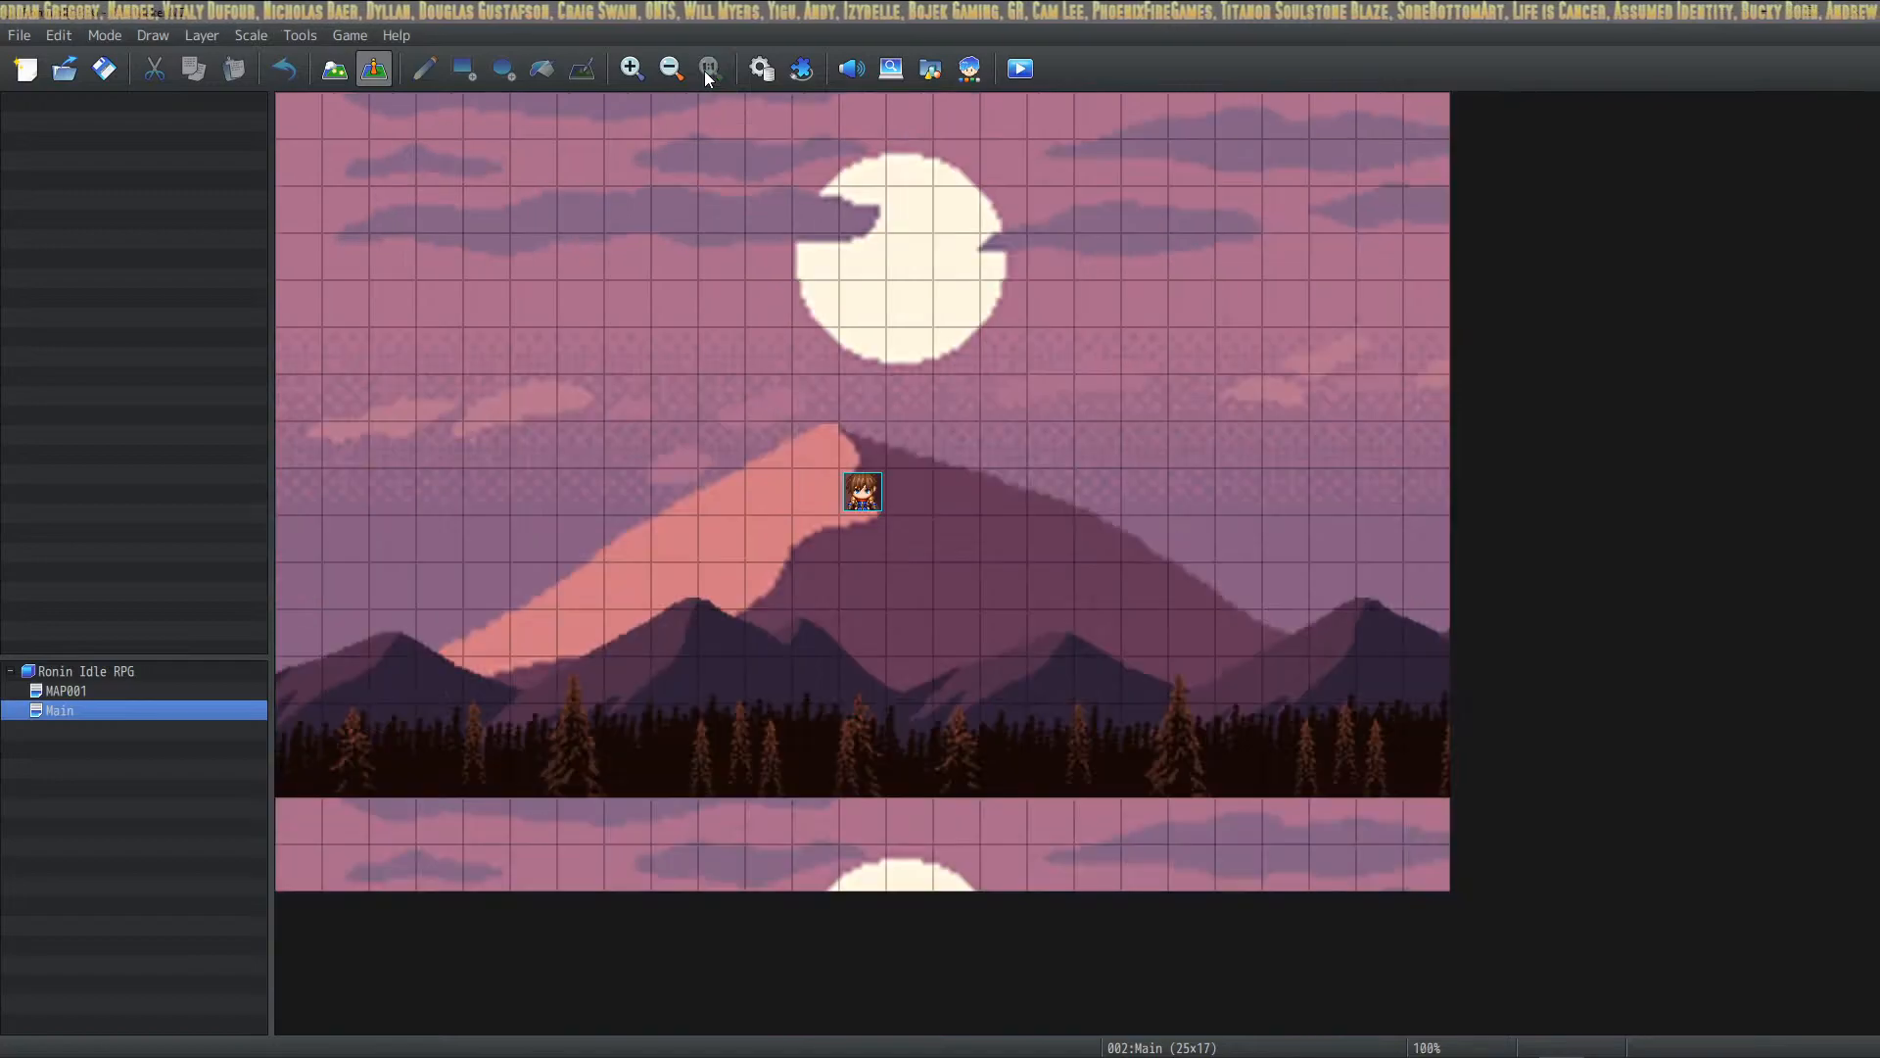
click(629, 69)
click(630, 69)
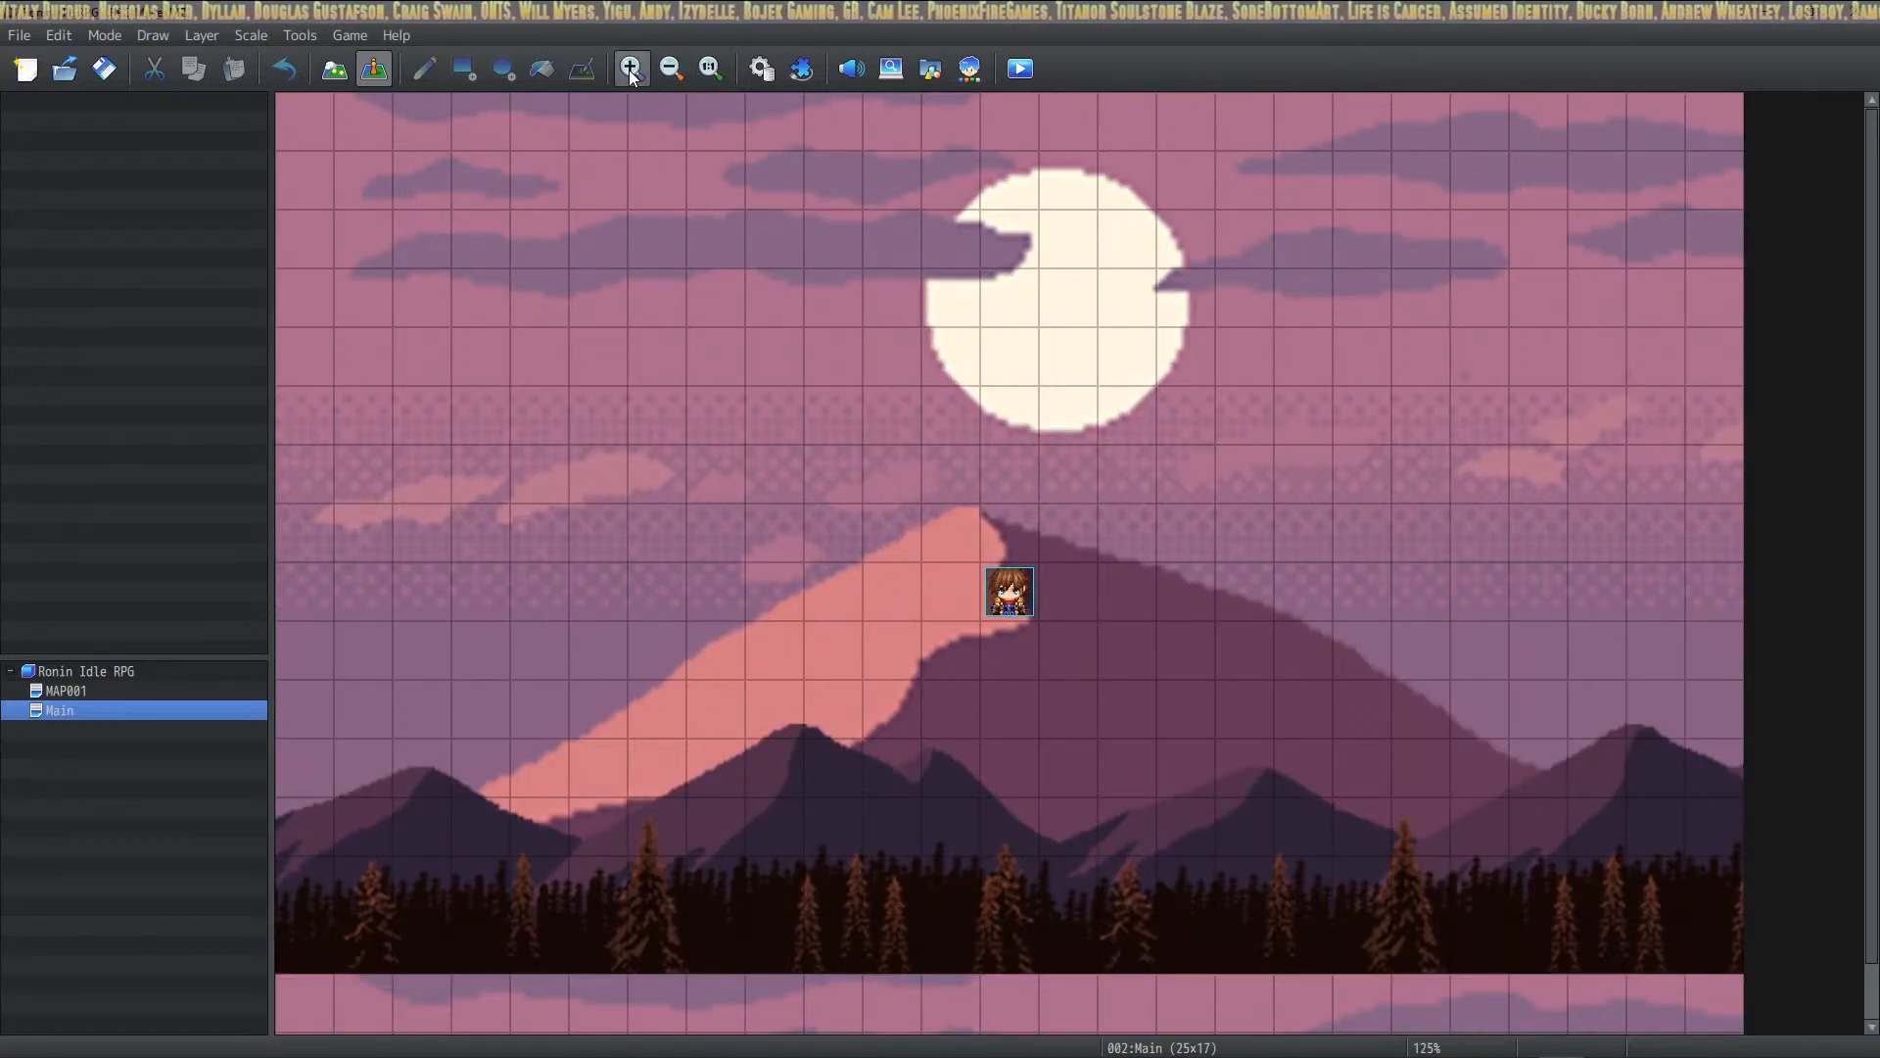
click(629, 68)
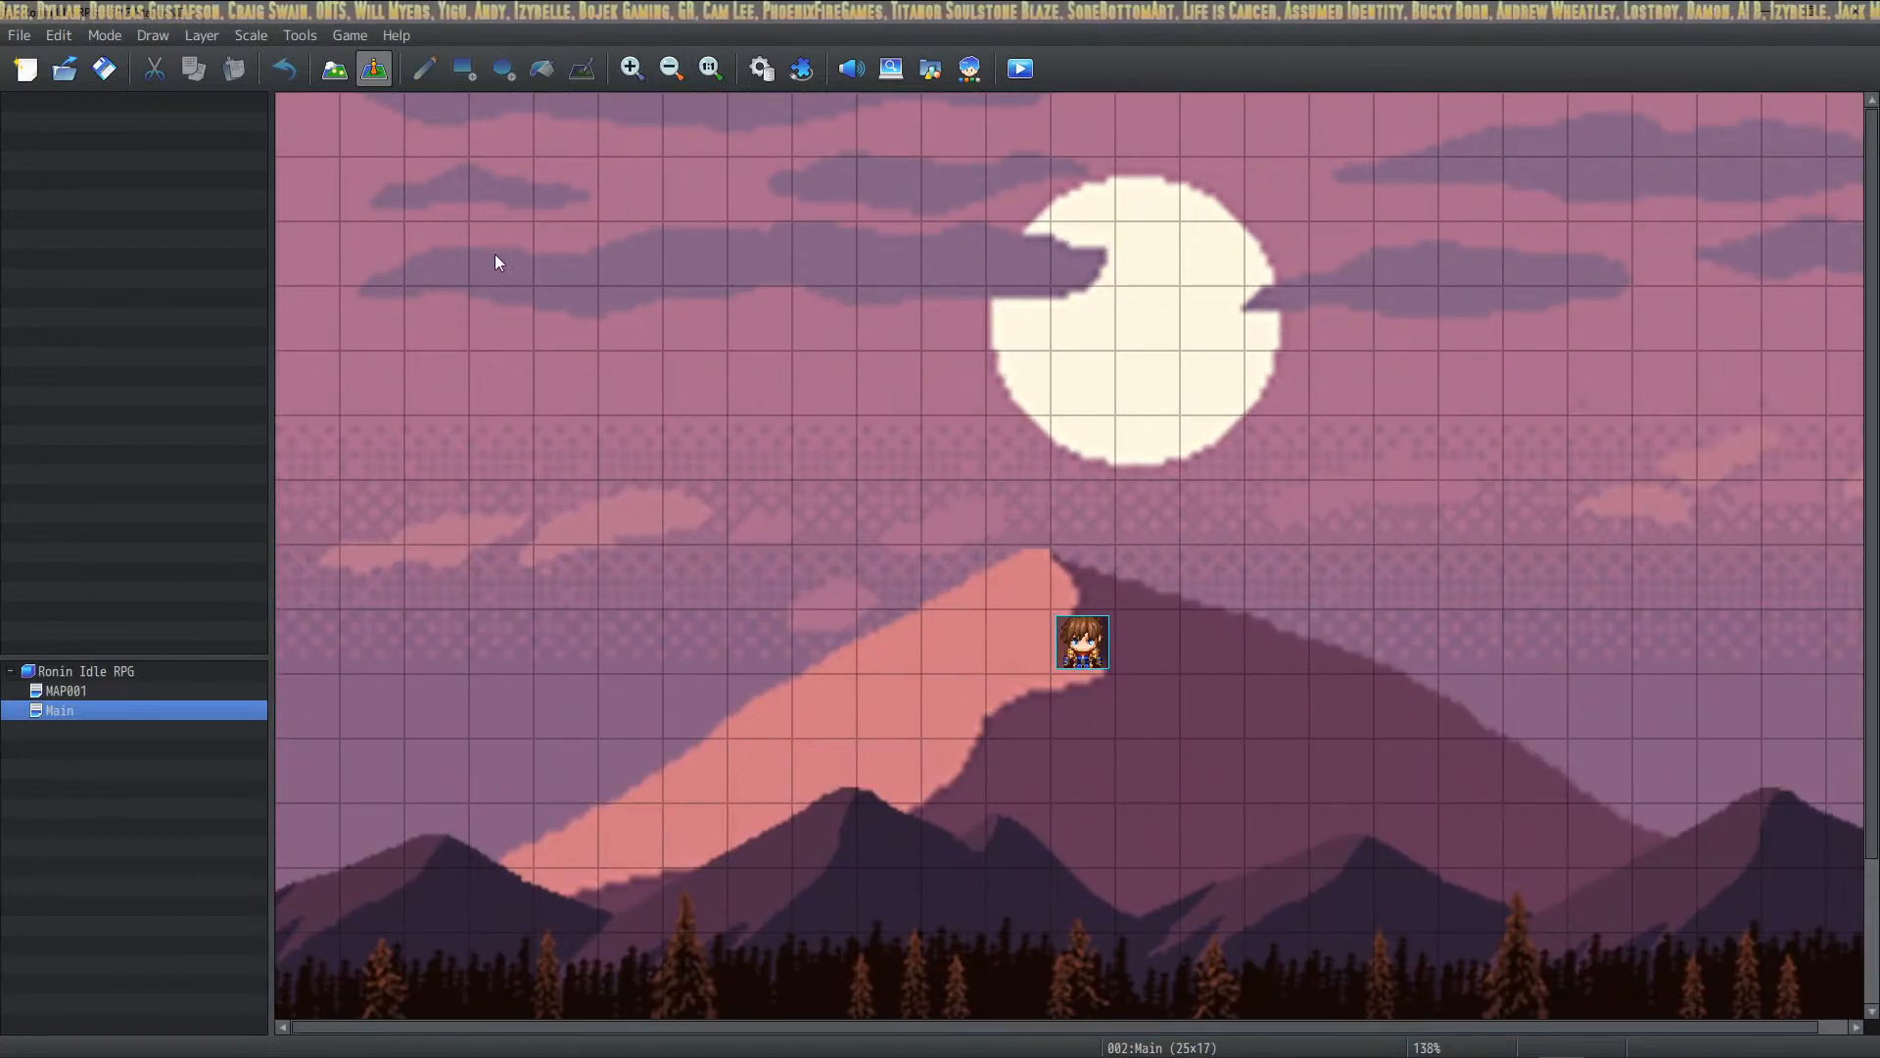
click(675, 71)
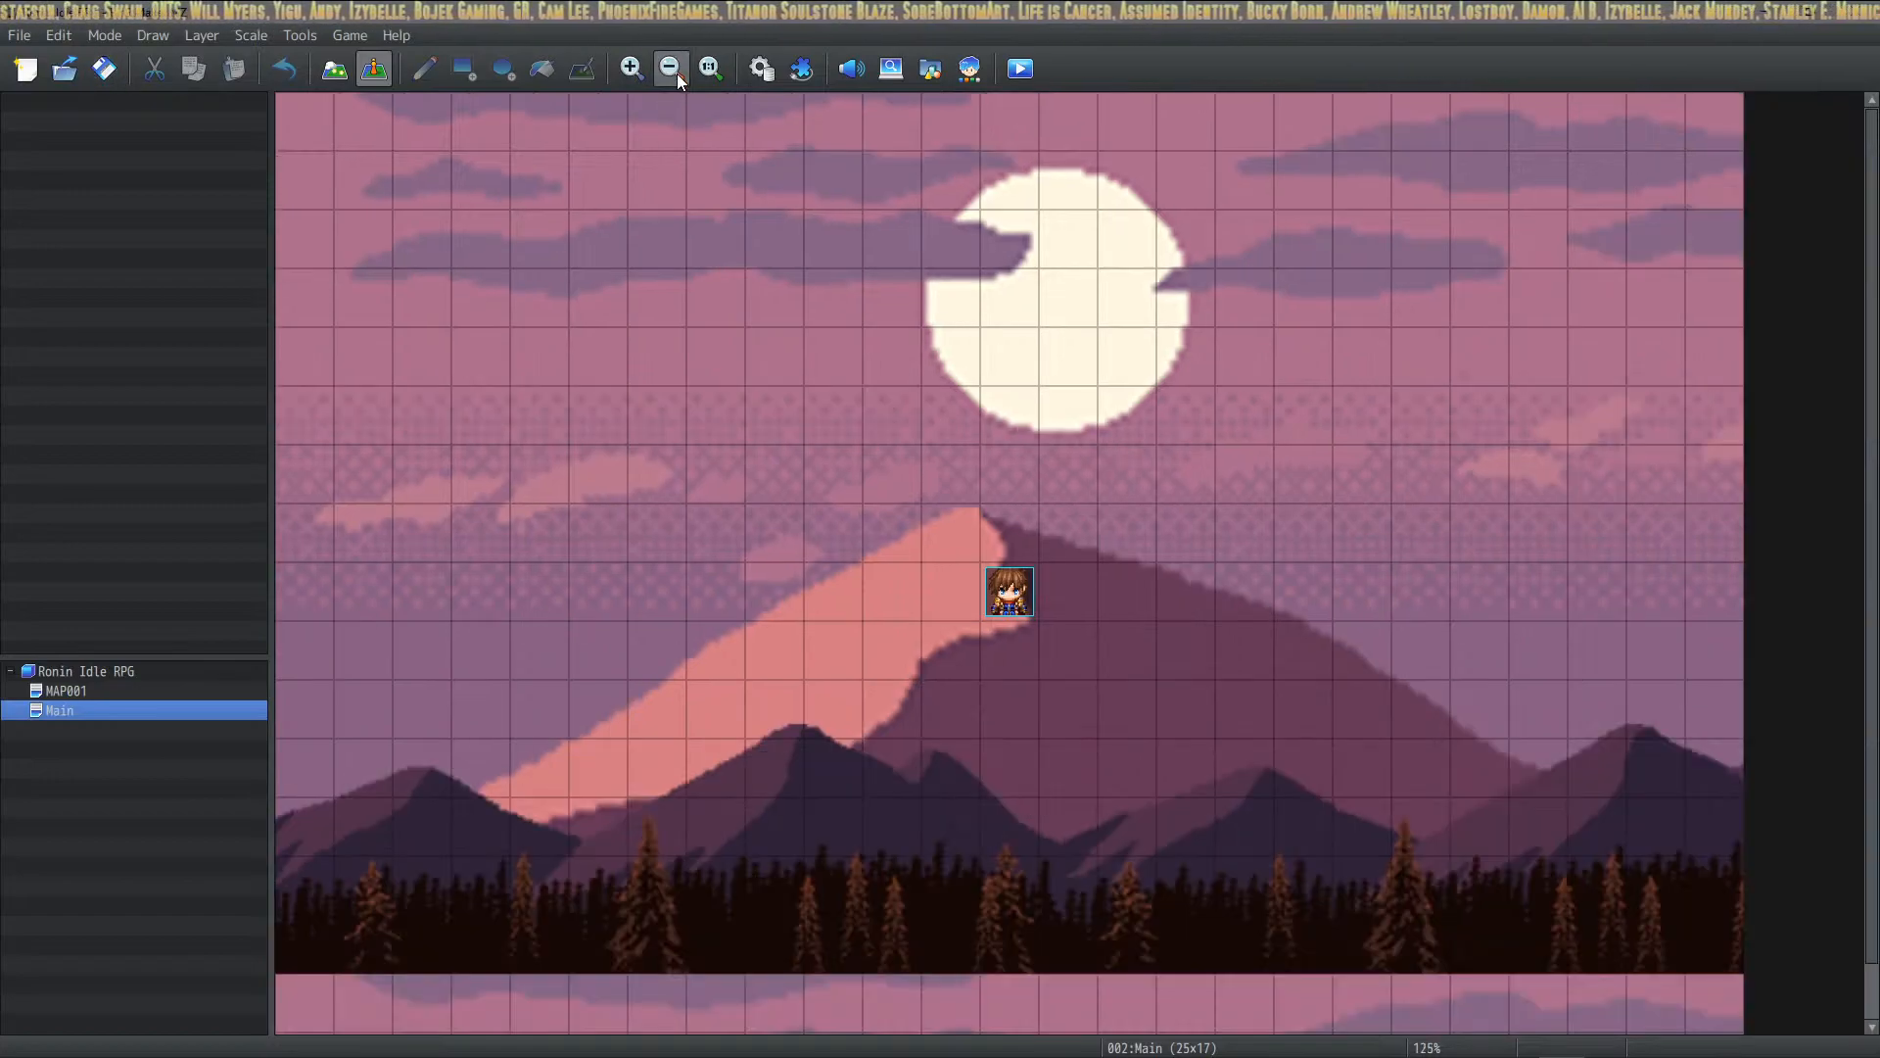
click(662, 82)
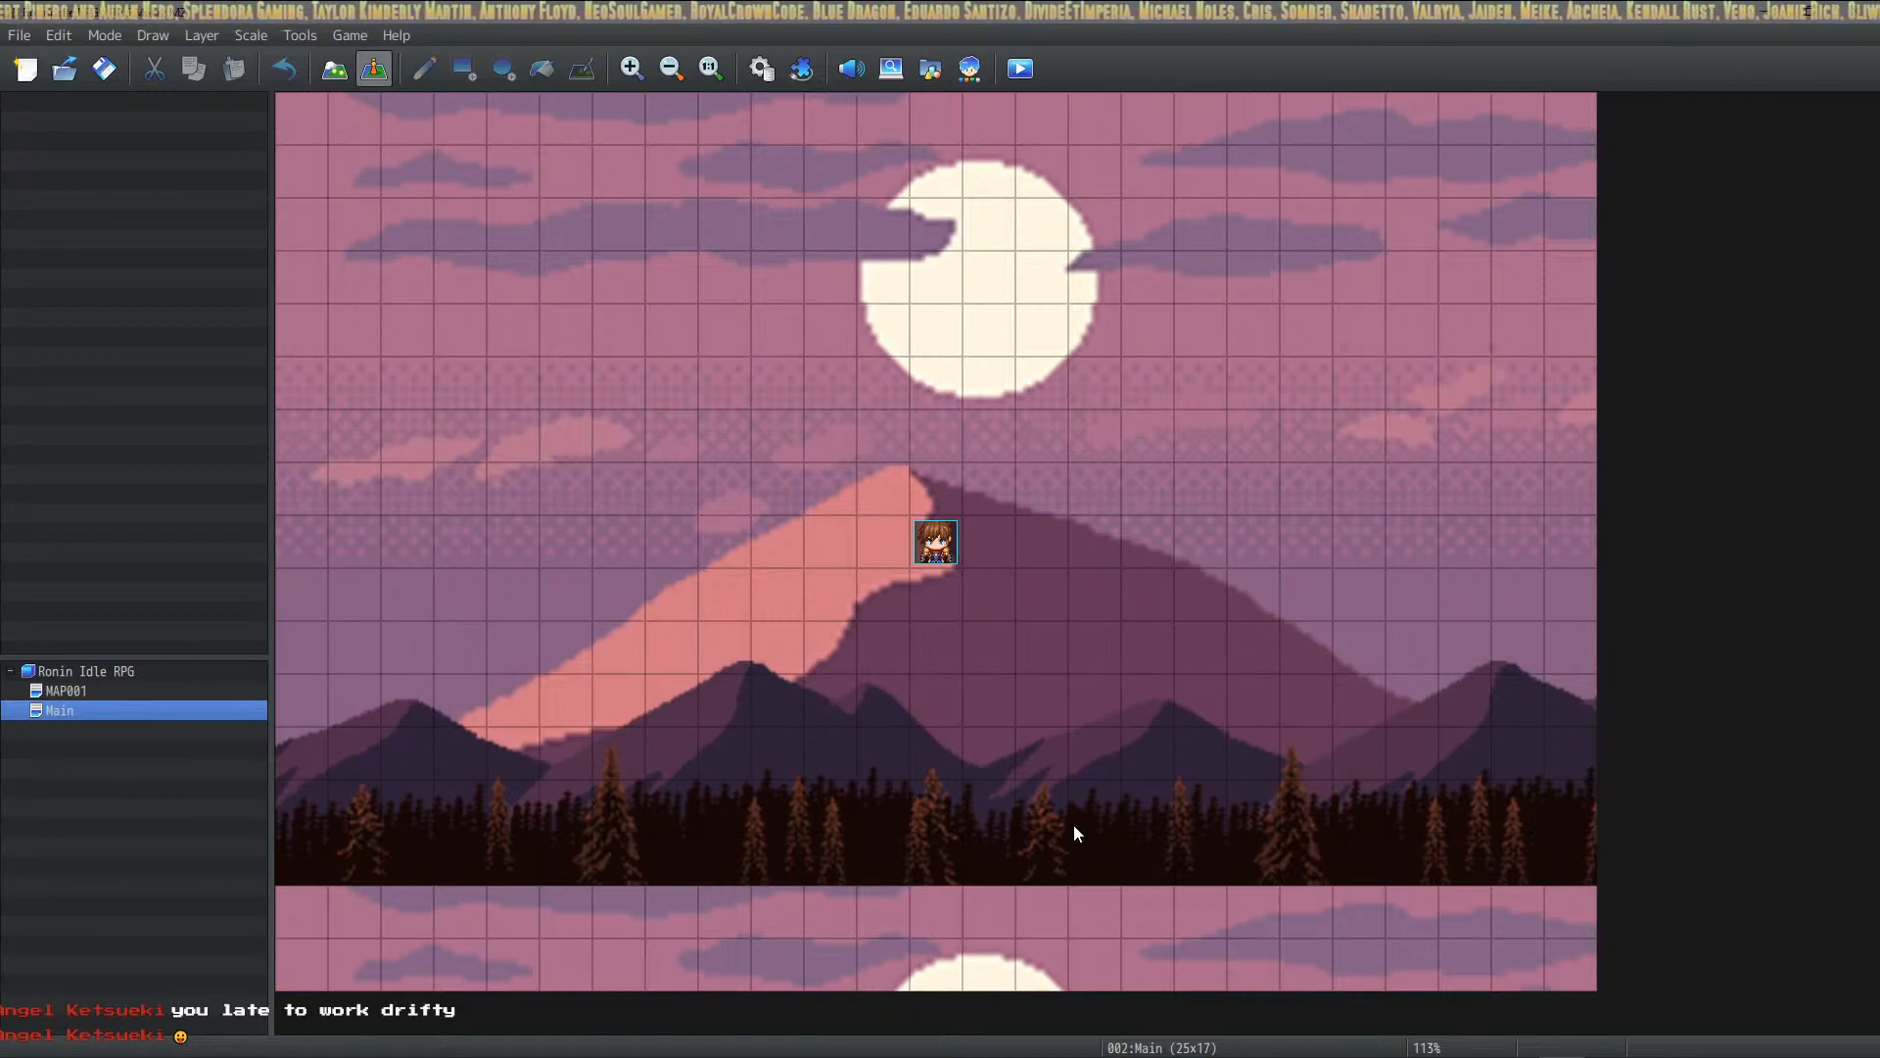
mouse_move(1210, 1040)
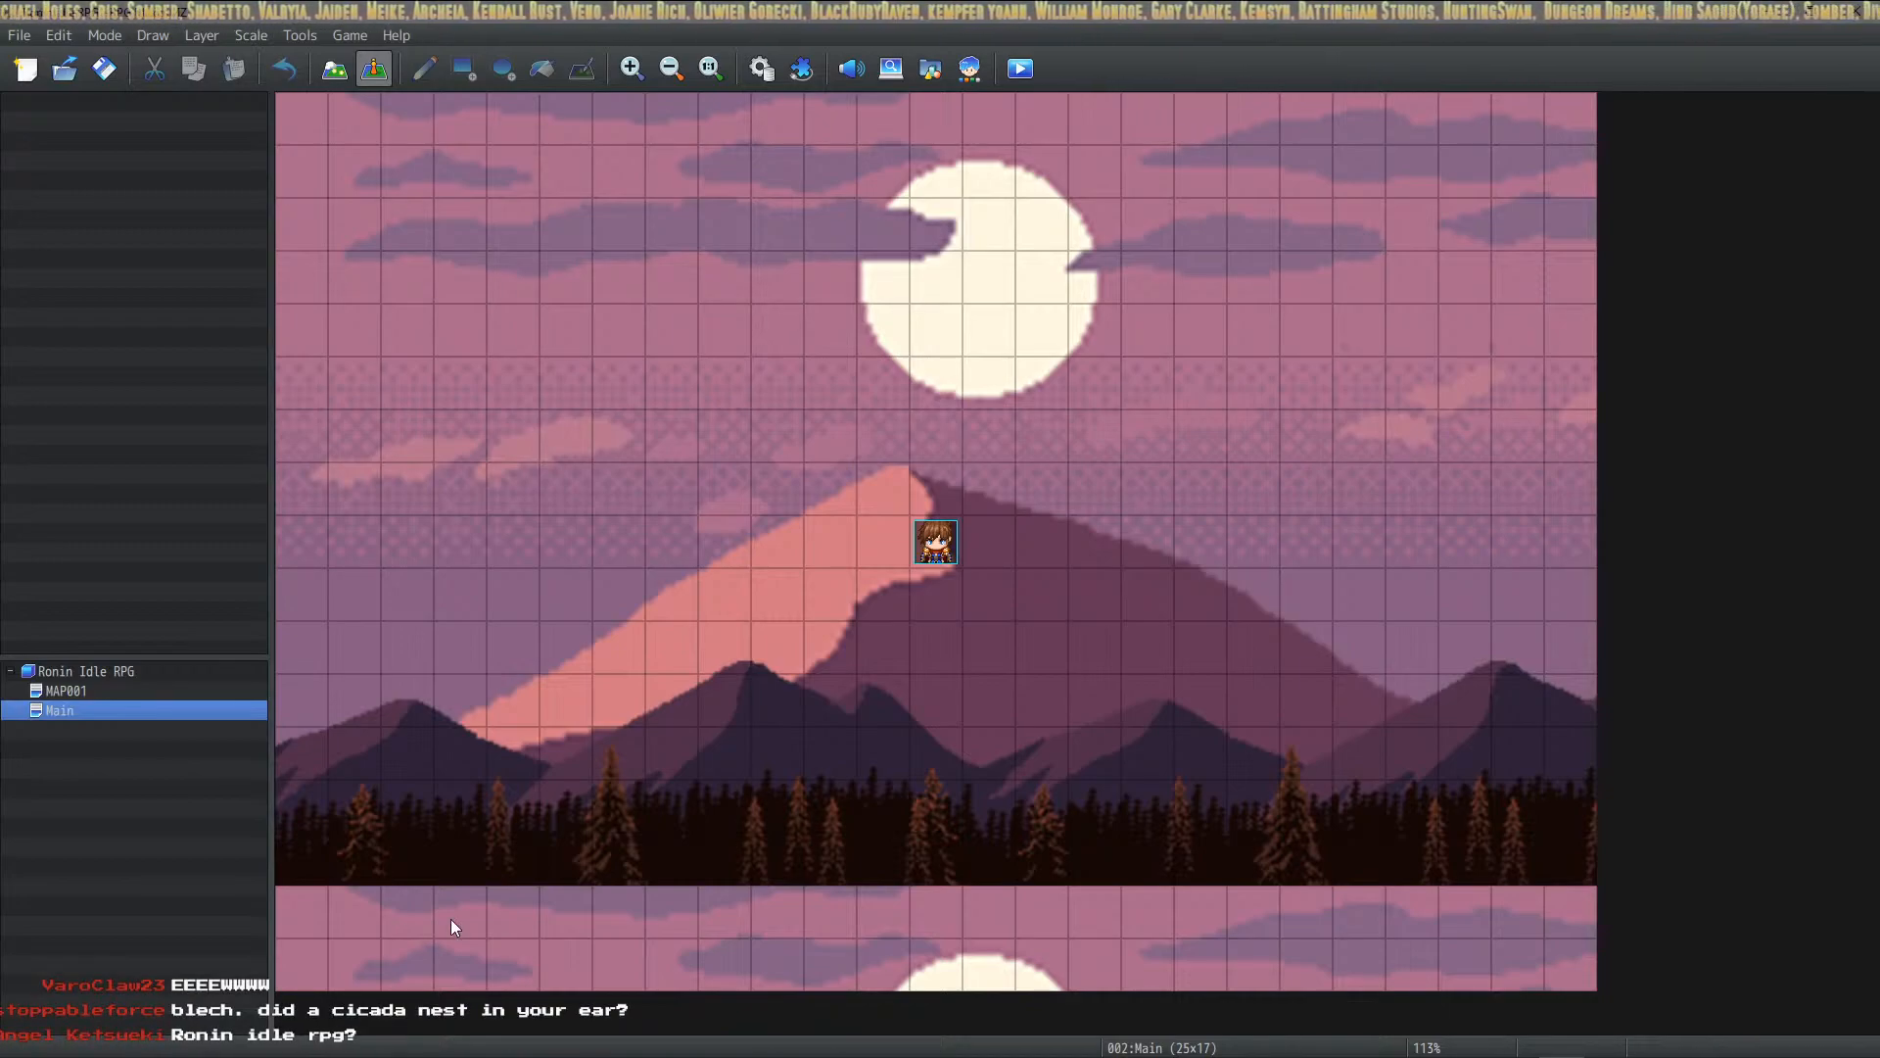
mouse_move(1796, 1025)
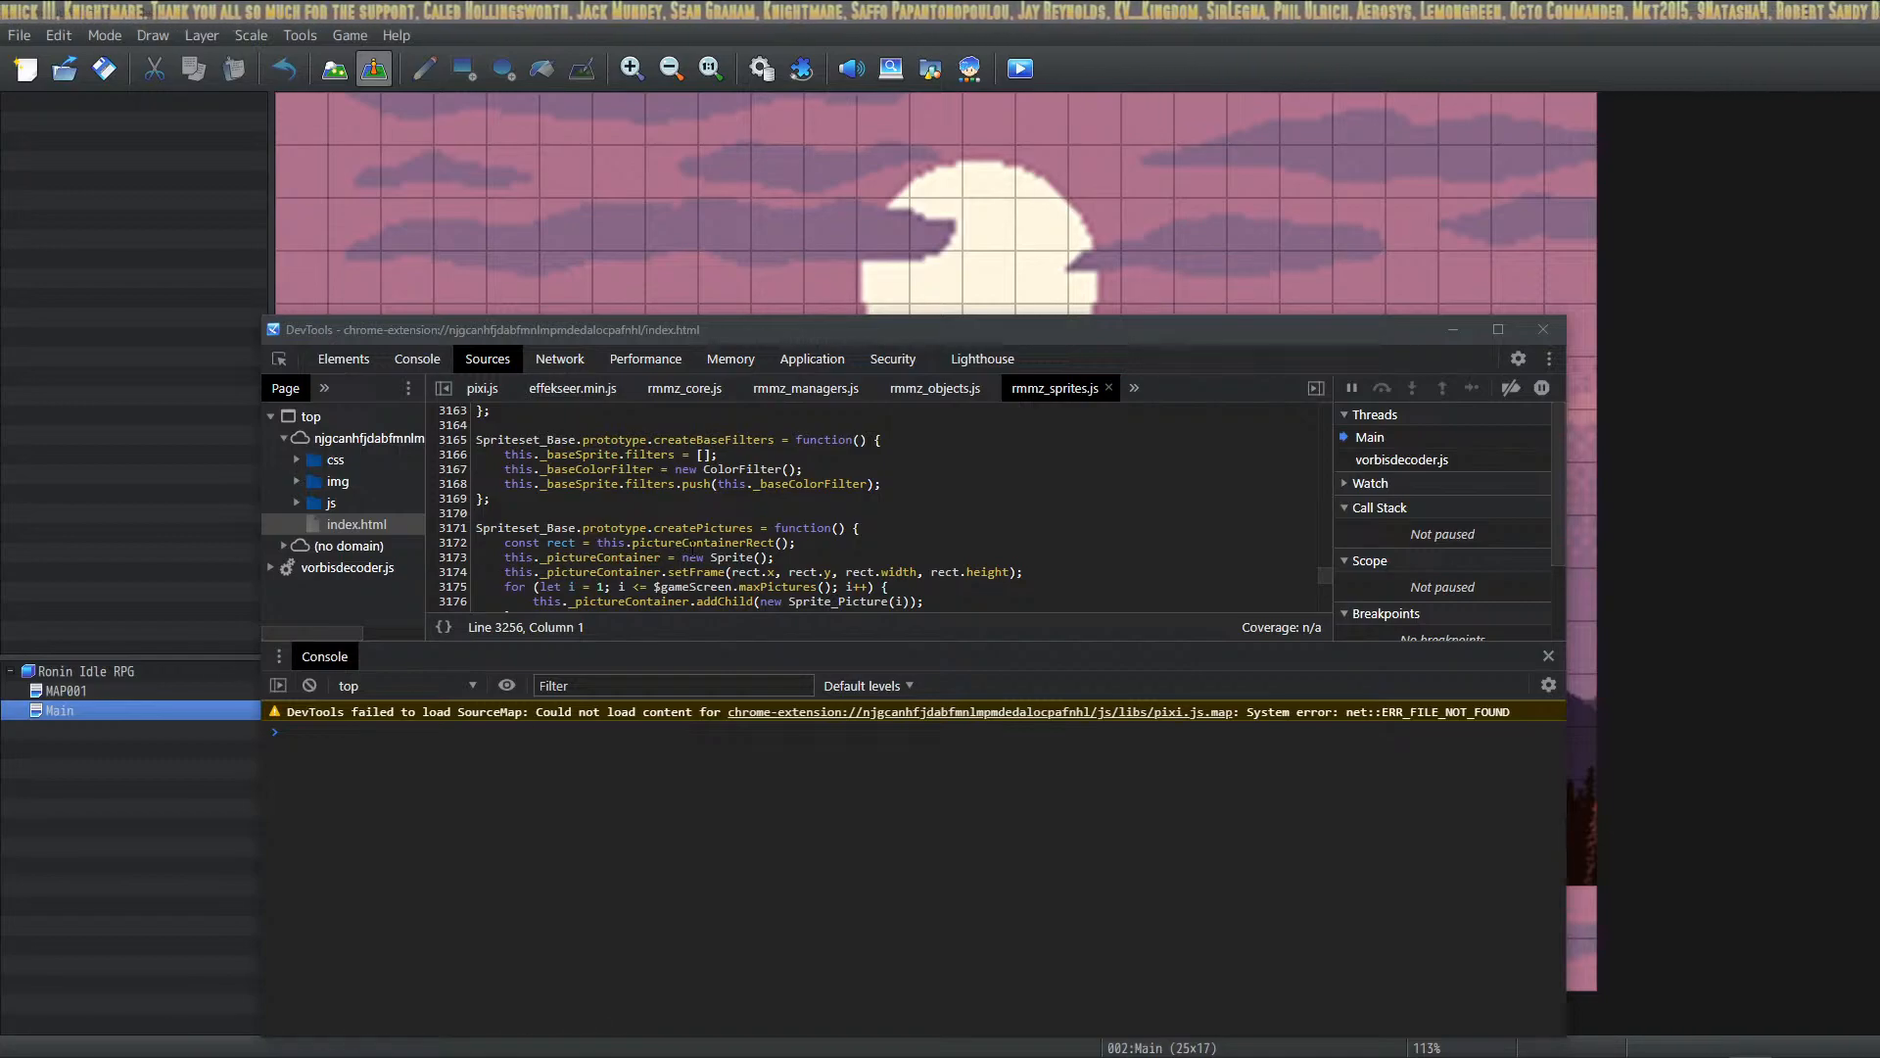
Step: Bring the DevTools and Ronin Idle RPG playtest windows into view over the map editor and position them
drag(946, 329, 979, 261)
click(633, 734)
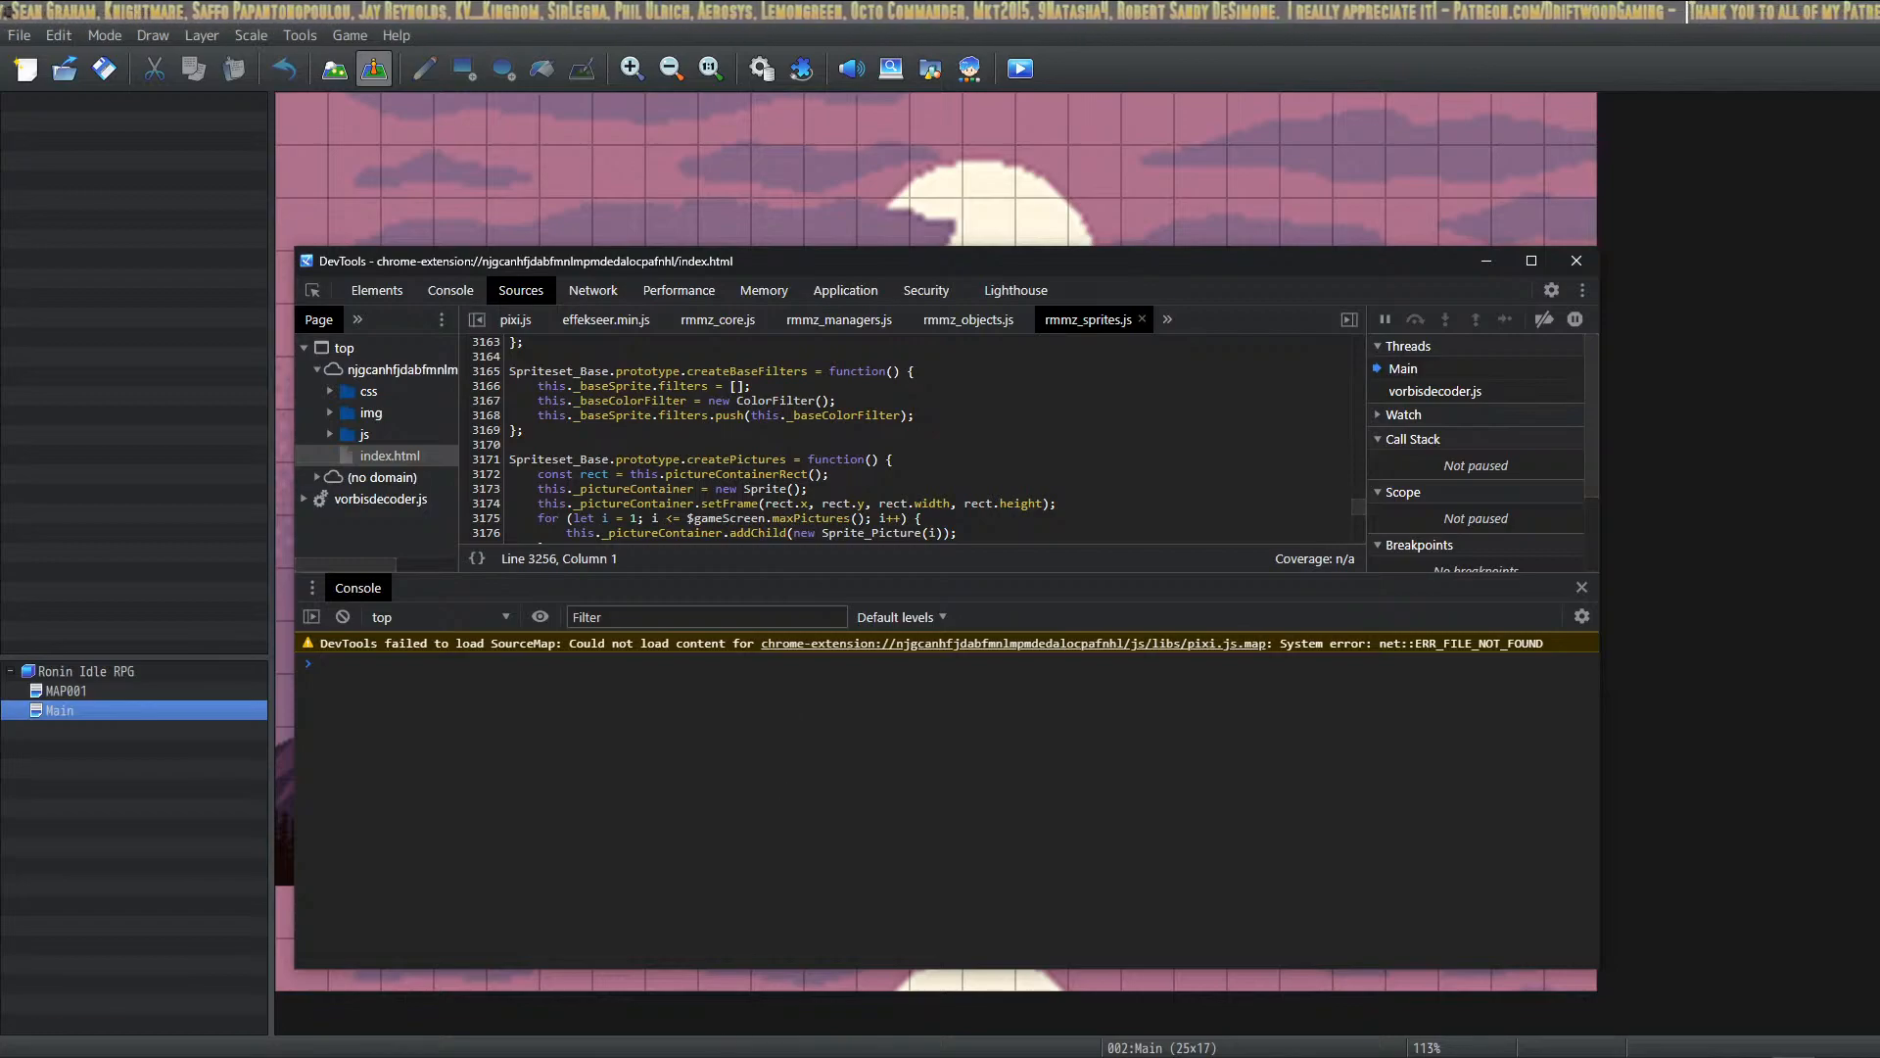
drag(833, 1057, 1219, 245)
click(944, 704)
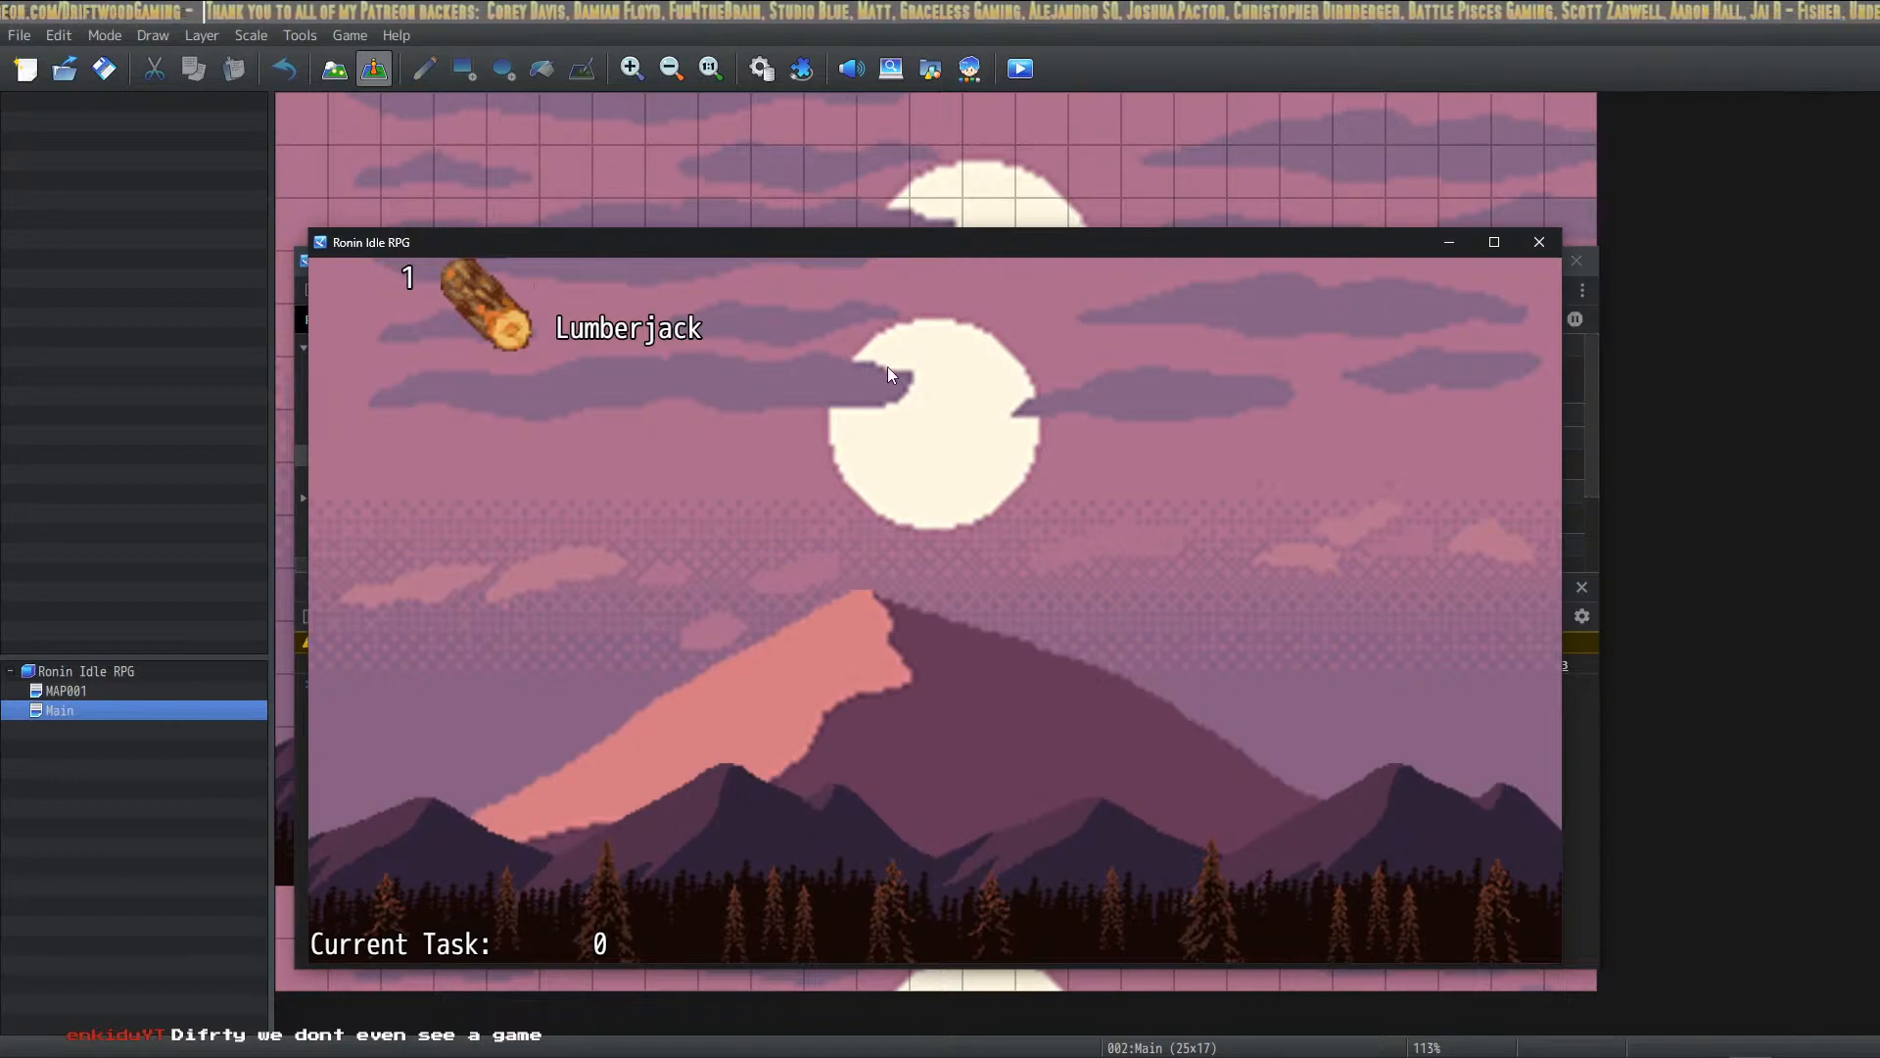
drag(702, 239, 868, 225)
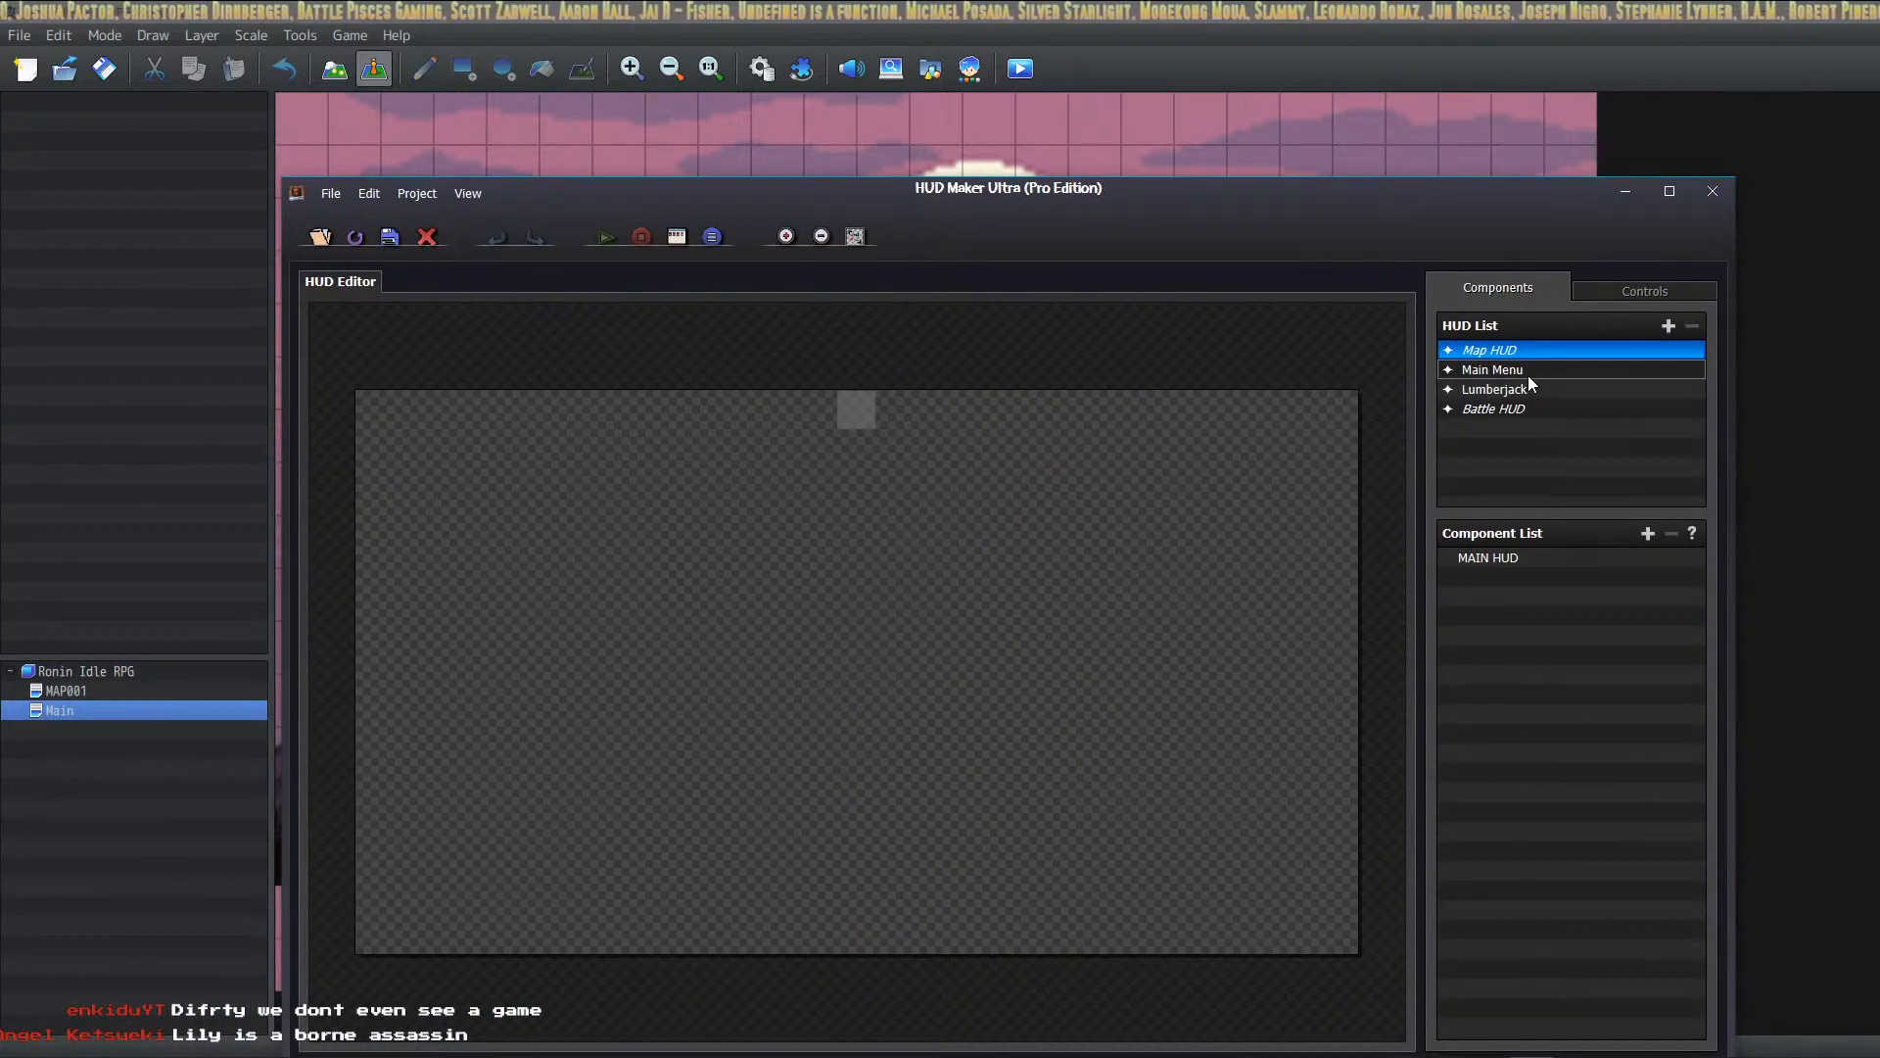
Step: Review the Main Menu, Lumberjack and Battle HUD layouts in HUD Maker Ultra and move its window out of the way
click(1526, 371)
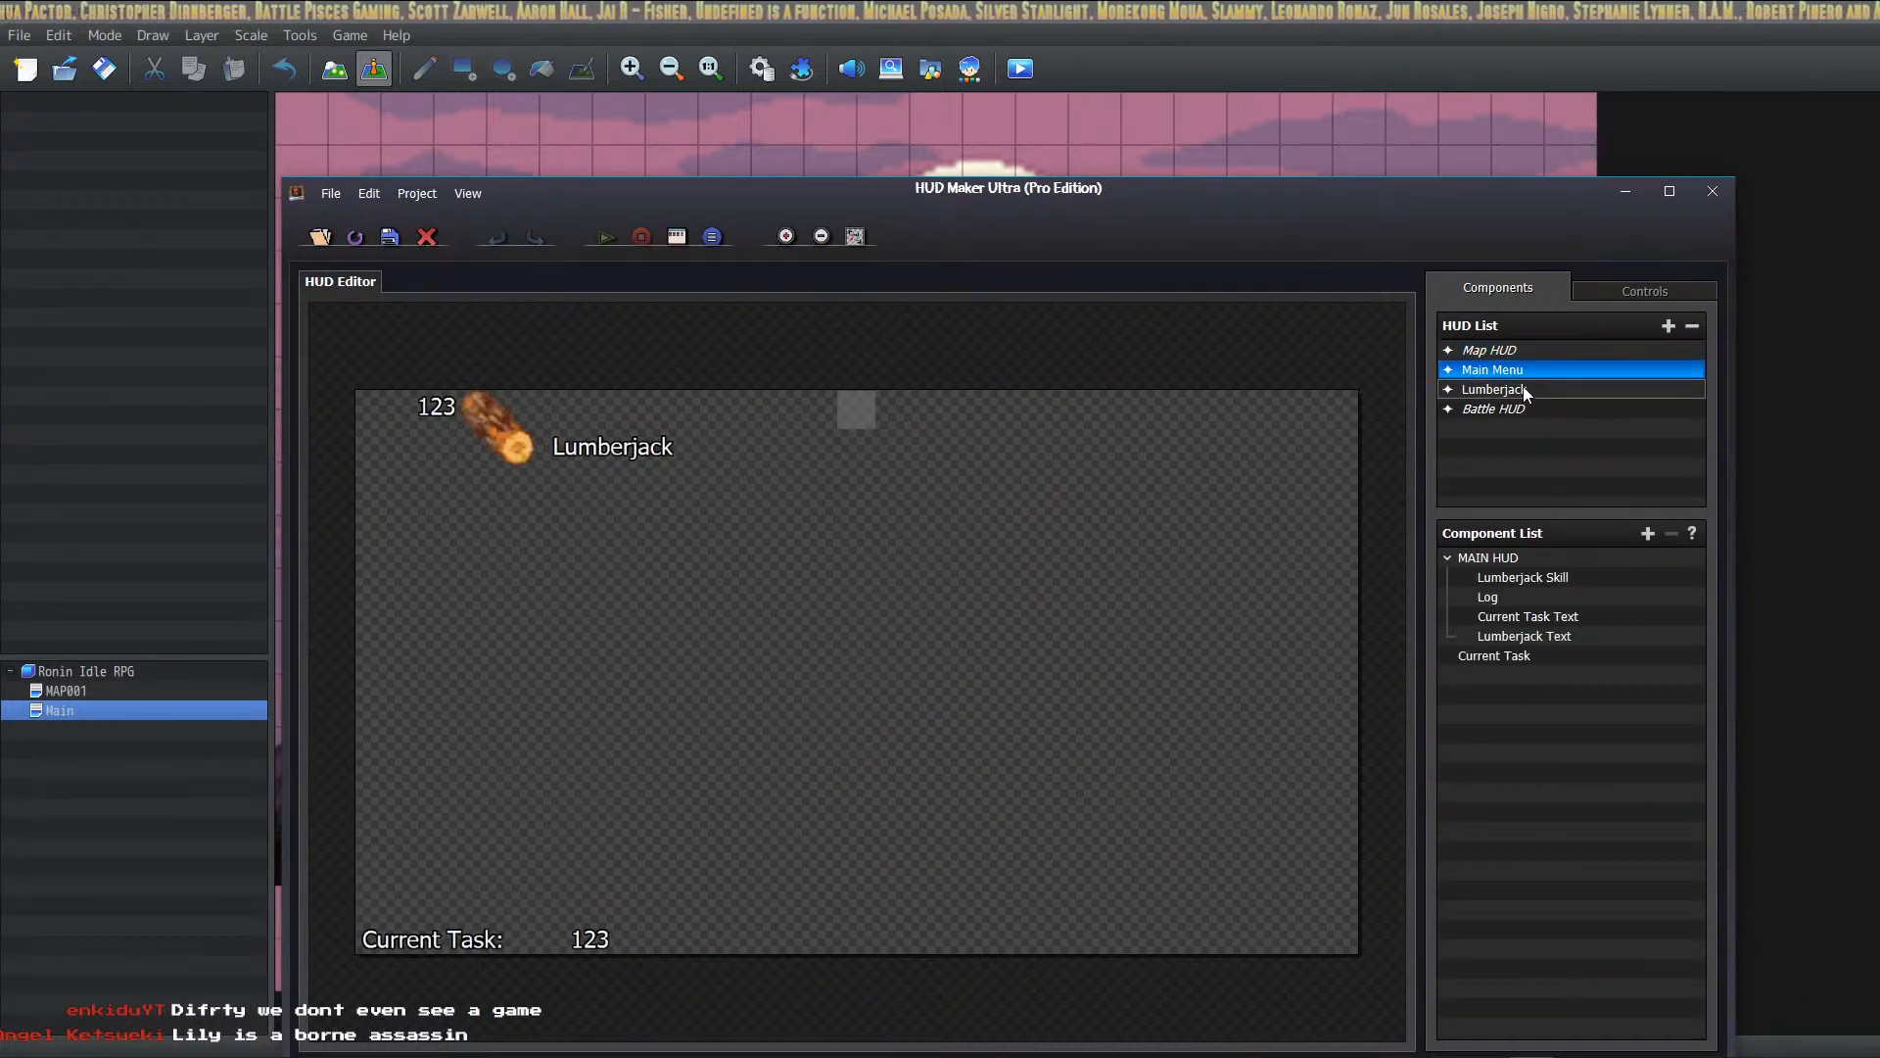
click(1525, 389)
click(1507, 409)
click(1506, 388)
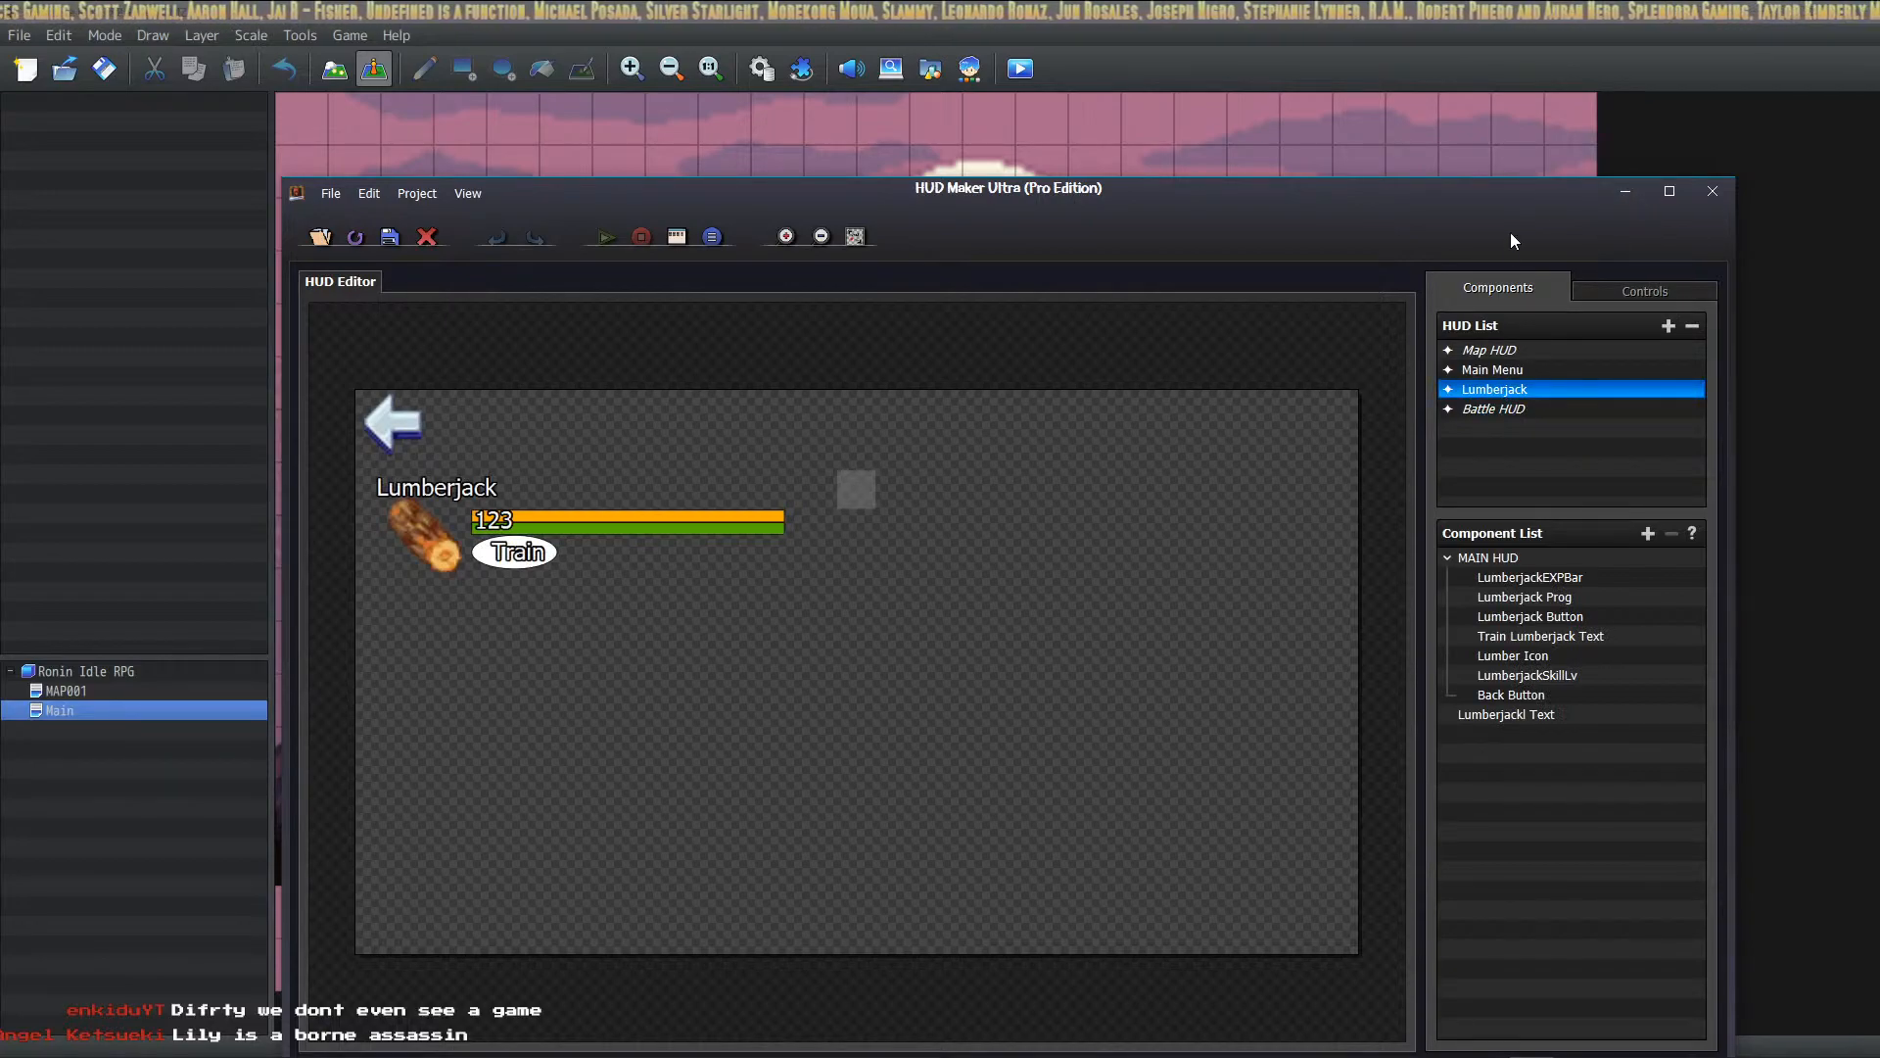
drag(1196, 204, 1655, 1057)
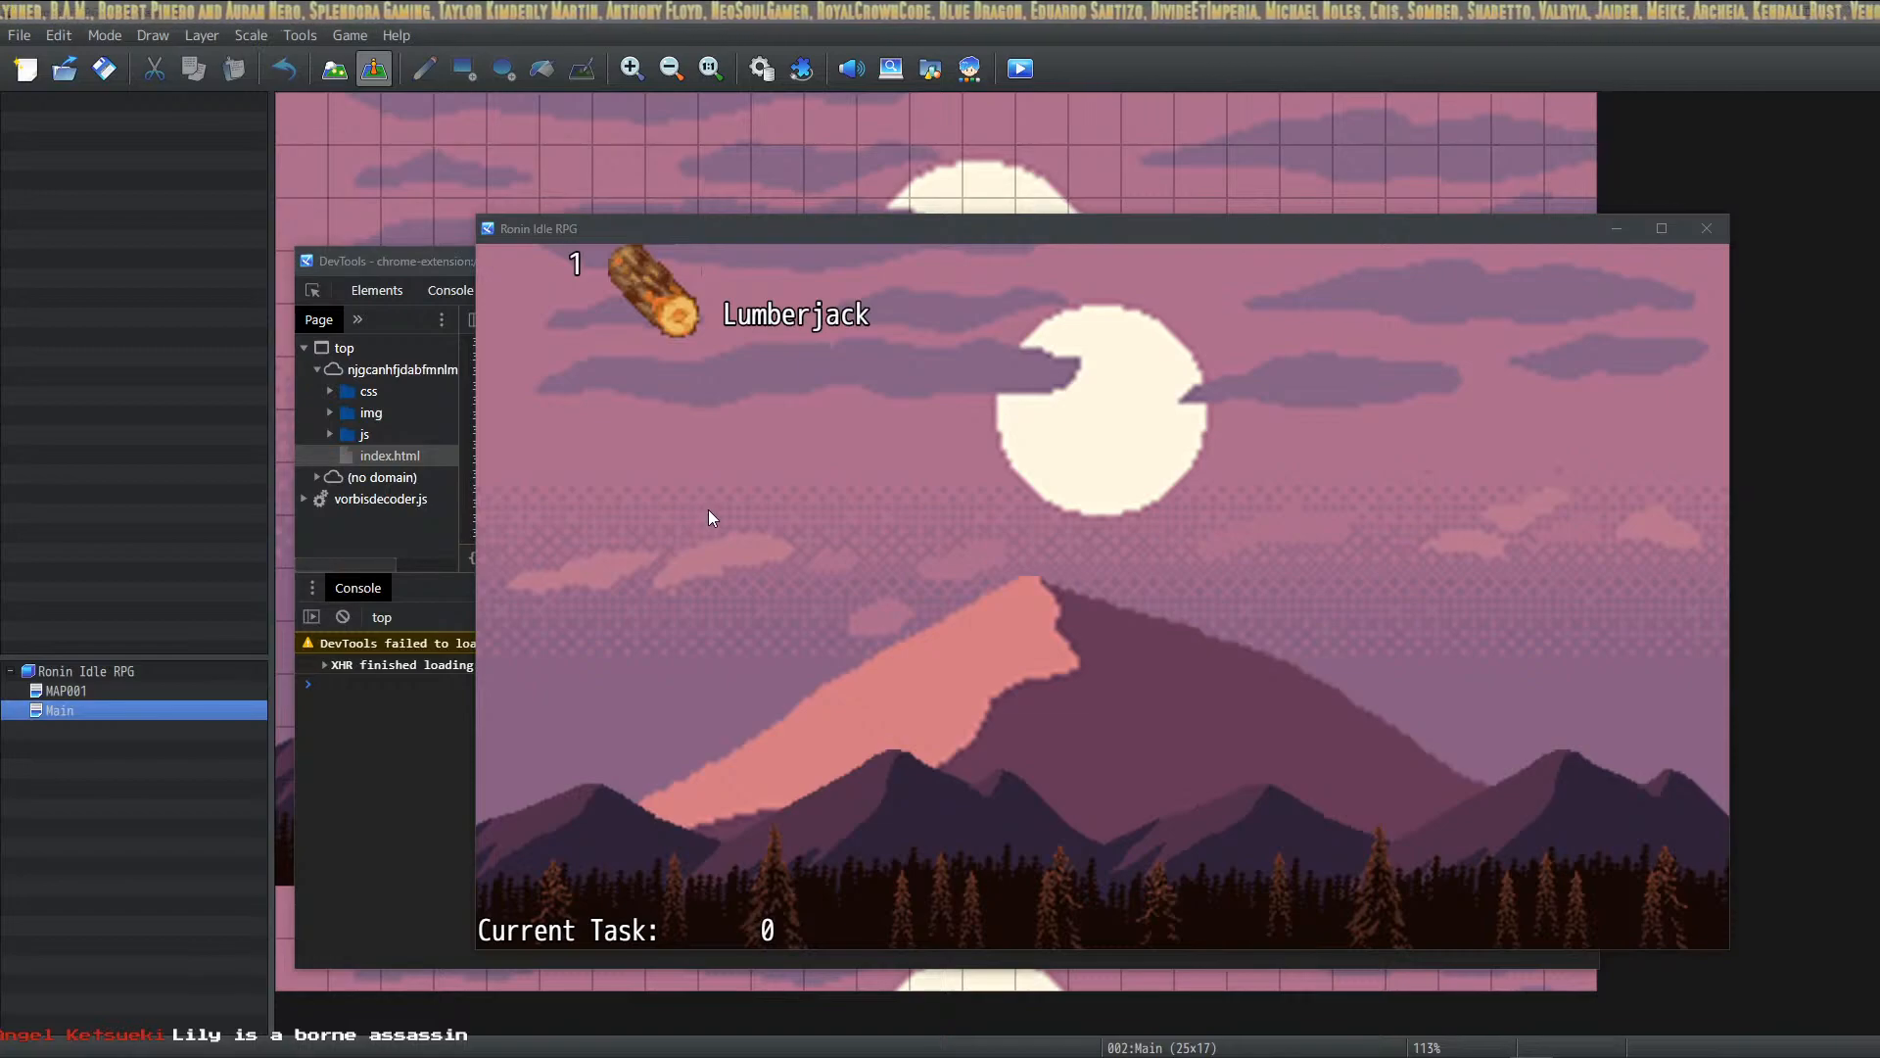
Step: Start Lumberjack training in the running game and check the current task on its main menu
click(698, 331)
click(714, 445)
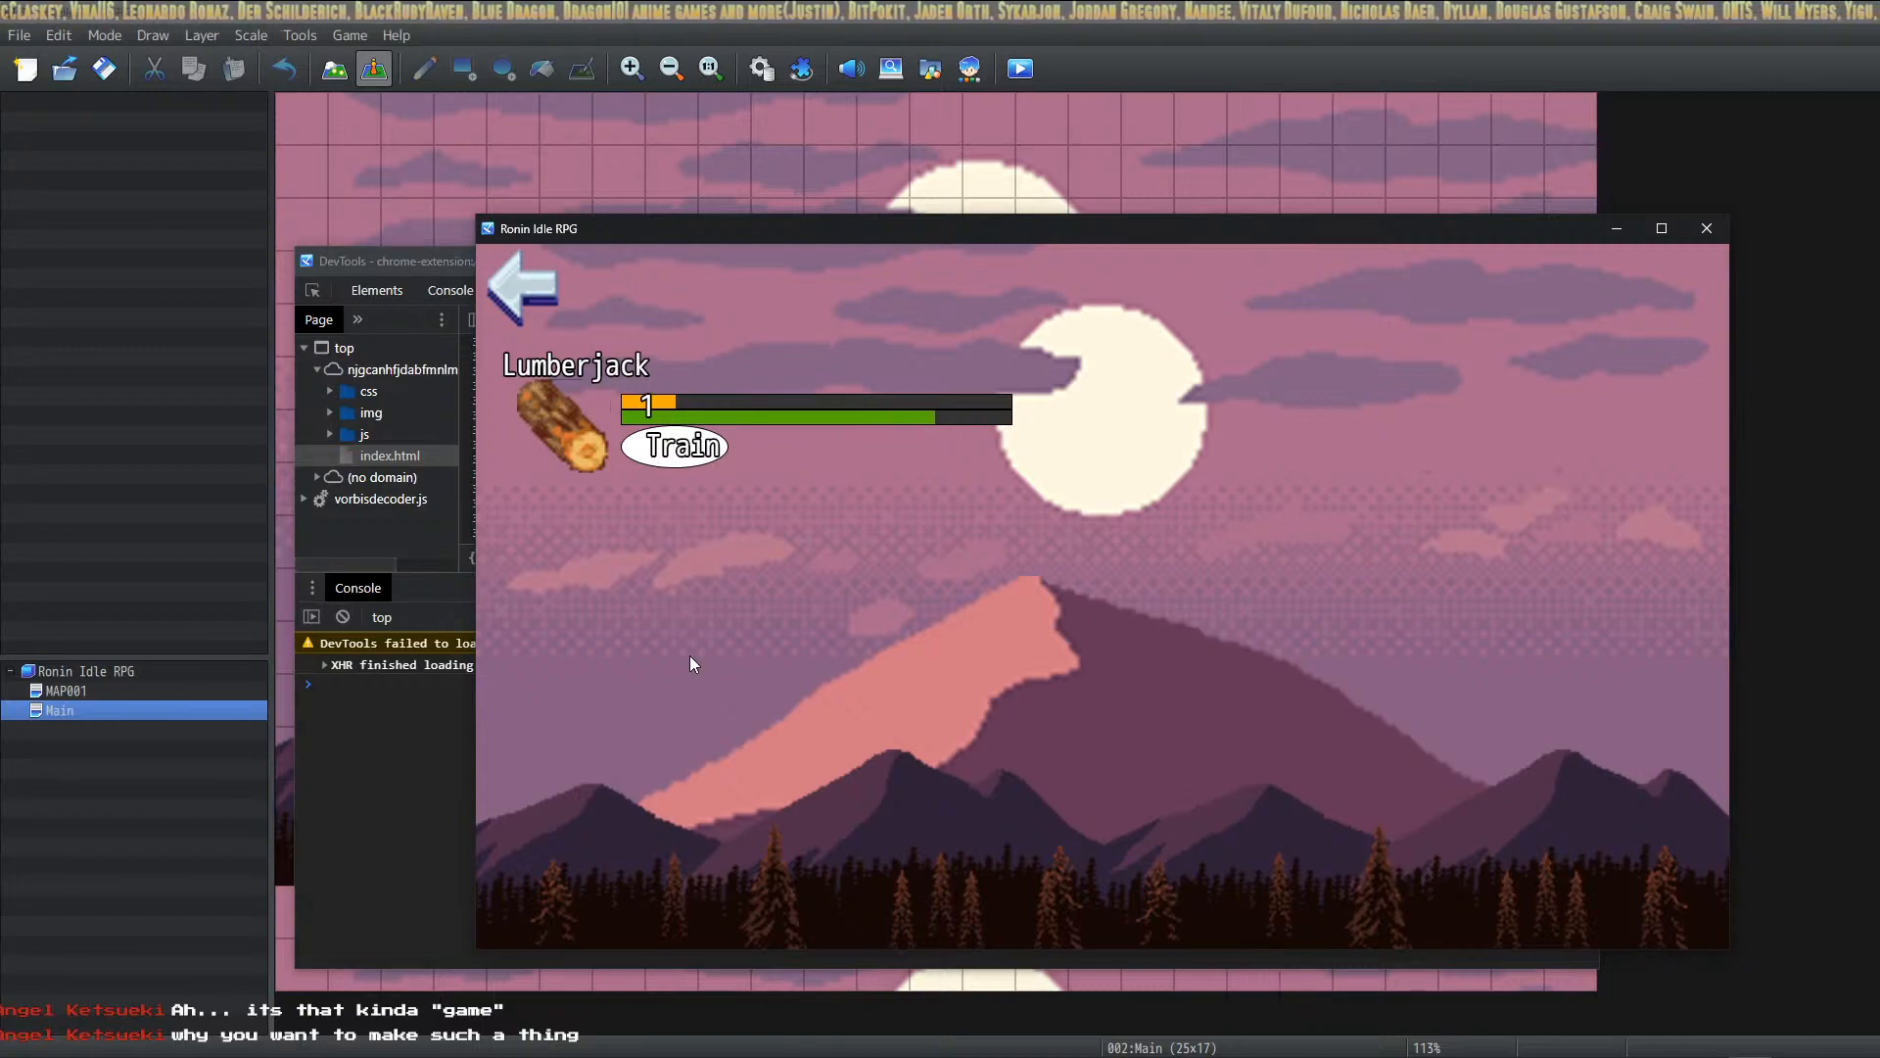
click(526, 290)
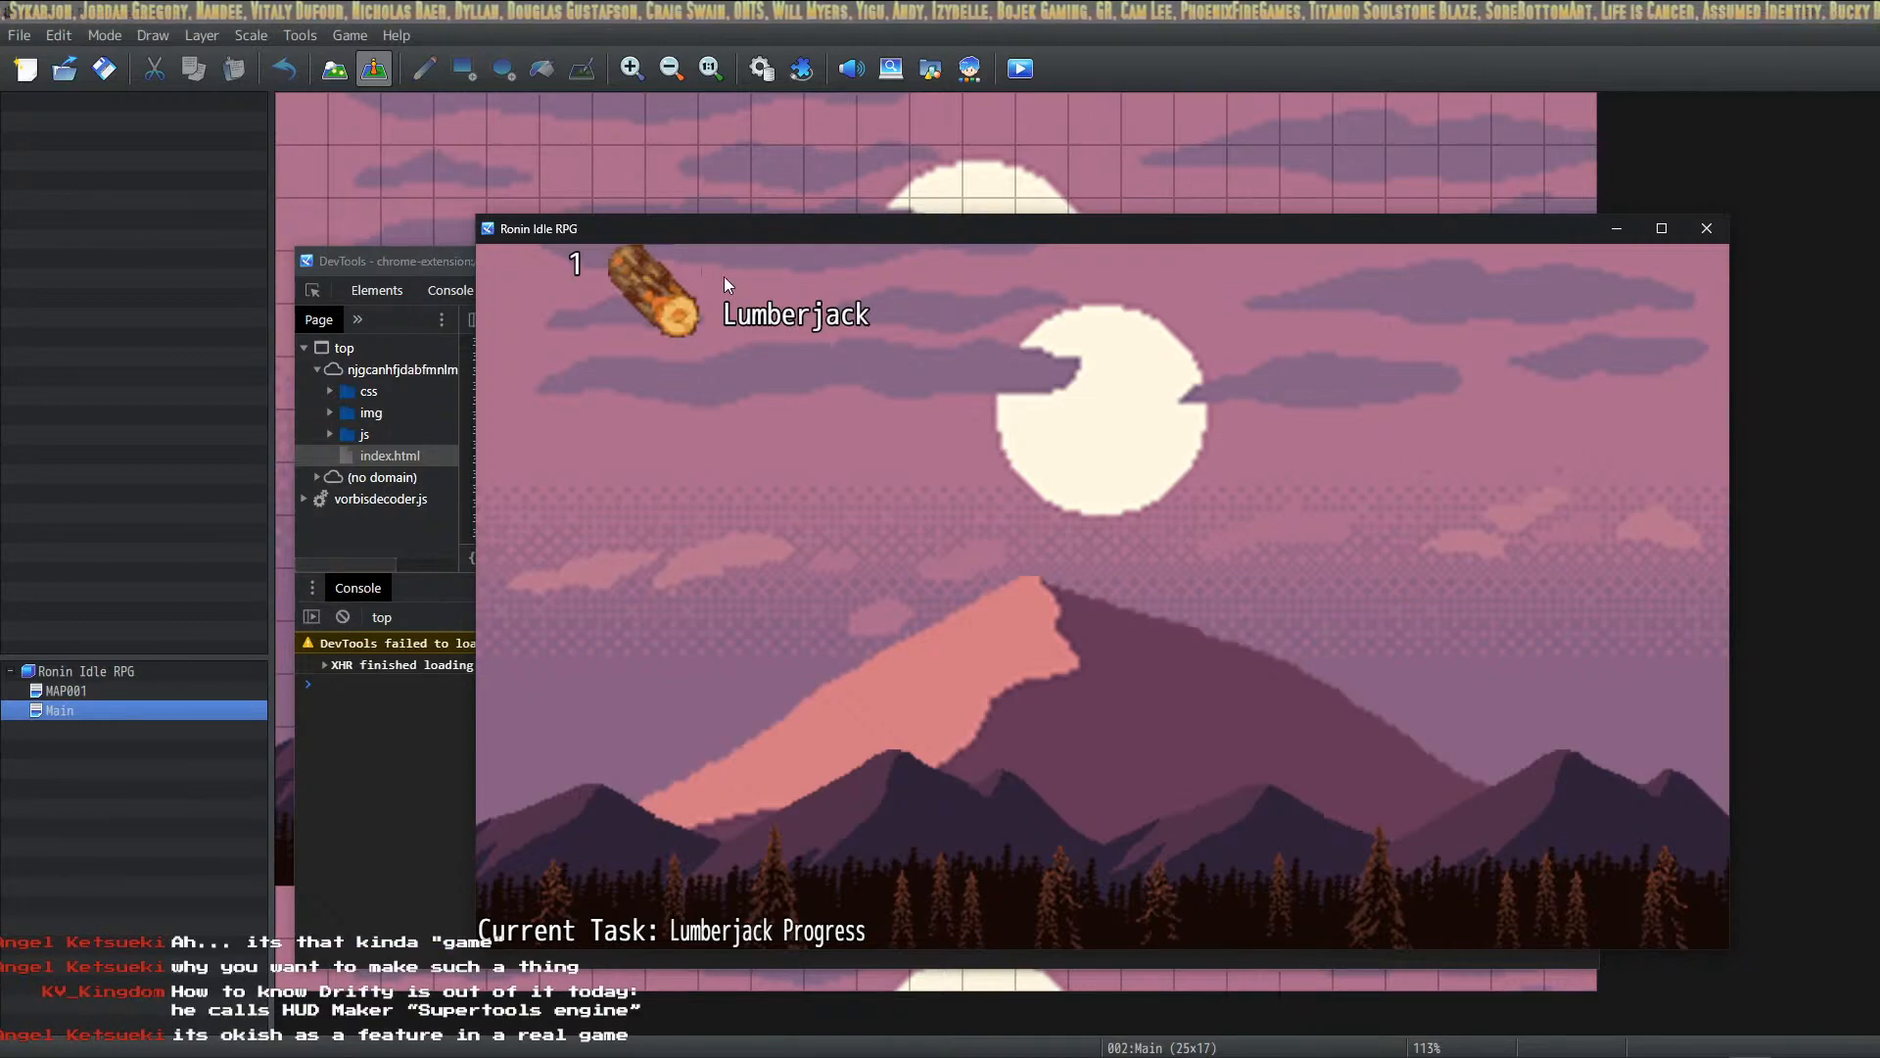
click(786, 314)
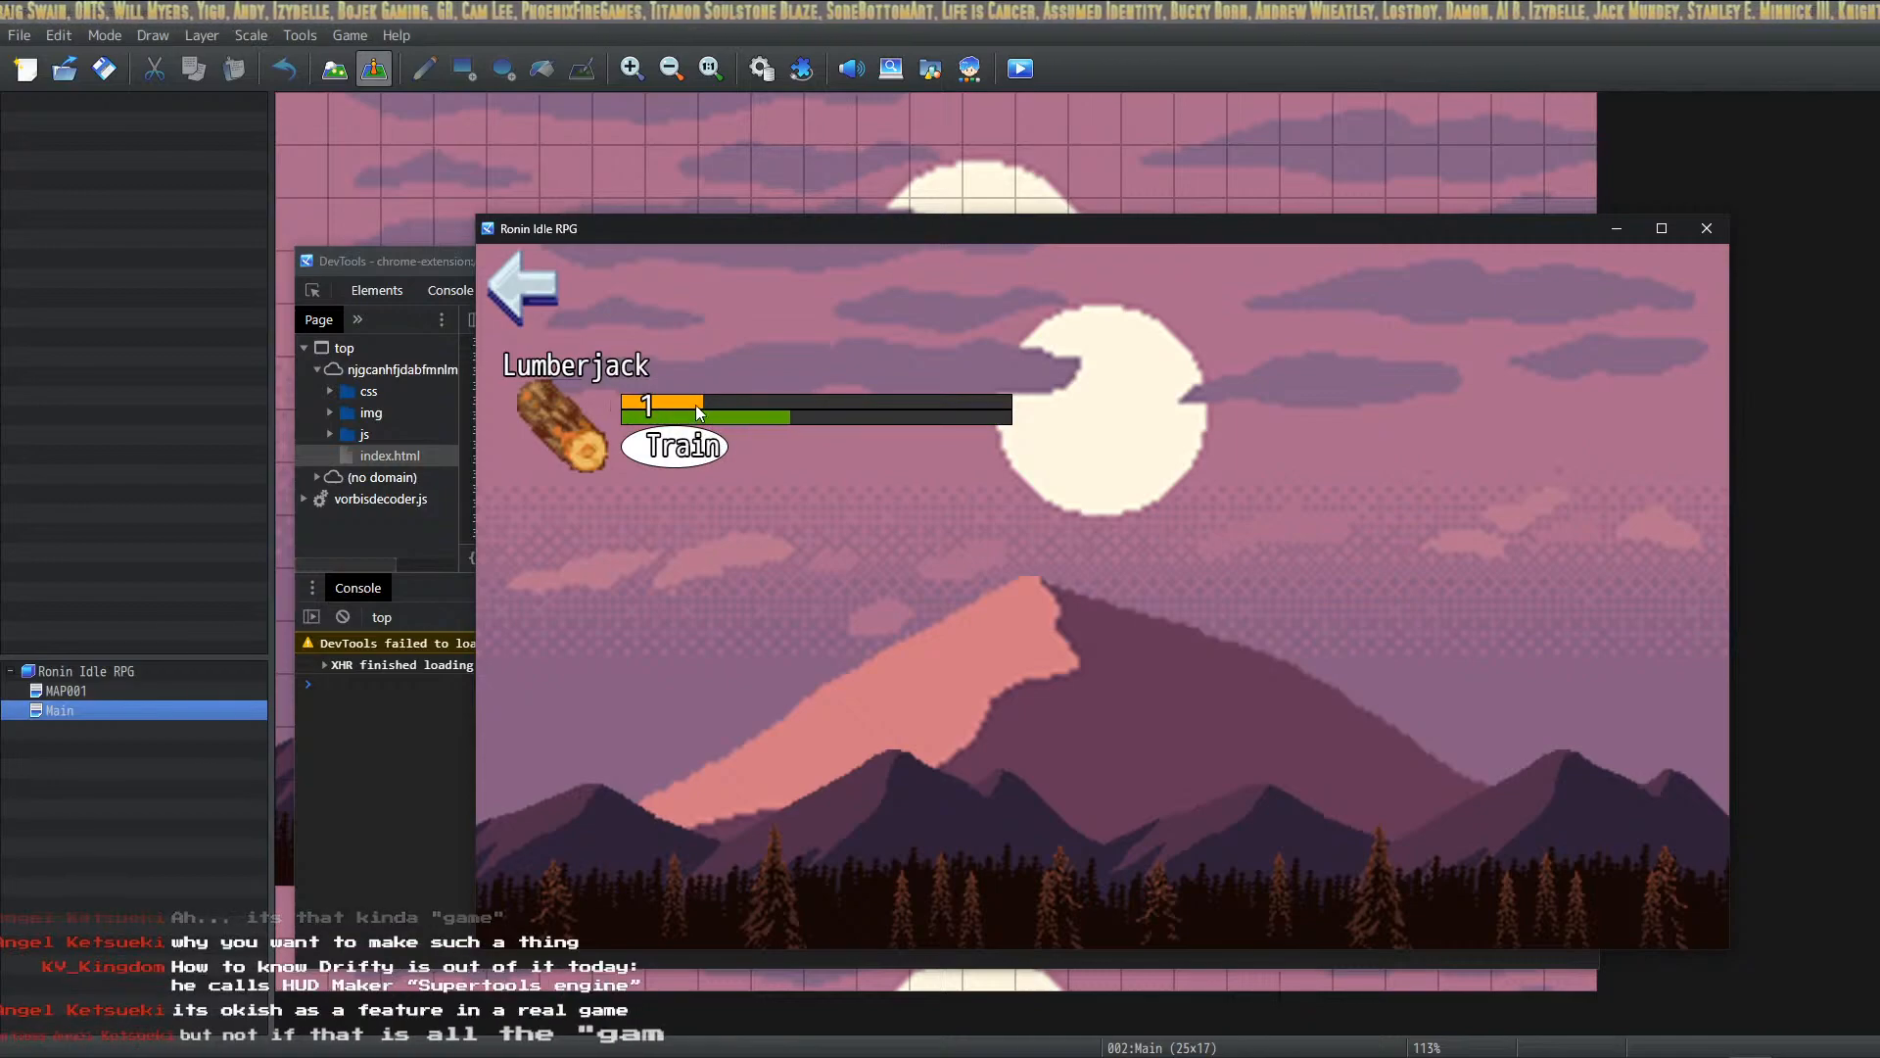
click(700, 450)
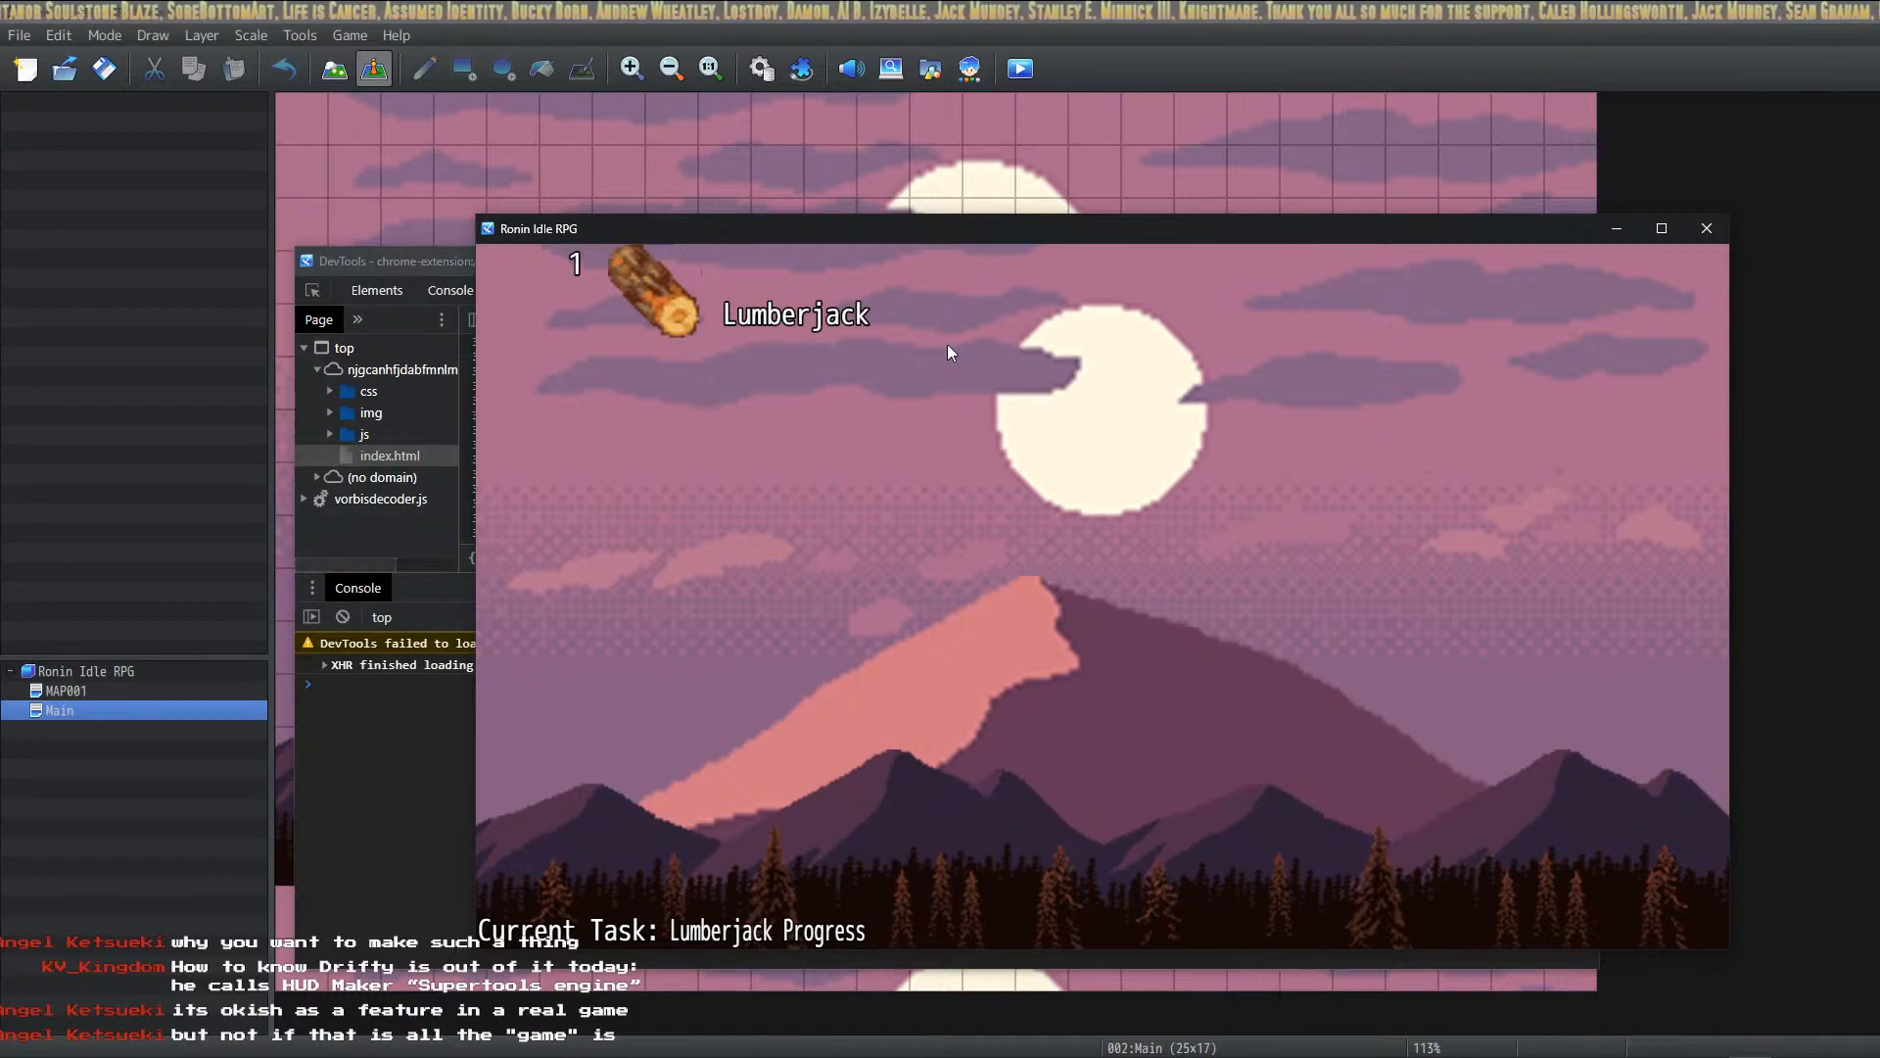
click(655, 284)
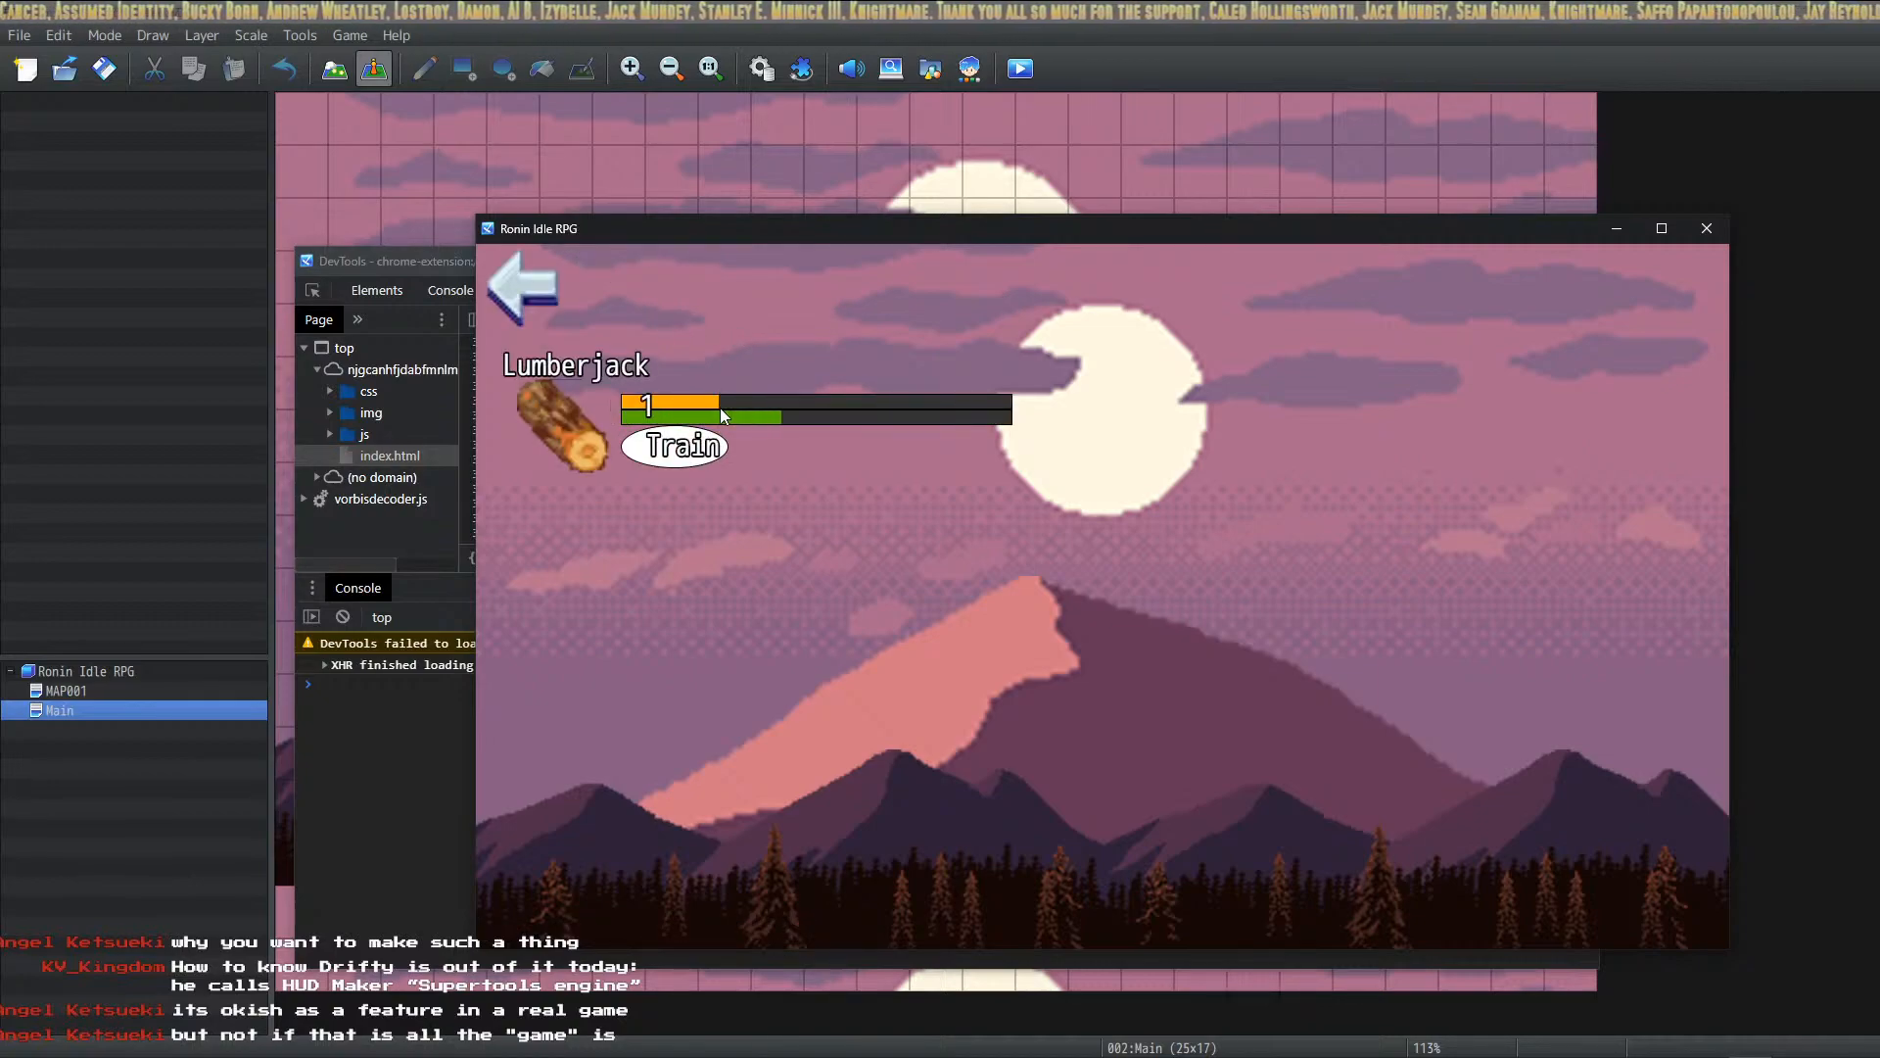
Step: Switch repeatedly between the game's main menu and Lumberjack page to test the page navigation and training progress bars
click(523, 279)
click(653, 285)
click(523, 284)
click(651, 290)
click(523, 286)
click(646, 294)
click(546, 276)
click(684, 311)
click(529, 284)
click(656, 330)
click(529, 282)
click(619, 294)
click(523, 280)
click(656, 298)
click(535, 284)
click(643, 300)
click(535, 284)
click(656, 304)
click(530, 278)
click(632, 300)
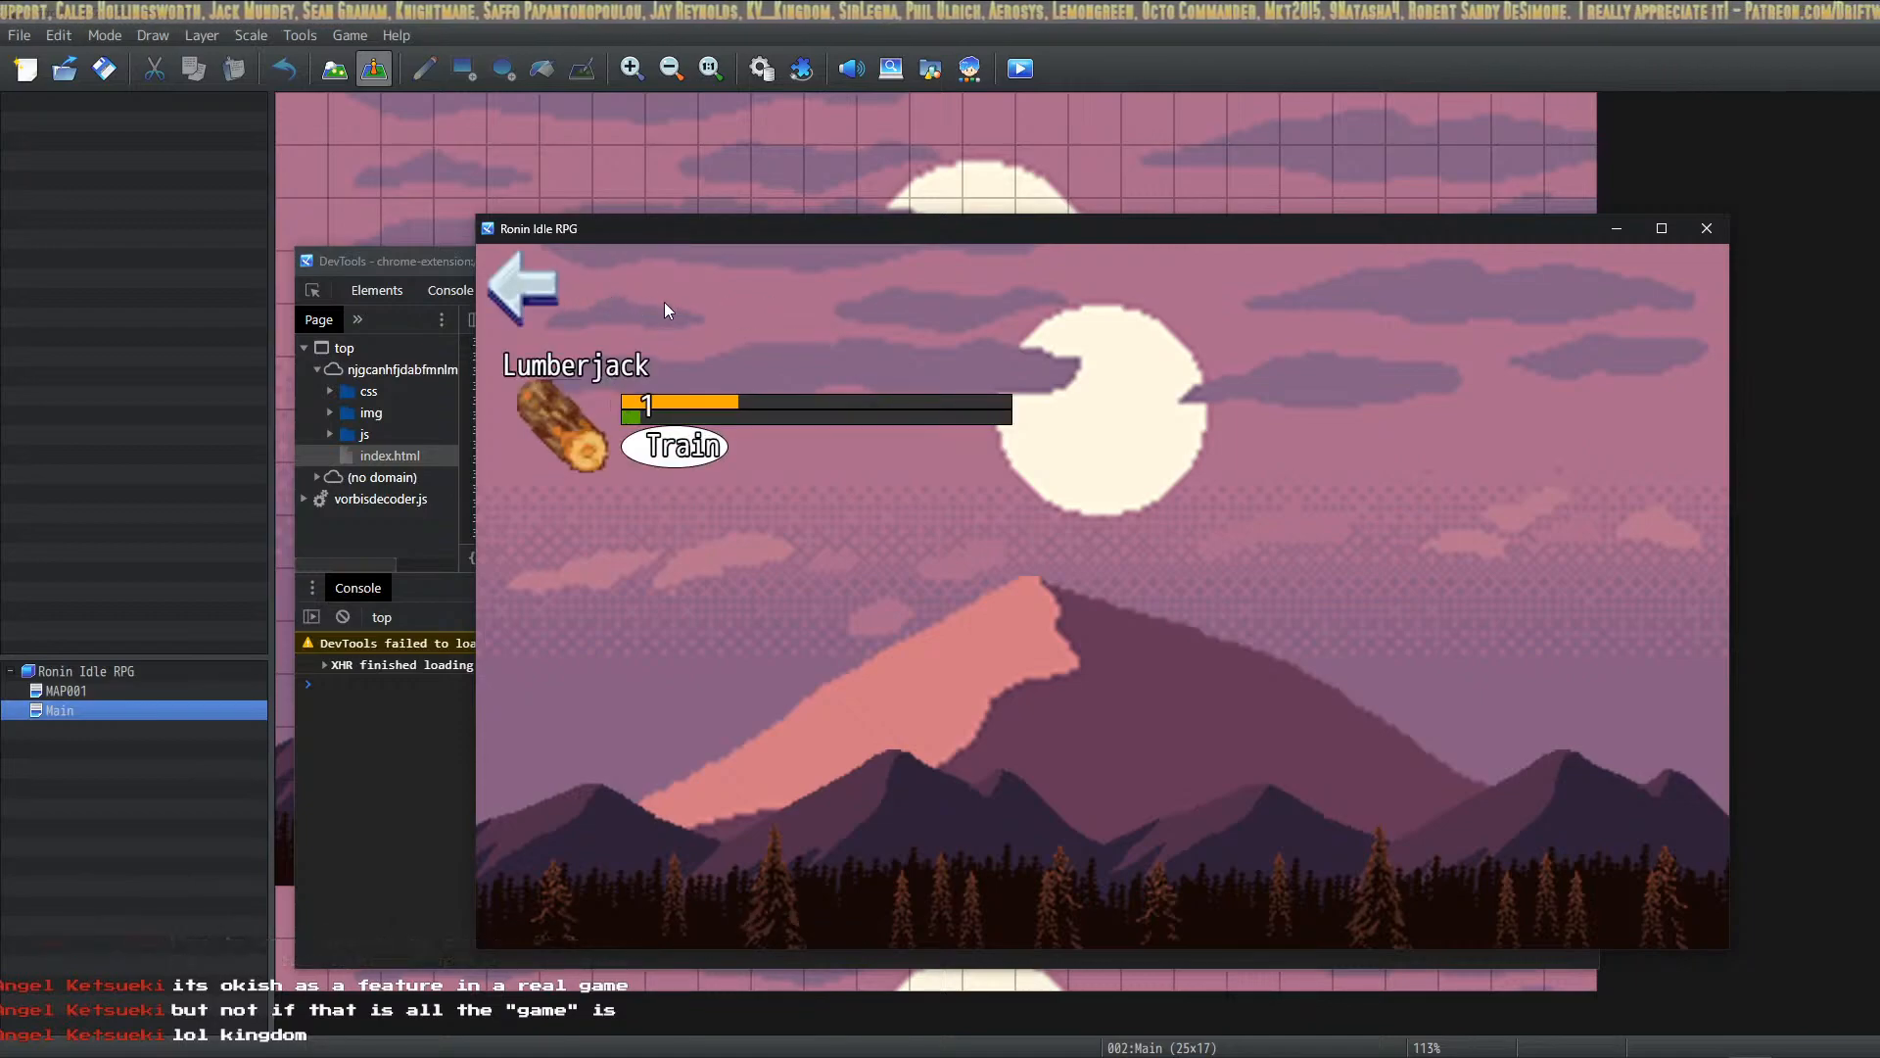
click(516, 290)
click(652, 310)
click(533, 290)
click(650, 304)
click(531, 292)
click(660, 290)
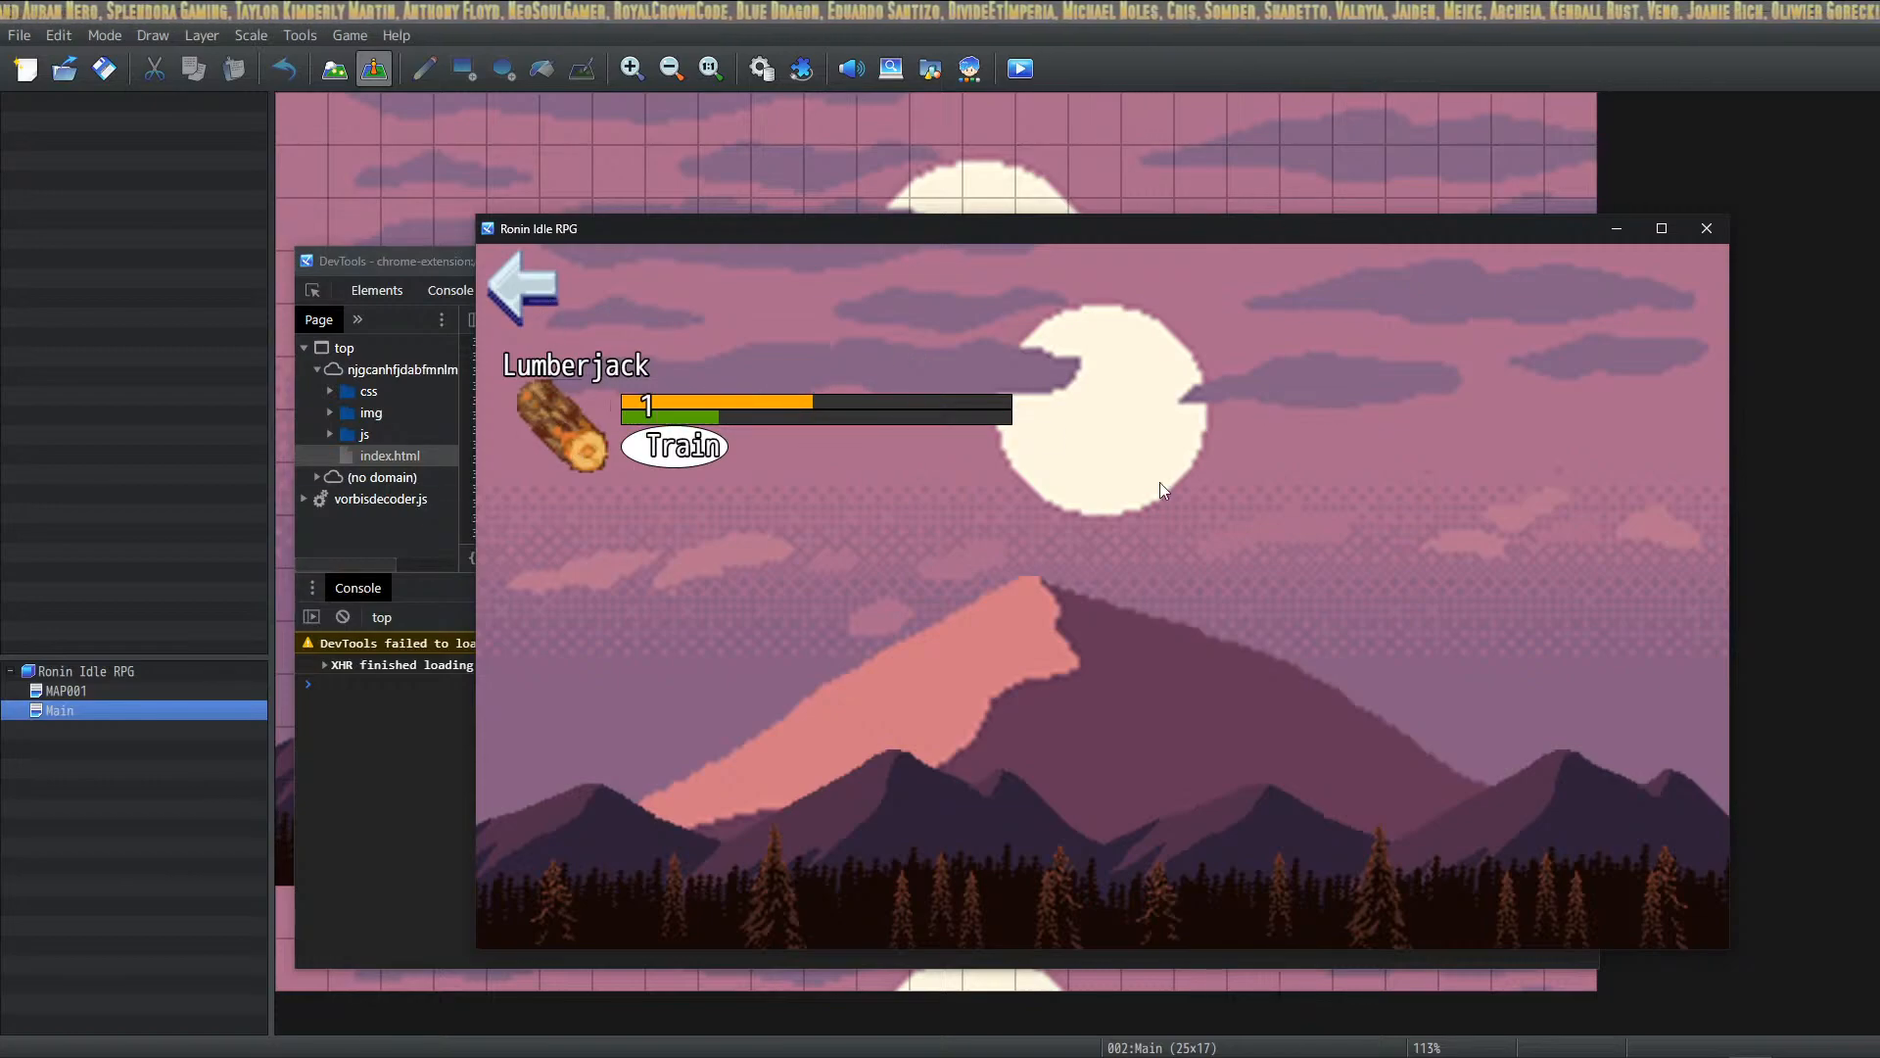
click(548, 308)
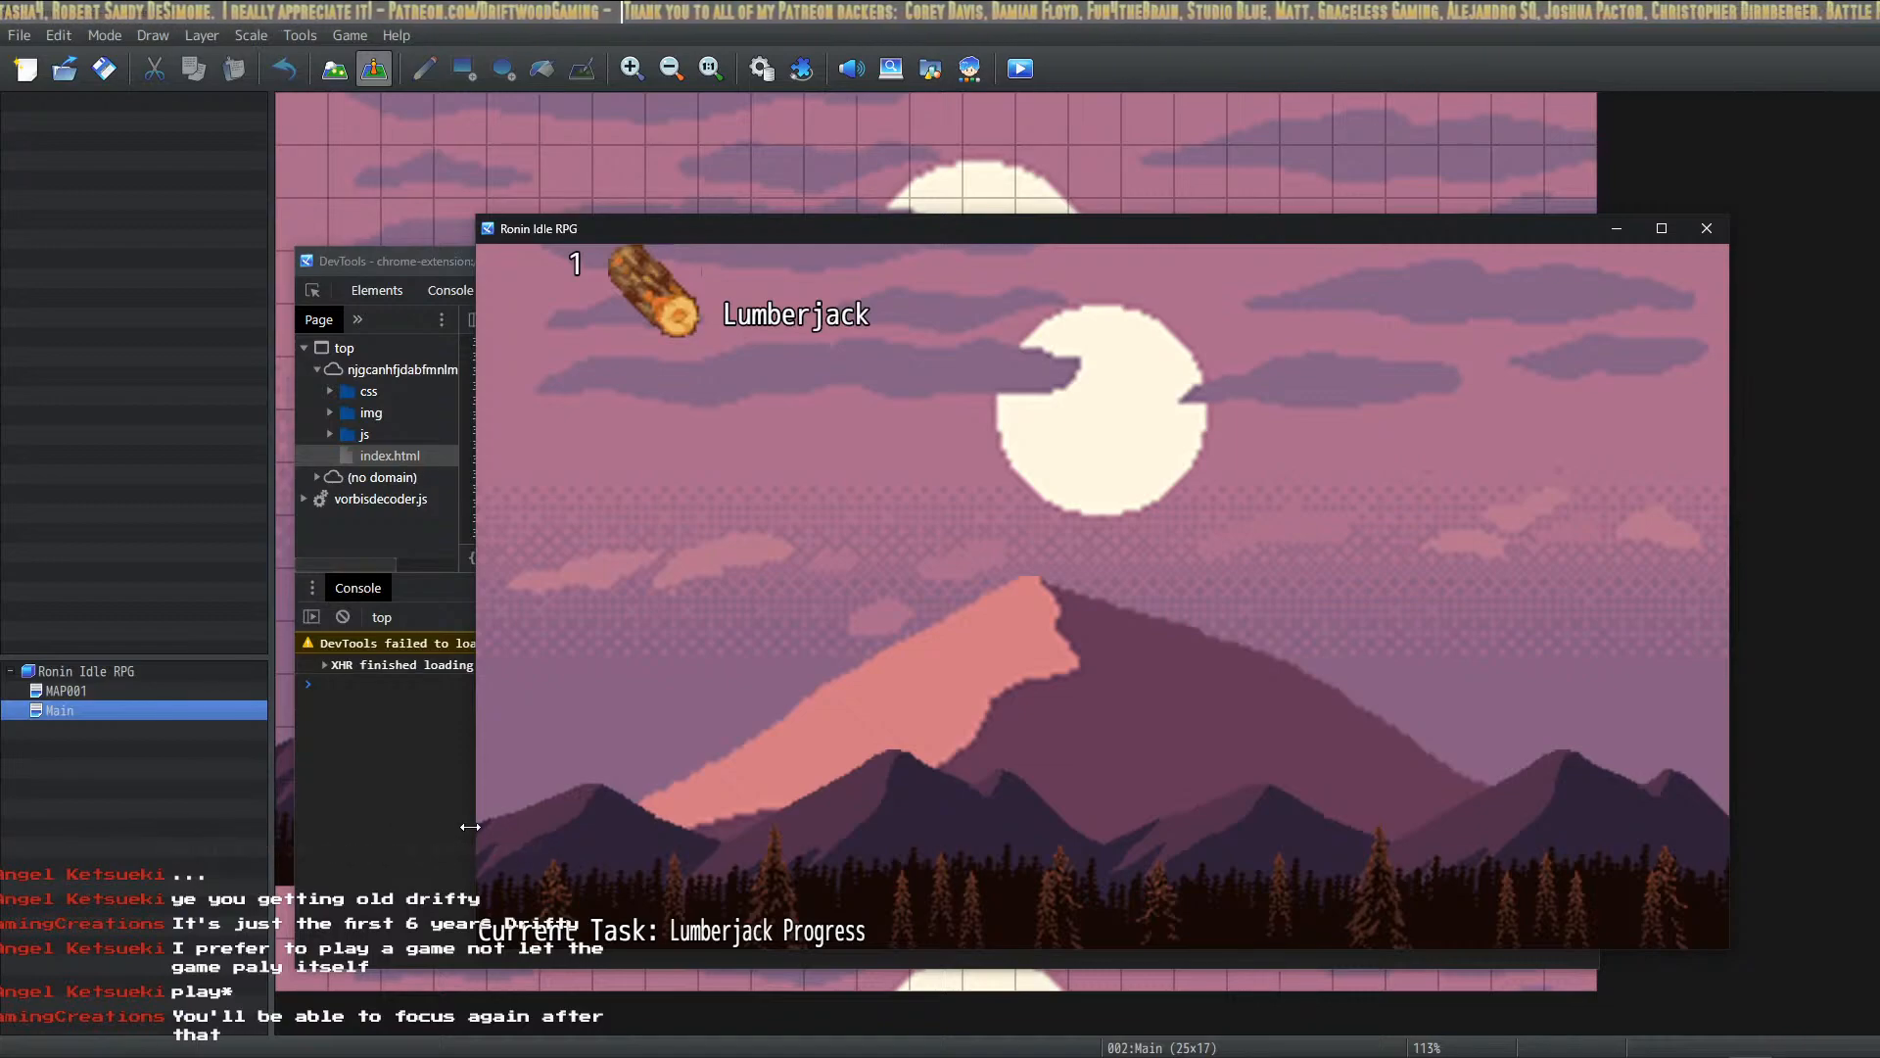
click(658, 302)
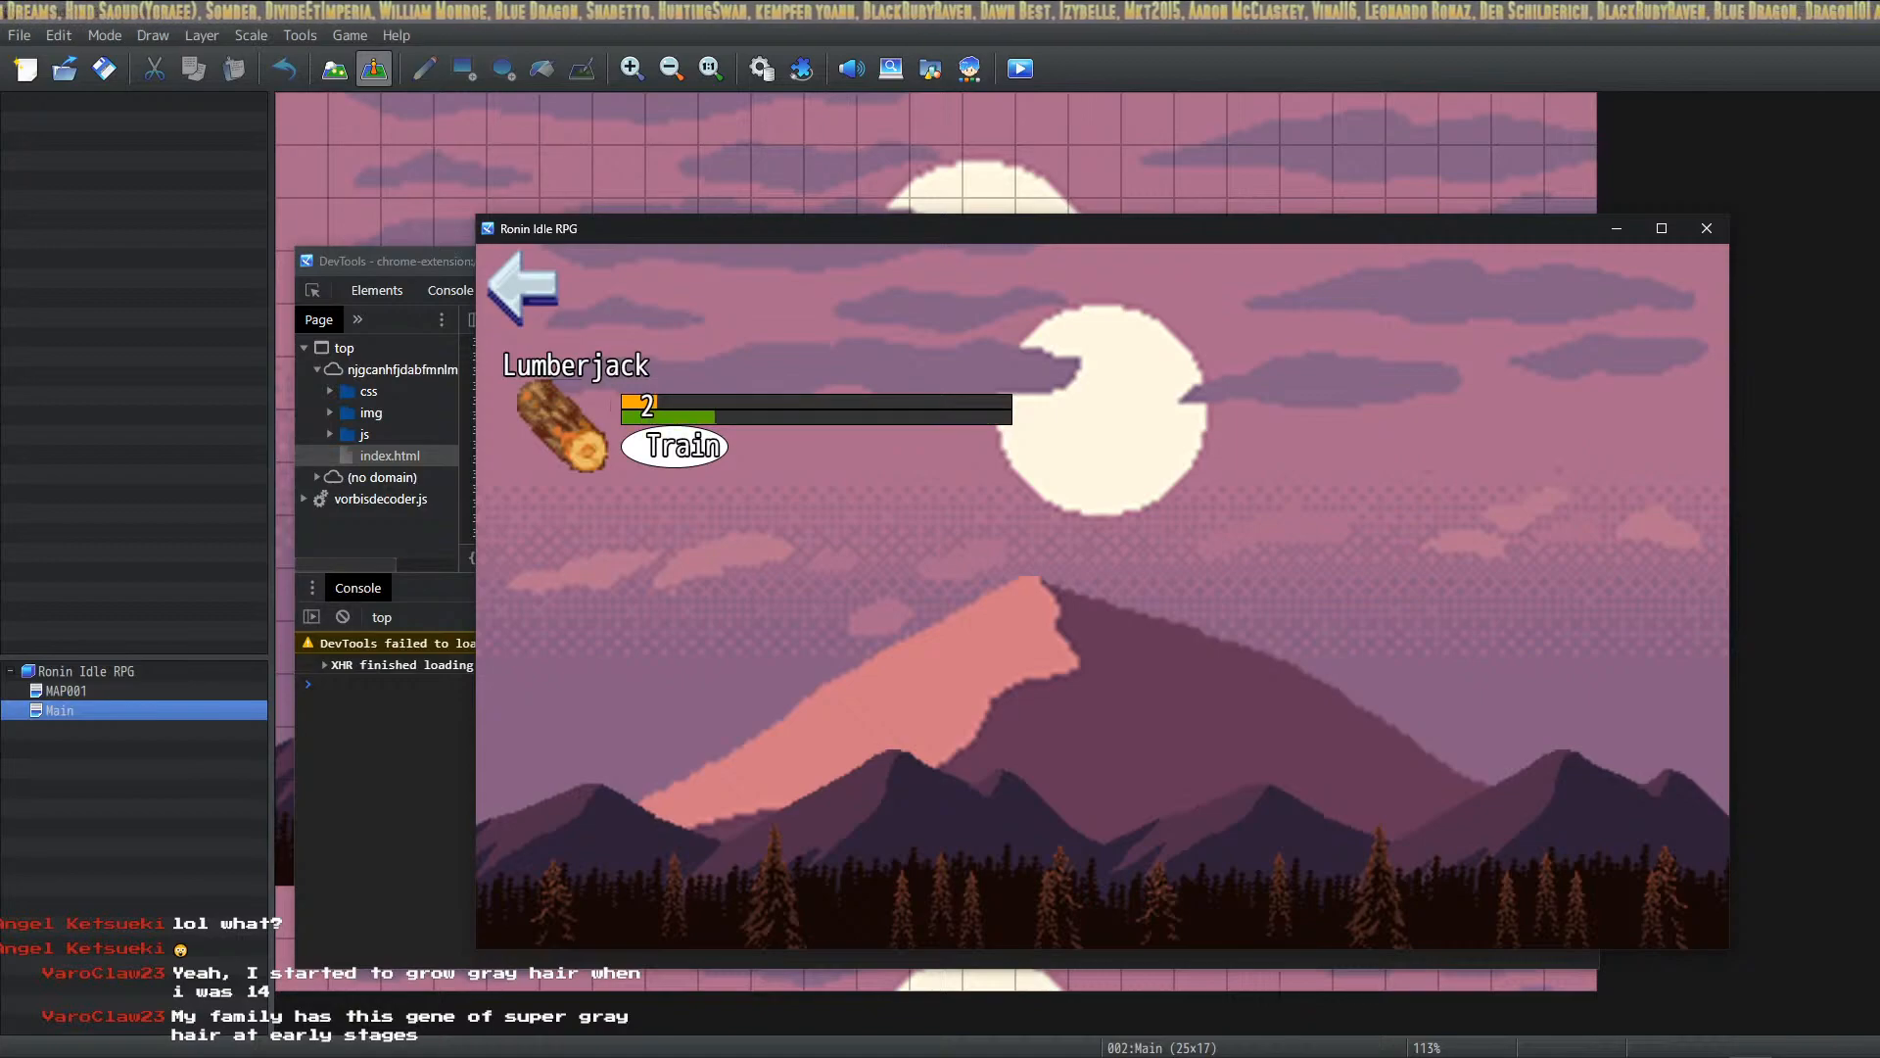
Step: In HUD Maker Ultra, move the Main Menu HUD's log picture, Lumberjack text and skill number lower on the canvas
drag(1048, 1057, 783, 164)
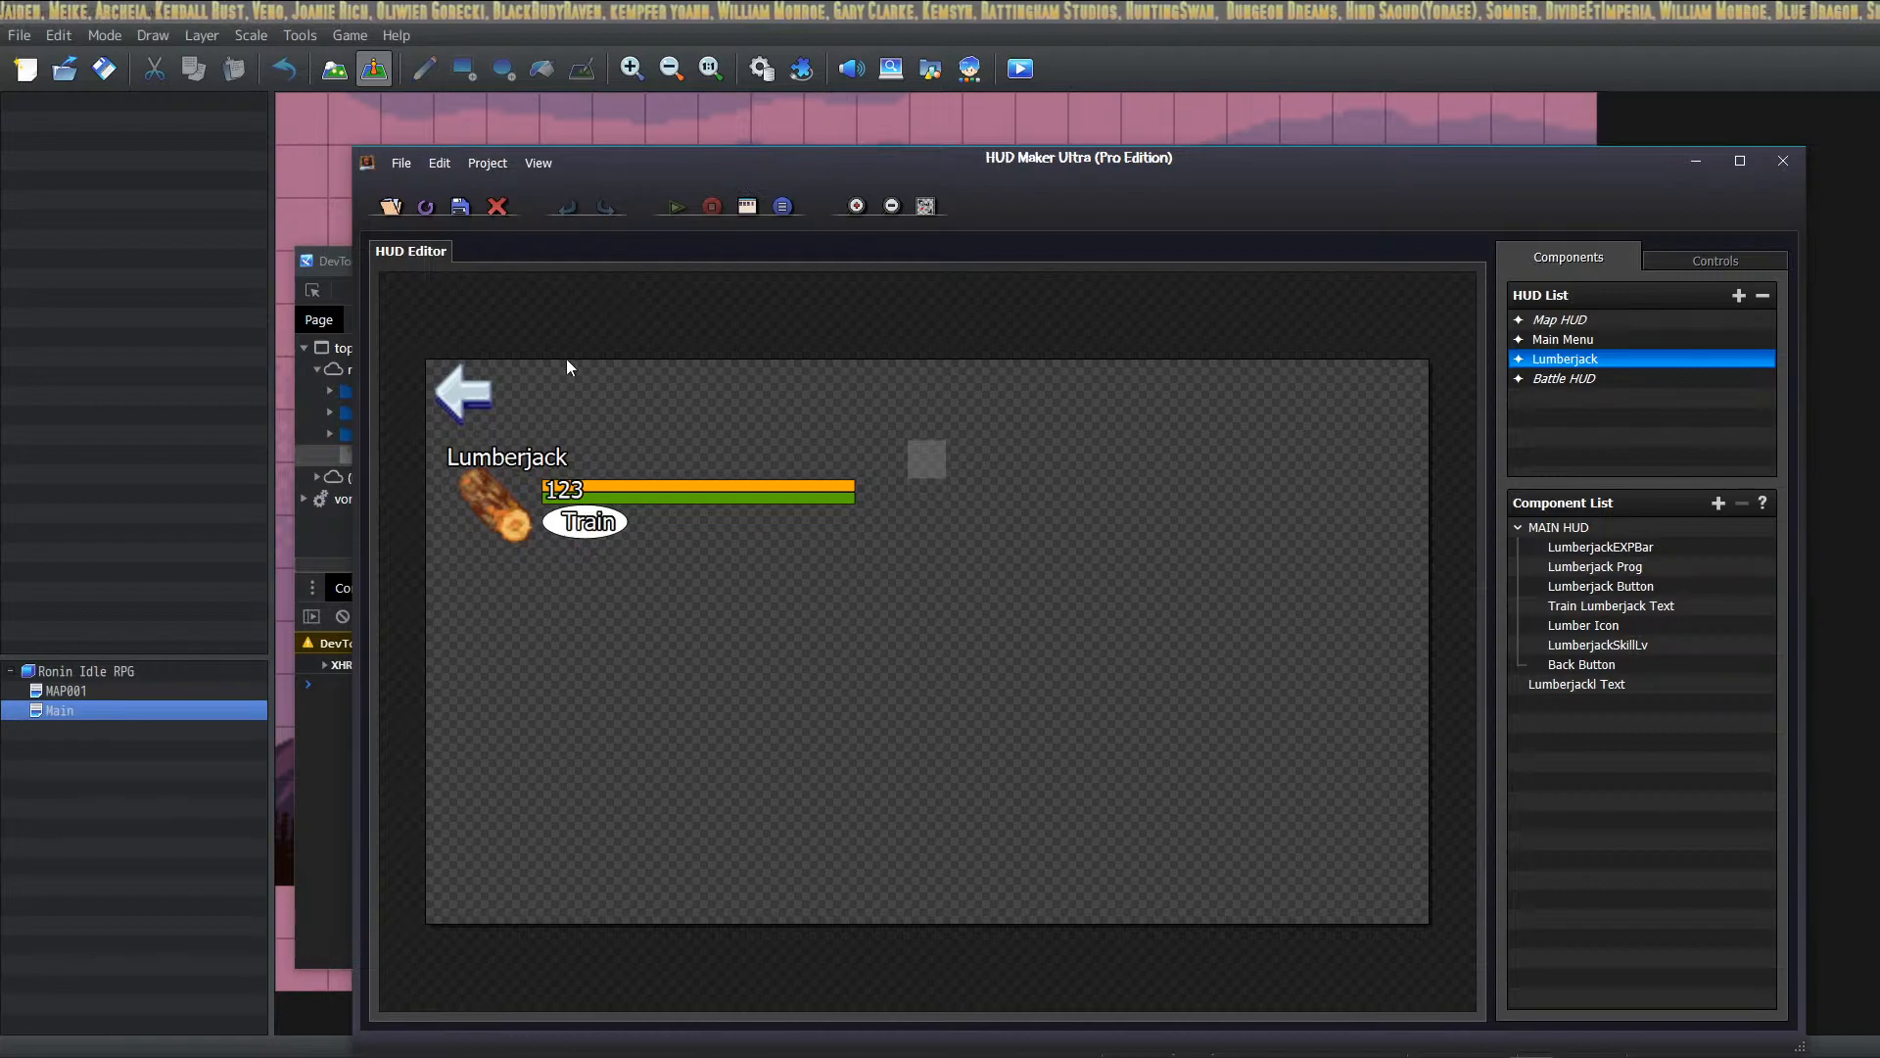
click(463, 393)
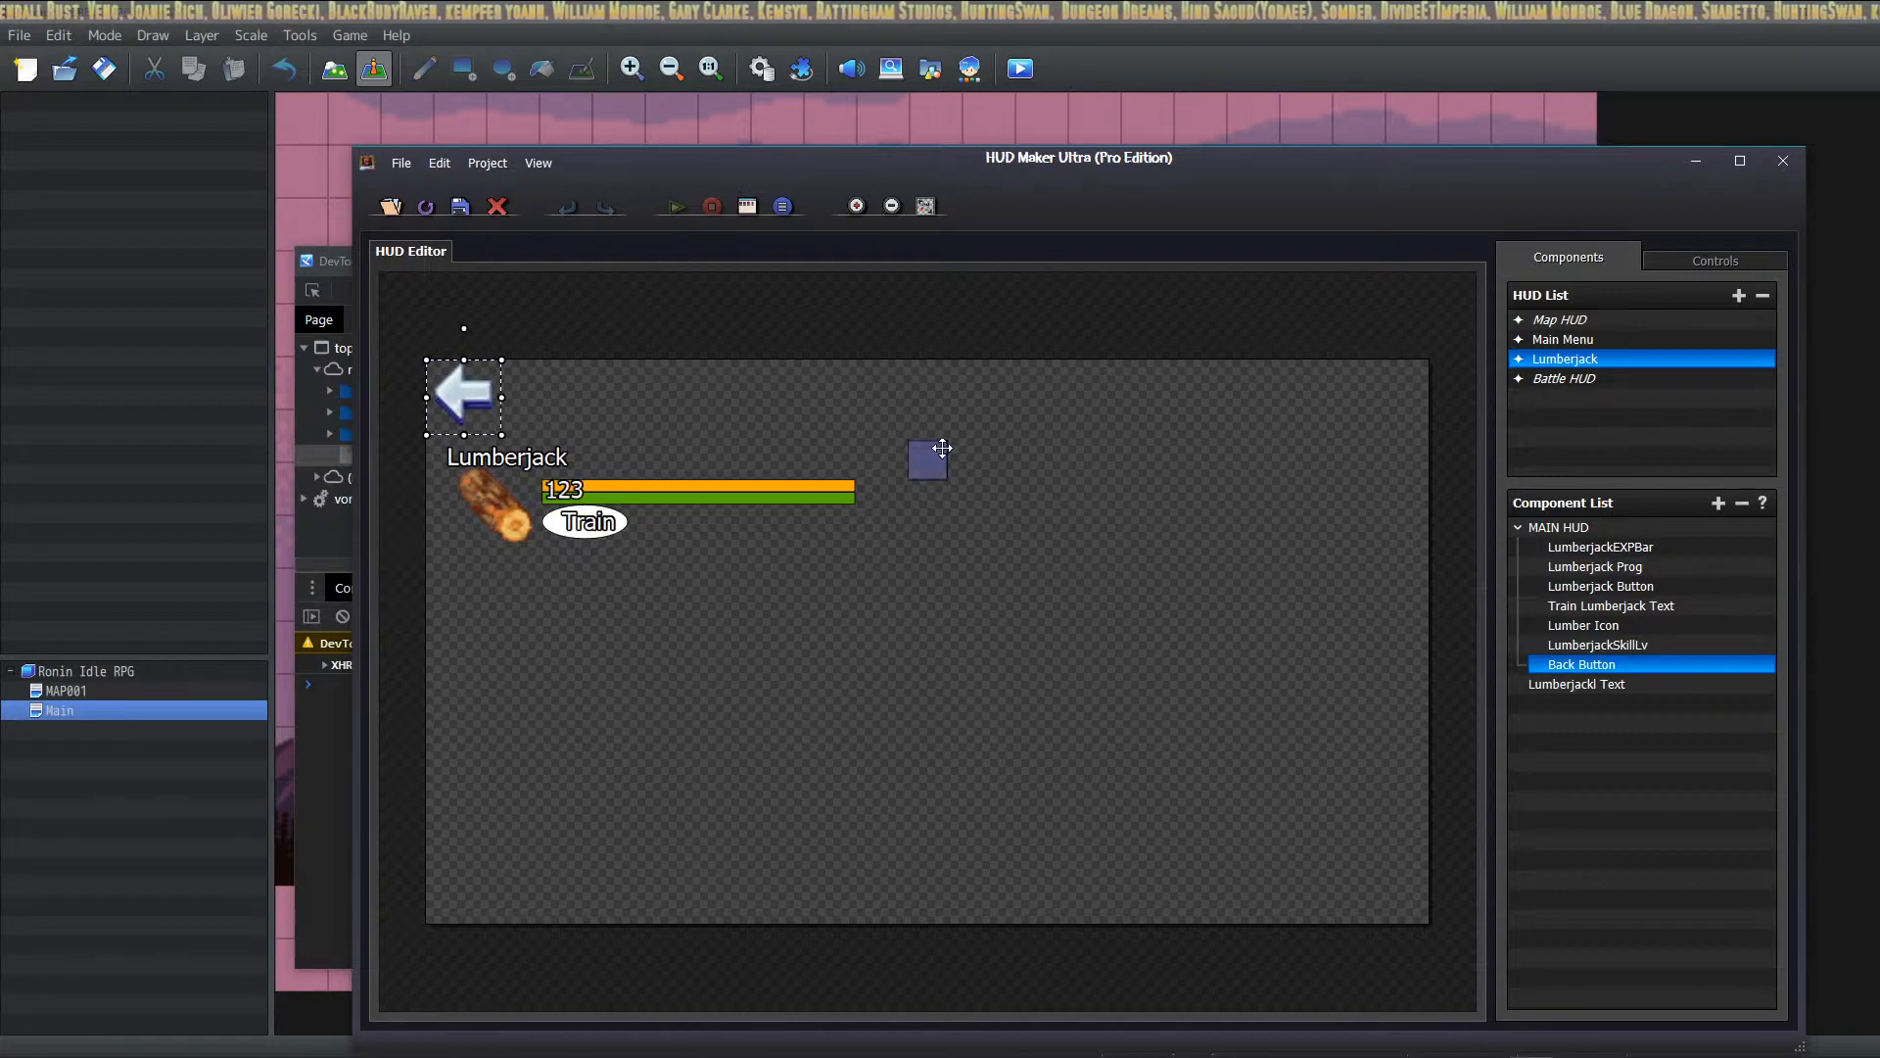
click(1567, 340)
click(630, 418)
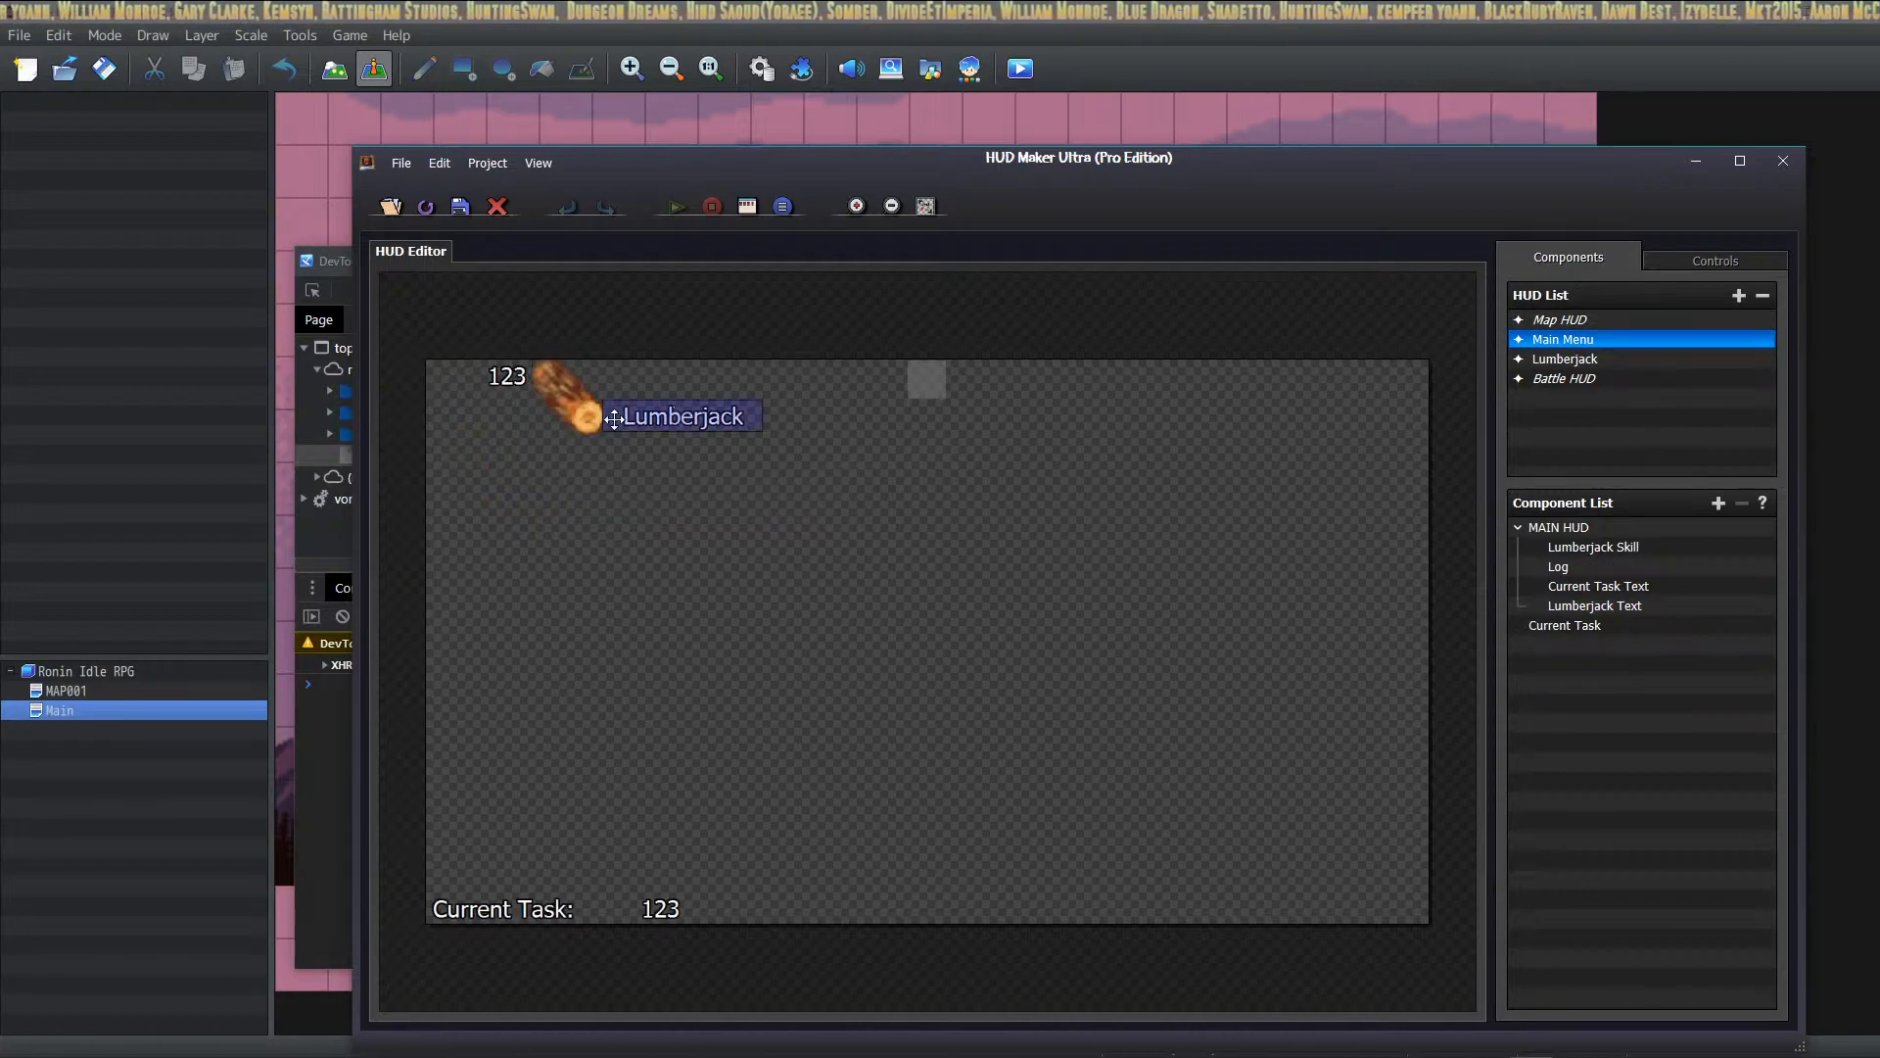
drag(573, 404, 565, 474)
drag(664, 425, 664, 457)
drag(522, 382, 522, 454)
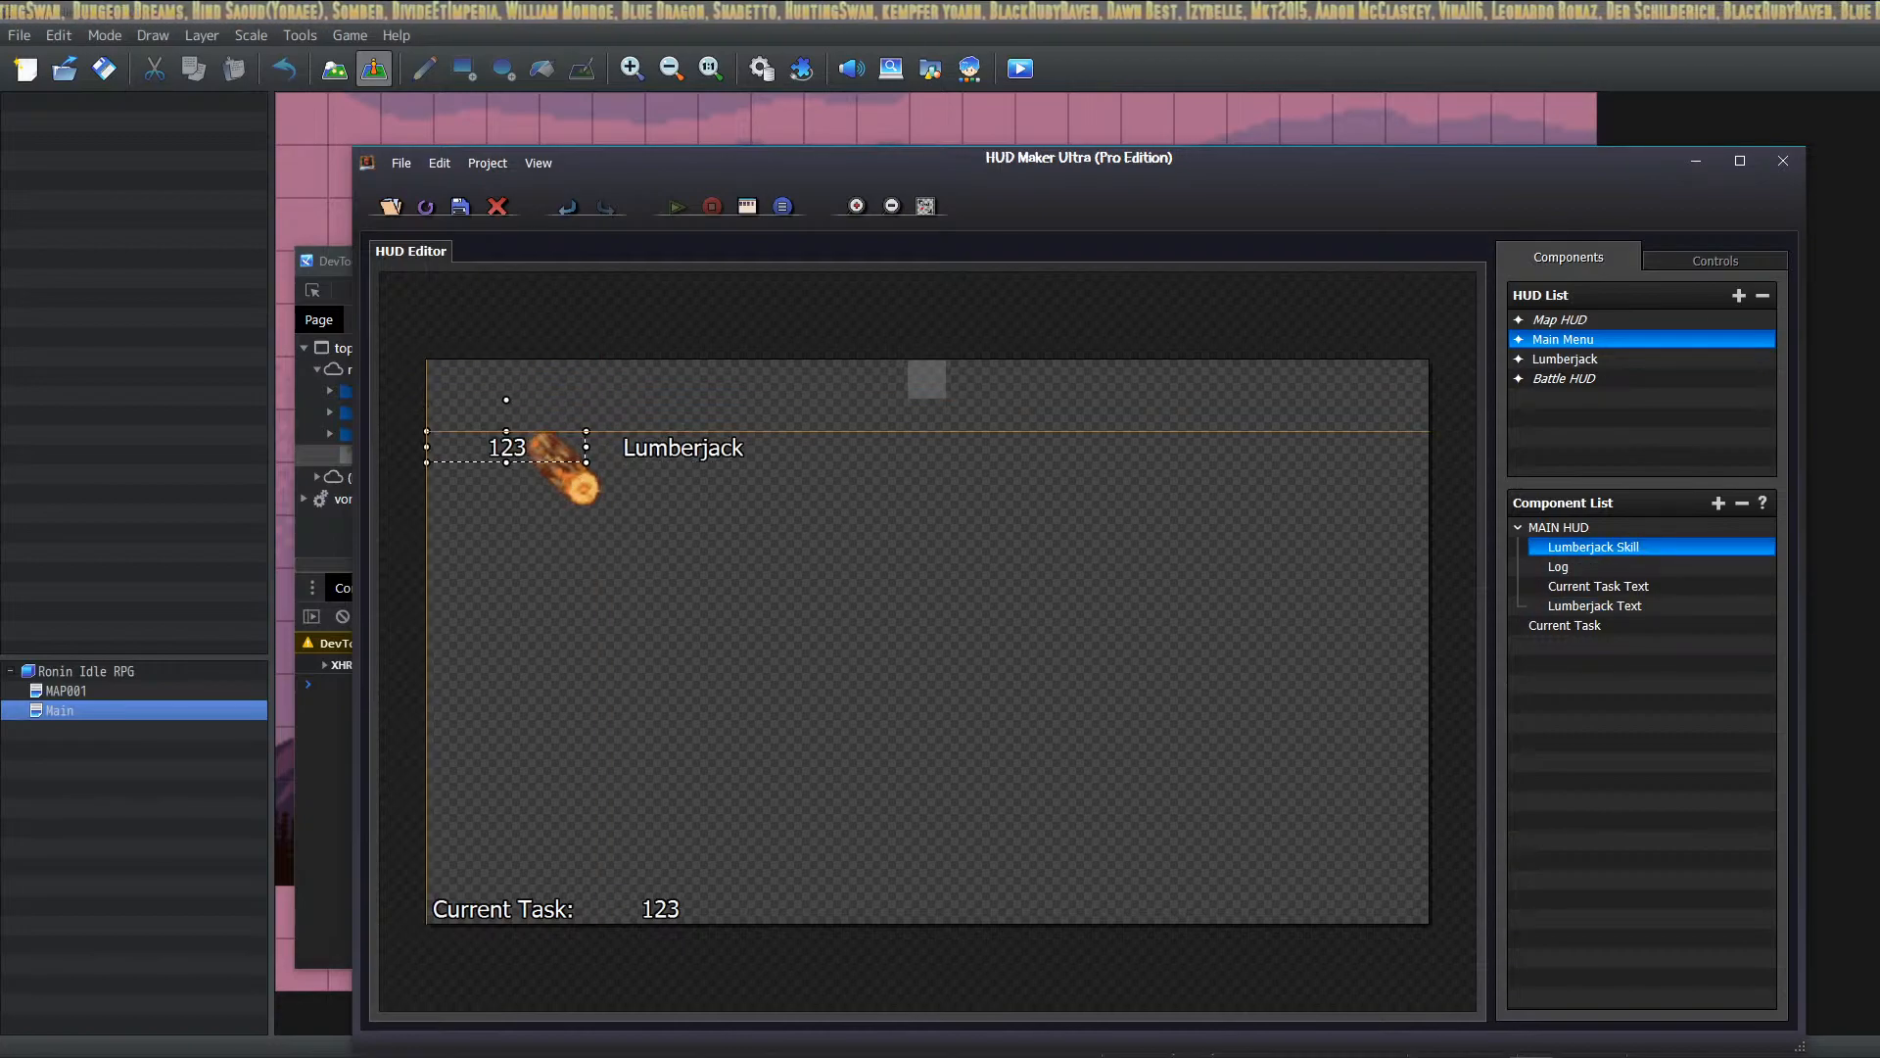
Step: Add a Text component to the Main Menu HUD and name it Level Text
click(1632, 529)
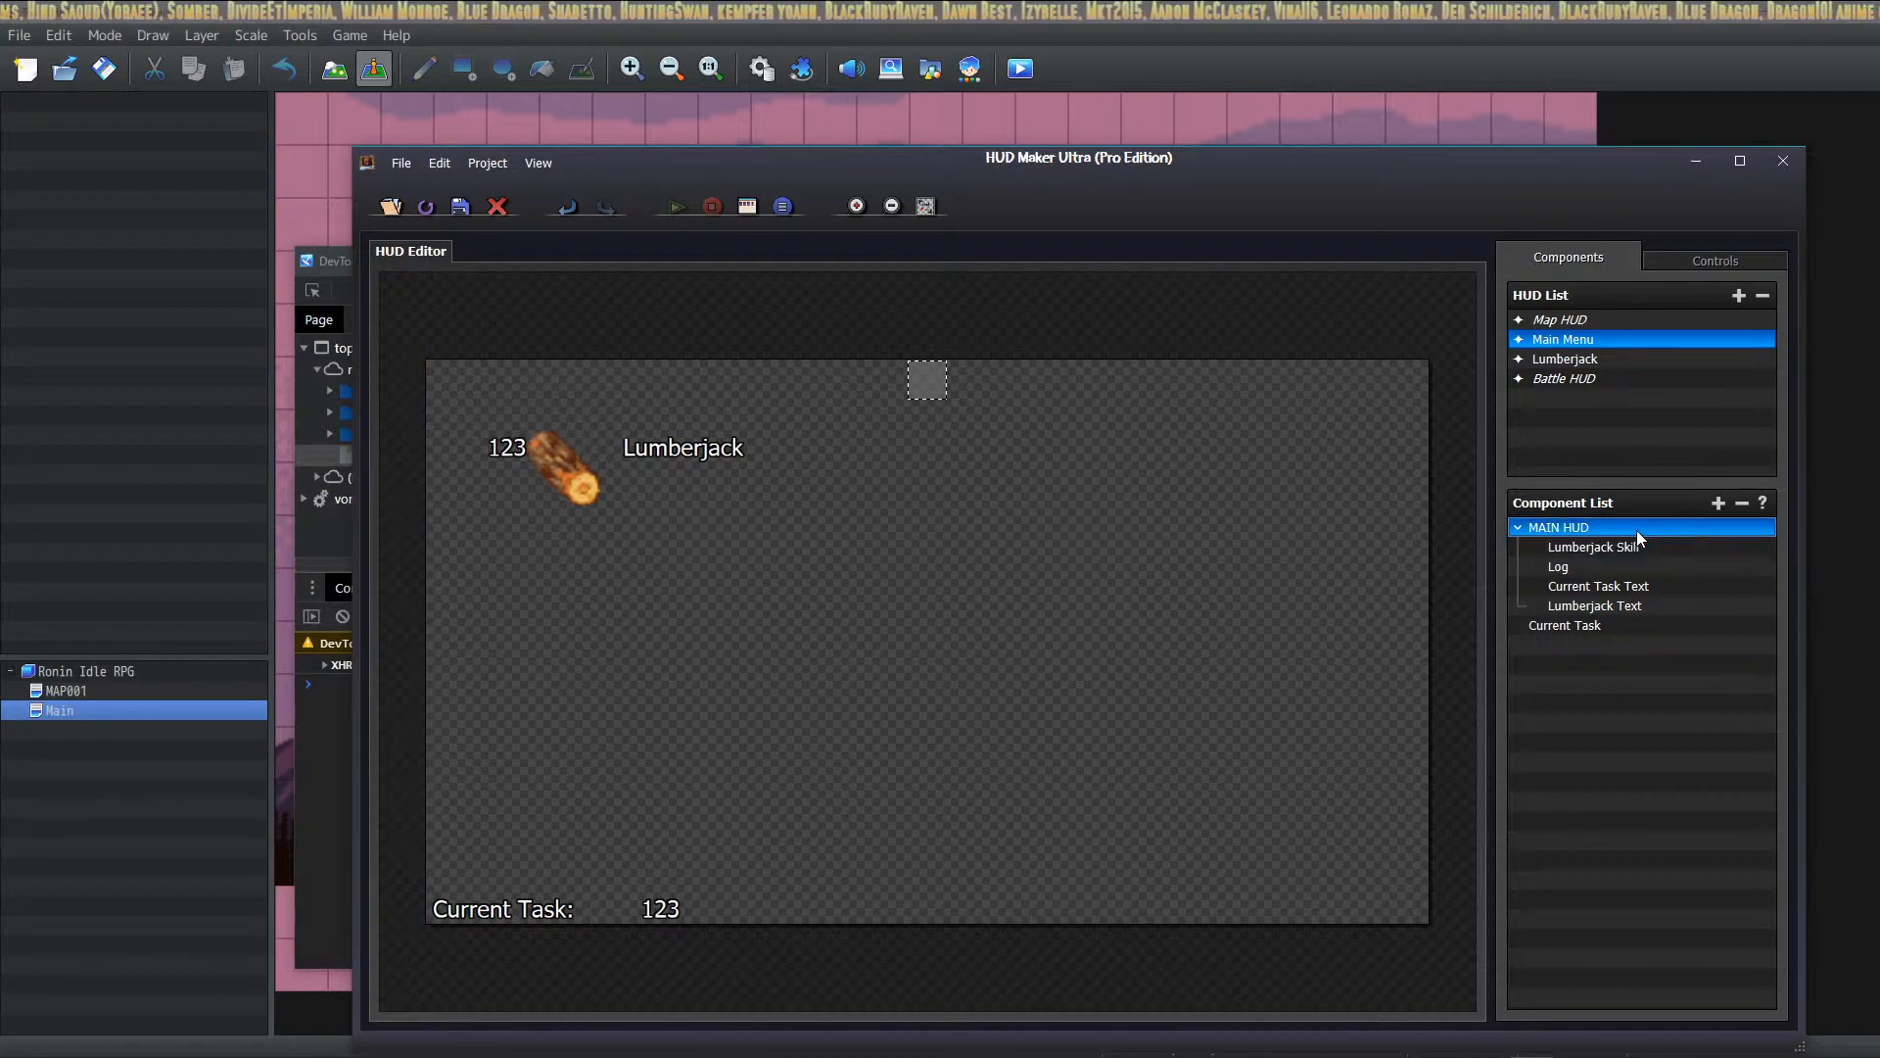
click(1719, 503)
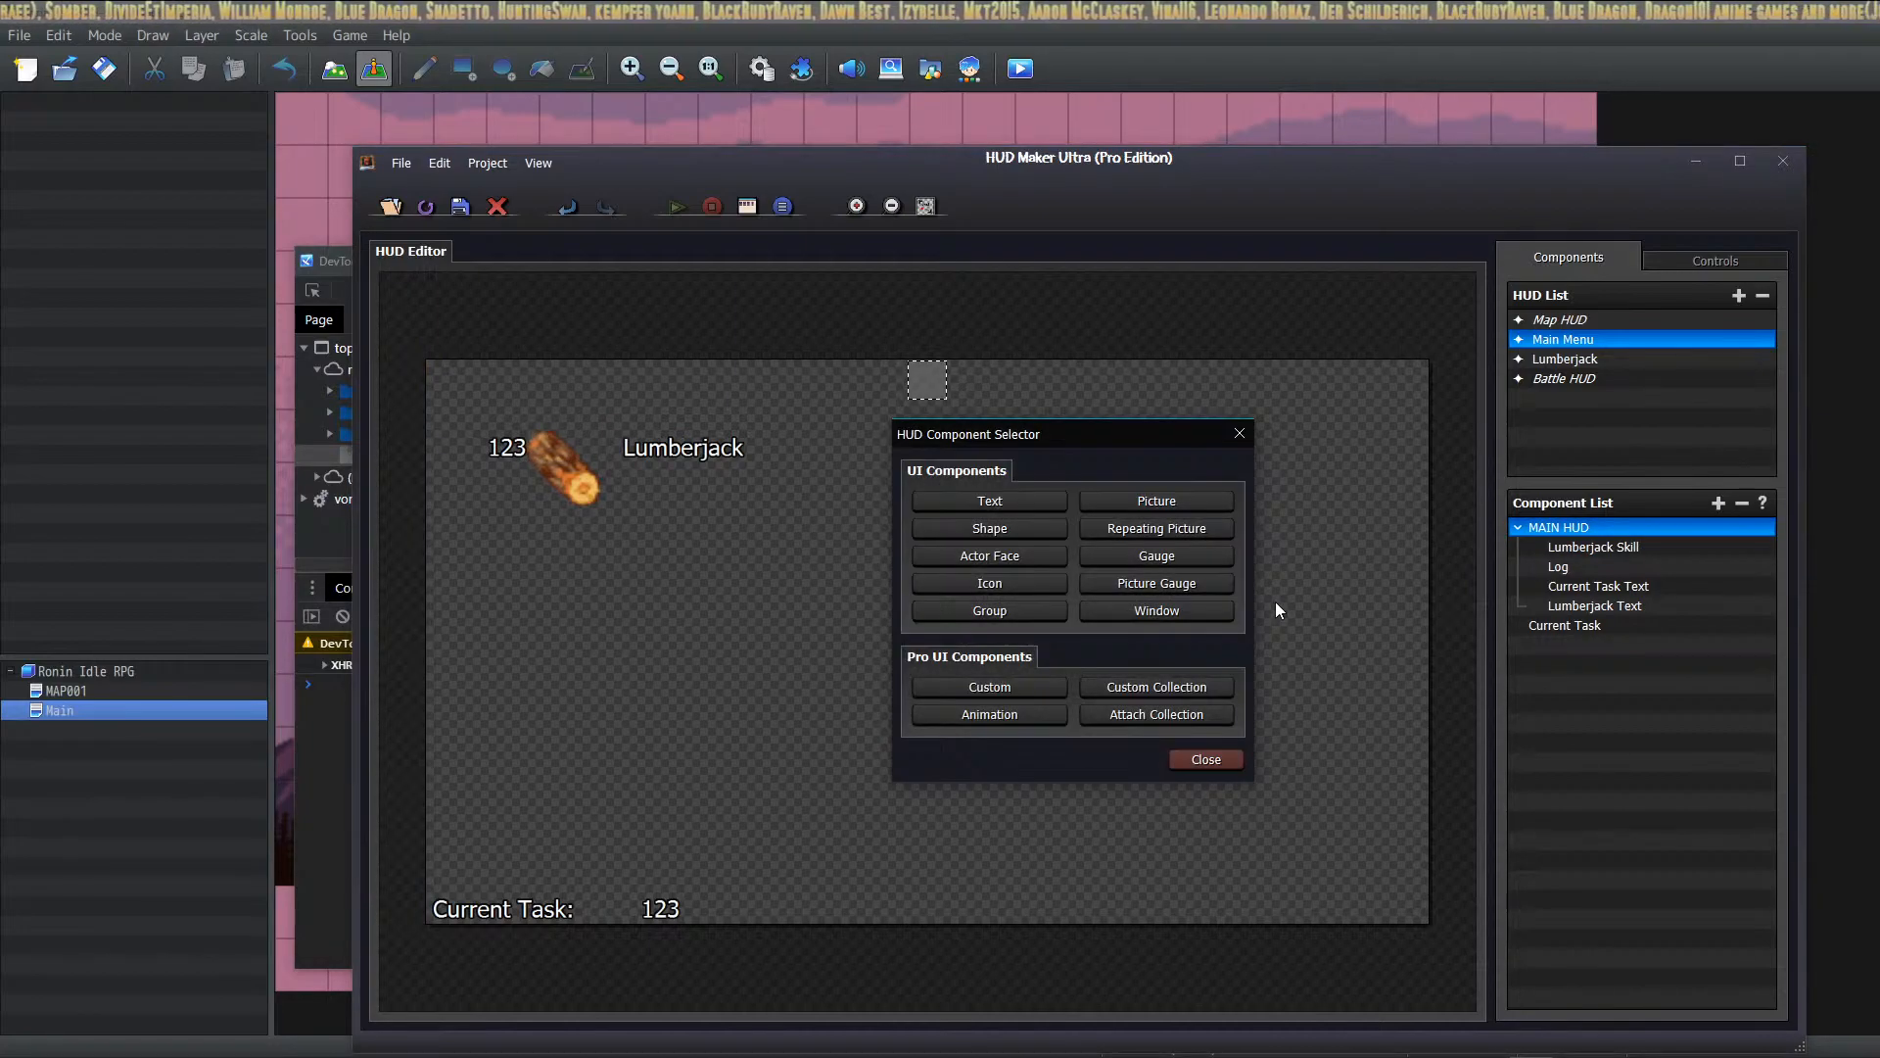
click(967, 504)
click(913, 384)
text(Skill)
key(BackSpace)
key(BackSpace)
key(BackSpace)
key(BackSpace)
key(BackSpace)
text(Level Text)
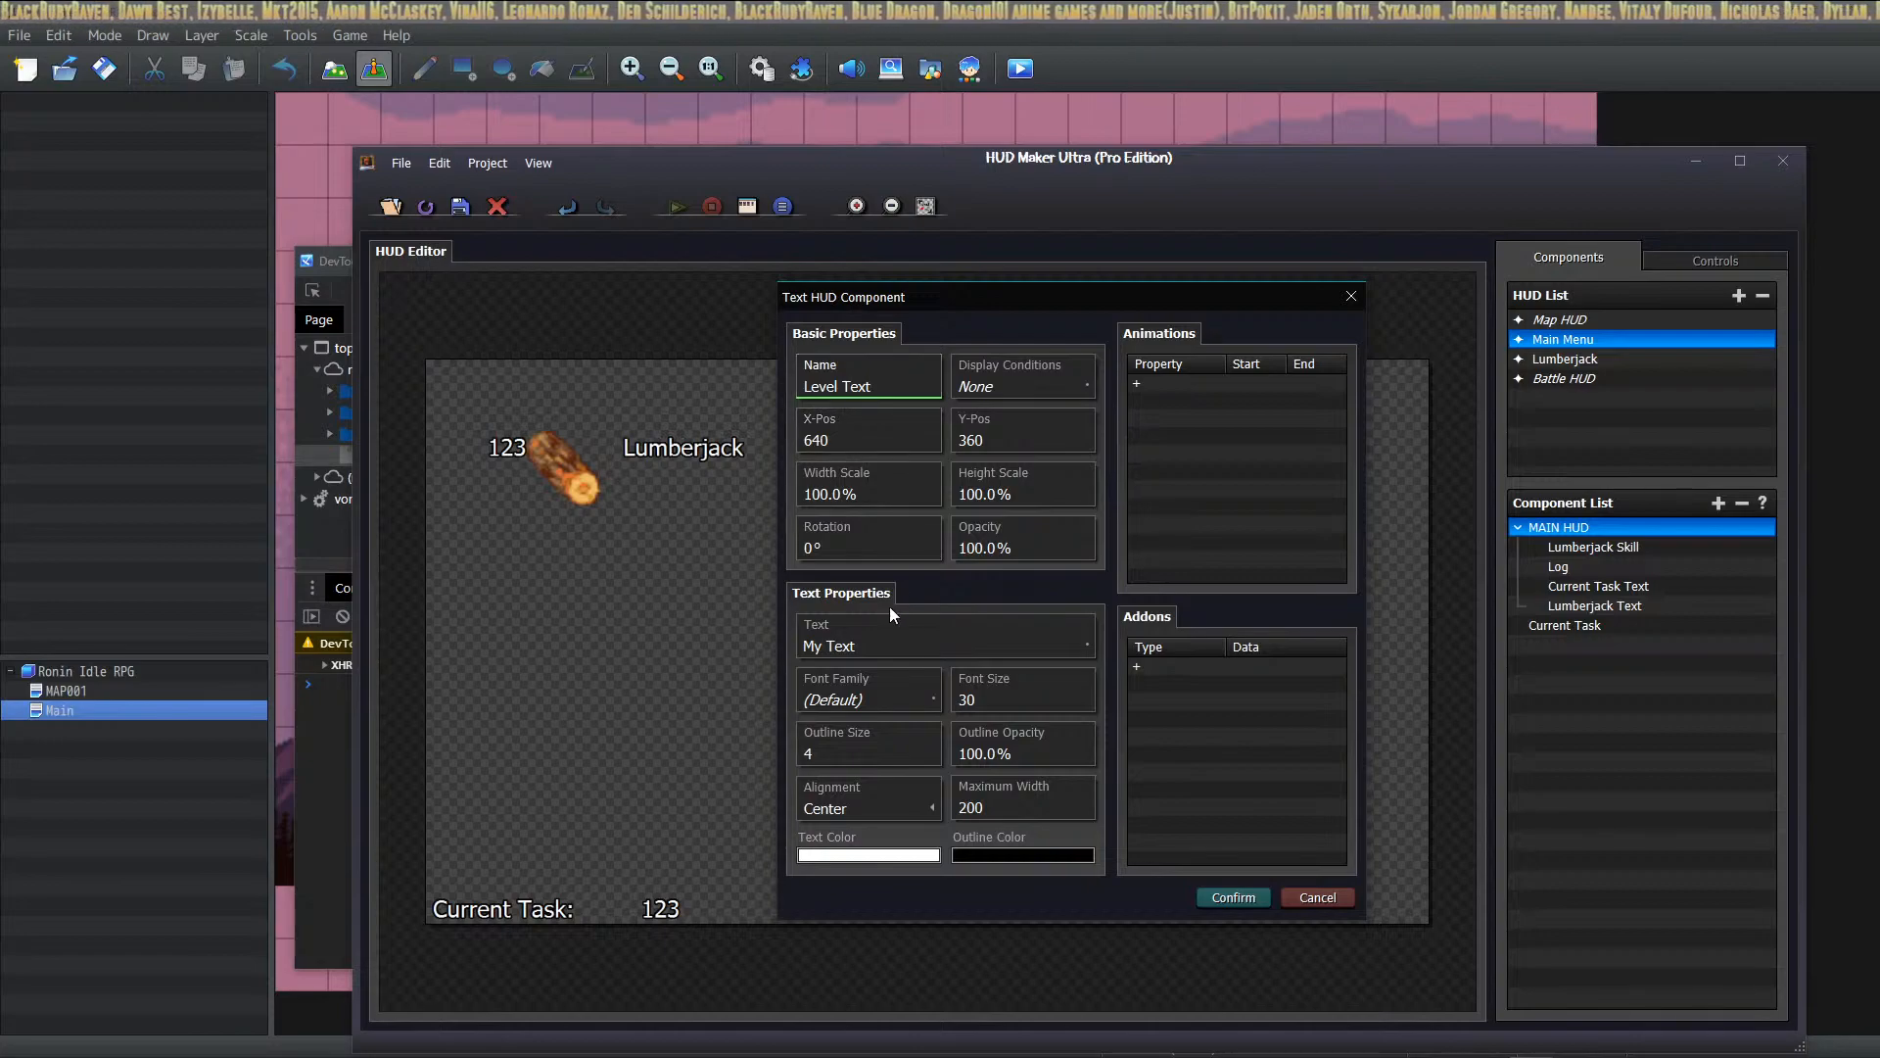
Step: Set the new component's plain text to Level and place it directly above the Lumberjack skill number
click(901, 635)
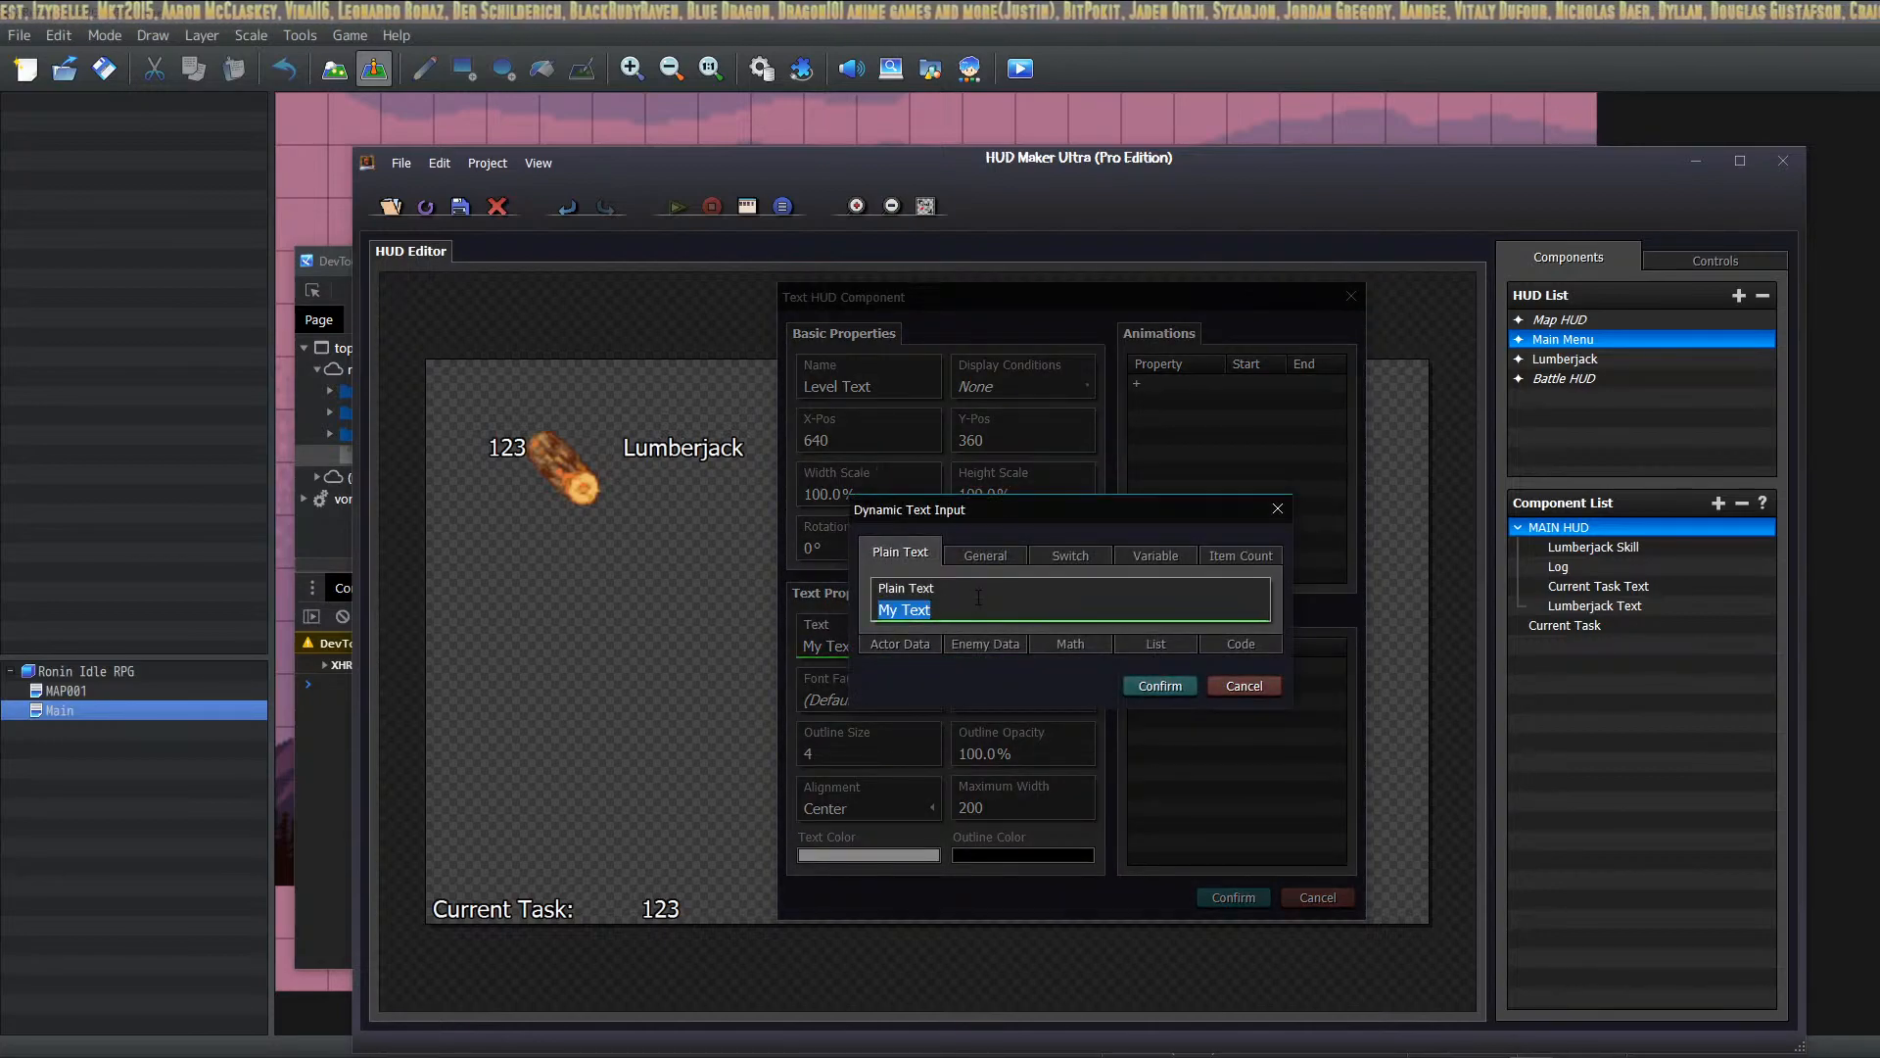
text(Level)
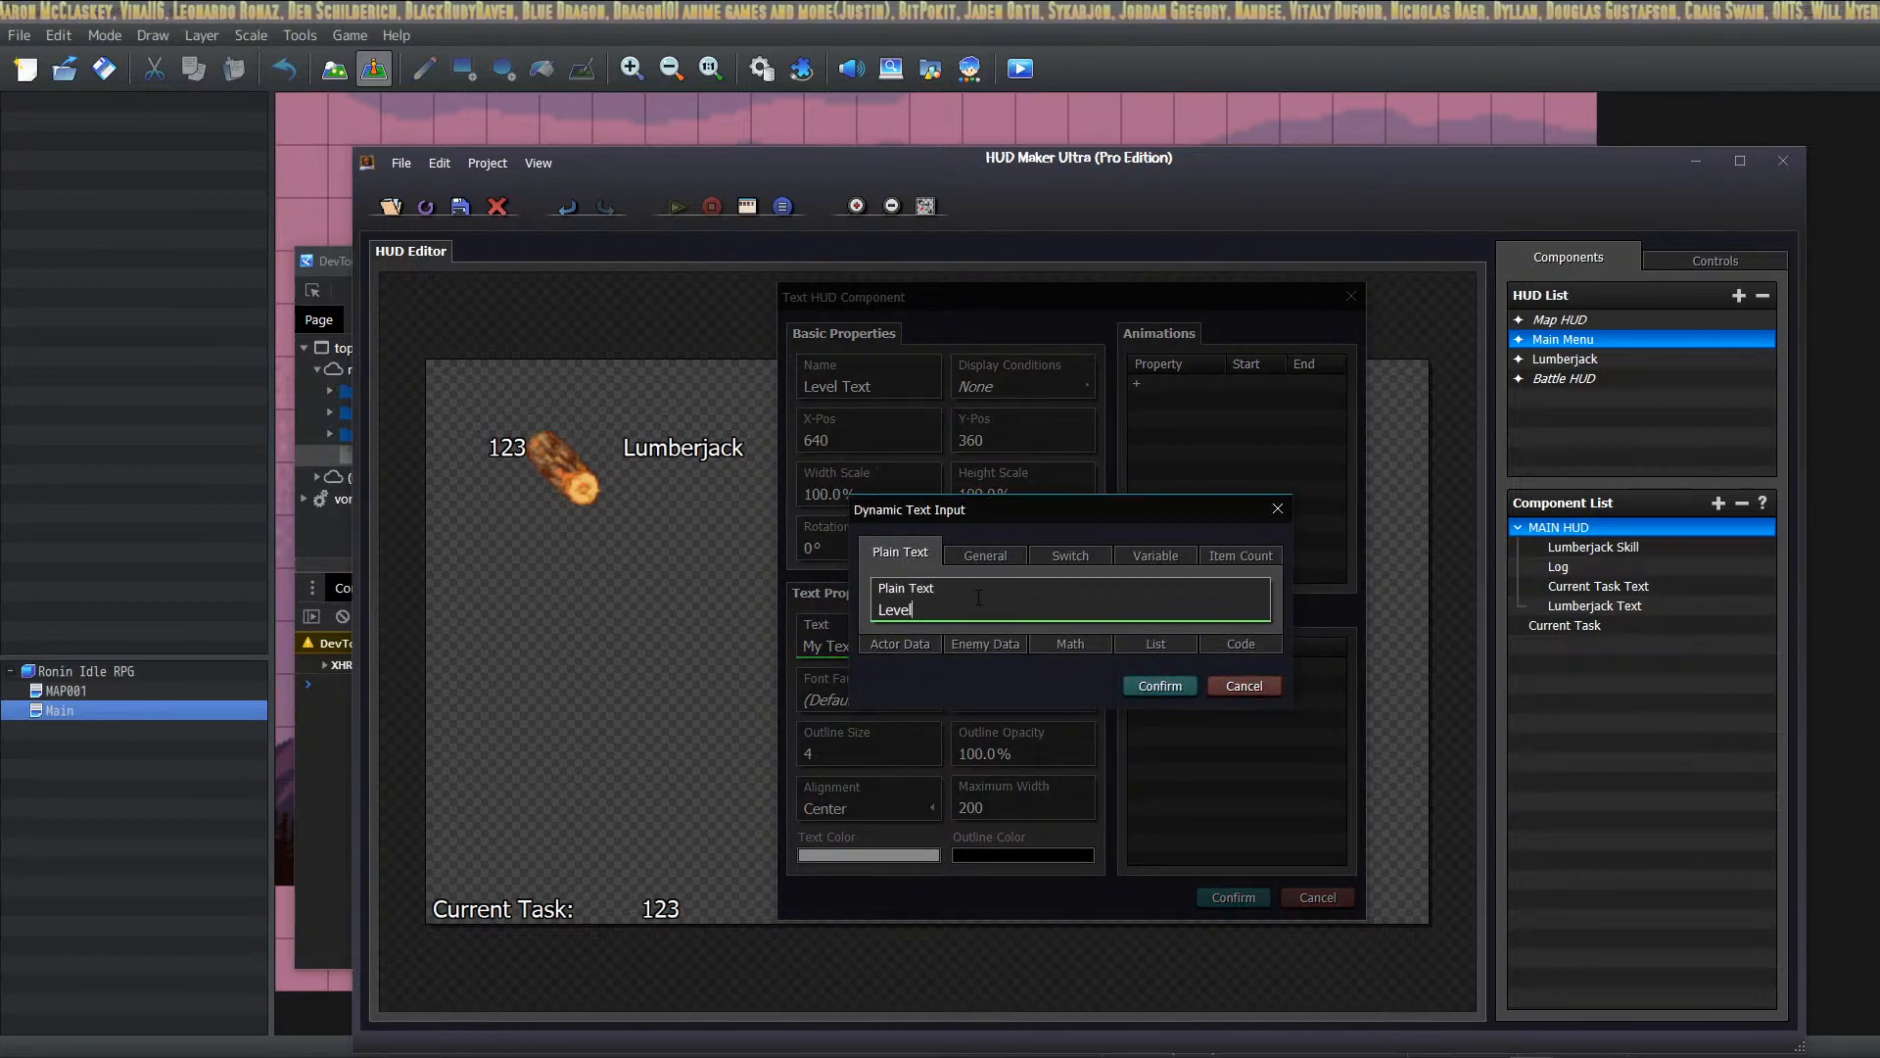
click(1137, 690)
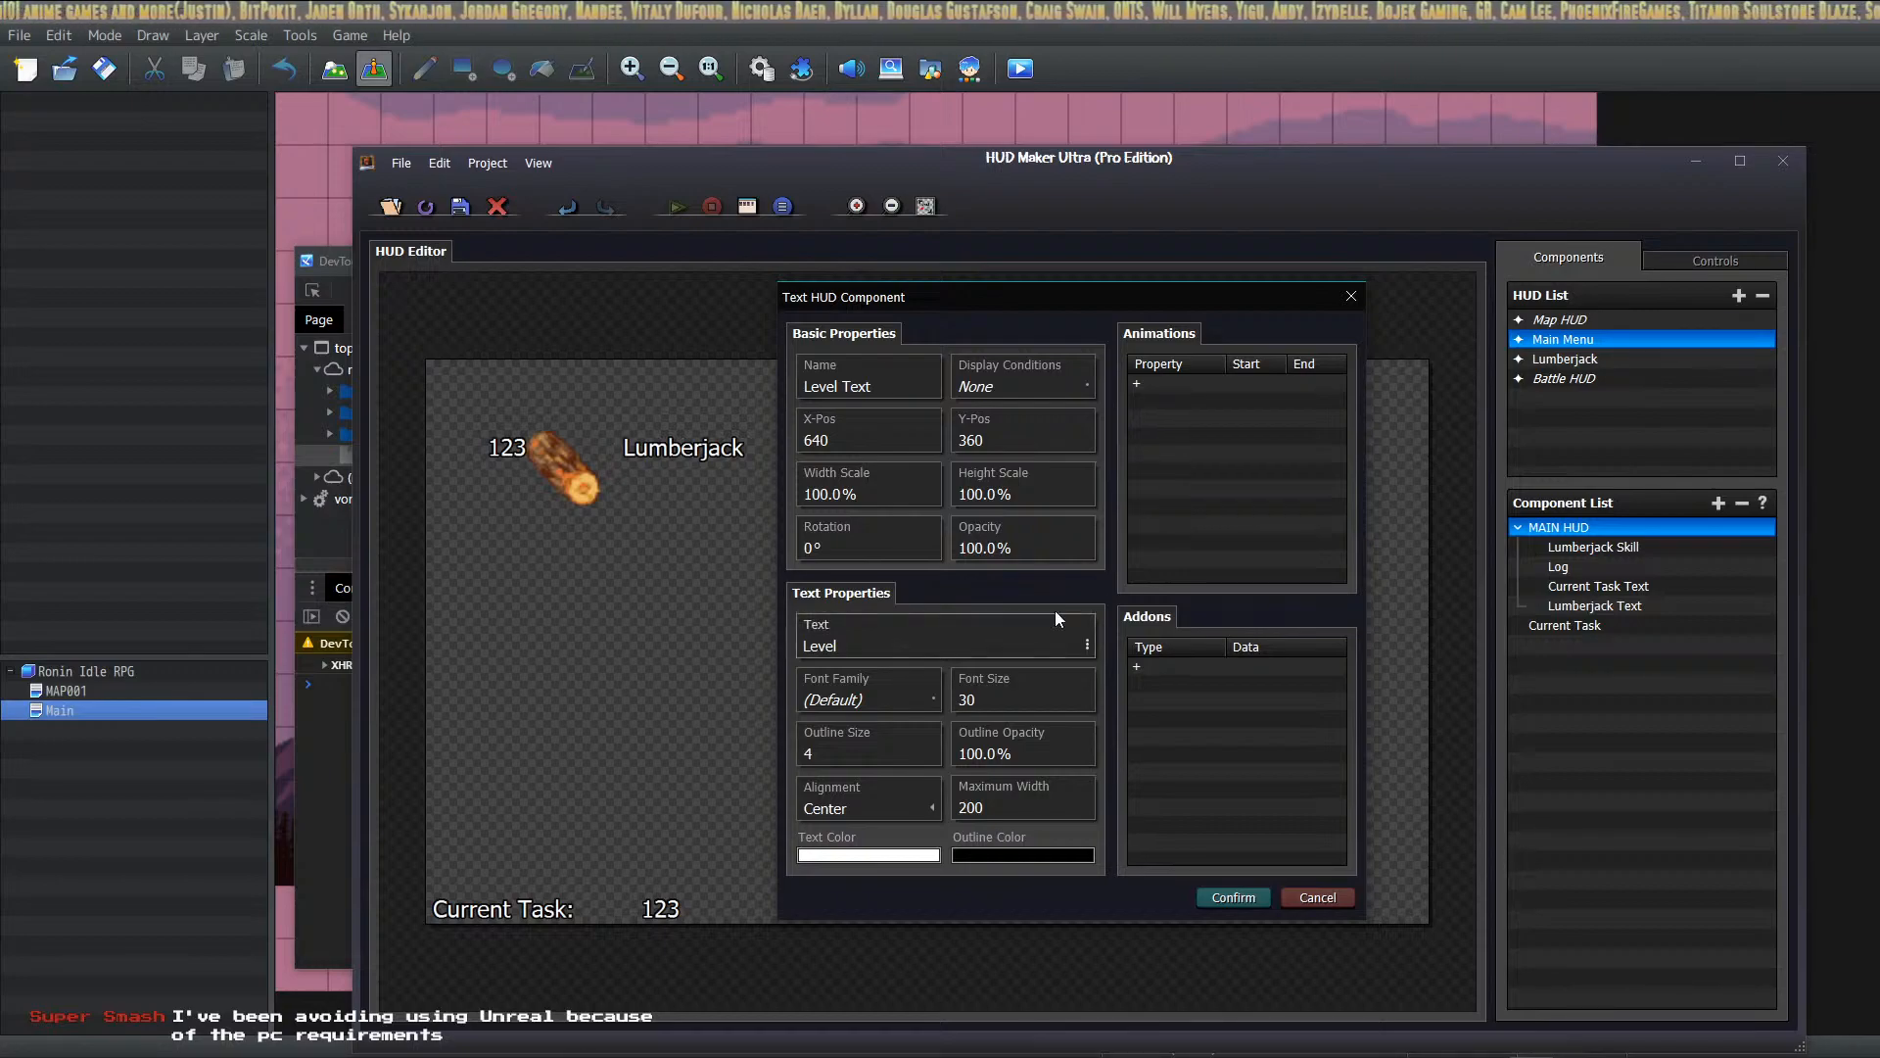
click(1234, 897)
drag(961, 650, 537, 423)
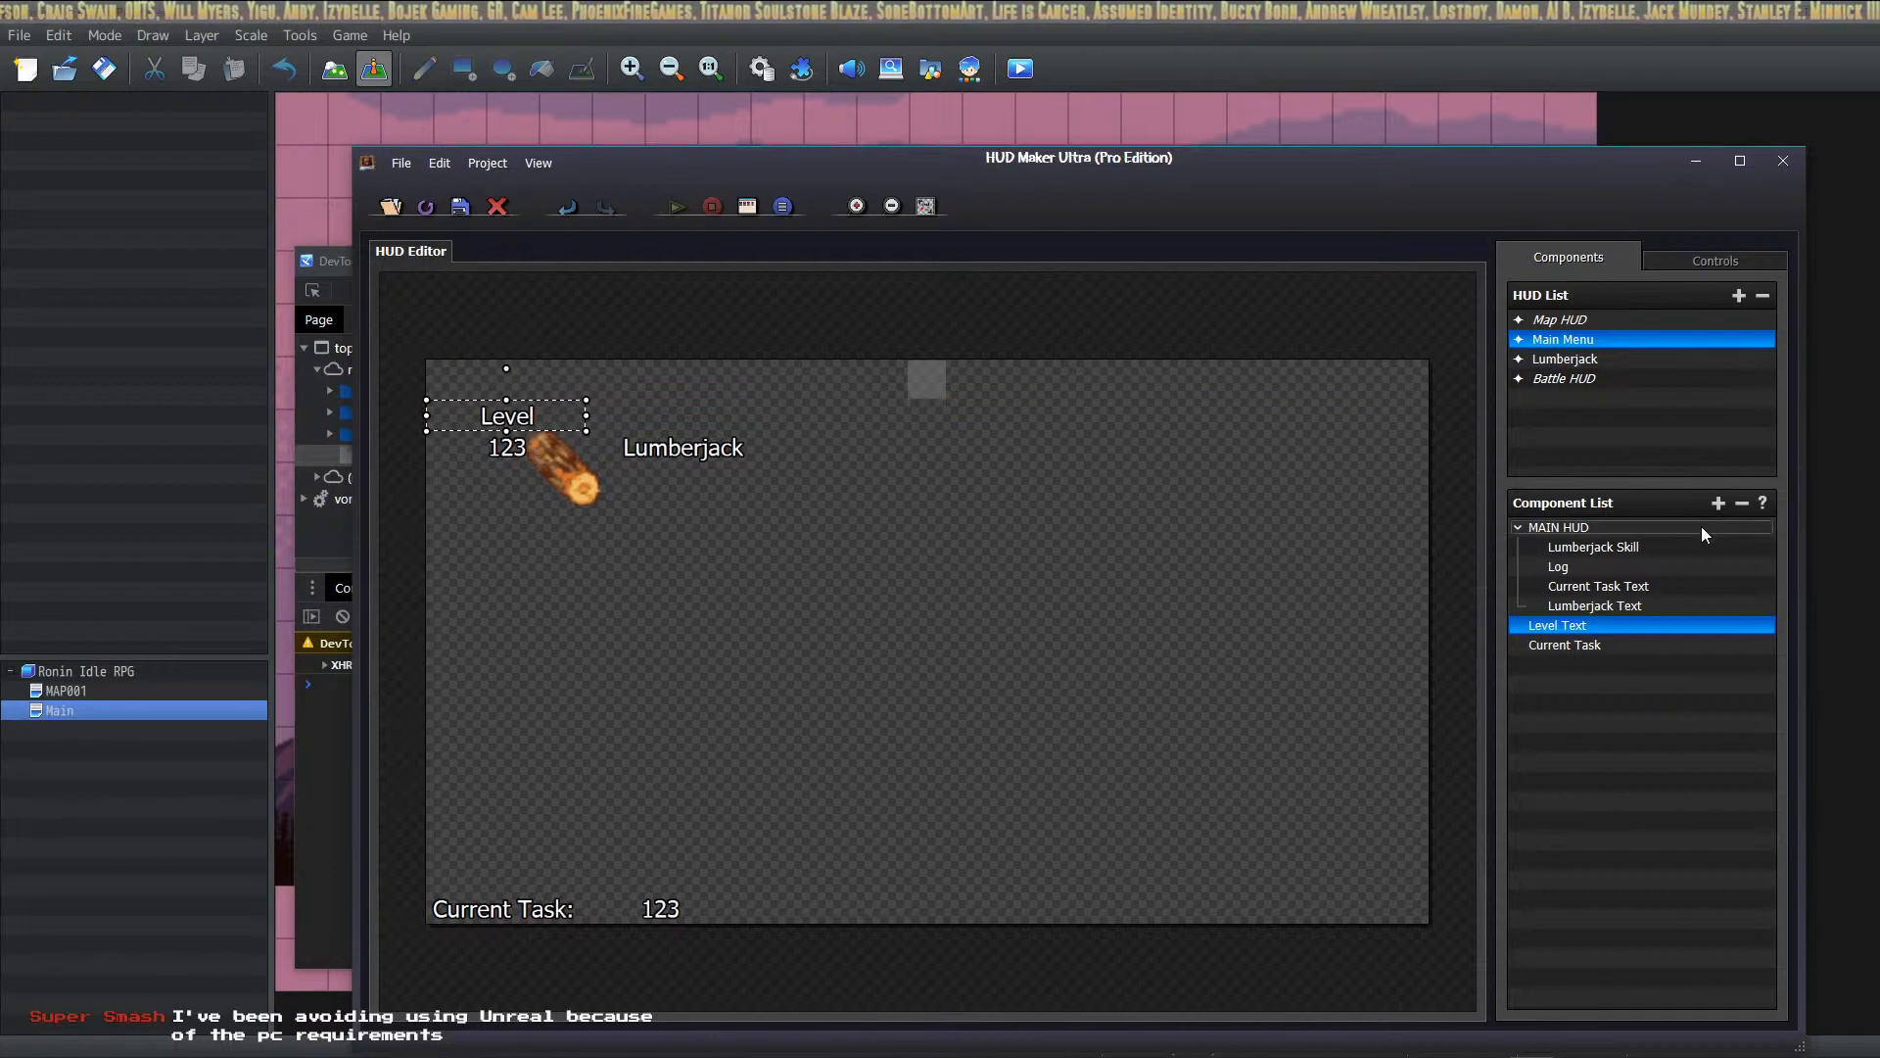
Step: Save the HUD layout and the game project, and return to the main menu in the running Ronin Idle RPG game
click(456, 204)
click(103, 64)
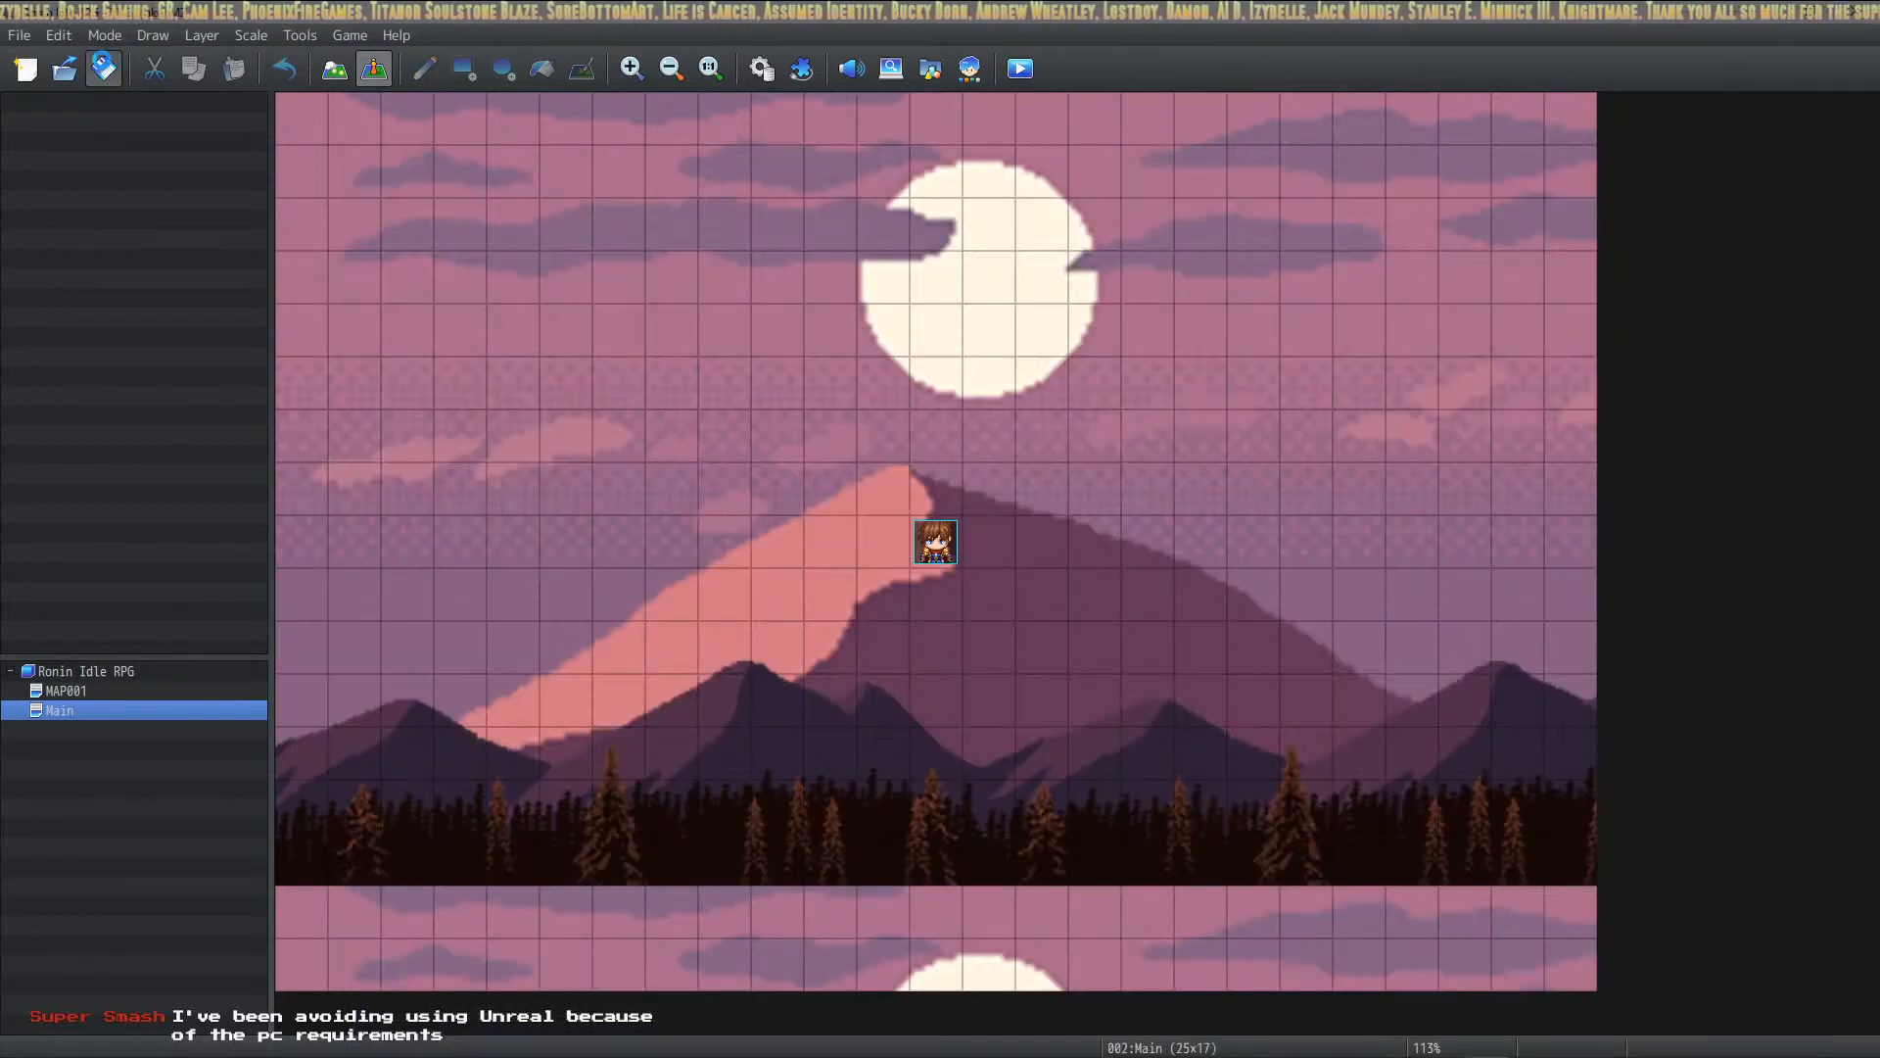
click(736, 1032)
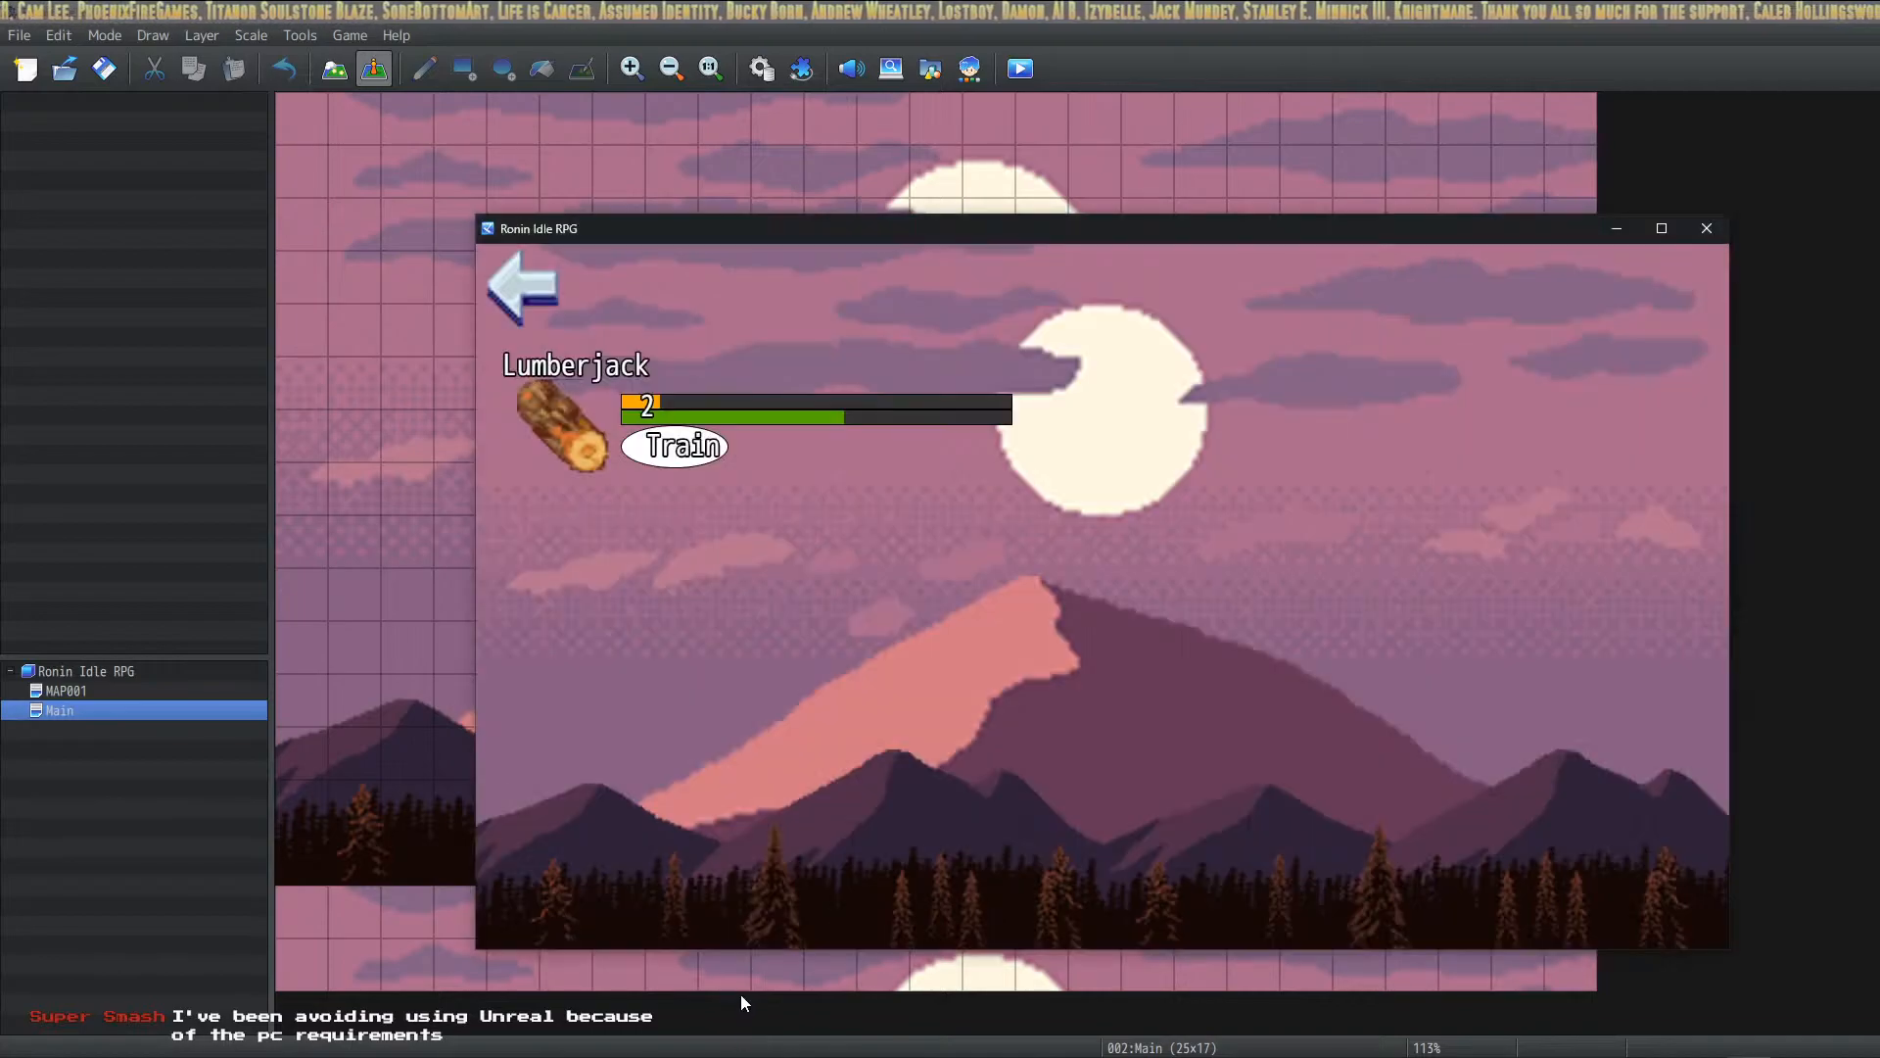
click(549, 274)
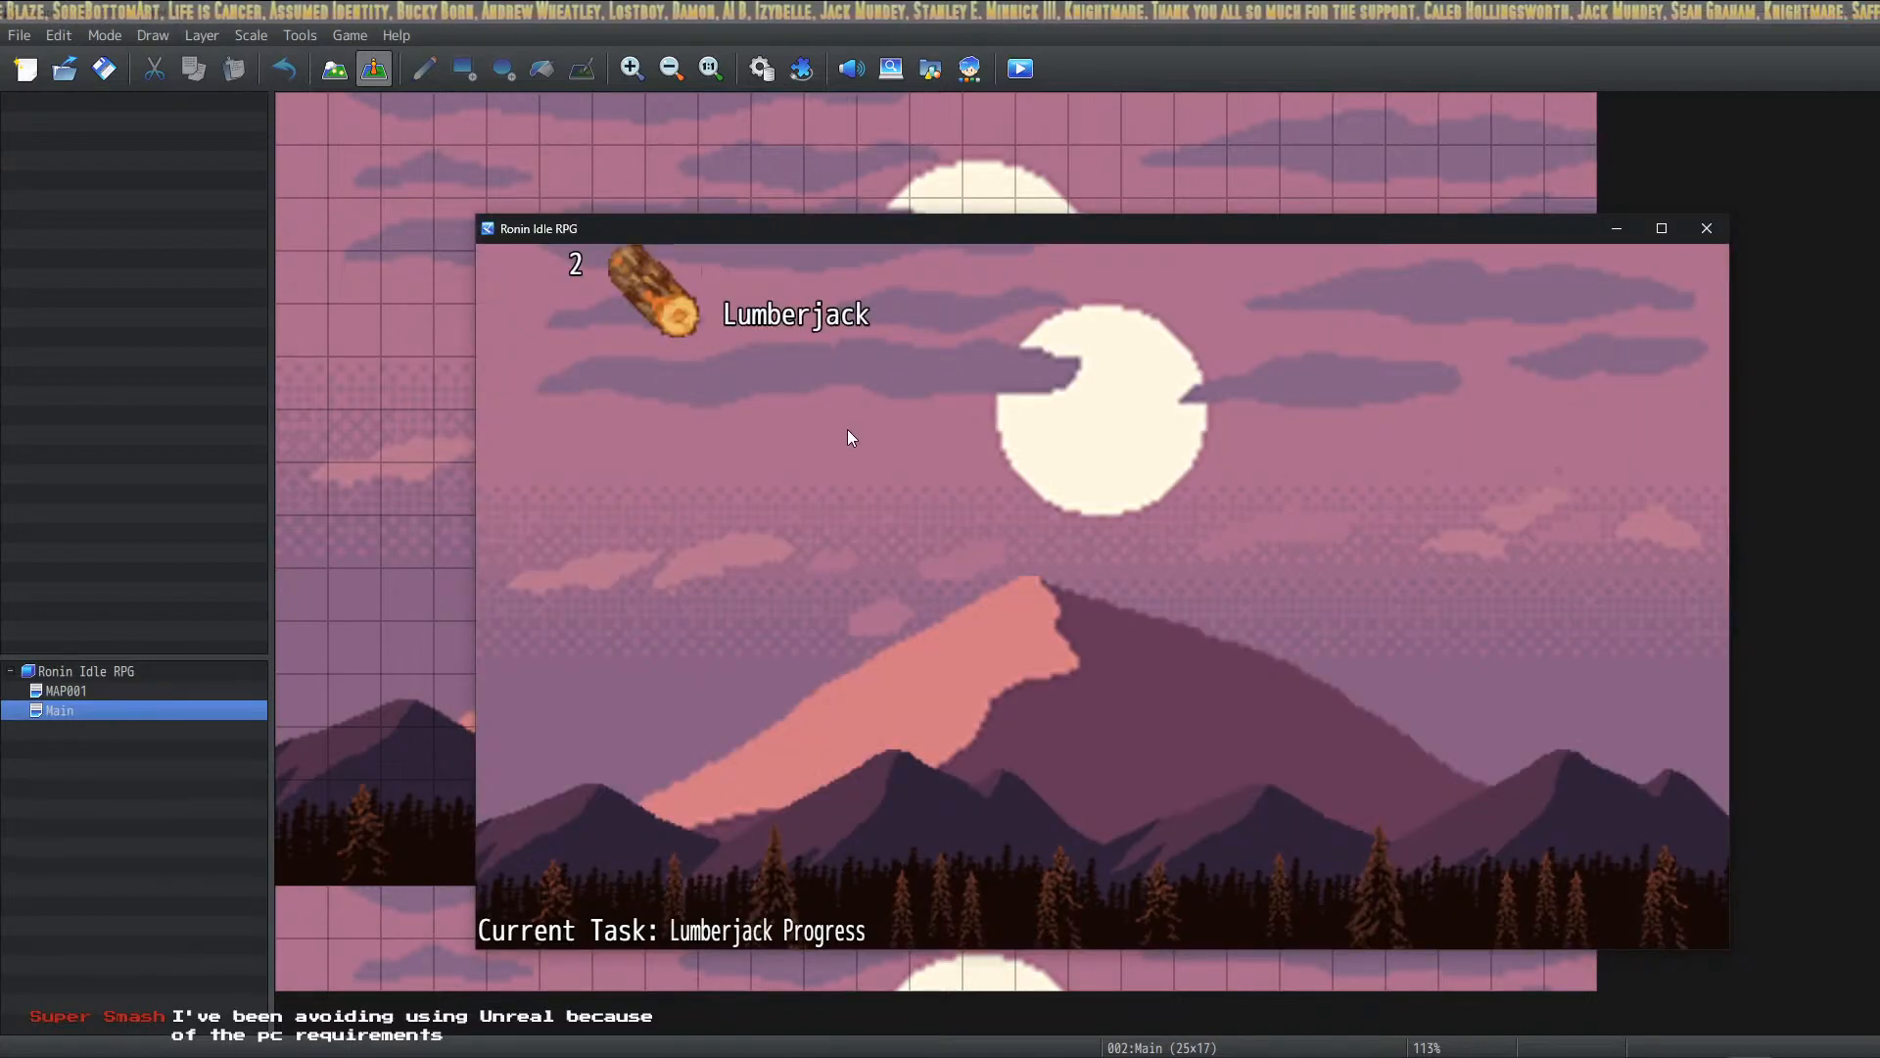
Step: Compare the running game's main menu with the Main Menu layout in HUD Maker Ultra, and return to the game
key(alt+F4)
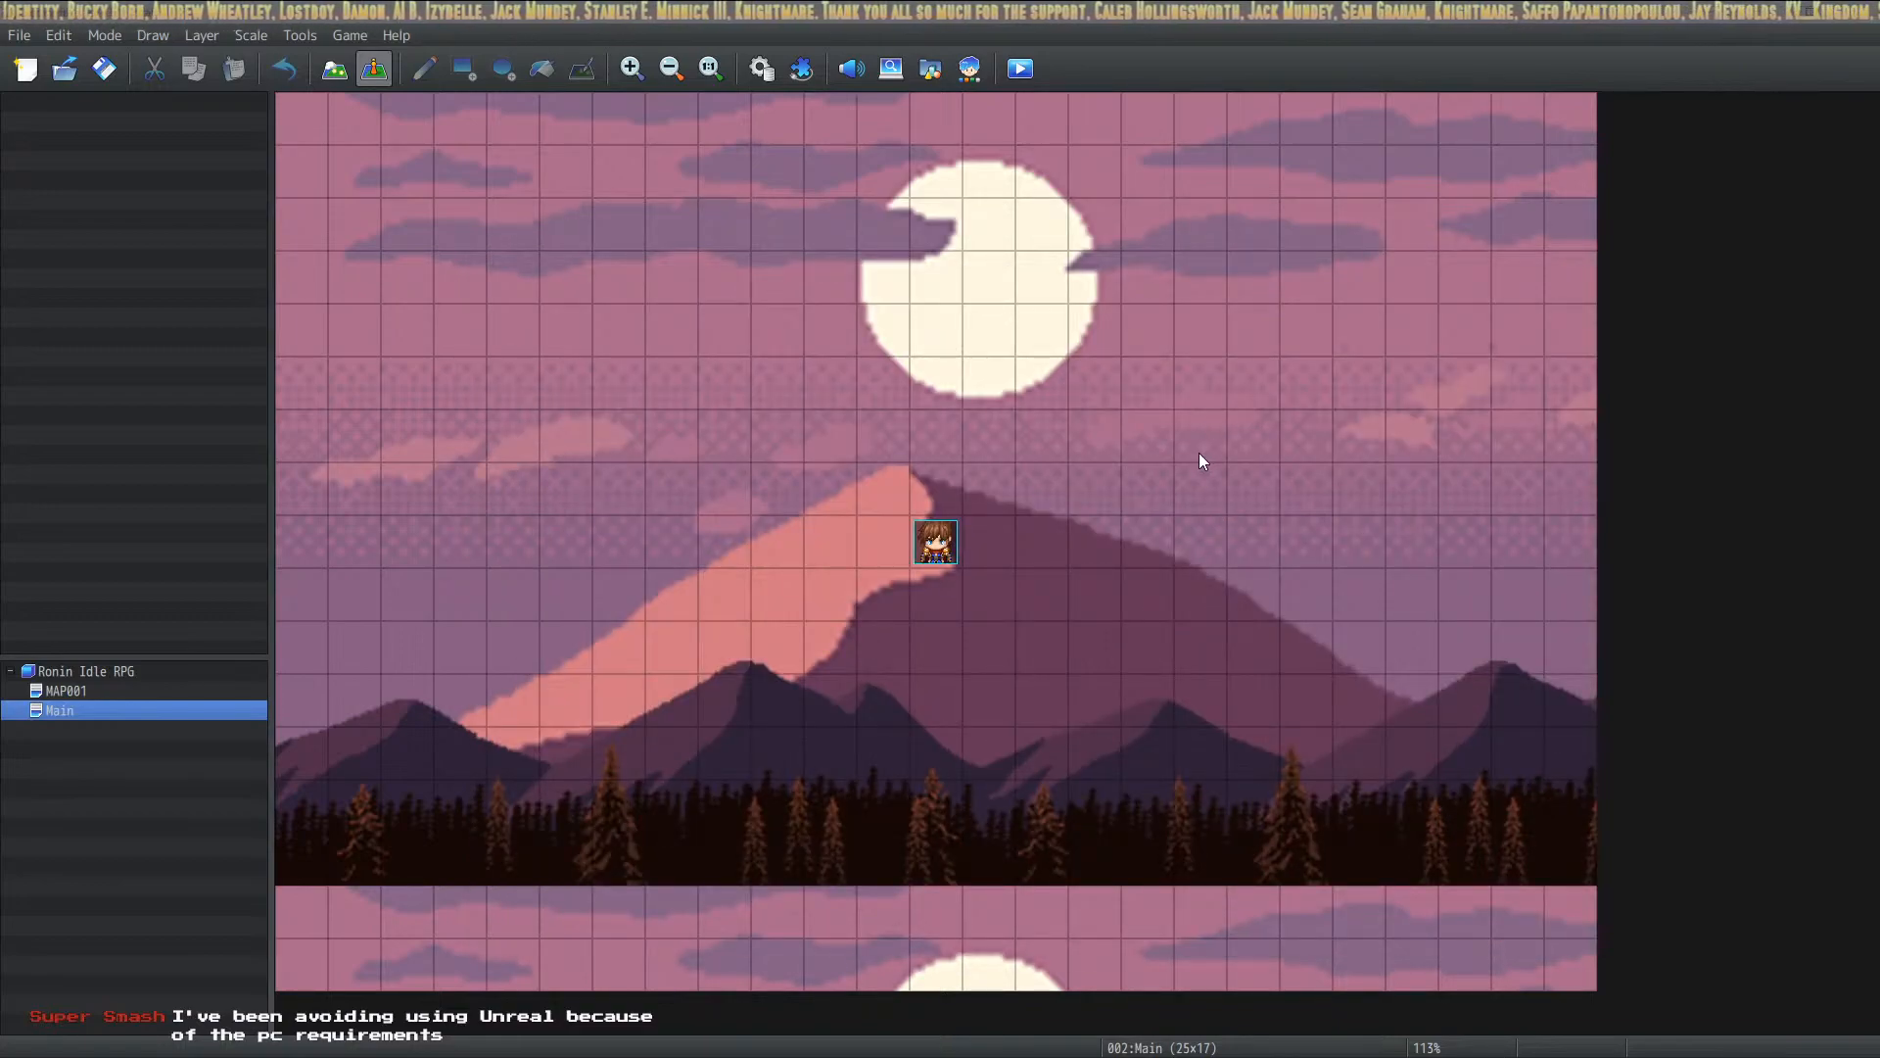
key(alt+Tab)
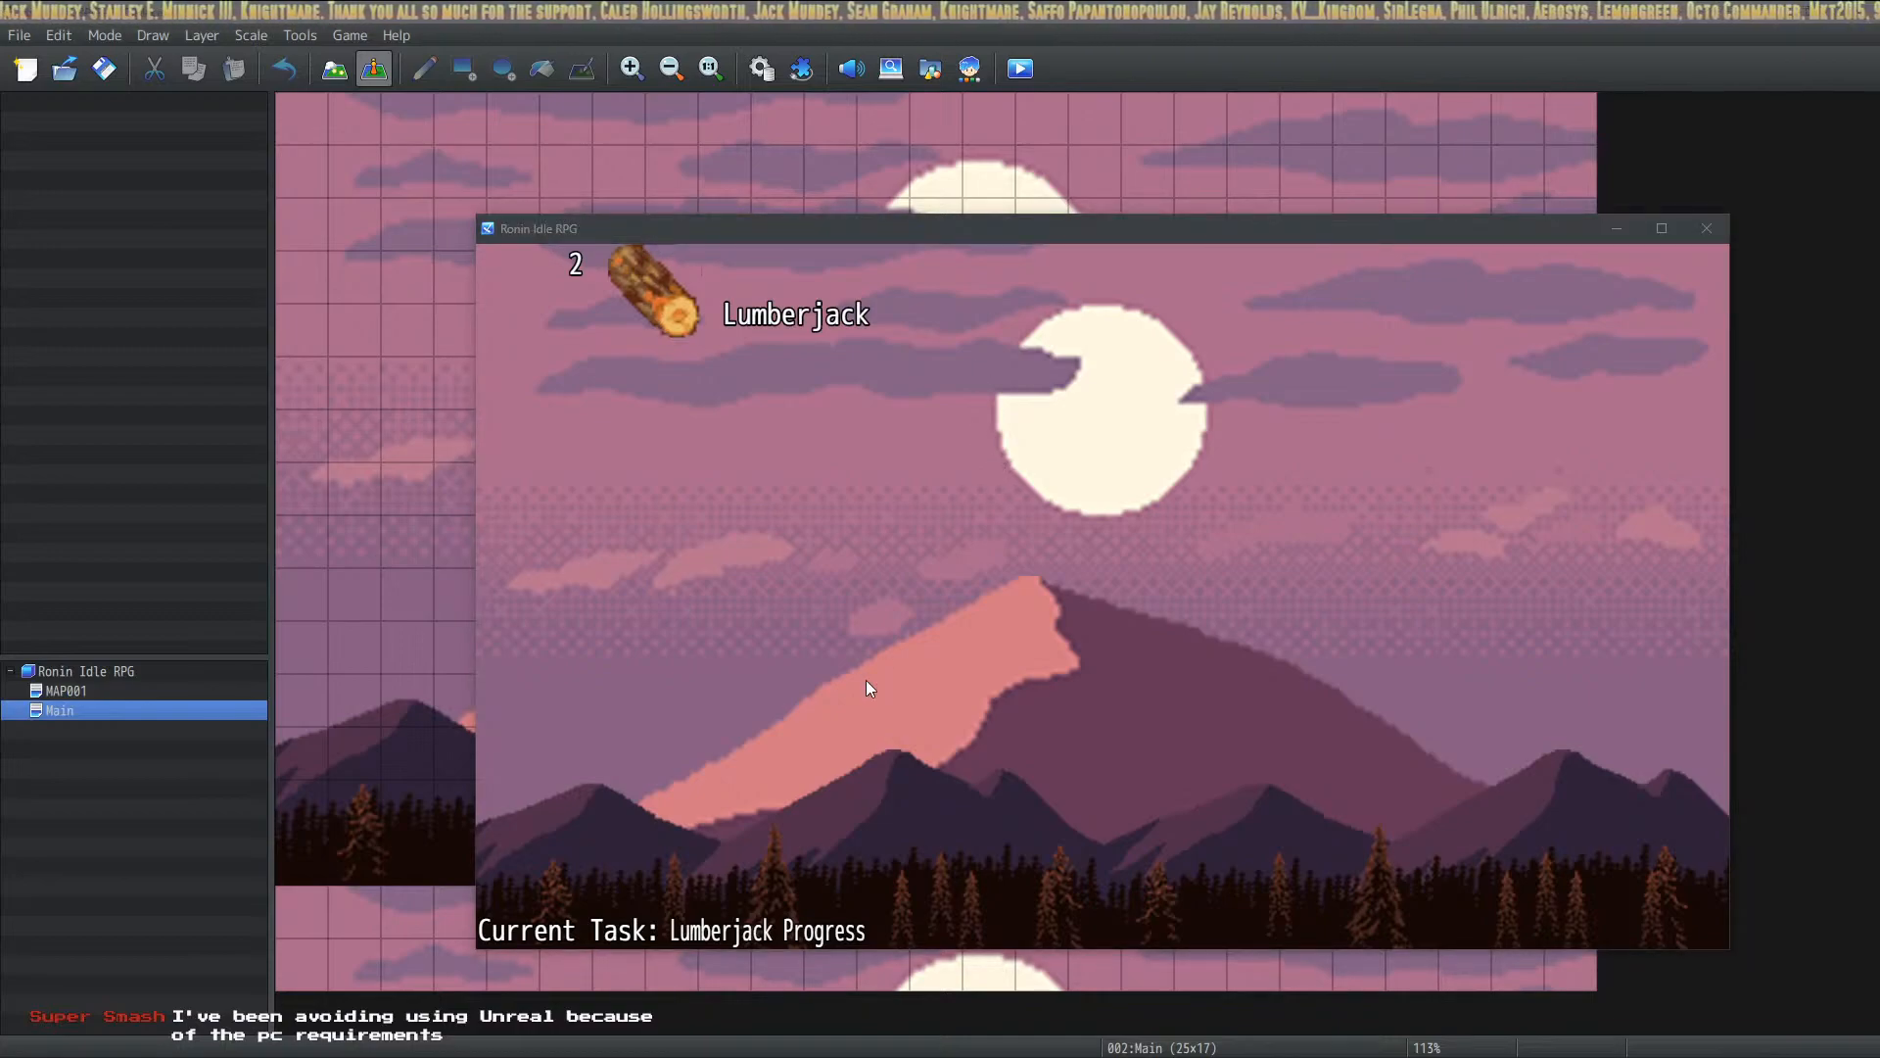
key(alt+Tab)
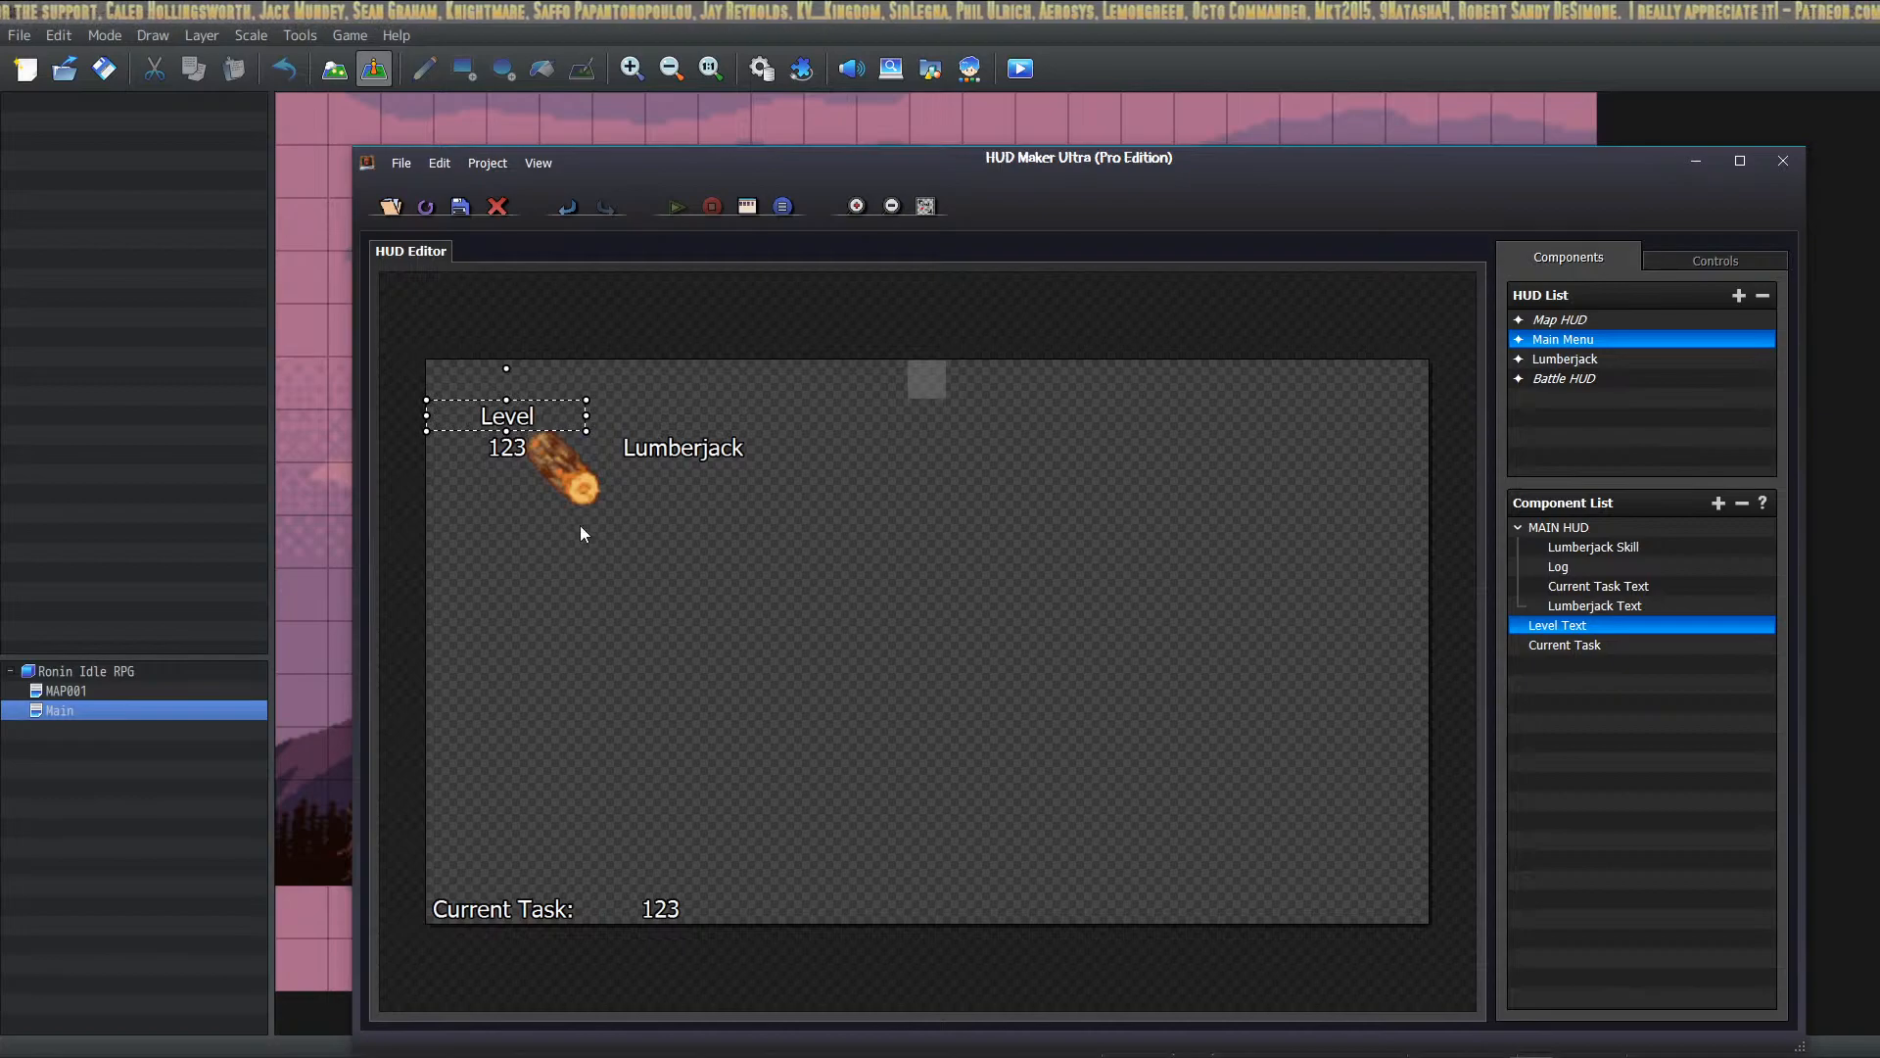
key(alt+Tab)
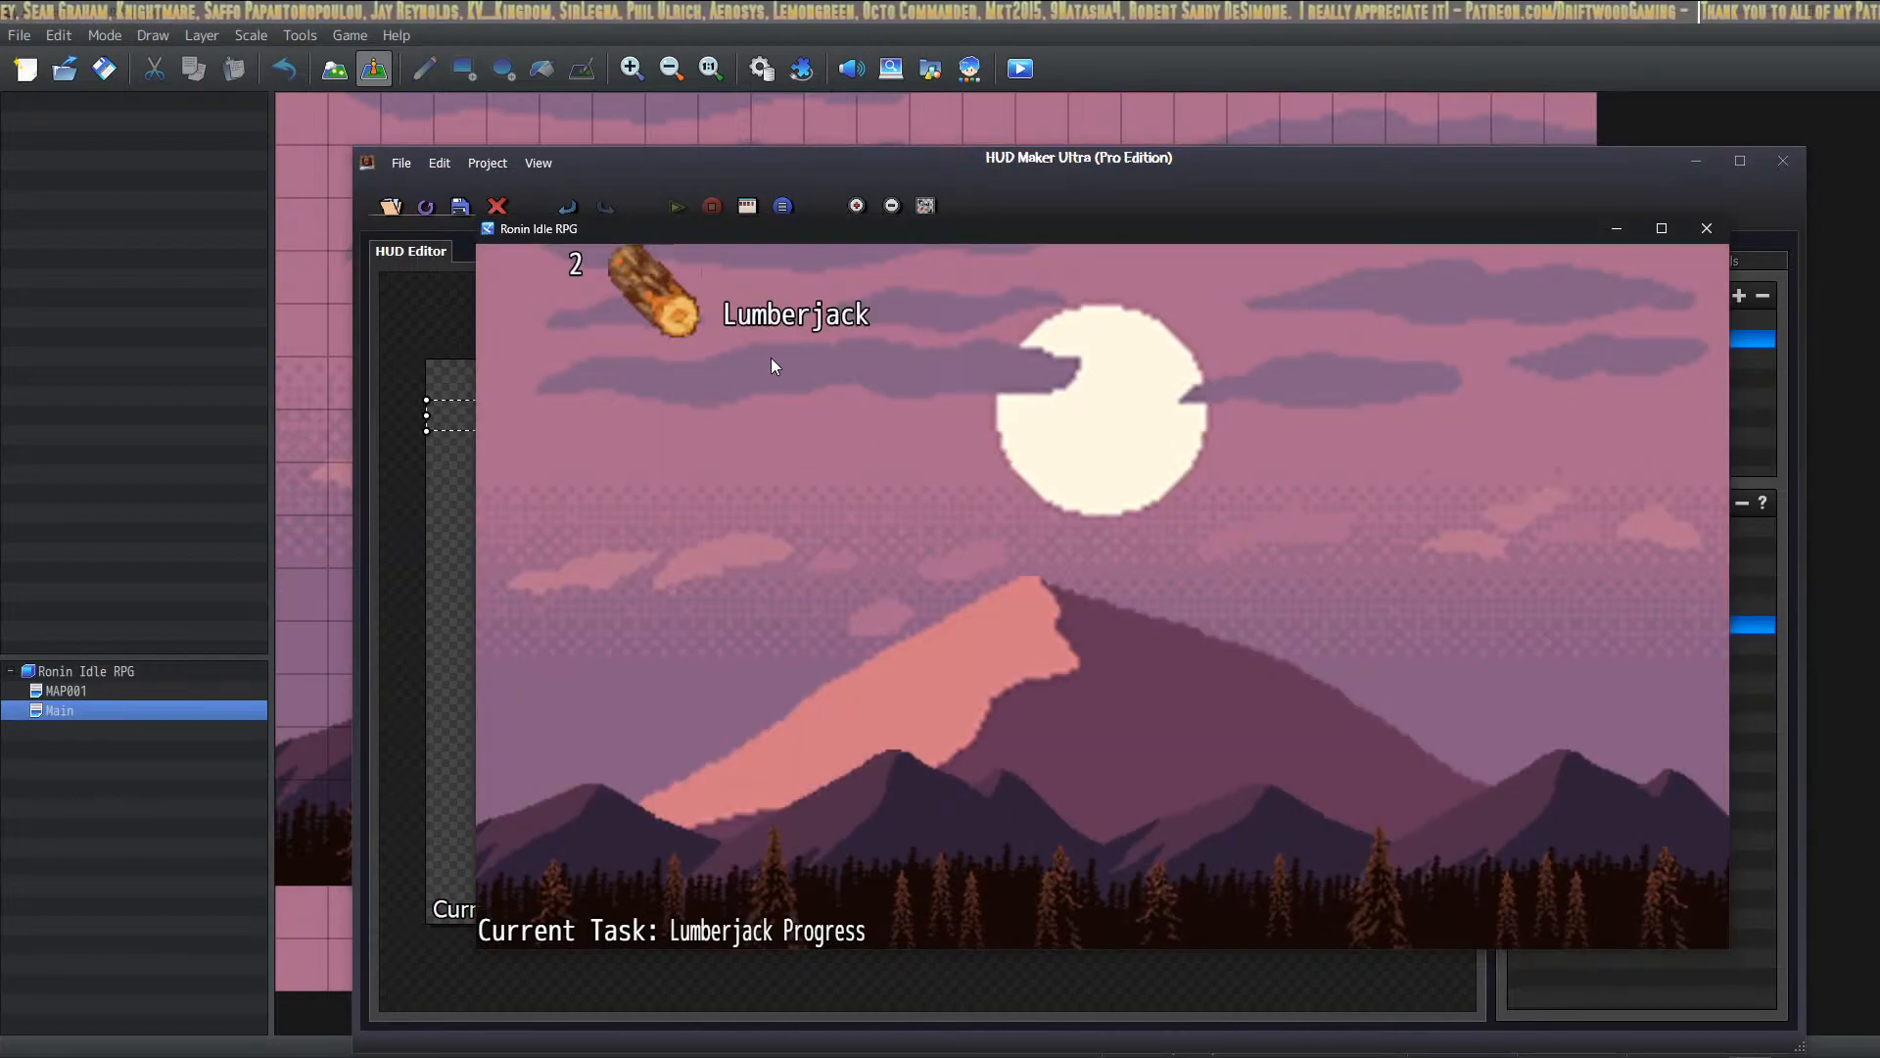
Step: Test navigation in the running game by repeatedly opening the Lumberjack screen and returning to the main menu
click(686, 305)
click(556, 291)
click(662, 304)
click(615, 297)
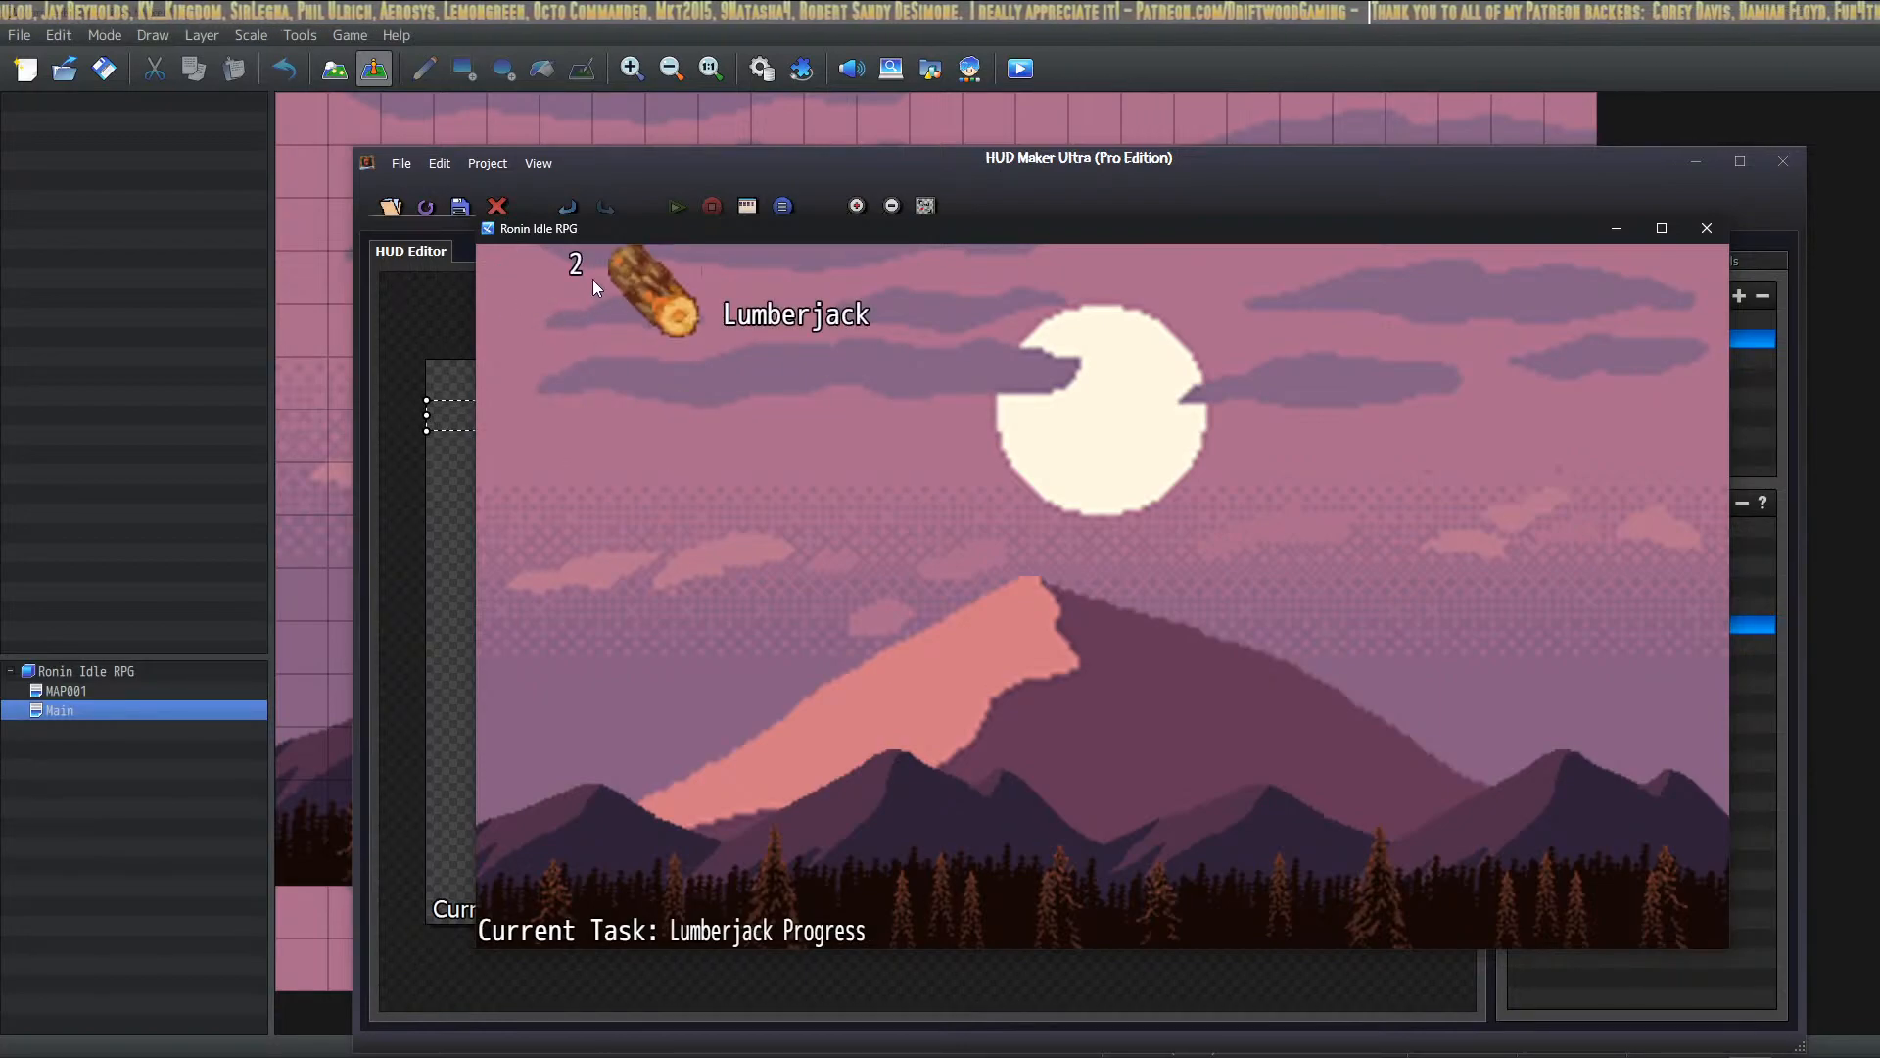
click(723, 333)
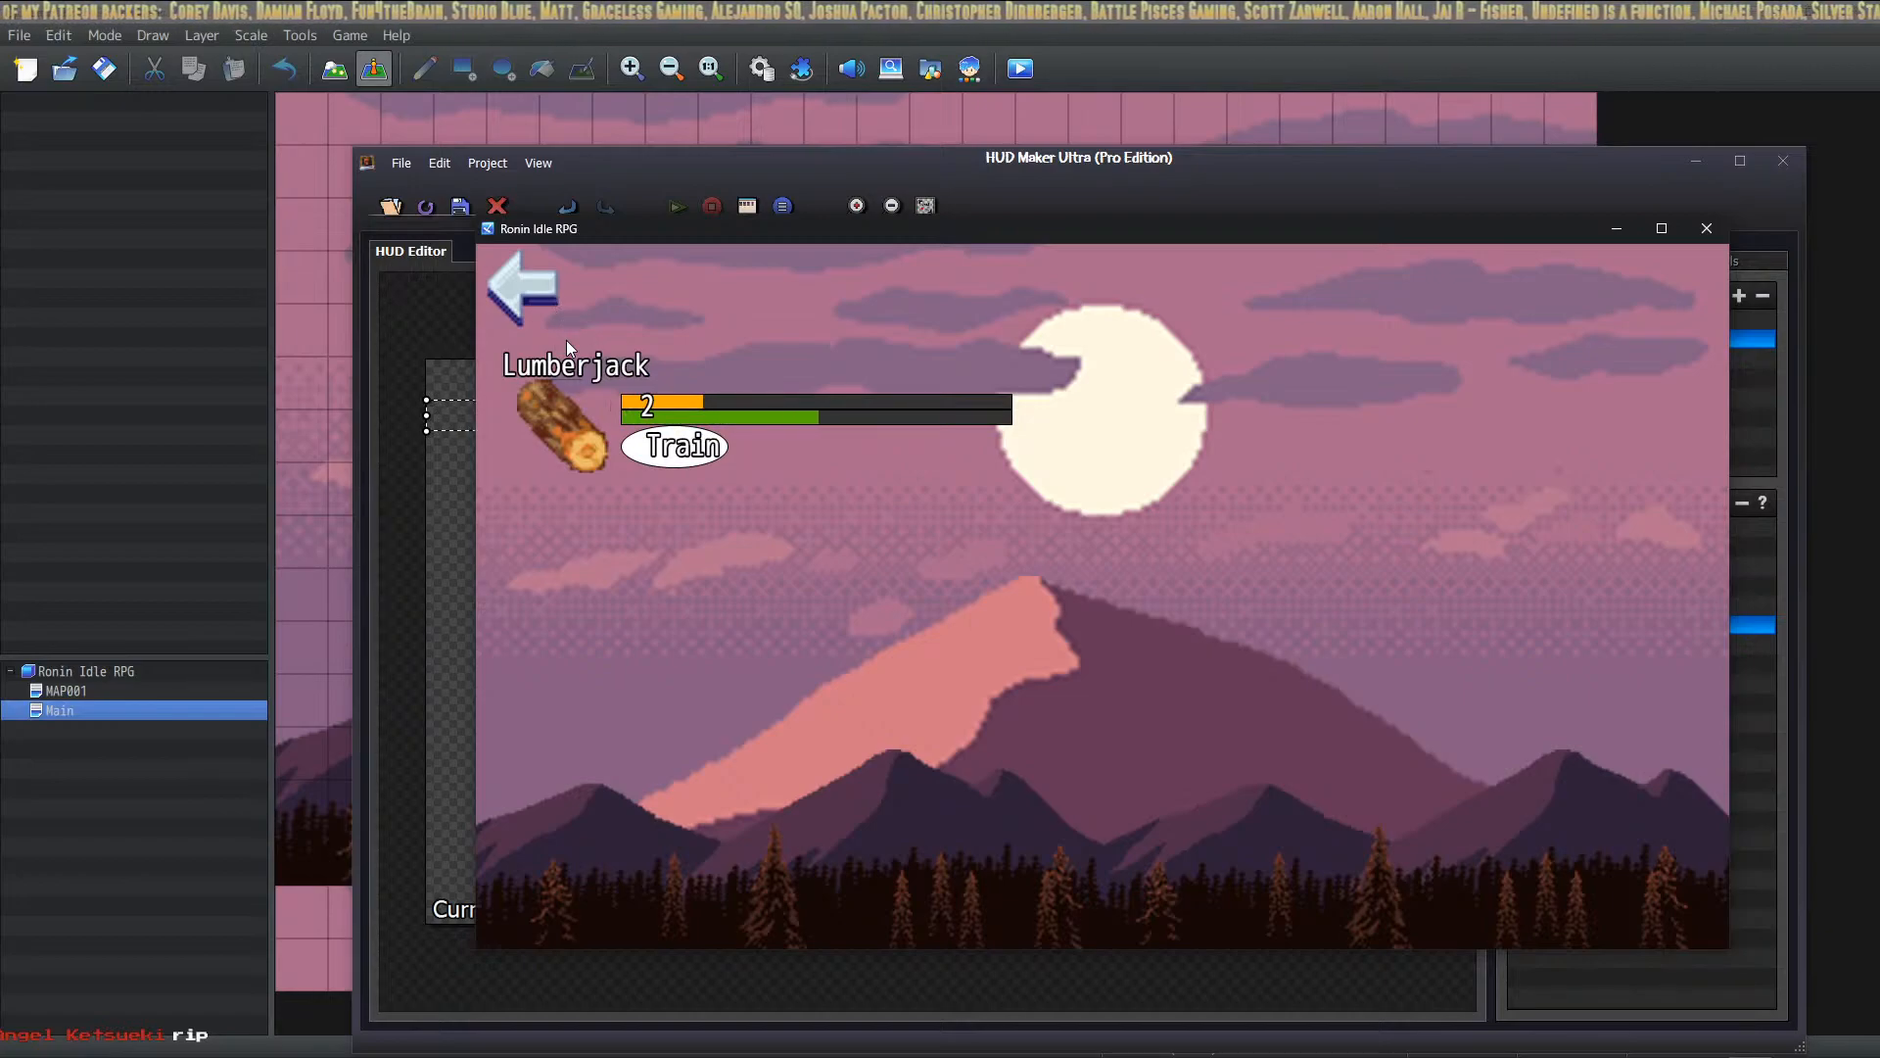
click(538, 291)
click(586, 276)
click(553, 278)
click(590, 278)
click(547, 273)
click(546, 273)
click(490, 272)
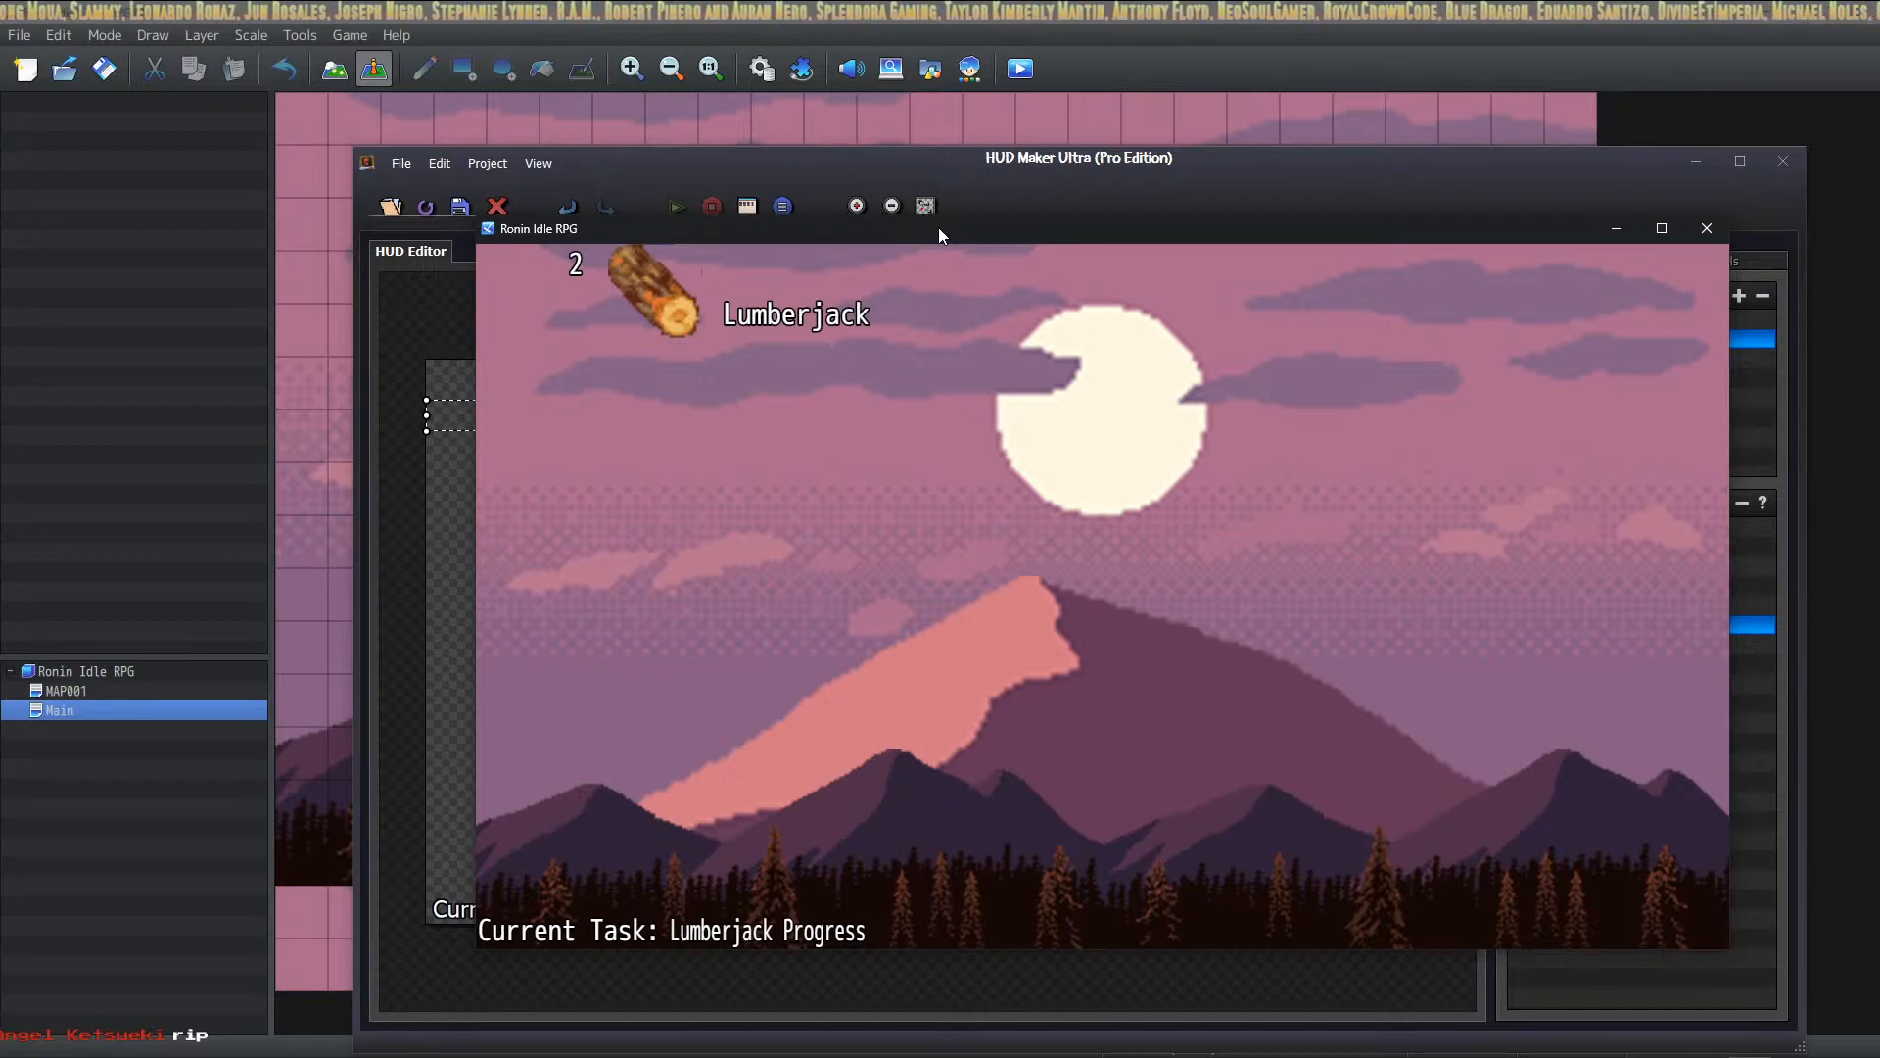
click(646, 285)
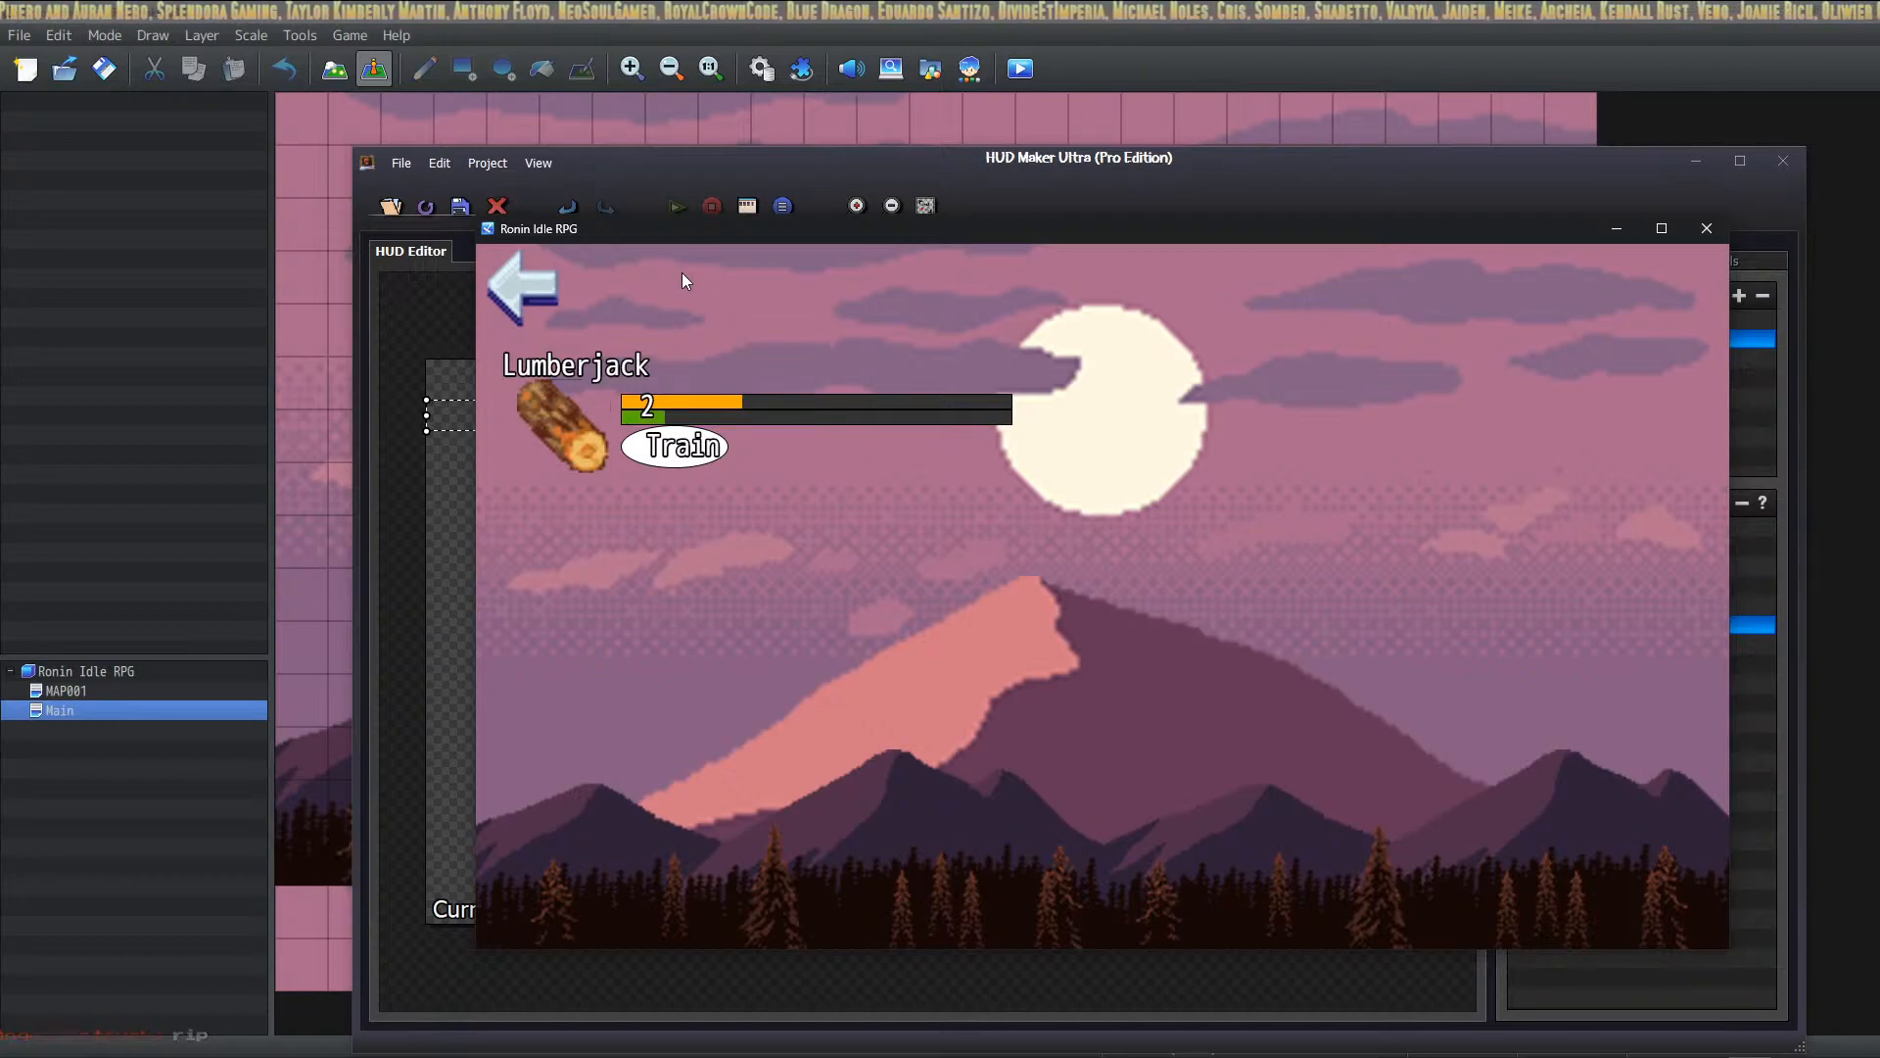
click(519, 269)
click(678, 327)
click(541, 286)
click(627, 286)
click(524, 292)
click(627, 286)
click(546, 288)
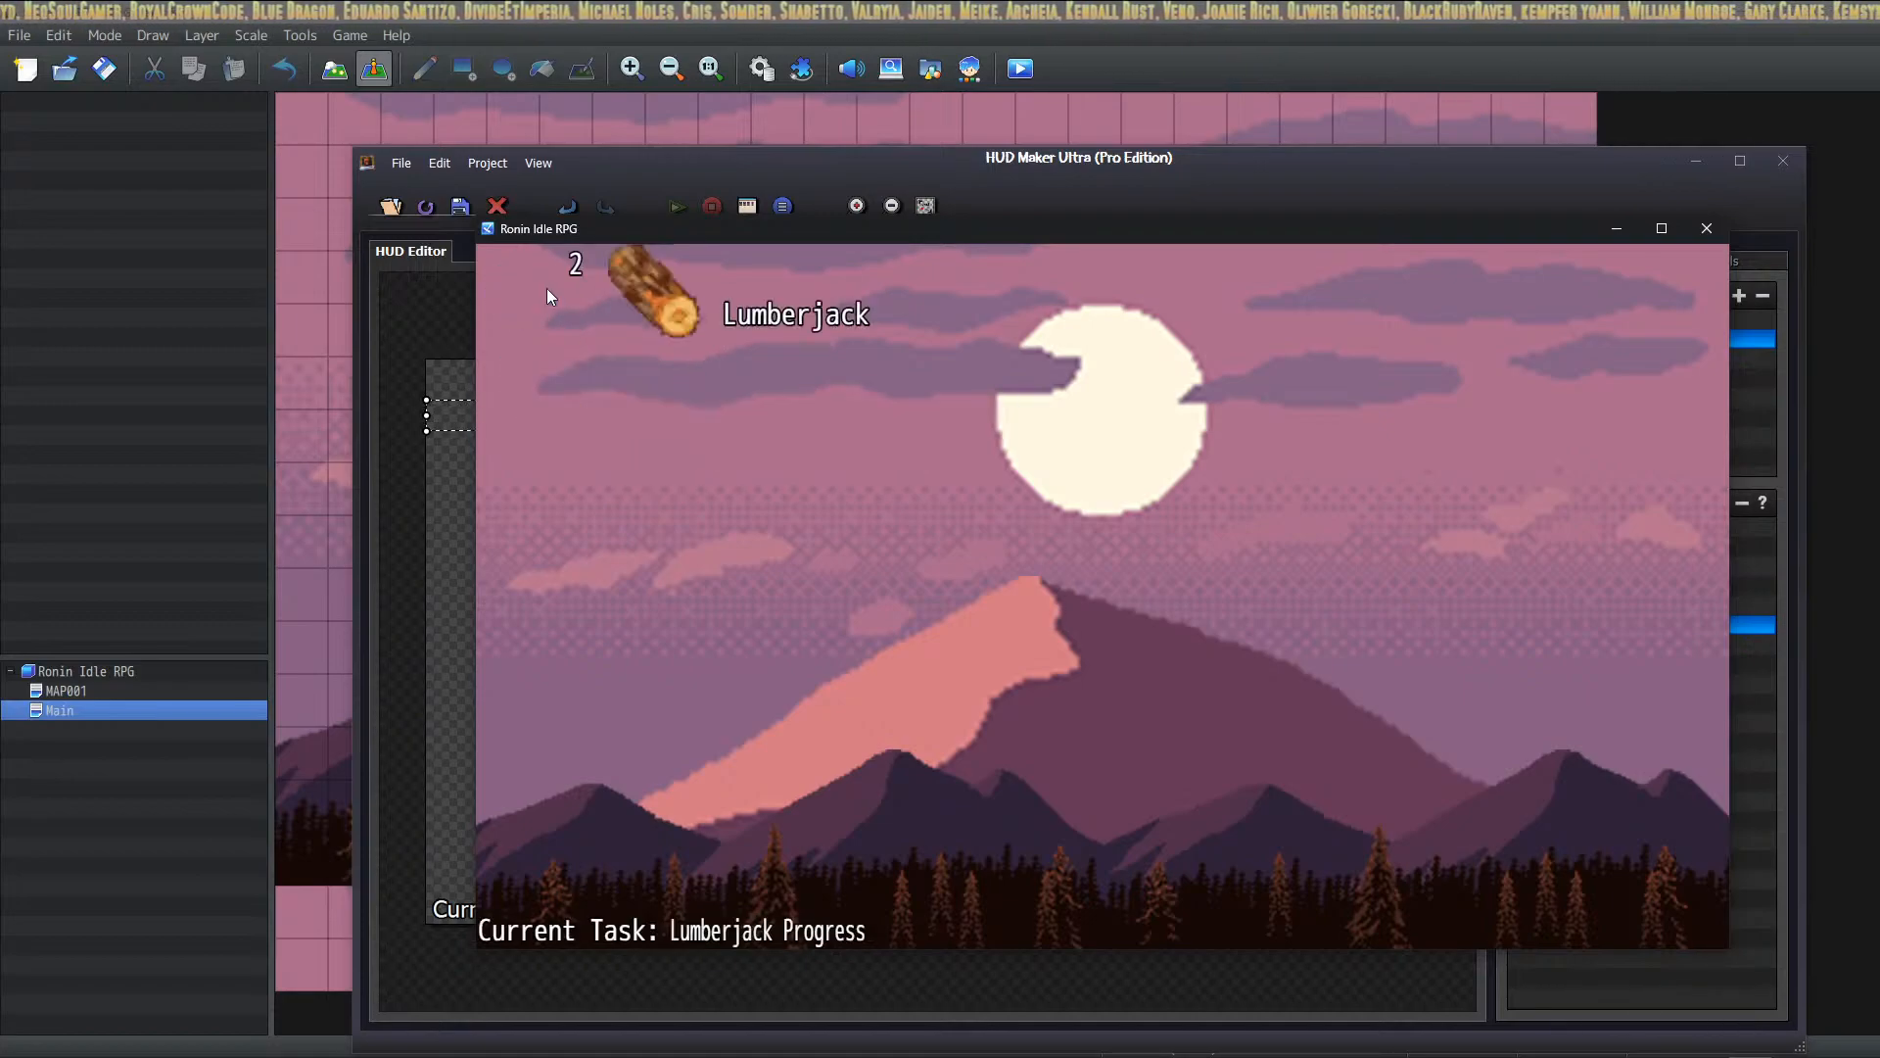
Step: Close the running game, save the project, and relaunch the playtest with a new game
click(1707, 228)
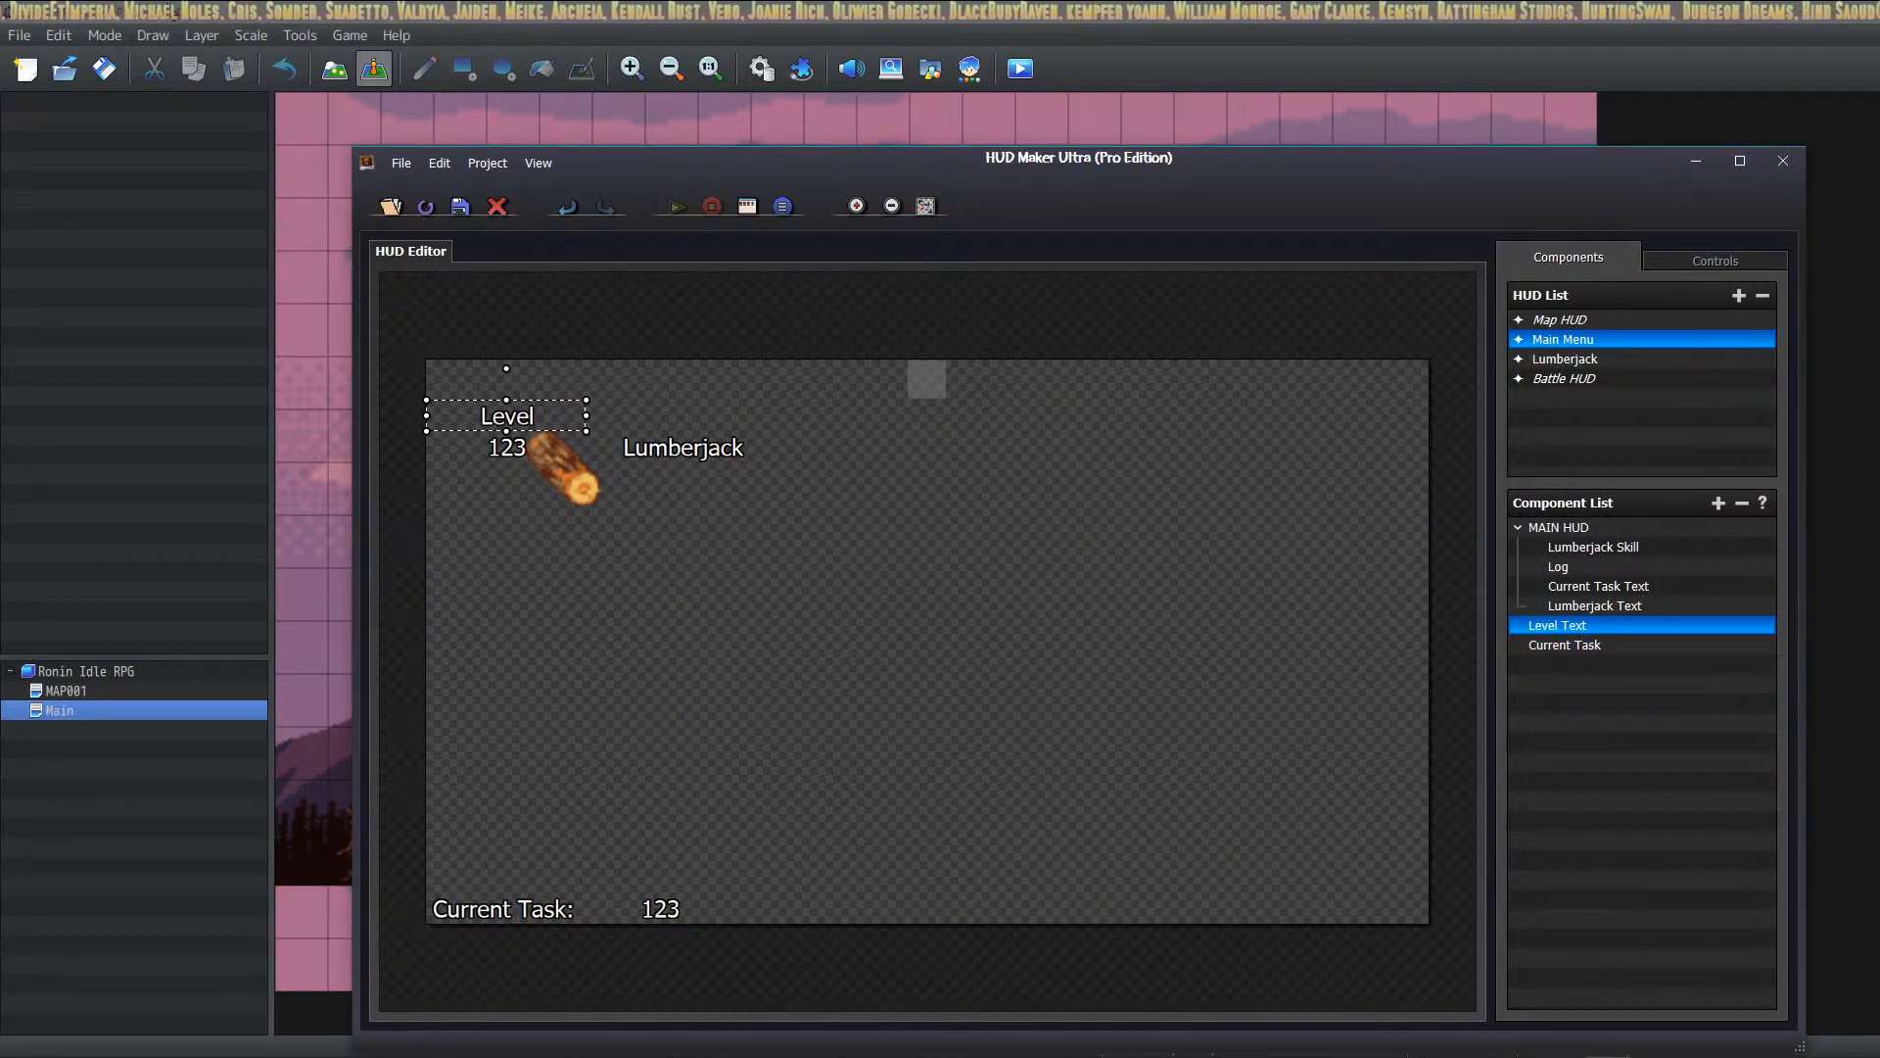
click(105, 68)
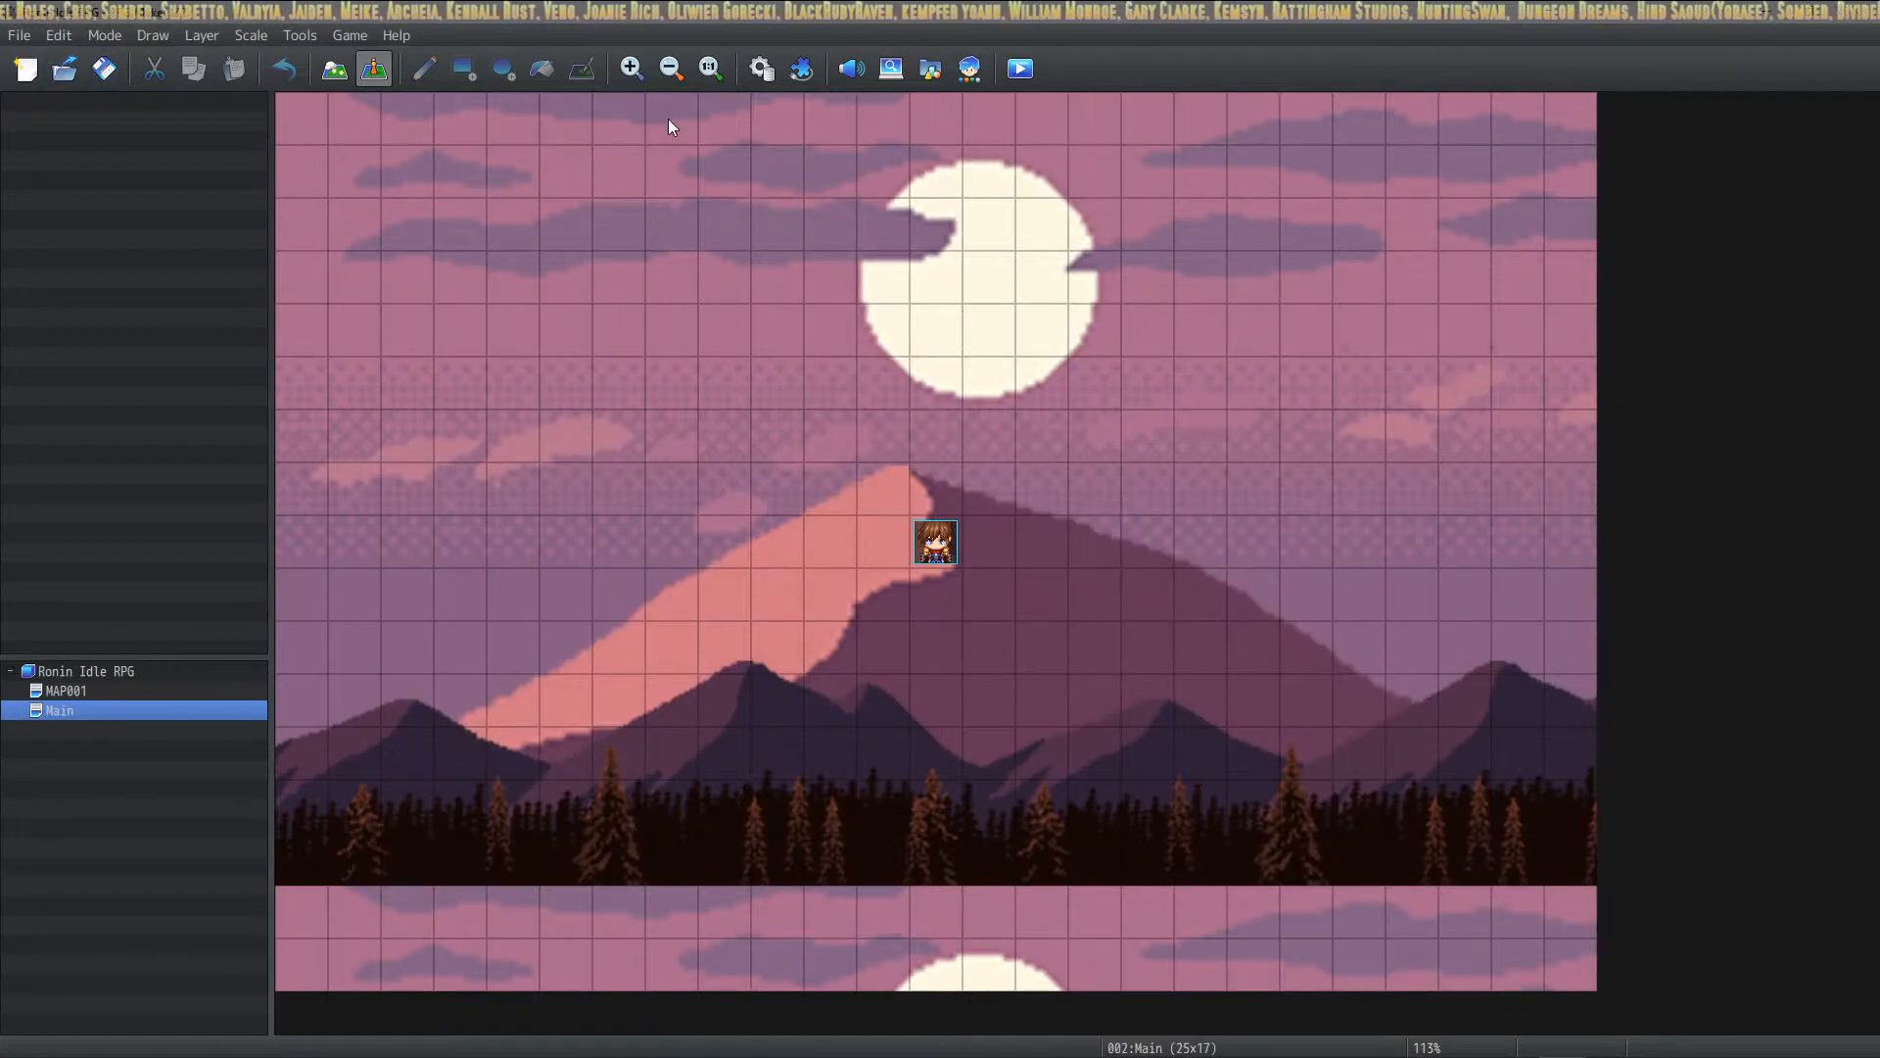
click(1034, 74)
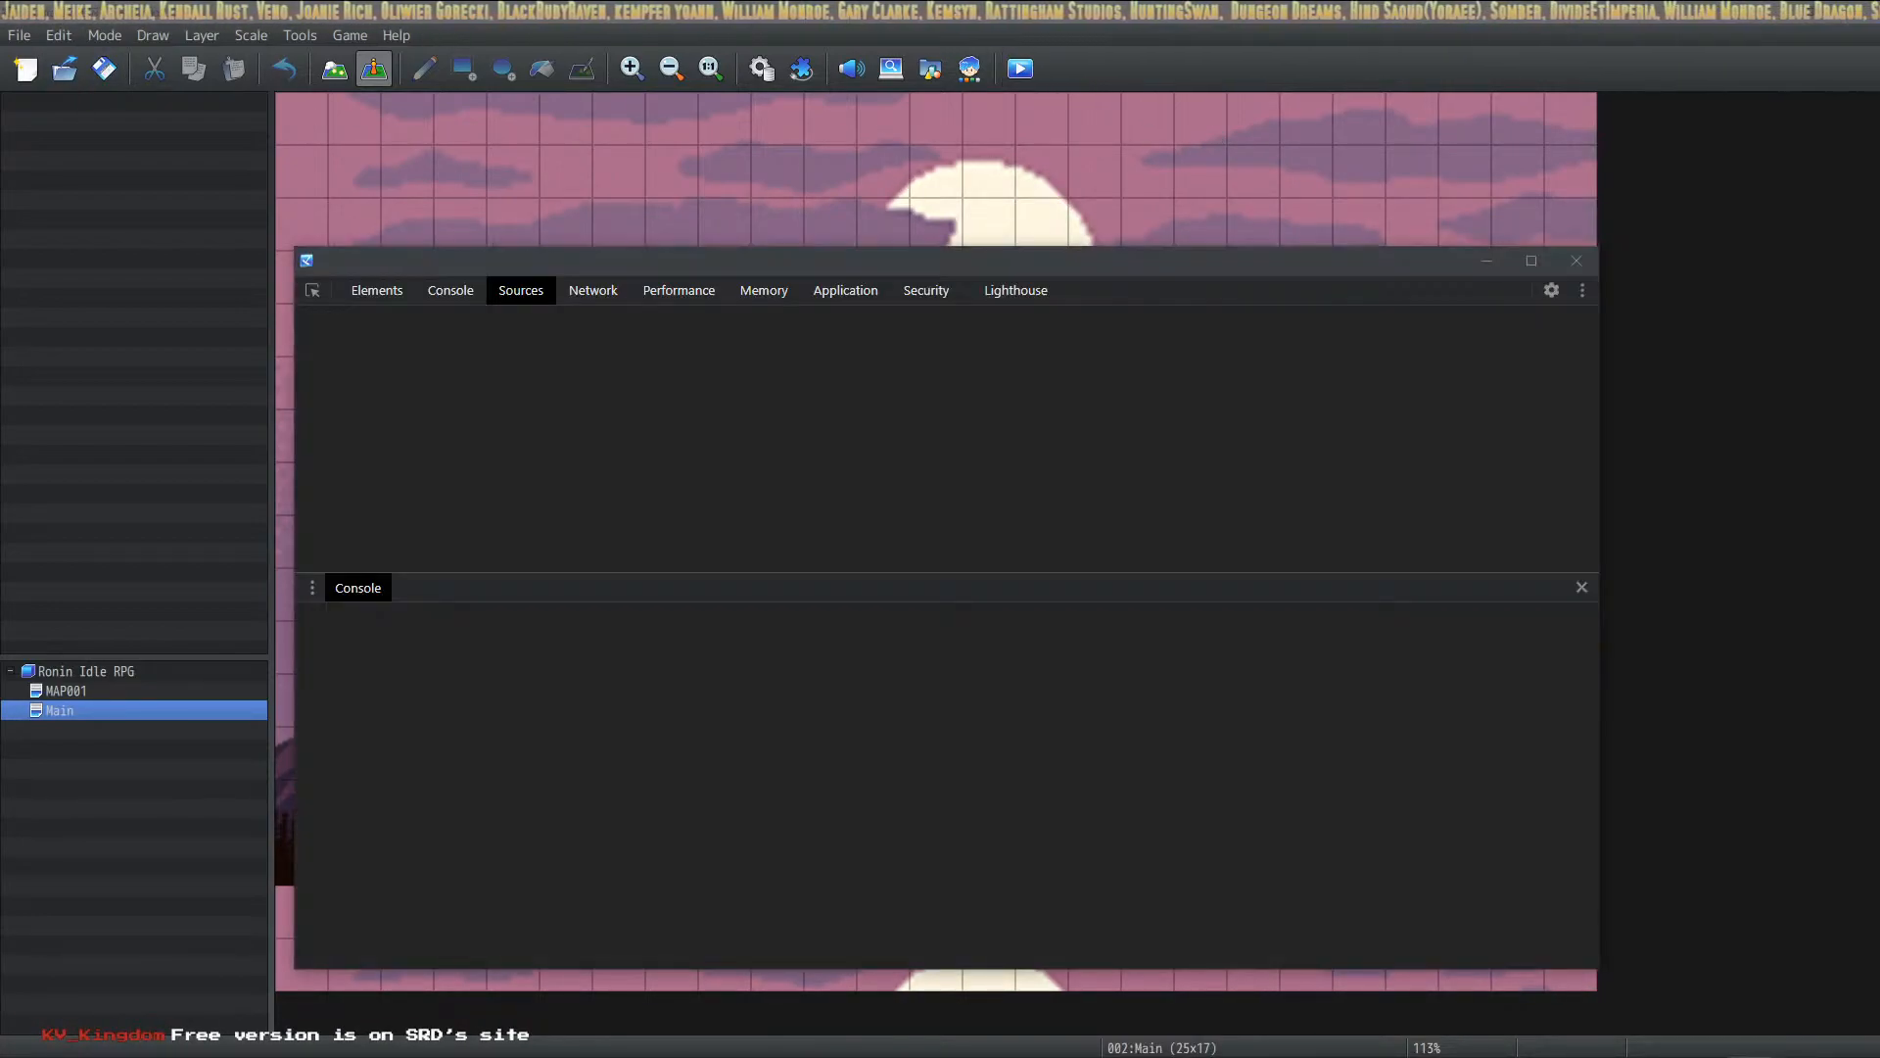
drag(0, 205, 1284, 218)
click(893, 676)
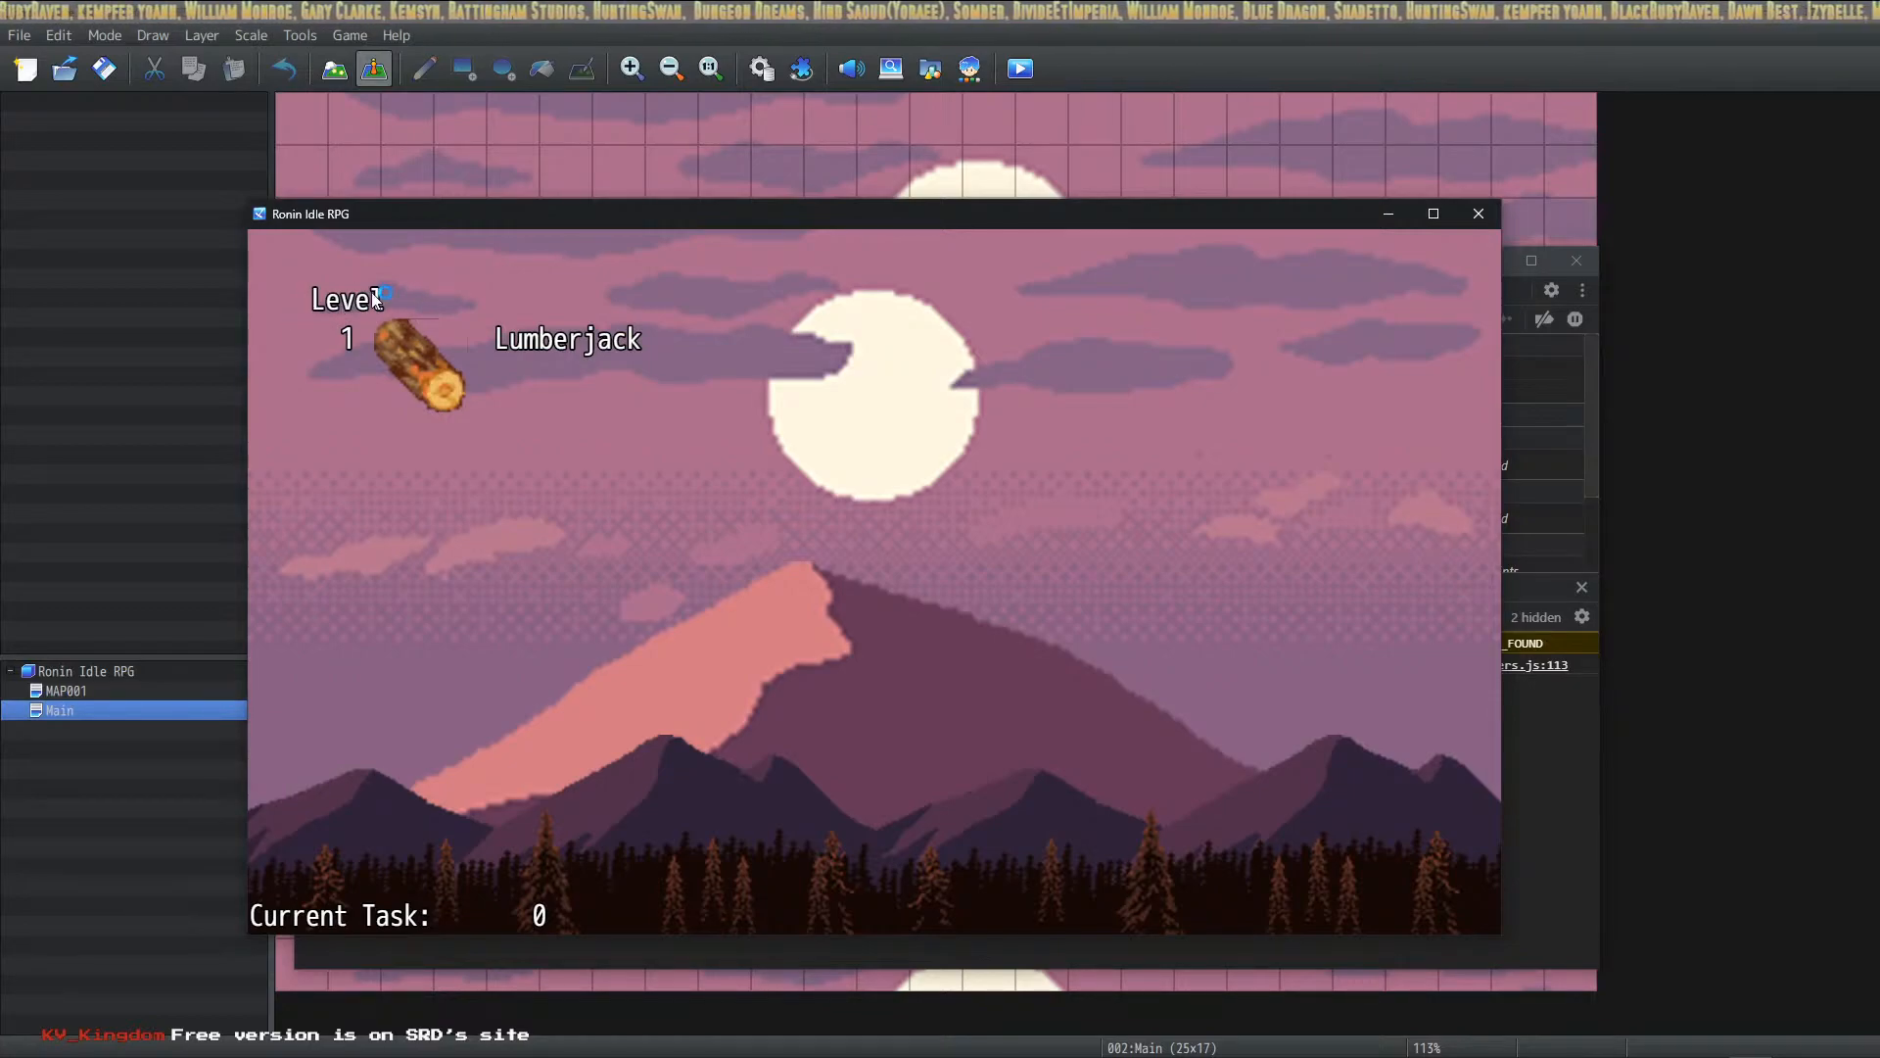
Step: Start training Lumberjack in the game and check the Level label by switching between the skill screen and main menu
click(480, 351)
click(447, 431)
click(292, 262)
click(466, 343)
click(302, 266)
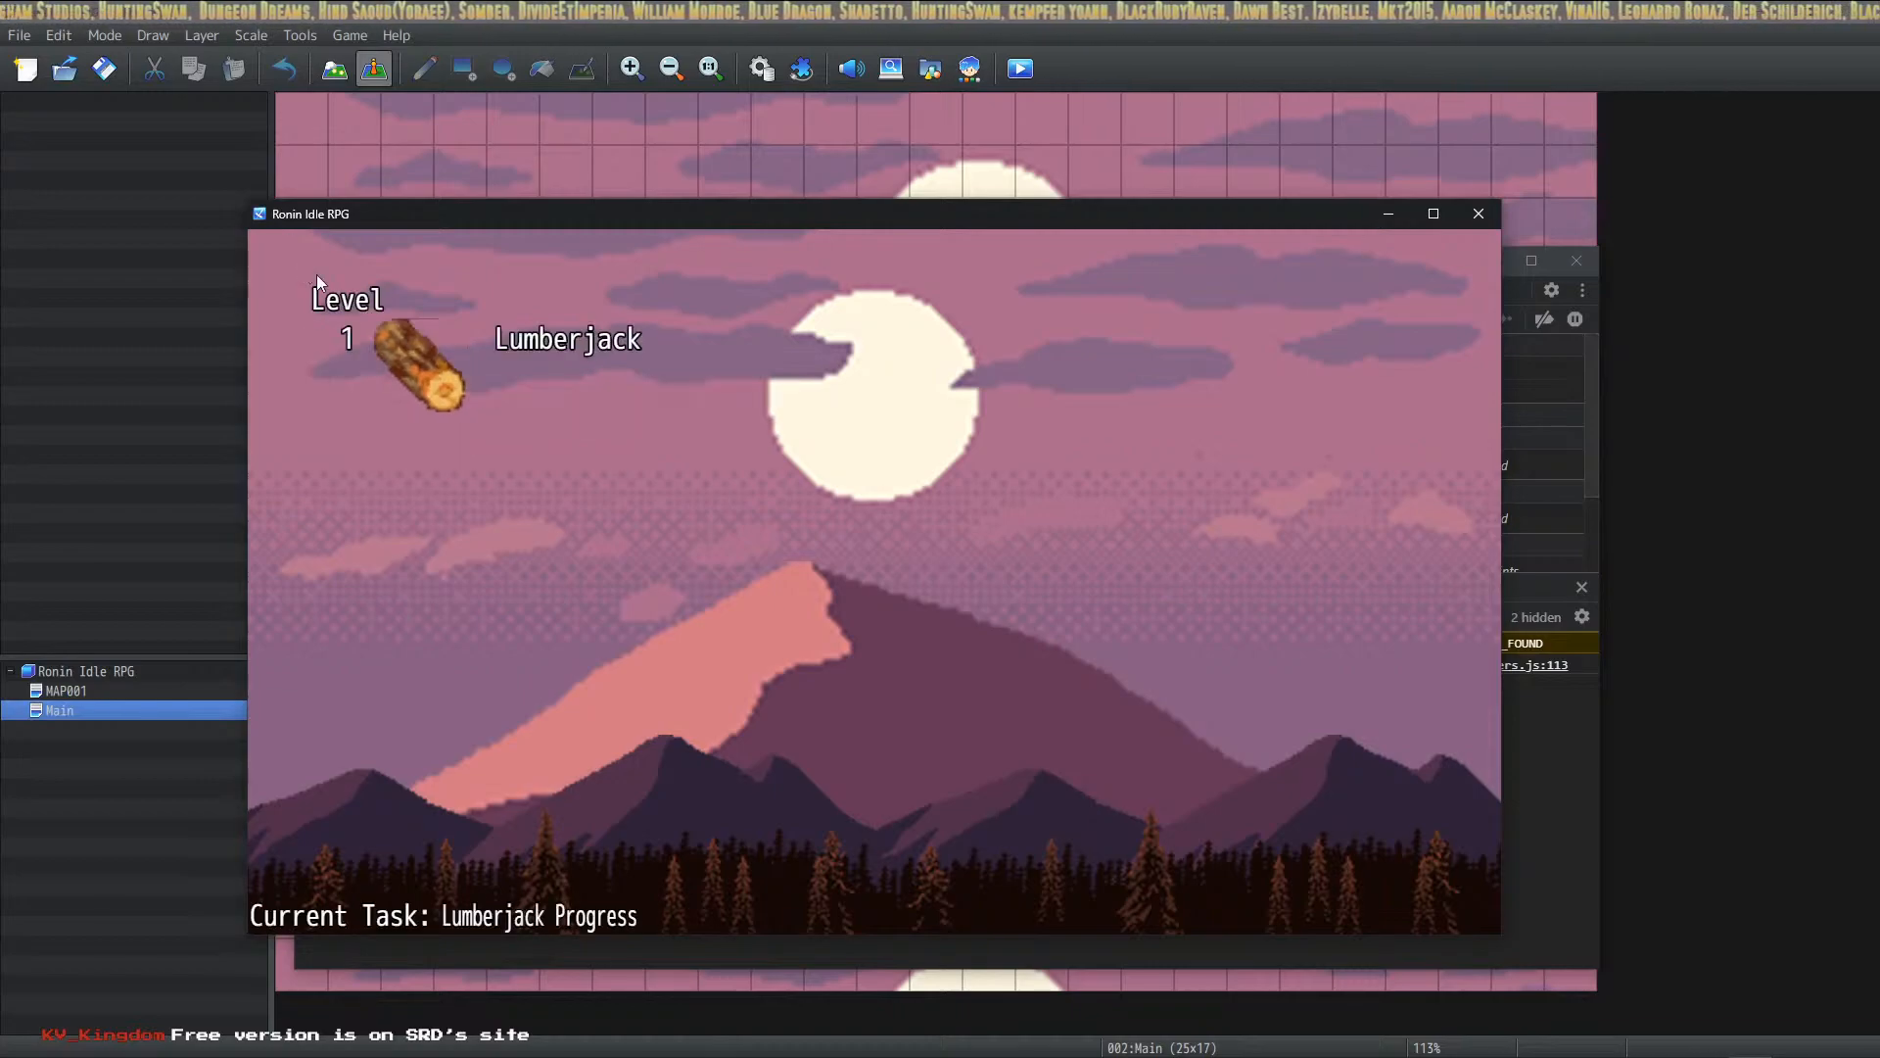
click(437, 355)
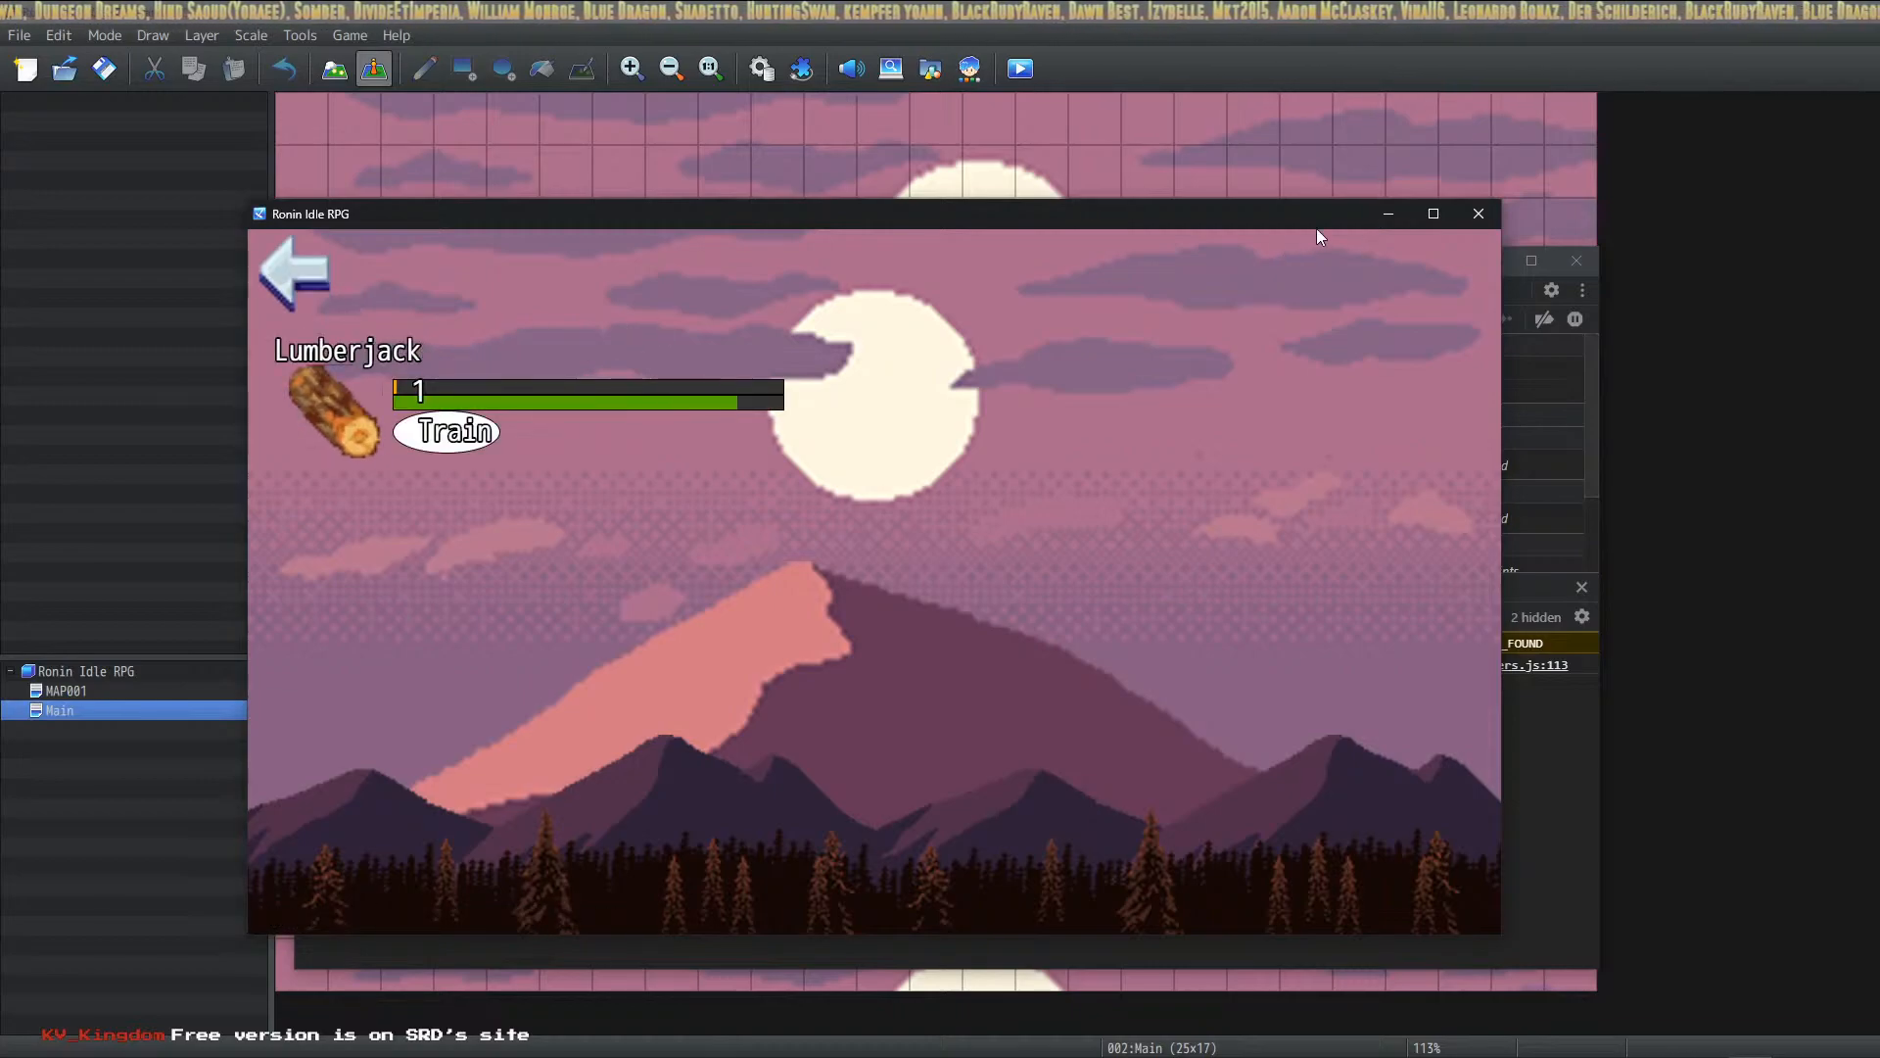
Step: Switch from the game to the RPG Maker MZ editor and open the database's System 2 settings
click(1384, 220)
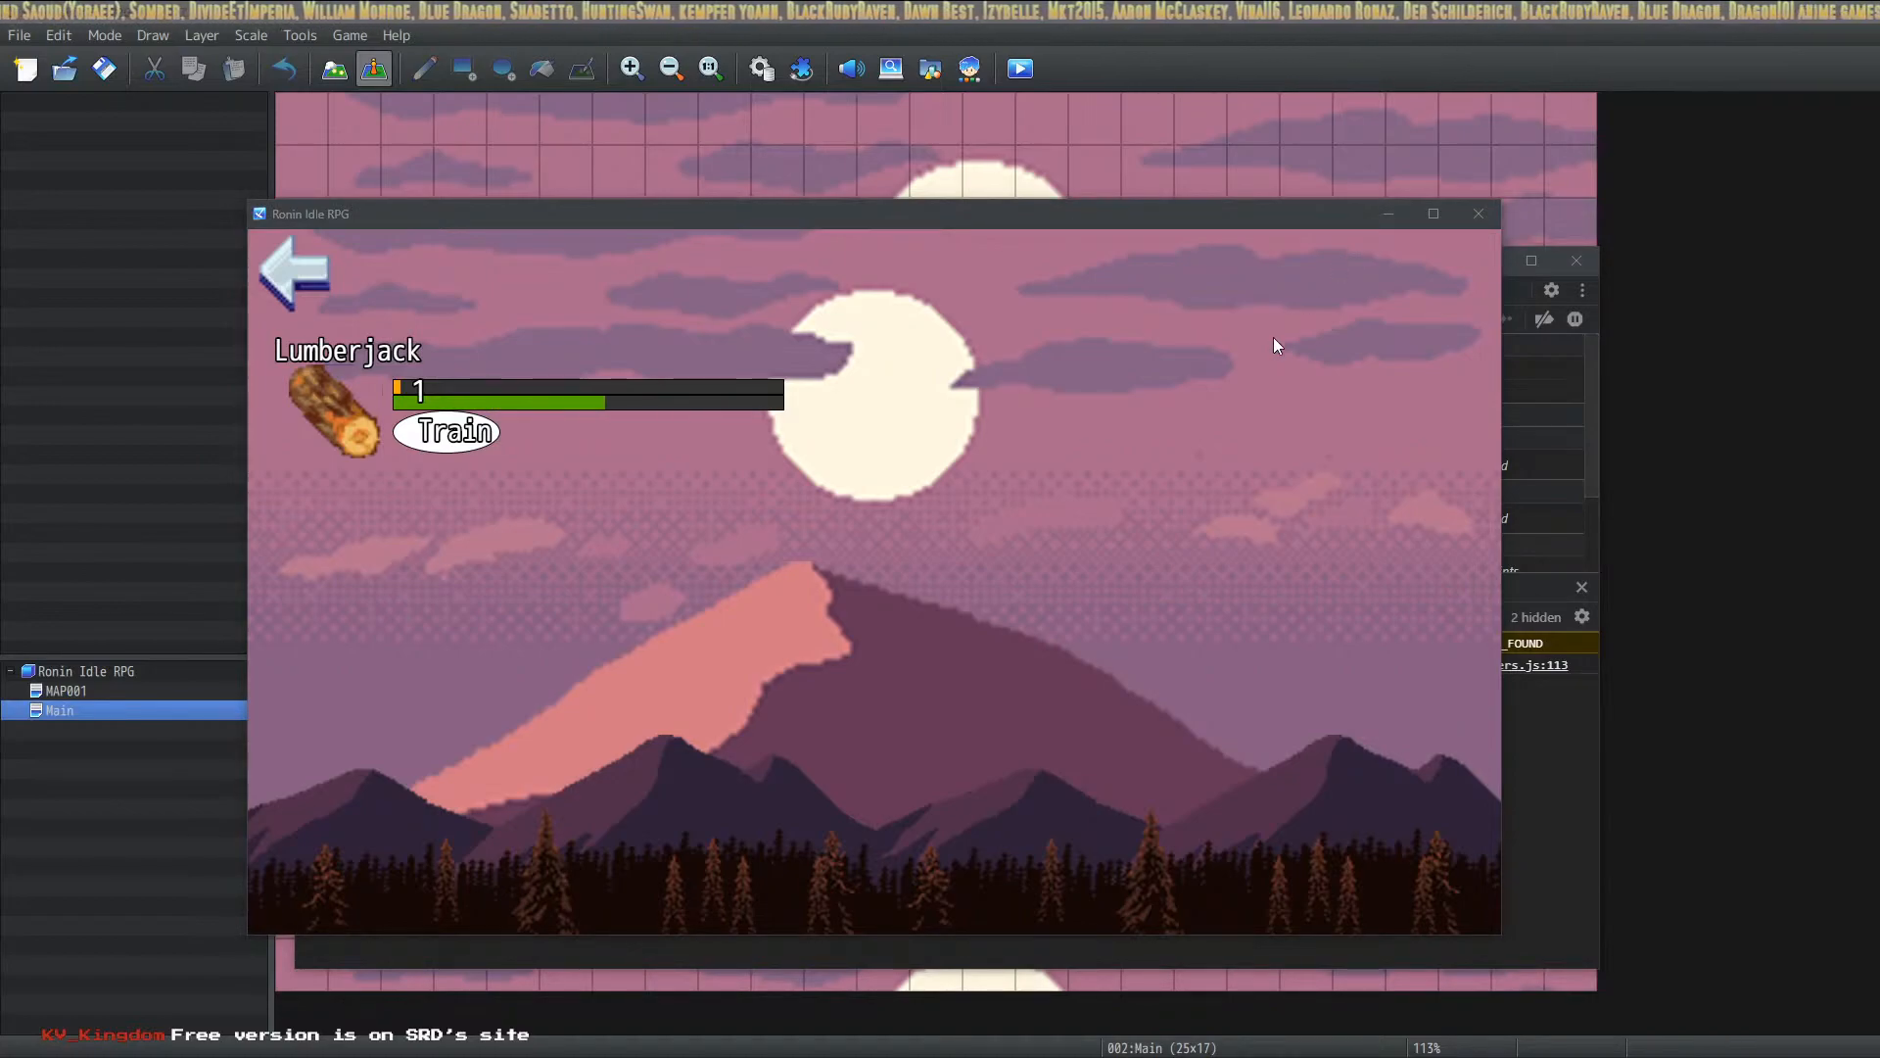
key(alt+Tab)
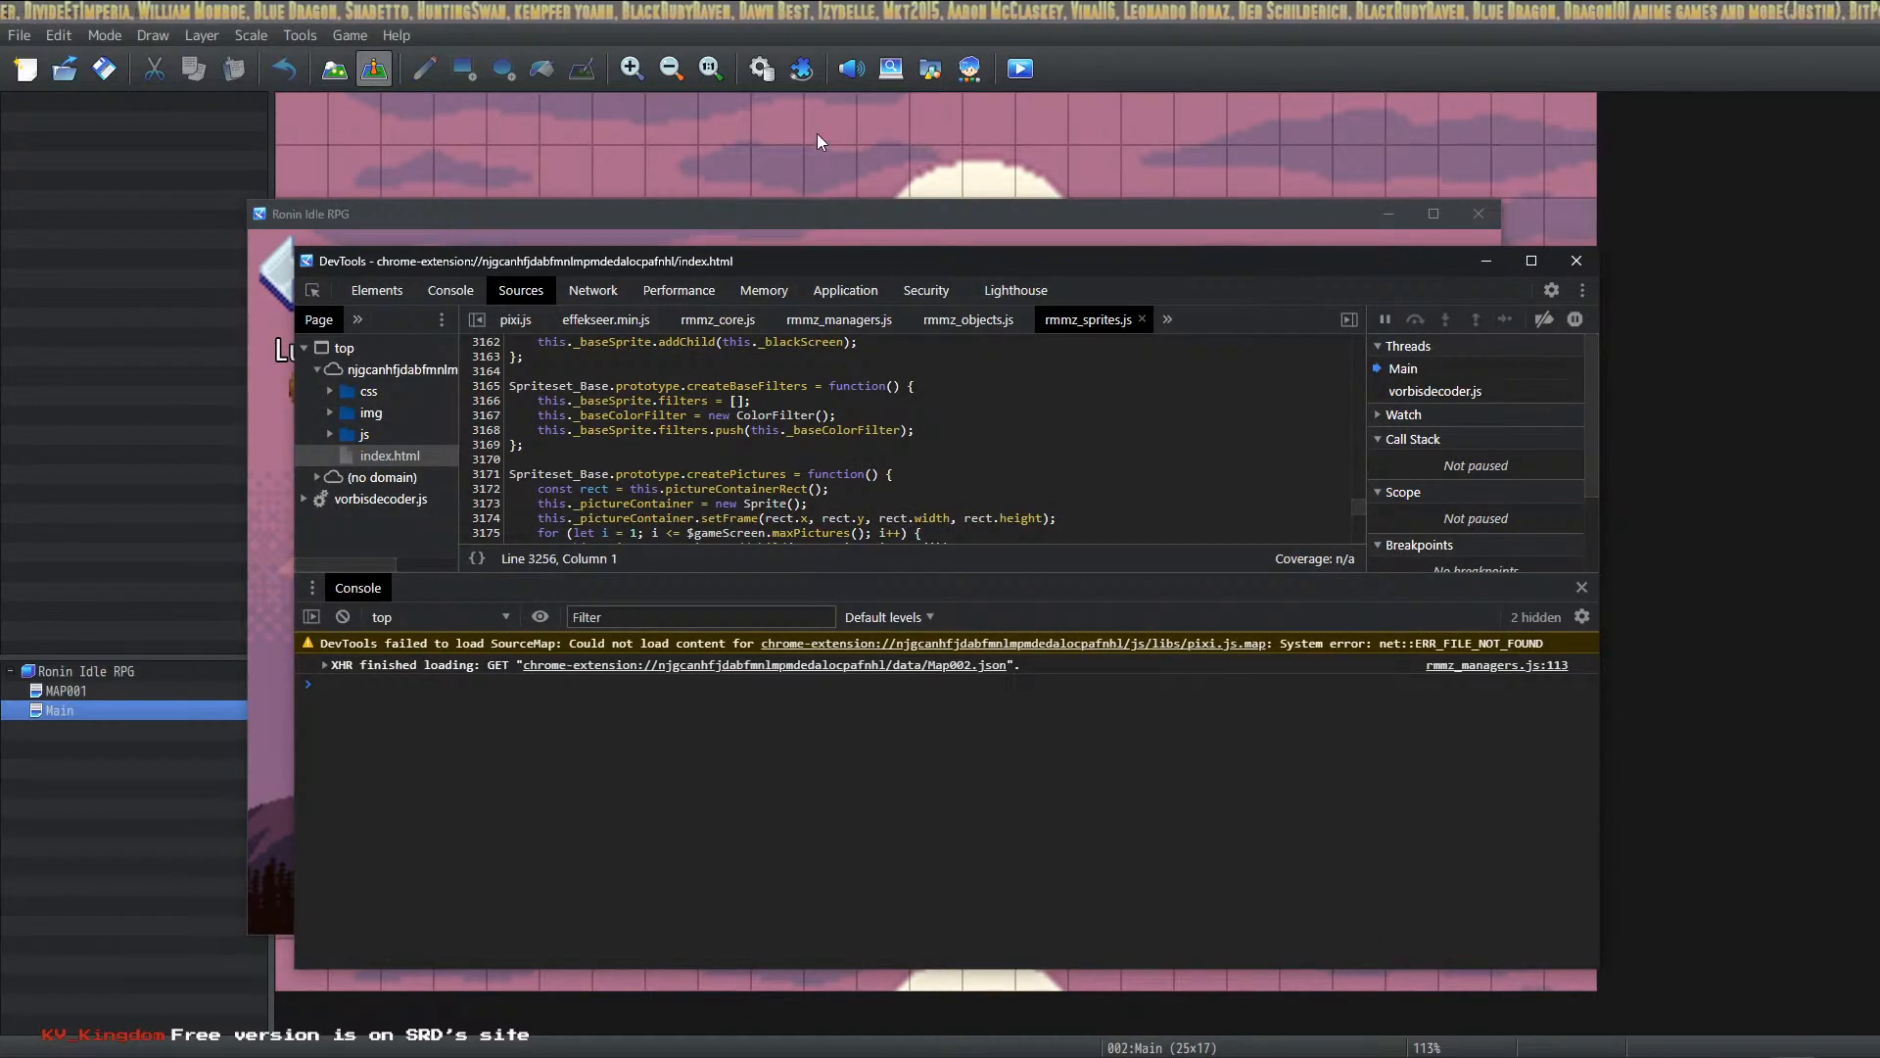
click(759, 68)
drag(359, 195, 948, 158)
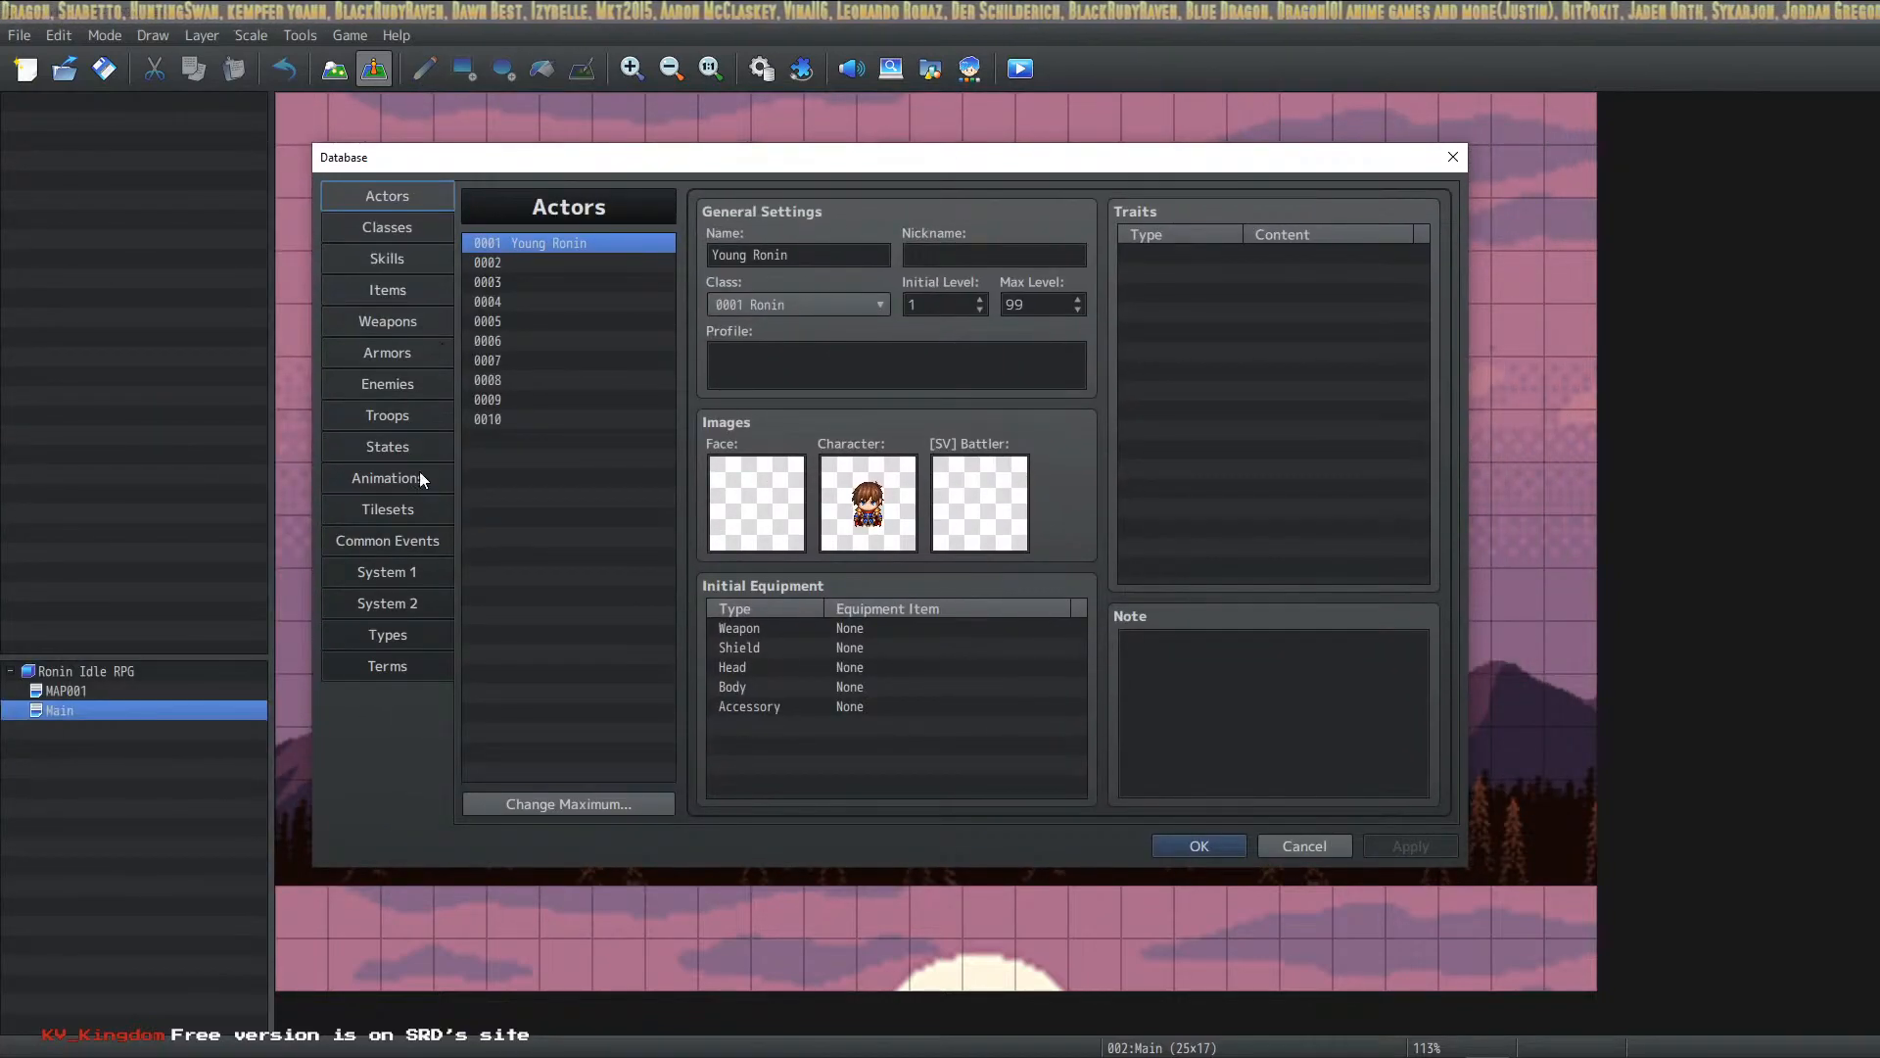
click(406, 541)
click(408, 570)
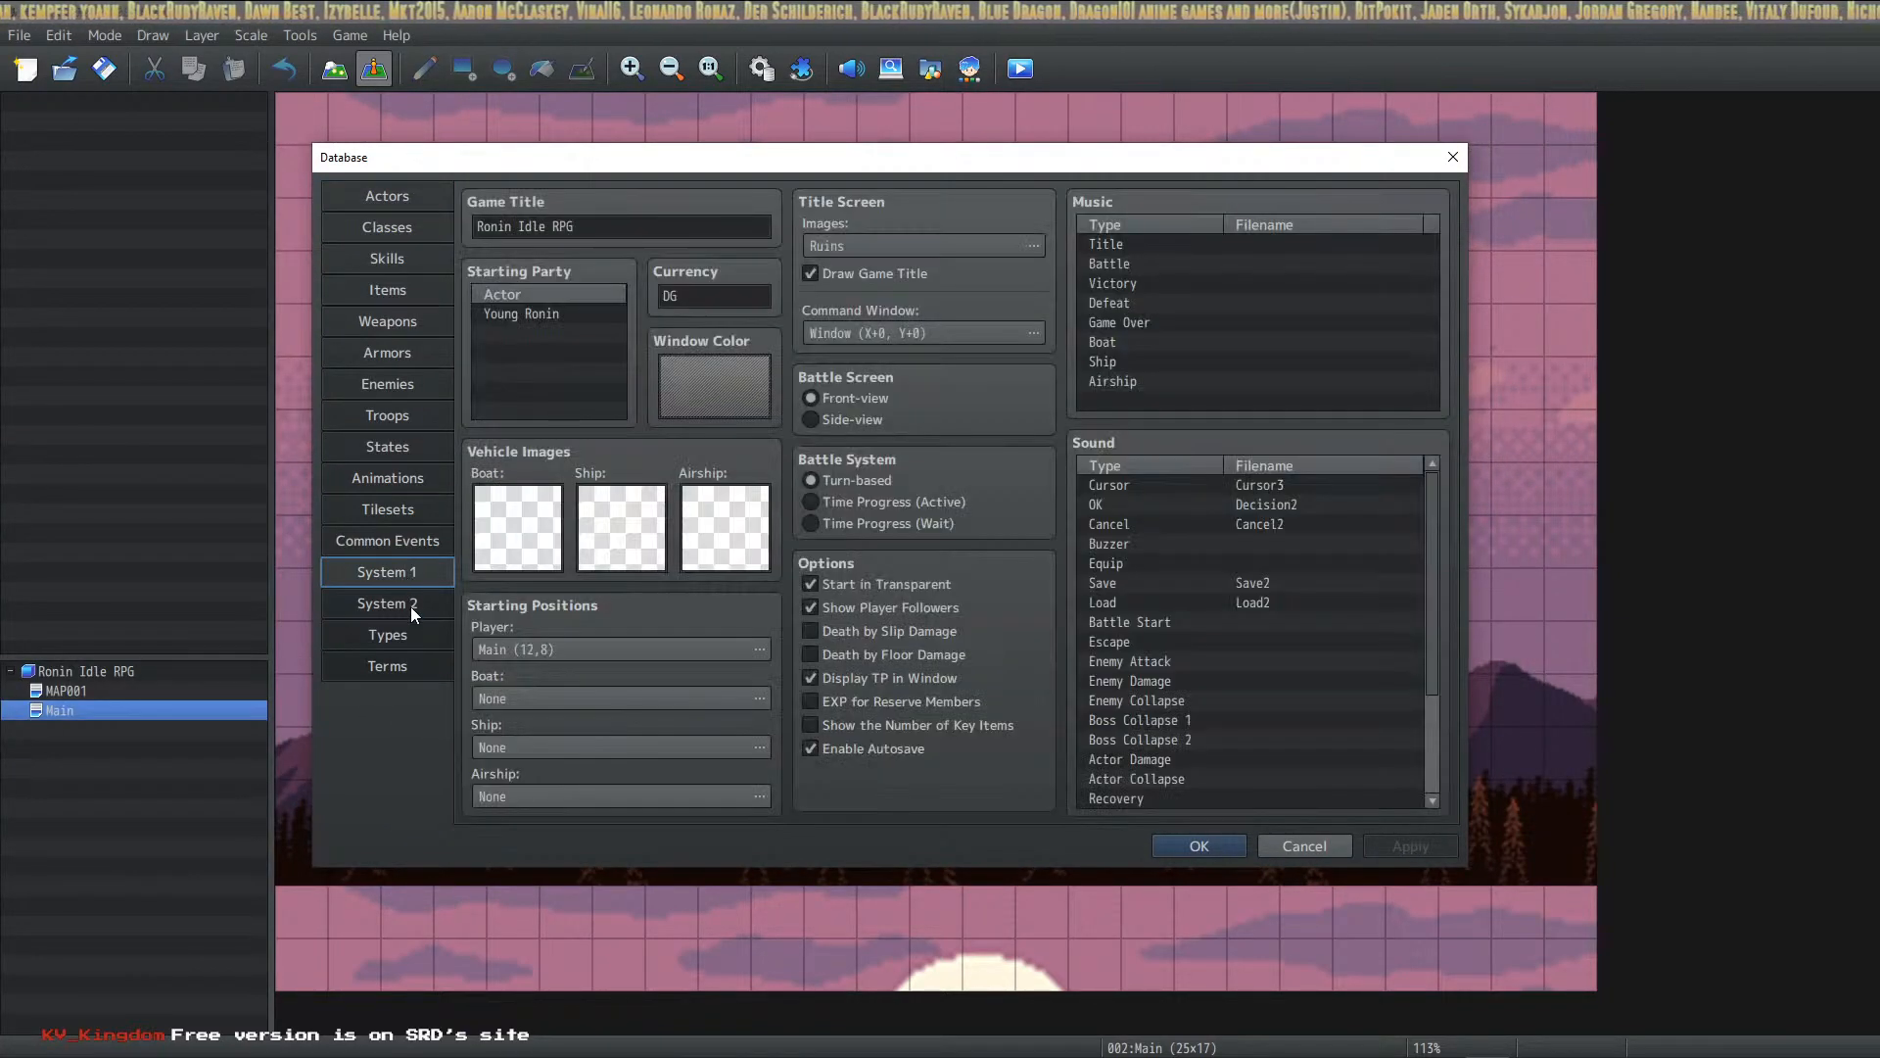
click(411, 603)
click(420, 571)
click(409, 601)
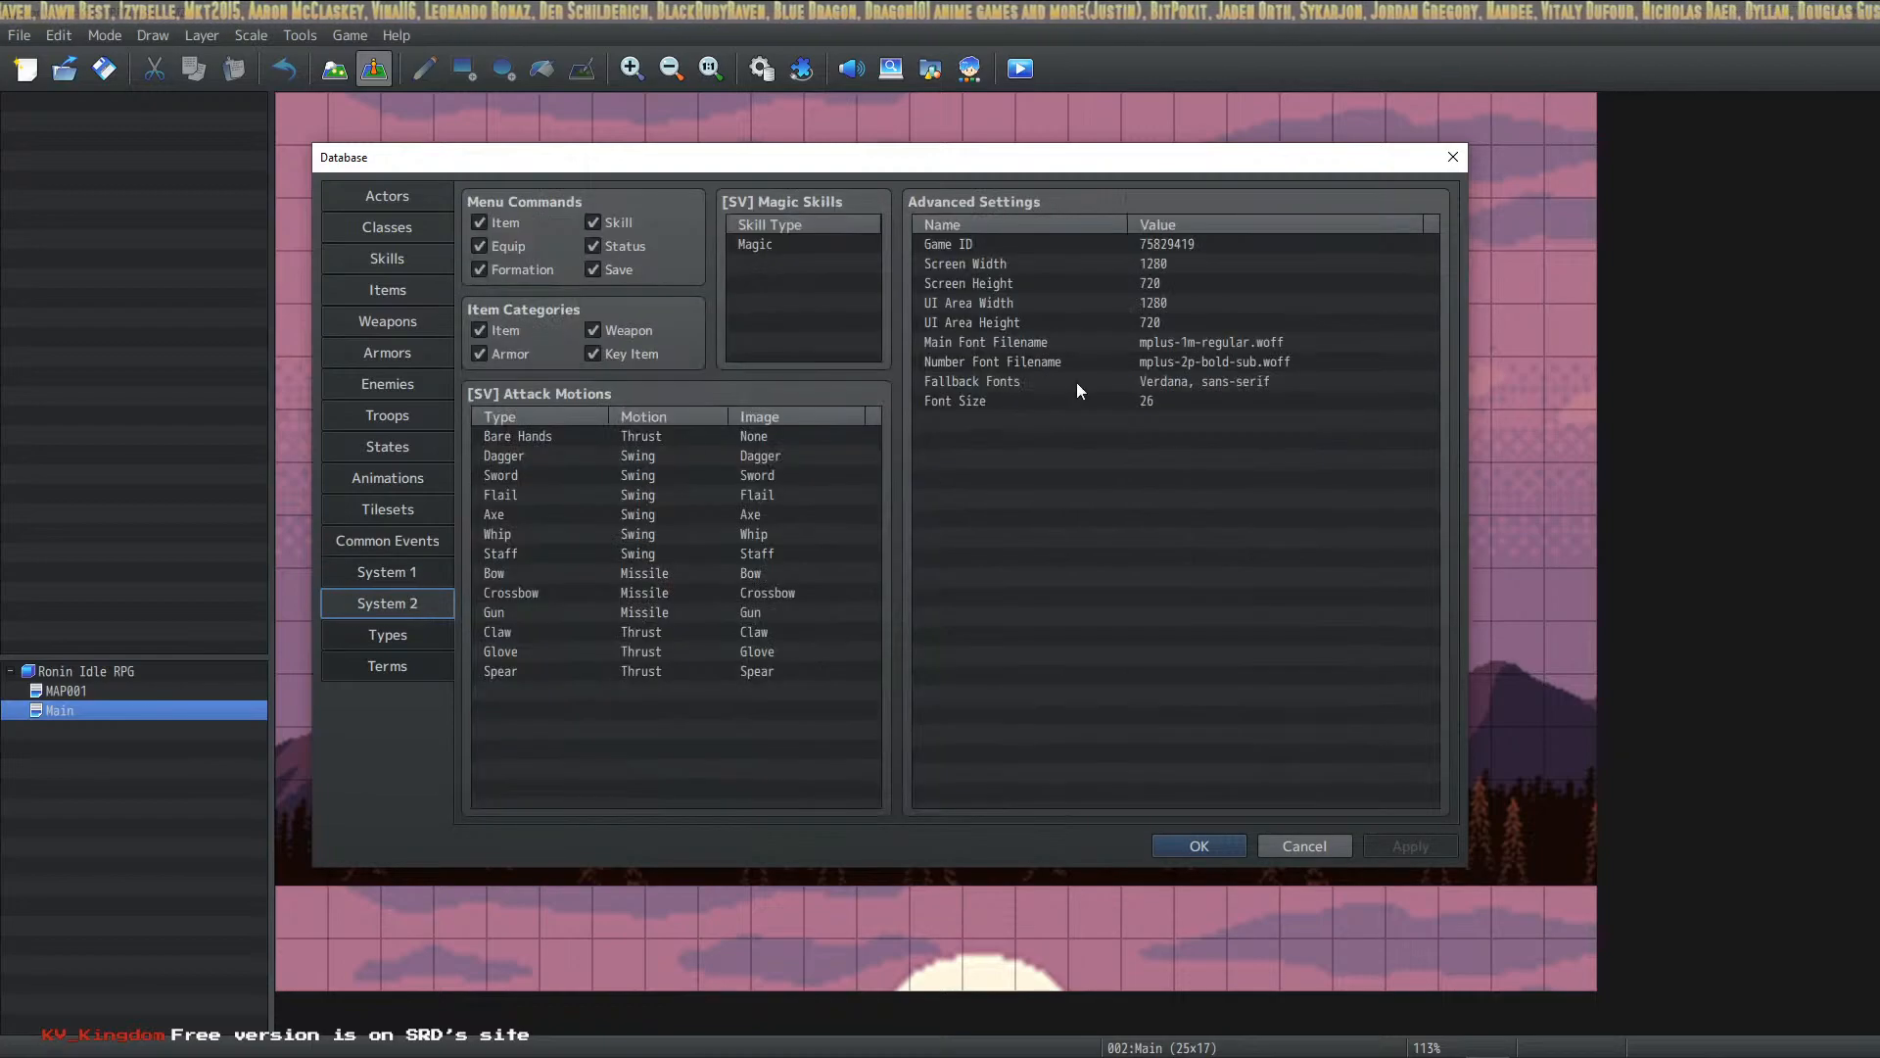
Step: Examine the advanced settings for the game ID, screen size, fonts and font size, and close the database
click(1196, 346)
click(1195, 367)
click(1236, 341)
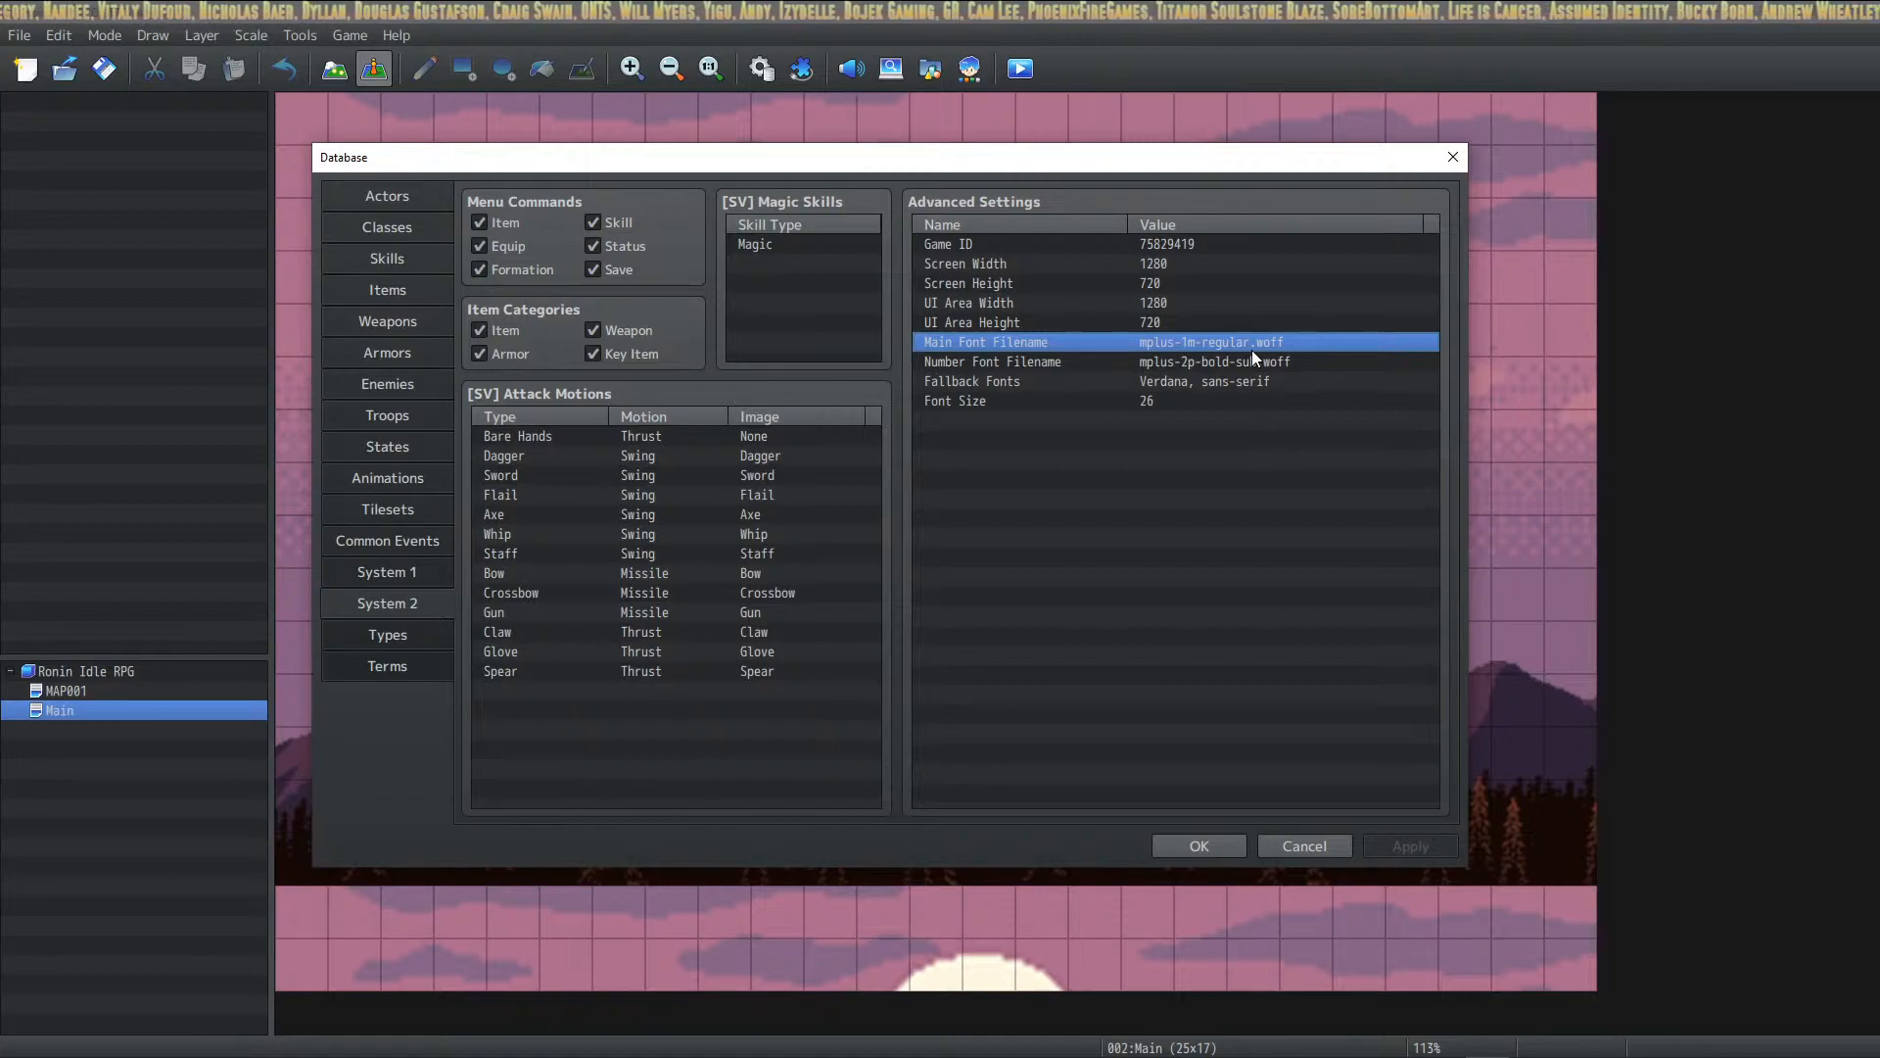
drag(1189, 272, 1179, 329)
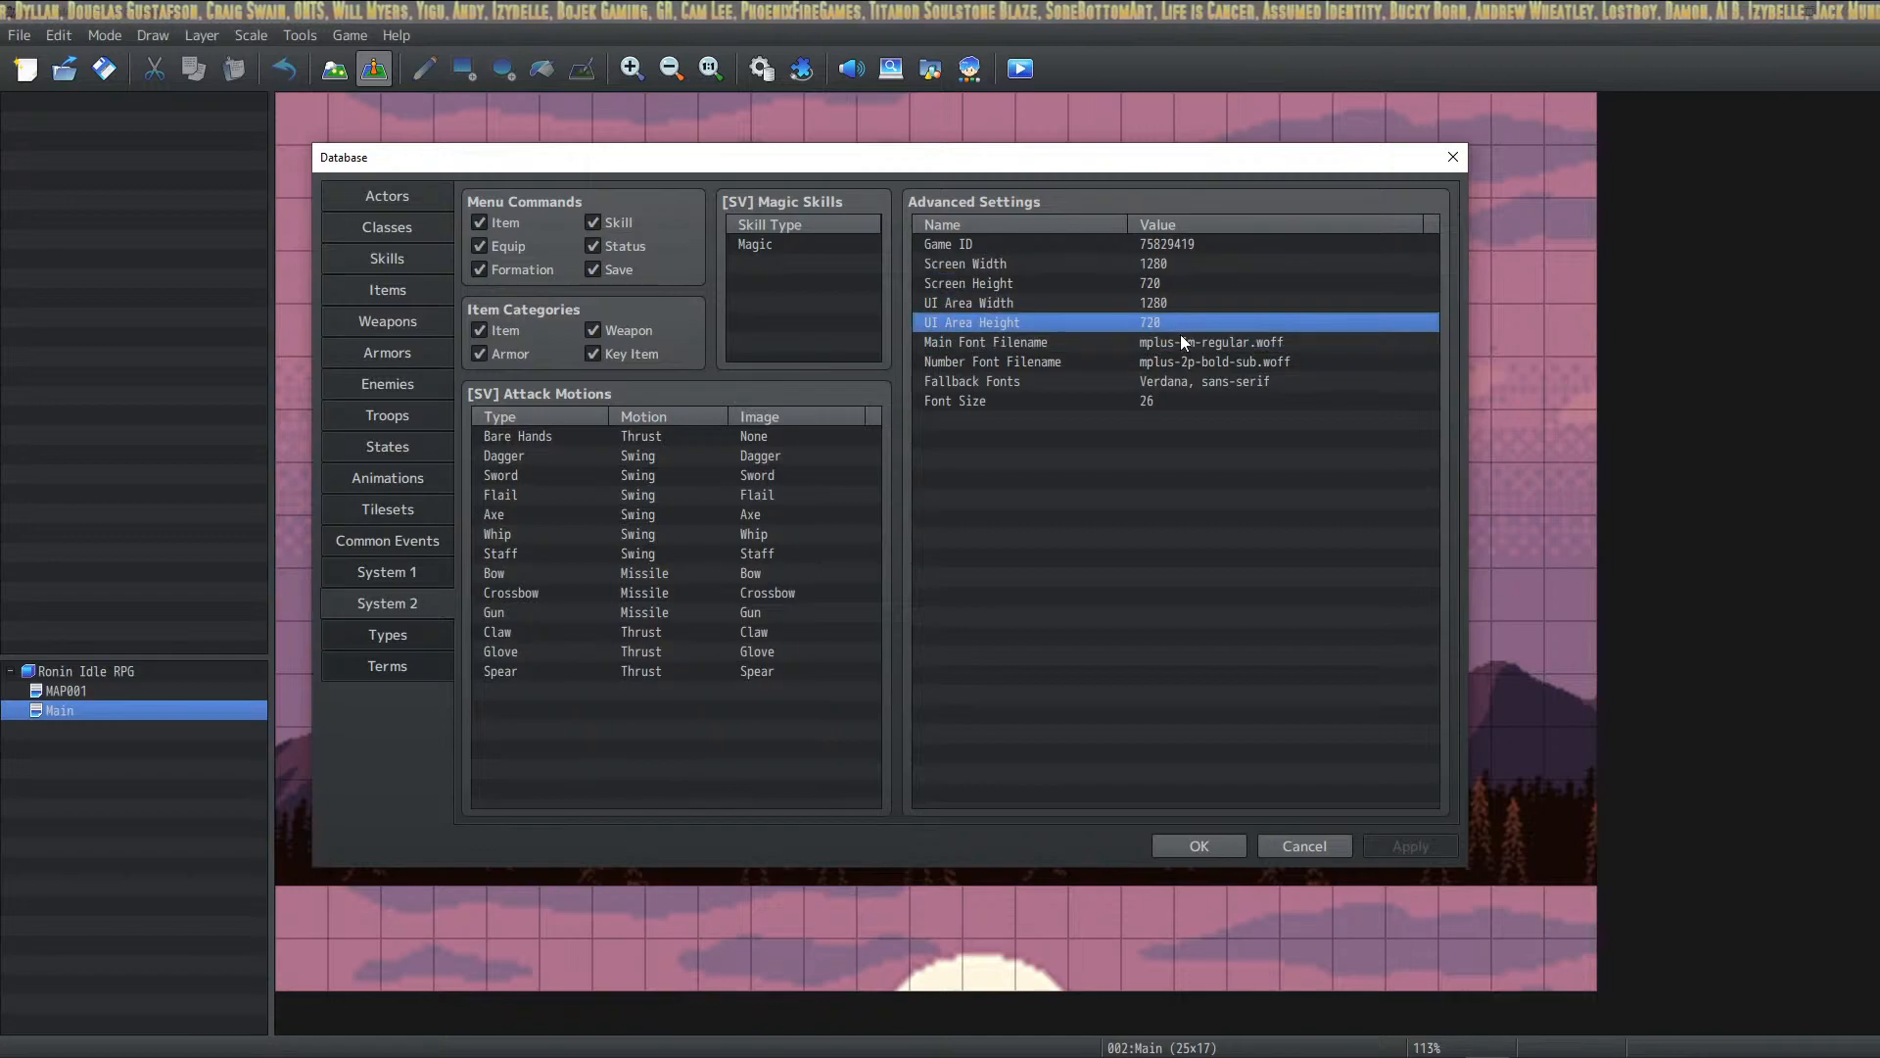
click(1185, 403)
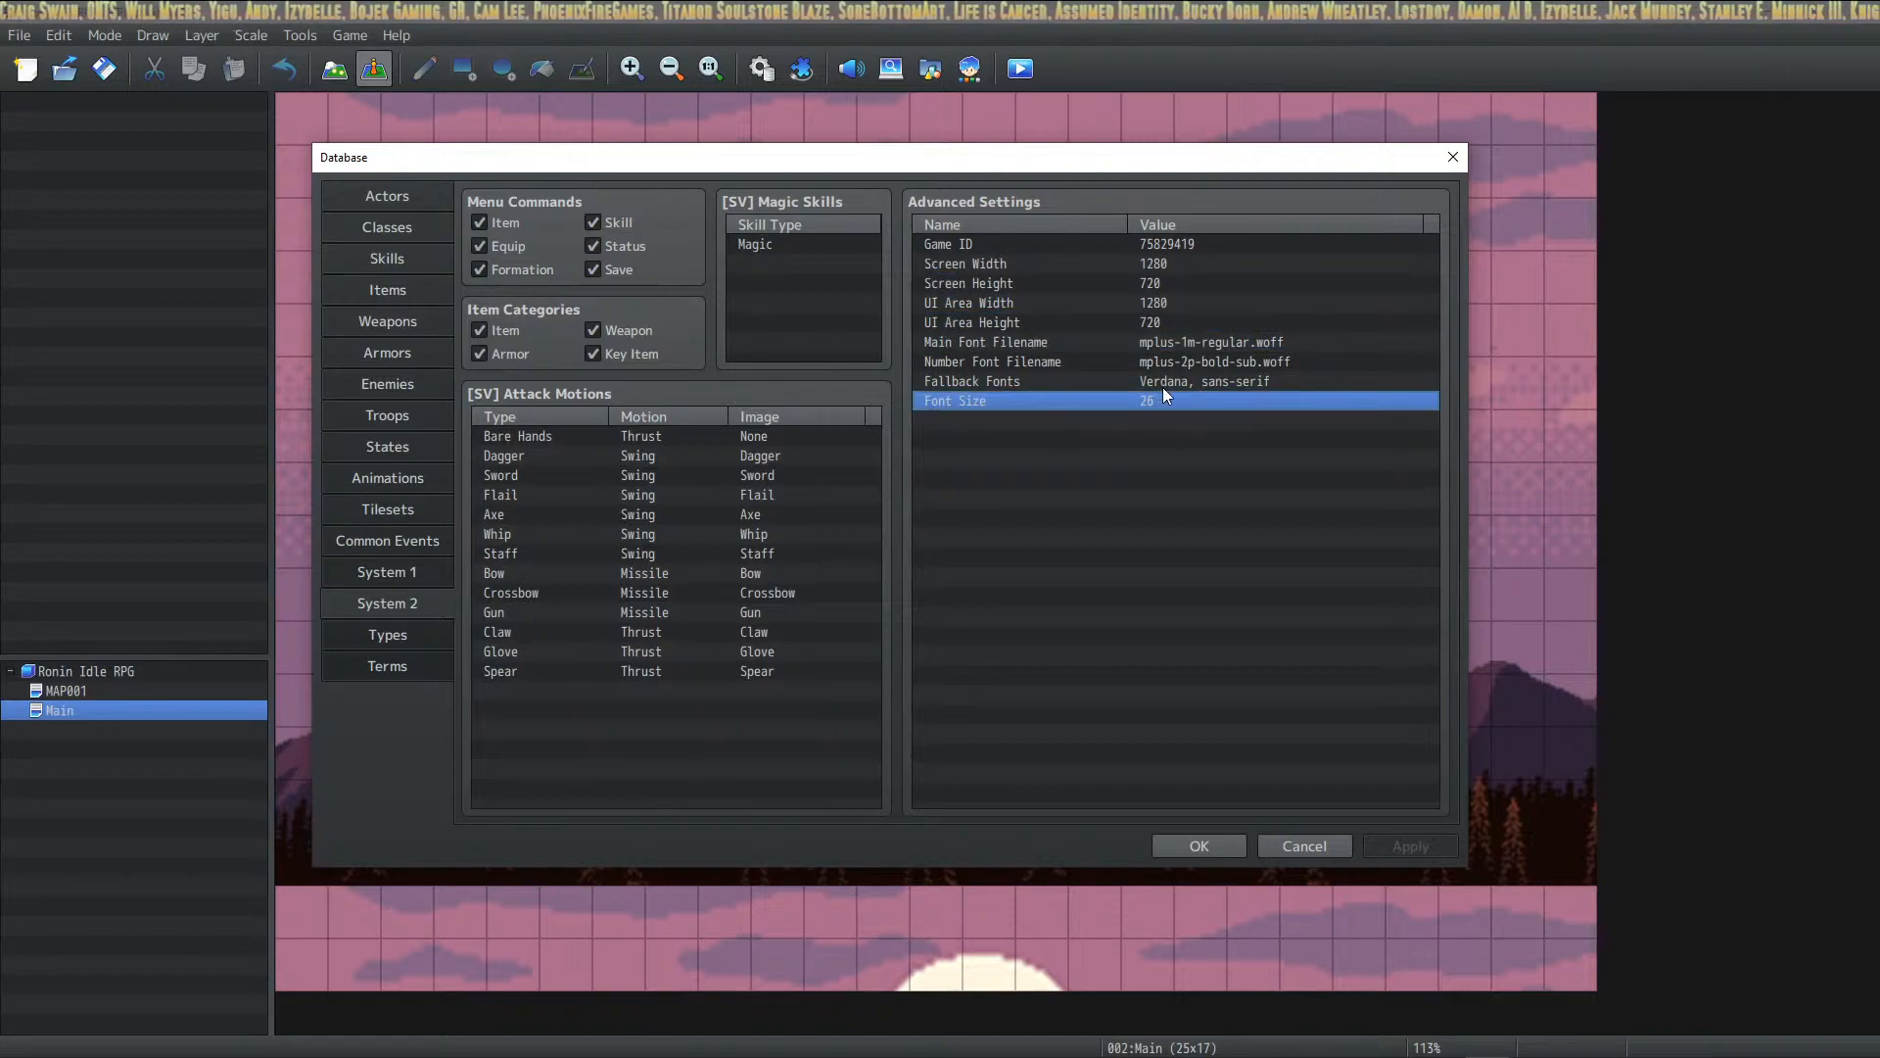
click(1187, 242)
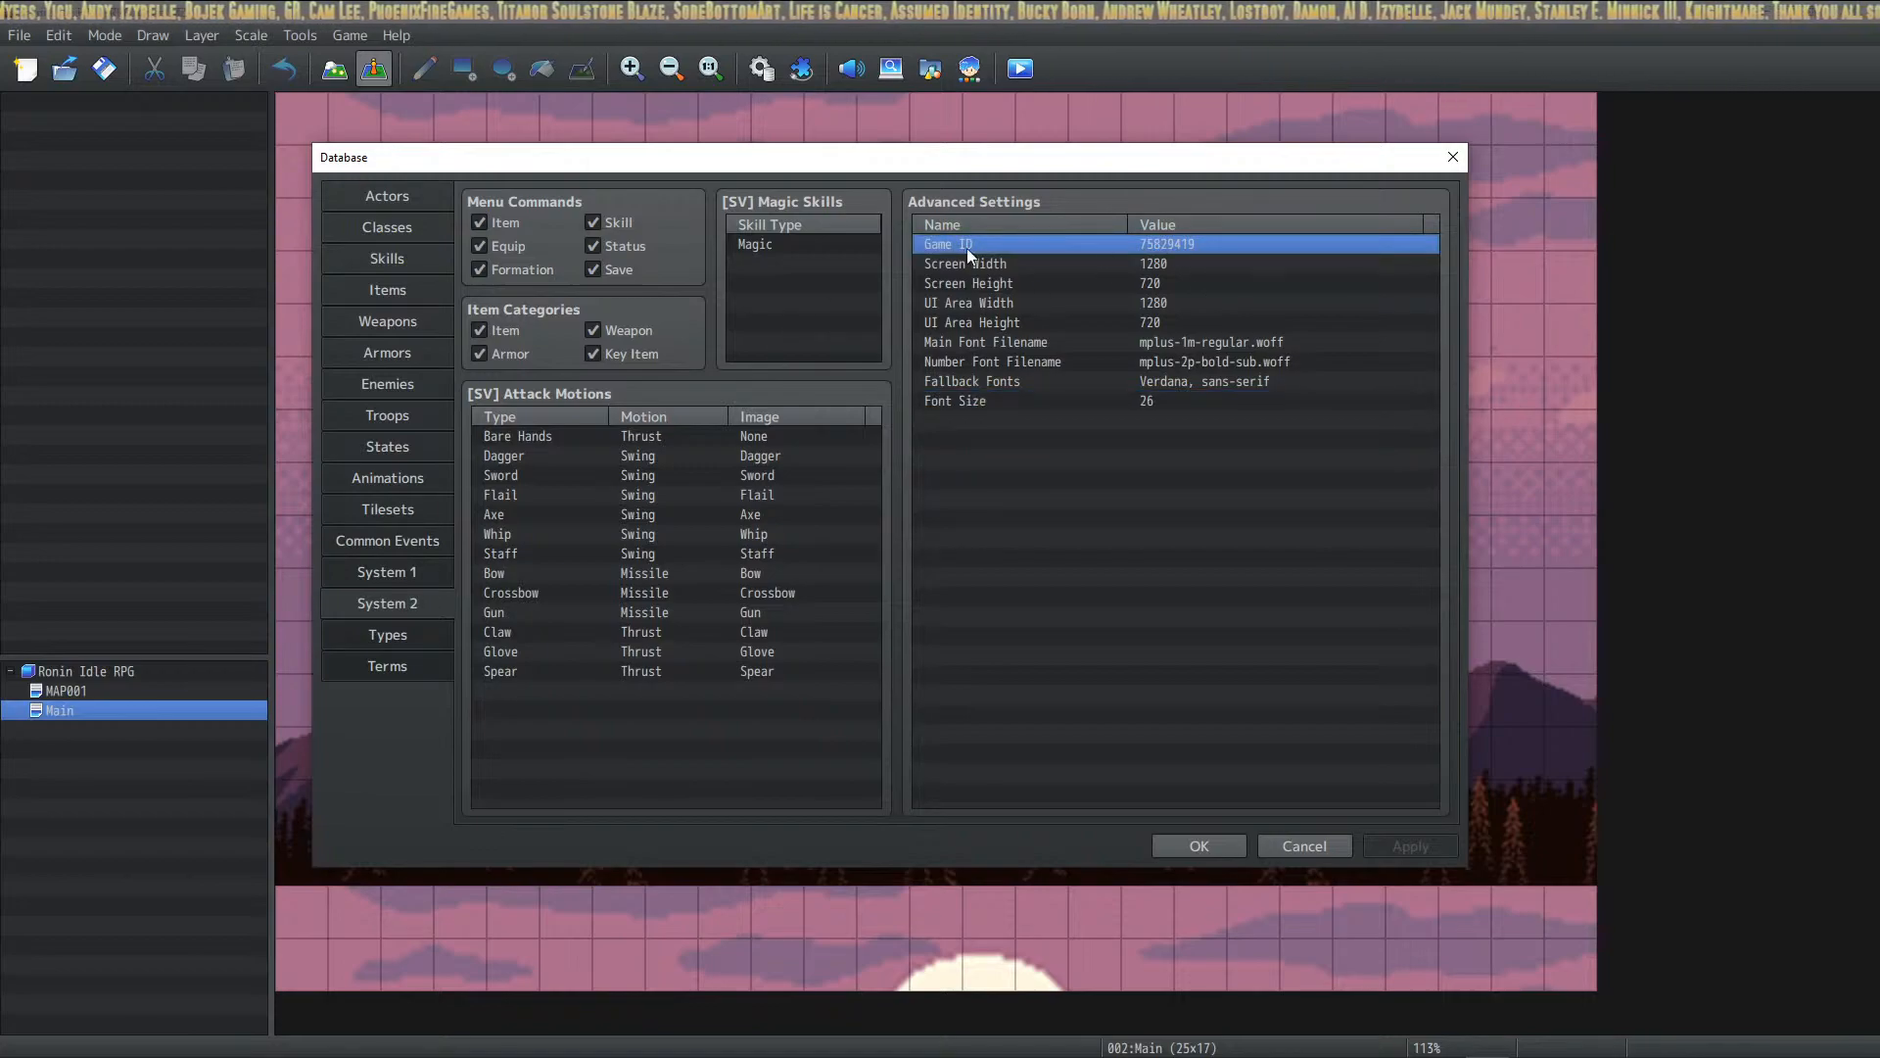
click(1124, 379)
click(1132, 362)
click(1138, 342)
click(1090, 359)
click(1086, 379)
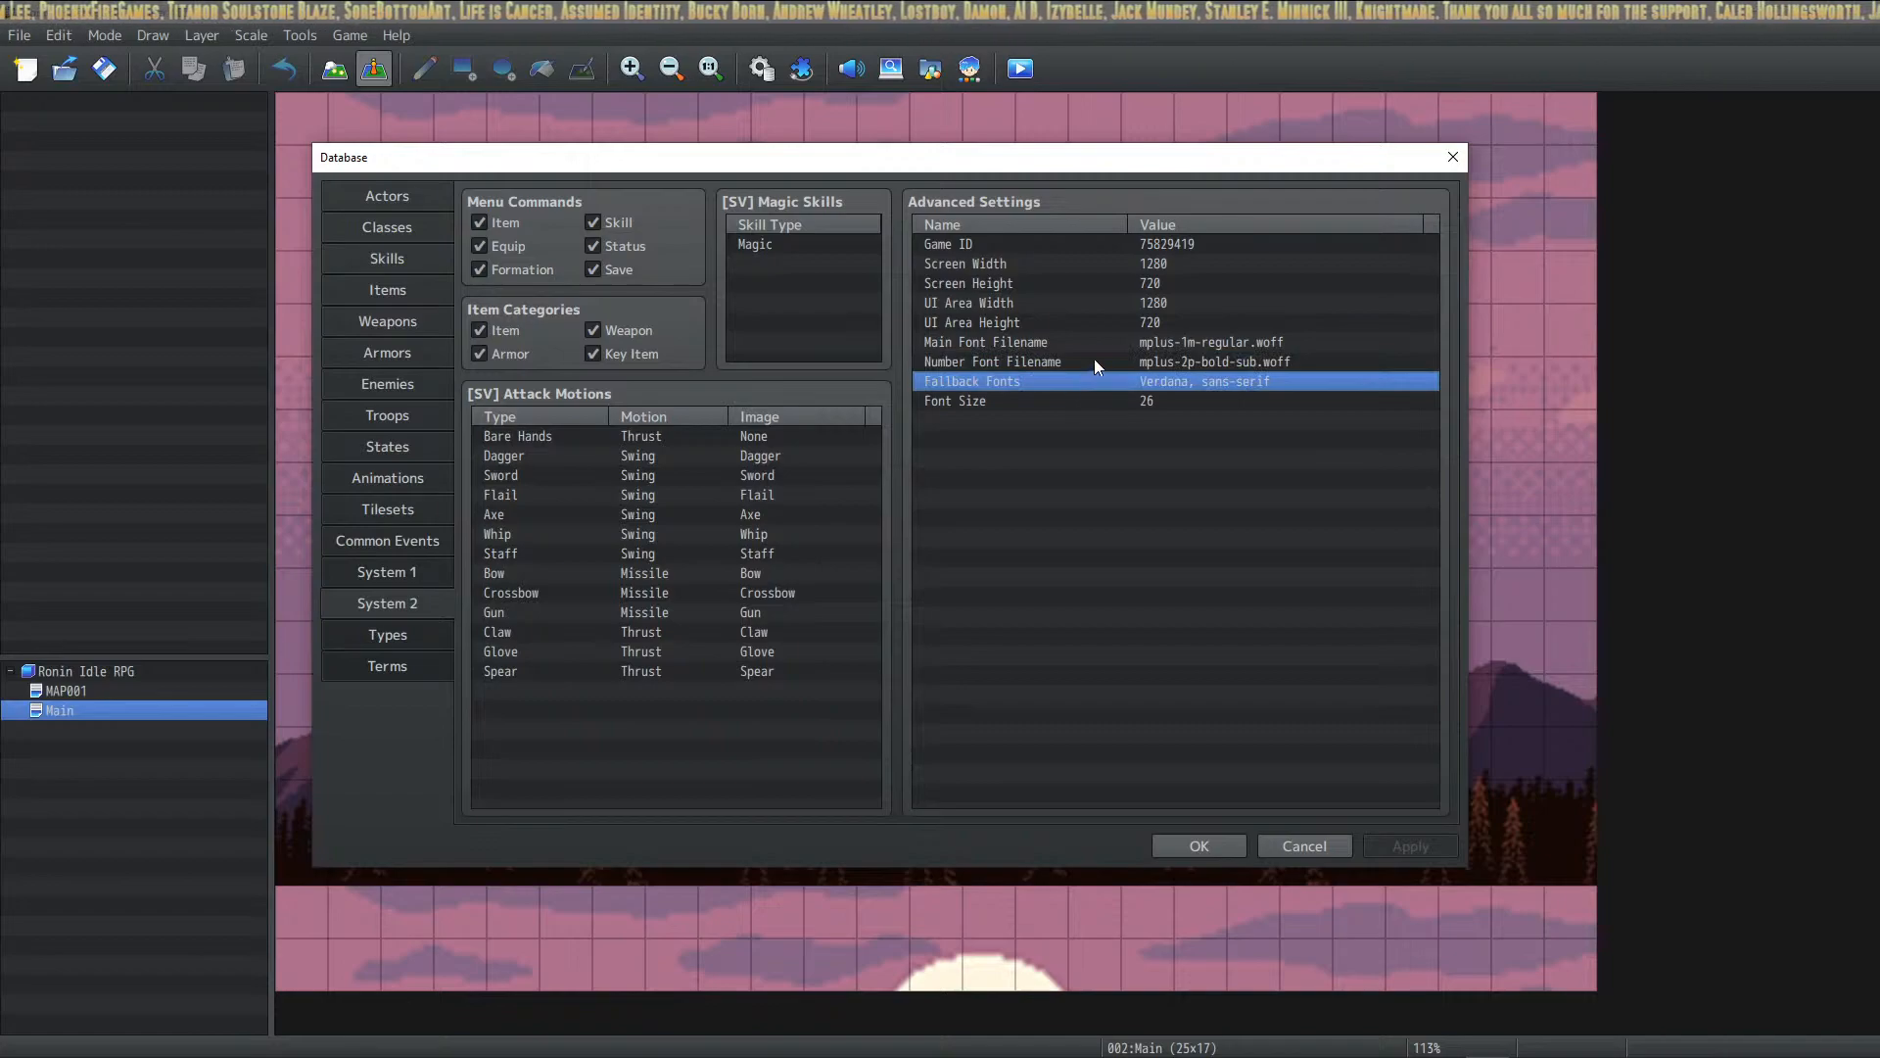
click(1094, 360)
click(1107, 342)
click(1117, 360)
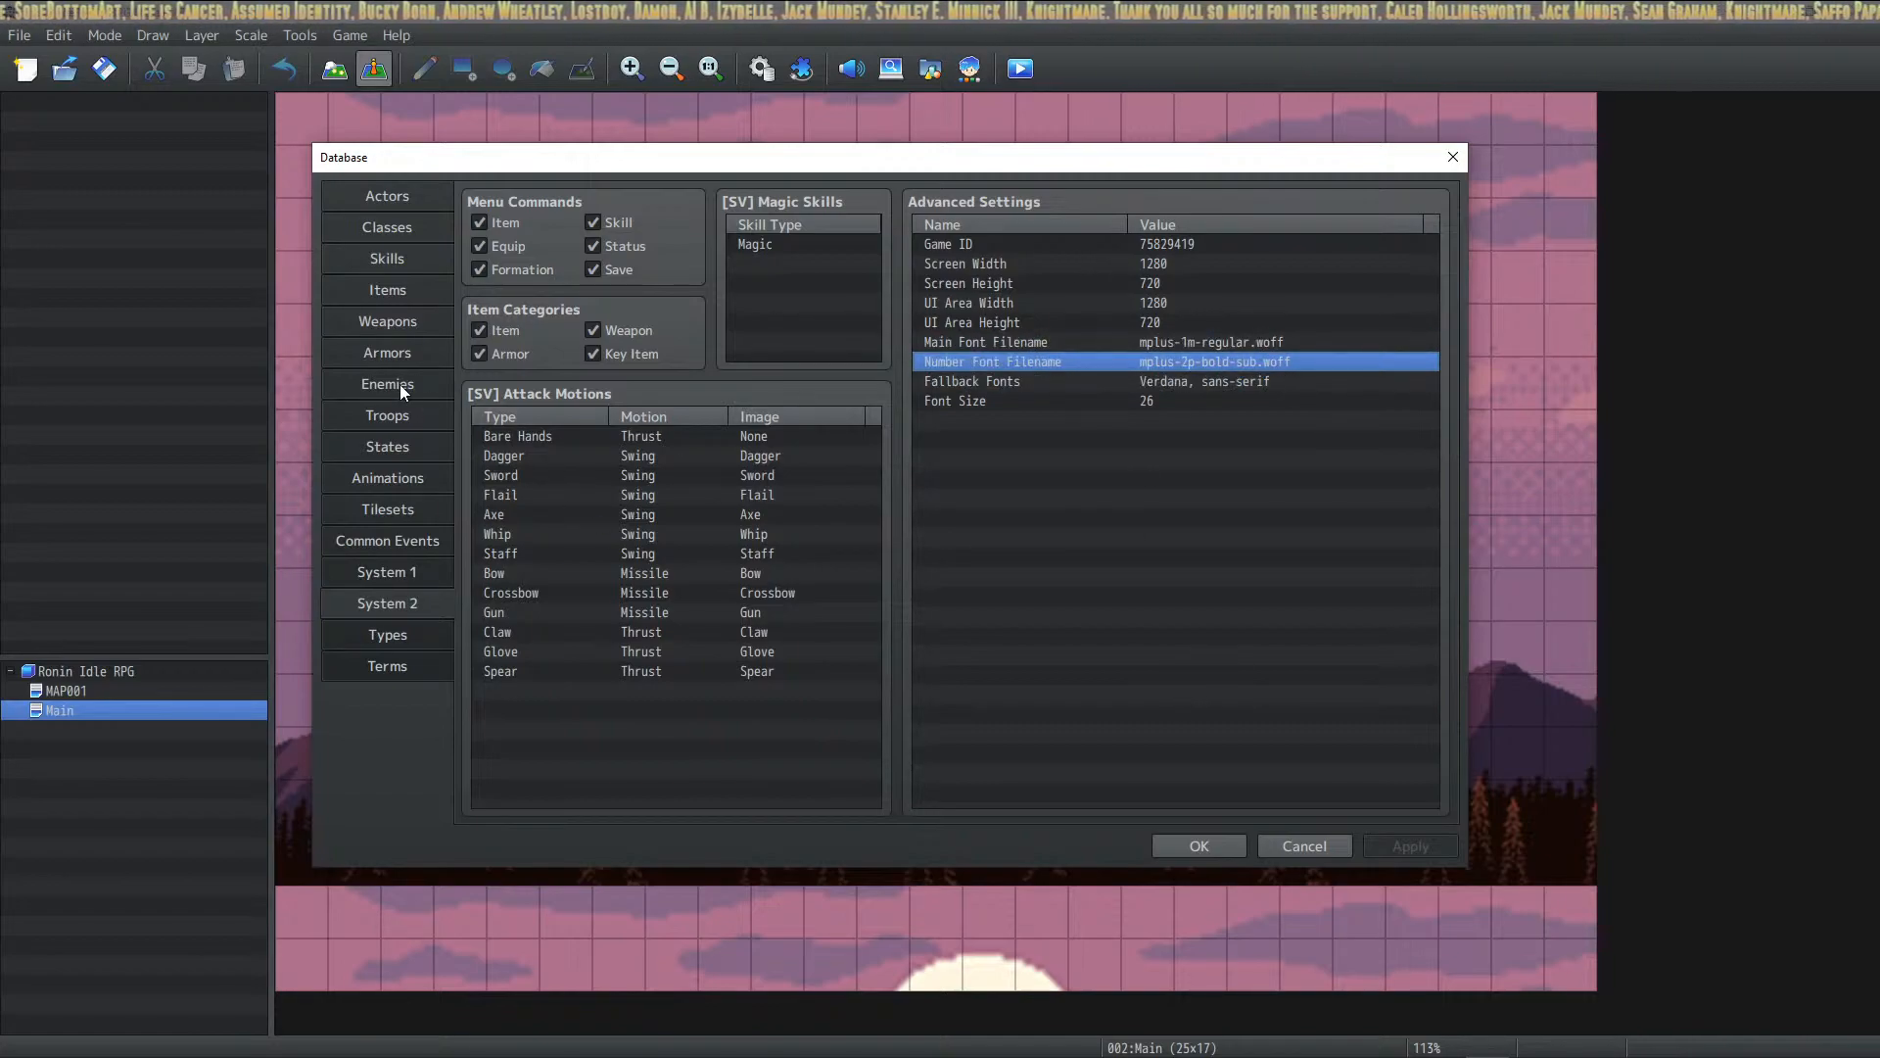
click(1201, 845)
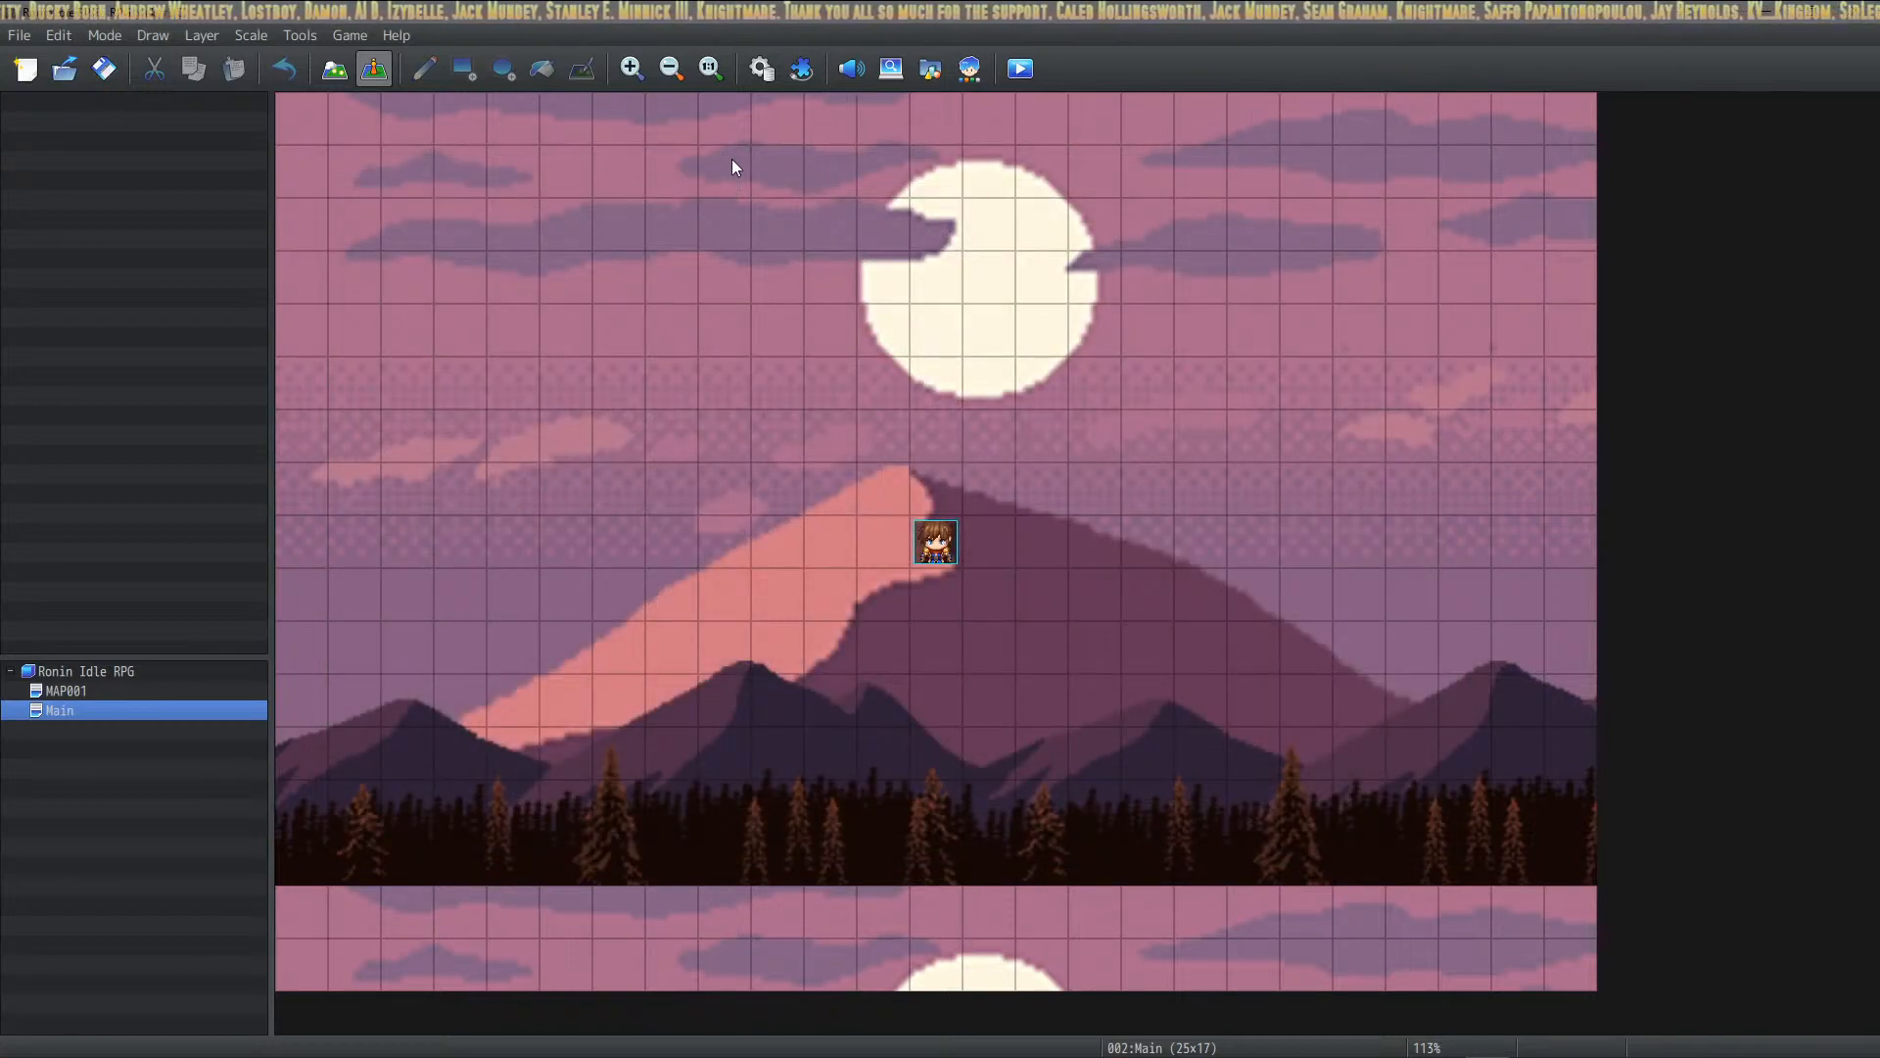
Step: Set the title screen image to (None) in the database's System 1 settings and accept the change
click(764, 70)
drag(566, 185, 1178, 199)
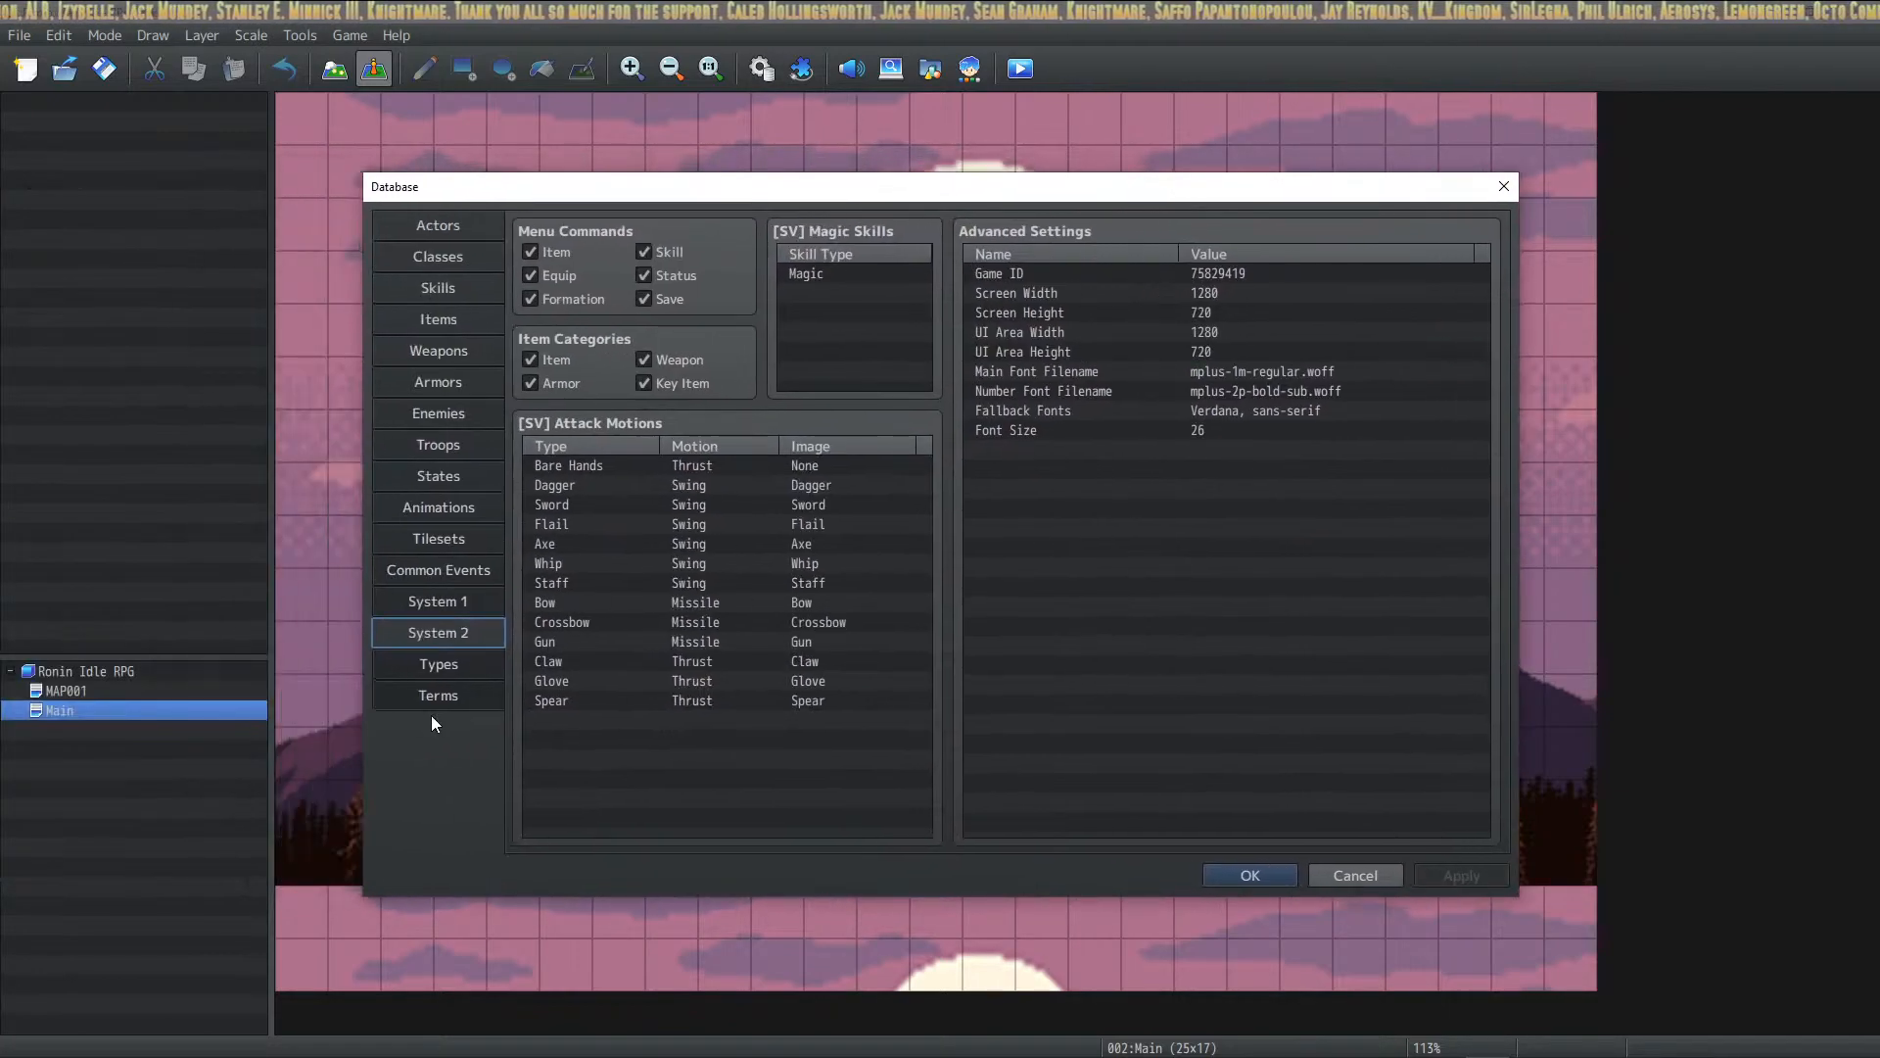
click(460, 602)
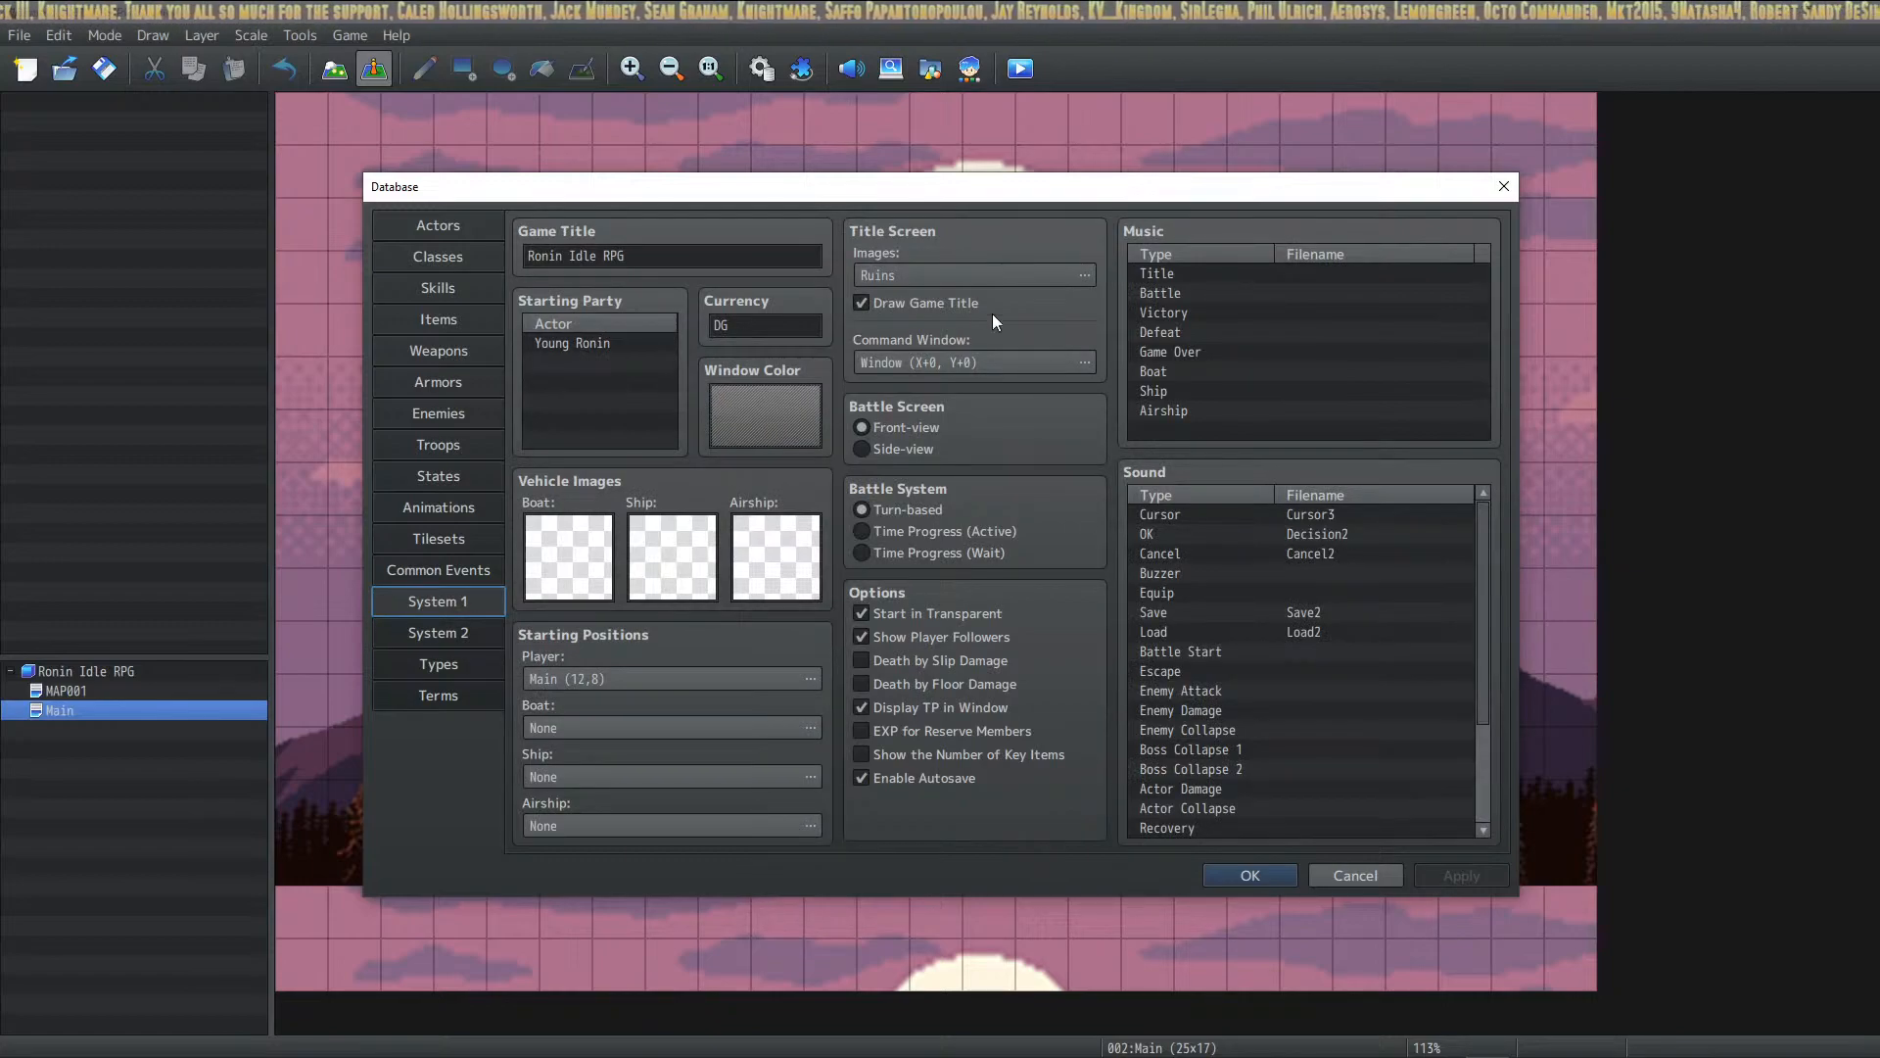
click(1056, 278)
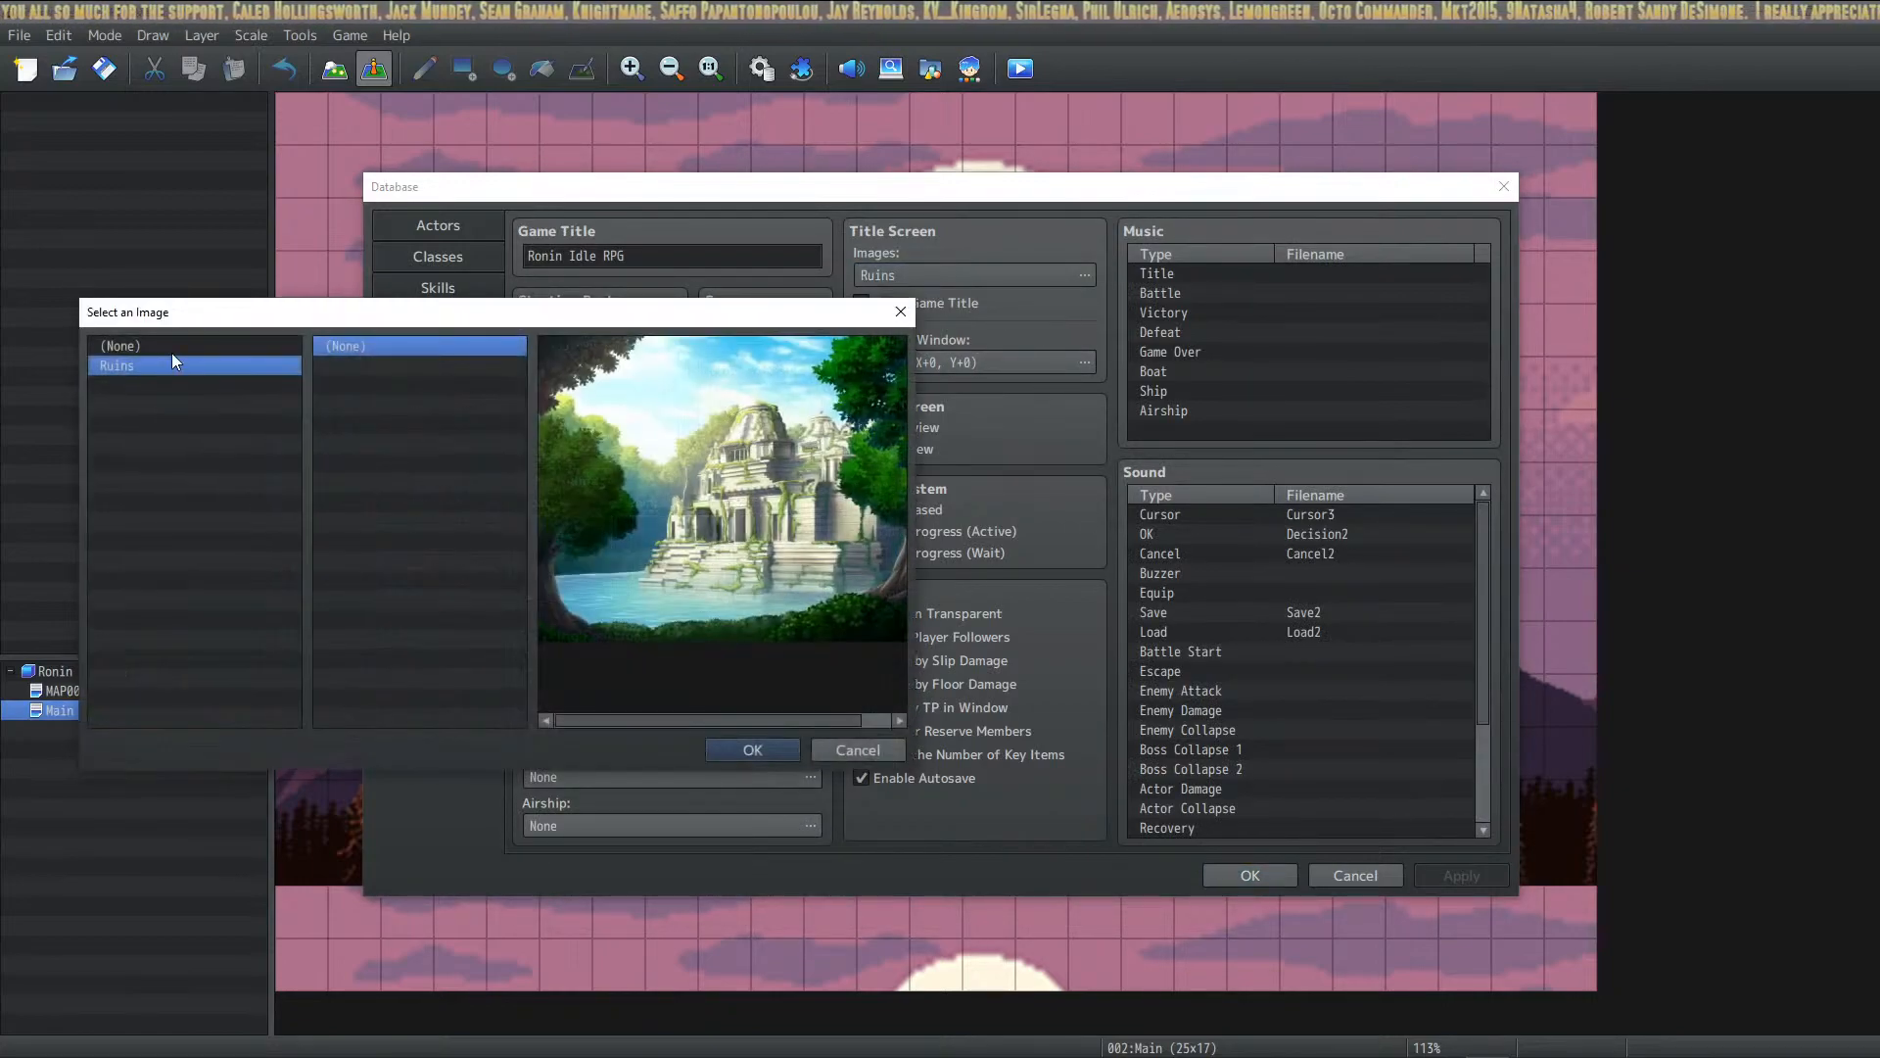
click(196, 349)
click(206, 366)
click(210, 350)
click(761, 743)
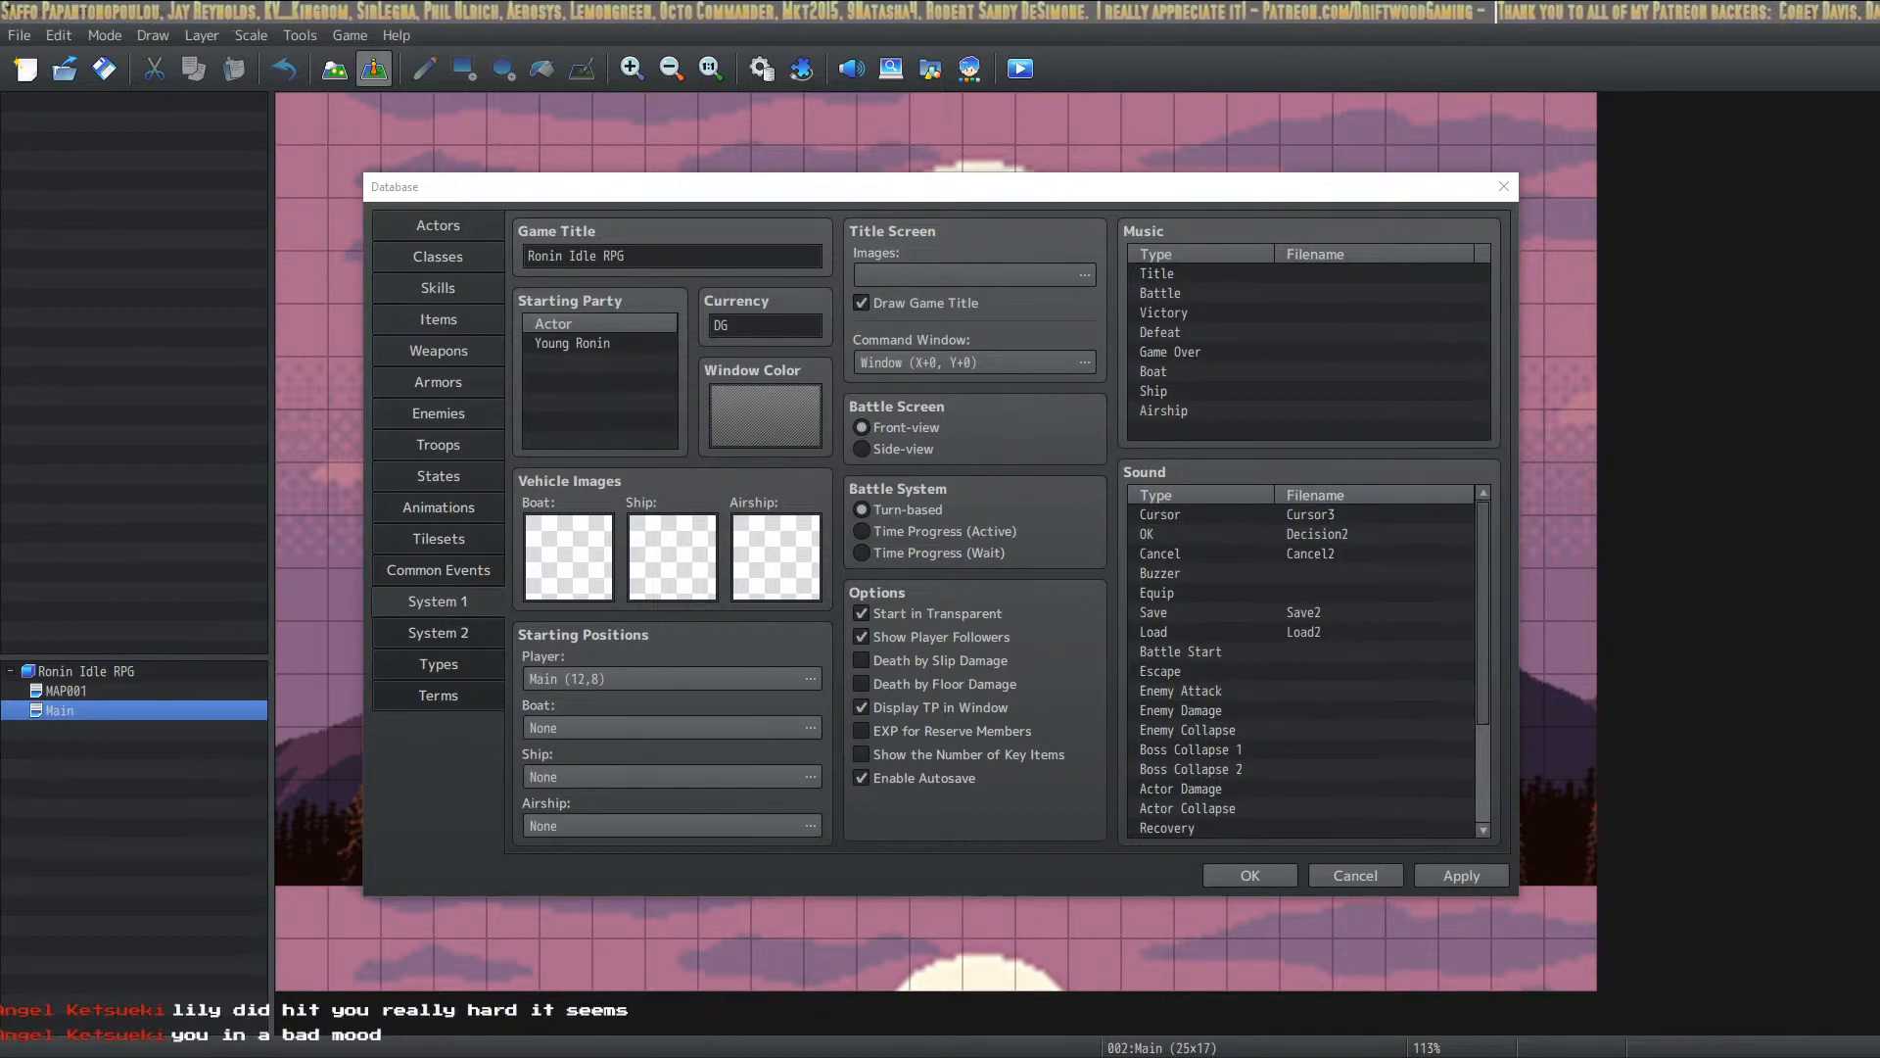
click(551, 429)
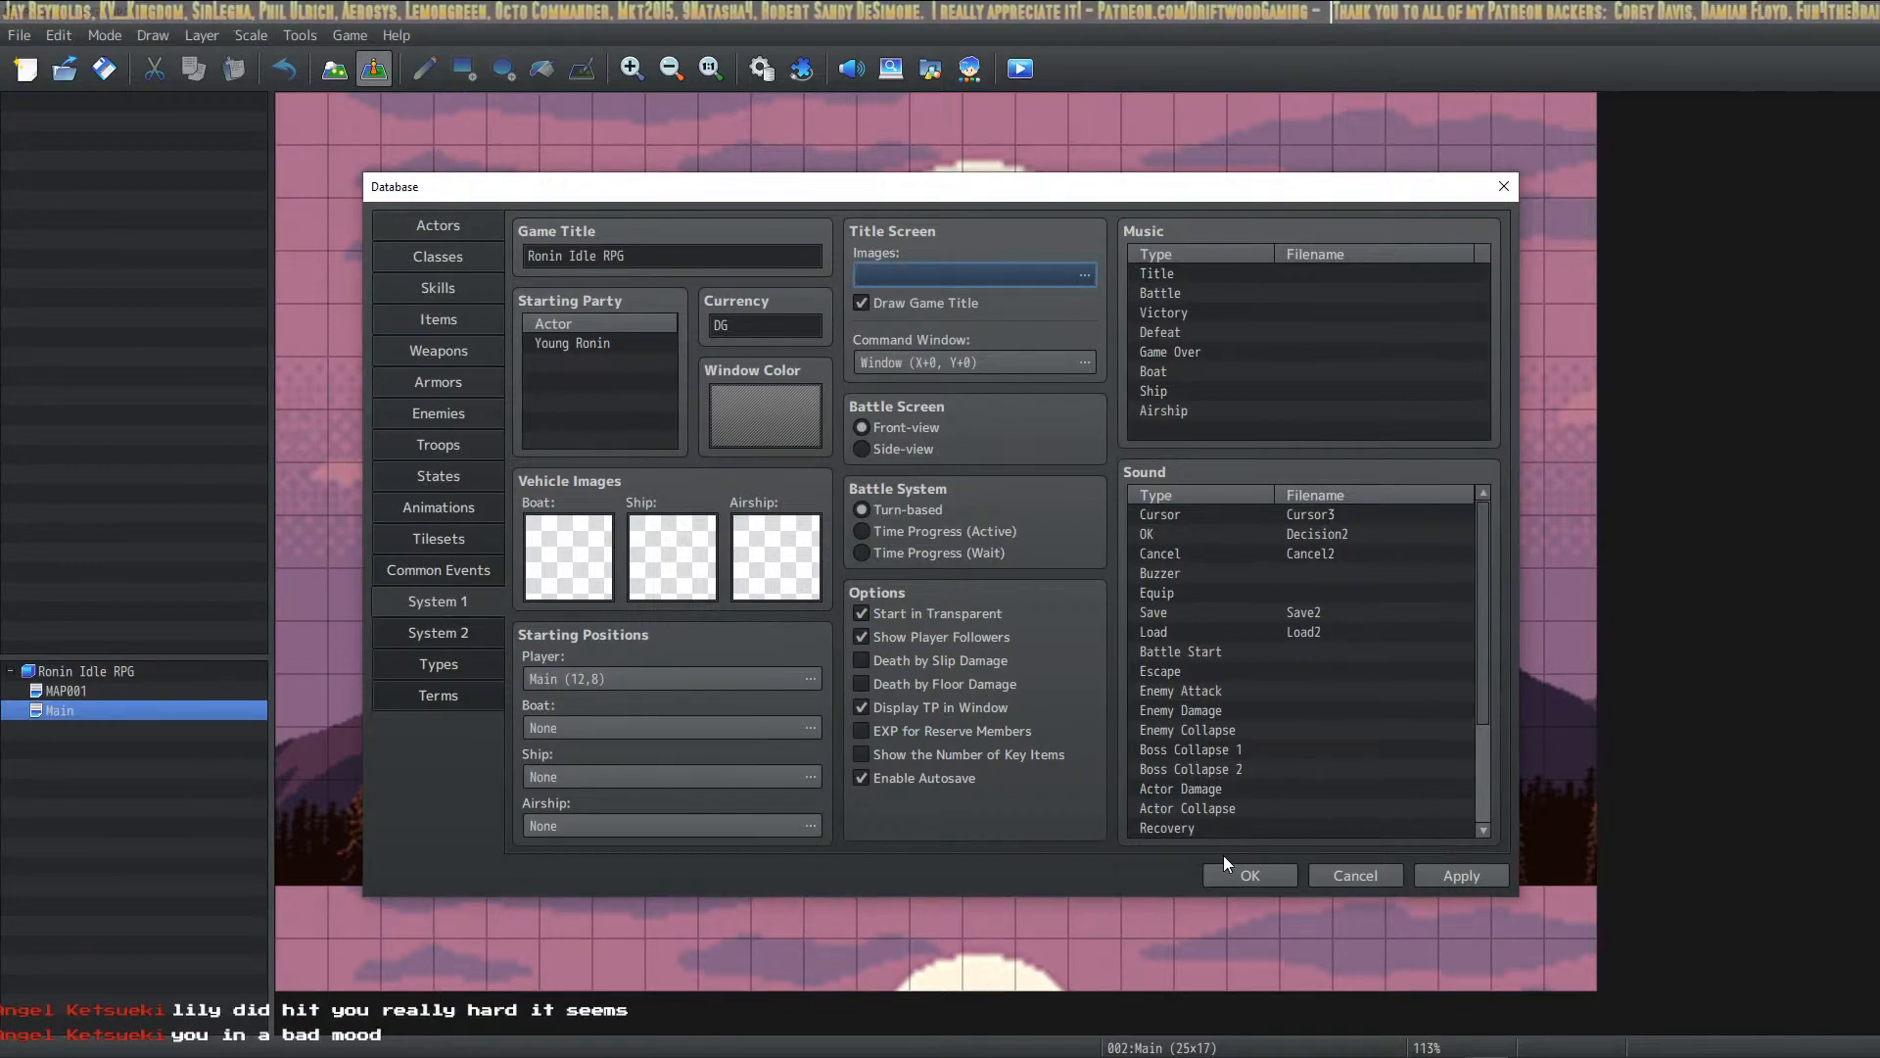
click(1236, 875)
Step: Open the Ronin Idle RPG project folder in File Explorer and go to img/pictures
click(348, 36)
click(397, 97)
drag(727, 359, 1232, 216)
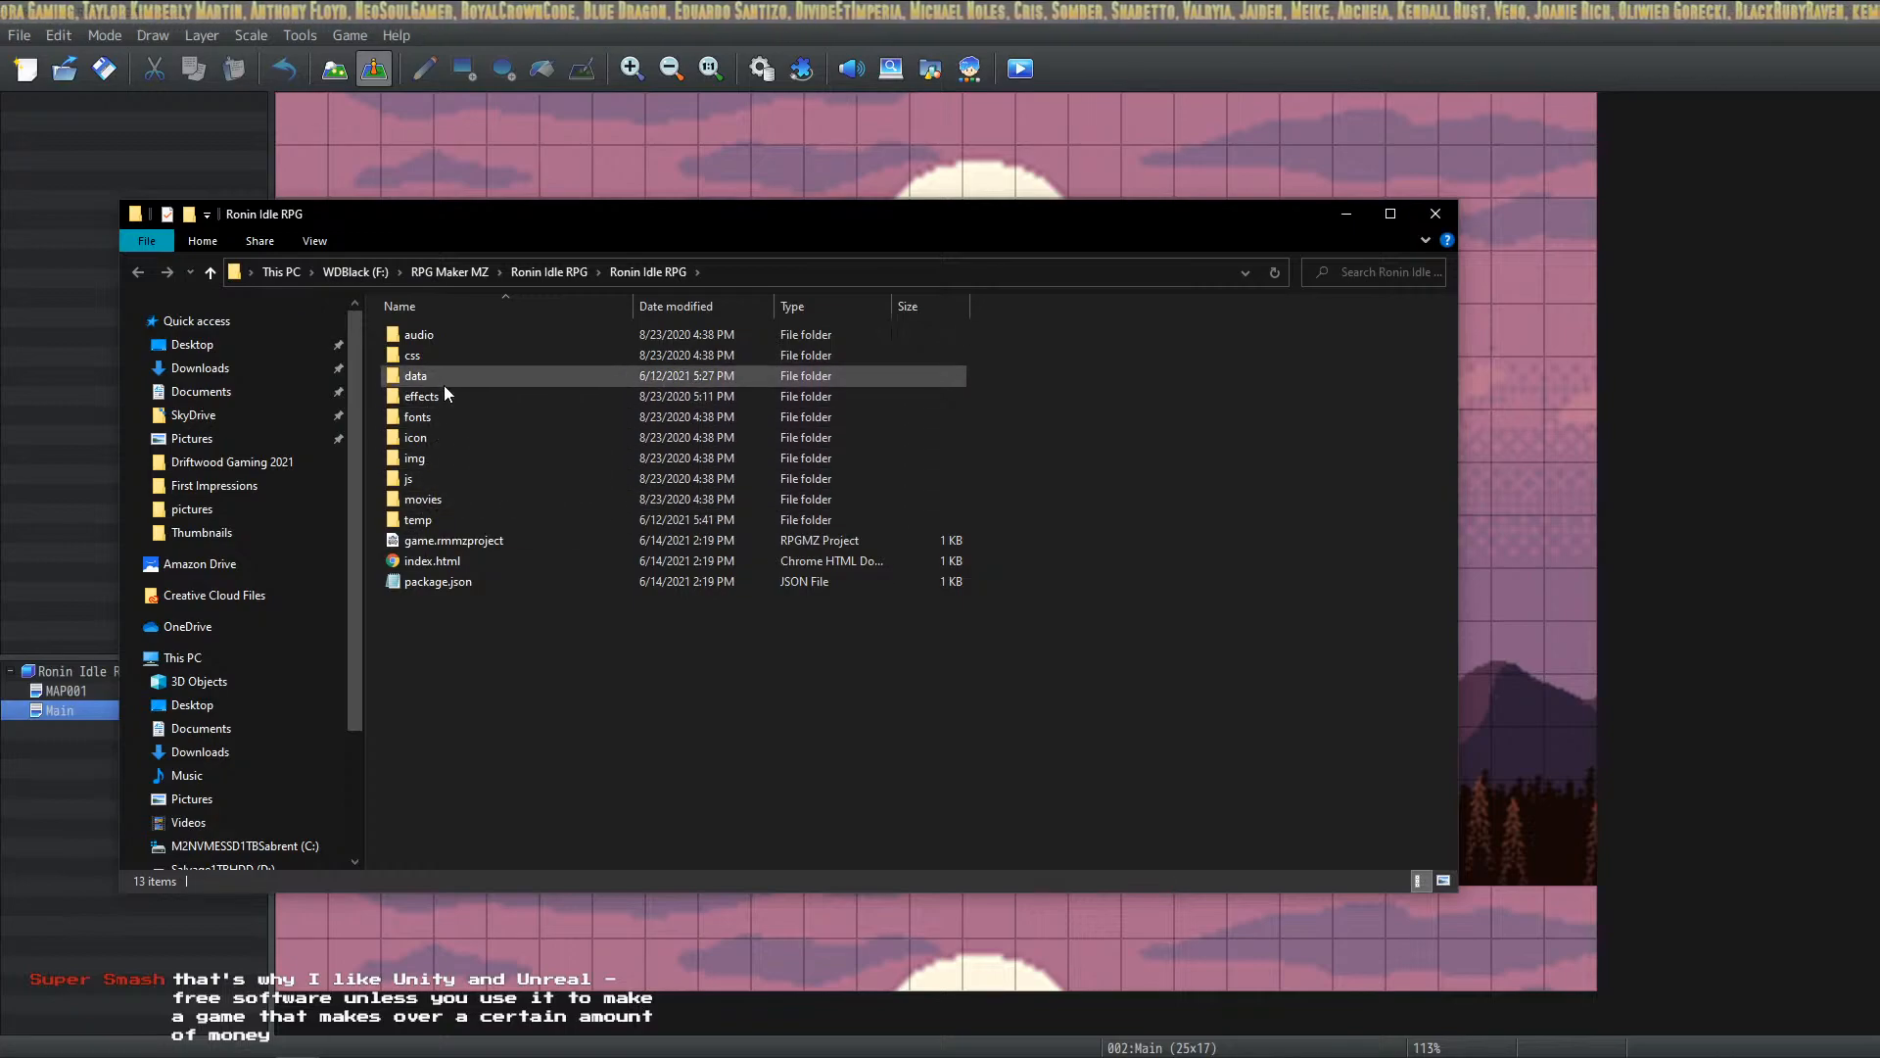
double_click(446, 452)
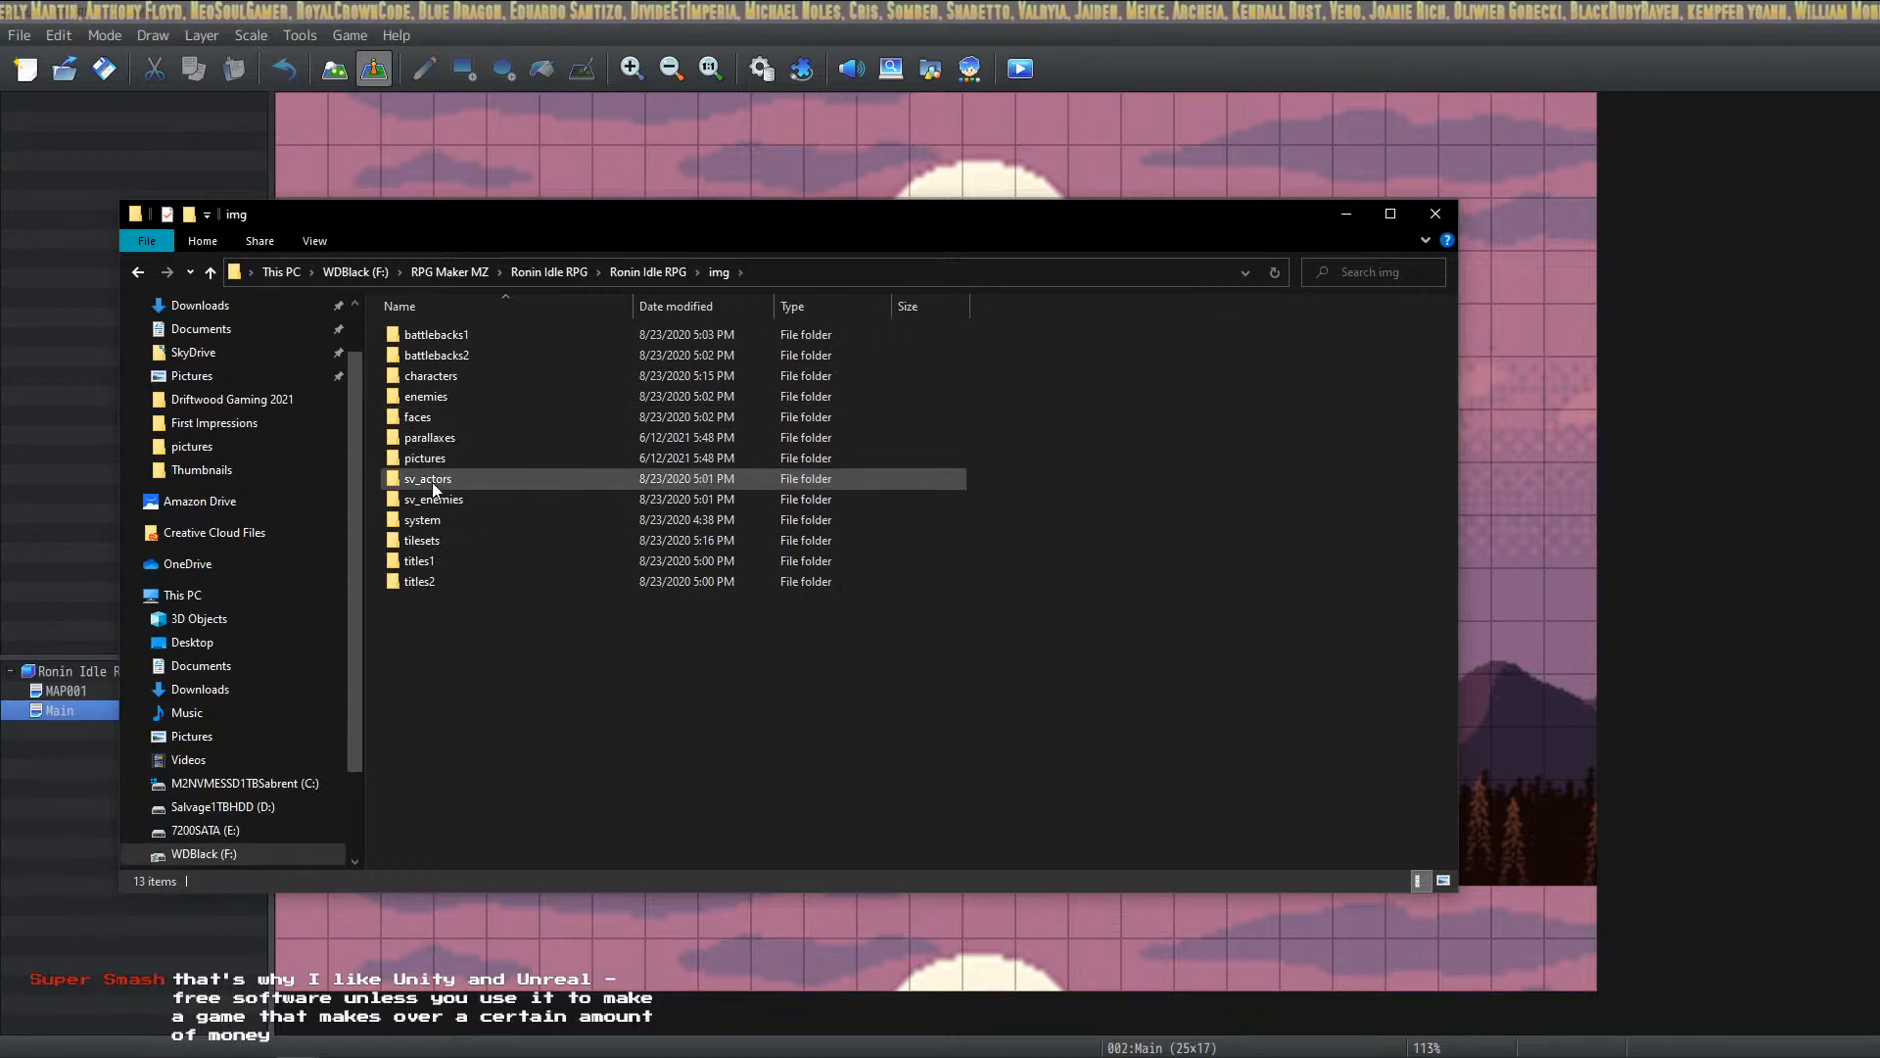
double_click(448, 457)
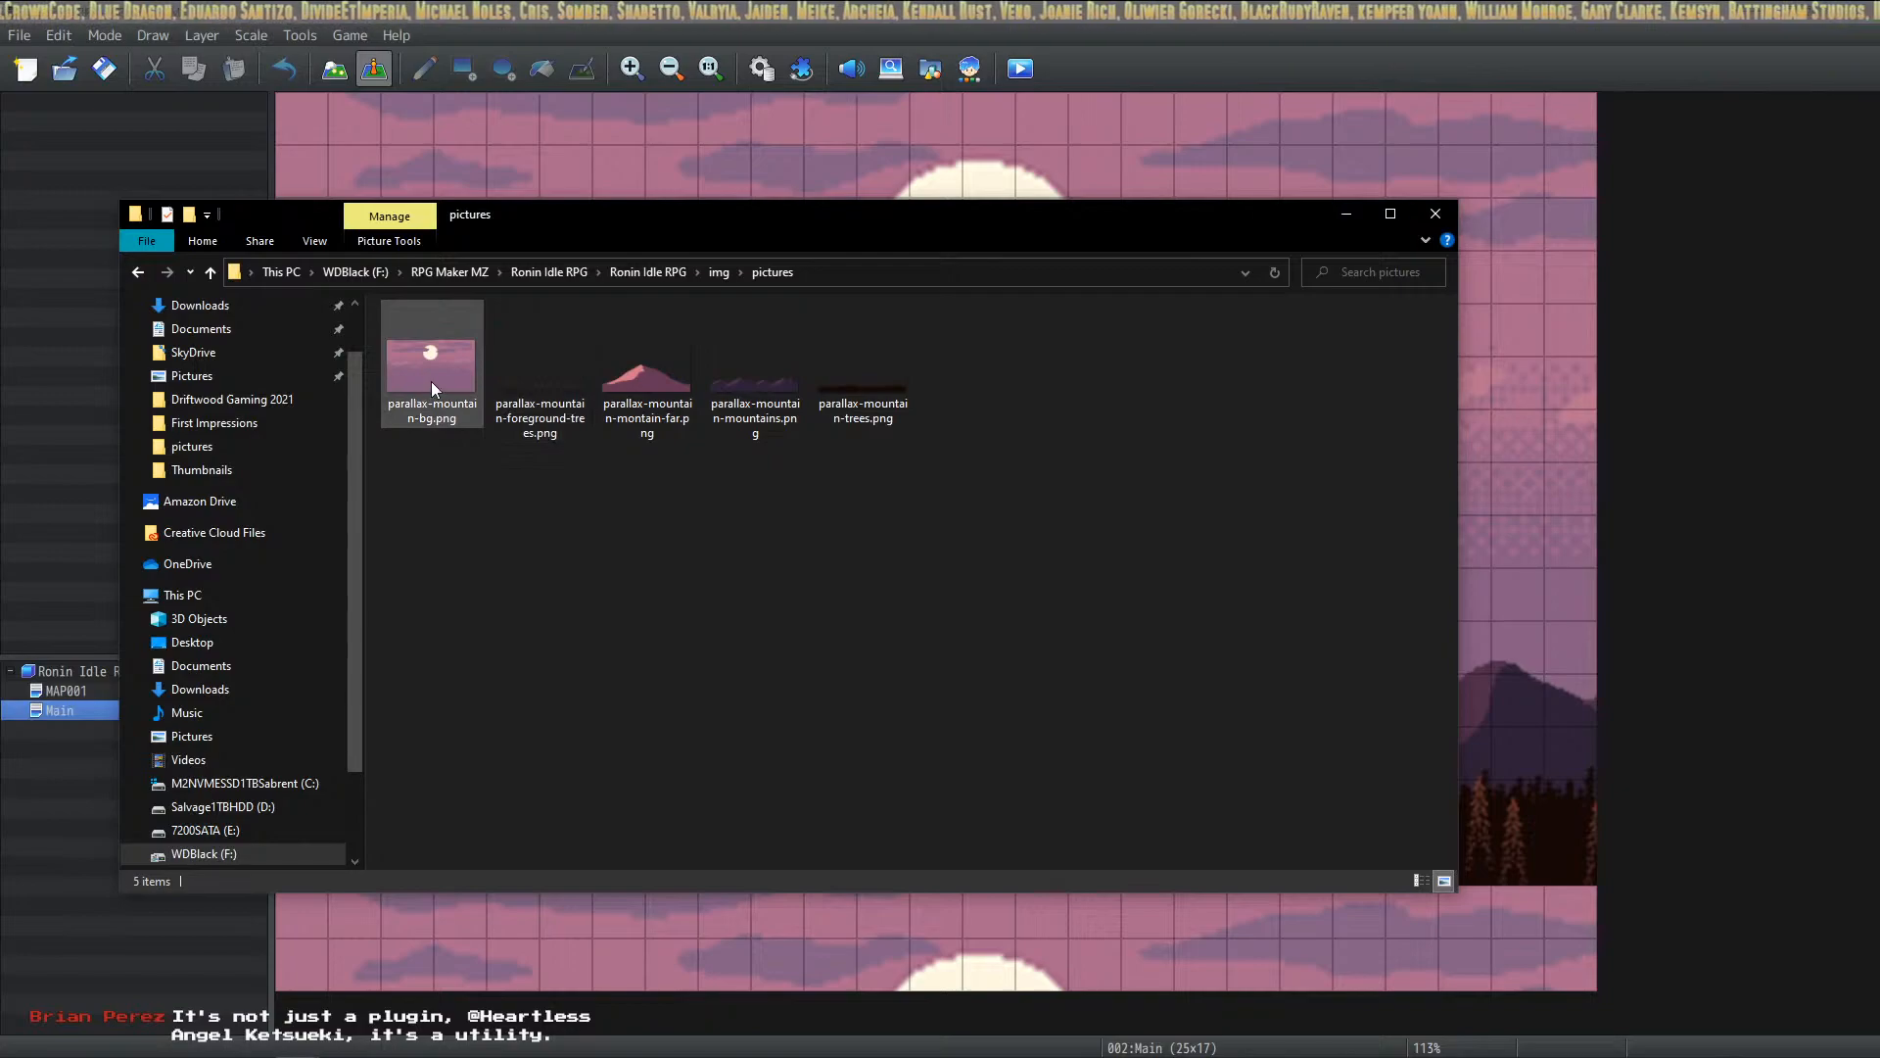
Step: Copy MainBG.png from the project's img/parallaxes folder into img/titles1, return to the project's root folder and minimize File Explorer
click(720, 273)
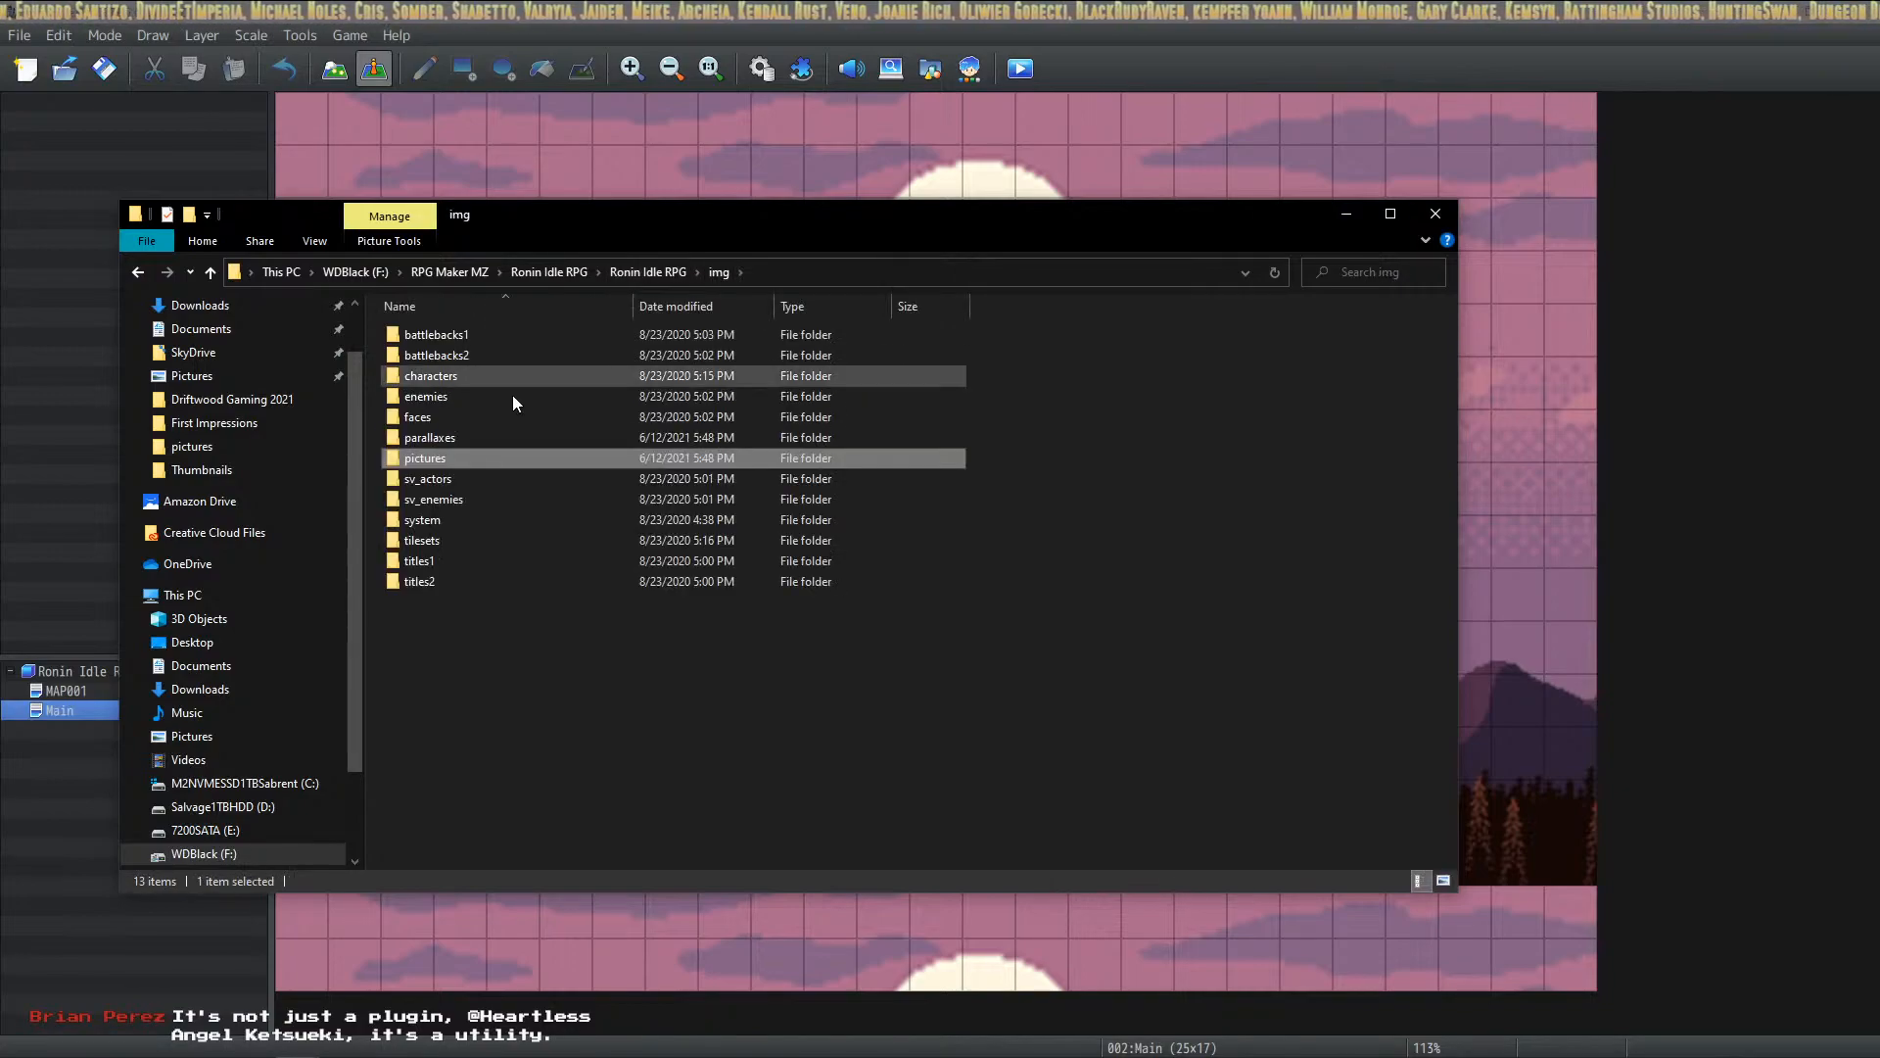
double_click(443, 438)
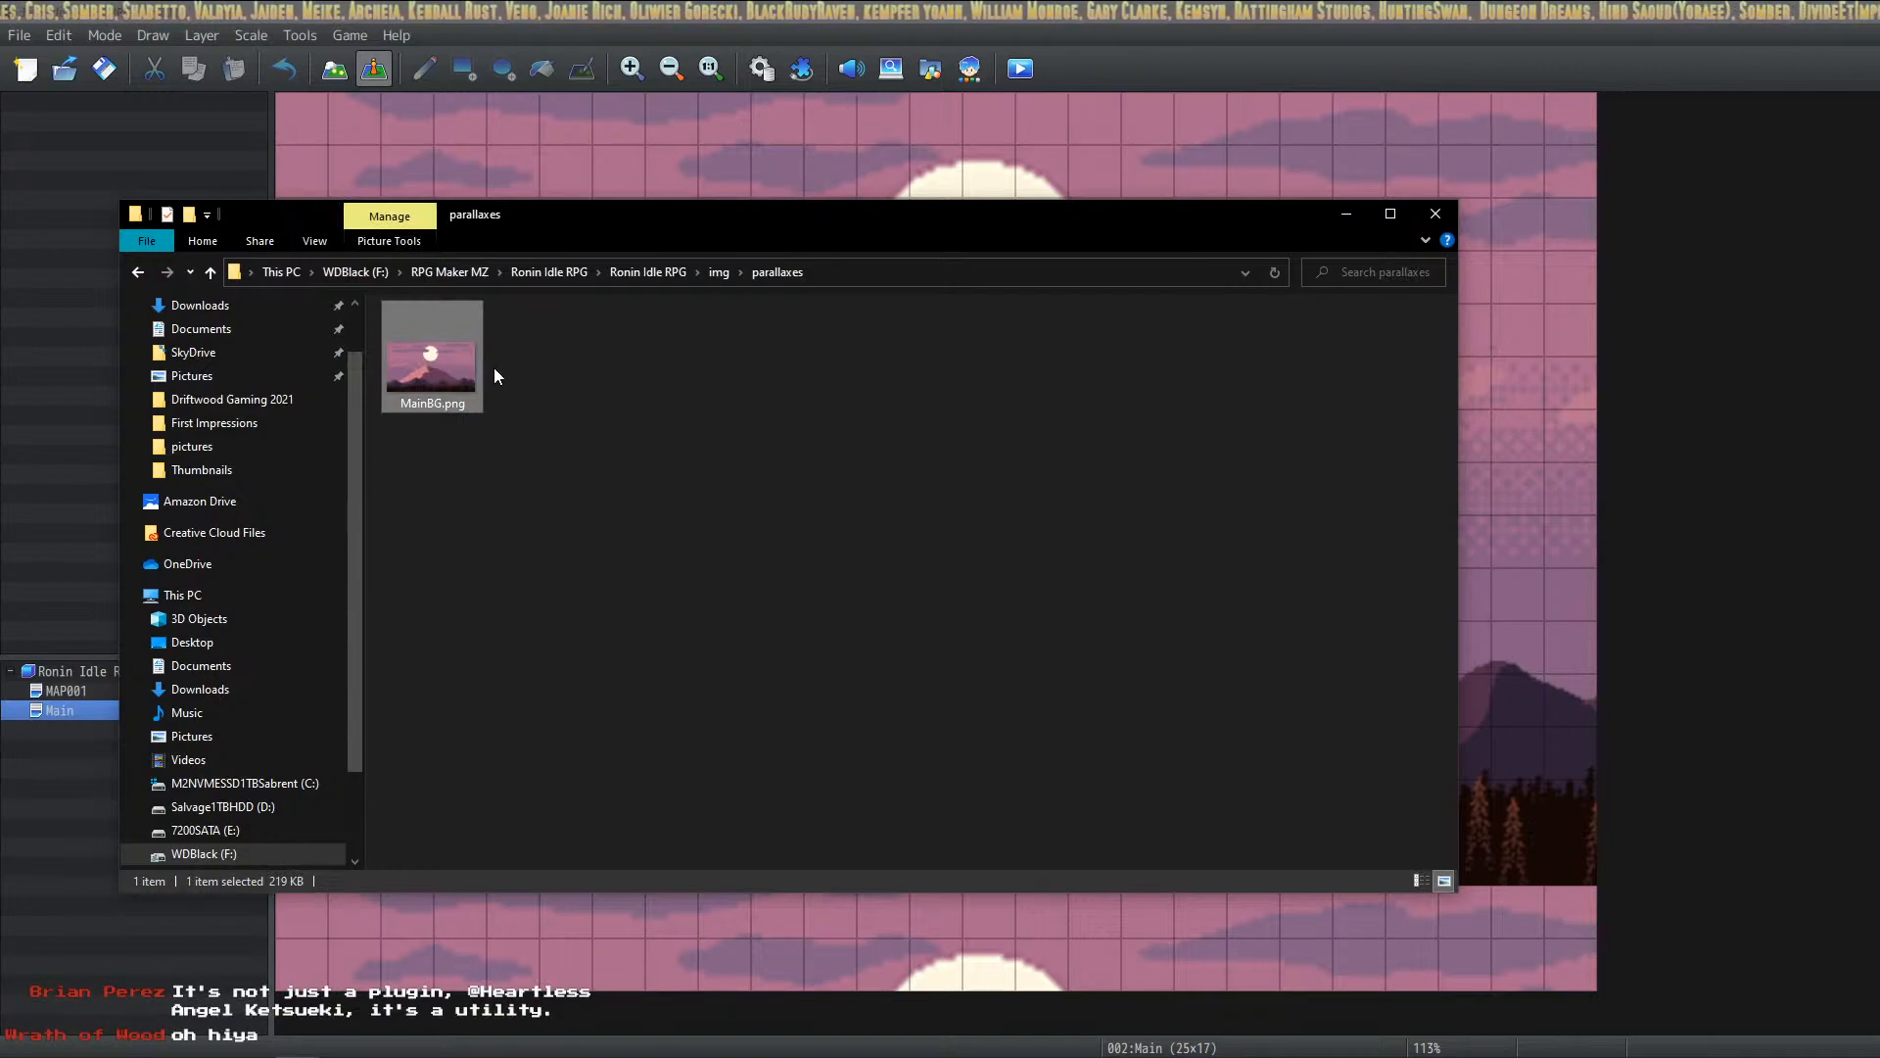
click(713, 274)
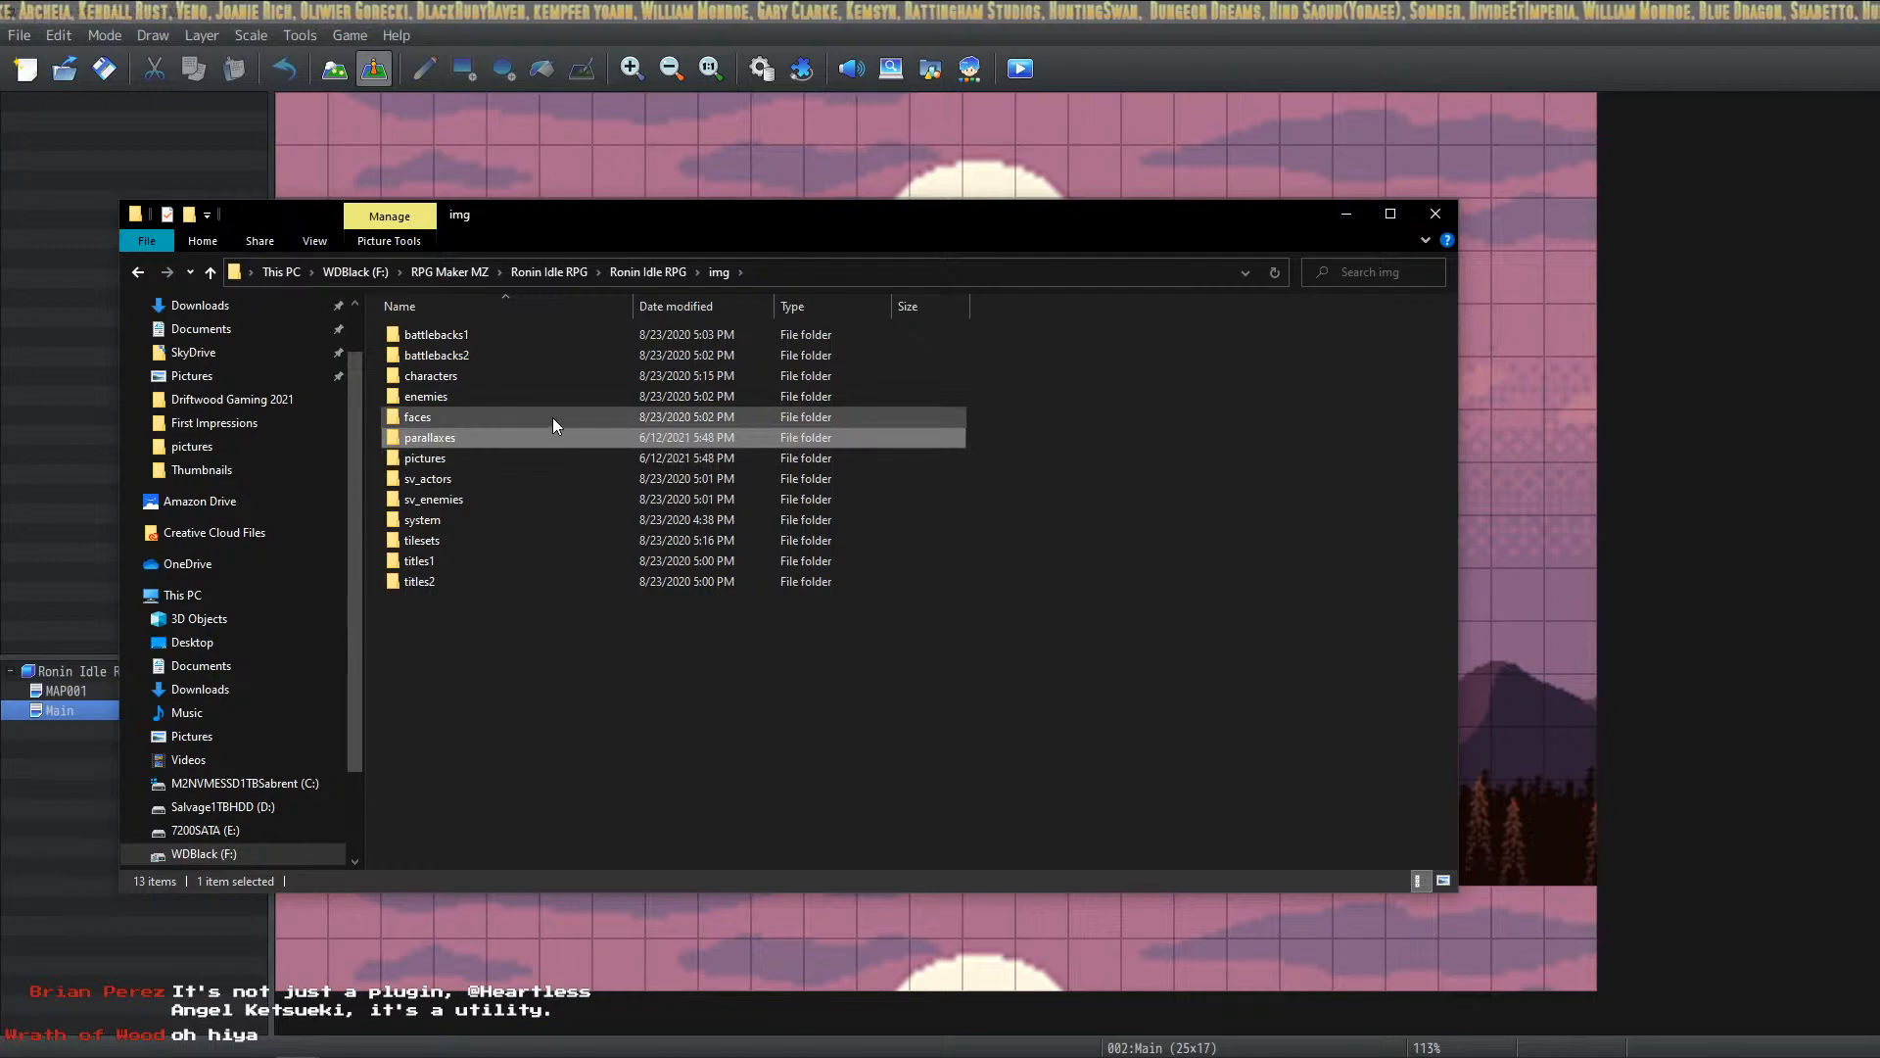
double_click(443, 438)
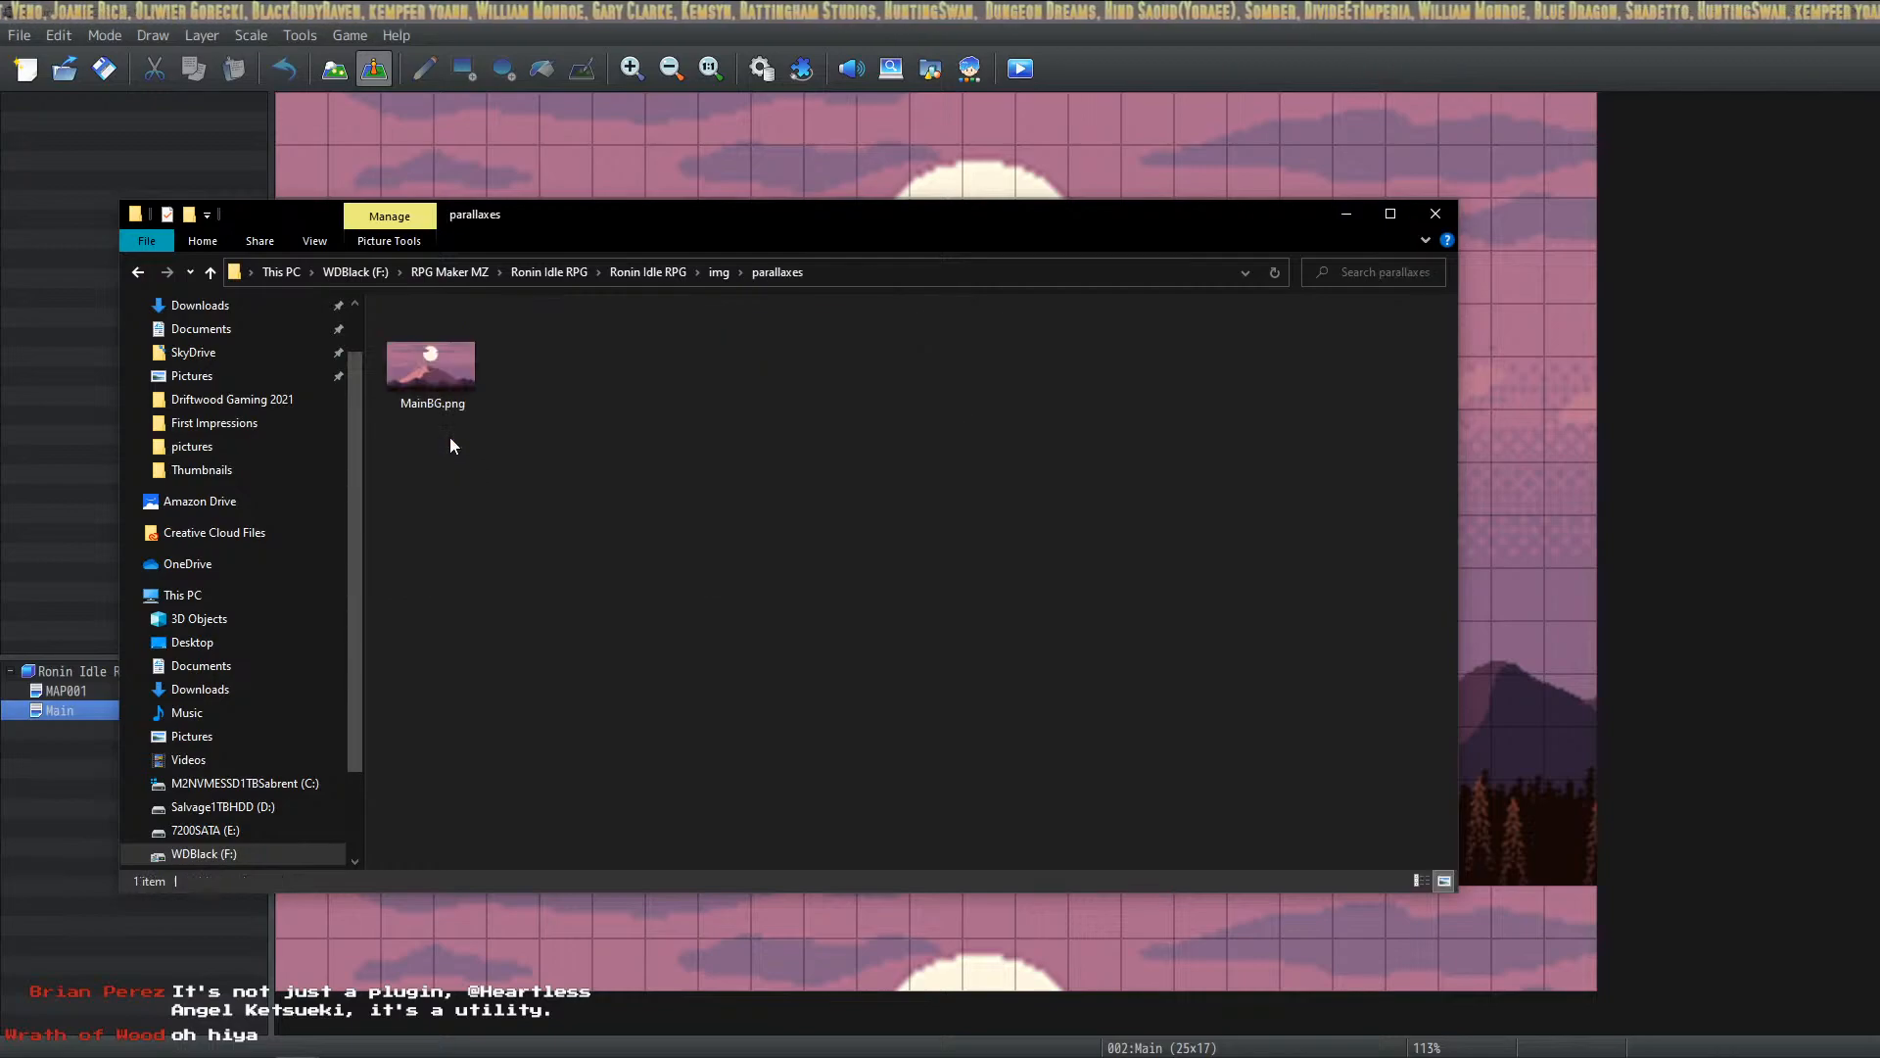
click(718, 273)
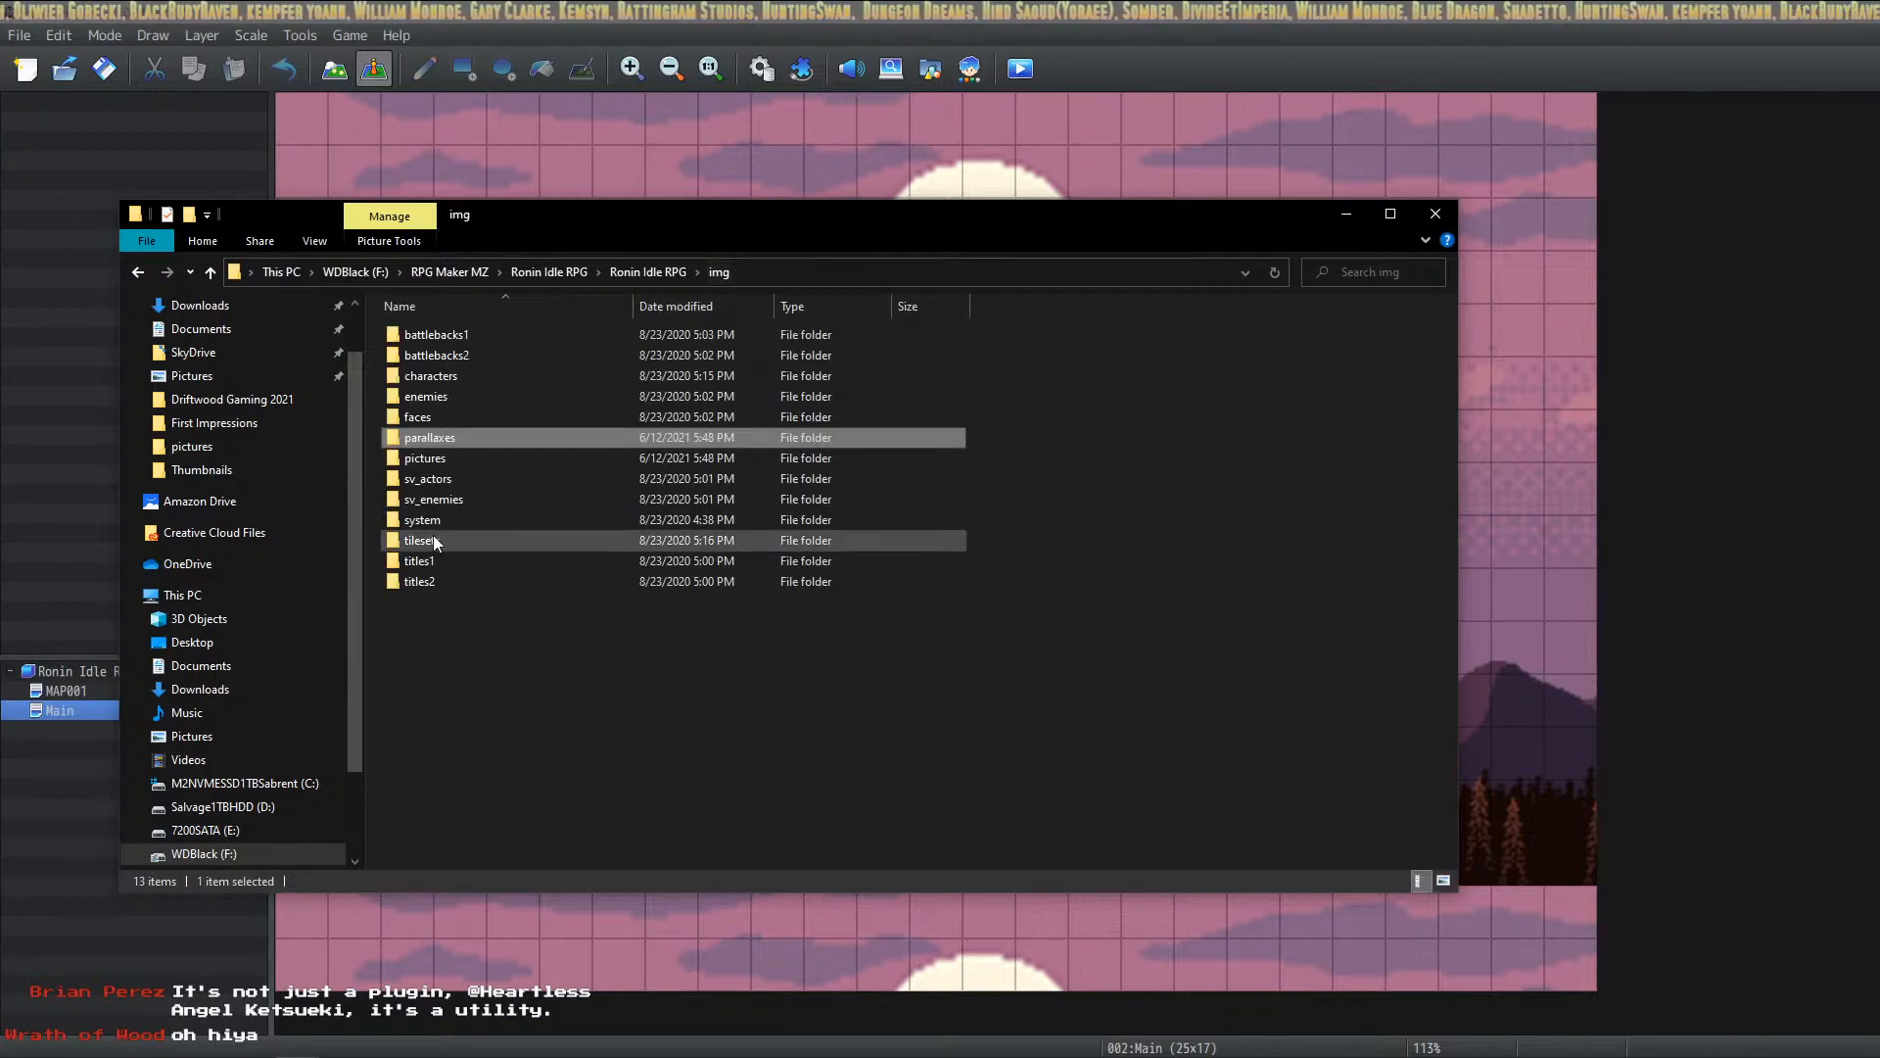
click(450, 459)
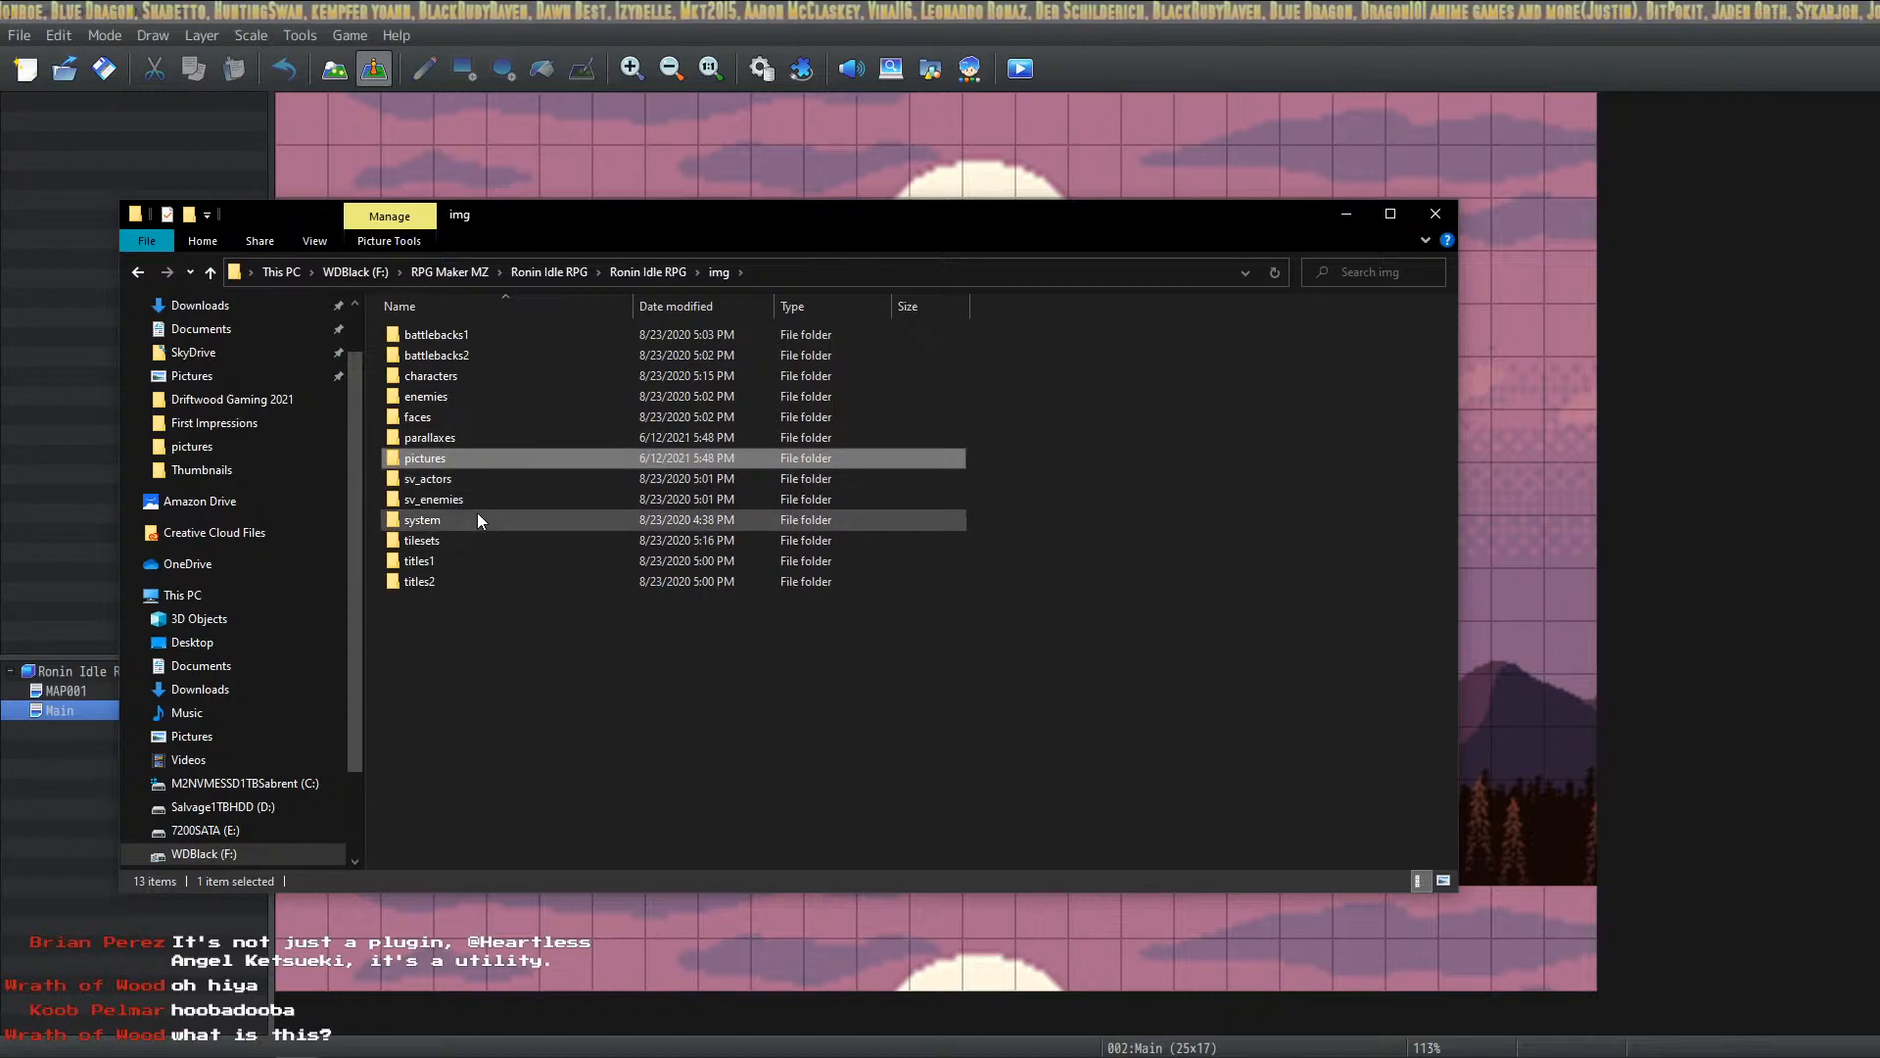
double_click(416, 561)
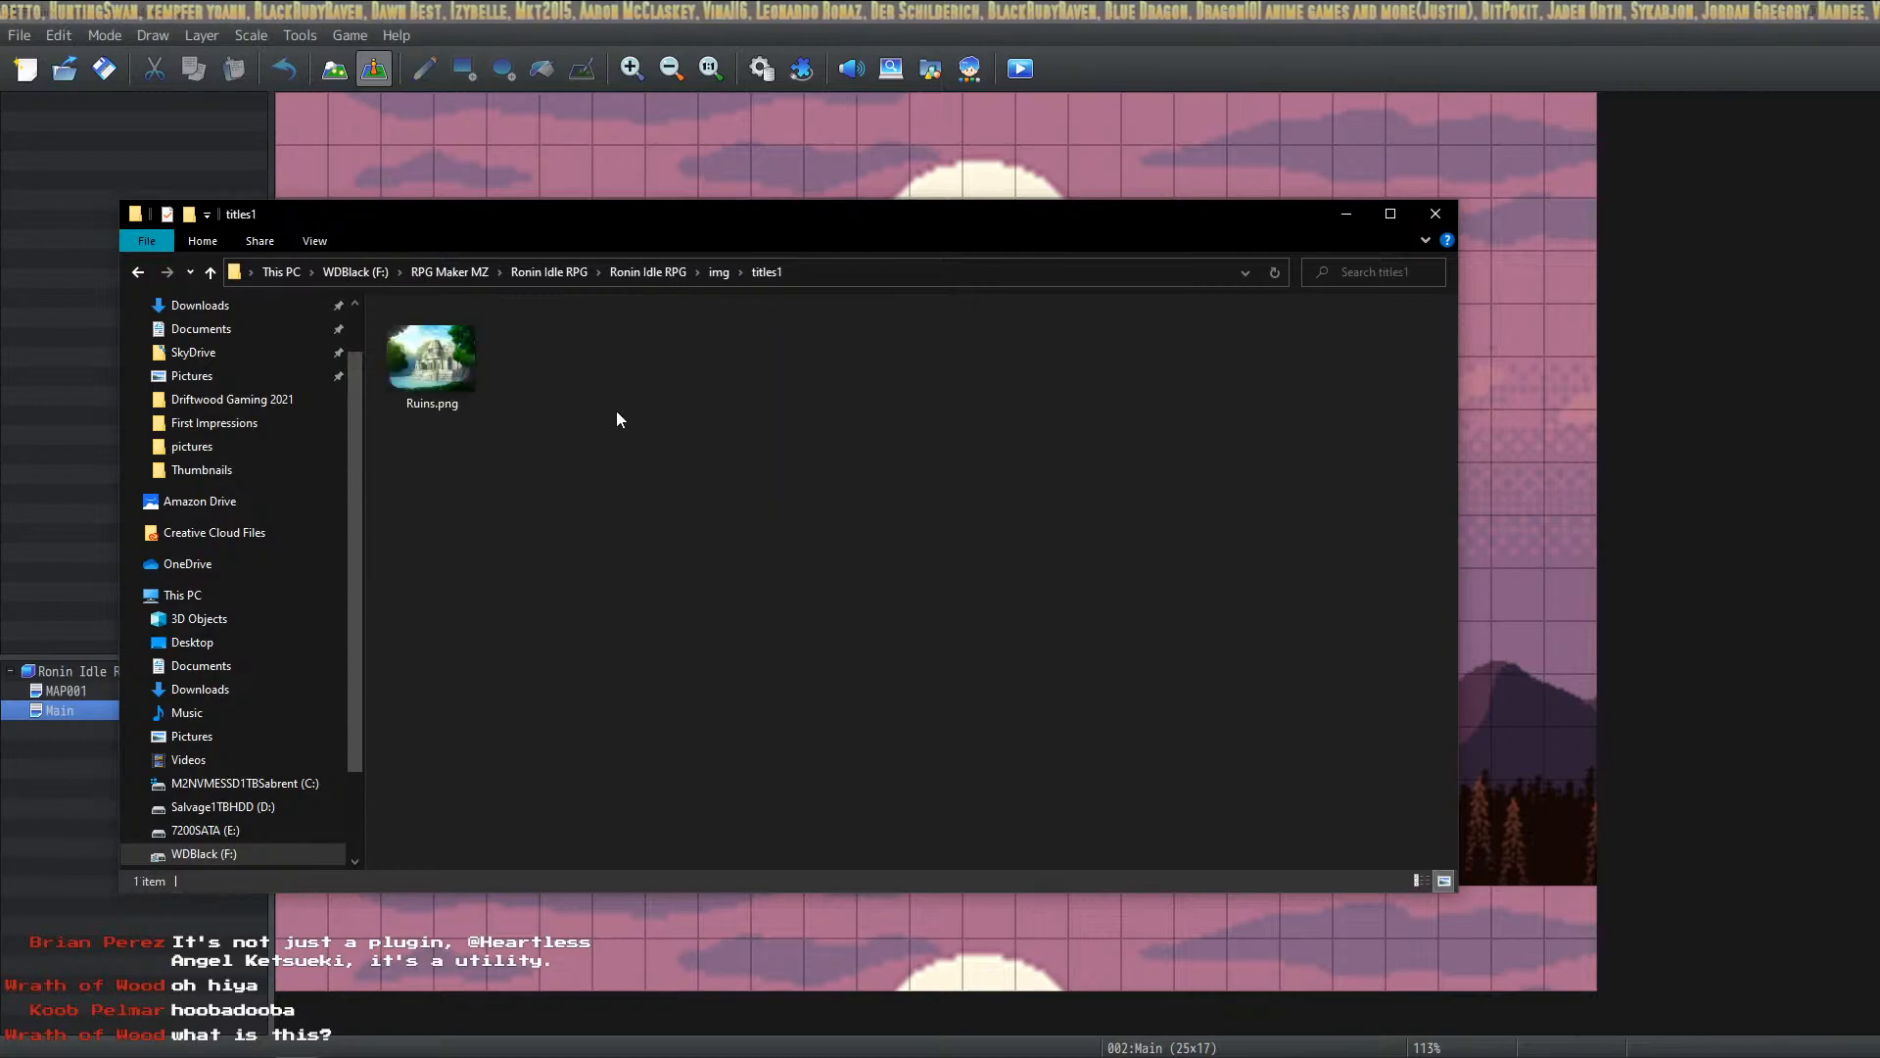
key(ctrl+v)
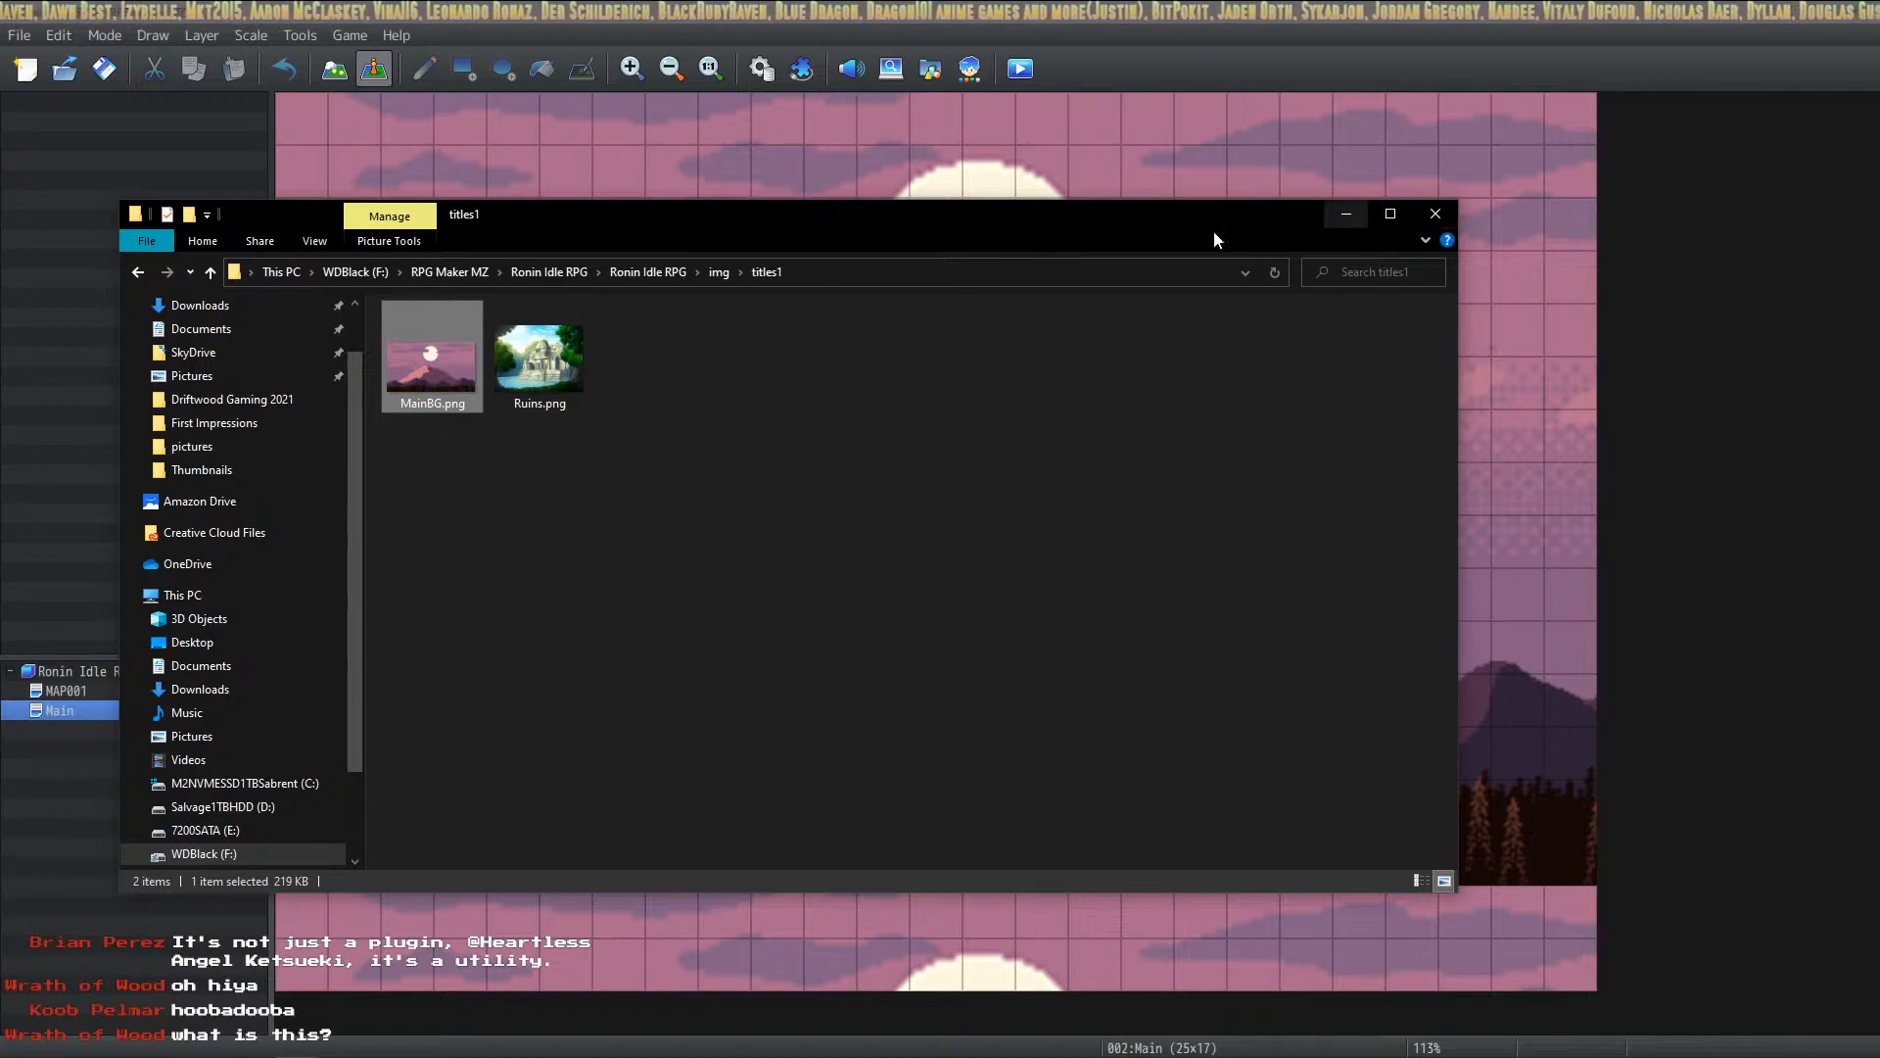
click(648, 271)
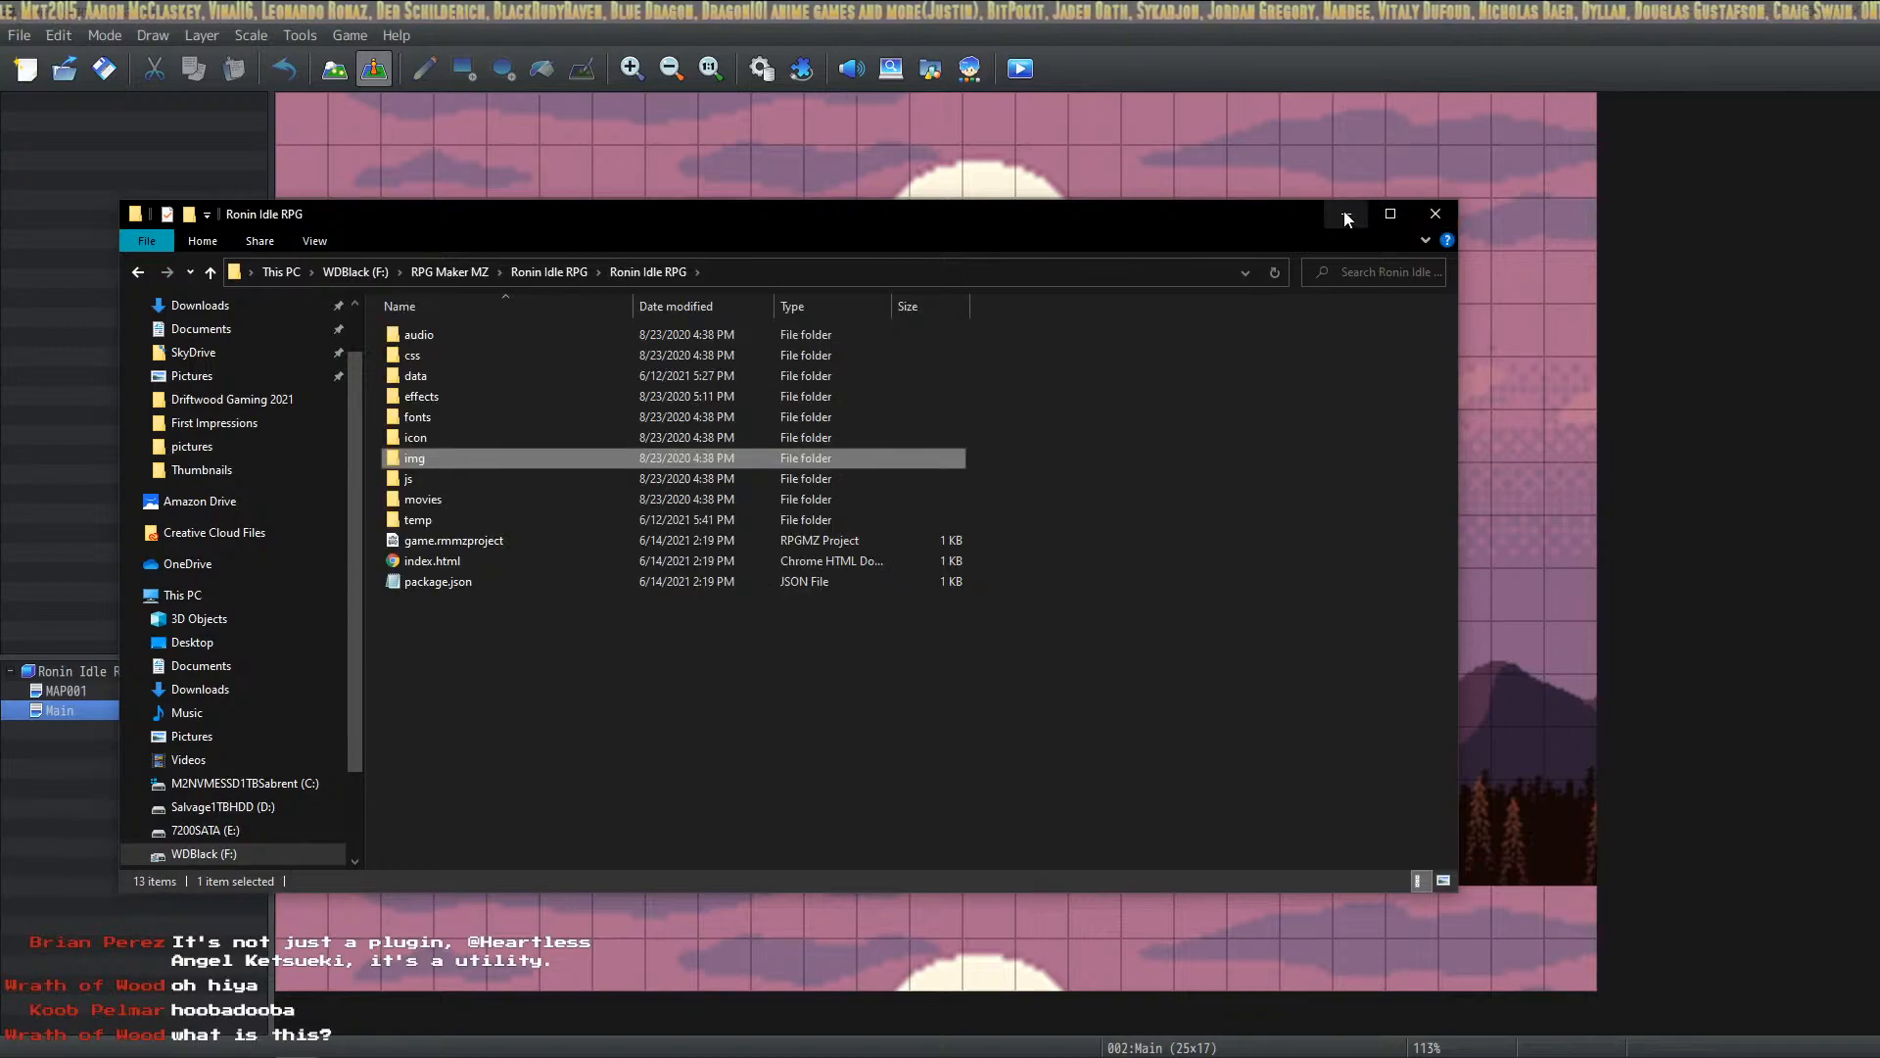
click(1347, 215)
Step: Set the title screen image to MainBG in the database's System 1 settings and accept the change
click(767, 70)
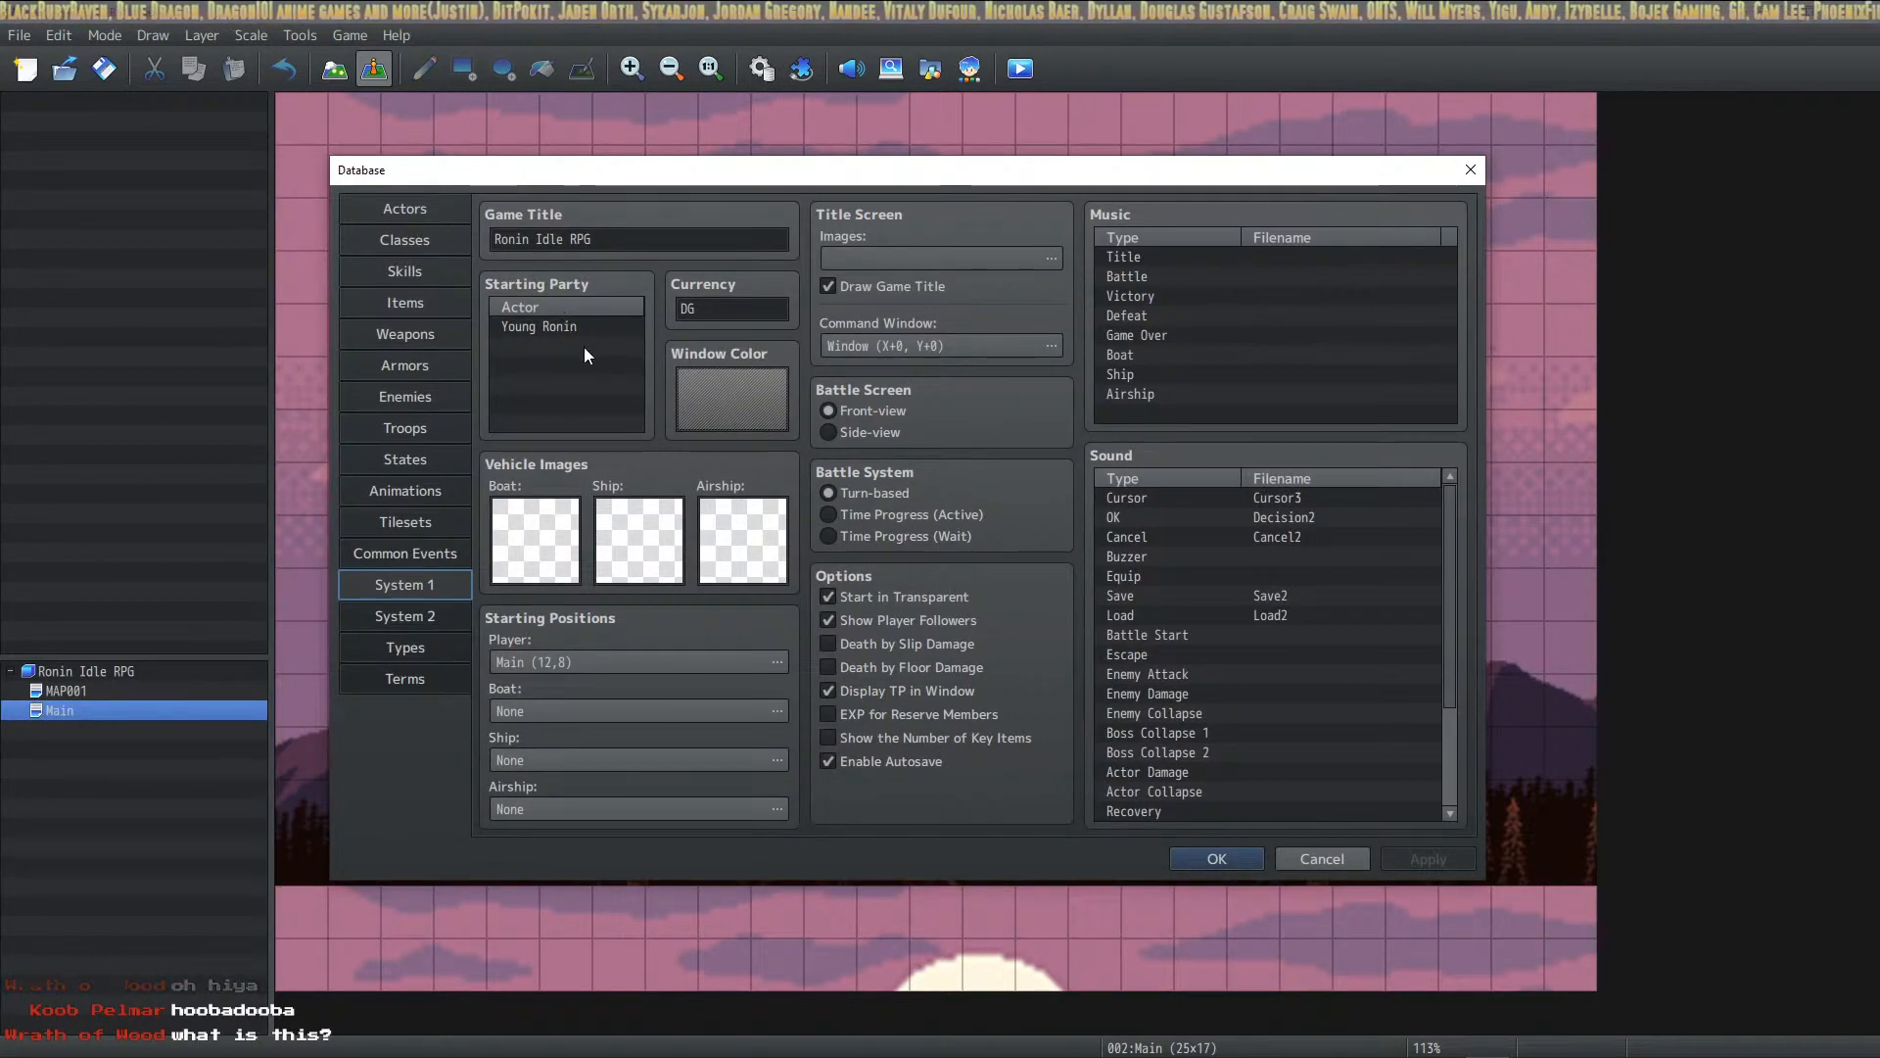
click(890, 256)
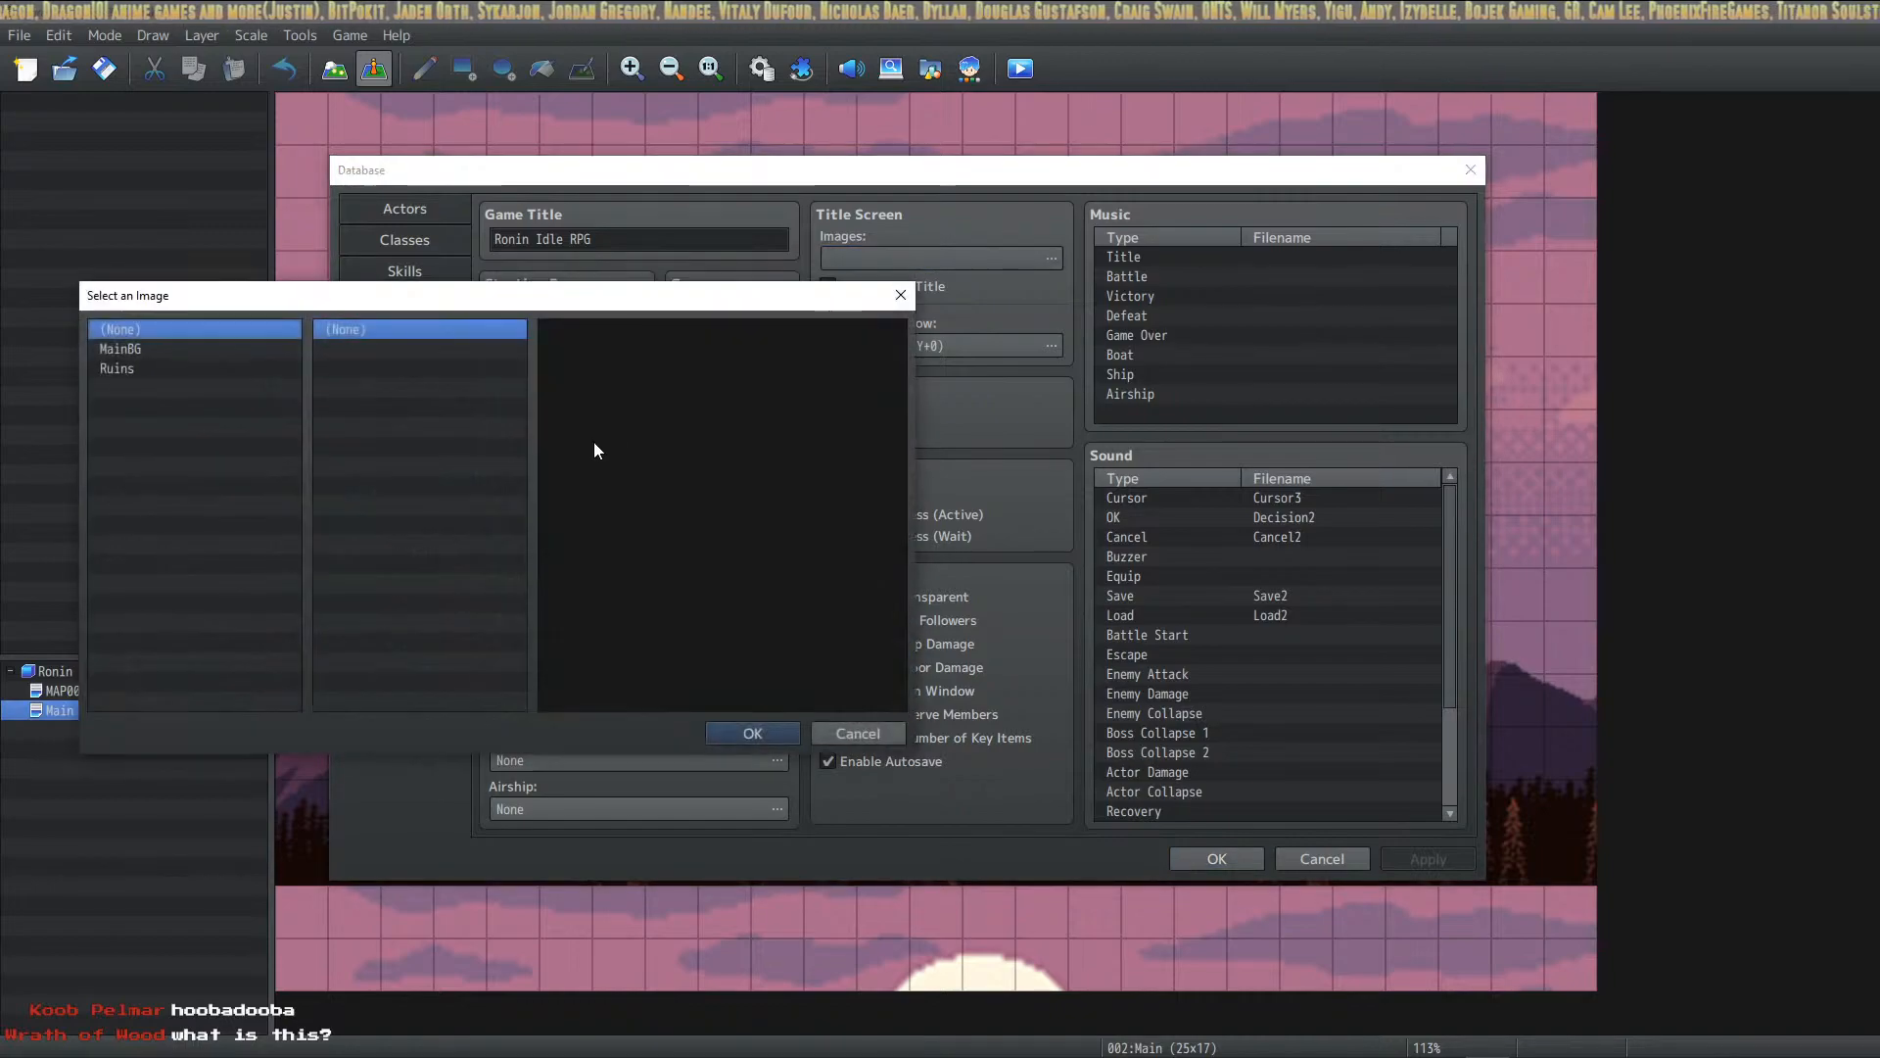
click(132, 349)
click(740, 730)
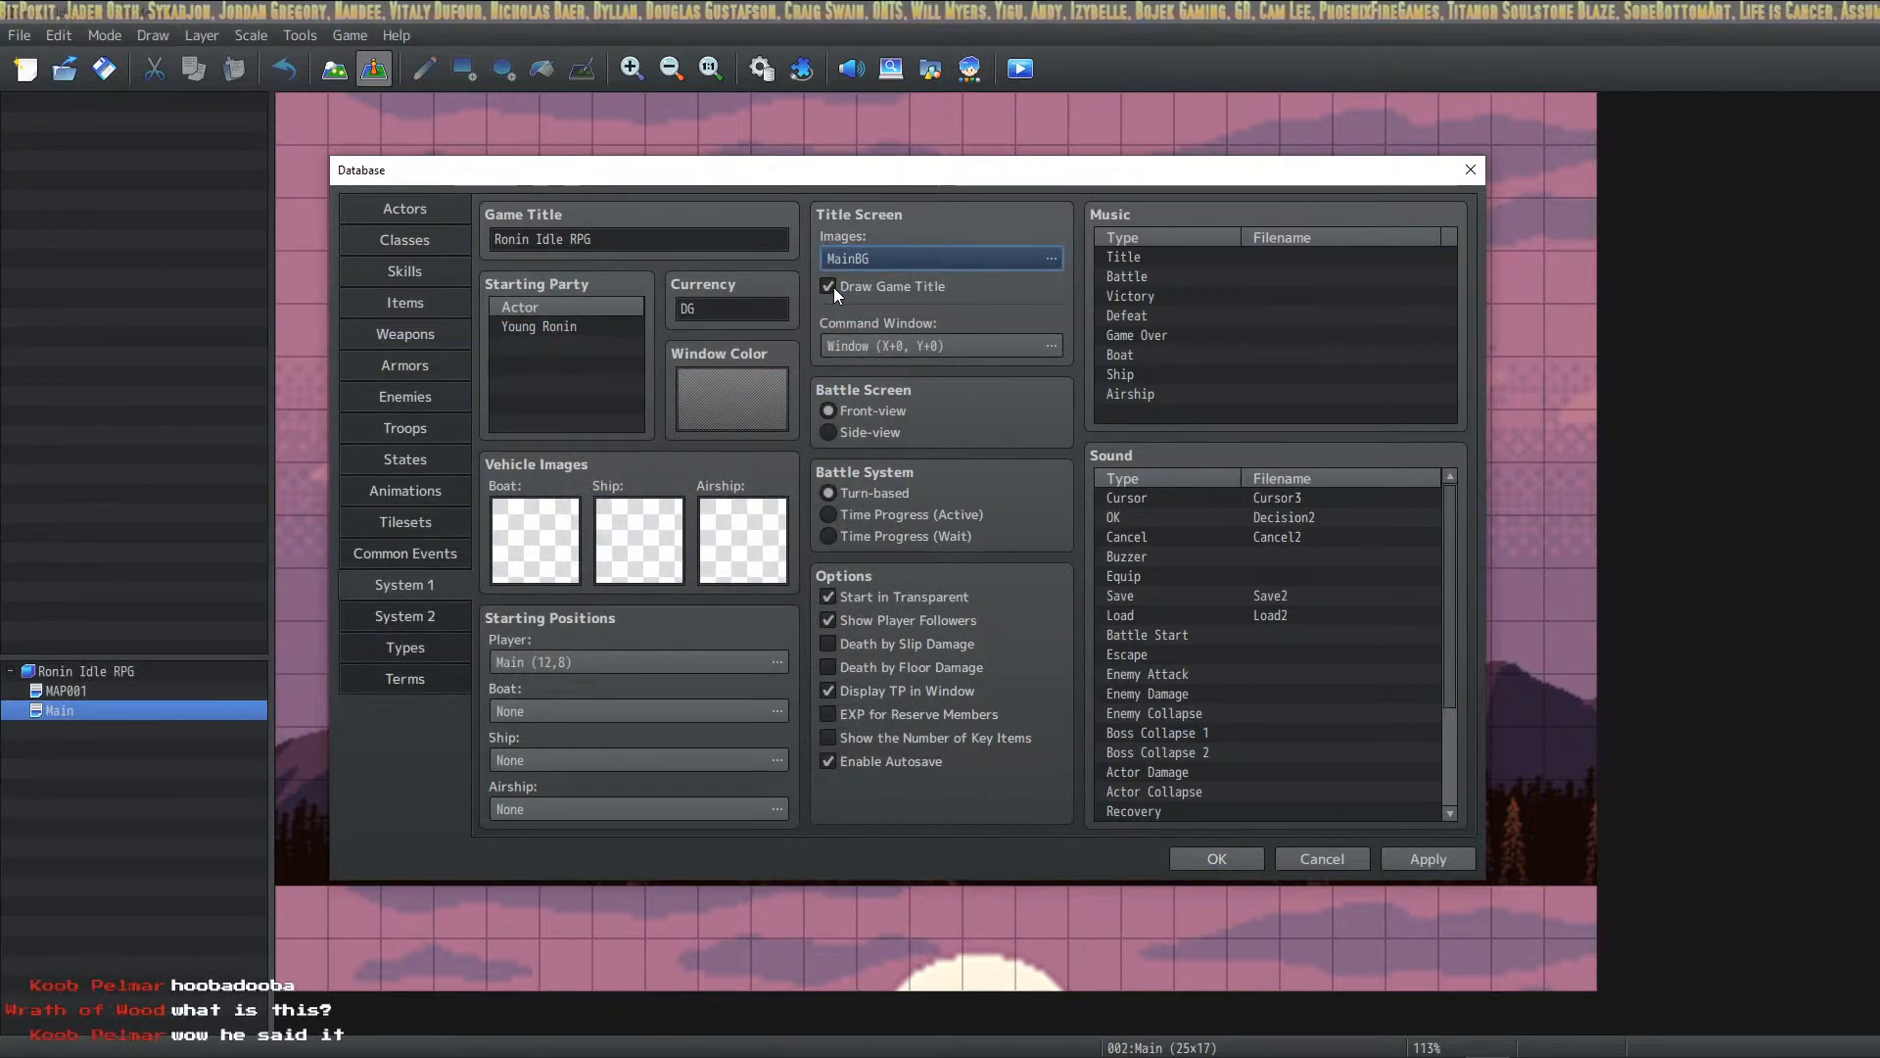
click(1216, 859)
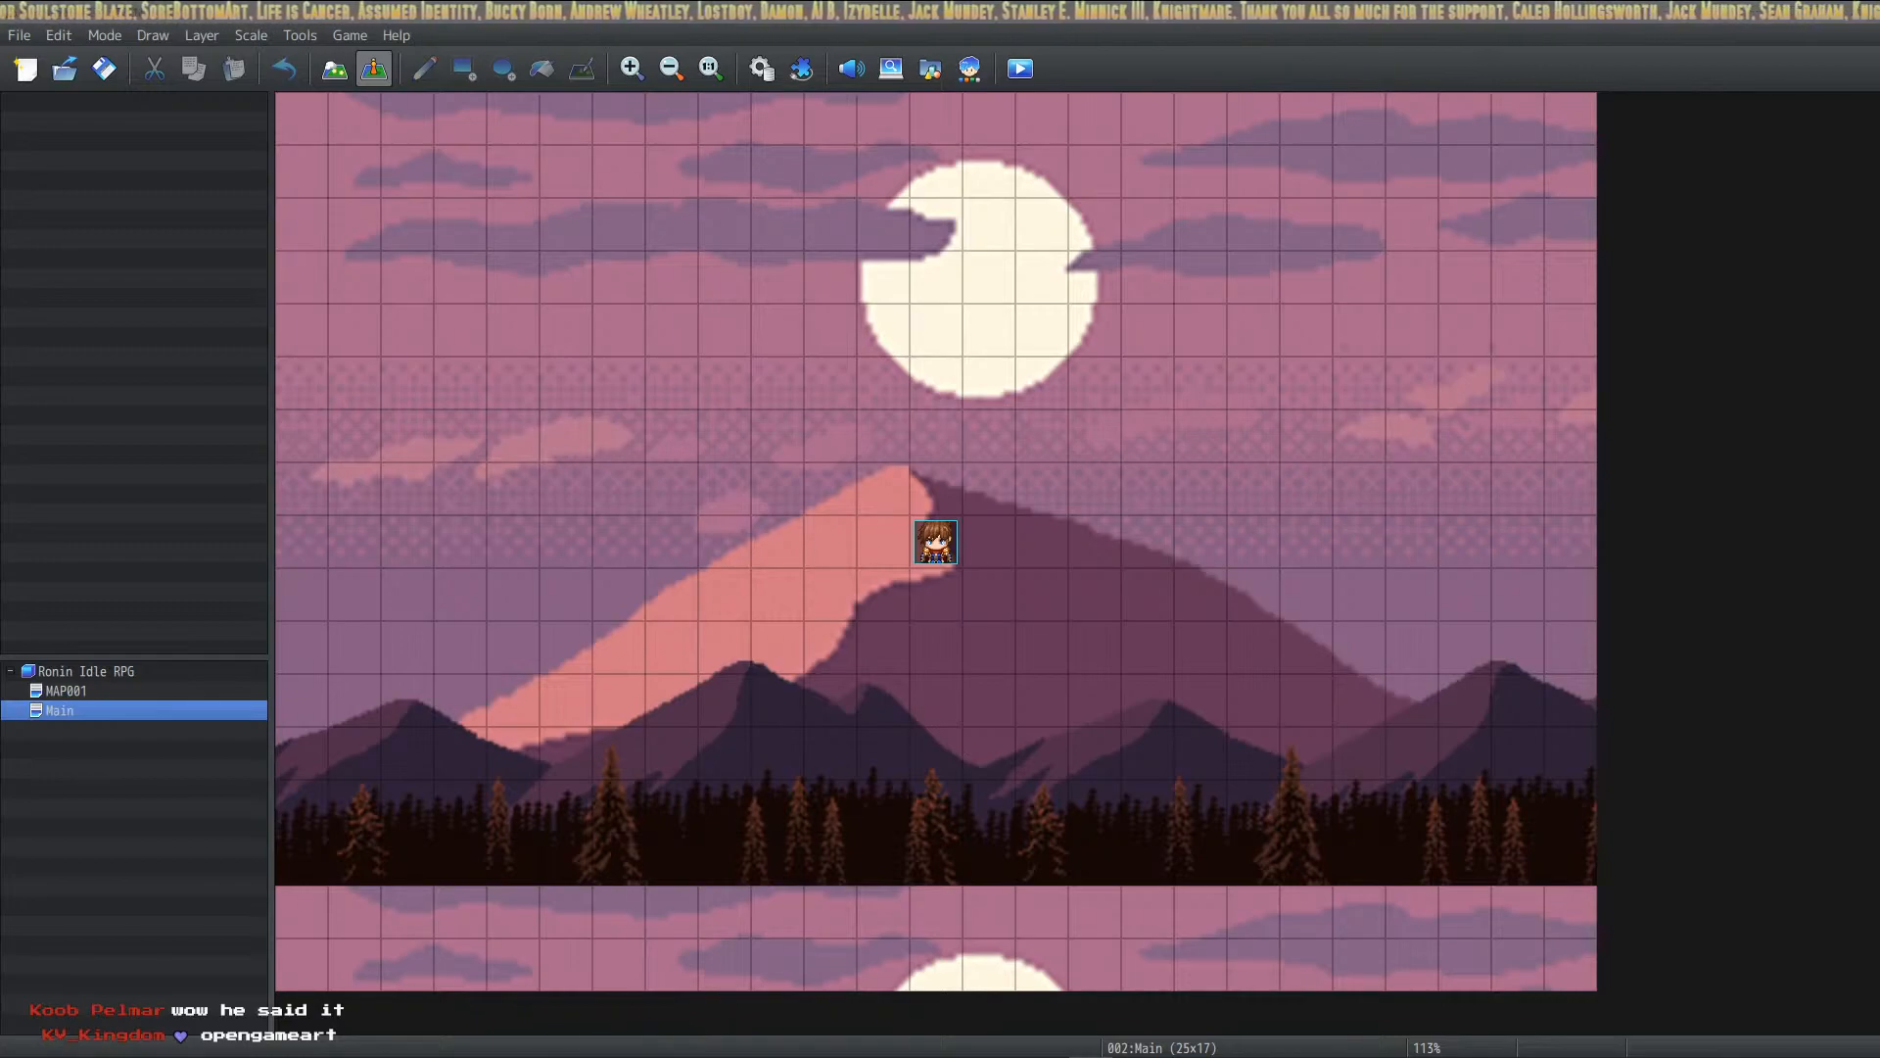
Step: Switch to Google Fonts in the browser and examine the trending font families for a readable game font
mouse_move(245, 1056)
click(1091, 1038)
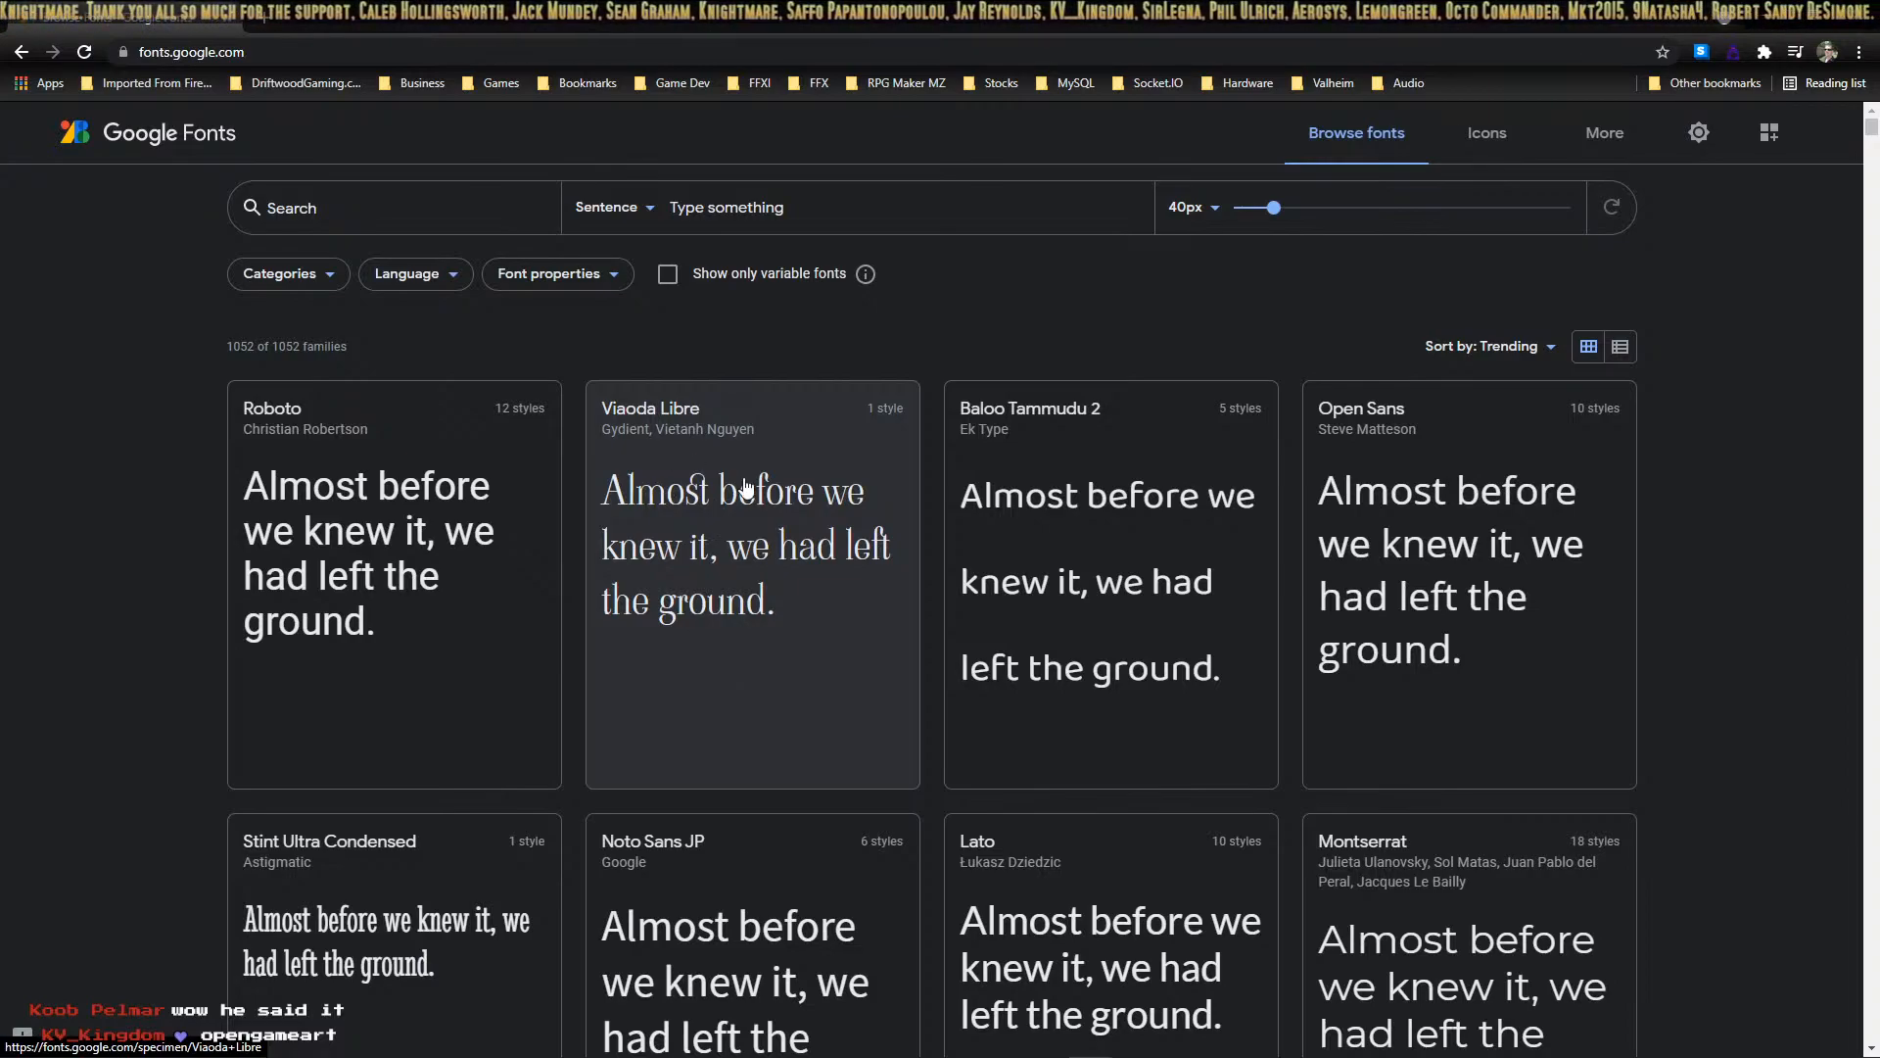
scroll(671, 511, down, 2)
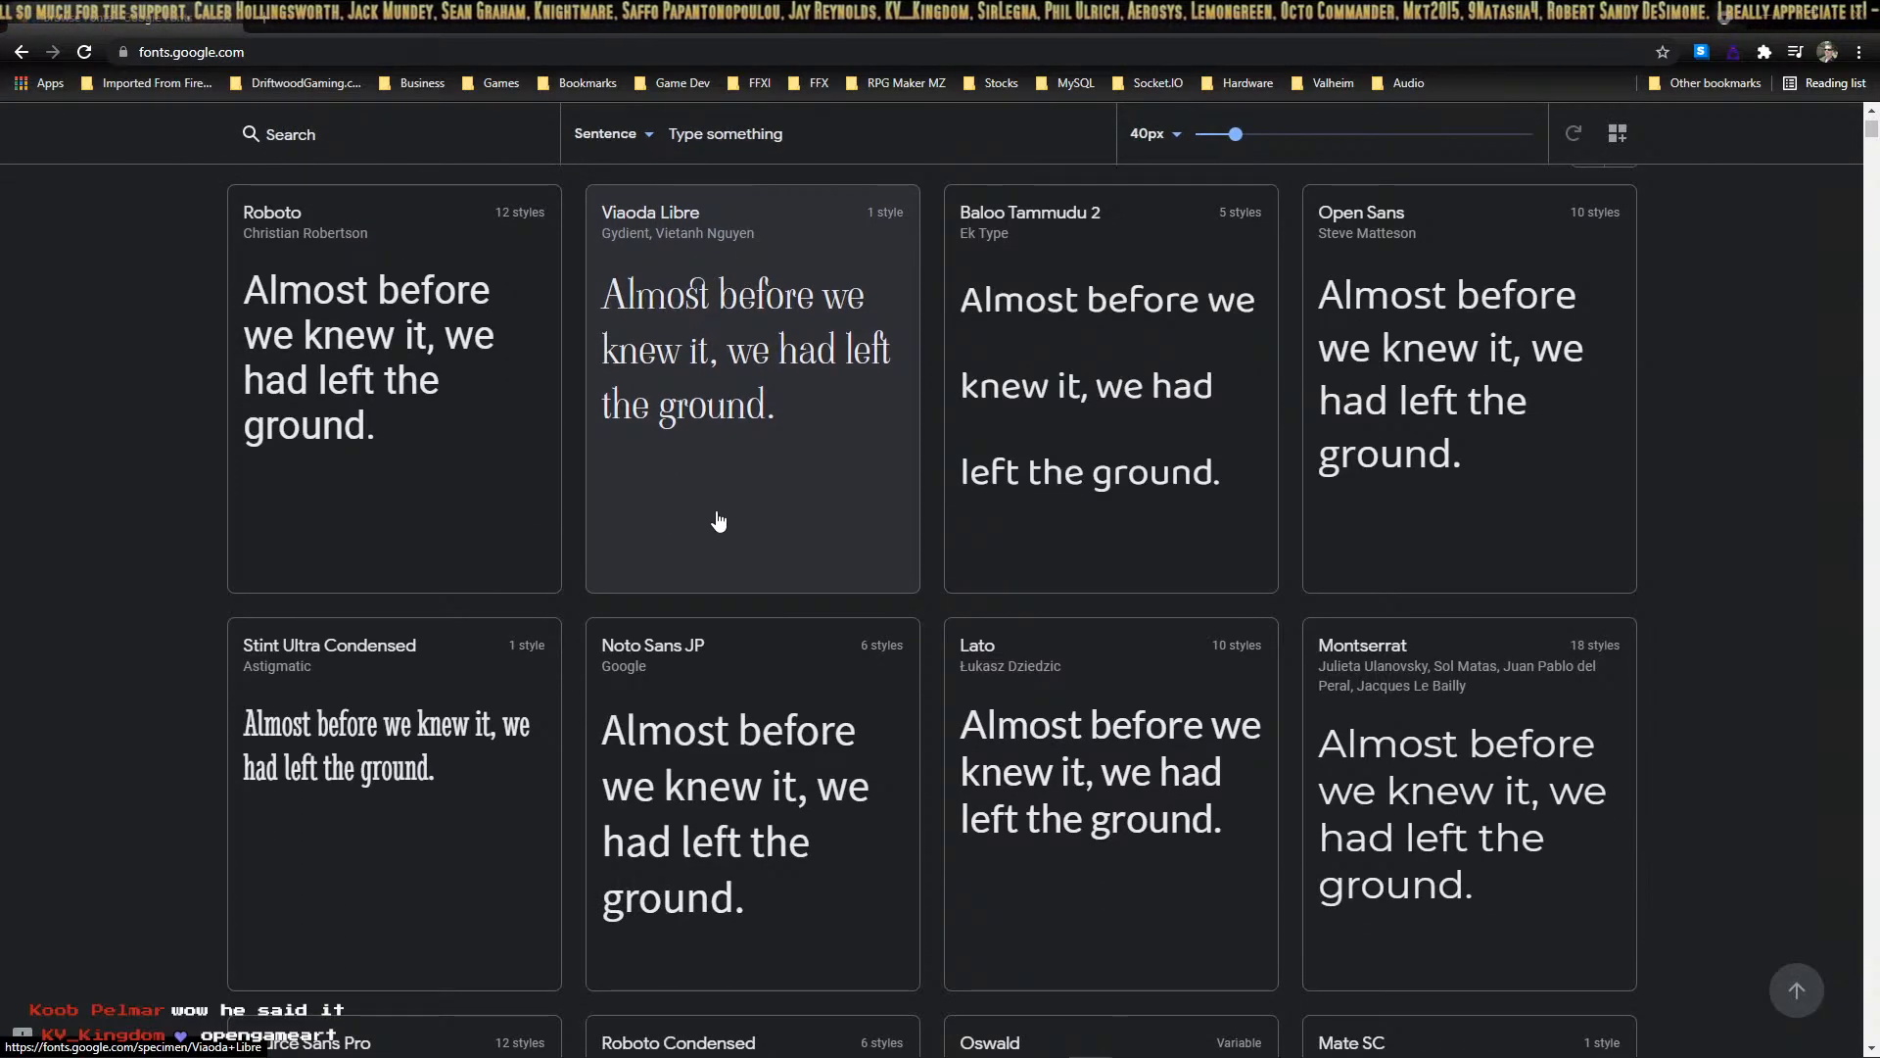
scroll(722, 522, down, 1)
scroll(686, 541, down, 1)
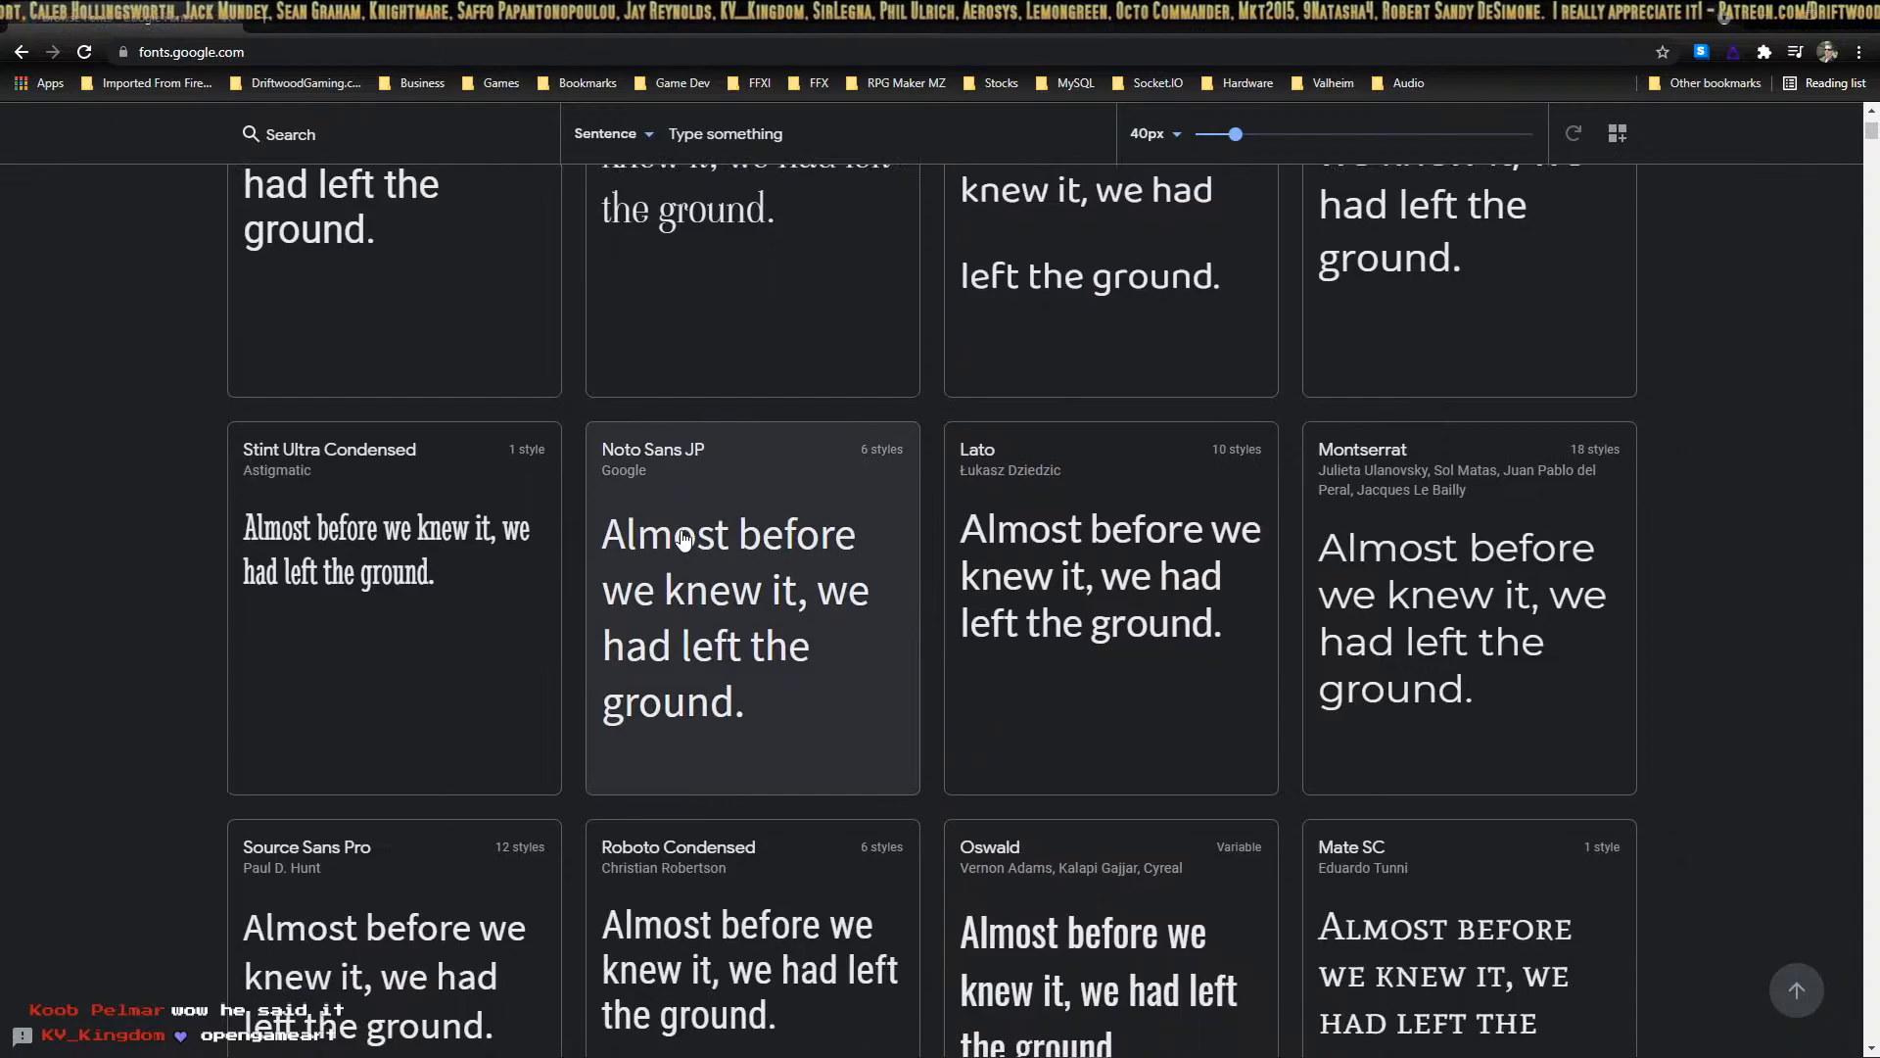
scroll(661, 627, down, 4)
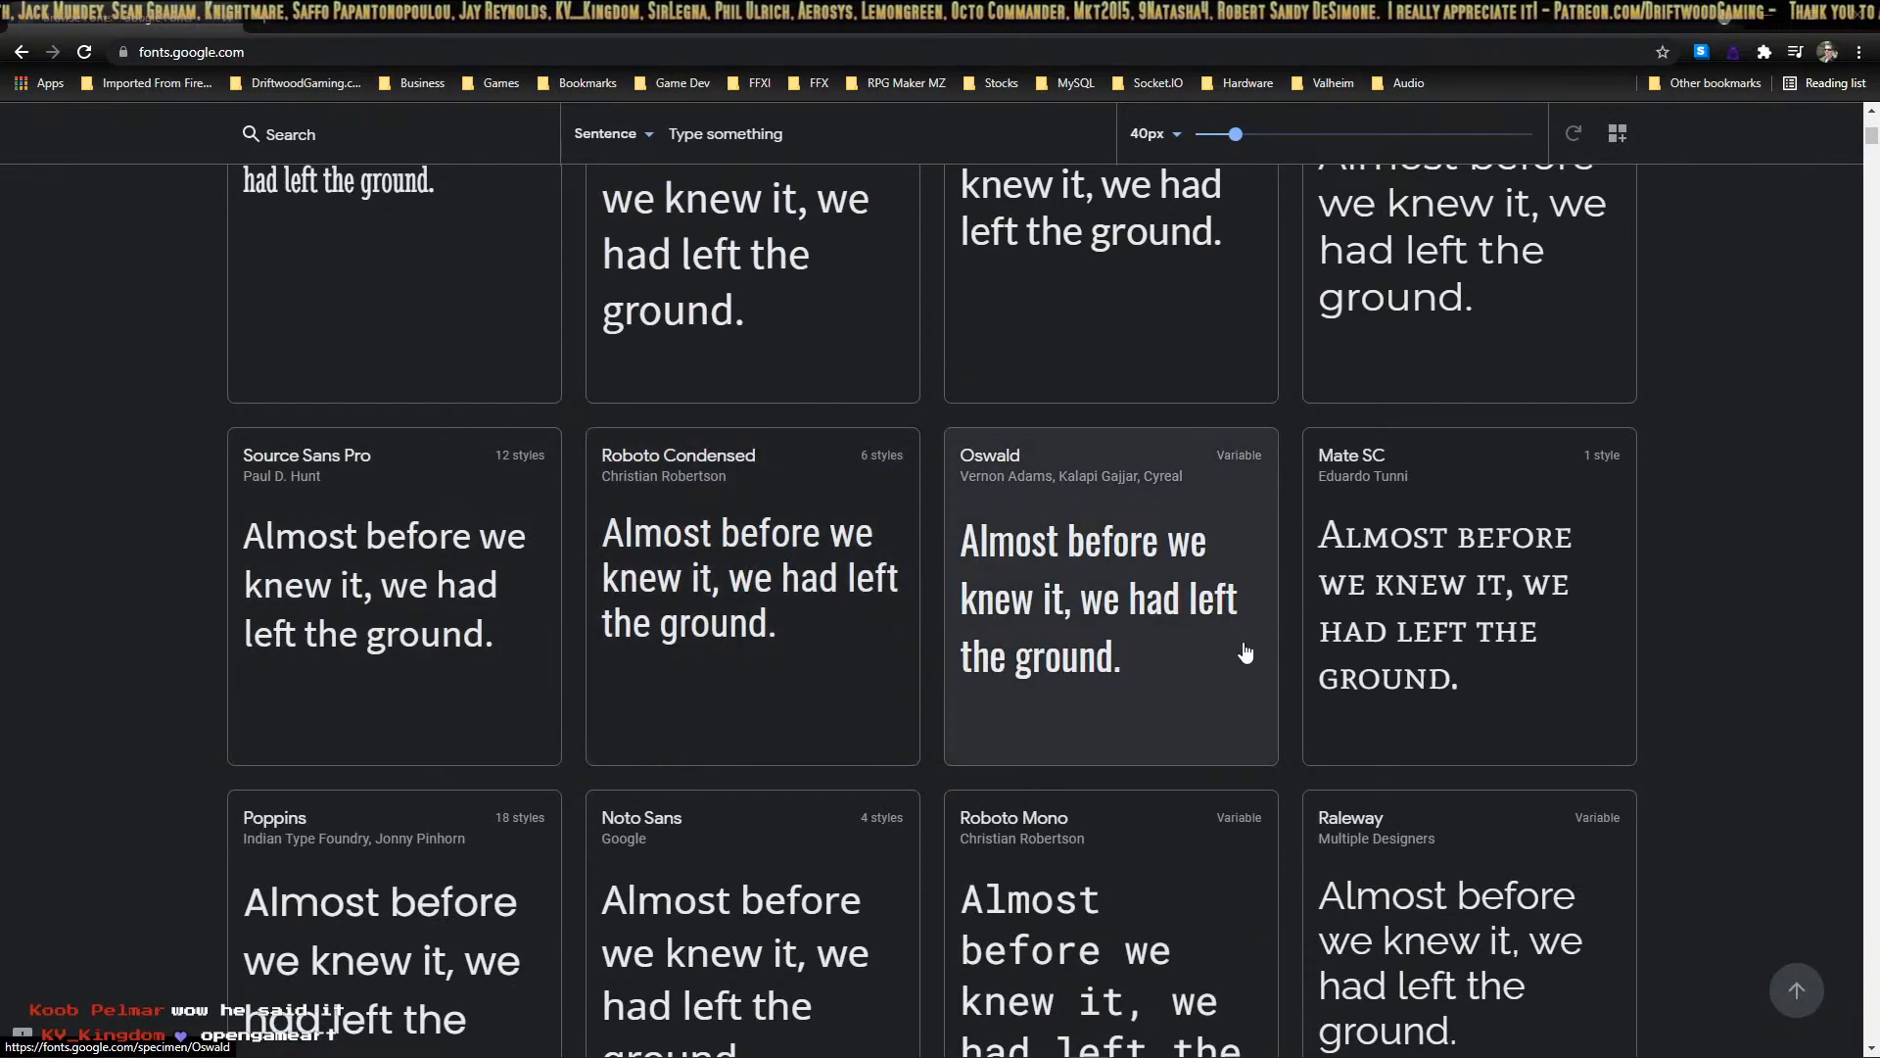
scroll(955, 843, down, 7)
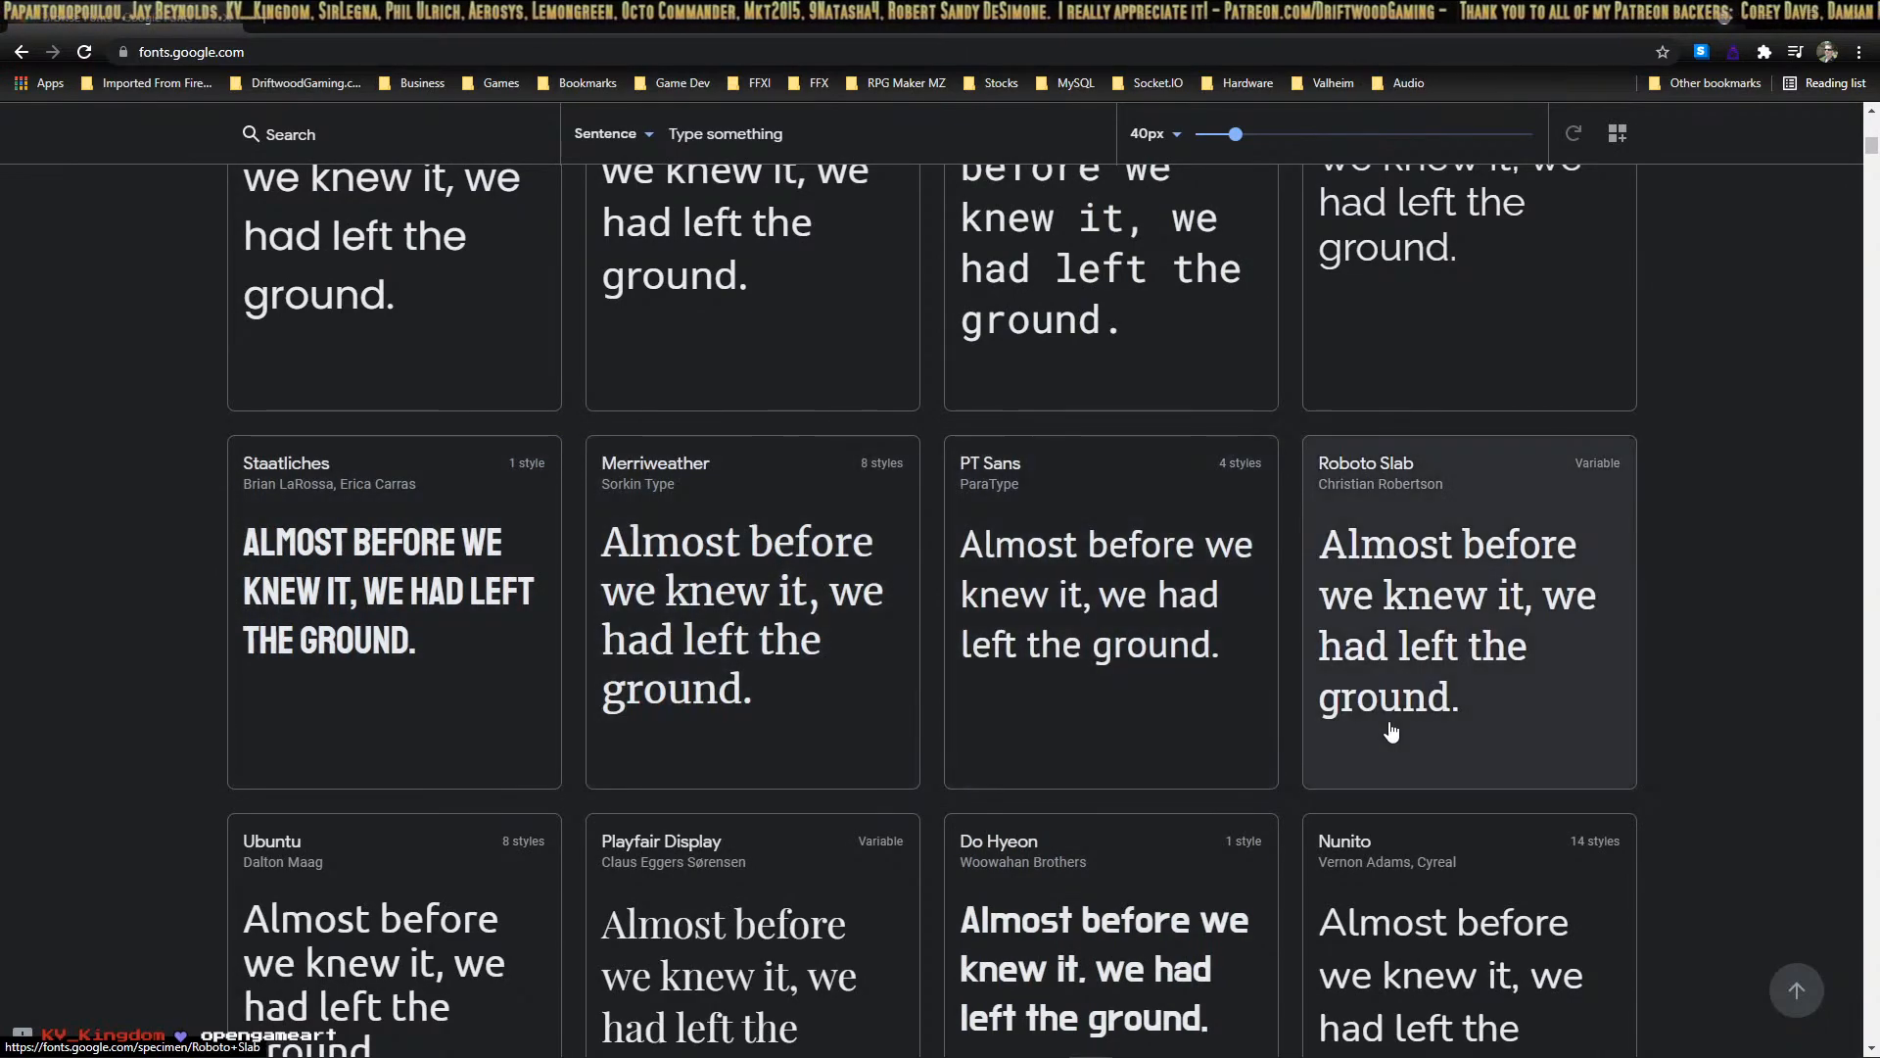
scroll(1232, 850, down, 5)
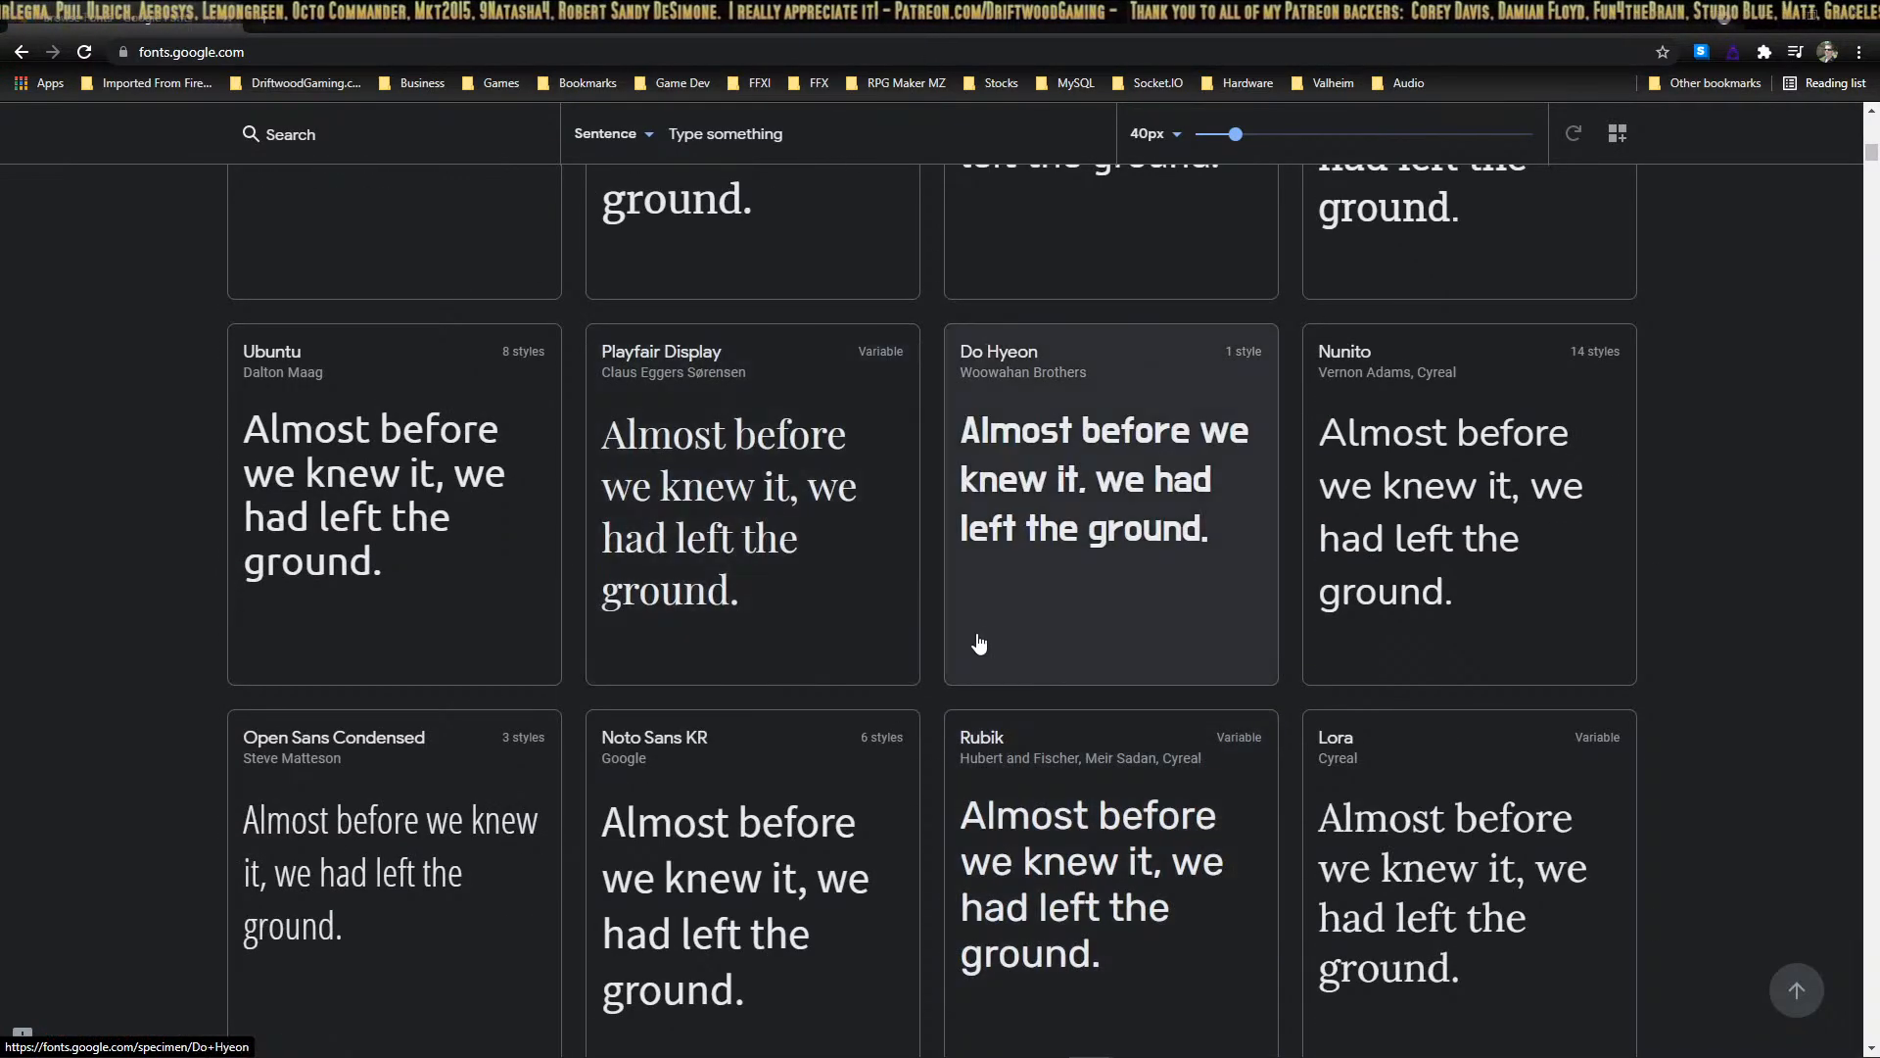
scroll(975, 588, down, 4)
scroll(972, 642, down, 4)
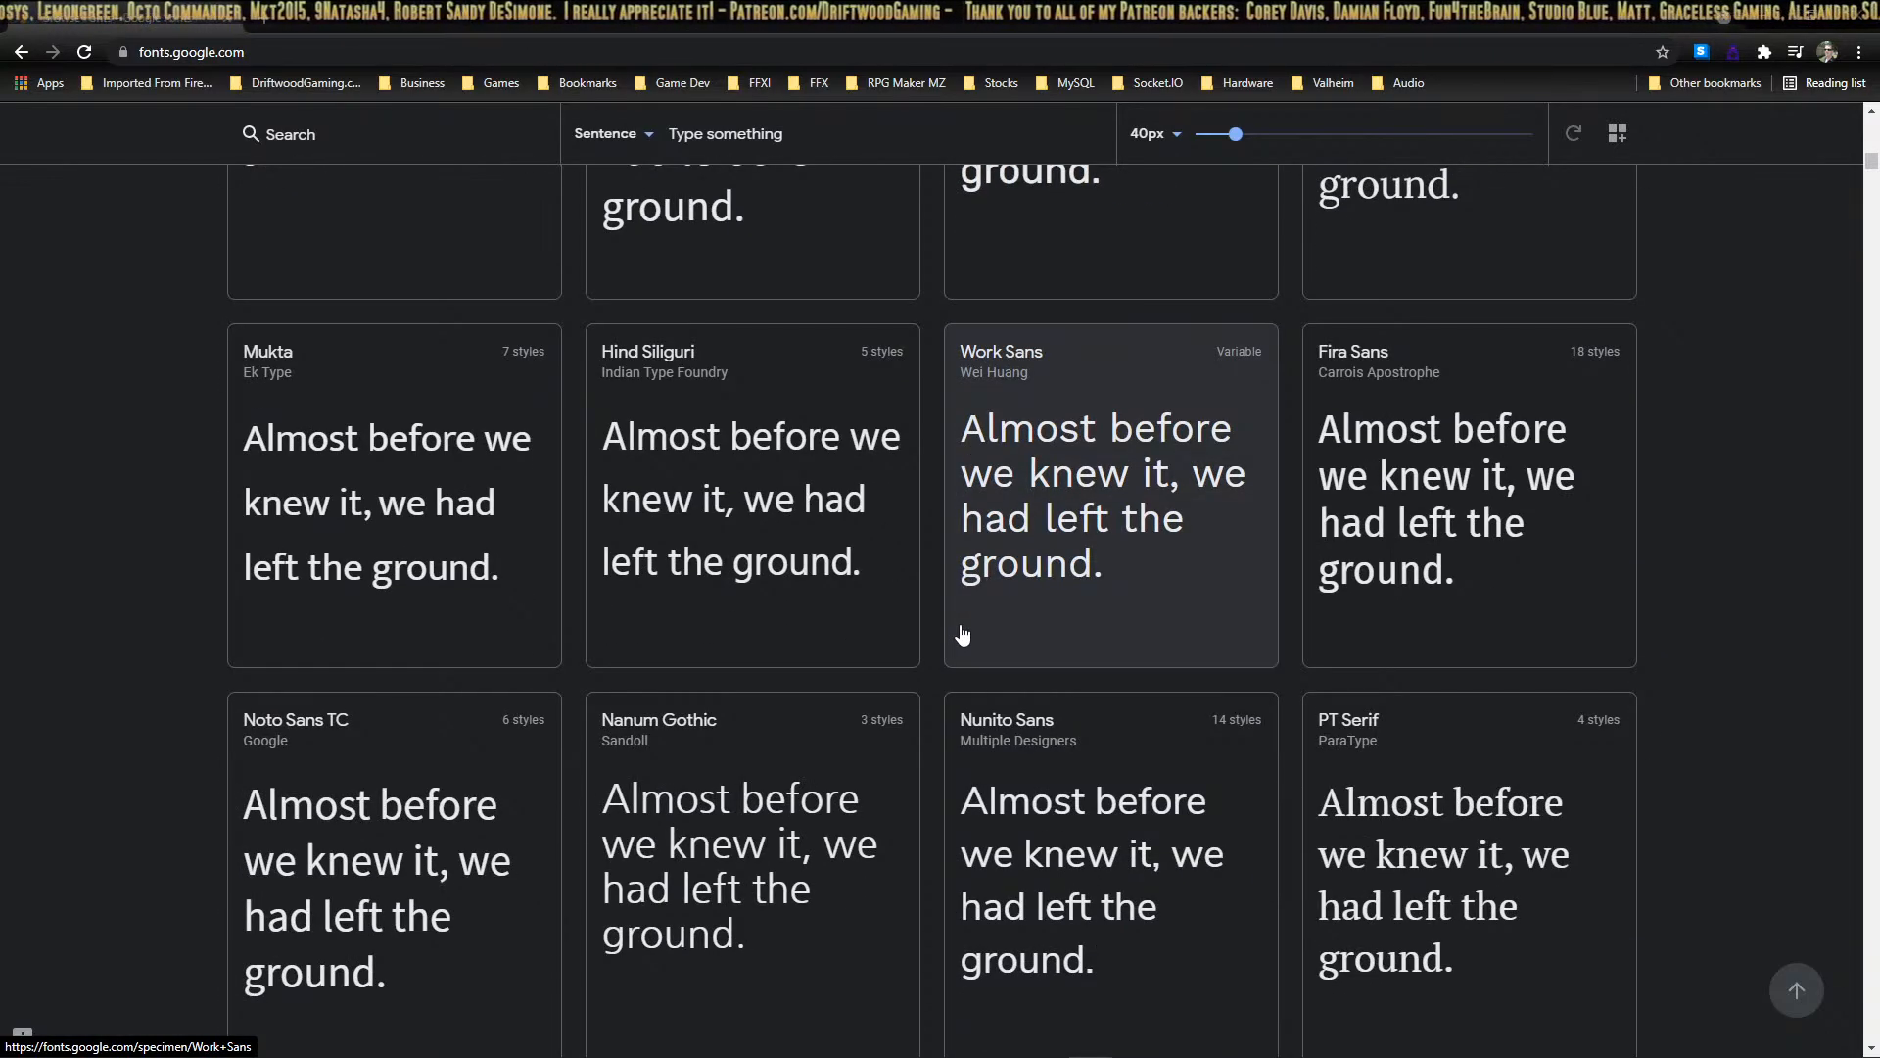
scroll(963, 634, down, 4)
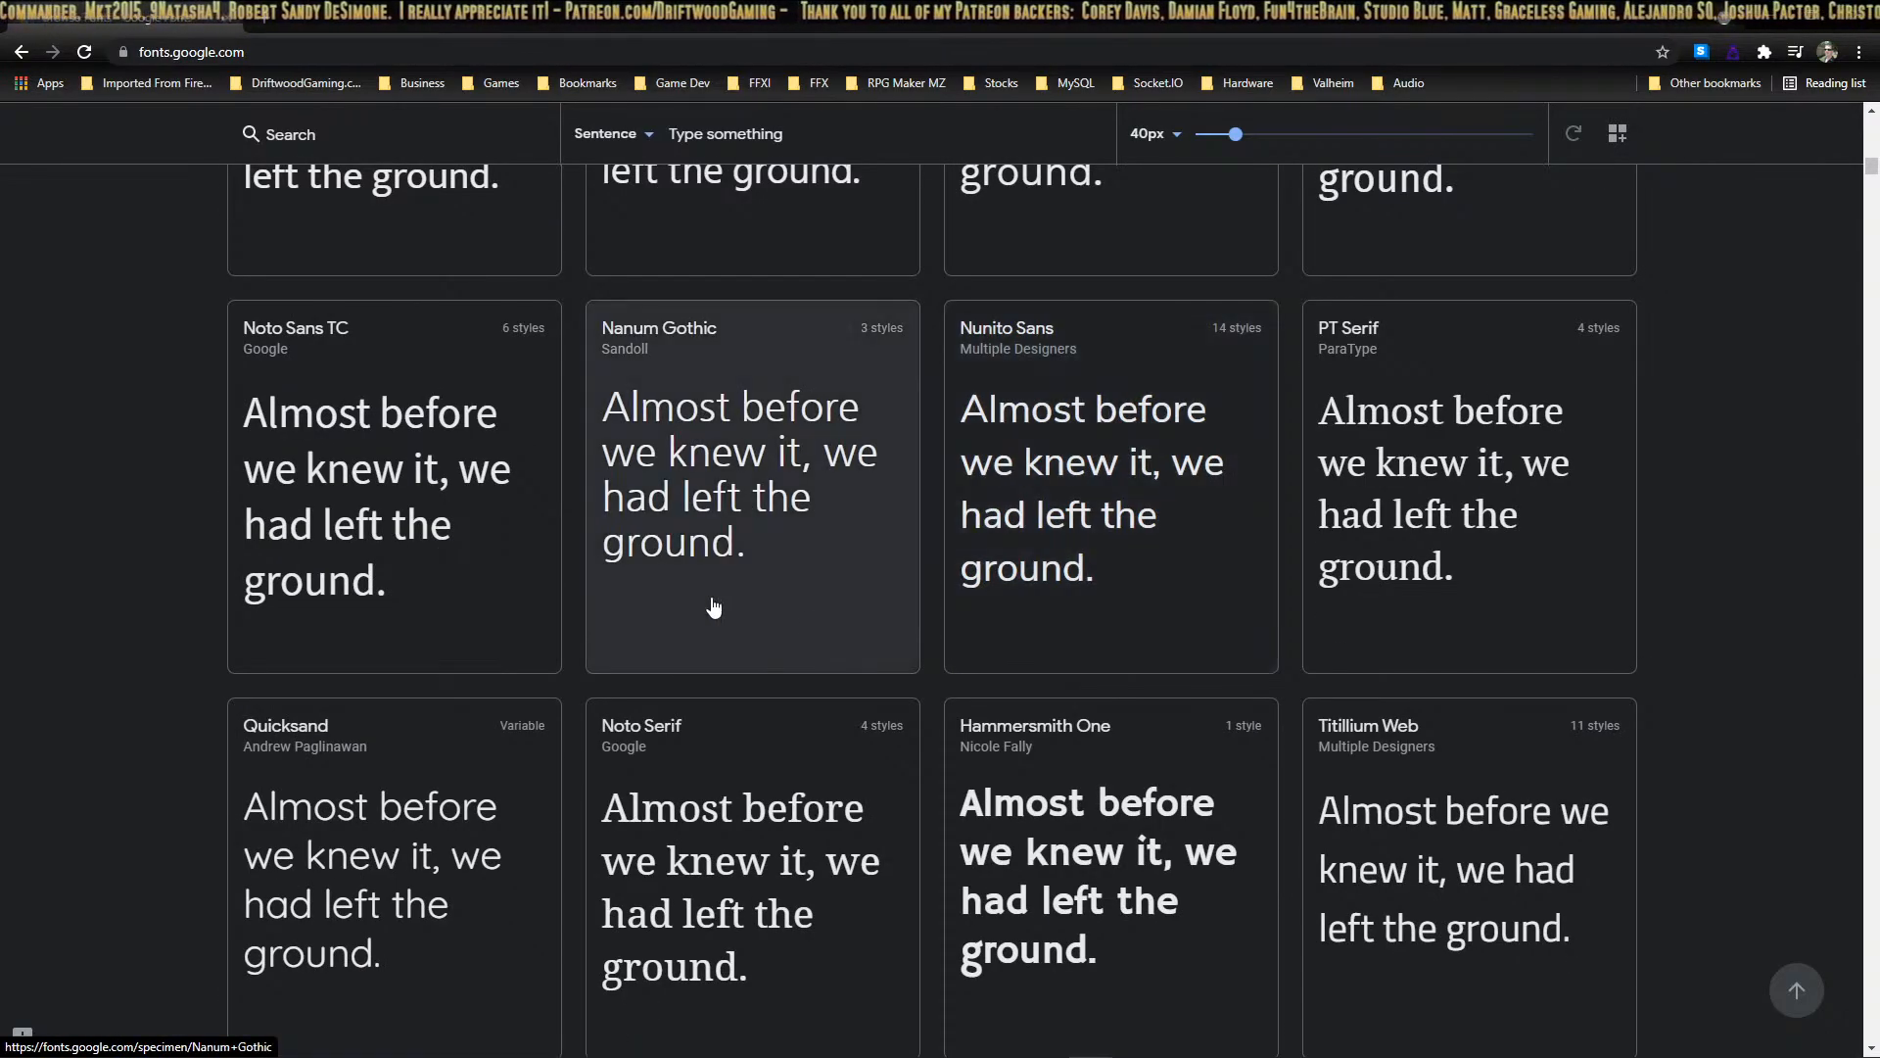
scroll(790, 520, down, 4)
scroll(496, 545, down, 5)
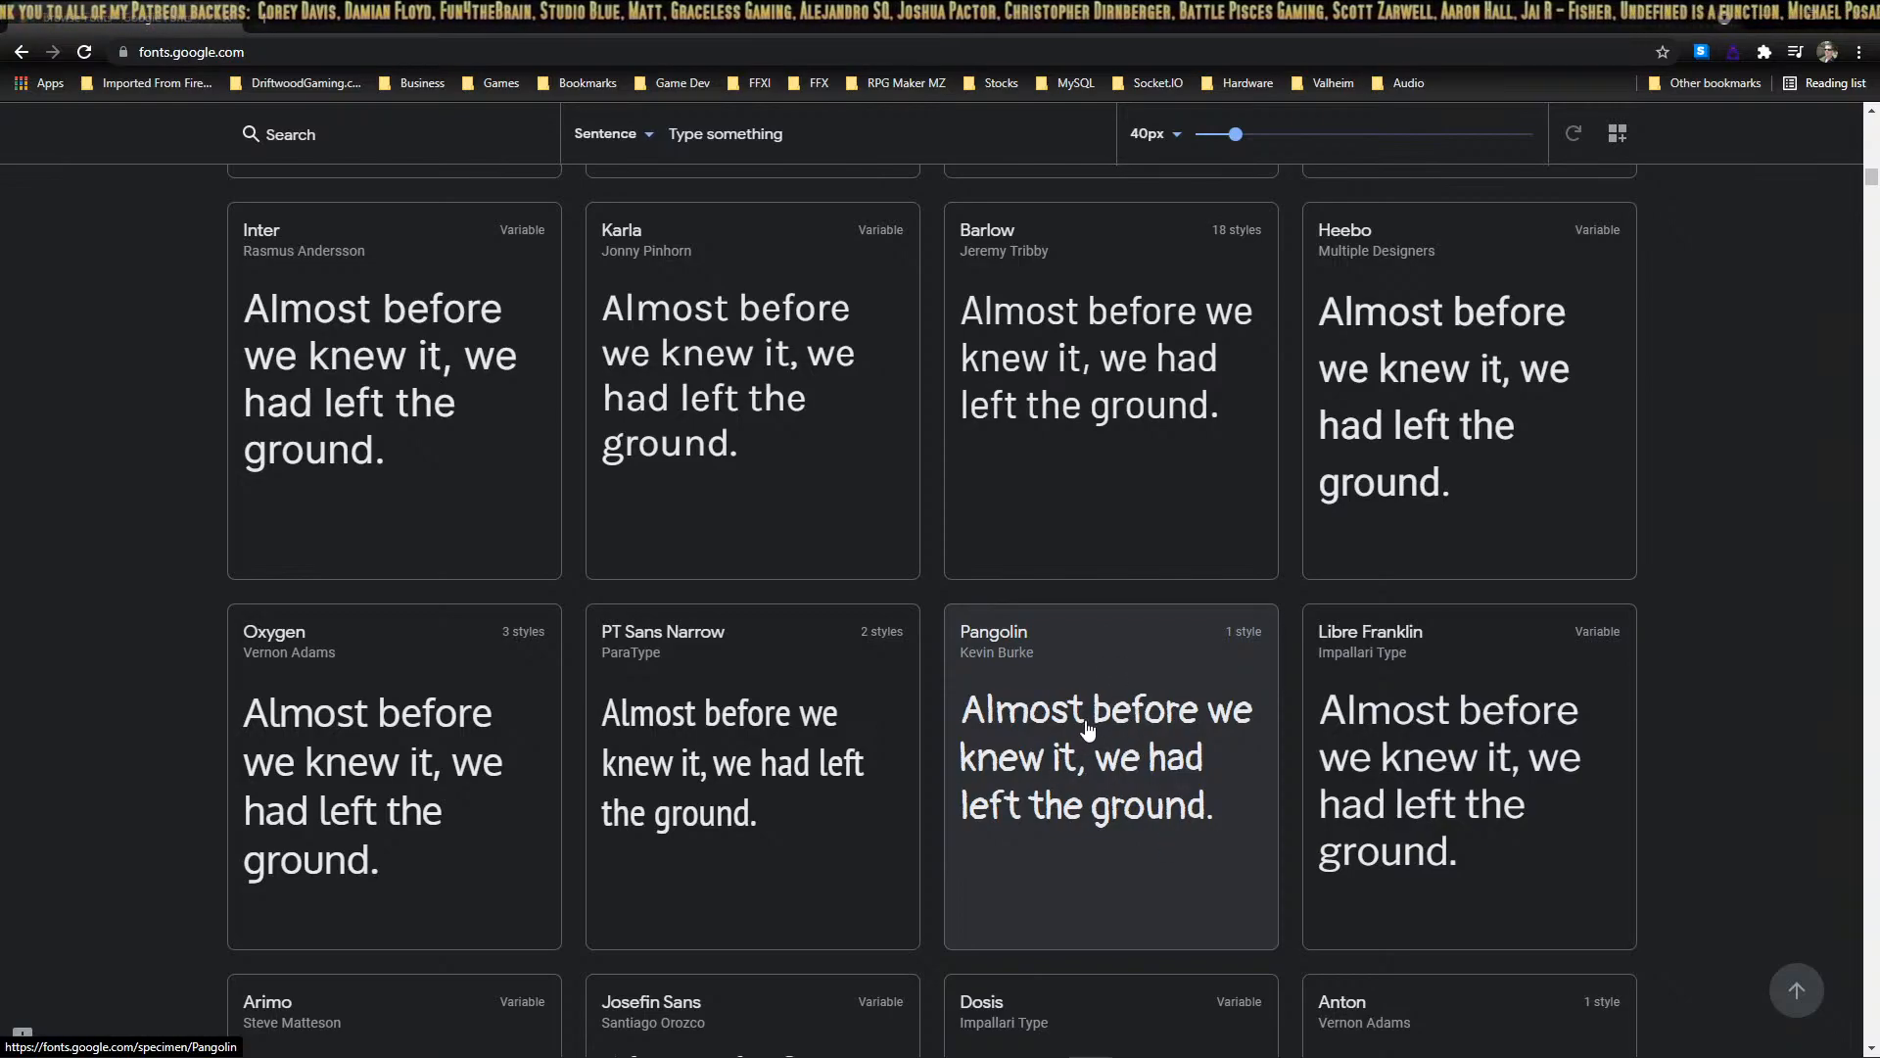
scroll(1058, 331, down, 5)
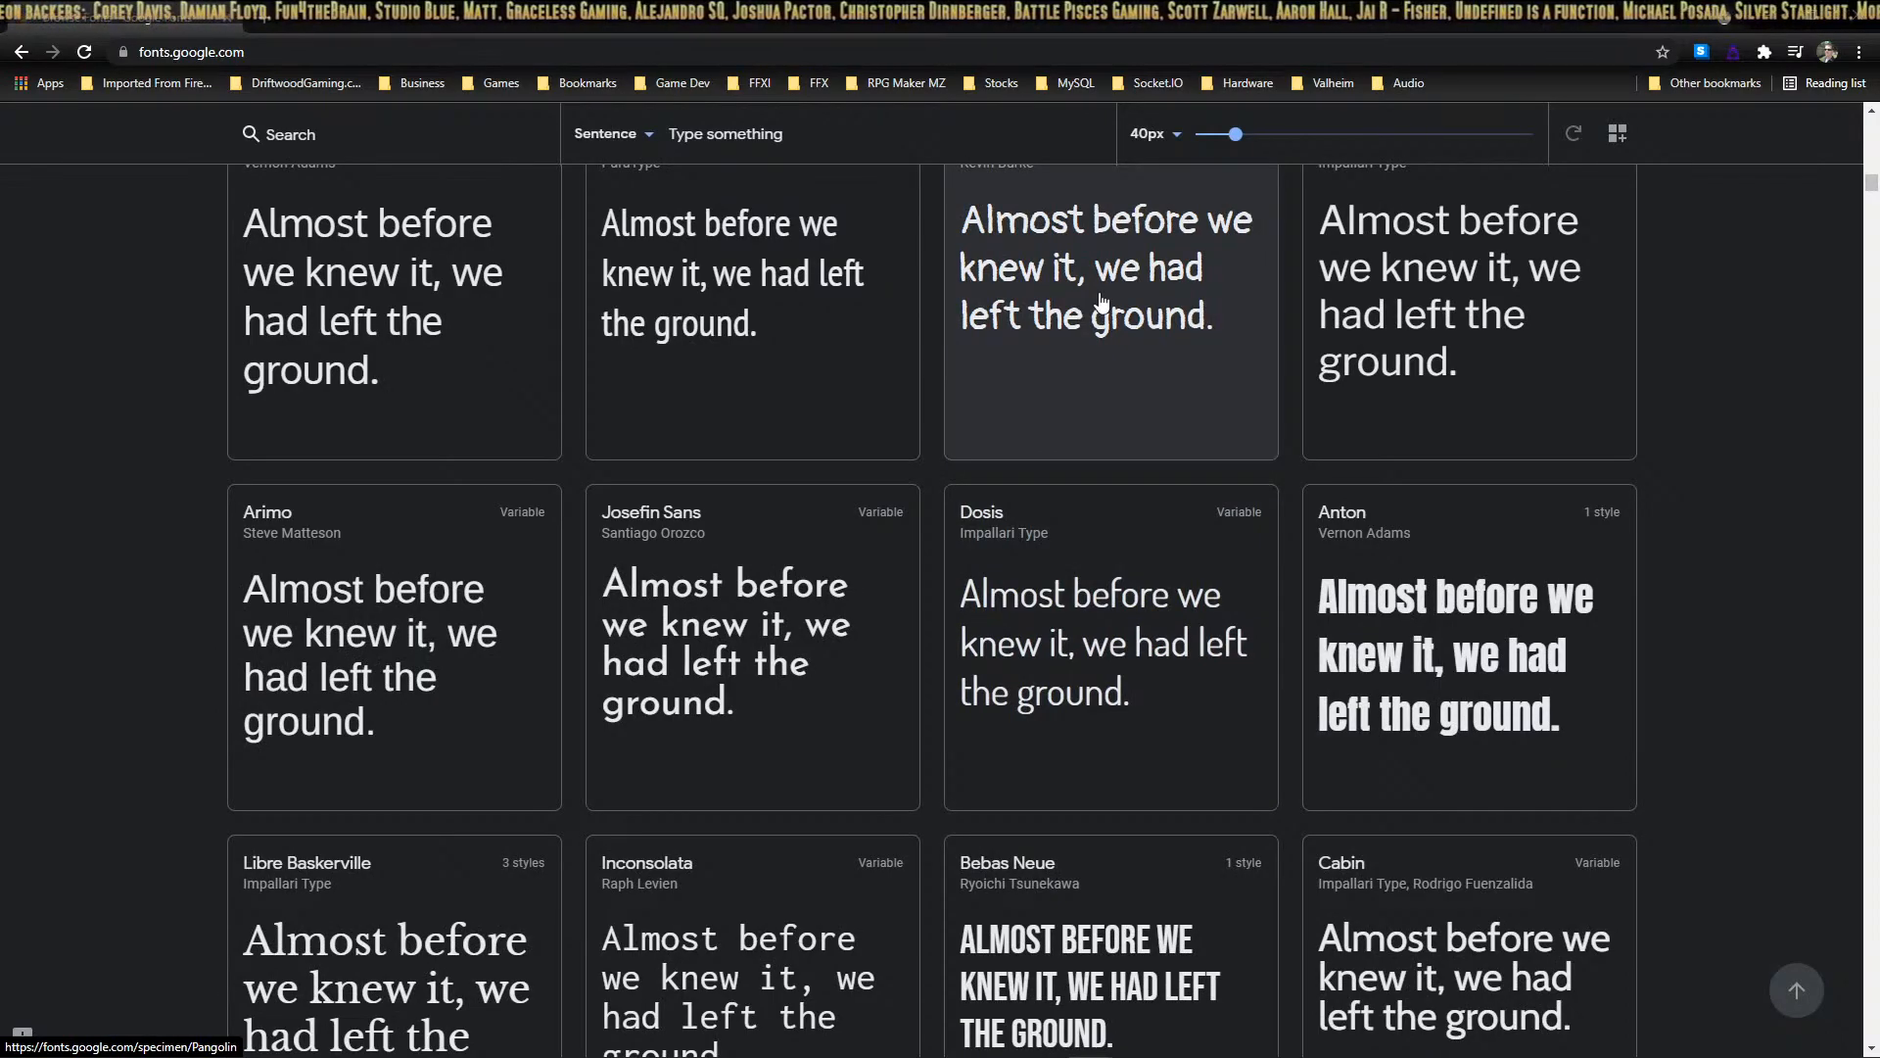
scroll(1042, 472, down, 6)
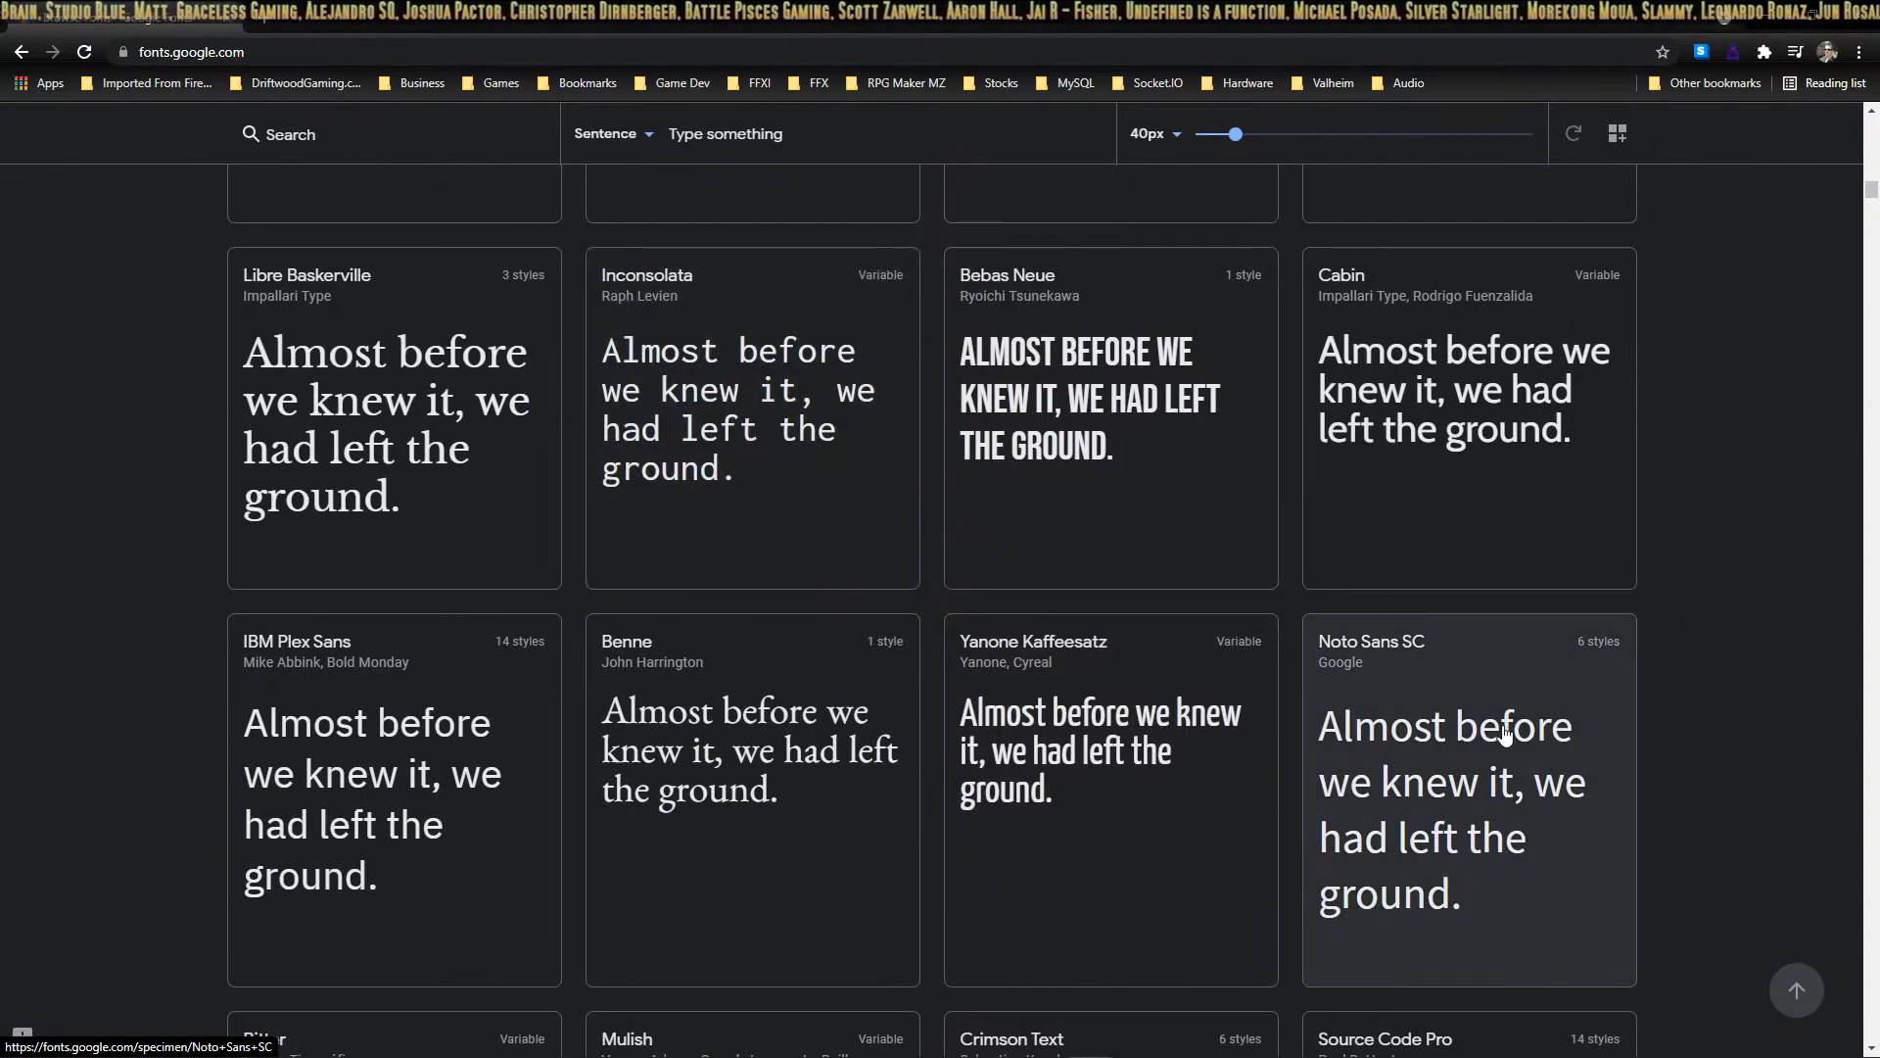
scroll(1200, 738, down, 3)
scroll(1118, 608, down, 3)
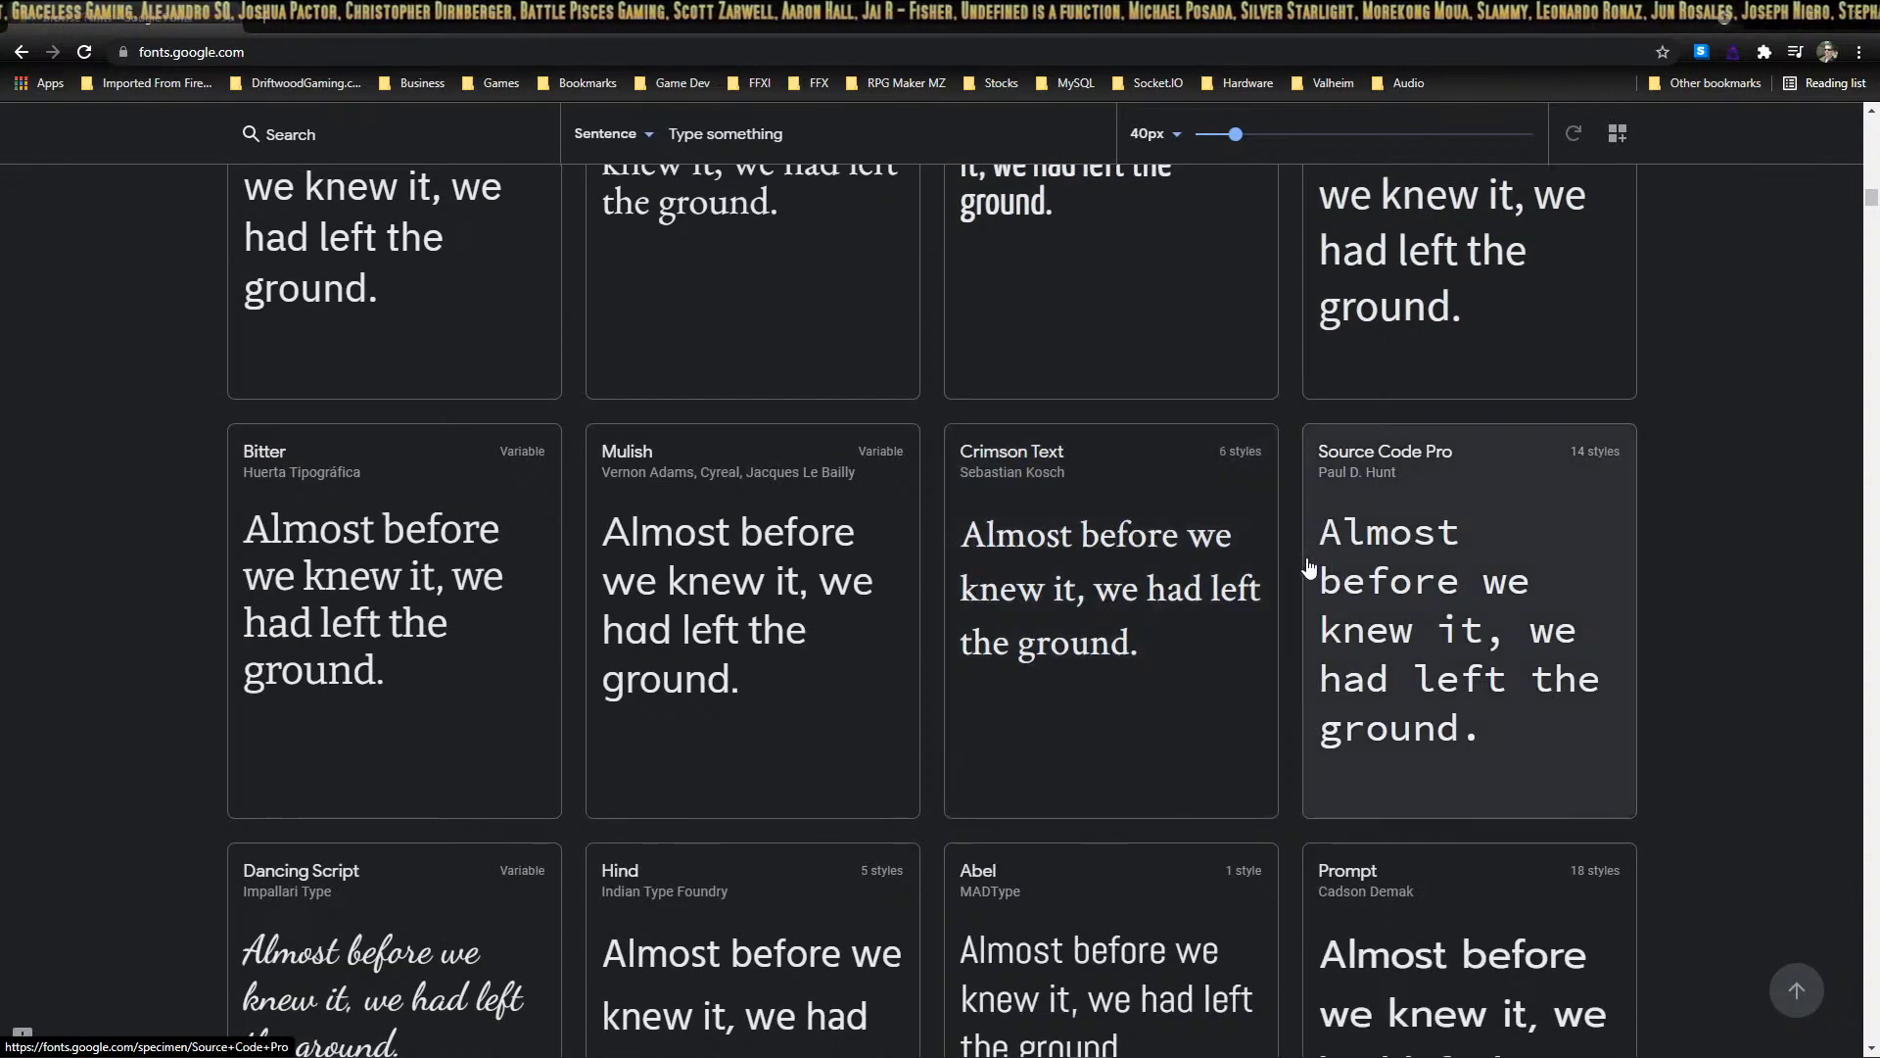
scroll(810, 483, down, 4)
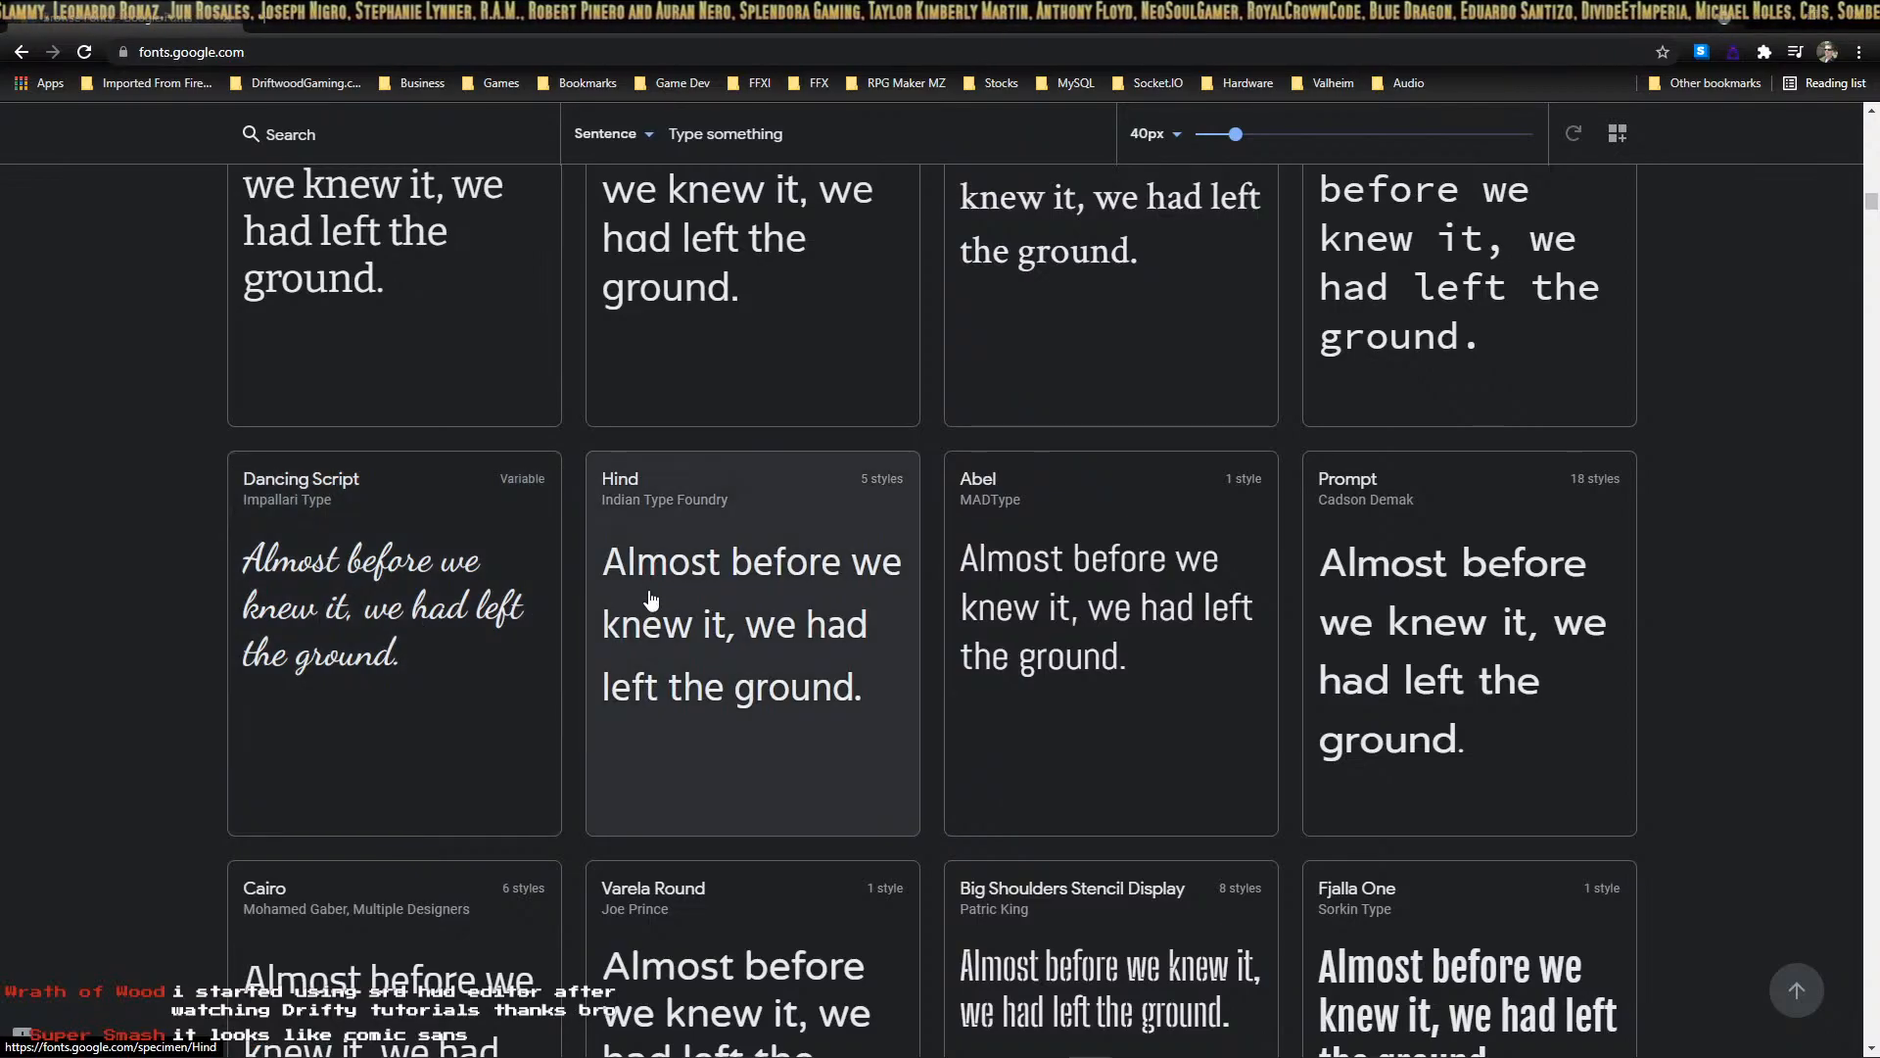
scroll(597, 548, down, 3)
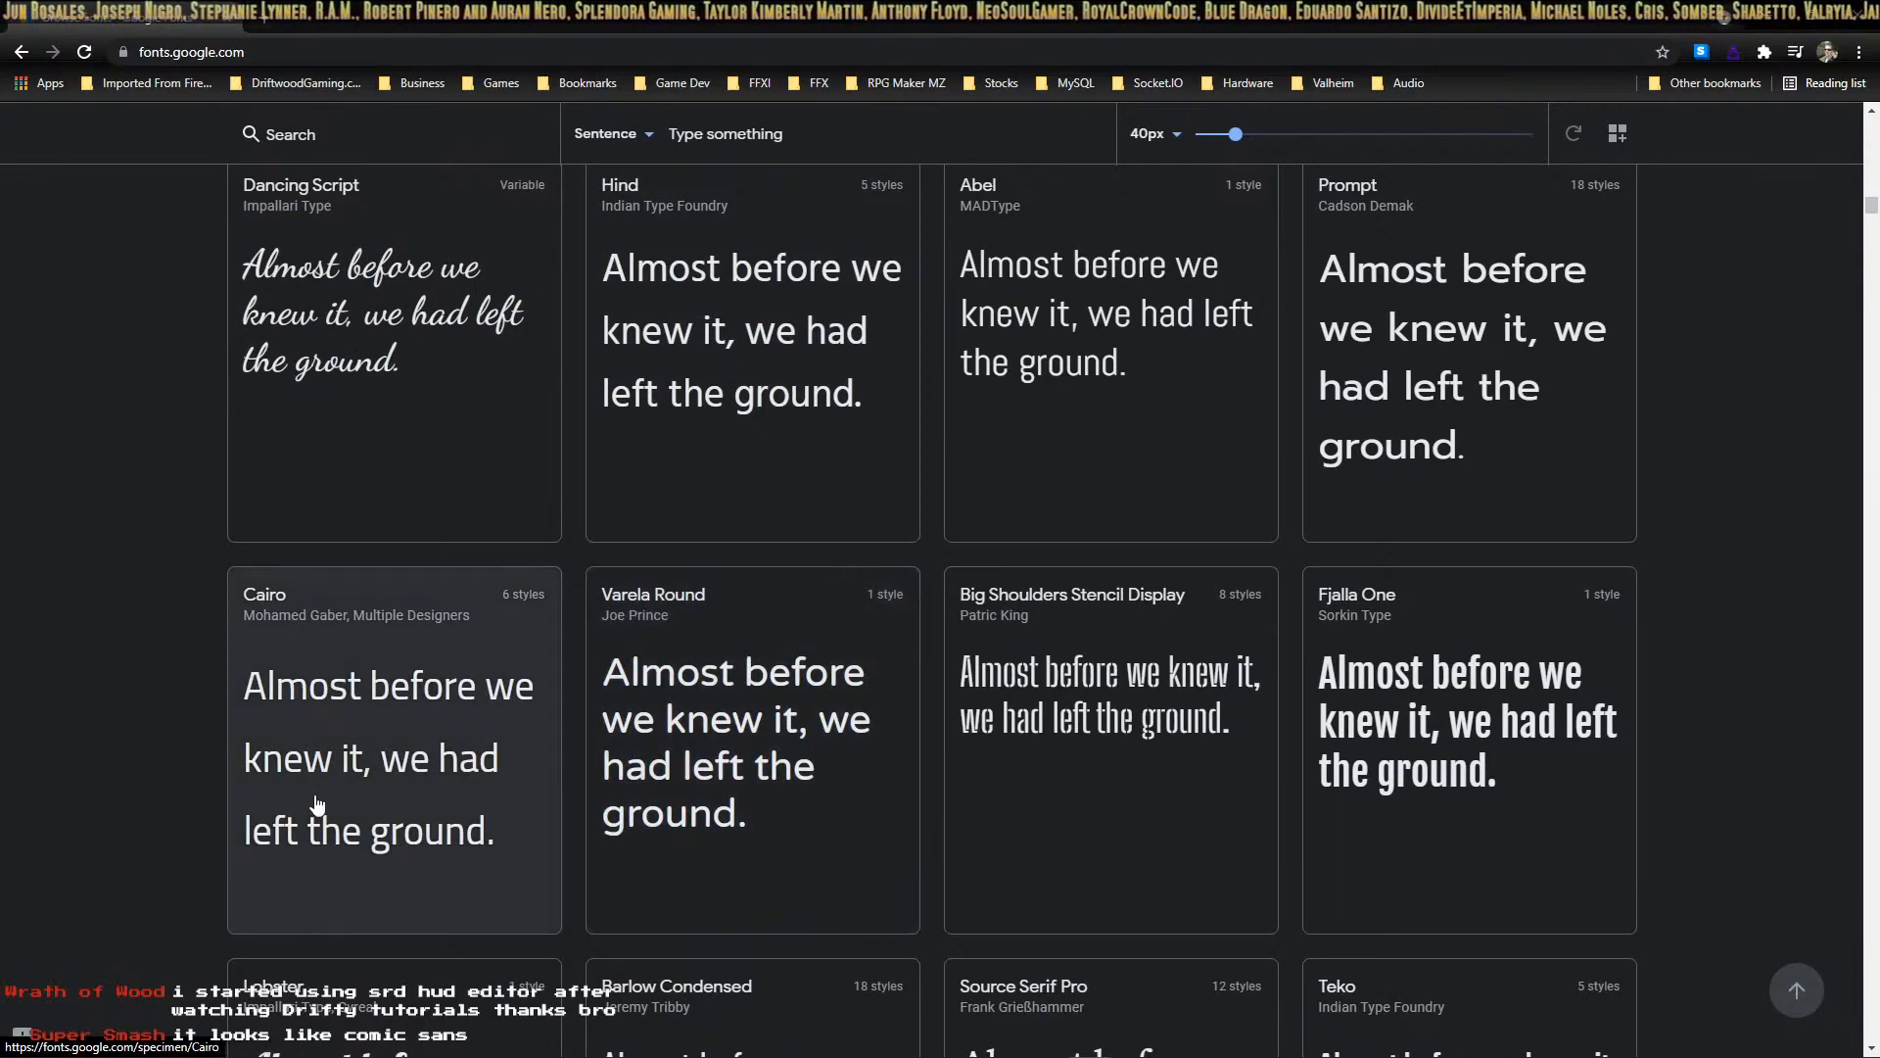
scroll(459, 761, down, 5)
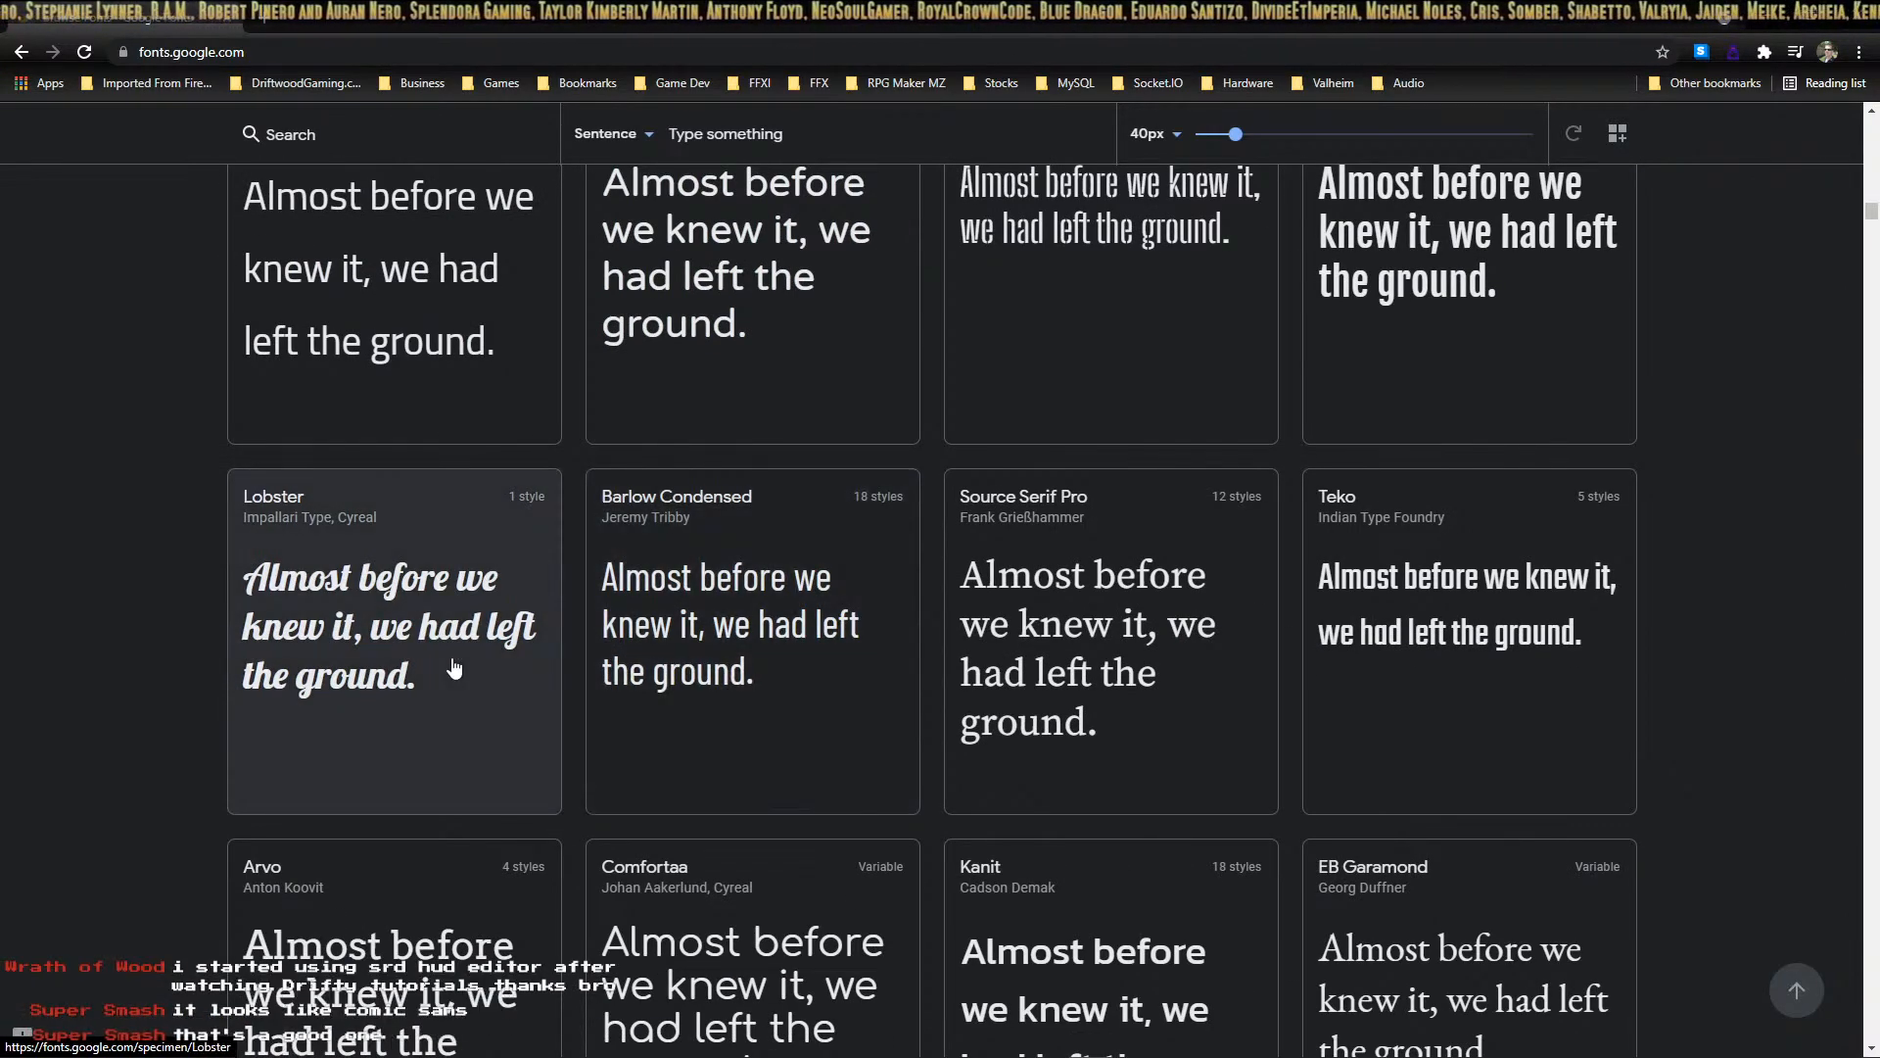
scroll(984, 653, down, 2)
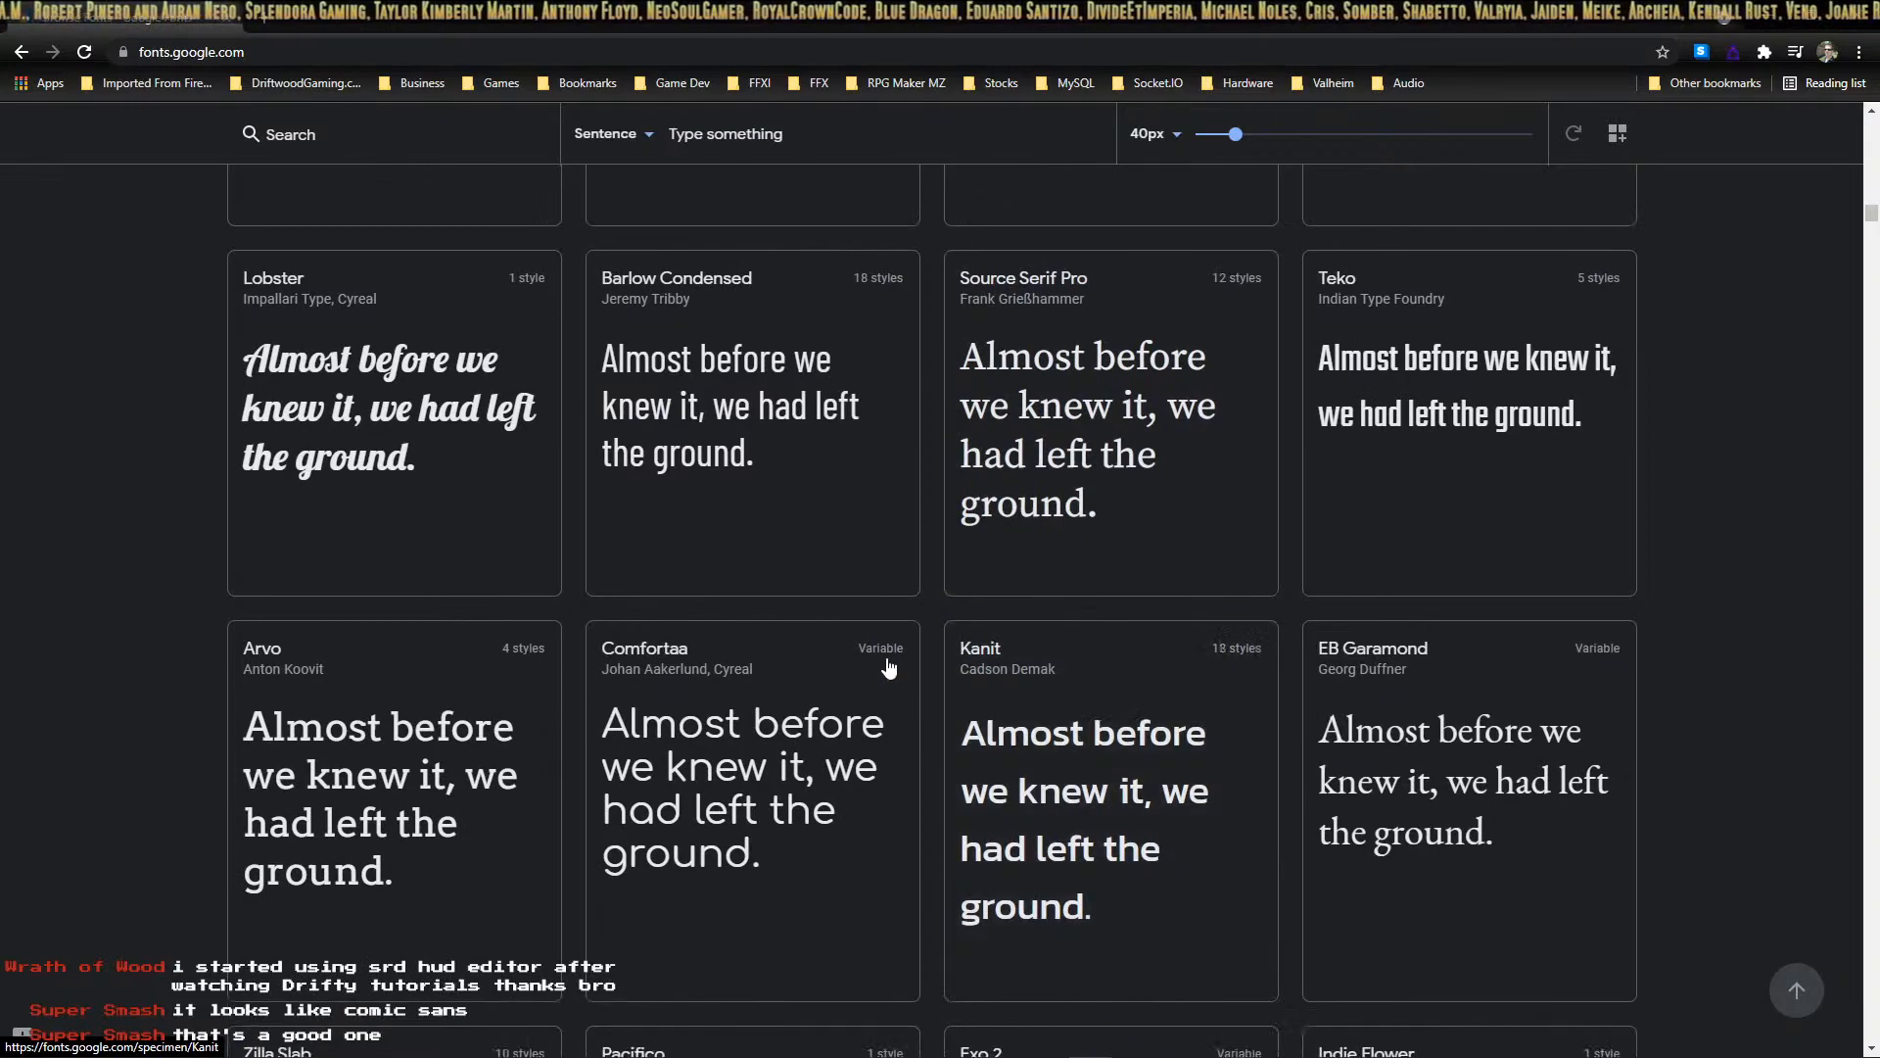
scroll(990, 686, down, 1)
scroll(993, 692, down, 6)
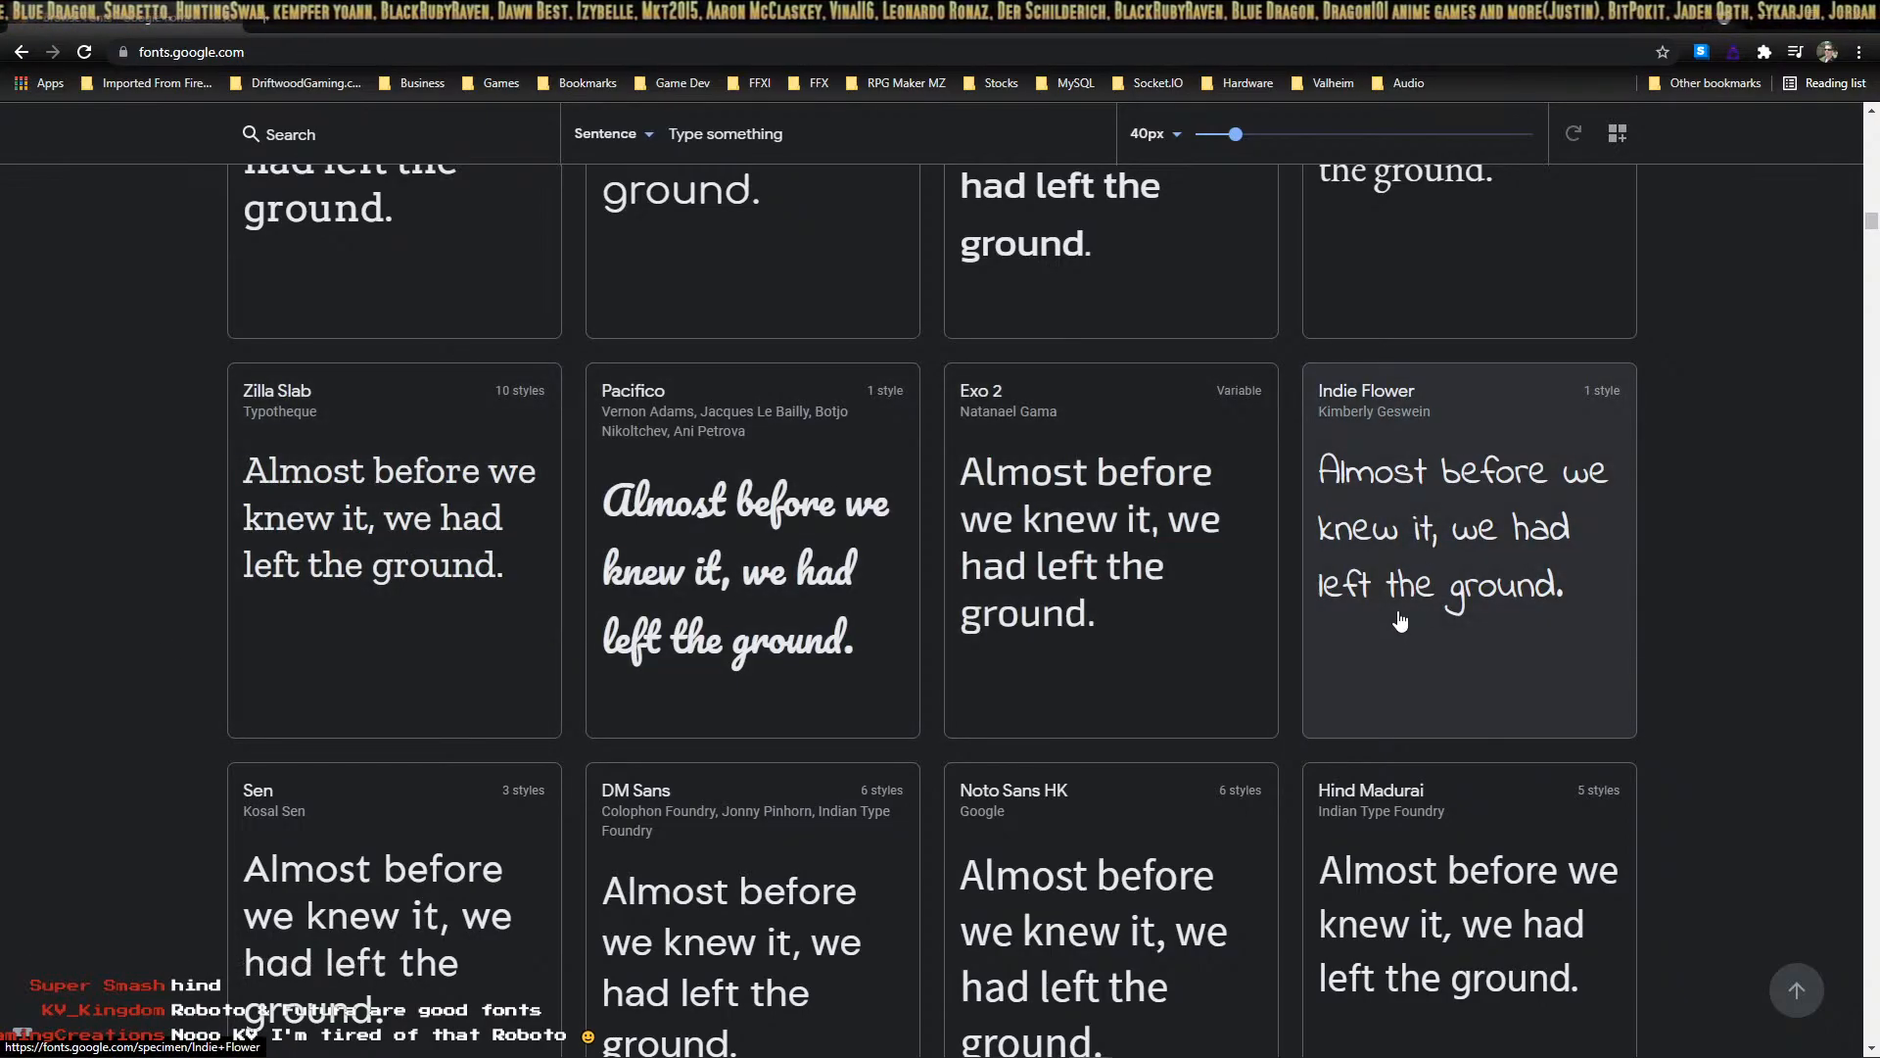
scroll(1398, 621, down, 1)
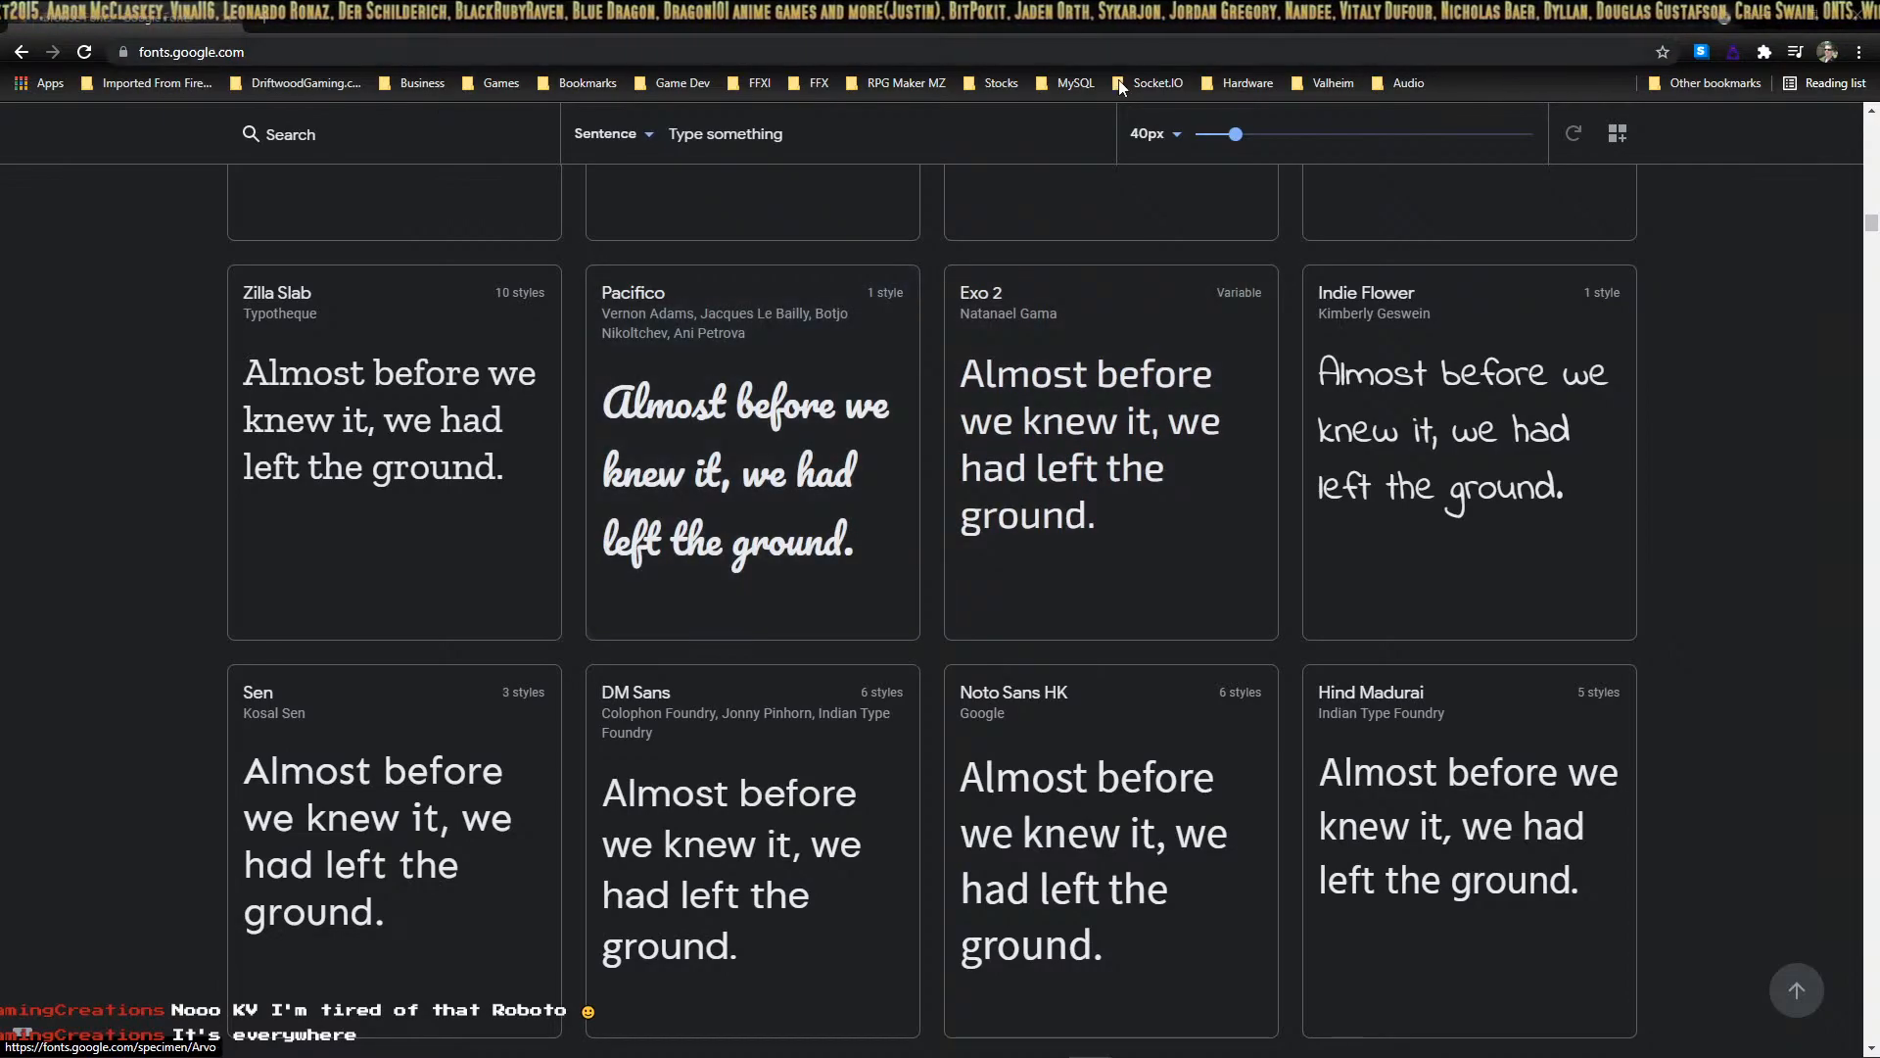
Step: Search the font library for "roboto"
click(277, 134)
text(r)
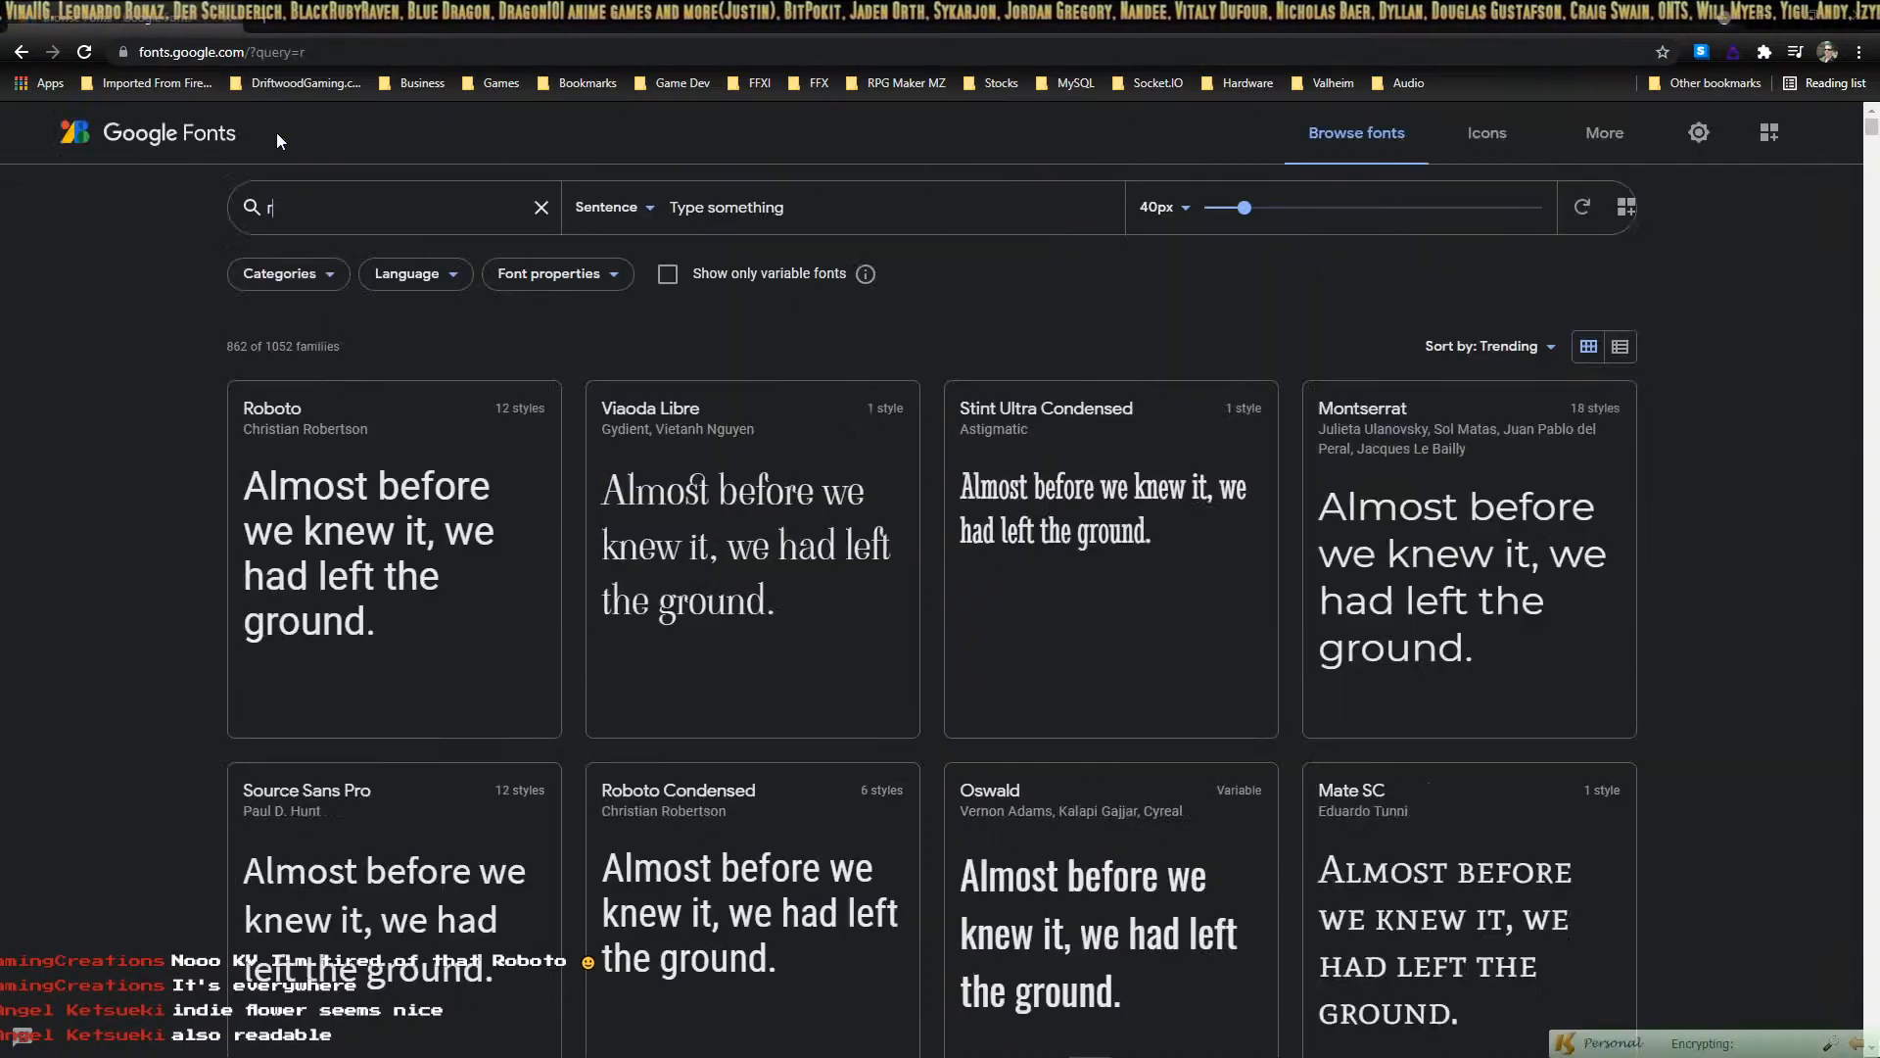
text(oboto)
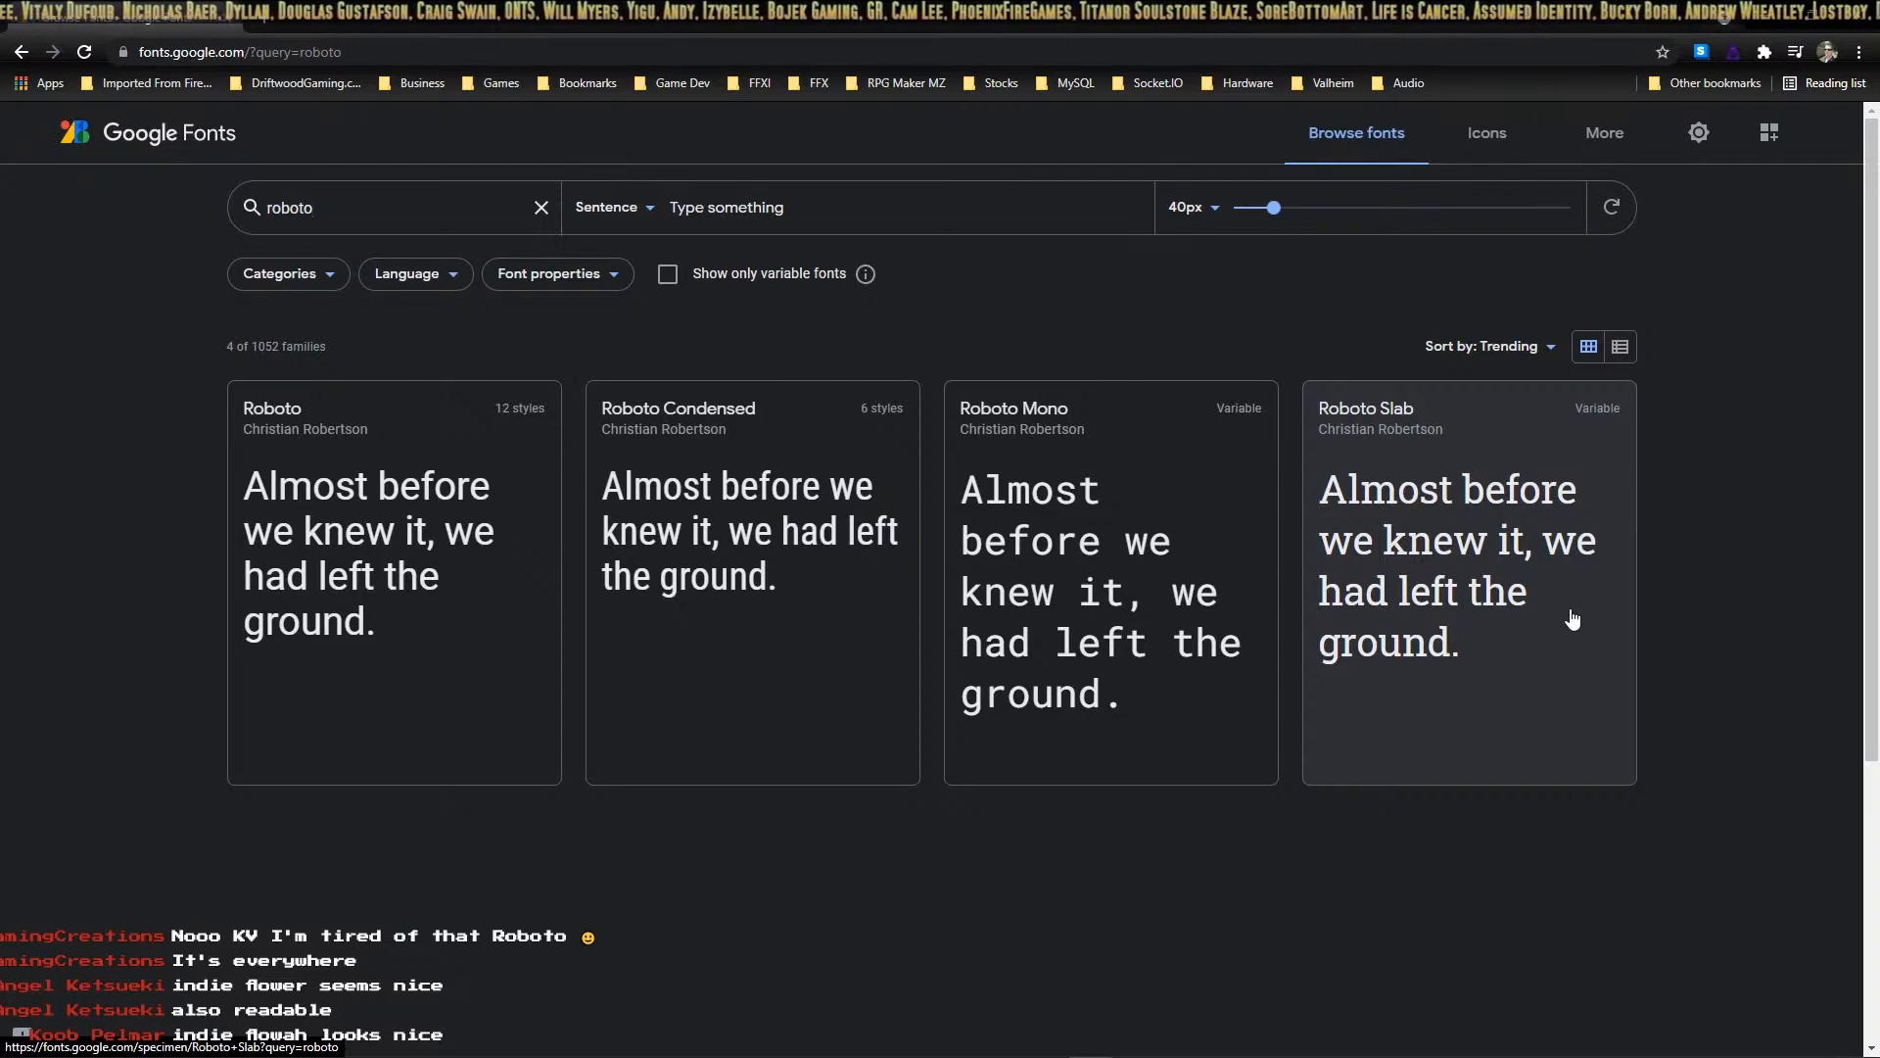
Step: Search the font library for "futura" and look through the matching families for a readable game font
double_click(251, 221)
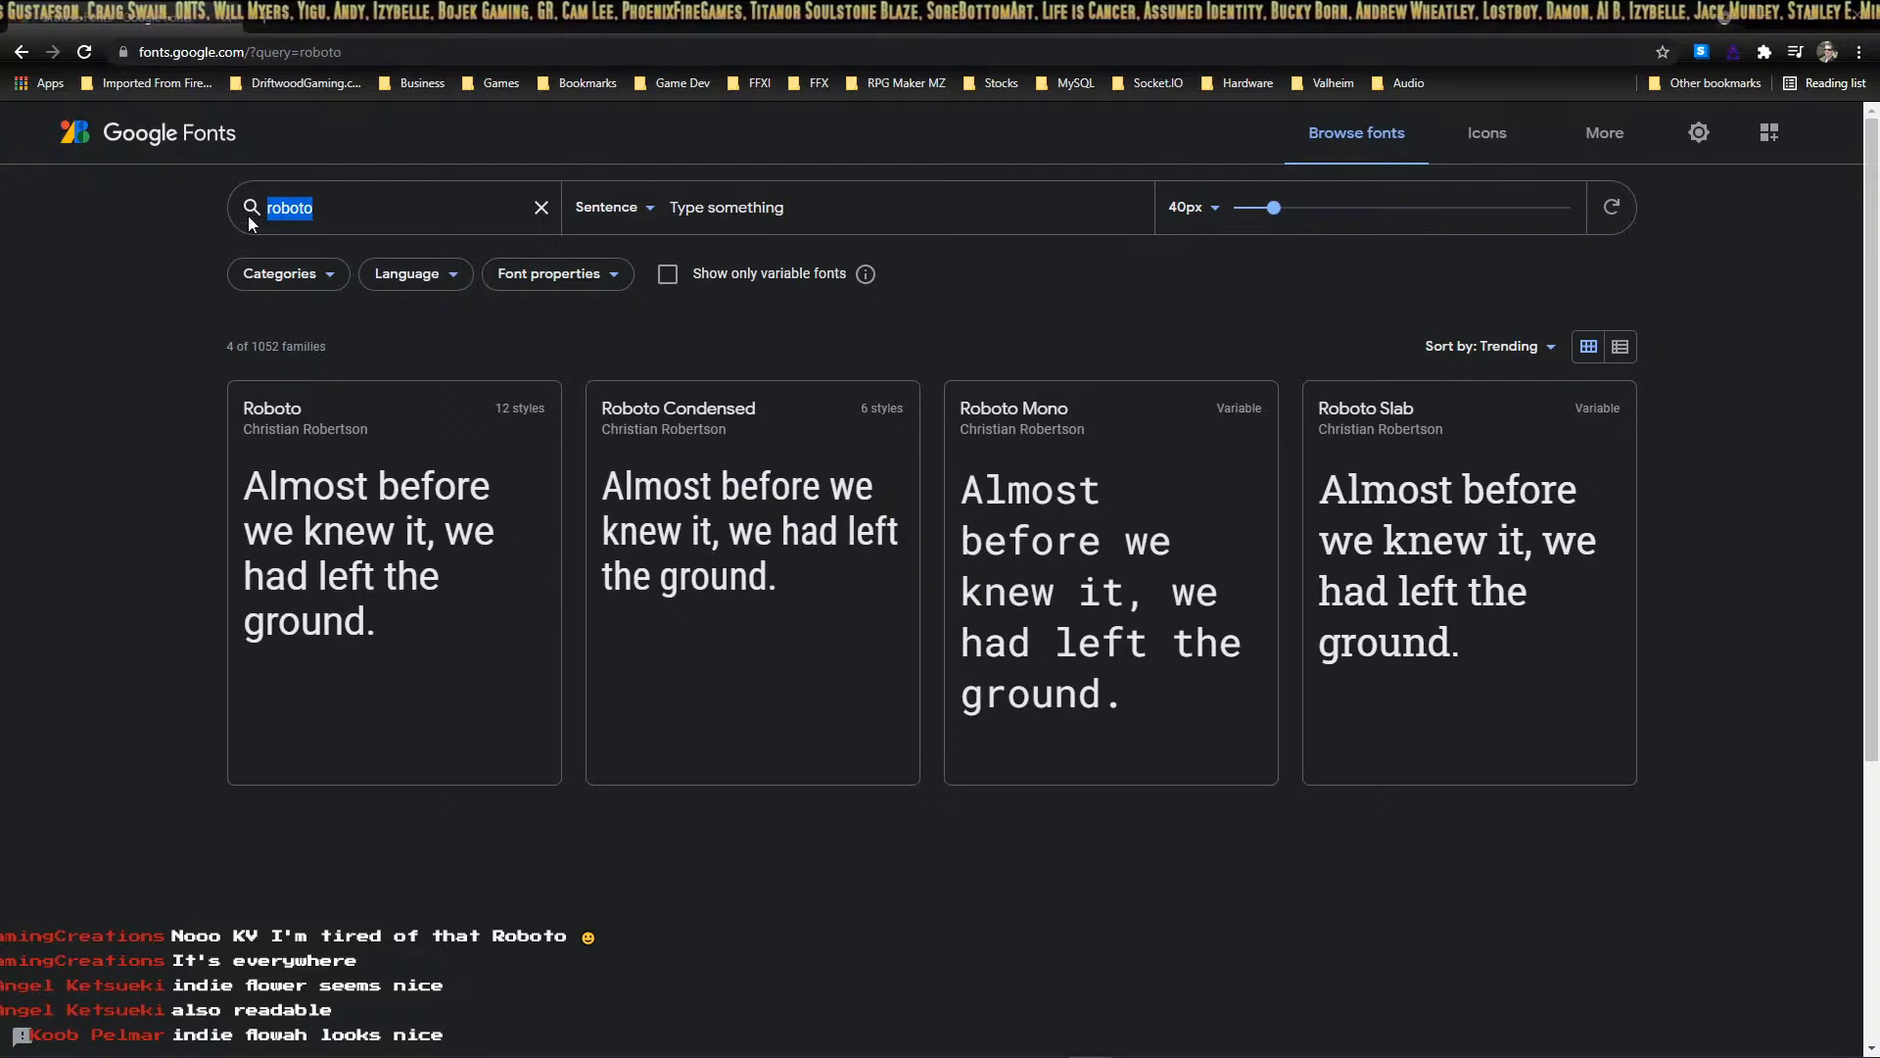
text(fu)
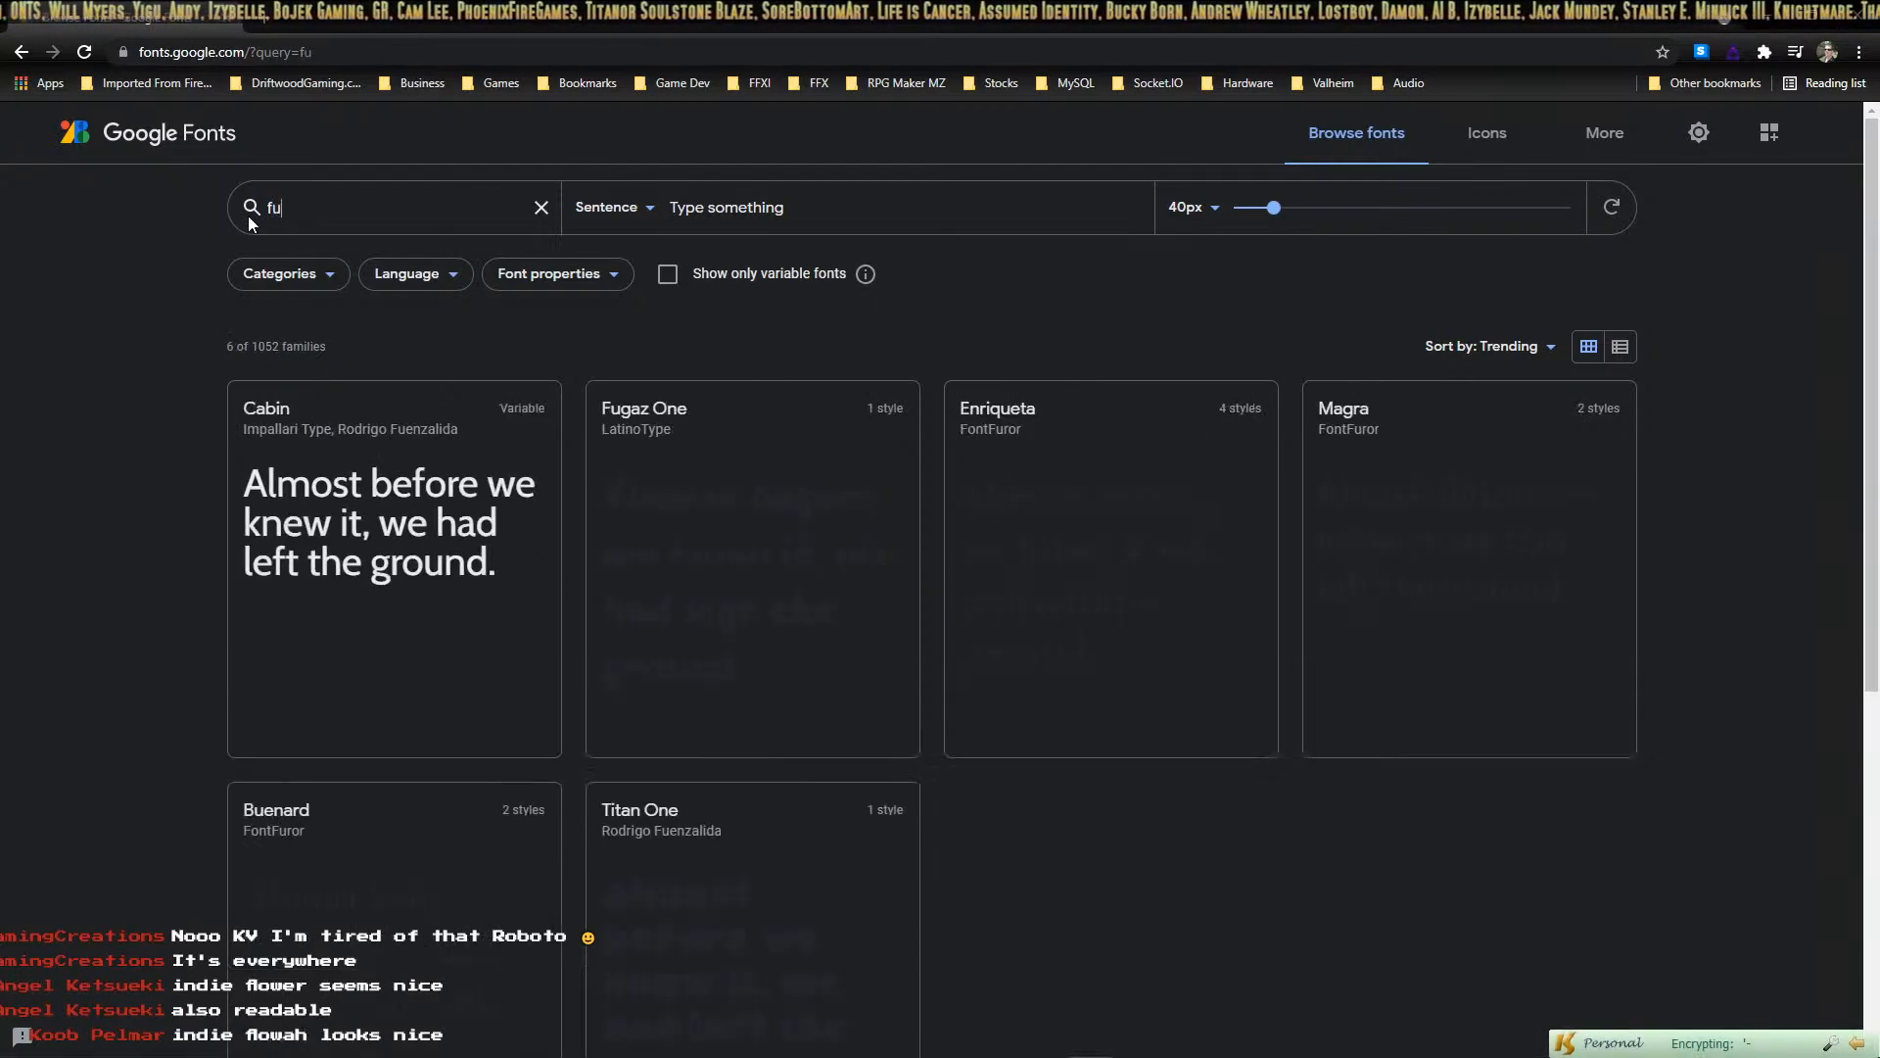
text(tura)
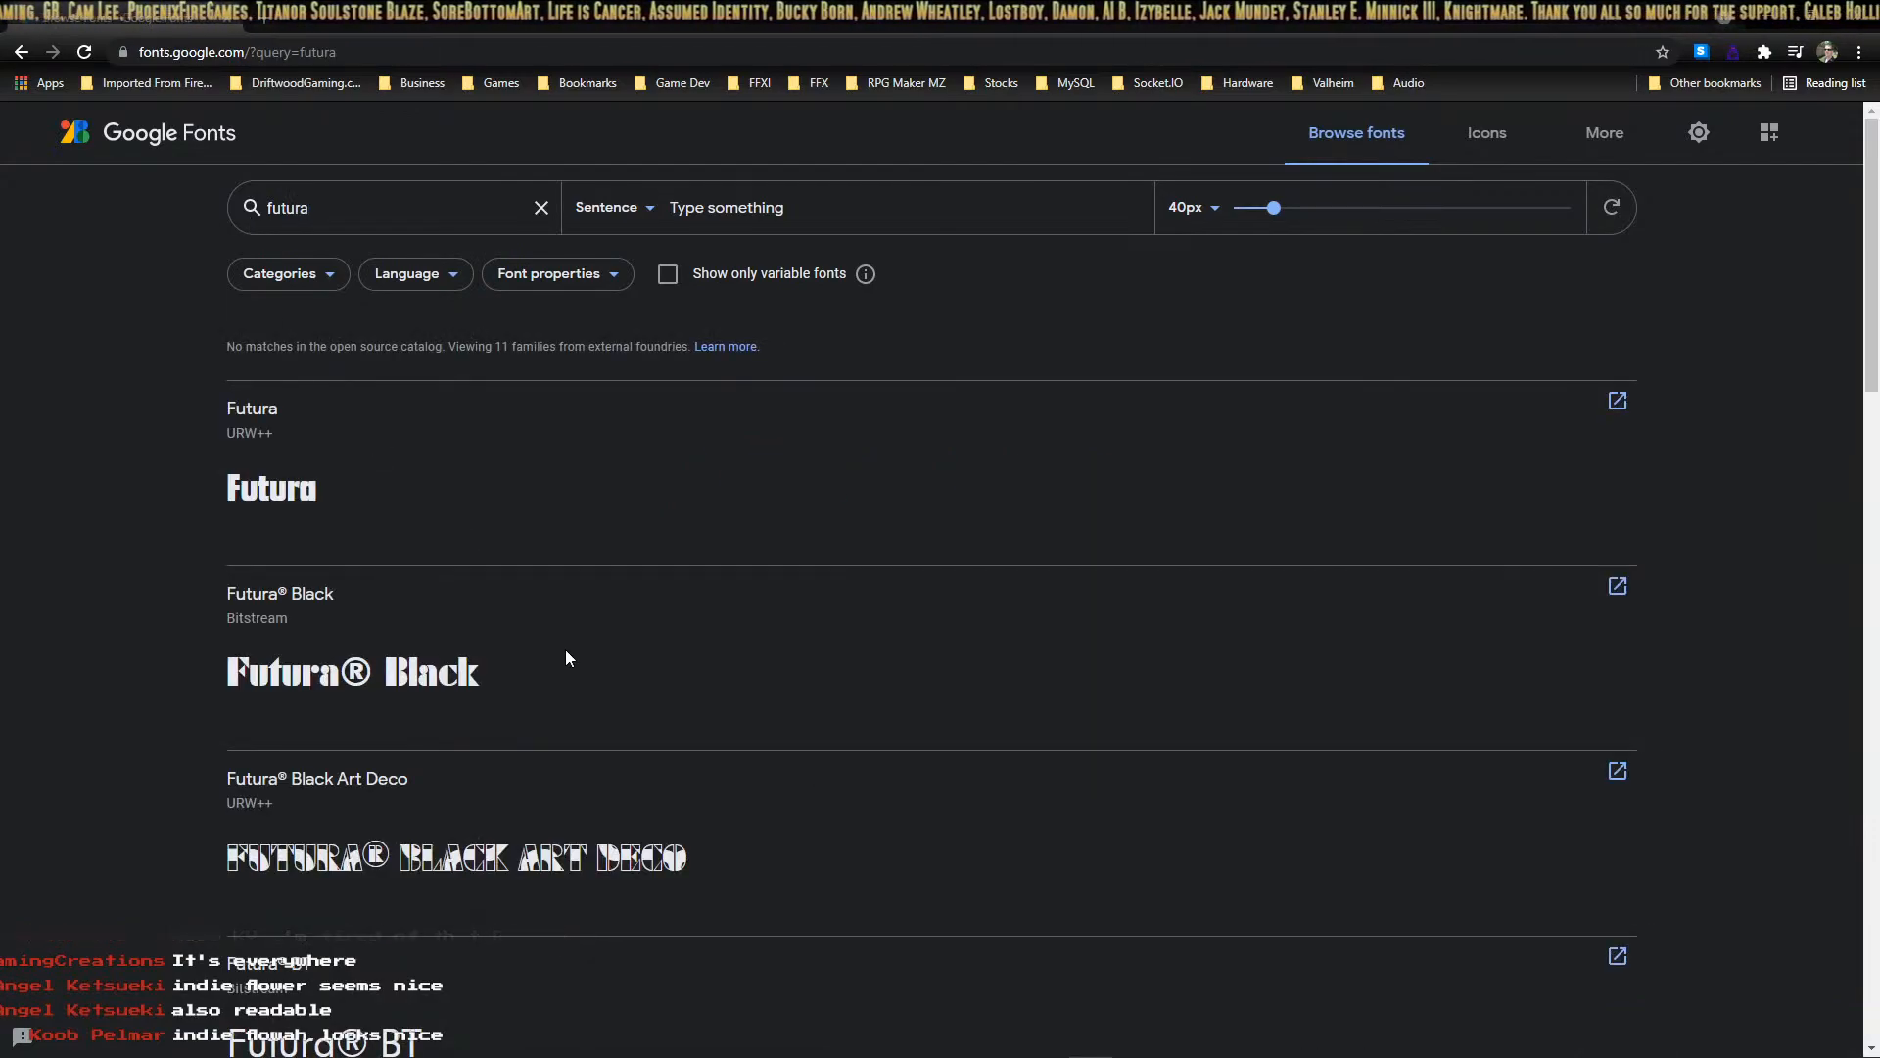
scroll(566, 649, down, 2)
scroll(560, 652, down, 4)
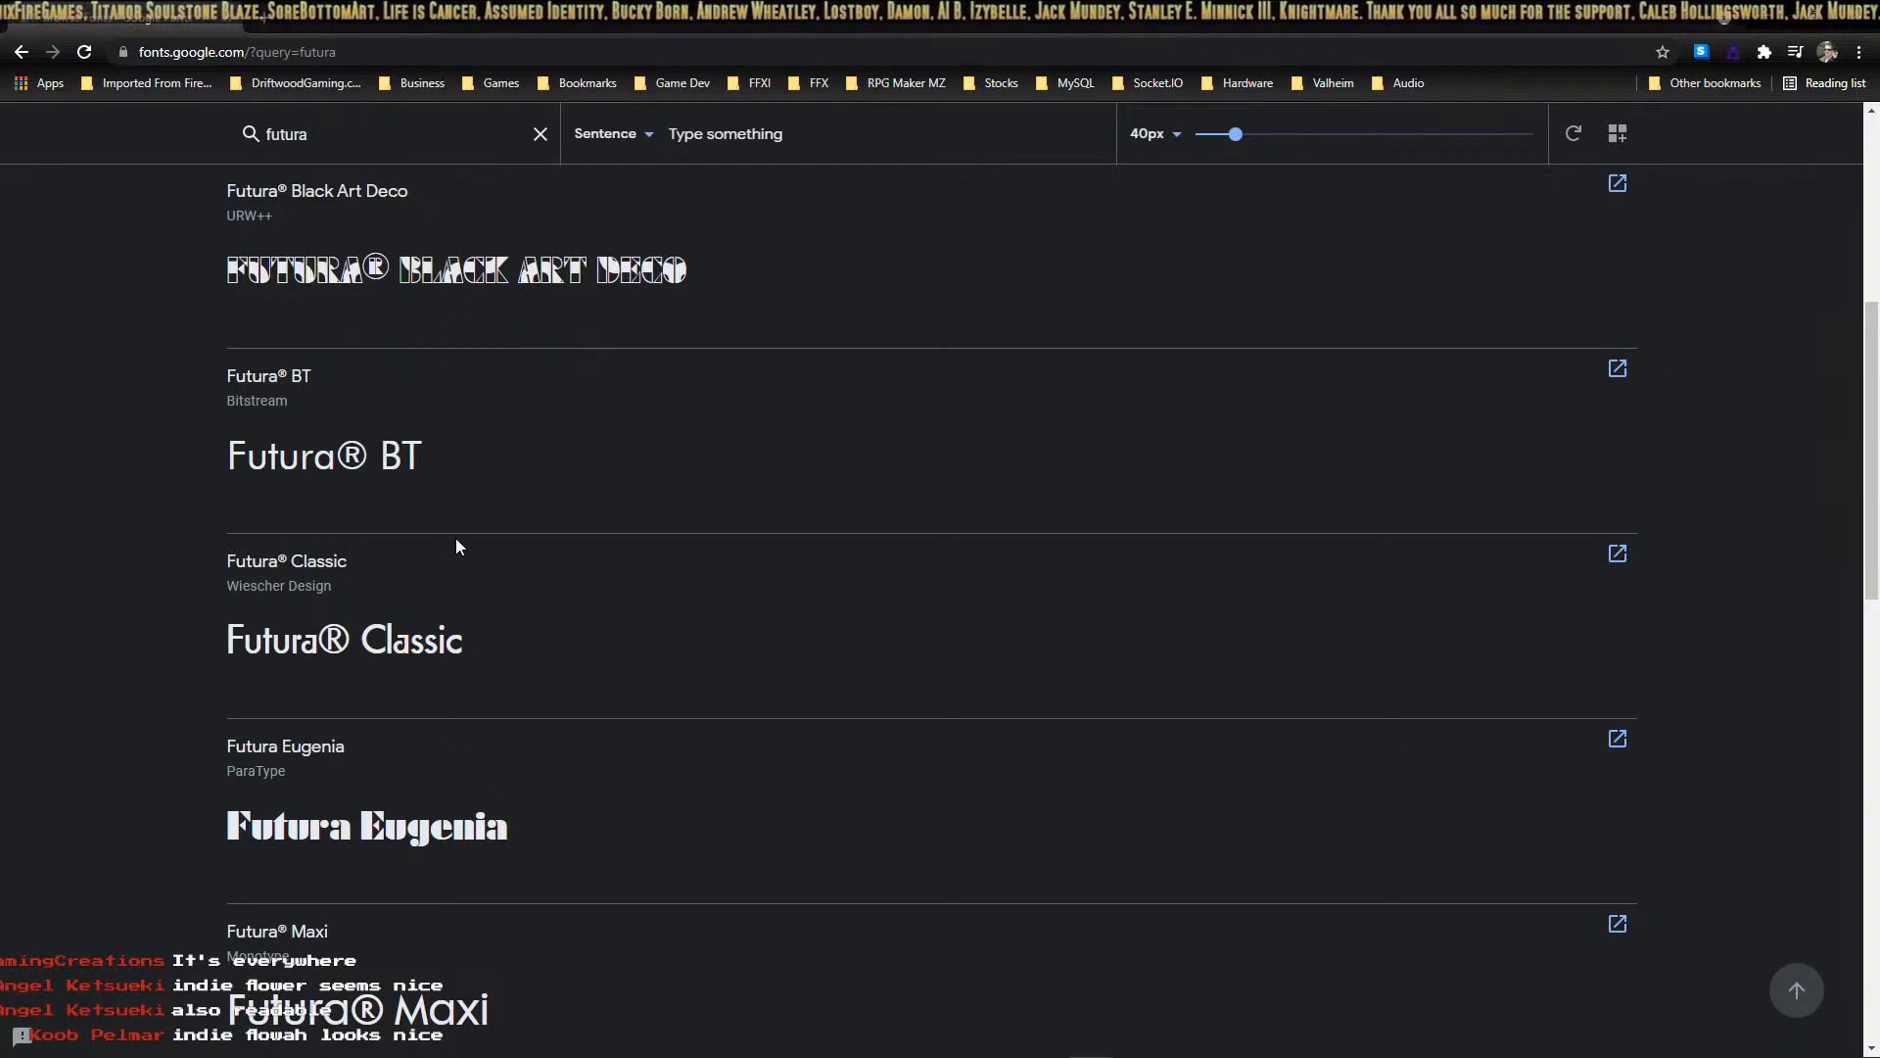
scroll(457, 541, down, 3)
scroll(456, 539, down, 9)
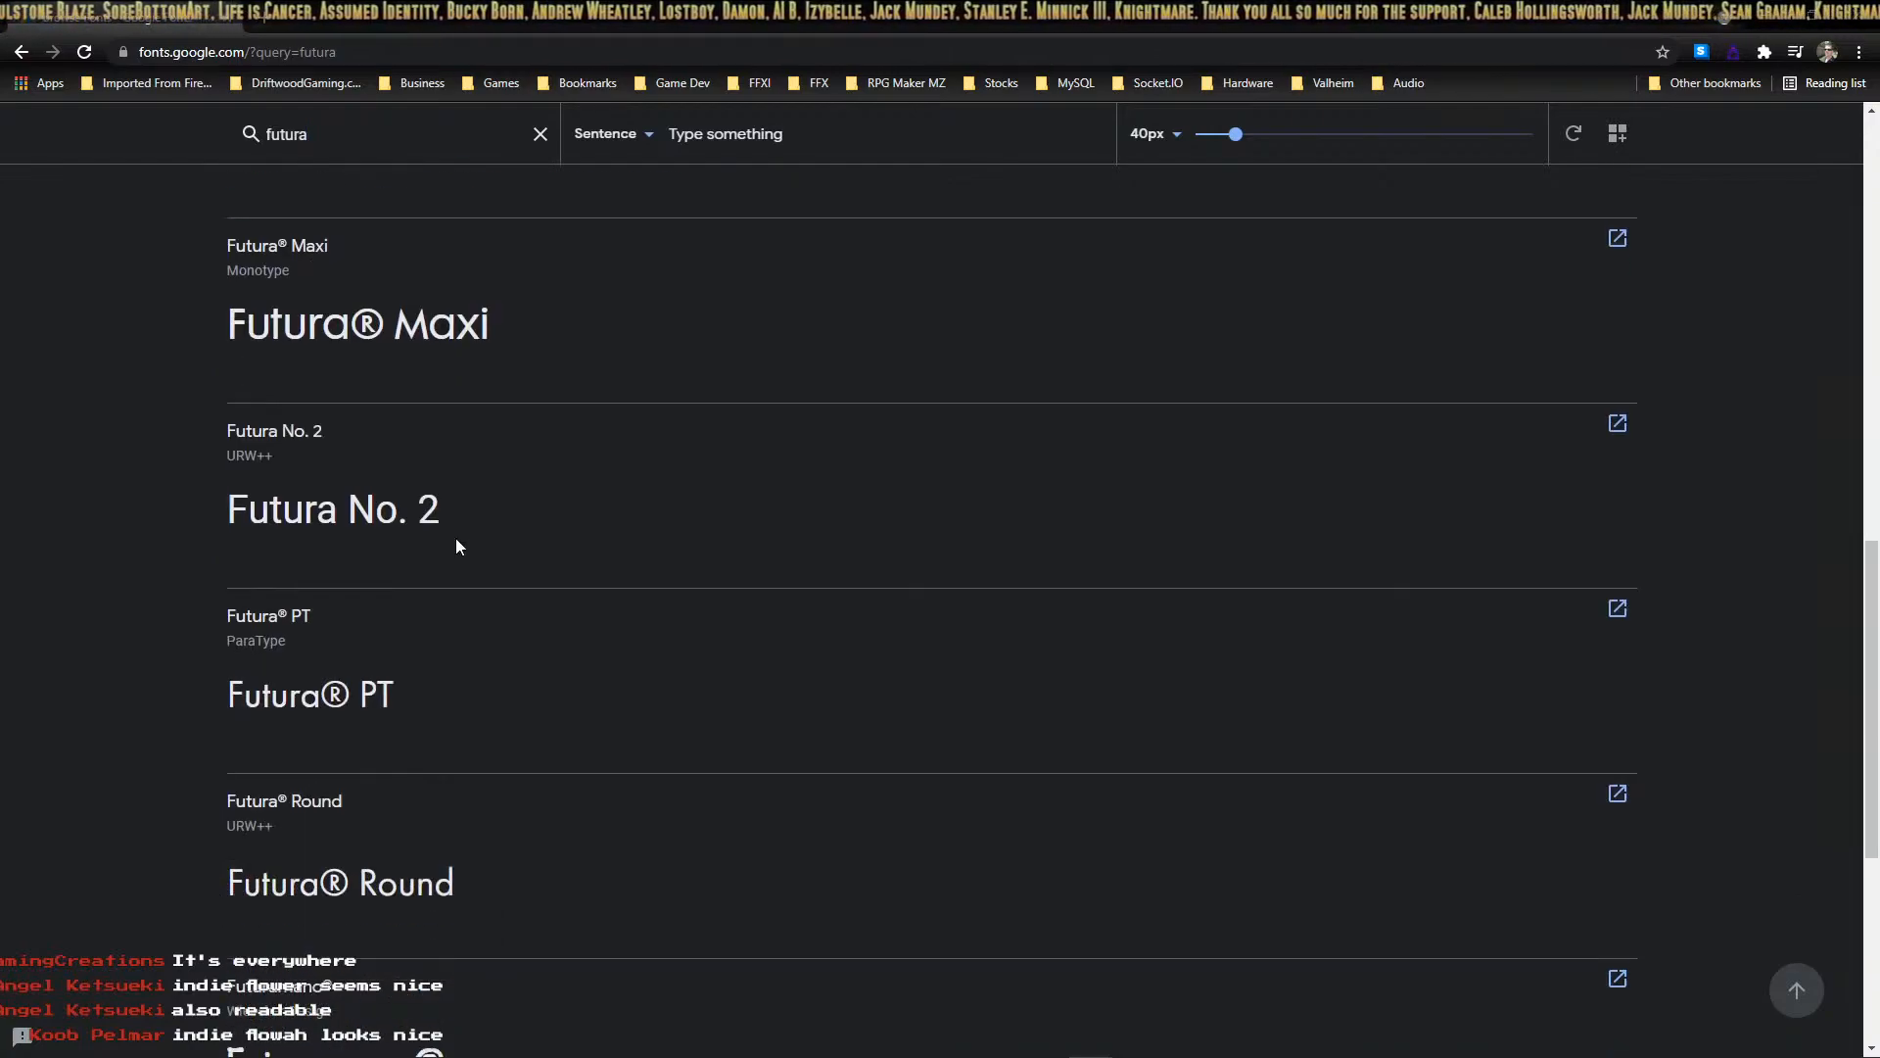
scroll(492, 661, up, 6)
scroll(496, 671, down, 1)
scroll(497, 676, down, 4)
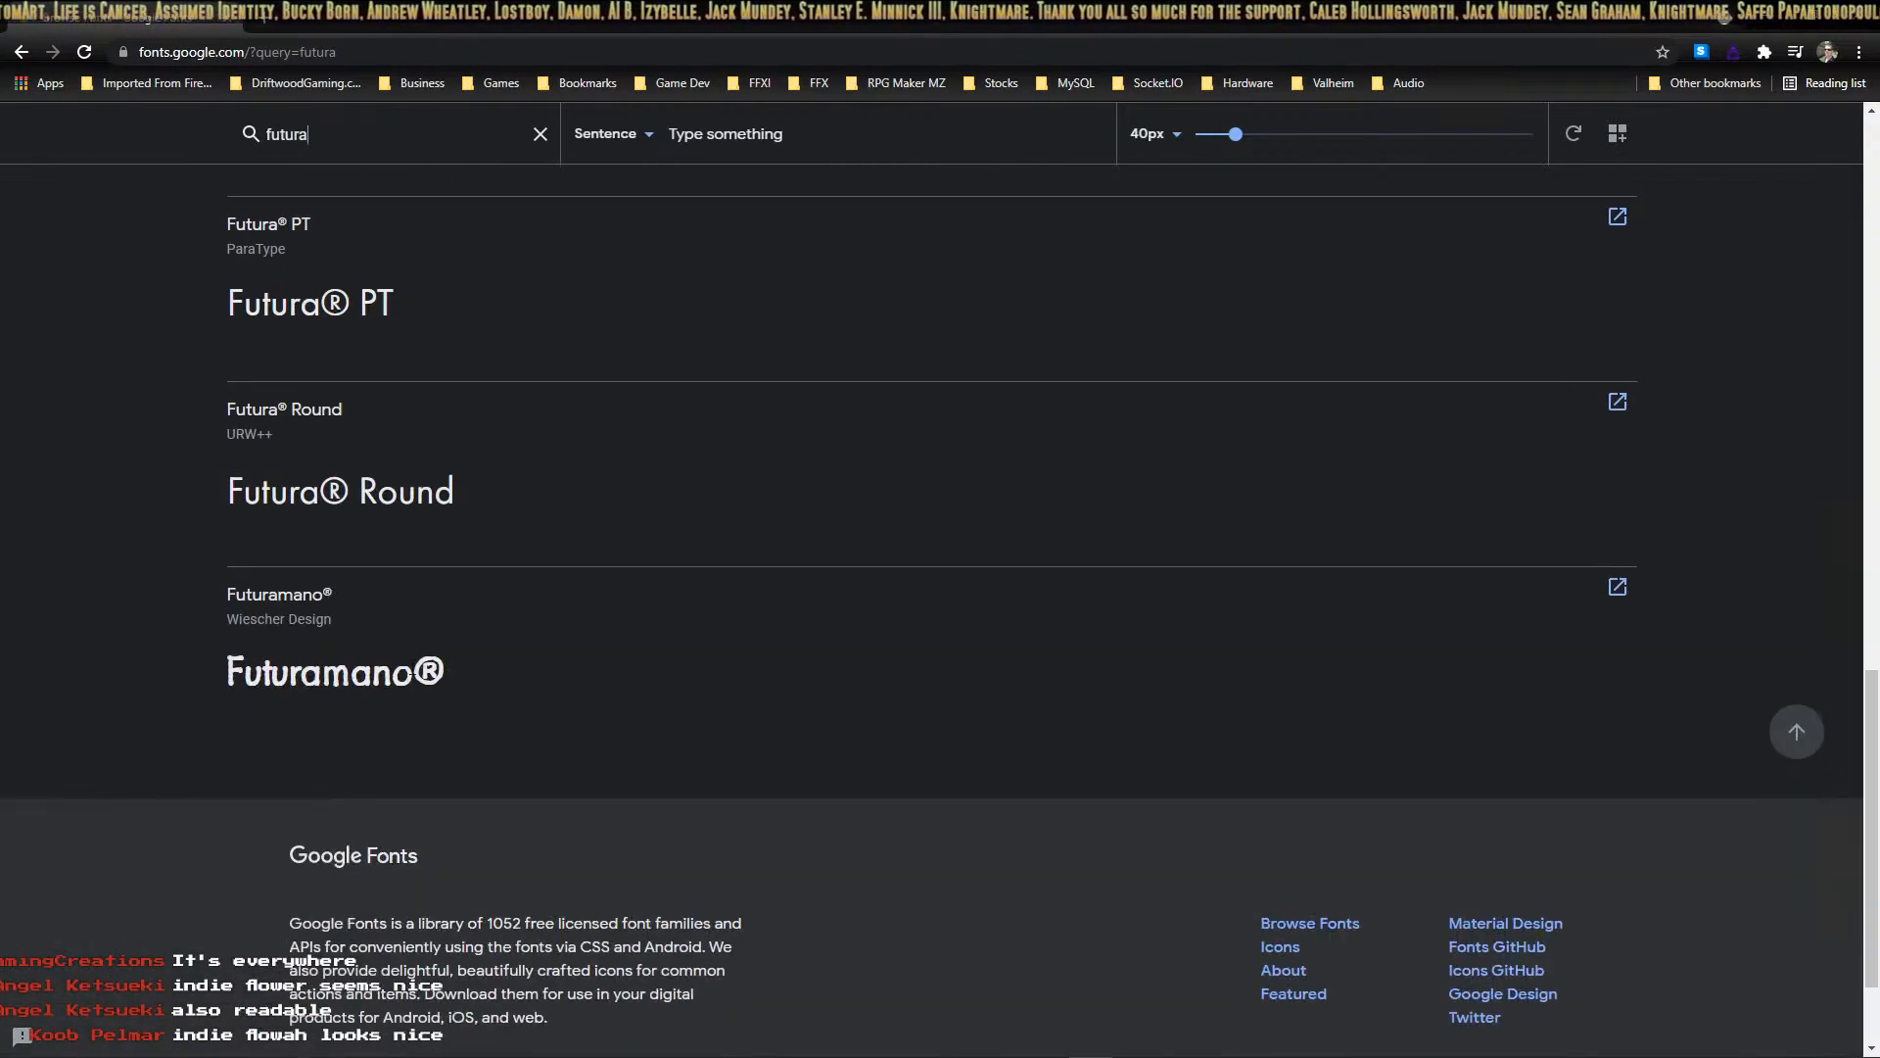
scroll(345, 807, up, 15)
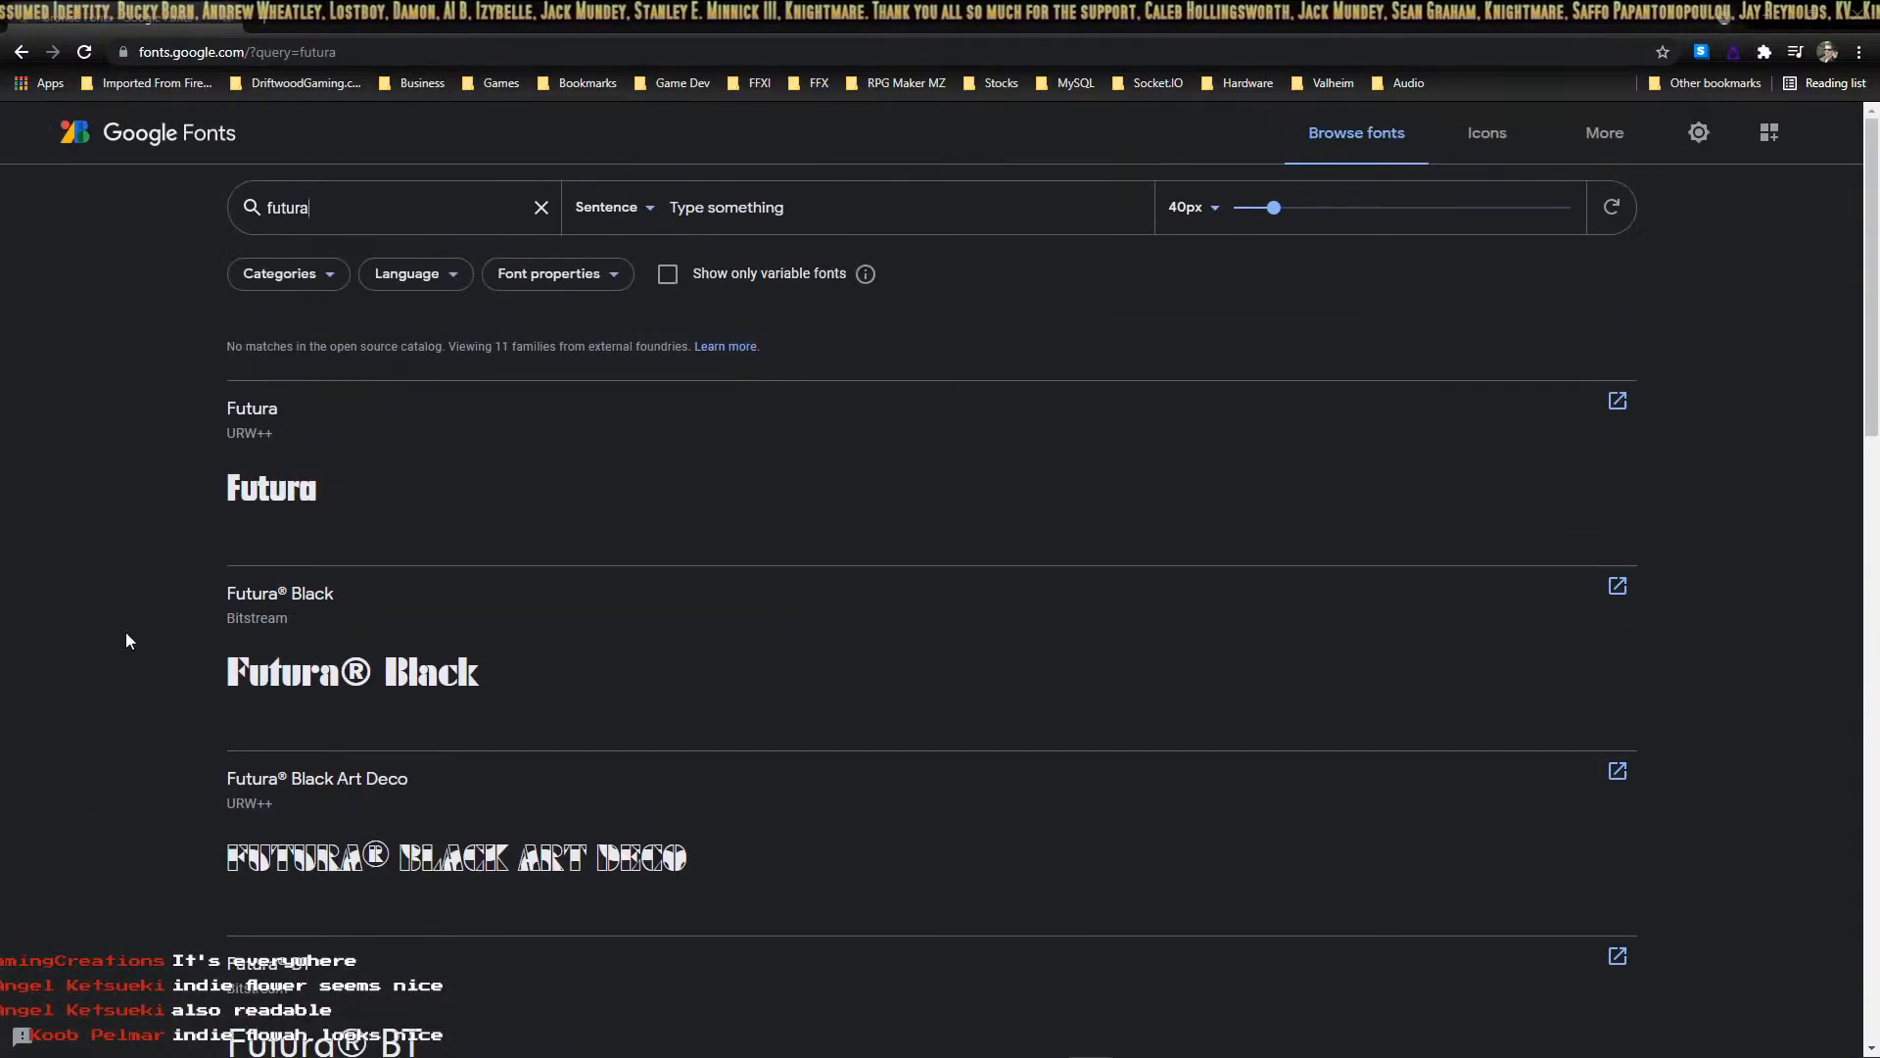
Step: Search the font library for "roboto" again and open the Roboto Condensed family's page
key(ctrl+a)
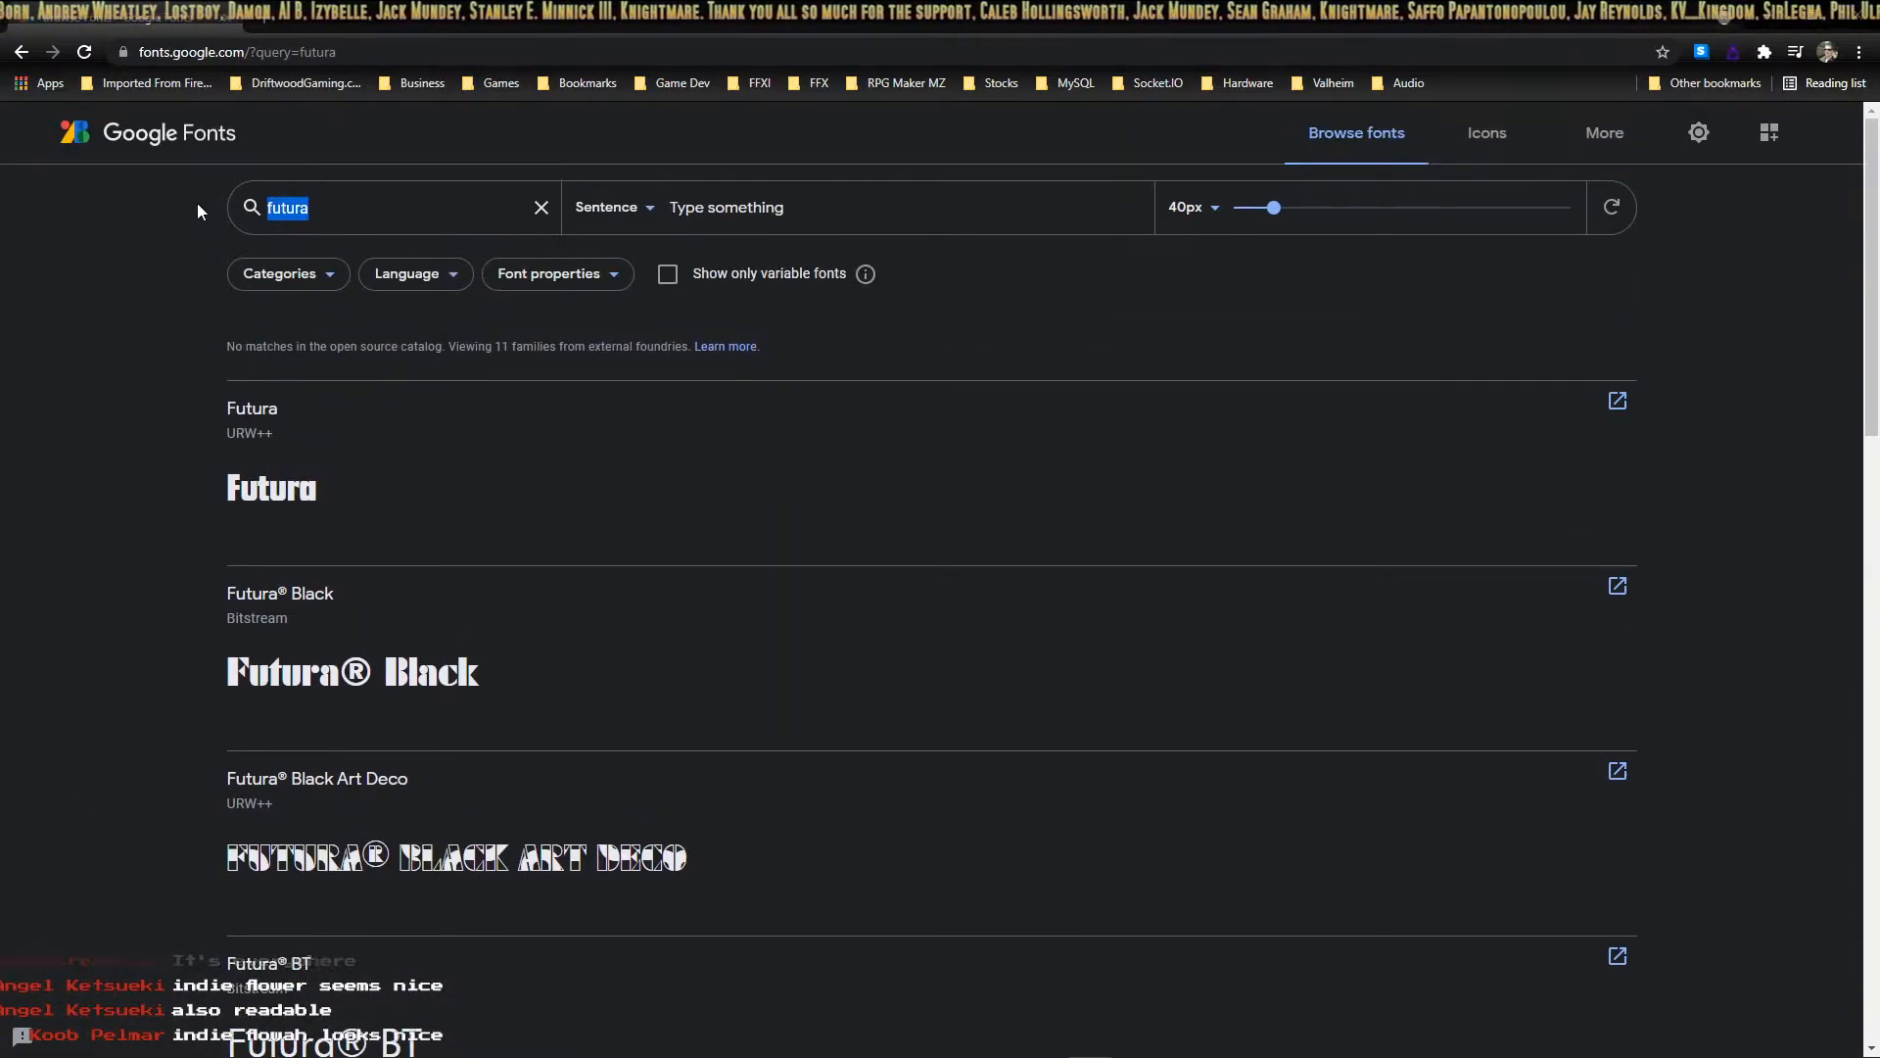
key(BackSpace)
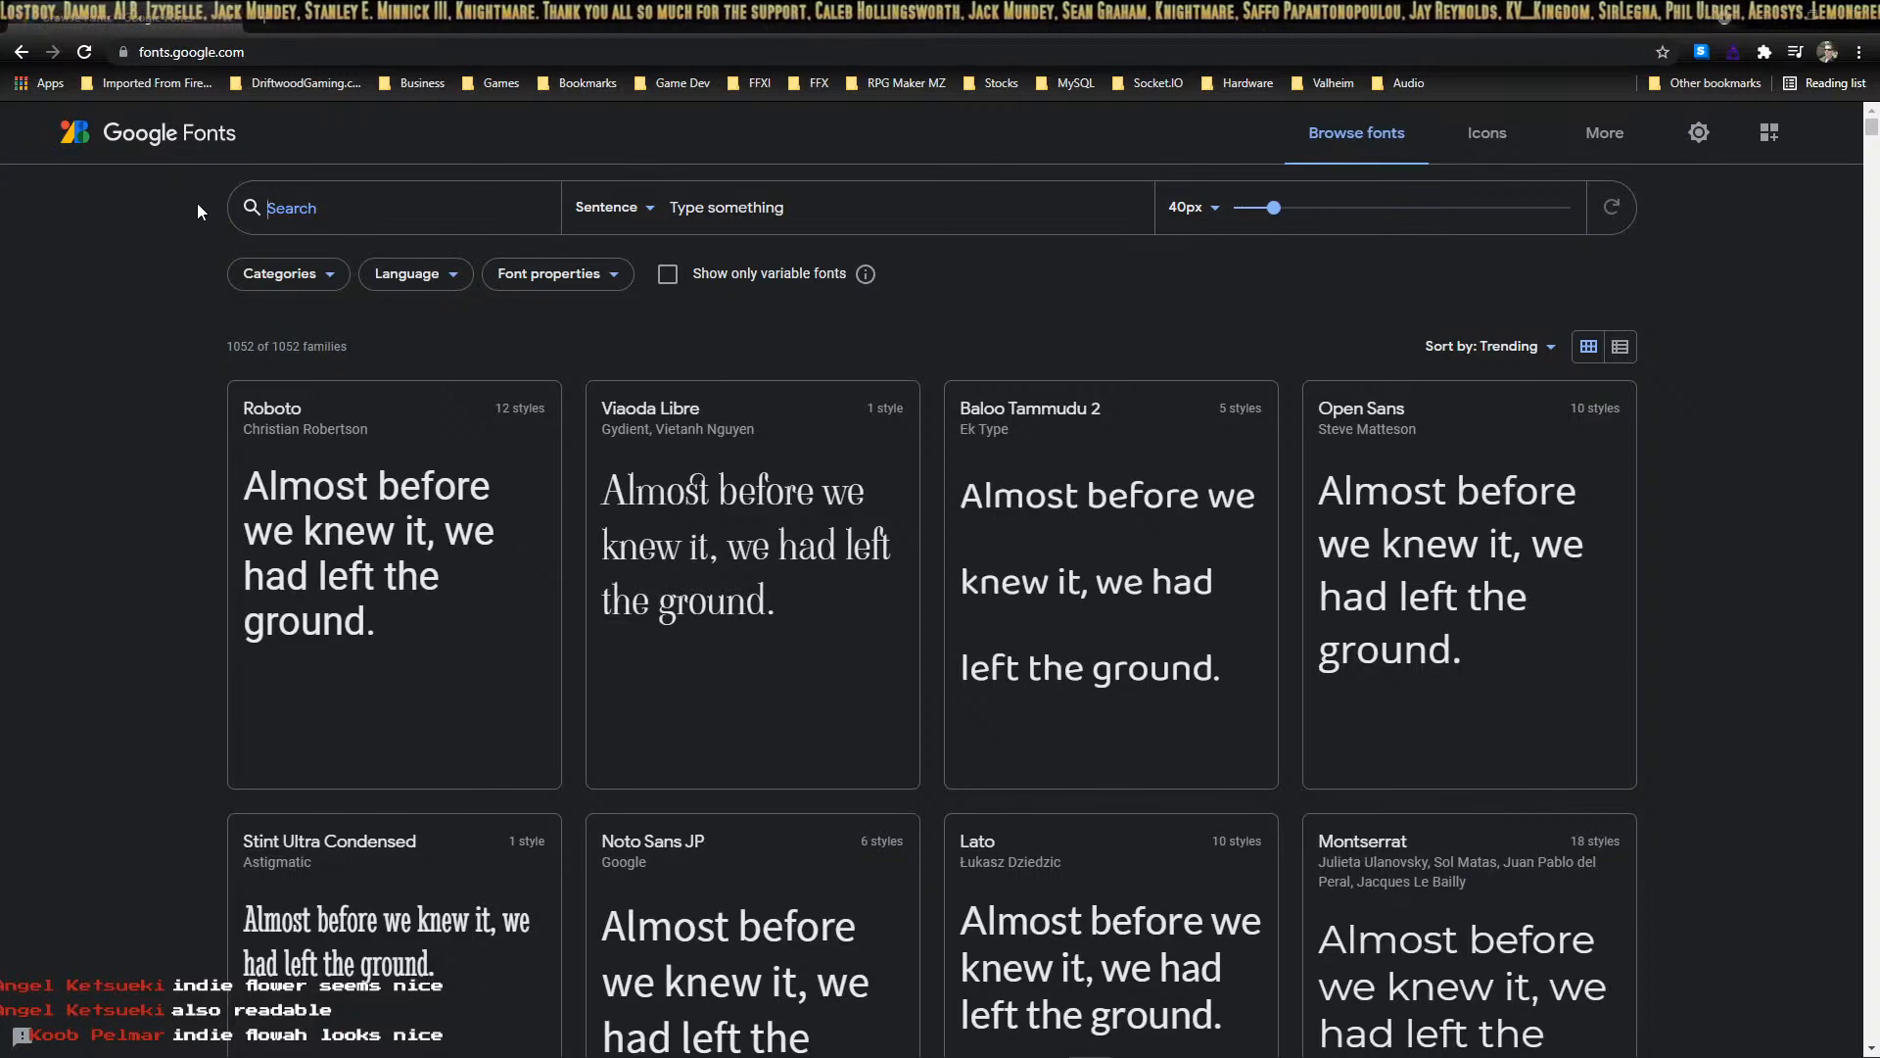
text(r)
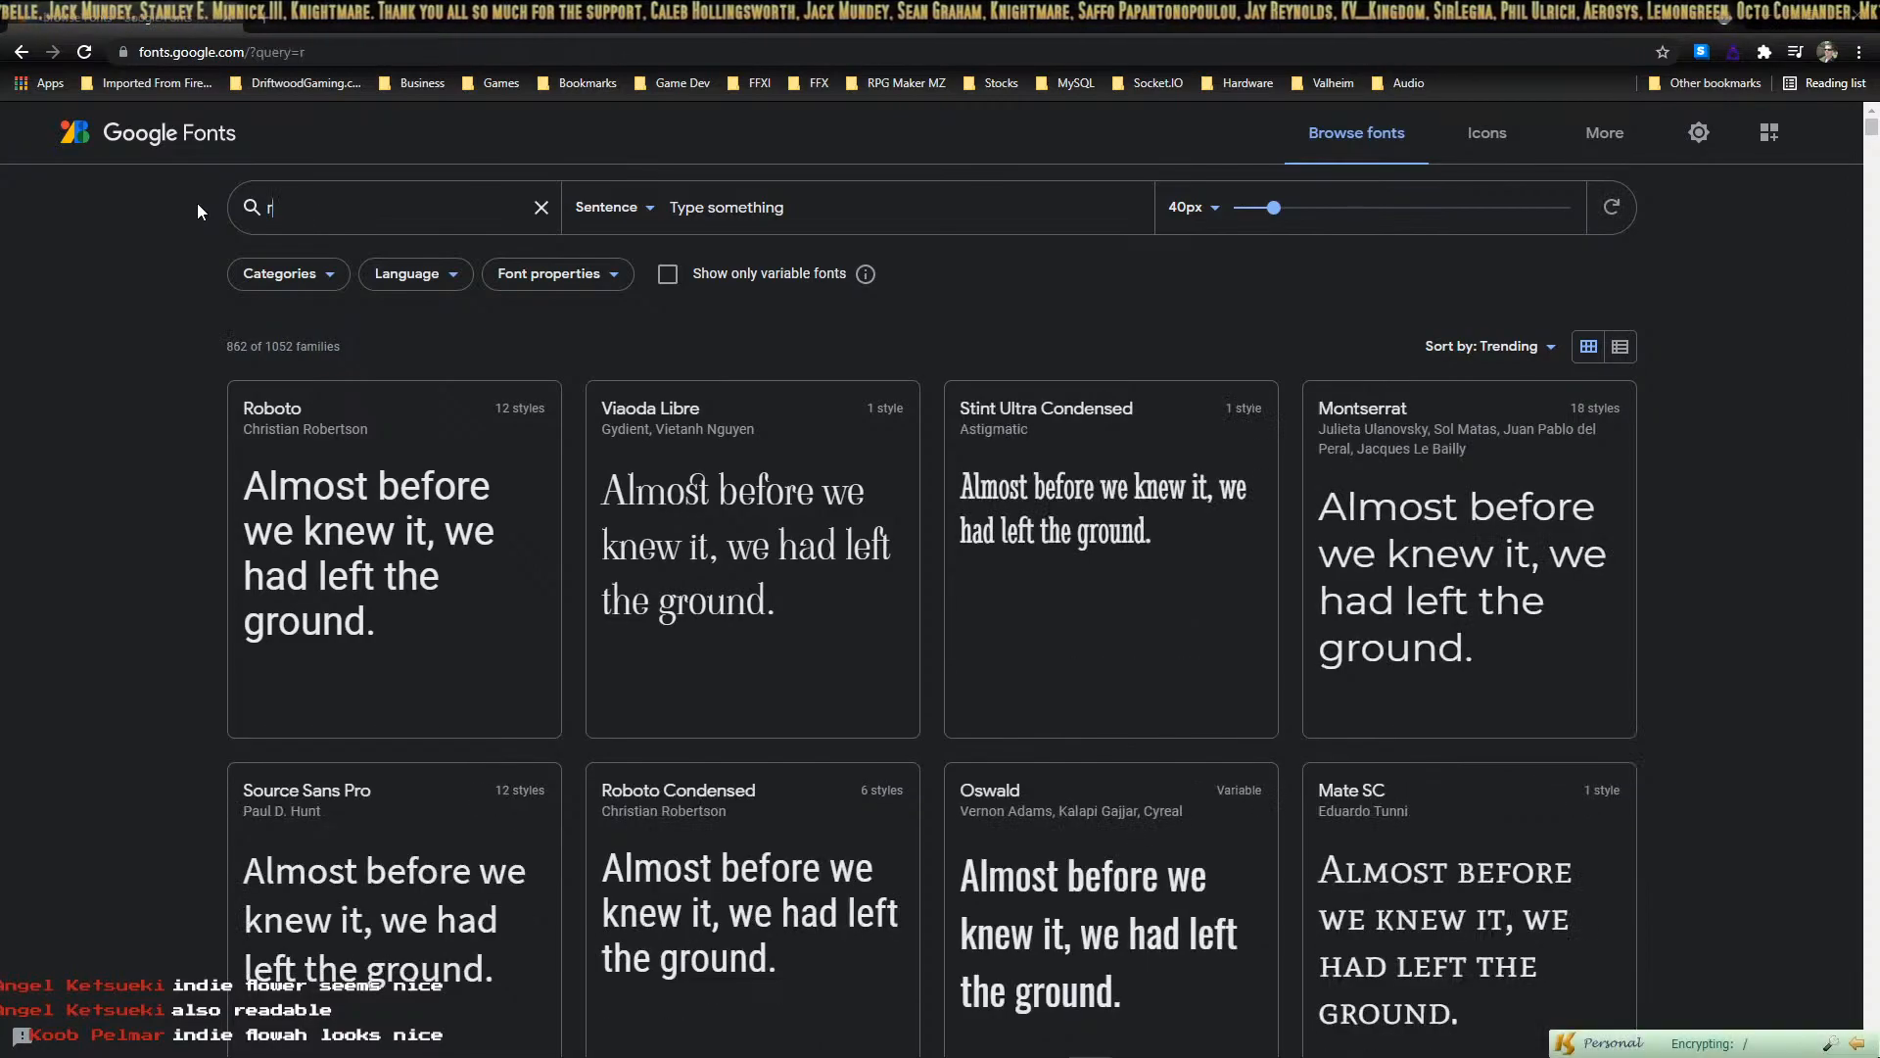
text(oboto)
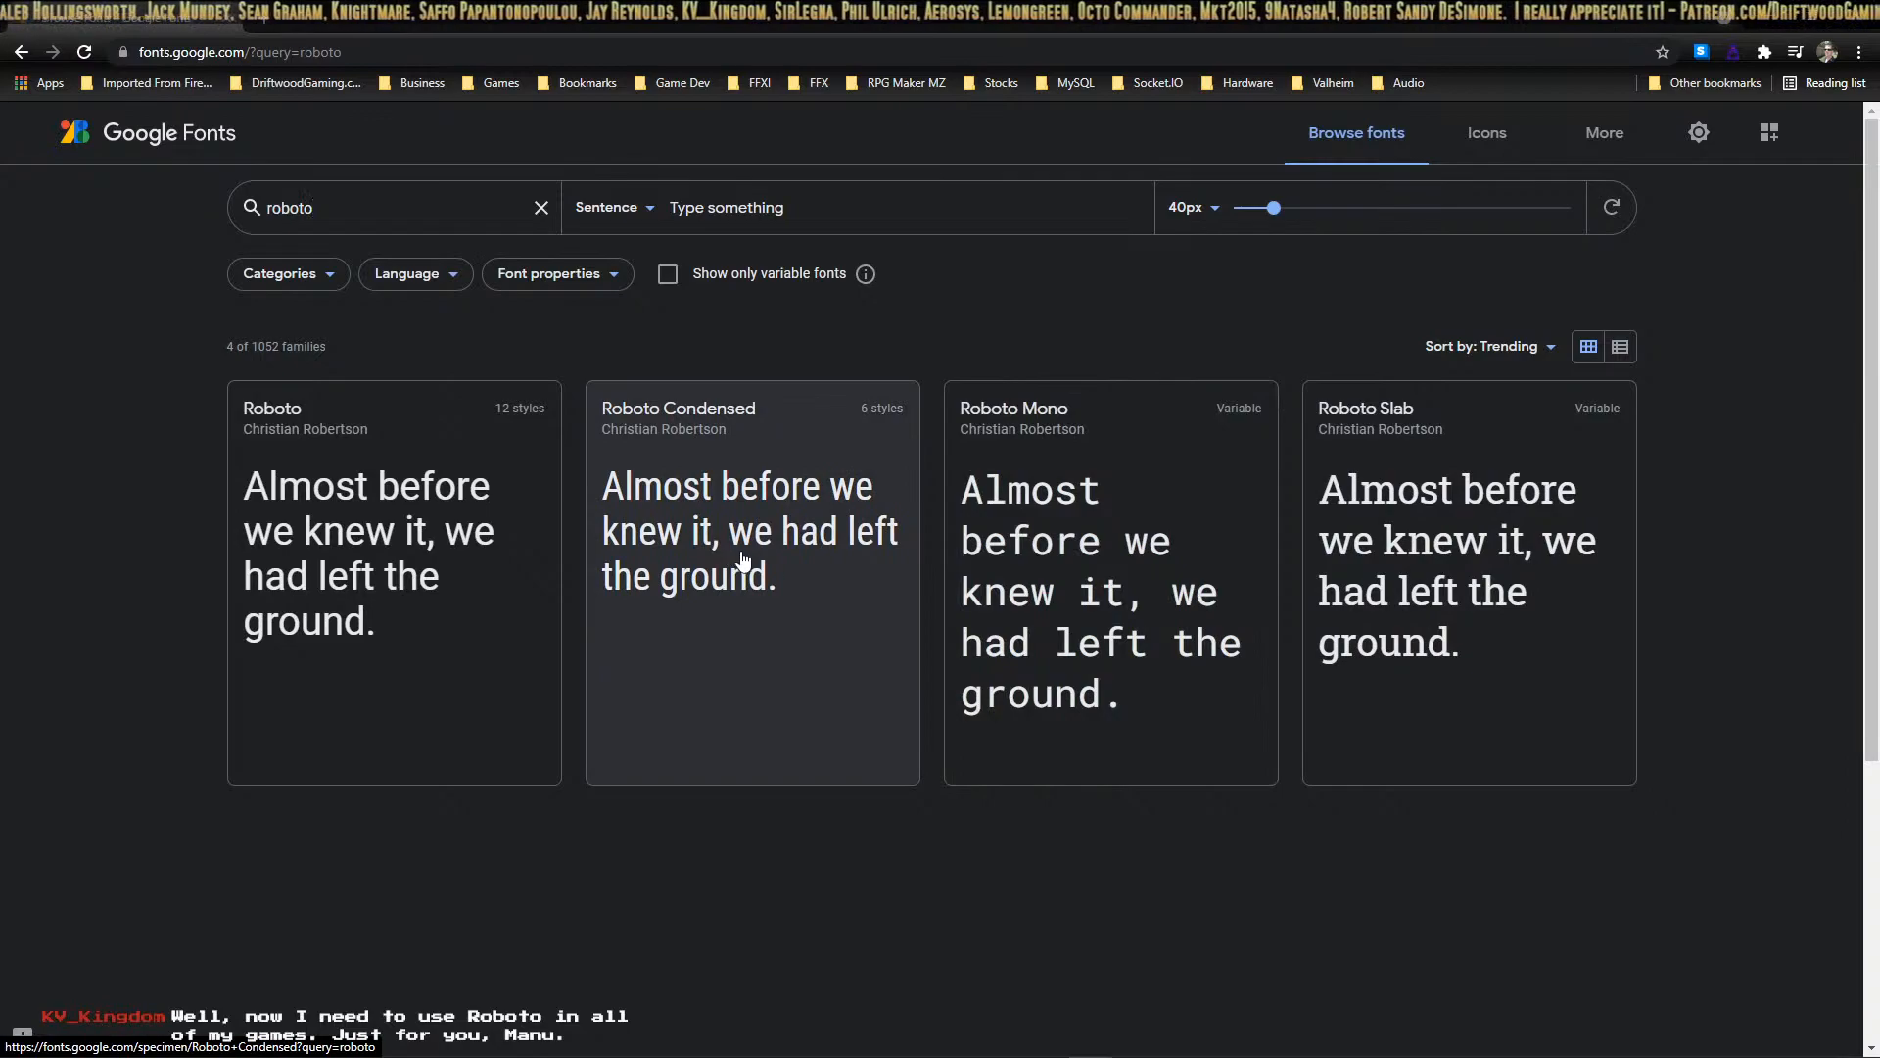
click(791, 553)
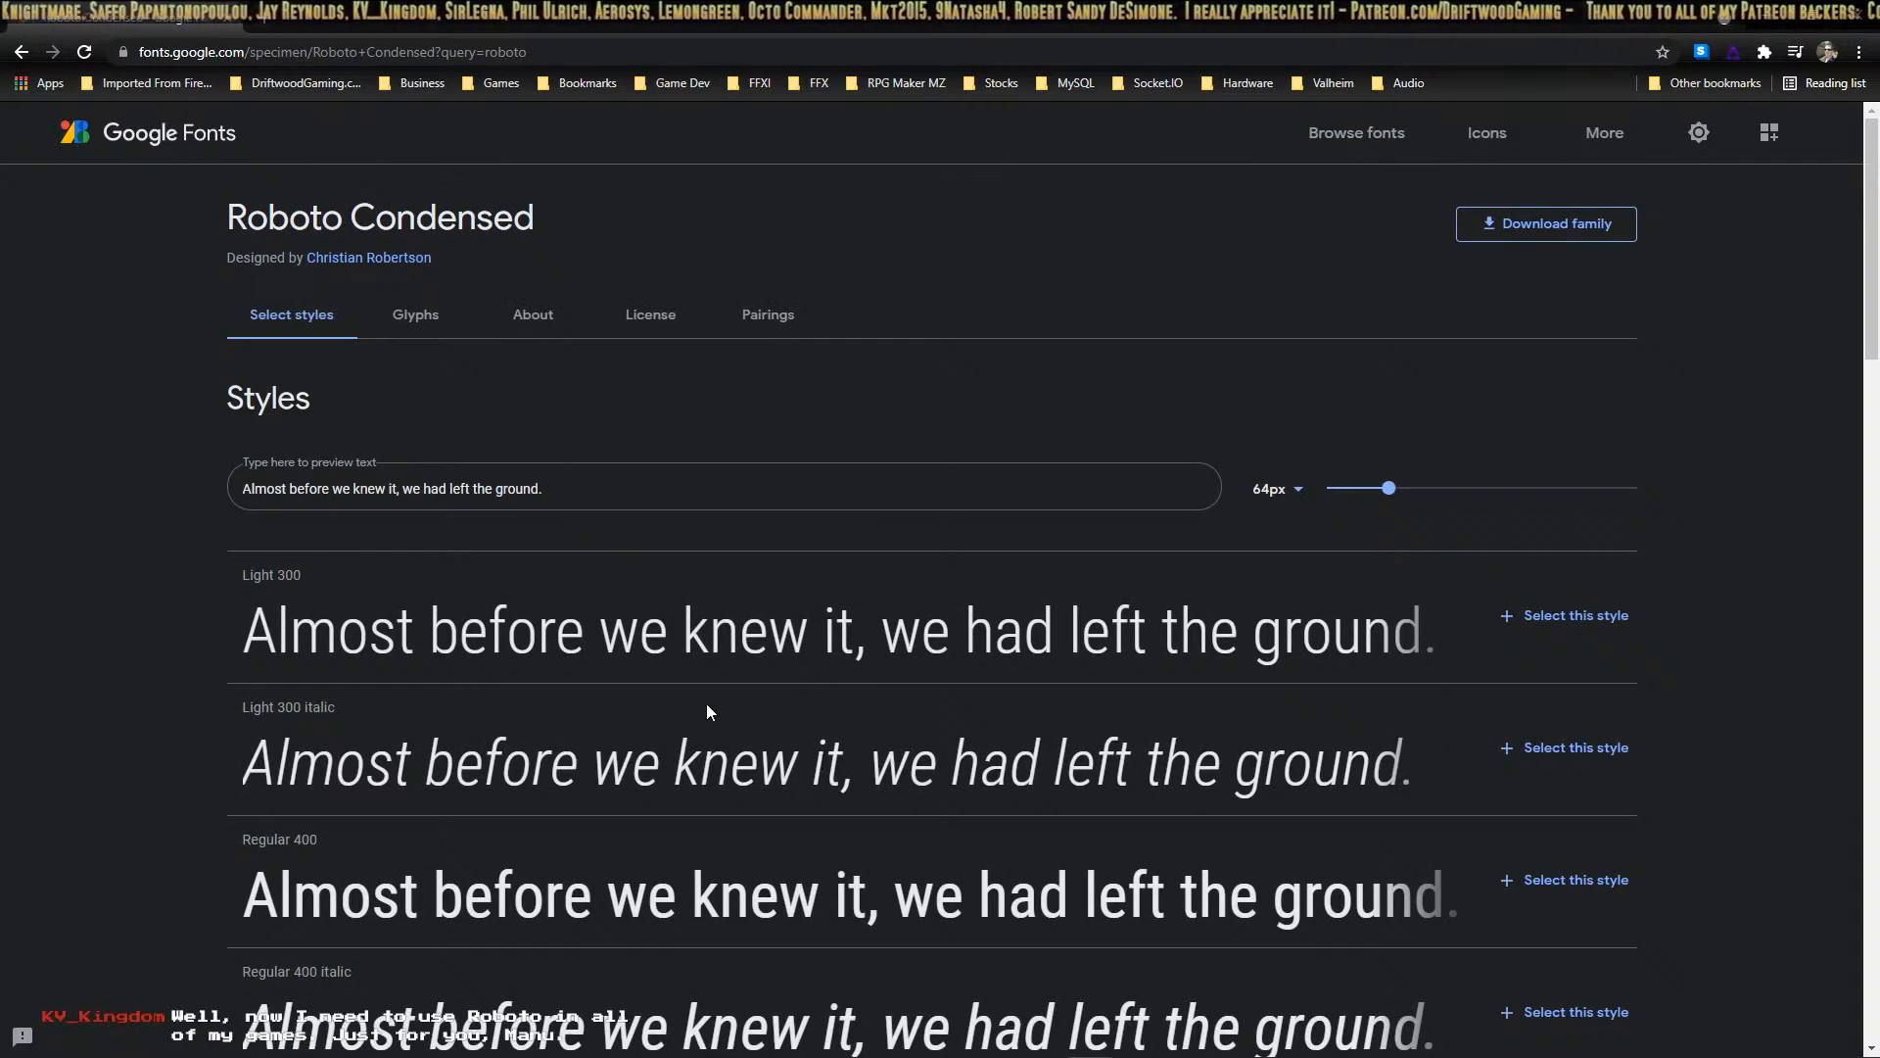
Step: Examine Roboto Condensed's styles, glyphs, description and license terms for use in the game
scroll(580, 748, down, 9)
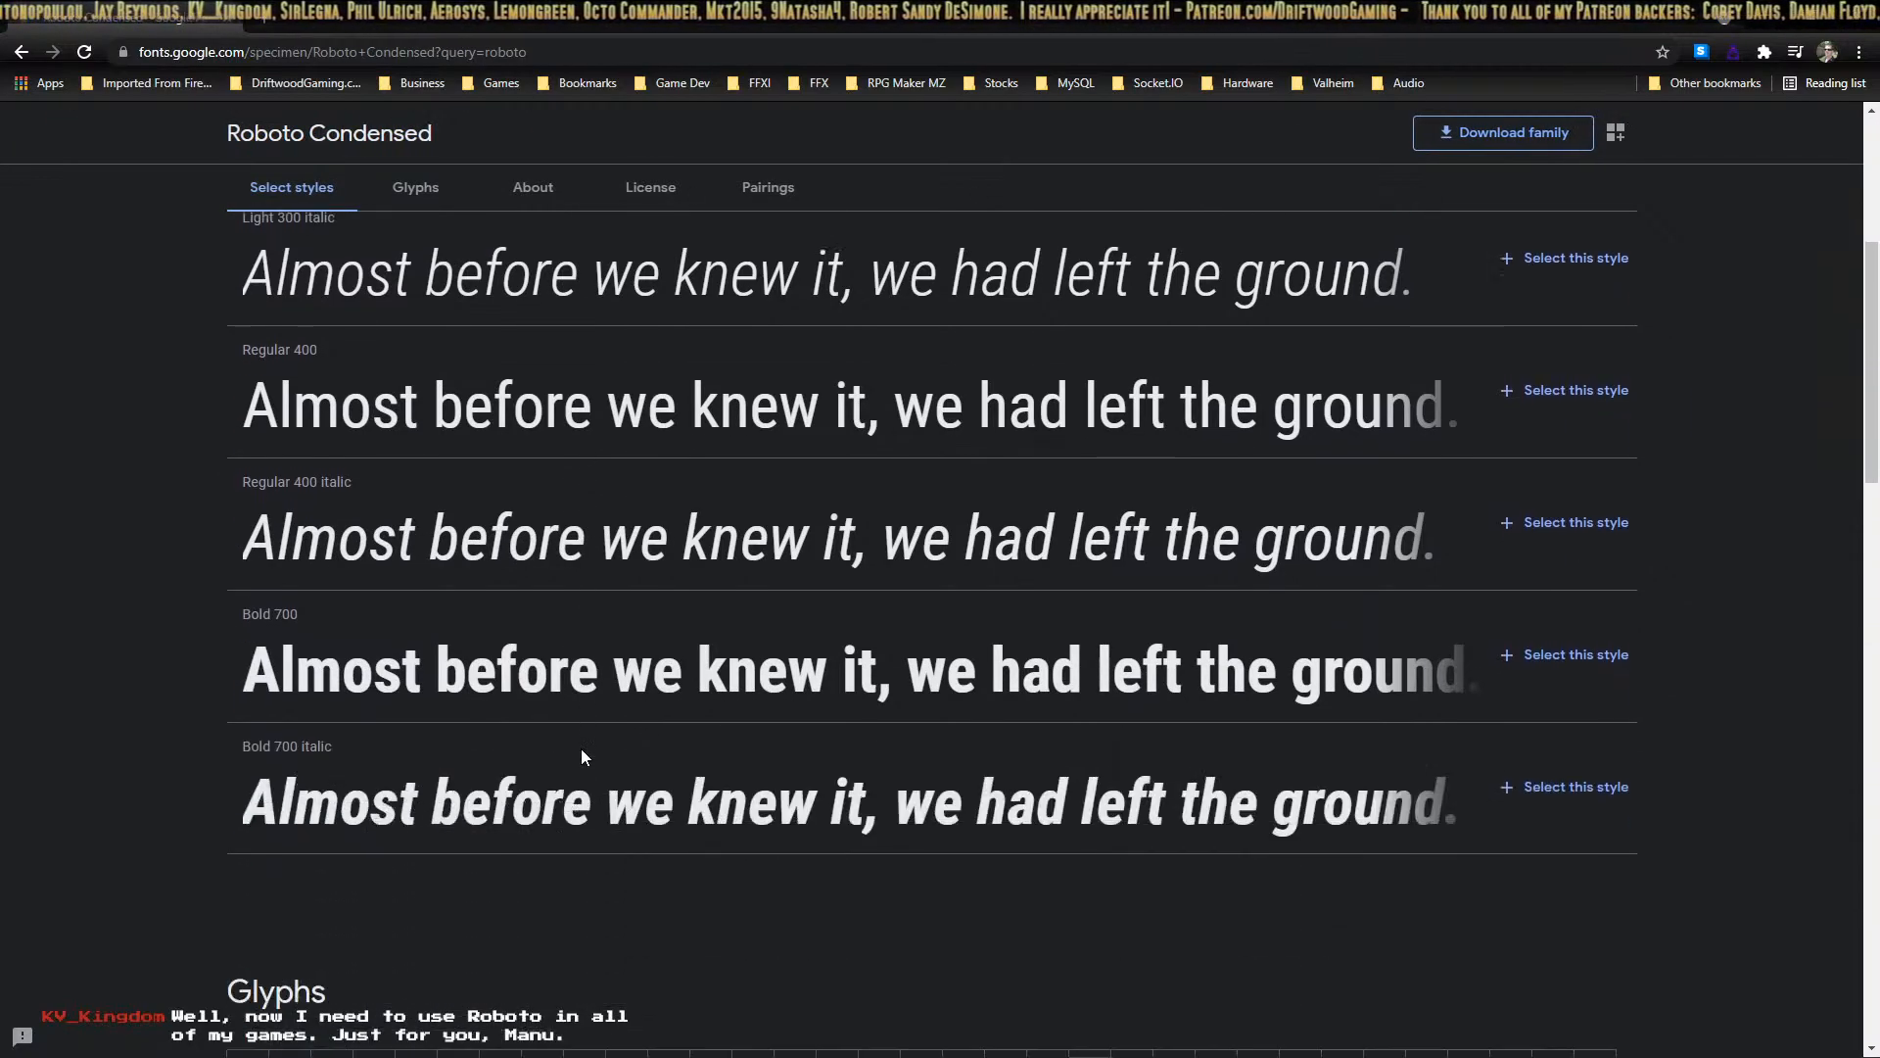
scroll(580, 748, up, 6)
scroll(577, 748, down, 6)
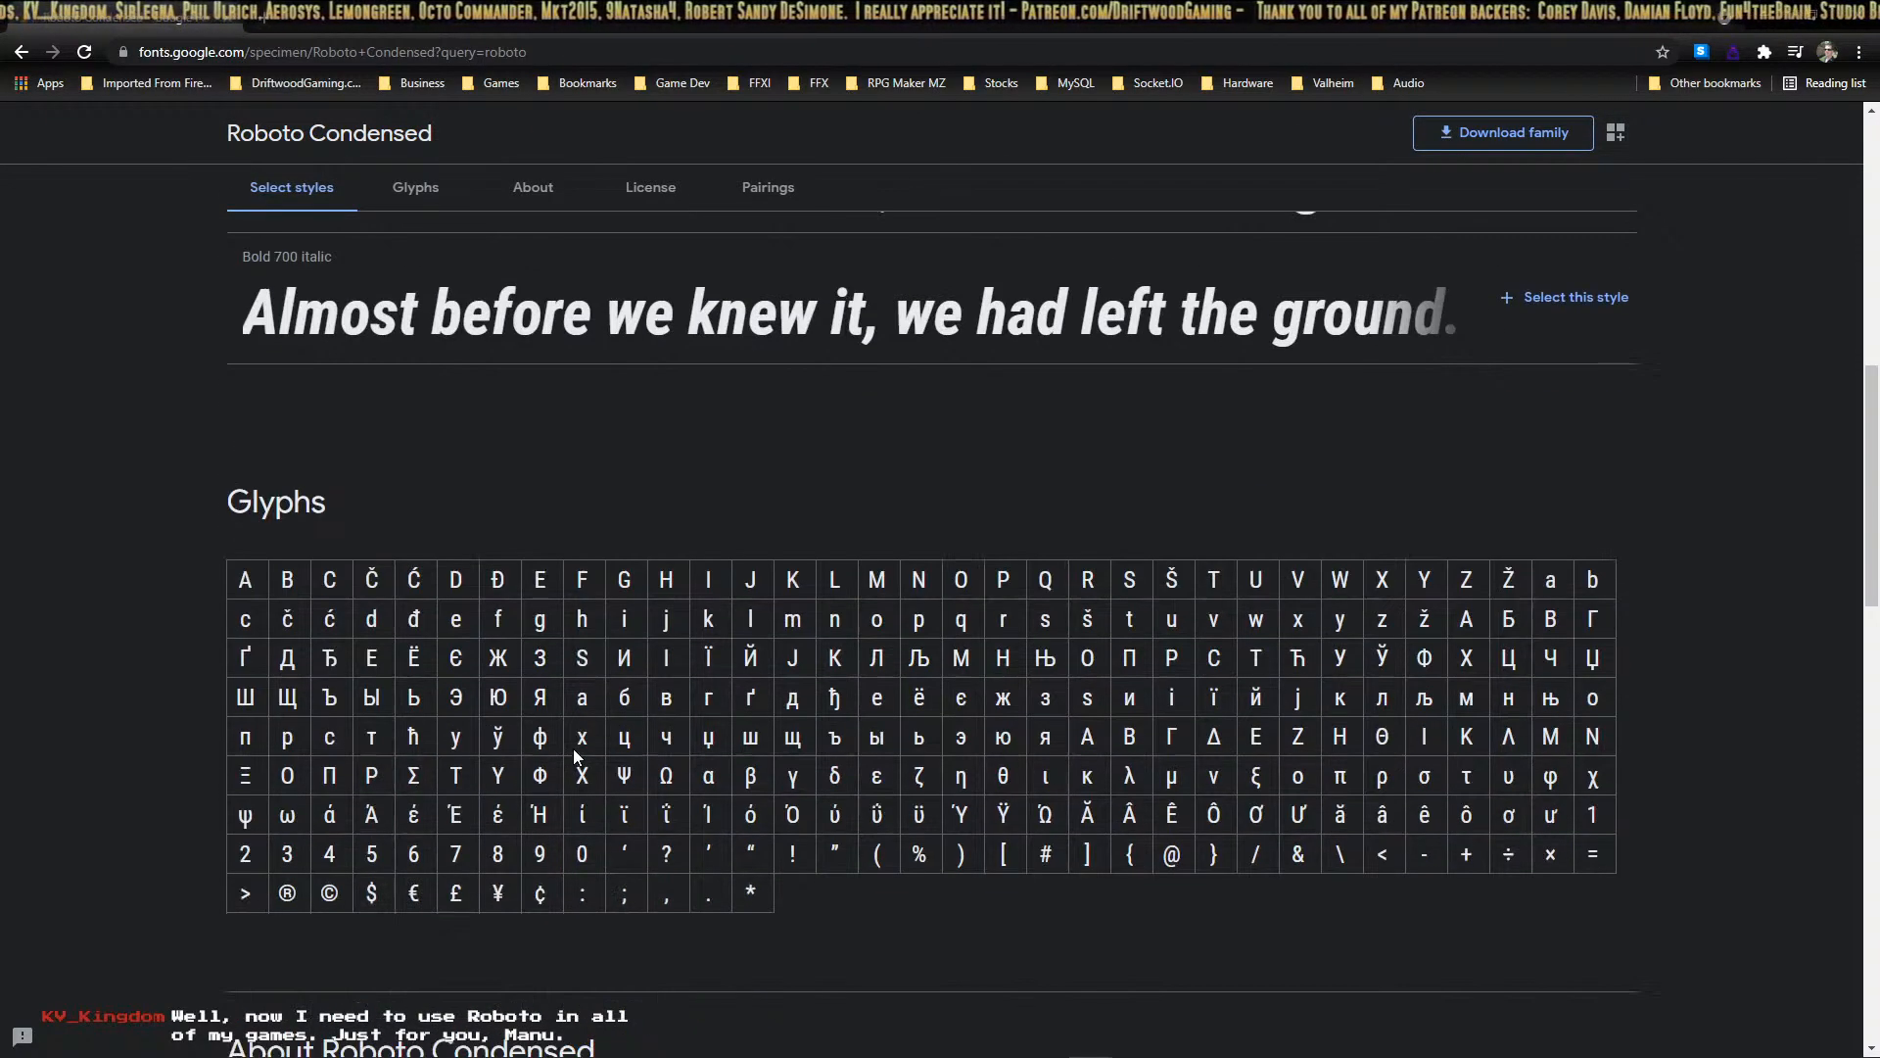
scroll(573, 748, down, 6)
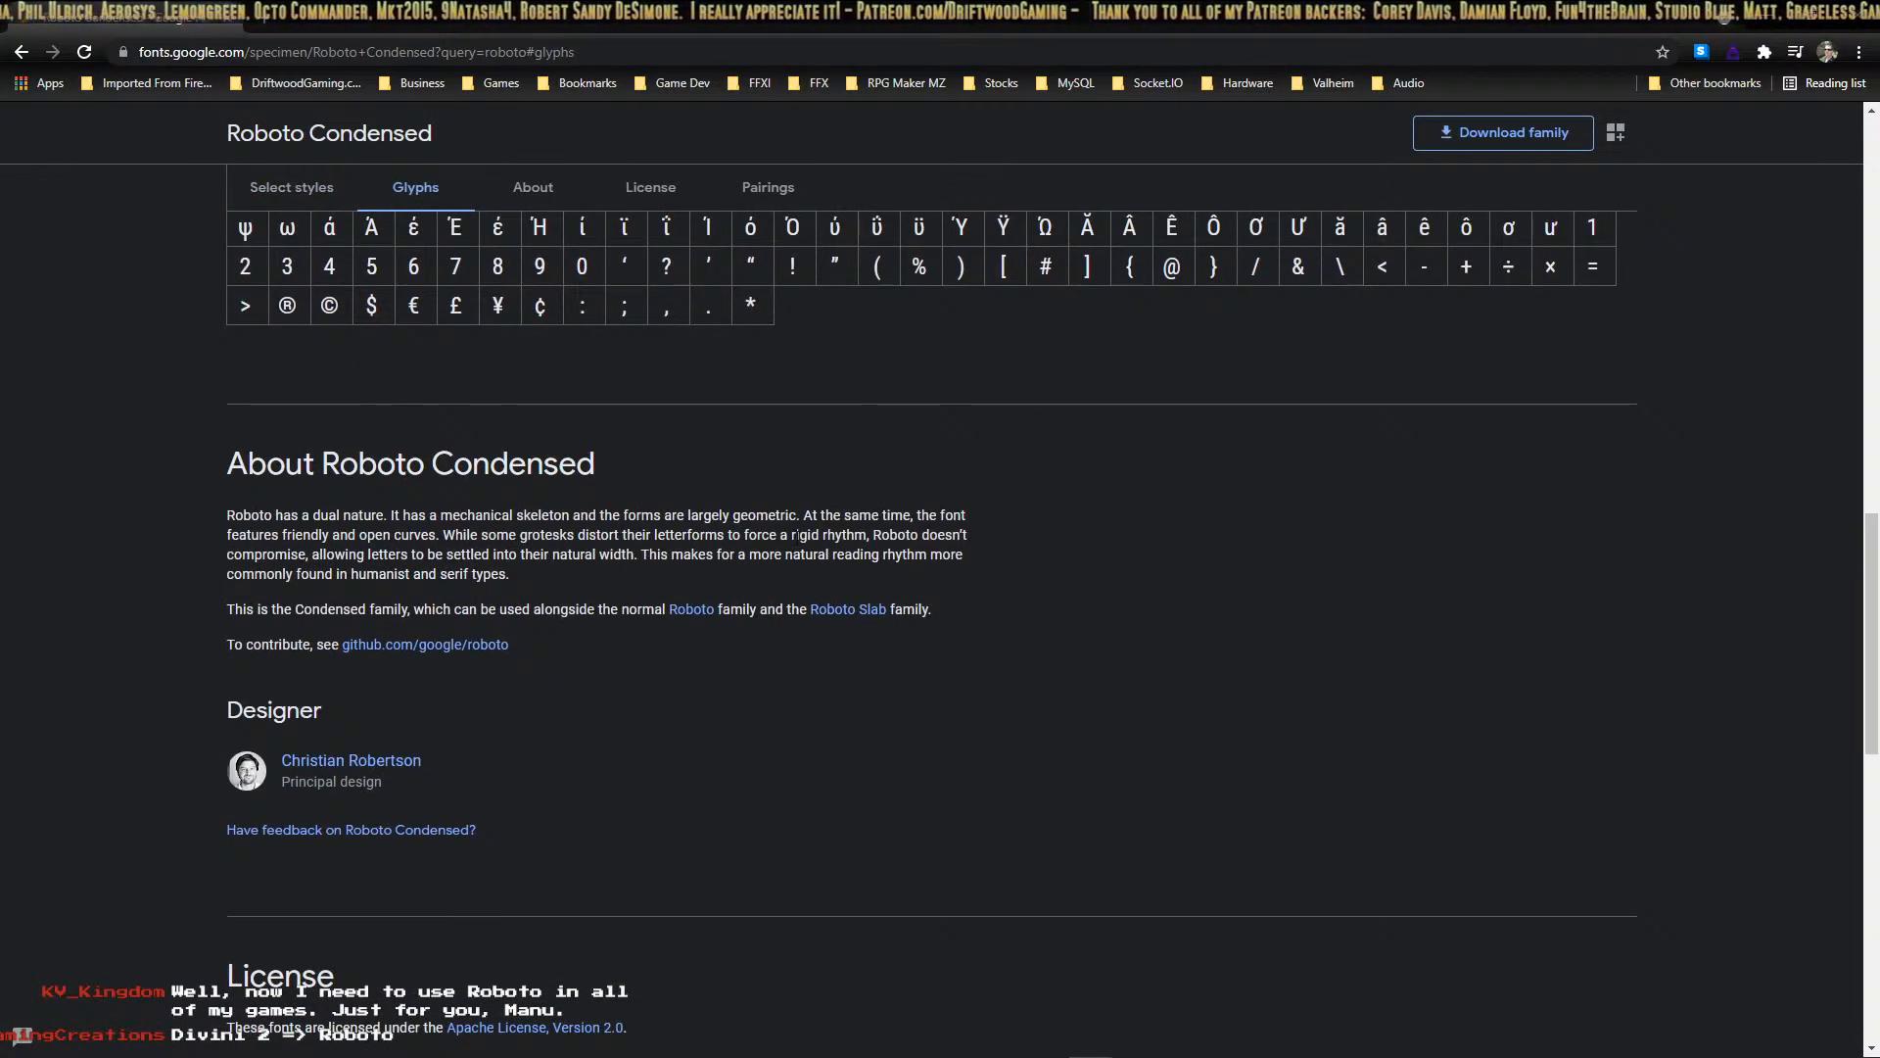
scroll(485, 555, down, 7)
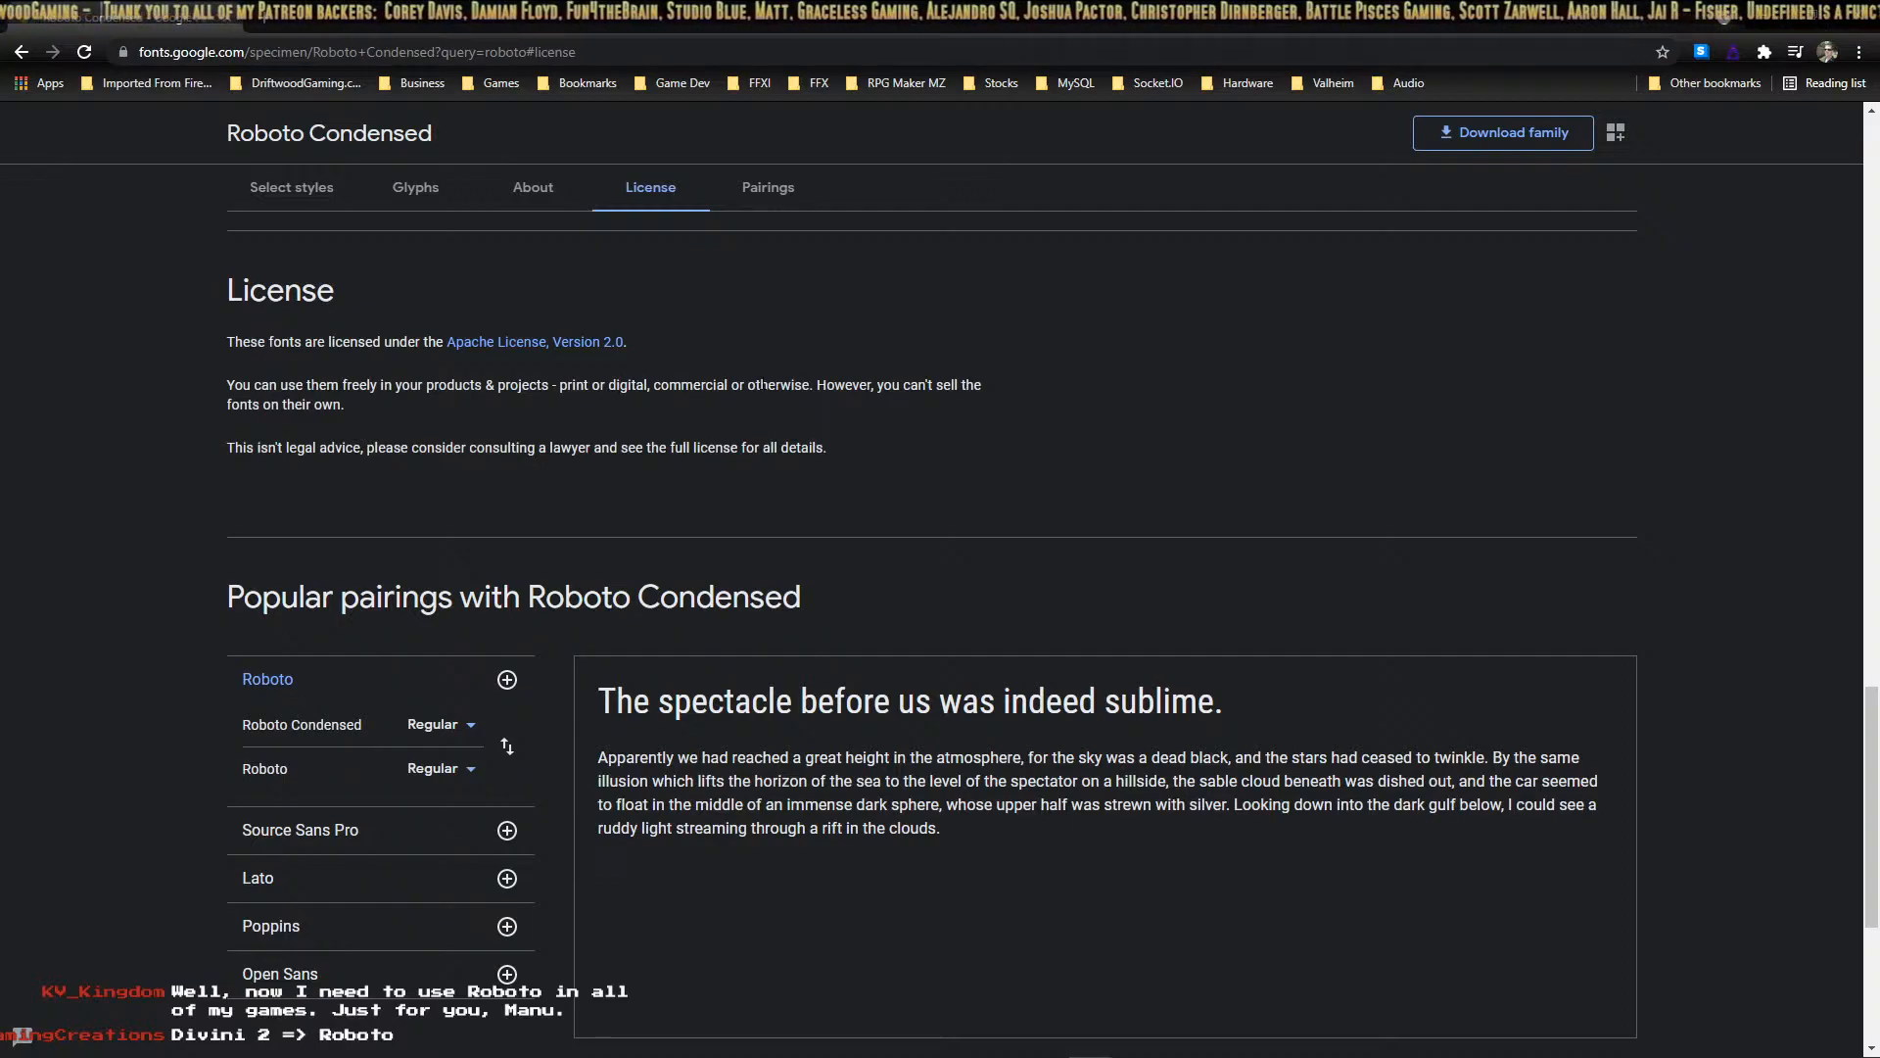
scroll(613, 754, up, 5)
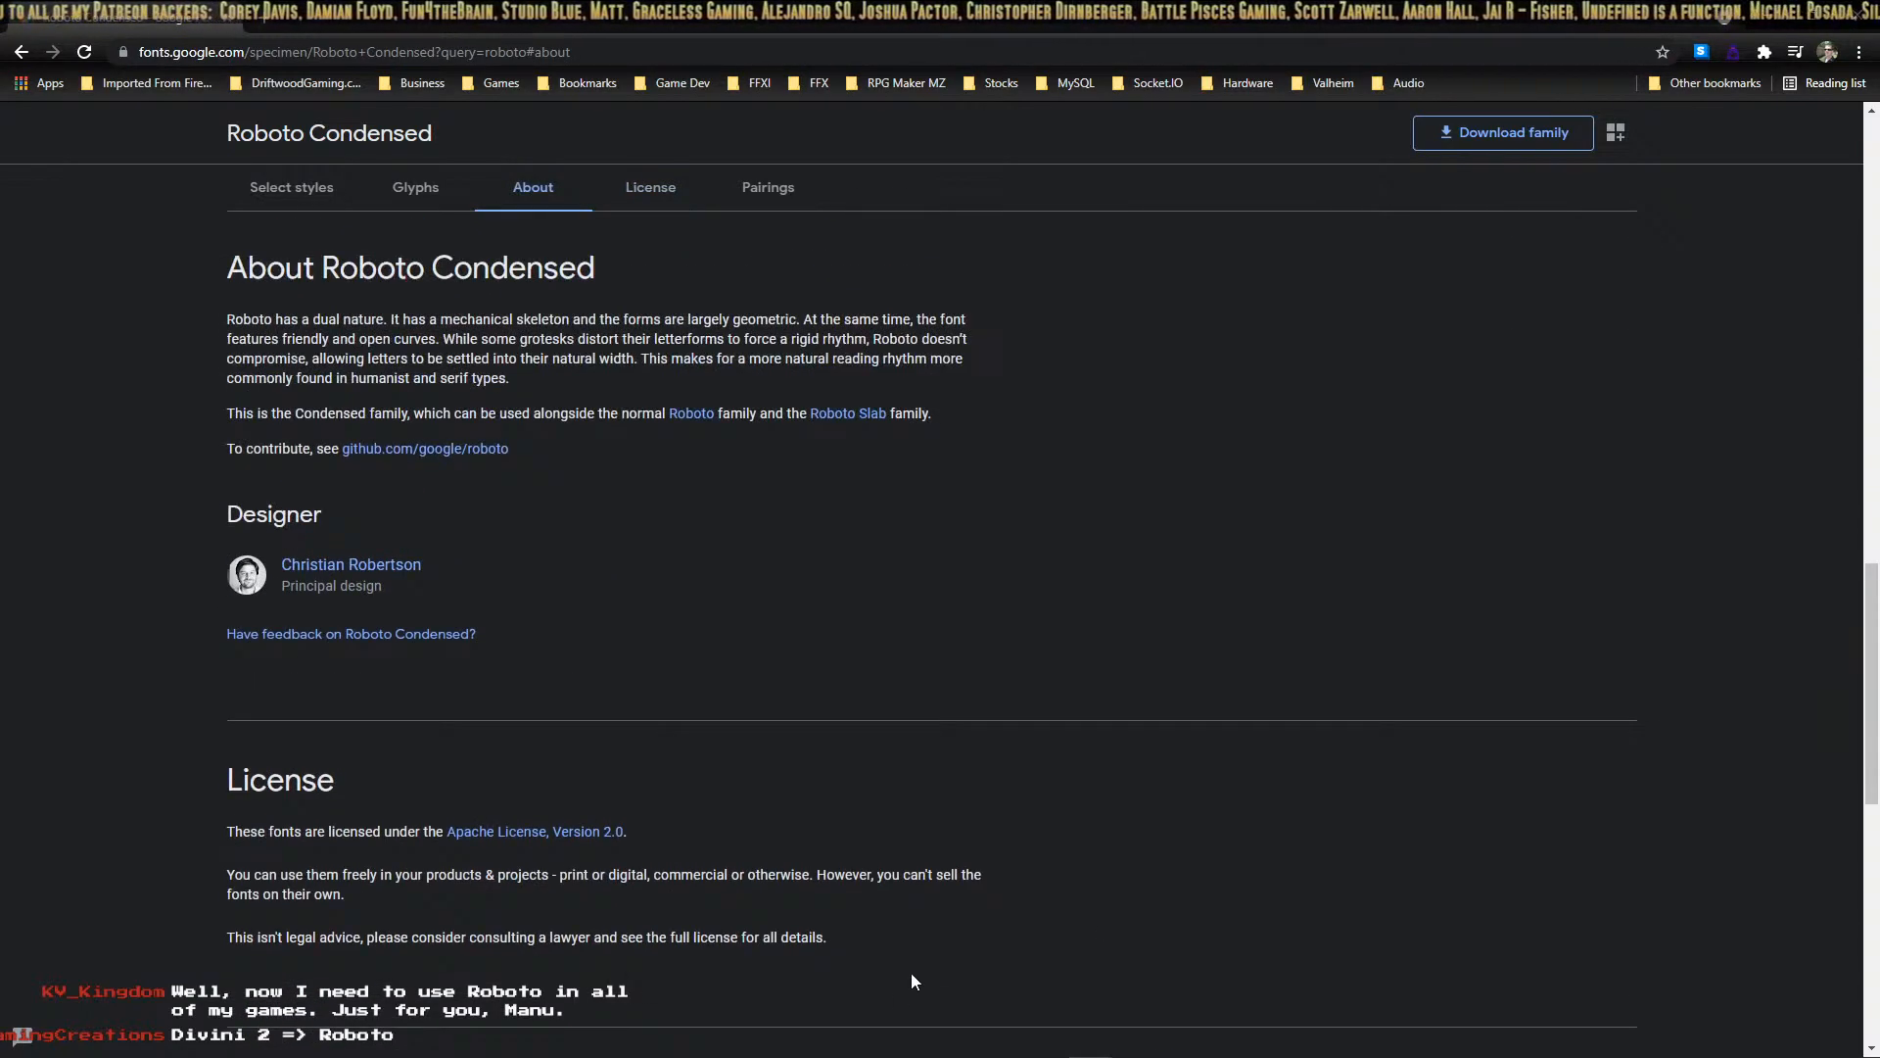
drag(893, 985, 413, 793)
click(867, 789)
scroll(978, 817, up, 10)
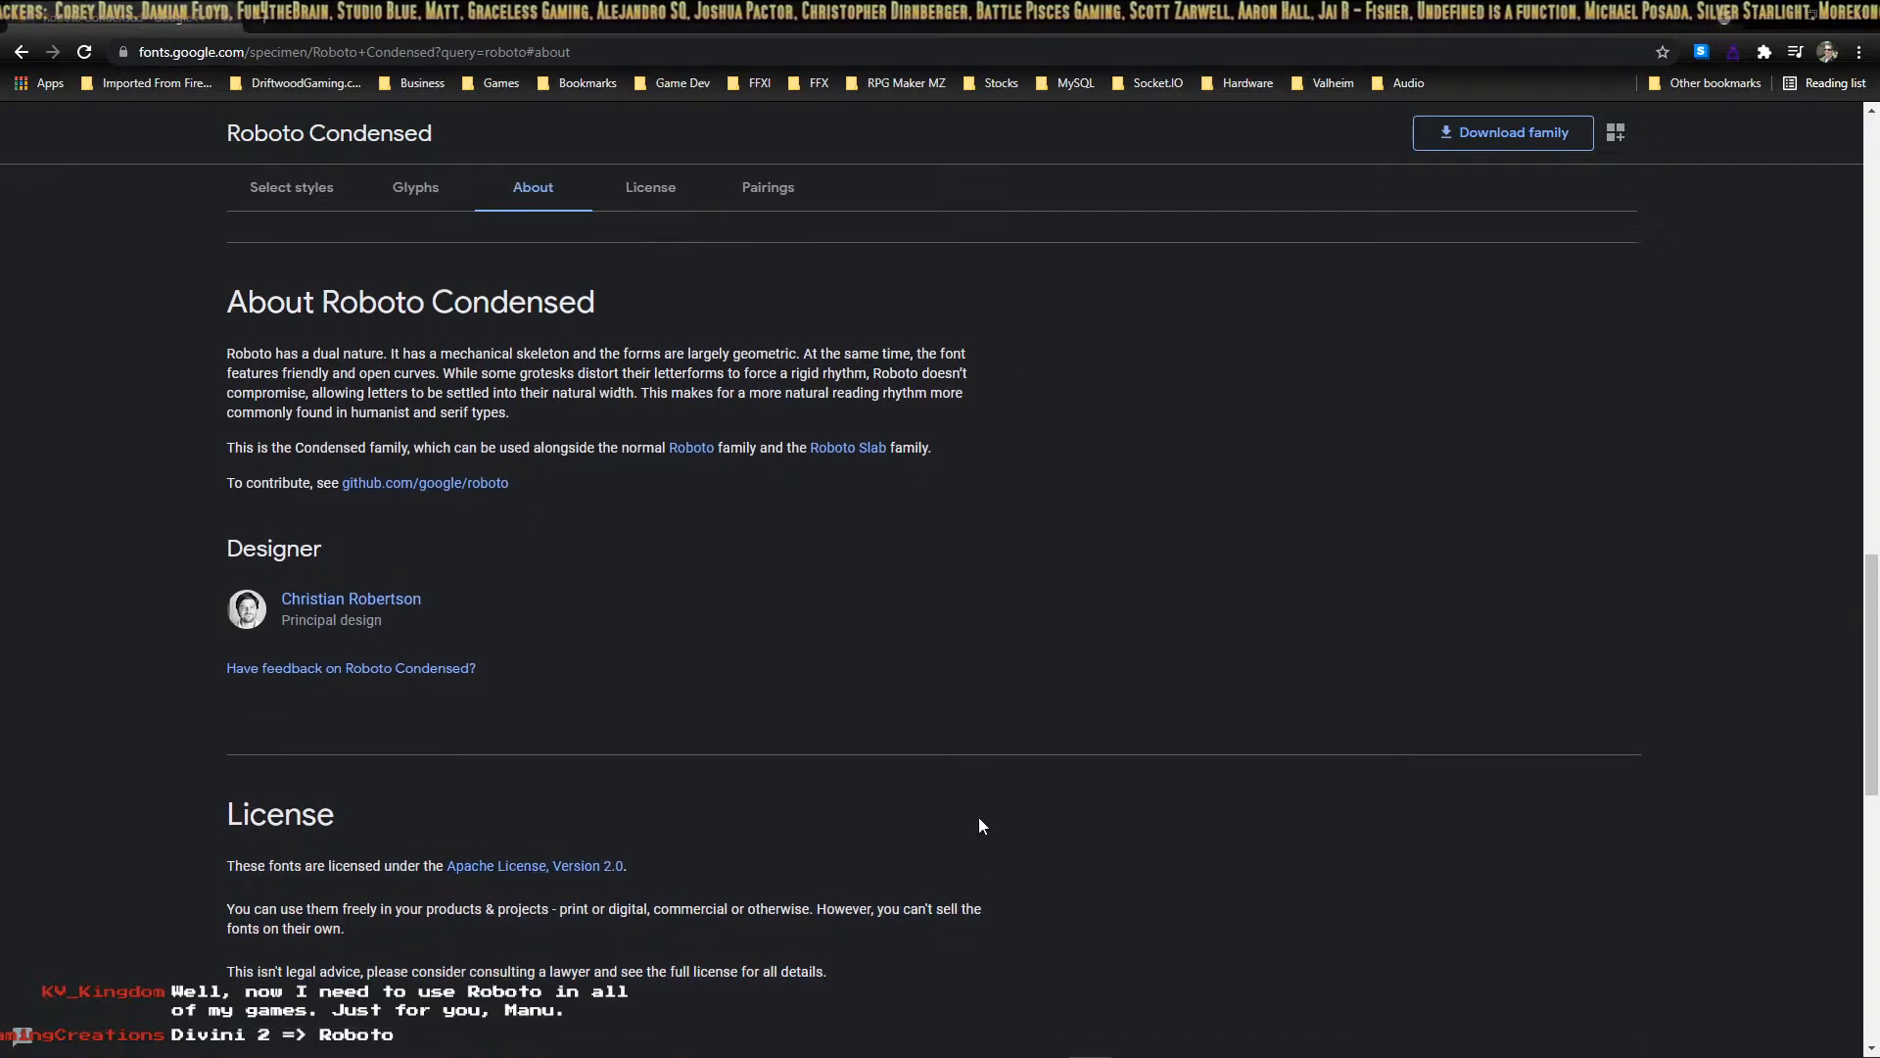
scroll(961, 817, up, 3)
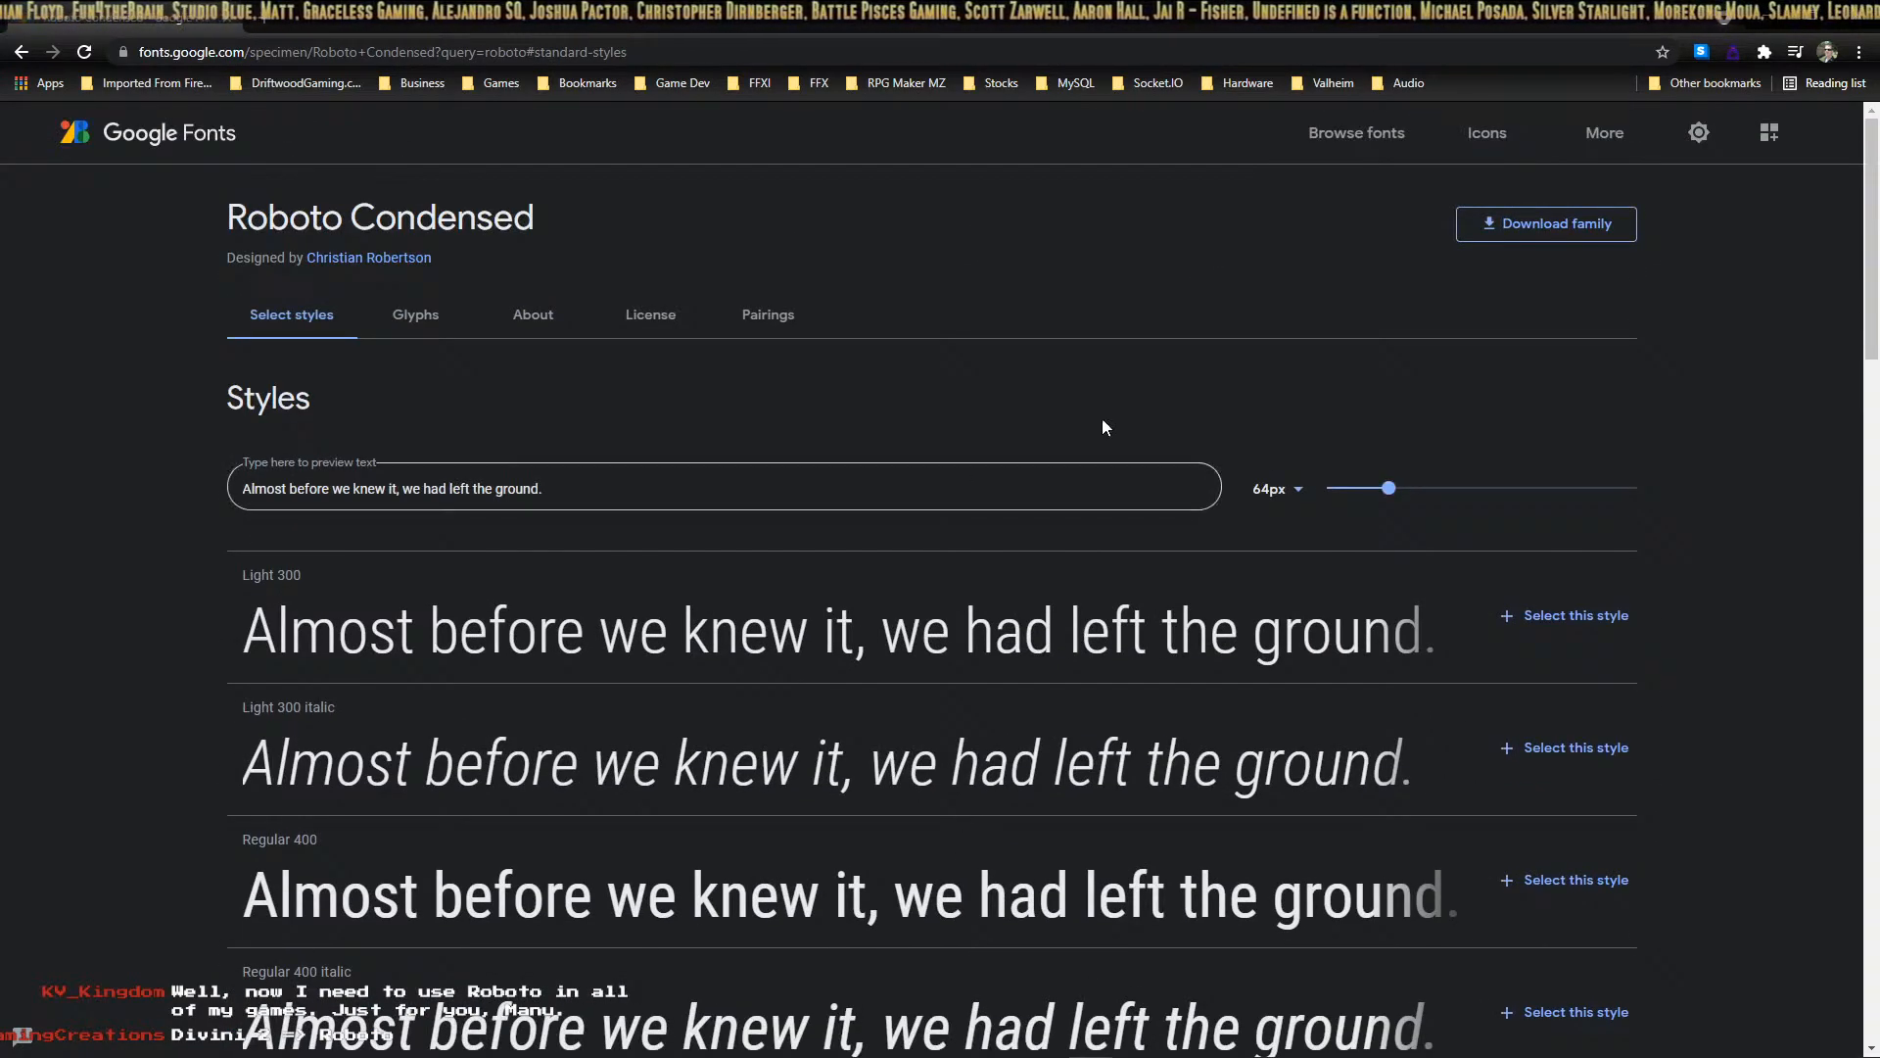
Step: Download the Roboto Condensed family and place Roboto_Condensed.zip in the Ronin Idle RPG project's temp folder
click(1542, 226)
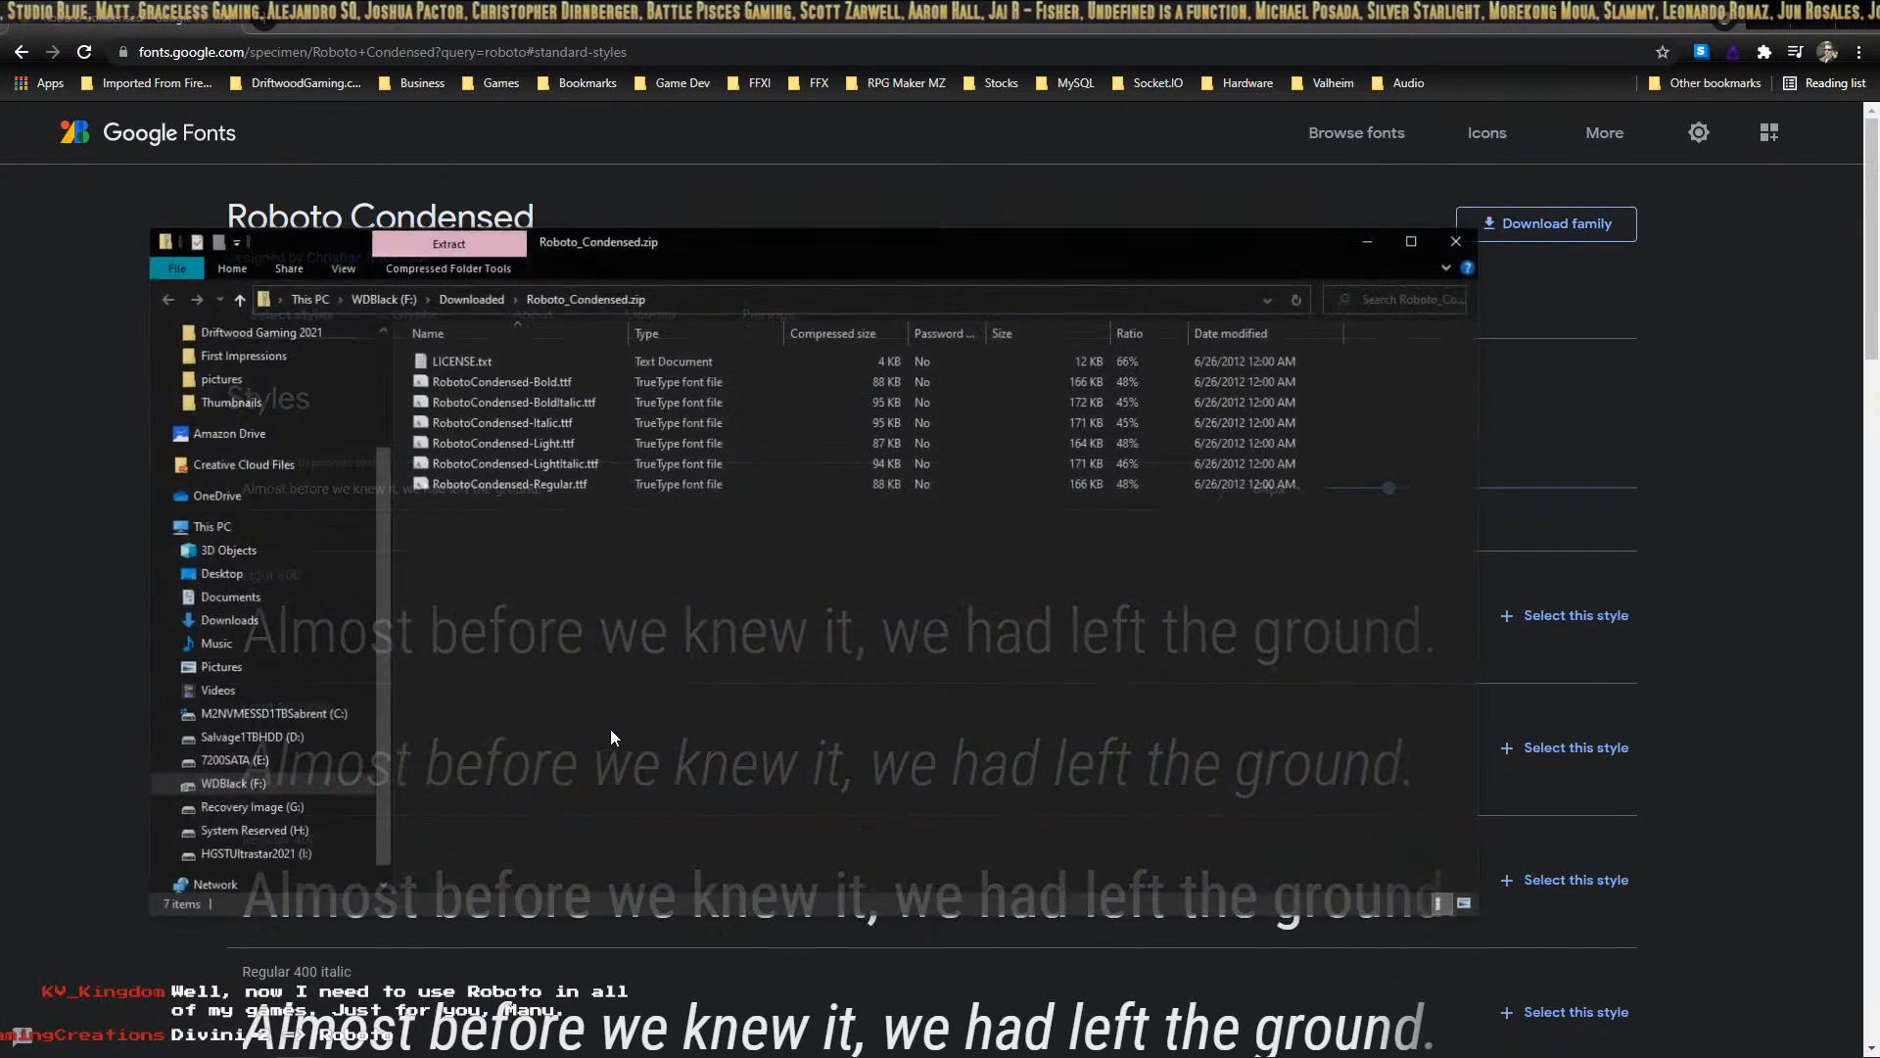
click(470, 298)
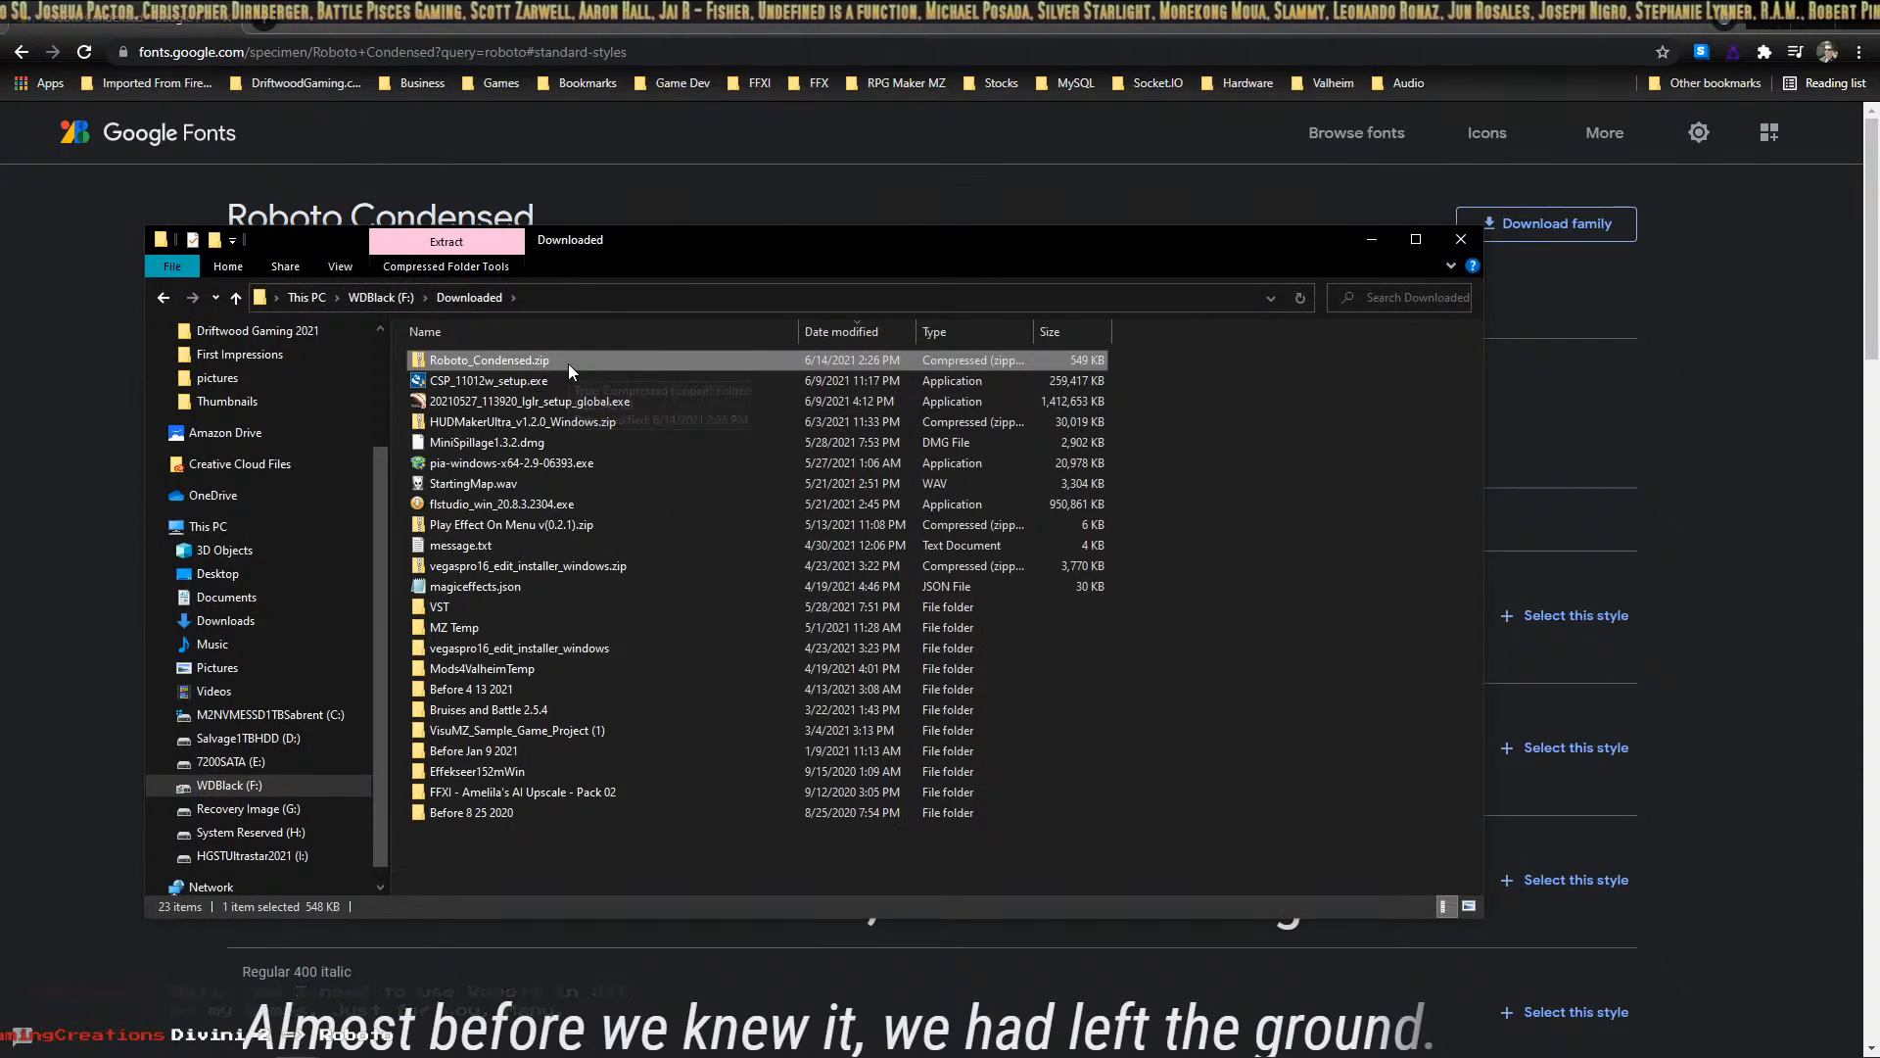
click(409, 298)
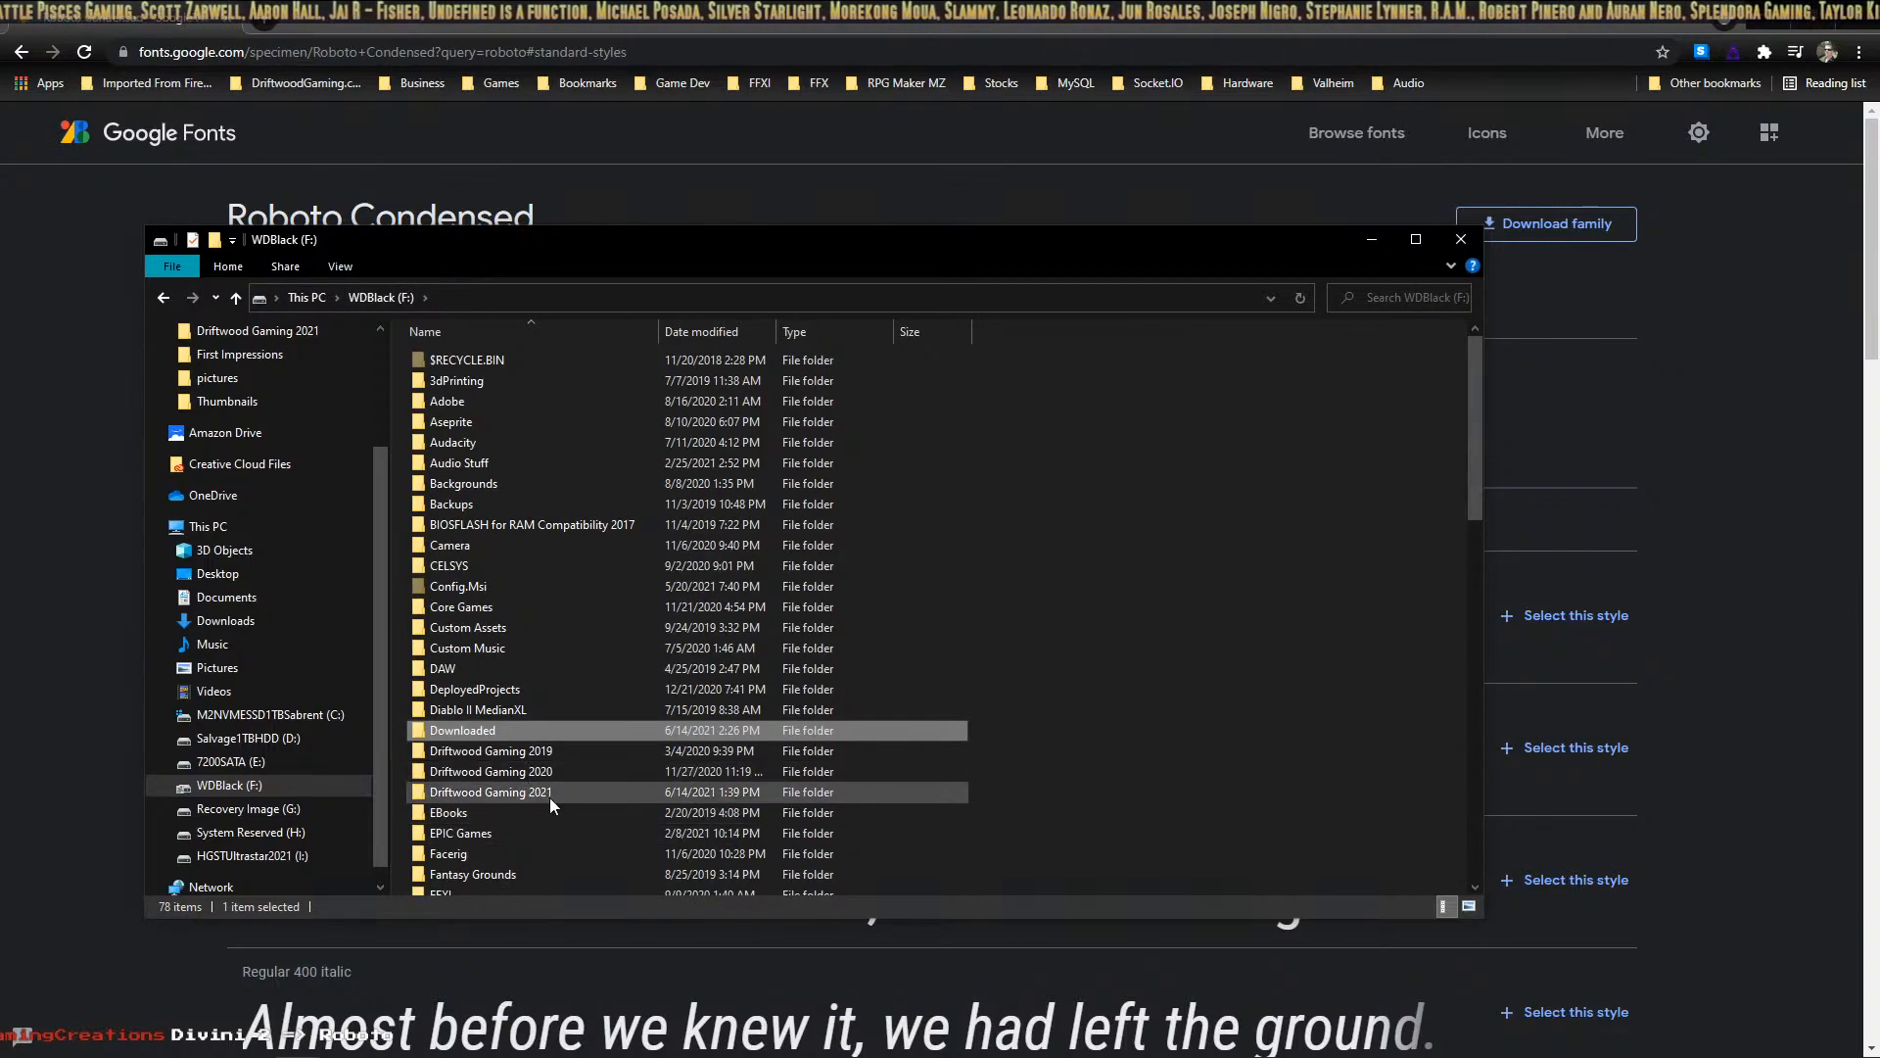
scroll(538, 778, down, 5)
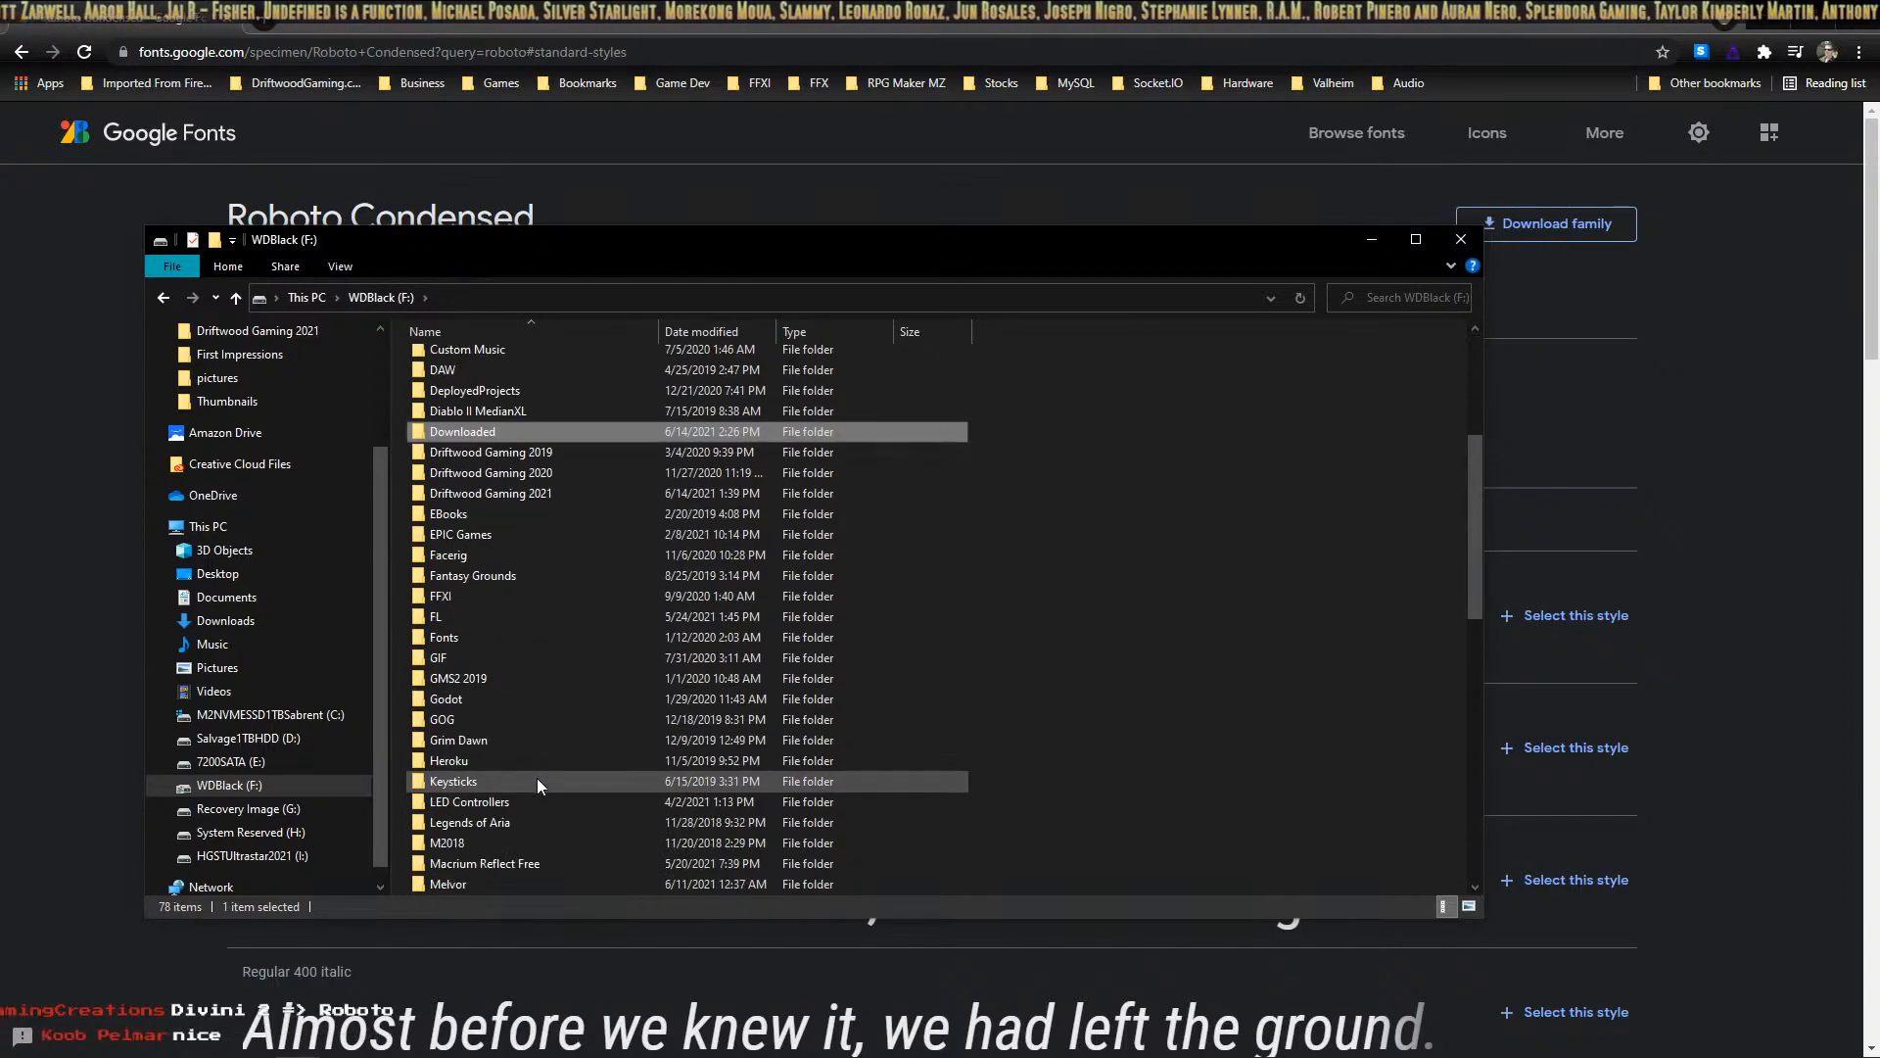
scroll(519, 615, down, 6)
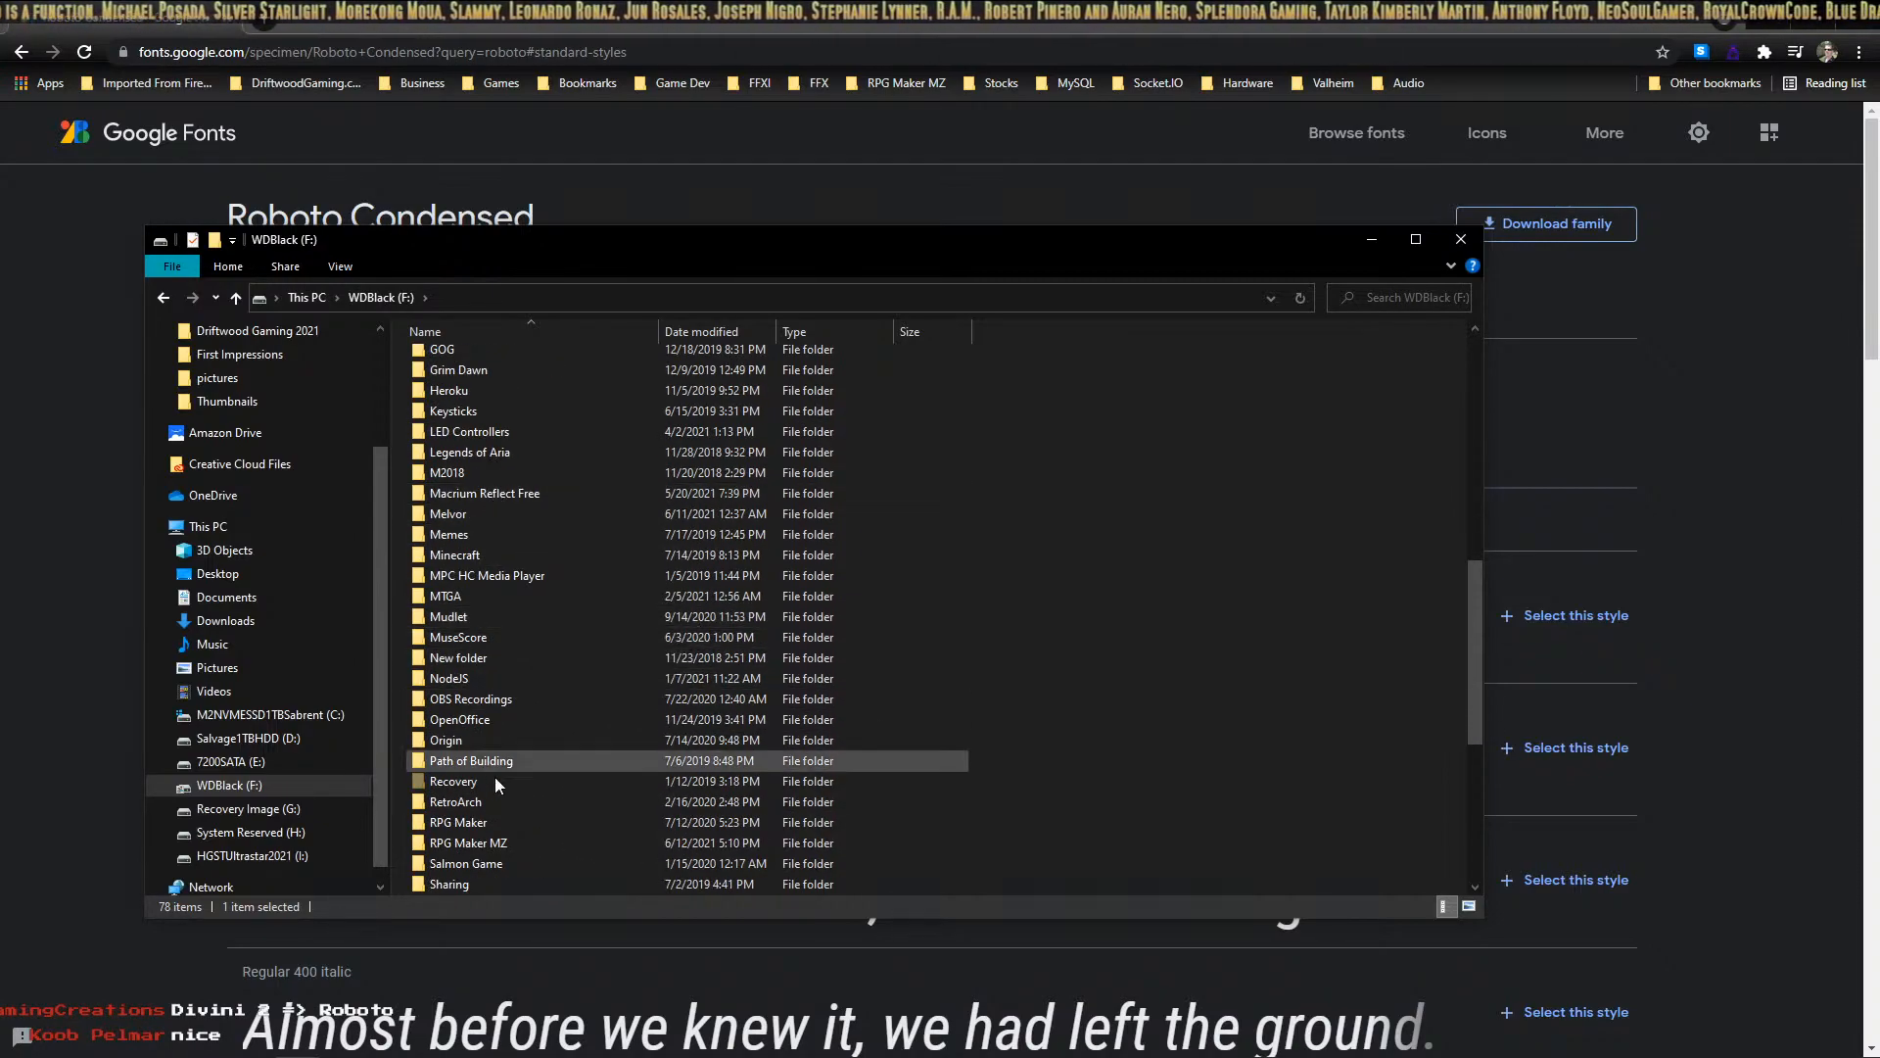
double_click(465, 842)
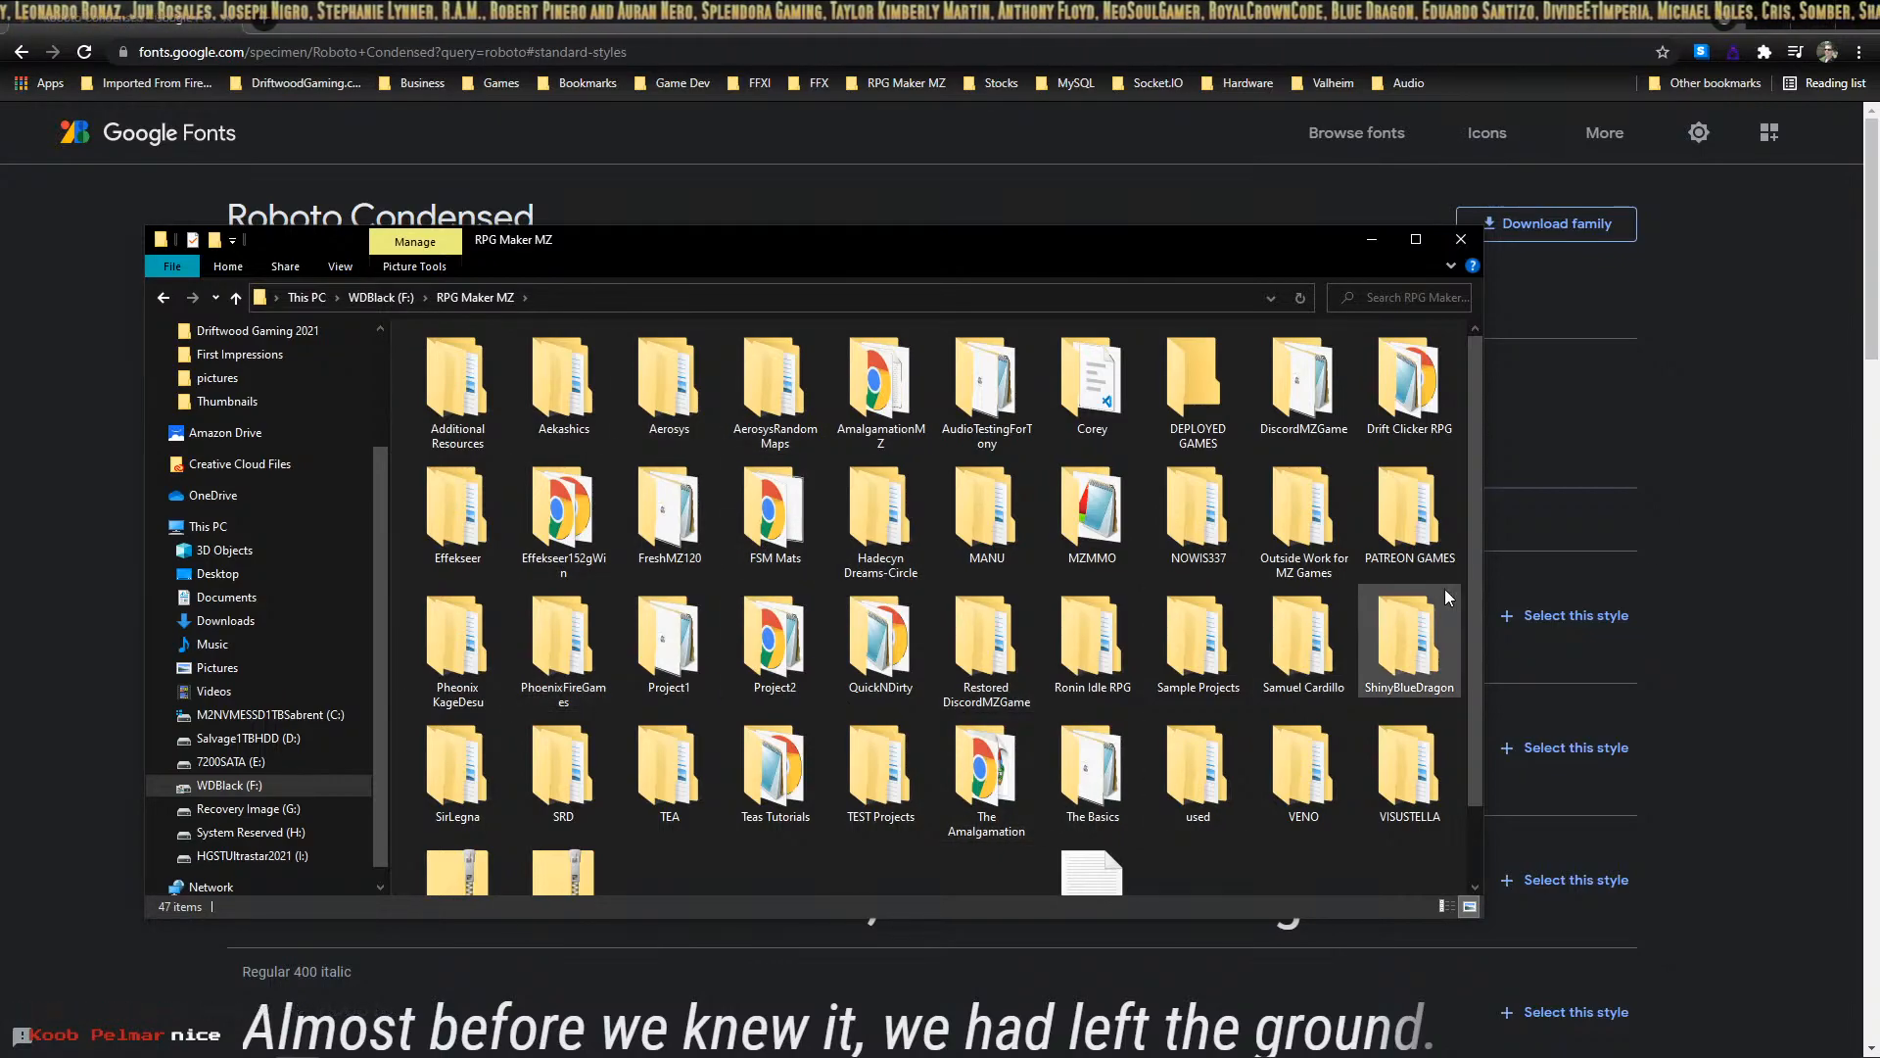
double_click(1086, 650)
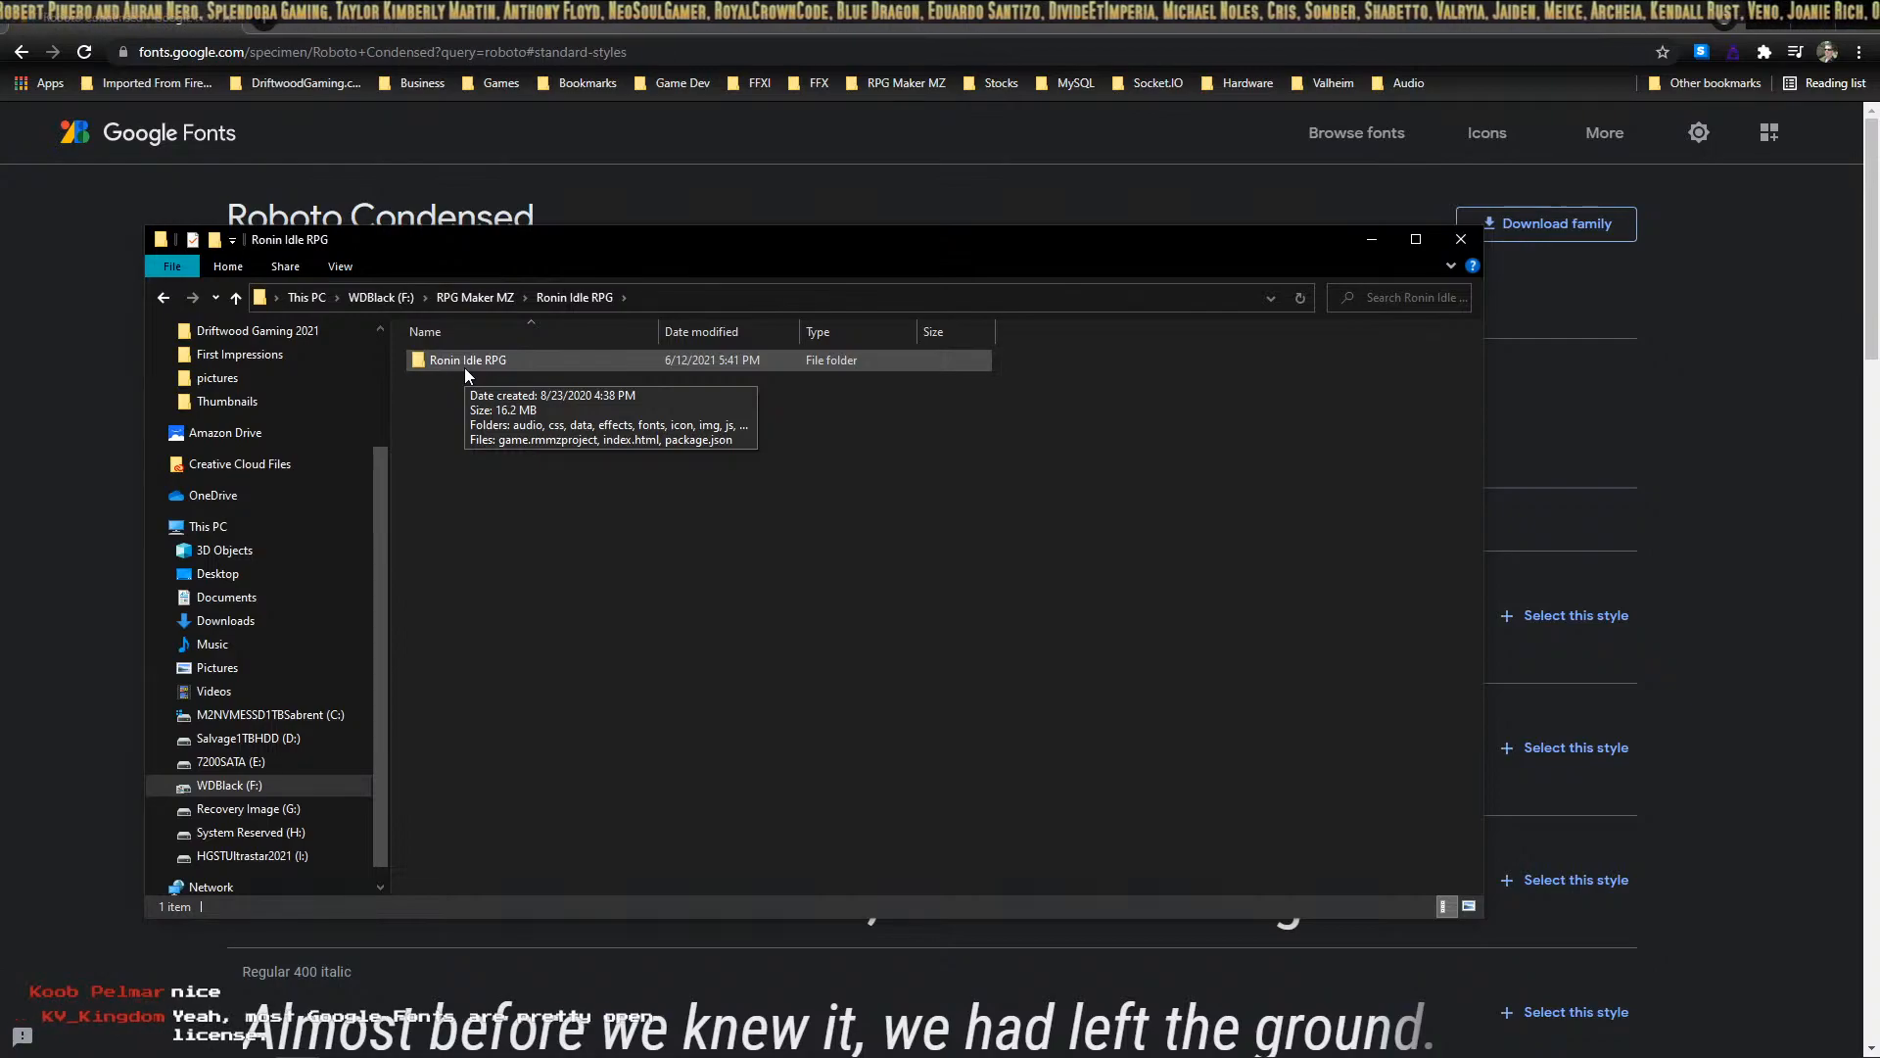
double_click(489, 359)
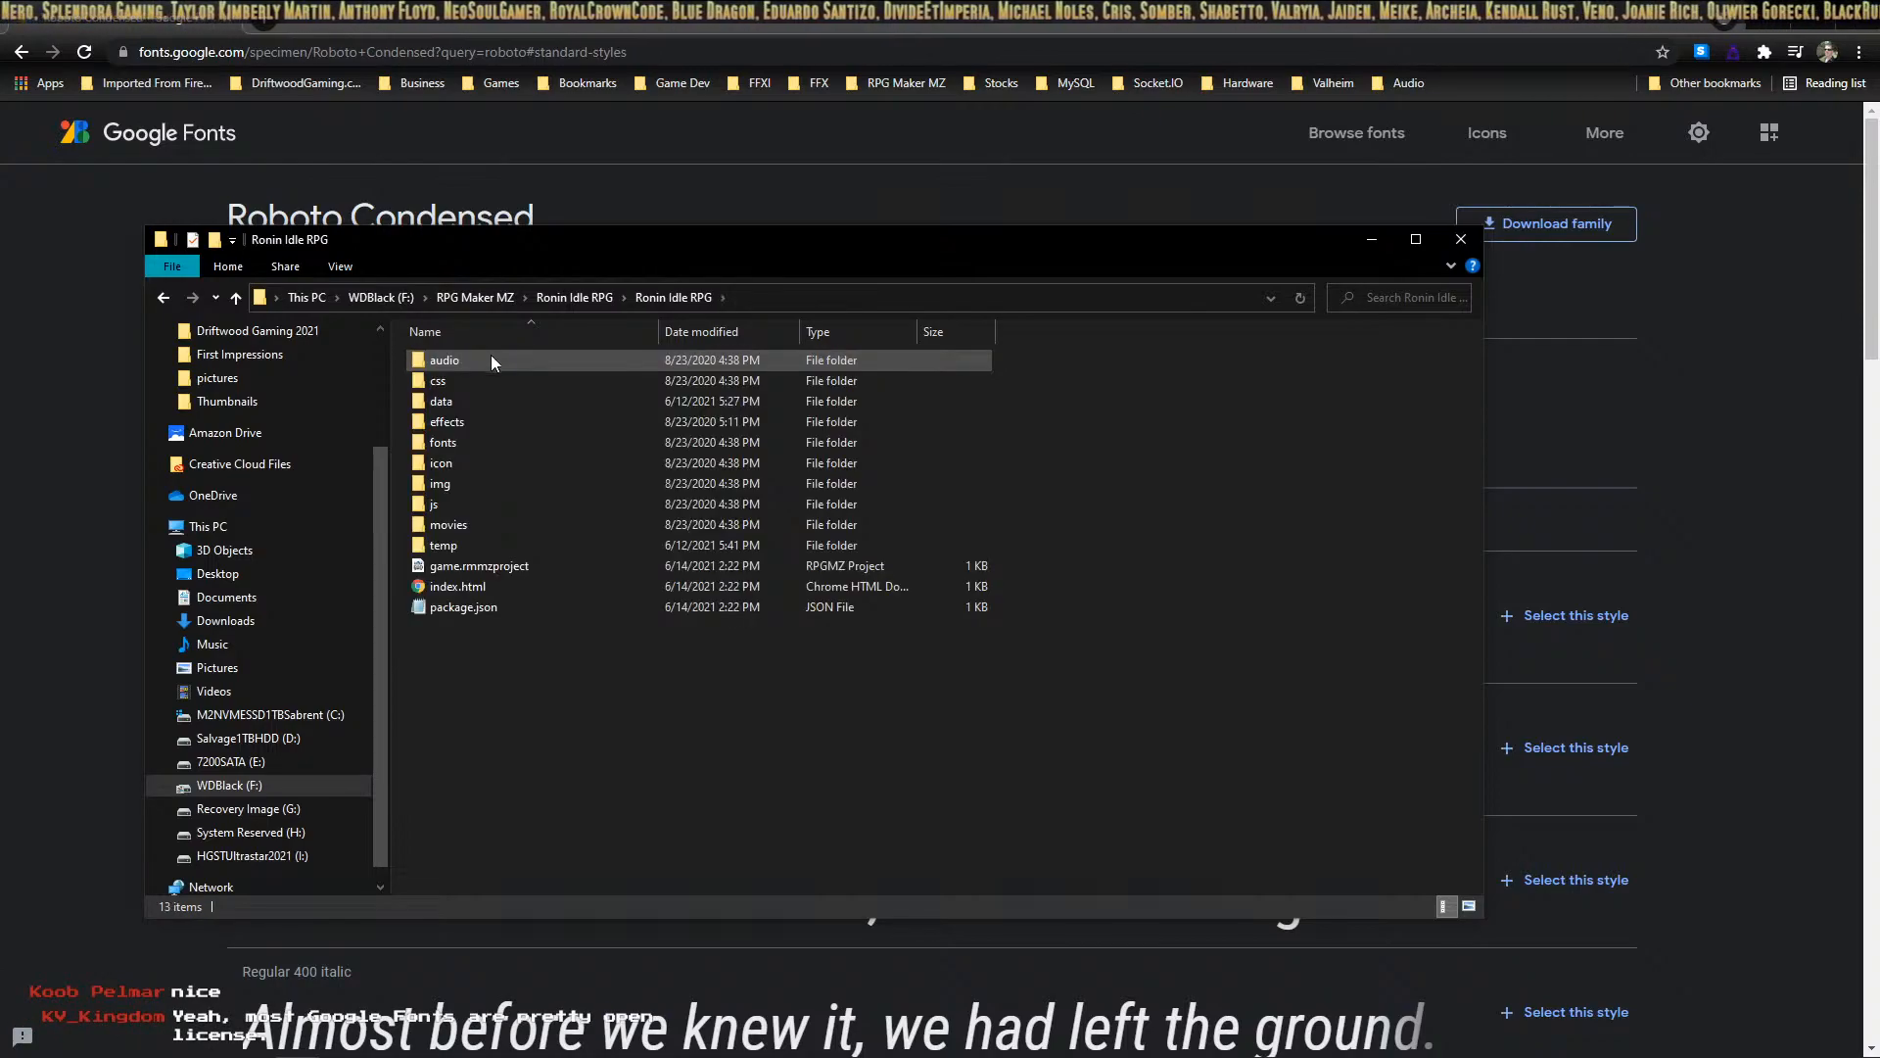
double_click(480, 547)
key(ctrl+v)
Step: Extract Roboto_Condensed.zip into its own Roboto_Condensed folder inside temp
right_click(512, 496)
right_drag(529, 403, 580, 492)
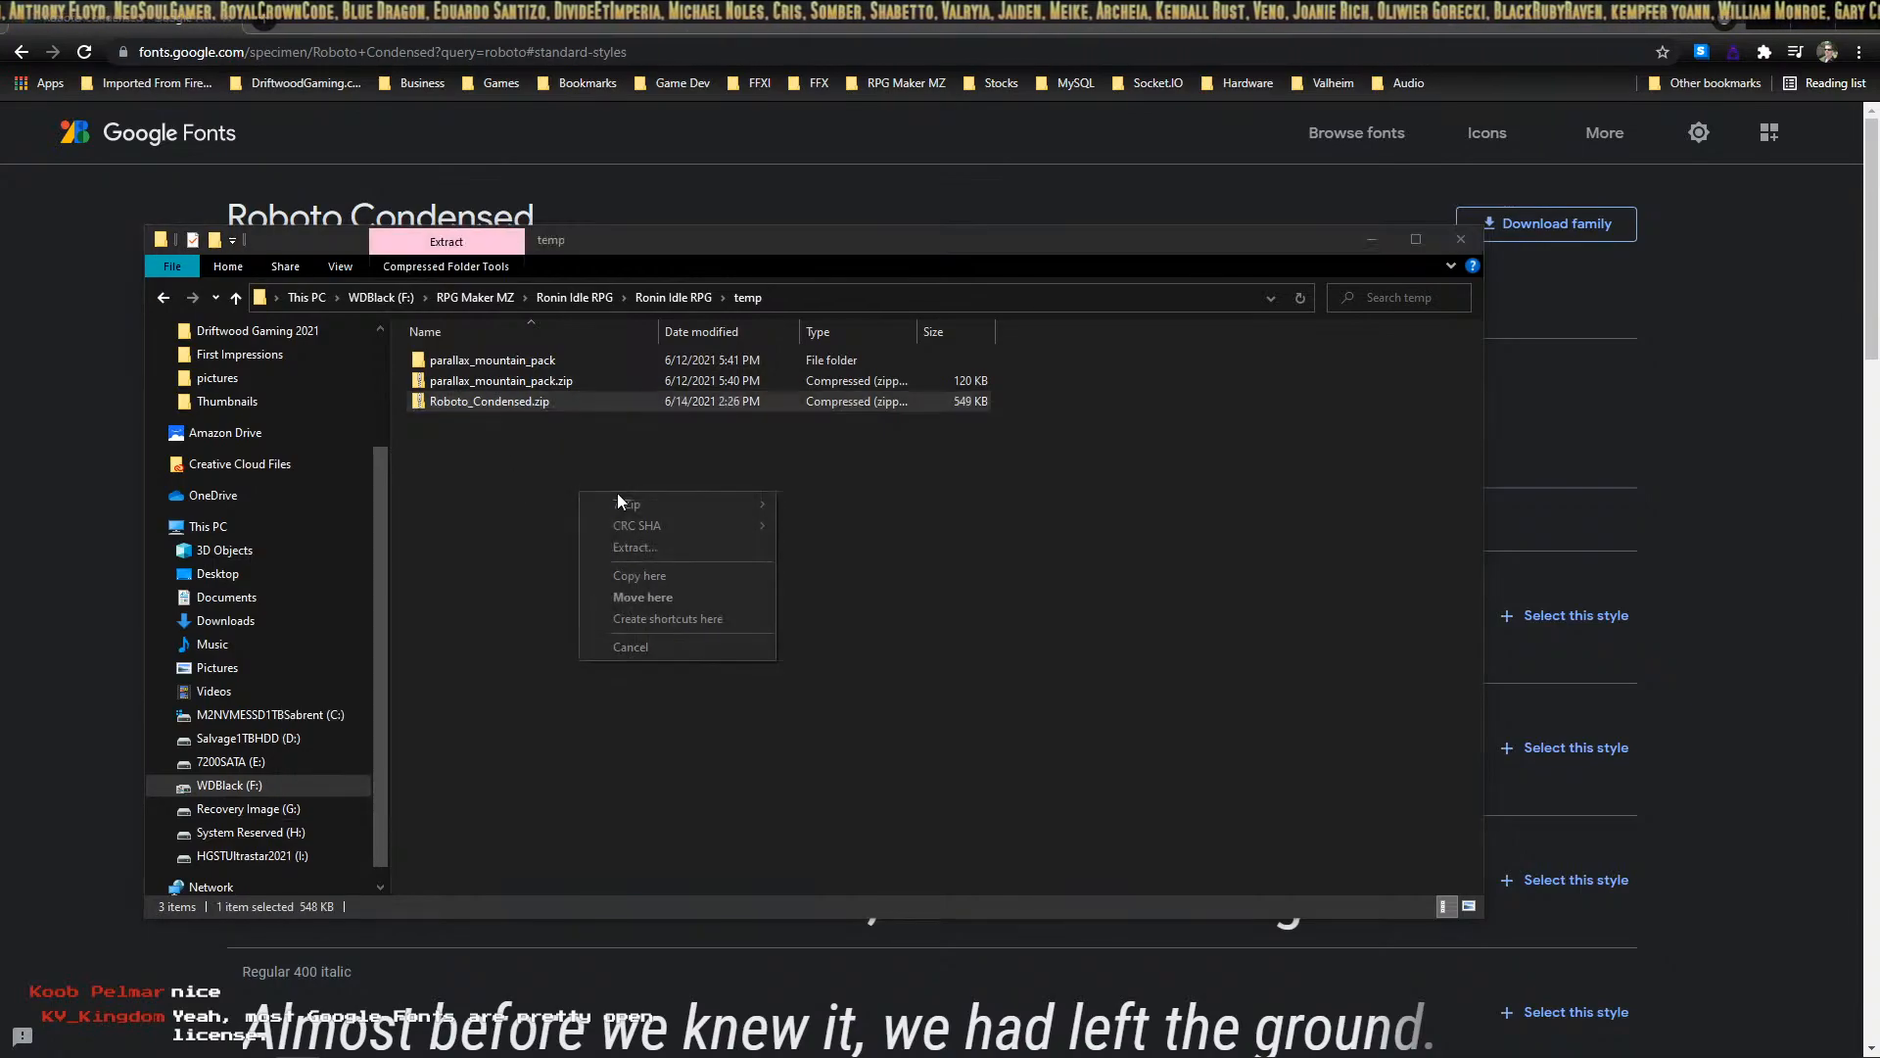
mouse_move(617, 504)
click(862, 558)
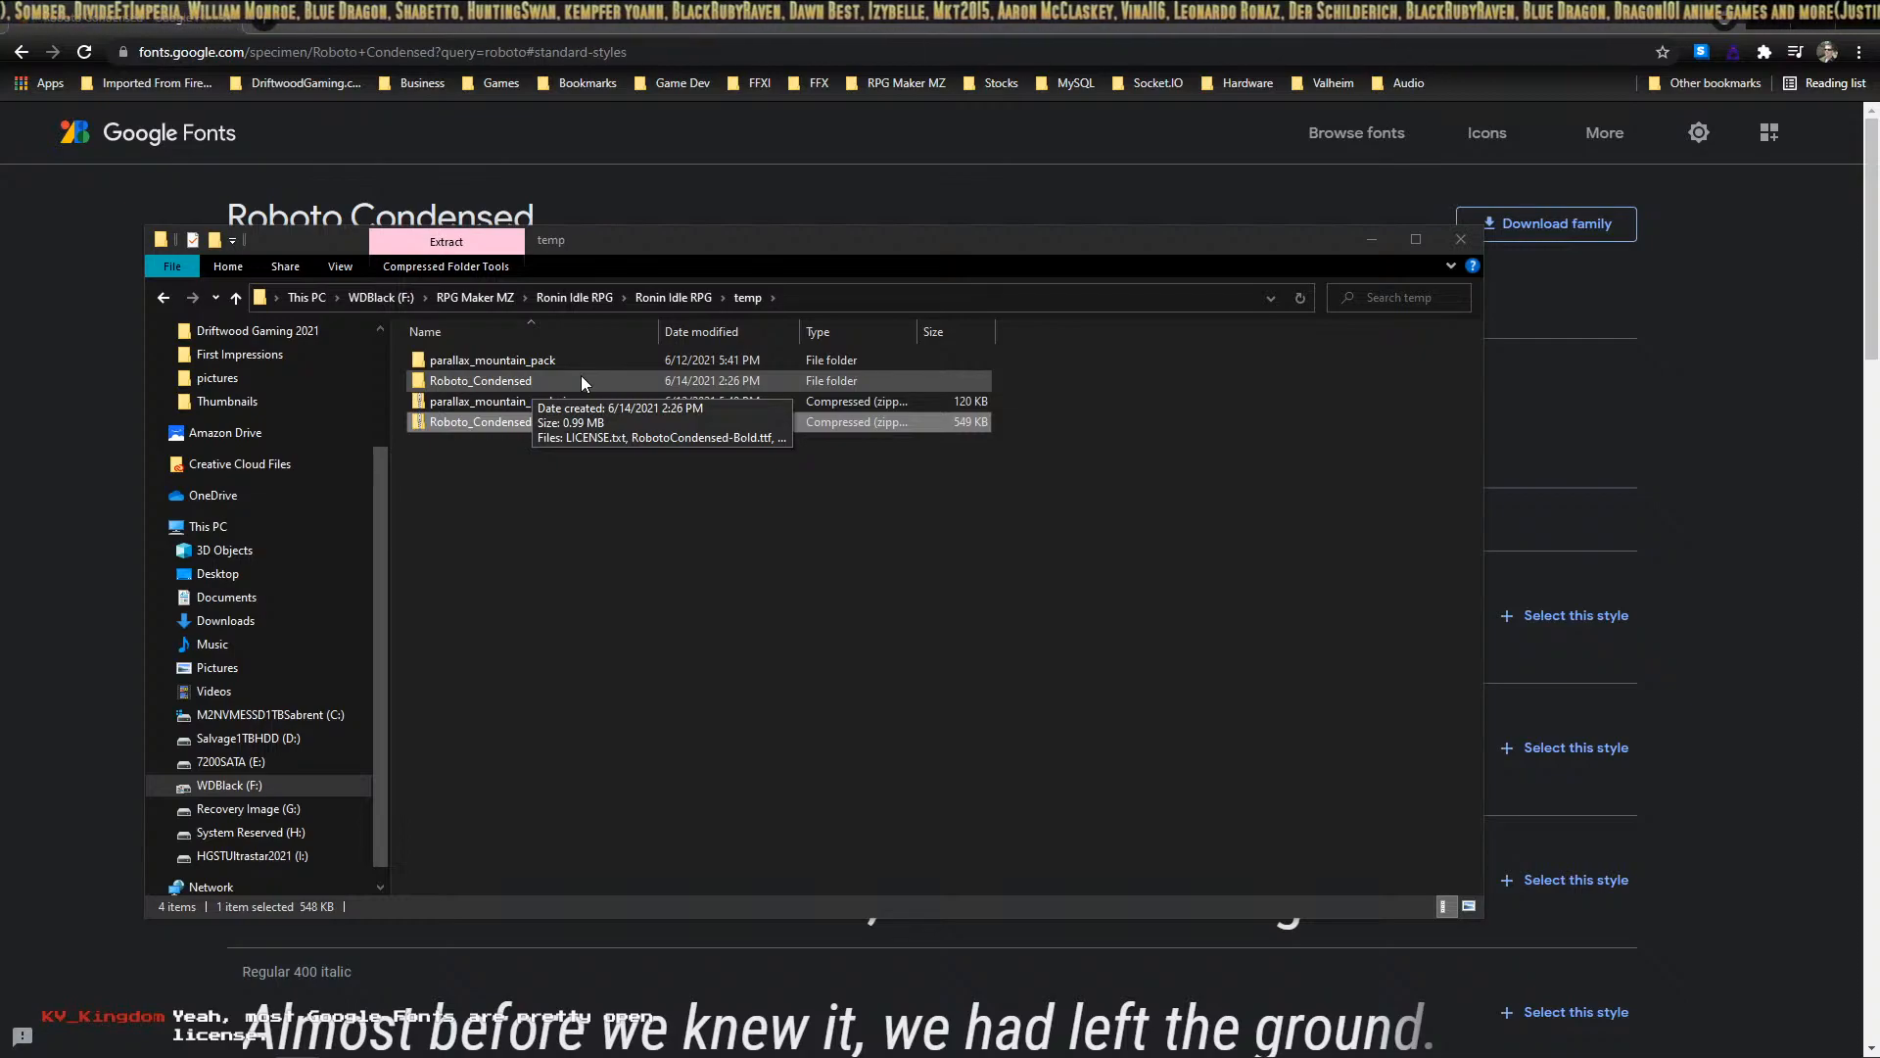
Step: Install the RobotoCondensed-Regular.ttf font from the extracted folder and close its preview
double_click(530, 391)
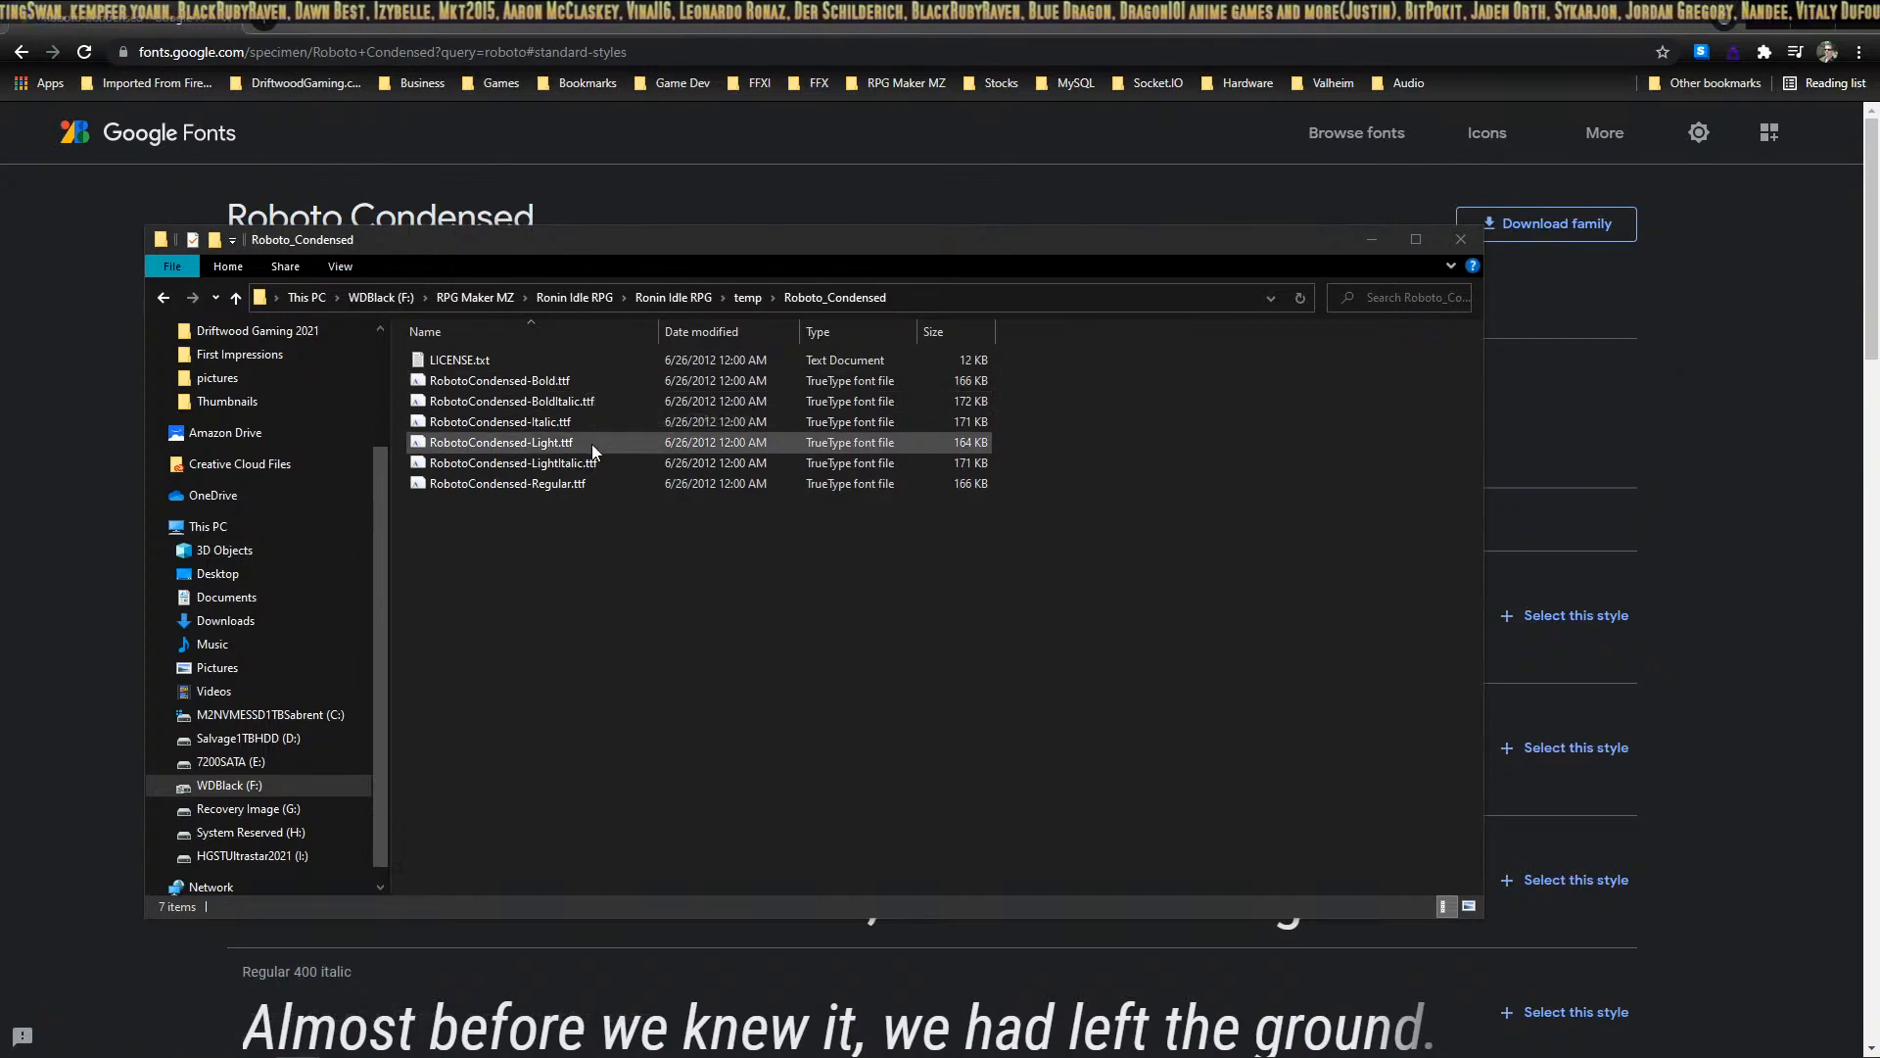
double_click(594, 485)
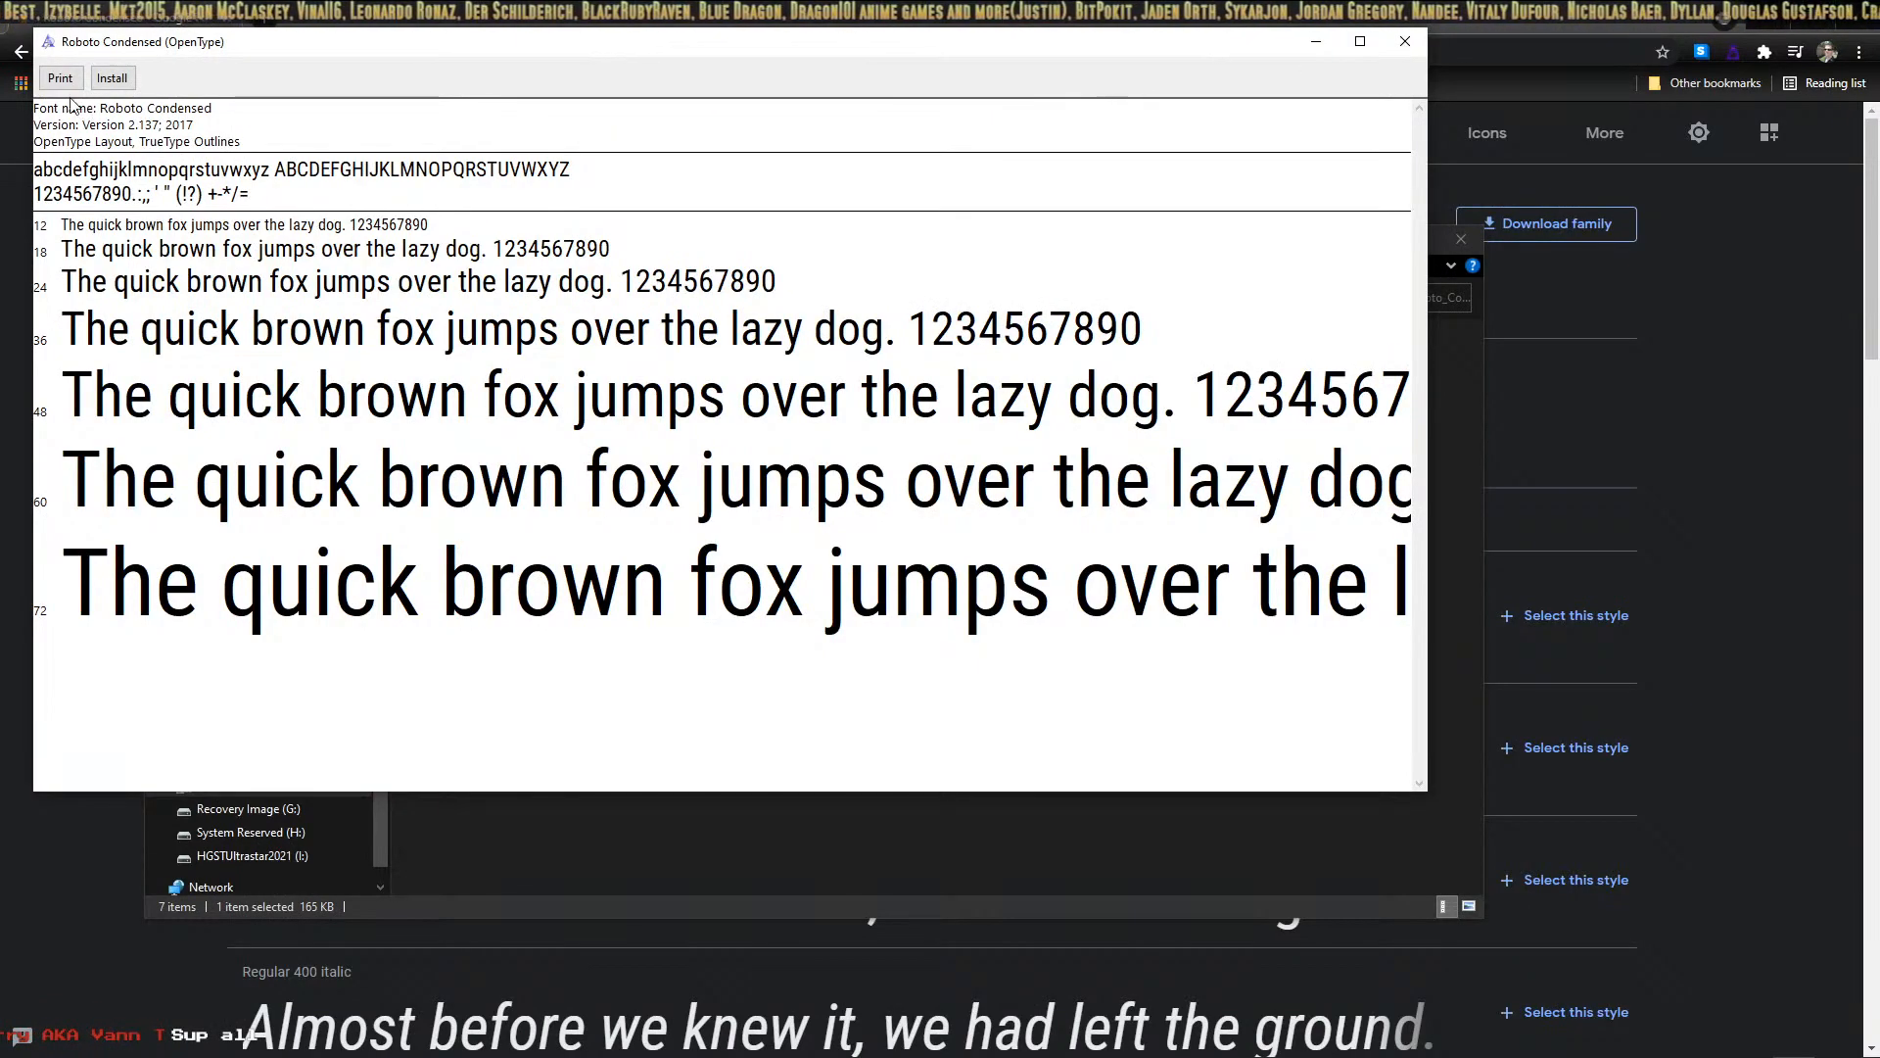
click(112, 78)
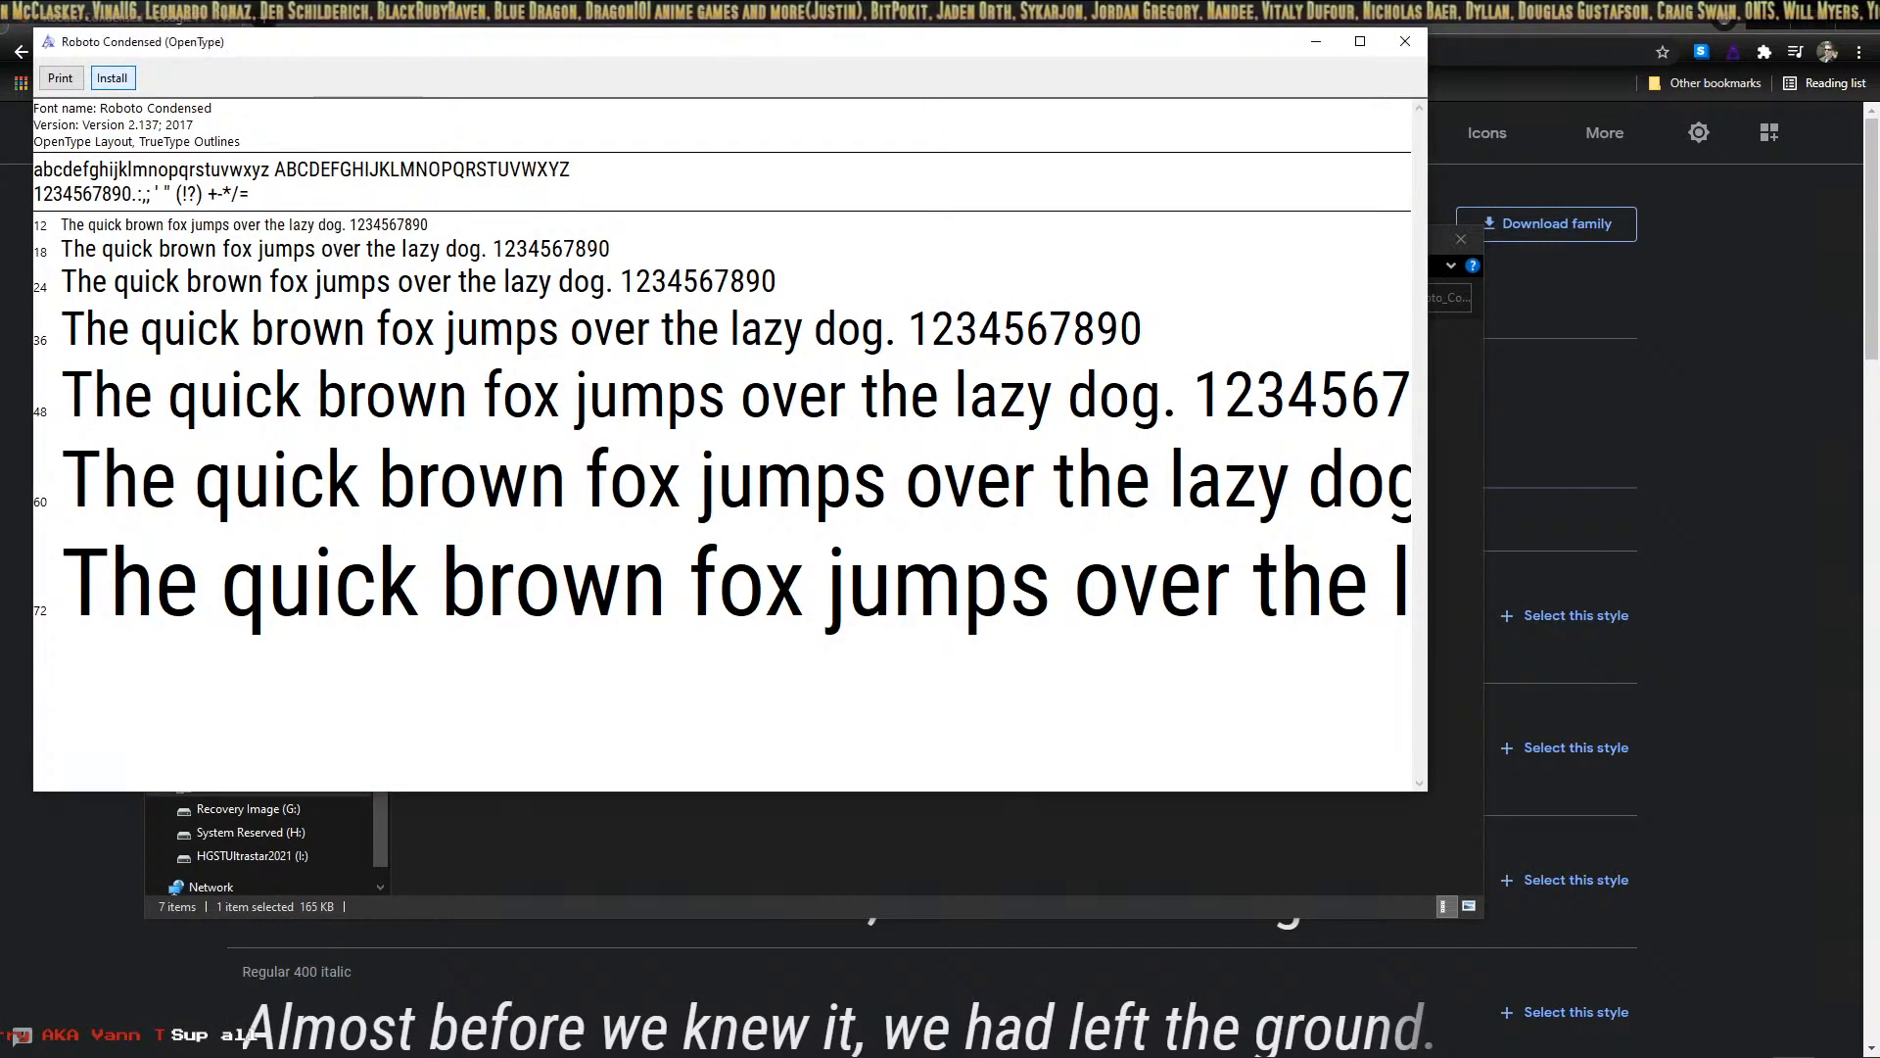
click(1406, 42)
Step: Install the RobotoCondensed-LightItalic.ttf font and close its preview
double_click(532, 466)
click(137, 104)
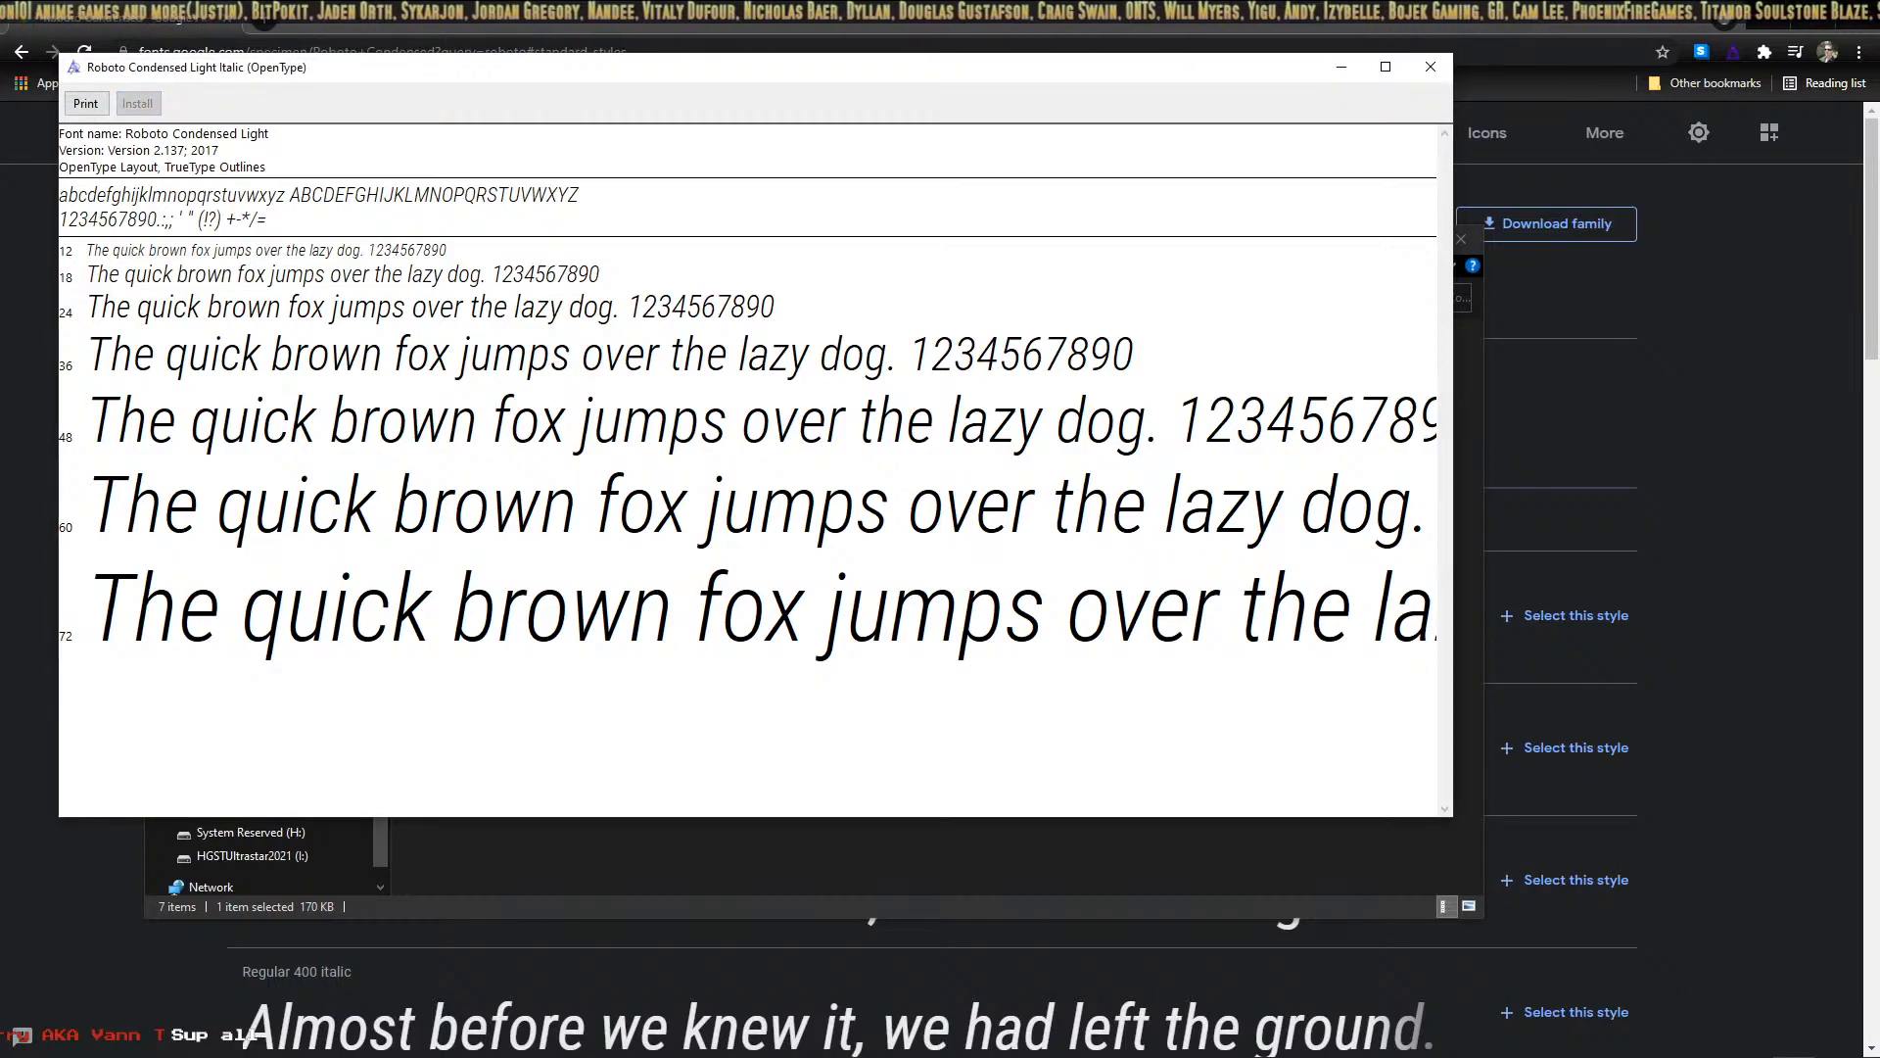
click(1417, 74)
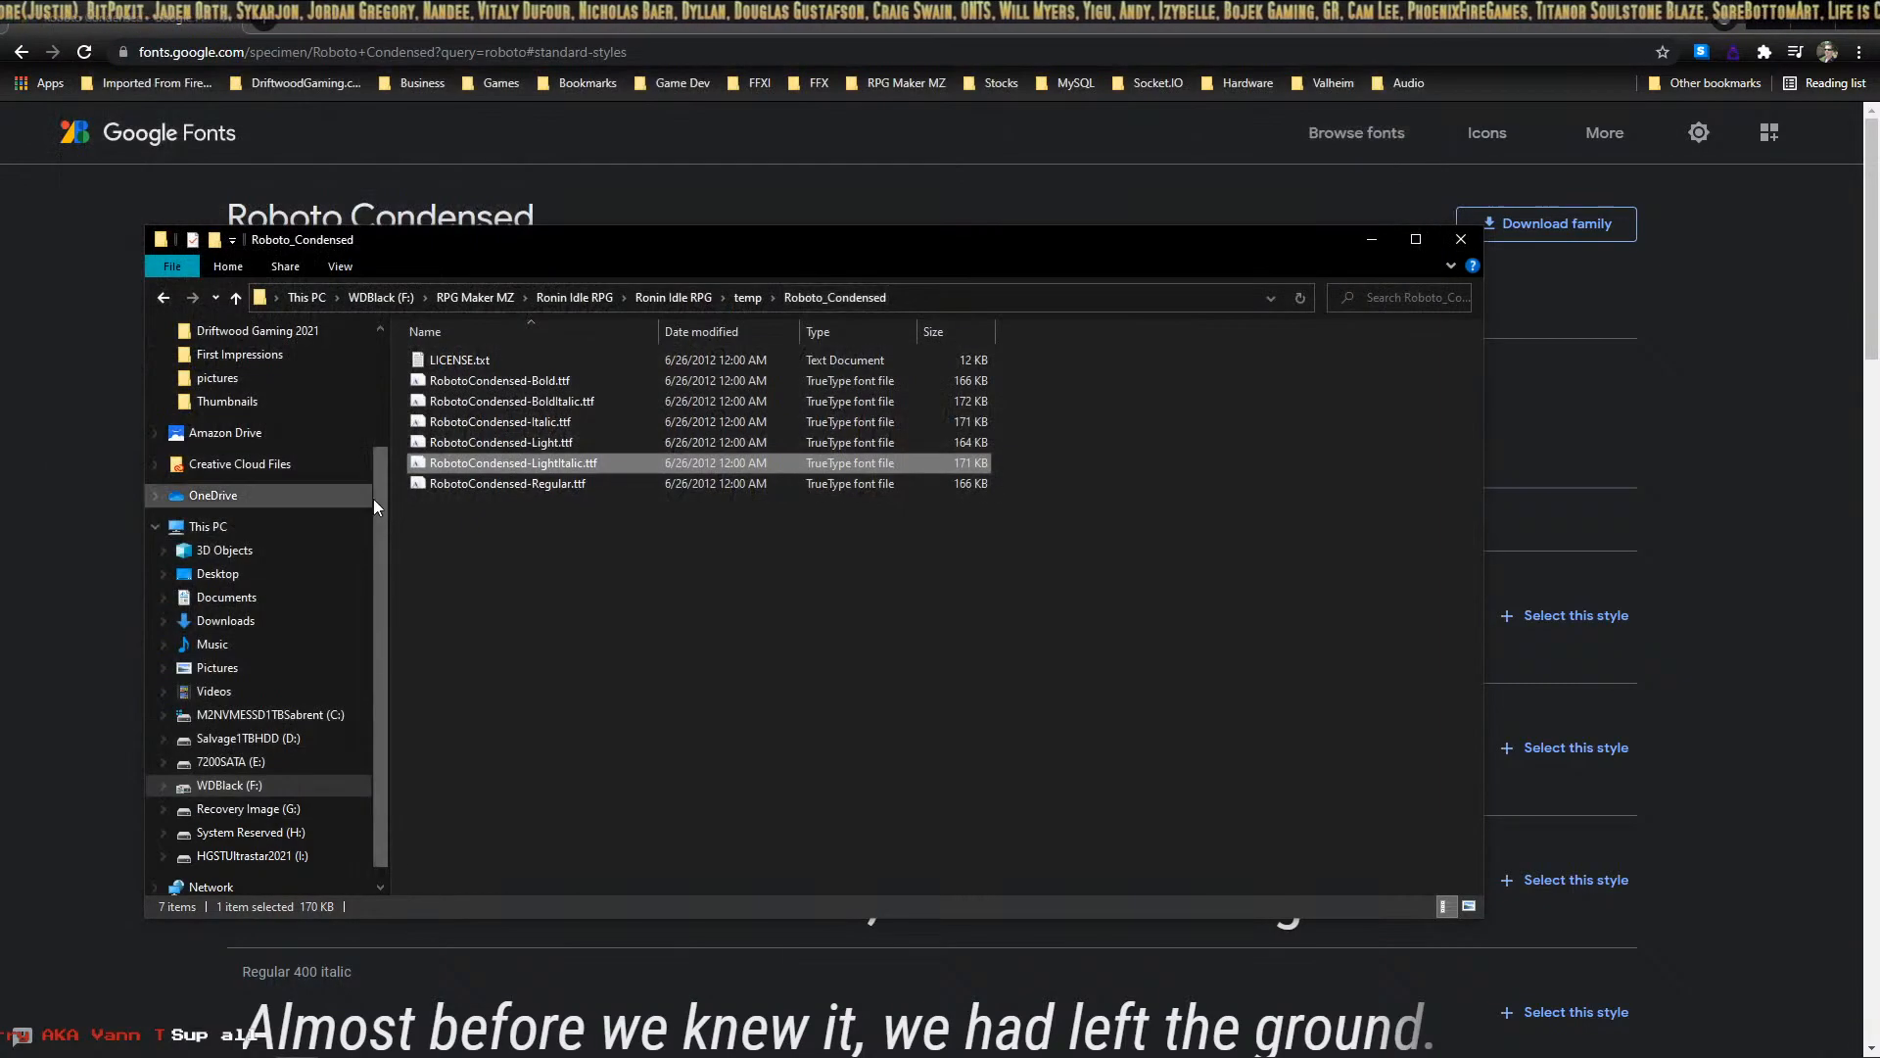
Step: Install the RobotoCondensed-Light.ttf and RobotoCondensed-Italic.ttf fonts, closing each preview
double_click(427, 448)
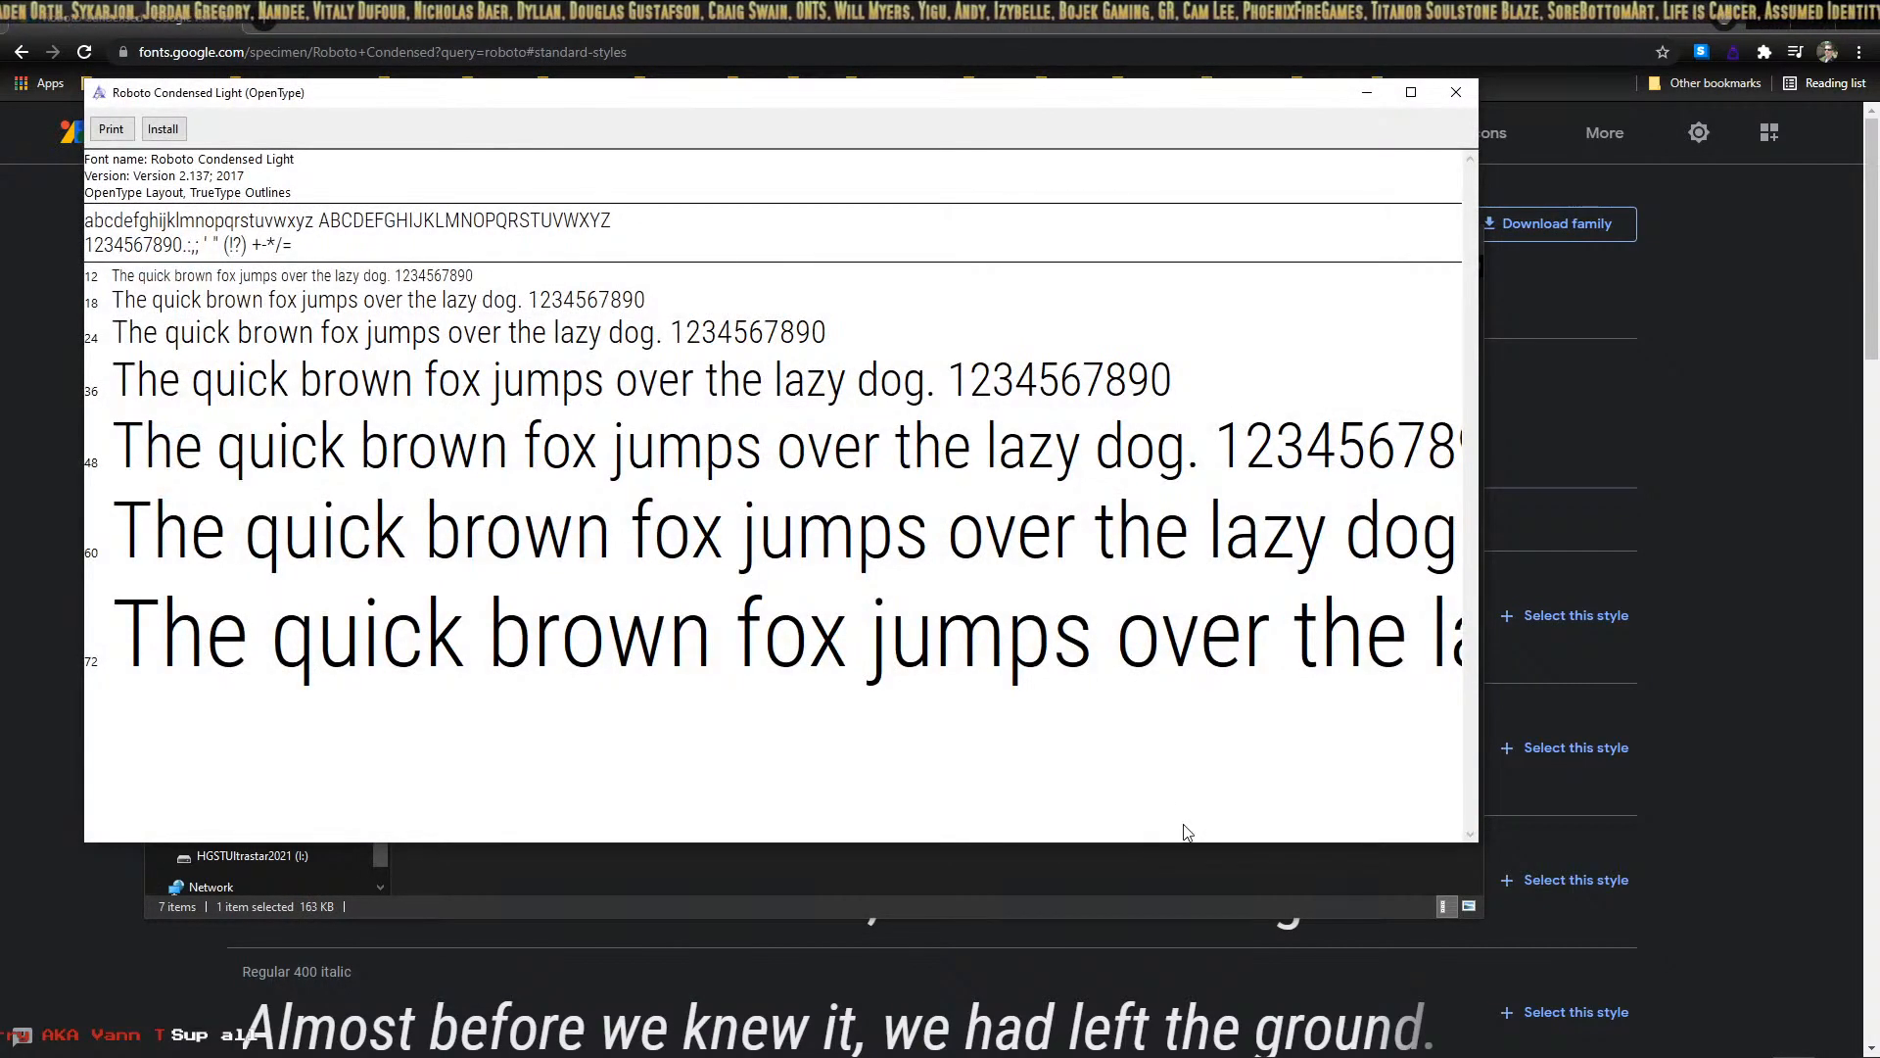
click(166, 131)
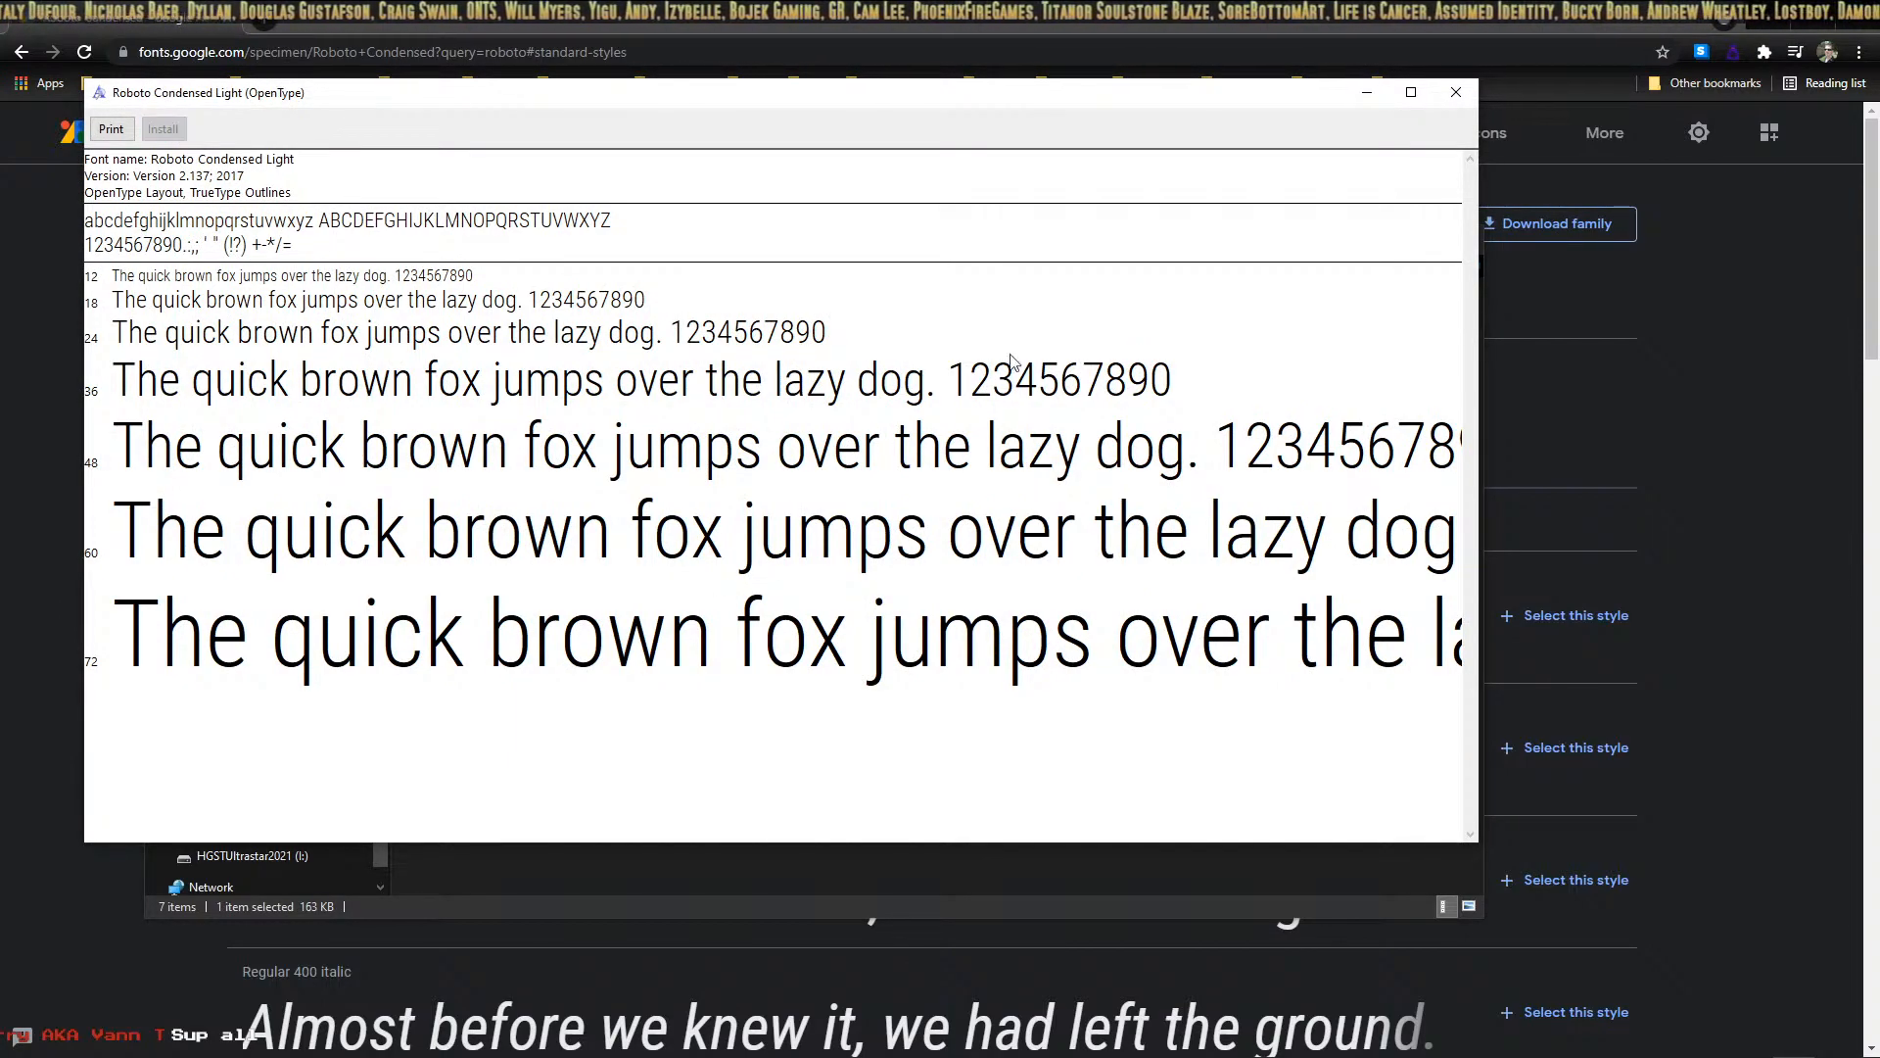
click(1457, 95)
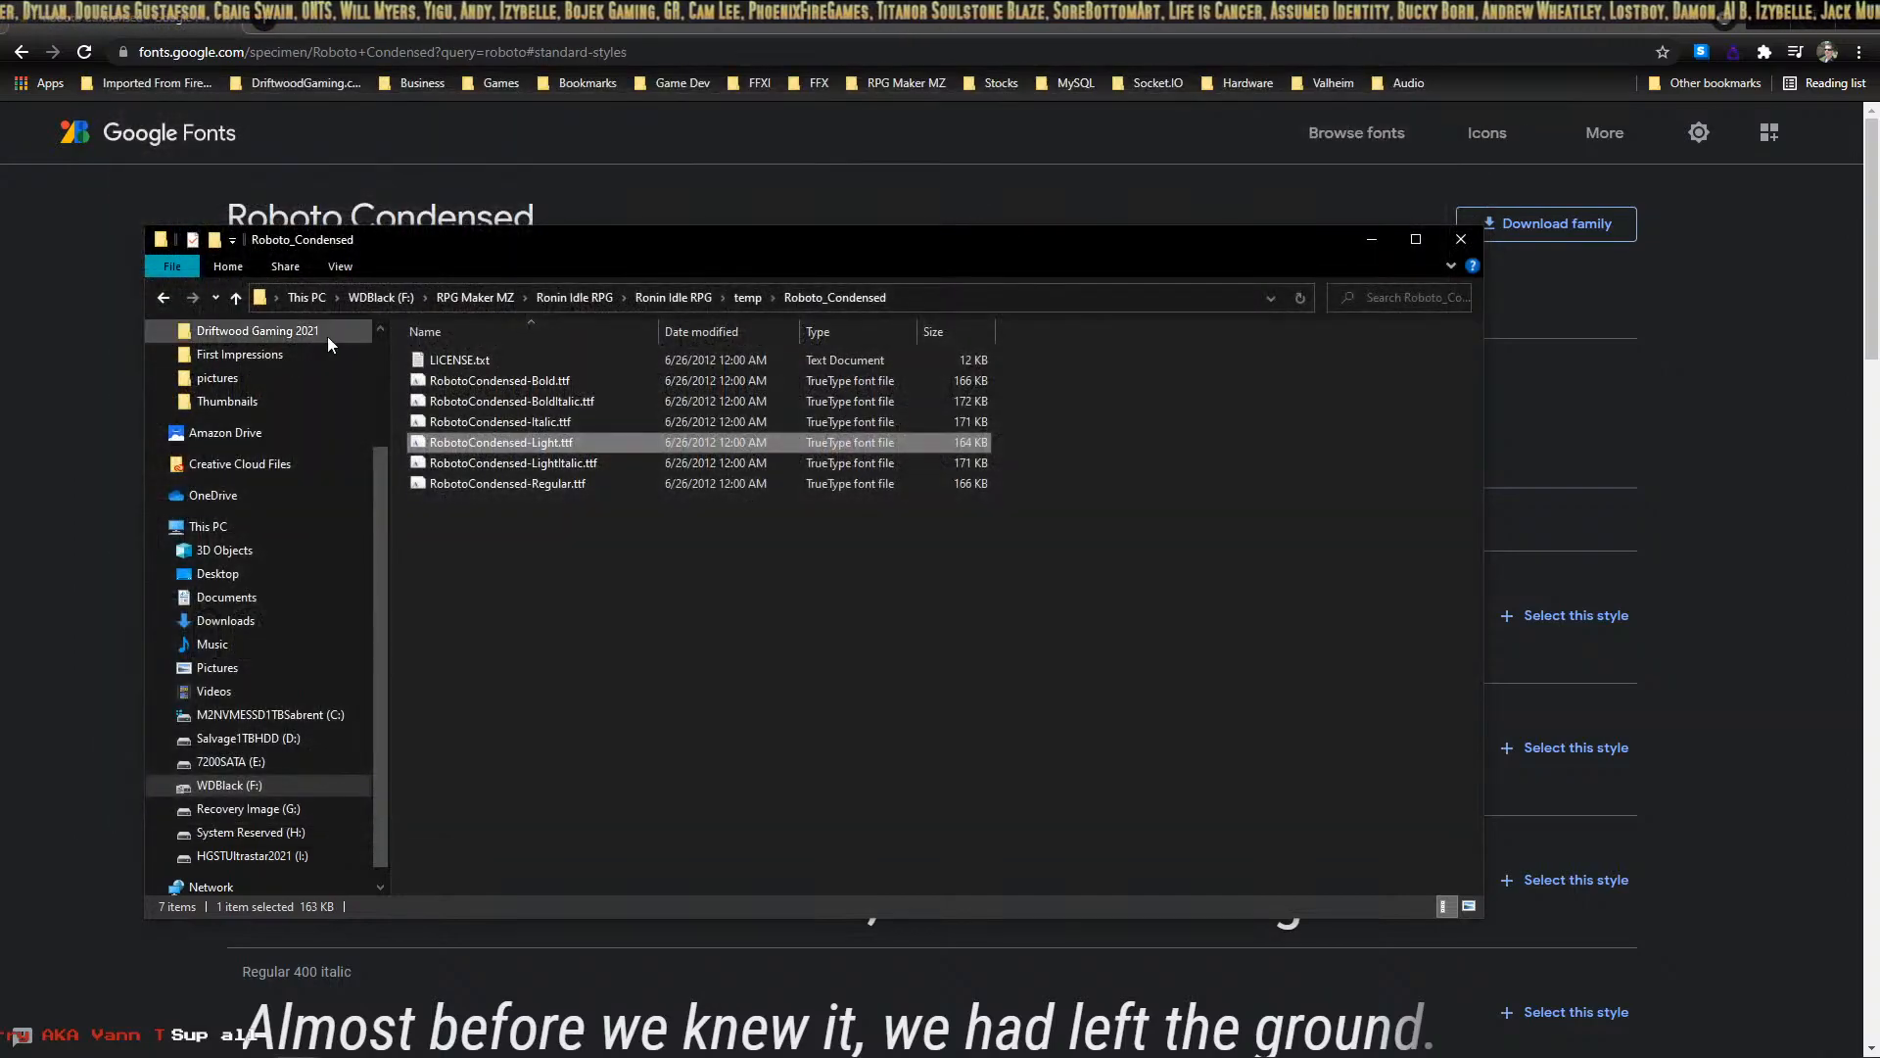
double_click(516, 423)
click(201, 158)
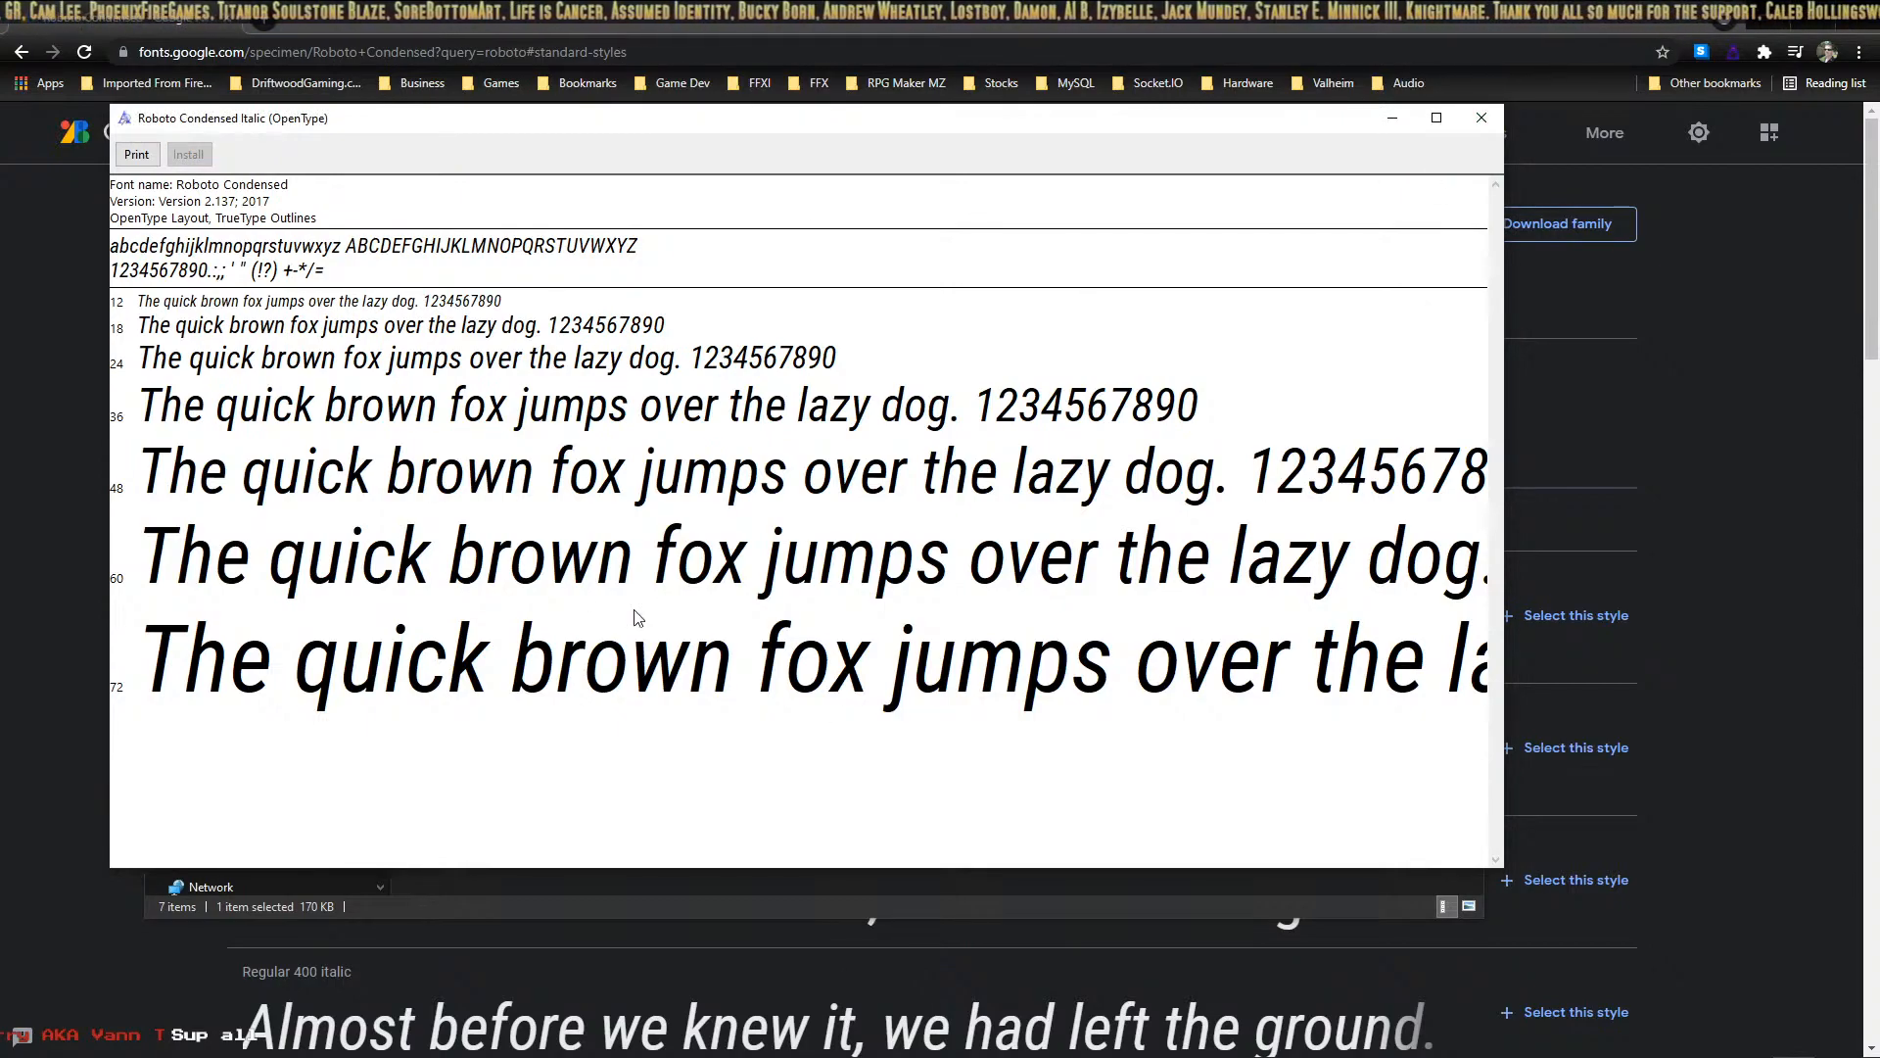
click(1481, 118)
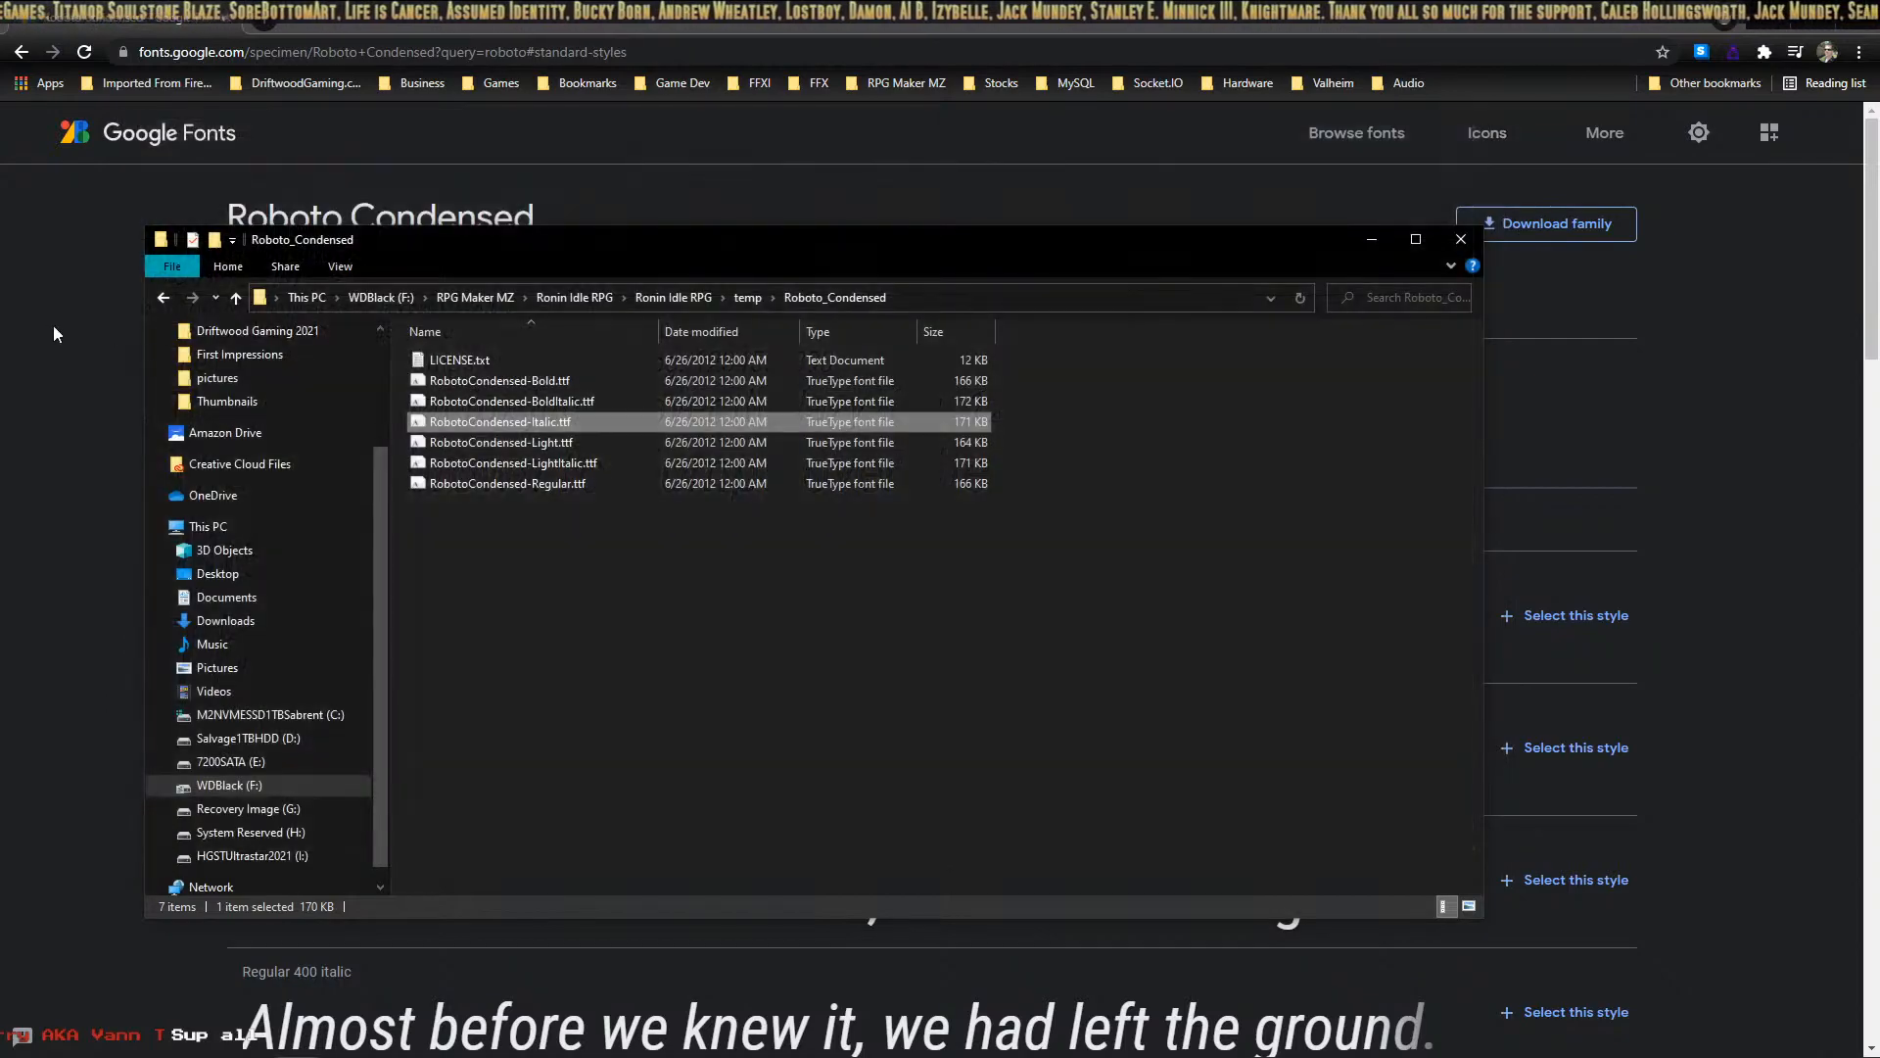
Step: Install the RobotoCondensed-BoldItalic.ttf and RobotoCondensed-Bold.ttf fonts, closing each preview
double_click(511, 401)
click(213, 179)
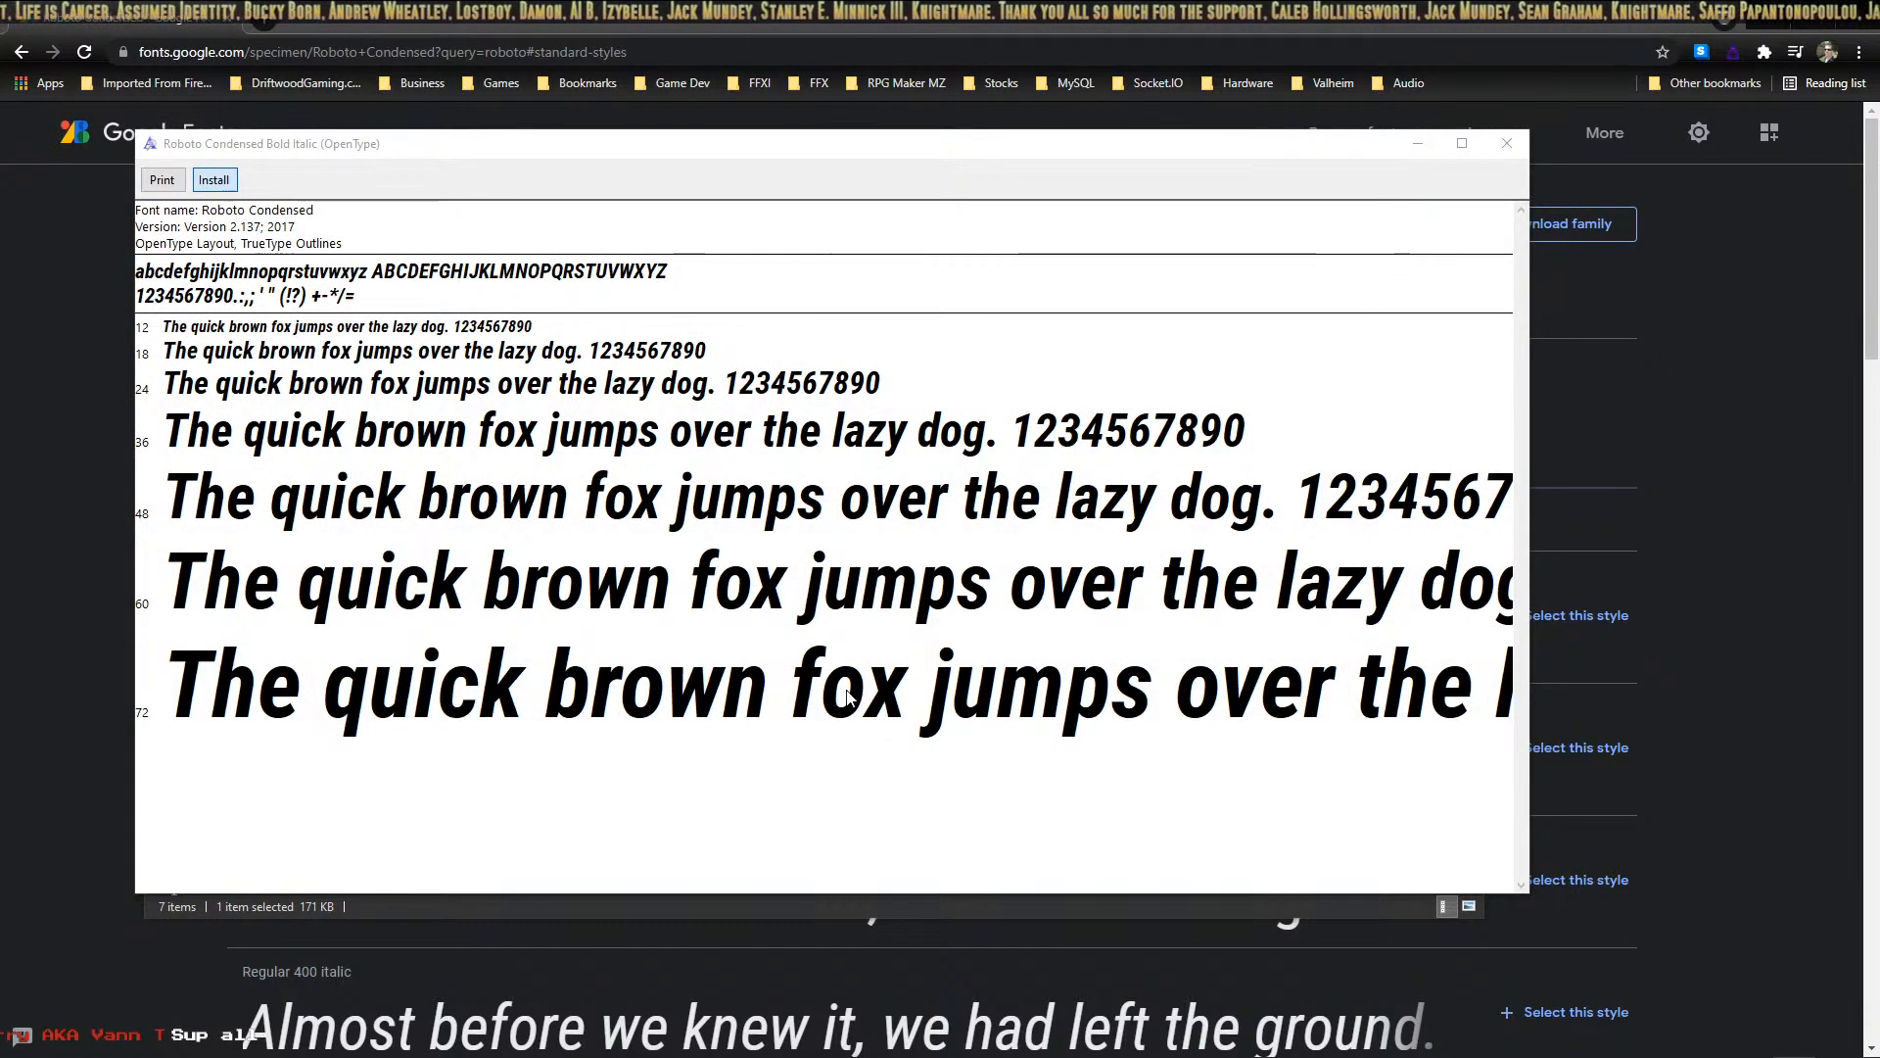
click(1508, 145)
double_click(499, 381)
click(239, 206)
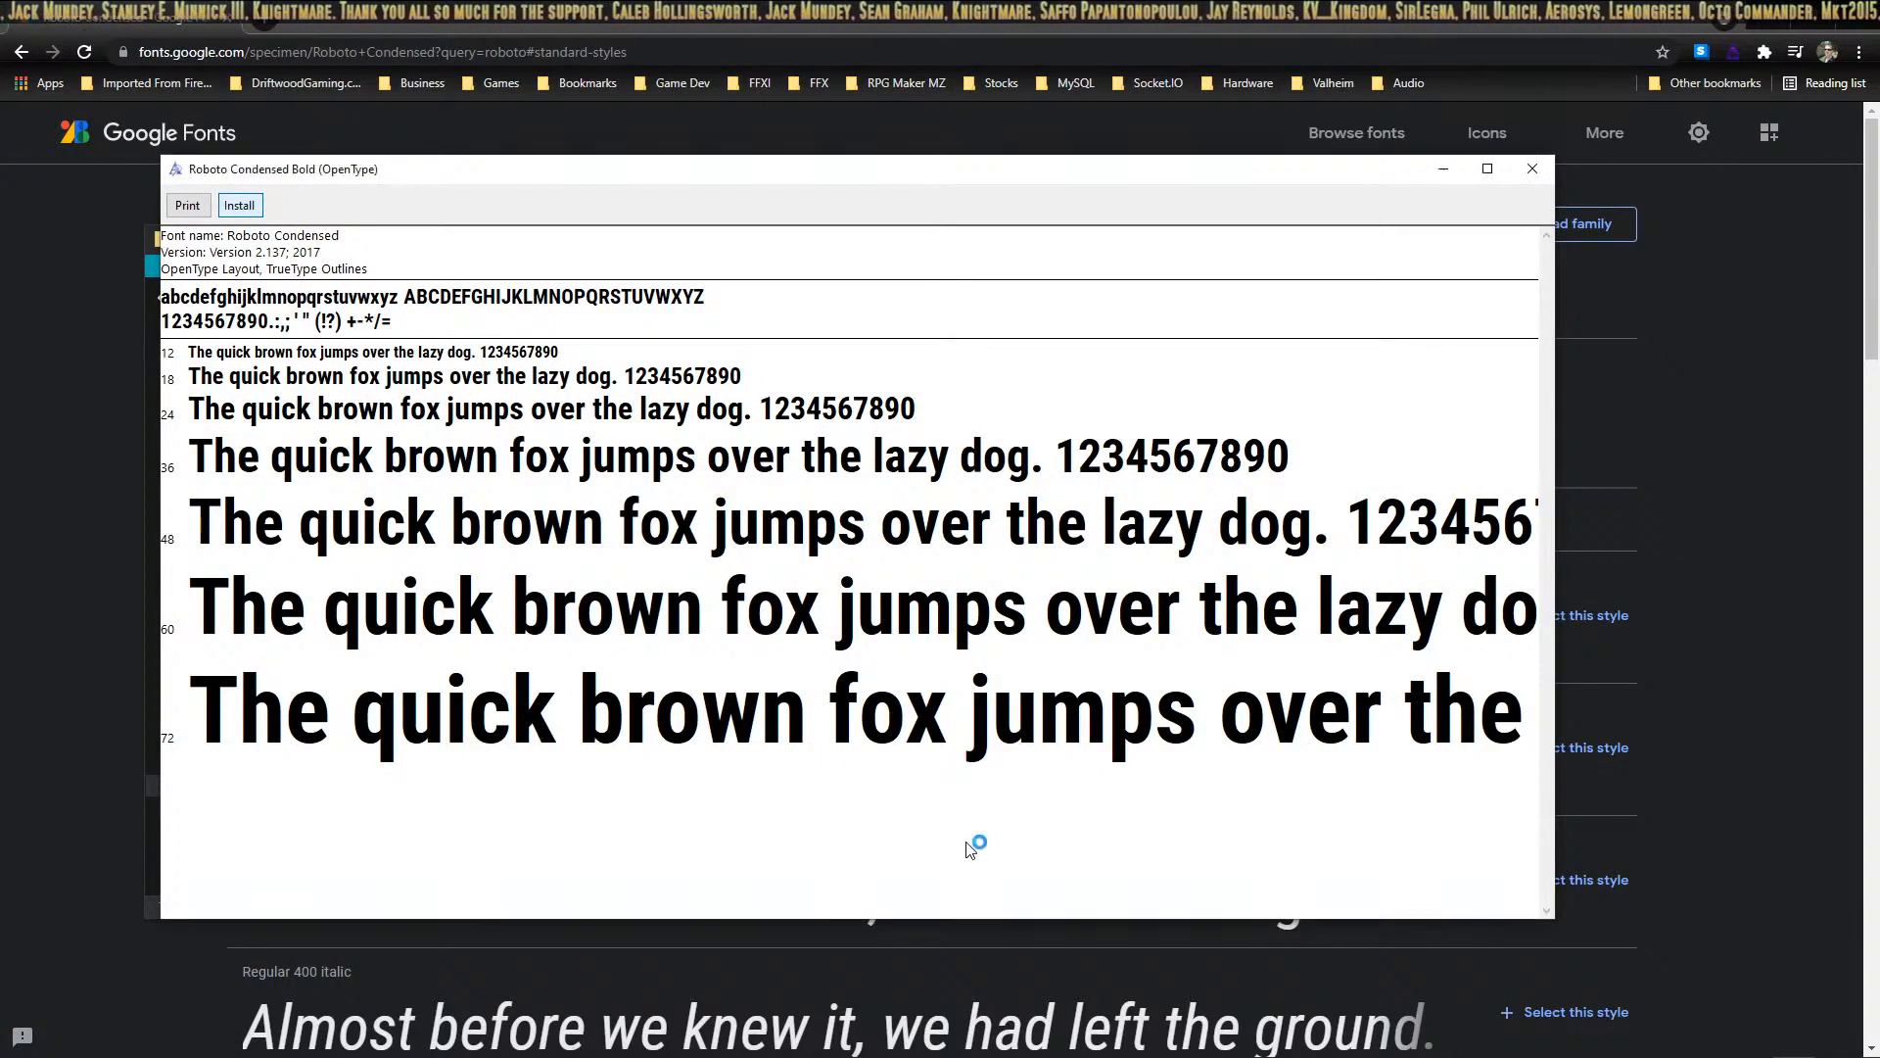
click(1533, 168)
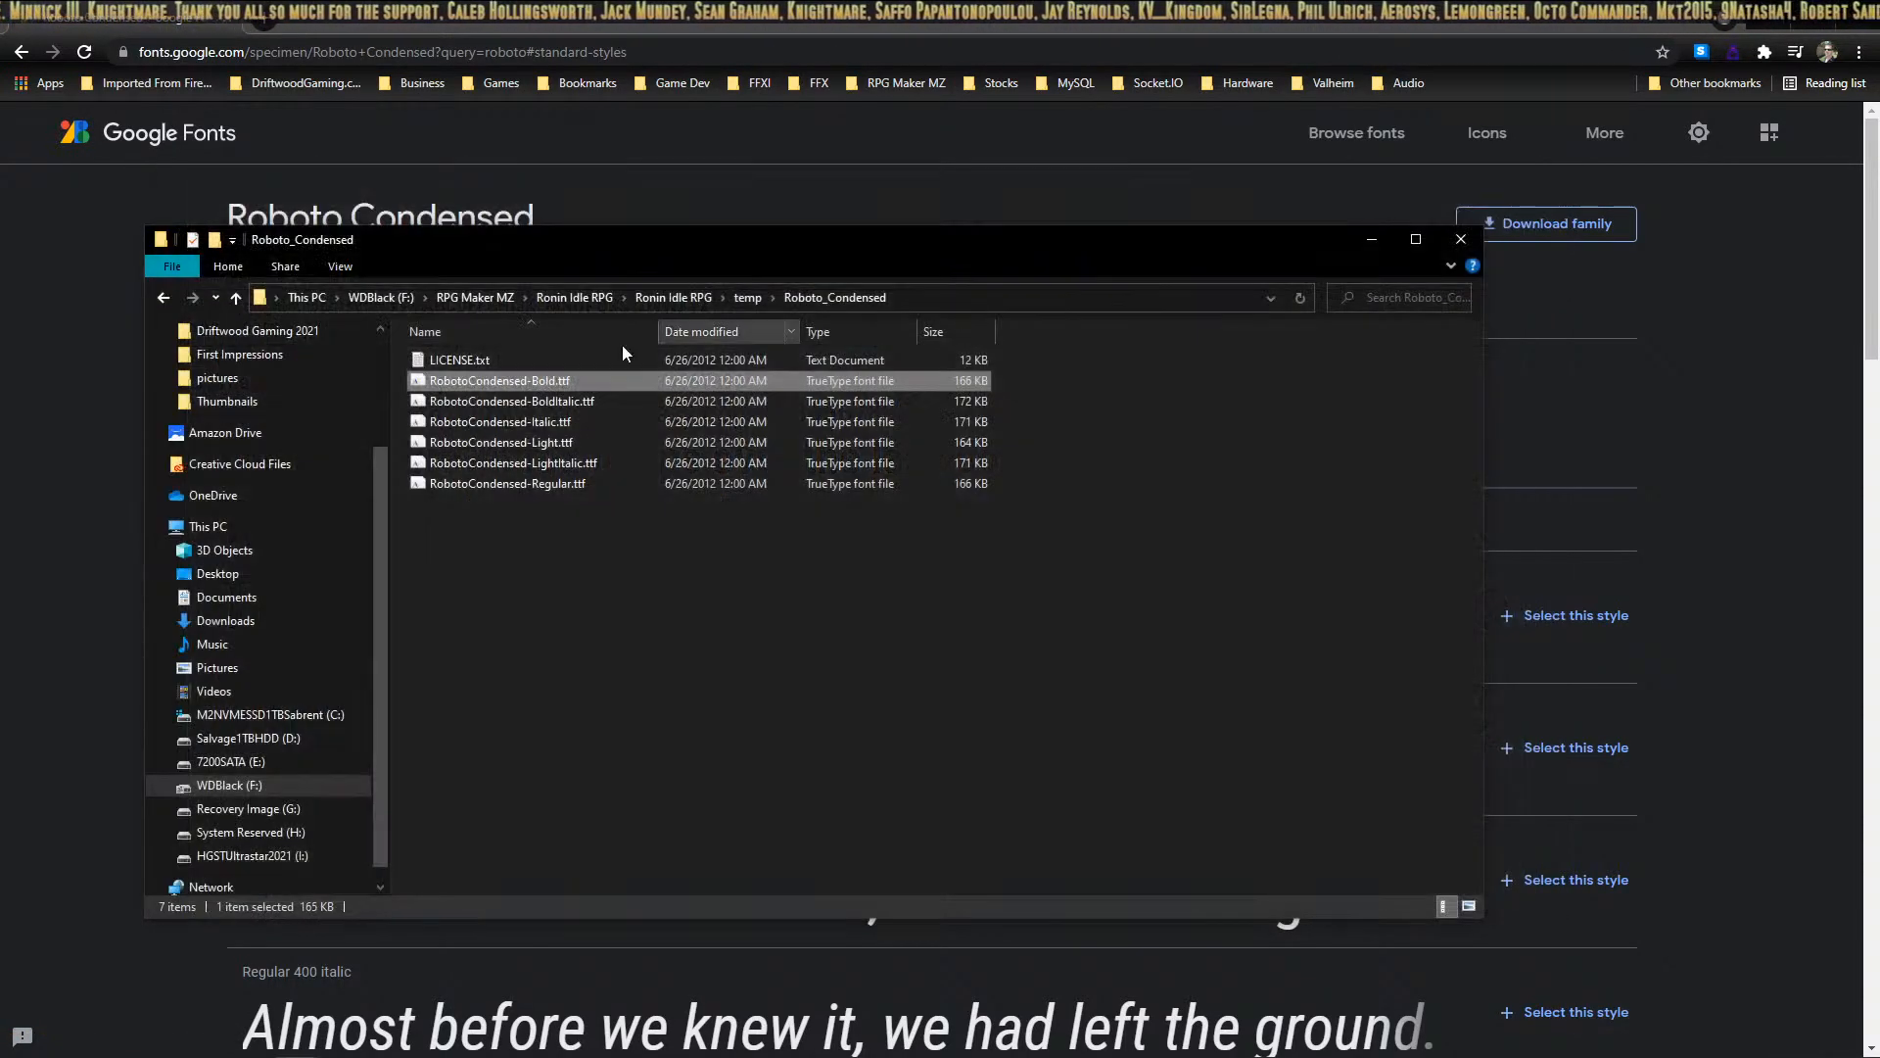
Step: Copy RobotoCondensed-Regular.ttf from the extracted folder into the Ronin Idle RPG project's fonts folder
click(554, 485)
click(568, 484)
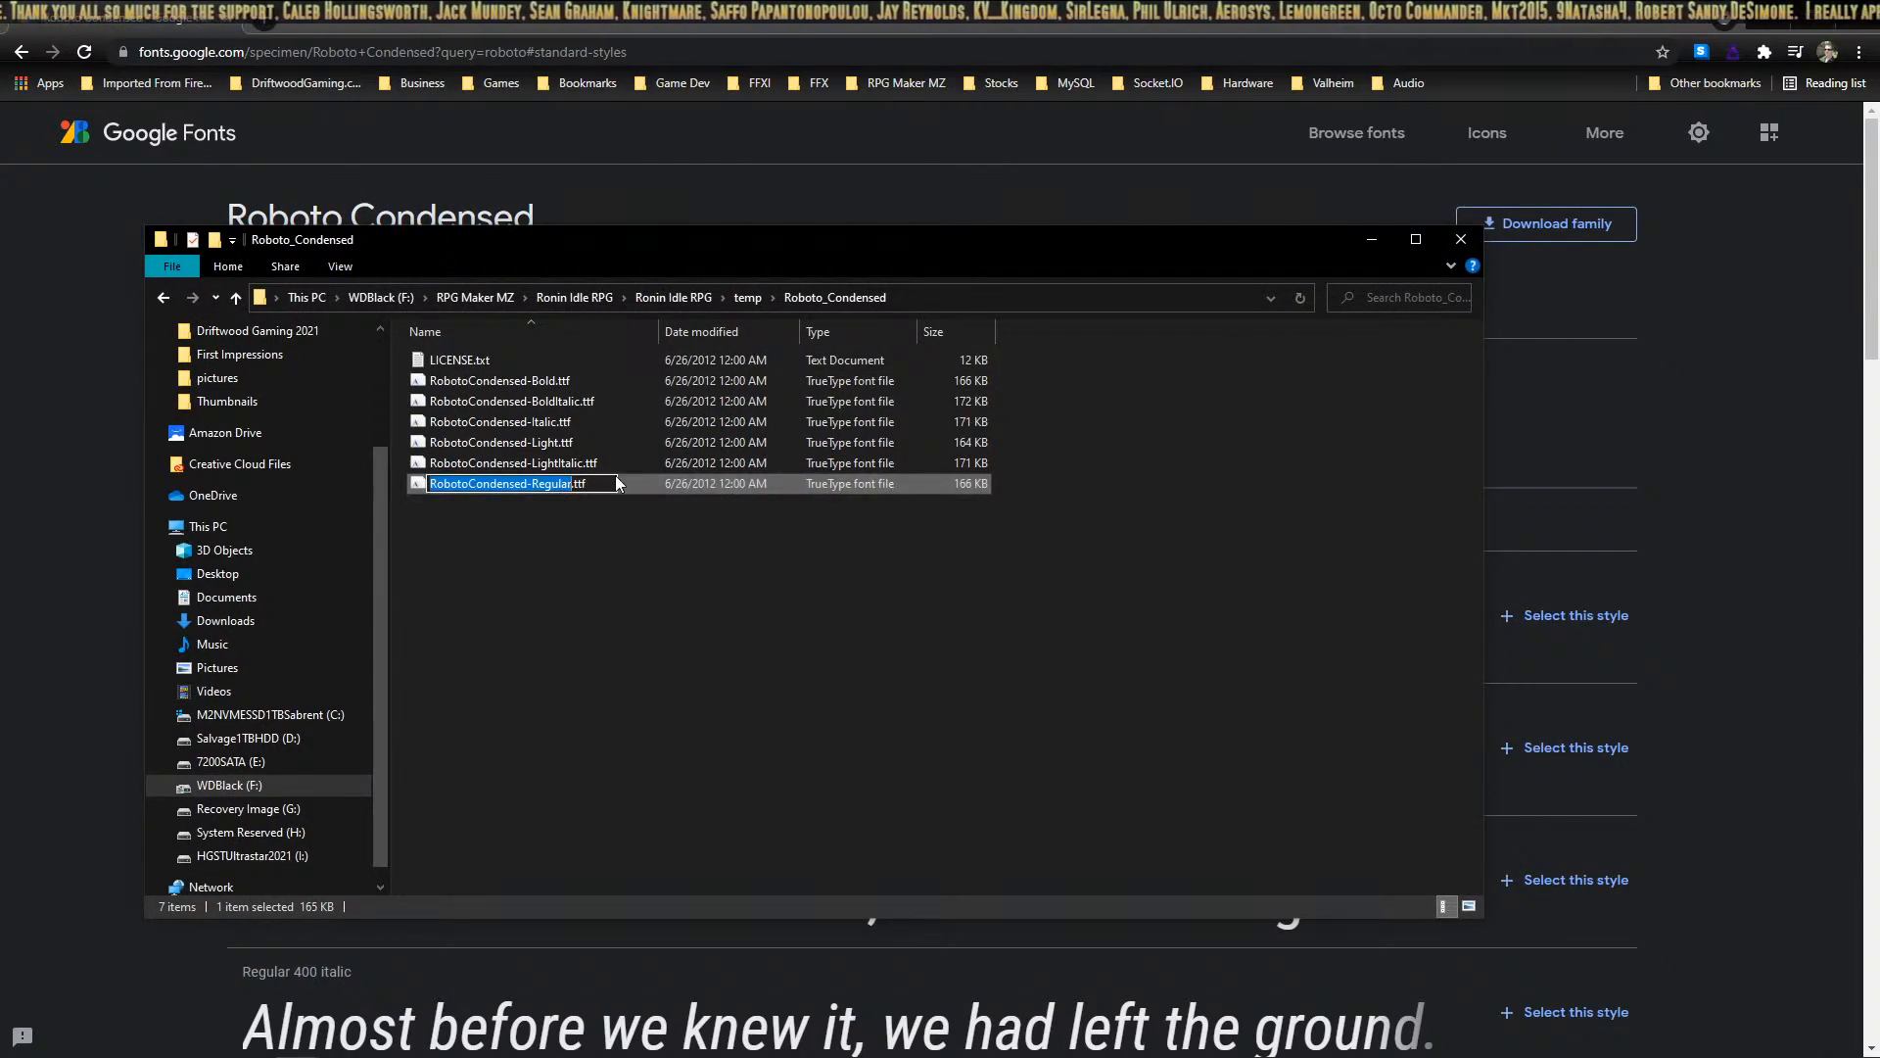
key(Escape)
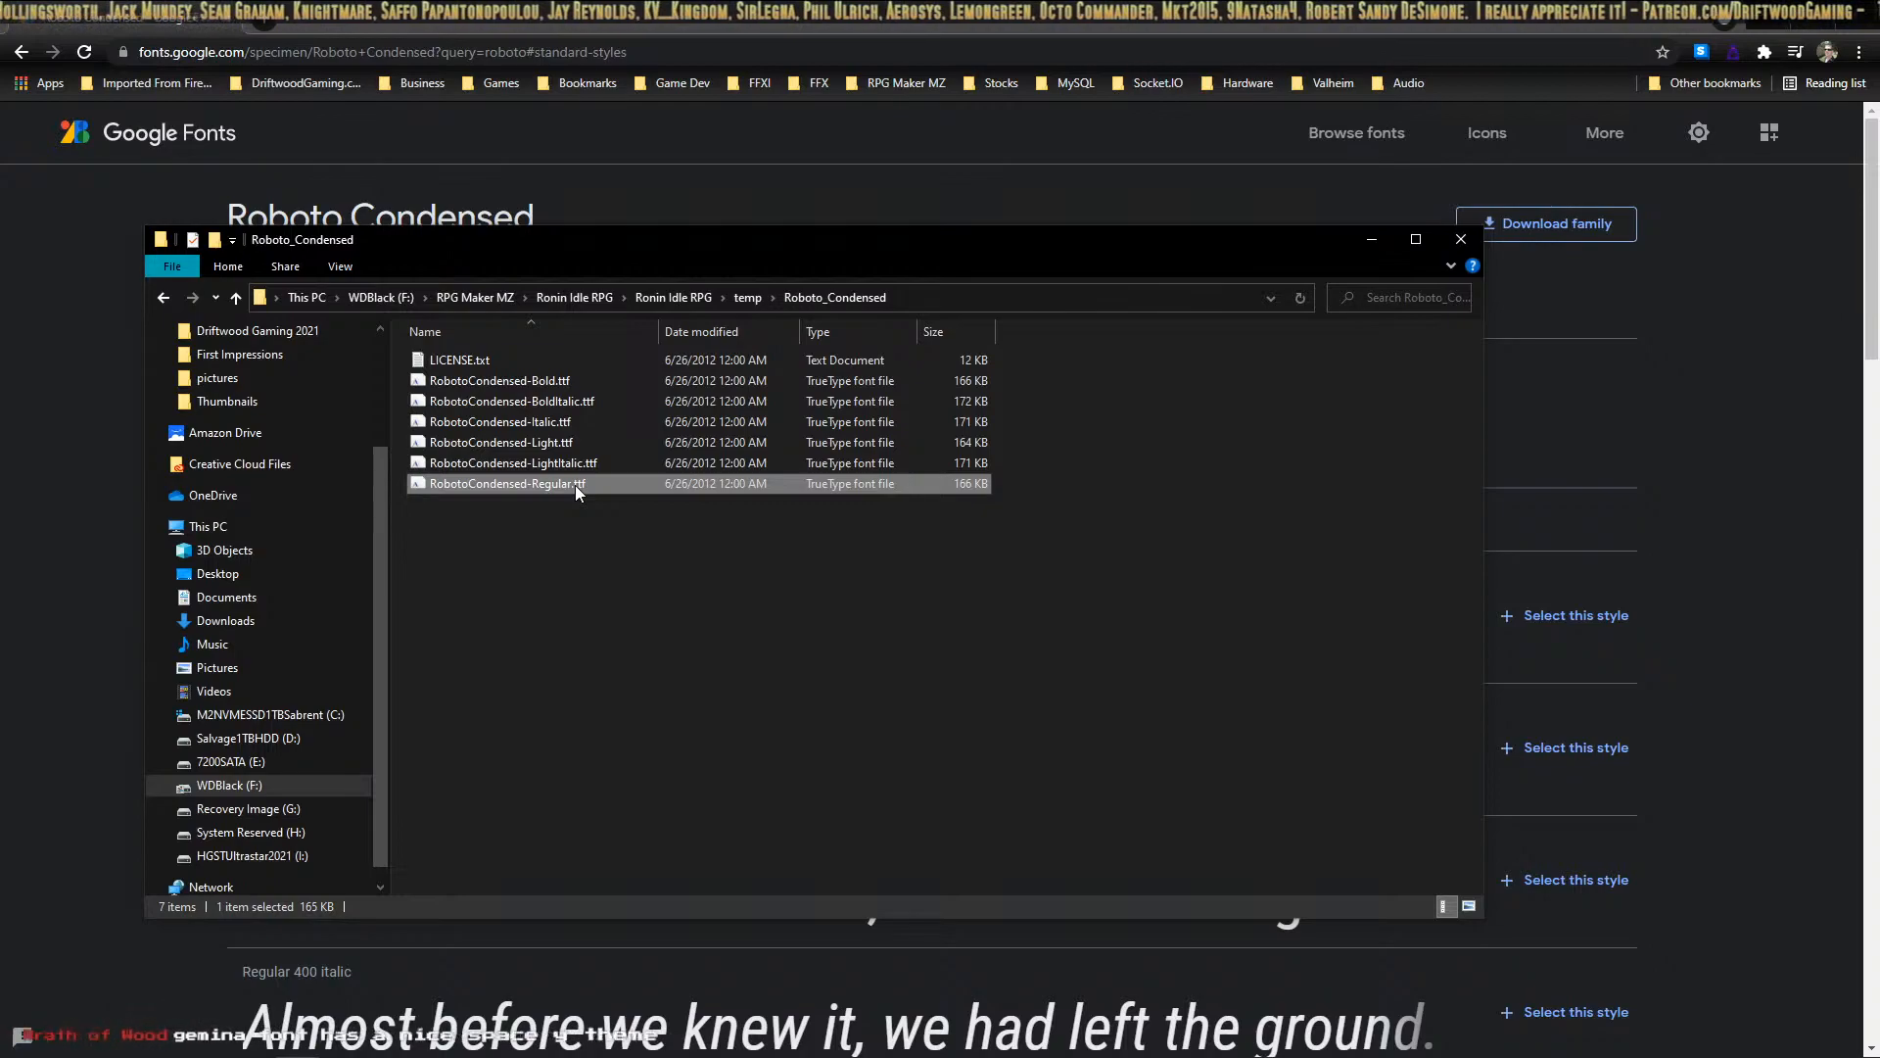
click(666, 297)
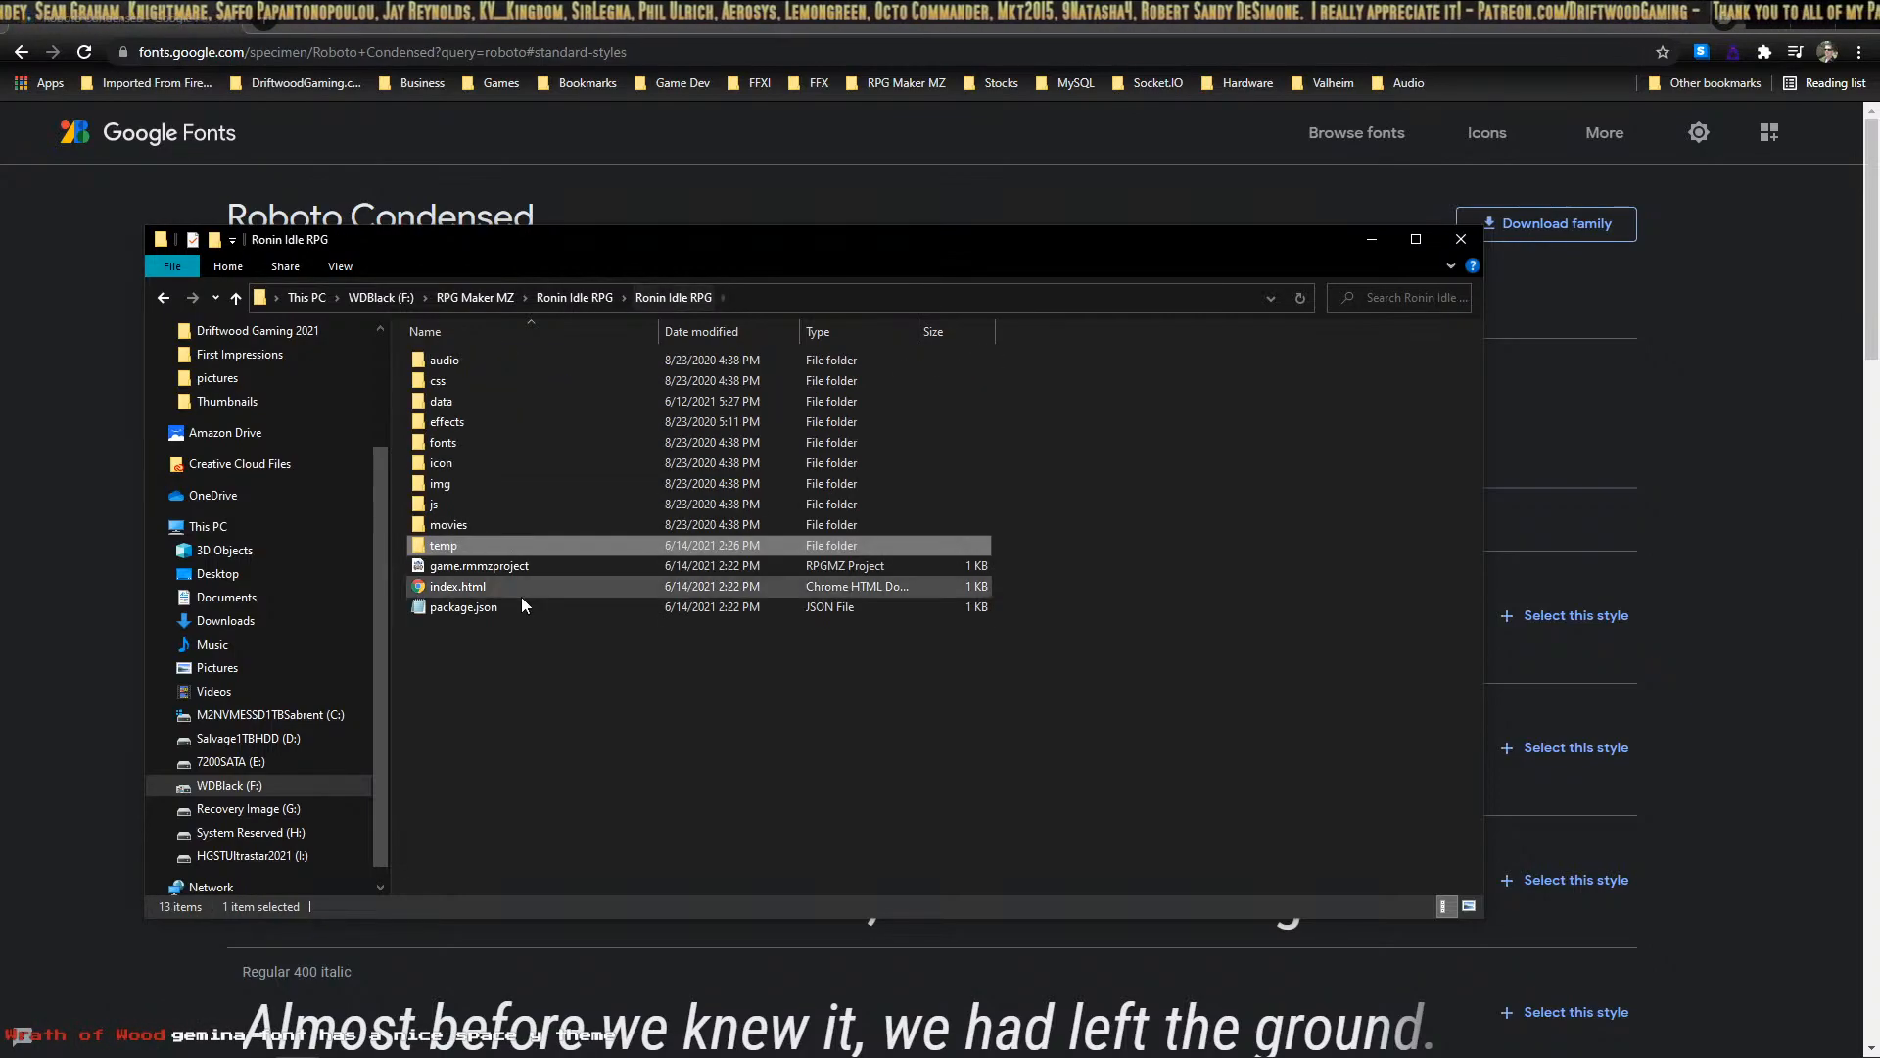
click(484, 447)
double_click(484, 449)
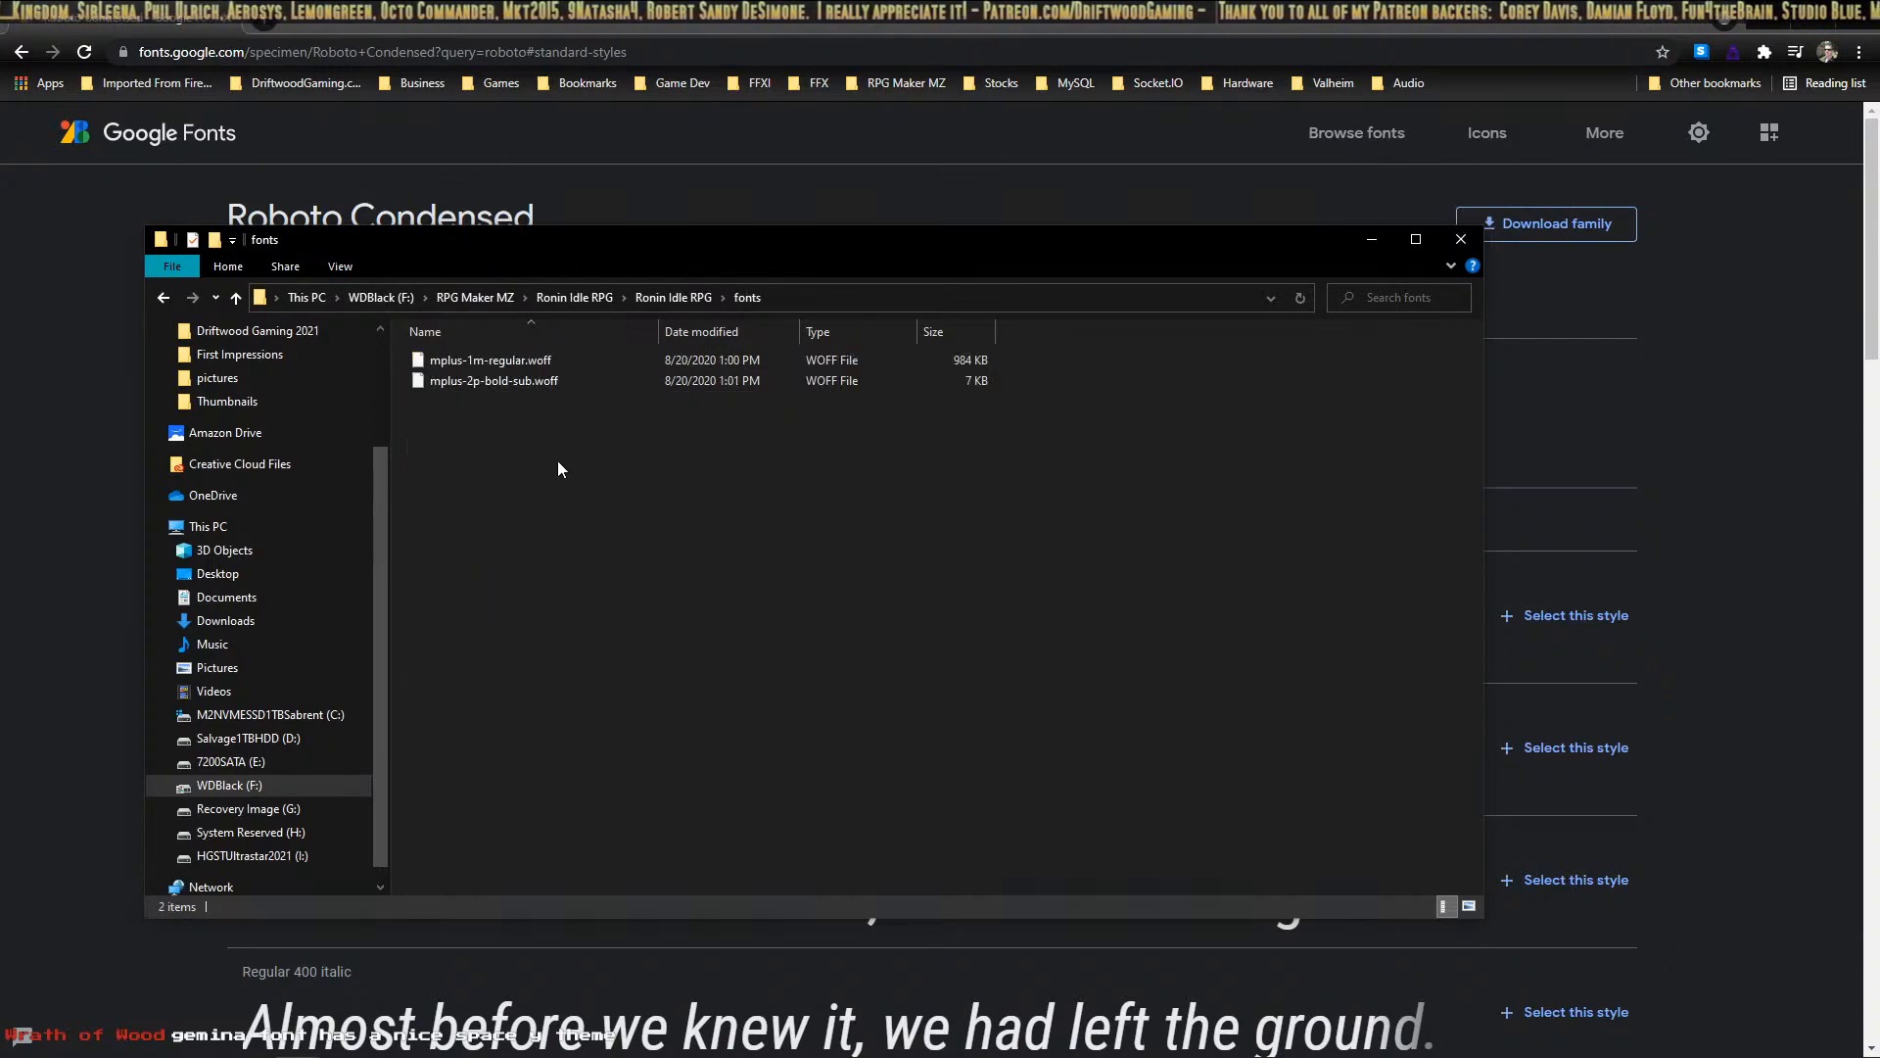
Step: Copy the full file name of RobotoCondensed-Regular.ttf in the fonts folder, leaving the name as it is
click(553, 405)
key(F2)
key(ctrl+c)
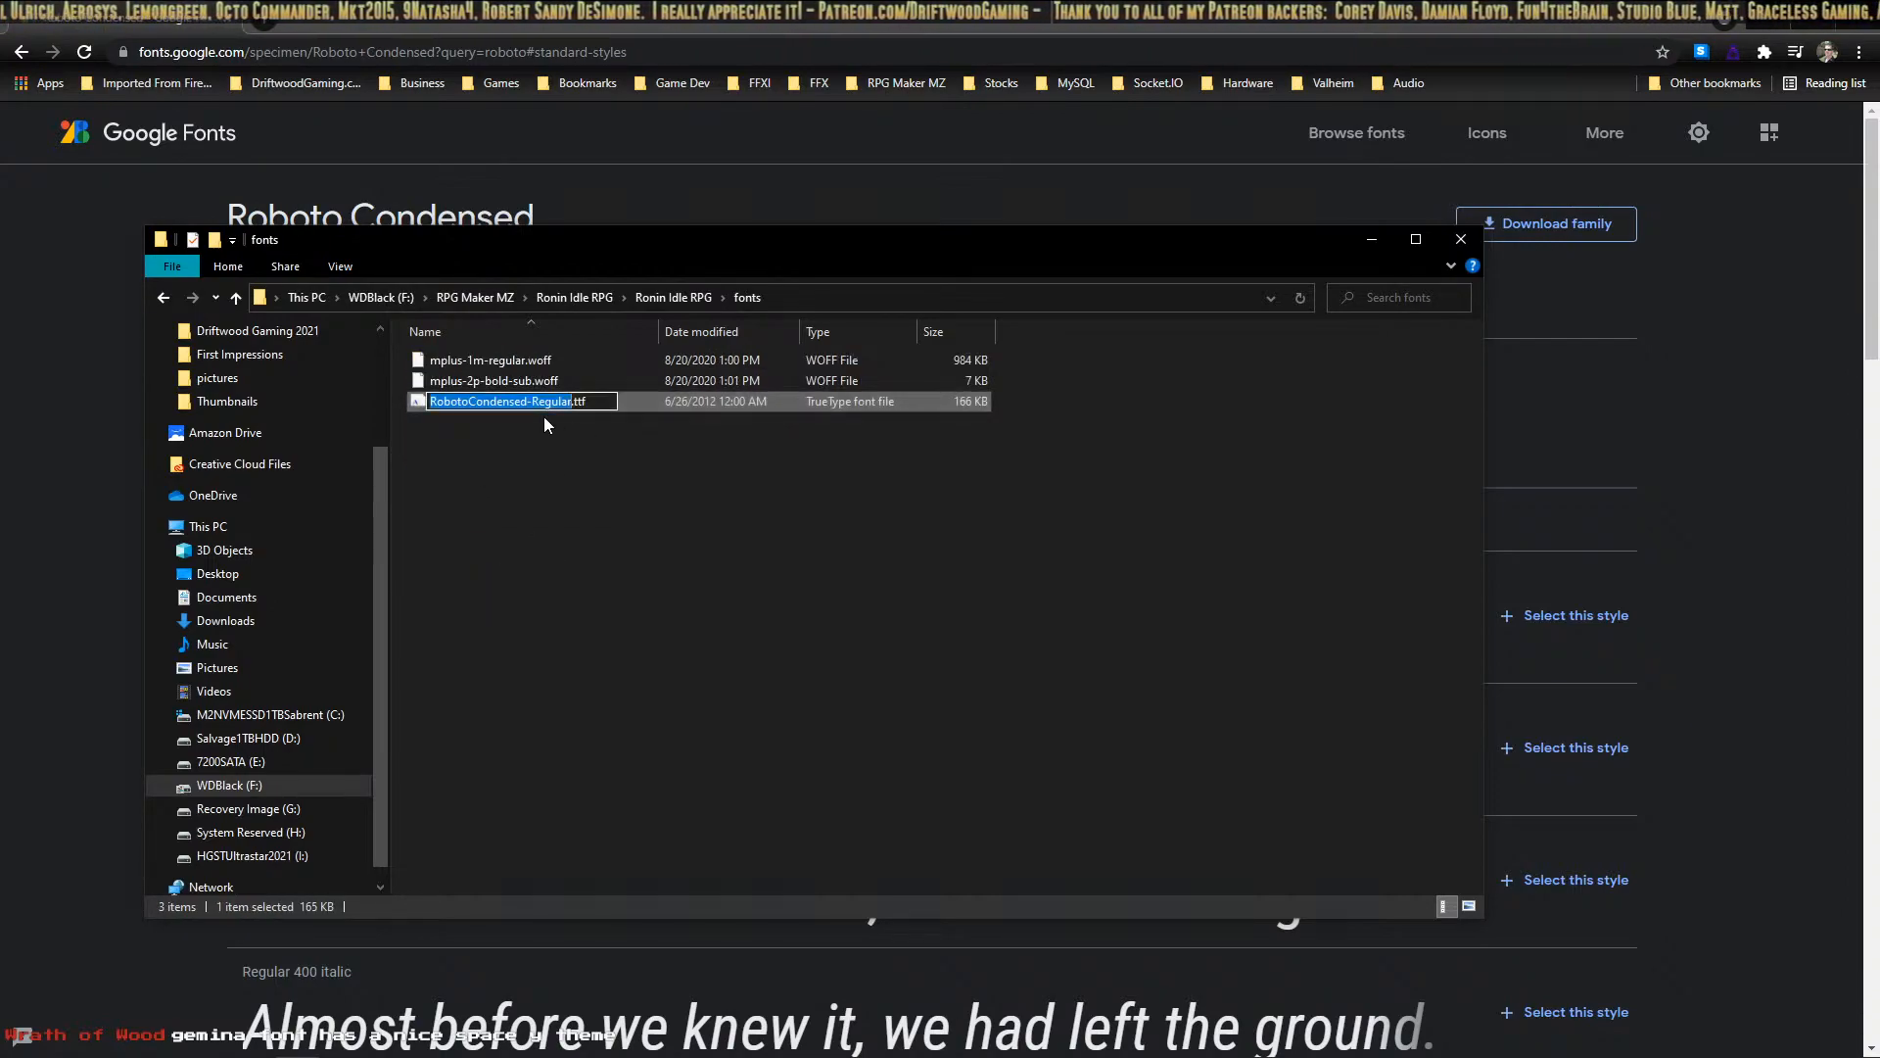
click(629, 496)
Step: Switch to RPG Maker MZ and set the Main Font Filename in the database's System 2 settings to RobotoCondensed-Regular.ttf
click(1371, 240)
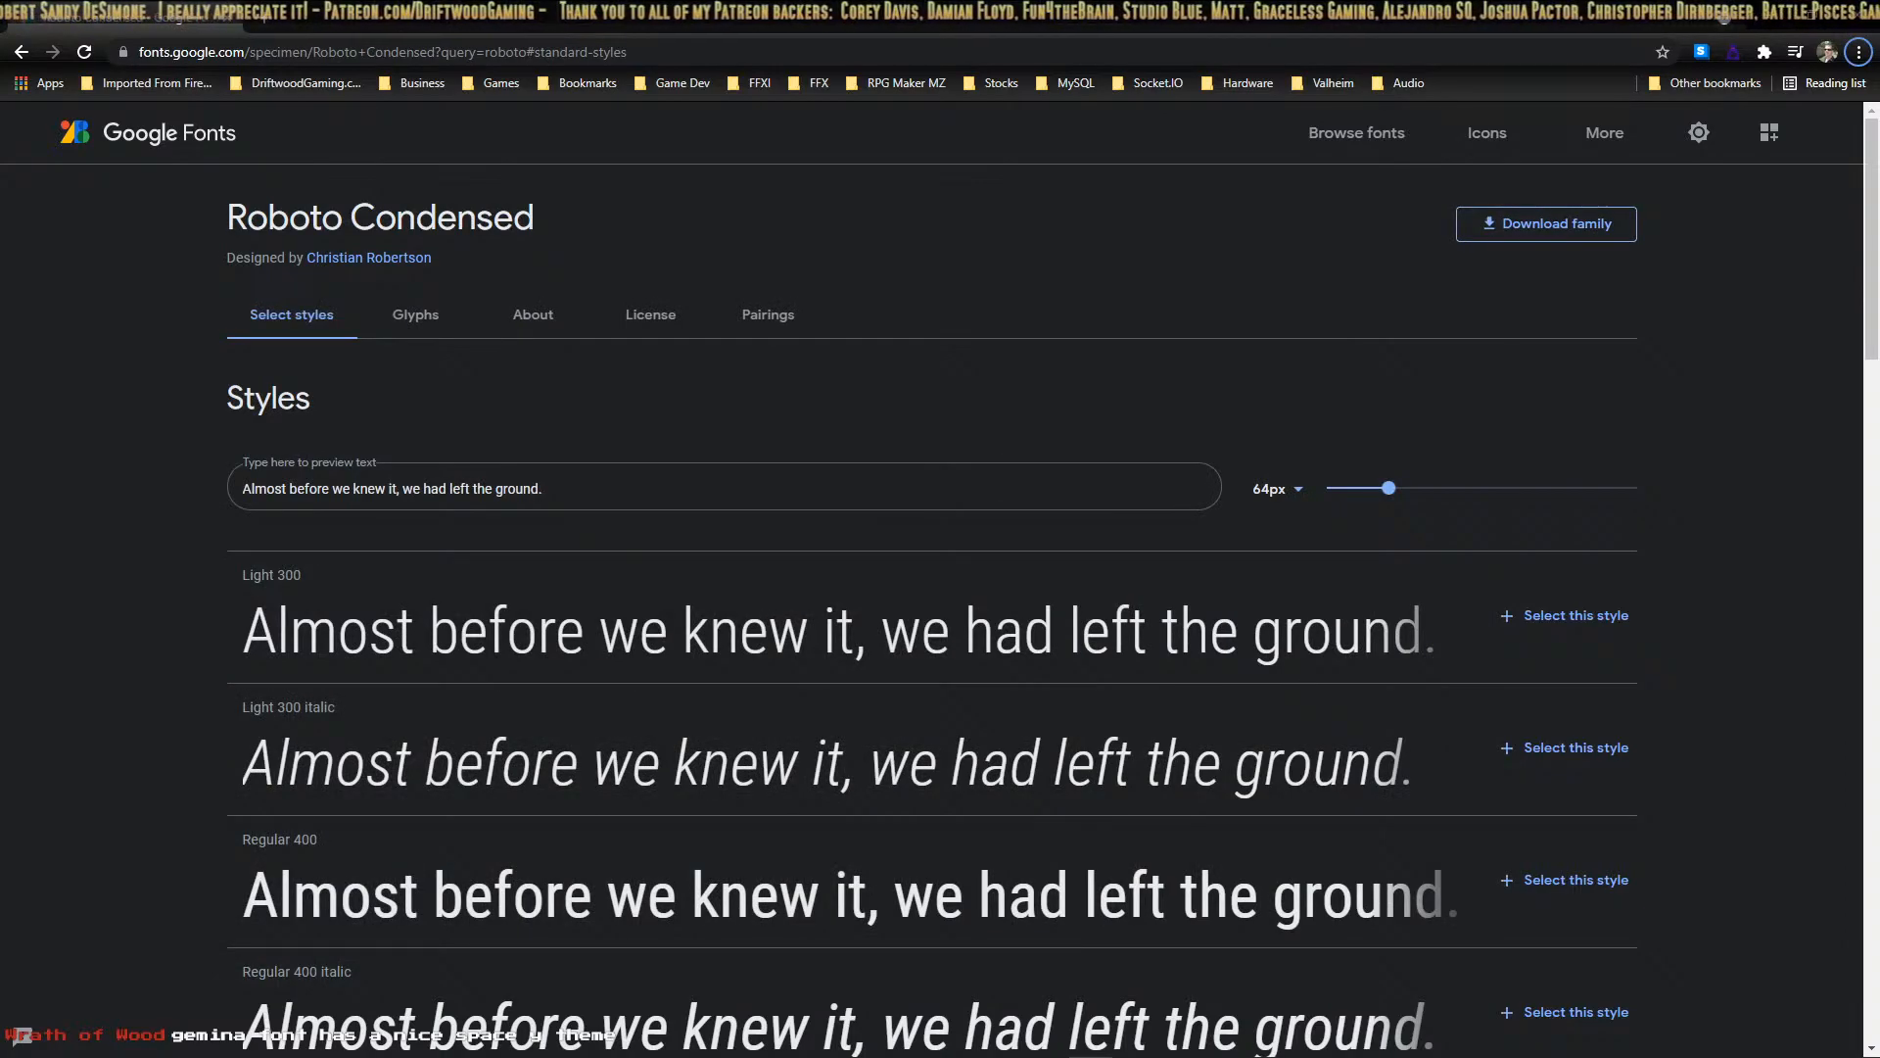
key(alt+Tab)
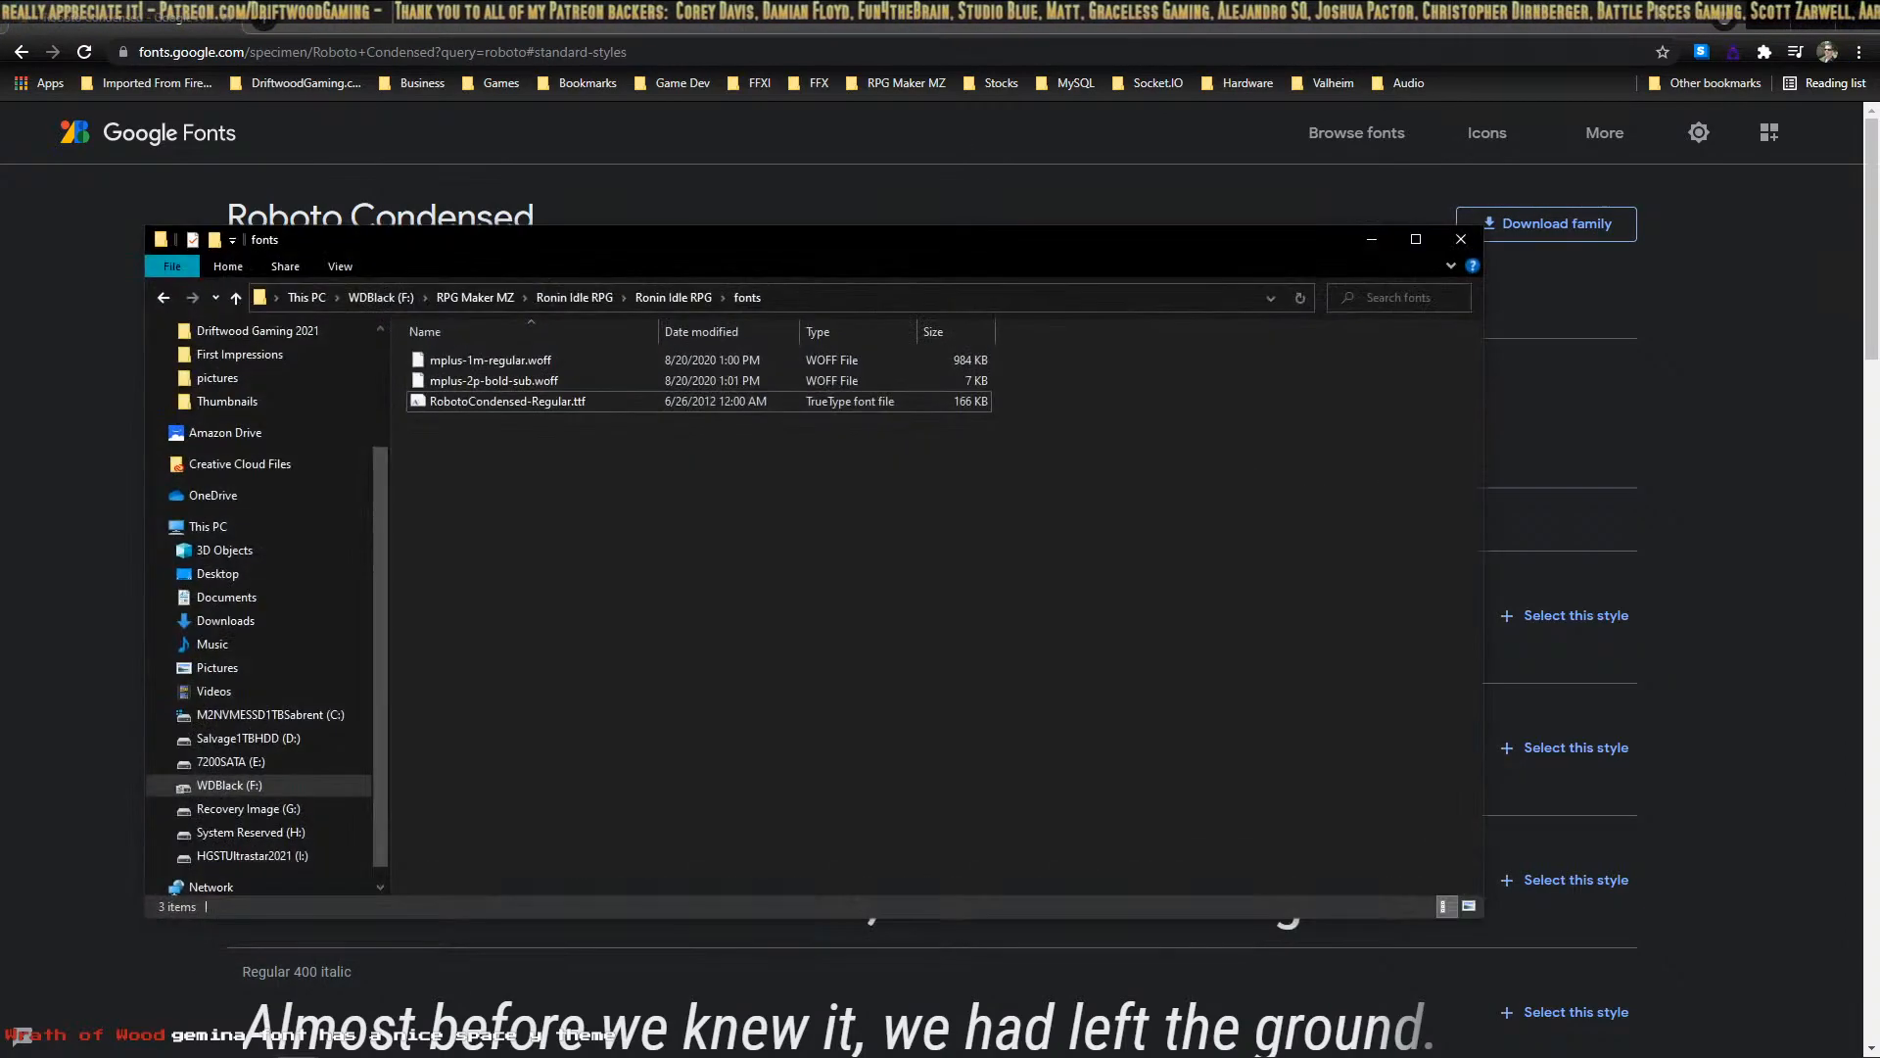
click(1864, 22)
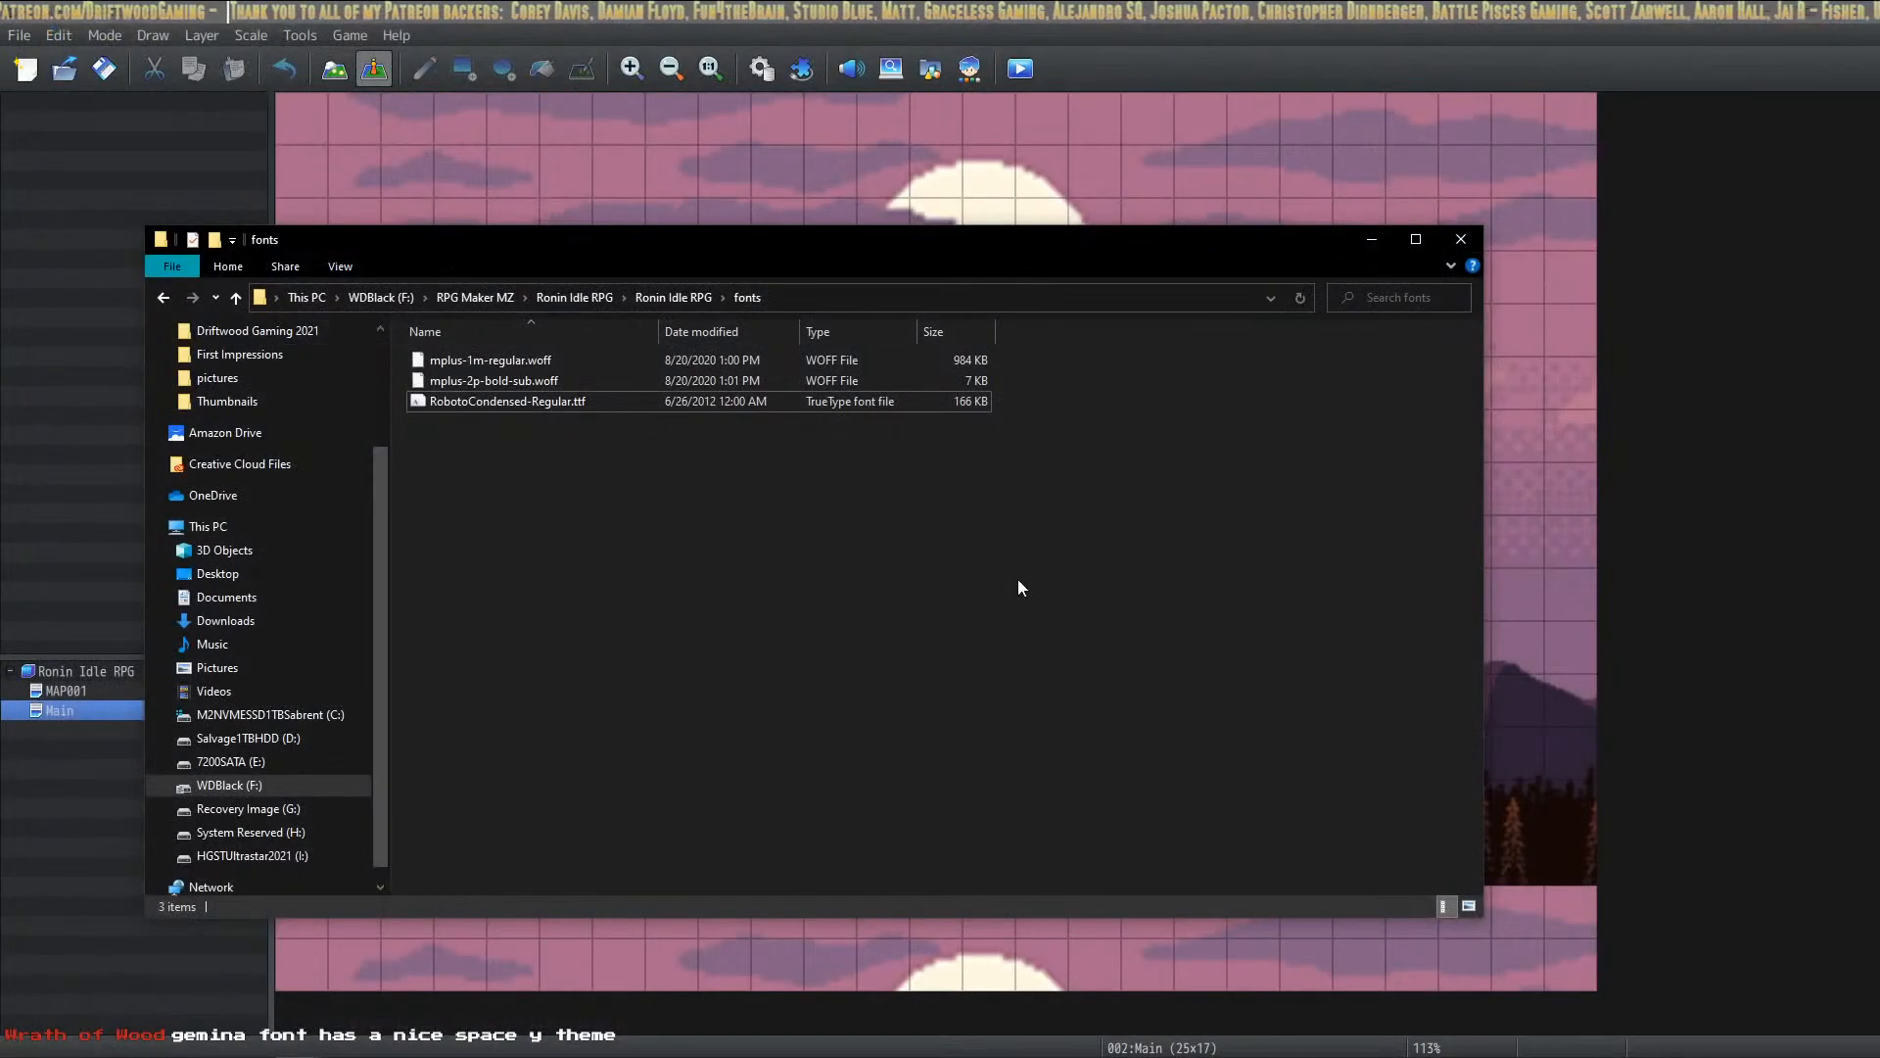
click(1374, 238)
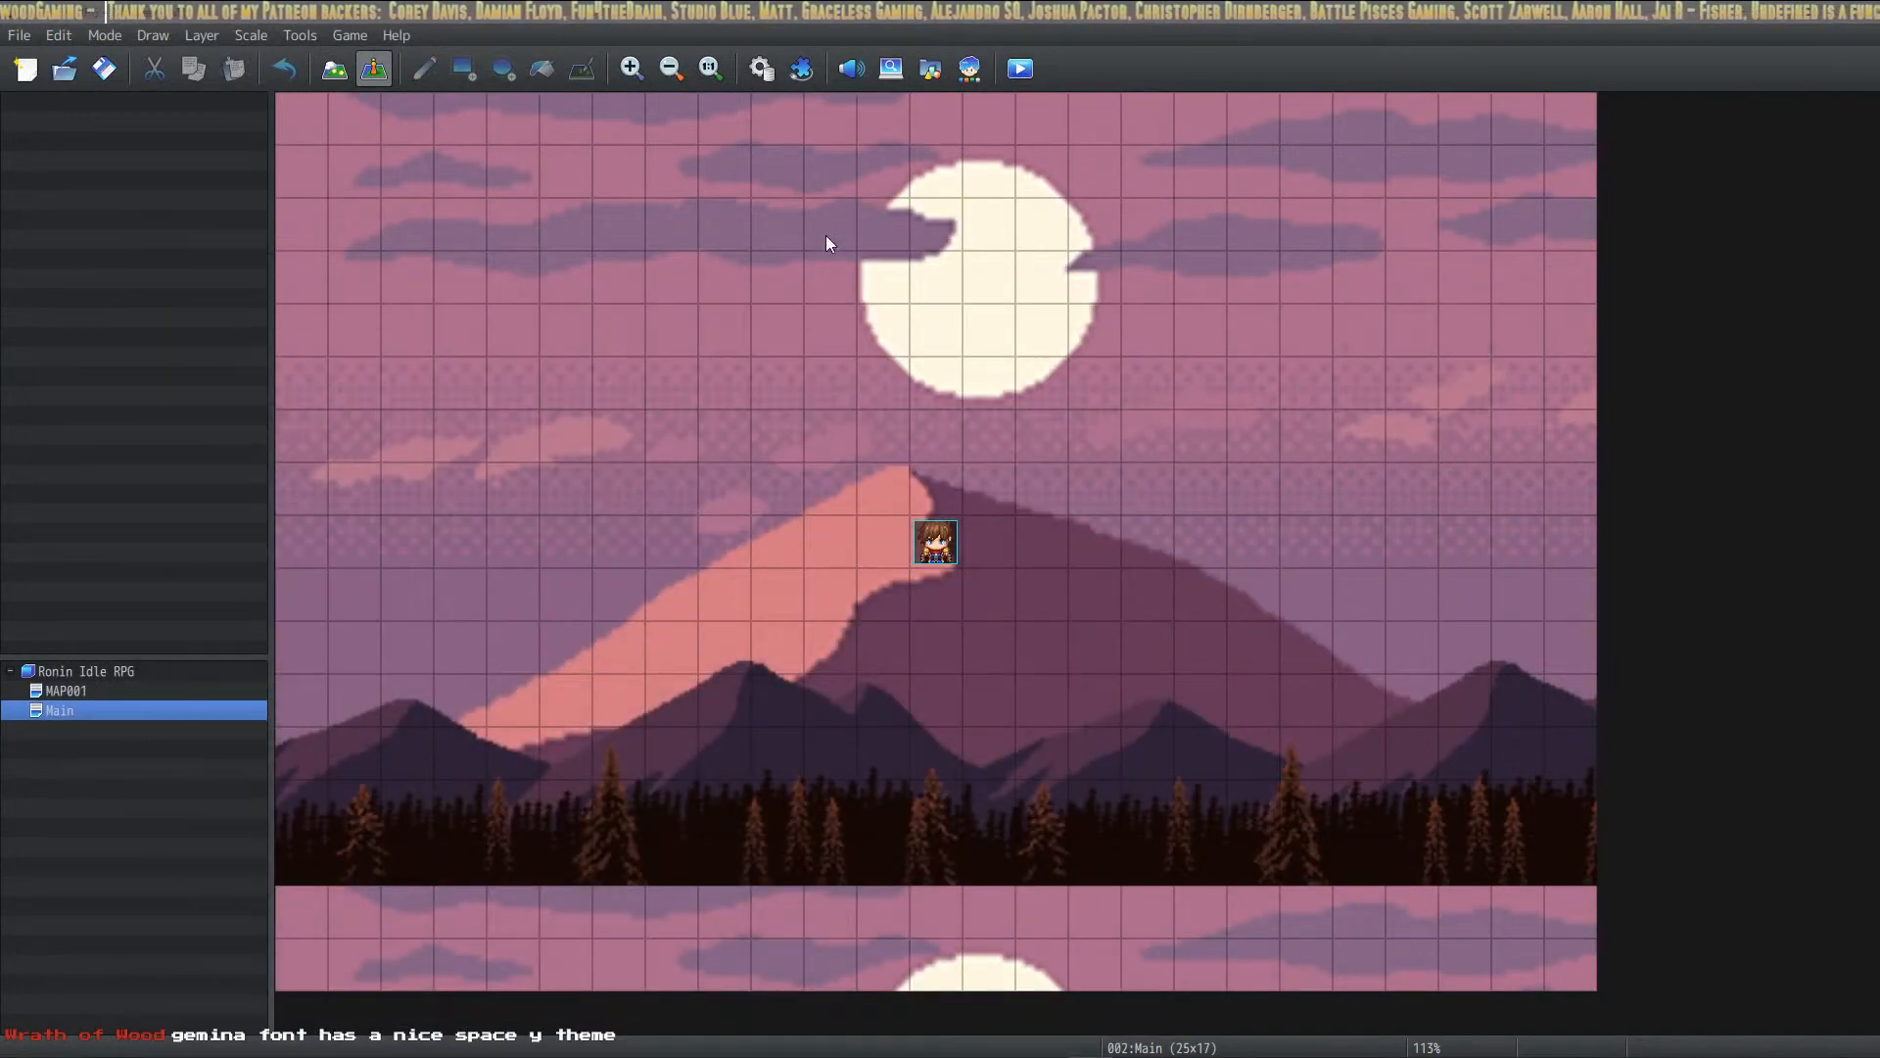
click(353, 37)
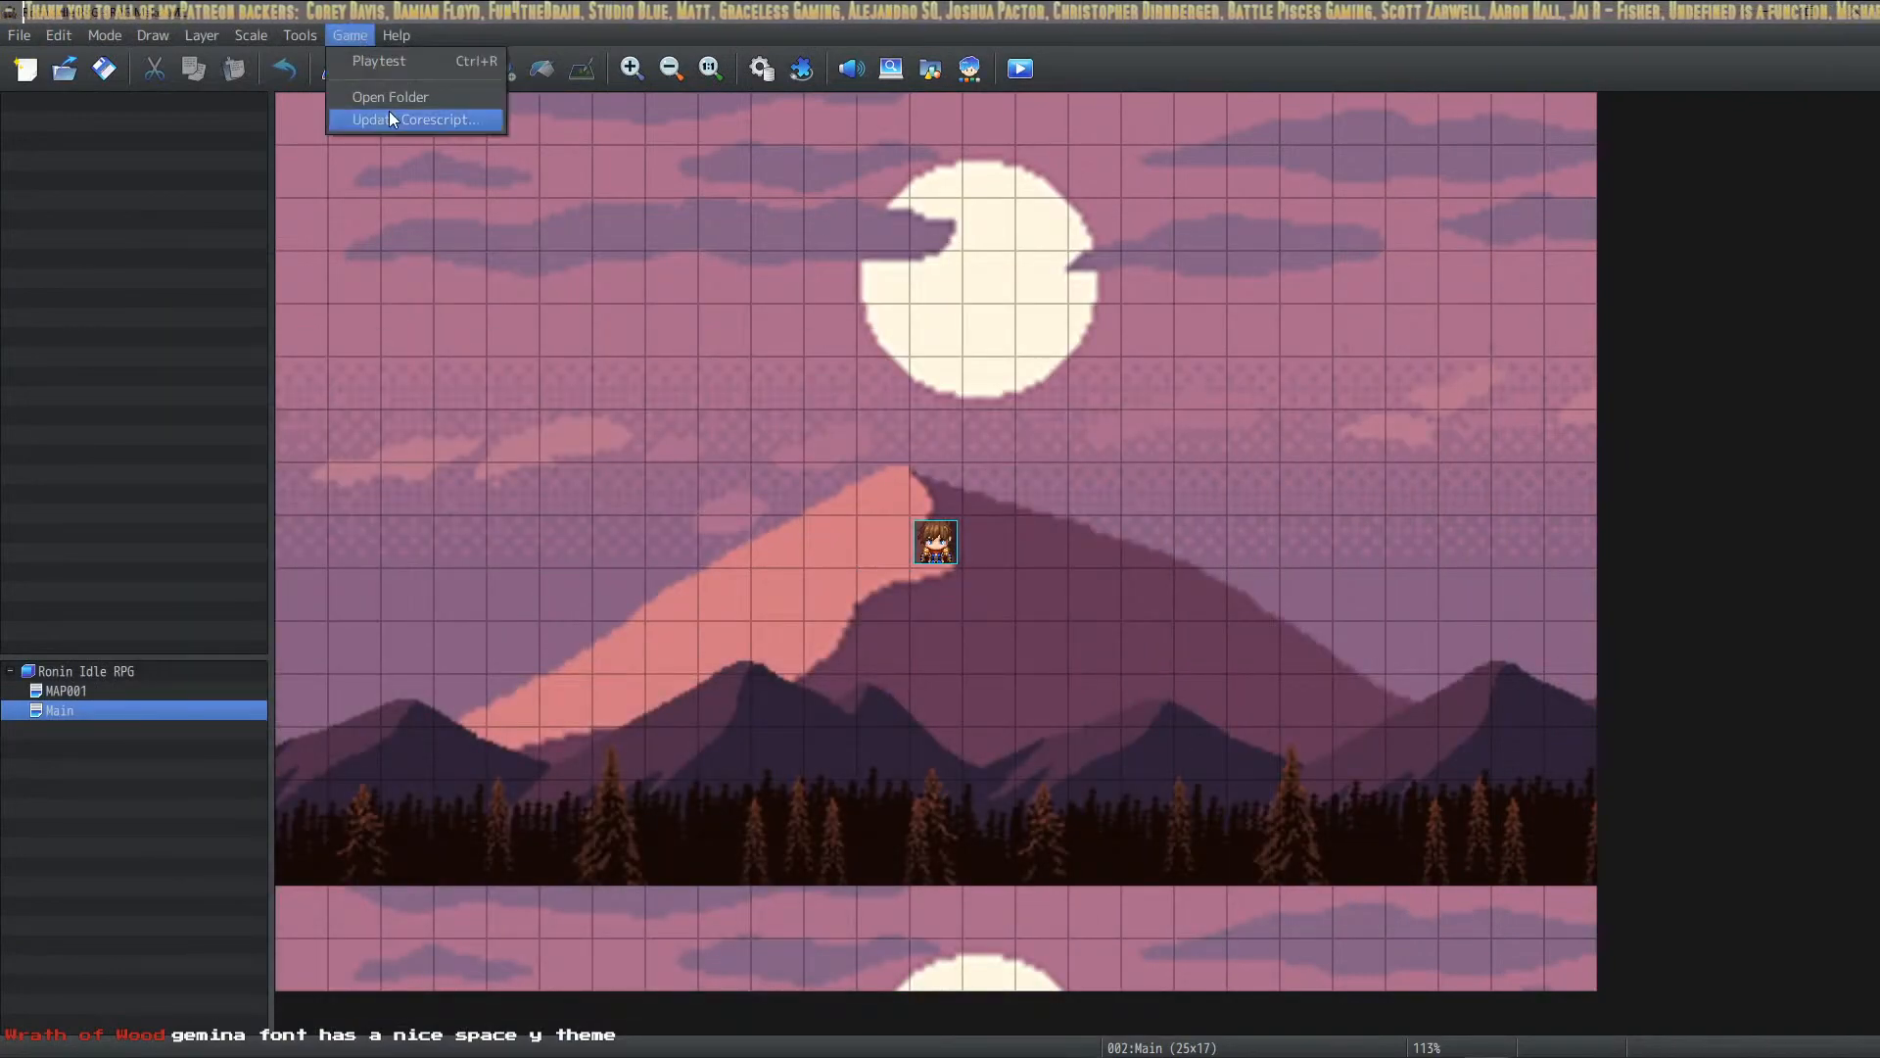
click(762, 71)
drag(440, 162, 901, 158)
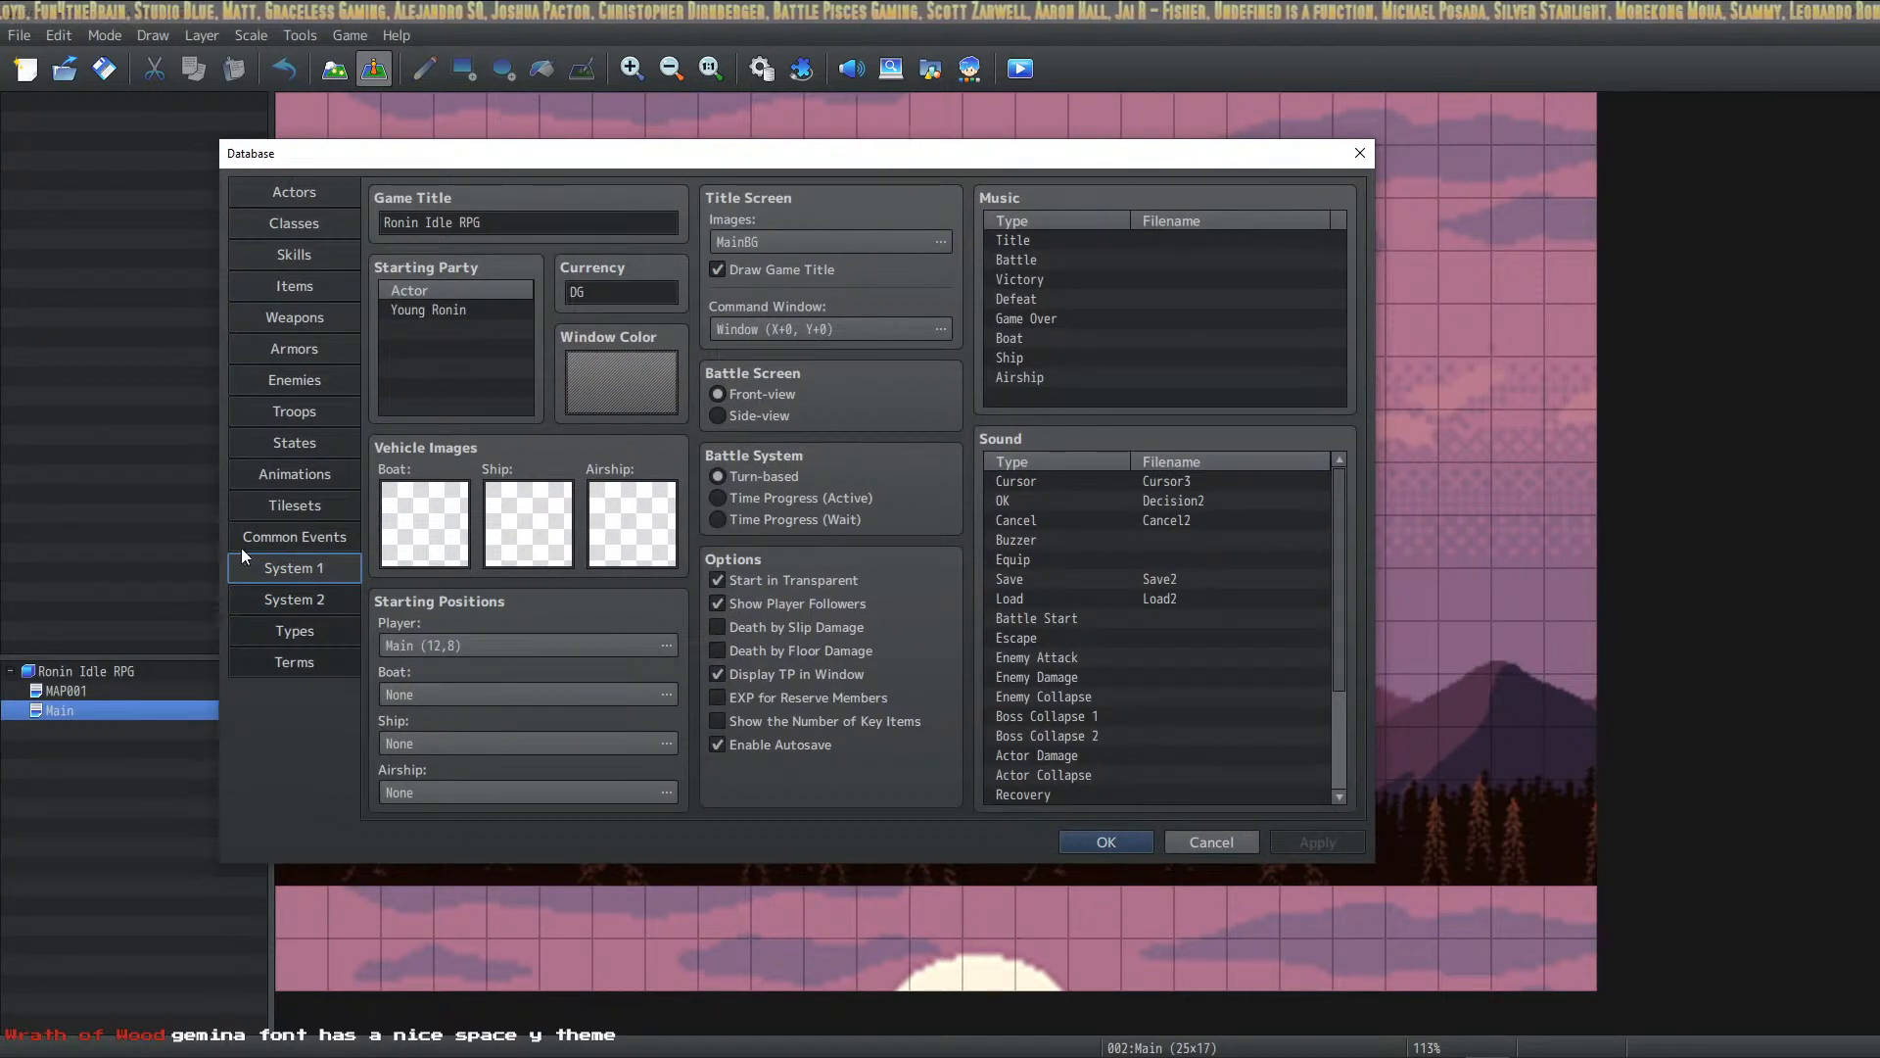
click(292, 600)
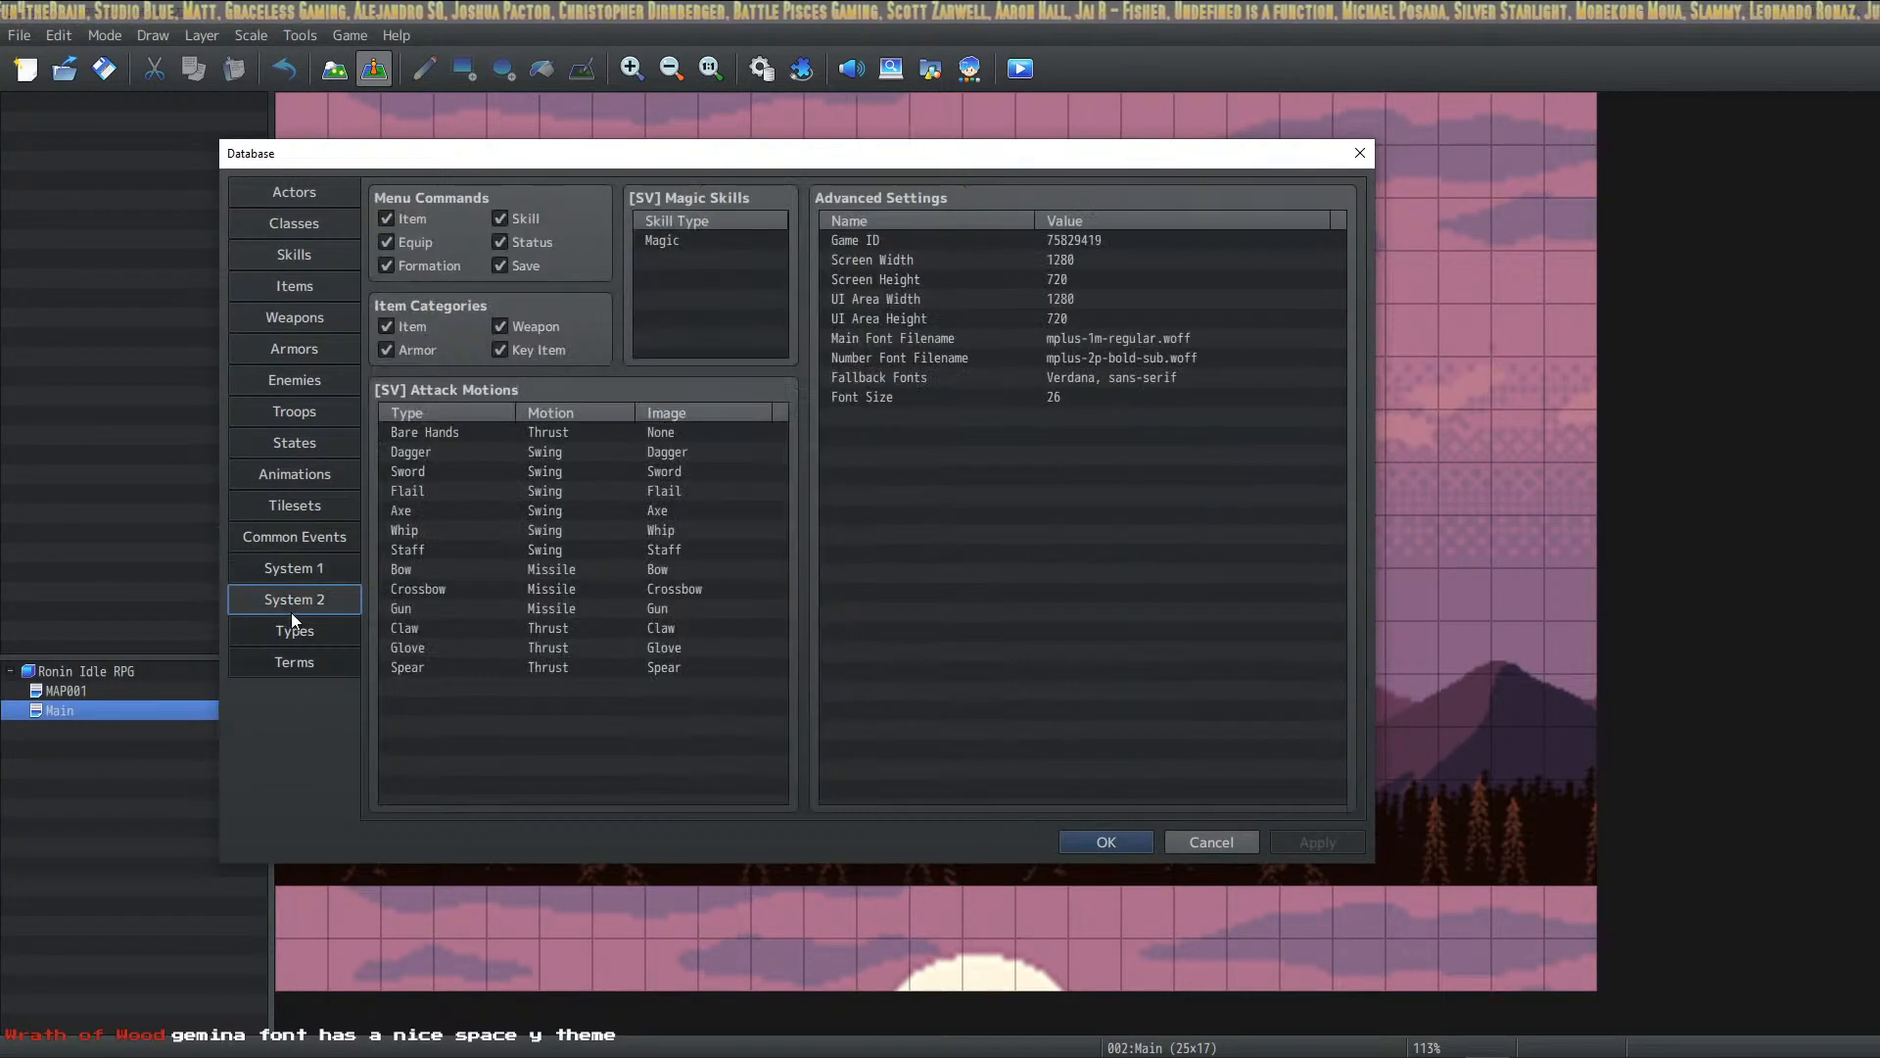
double_click(1136, 338)
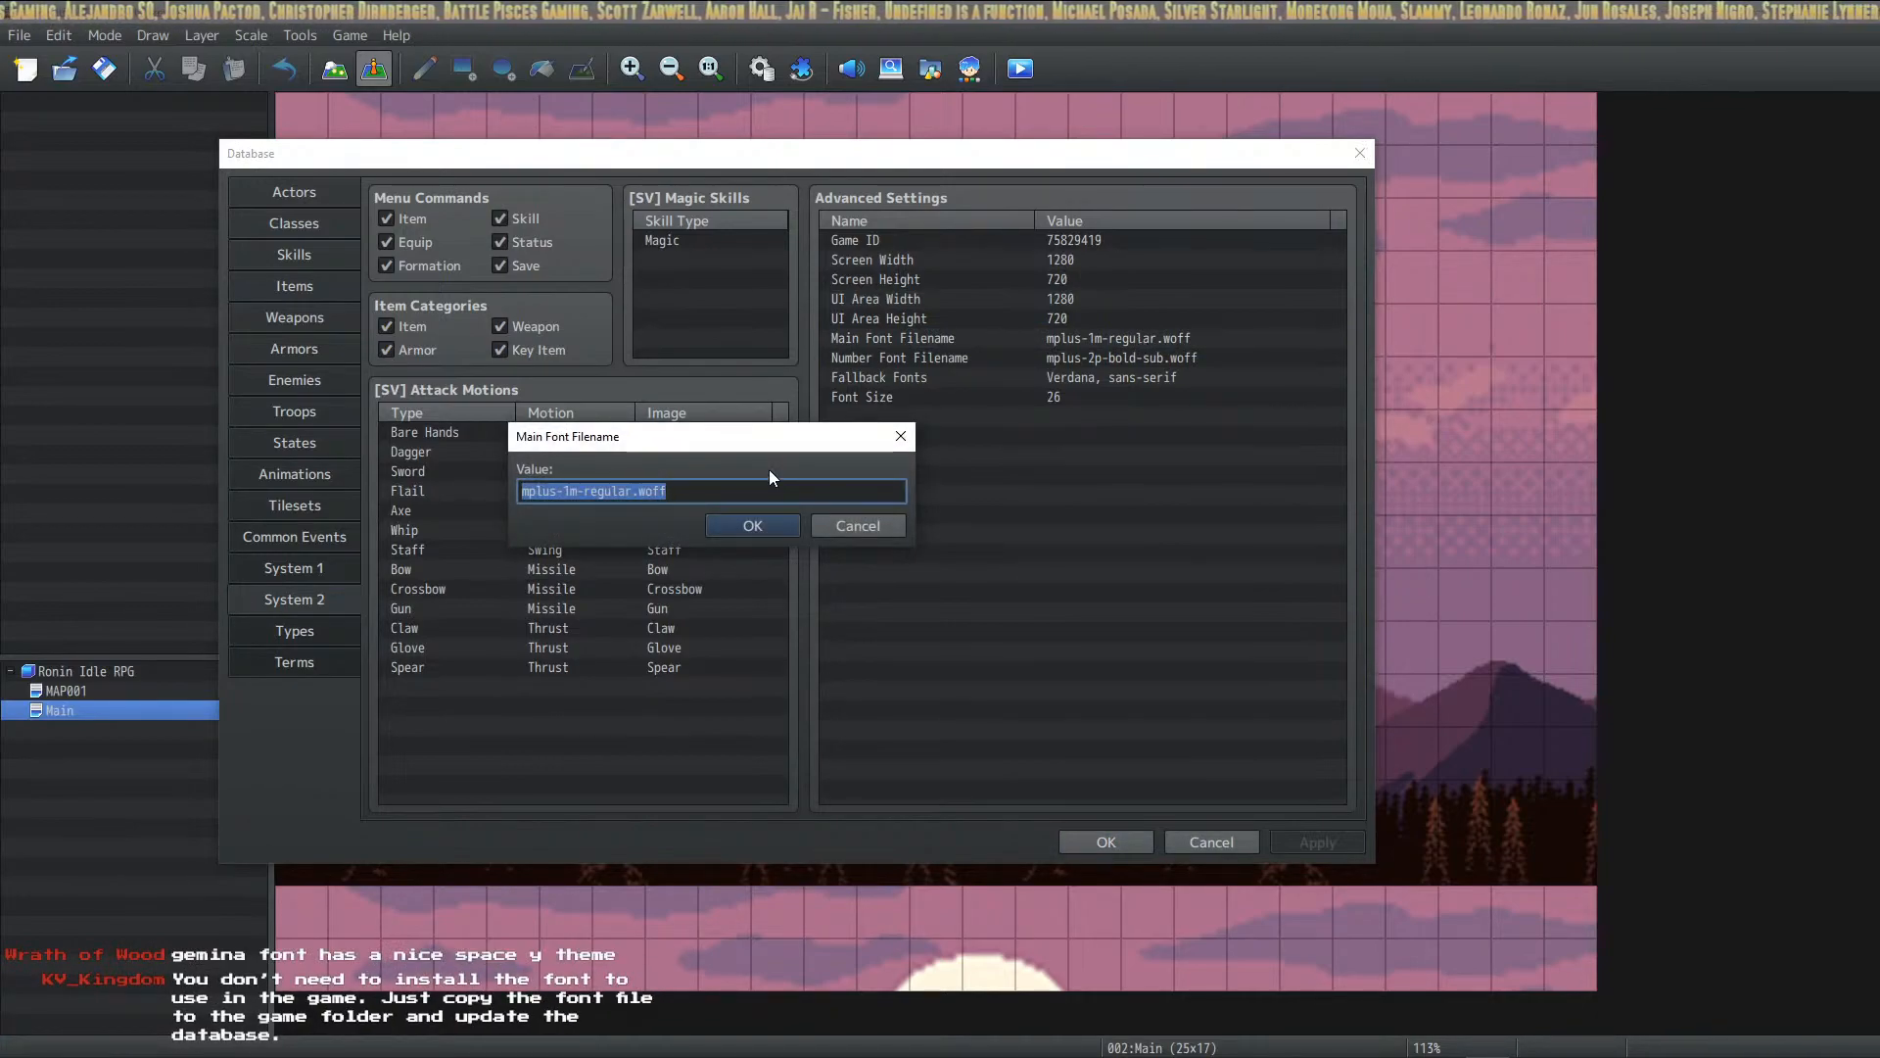
key(ctrl+v)
click(778, 527)
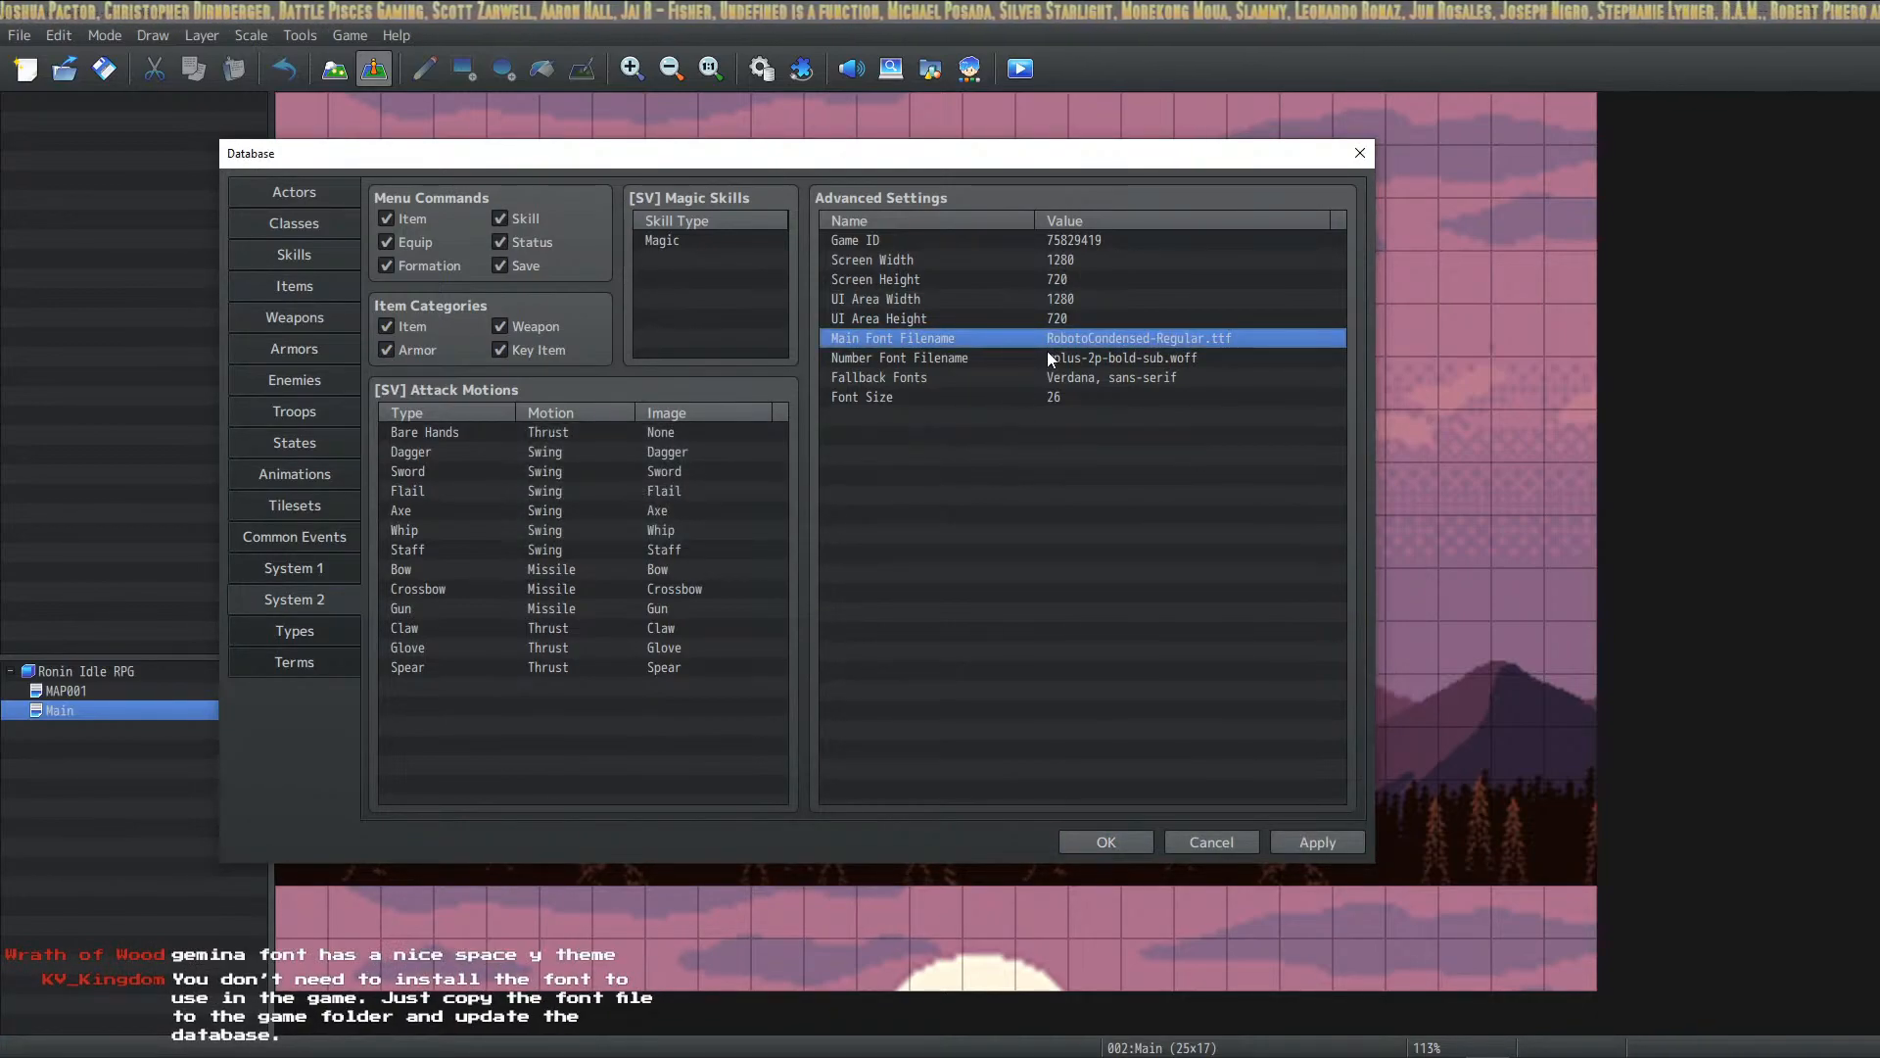
Step: Set the Number Font Filename to RobotoCondensed-Regular.ttf, then apply the changes and close the database
double_click(1048, 354)
key(ctrl+v)
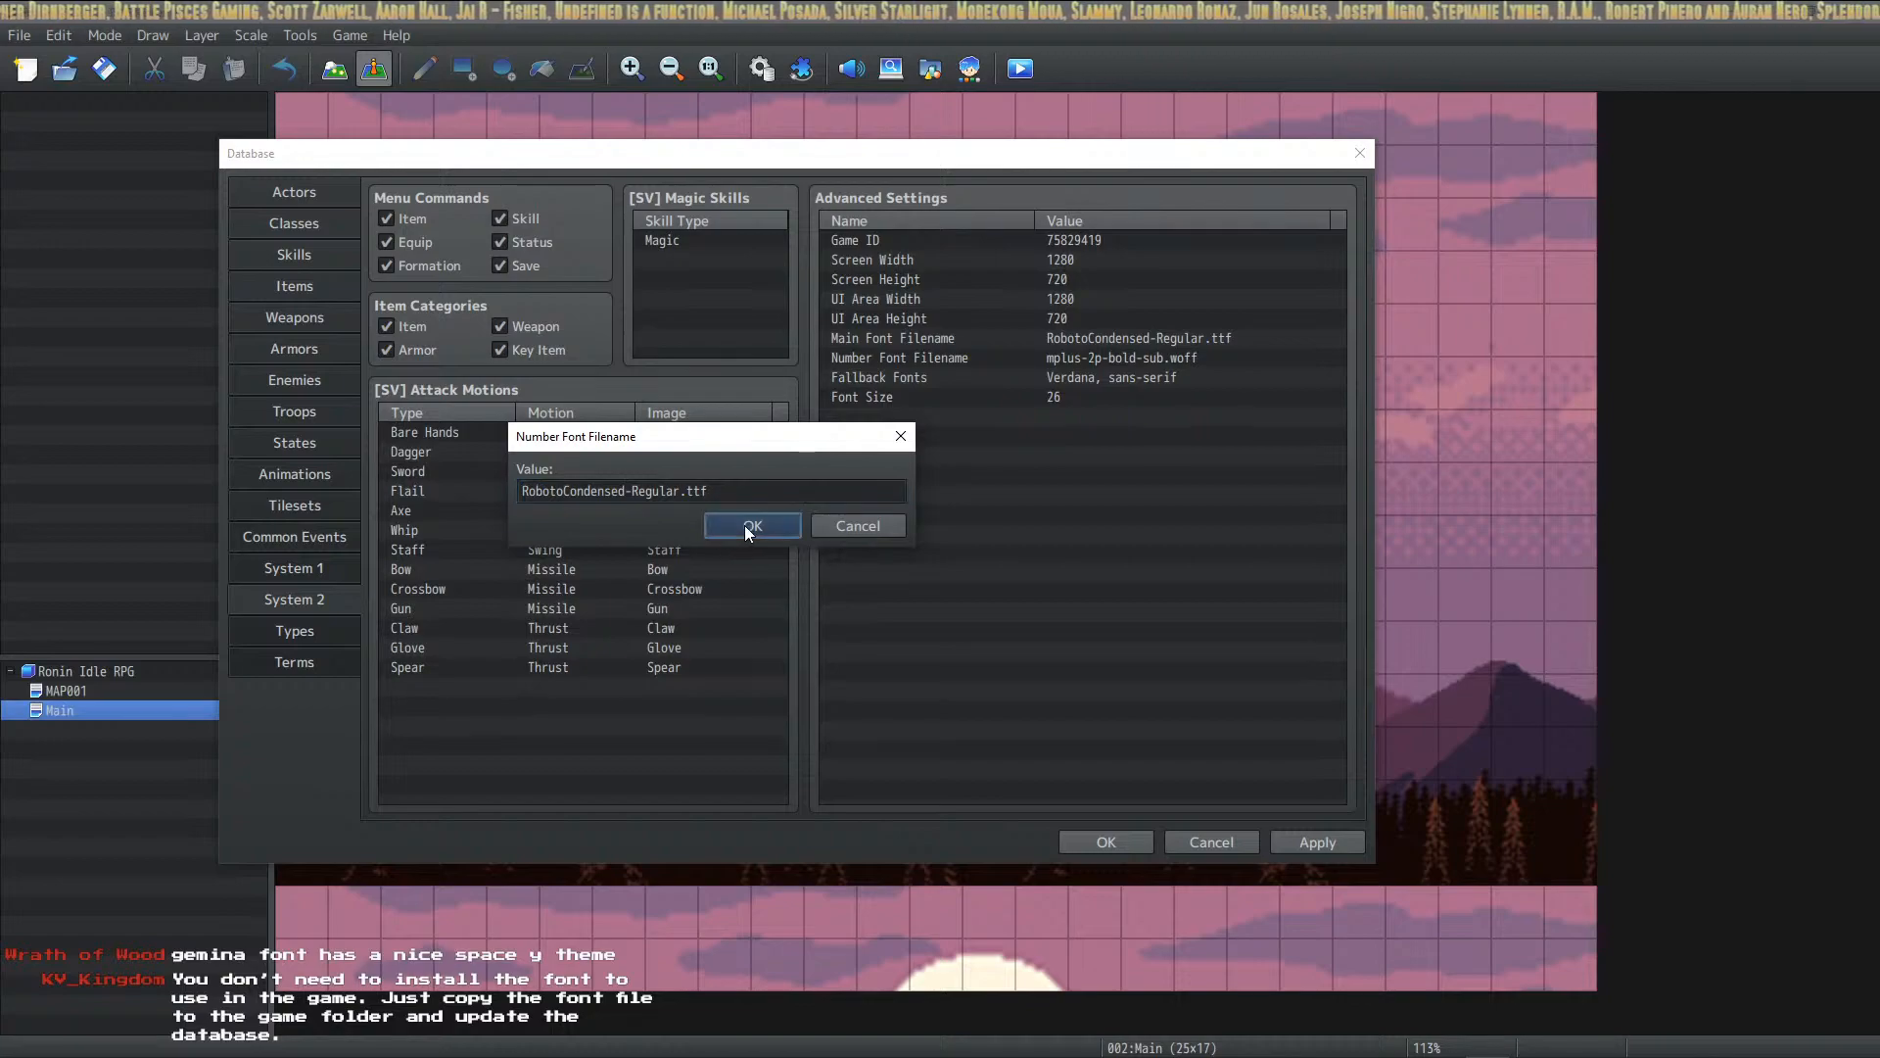
click(766, 525)
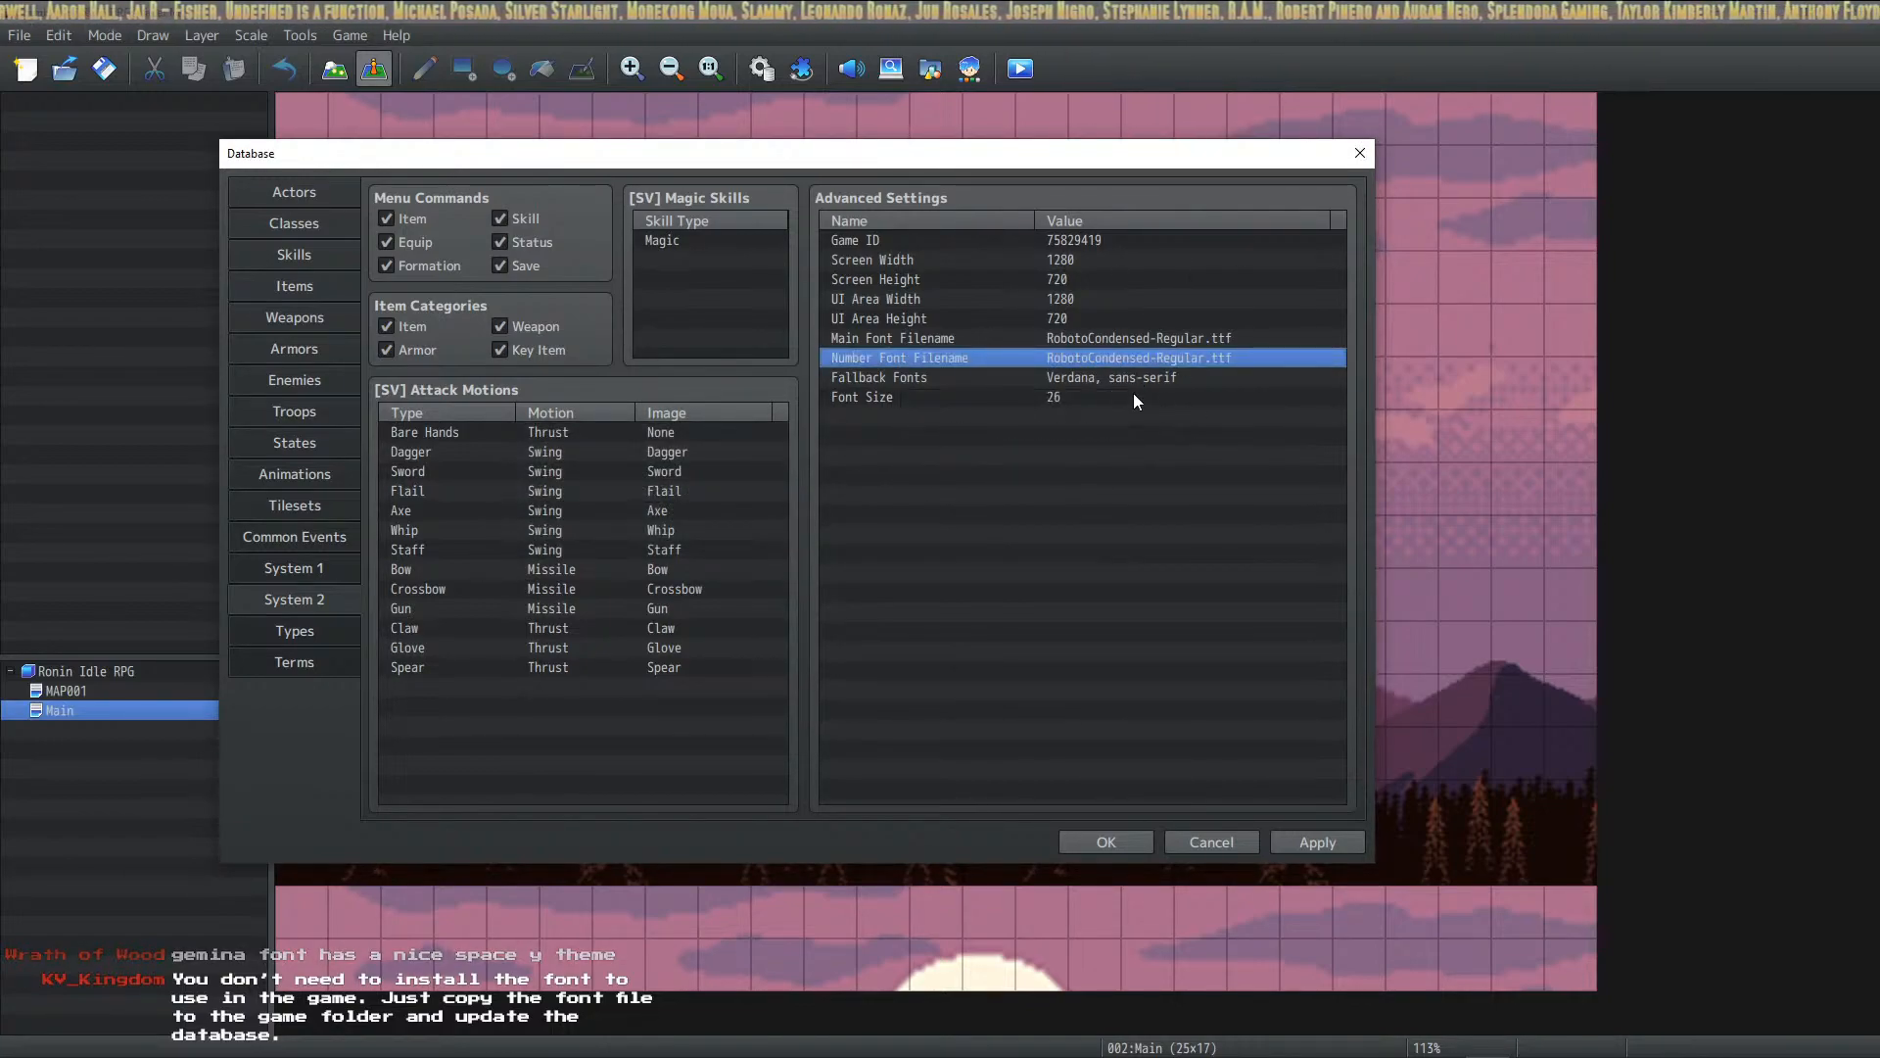
click(1334, 838)
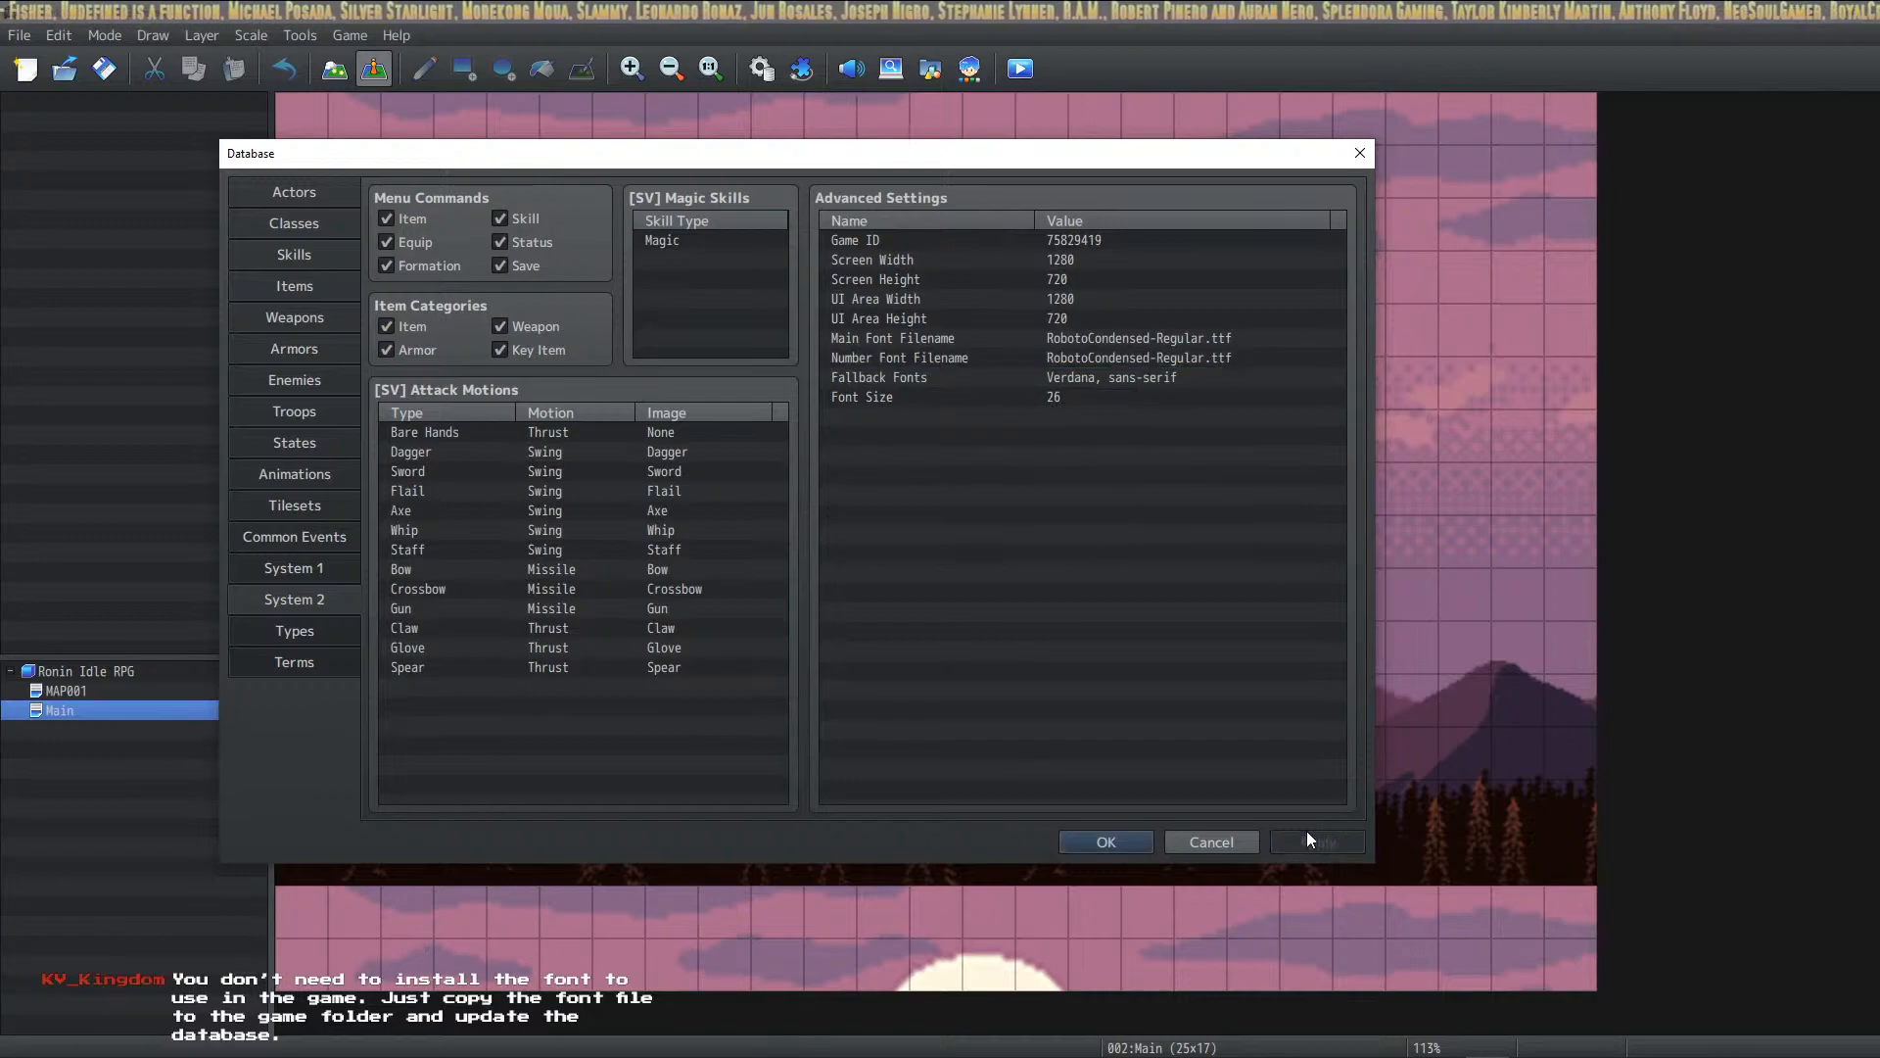
click(1102, 841)
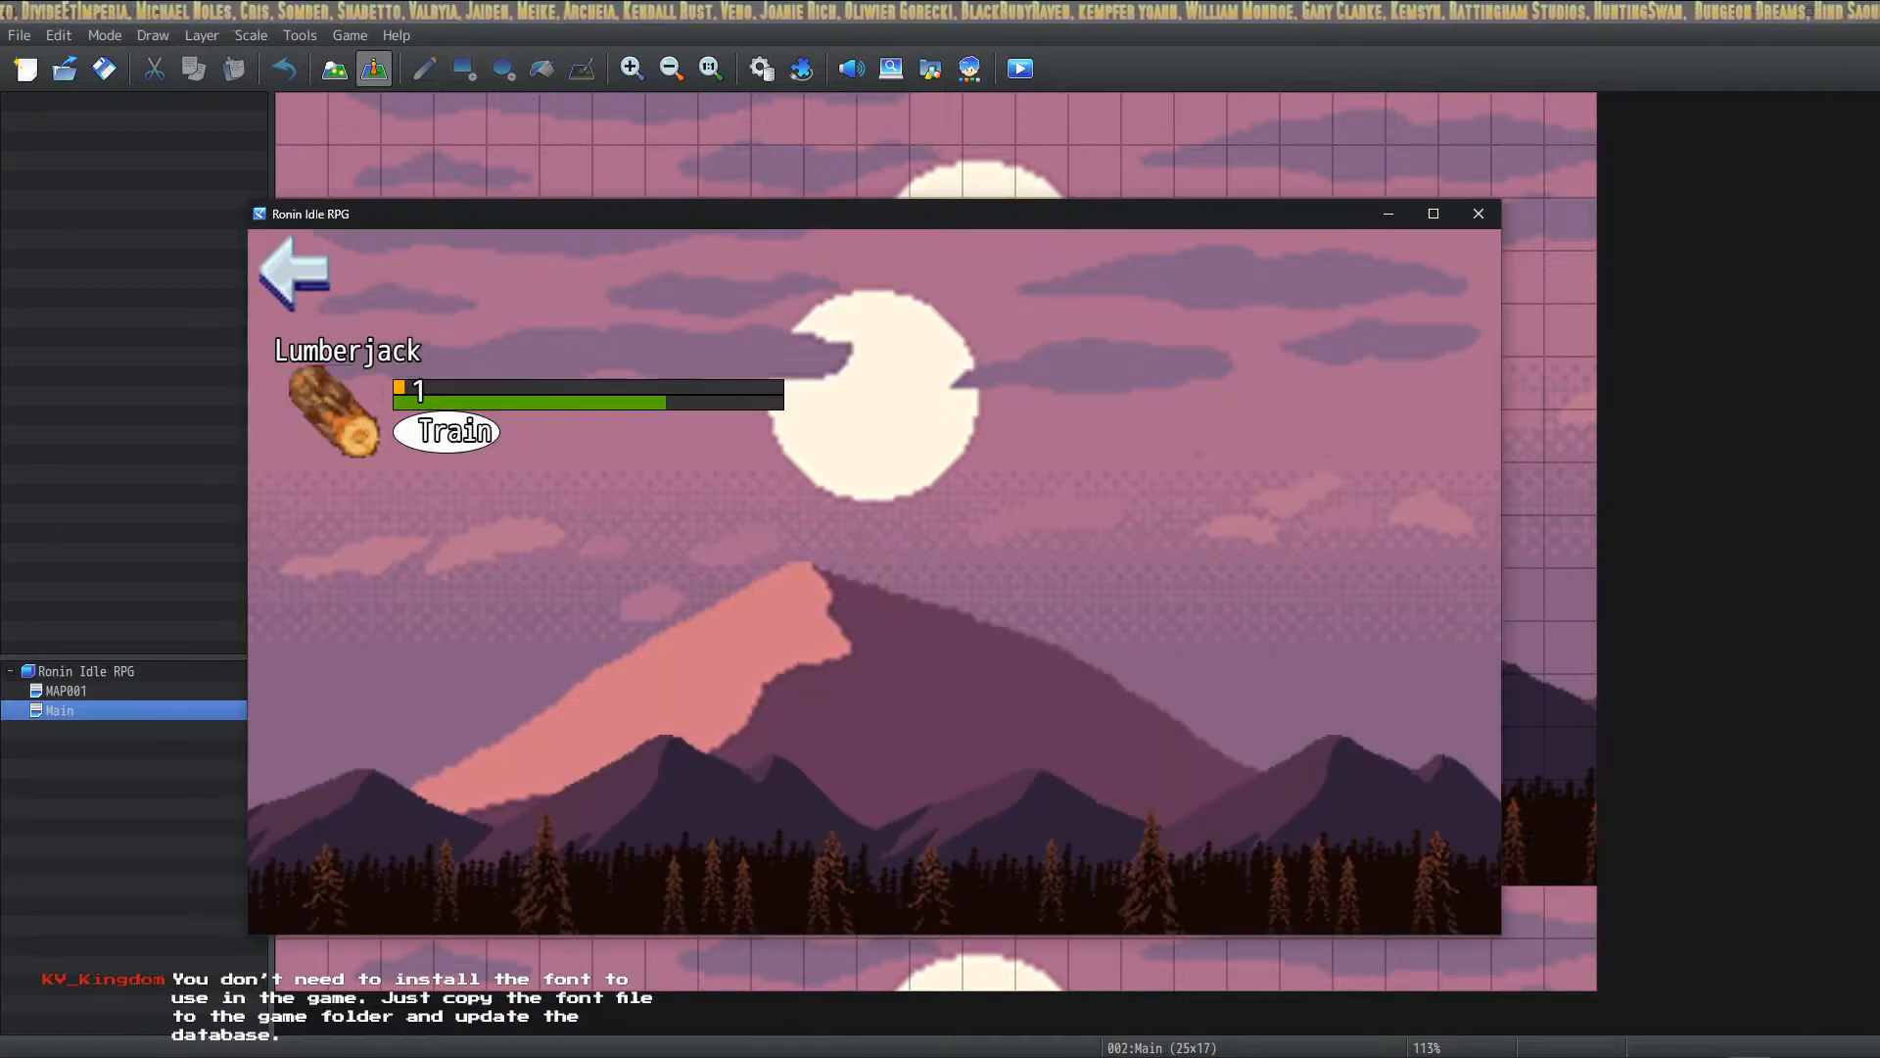
Step: Restart the playtest, begin a new game and check the font on the title, main menu and Lumberjack screens
click(1478, 214)
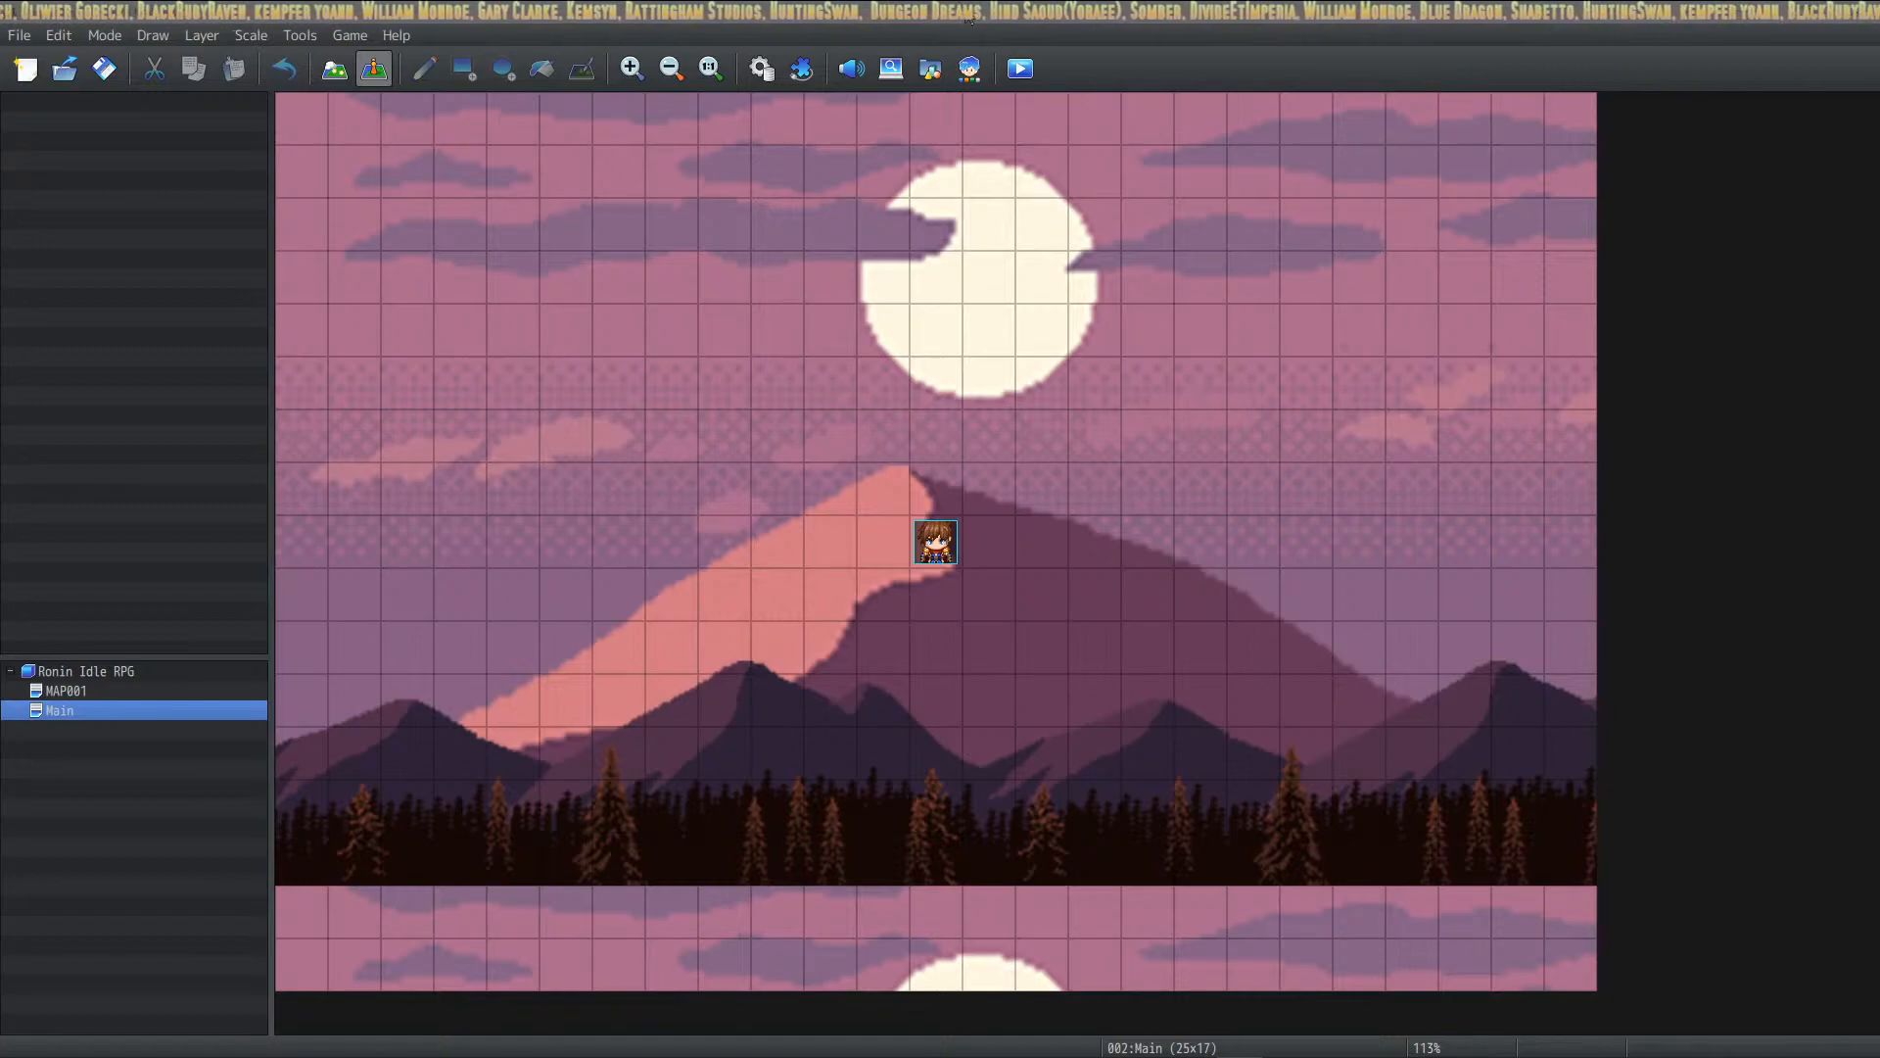
click(1019, 69)
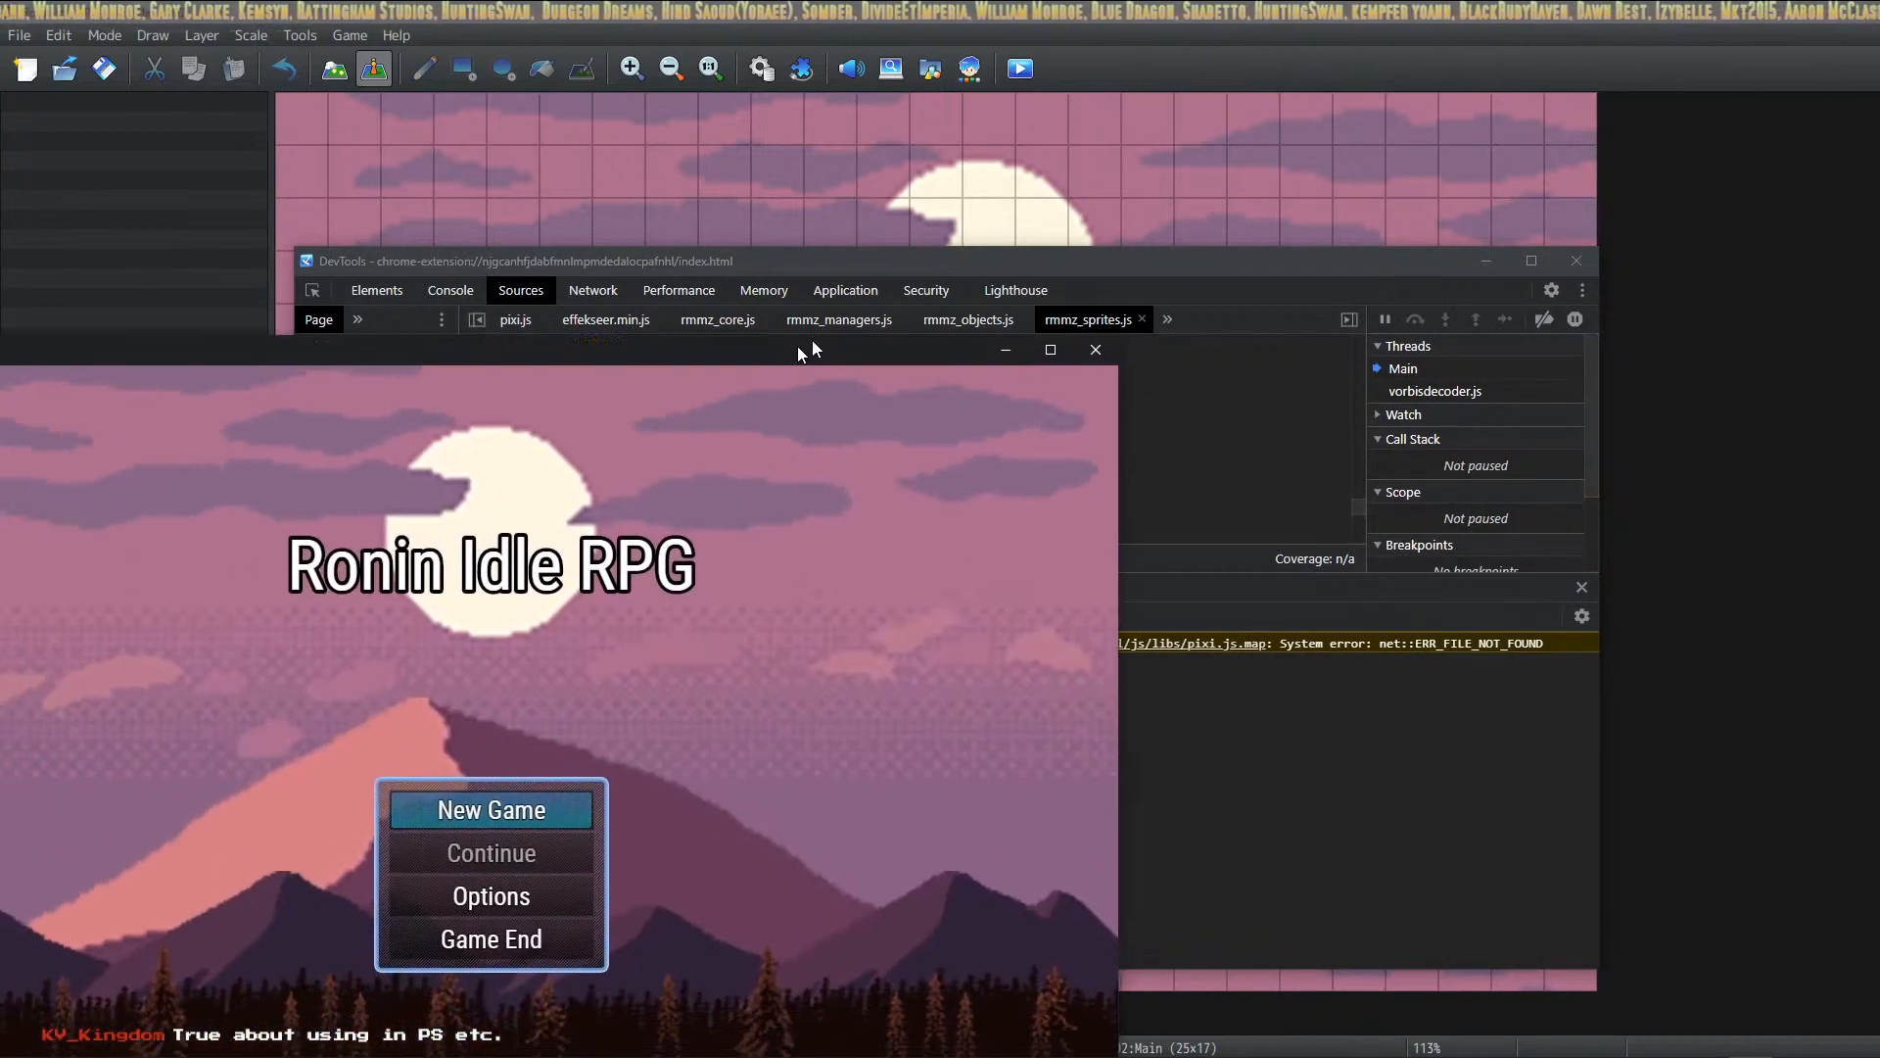
drag(797, 345, 1186, 214)
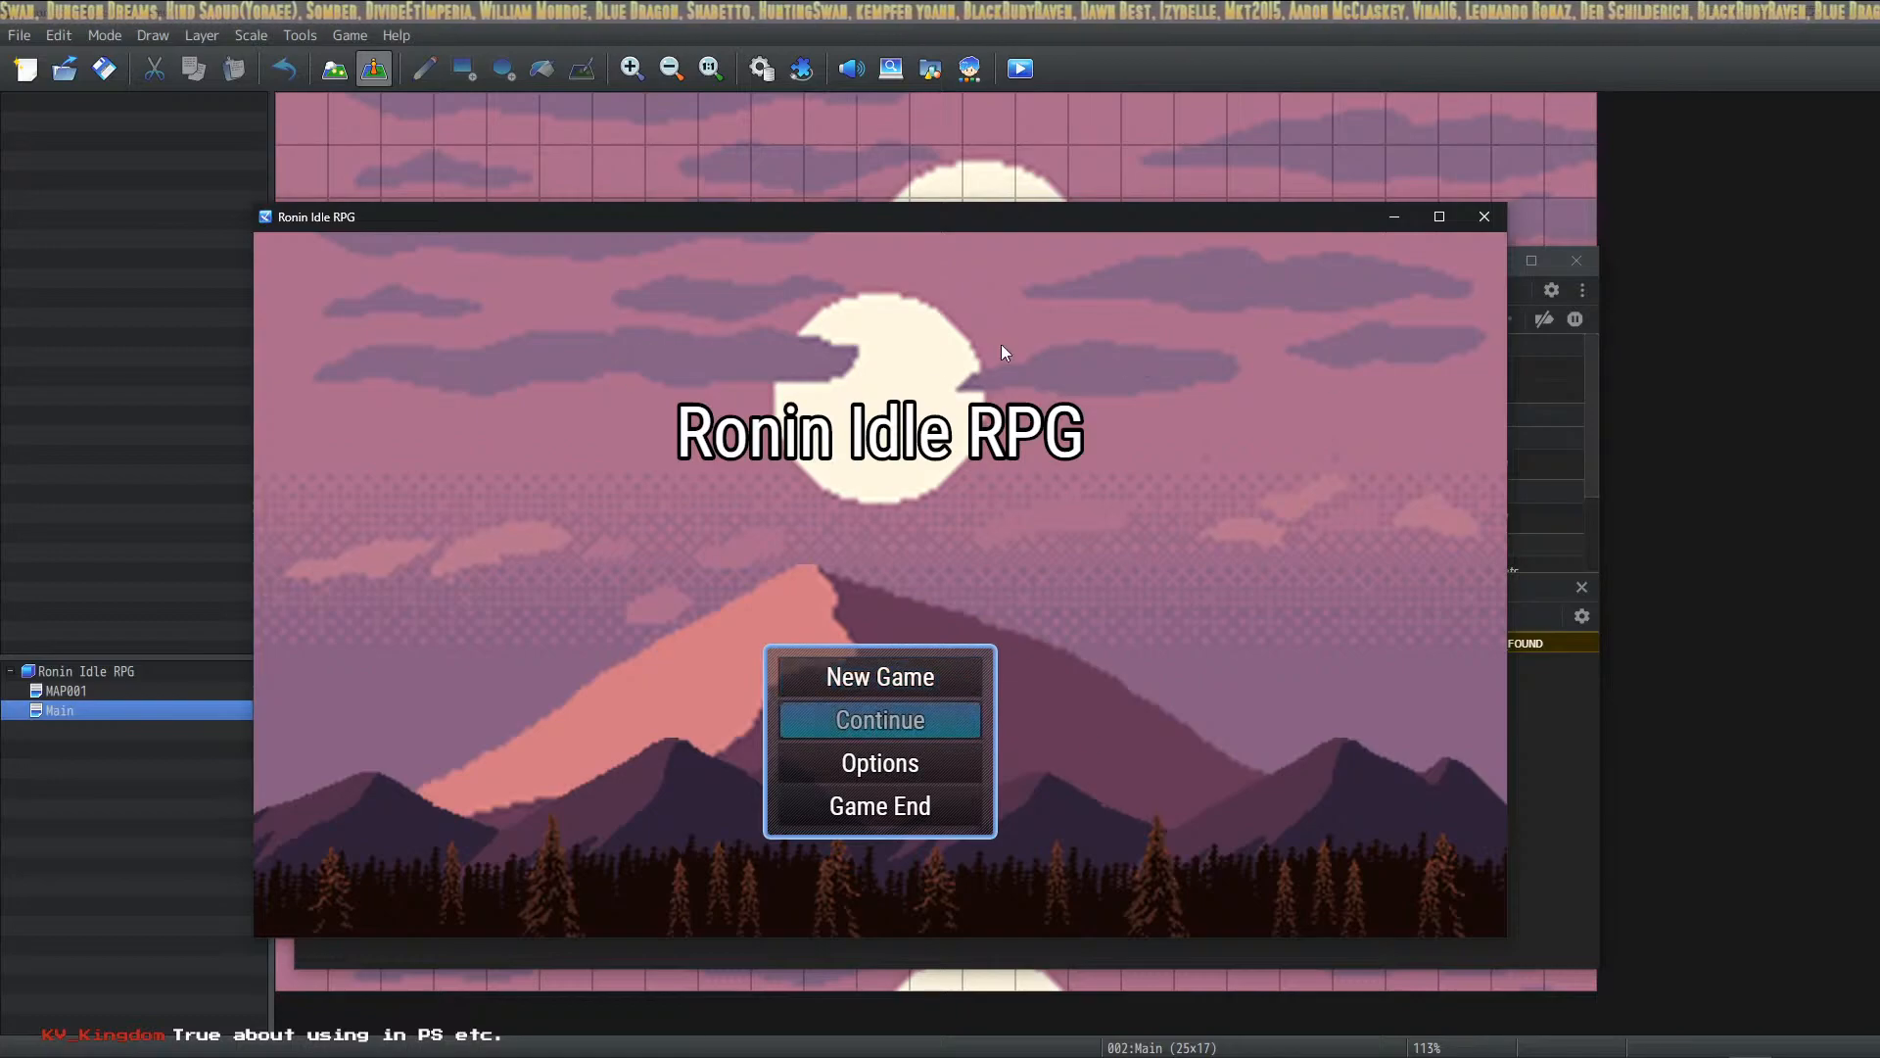
click(908, 682)
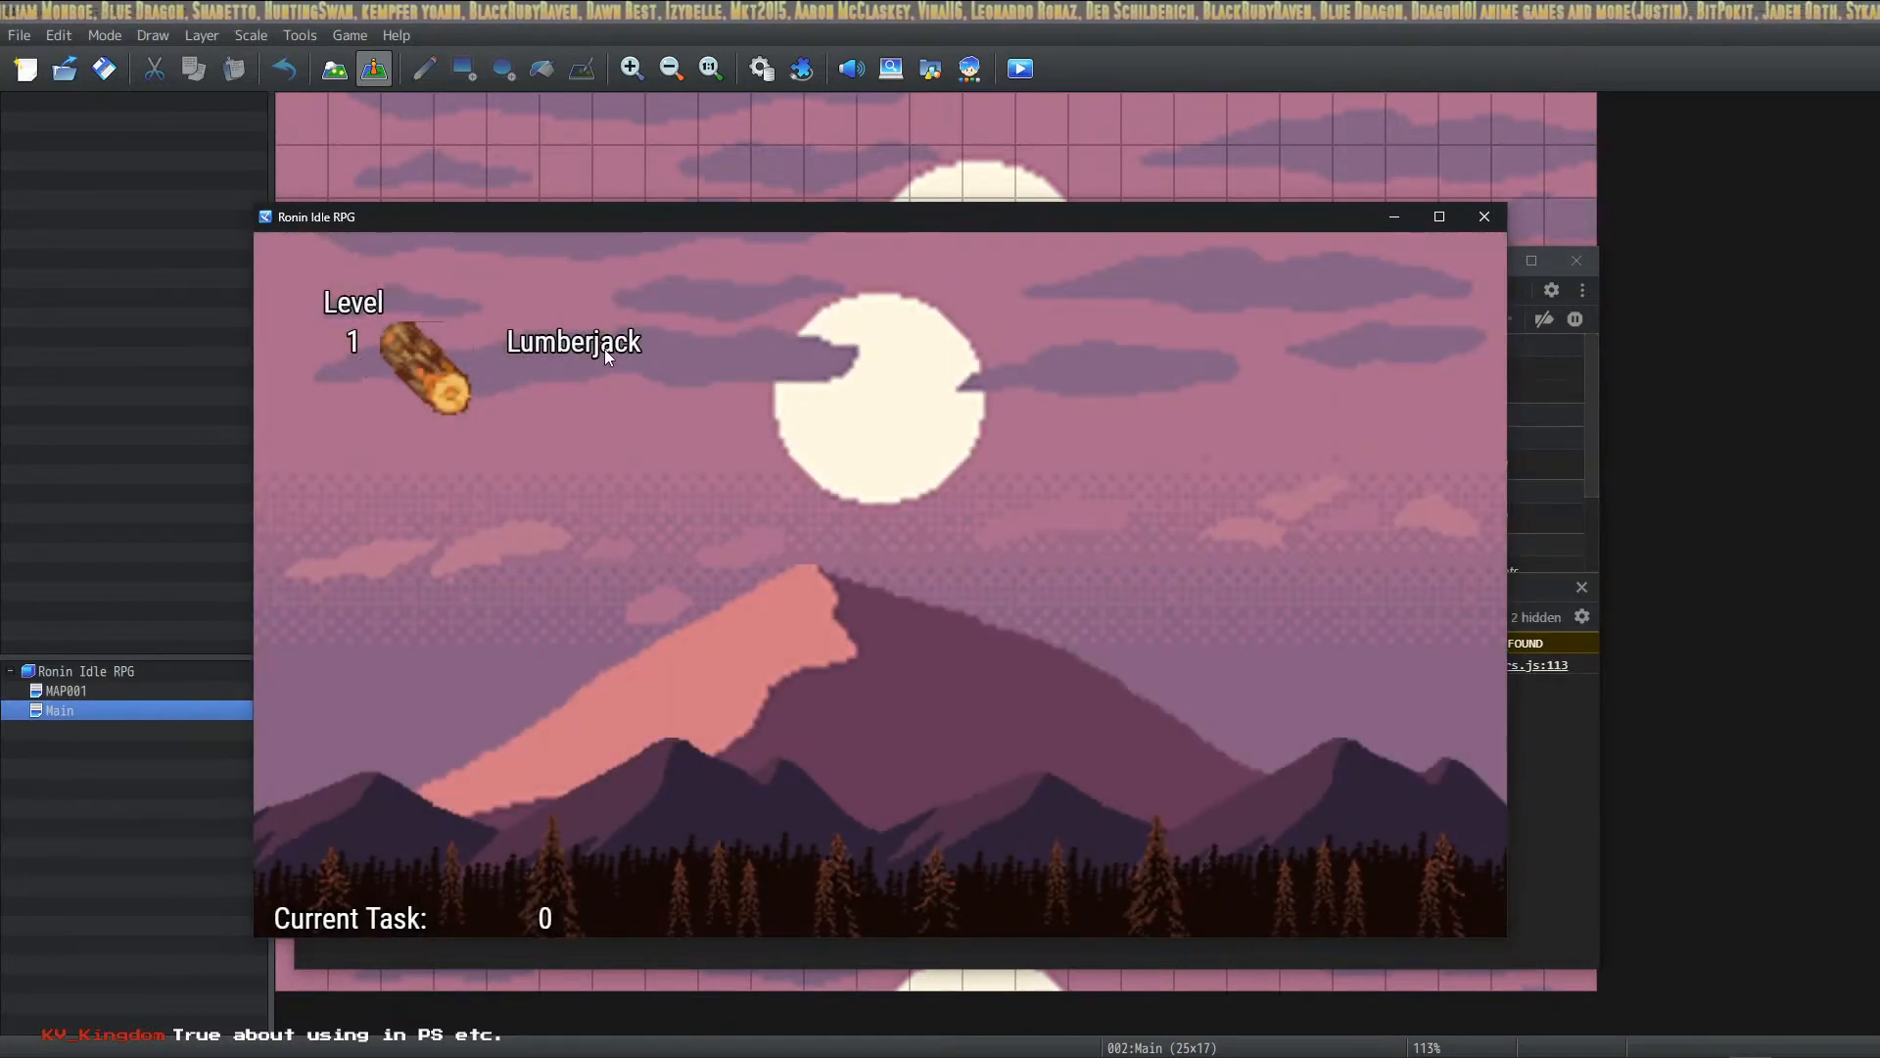
click(578, 341)
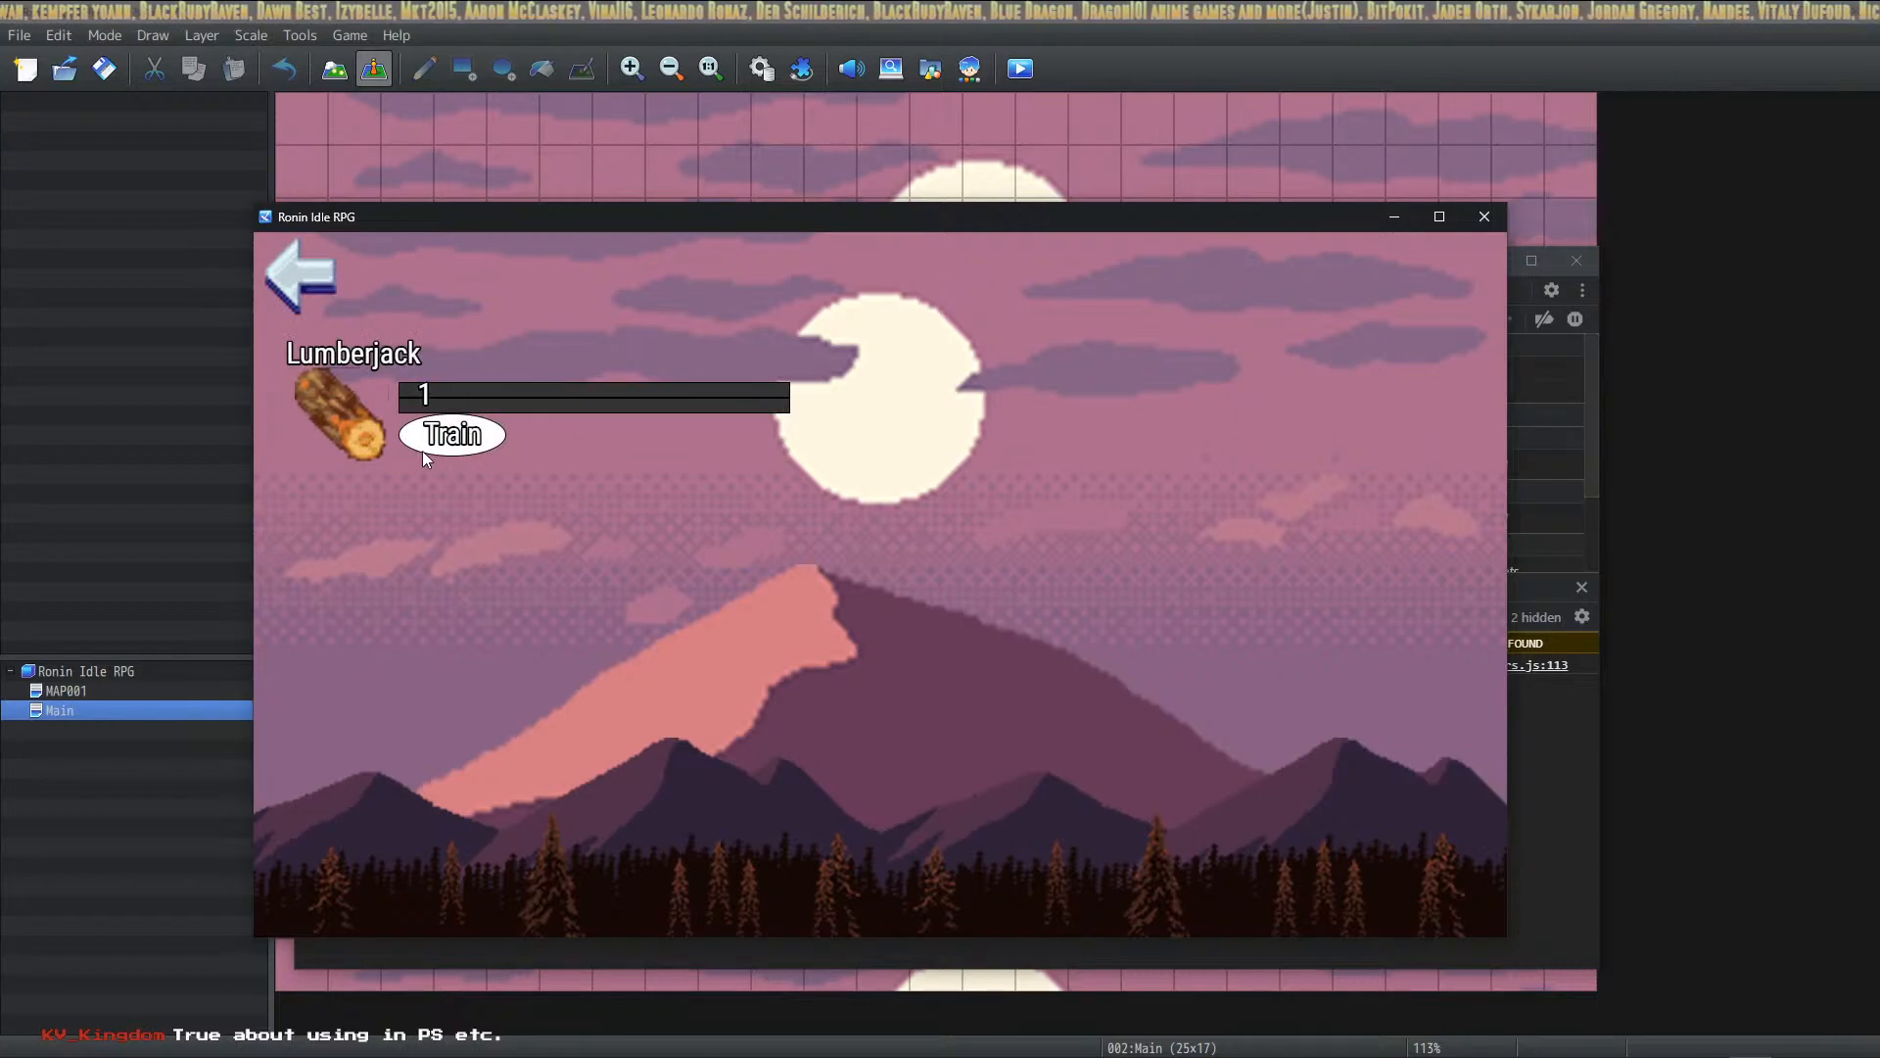
click(277, 276)
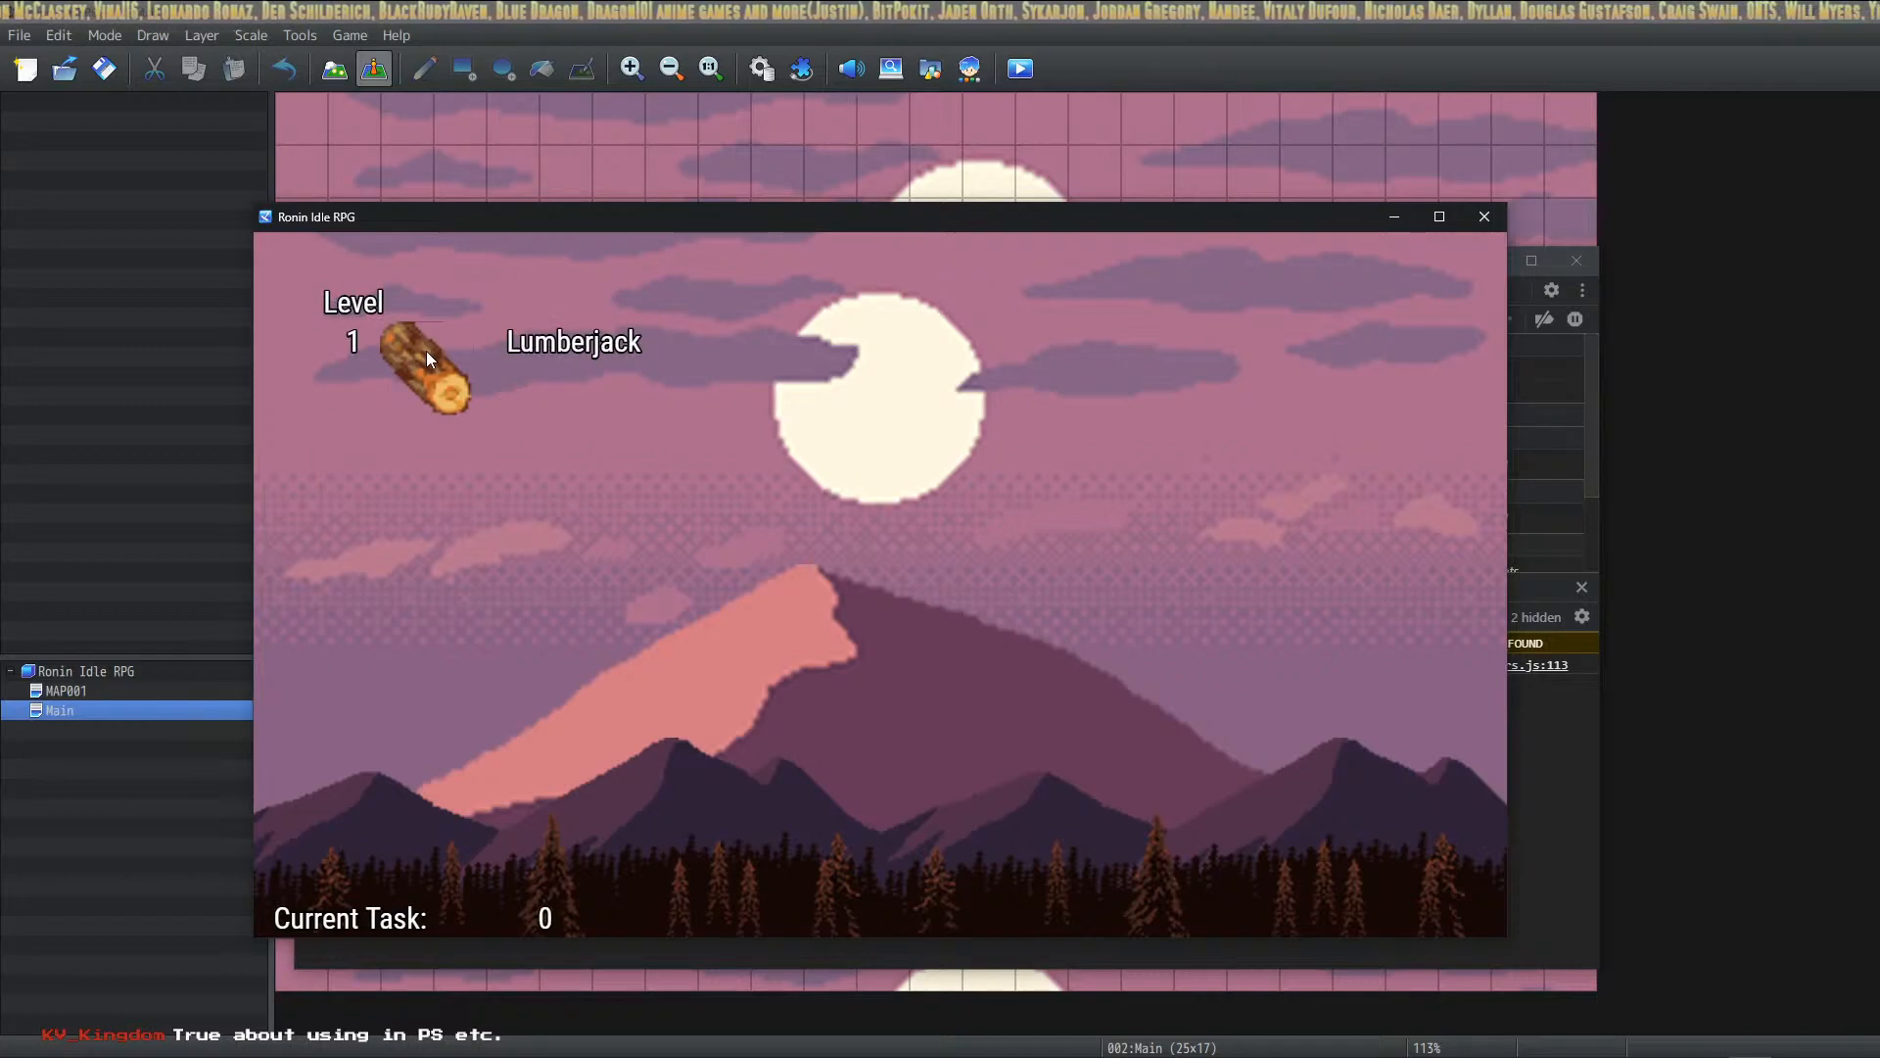
click(537, 343)
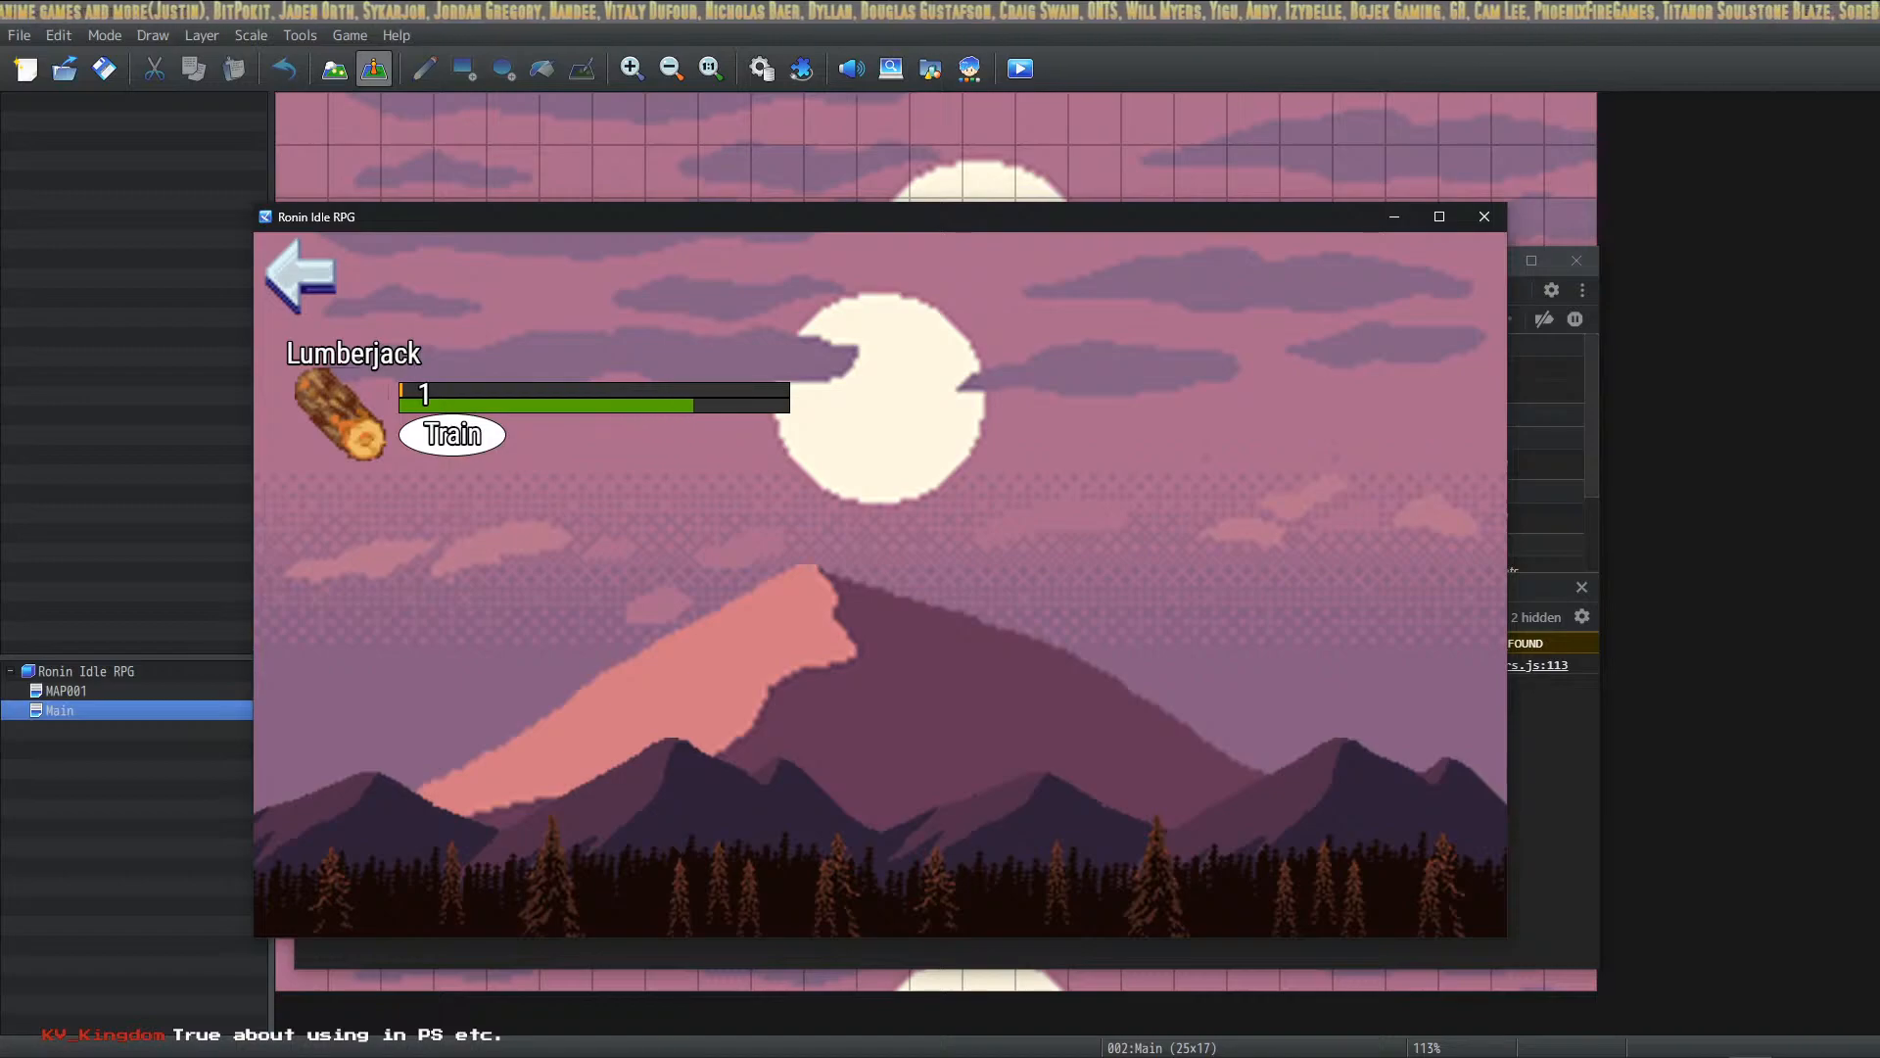
Step: Switch to HUD Maker Ultra and set the Main Menu's Level Text font family to RobotoCondensed-Regular
key(alt+Tab)
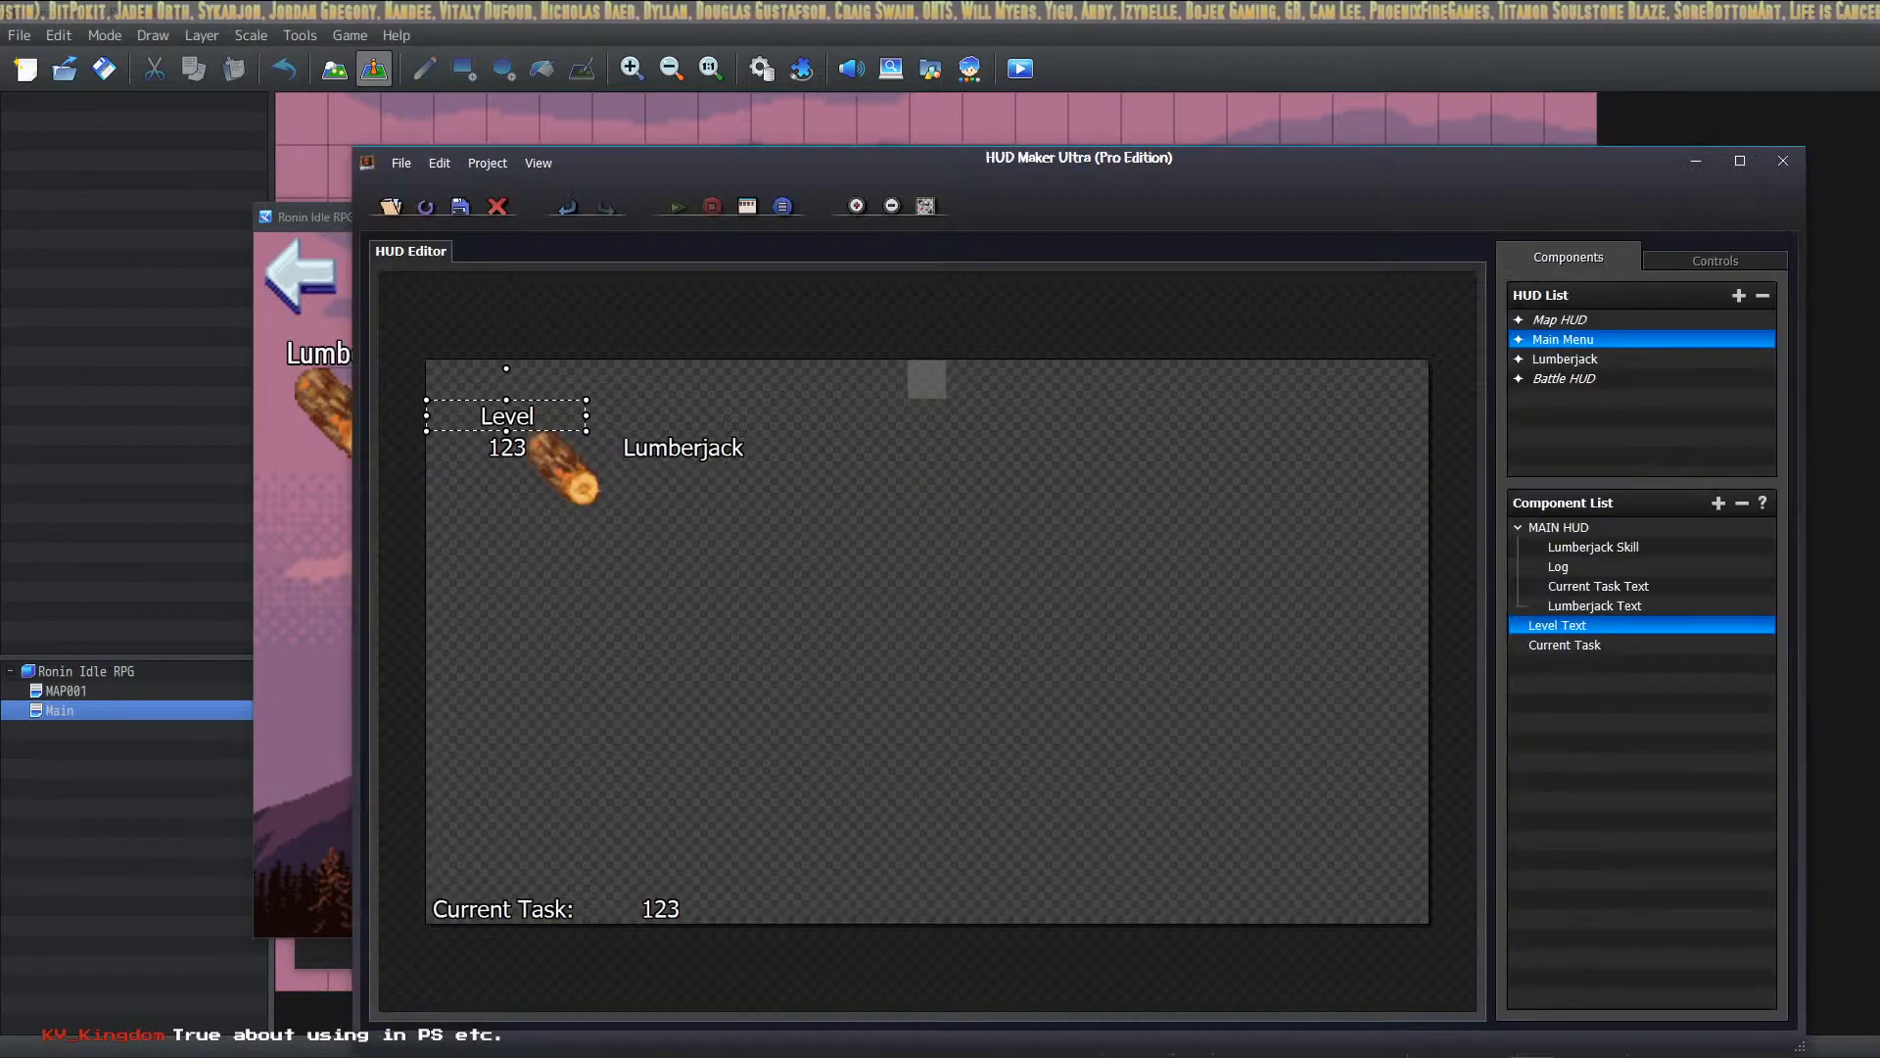
double_click(537, 419)
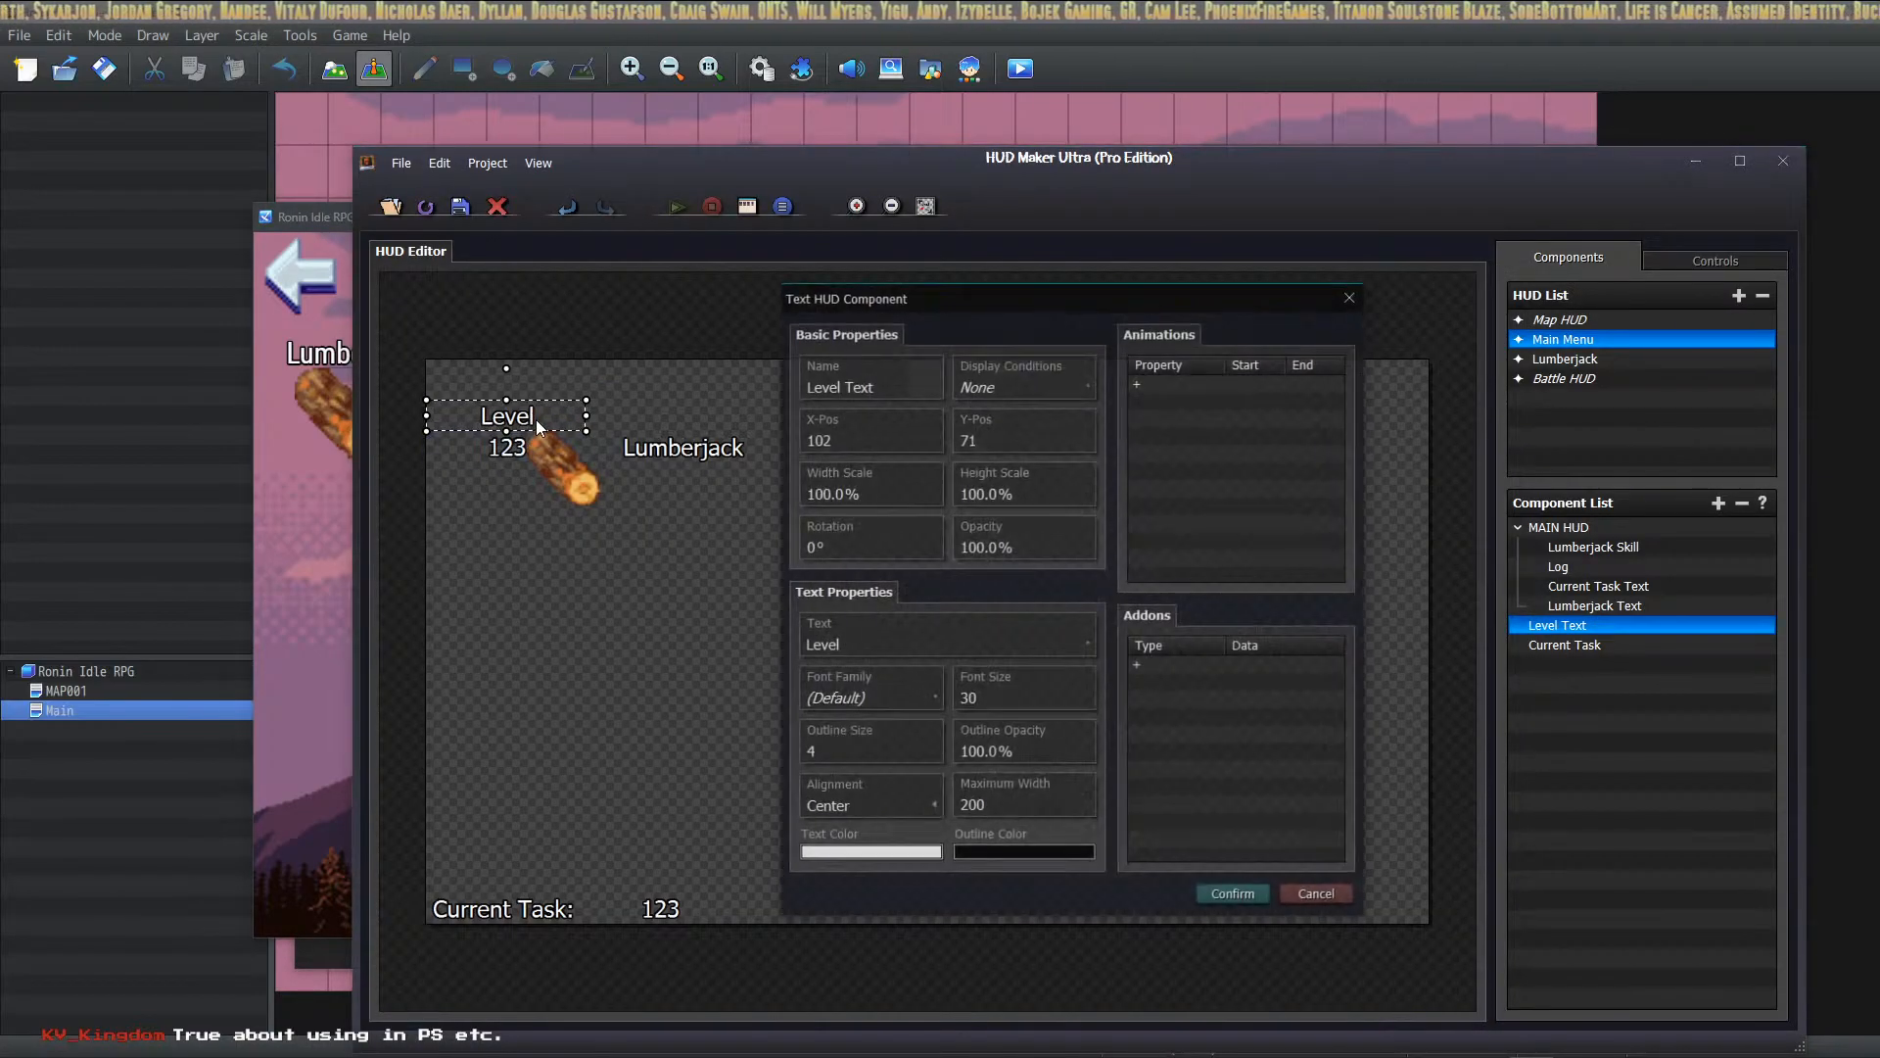
click(890, 701)
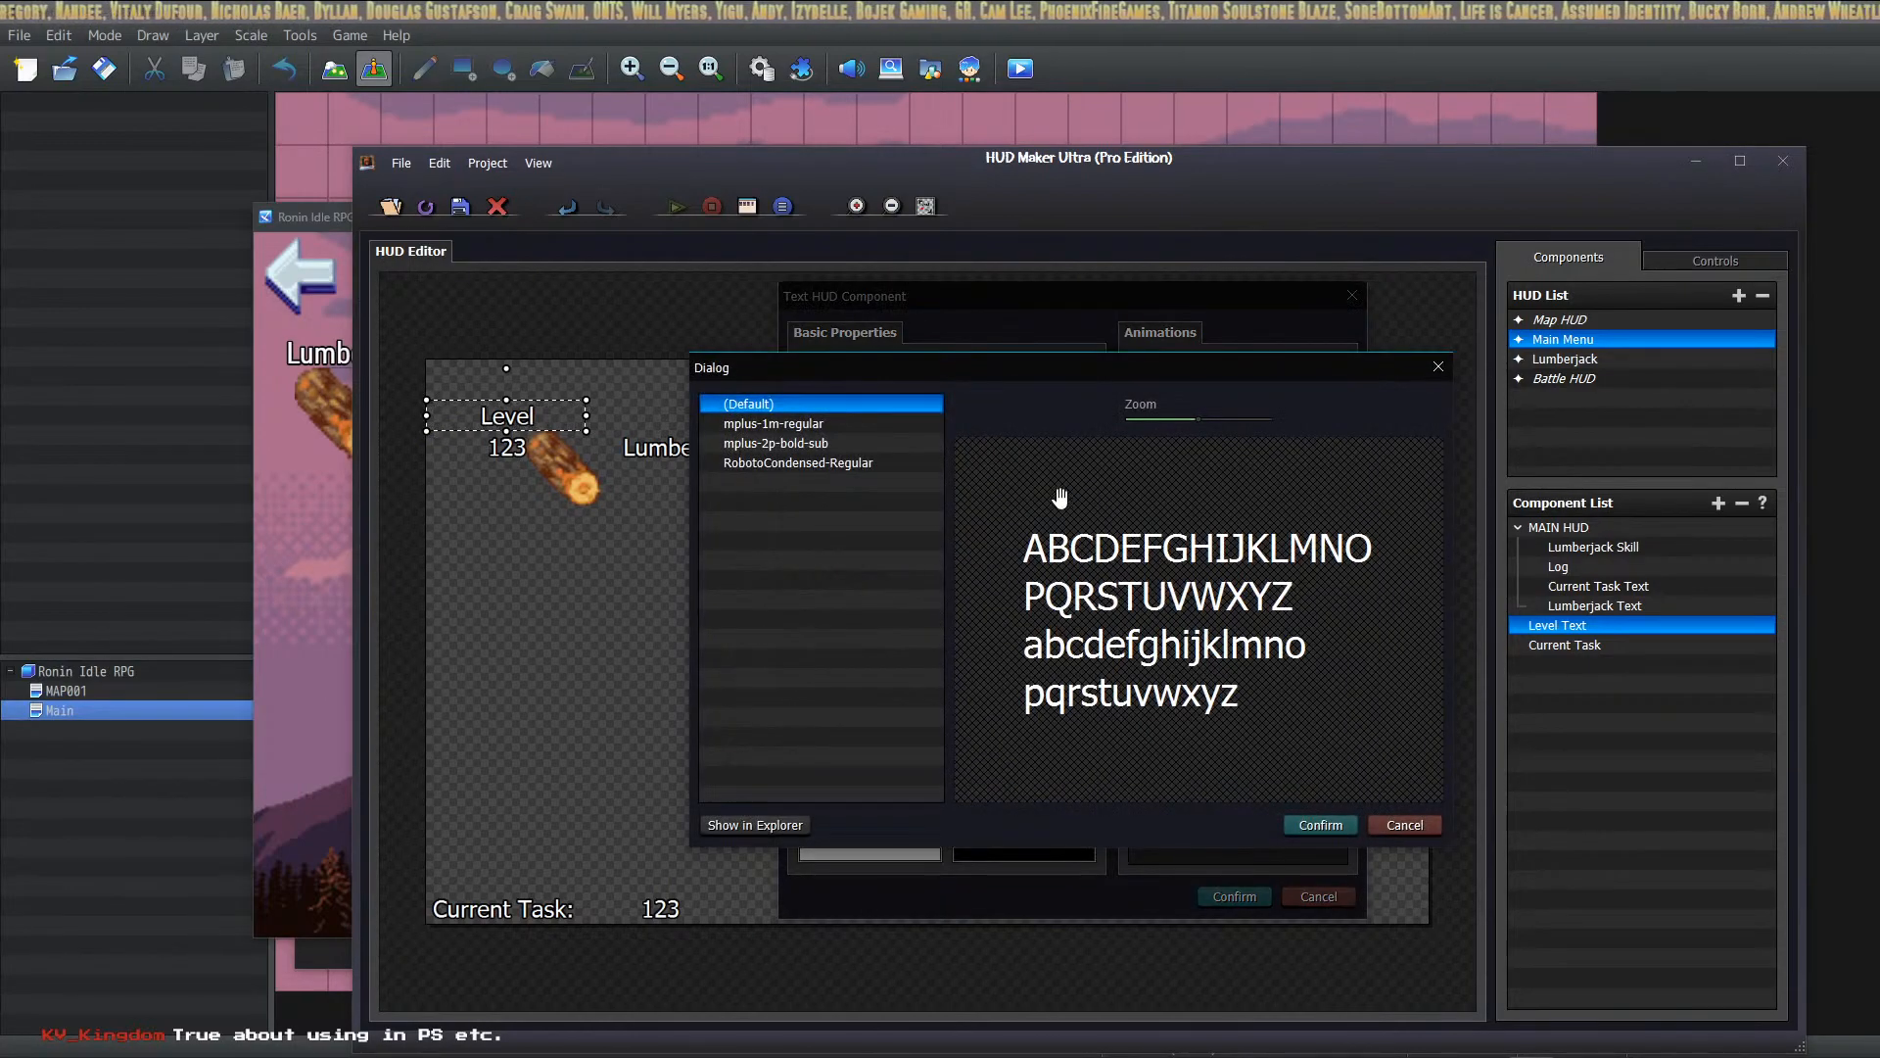
click(803, 464)
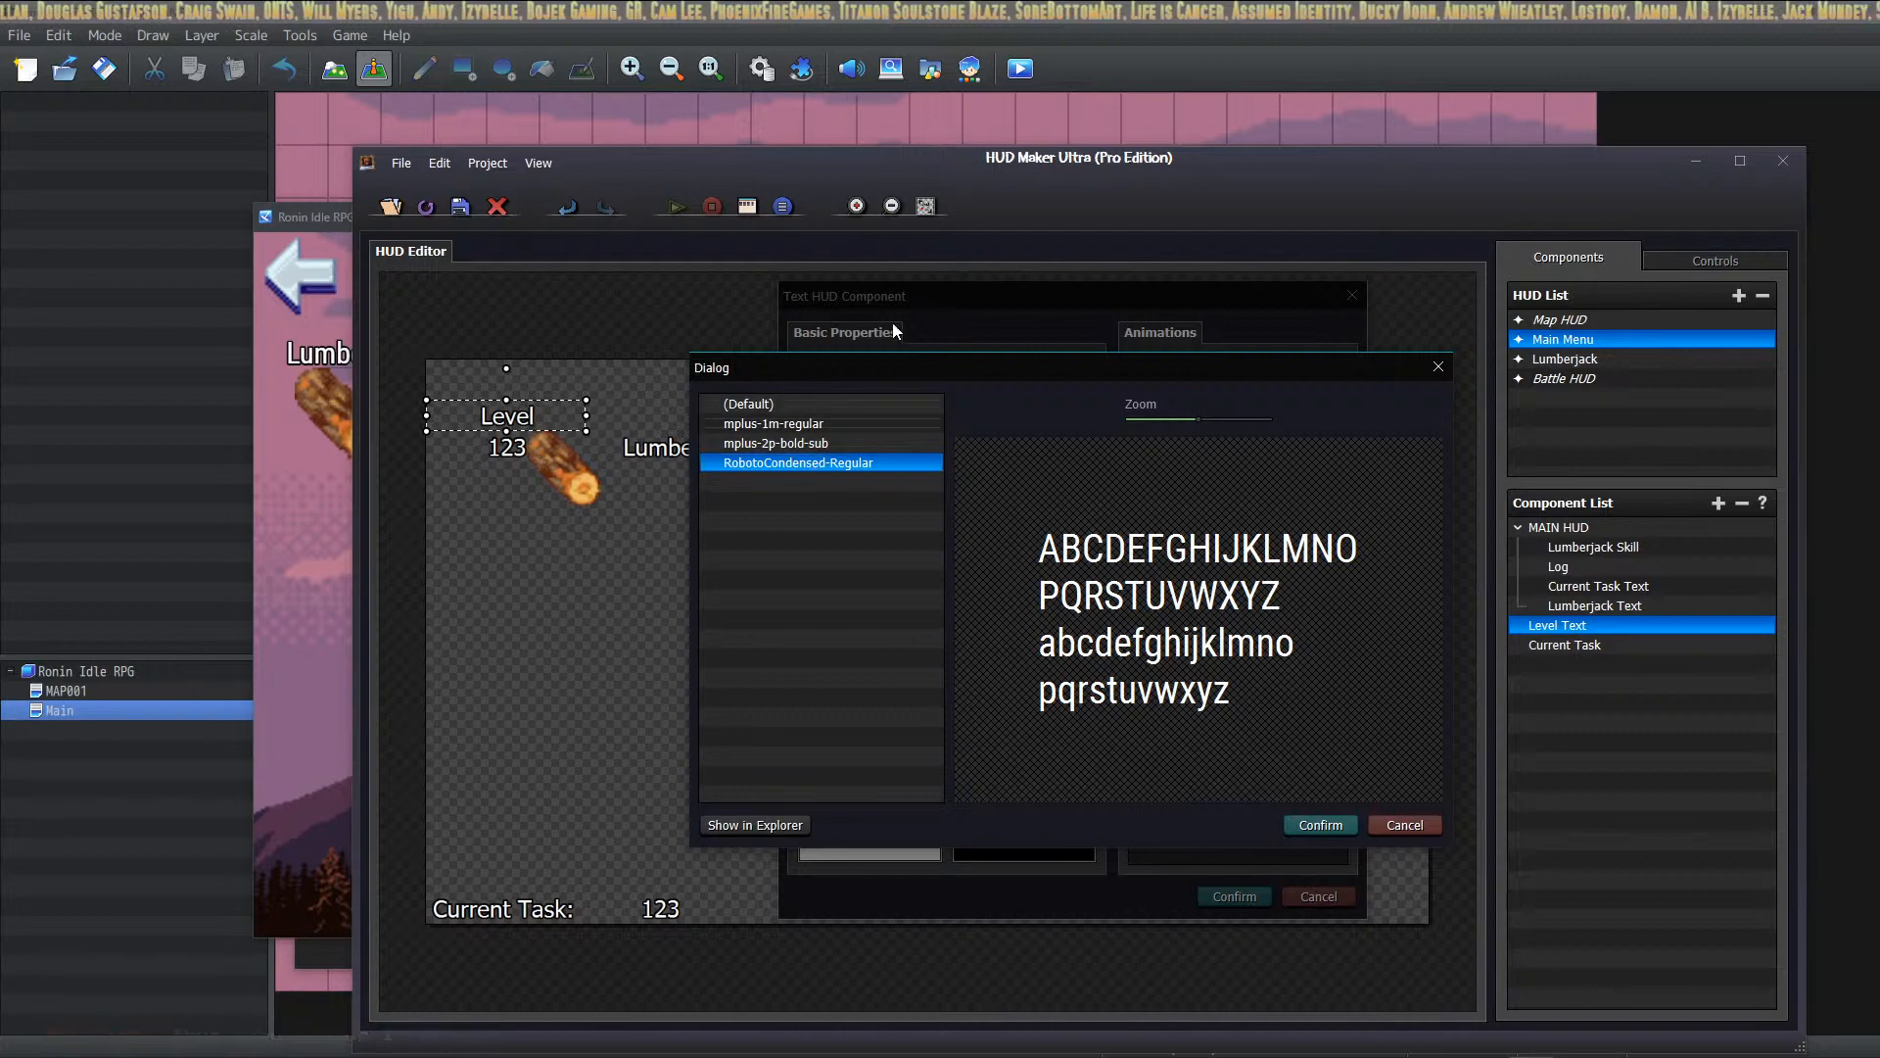
click(1312, 826)
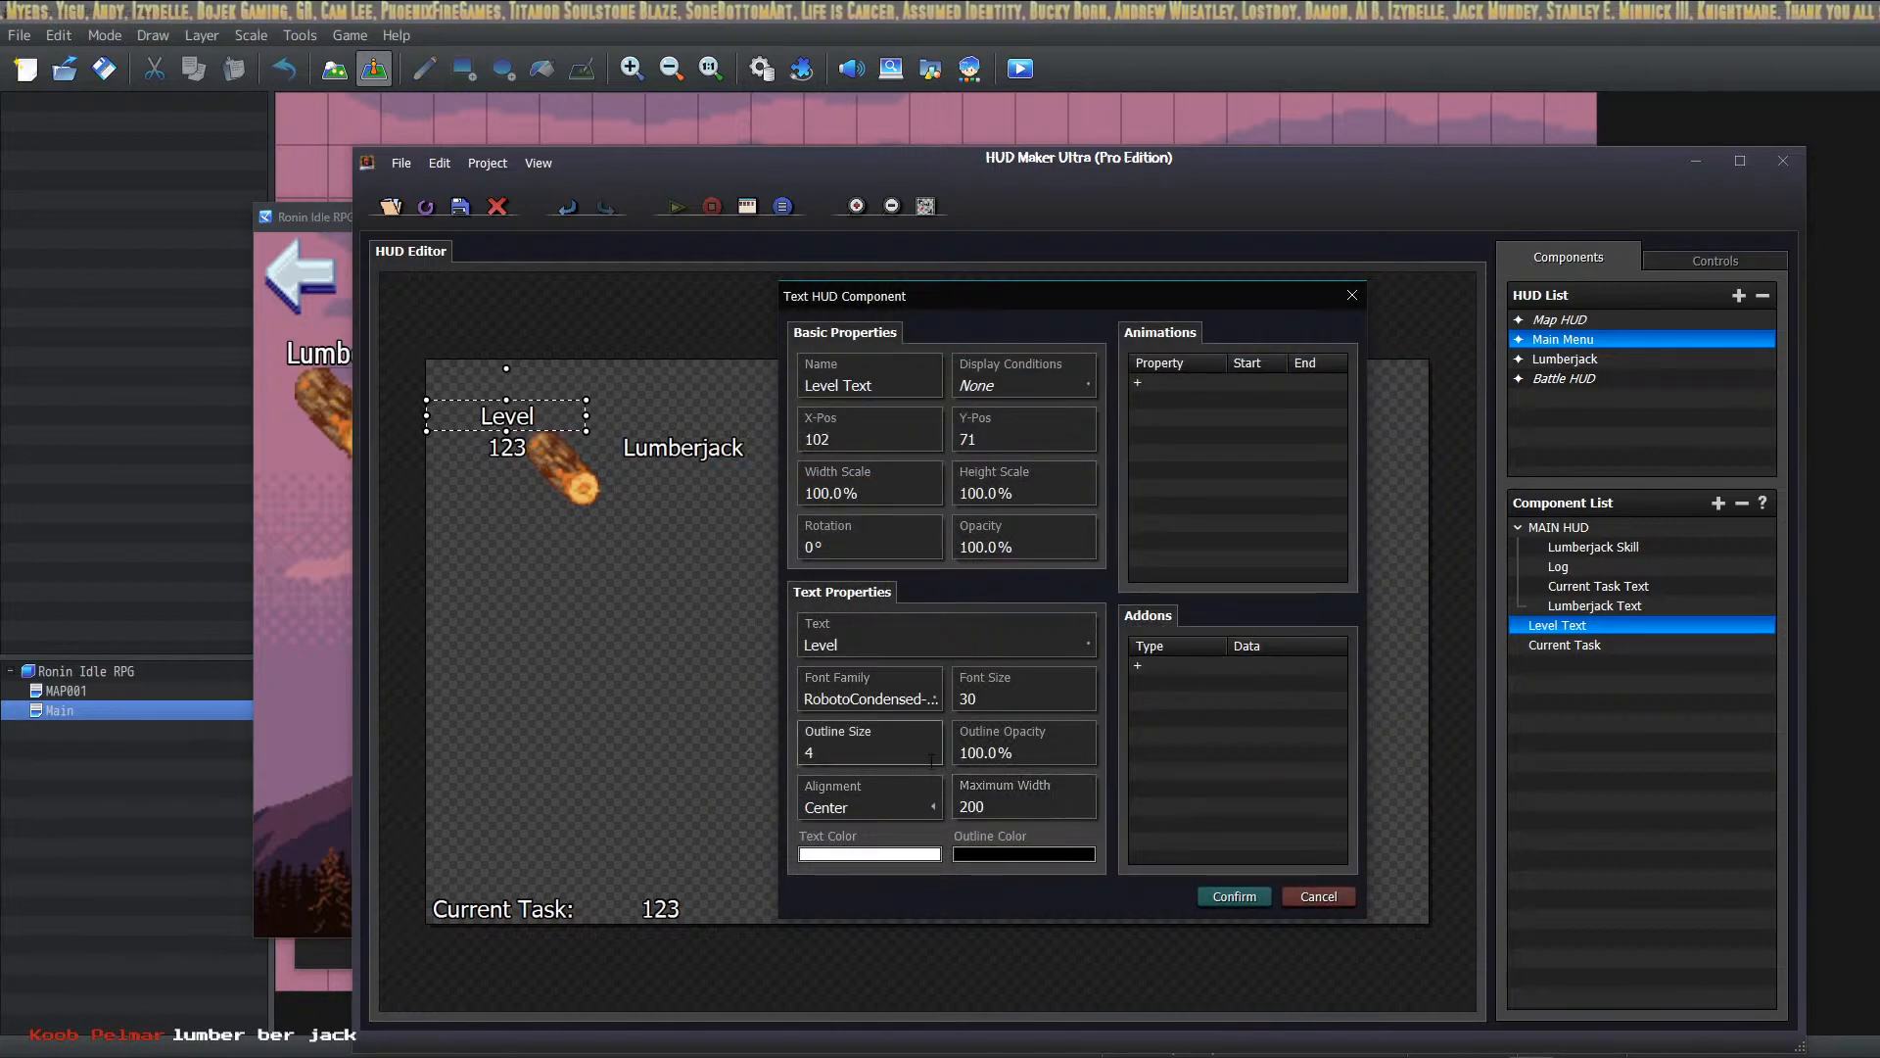
click(1236, 895)
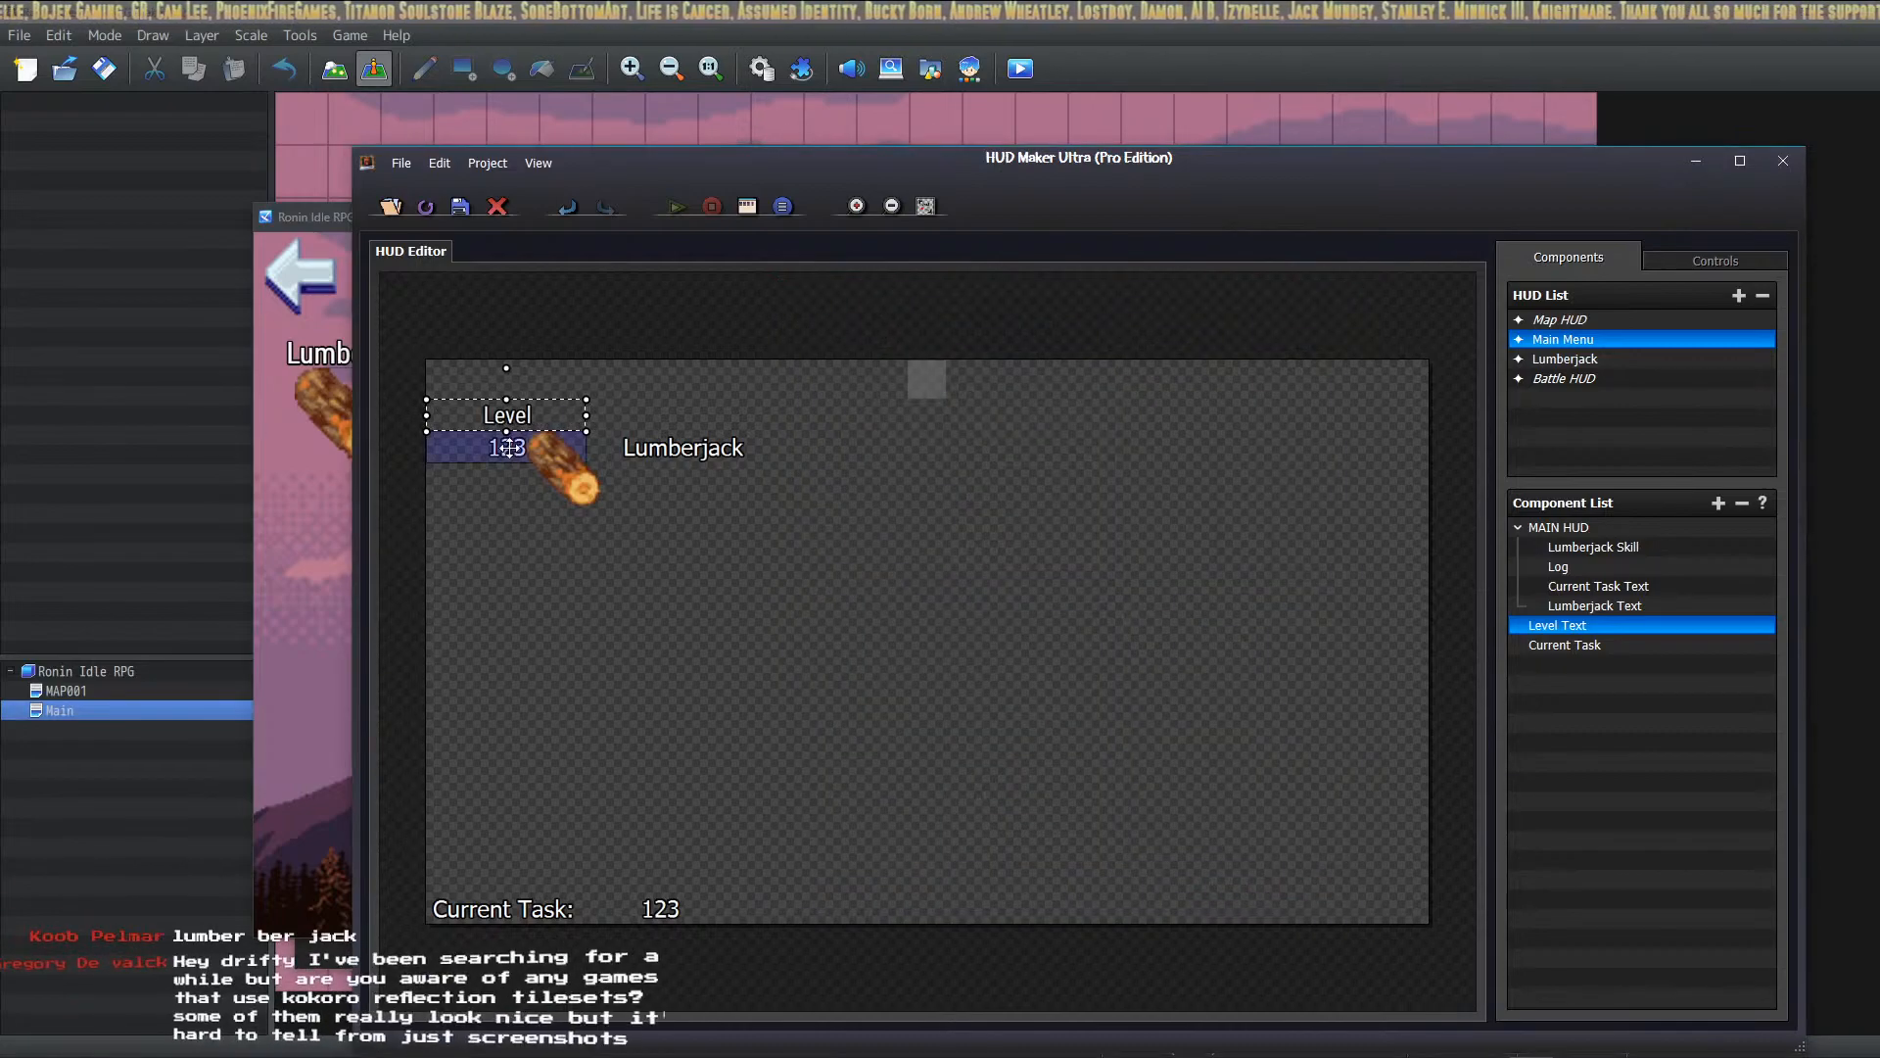
Step: Set the font family of the Main Menu's Lumberjack Text component to RobotoCondensed-Regular
double_click(688, 452)
click(854, 694)
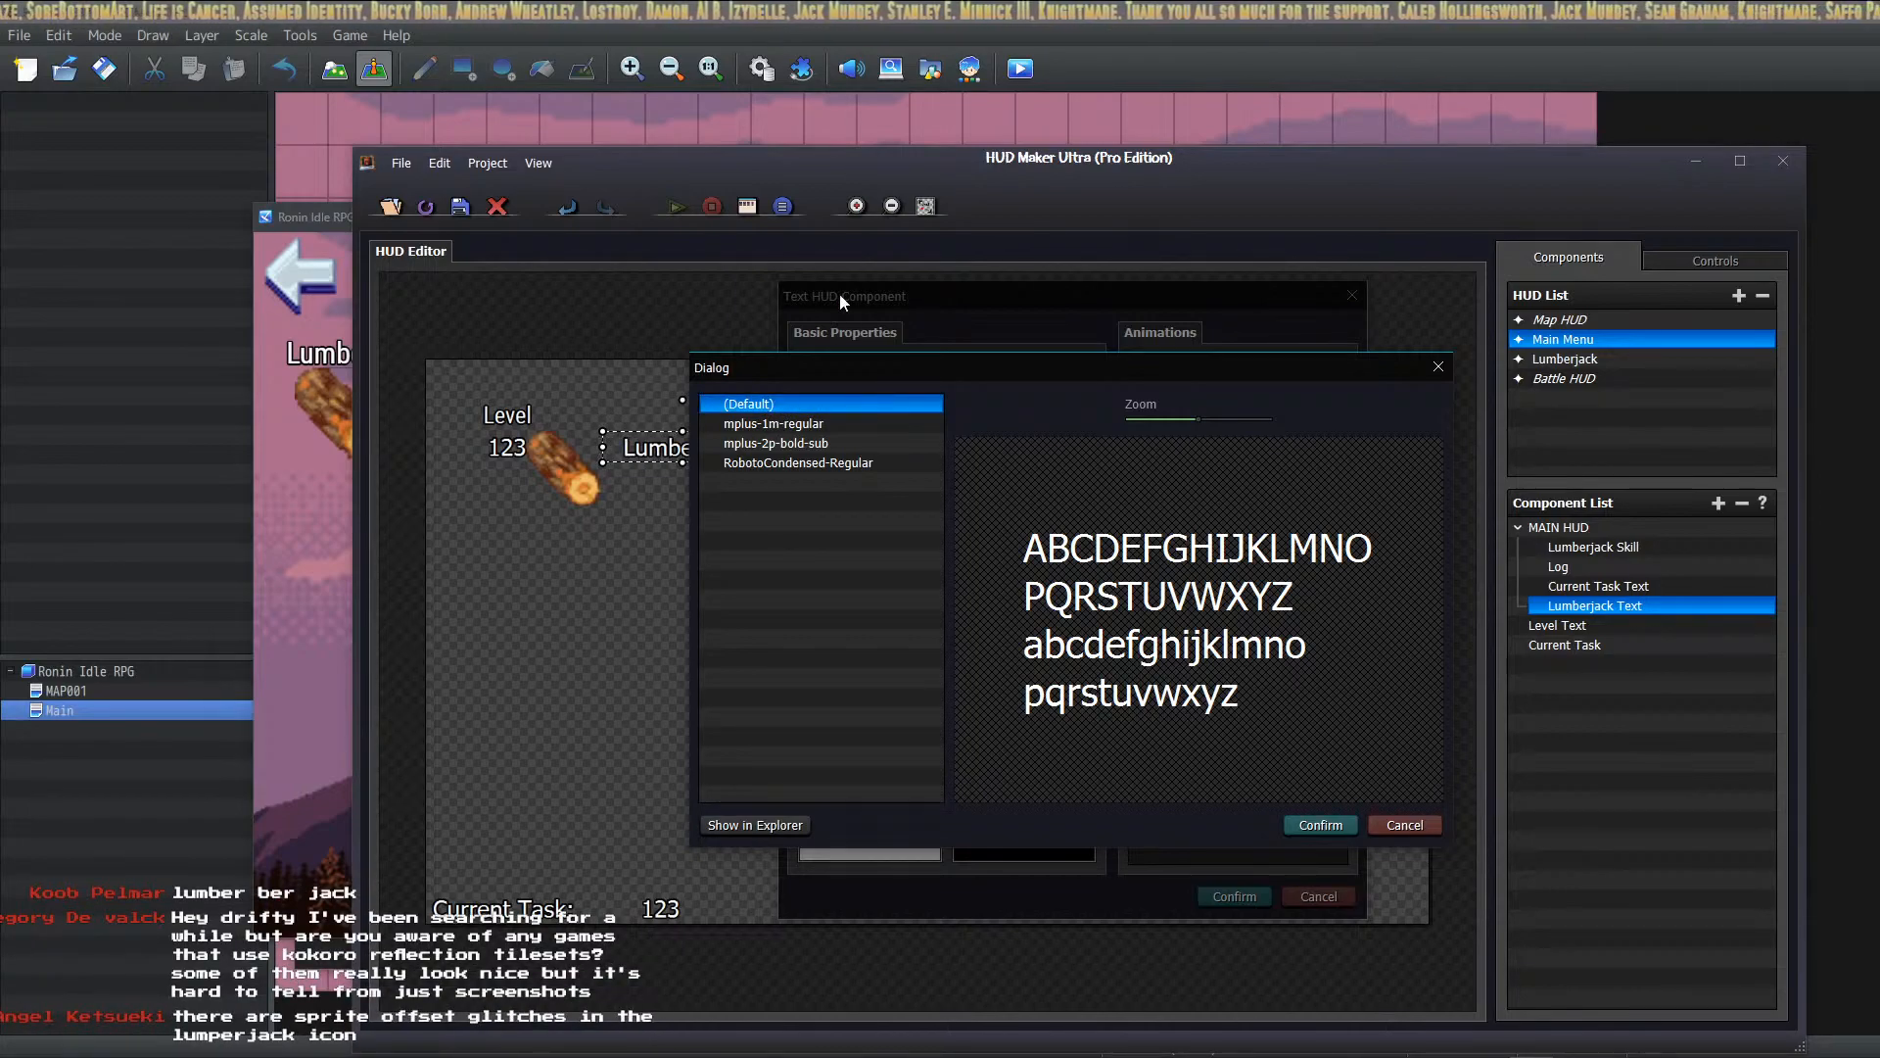
double_click(824, 465)
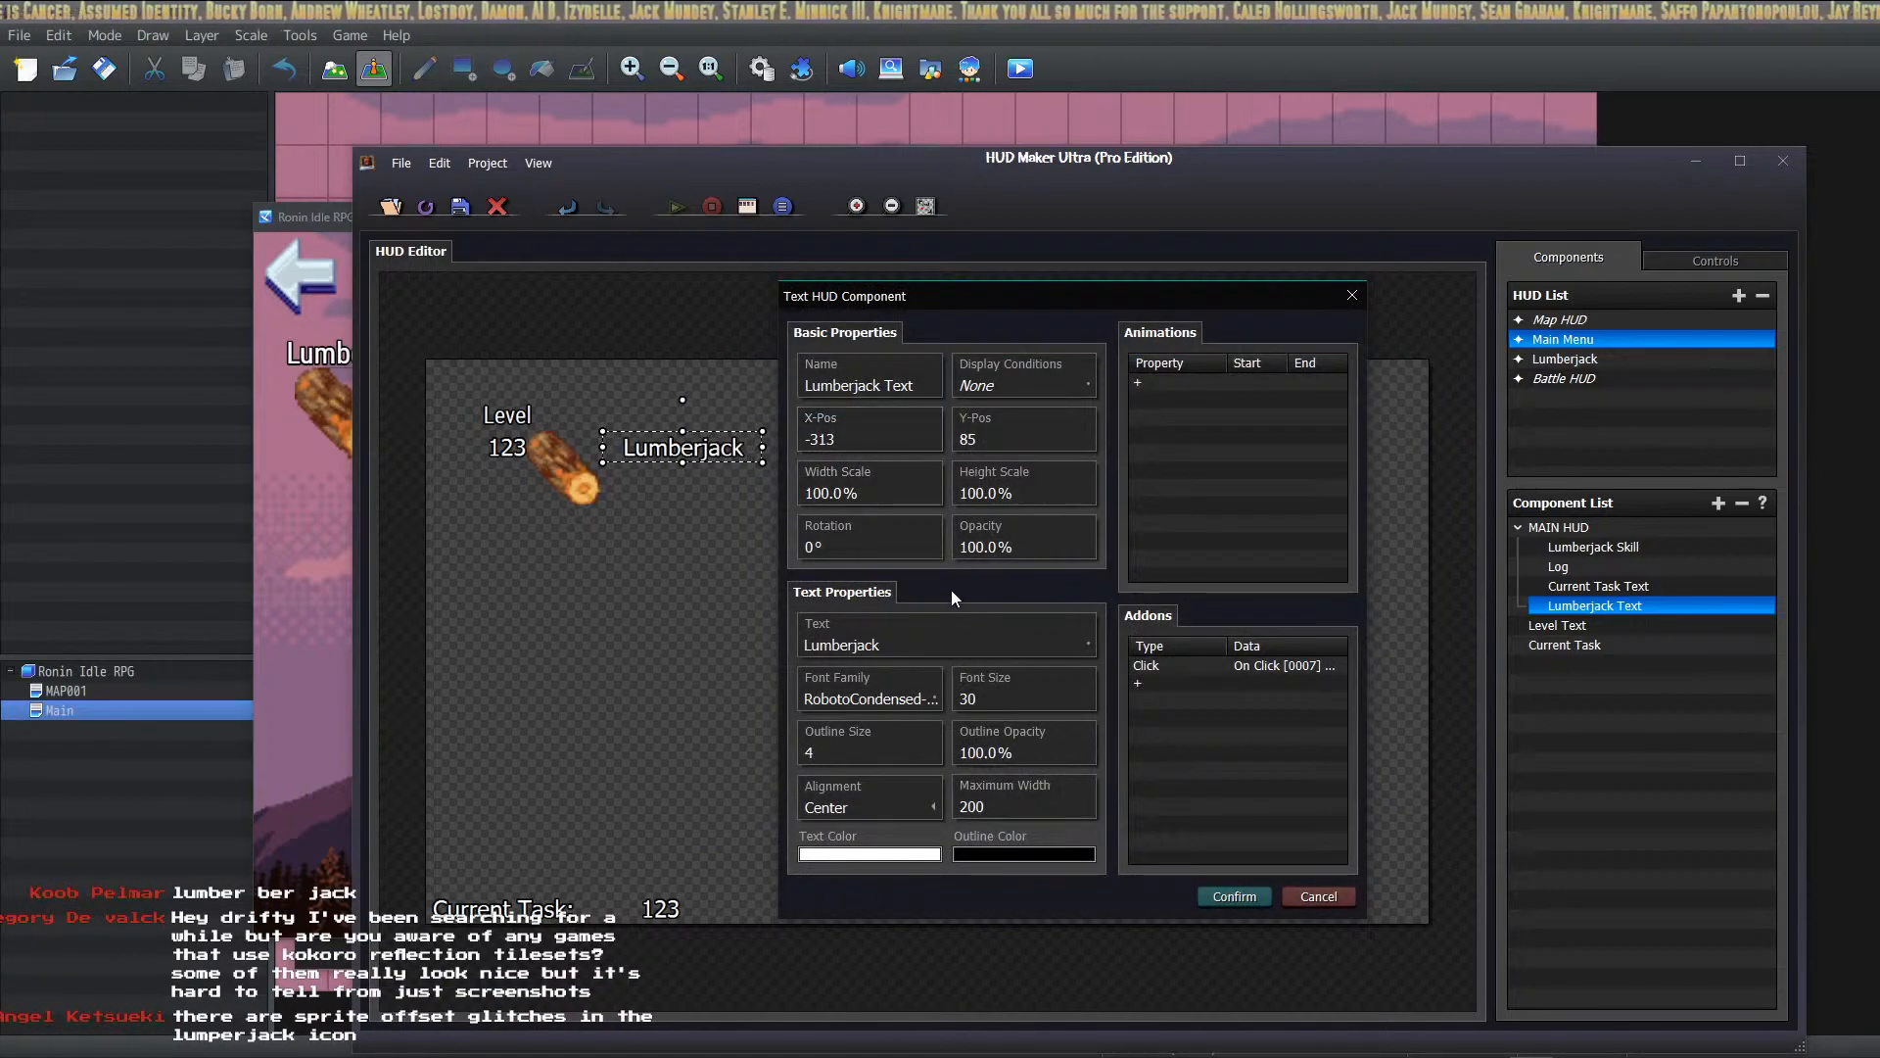
click(1232, 896)
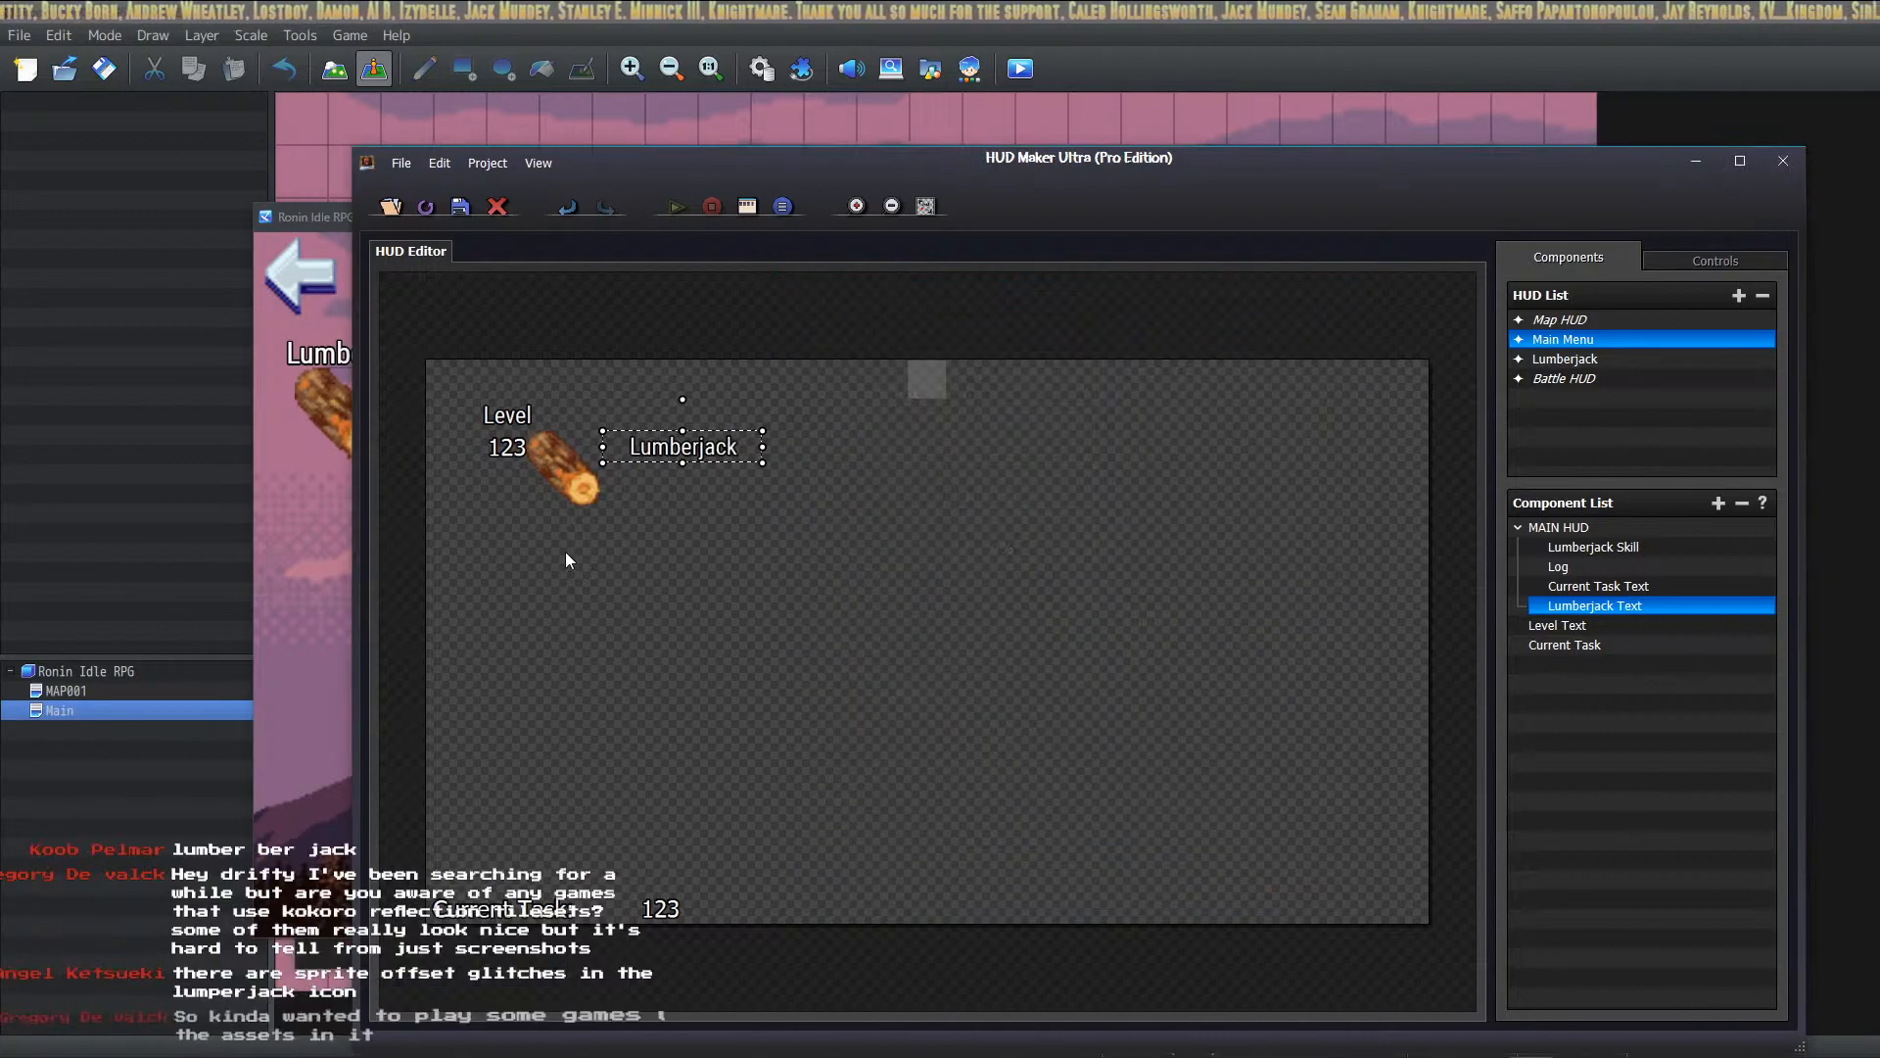
Step: Change the Lumberjack Skill number below the Level text to the RobotoCondensed-Regular font
double_click(510, 443)
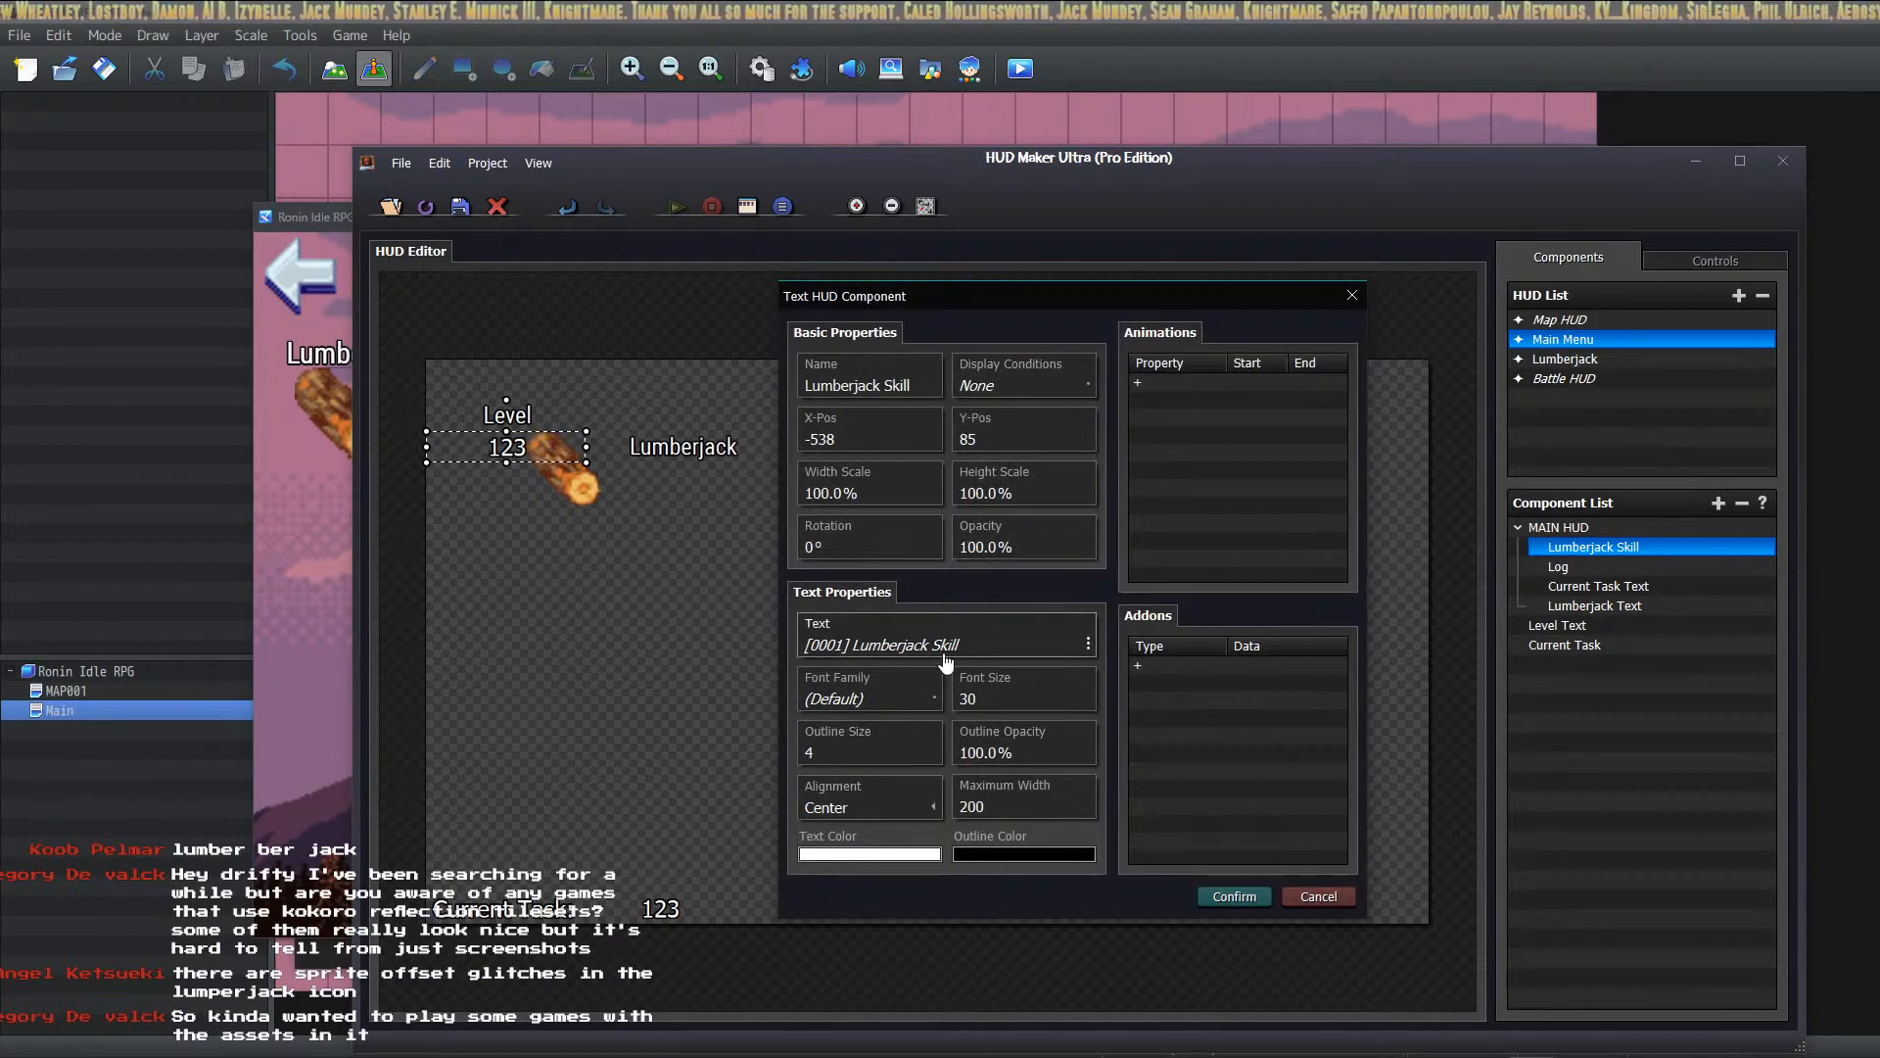
click(881, 697)
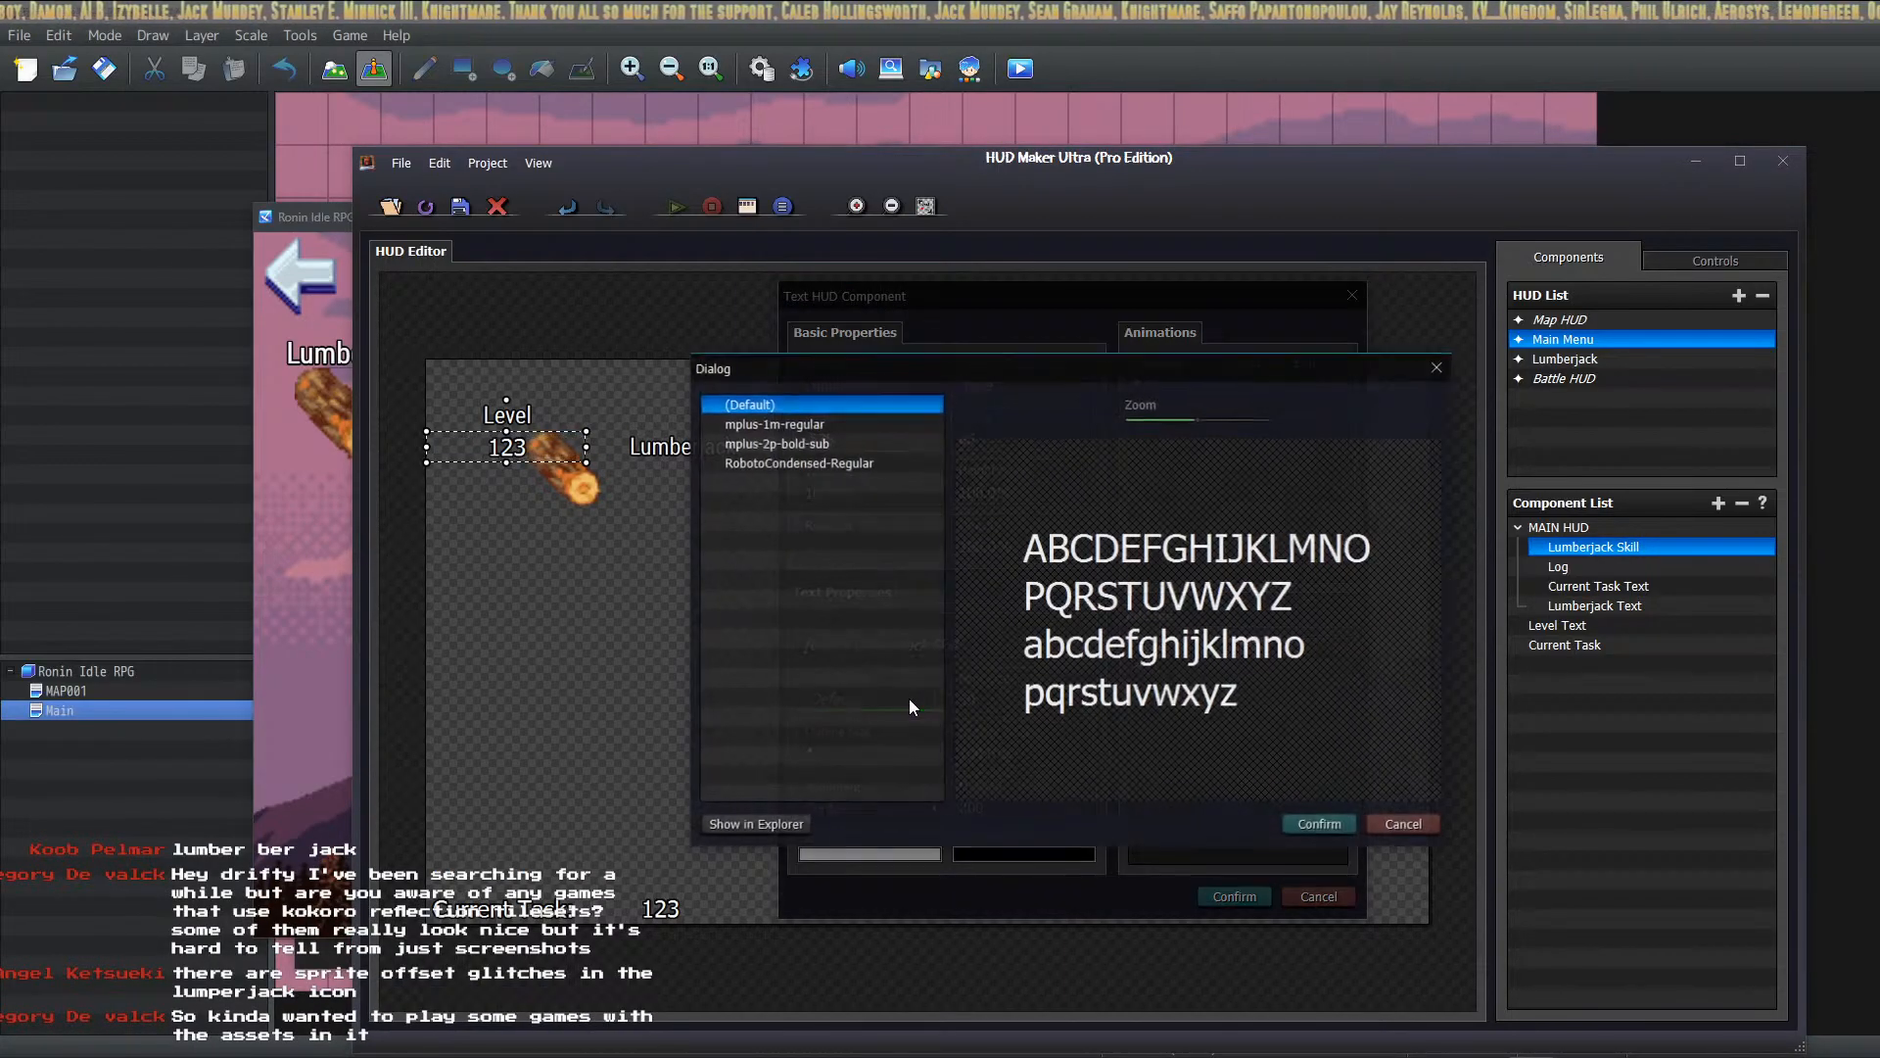
click(791, 463)
click(1315, 824)
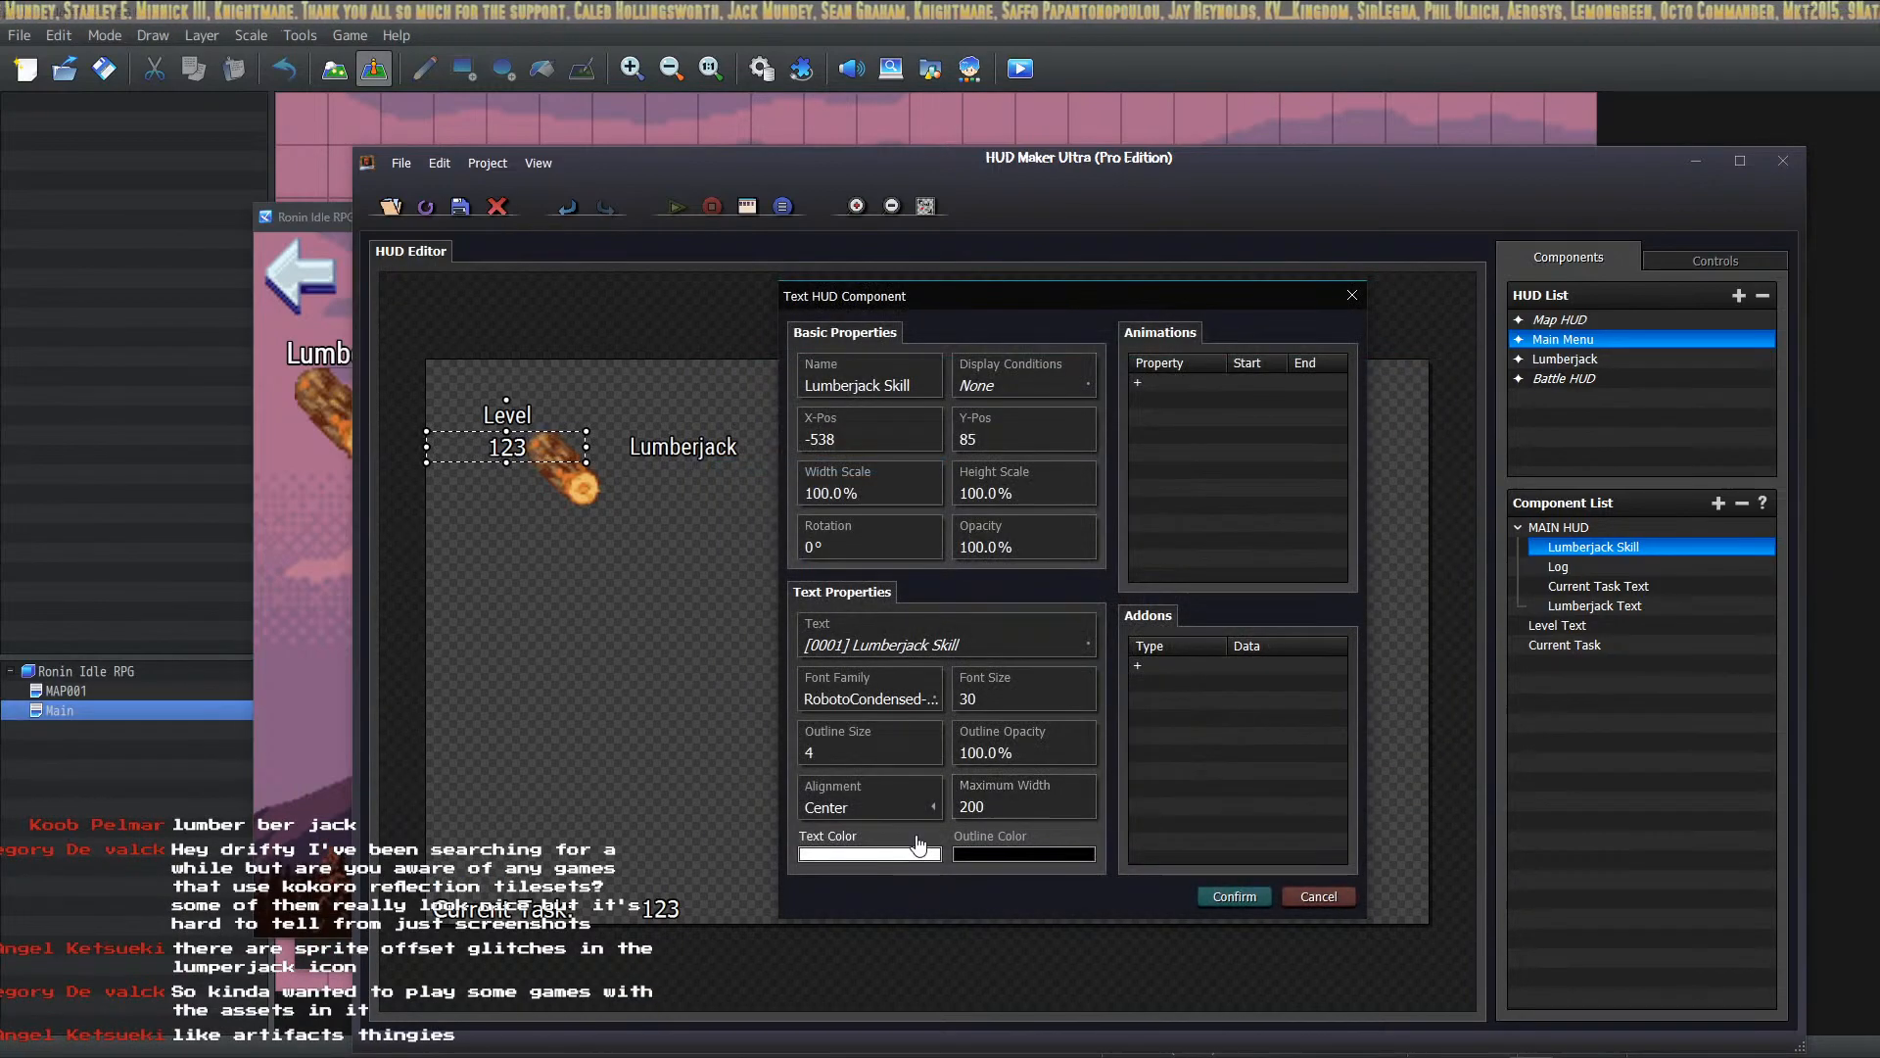
click(1234, 896)
Step: Apply the RobotoCondensed-Regular font to the Current Task Text label in the Main Menu HUD
click(534, 899)
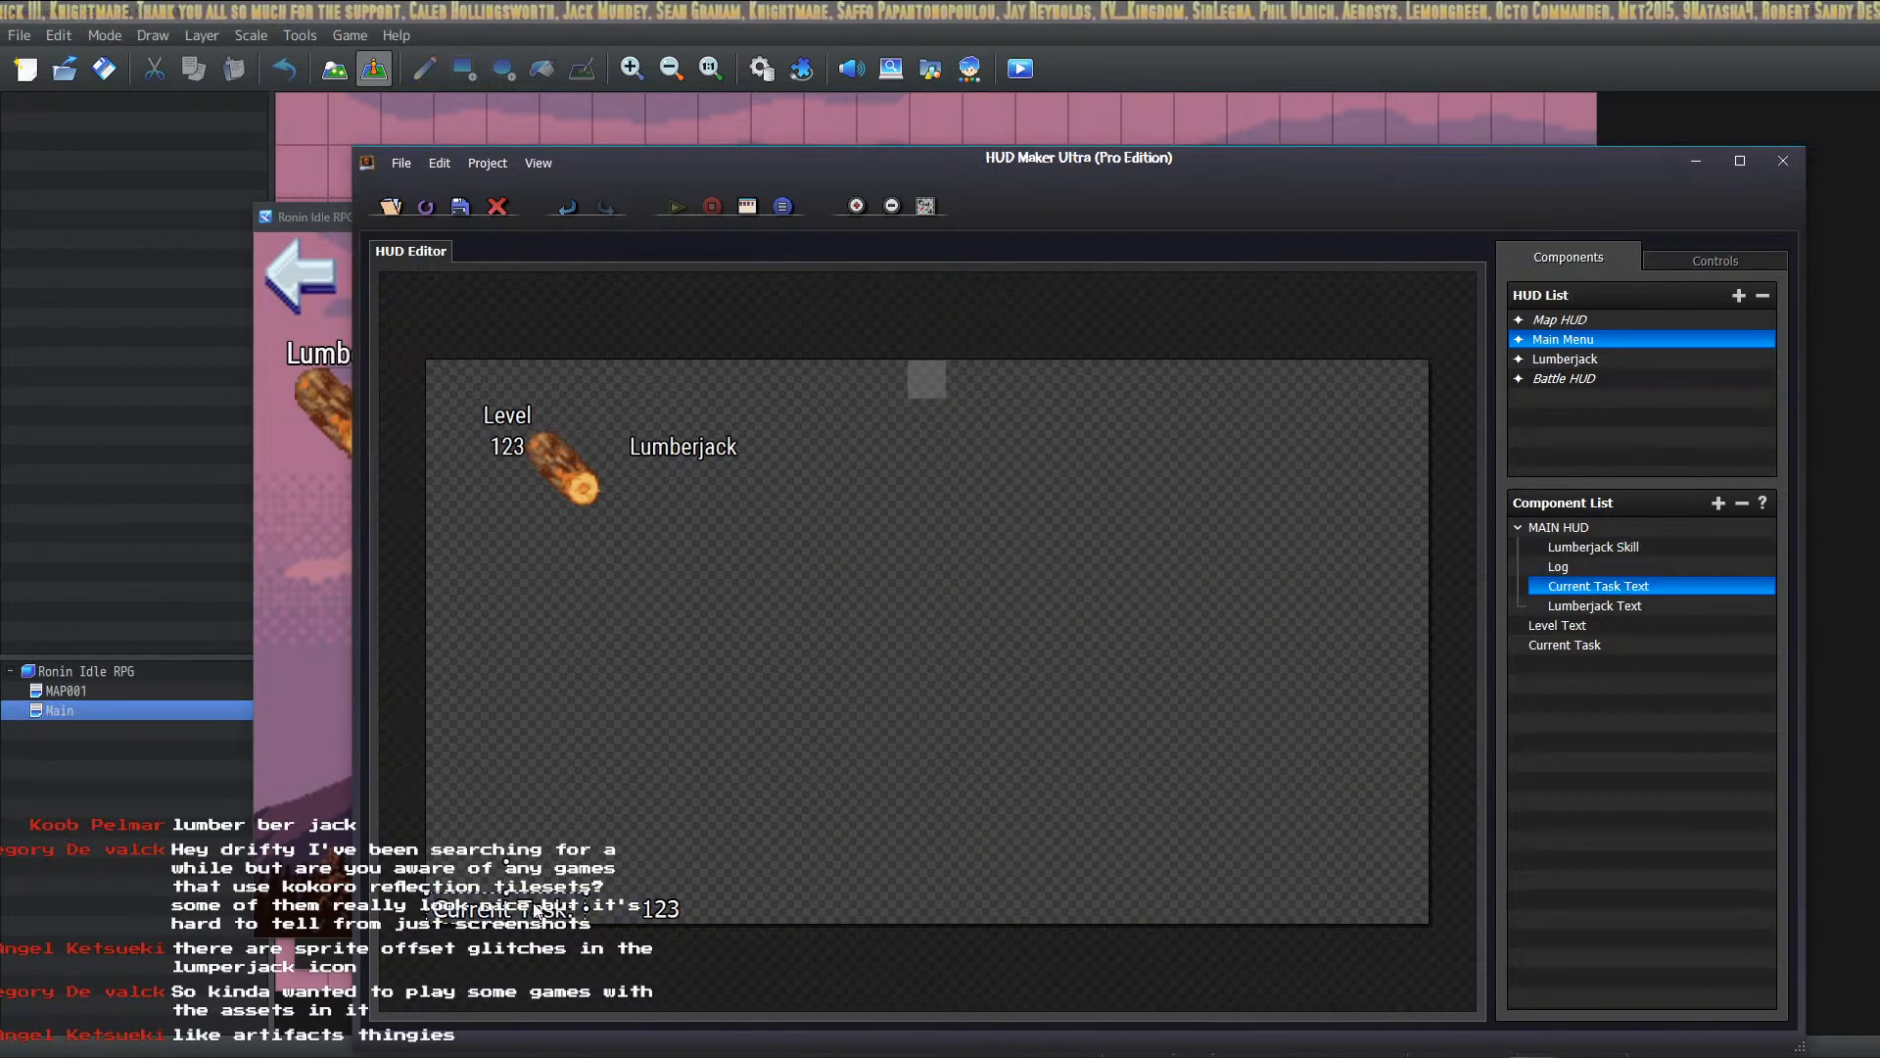
double_click(534, 899)
click(885, 686)
click(795, 462)
click(1295, 825)
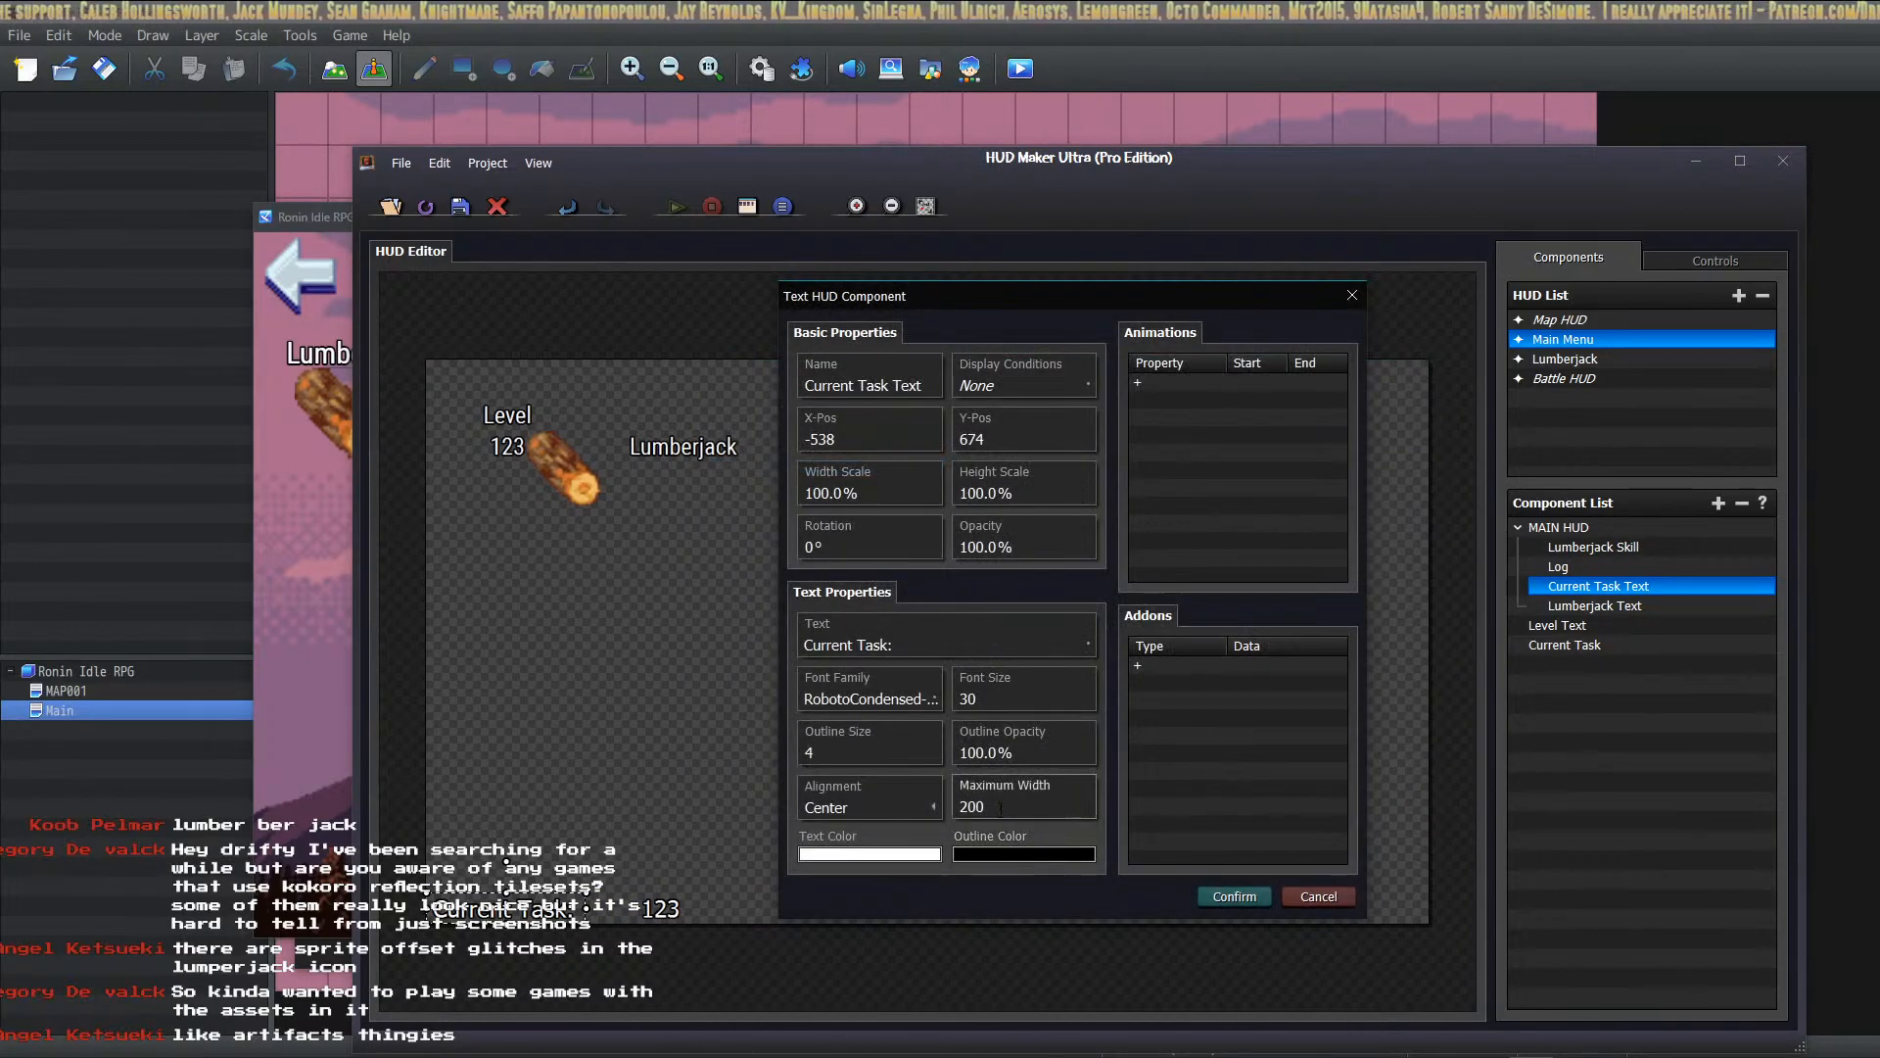
click(1225, 895)
Step: Set the font family of the Current Task value beside its label to RobotoCondensed-Regular
double_click(661, 908)
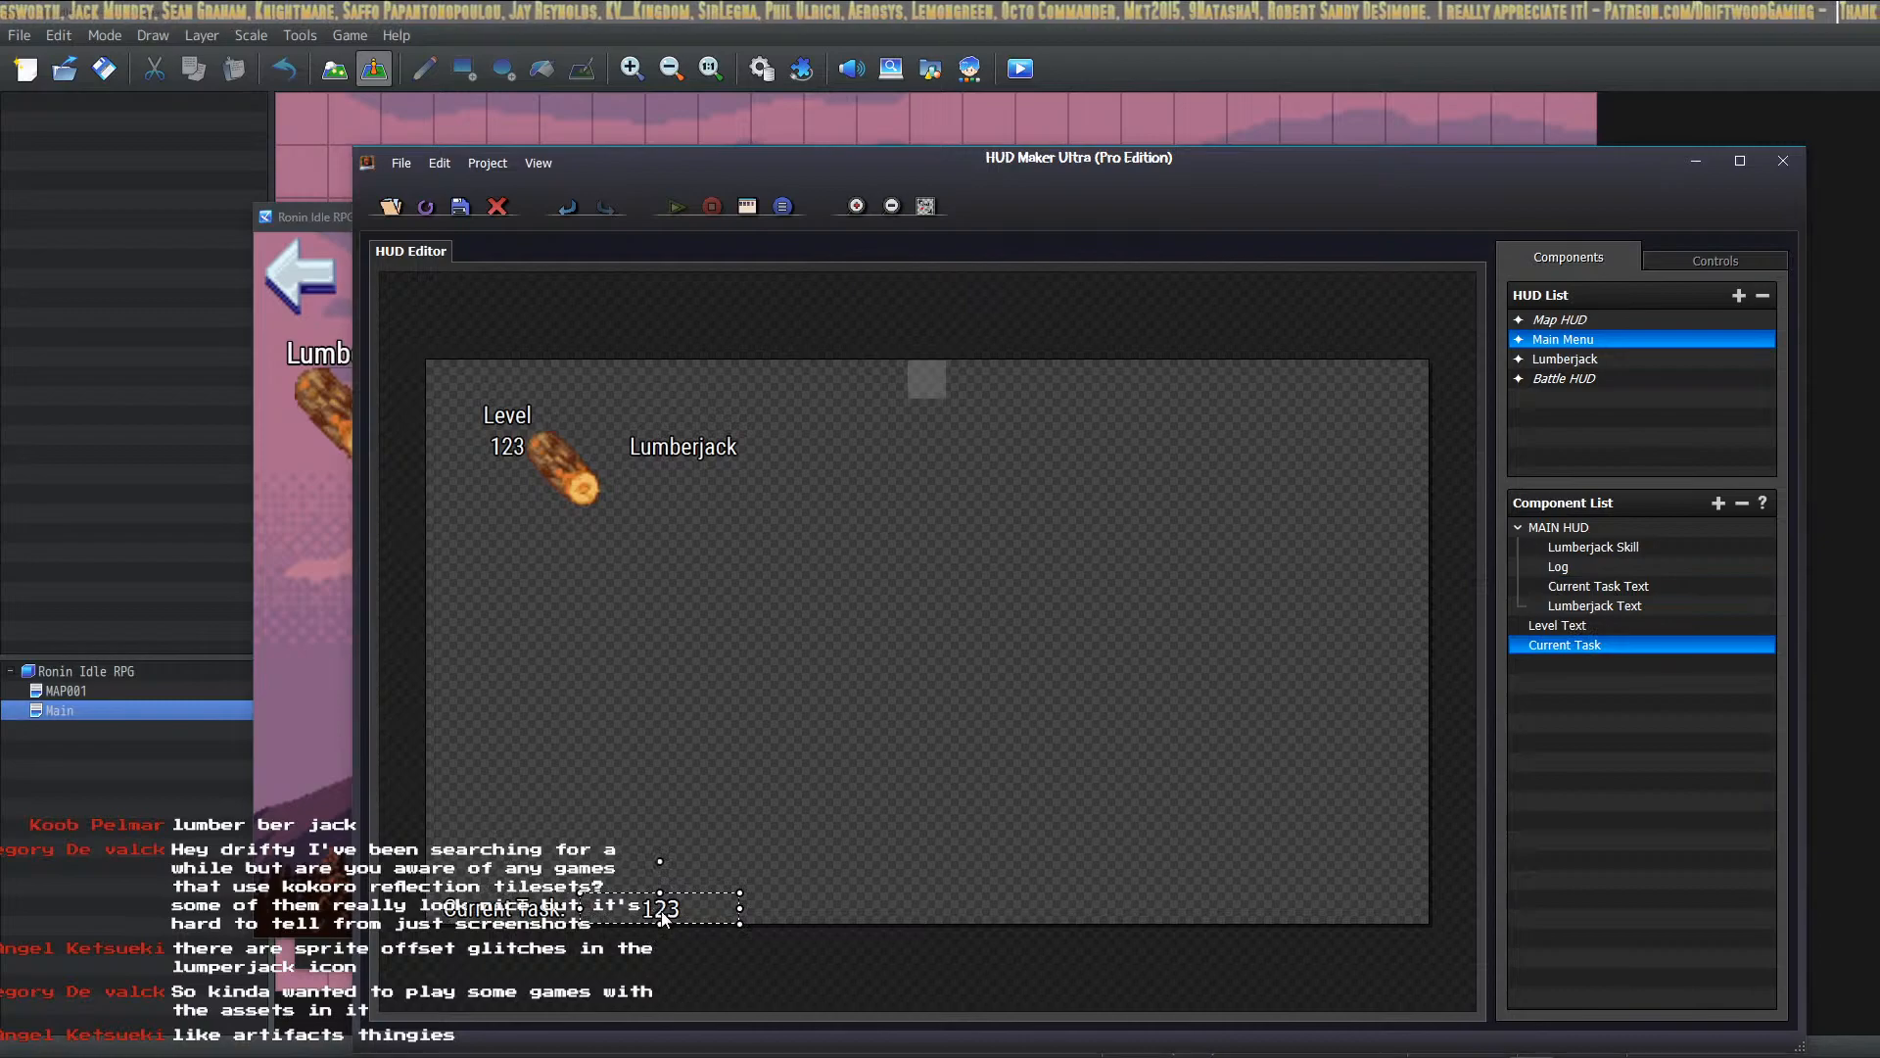
click(887, 697)
click(831, 462)
click(1314, 825)
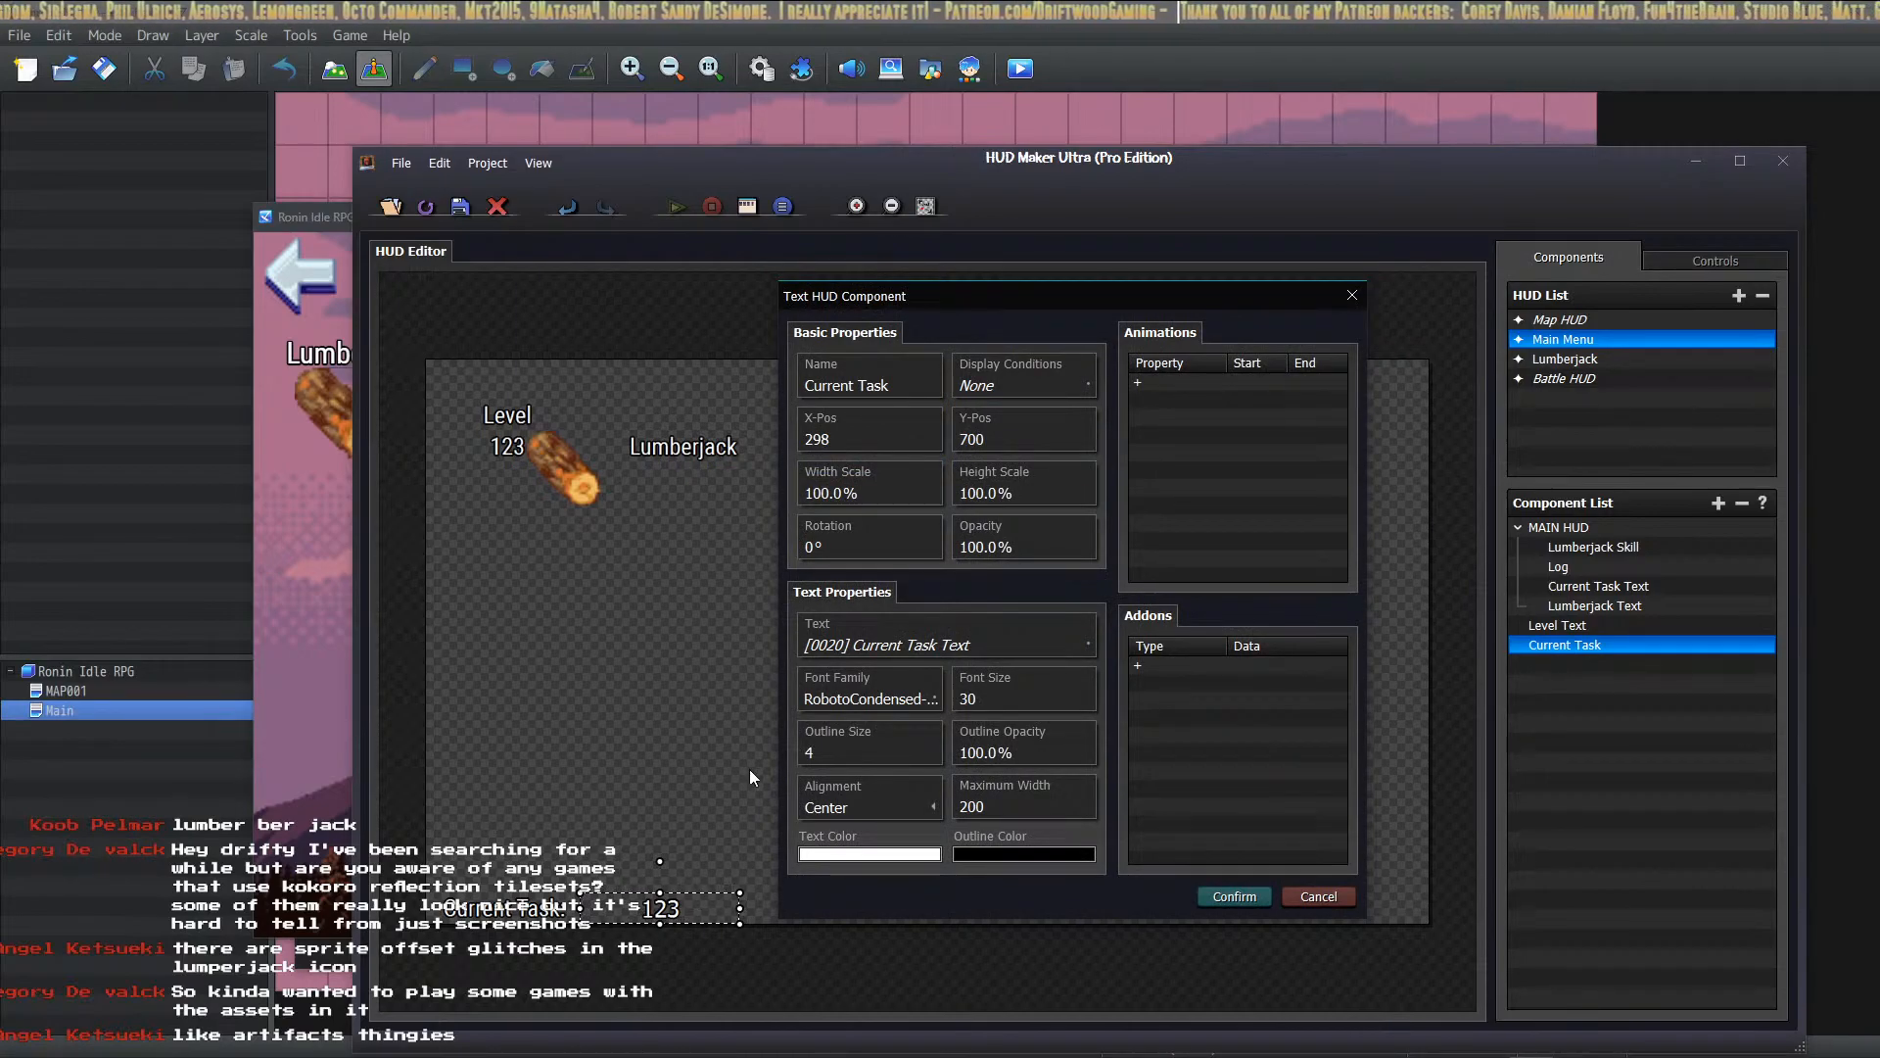
click(1232, 899)
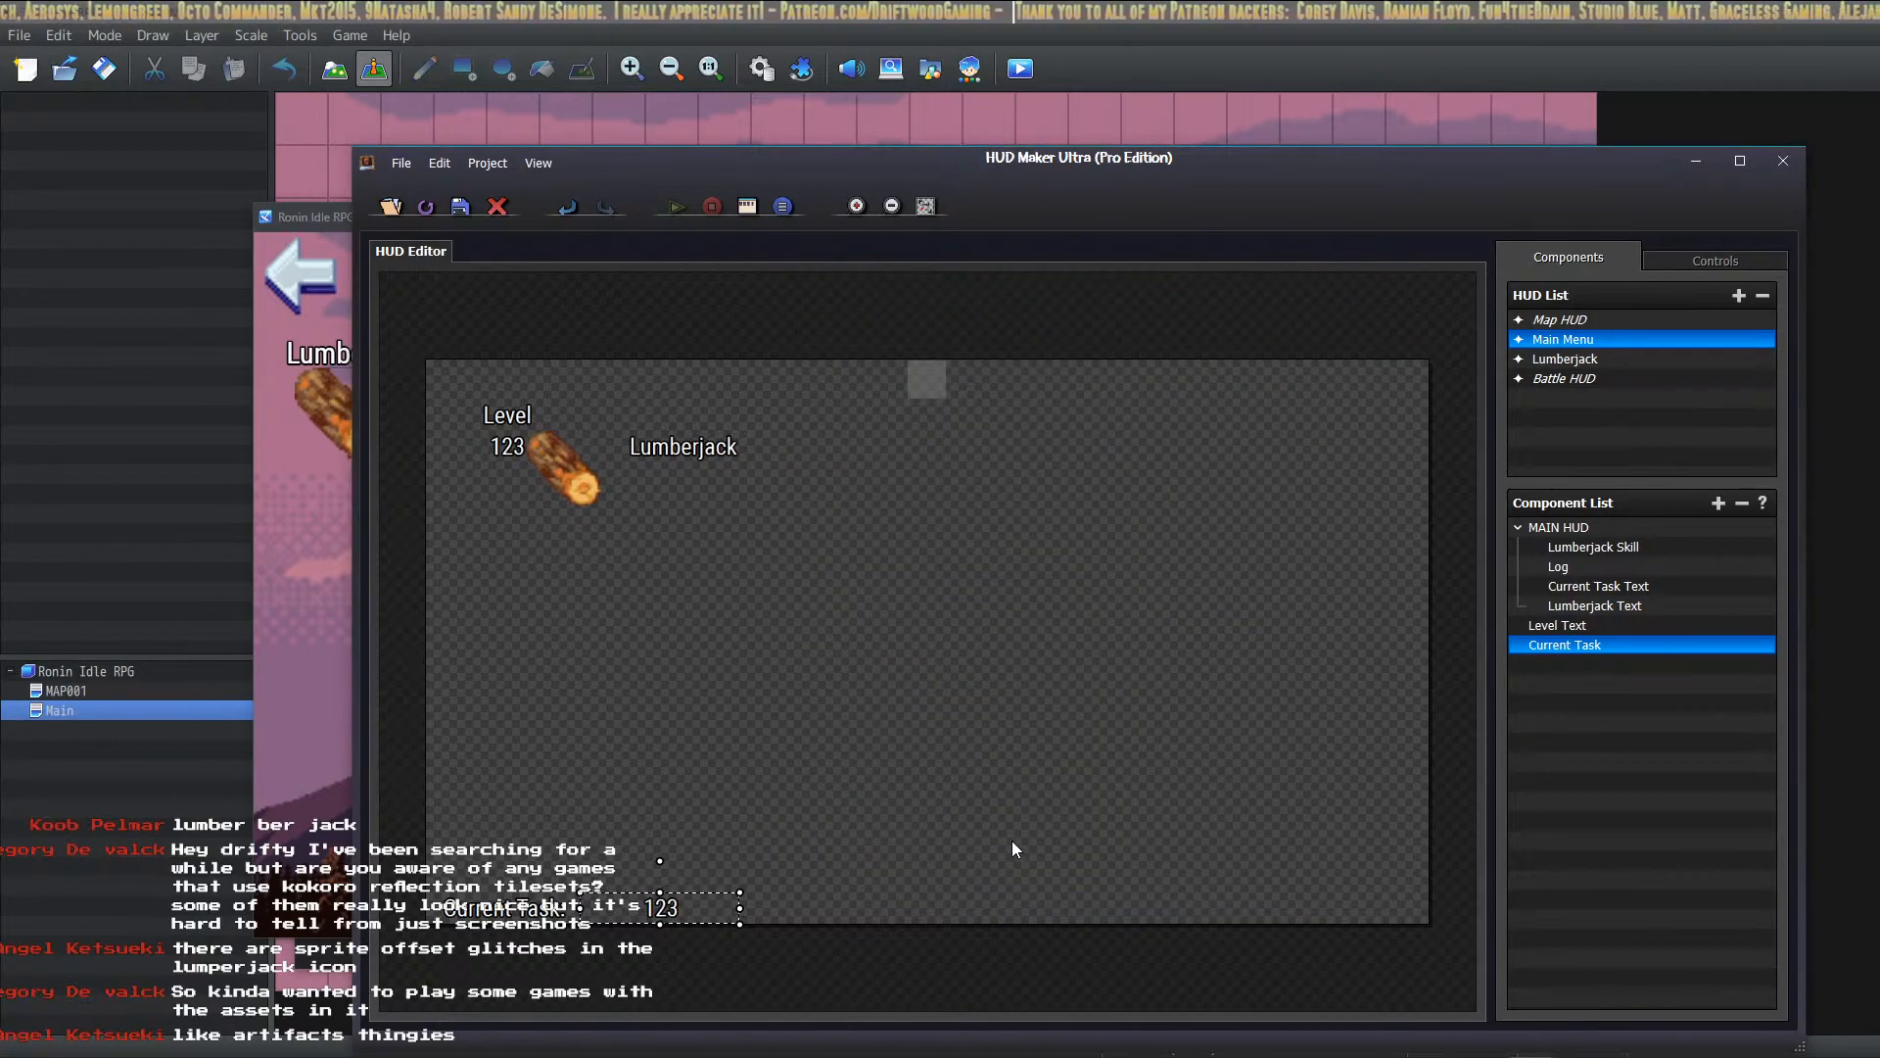
Step: Open the Lumberjack HUD and set its Lumberjack title text to the RobotoCondensed-Regular font
click(1560, 626)
click(1594, 363)
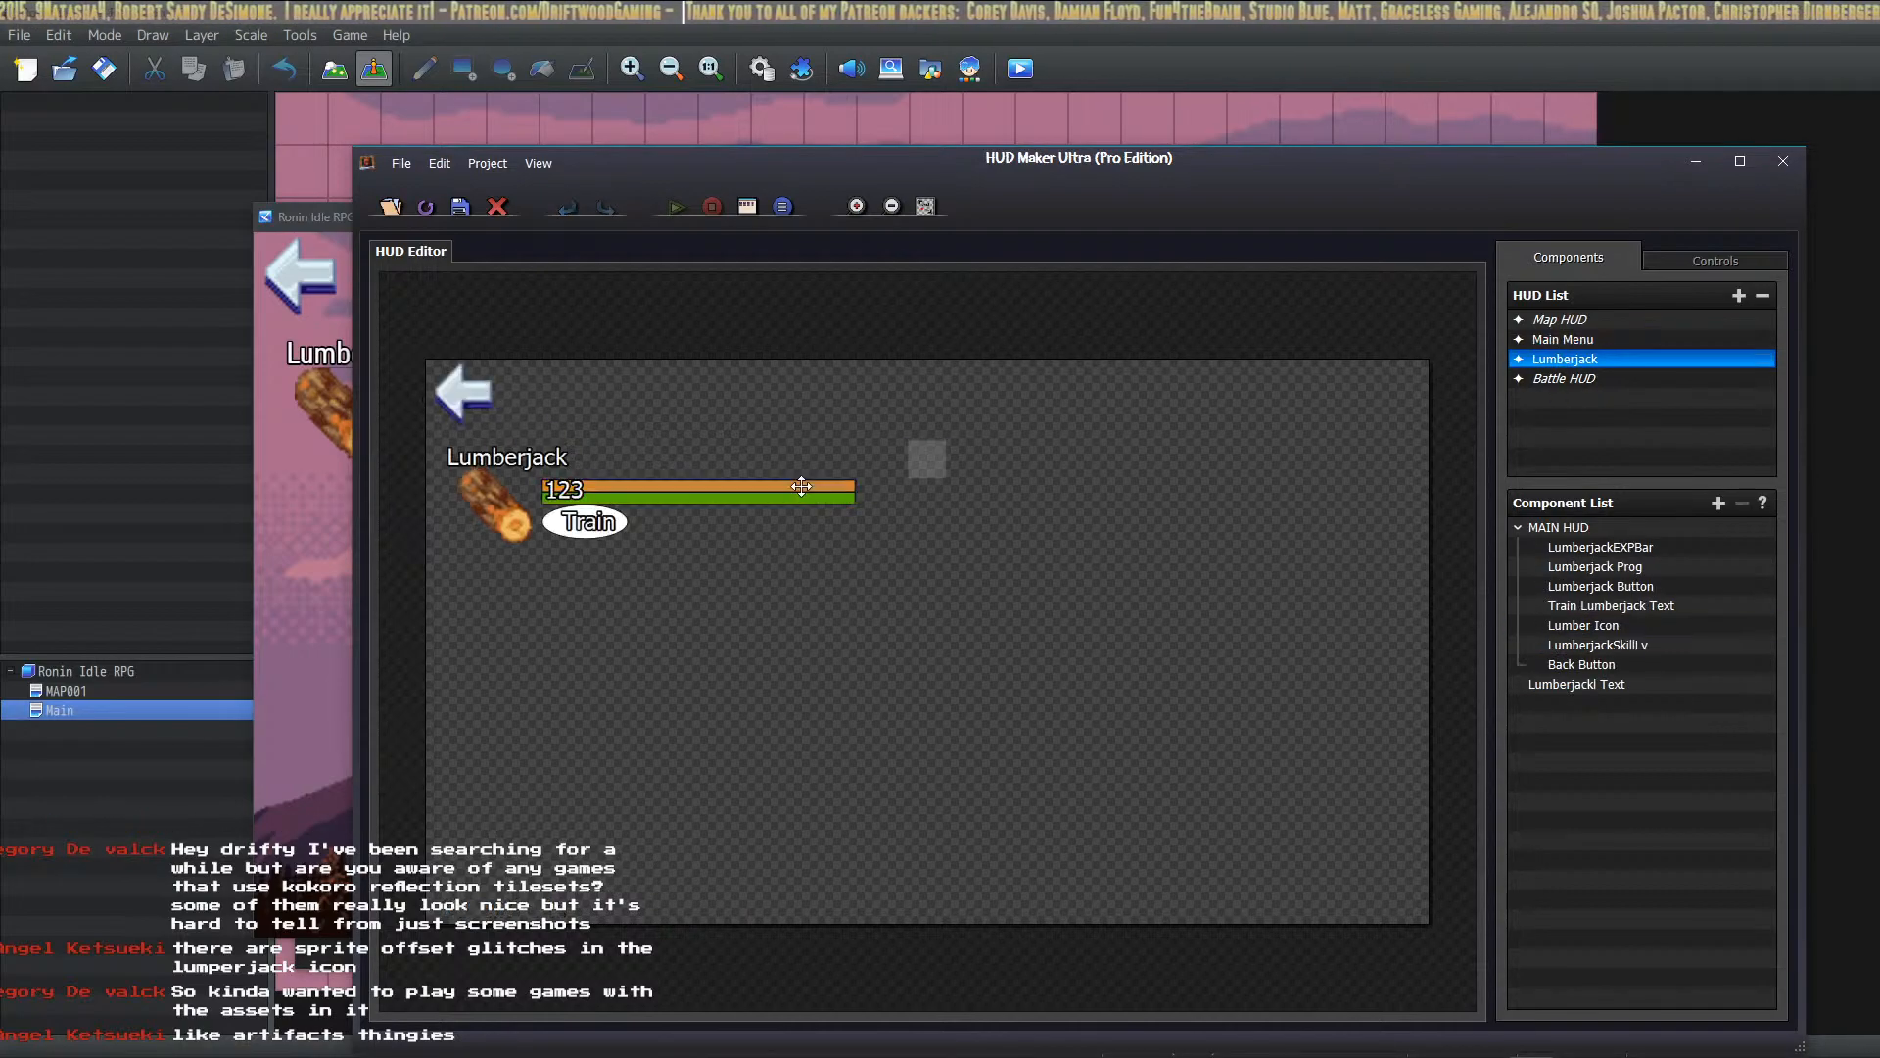
double_click(487, 463)
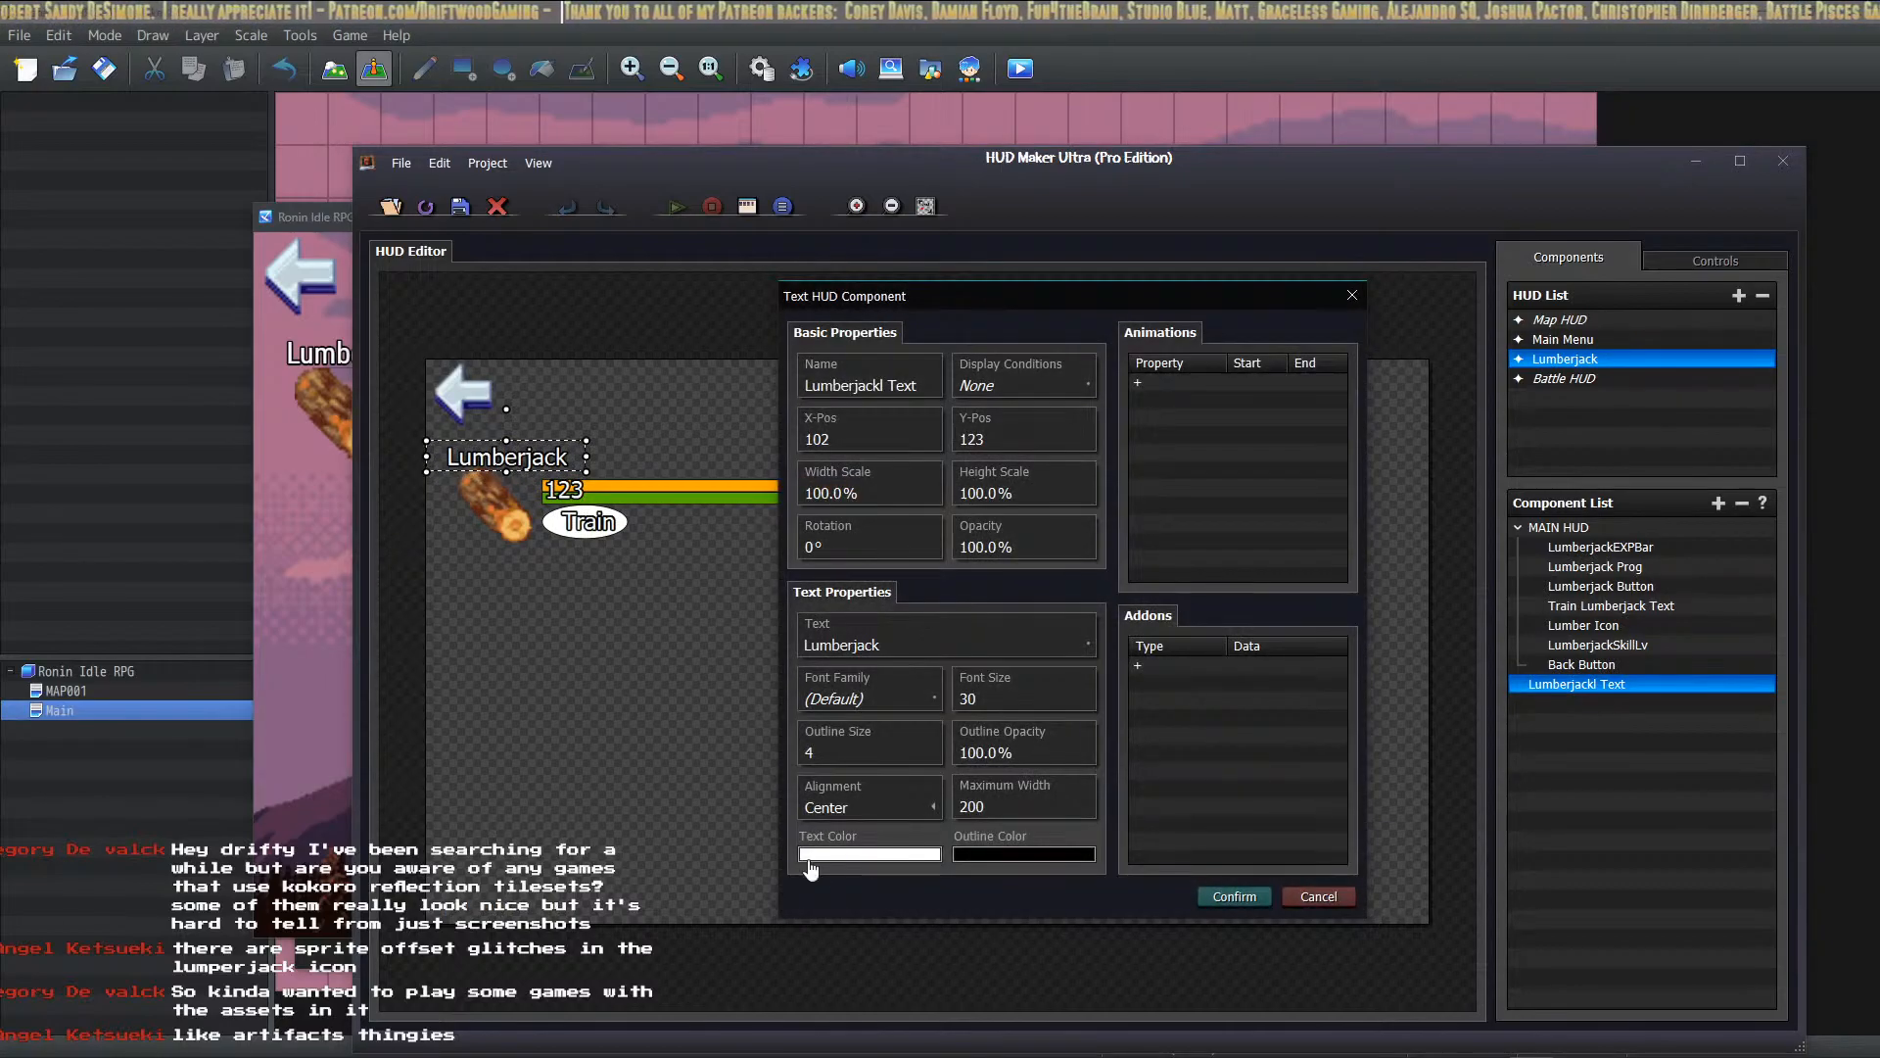
click(866, 698)
click(812, 462)
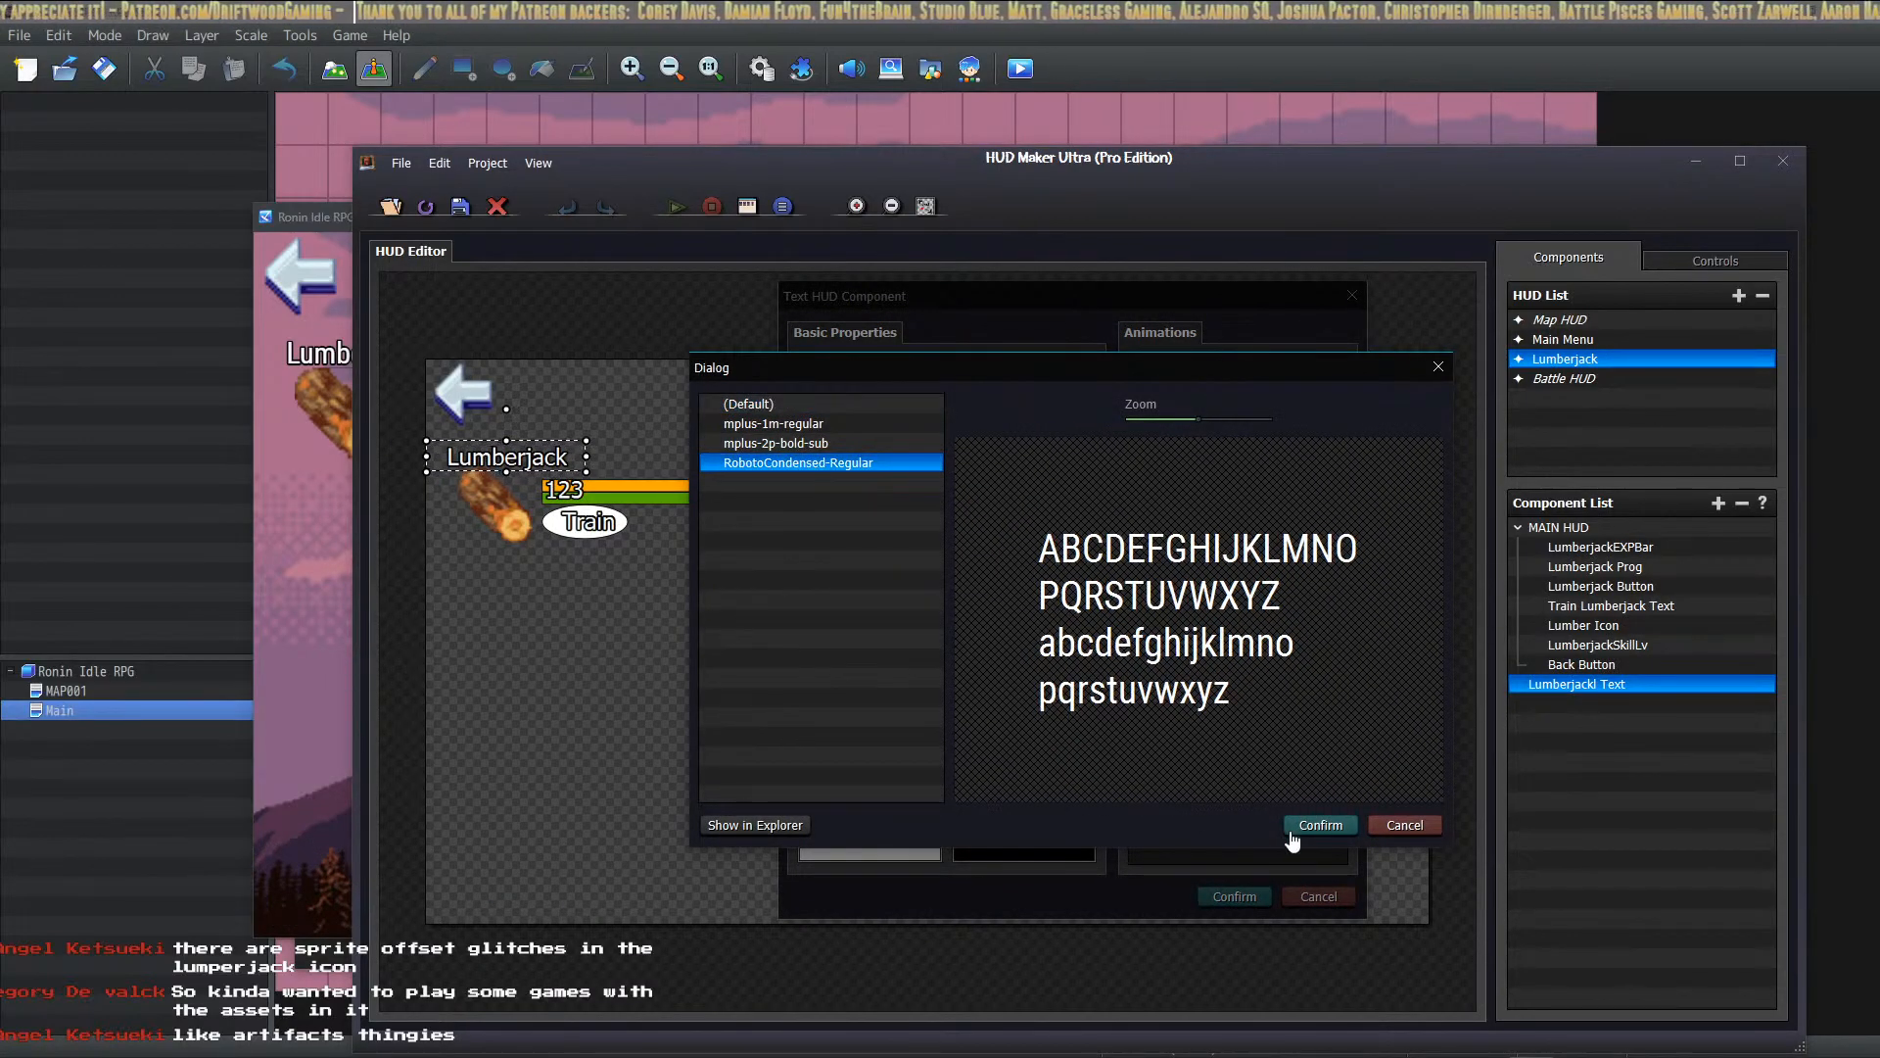
click(1320, 827)
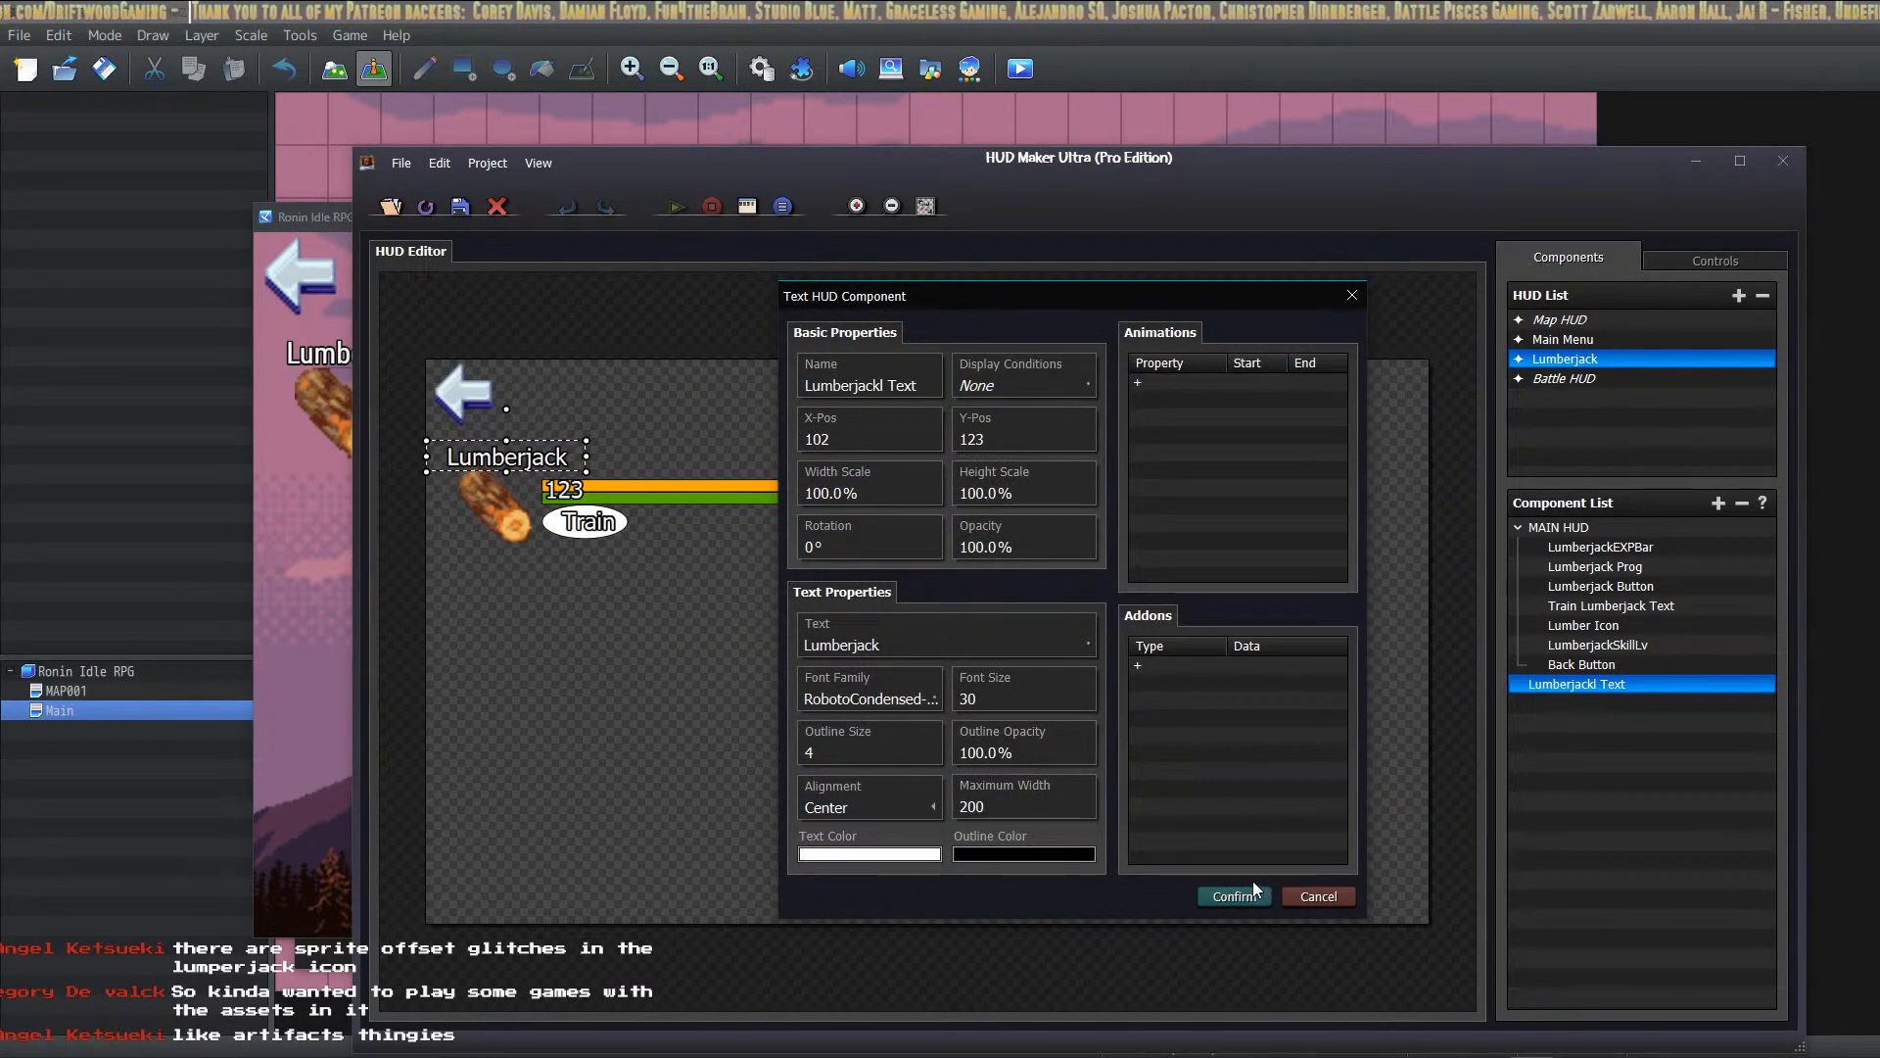
click(1232, 896)
Step: Set the font family of the LumberjackSkillLv number over the experience bar to RobotoCondensed-Regular
double_click(623, 502)
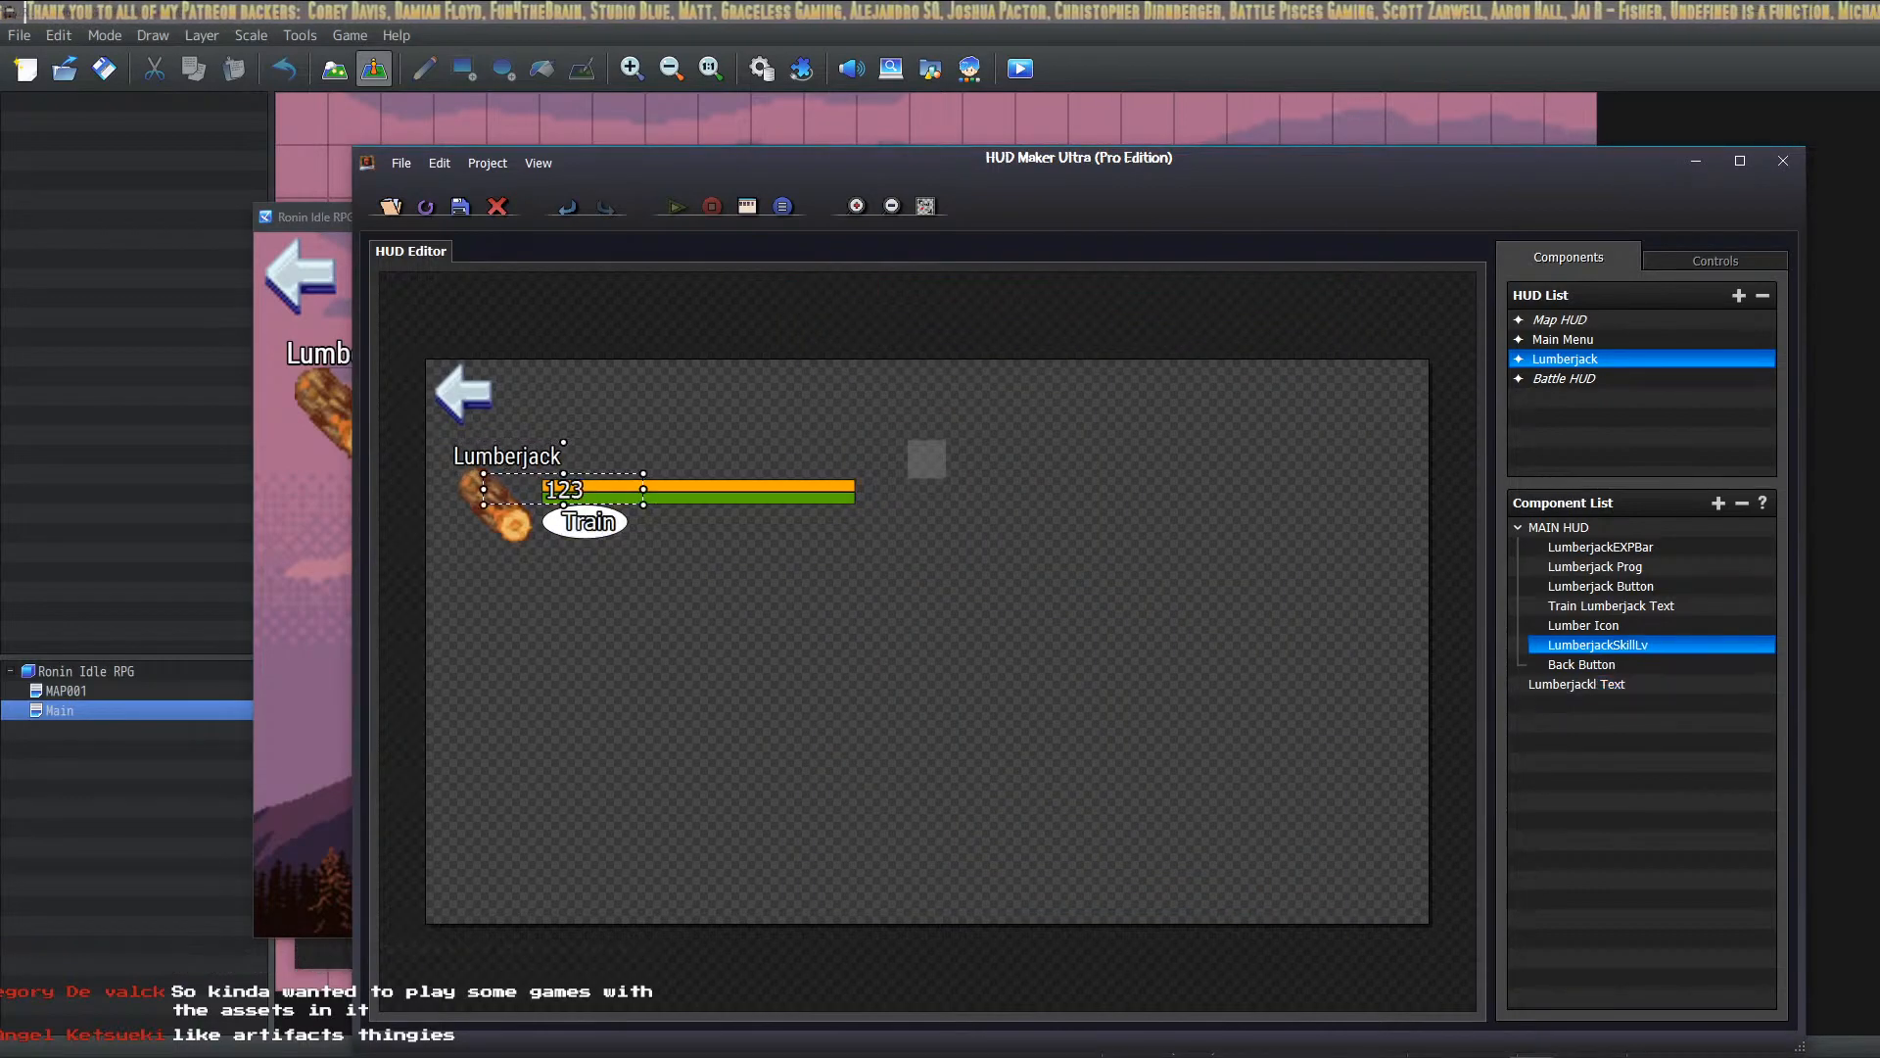
click(887, 684)
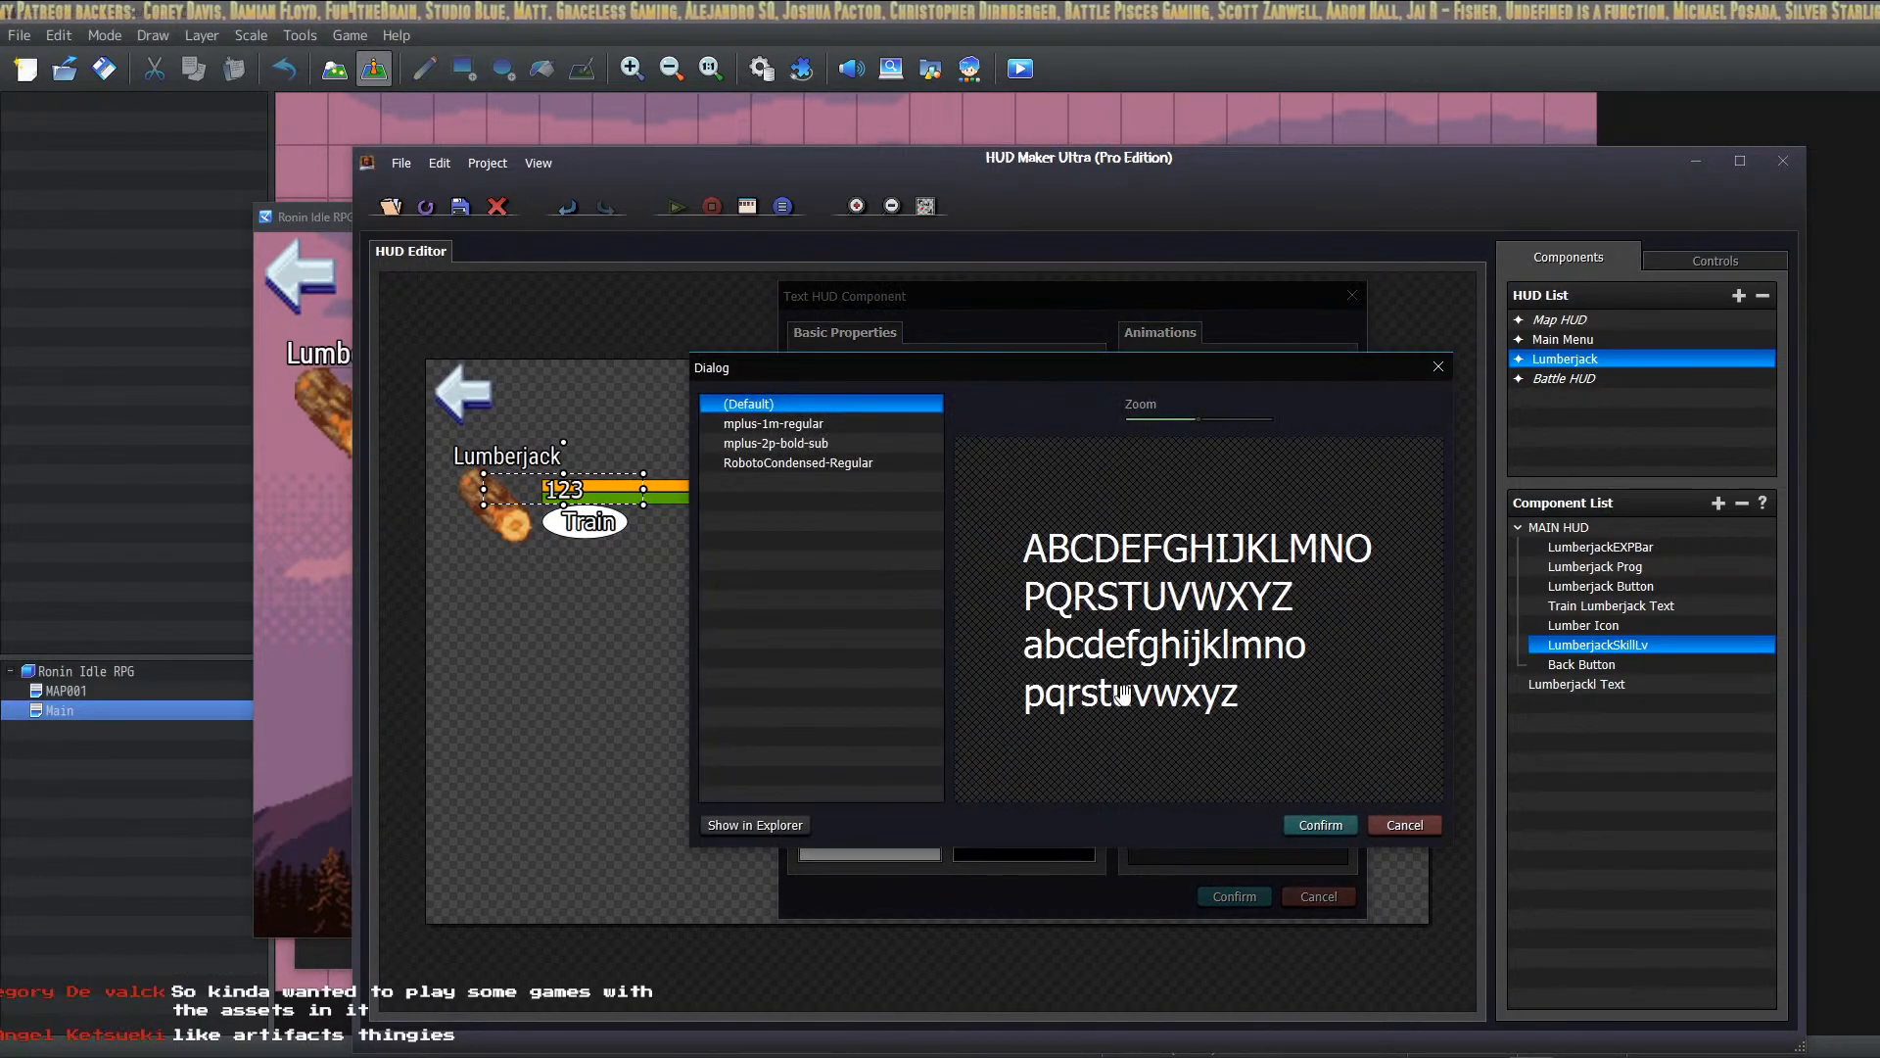
click(837, 466)
click(1320, 825)
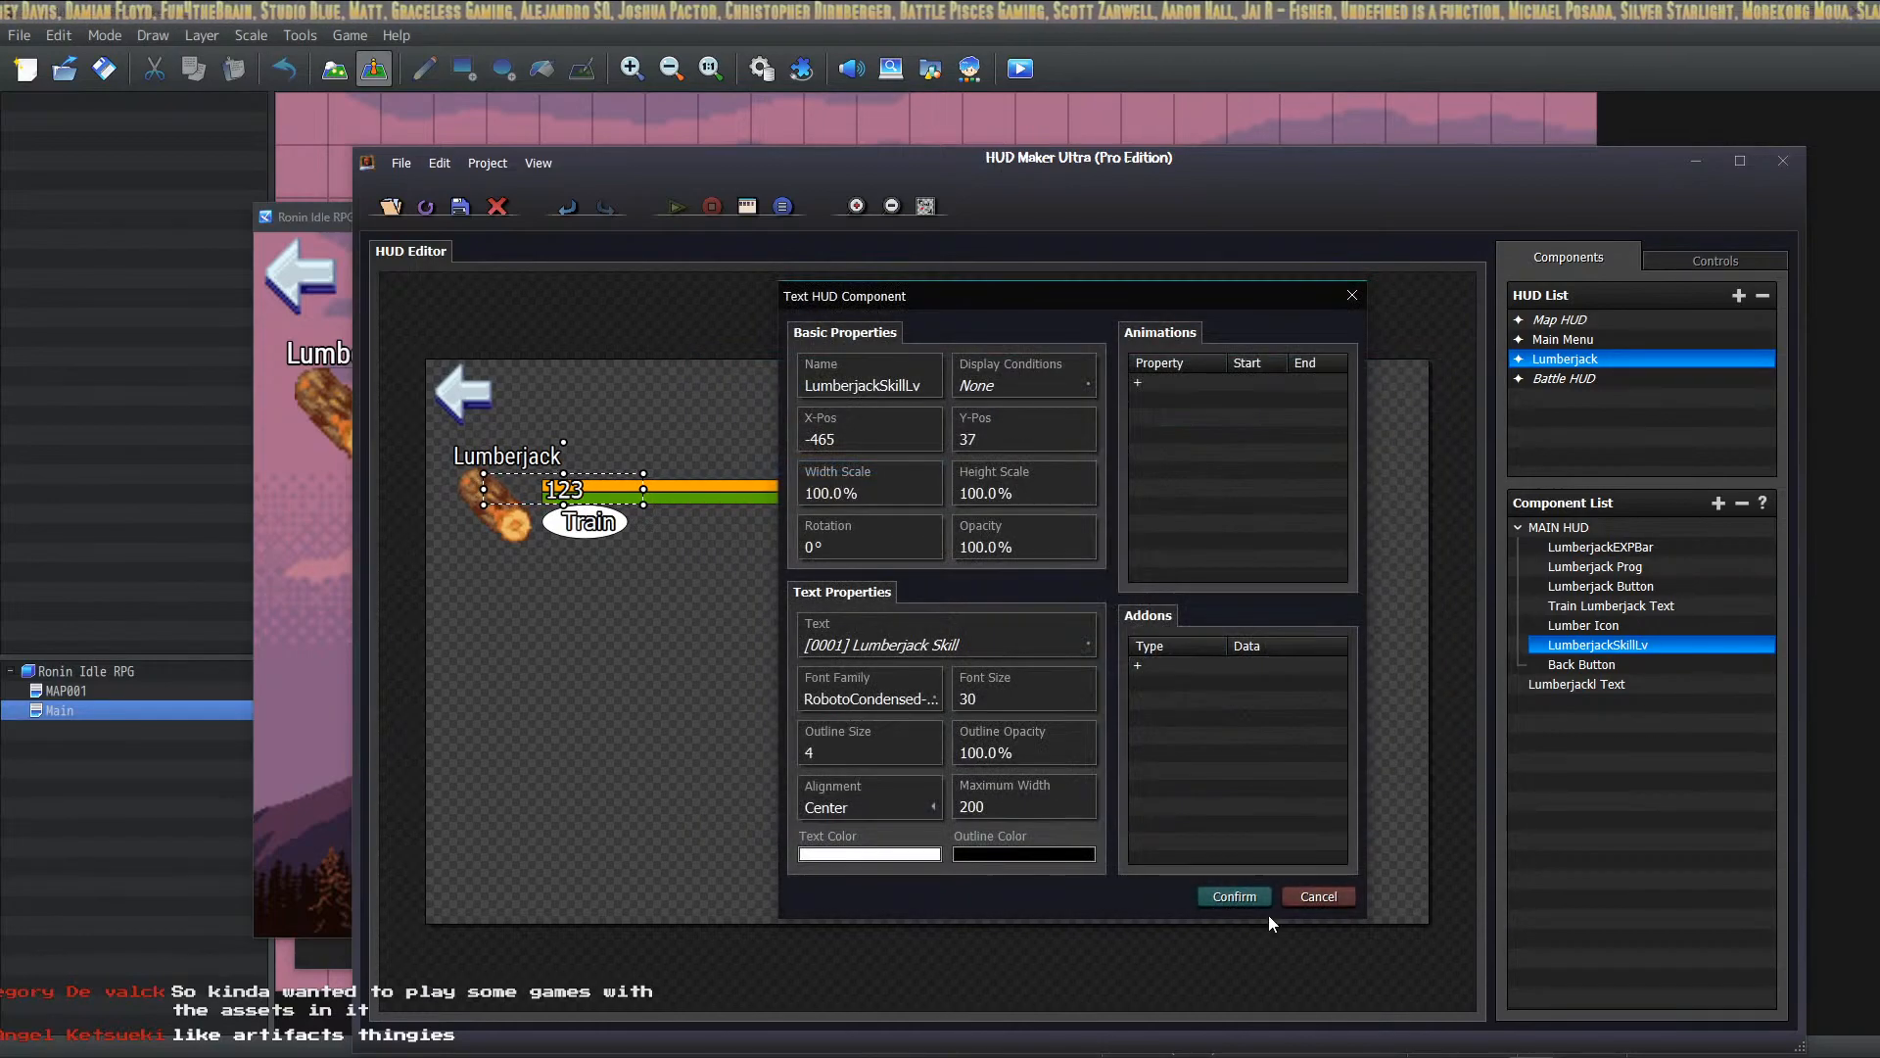
click(1232, 892)
Step: Change the Train Lumberjack Text on the Train button to the RobotoCondensed-Regular font
double_click(588, 521)
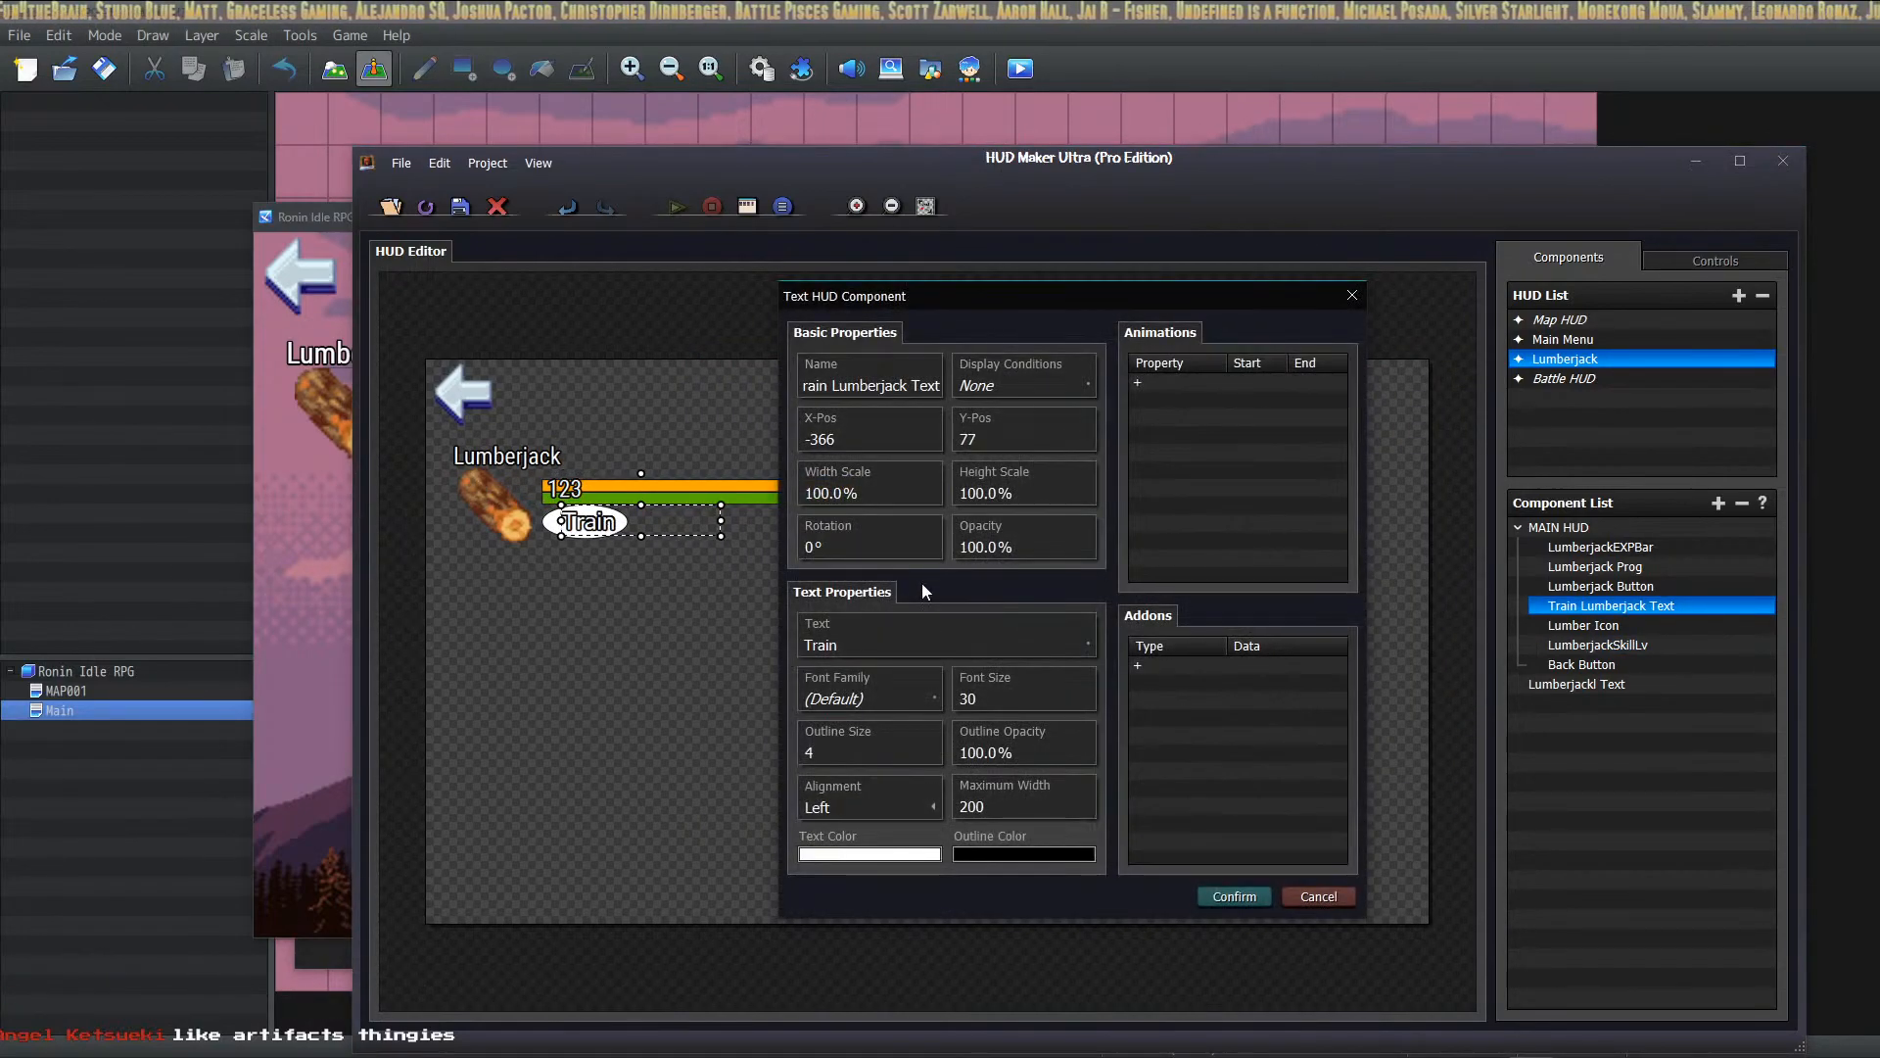
click(846, 694)
click(828, 463)
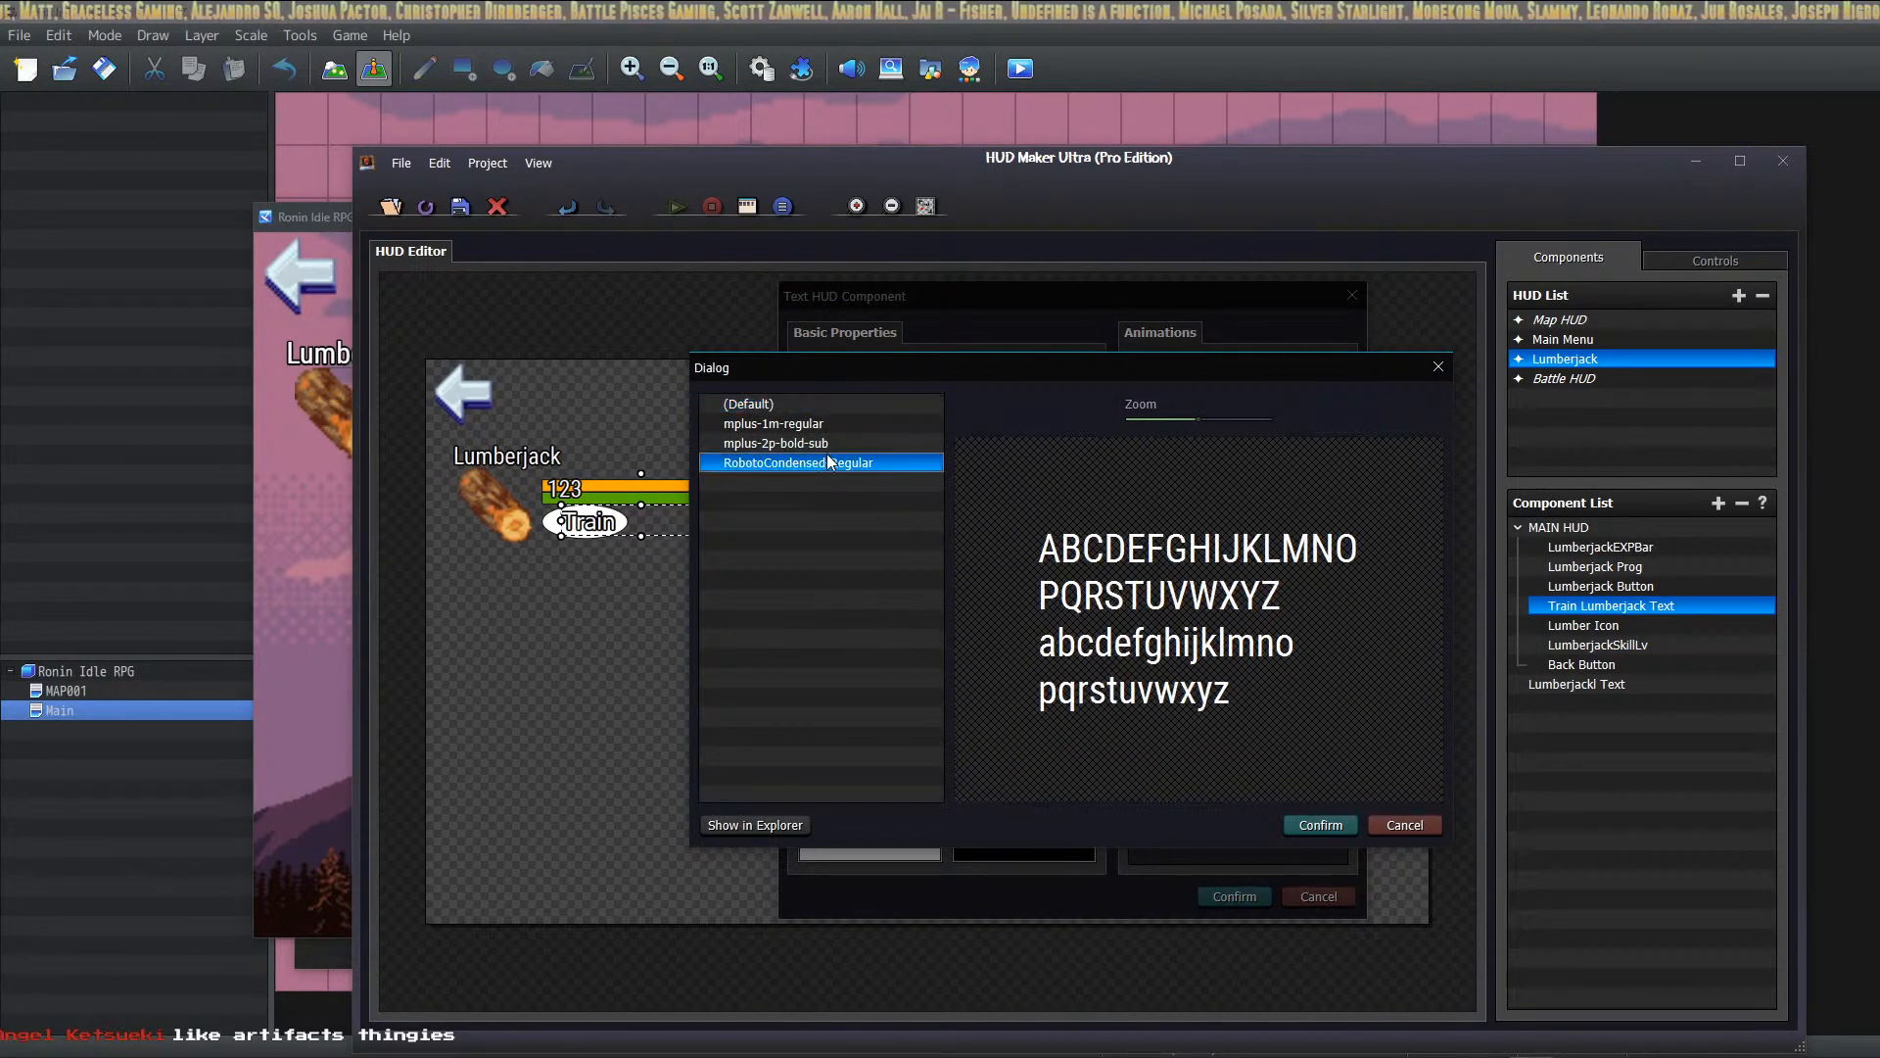
click(1312, 824)
click(1233, 895)
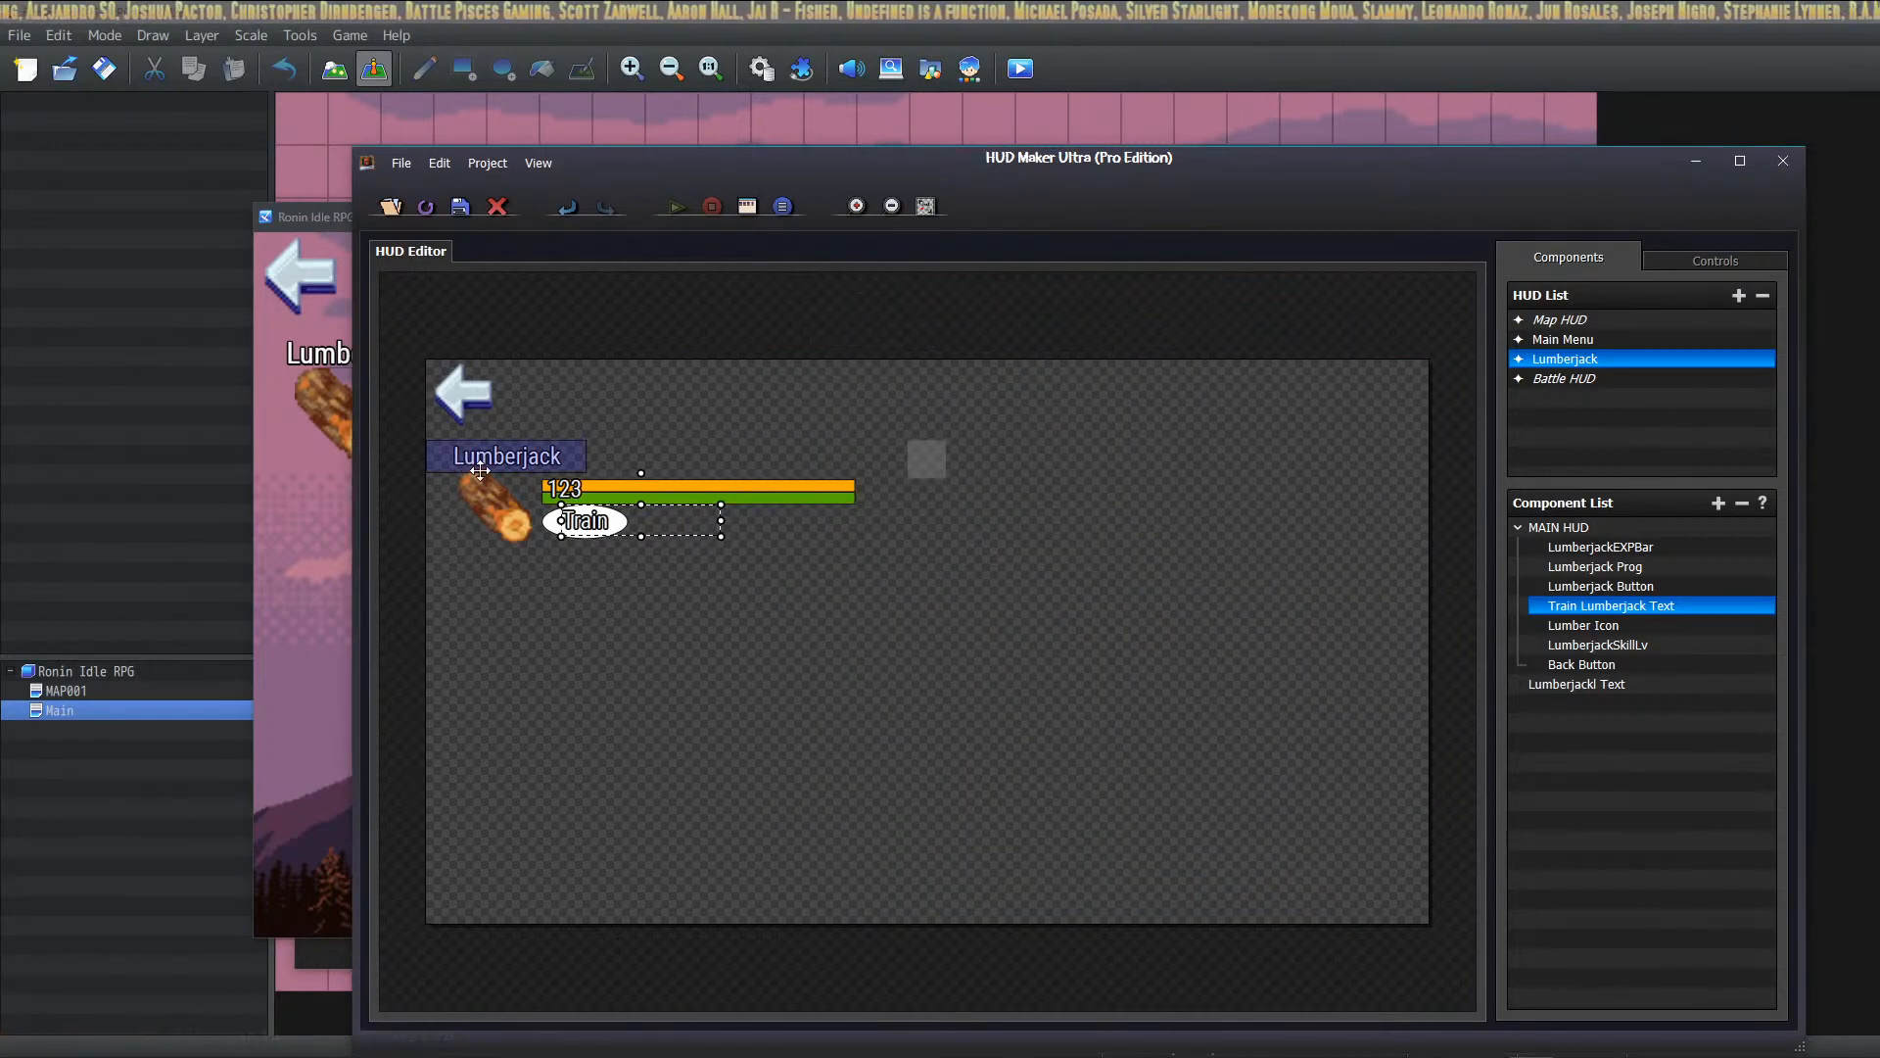
Step: Check the font family of the LumberjackSkillLv text and glance at the Battle HUD
double_click(570, 490)
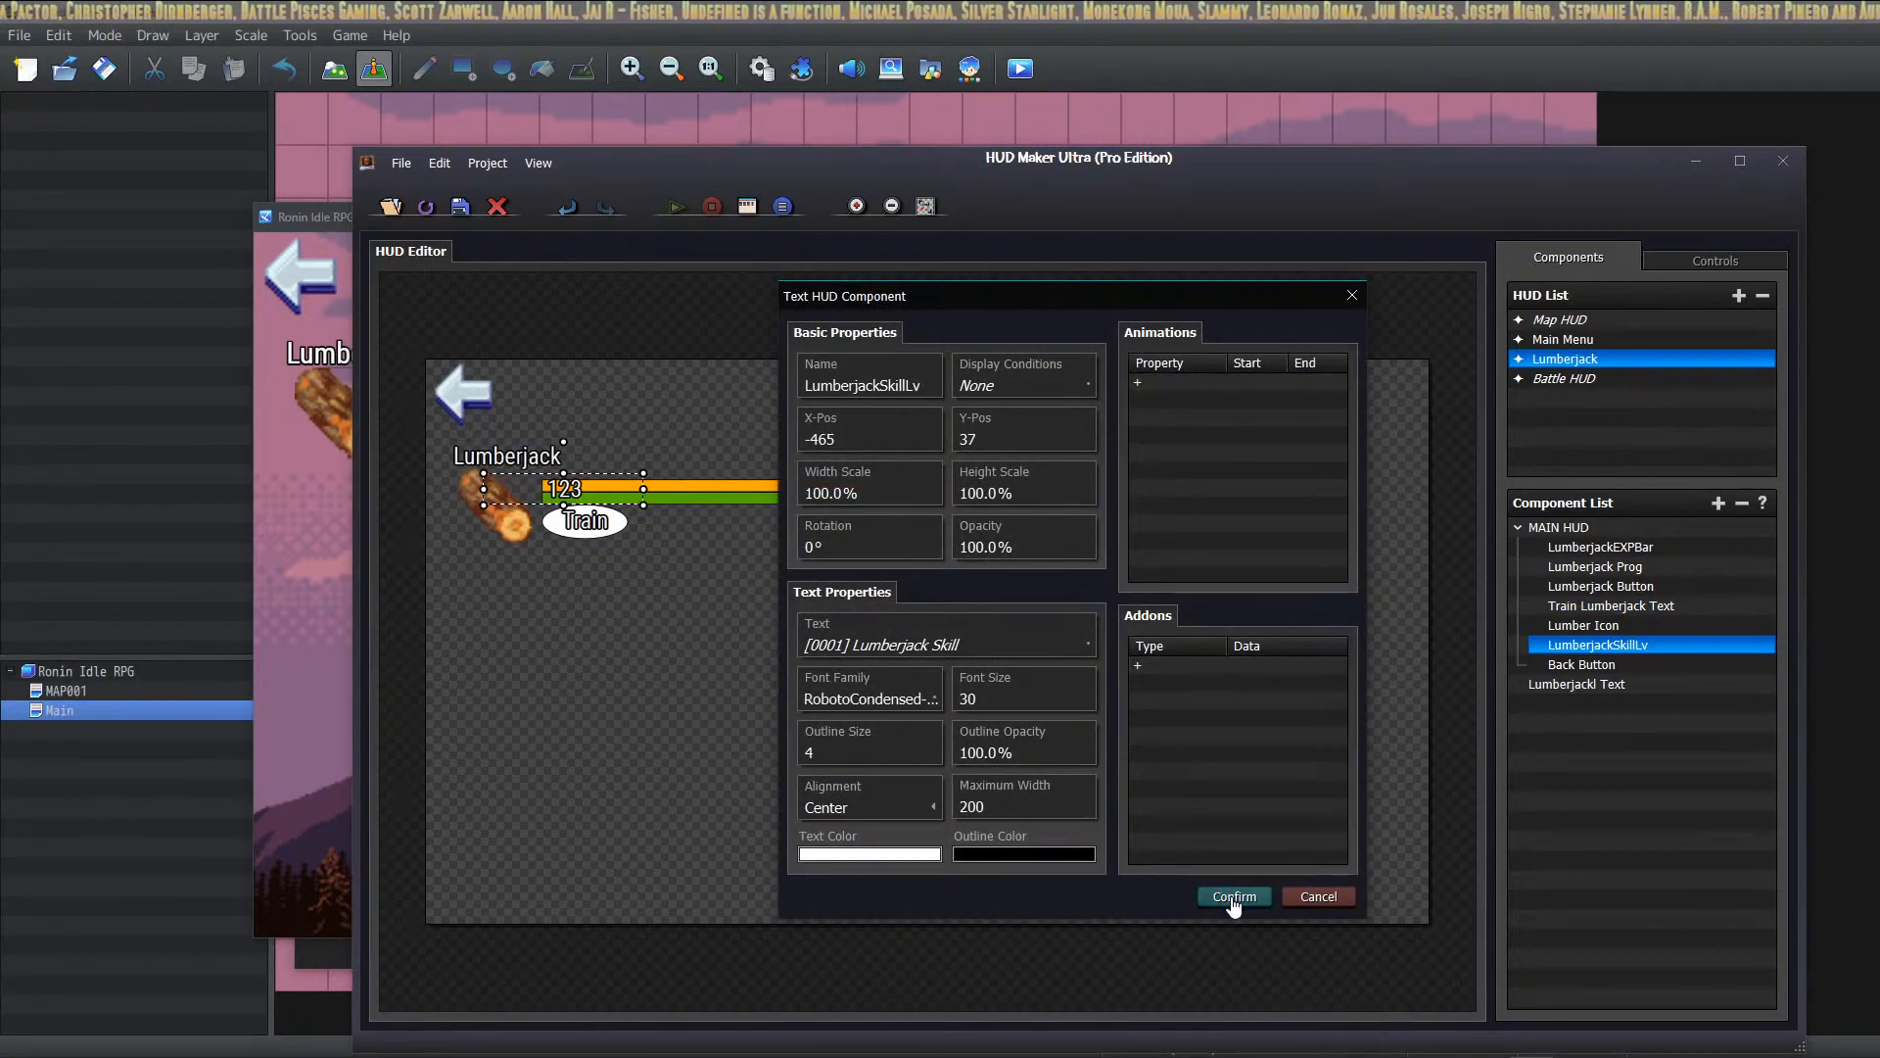
click(1233, 897)
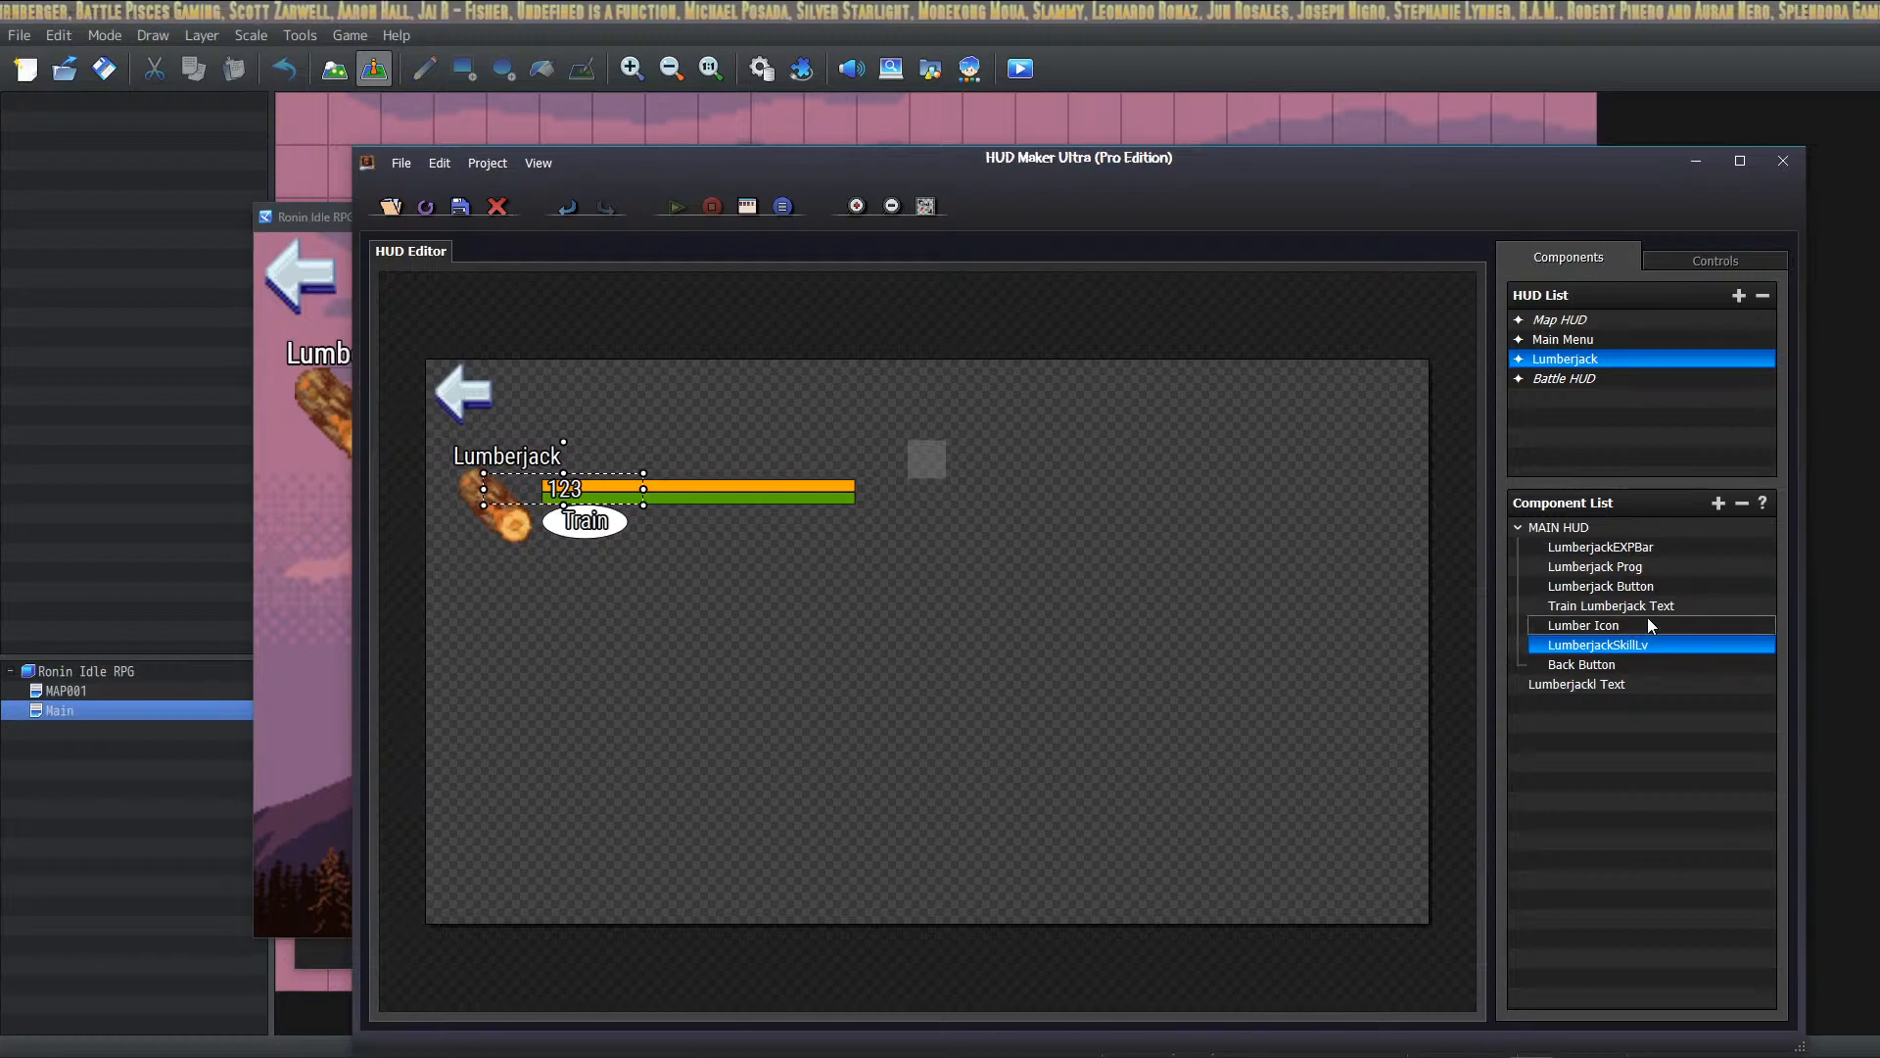
click(1566, 381)
click(1581, 351)
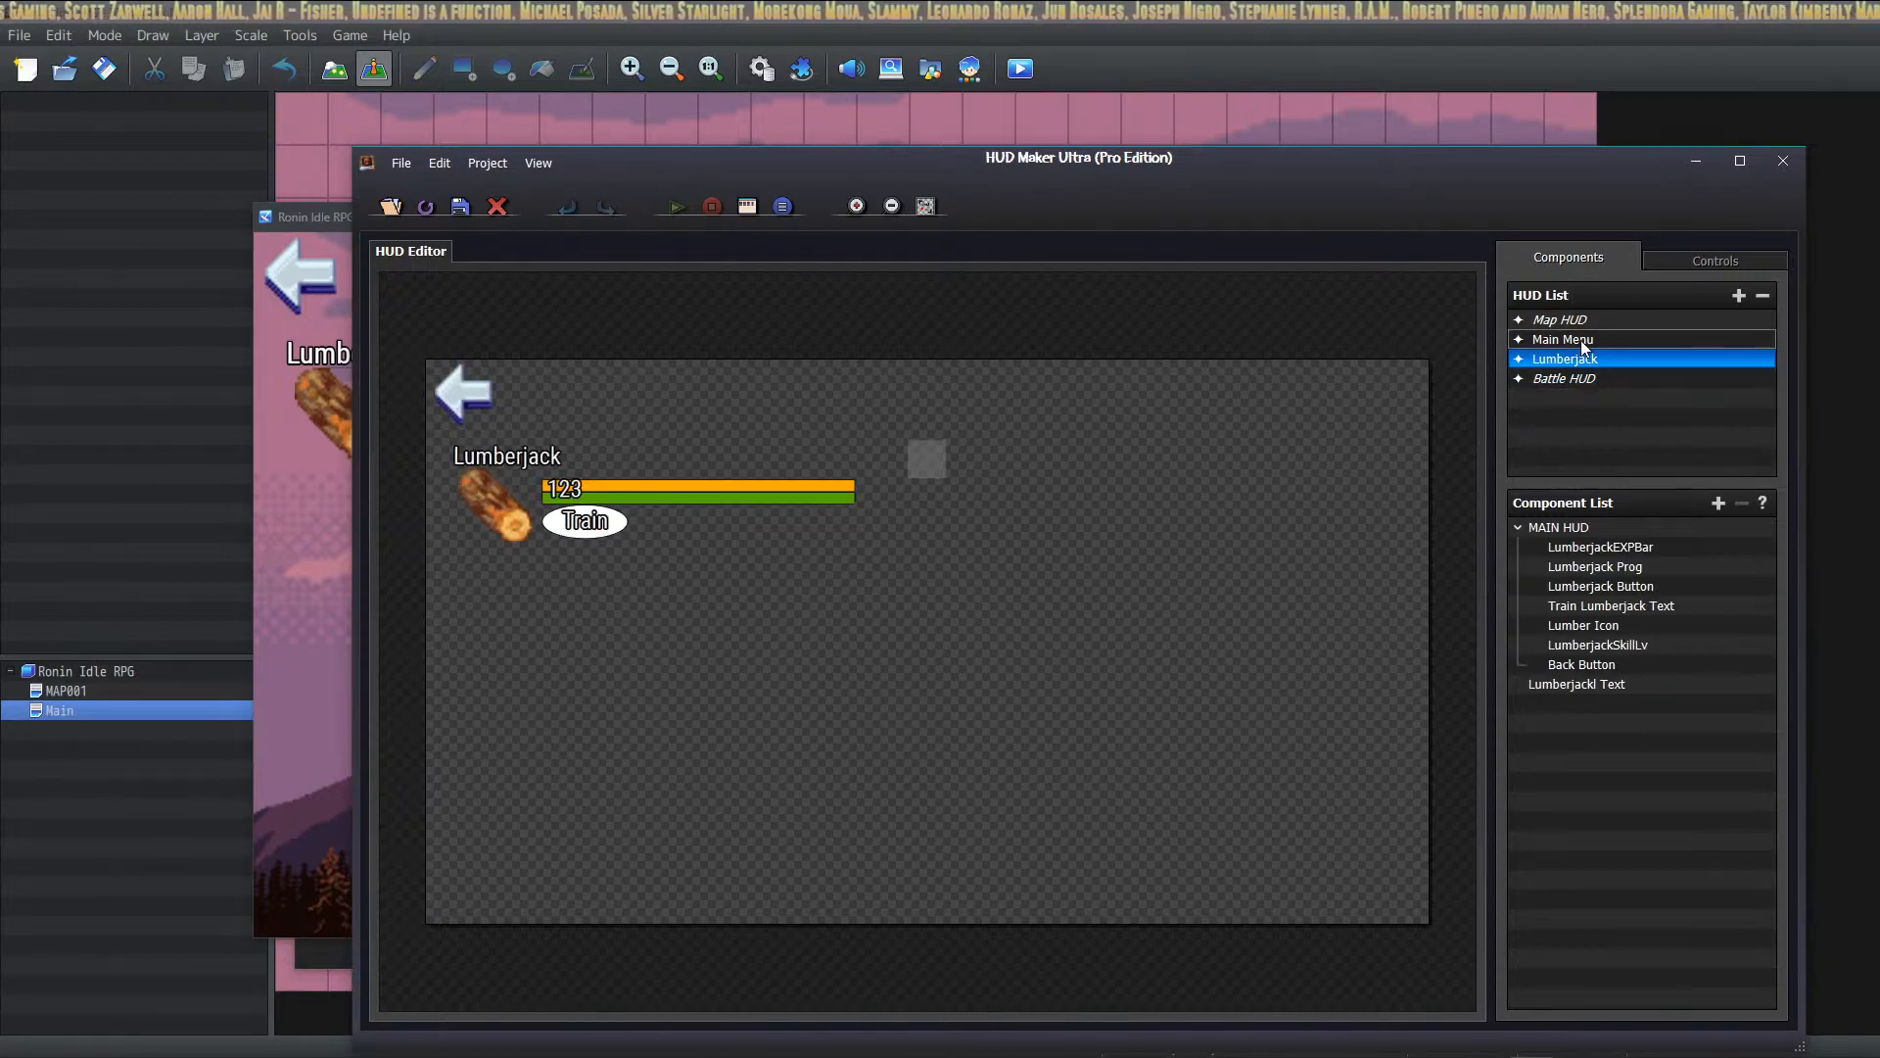
Step: Check the font family of the Lumberjack Text and Lumberjack Skill components in the Main Menu HUD
click(1581, 338)
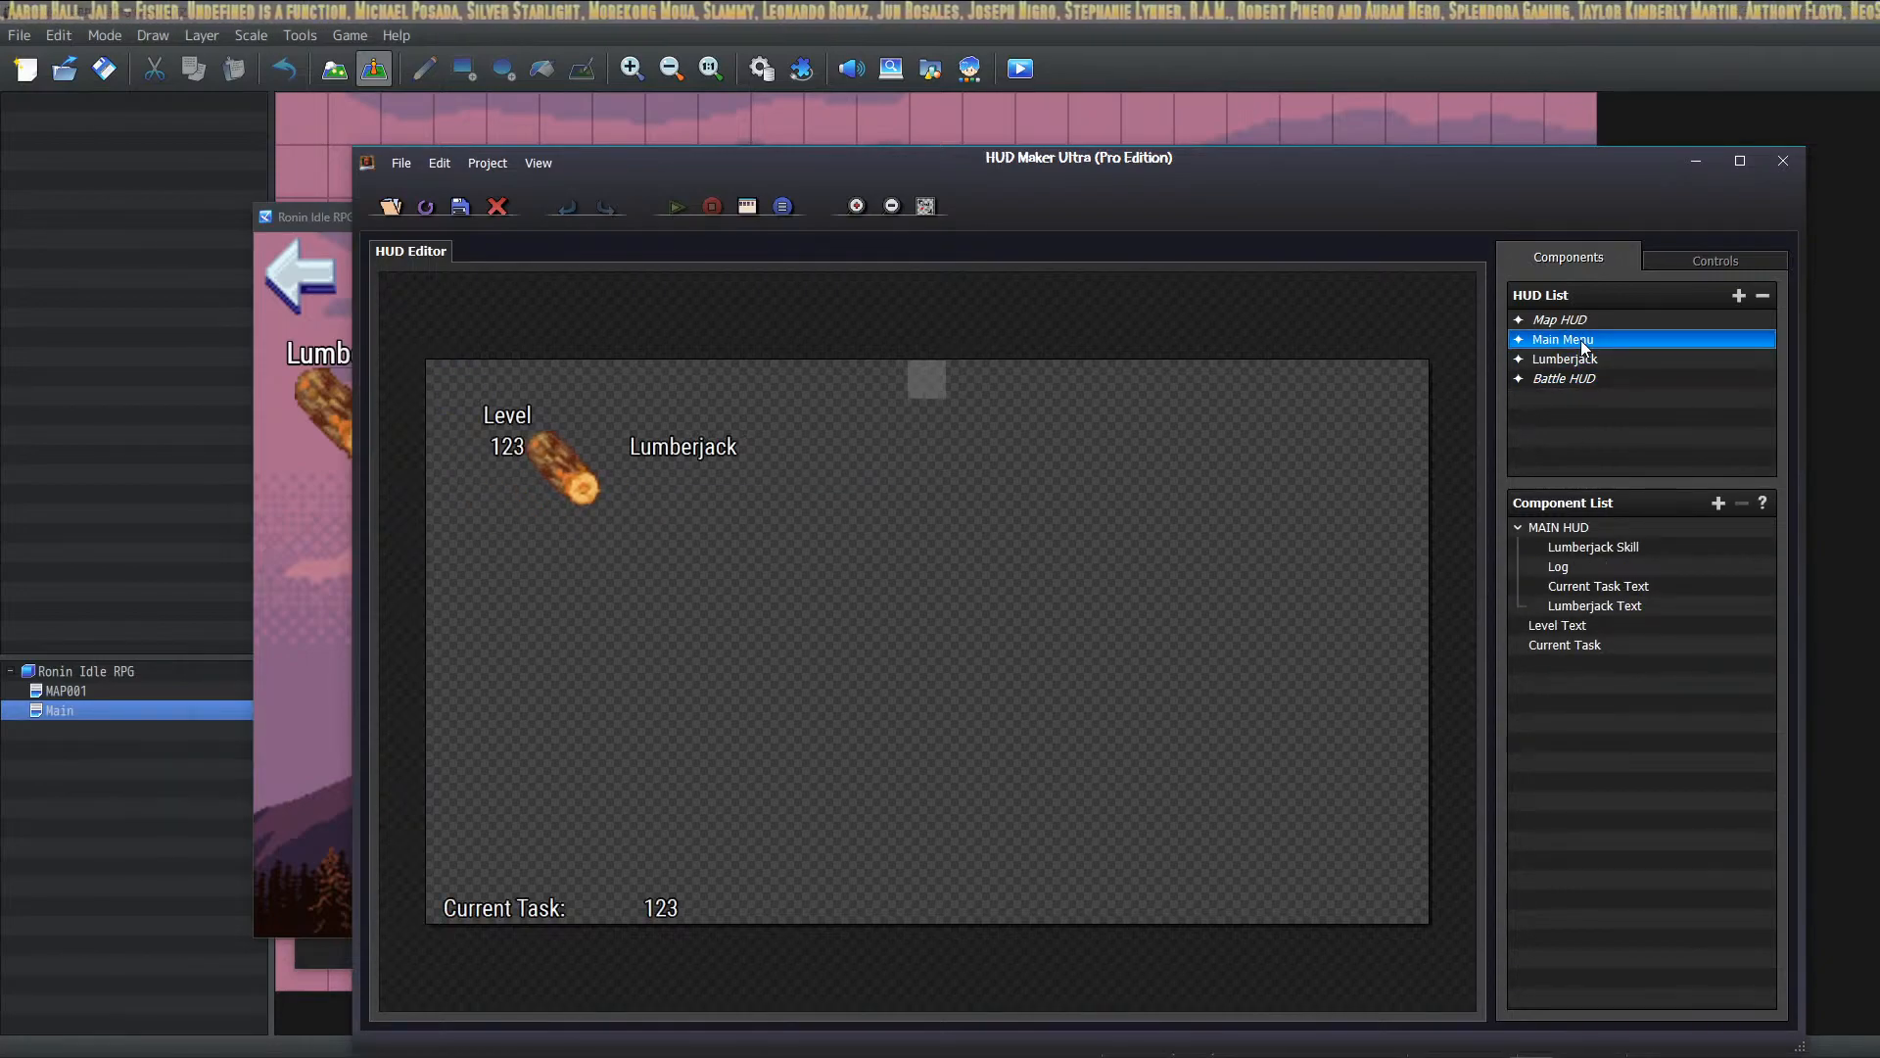
double_click(726, 448)
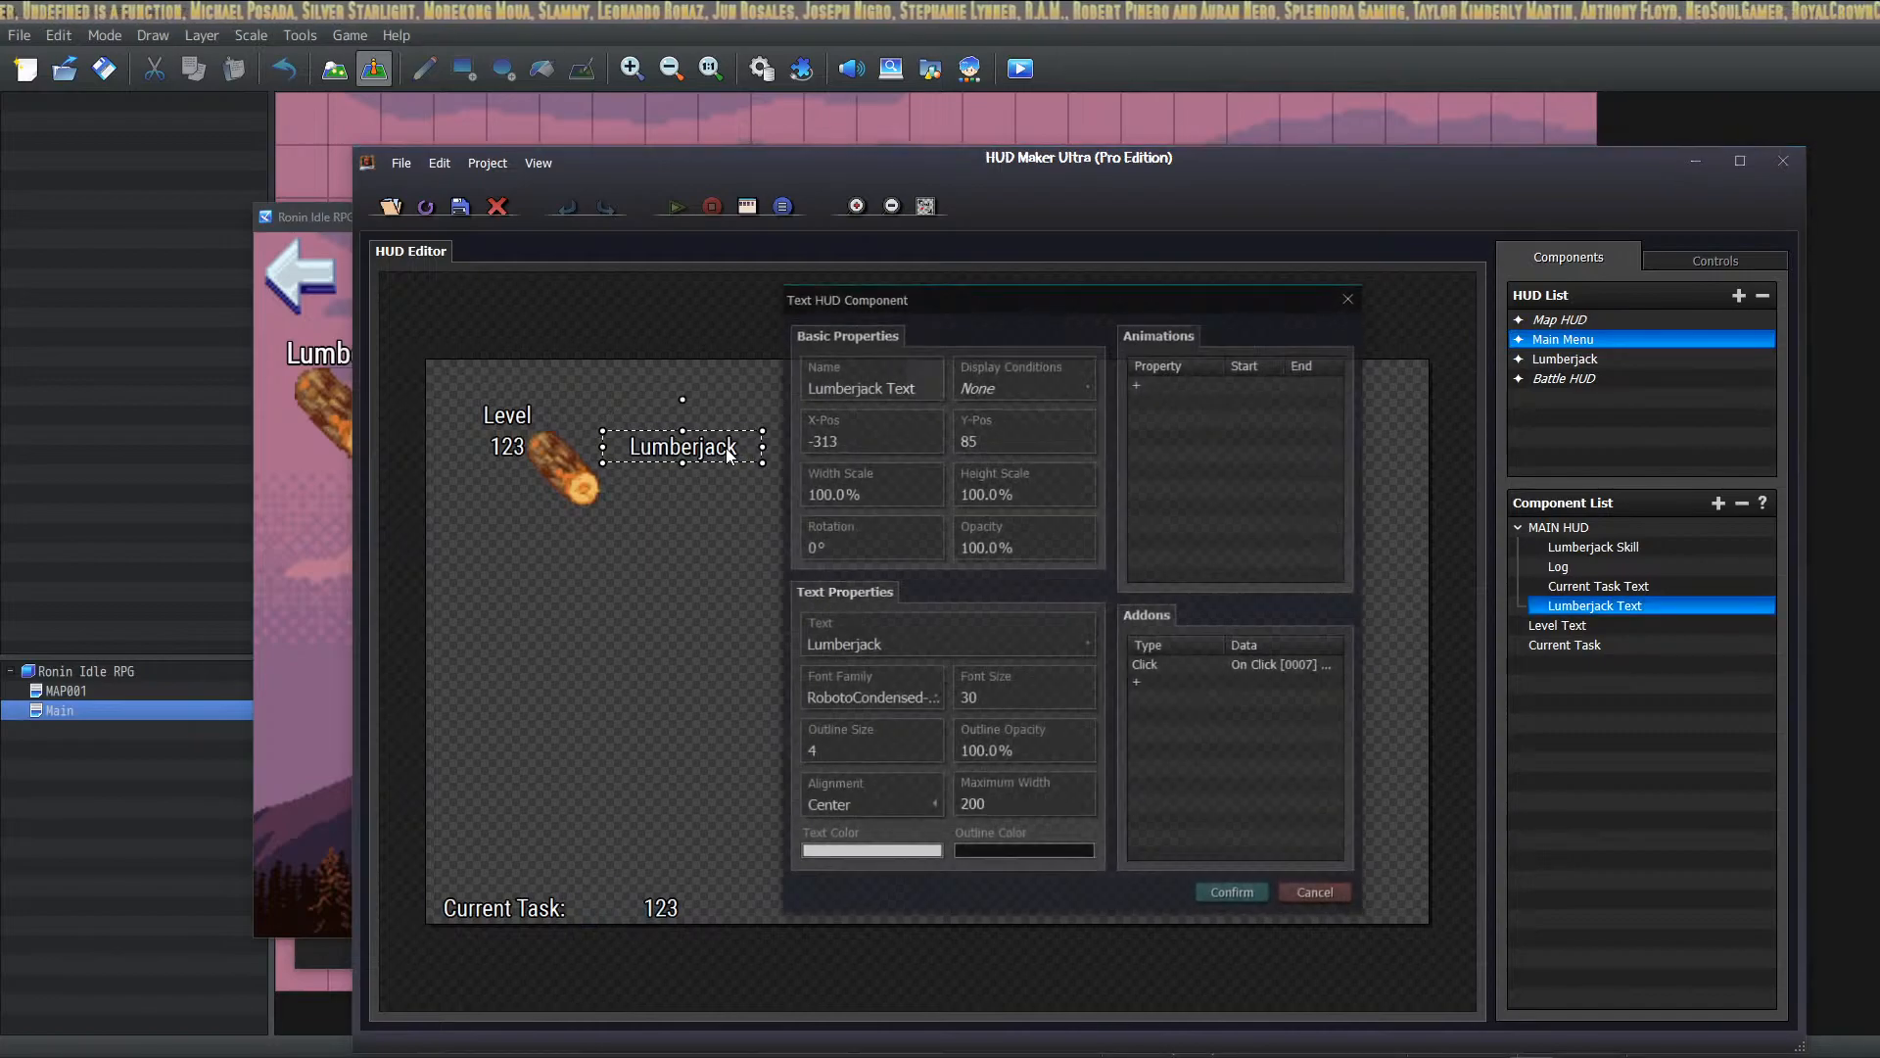
click(1240, 898)
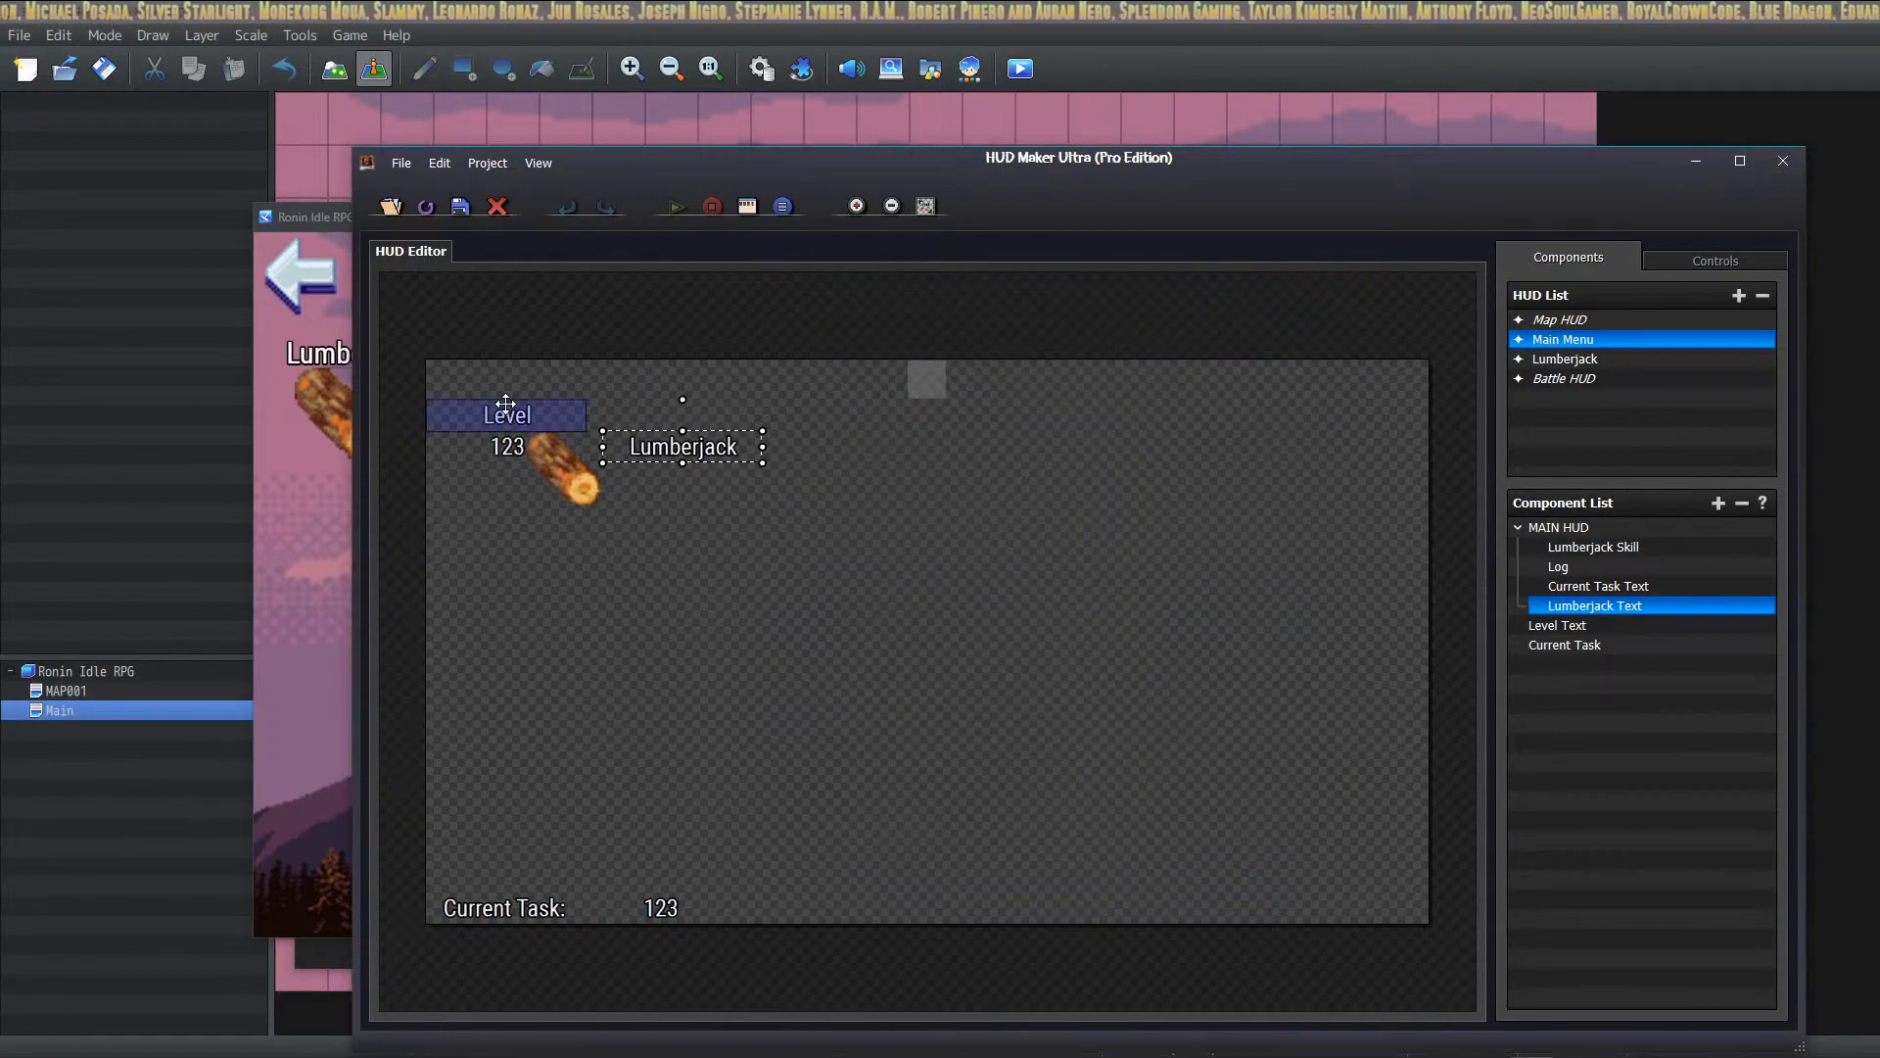
click(1567, 321)
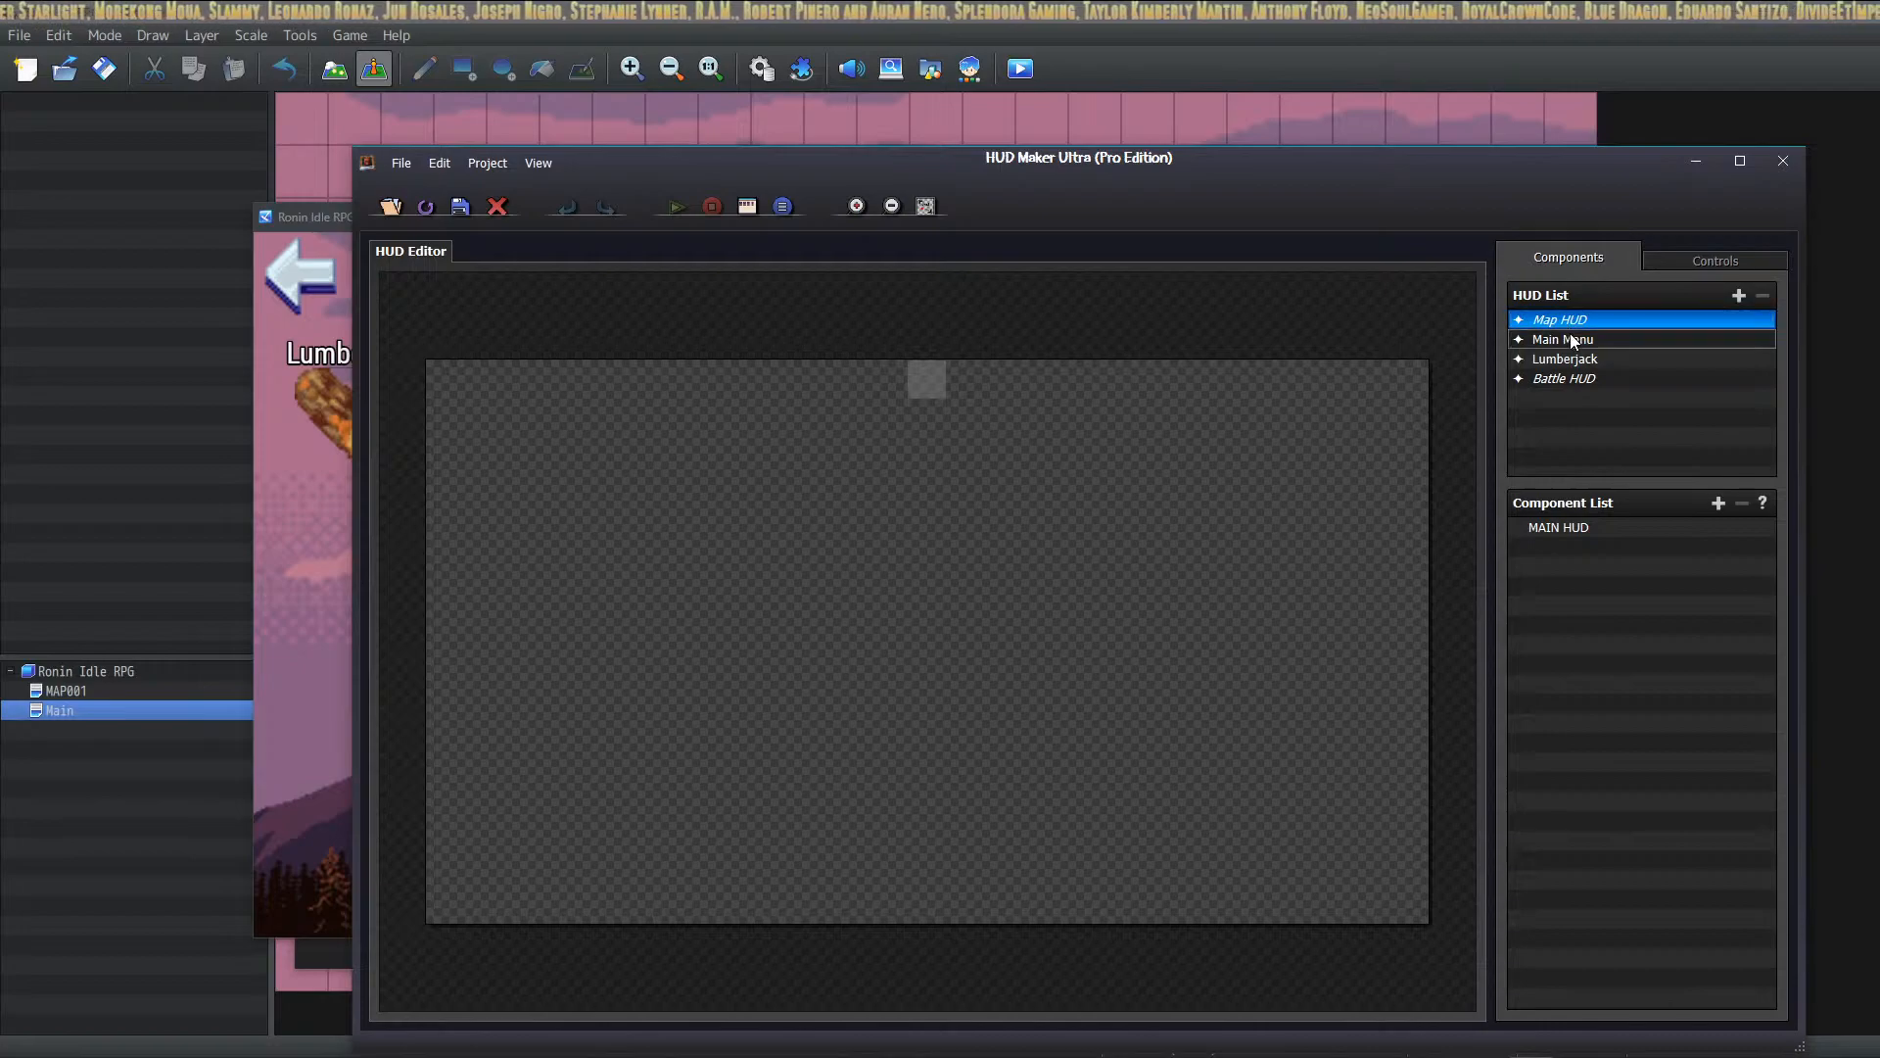
click(1572, 341)
double_click(506, 447)
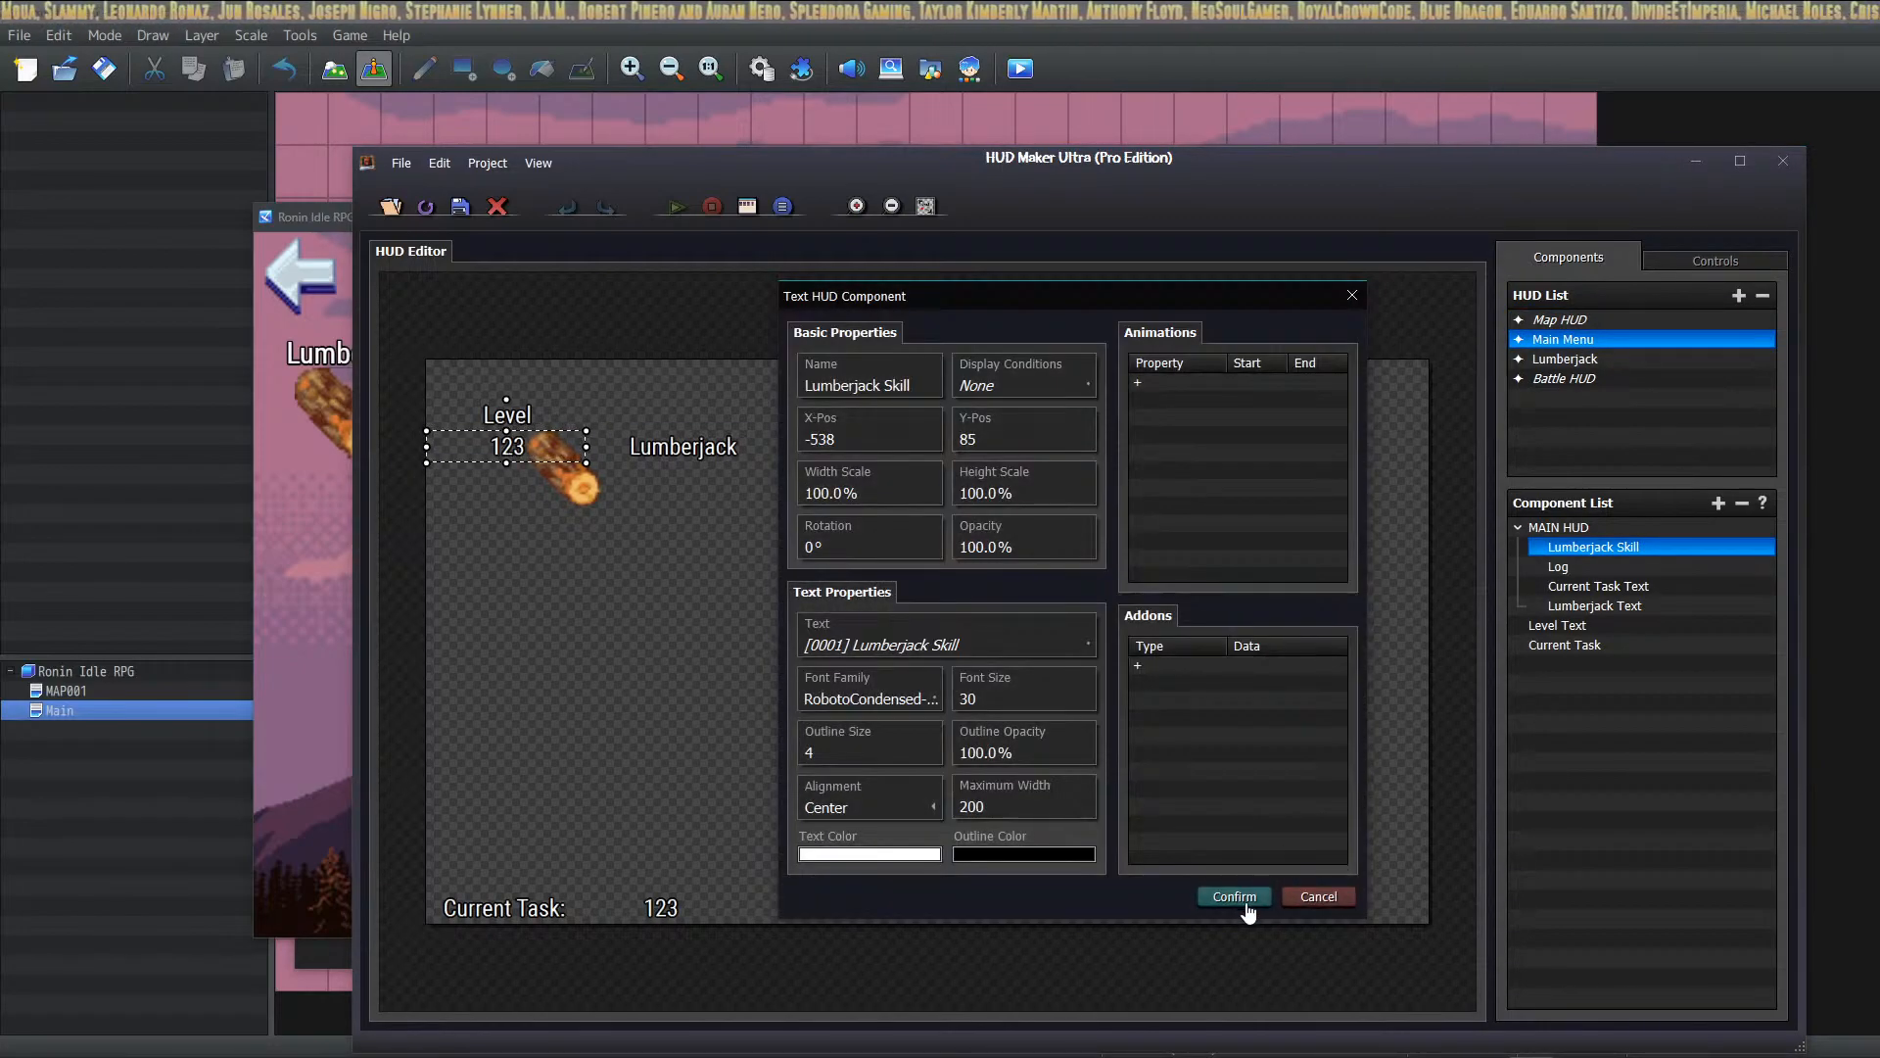
click(1235, 898)
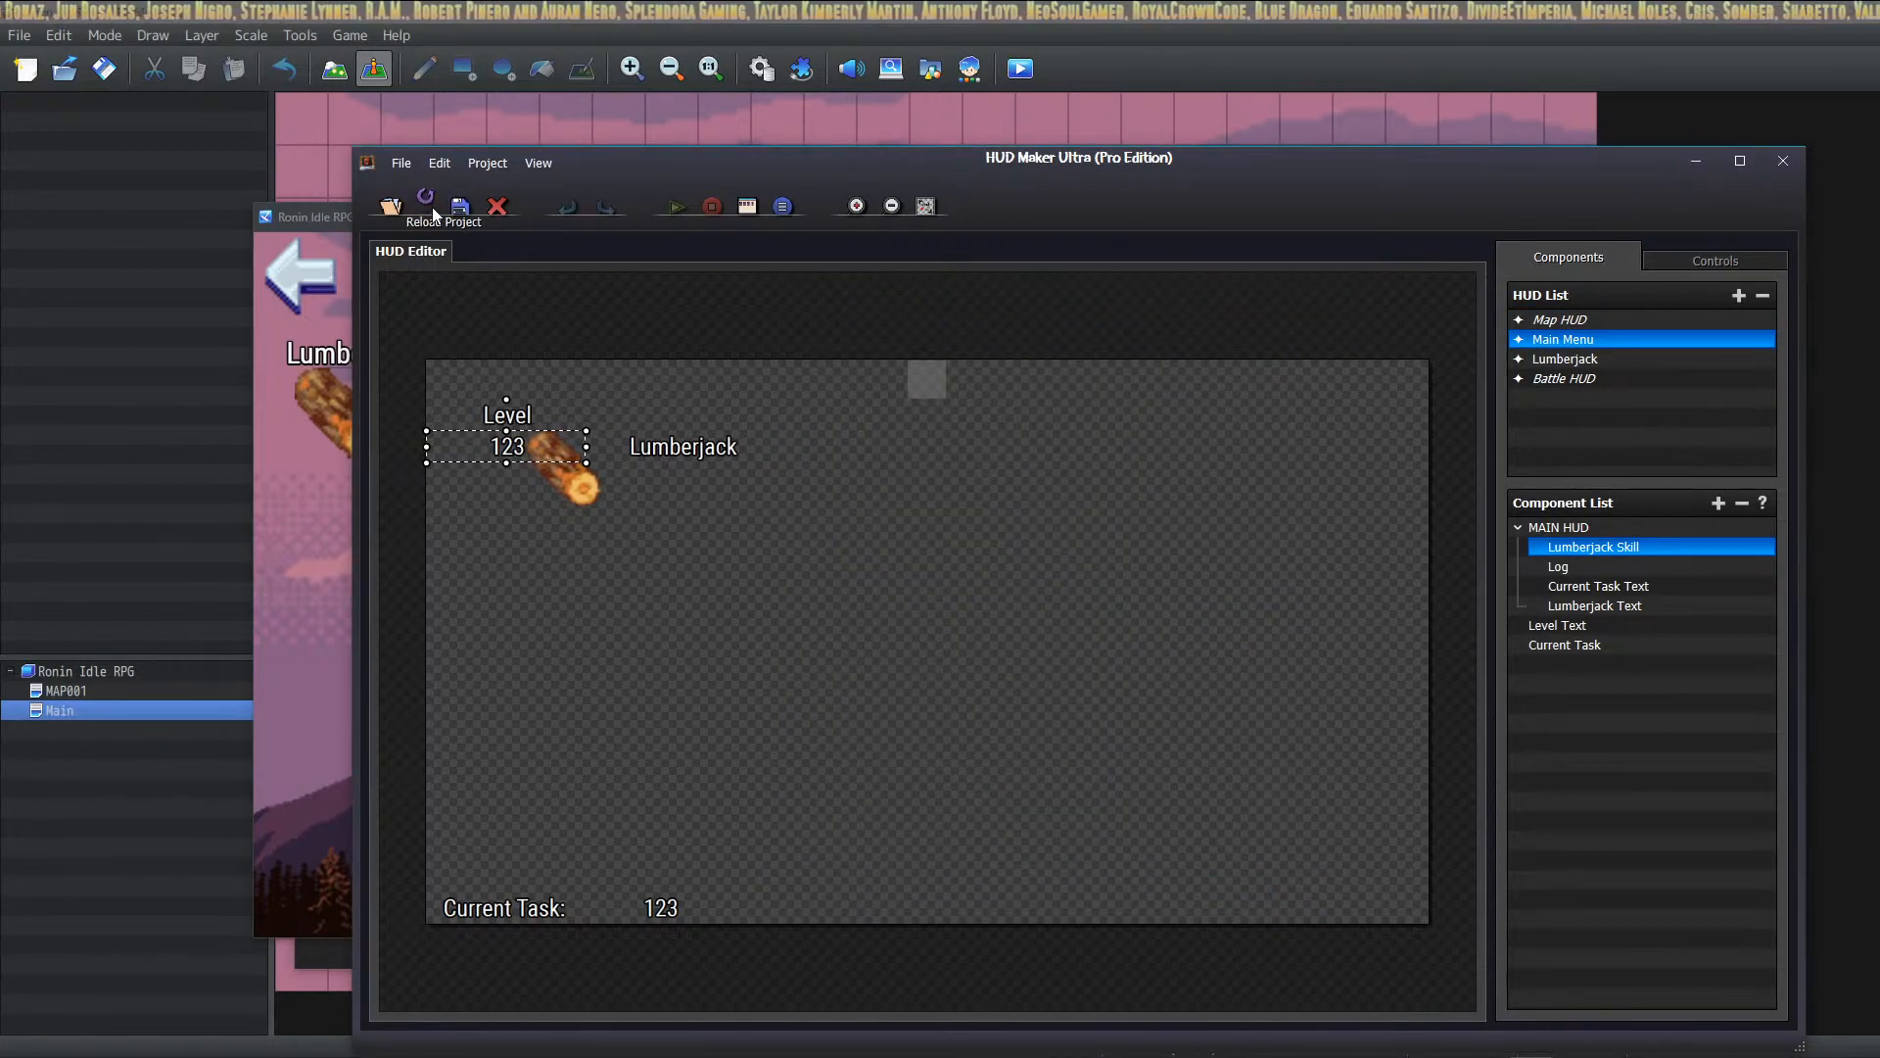
Step: Switch to the running Ronin Idle RPG playtest, check its HUD text, and close the game
click(317, 215)
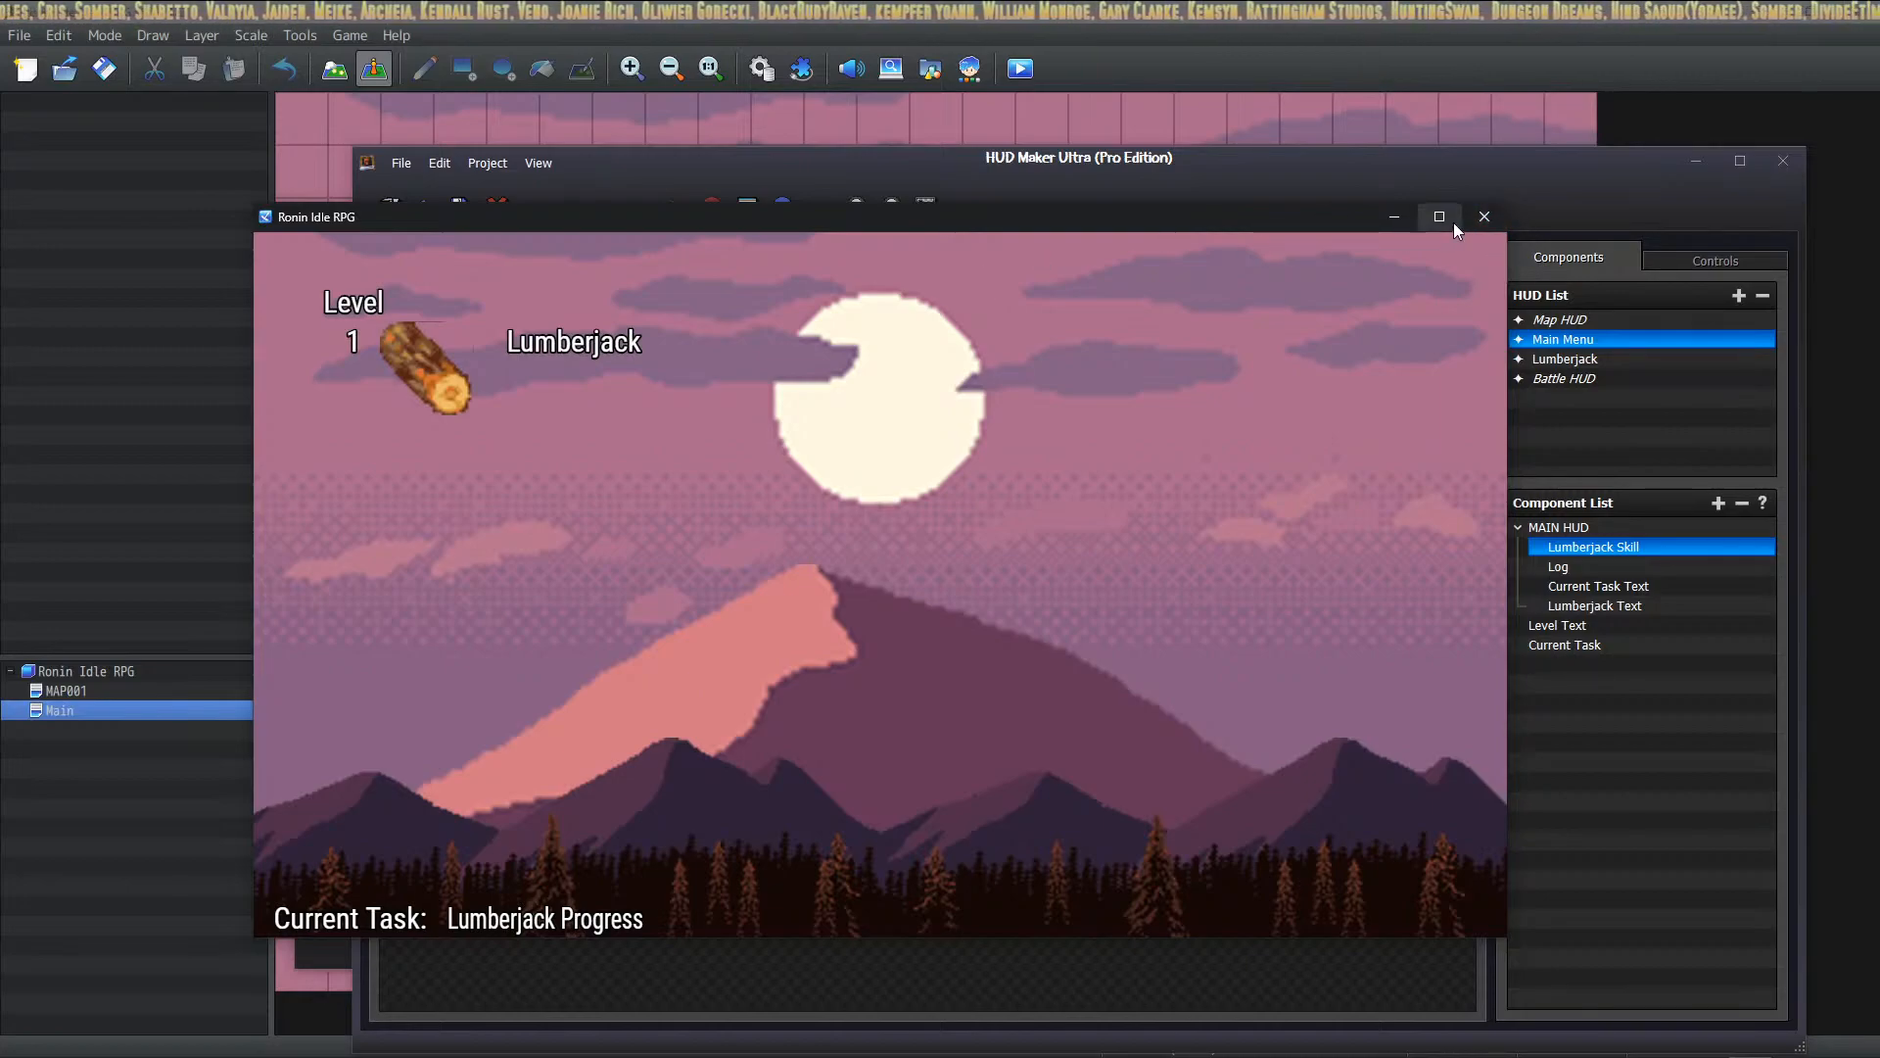
click(1484, 216)
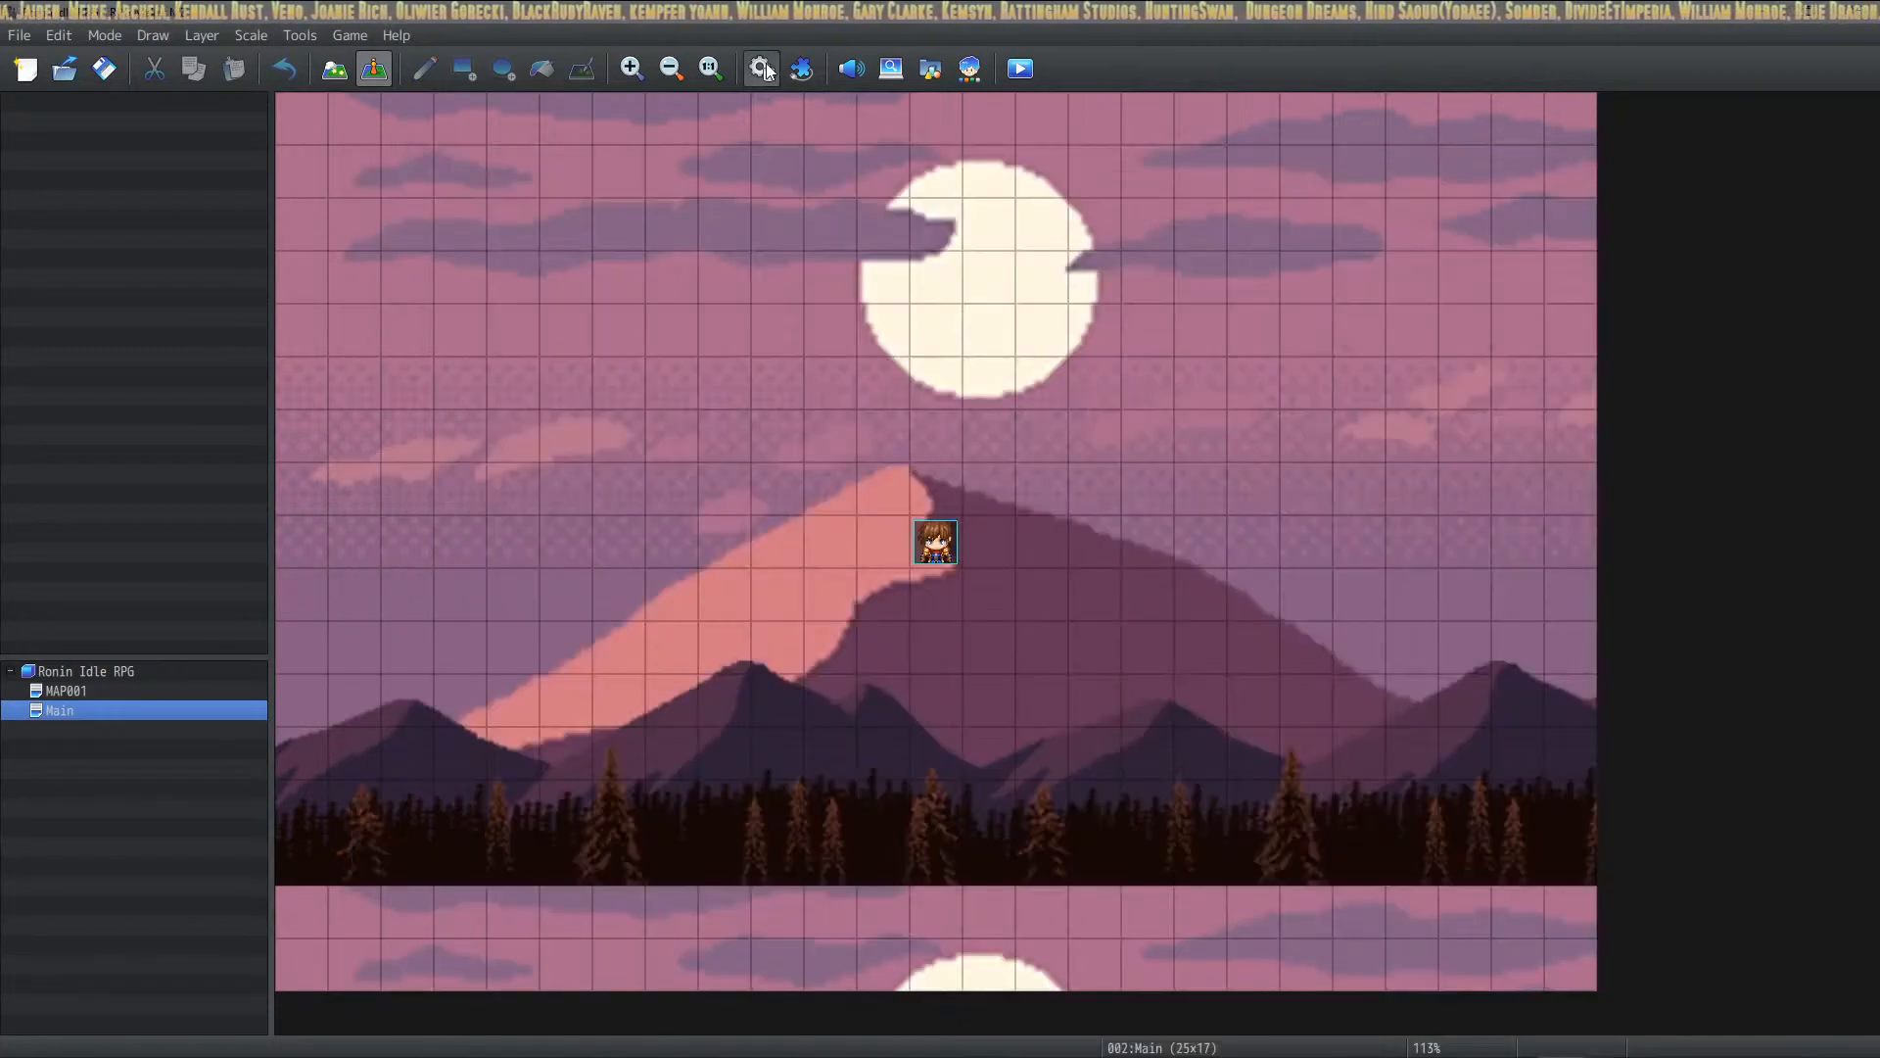
Step: Review the font filenames in the database's System 2 advanced settings and close the database
click(760, 69)
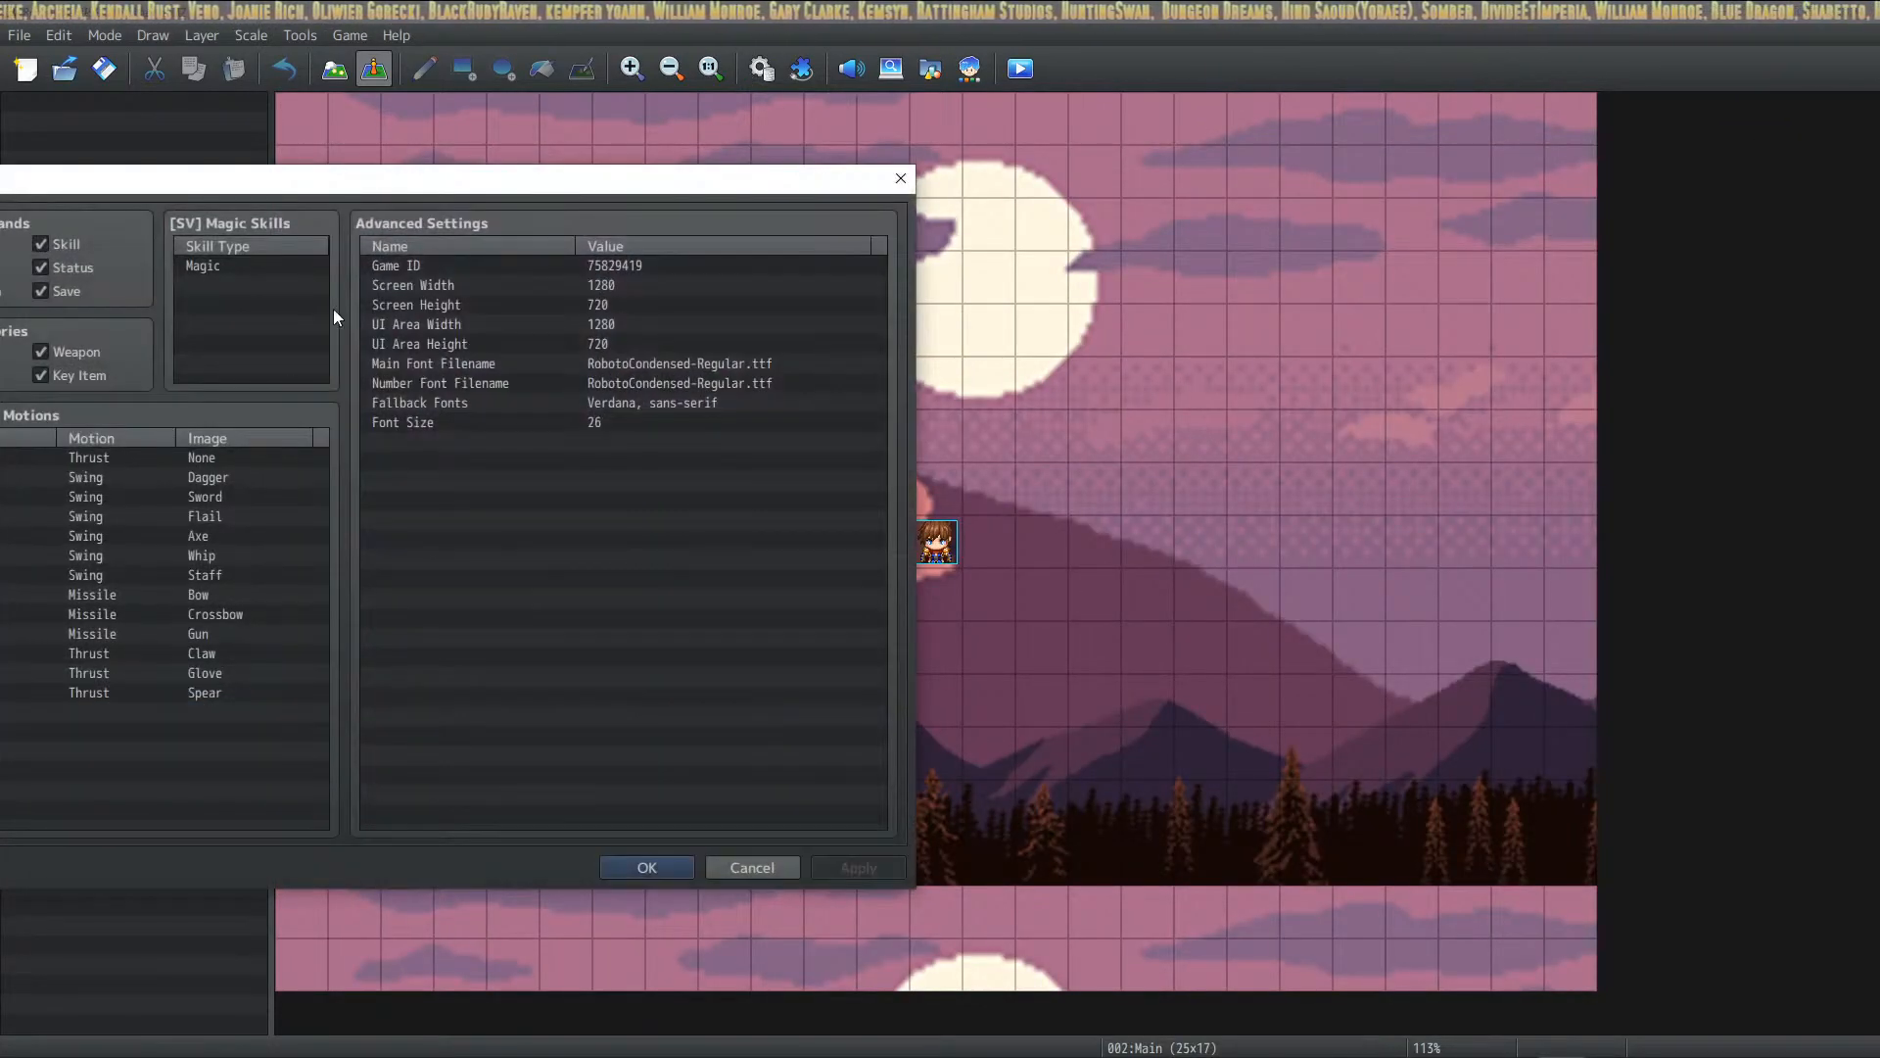
drag(434, 193, 1131, 183)
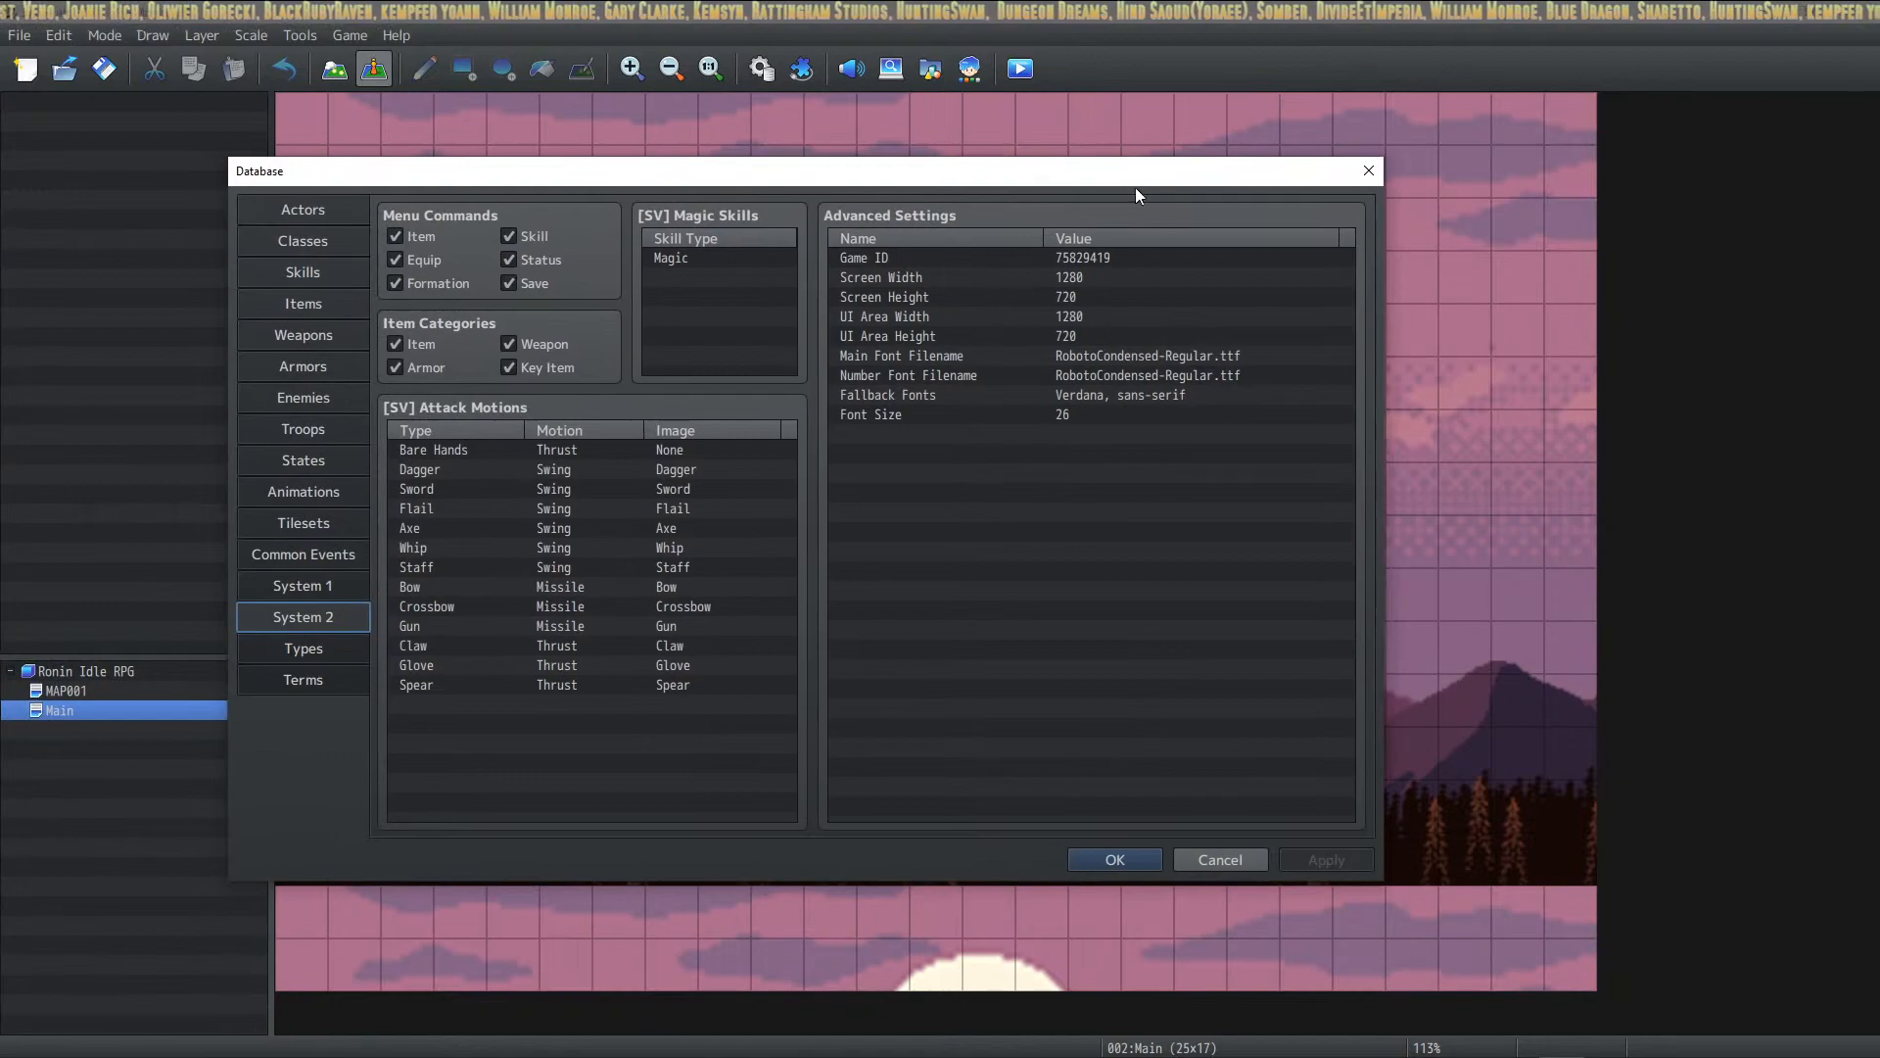
click(1116, 859)
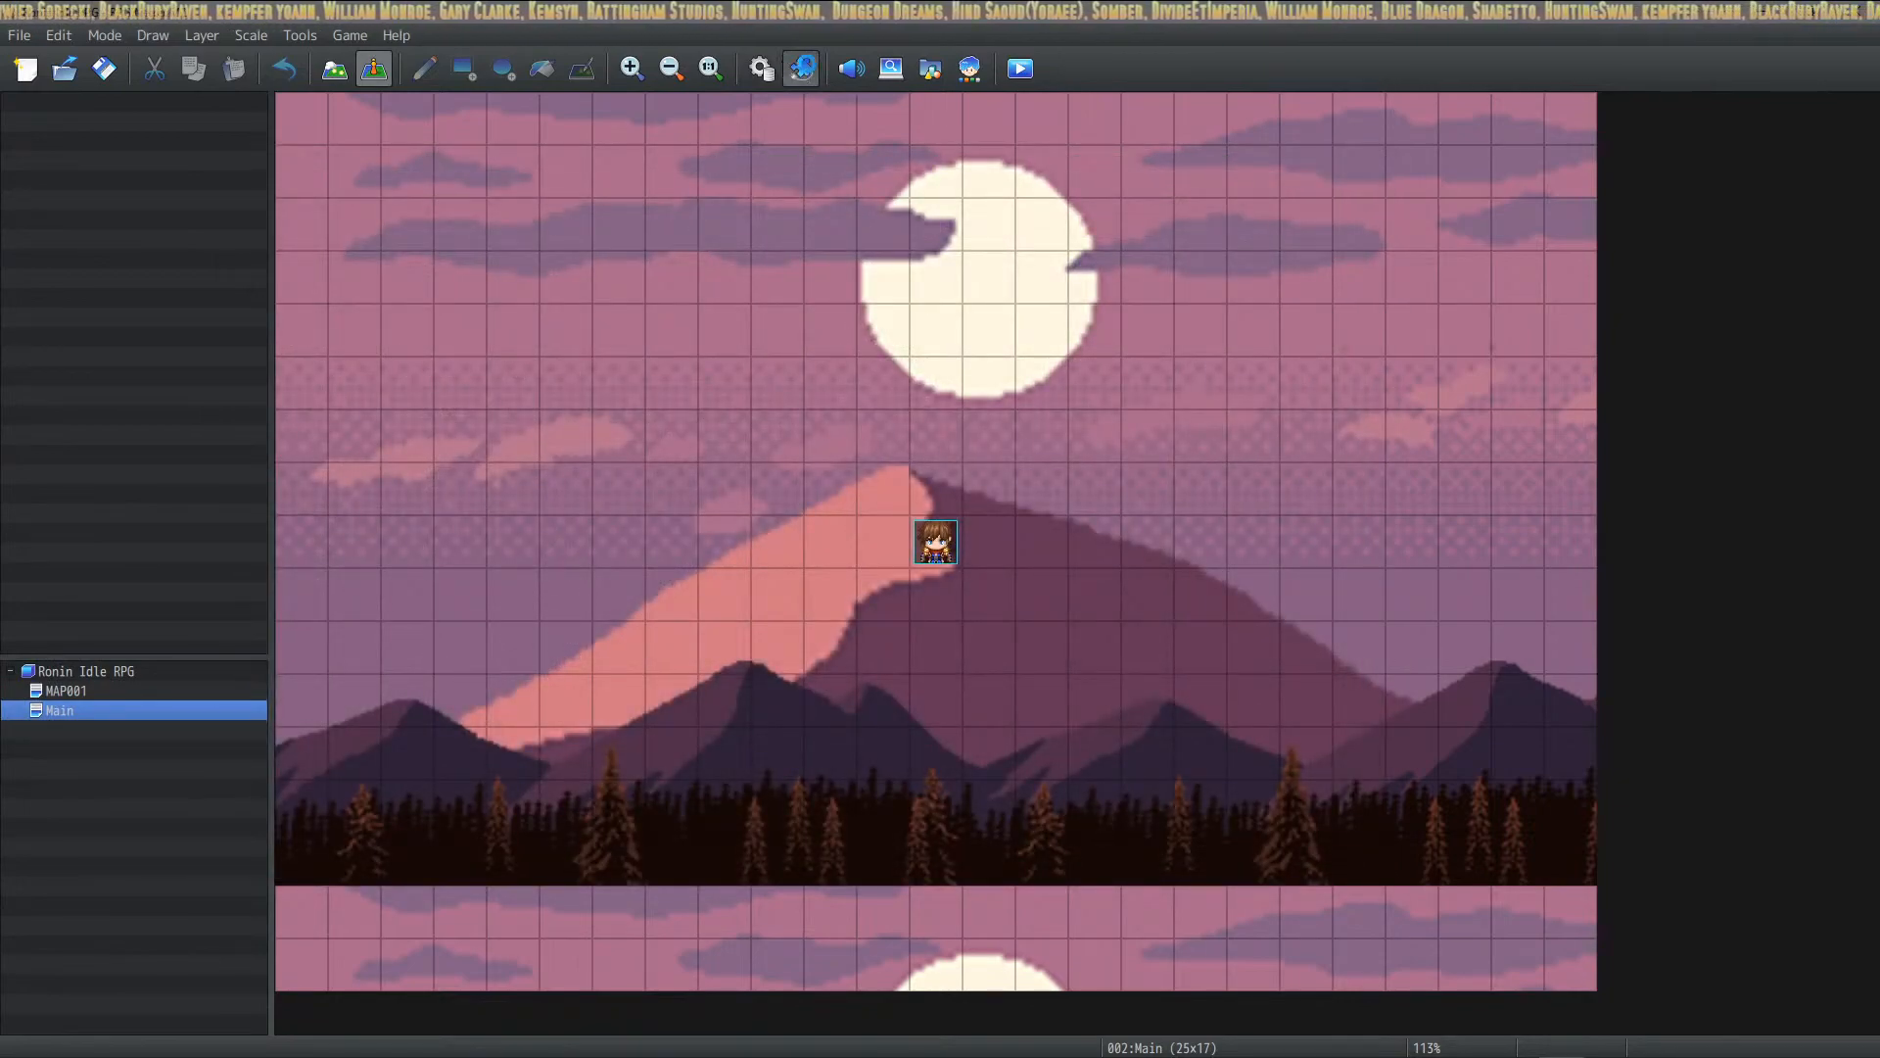
Step: Review the installed VisuMZ and SRD HUD Maker Ultra plugins in the Plugin Manager
click(801, 69)
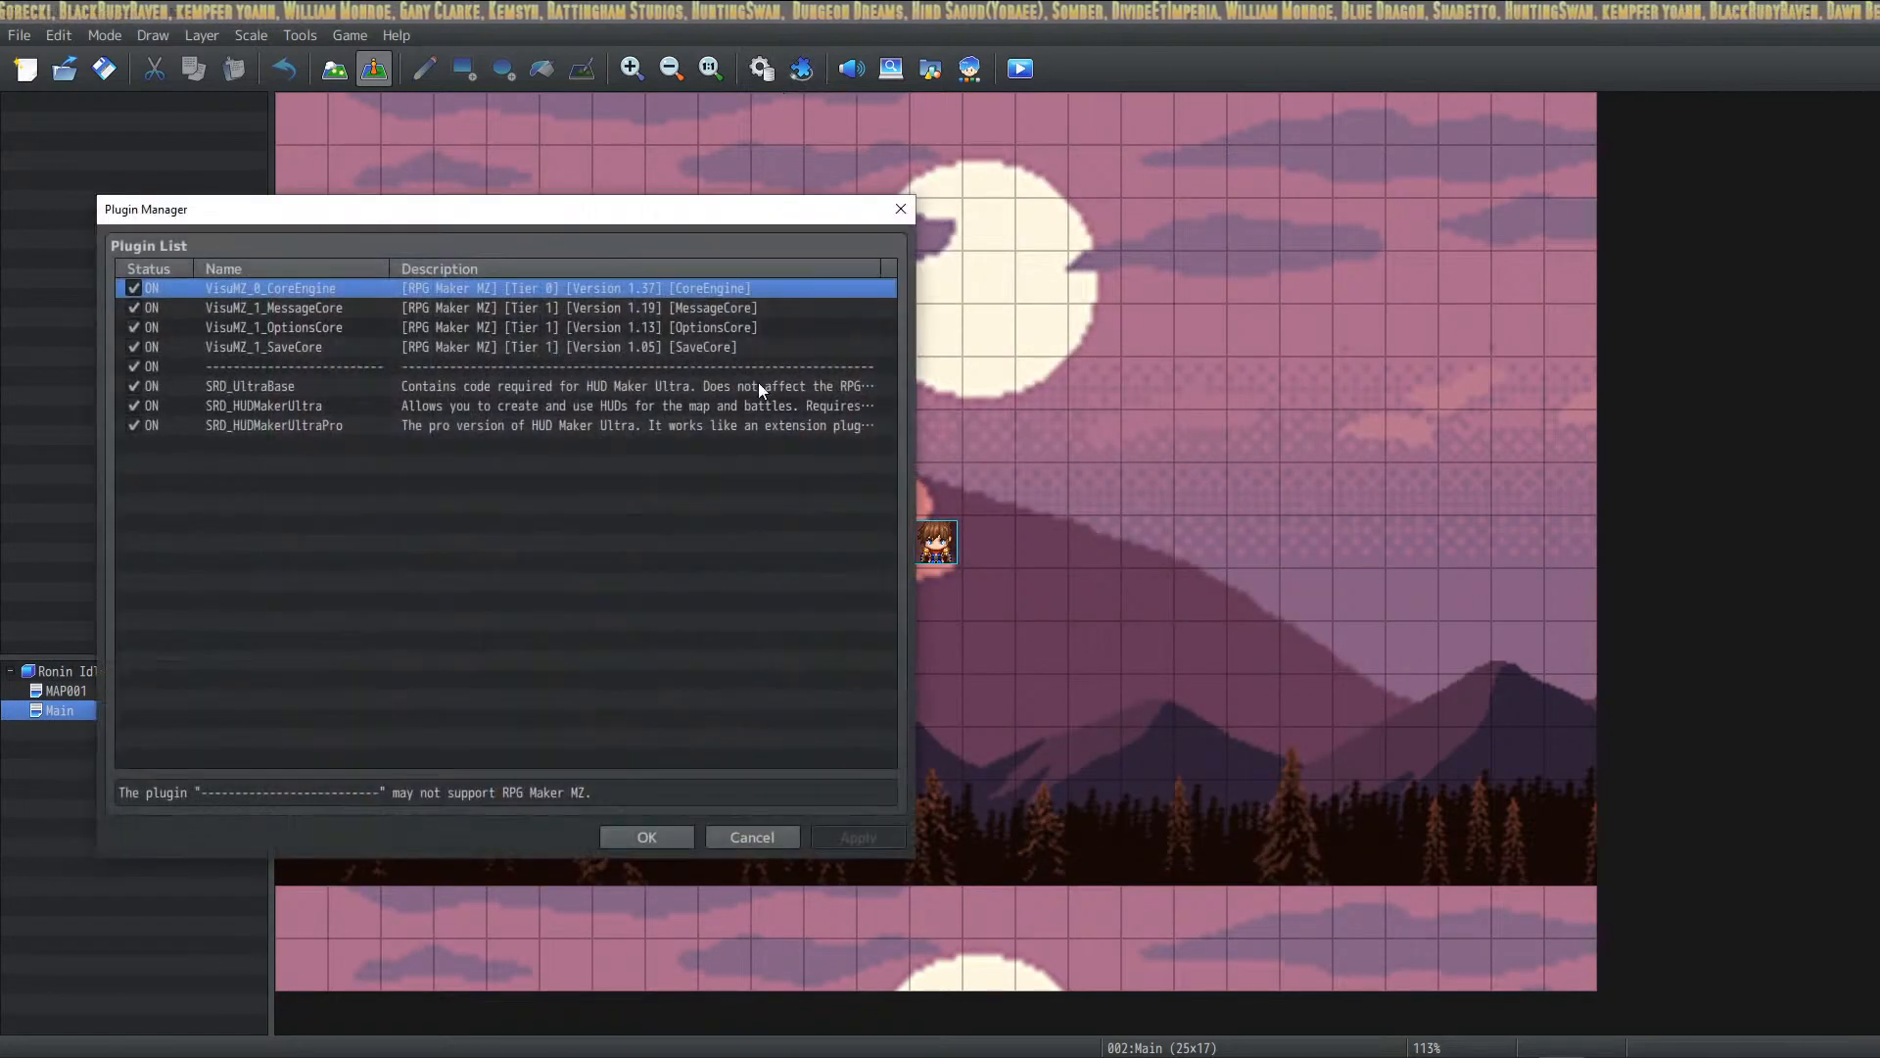
click(325, 310)
click(343, 327)
click(337, 361)
click(339, 331)
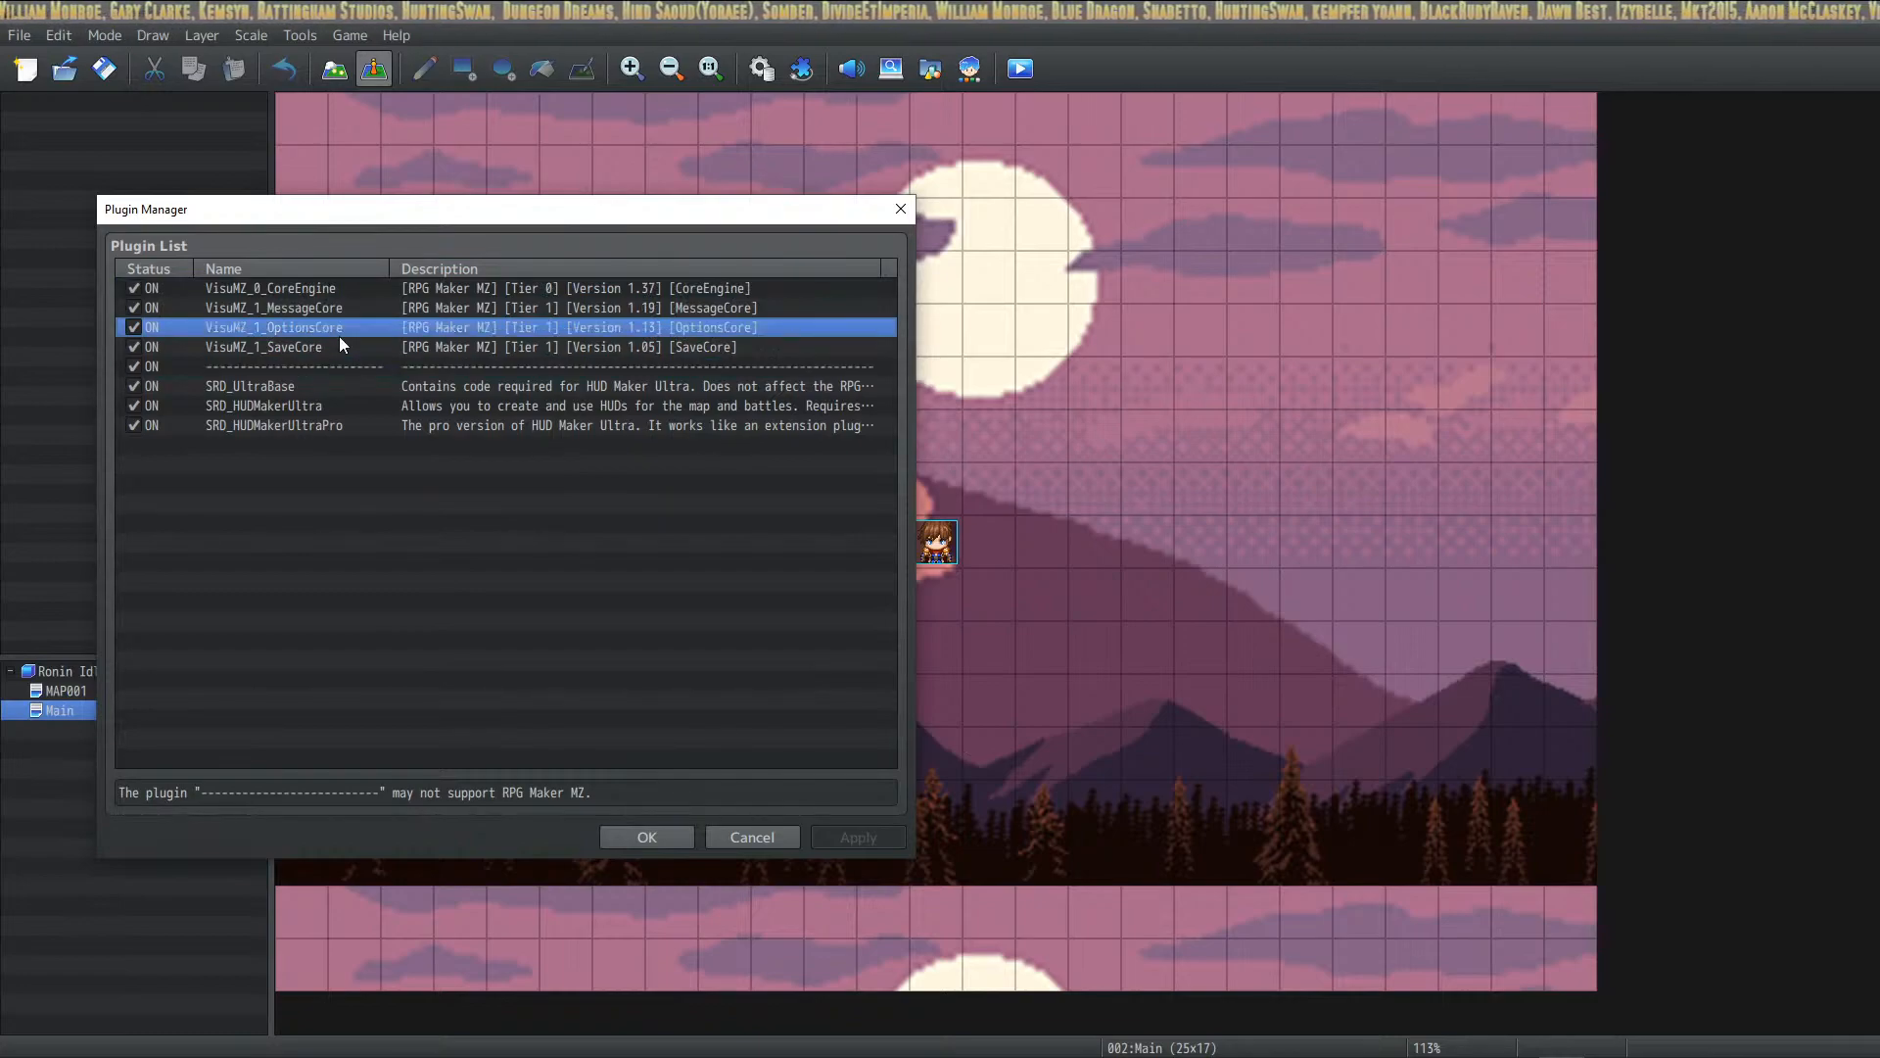
click(292, 388)
click(299, 405)
click(321, 427)
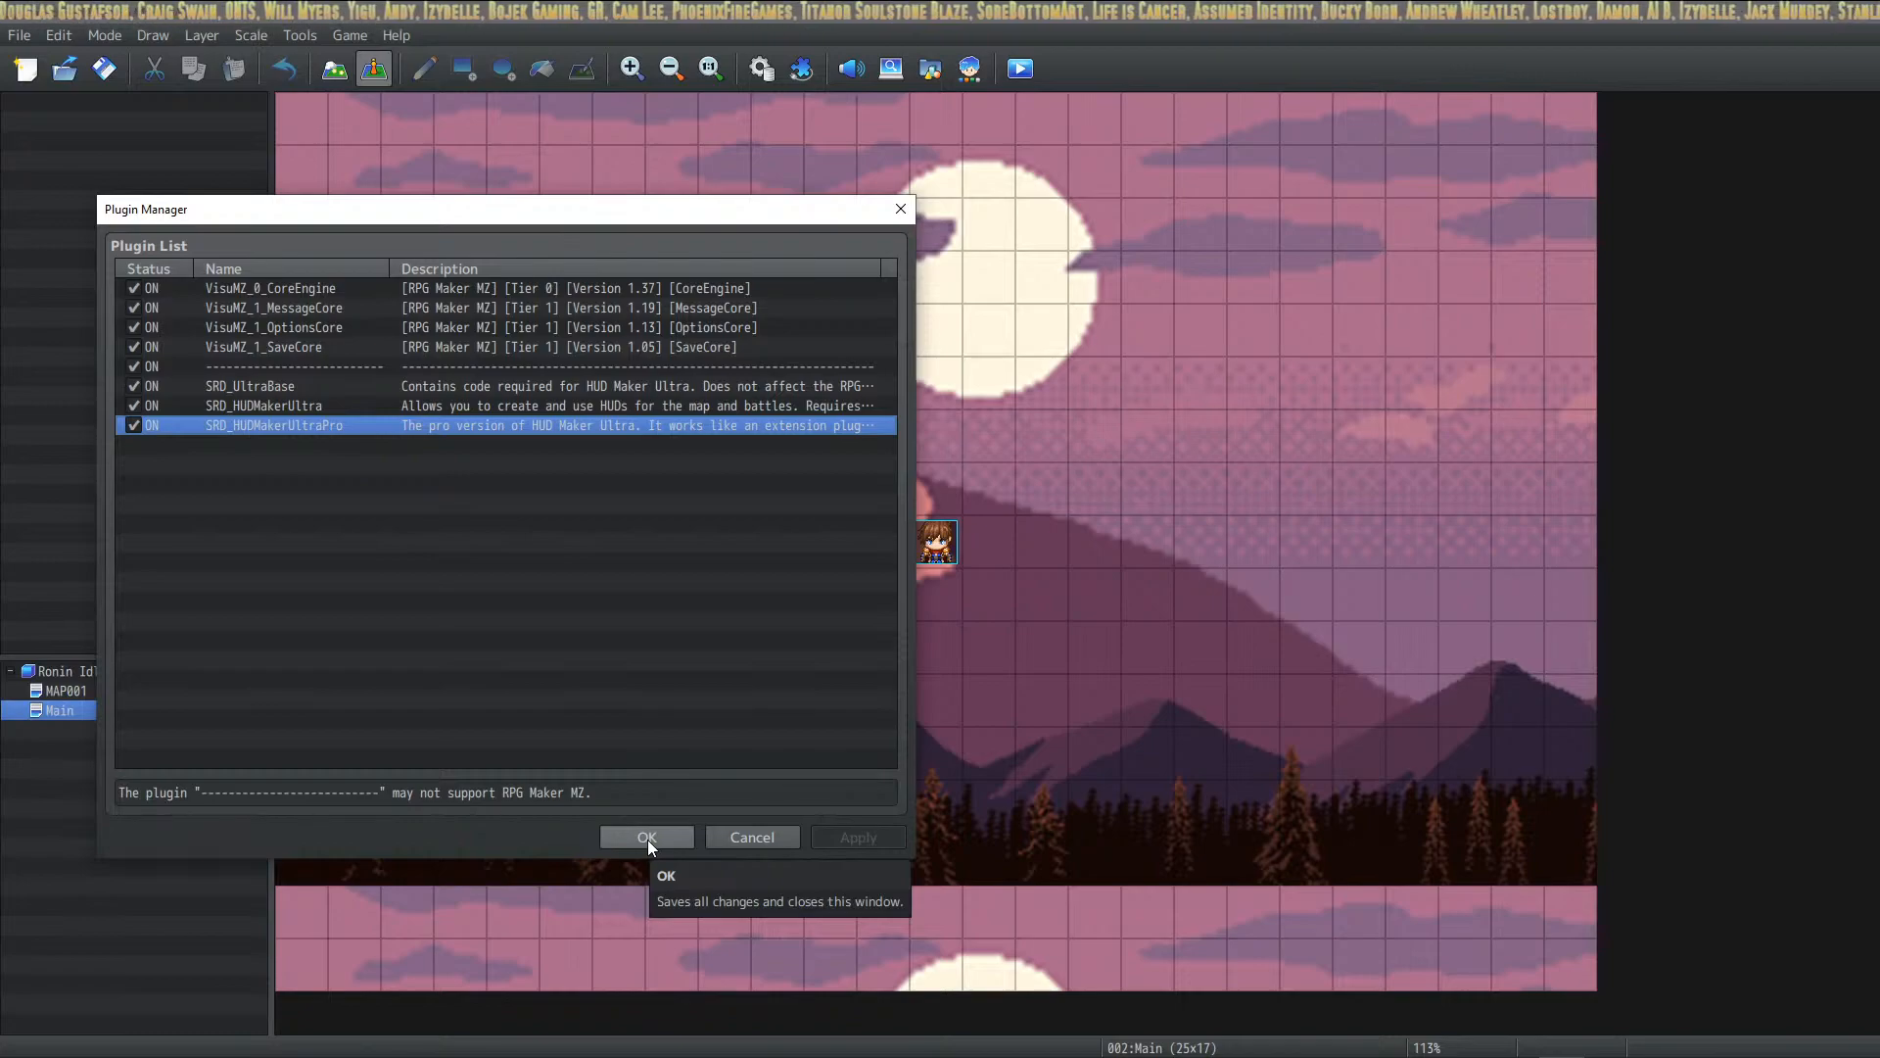
click(648, 839)
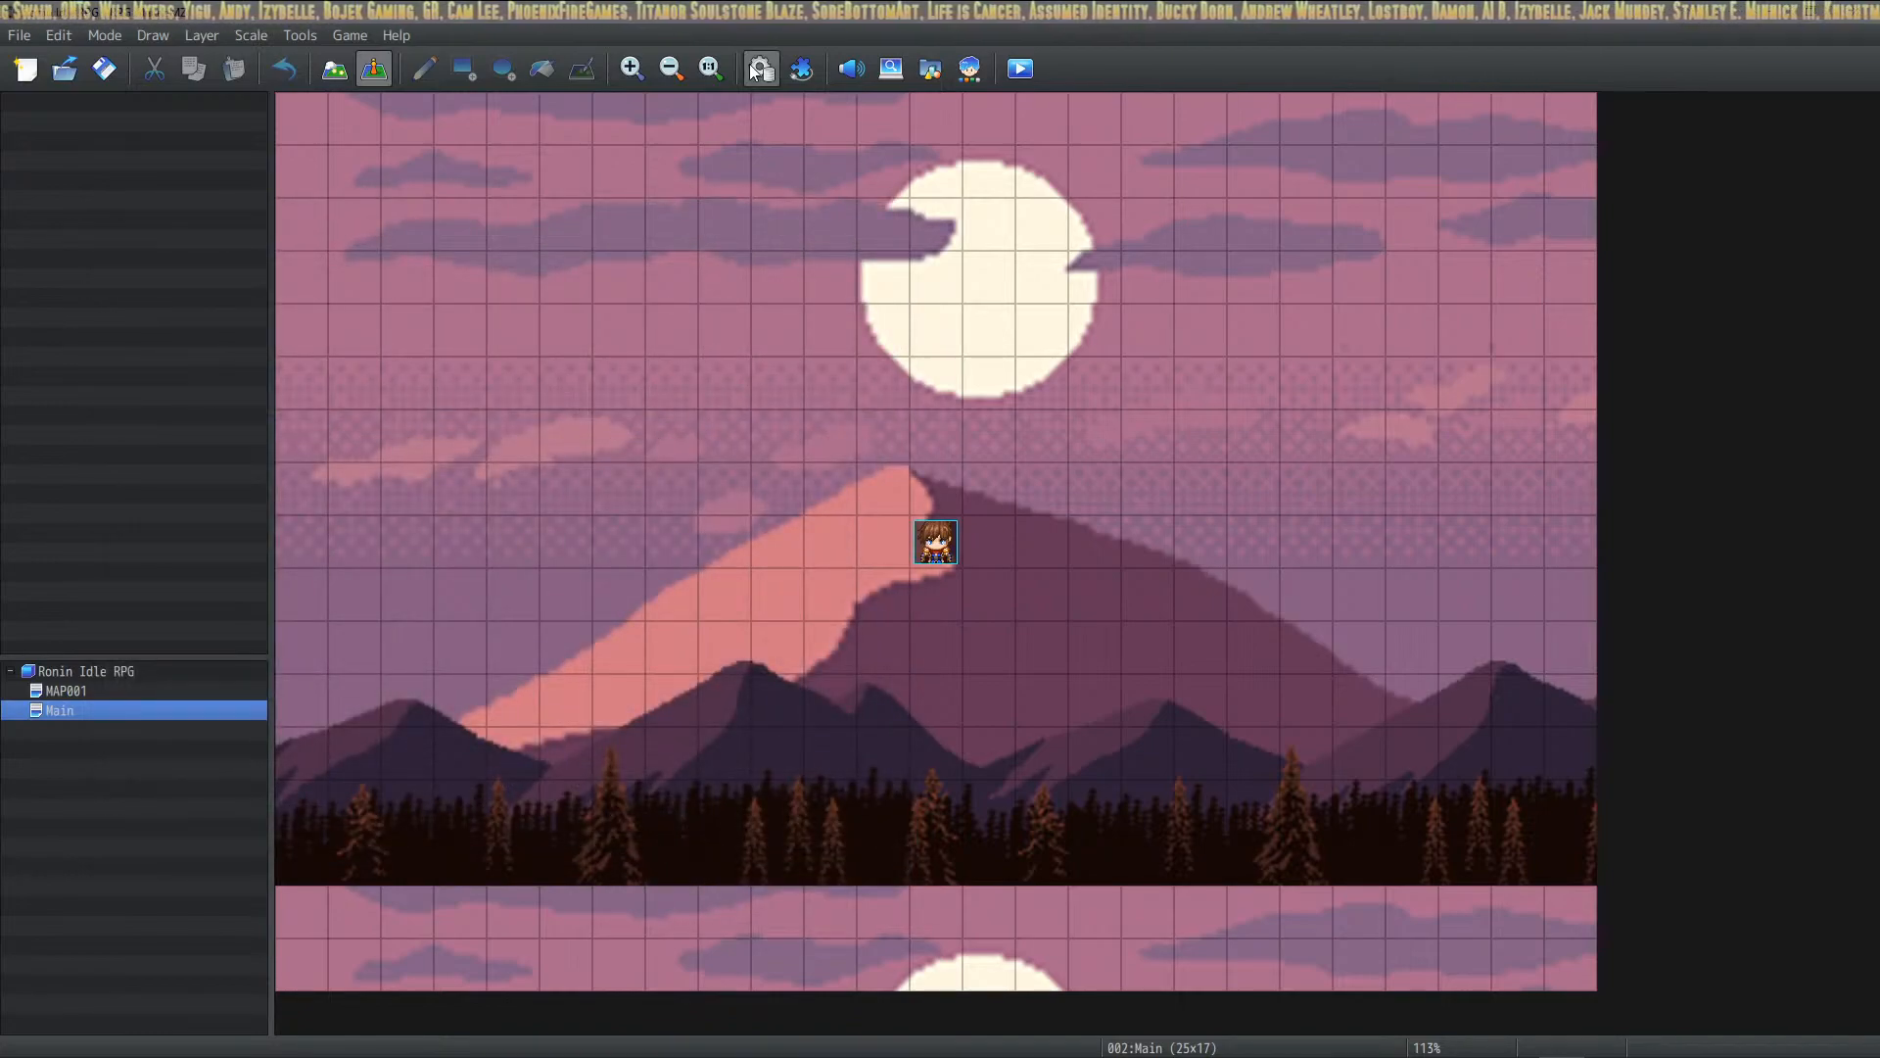
Step: Open the Initialize Game common event in the database and start a new Control Variables command at its end
click(760, 69)
drag(582, 190, 1108, 191)
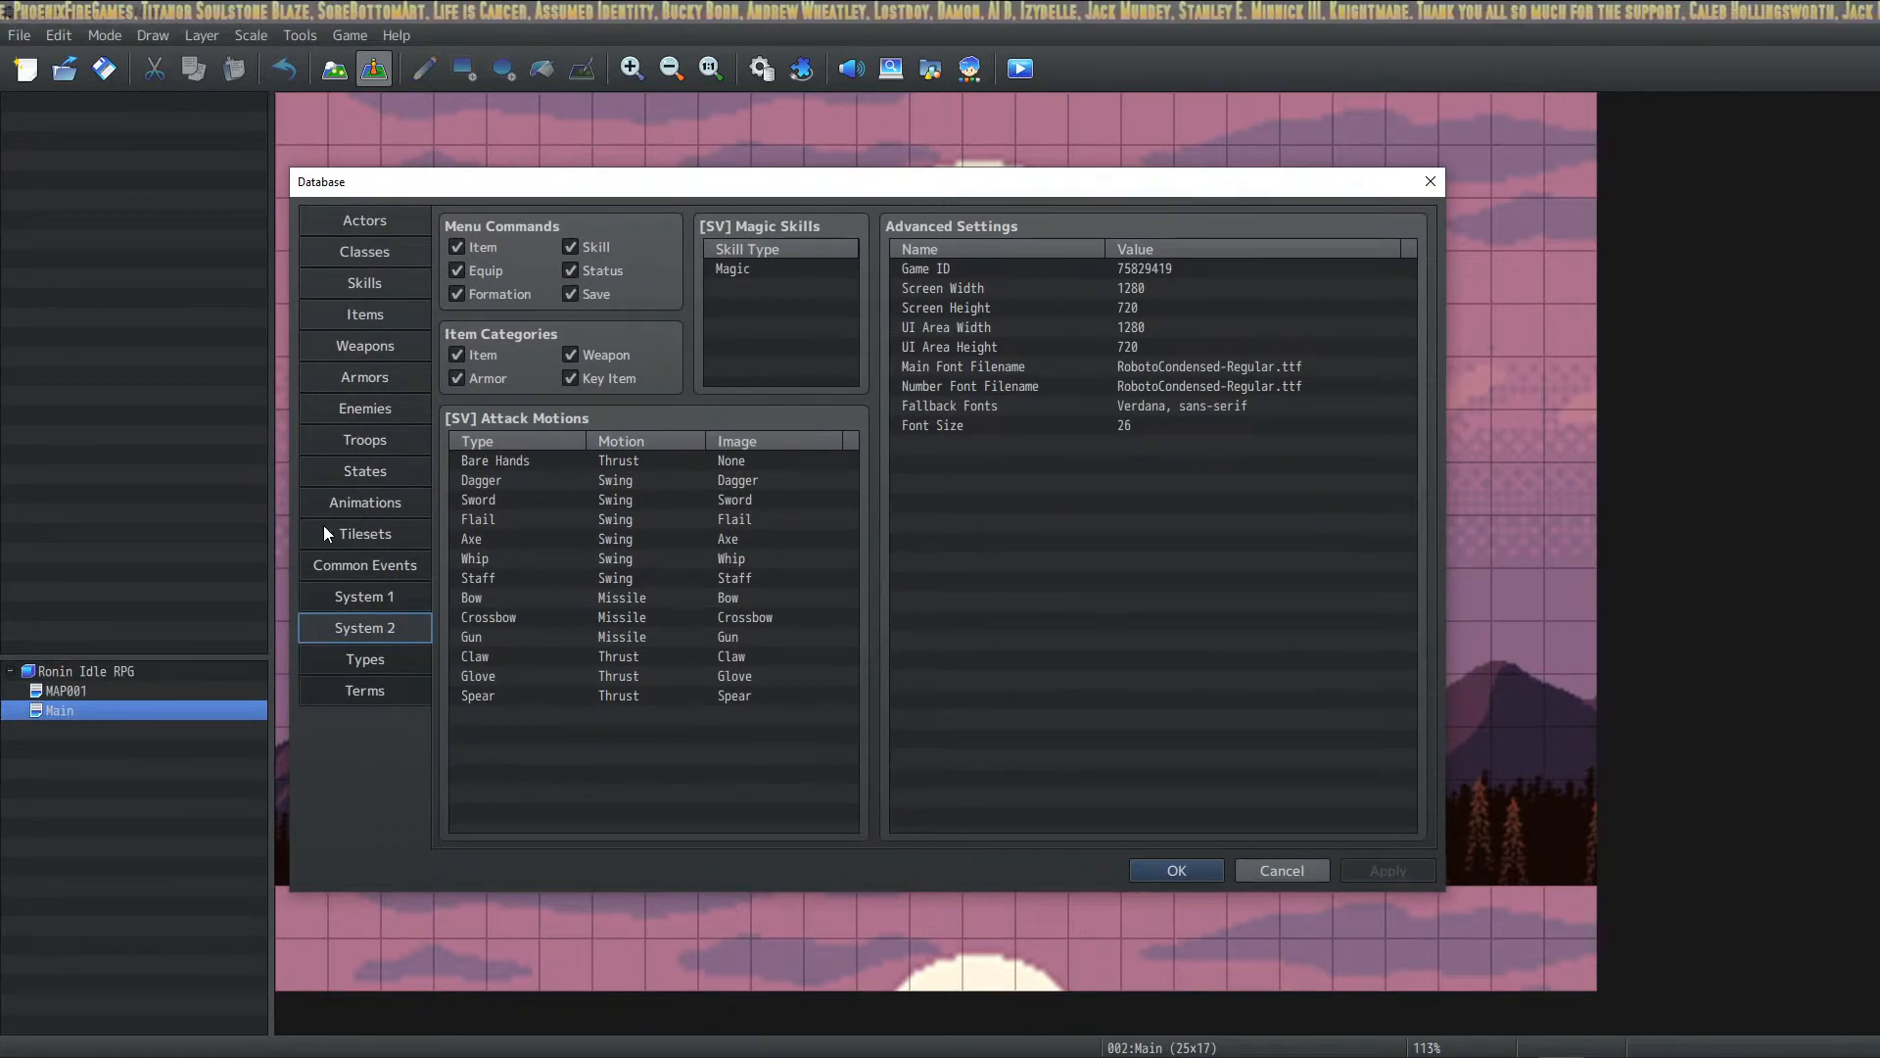
click(372, 570)
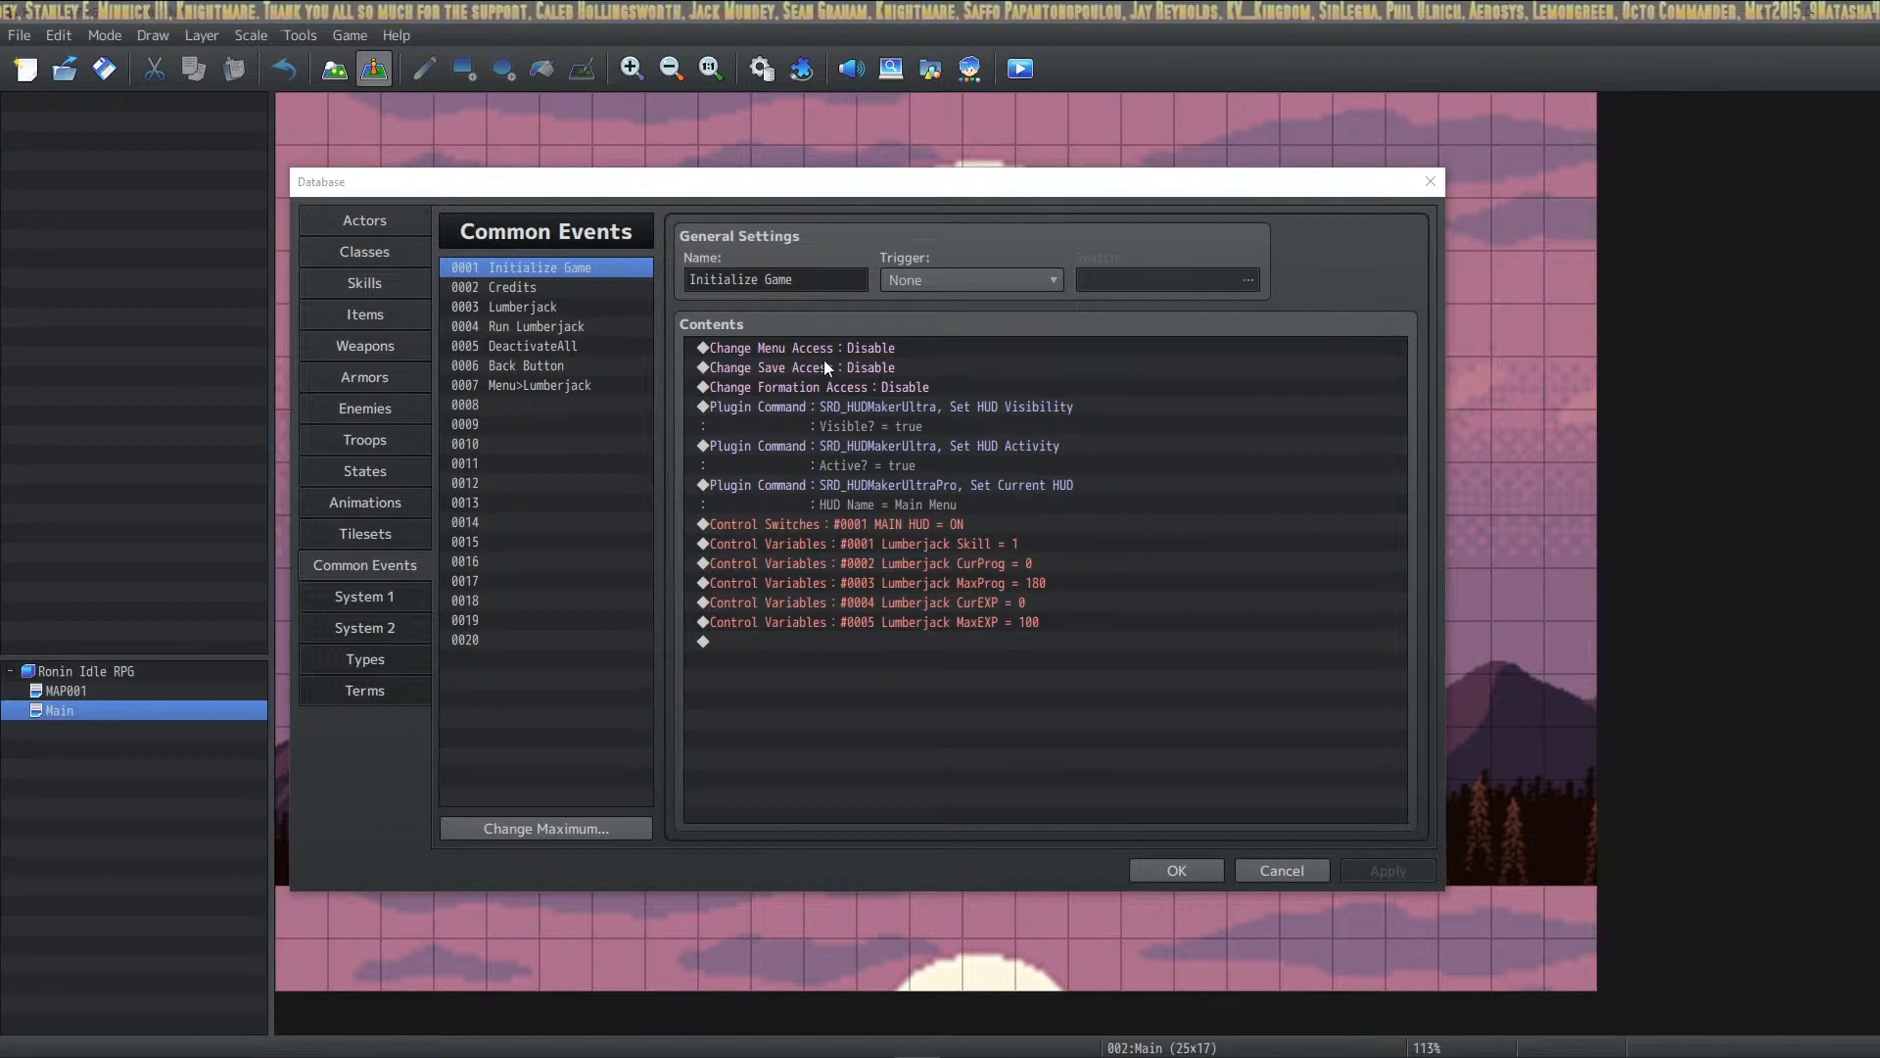
click(923, 728)
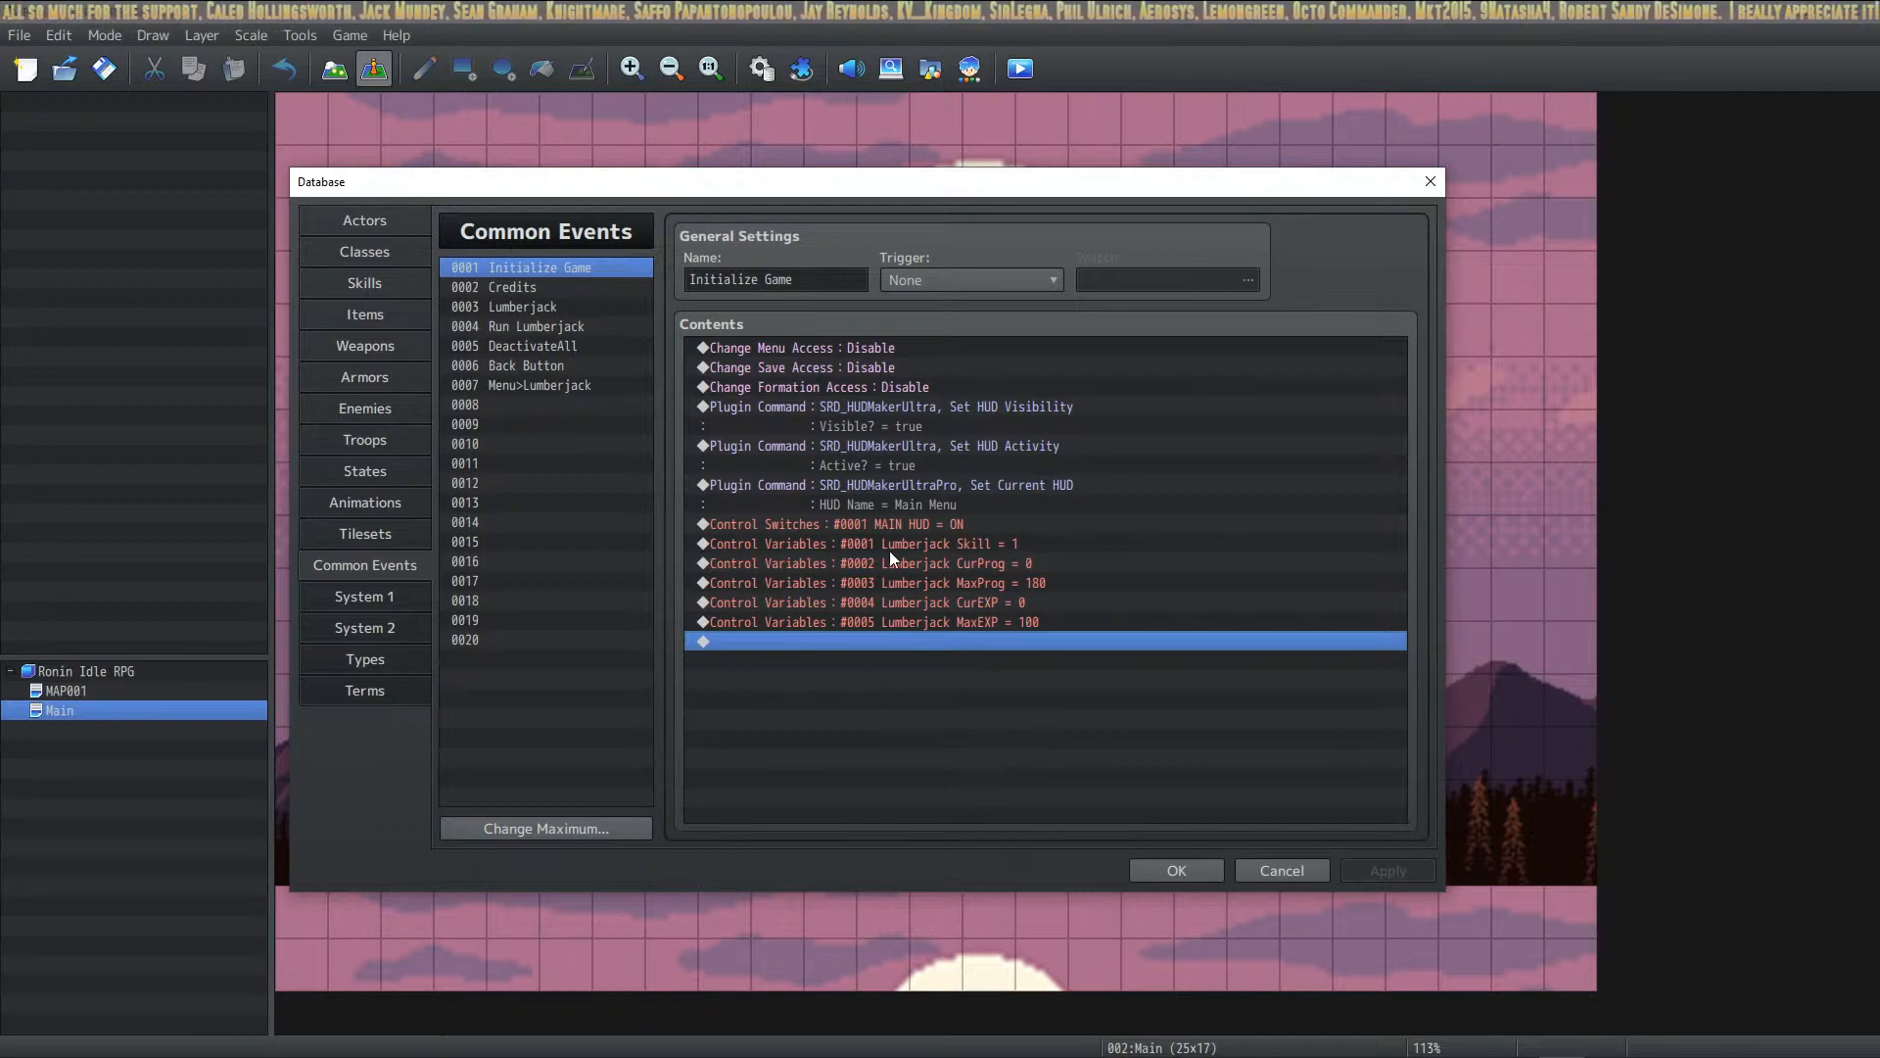
right_click(868, 643)
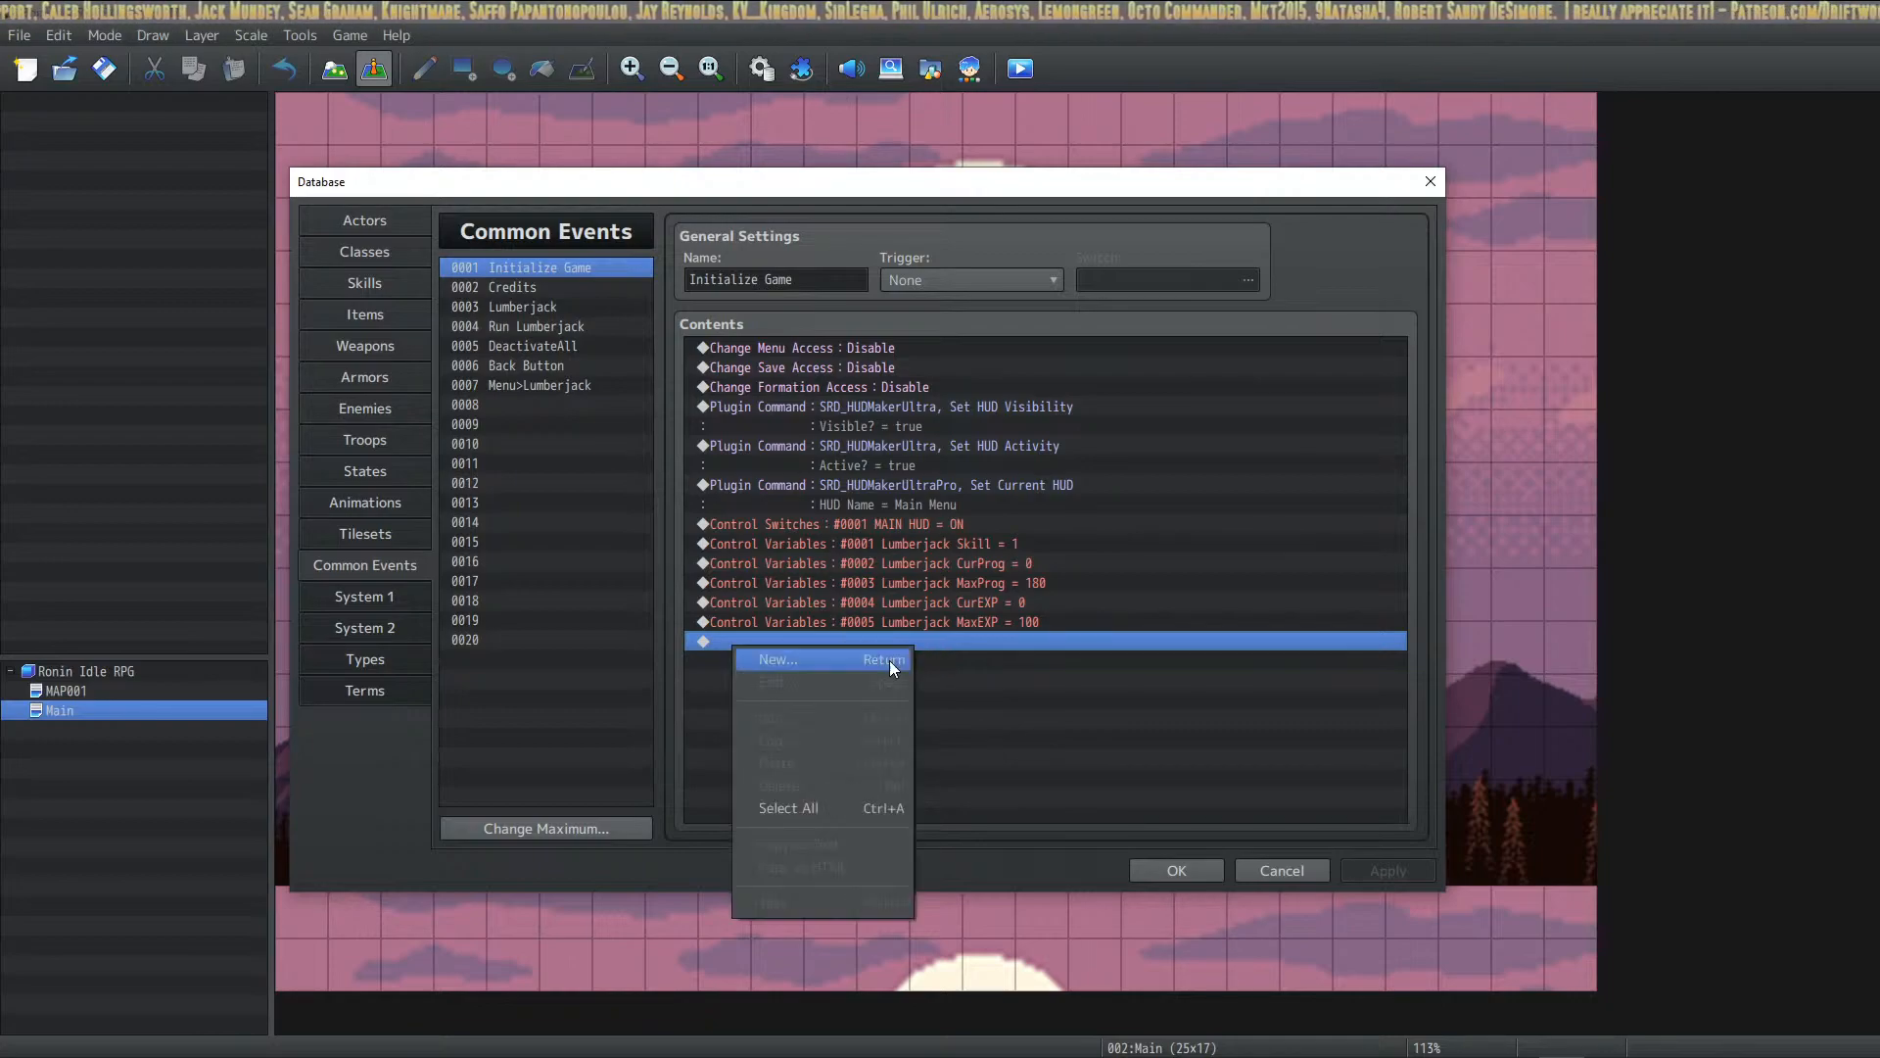
click(892, 660)
click(508, 530)
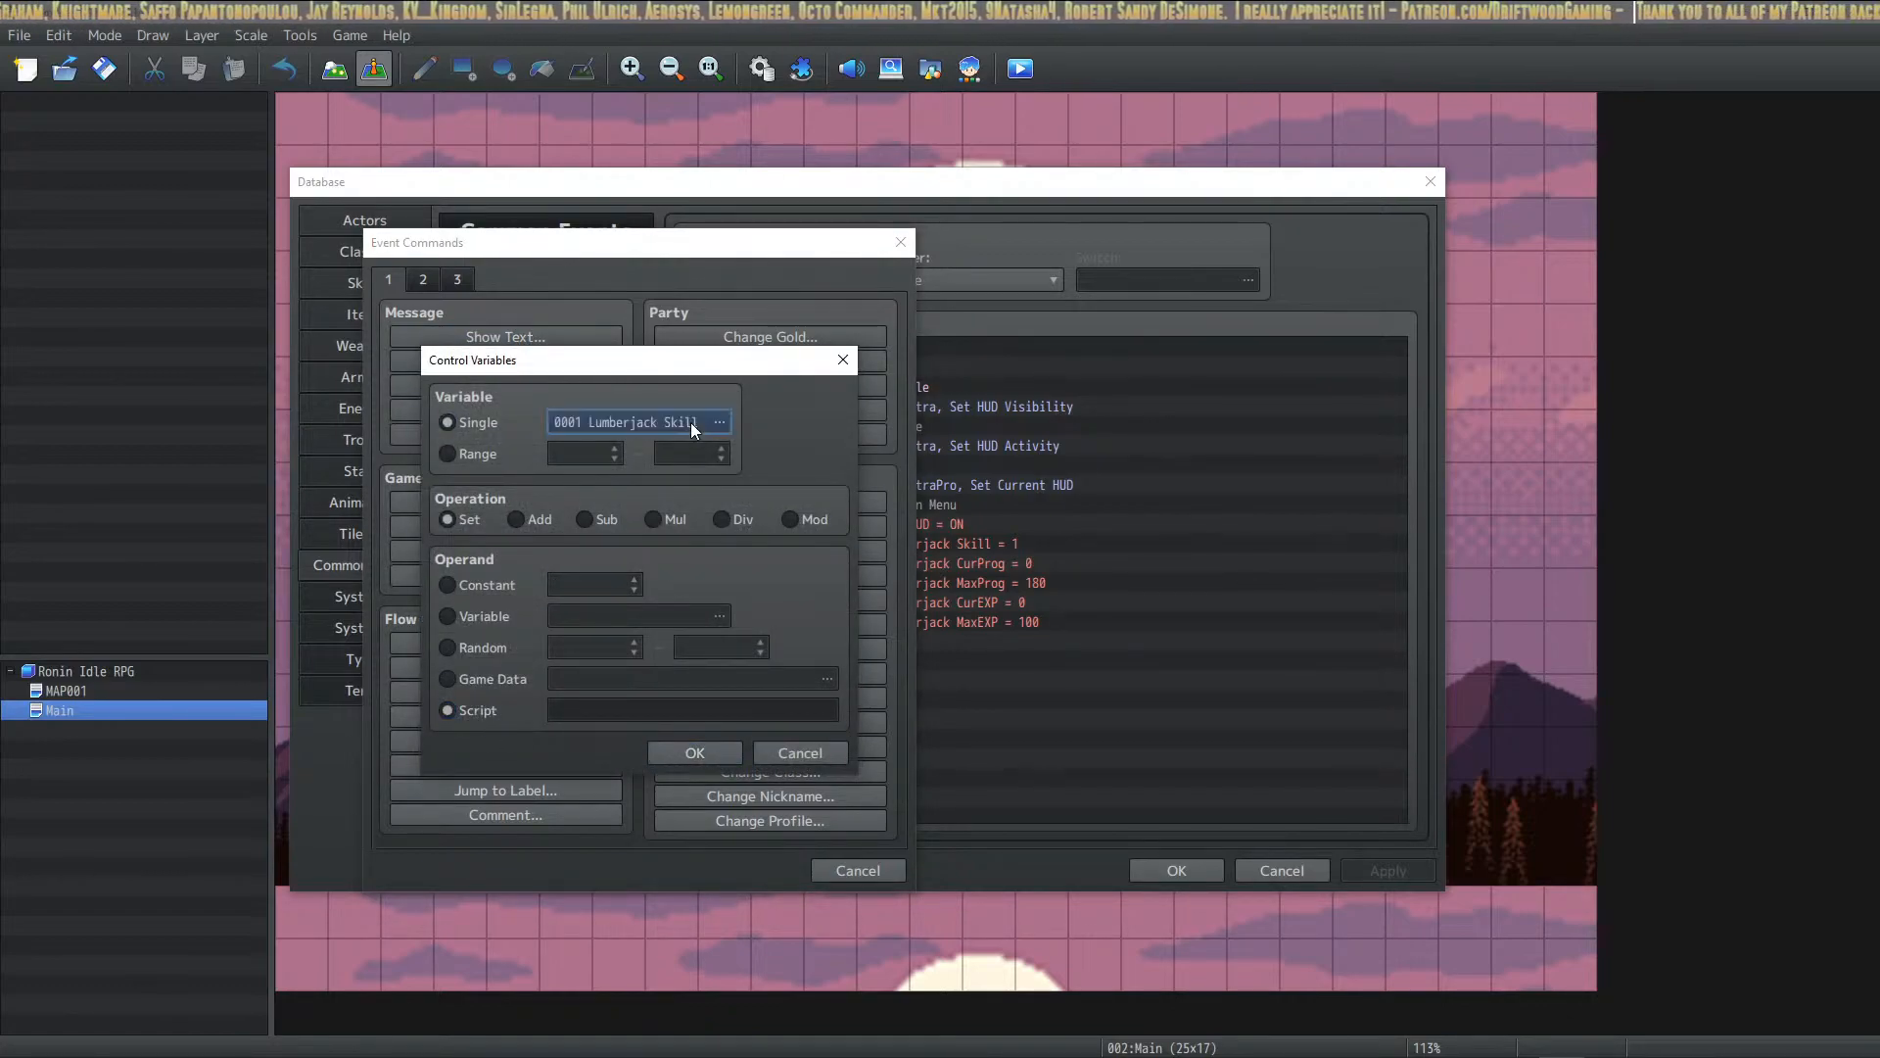
Step: Set variable 0020 Current Task Text to the script value "Nothing" and save the database changes
click(690, 421)
click(707, 725)
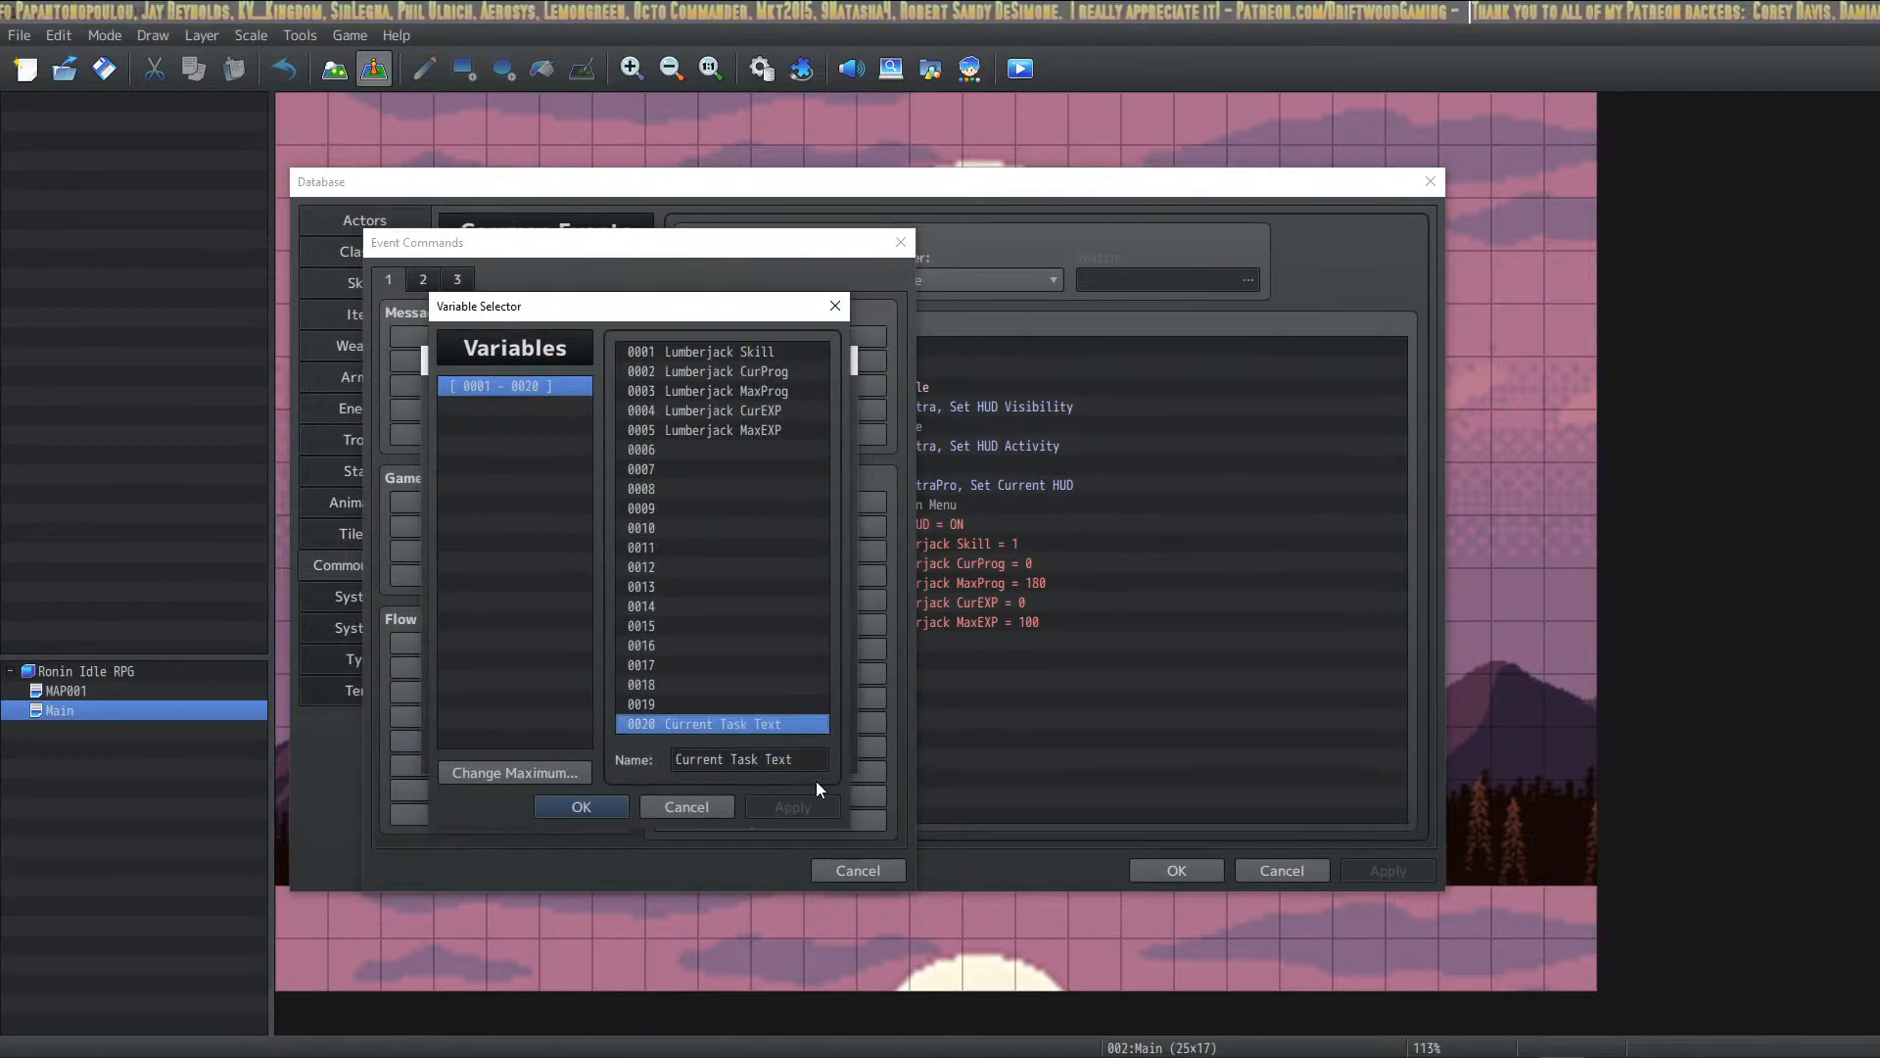
click(587, 807)
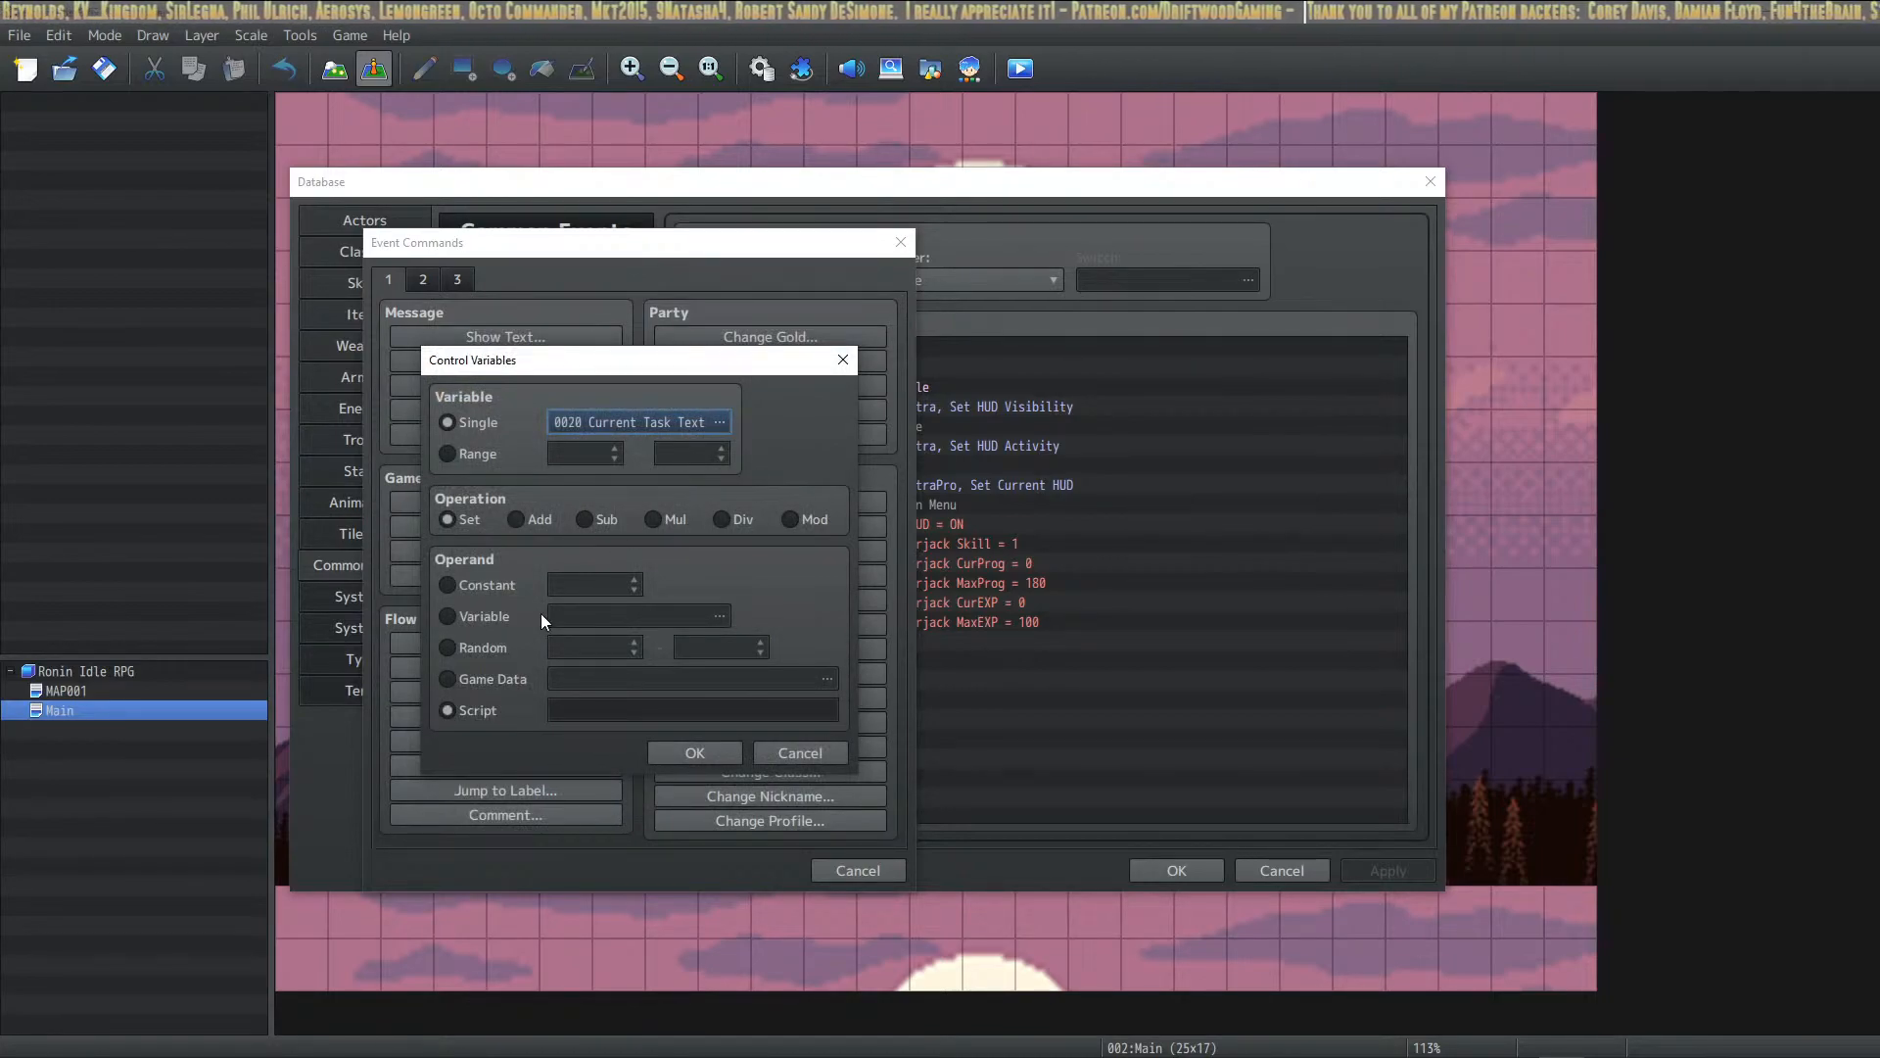
click(608, 710)
text(""Not)
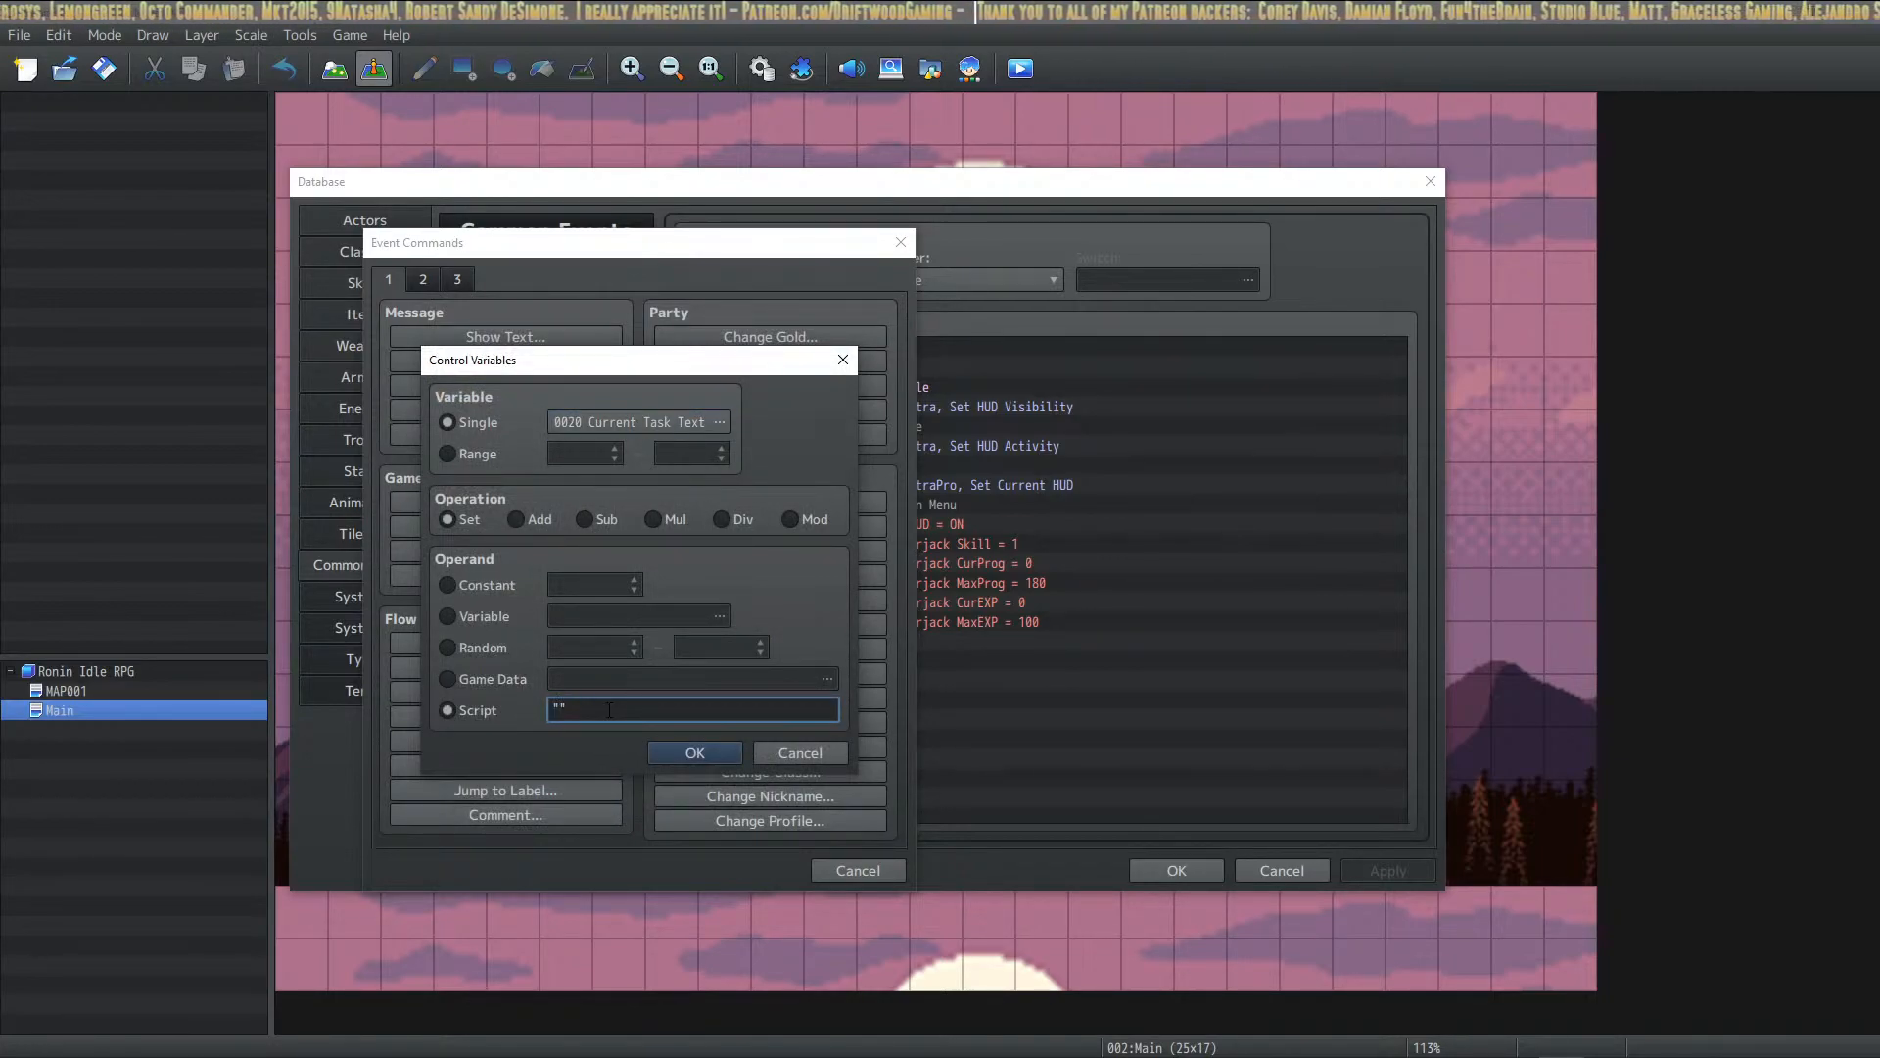
text(hing)
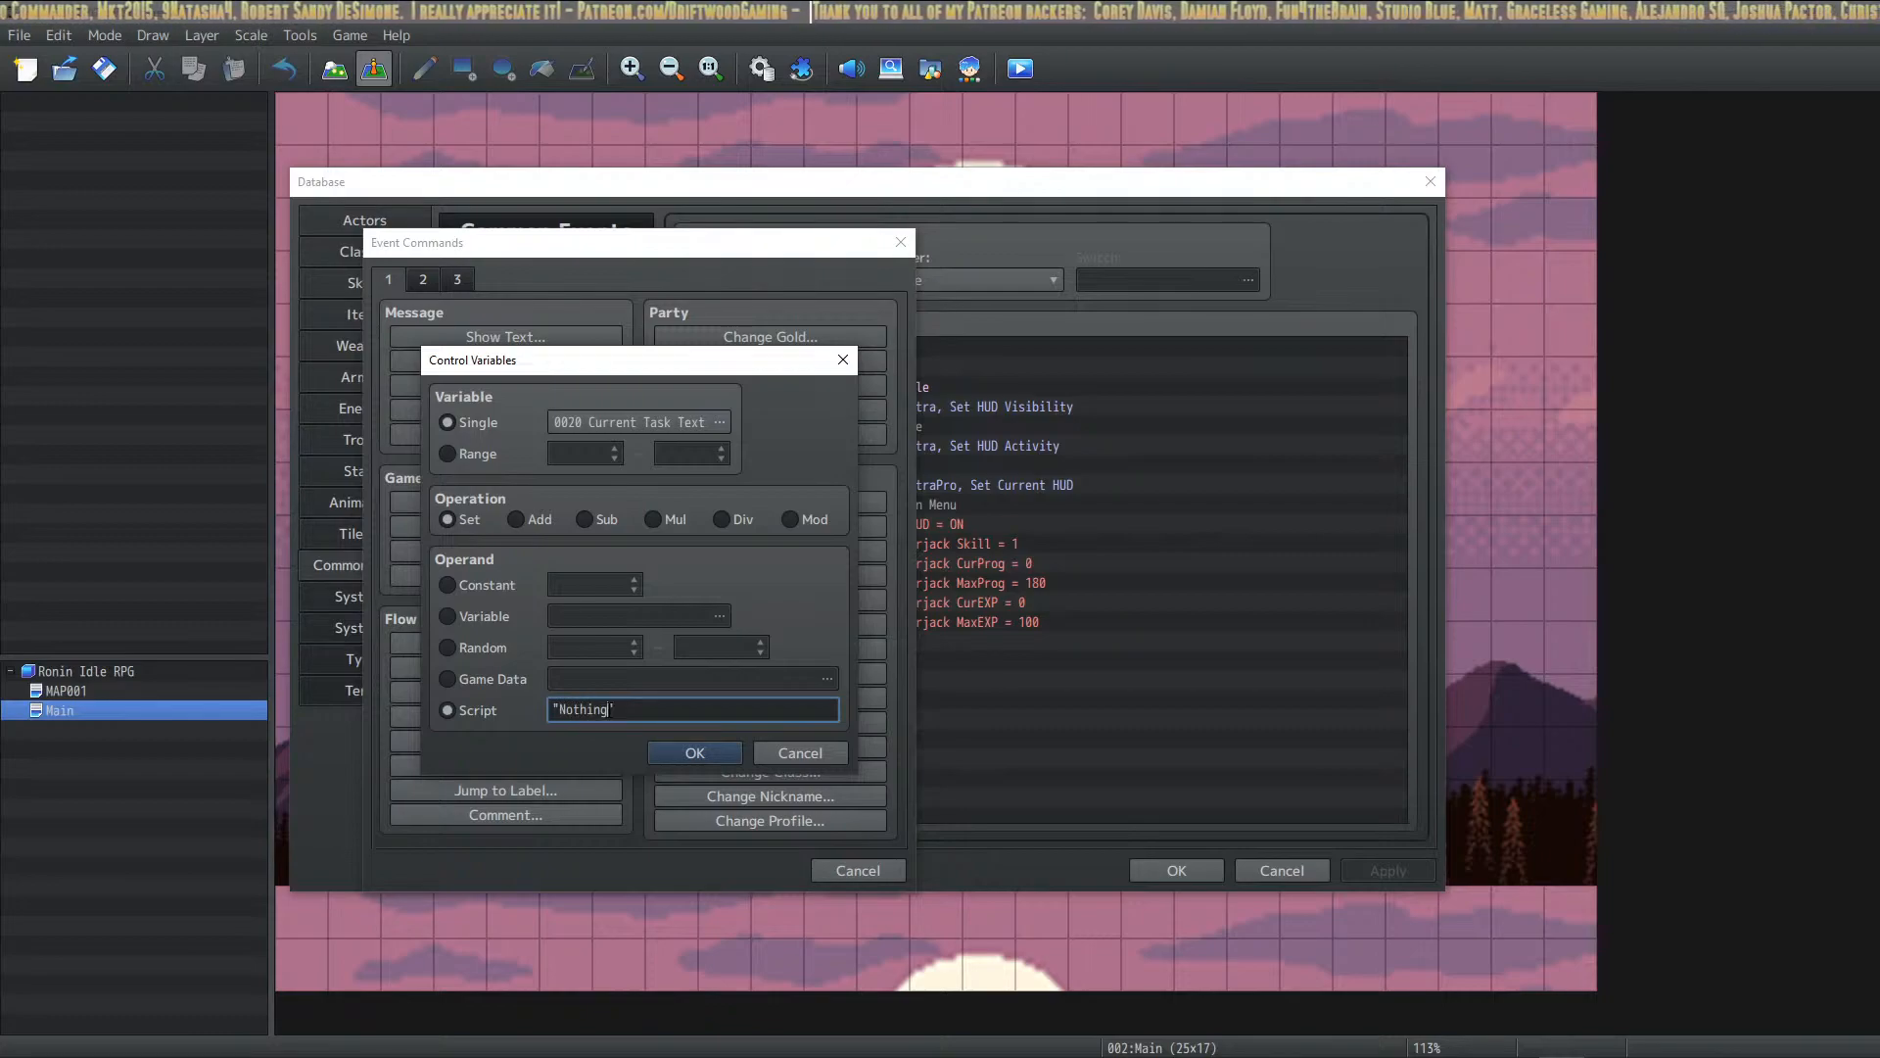
click(713, 755)
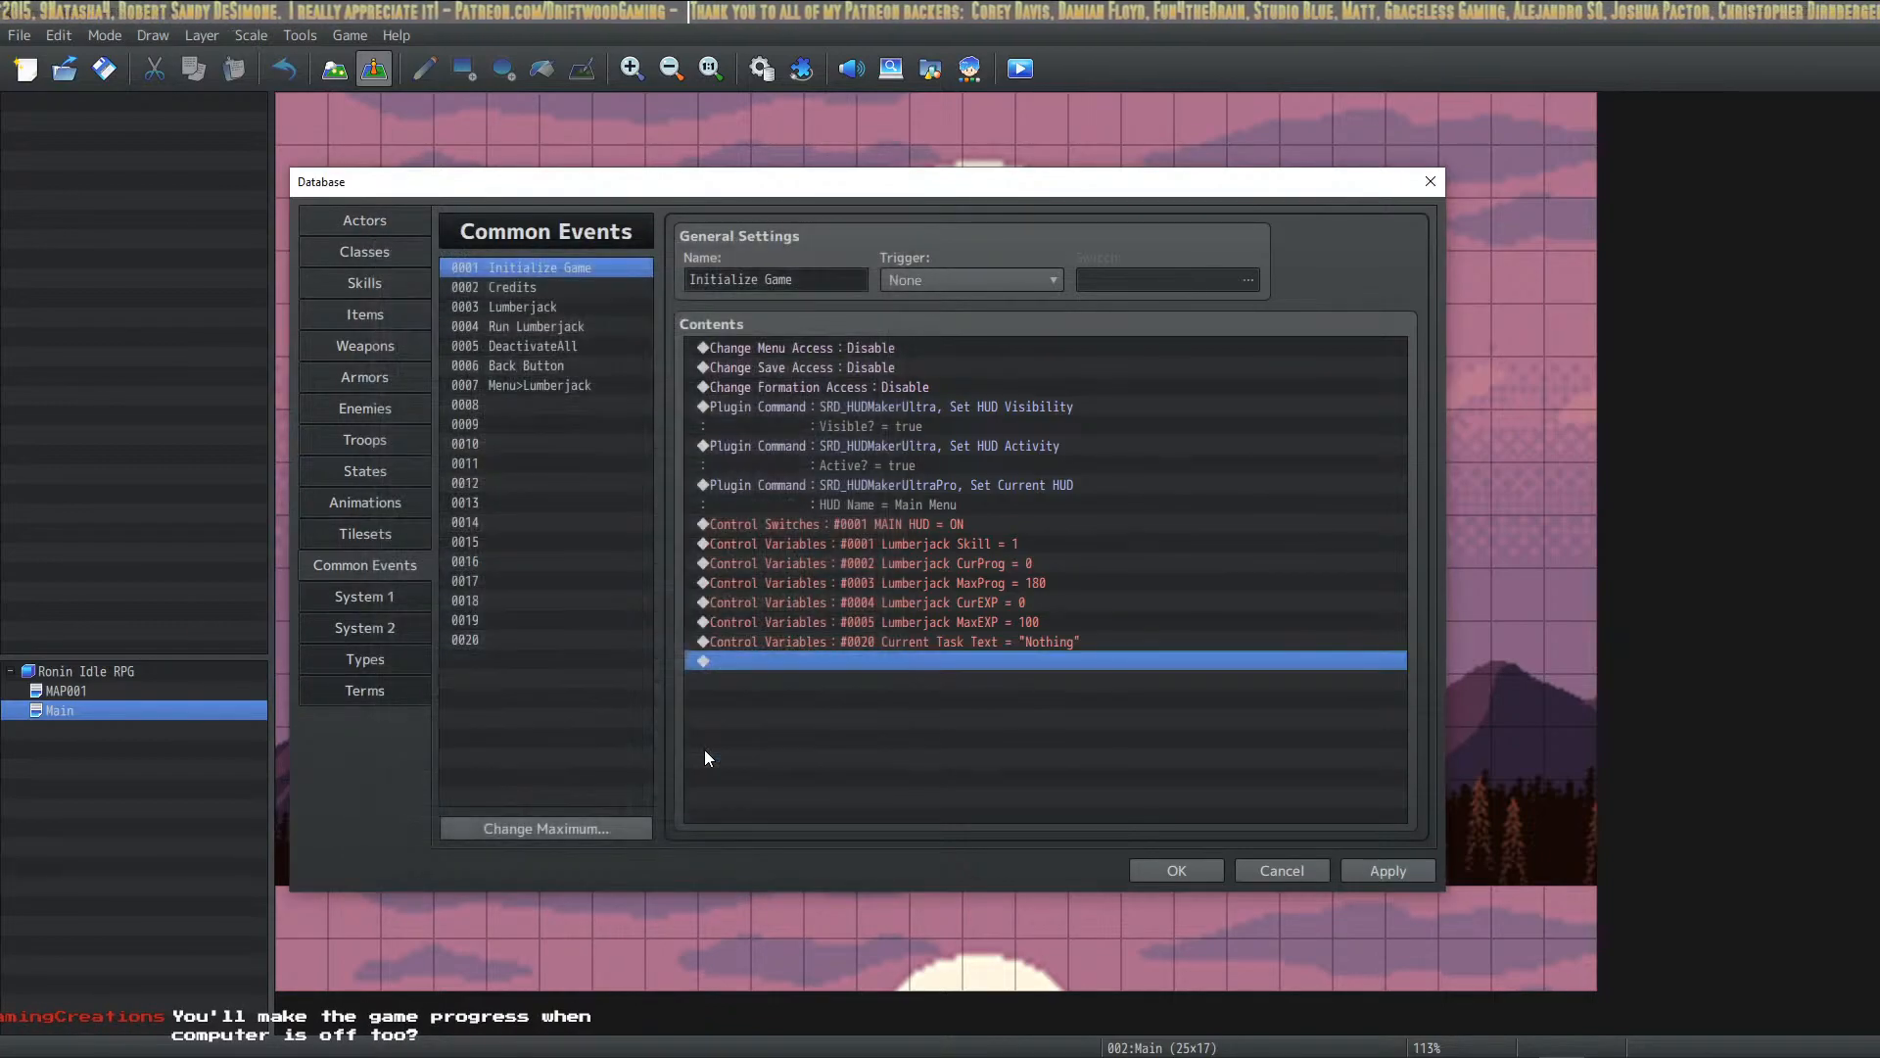
click(1043, 641)
click(1385, 868)
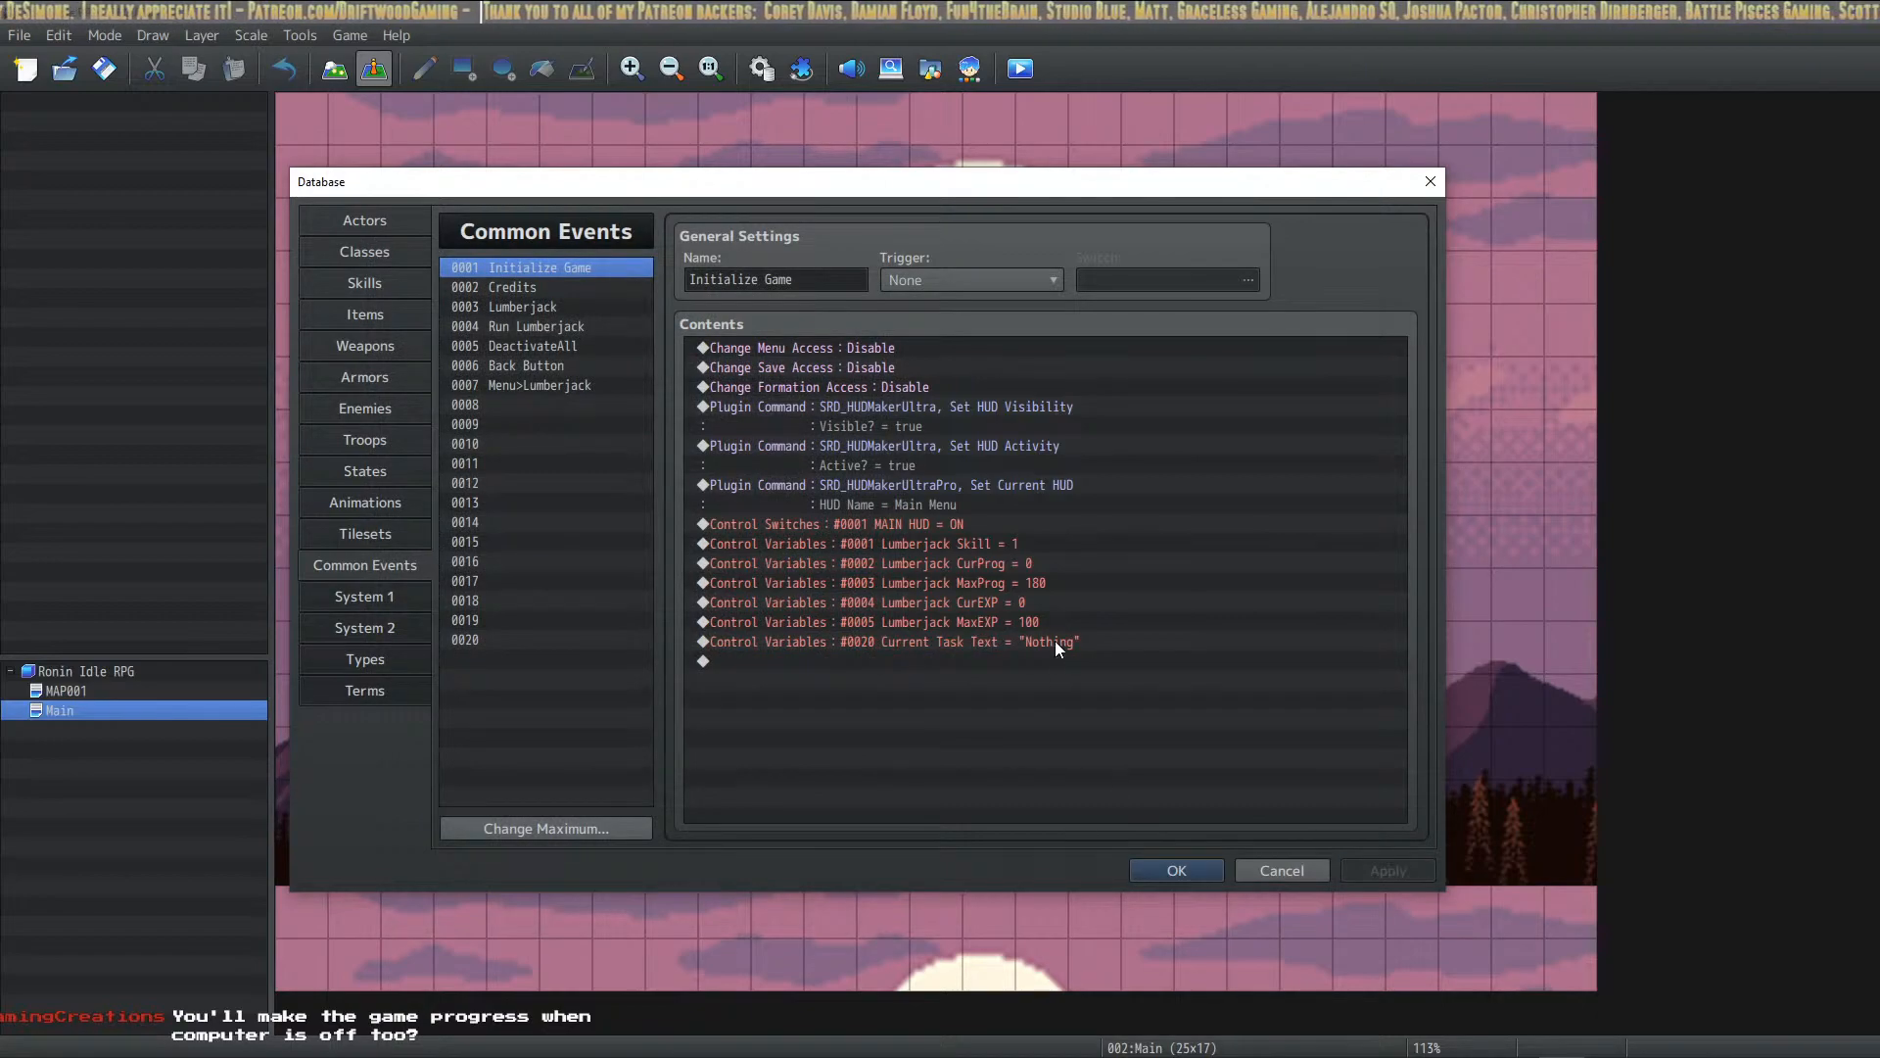
click(1176, 869)
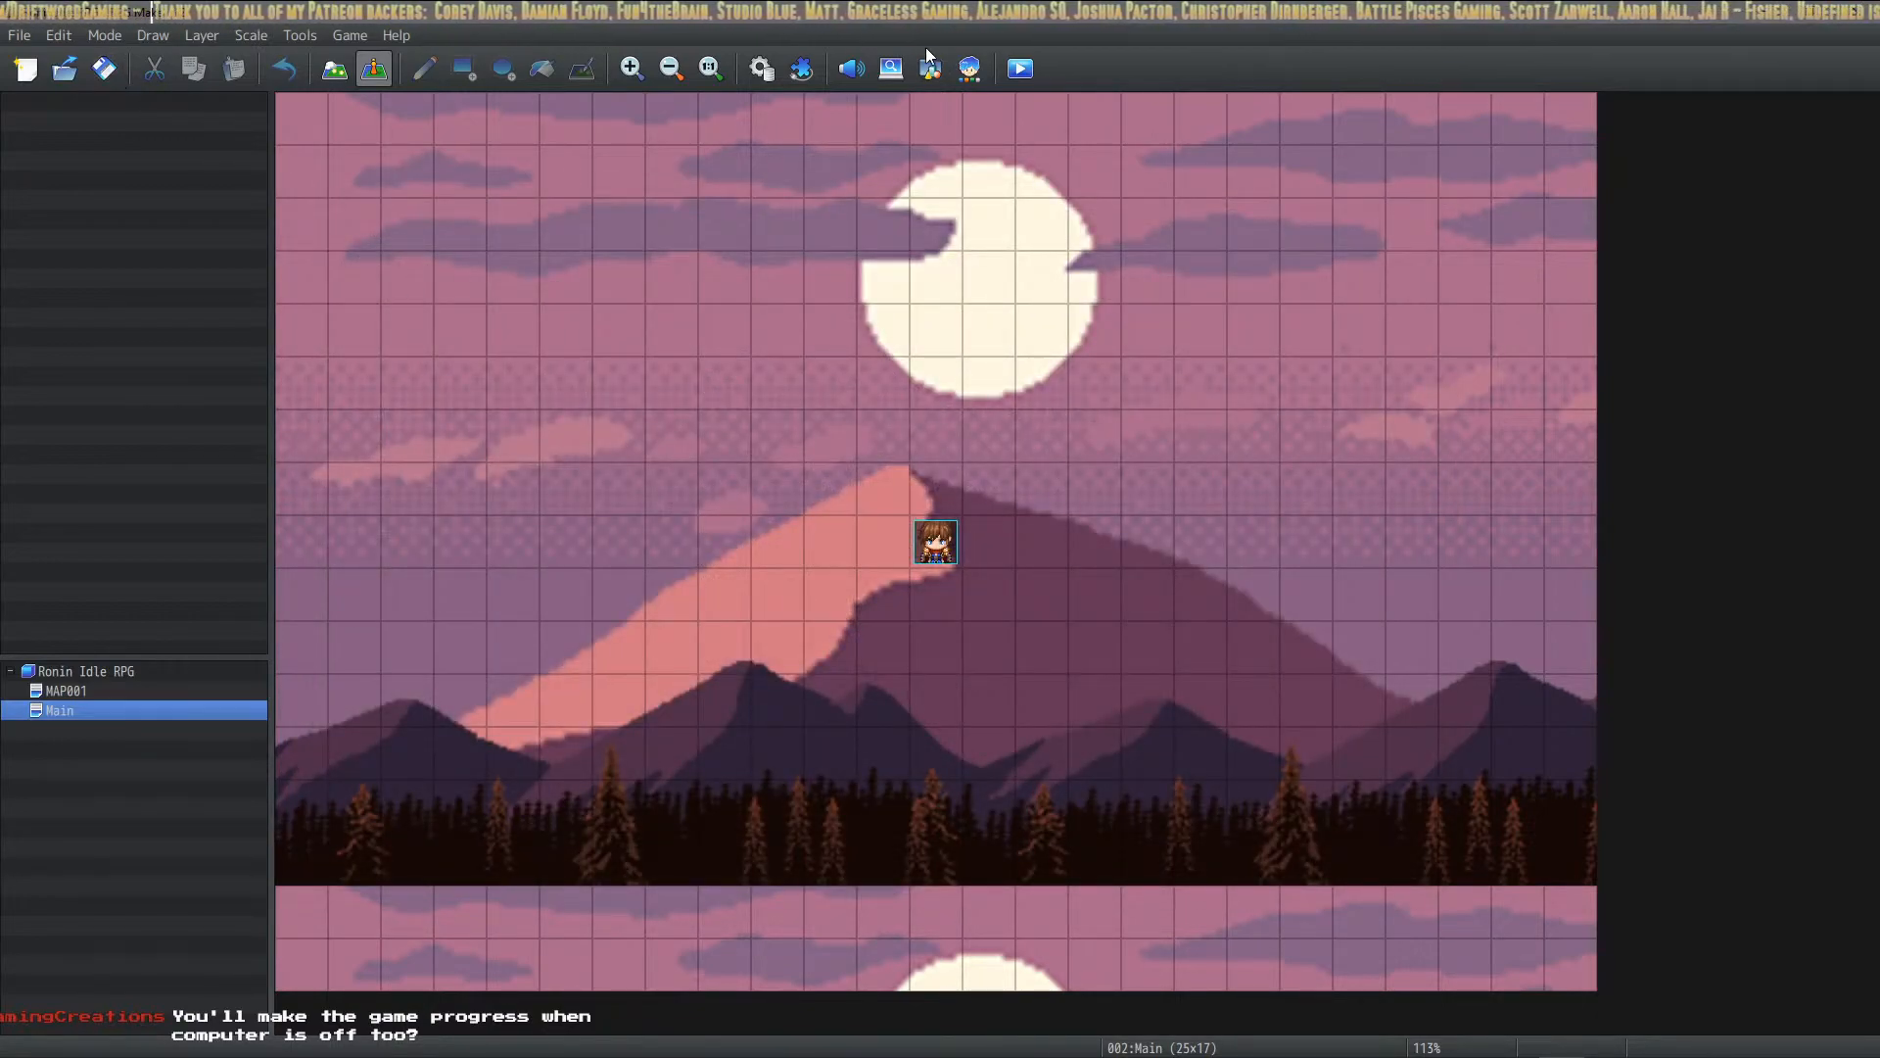
Step: Playtest a new game, train in the Lumberjack screen, and return to the main menu to check the Current Task text
click(1005, 81)
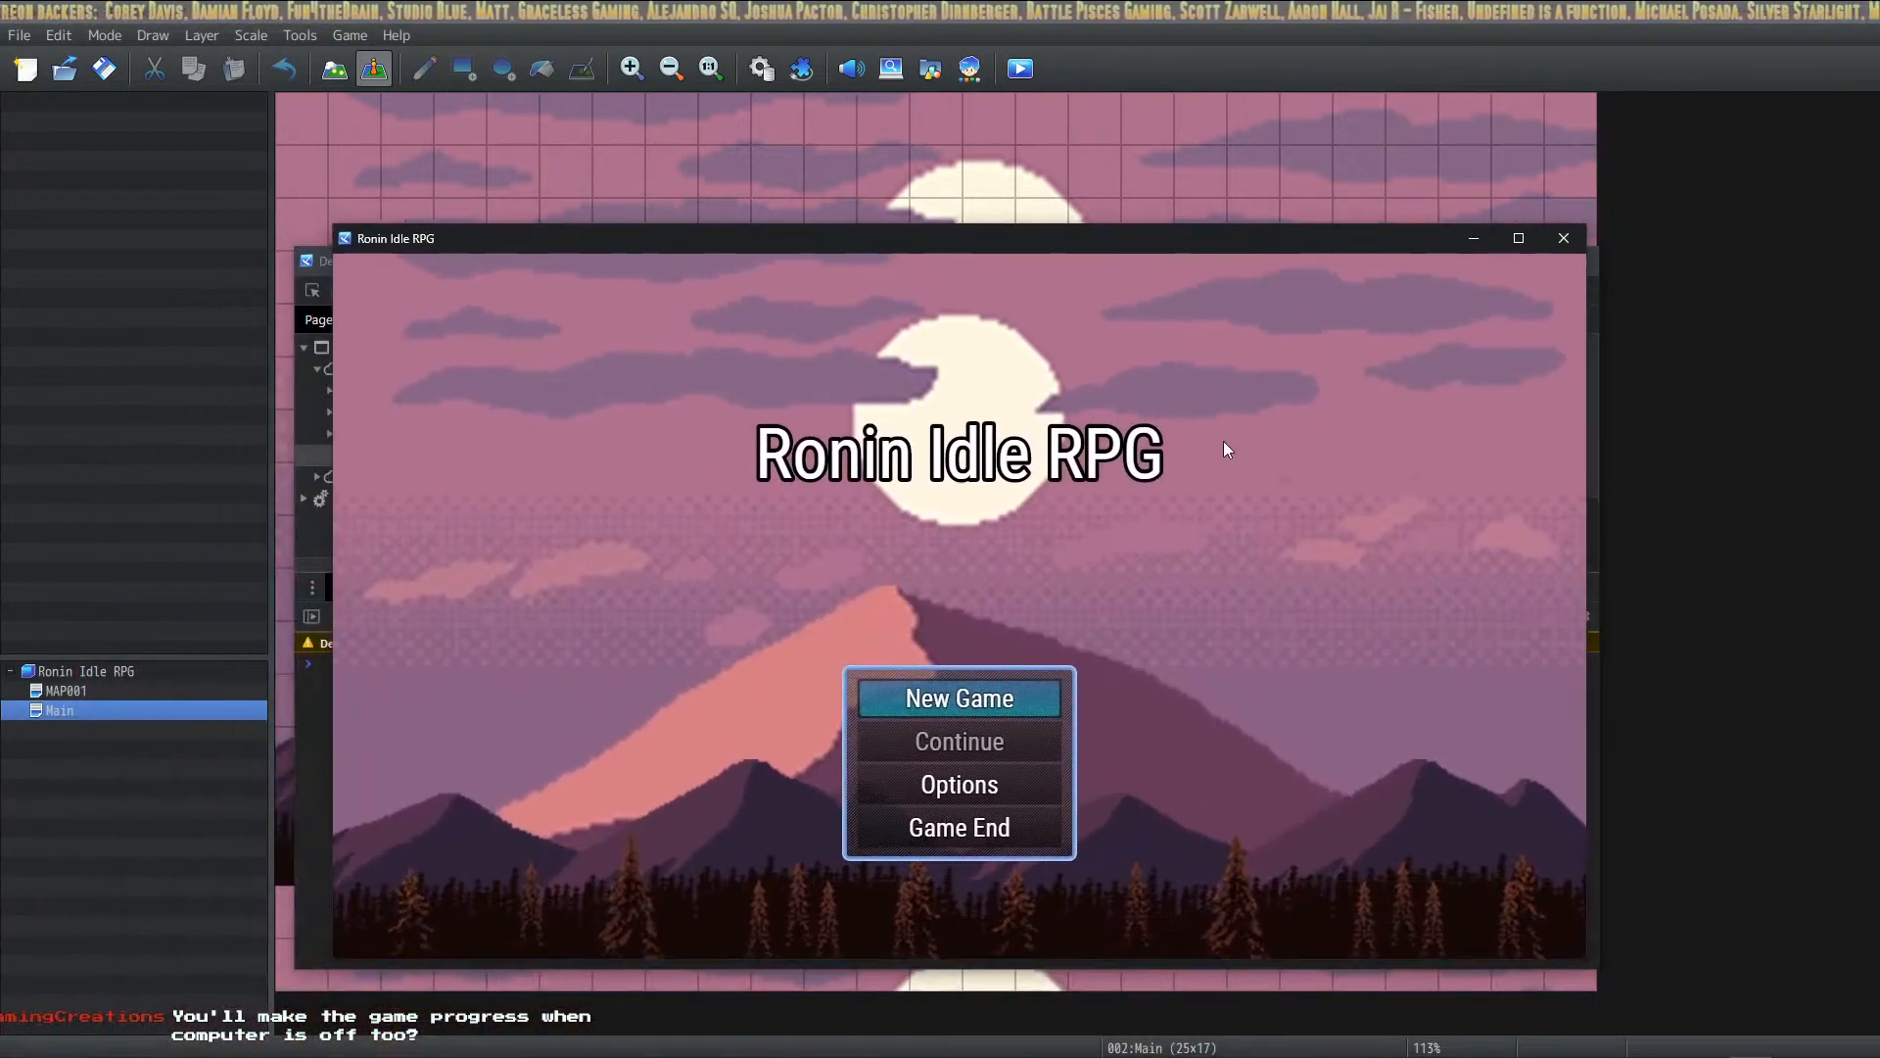
click(988, 702)
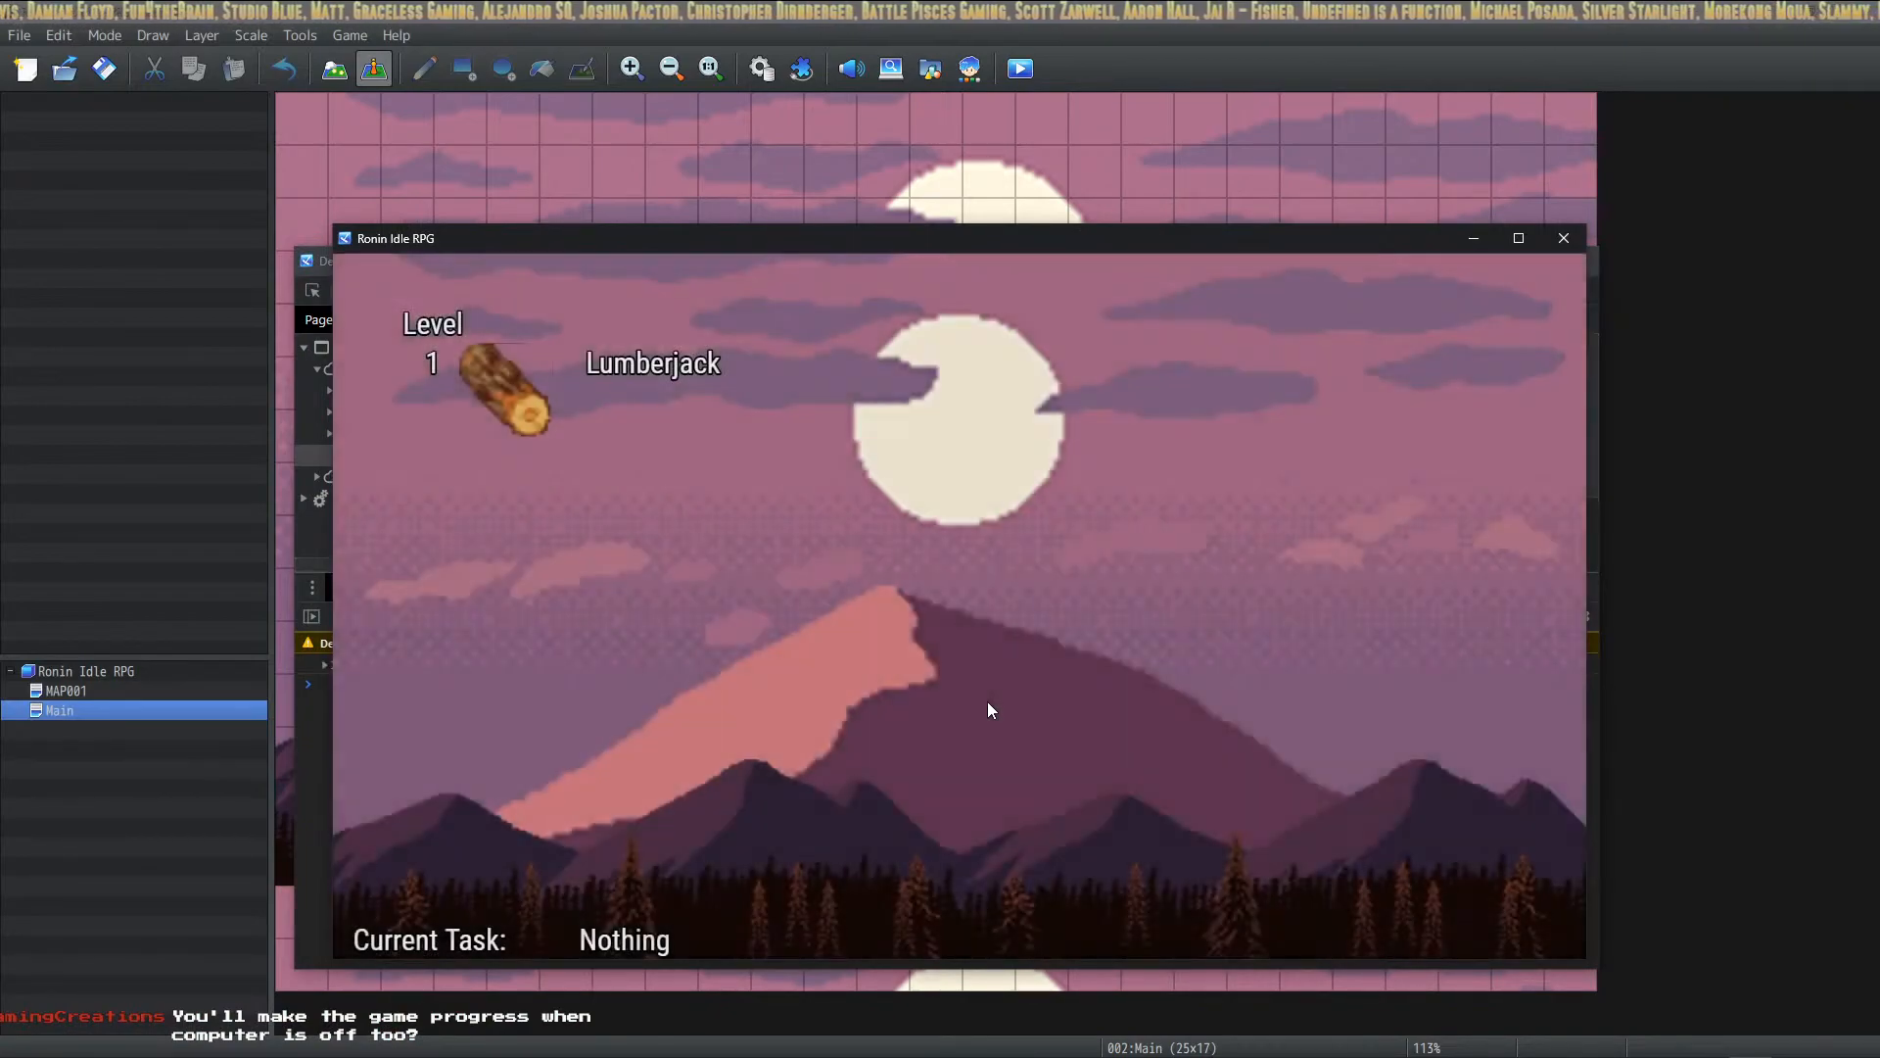
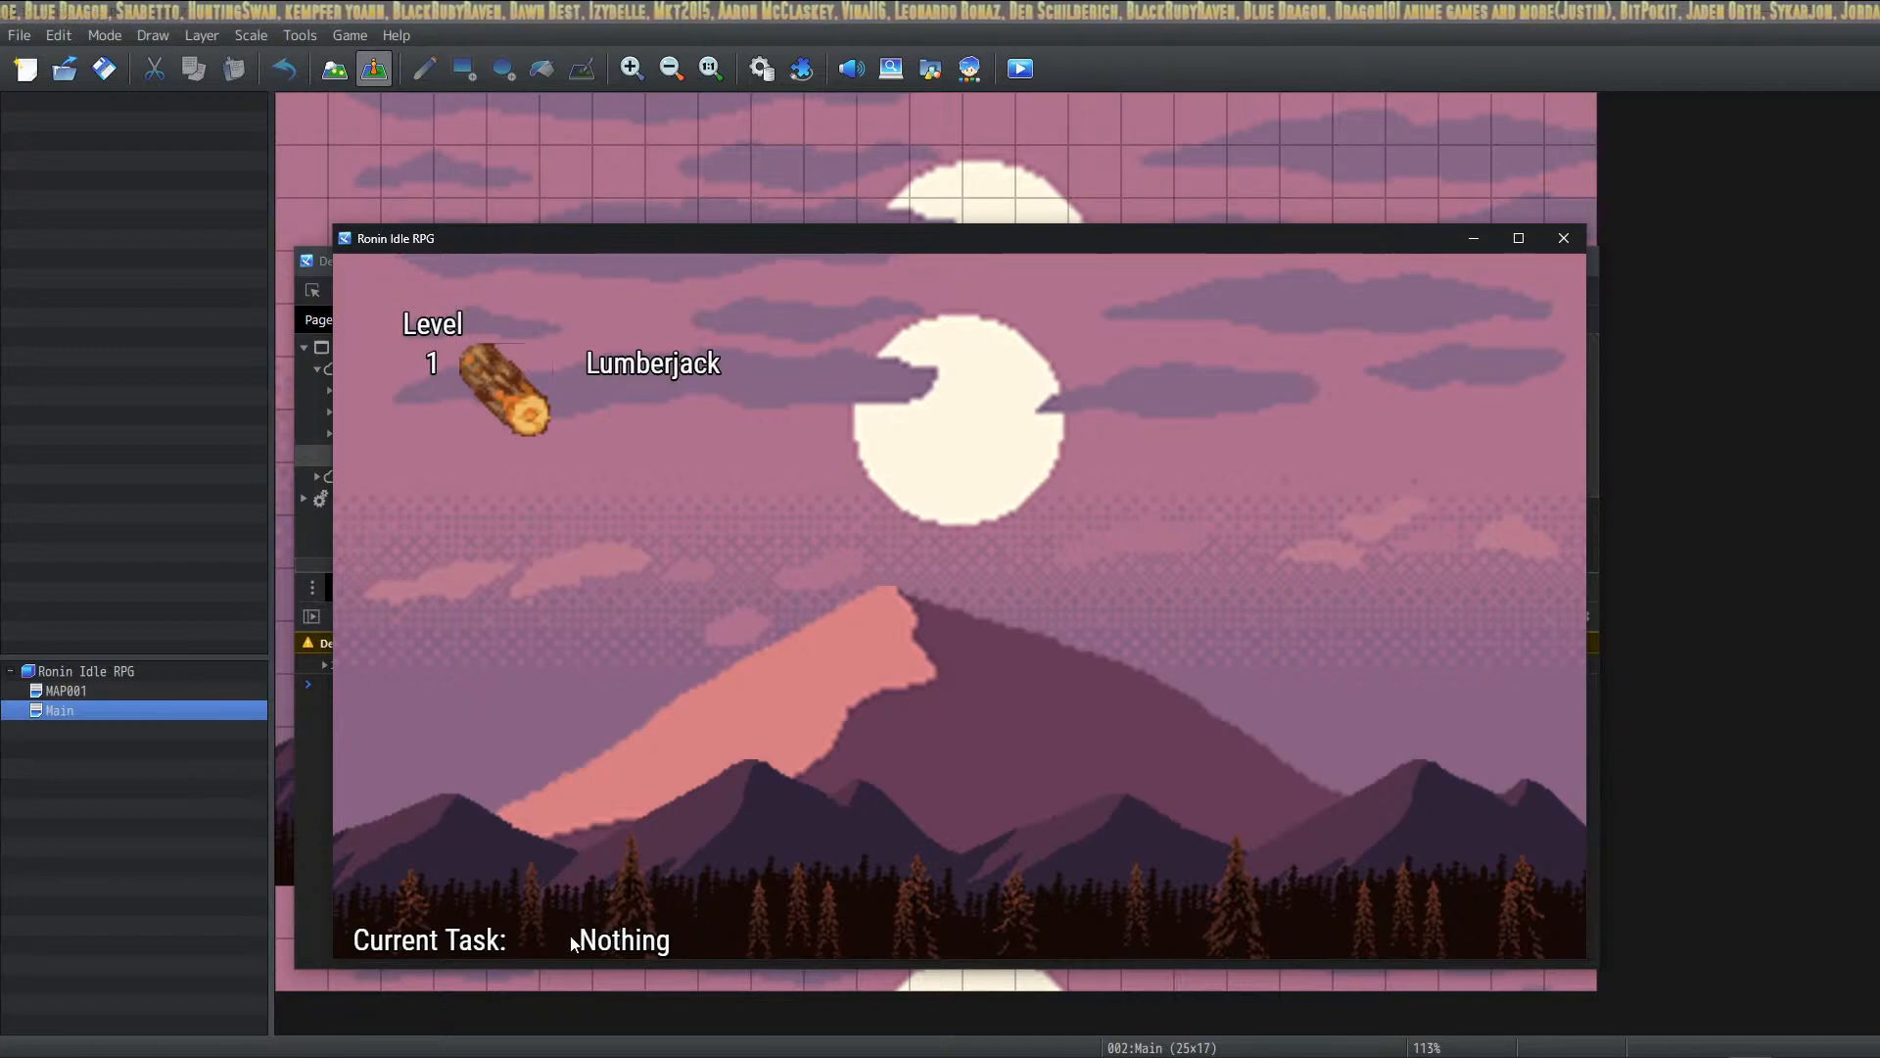
click(535, 402)
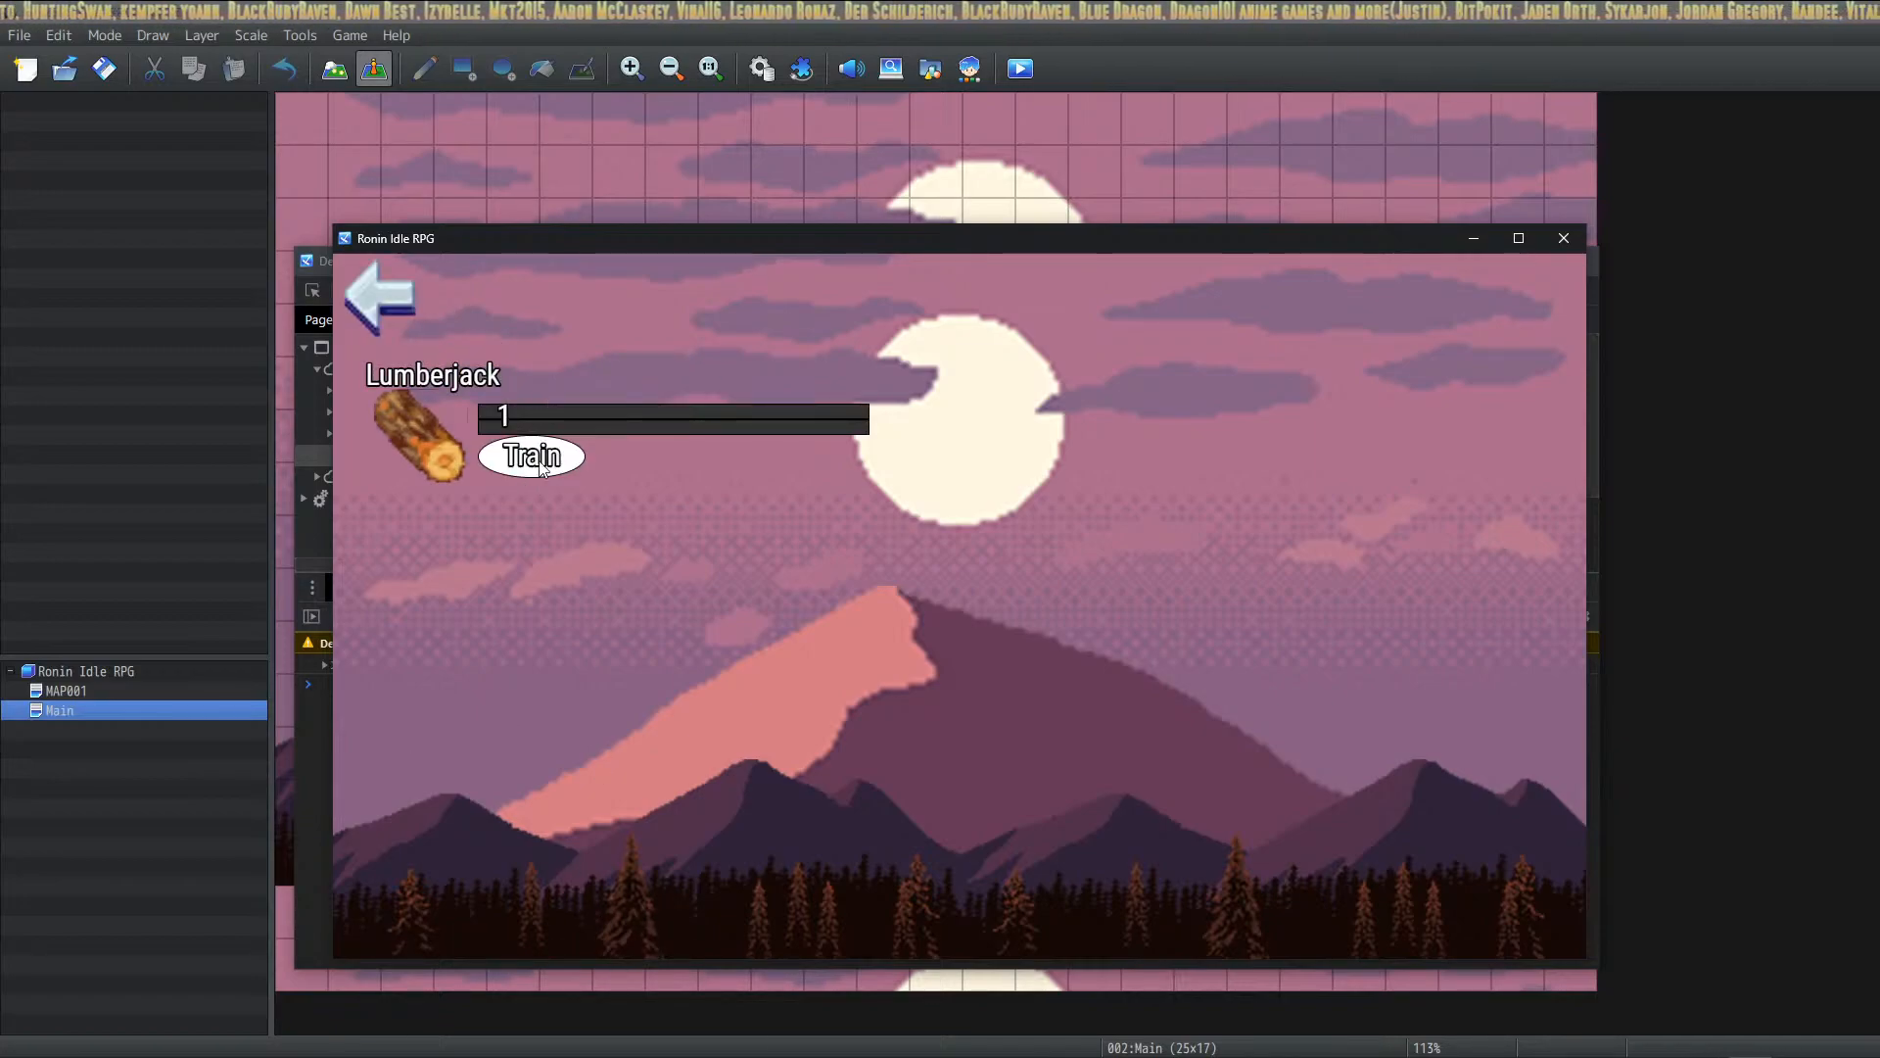
click(393, 307)
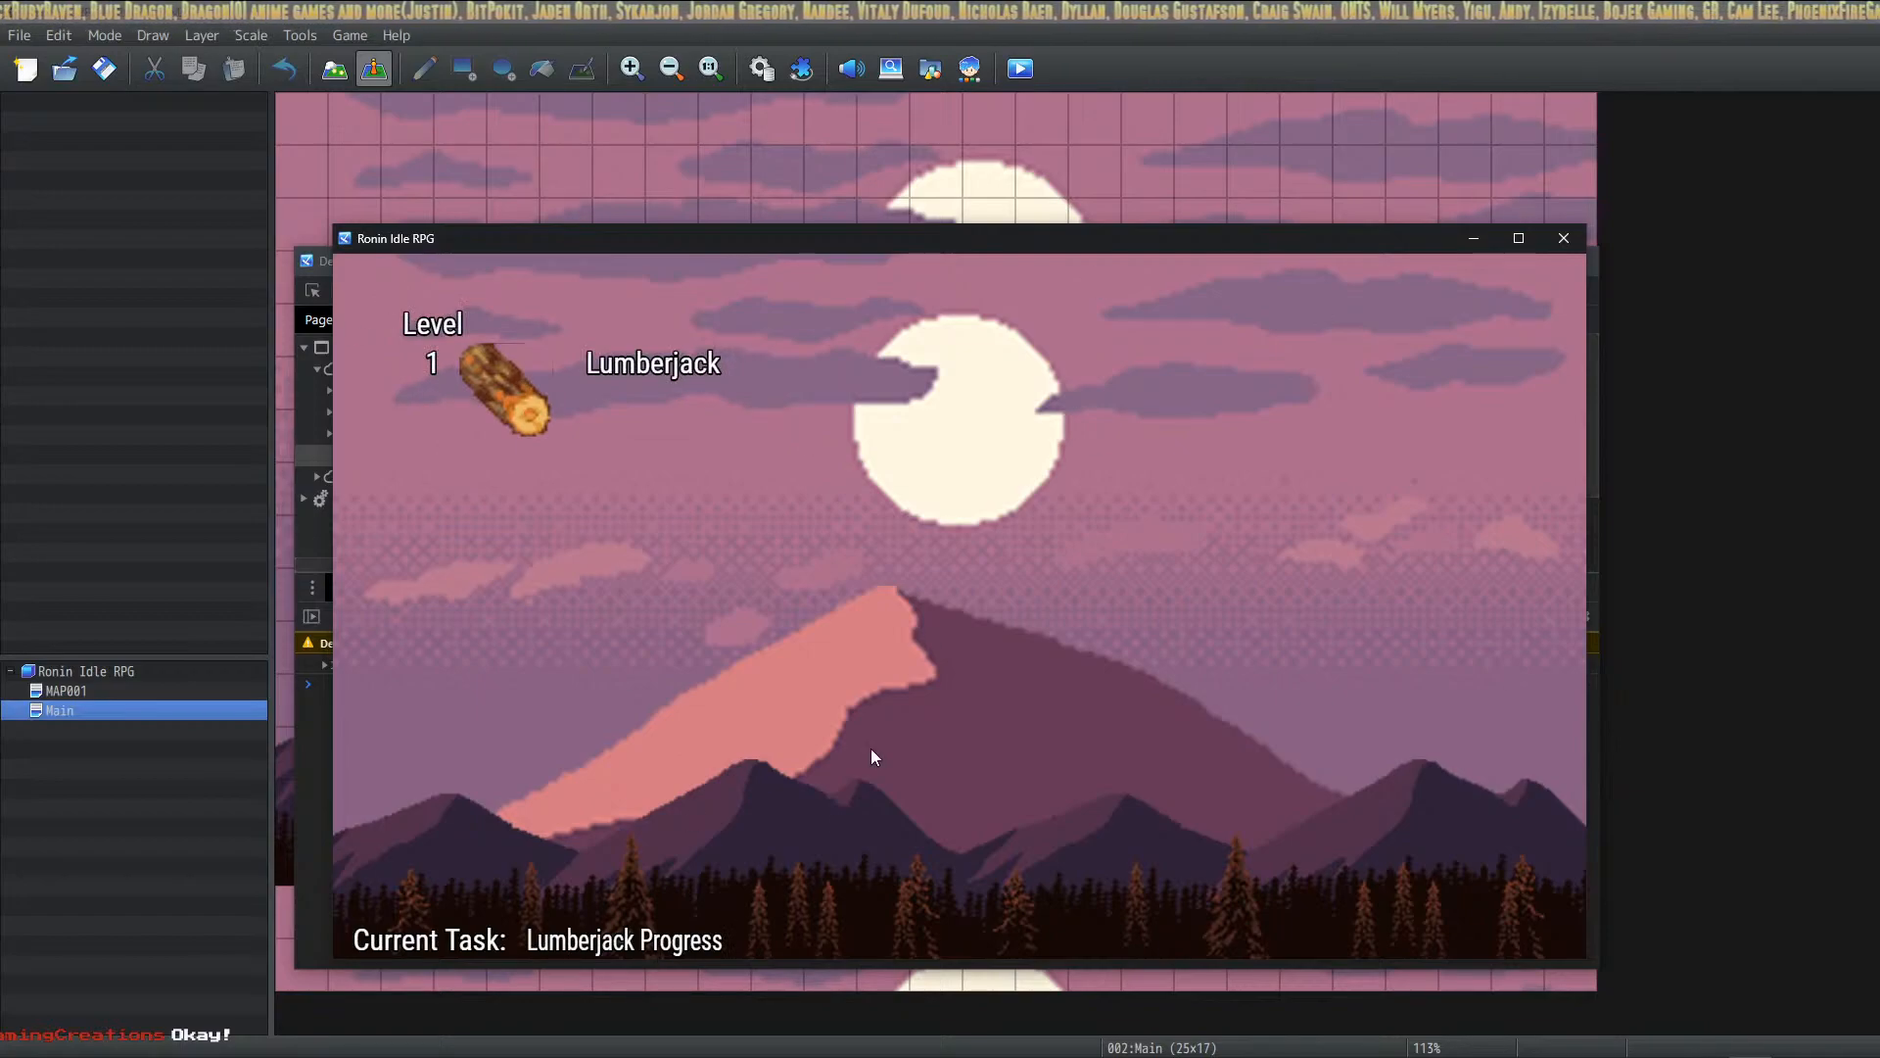
Step: Reopen the Lumberjack screen in the running playtest, then end the playtest
click(543, 378)
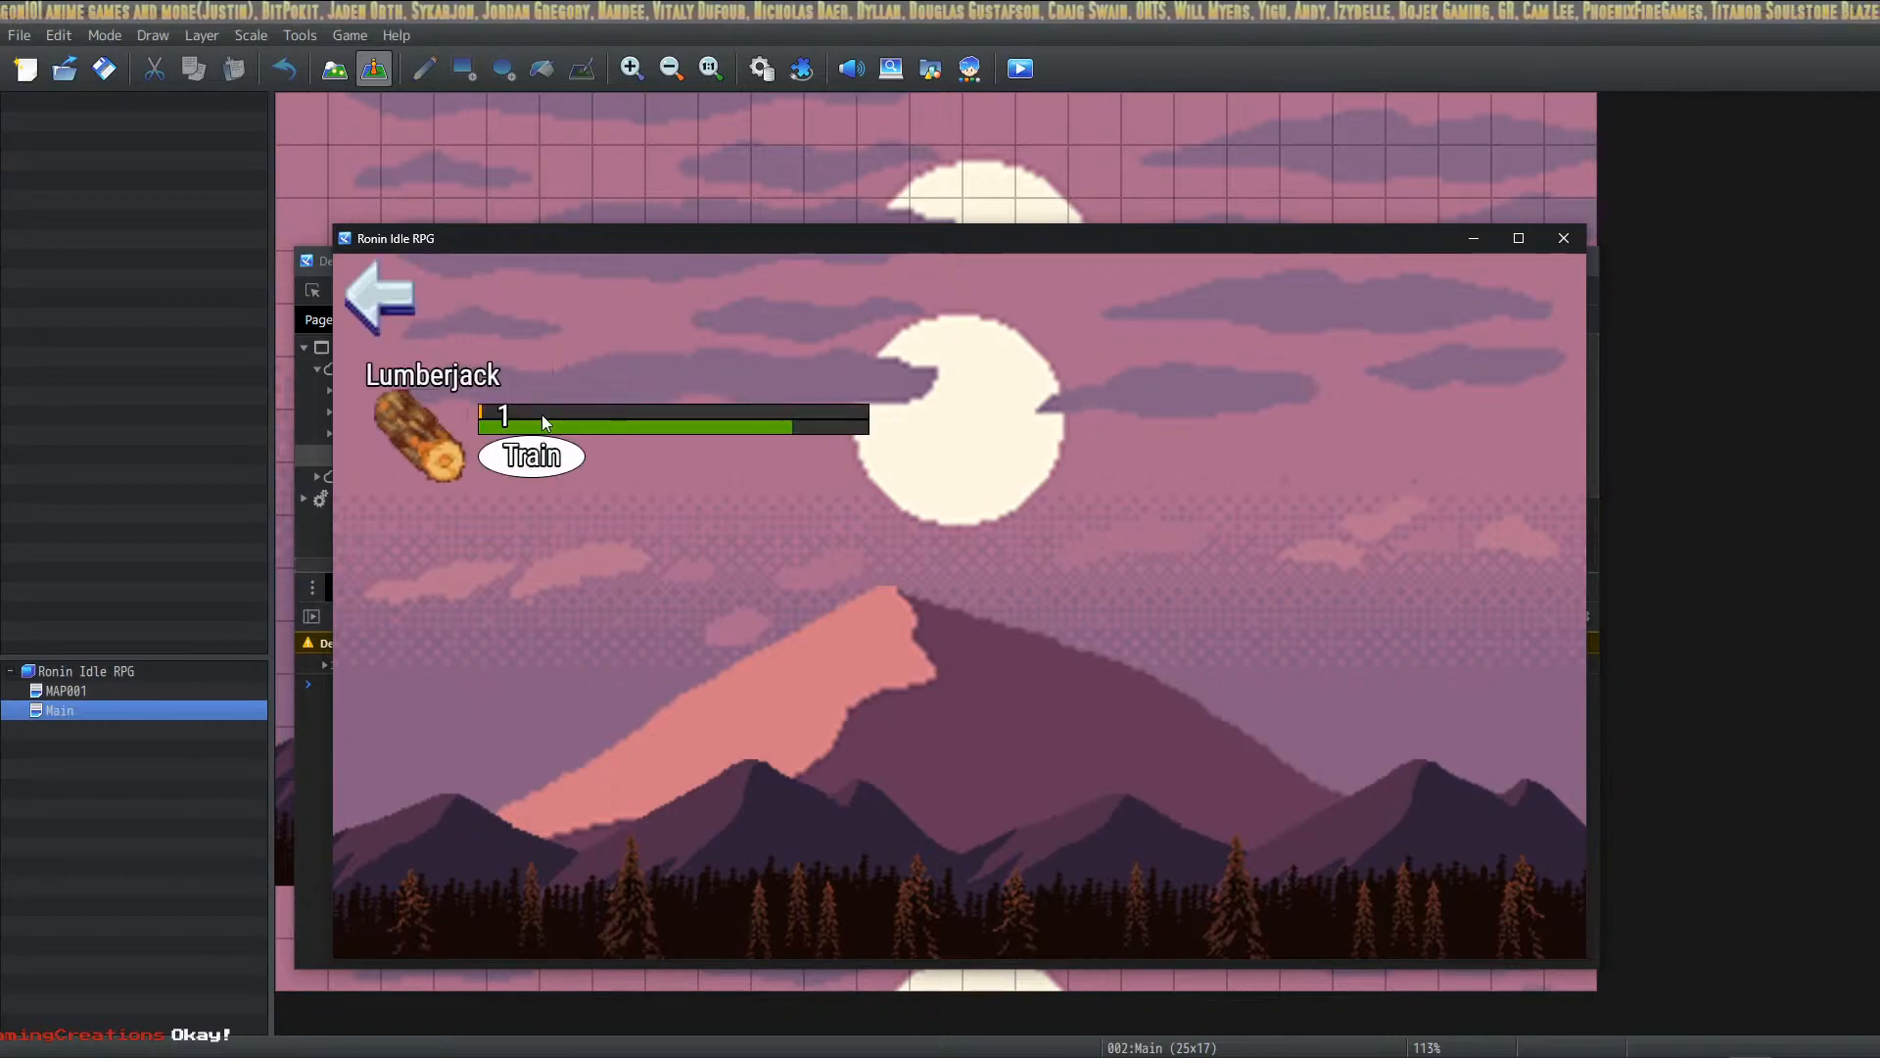
click(1479, 238)
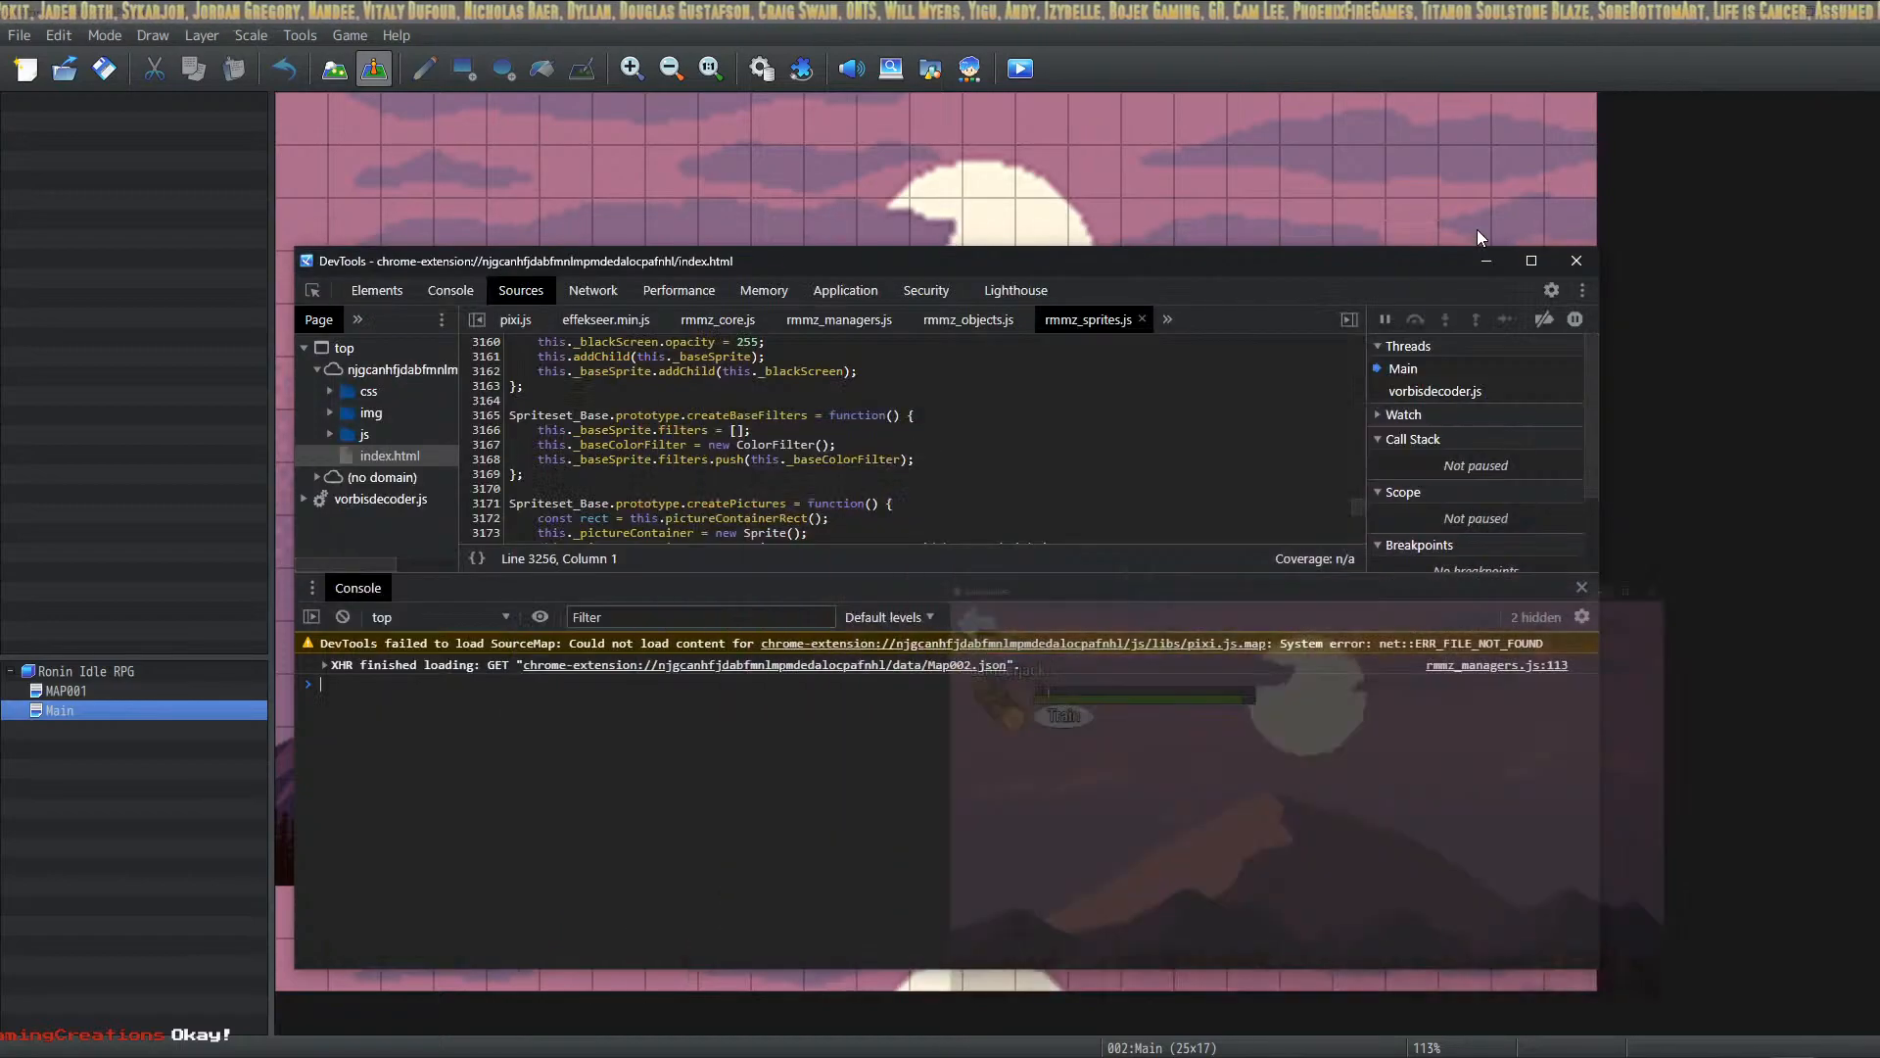
click(1483, 265)
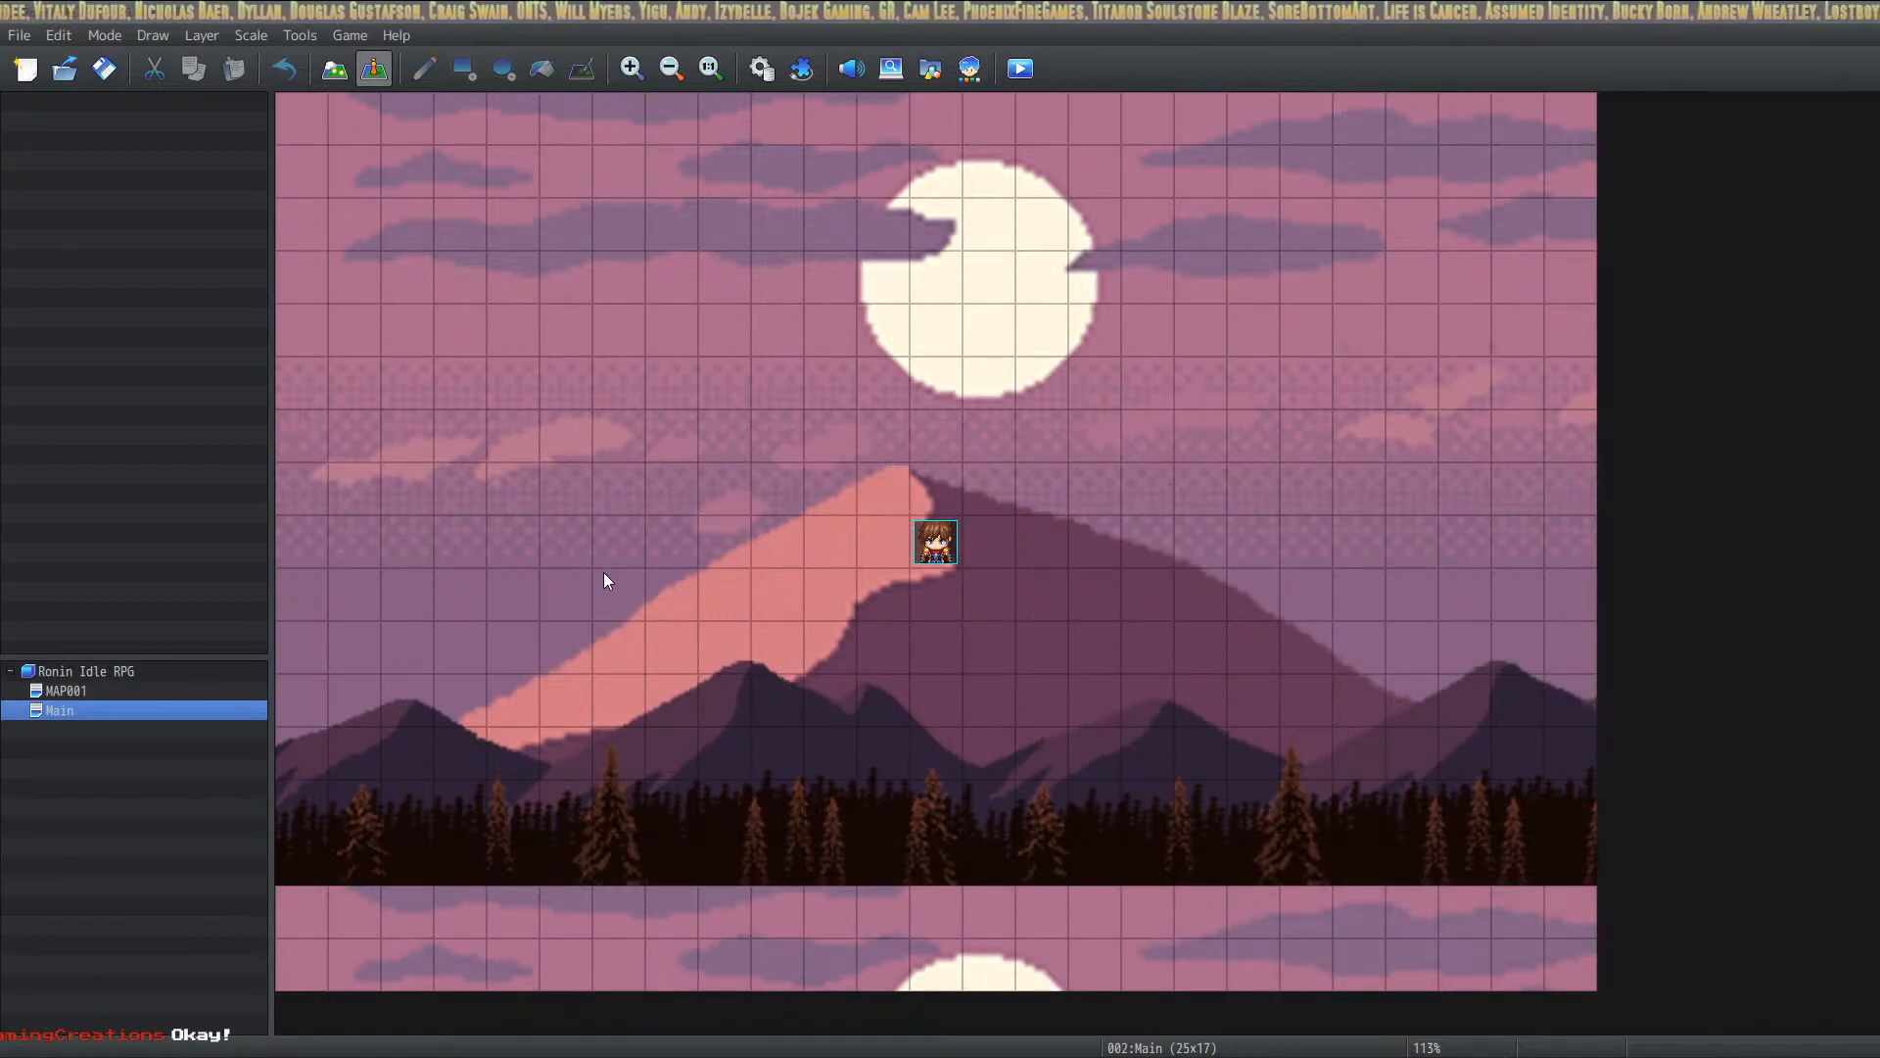
key(alt+Tab)
click(1564, 238)
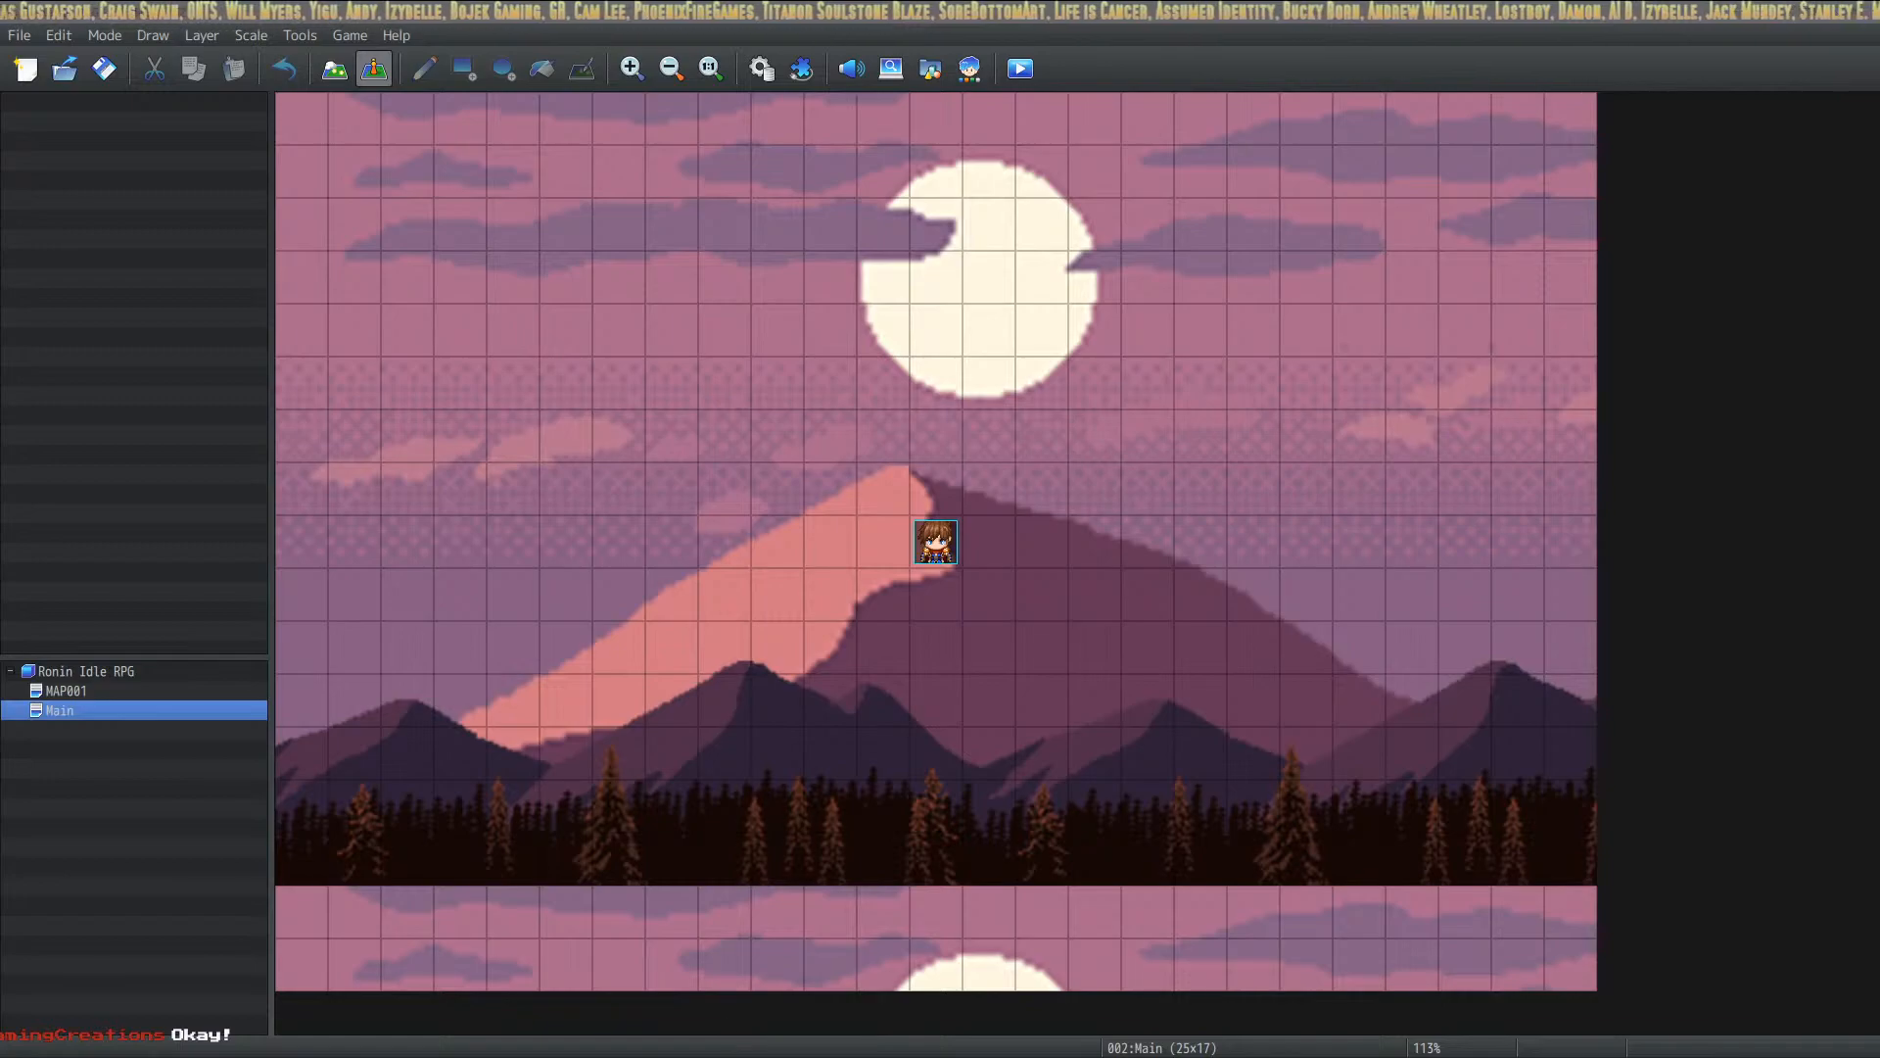
Step: Open the DeactivateAll common event in the database
key(alt+Tab)
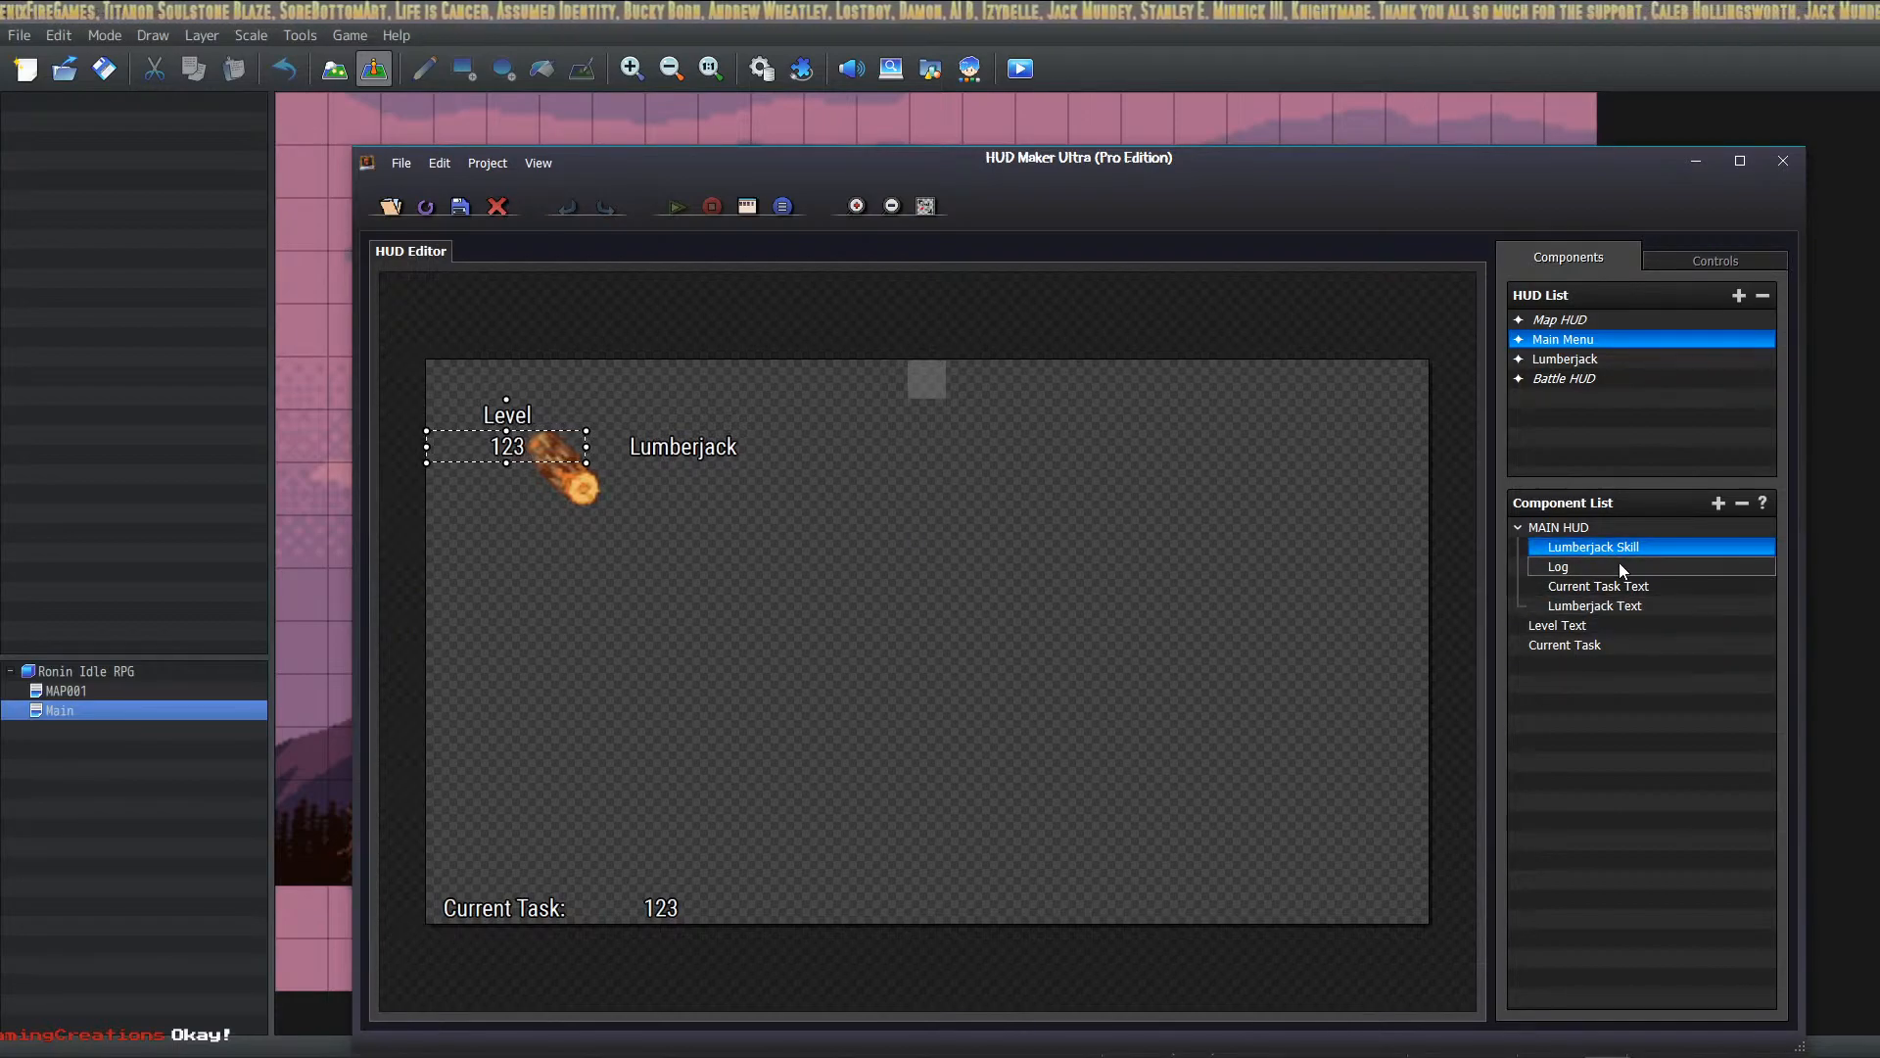
click(763, 70)
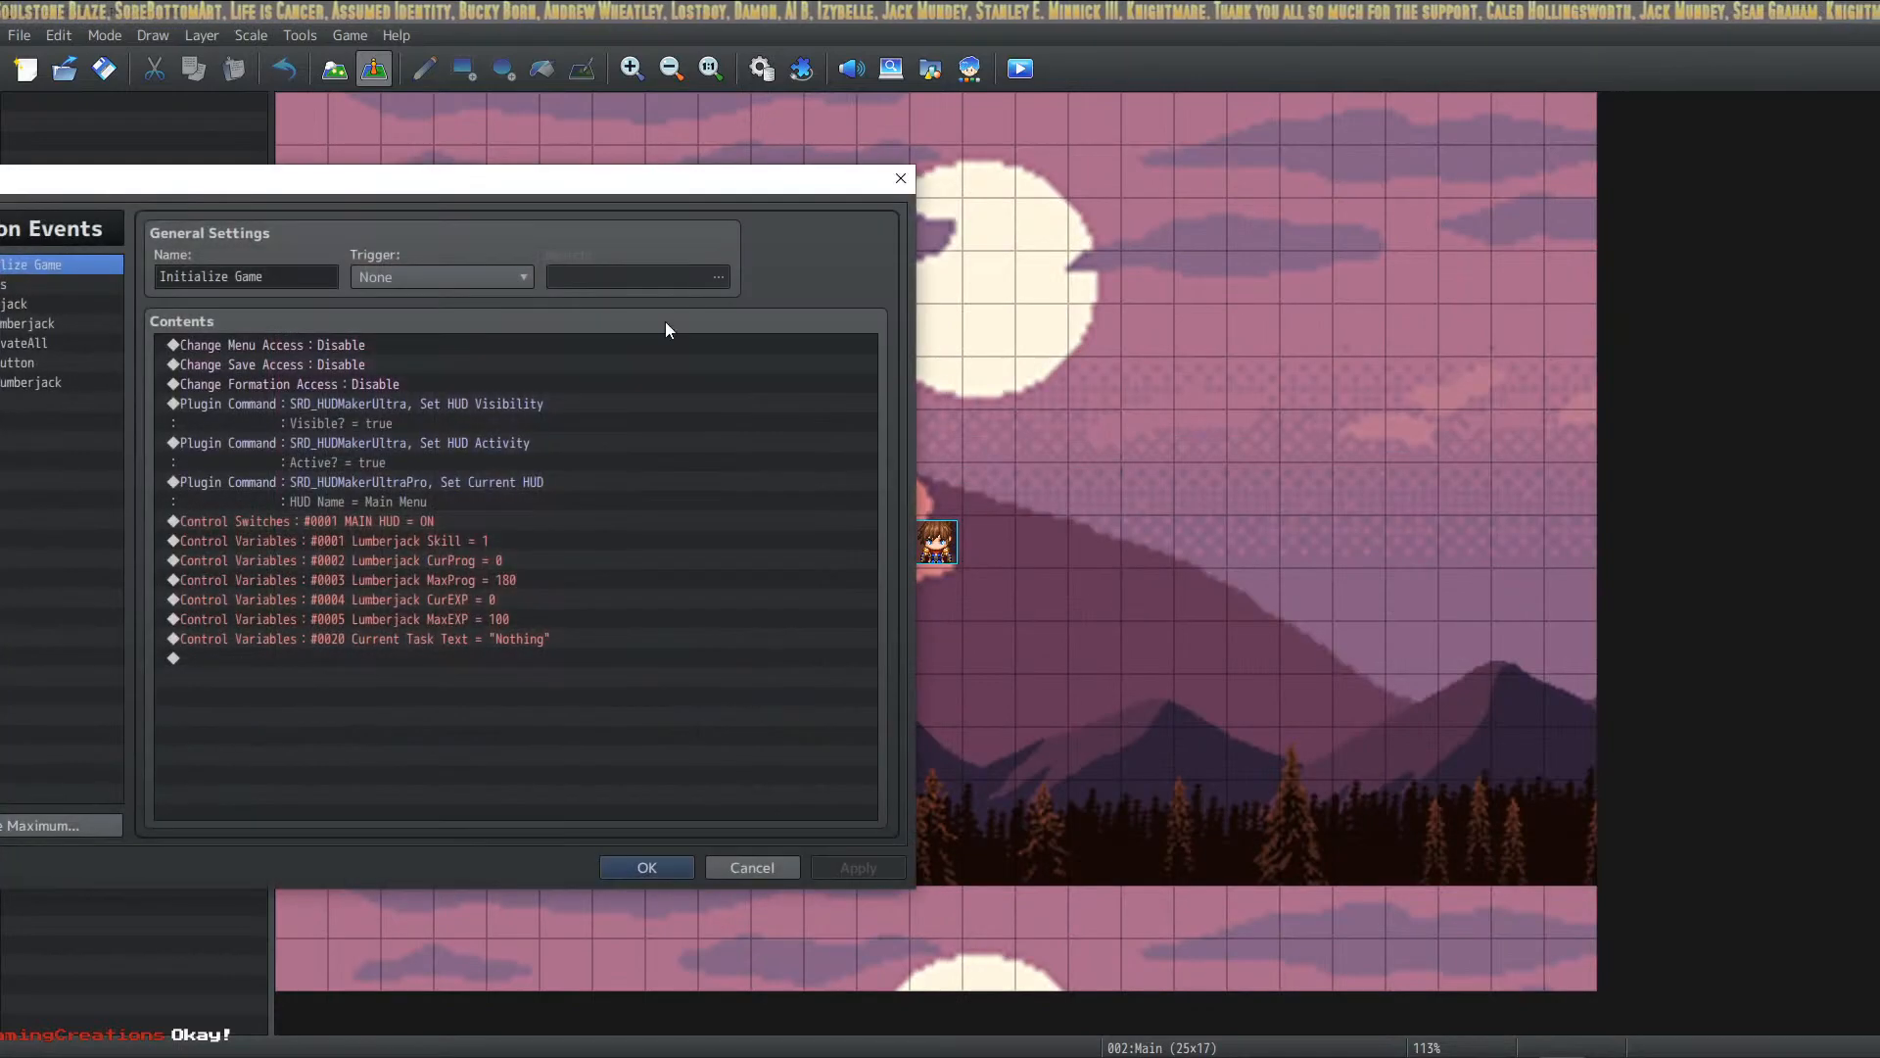
drag(629, 189, 1220, 178)
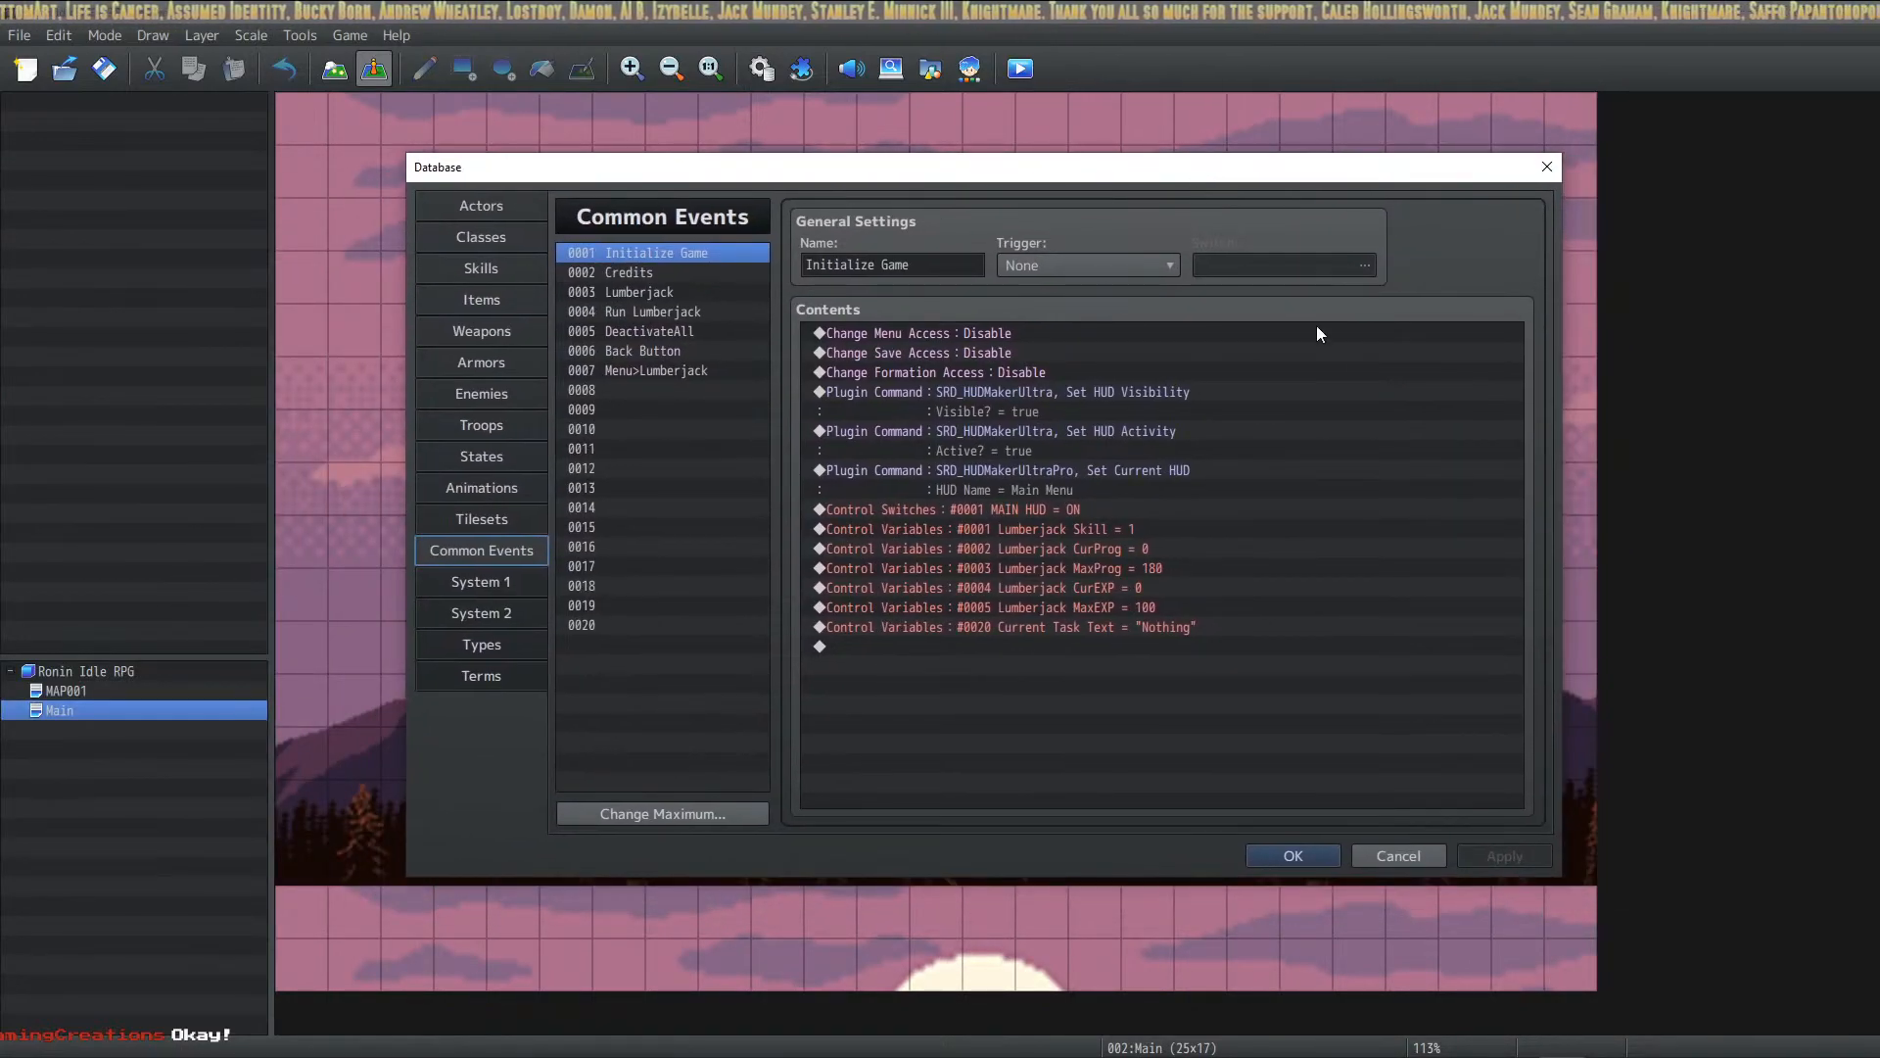
click(684, 312)
click(679, 331)
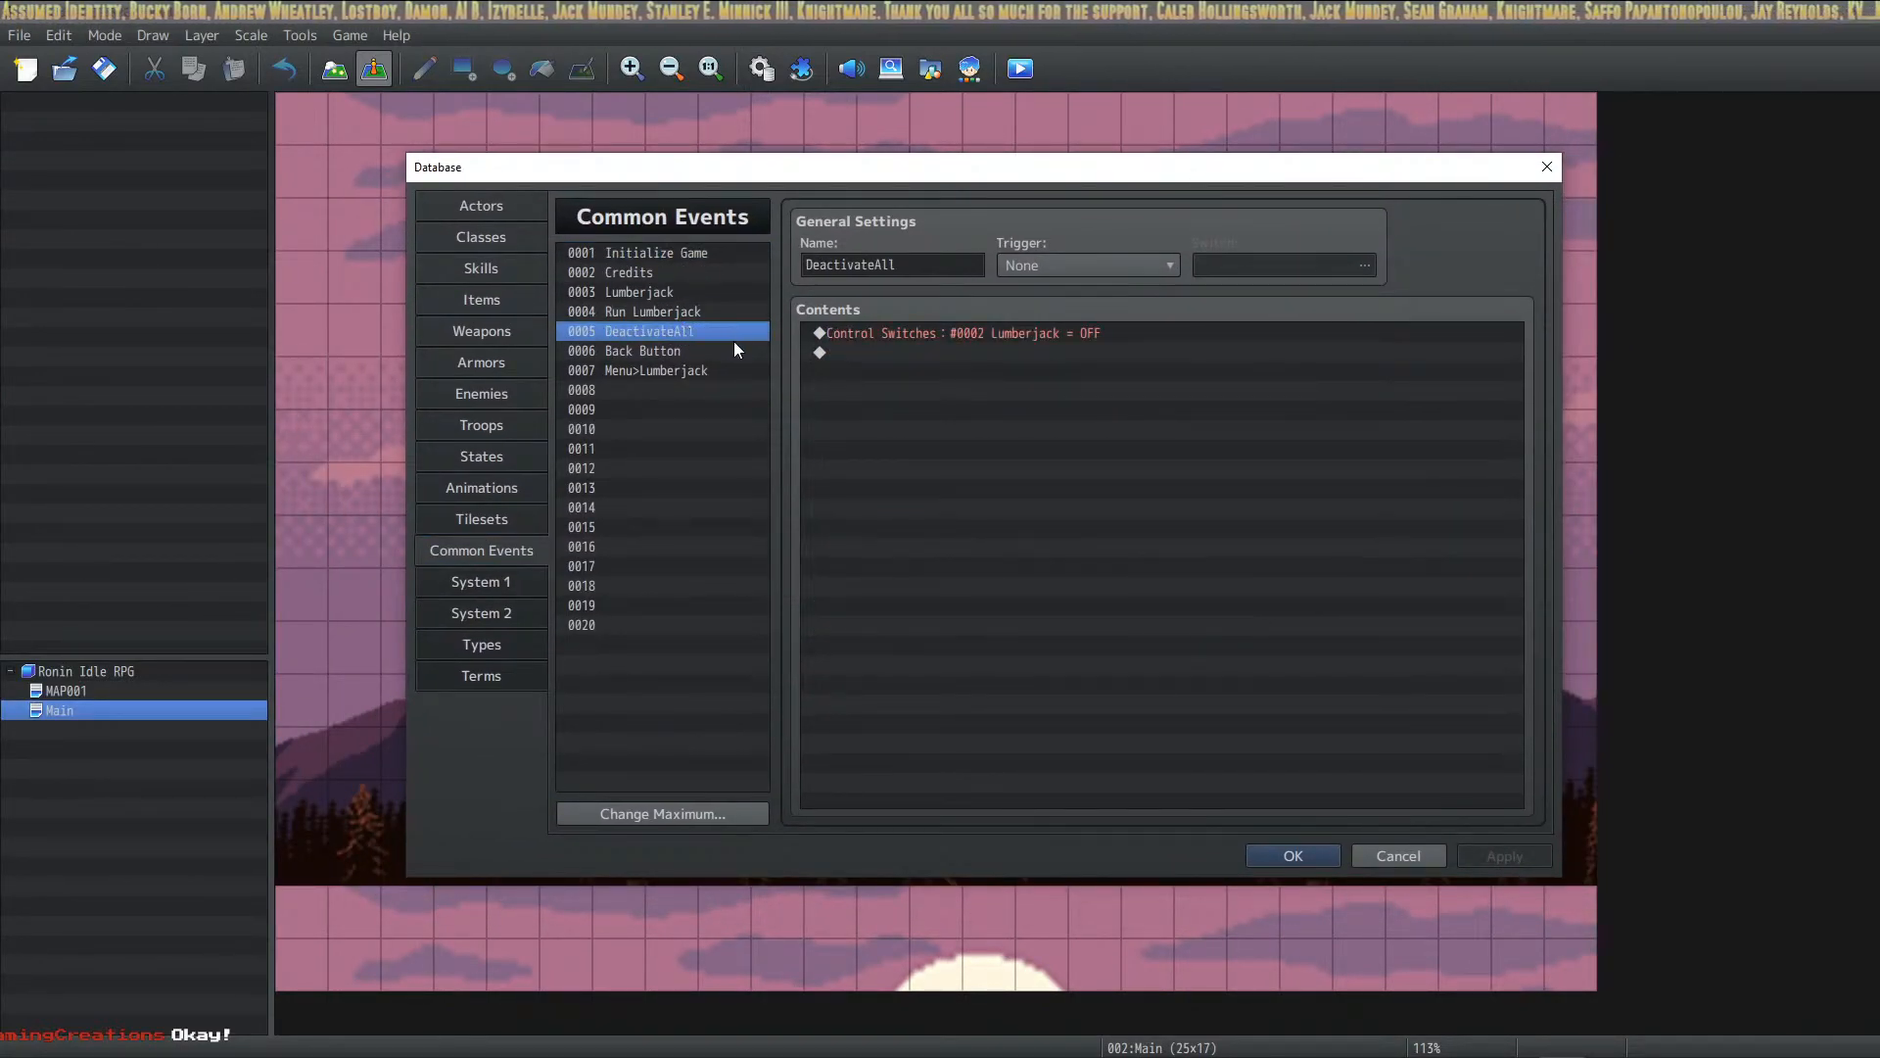
Step: Add a Control Variables command after the Lumberjack switch in DeactivateAll, setting 0020 Current Task Text to the script value "Nothing", and apply it
click(946, 334)
right_click(965, 355)
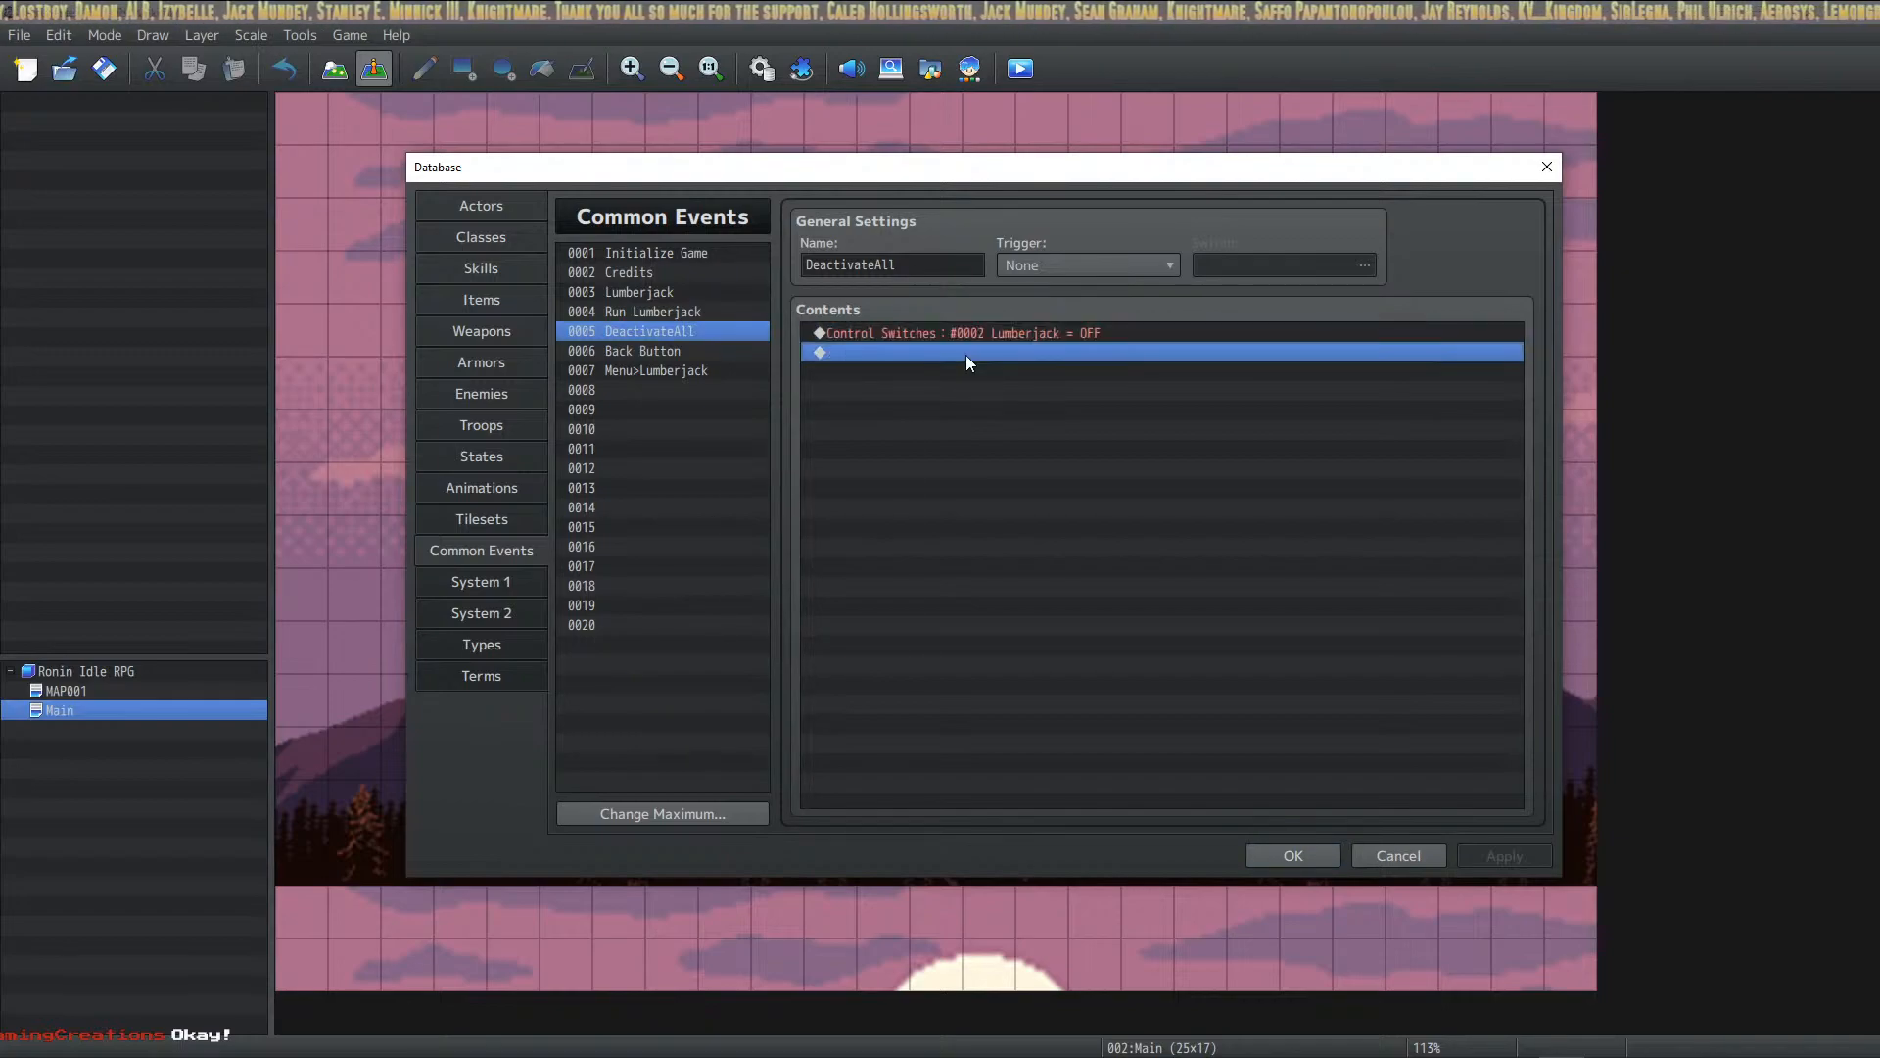
click(844, 377)
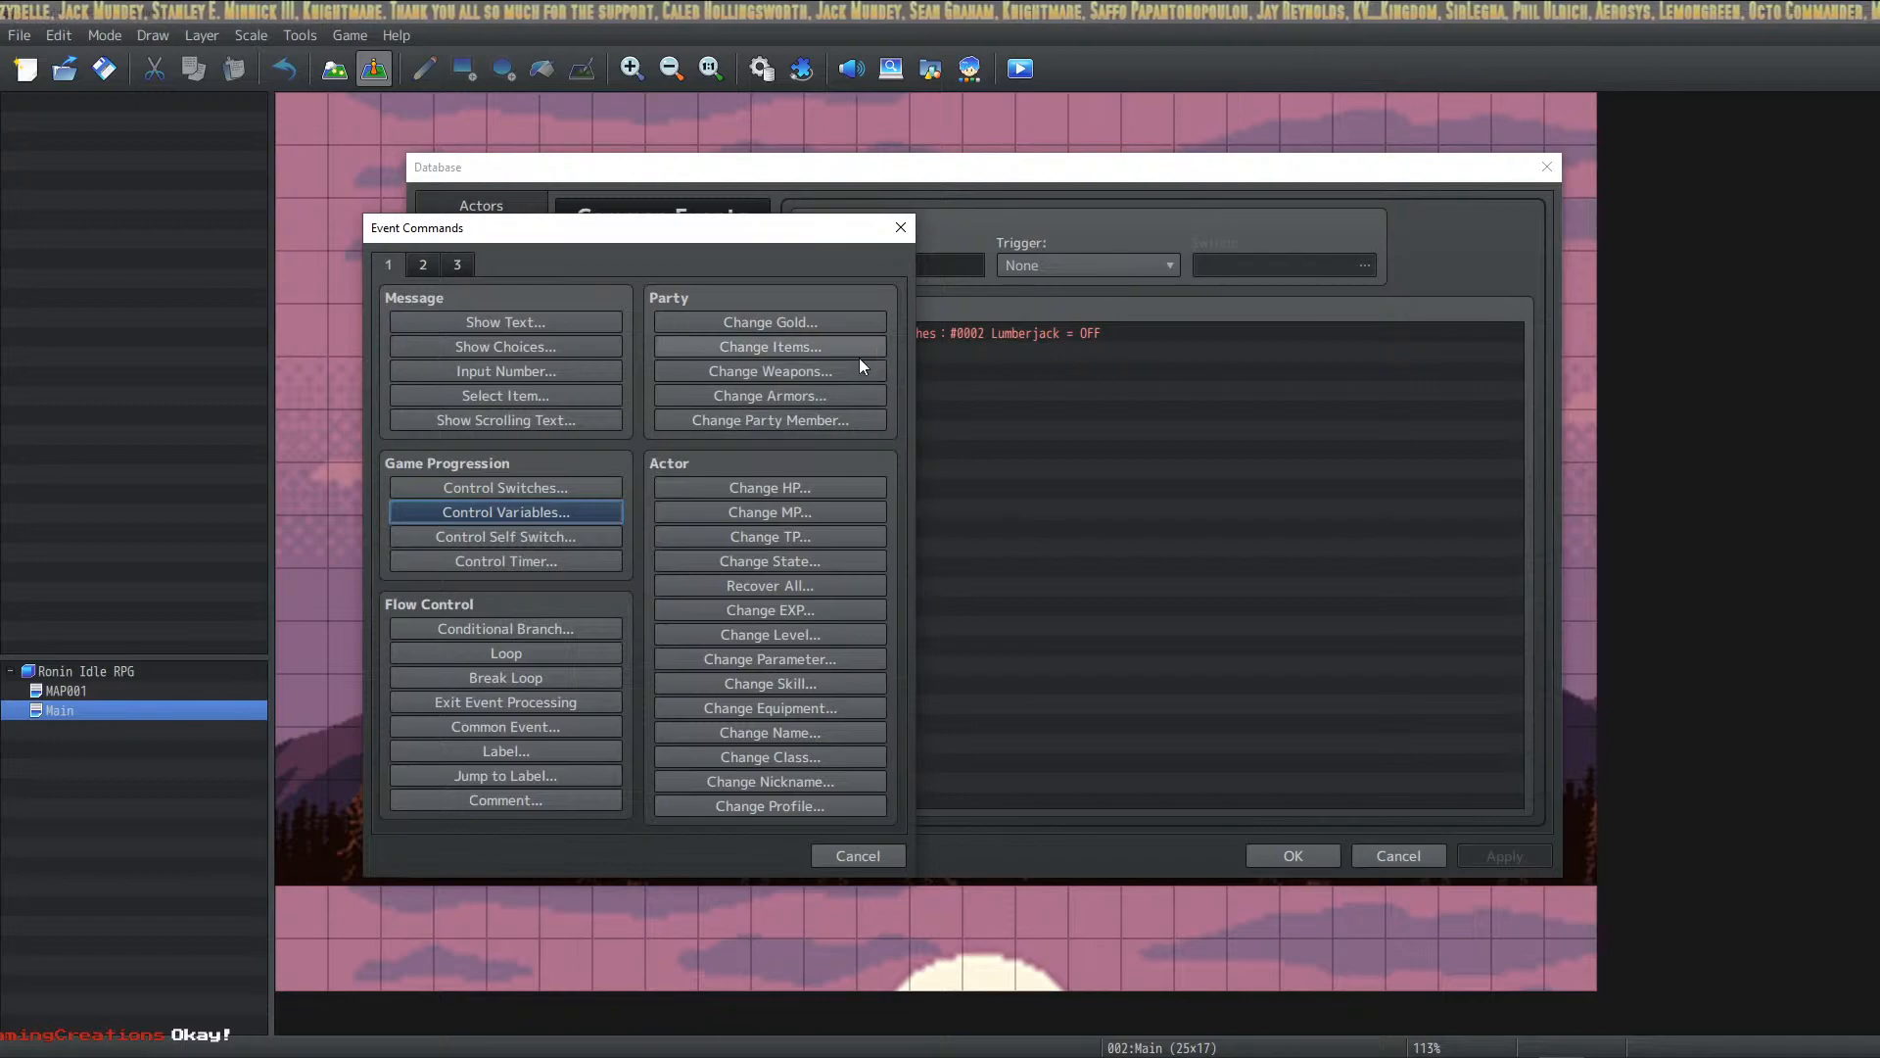
click(580, 514)
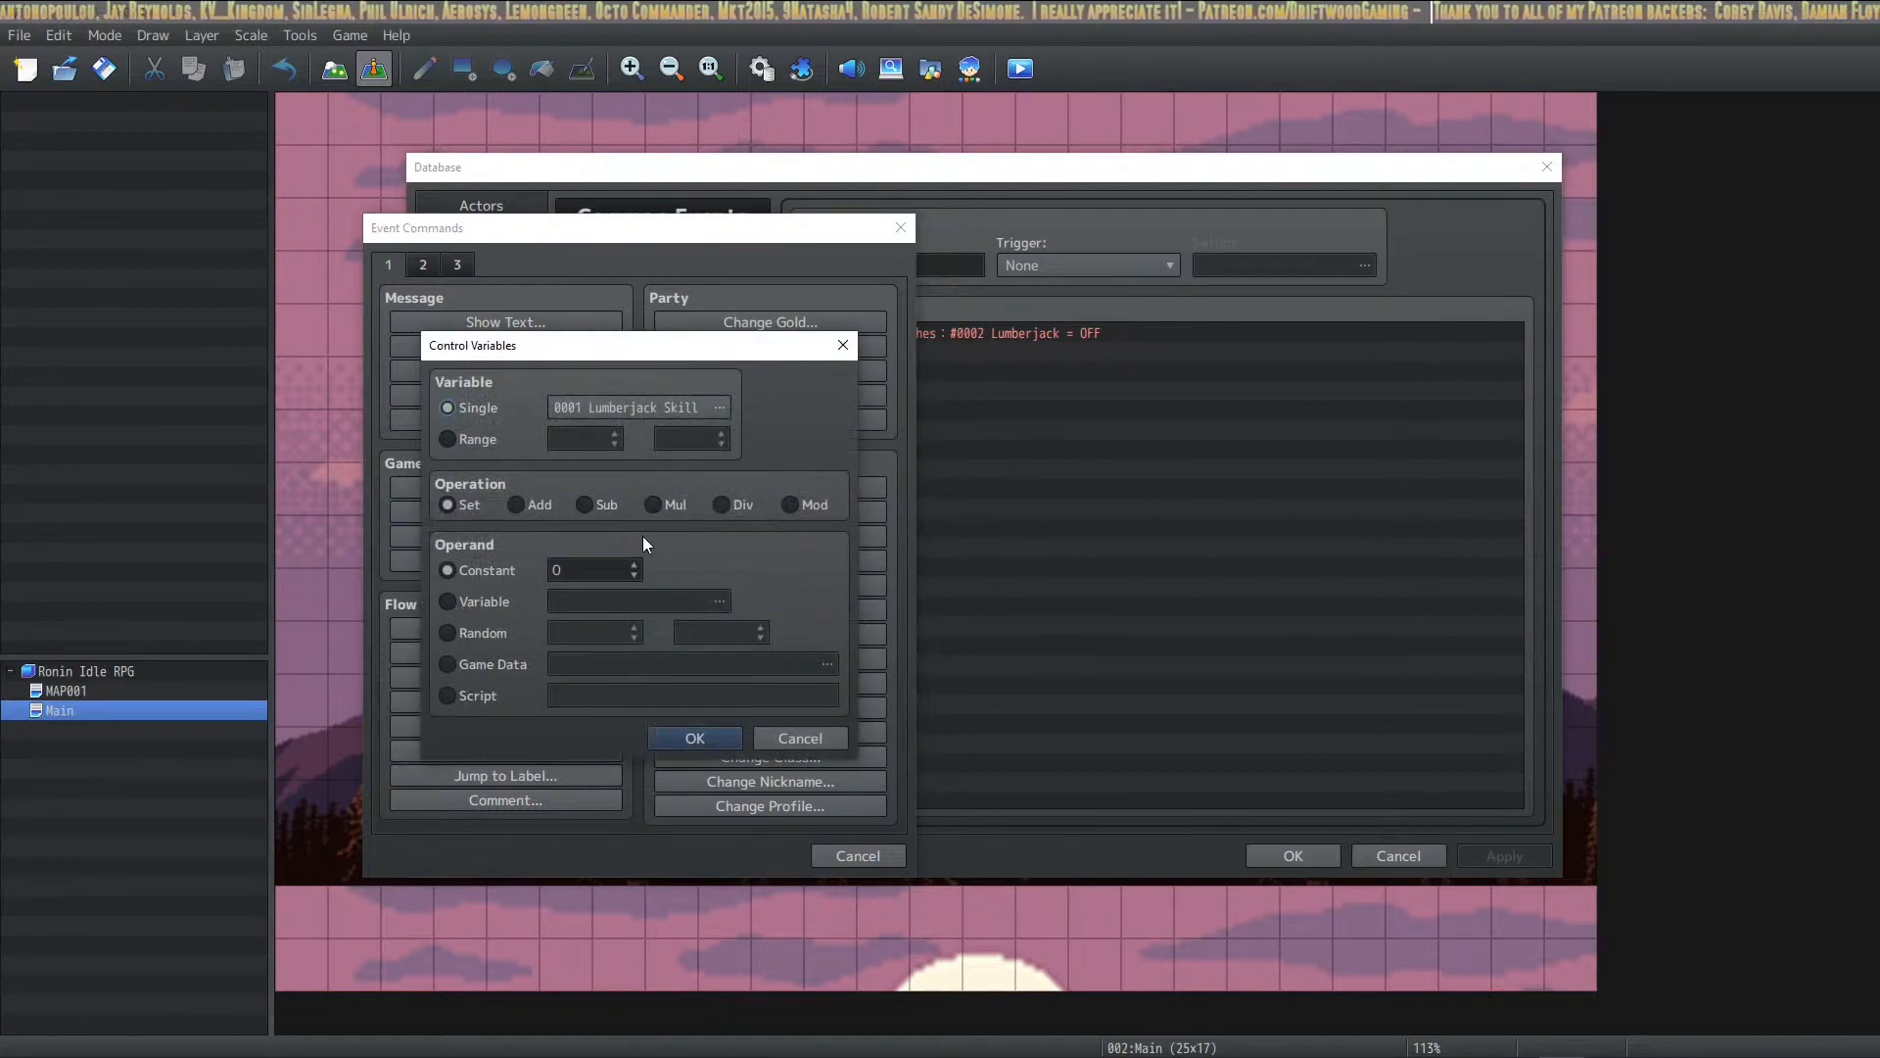
double_click(636, 401)
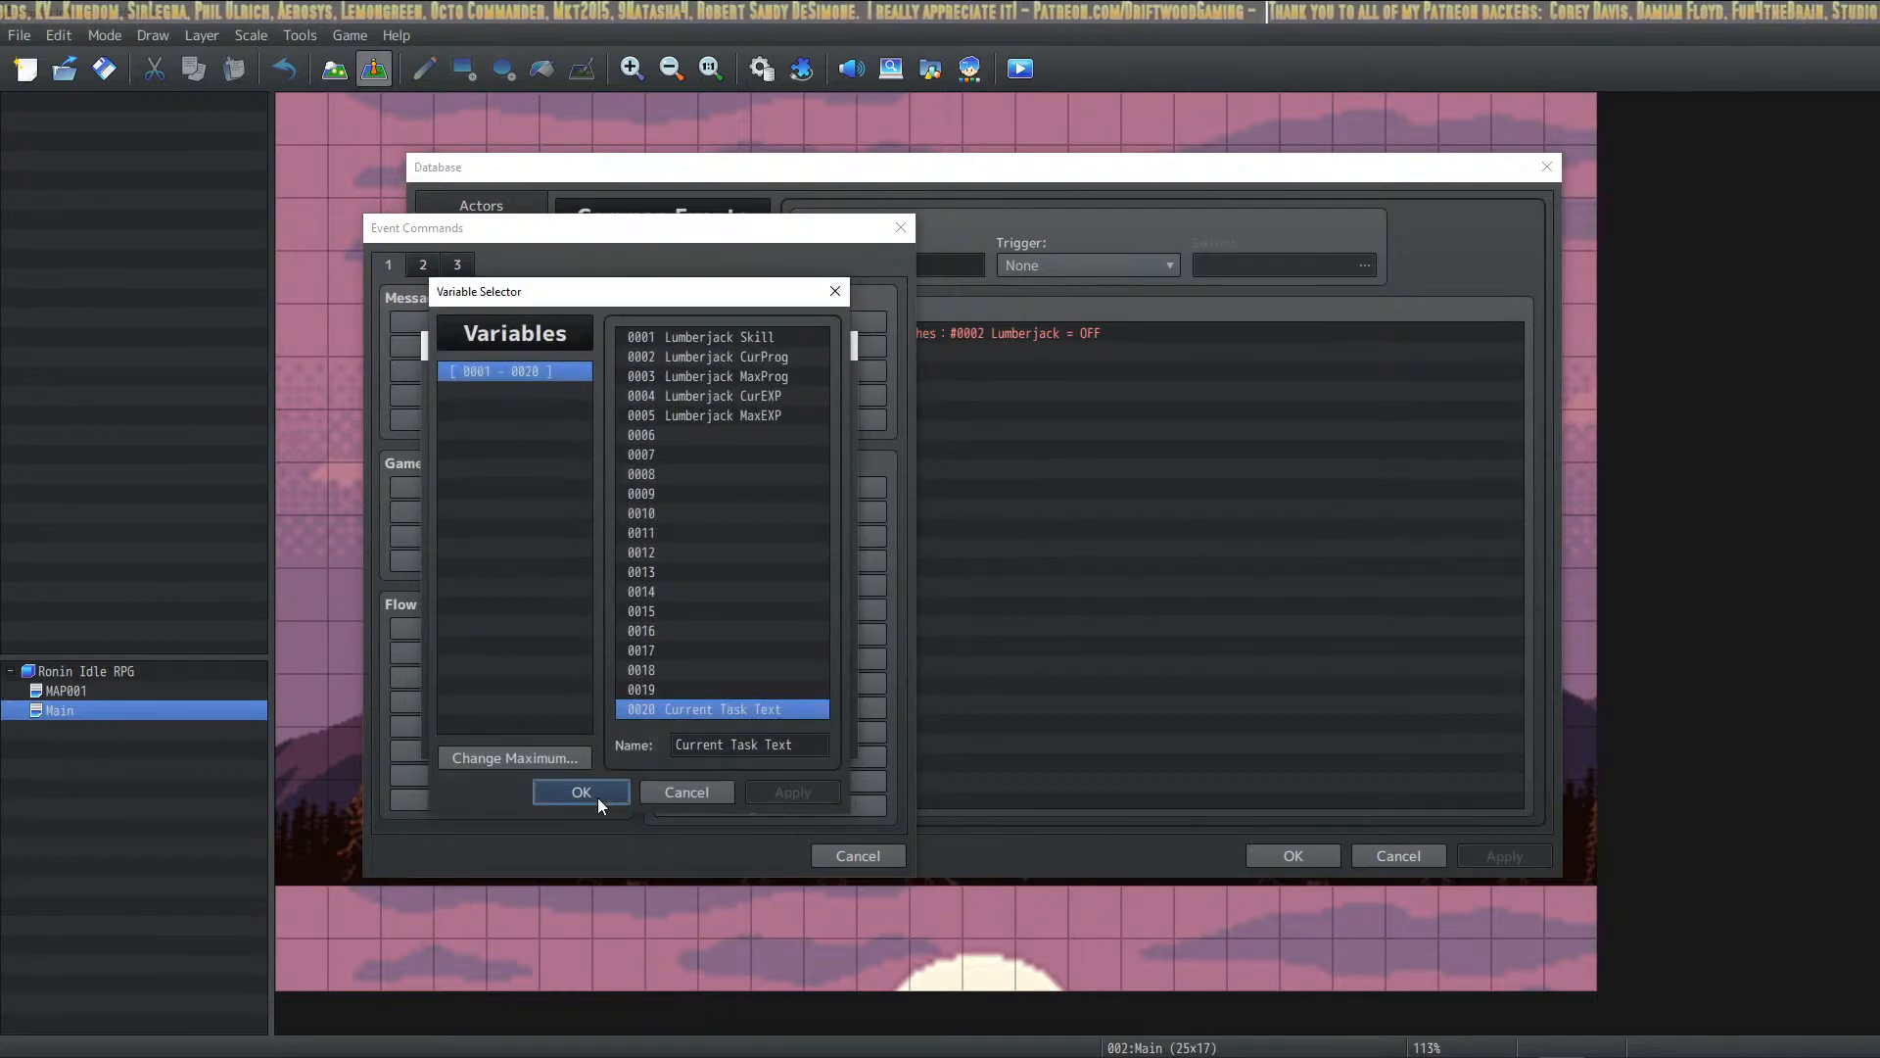
click(598, 795)
click(475, 696)
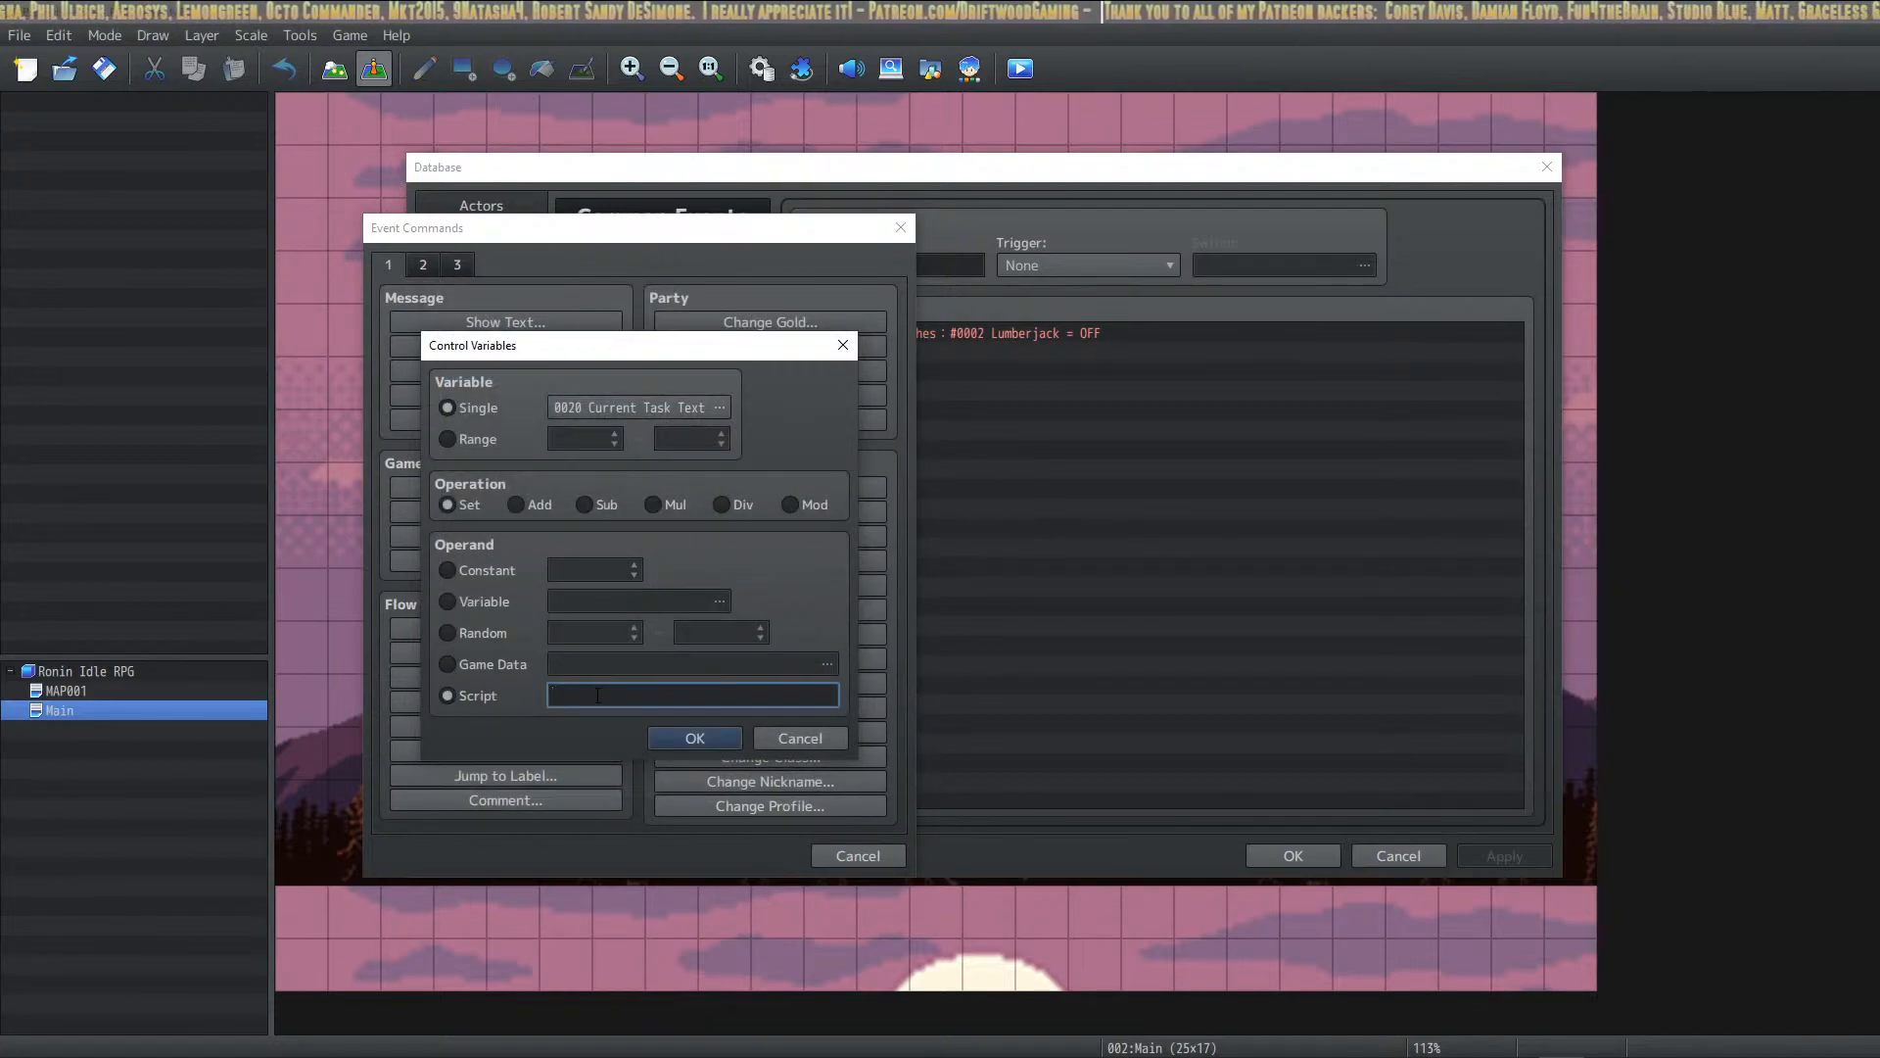
text("Nothing)
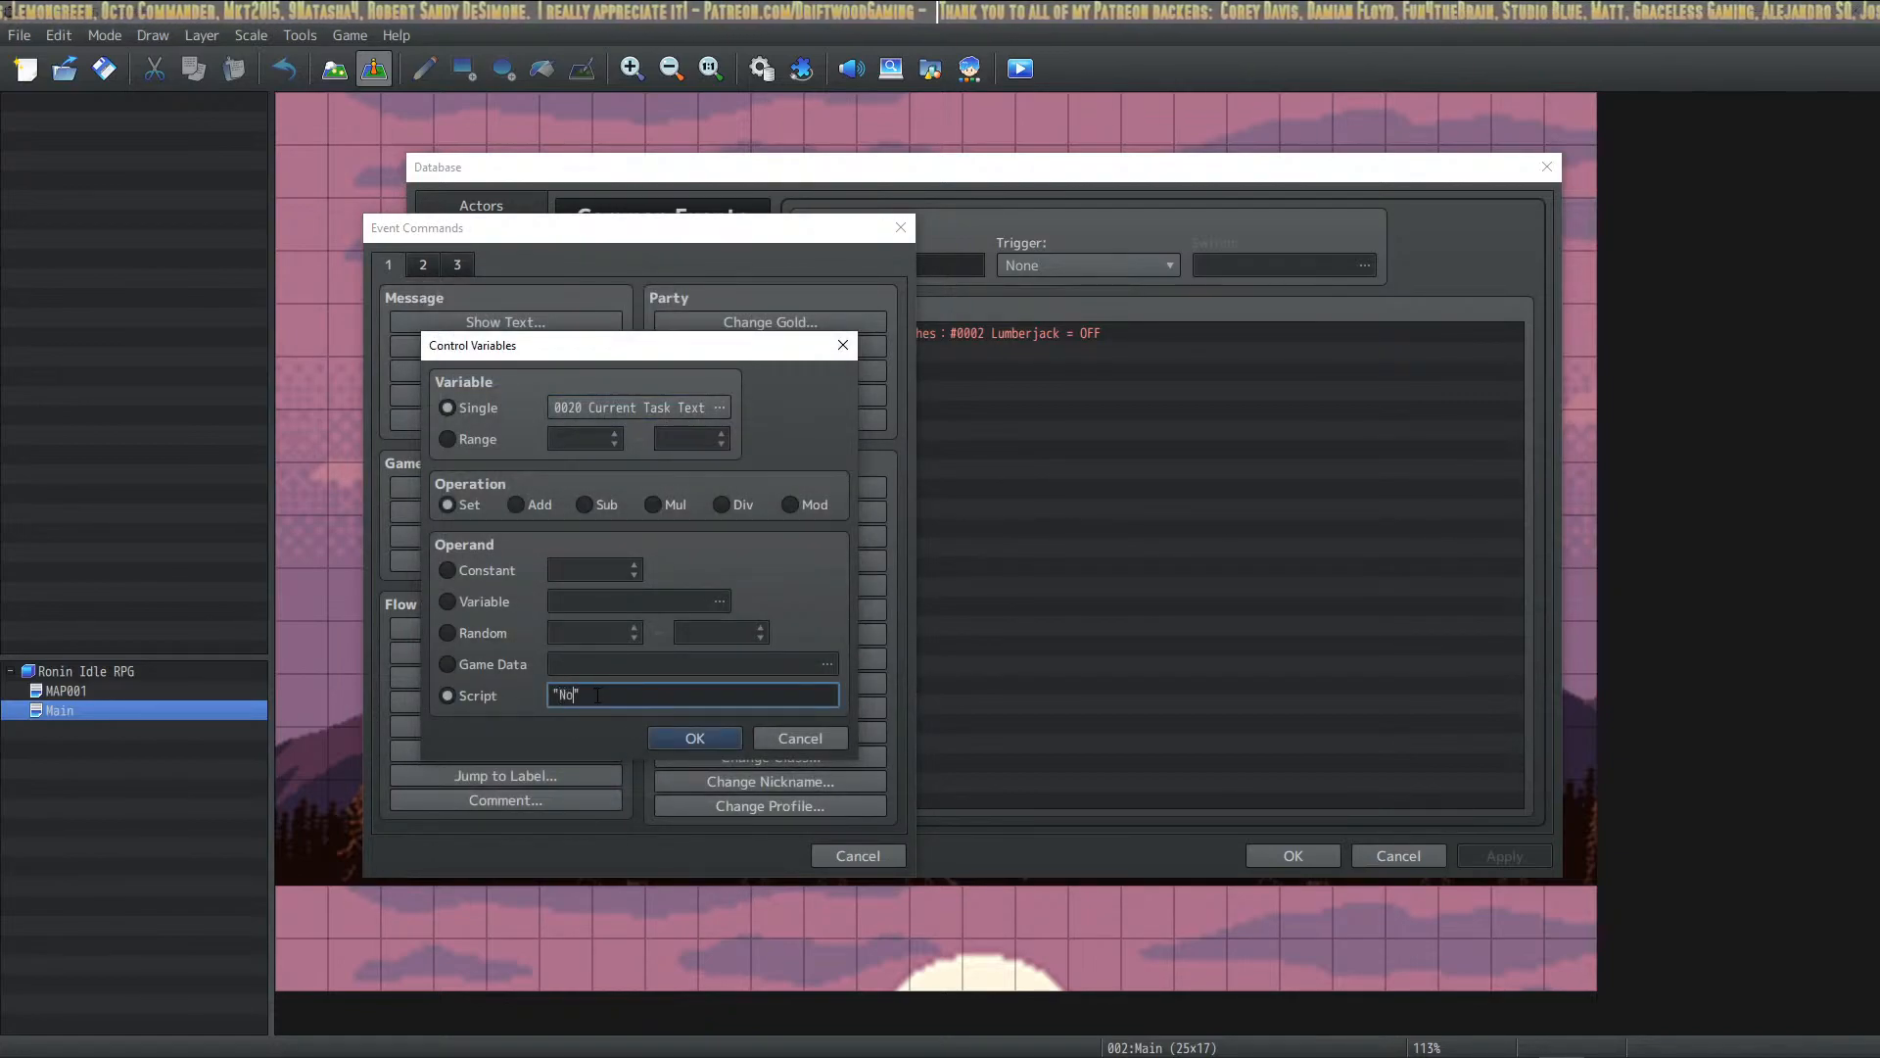
click(695, 739)
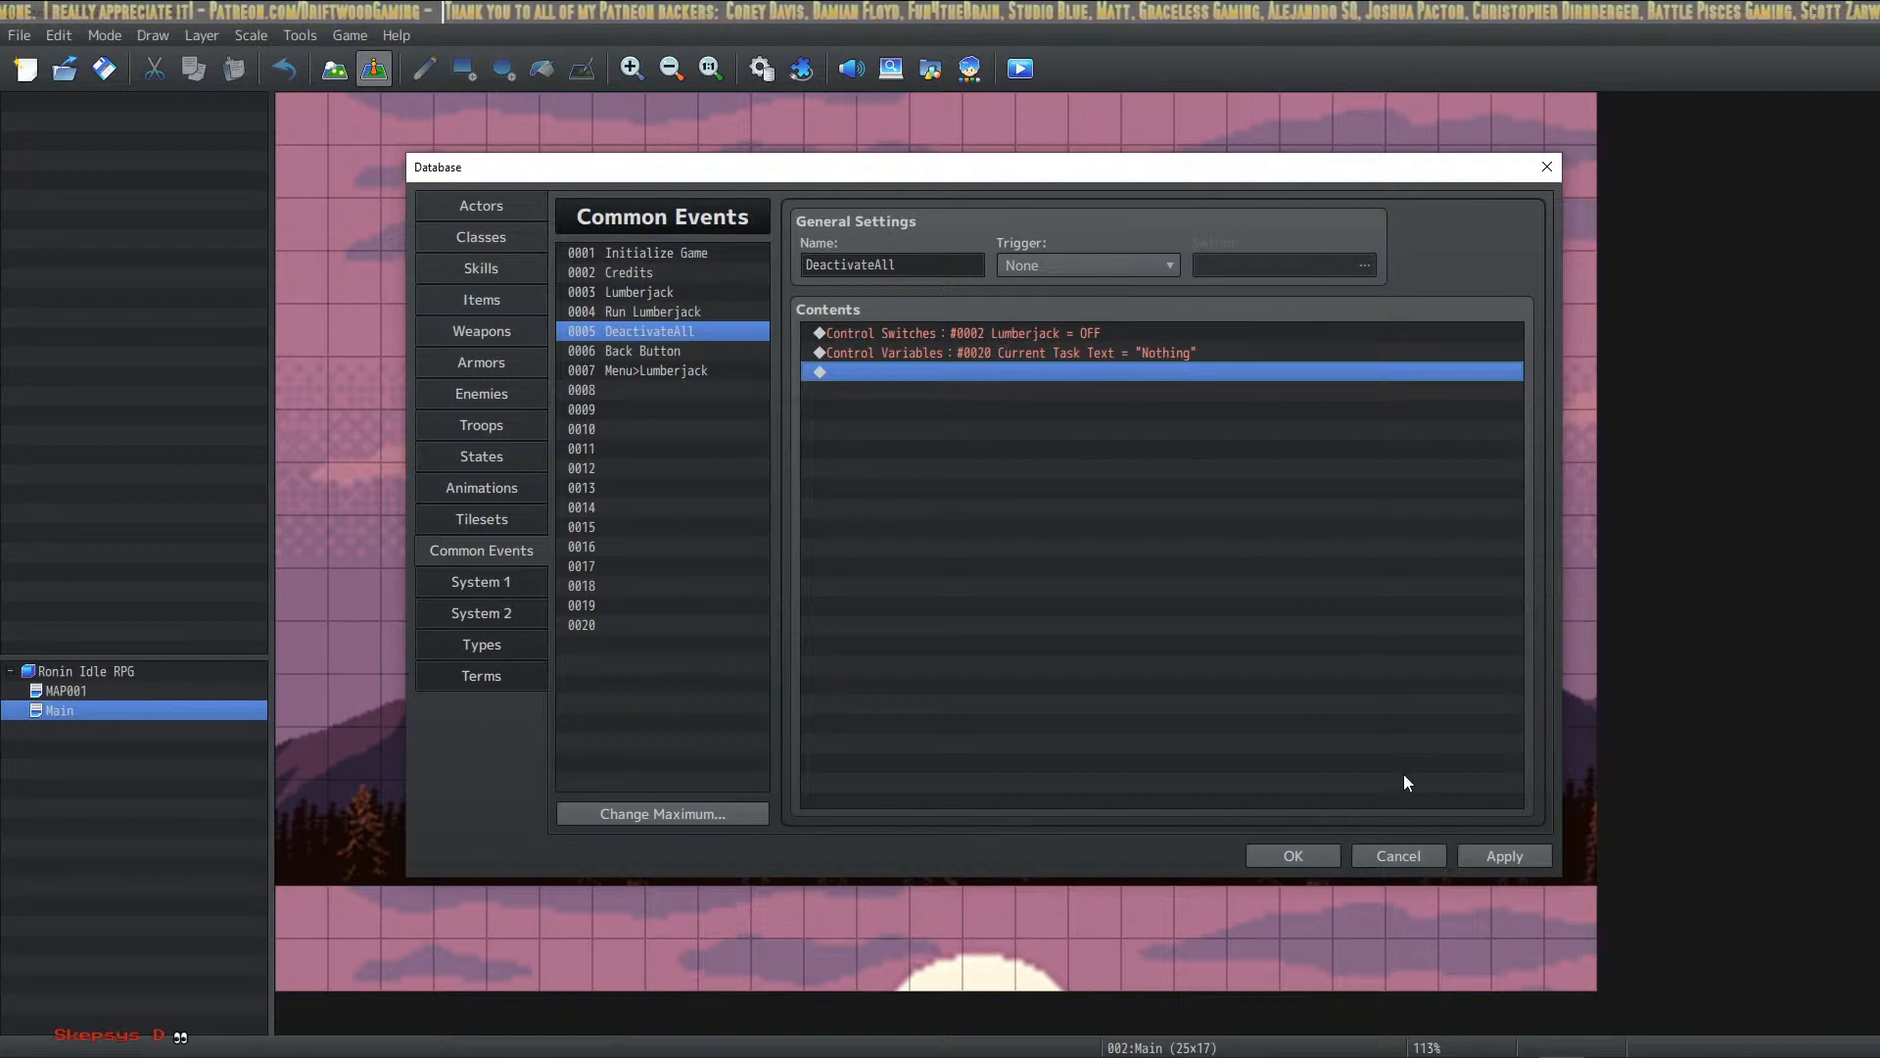
click(1497, 858)
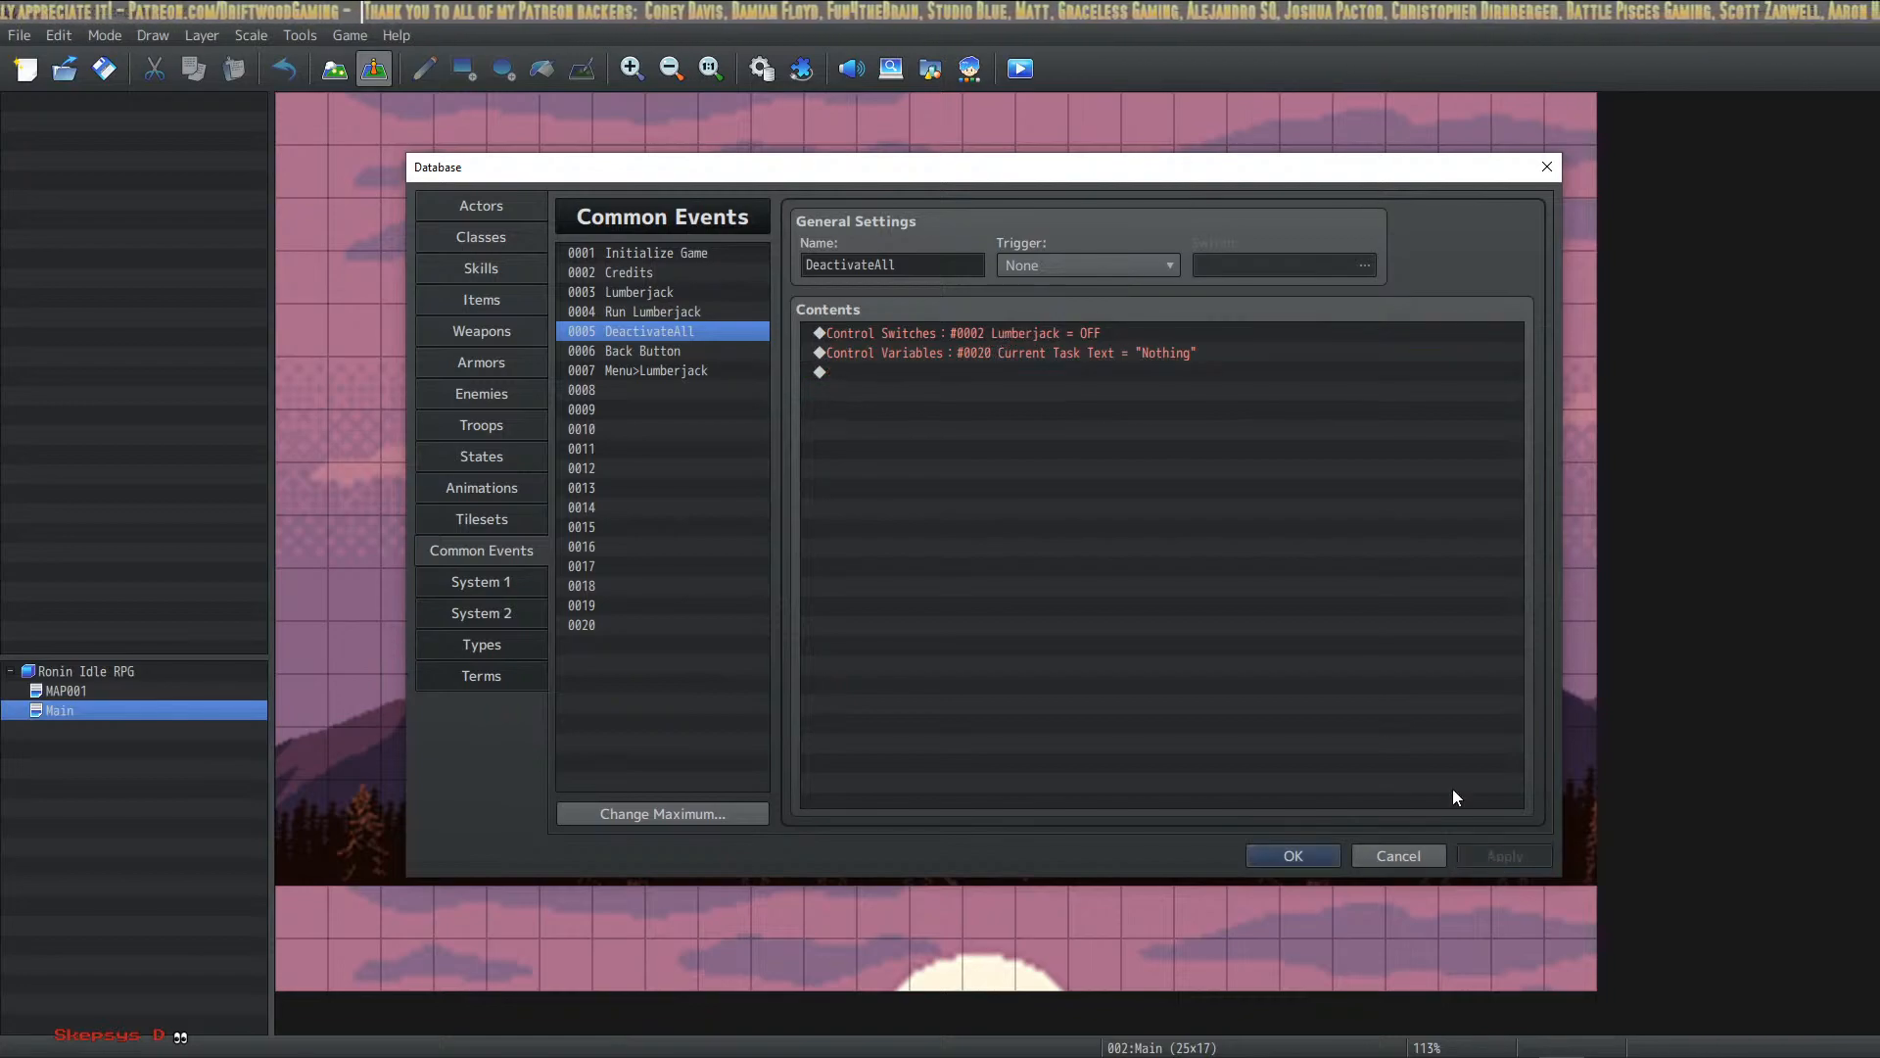
Step: Review the Lumberjack switch and Current Task Text commands in the DeactivateAll event
click(1023, 331)
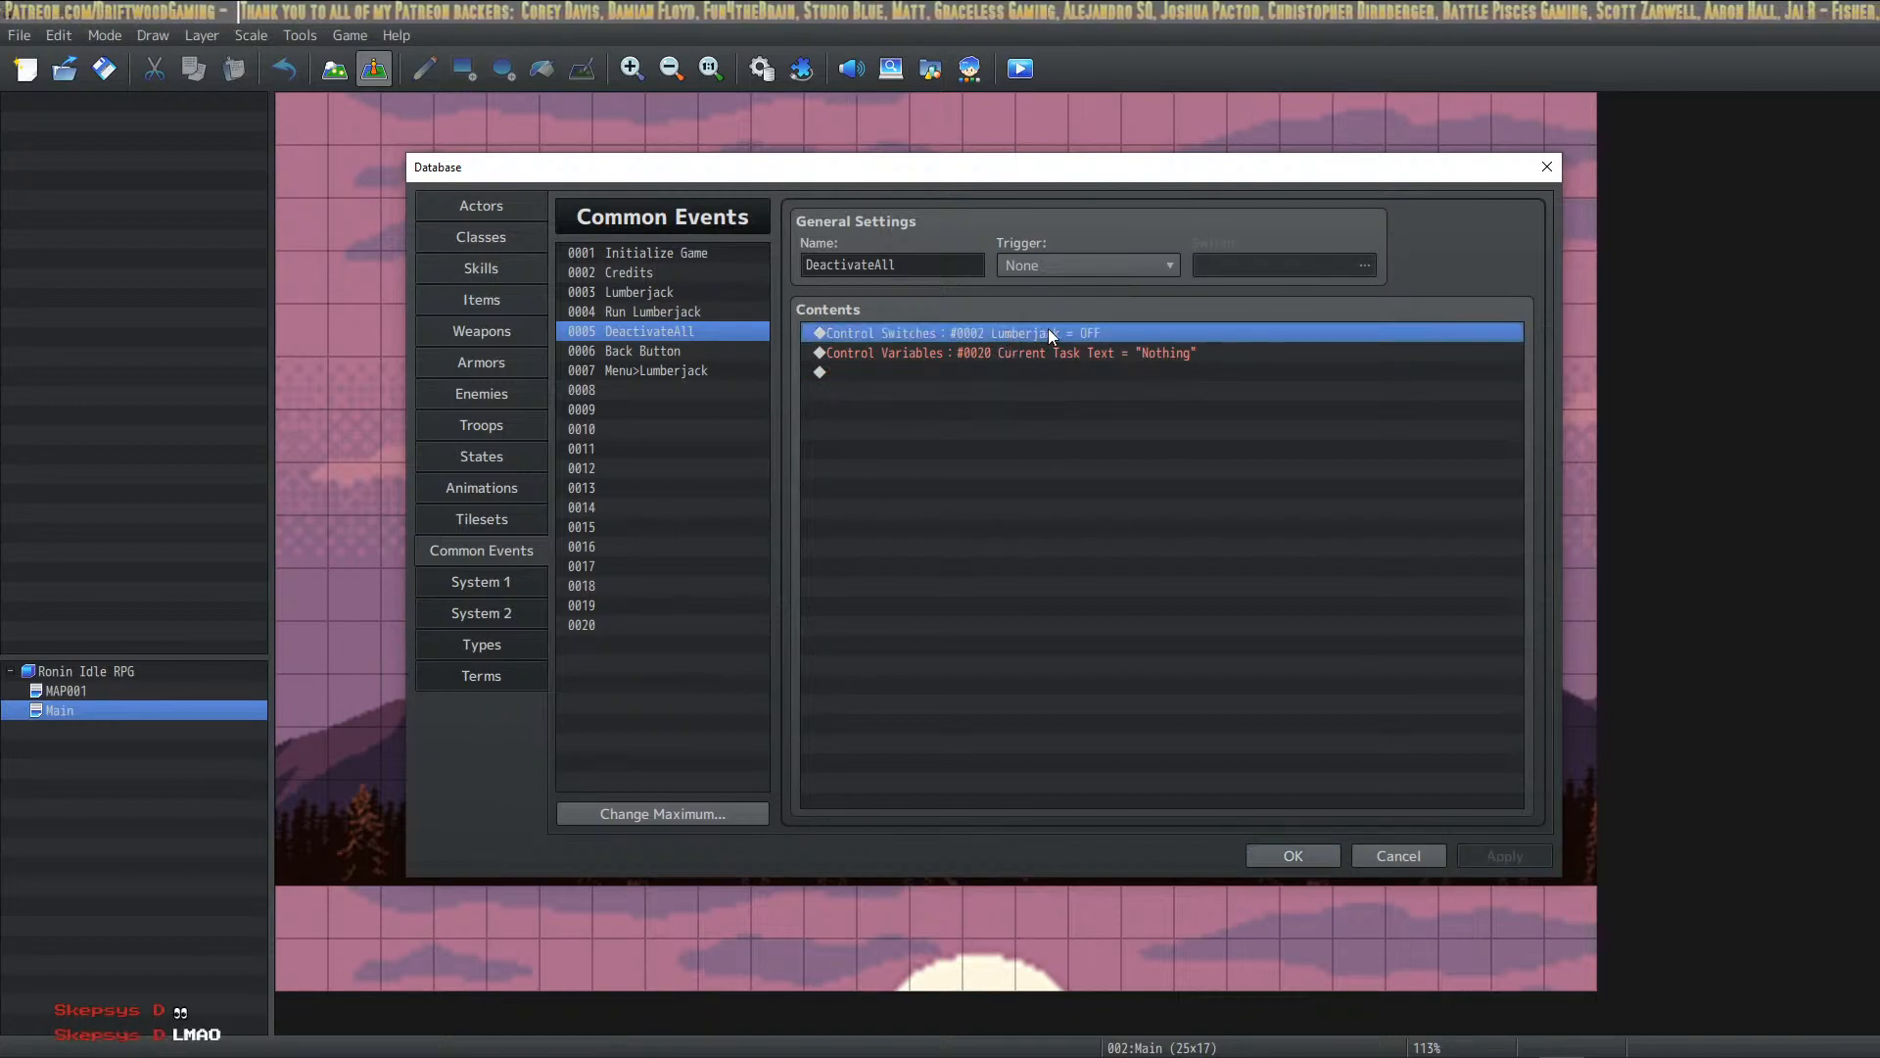
click(1097, 369)
click(1107, 357)
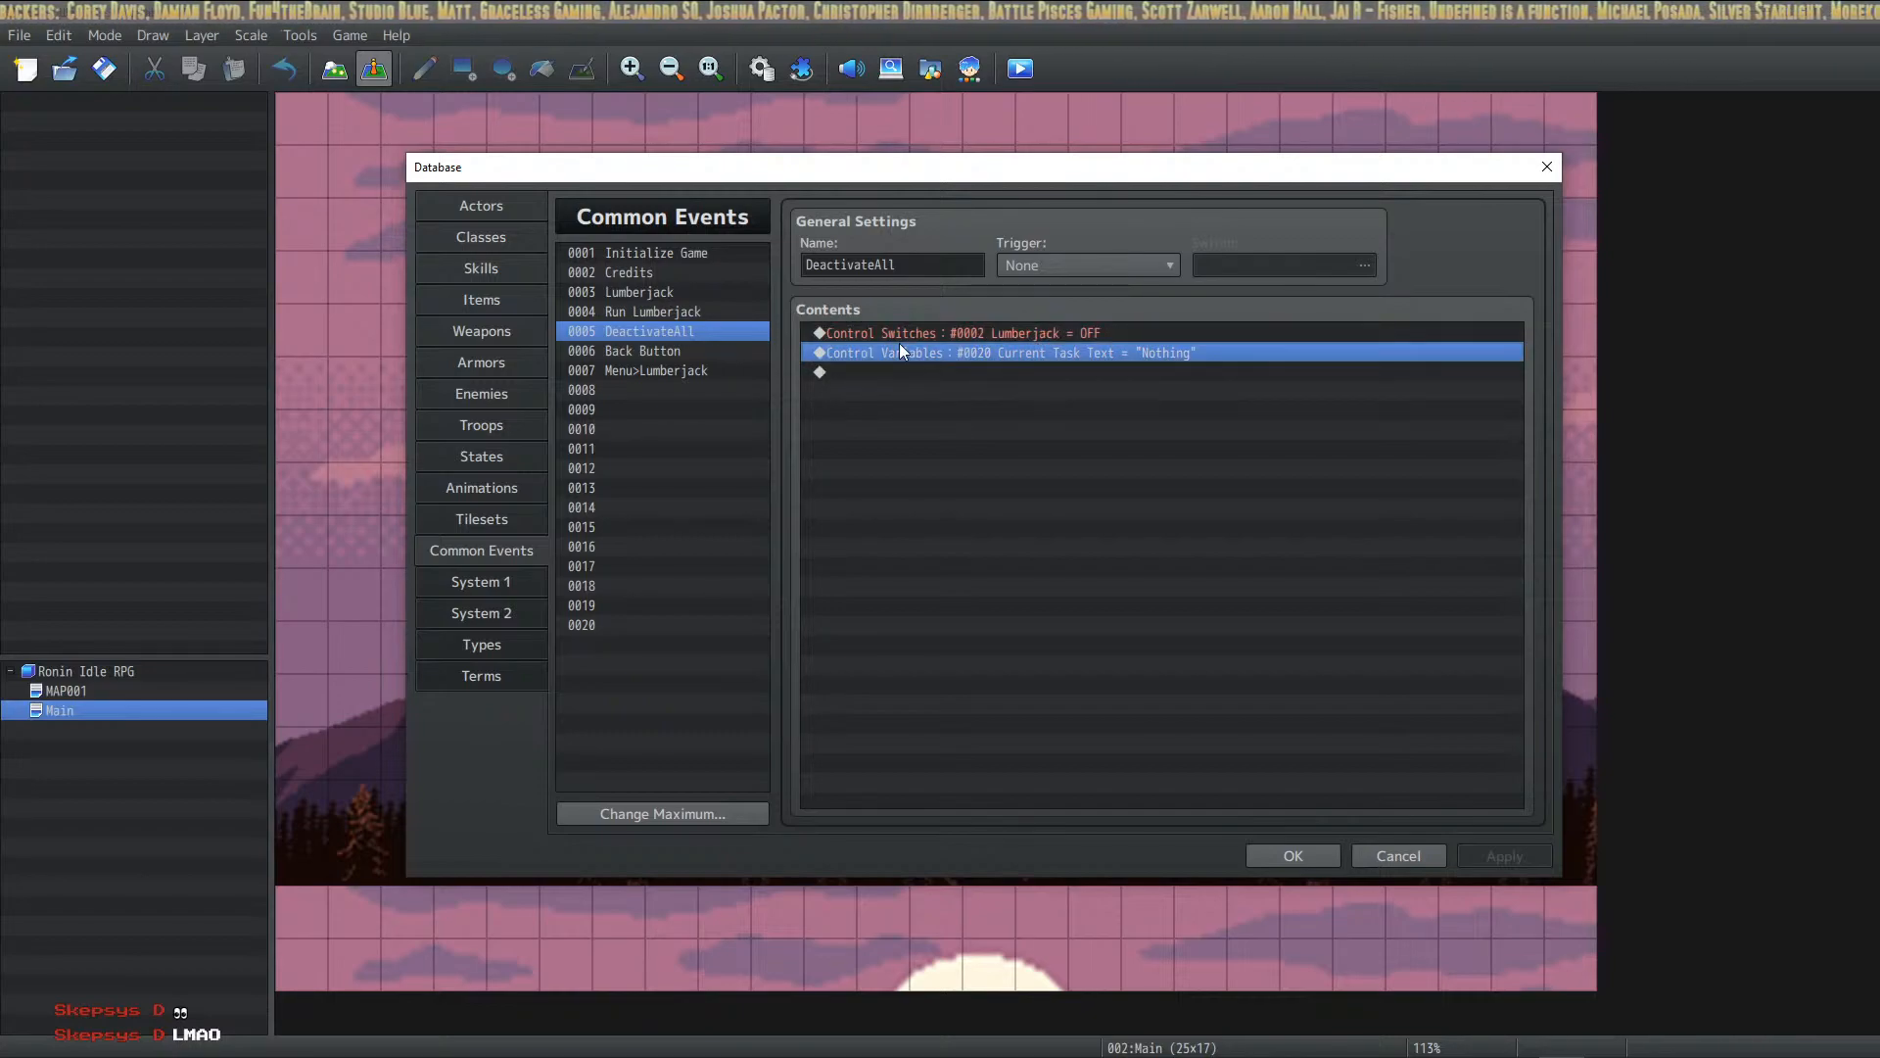
click(972, 335)
click(975, 350)
click(975, 336)
click(976, 355)
click(983, 337)
click(998, 357)
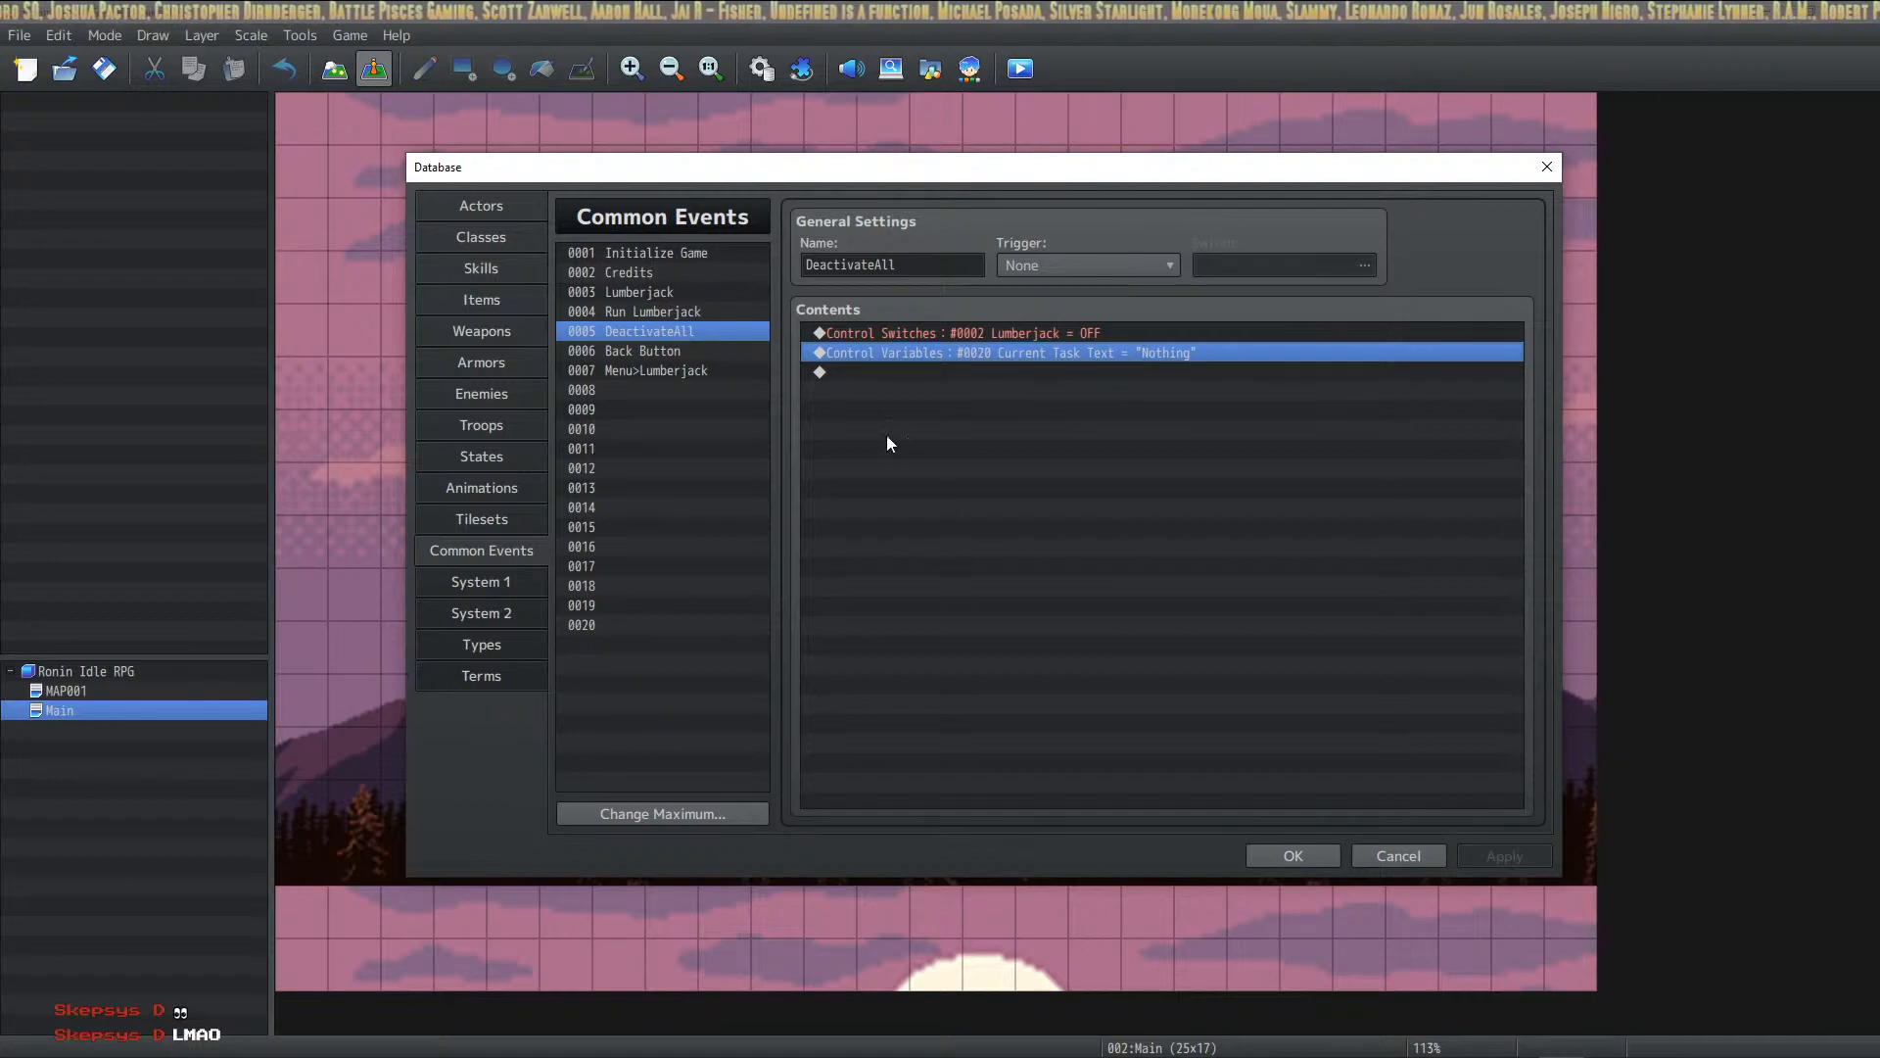
Step: Copy the Current Task Text = "Nothing" command from DeactivateAll into the Else branch of Run Lumberjack and save the database
click(708, 312)
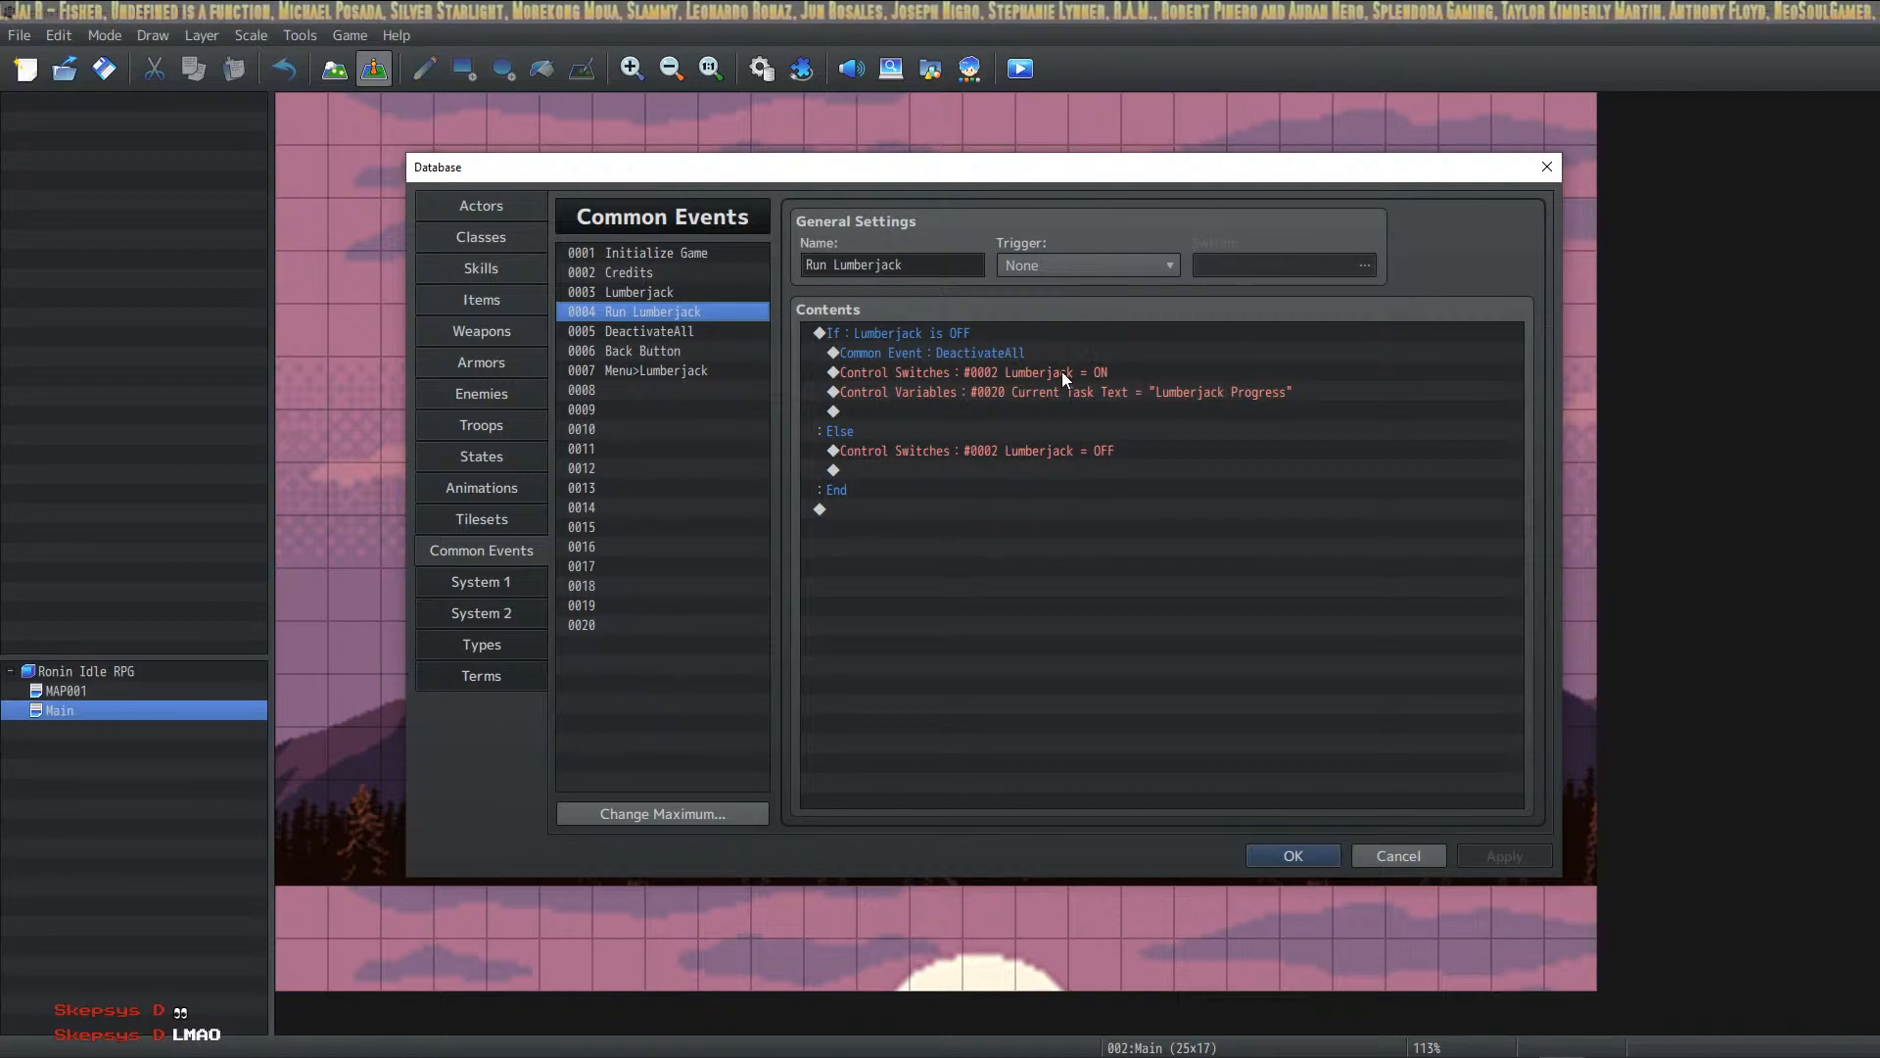
click(995, 355)
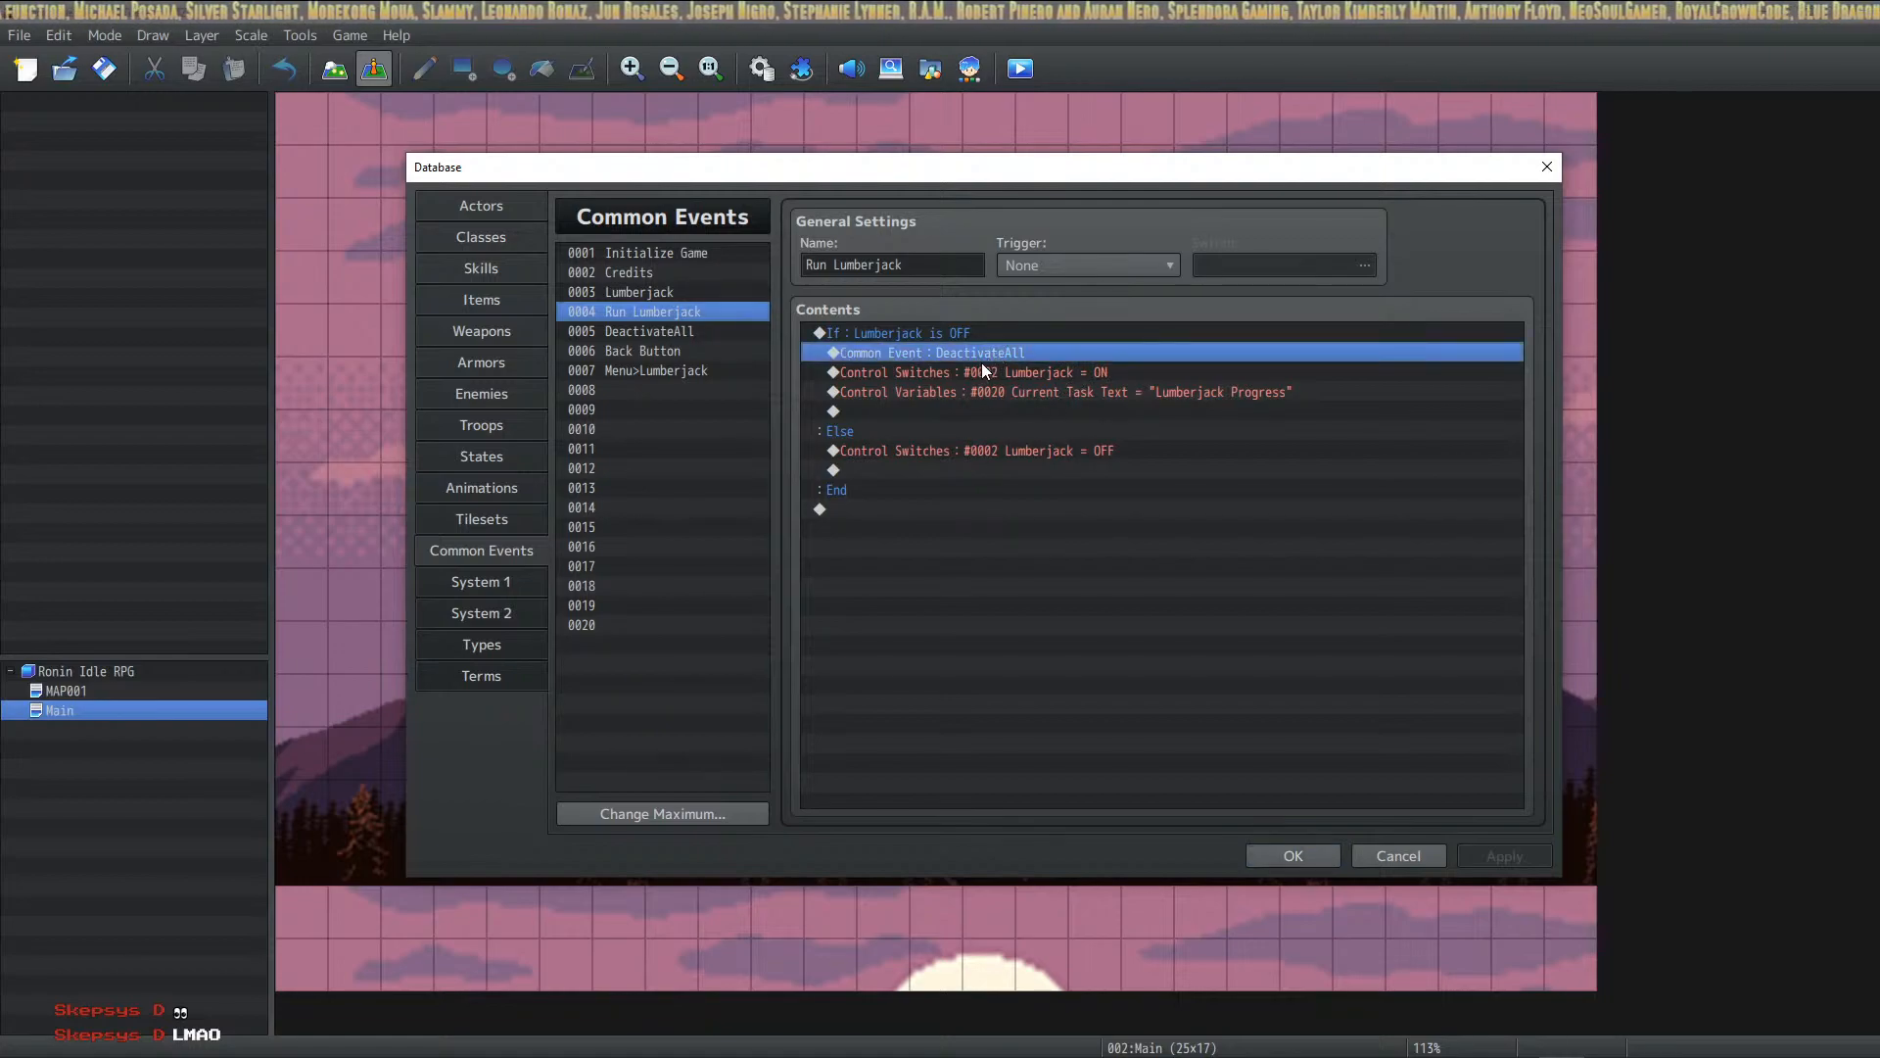
click(956, 450)
click(964, 469)
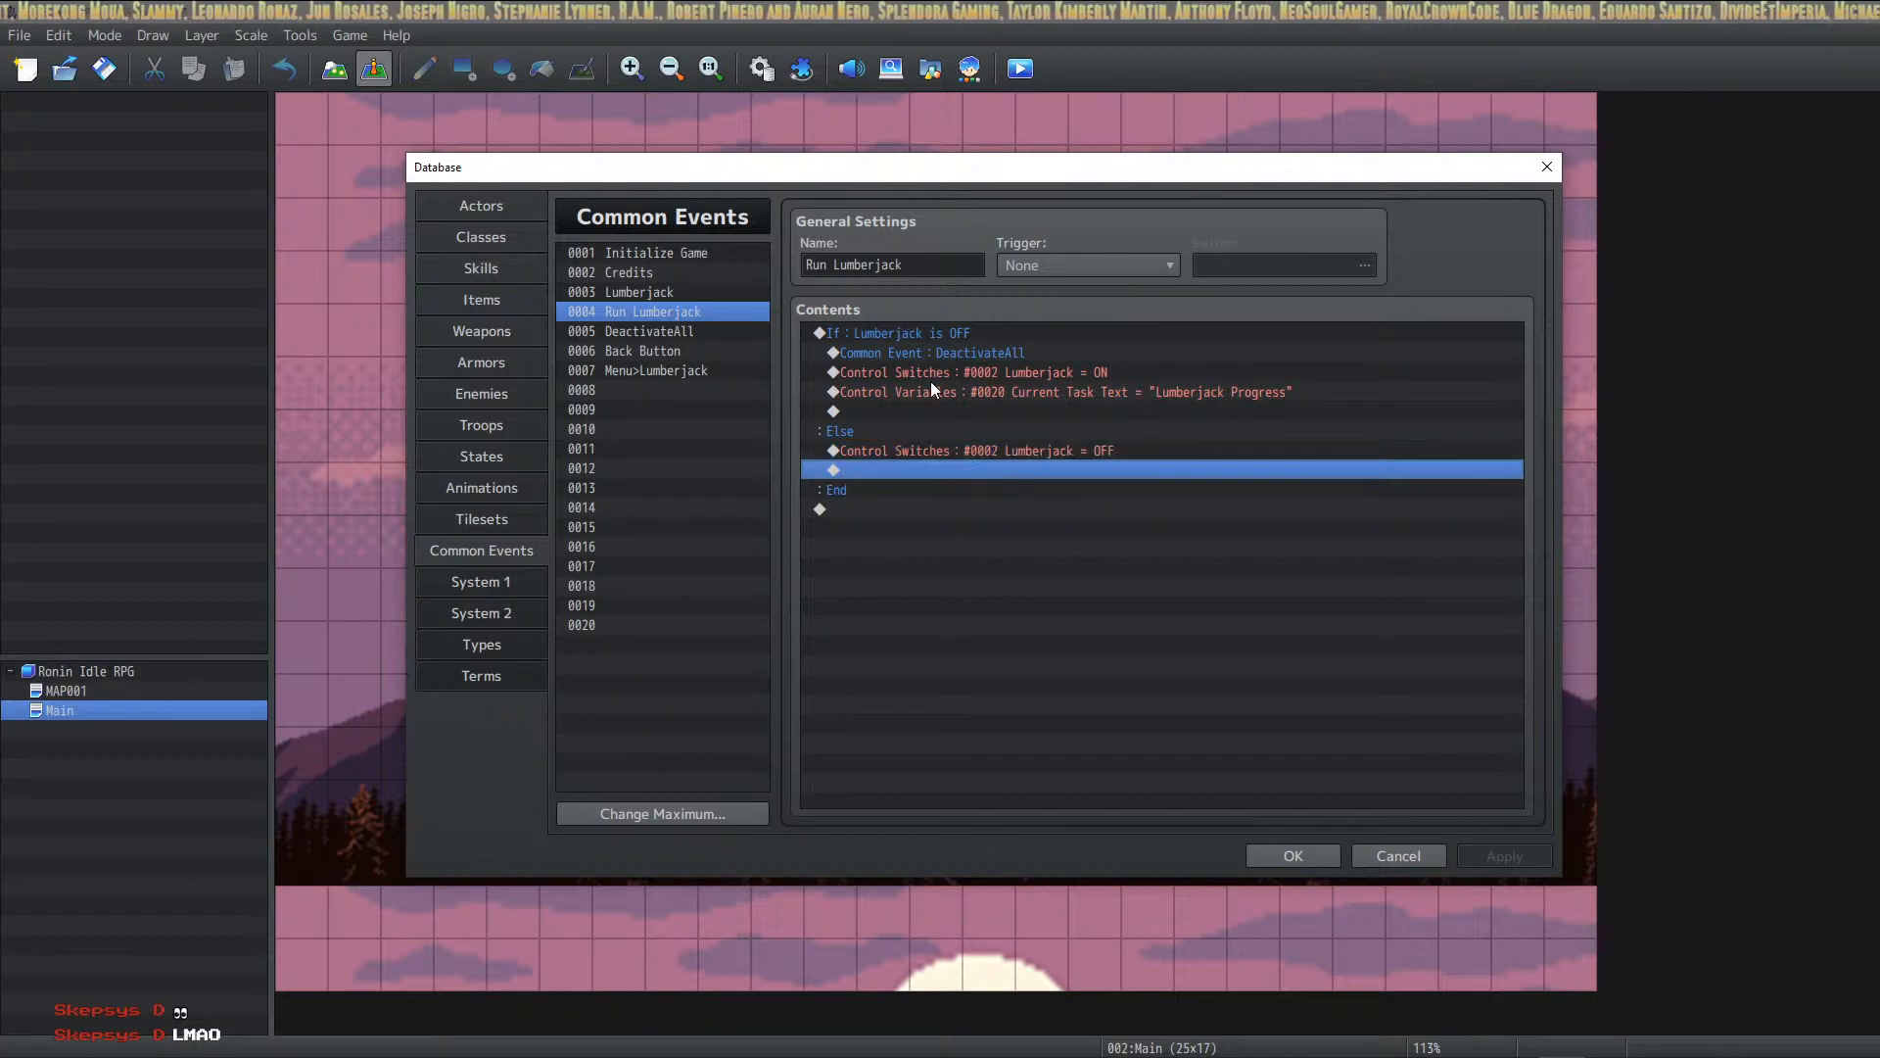
click(674, 332)
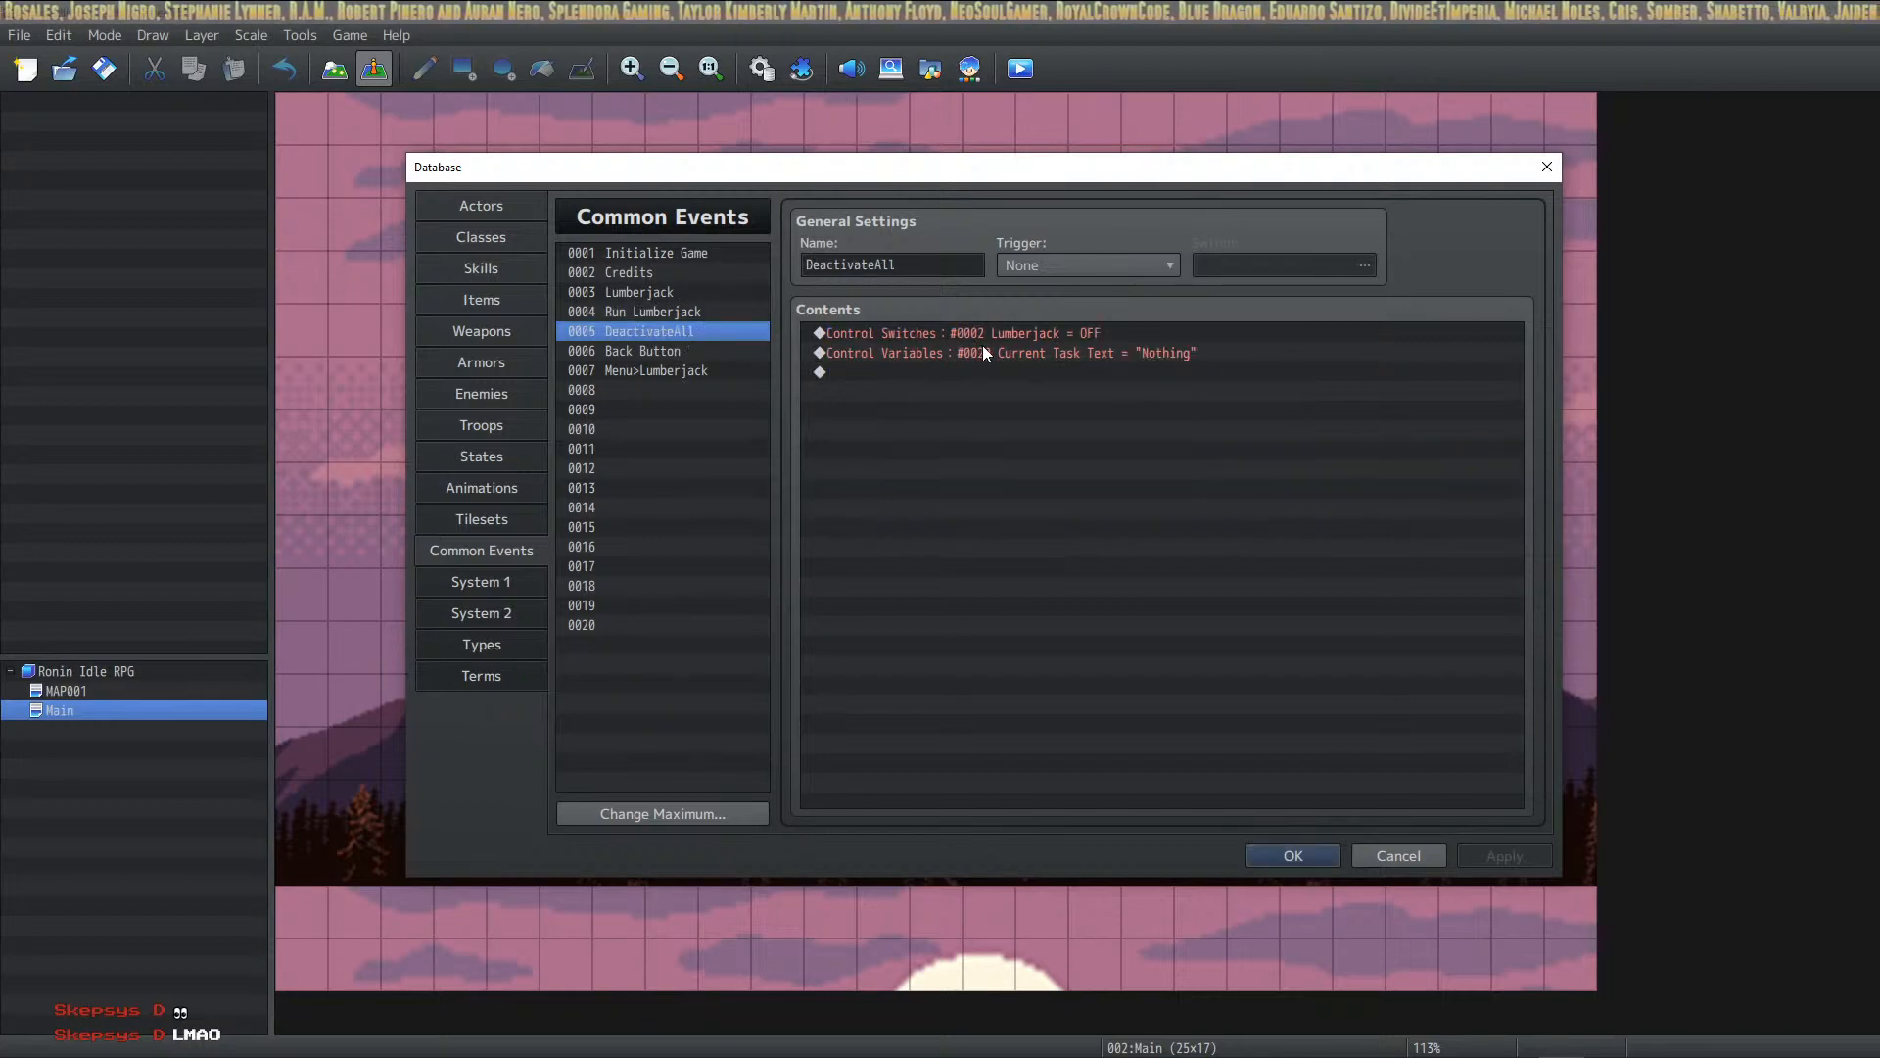
click(982, 350)
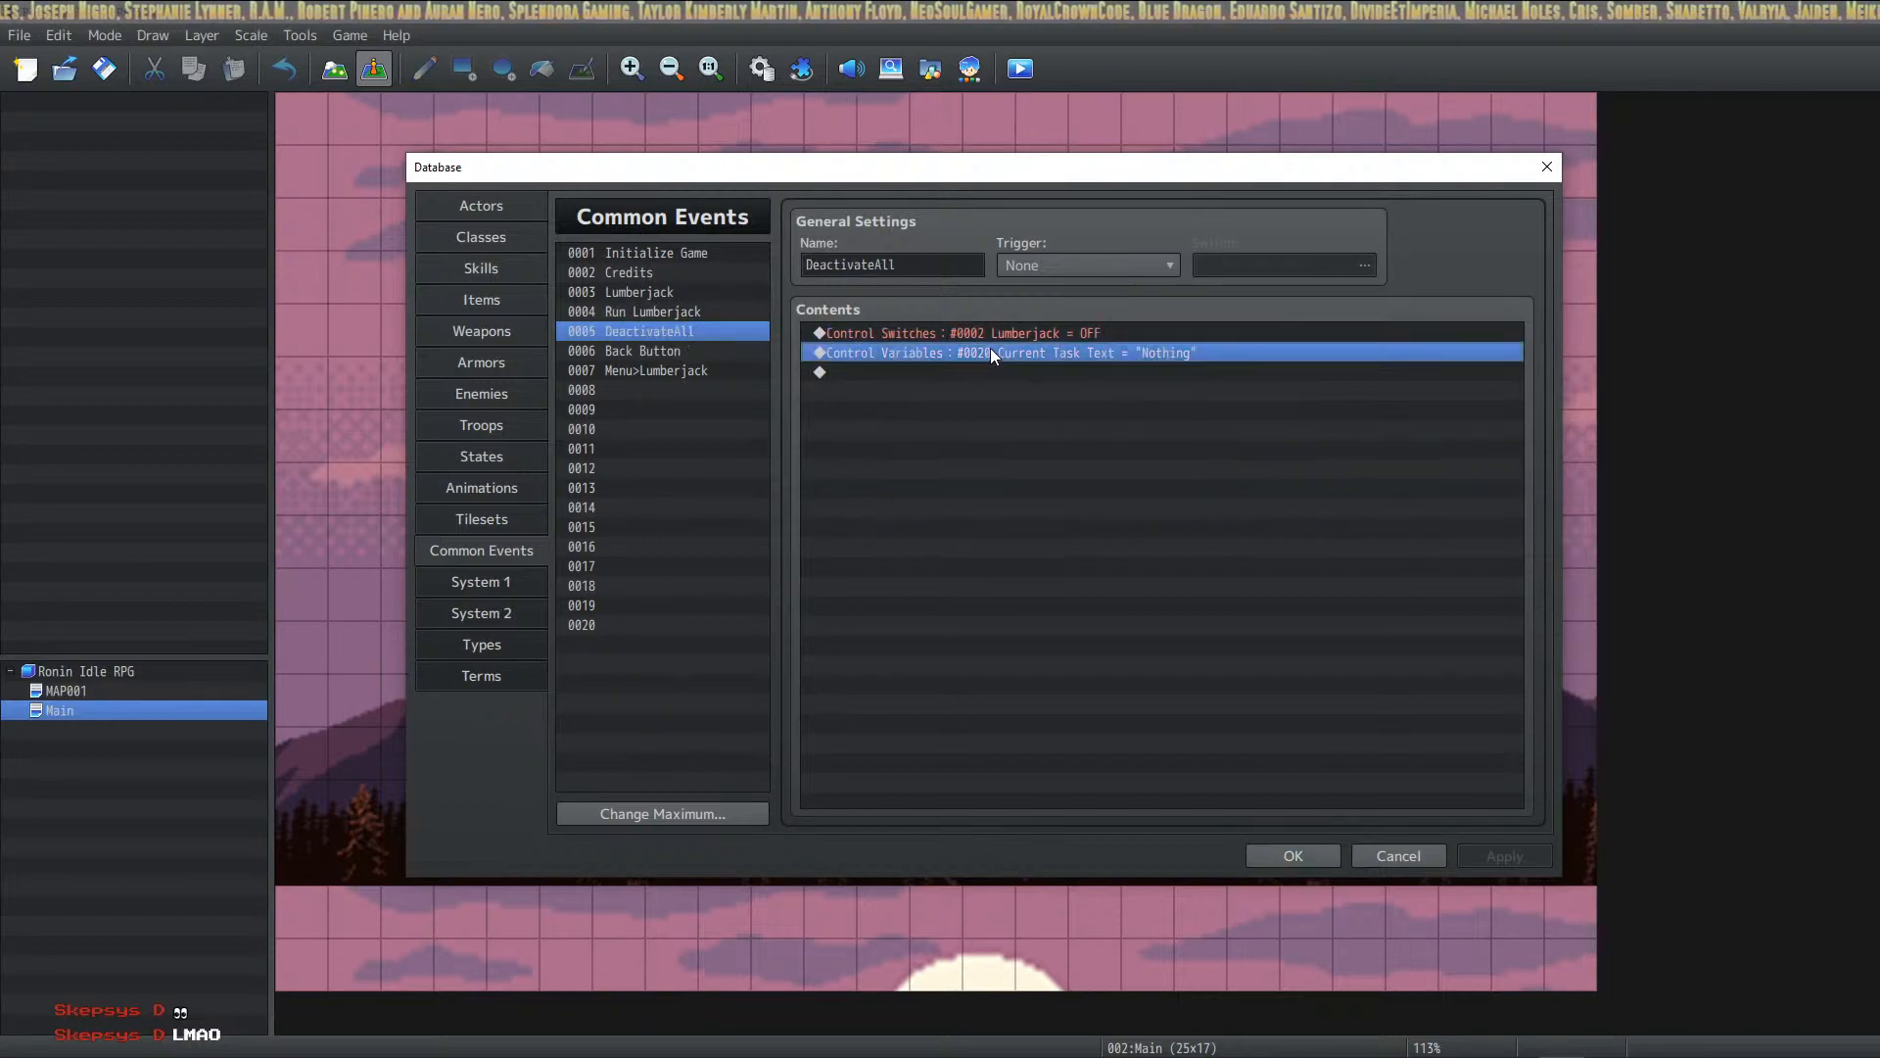
click(678, 351)
click(709, 311)
click(925, 486)
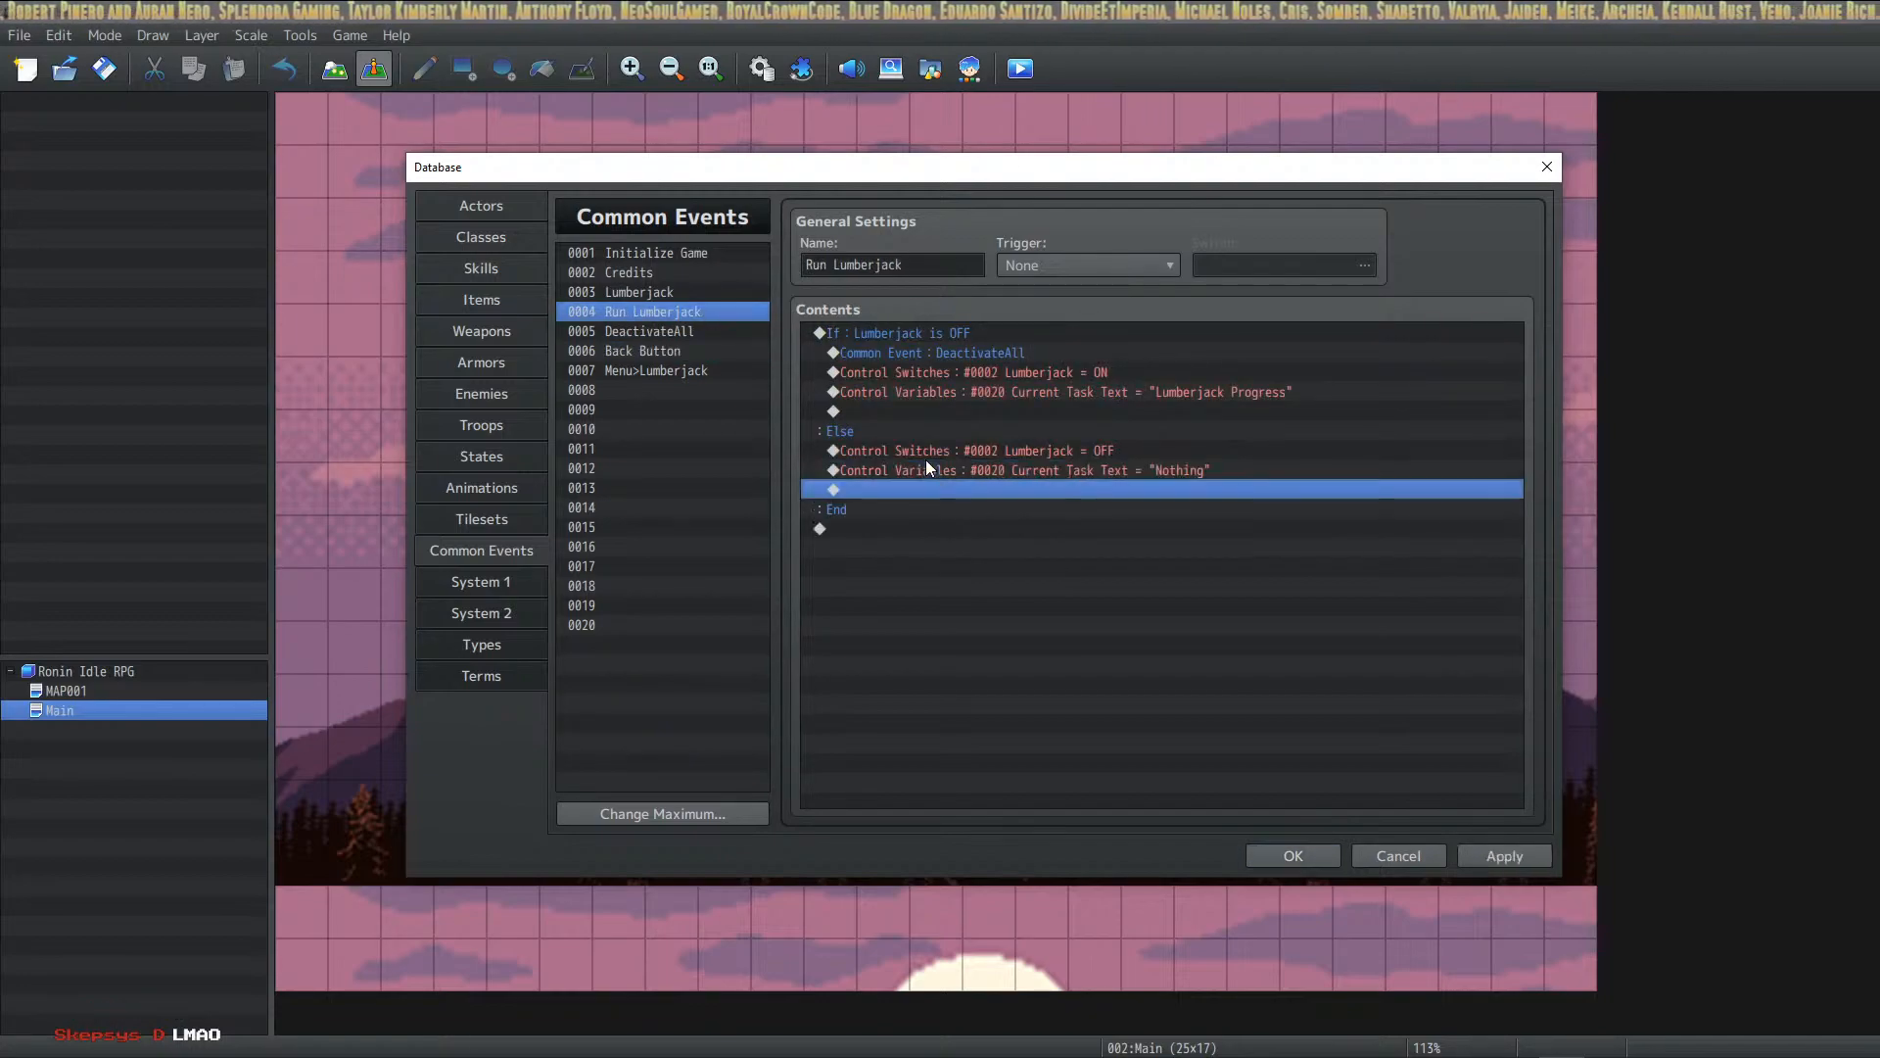
click(1505, 856)
click(1278, 855)
Step: Playtest a new game, start Lumberjack training, and return to the main menu to check the Current Task text
click(1021, 70)
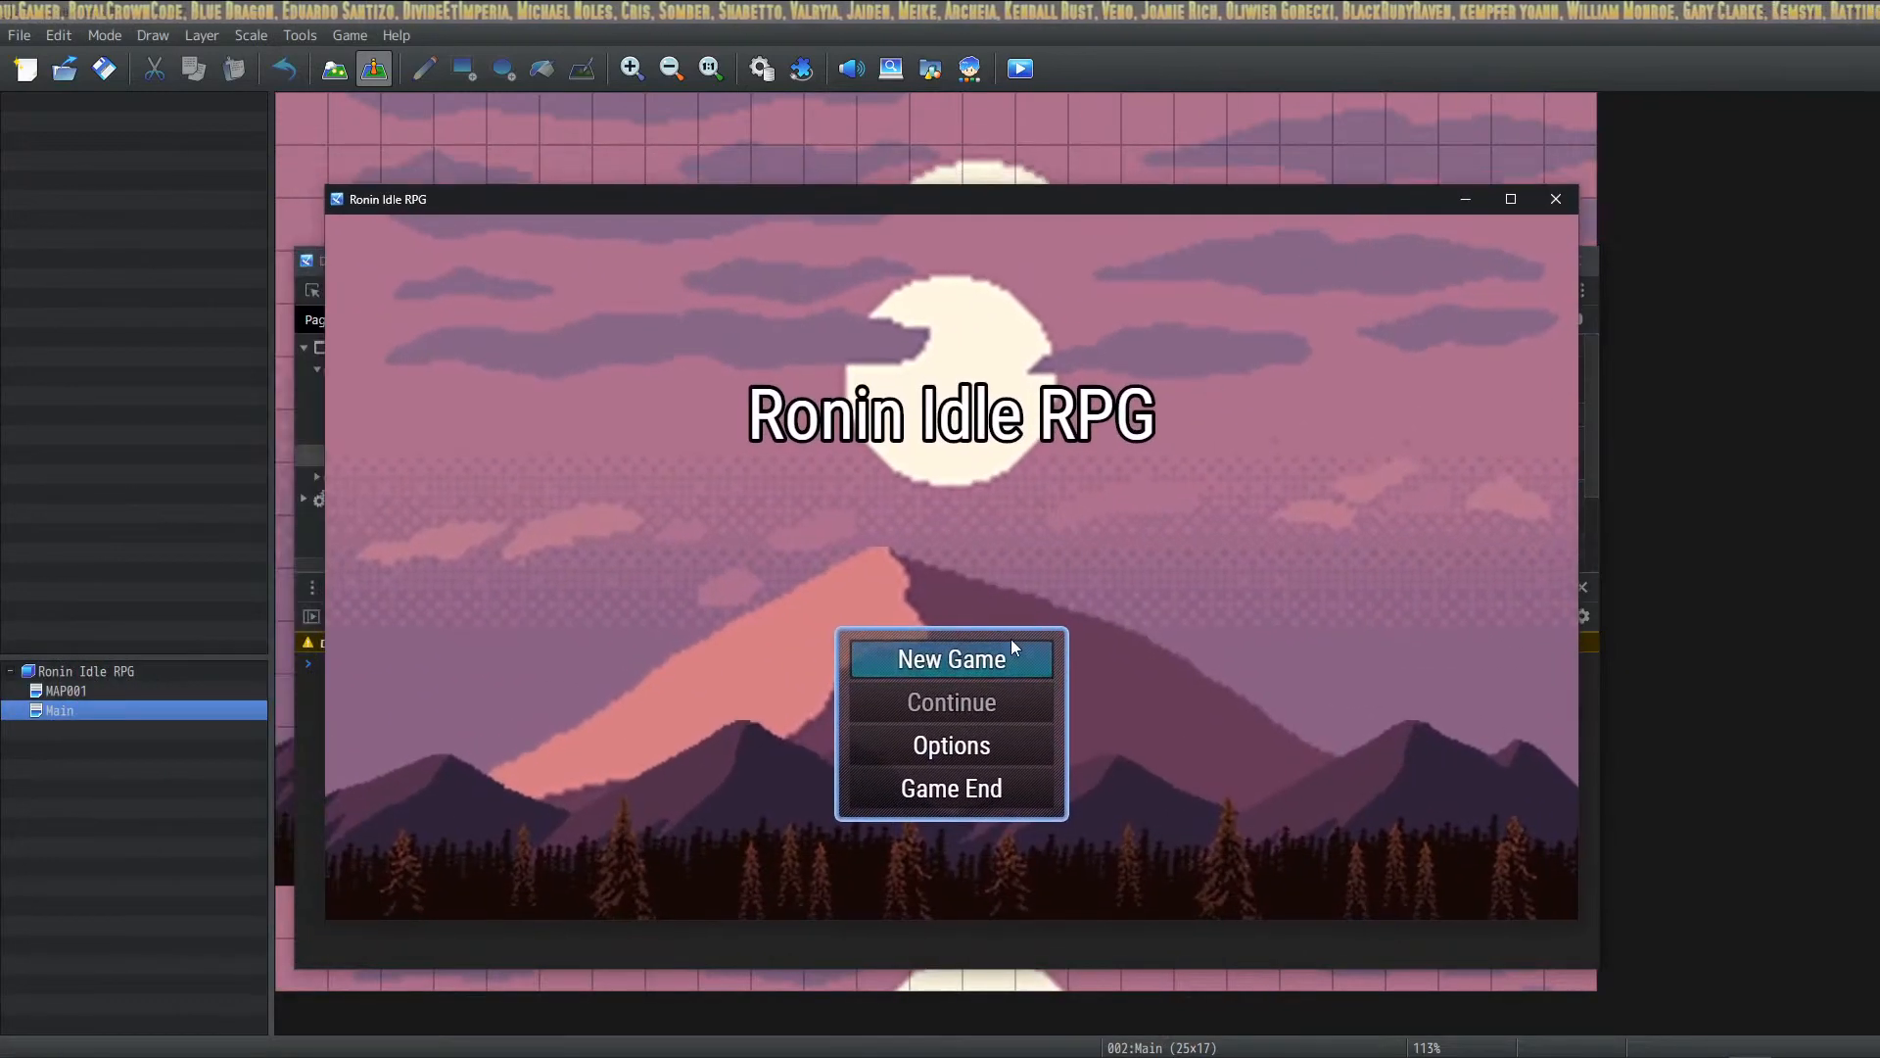
click(1009, 649)
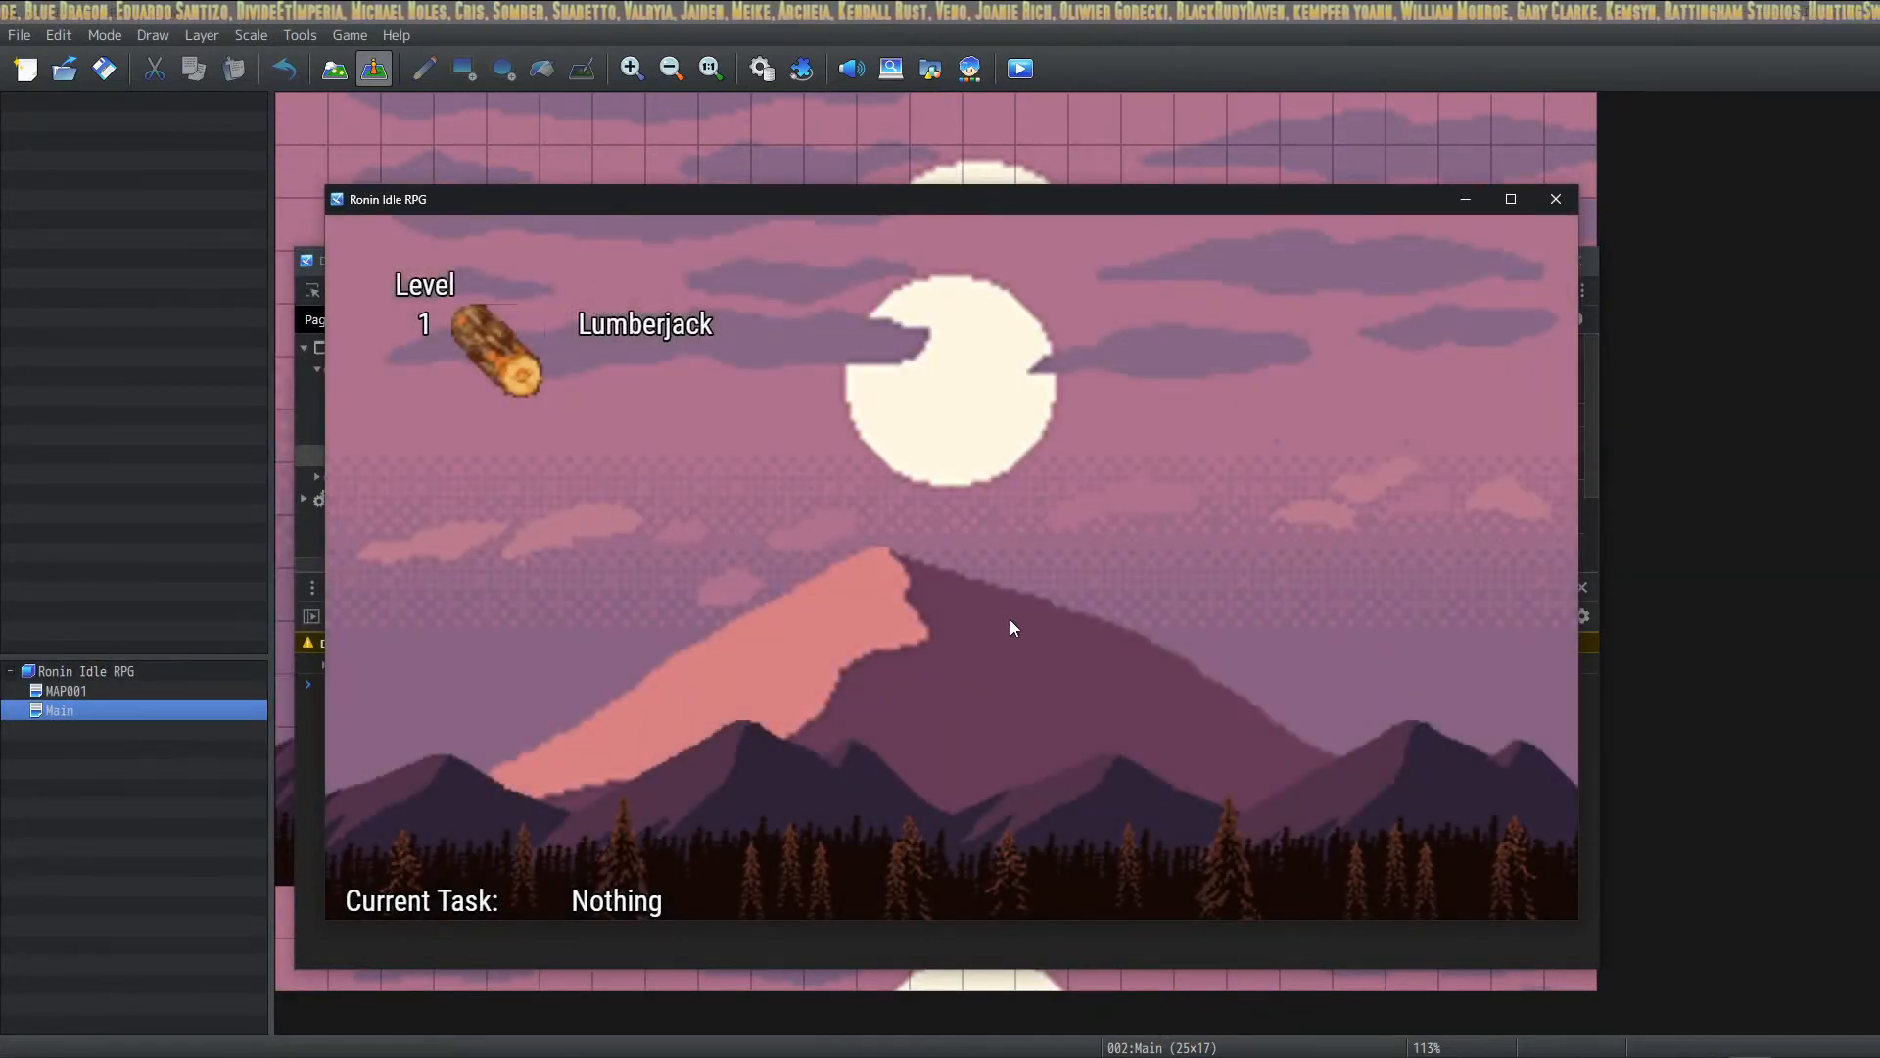
click(501, 327)
click(352, 249)
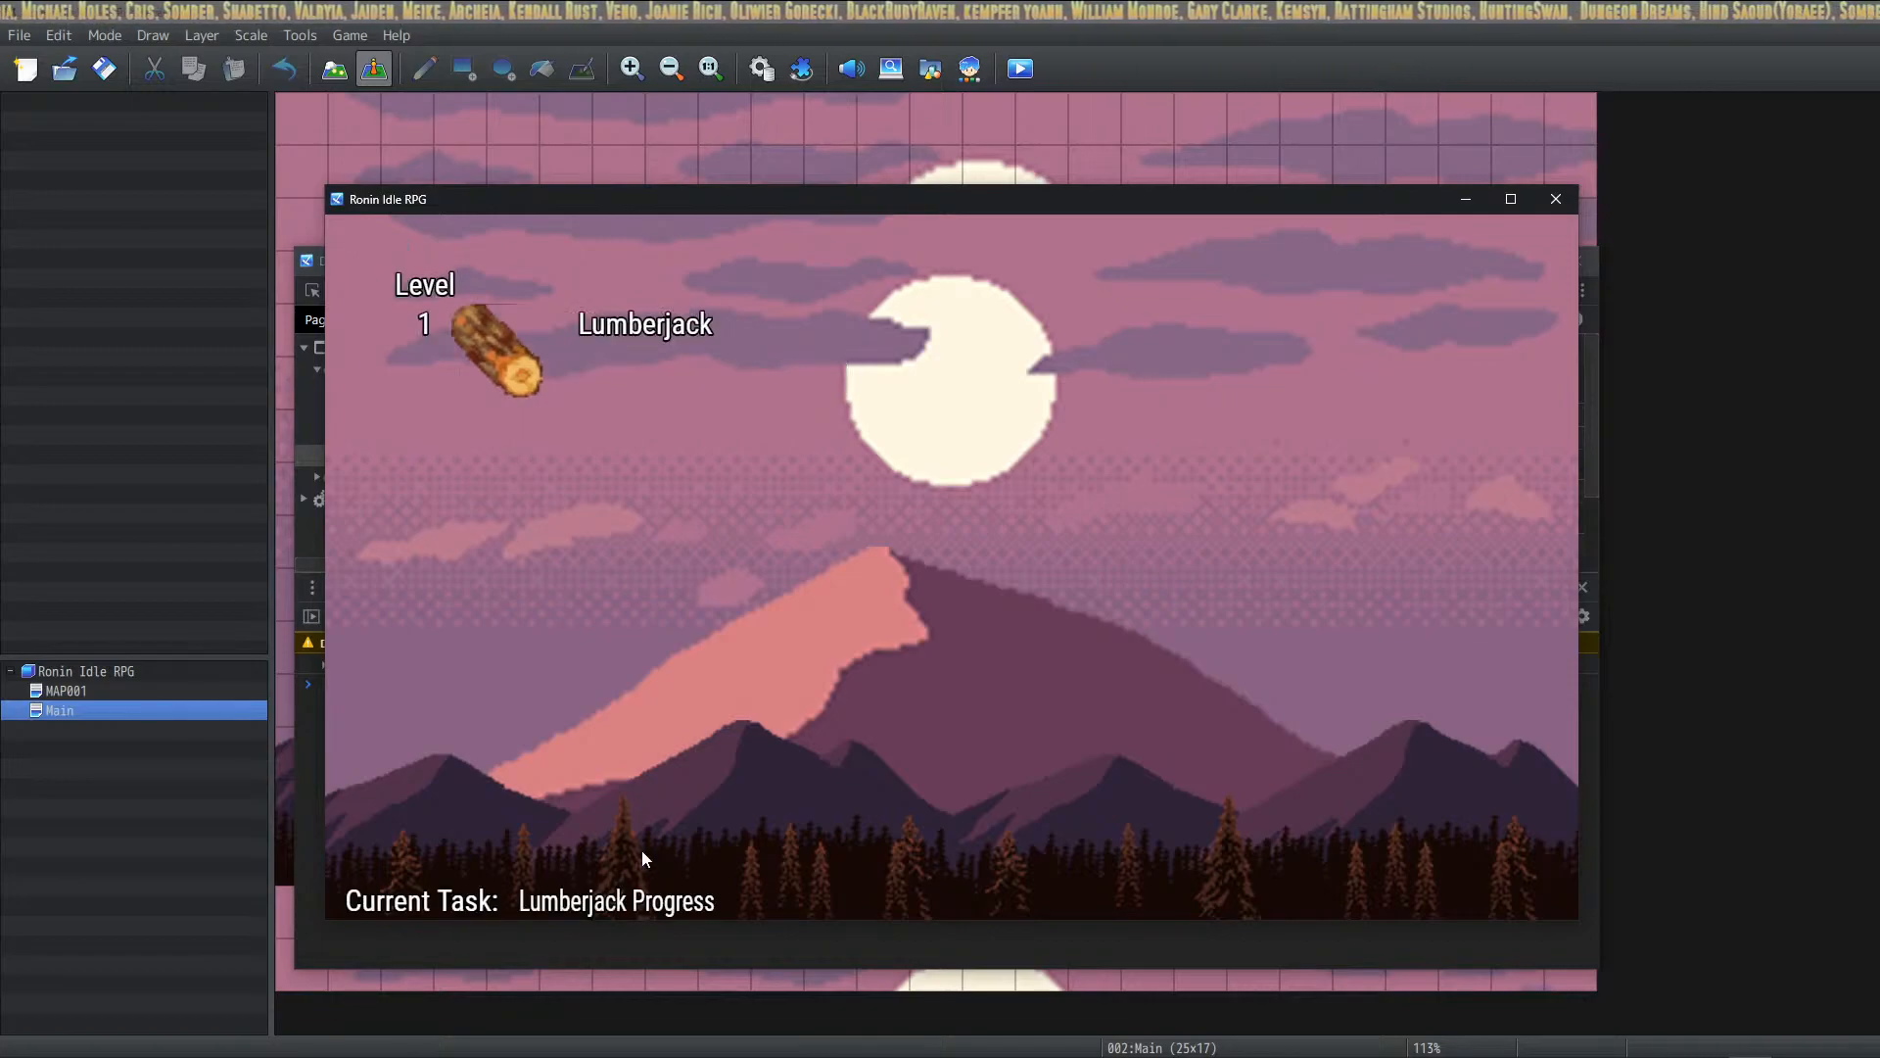
Step: Toggle Lumberjack training repeatedly, switching between its screen and the main menu to check how the Current Task text updates
click(536, 351)
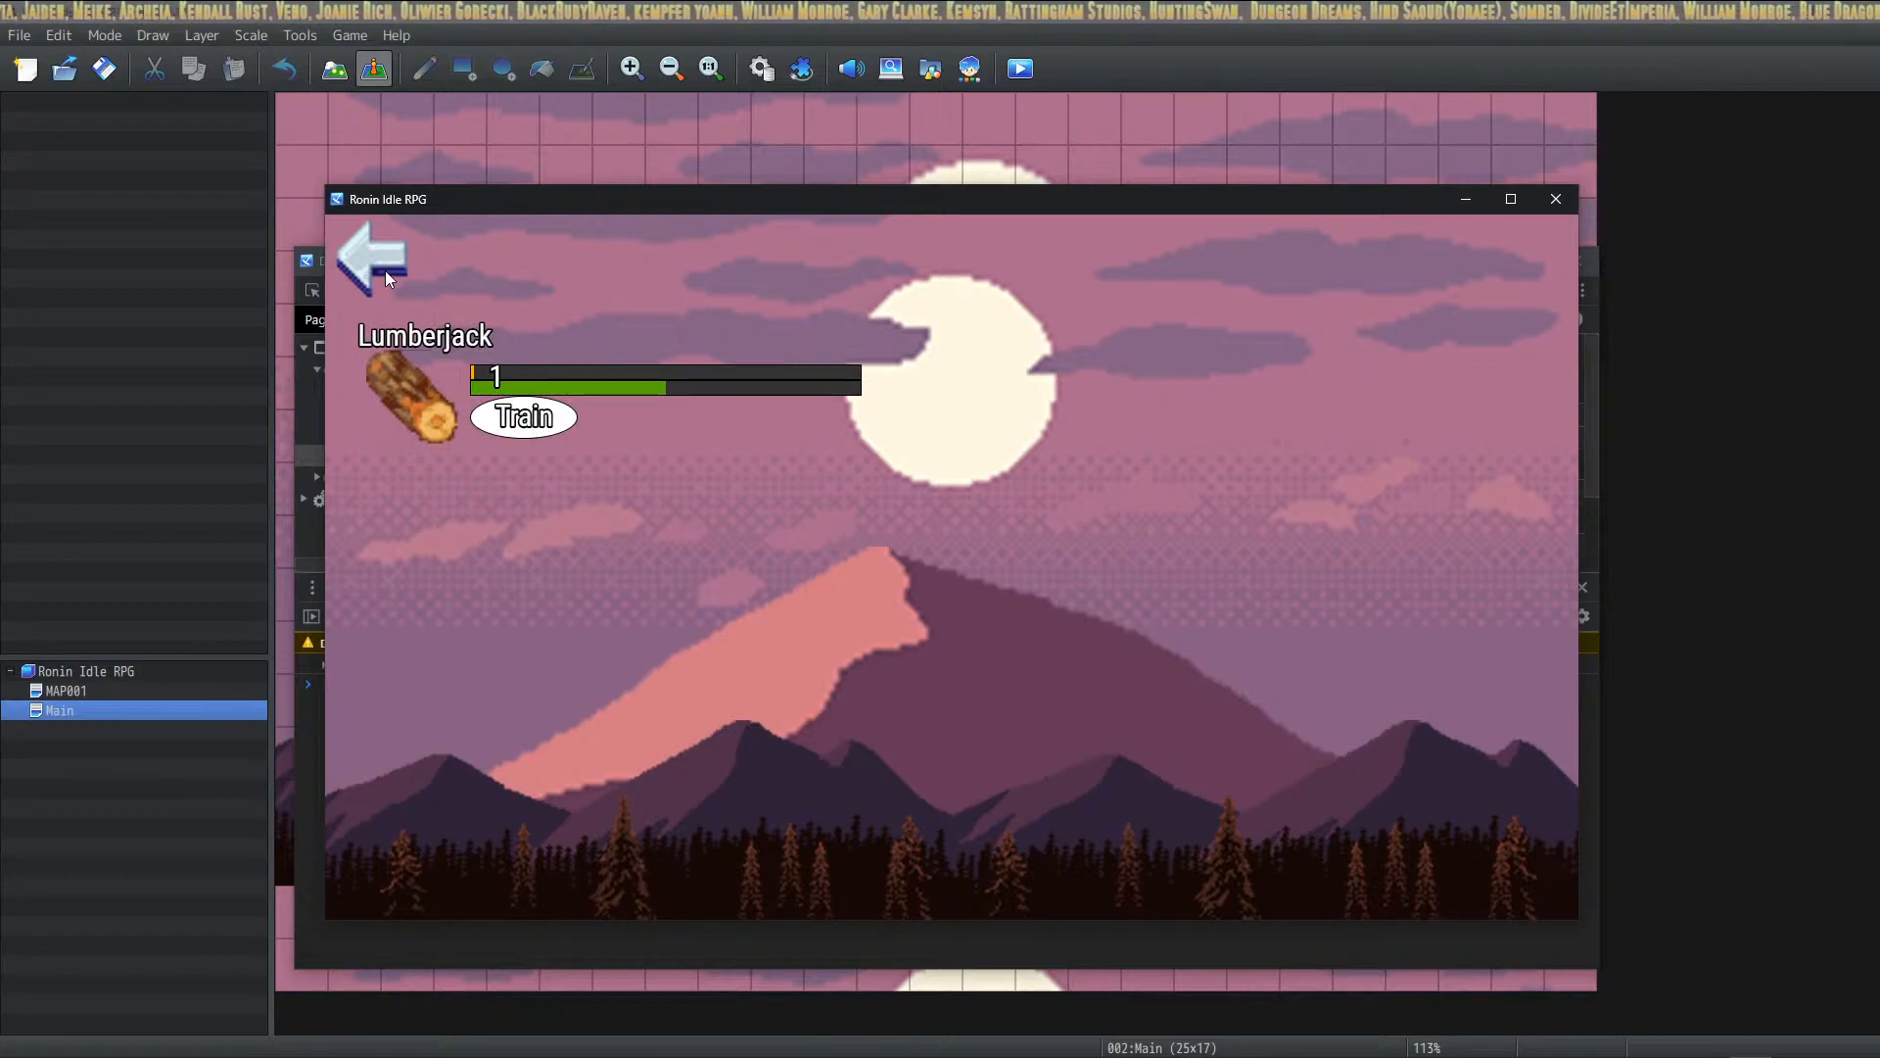
click(384, 270)
click(503, 380)
click(507, 432)
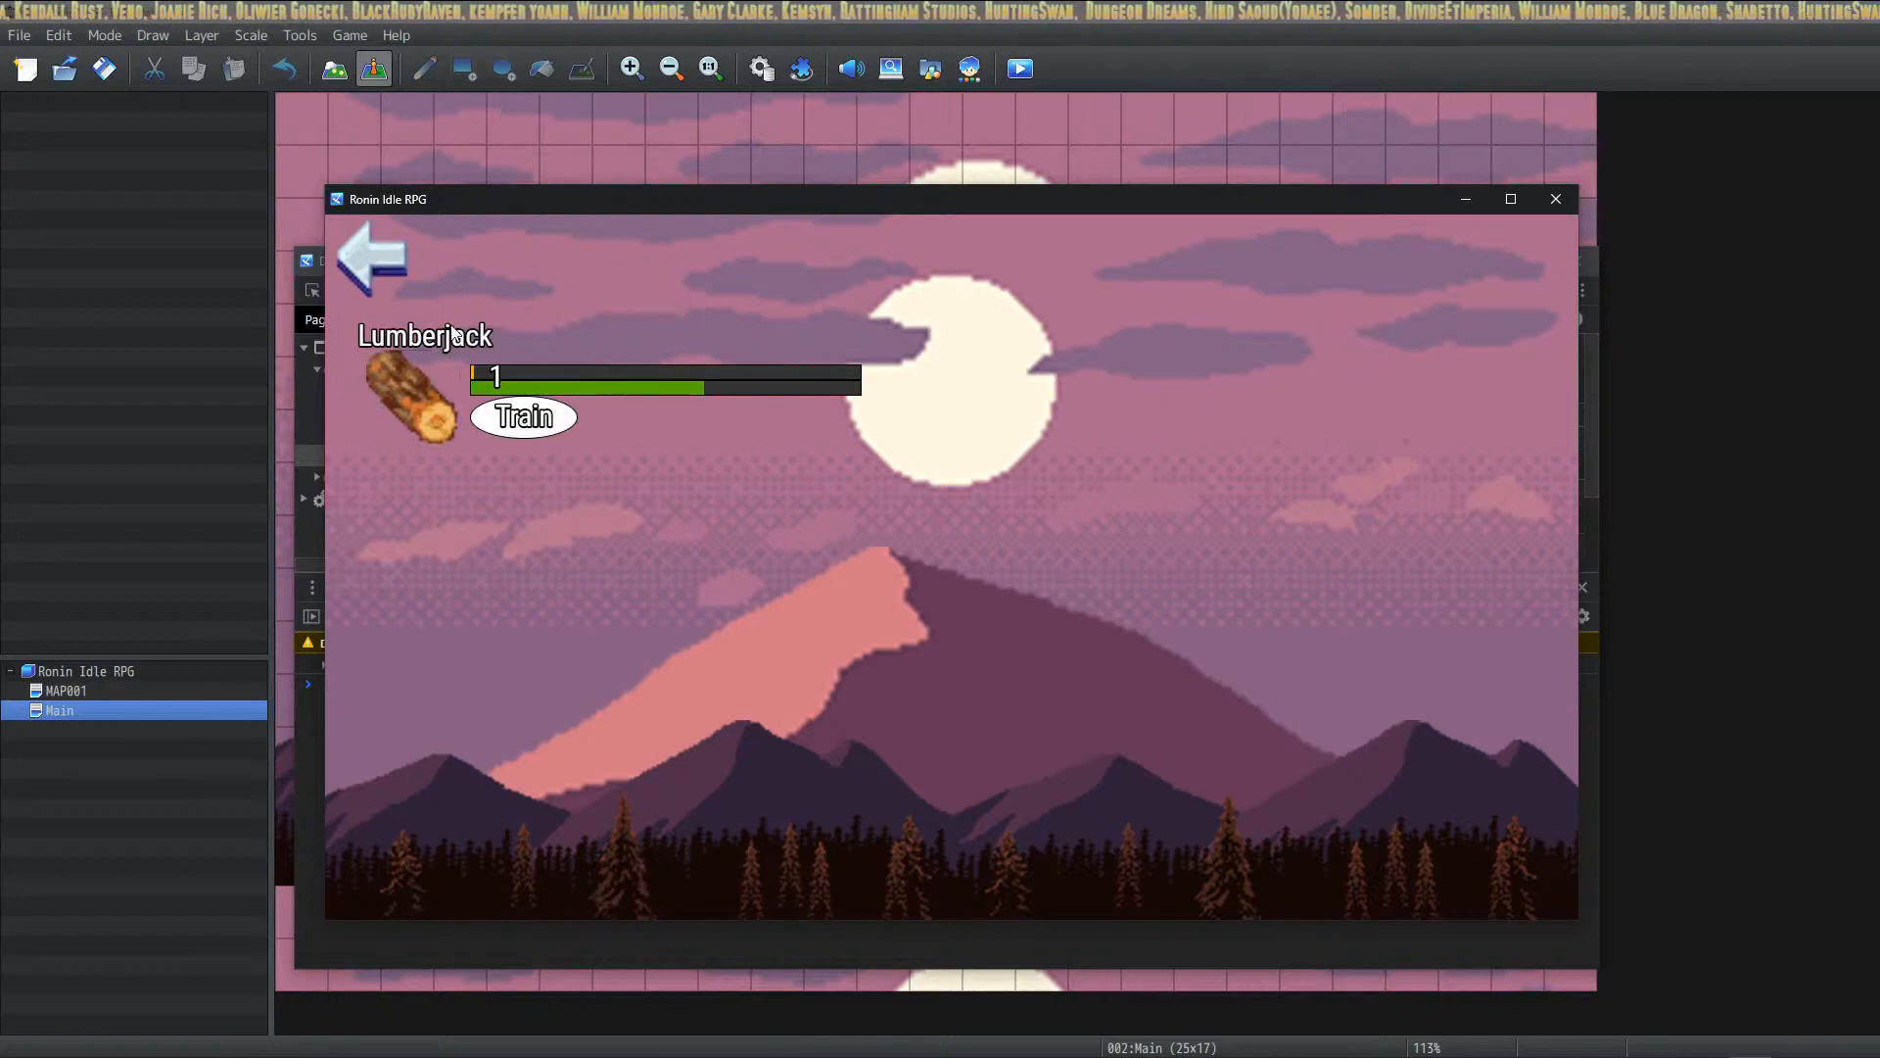
click(389, 266)
click(513, 366)
click(524, 421)
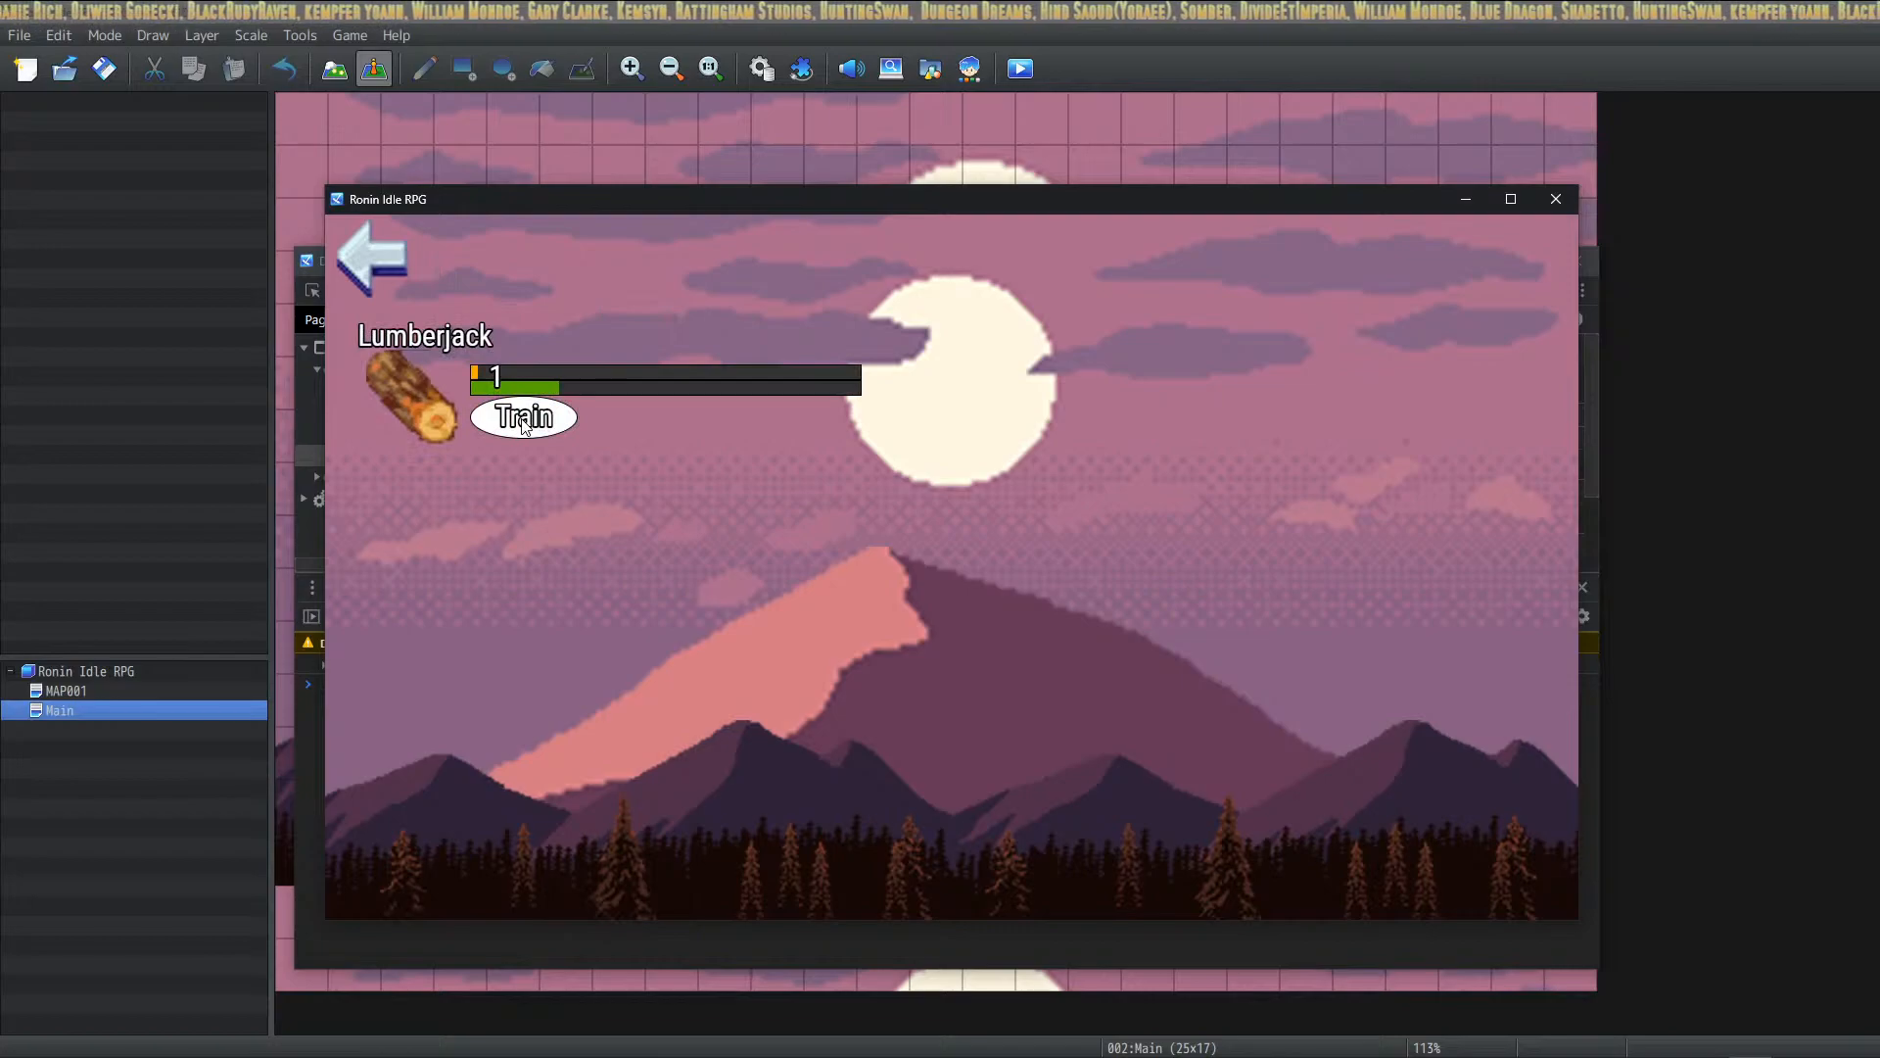
click(392, 262)
click(495, 349)
click(524, 416)
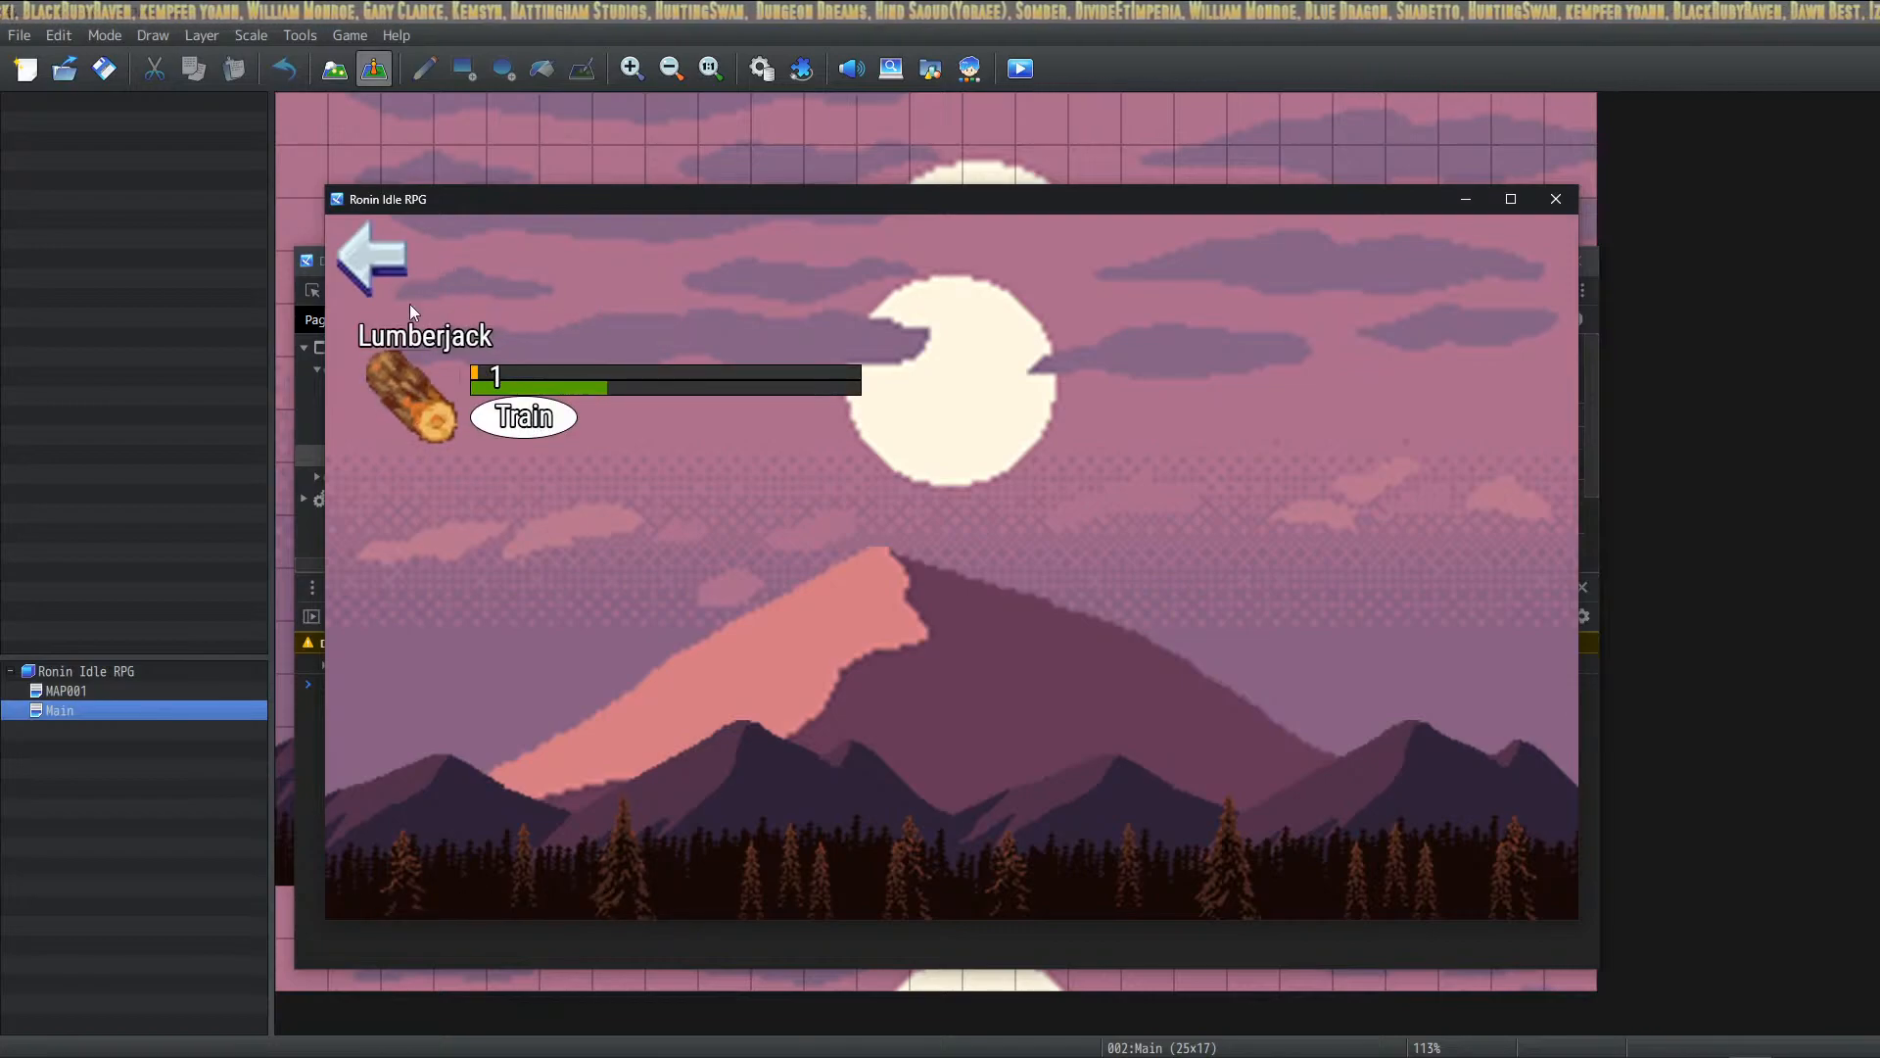
click(517, 367)
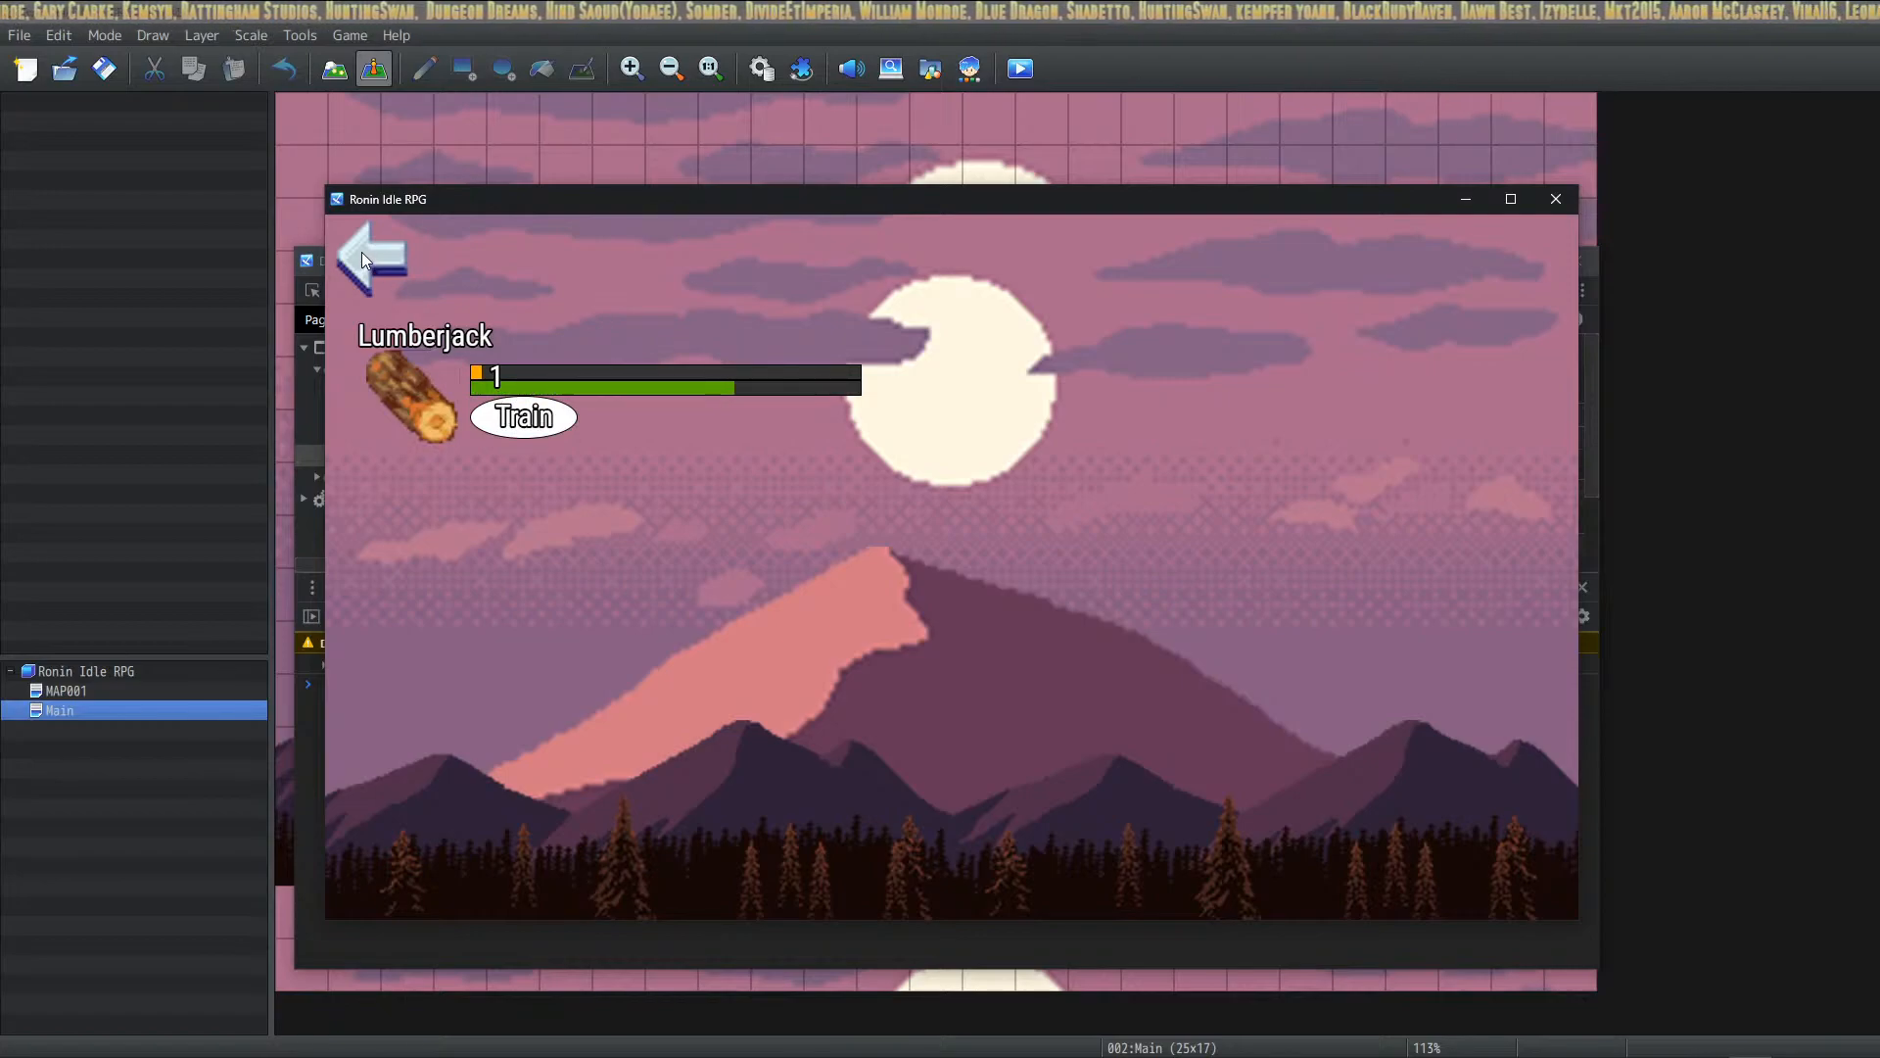
click(370, 253)
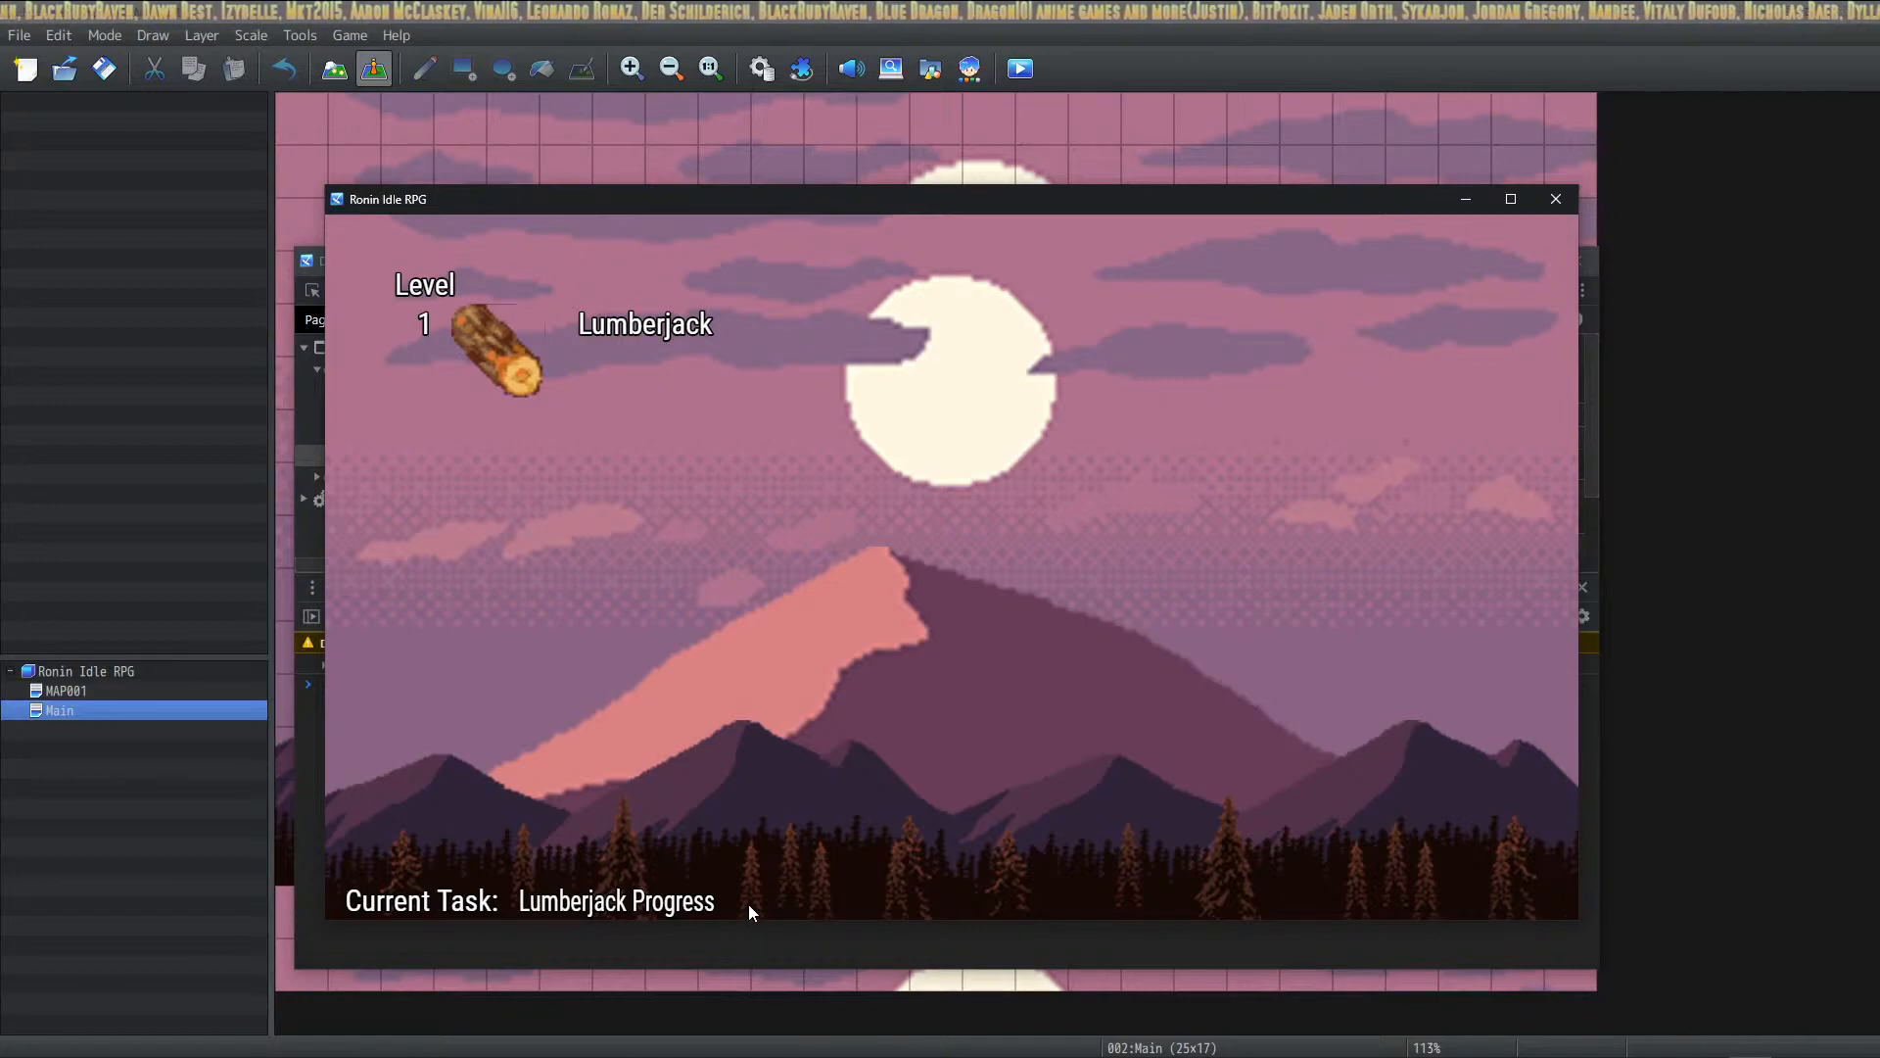
click(584, 331)
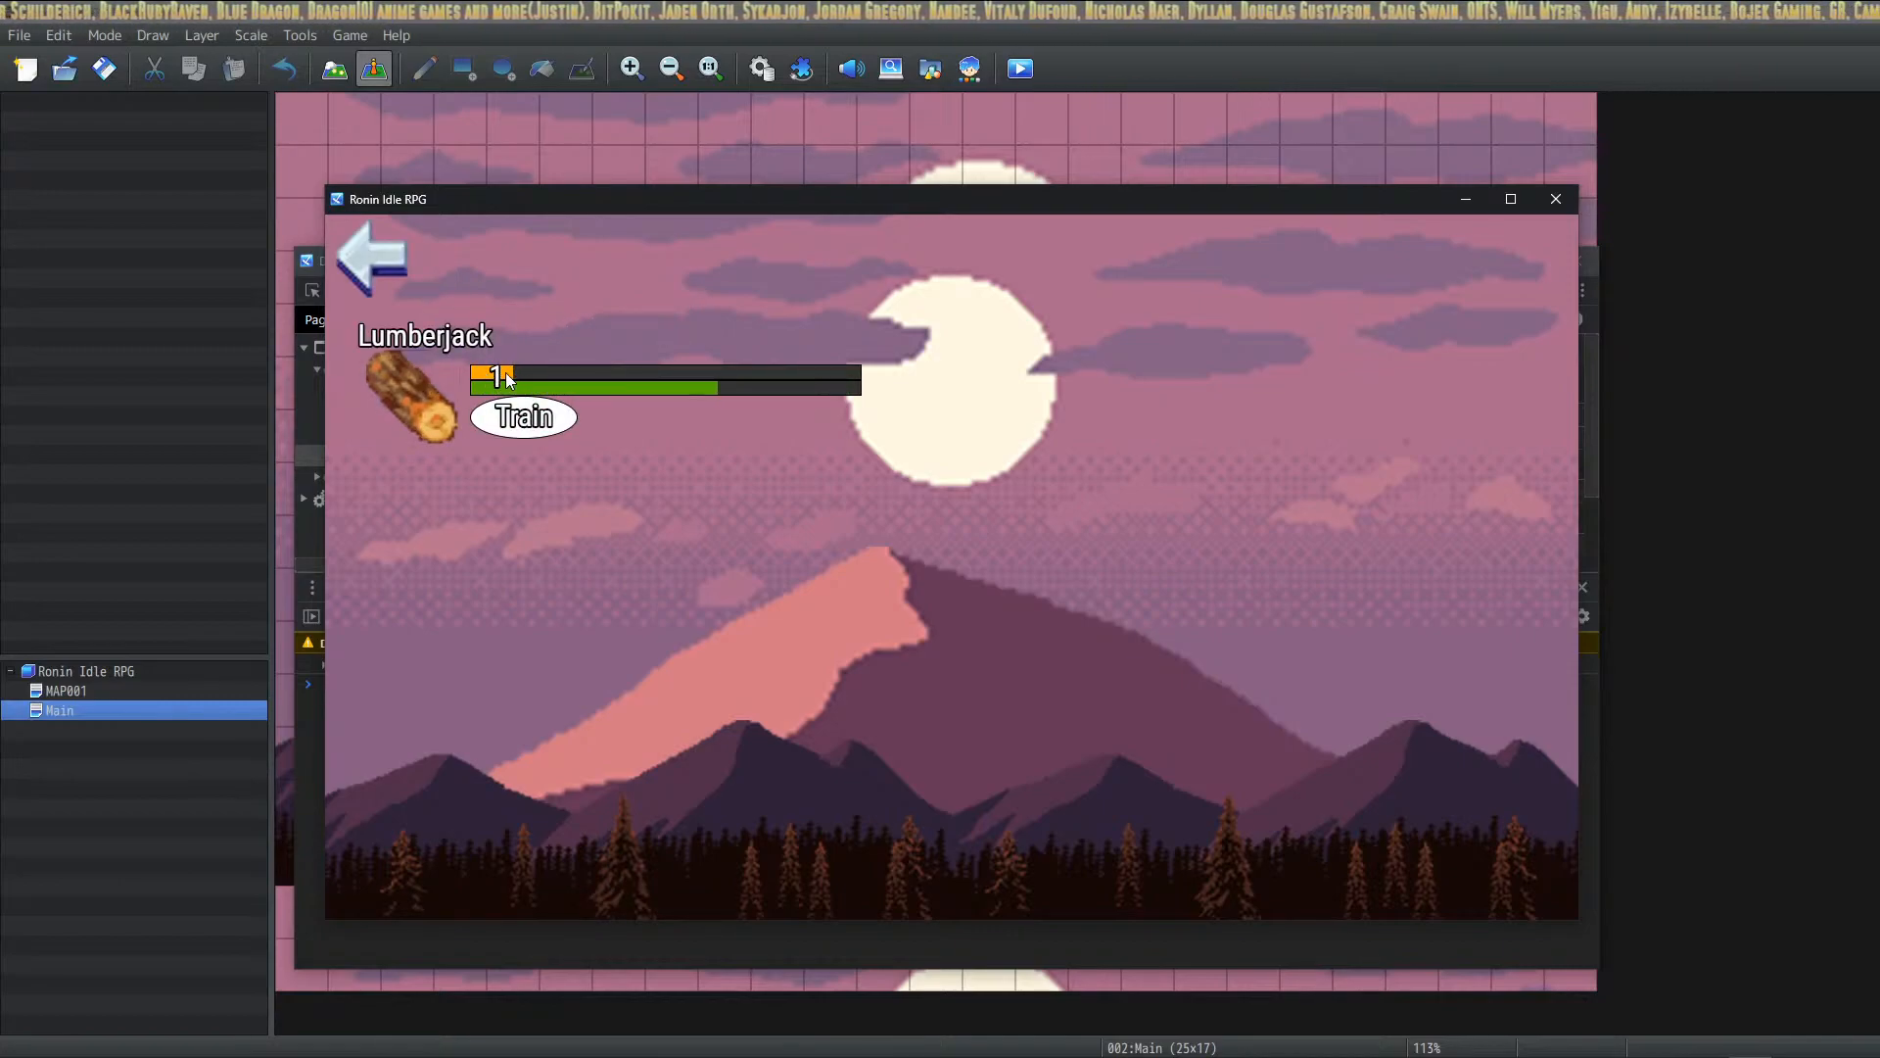
Step: Return the playtest to the main menu to check the Current Task text, and reopen the common events database in RPG Maker MZ
click(372, 257)
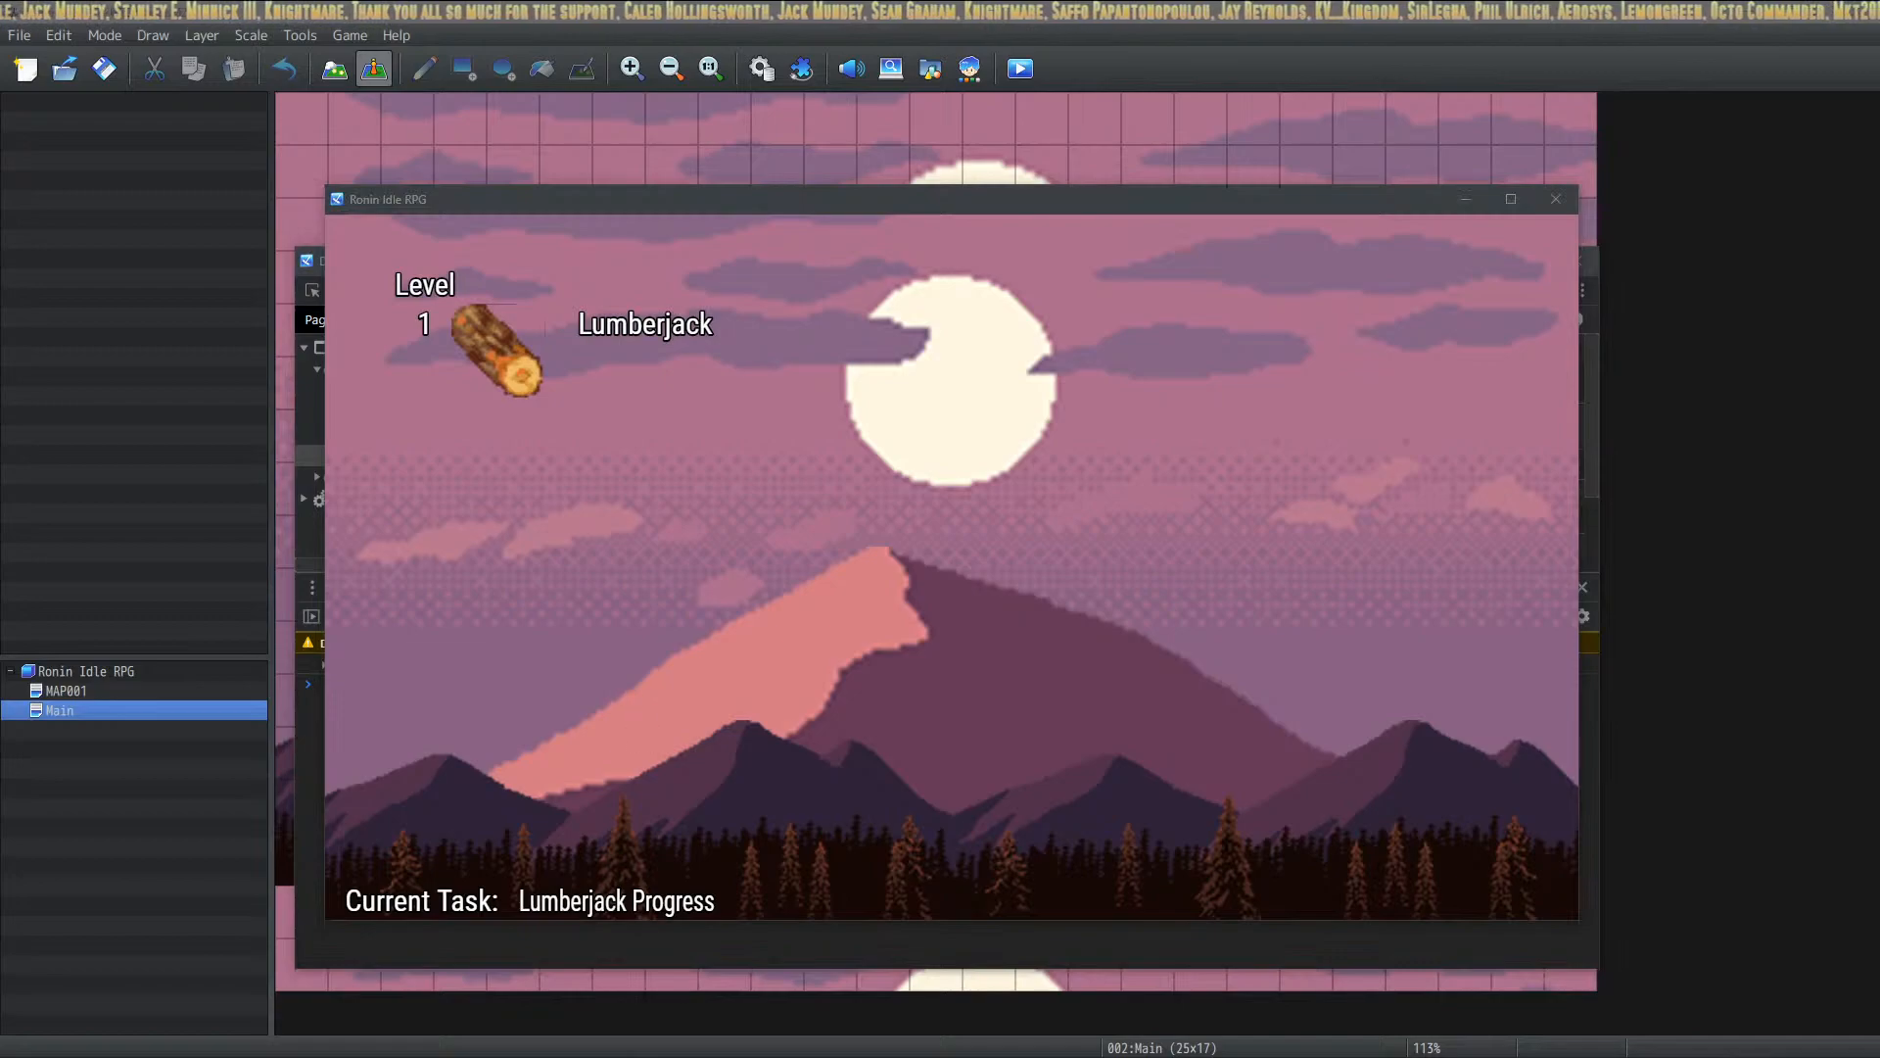
key(alt+Tab)
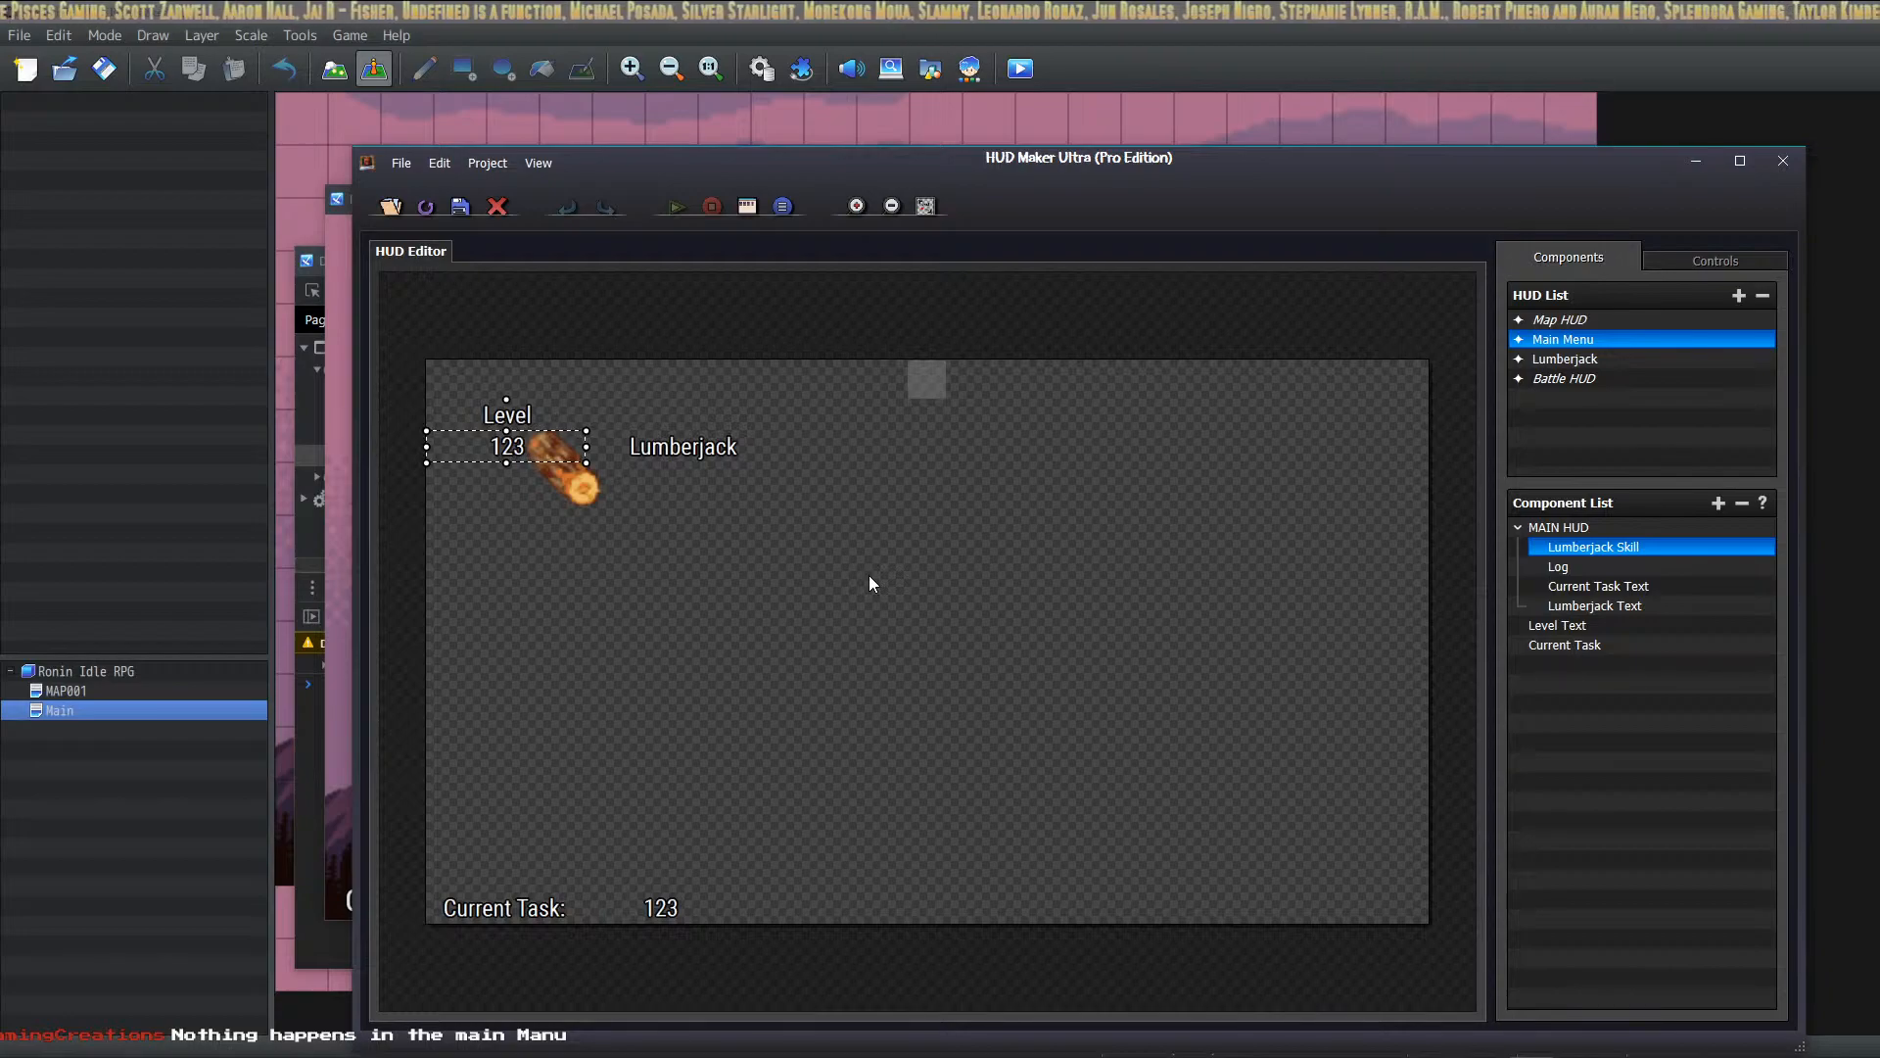
click(760, 70)
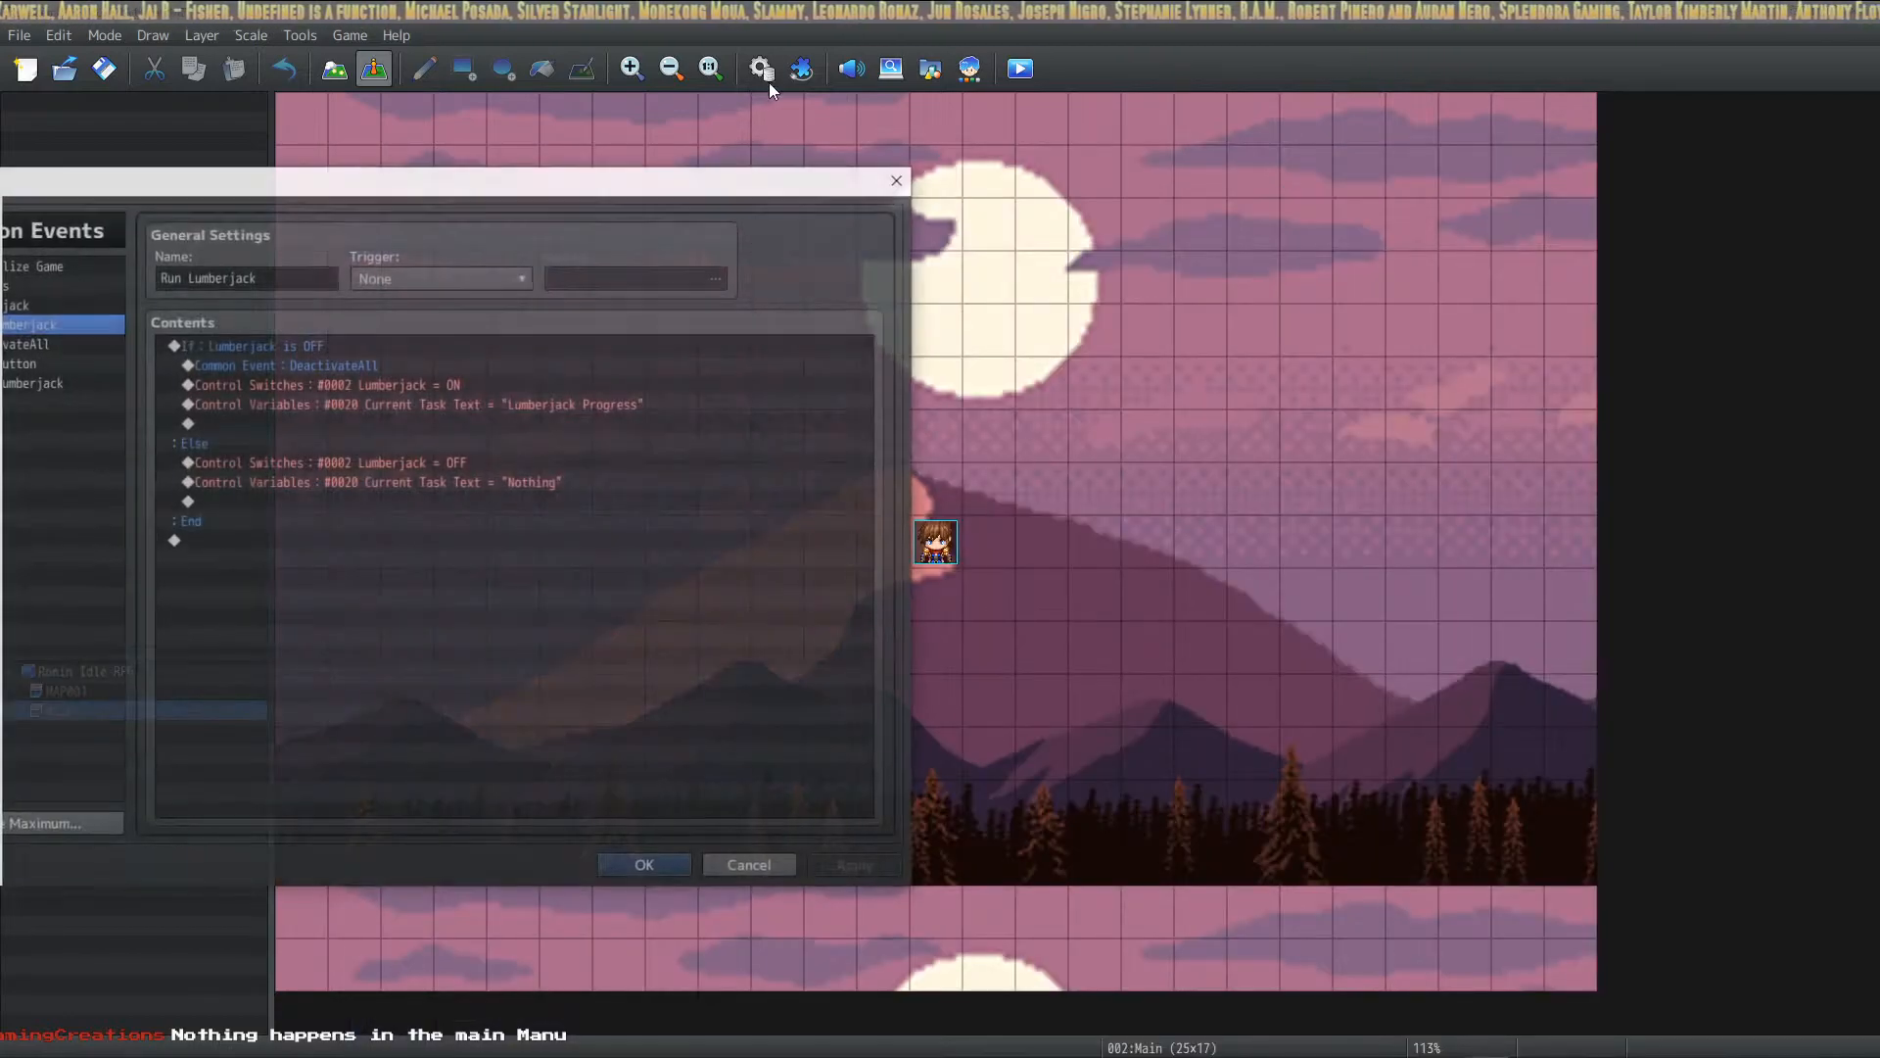
drag(482, 181, 1058, 189)
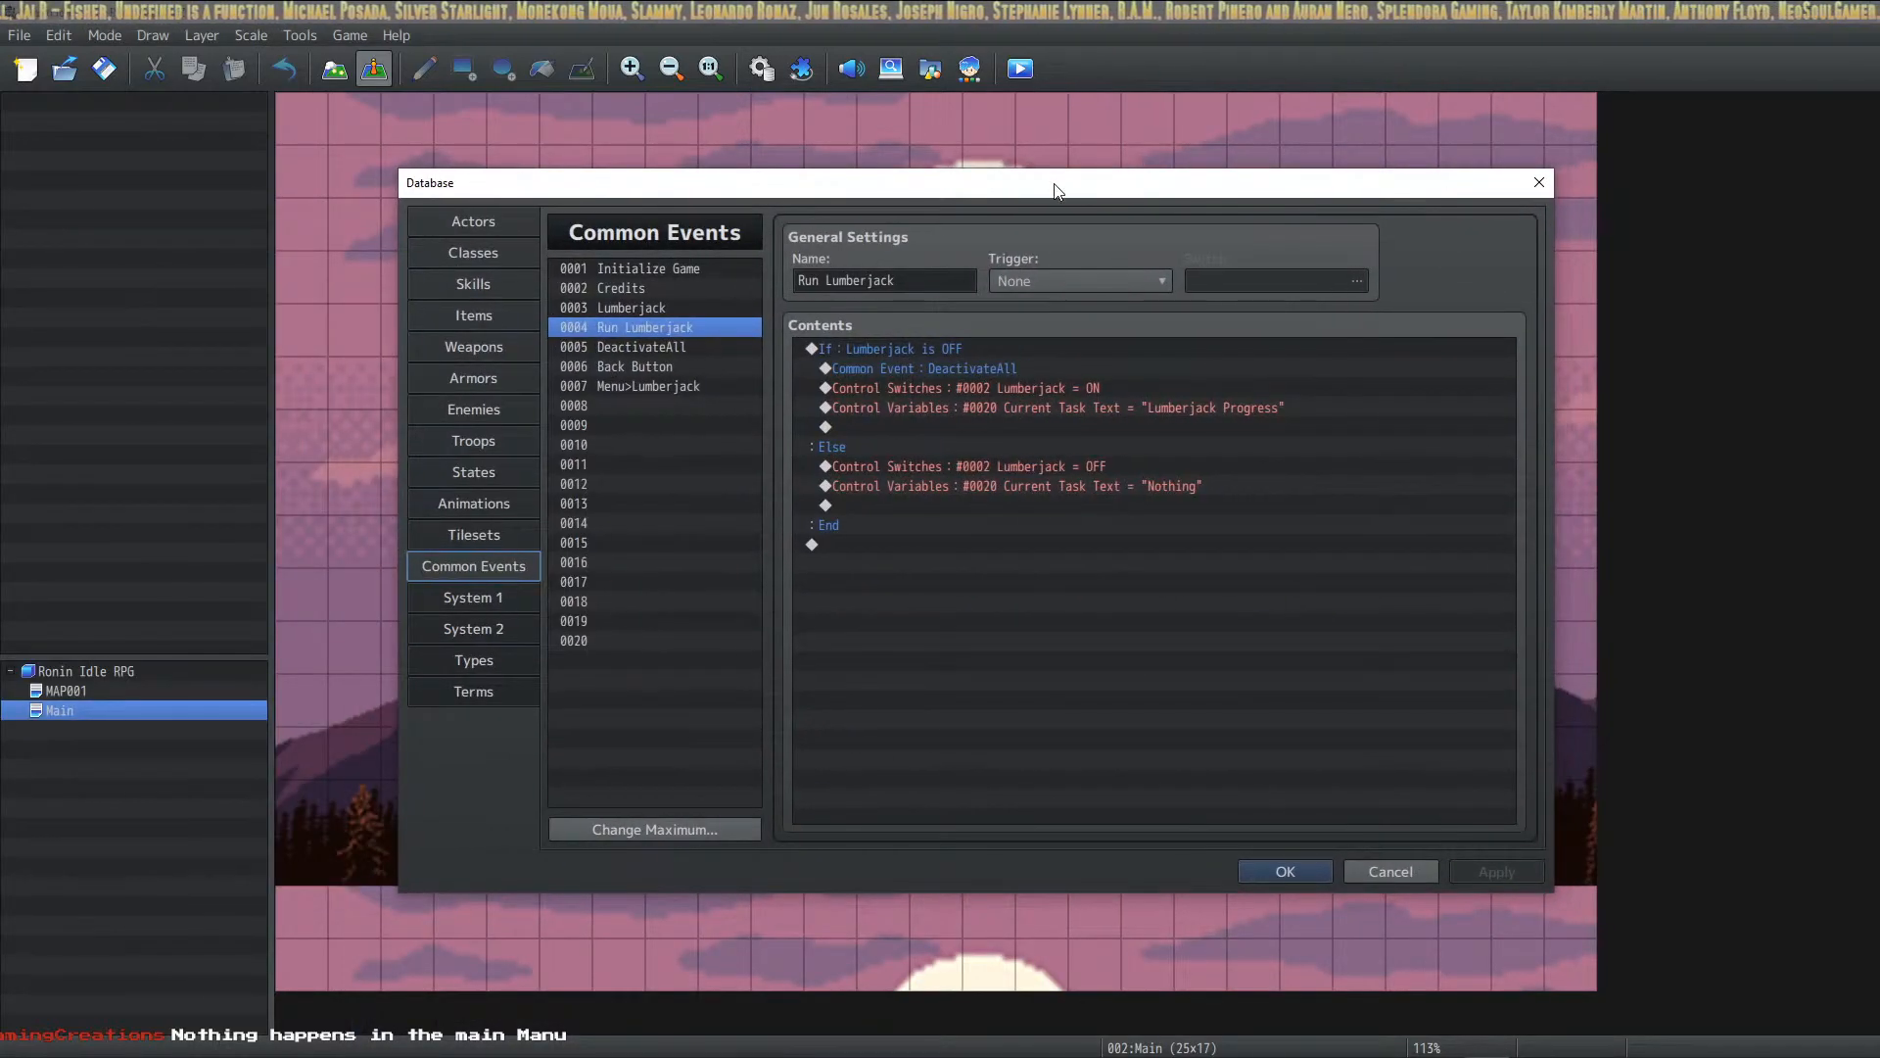
Step: Review the access settings, HUD plugin commands and MAIN HUD switch in the Initialize Game event
click(678, 269)
click(956, 347)
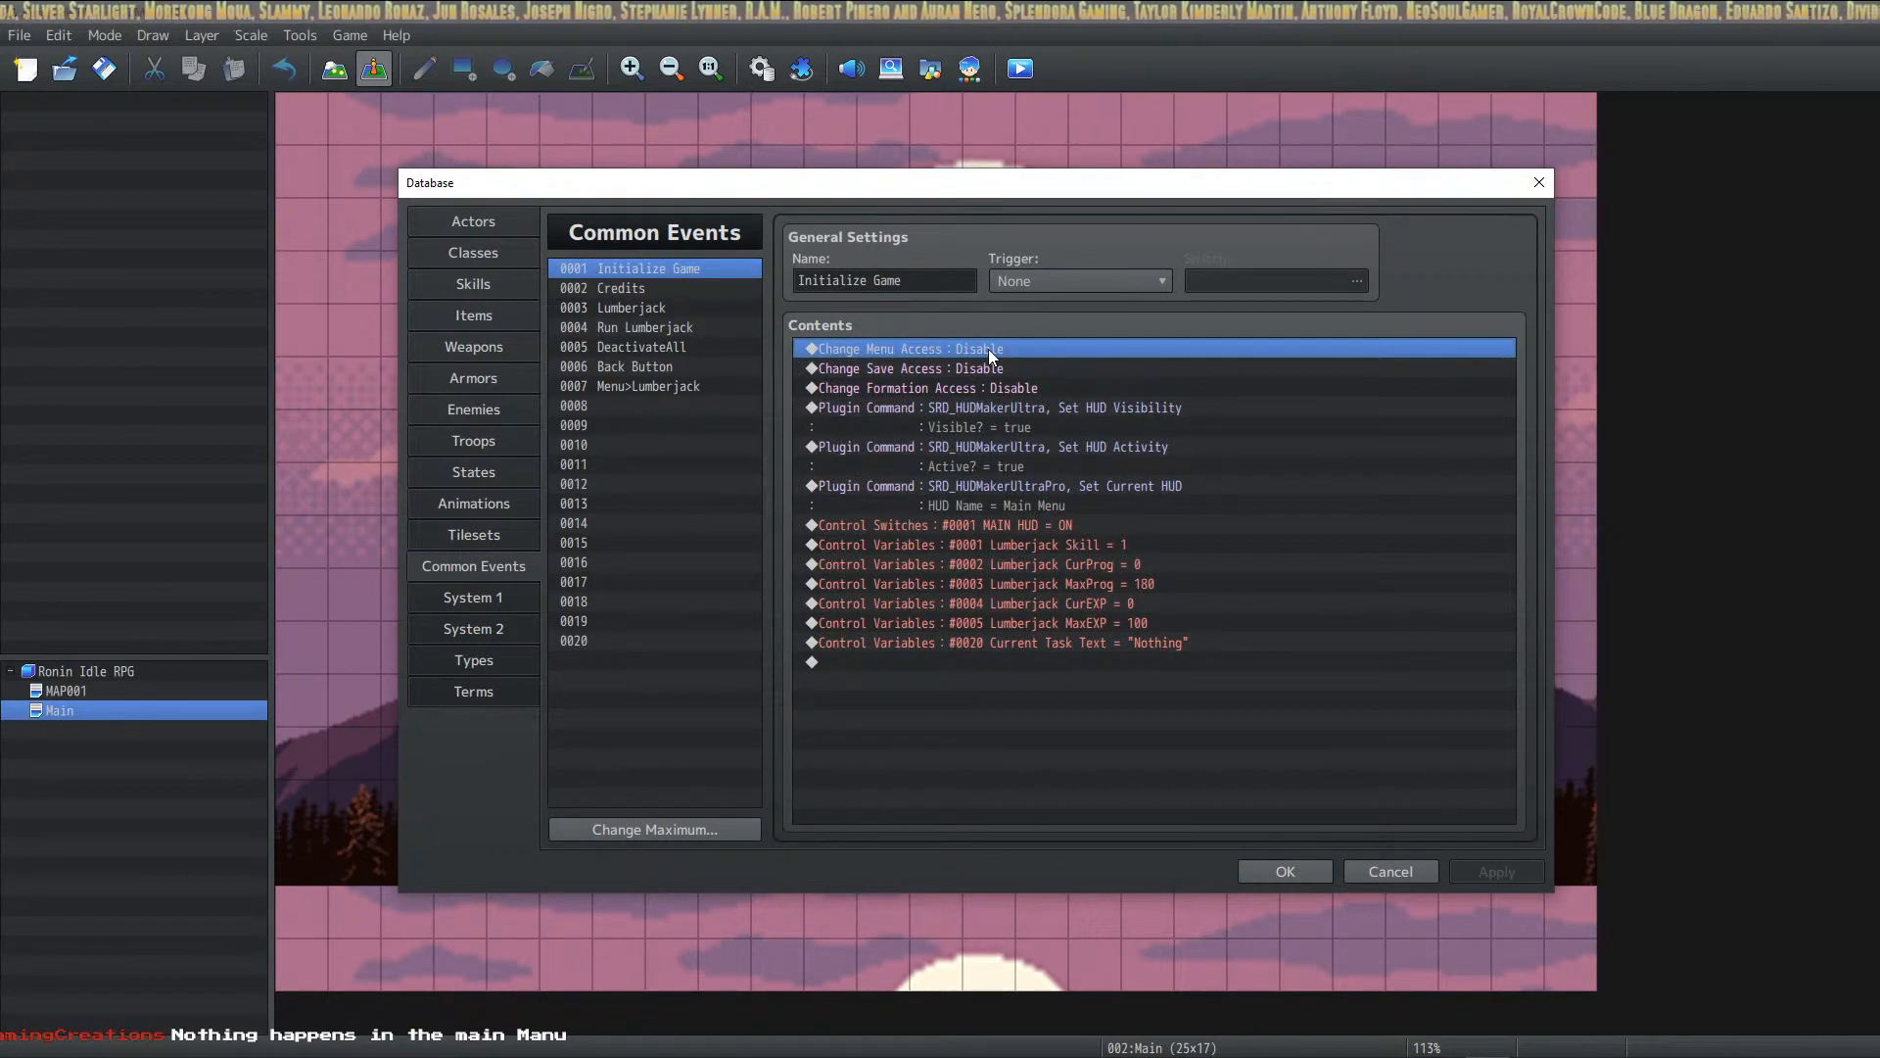
click(980, 370)
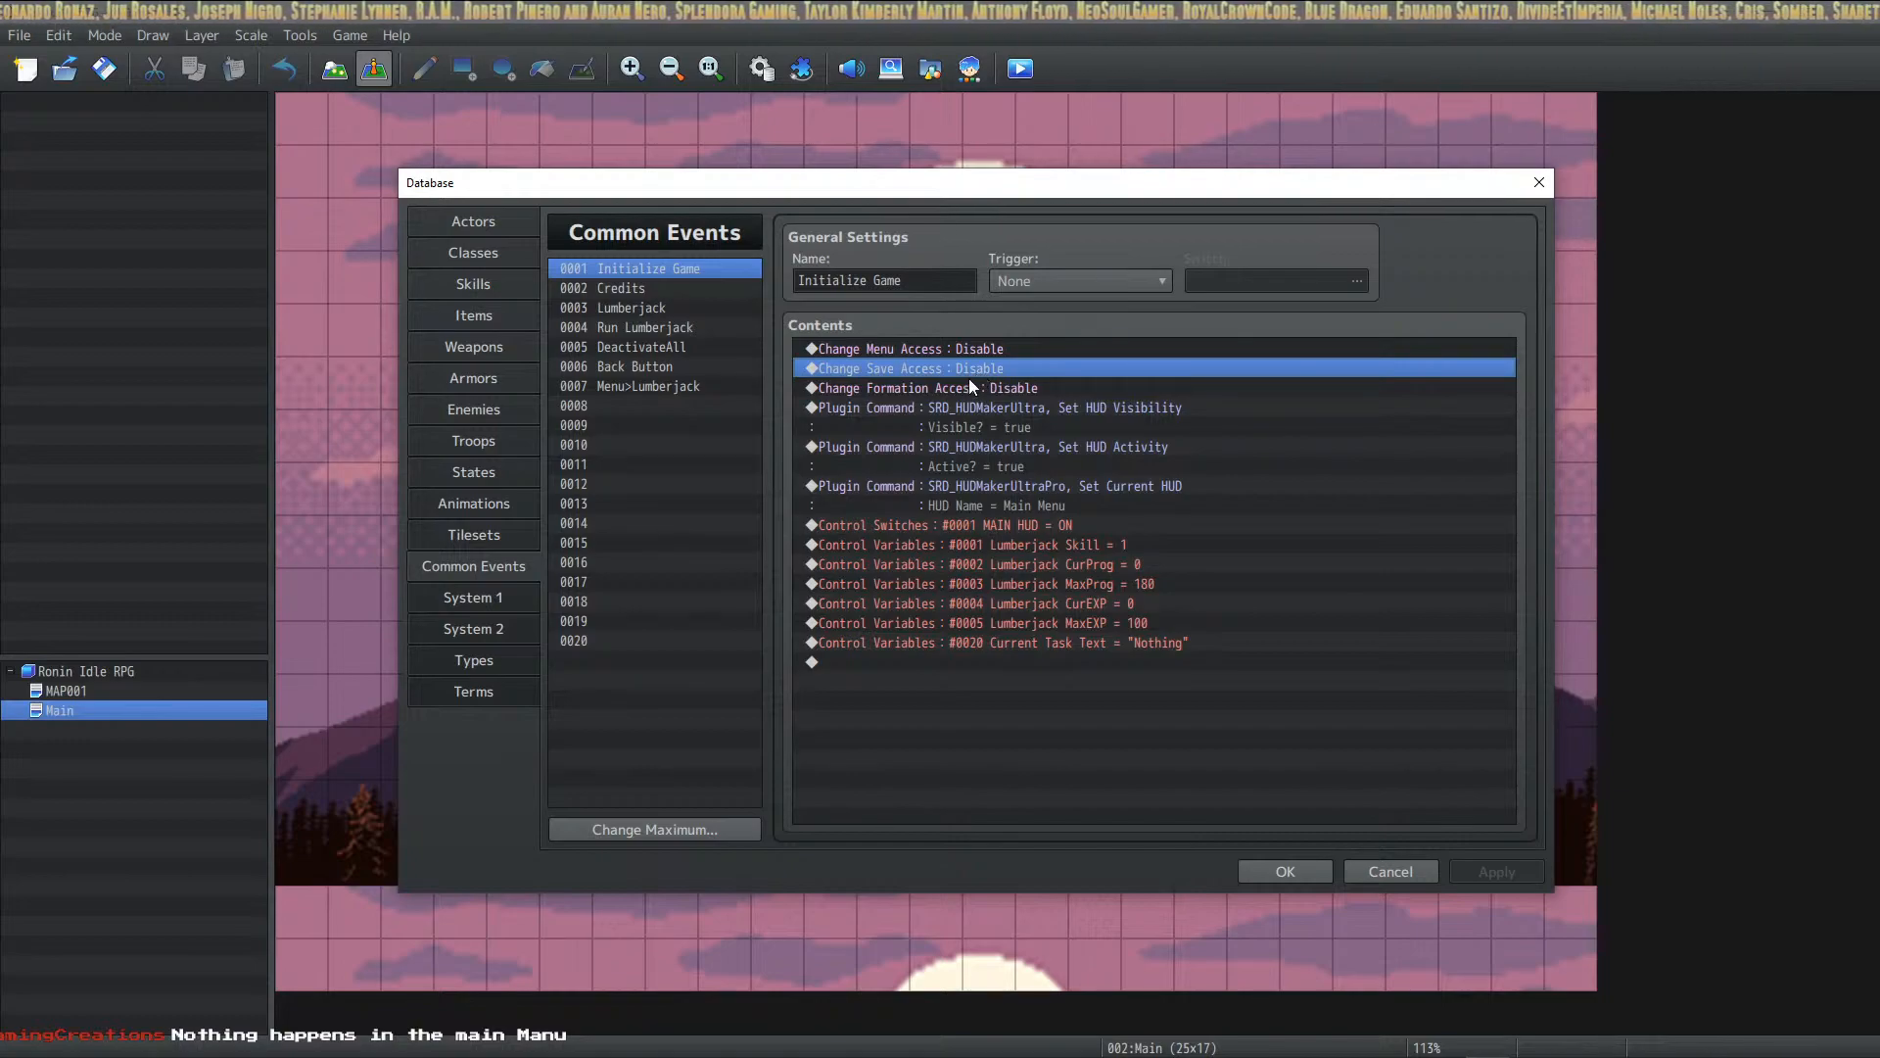
click(989, 390)
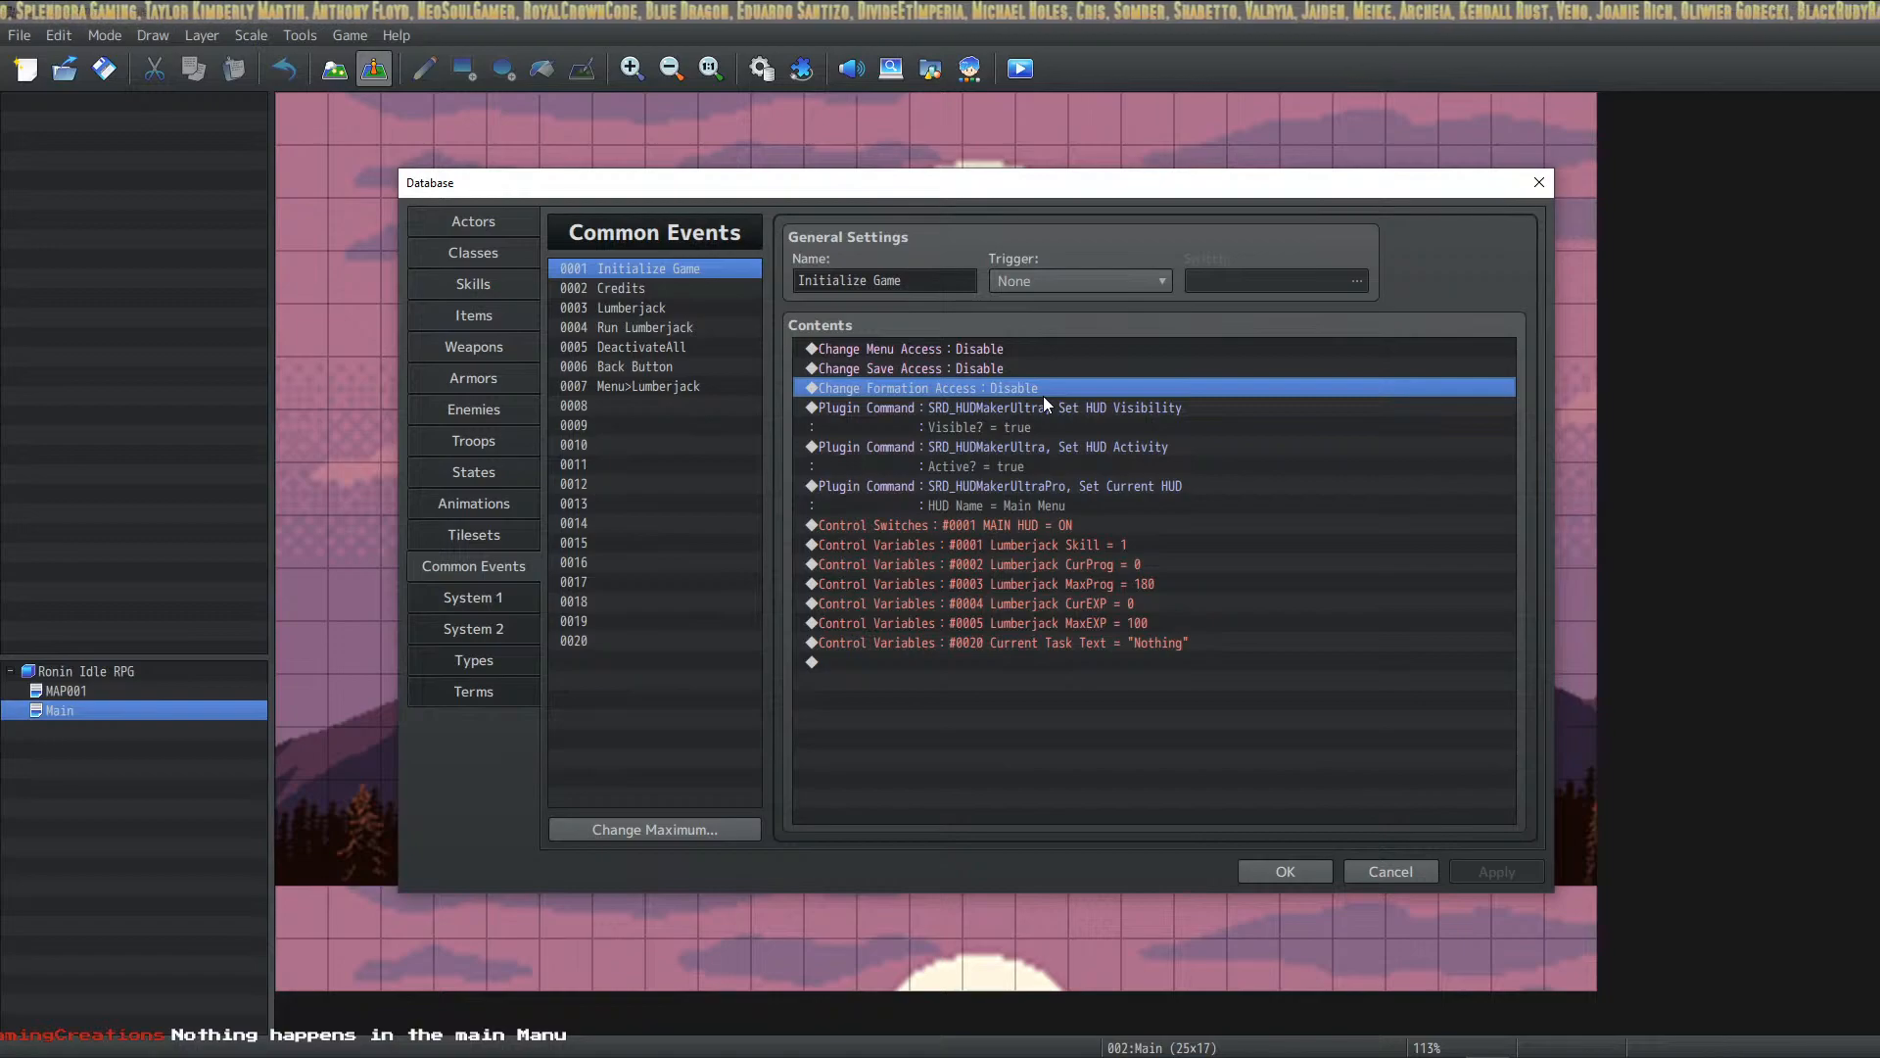
click(1070, 408)
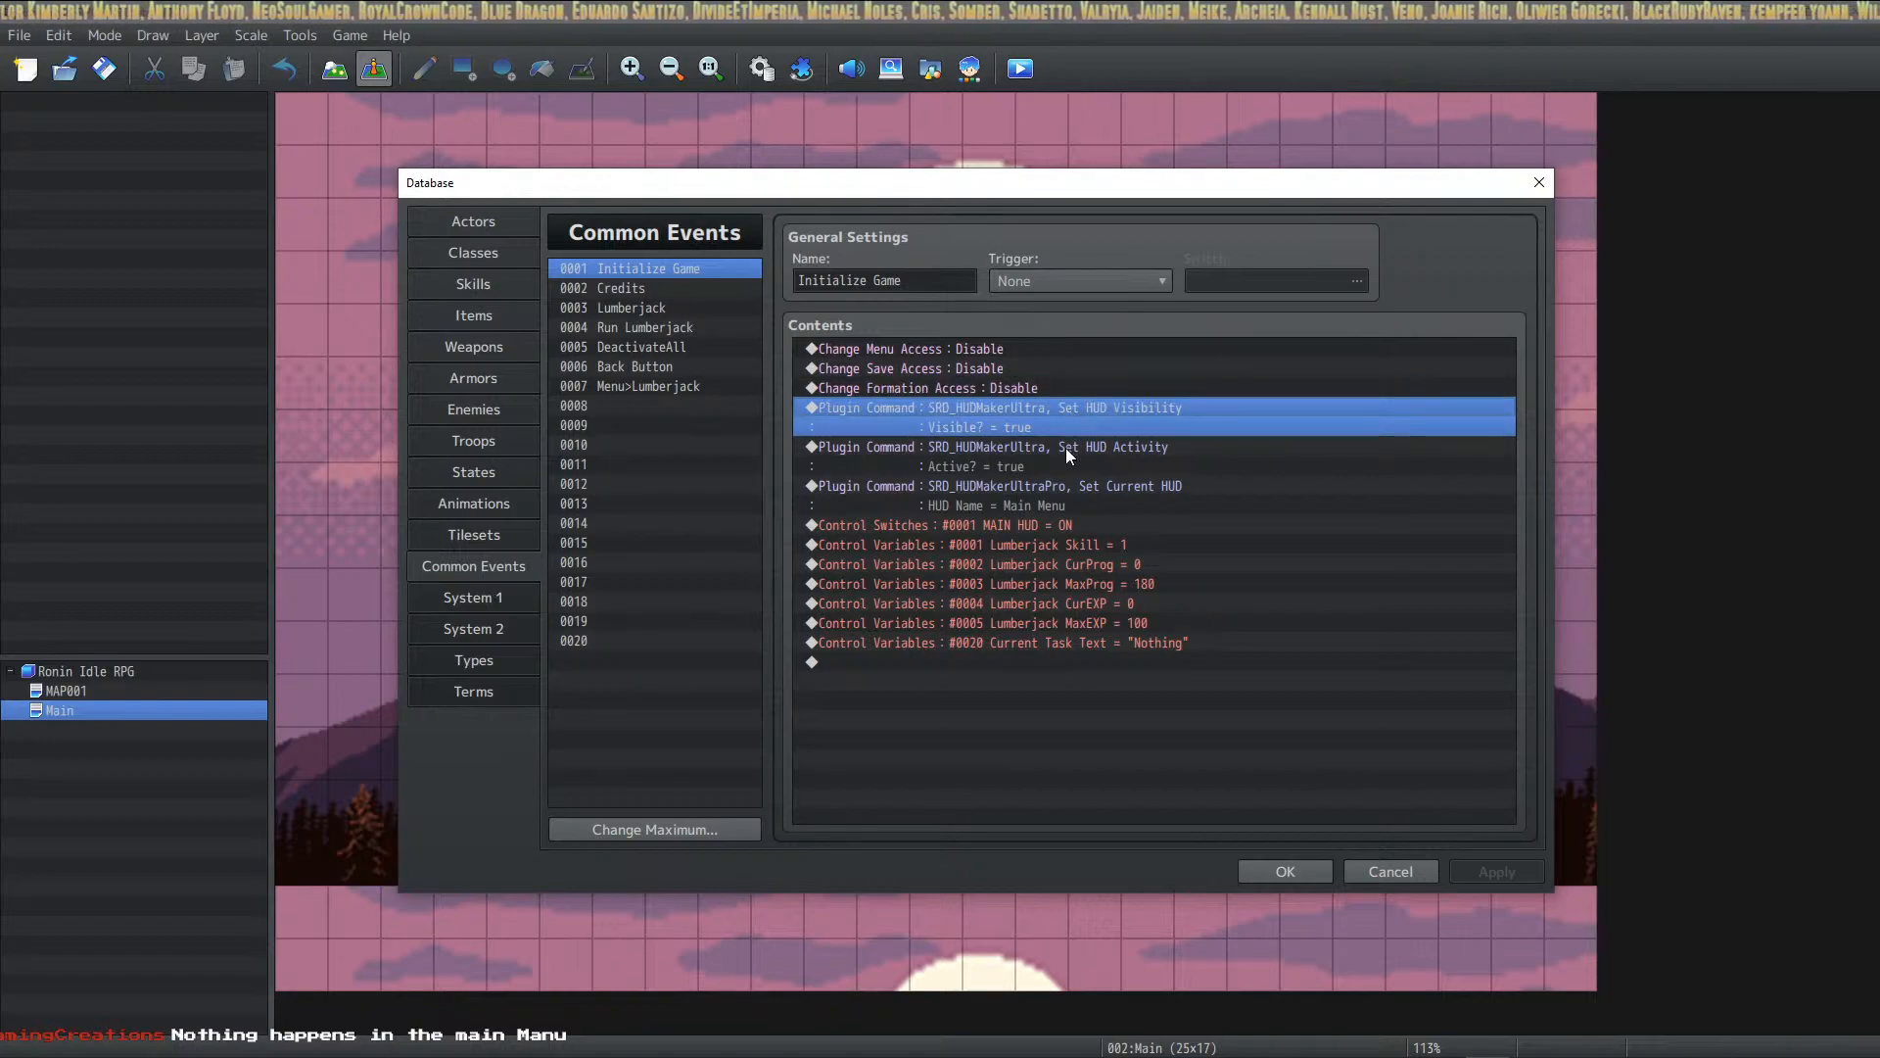
click(1064, 454)
click(1048, 494)
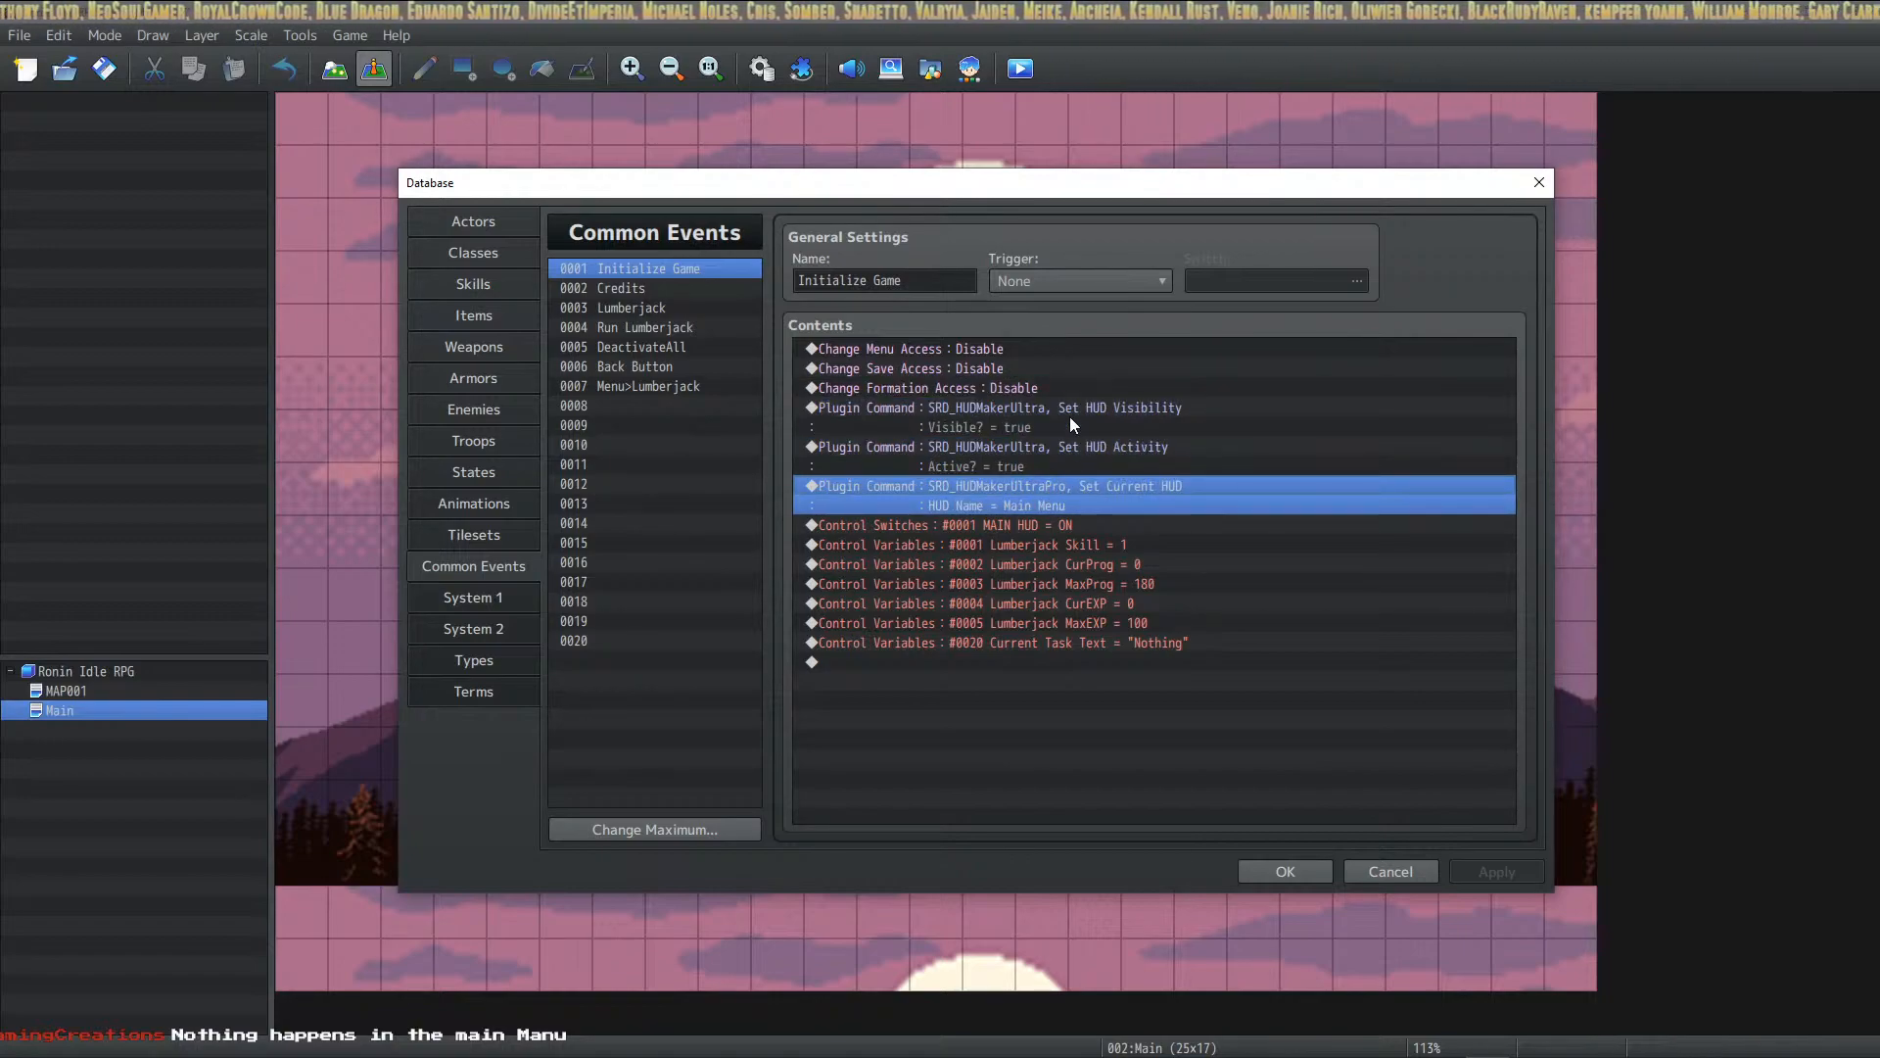
click(1063, 525)
Step: Examine the starting values of the Lumberjack Skill, CurProg, MaxProg, CurEXP, MaxEXP and Current Task Text variables in Initialize Game
click(1105, 550)
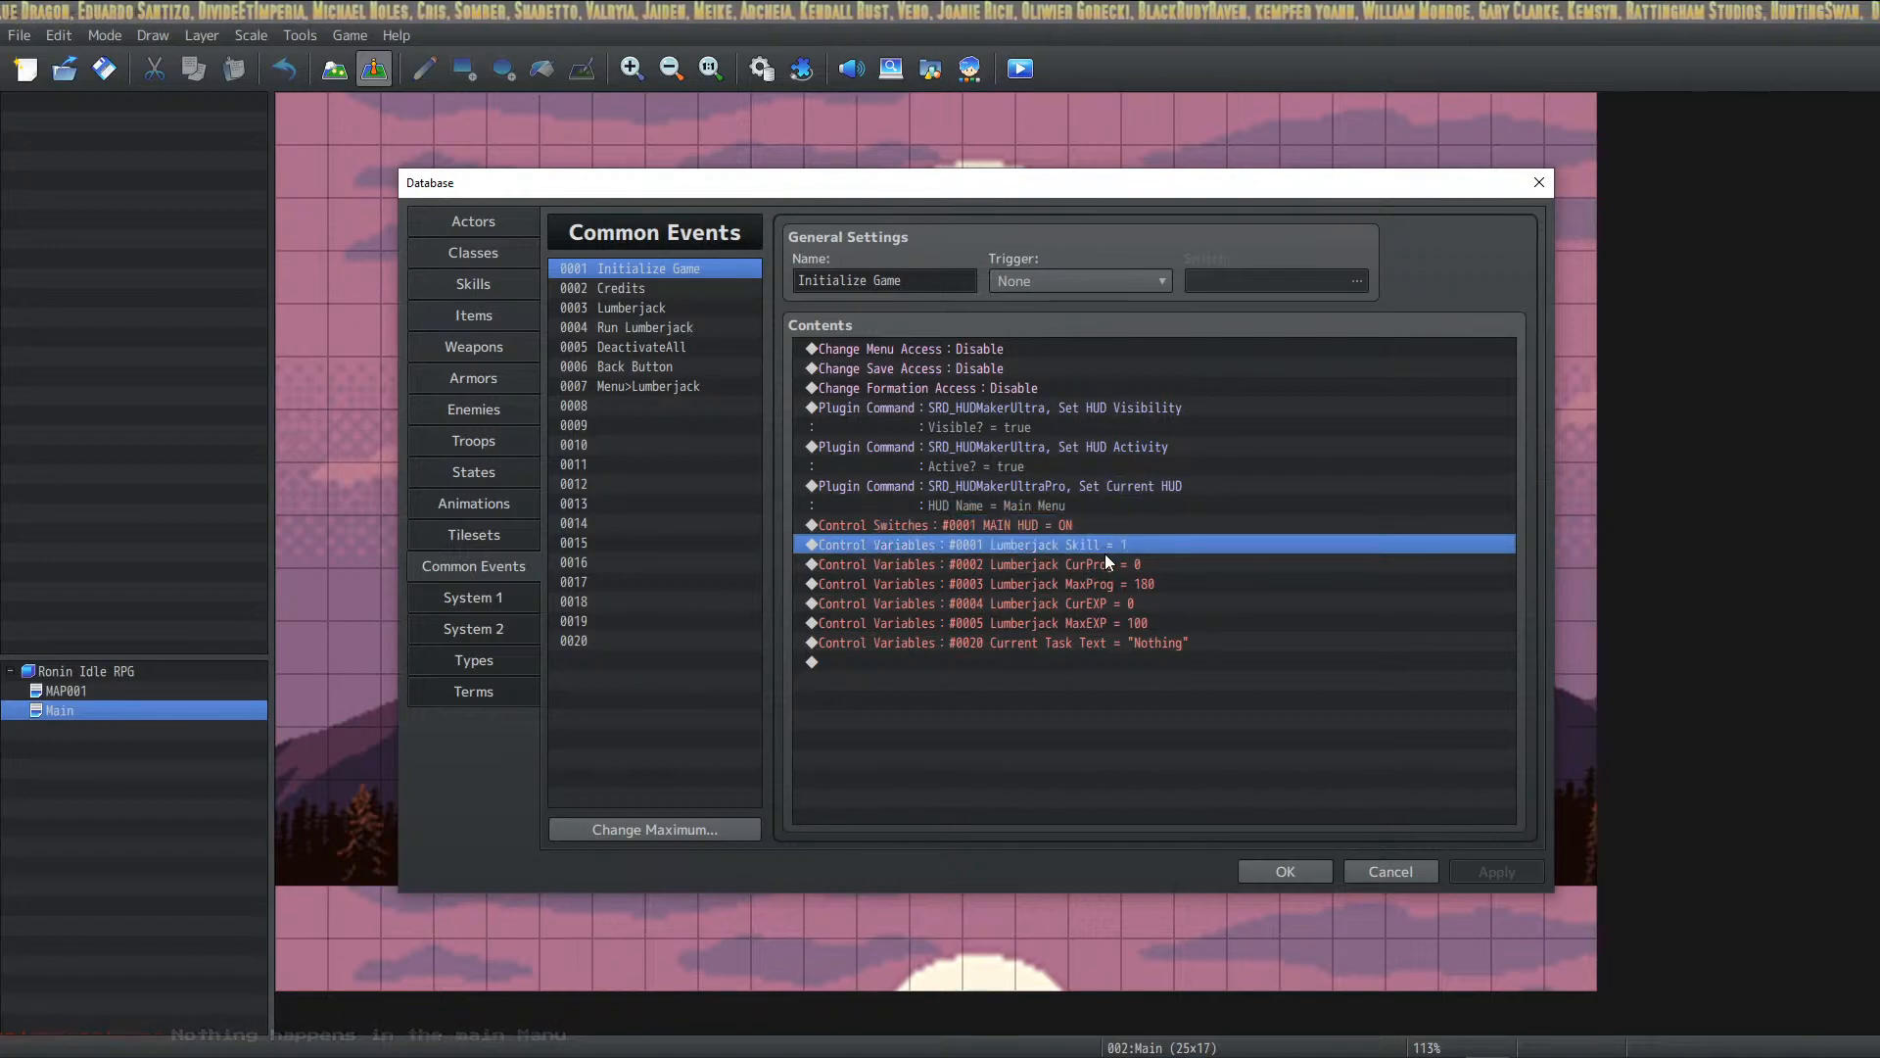
click(1107, 558)
click(1109, 580)
click(1101, 601)
click(1099, 619)
click(1100, 599)
click(1102, 580)
click(1099, 545)
click(1090, 564)
click(1084, 578)
click(1069, 602)
click(1061, 624)
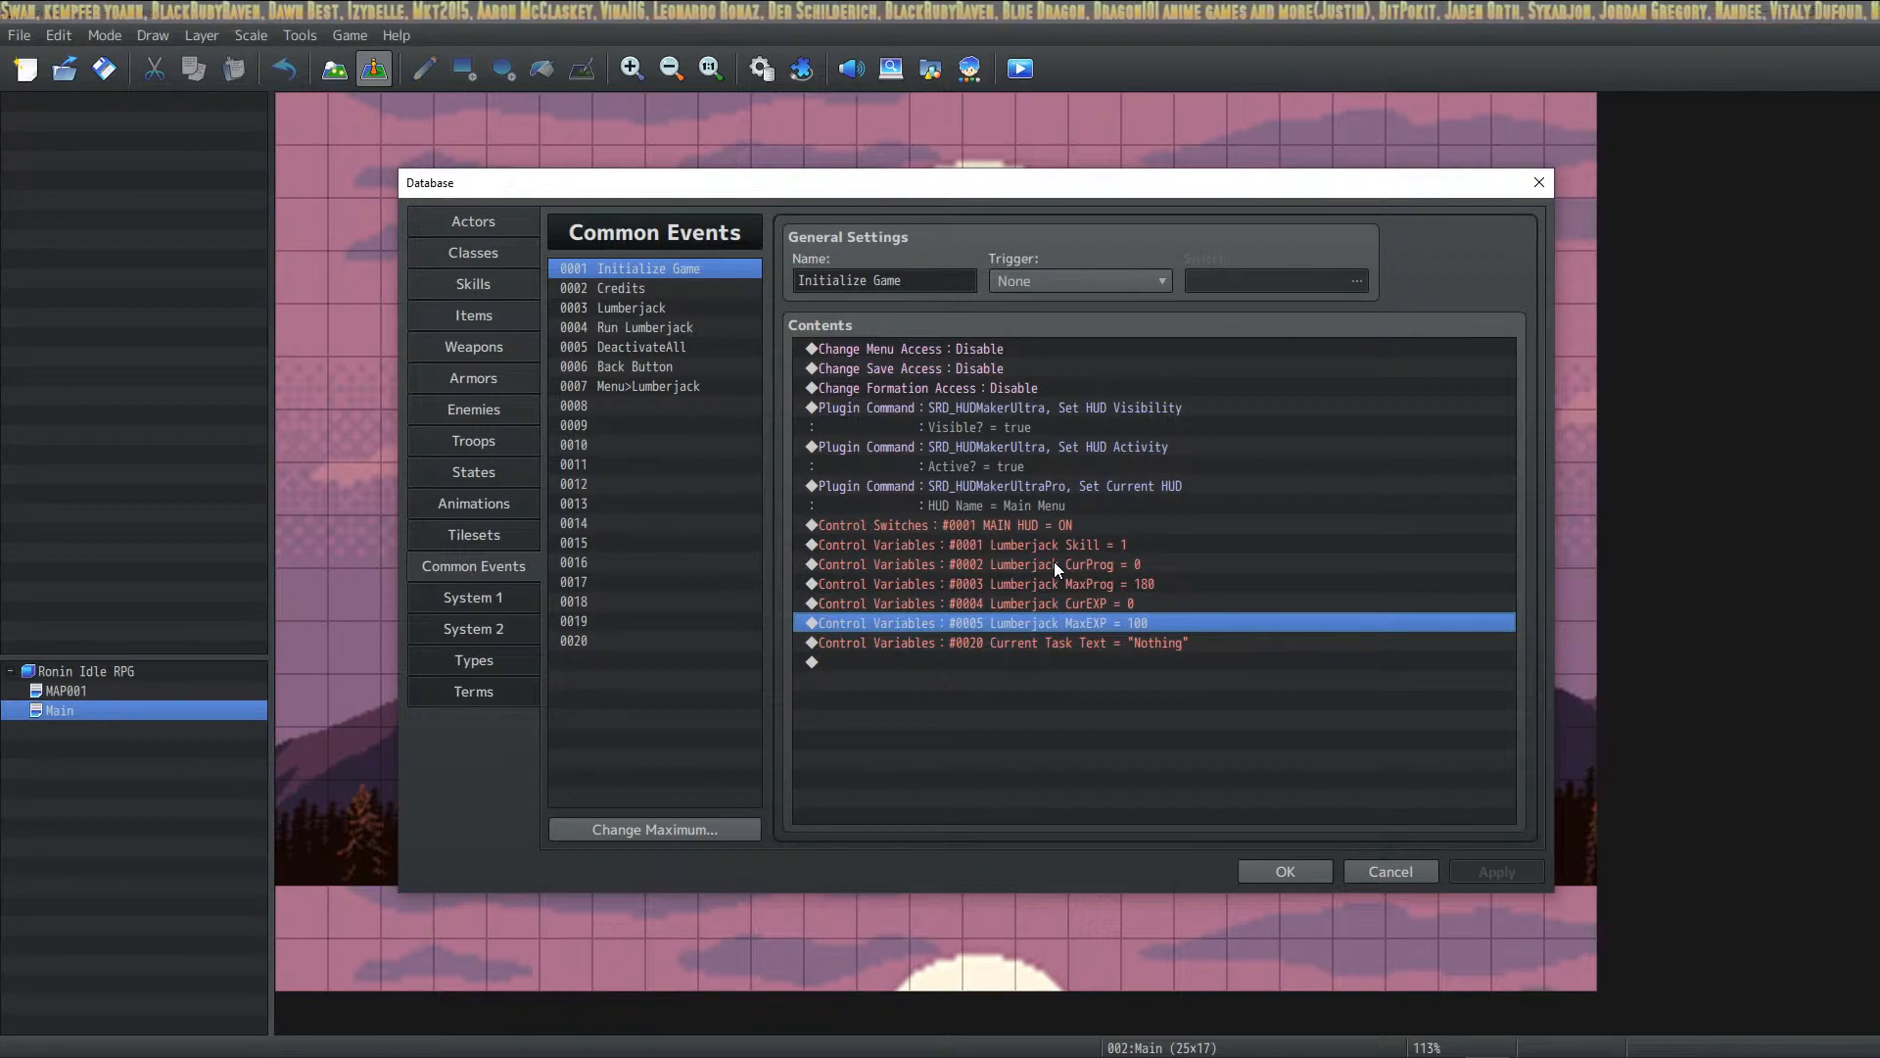
drag(1084, 541, 1067, 623)
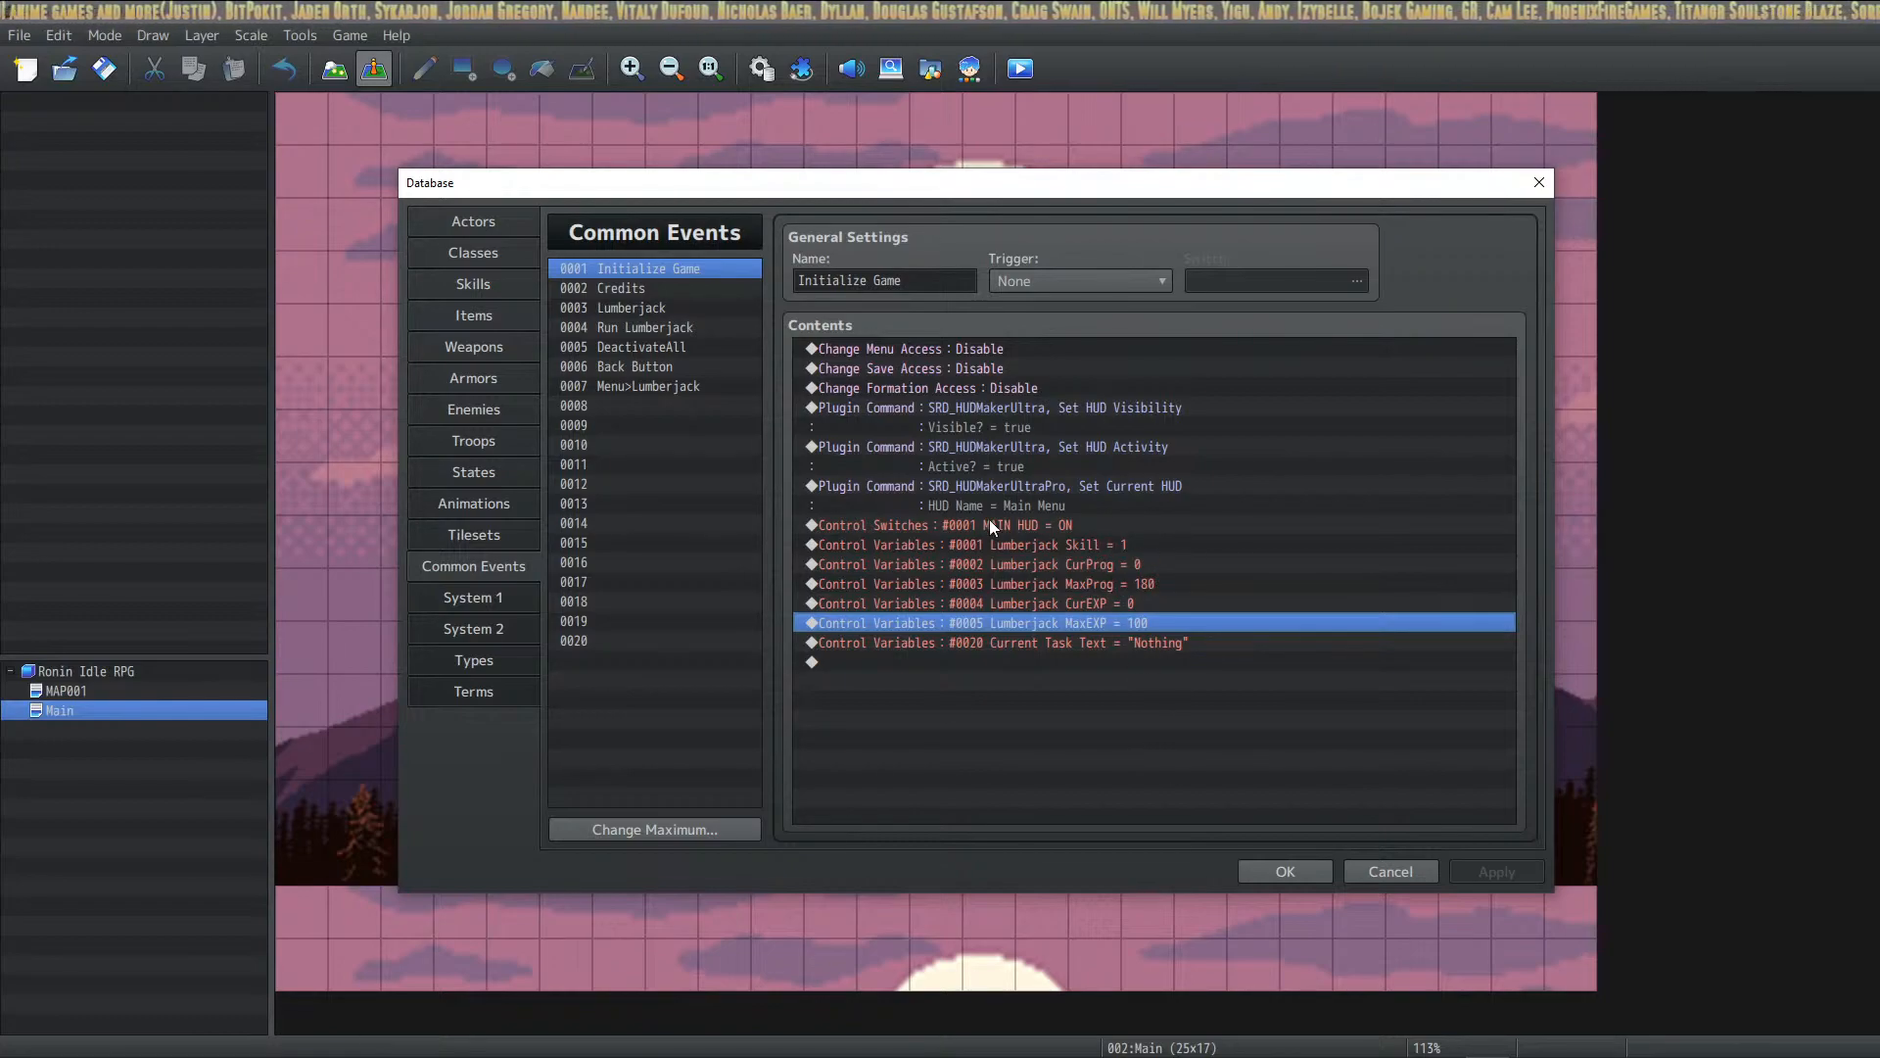
click(1079, 547)
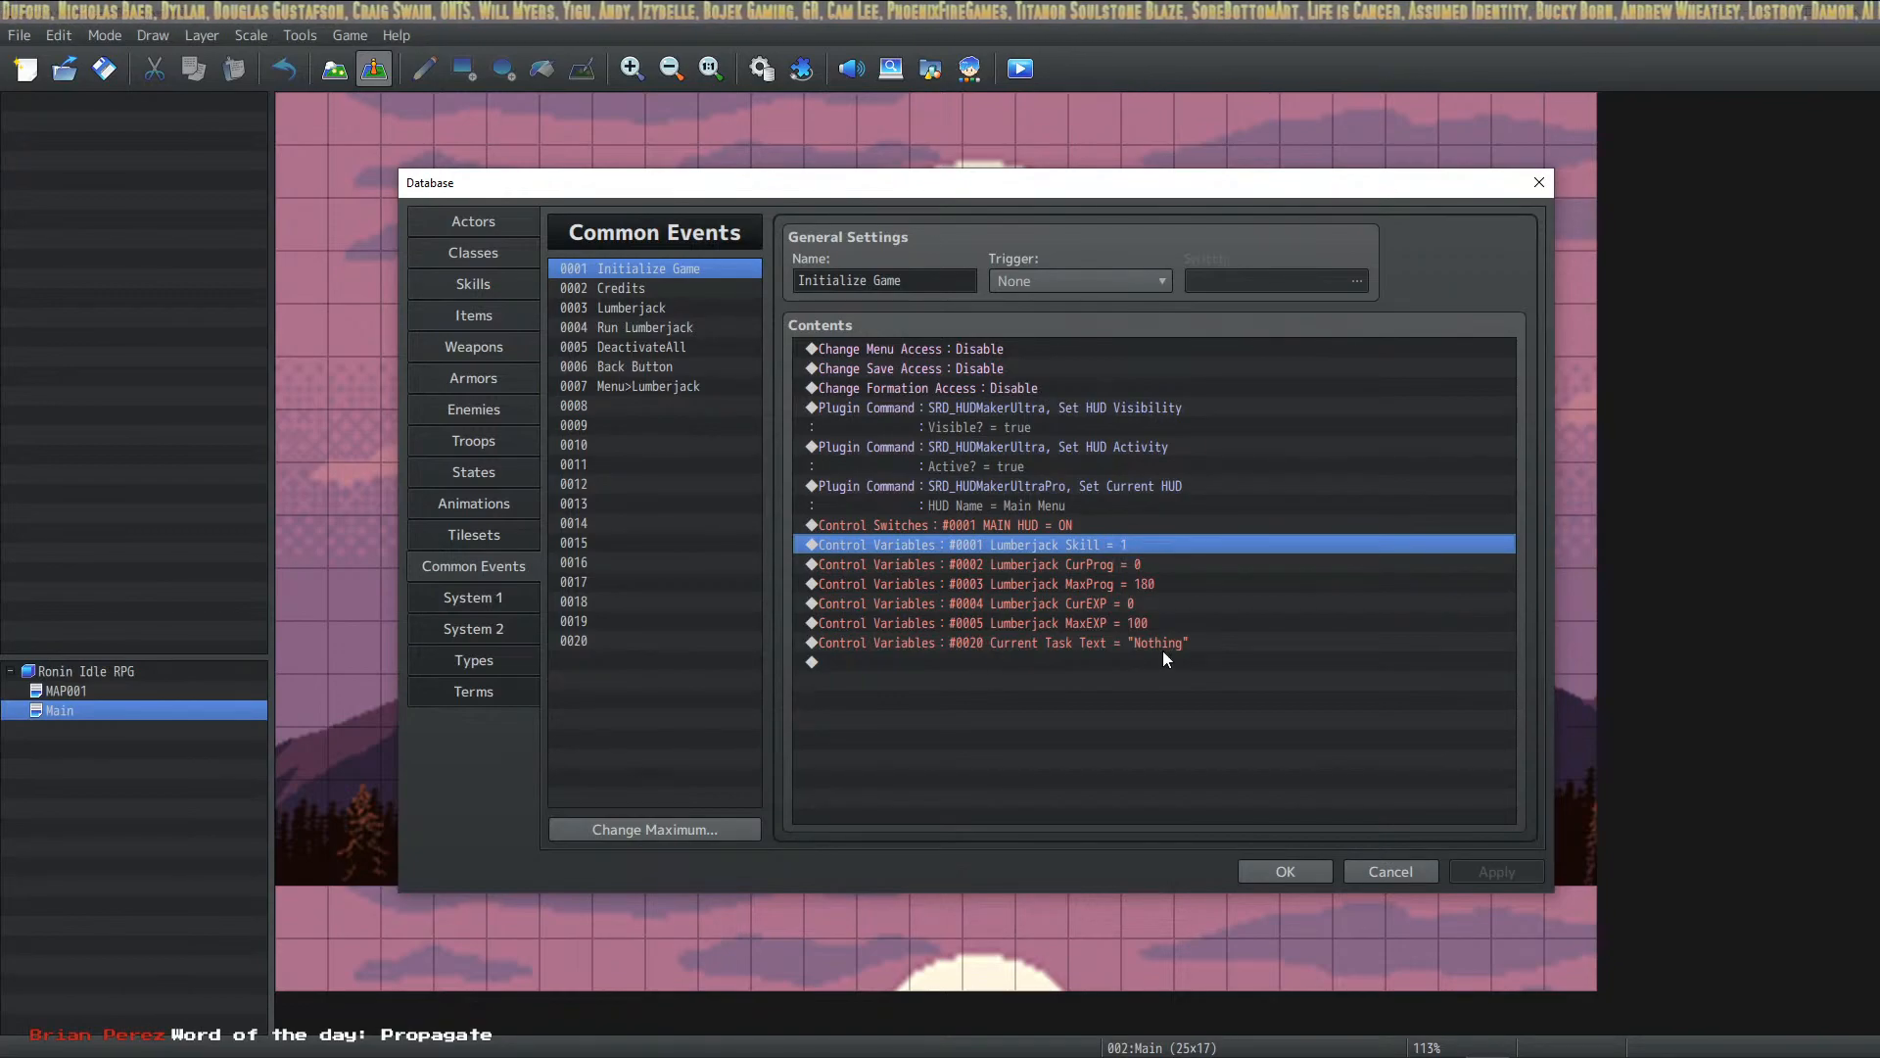
click(1098, 563)
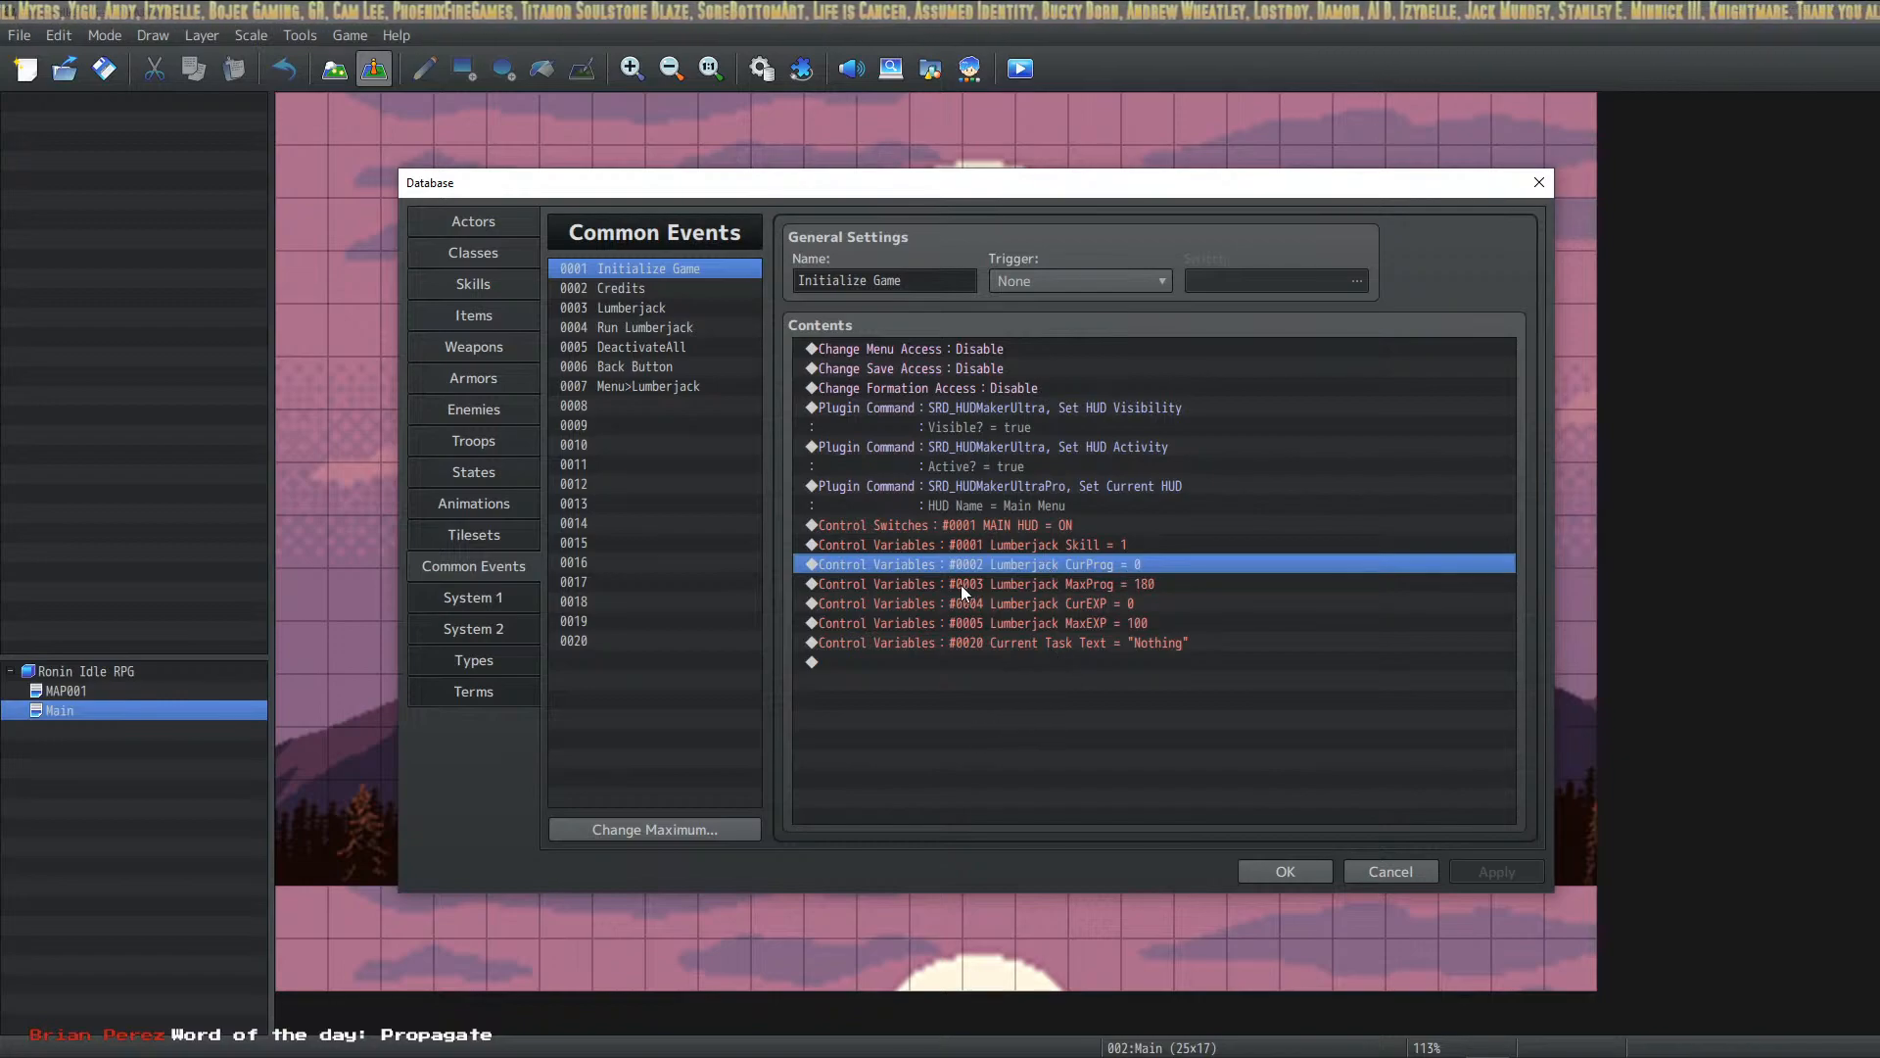
key(Down)
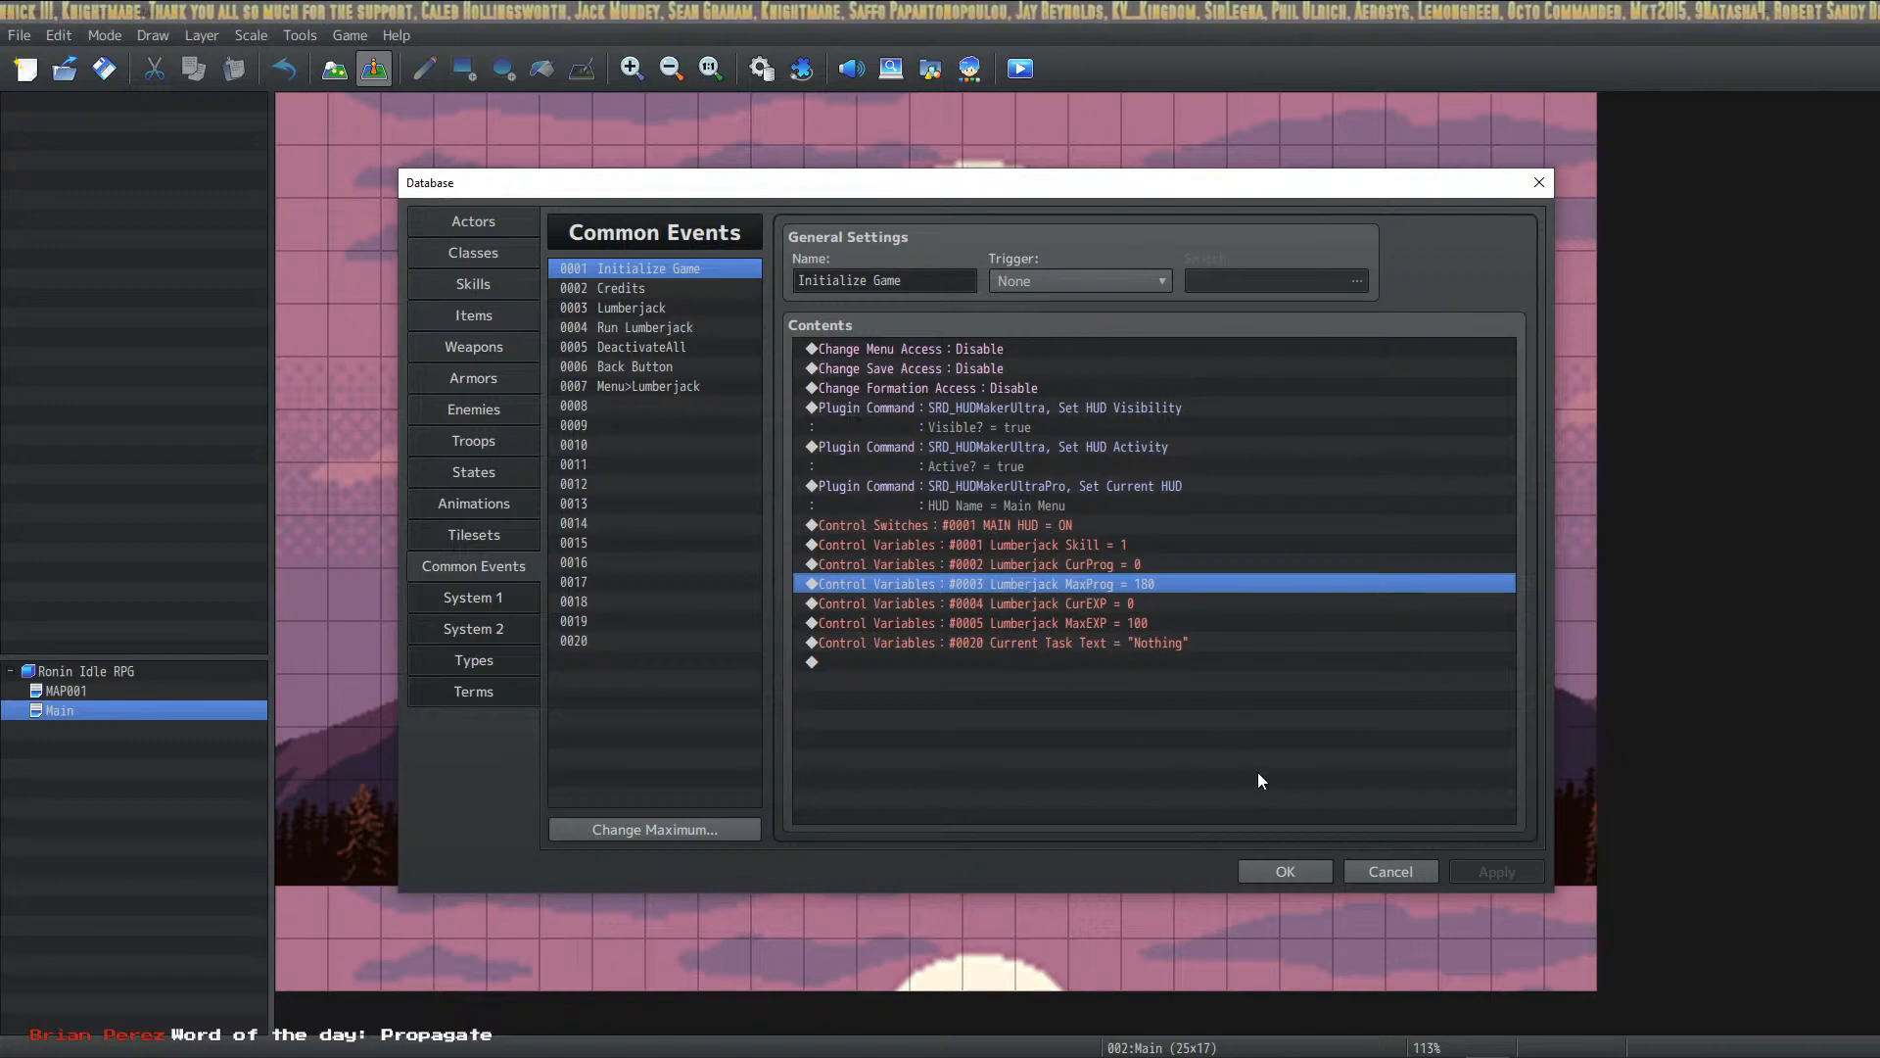
click(1075, 625)
click(1077, 605)
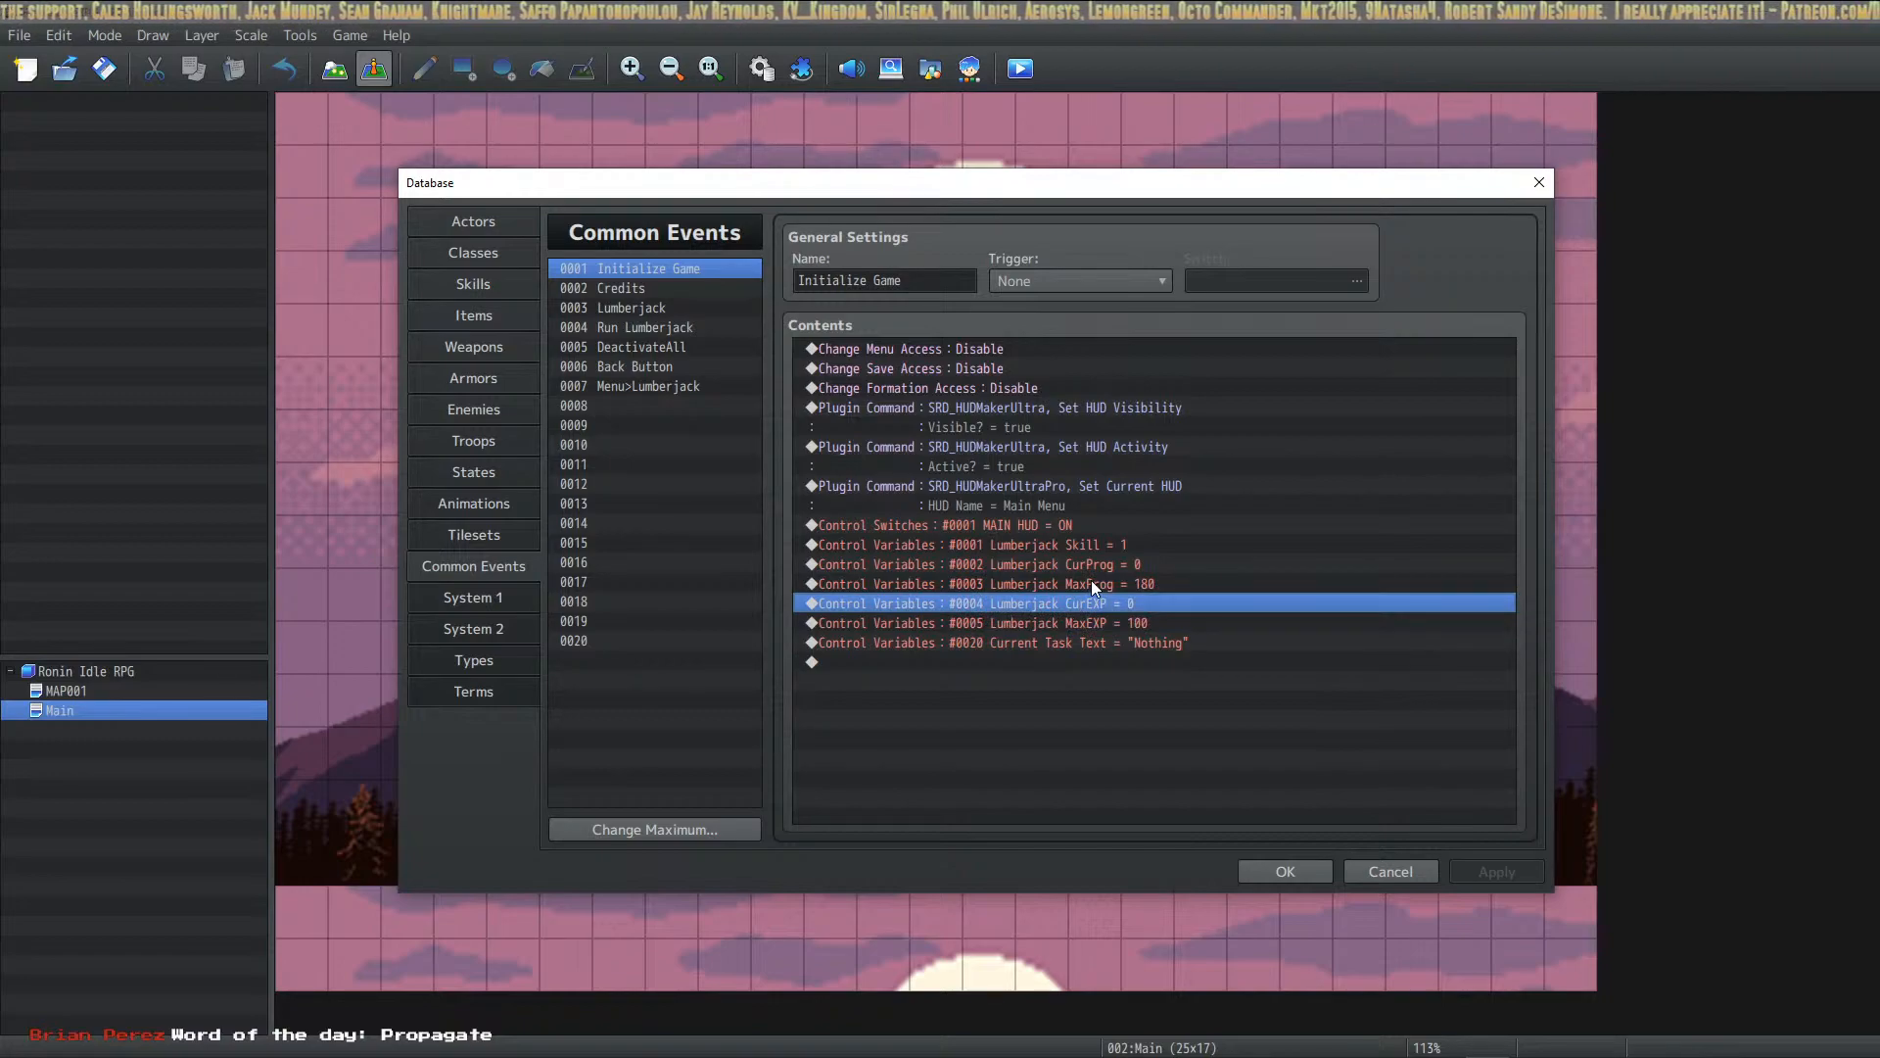
click(1091, 581)
click(1095, 561)
click(1103, 543)
click(1097, 567)
click(1095, 583)
click(1090, 602)
click(1079, 623)
click(1077, 641)
click(1077, 623)
click(1083, 602)
click(1095, 565)
click(1102, 542)
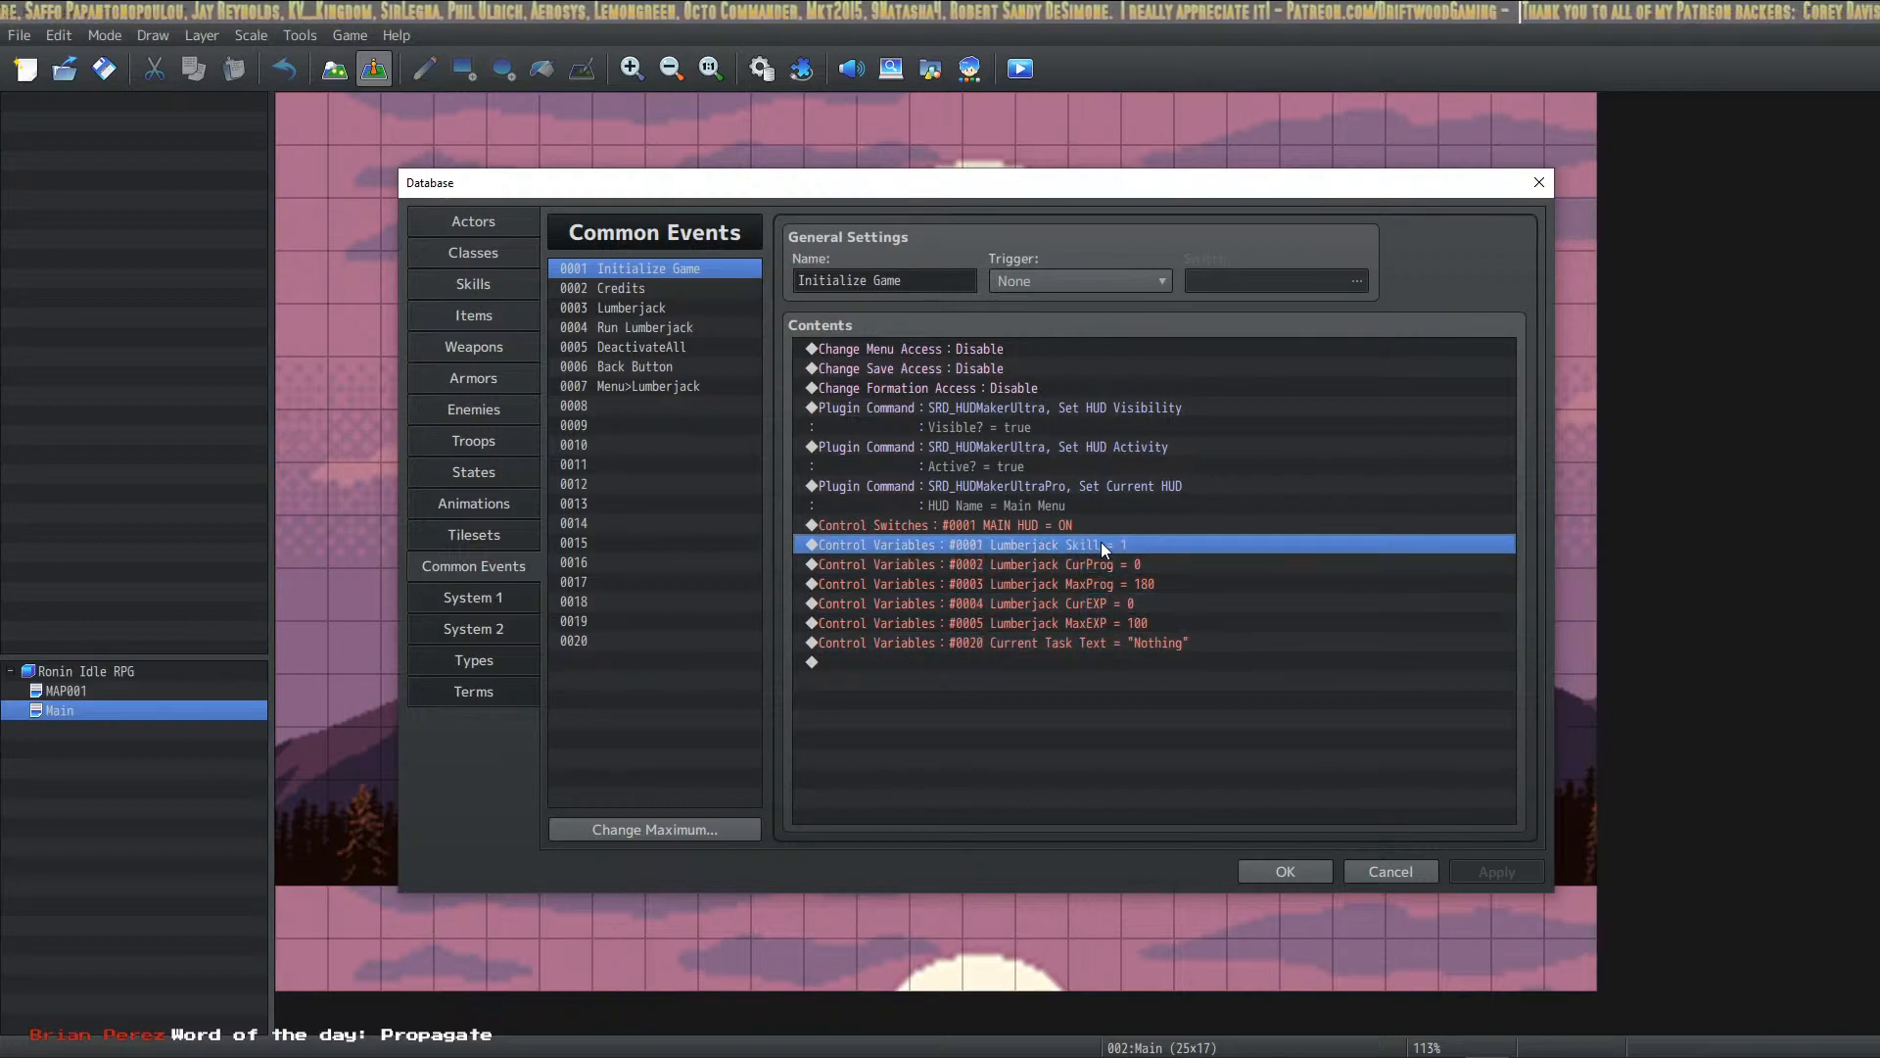
click(1177, 642)
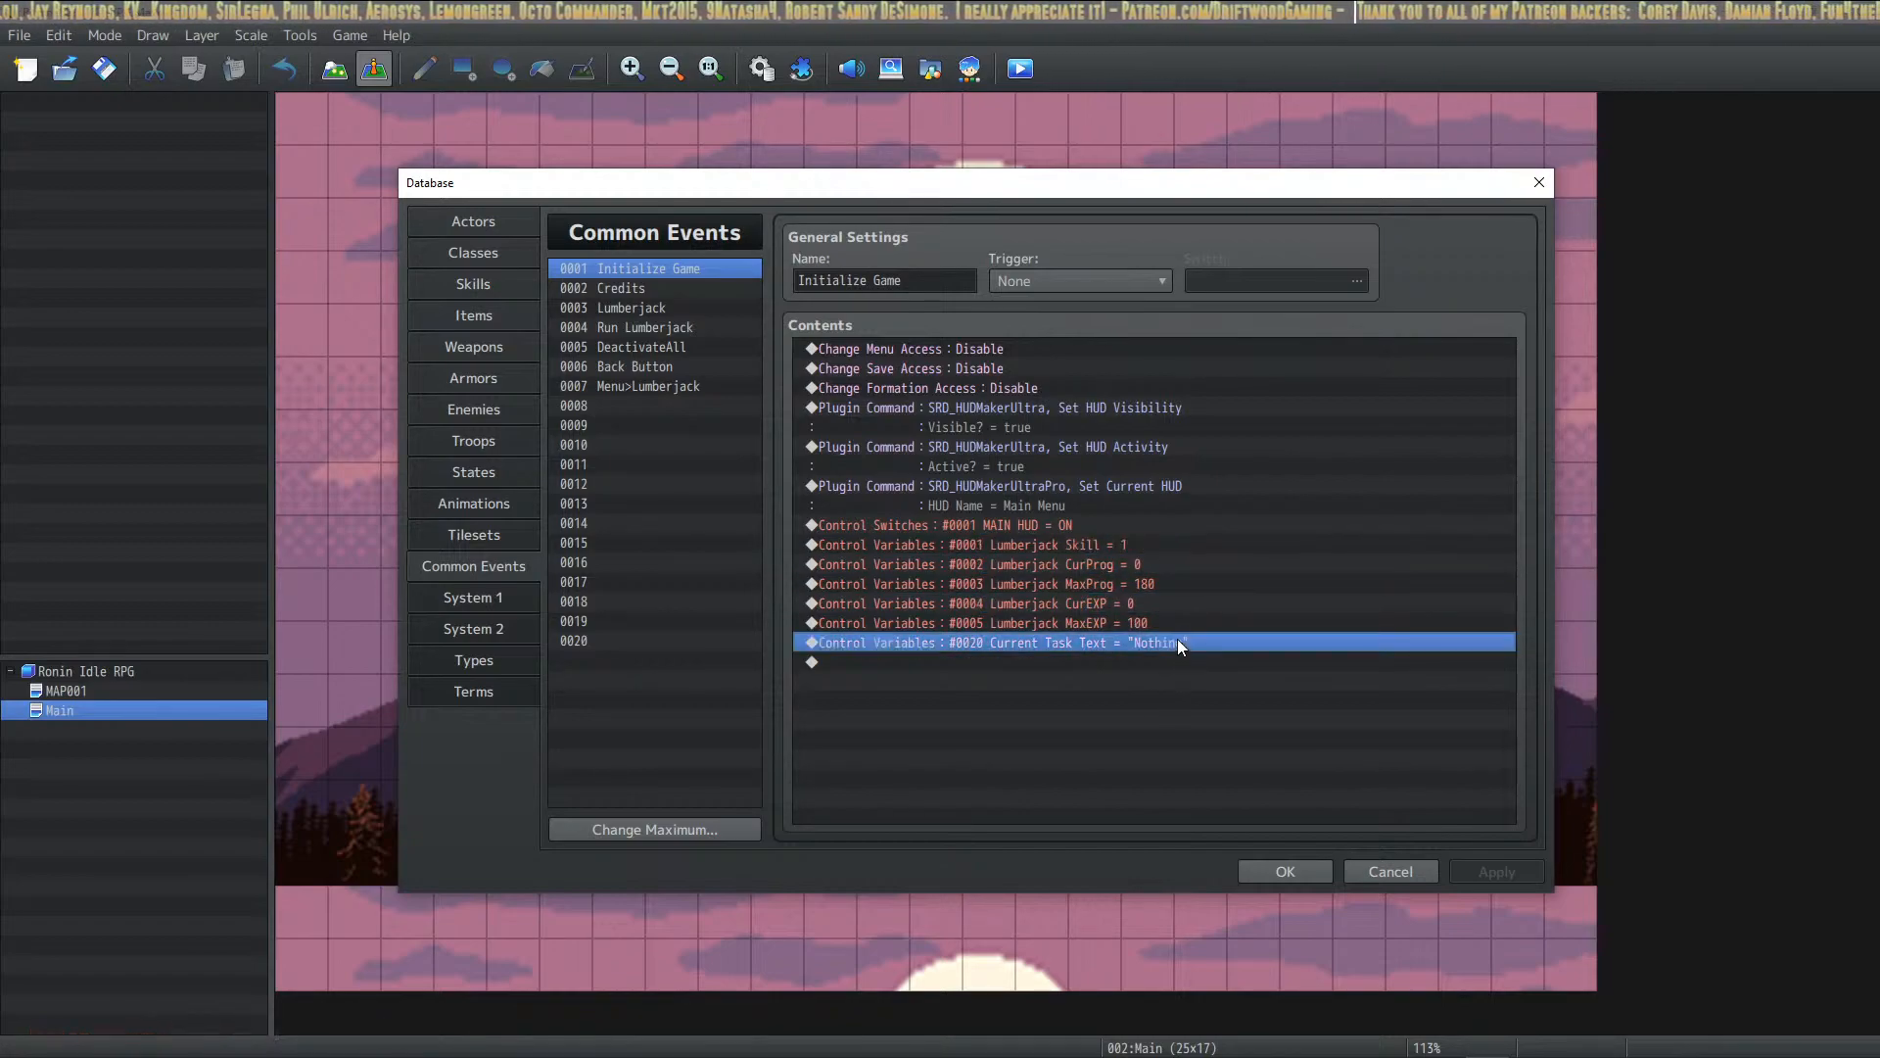
Step: Check the artwork comment in the Credits event and the font file in the project's fonts folder
click(636, 289)
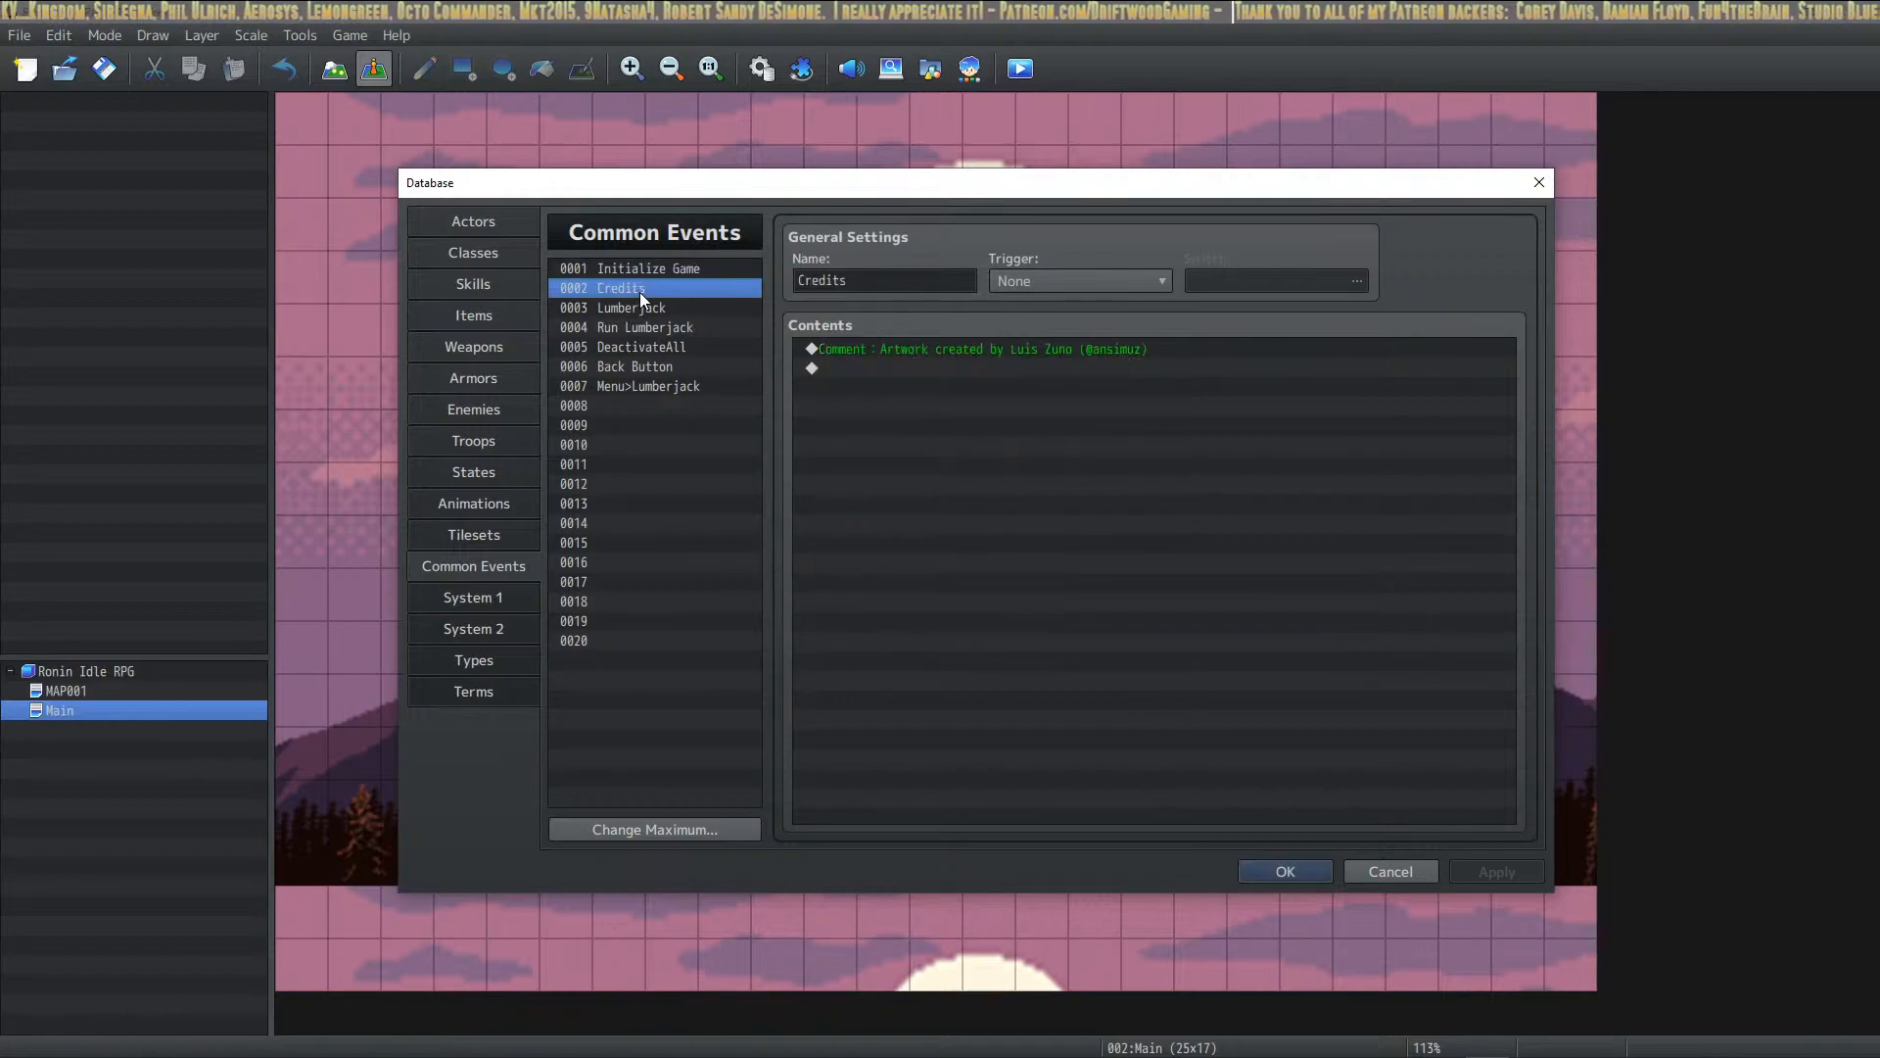
click(980, 355)
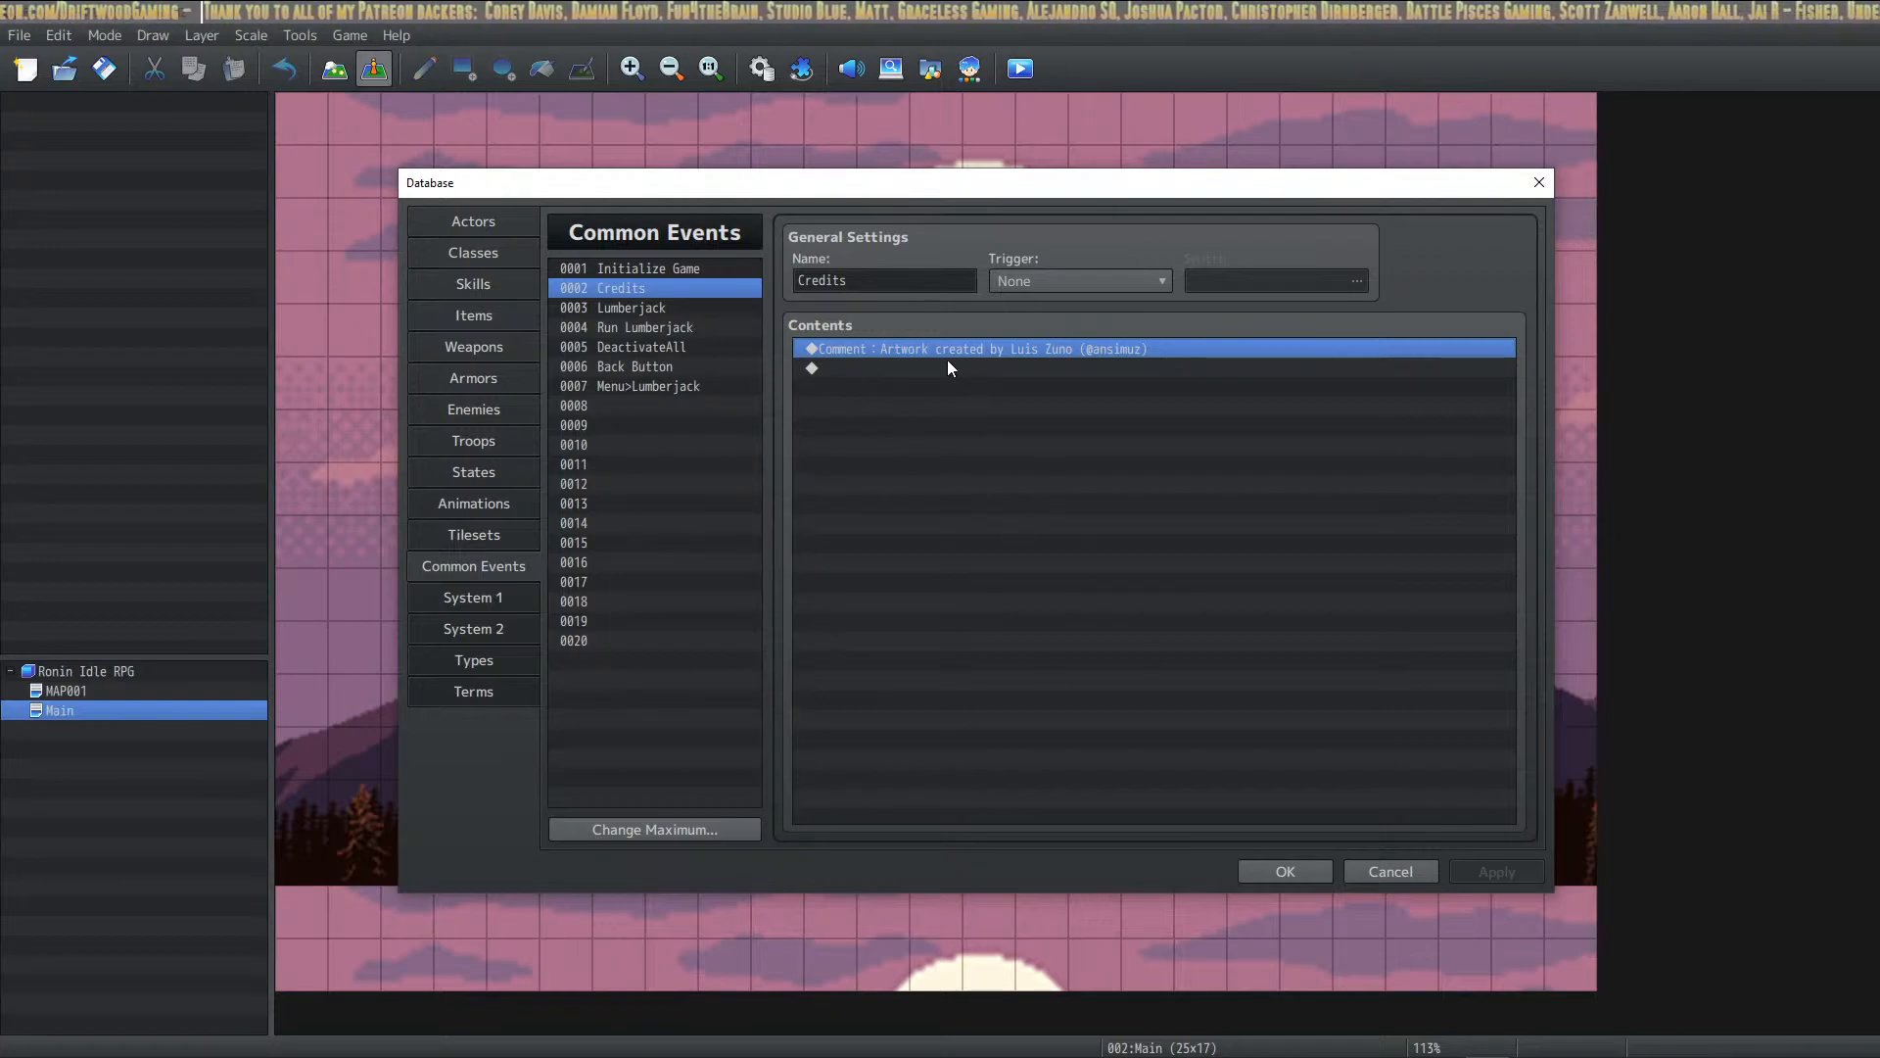
click(685, 308)
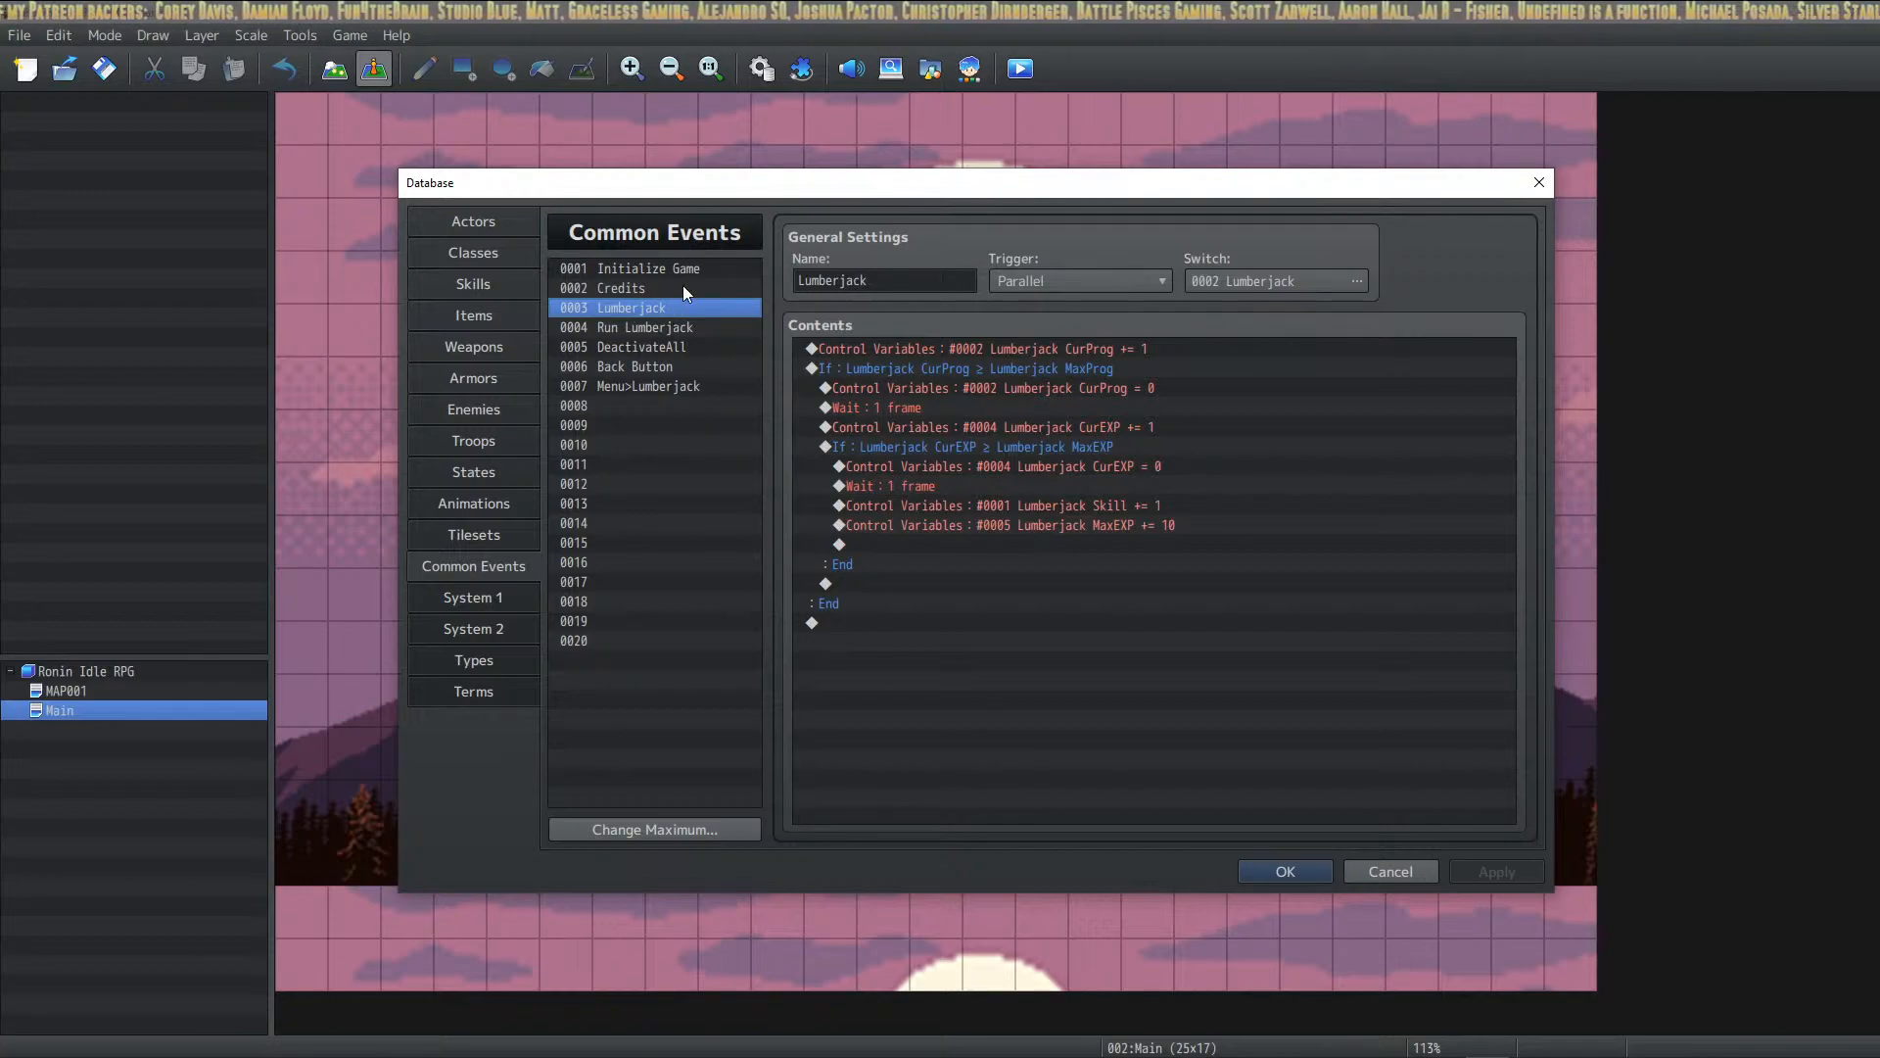
click(684, 288)
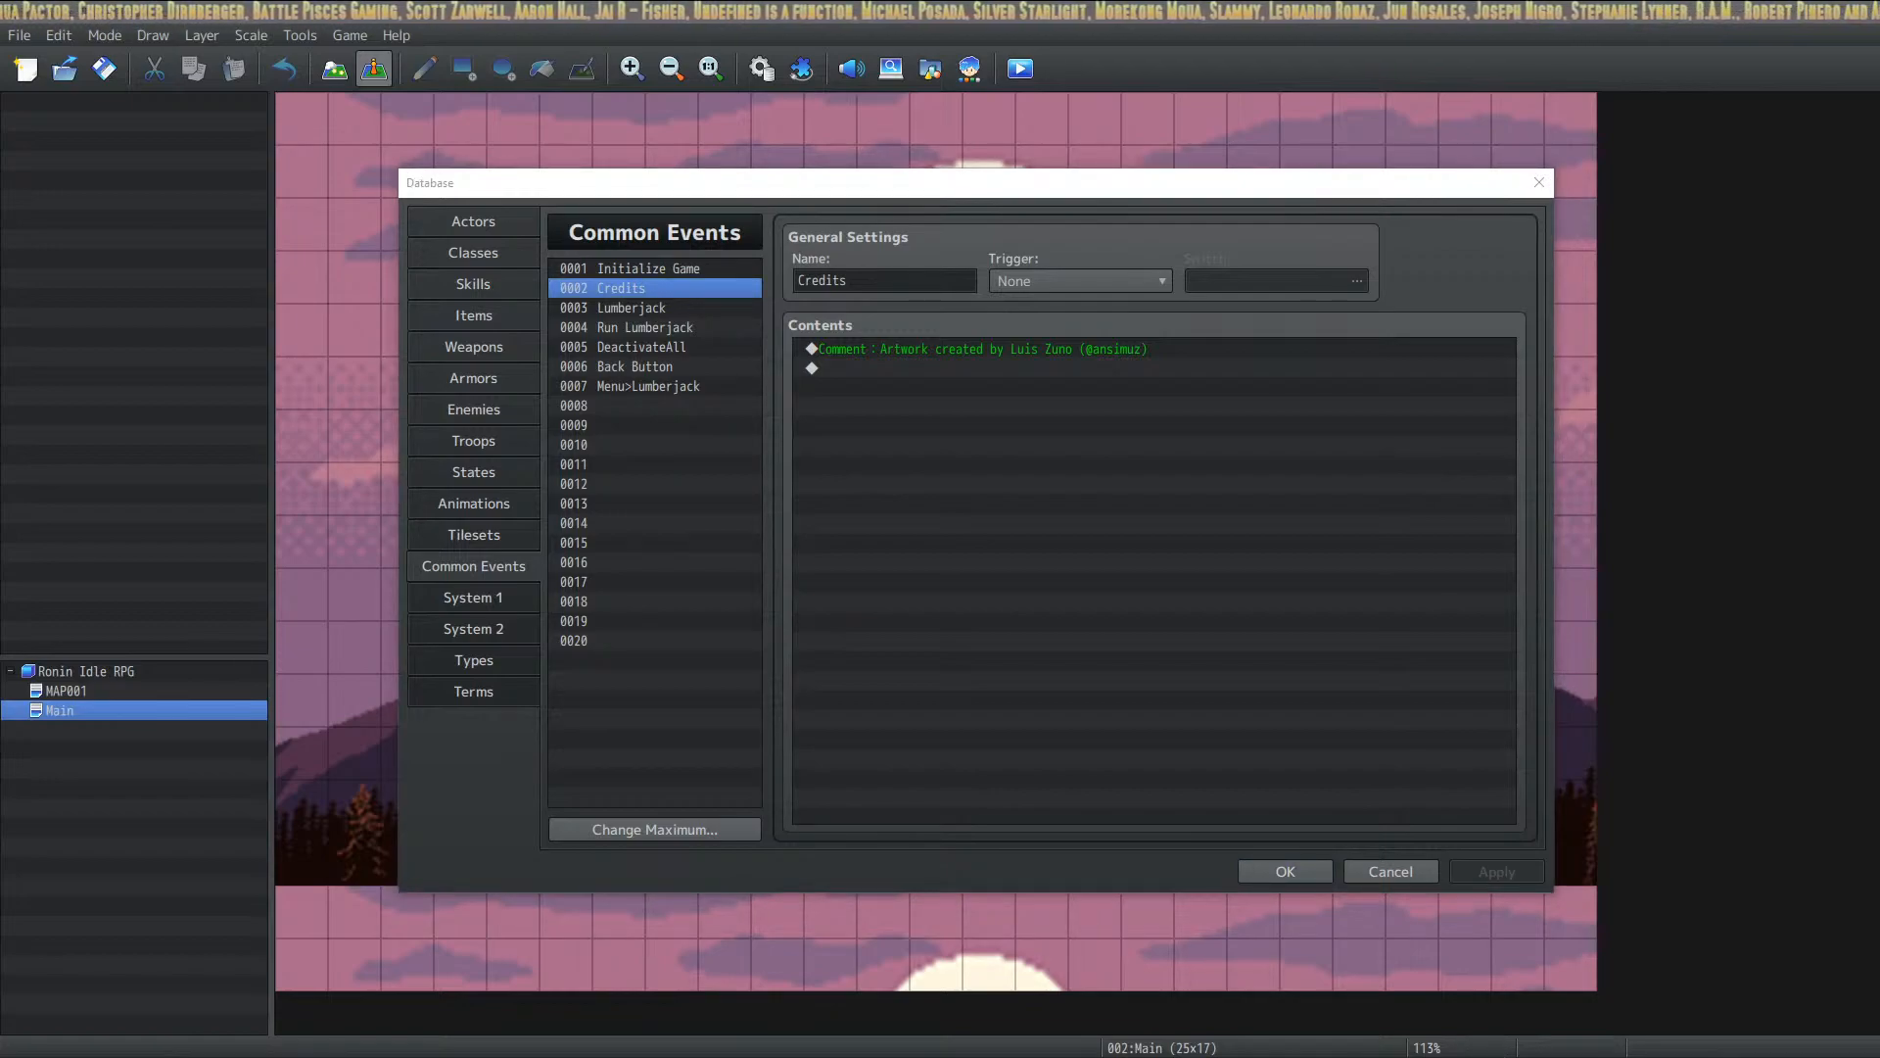
key(alt+Tab)
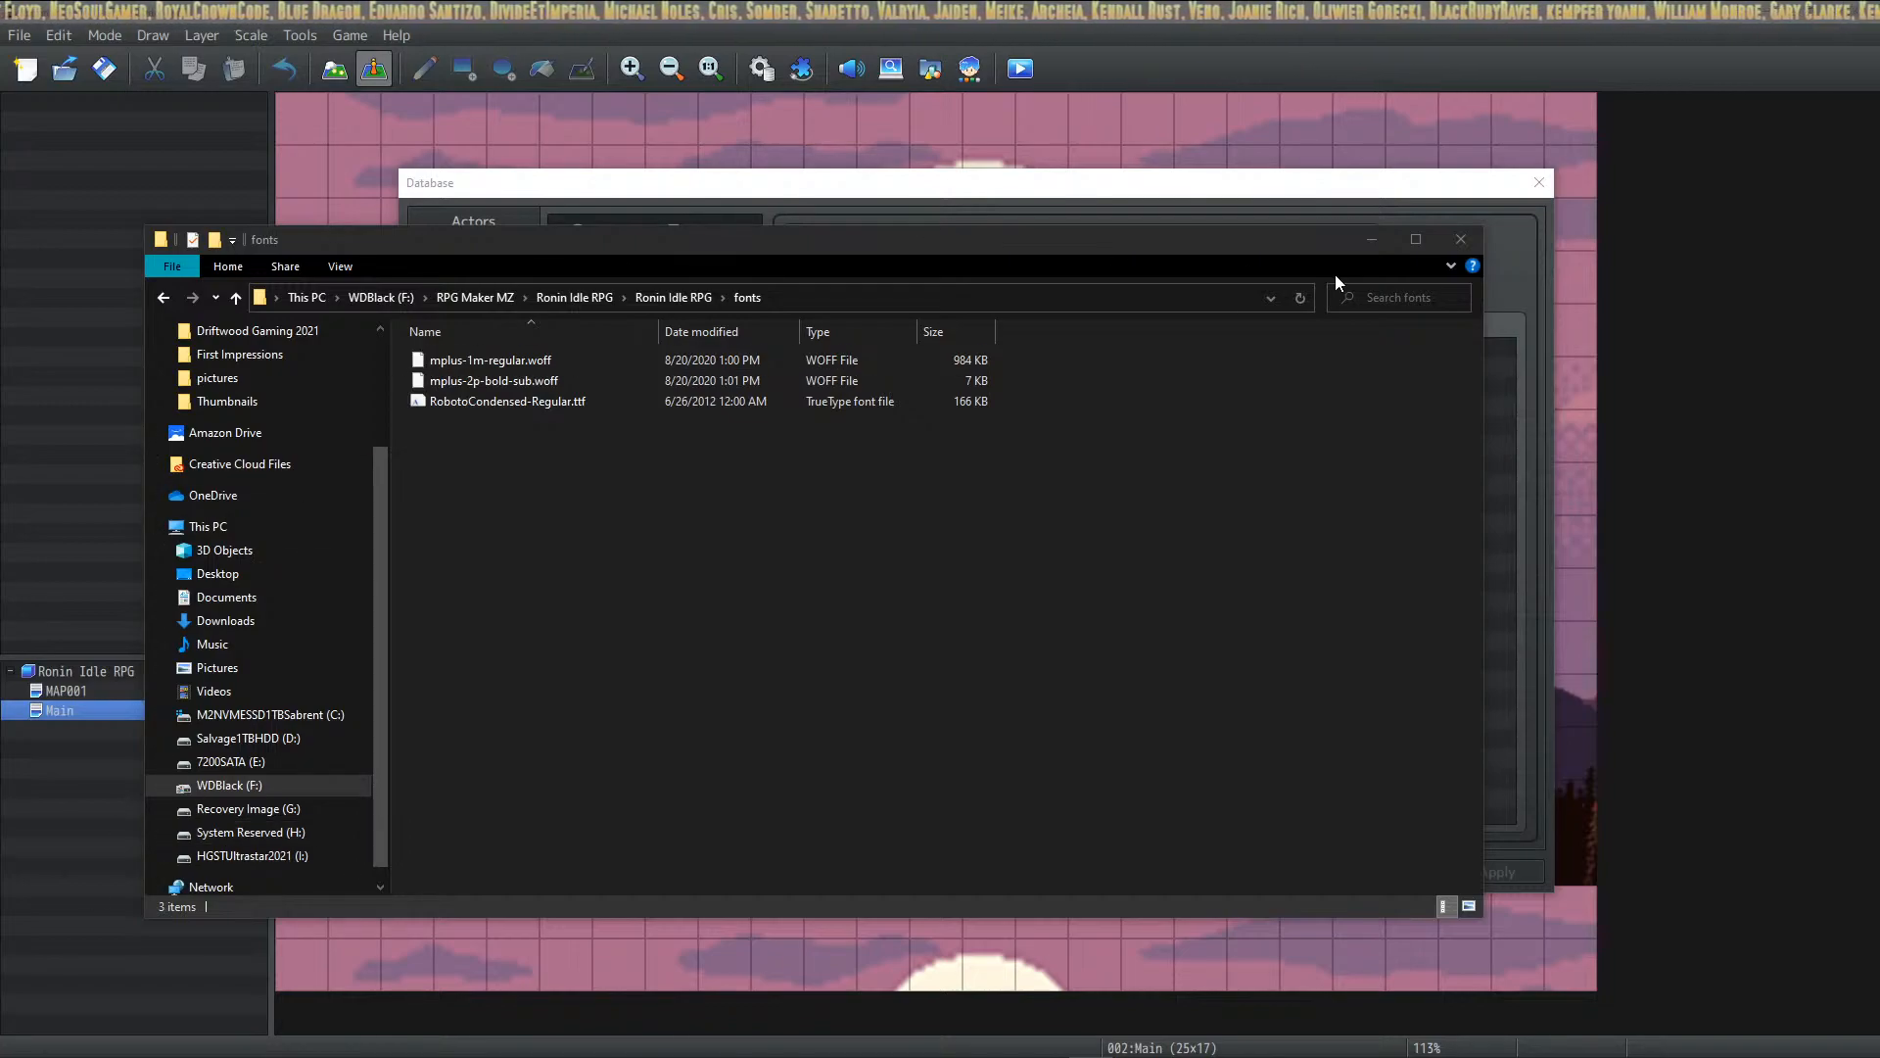
click(1361, 240)
Step: Add a comment to the Credits event naming the designer of the Roboto Condensed font, and apply the database changes
right_click(925, 368)
click(960, 377)
right_click(911, 370)
click(901, 378)
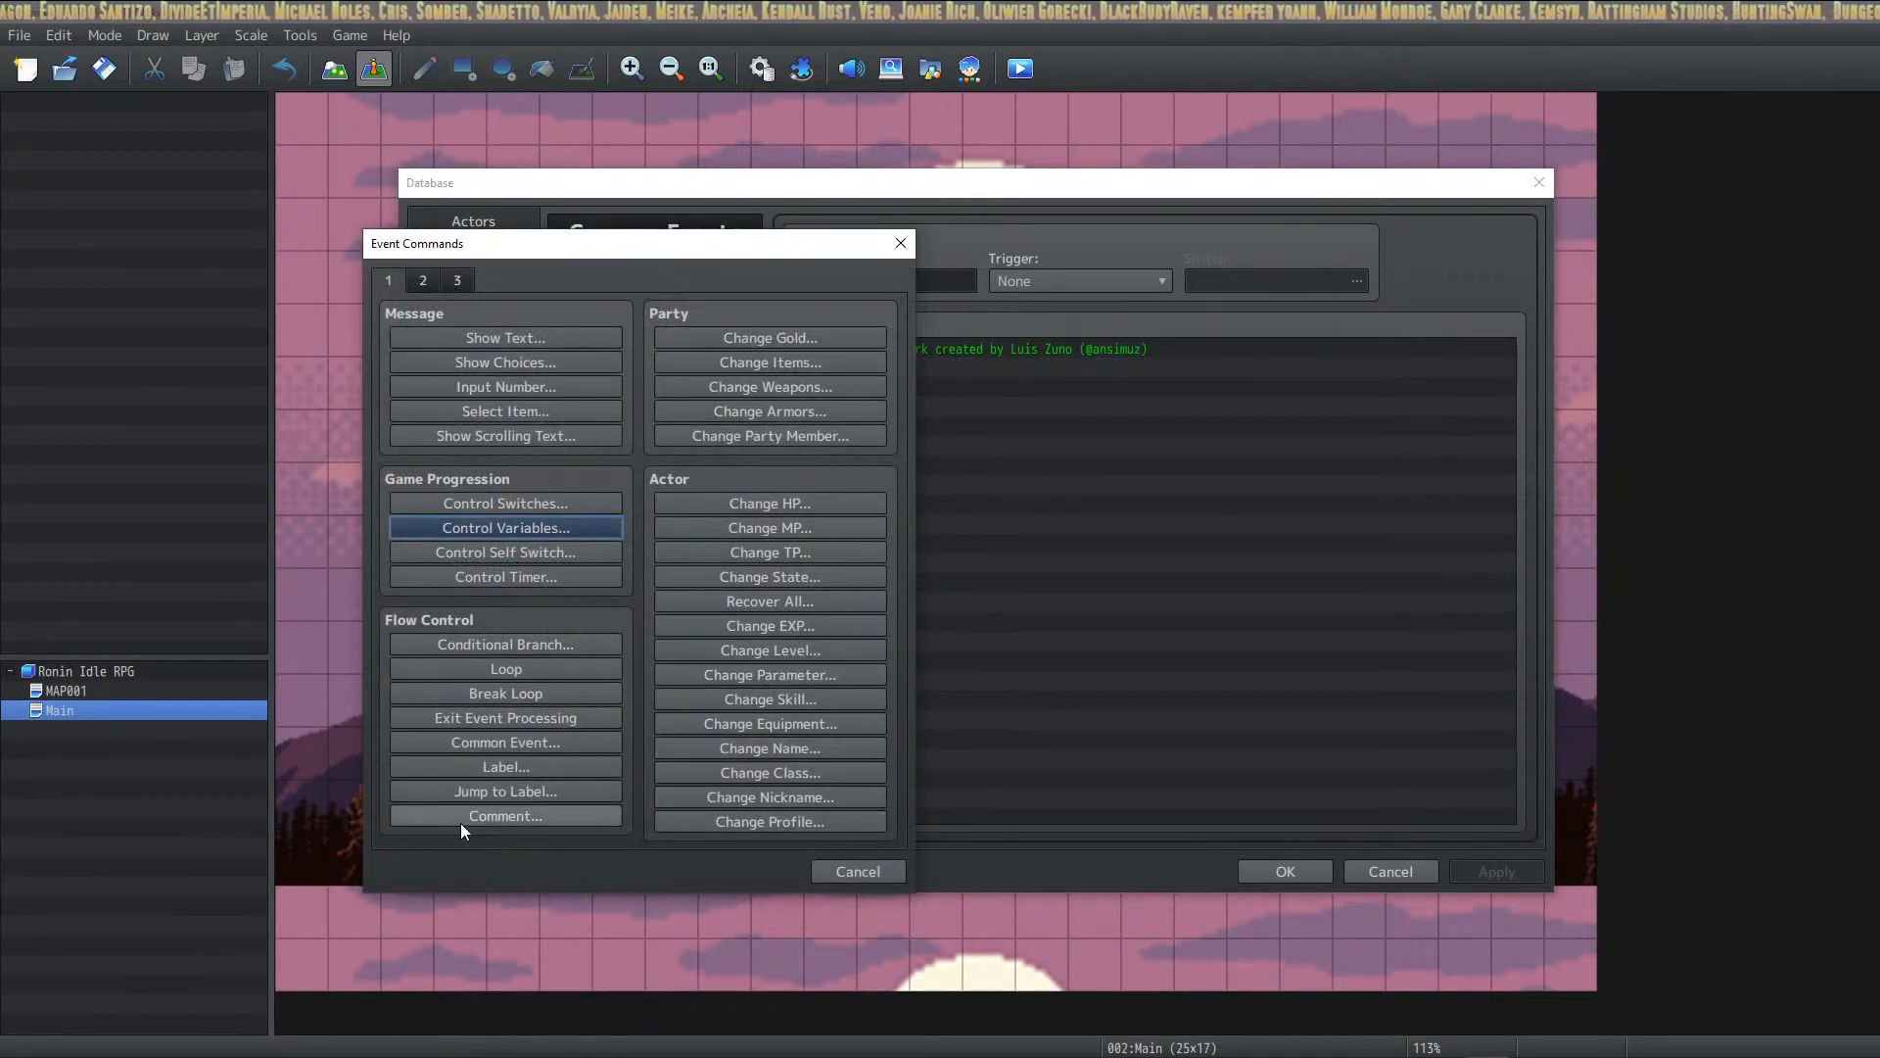
click(494, 818)
text(Roboto Condensed font designed by: Christian Robertson)
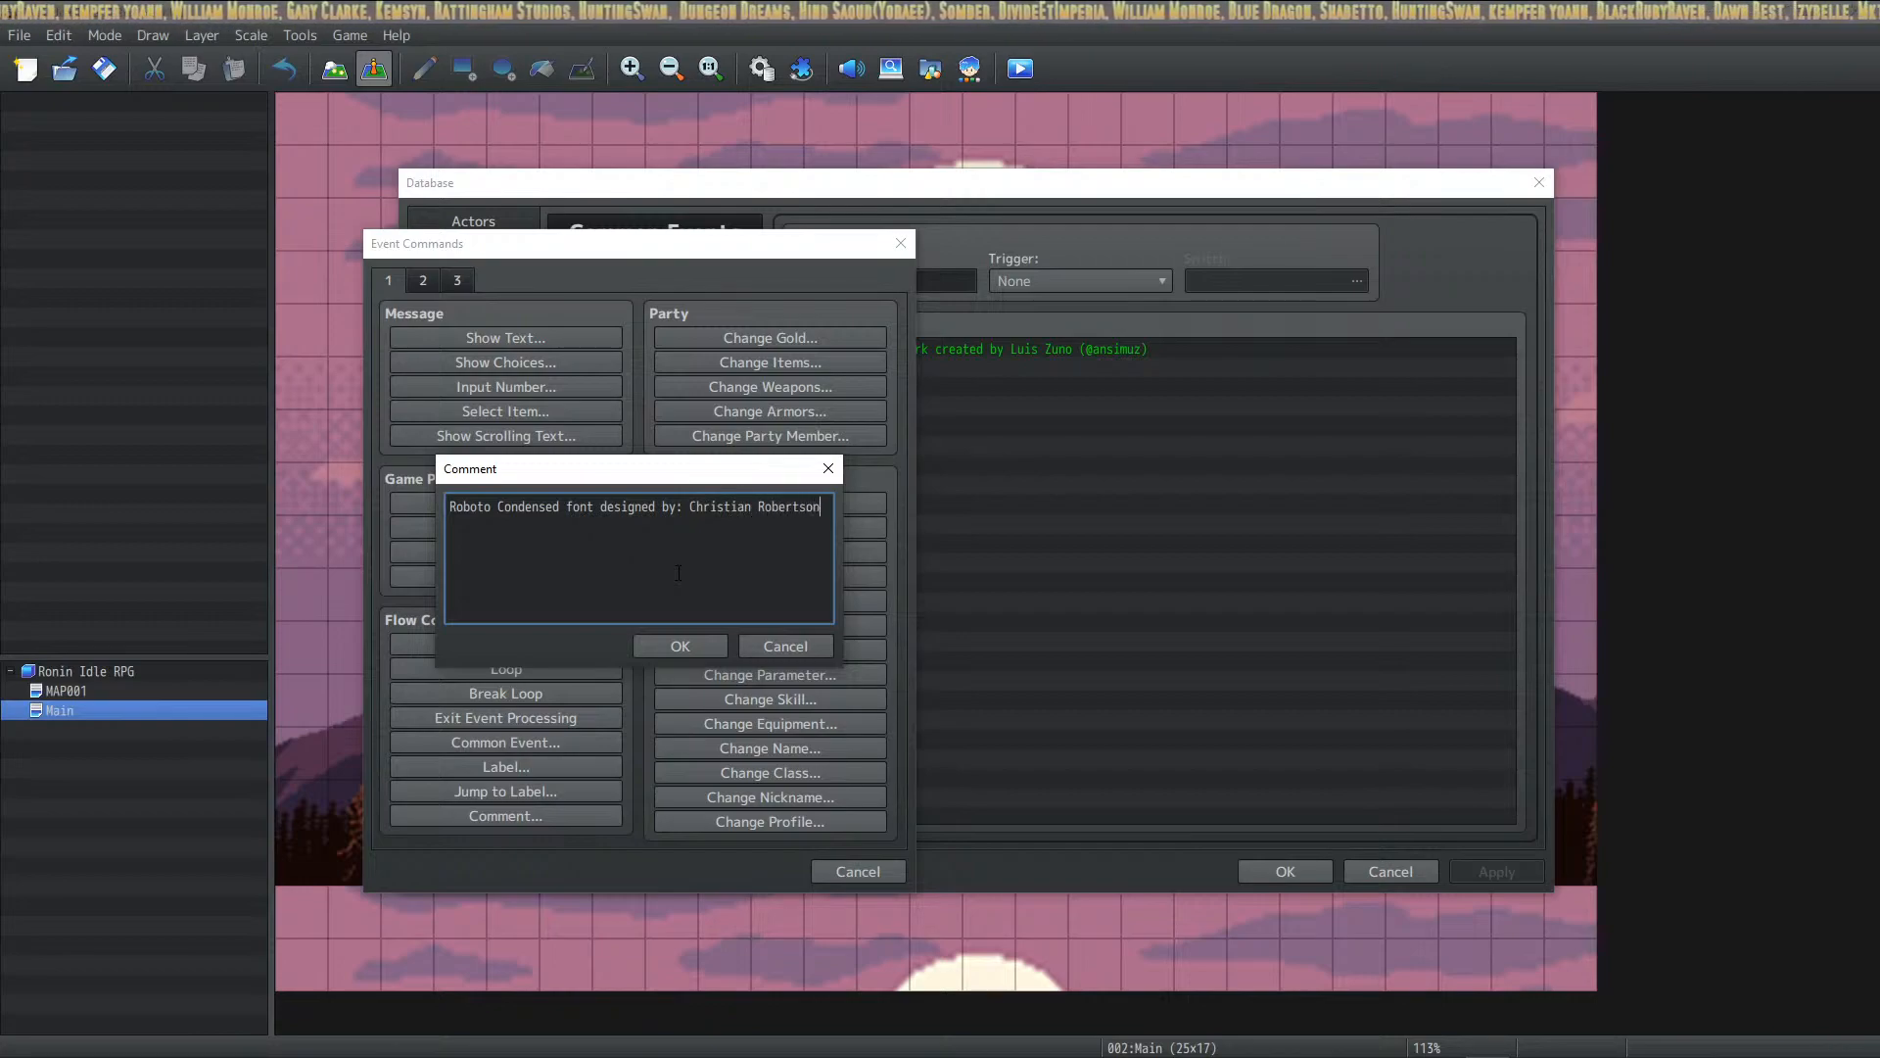
click(708, 651)
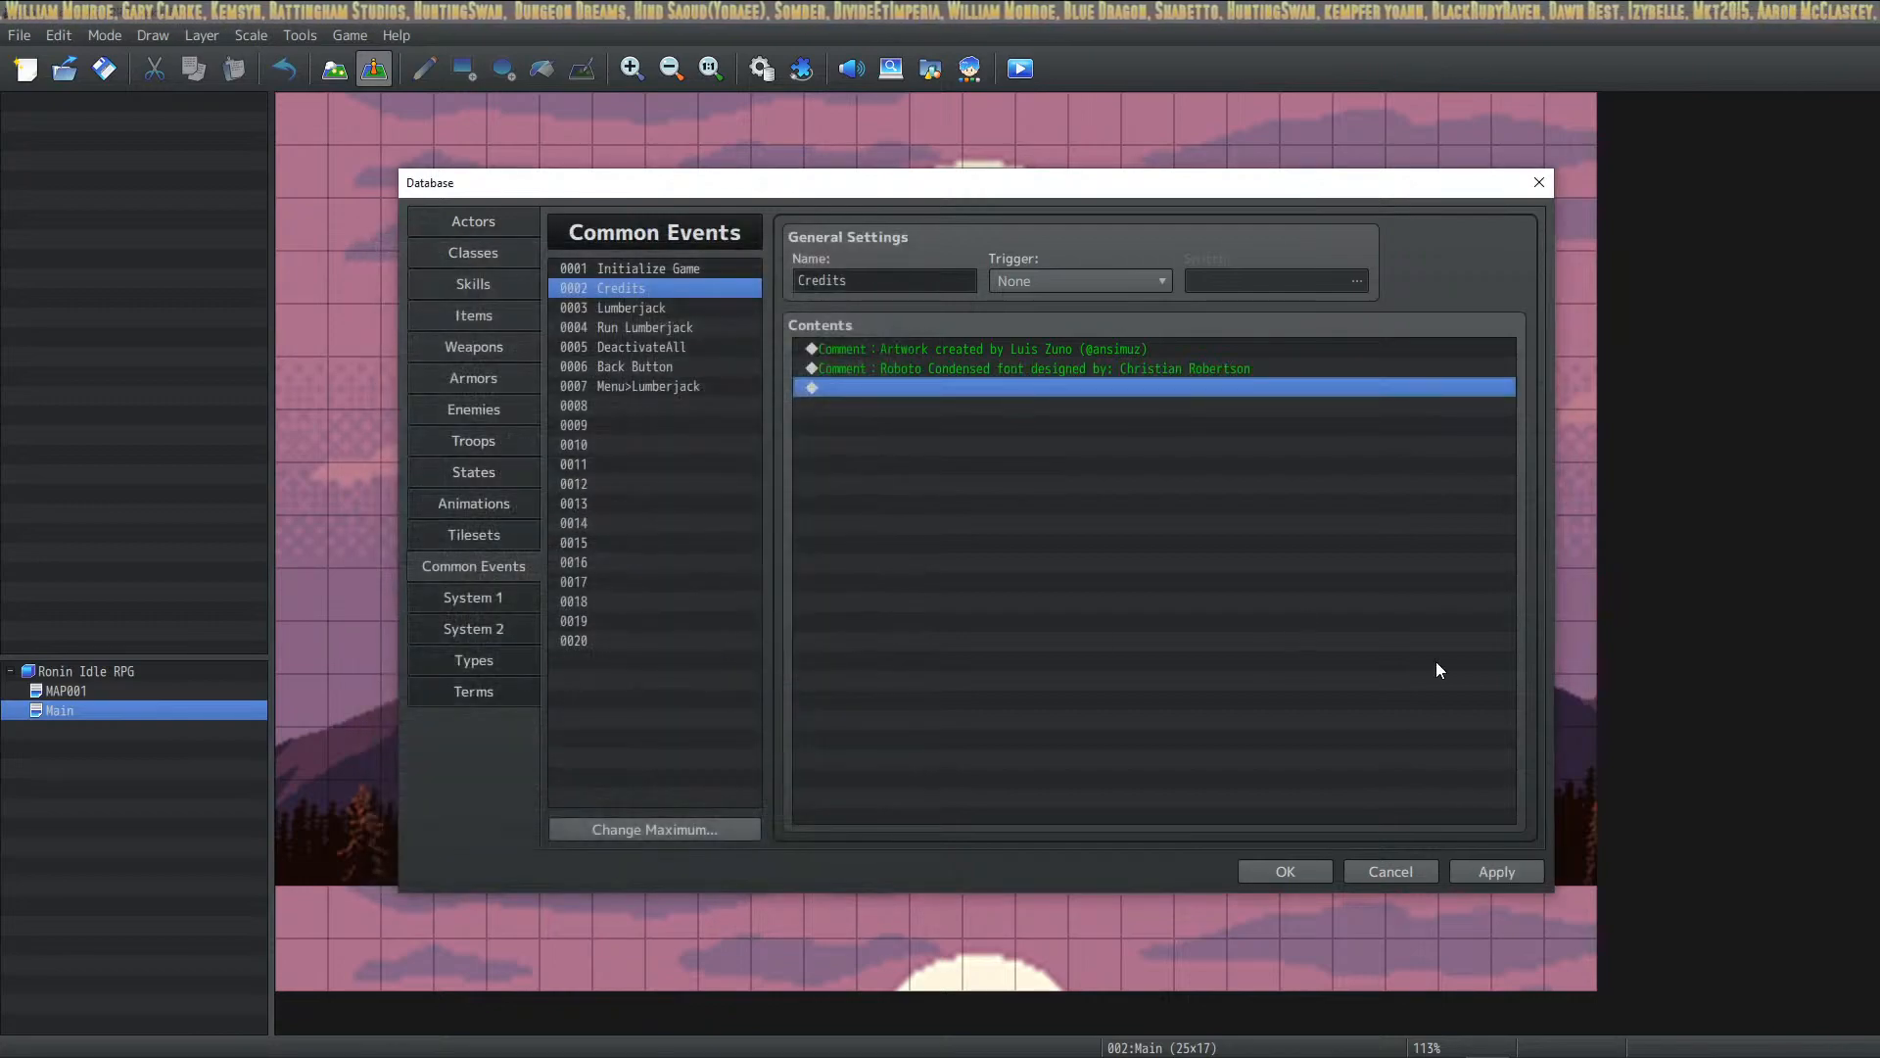
click(1498, 872)
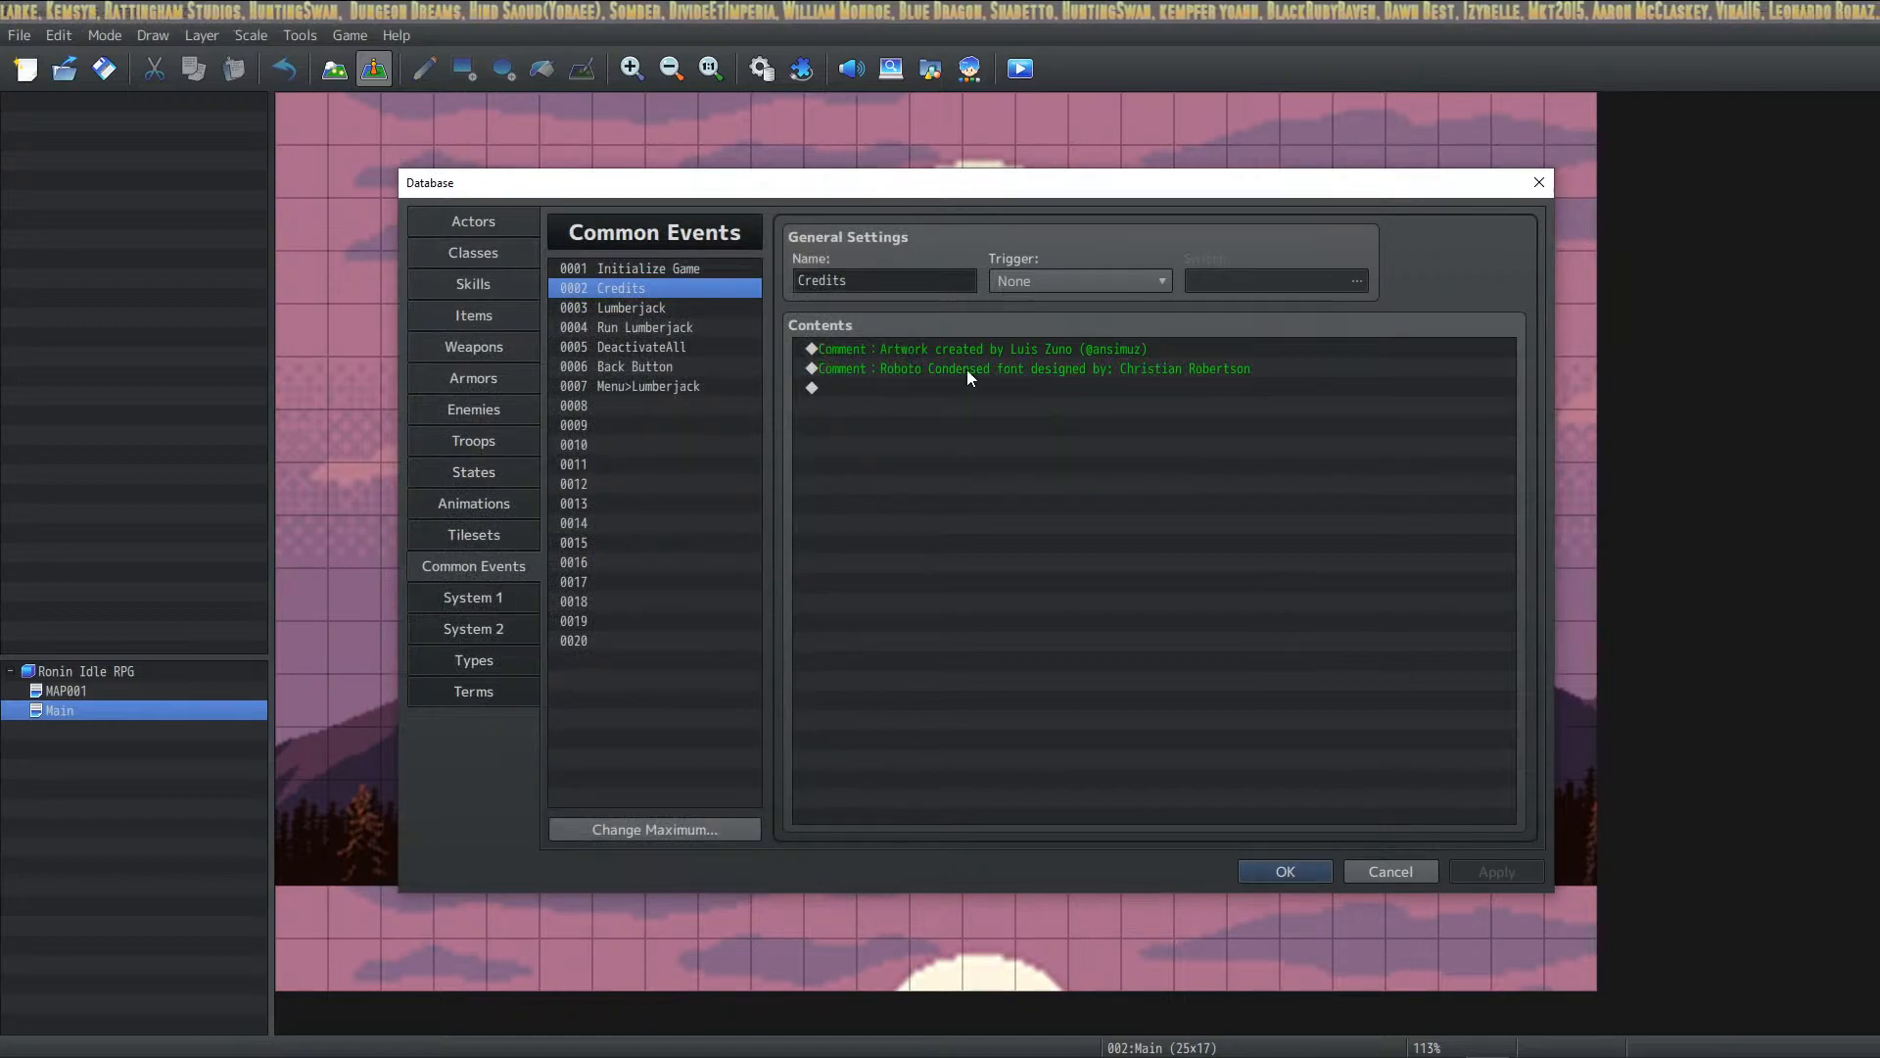
Step: Review the artwork and font credit comments in the Credits event, comparing them with the neighbouring Lumberjack events
click(1195, 370)
click(1197, 344)
click(1177, 371)
click(1189, 349)
click(1170, 368)
click(661, 306)
click(700, 328)
click(689, 308)
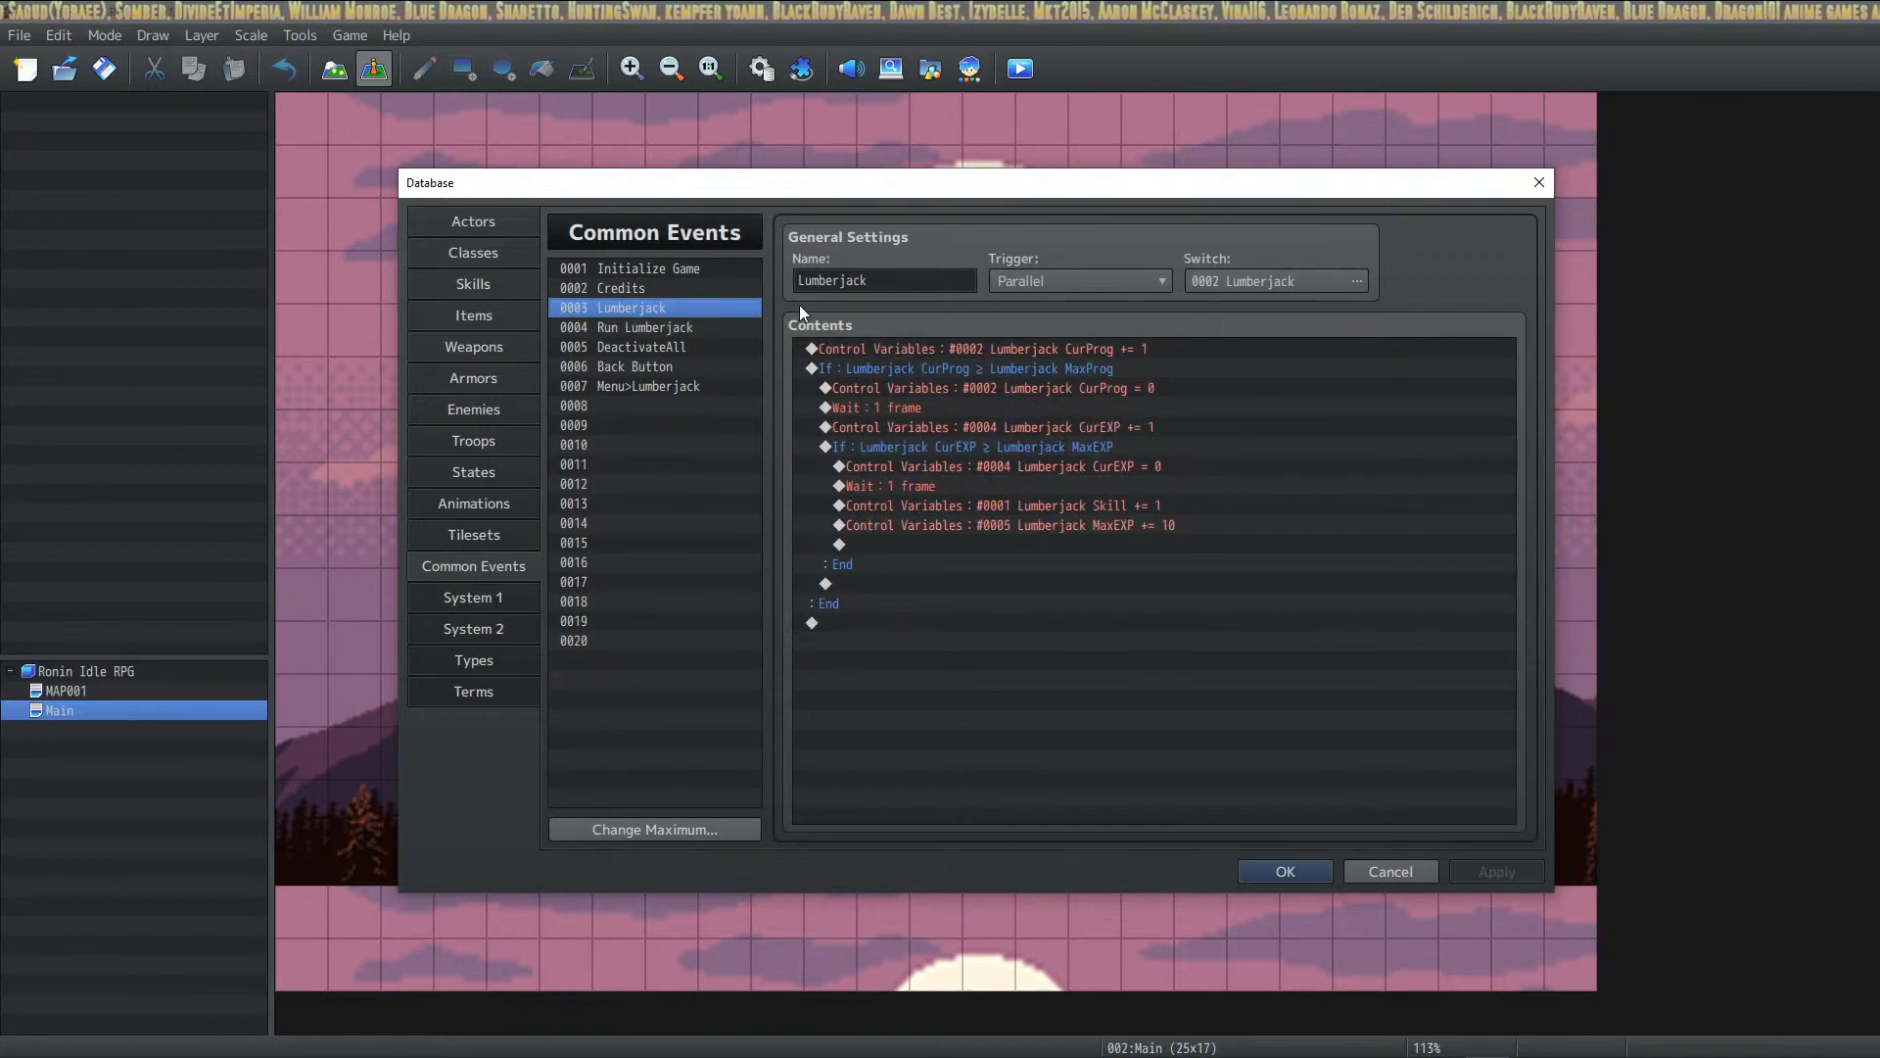
click(733, 290)
click(975, 368)
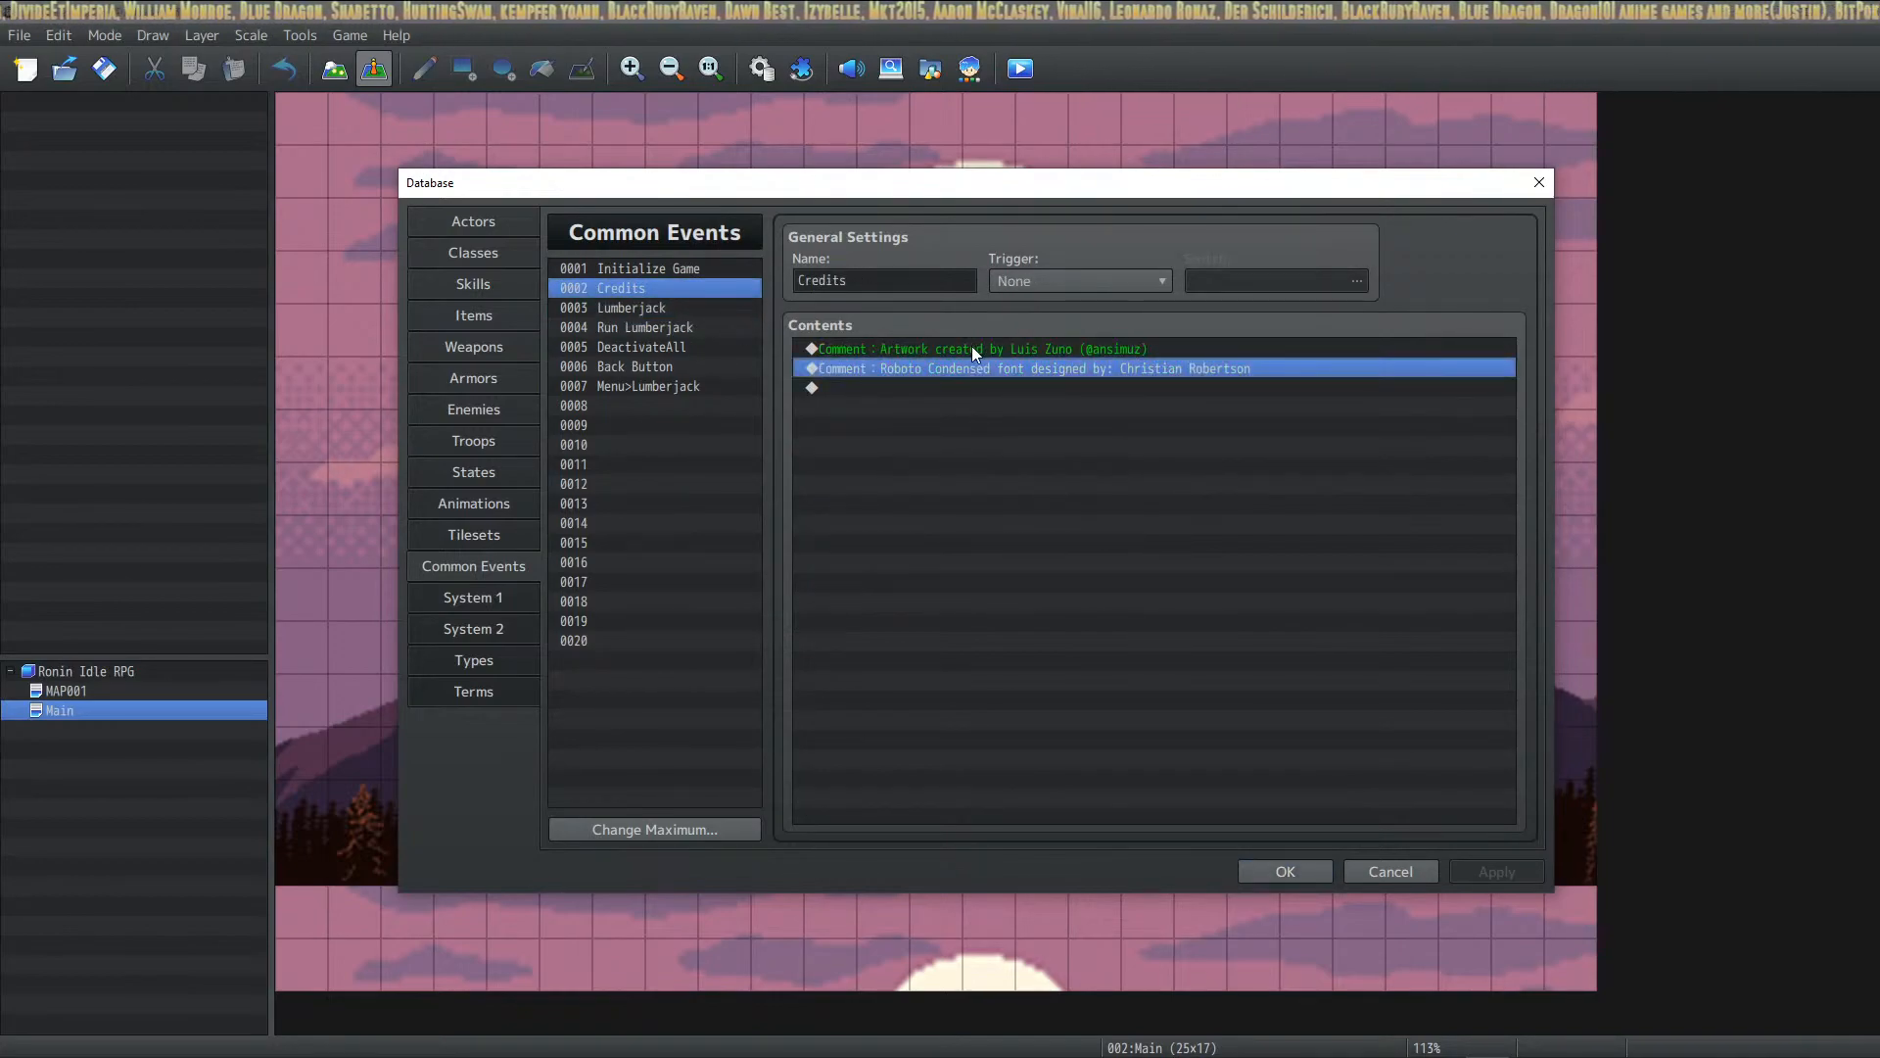
click(917, 349)
click(914, 364)
click(917, 350)
click(919, 368)
click(701, 268)
click(678, 287)
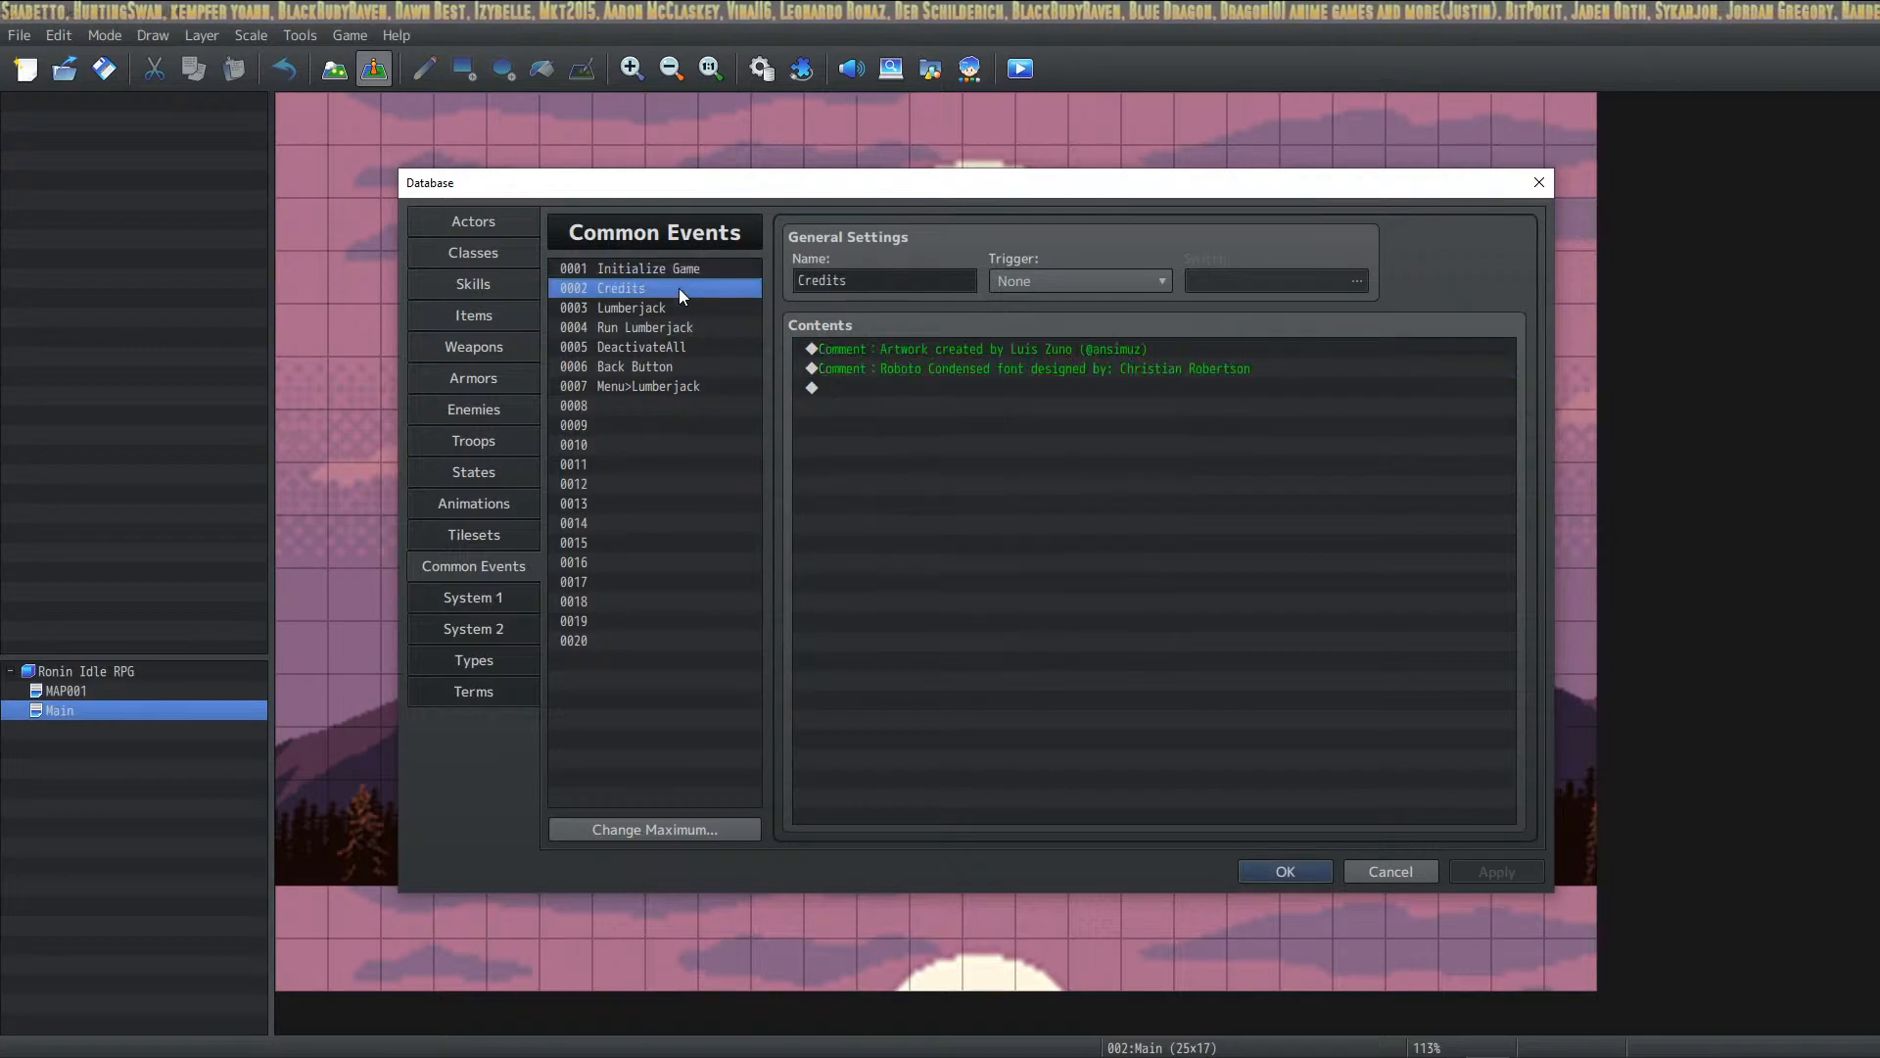
click(901, 347)
click(914, 368)
click(910, 352)
click(908, 368)
click(907, 351)
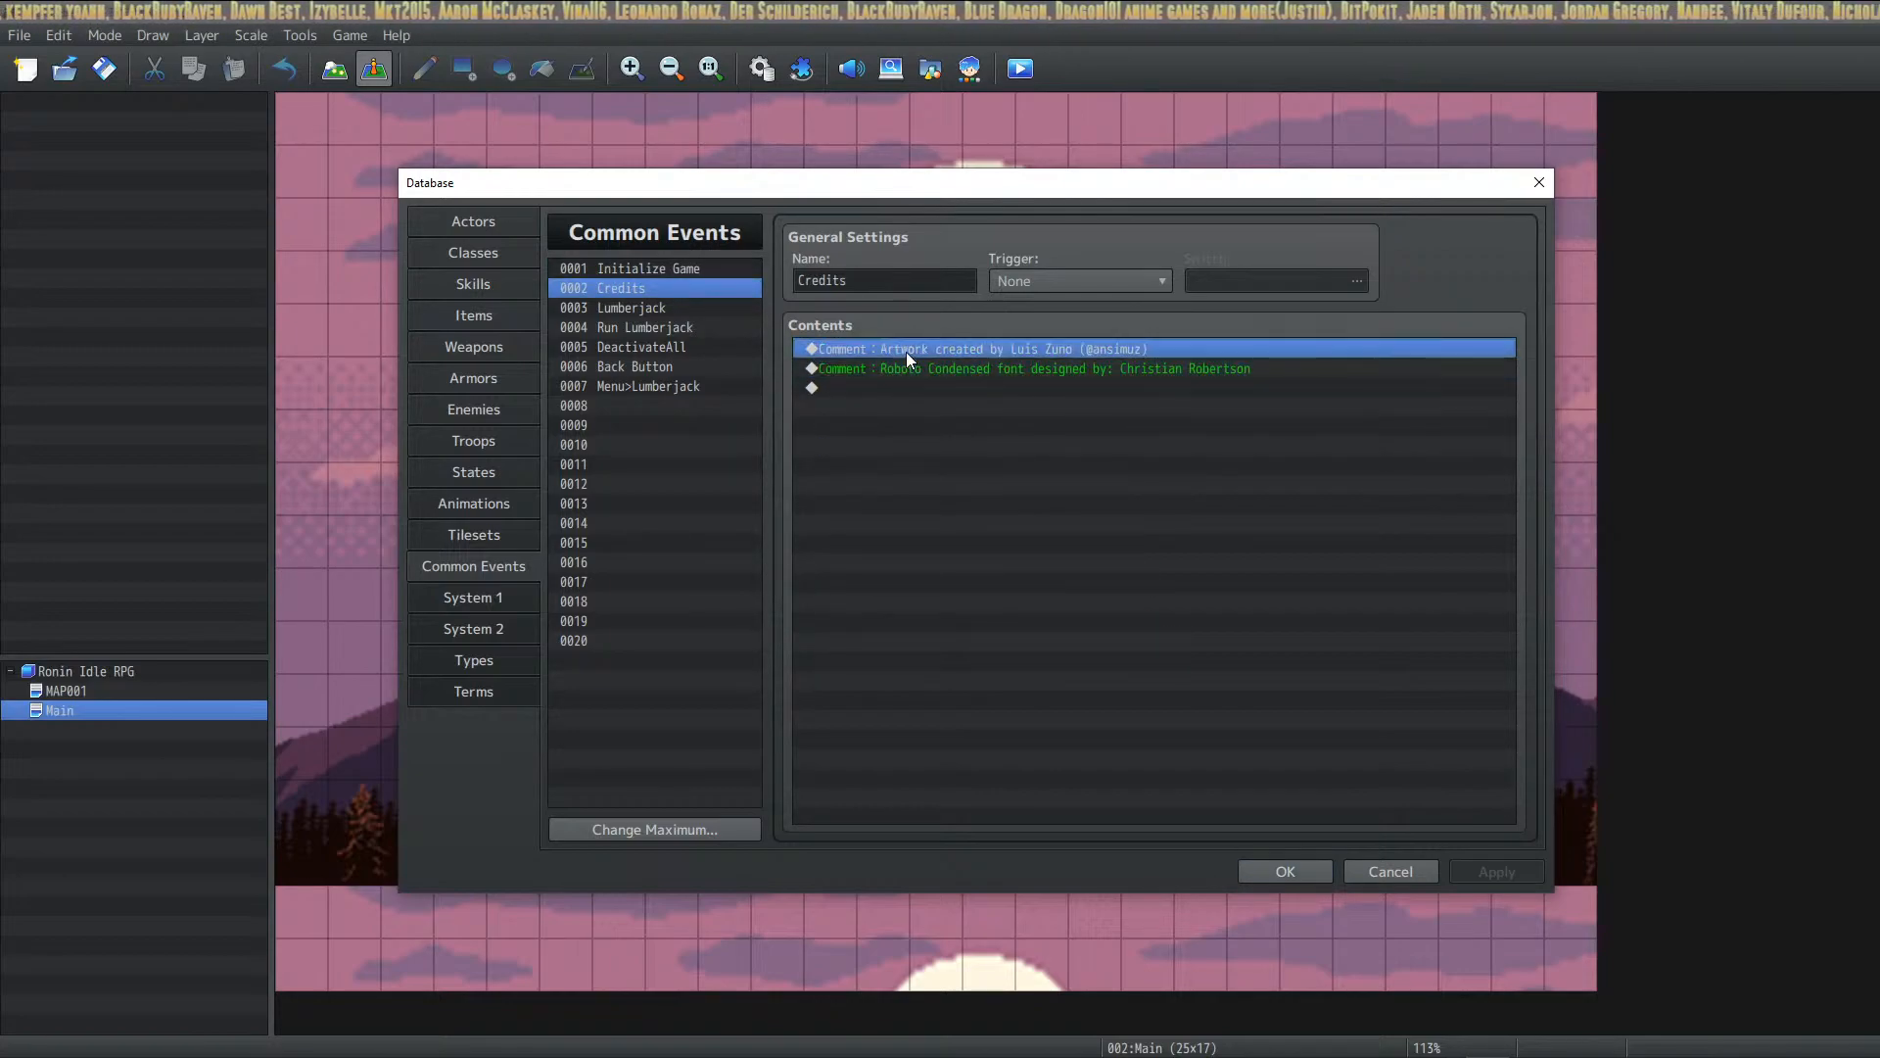
click(901, 370)
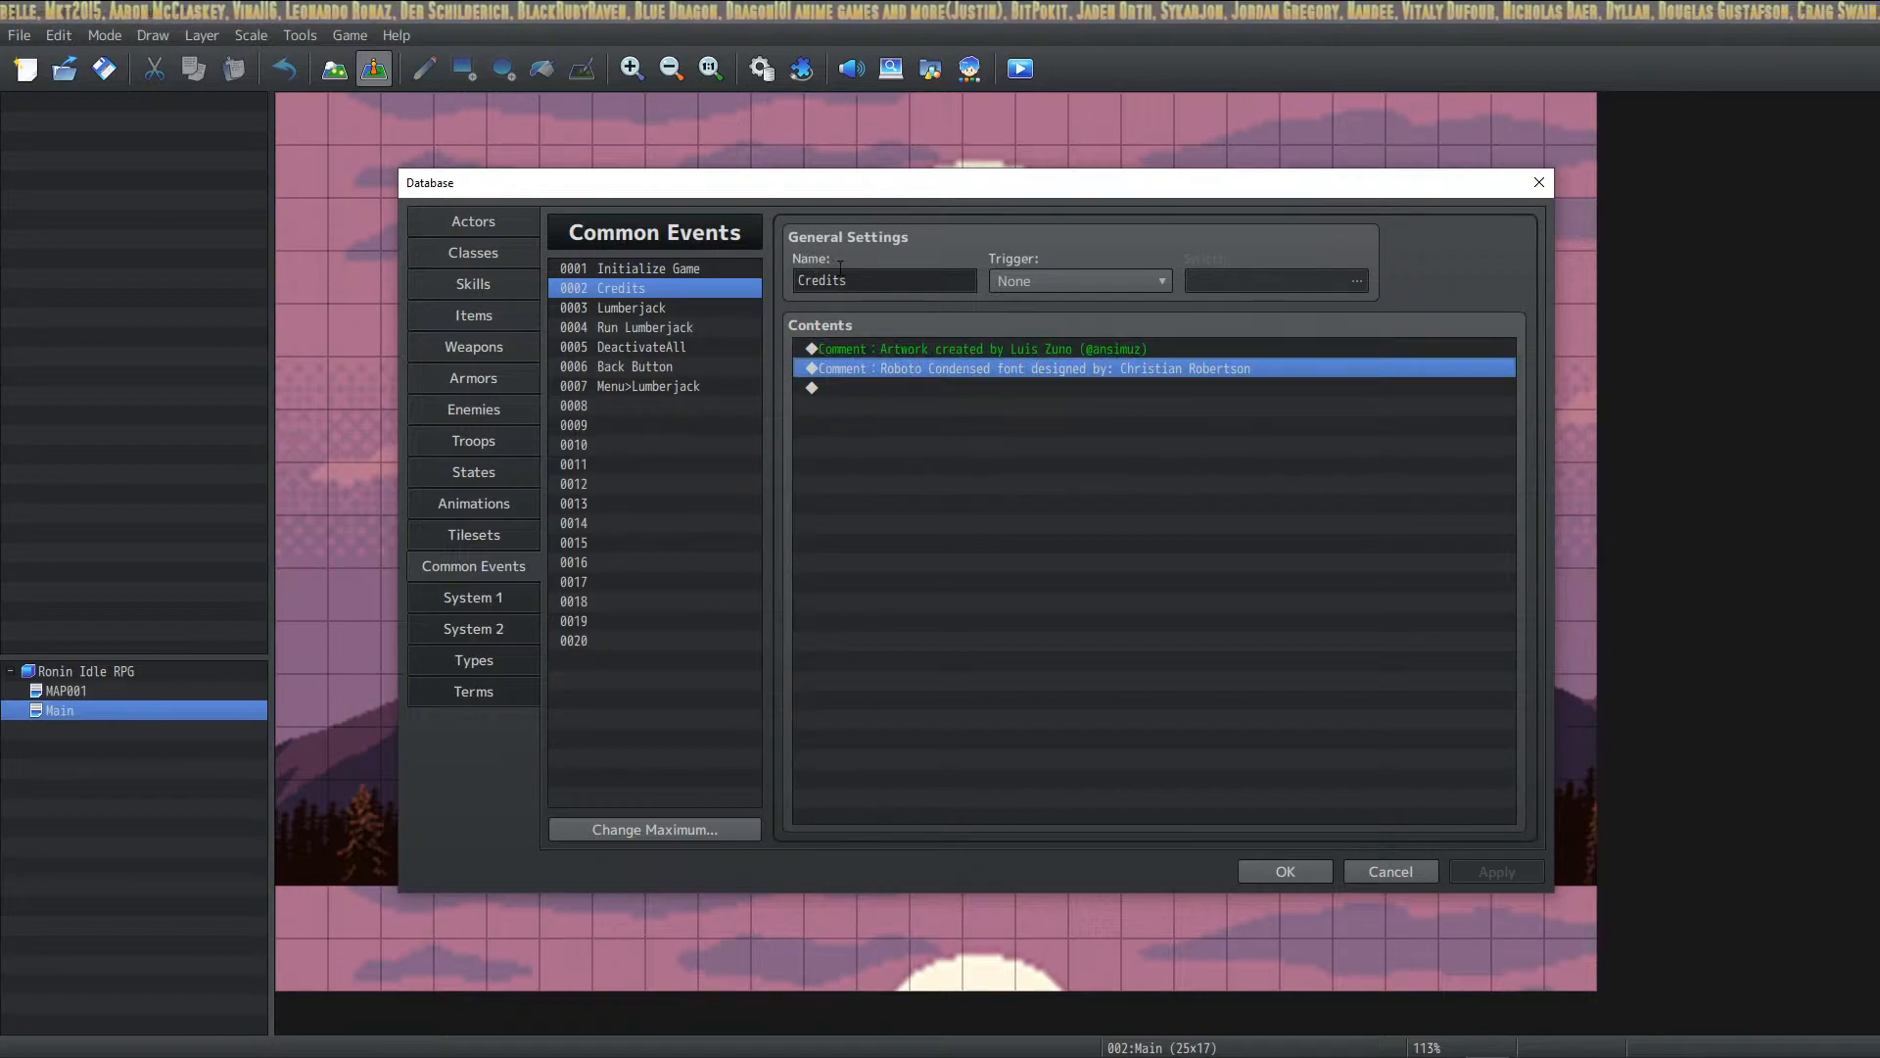
click(672, 305)
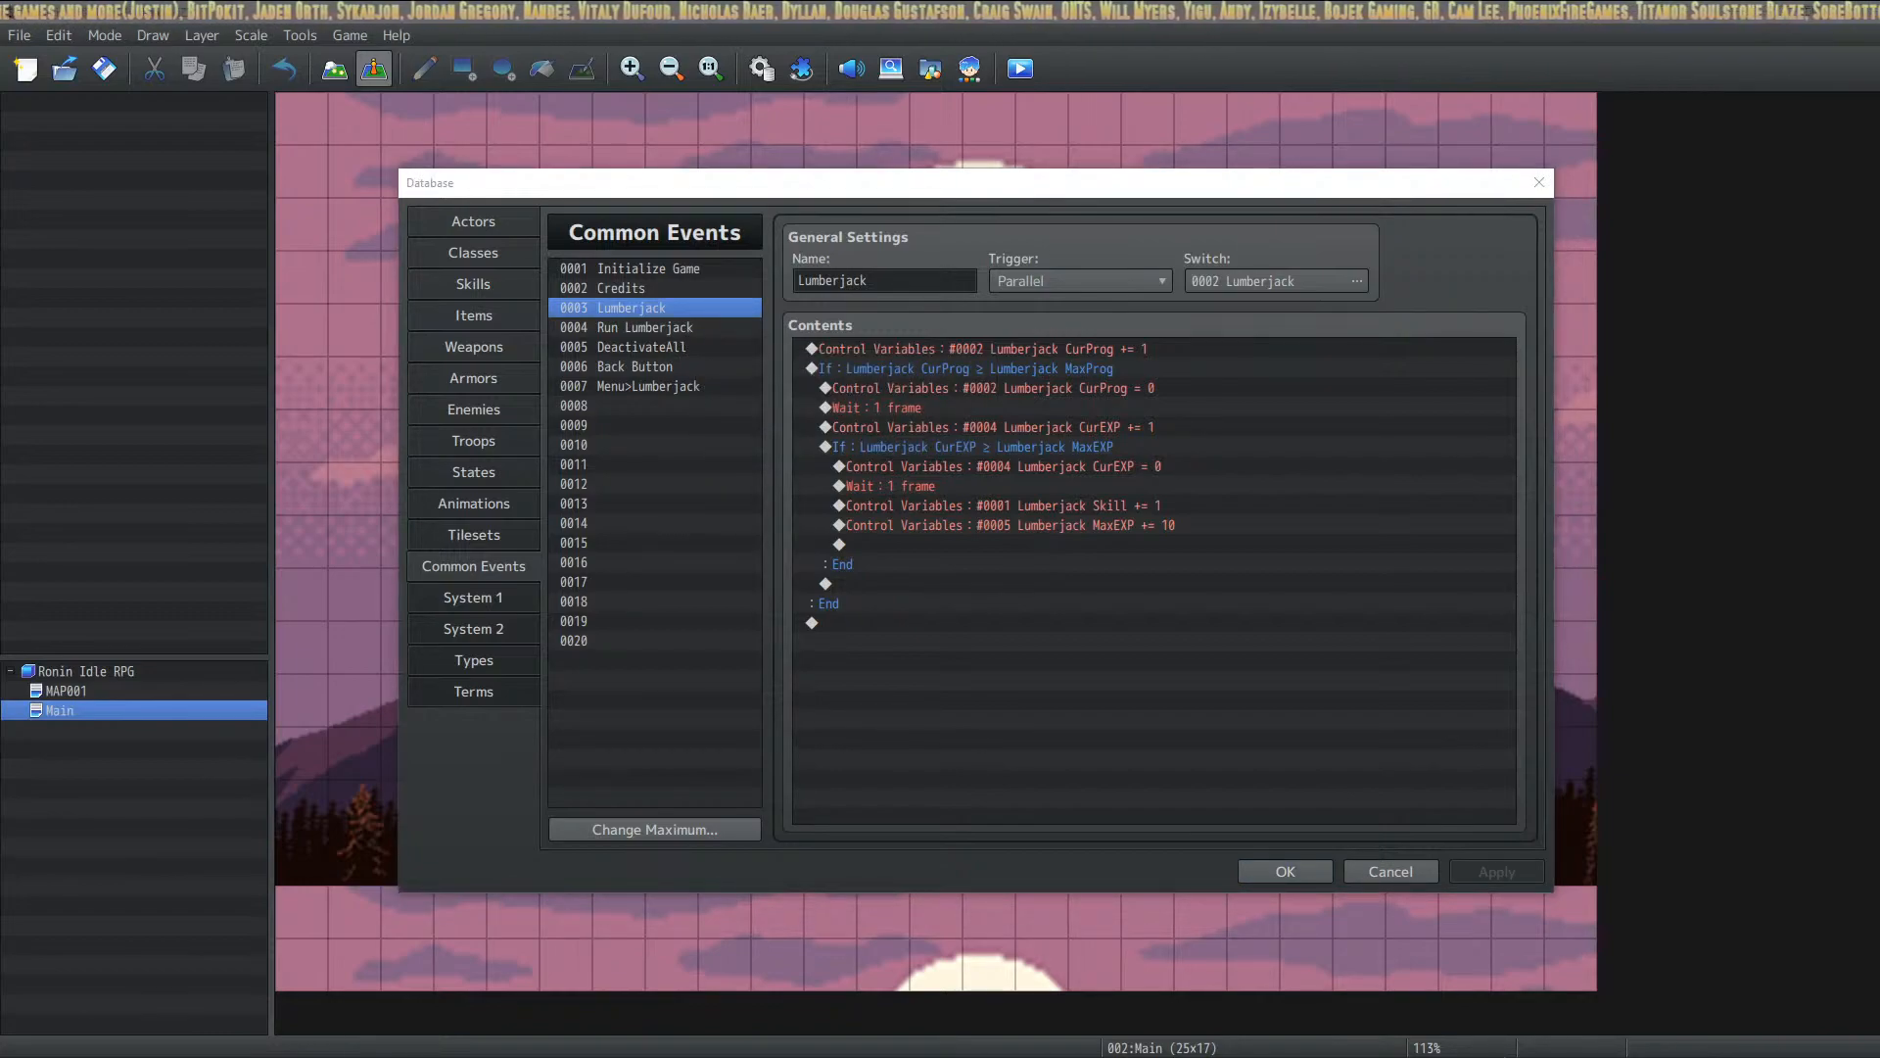
Step: Switch to HUD Maker Ultra and check the common event and code in the click addon of the Main Menu's Log icon
key(alt+Tab)
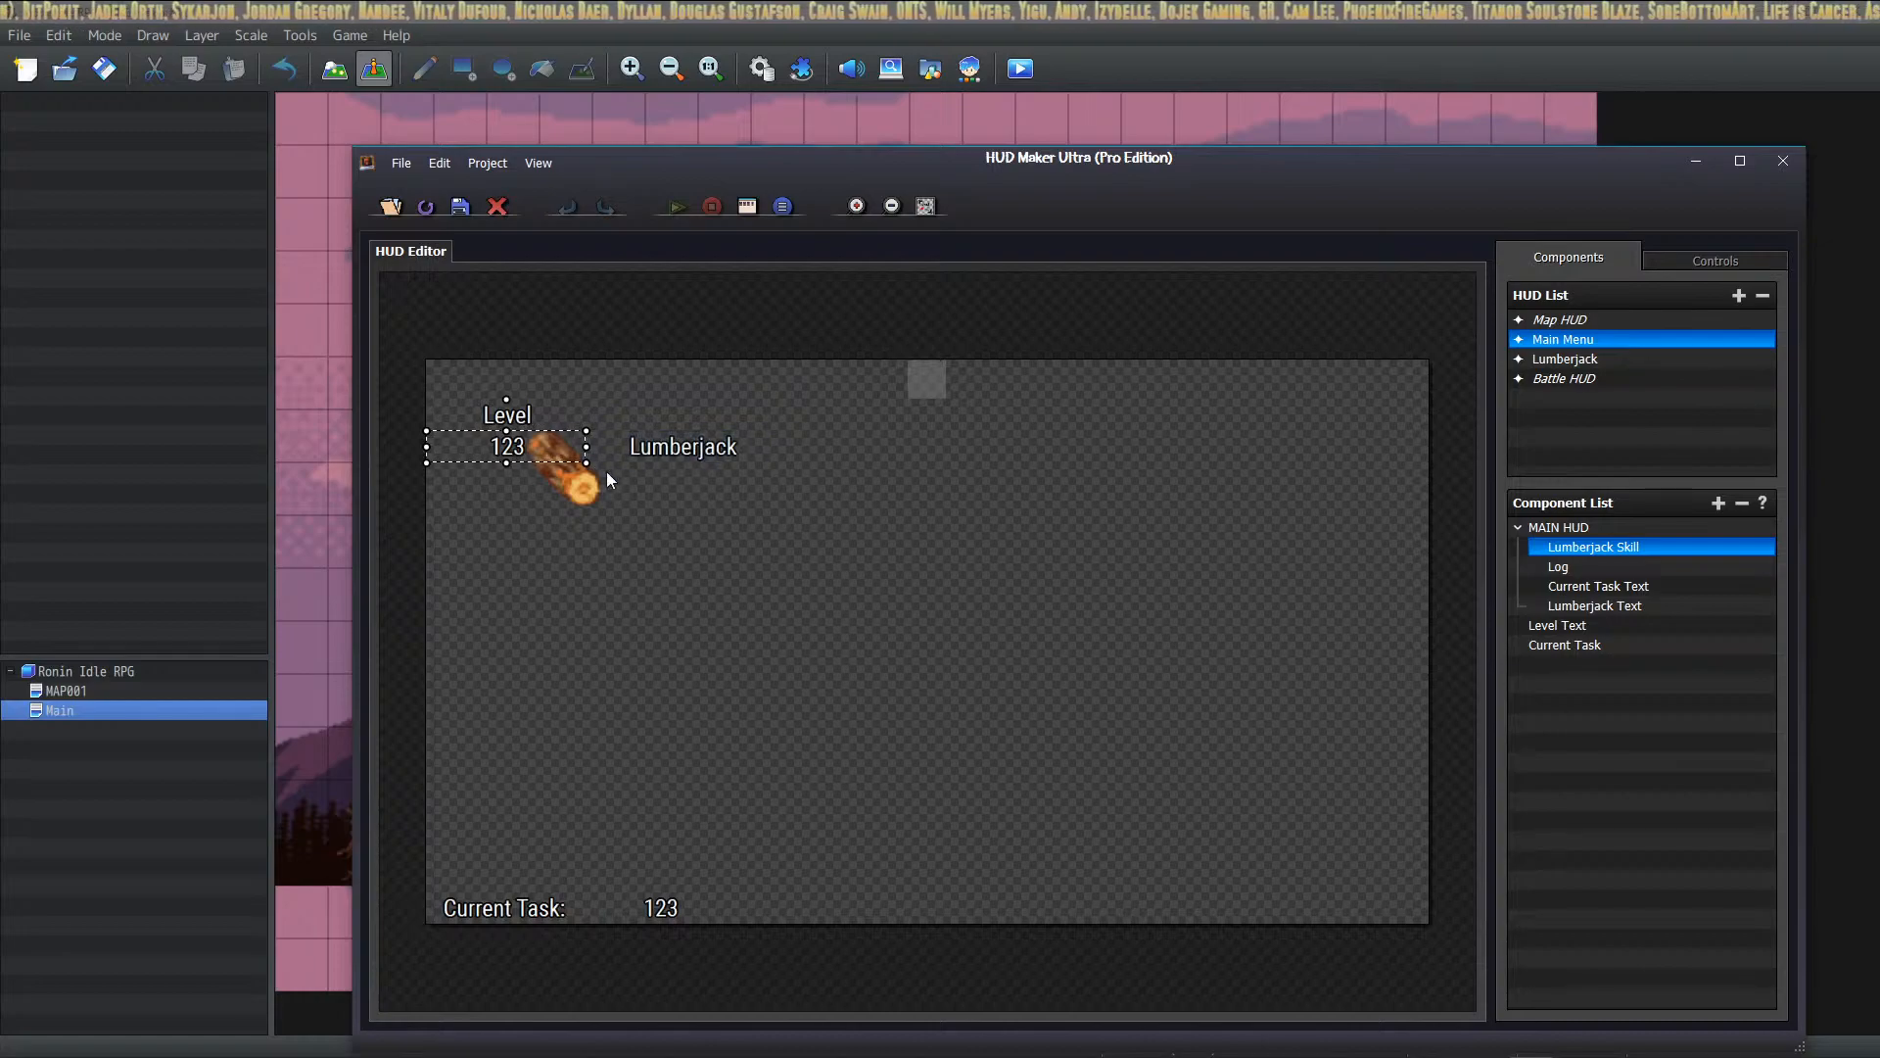
double_click(584, 488)
double_click(1198, 660)
click(1159, 571)
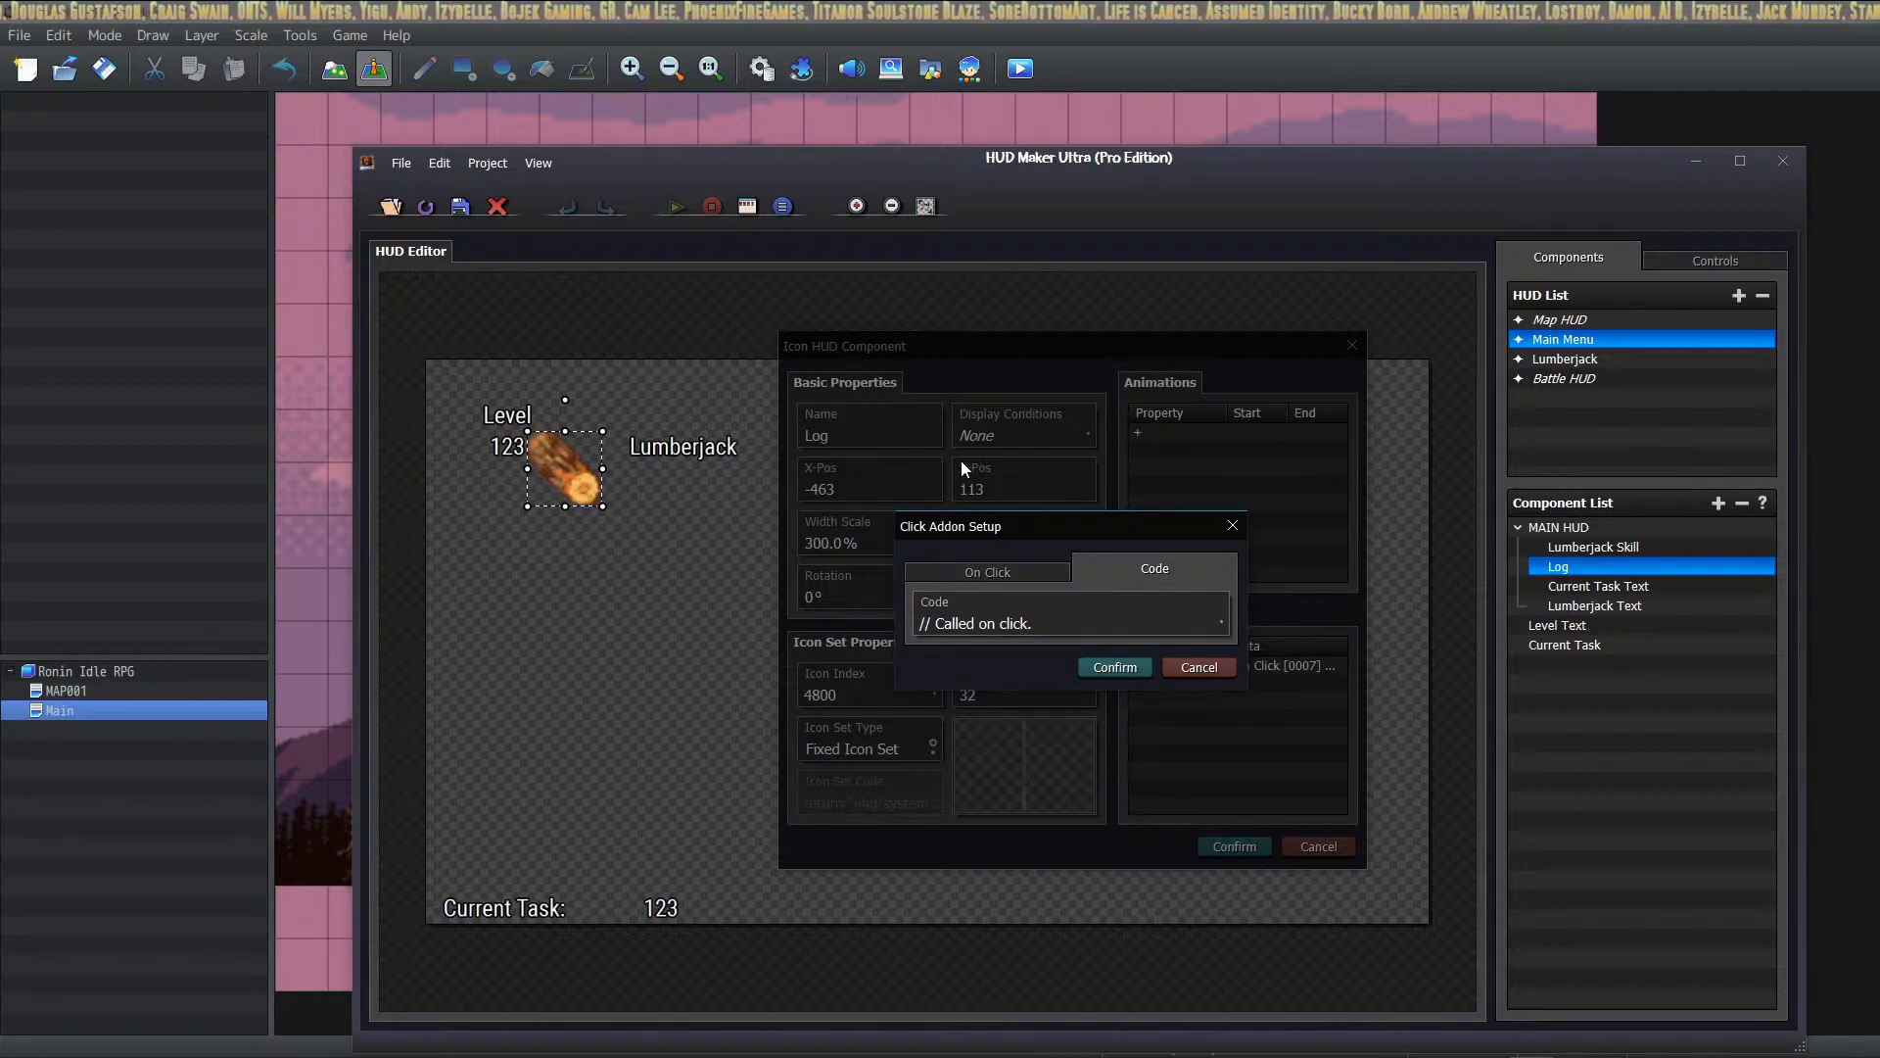
click(989, 573)
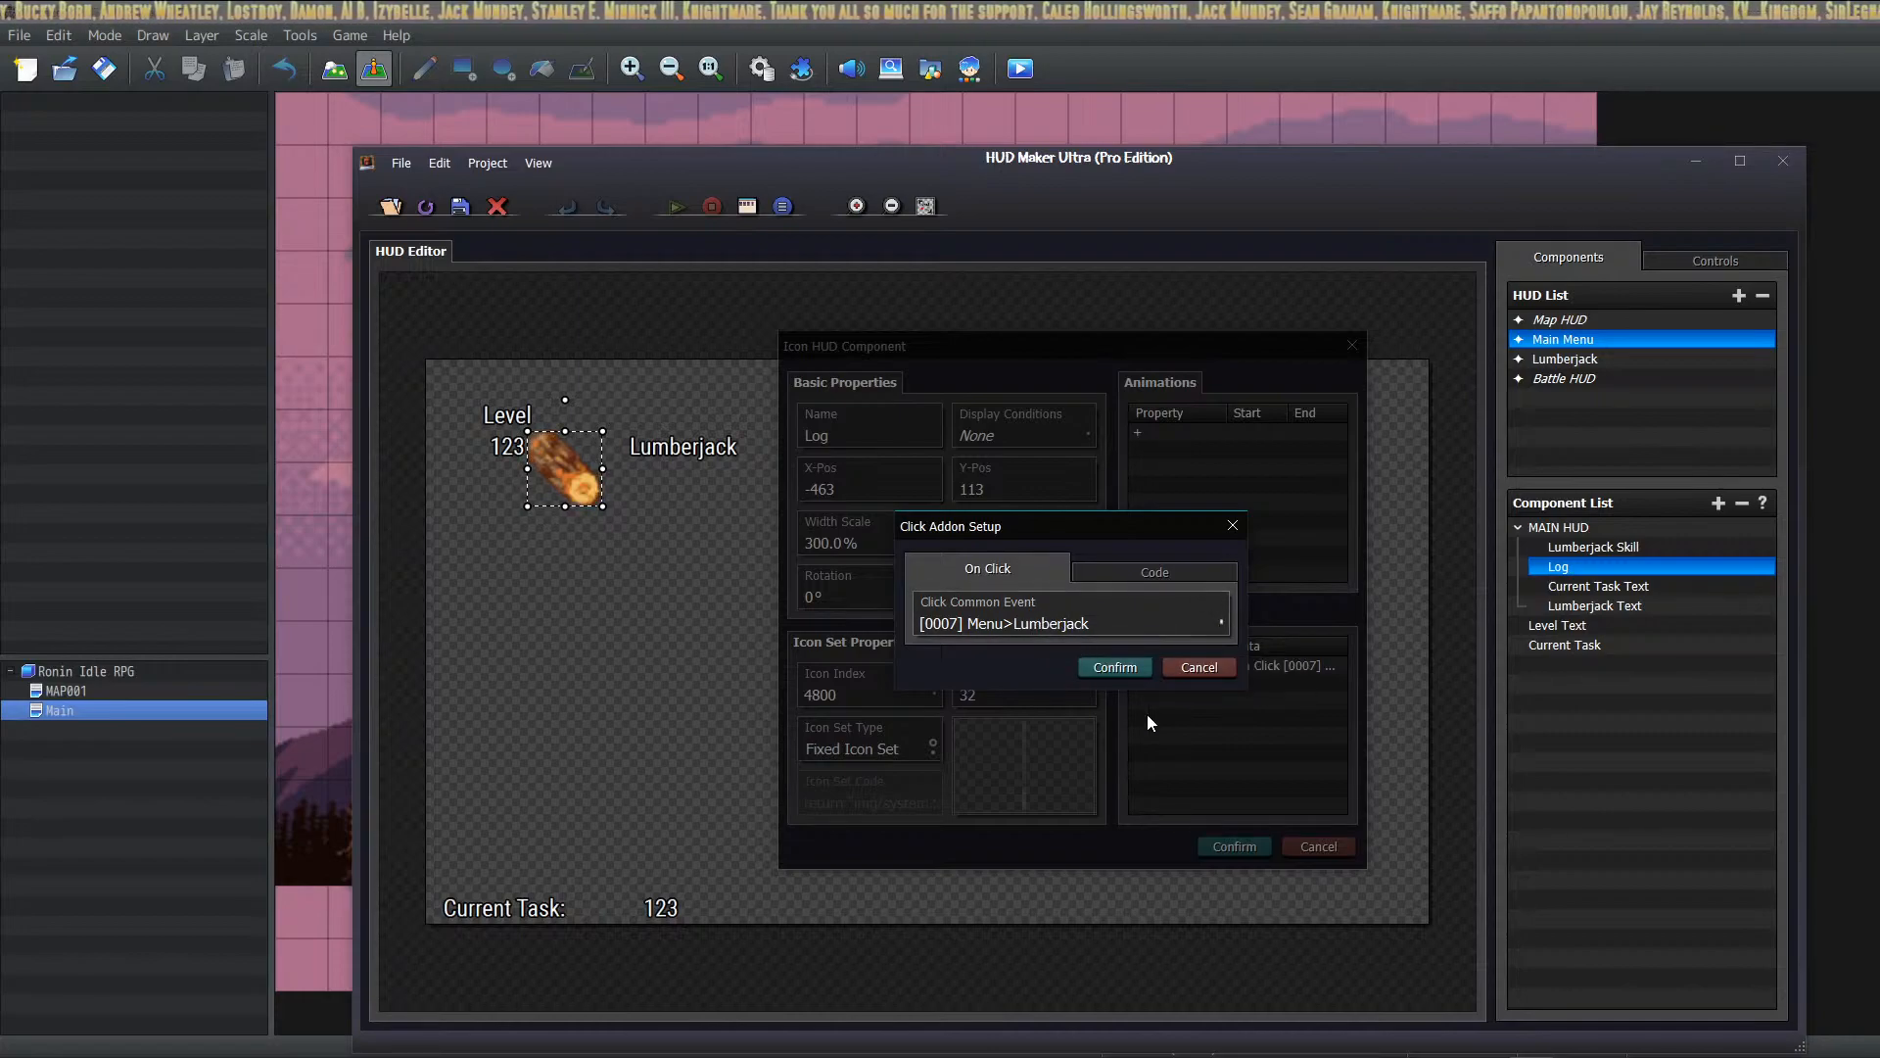
click(1115, 667)
click(1234, 846)
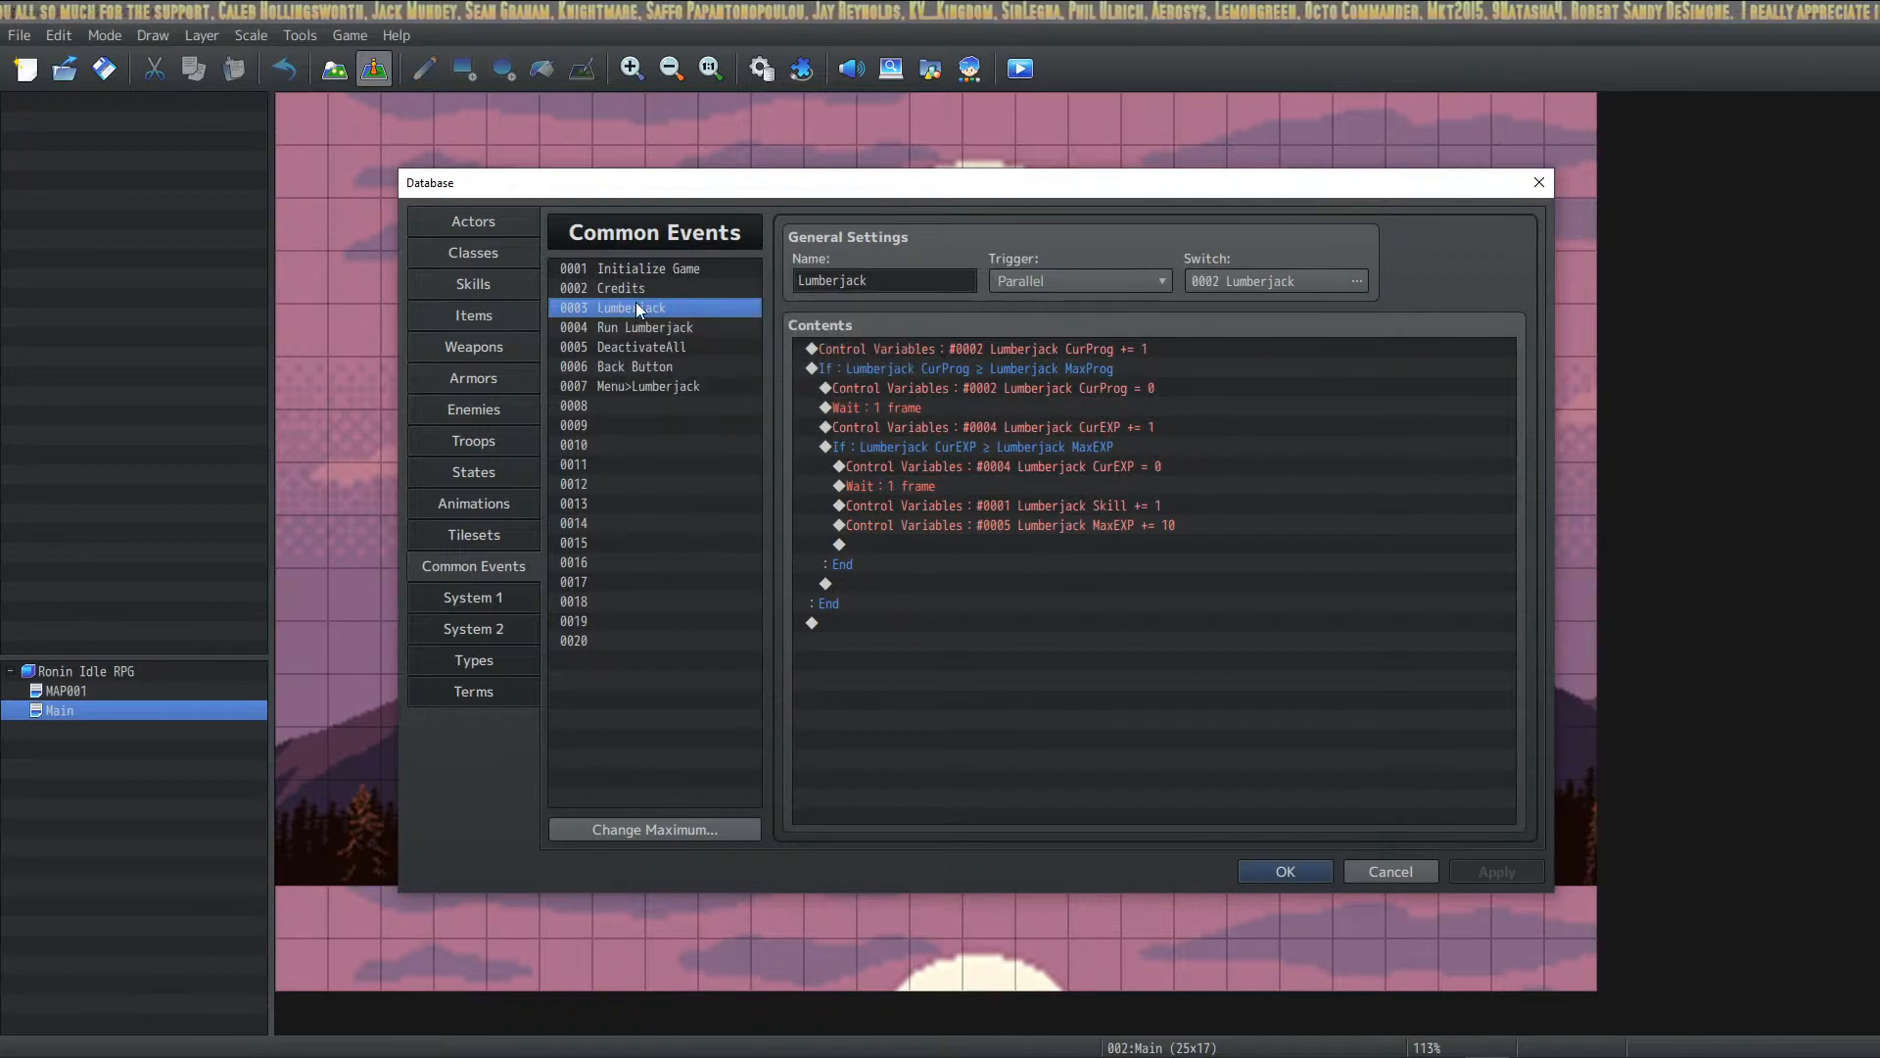
Step: Switch back to the database and review the Run Lumberjack, DeactivateAll, Back Button and Menu>Lumberjack common events
click(656, 329)
click(656, 349)
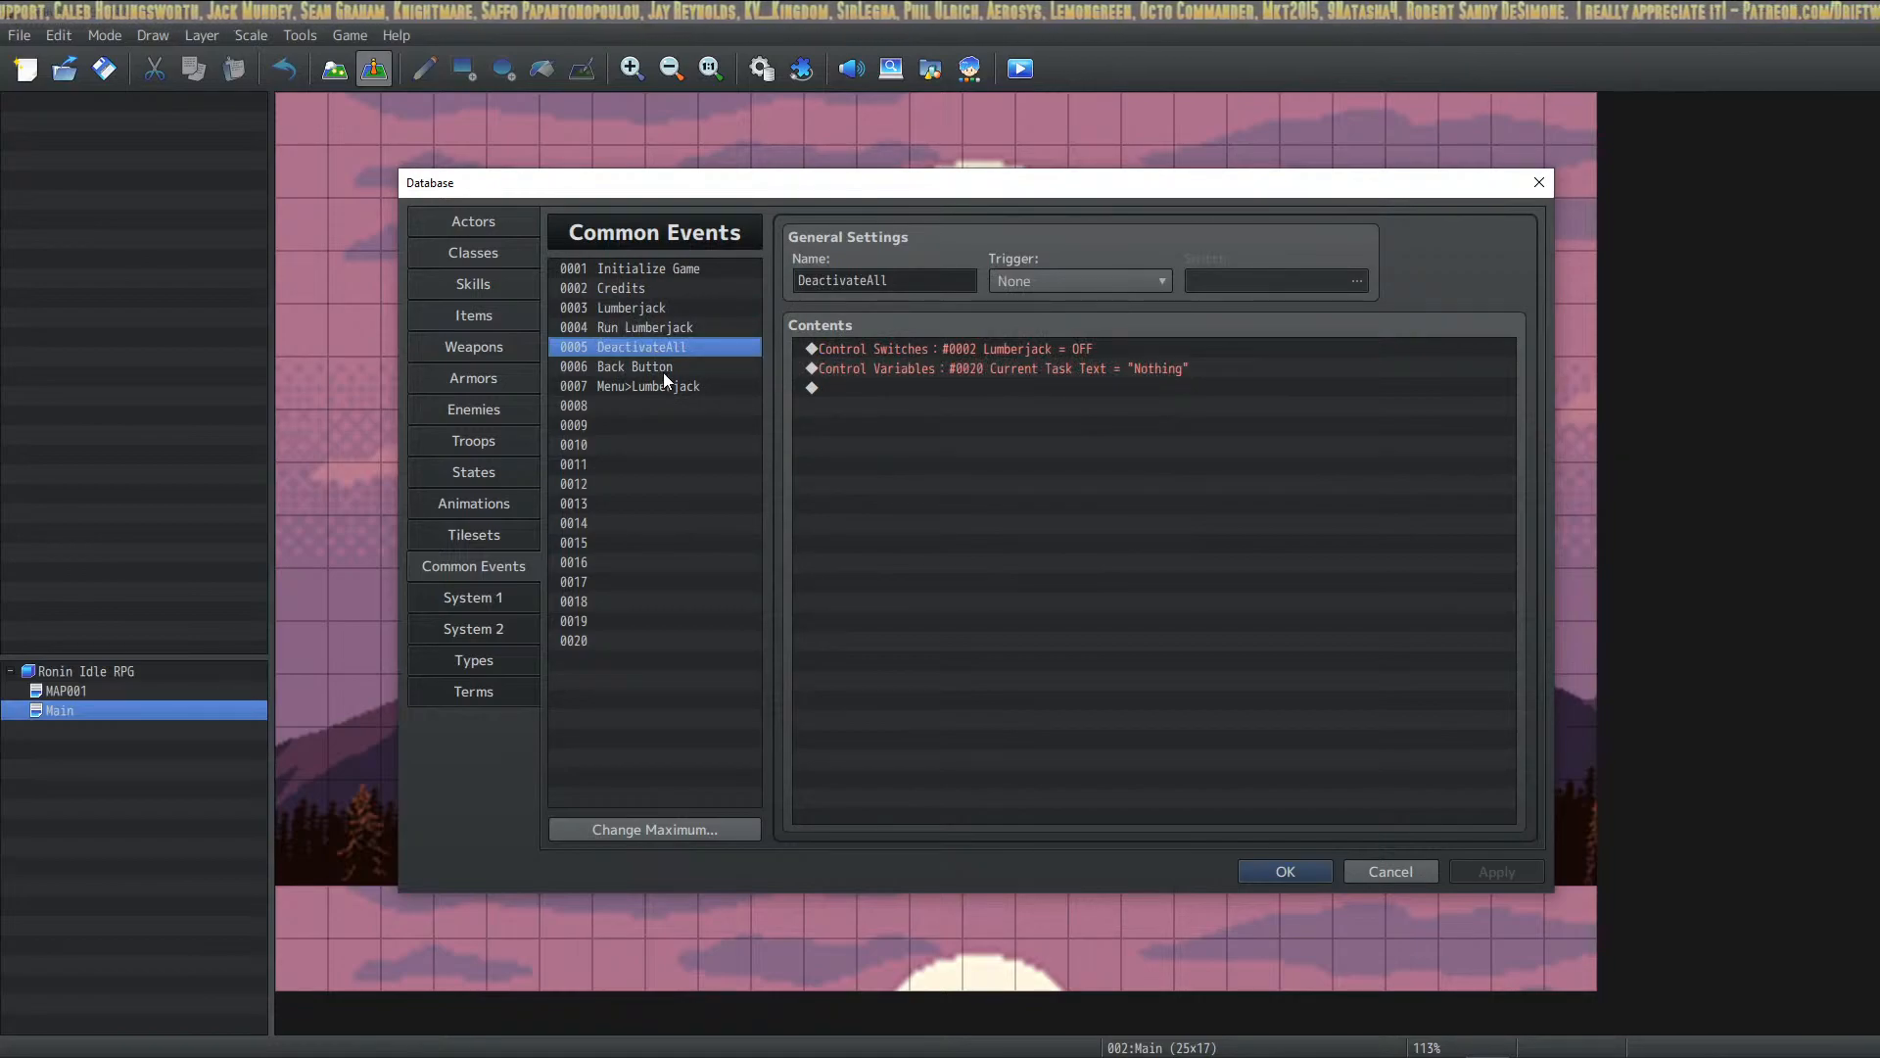
click(662, 370)
click(680, 387)
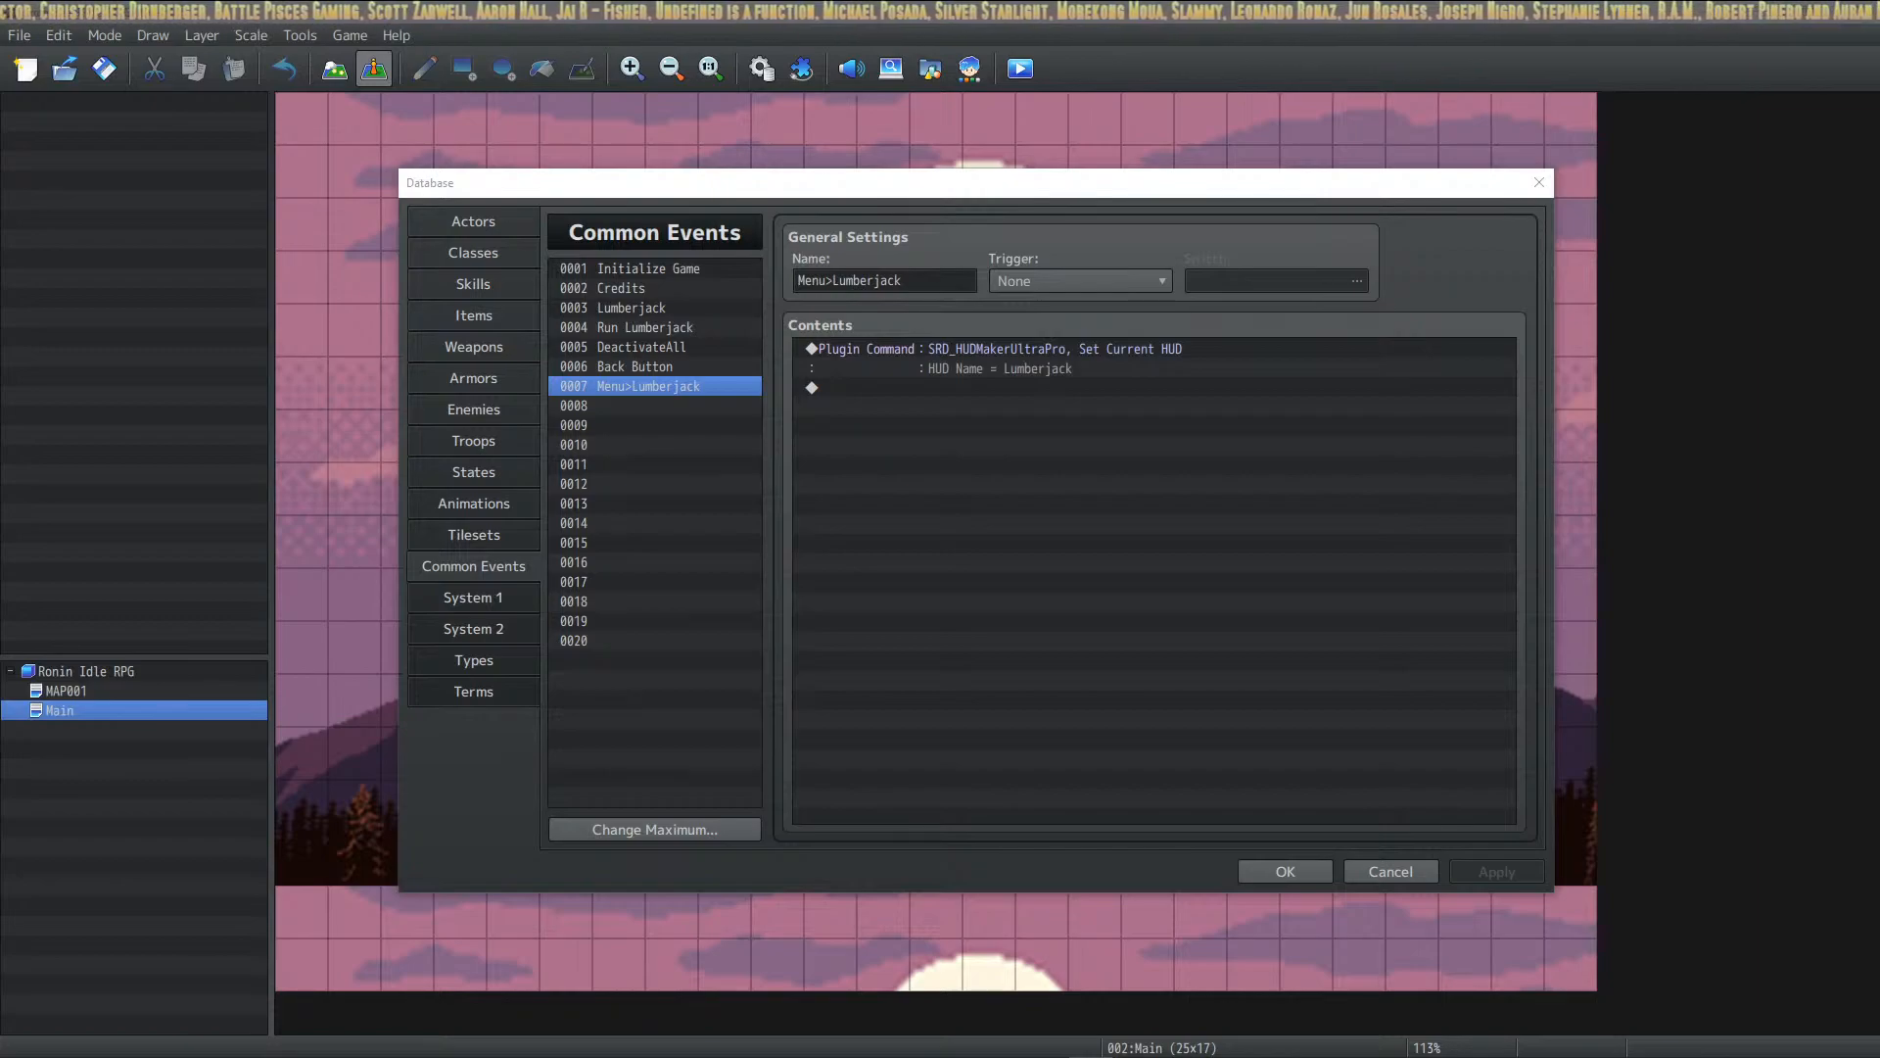
Step: Close the database and, in the running game, test opening the Lumberjack screen from the log icon and returning to the main menu
click(937, 391)
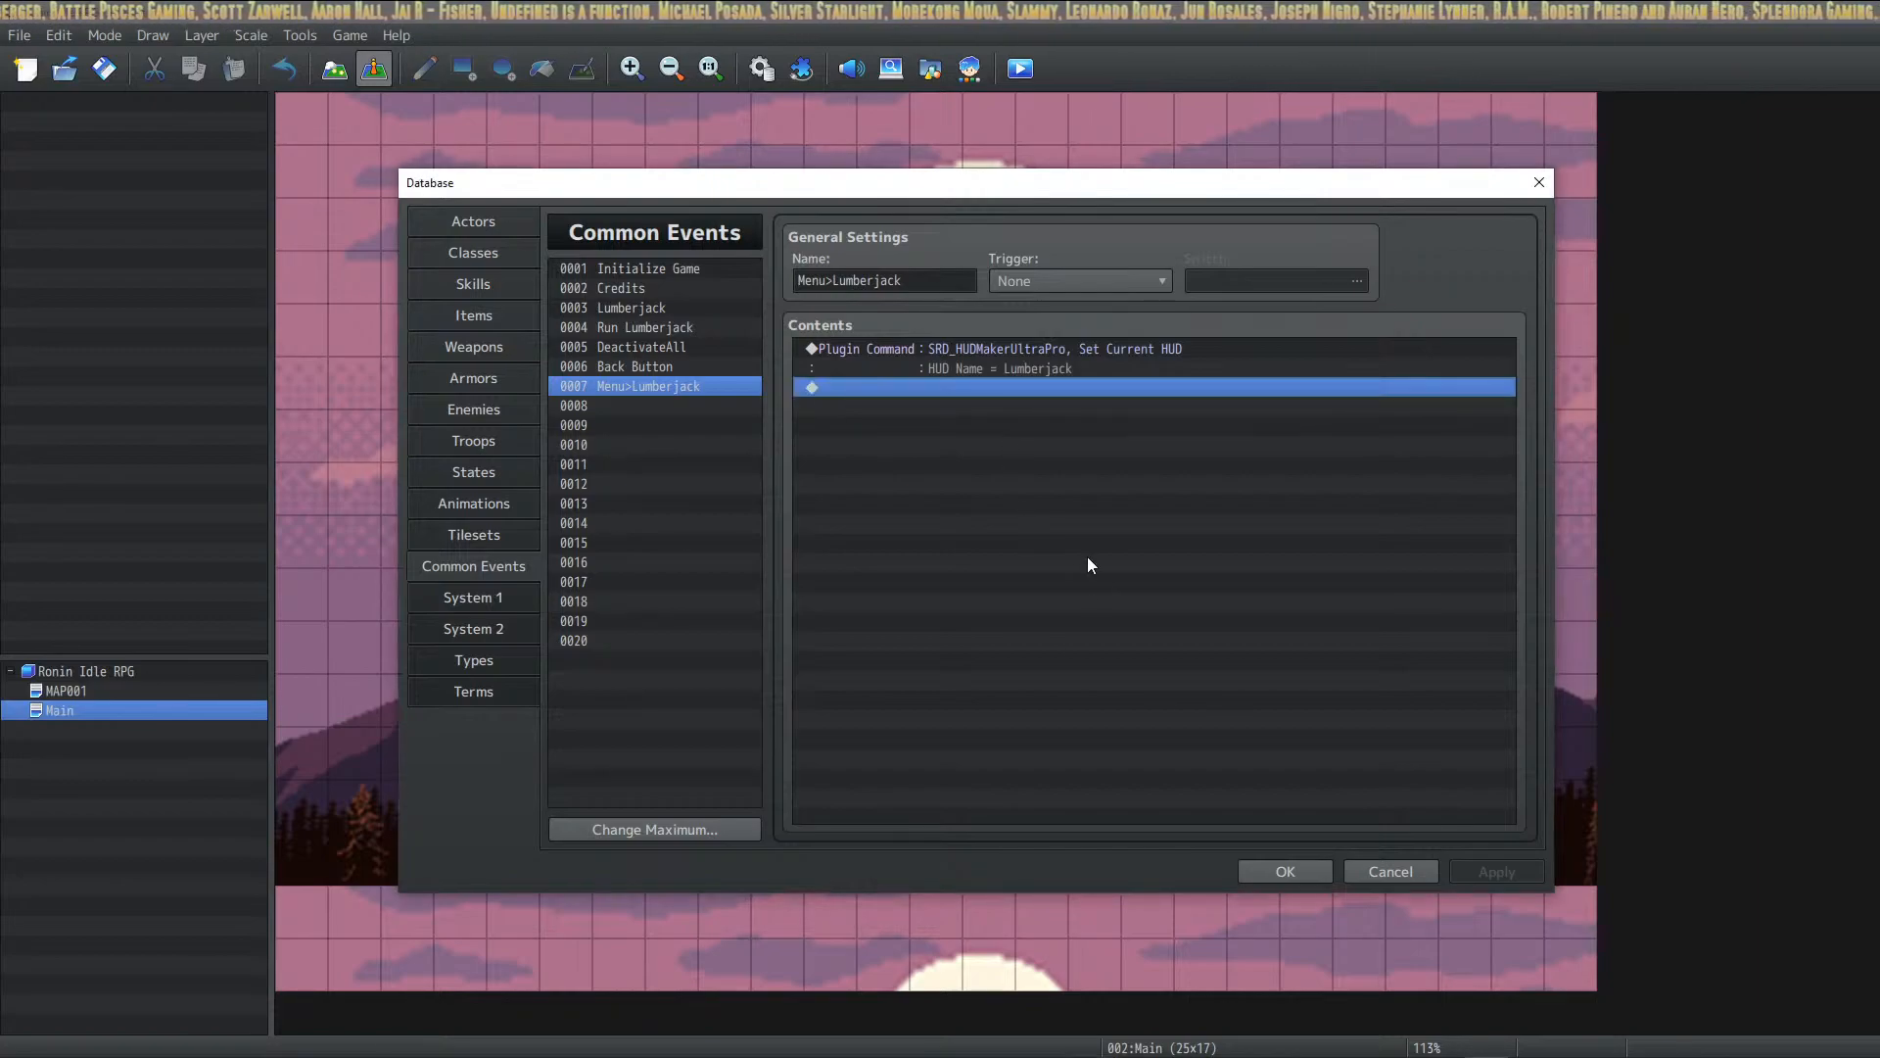
click(1284, 870)
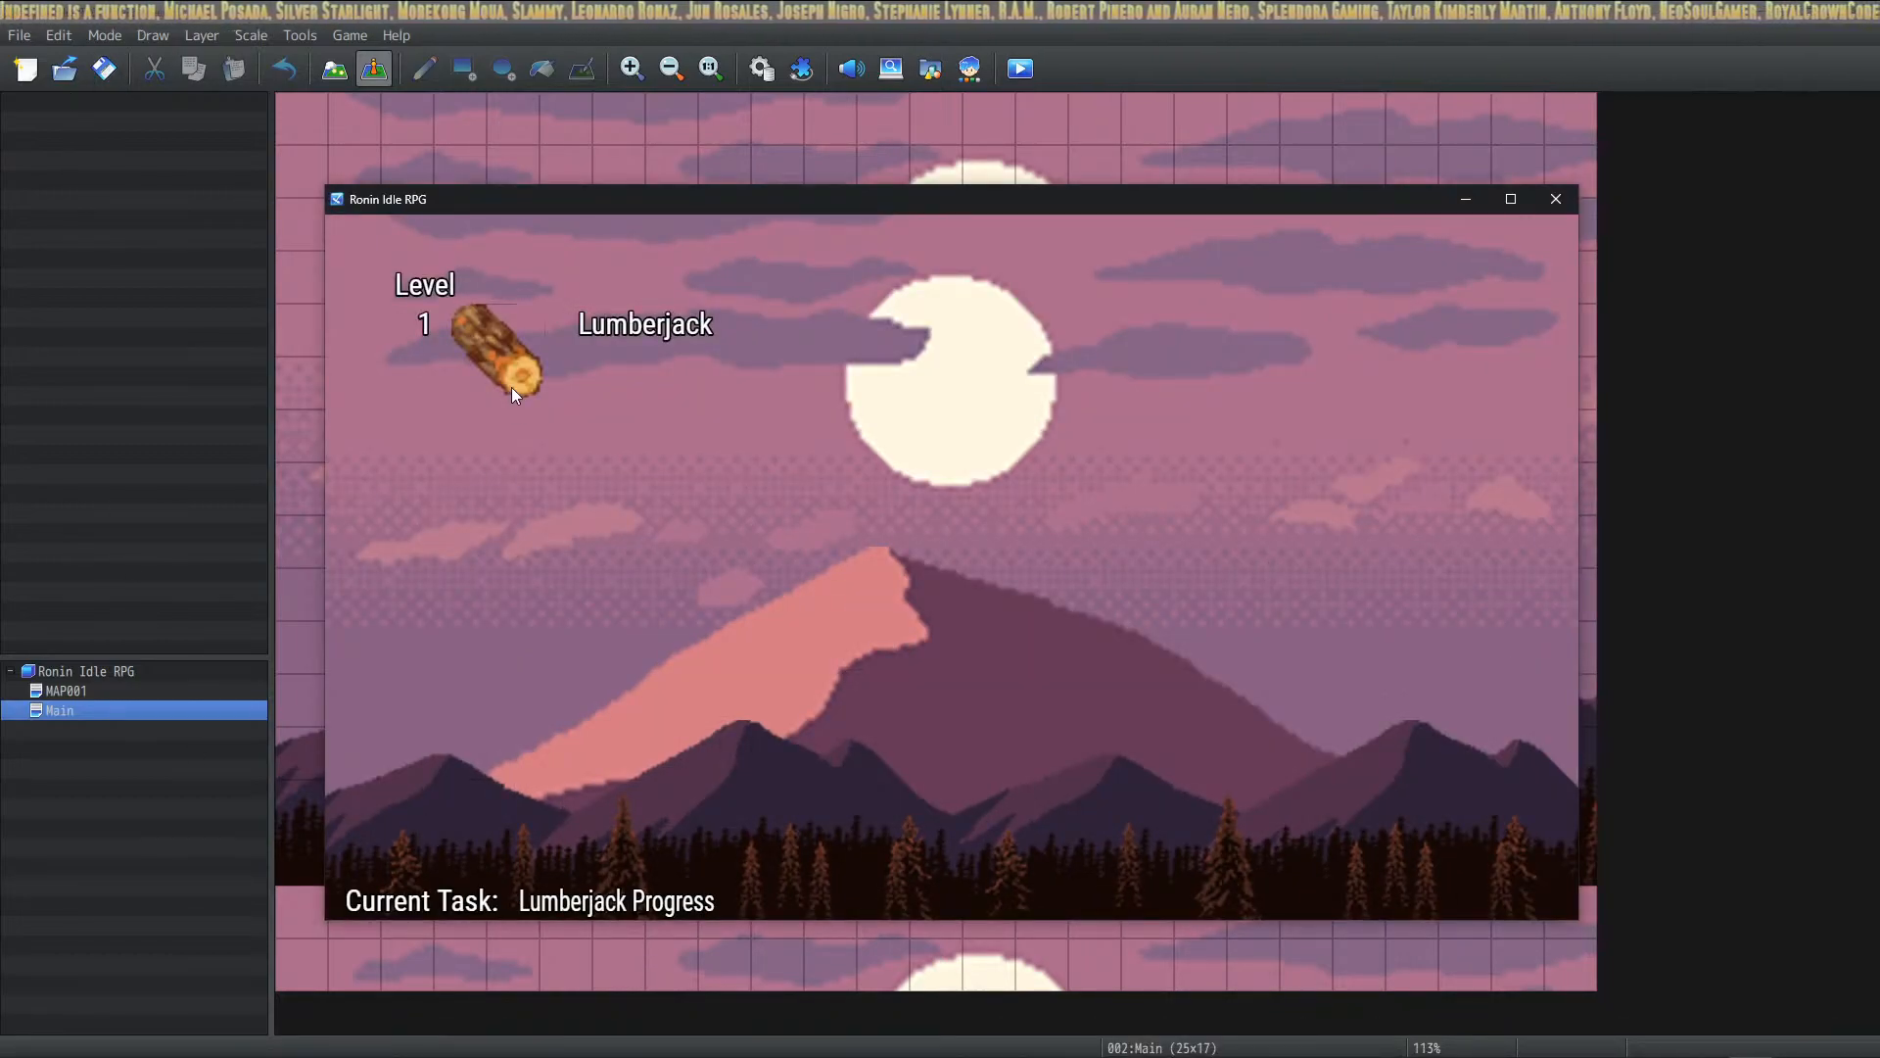
click(510, 391)
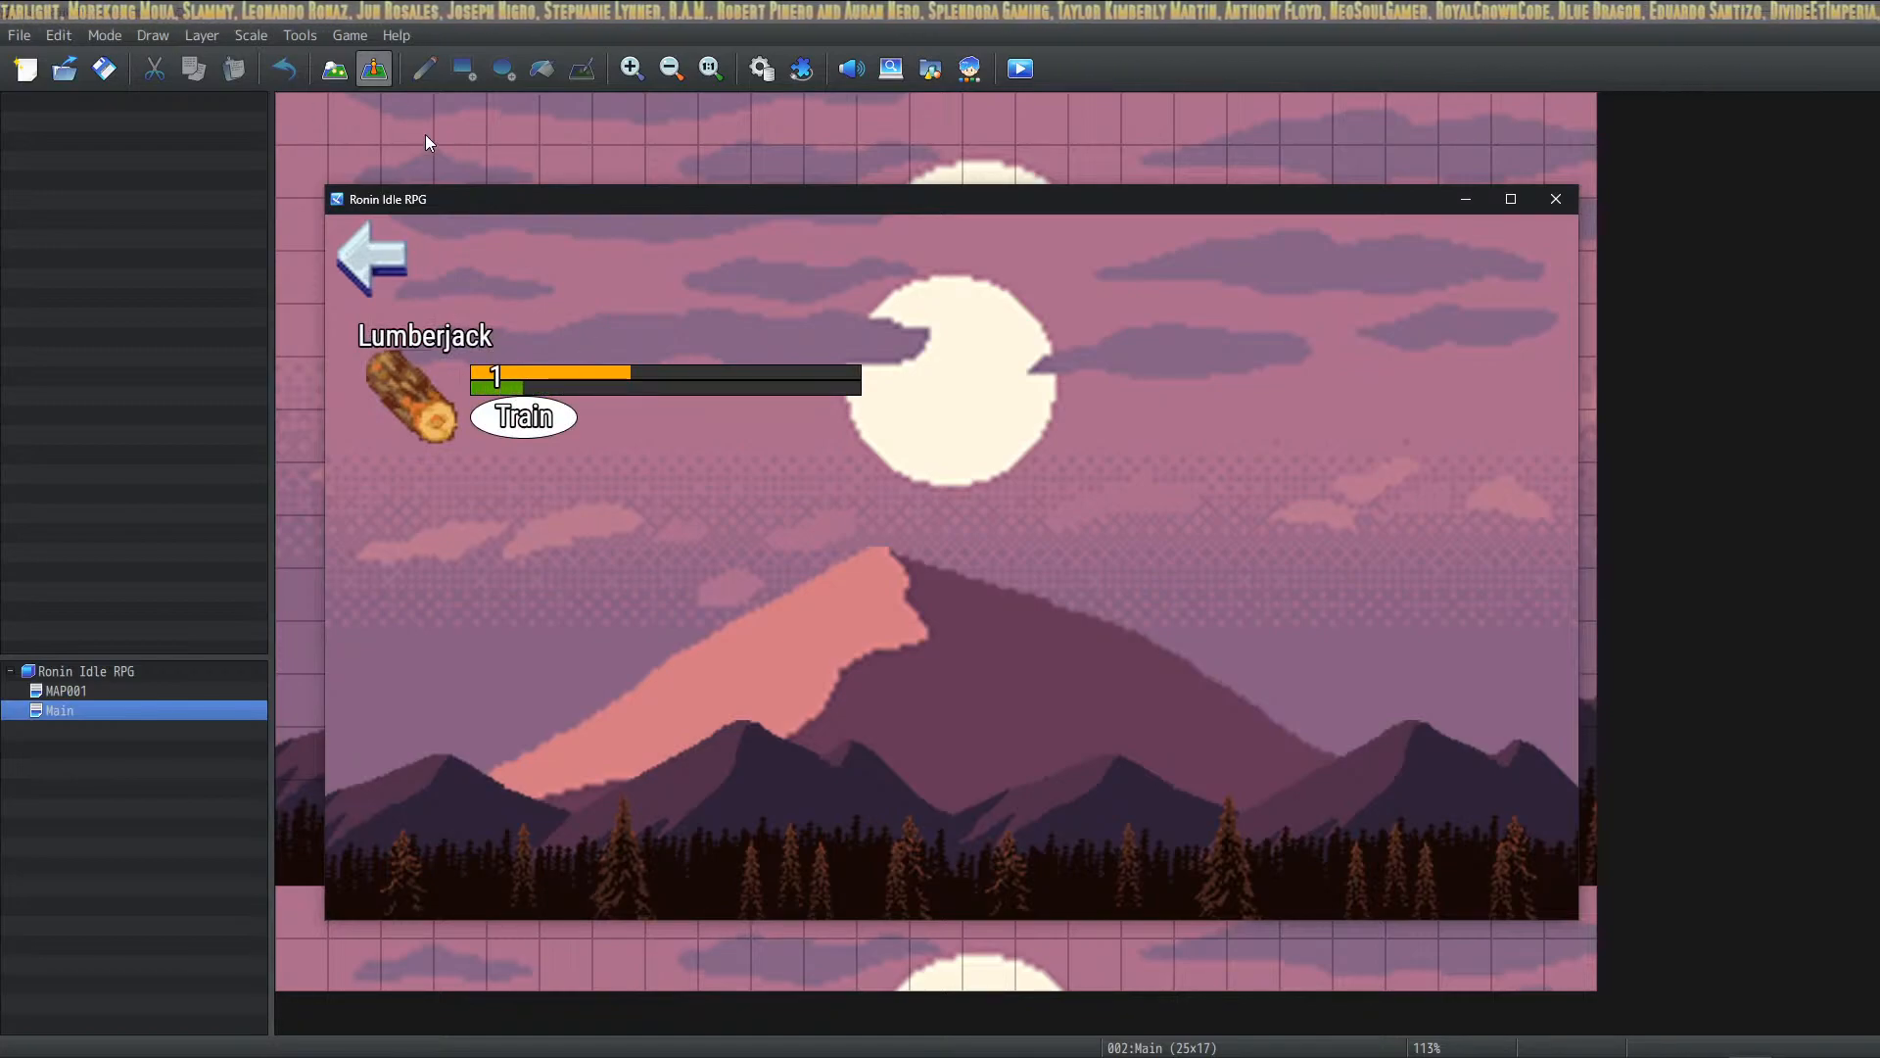
click(388, 258)
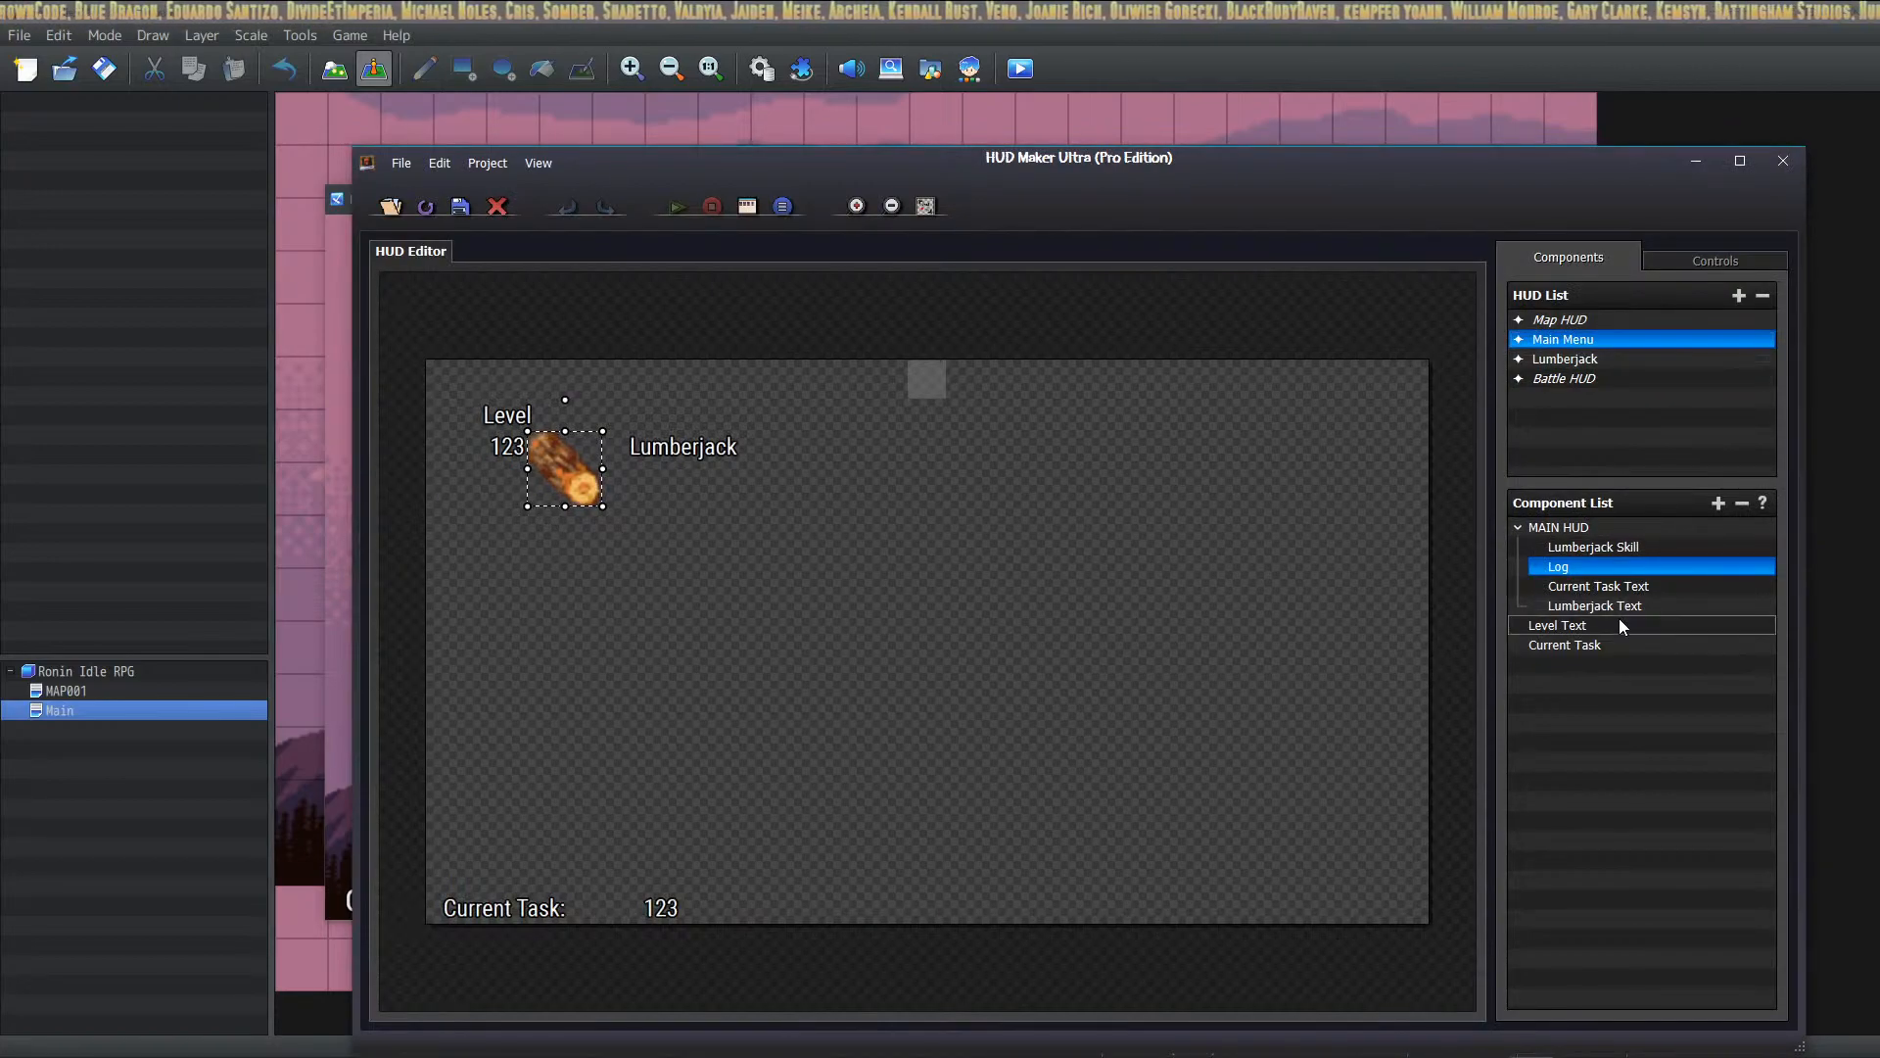
Step: Switch to HUD Maker Ultra and add a text component to the Main Menu HUD, naming it Main Menu Text
click(1559, 527)
click(1721, 502)
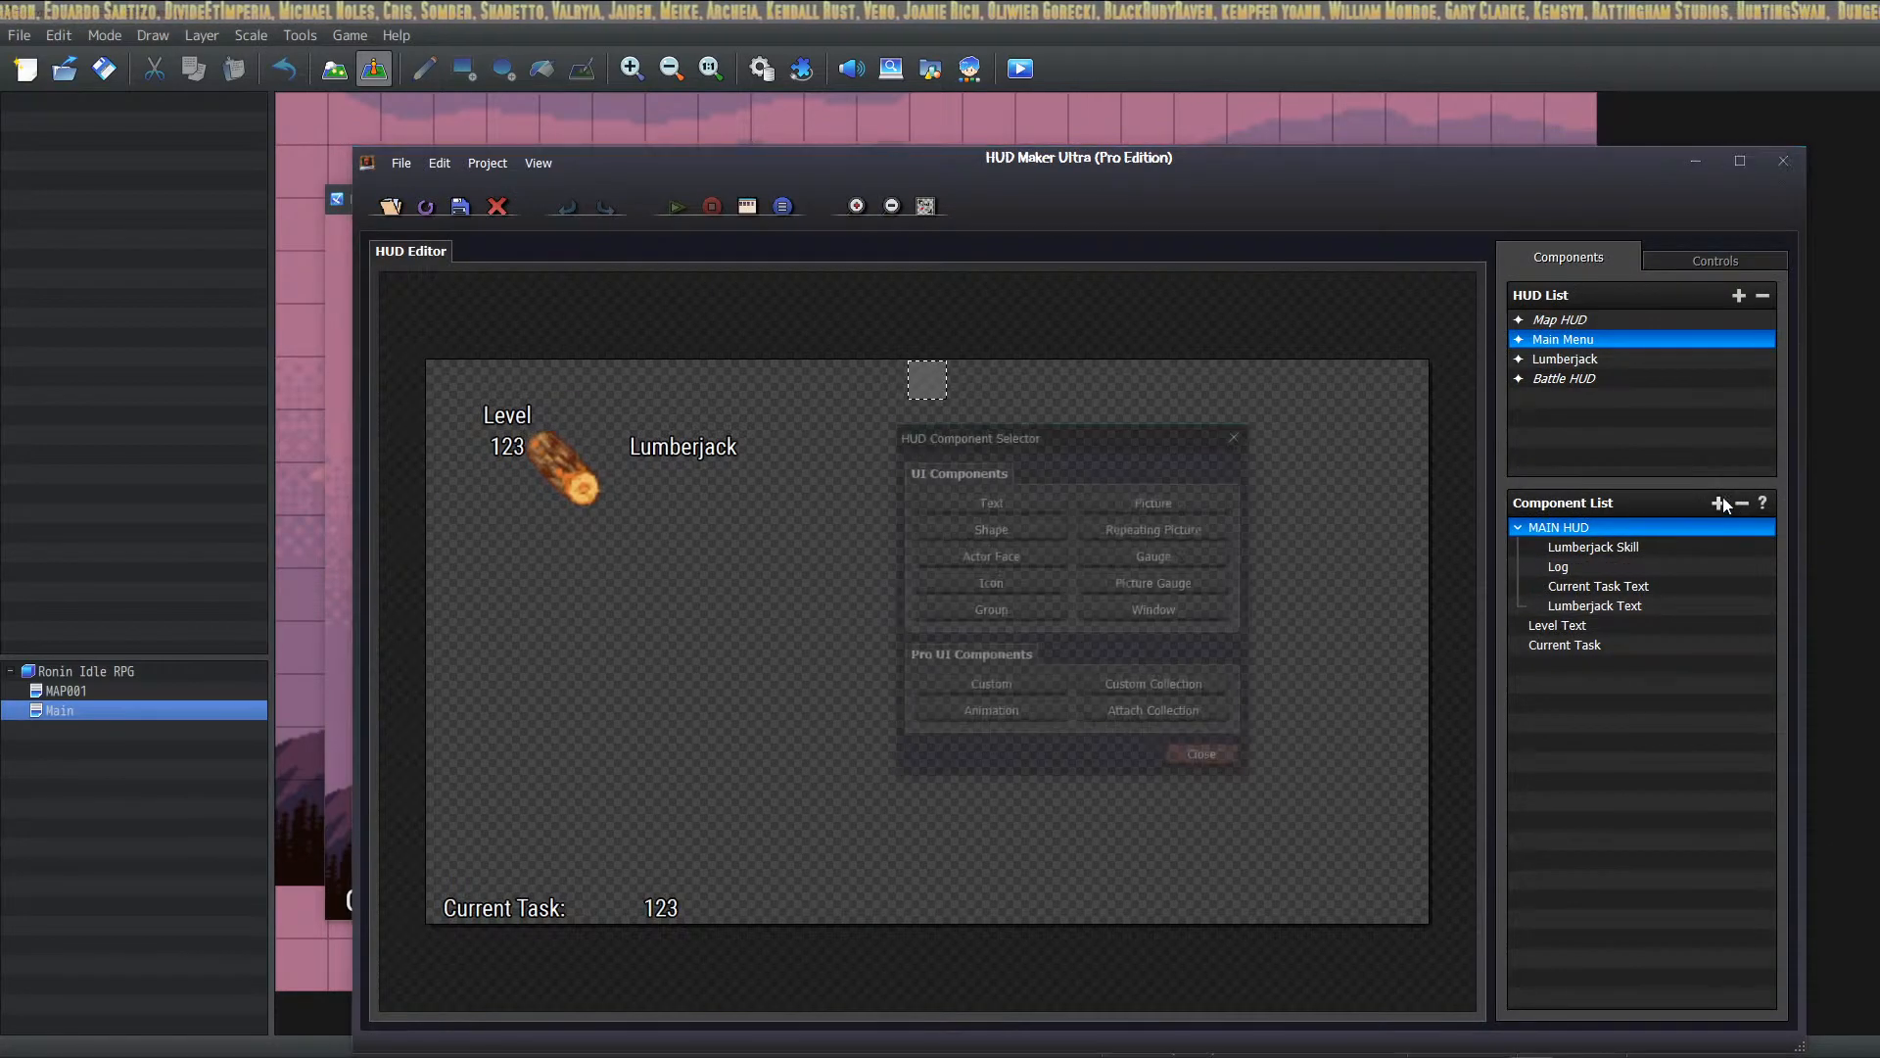
click(937, 507)
click(896, 381)
text(Main Menu Text)
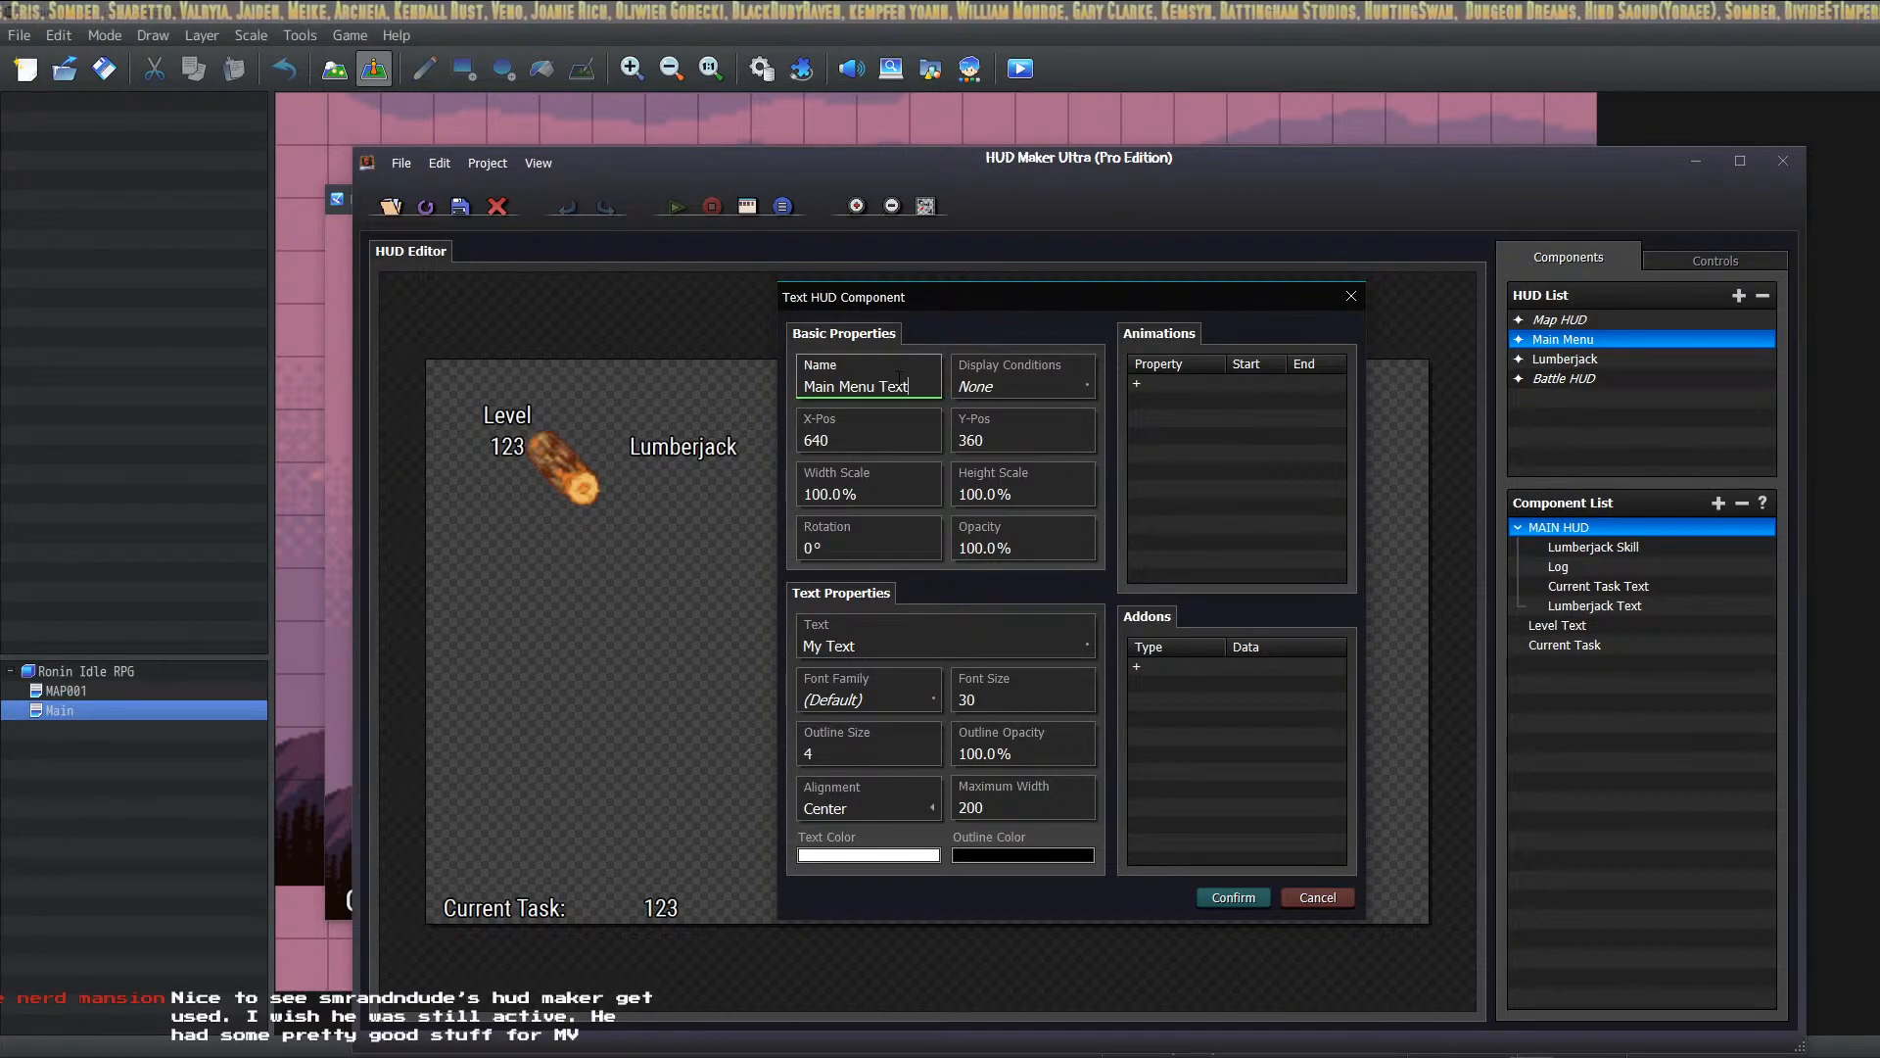
Step: Set the displayed plain text of the Main Menu Text component to "Main Menu"
click(924, 649)
text(Main Menu)
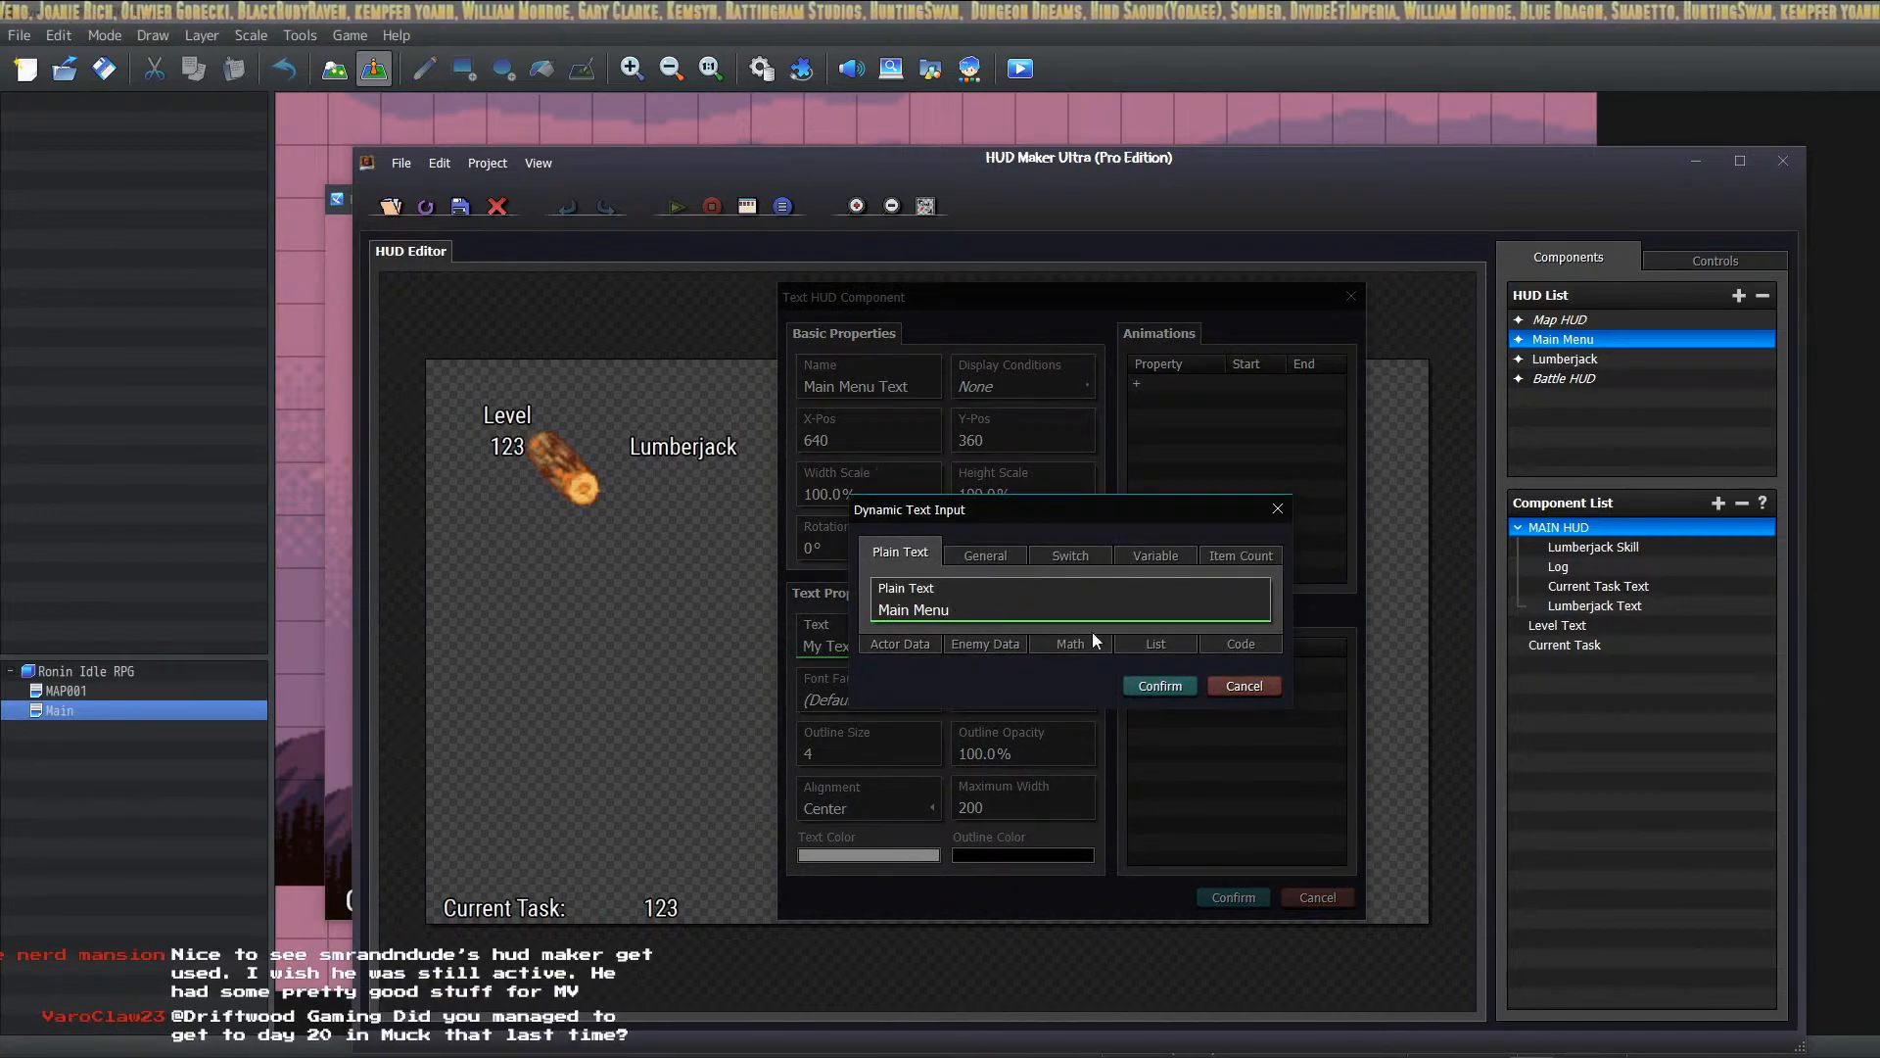
click(1173, 691)
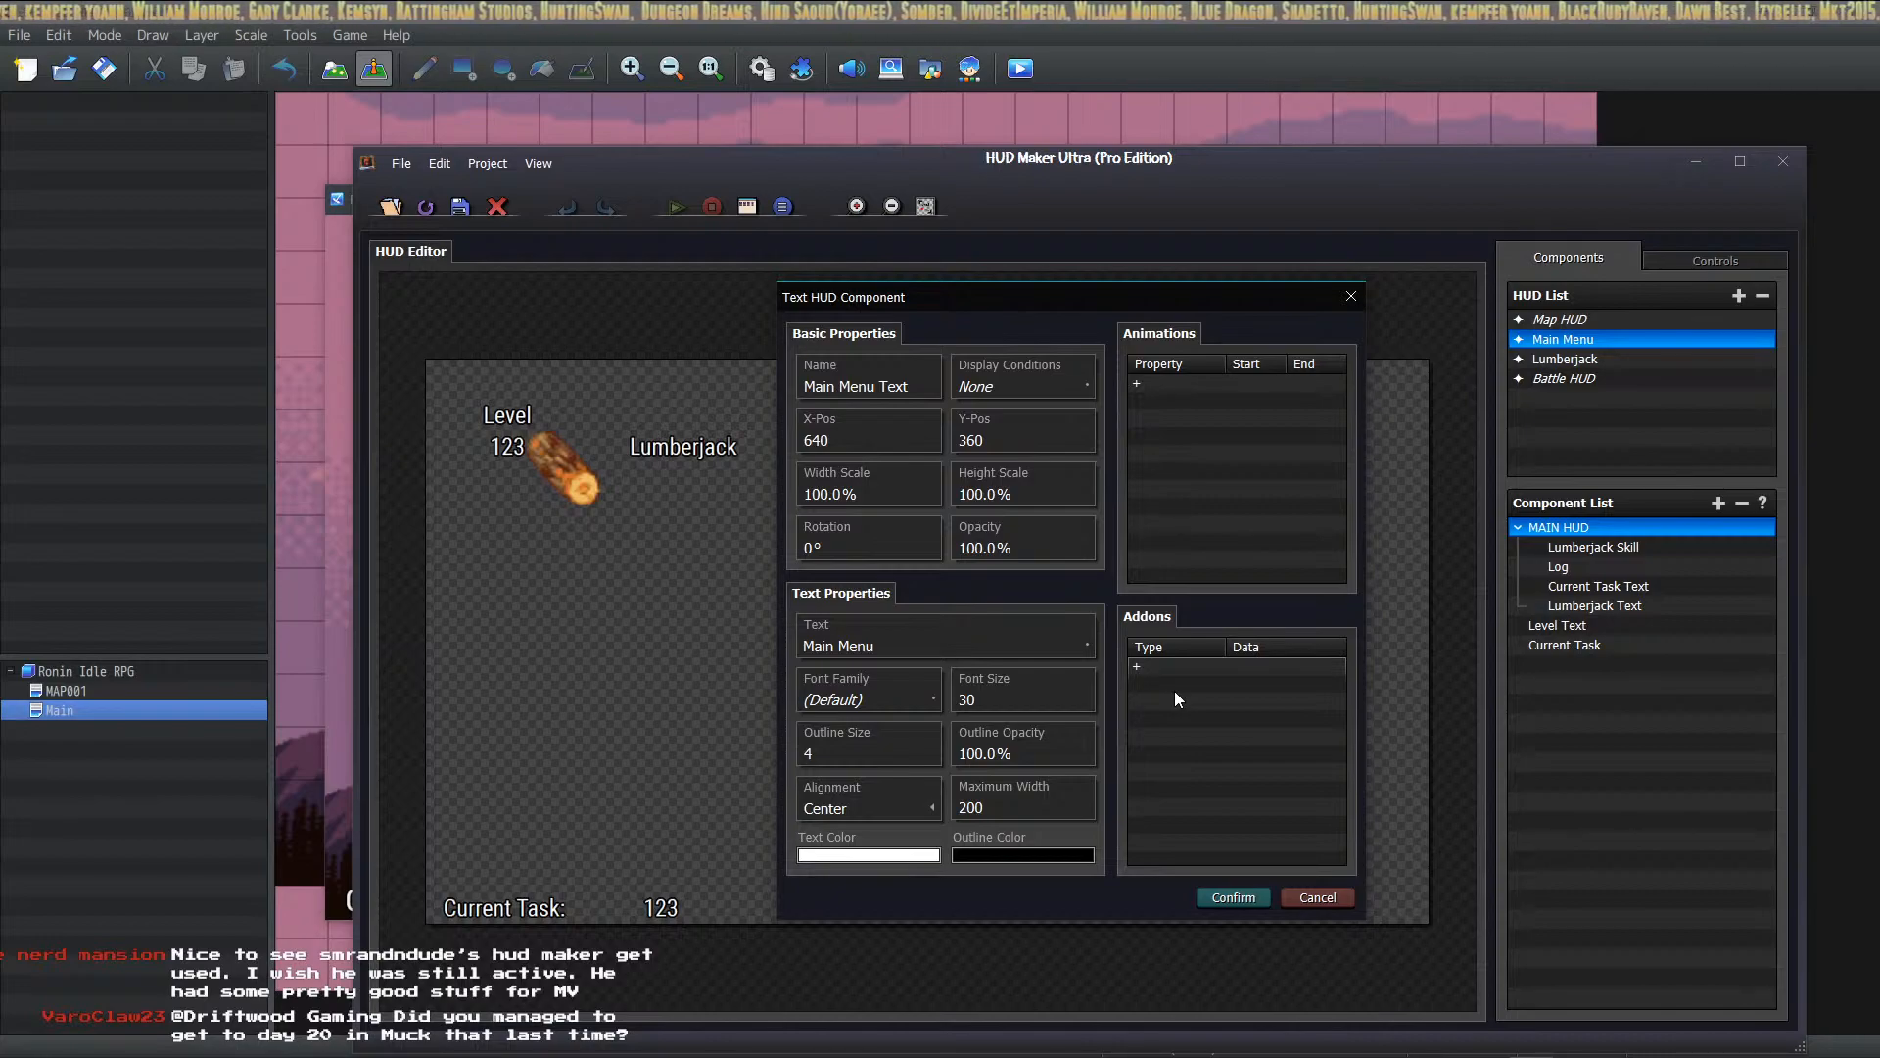
Step: Start a new X Position animation for the Main Menu text with an end X position of 360
double_click(1191, 384)
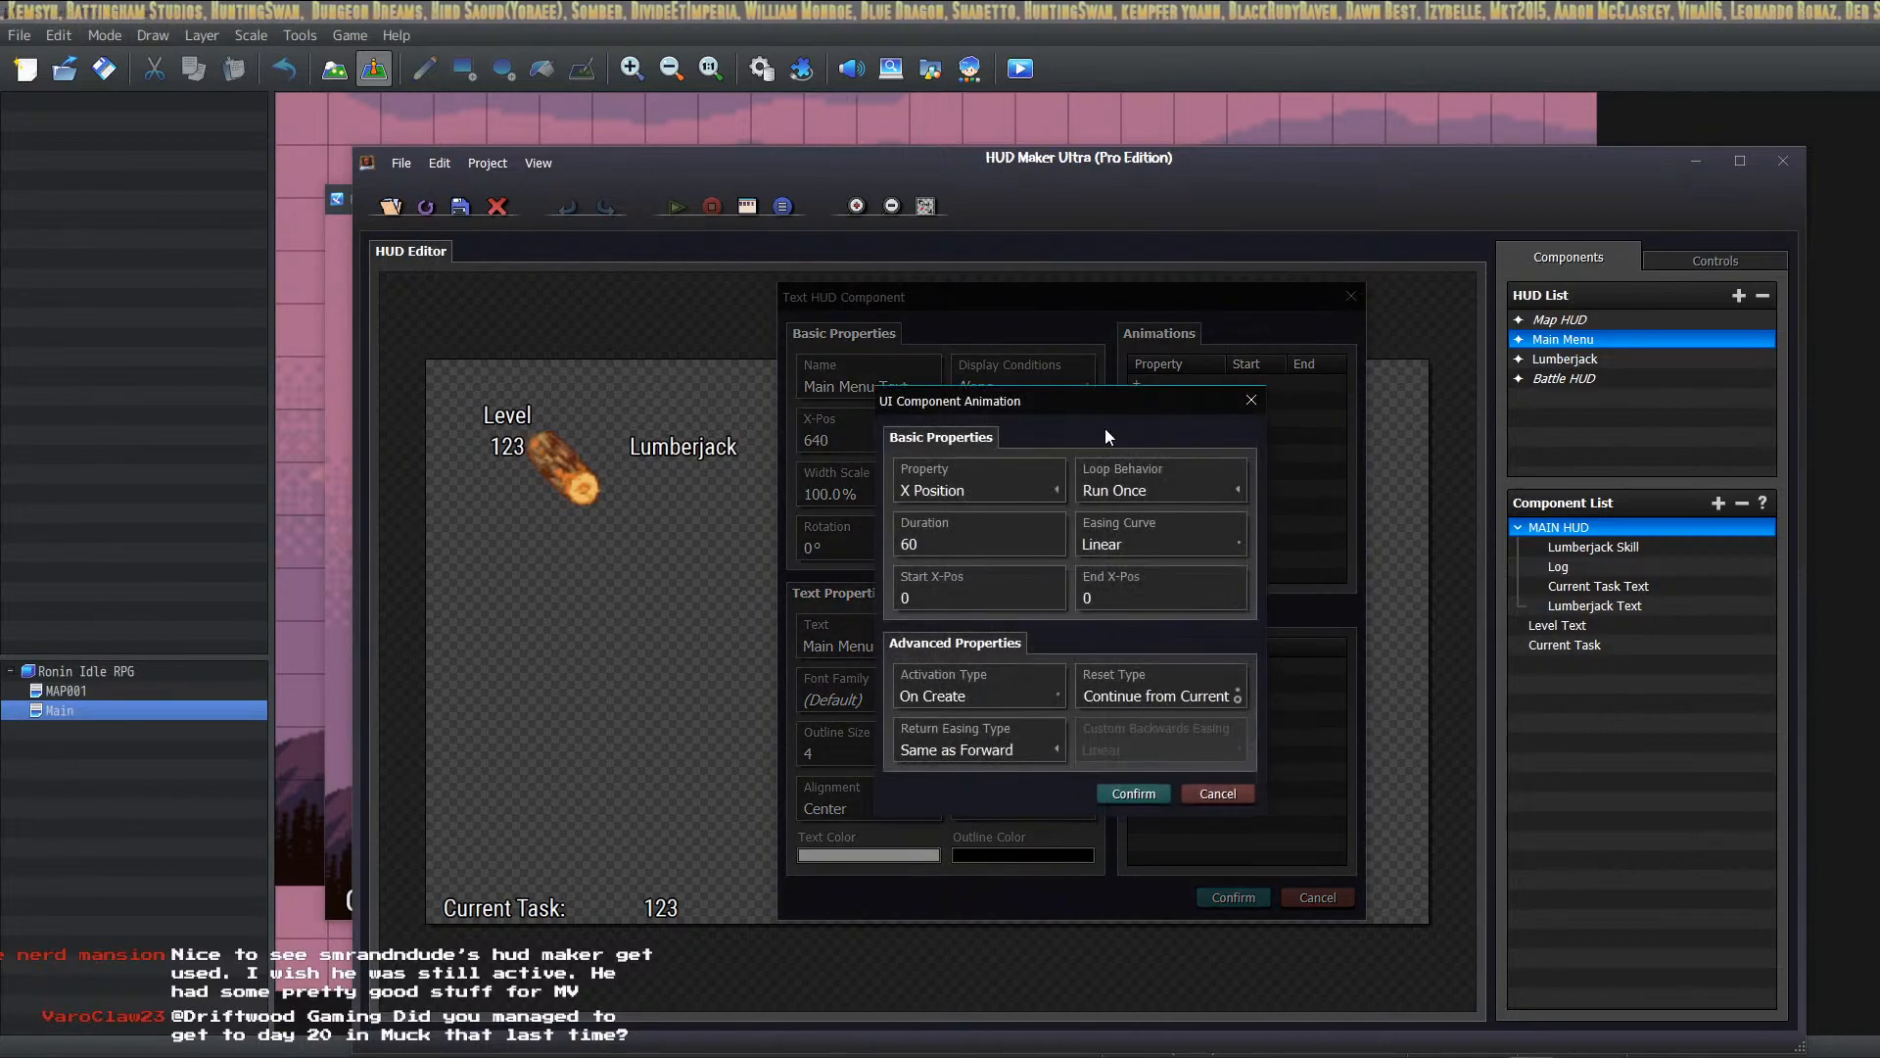
click(1014, 486)
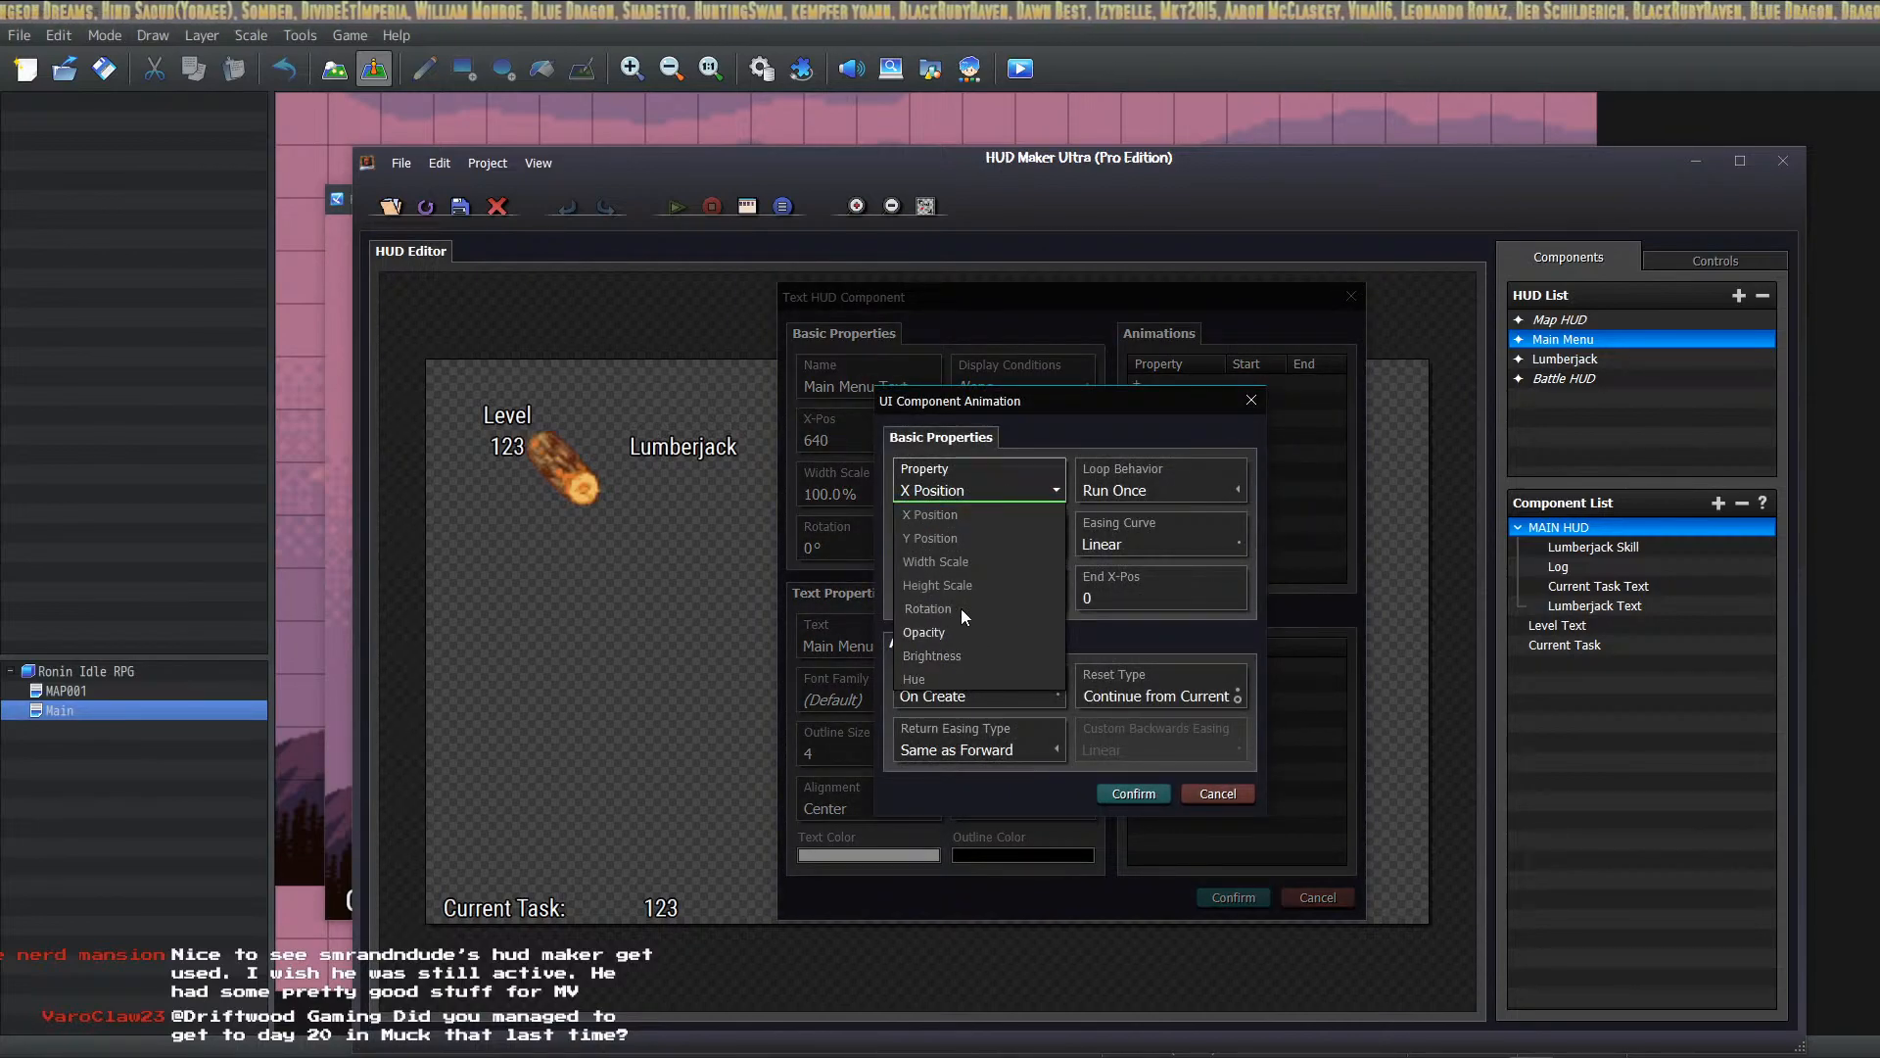
click(958, 669)
click(1086, 581)
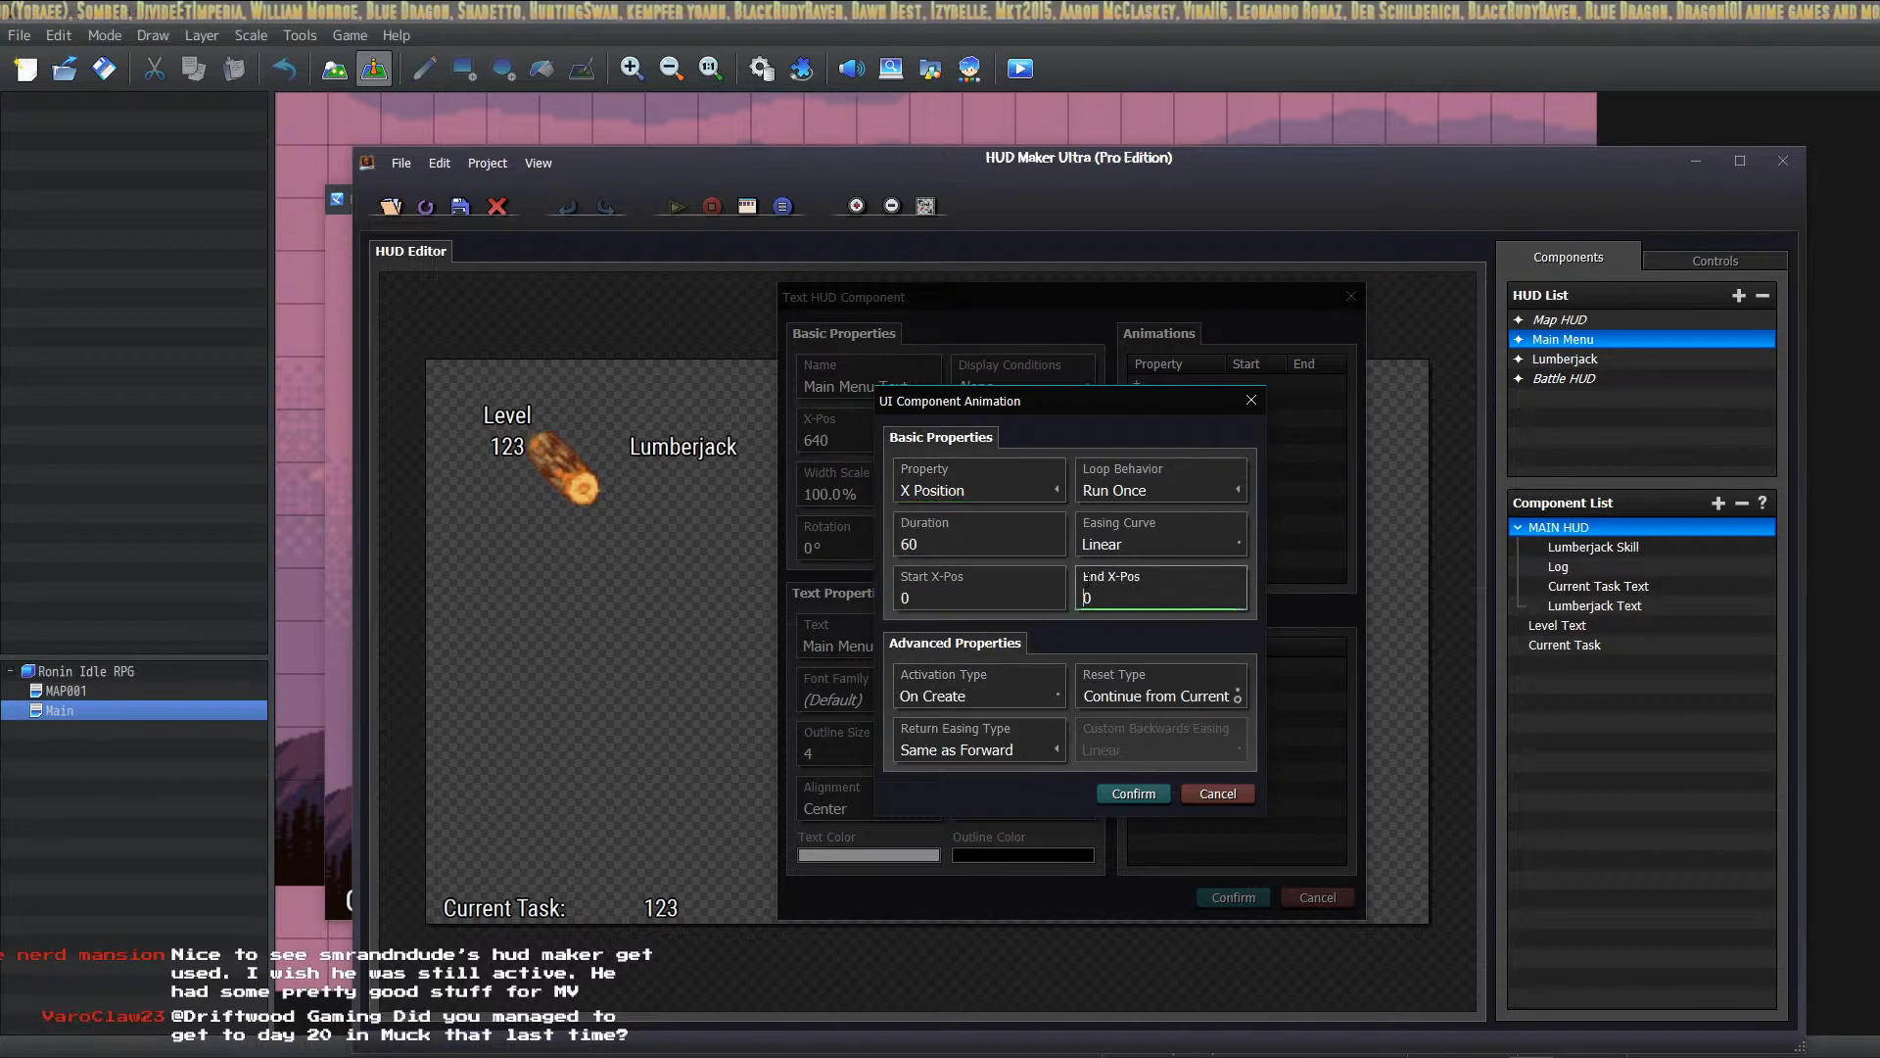
key(BackSpace)
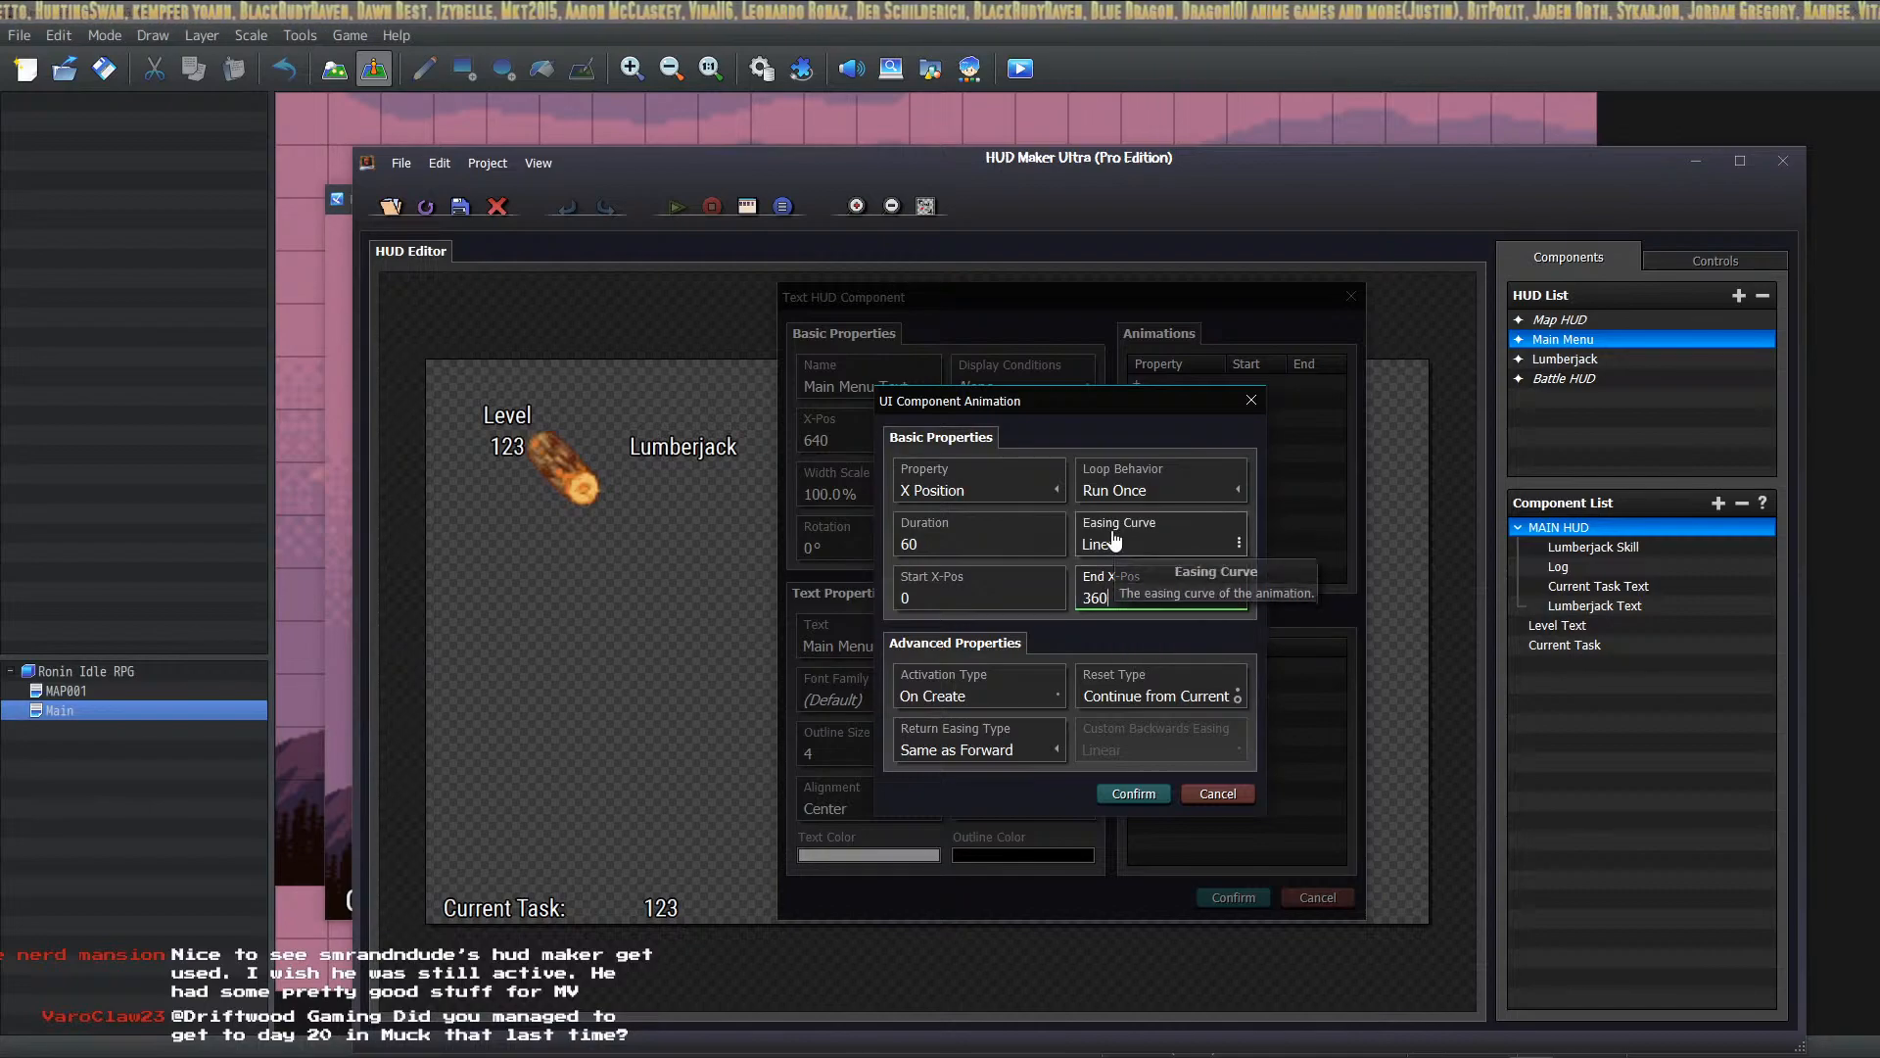
click(984, 751)
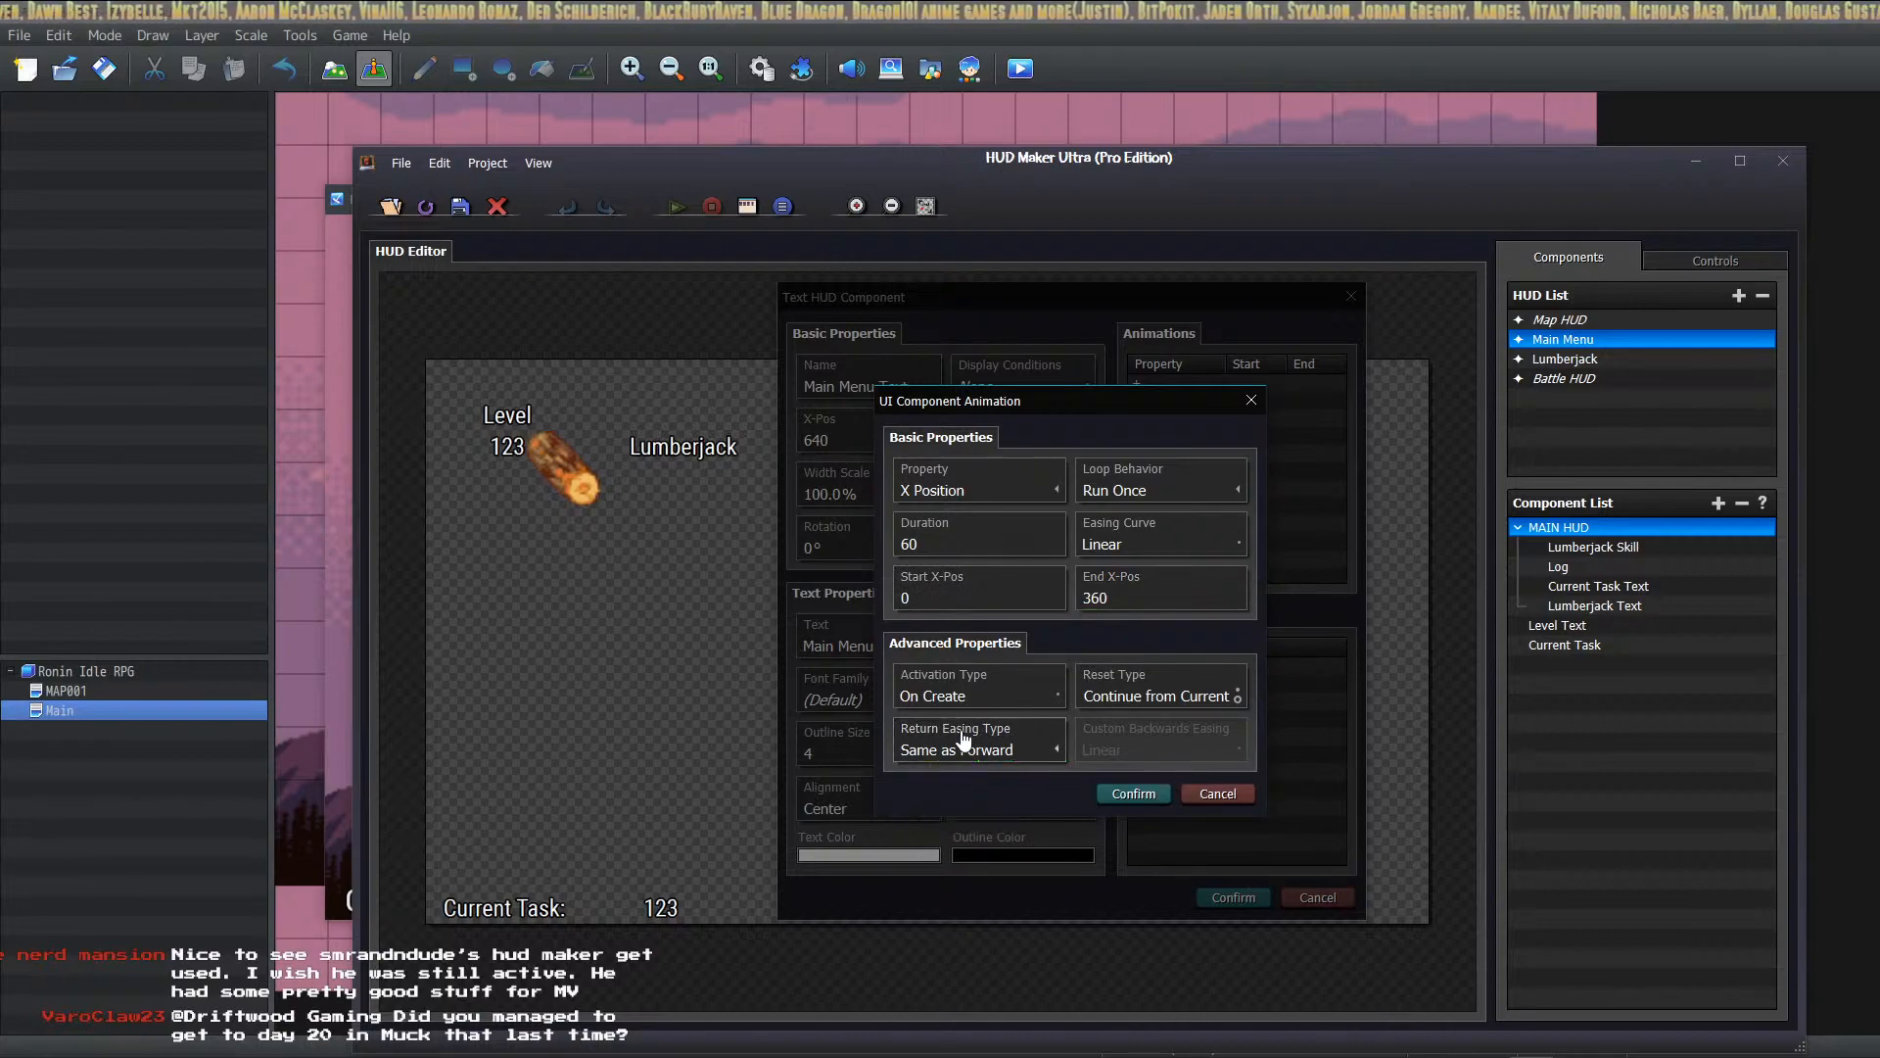
click(966, 686)
click(1187, 678)
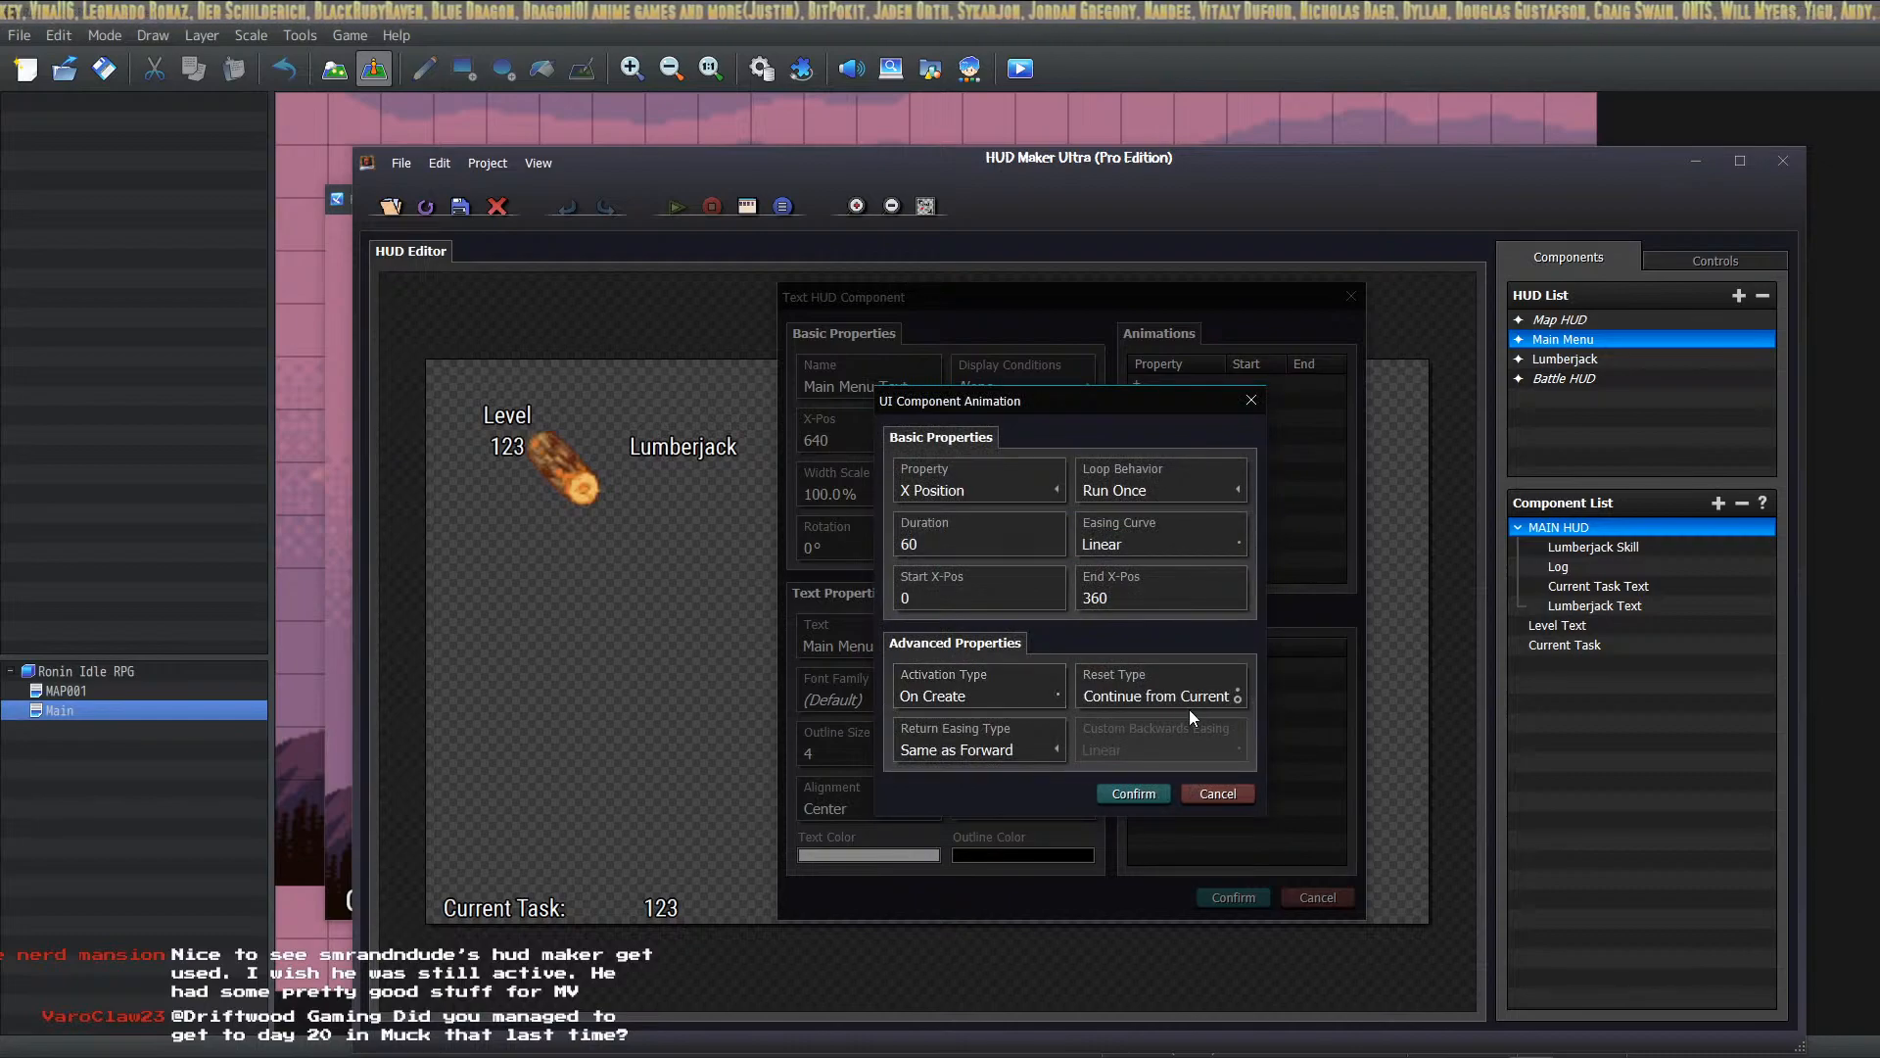
click(1155, 490)
click(1137, 517)
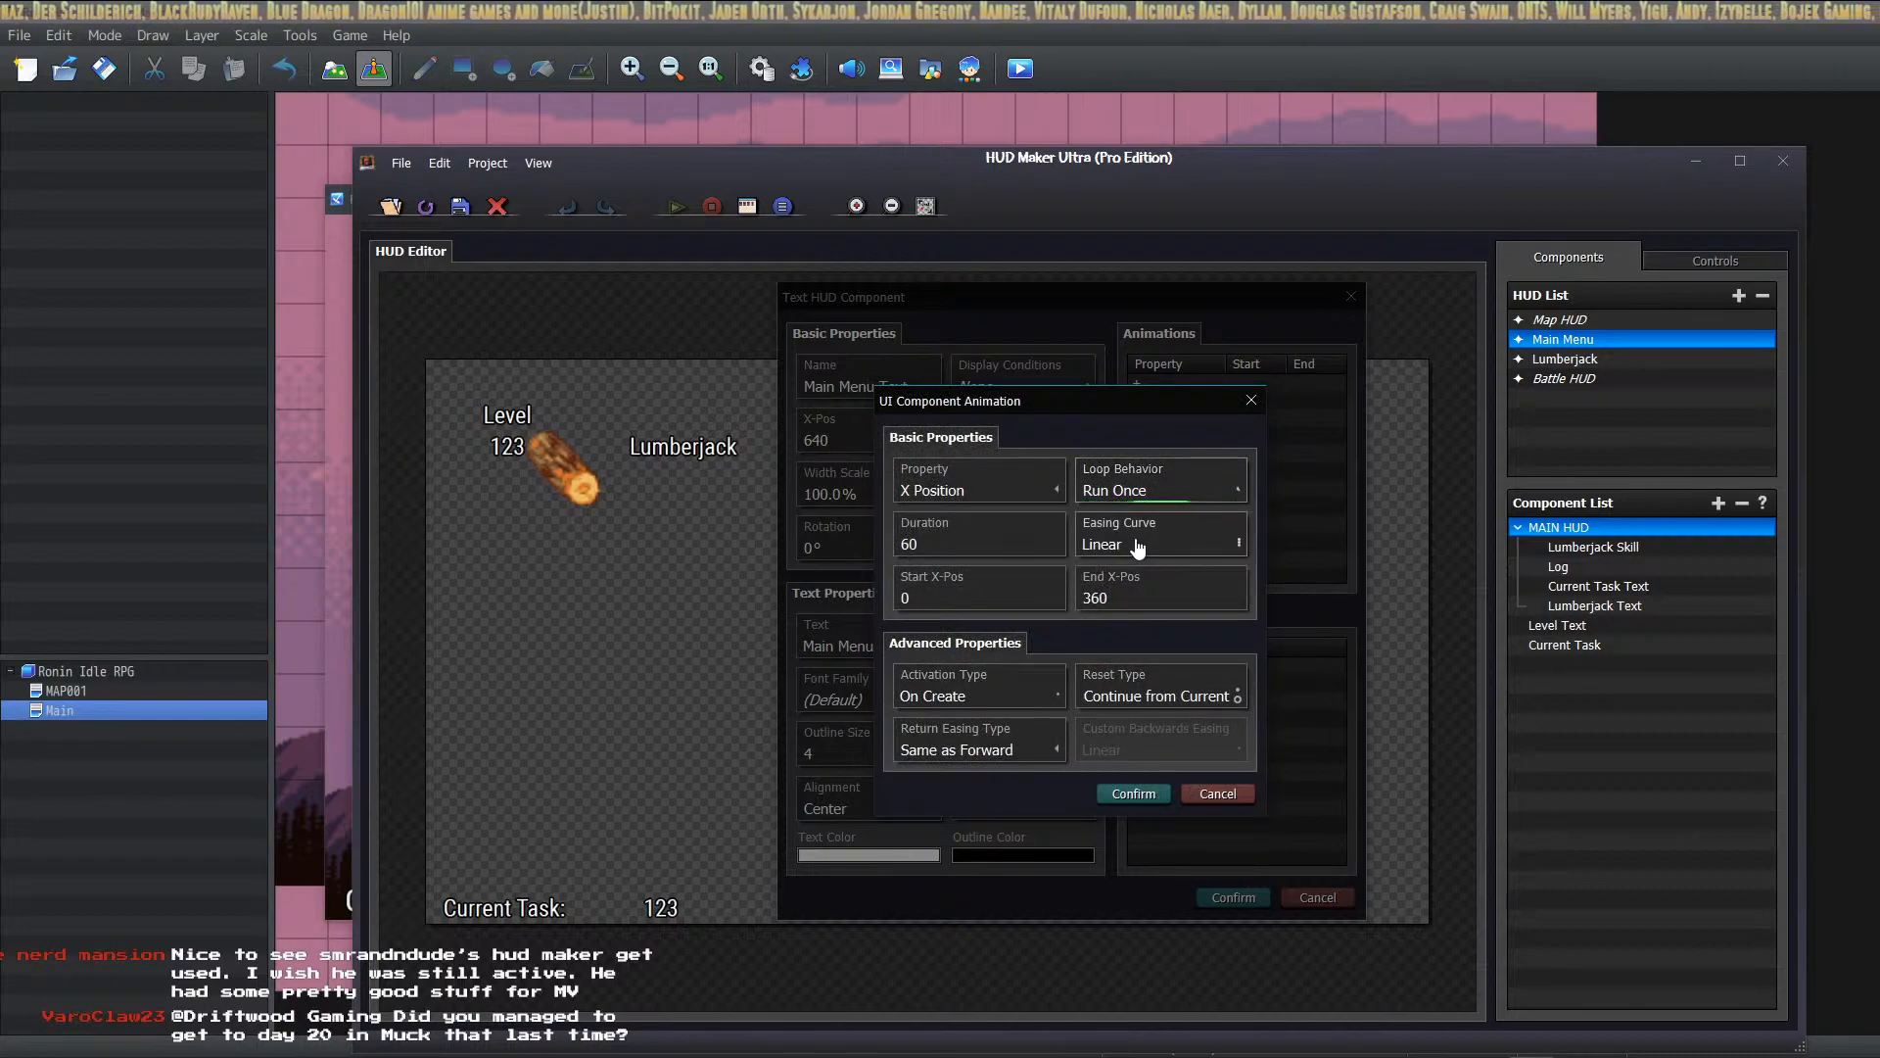
Step: Set the X Position animation's duration to 360 and add it to the text component
click(974, 545)
text(180)
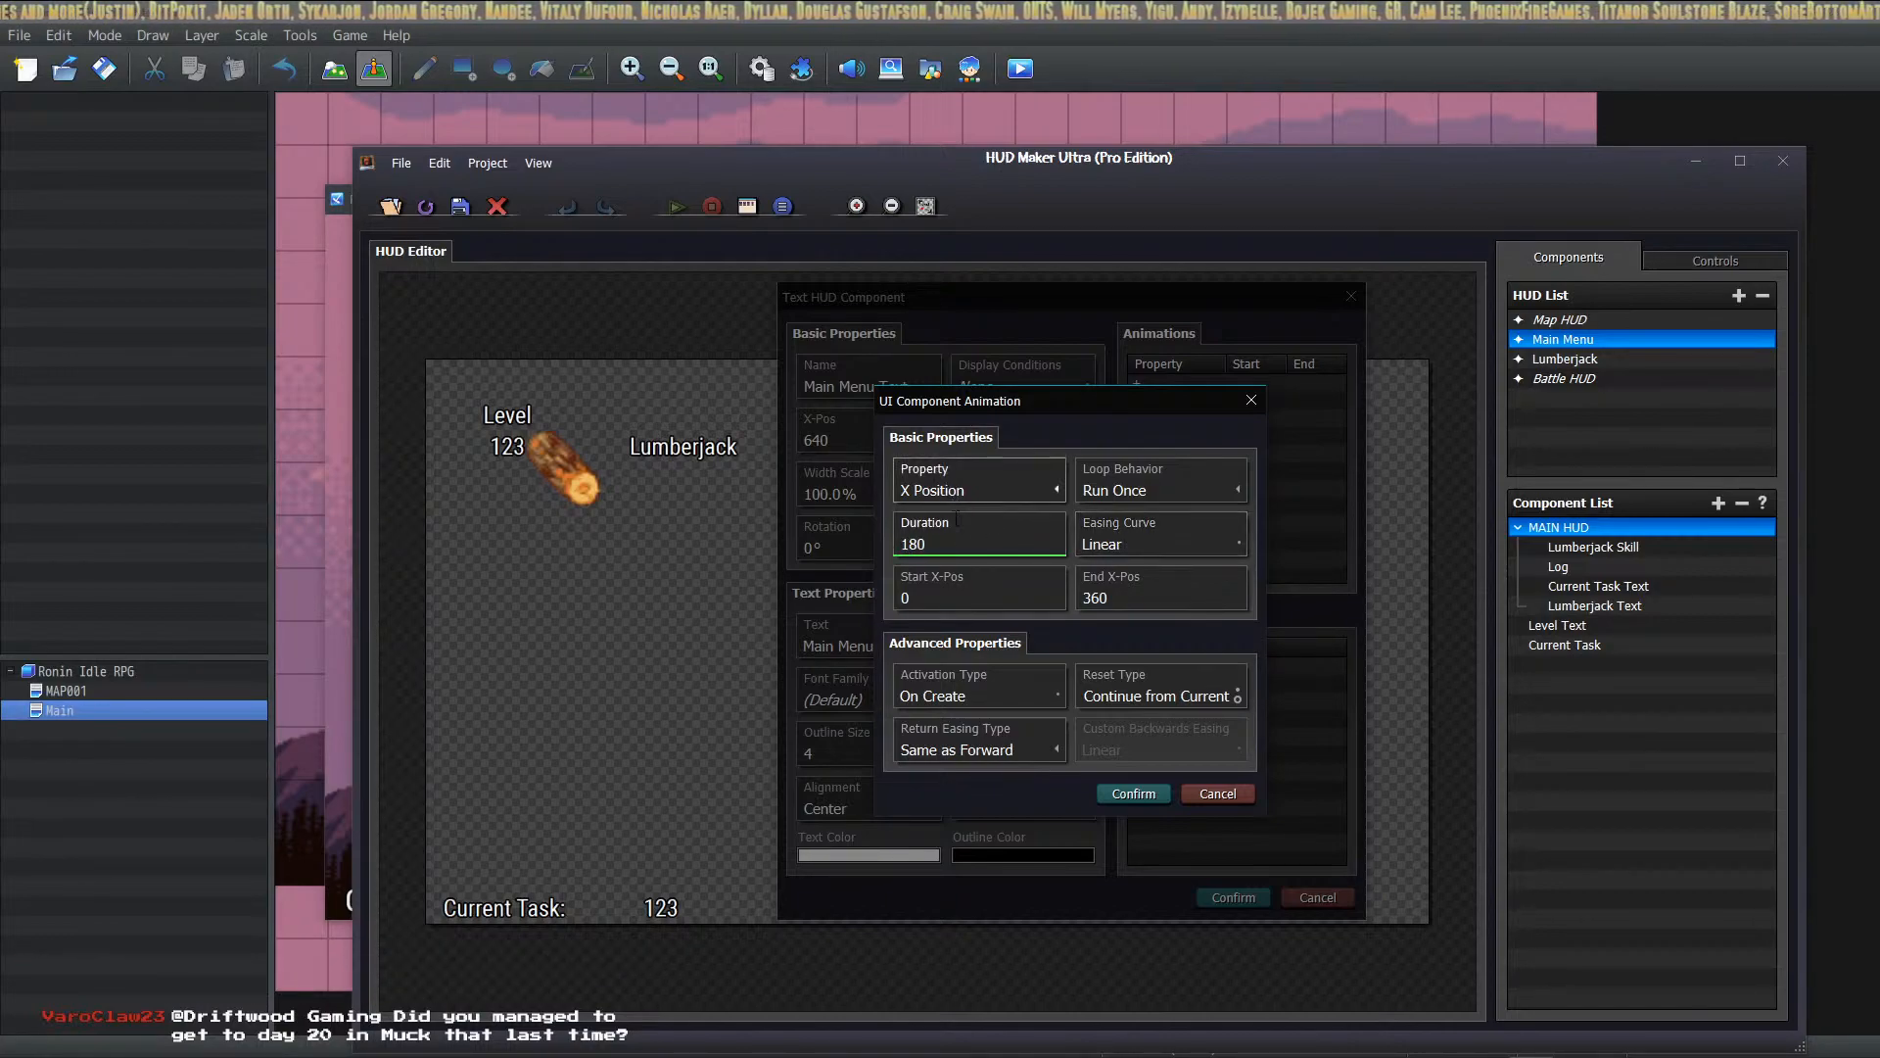
drag(937, 544, 842, 556)
text(360)
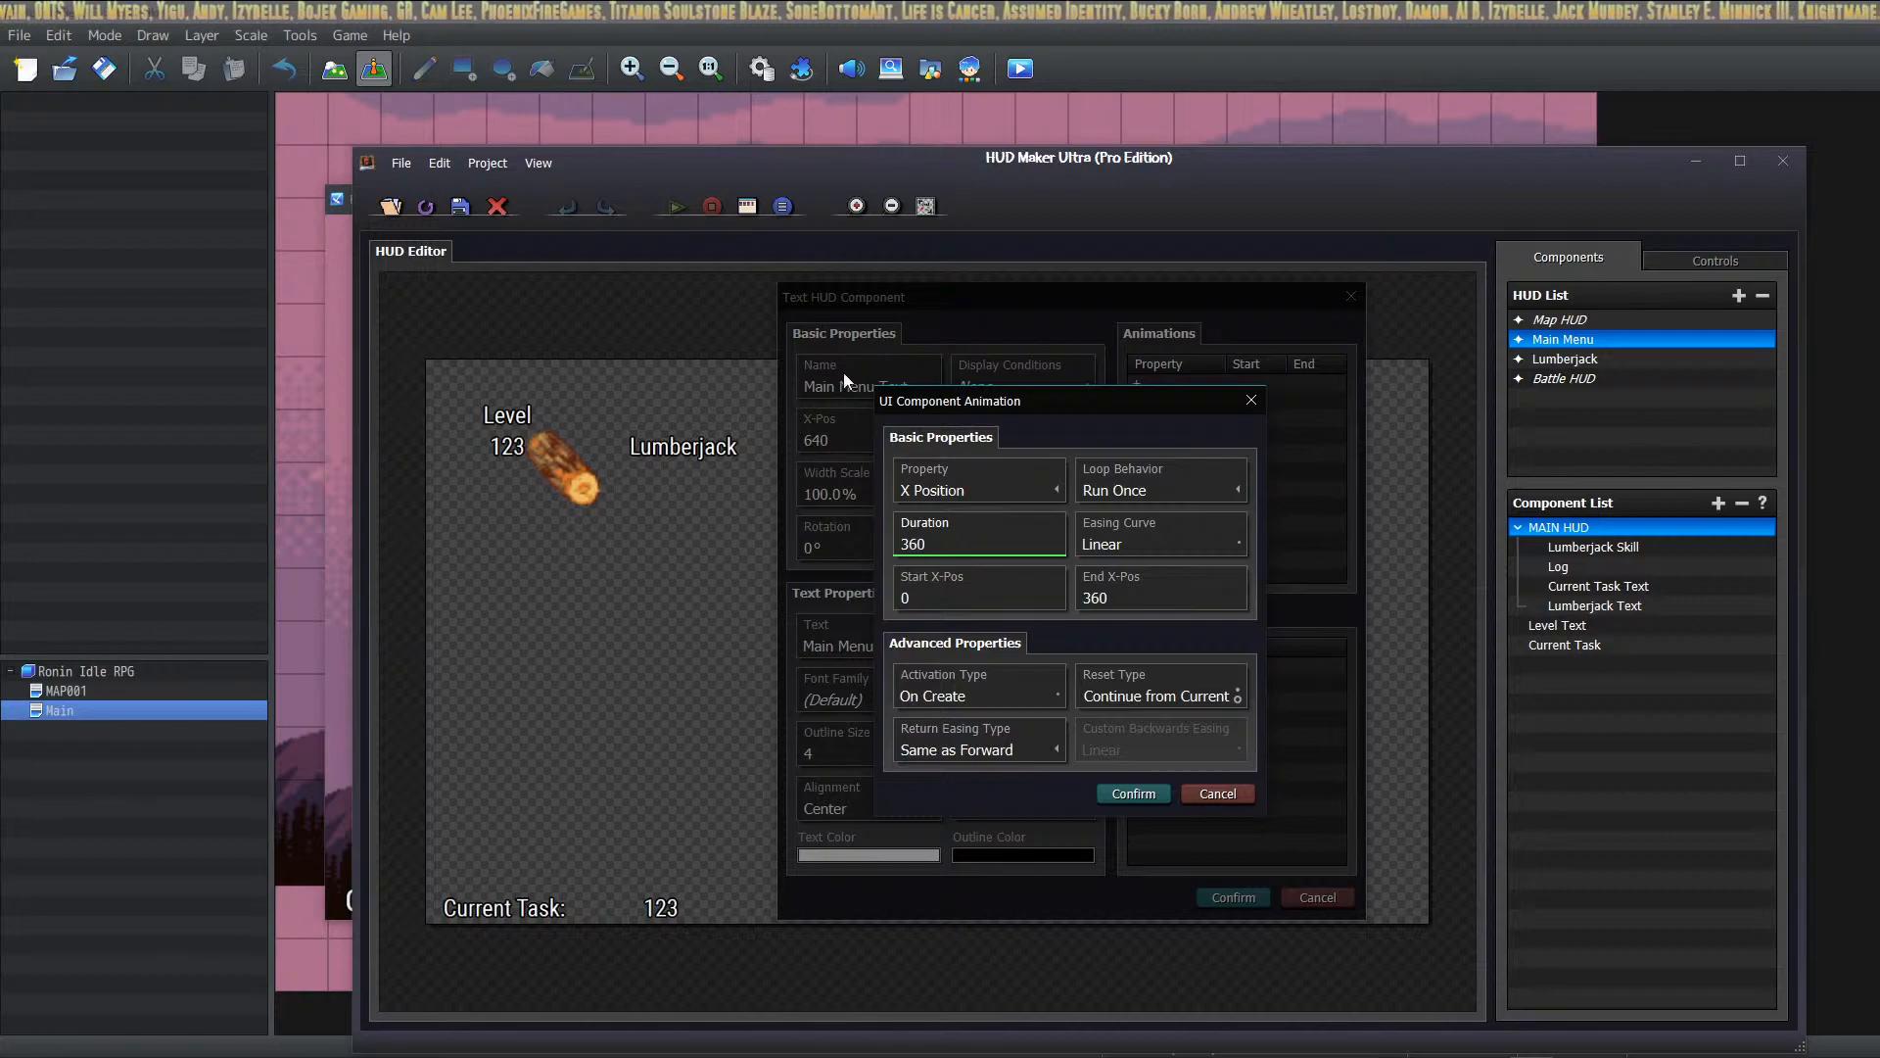
click(1107, 795)
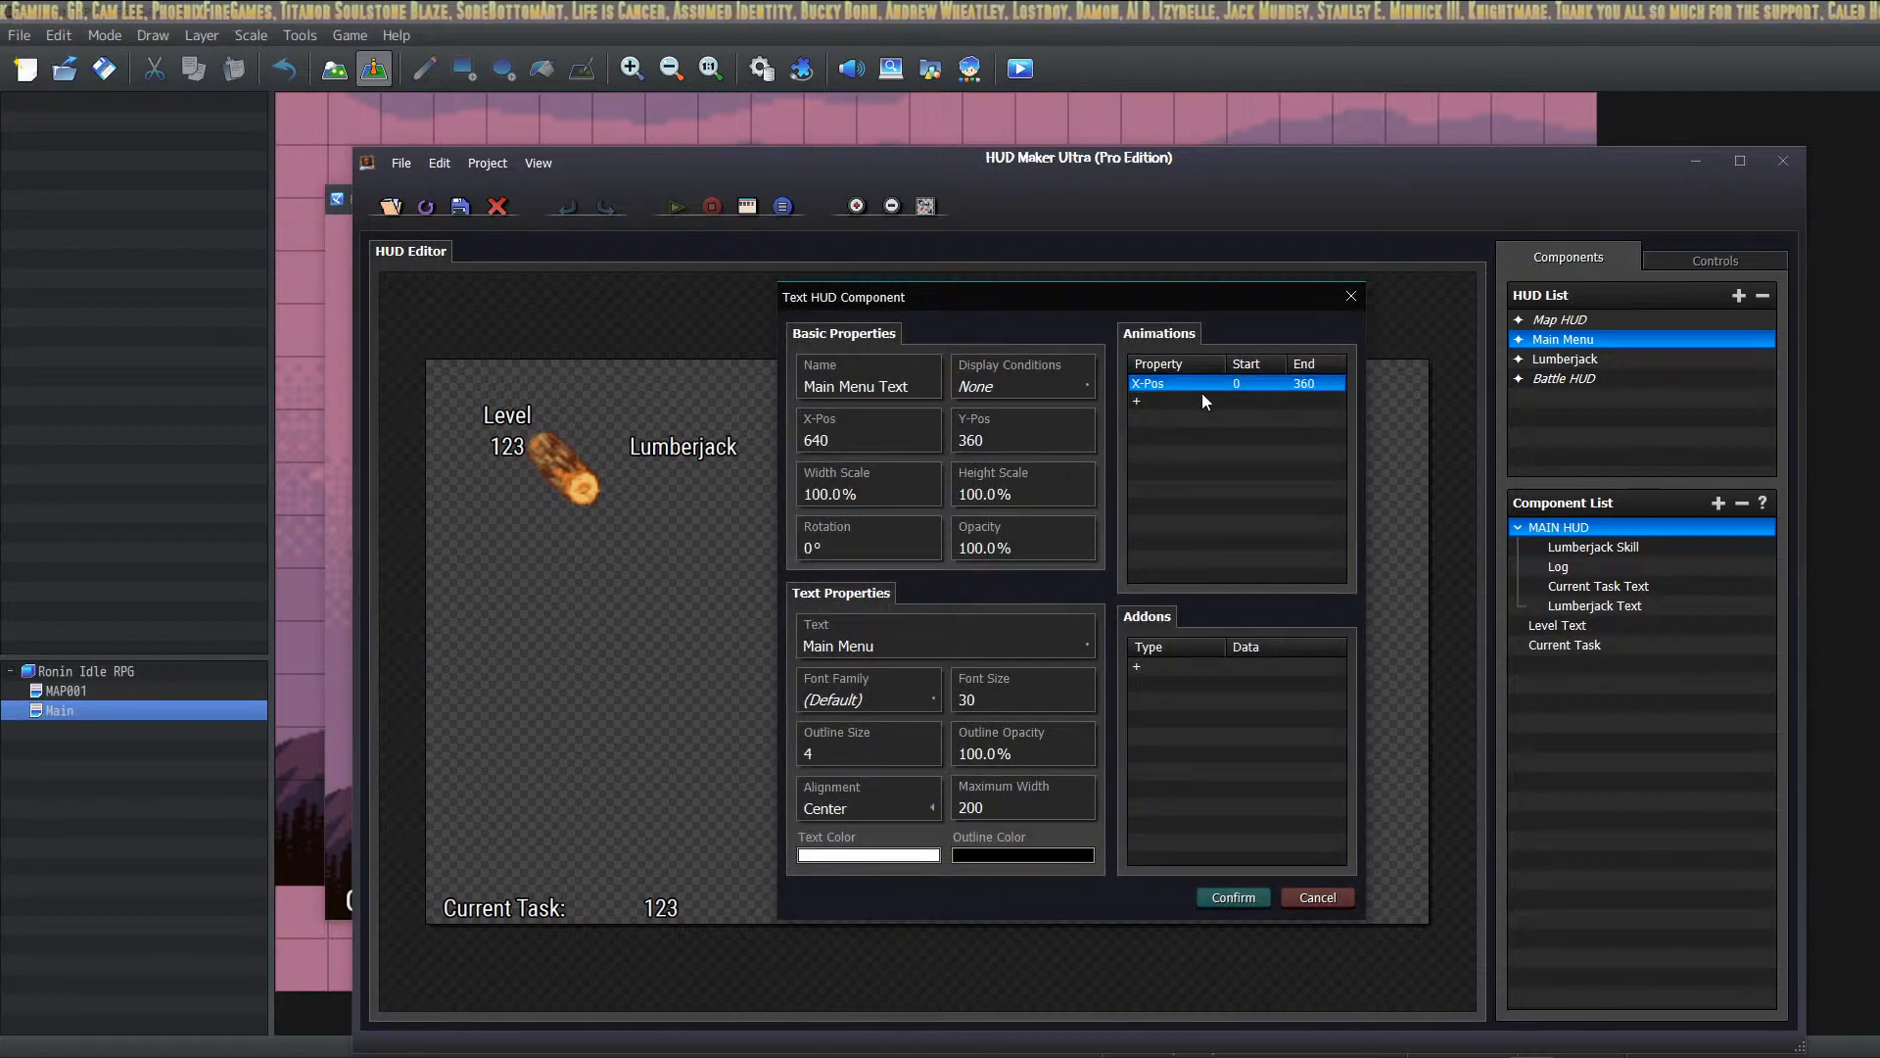
Step: Review the X Position animation's property, loop behavior and easing curve options without changing them
double_click(1216, 383)
click(986, 490)
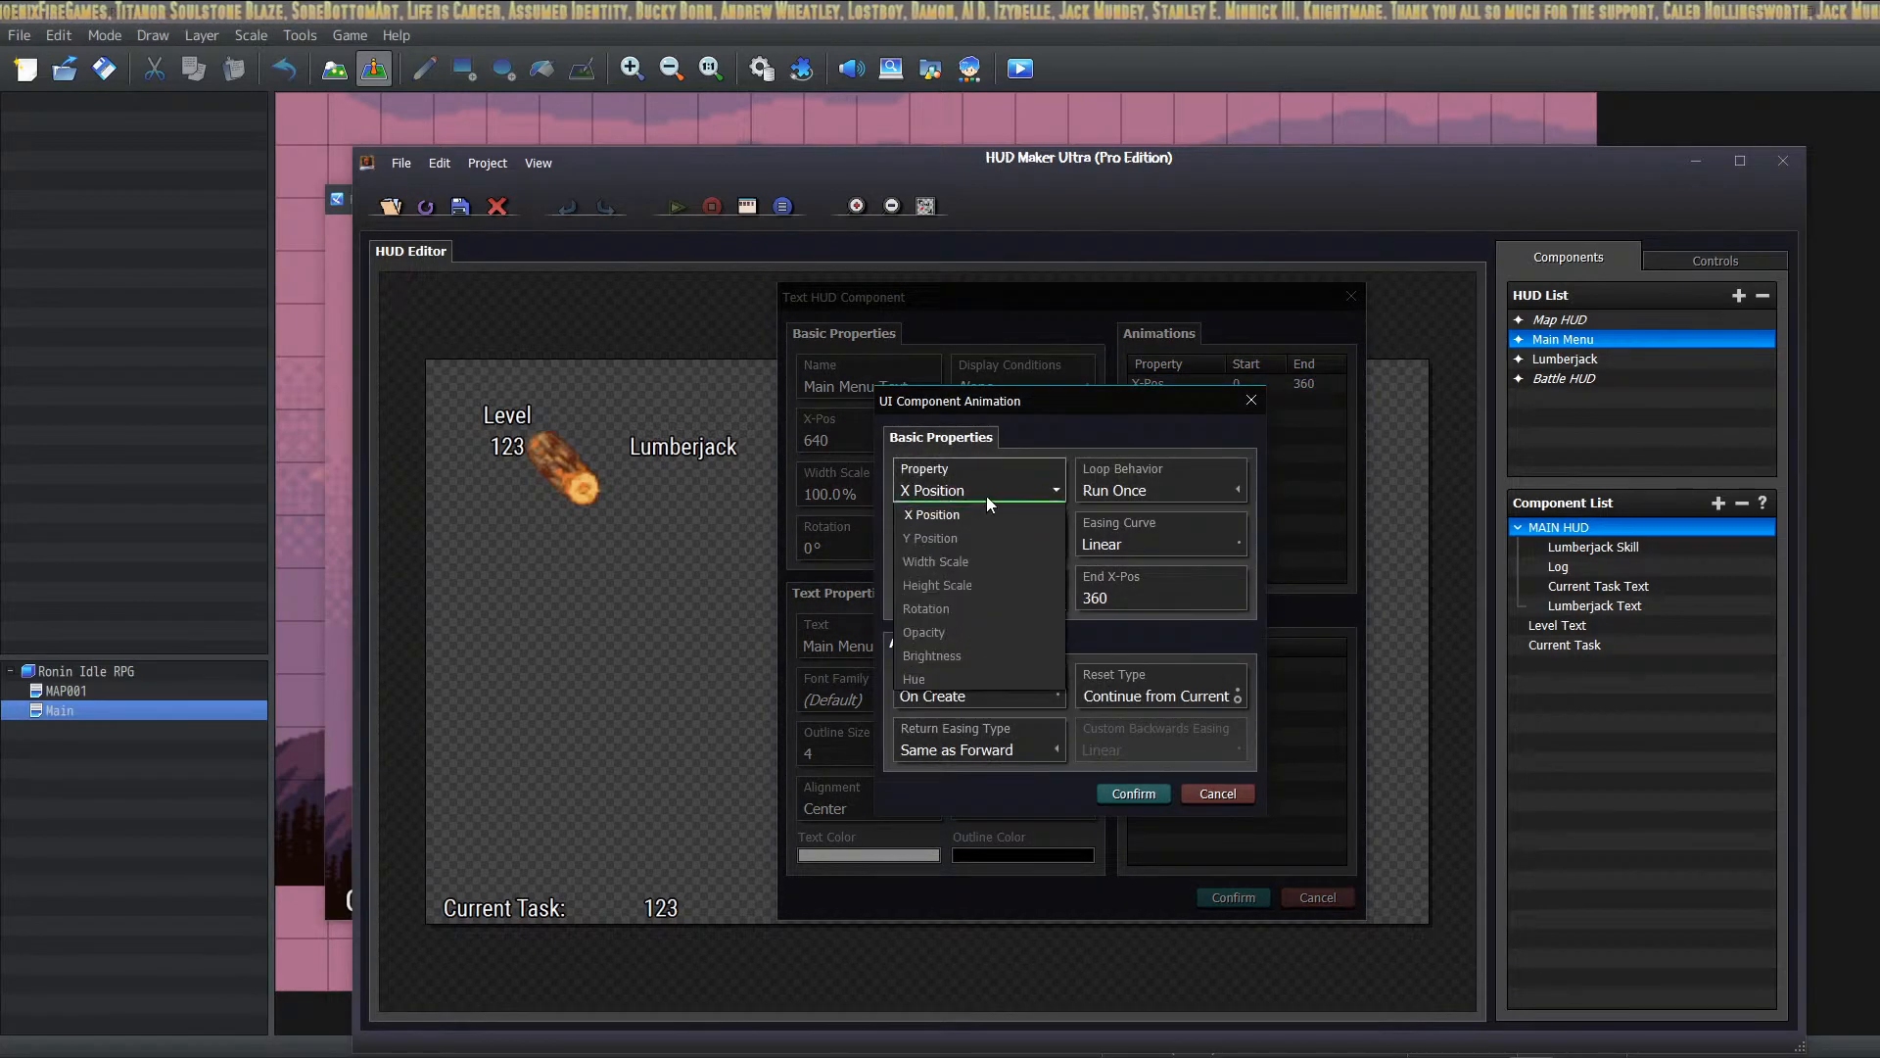
click(974, 690)
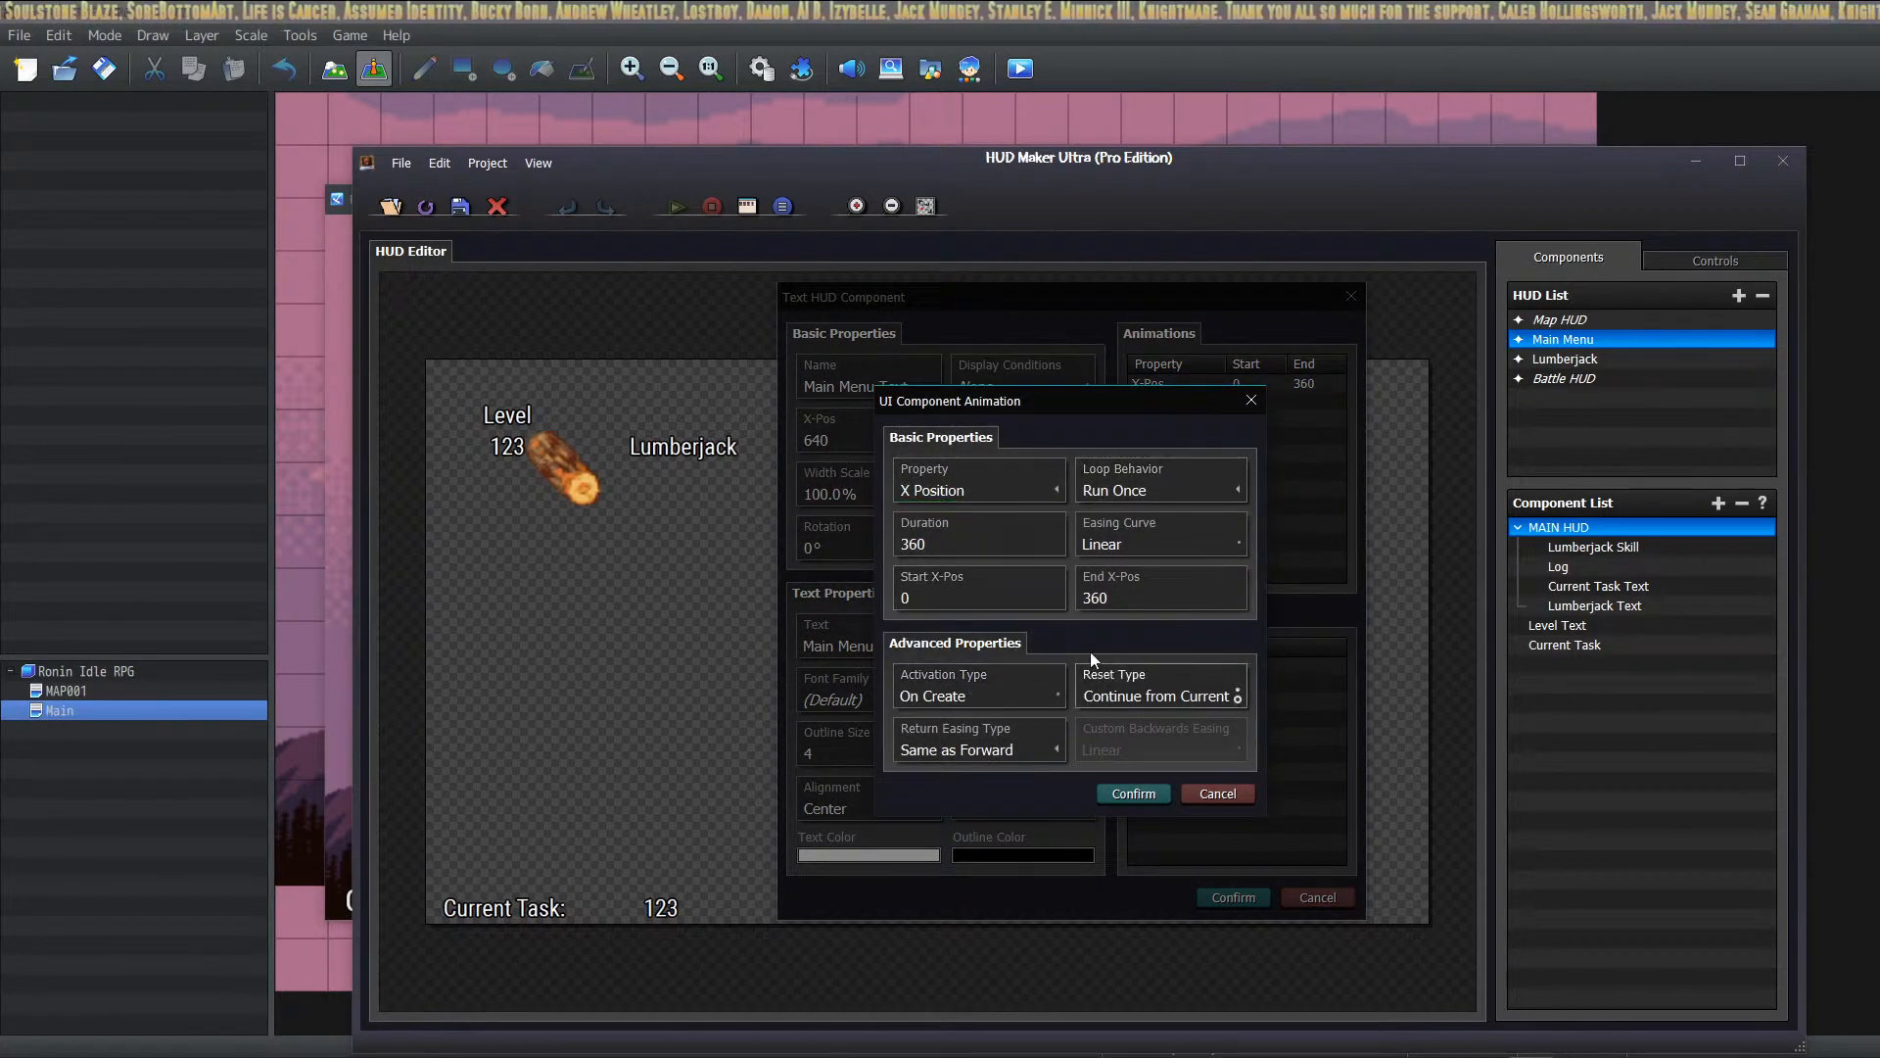
click(1126, 490)
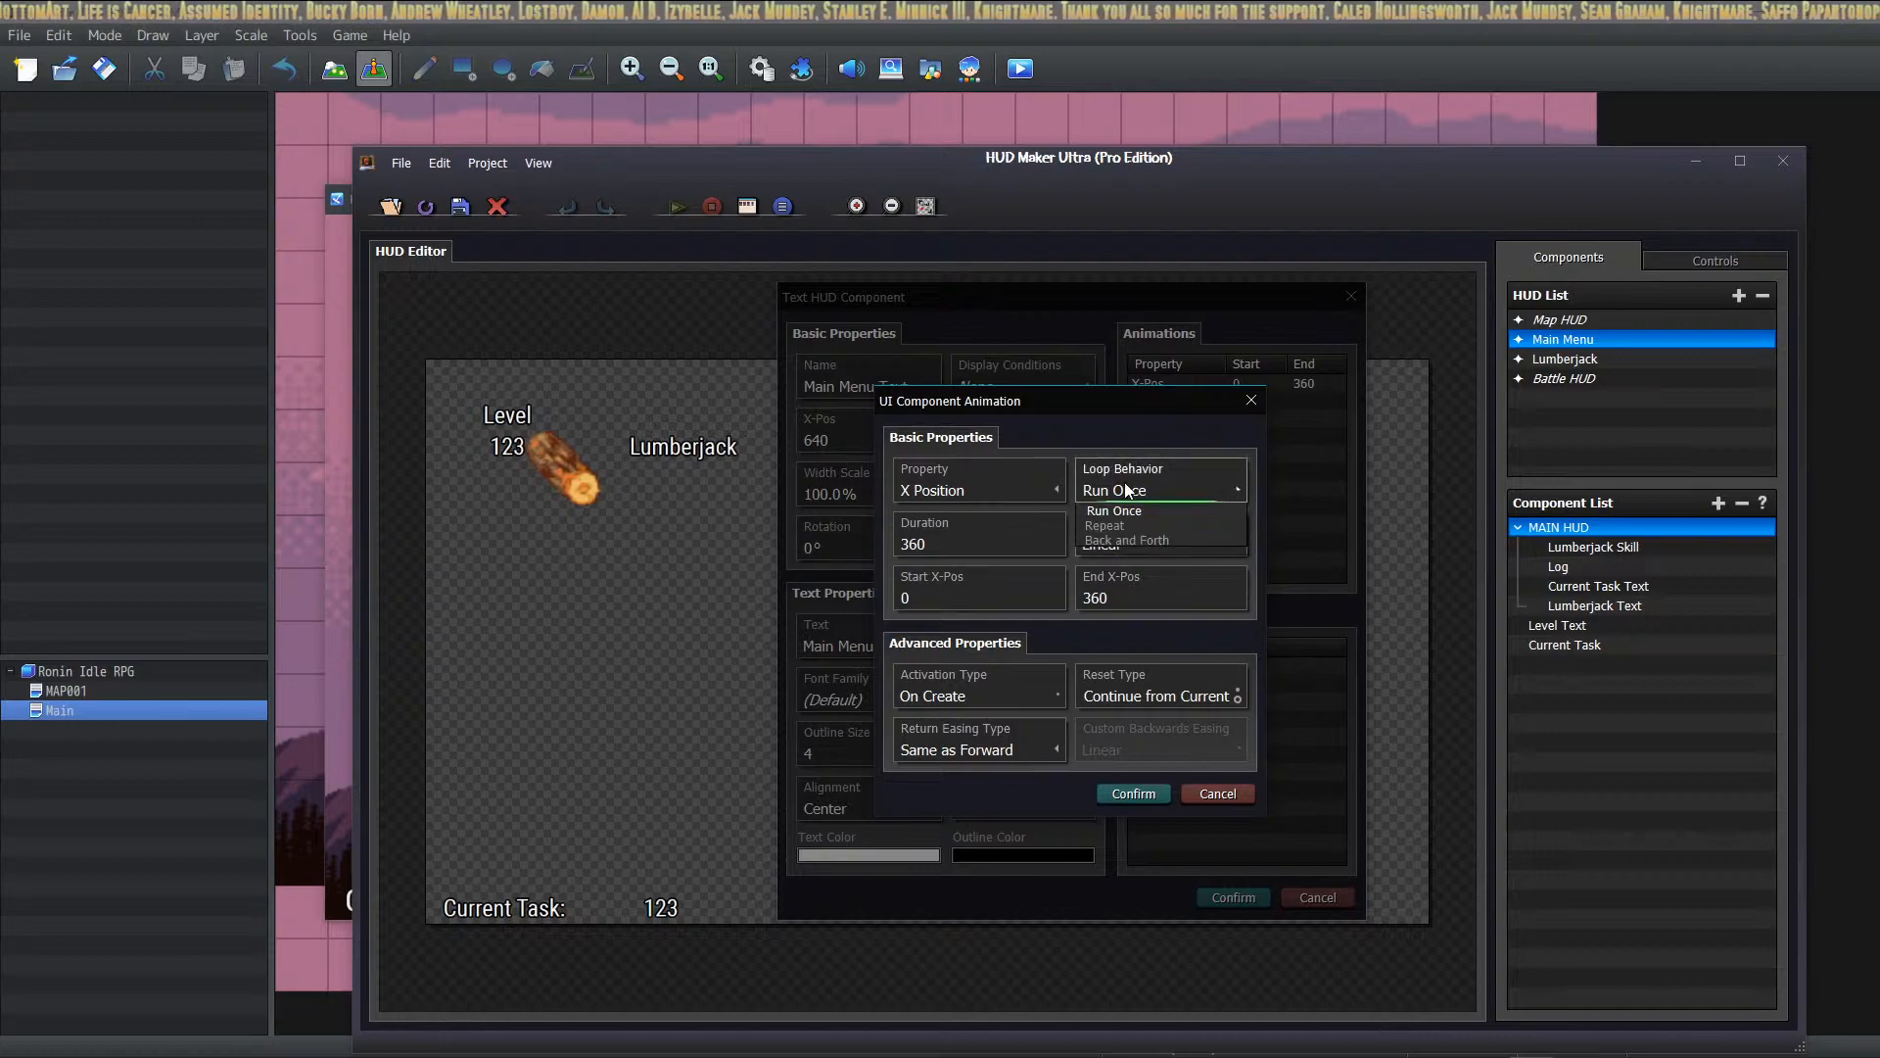
click(1121, 514)
click(1132, 549)
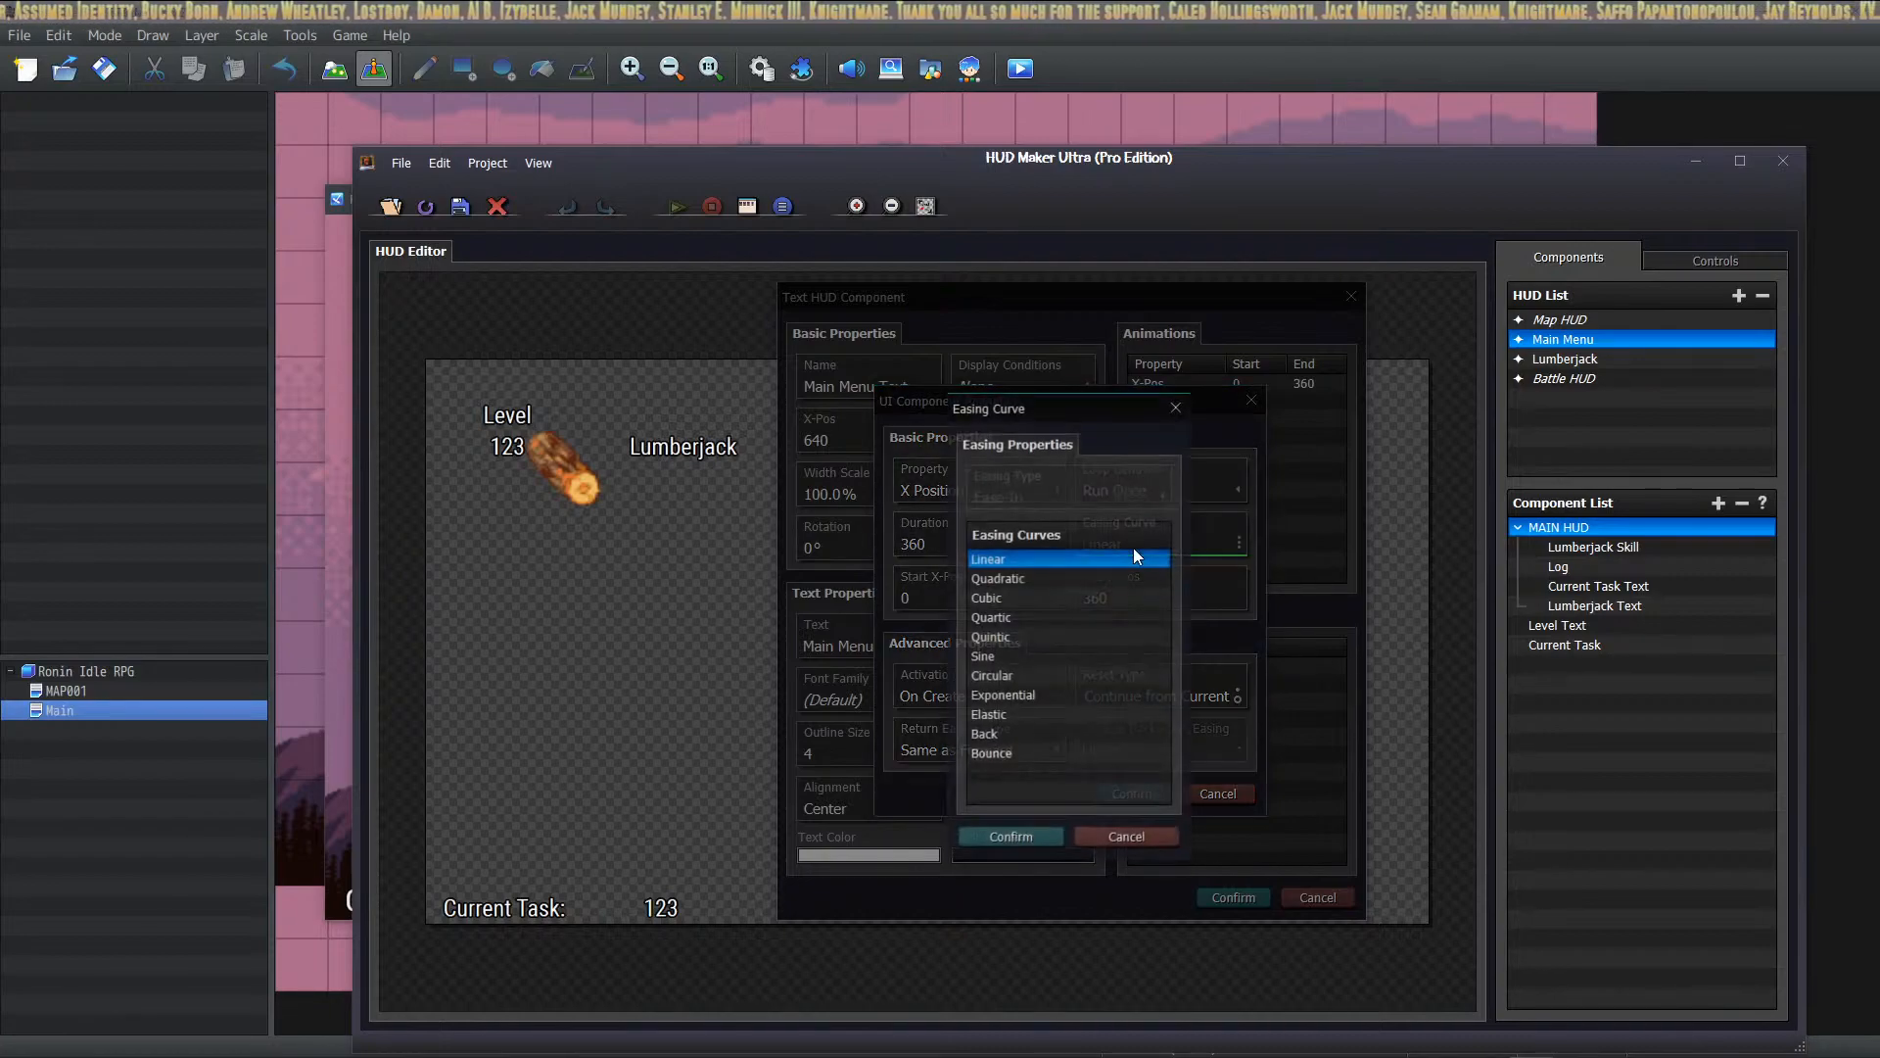
click(1014, 838)
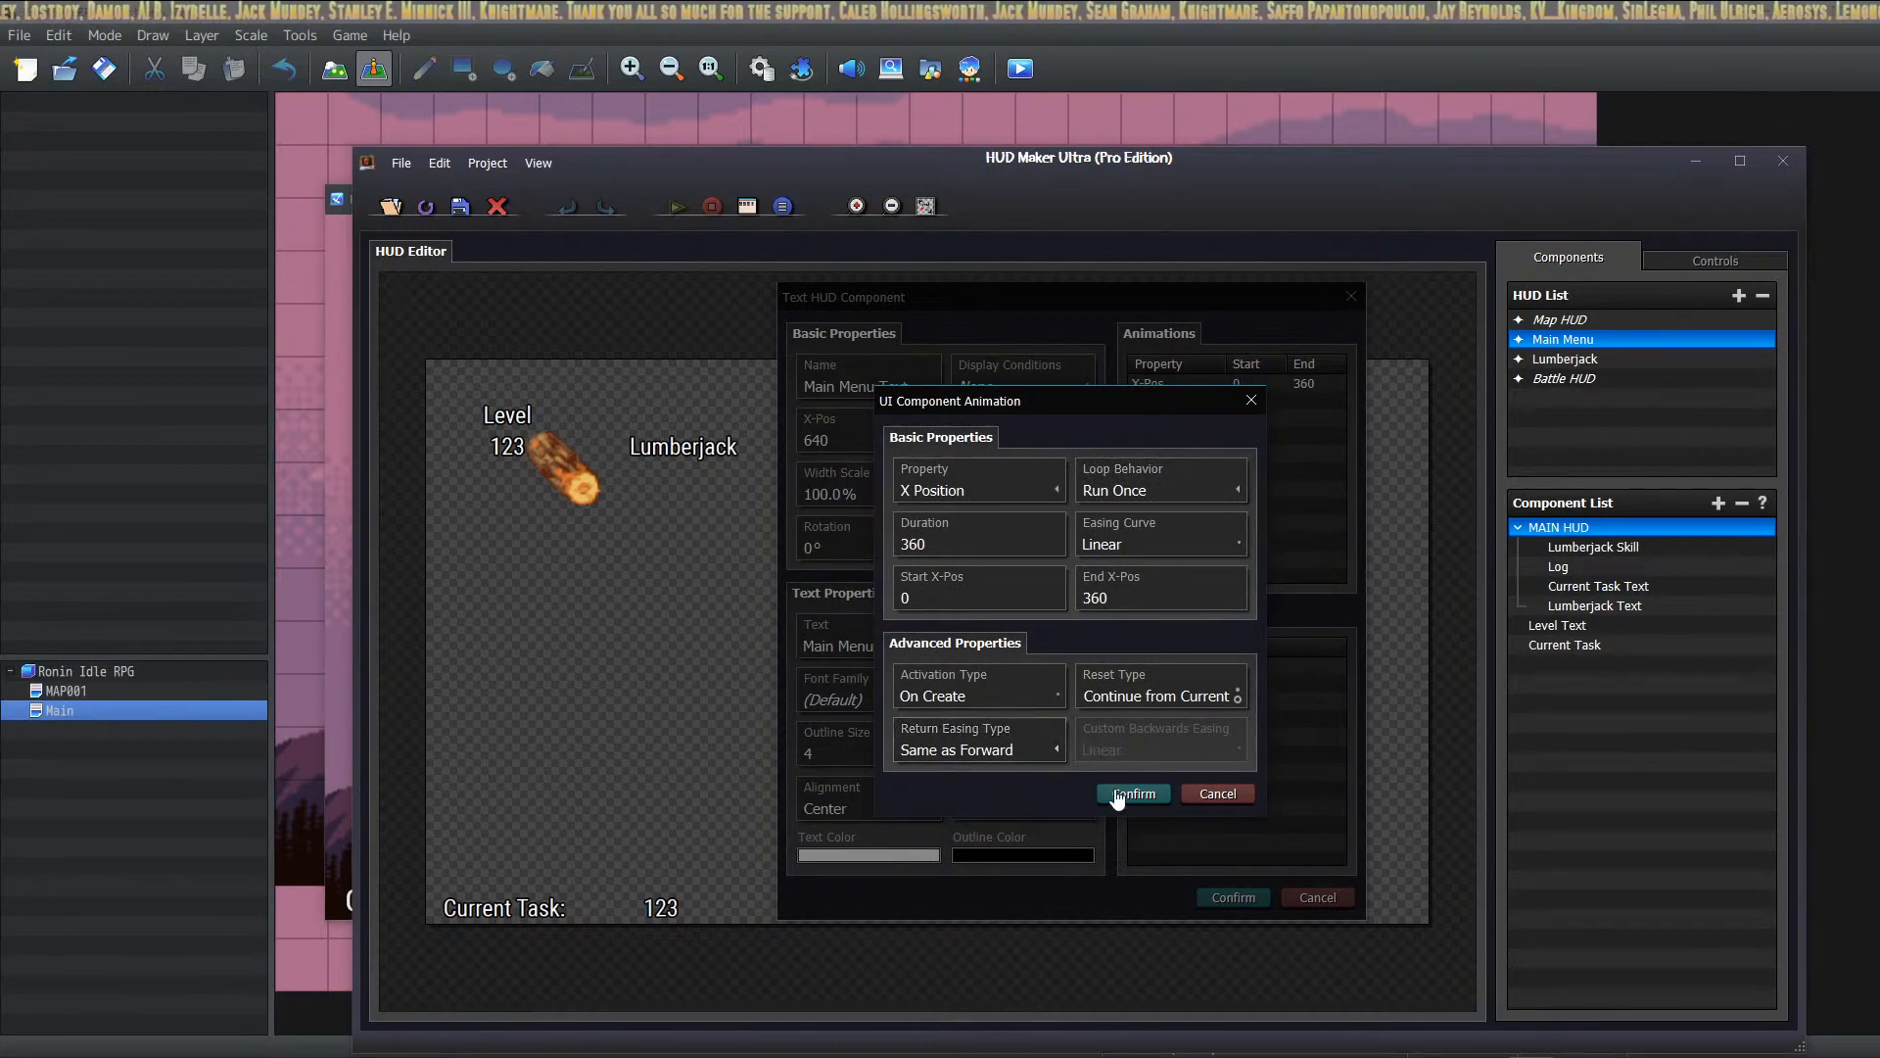
click(1134, 793)
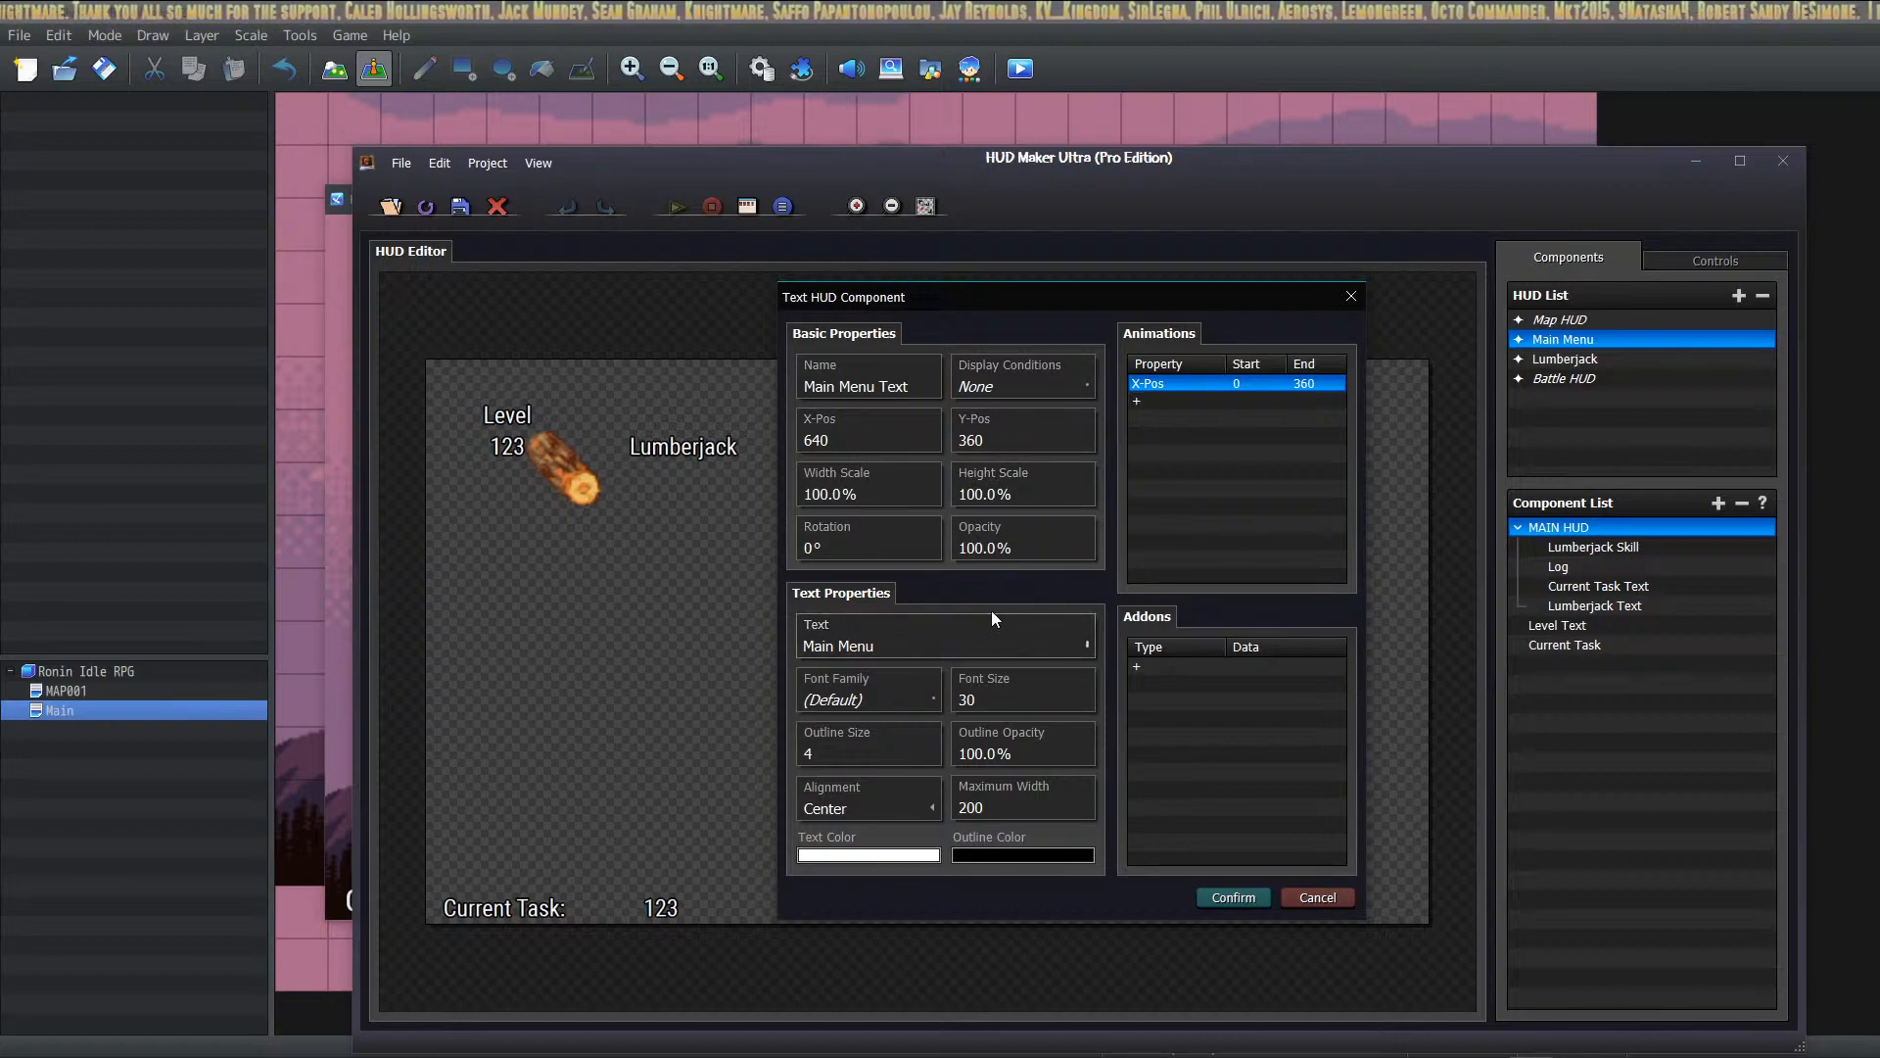
Step: Set the Main Menu text's font to RobotoCondensed-Regular at size 42 and move it to the top centre of the canvas, at about Y 27
click(888, 688)
click(797, 463)
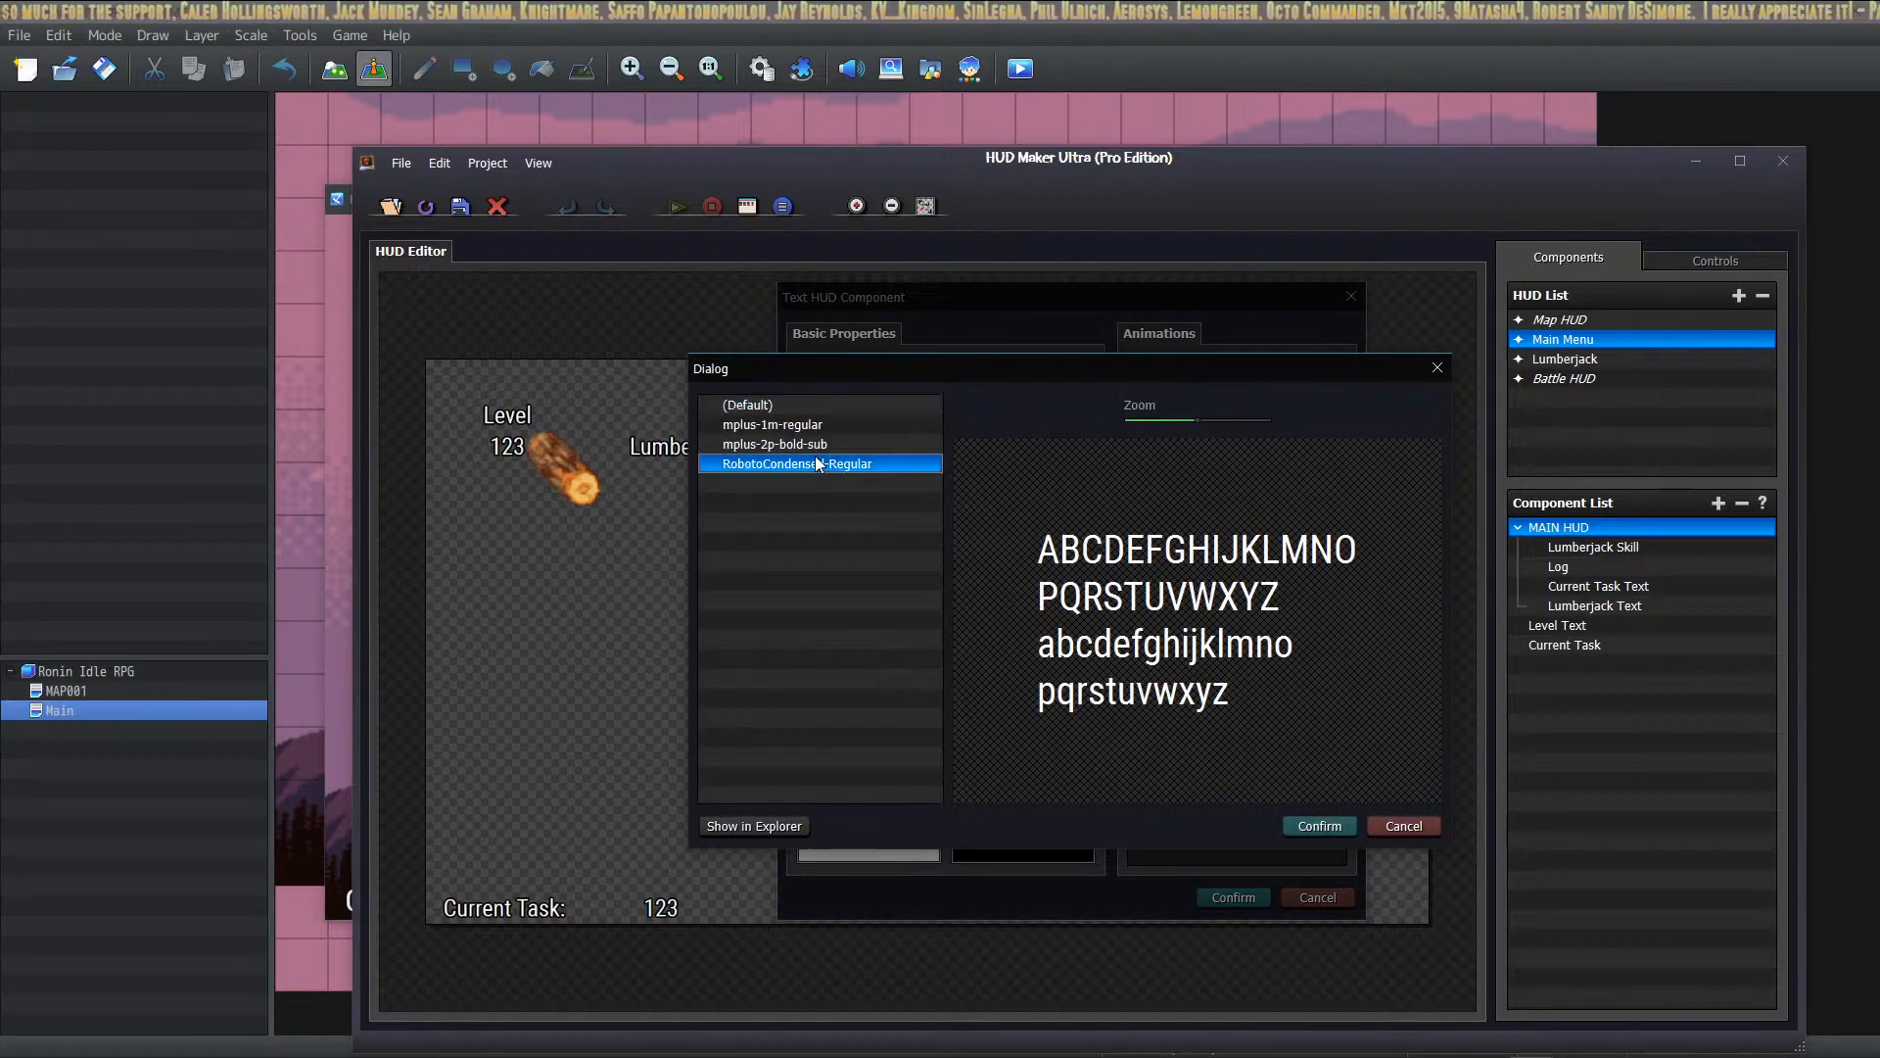
click(1317, 825)
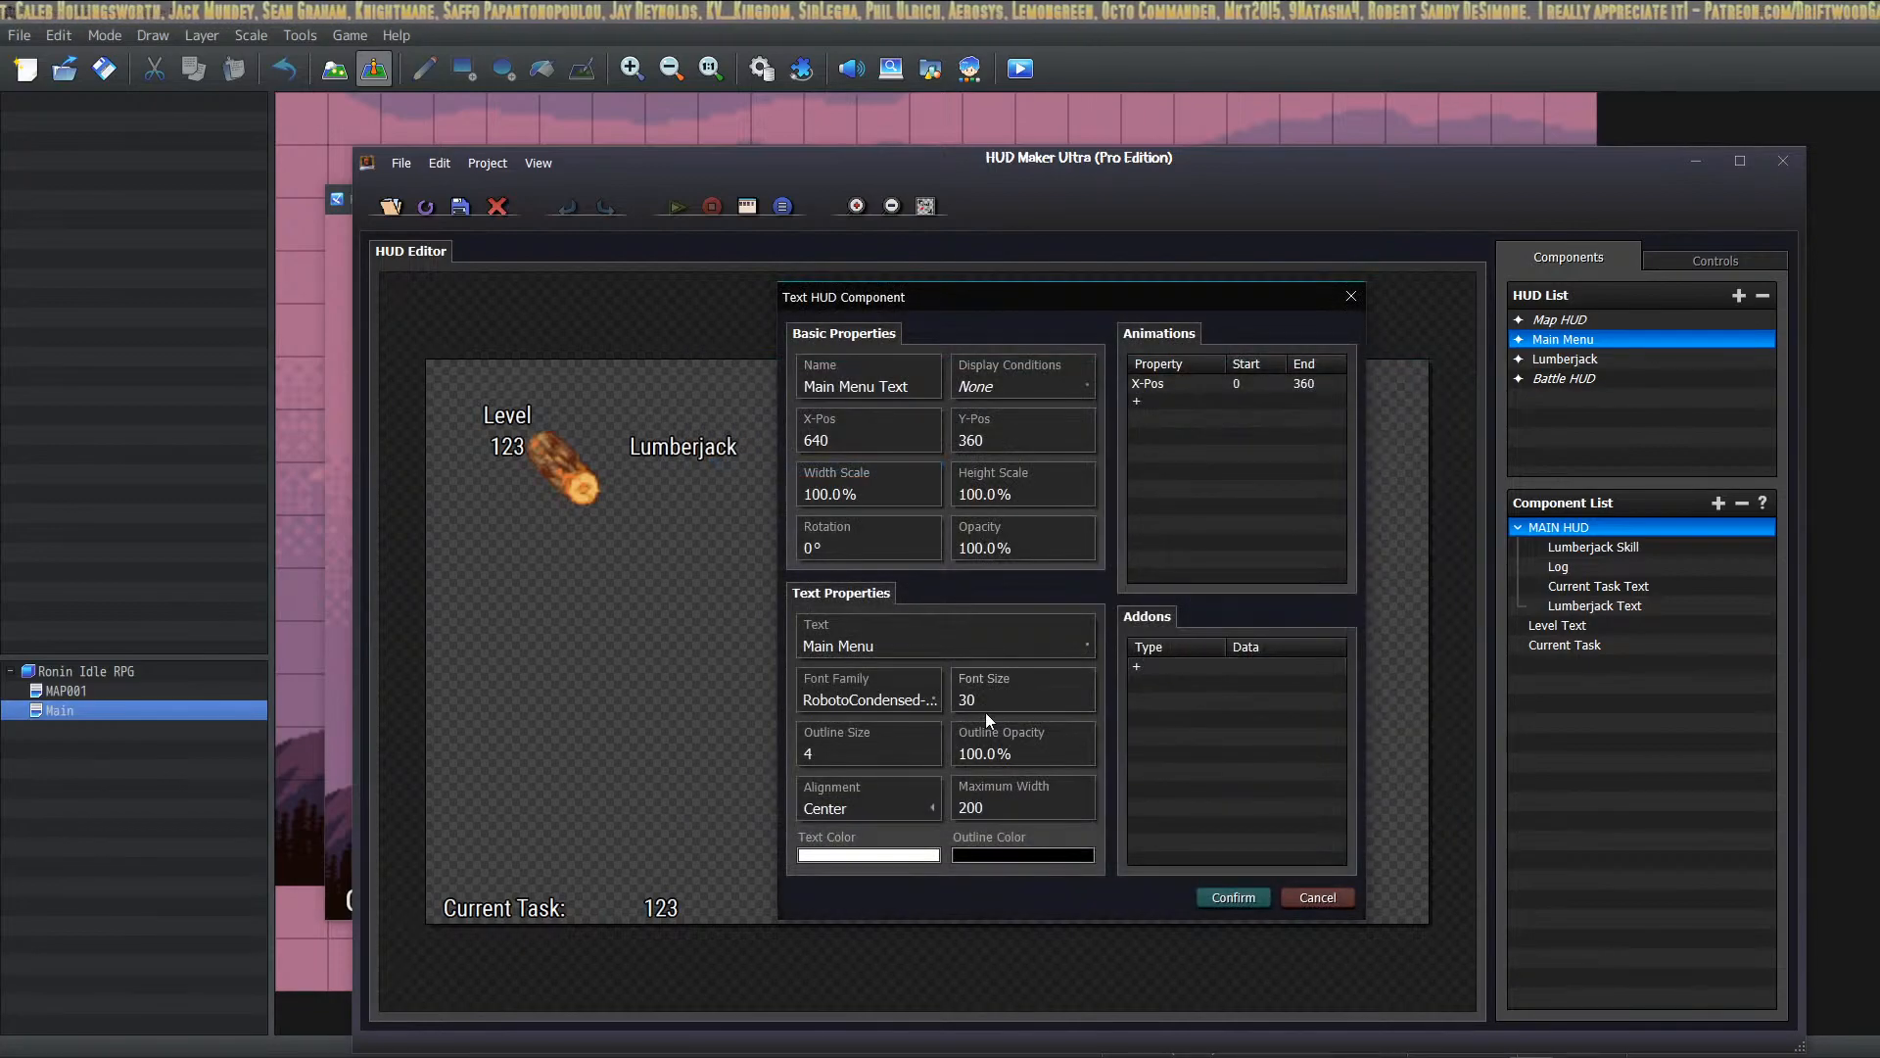
double_click(1045, 703)
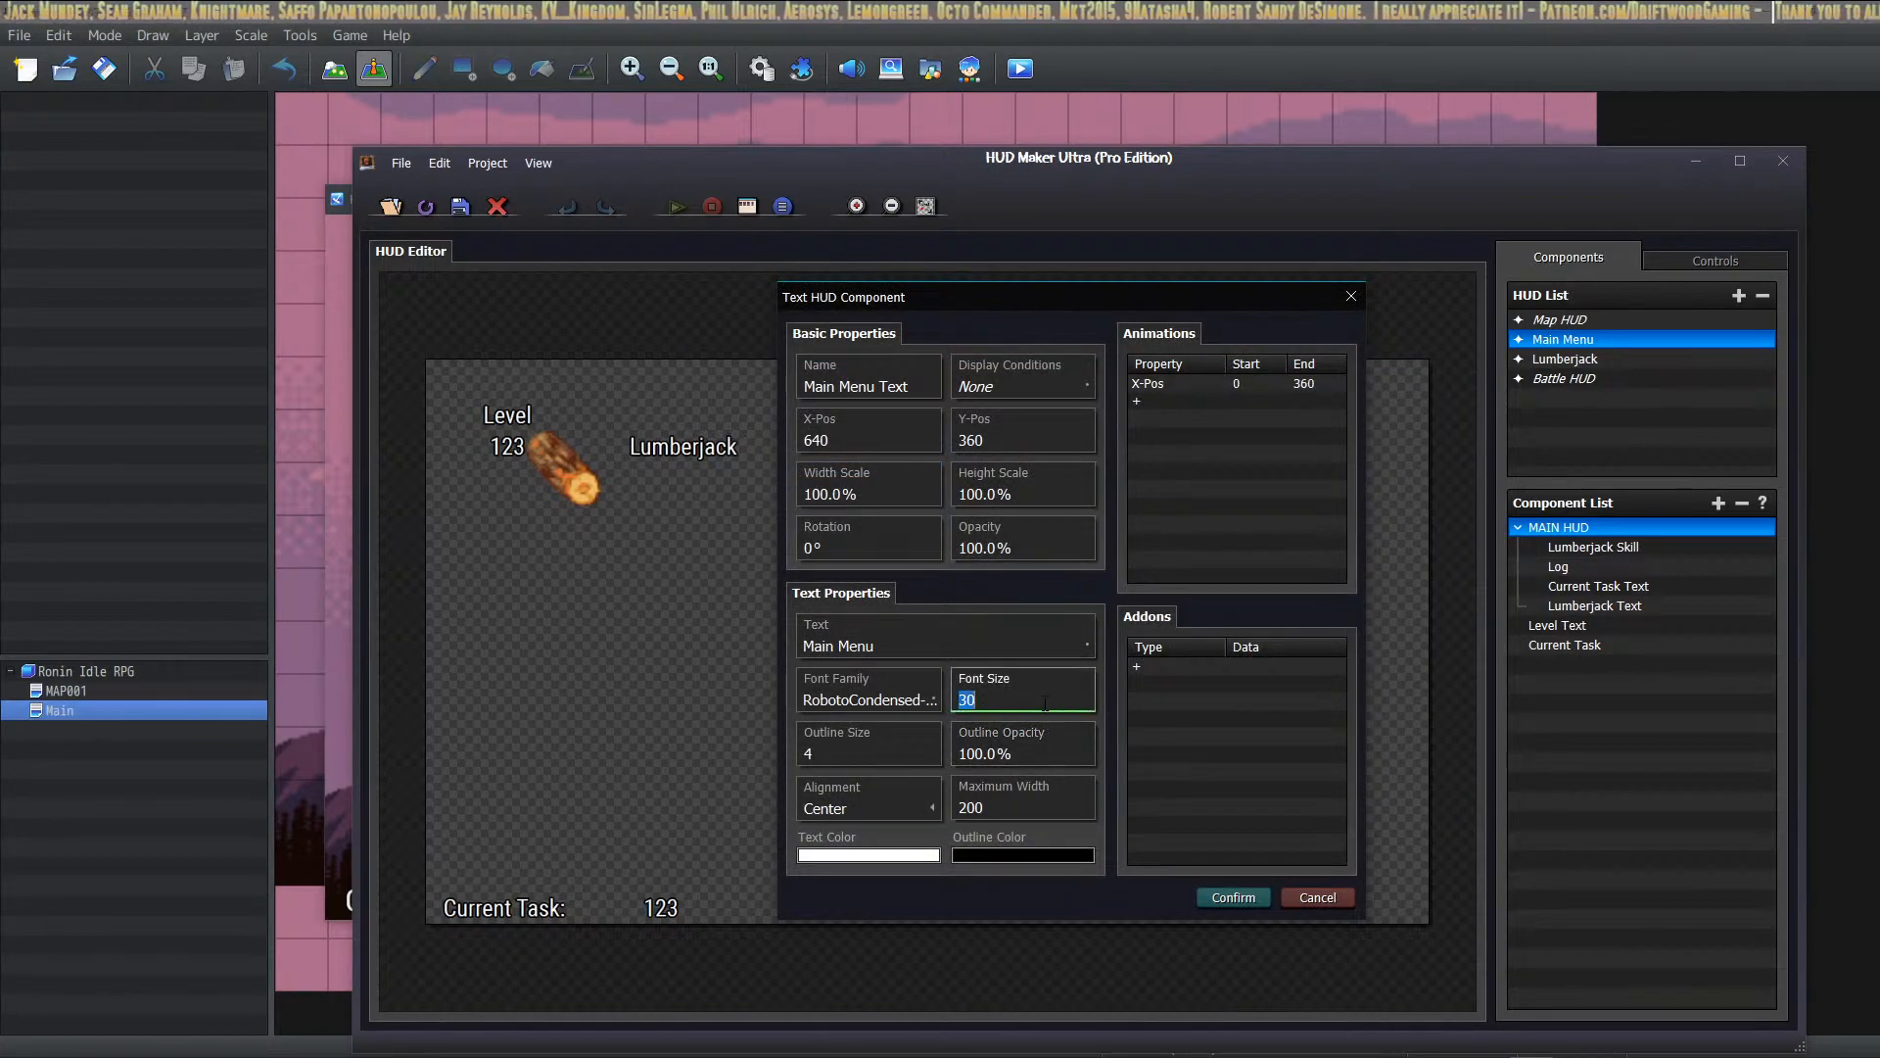
text(42)
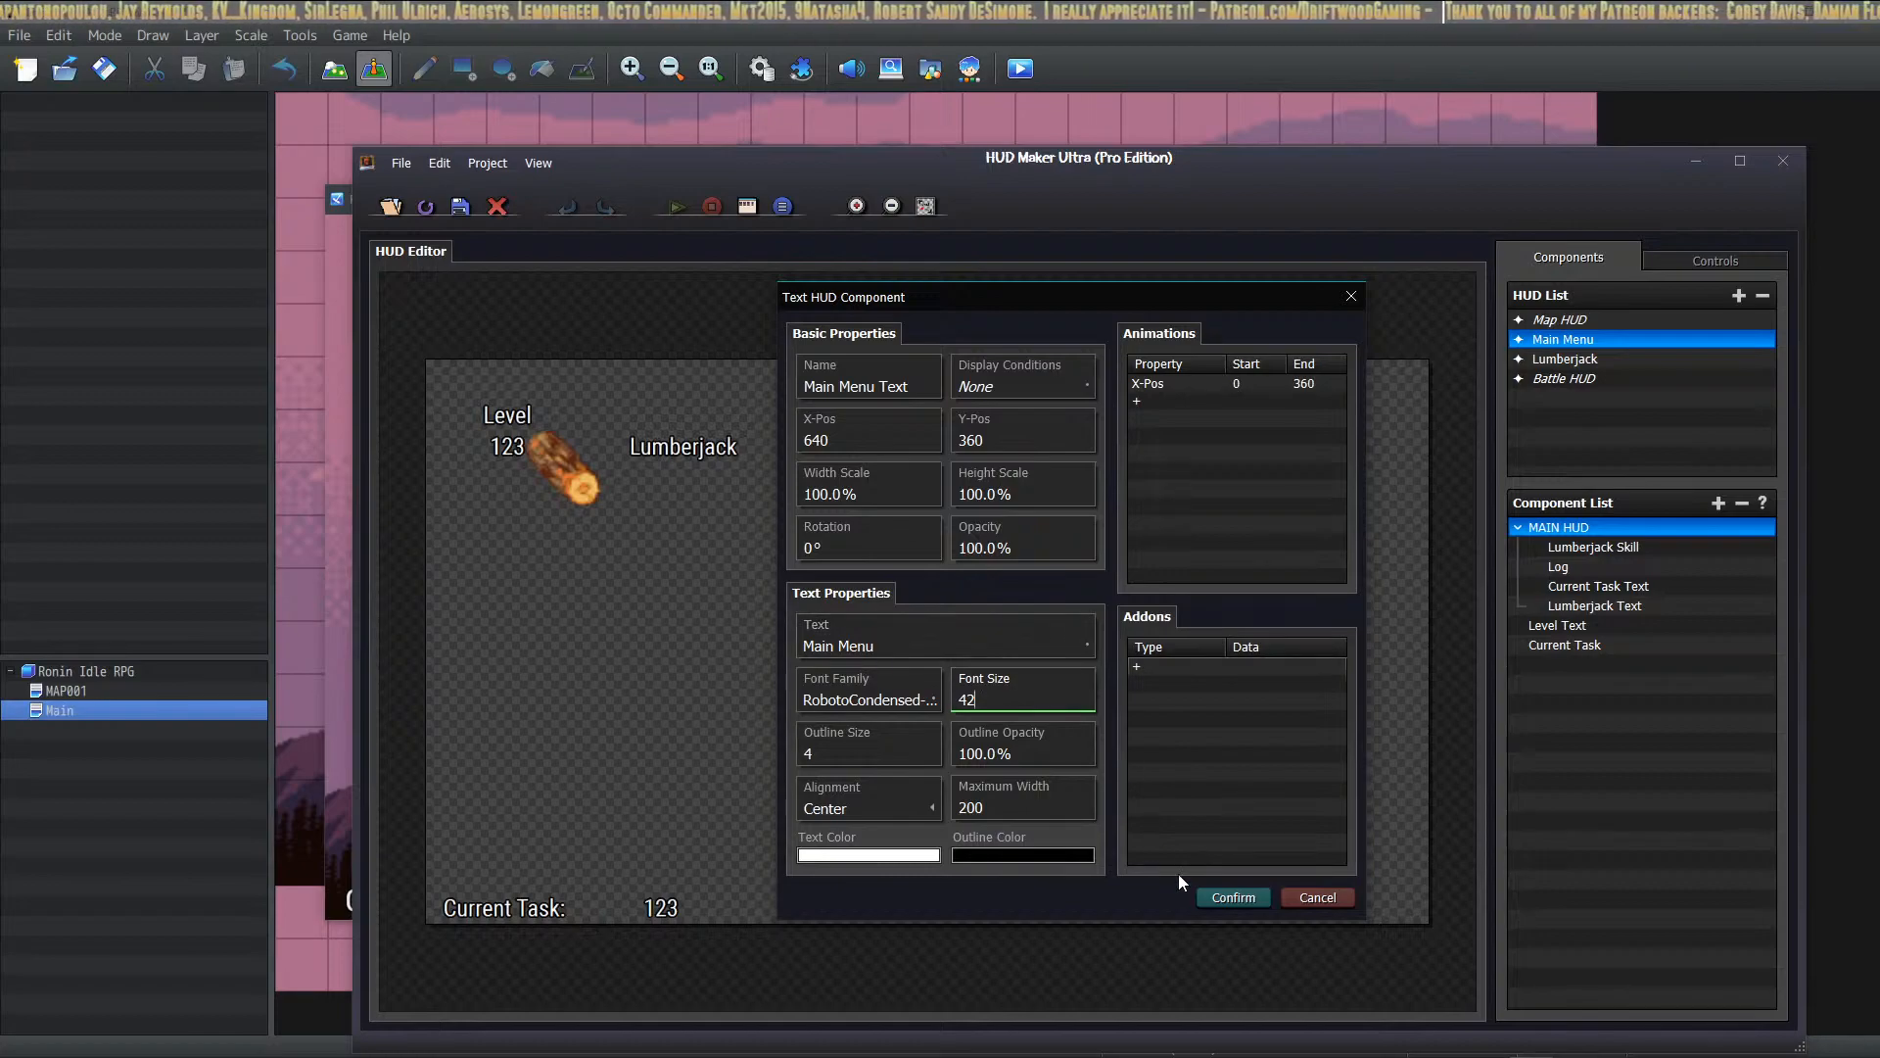
click(1224, 895)
drag(928, 642, 928, 381)
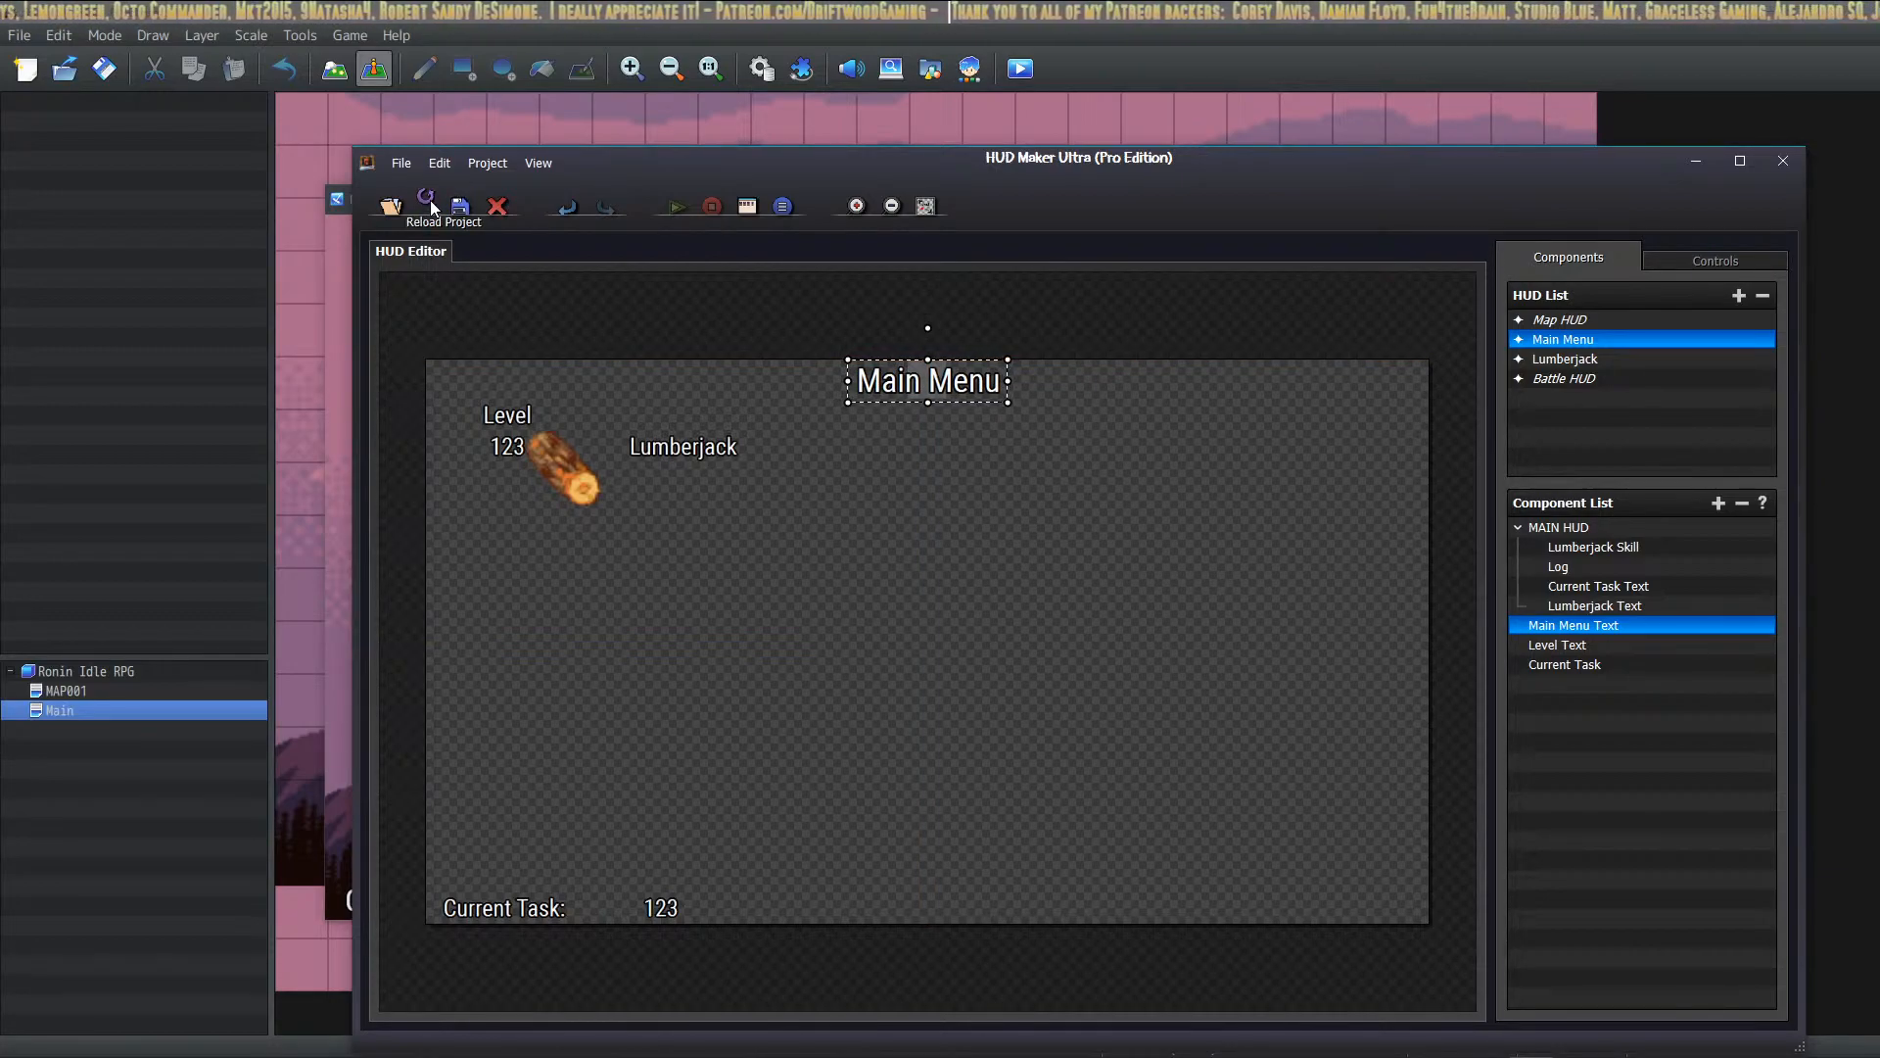
Step: Reload the Ronin Idle RPG test game with its developer tools open to check the Main Menu text's animation
click(333, 267)
click(686, 318)
click(377, 256)
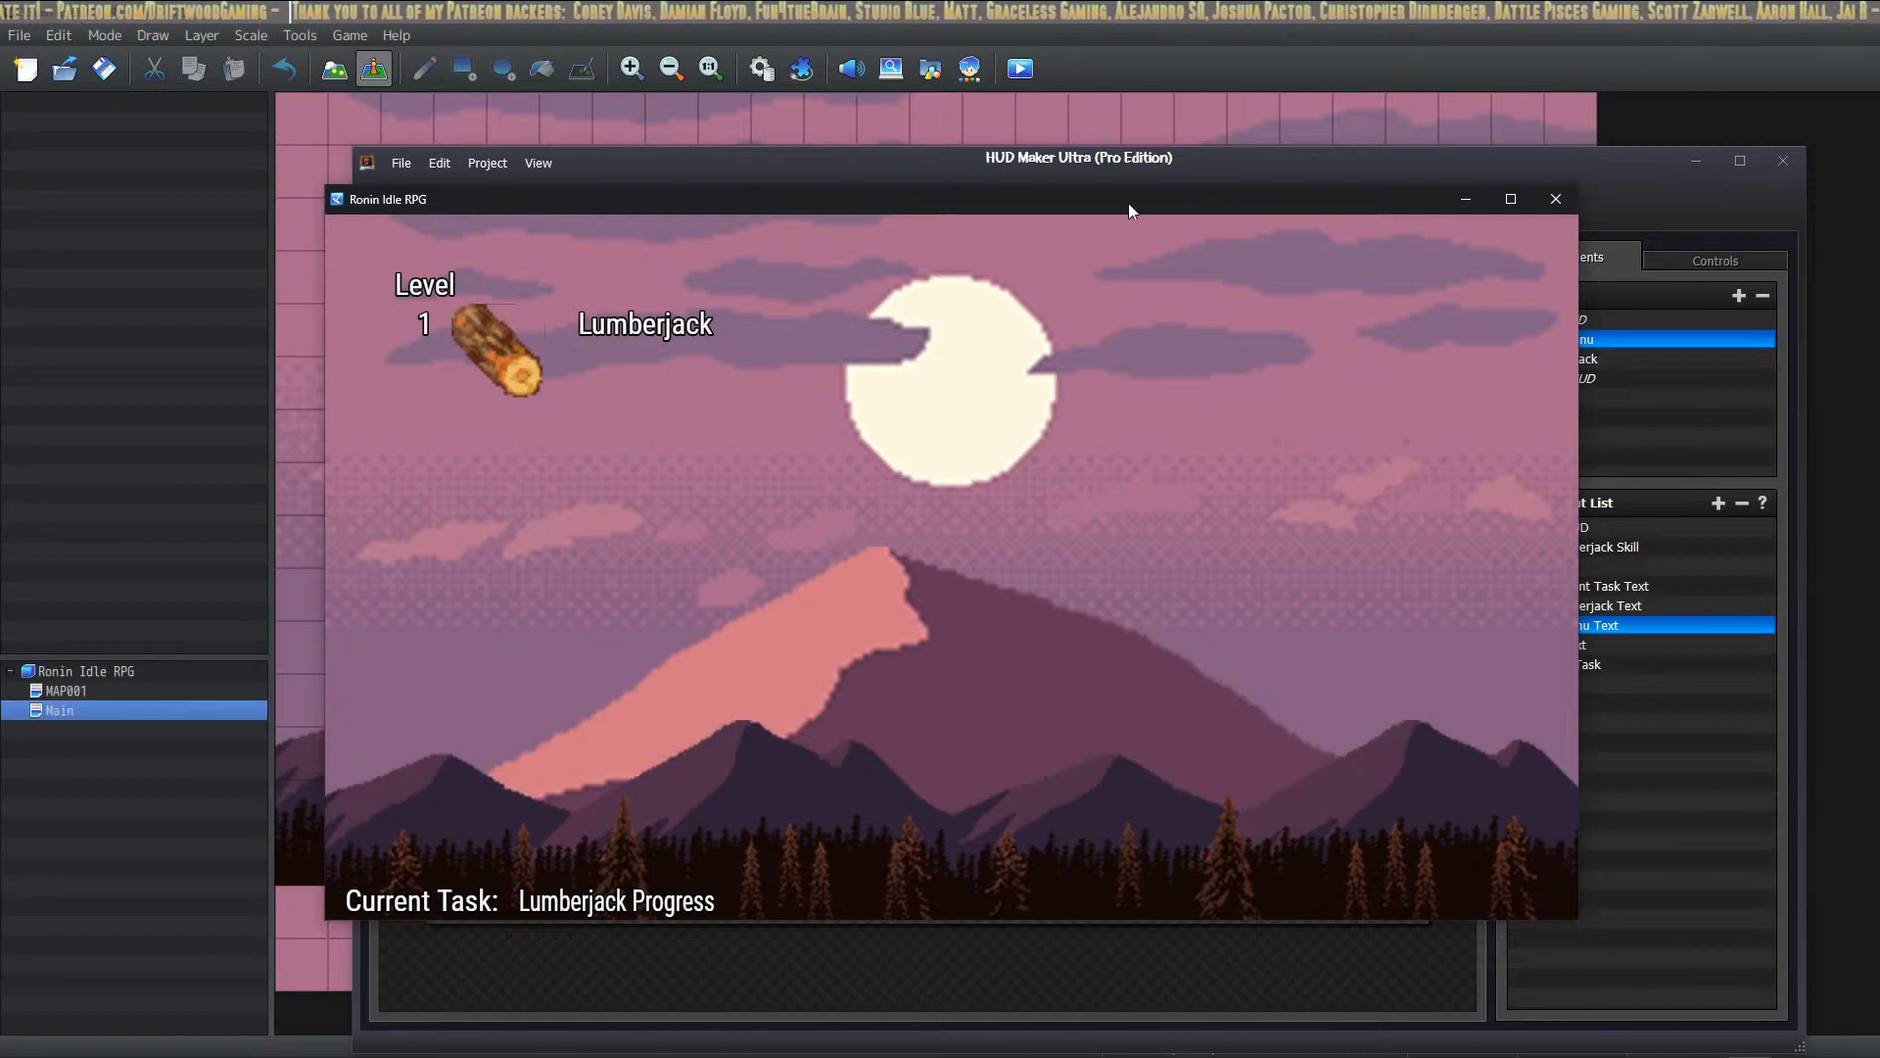
key(alt+F4)
key(F12)
drag(964, 328, 1252, 262)
click(1048, 717)
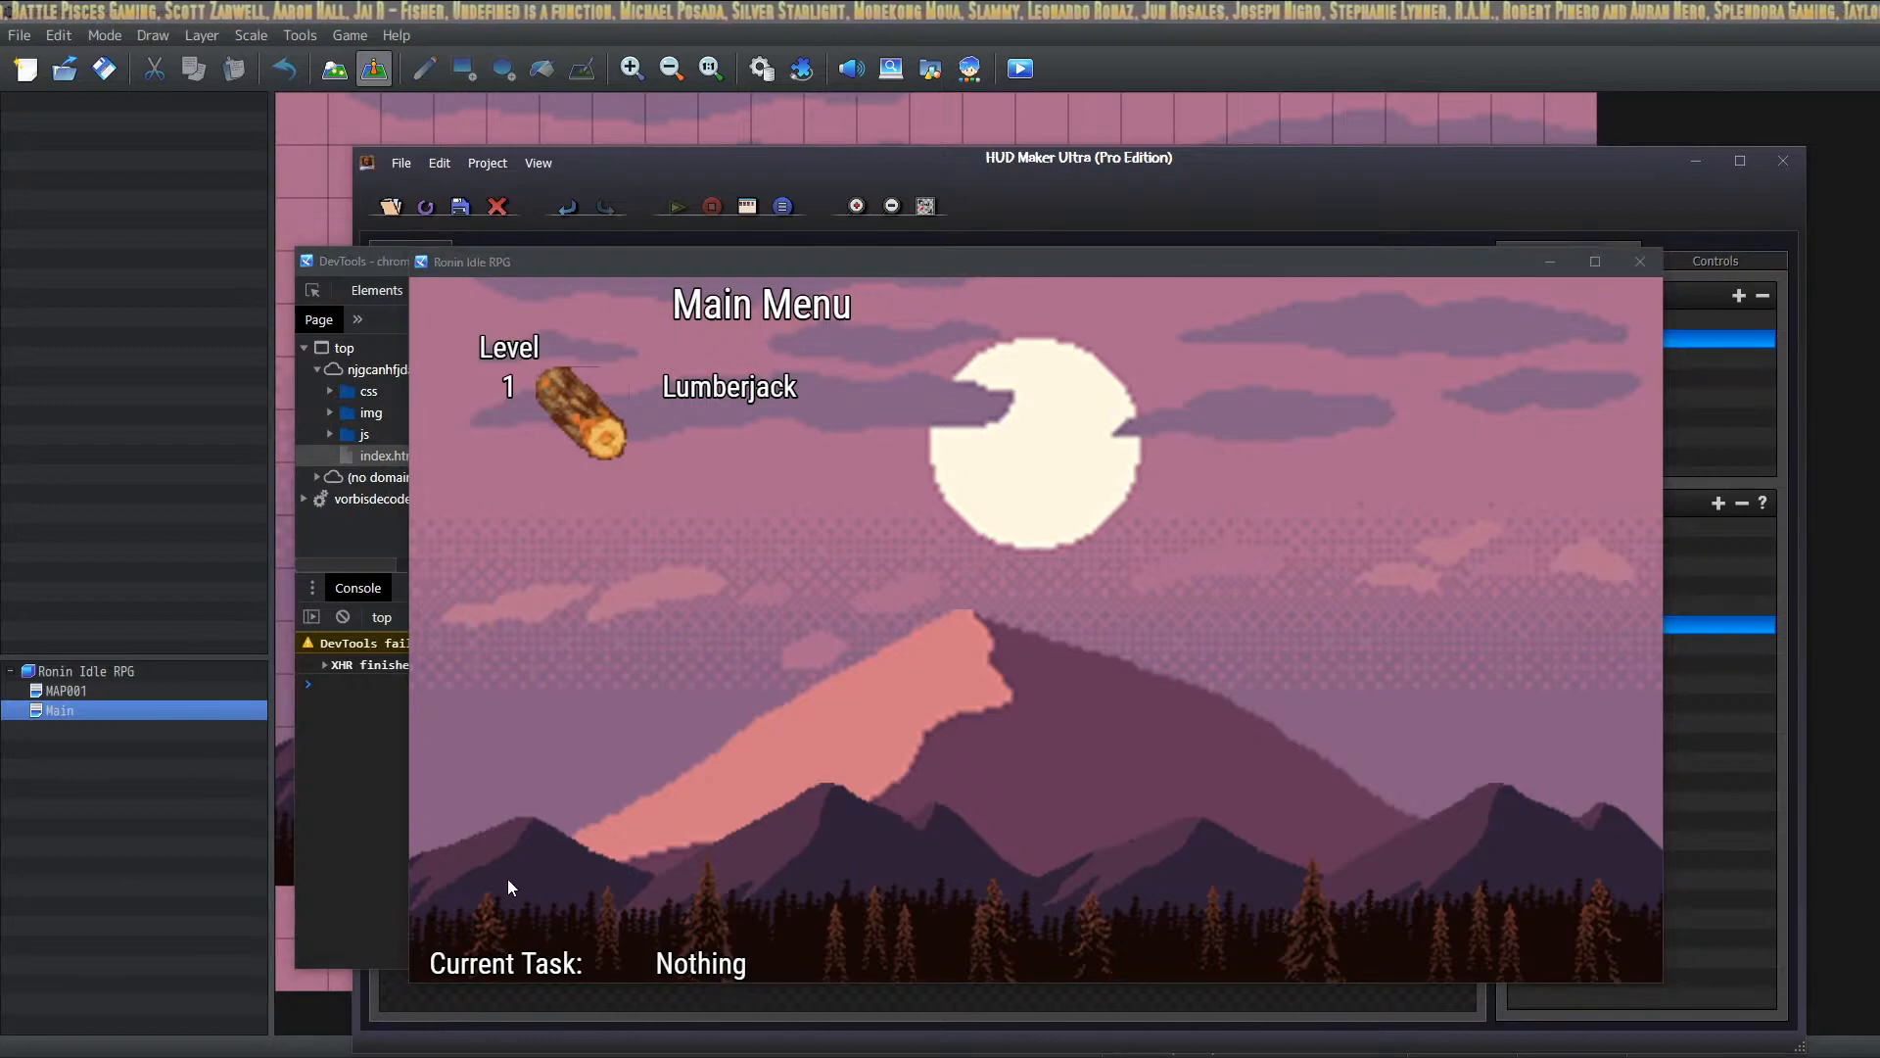
Step: Switch back to HUD Maker Ultra and open the Main Menu text's X Position animation settings
click(436, 1056)
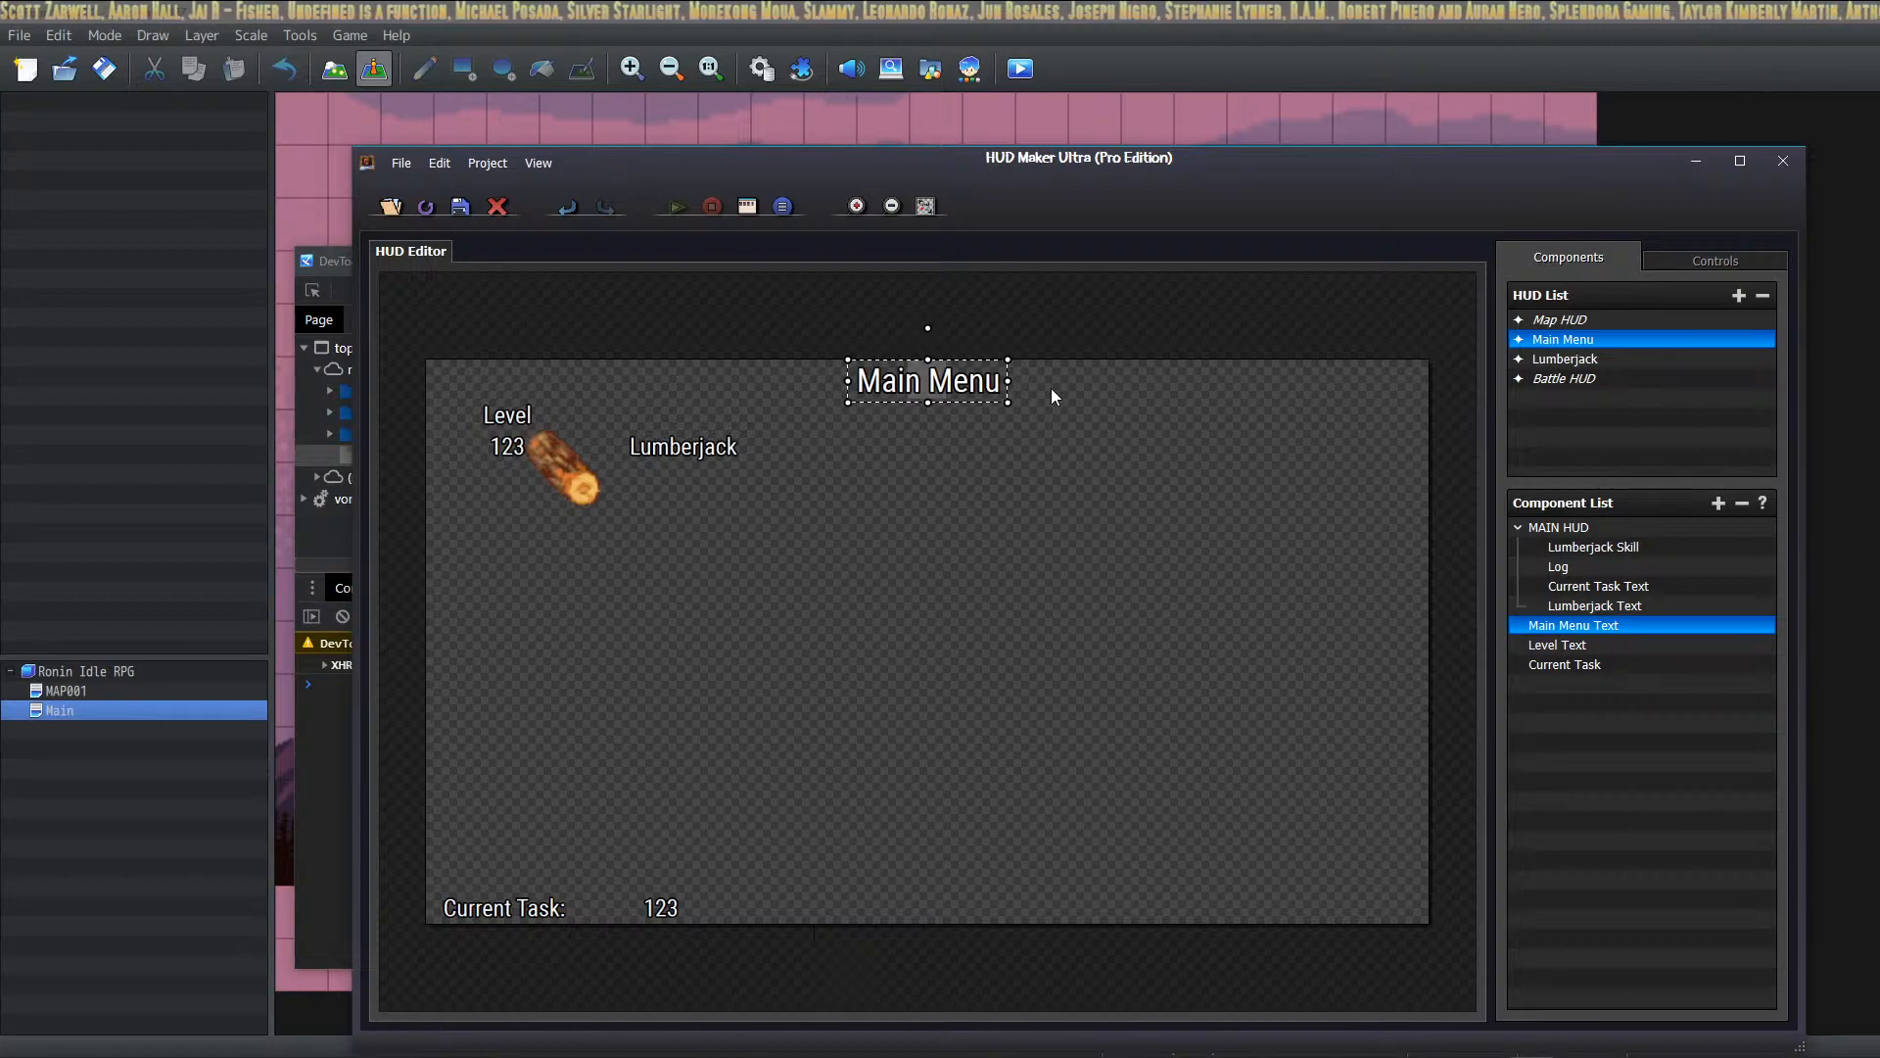
double_click(958, 382)
double_click(1171, 381)
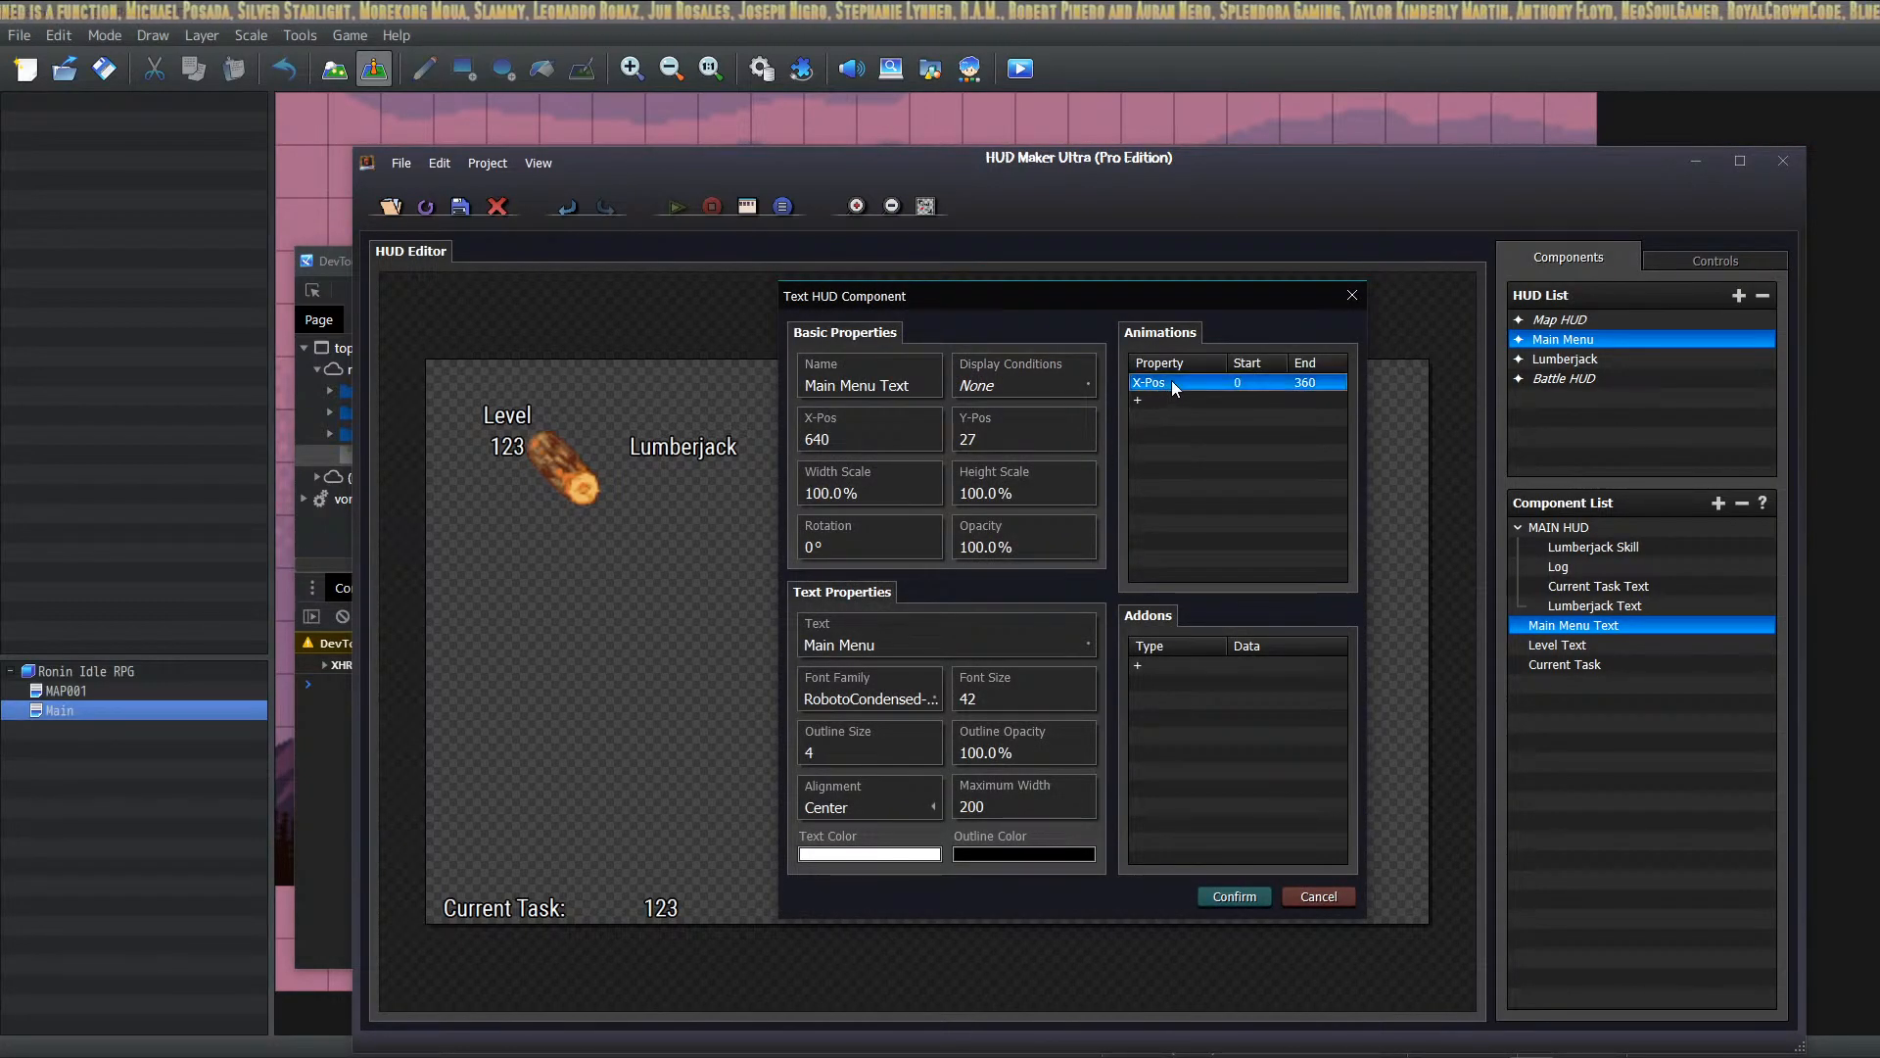
Step: Review the properties that the Main Menu text's X Position animation can be applied to, and cancel the animation's settings
click(968, 484)
key(Escape)
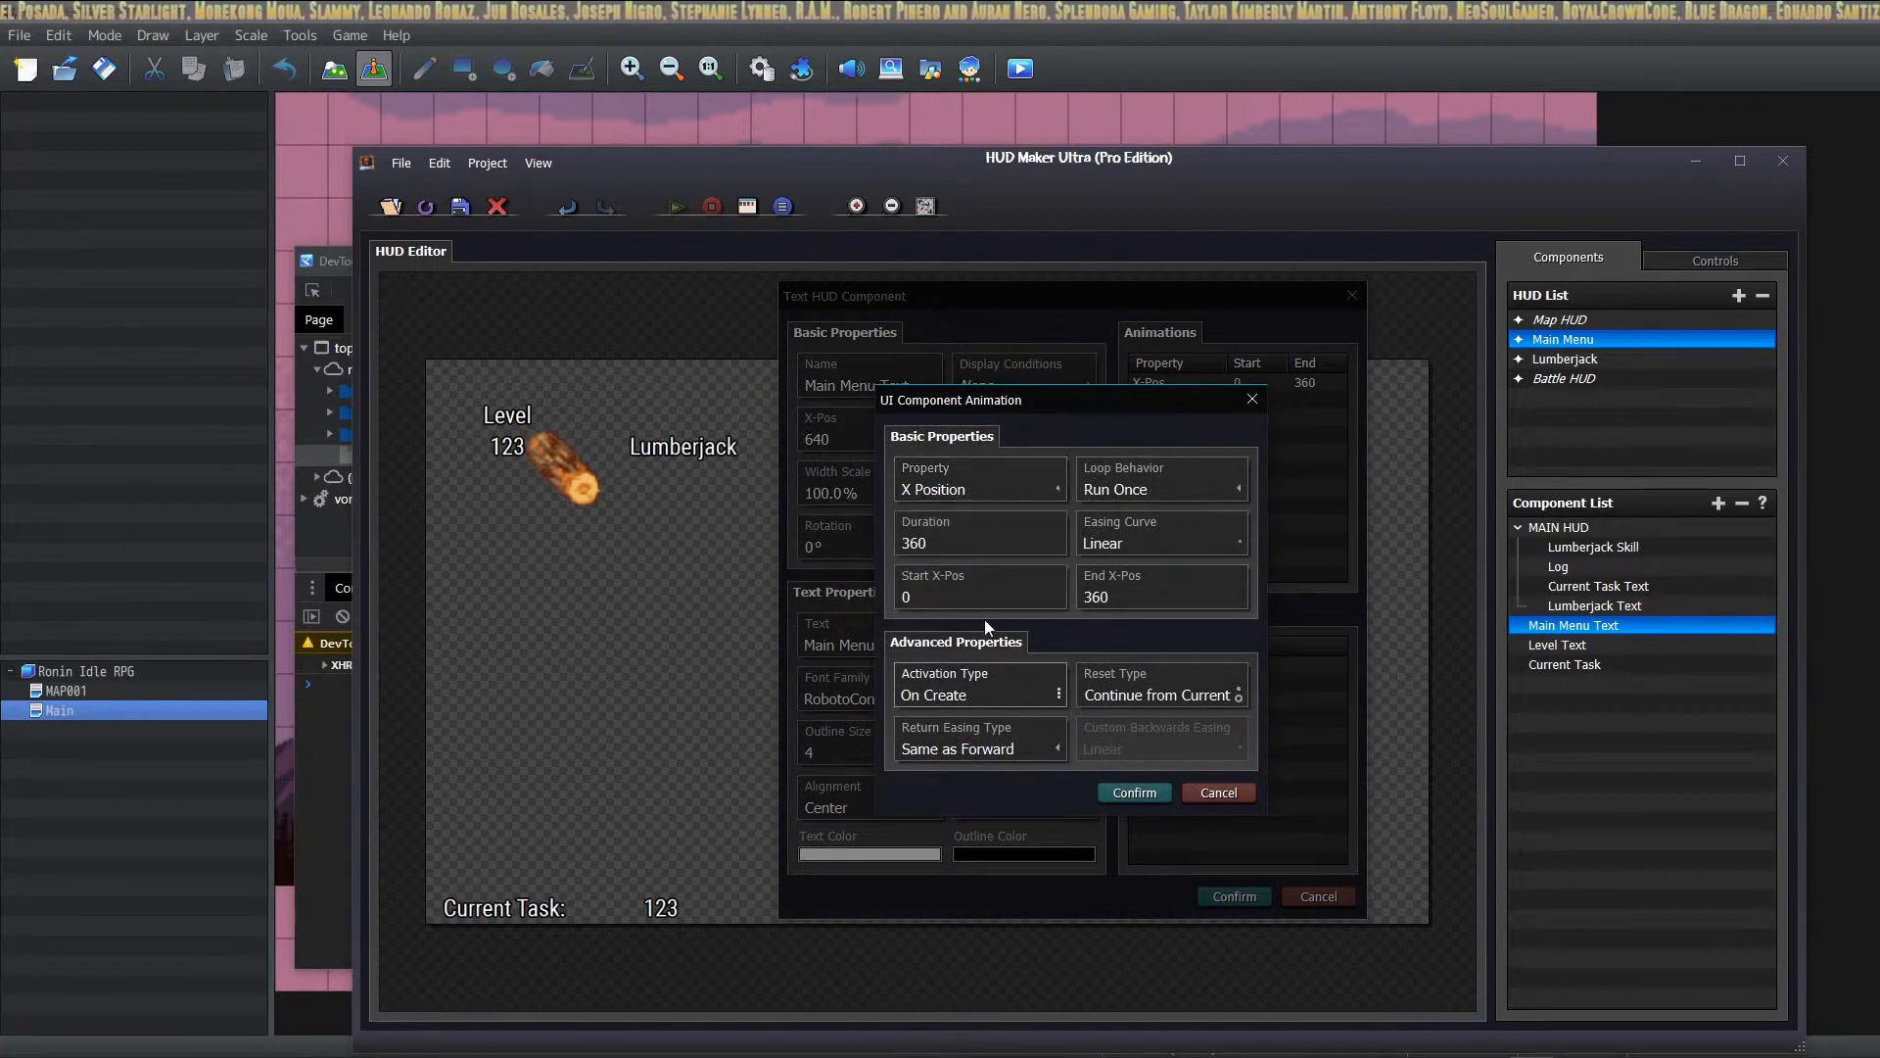
click(956, 472)
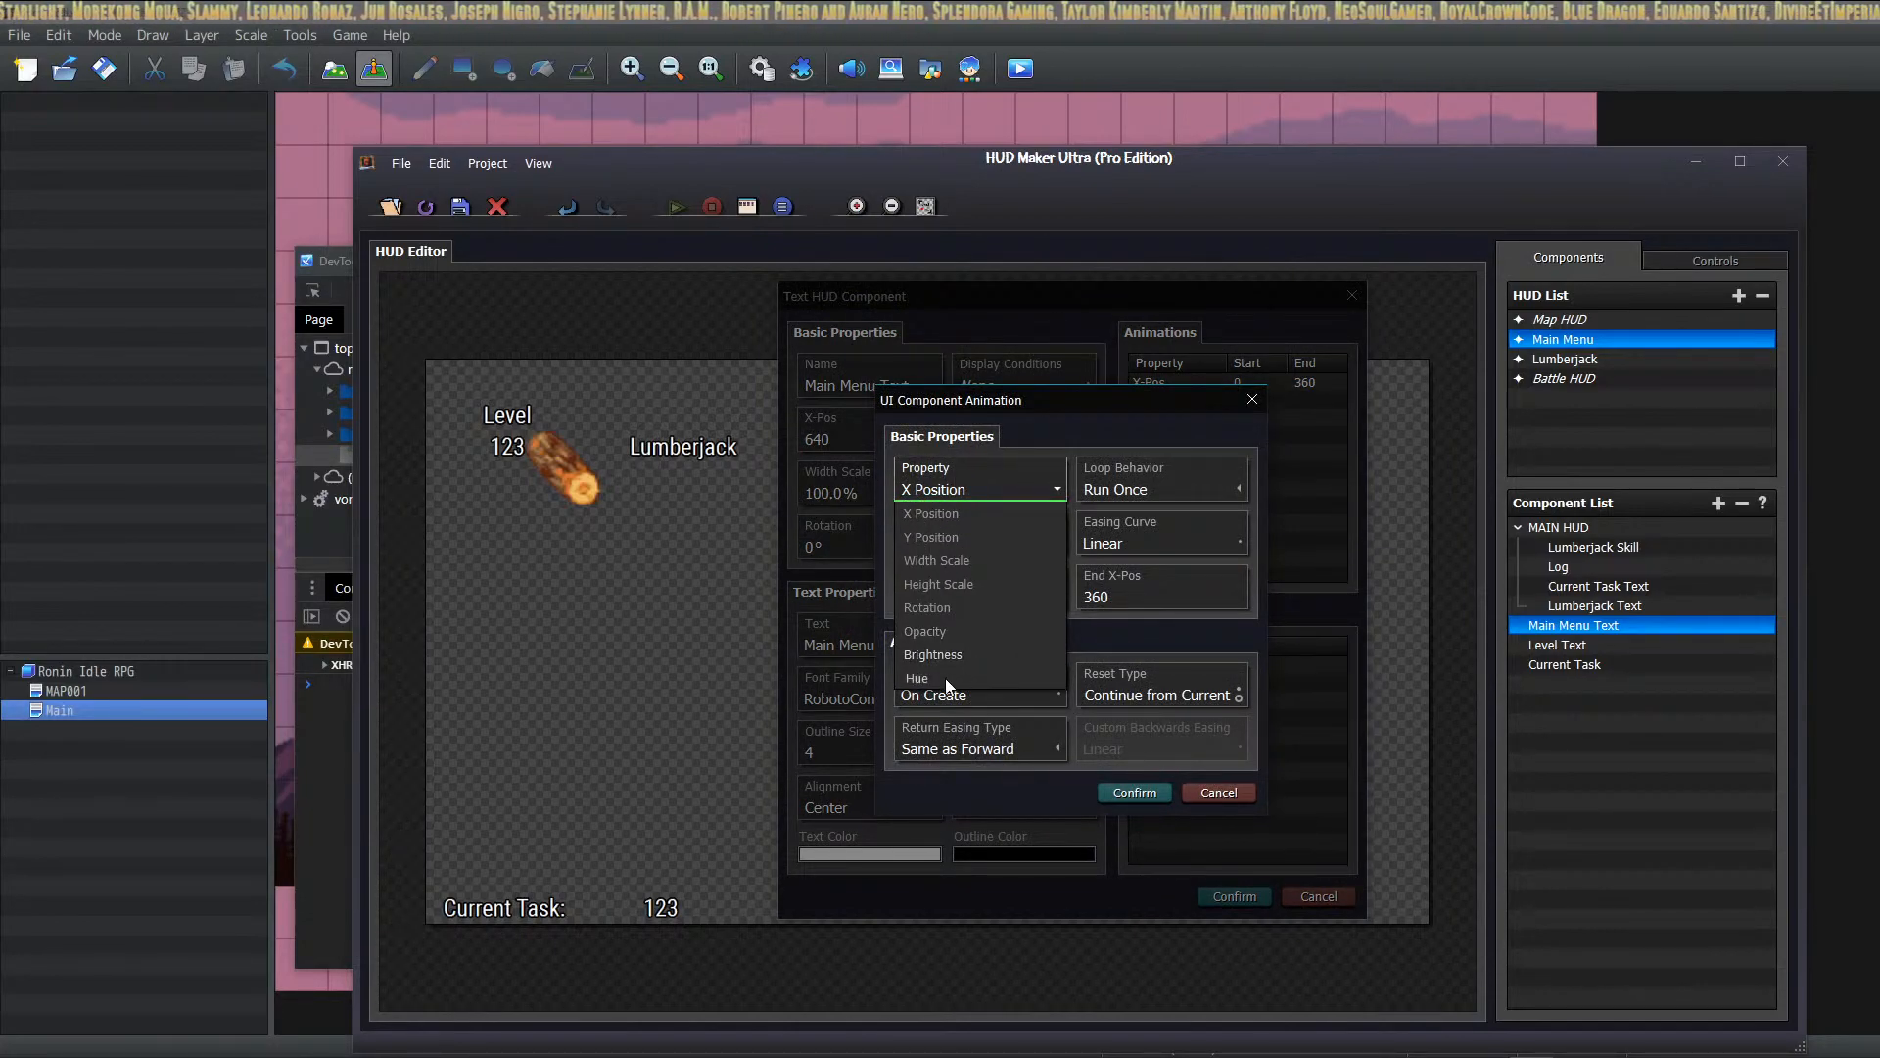
click(974, 515)
click(1026, 484)
click(1025, 486)
click(989, 494)
key(Escape)
click(962, 493)
click(969, 488)
click(971, 486)
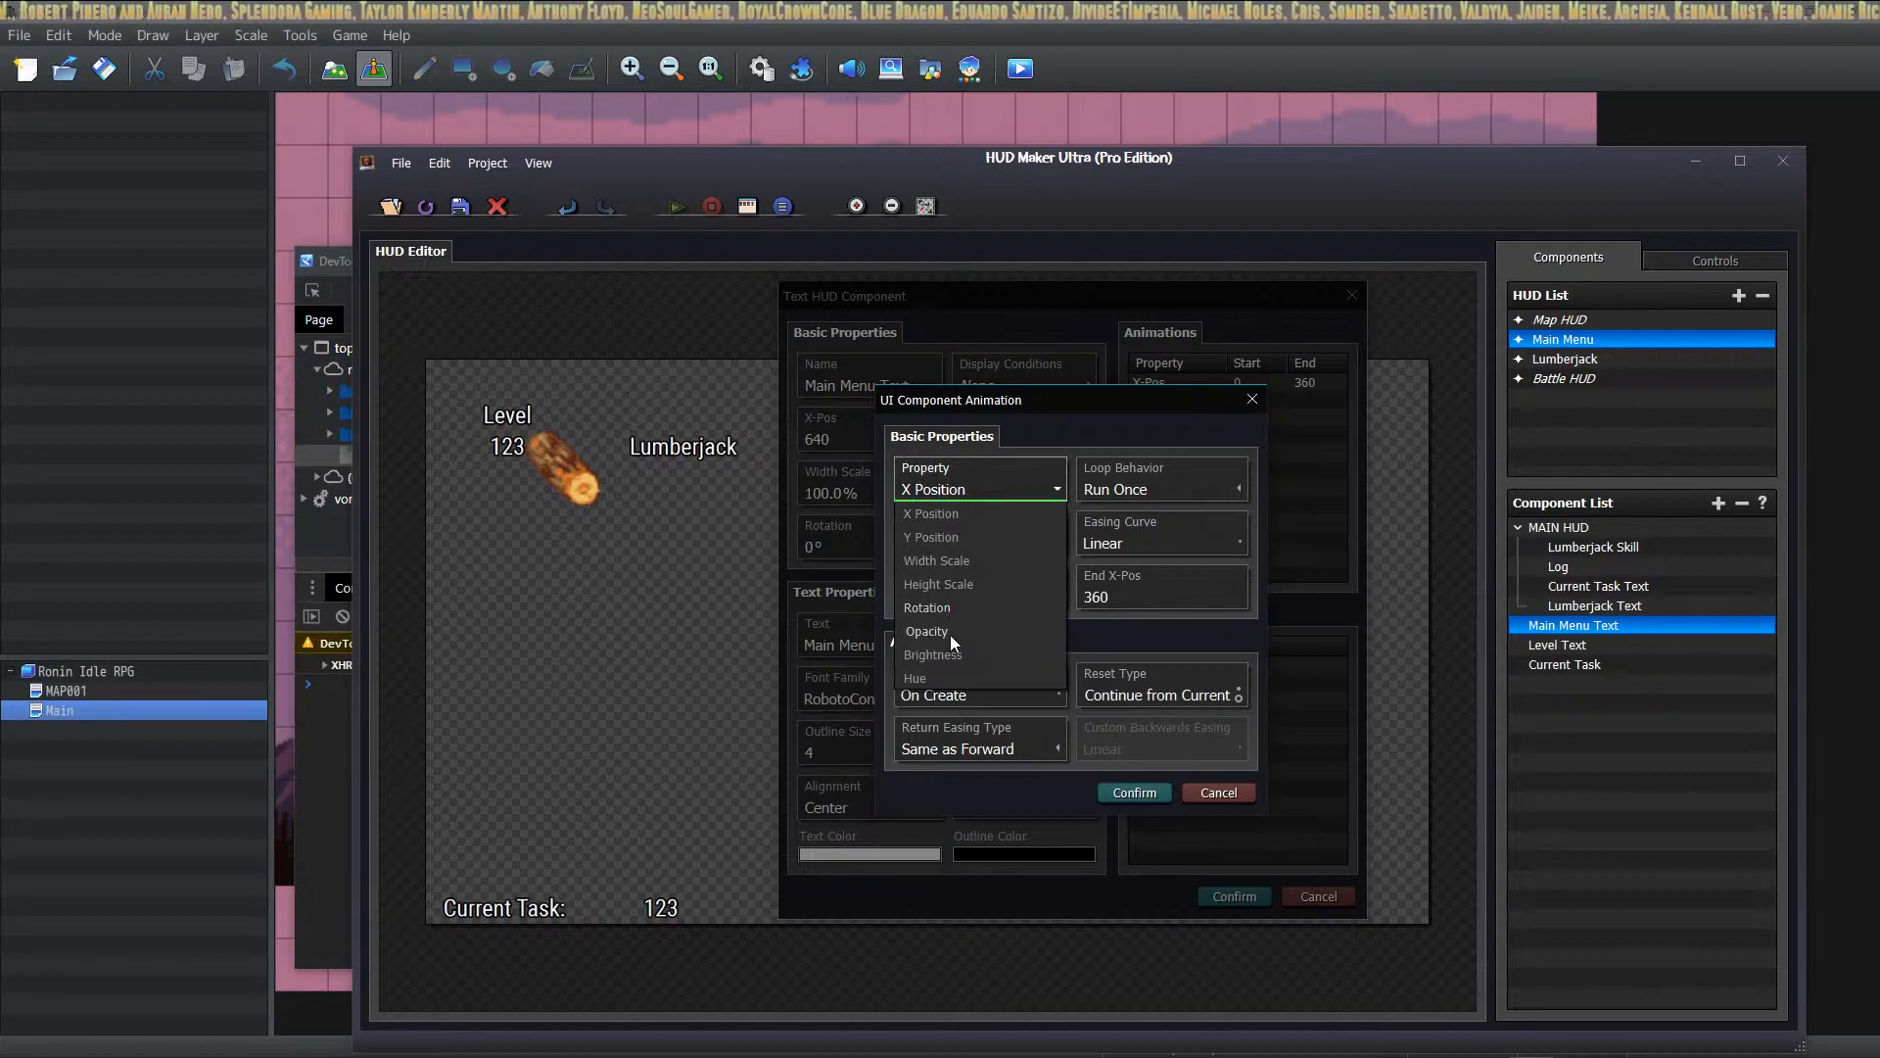
click(943, 683)
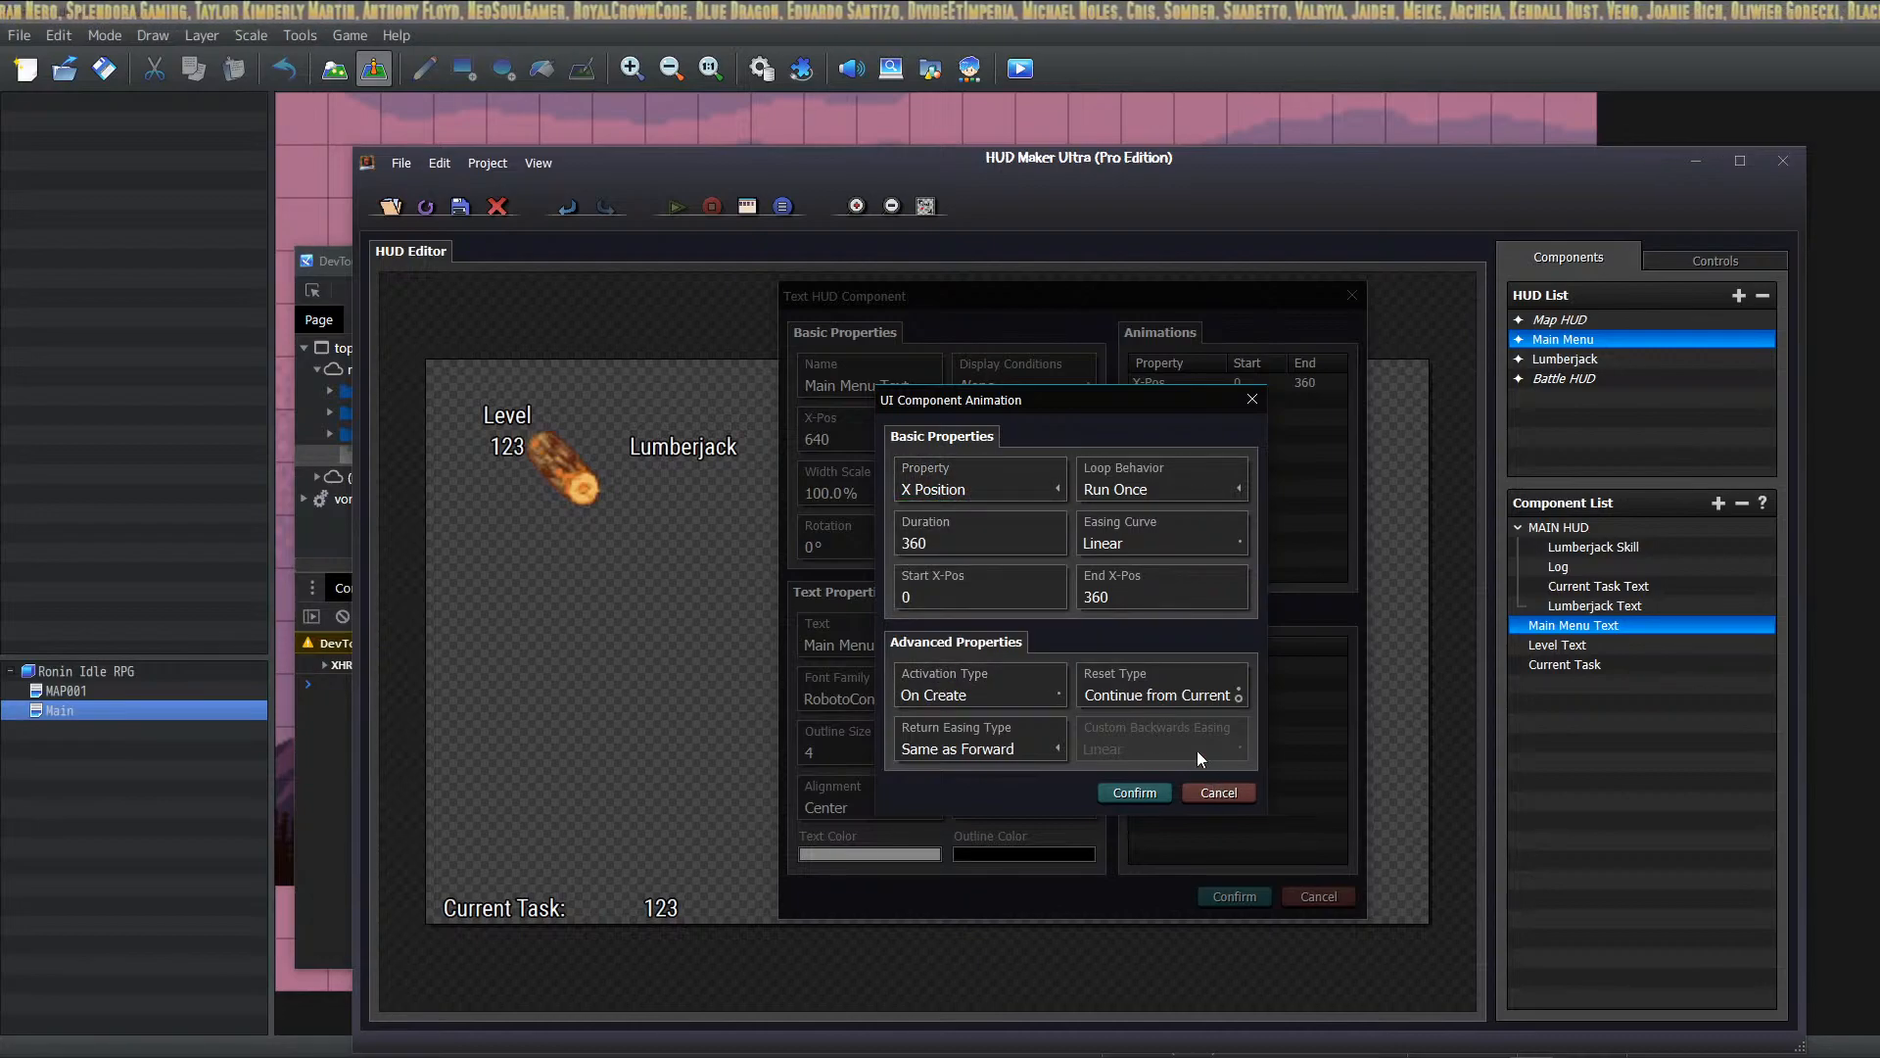
click(1048, 487)
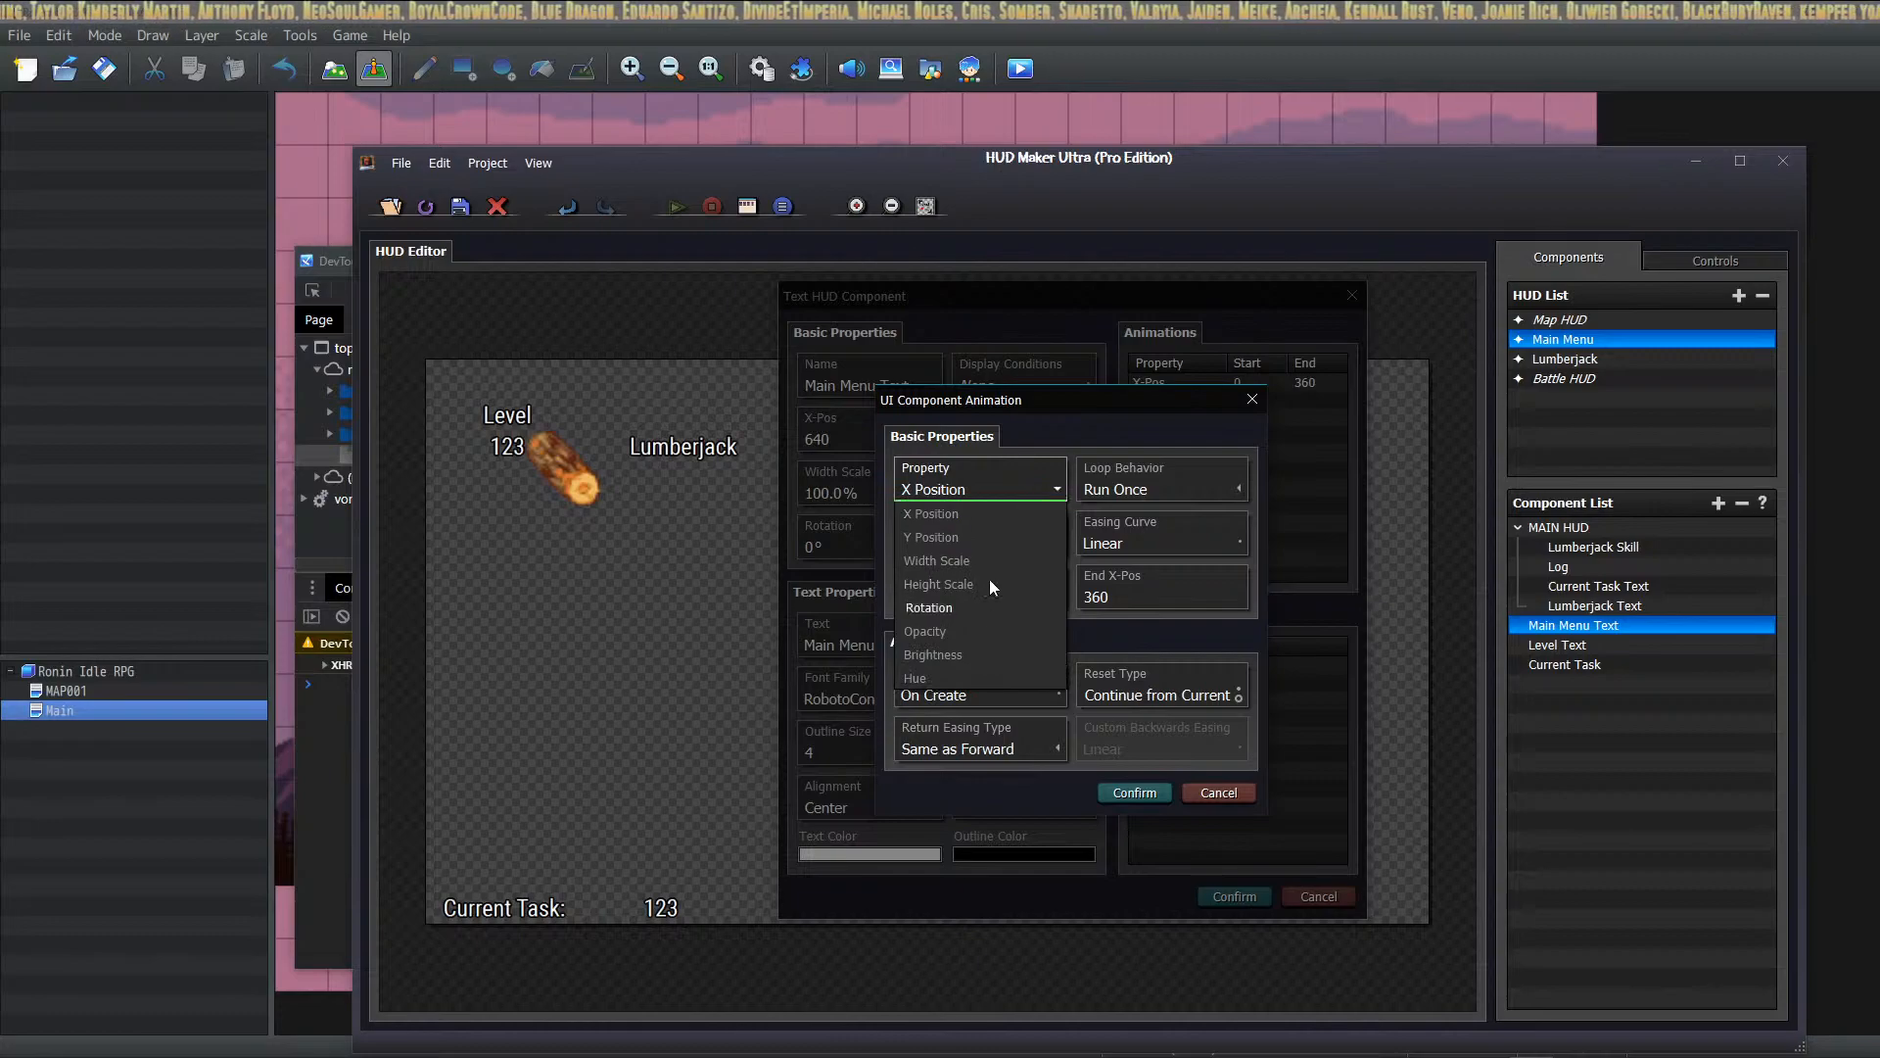
click(996, 515)
click(1058, 487)
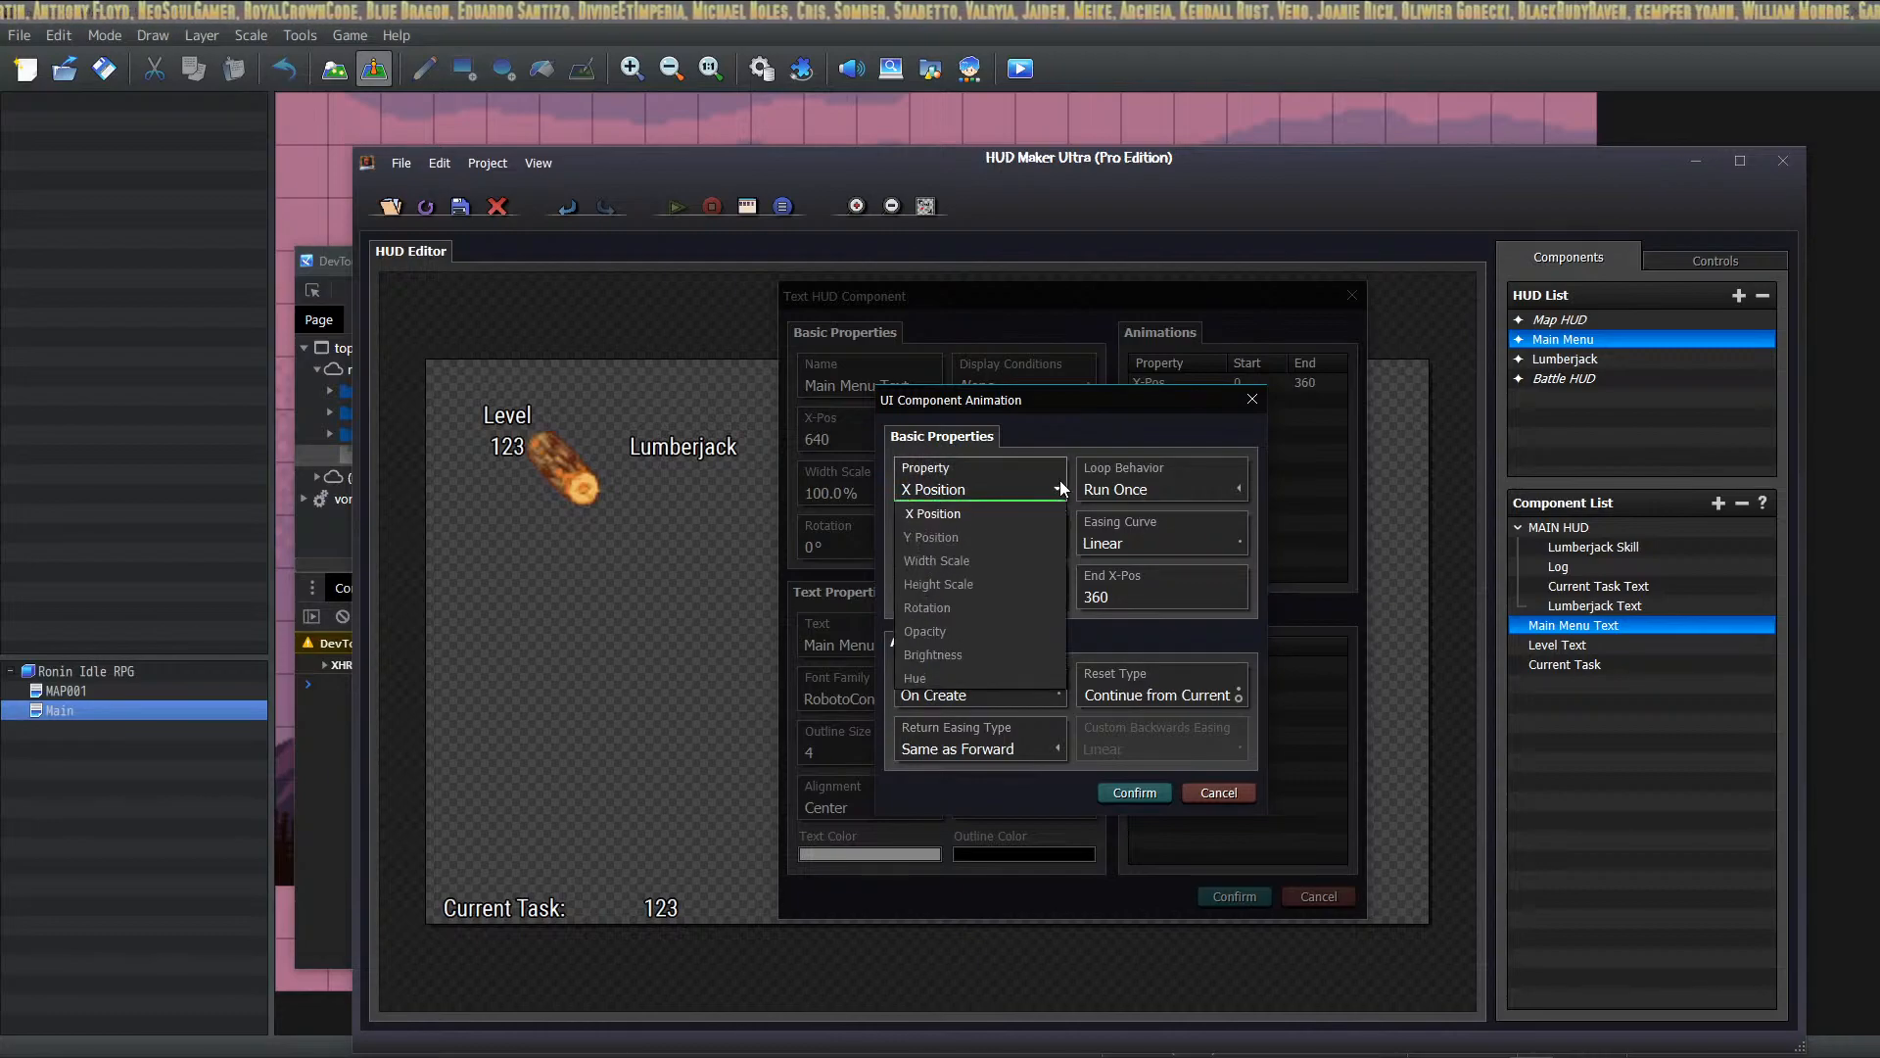
click(935, 514)
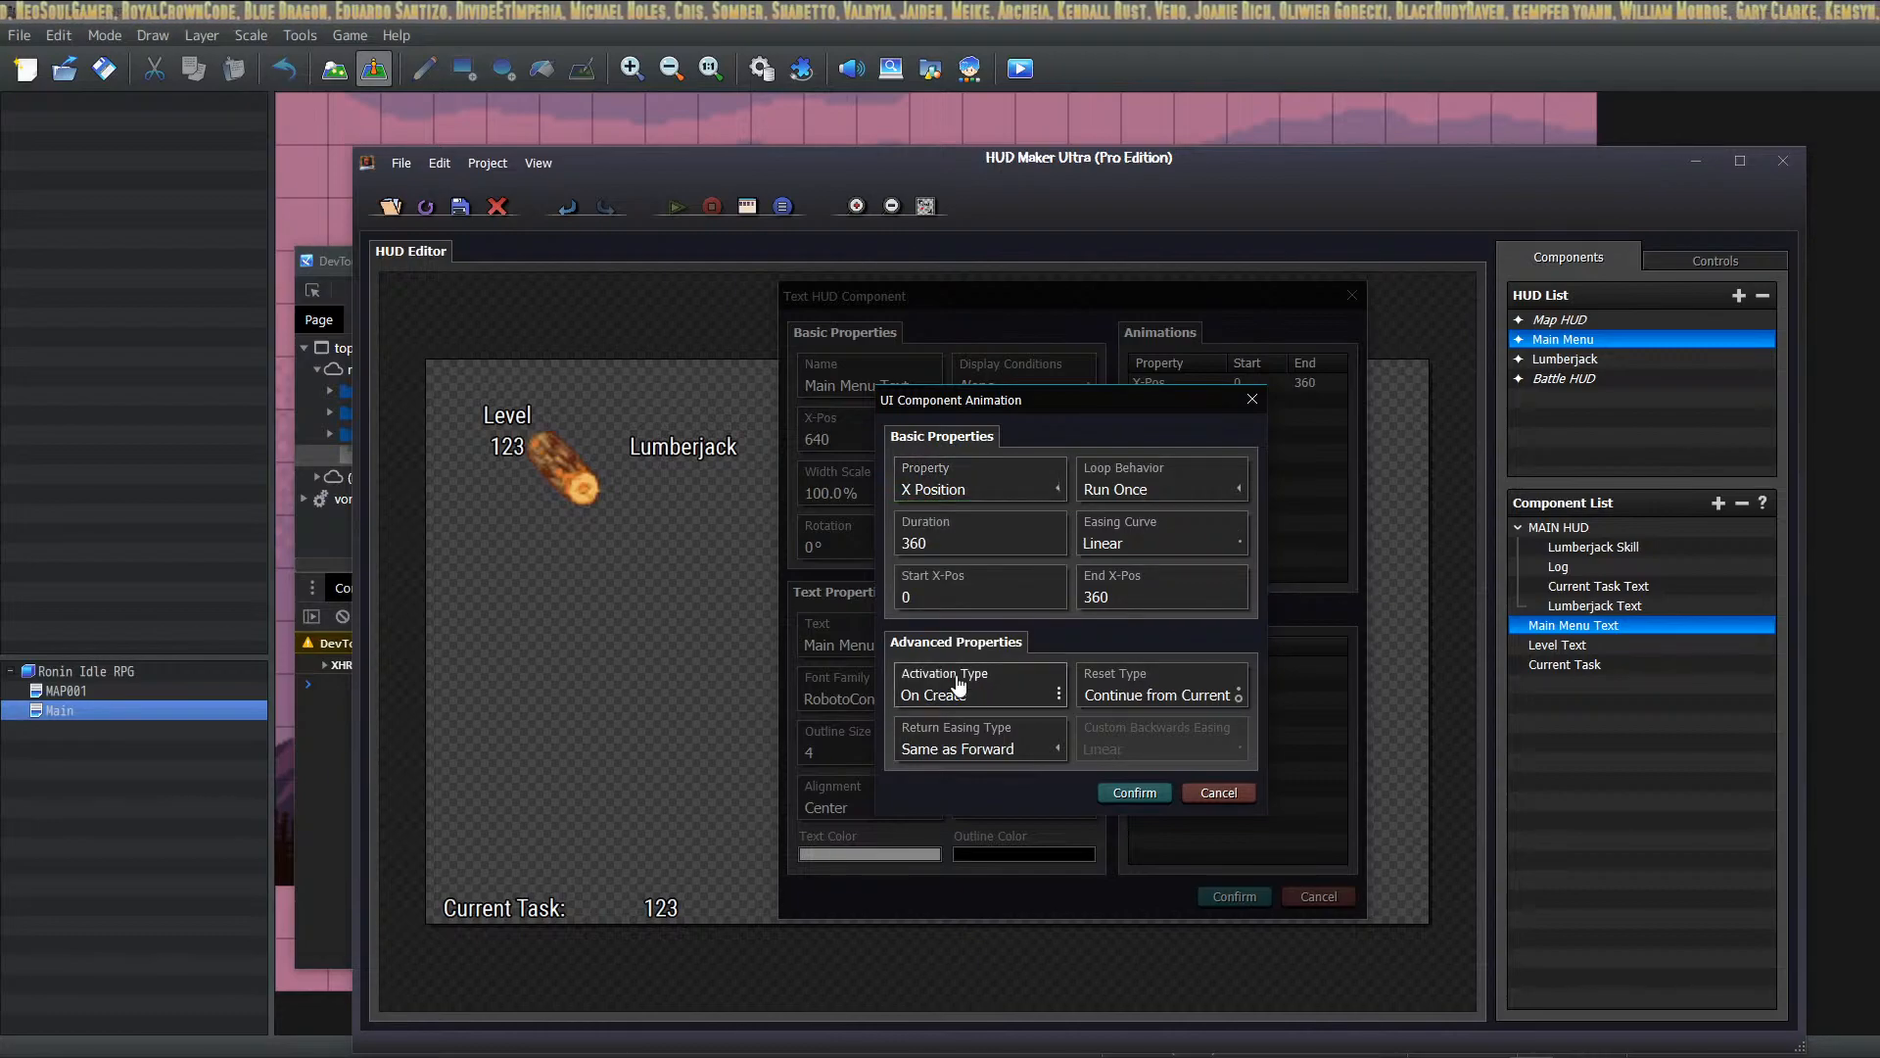
click(941, 491)
click(940, 491)
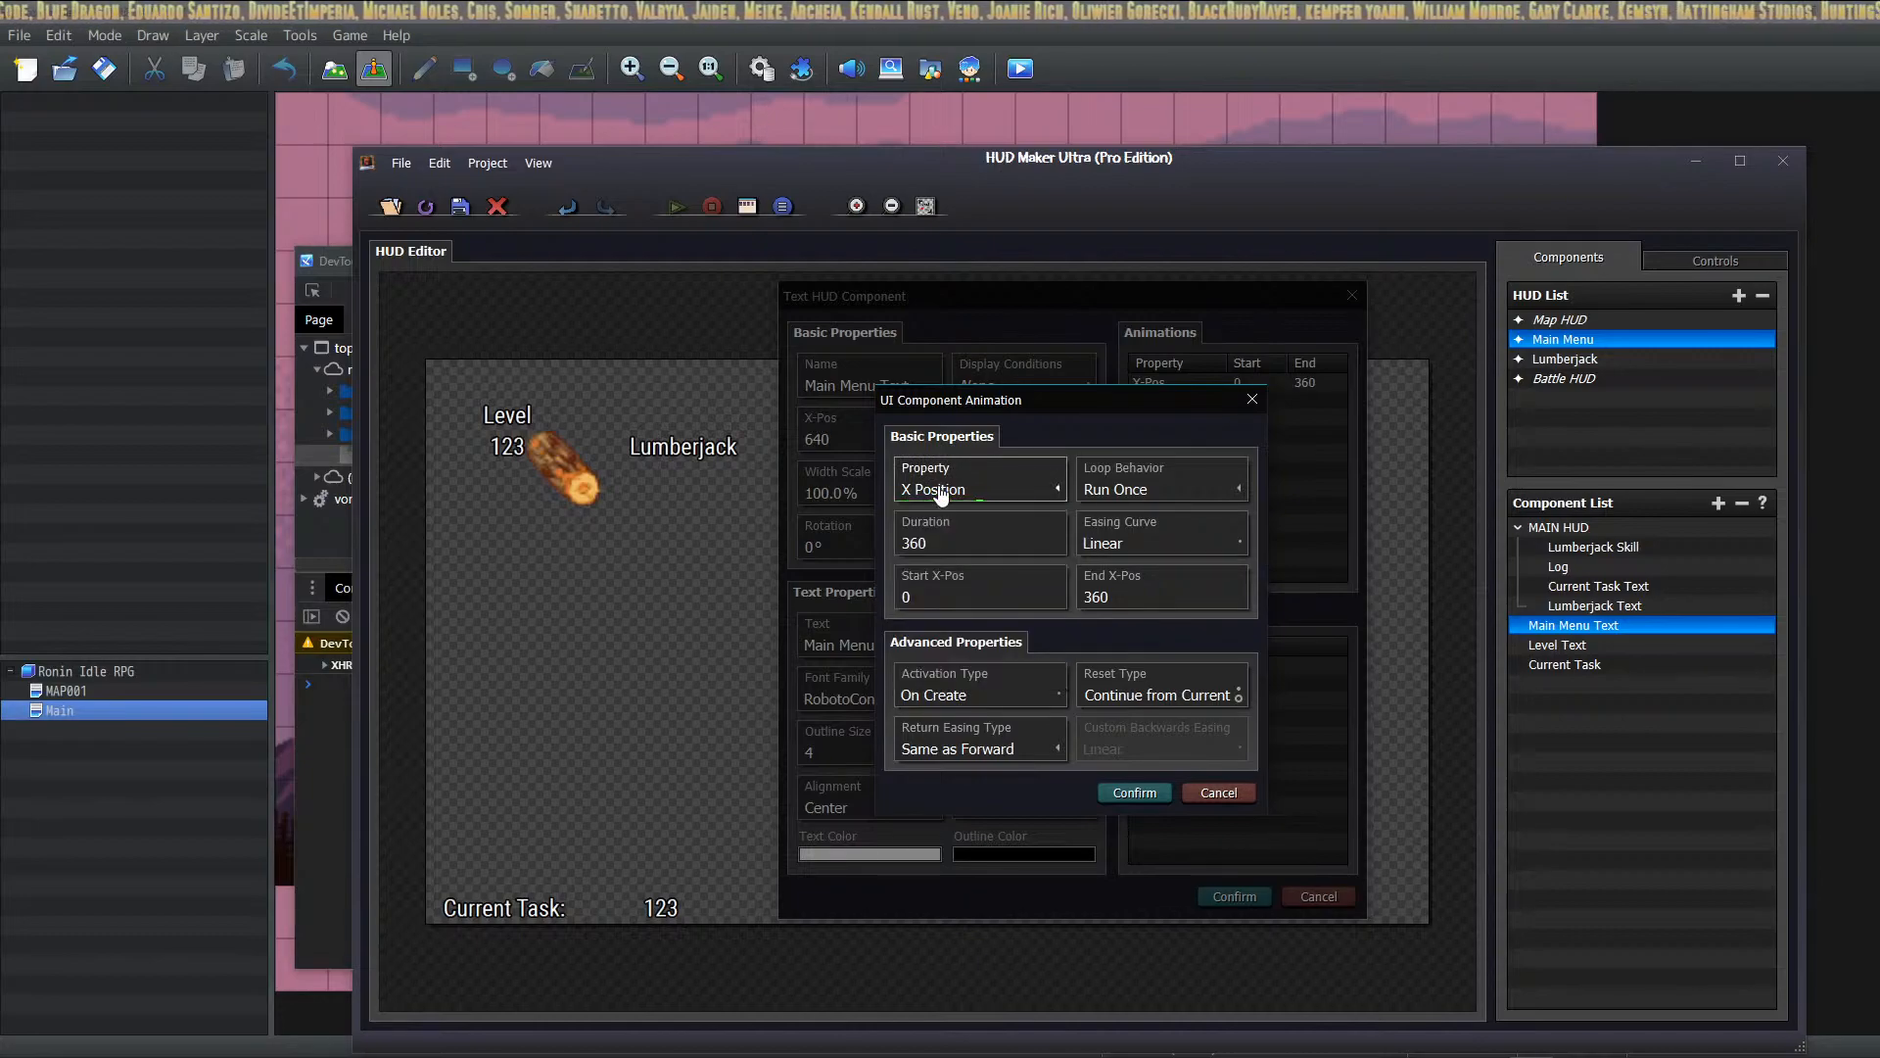
click(941, 492)
click(938, 514)
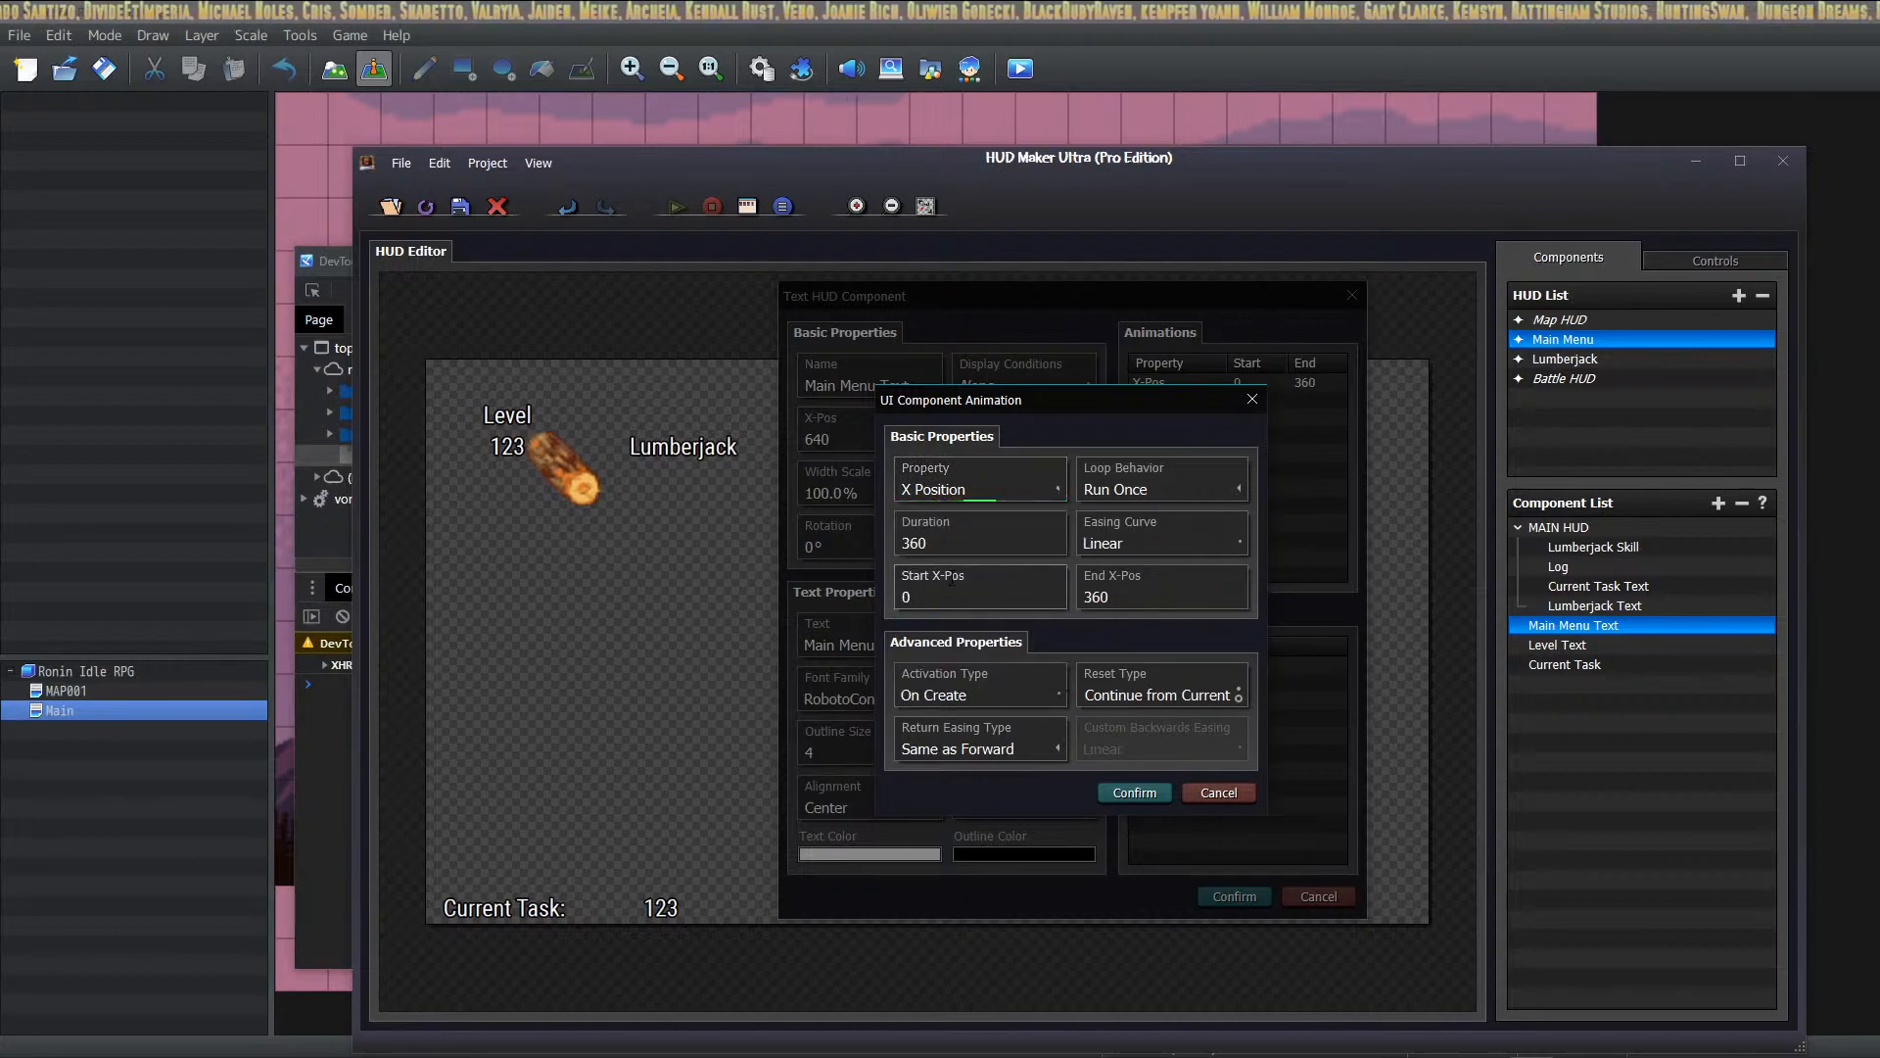
click(1230, 795)
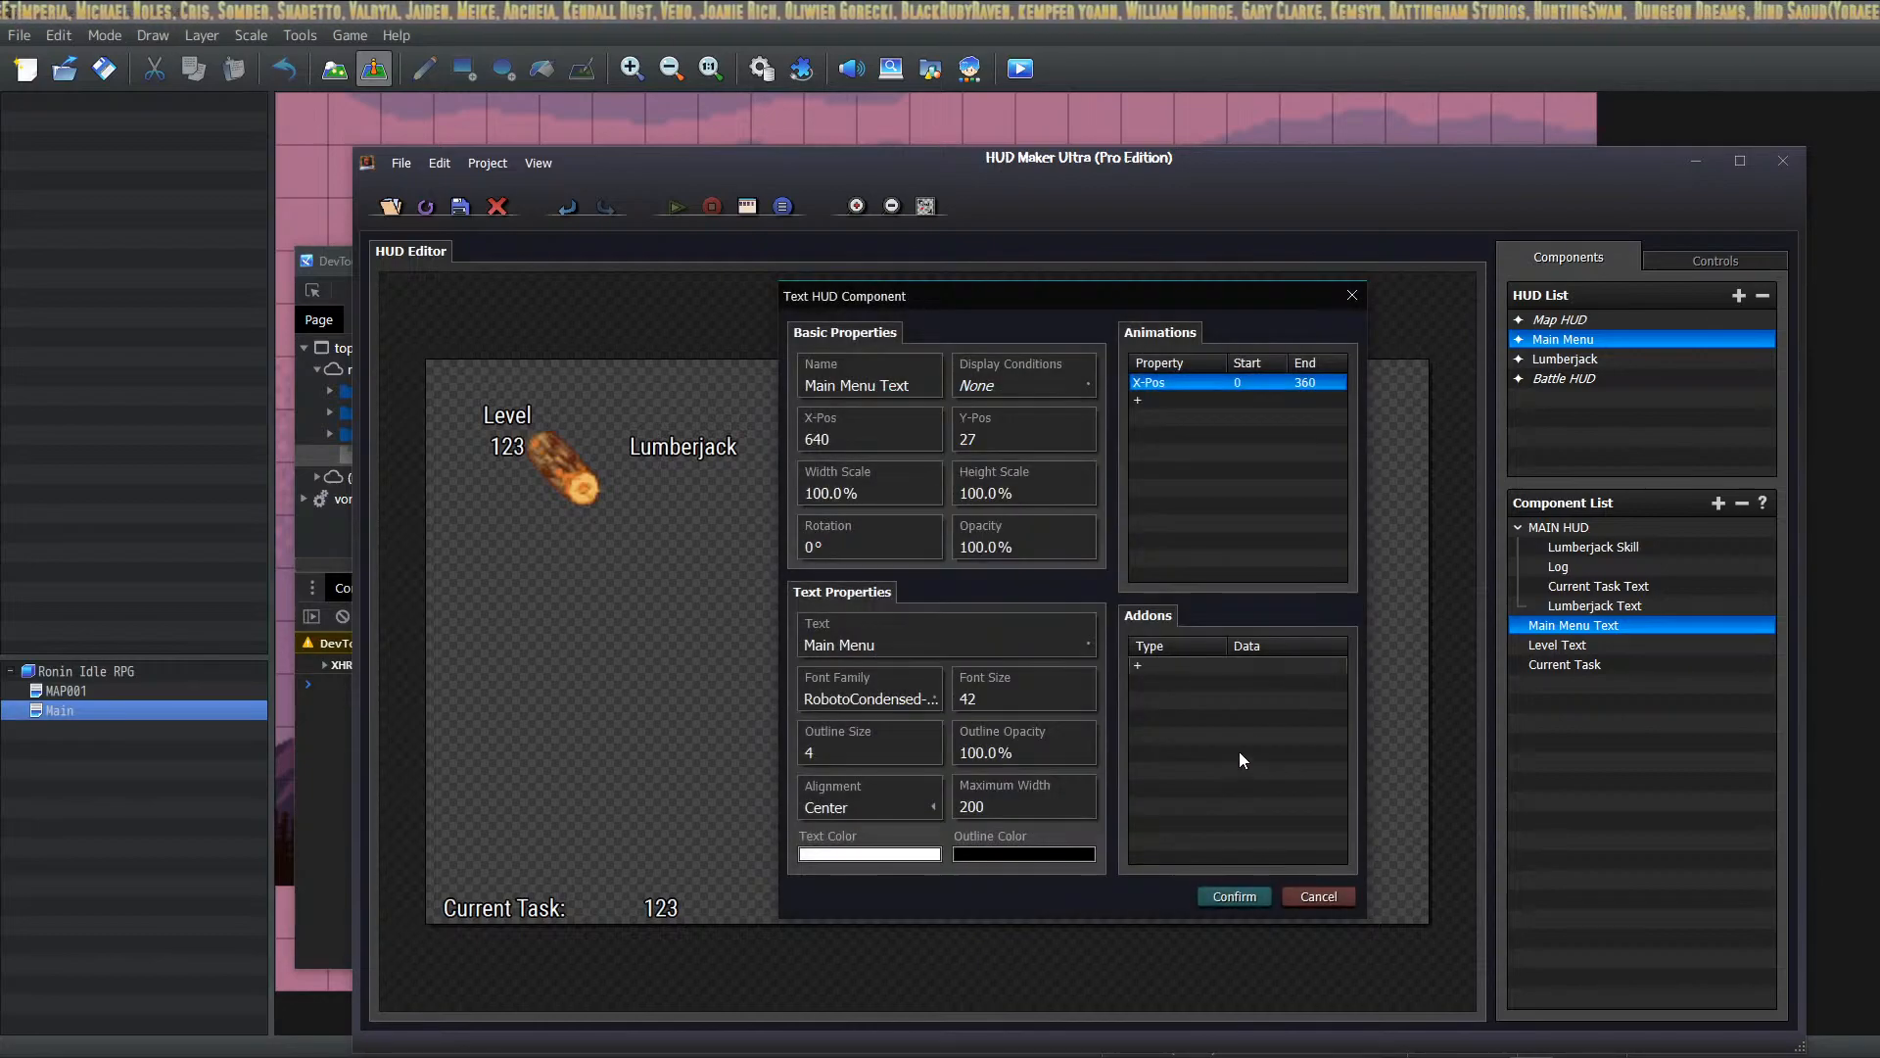
Step: Examine the property and duration options for an additional Main Menu text animation, cancel it and confirm the text component
double_click(1201, 384)
click(951, 493)
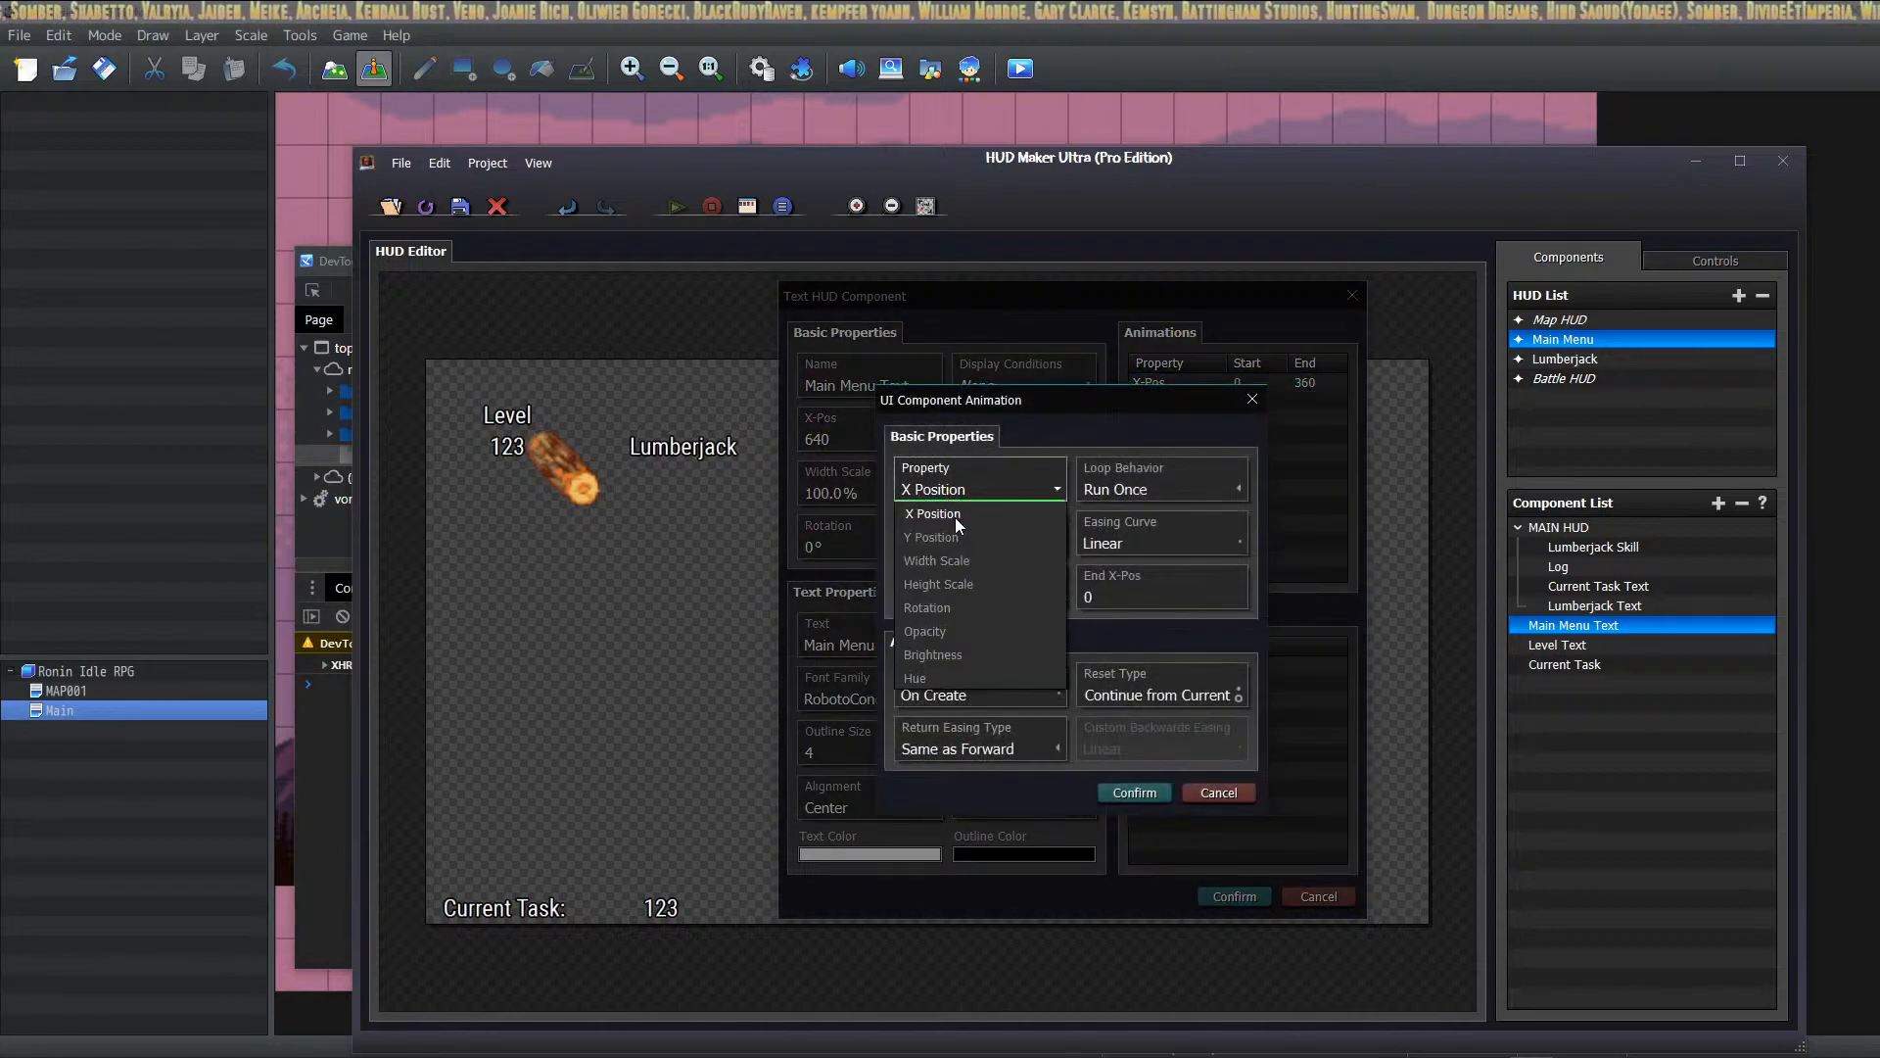
click(973, 694)
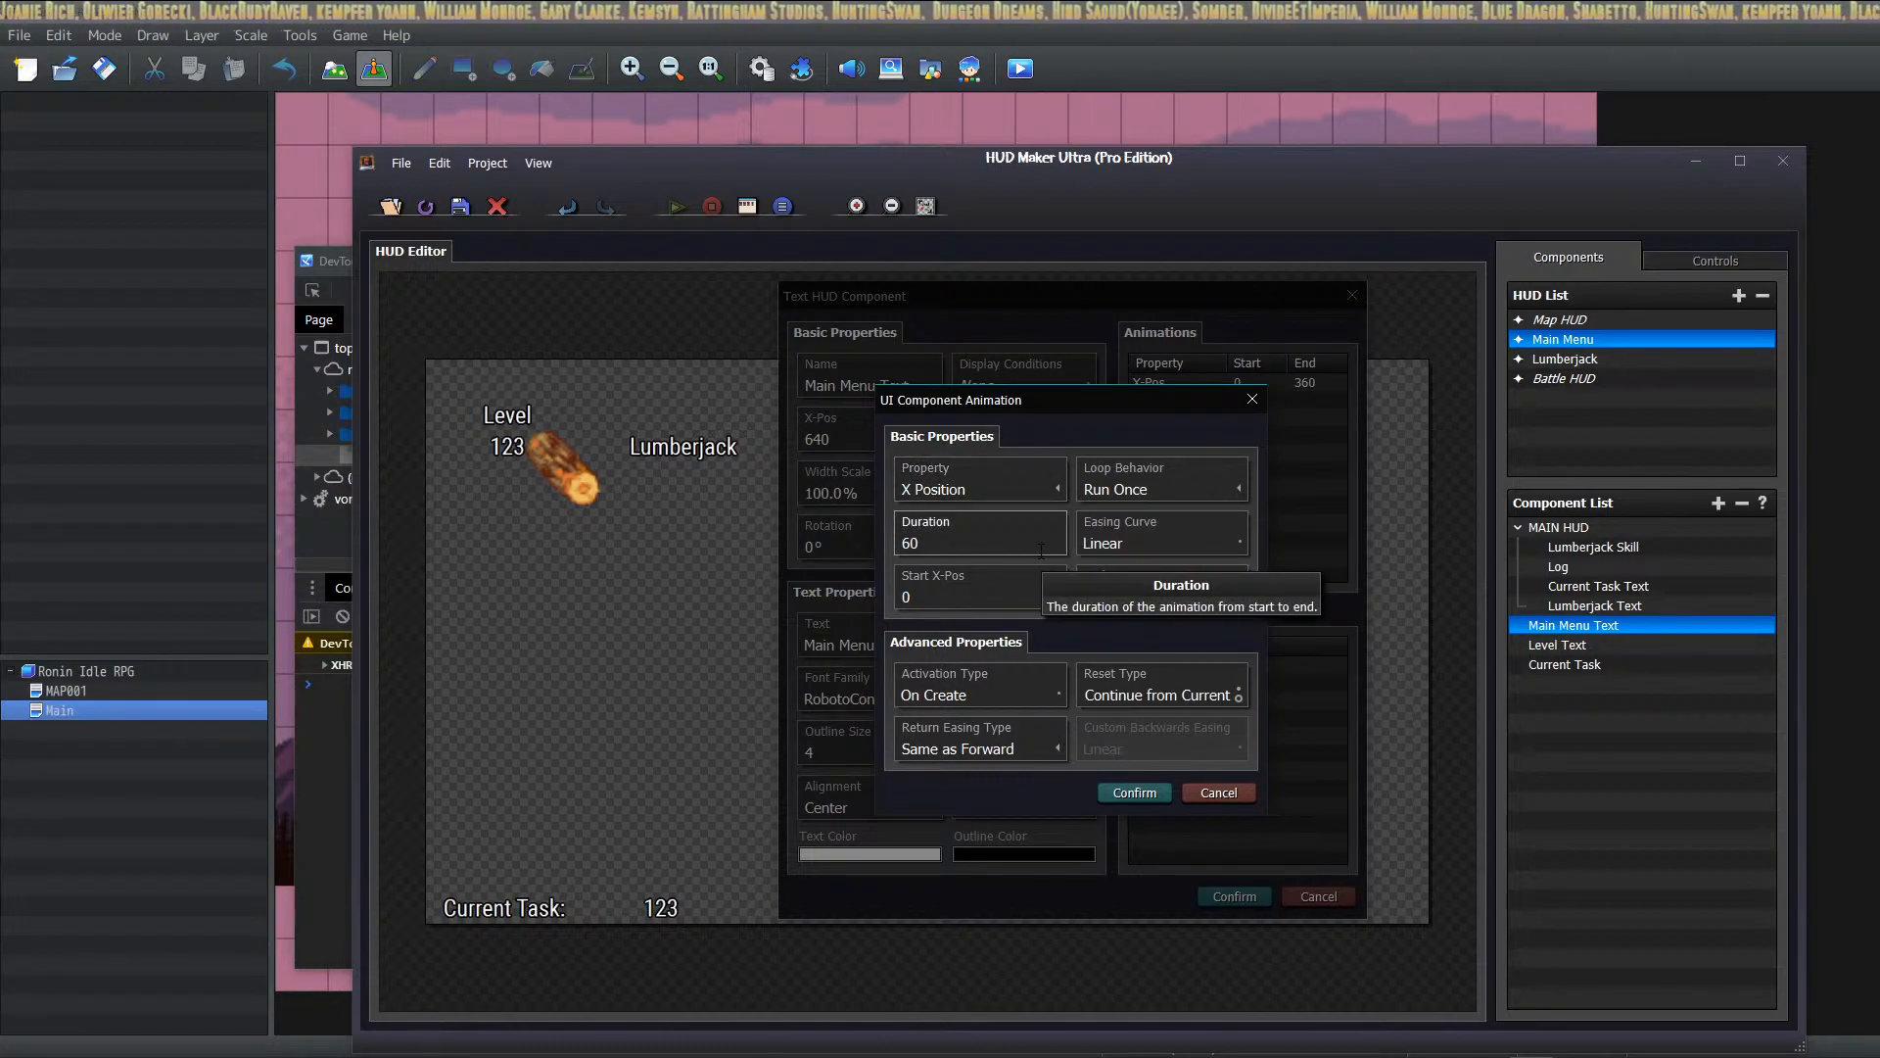
click(1024, 491)
click(938, 540)
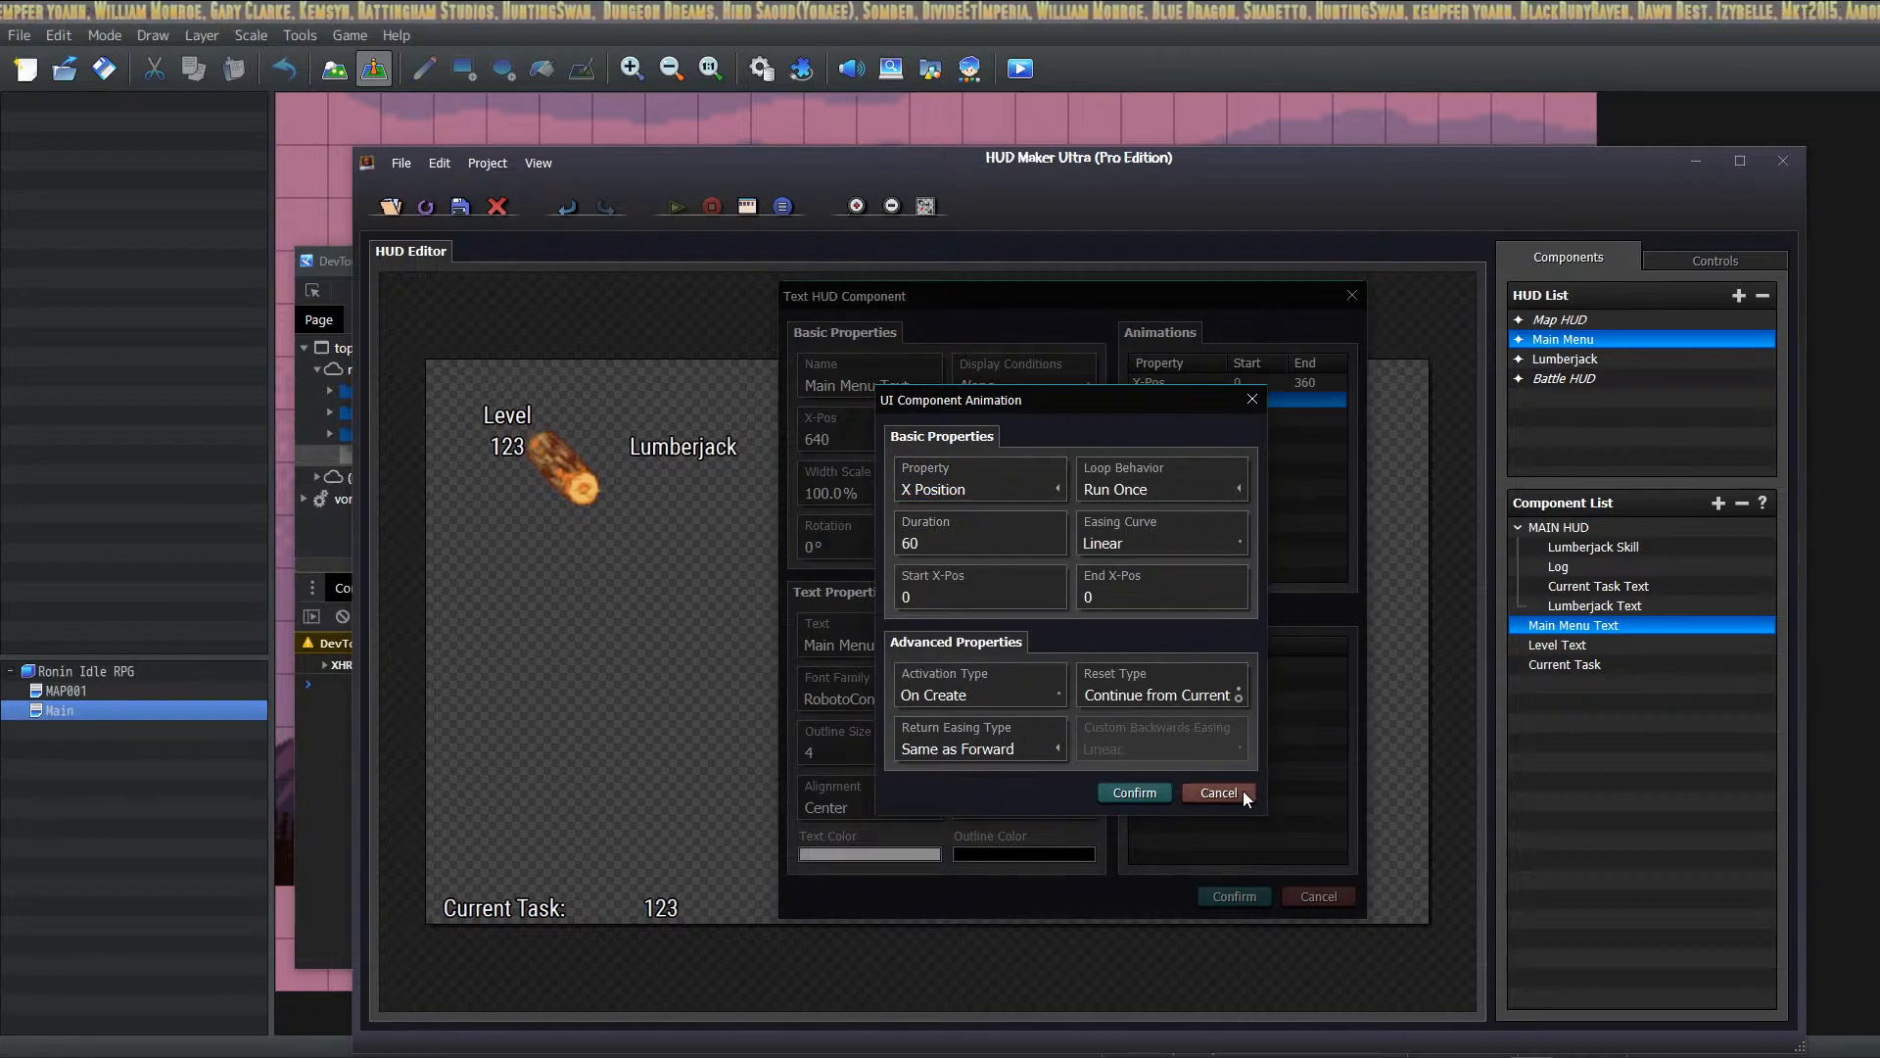
click(1242, 791)
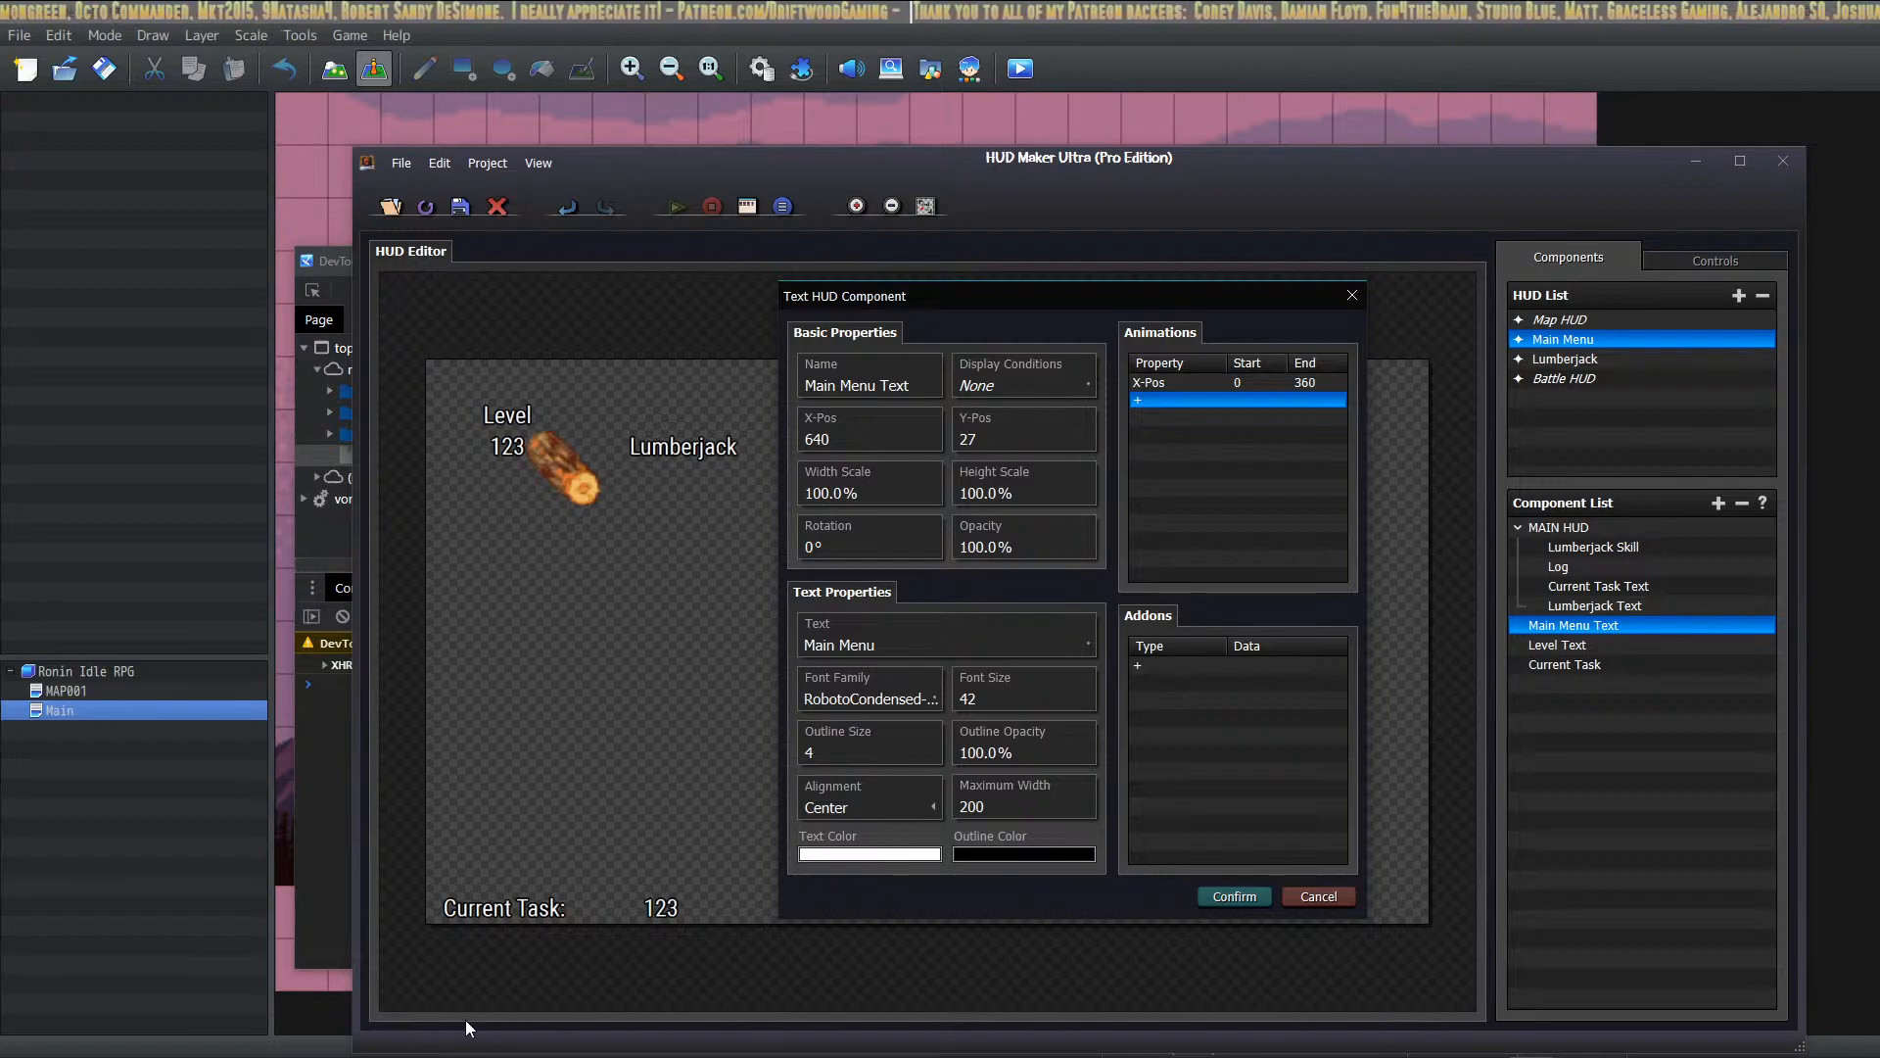
click(1230, 896)
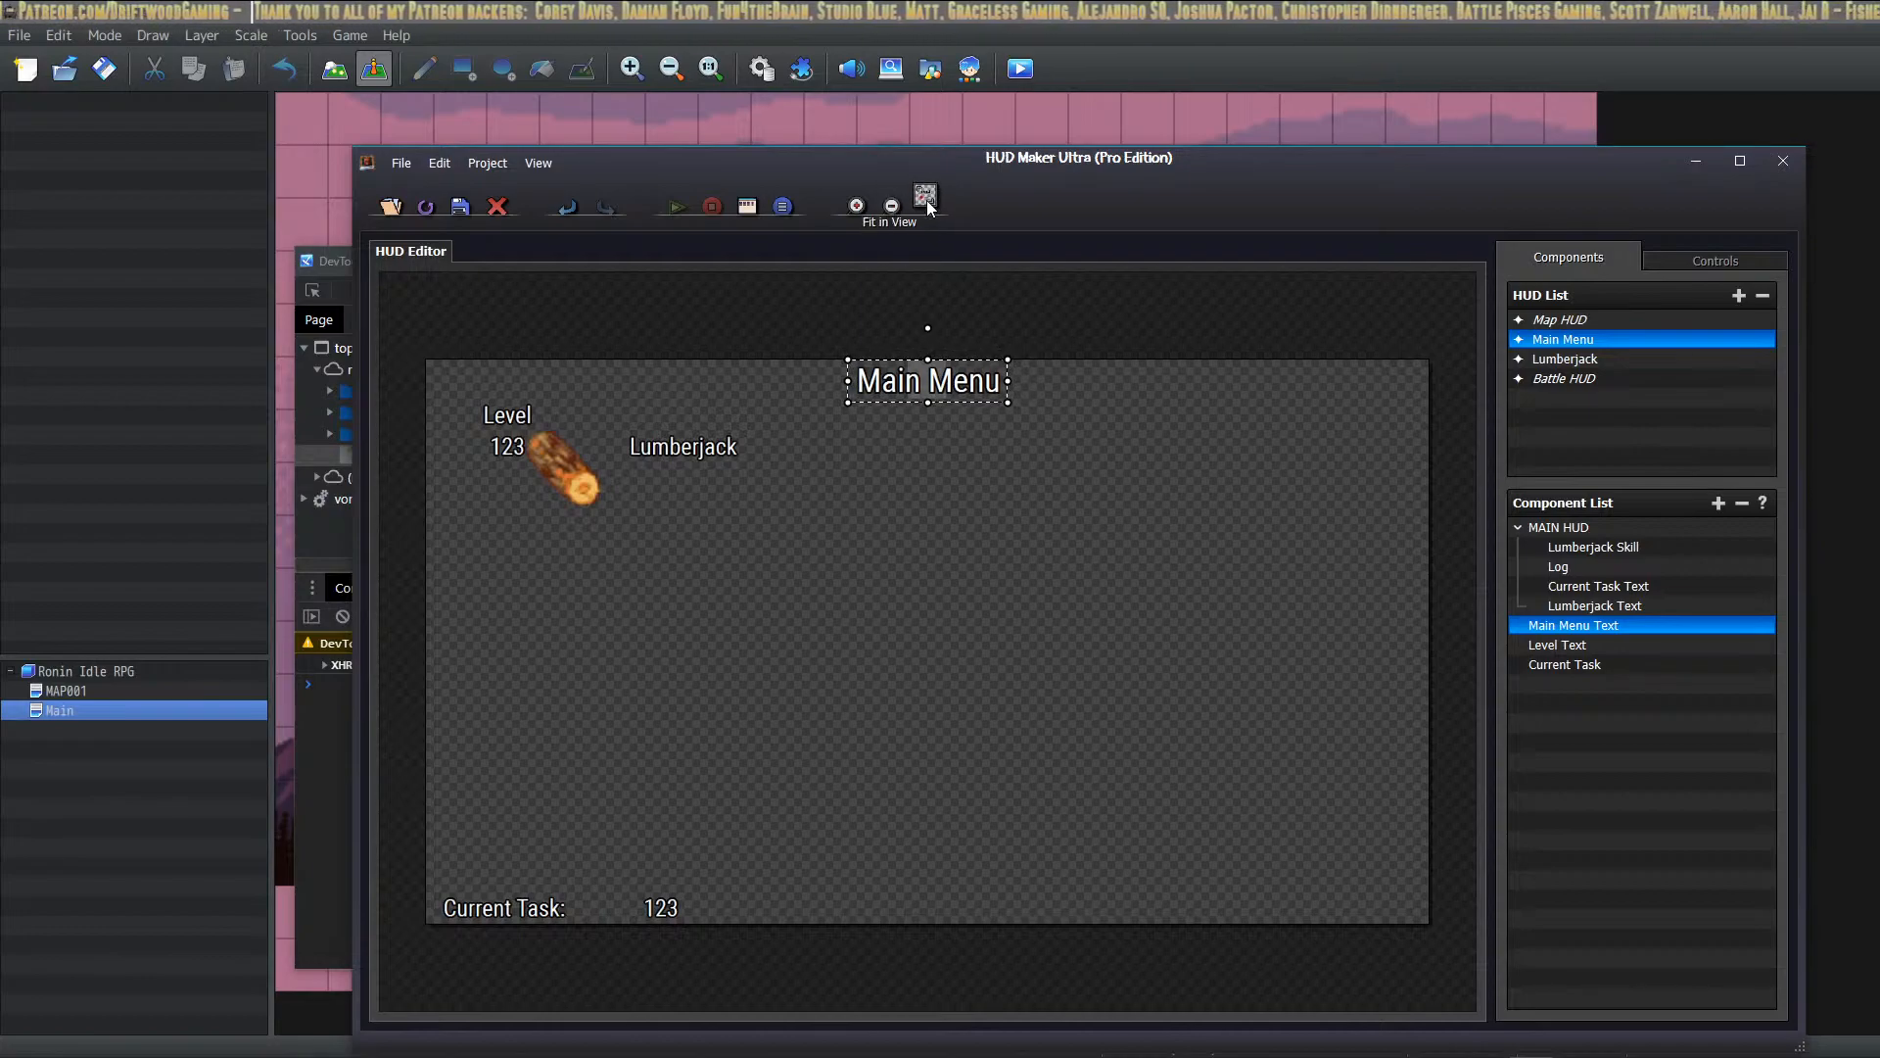
Step: Look through the editor's project, edit and view commands and its general settings, then dismiss the settings
click(548, 165)
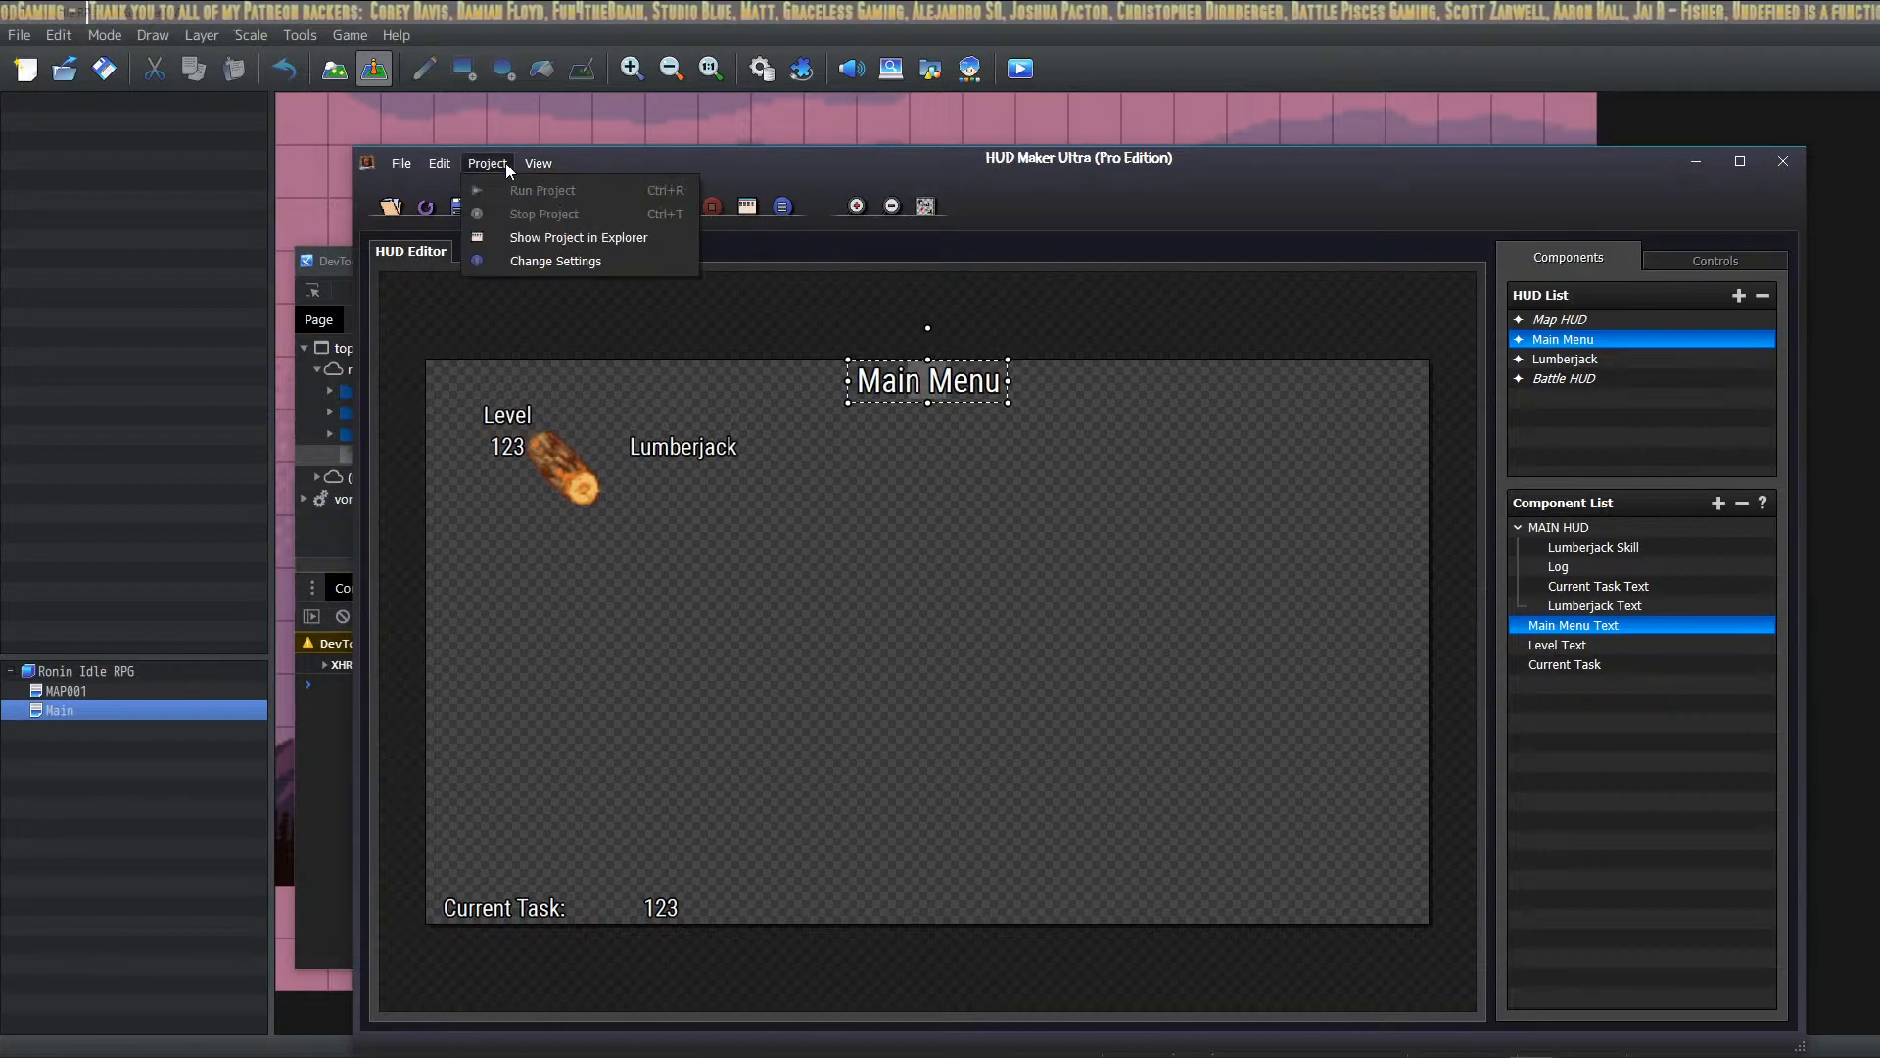
click(774, 174)
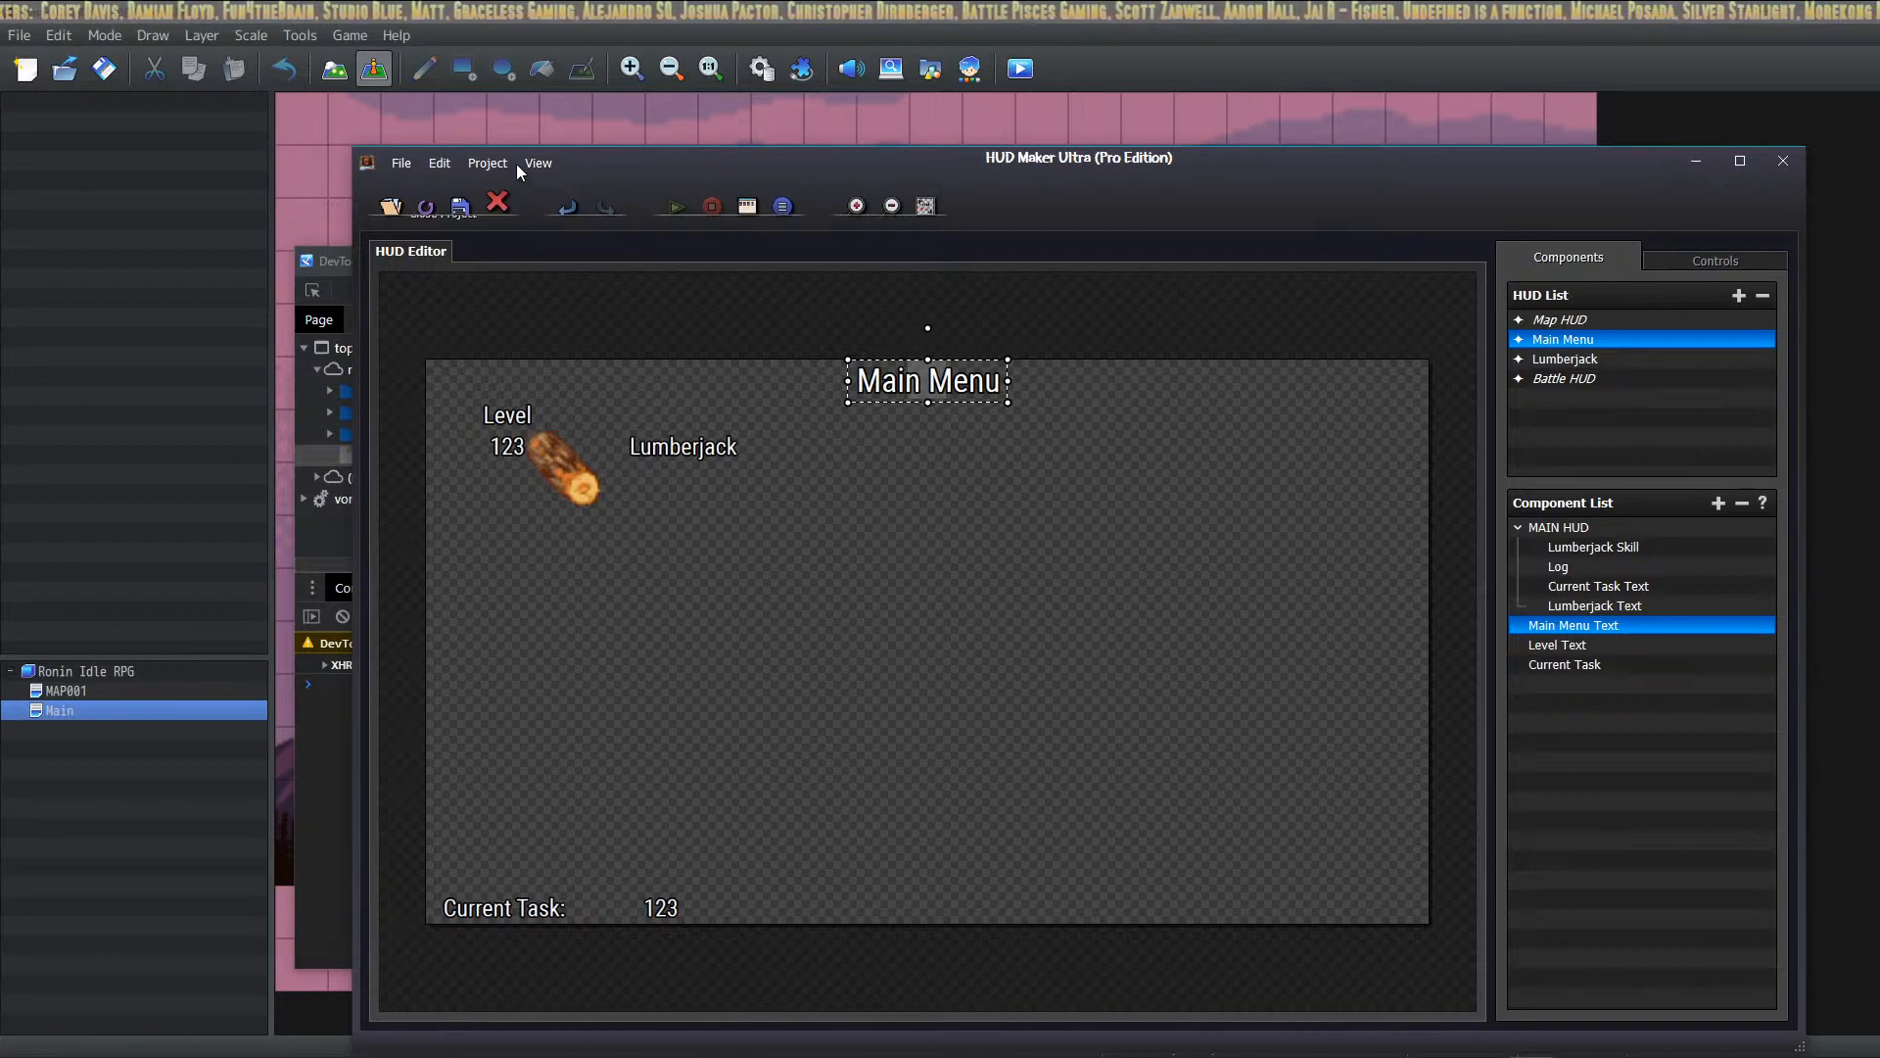
click(548, 162)
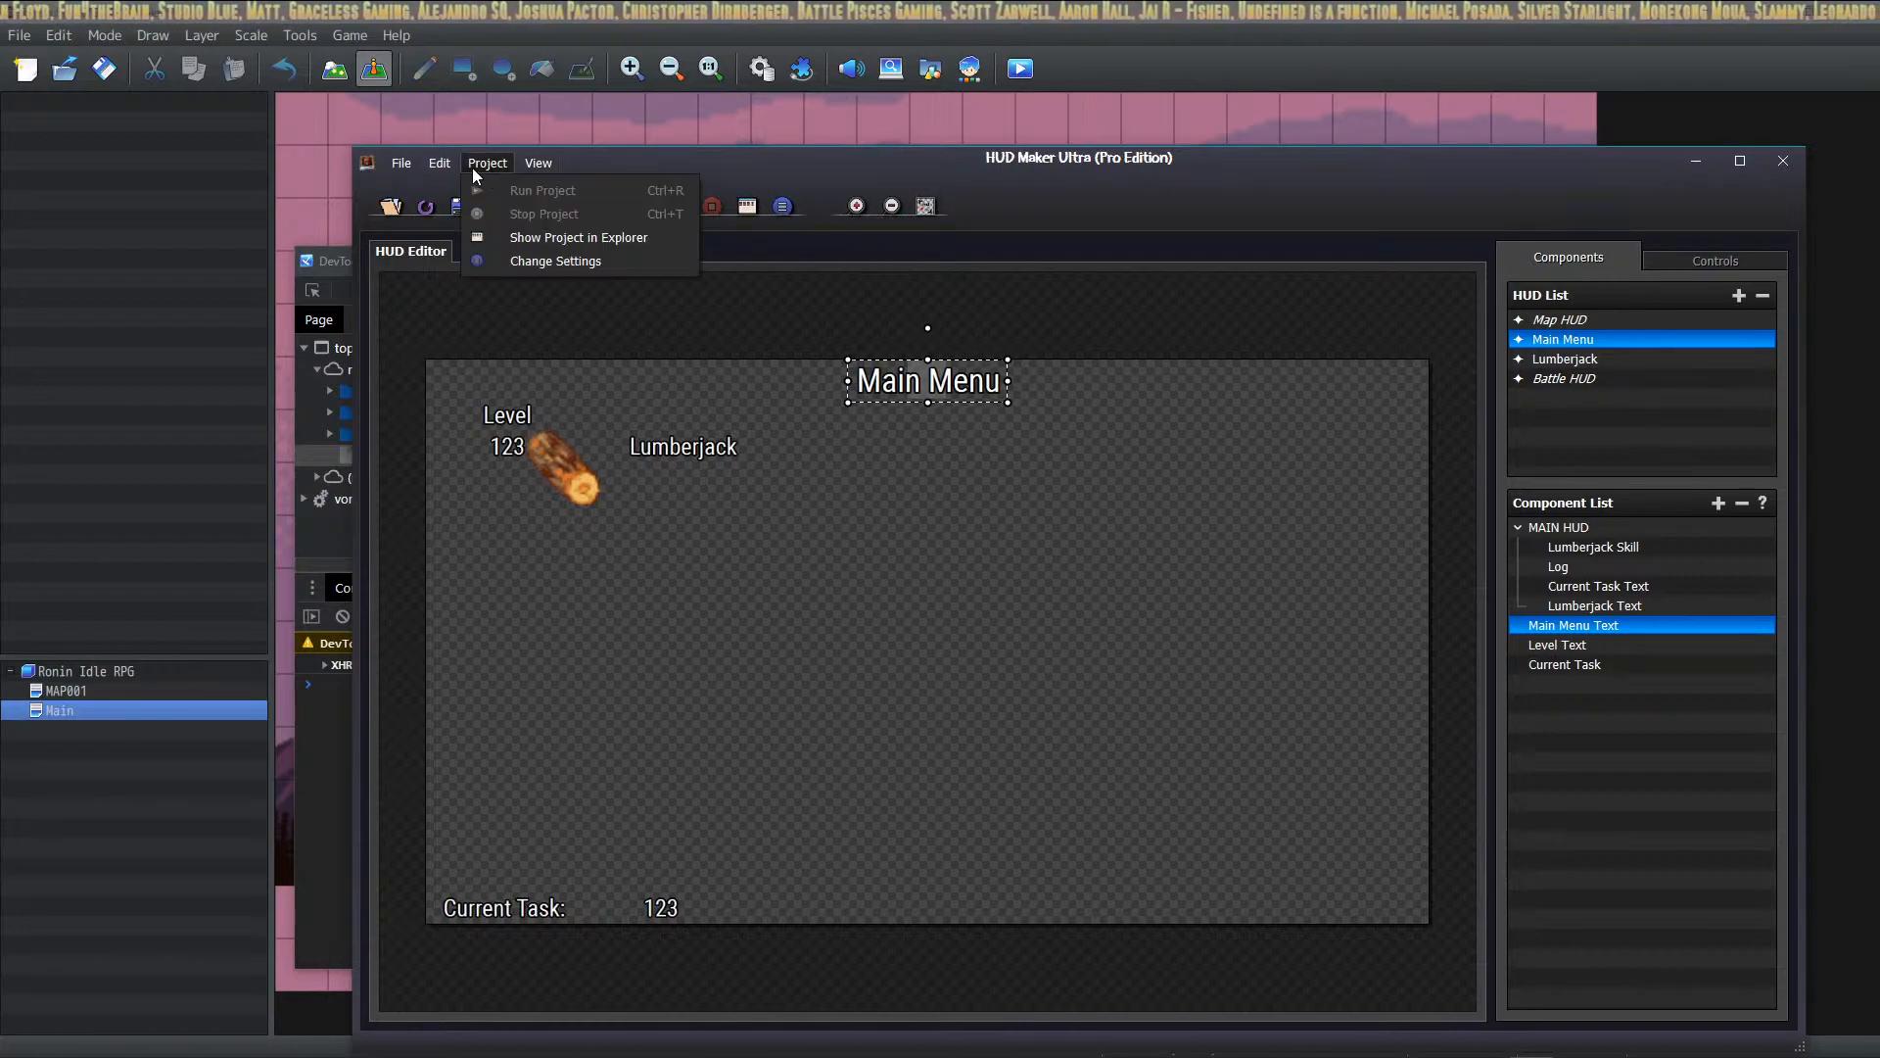
mouse_move(388, 169)
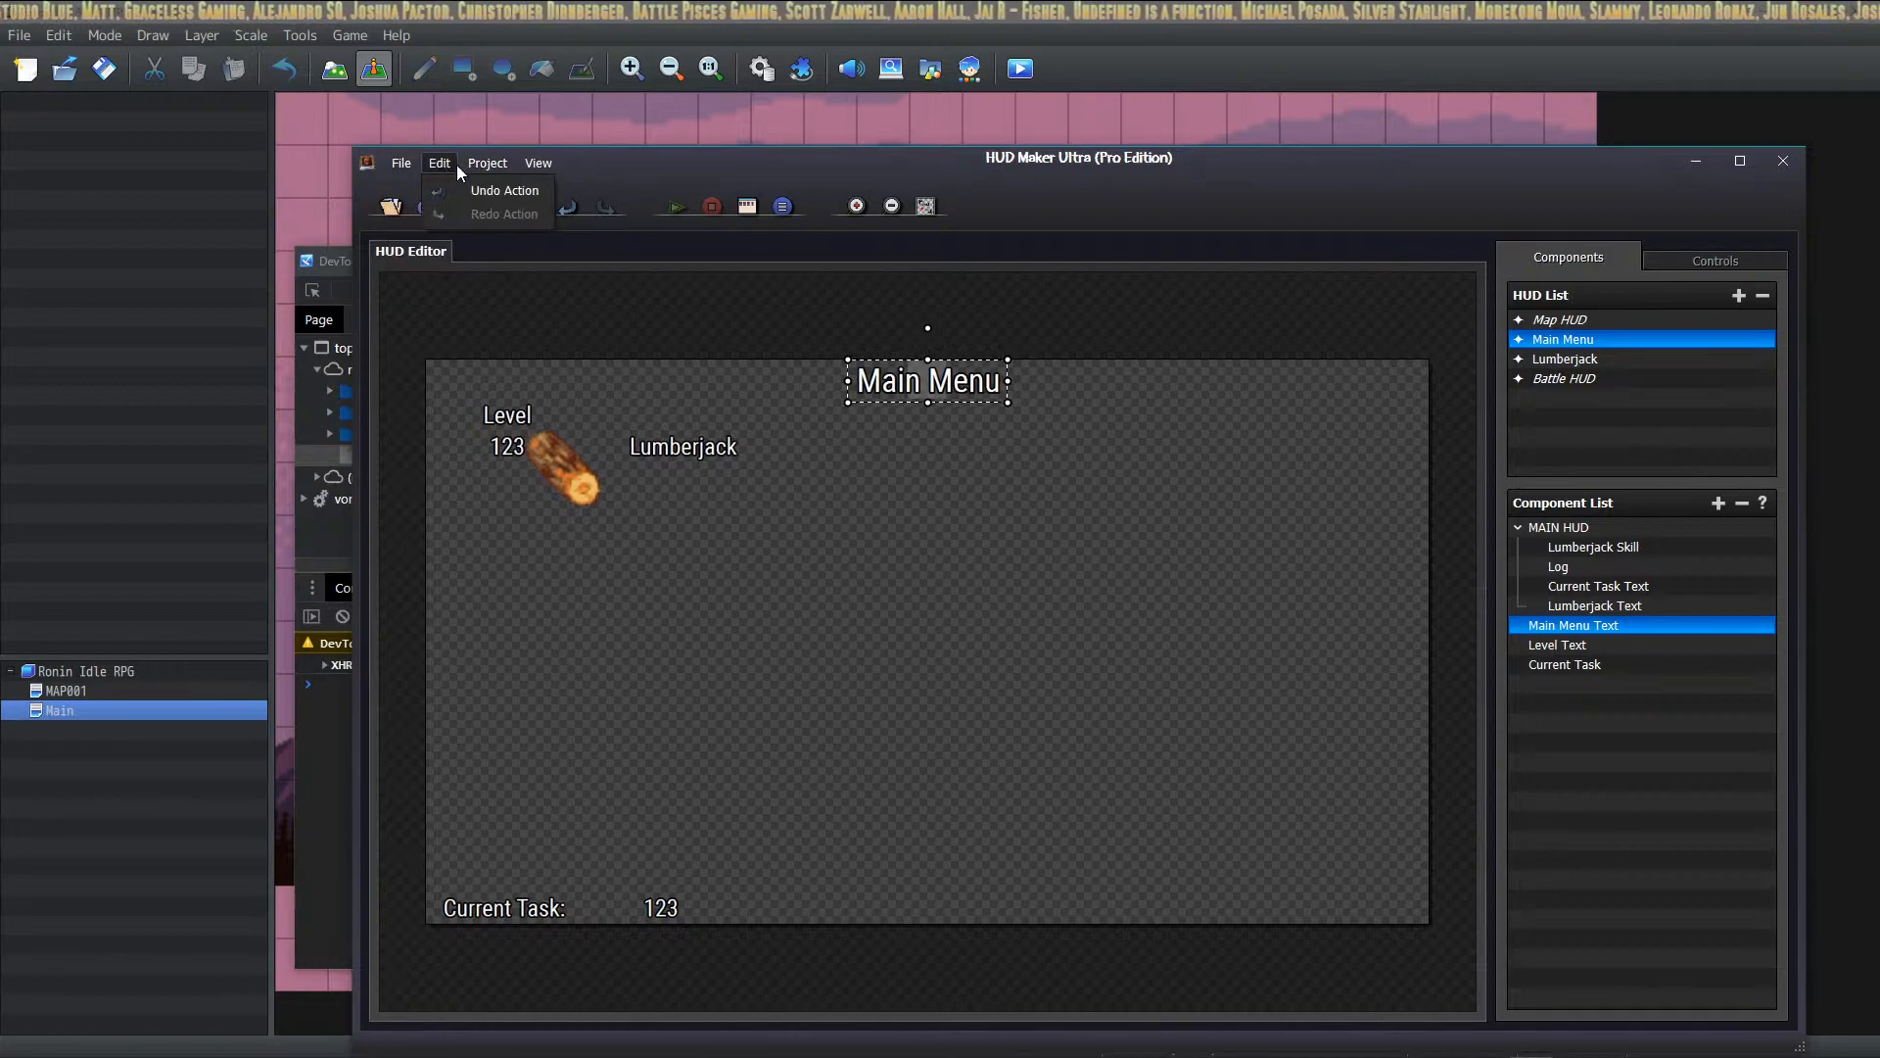
mouse_move(491, 167)
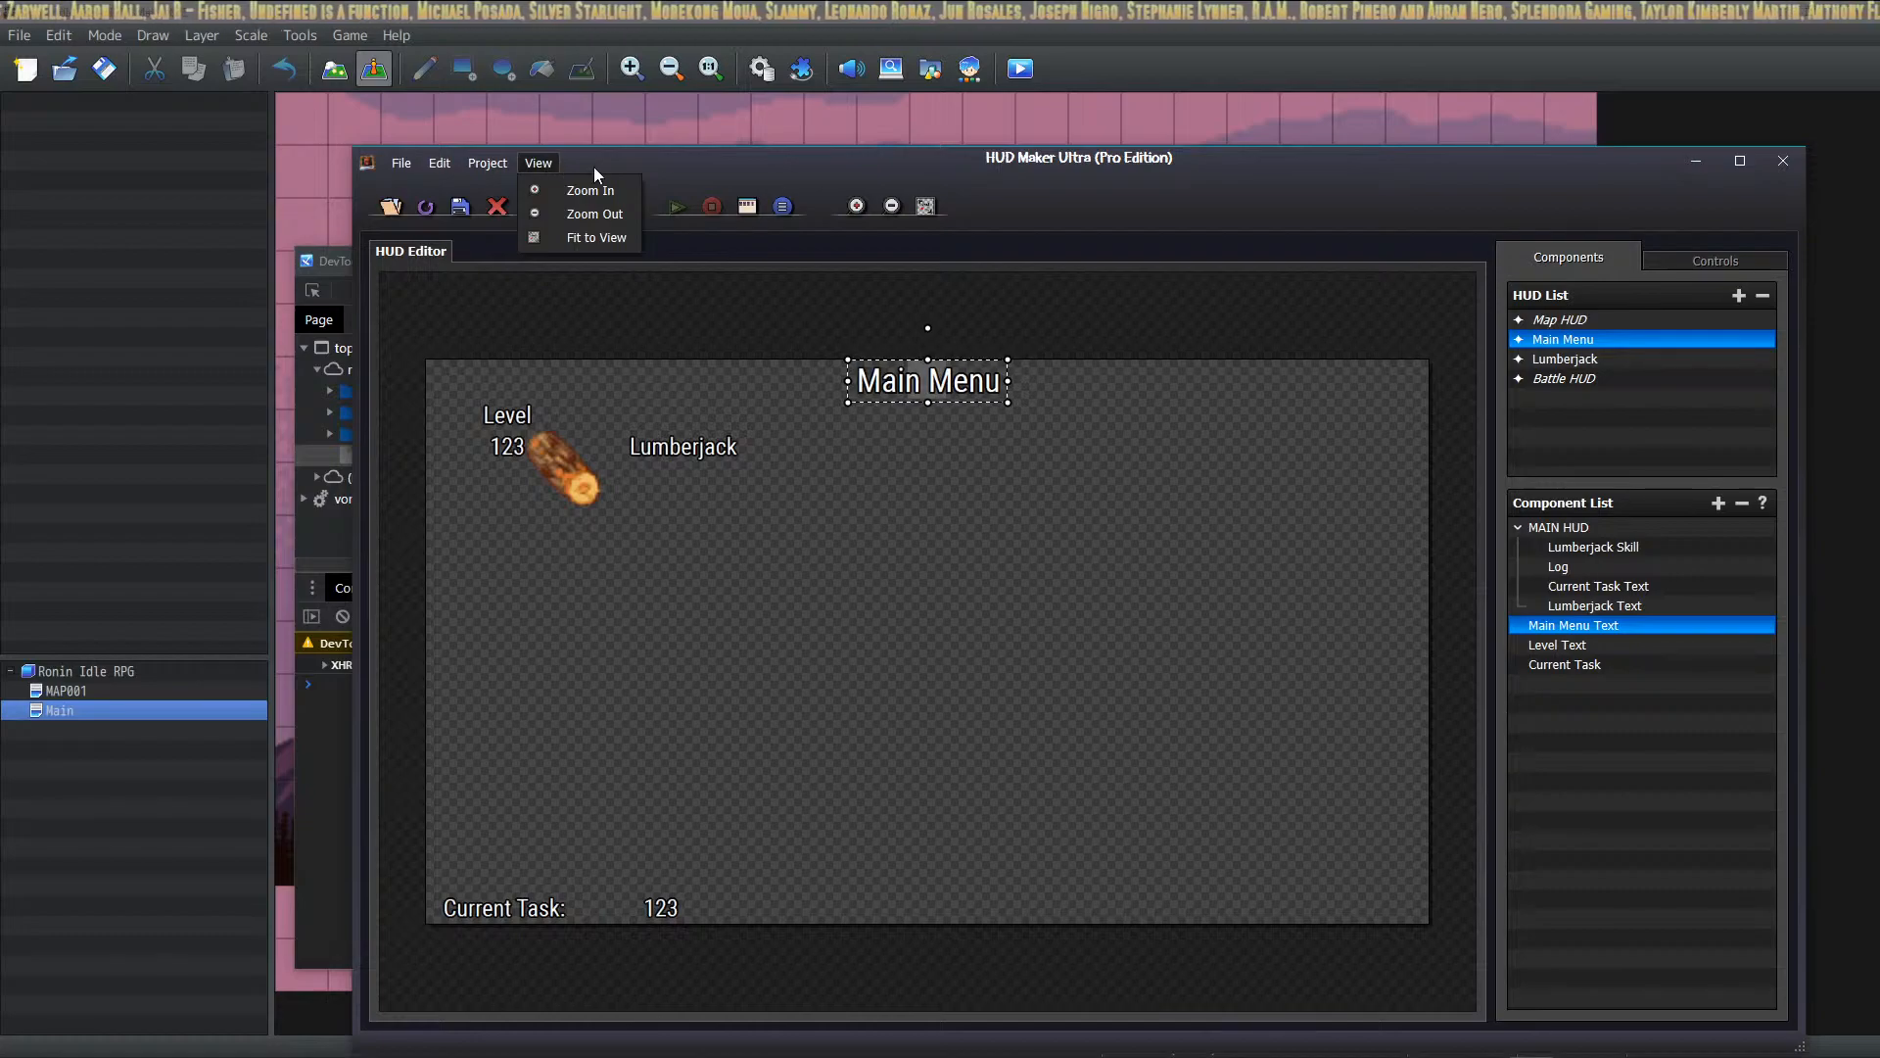
click(795, 204)
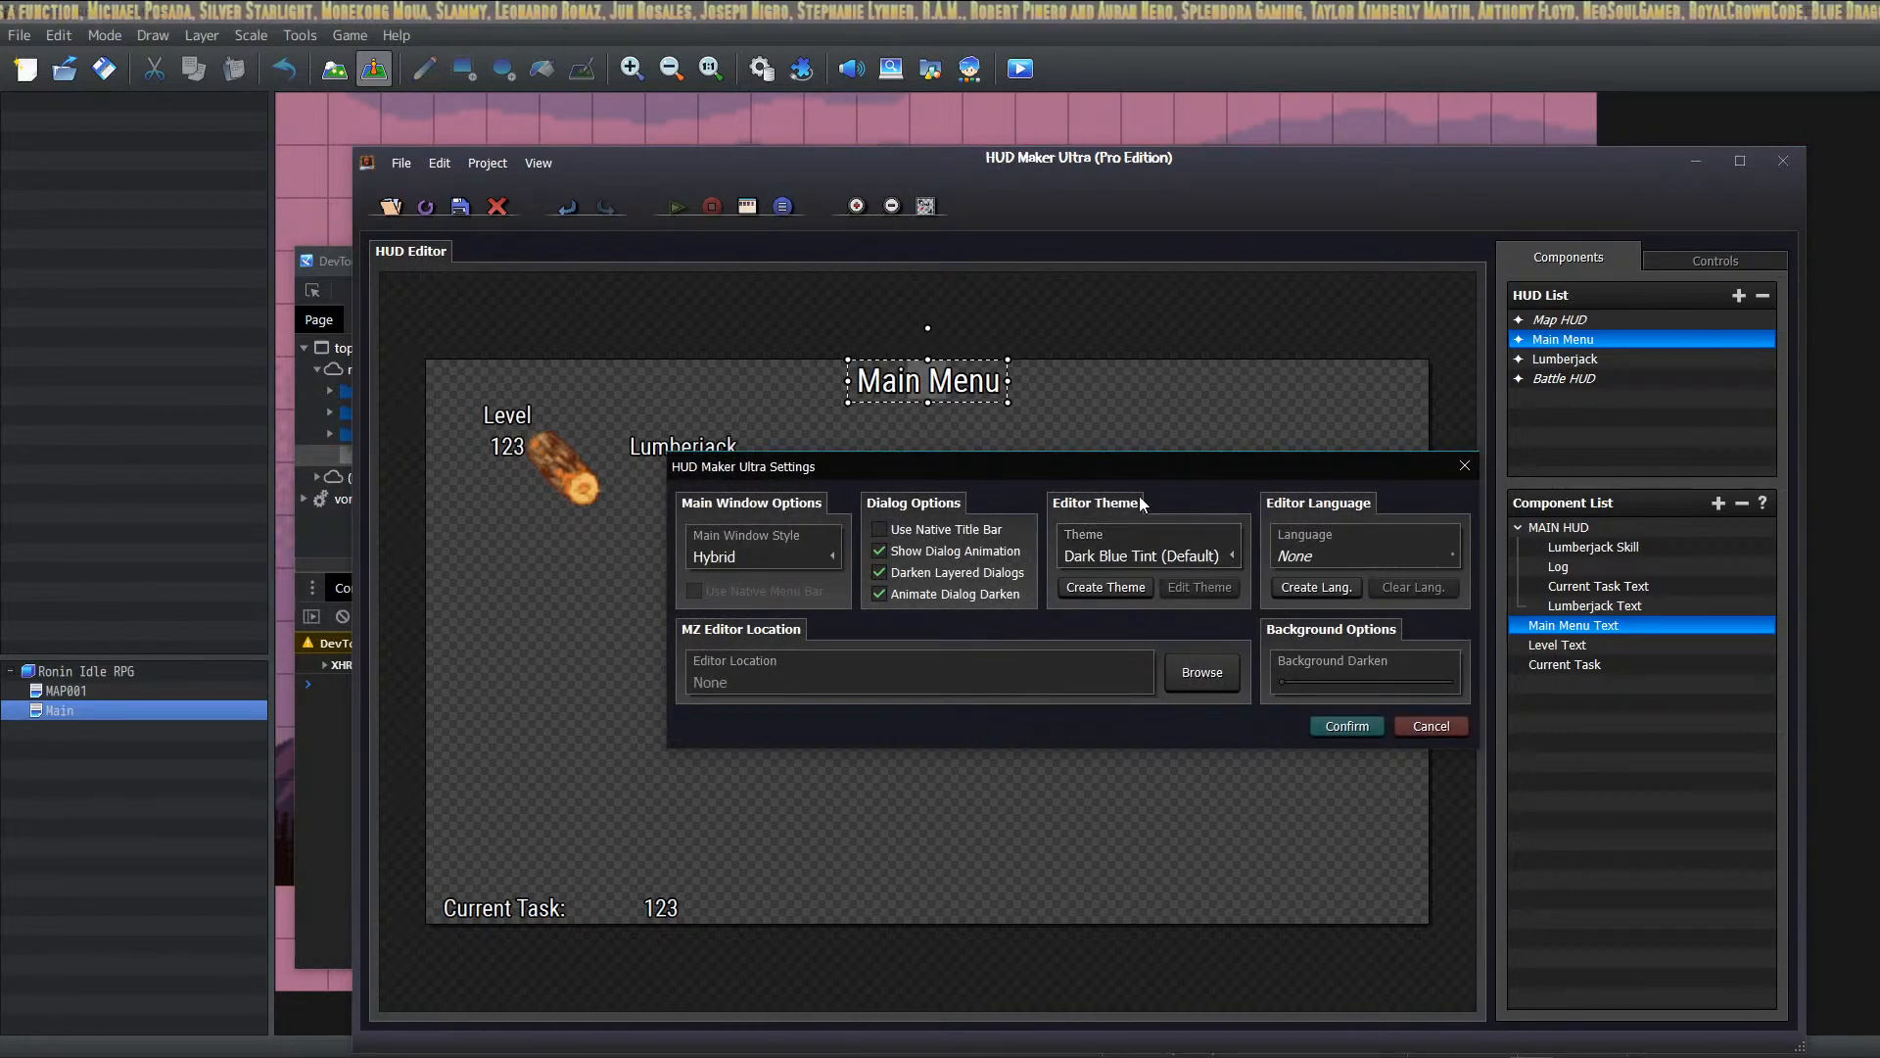
click(1434, 725)
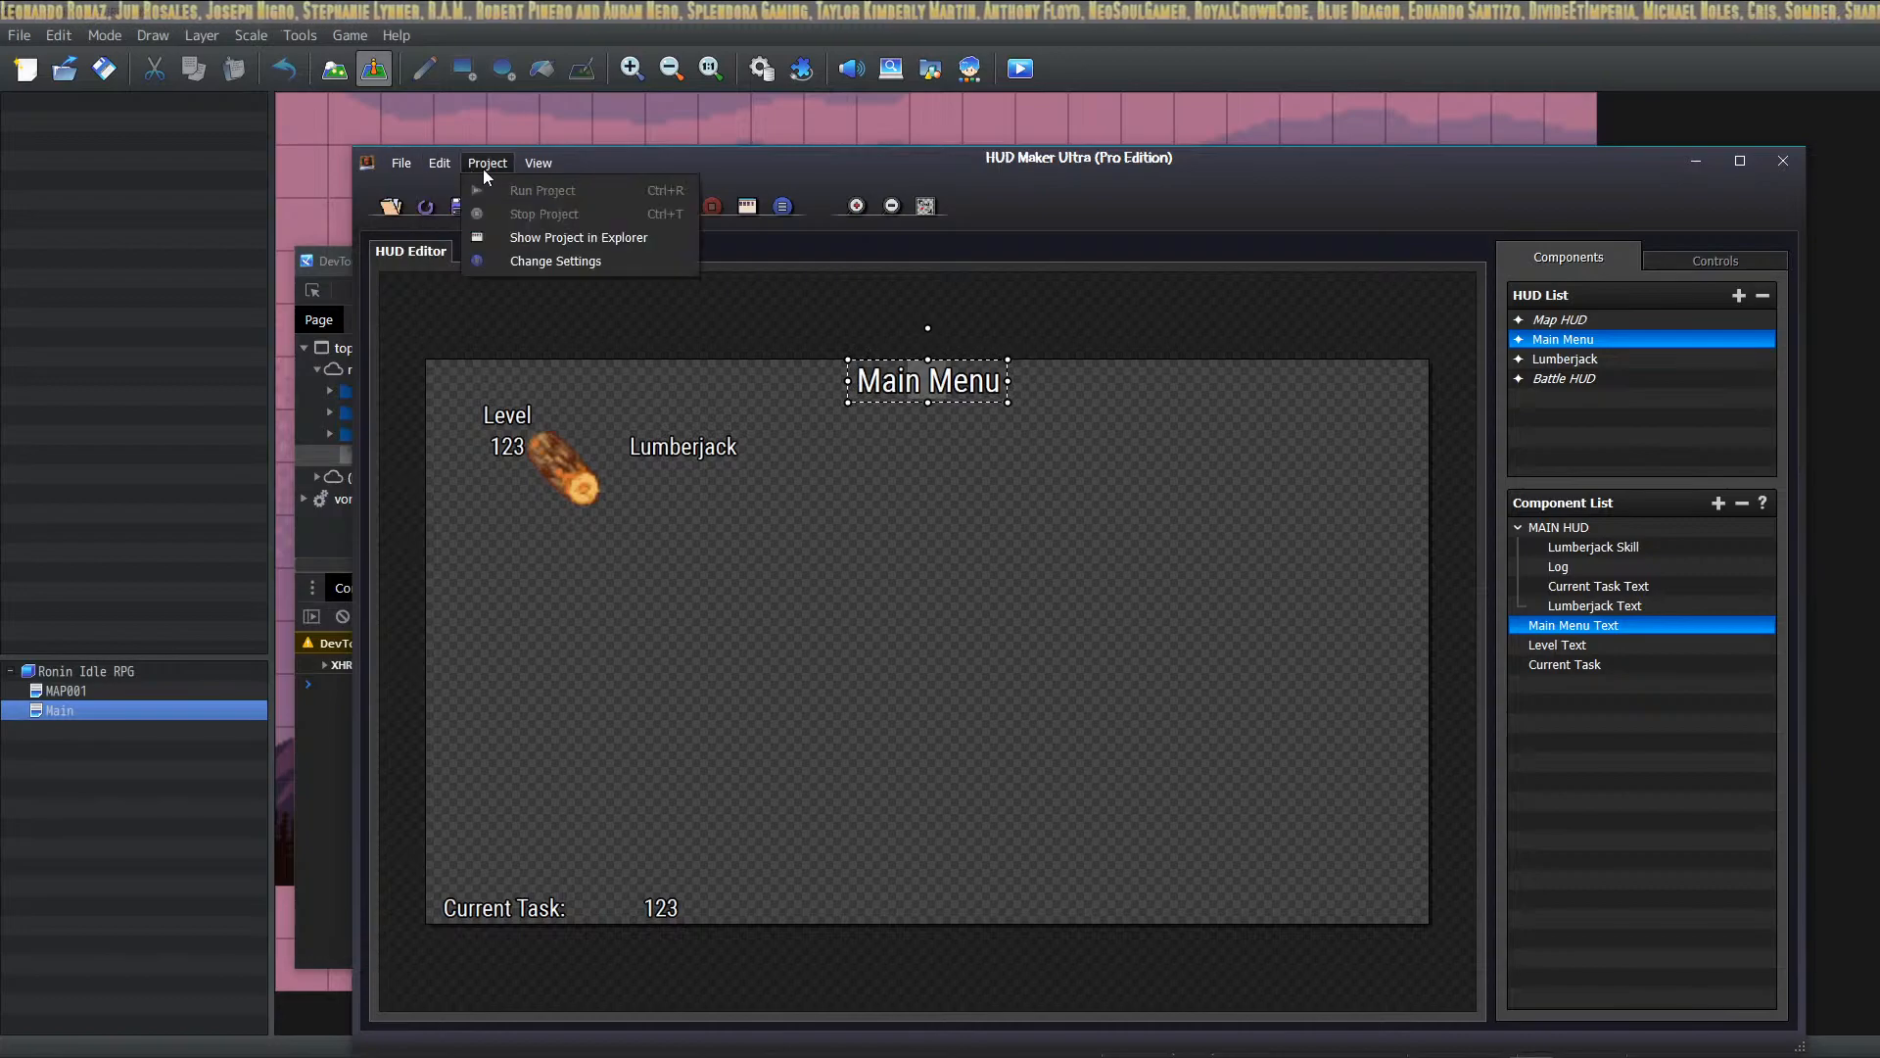
mouse_move(545, 171)
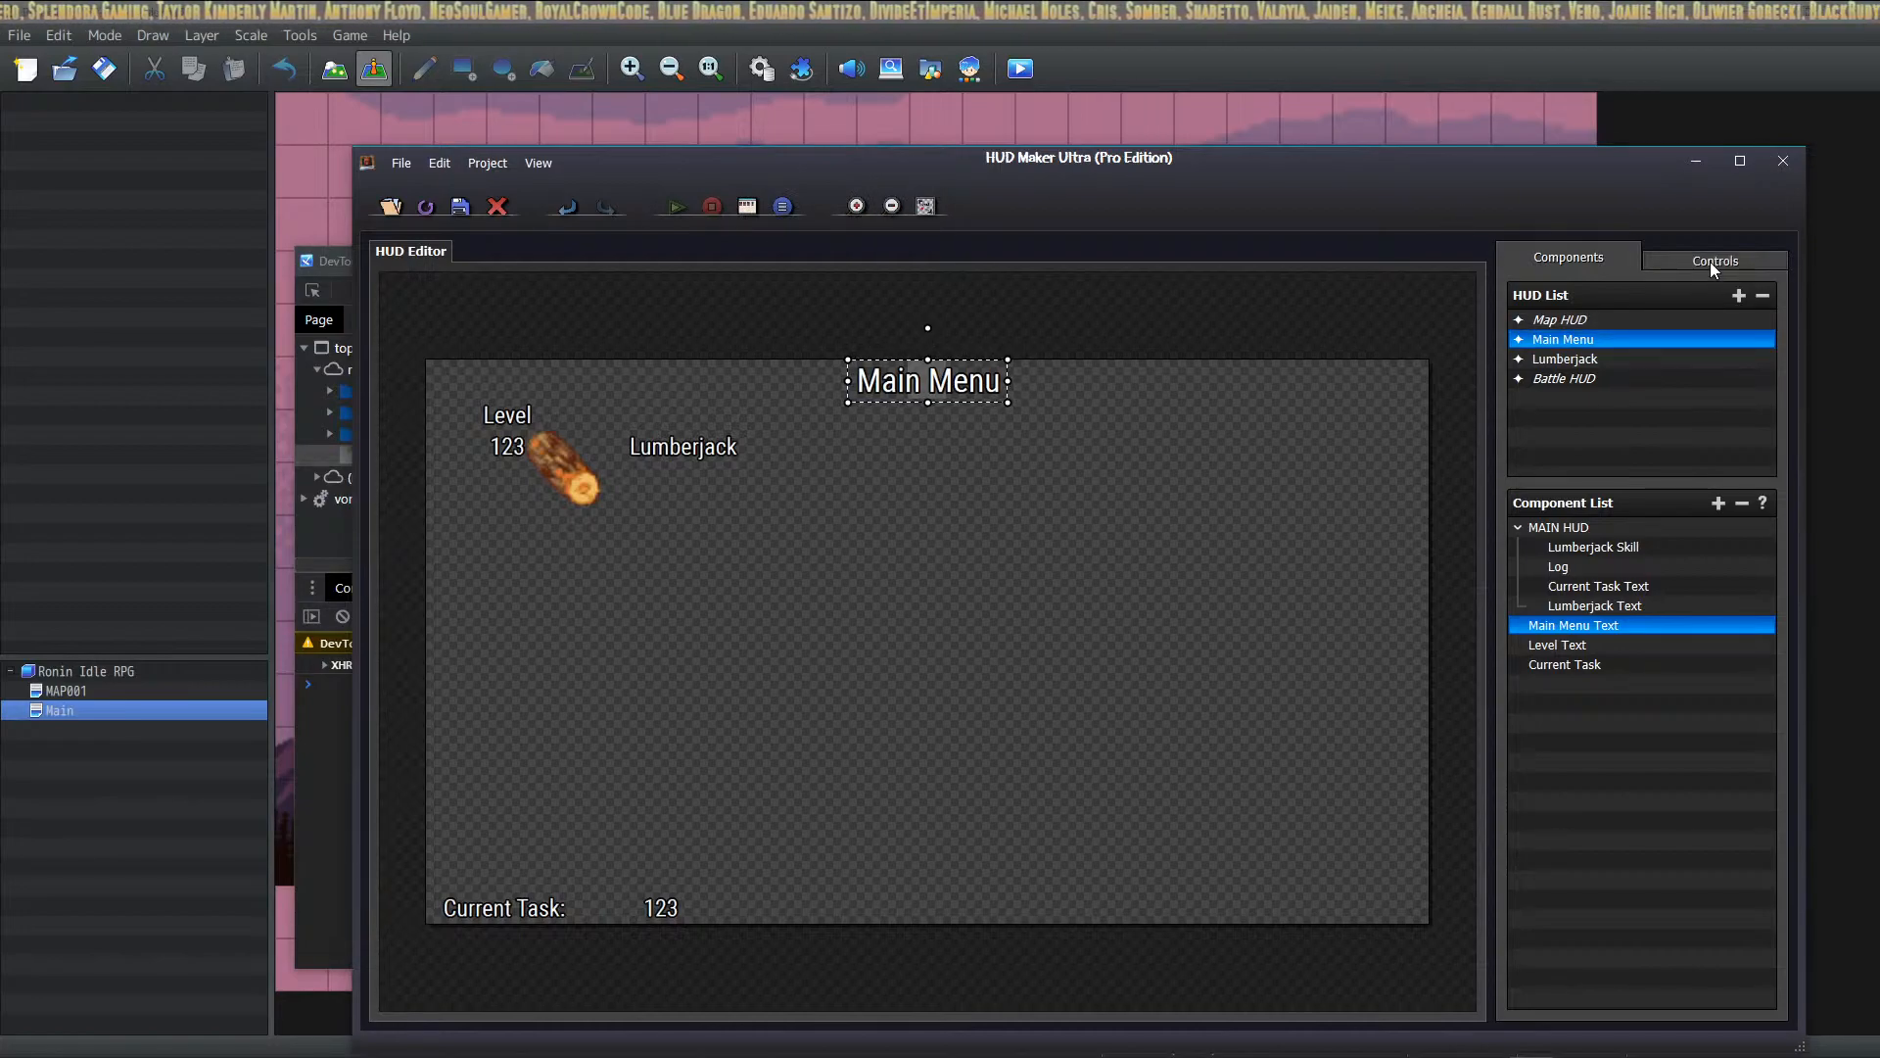
click(538, 162)
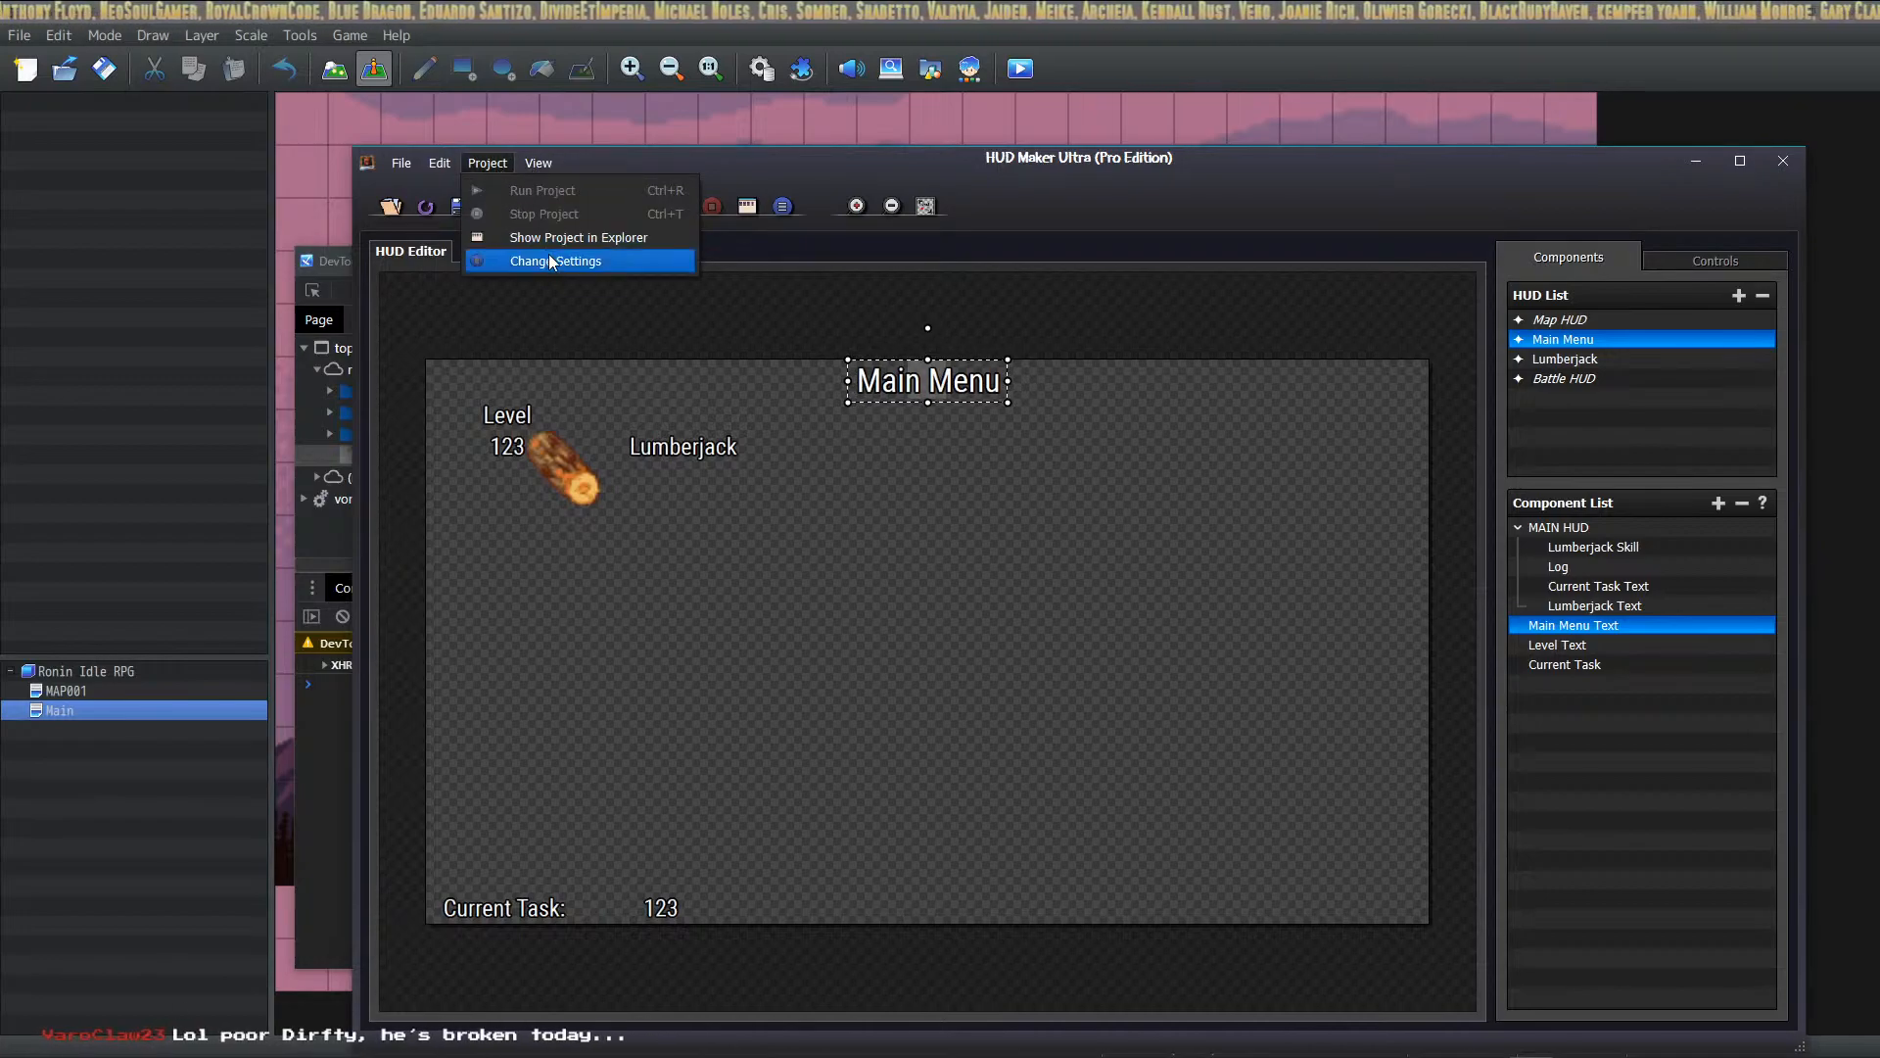
click(525, 239)
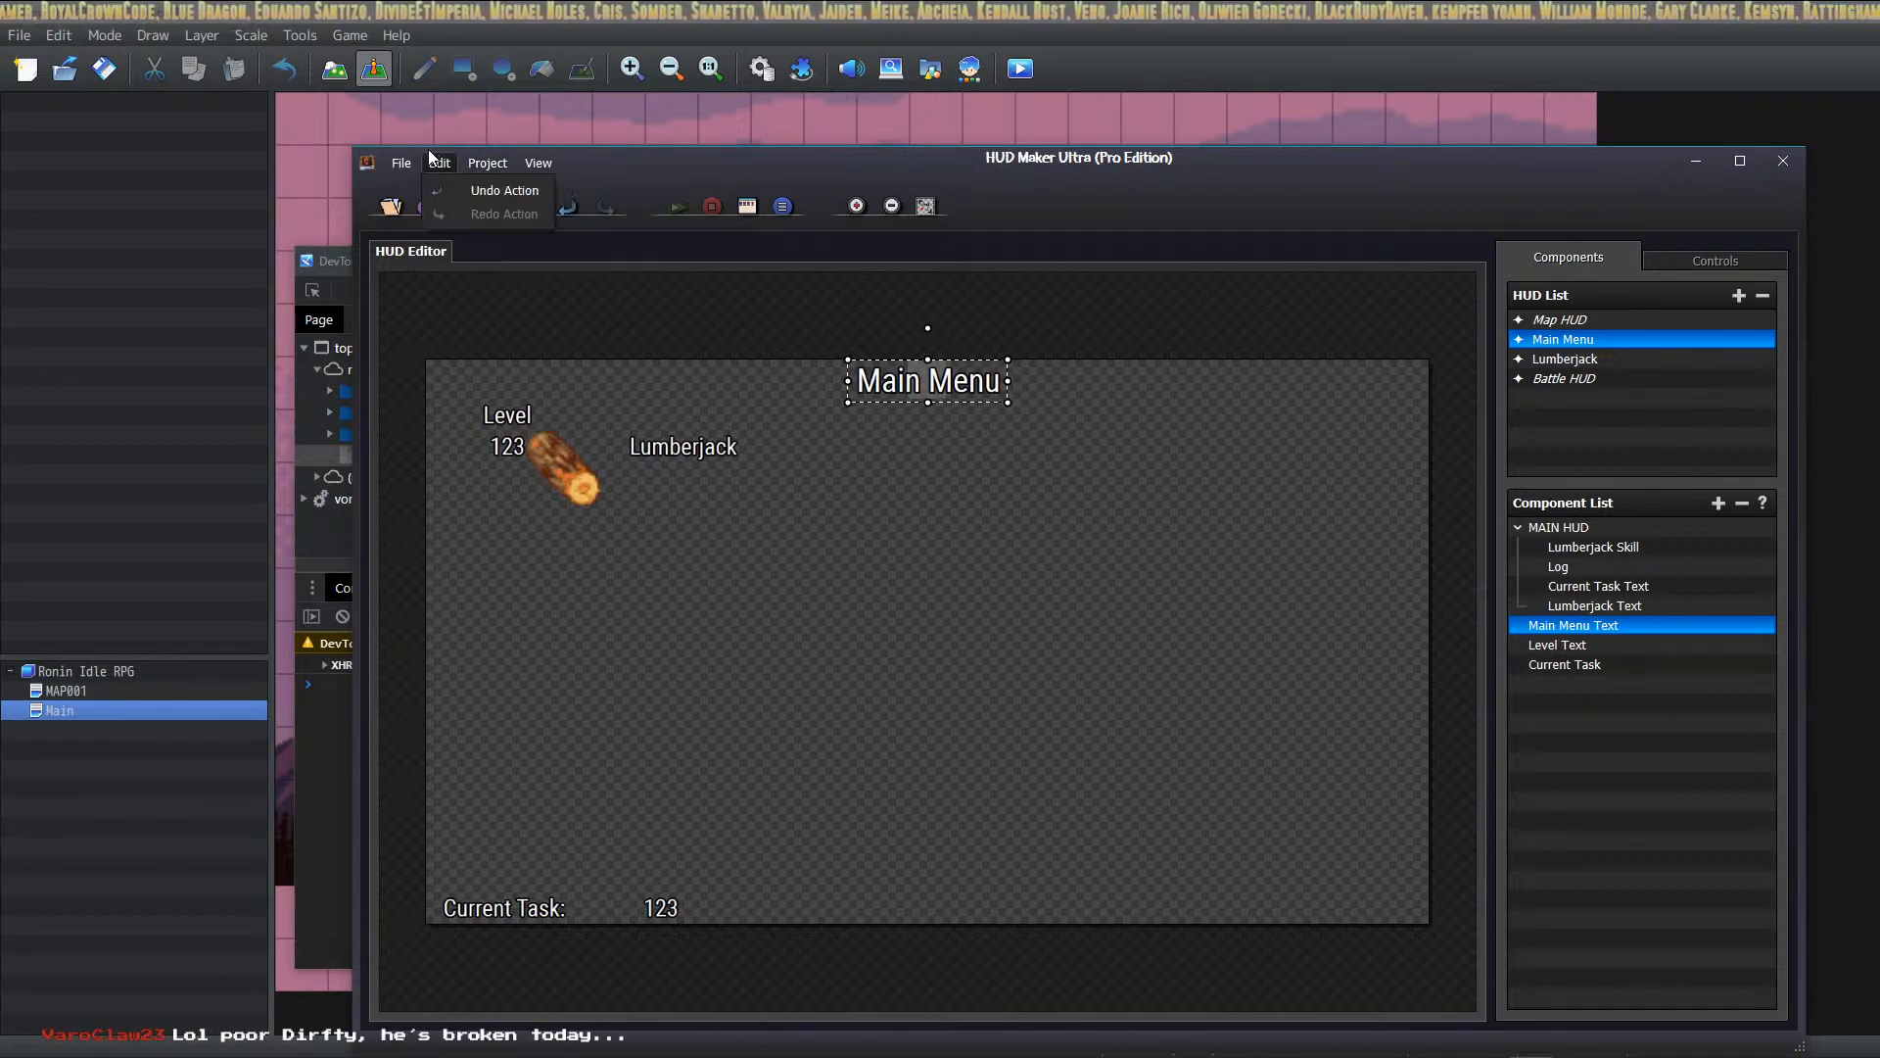
click(400, 165)
click(403, 167)
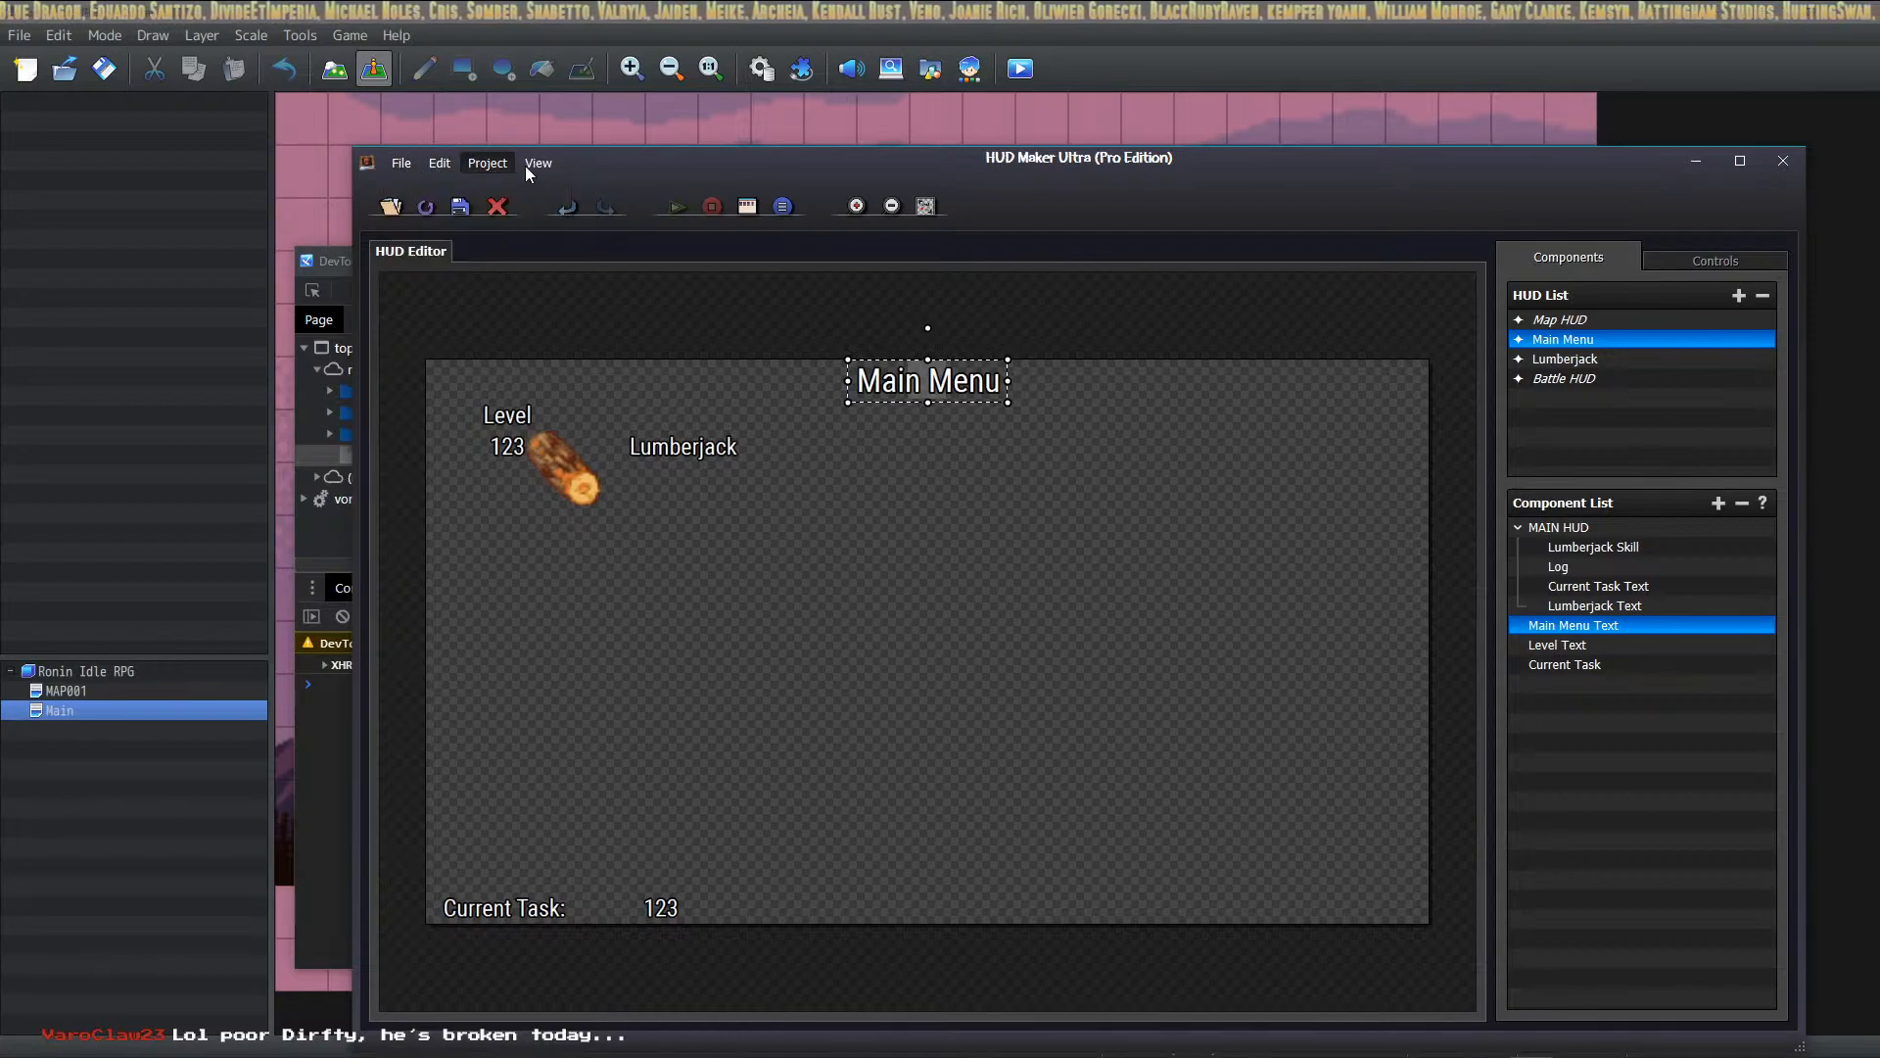
drag(813, 168, 729, 162)
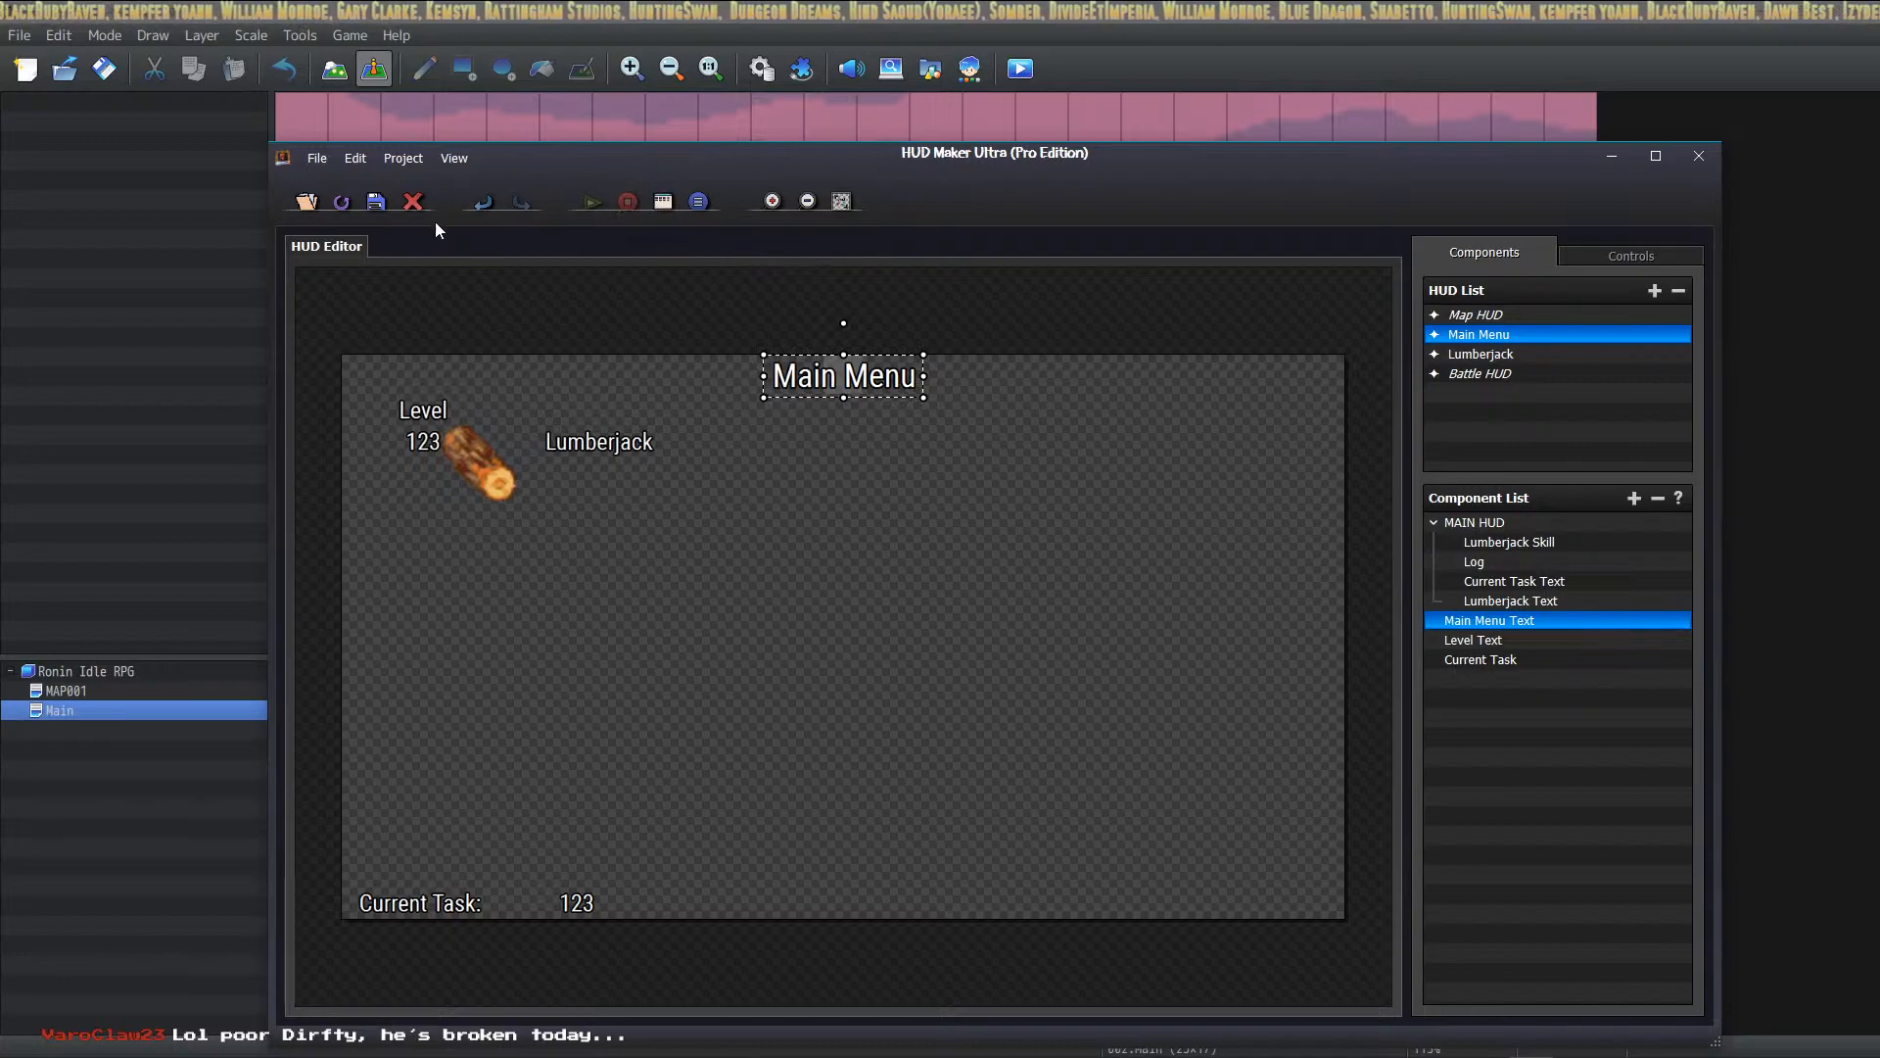
click(455, 156)
mouse_move(415, 163)
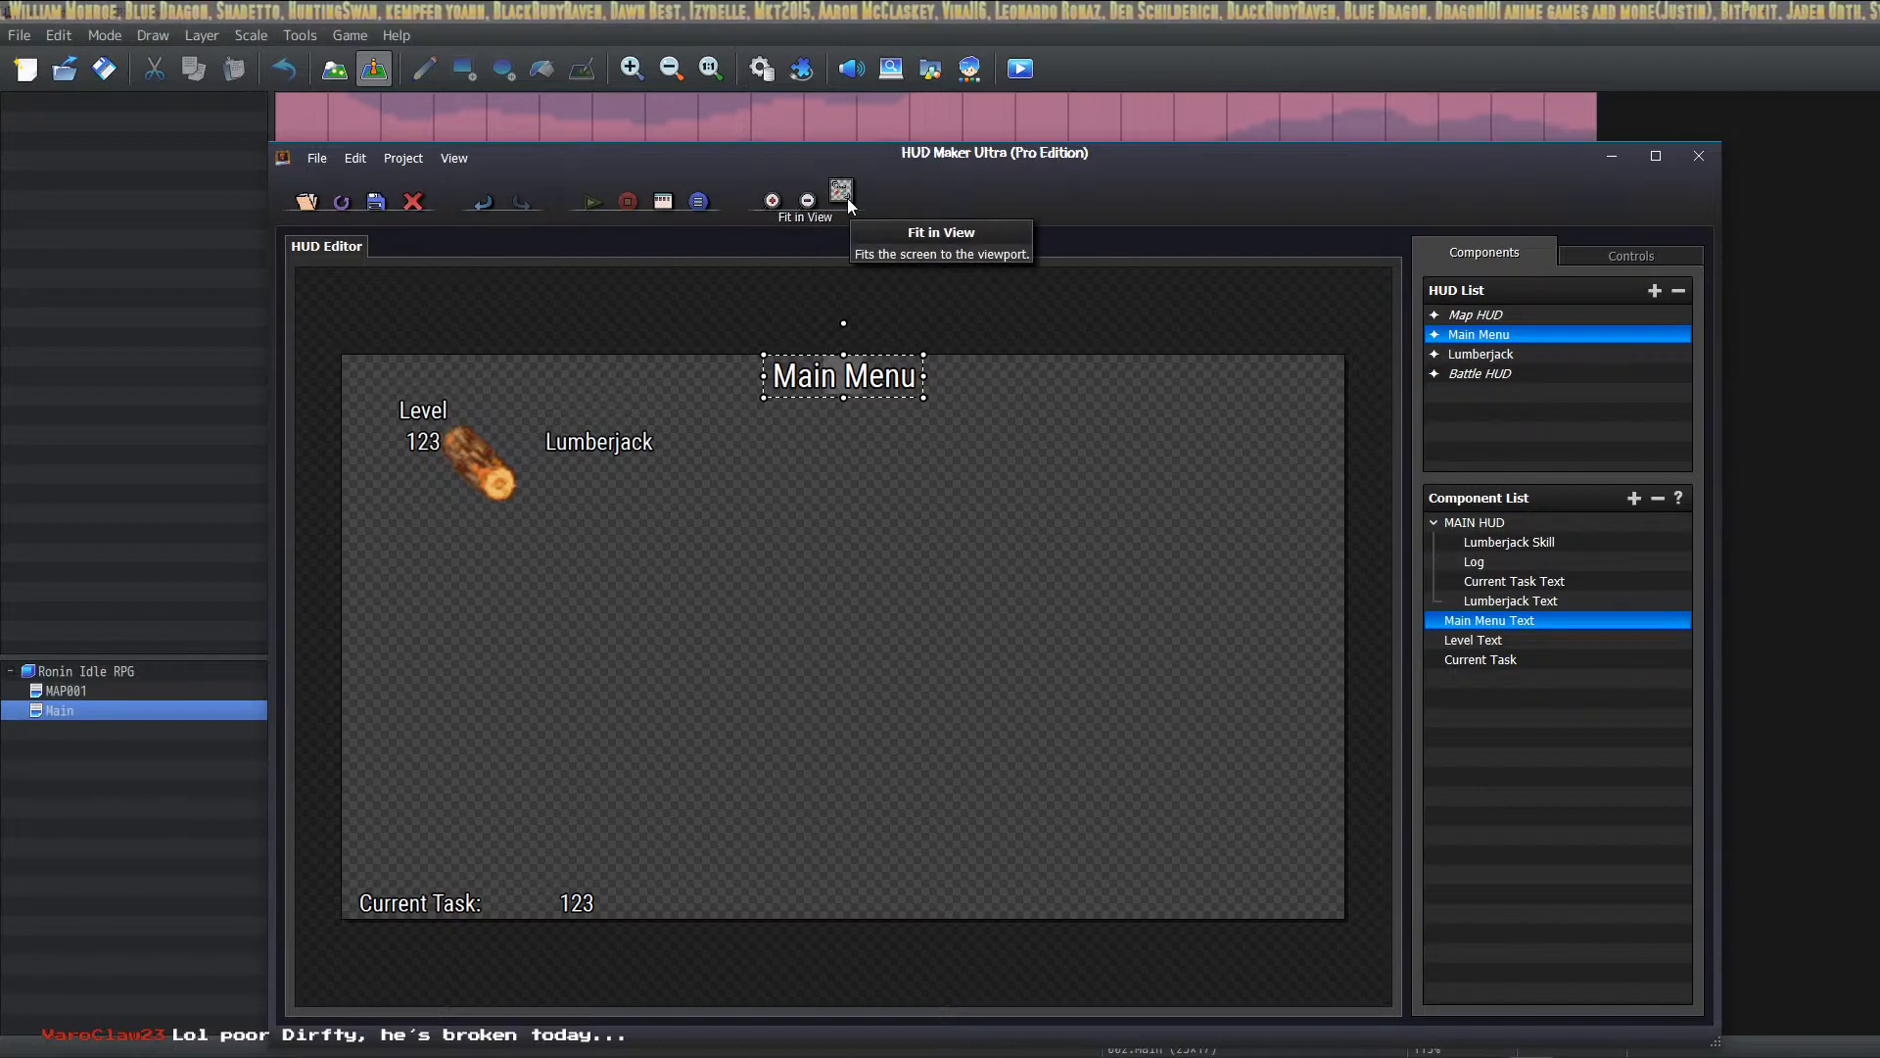
Step: Review the editor's main window style, theme and MZ editor location settings, cancelling the folder selection and the settings
click(697, 192)
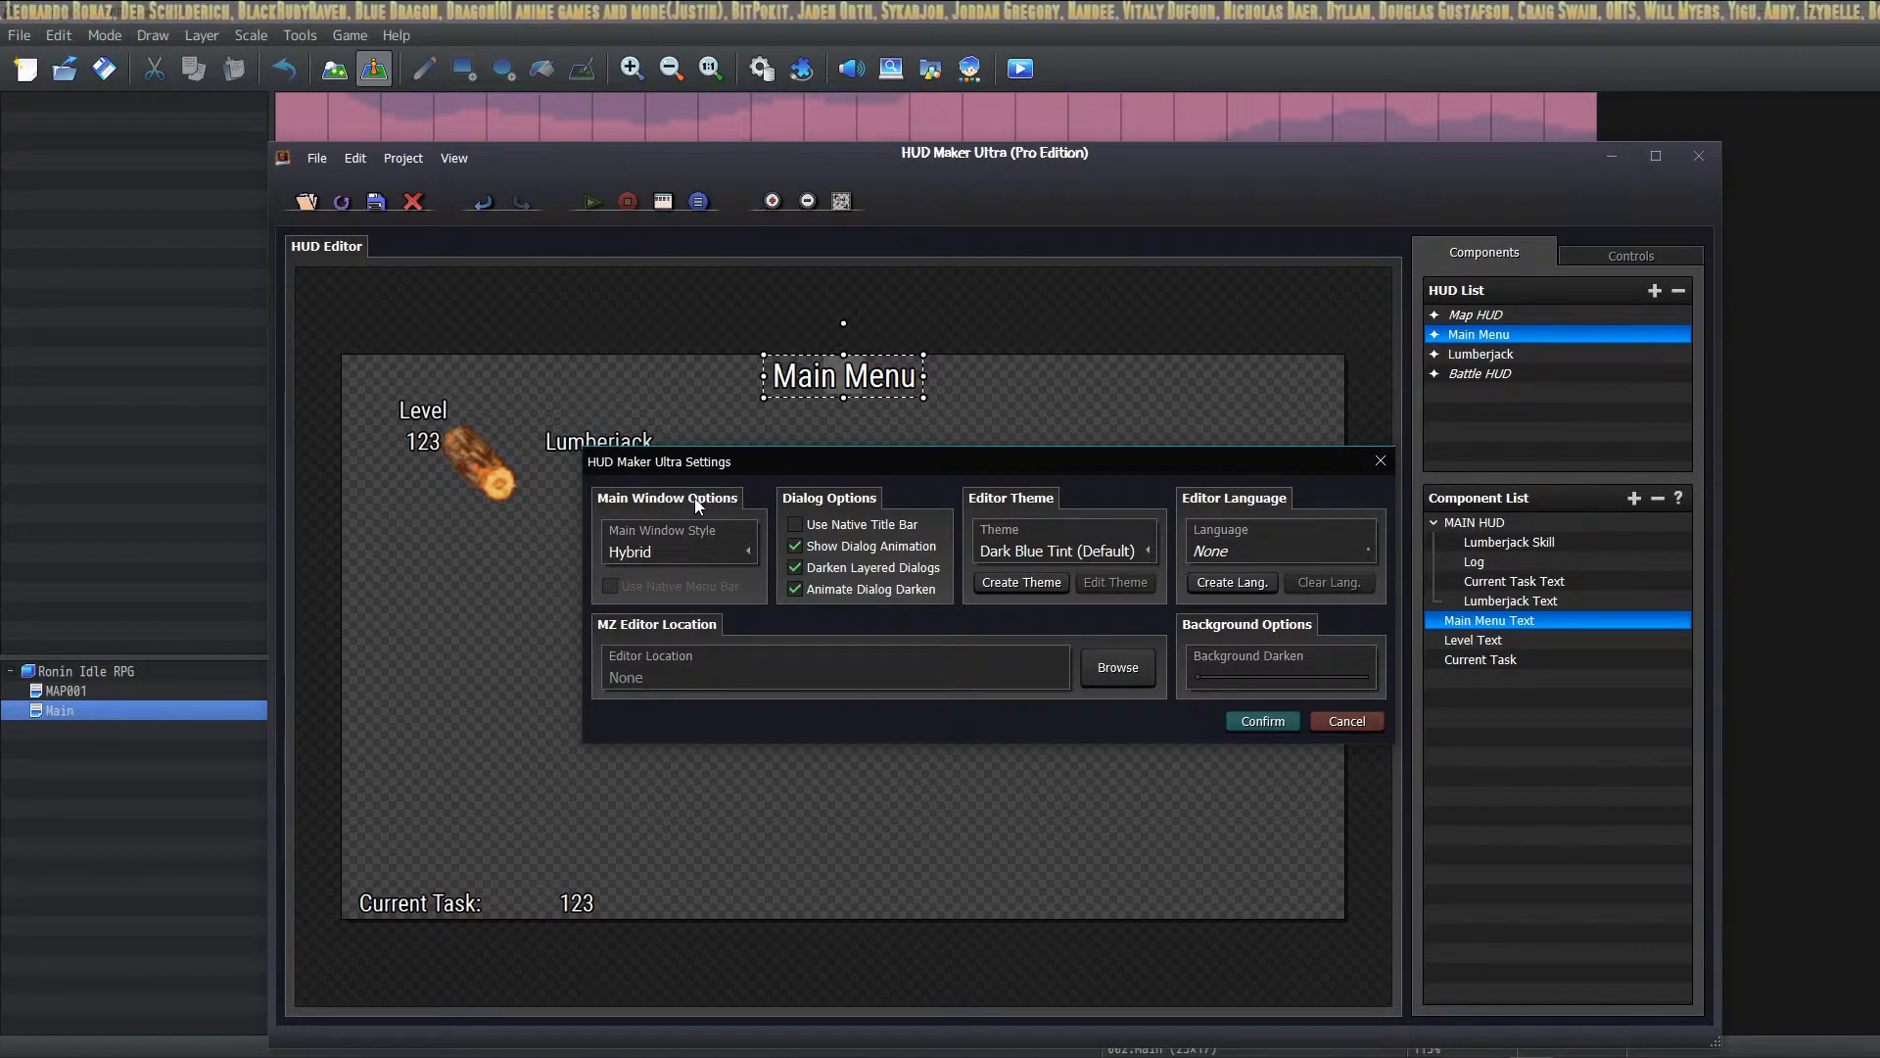
click(725, 547)
click(725, 547)
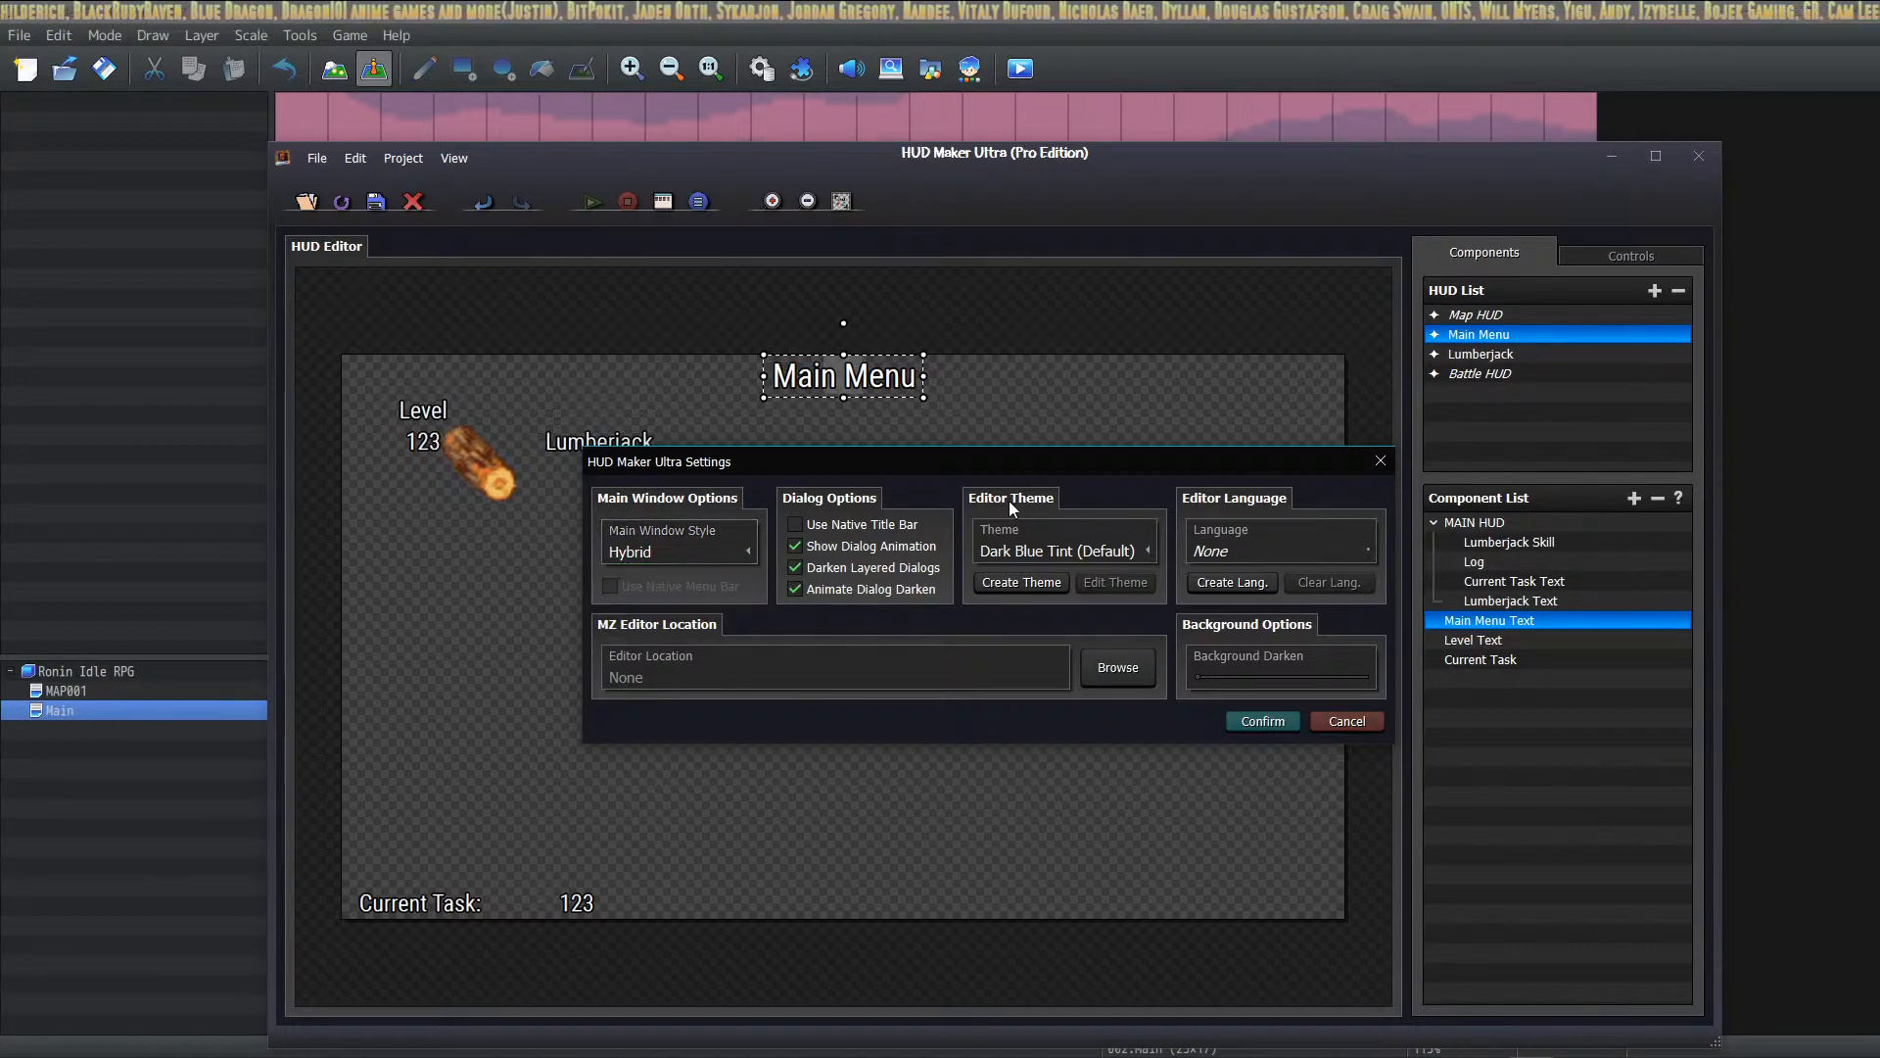
click(1135, 554)
click(1135, 554)
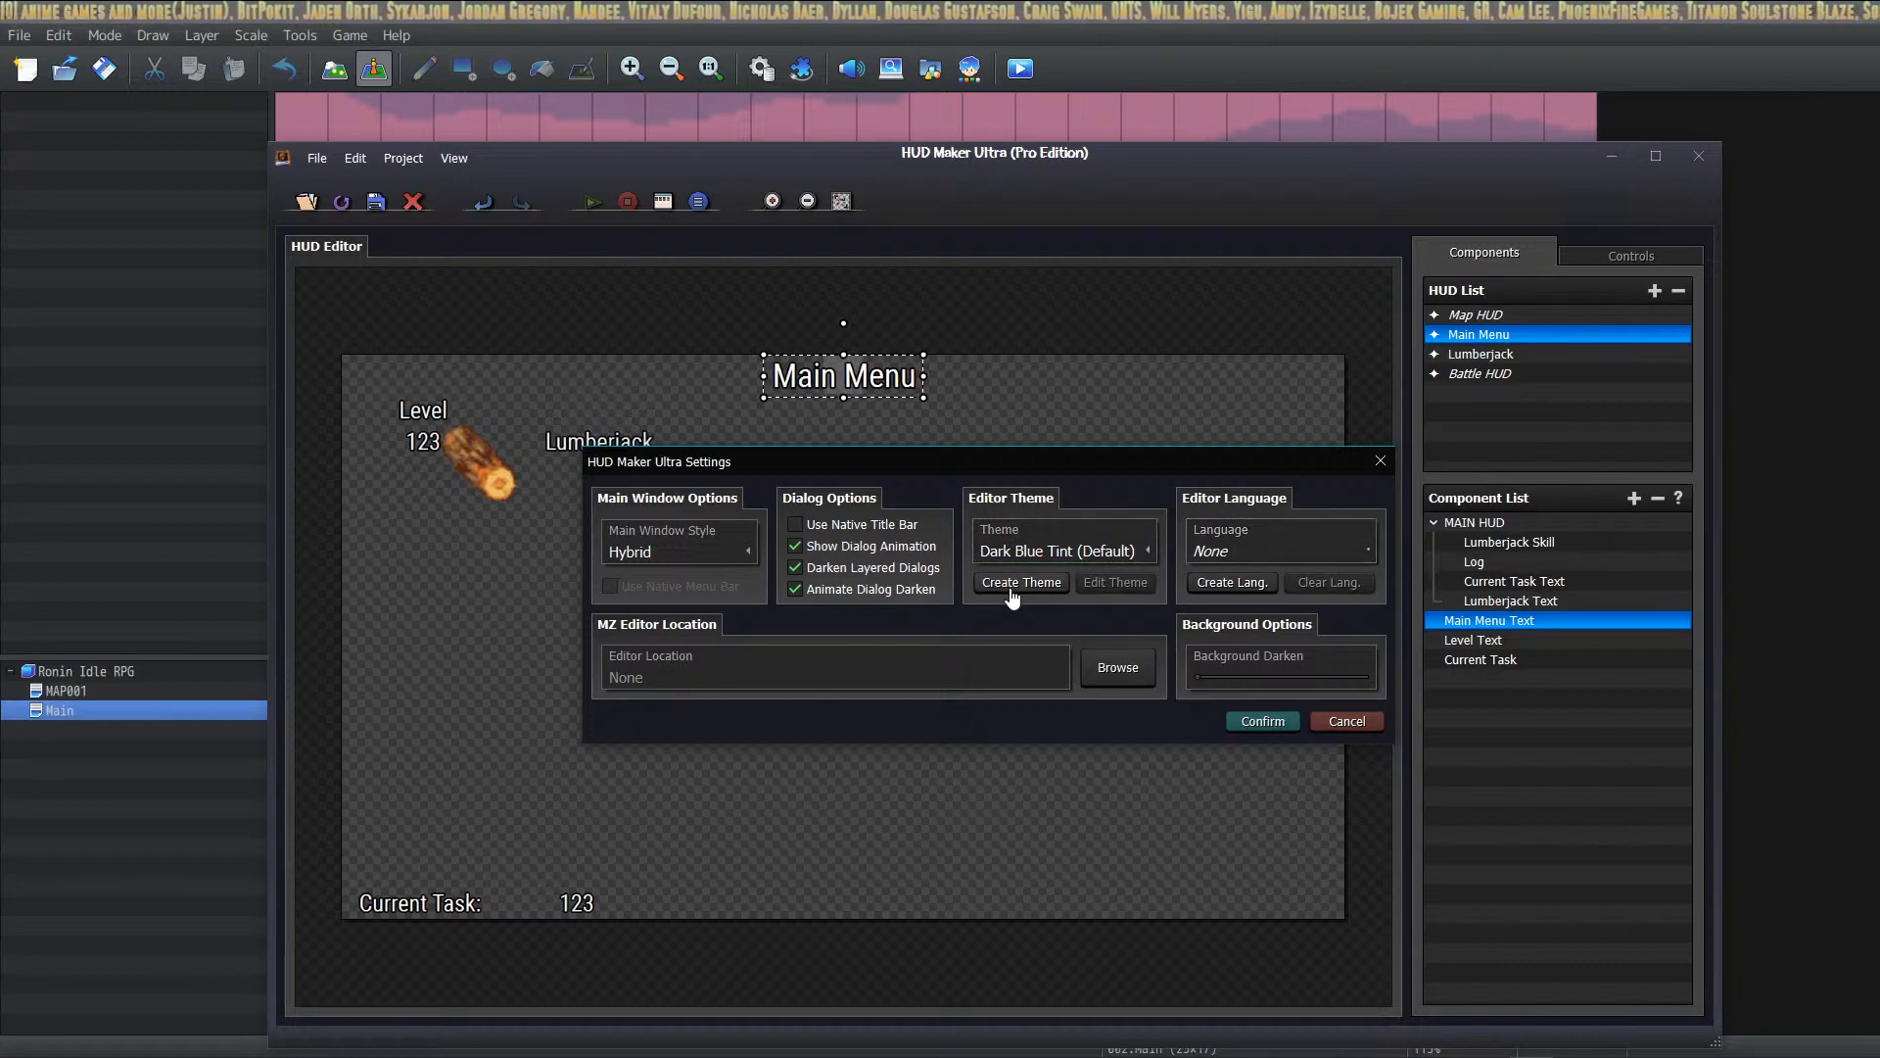
click(1131, 674)
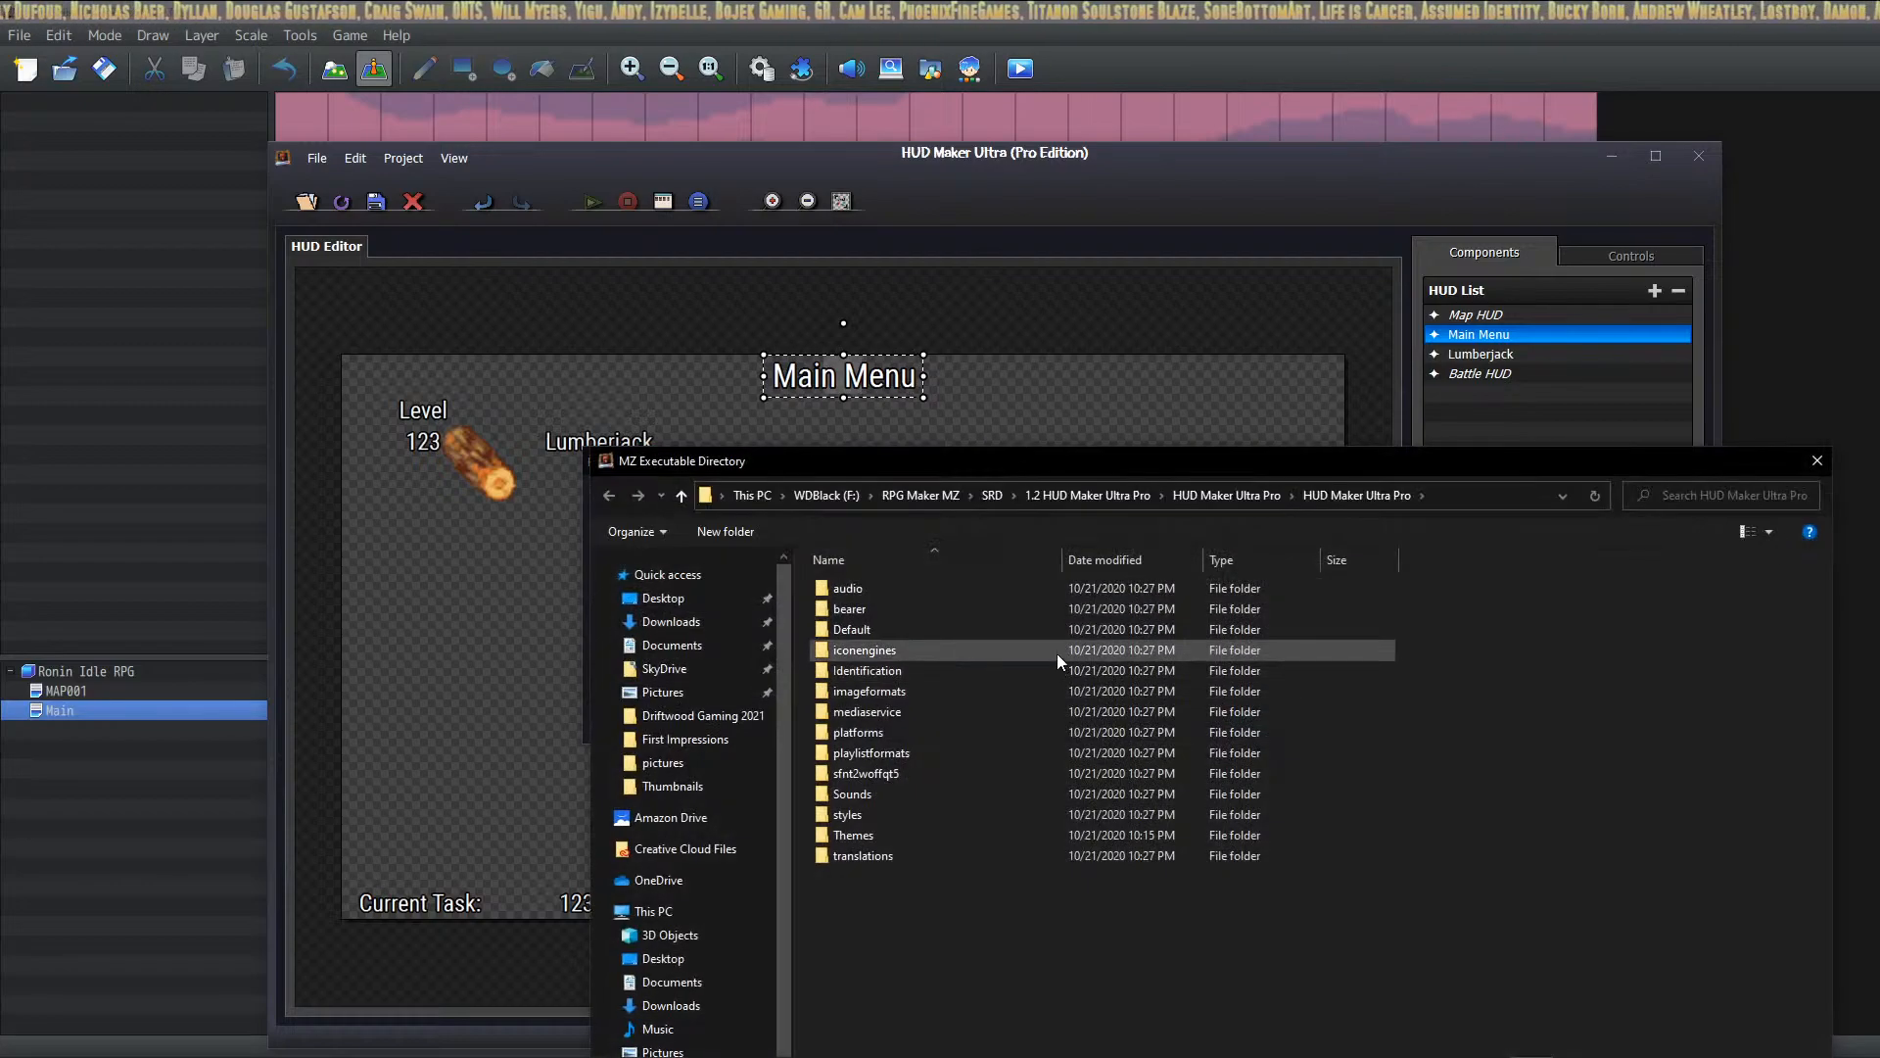
drag(1373, 273, 1238, 216)
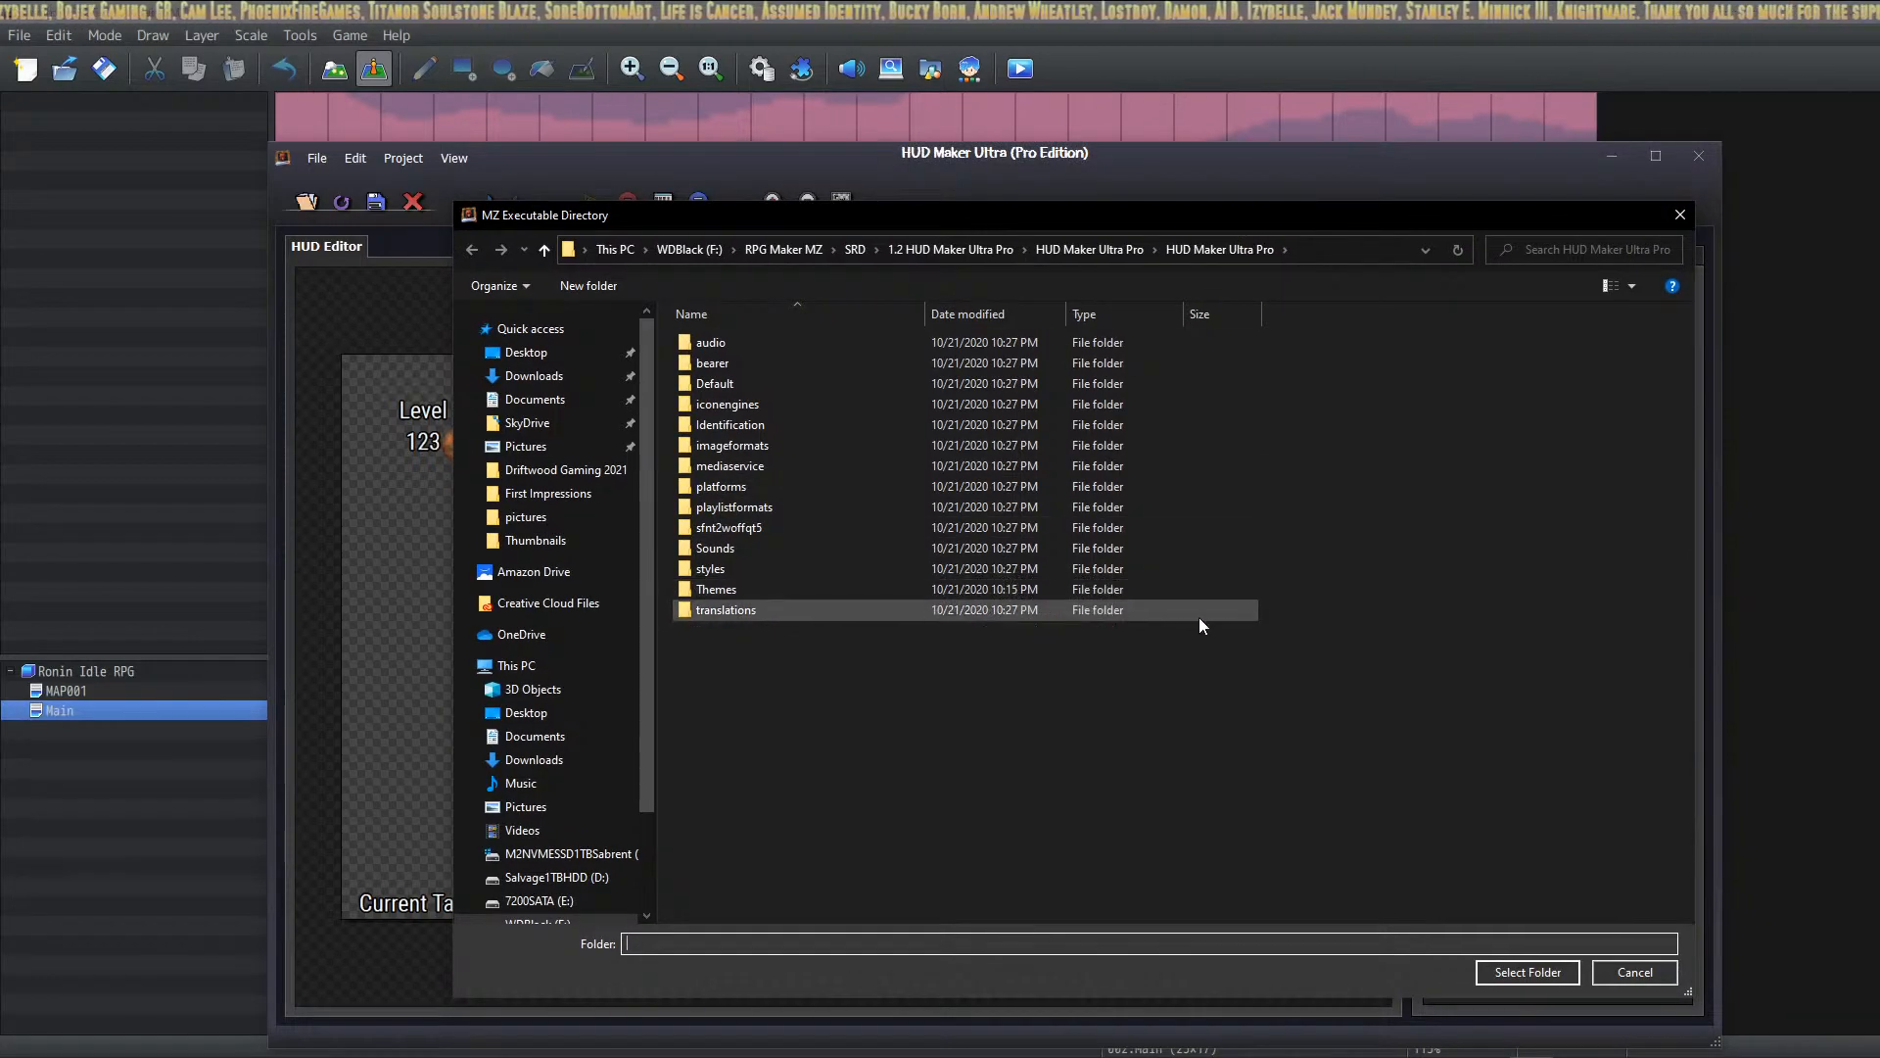
click(1631, 967)
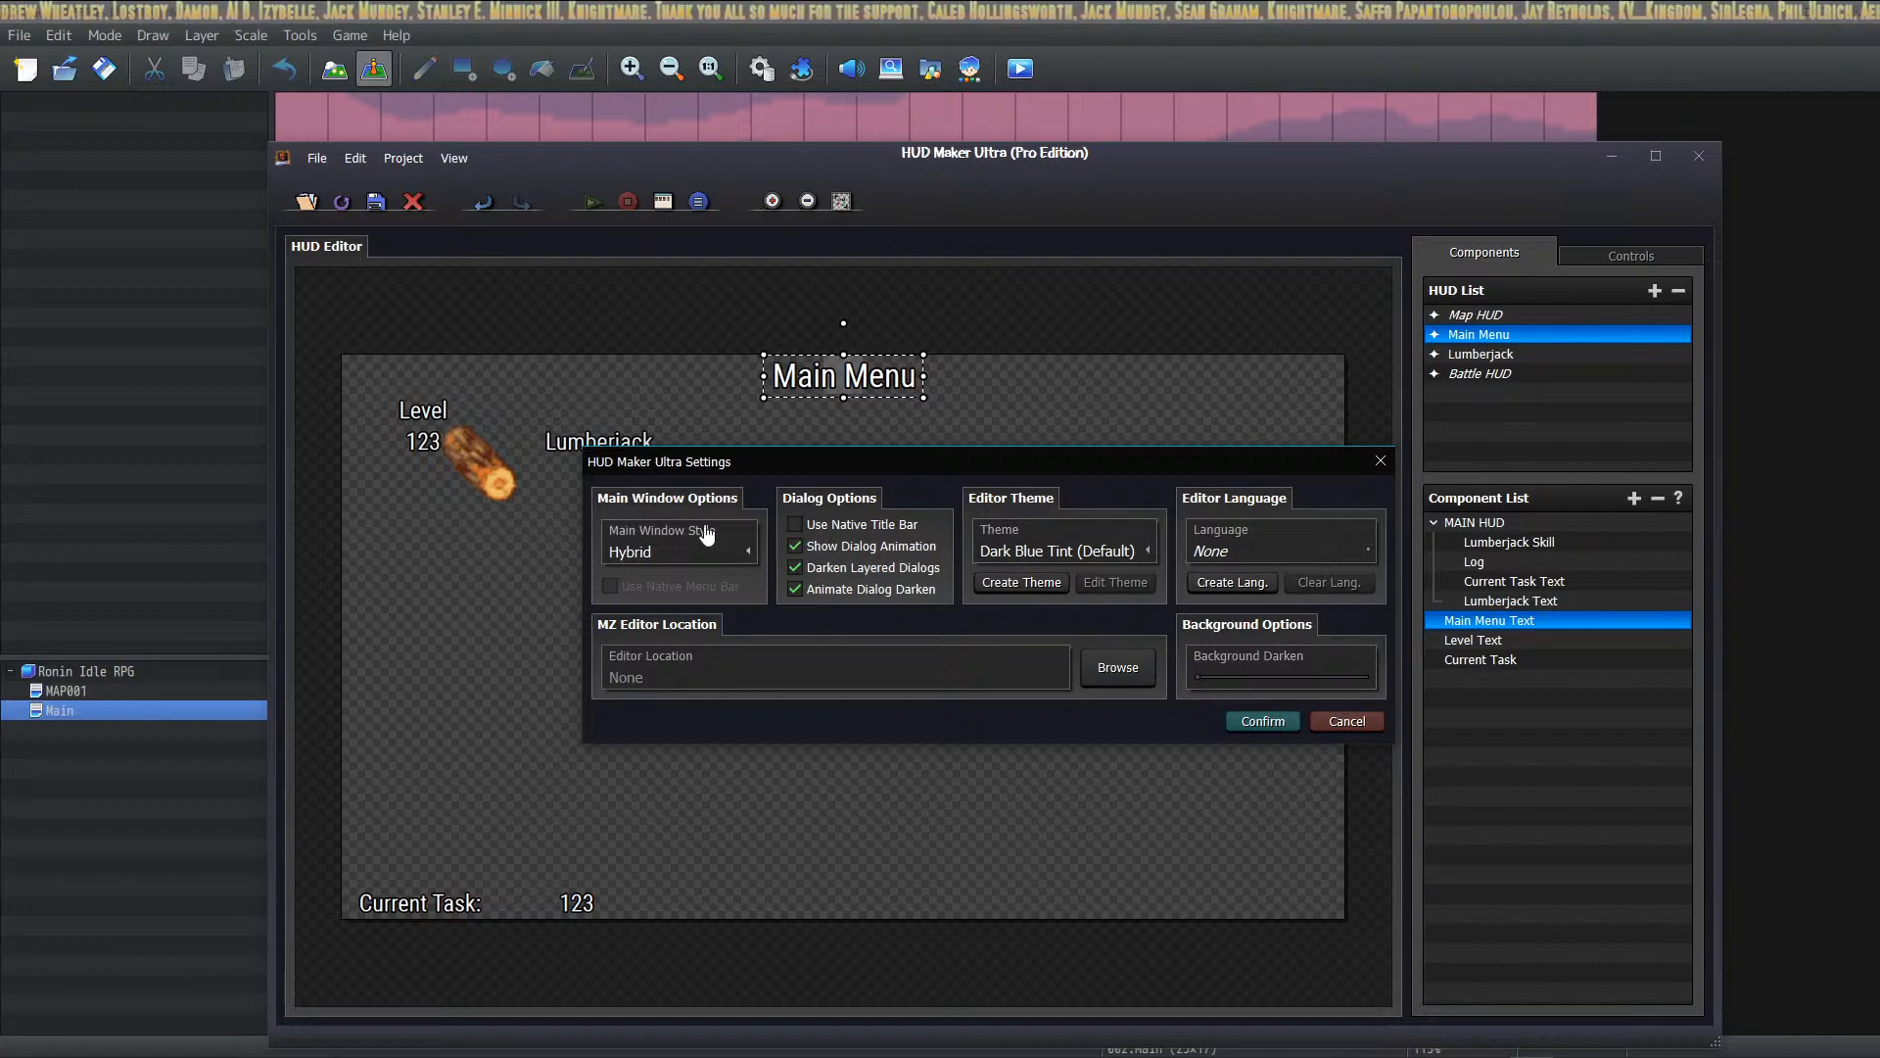
click(1347, 722)
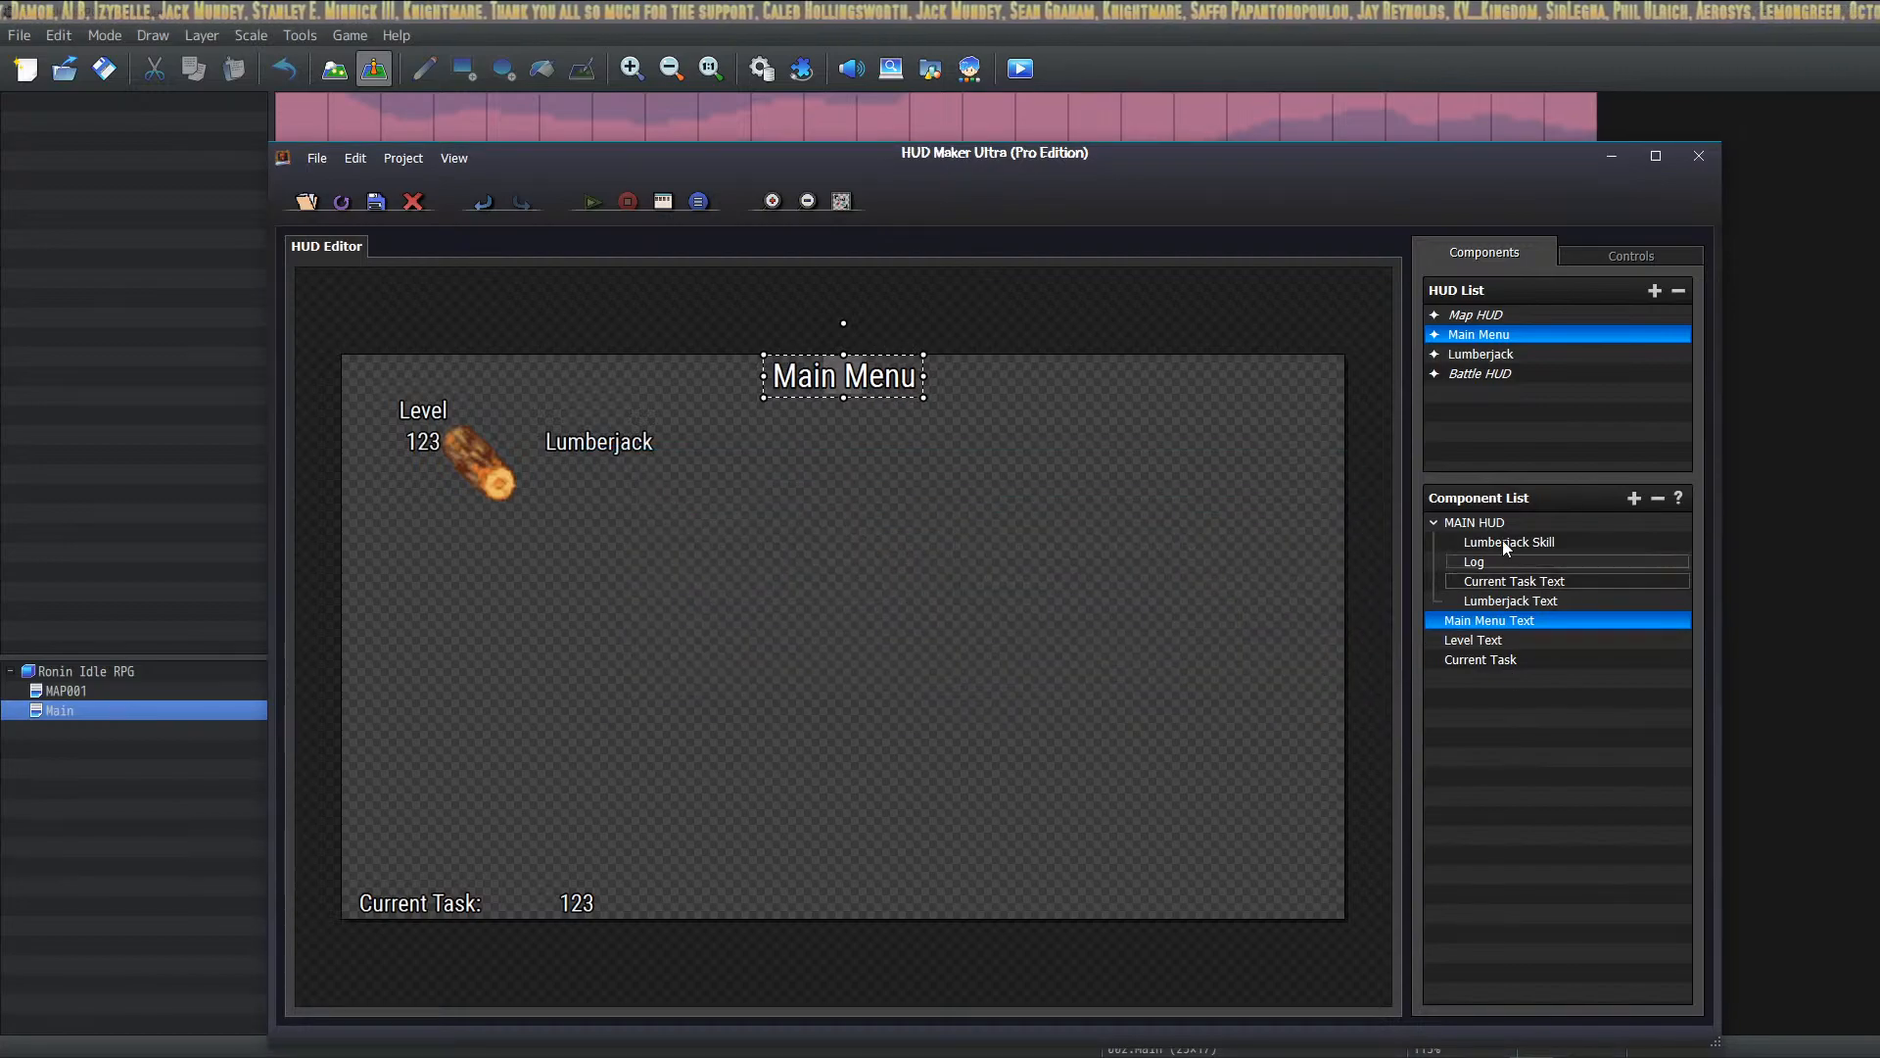
Step: Review the editor's controls reference and its view, project and edit commands, and check the version information
click(1640, 269)
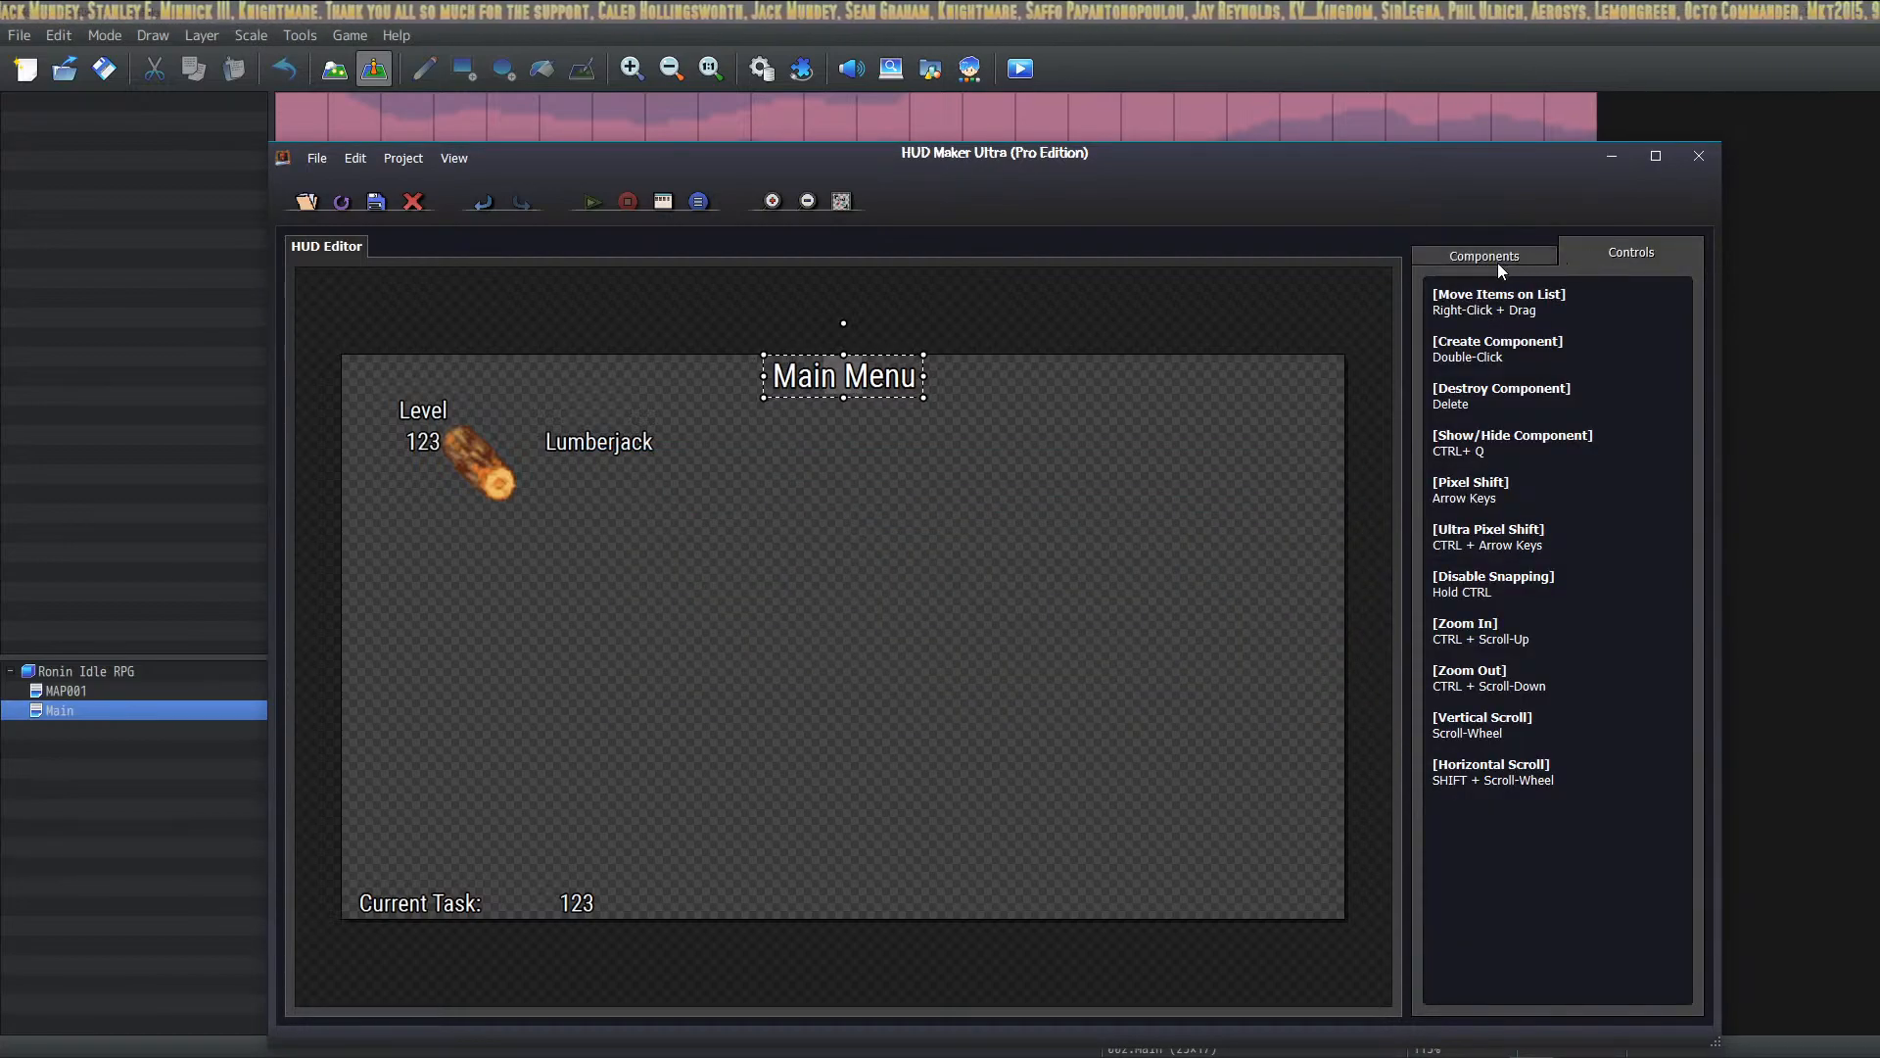
click(1497, 262)
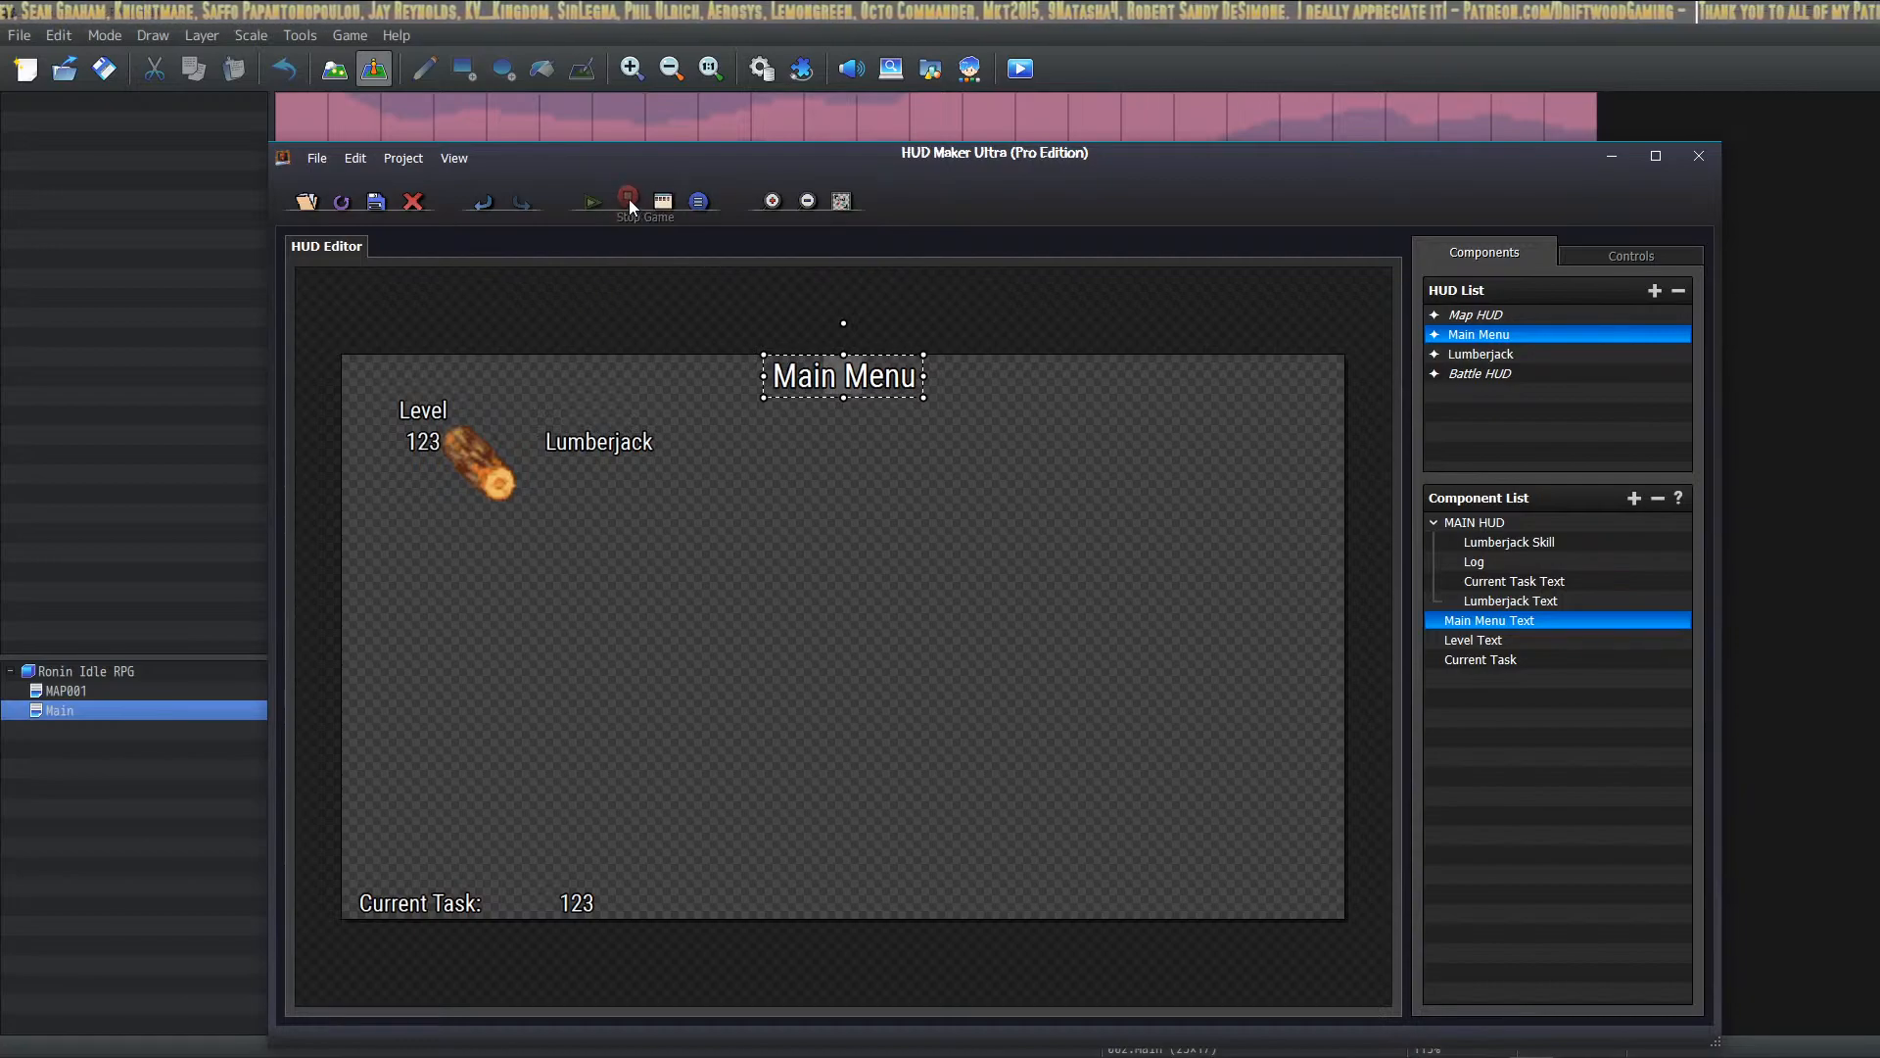
click(455, 158)
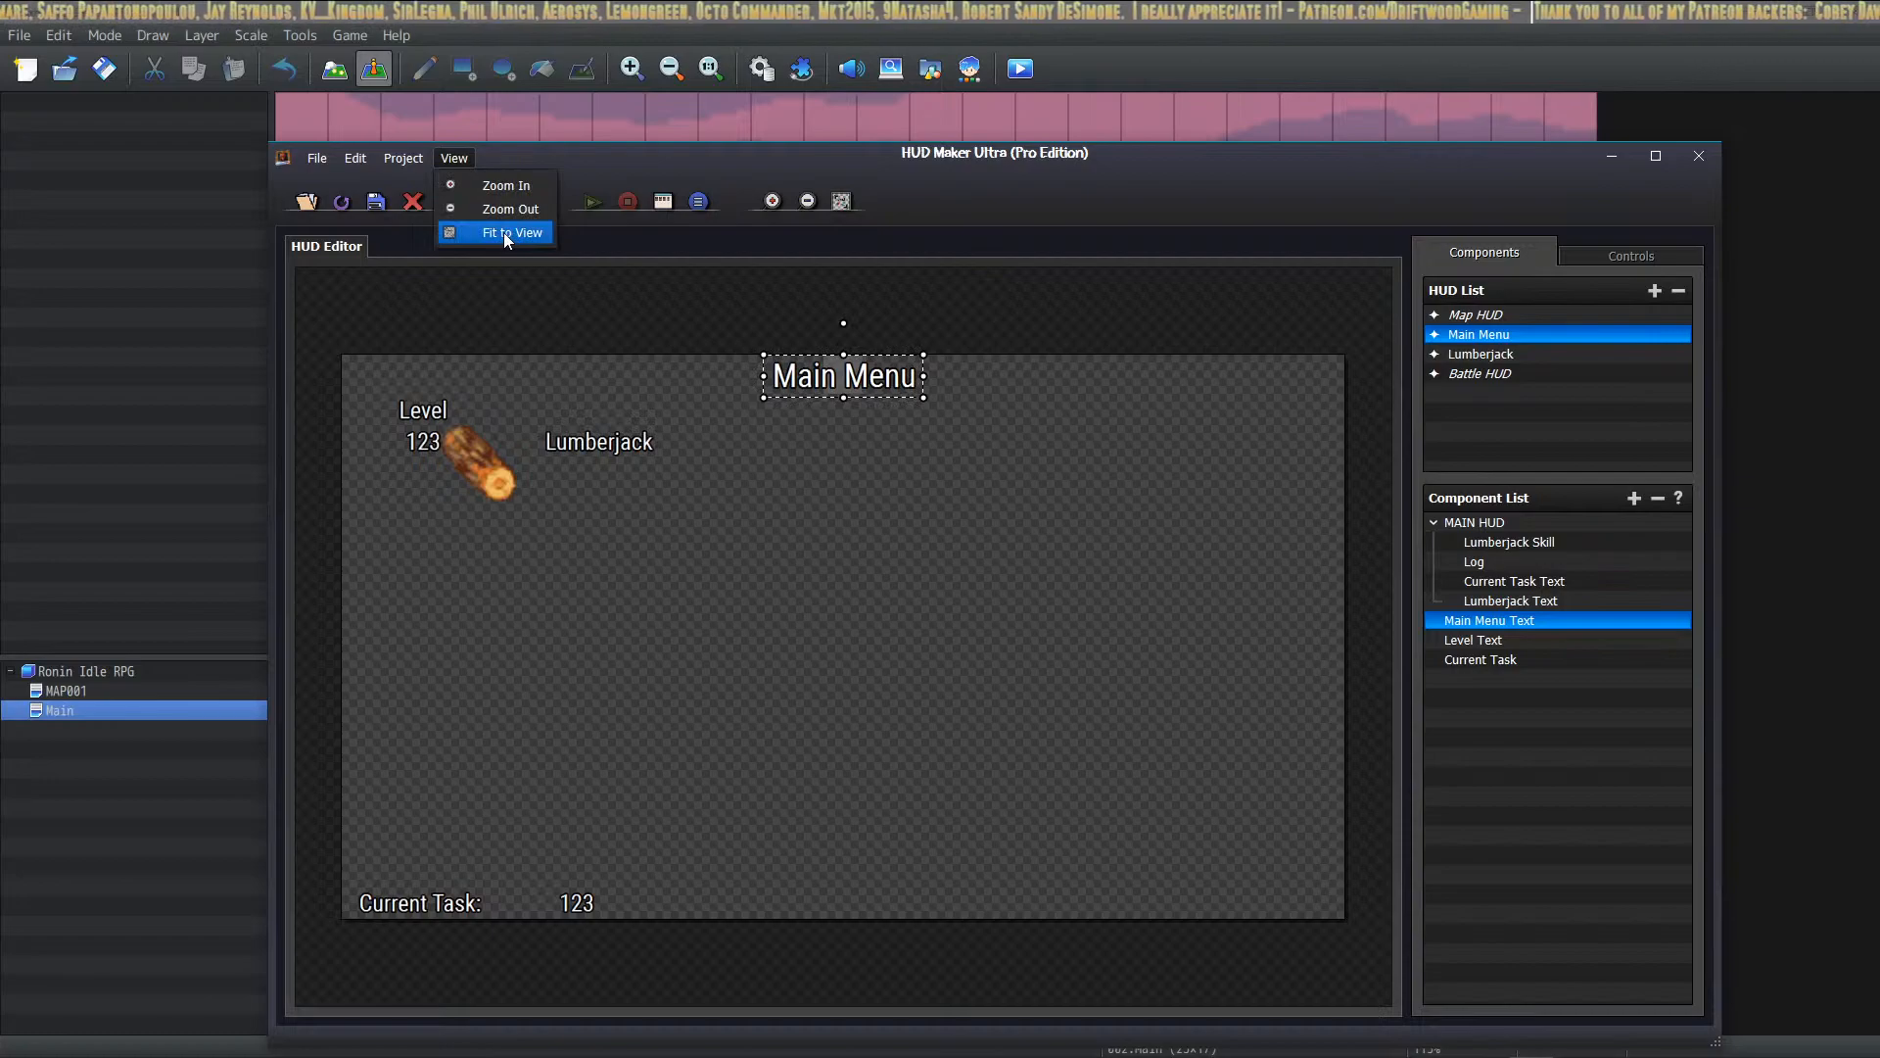
click(453, 158)
click(409, 157)
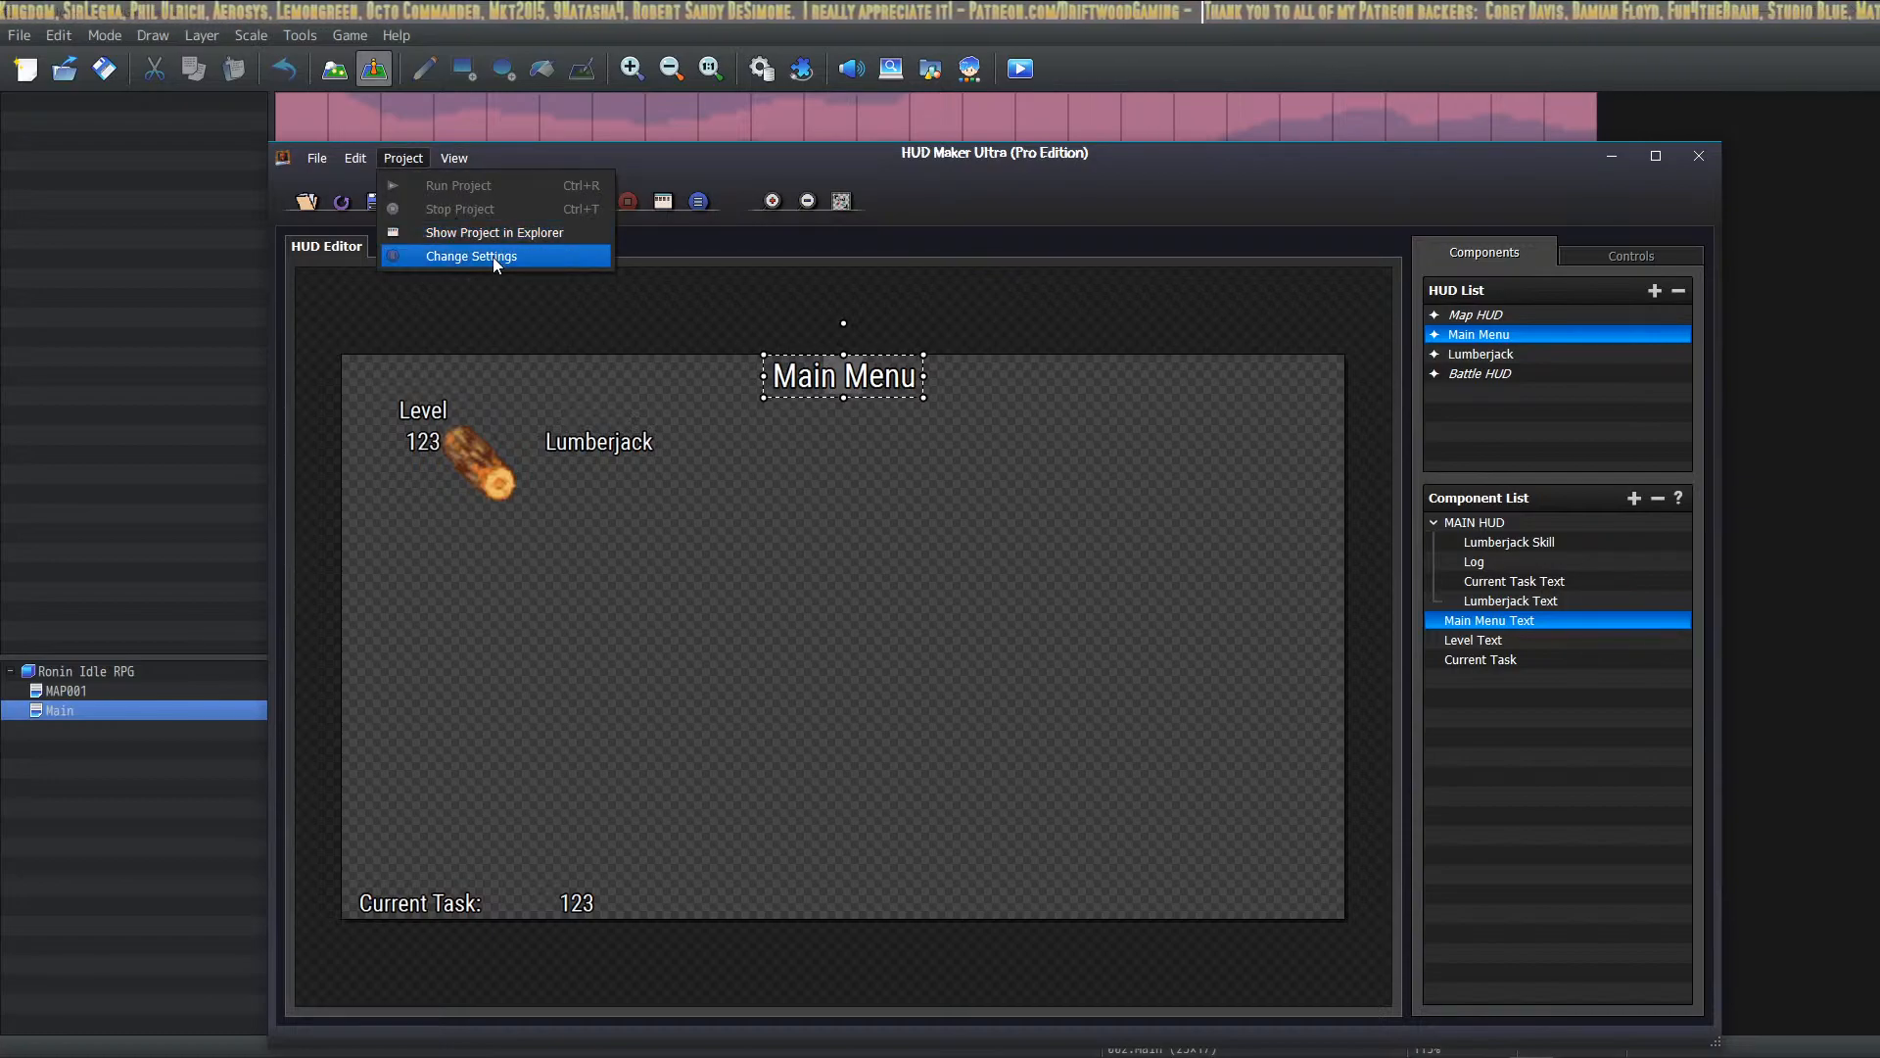
click(328, 157)
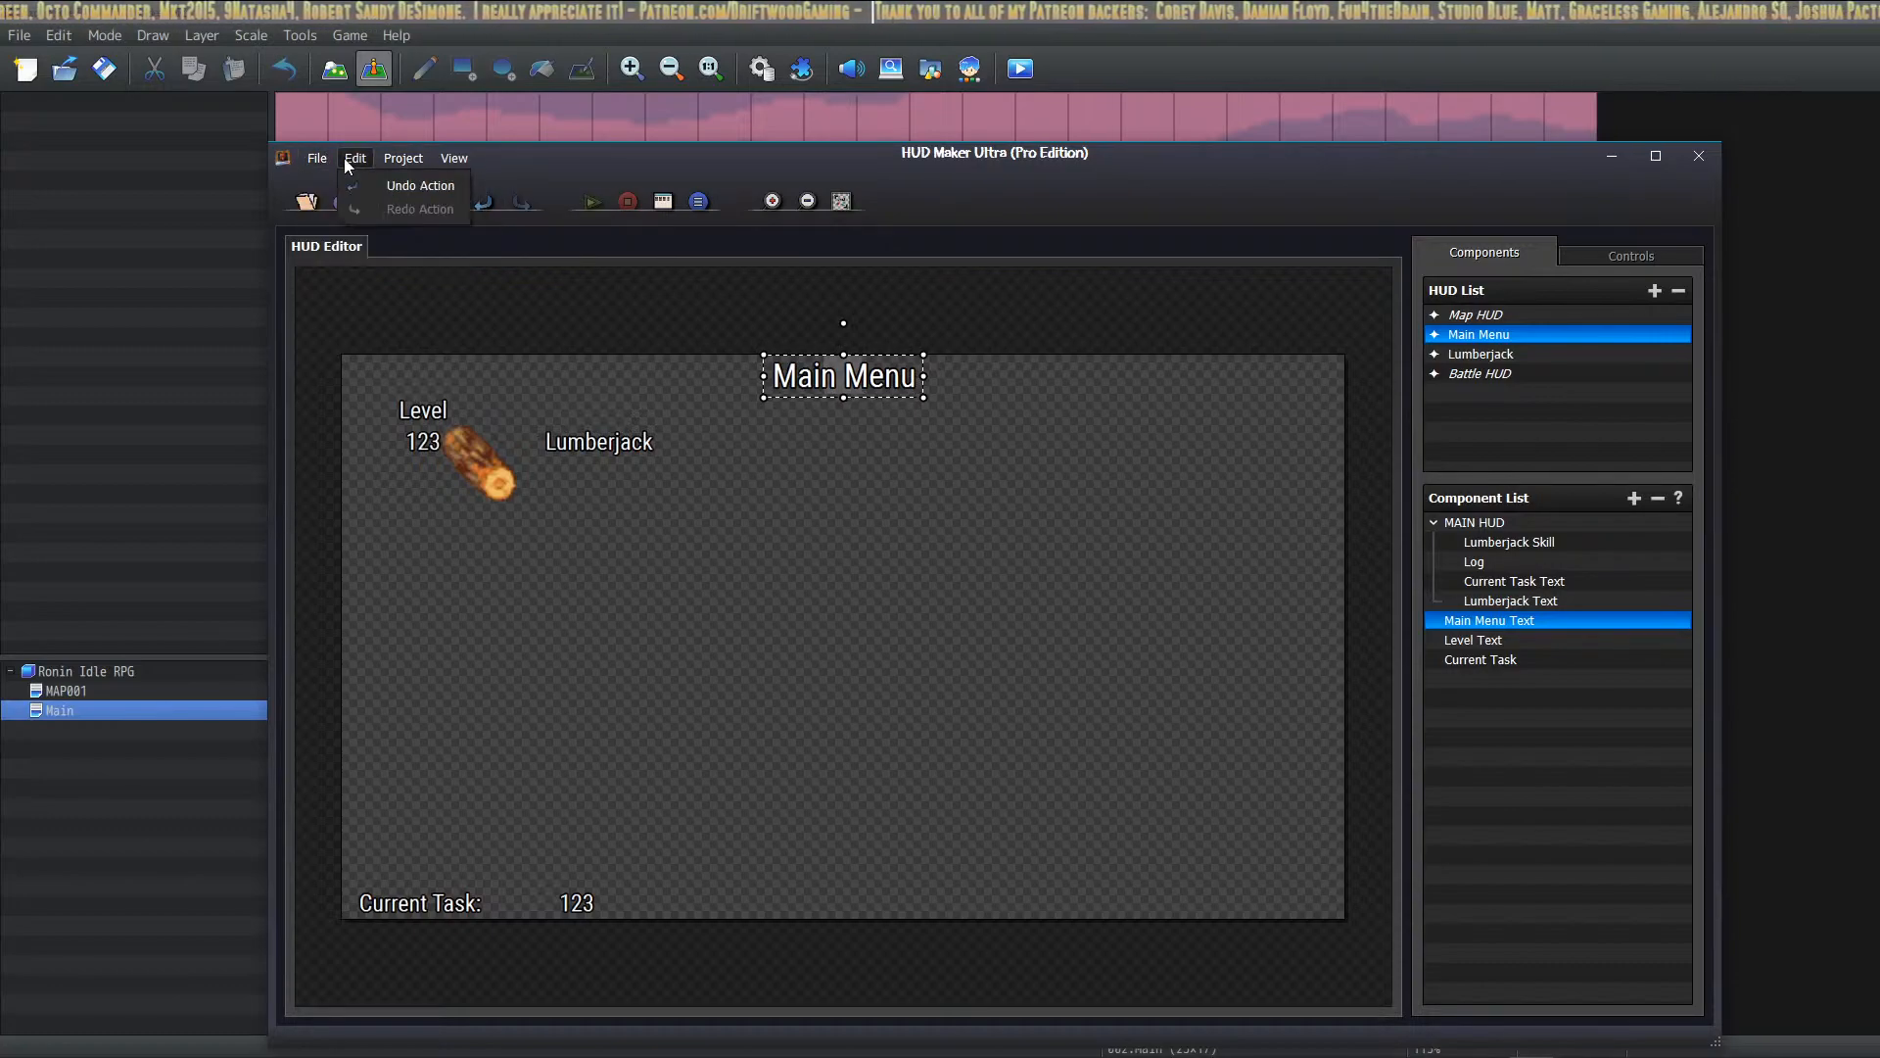
click(395, 161)
mouse_move(437, 167)
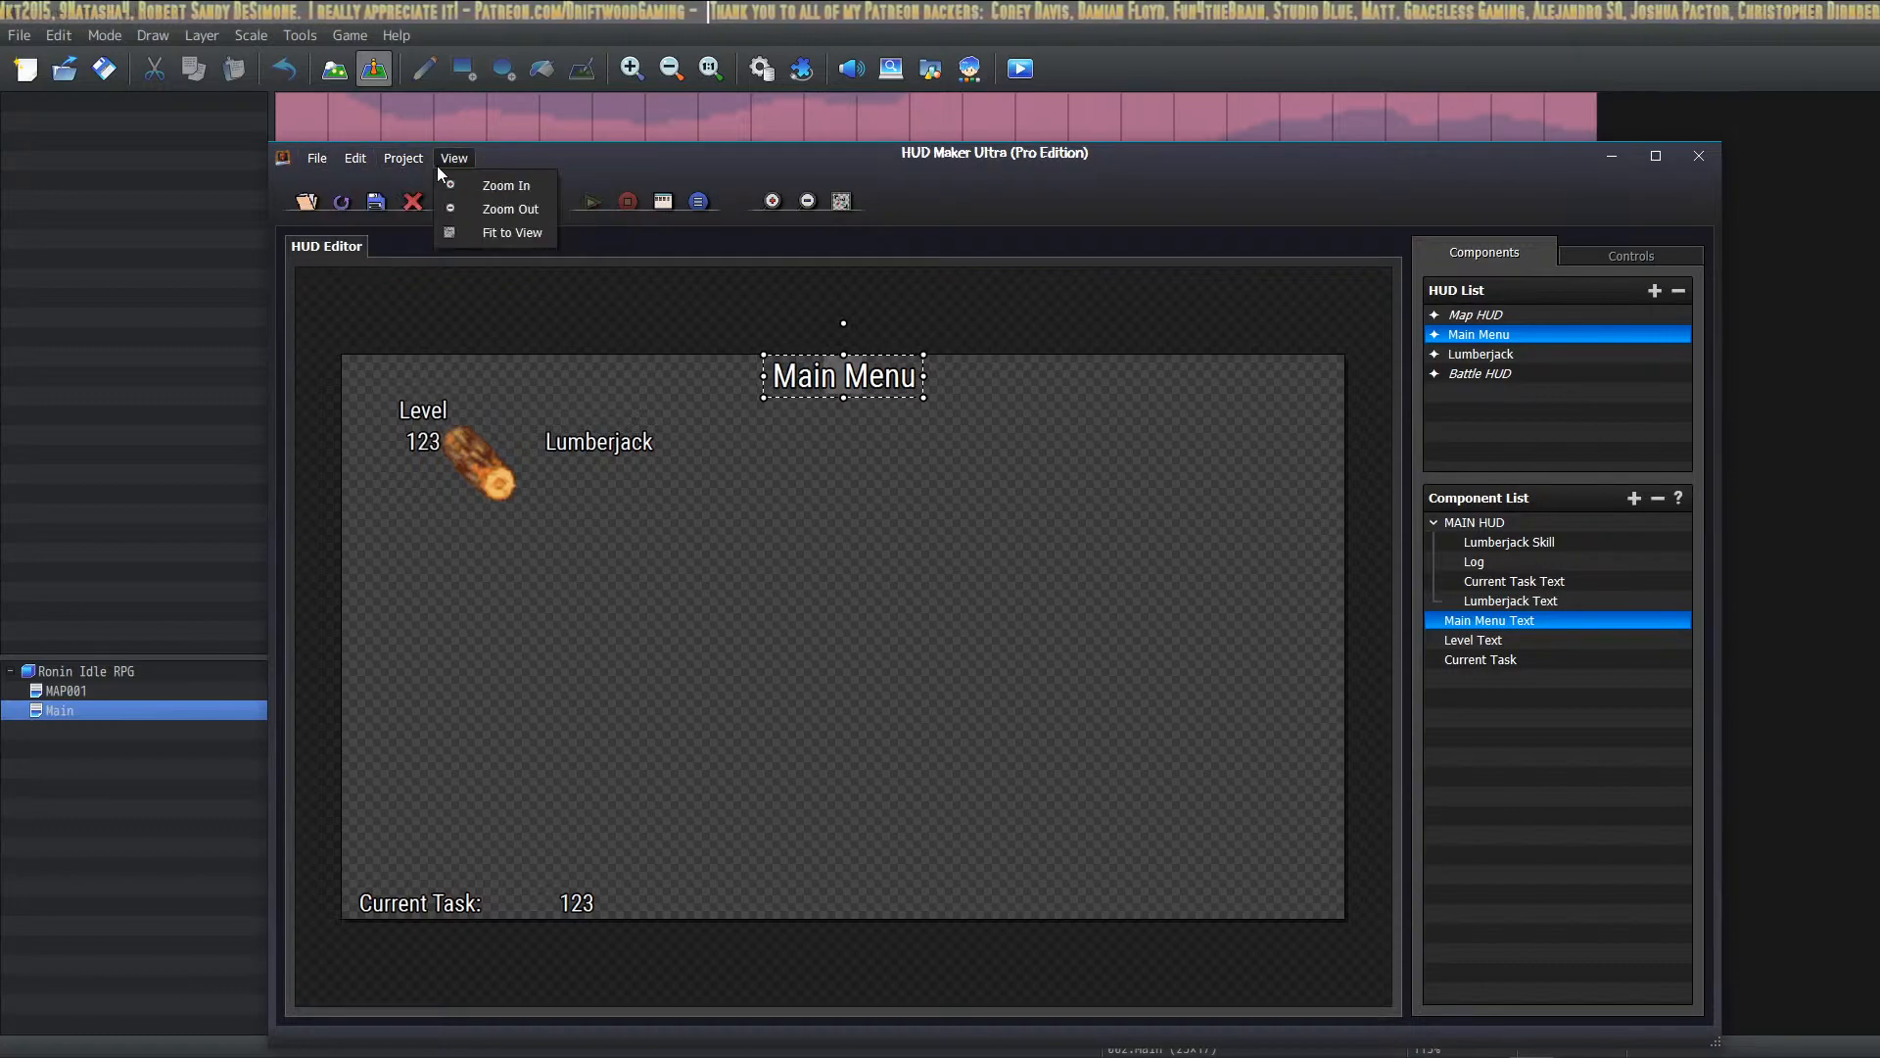
click(589, 157)
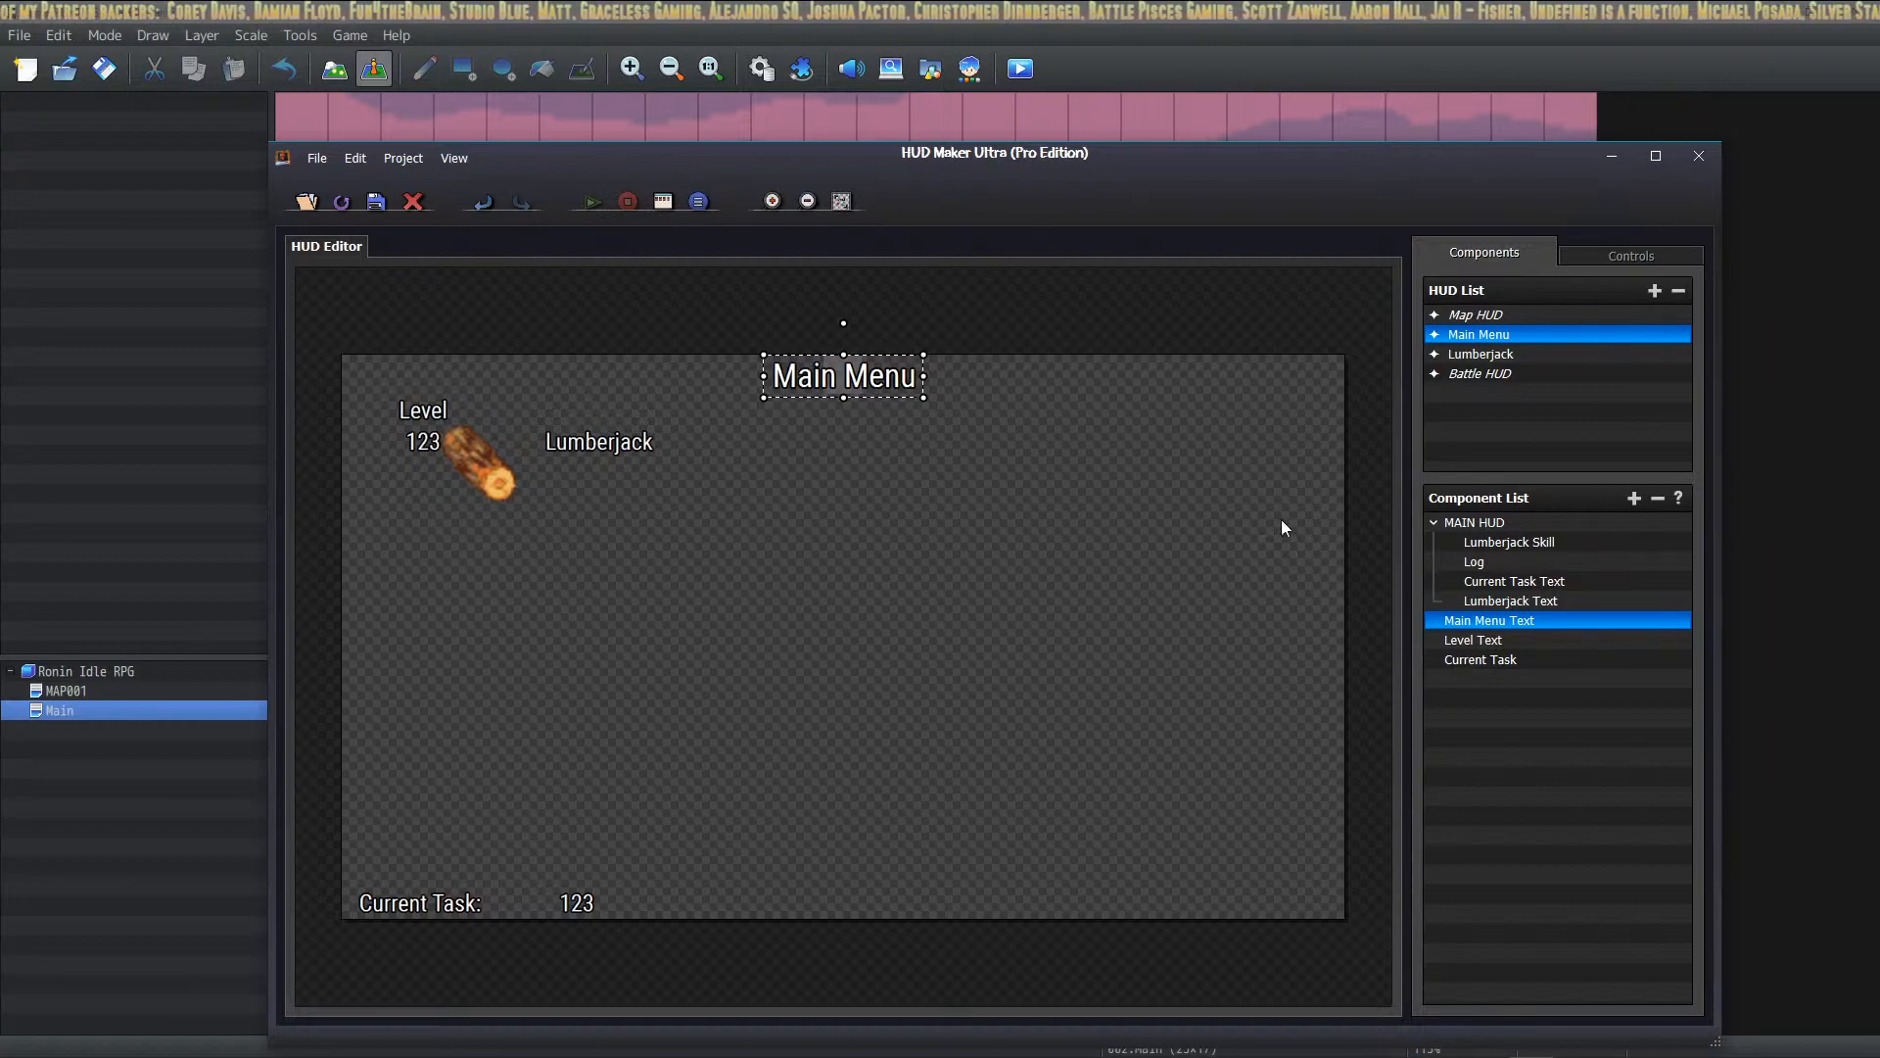
key(F1)
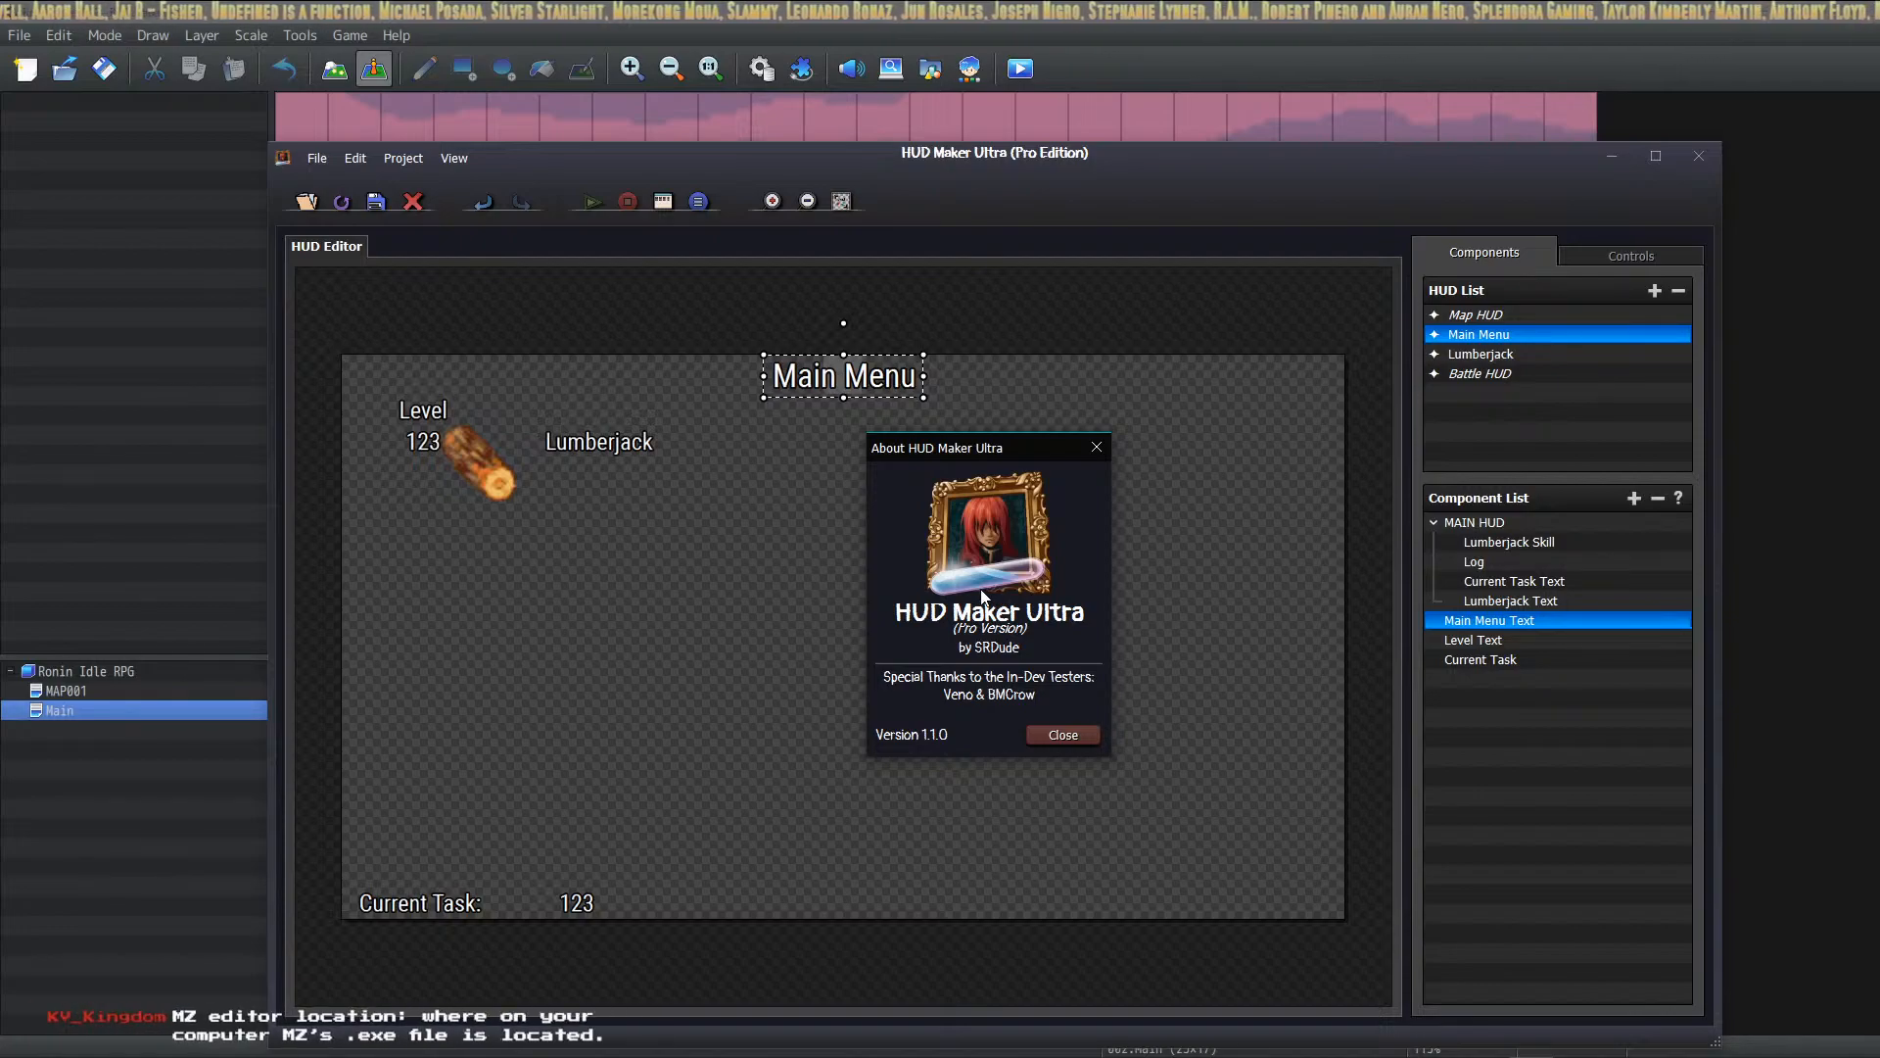
click(1060, 735)
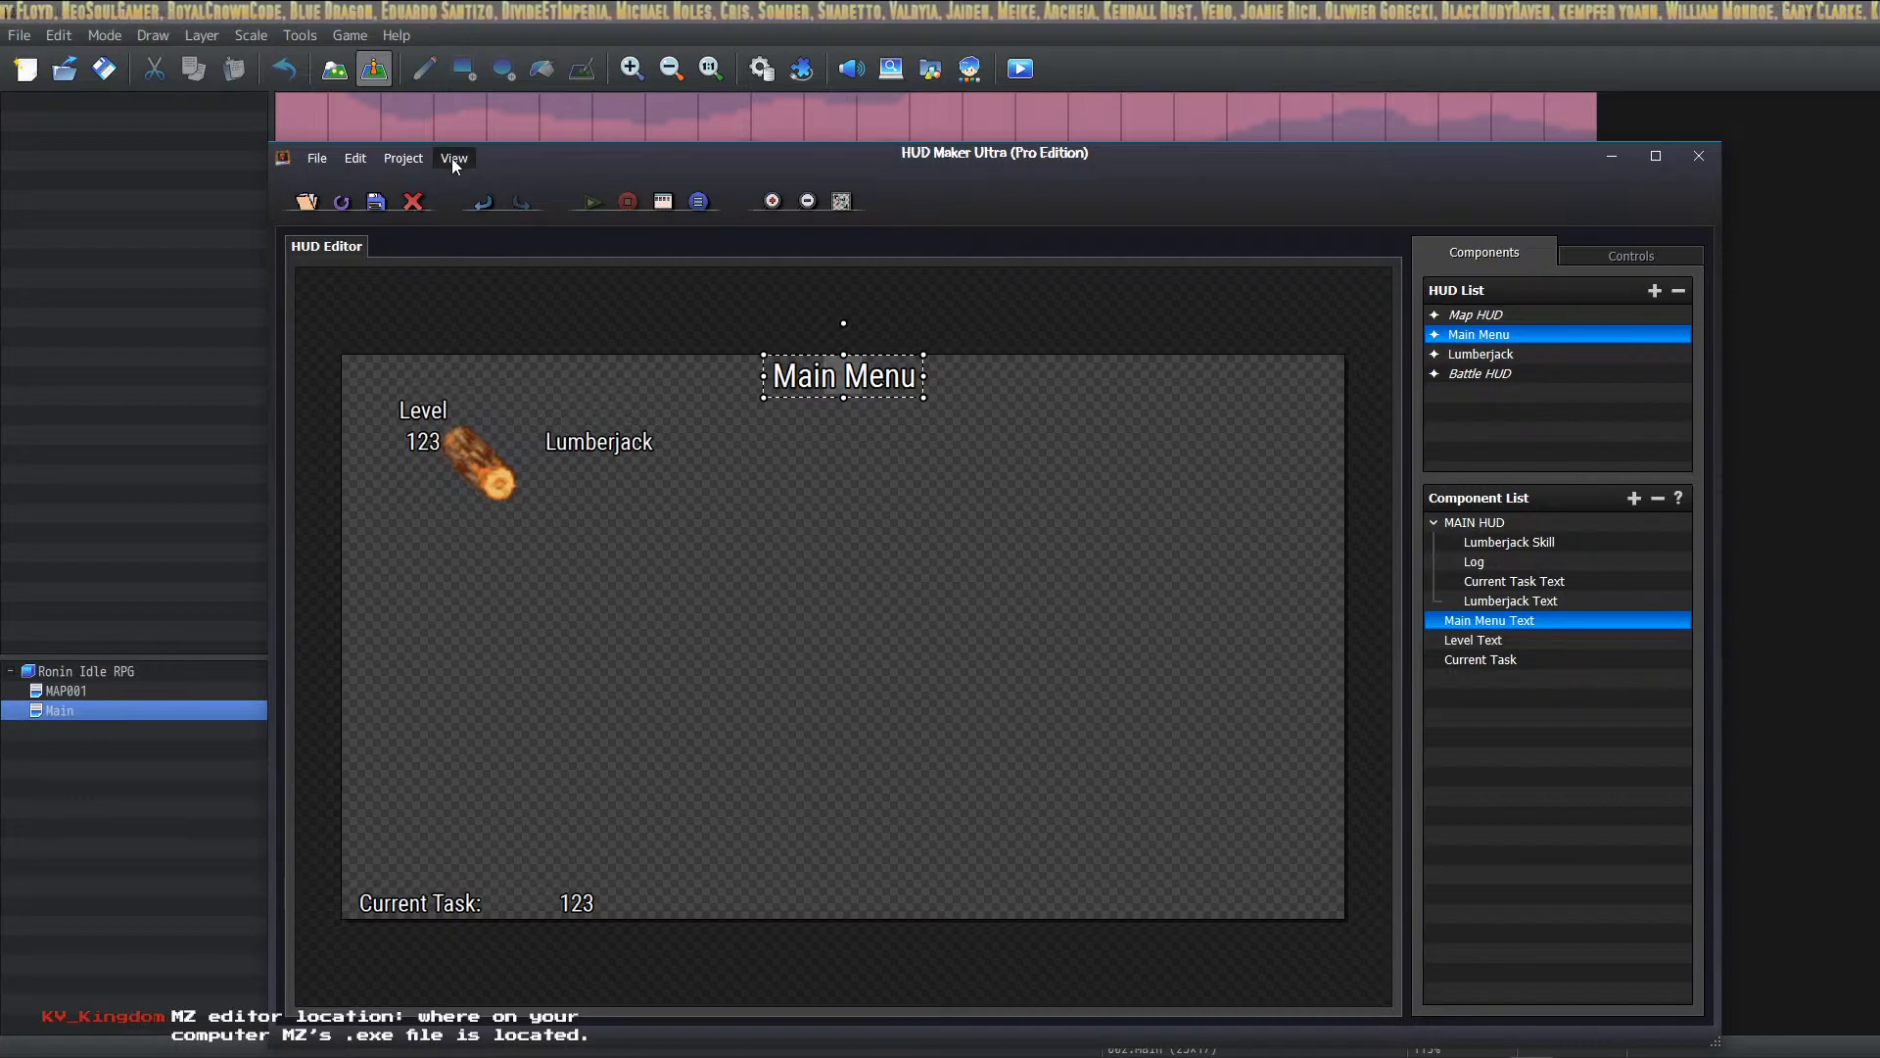
Step: Start choosing the MZ editor location in the settings, and open RPG Maker MZ's local files folder from its Steam properties
click(701, 200)
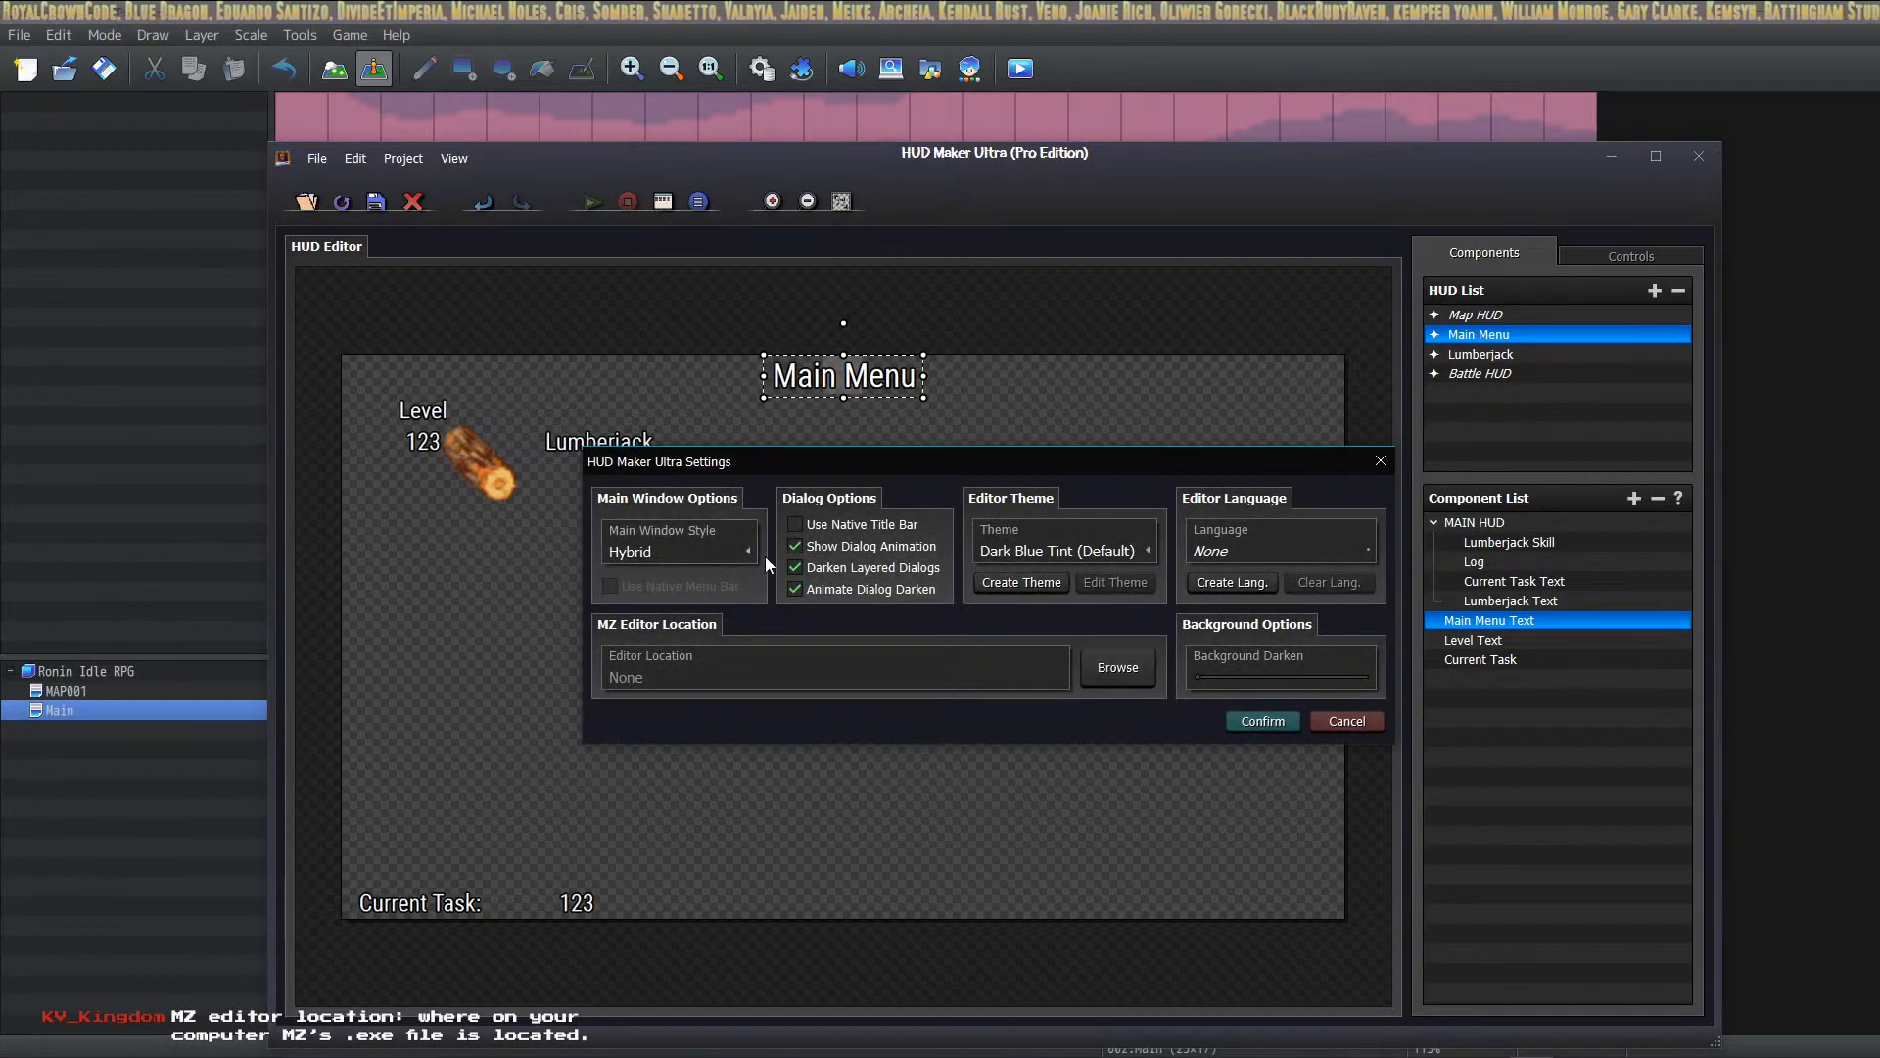
click(1118, 667)
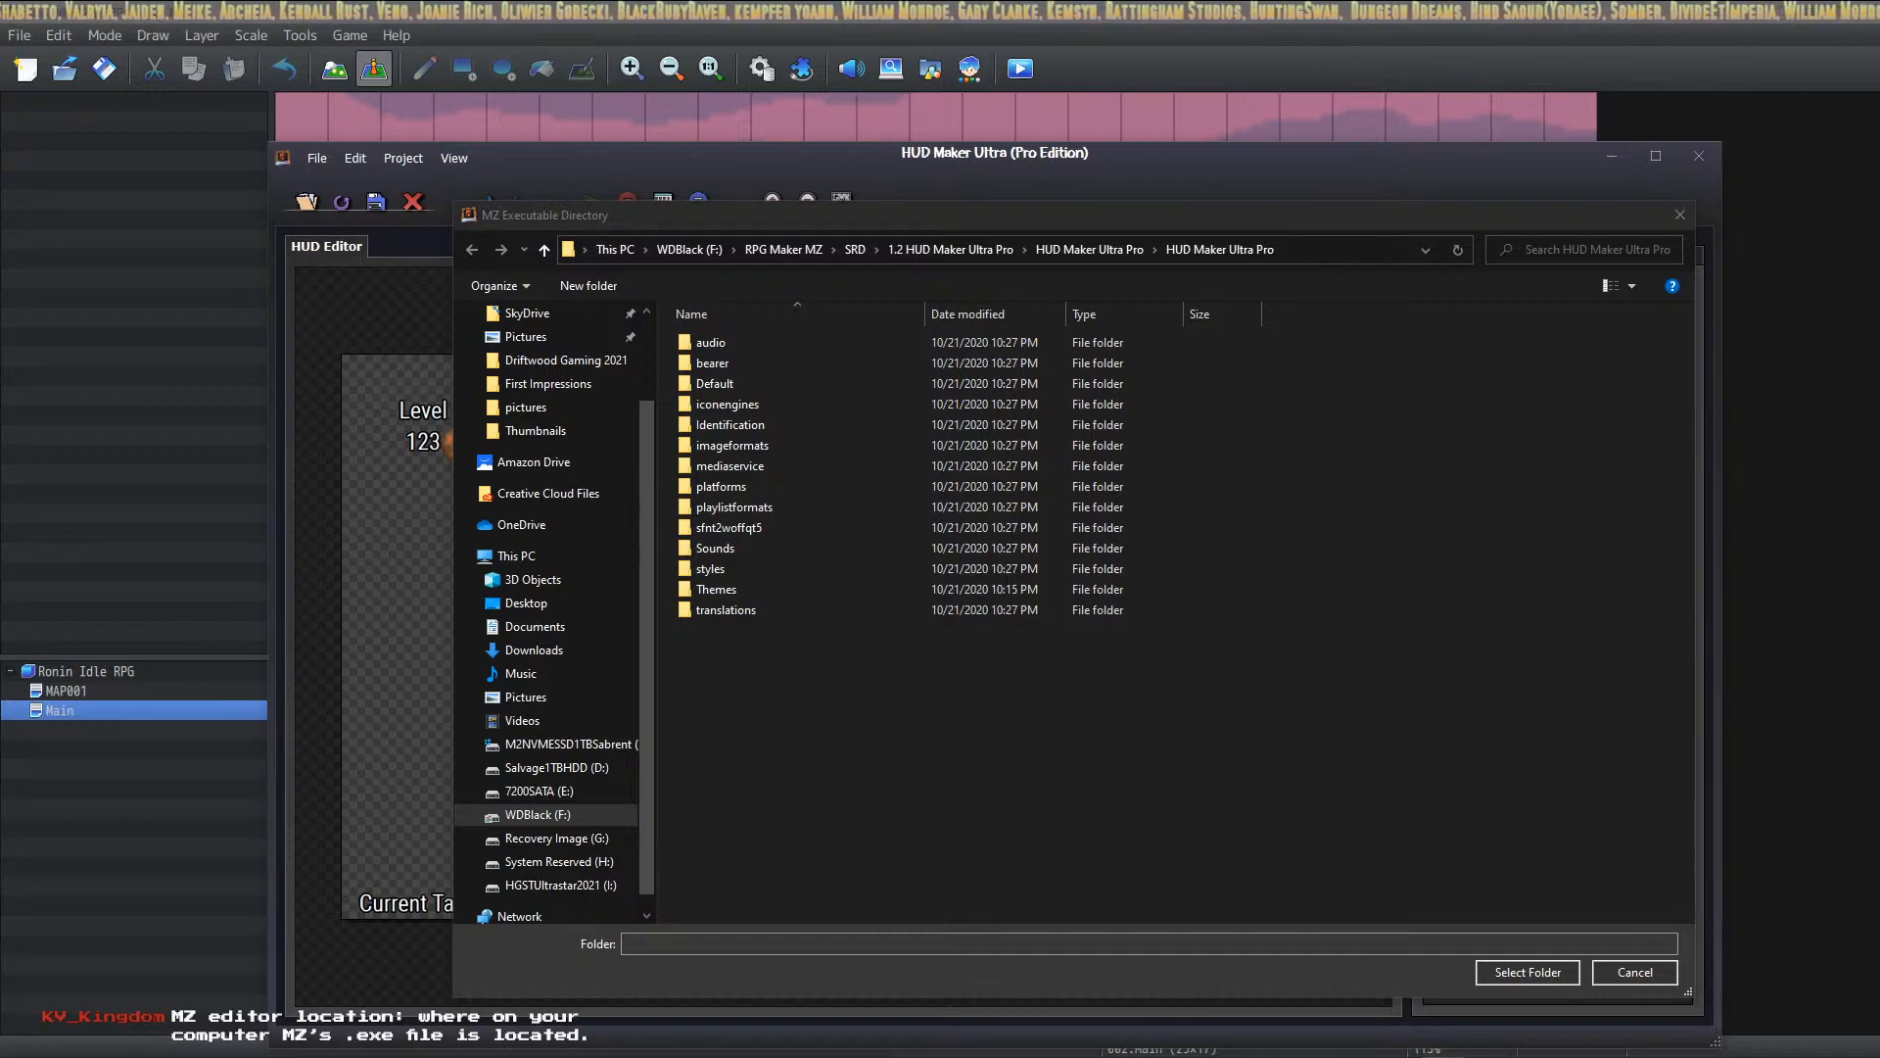
click(311, 1038)
drag(902, 229, 1039, 223)
drag(400, 203, 714, 221)
right_click(350, 447)
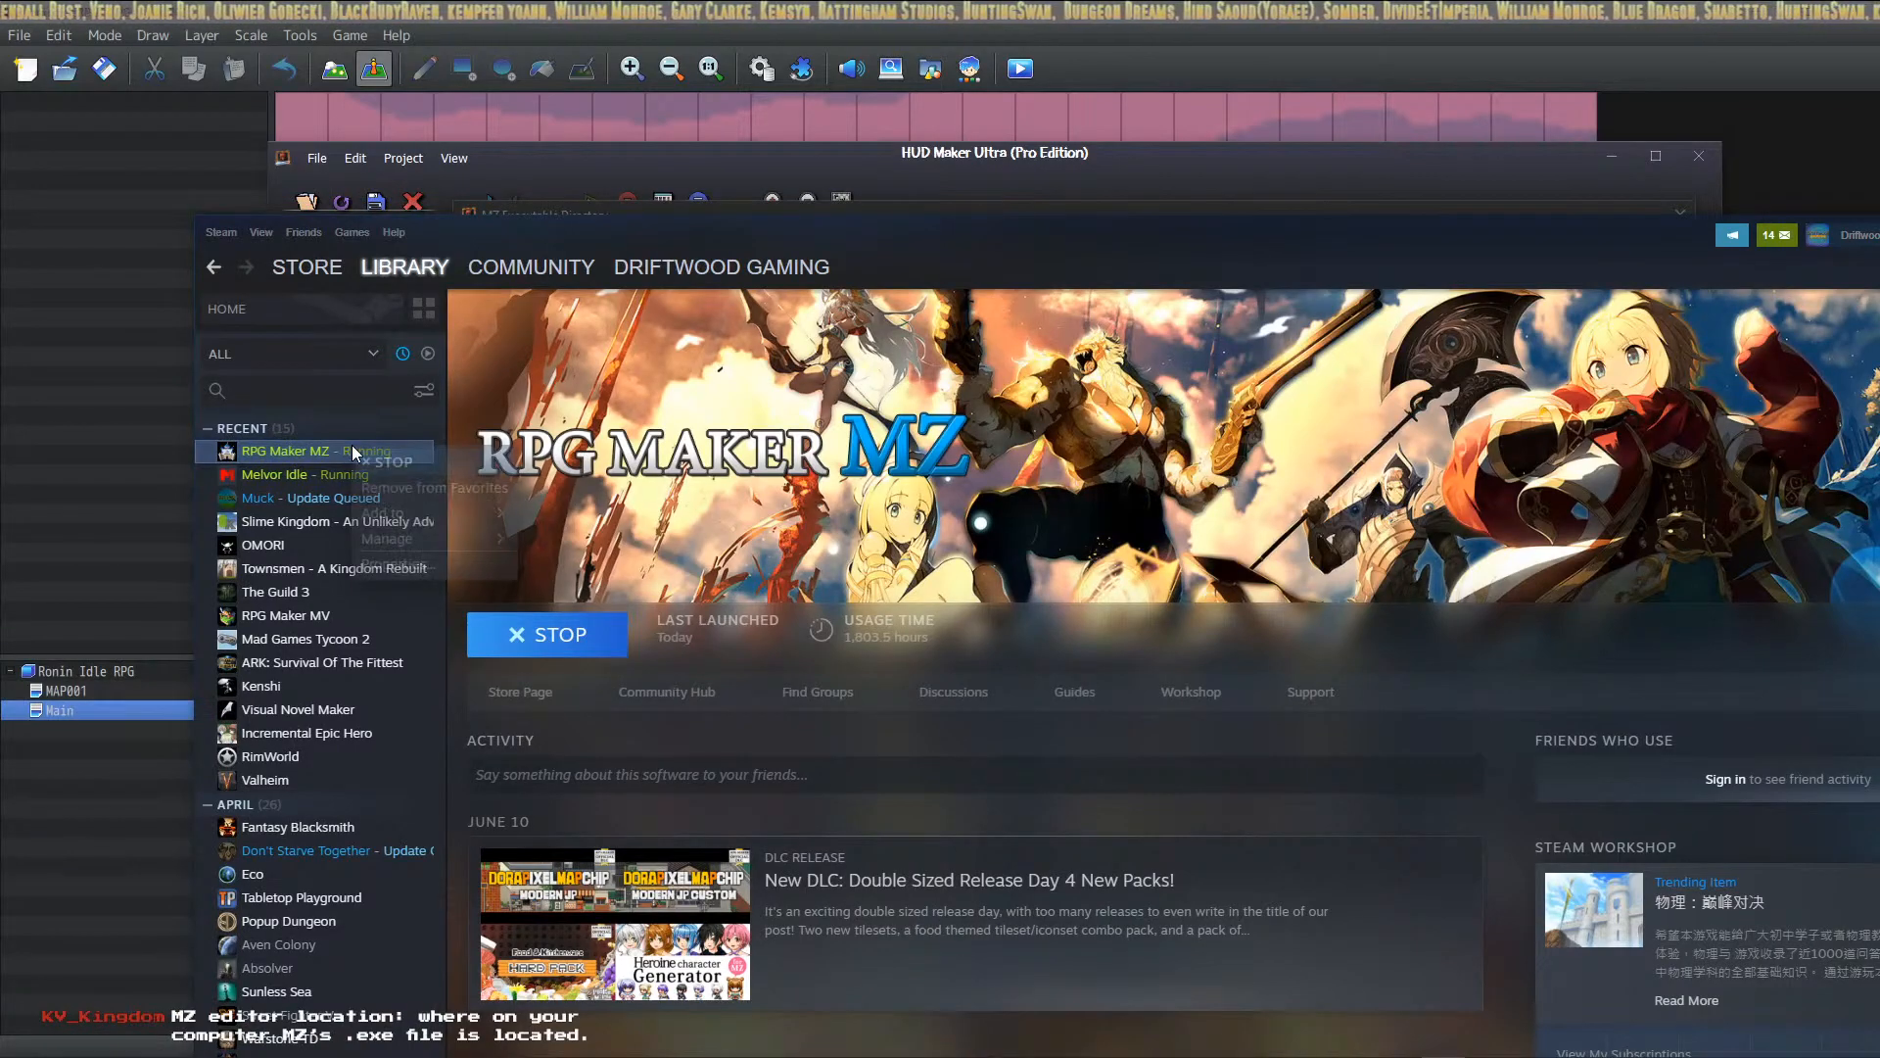
click(428, 565)
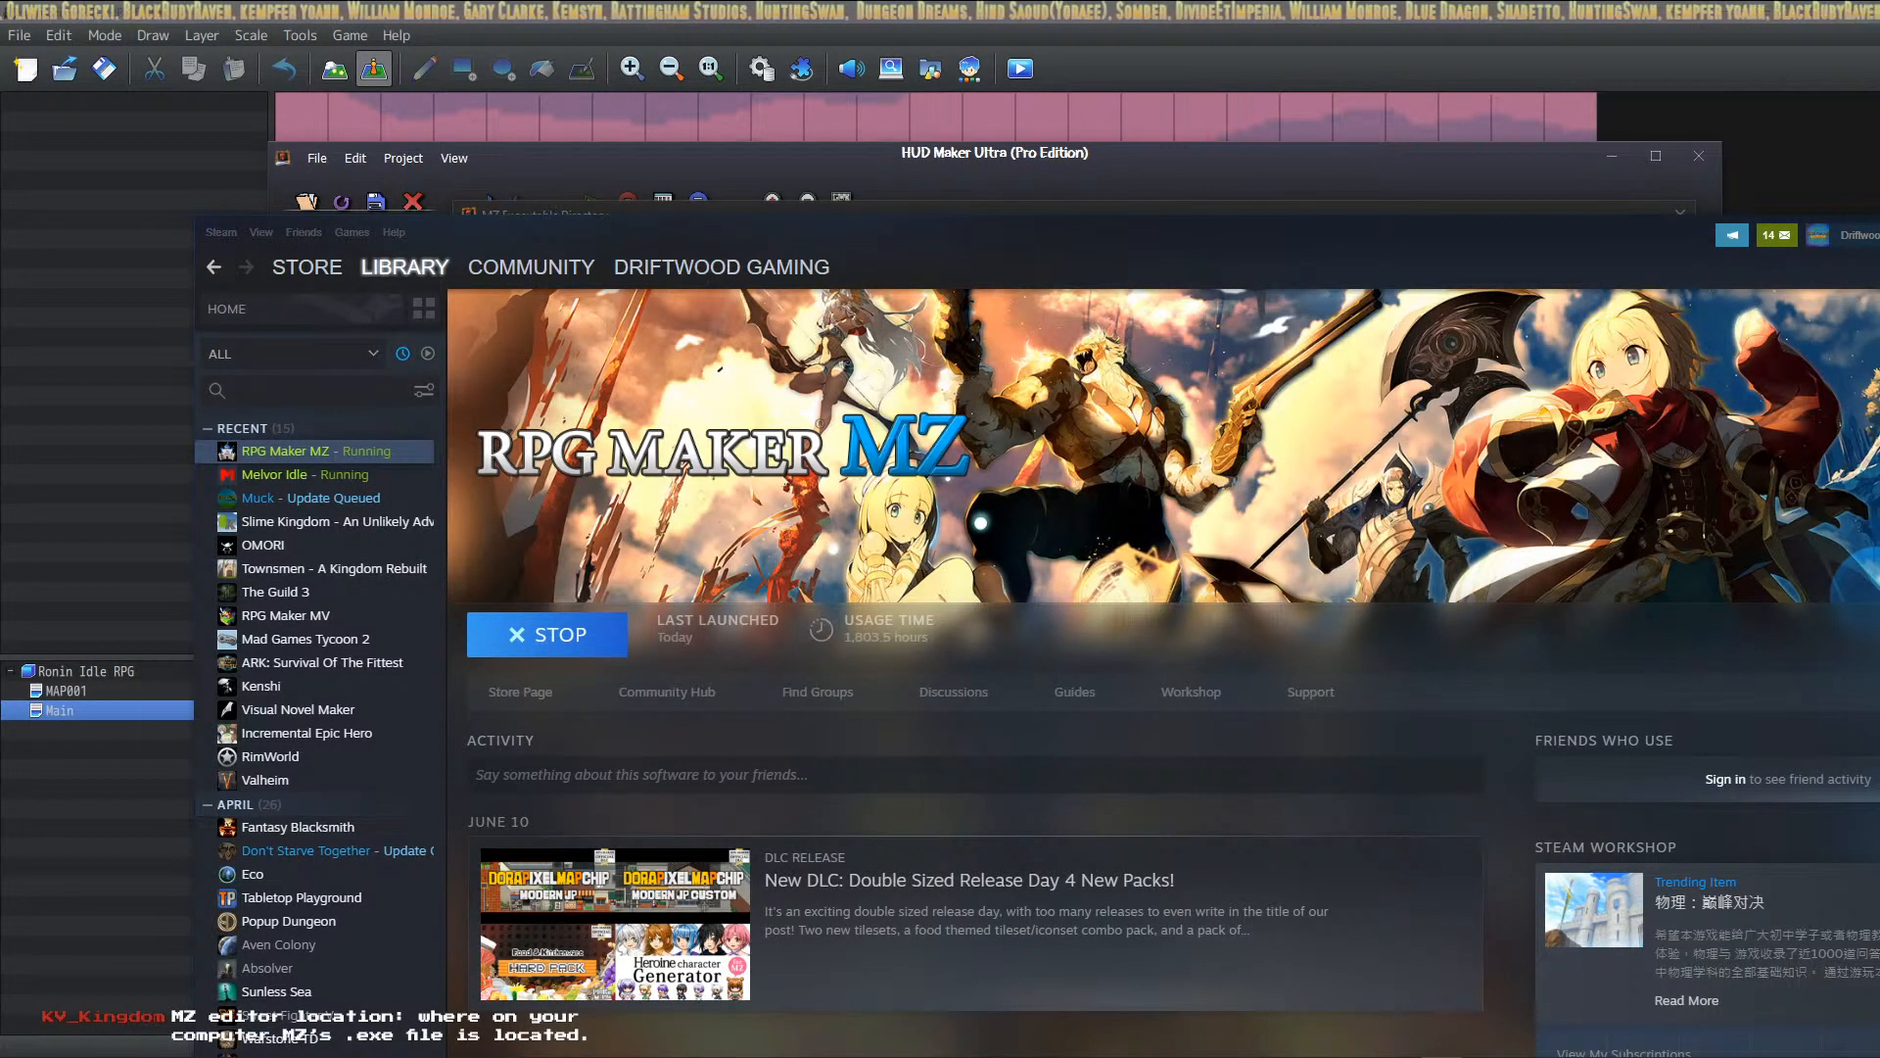
click(740, 444)
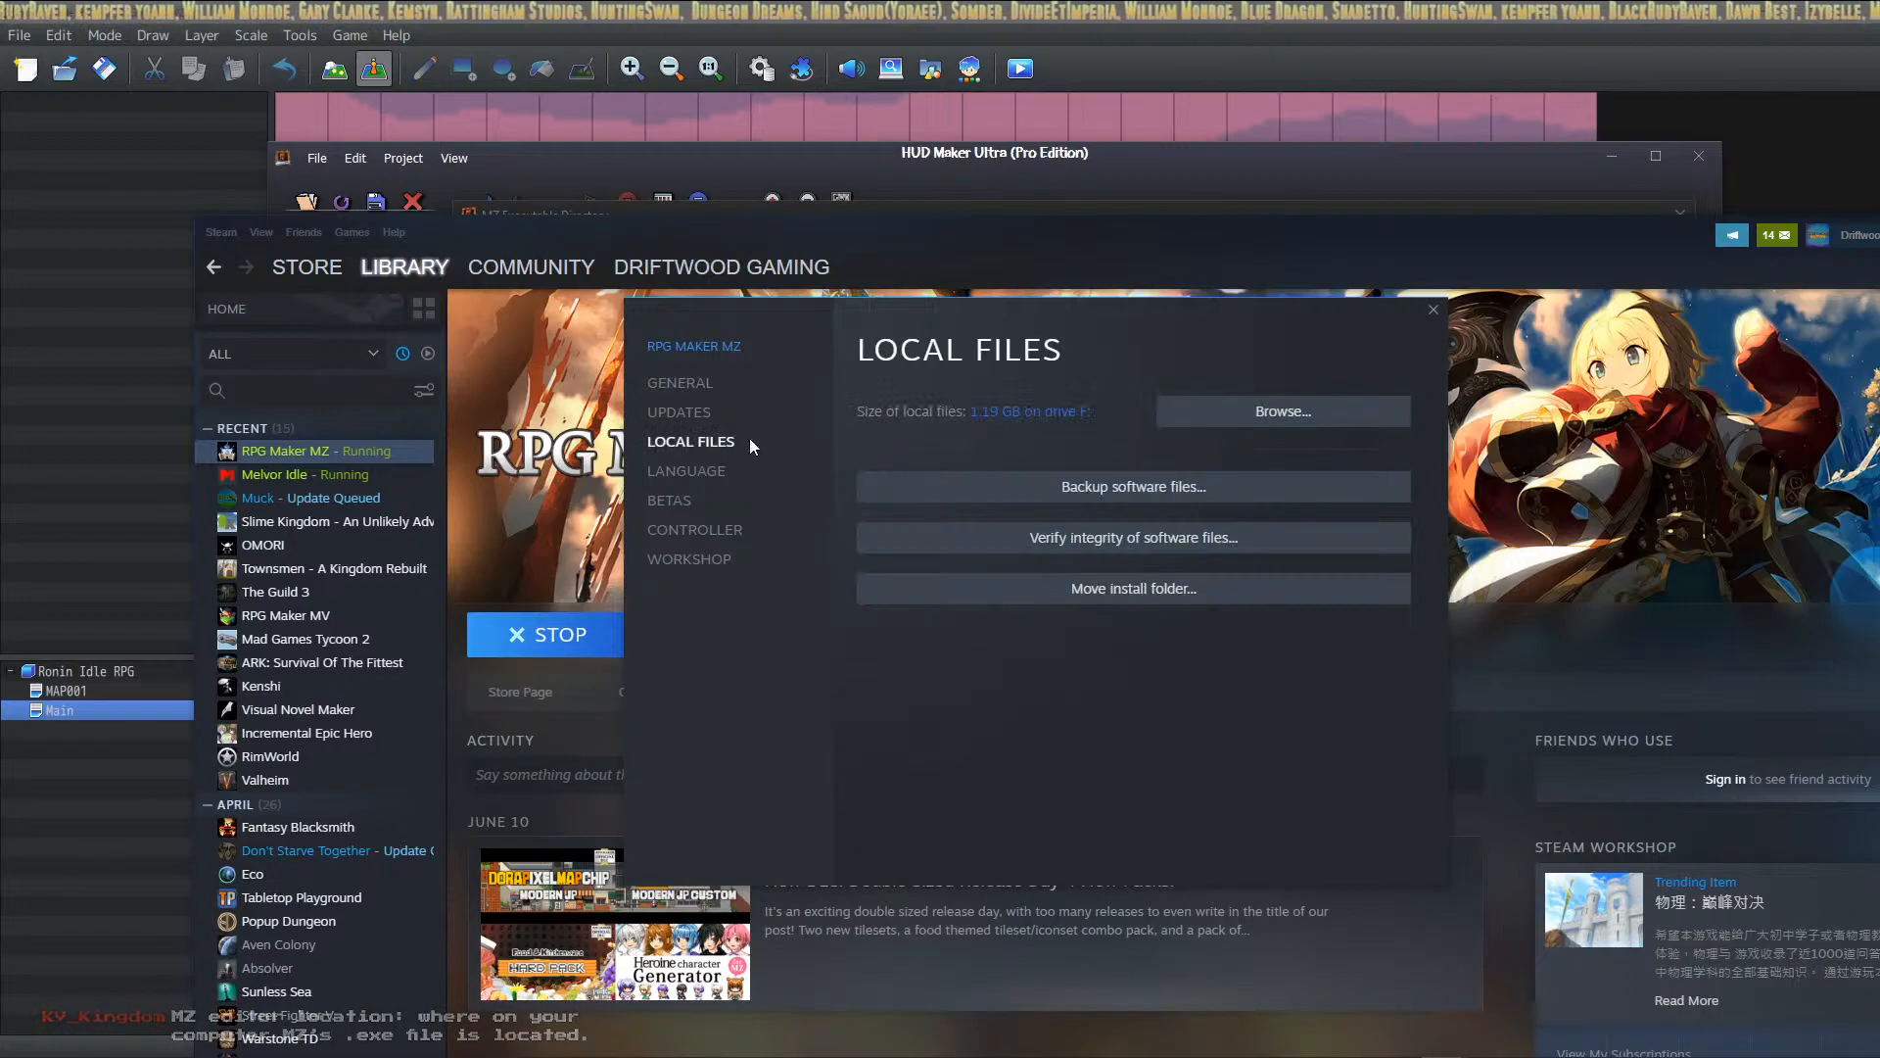
click(1236, 415)
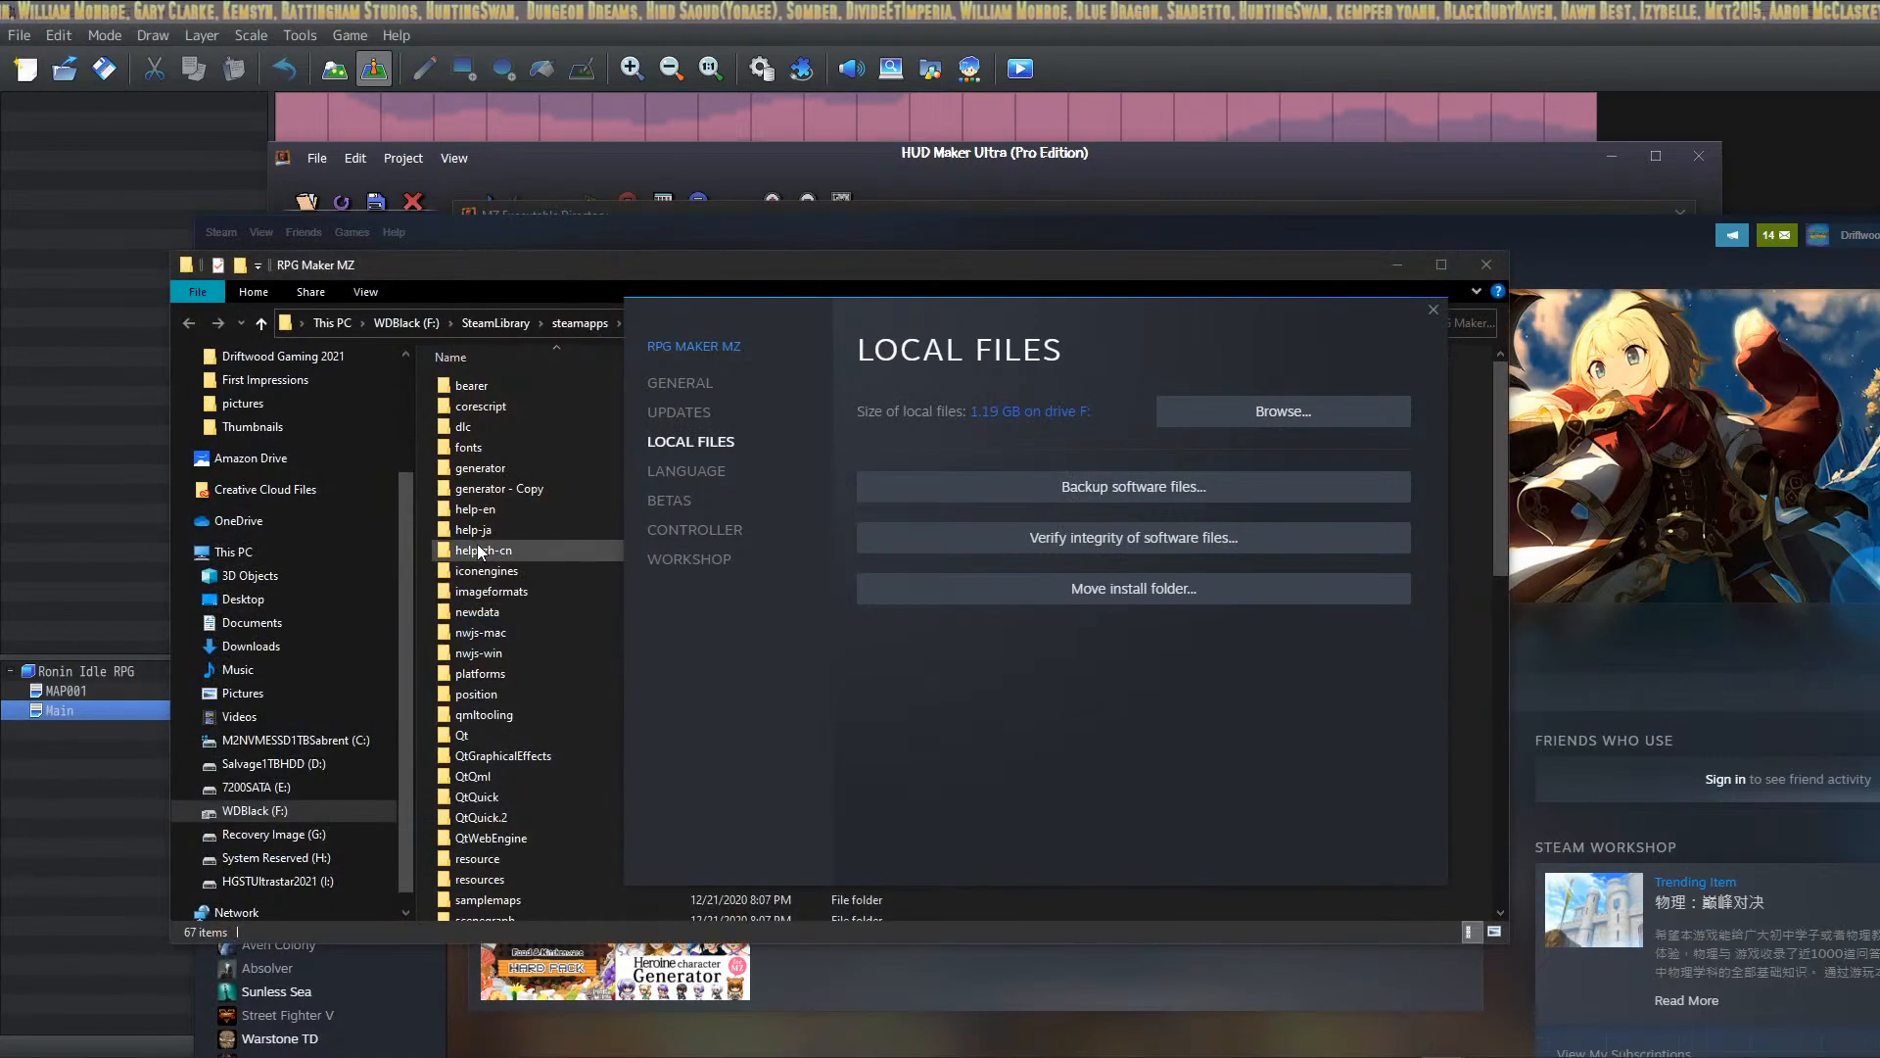
Step: Check for RPGMZ.exe in the RPG Maker MZ installation folder and copy the folder's address as text
click(538, 267)
right_click(779, 331)
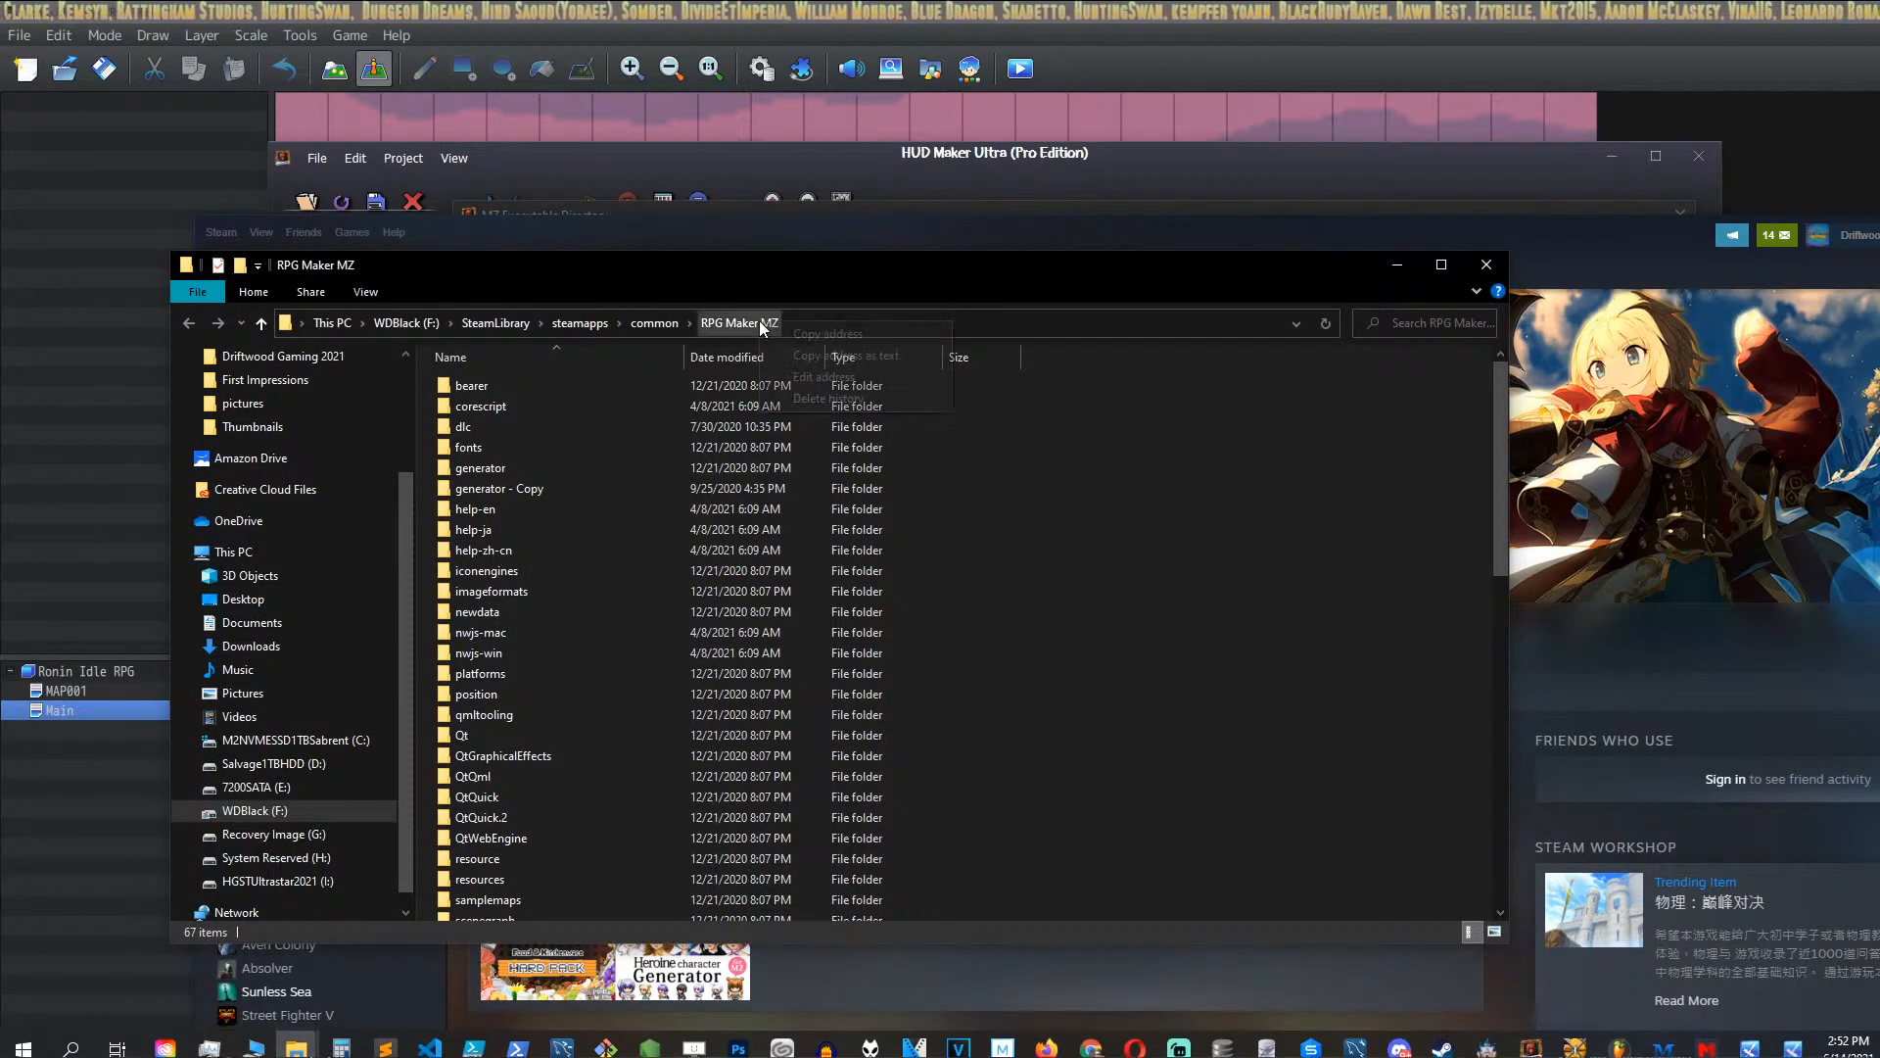
click(828, 334)
scroll(1165, 622, down, 8)
scroll(1161, 625, down, 6)
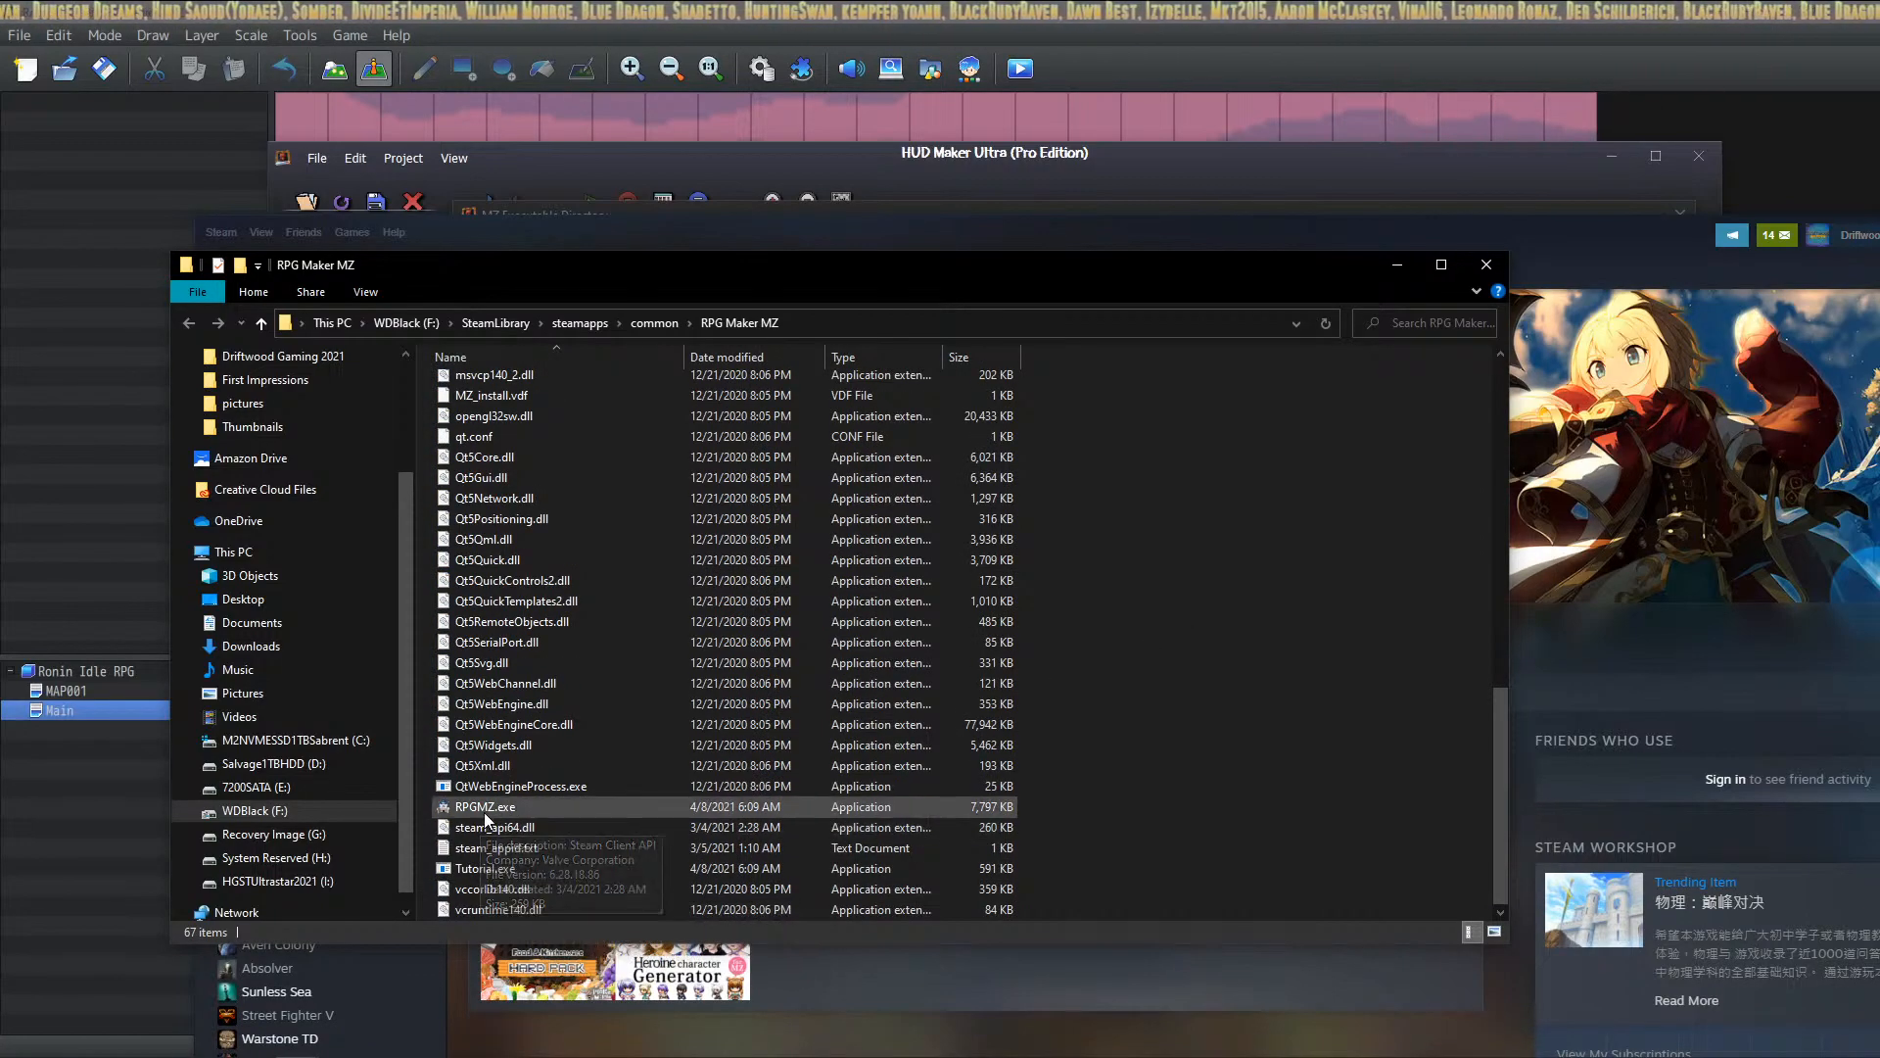
right_click(796, 325)
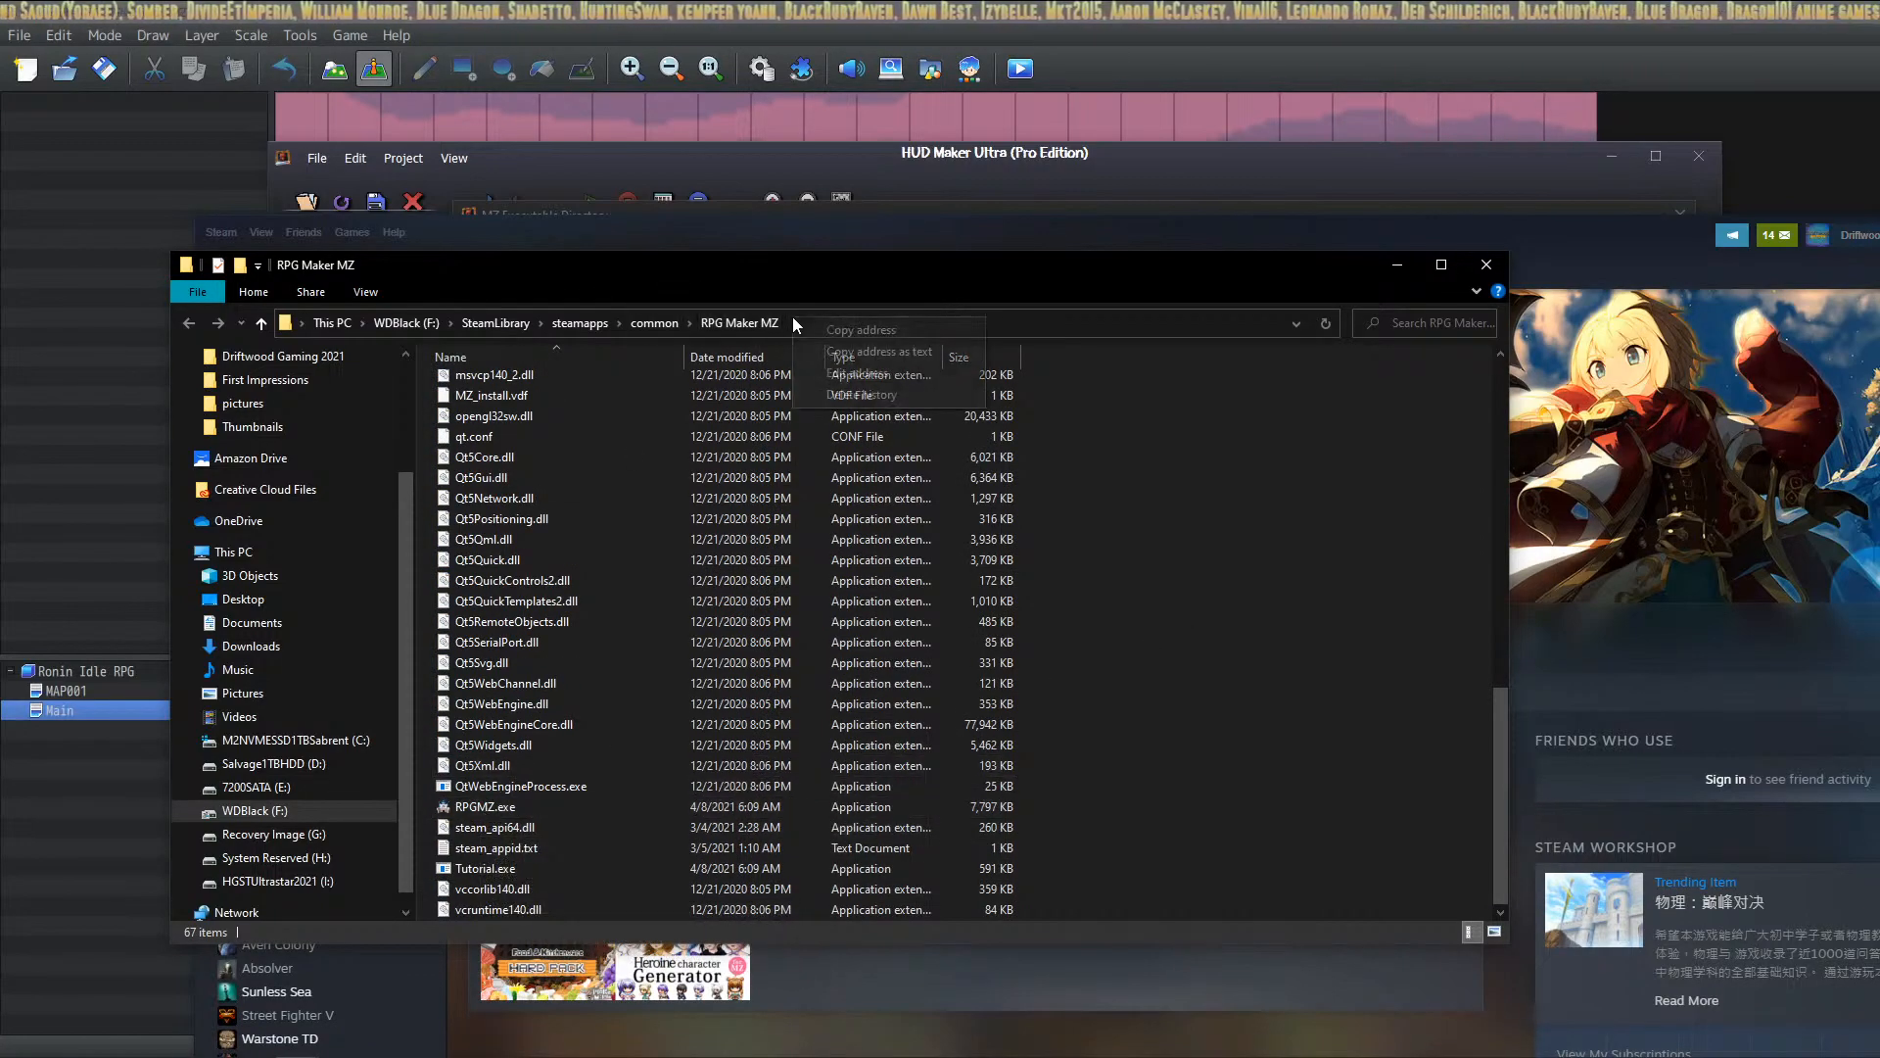
click(878, 352)
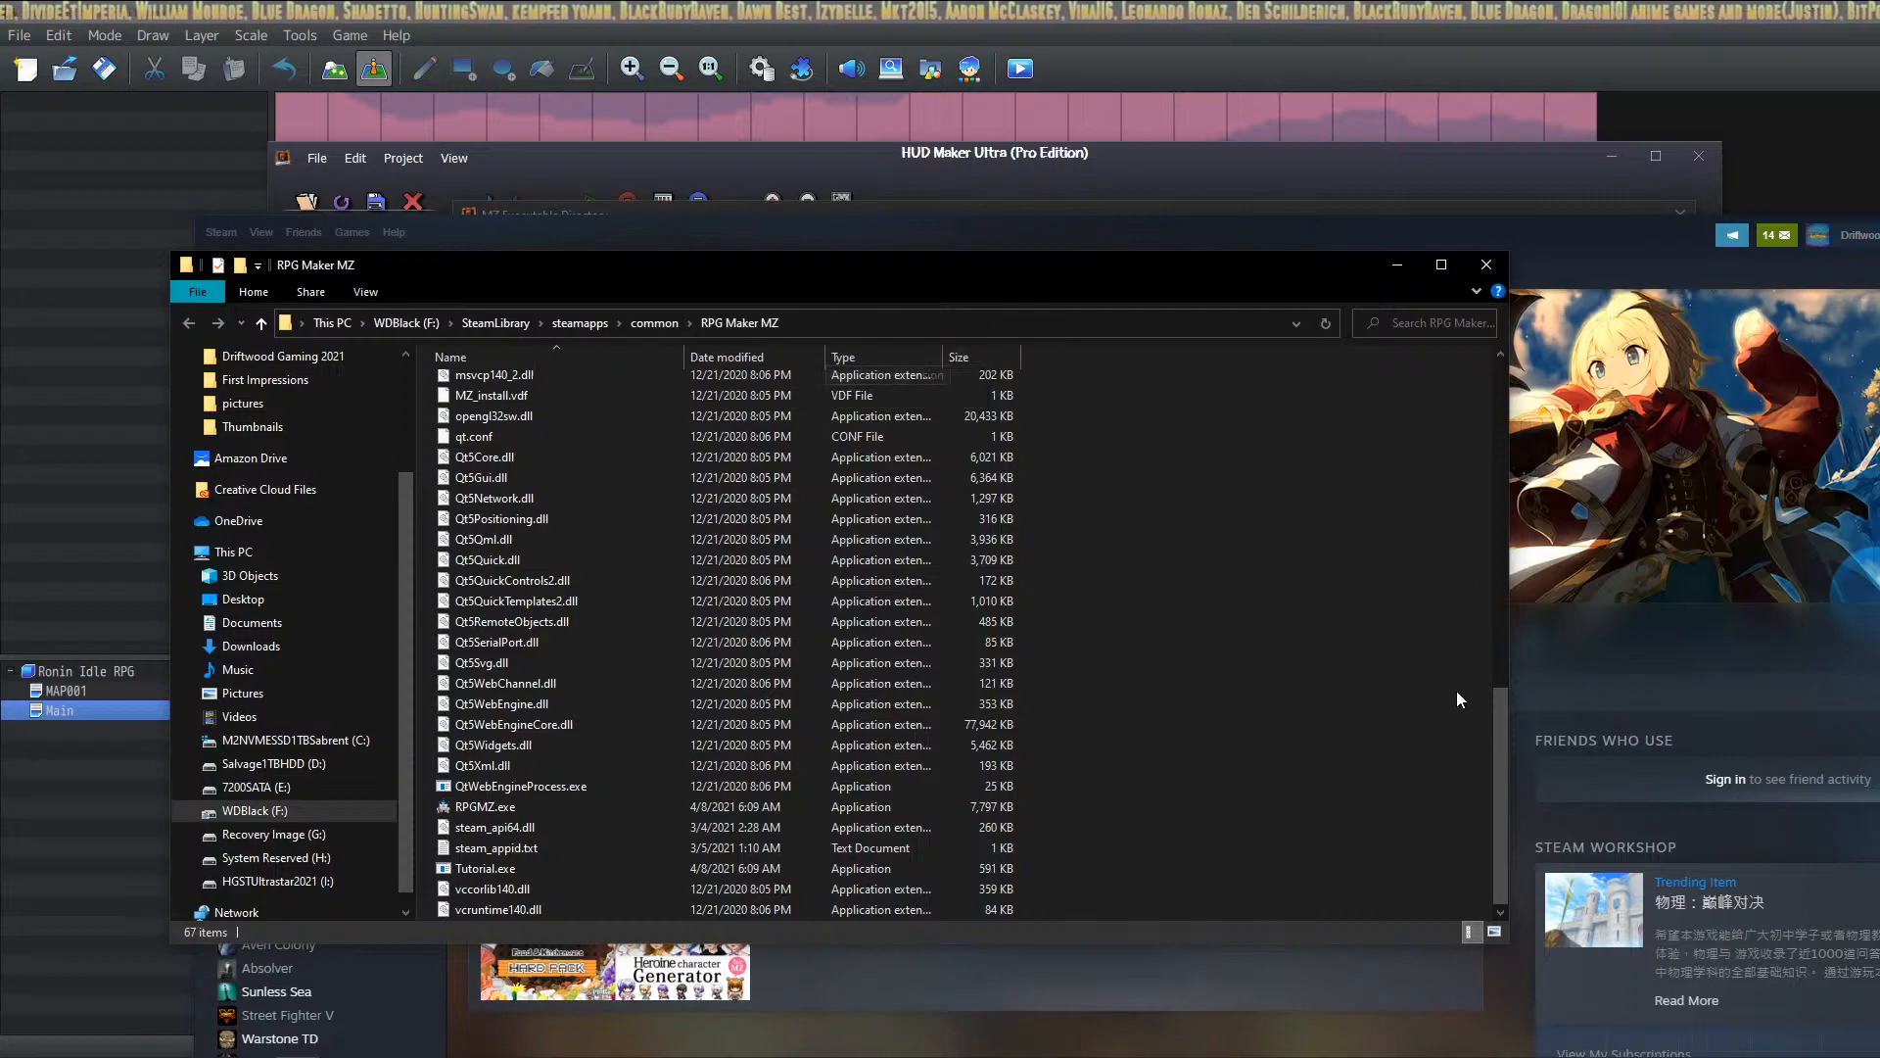
Step: Back in HUD Maker Ultra, set the MZ editor location to F:\SteamLibrary\steamapps\common\RPG Maker MZ and confirm the settings
click(342, 1057)
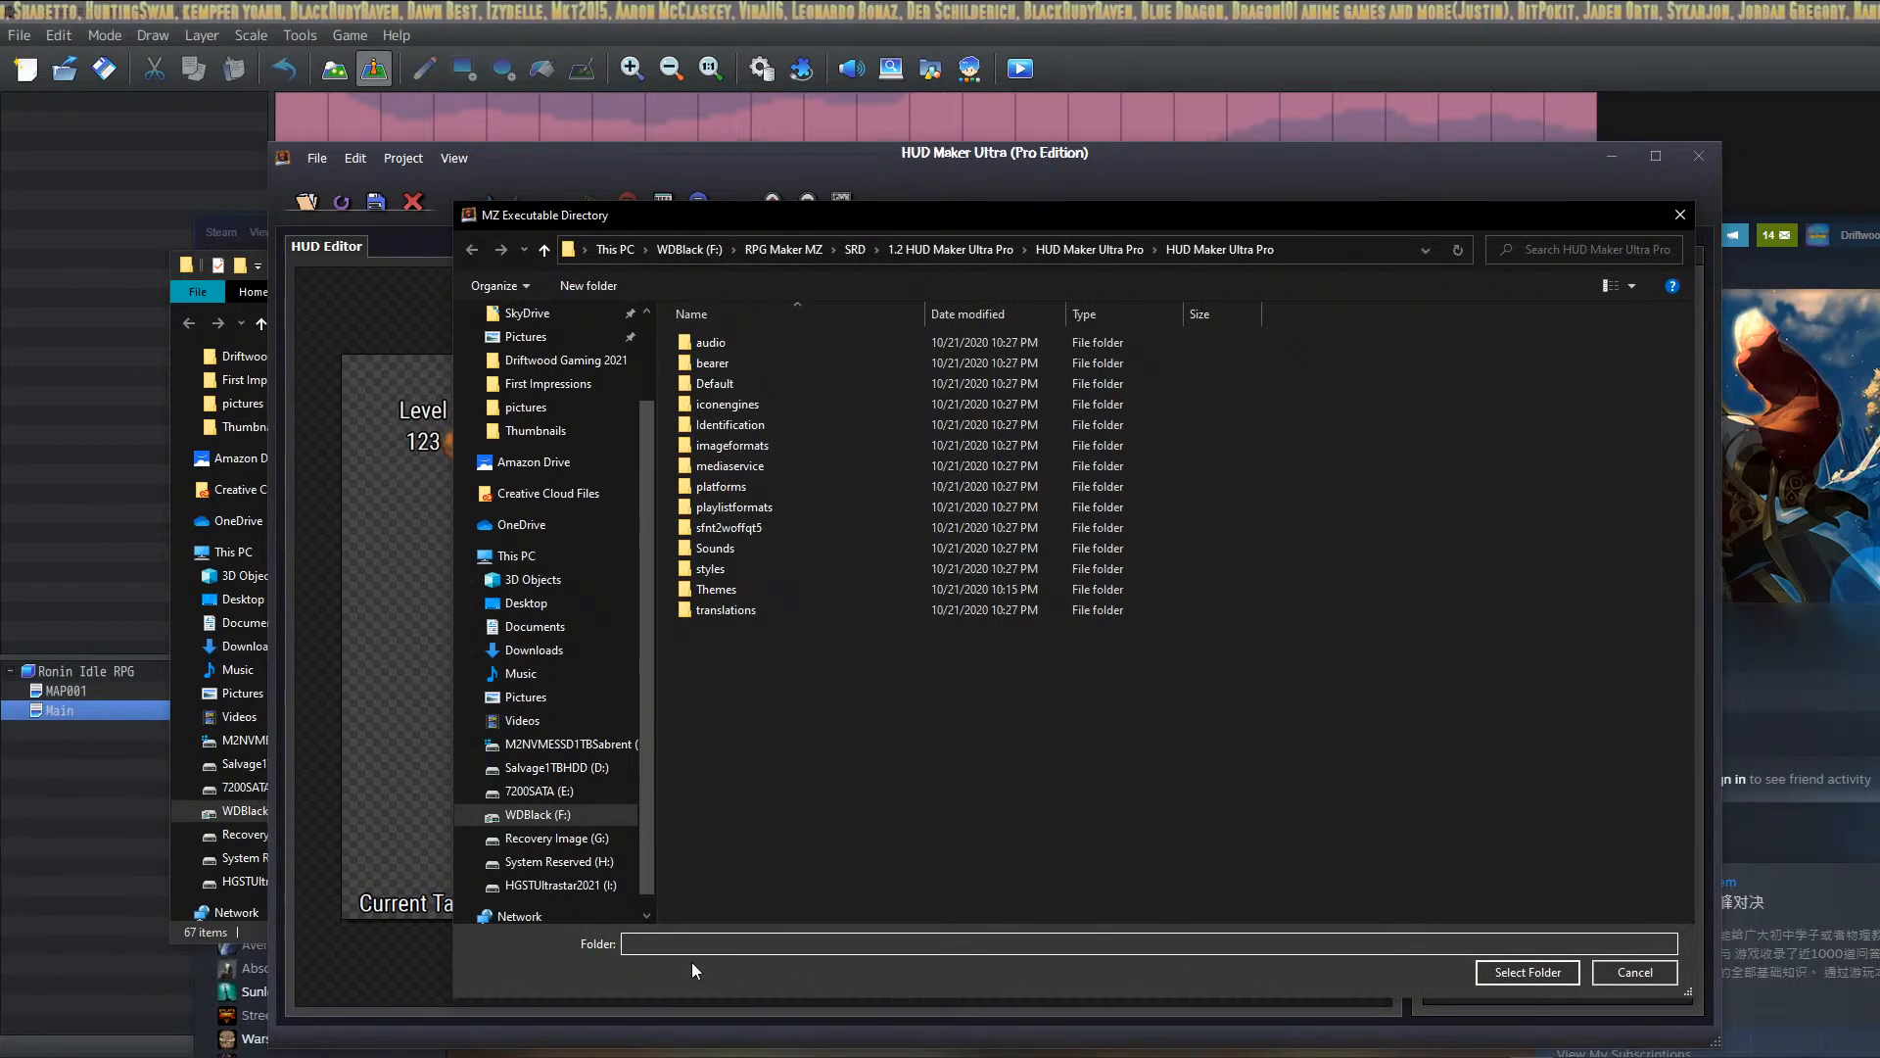
click(1300, 257)
key(ctrl+v)
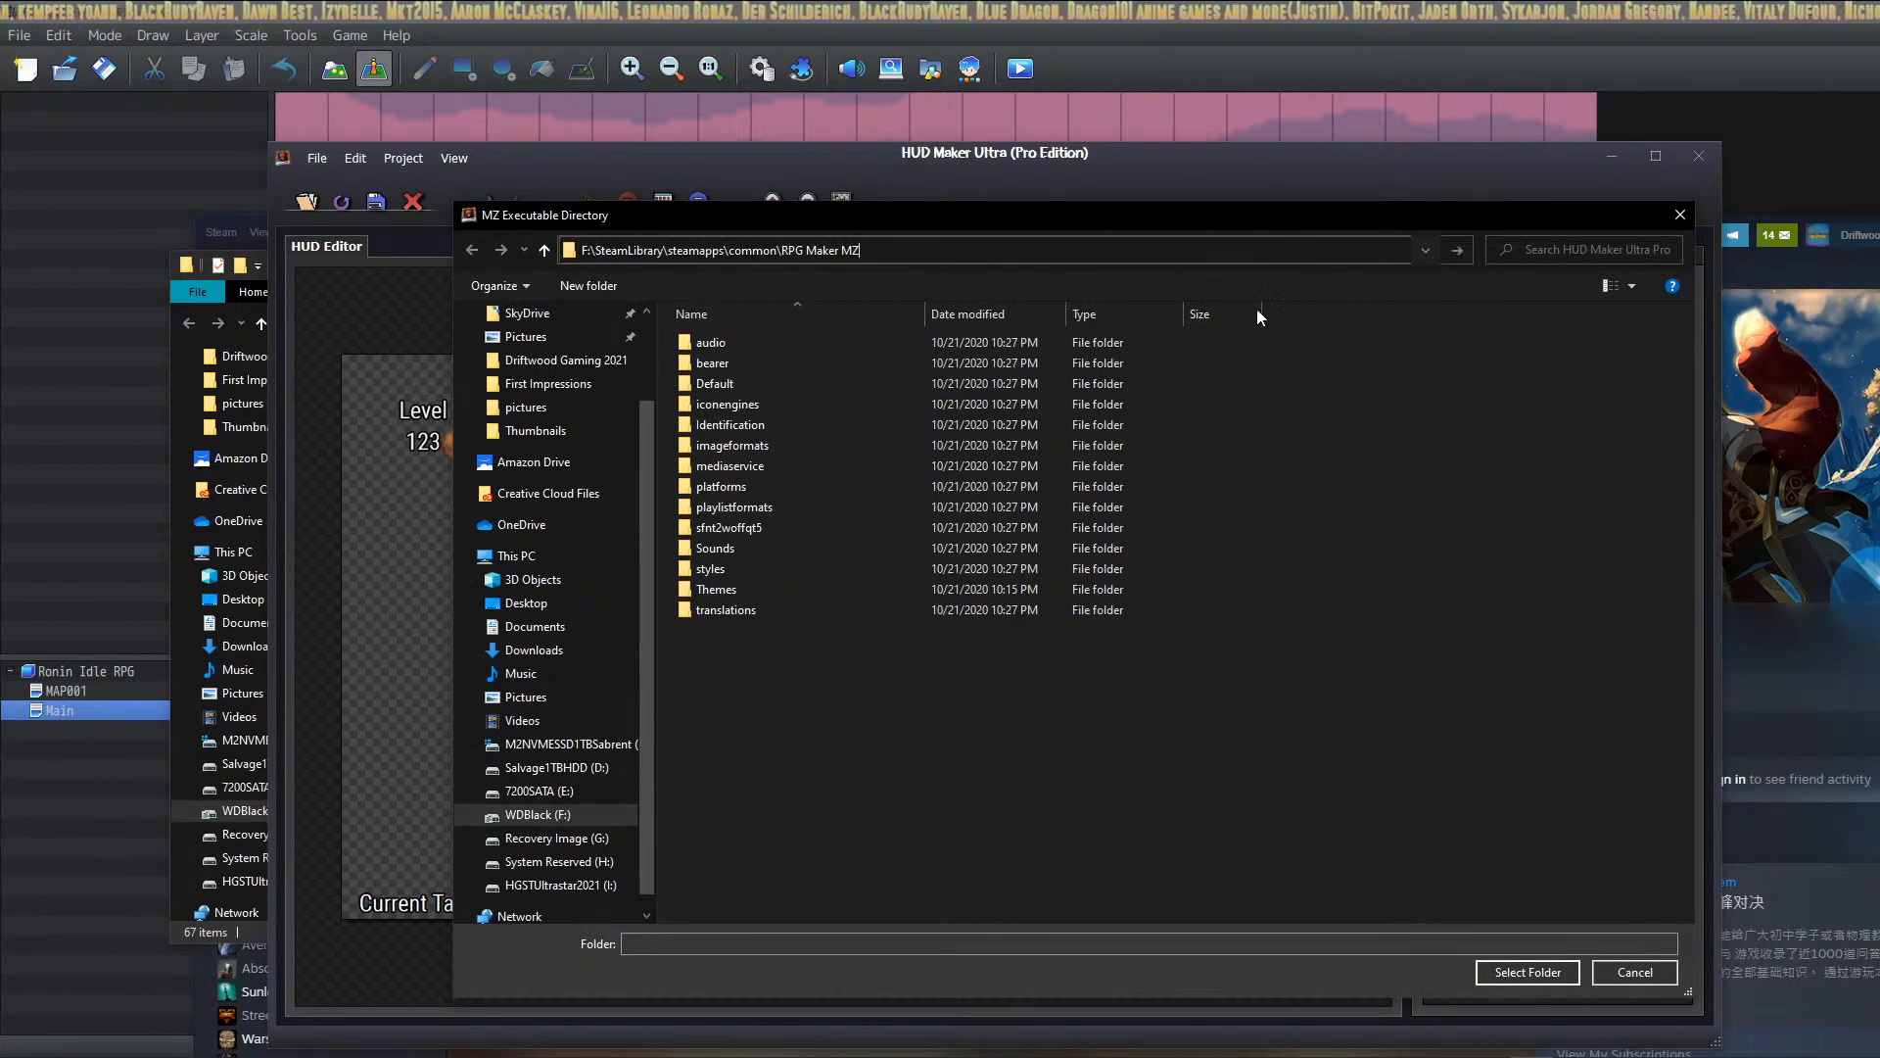
key(Return)
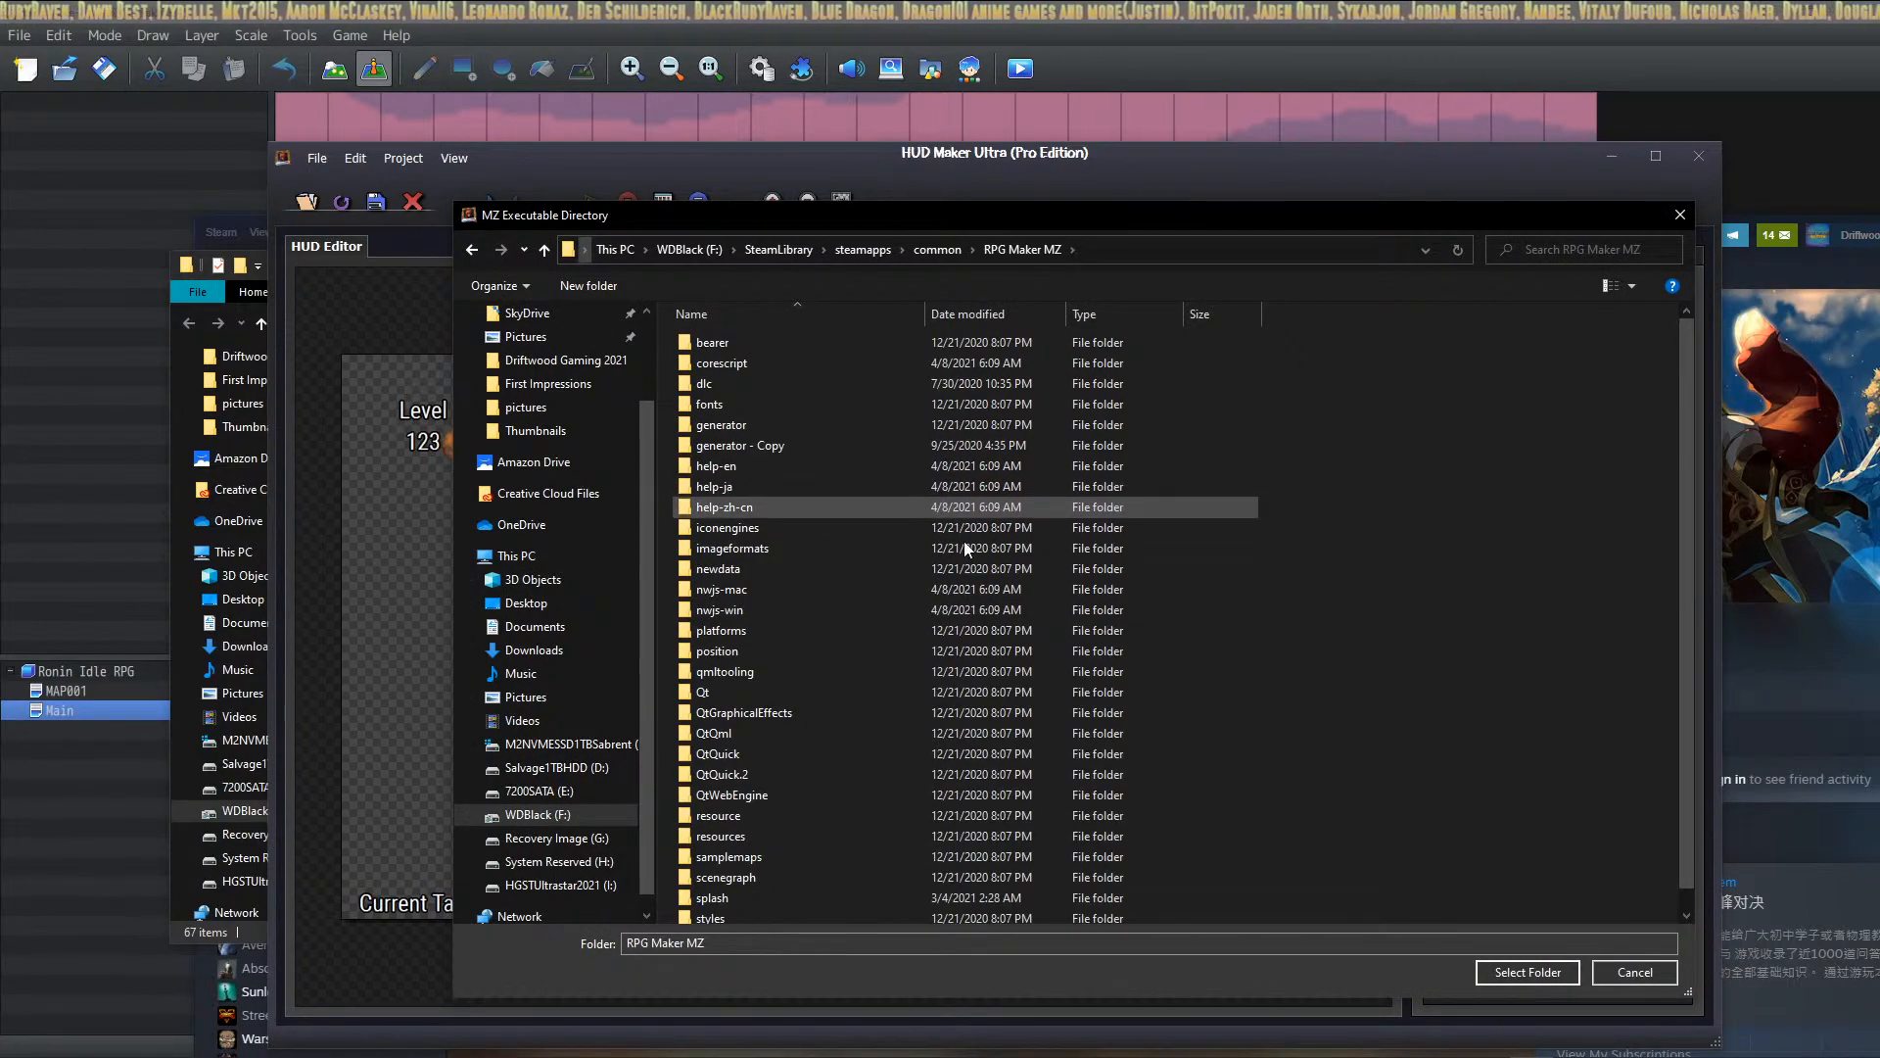
scroll(964, 548, down, 1)
scroll(944, 773, up, 1)
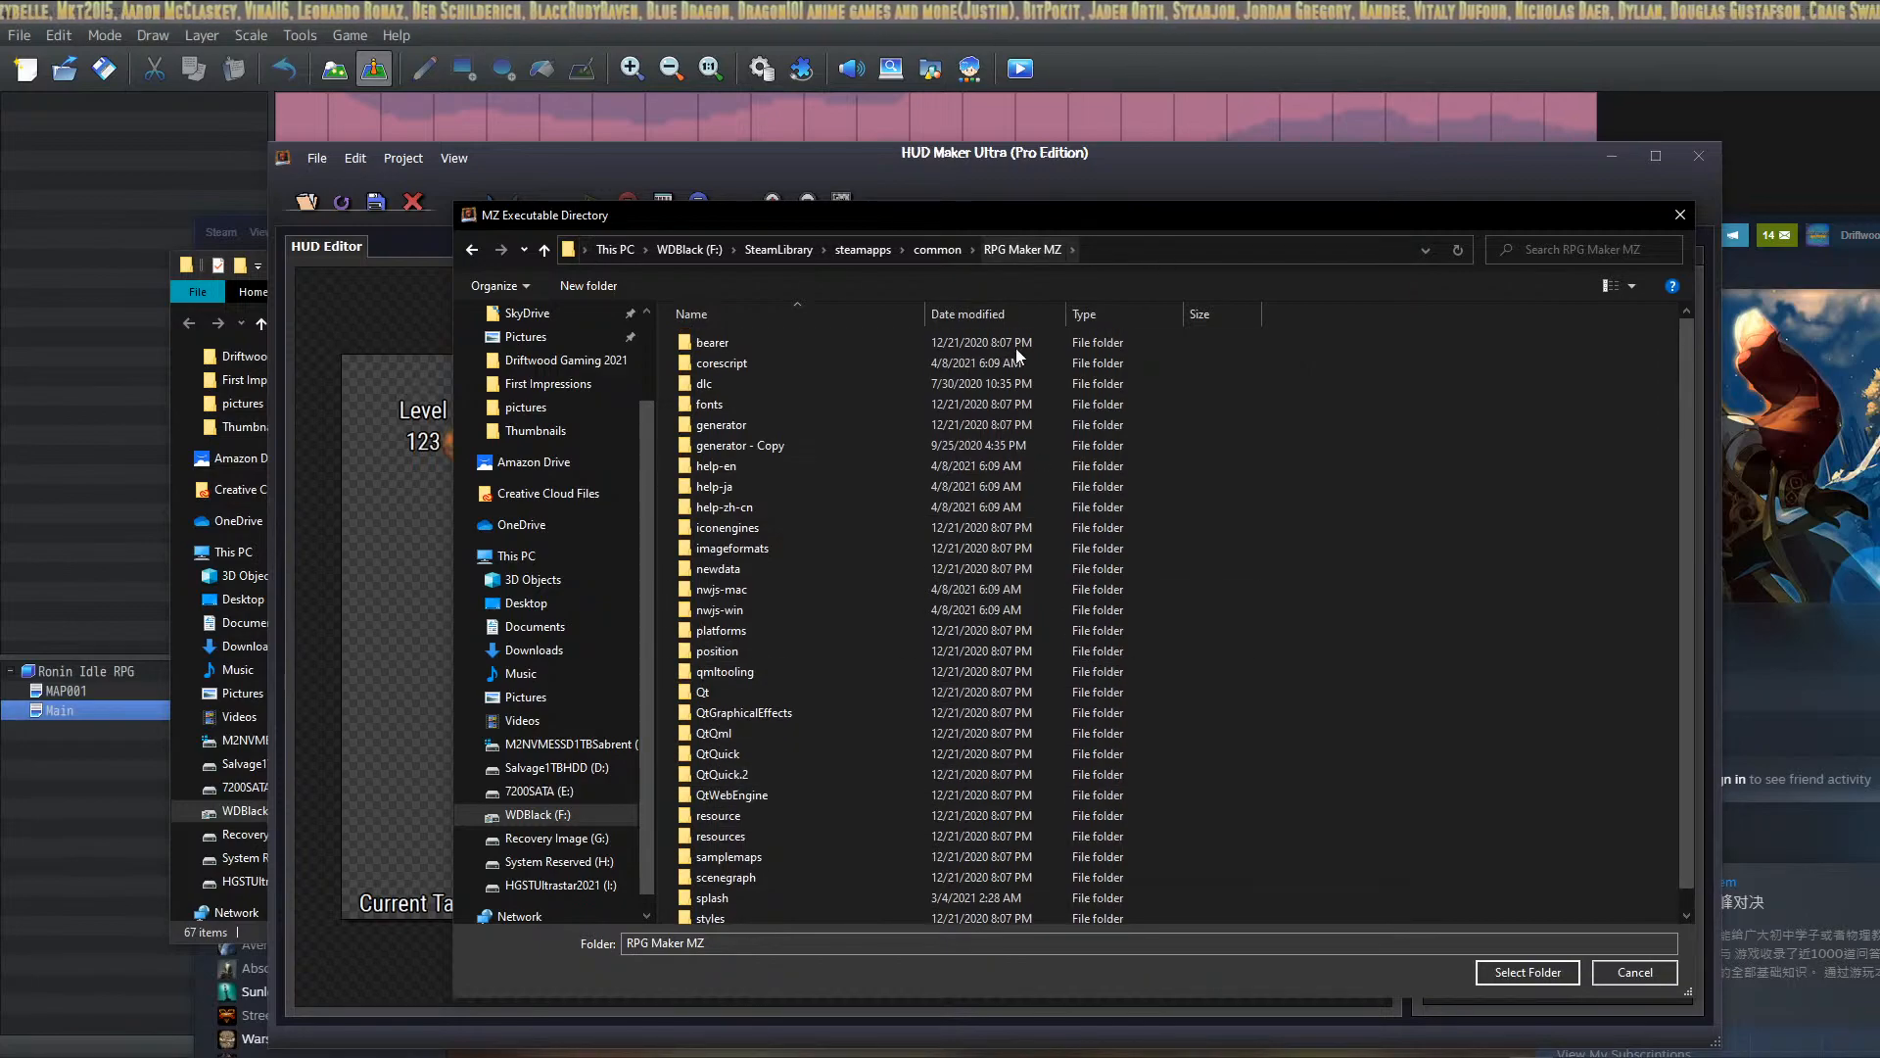
click(1514, 973)
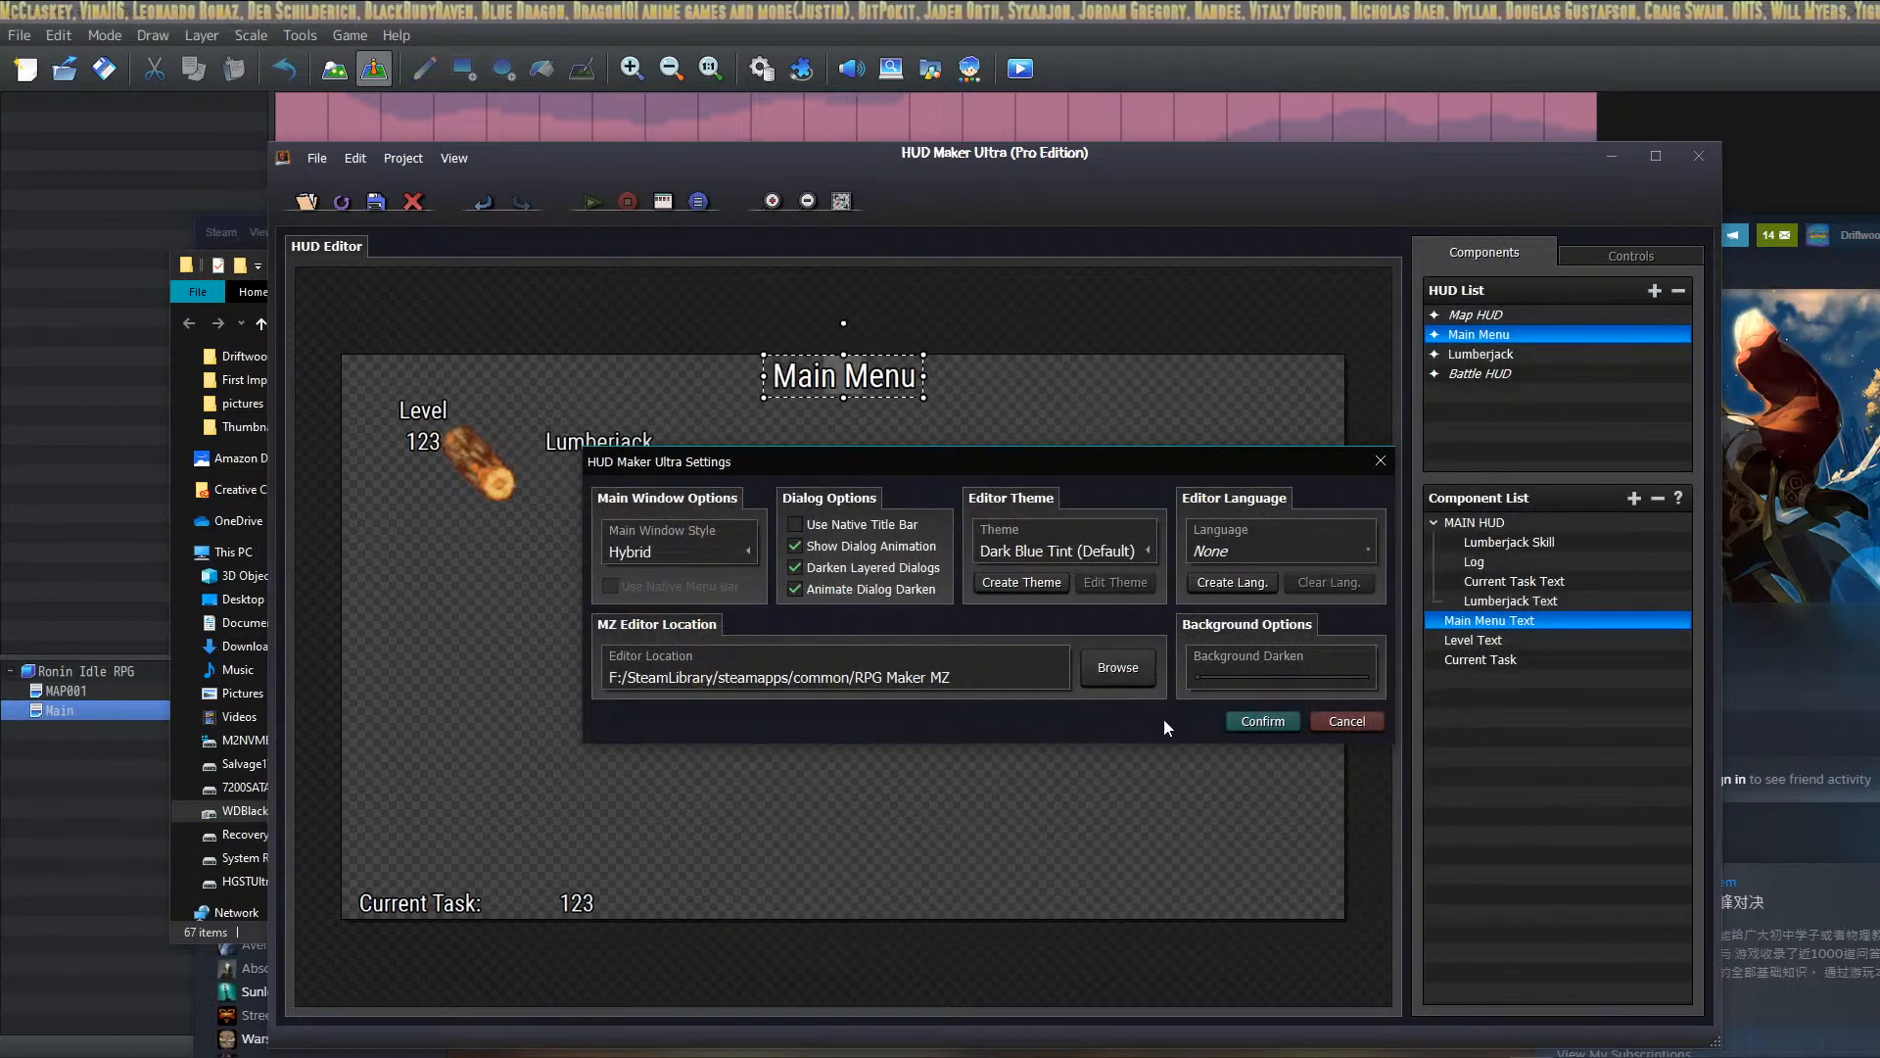
click(1247, 724)
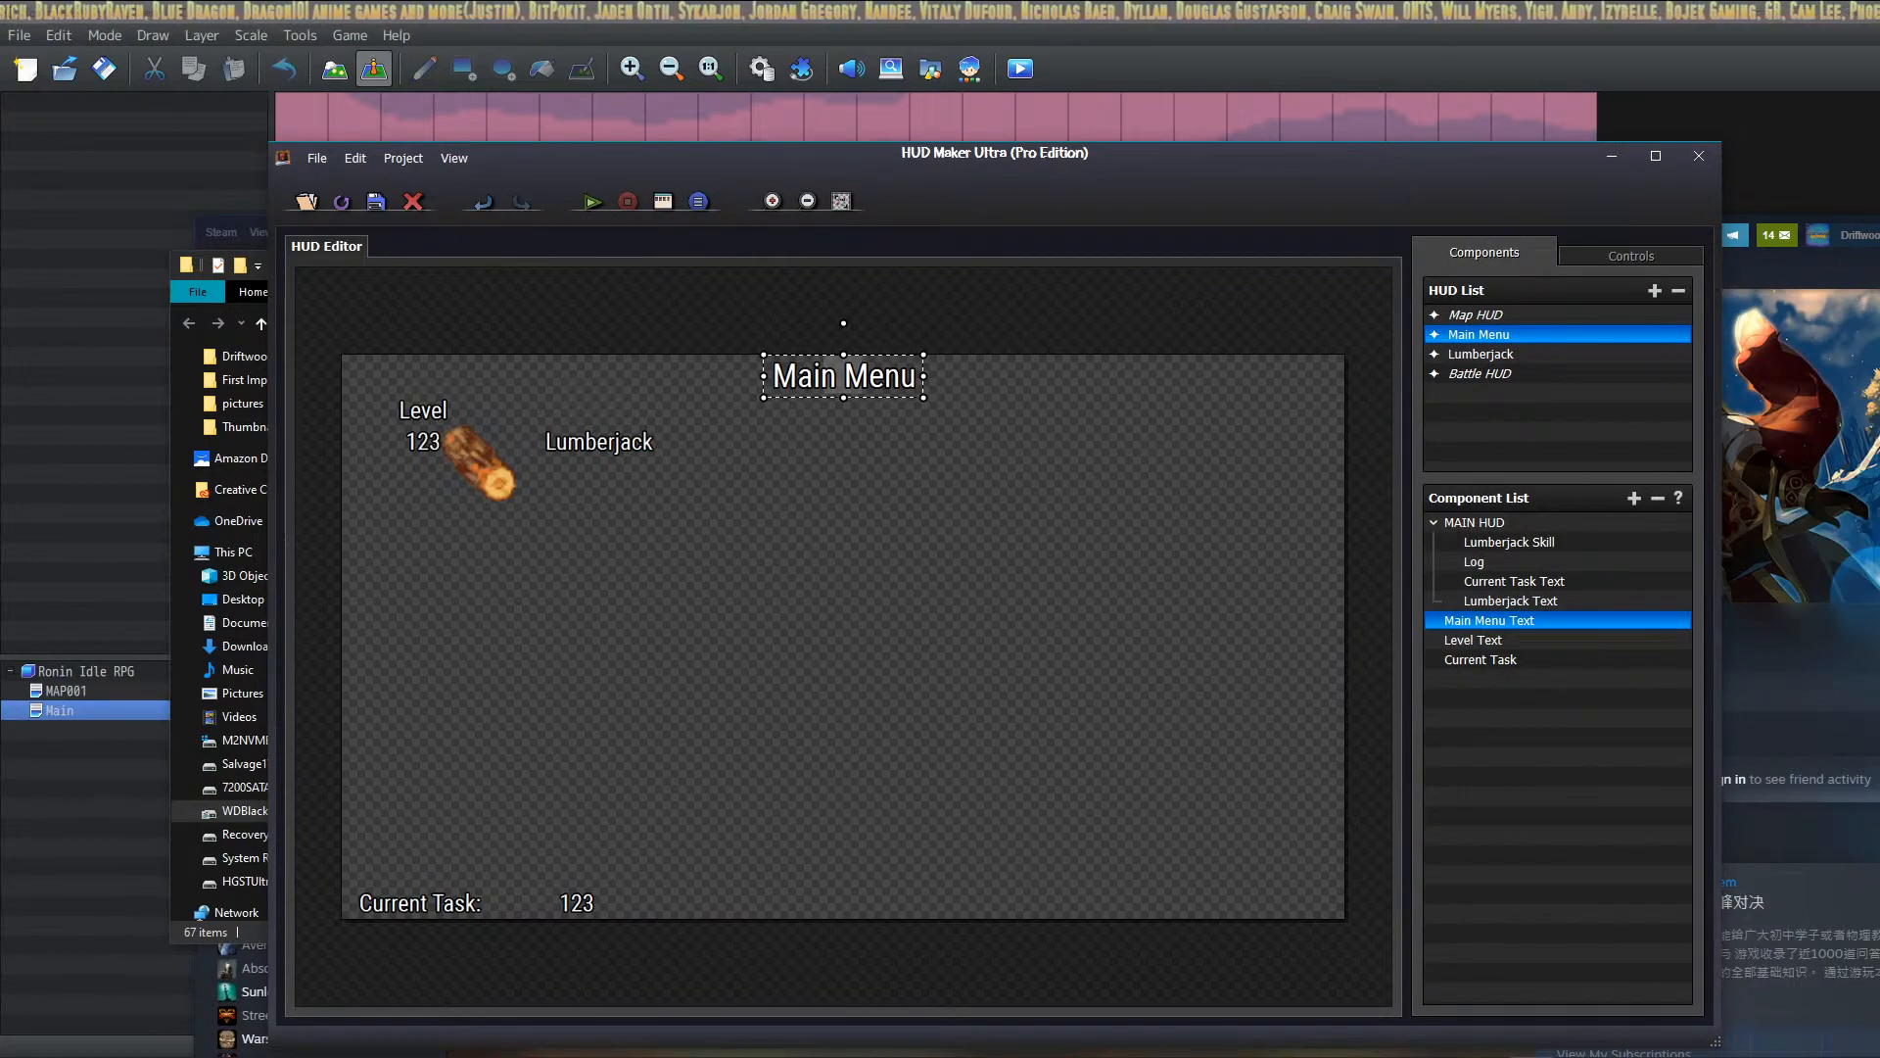
Step: Move the Steam window off the screen and close RPG Maker MZ's properties to return to HUD Maker Ultra
key(alt+Tab)
drag(794, 233, 75, 1056)
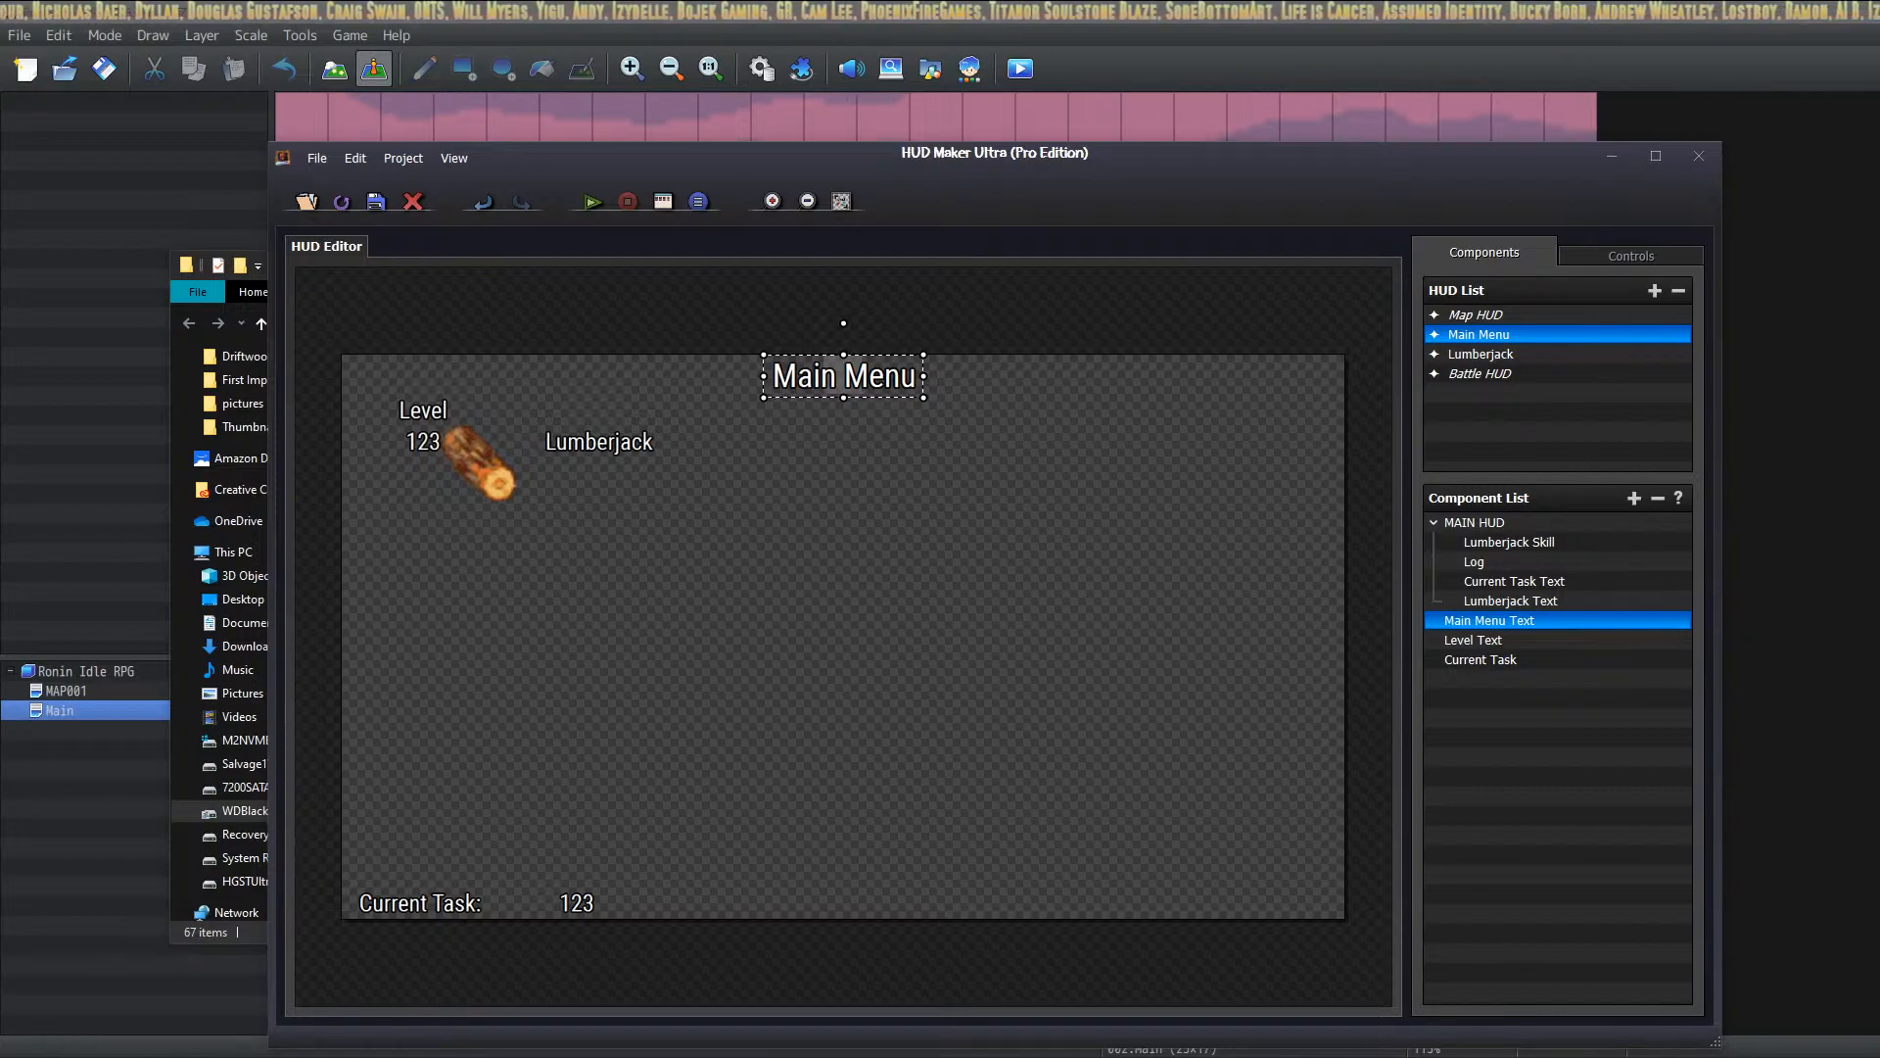
click(578, 1054)
click(1431, 308)
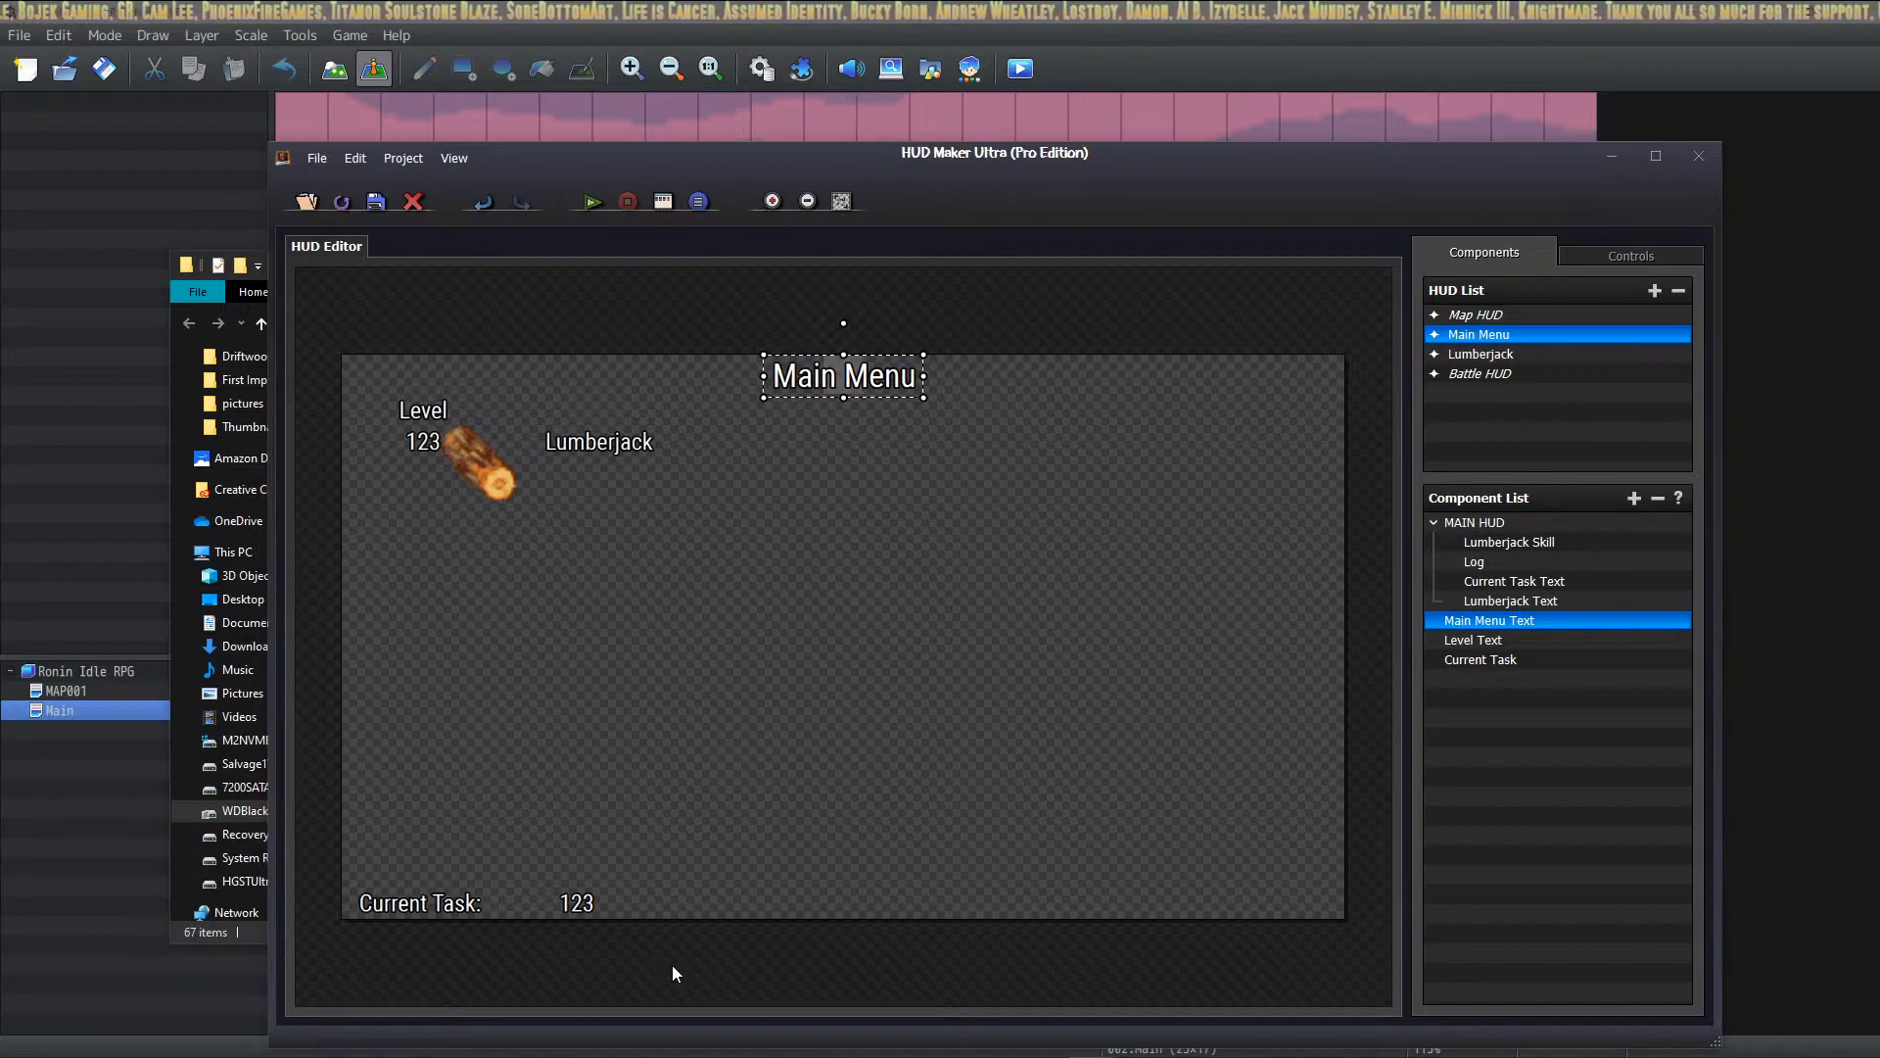
Step: Open the Main Menu text component's settings for editing
mouse_move(1091, 1056)
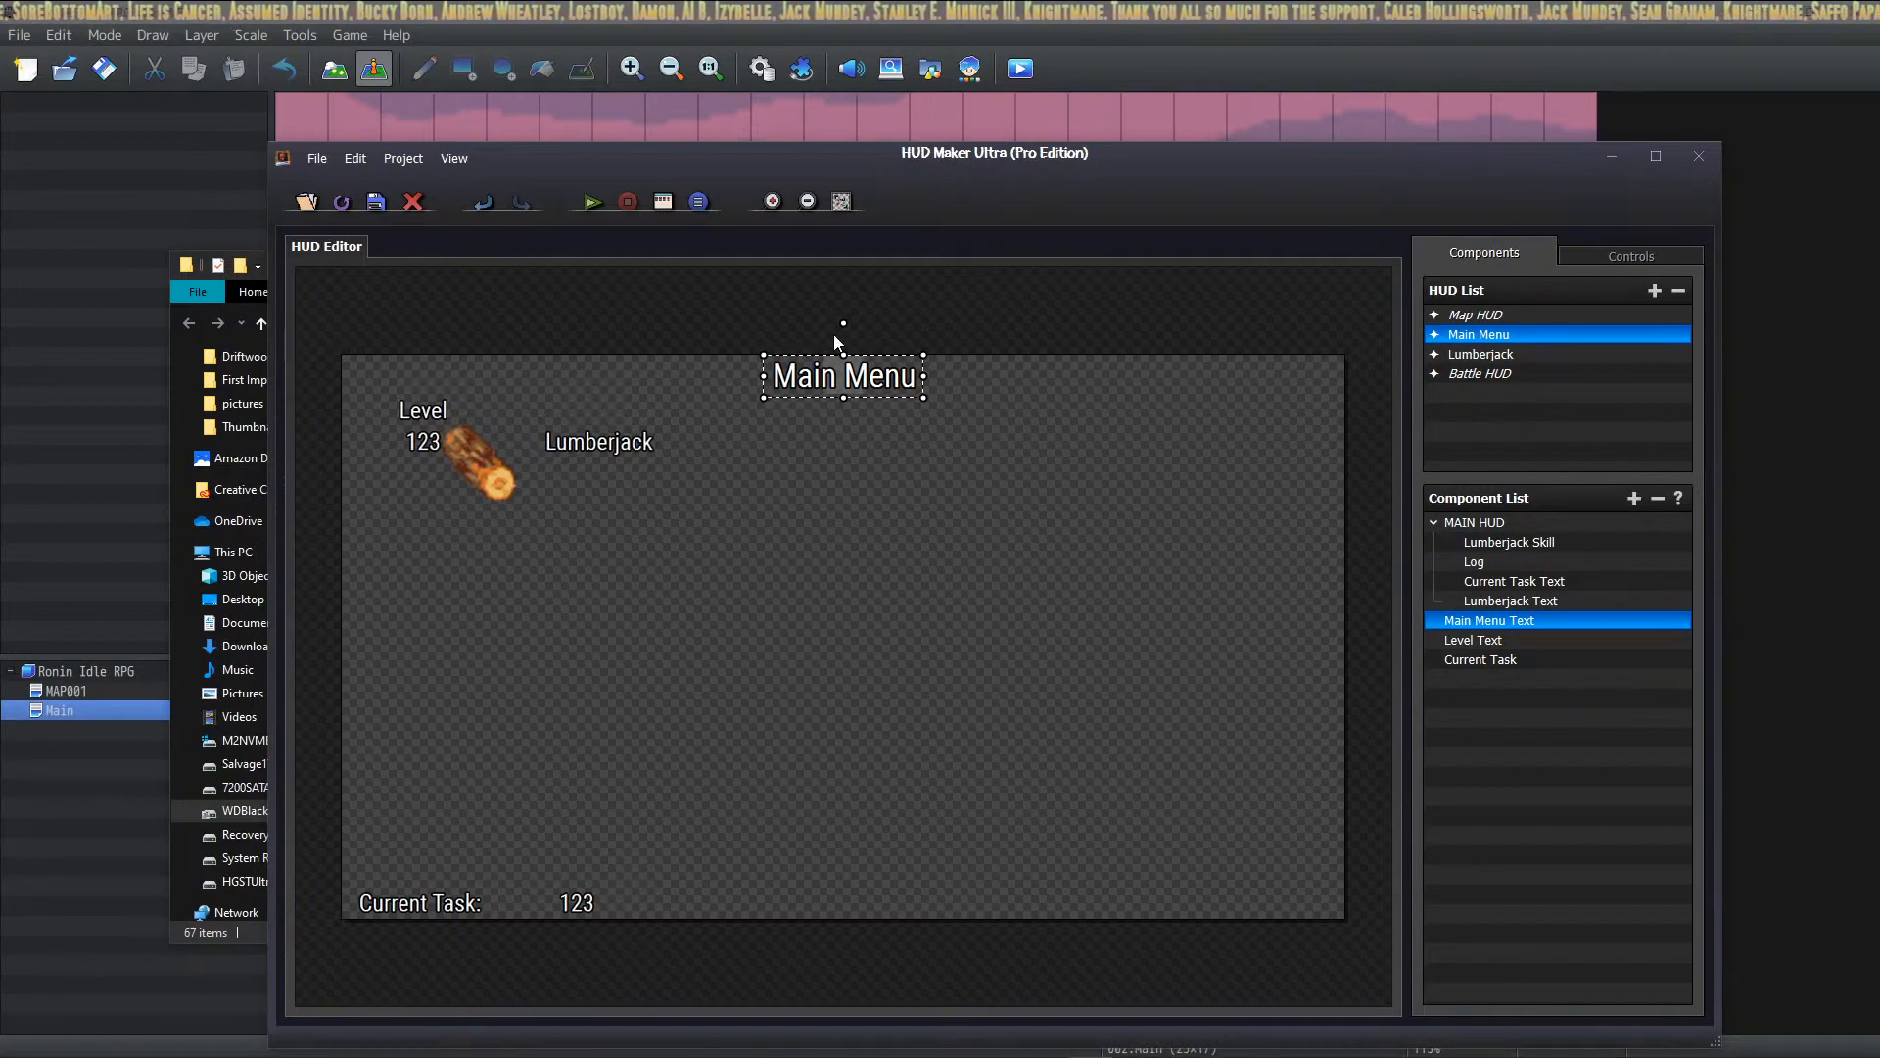
double_click(887, 380)
double_click(1077, 382)
click(920, 487)
click(848, 532)
click(862, 483)
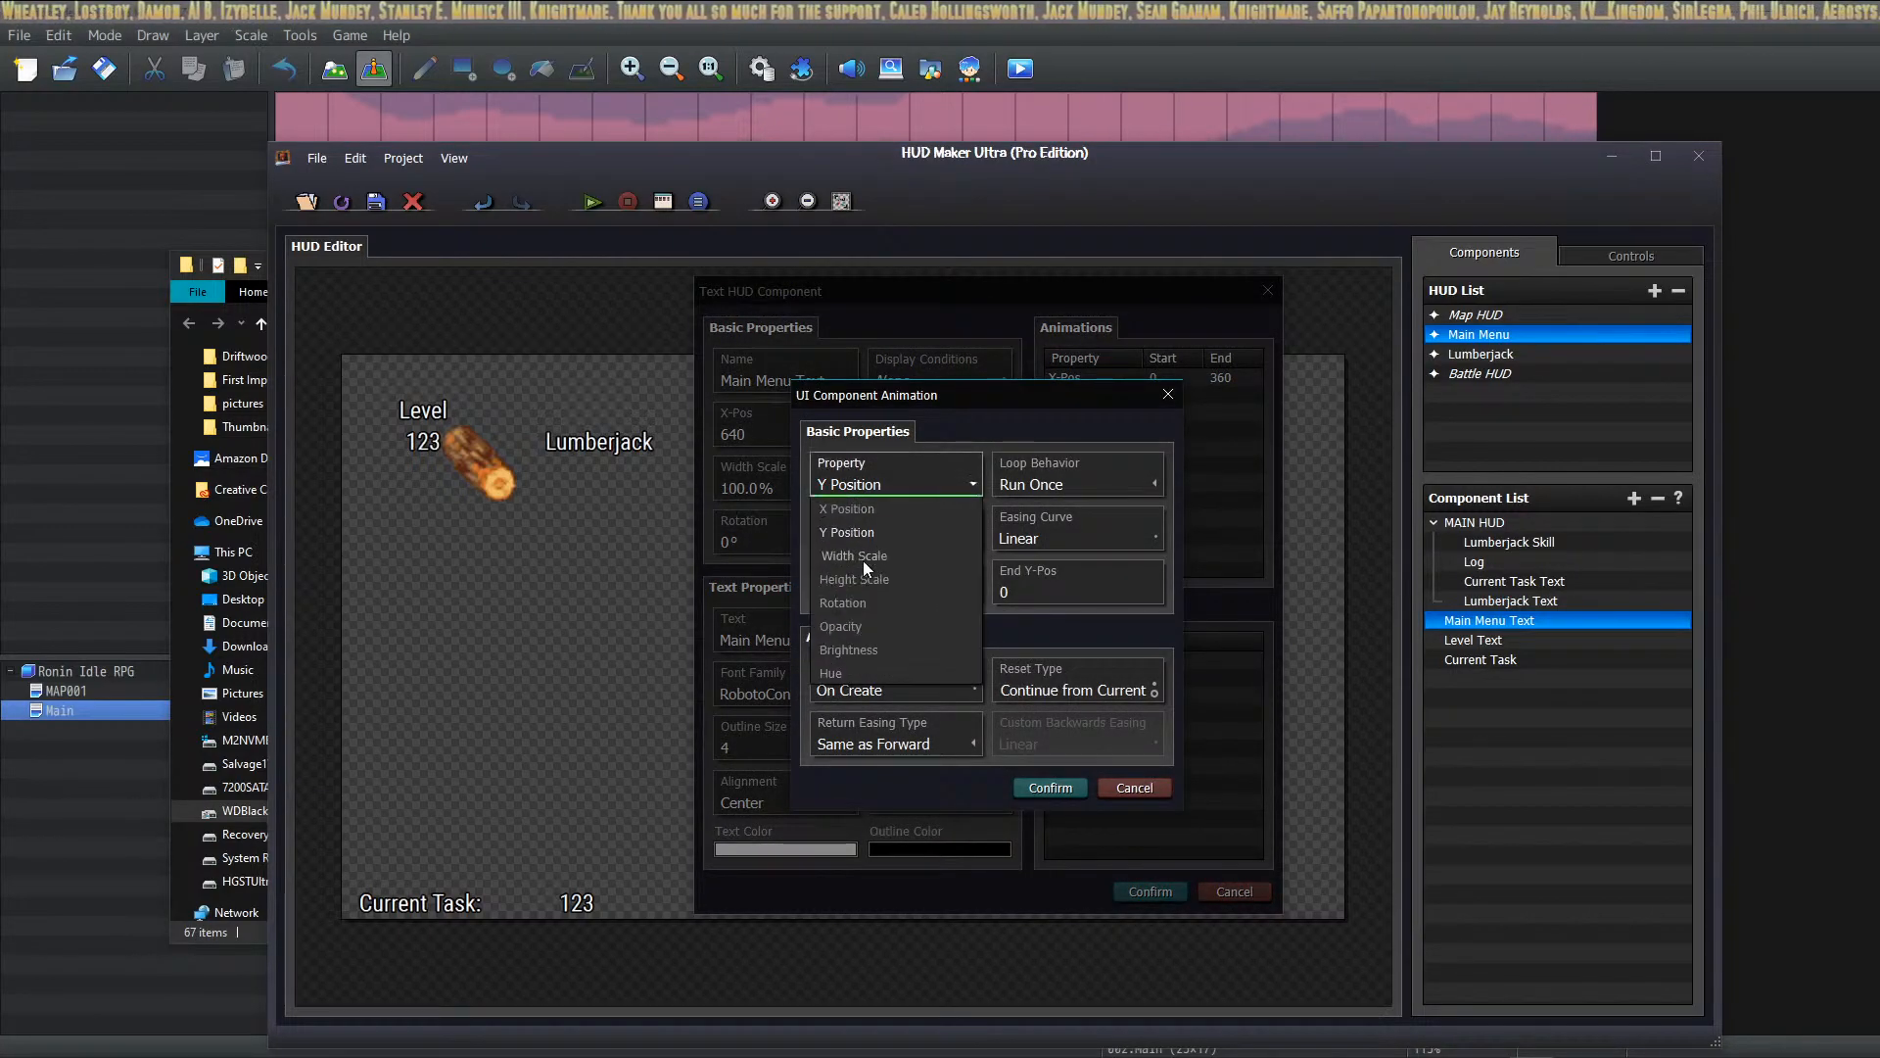
click(860, 555)
click(1133, 786)
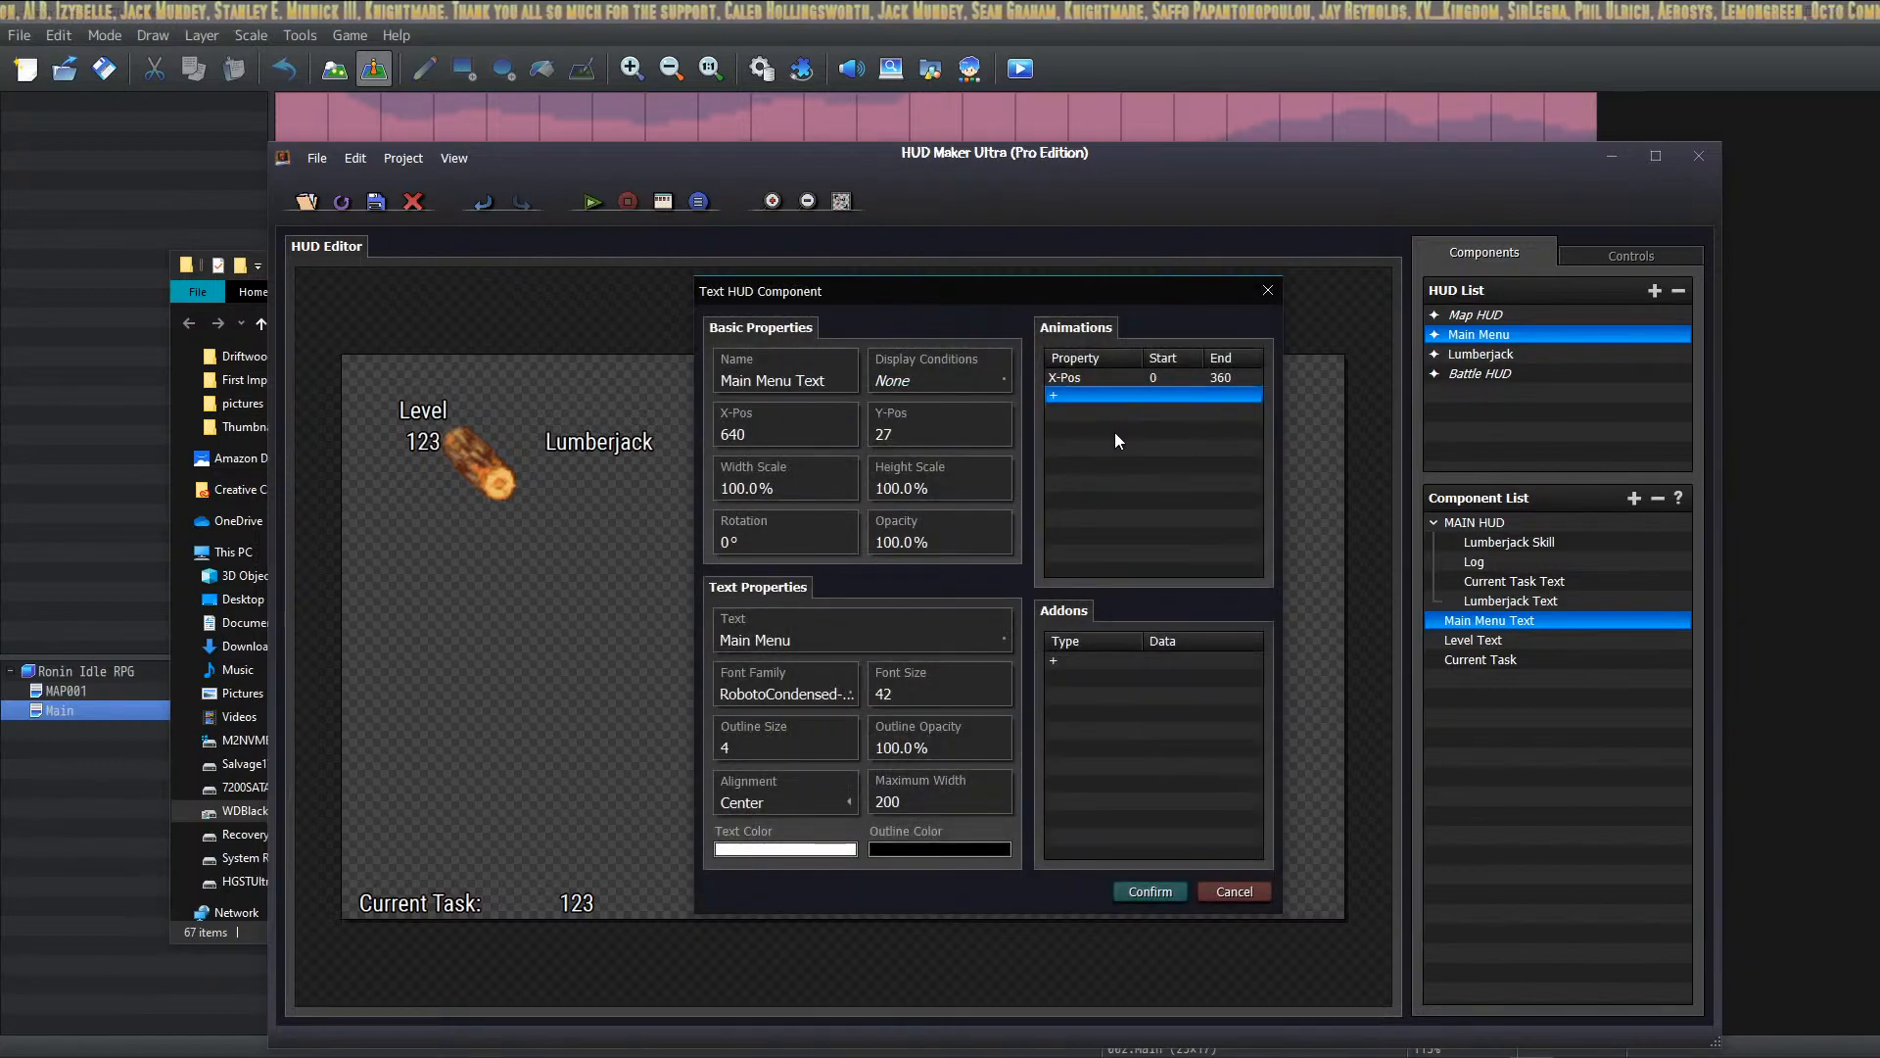
Step: Add a new animation to the Main Menu text that shifts its Hue from 0° to 360°
double_click(1103, 393)
click(926, 484)
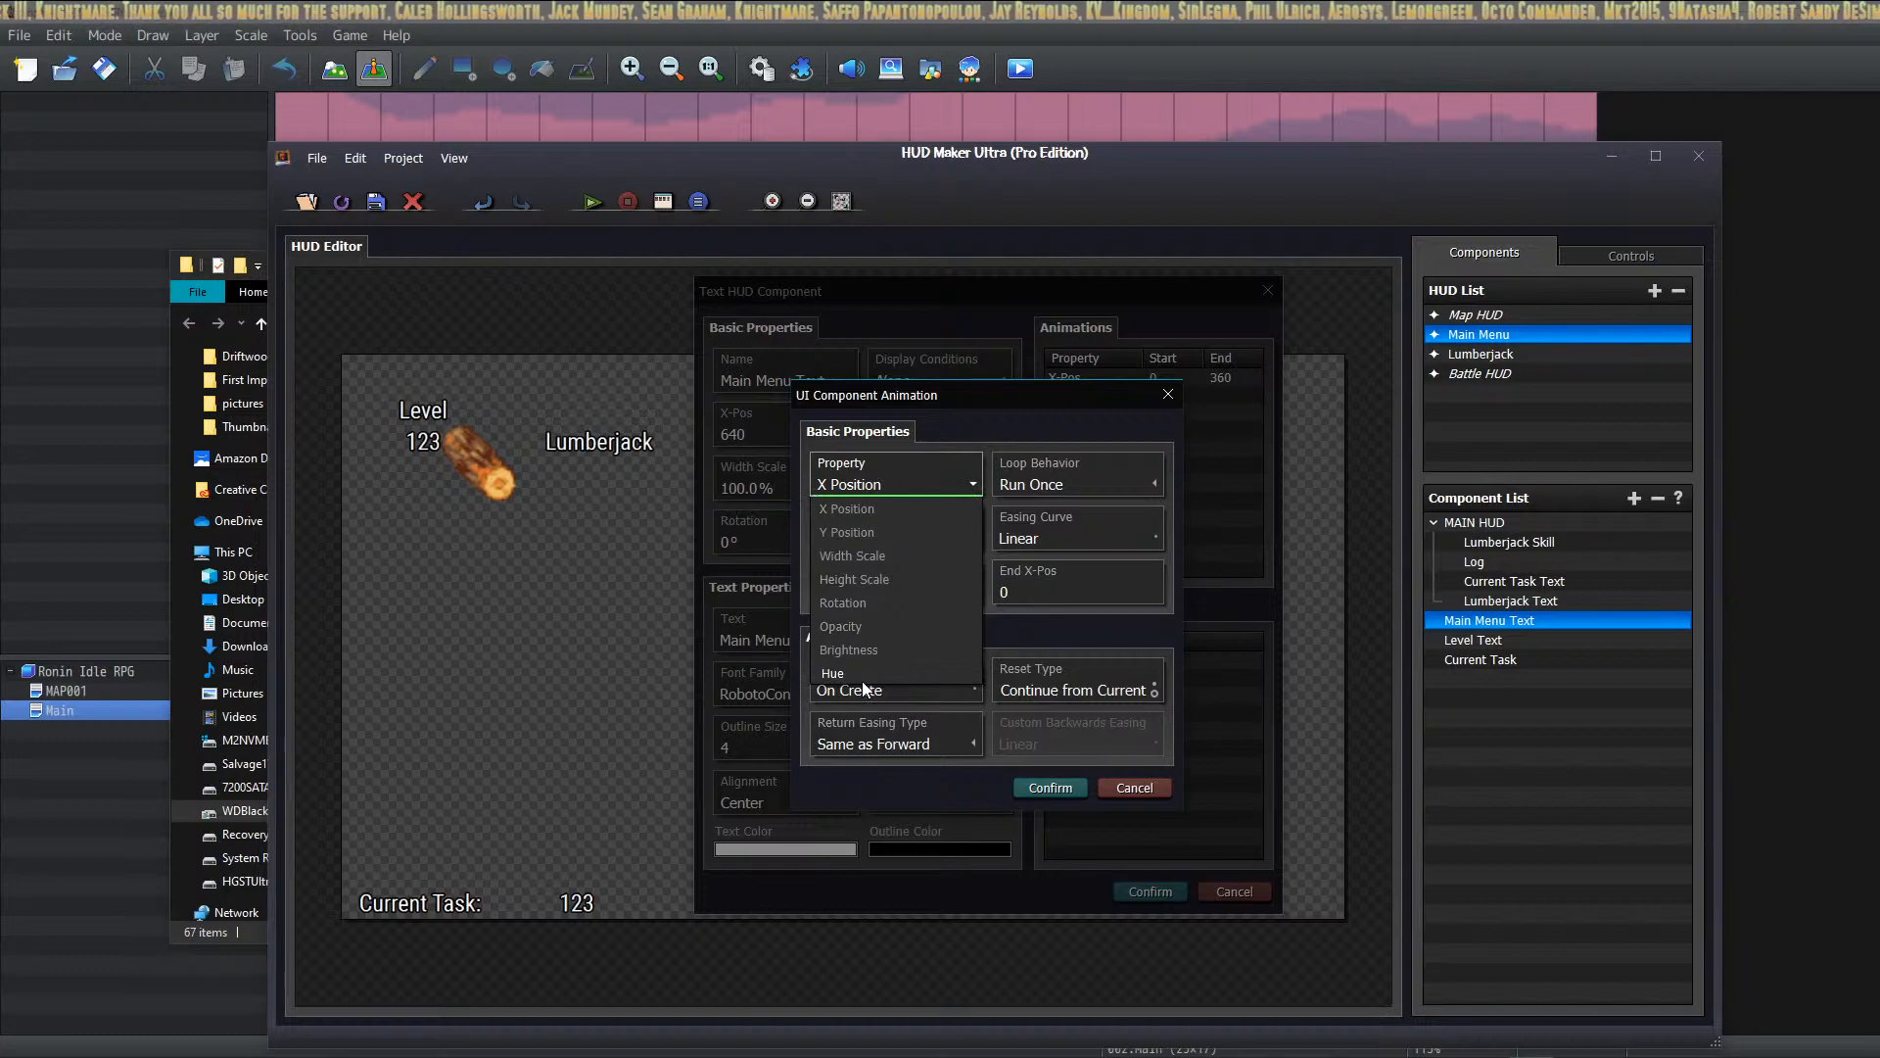
click(848, 651)
click(876, 591)
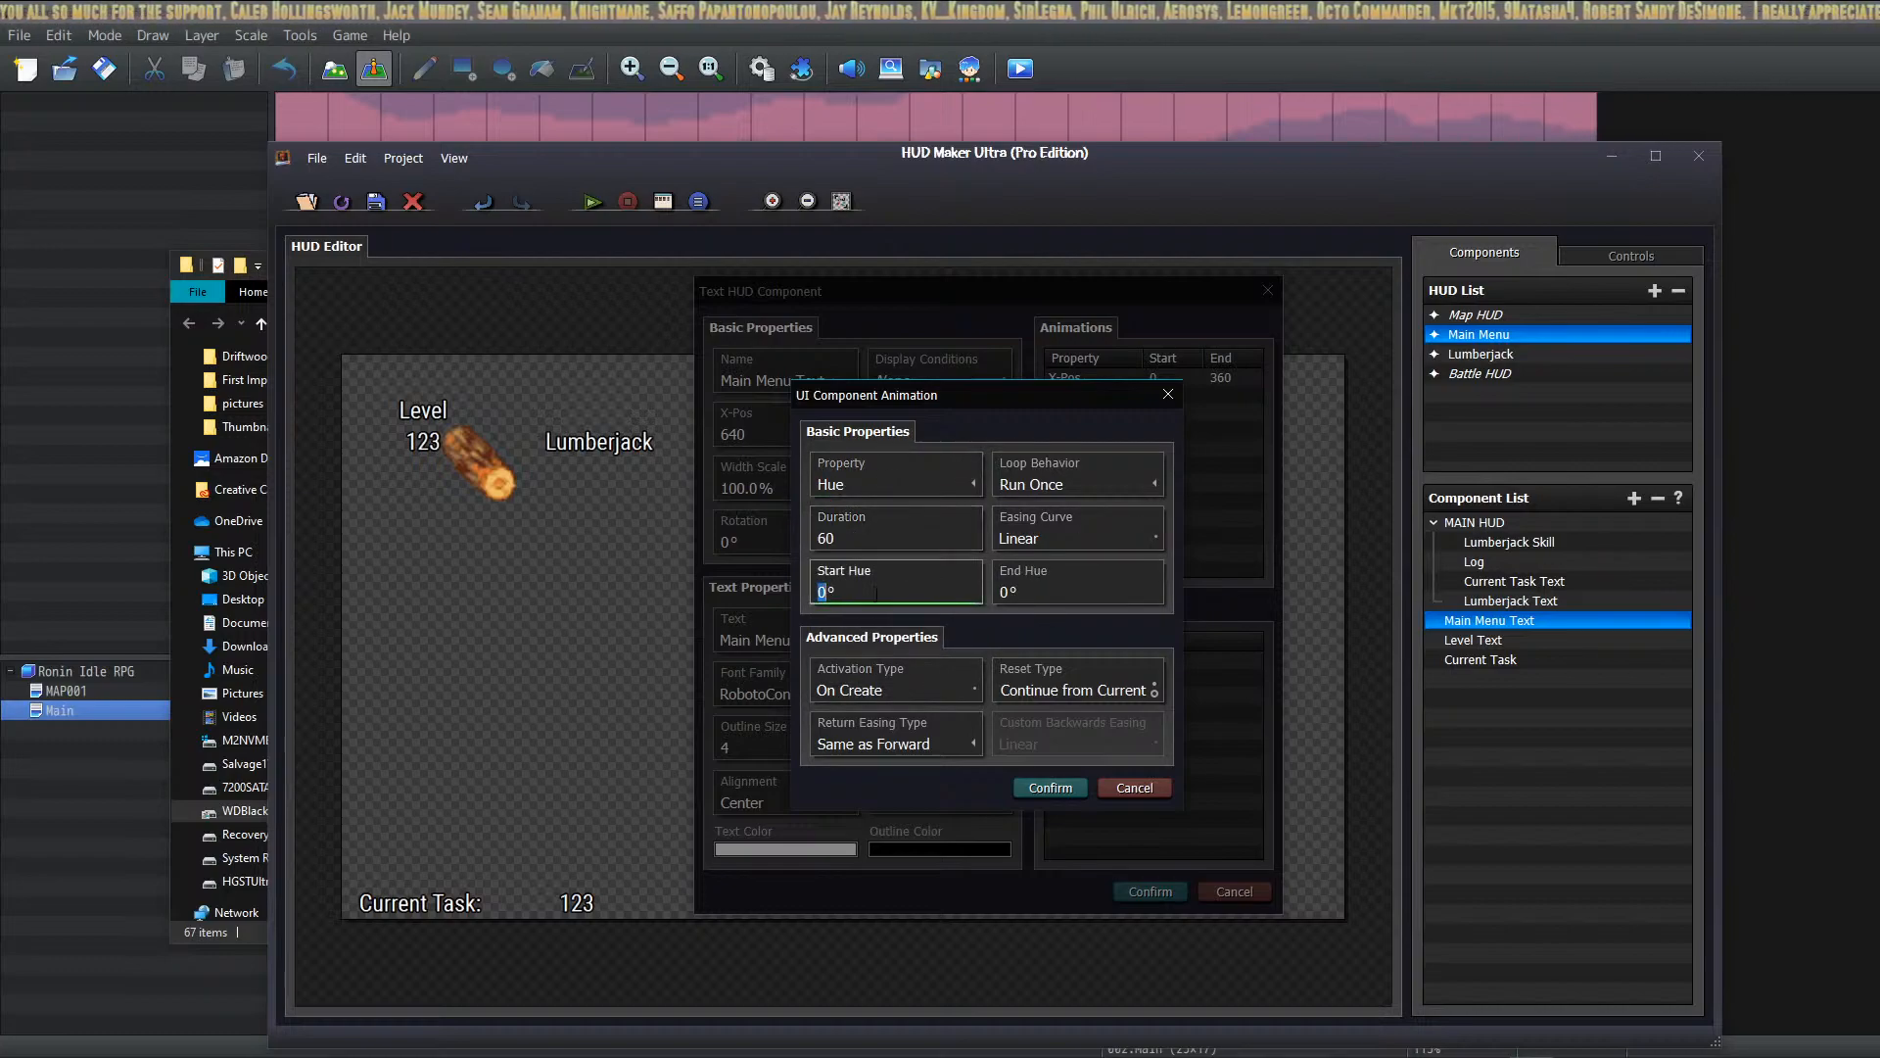
text(360)
key(Tab)
text(360)
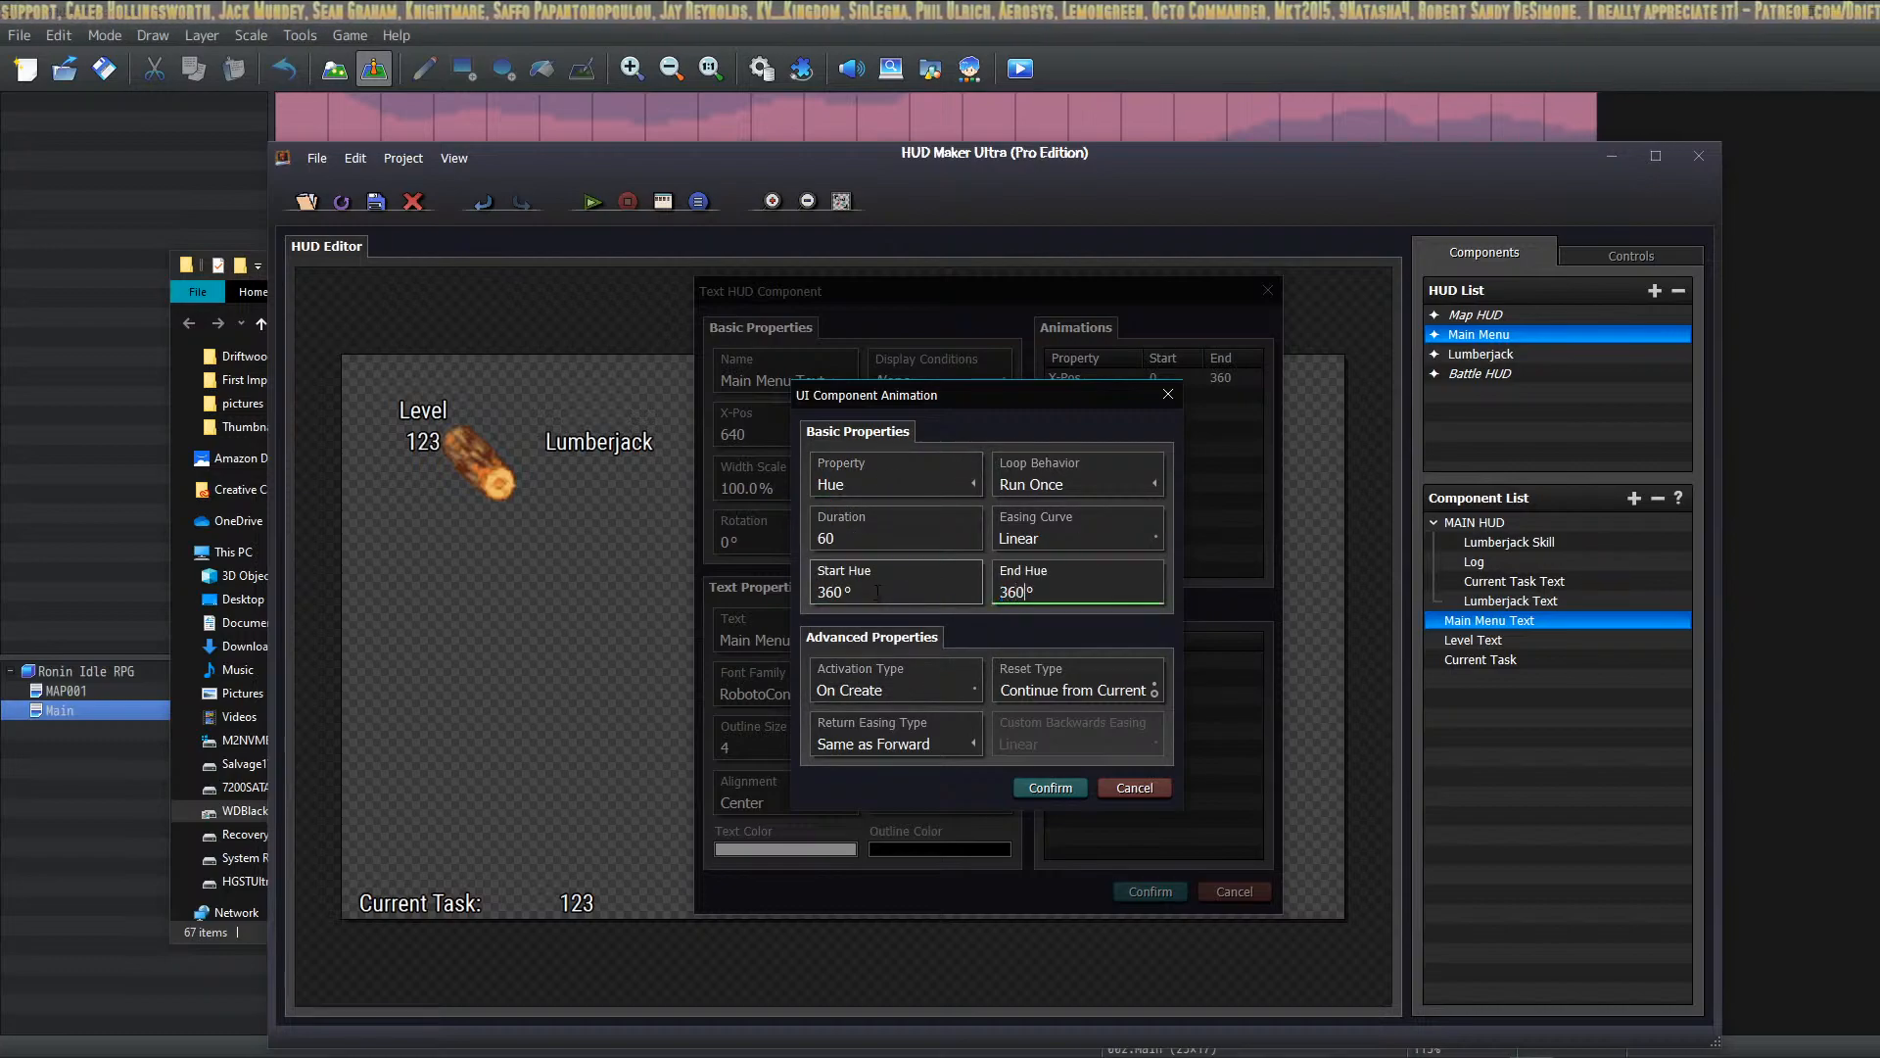
click(876, 592)
text(0)
Step: Set the hue animation's duration to 180 and keep its loop behavior at Run Once
click(918, 536)
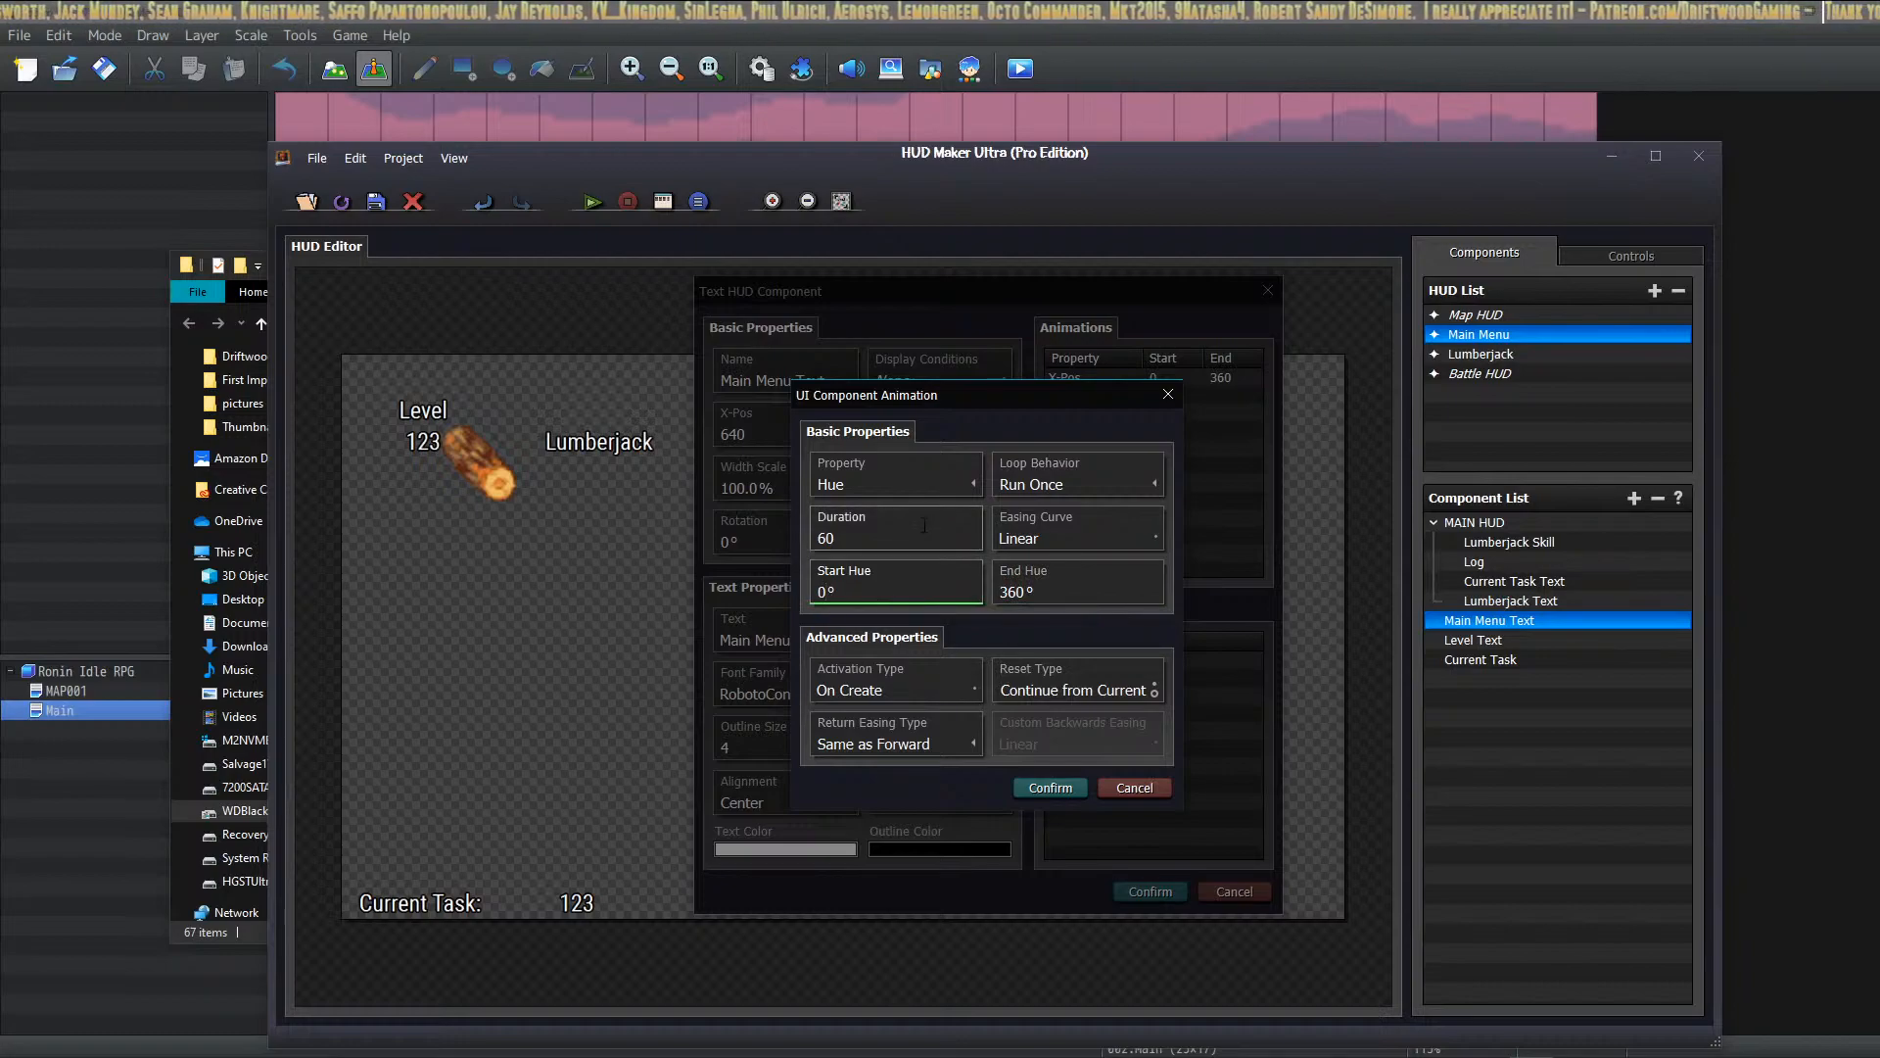
text(18)
click(1097, 484)
click(1049, 513)
click(1058, 488)
click(1040, 514)
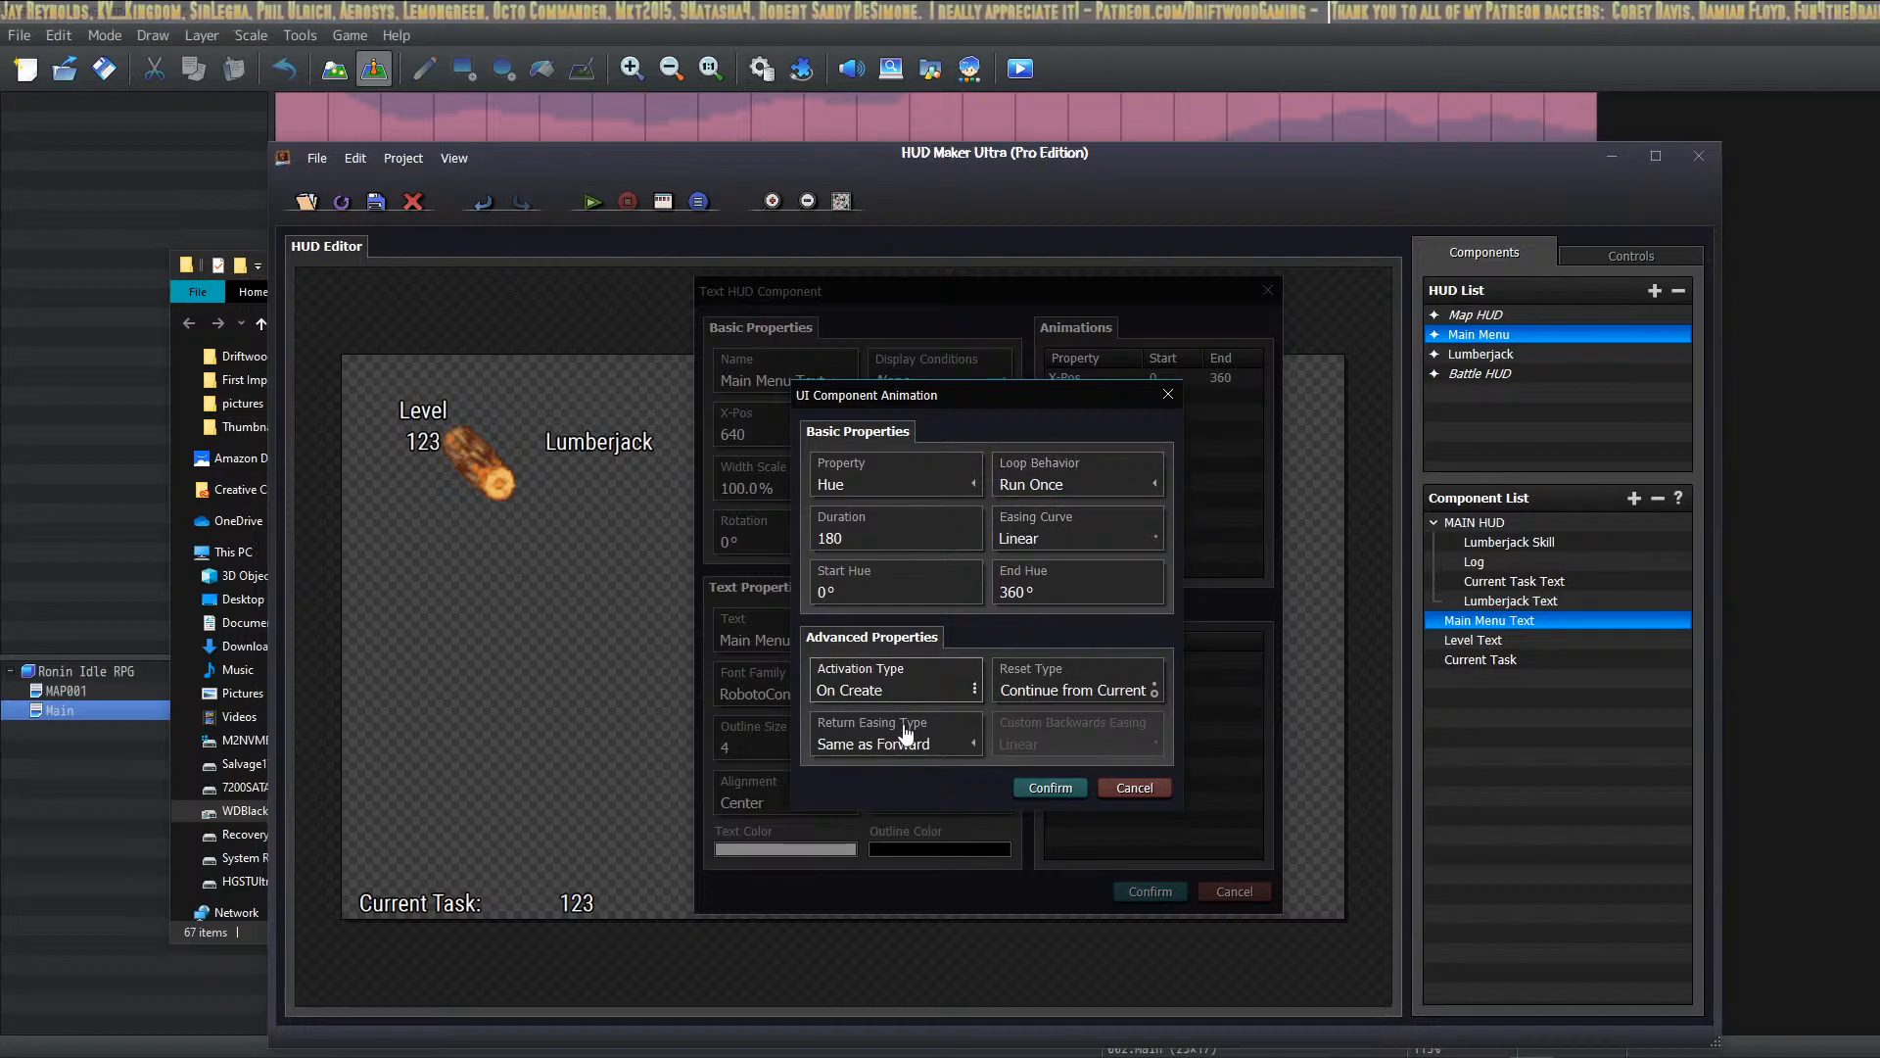
Step: Confirm the hue animation with Same as Forward return easing, and delete the X-Pos animation from the Main Menu text
click(907, 744)
click(868, 766)
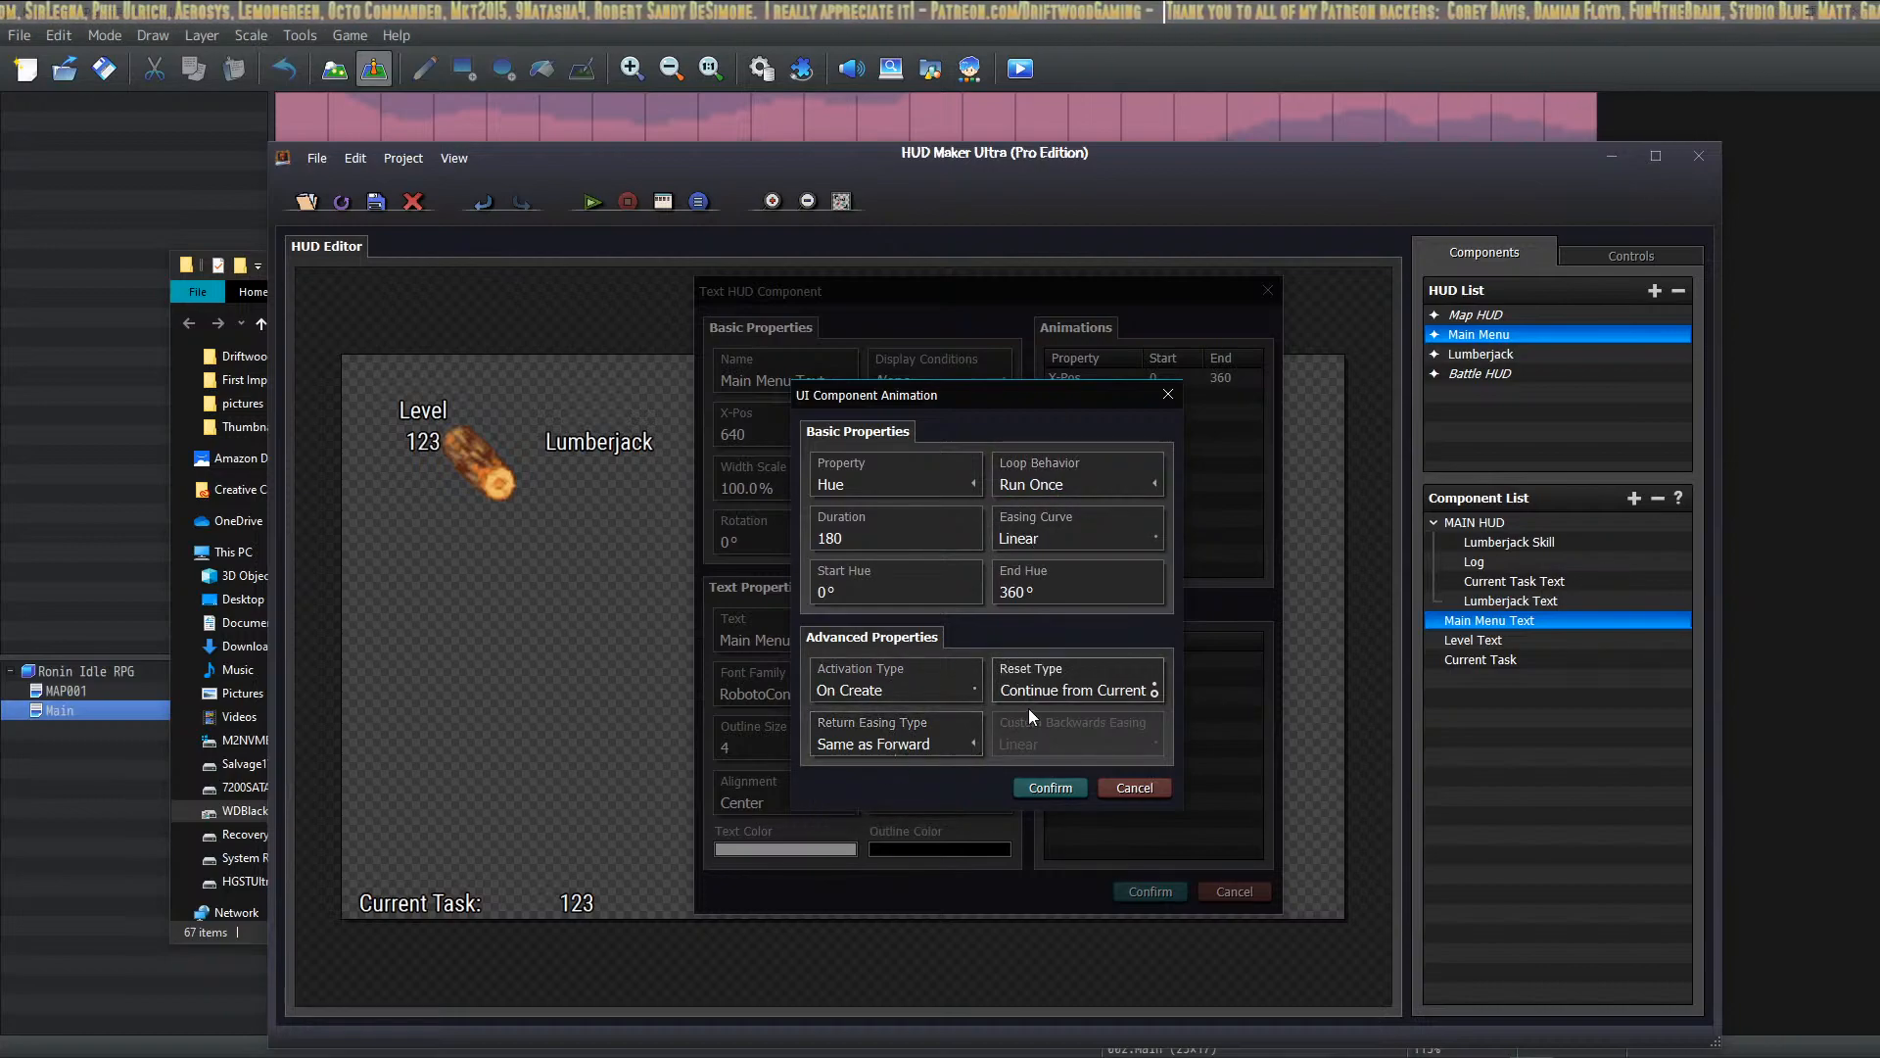
click(1050, 787)
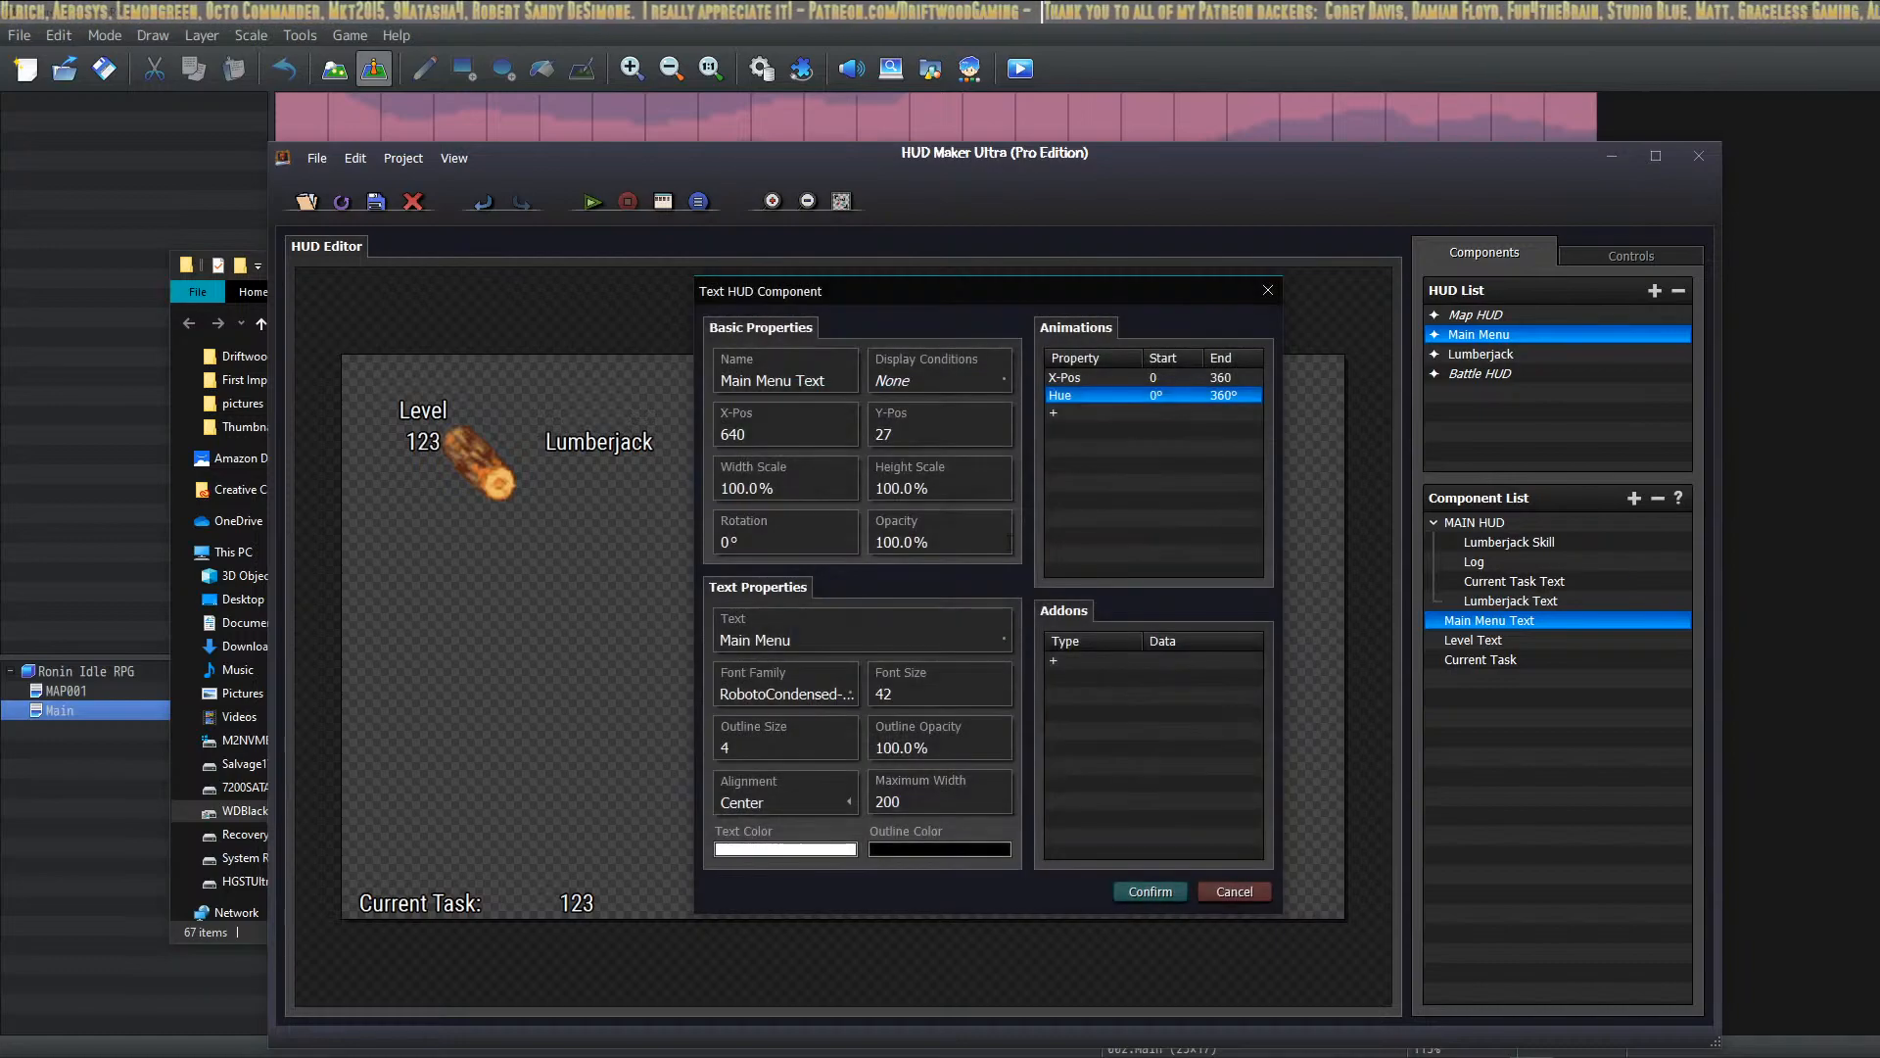
click(1084, 380)
key(Delete)
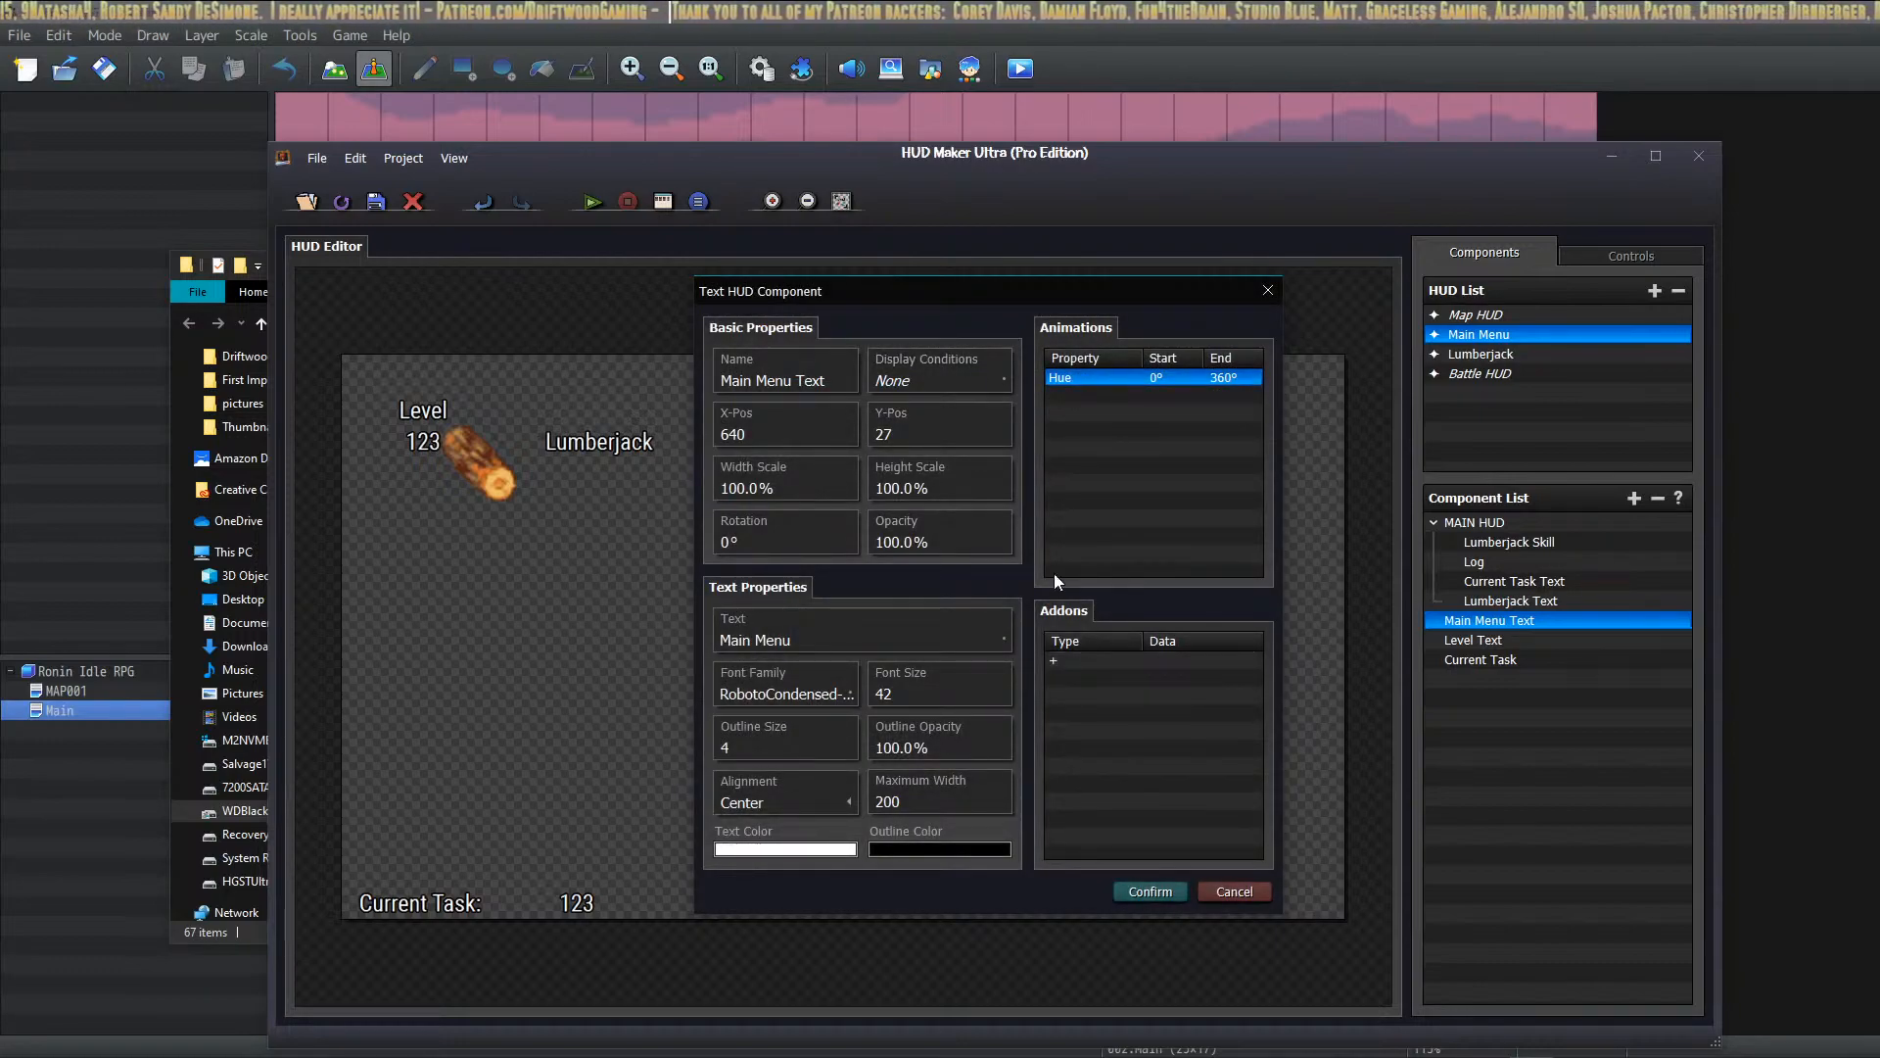
click(1141, 894)
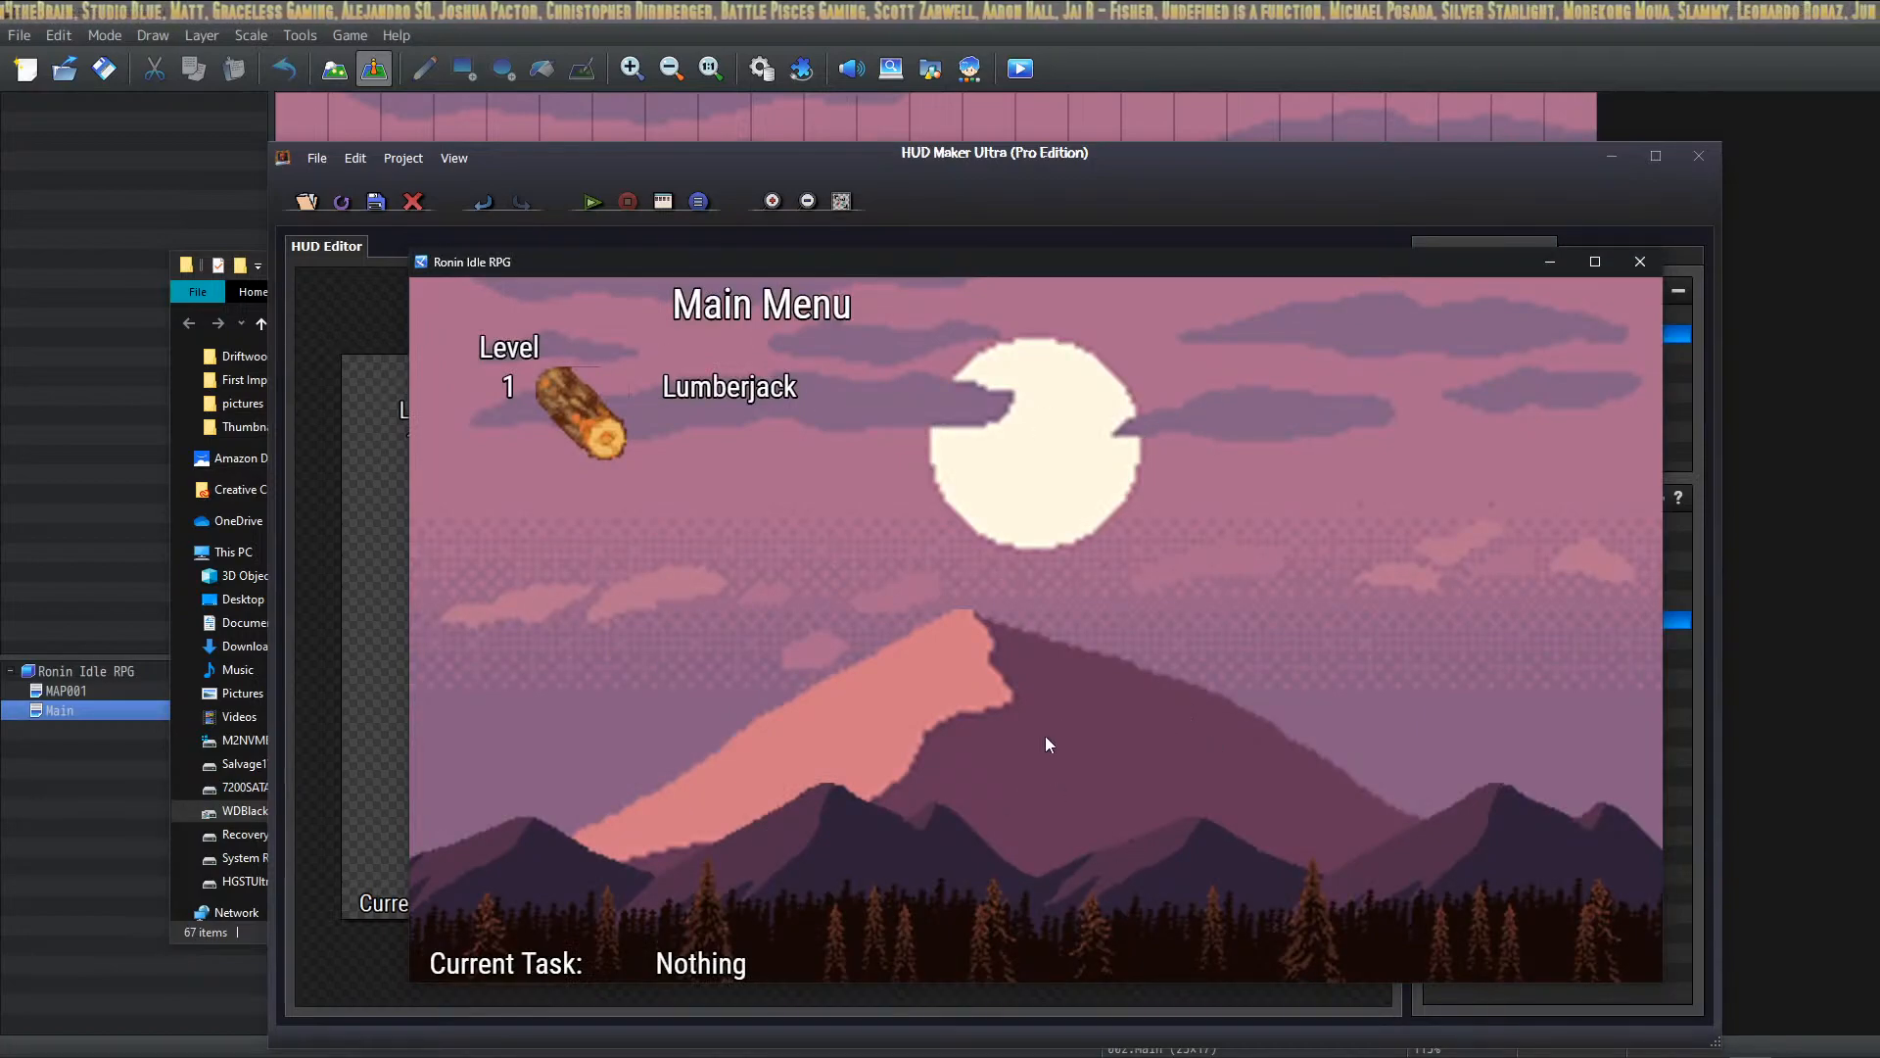
Step: Playtest a new game, starting Lumberjack training and switching between the Lumberjack page and the main menu
key(F12)
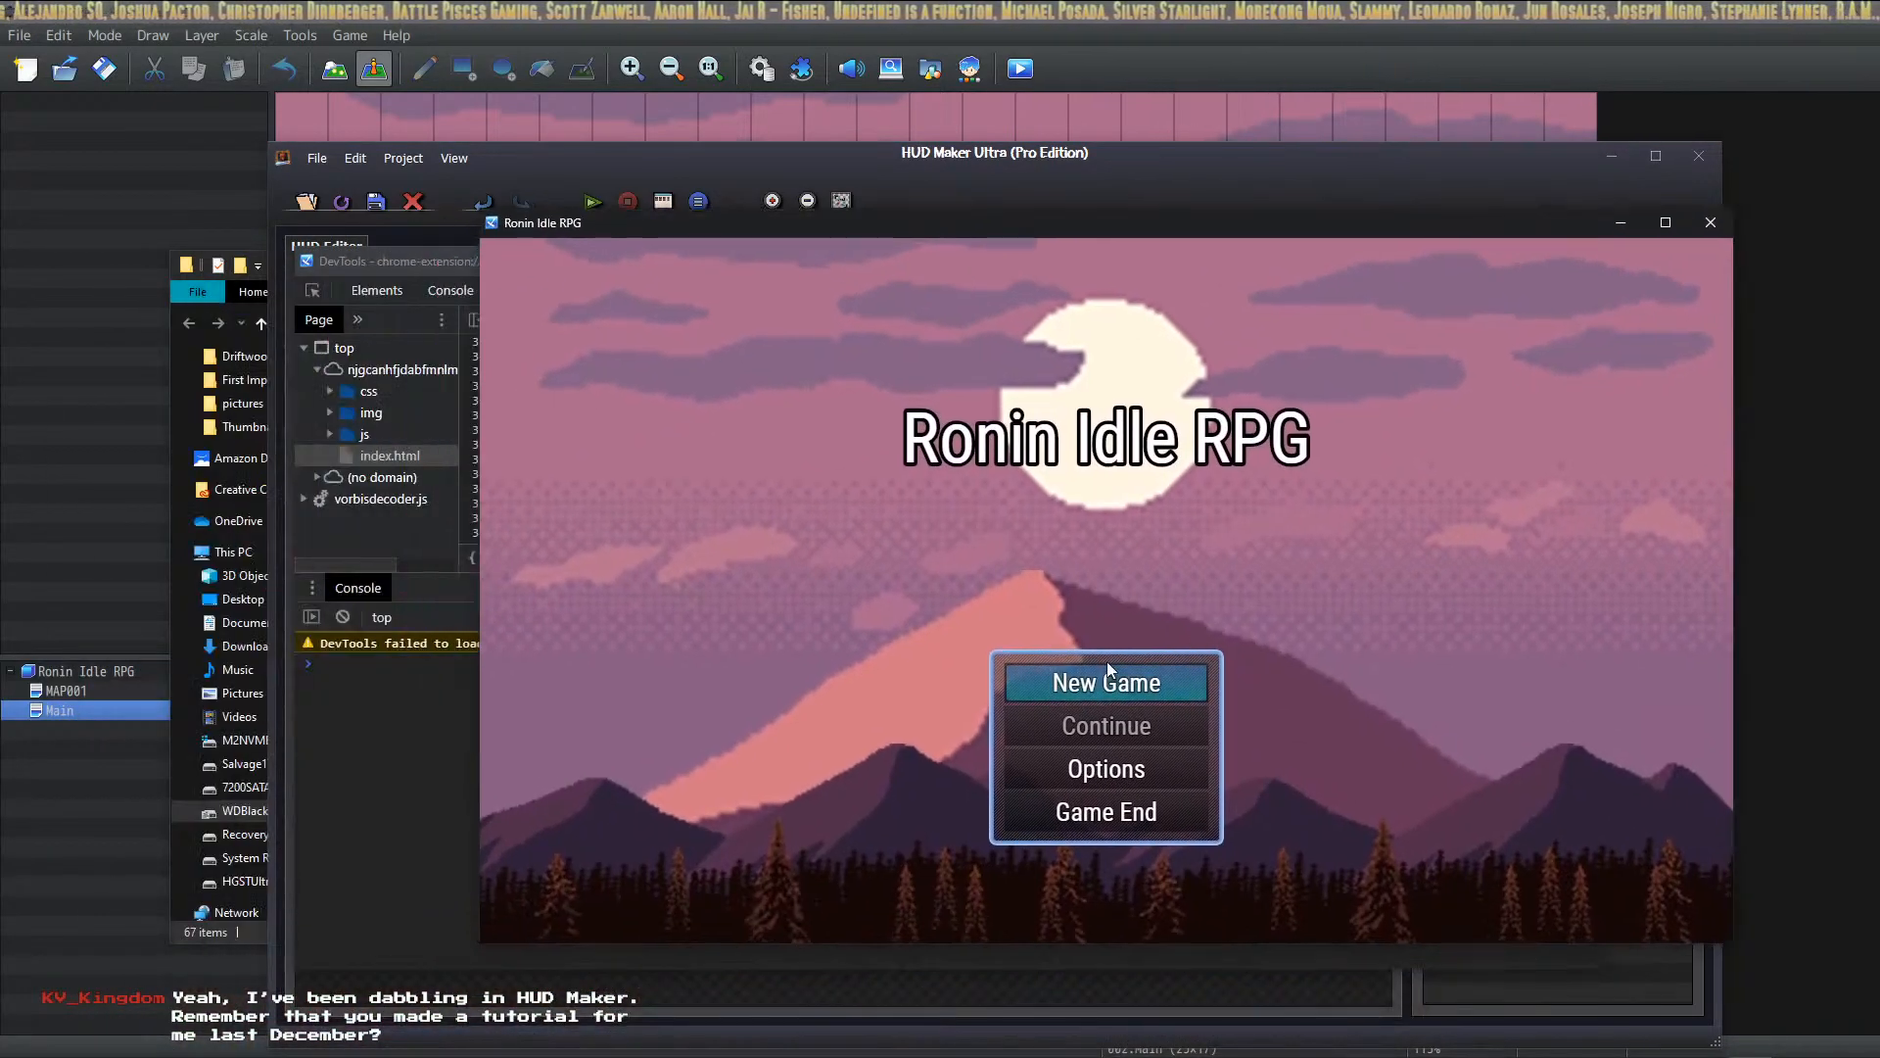
click(1074, 675)
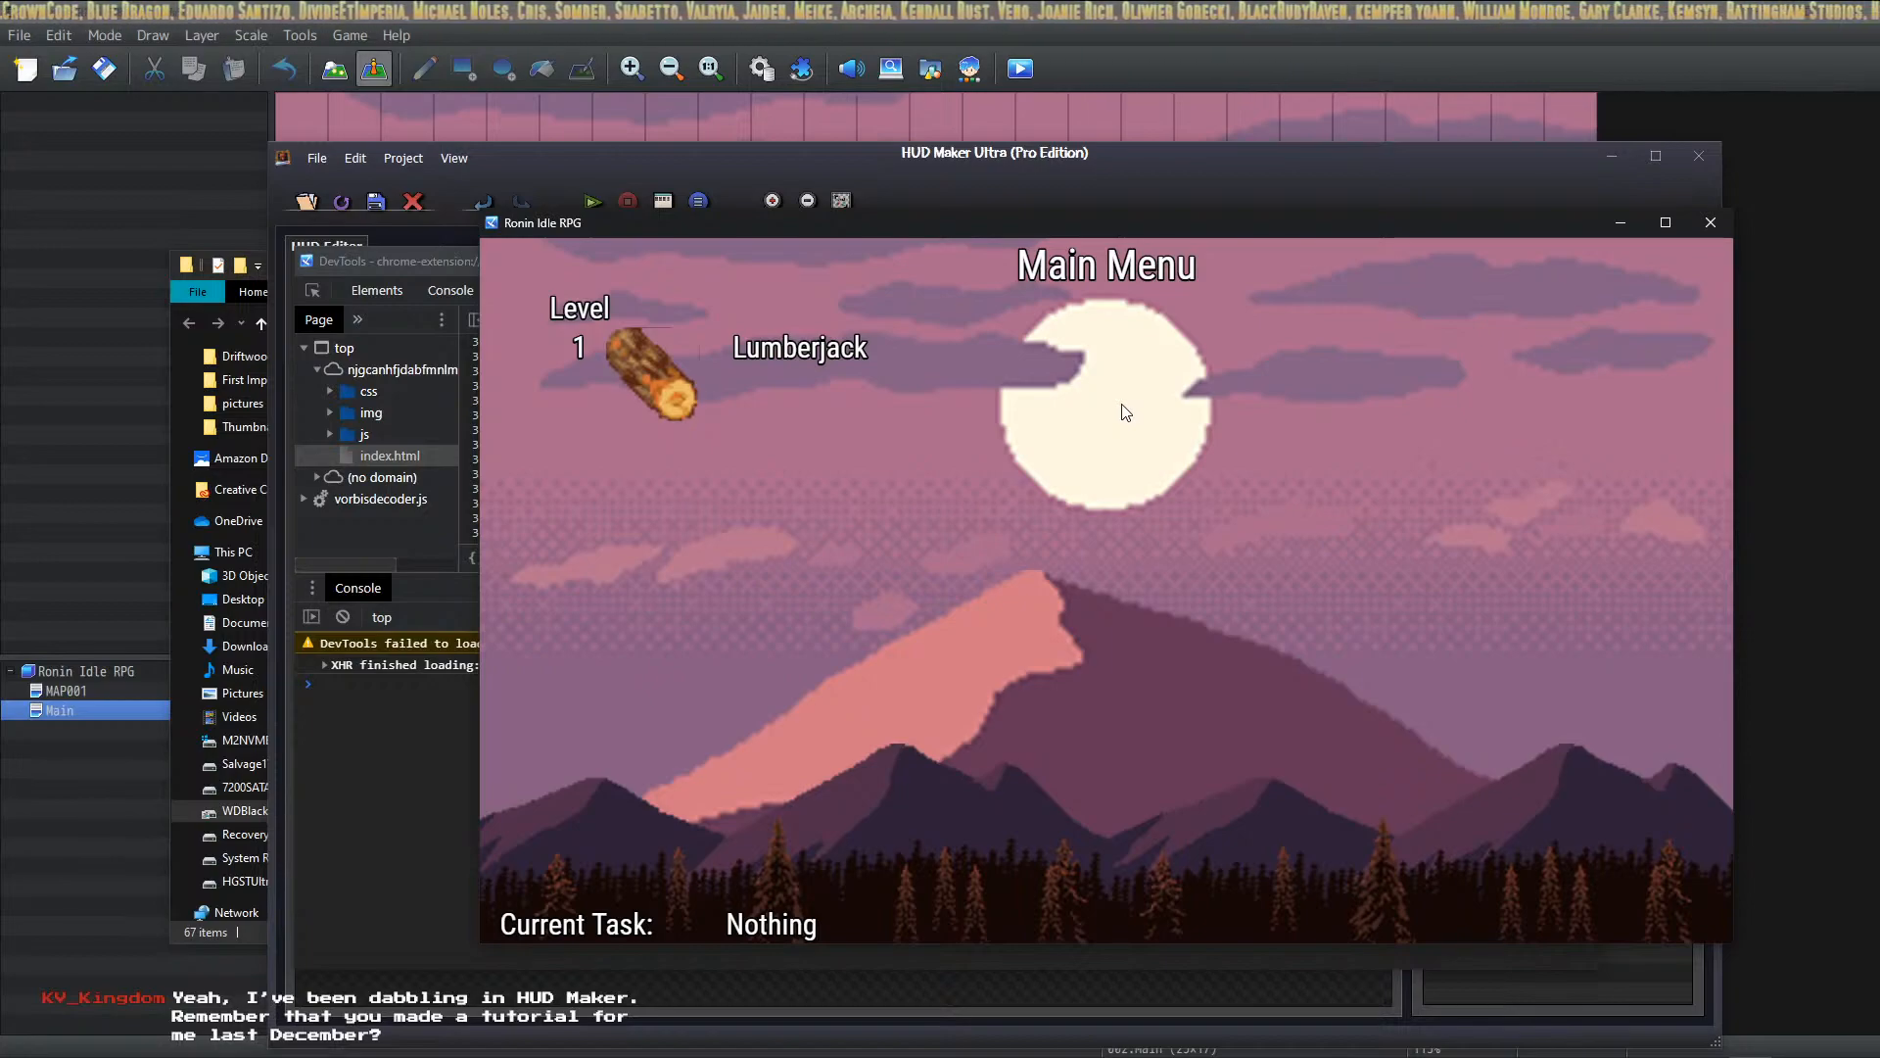
click(647, 364)
click(676, 439)
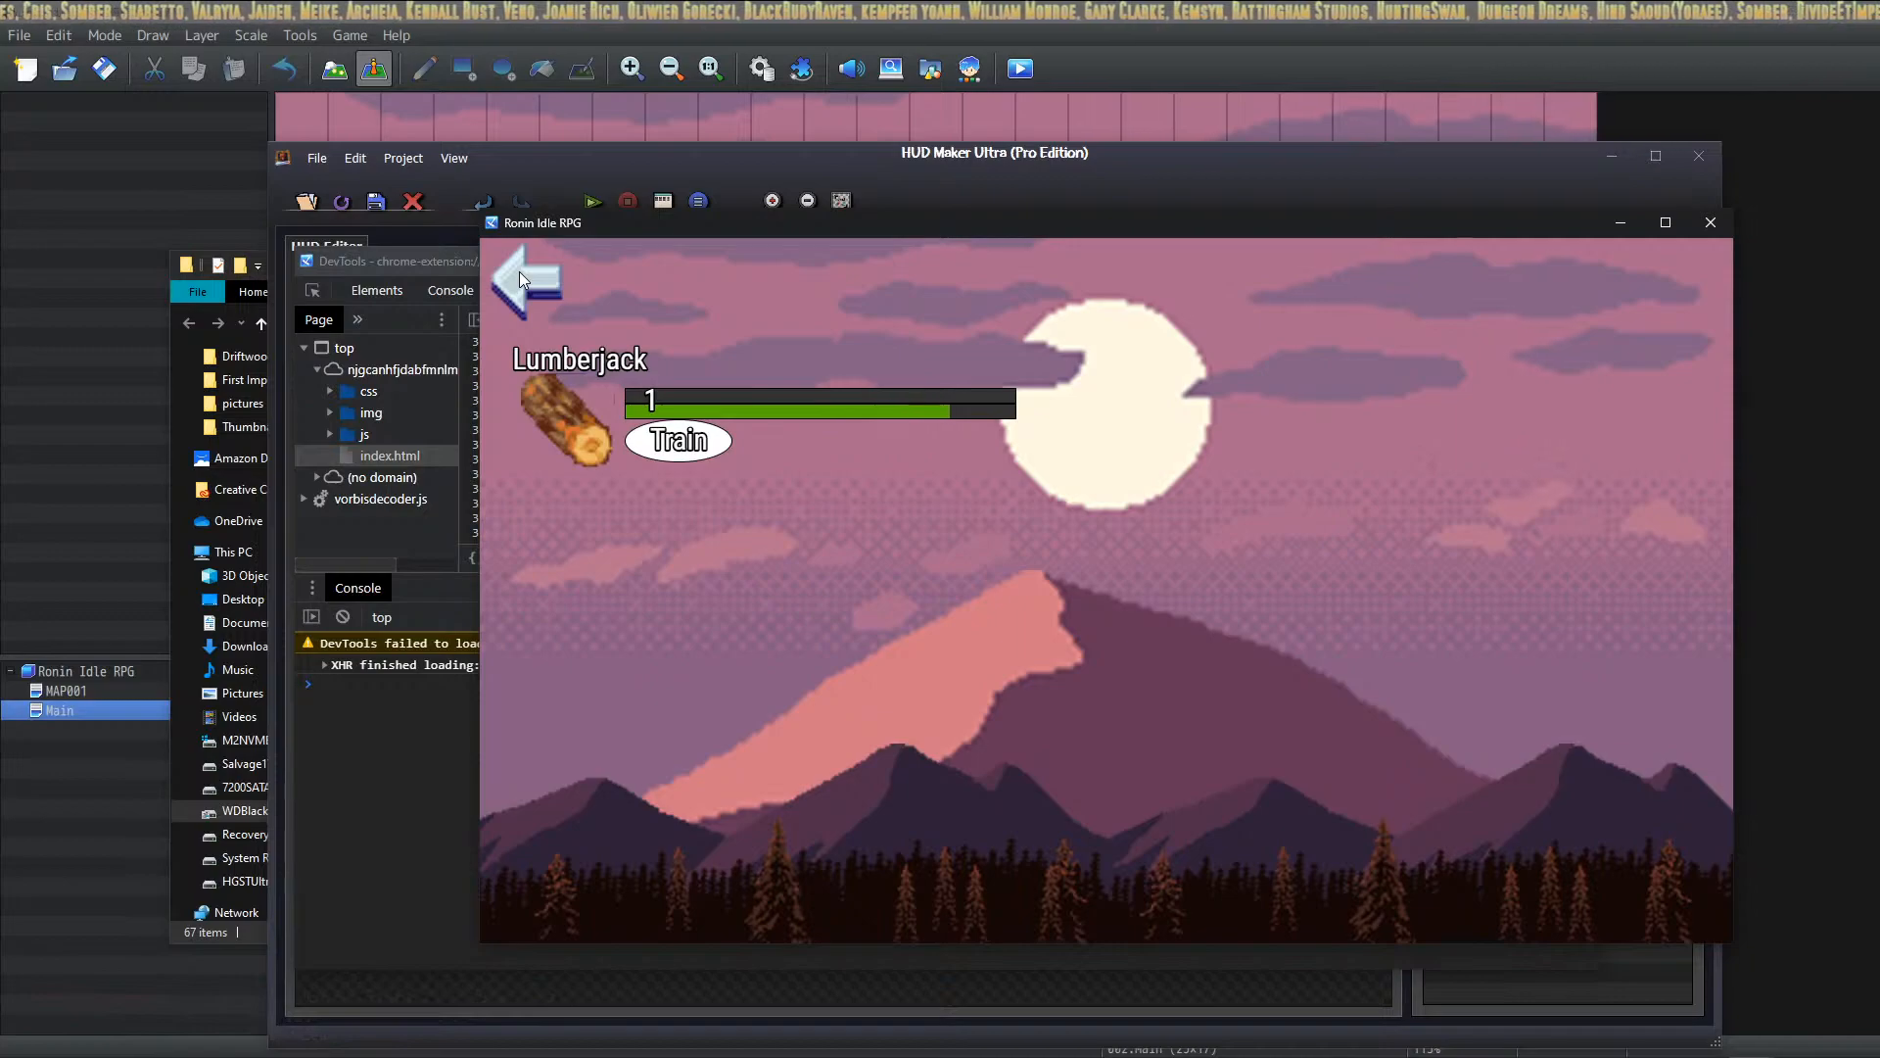
click(520, 274)
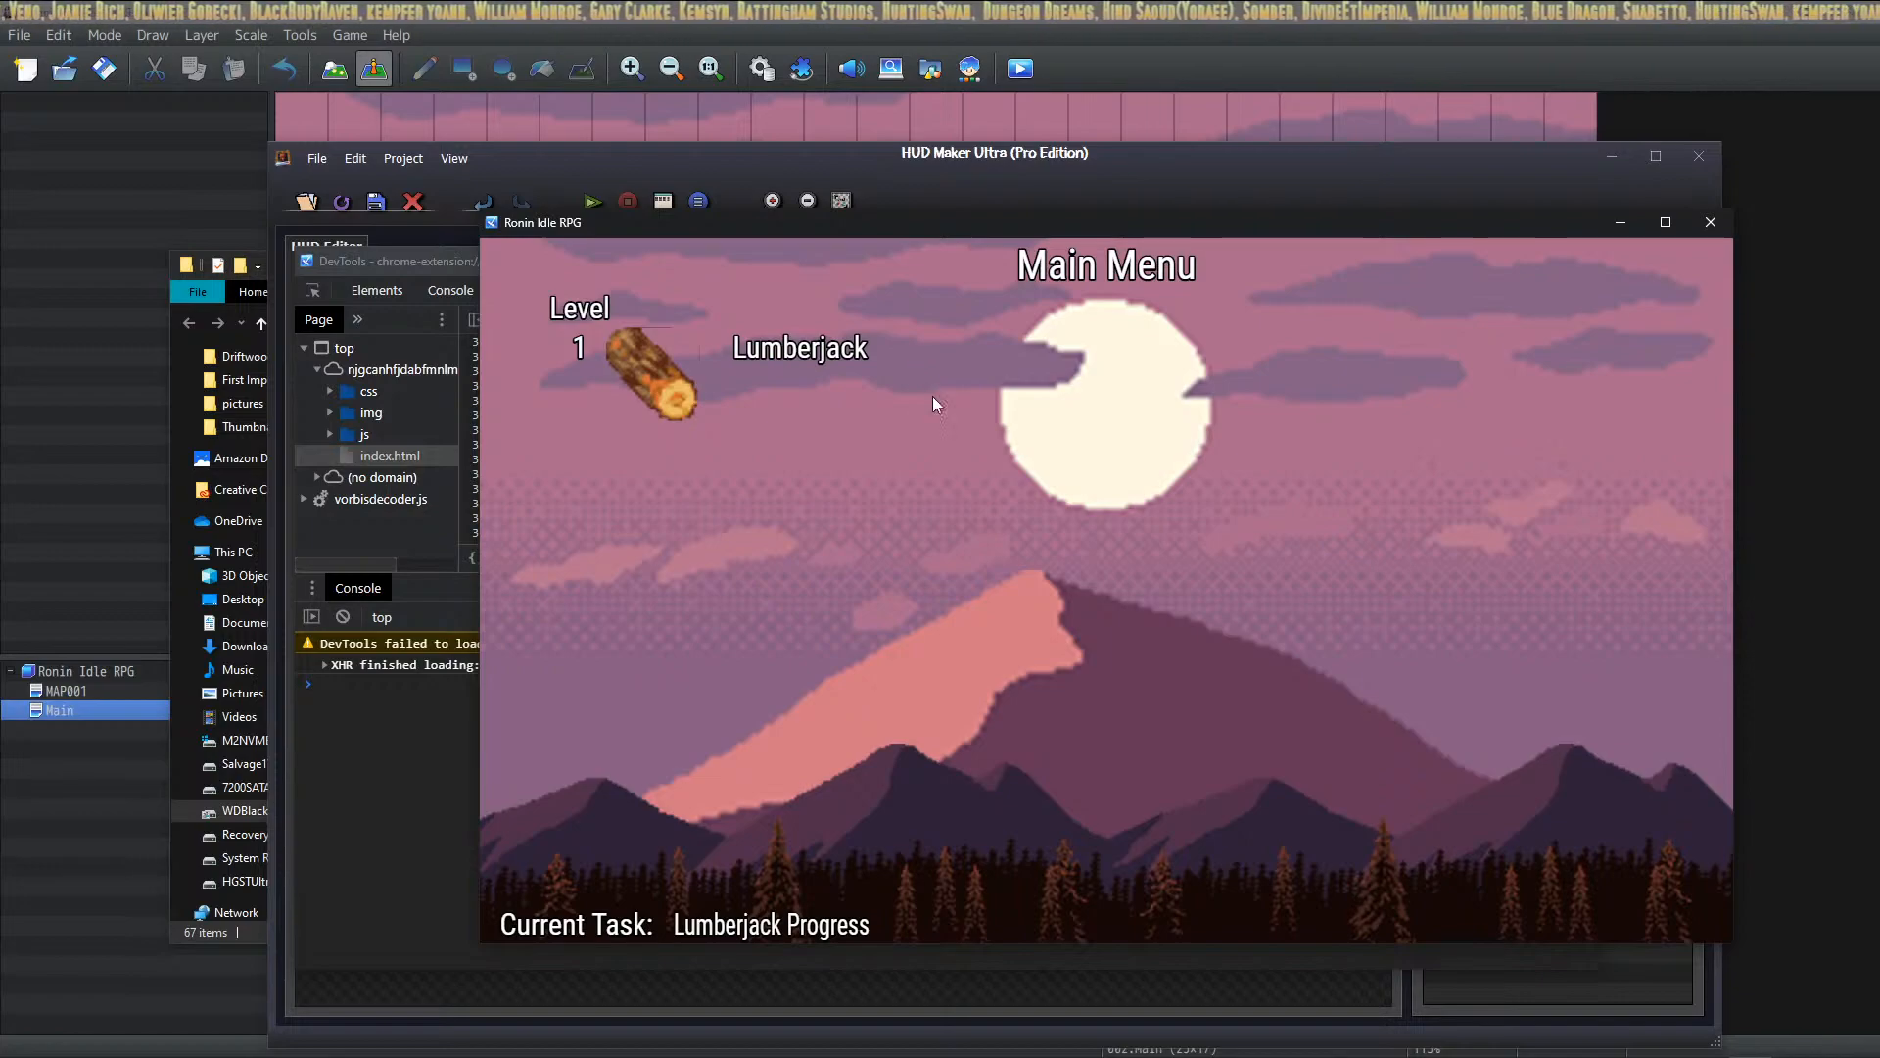
click(690, 365)
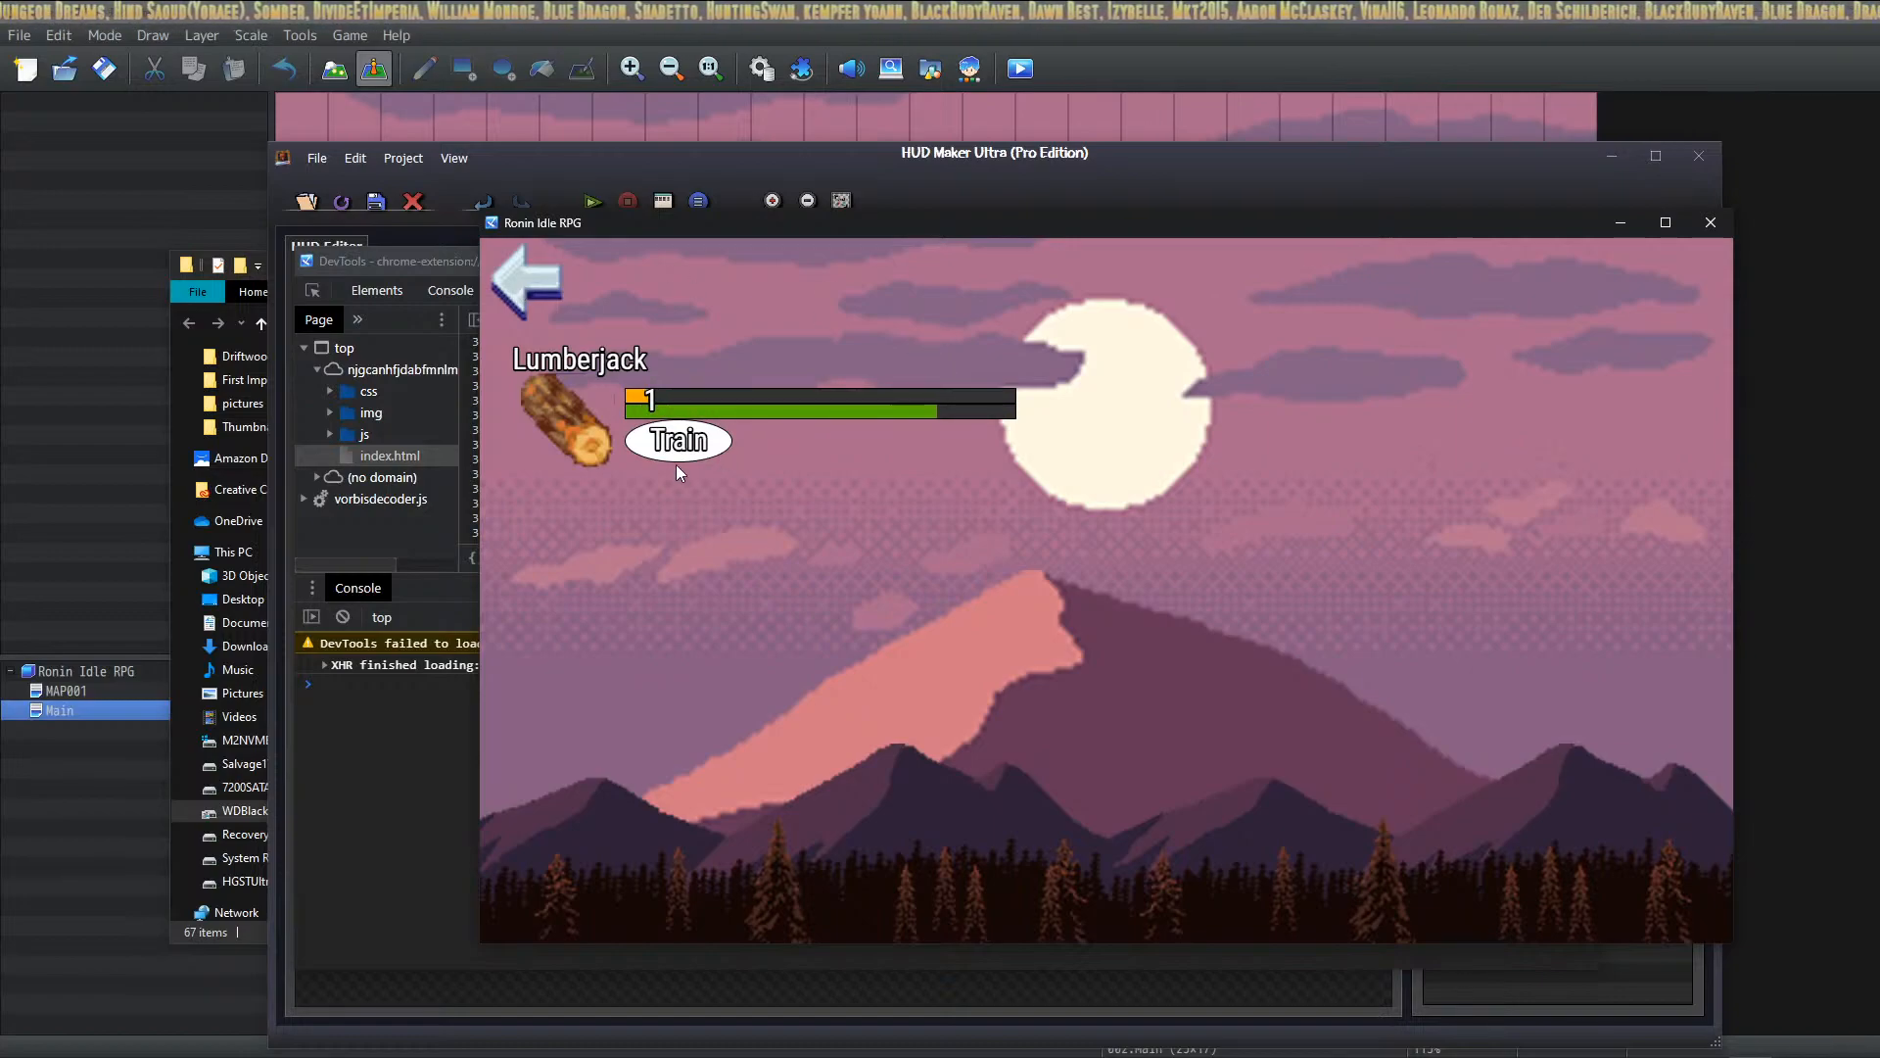
click(521, 278)
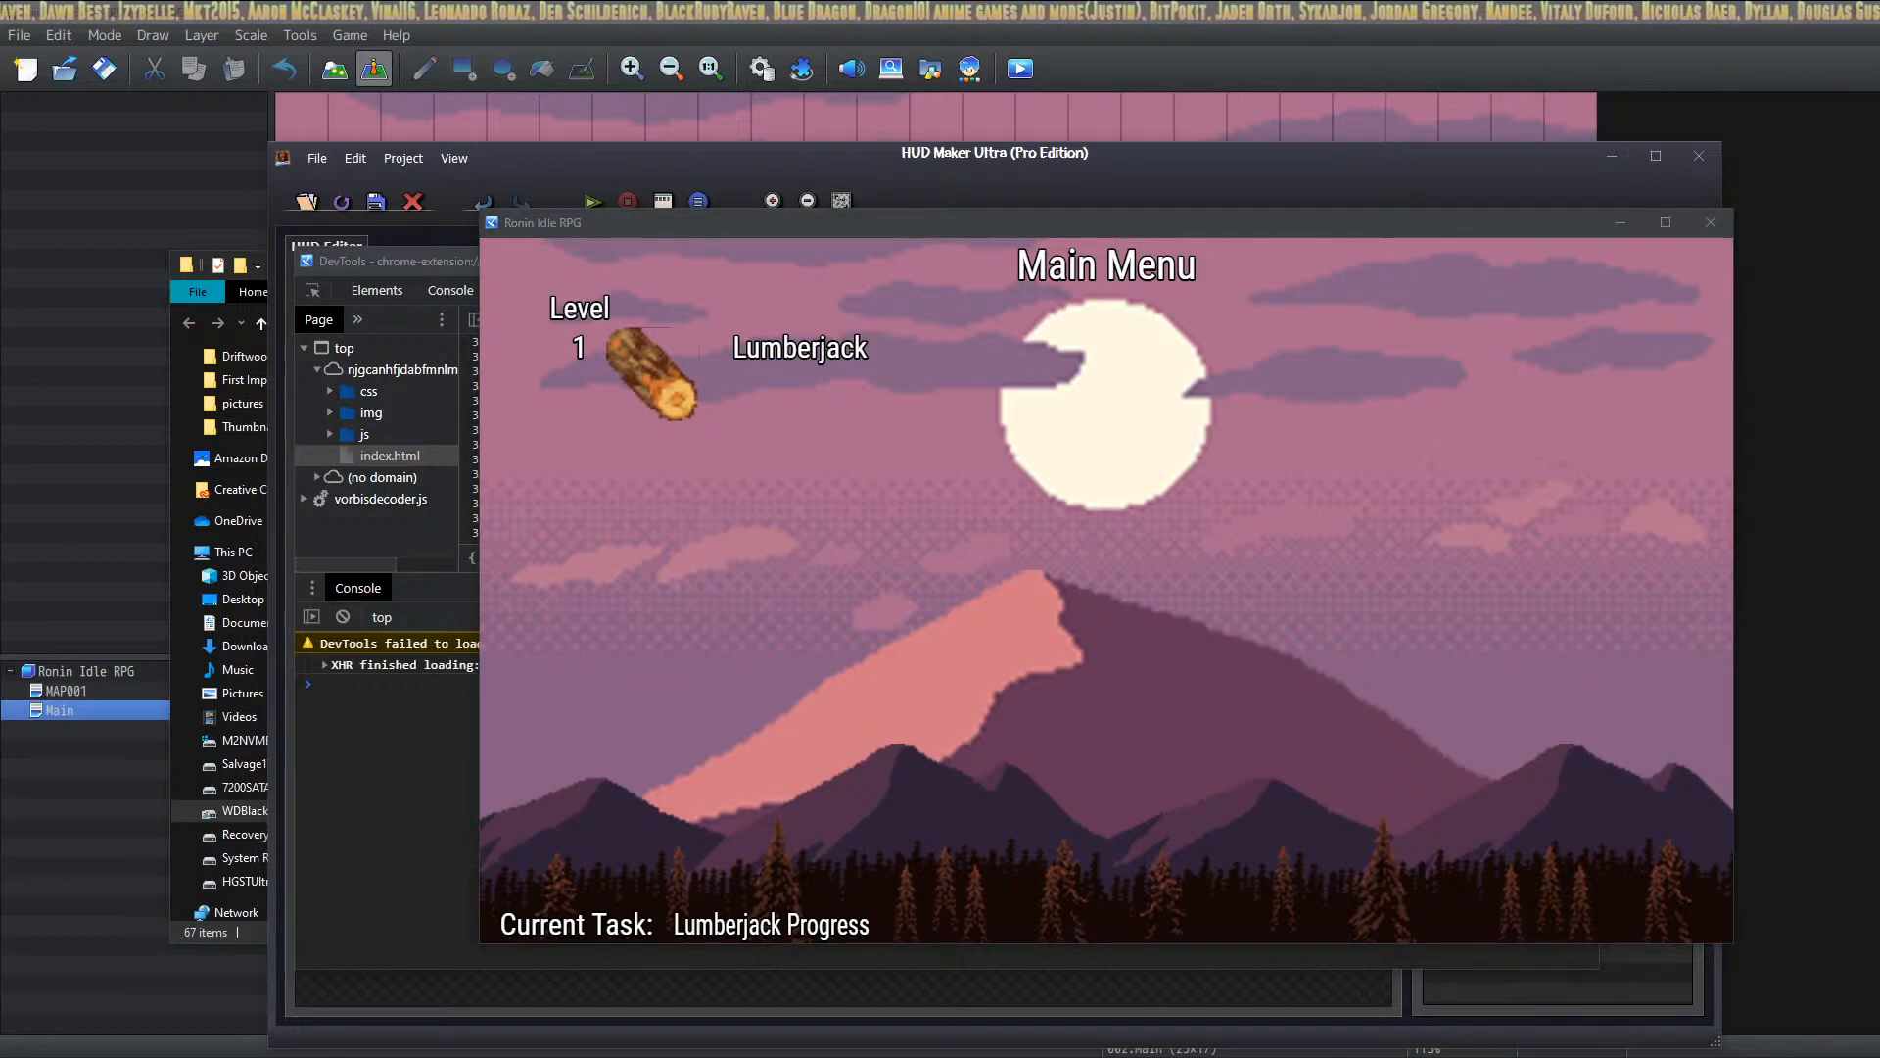
Step: Switch to HUD Maker Ultra, open the Log icon component's settings and look through the IconSet image for a replacement icon
key(alt+Tab)
double_click(481, 465)
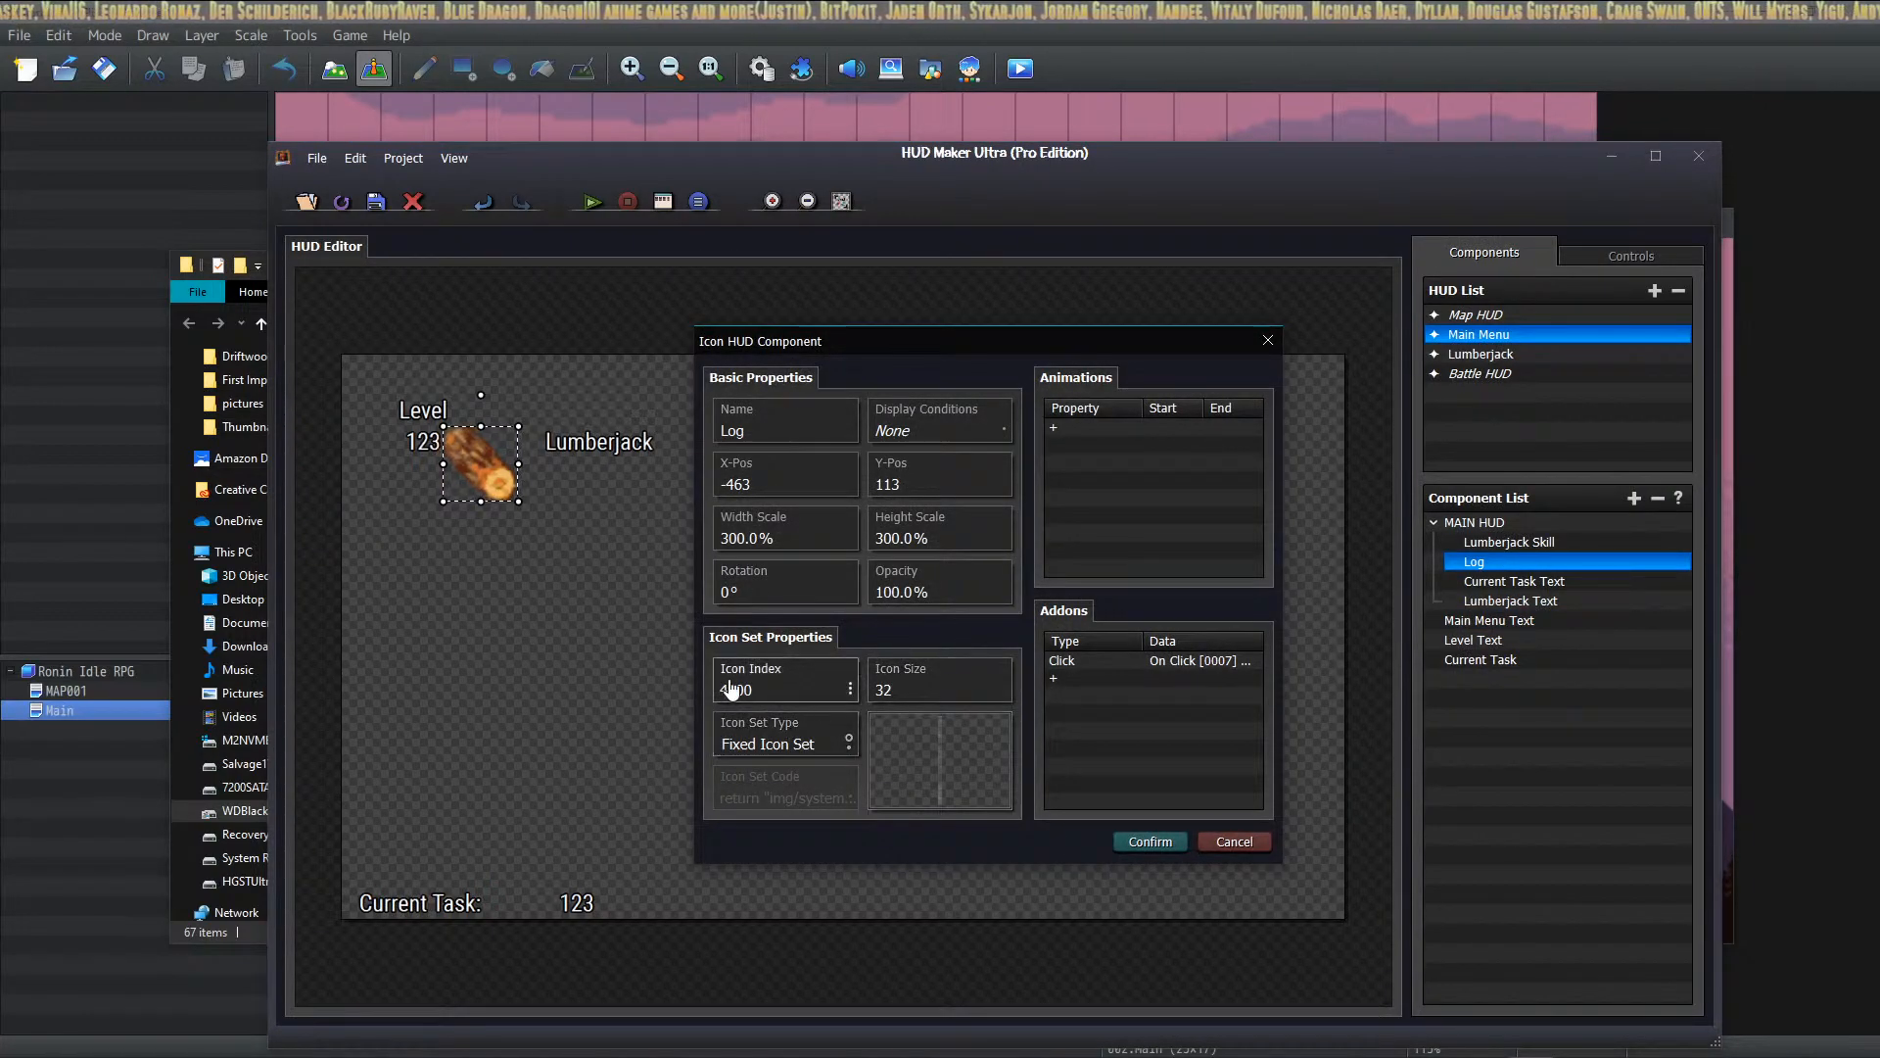
click(887, 730)
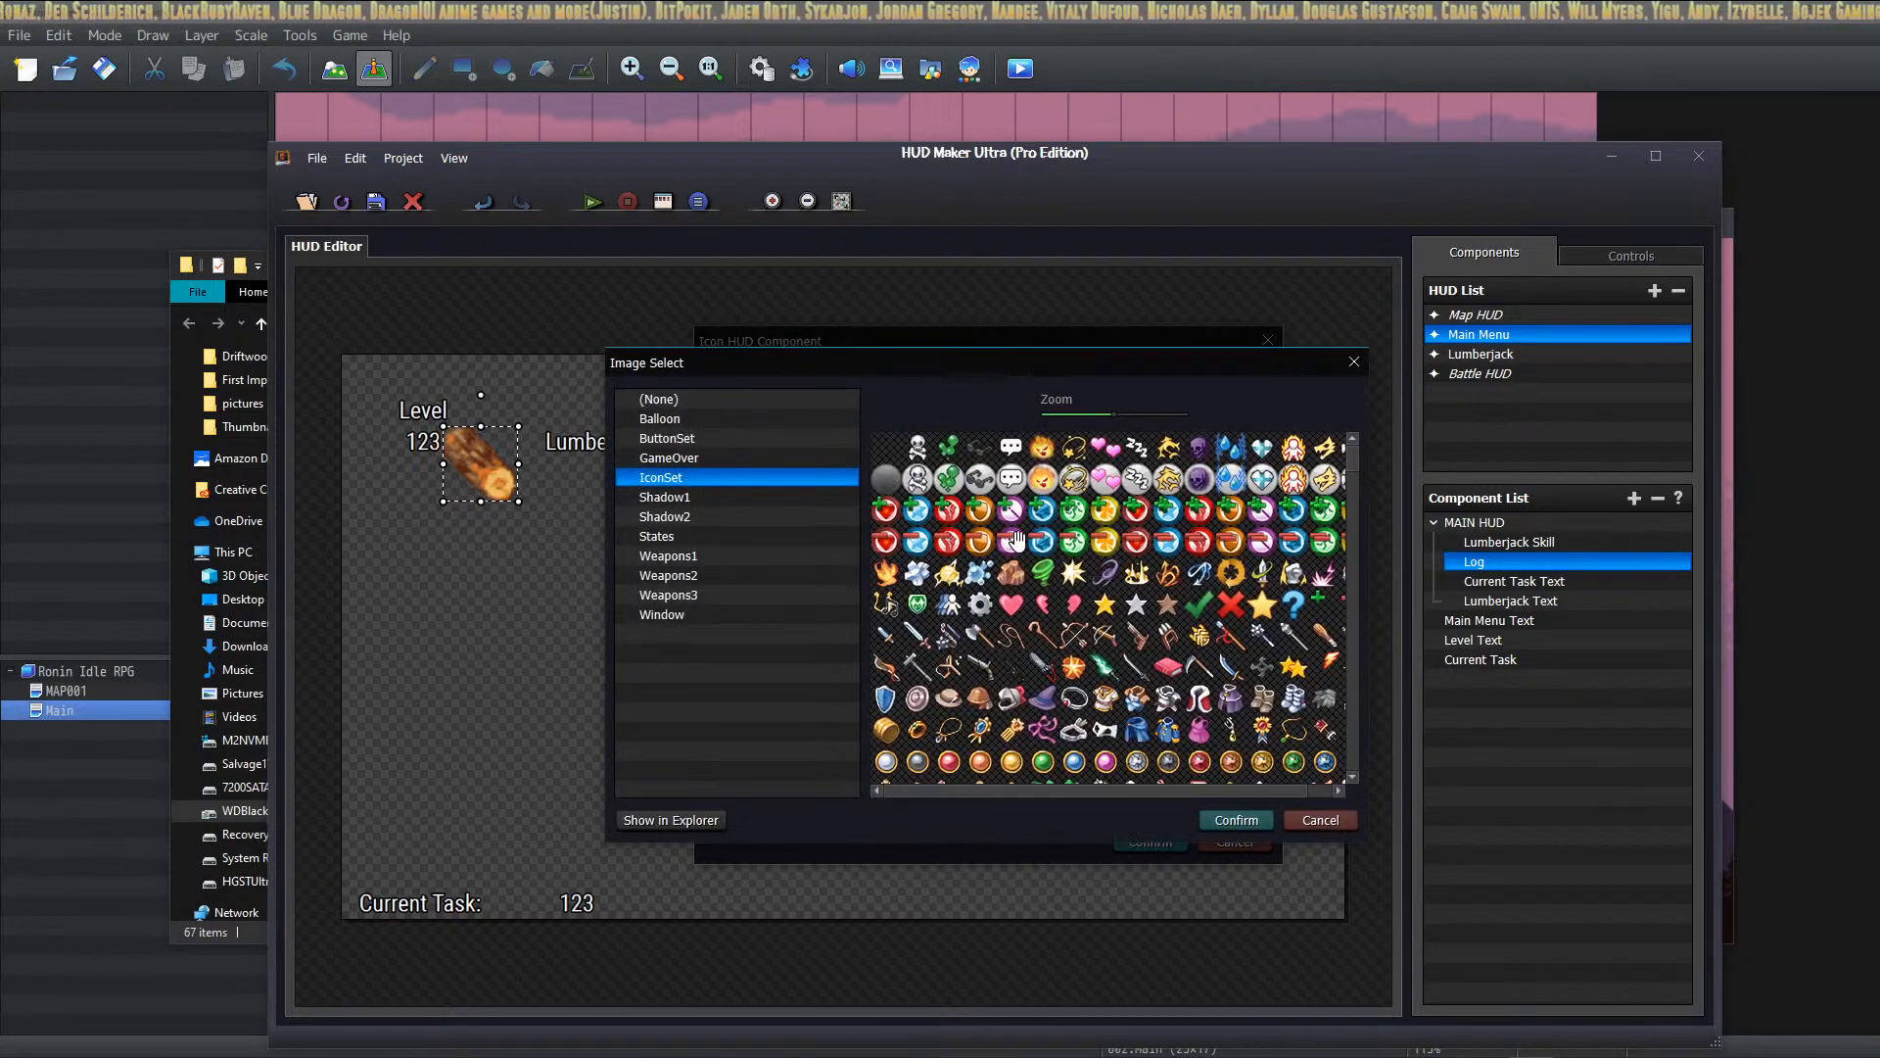
scroll(1106, 727, down, 10)
scroll(1104, 632, down, 5)
scroll(1142, 577, down, 3)
scroll(1142, 577, down, 10)
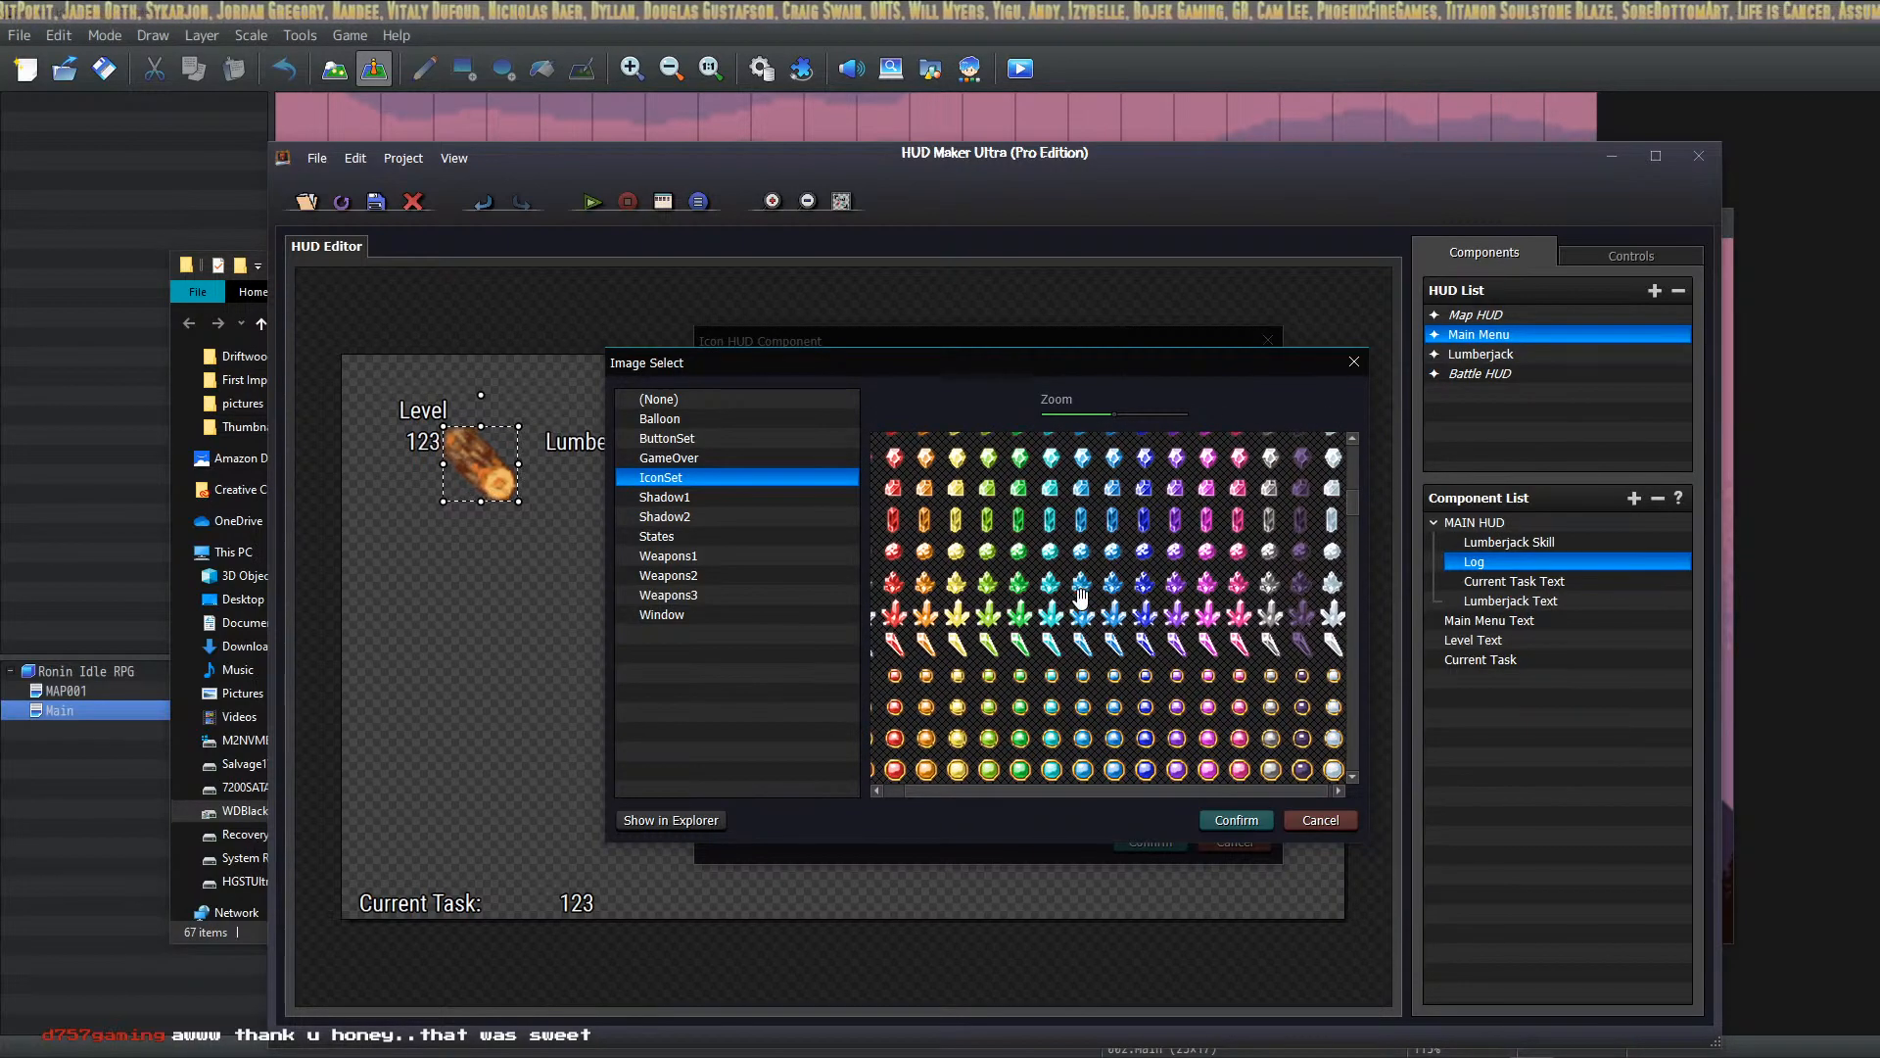
scroll(1260, 638, down, 5)
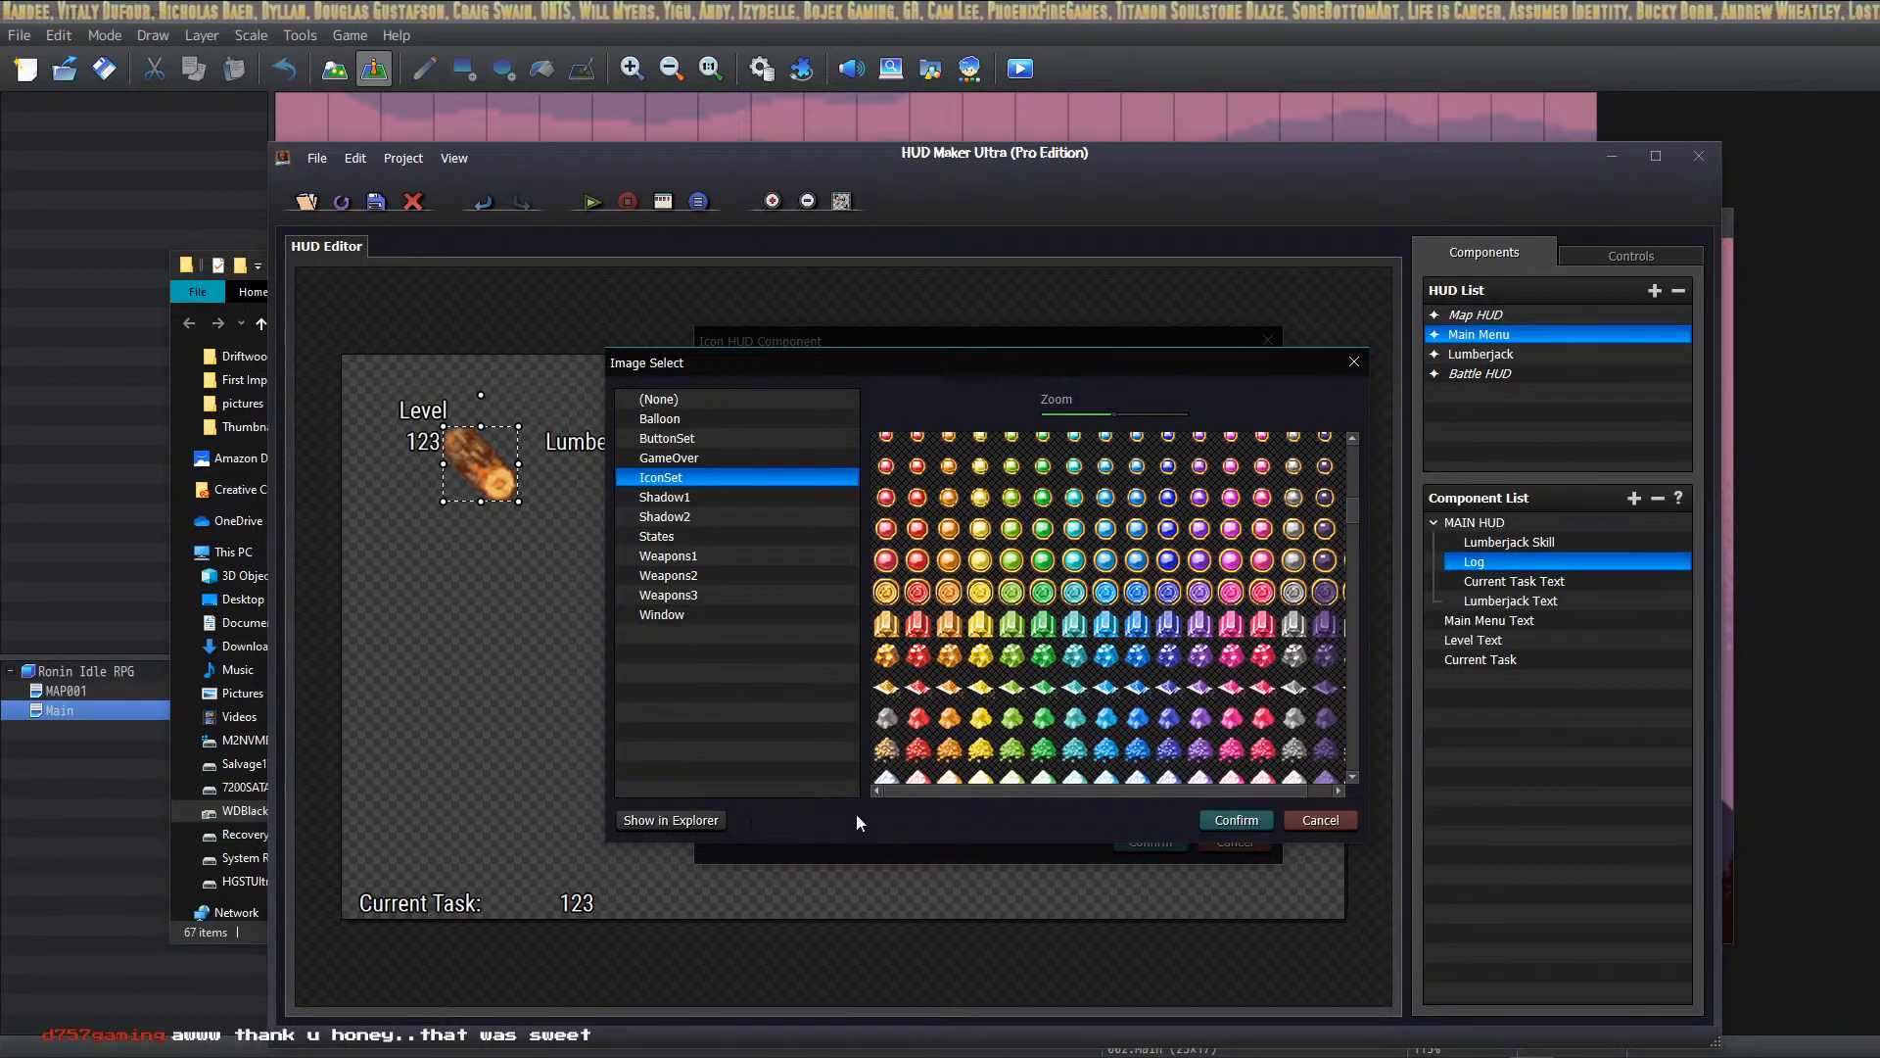
scroll(1149, 495, down, 3)
scroll(1149, 494, down, 5)
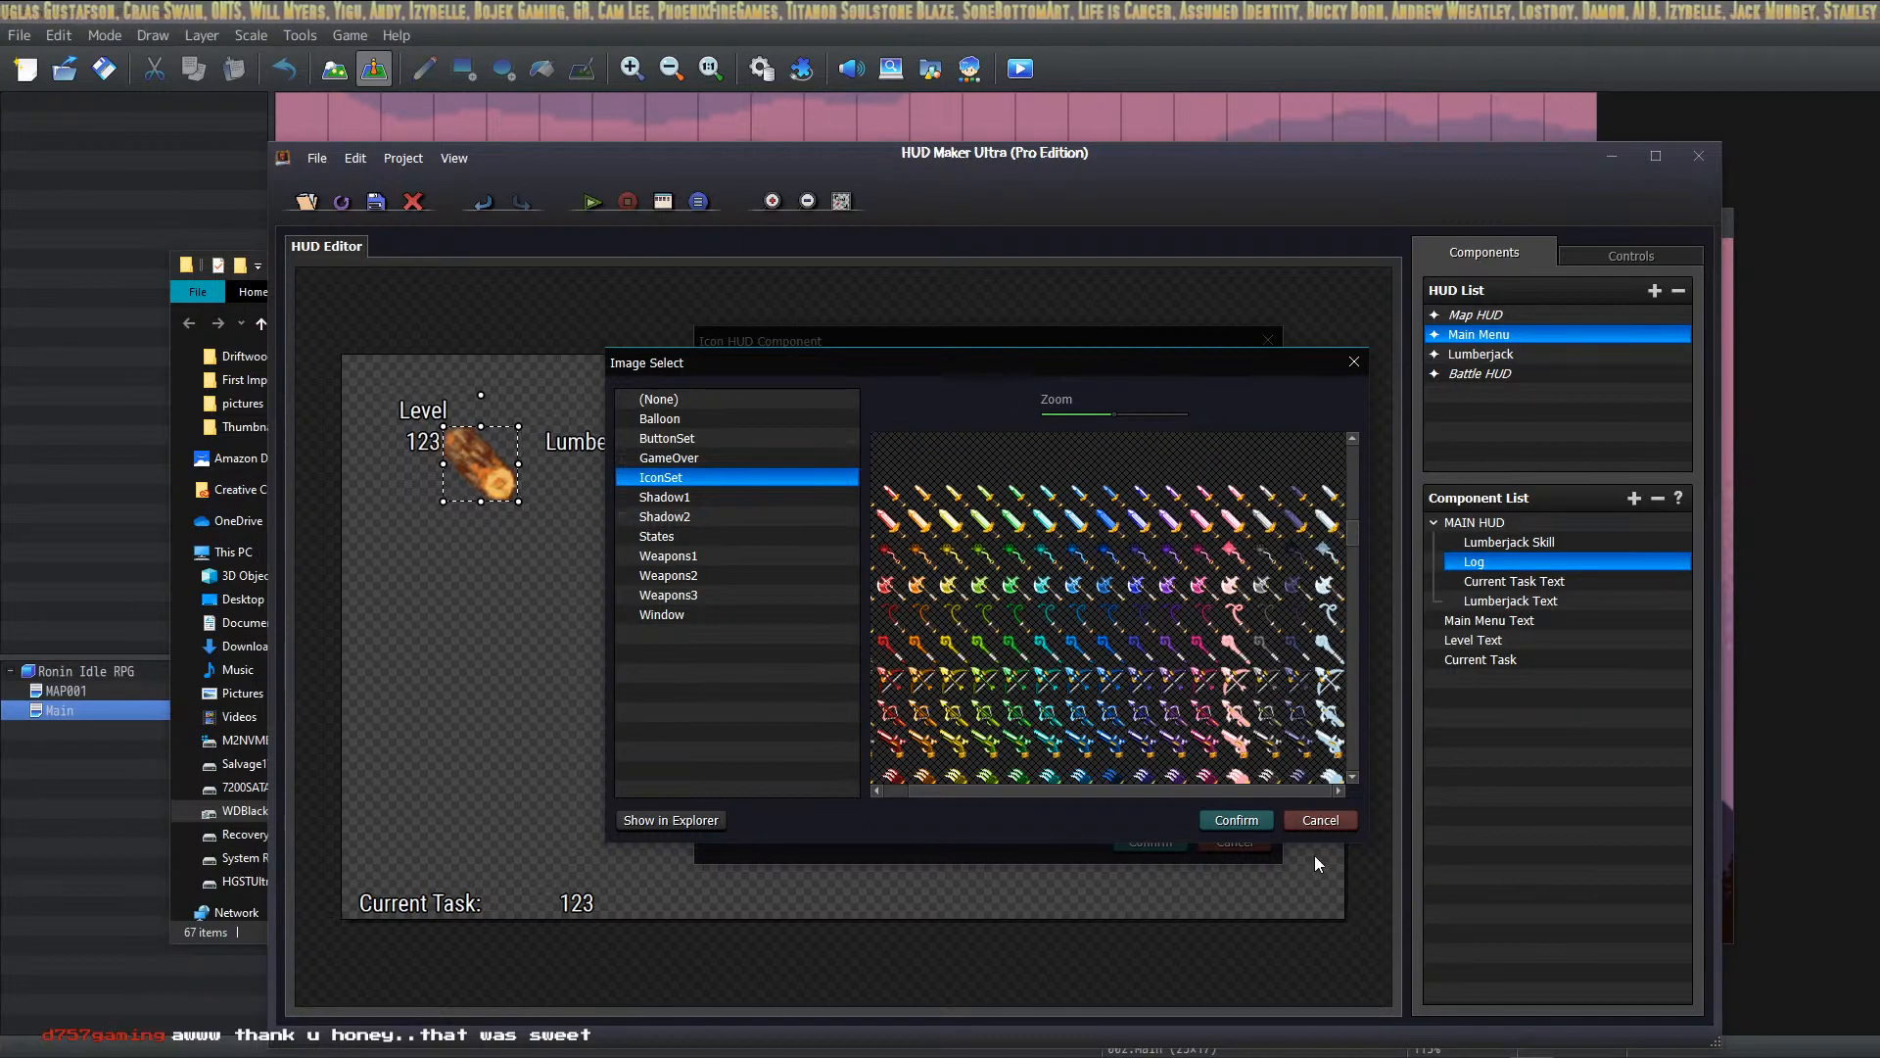
click(1320, 820)
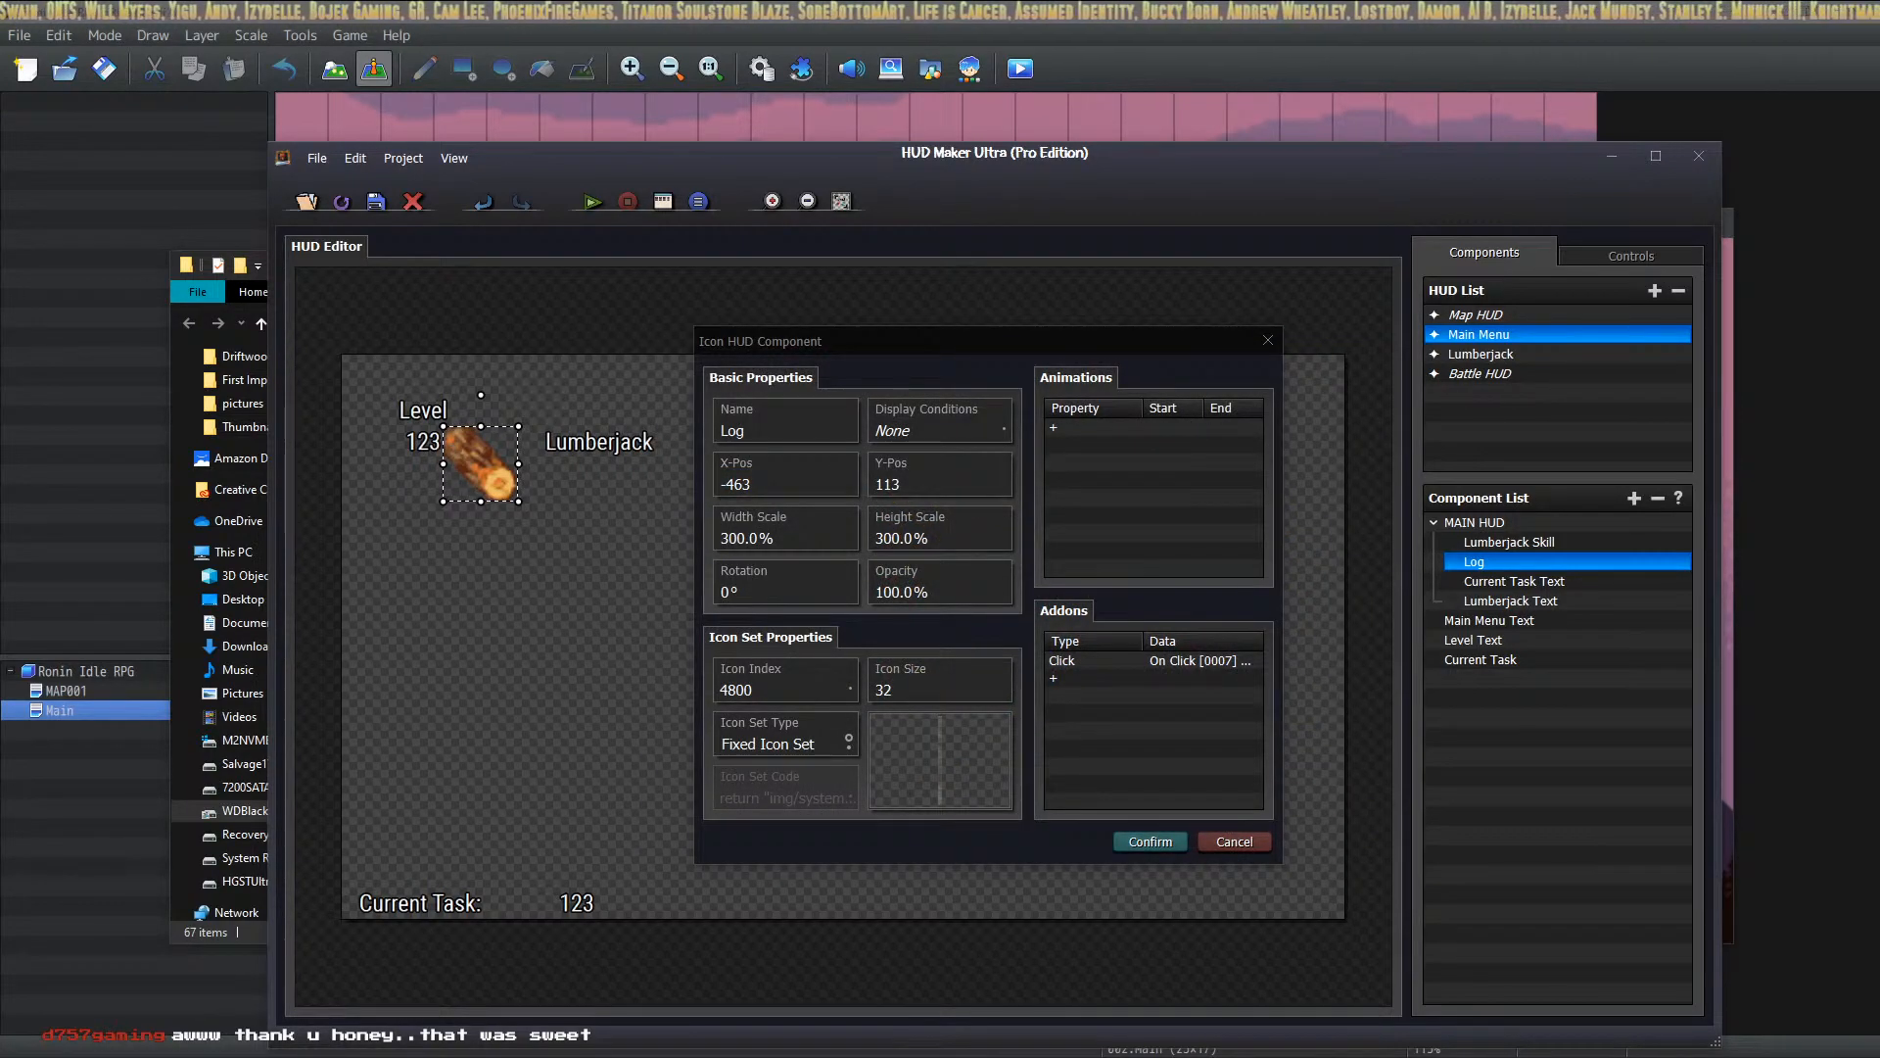
Step: Switch to RPG Maker MZ and open the icon selection for empty item 0002 in the database
click(231, 145)
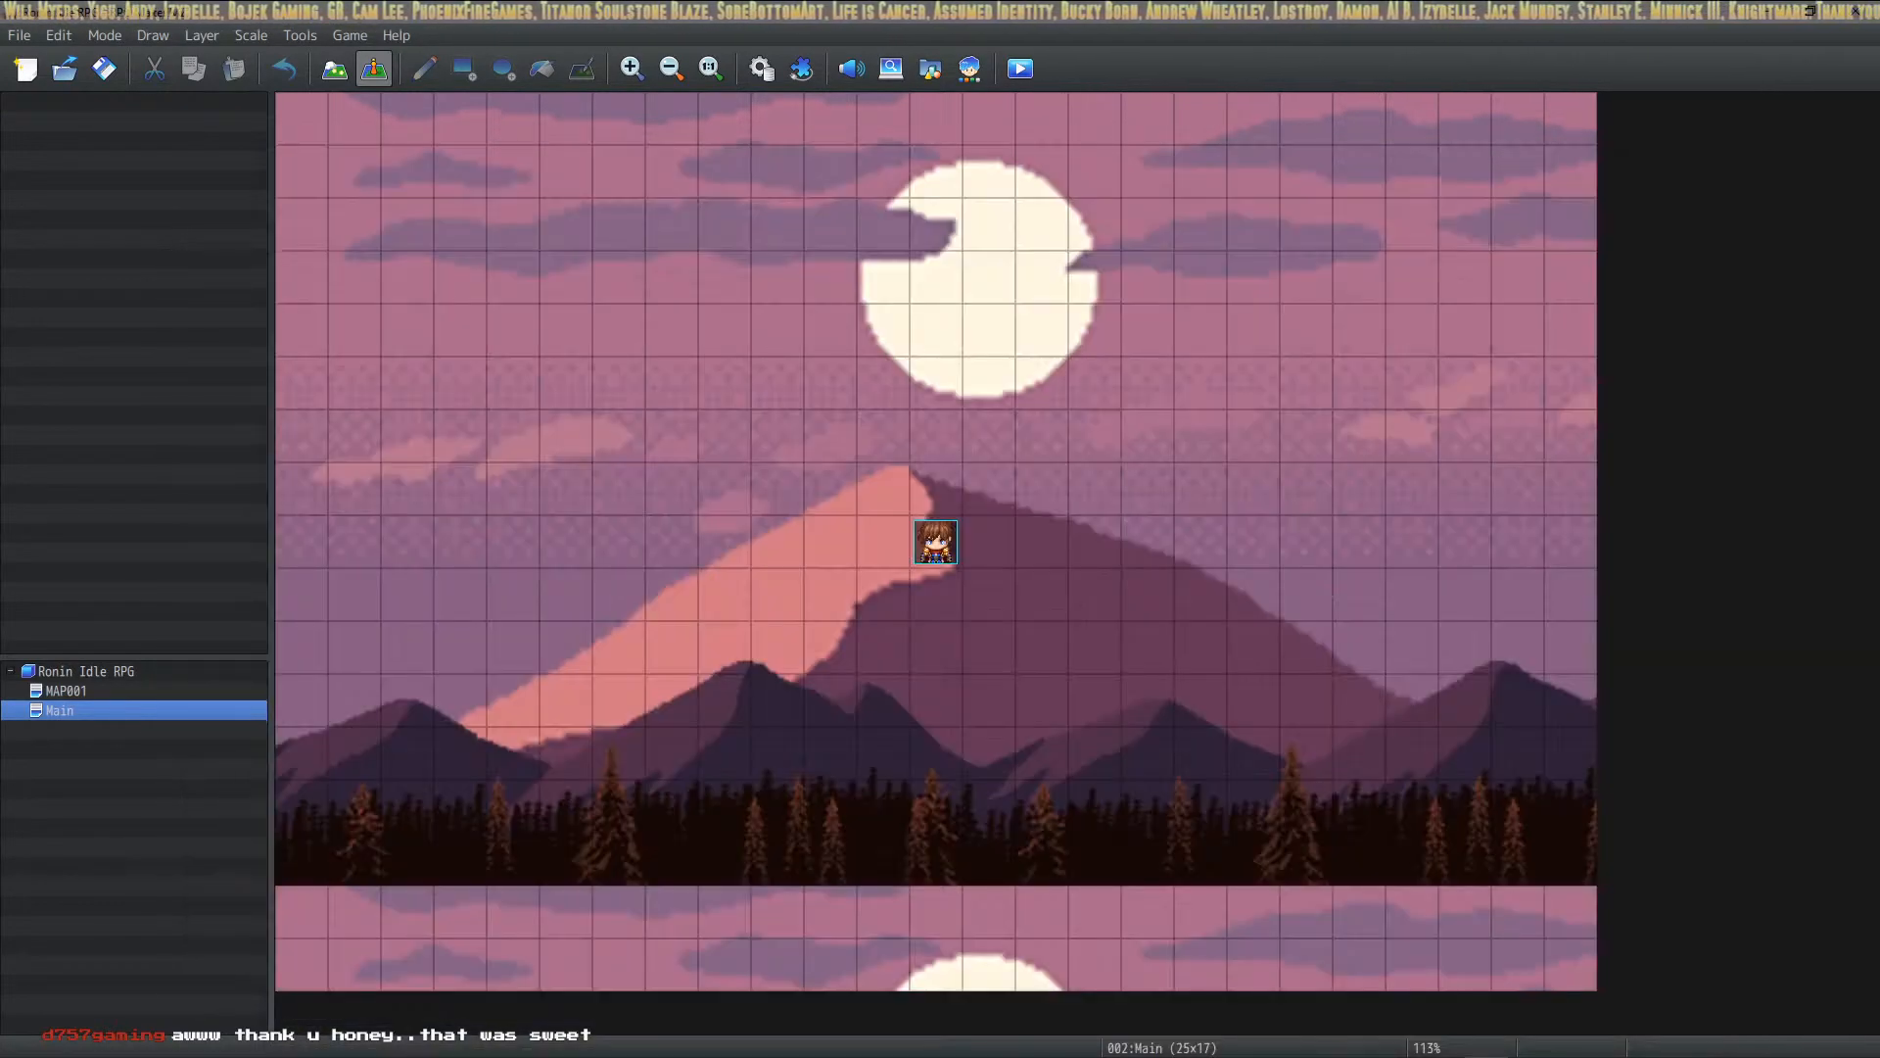
click(758, 69)
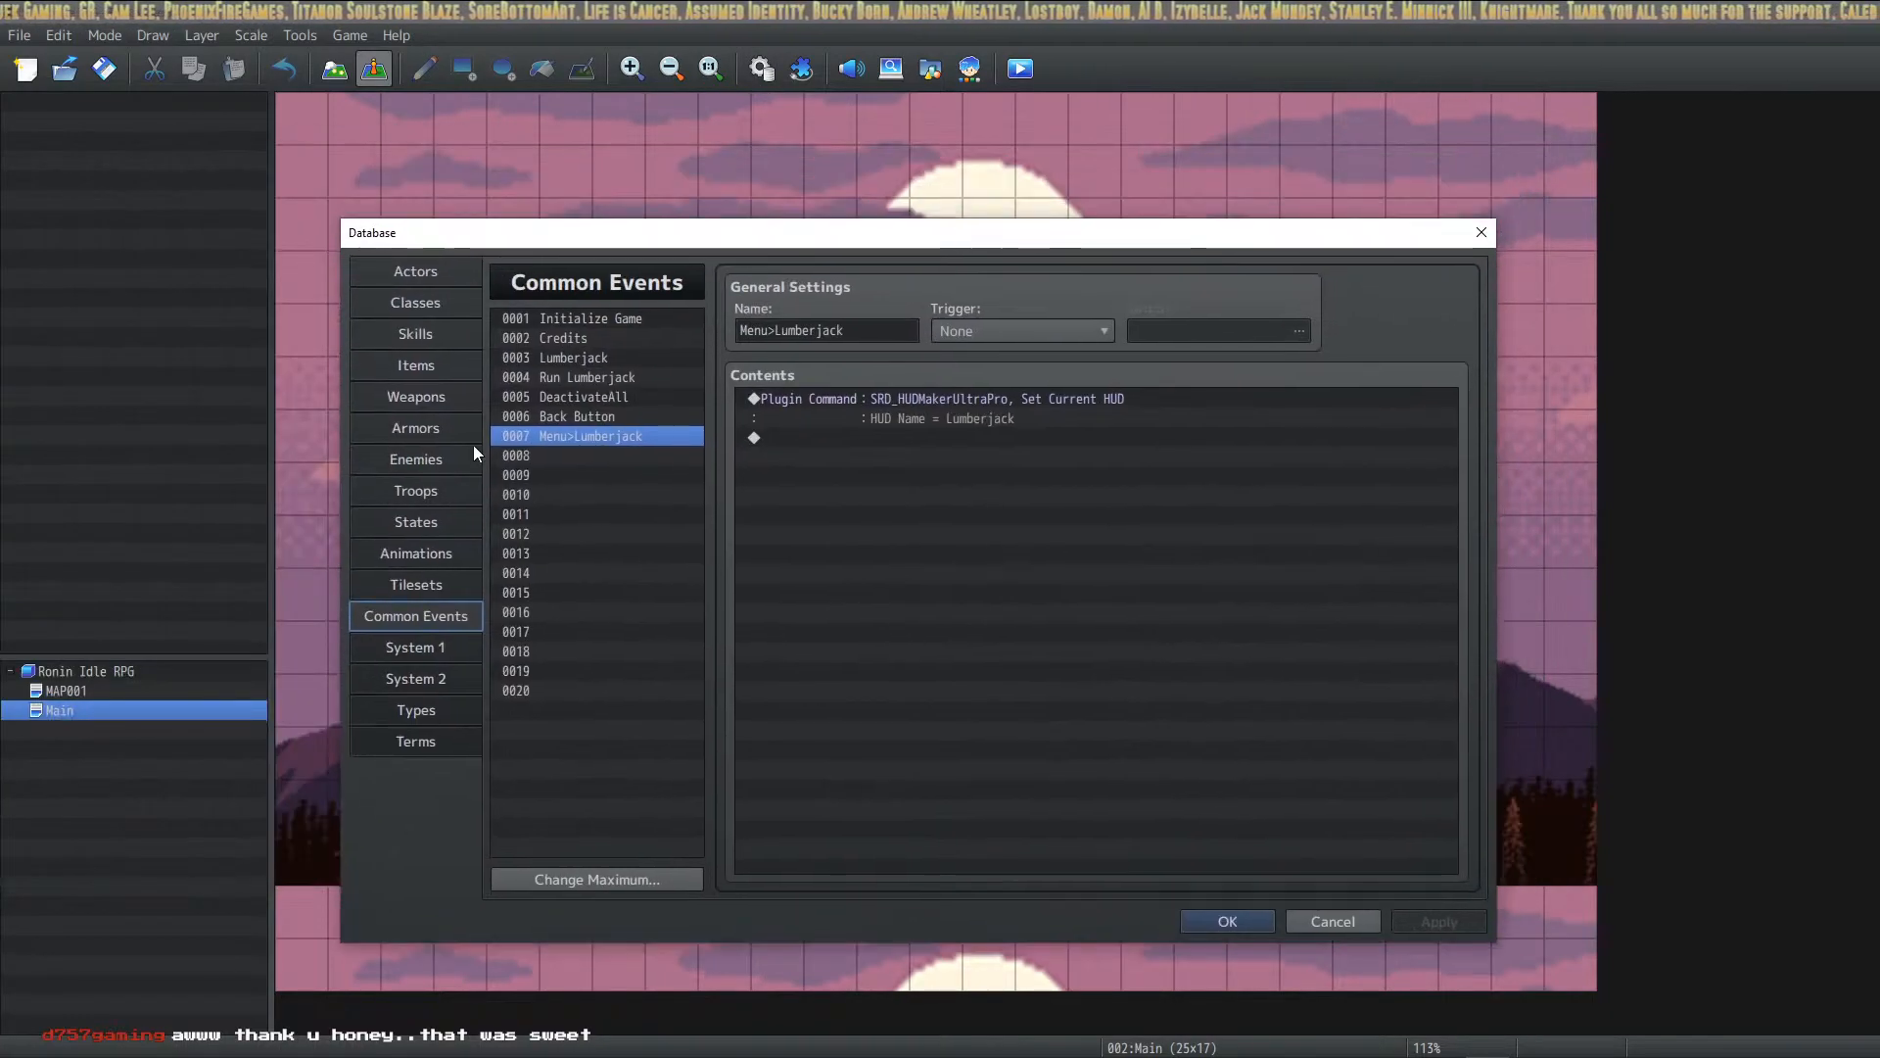
click(468, 371)
click(579, 340)
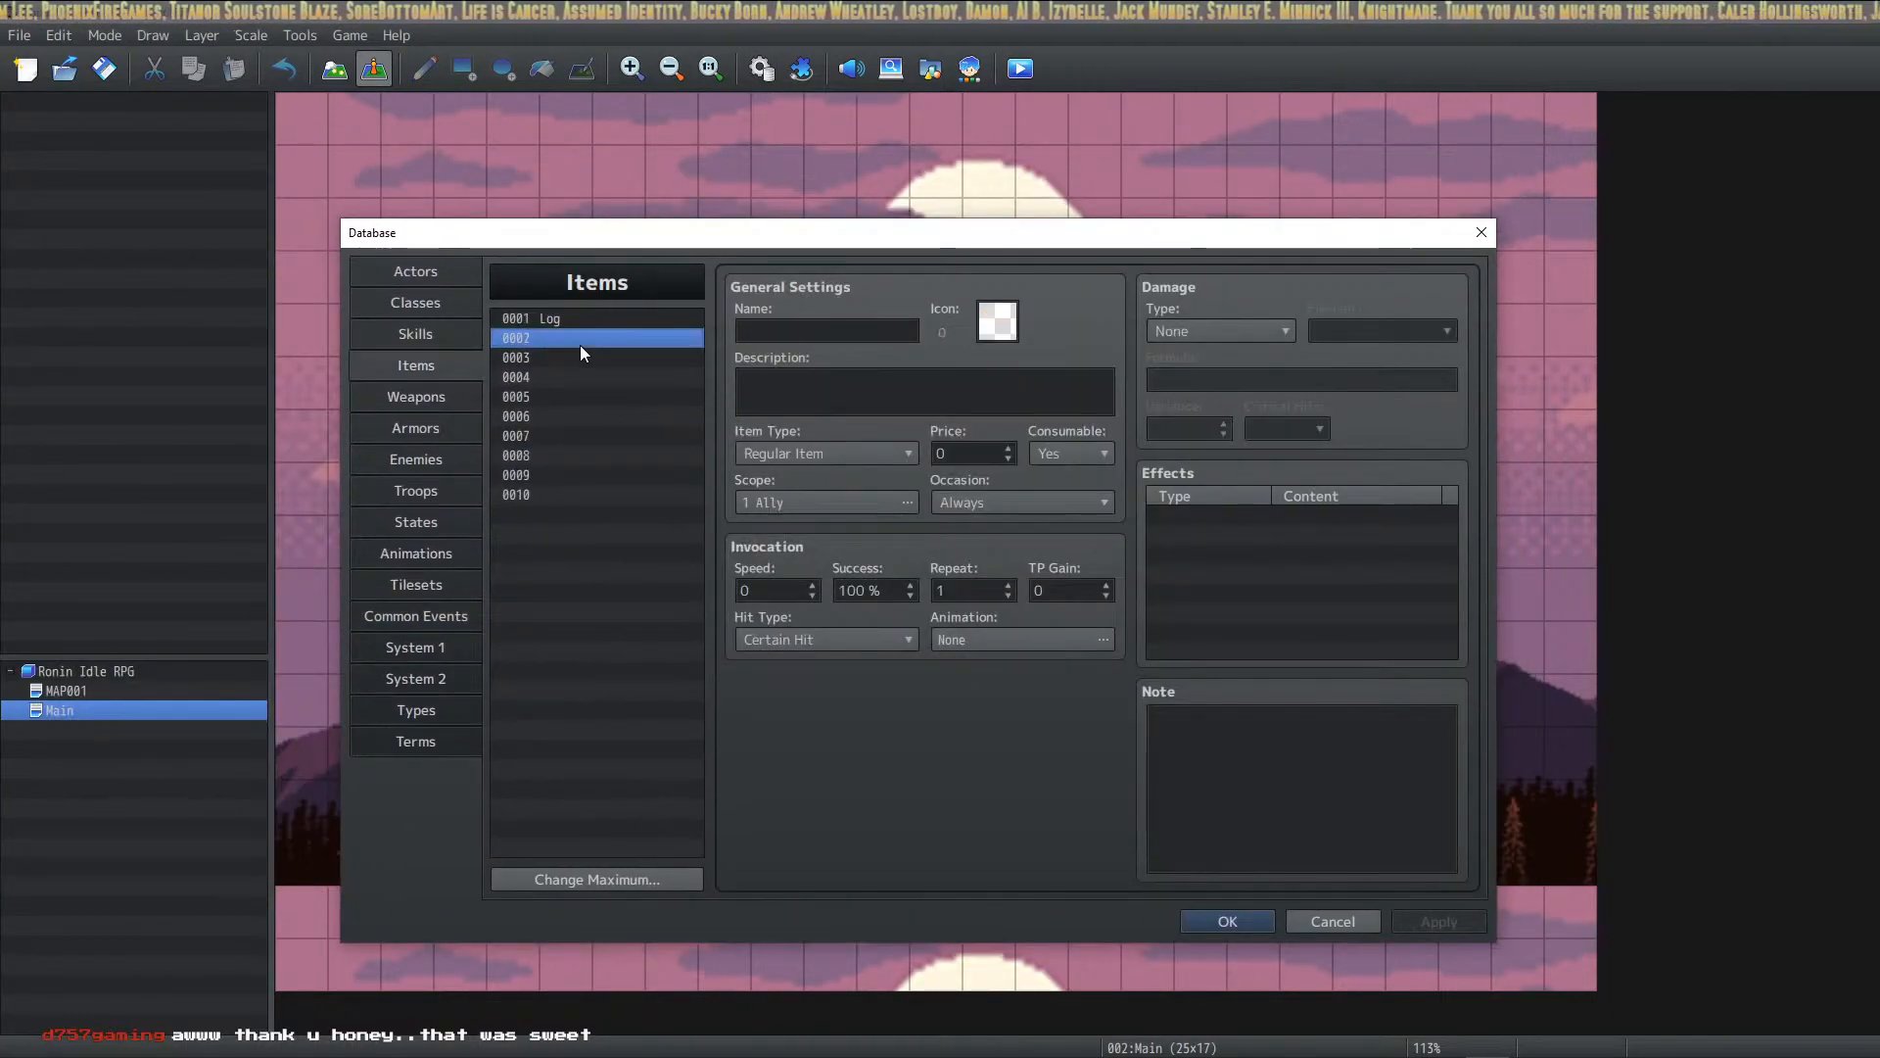
click(1015, 320)
Step: Browse the icon sheet down to its food icons and select icon 4875 for item 0002
click(667, 760)
scroll(877, 504, down, 4)
scroll(877, 505, down, 4)
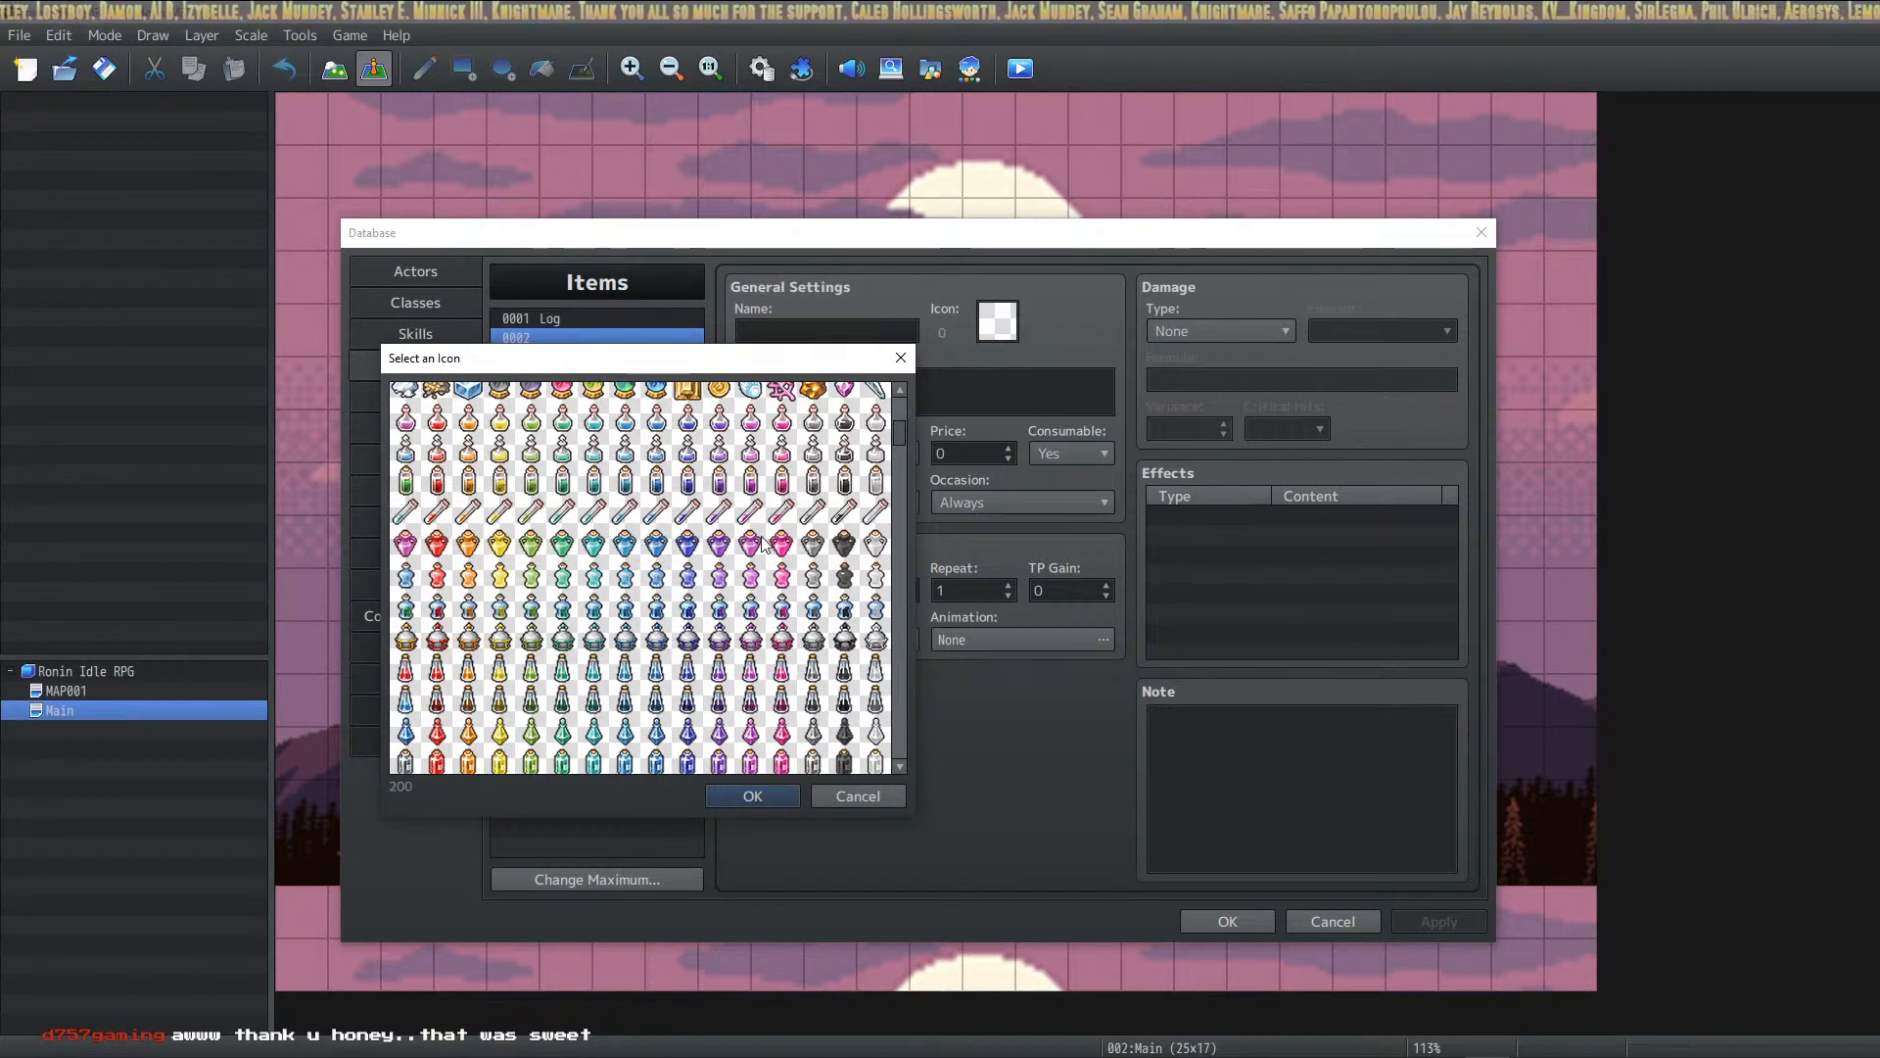
click(719, 730)
scroll(686, 701, down, 3)
click(624, 702)
click(655, 734)
scroll(666, 749, down, 3)
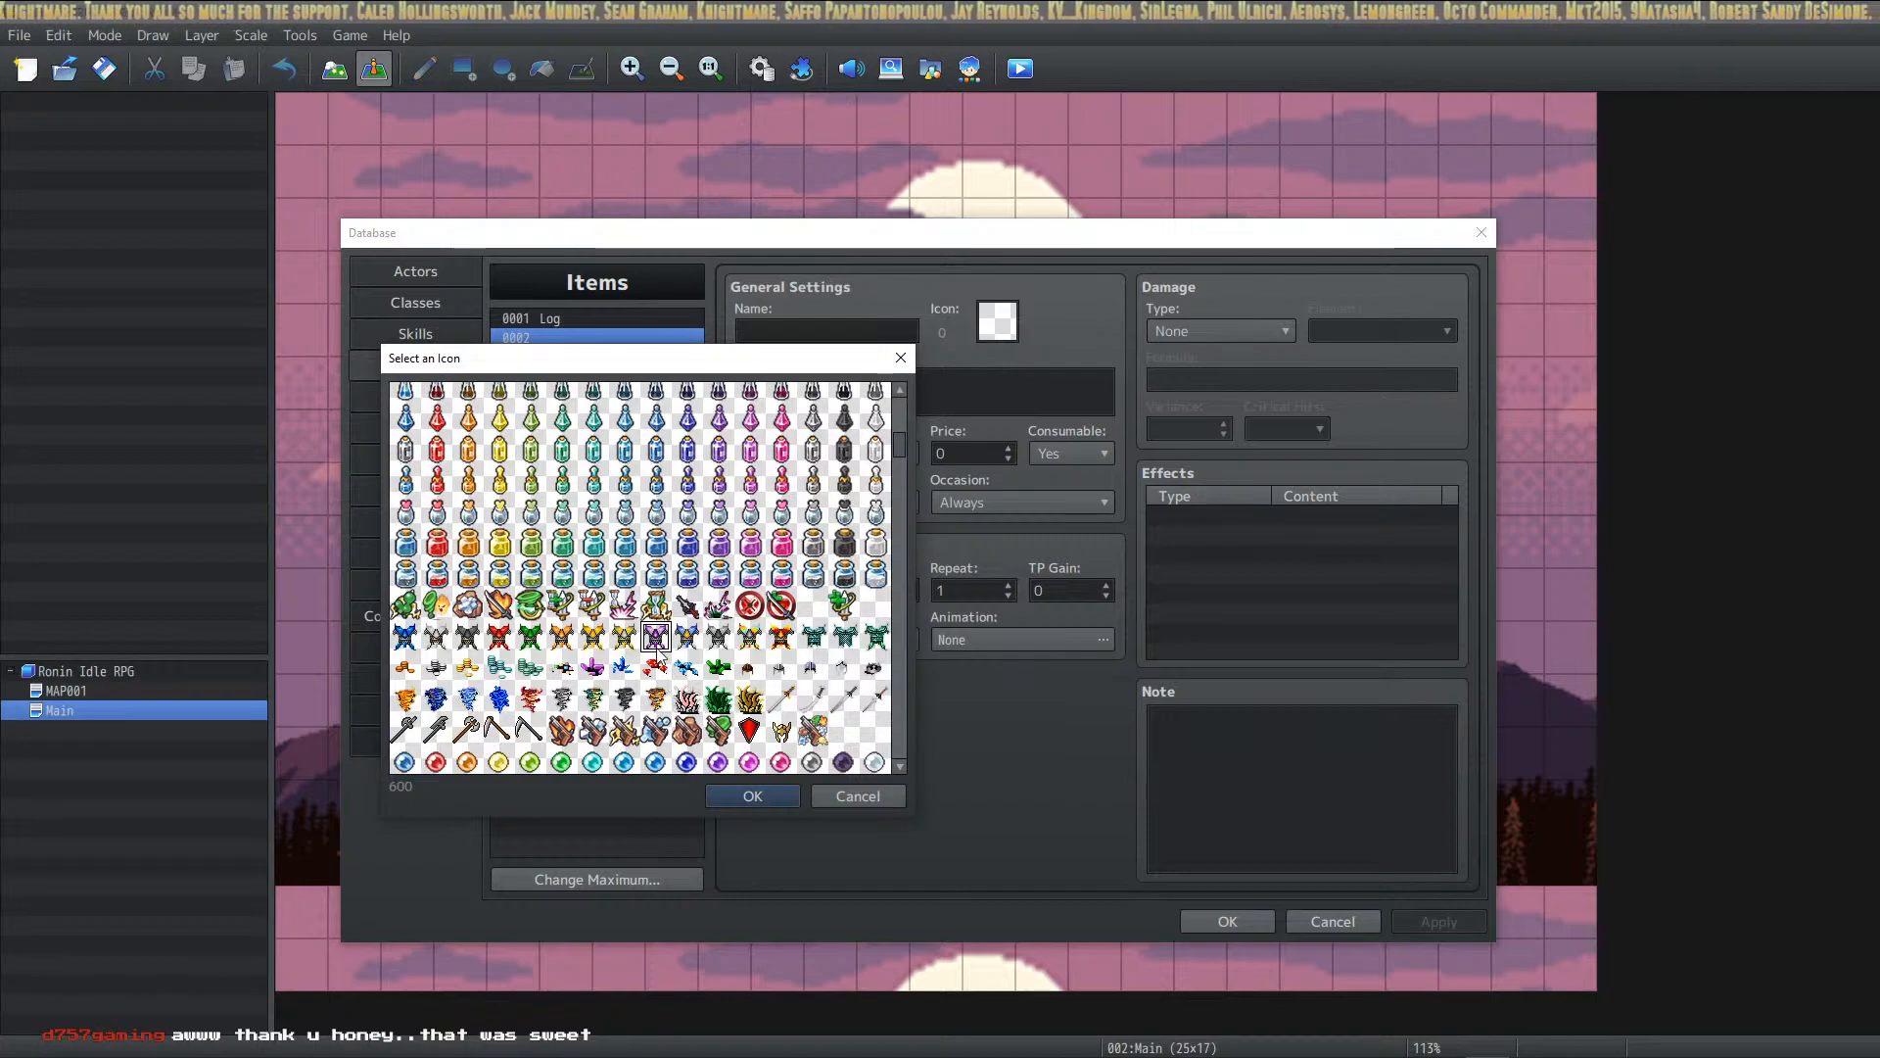
click(718, 605)
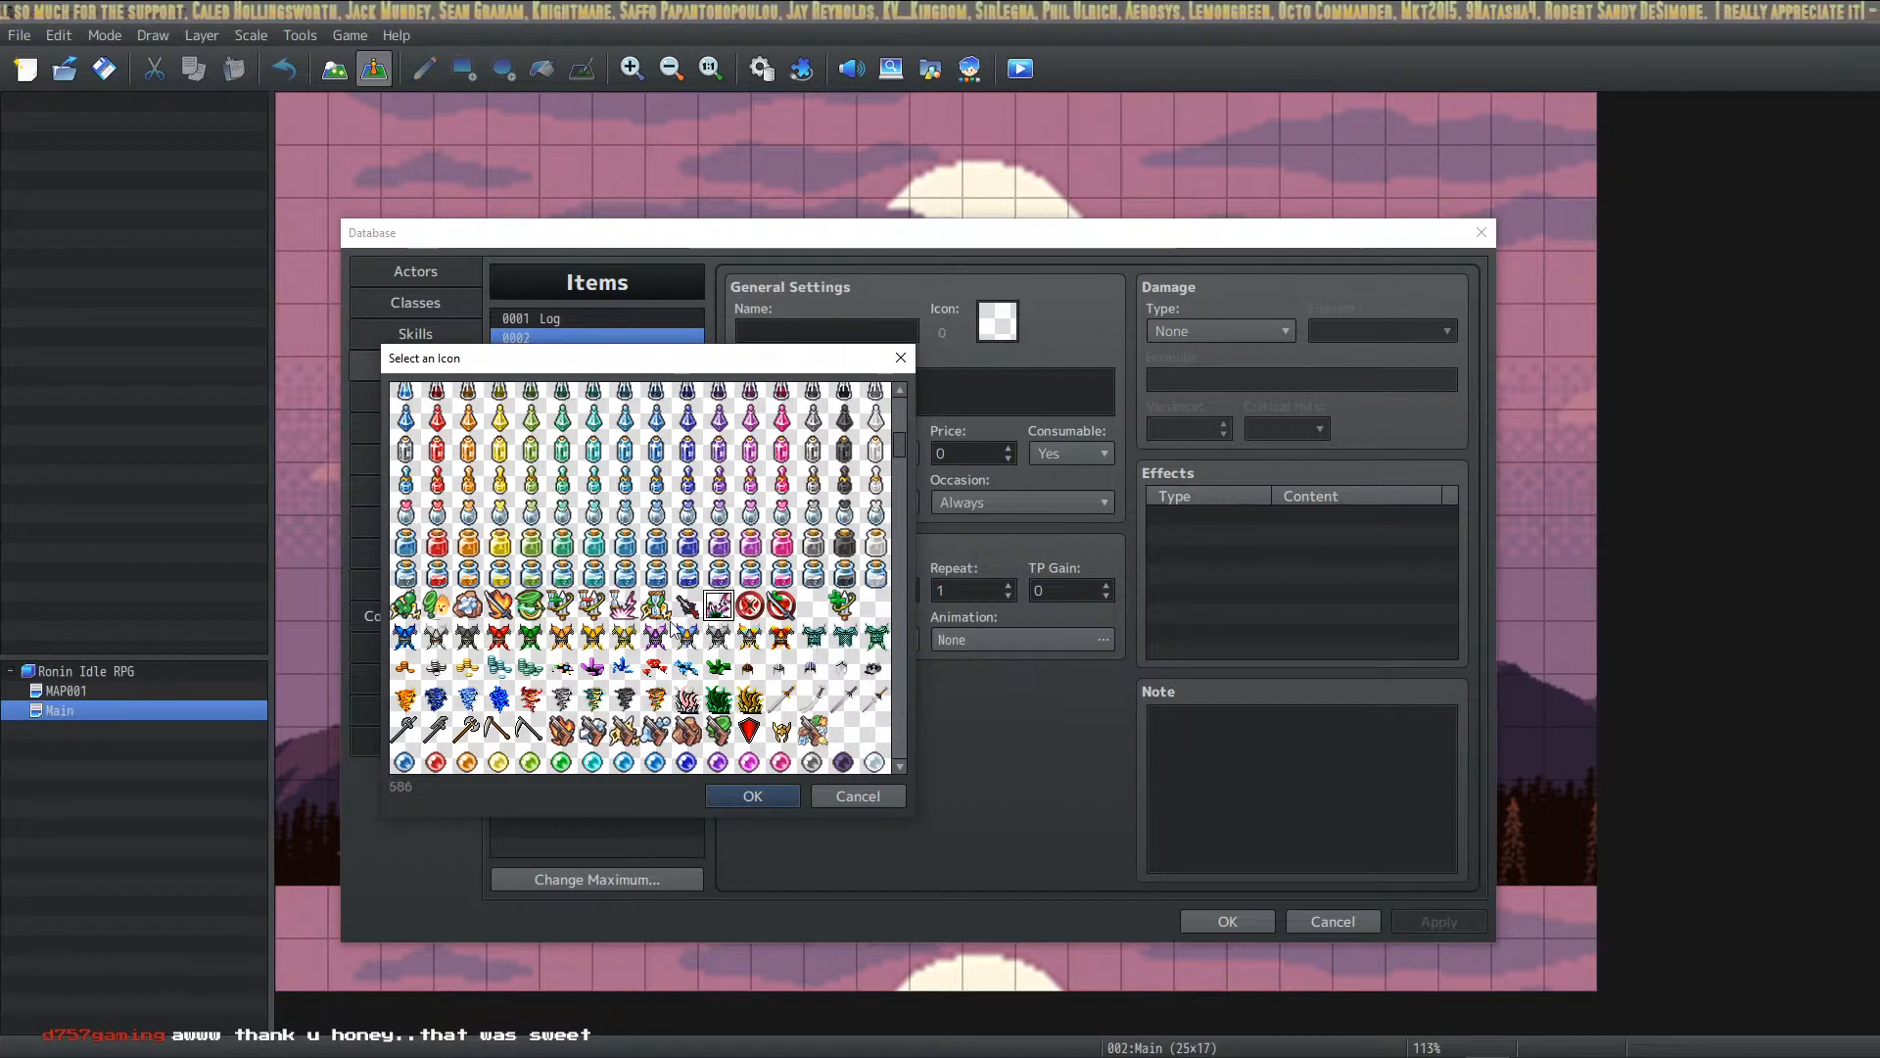
click(689, 610)
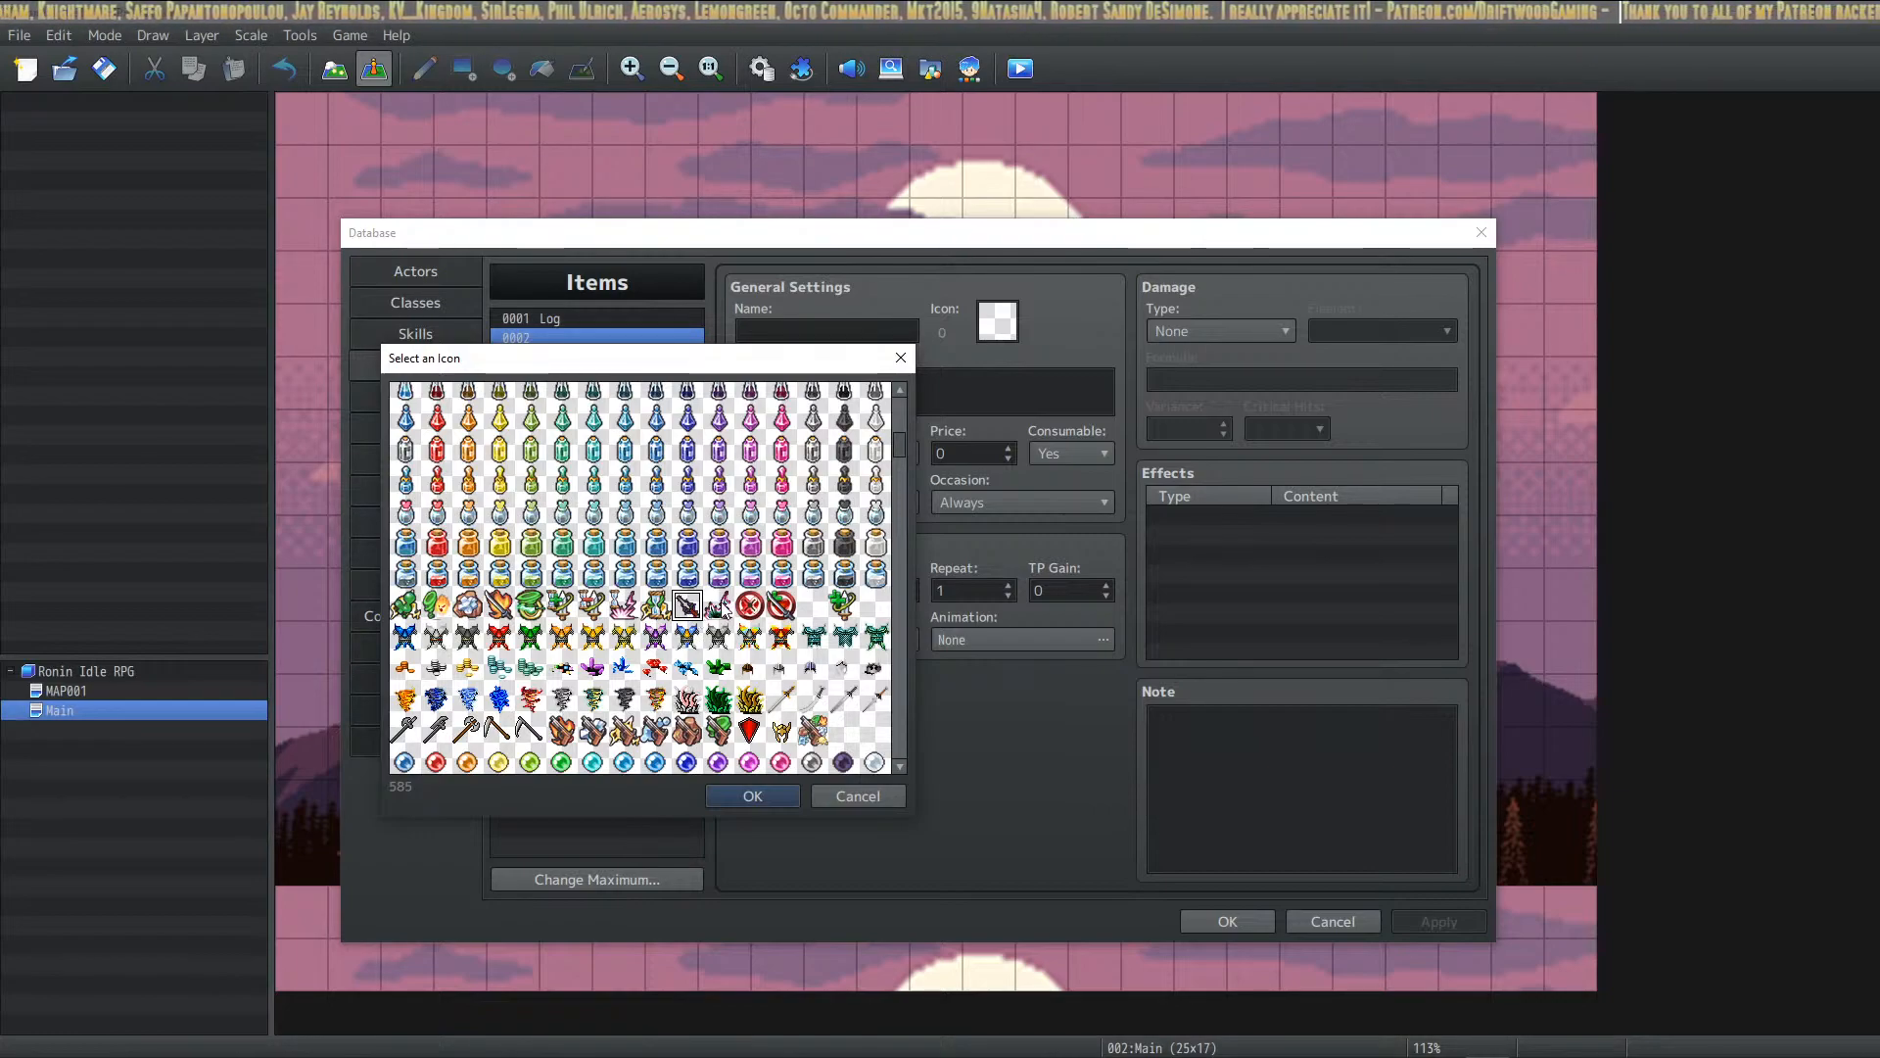
click(687, 730)
scroll(891, 541, down, 1)
drag(900, 446, 895, 752)
click(749, 625)
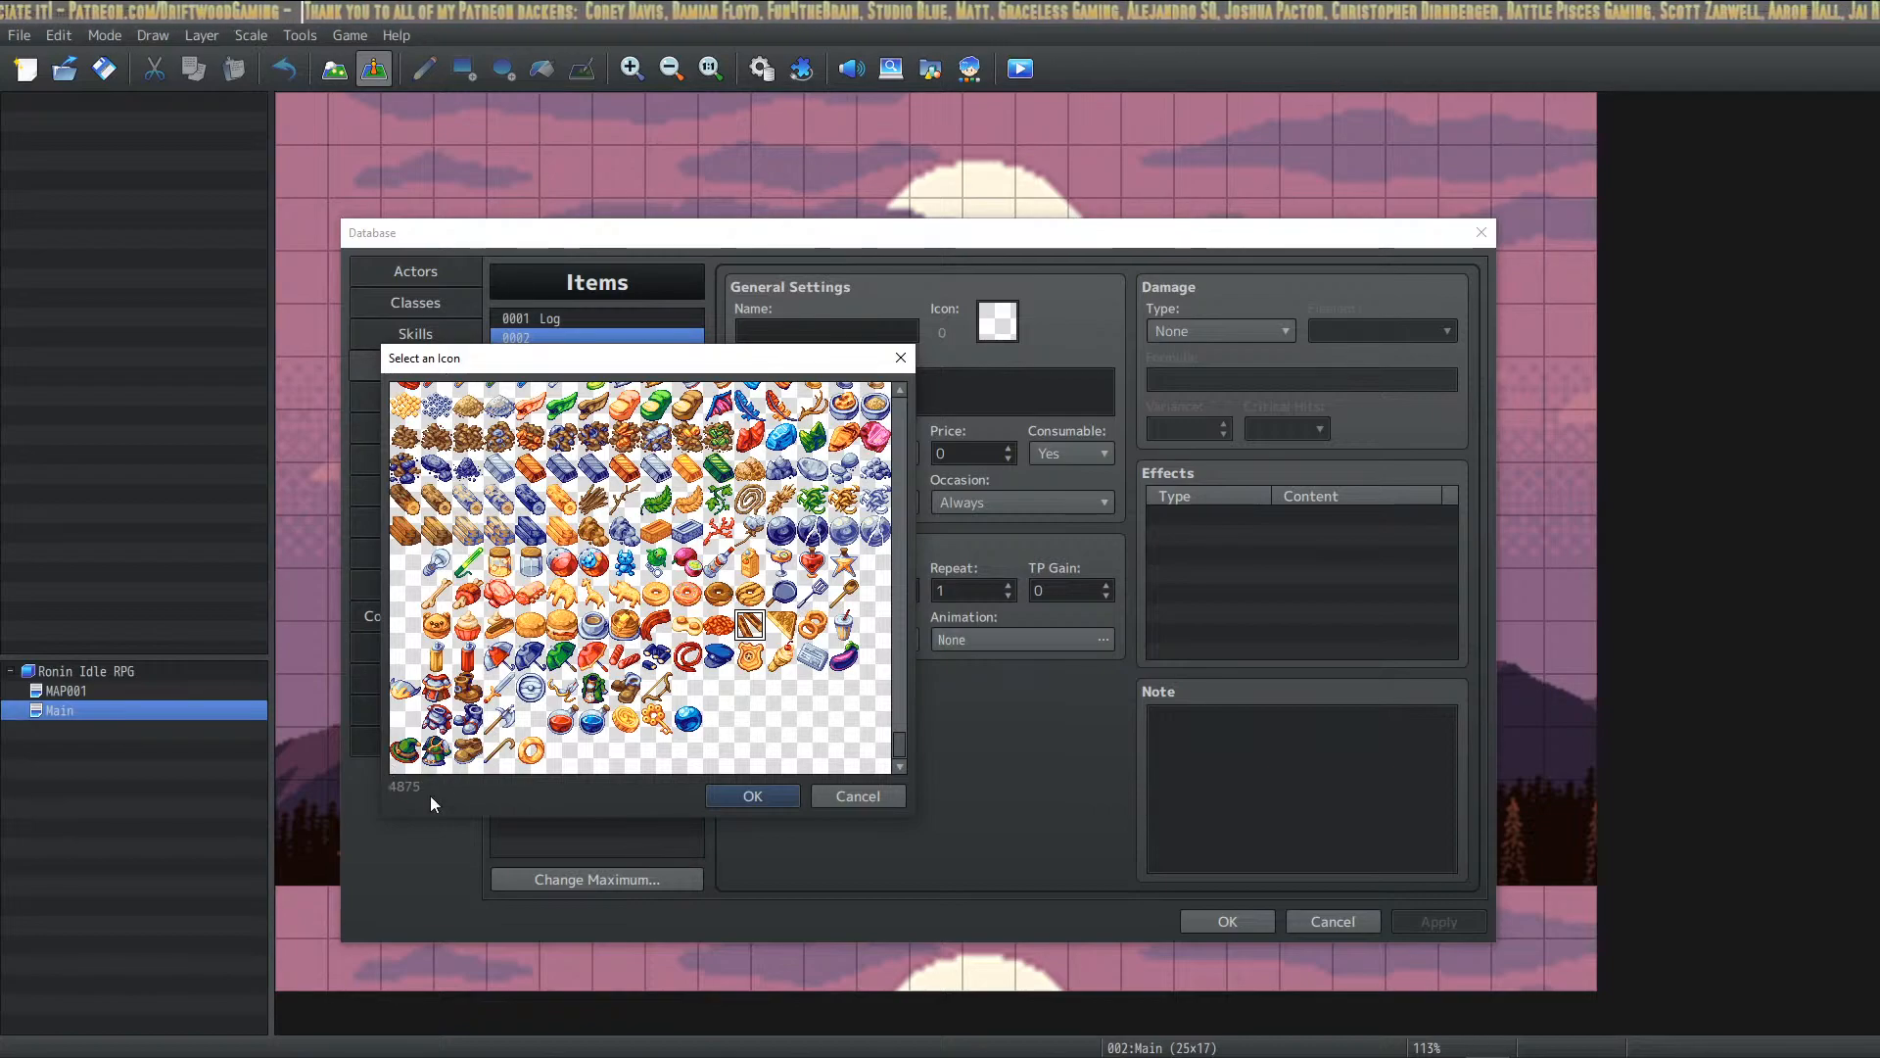
click(731, 795)
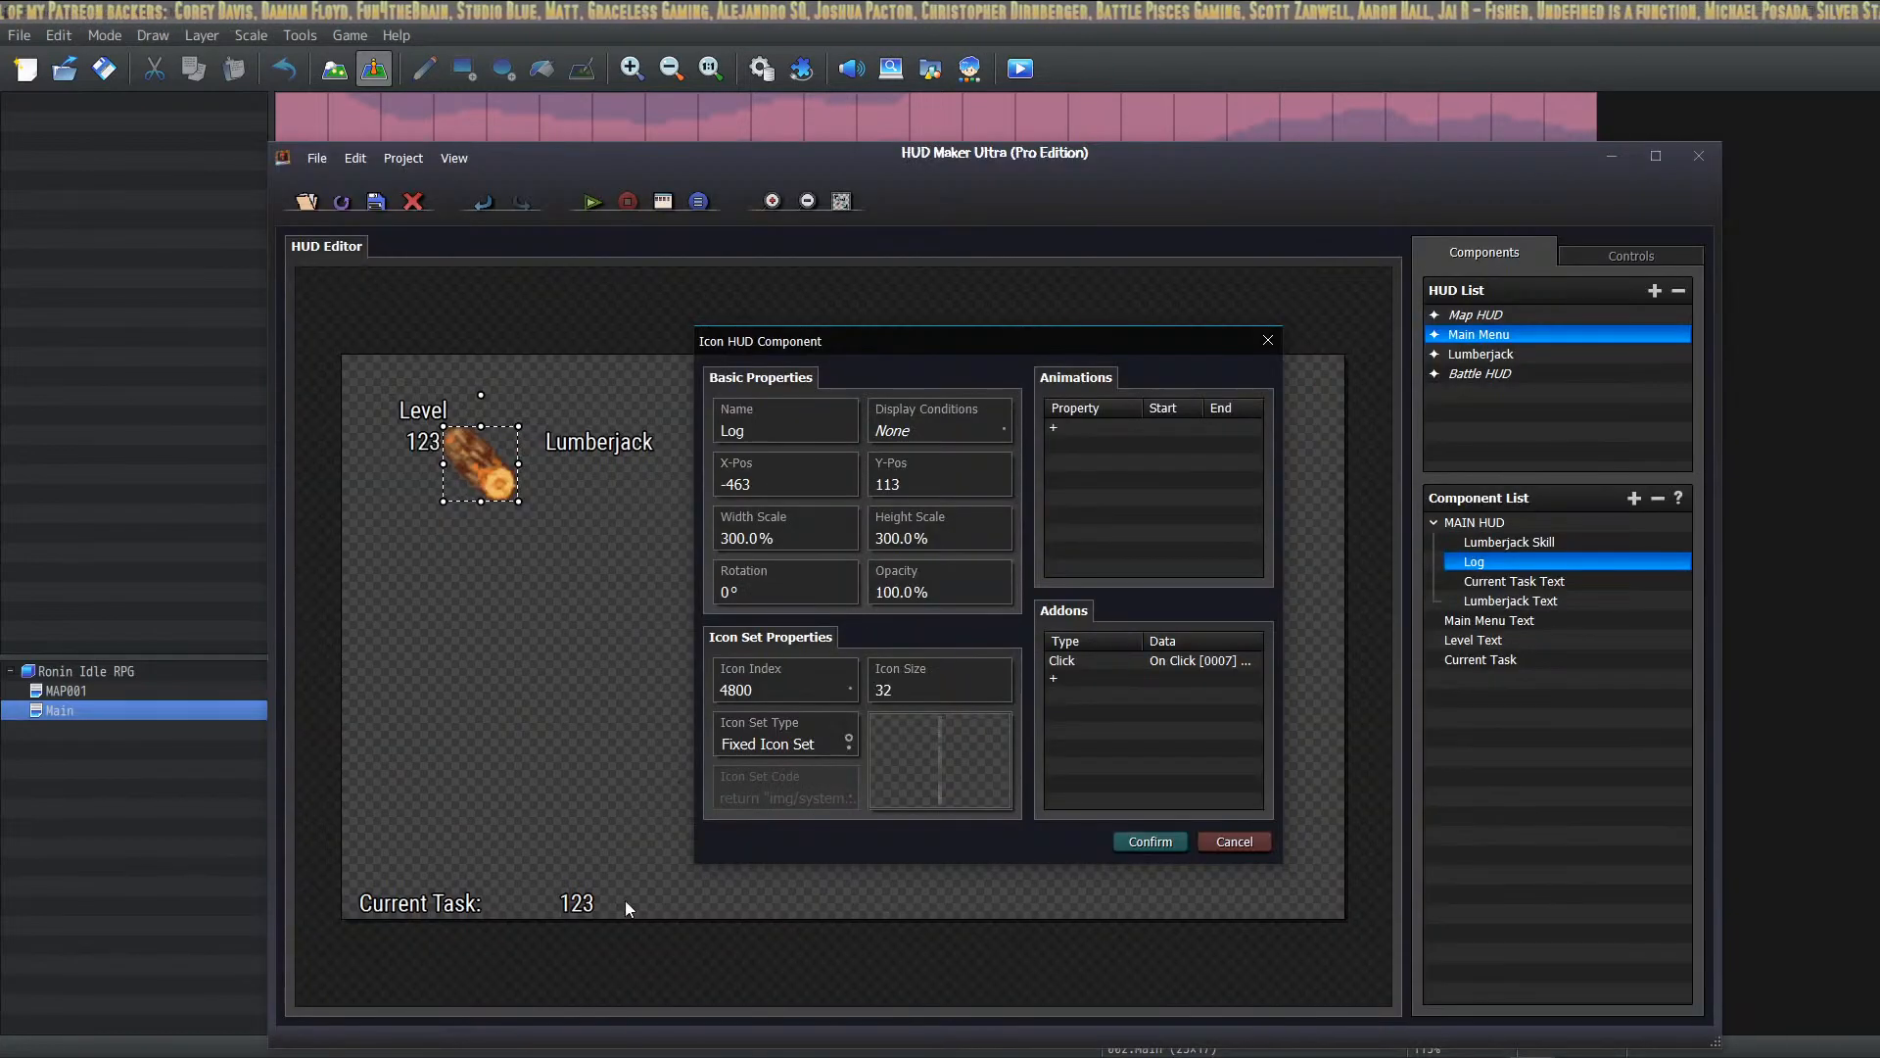
Step: Set the Log component's icon index to 4875 in HUD Maker Ultra and apply the component's settings
click(758, 689)
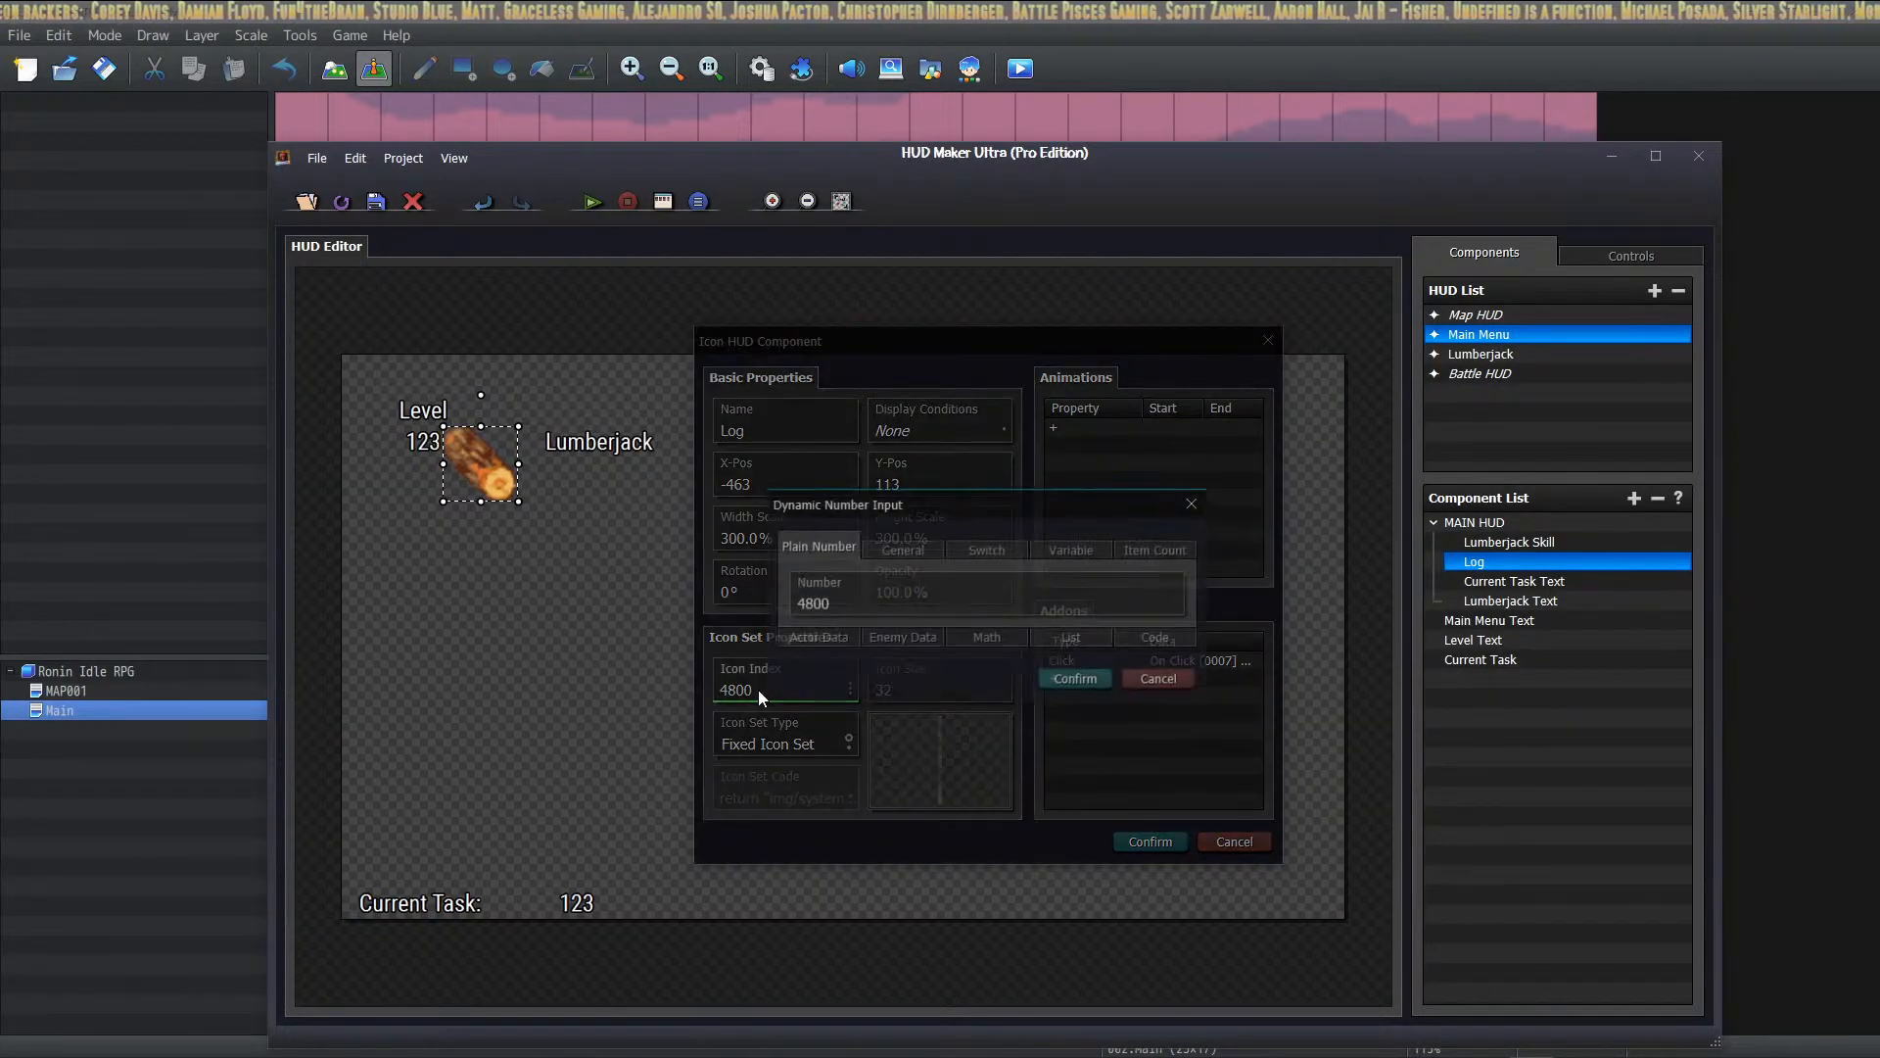
key(BackSpace)
key(BackSpace)
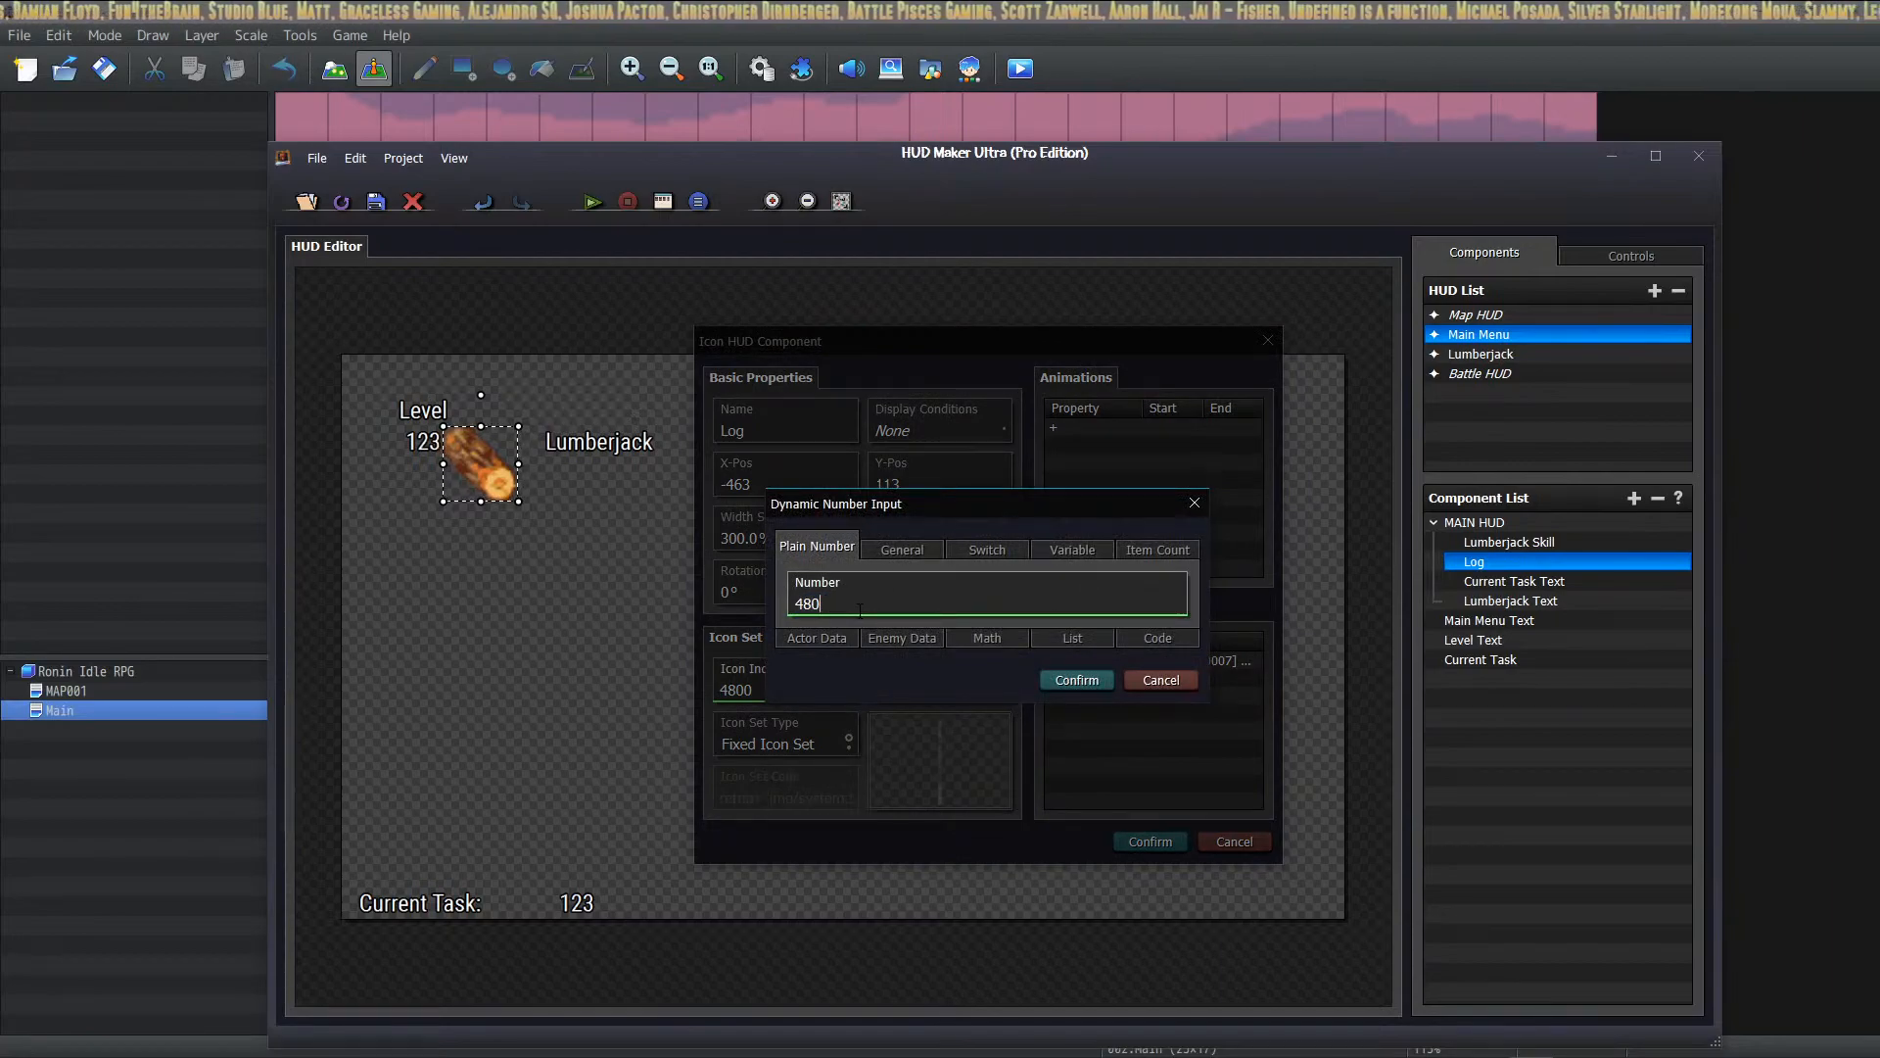
text(75)
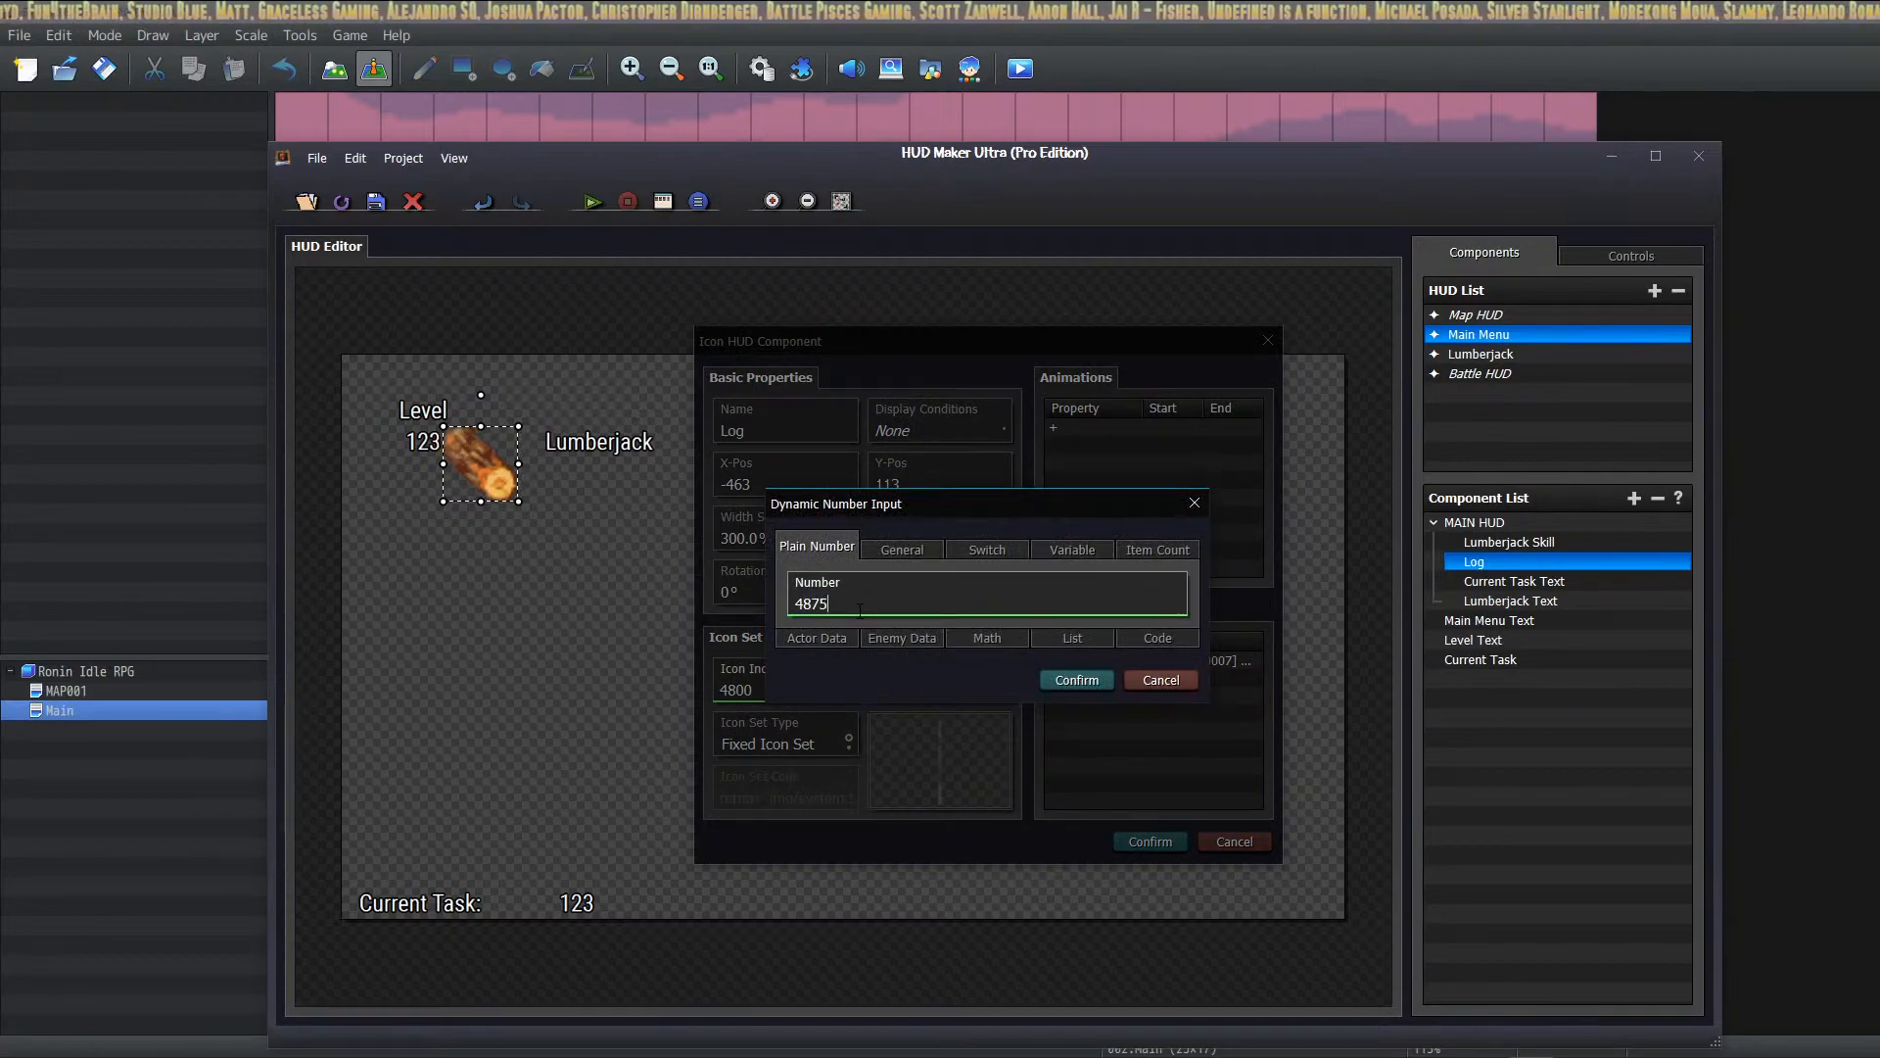
click(1076, 679)
click(1144, 841)
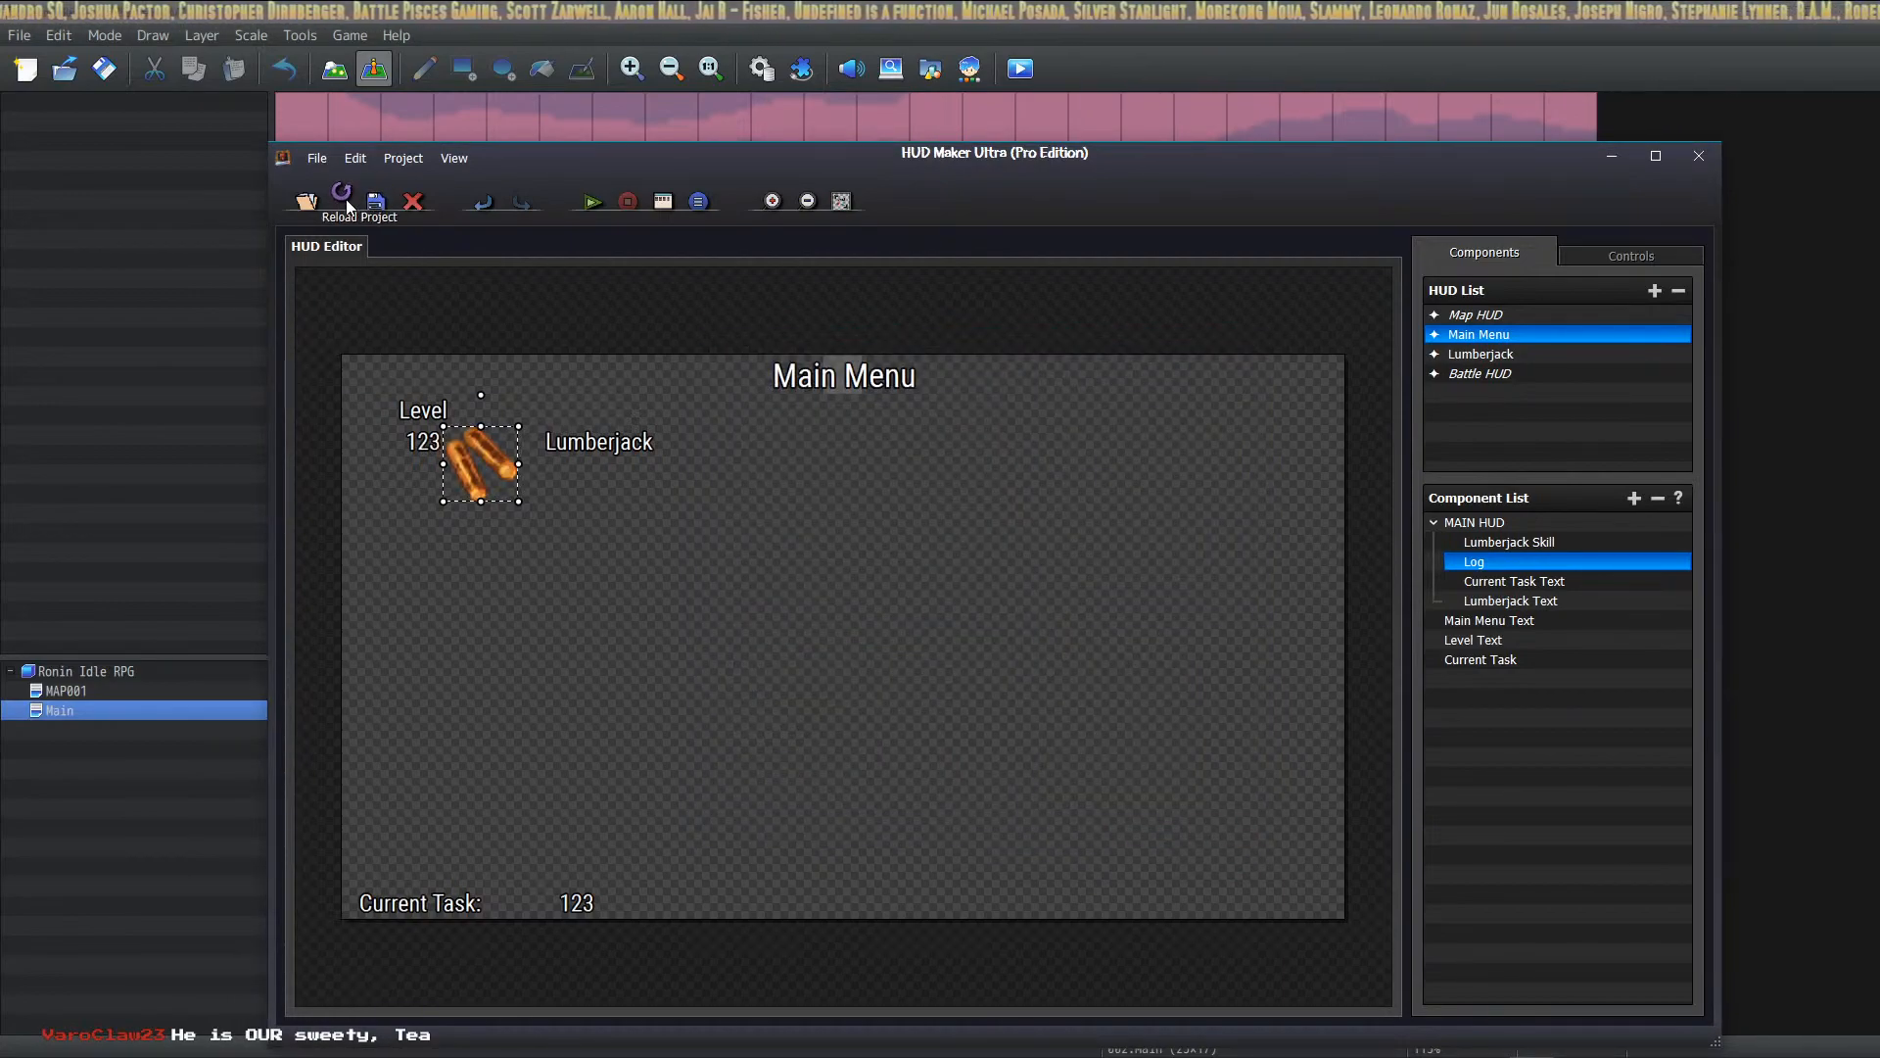
Step: Playtest the changed icon in a new game, starting Lumberjack training and returning to the main menu
key(alt+Tab)
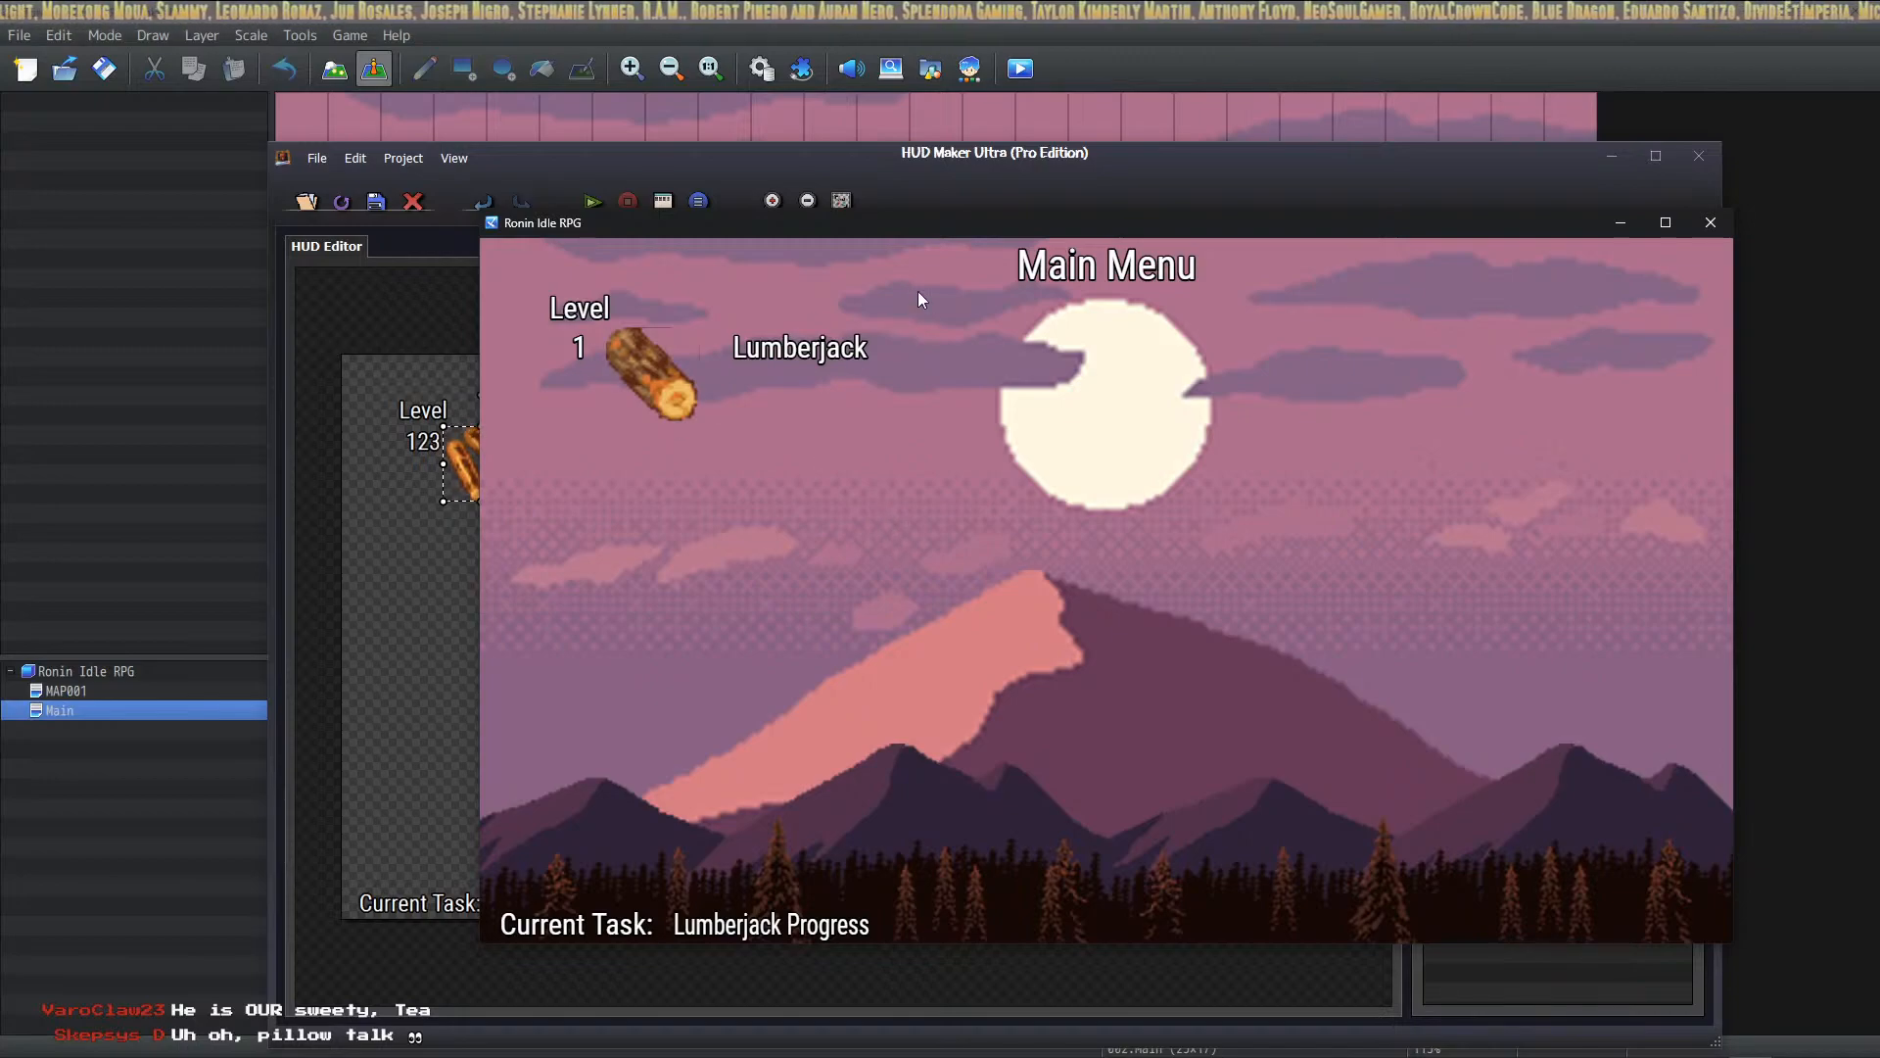
key(F12)
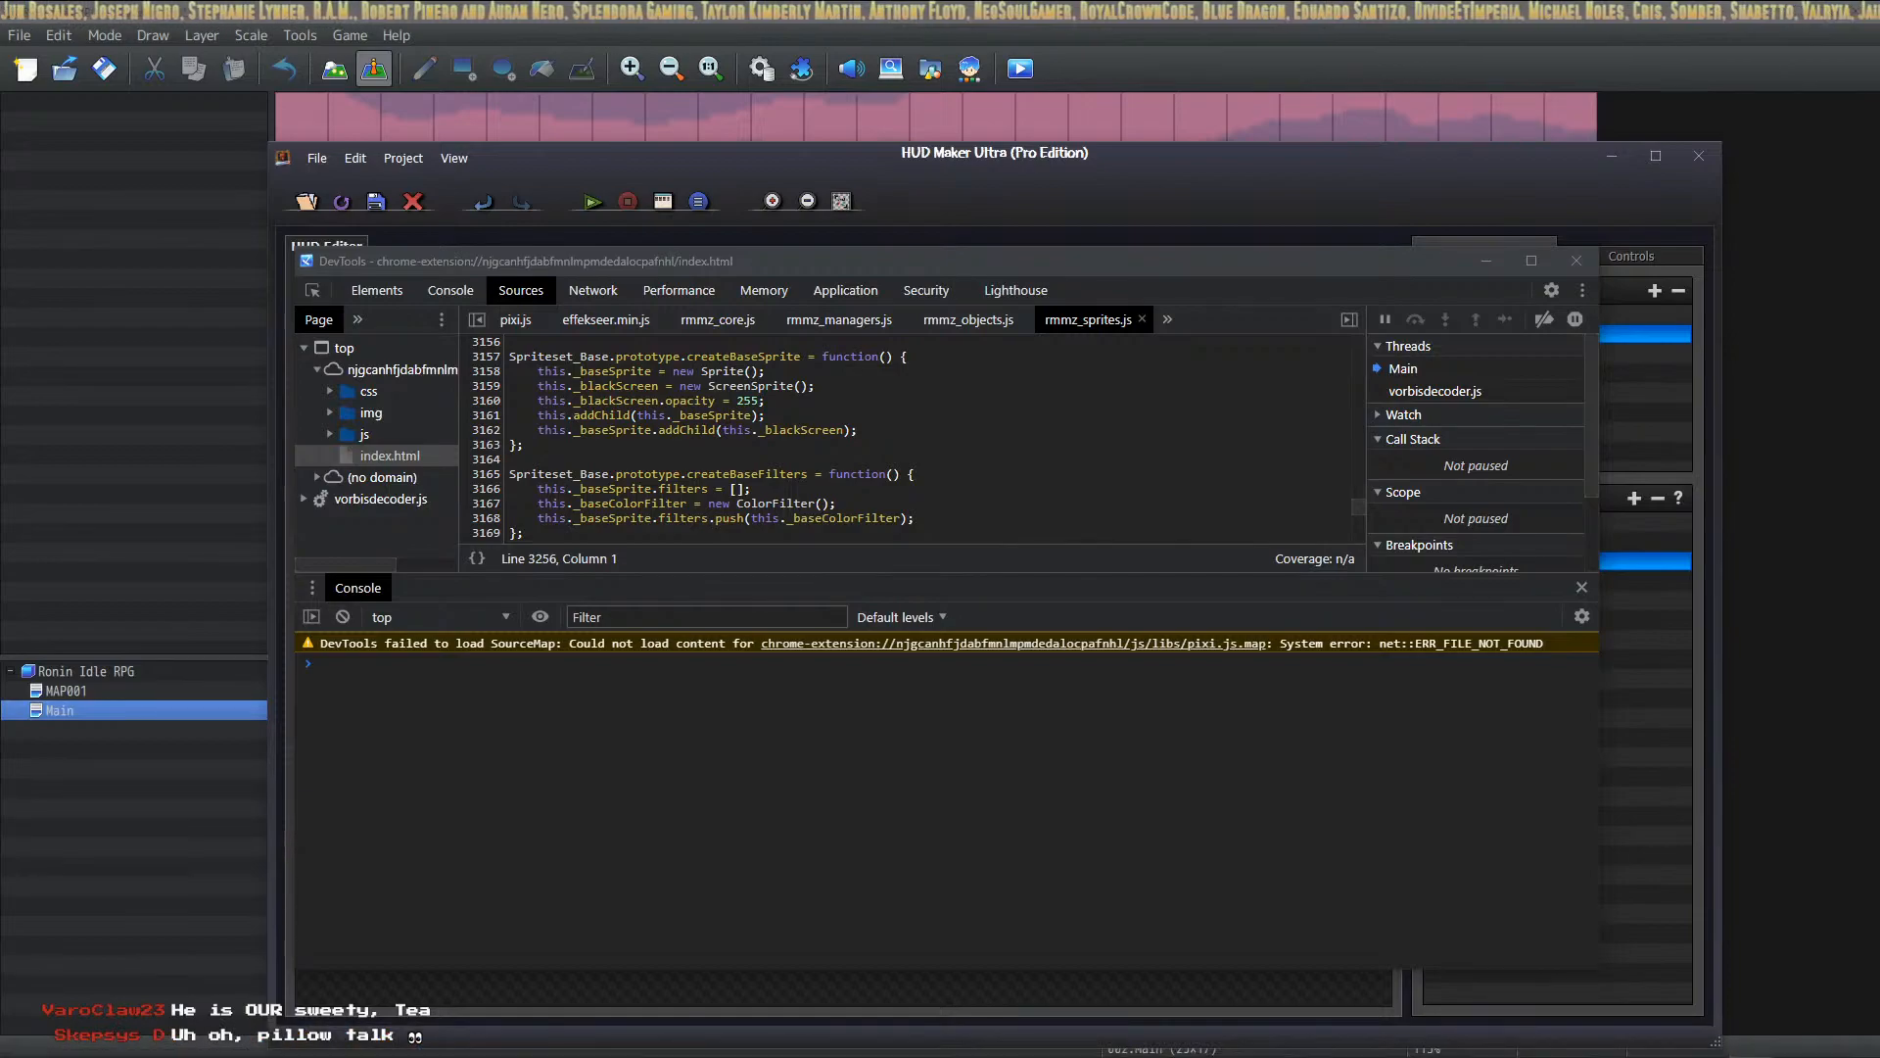
key(Return)
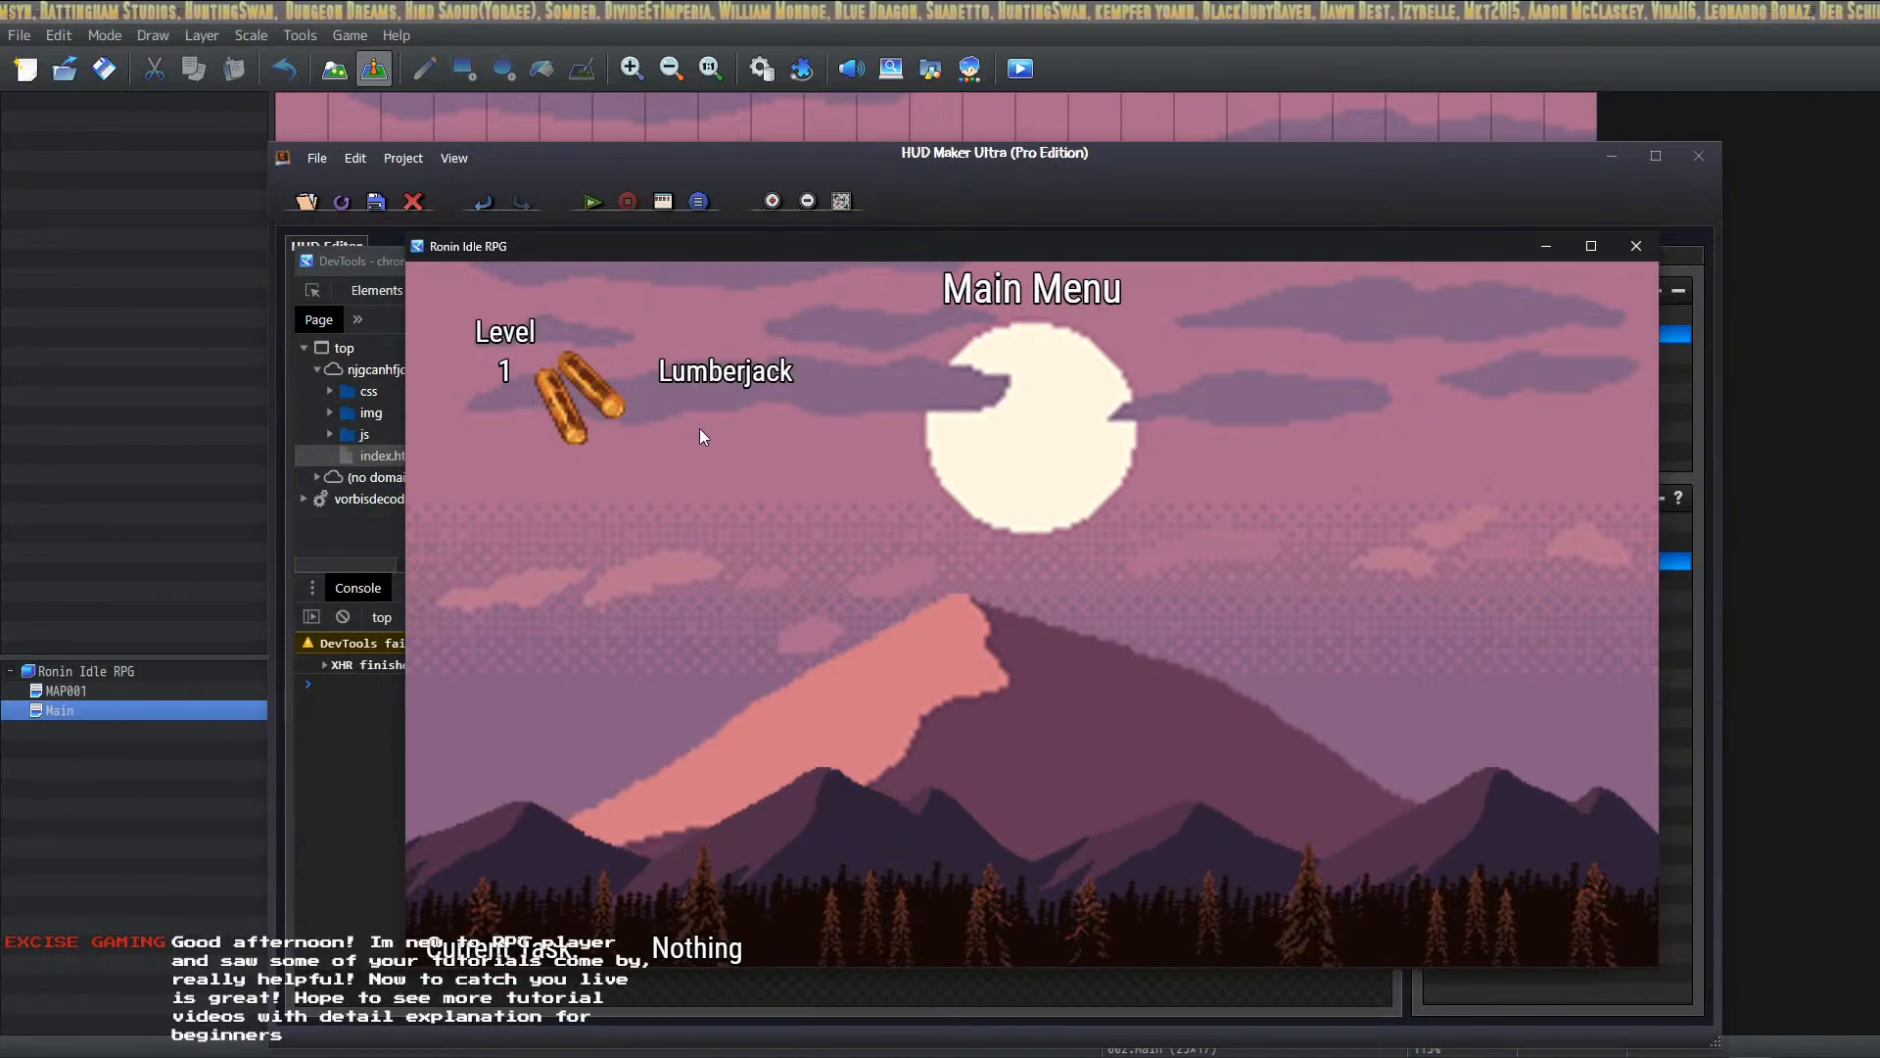
key(alt+Tab)
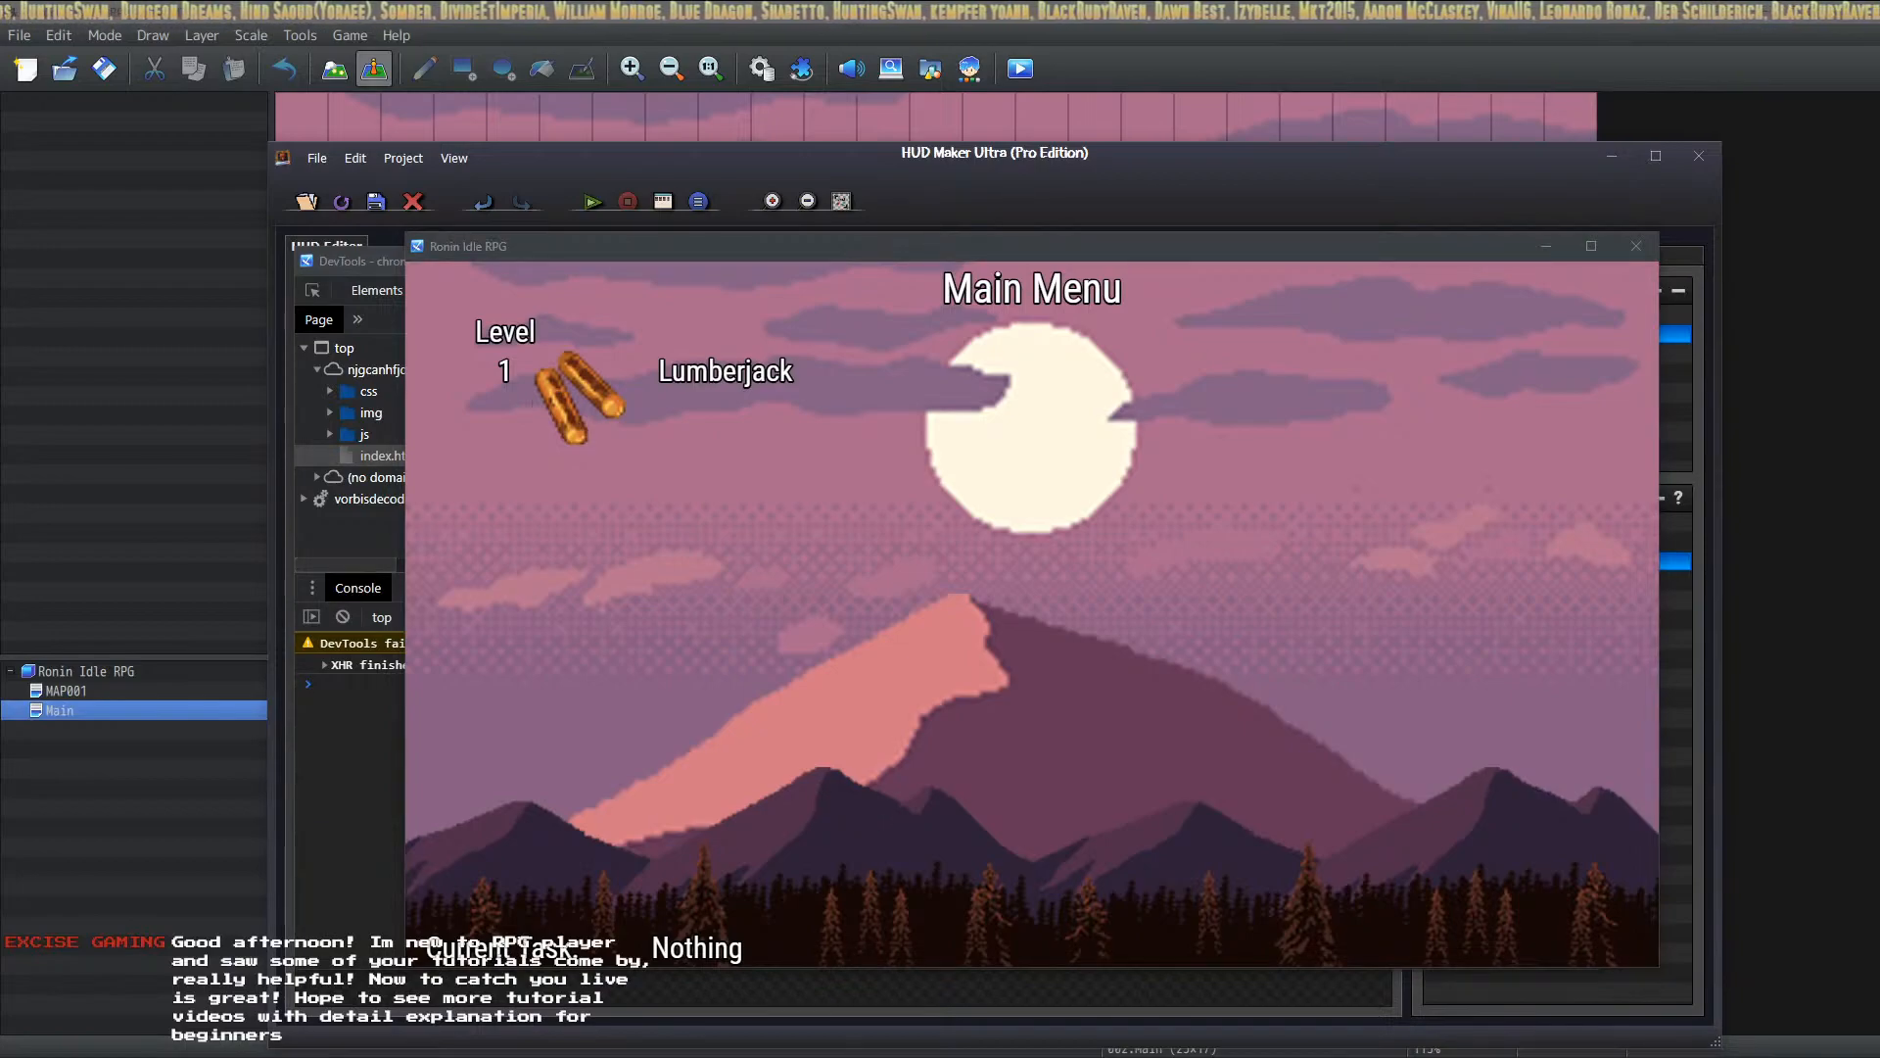
key(alt+Tab)
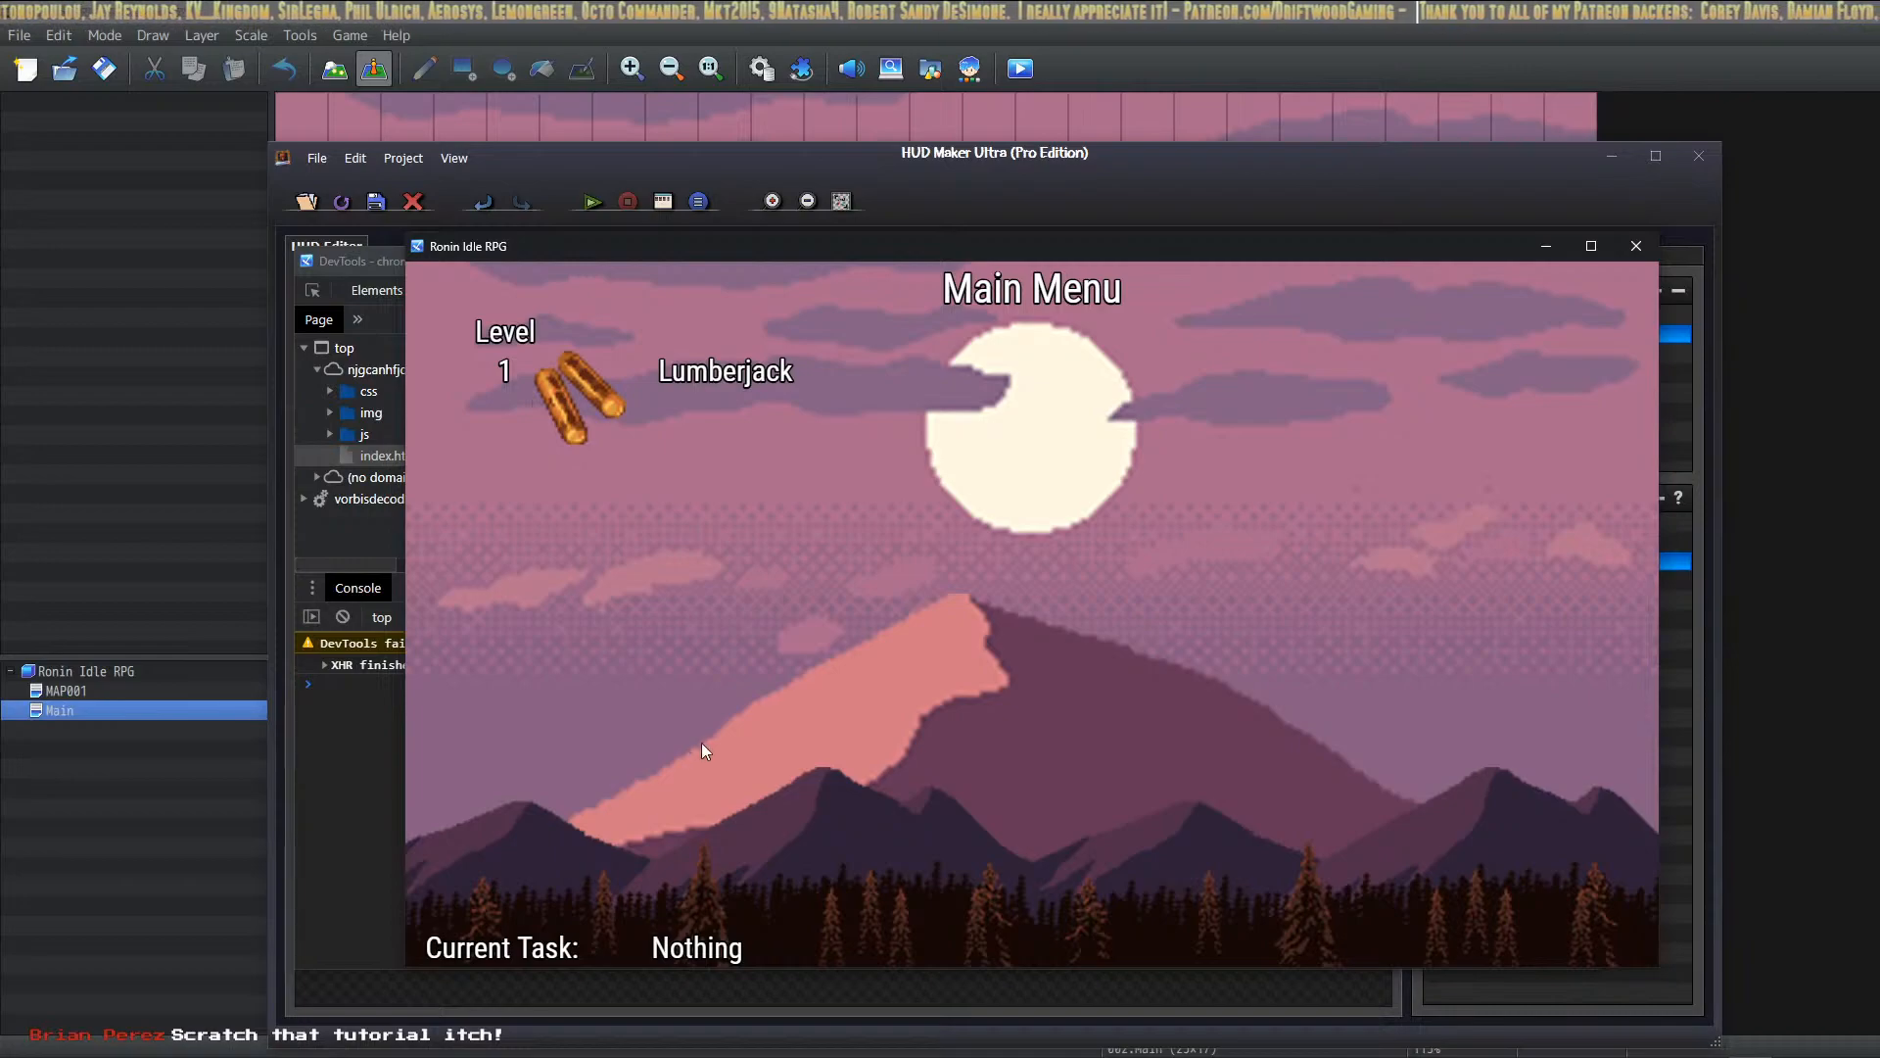
click(694, 392)
click(467, 314)
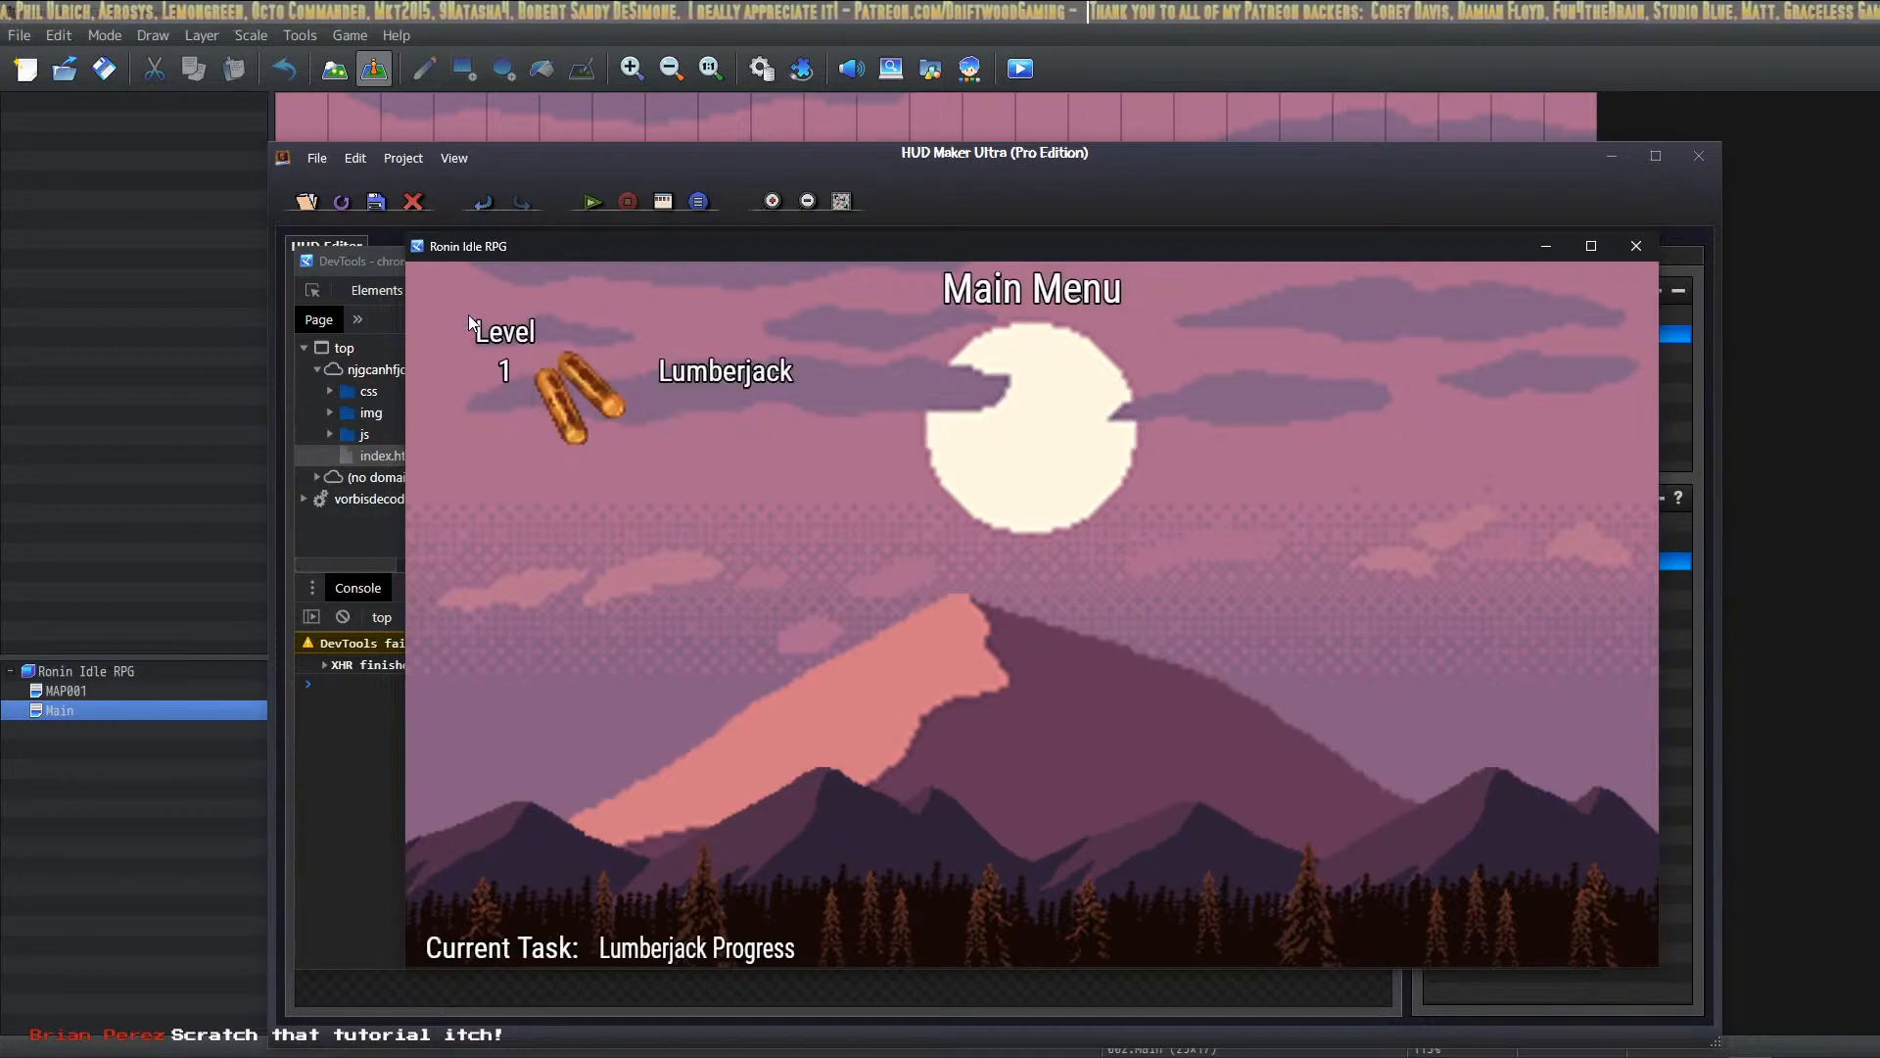
Step: Playtest the Lumberjack screen twice from the main menu, restarting training and returning to the main menu
click(609, 392)
click(604, 473)
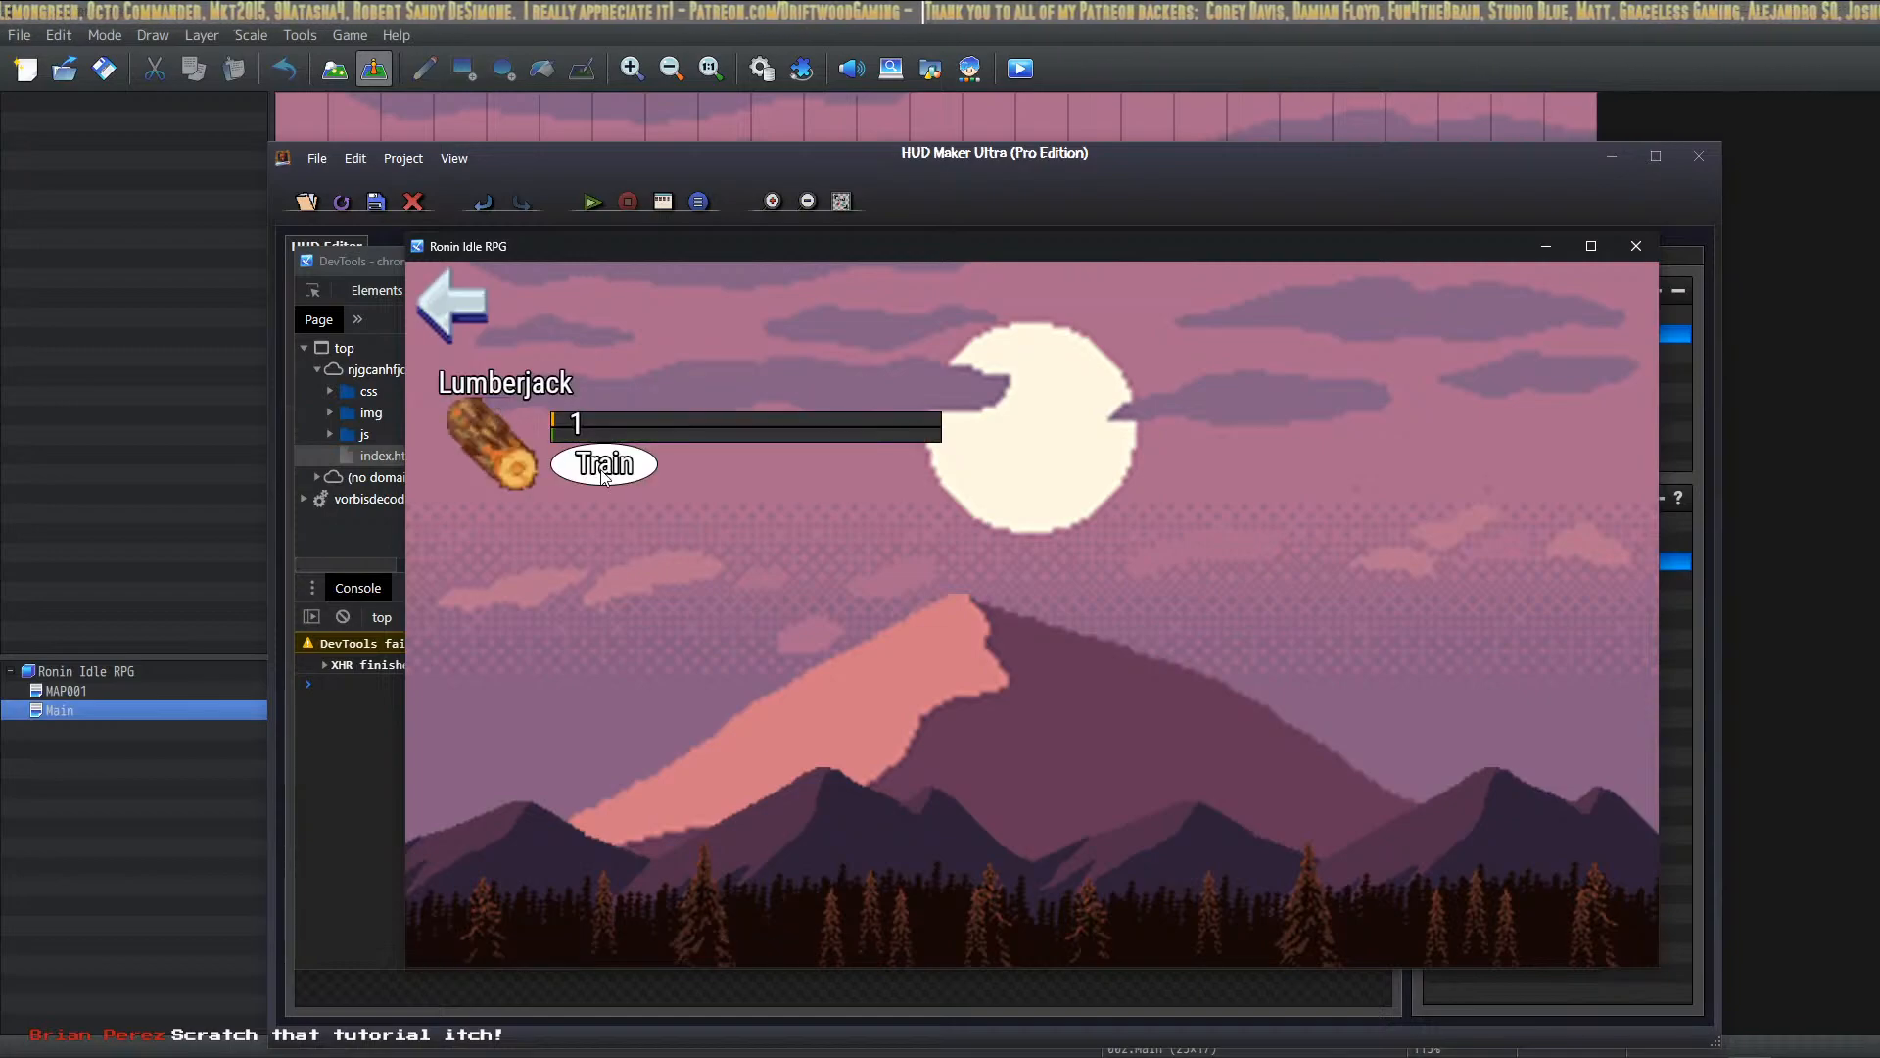
click(469, 310)
click(587, 397)
click(588, 458)
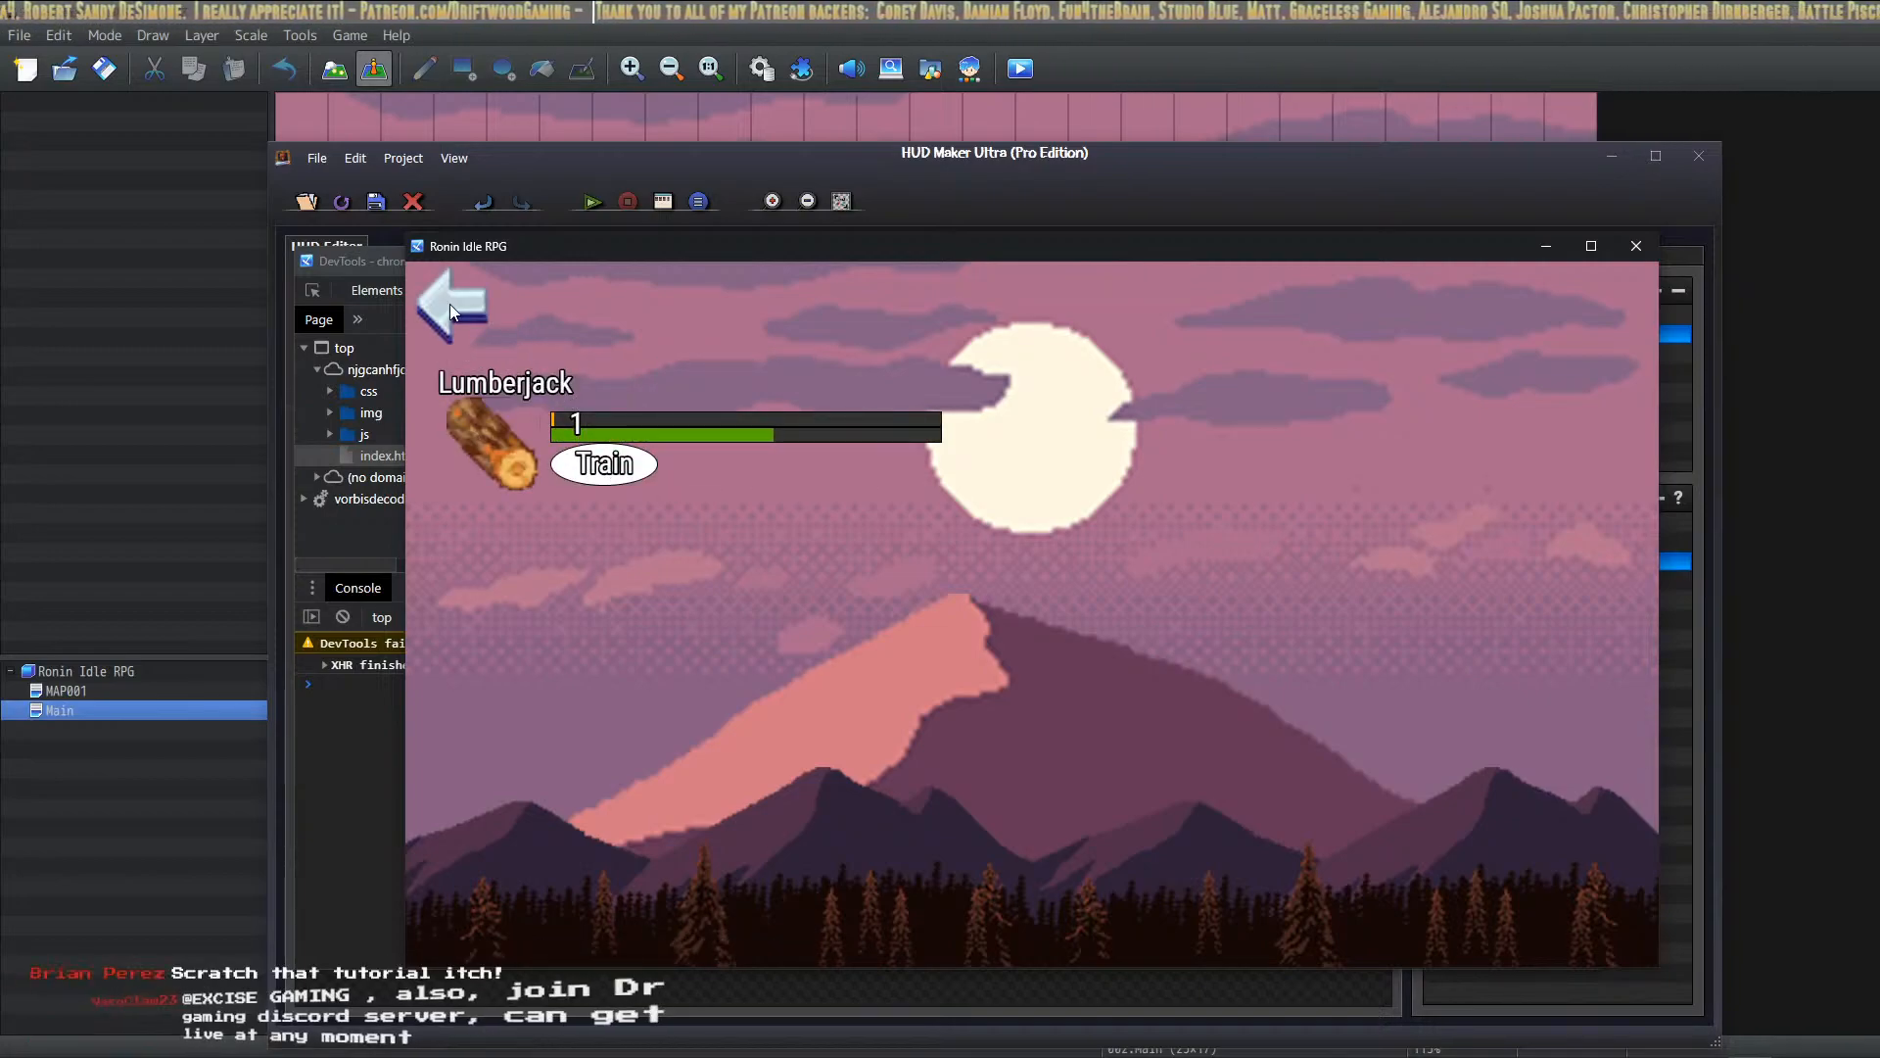
click(450, 303)
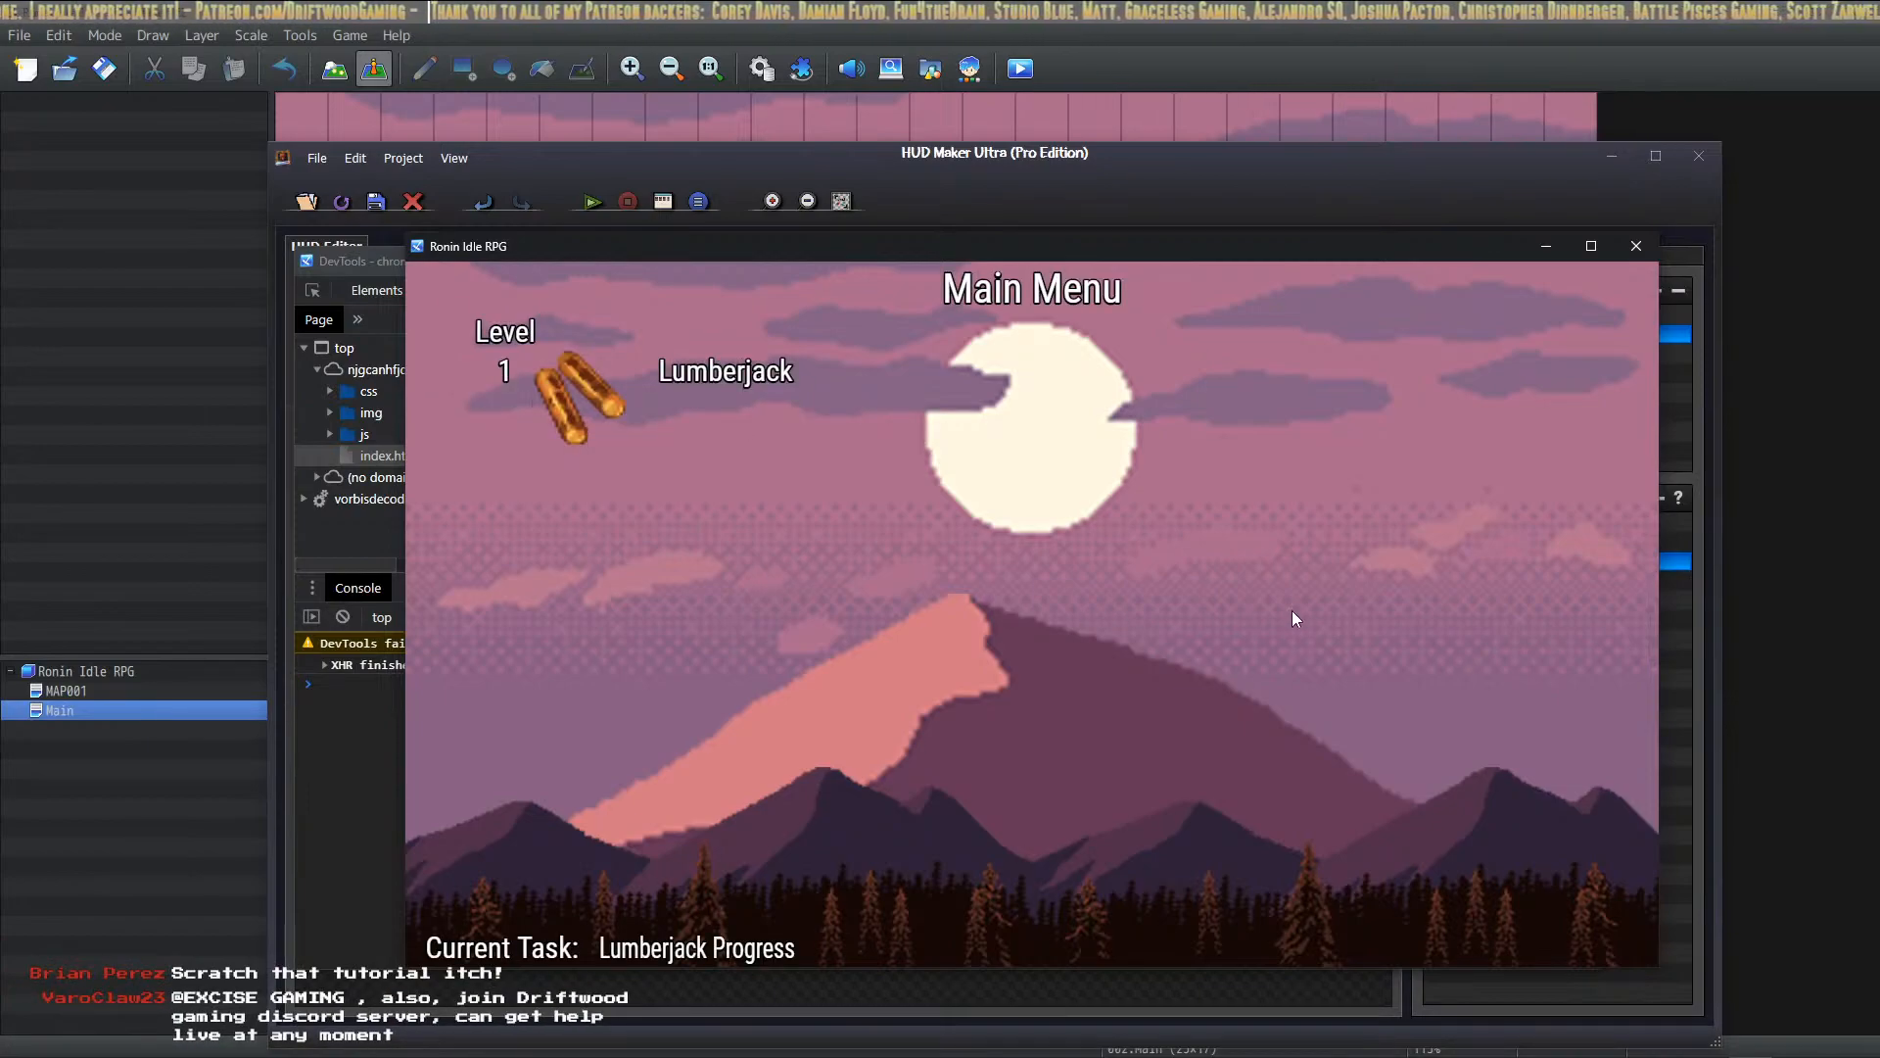
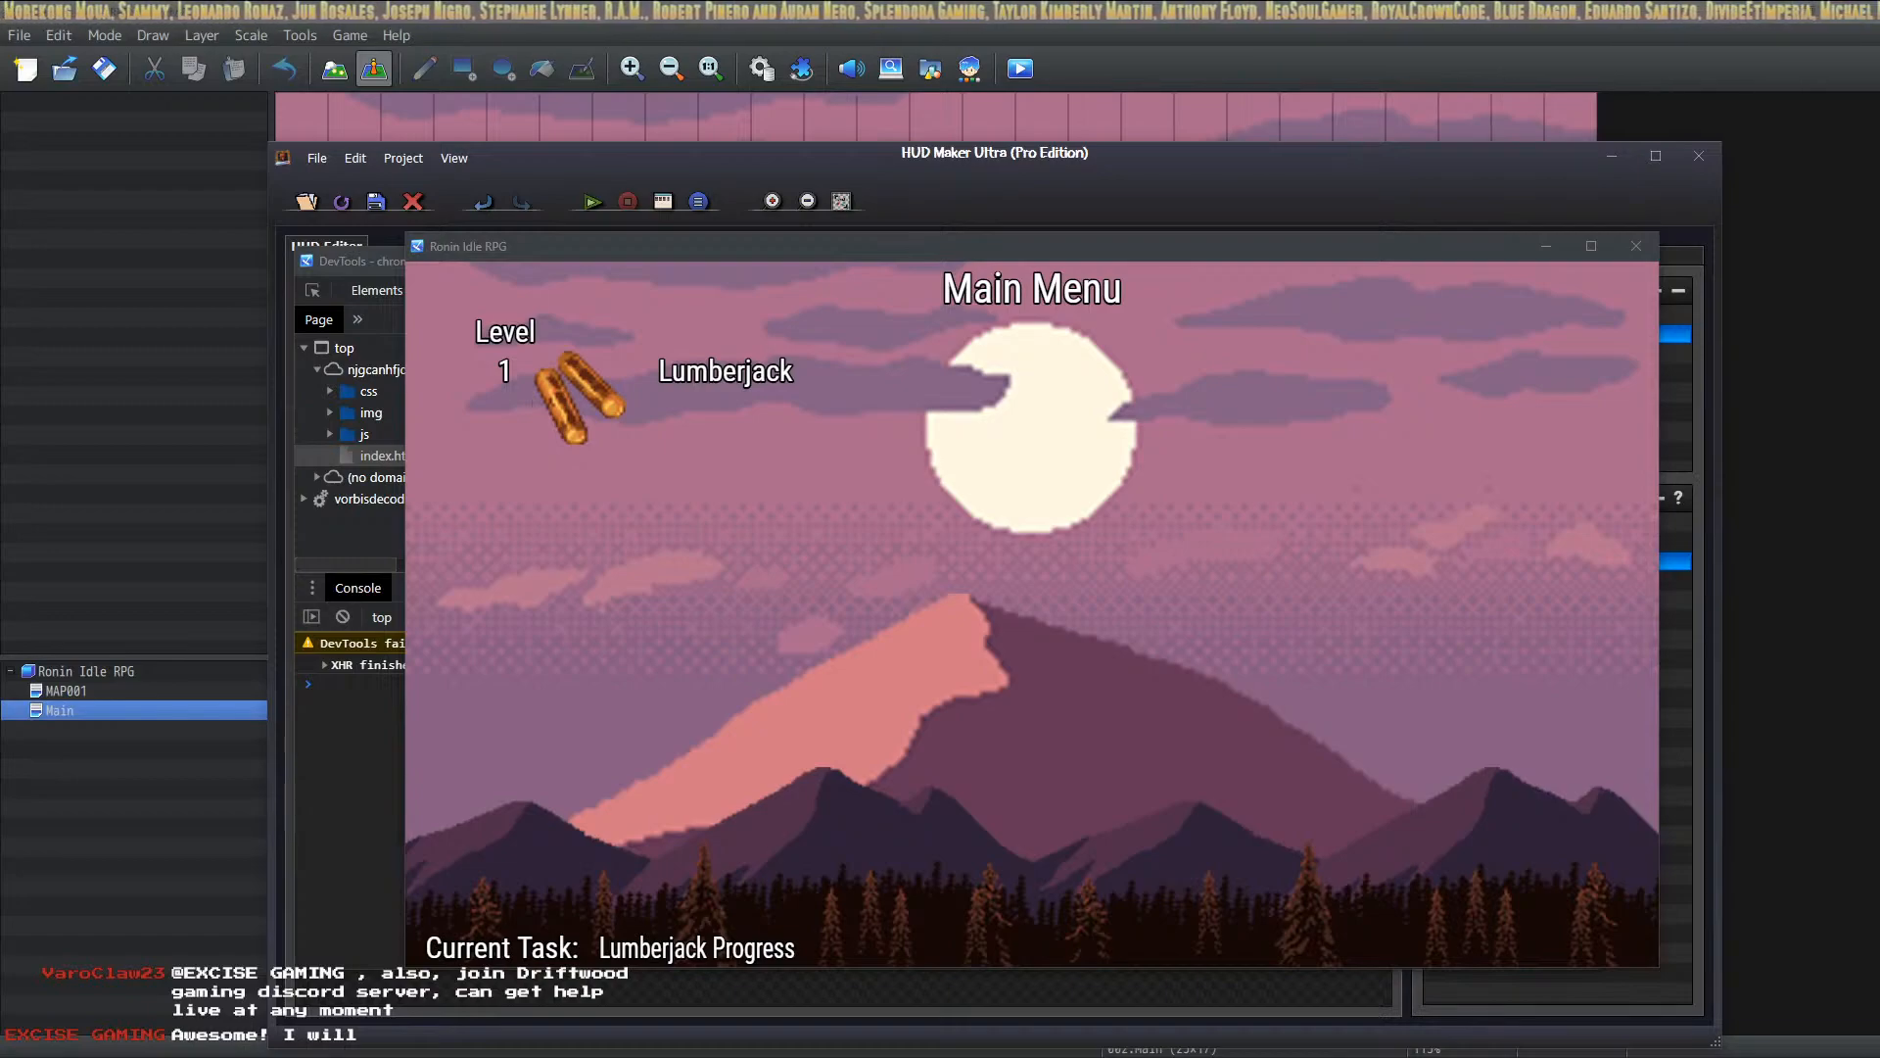
Step: Return to HUD Maker Ultra and add a Gauge component with the MAIN HUD group selected in the Main Menu HUD
key(alt+Tab)
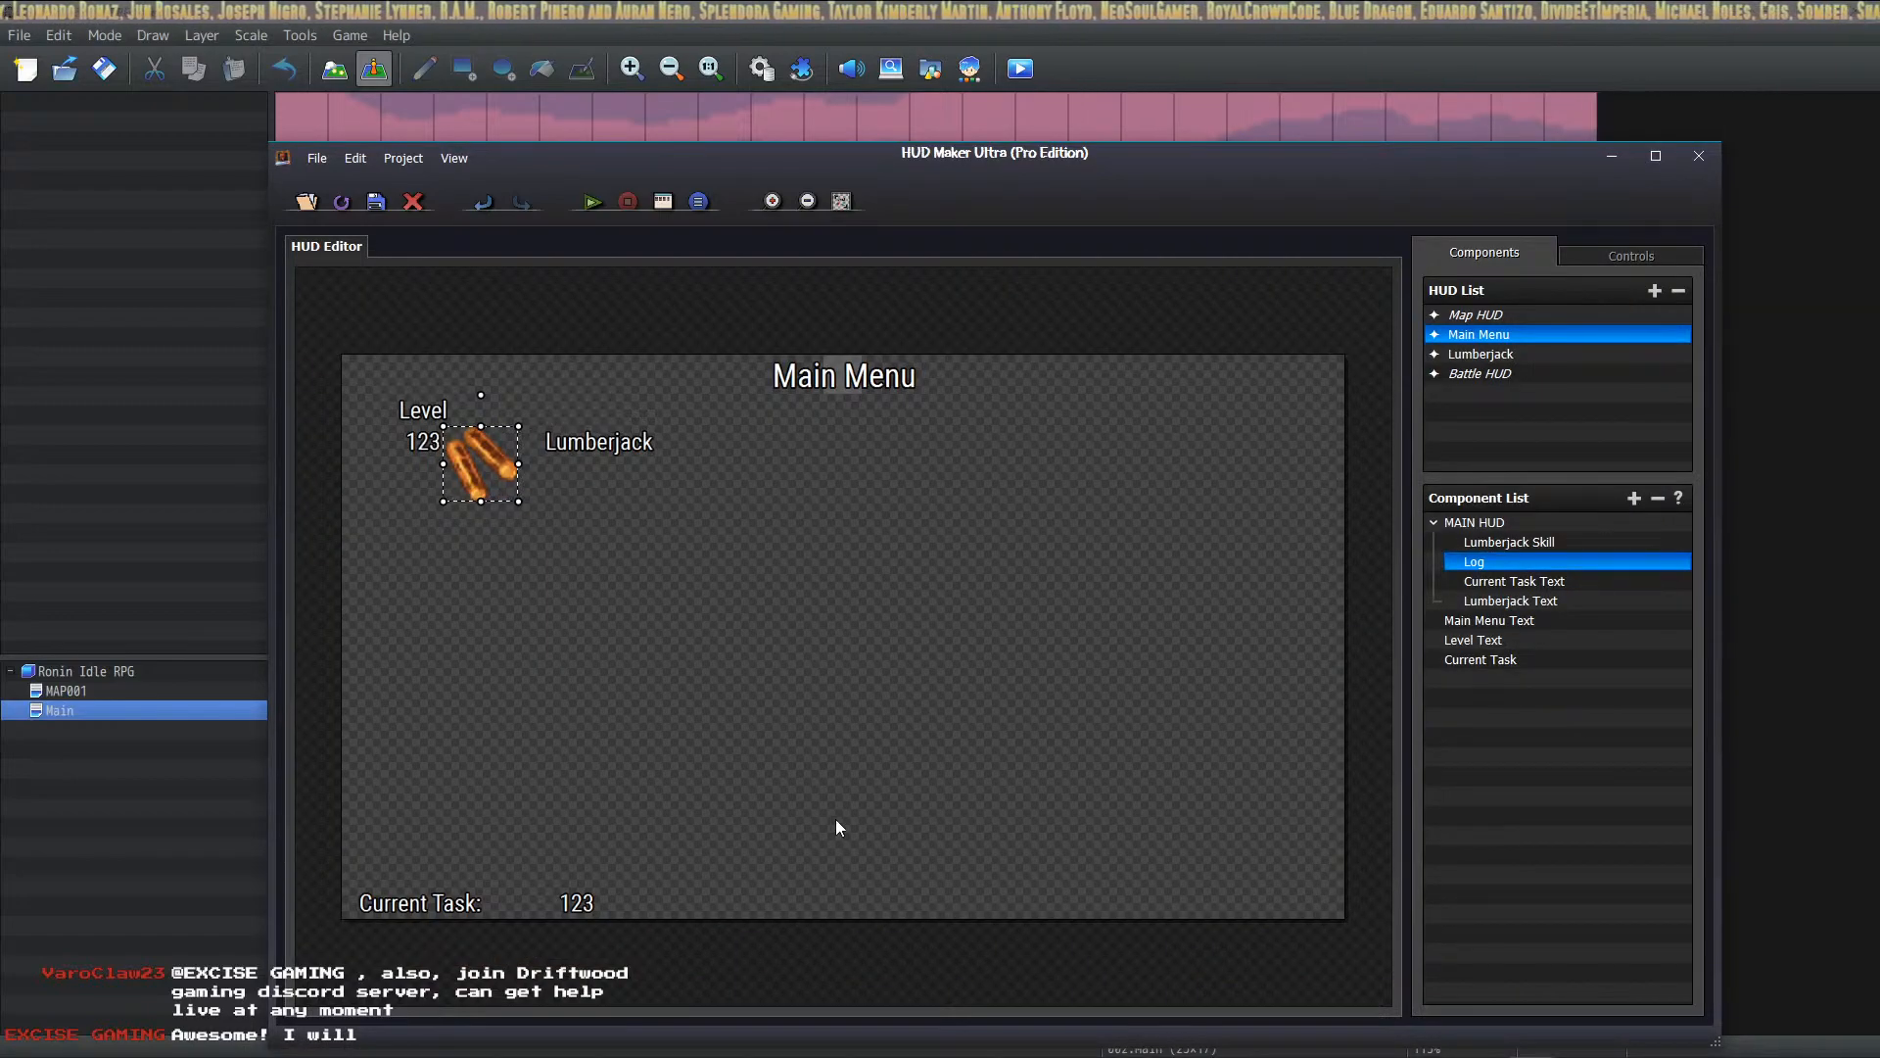
click(1527, 541)
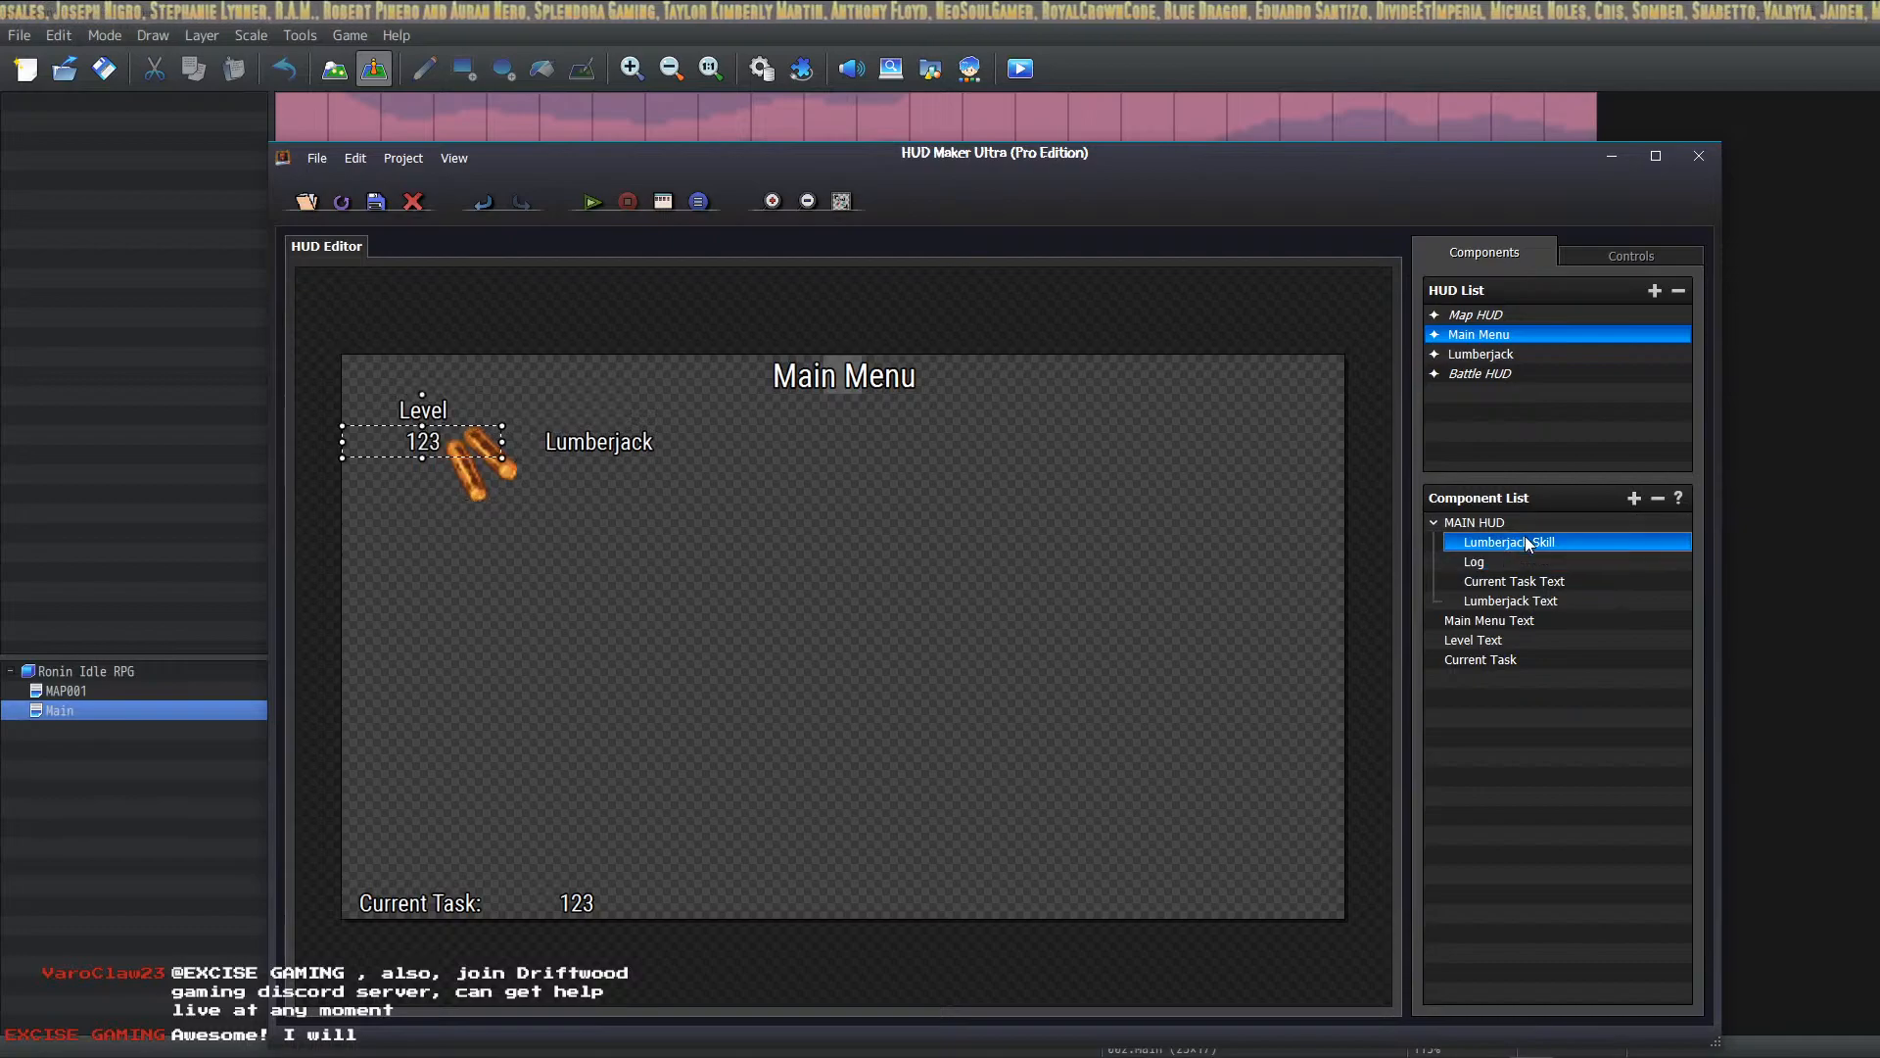
click(1530, 522)
click(1633, 497)
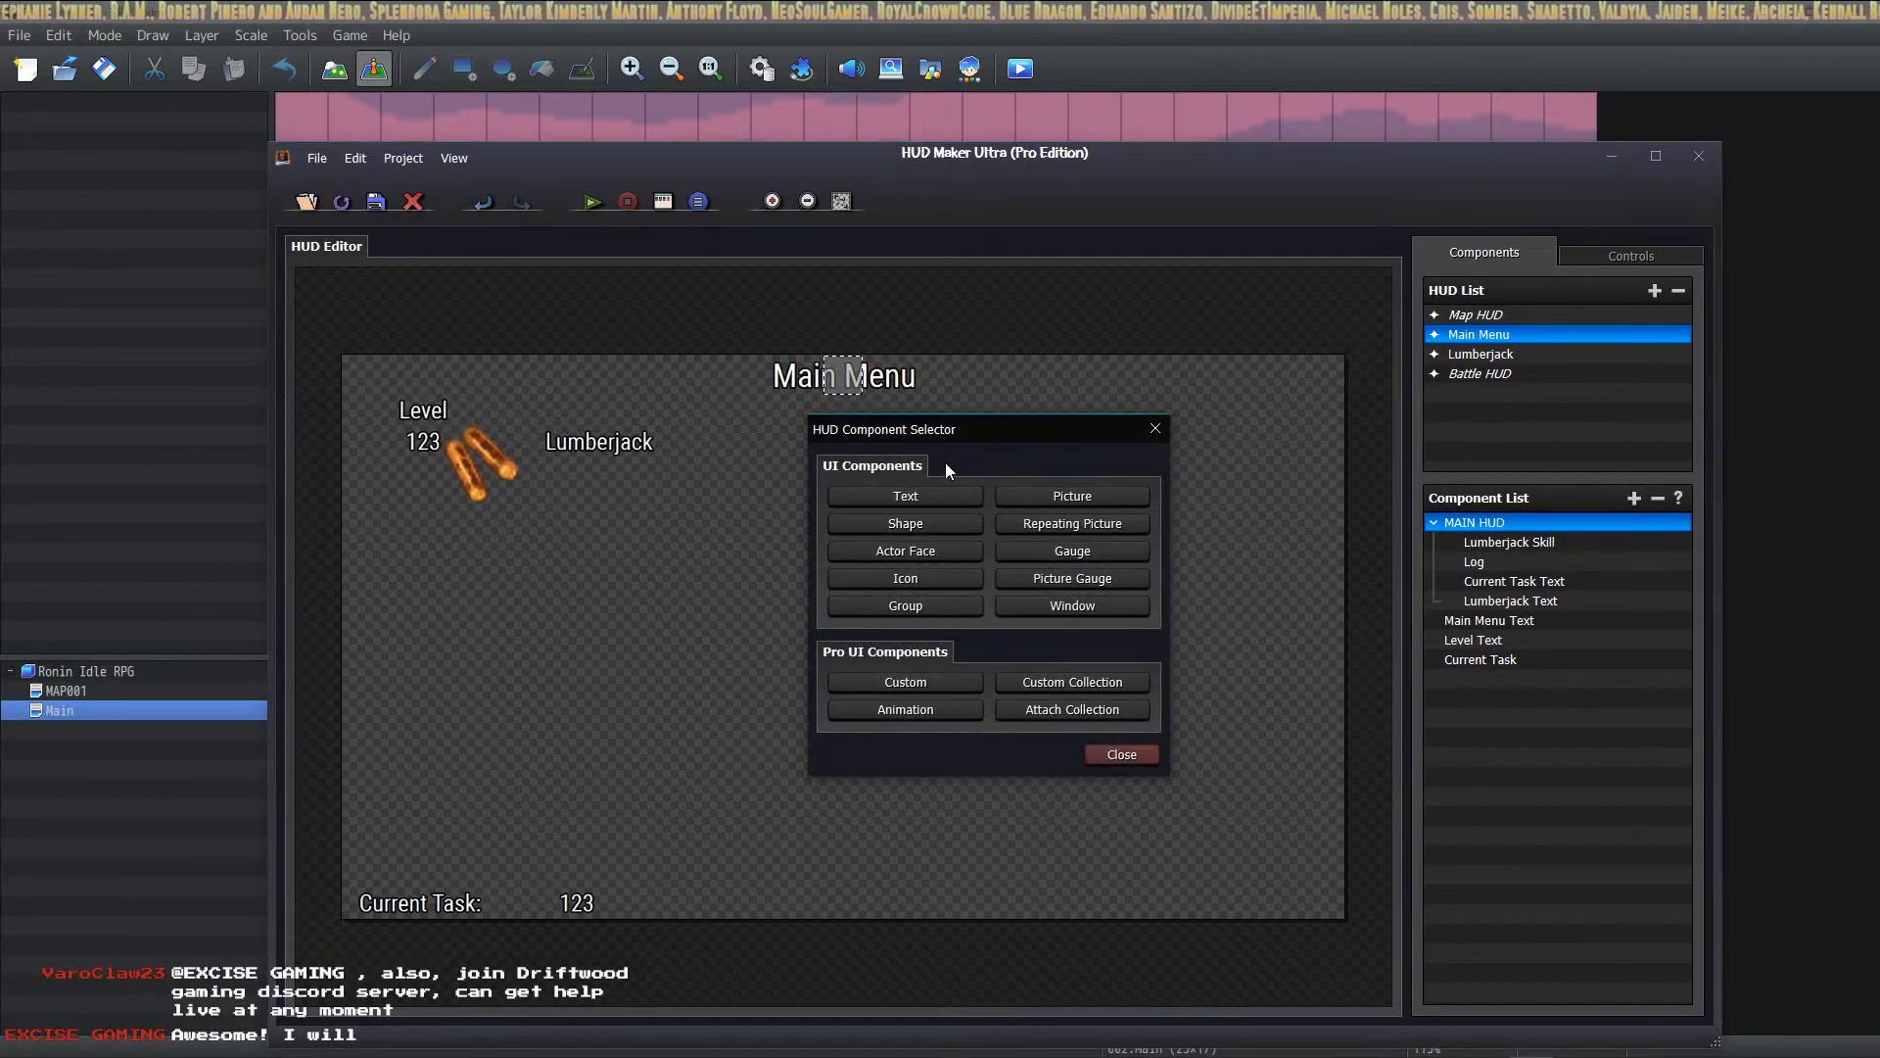
click(1072, 554)
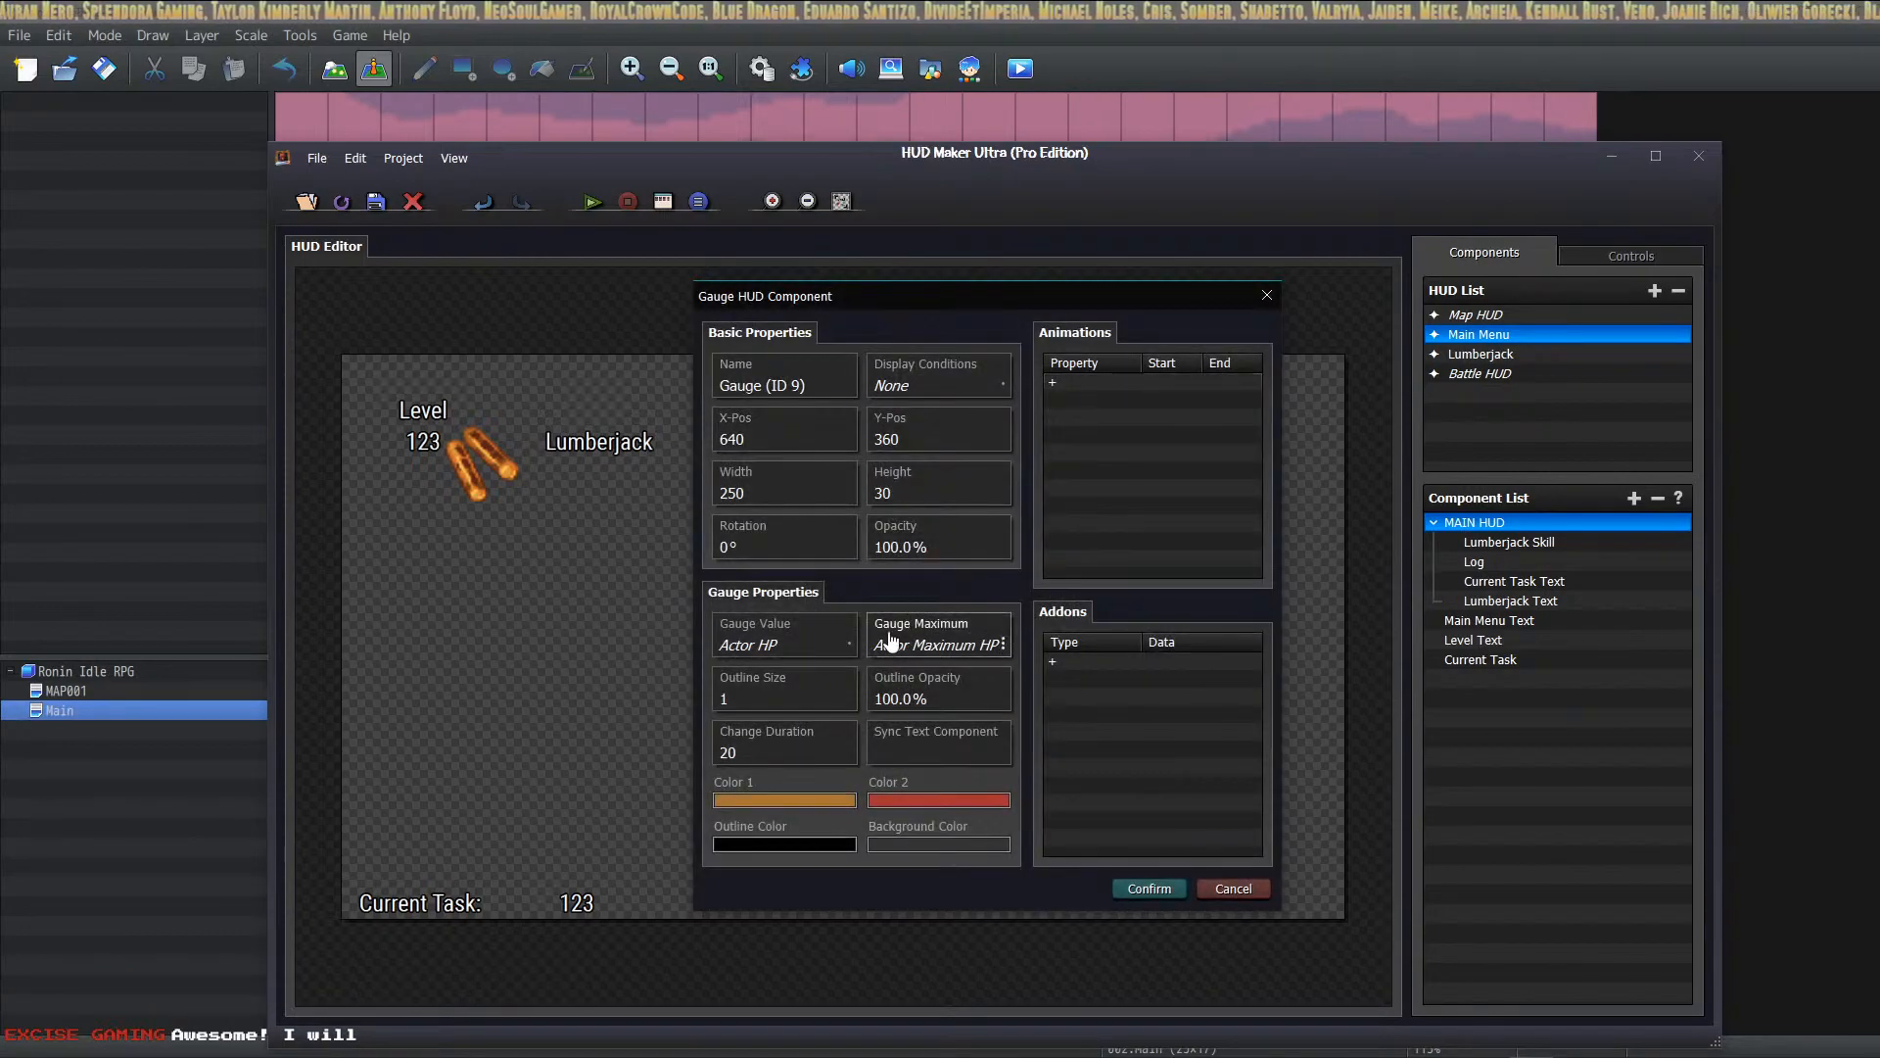
Step: Switch the new gauge's value source from actor HP to a game variable and open the variable selection
click(788, 643)
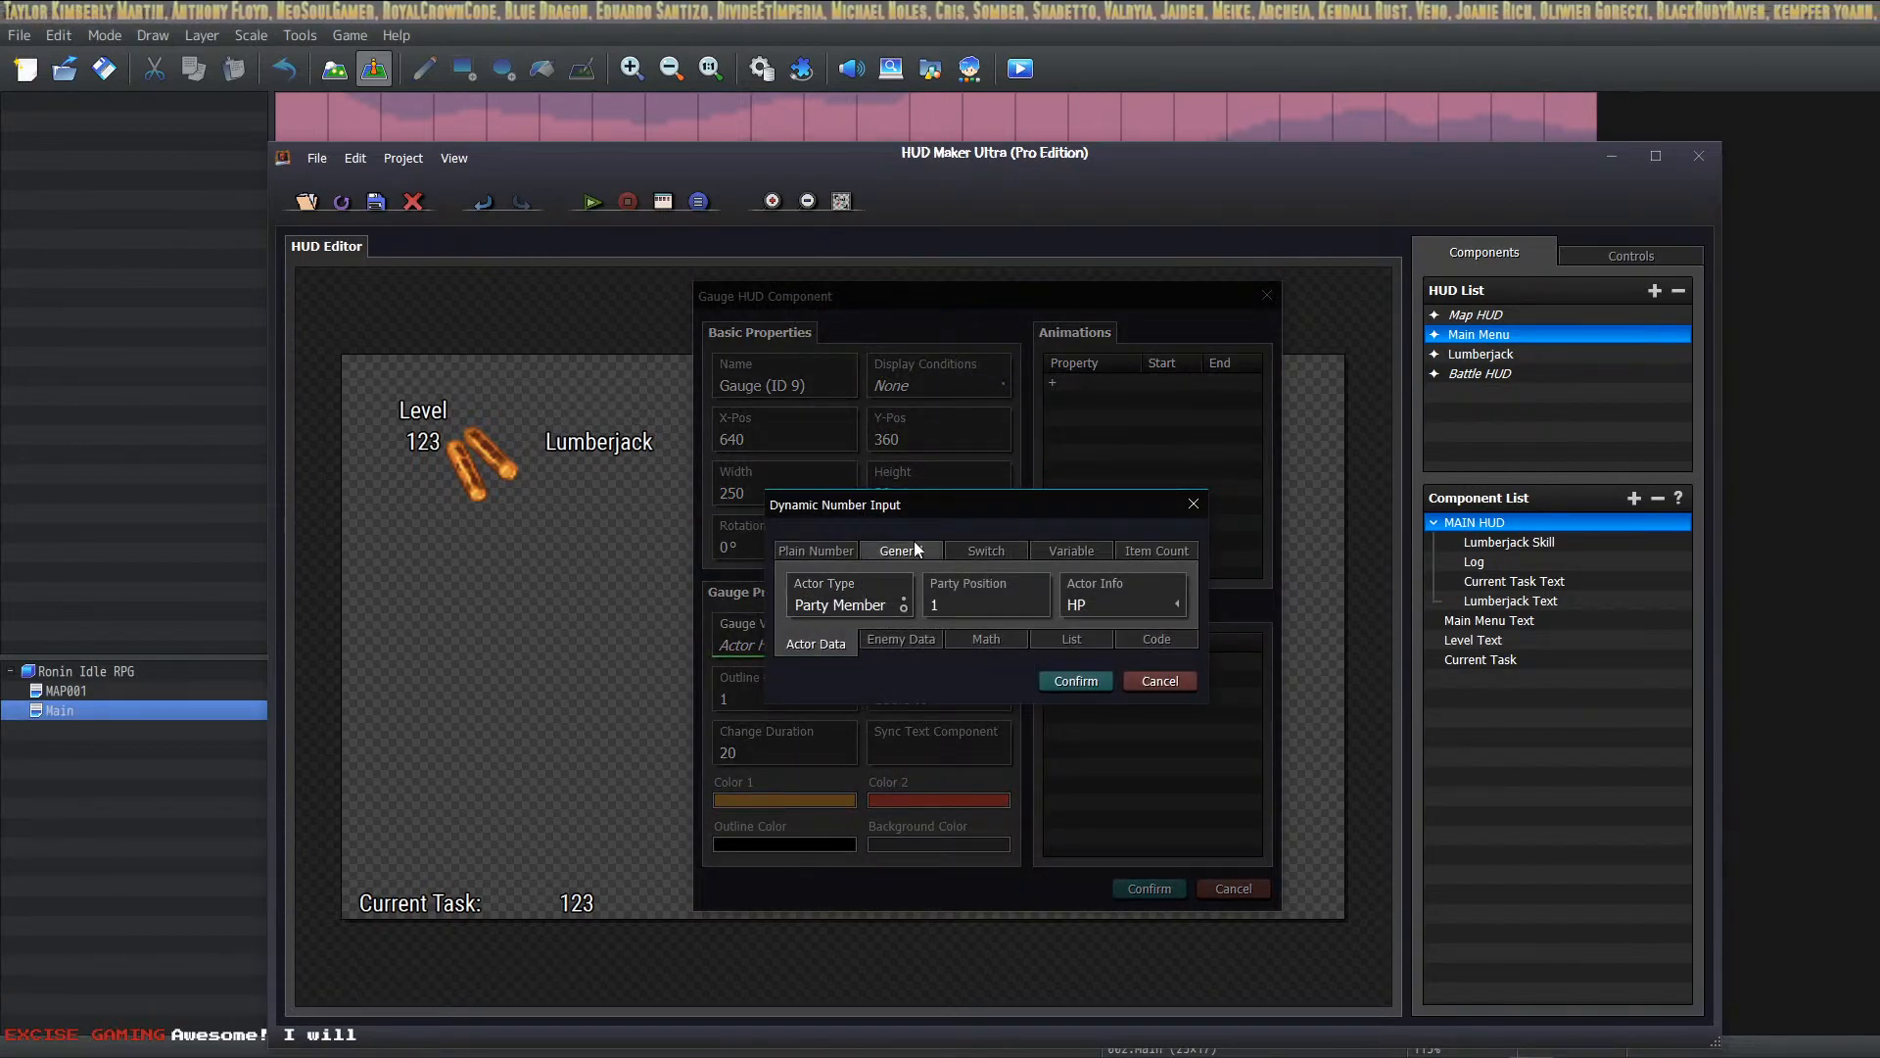
click(1062, 557)
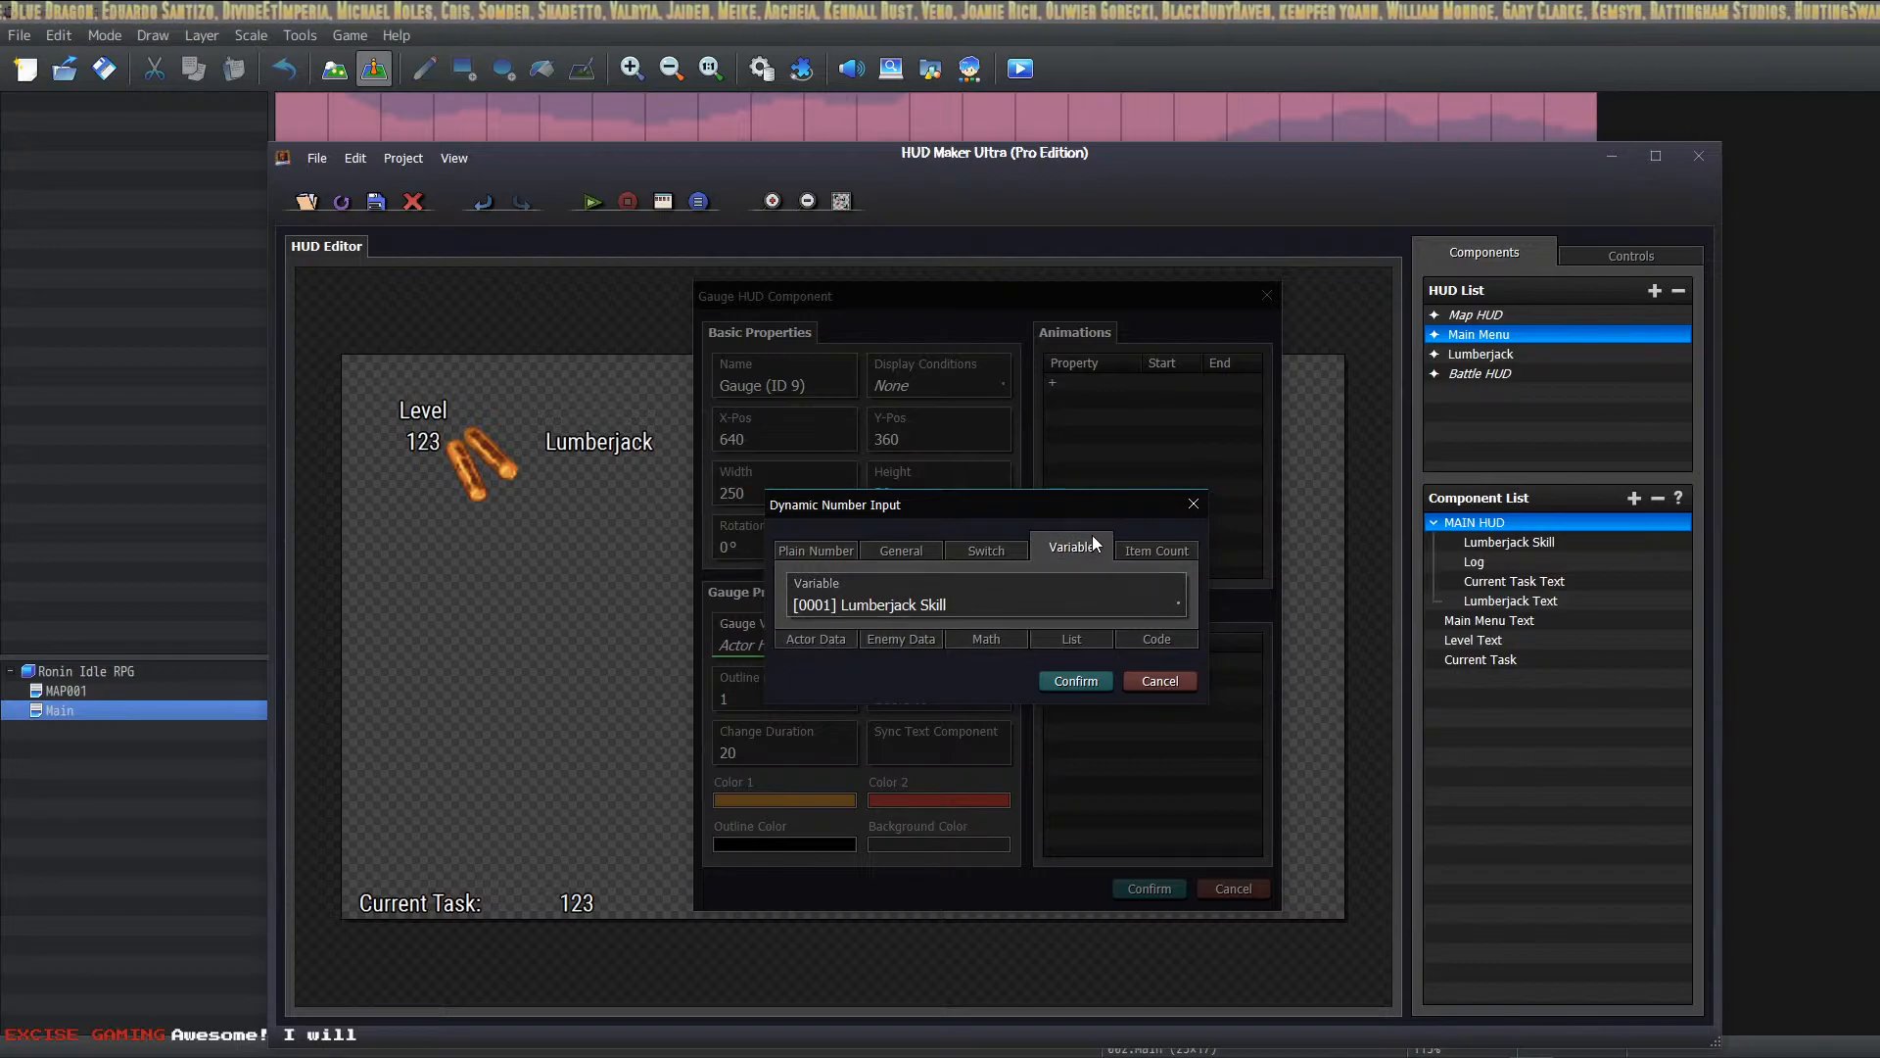
click(1136, 550)
click(1067, 553)
click(1132, 550)
click(1071, 552)
click(979, 603)
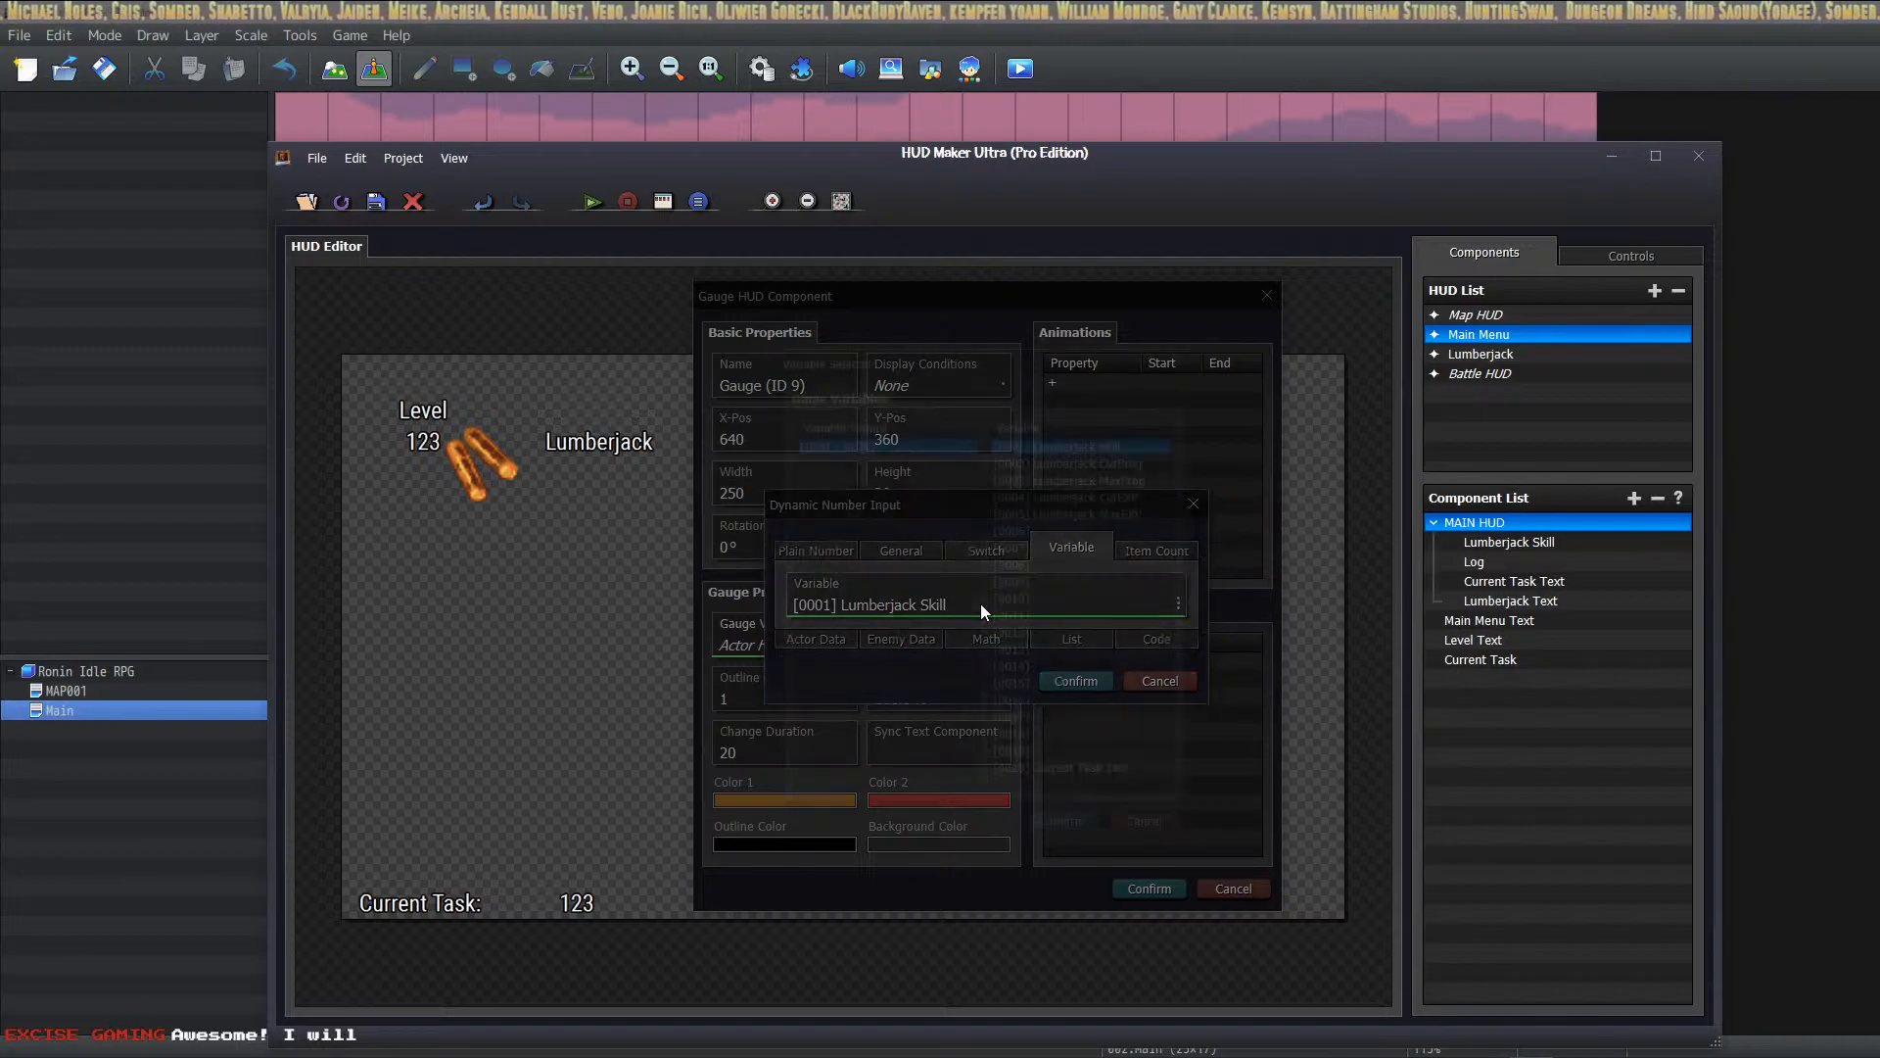
Step: Examine the Lumberjack skill, progress and EXP variables as candidates for the gauge value
click(1121, 459)
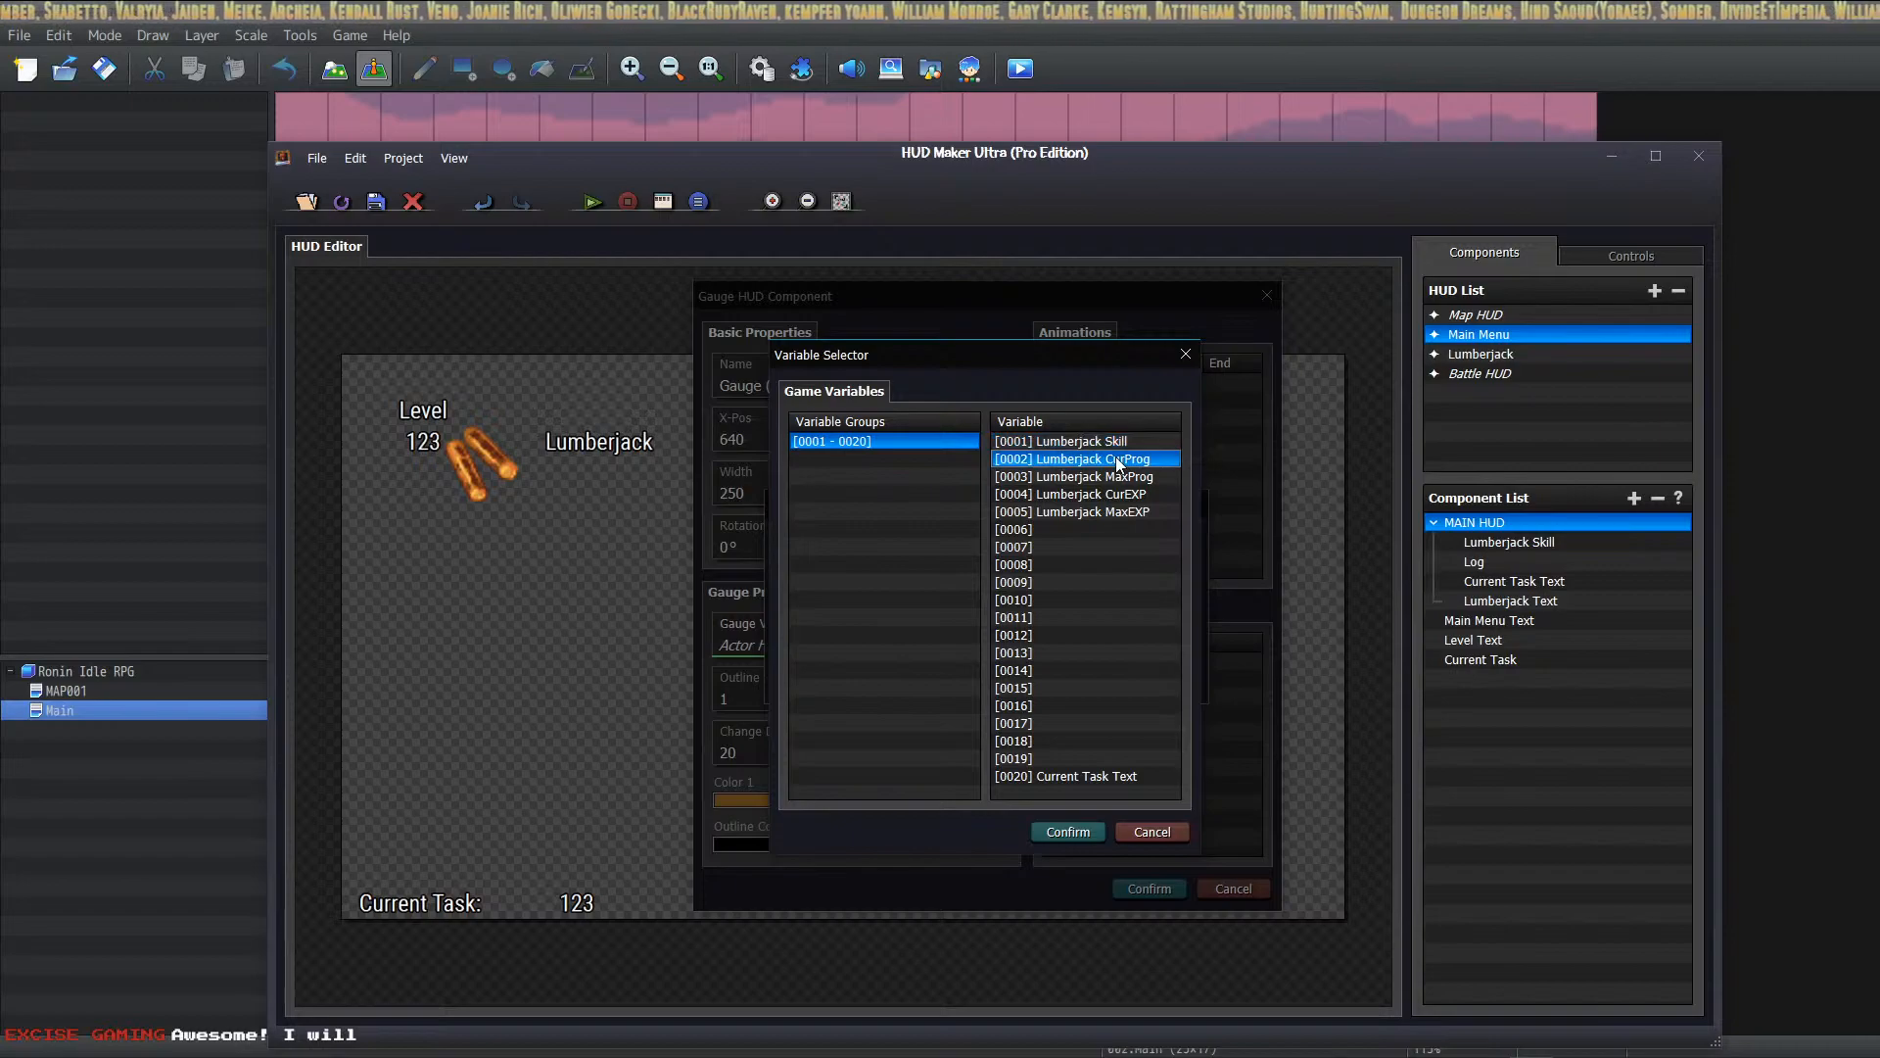
click(1130, 477)
click(1122, 444)
click(1121, 460)
click(1123, 475)
click(1126, 462)
click(1131, 478)
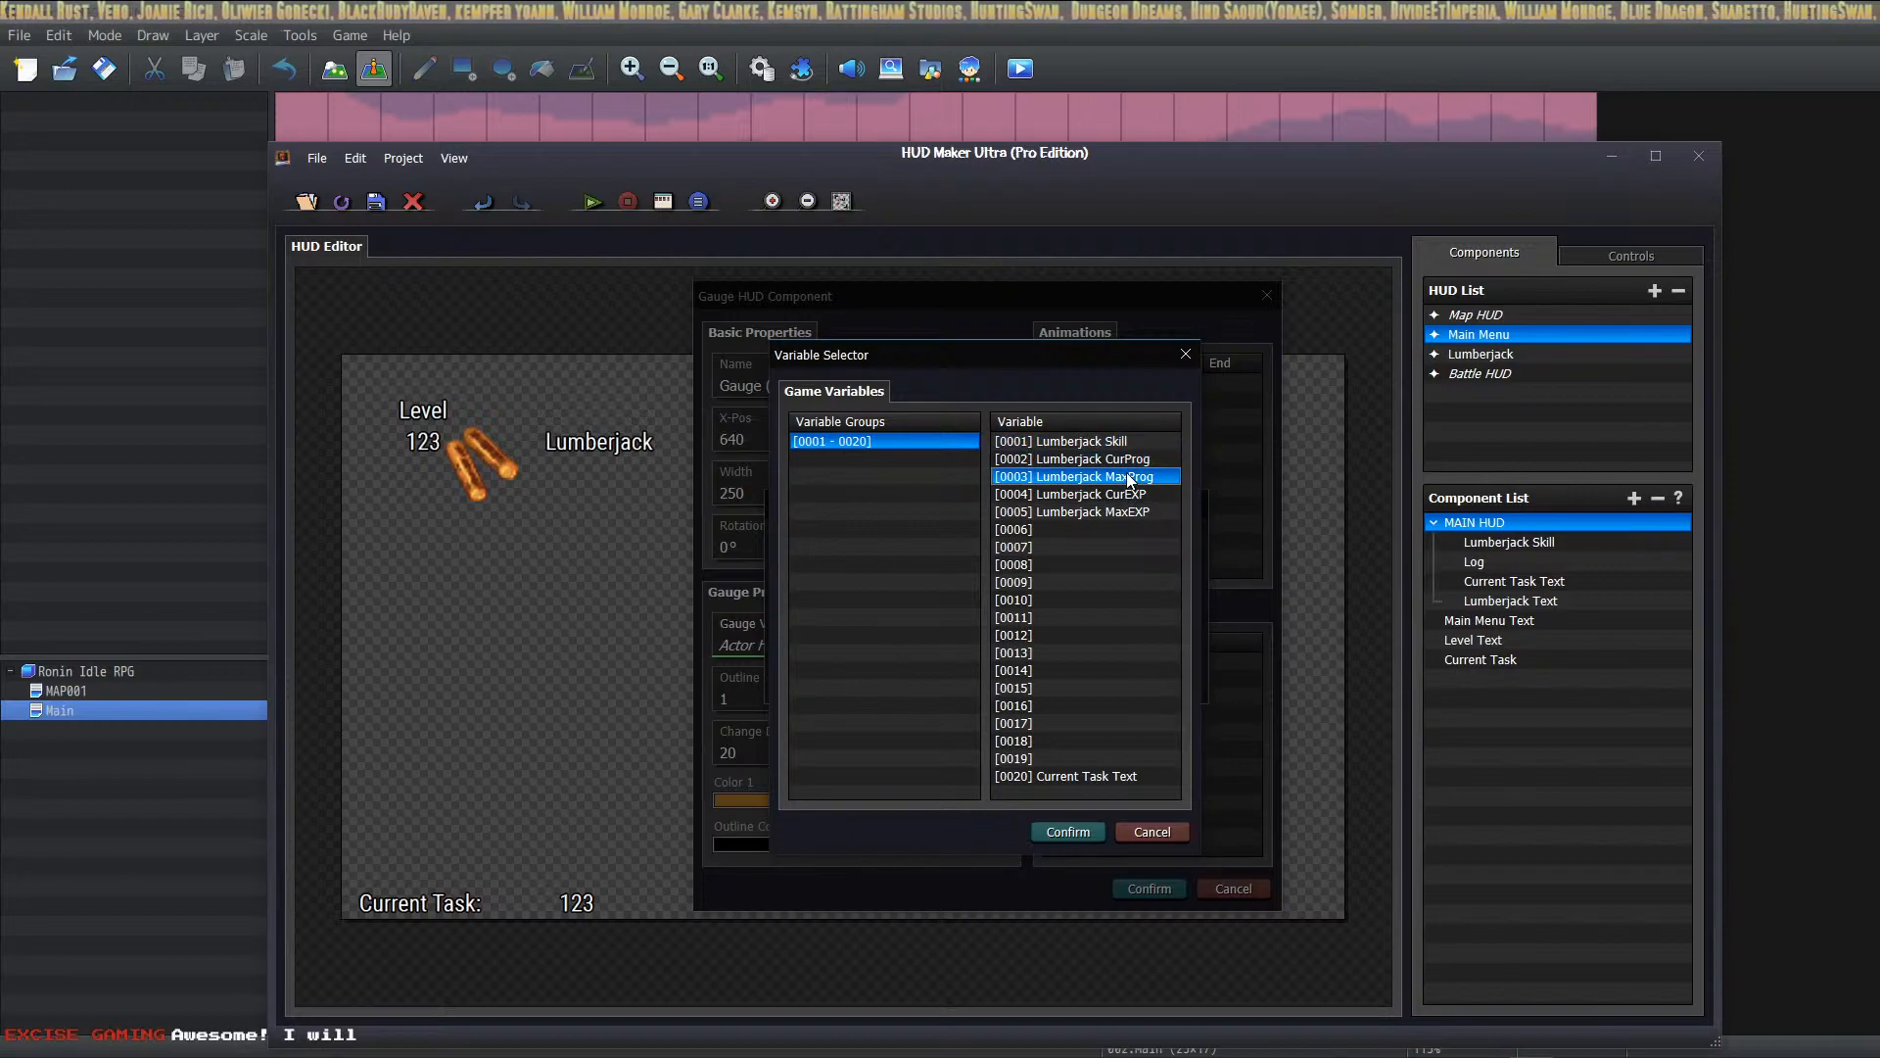
click(1125, 459)
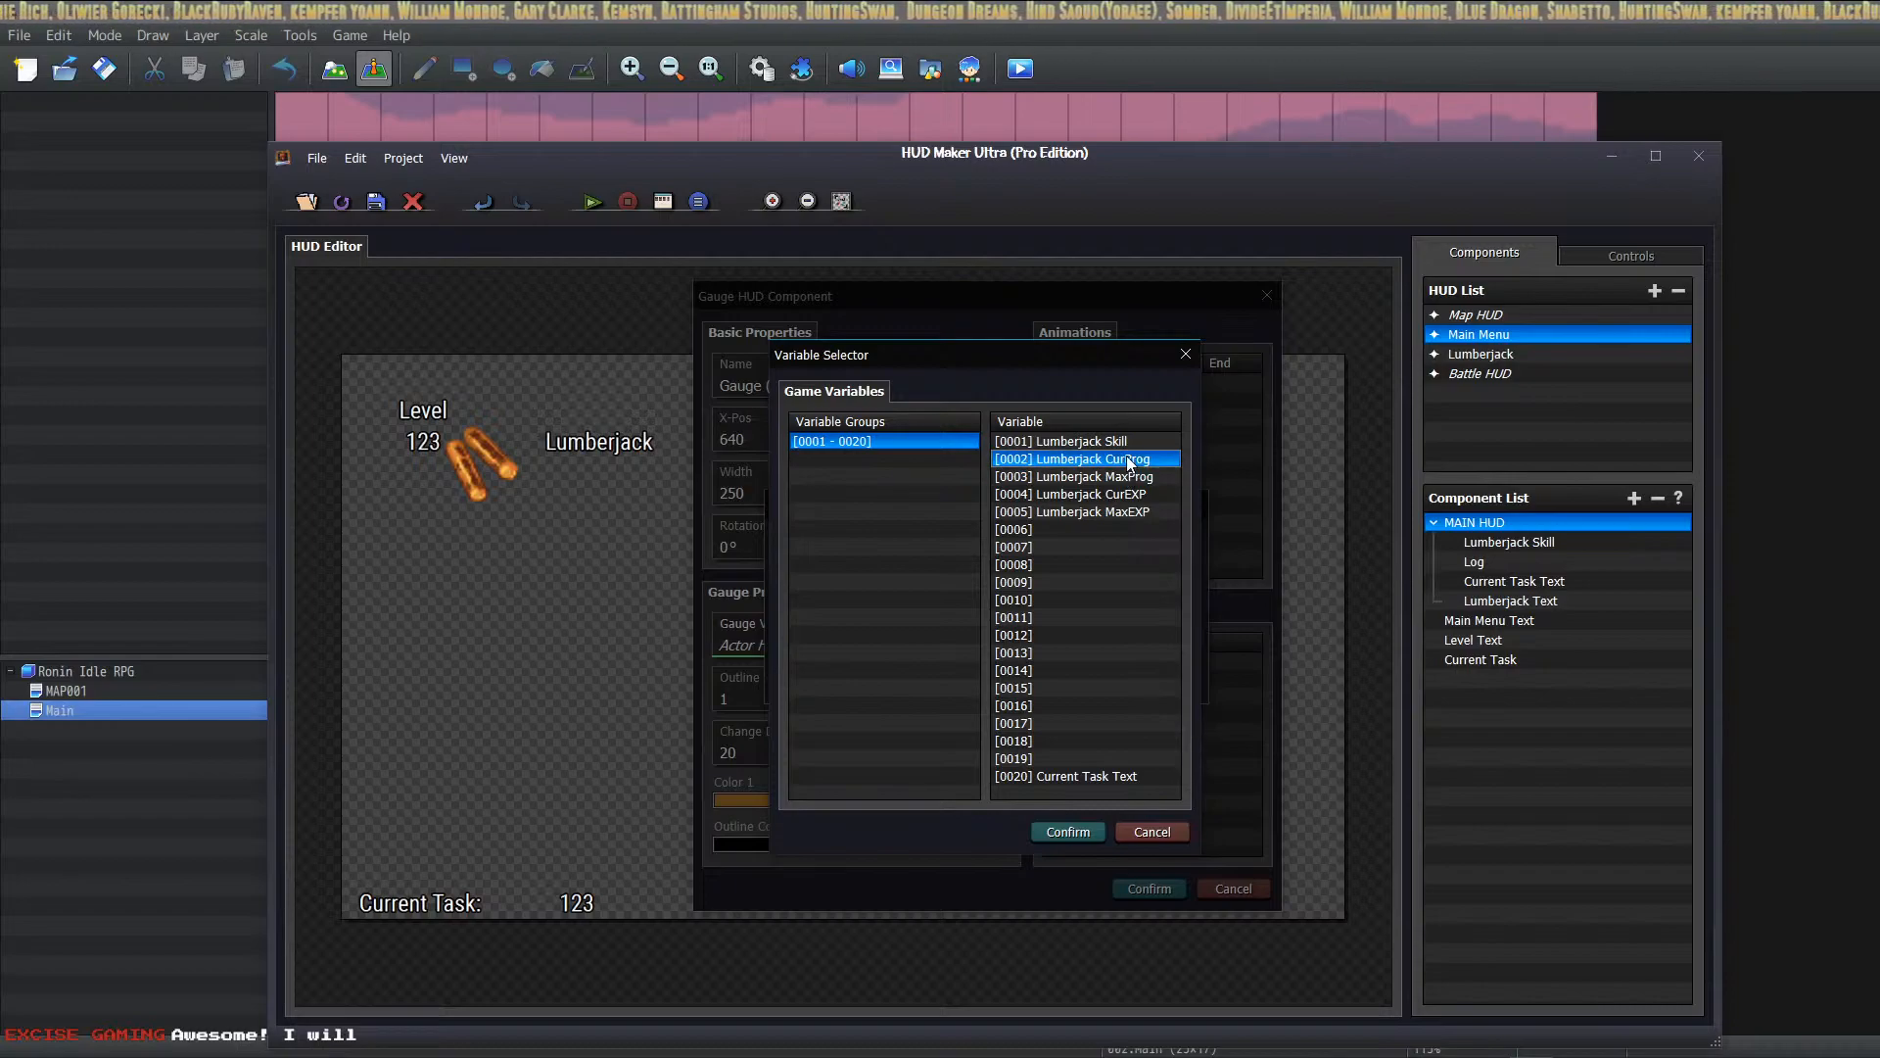
click(1100, 497)
click(1123, 477)
click(1127, 460)
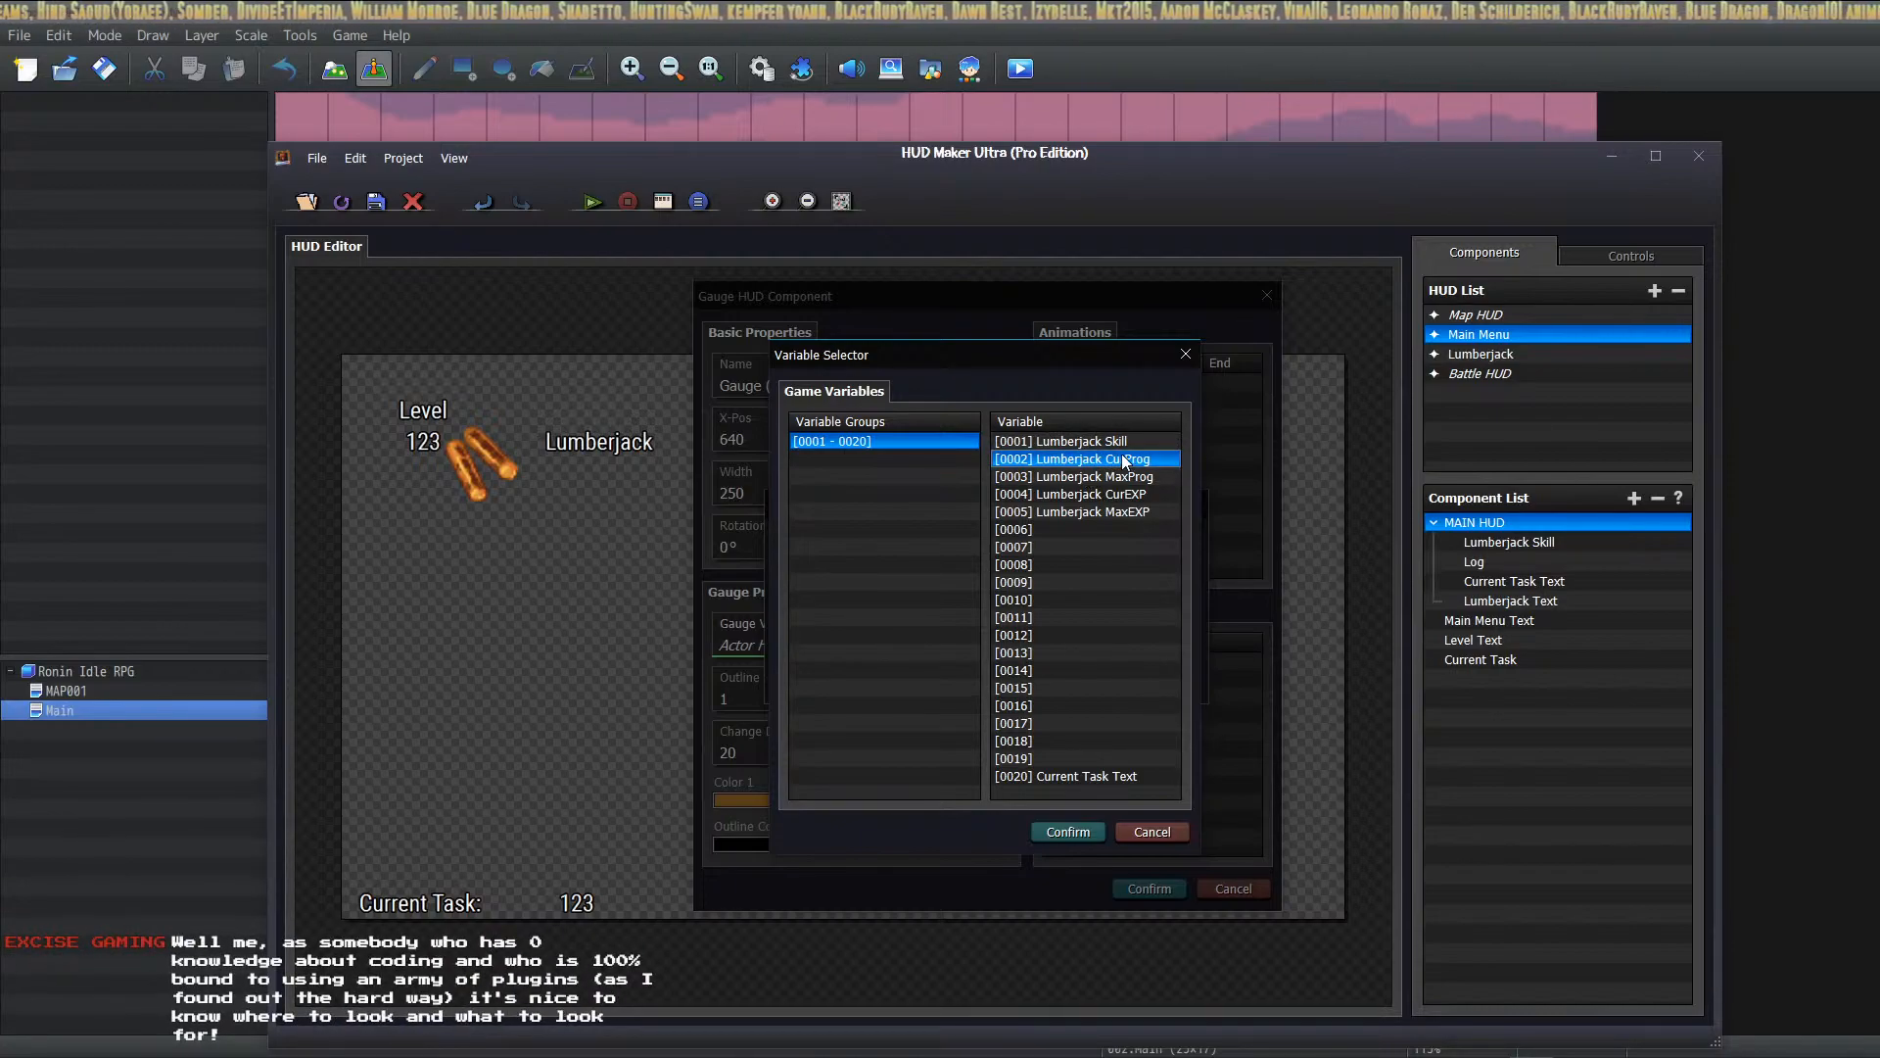
click(1122, 477)
click(1123, 443)
click(1125, 459)
click(1126, 476)
click(1133, 460)
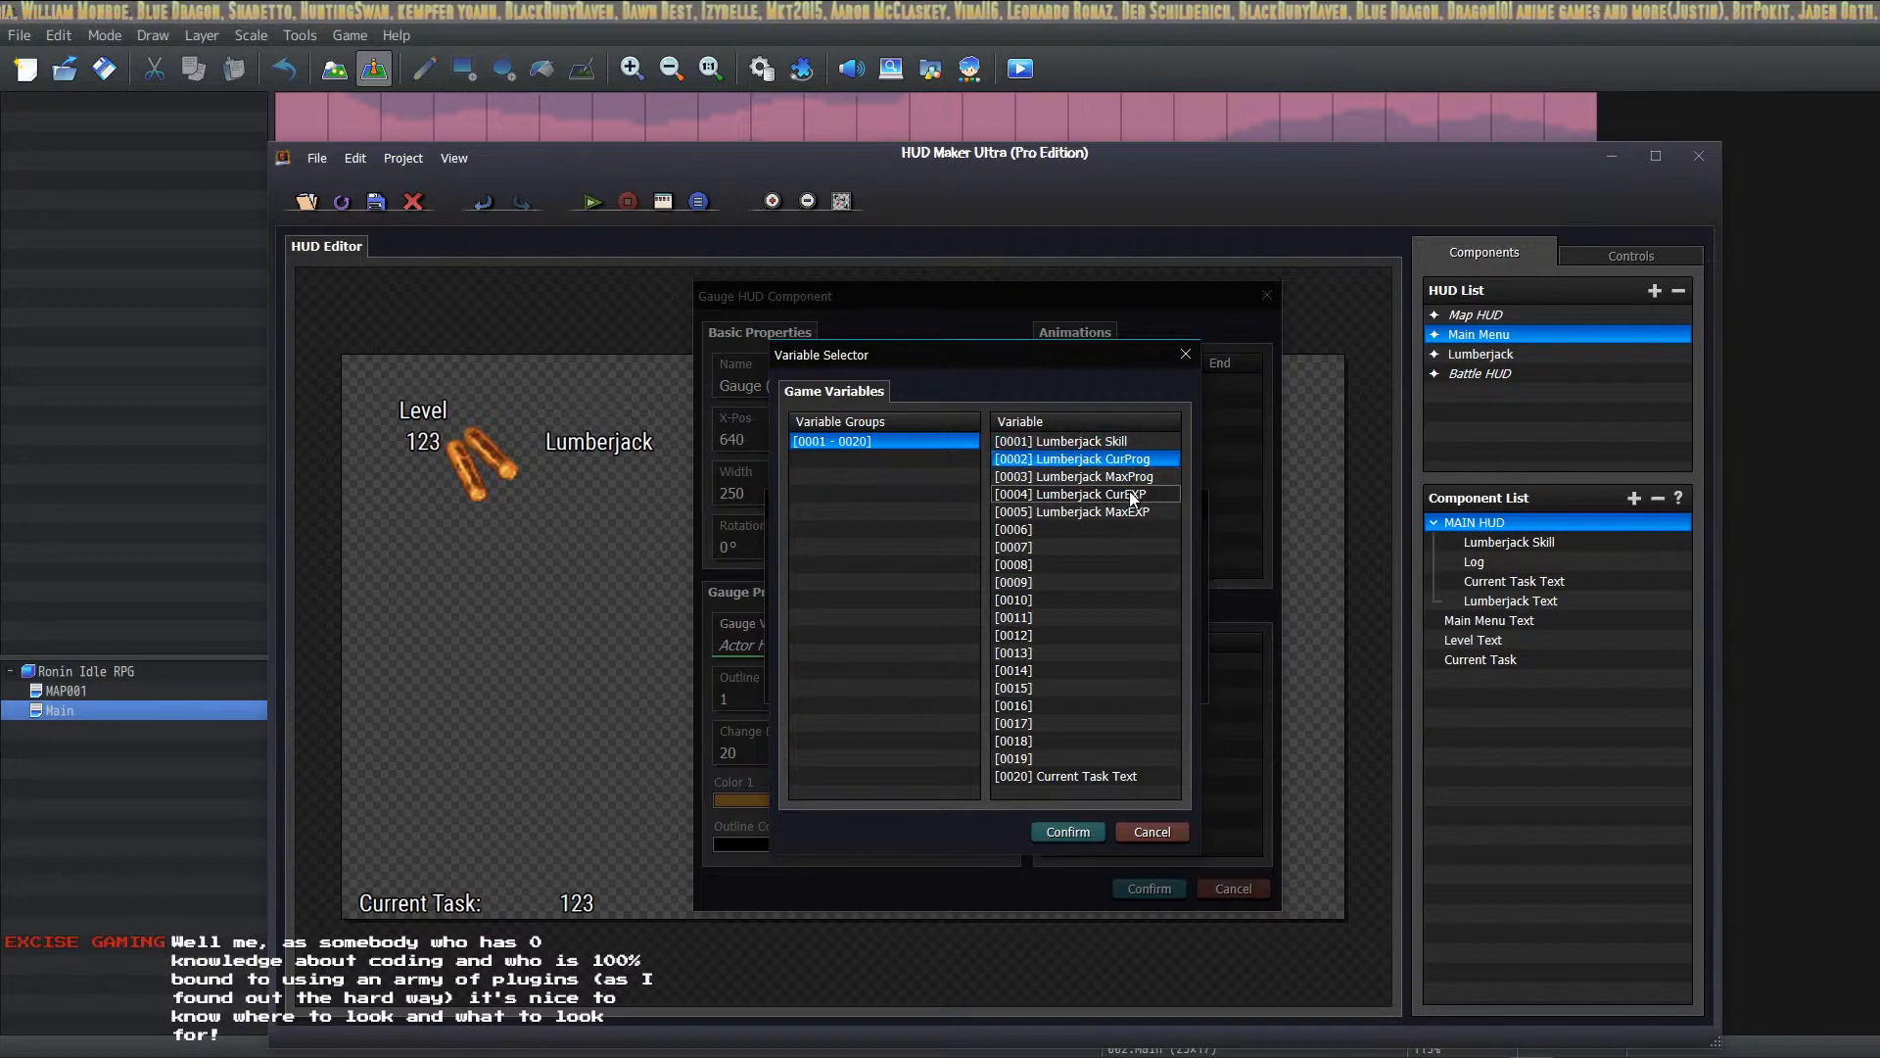
click(1123, 477)
click(1119, 495)
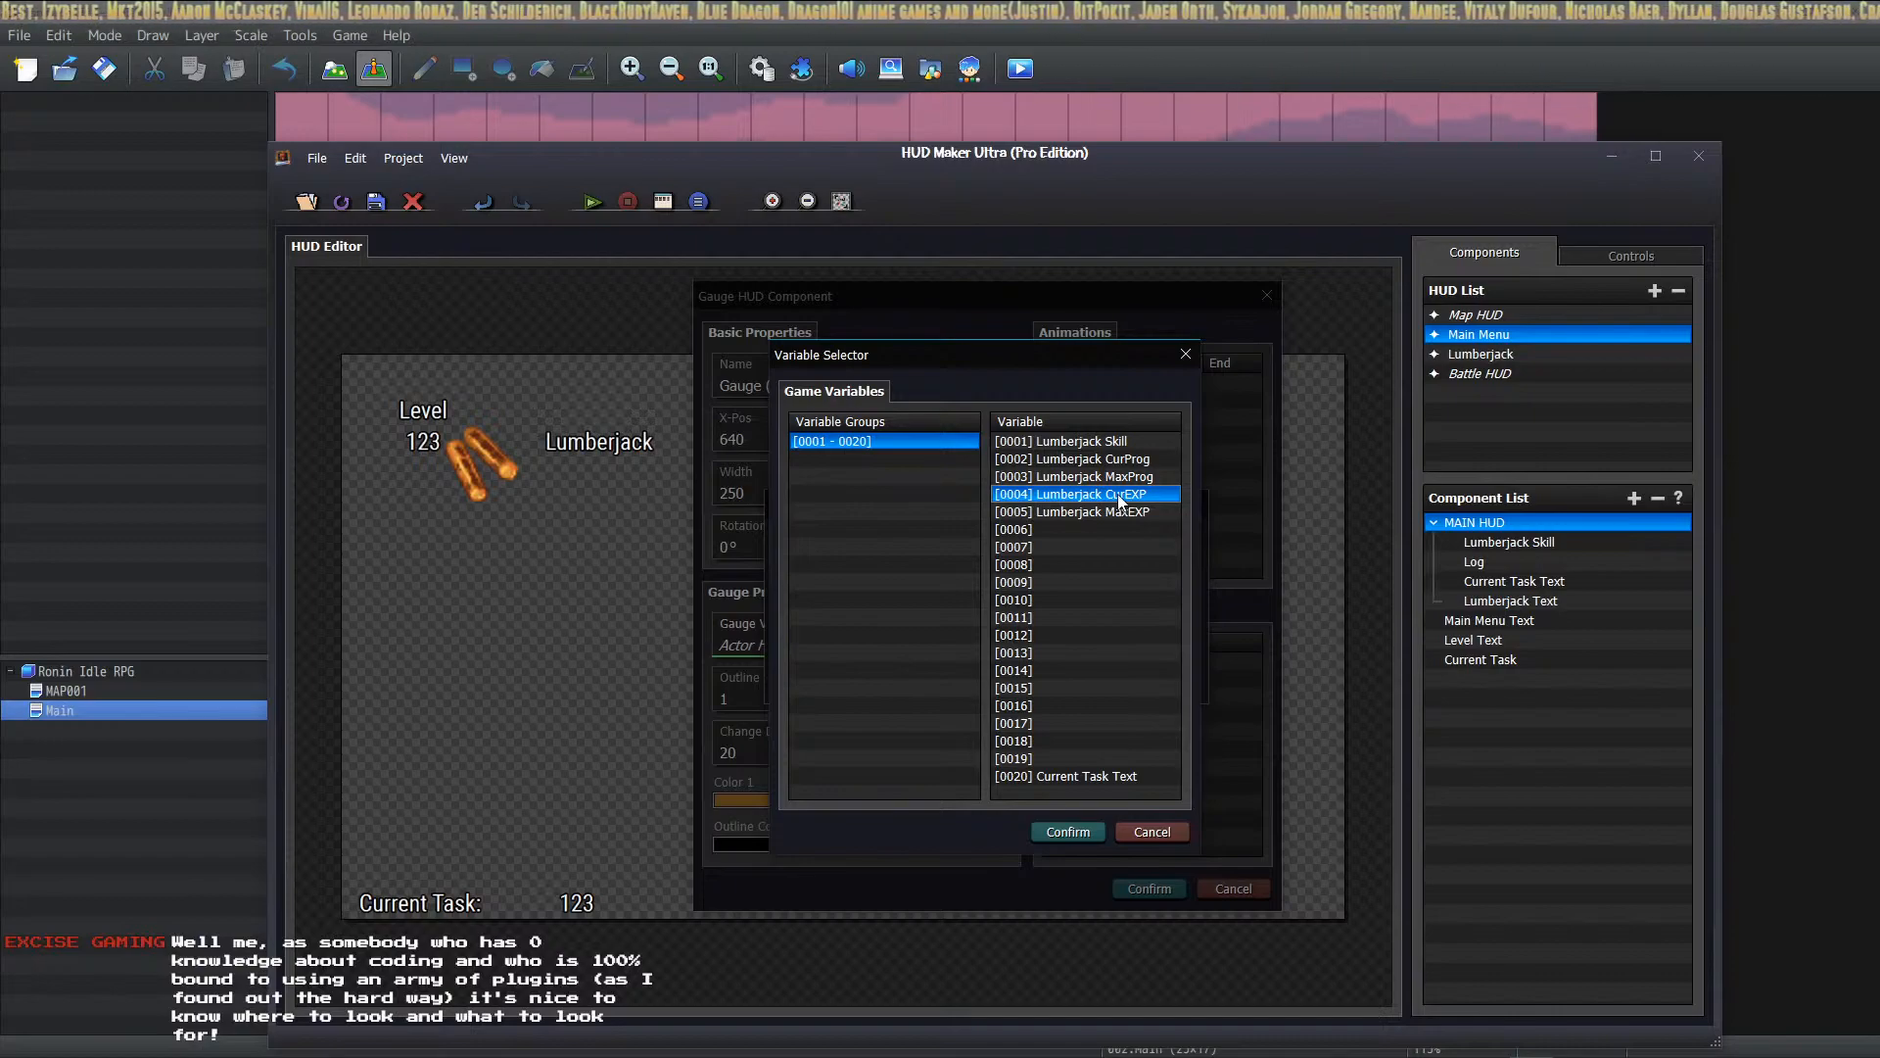
click(1131, 461)
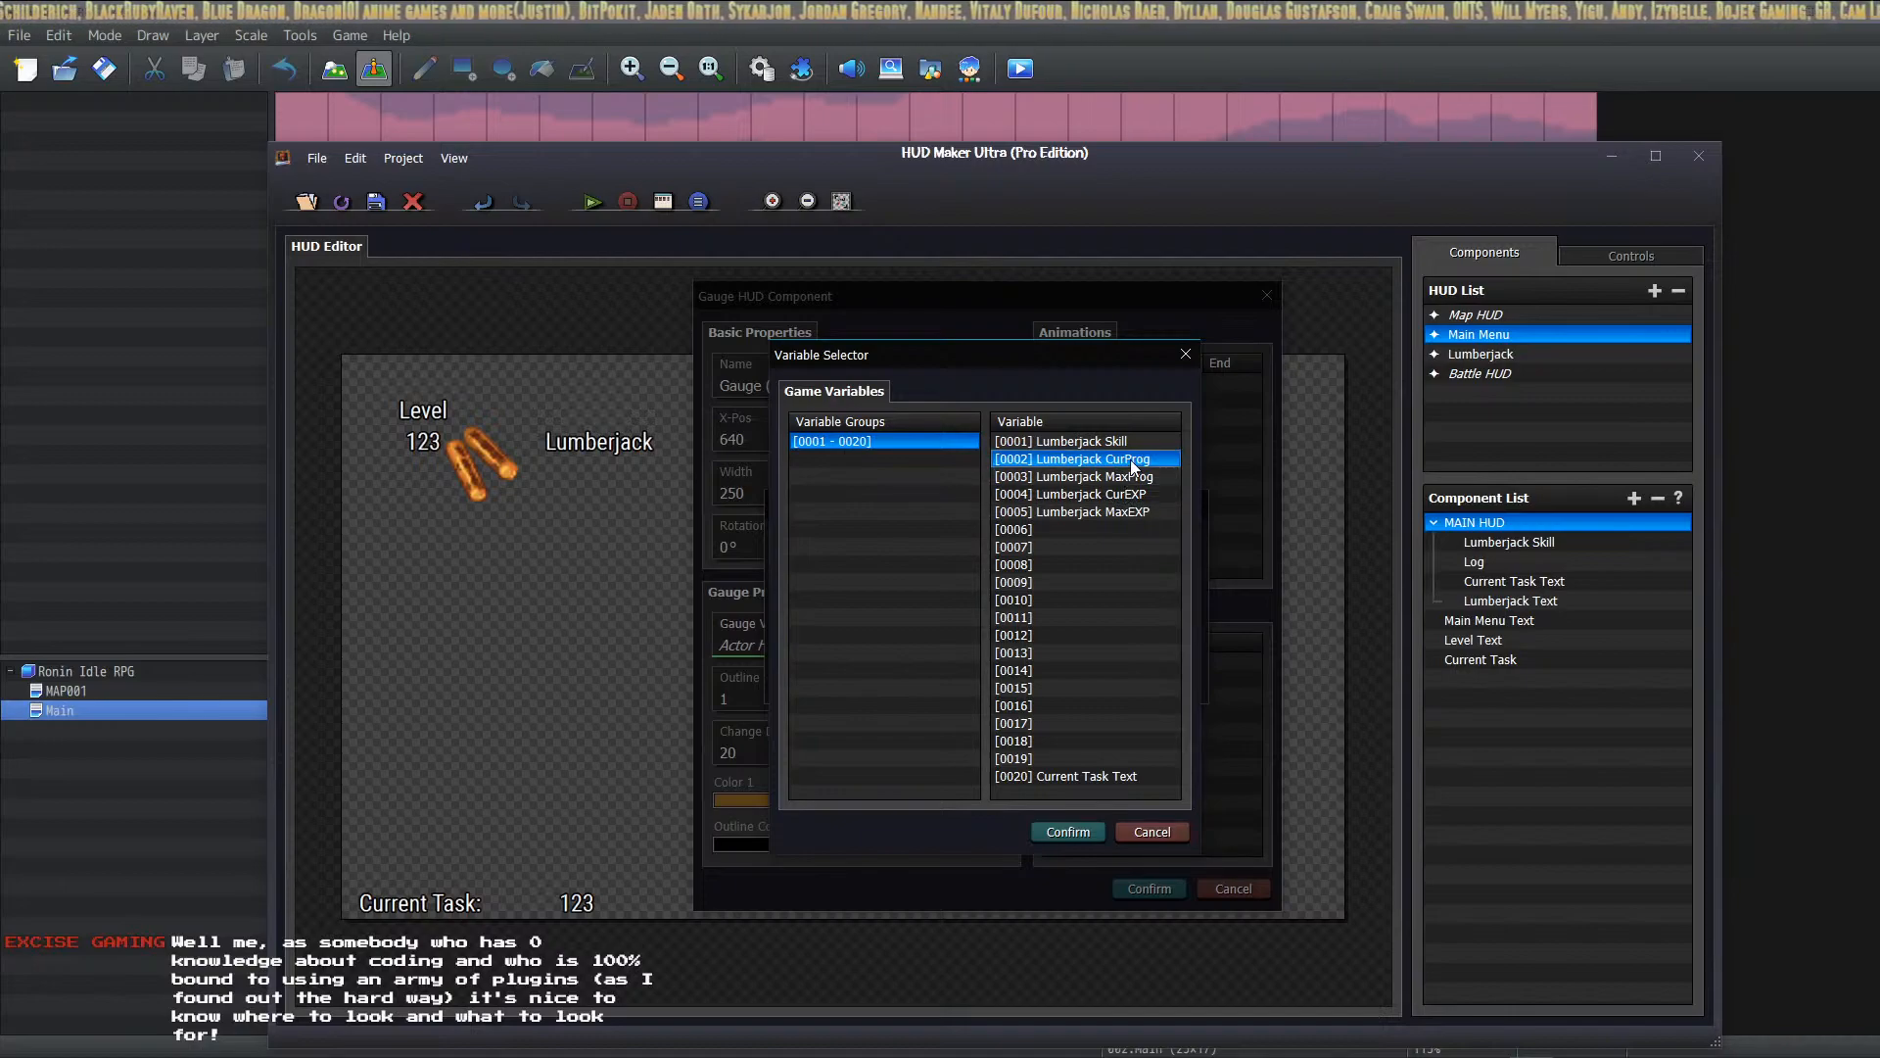
click(1134, 476)
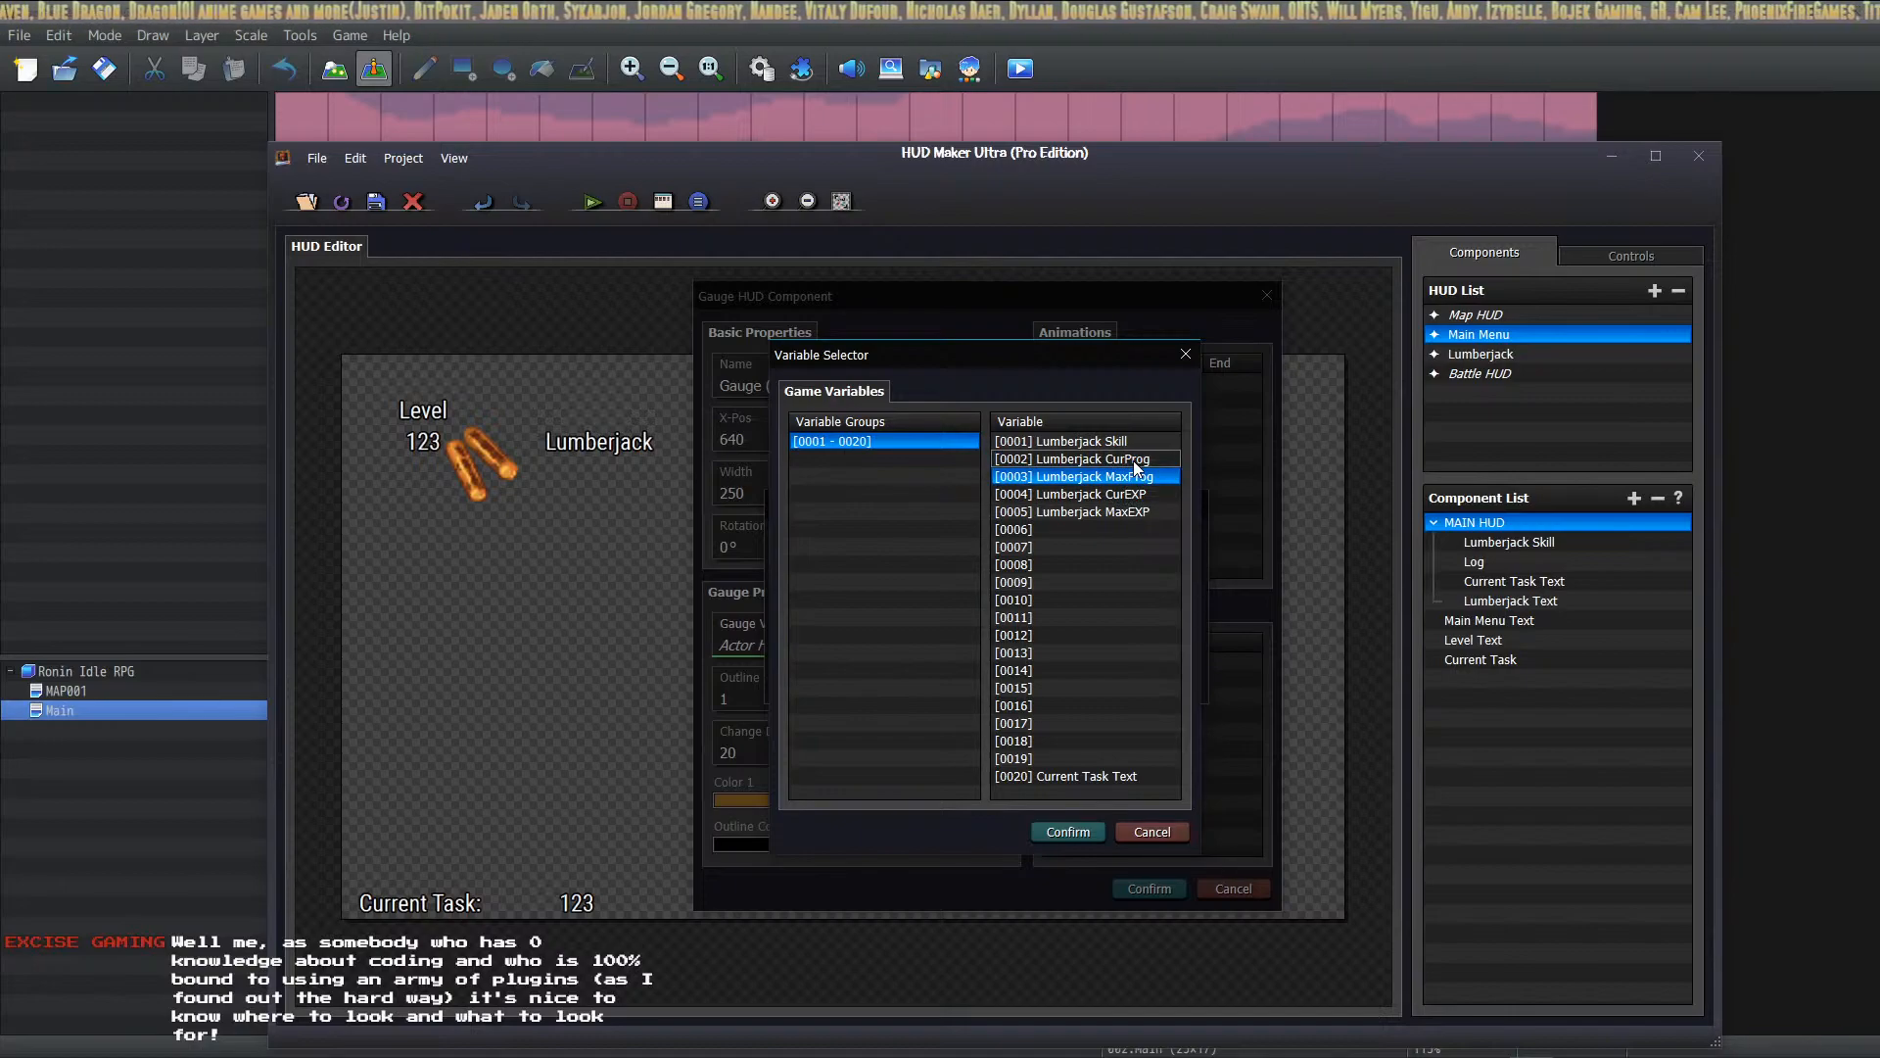
click(1134, 460)
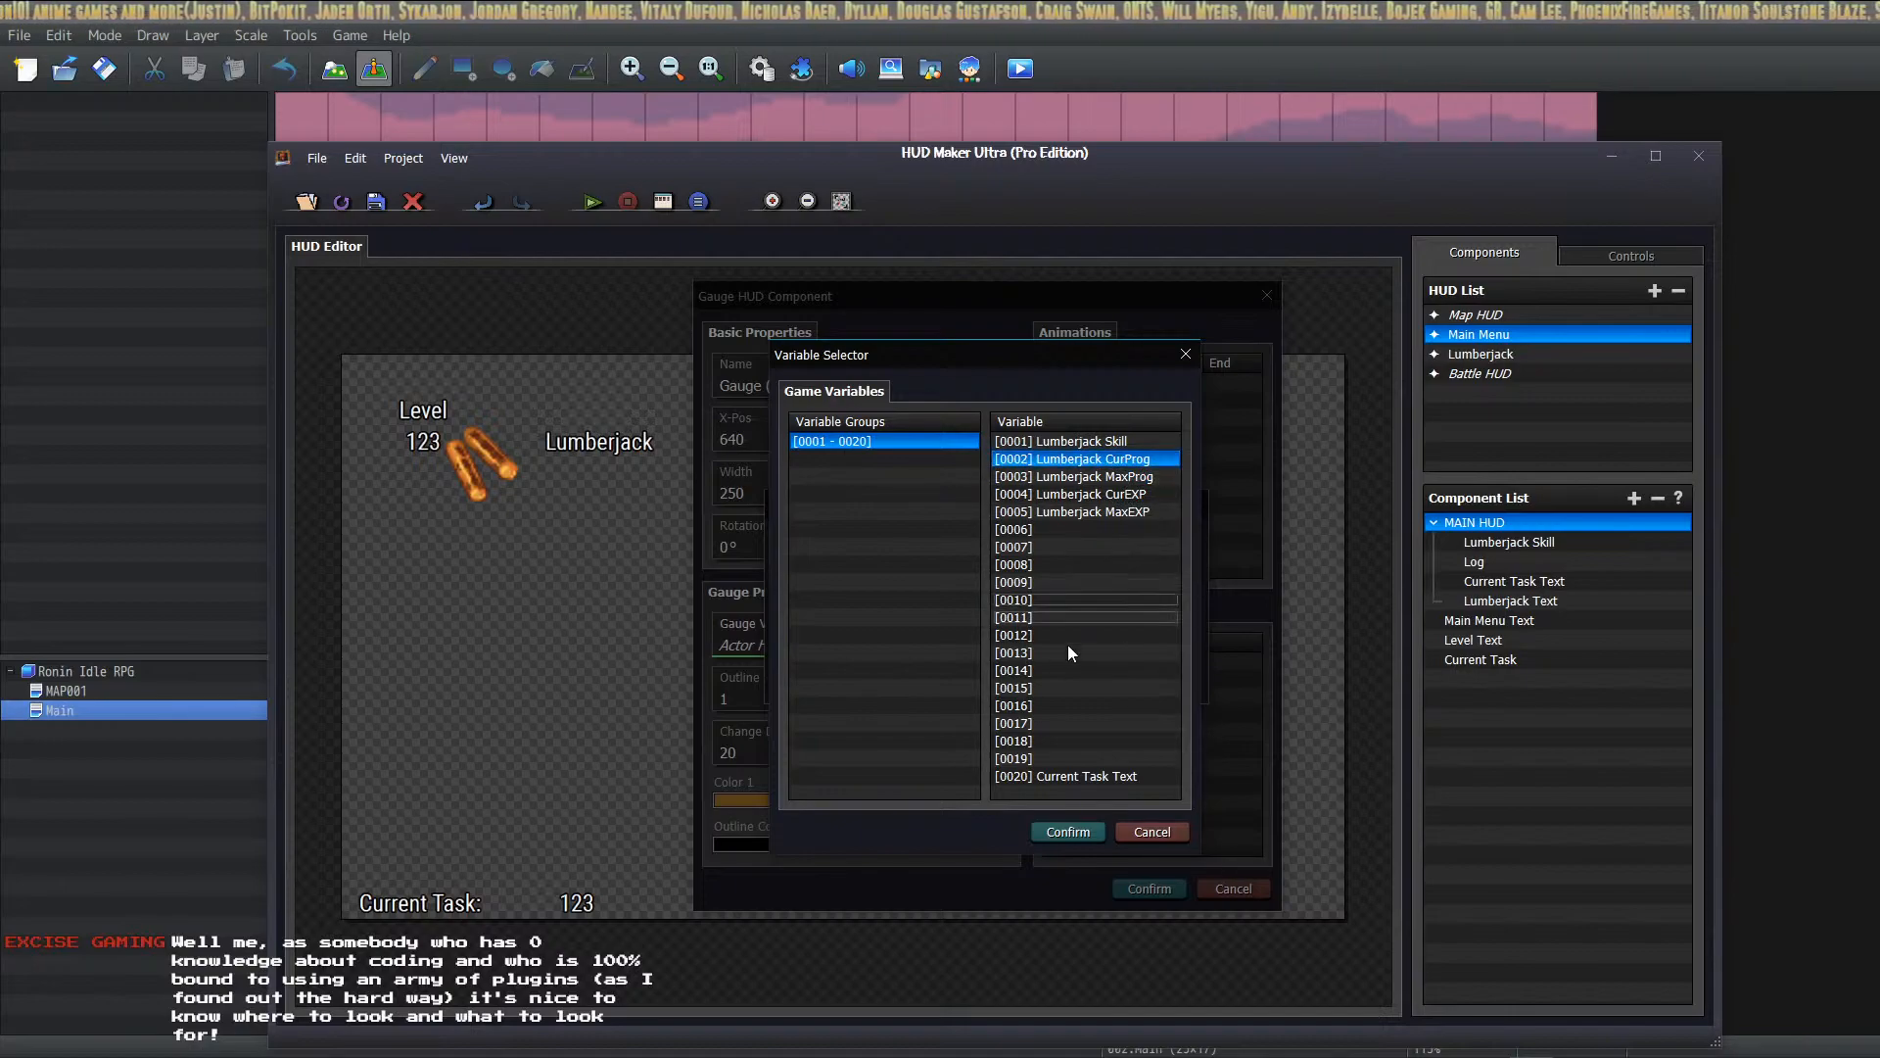
click(1114, 442)
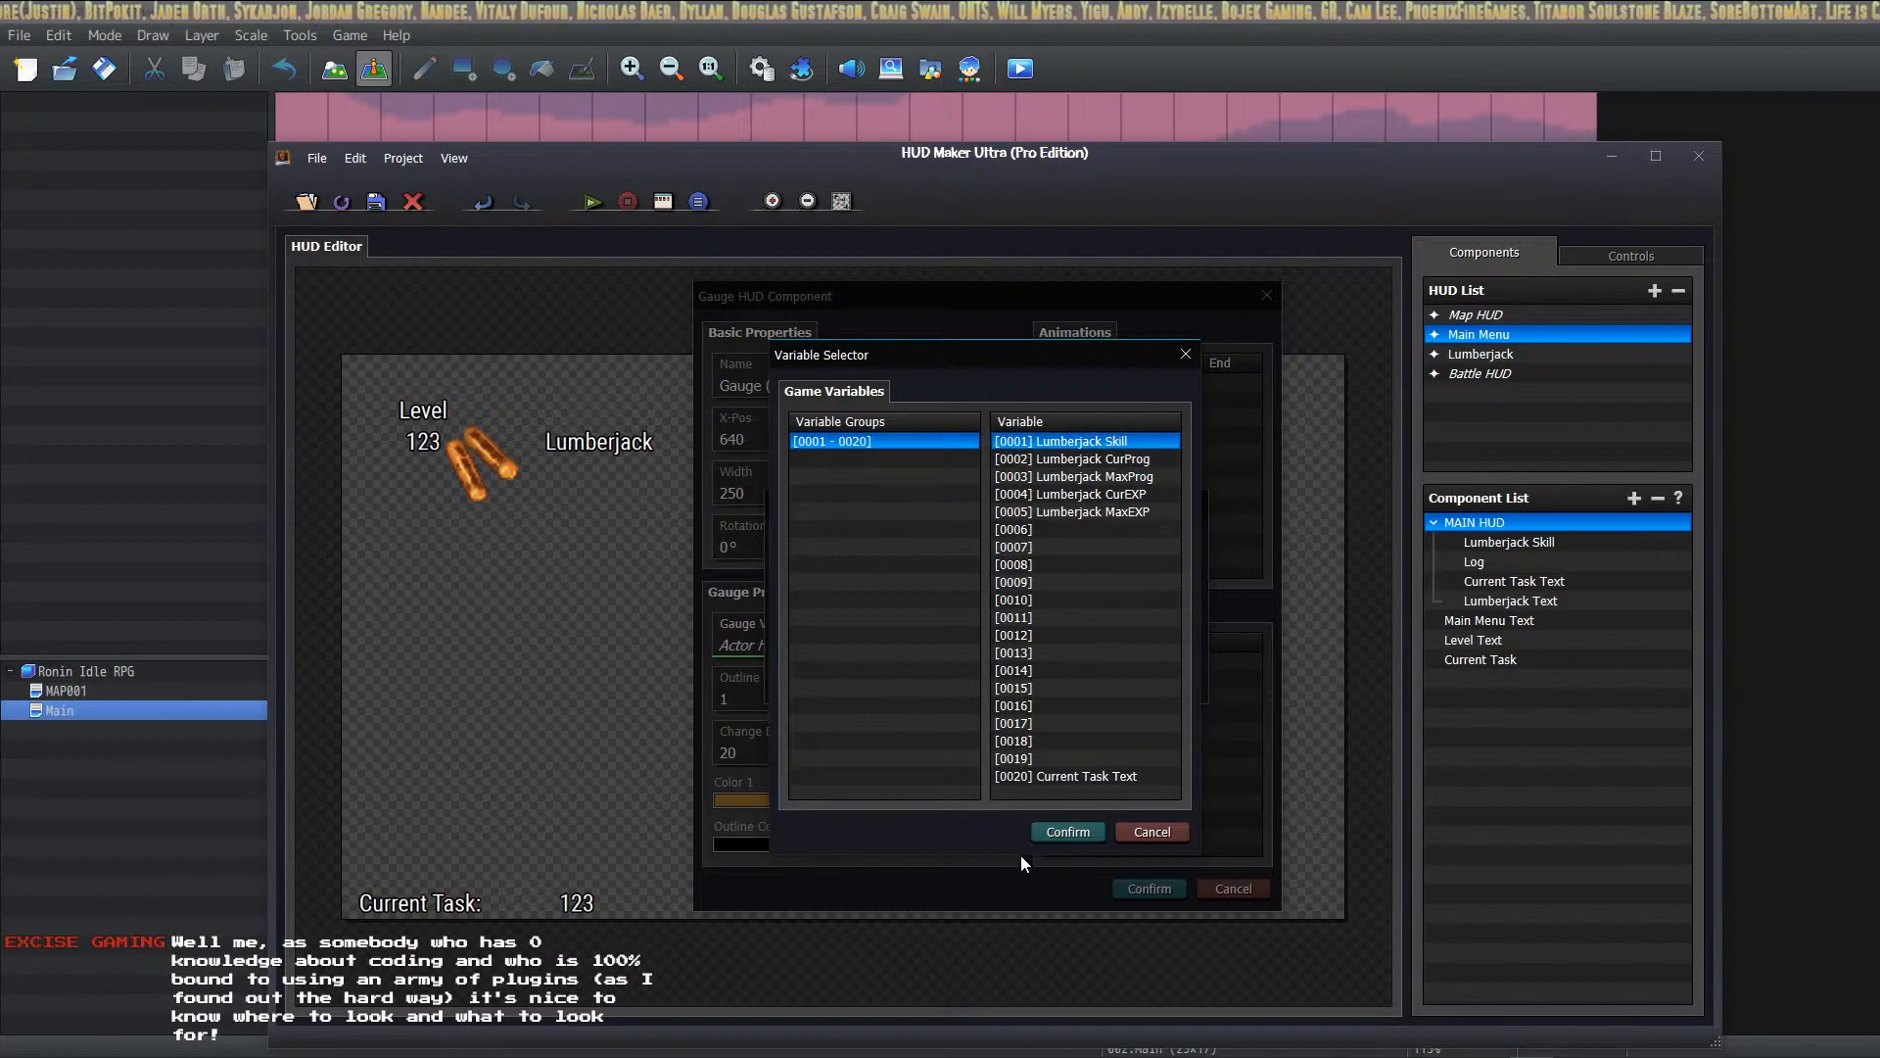
Step: Assign the unnamed variable 0019 as the gauge's value
click(1090, 529)
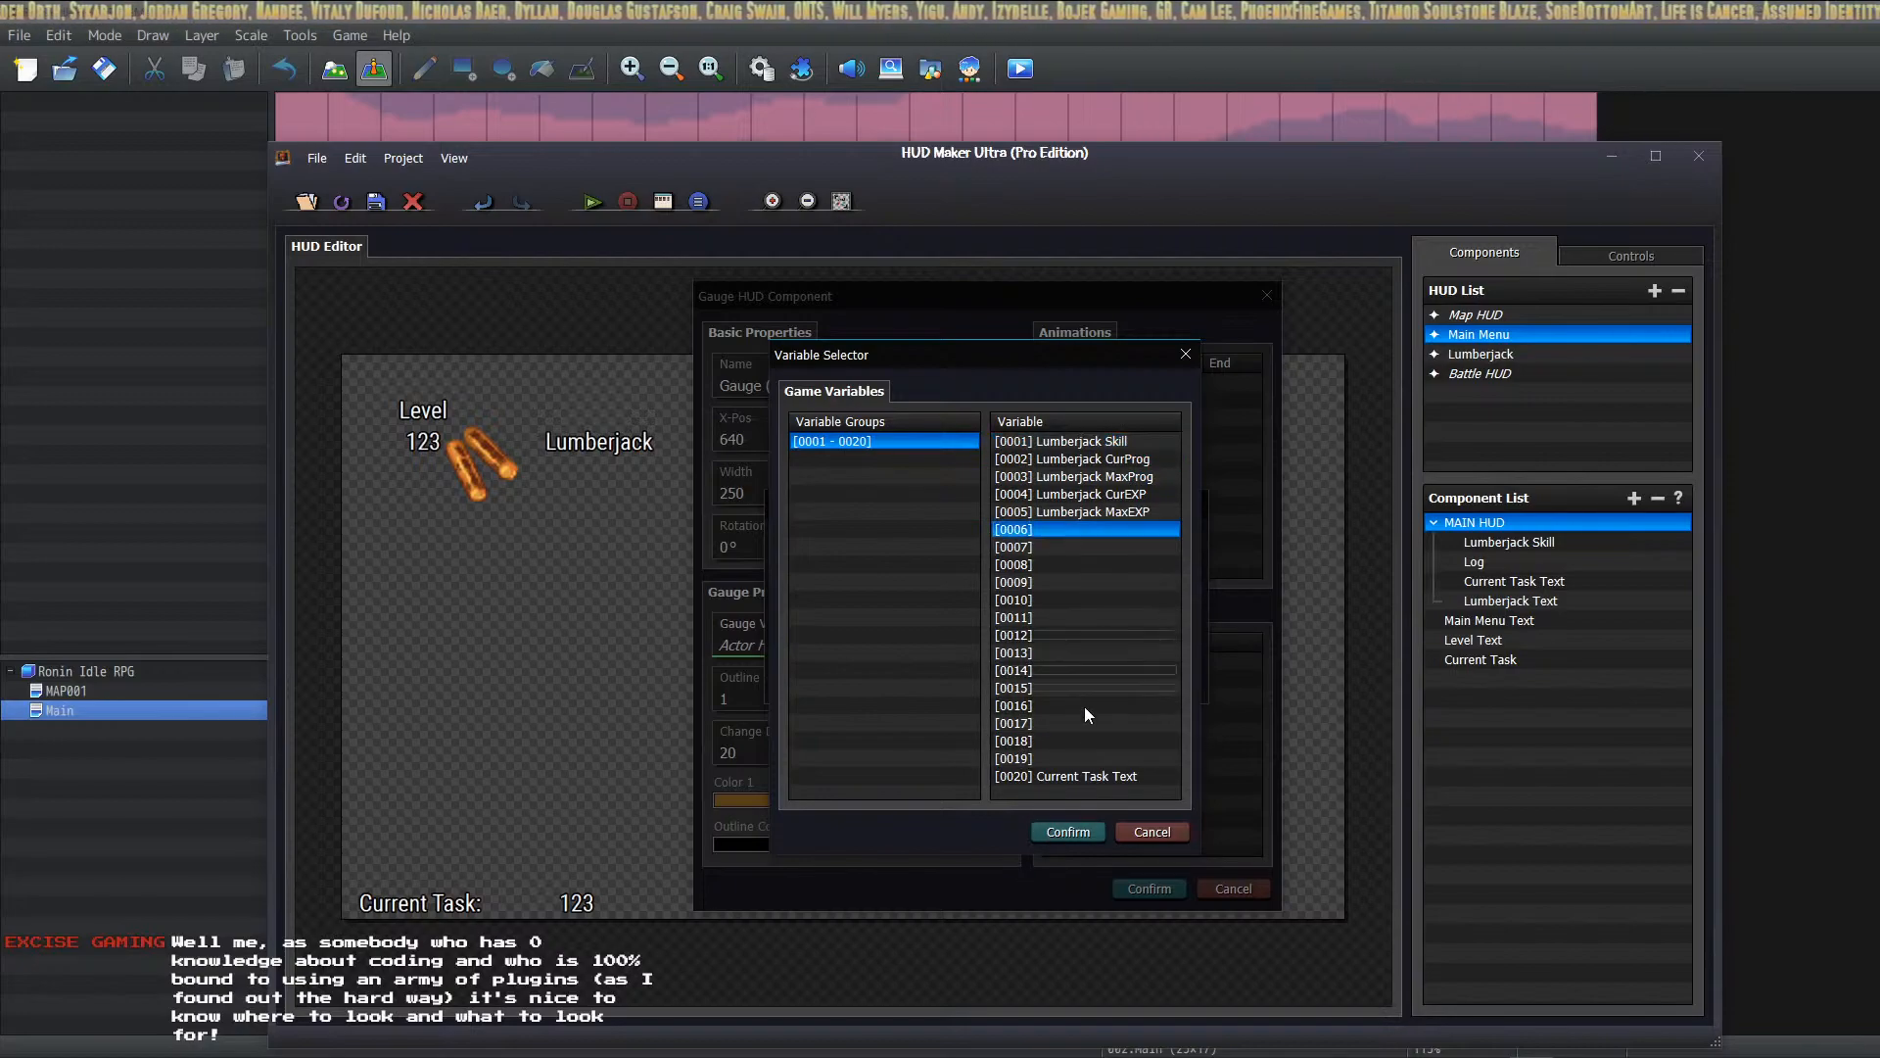
click(1073, 758)
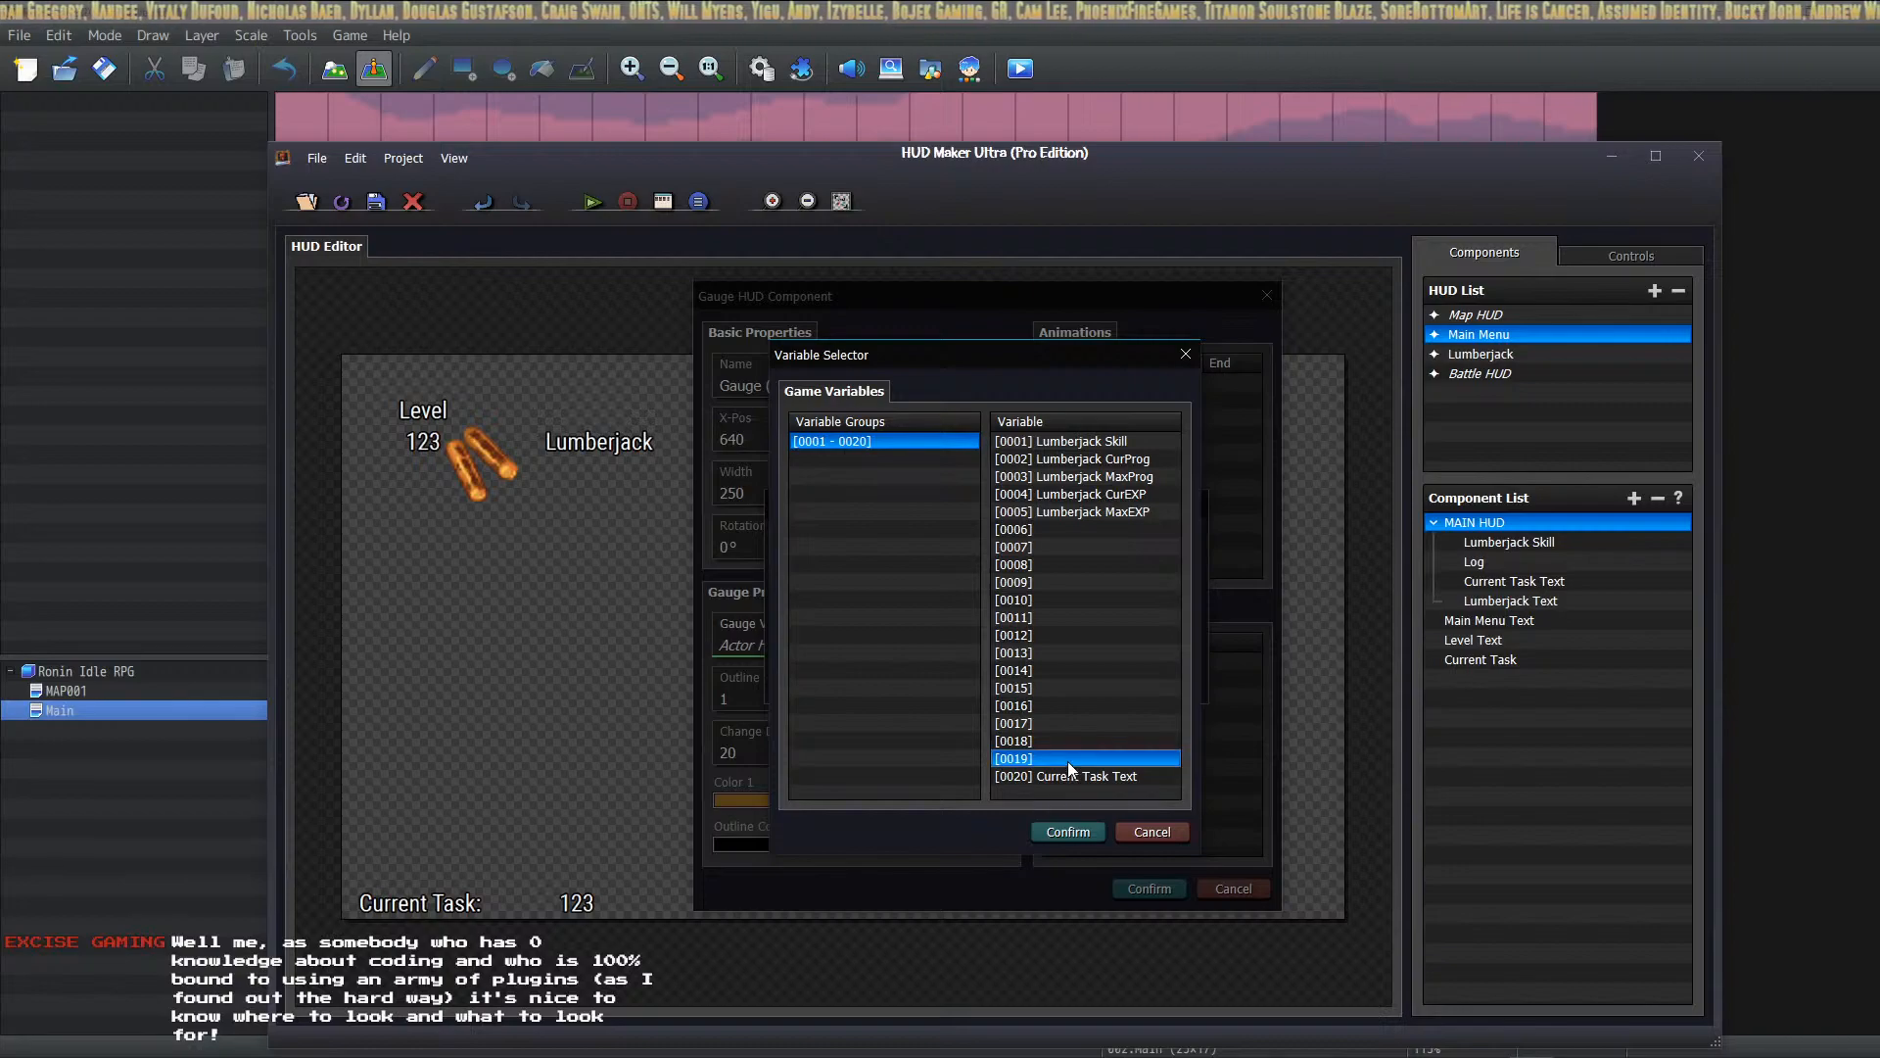
click(1061, 834)
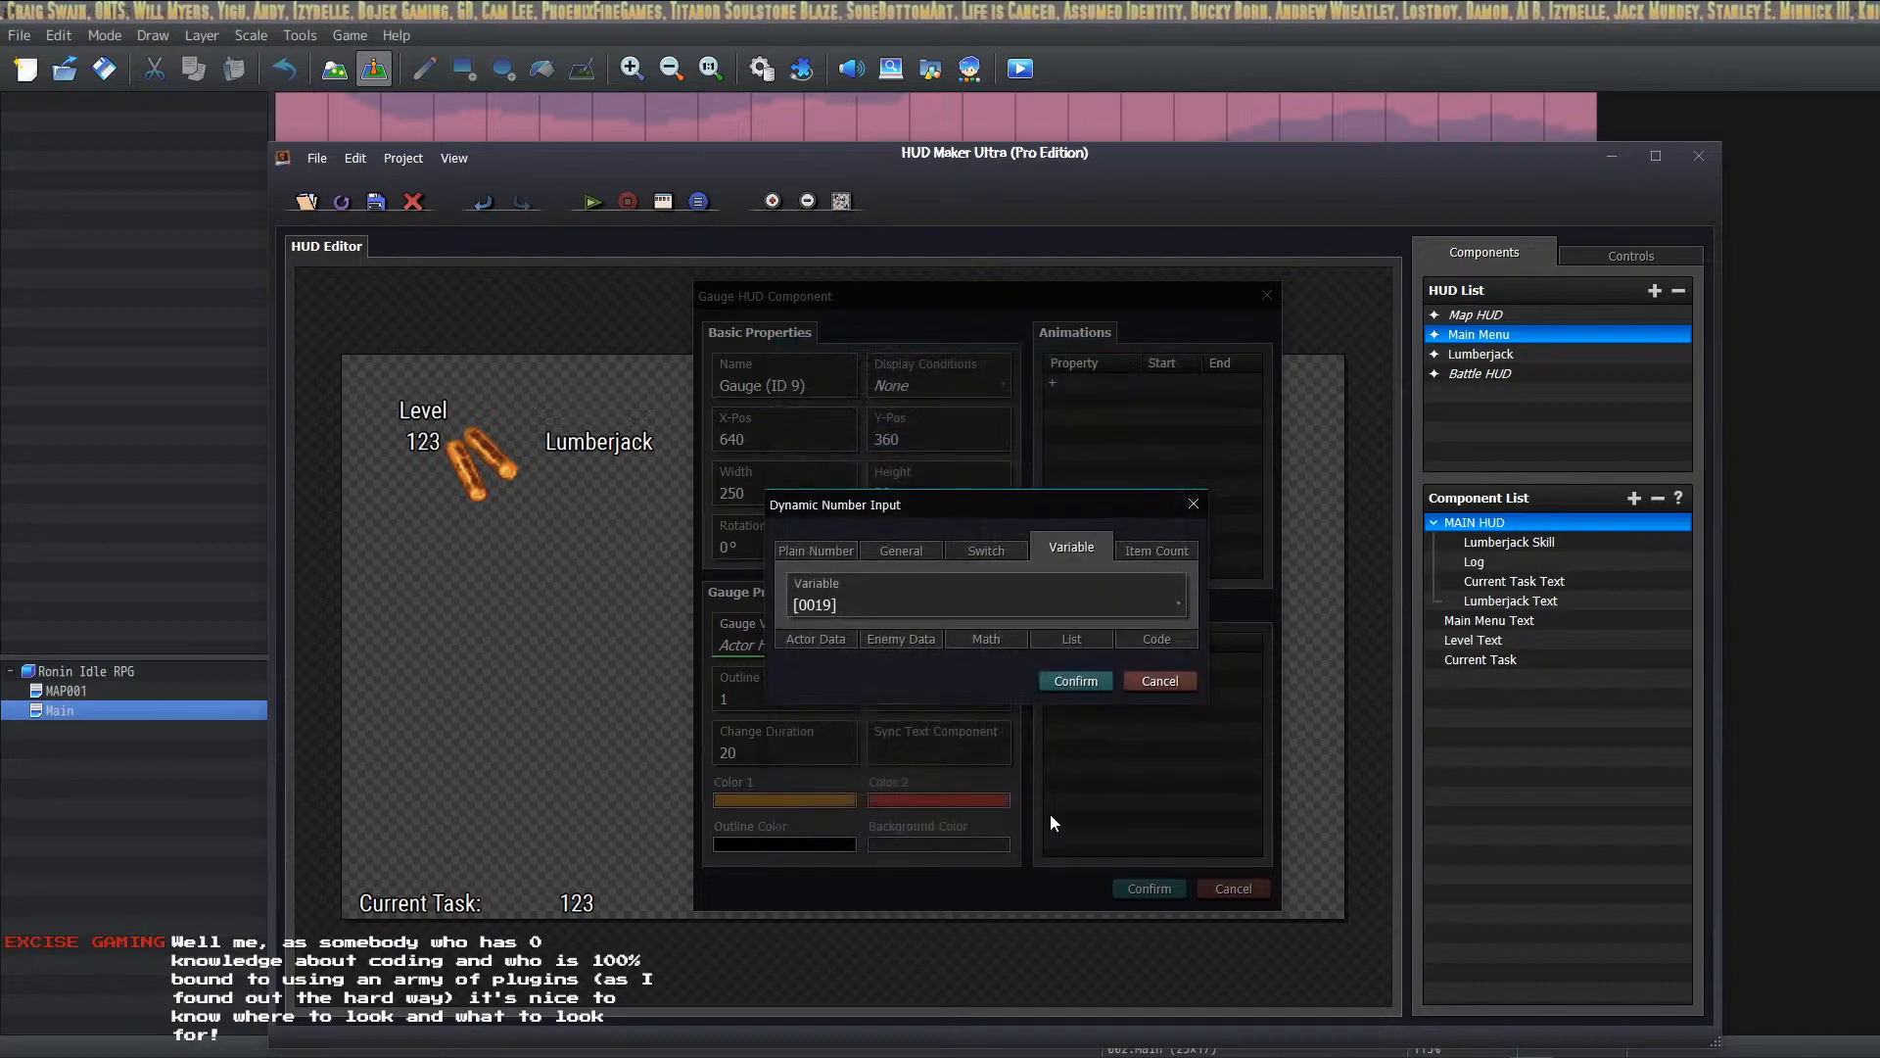
click(1072, 683)
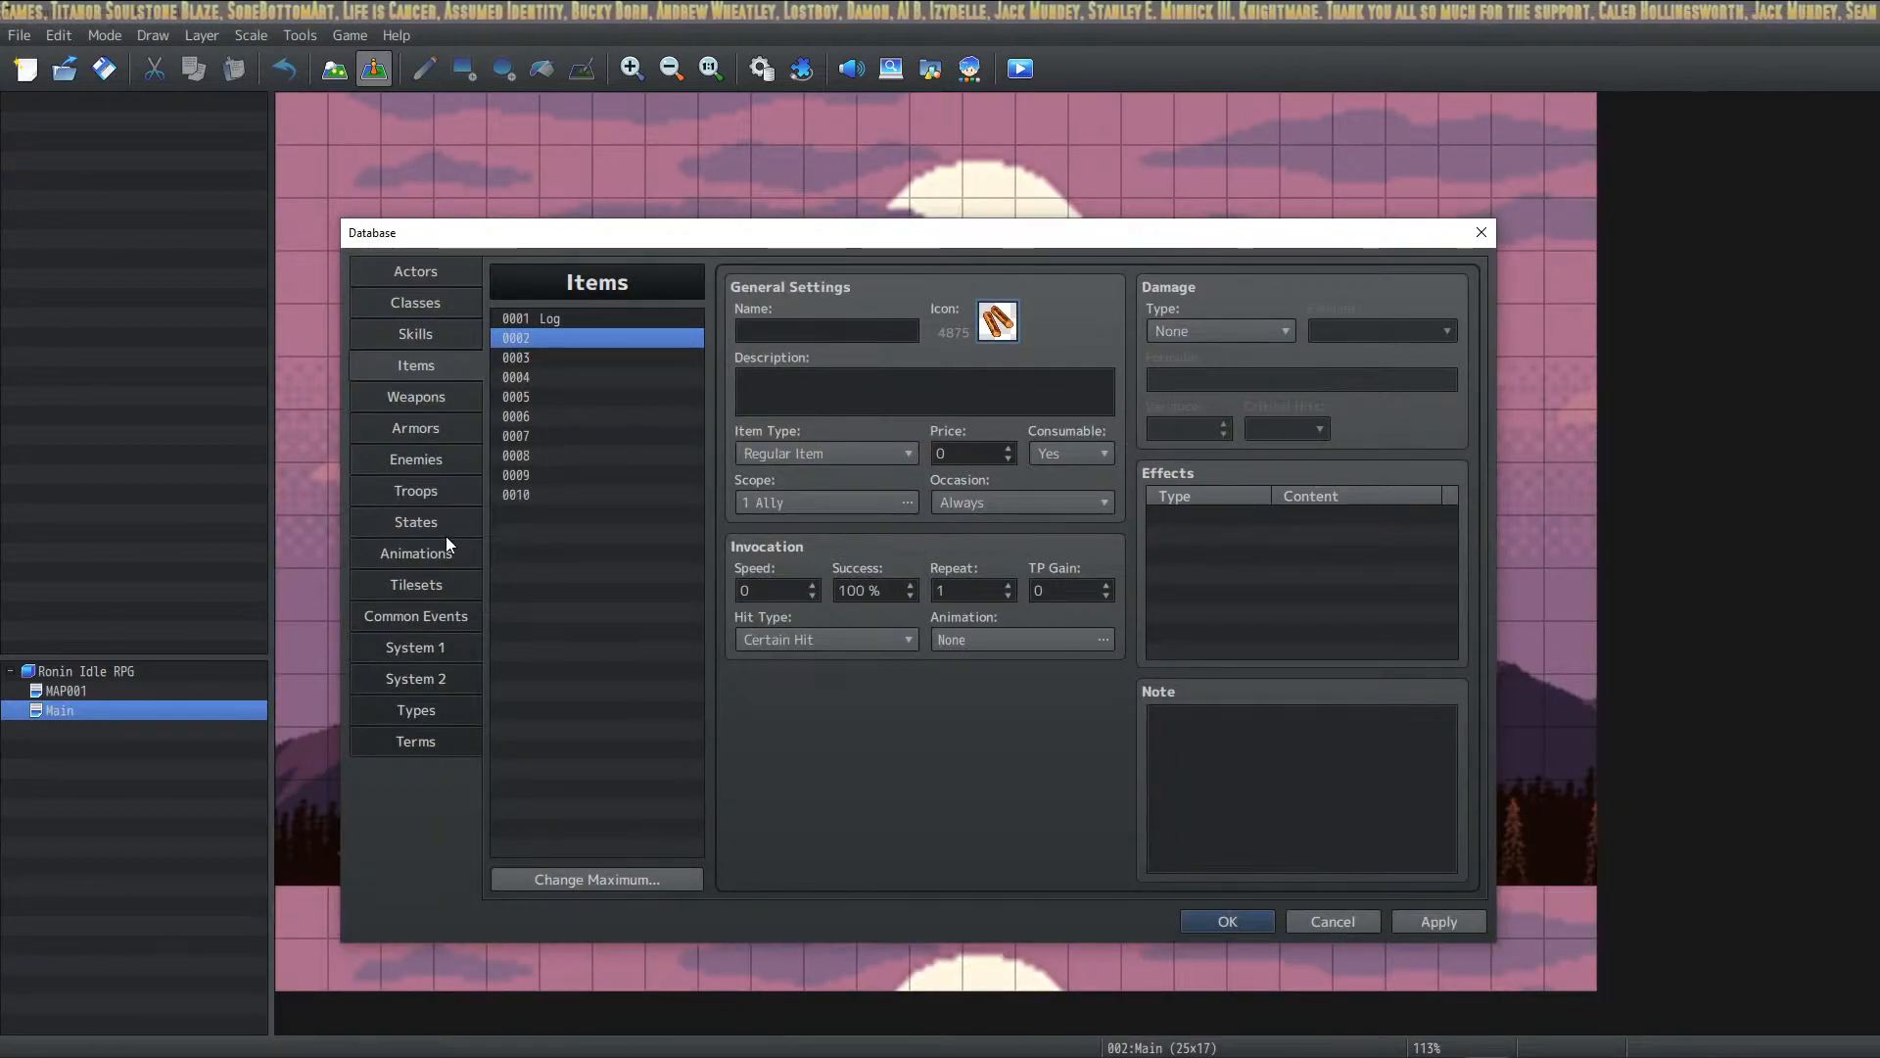
Step: Switch to RPG Maker MZ and start a Control Variables command at the end of the Initialize Game common event
click(418, 615)
click(627, 321)
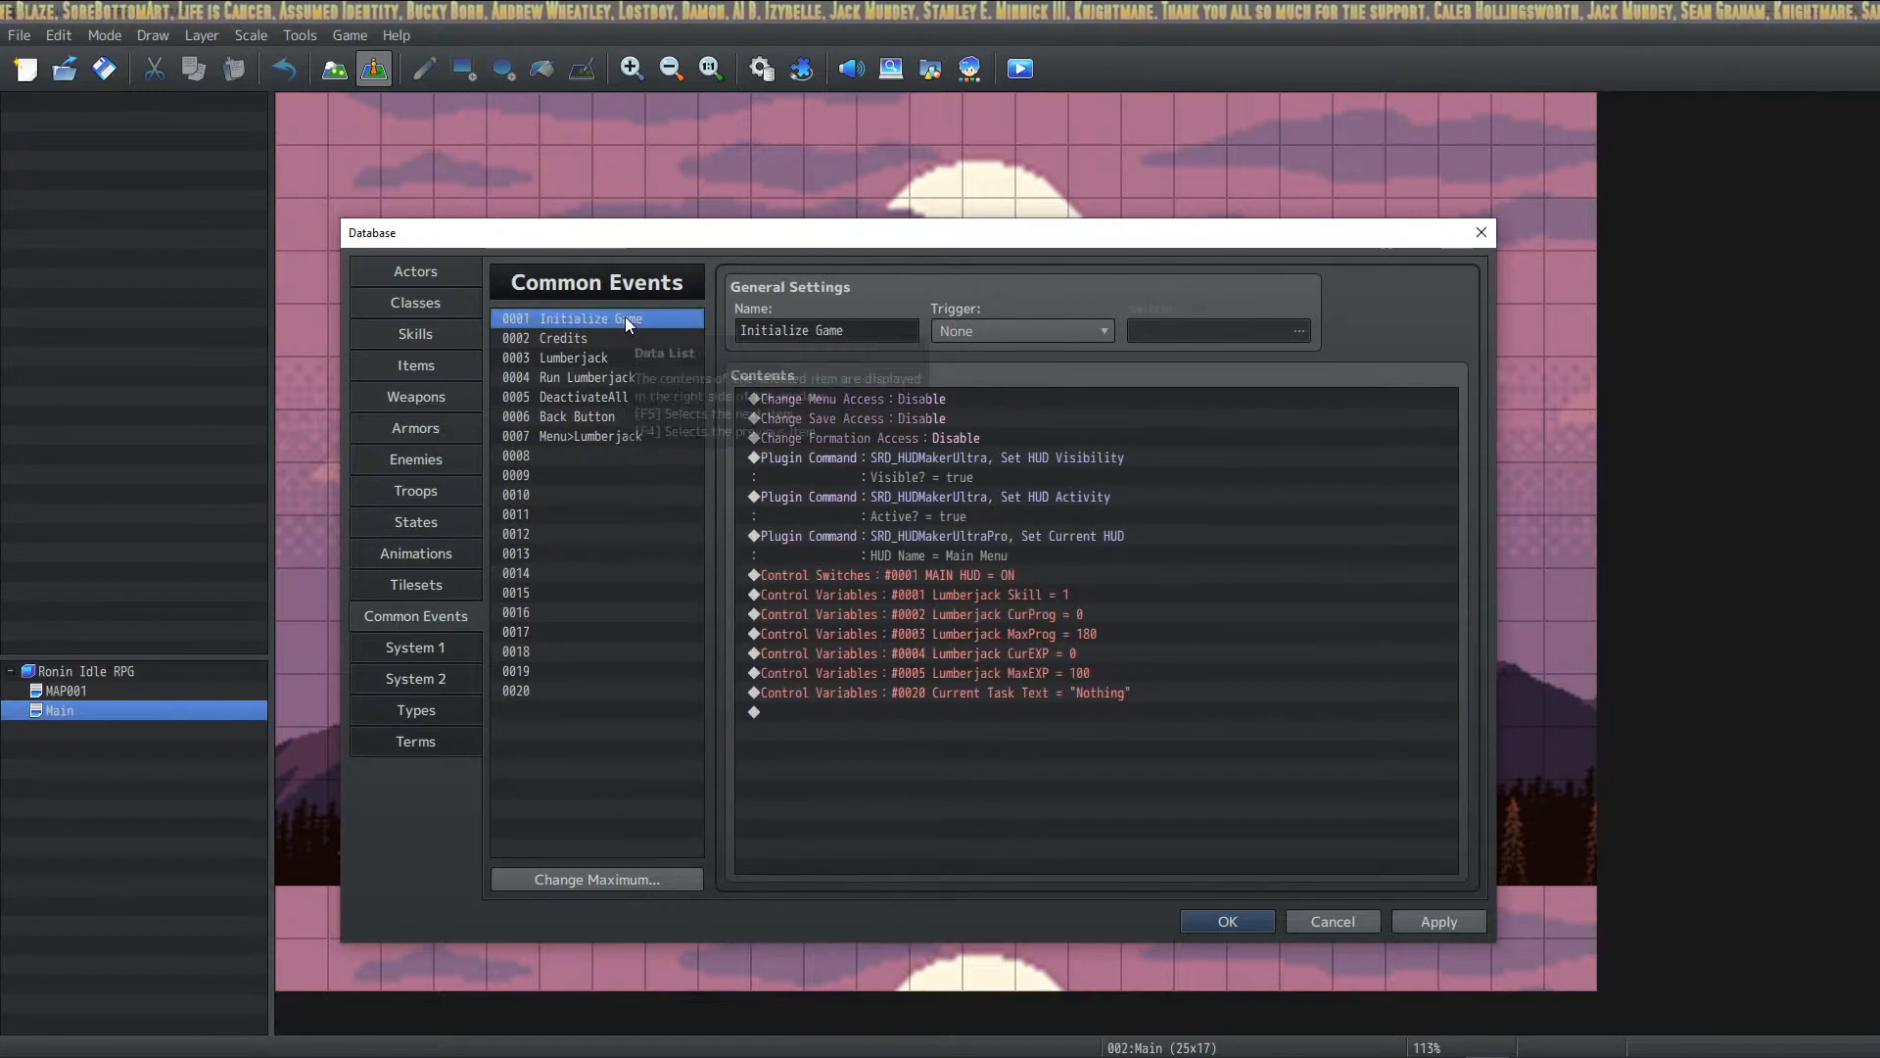
click(921, 712)
right_click(883, 712)
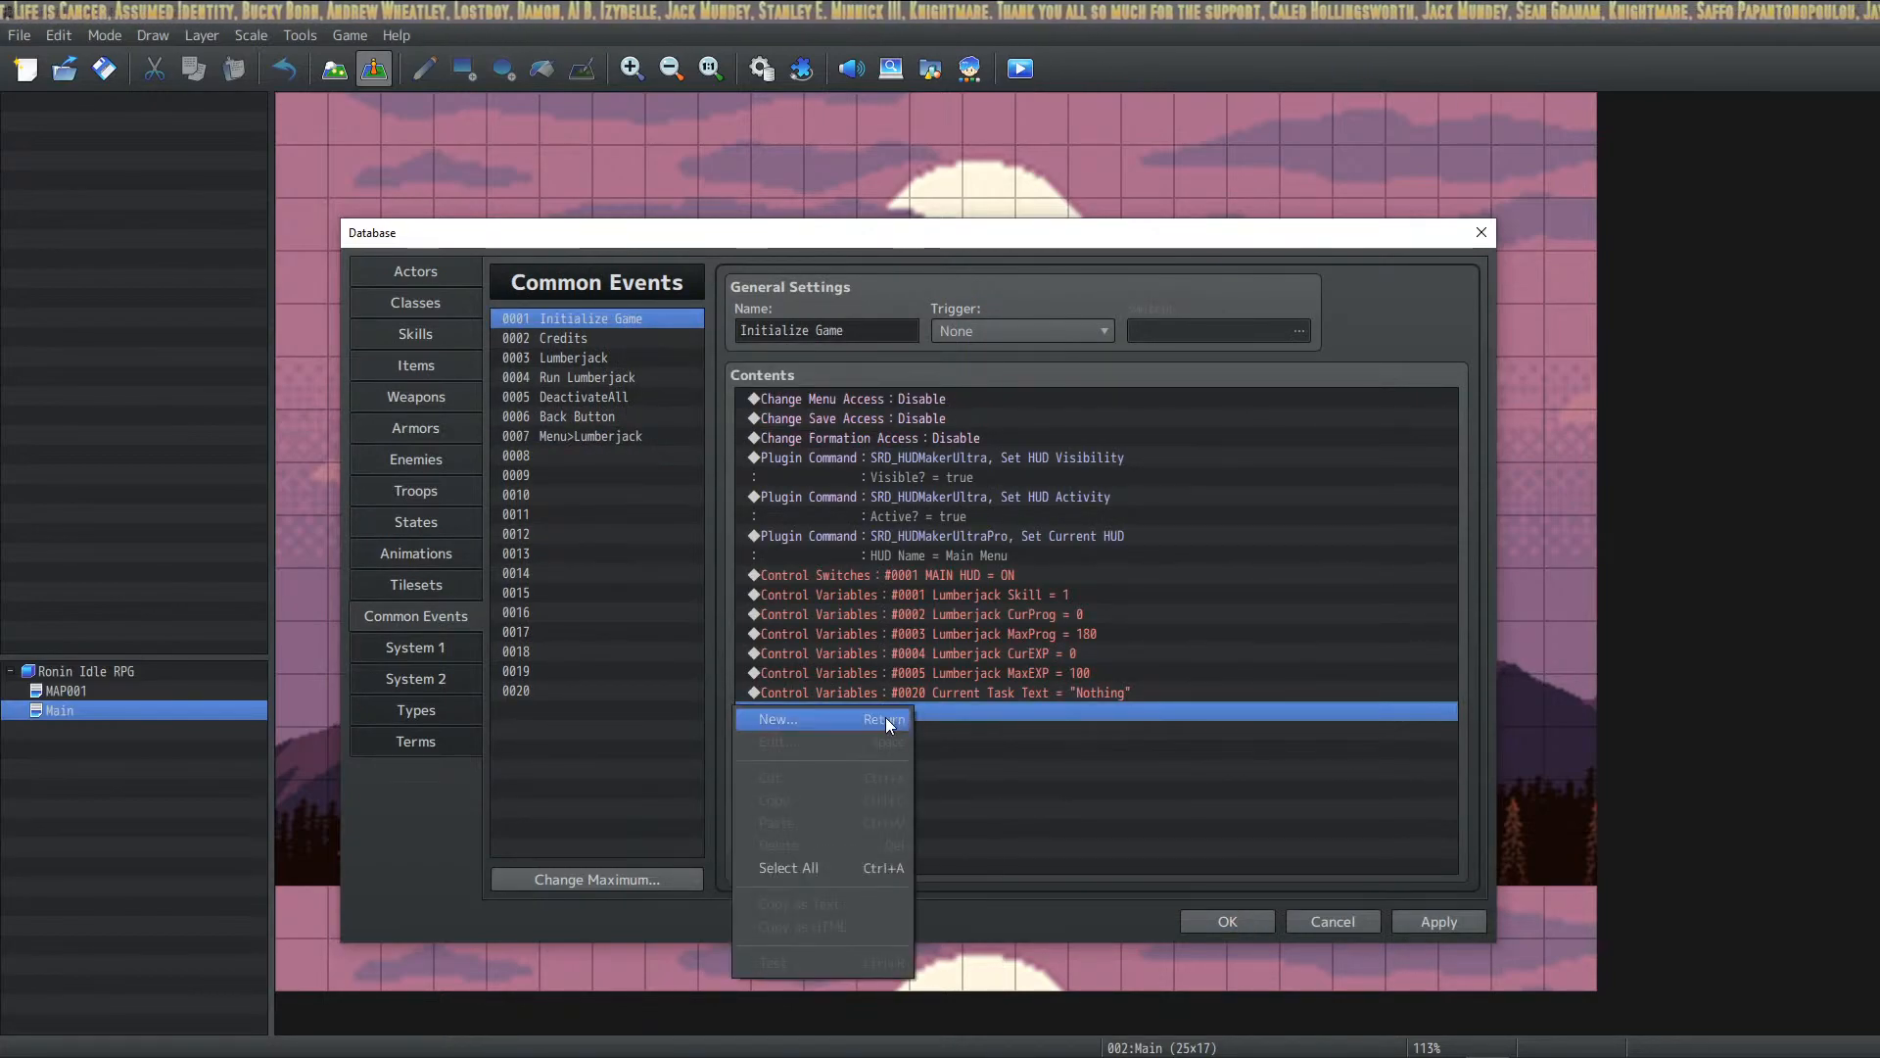
click(780, 720)
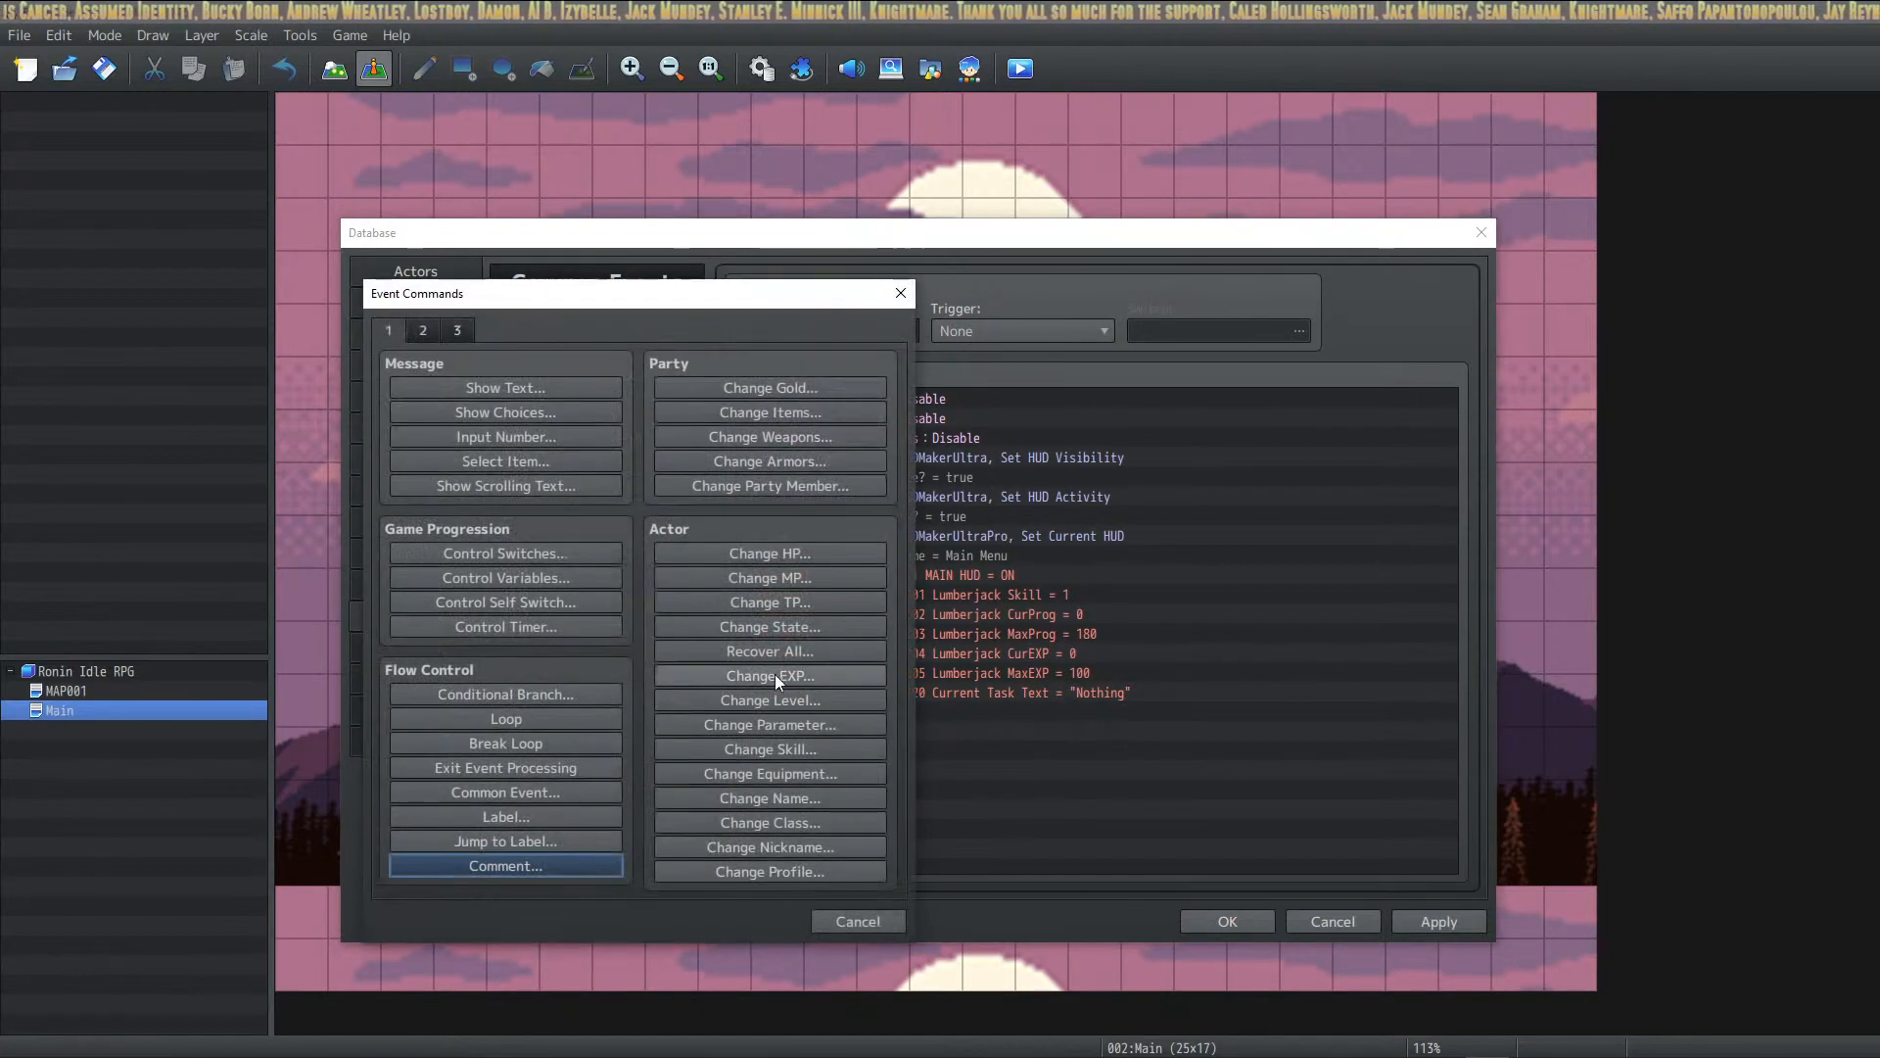
click(457, 331)
click(396, 329)
click(582, 581)
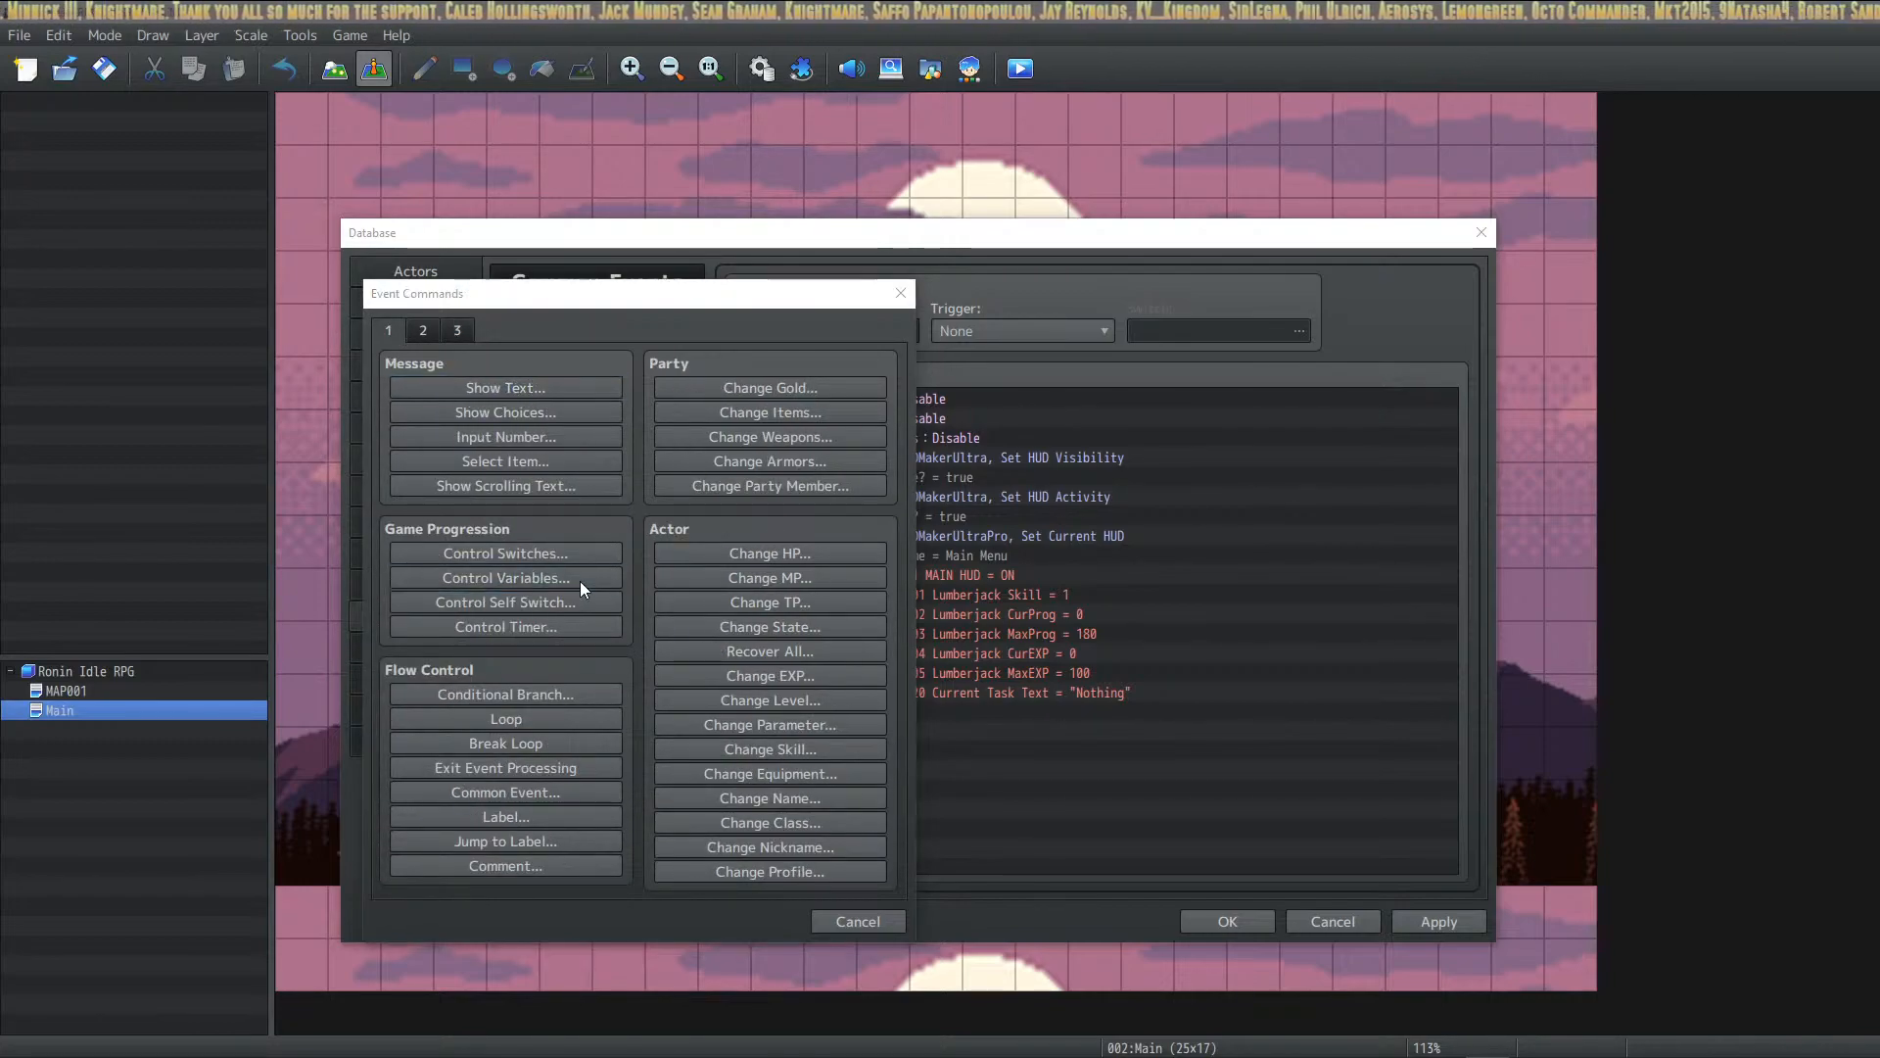
Step: Name variable 0019 "Current Skill Key" and choose it as the variable the command controls
click(673, 478)
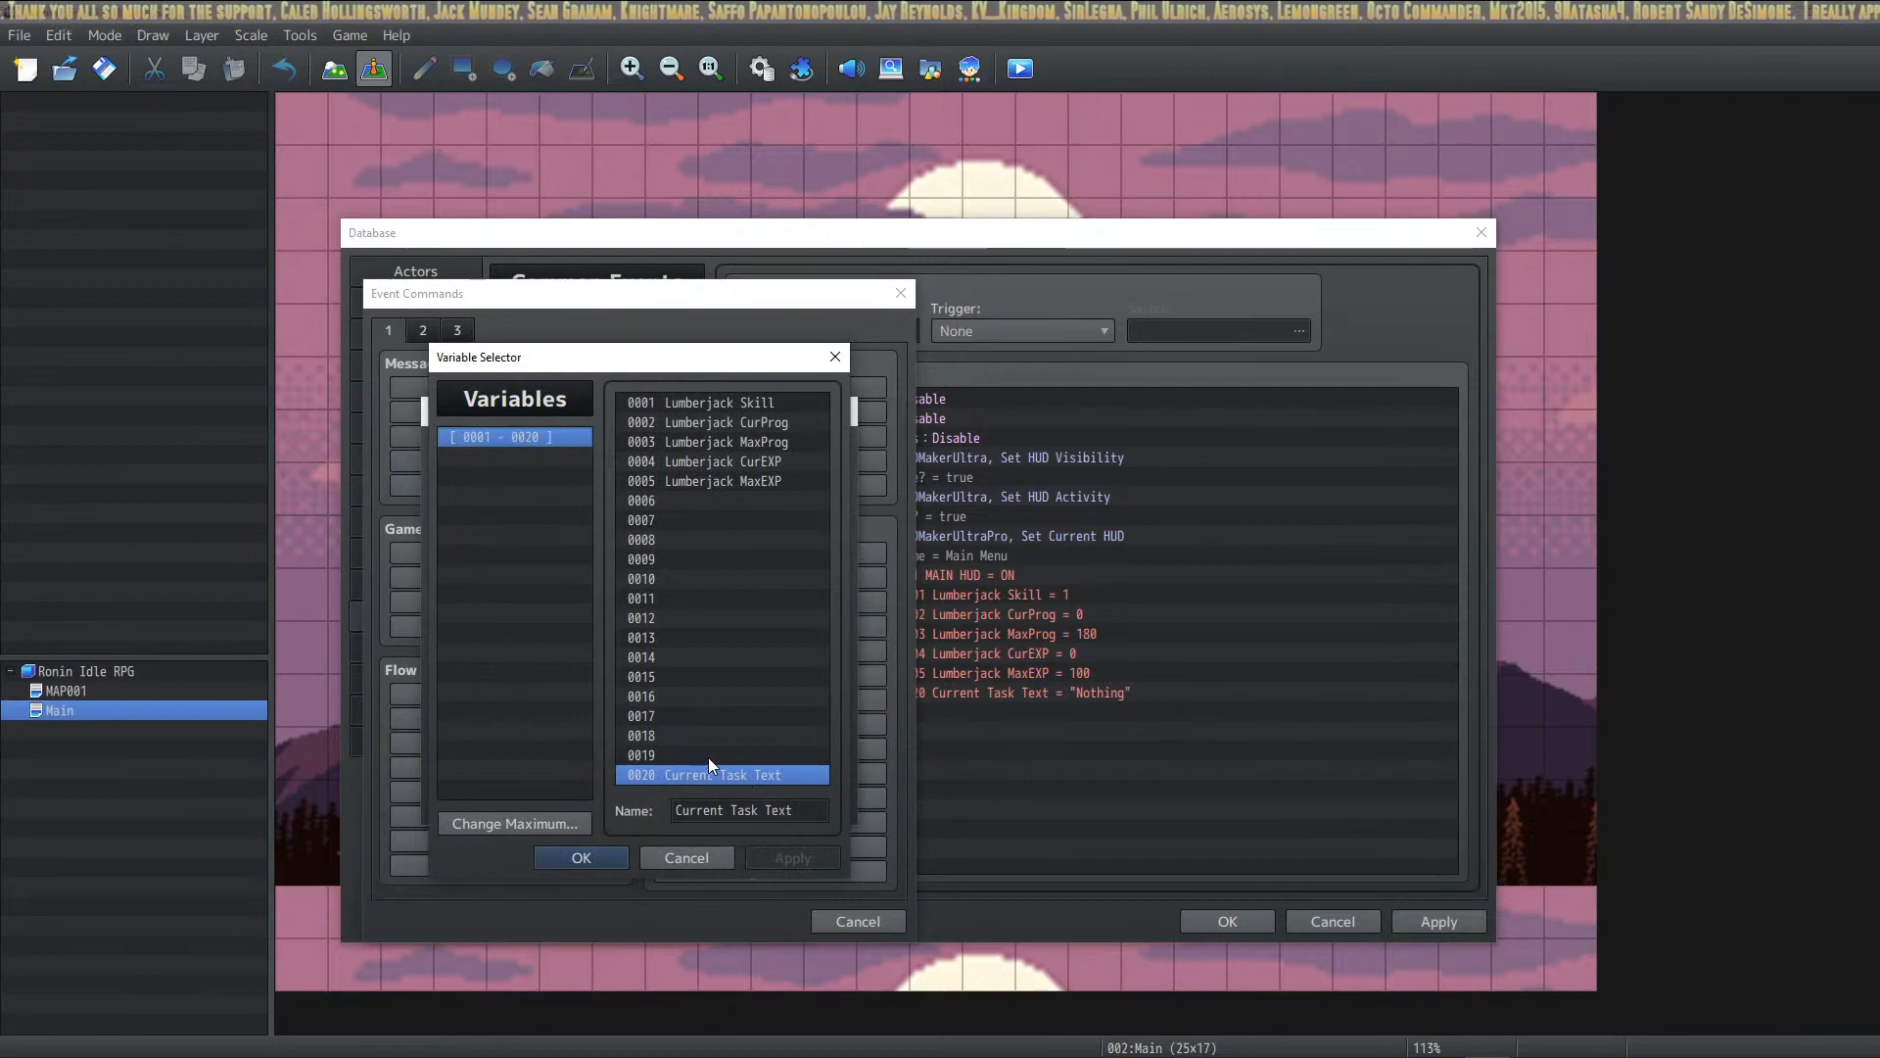
click(708, 755)
click(734, 810)
text(S)
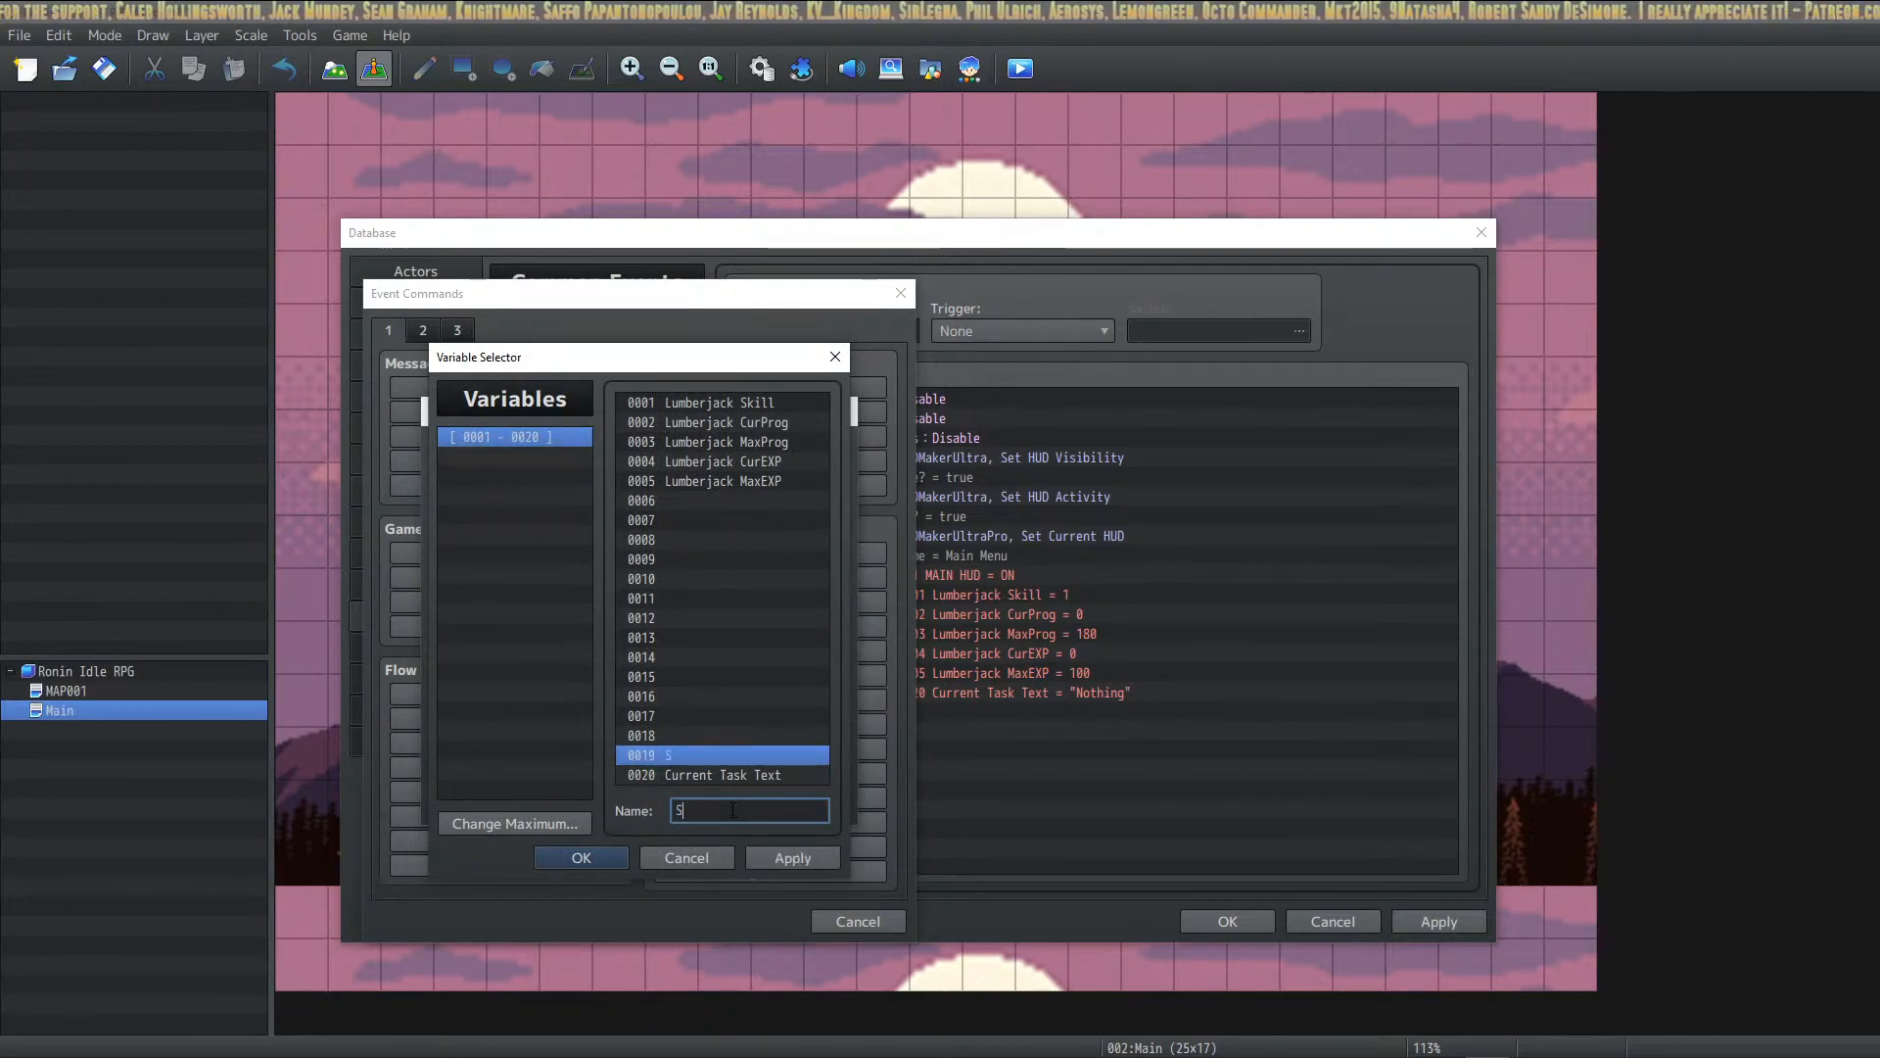
text(killKey)
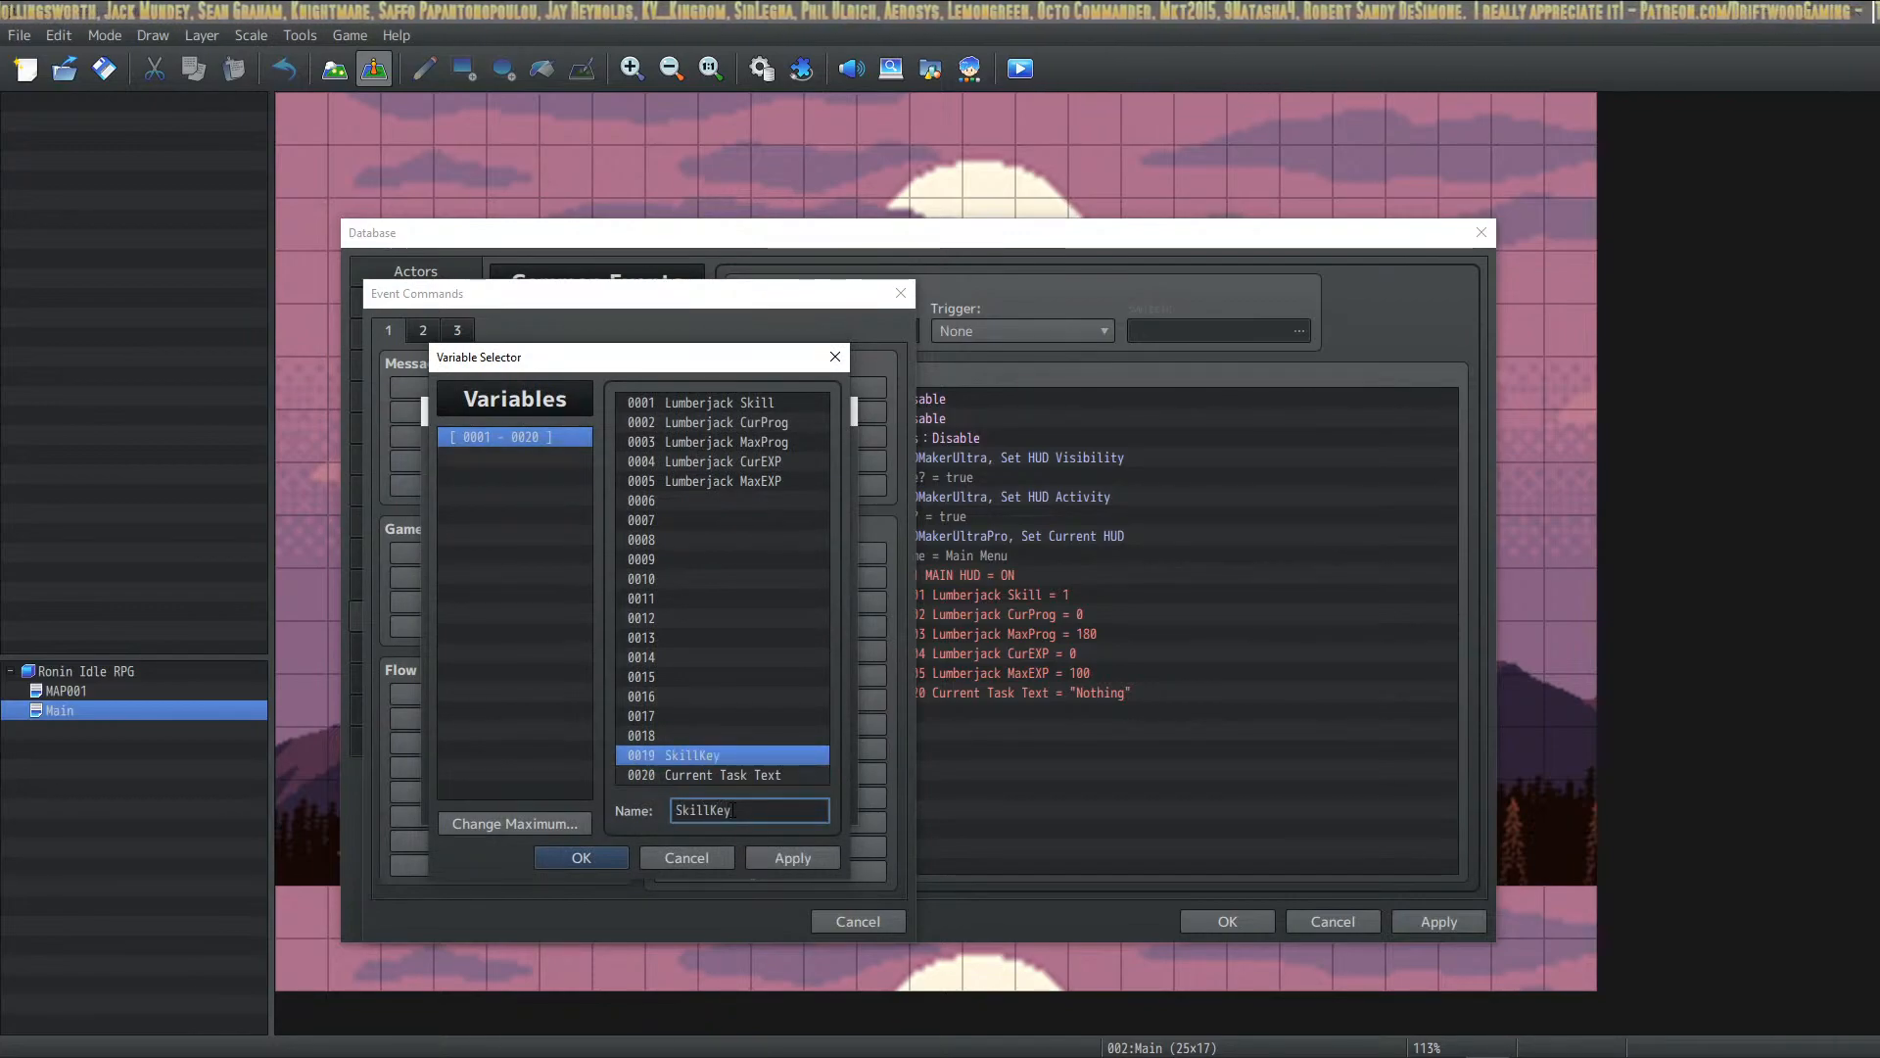
click(711, 810)
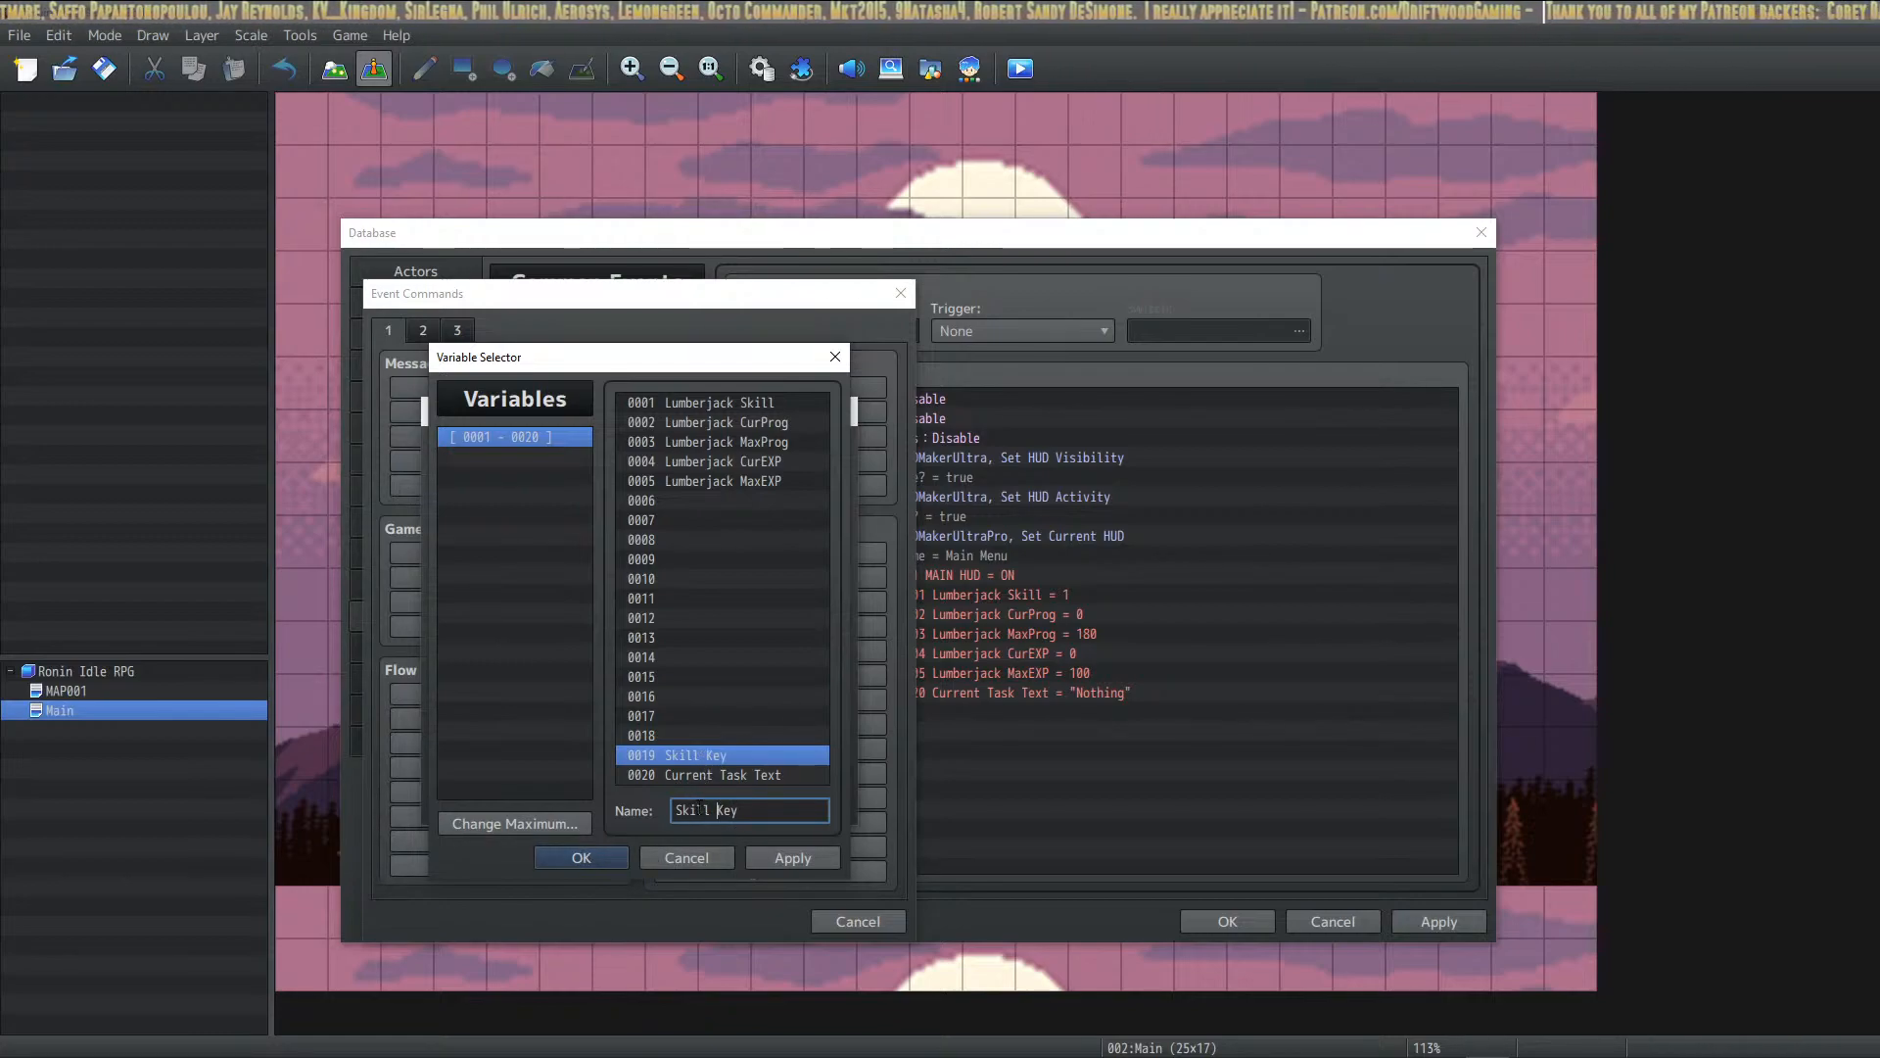
text(Current)
click(819, 864)
click(586, 862)
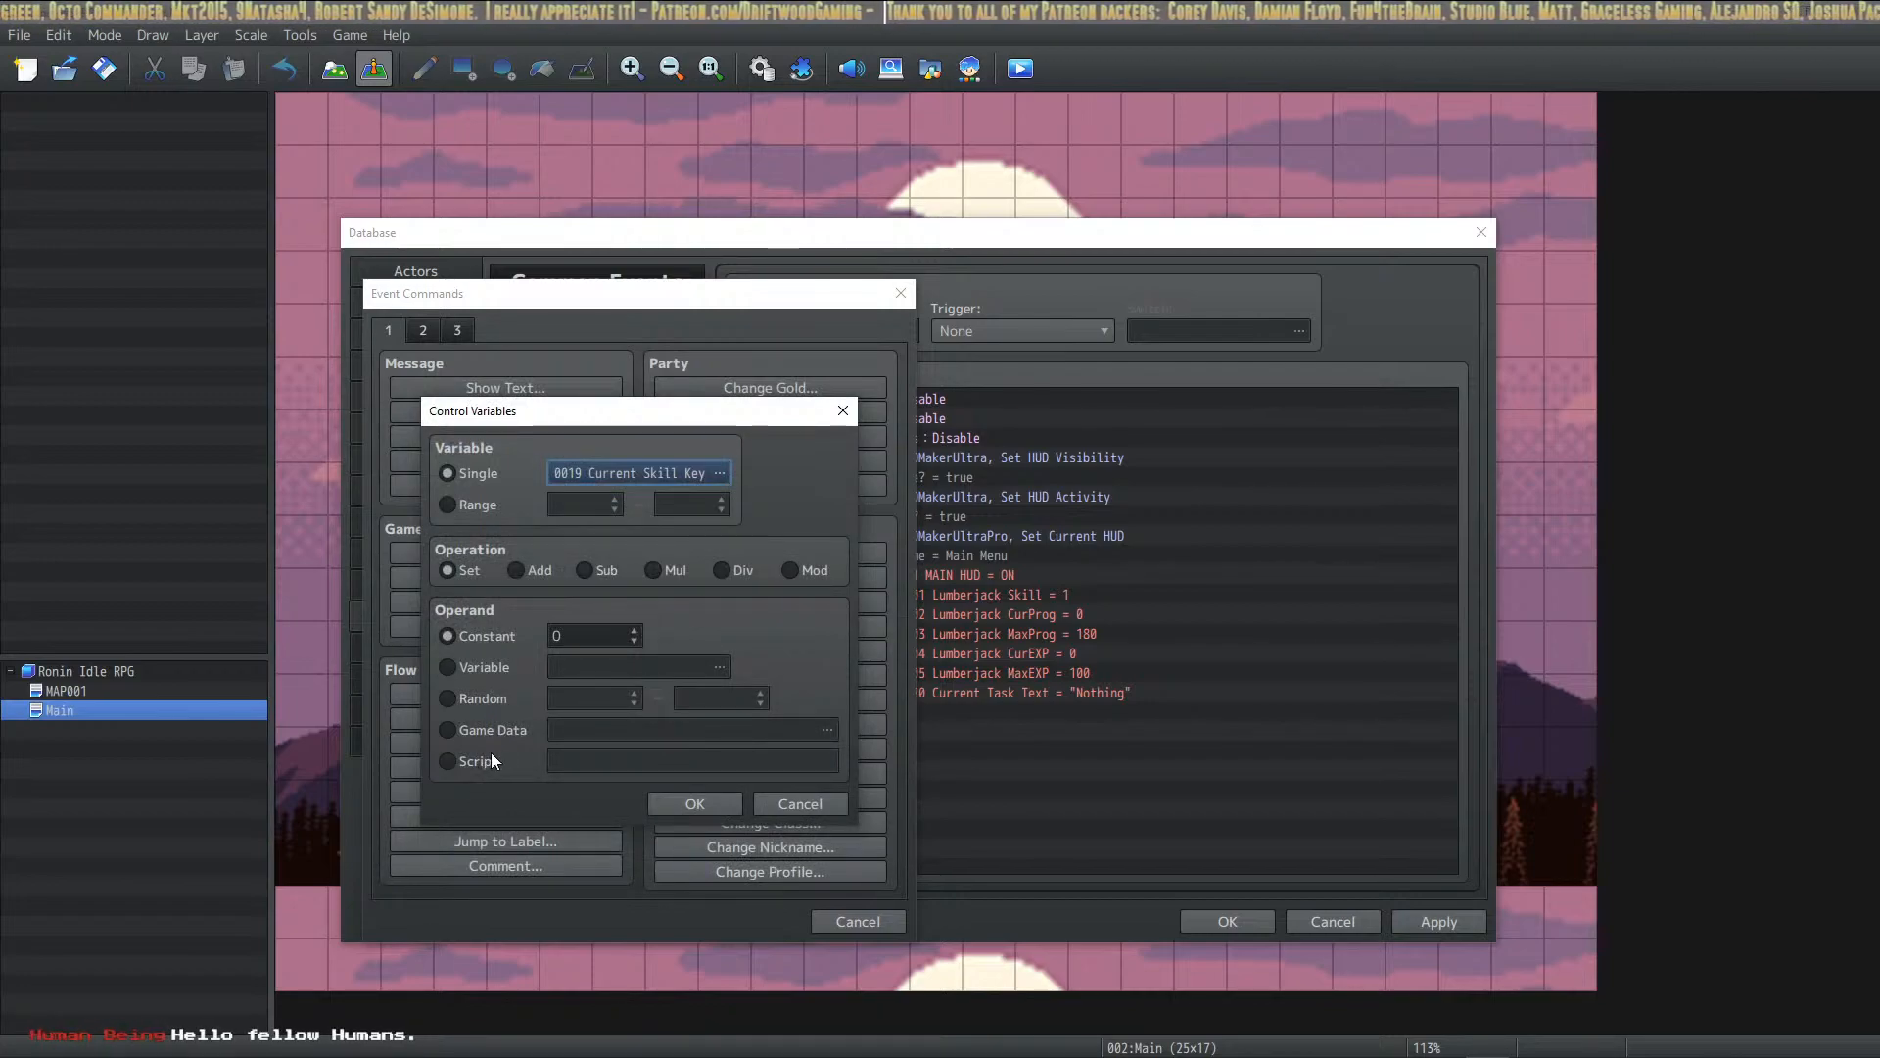
Step: Set Current Skill Key to the constant 1 and add the command to the Initialize Game event
double_click(592, 637)
text(1)
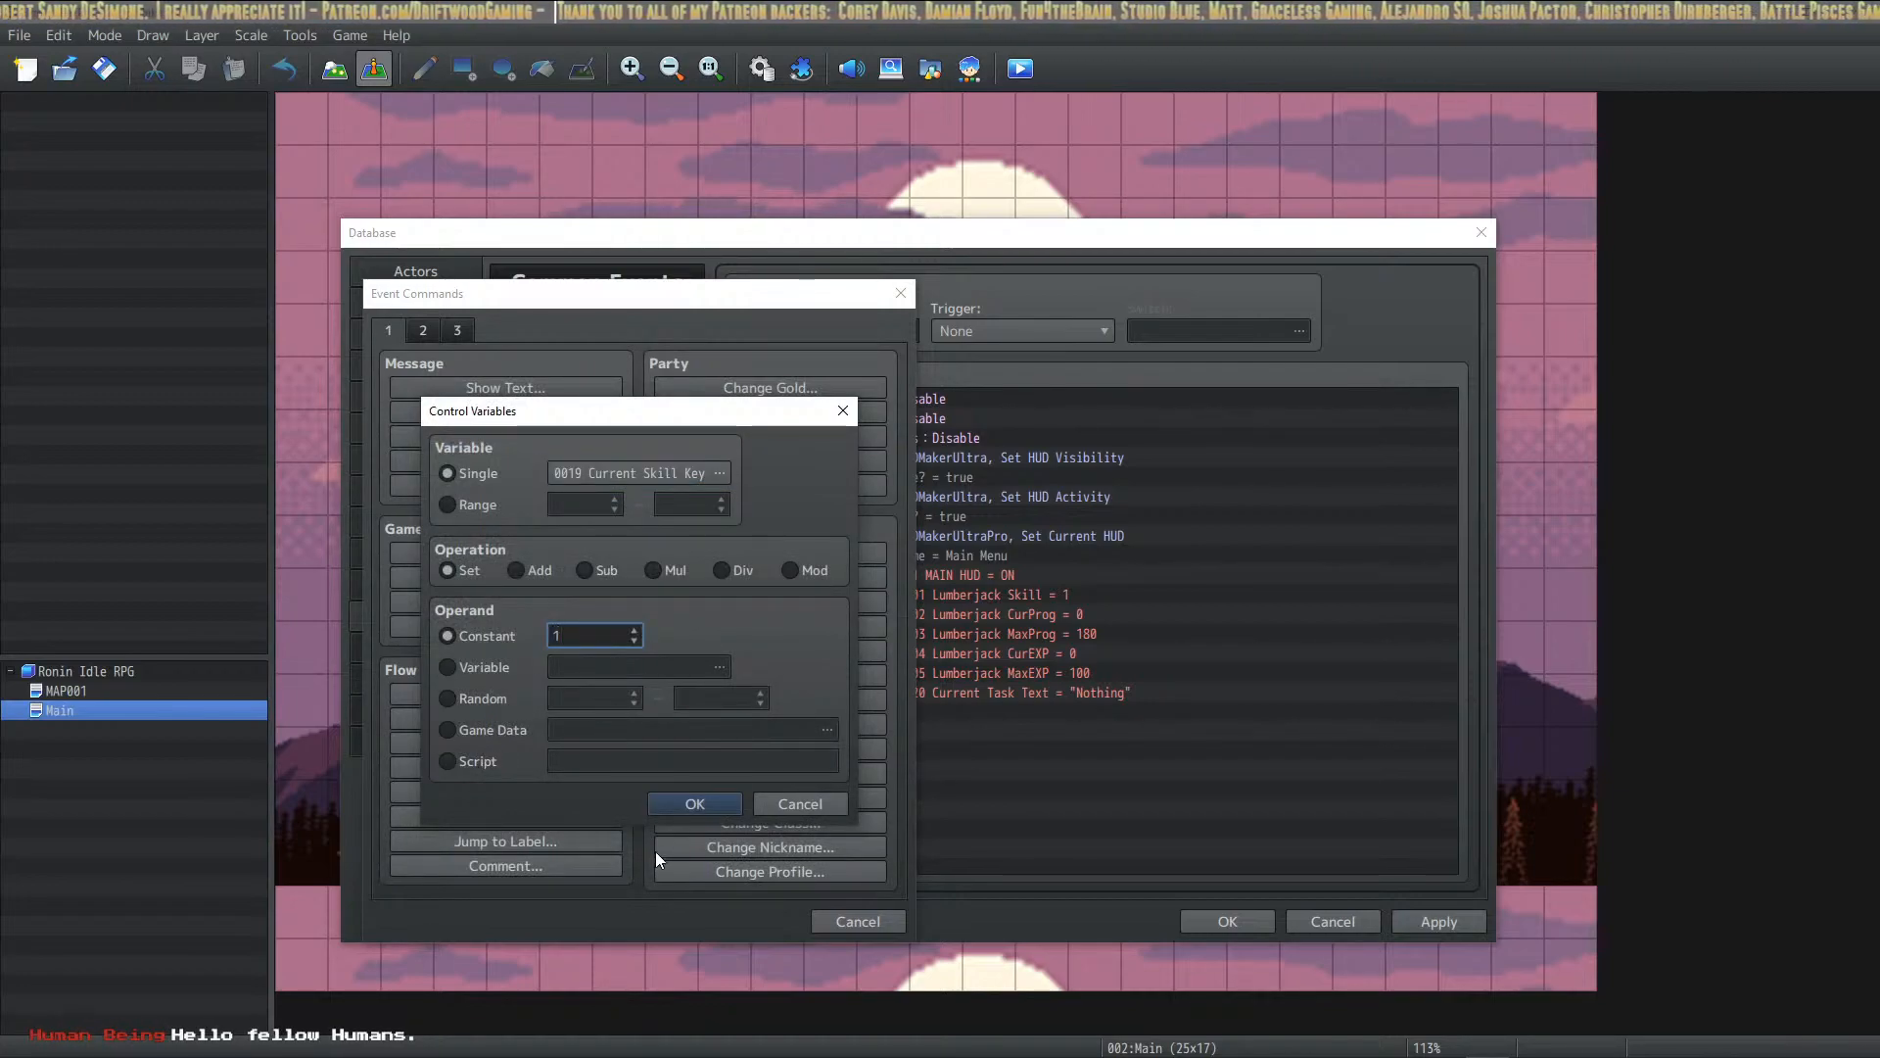
click(695, 803)
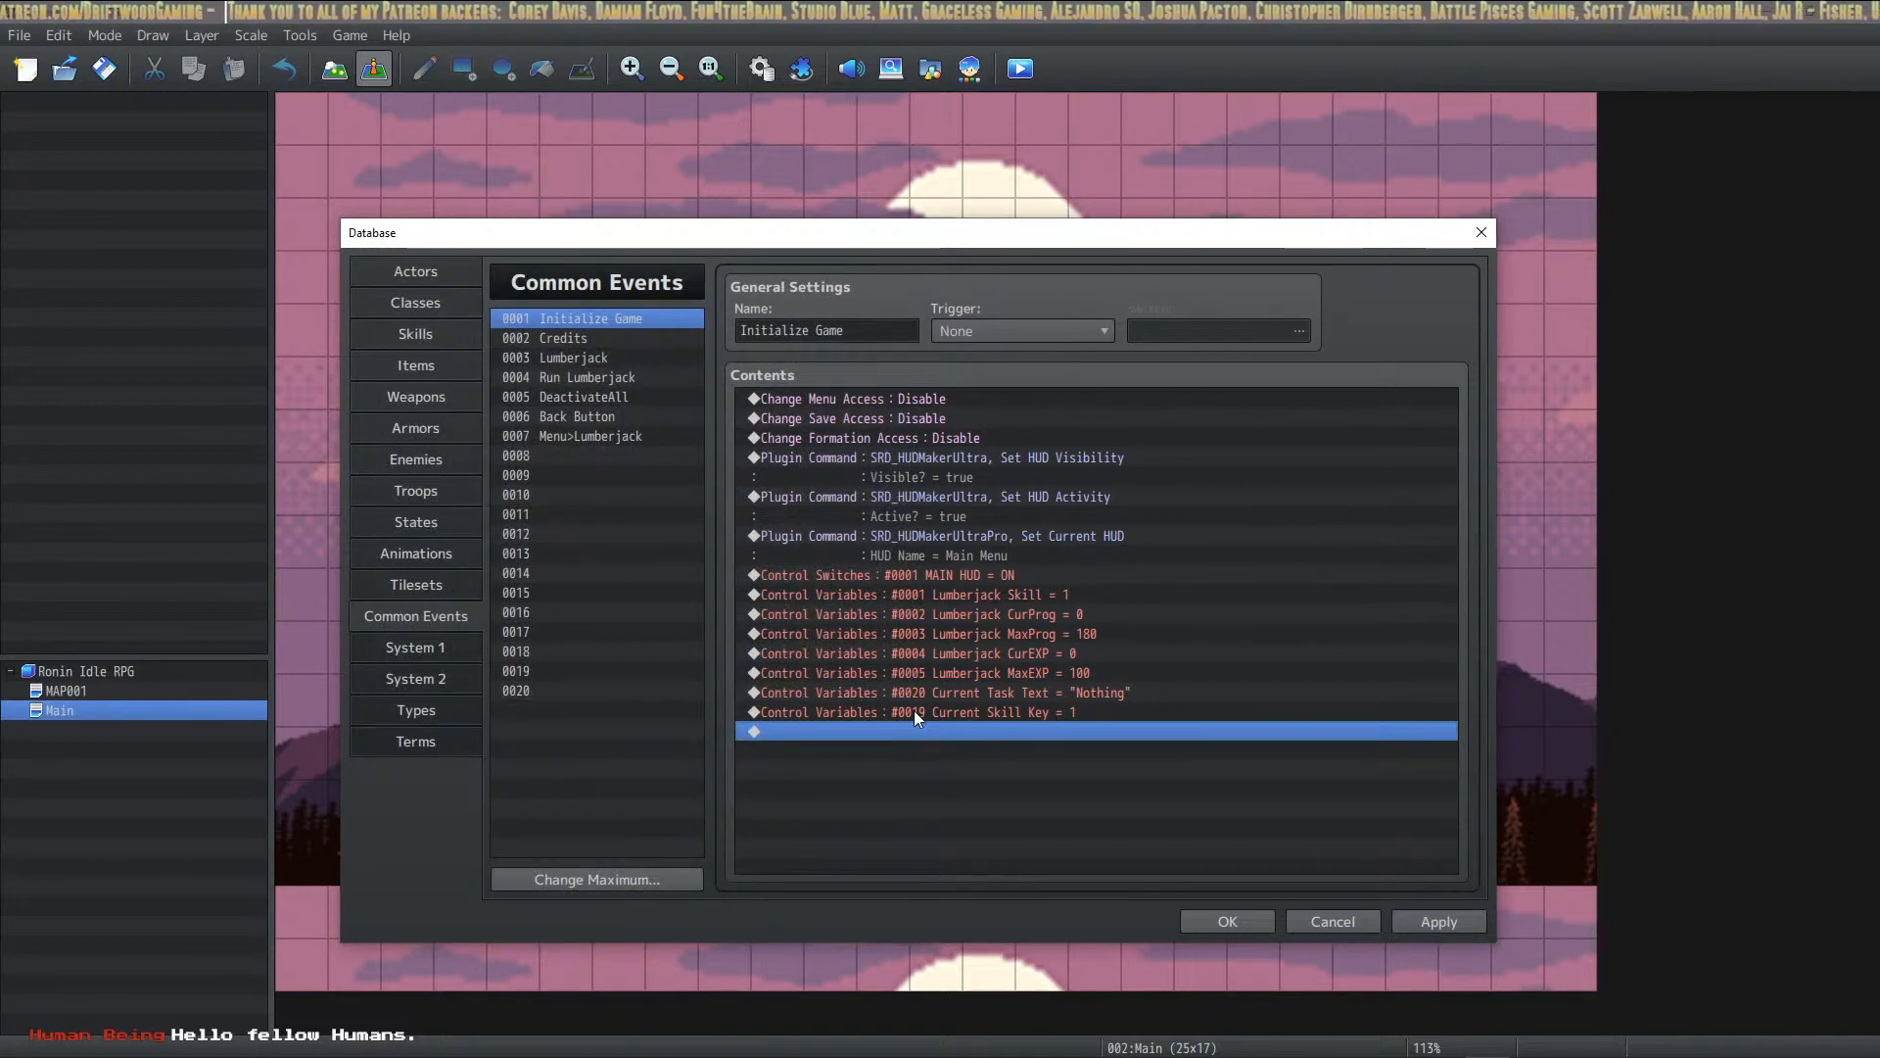
Step: Compare the Current Skill Key command with the Lumberjack Skill command and apply the database changes
click(983, 710)
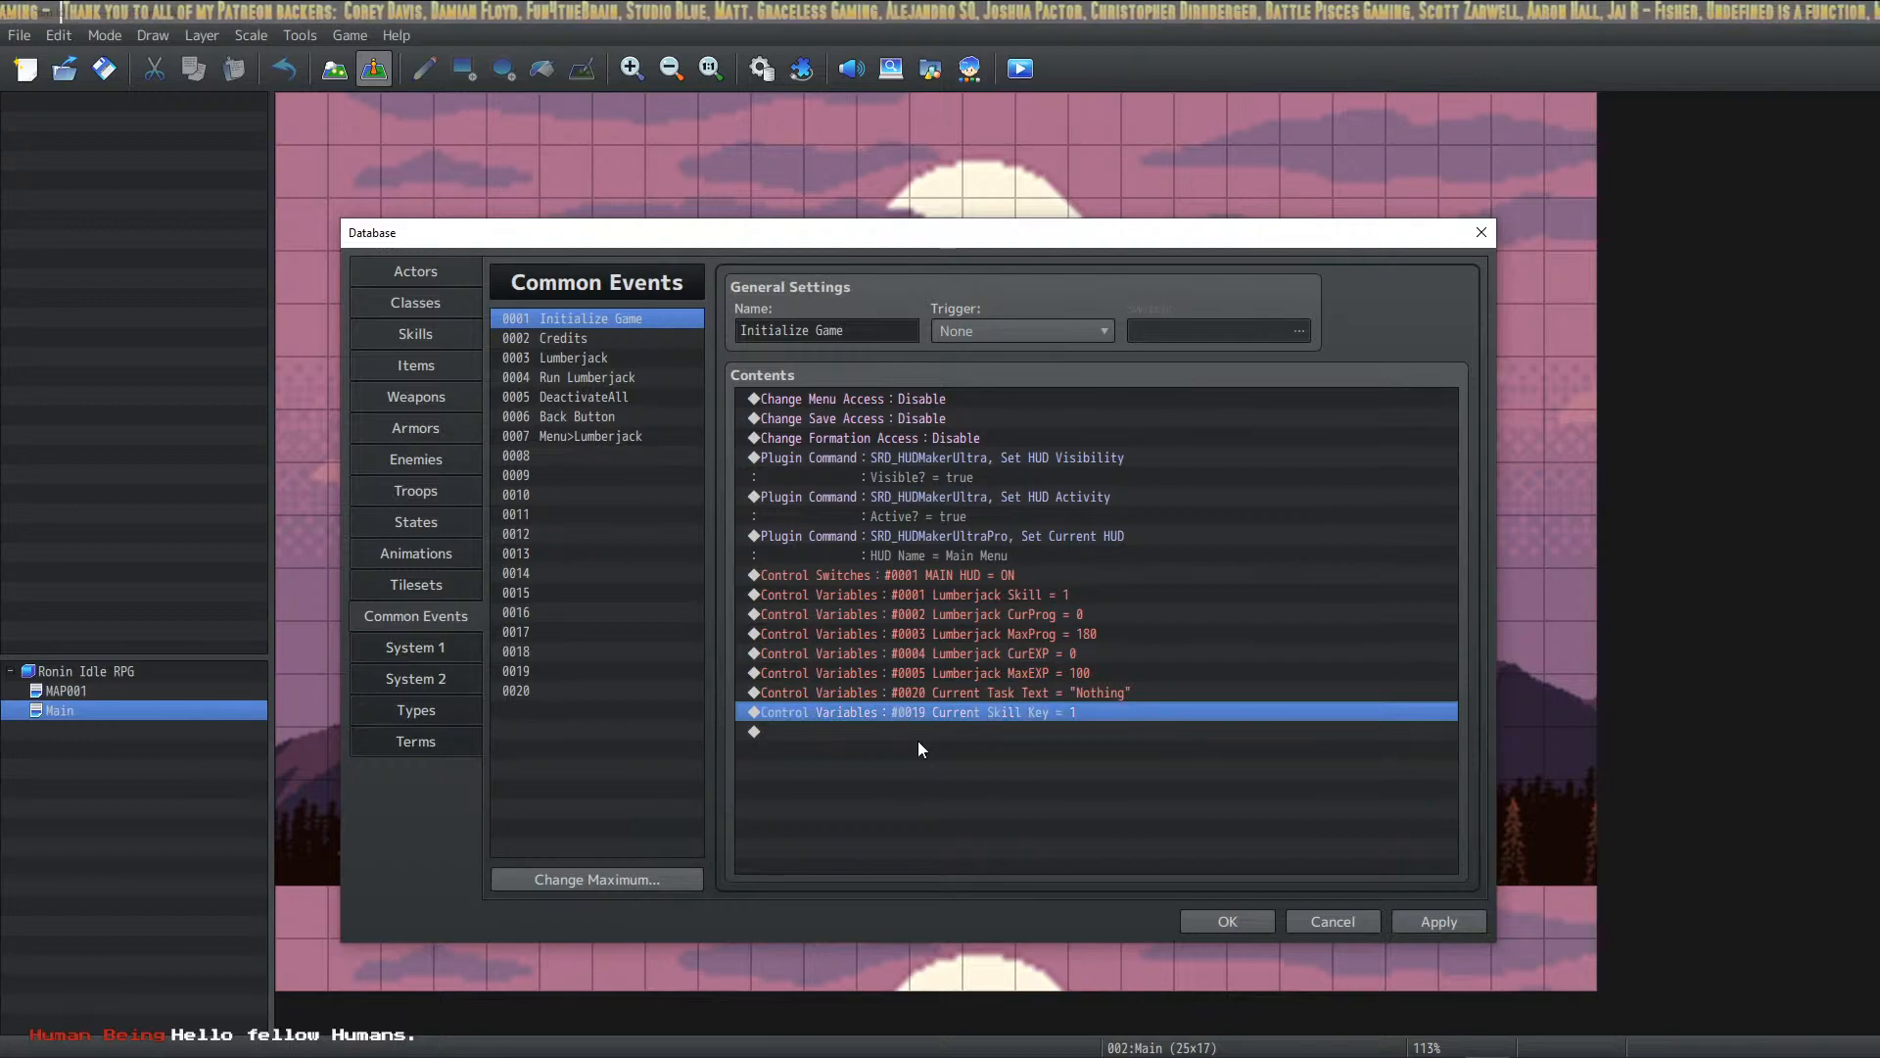
click(941, 728)
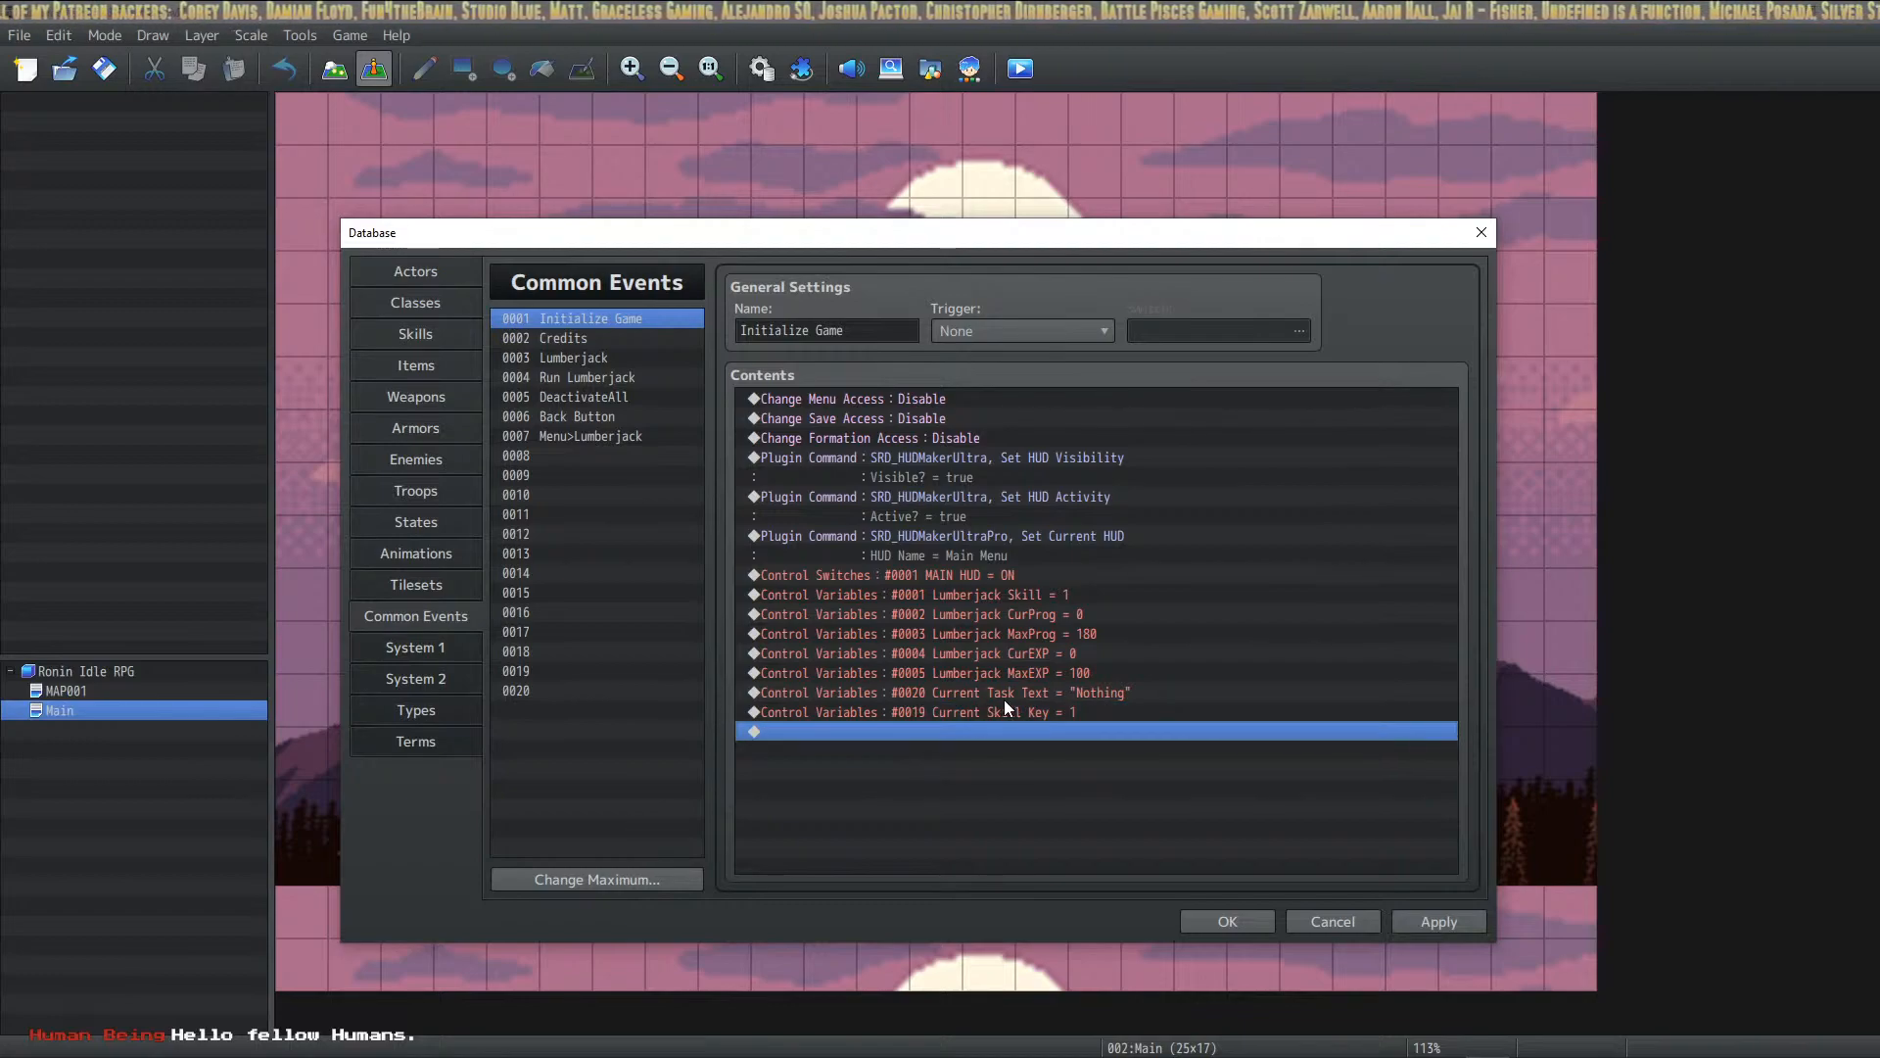
click(1031, 713)
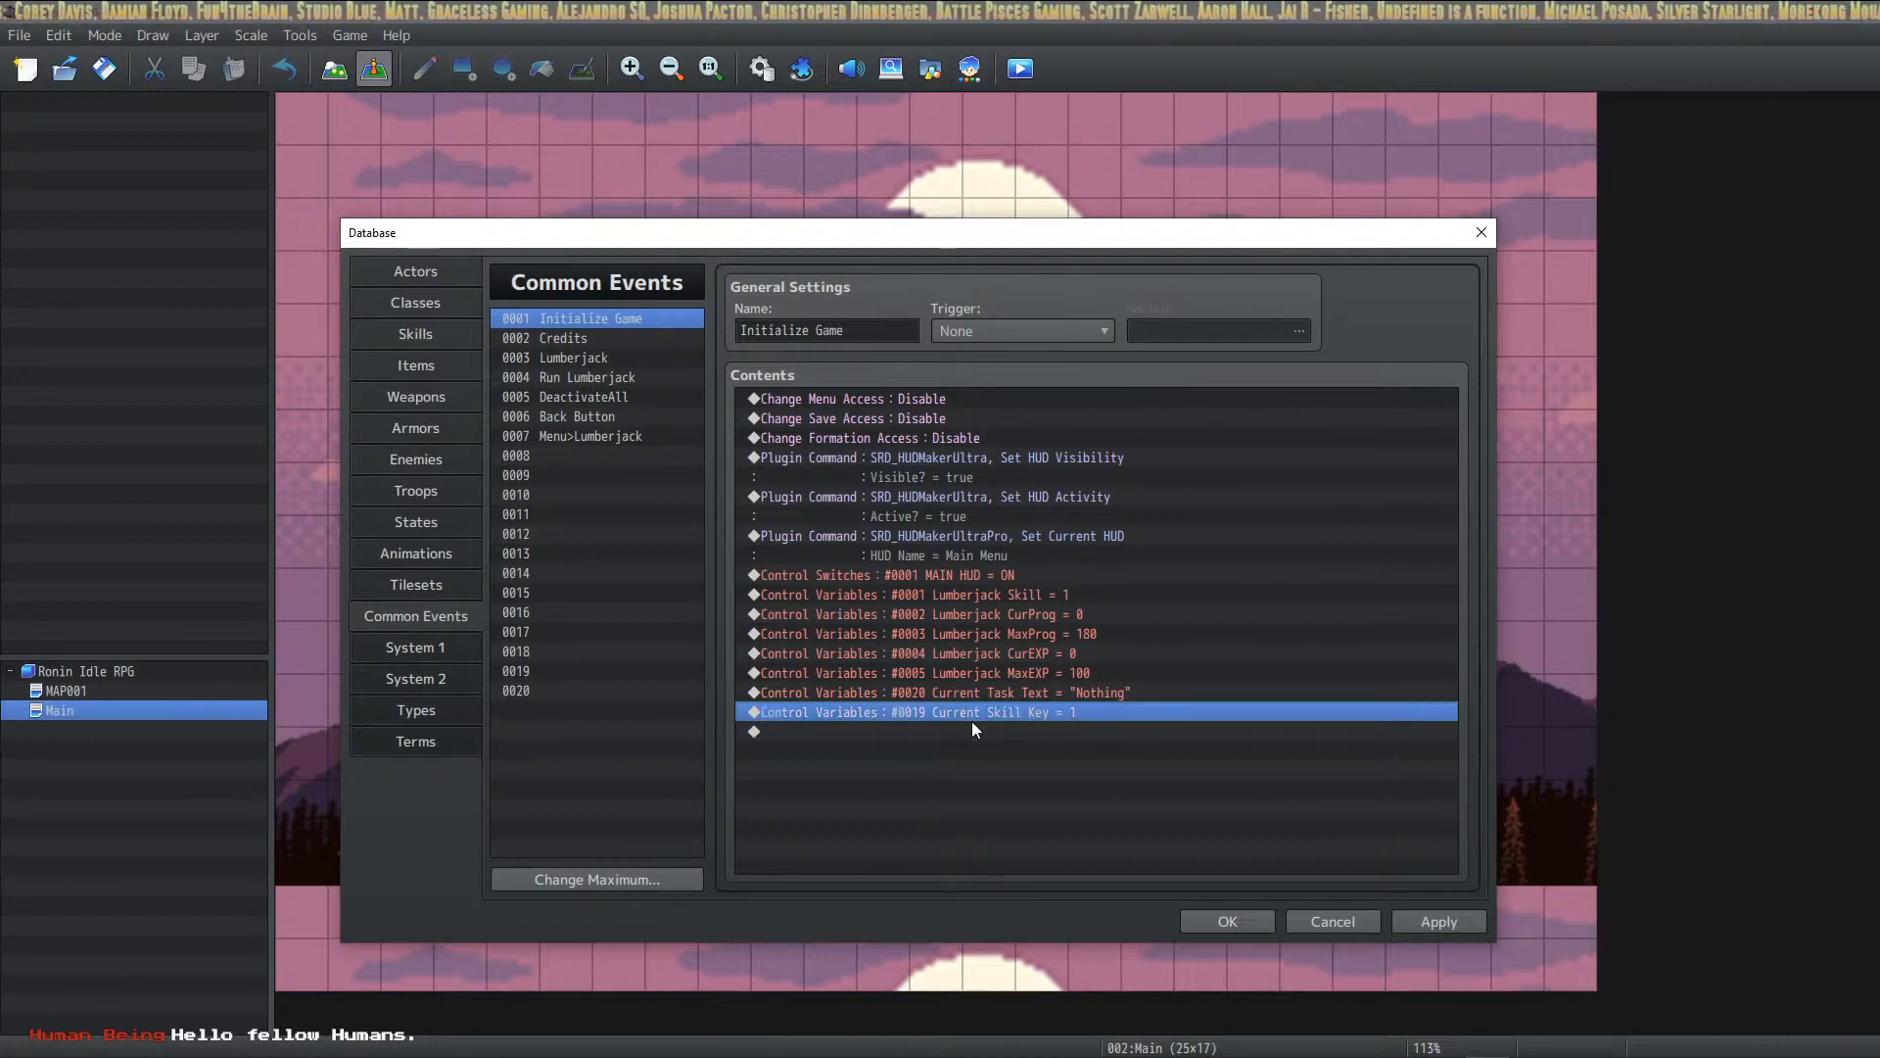
click(1025, 594)
click(1033, 711)
click(1038, 597)
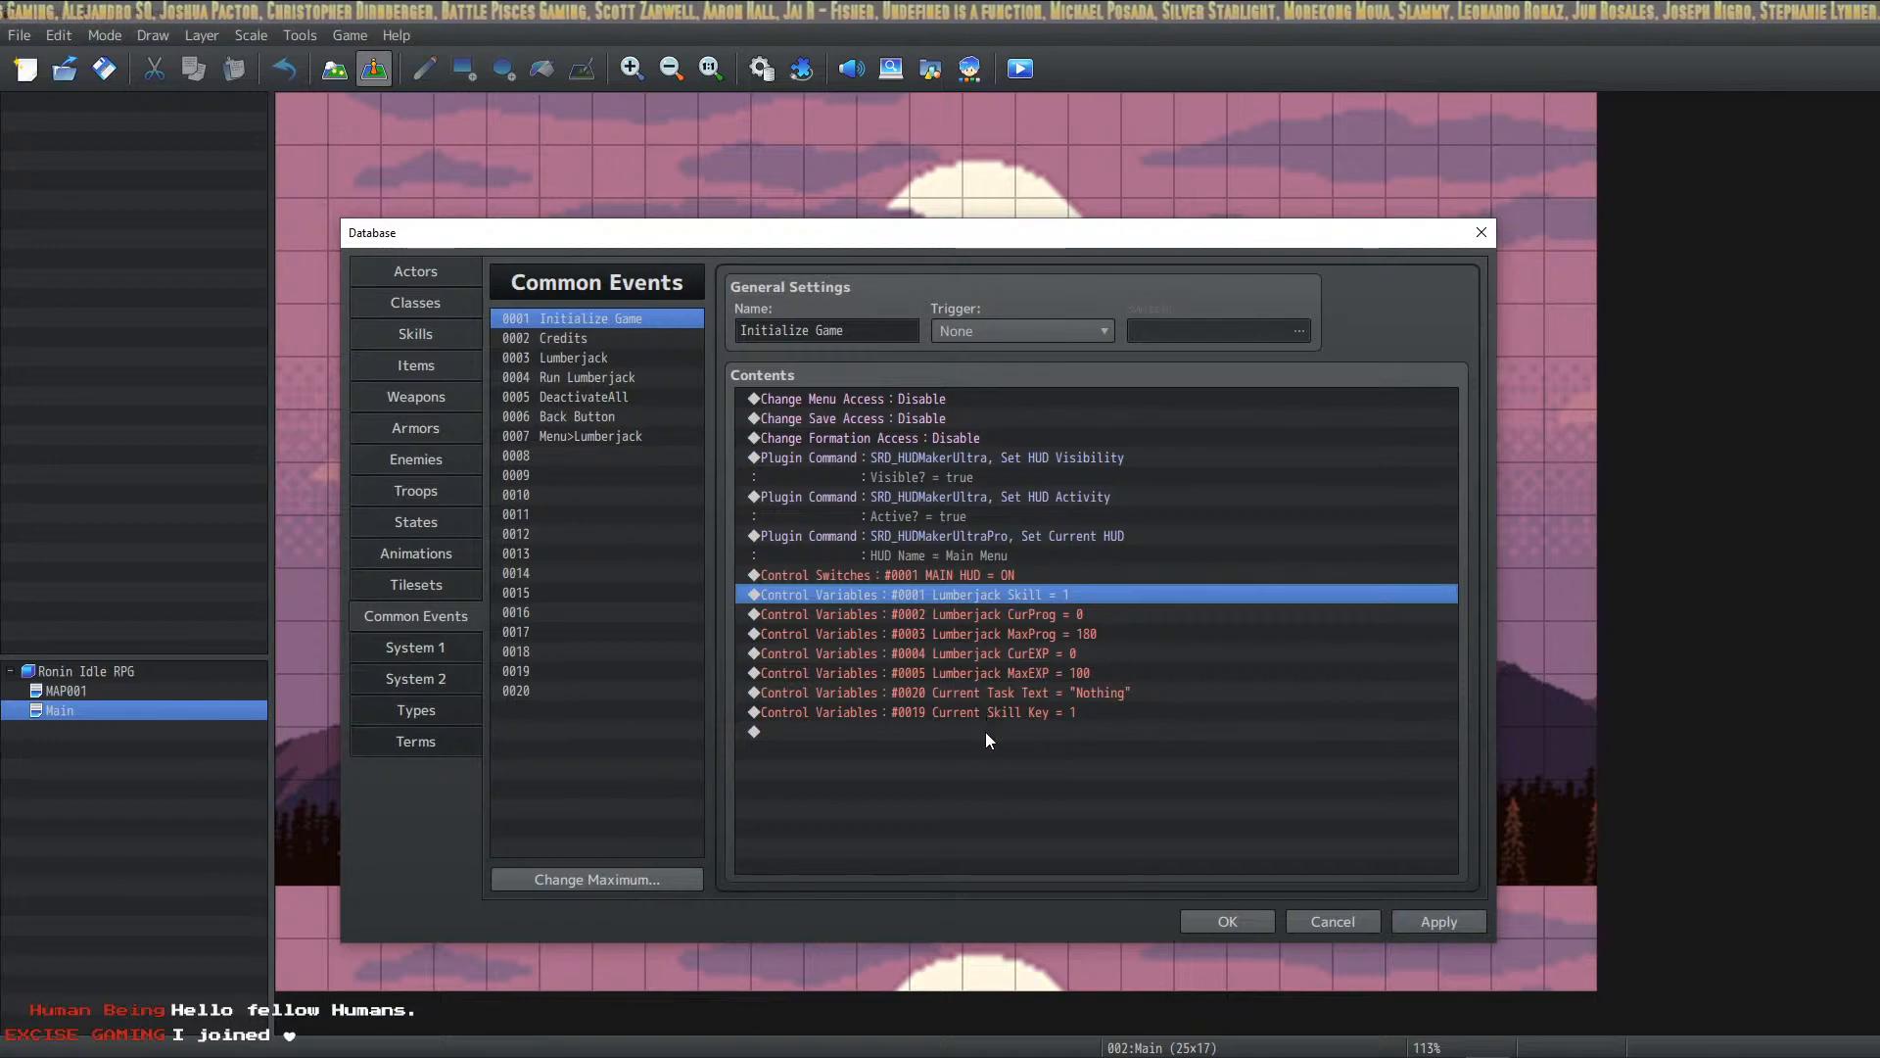
click(1001, 712)
click(1440, 919)
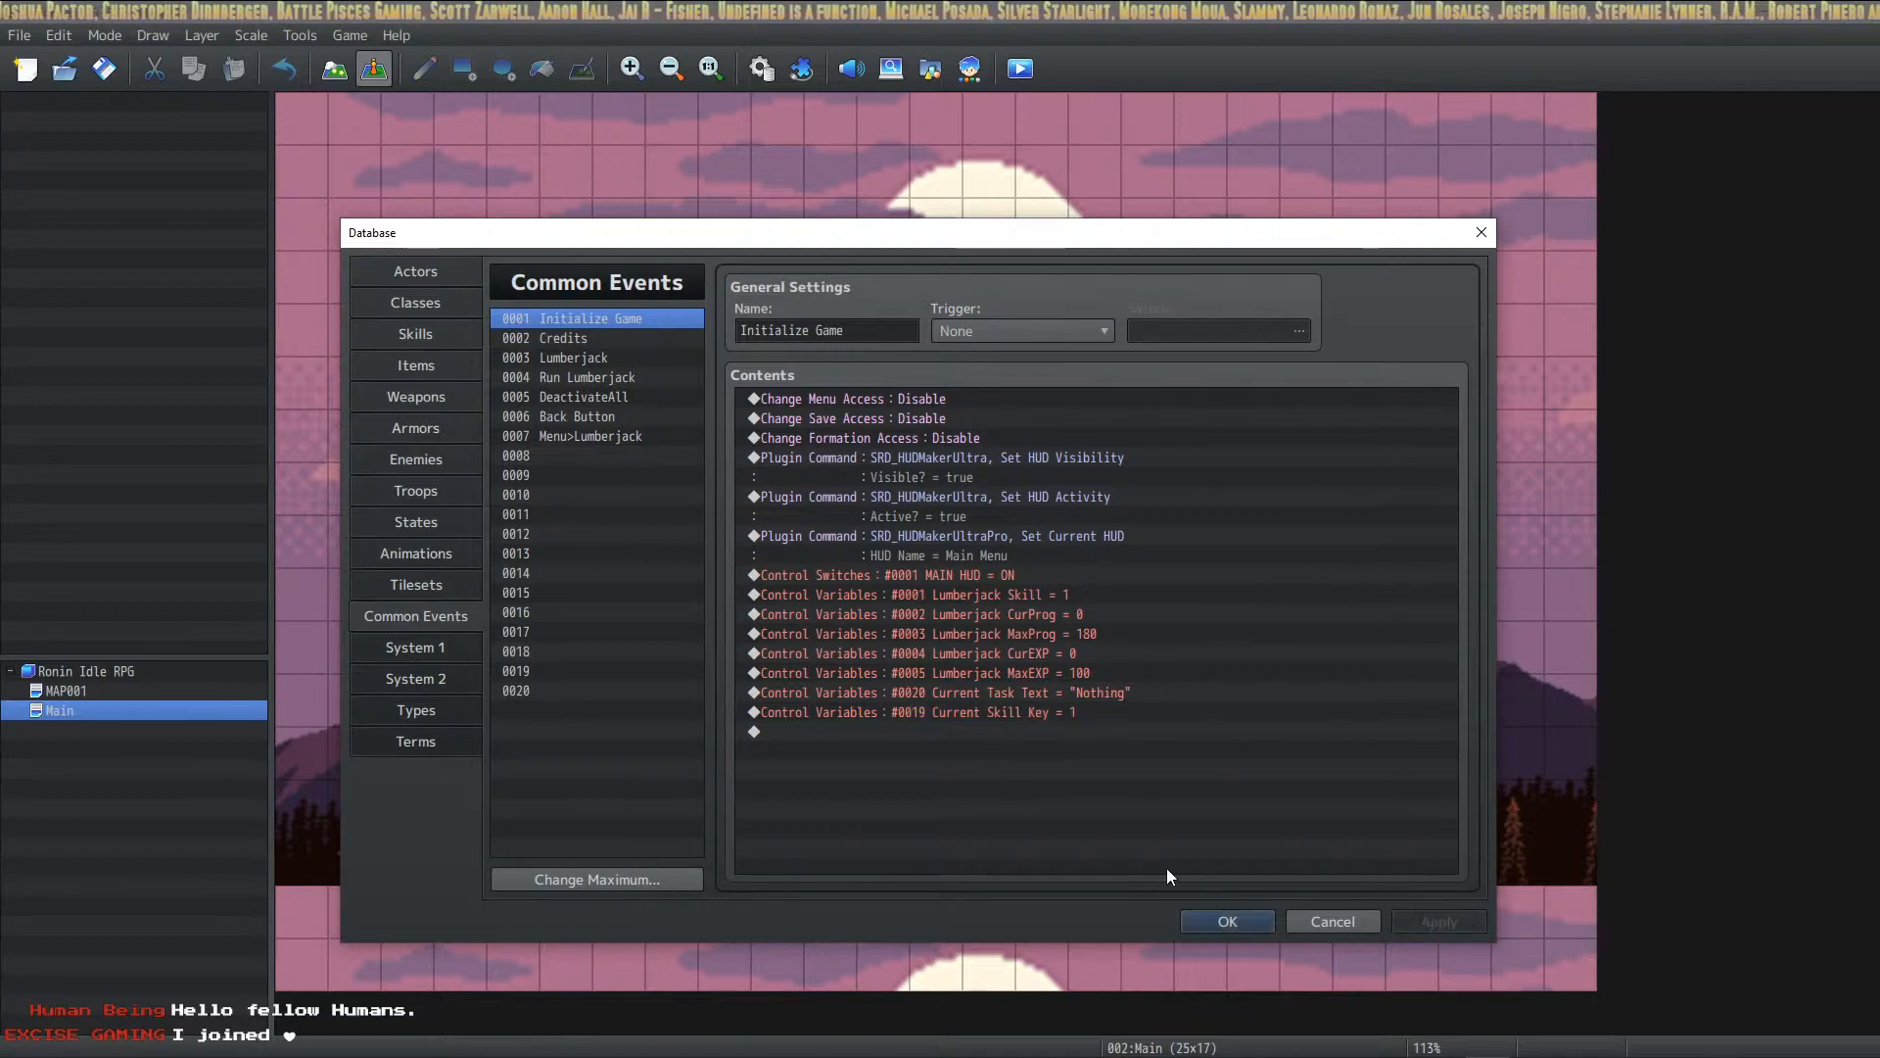
Step: Switch to HUD Maker Ultra and check which variable is assigned as the gauge's value
key(alt+Tab)
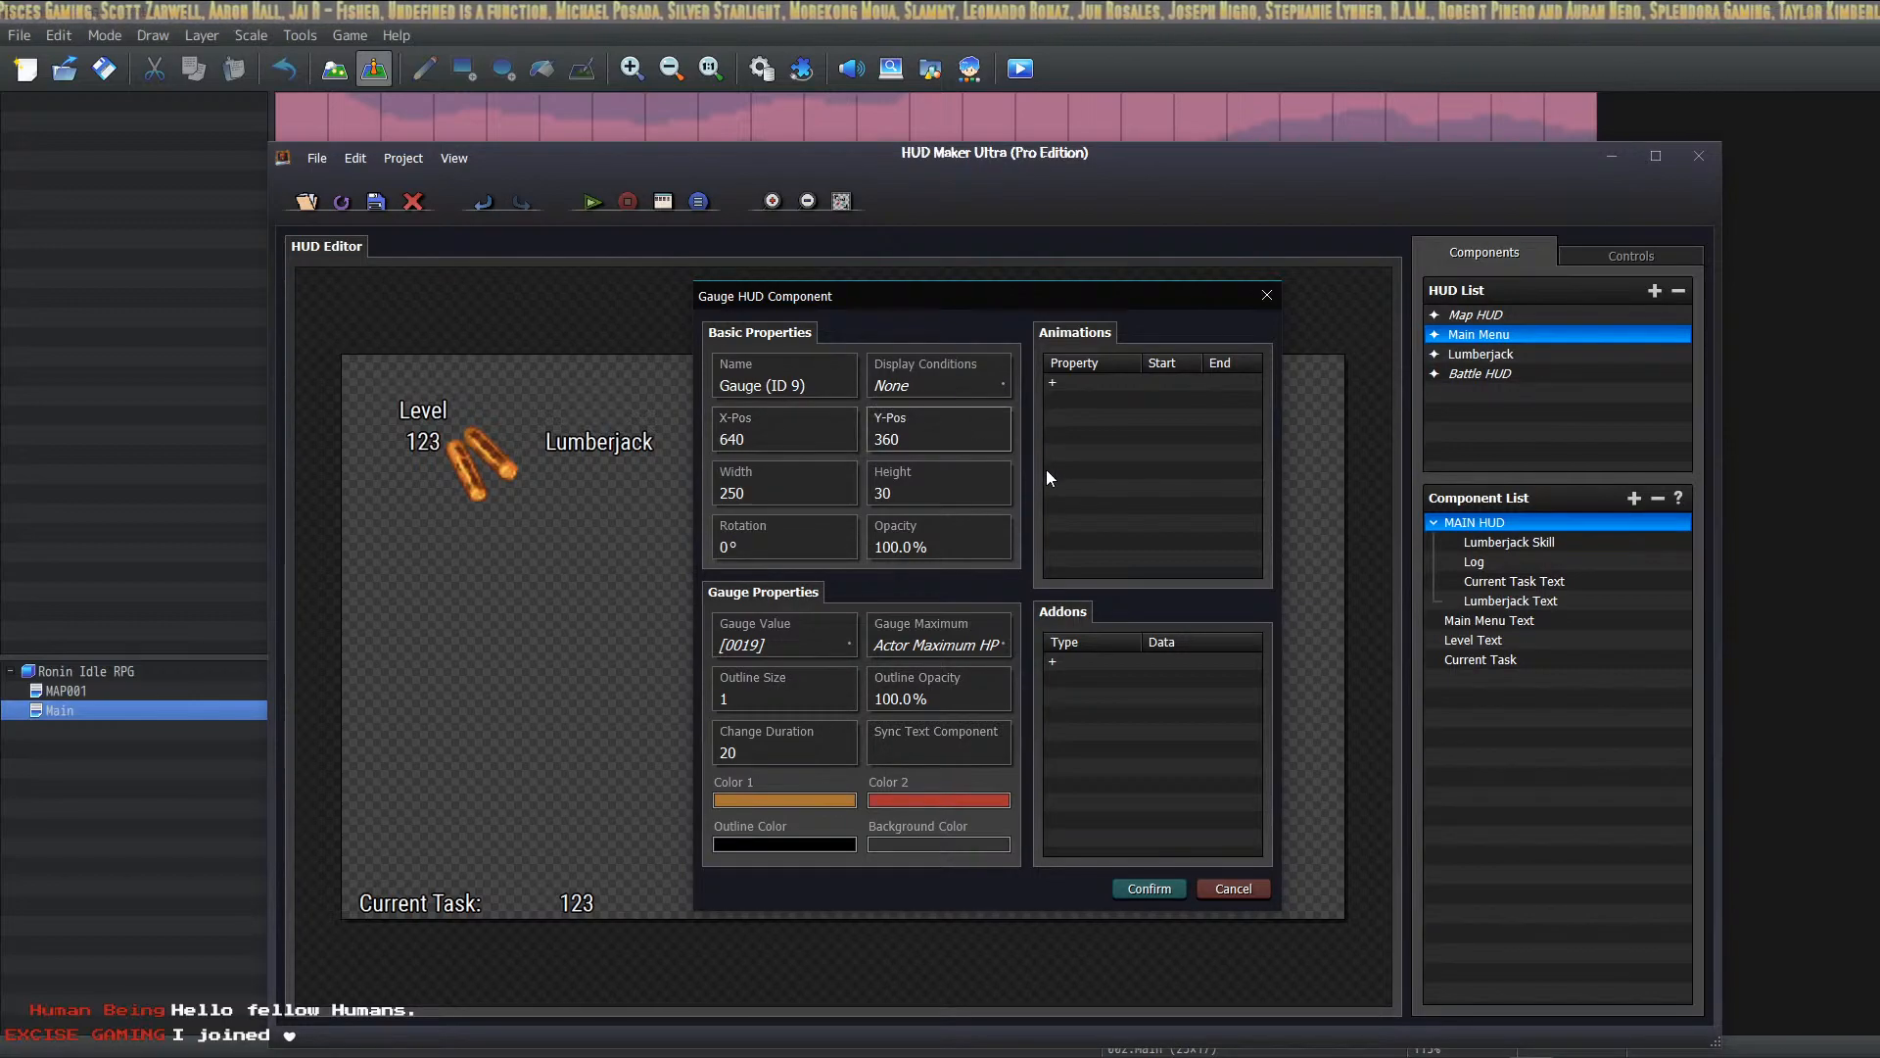
click(794, 648)
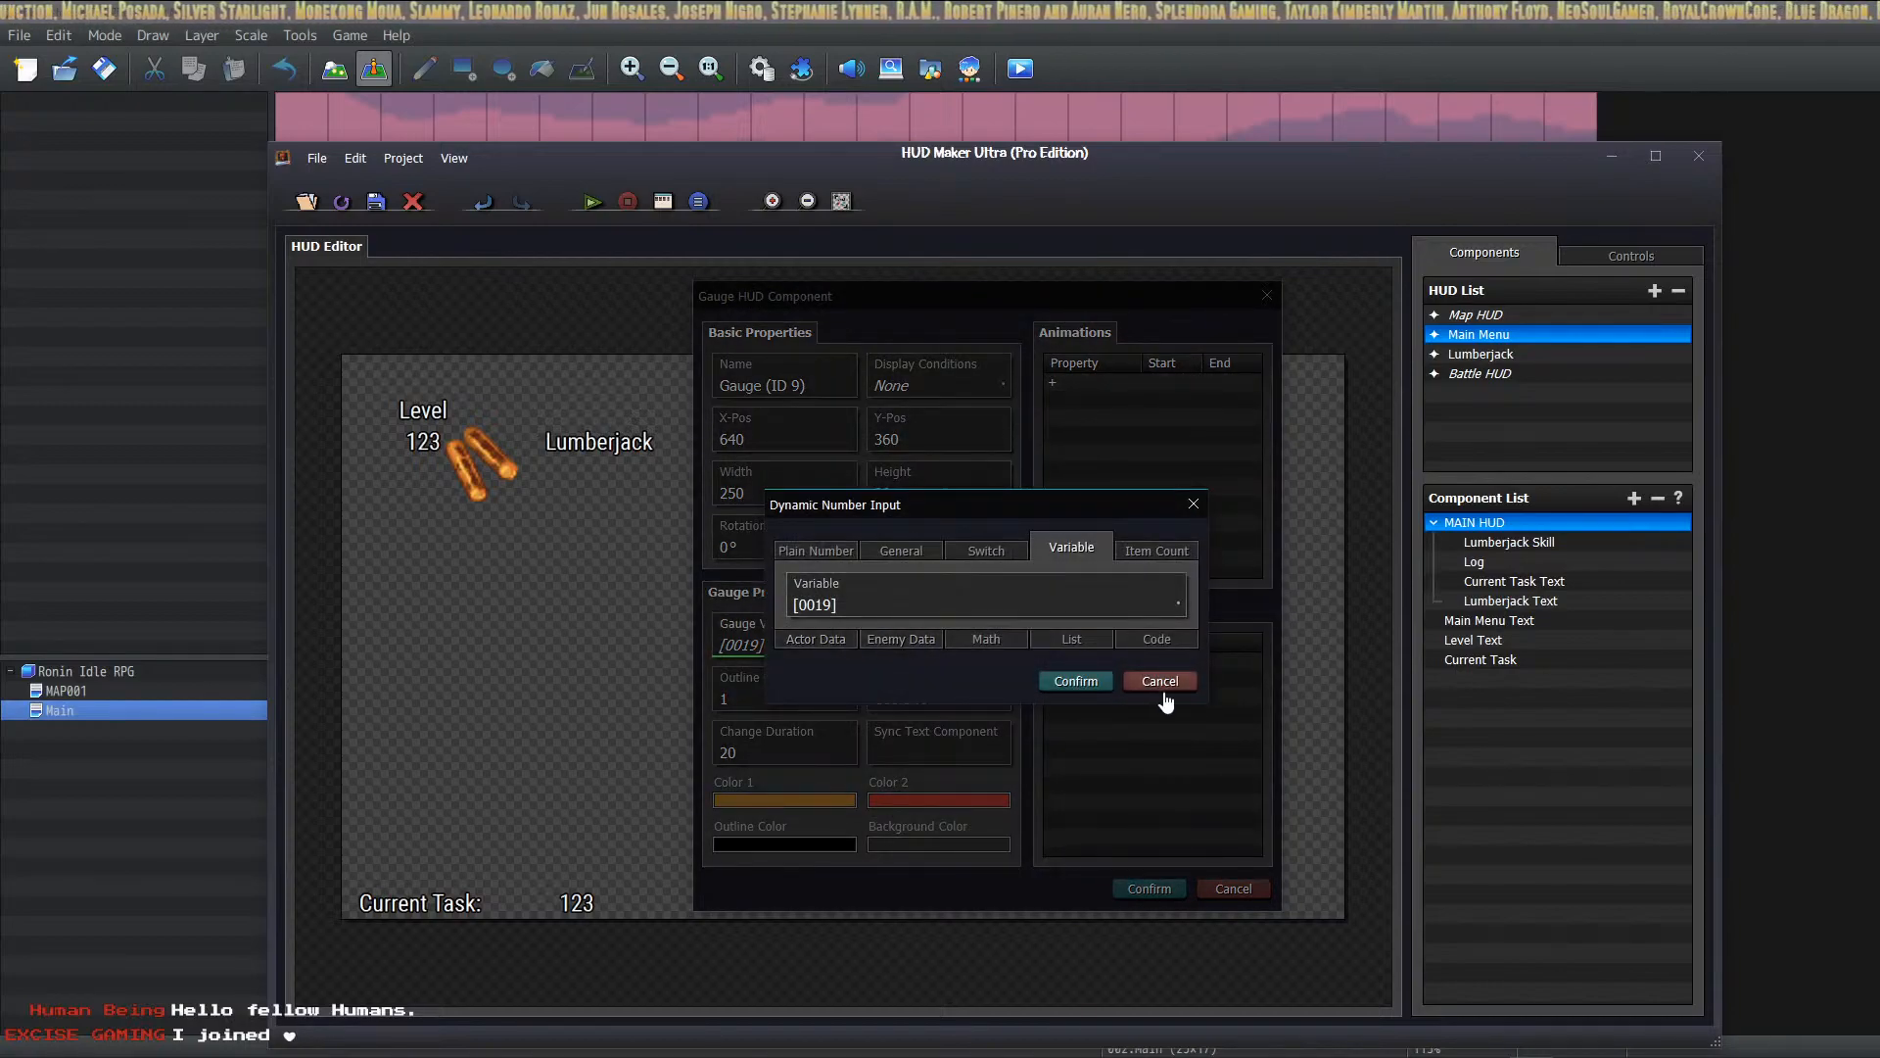
click(1161, 683)
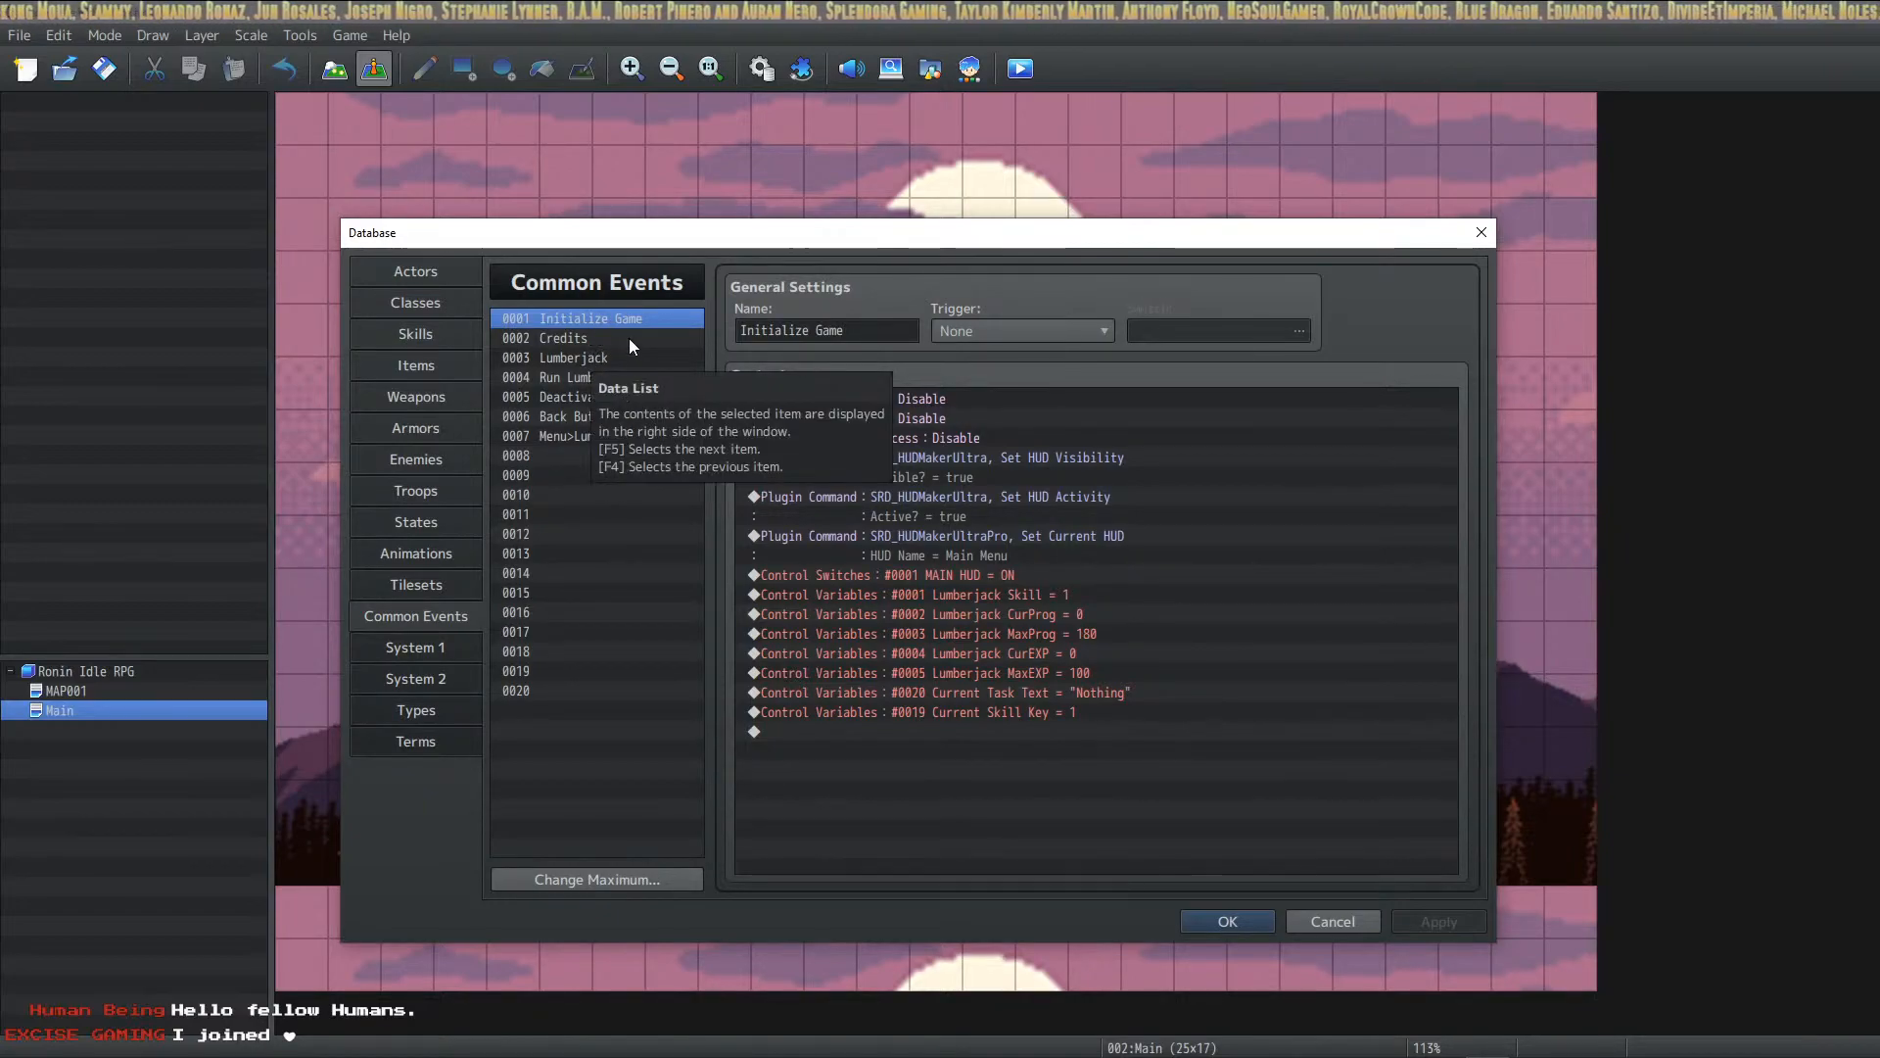
Step: In the Run Lumberjack common event, insert a command setting variable 0019 Current Skill Key to 1 above the Lumberjack ON switch
click(583, 377)
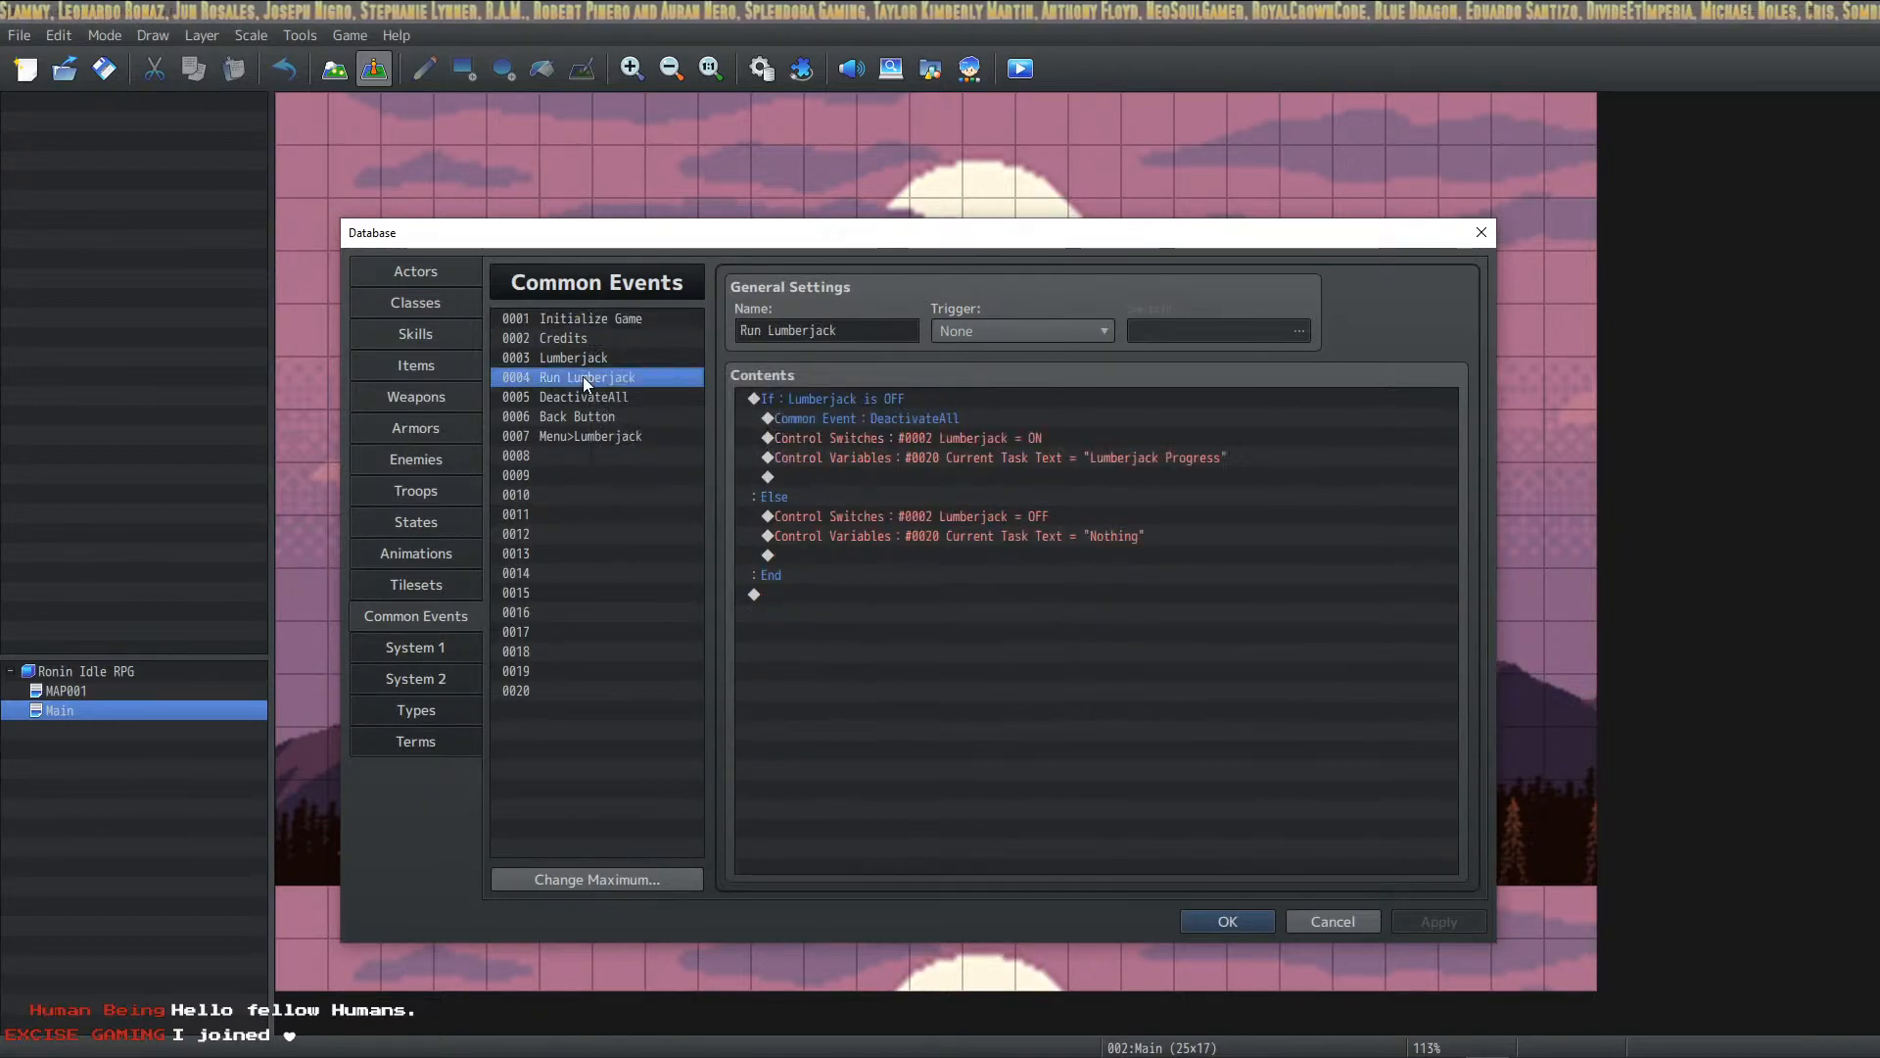
click(942, 439)
right_click(952, 438)
click(868, 453)
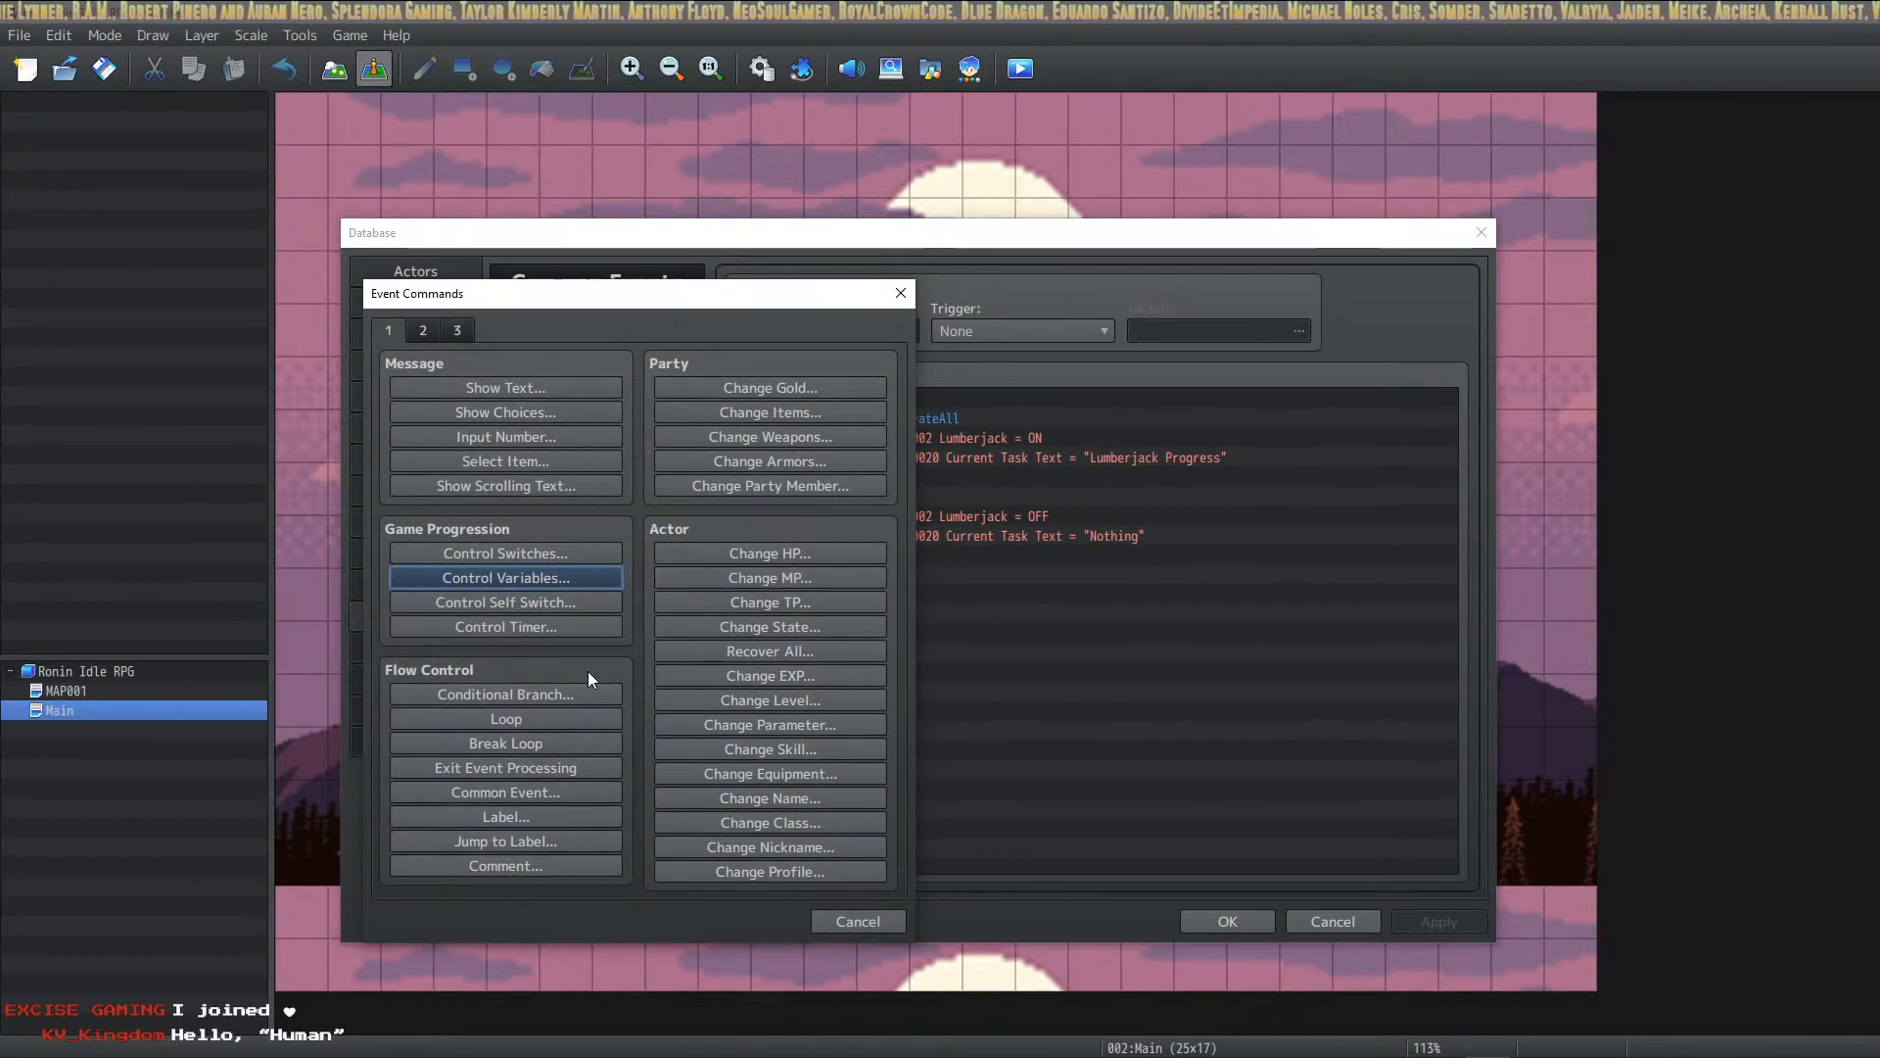
click(550, 581)
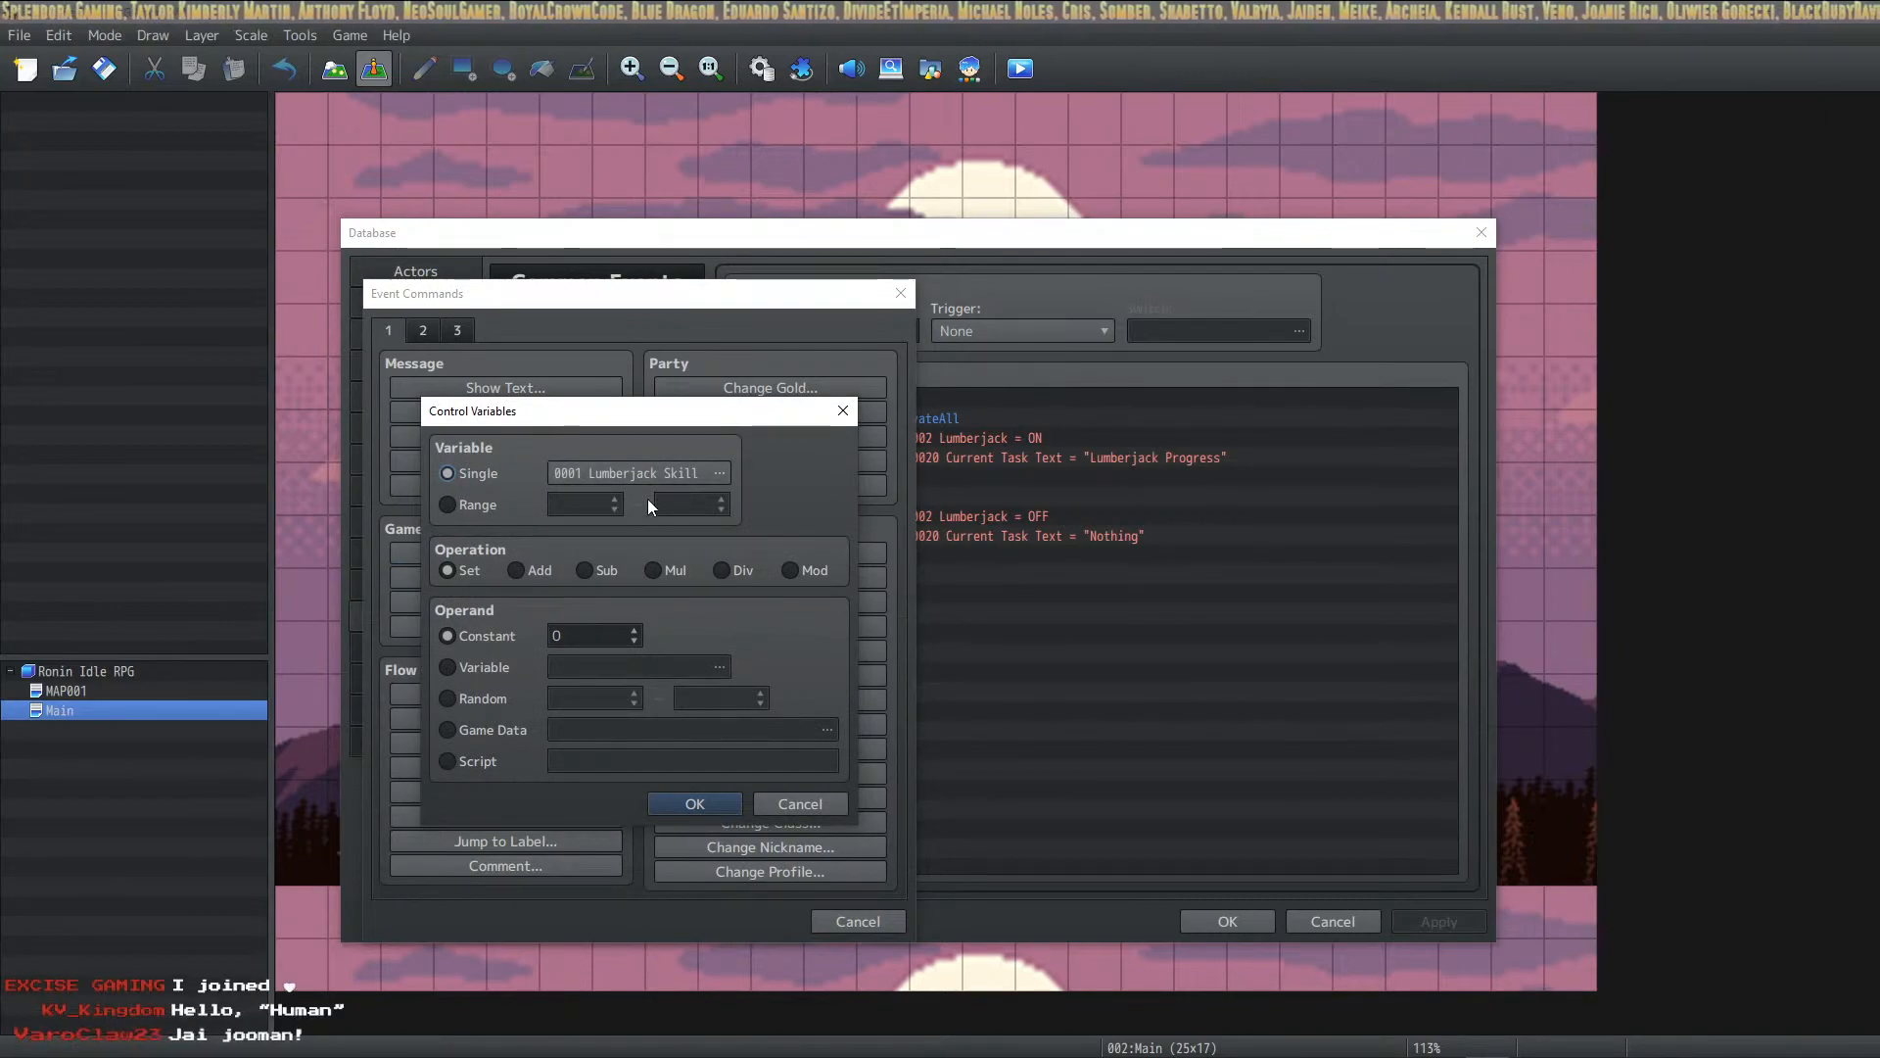
click(689, 472)
click(693, 759)
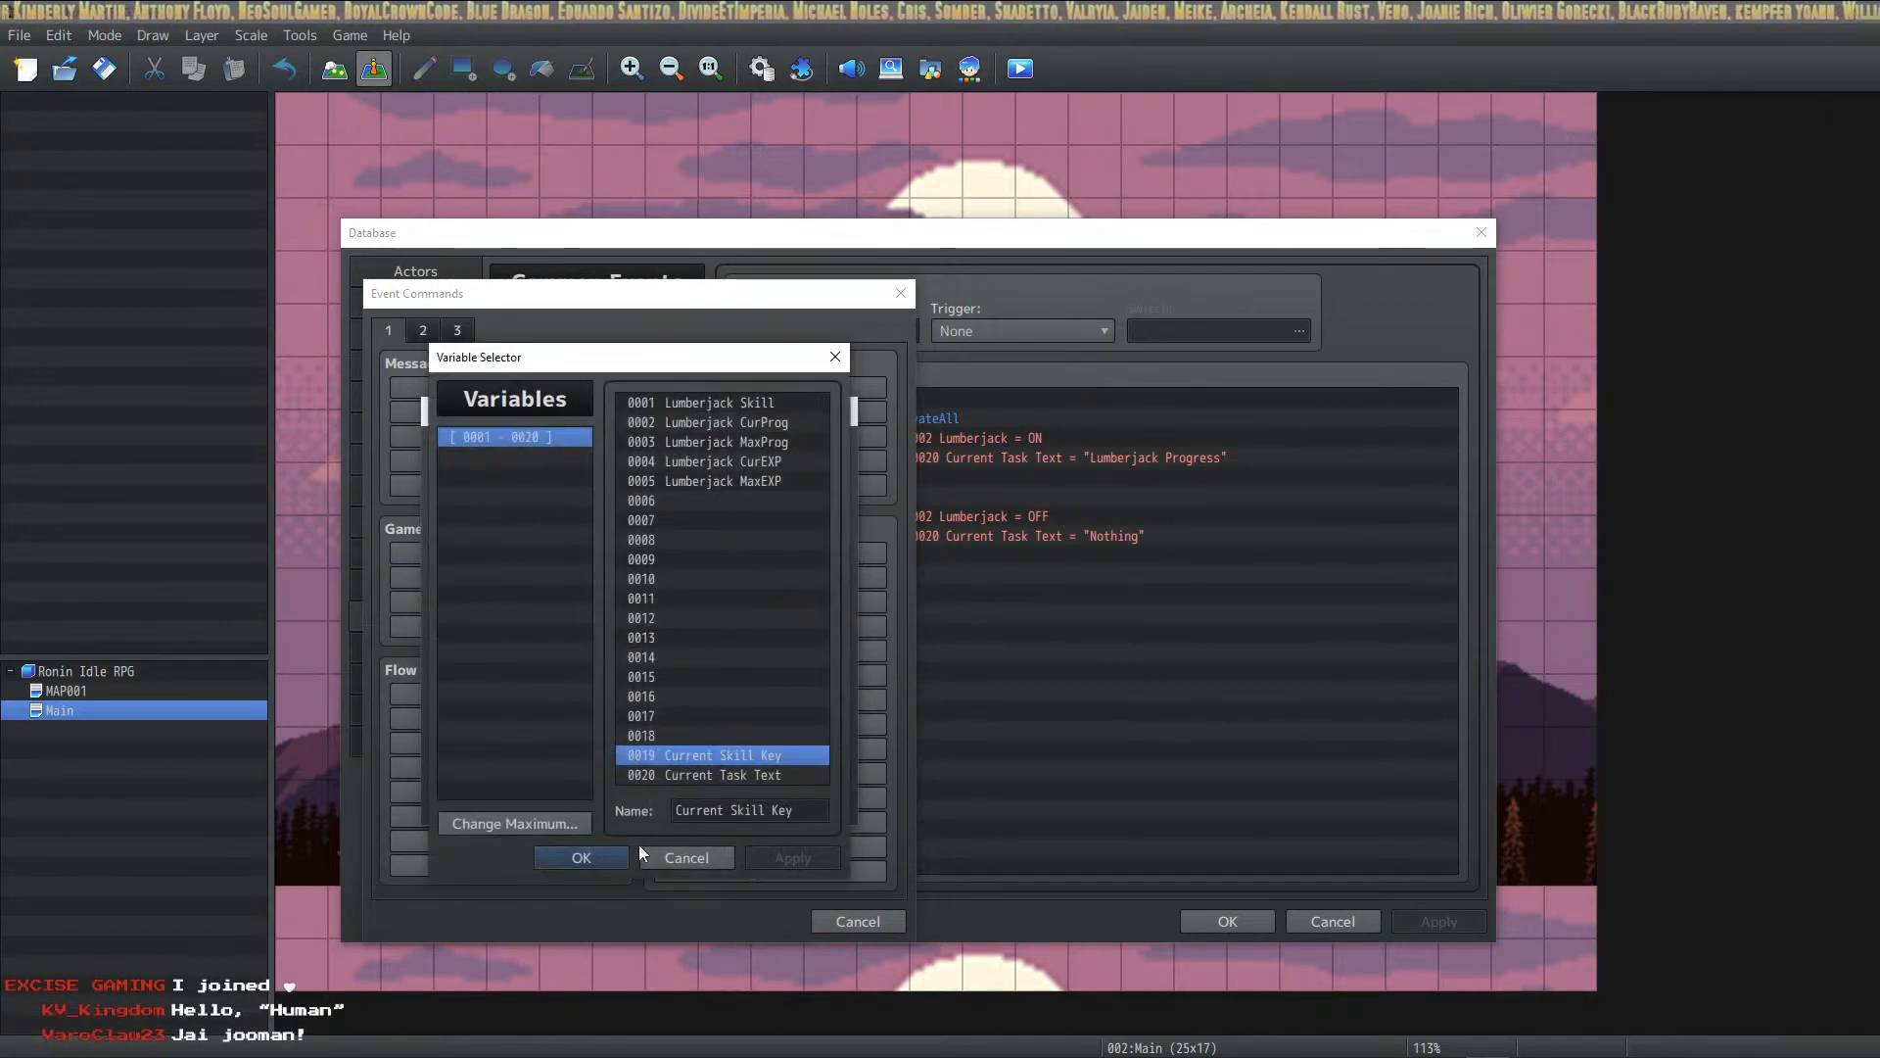
click(588, 859)
text(1)
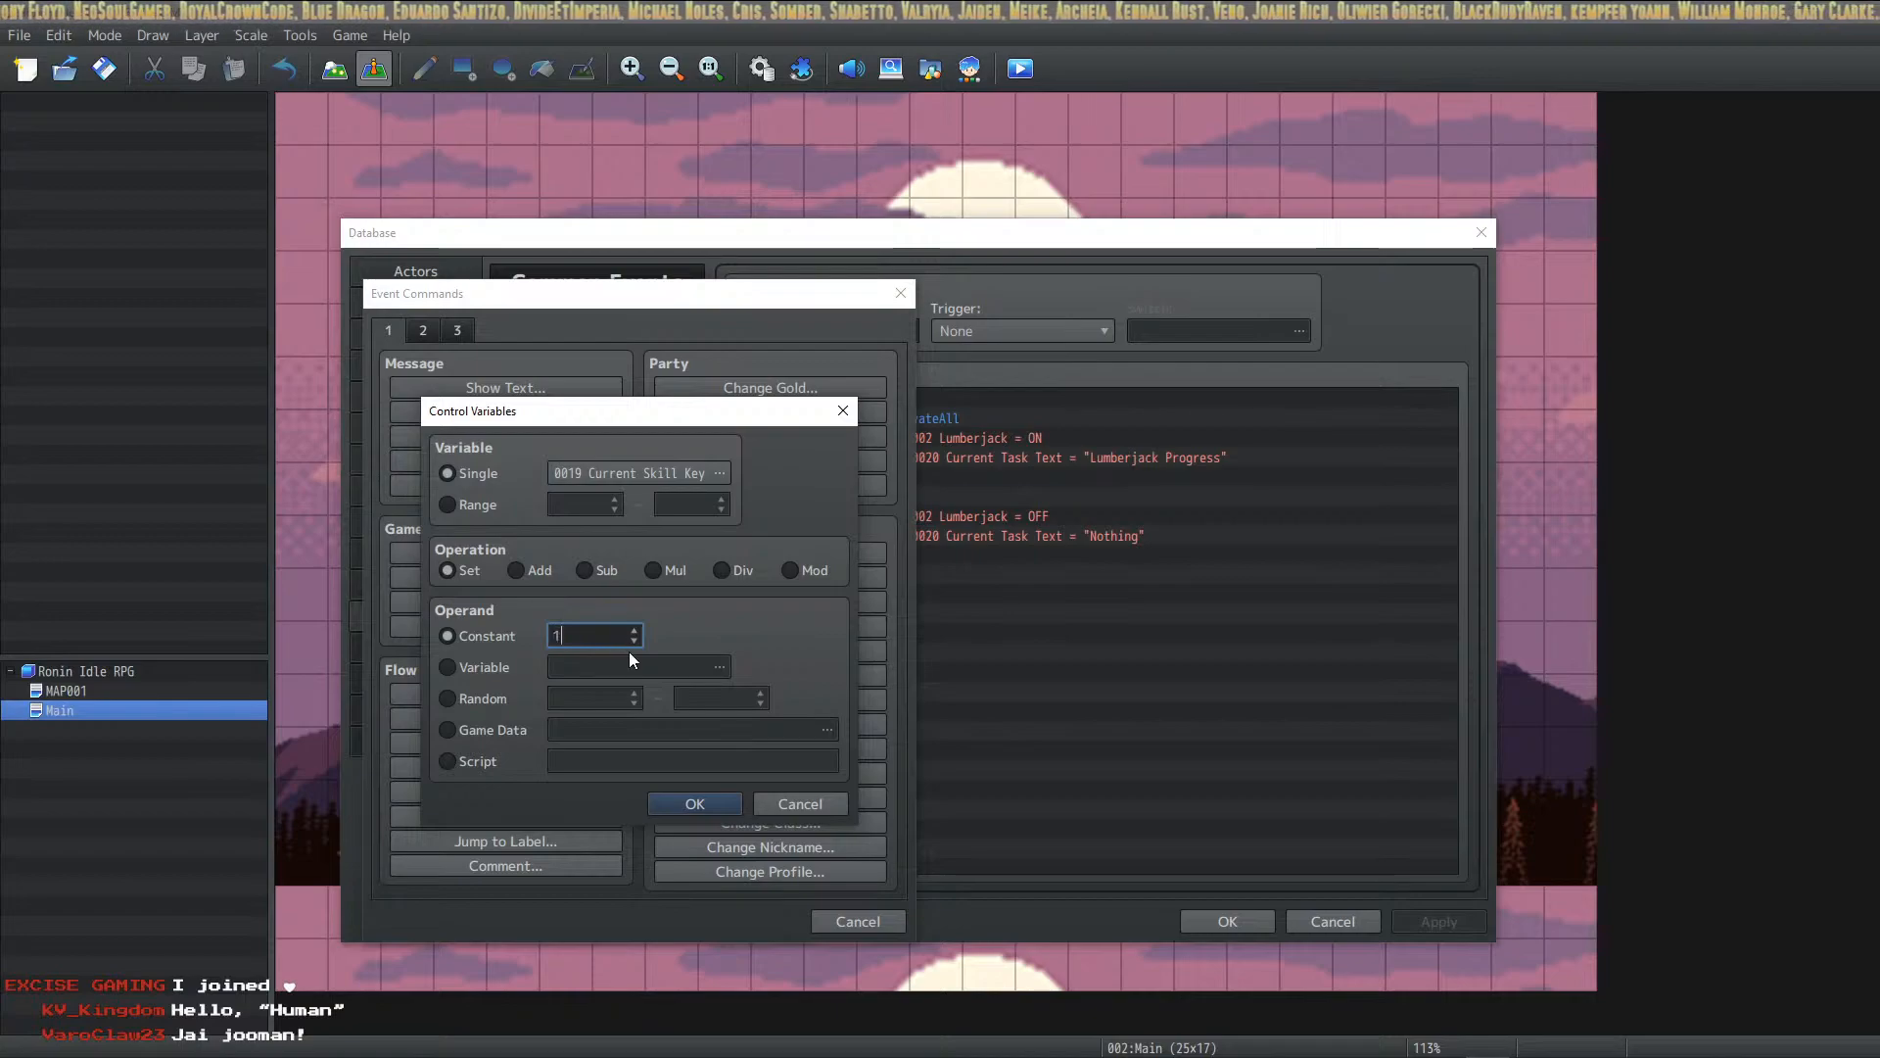
click(695, 803)
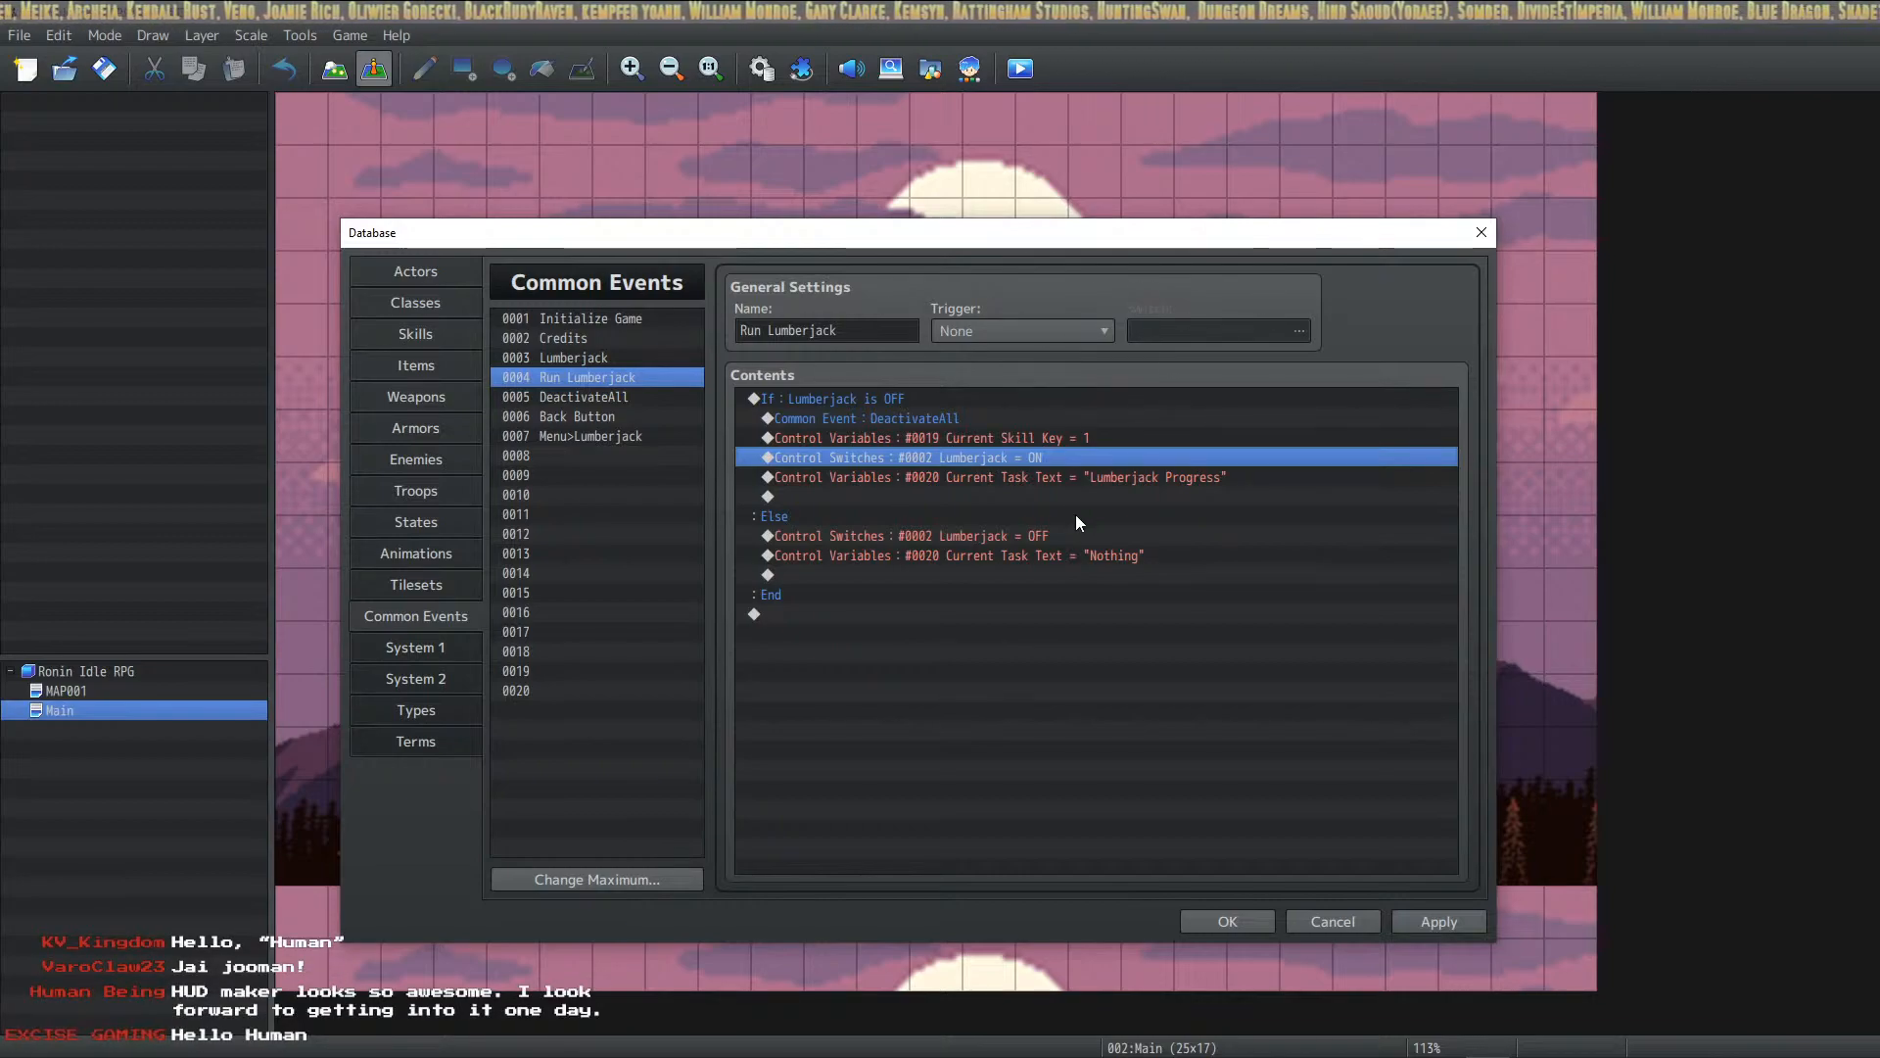
Step: Start a Control Variables command at the end of Run Lumberjack and raise the variable maximum to 100
click(1026, 437)
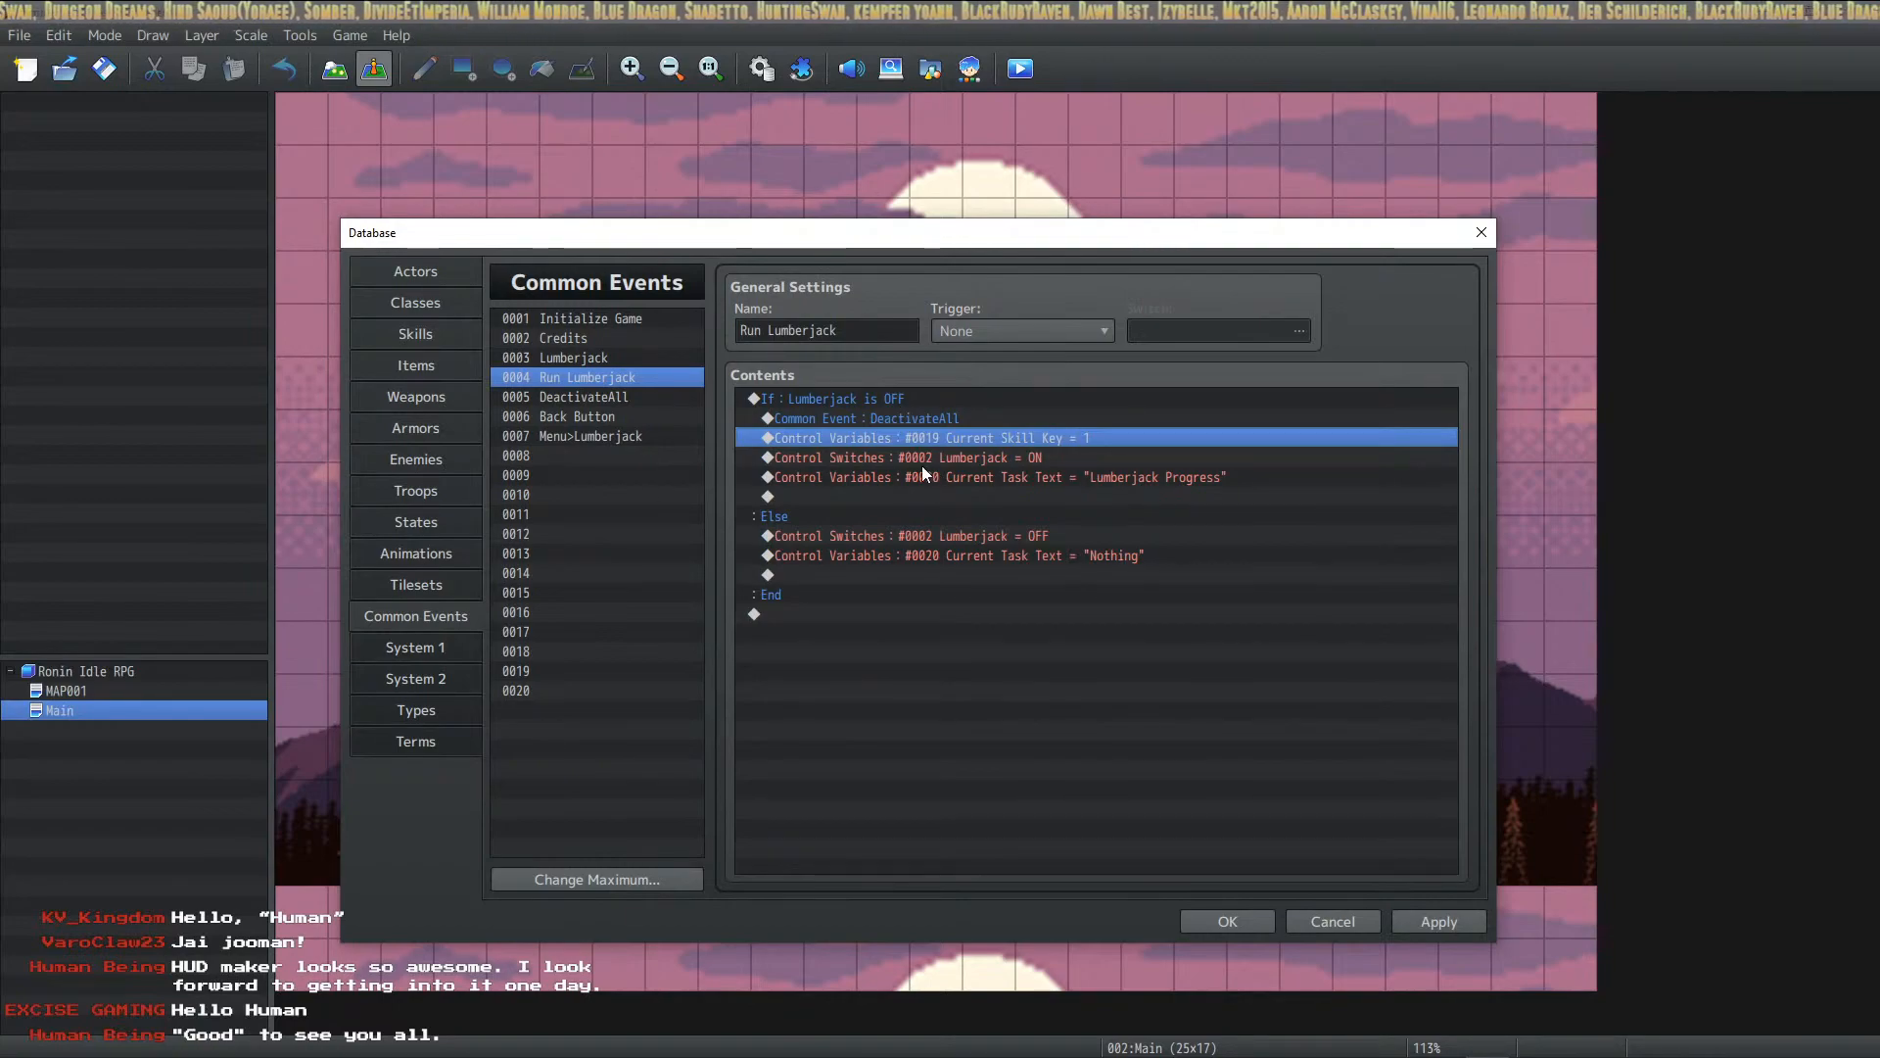
double_click(831, 614)
click(533, 588)
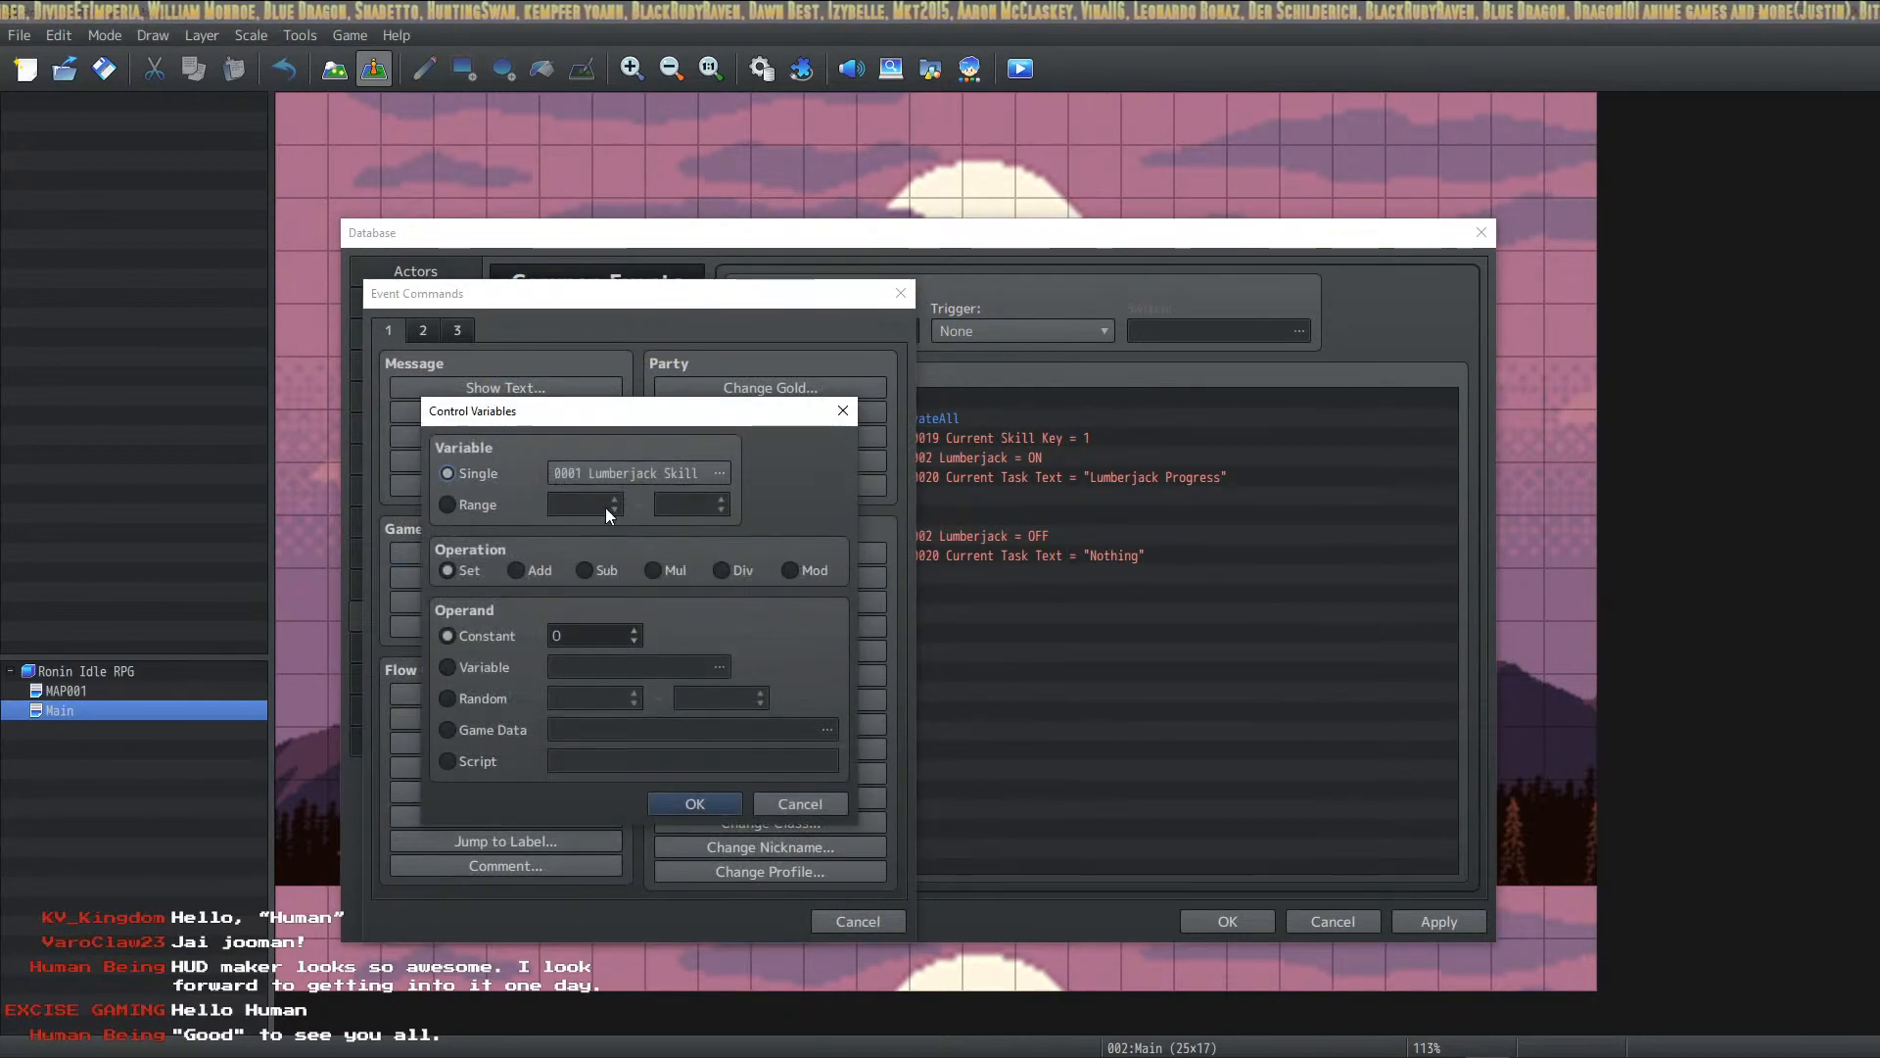
click(720, 473)
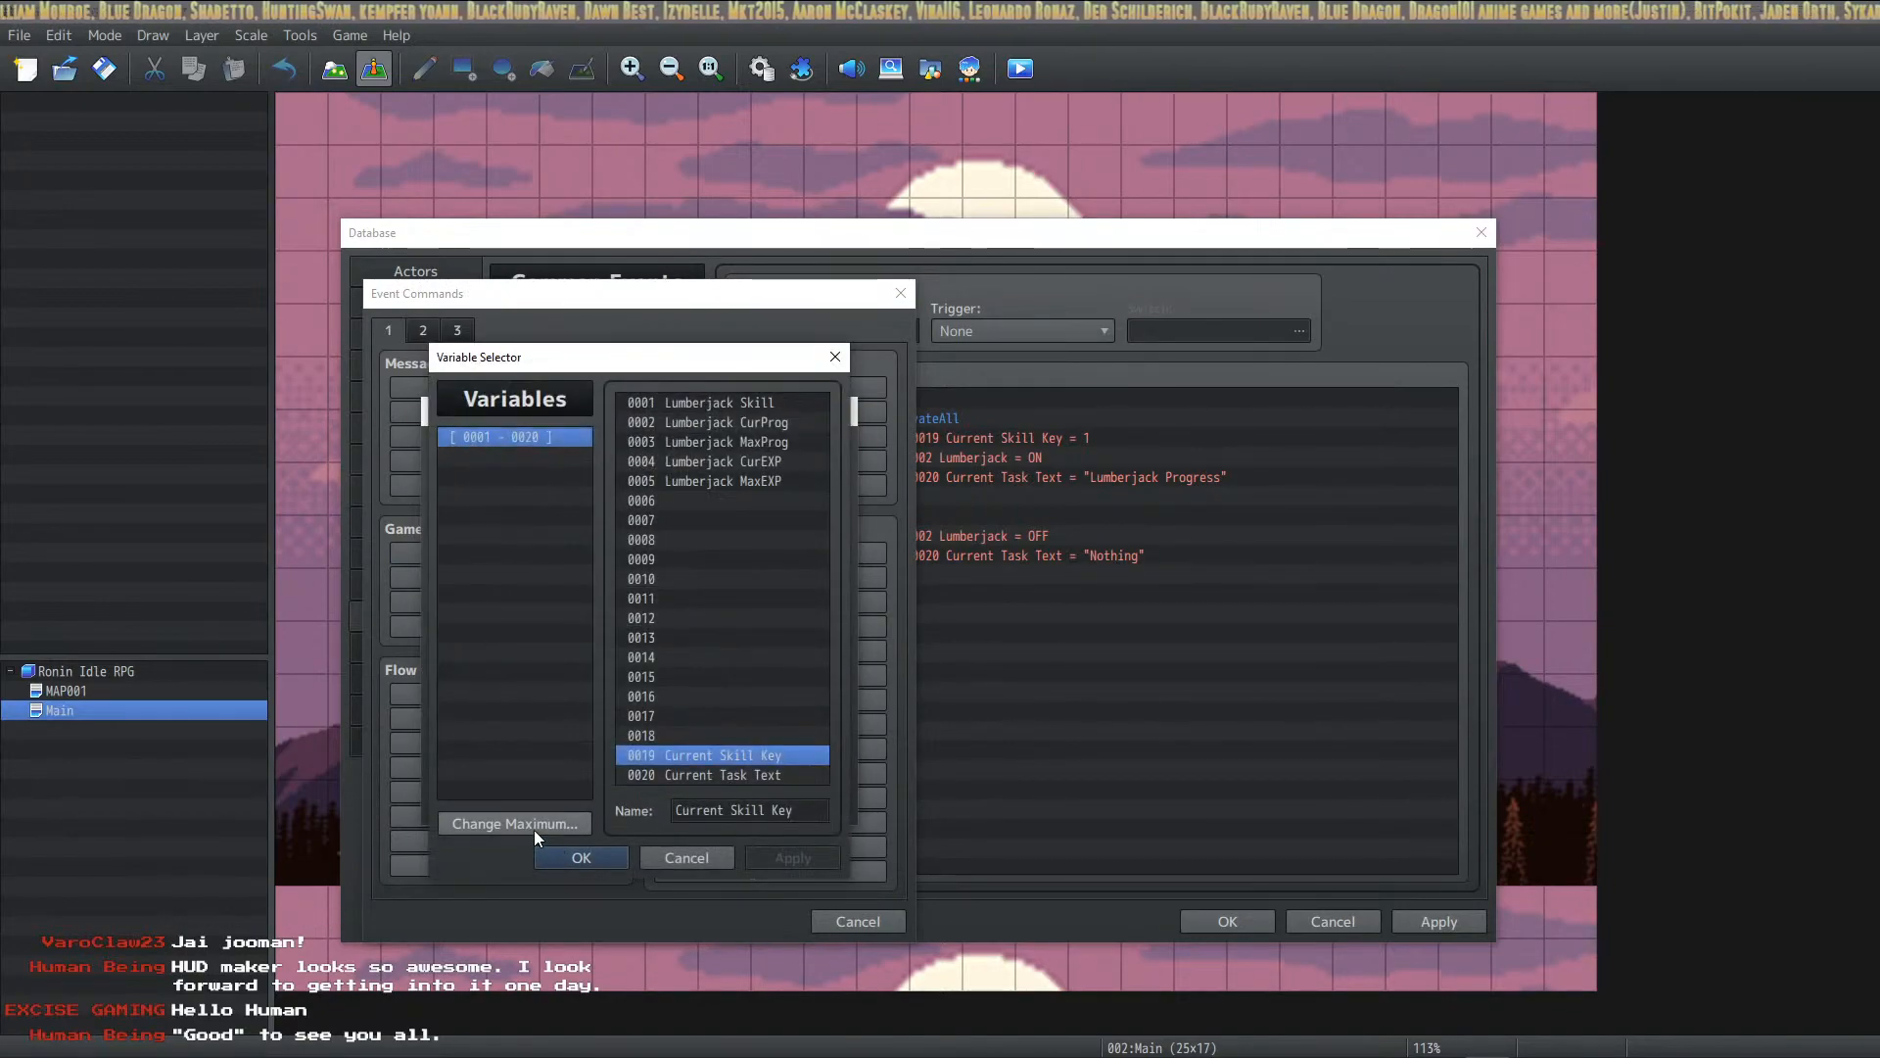
click(537, 835)
text(100)
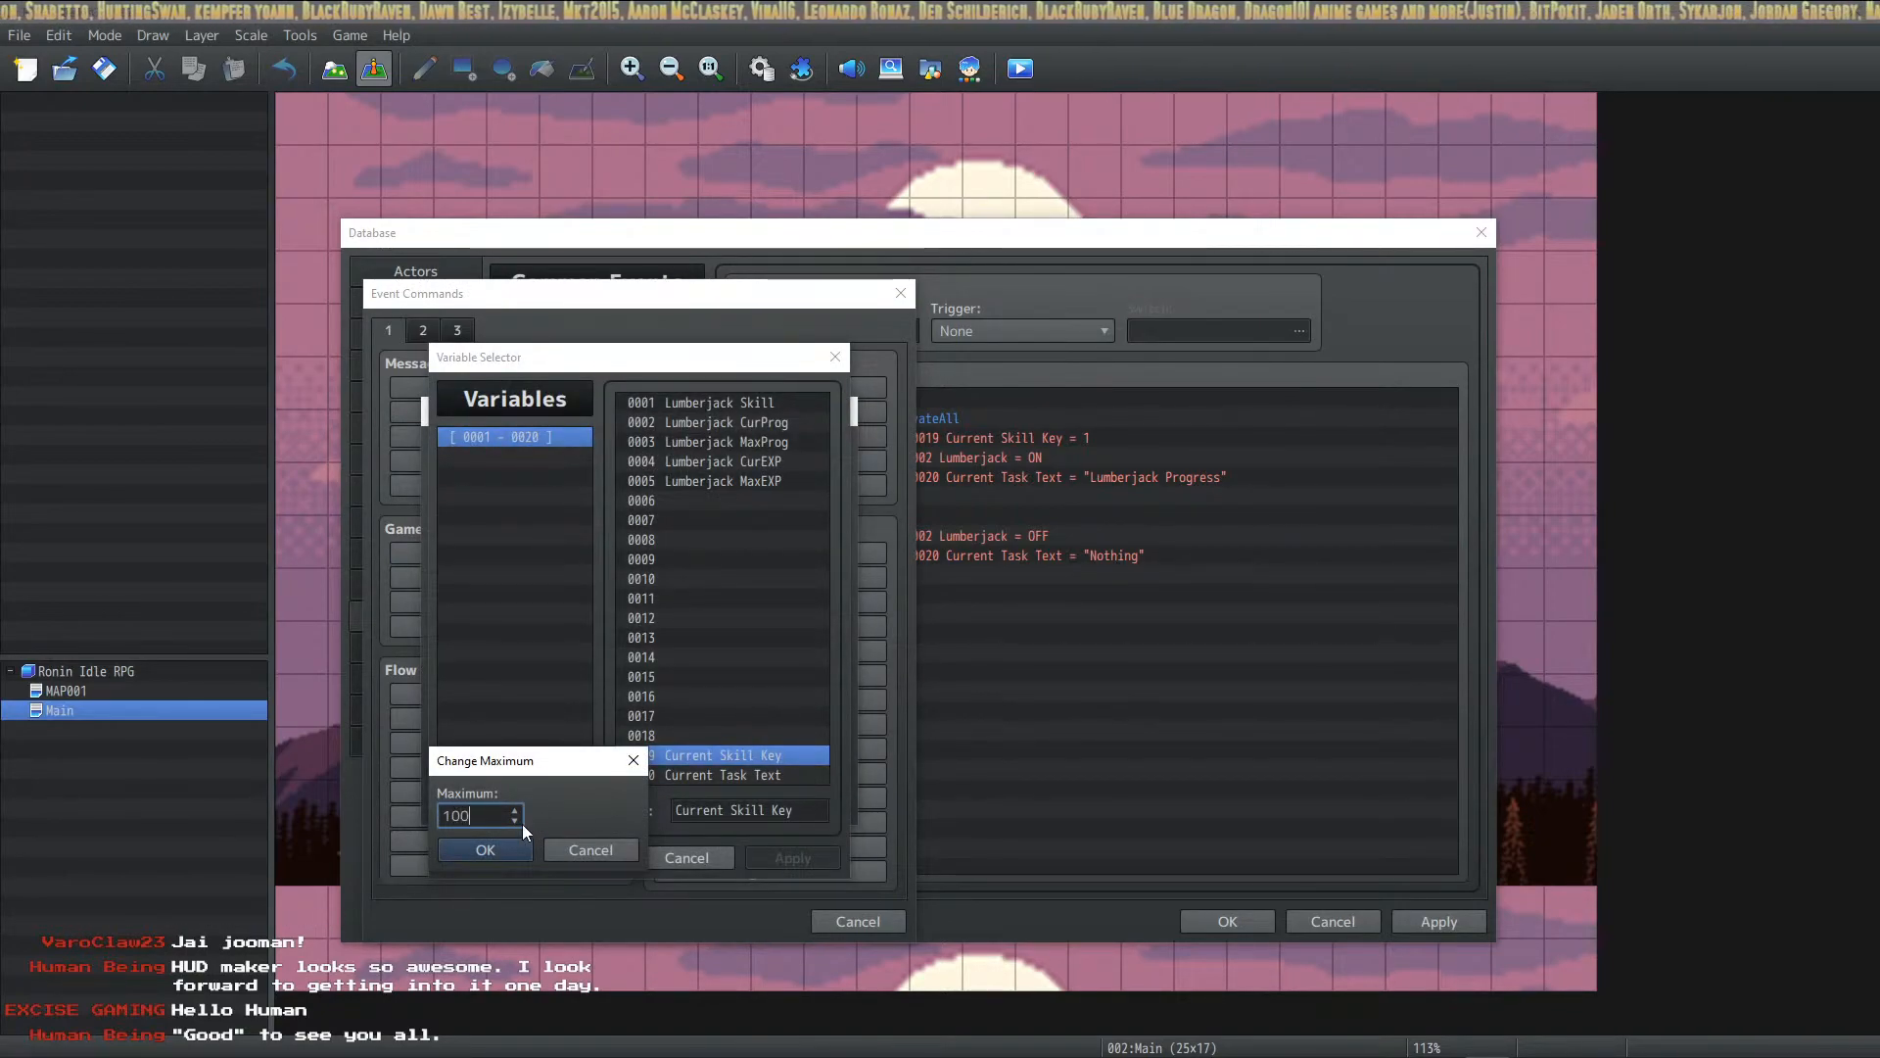
click(505, 848)
Step: Name variable 0021 "Mining Skill" and choose it for the command
click(504, 456)
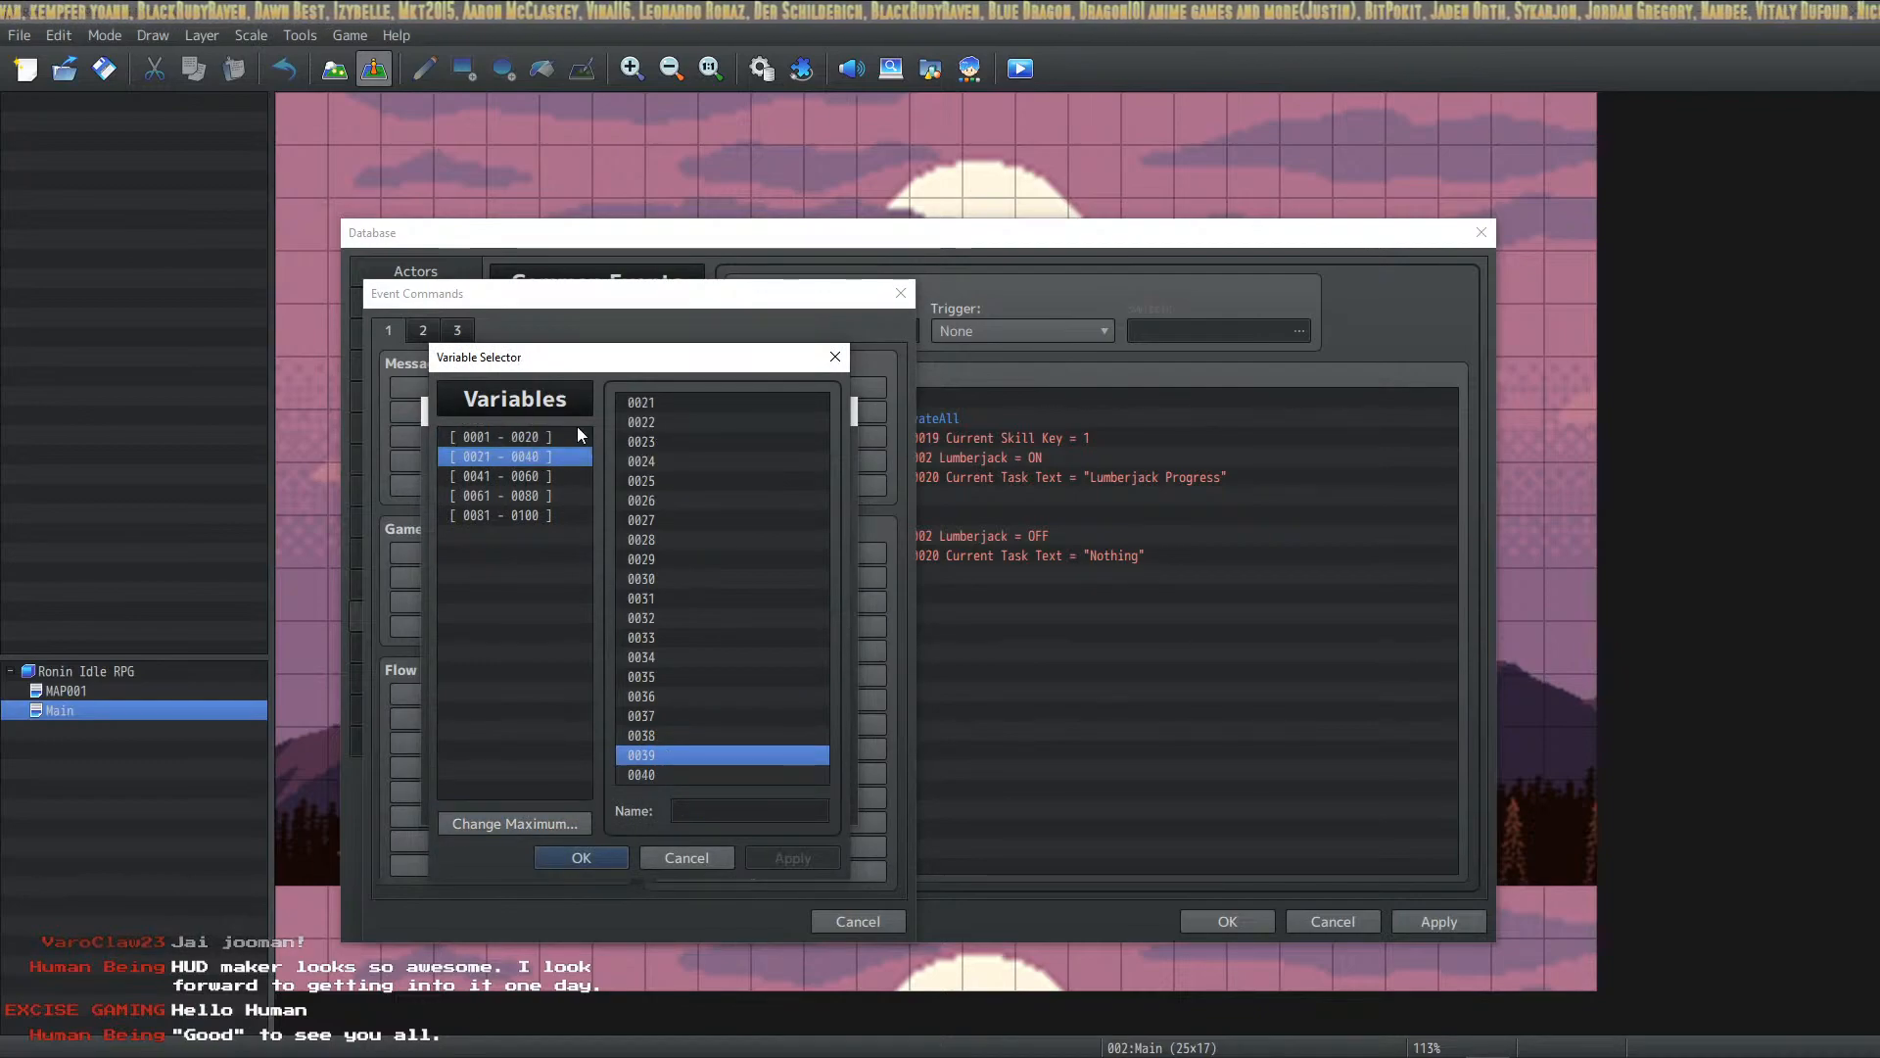
click(588, 437)
click(537, 473)
click(556, 457)
click(685, 402)
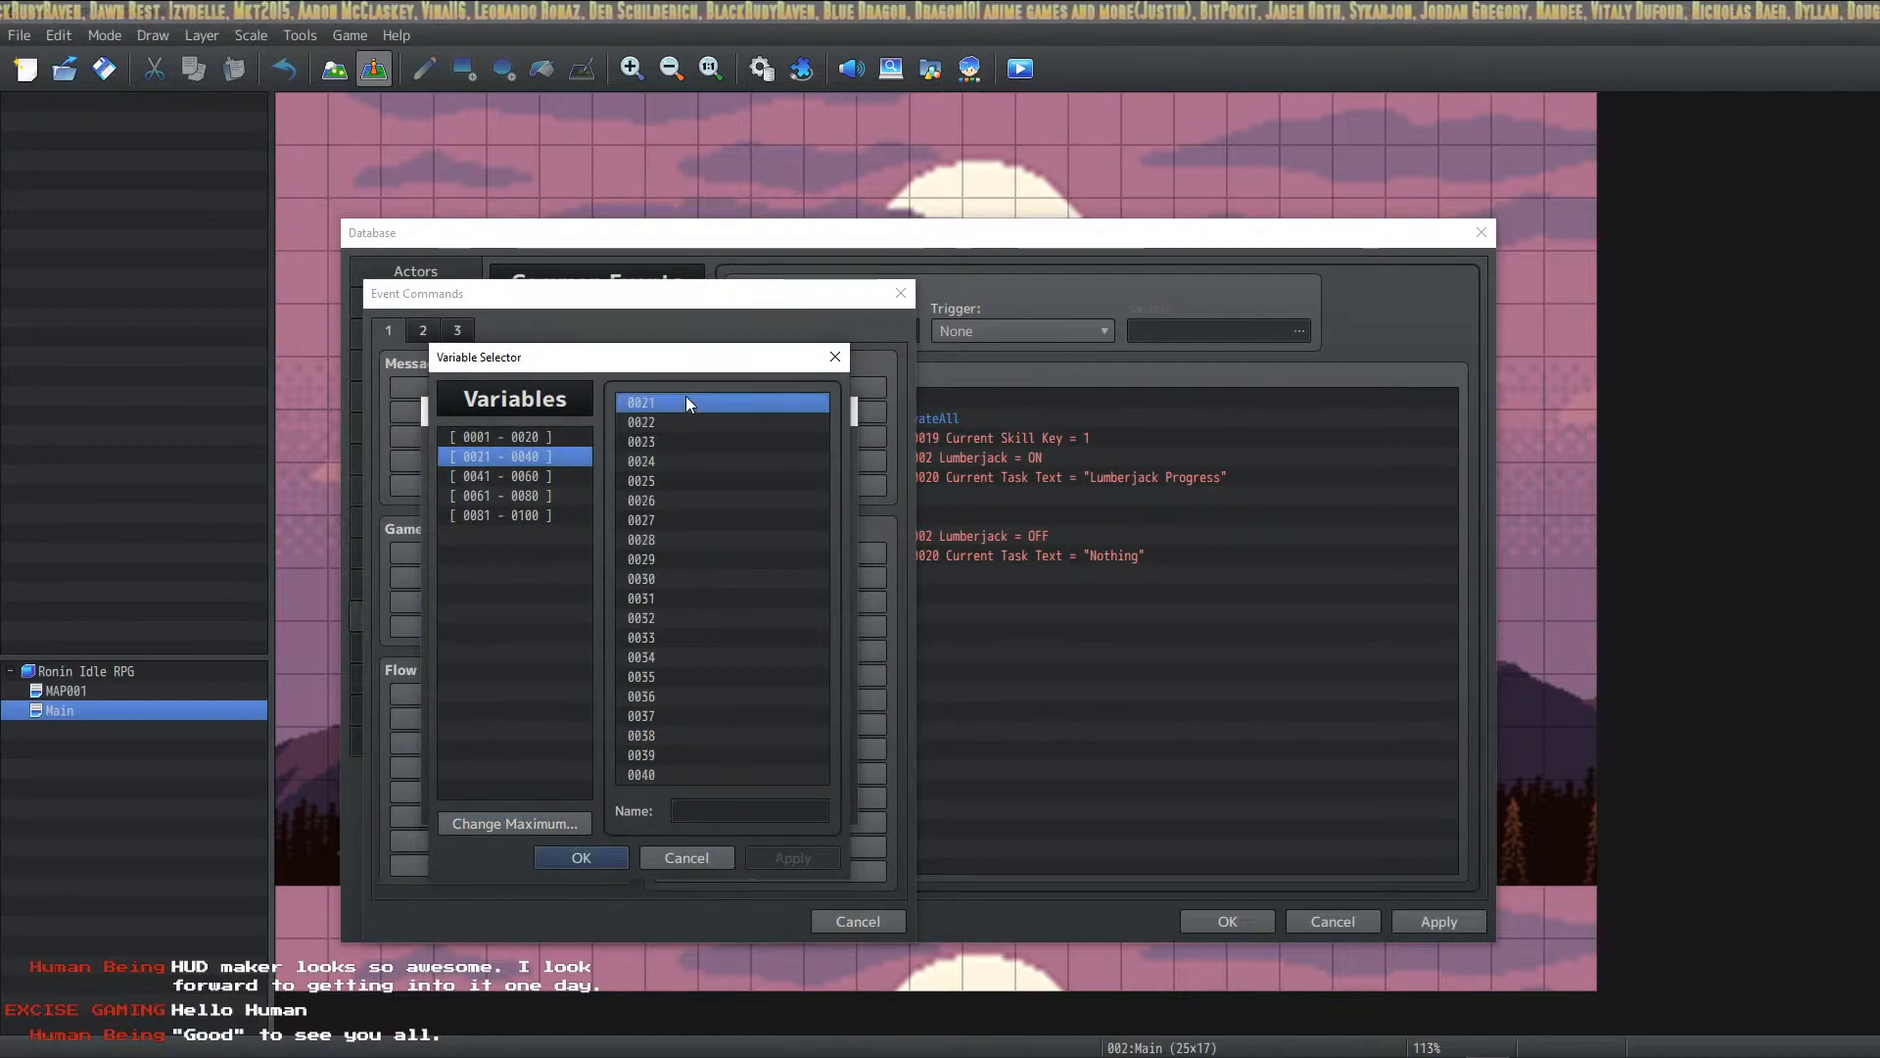
click(701, 810)
text(Mining Skill)
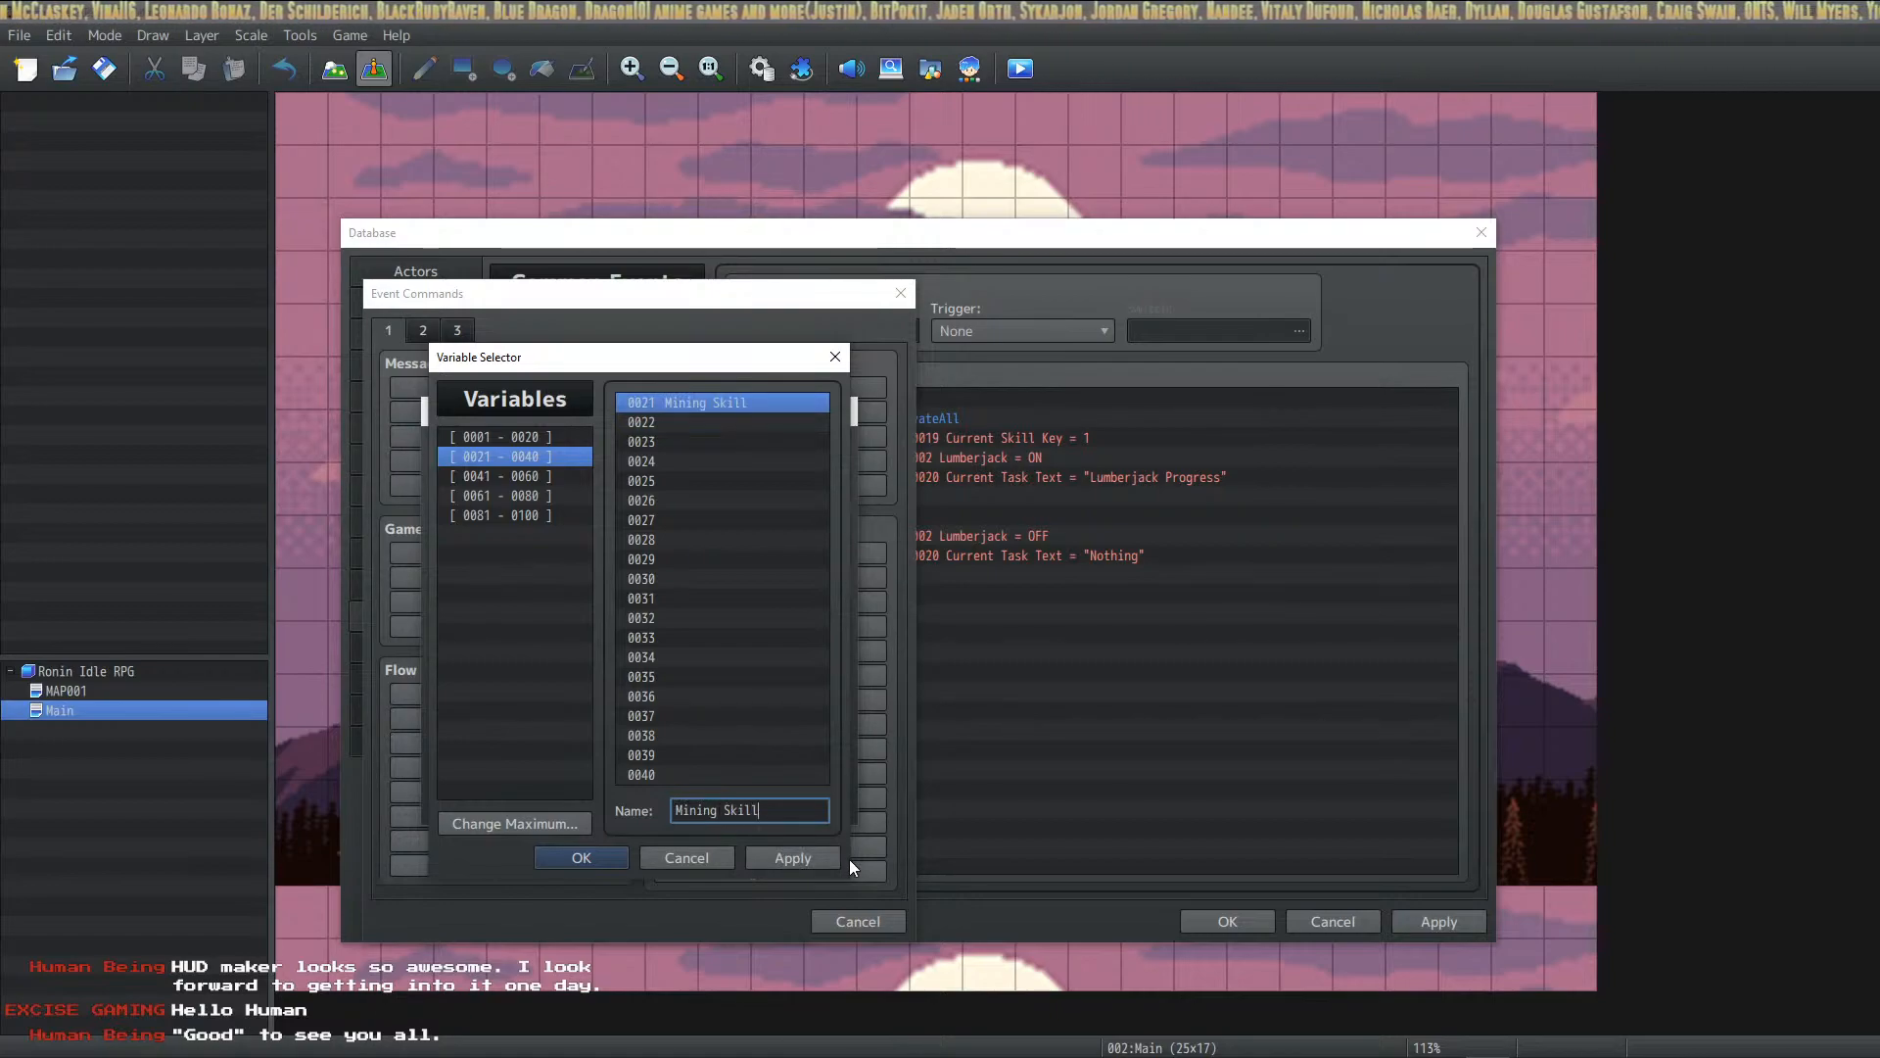
click(794, 858)
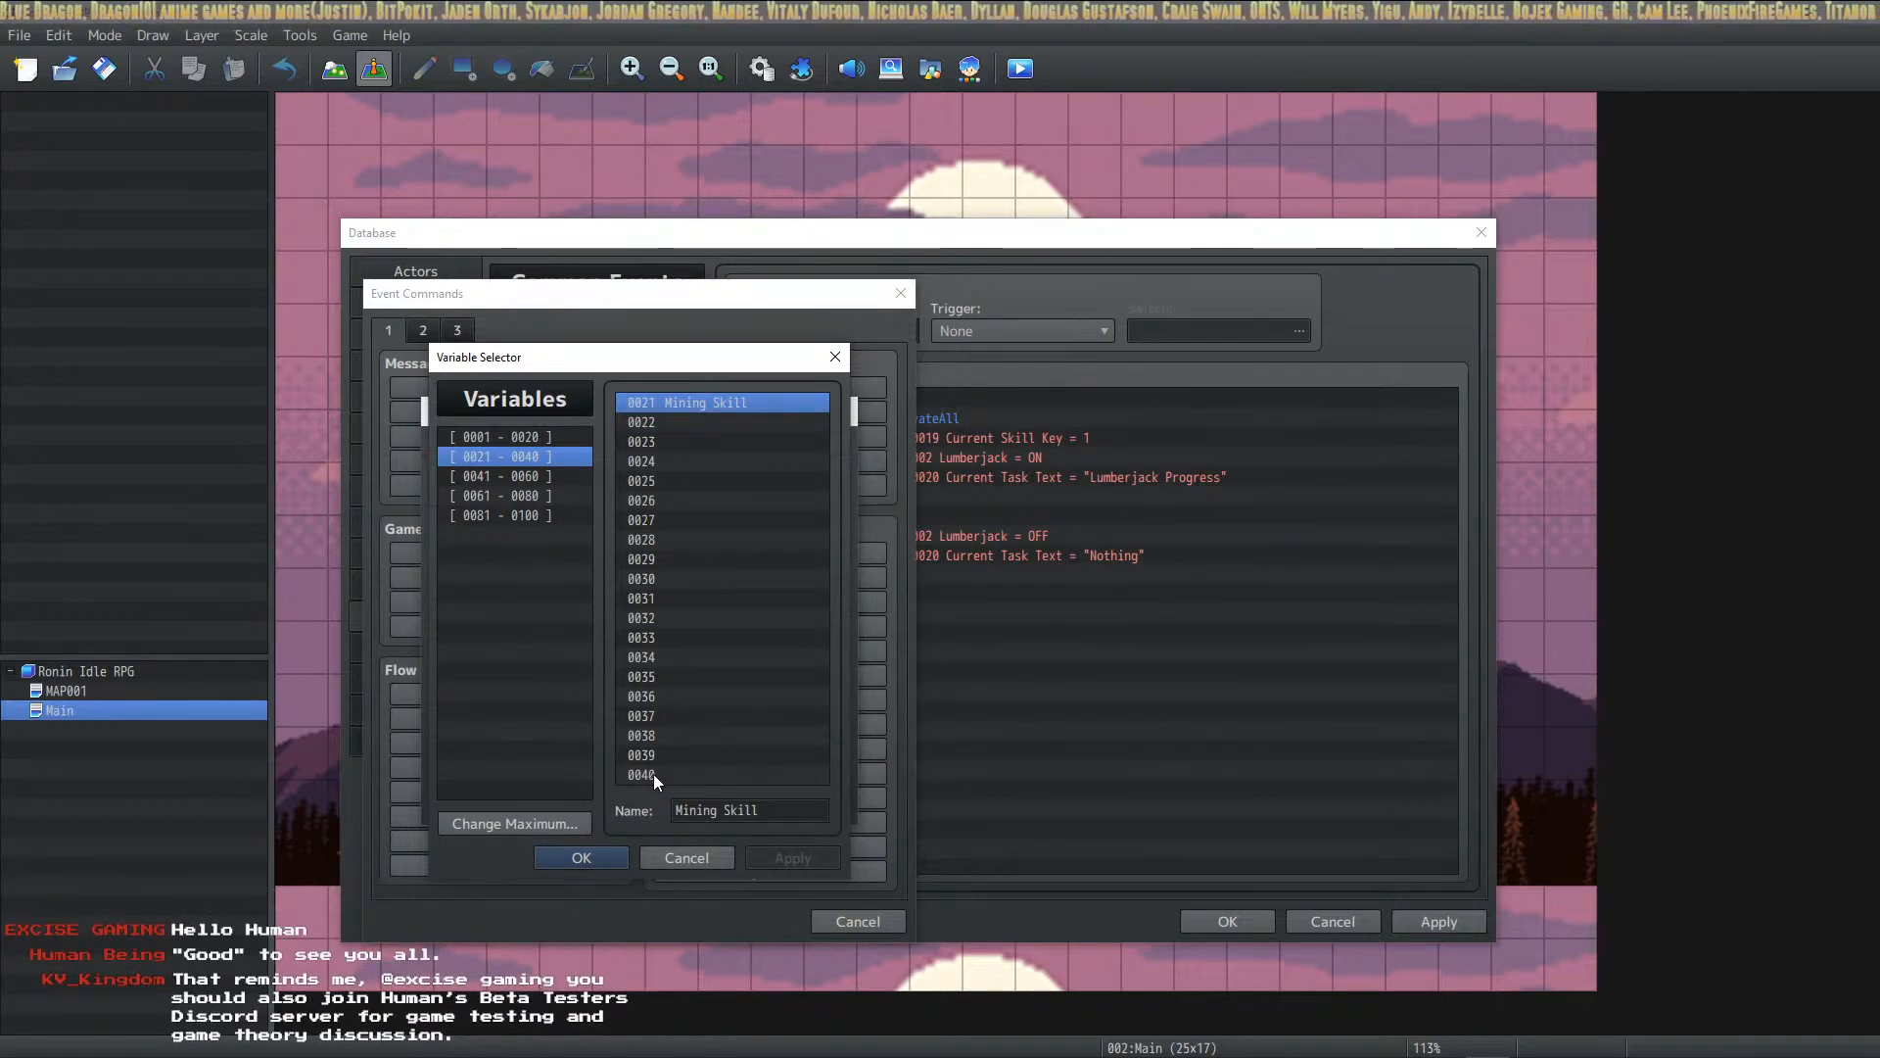
click(584, 862)
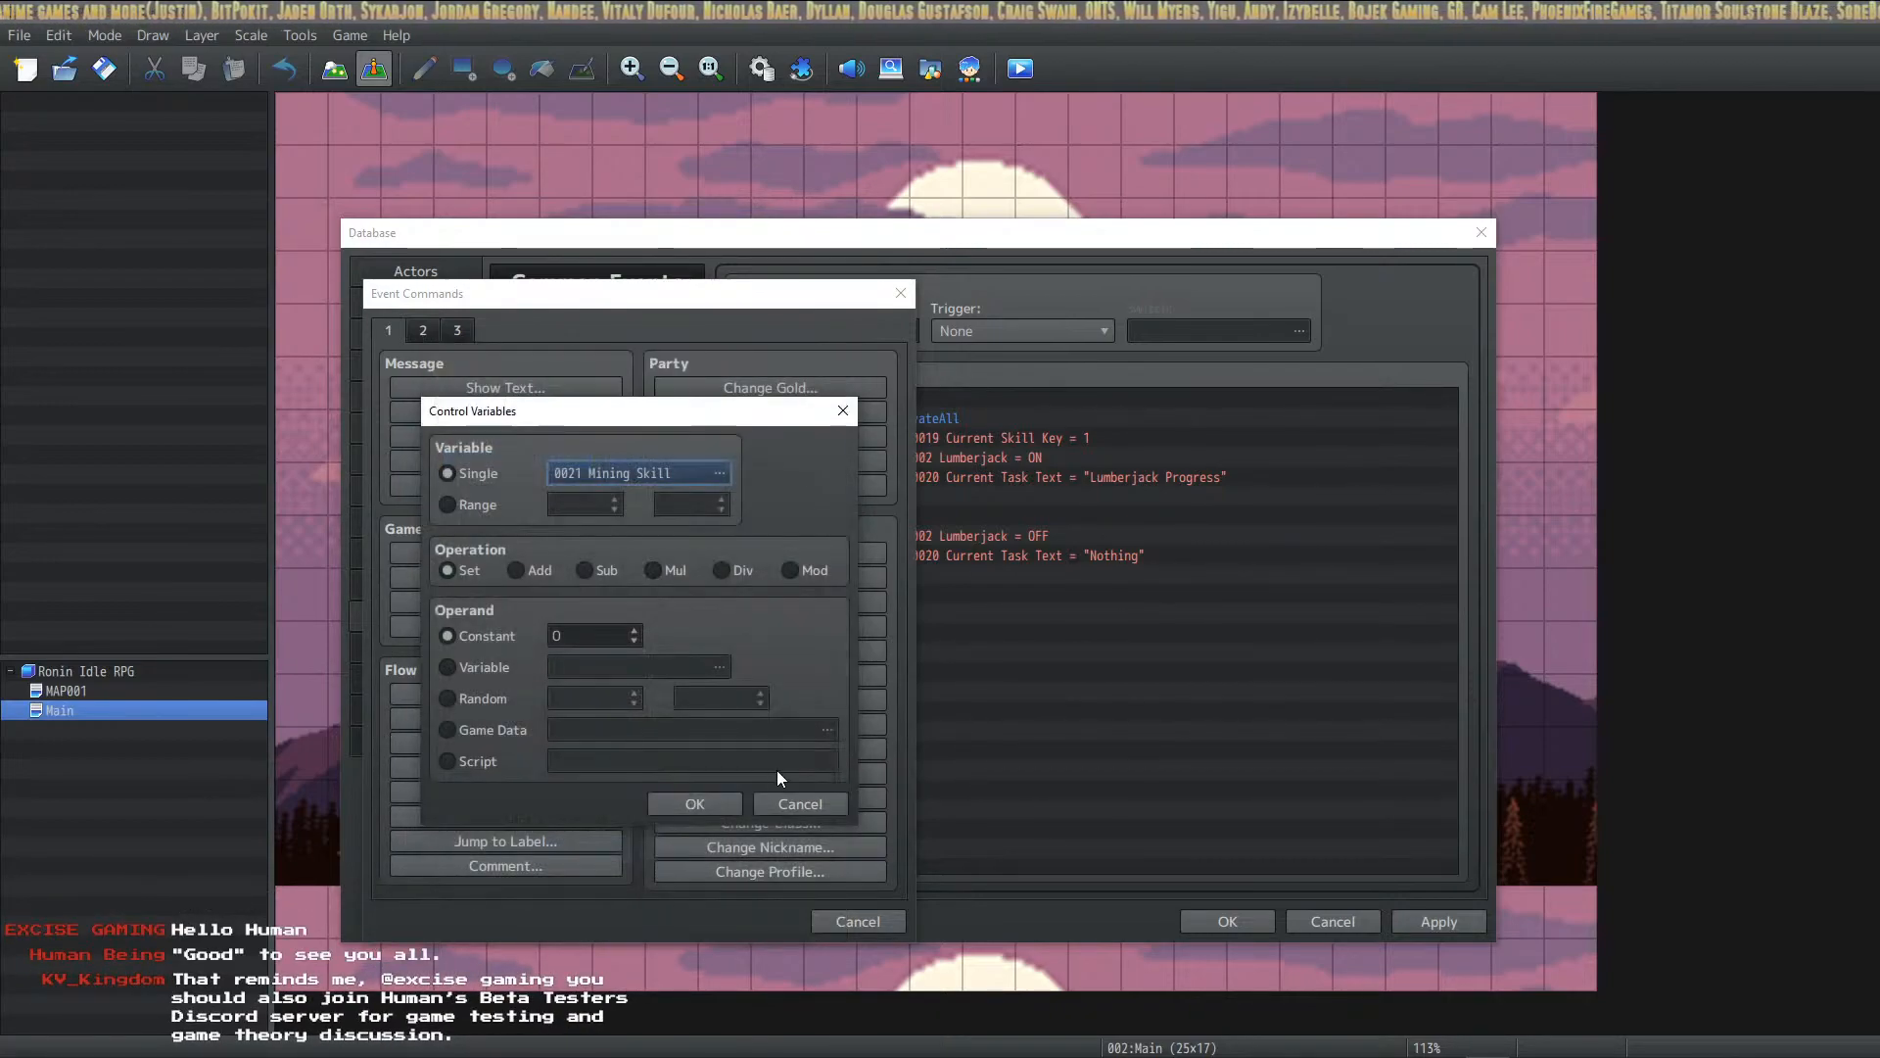
Step: Insert the Mining Skill variable command at the end of Run Lumberjack and delete it again
click(735, 803)
click(1019, 609)
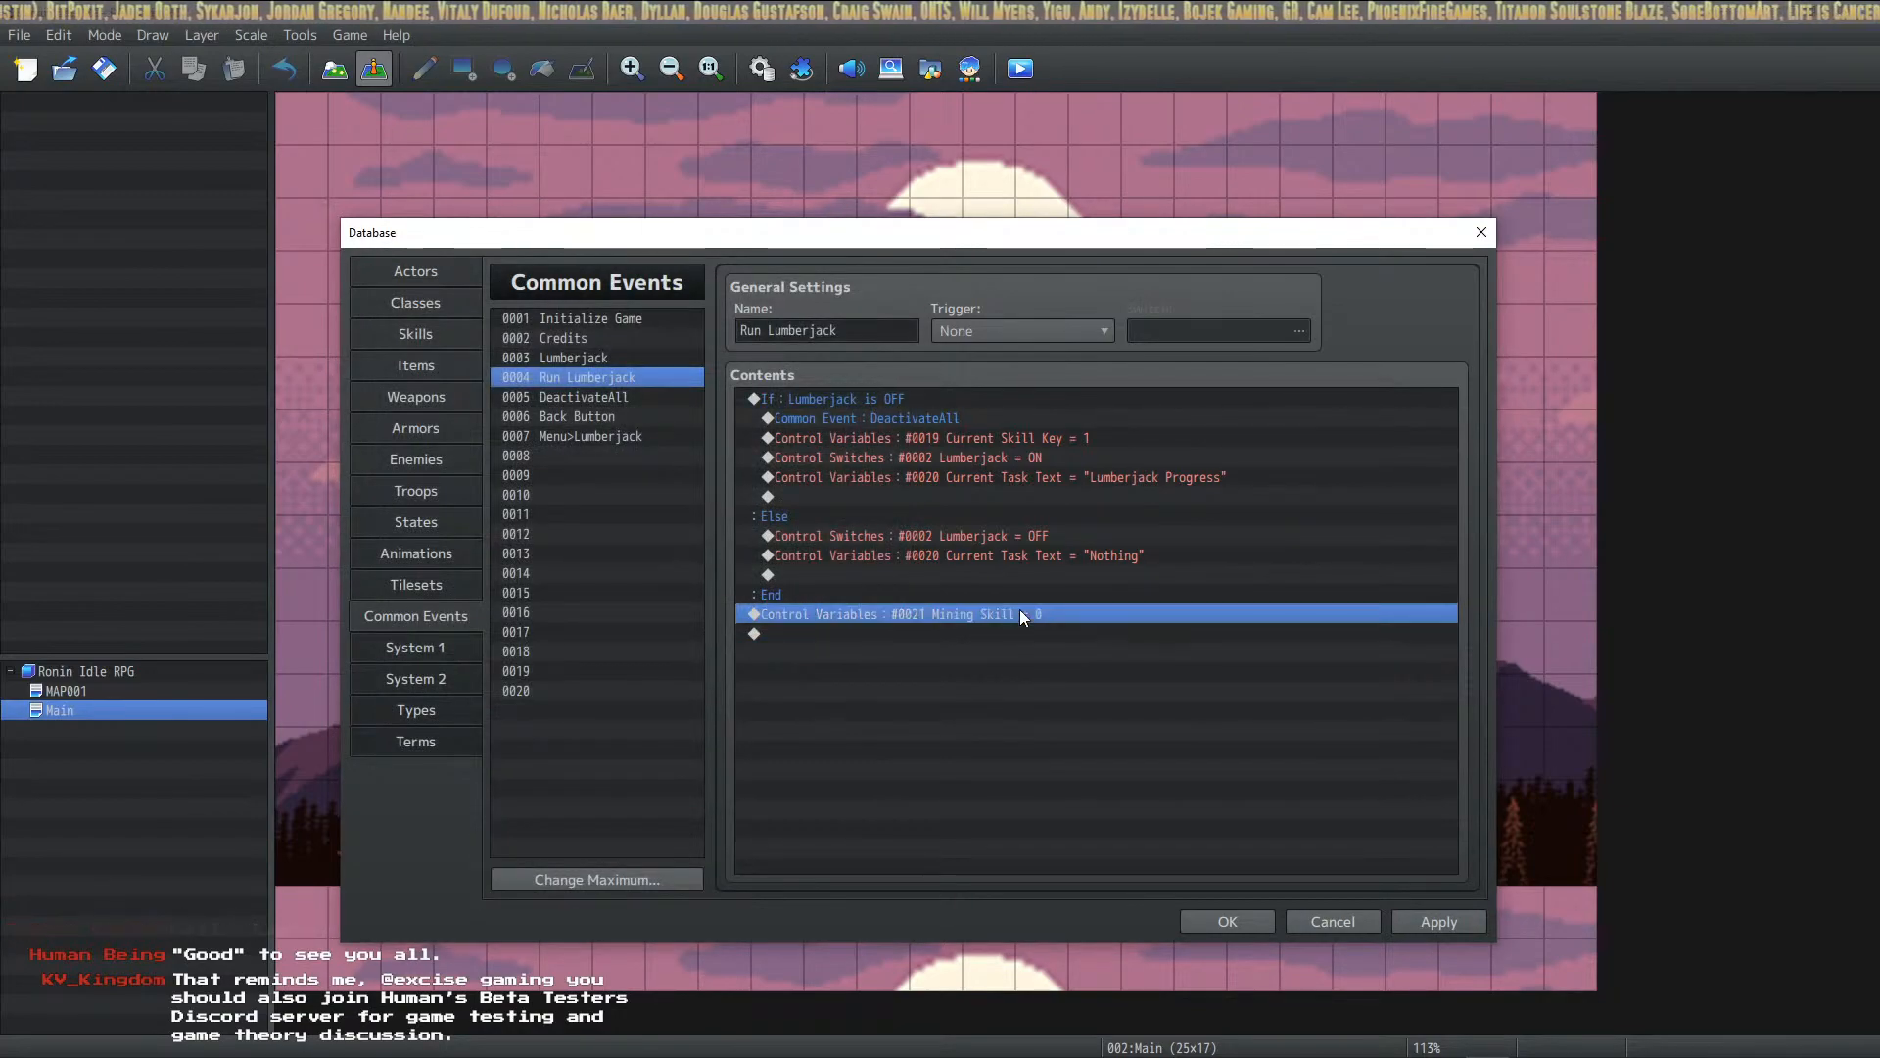
key(Delete)
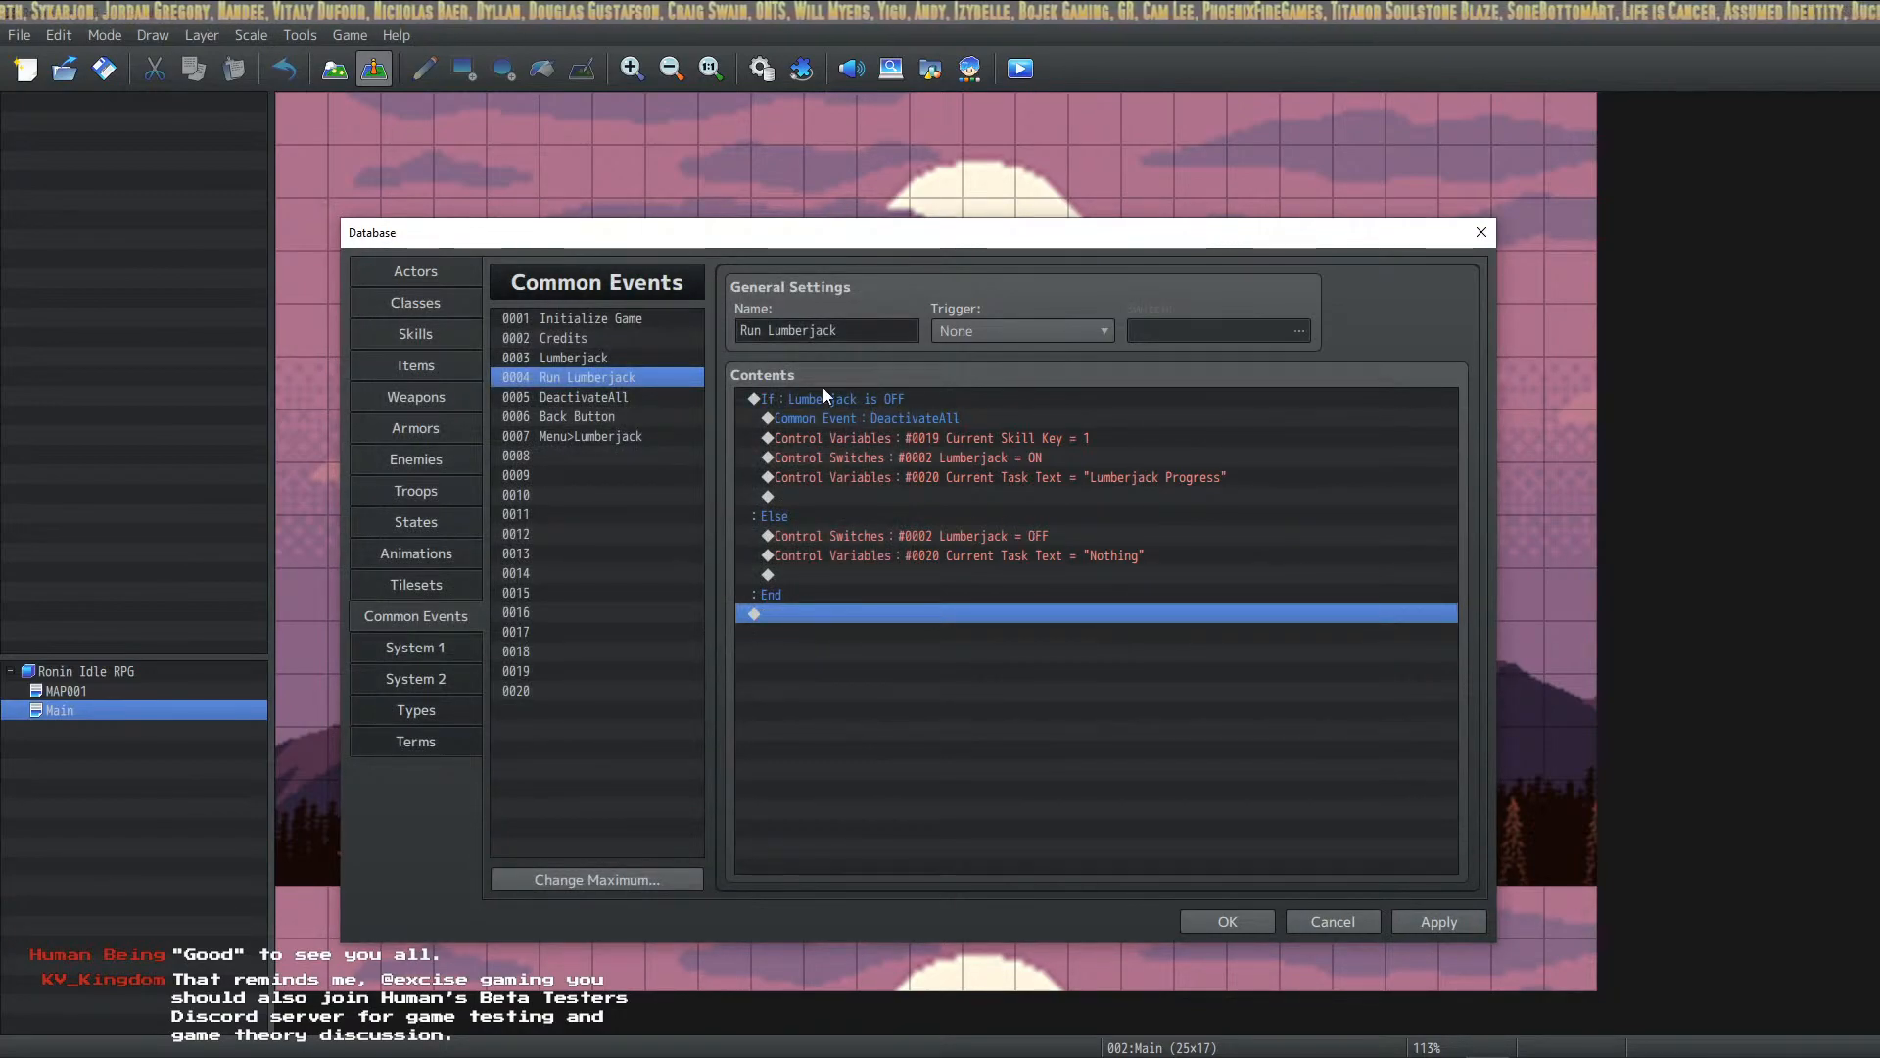
Step: Edit the Current Skill Key command in the Initialize Game event to set the variable to 21
click(586, 325)
click(997, 711)
right_click(997, 711)
click(881, 749)
double_click(645, 641)
text(21)
click(752, 809)
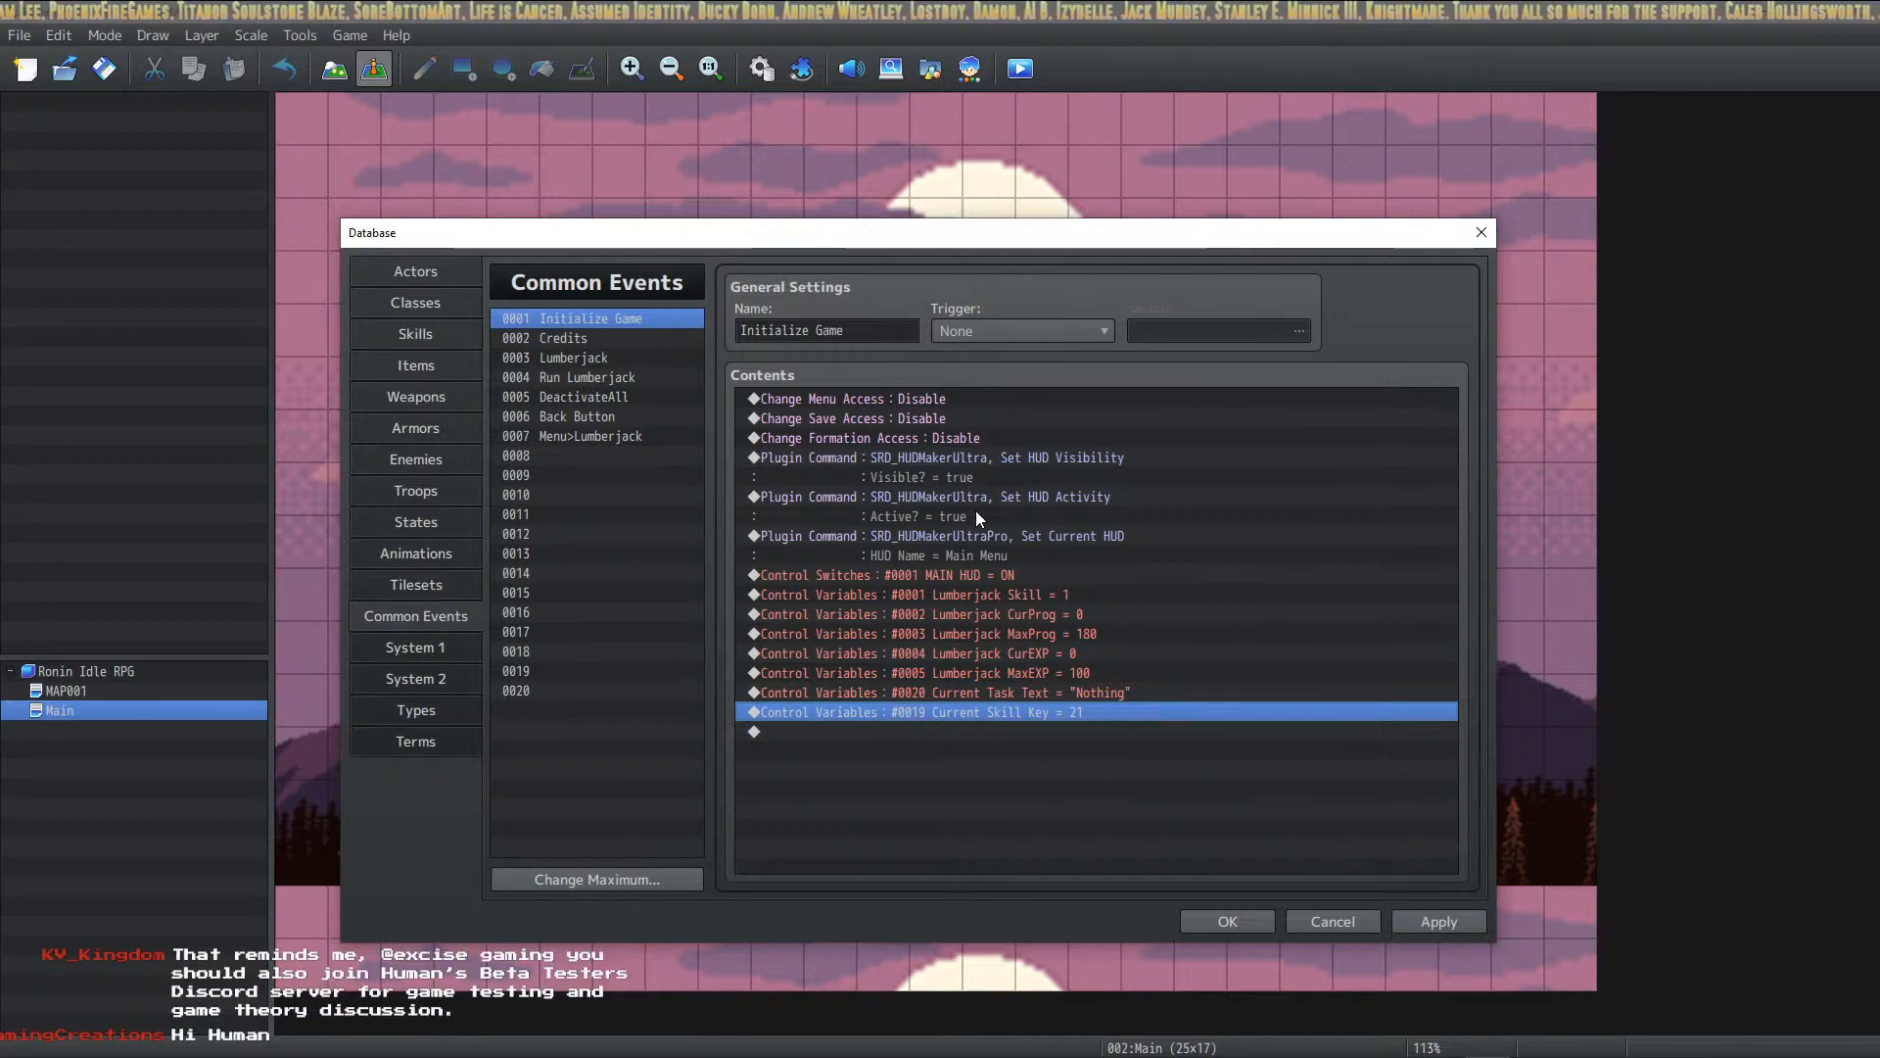
Step: Examine the order of the Lumberjack skill, progress and EXP variable commands in the Initialize Game event
click(1024, 597)
click(1032, 619)
click(1036, 646)
click(1048, 629)
click(1054, 619)
click(1055, 632)
click(1055, 614)
click(1044, 637)
click(1042, 654)
click(1041, 667)
click(1043, 646)
click(1043, 670)
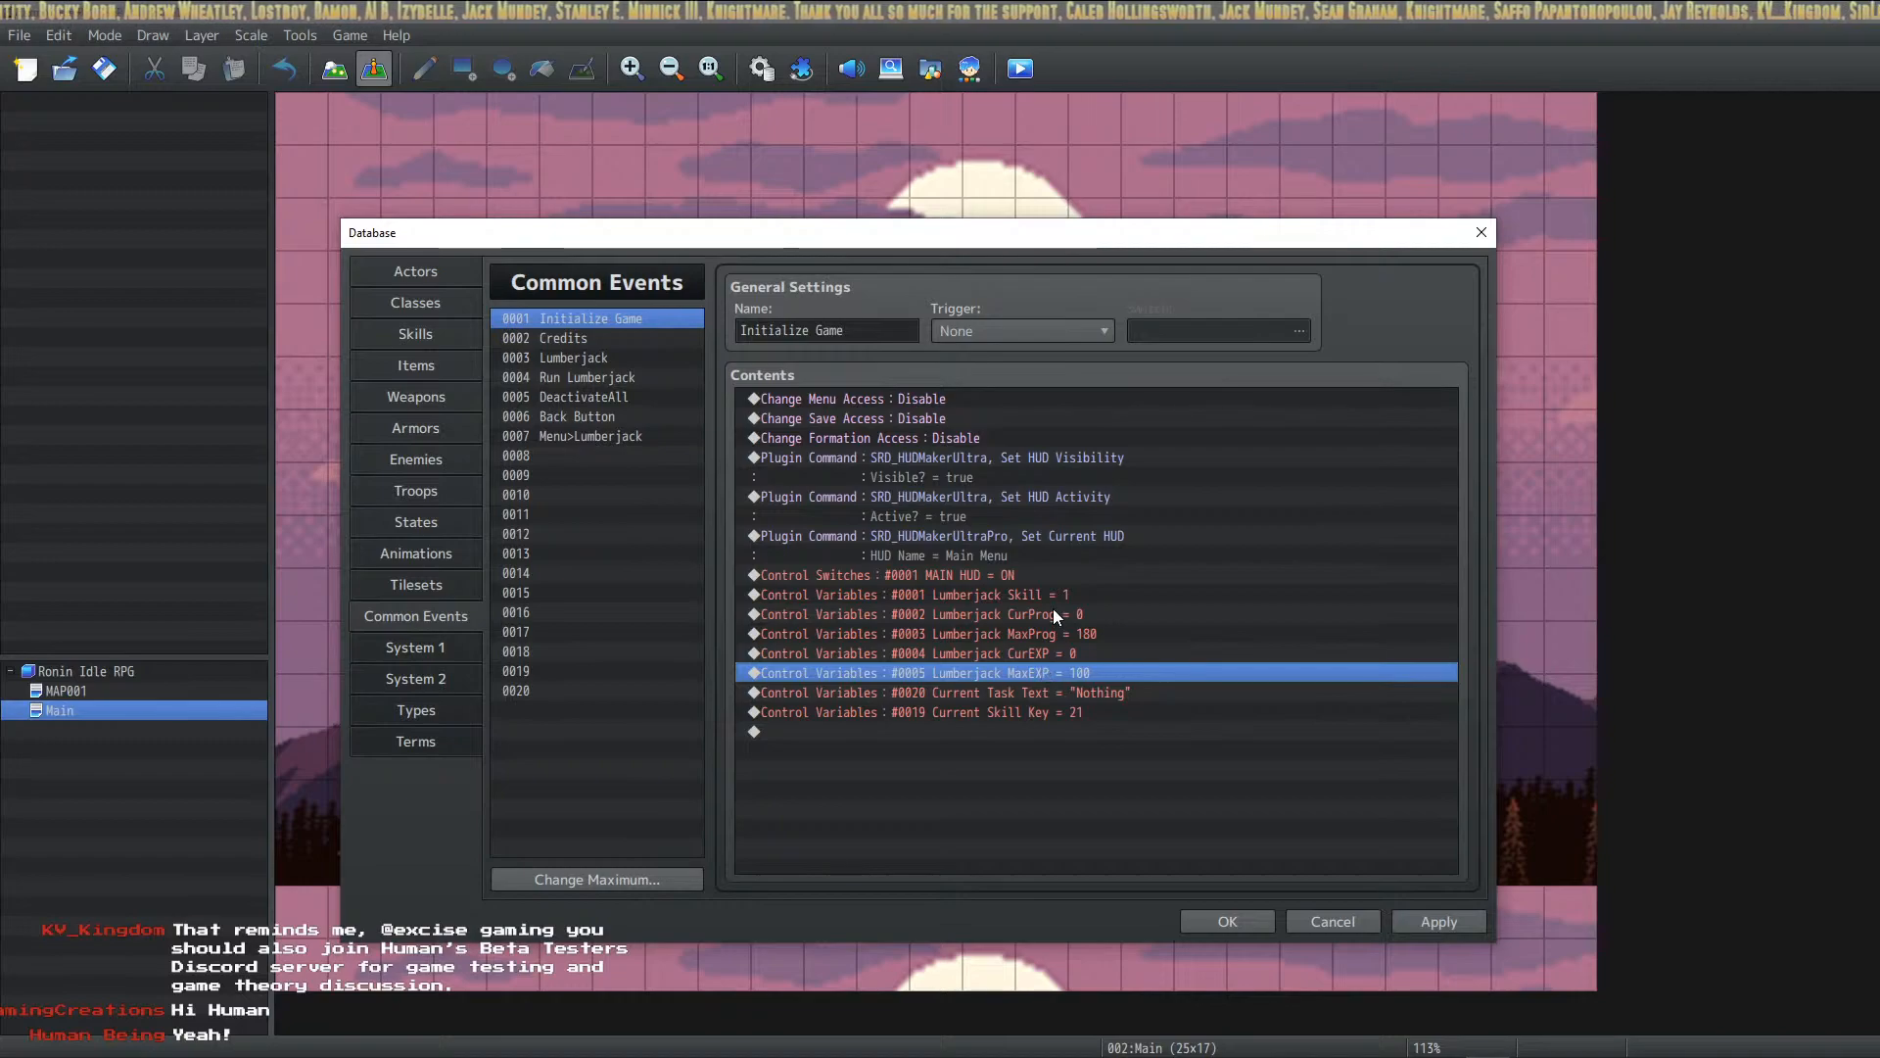
click(1054, 609)
click(1043, 654)
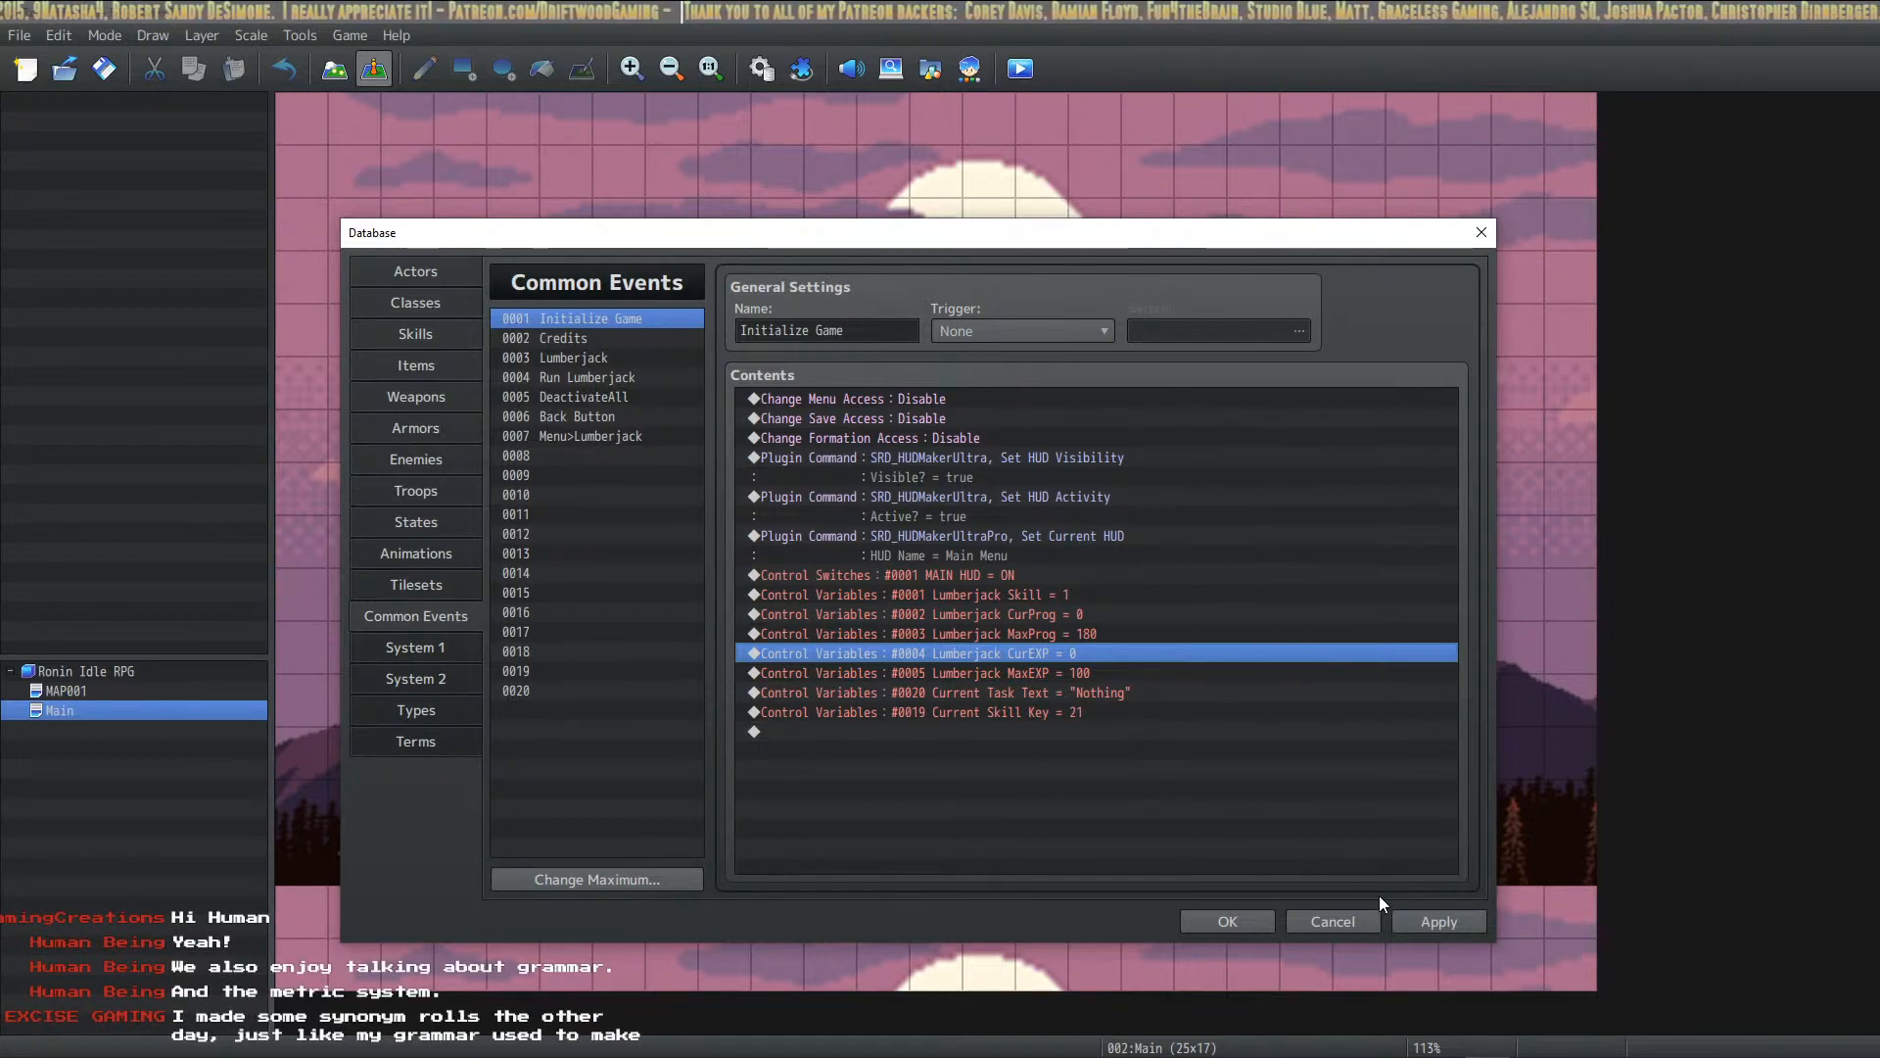
Step: Apply the database changes and review the Lumberjack variable and Current Skill Key commands in the Initialize Game event
click(1400, 917)
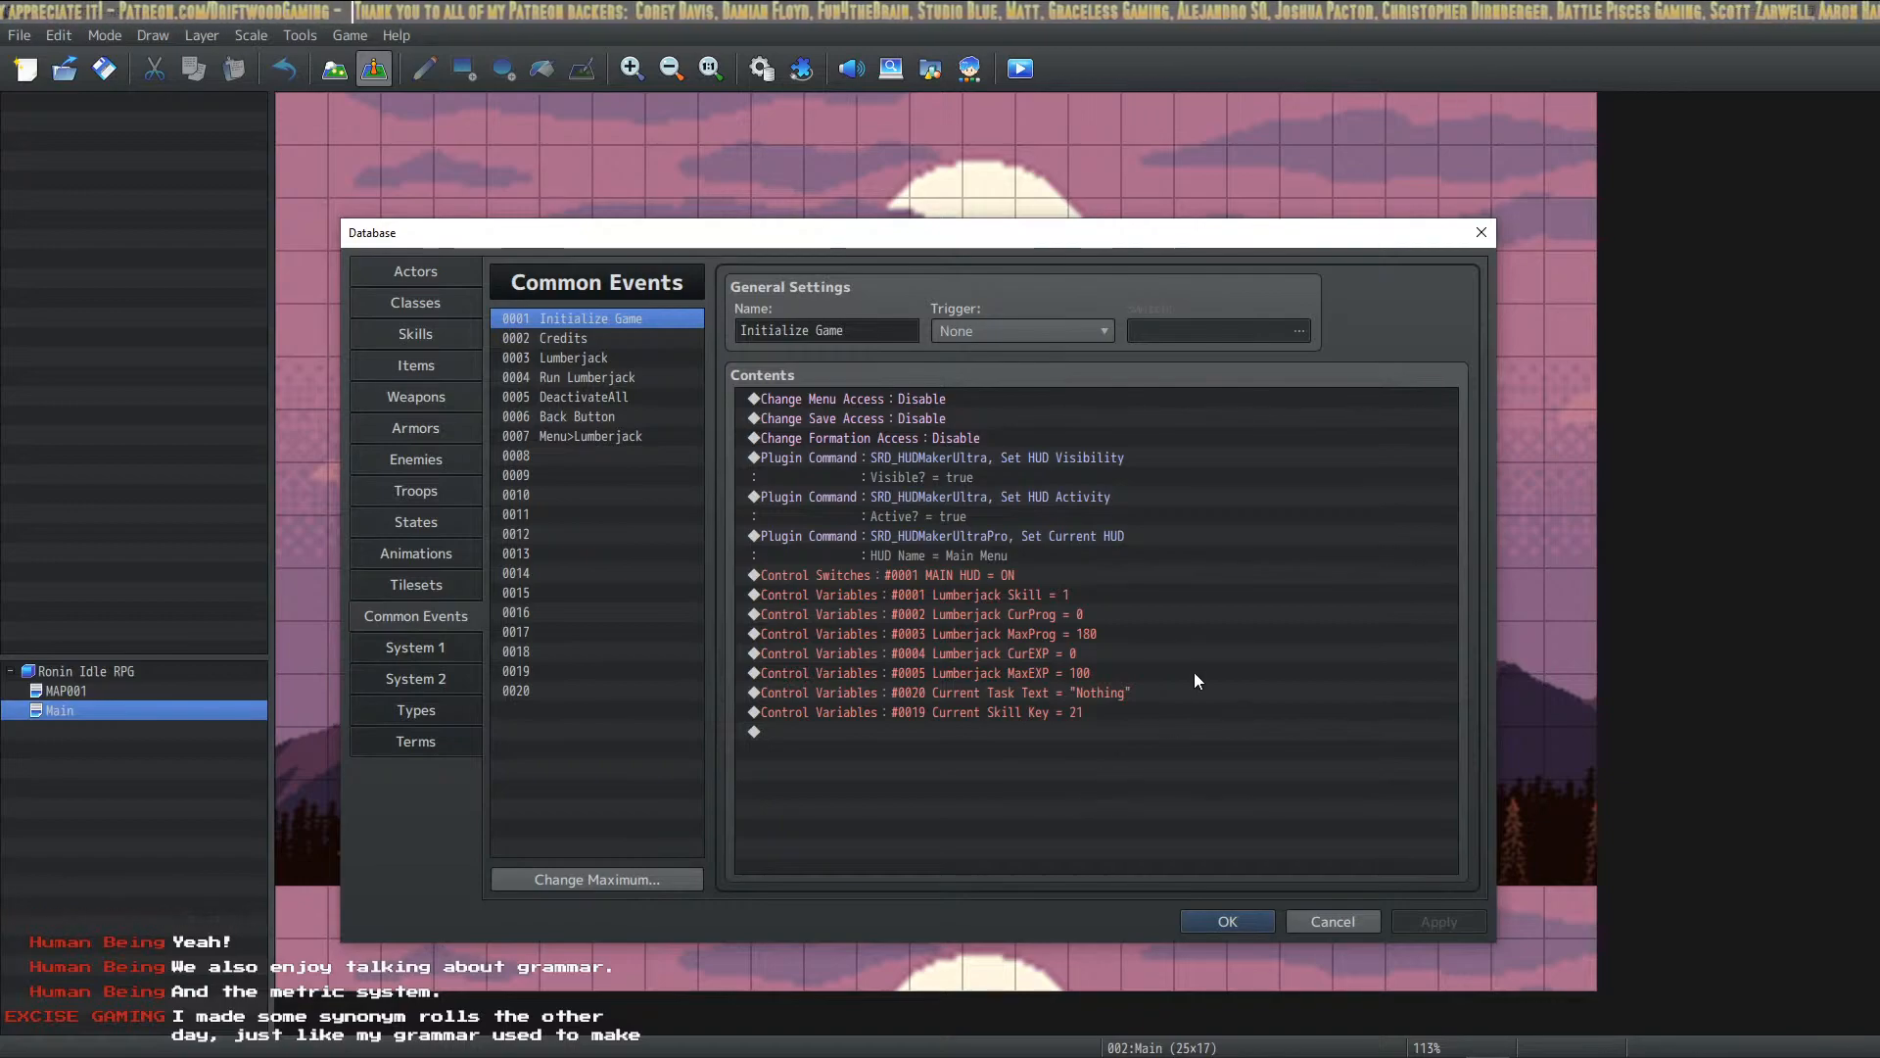
drag(1073, 703, 1069, 654)
mouse_move(1044, 720)
mouse_down()
mouse_move(1075, 602)
mouse_move(1071, 709)
mouse_up()
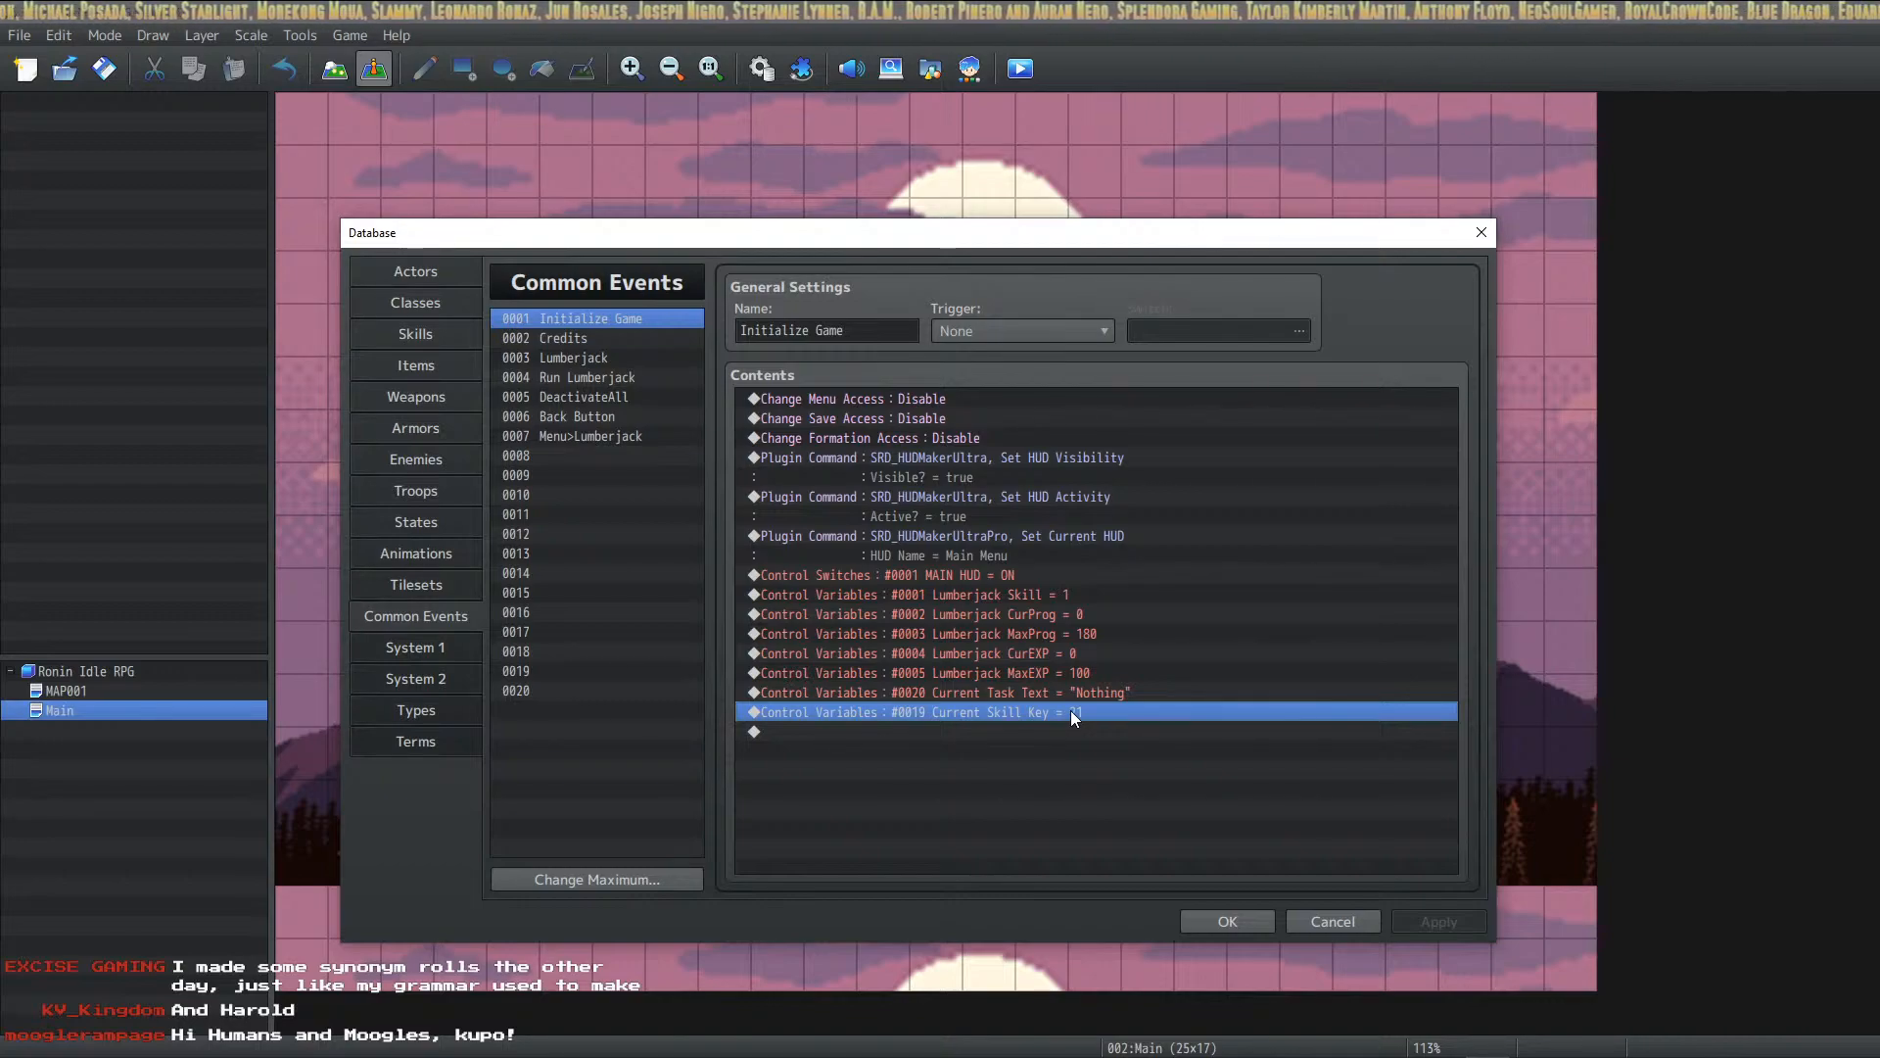
drag(1072, 709, 1089, 636)
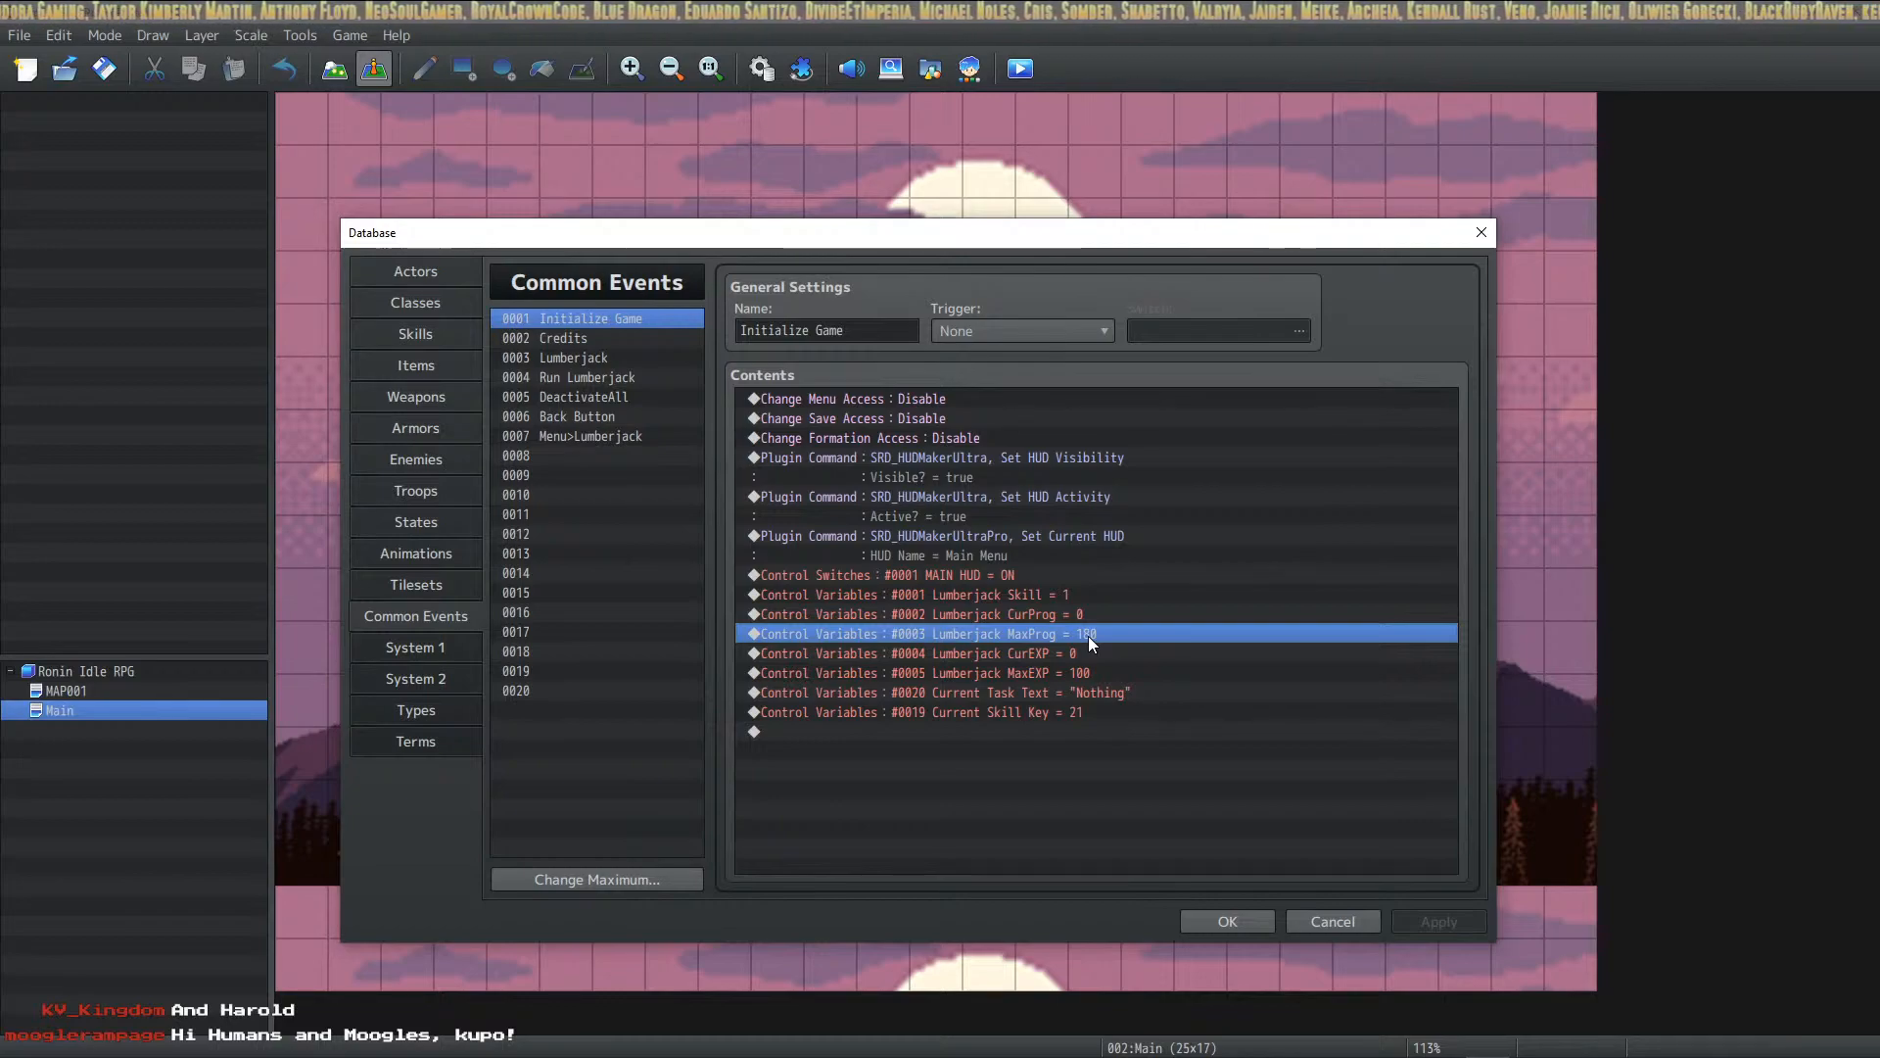
click(1095, 597)
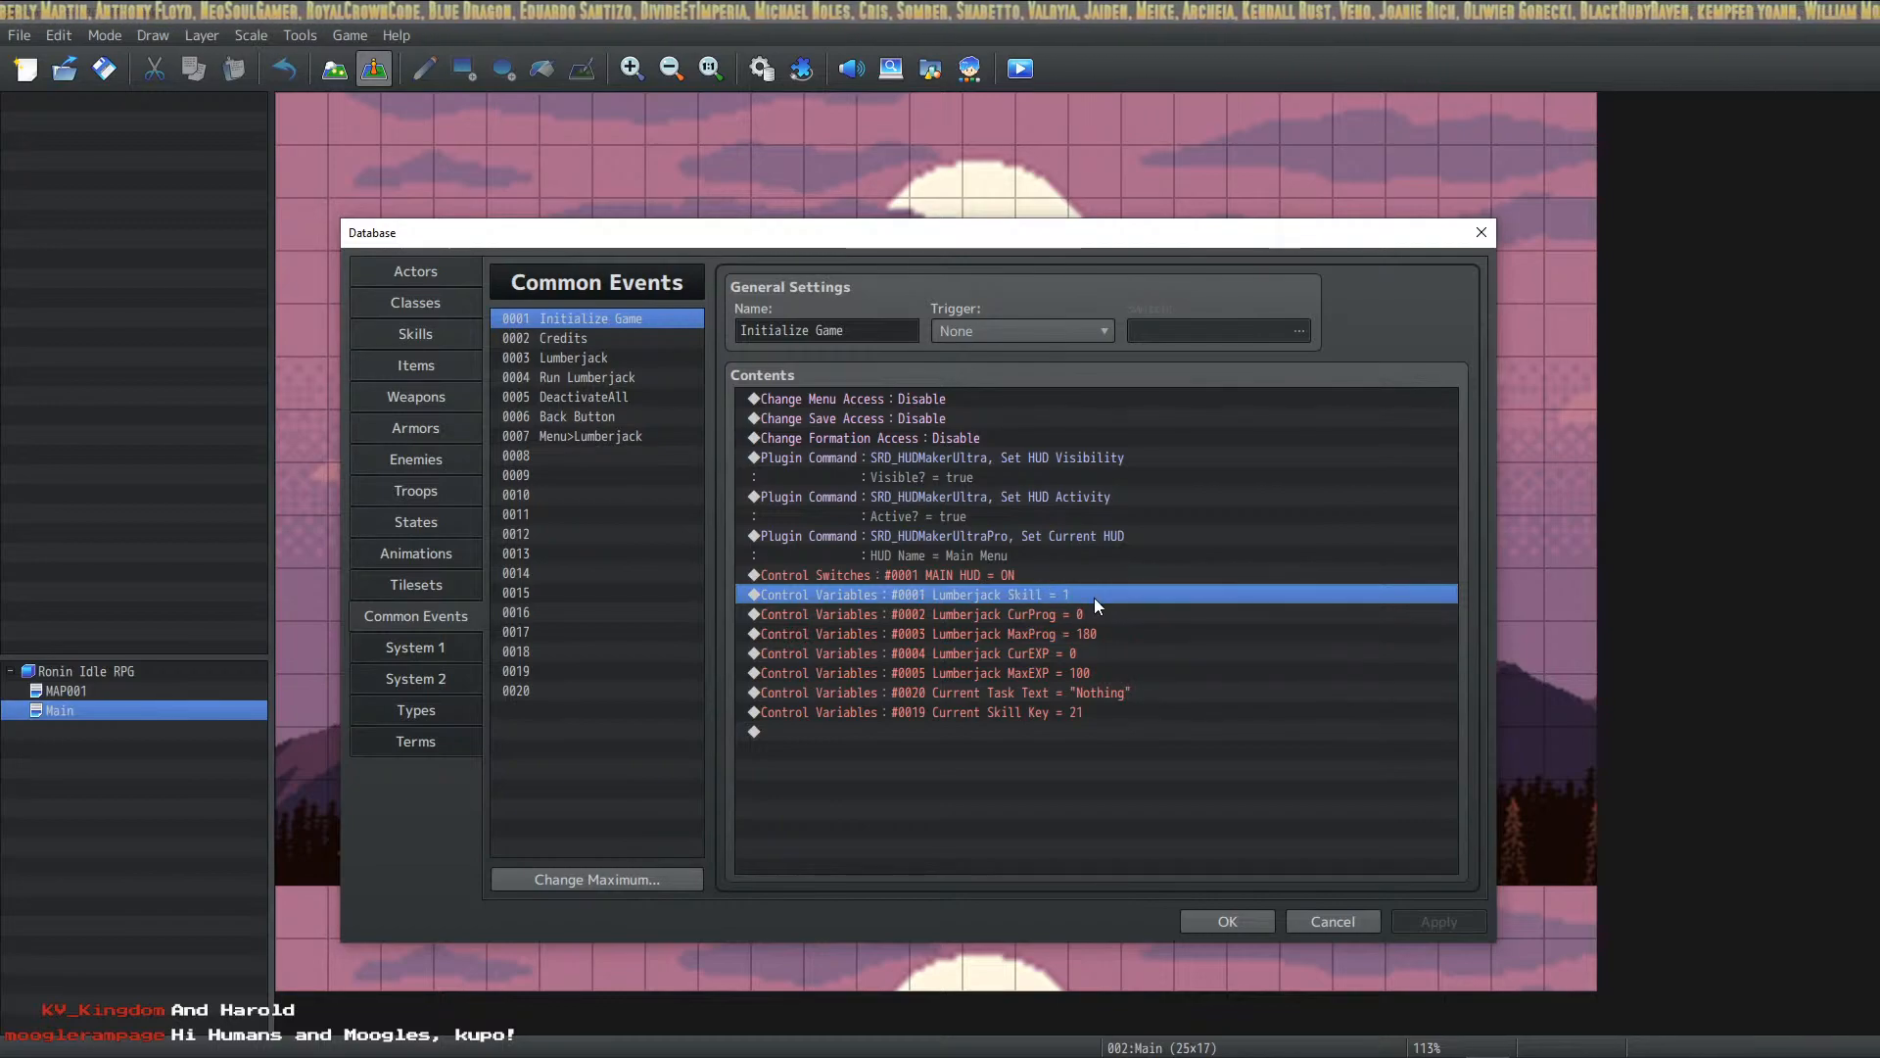
click(1079, 654)
click(1096, 711)
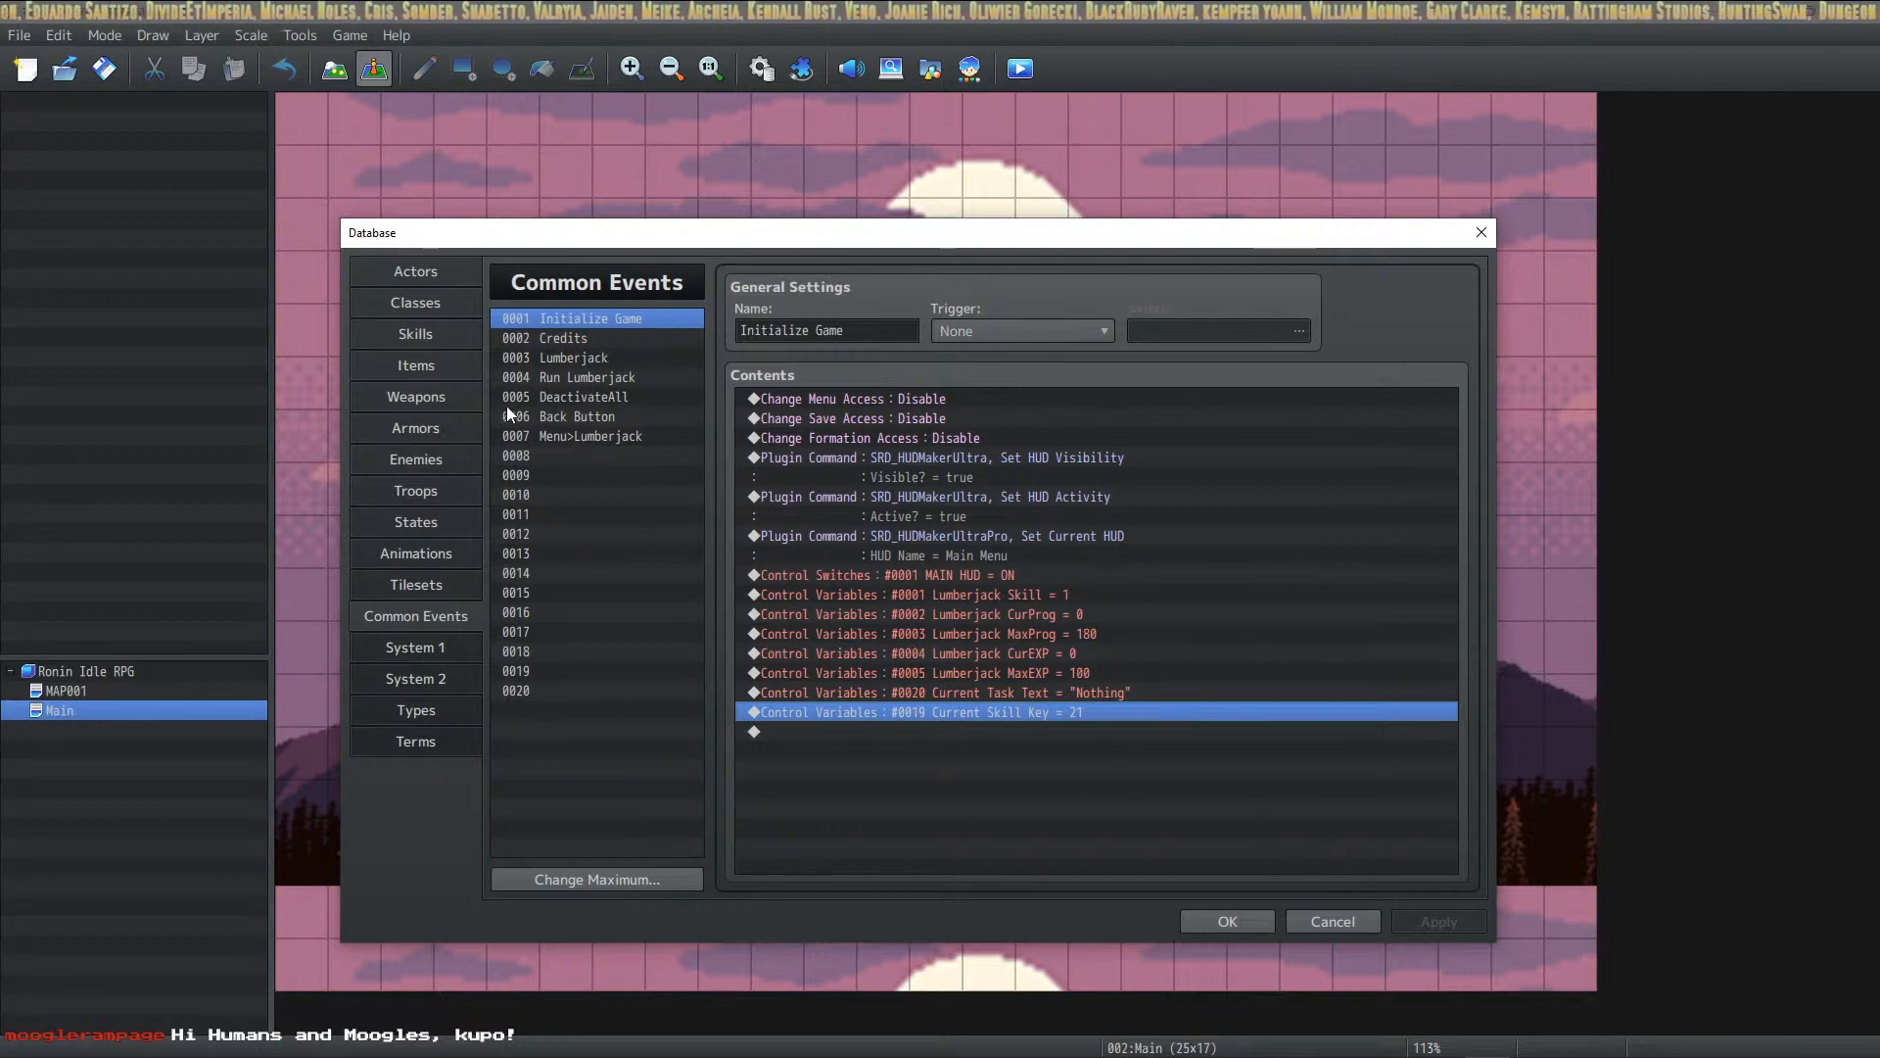
Step: Check the Current Skill Key command in the Run Lumberjack event and close the database, accepting its contents
click(590, 380)
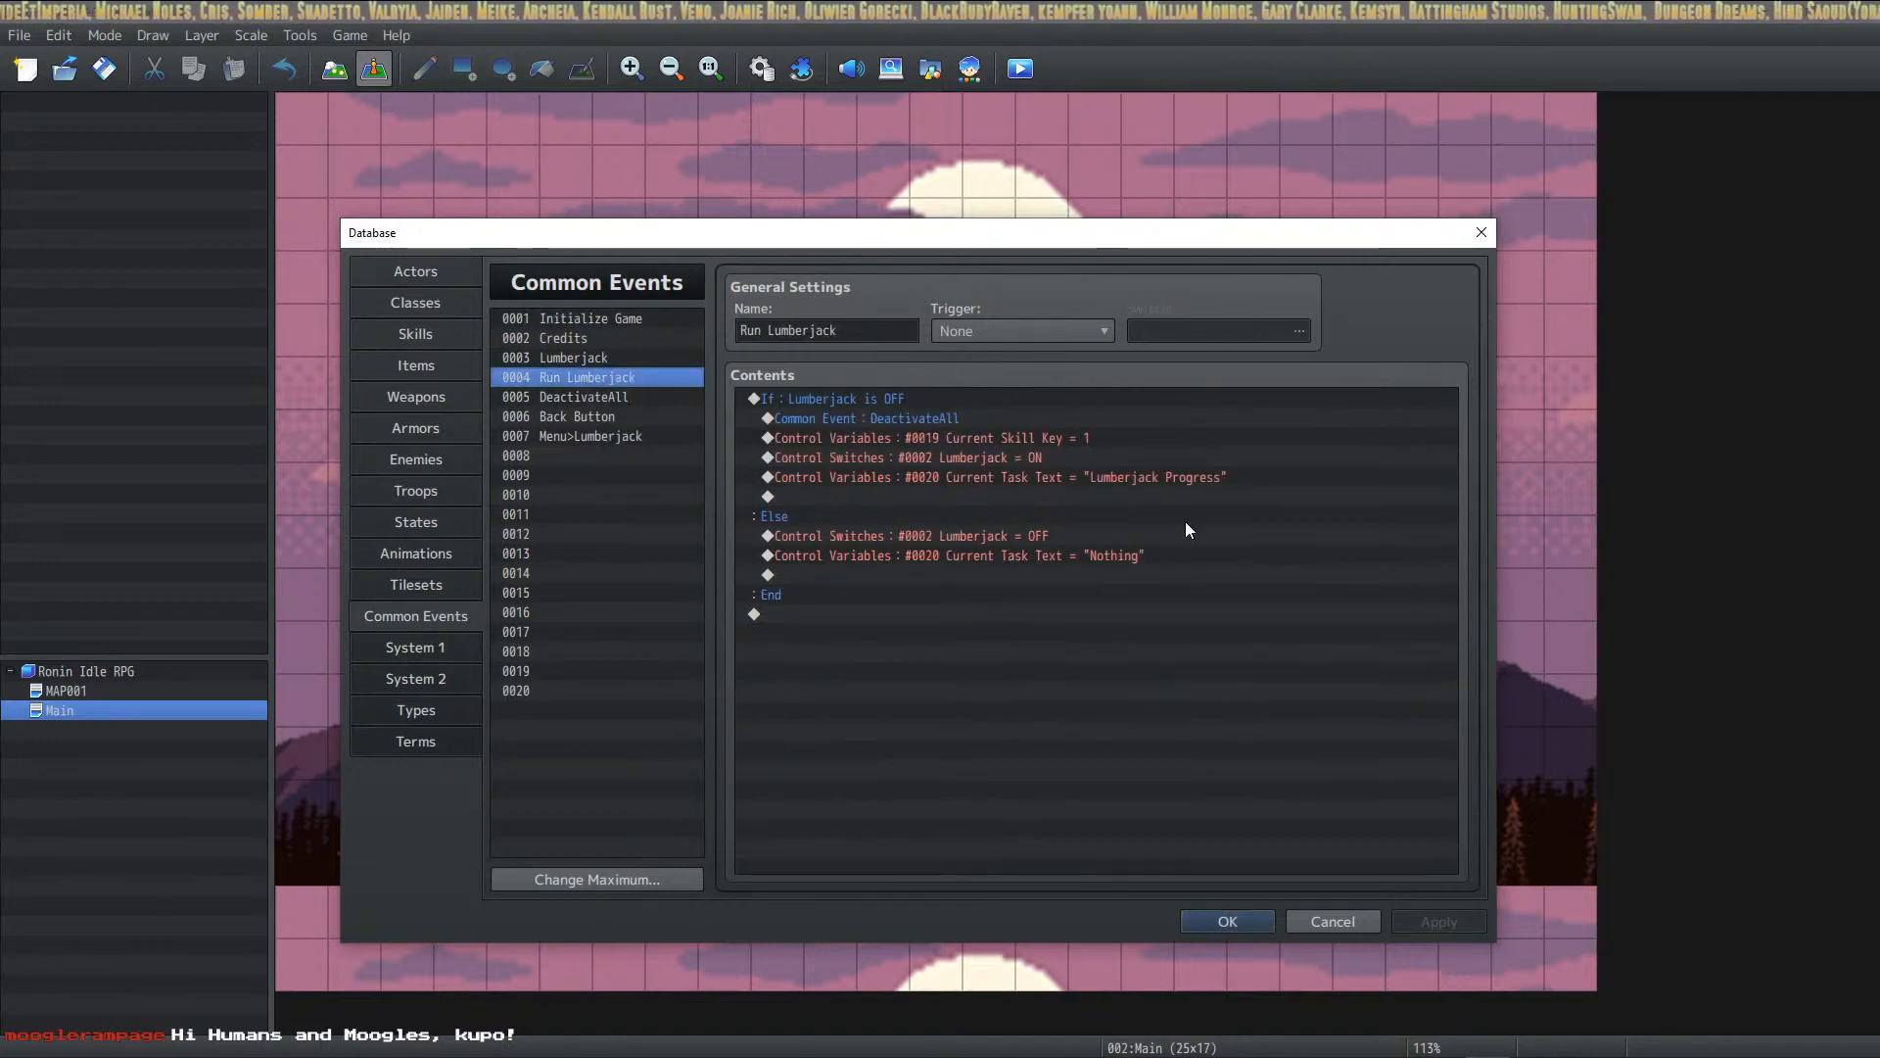
click(1006, 441)
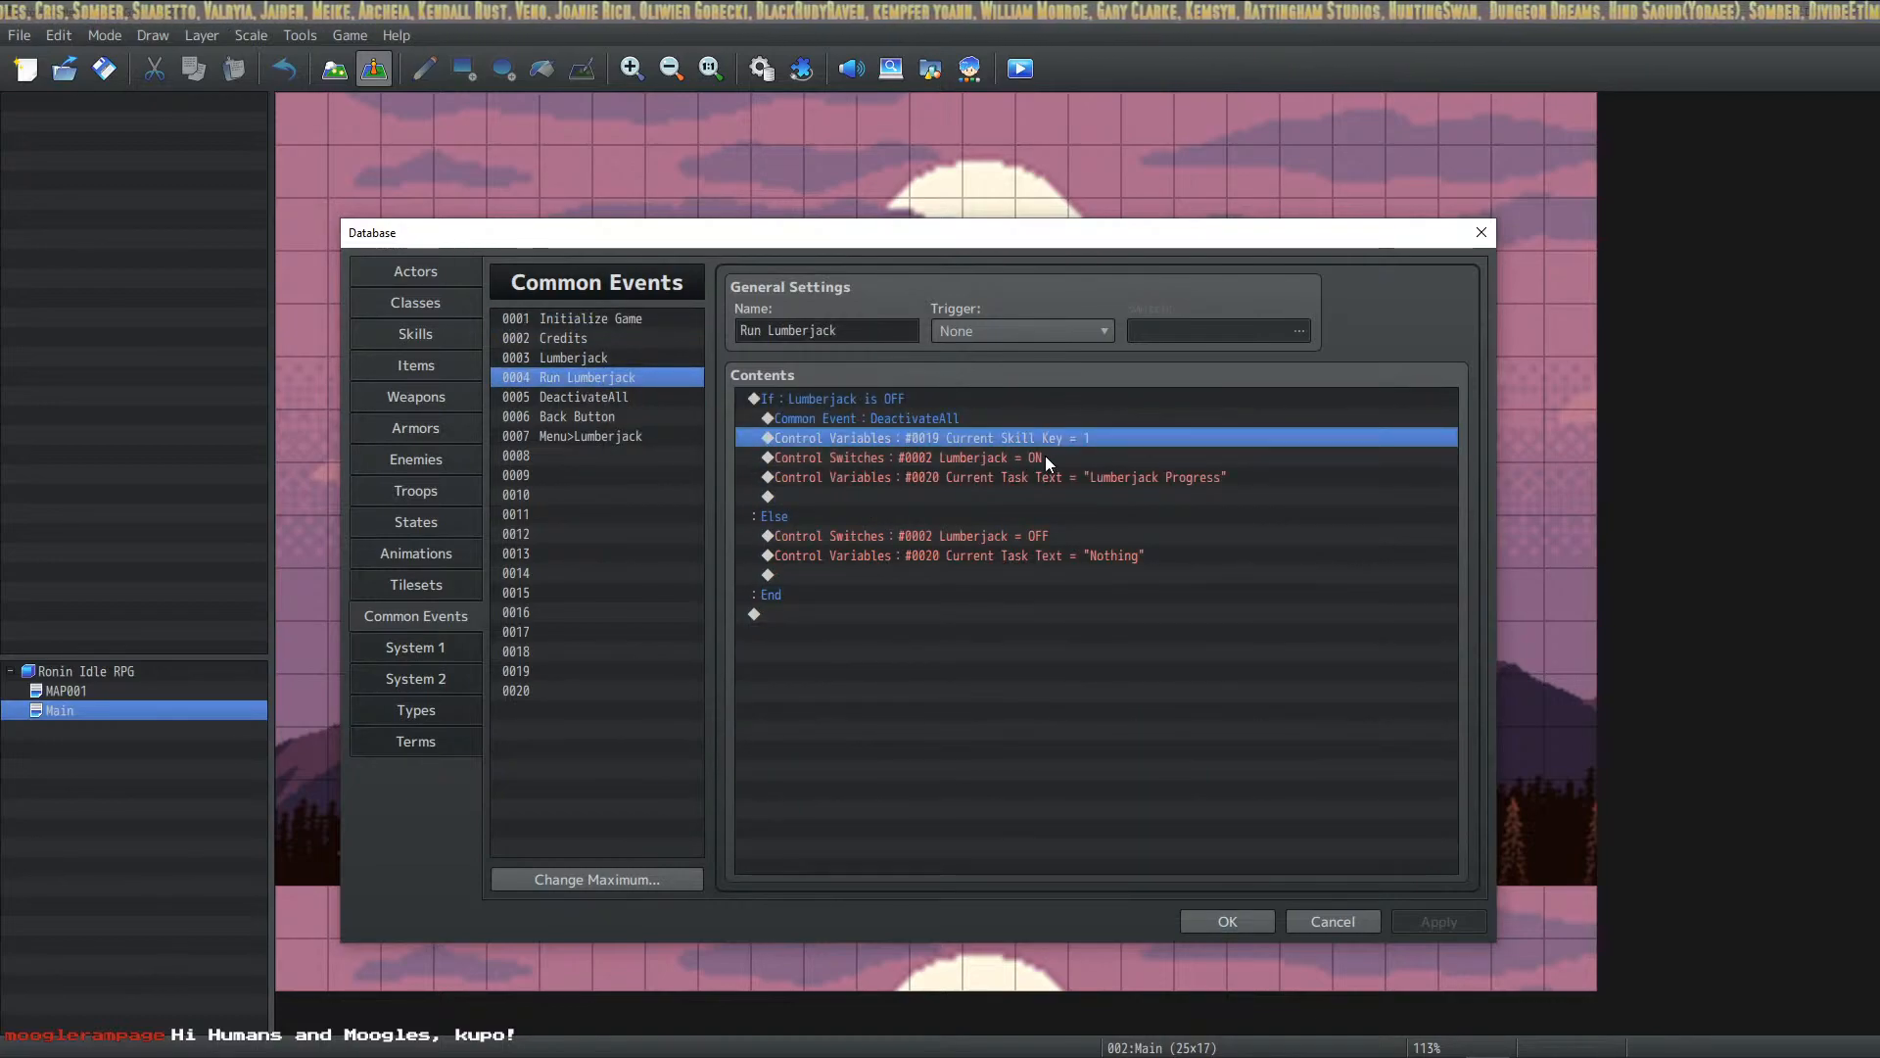
click(1224, 920)
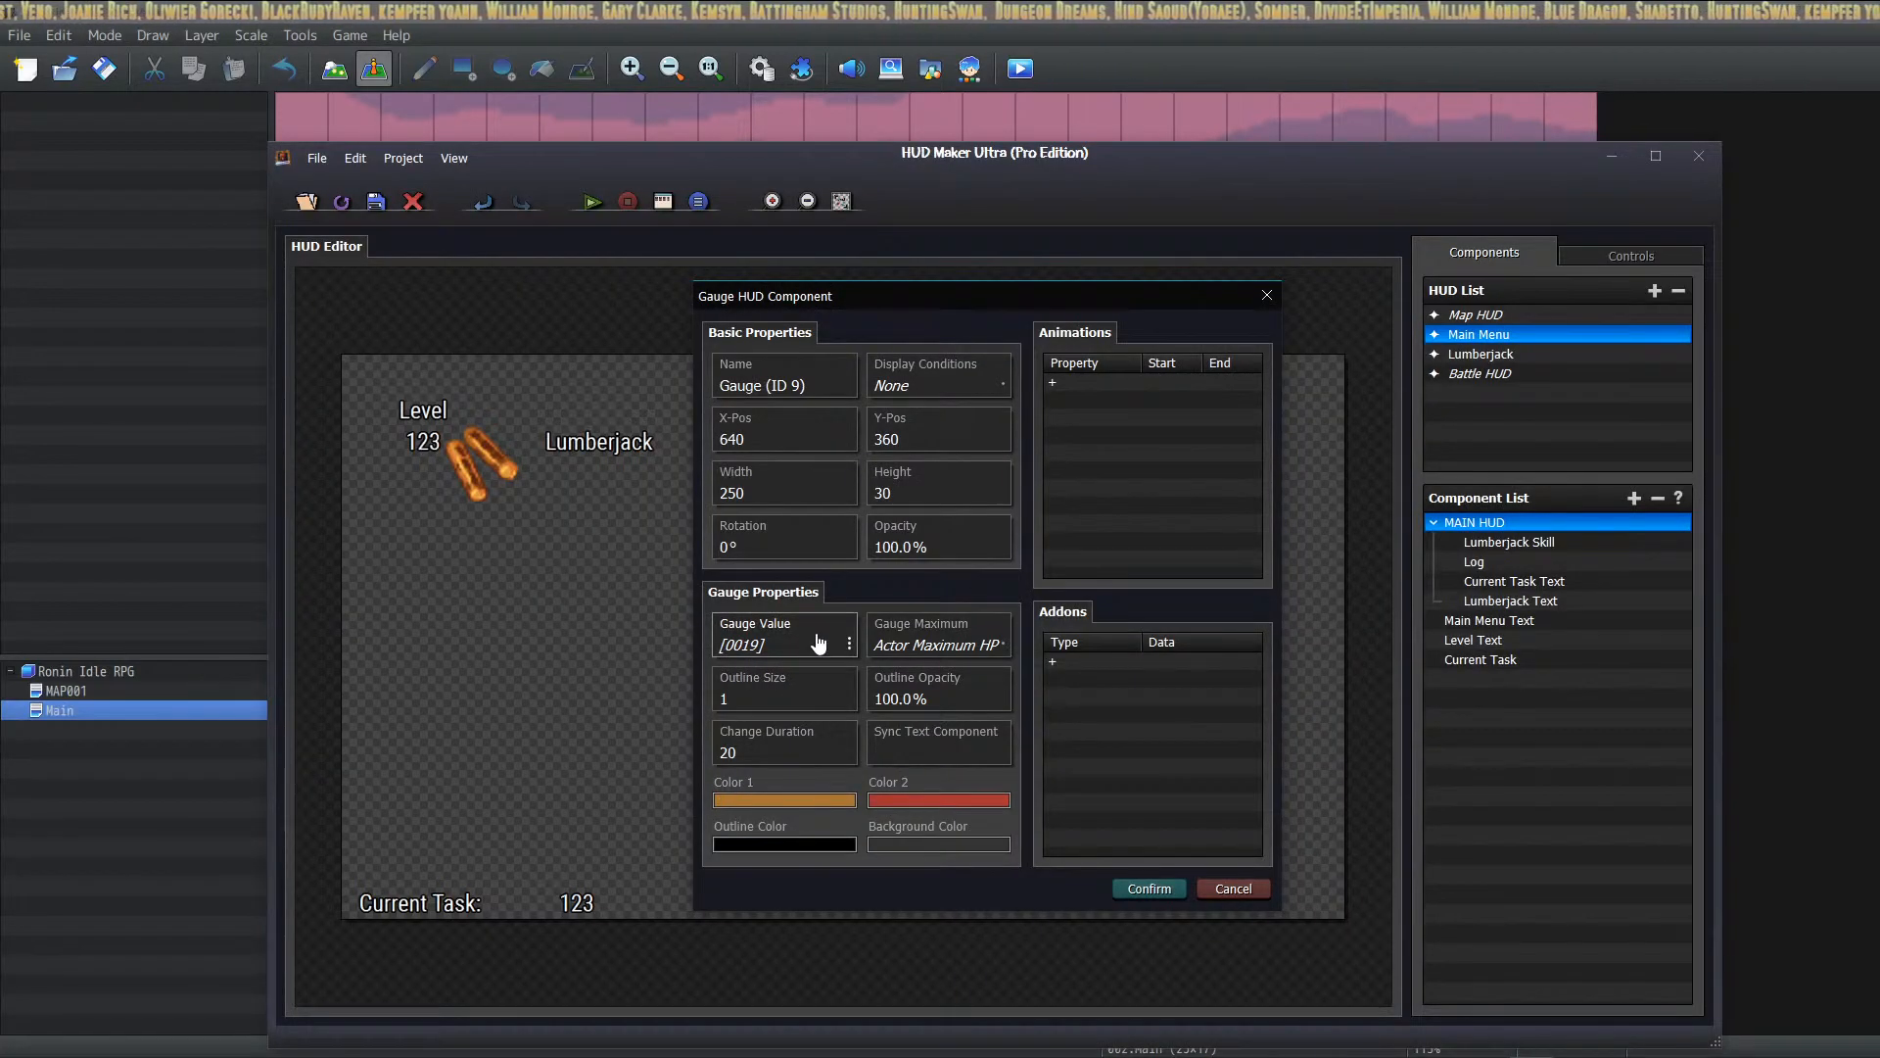
Step: Check the variable chosen for the gauge value, keep variable 0019 and add the gauge to the Main Menu HUD
click(790, 643)
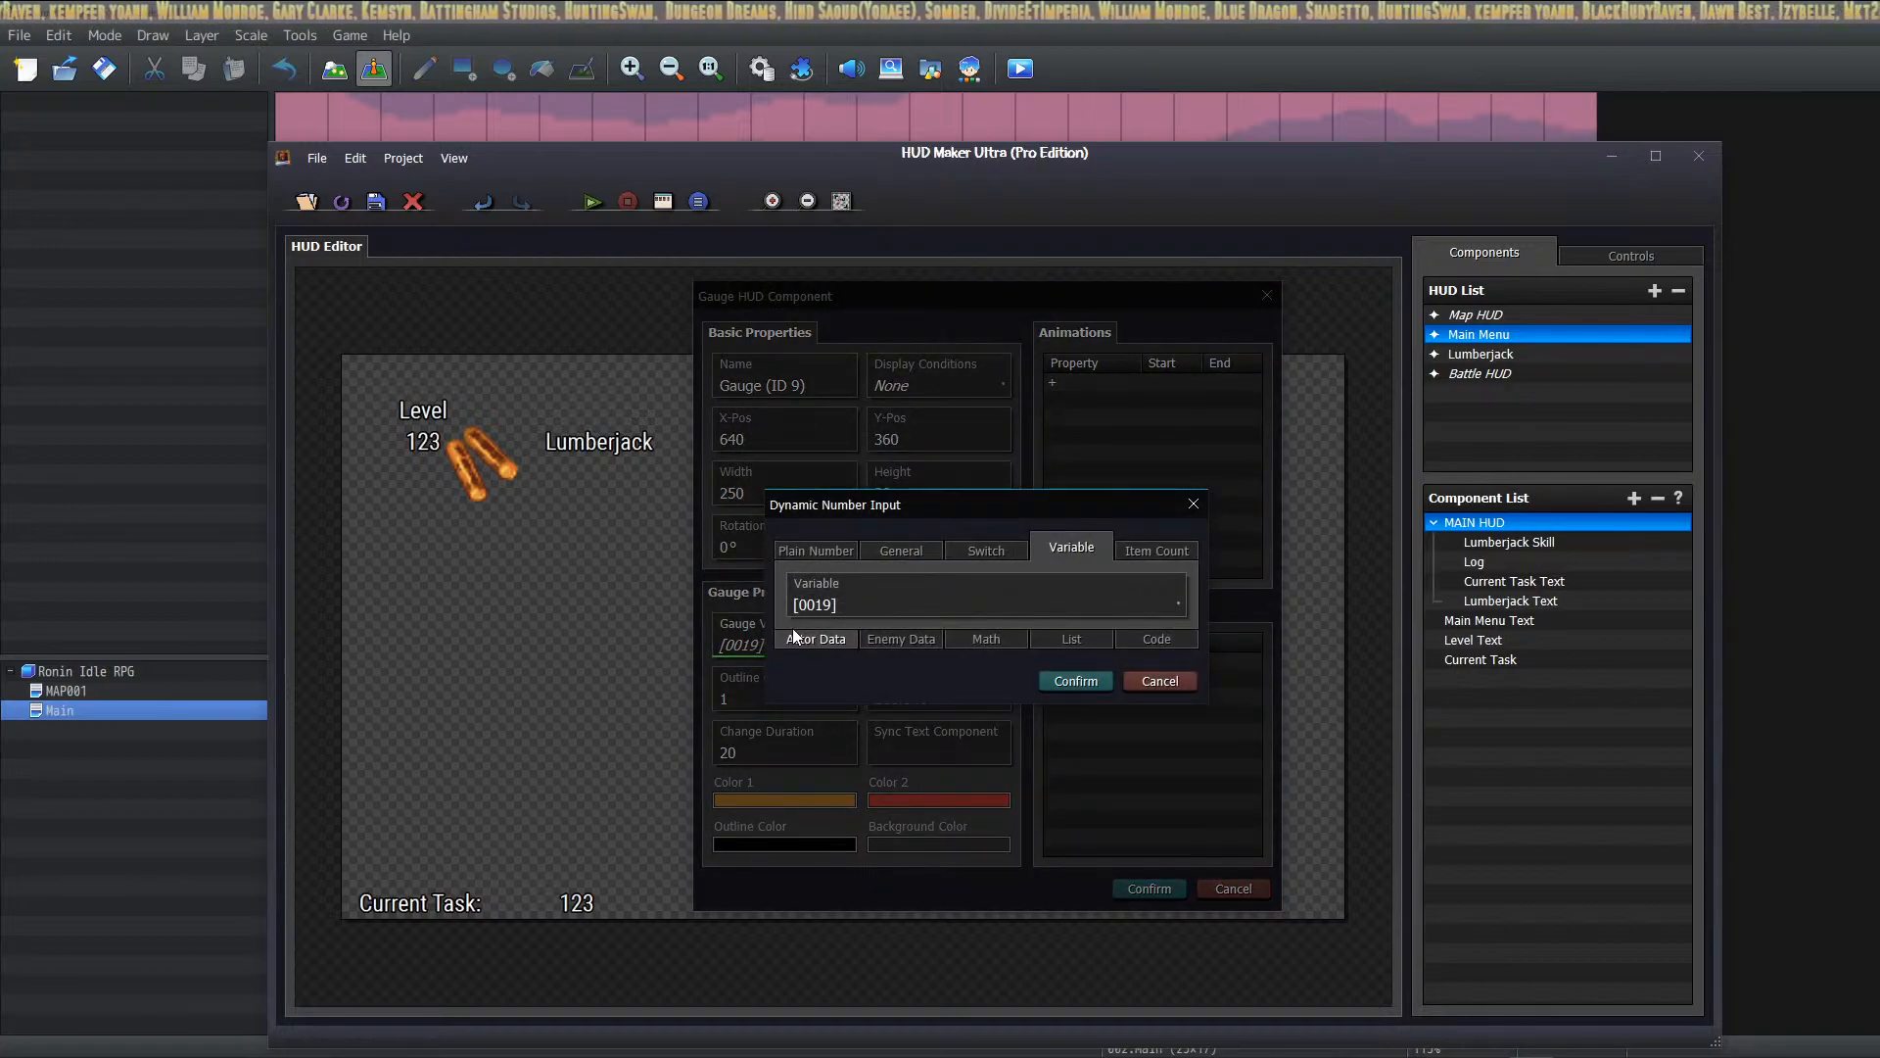
click(1191, 682)
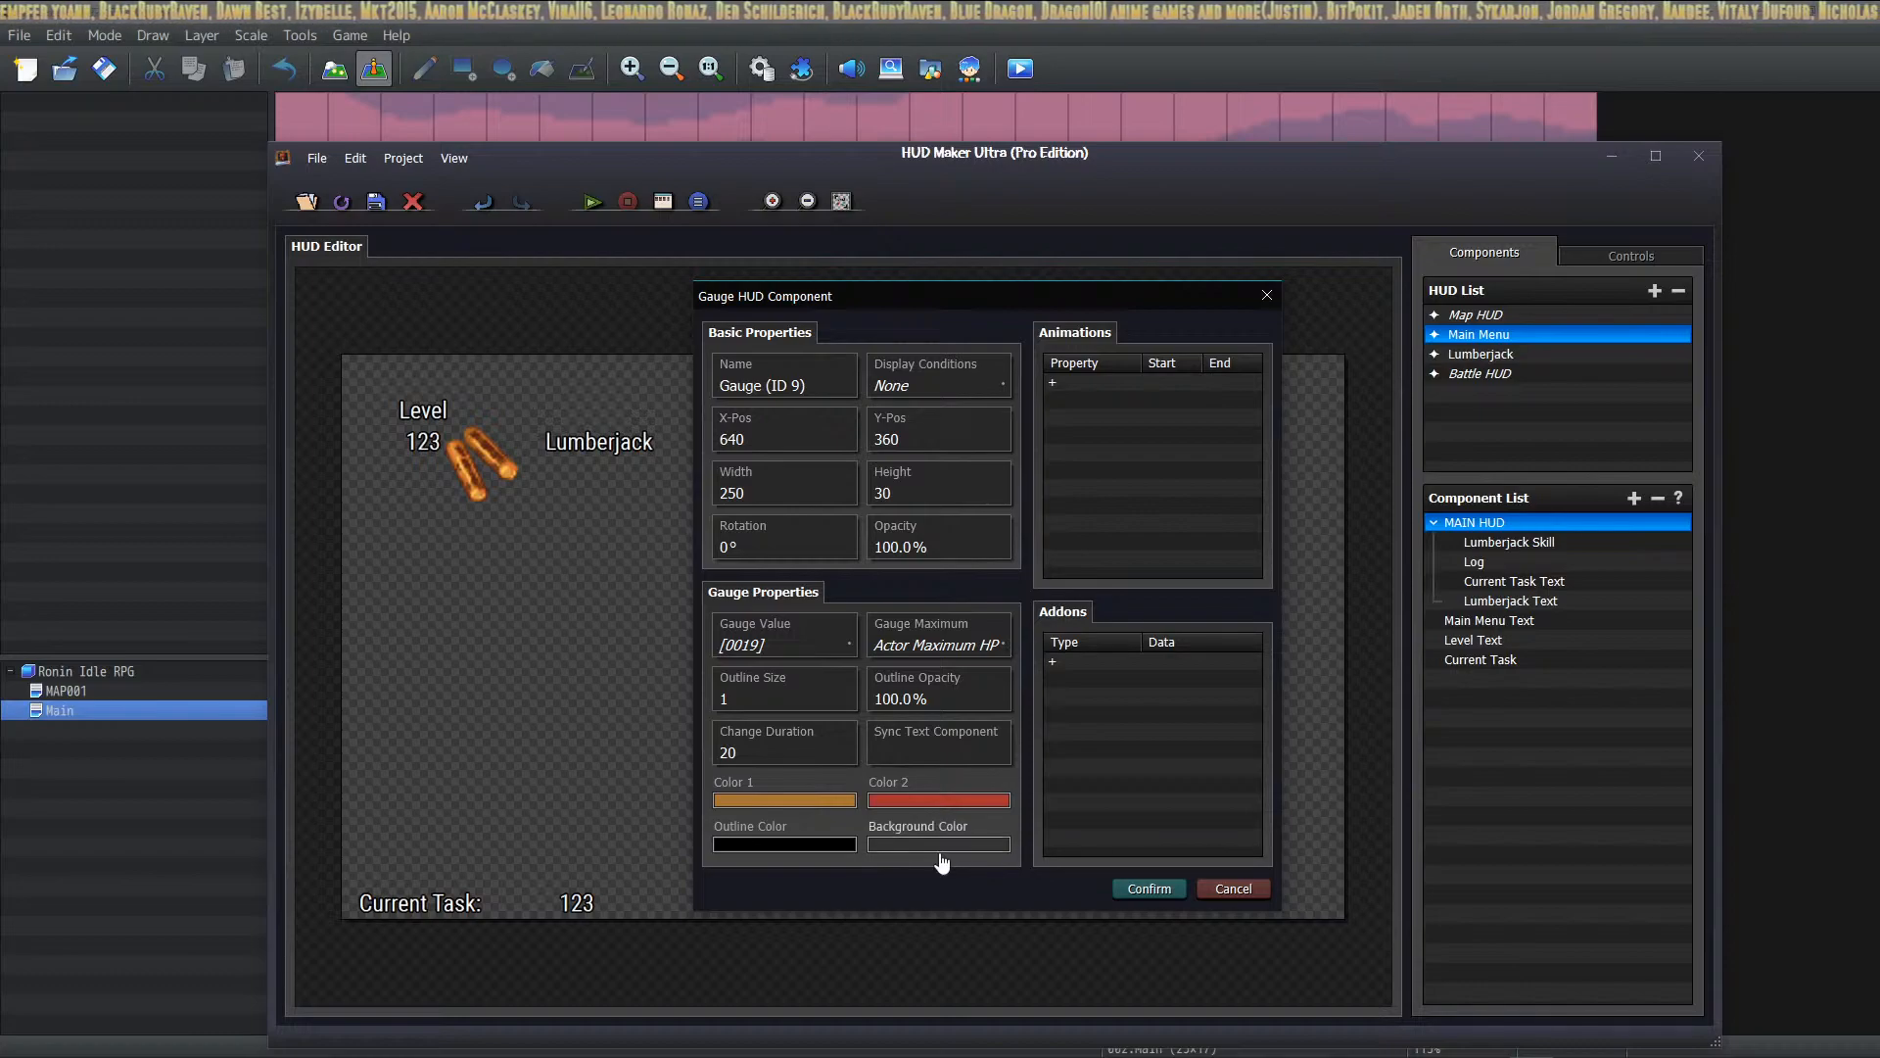
click(777, 644)
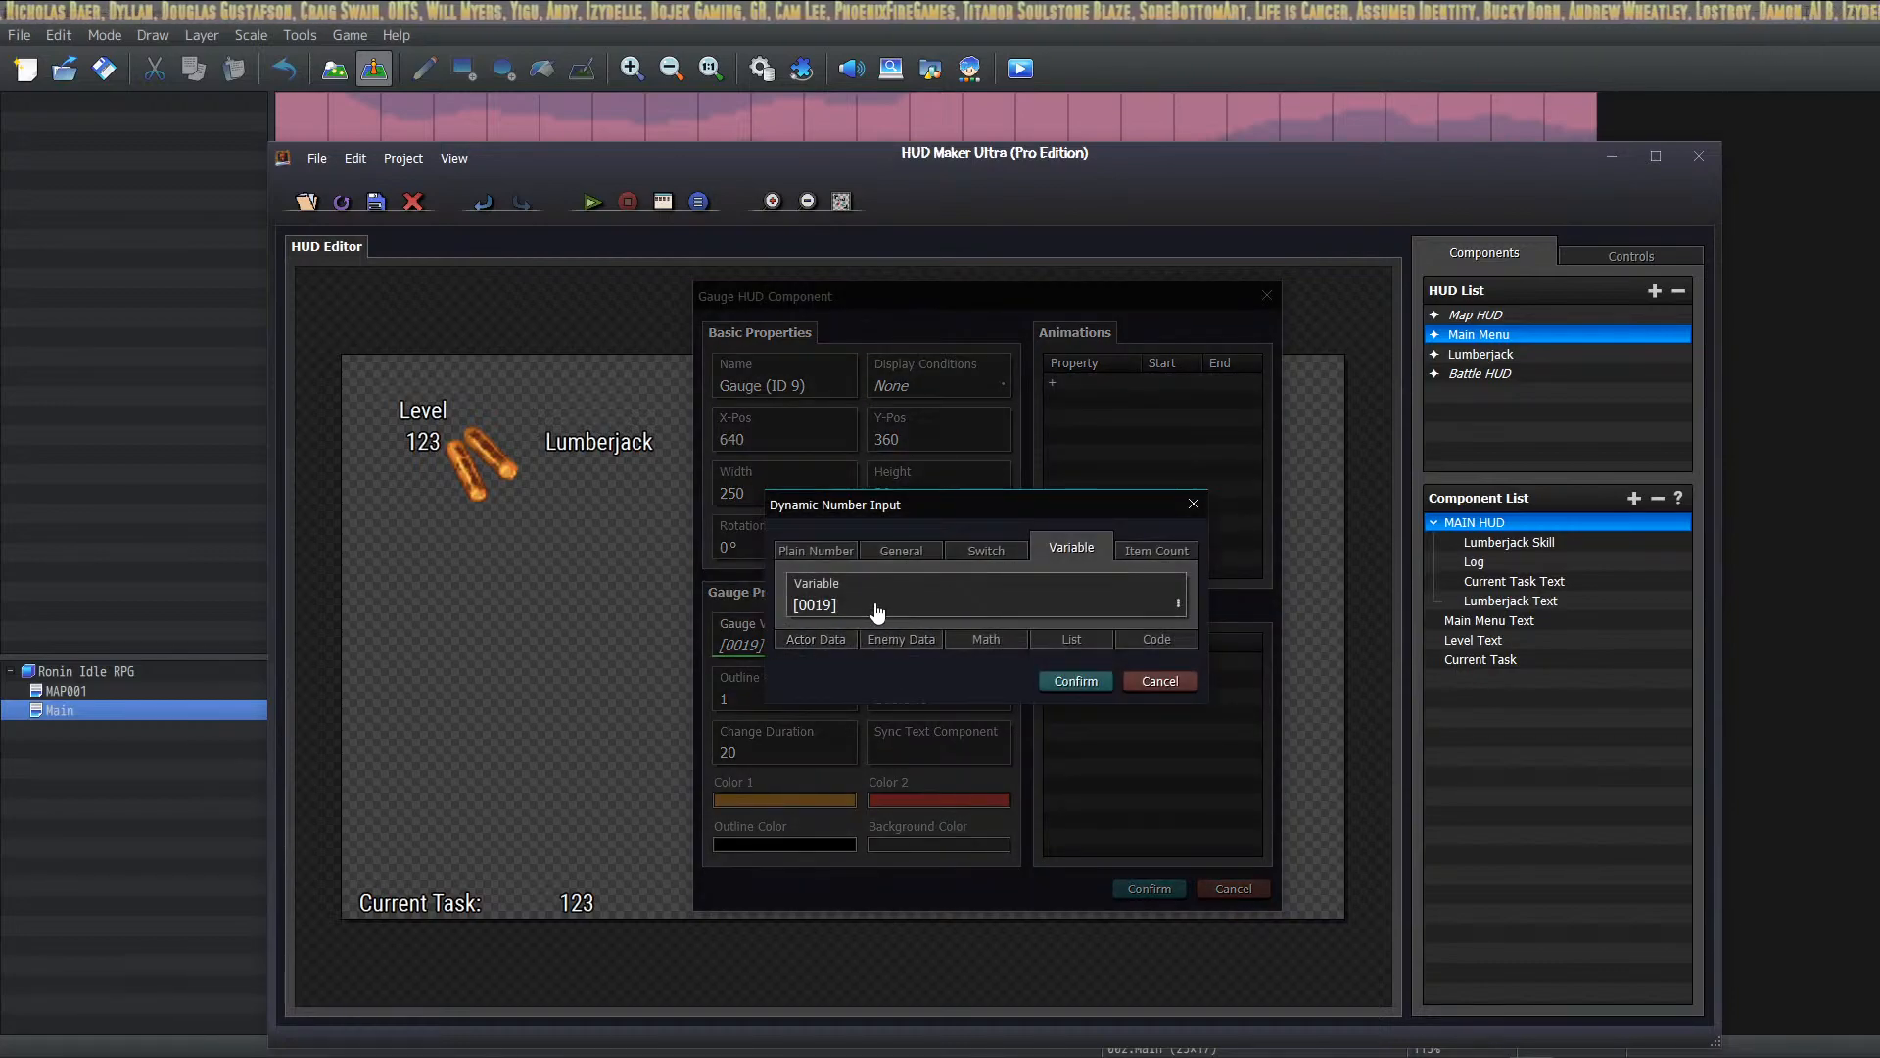
click(876, 602)
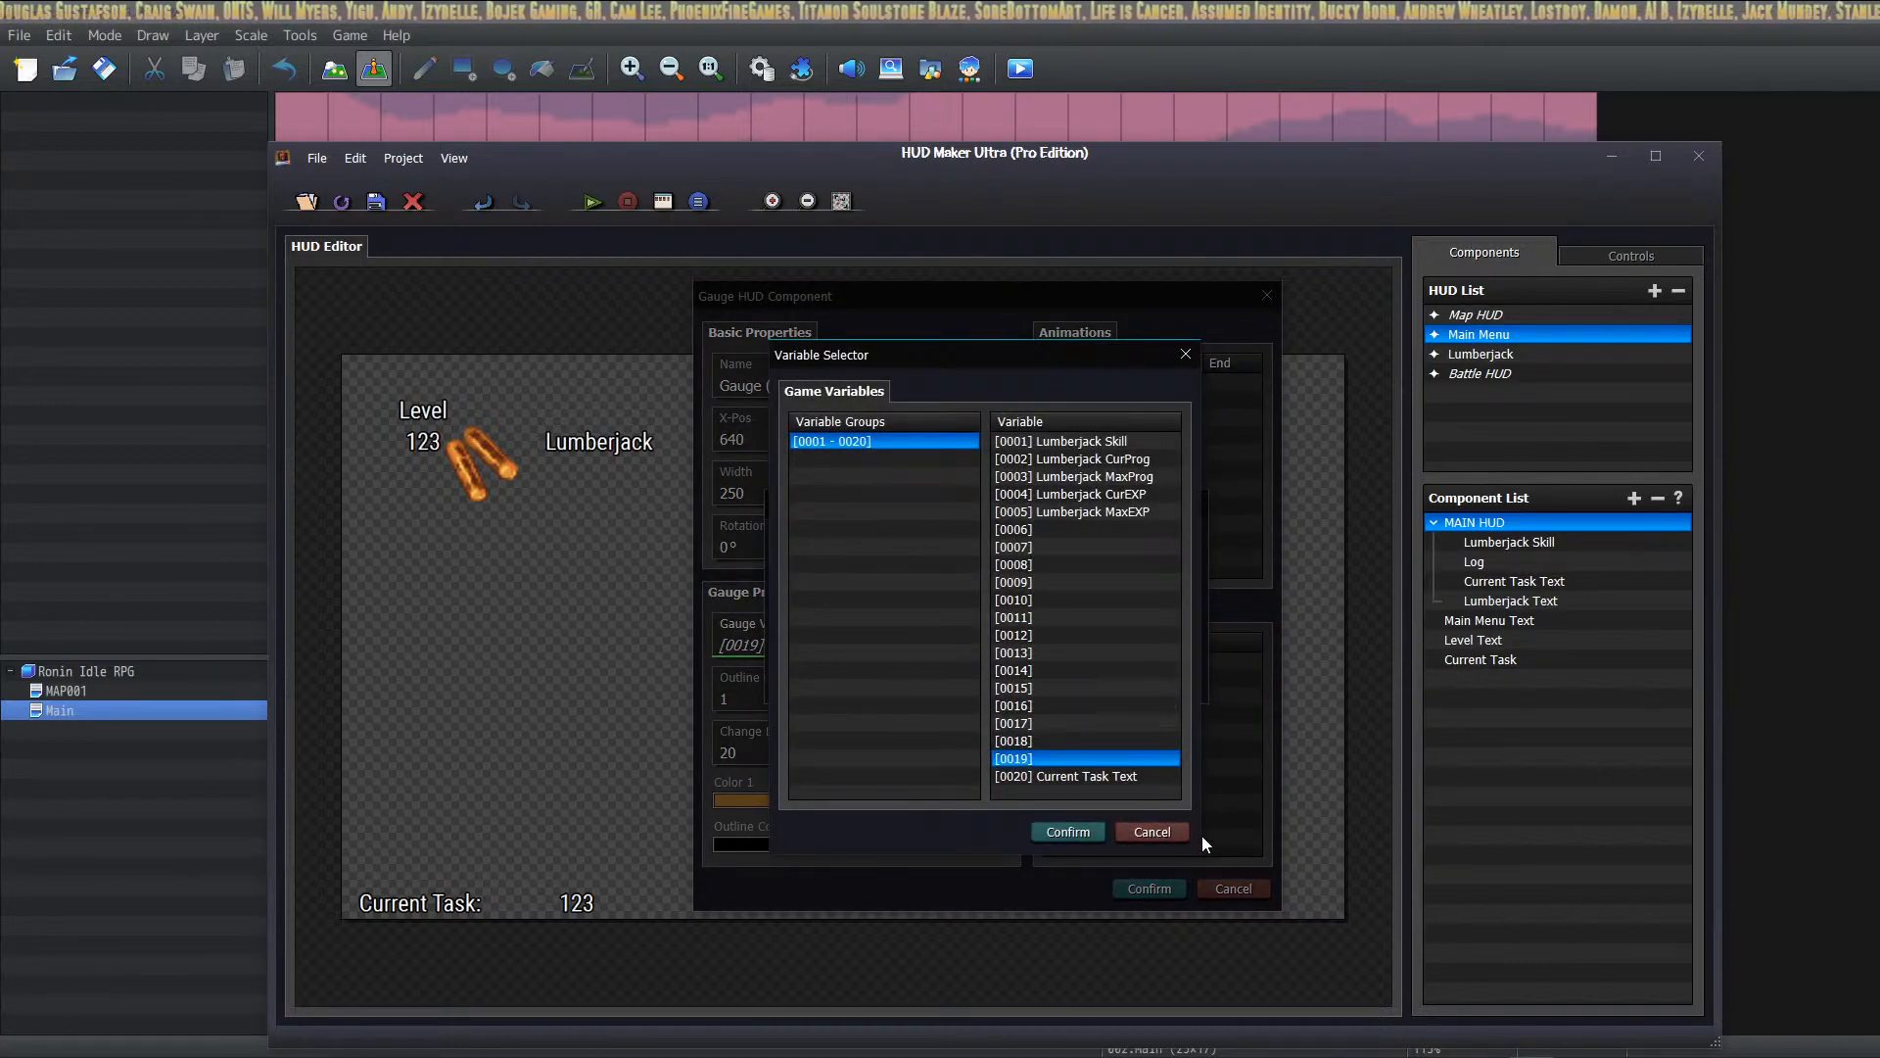
click(1151, 833)
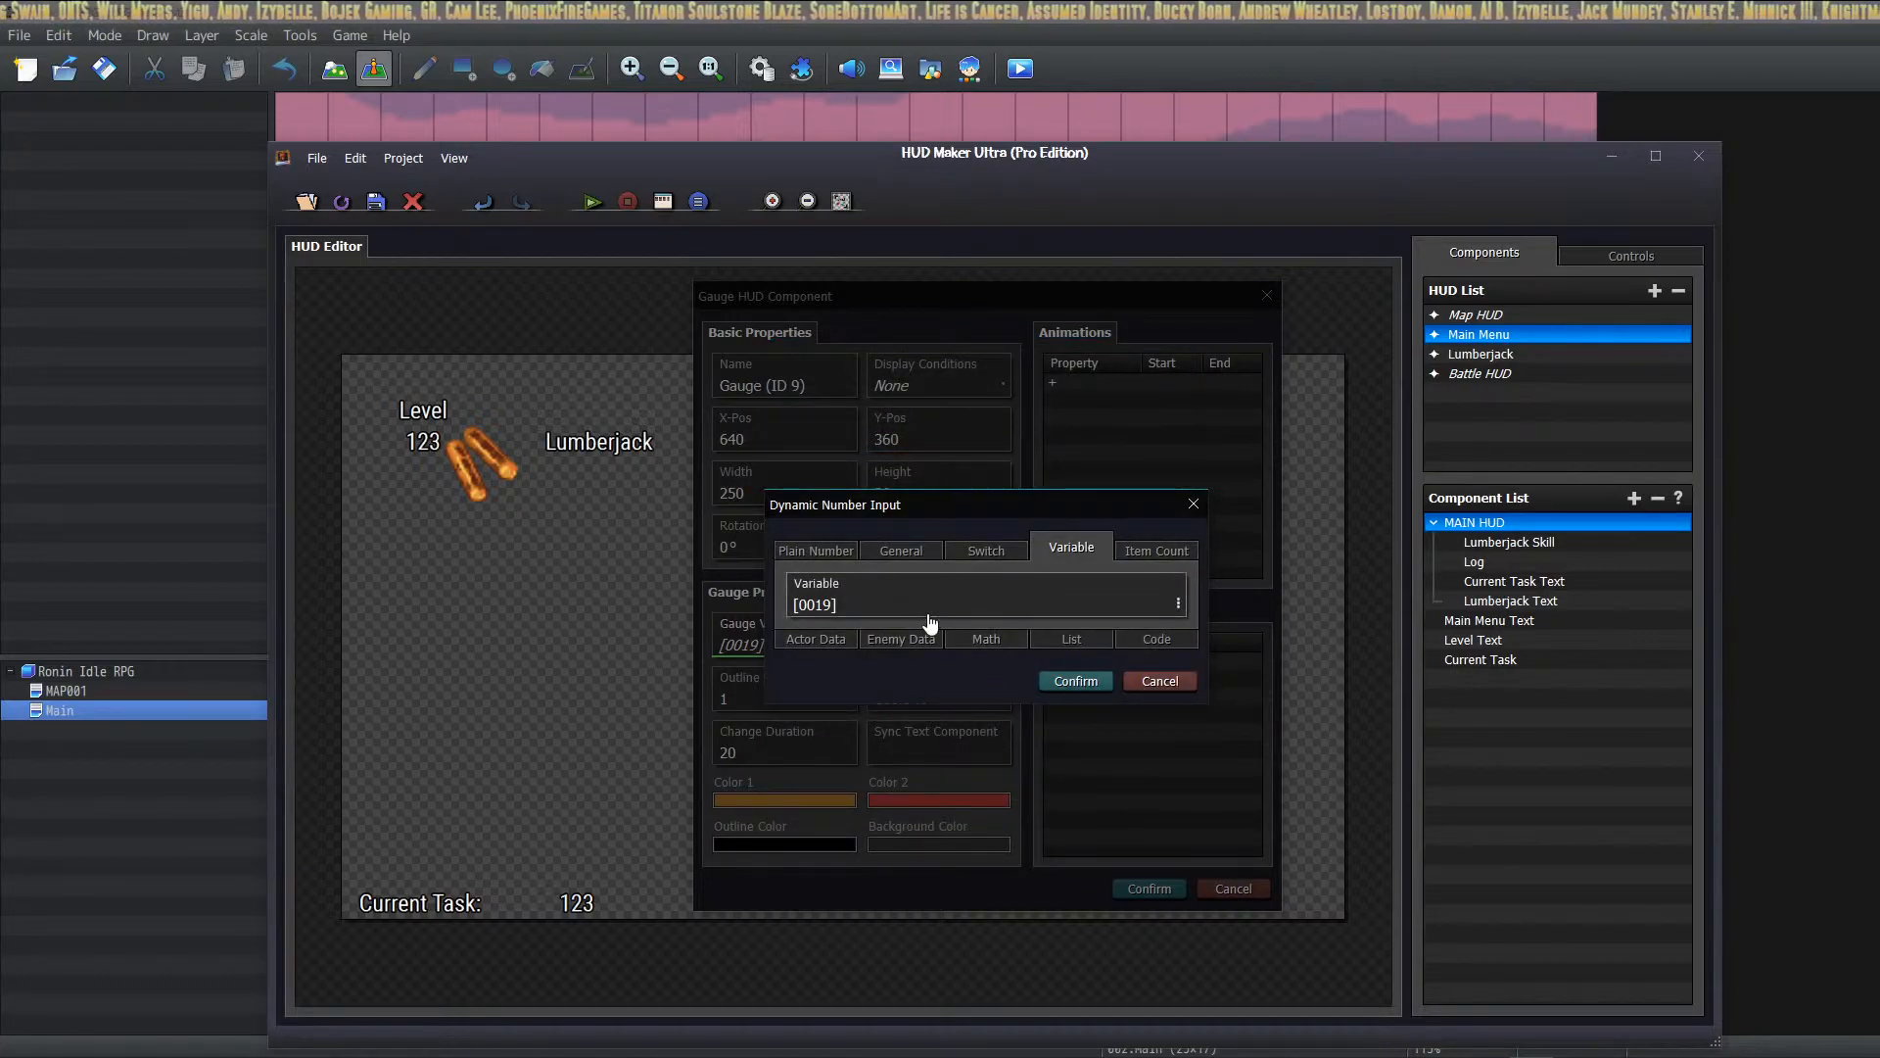
click(1075, 681)
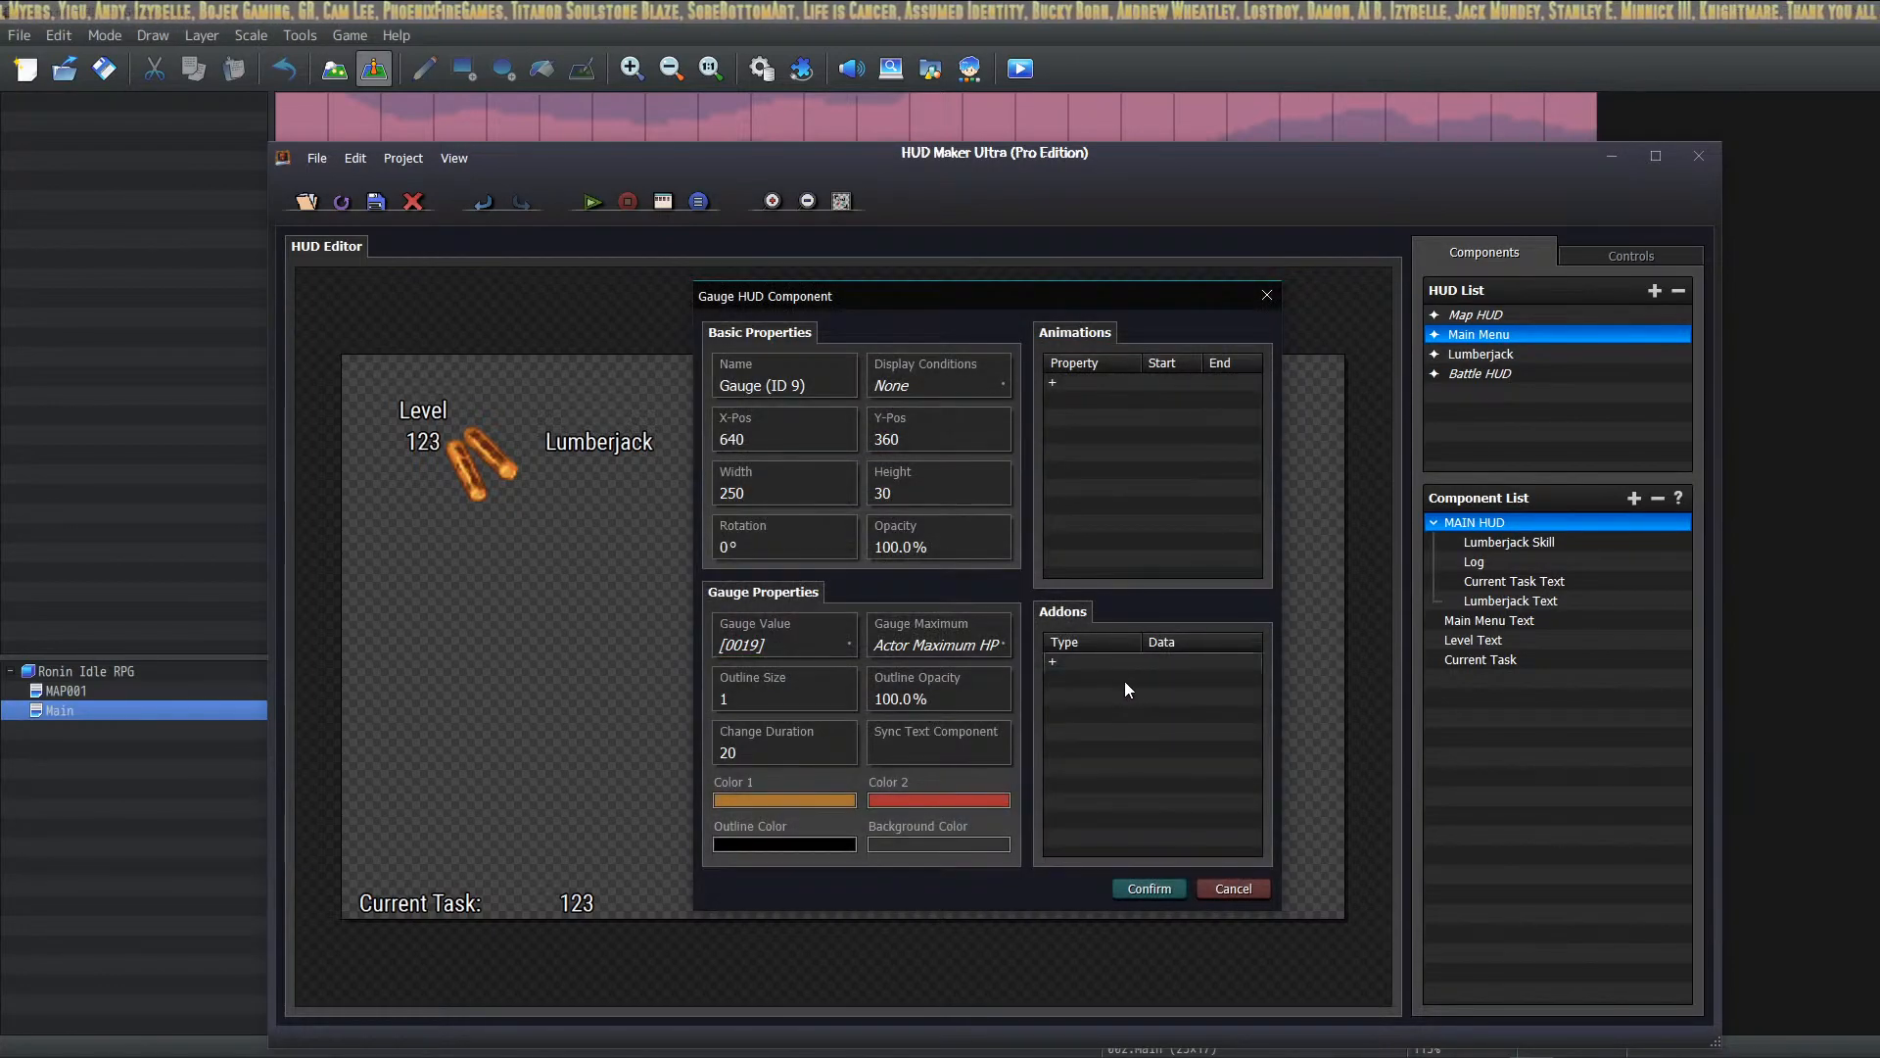
click(1150, 888)
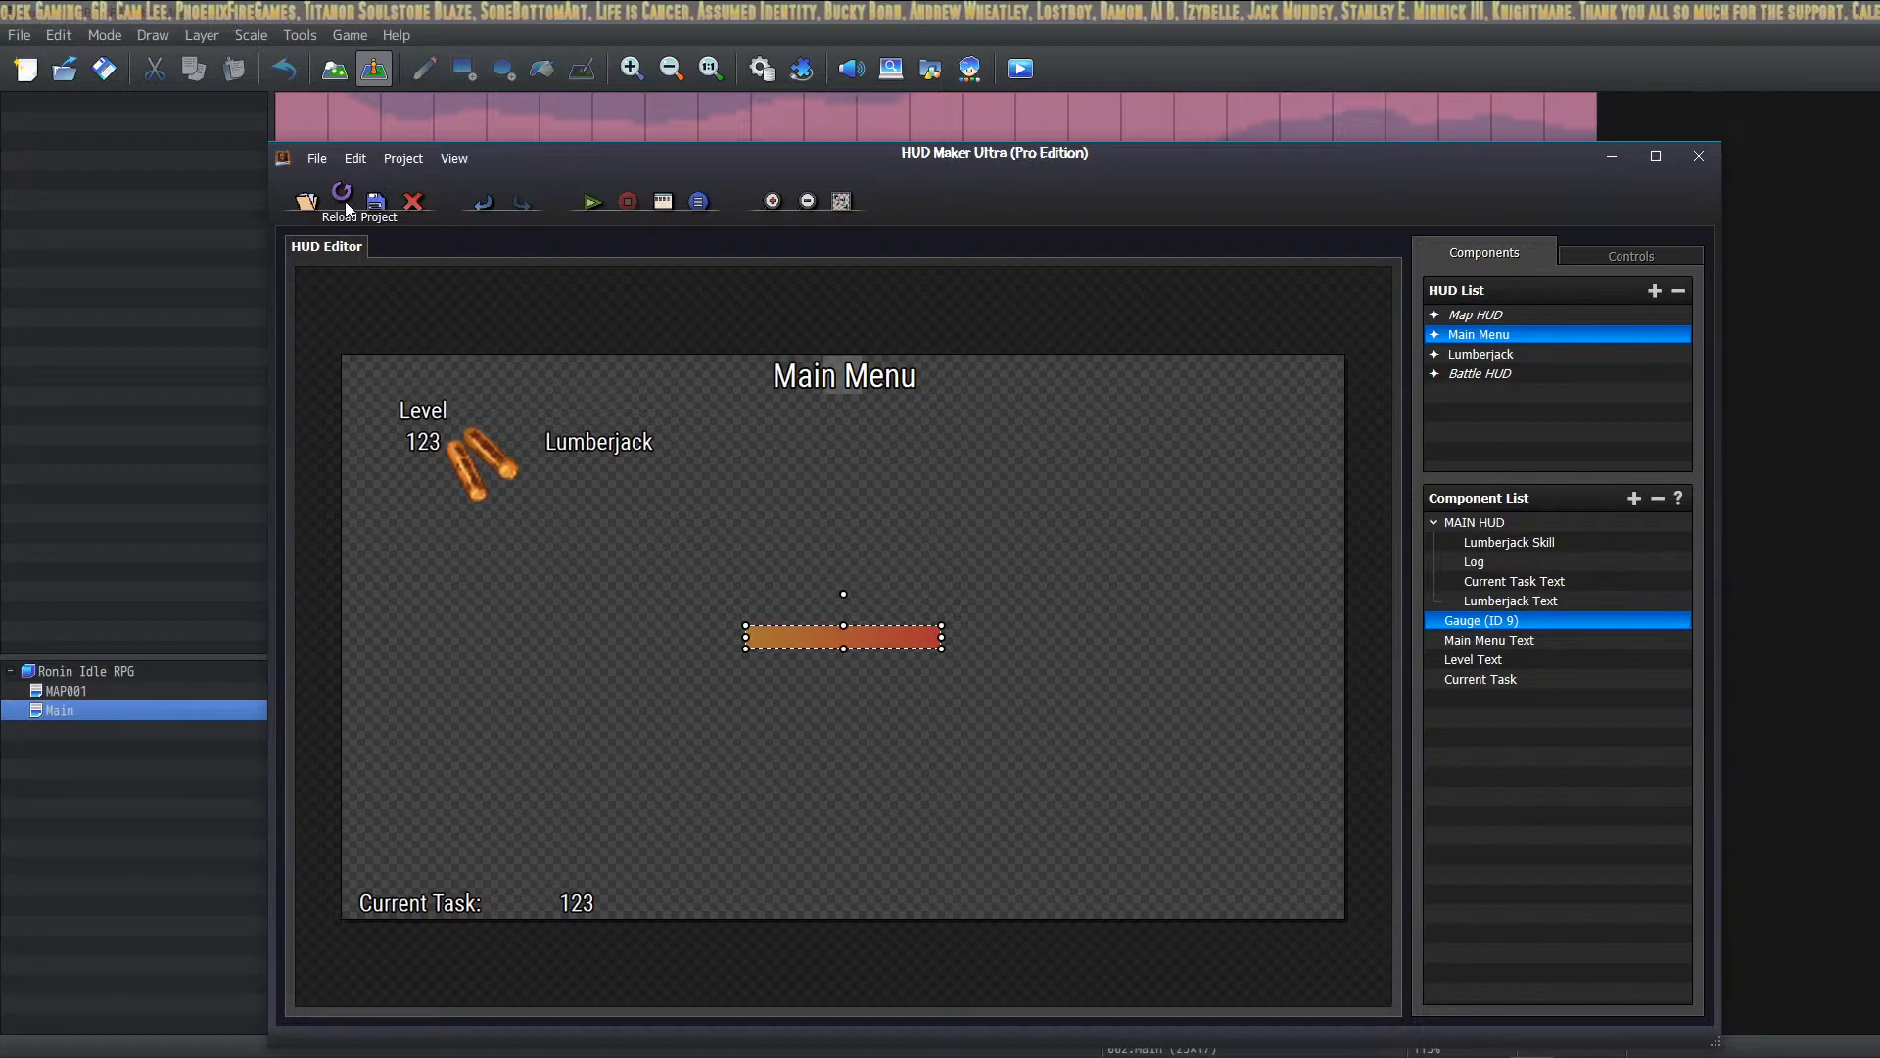
Step: Reload the HUD project and inspect the game variables offered for the gauge value
double_click(819, 627)
click(799, 647)
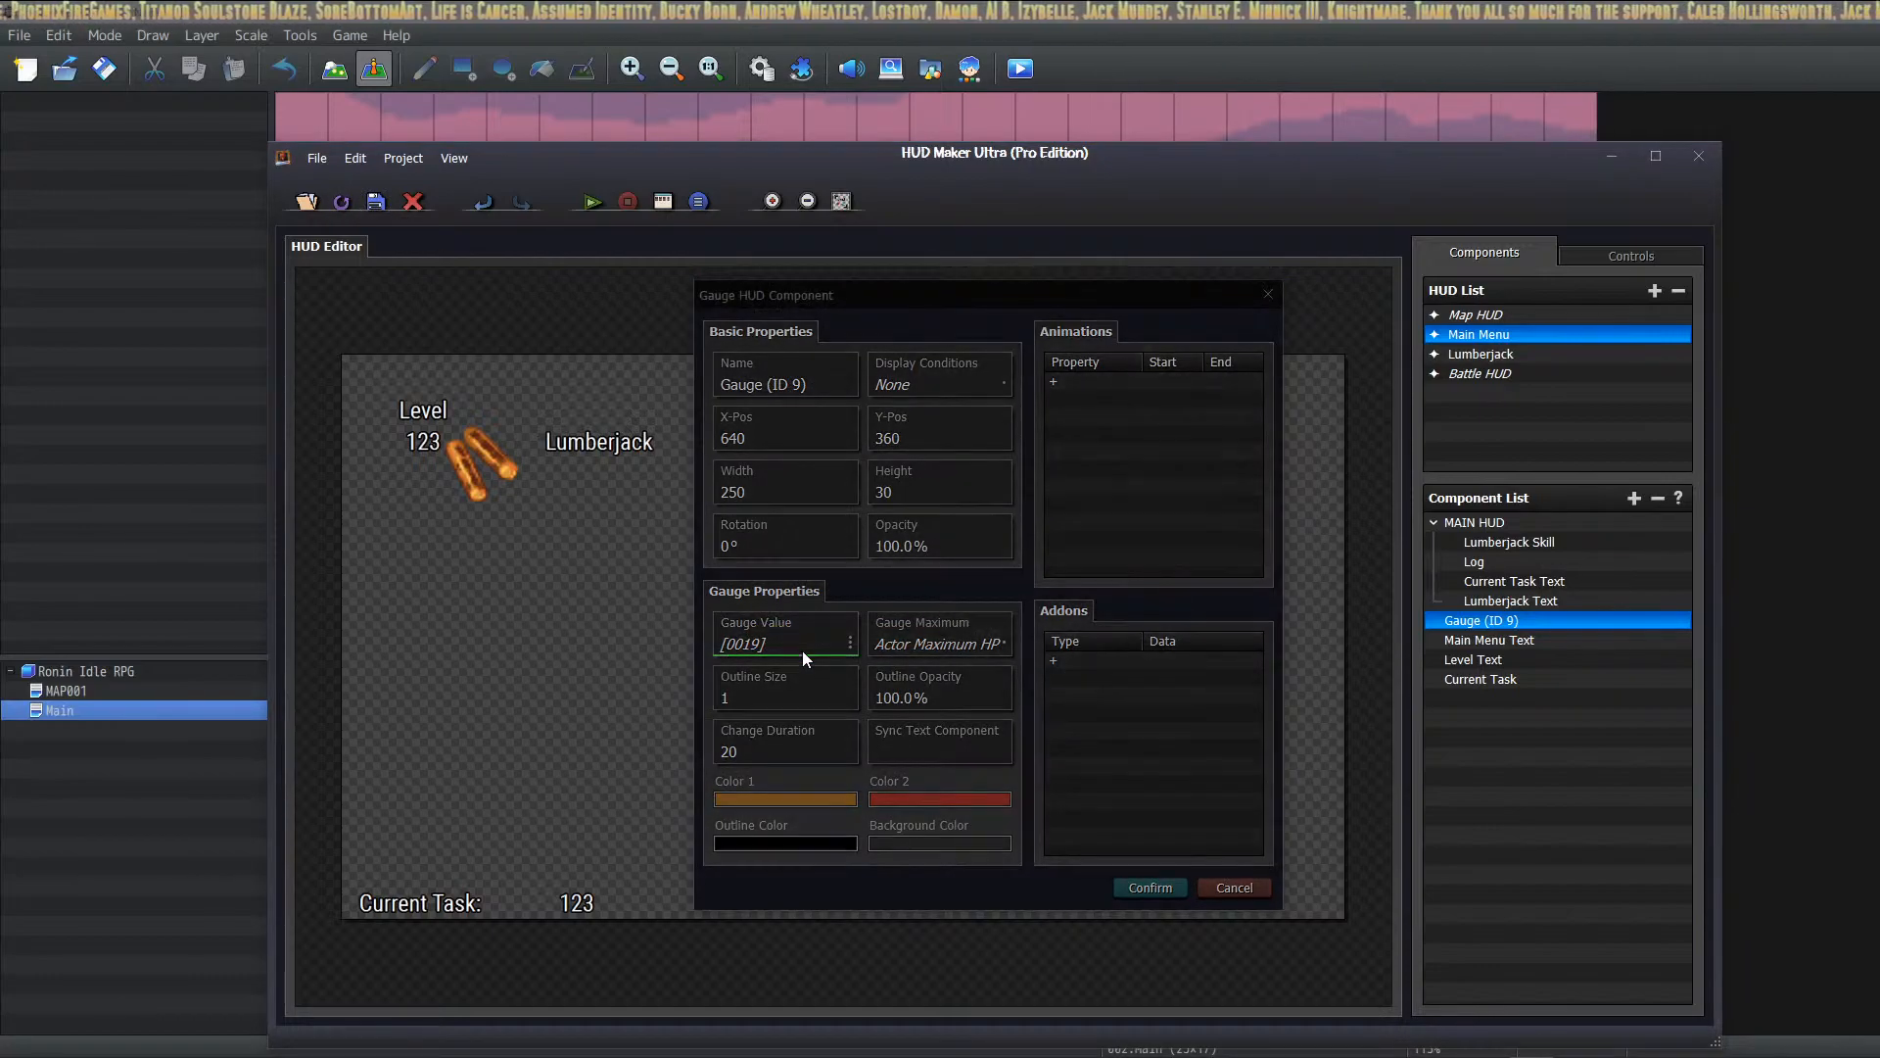
click(1112, 605)
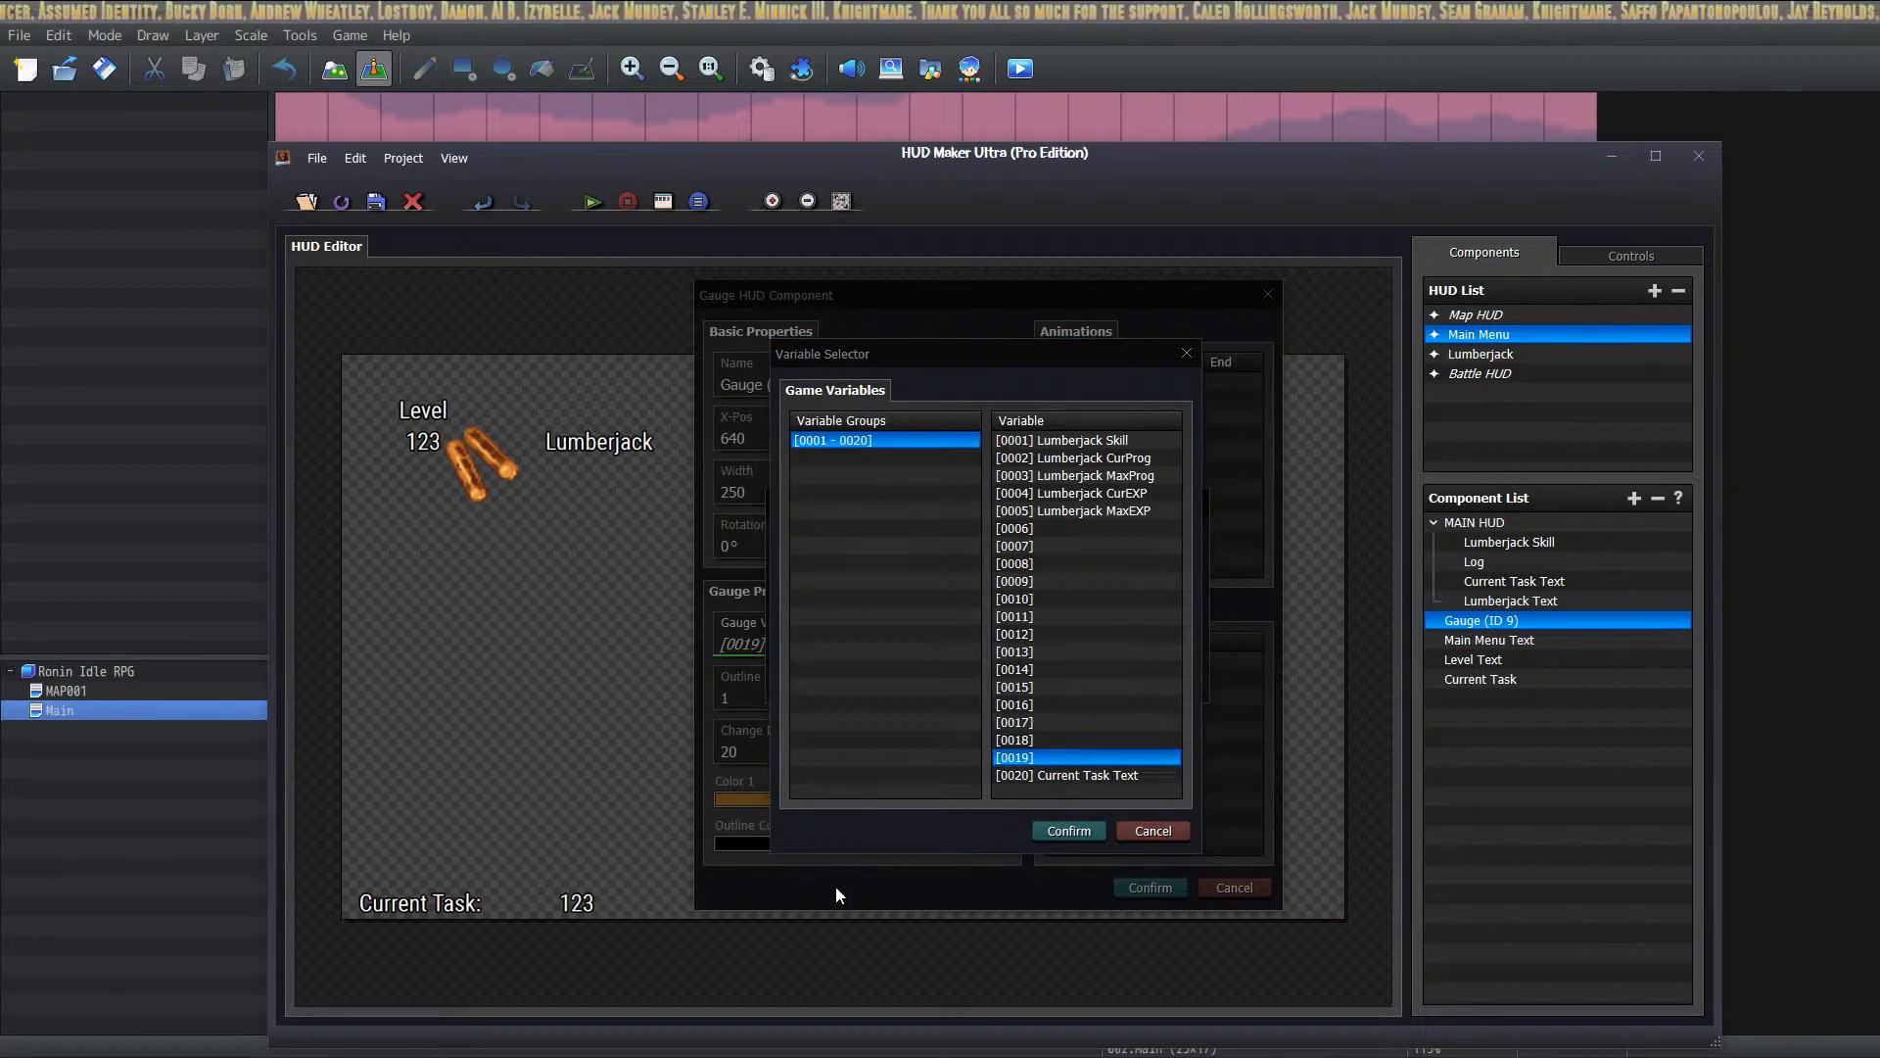
Step: Switch to RPG Maker, check the Current Skill Key command in Run Lumberjack, accept the database and save the project
key(alt+Tab)
click(763, 74)
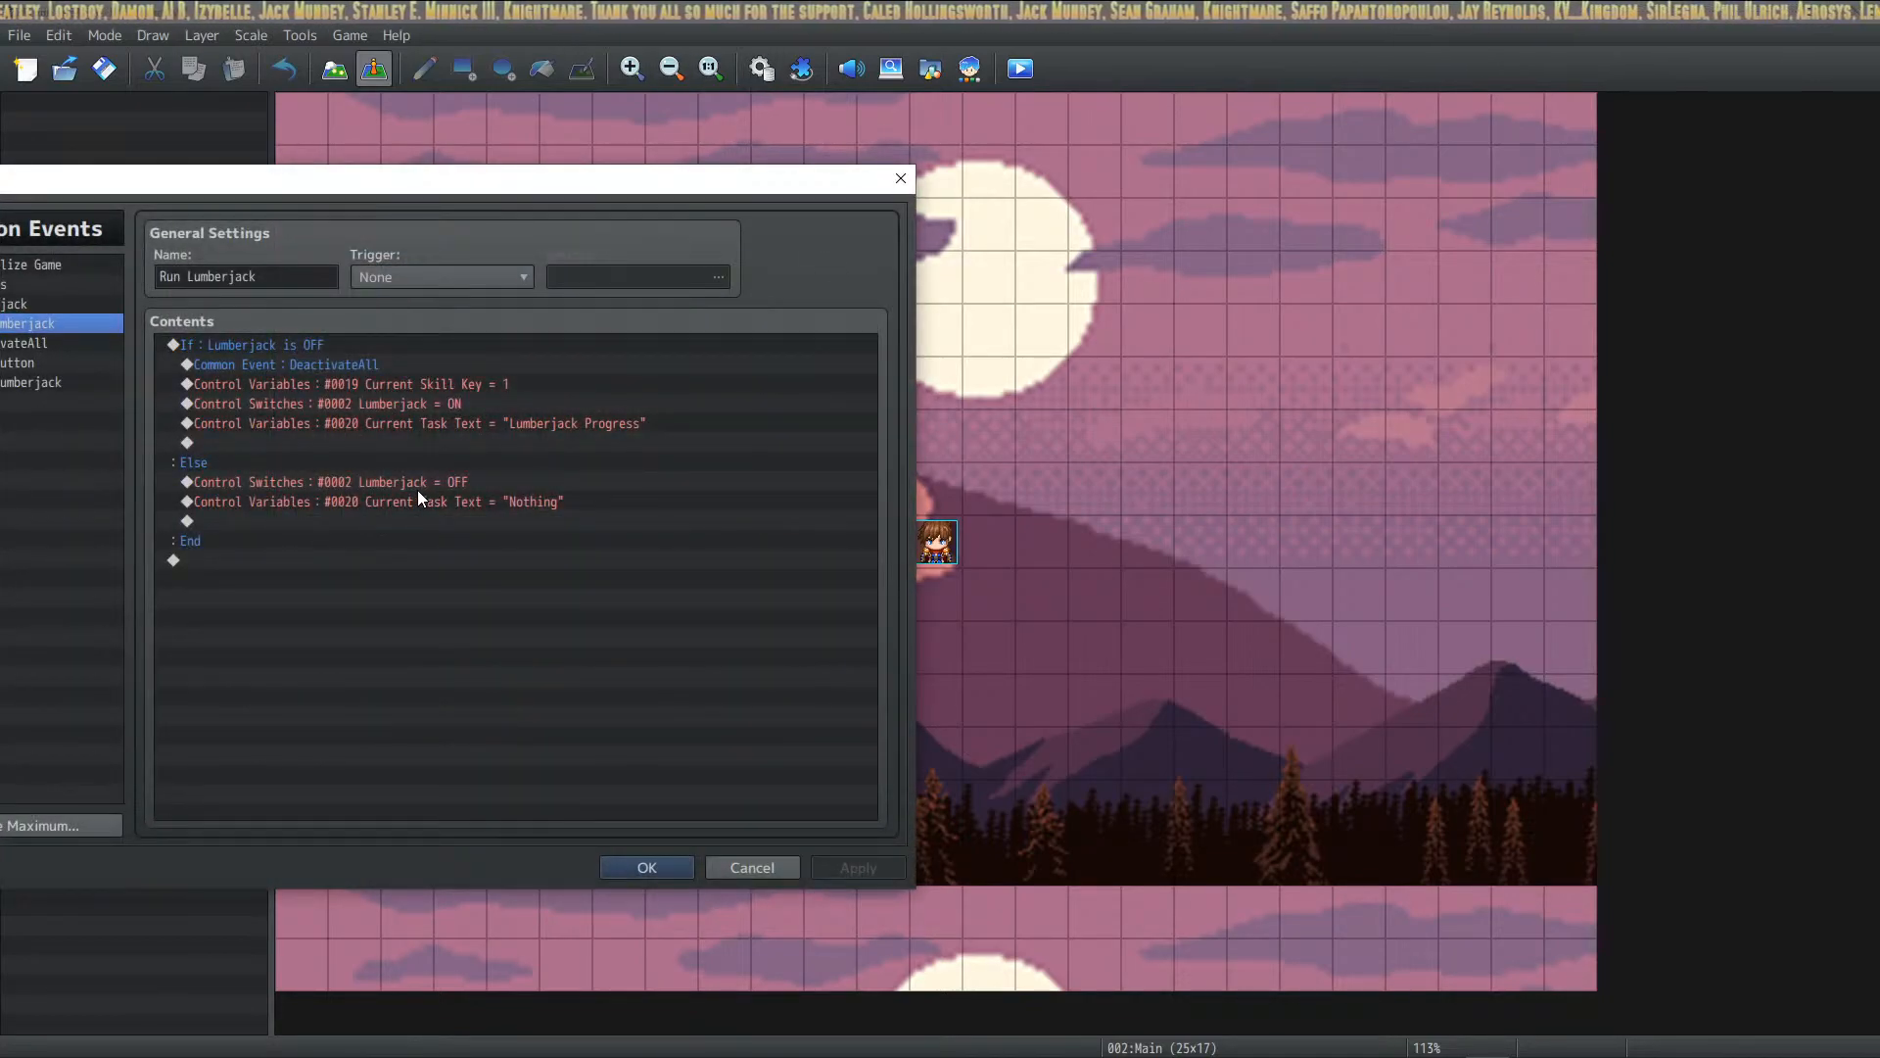
drag(523, 191, 935, 218)
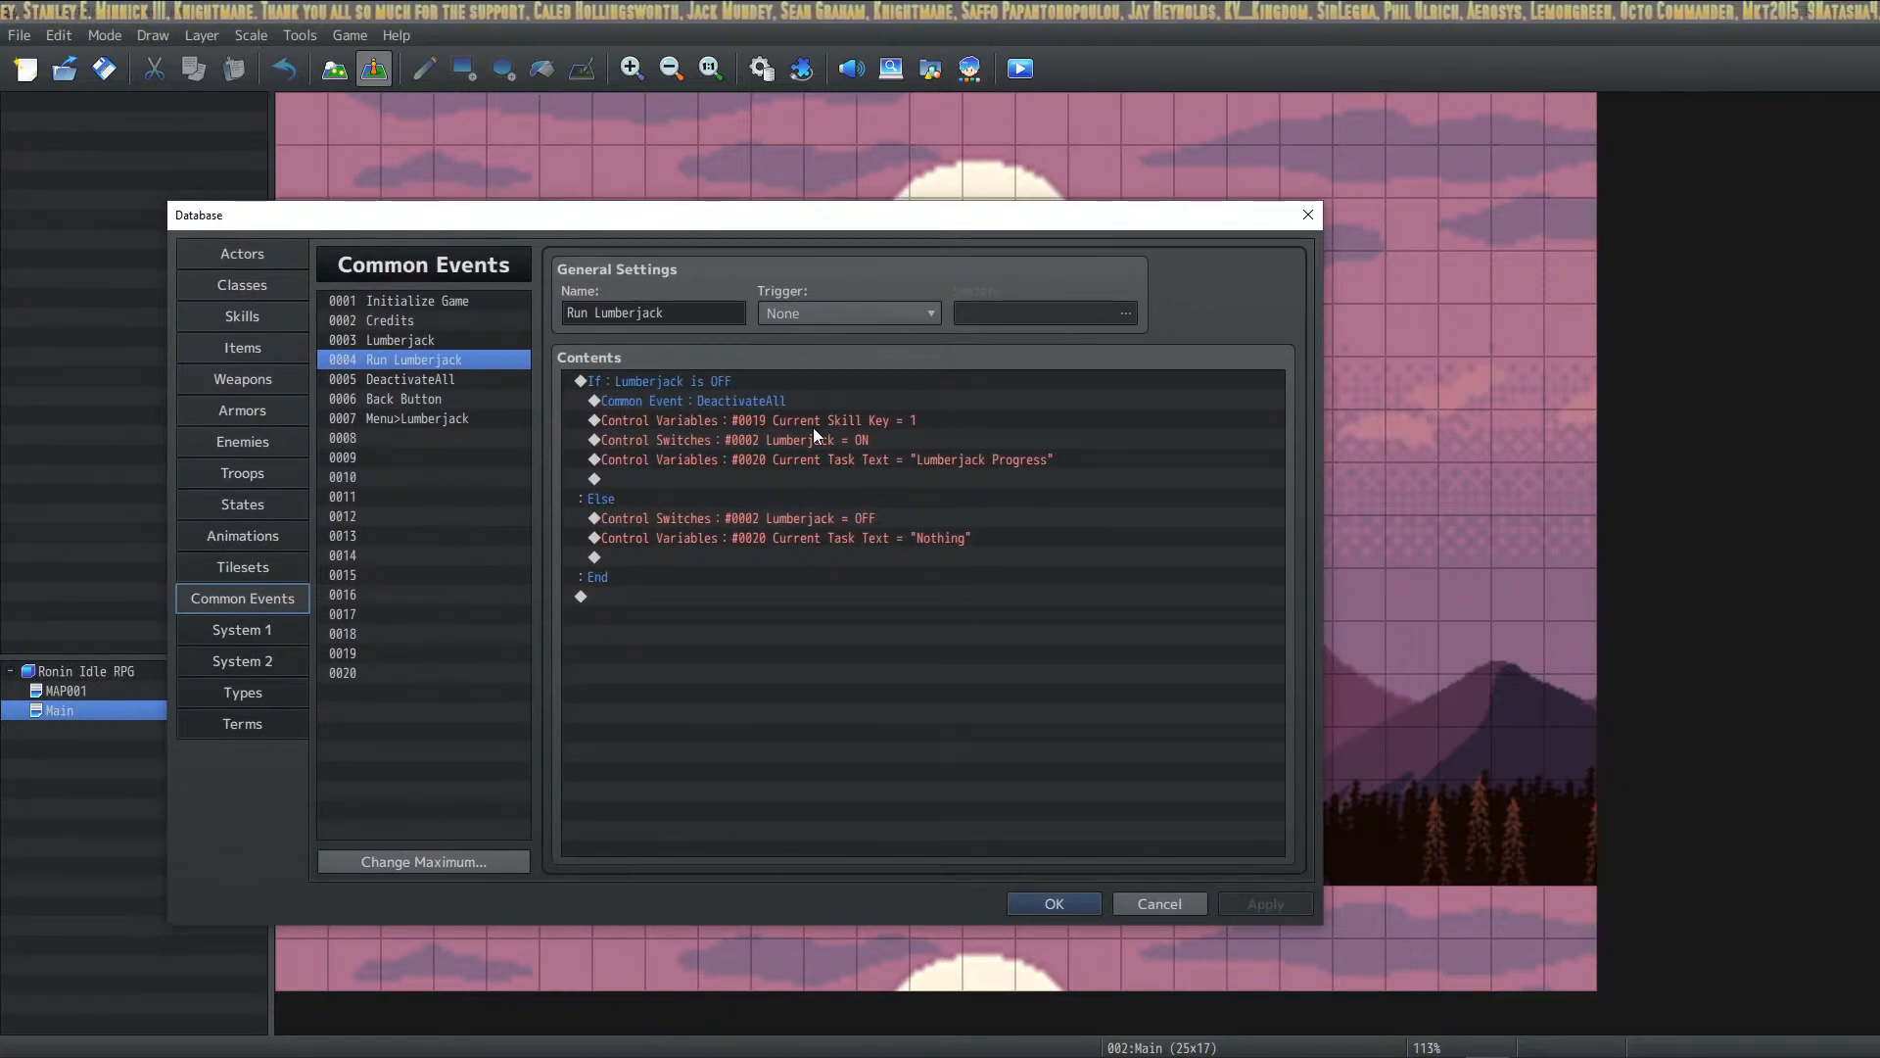
click(852, 419)
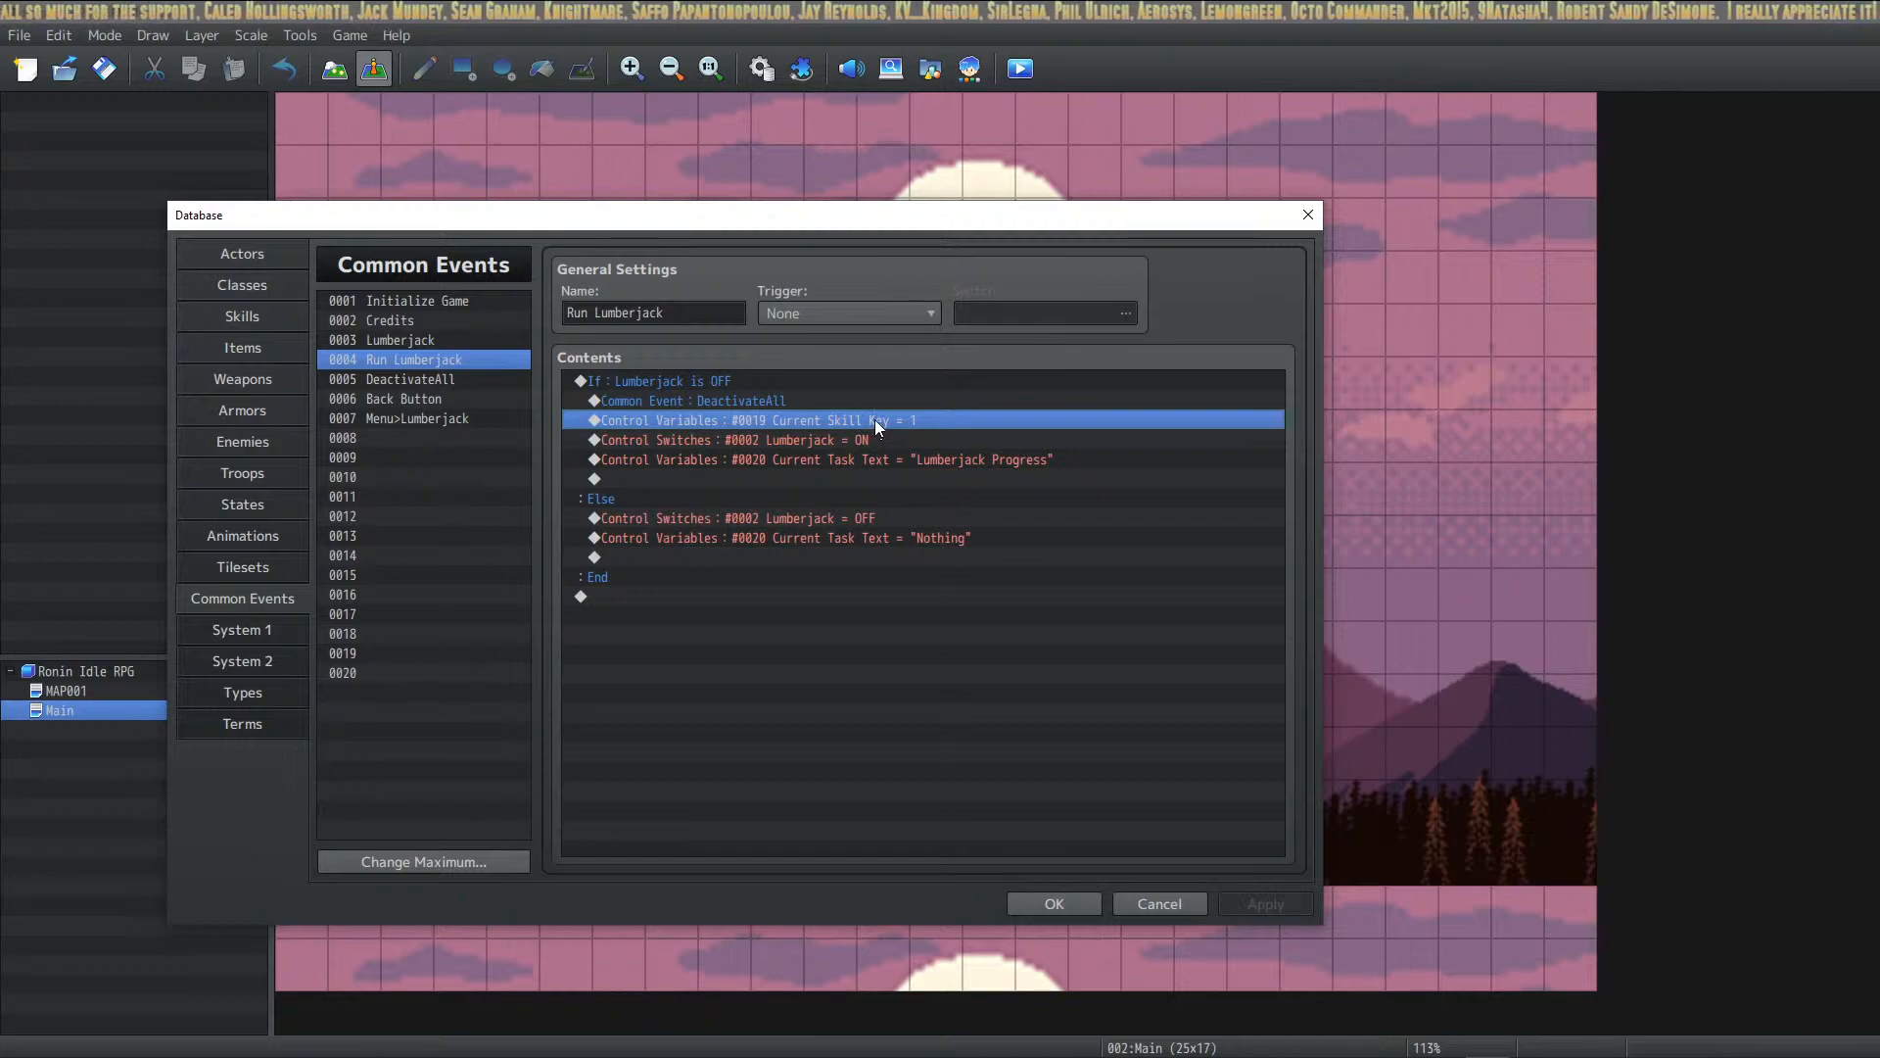
click(1063, 906)
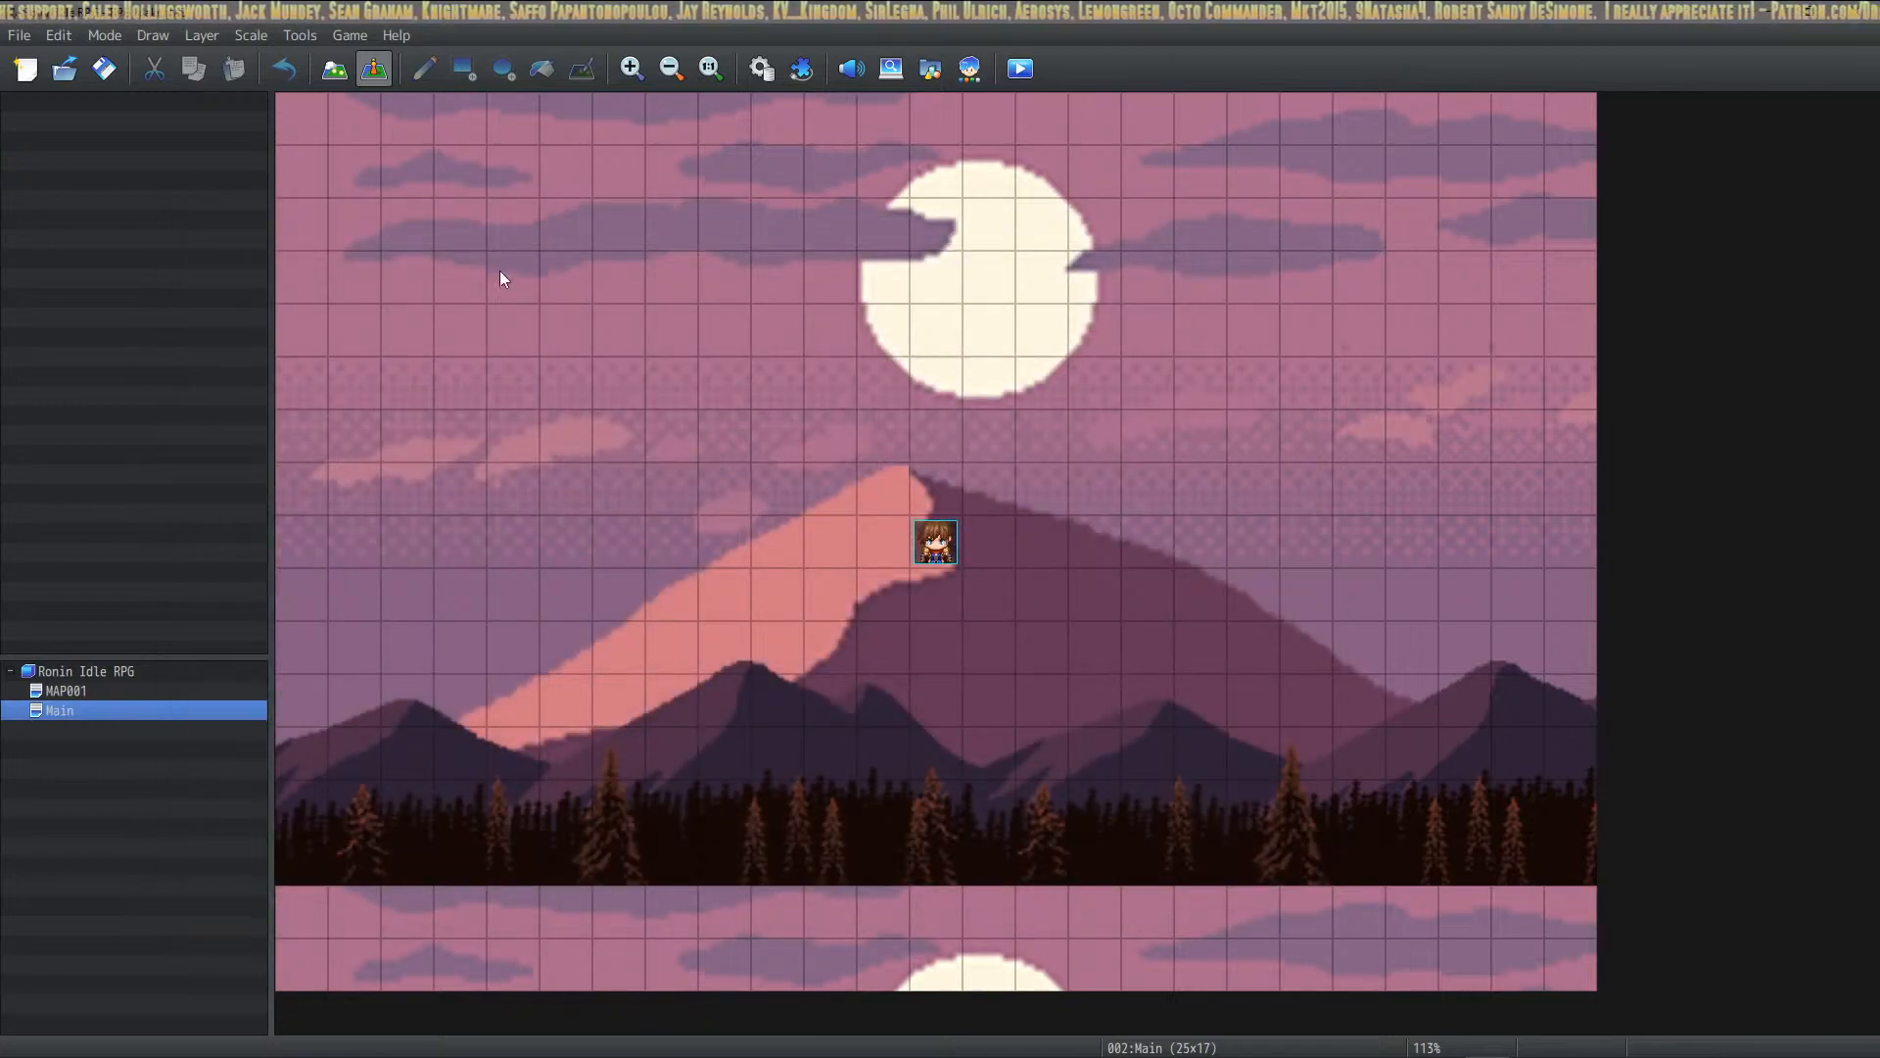
click(103, 74)
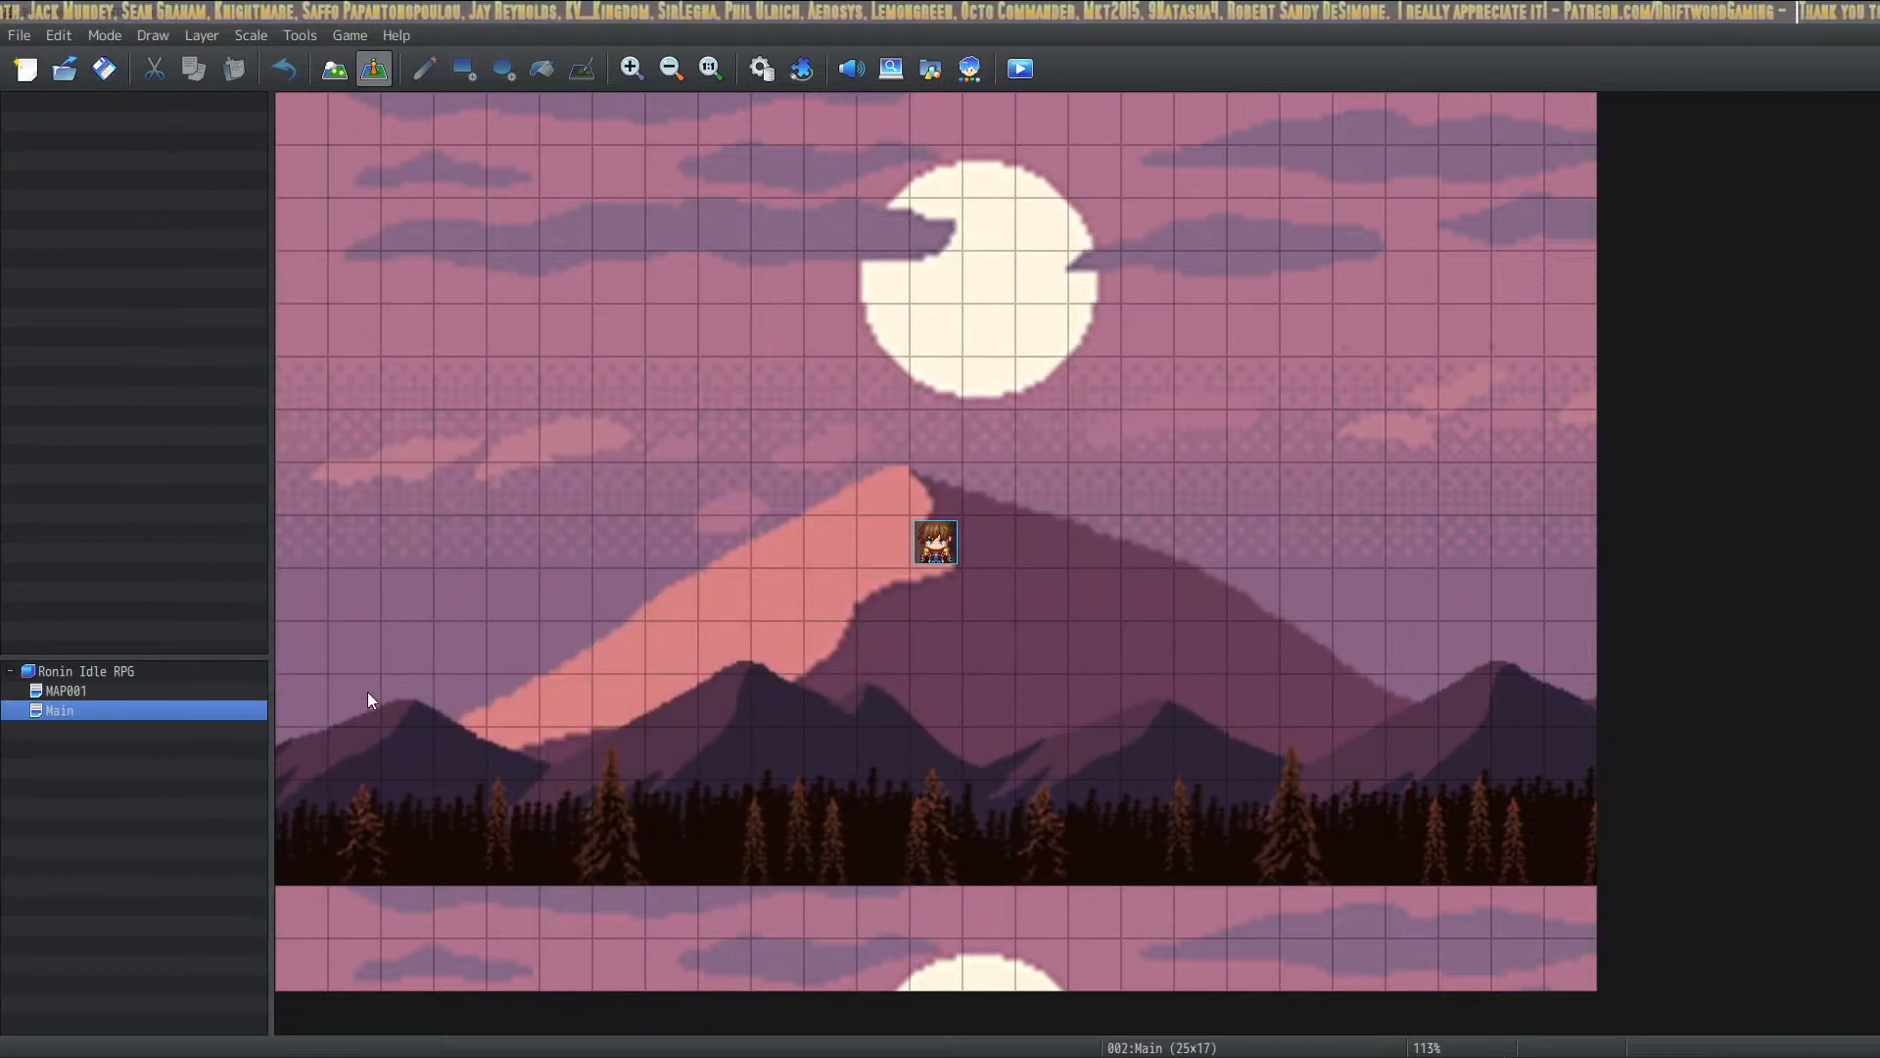
Step: Switch back to HUD Maker Ultra, confirm the gauge with variable 0019 as its value, and reload the project
key(alt+Tab)
click(1069, 831)
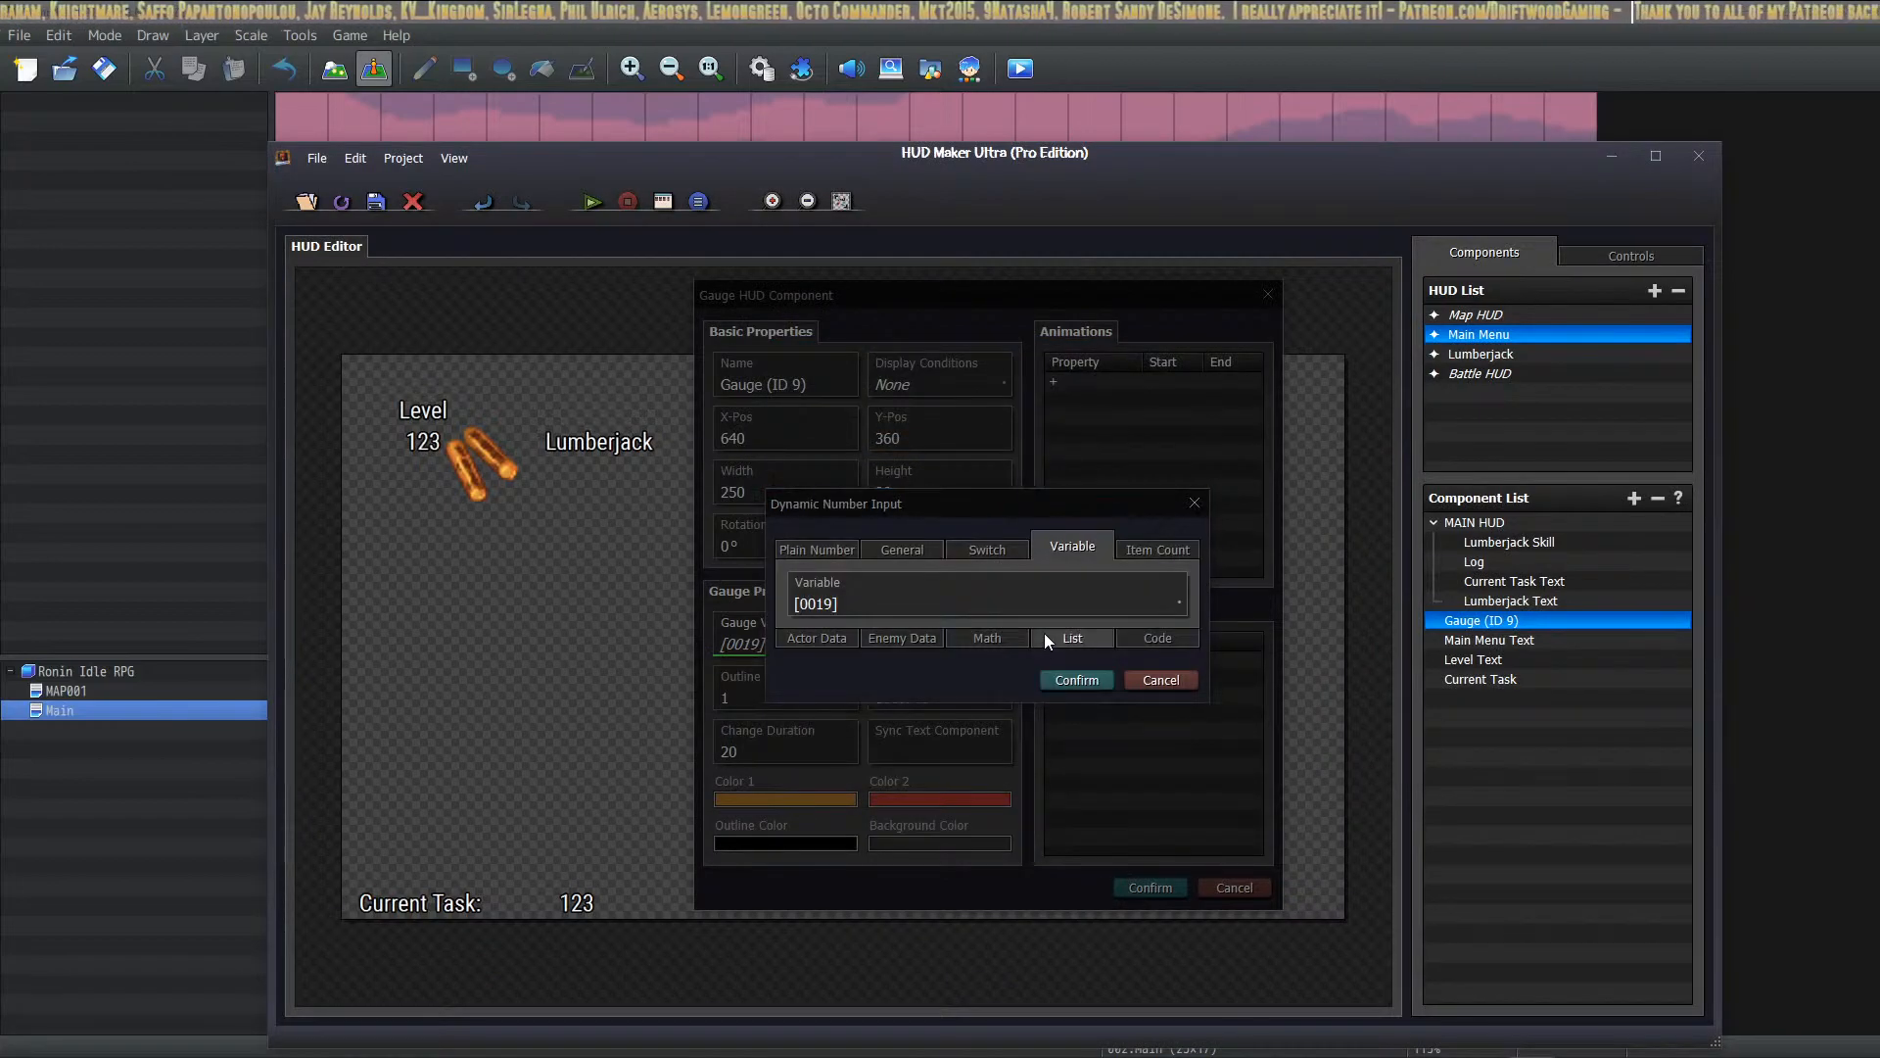
click(1074, 677)
click(1150, 888)
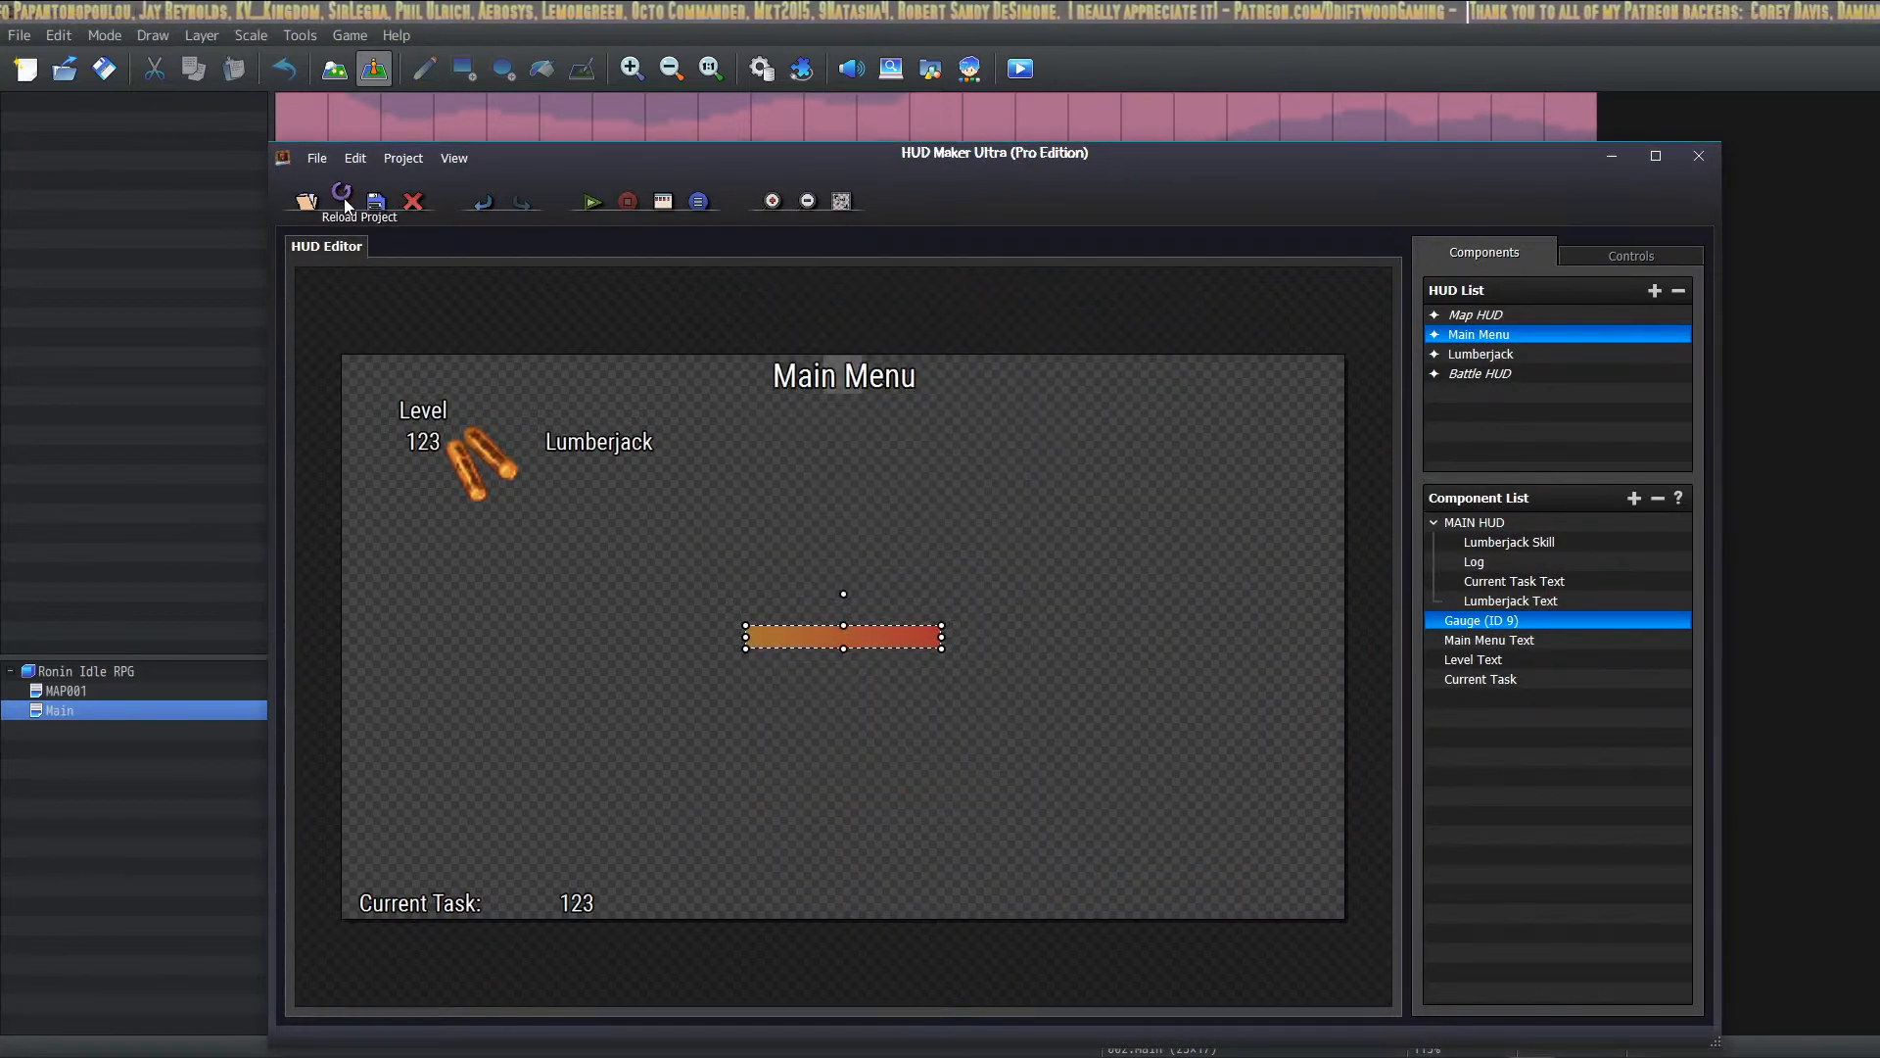
Step: Examine the reloaded game variables available for the gauge value and leave the gauge's settings without applying changes
double_click(843, 637)
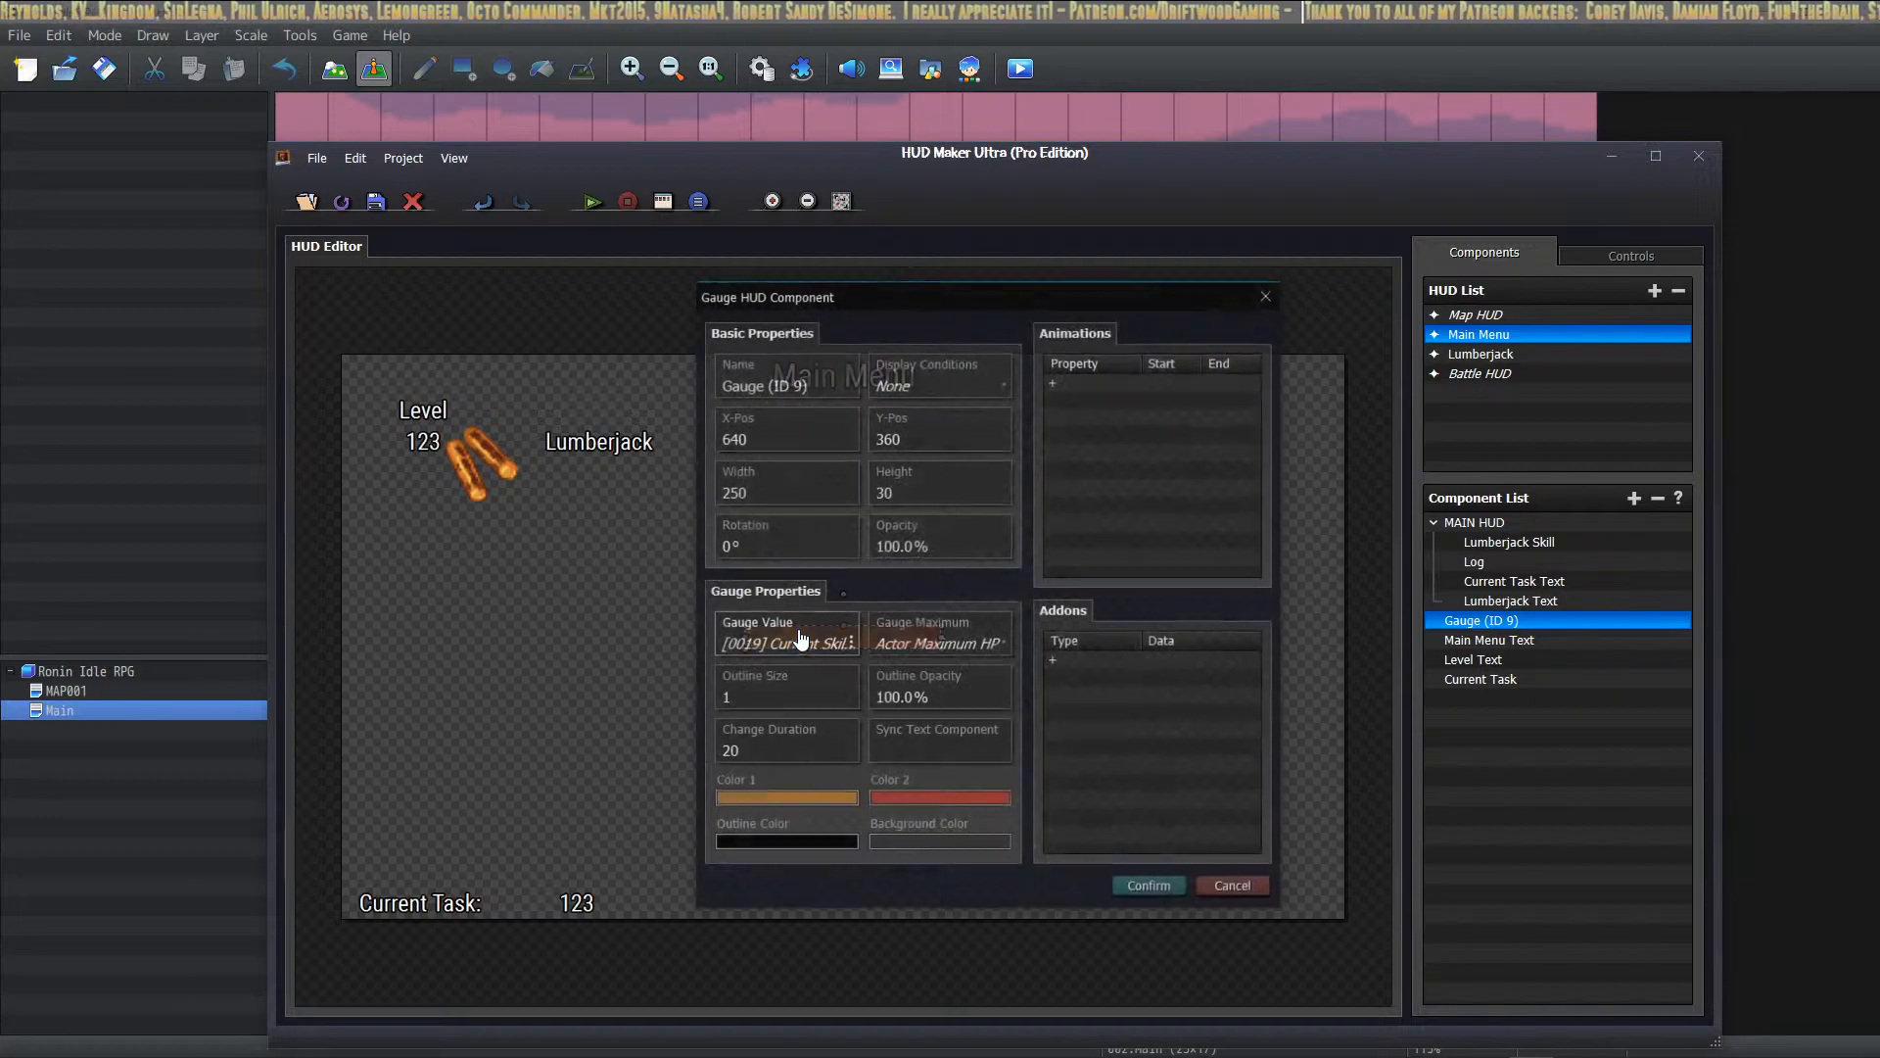
click(783, 643)
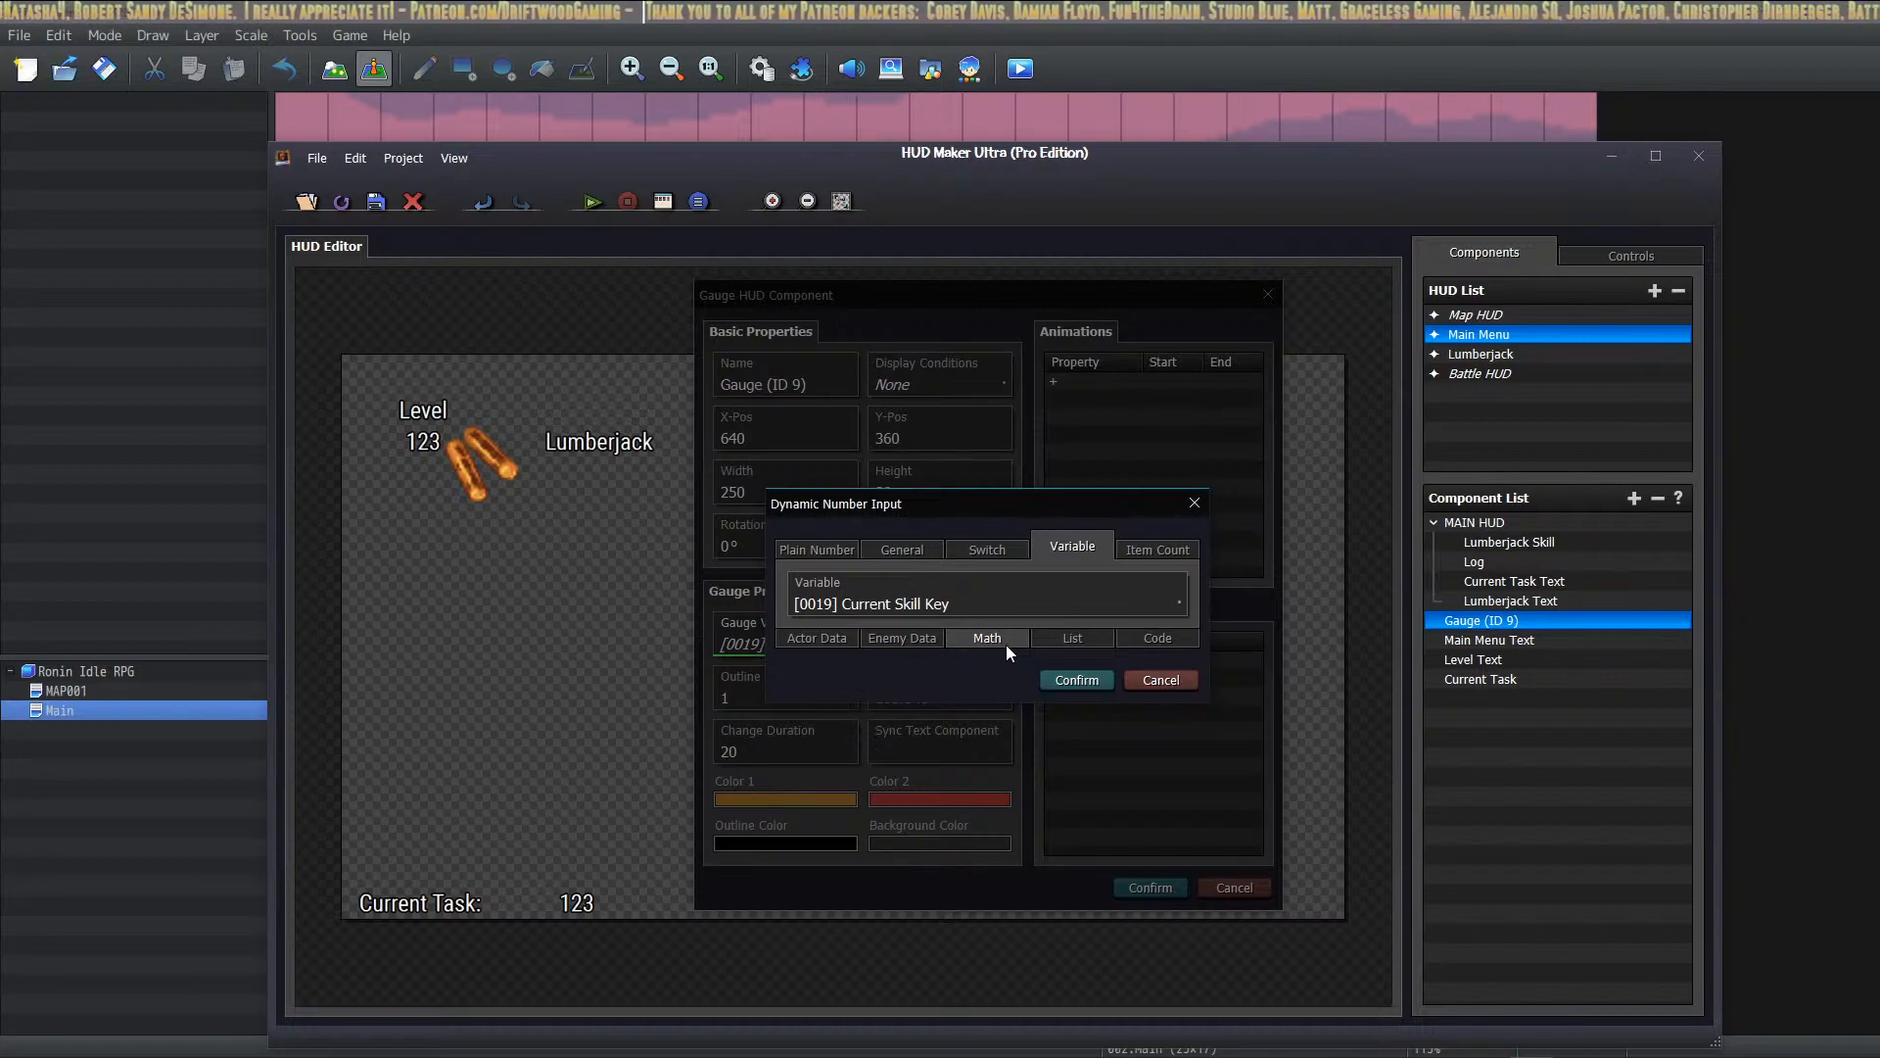
click(972, 597)
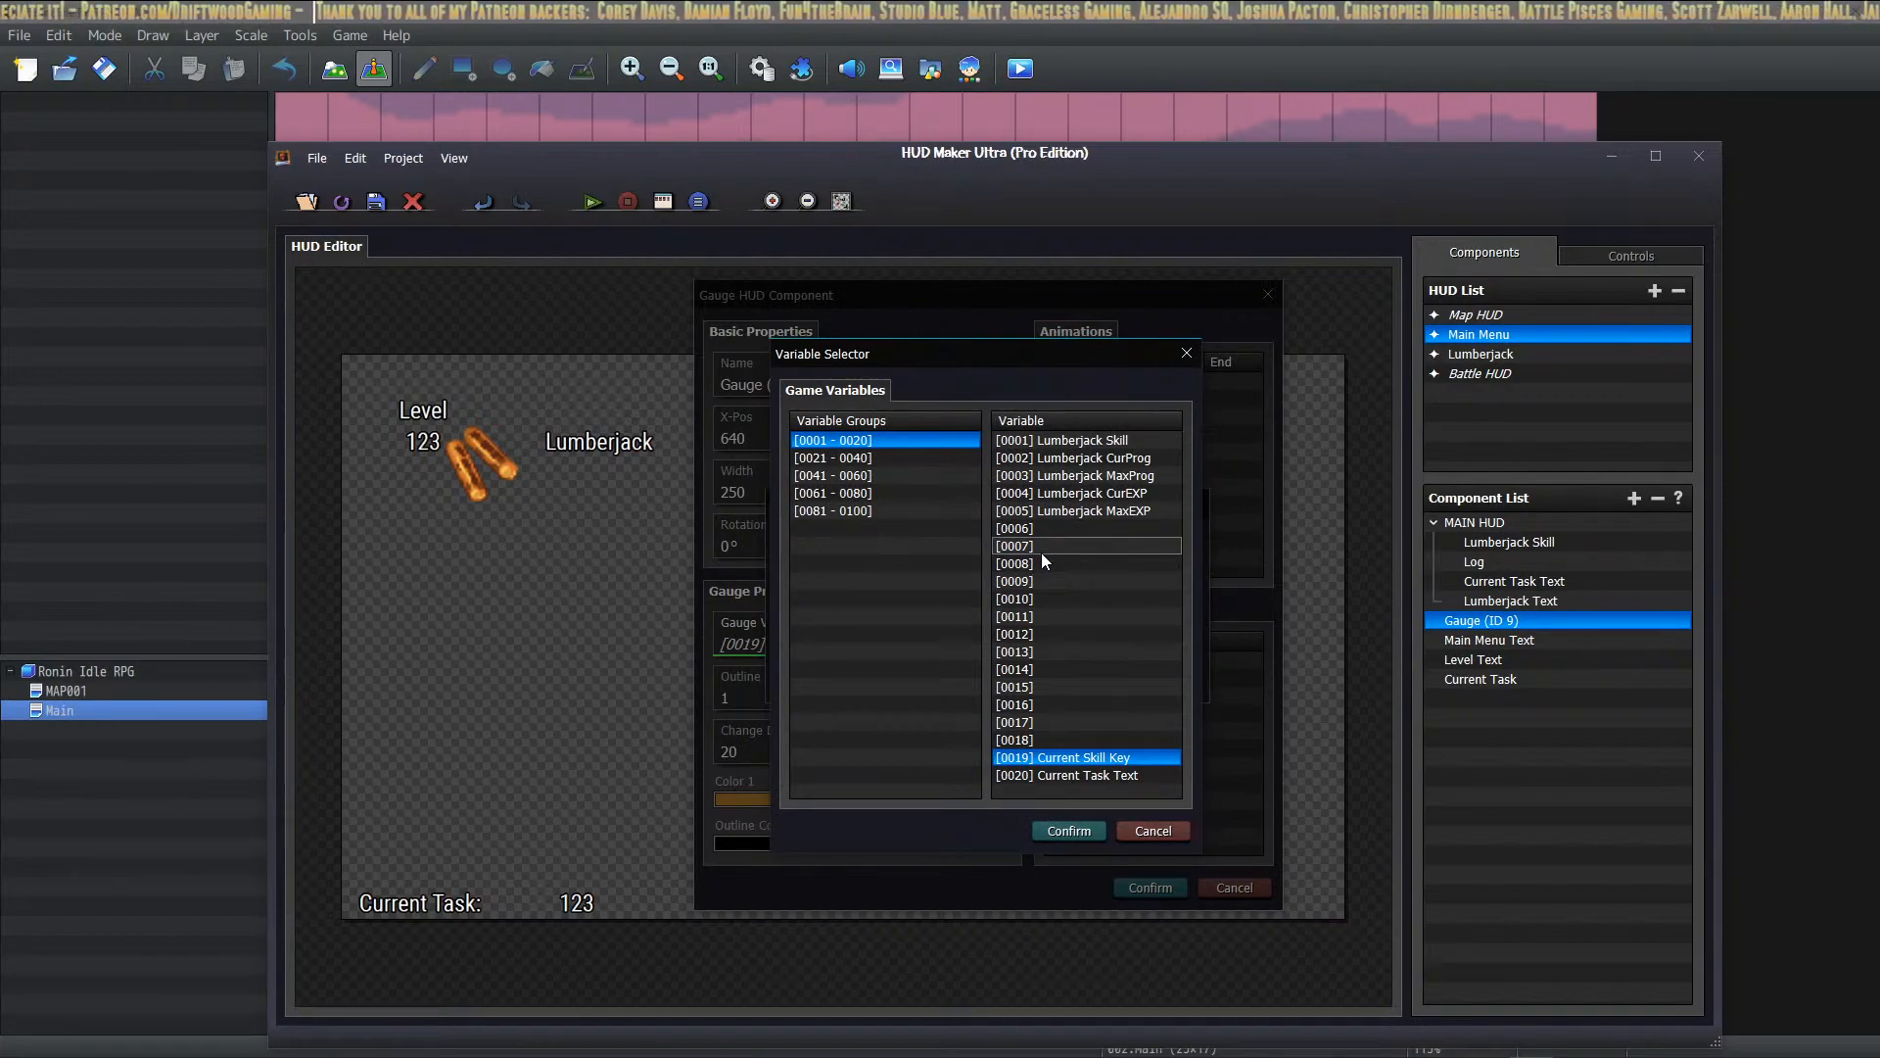
click(1107, 529)
click(1153, 831)
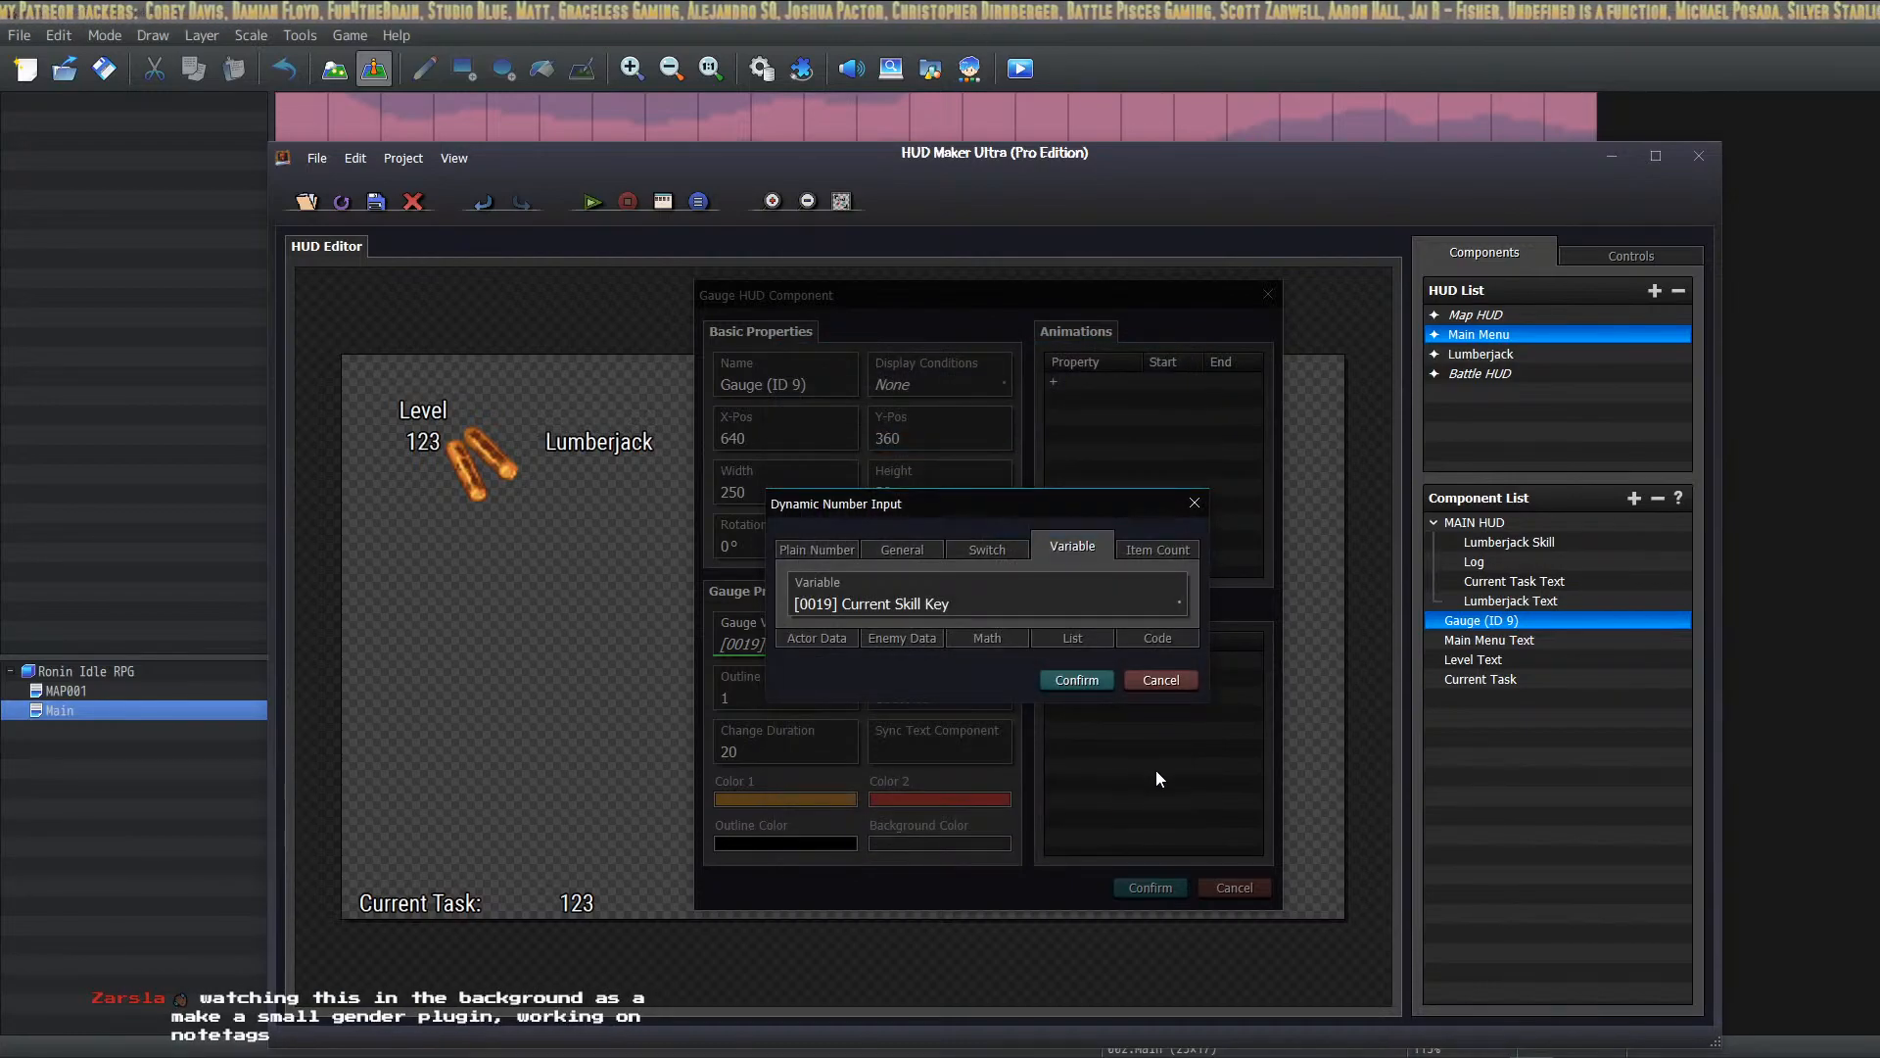
click(1157, 678)
click(1236, 891)
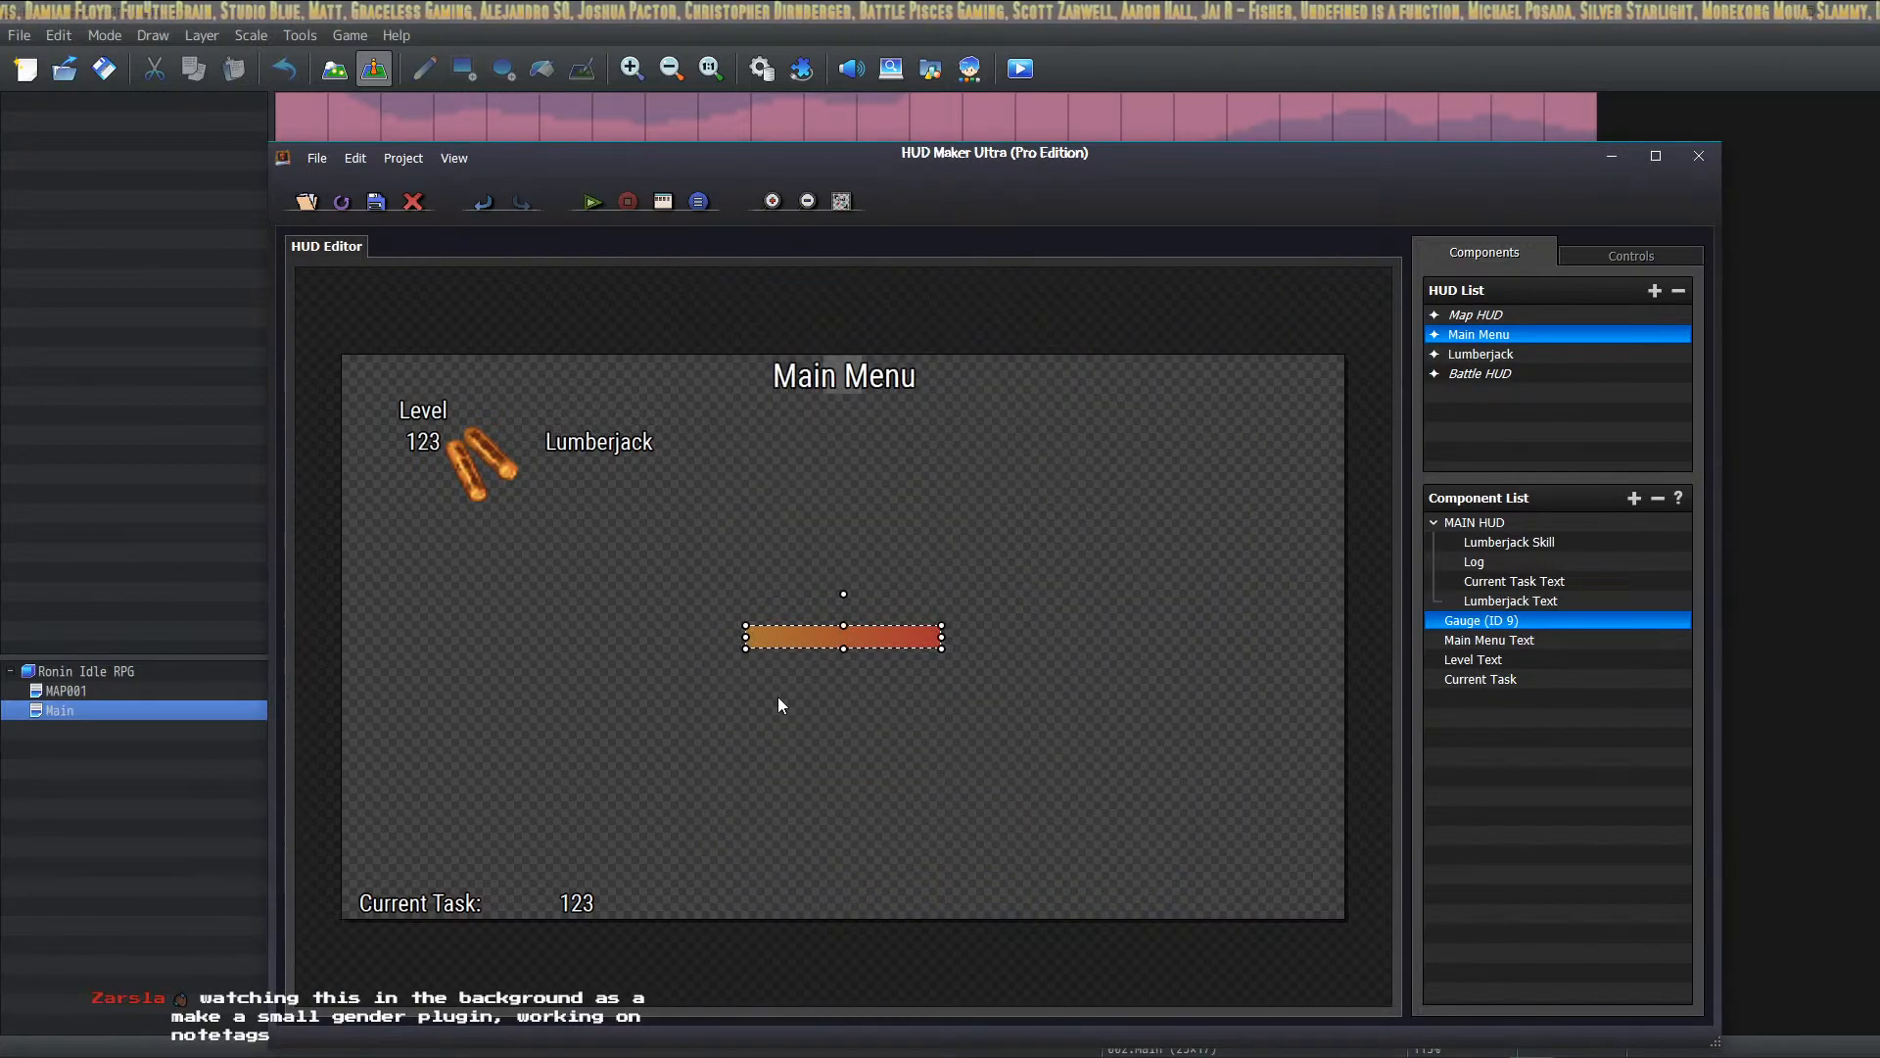
Step: Move the gauge down to the lower edge of the Main Menu HUD, at about X 650, Y 695
drag(844, 637, 851, 900)
double_click(1469, 620)
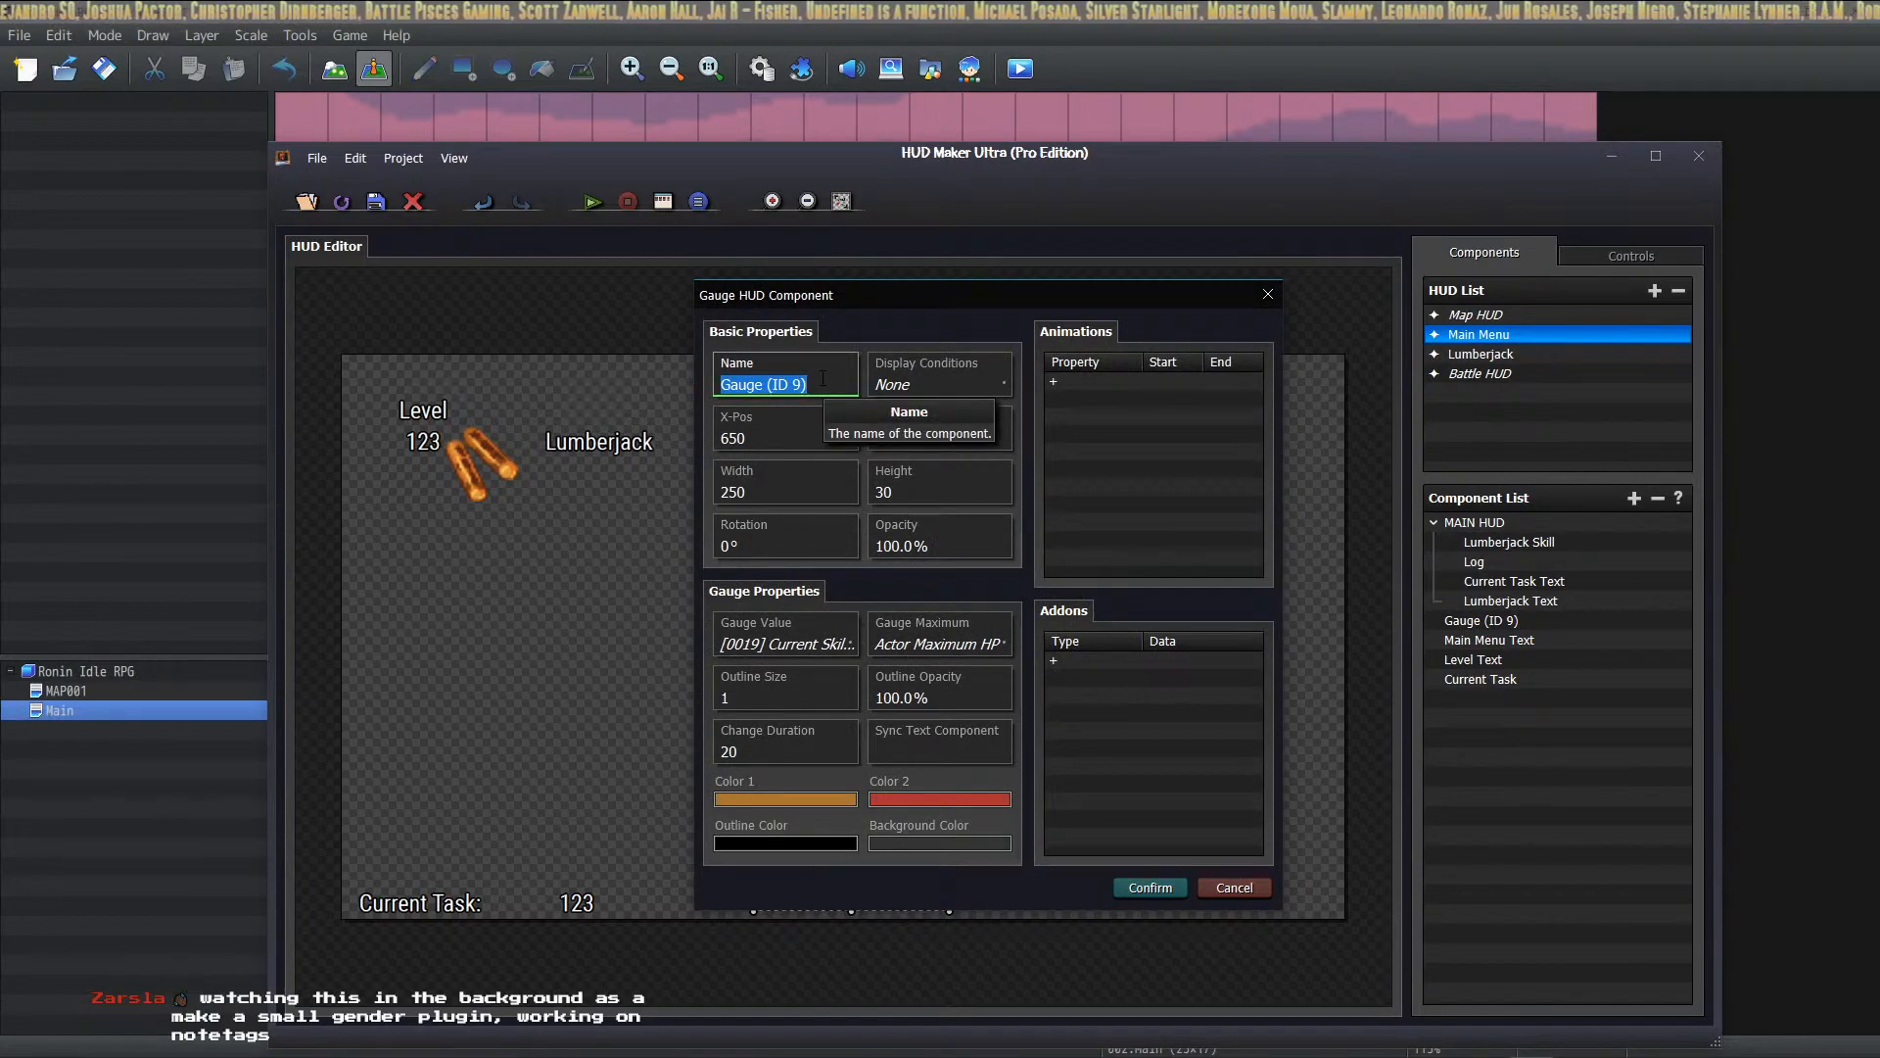
text(CurrentSkillProgBar)
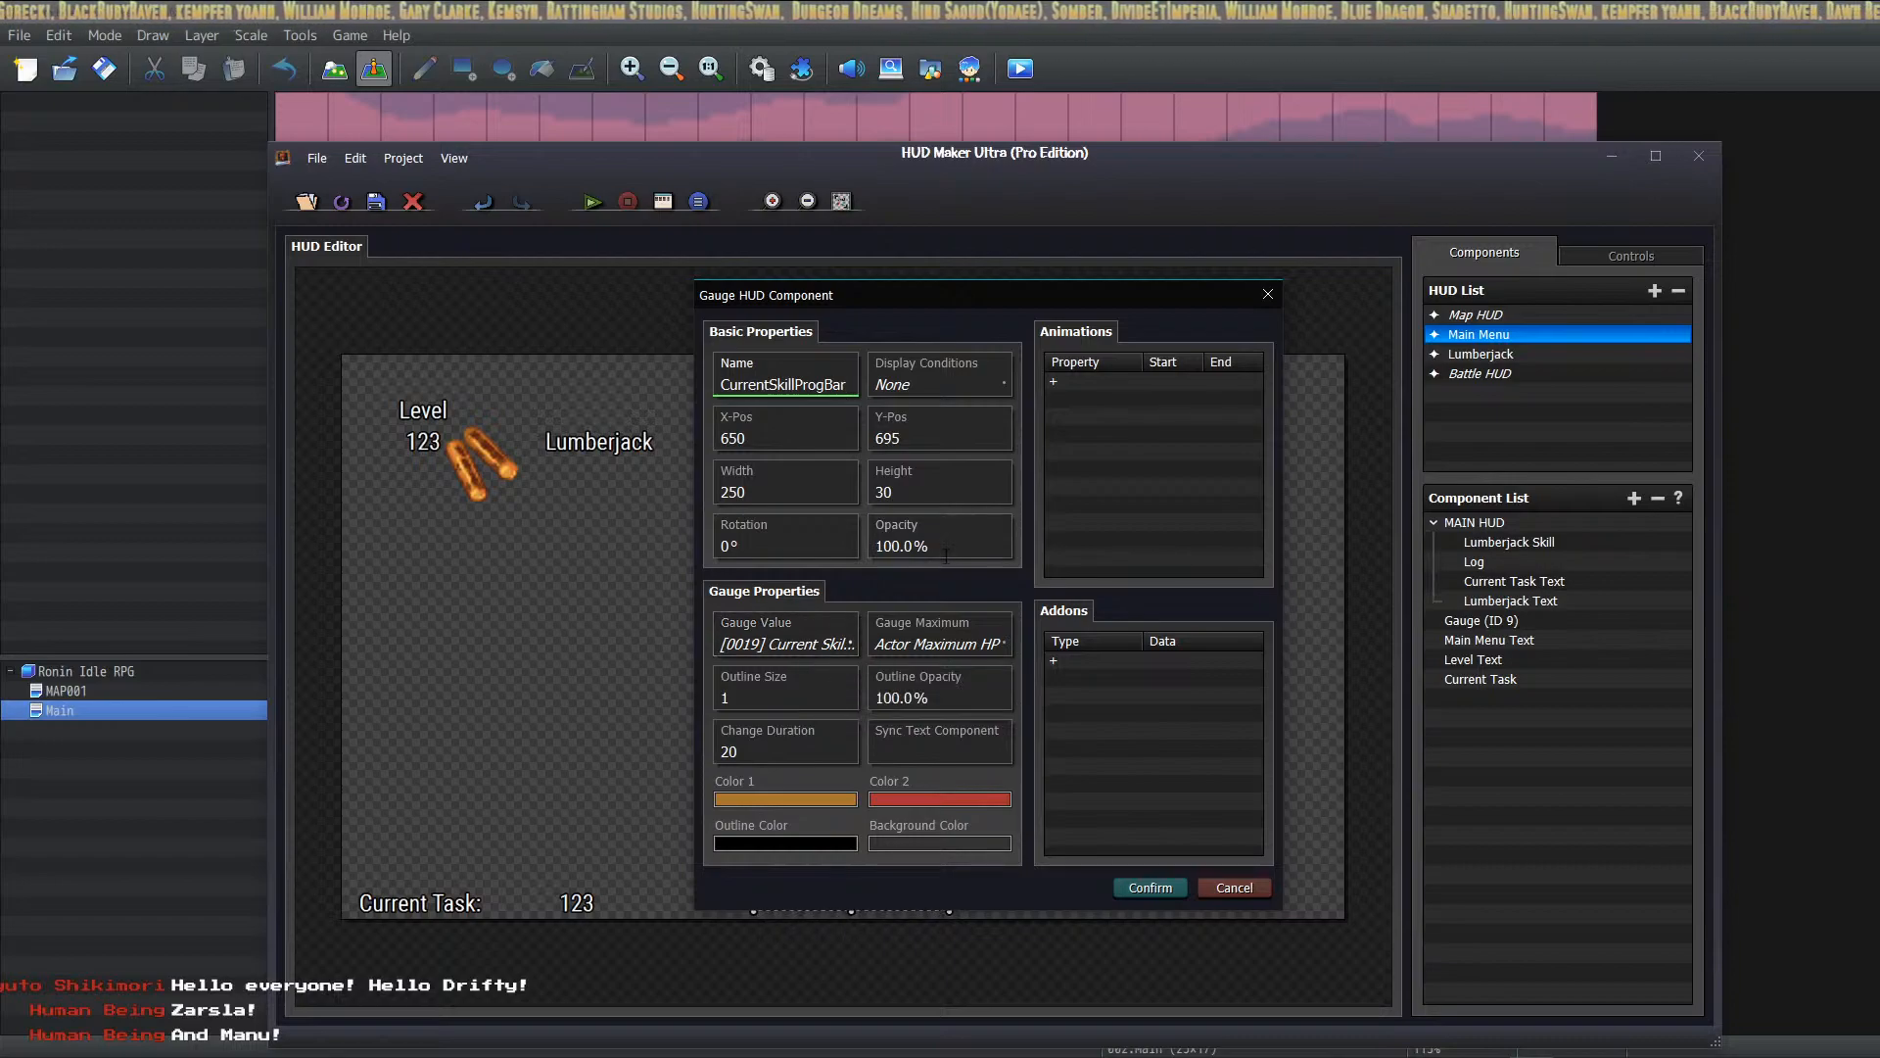
click(1100, 382)
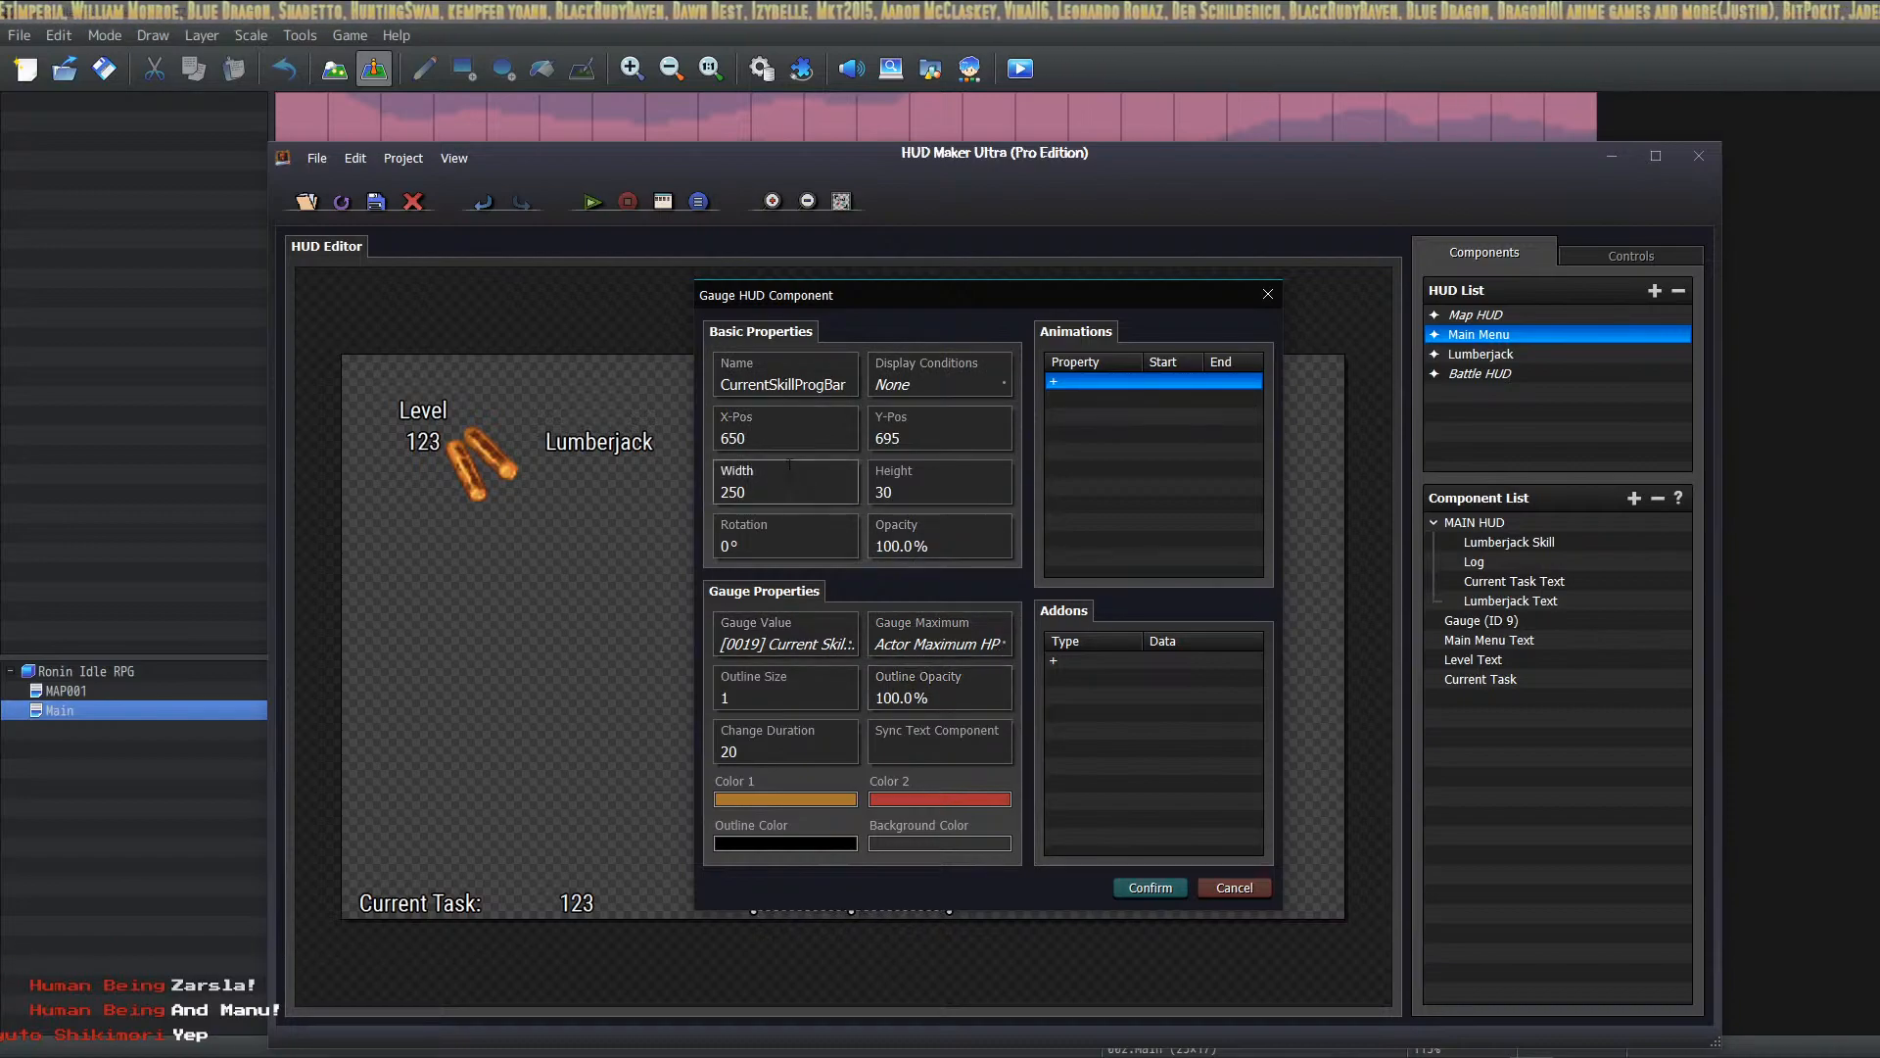
click(1221, 891)
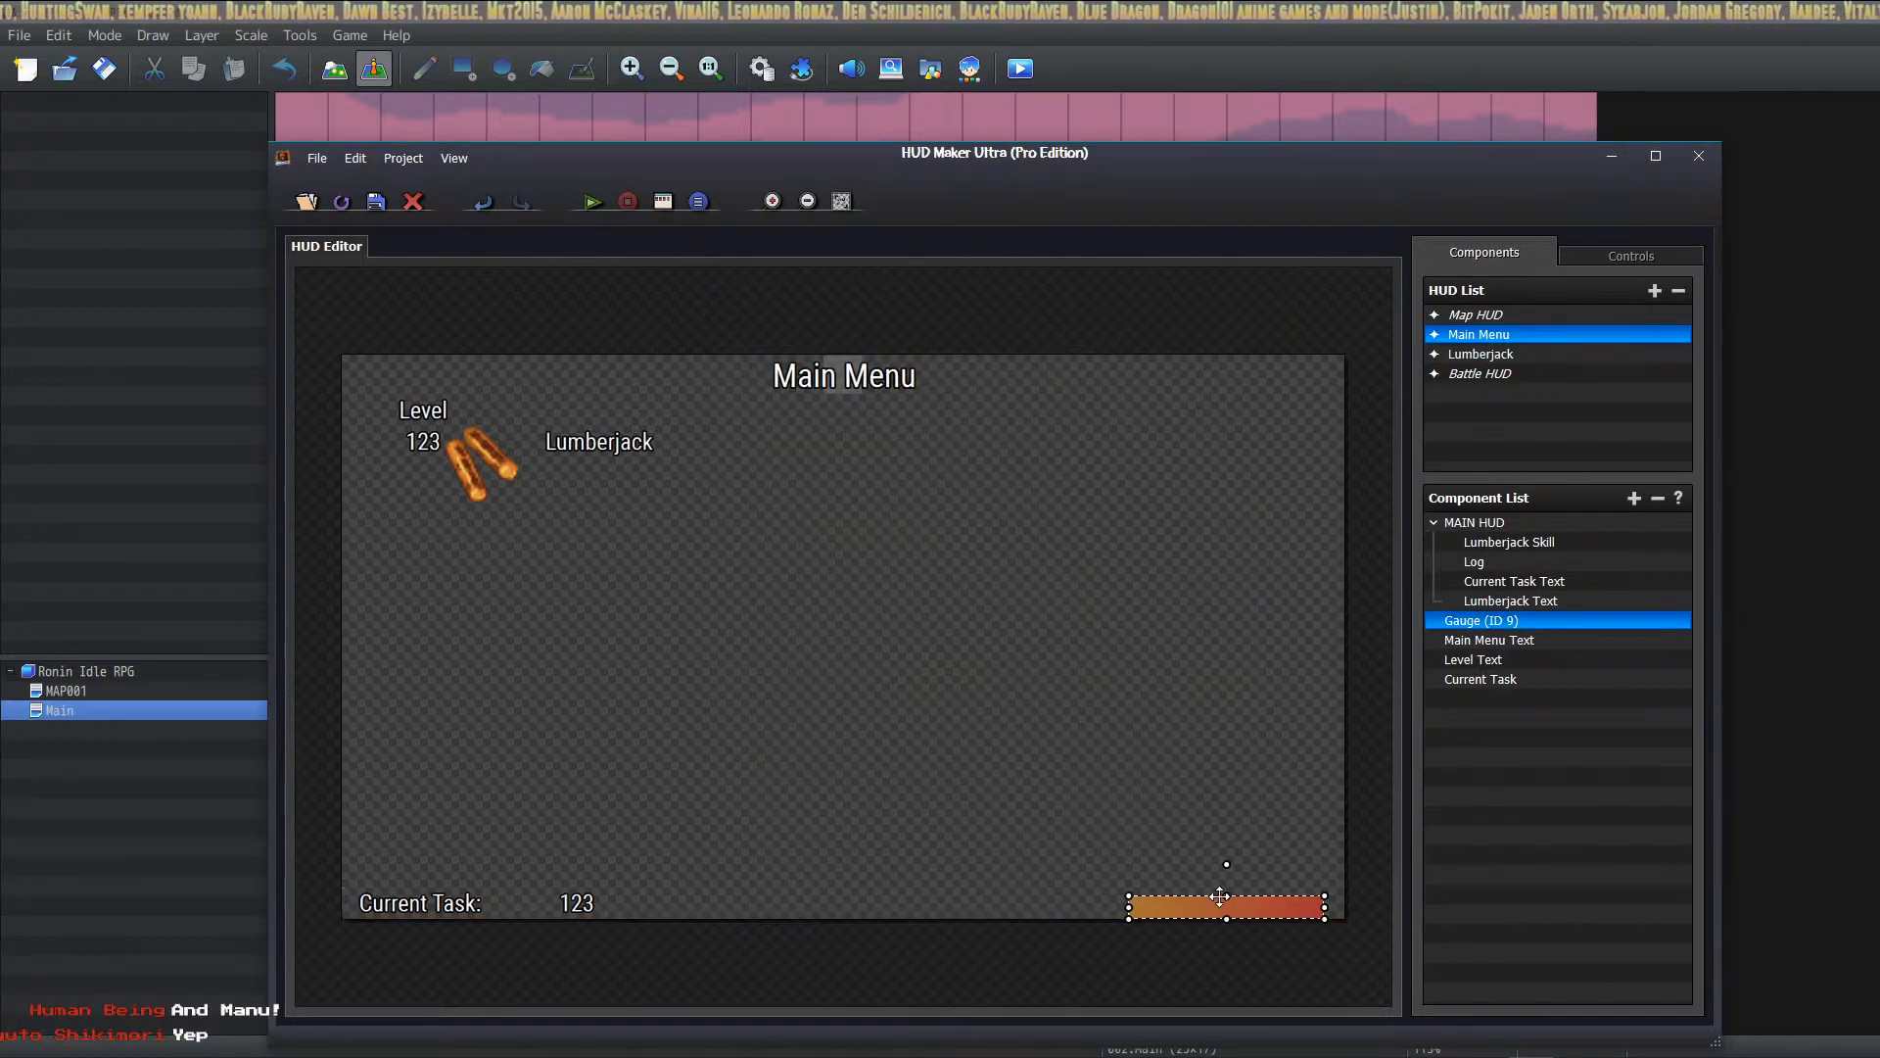
Step: Stretch the gauge to about 842 by 40 and set both of its colors to green #55aa00
drag(1148, 888, 666, 884)
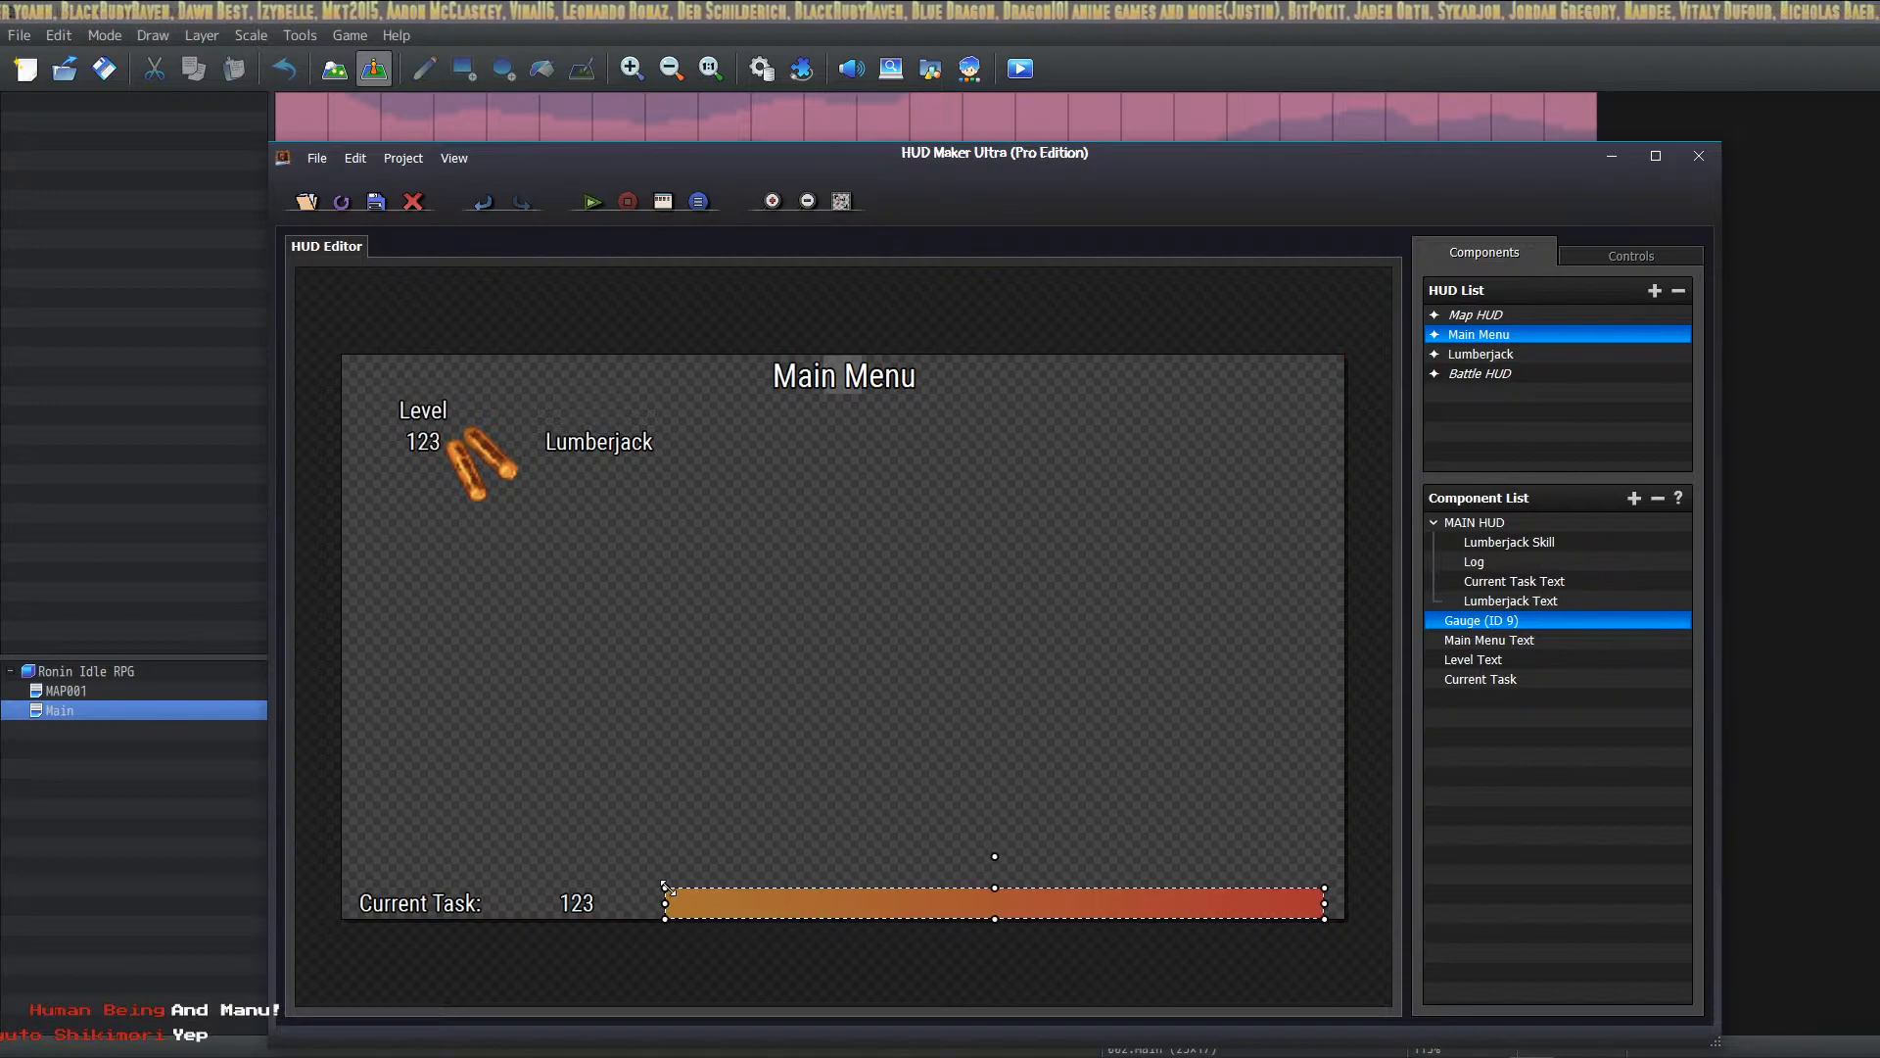
double_click(769, 896)
click(828, 800)
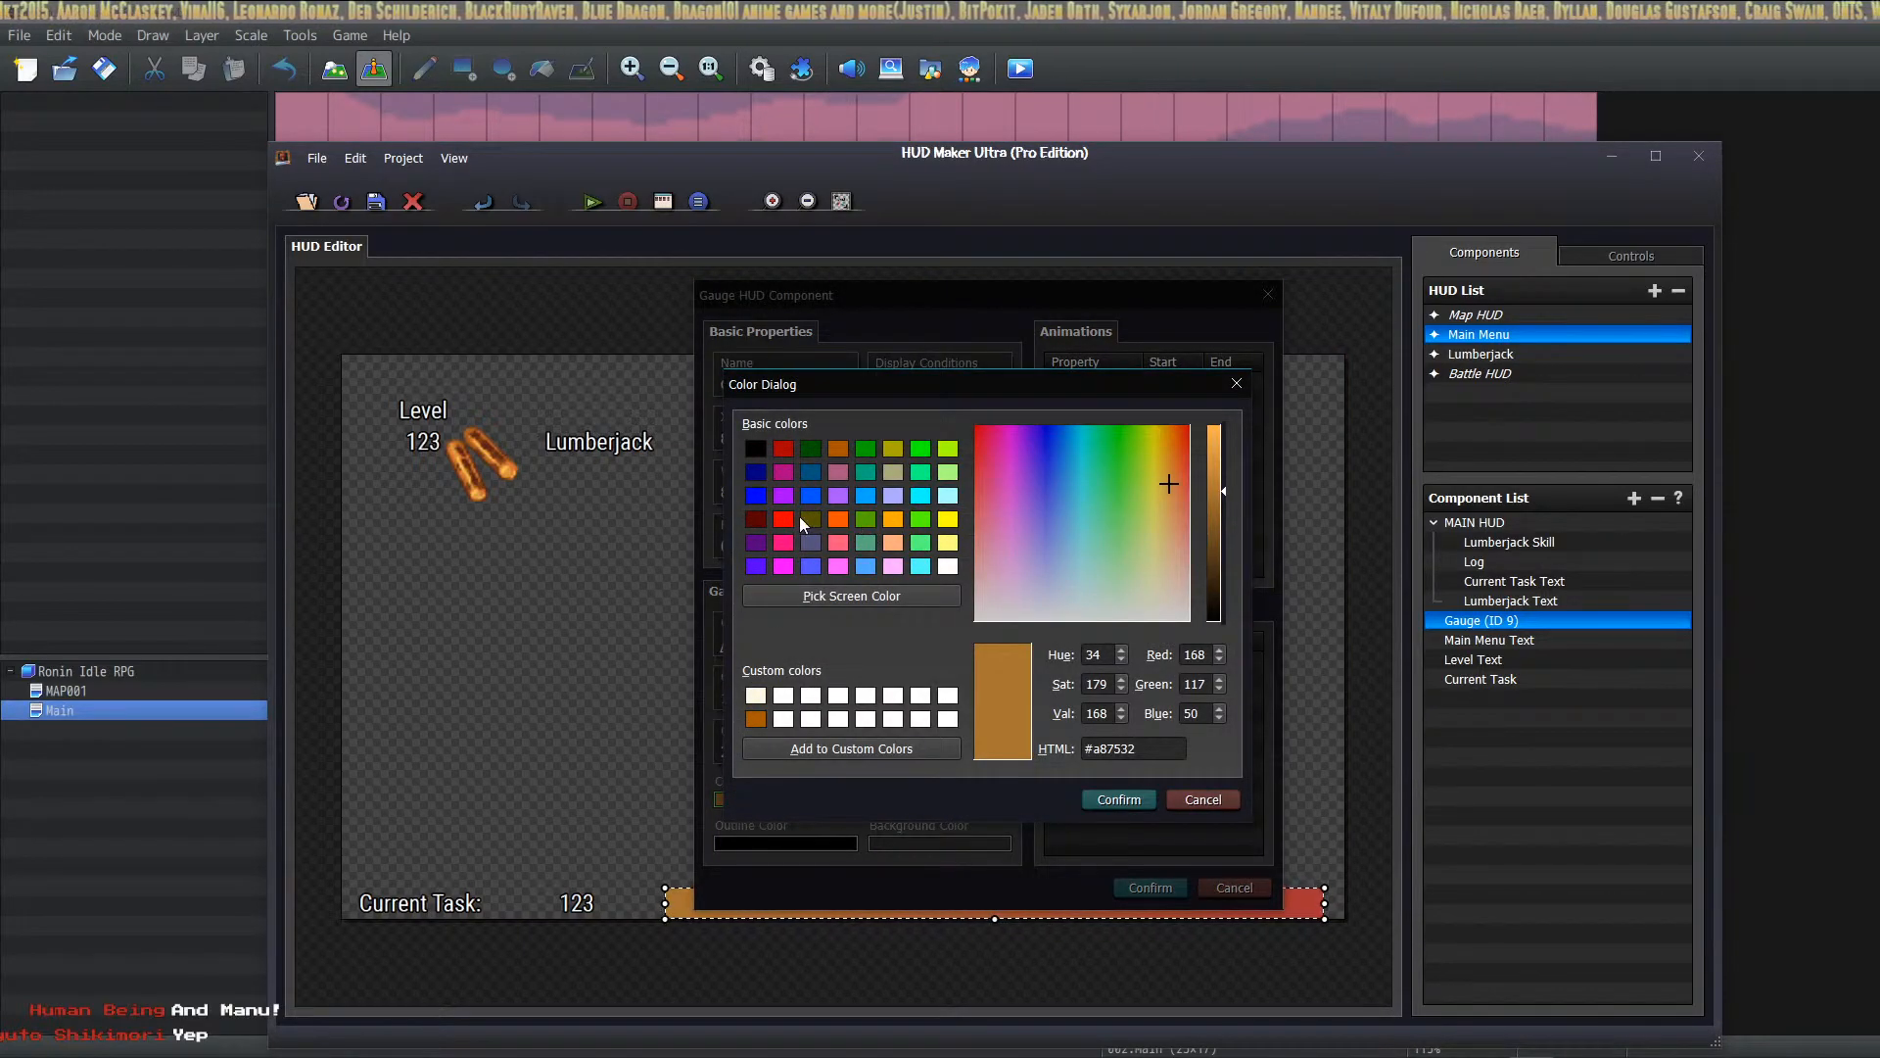
click(865, 519)
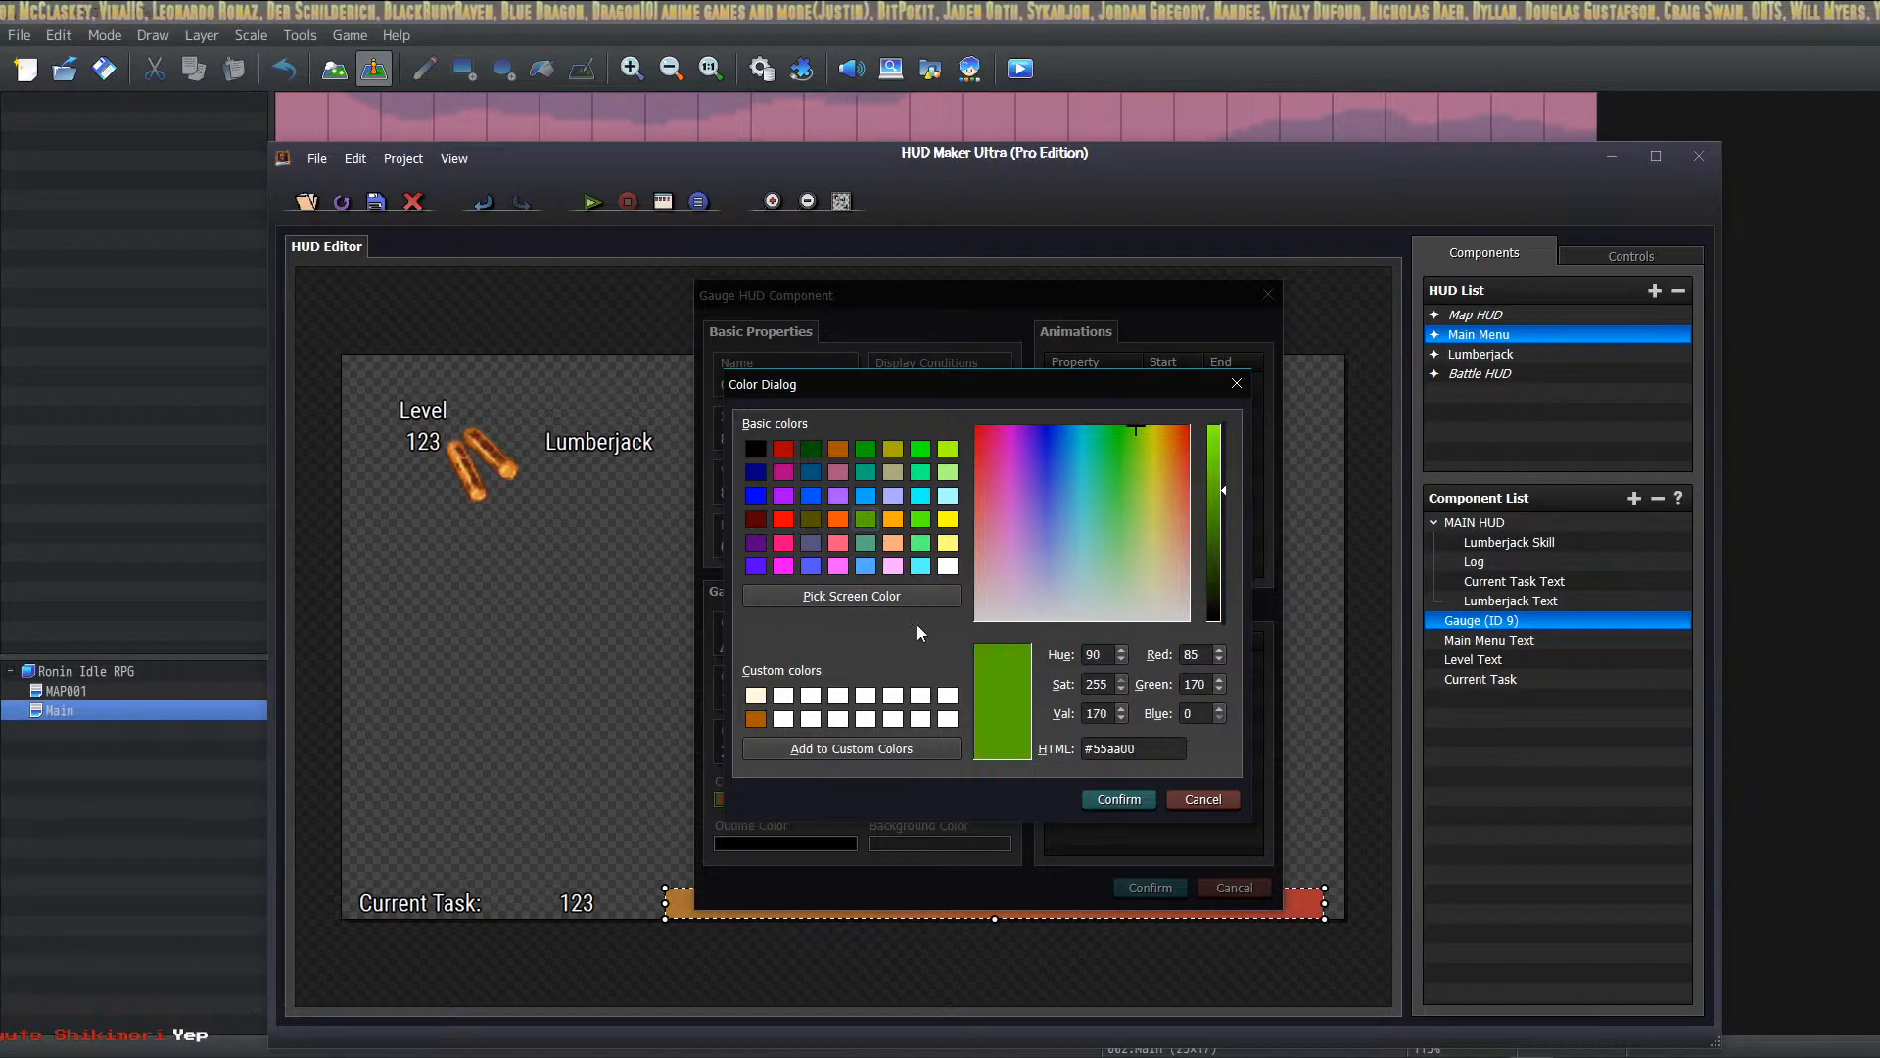
click(1118, 800)
click(965, 803)
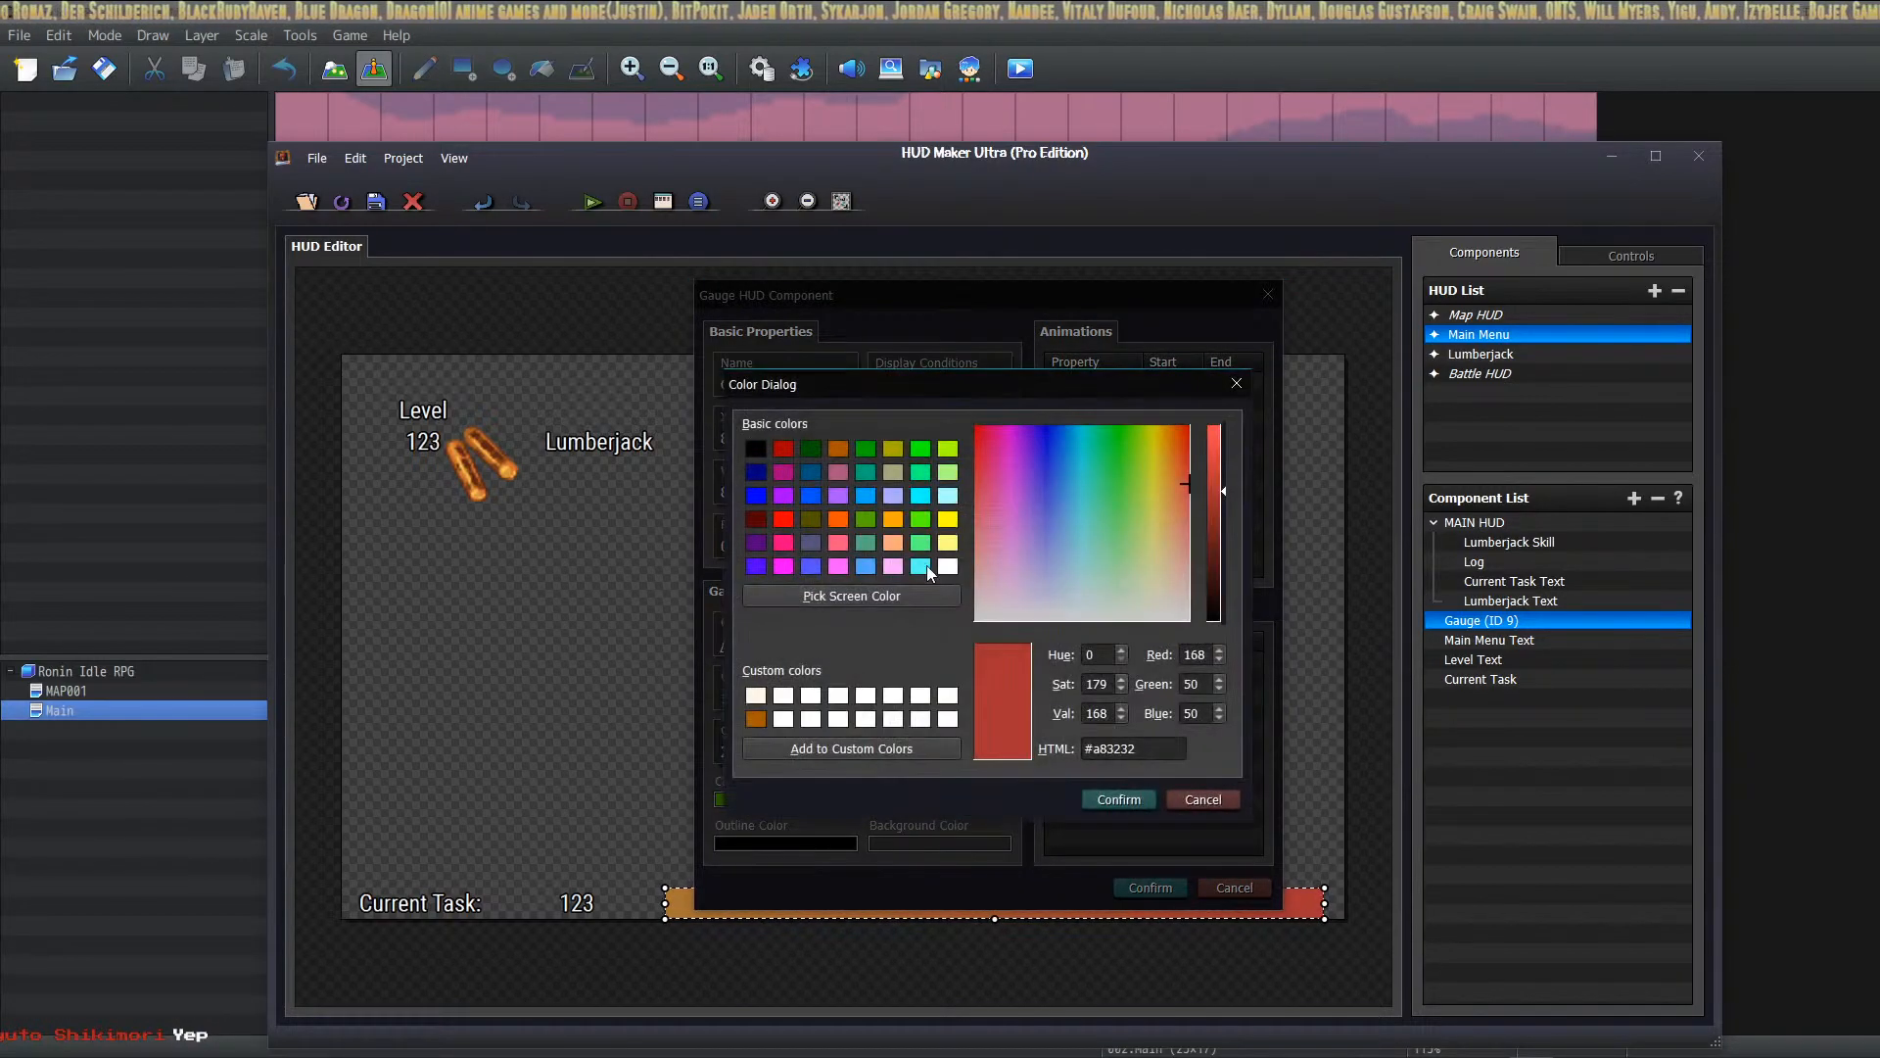
click(866, 519)
click(1119, 799)
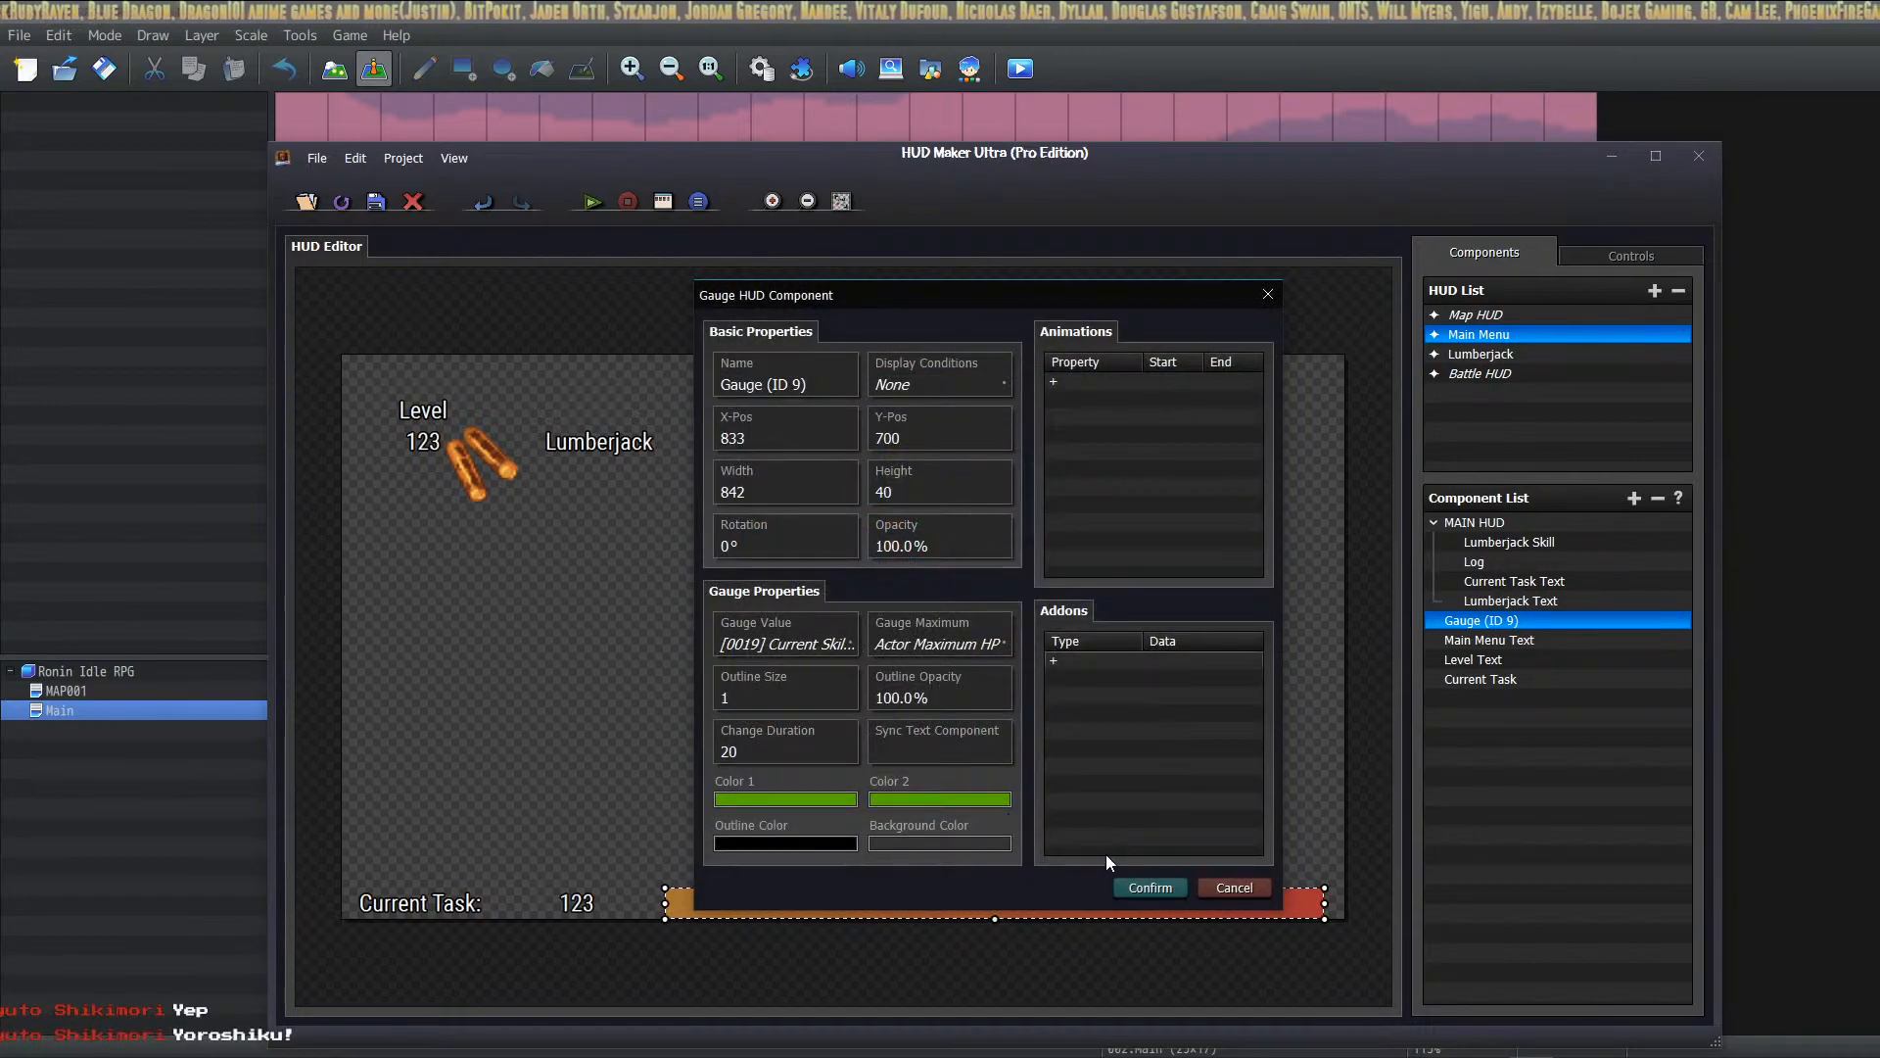
Step: Name the green gauge "Current Skill Prog."
triple_click(807, 377)
text(Curr)
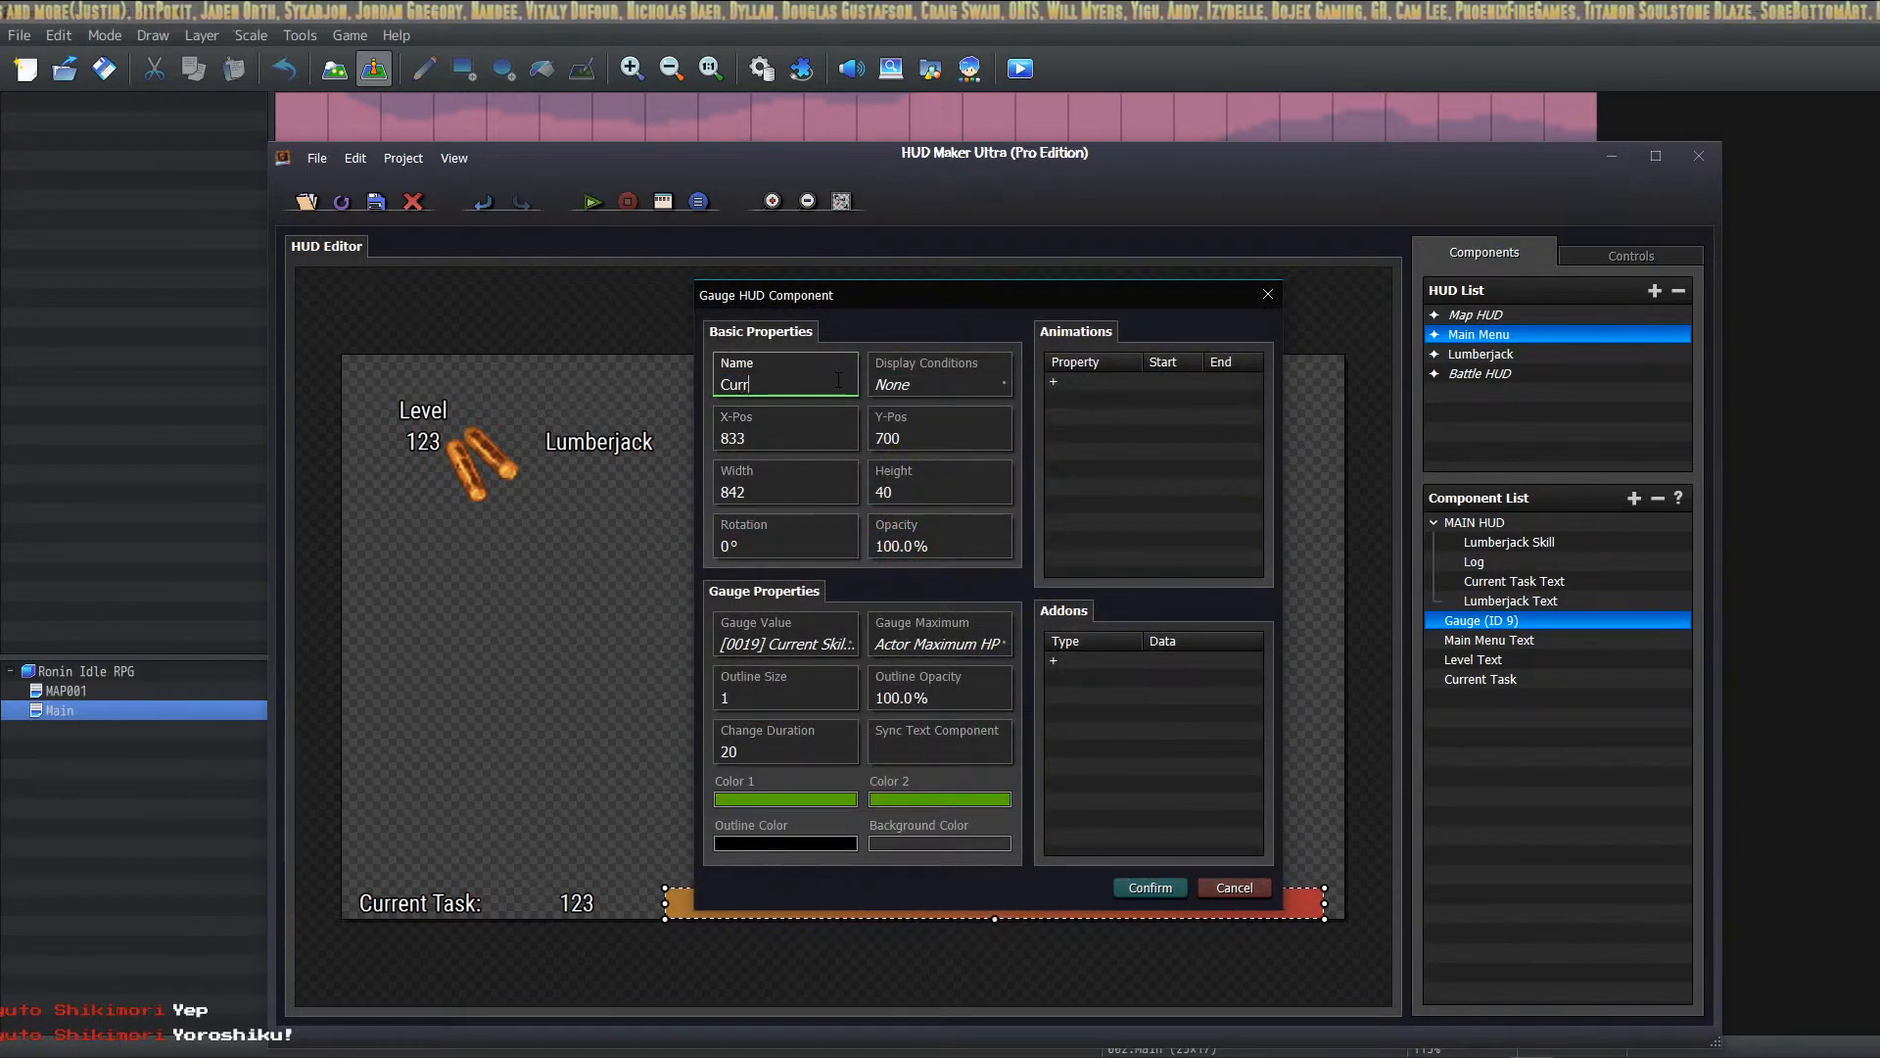
text(ent Skill Prog.)
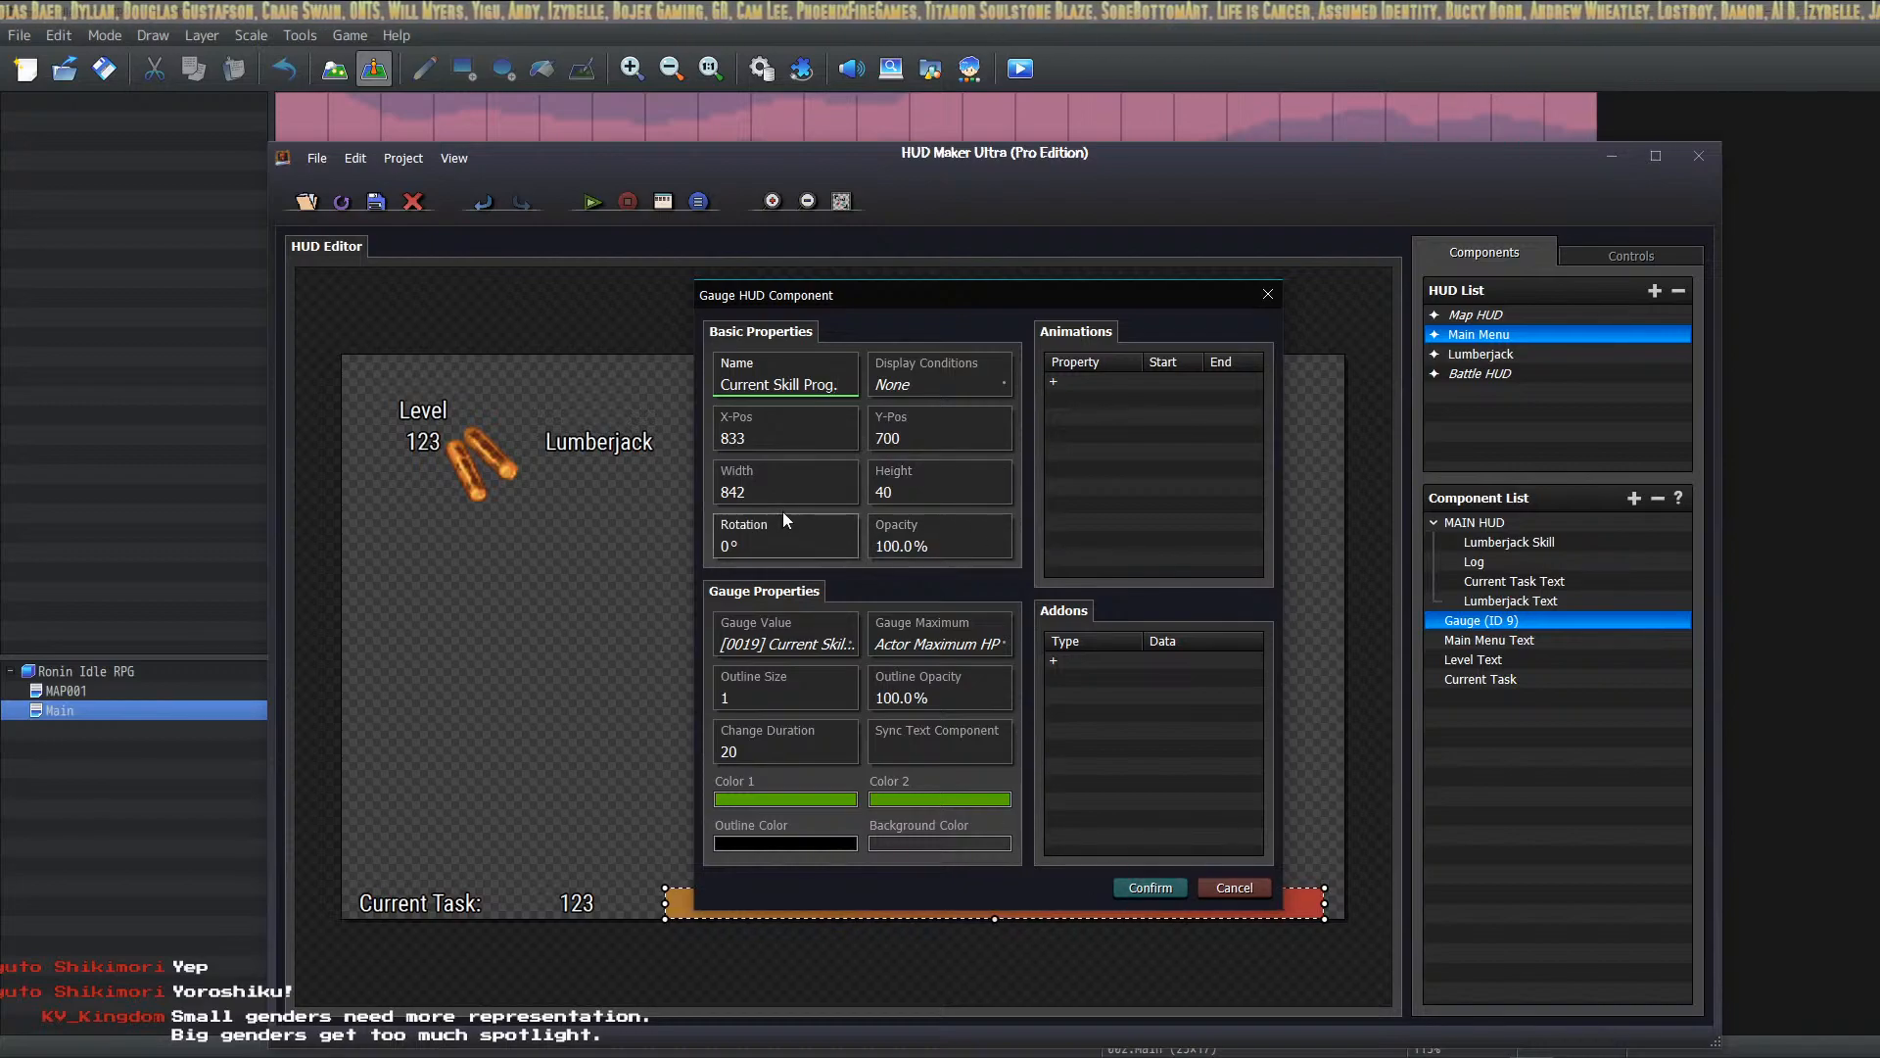
Step: Set the gauge's size to 800 by 16 and move it to about X 852, Y 688
click(920, 497)
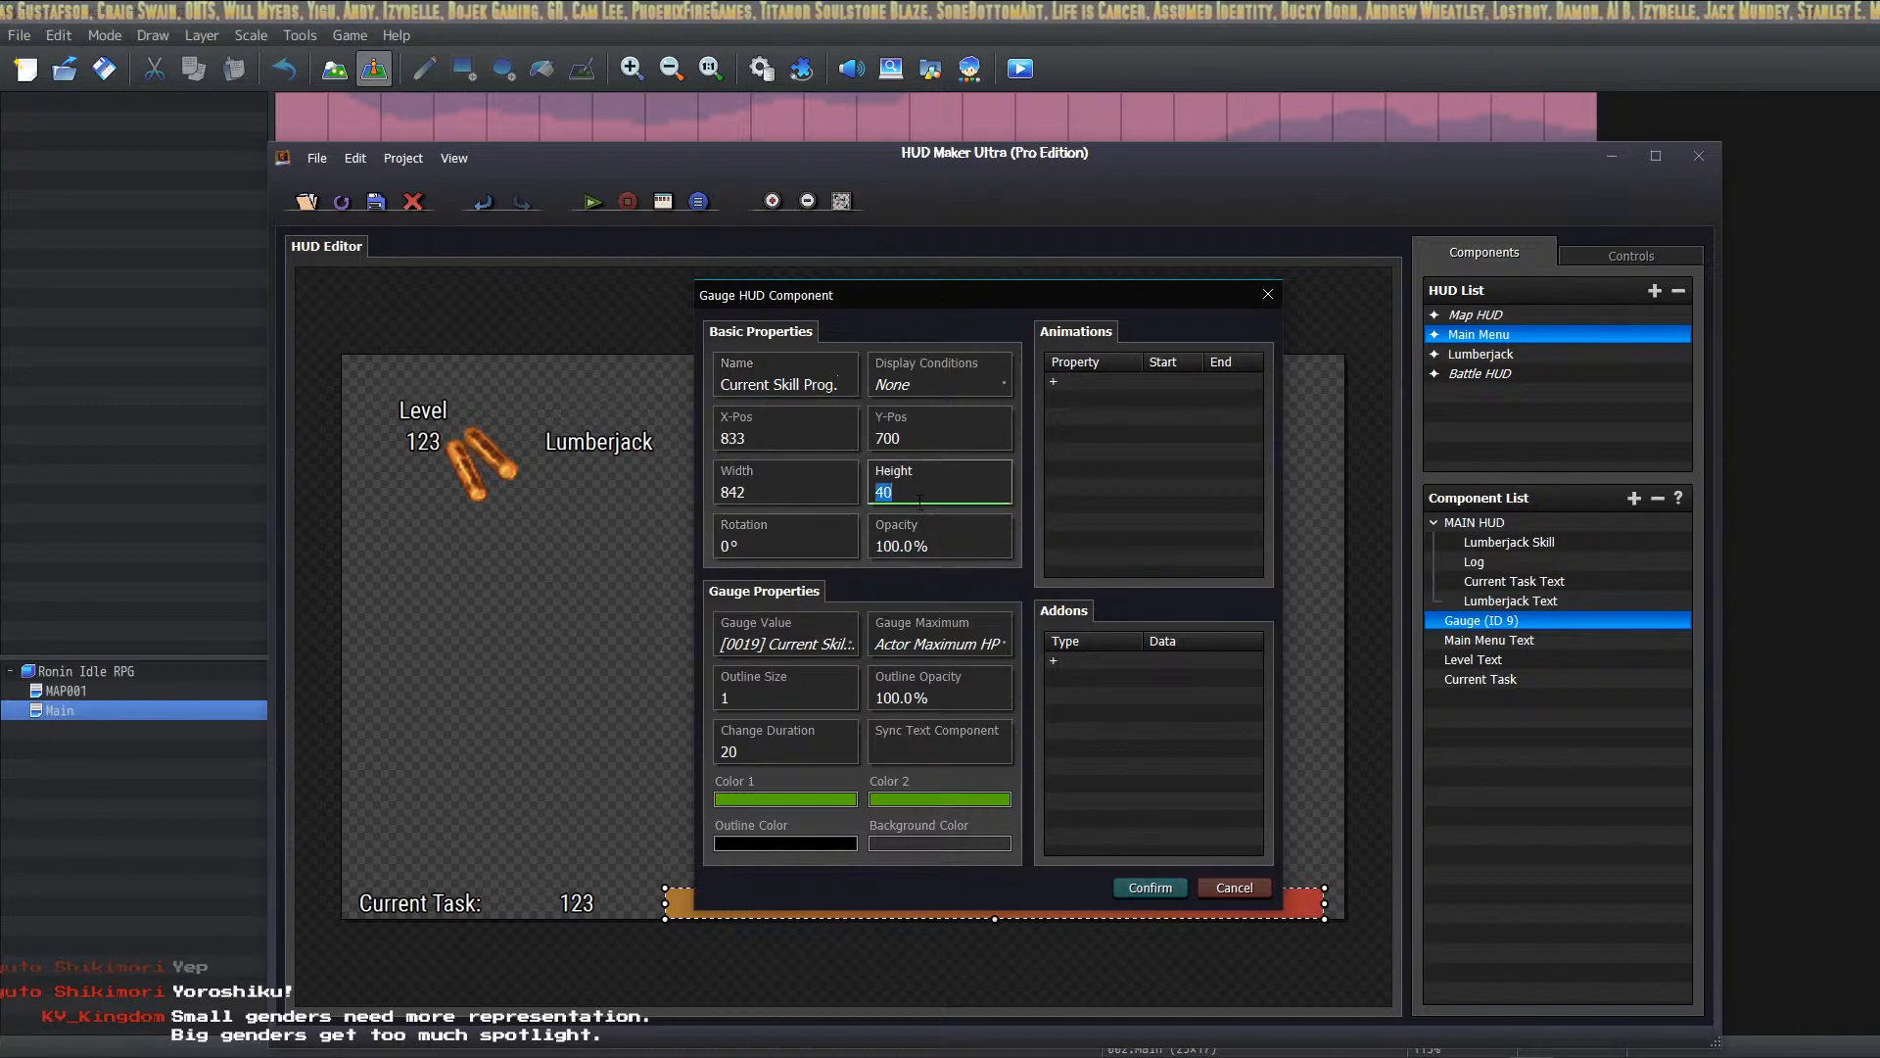
text(16)
double_click(778, 493)
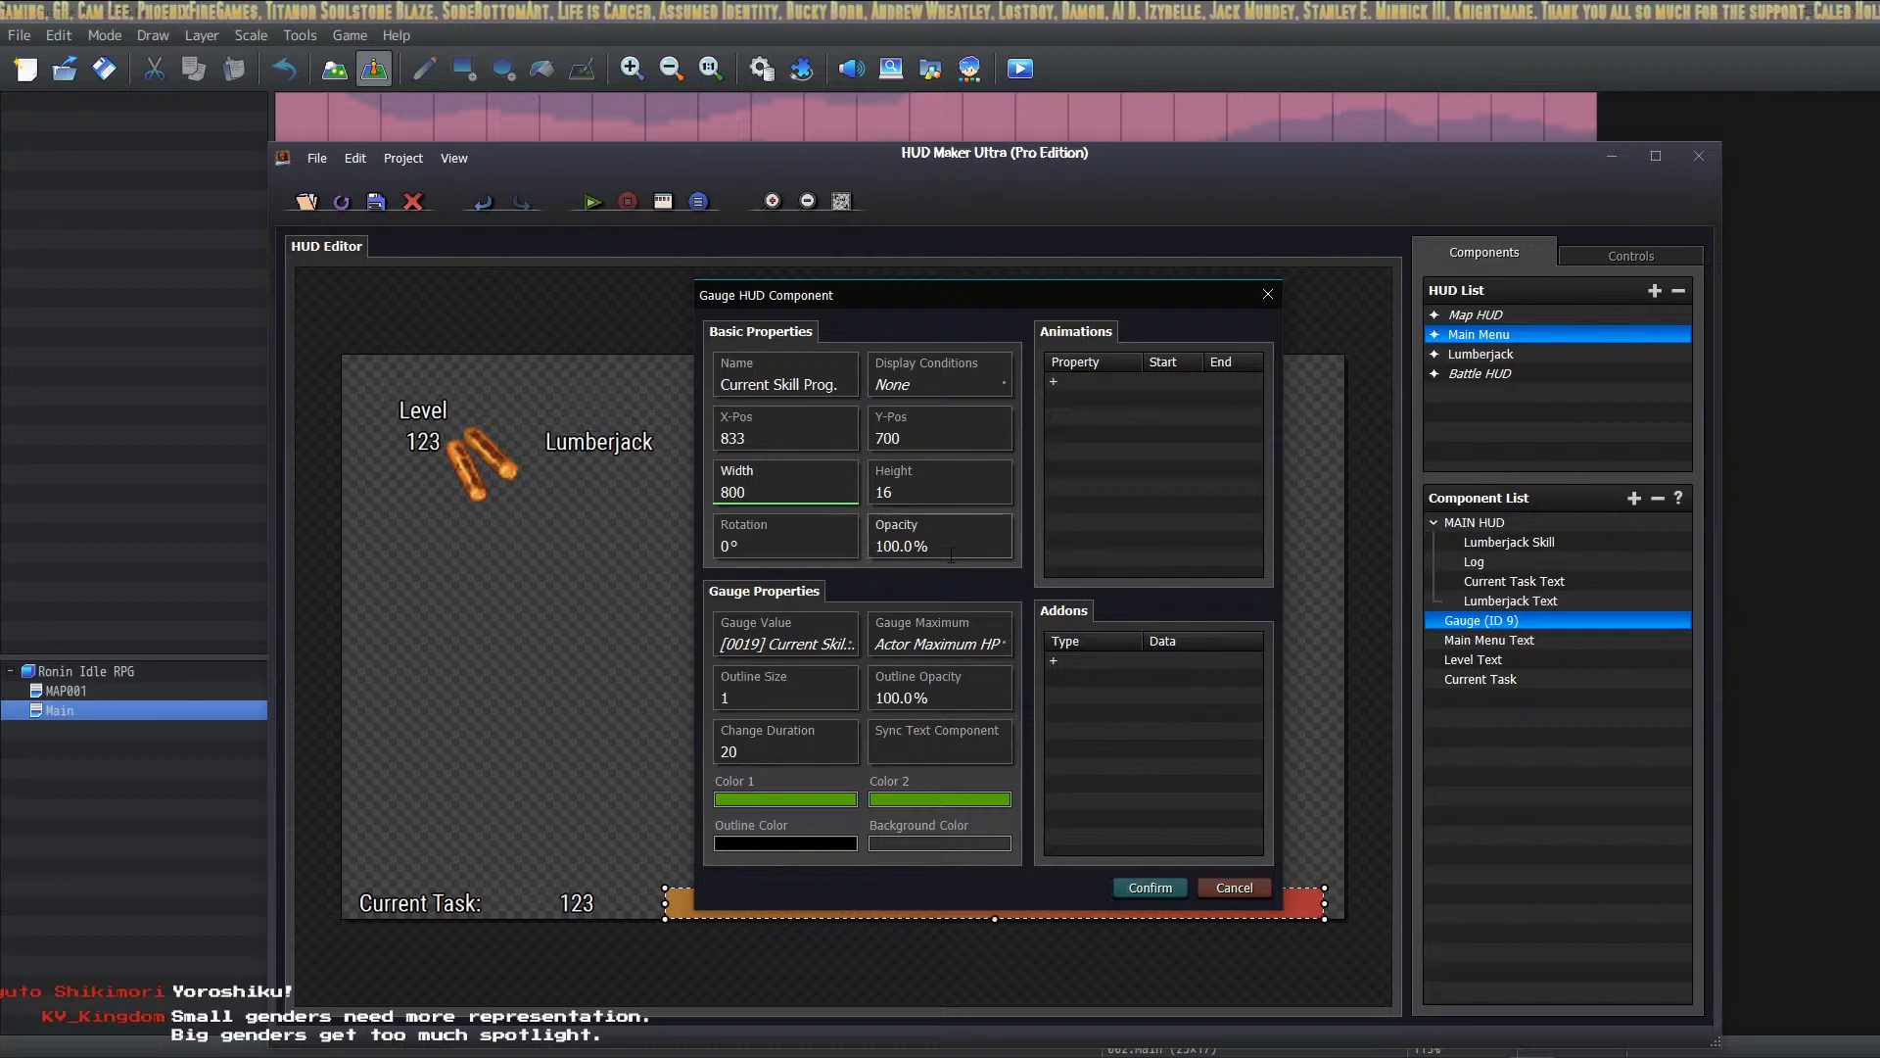
click(1144, 887)
mouse_move(1075, 903)
mouse_down()
mouse_move(1108, 893)
mouse_move(1090, 893)
mouse_up()
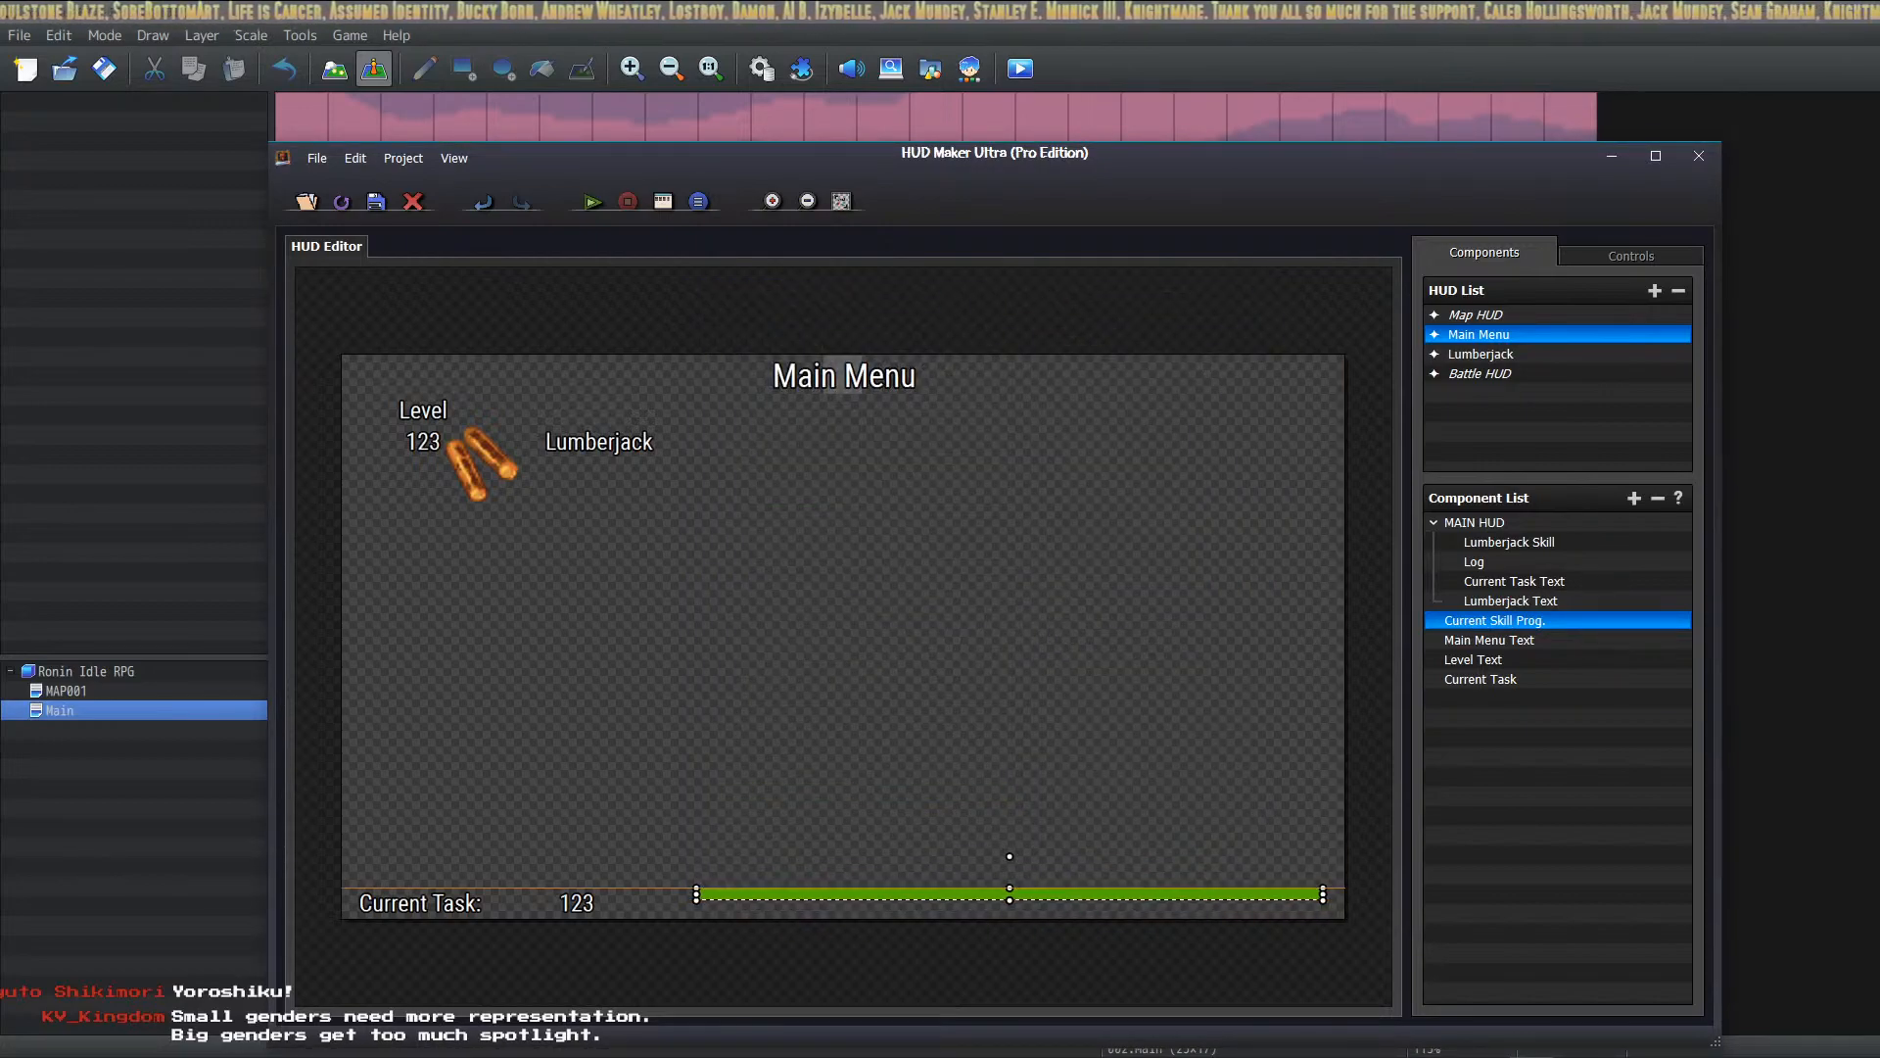
Step: Change the Current Skill Prog. gauge's value to variable [0002] Lumberjack CurProg
double_click(911, 897)
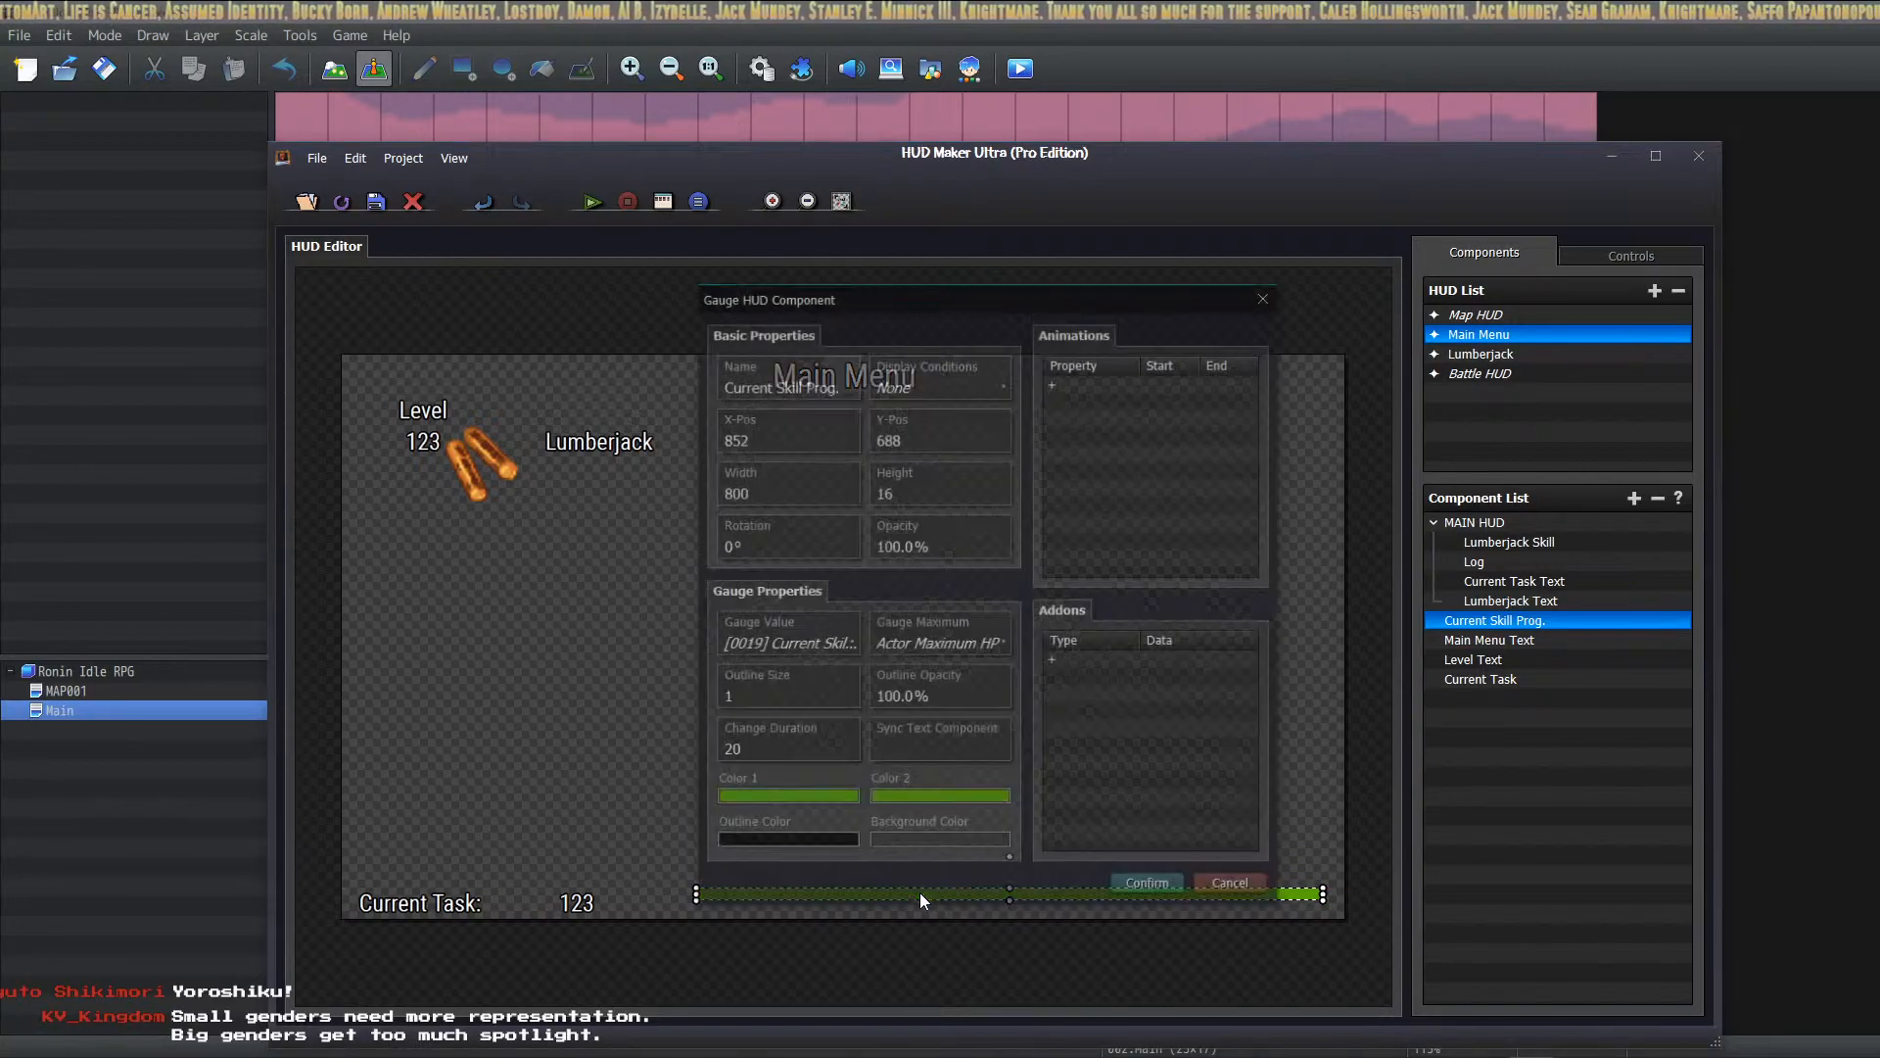
click(791, 643)
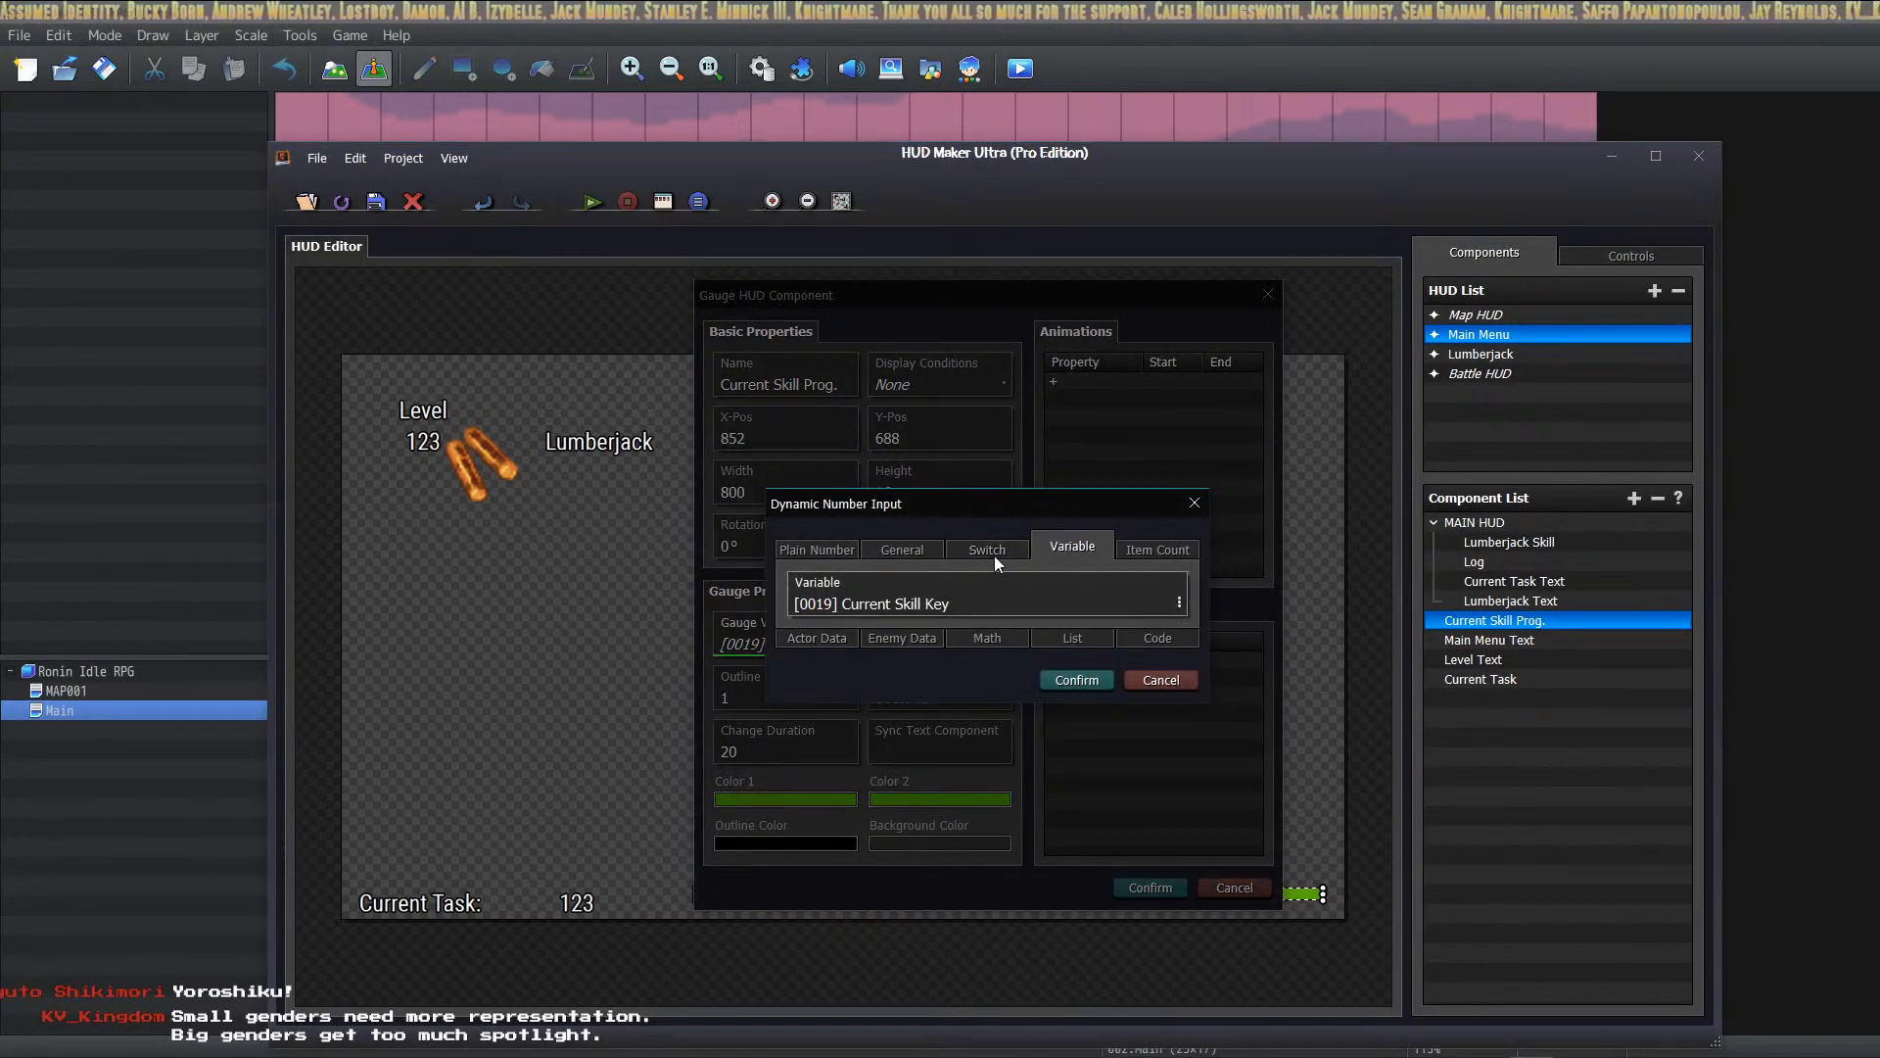
click(824, 550)
click(1040, 551)
click(948, 603)
click(1129, 438)
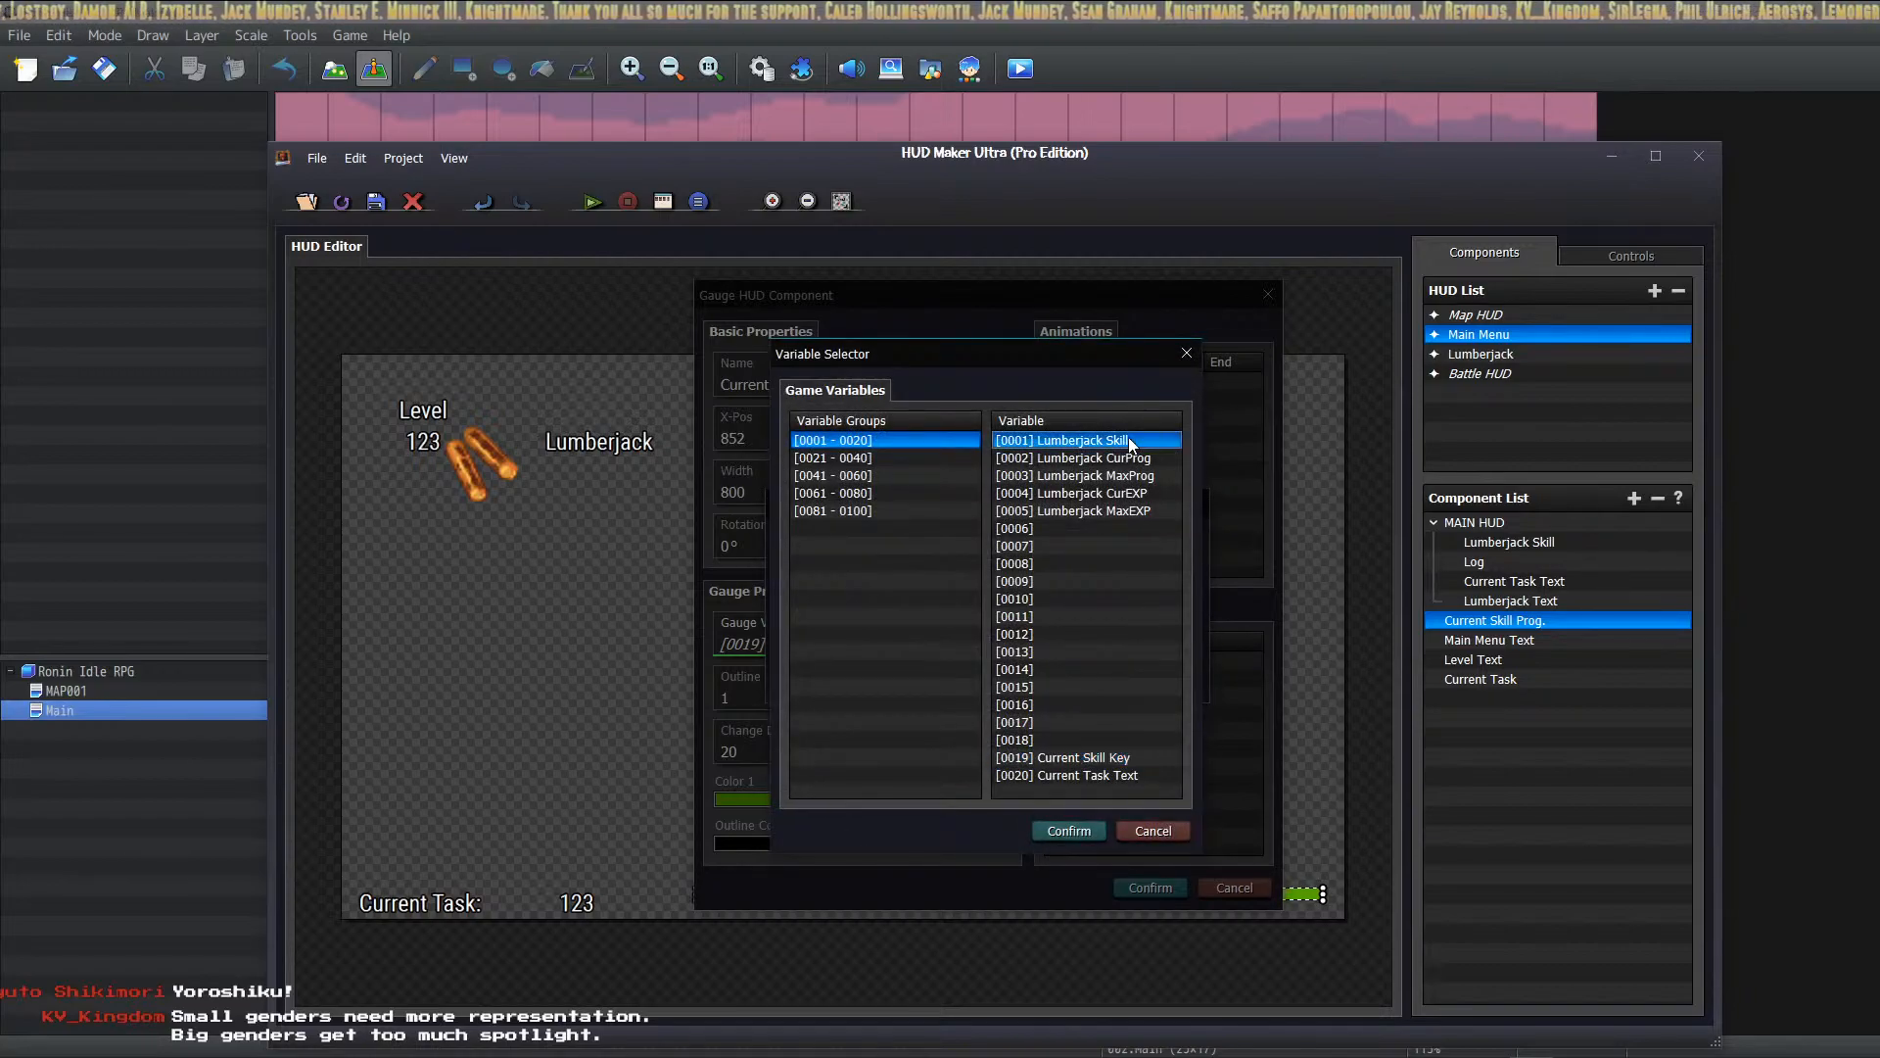
click(1131, 473)
click(1132, 460)
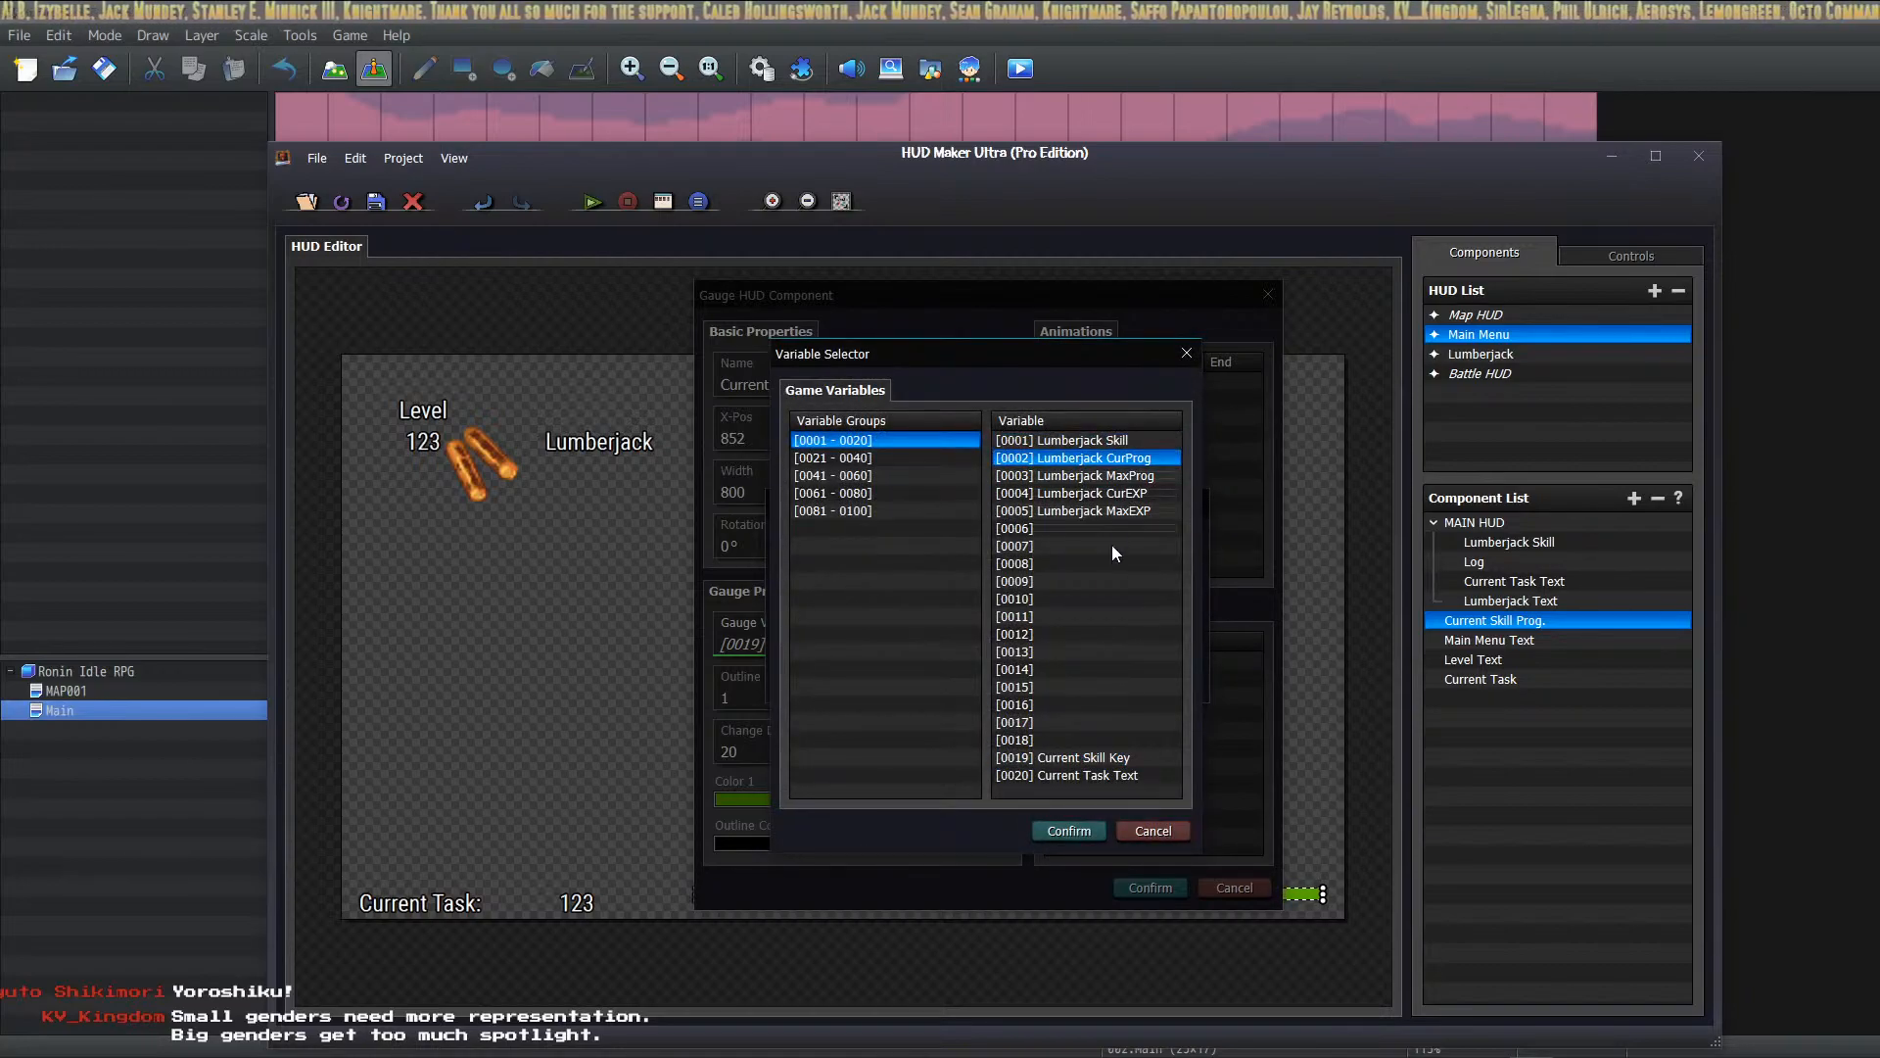
click(1070, 831)
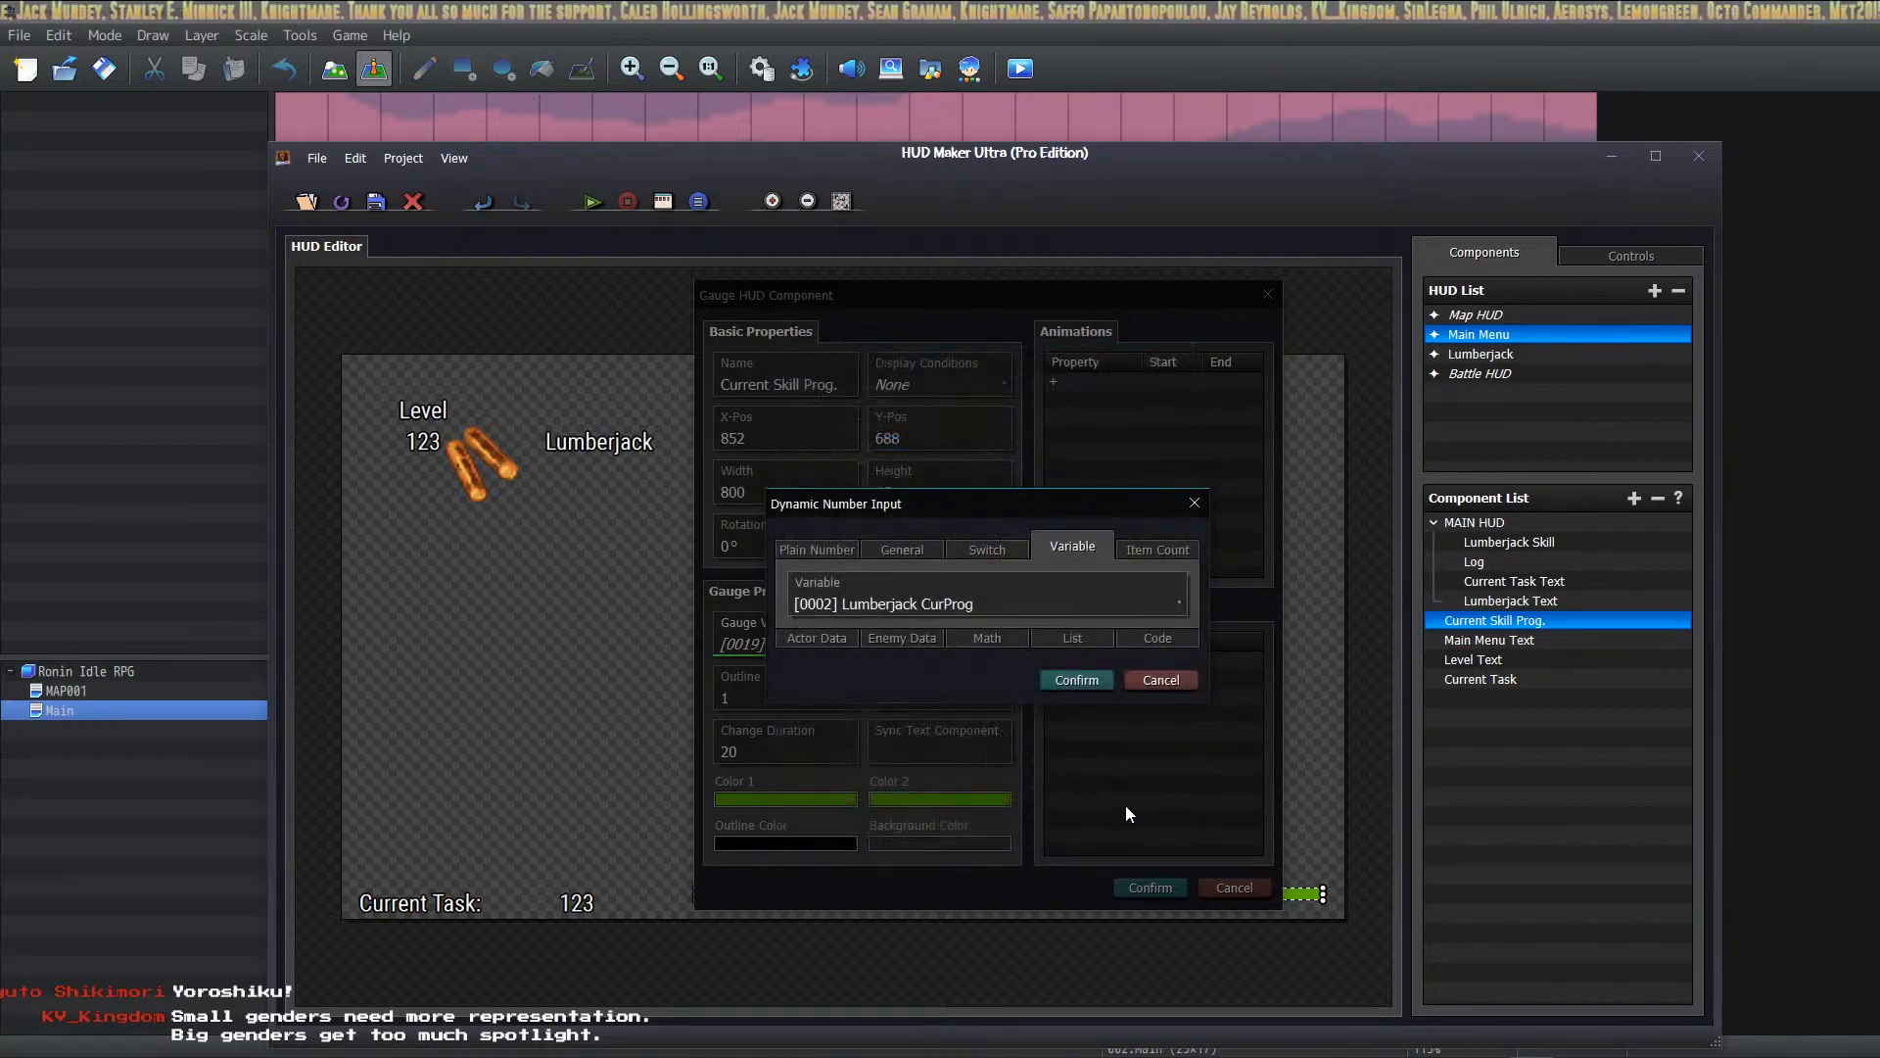
click(1056, 683)
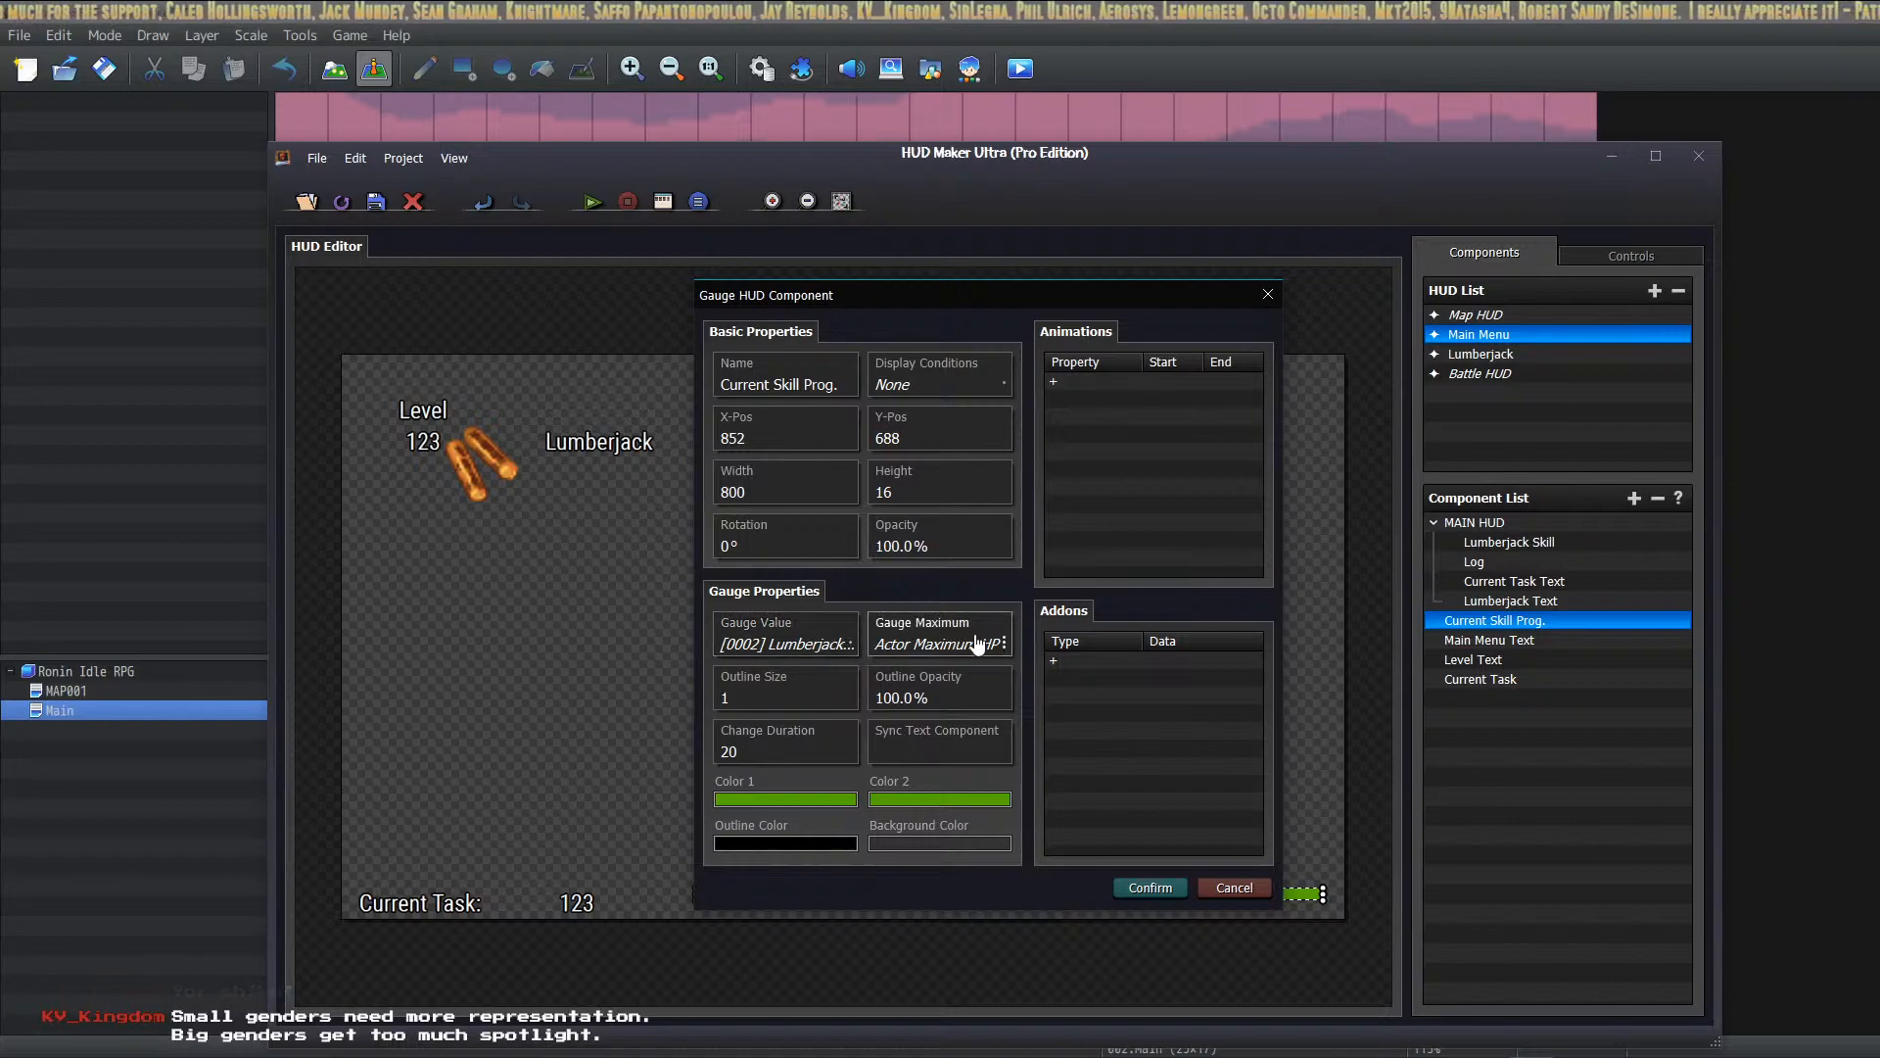
Step: Set the gauge's maximum to variable [0003] Lumberjack MaxProg and apply the gauge settings
click(943, 640)
click(1074, 550)
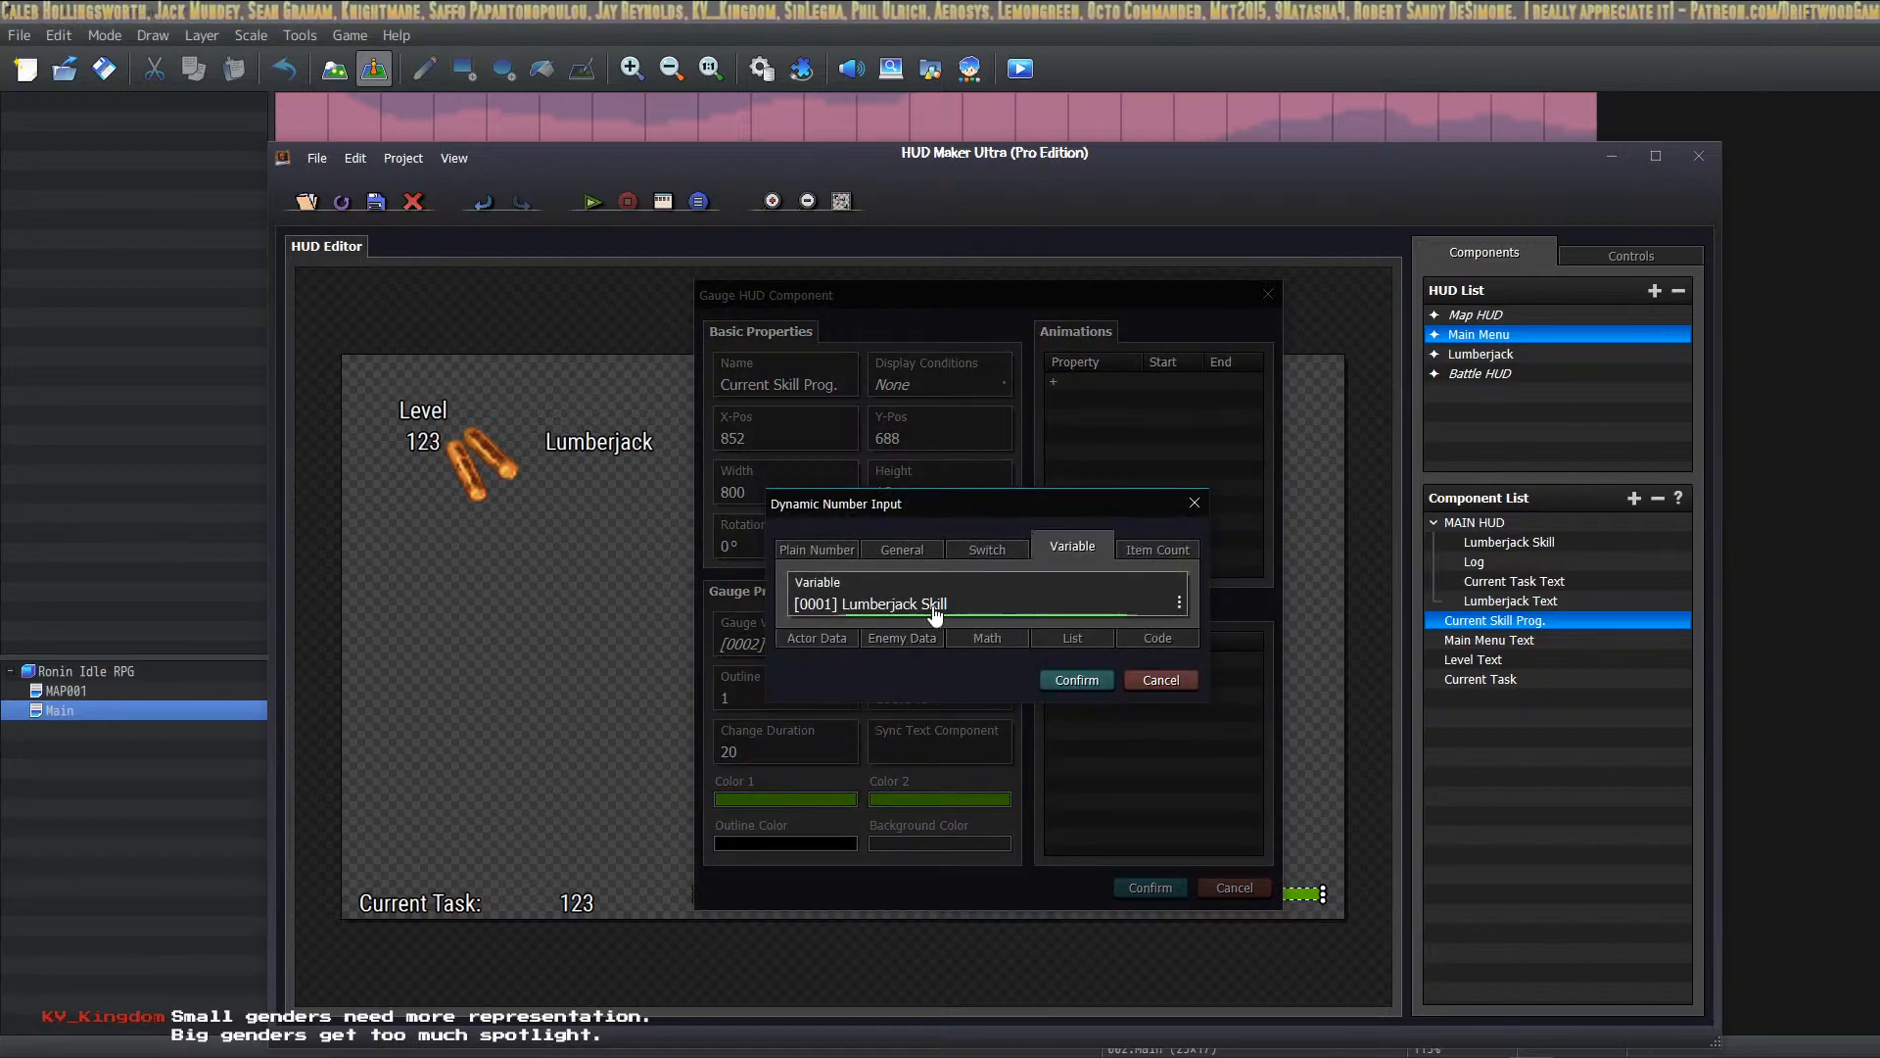
click(989, 604)
click(1094, 476)
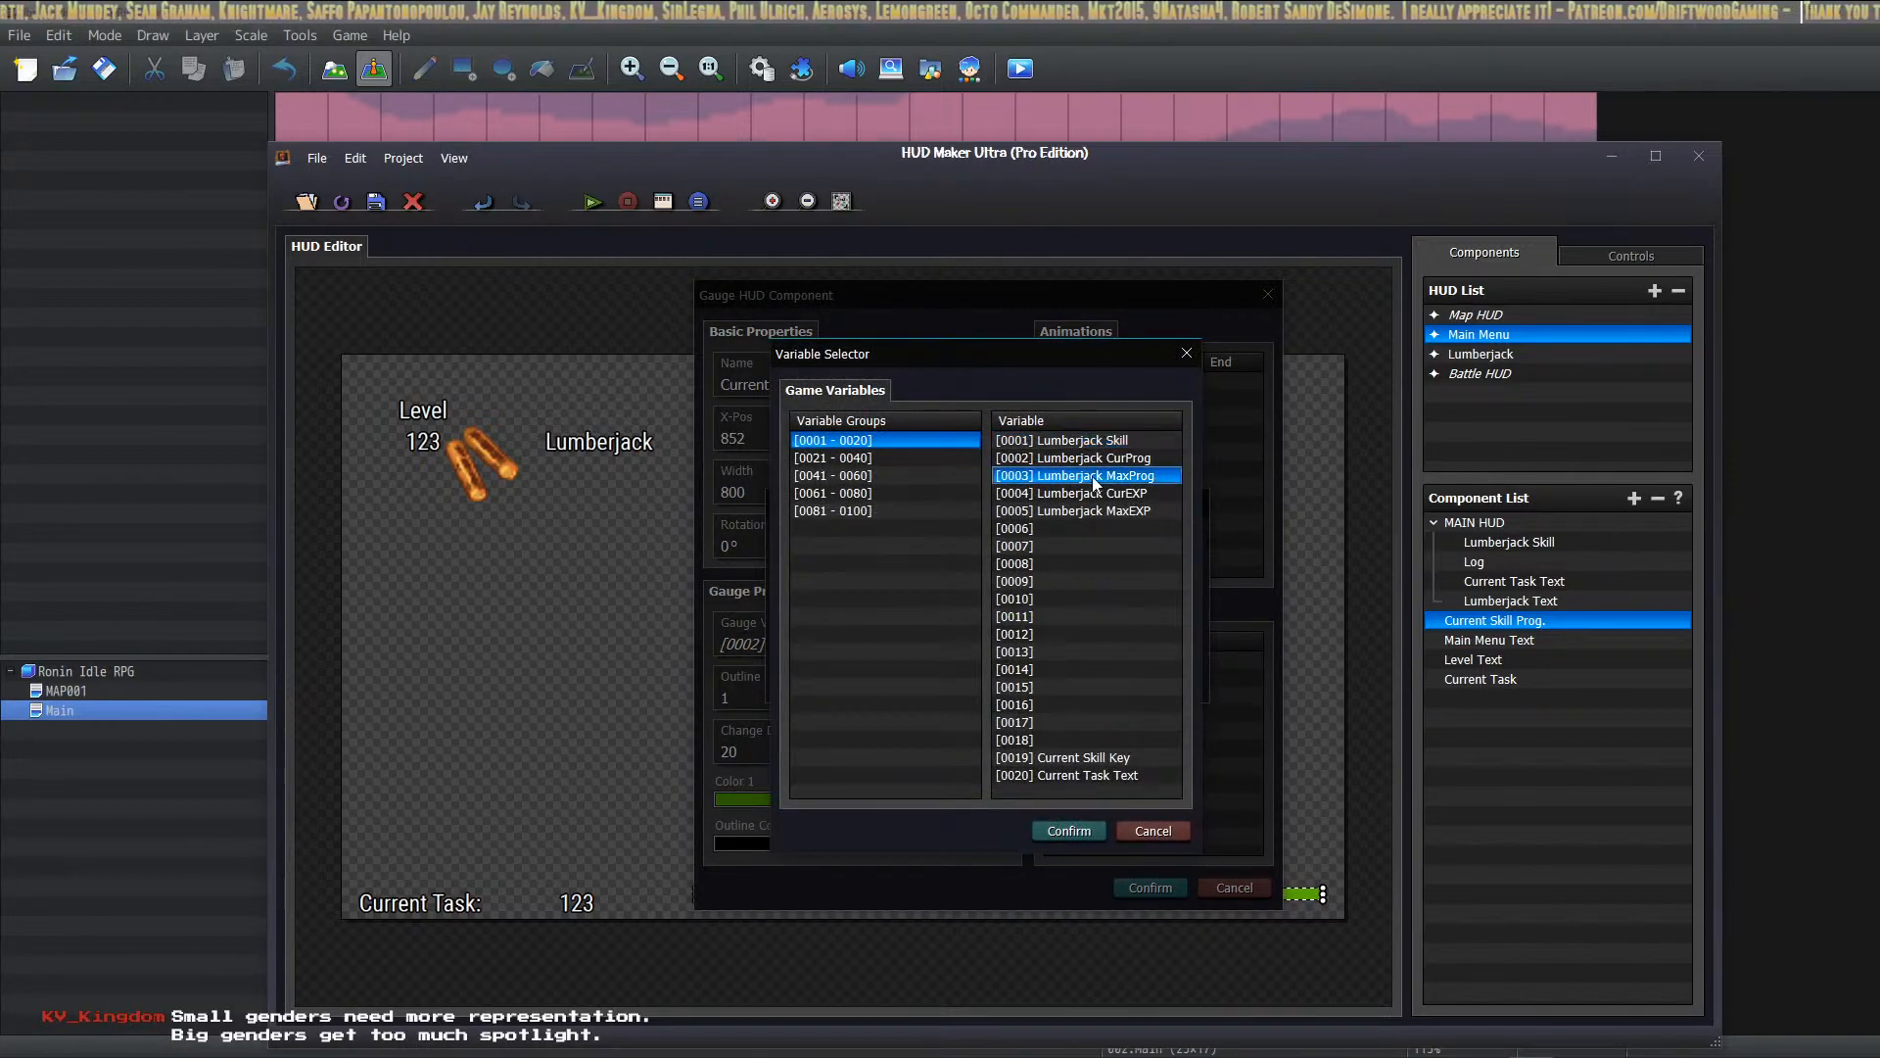
click(1069, 830)
click(1080, 679)
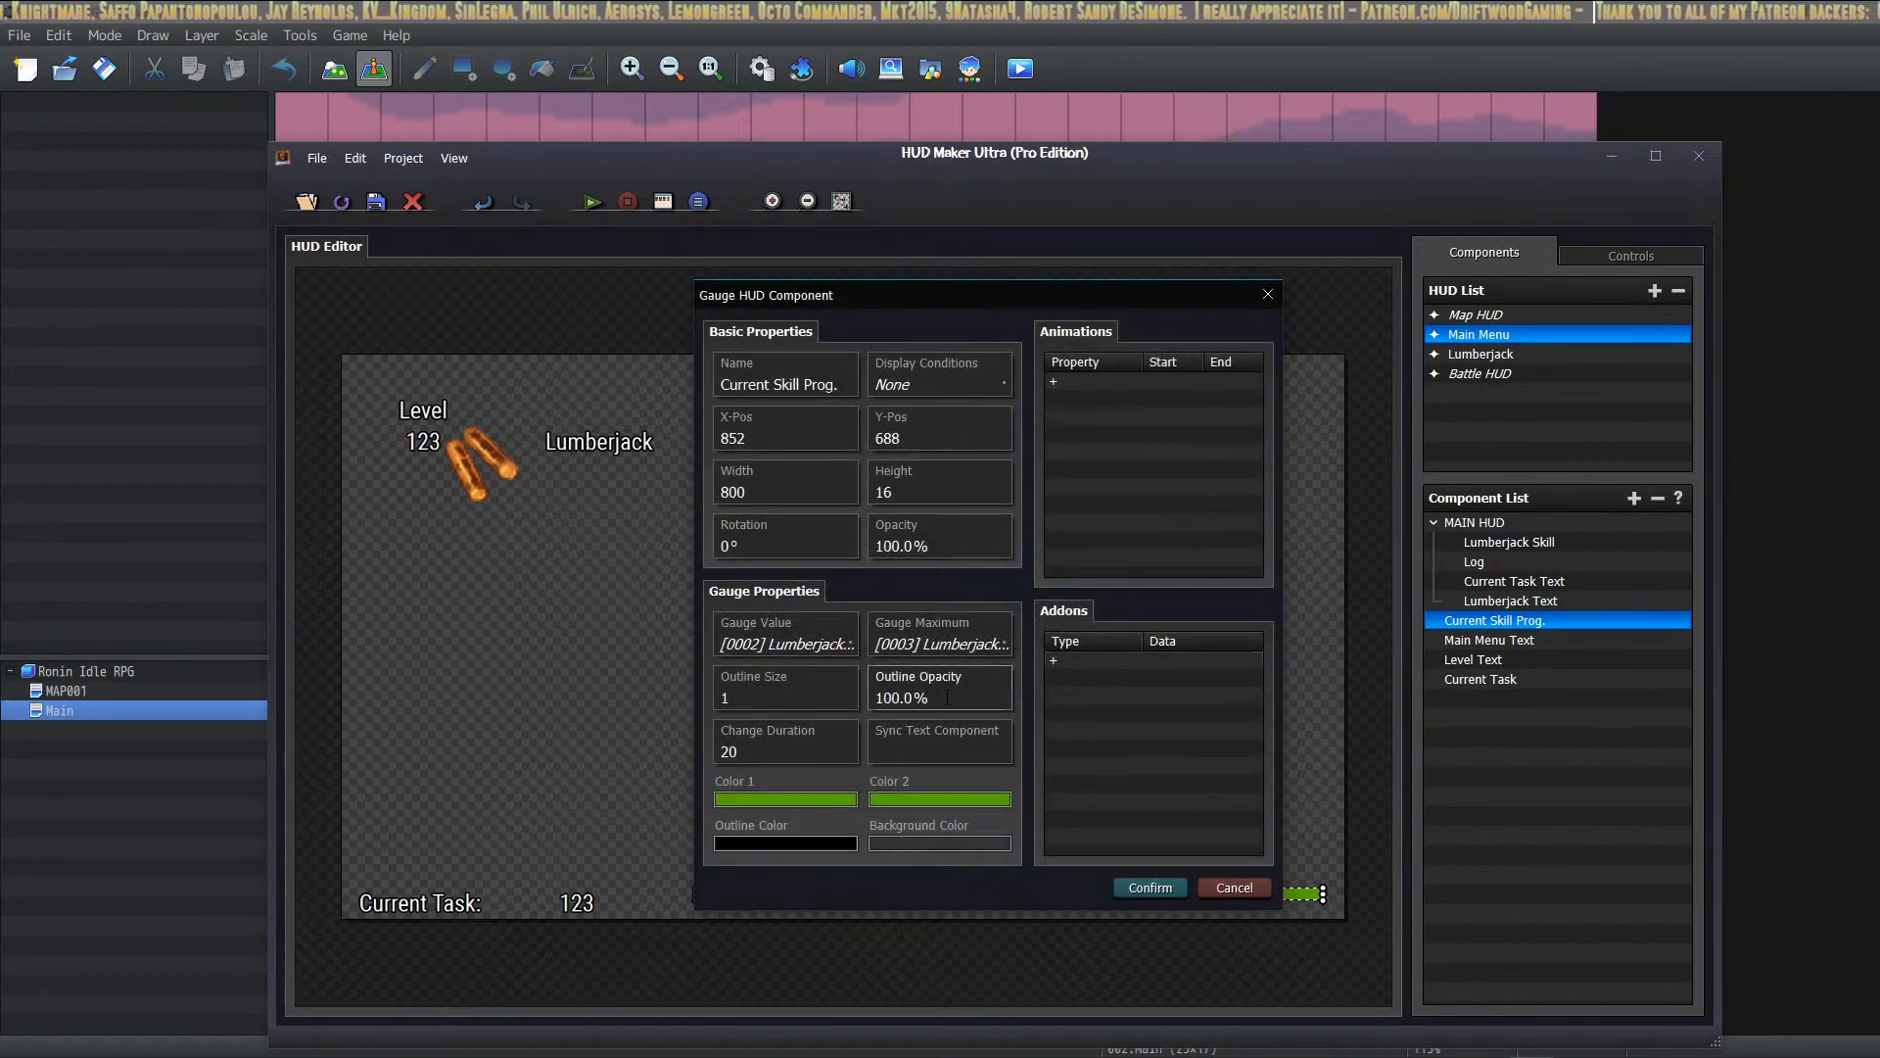
click(1146, 888)
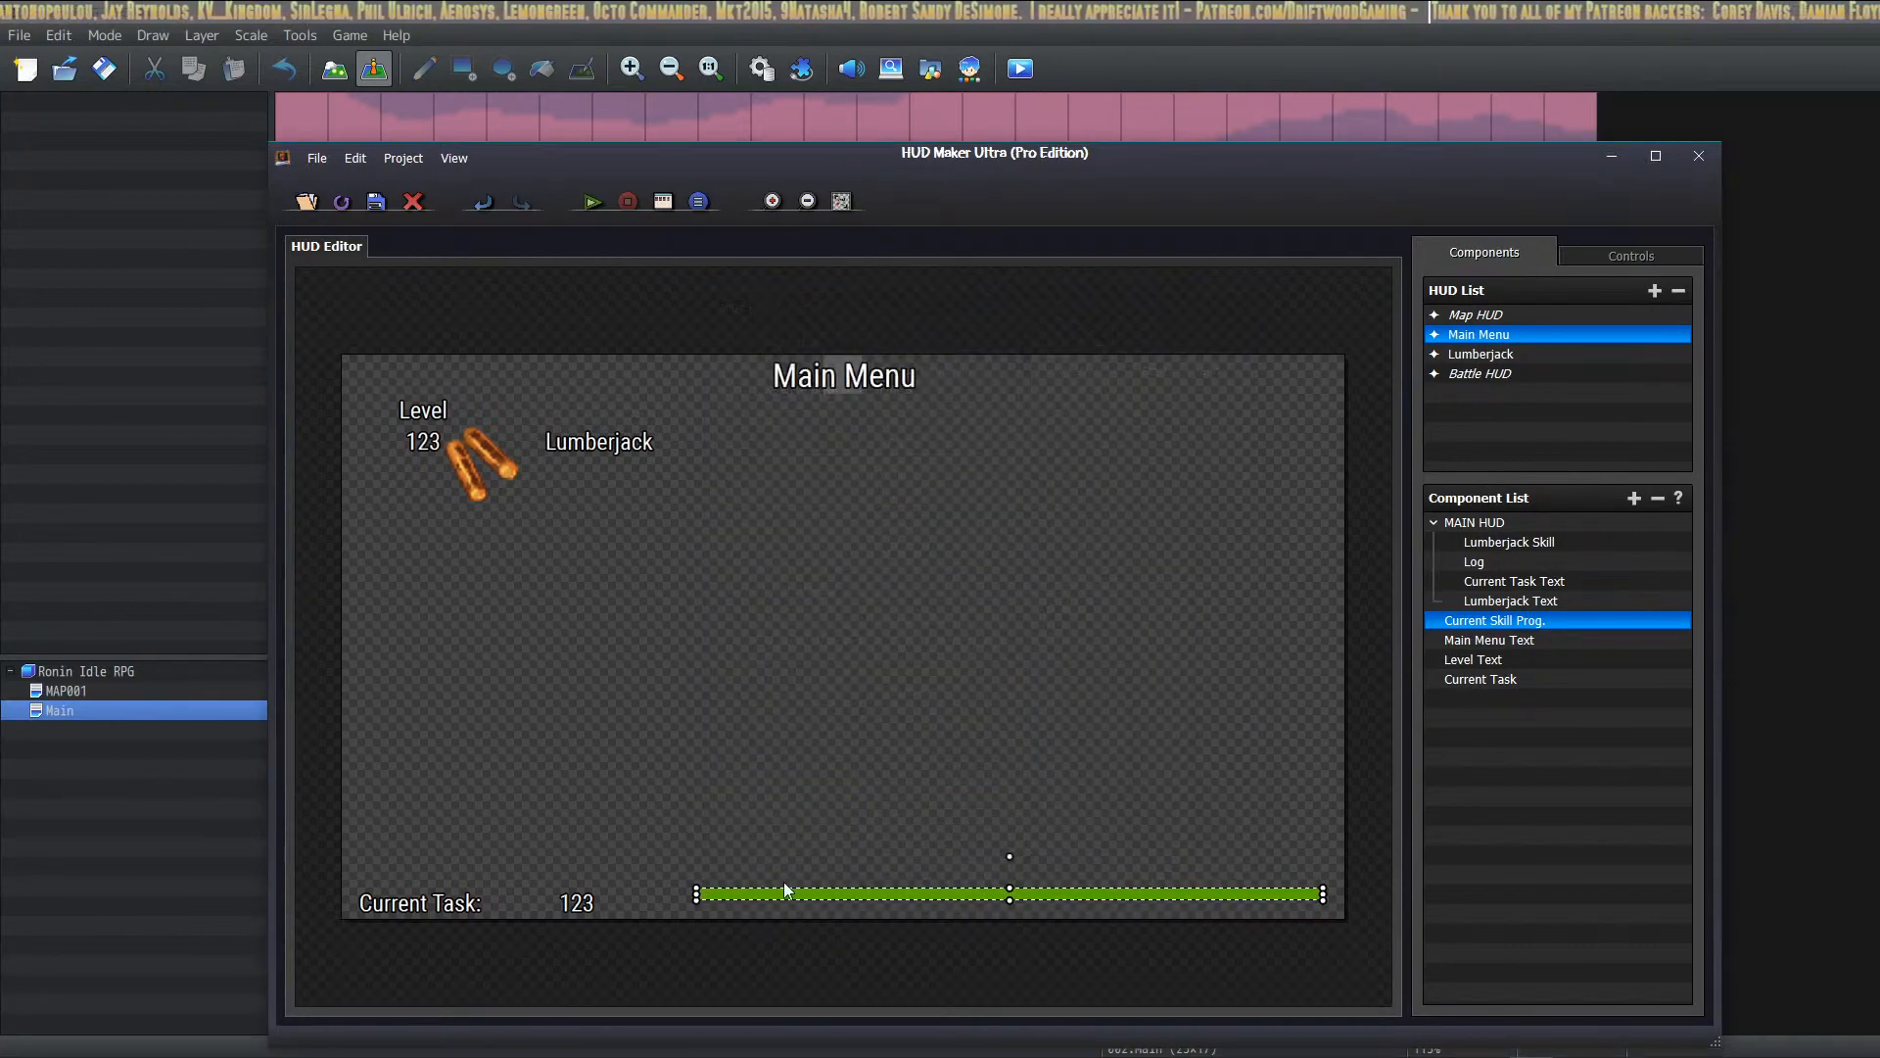
Step: Duplicate the Current Skill Prog. gauge and place the copy directly below the original, at about X 852, Y 704
right_click(881, 893)
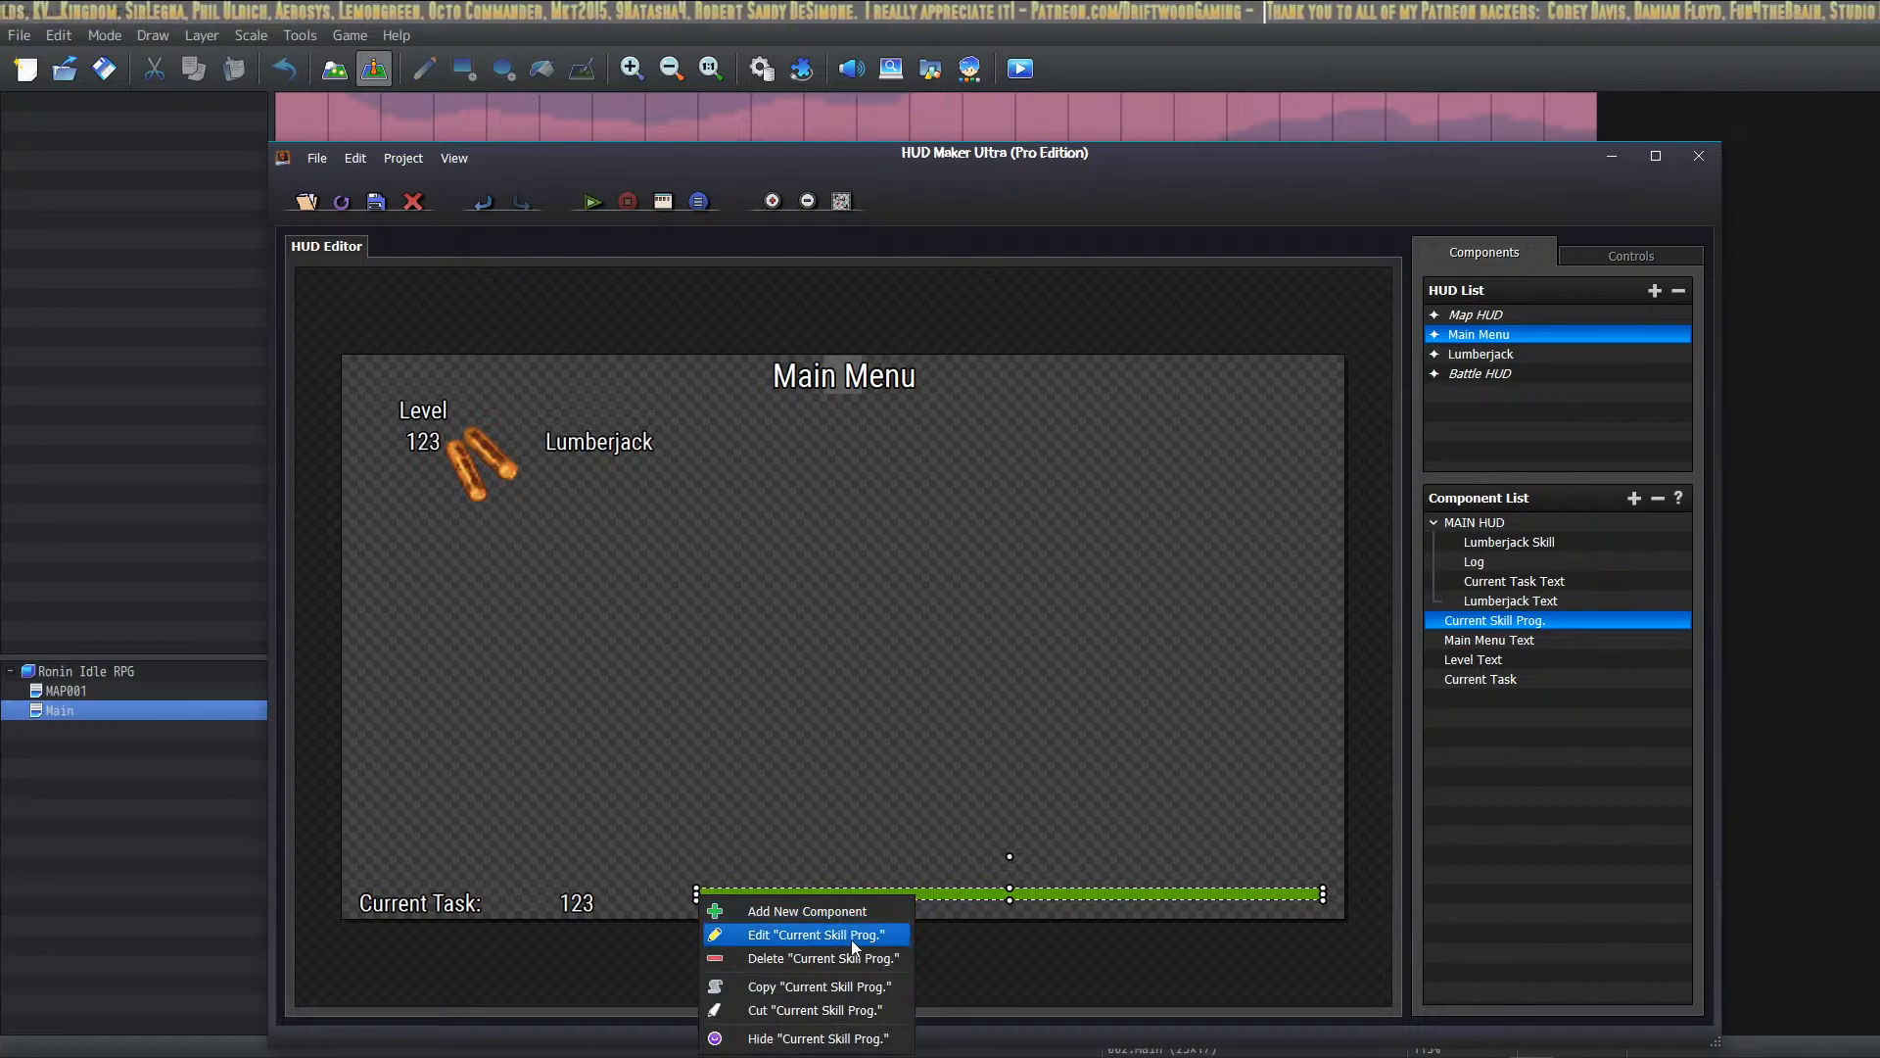
click(846, 990)
right_click(854, 908)
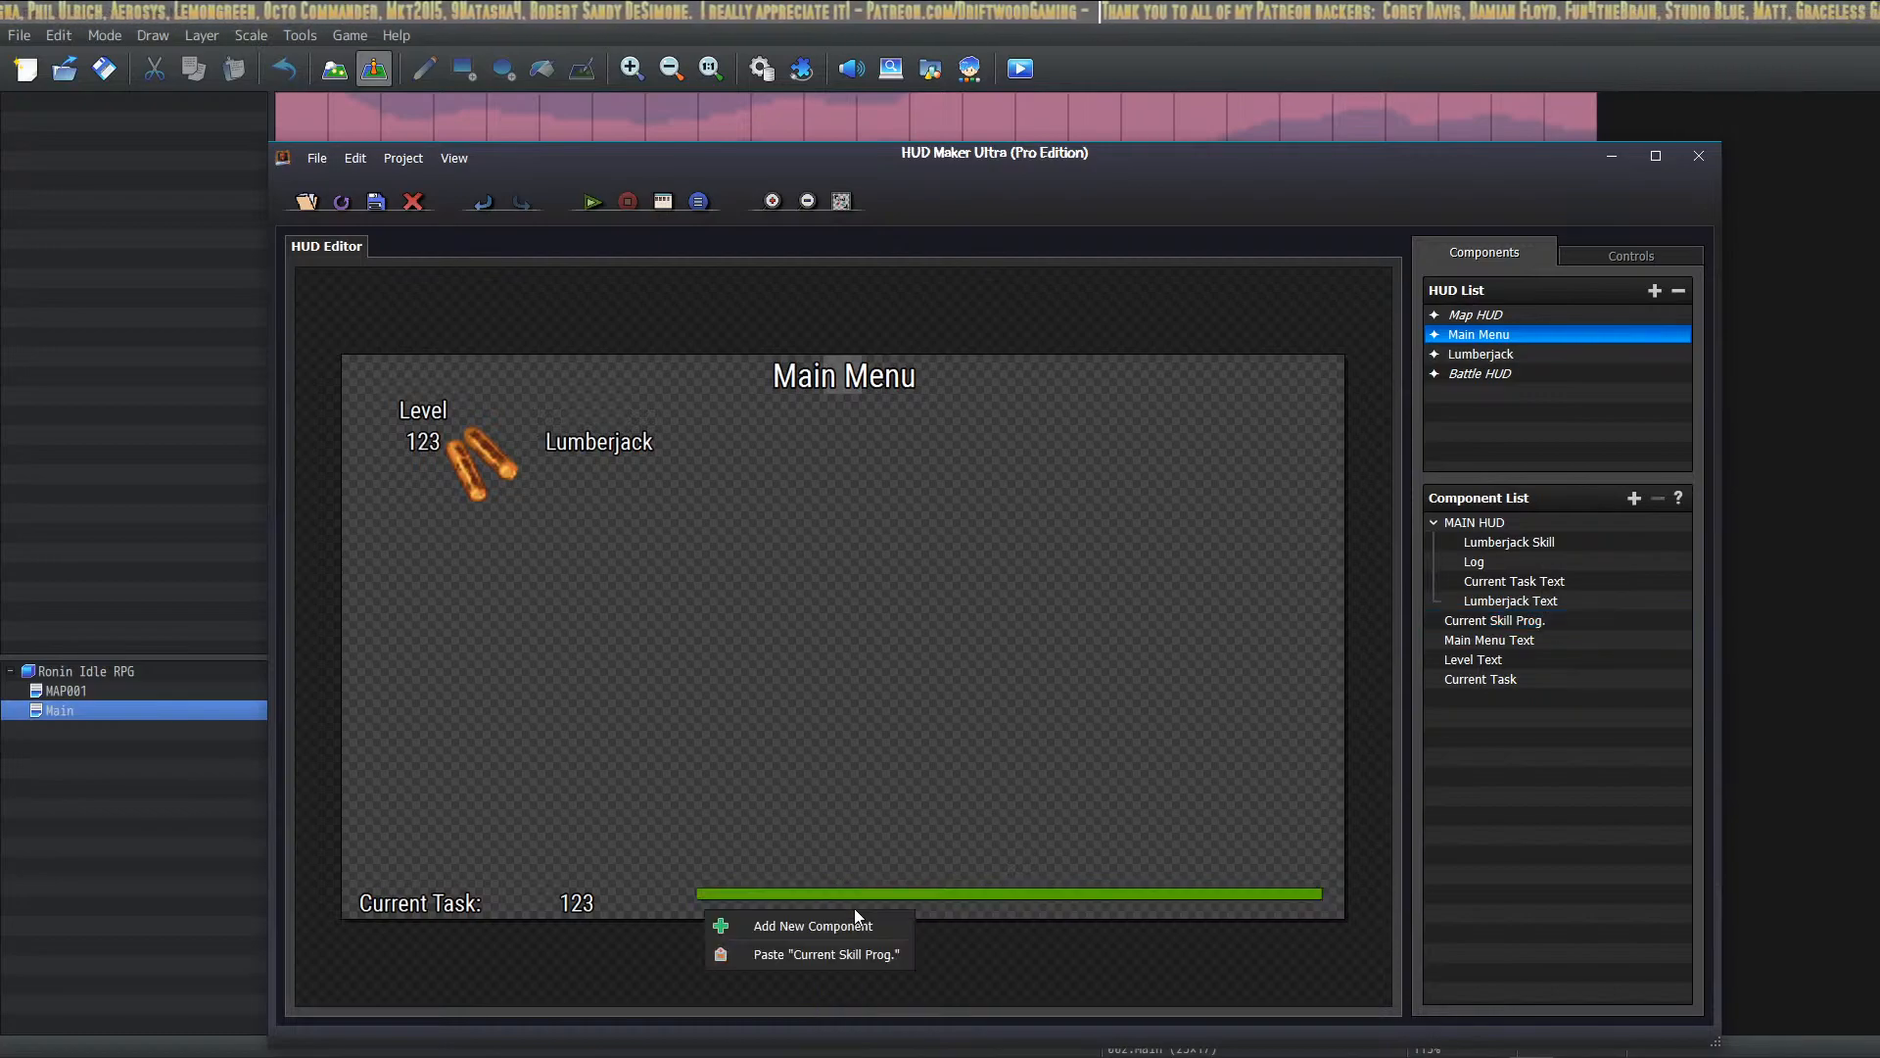
click(851, 954)
drag(866, 917, 967, 905)
Step: Set both colors of the copied gauge to orange #ffaa00
double_click(967, 903)
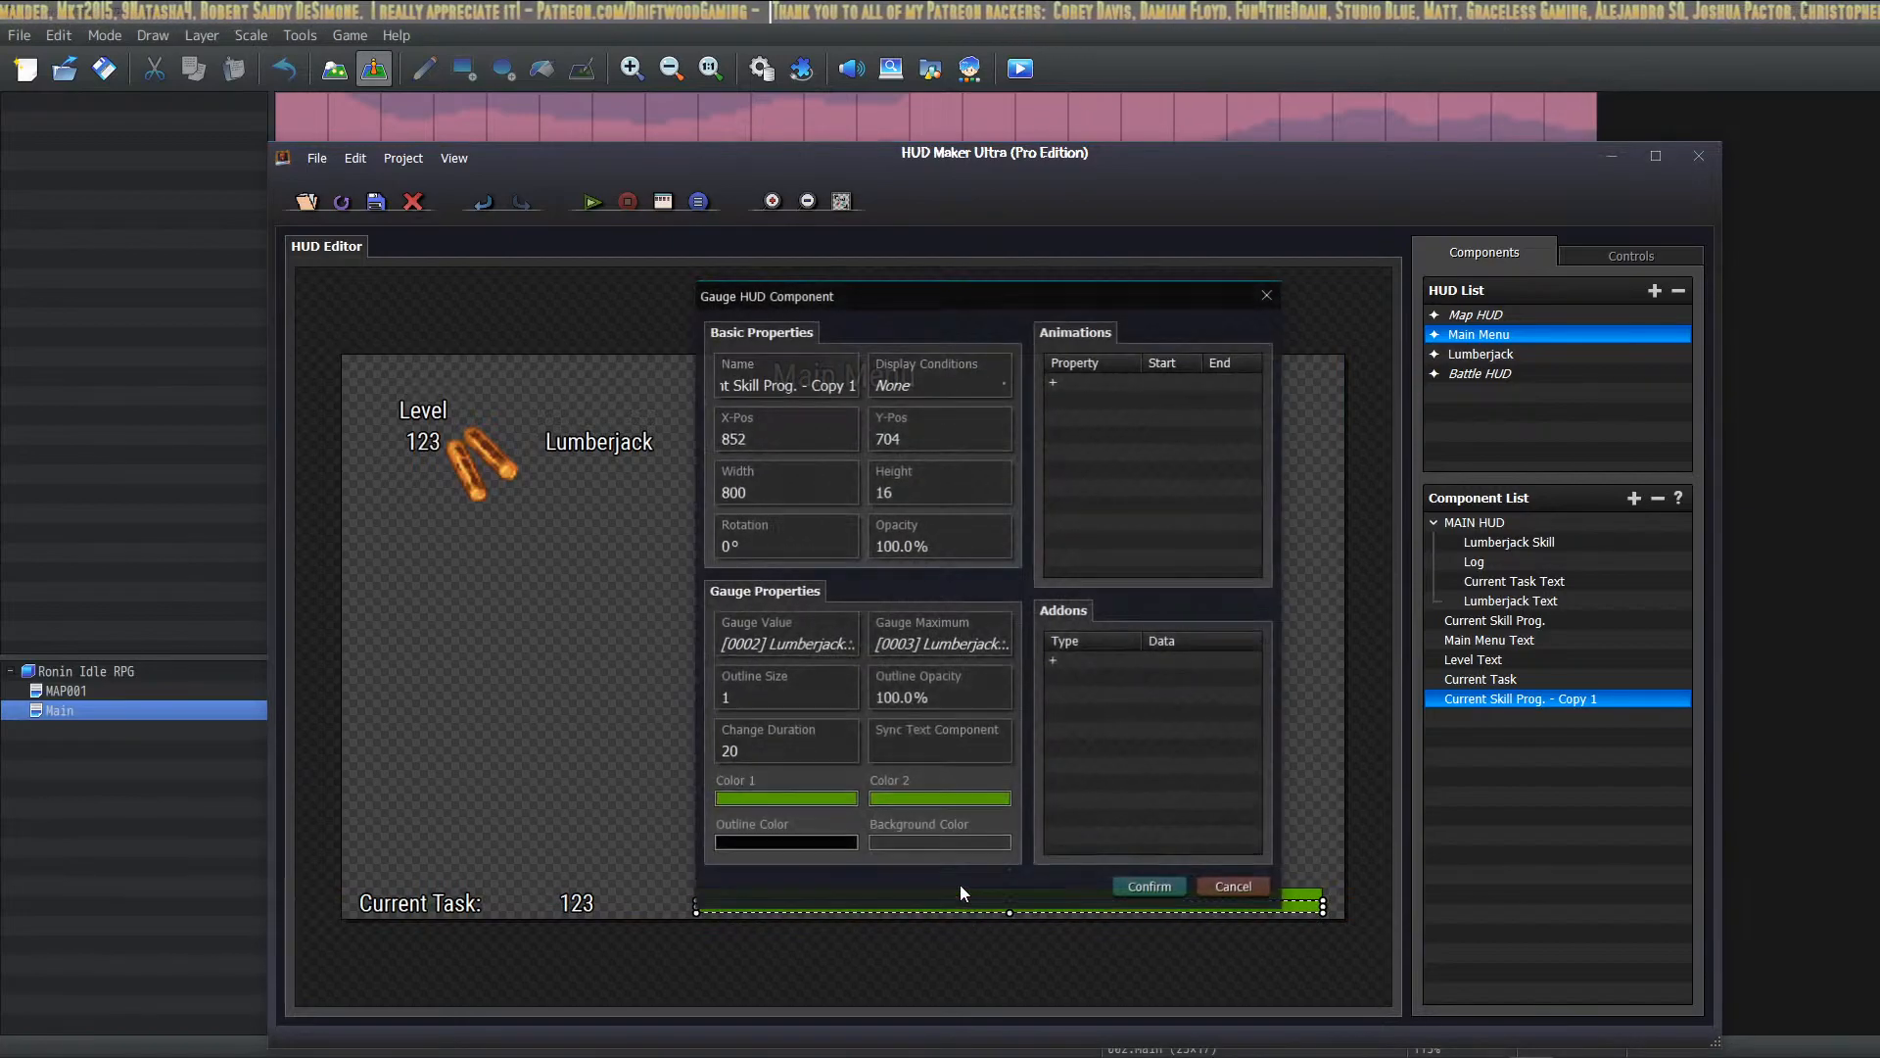
click(827, 801)
click(891, 545)
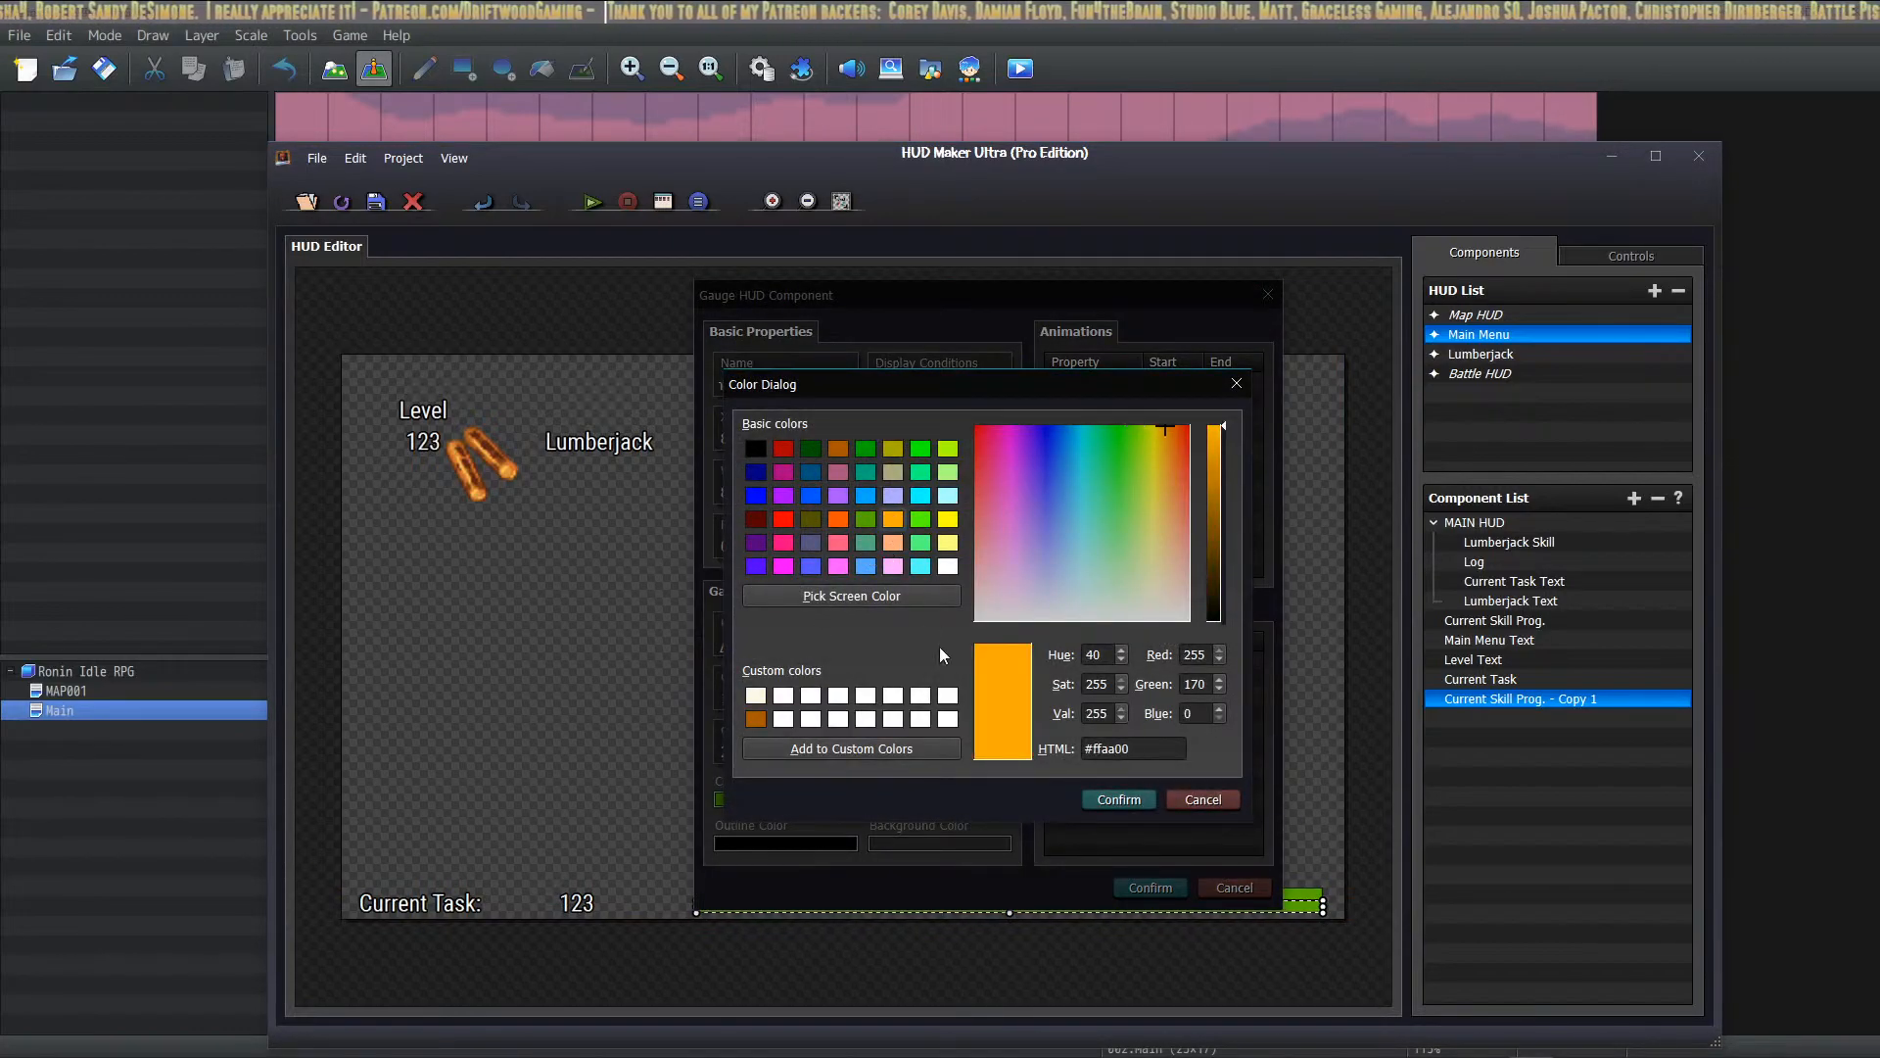
click(1119, 799)
click(949, 800)
click(894, 517)
click(1117, 799)
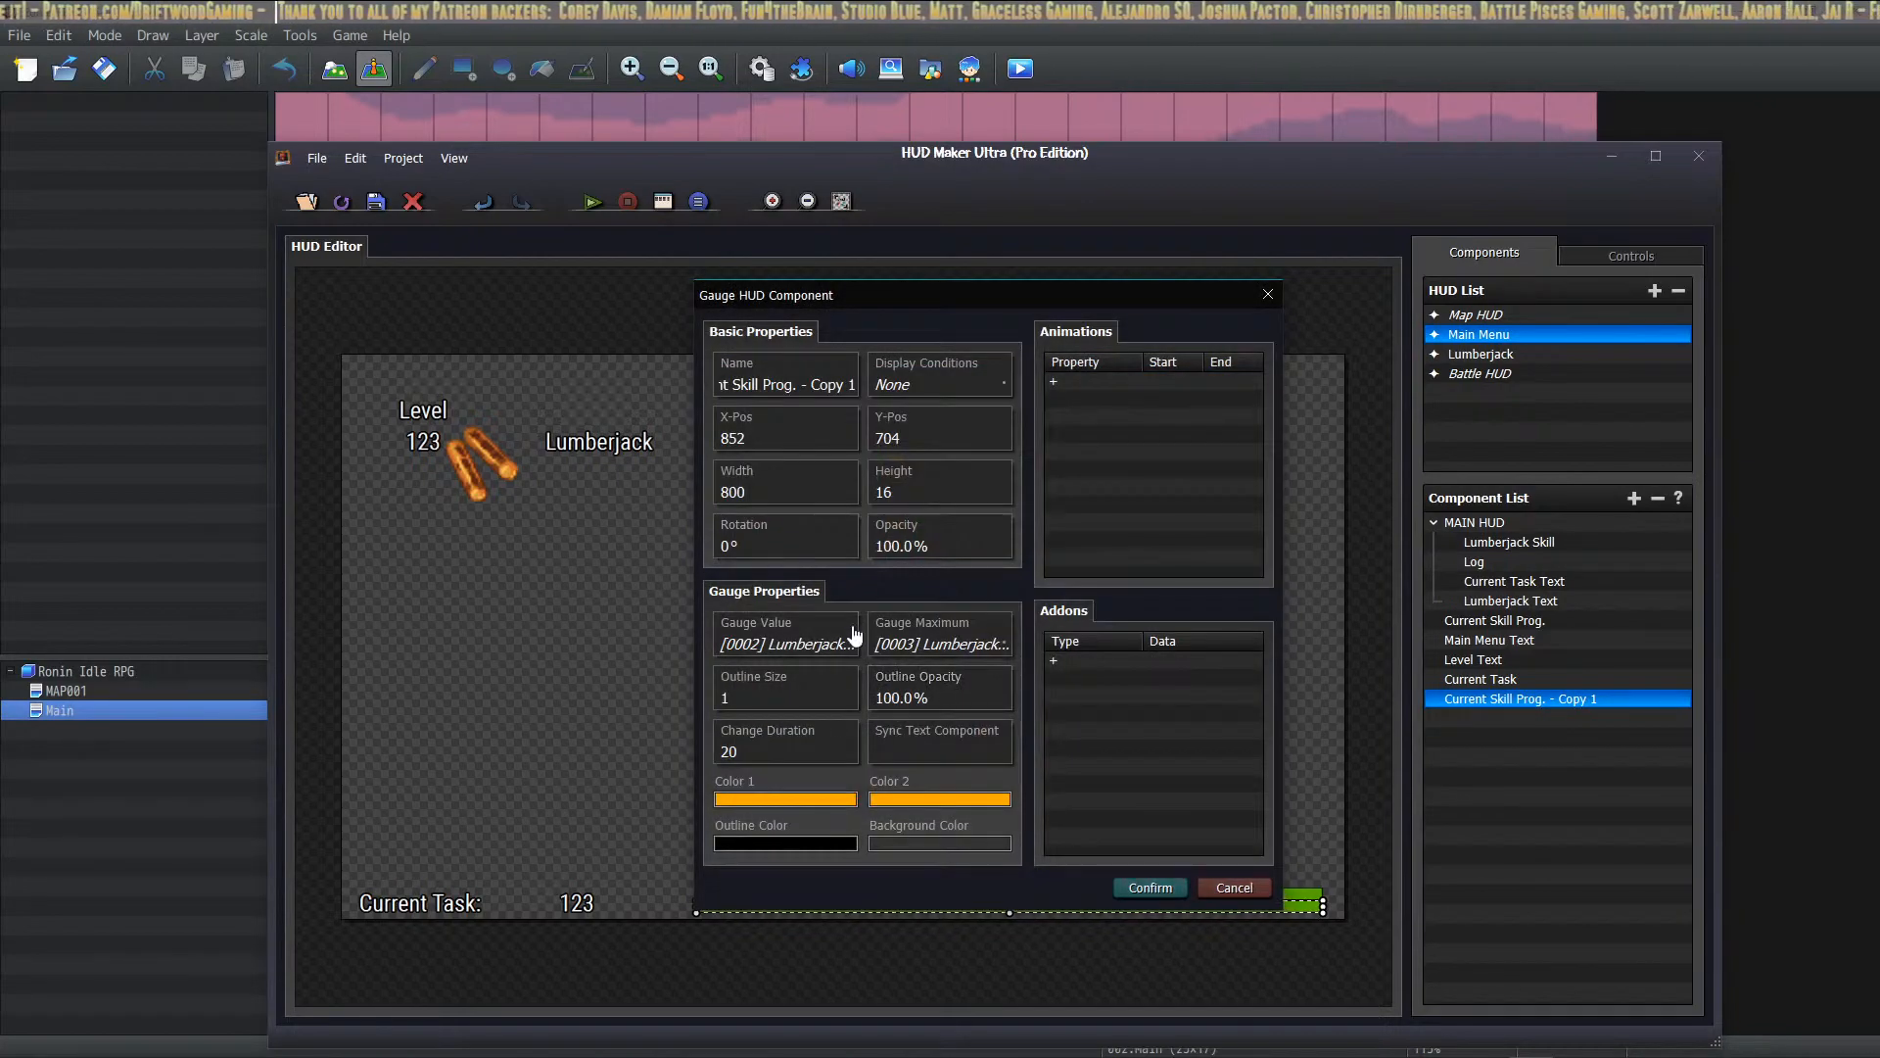
Step: Set the copied gauge's value to variable [0004] Lumberjack CurEXP
click(803, 644)
click(905, 598)
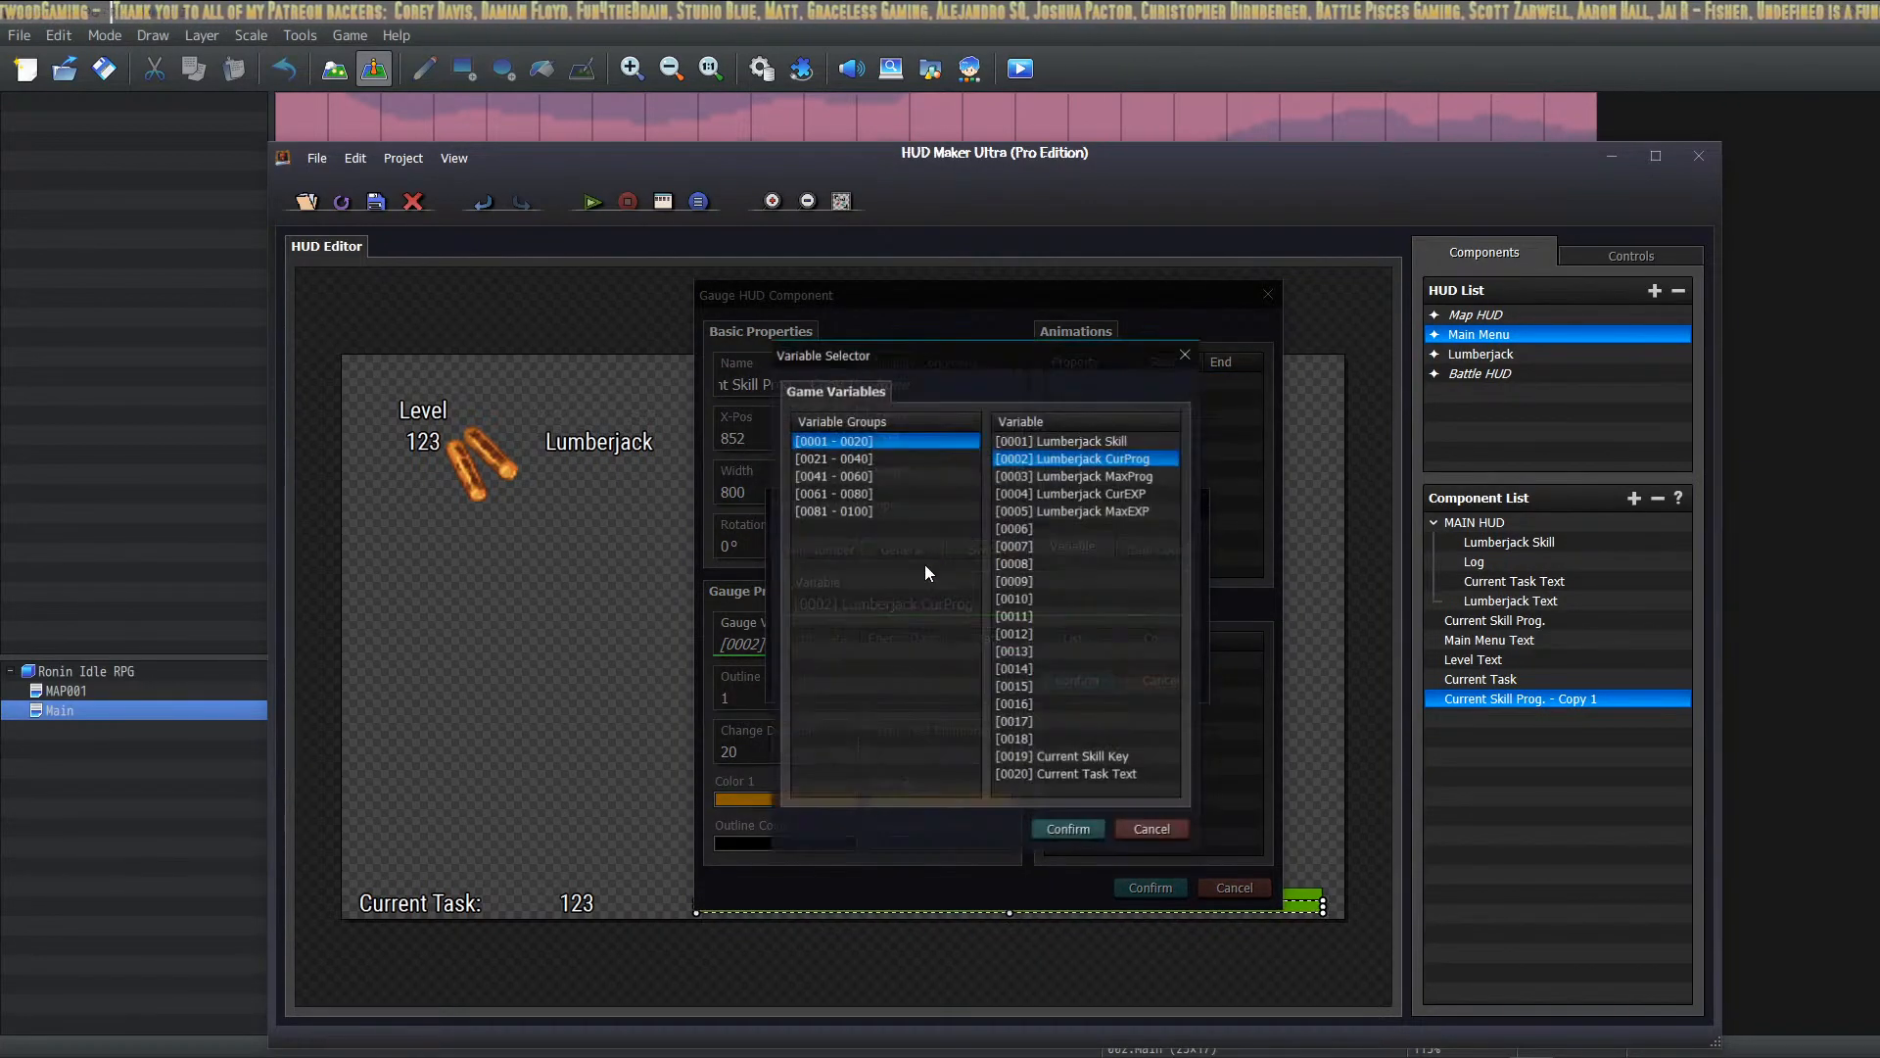
click(1097, 476)
click(1073, 492)
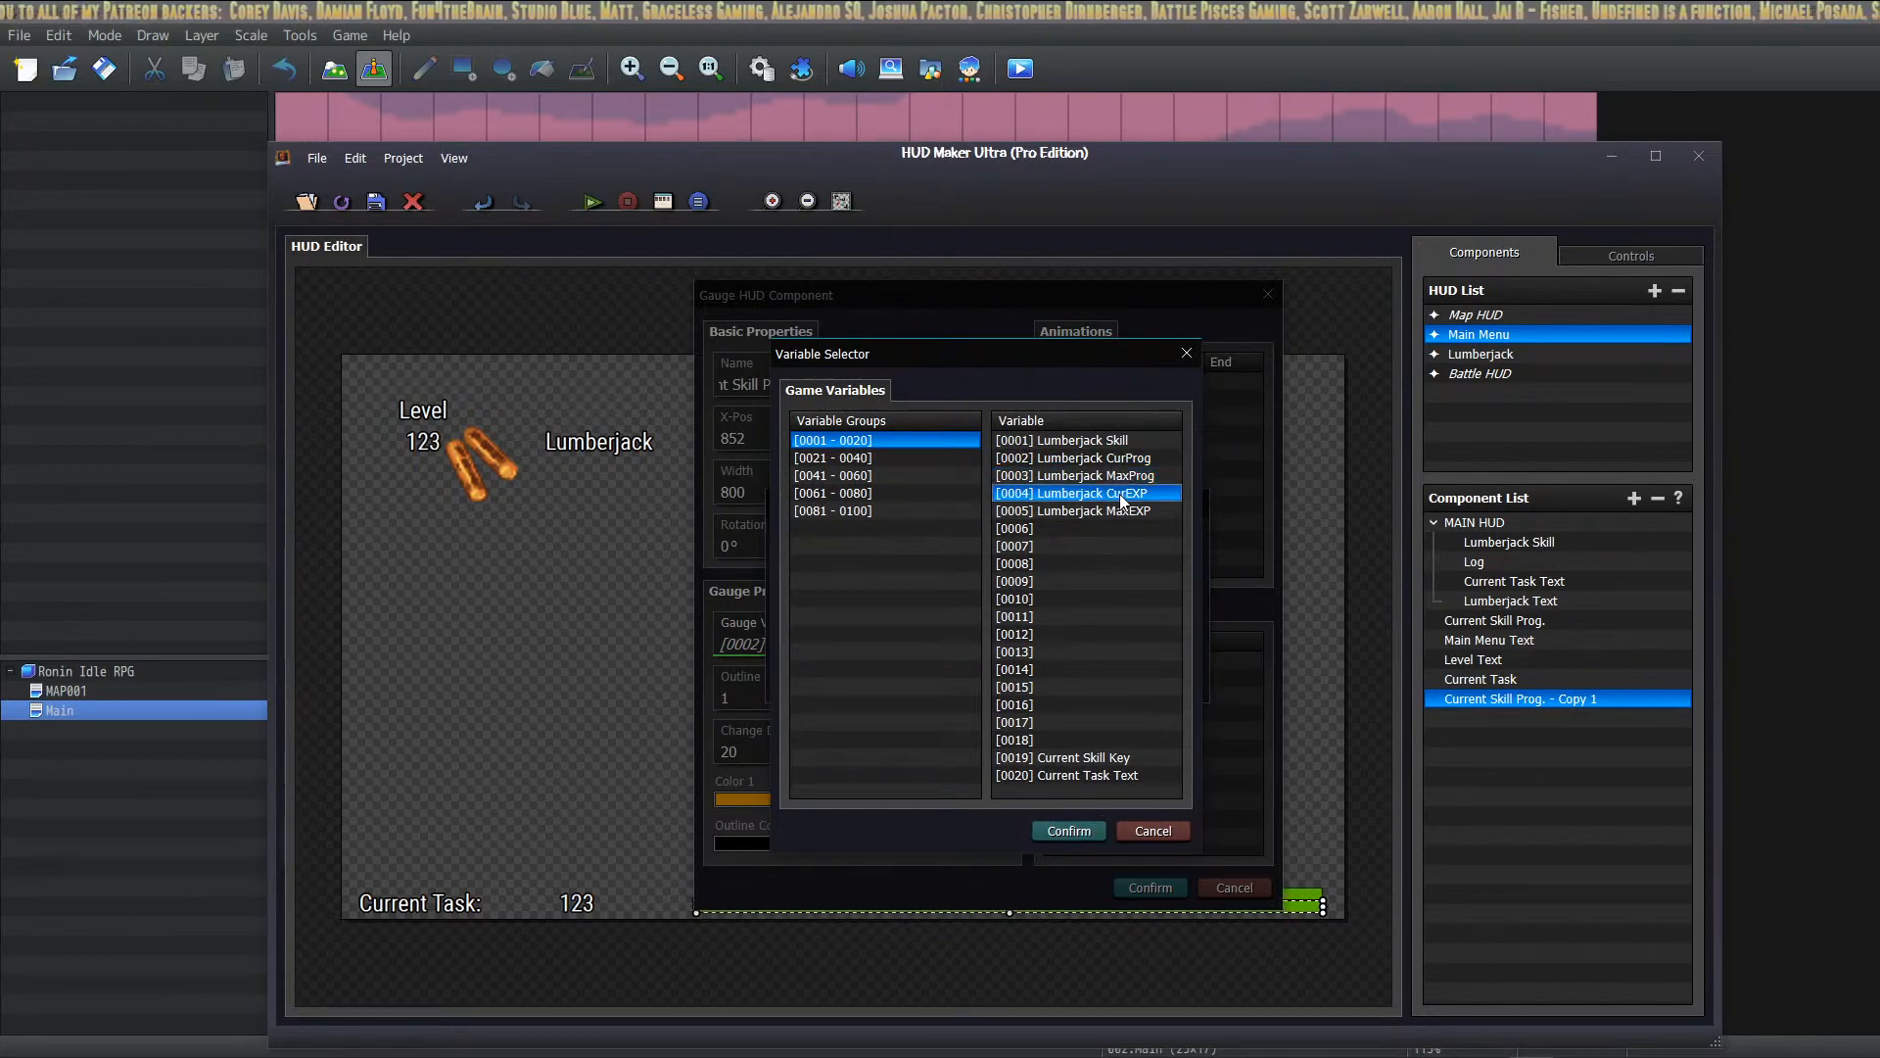
click(1070, 830)
click(1079, 694)
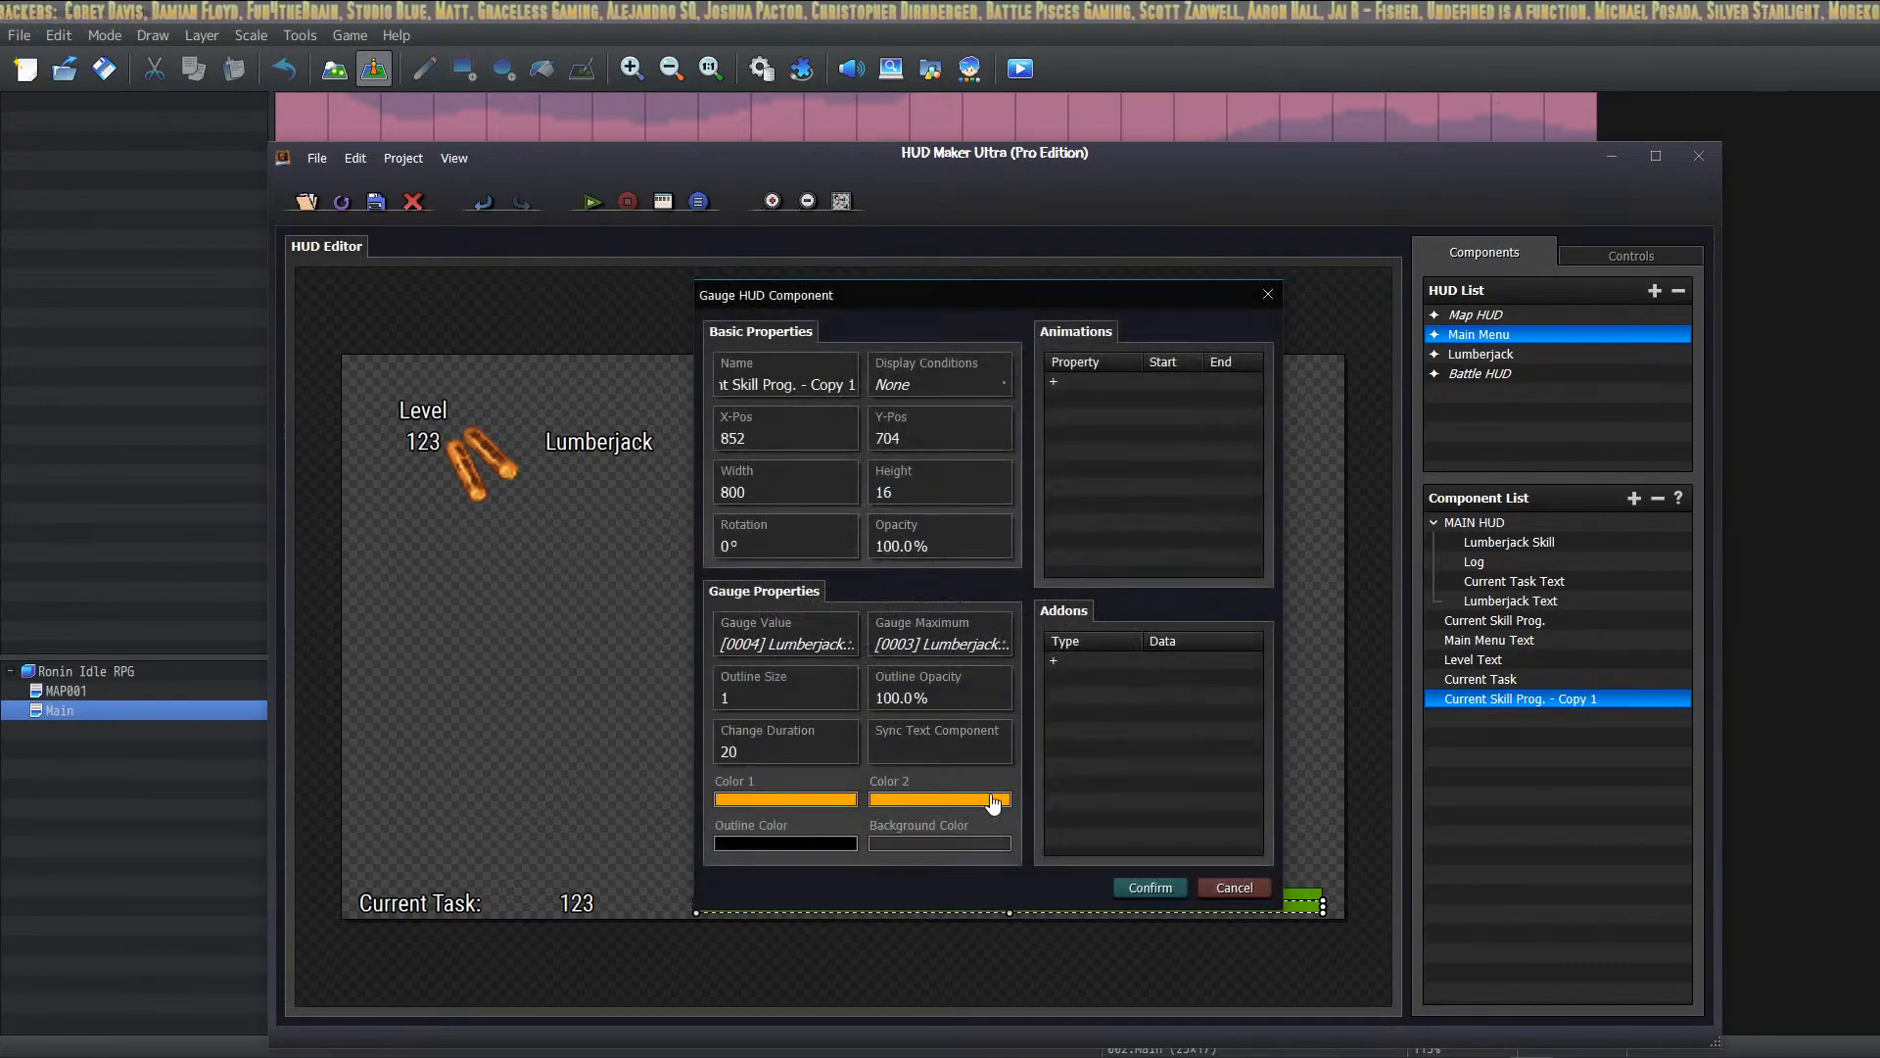
Step: Set the copied gauge's maximum to variable [0005] Lumberjack MaxEXP and apply its settings
click(946, 649)
click(997, 603)
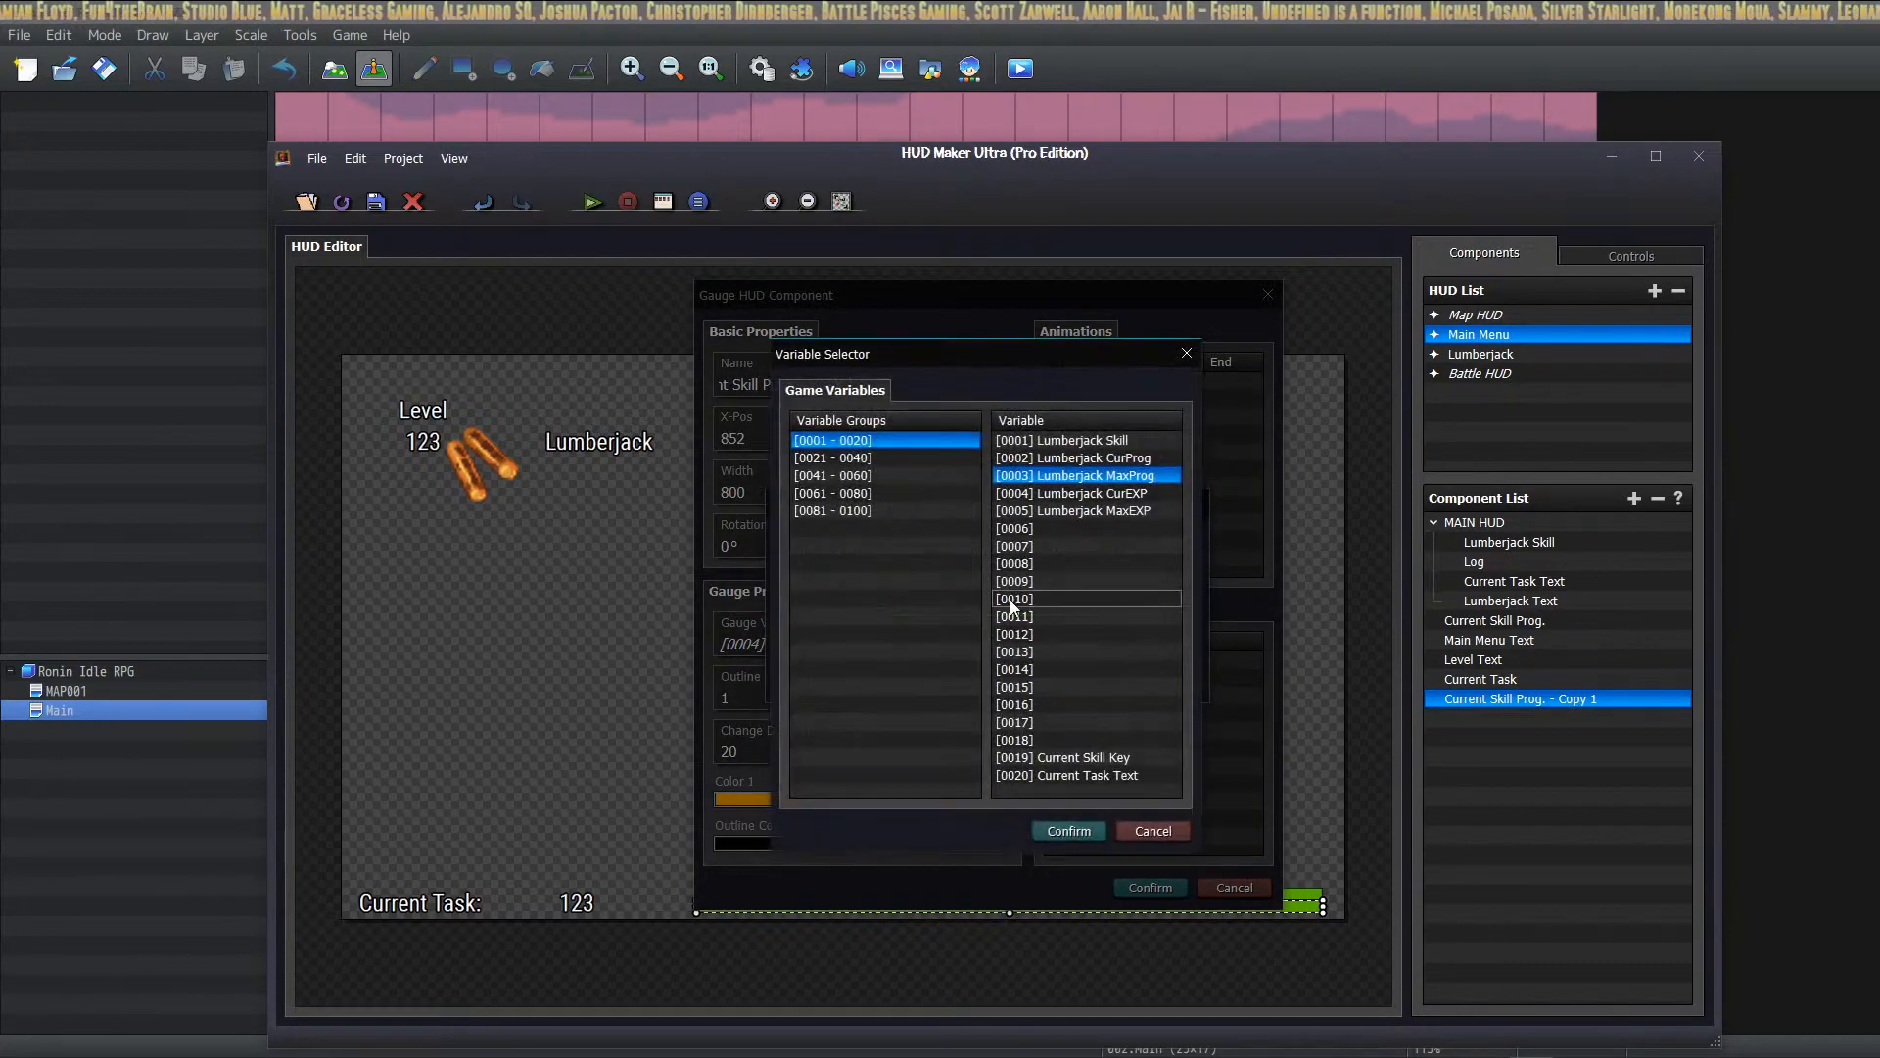
click(1085, 510)
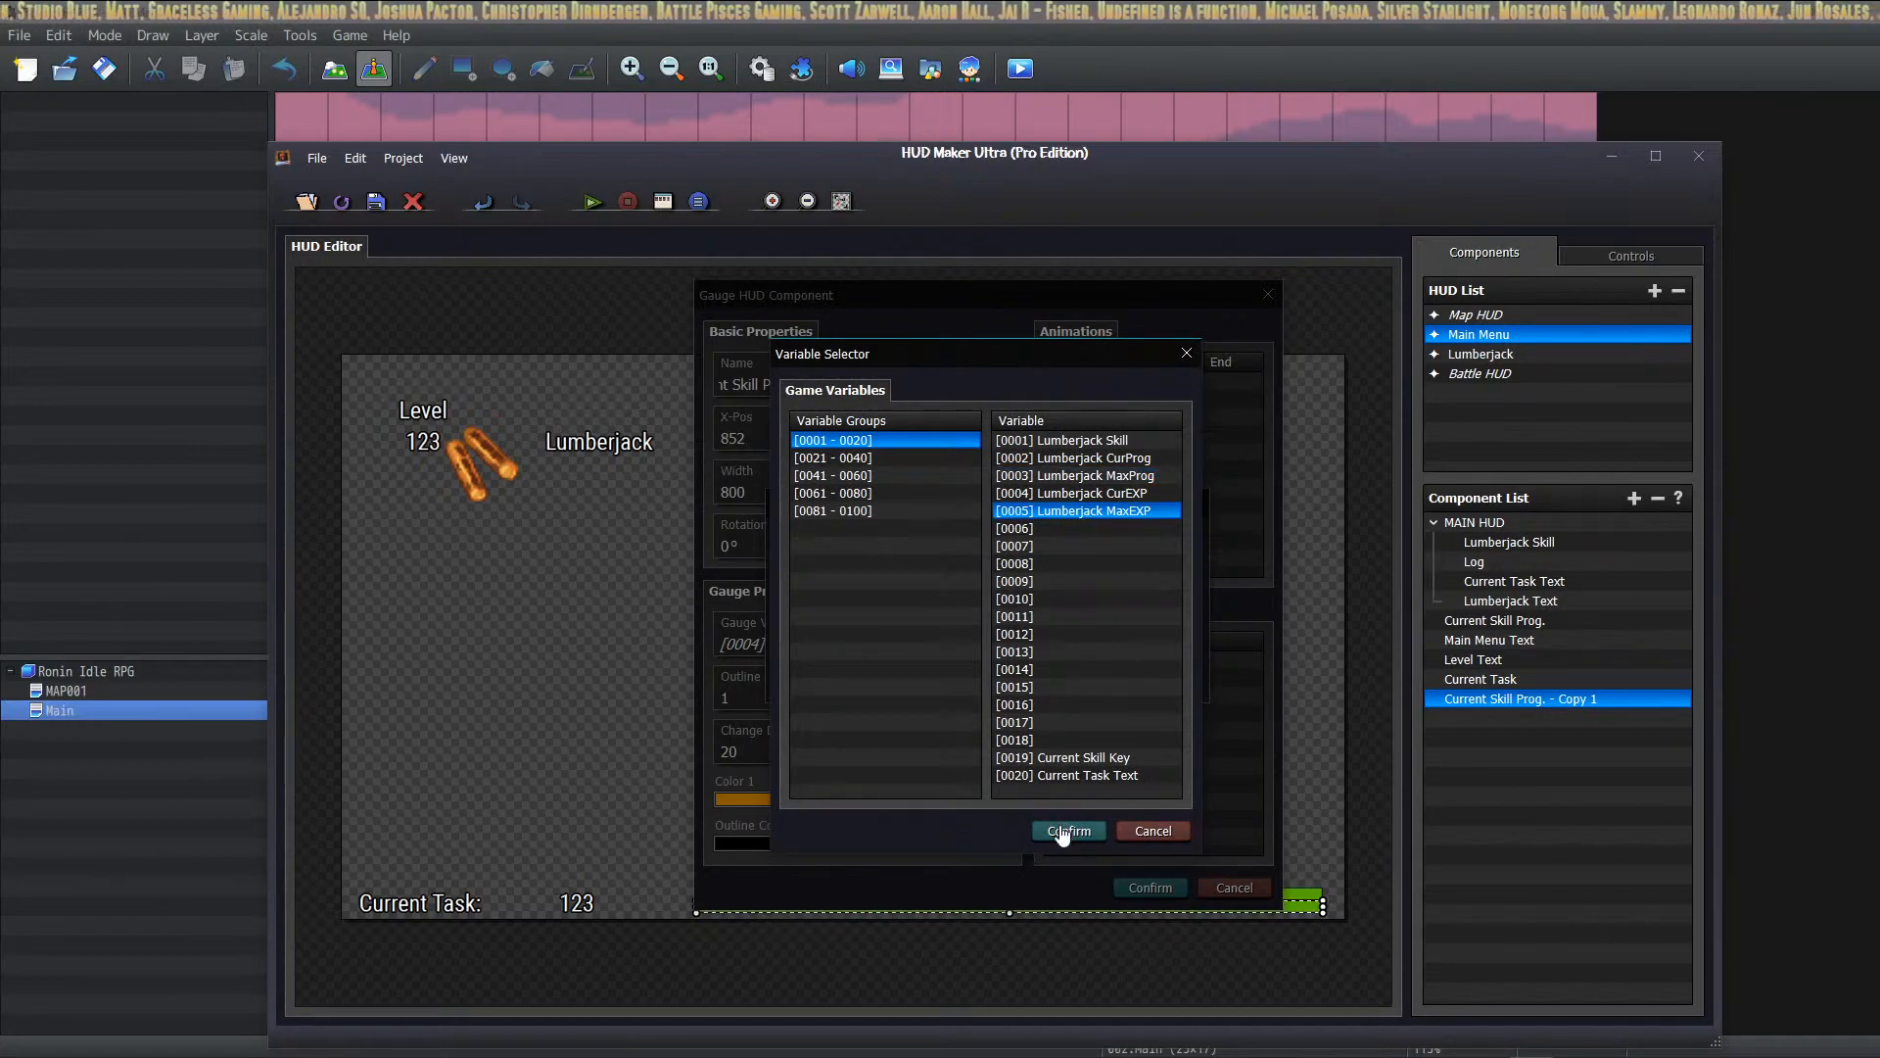
click(1072, 829)
click(1078, 691)
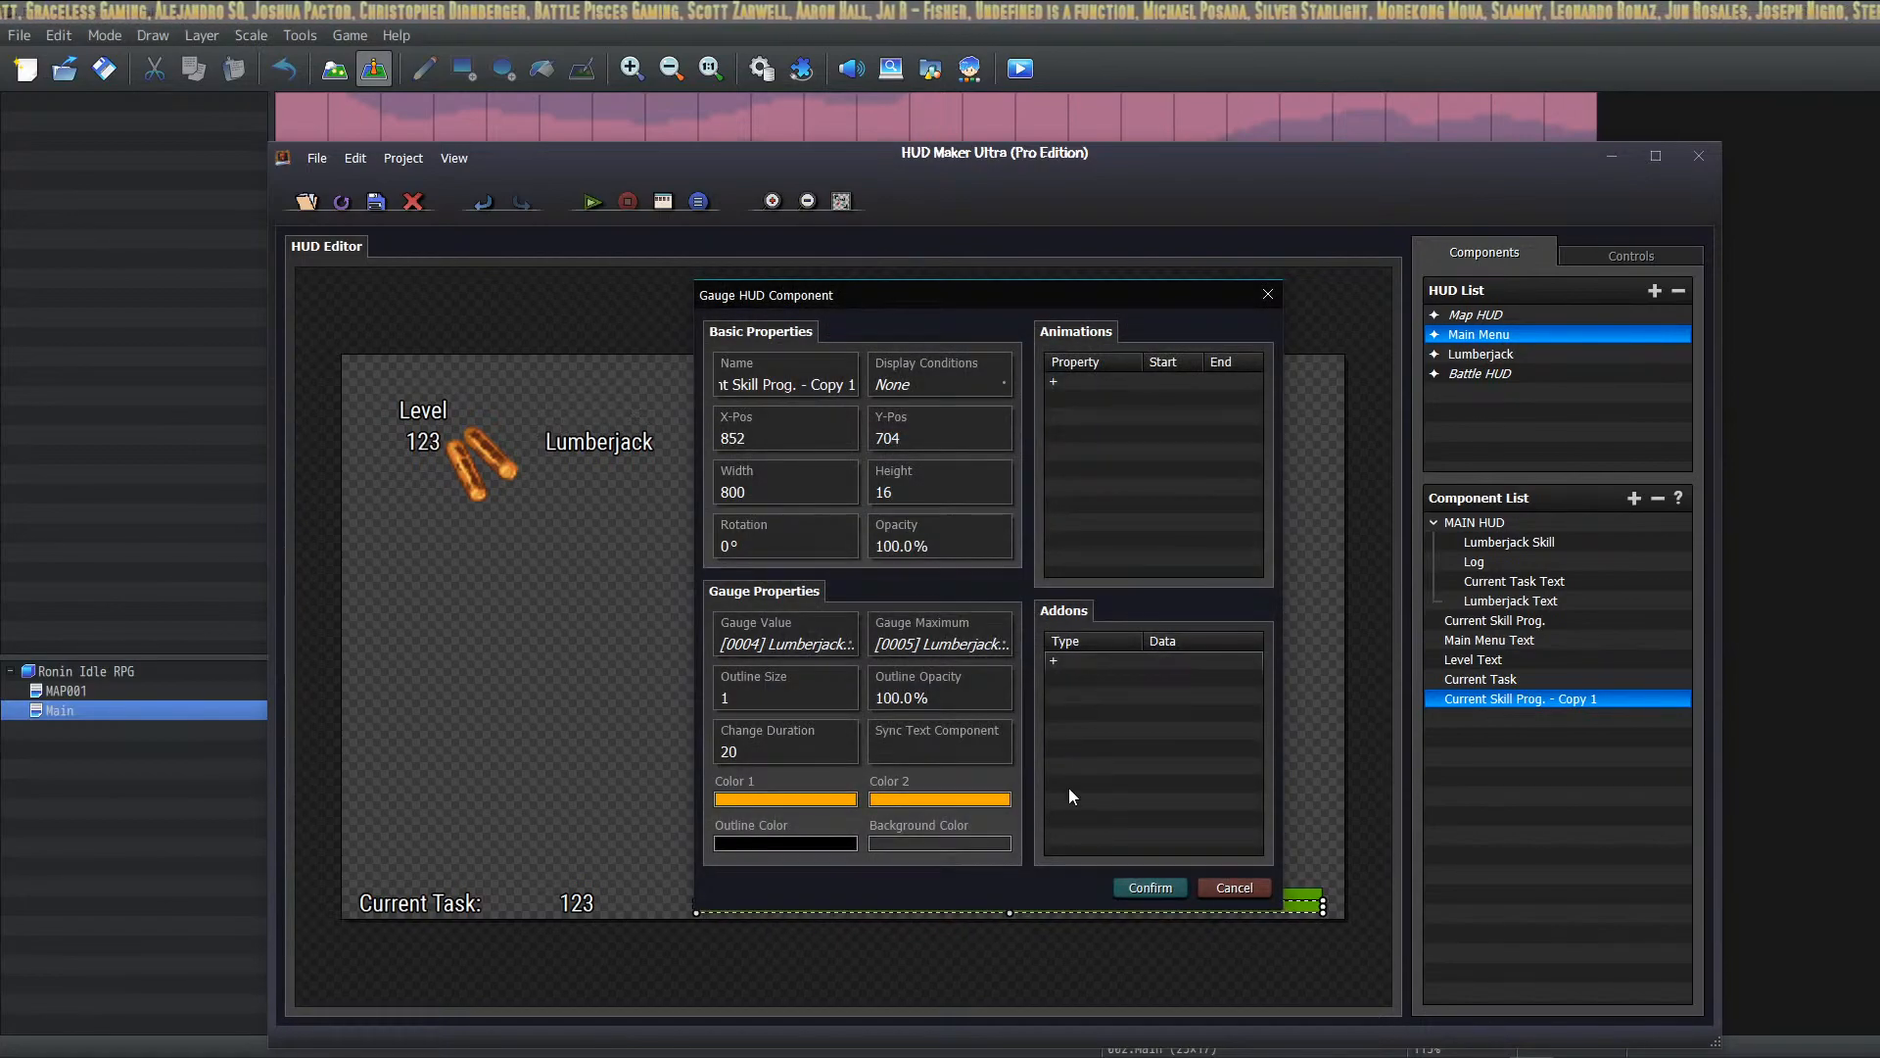
click(1149, 888)
Step: Check the Current Task text's settings, and locate the copied and original skill gauges through the component list
double_click(580, 899)
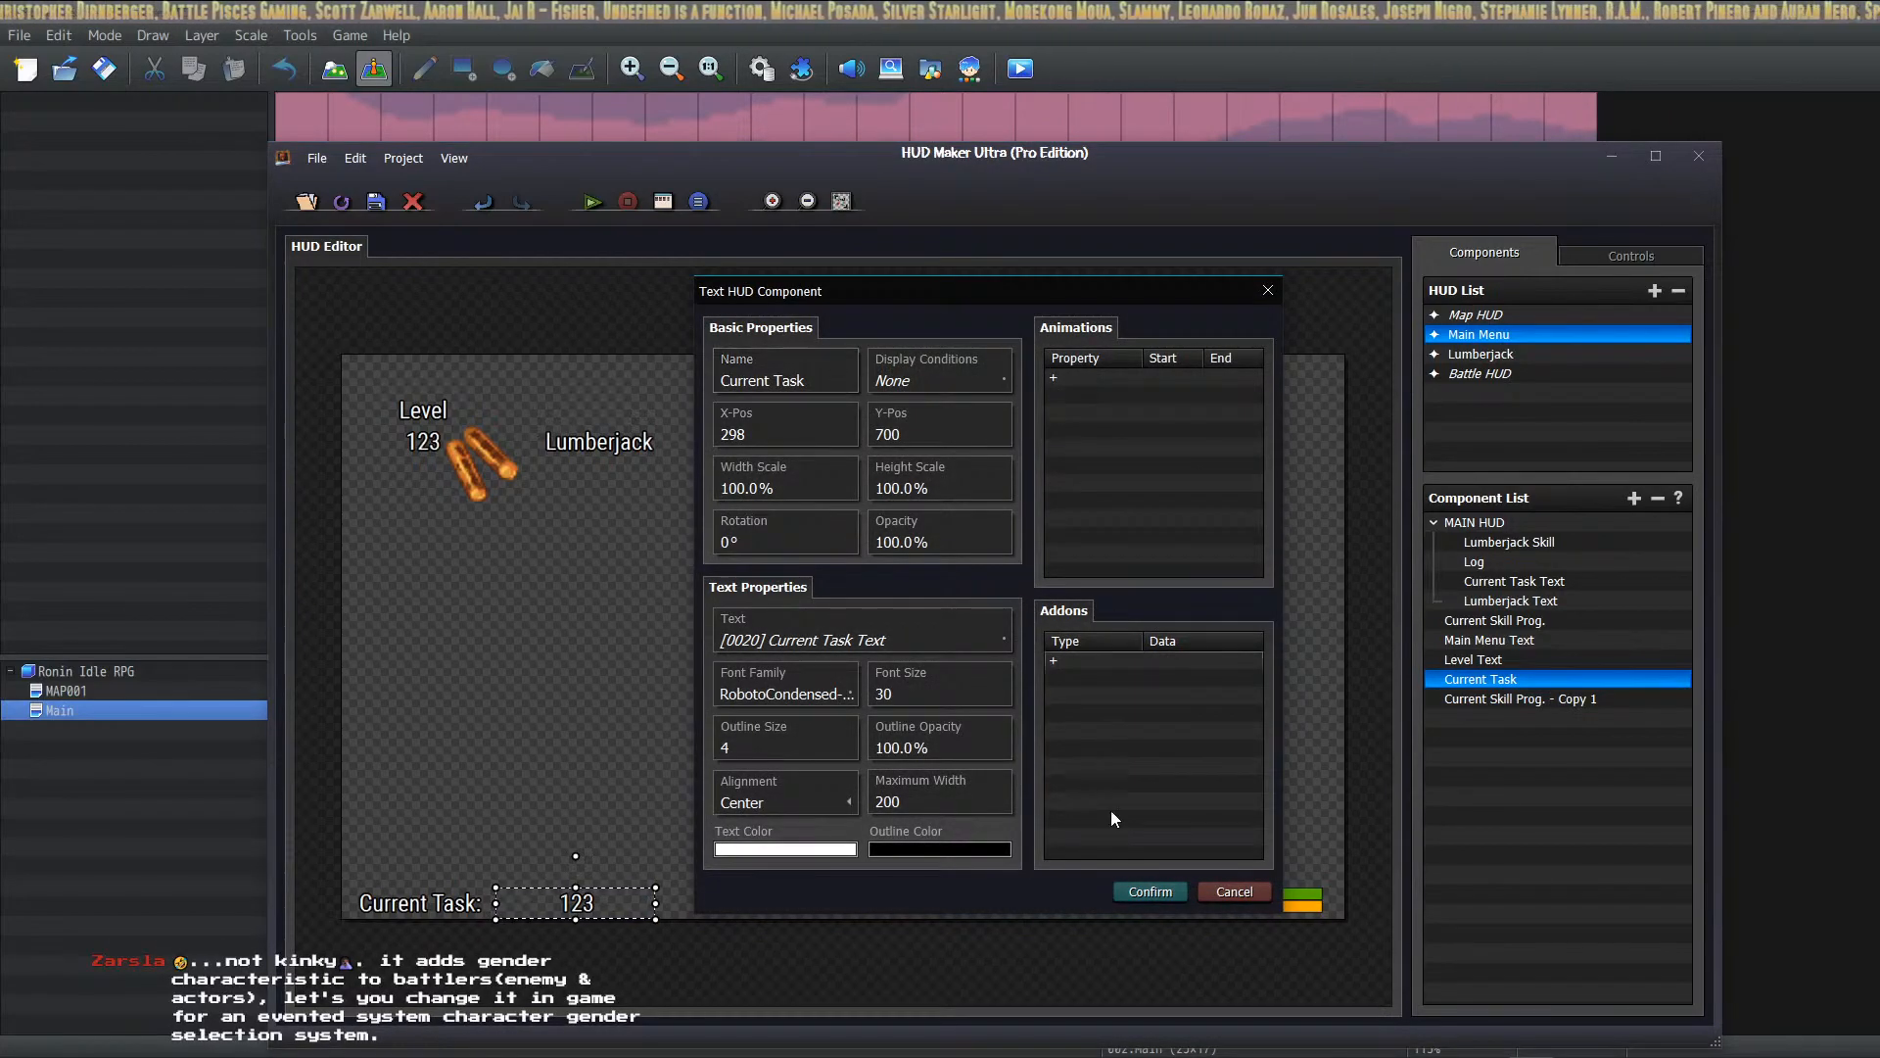
click(1149, 892)
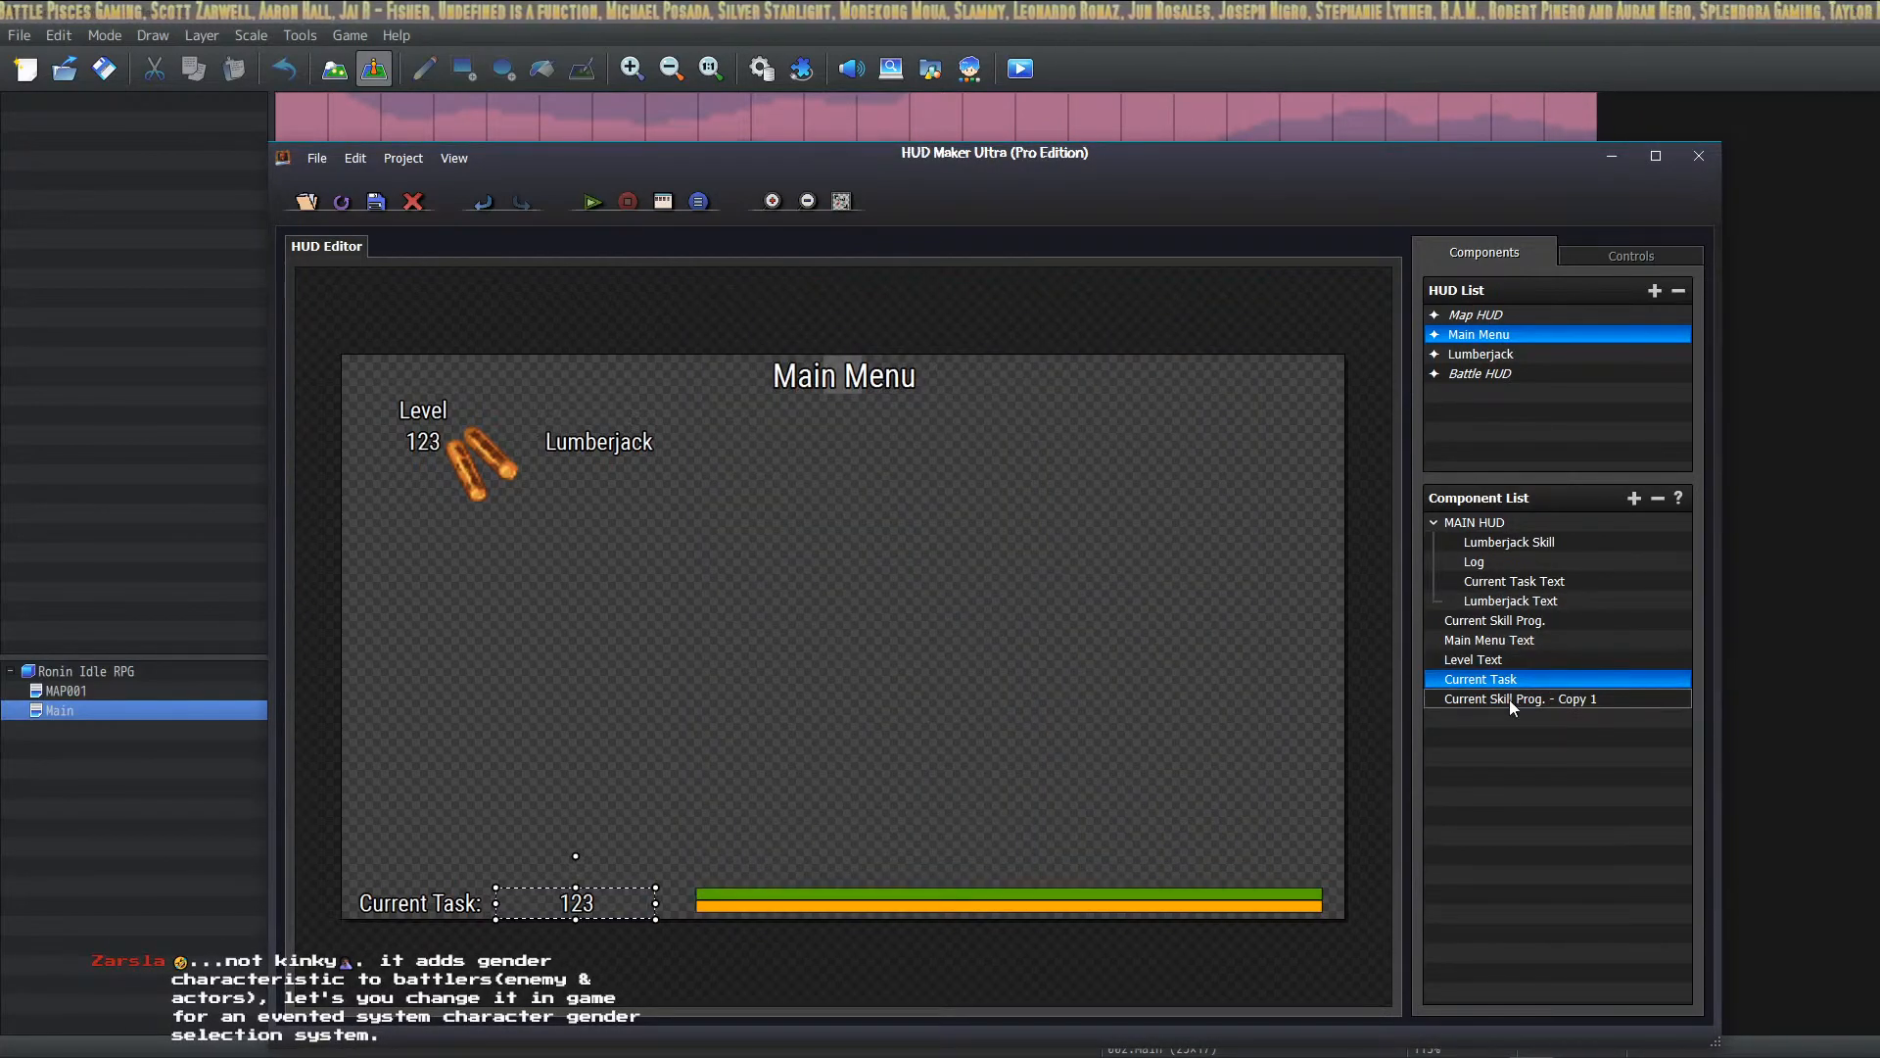
click(1554, 701)
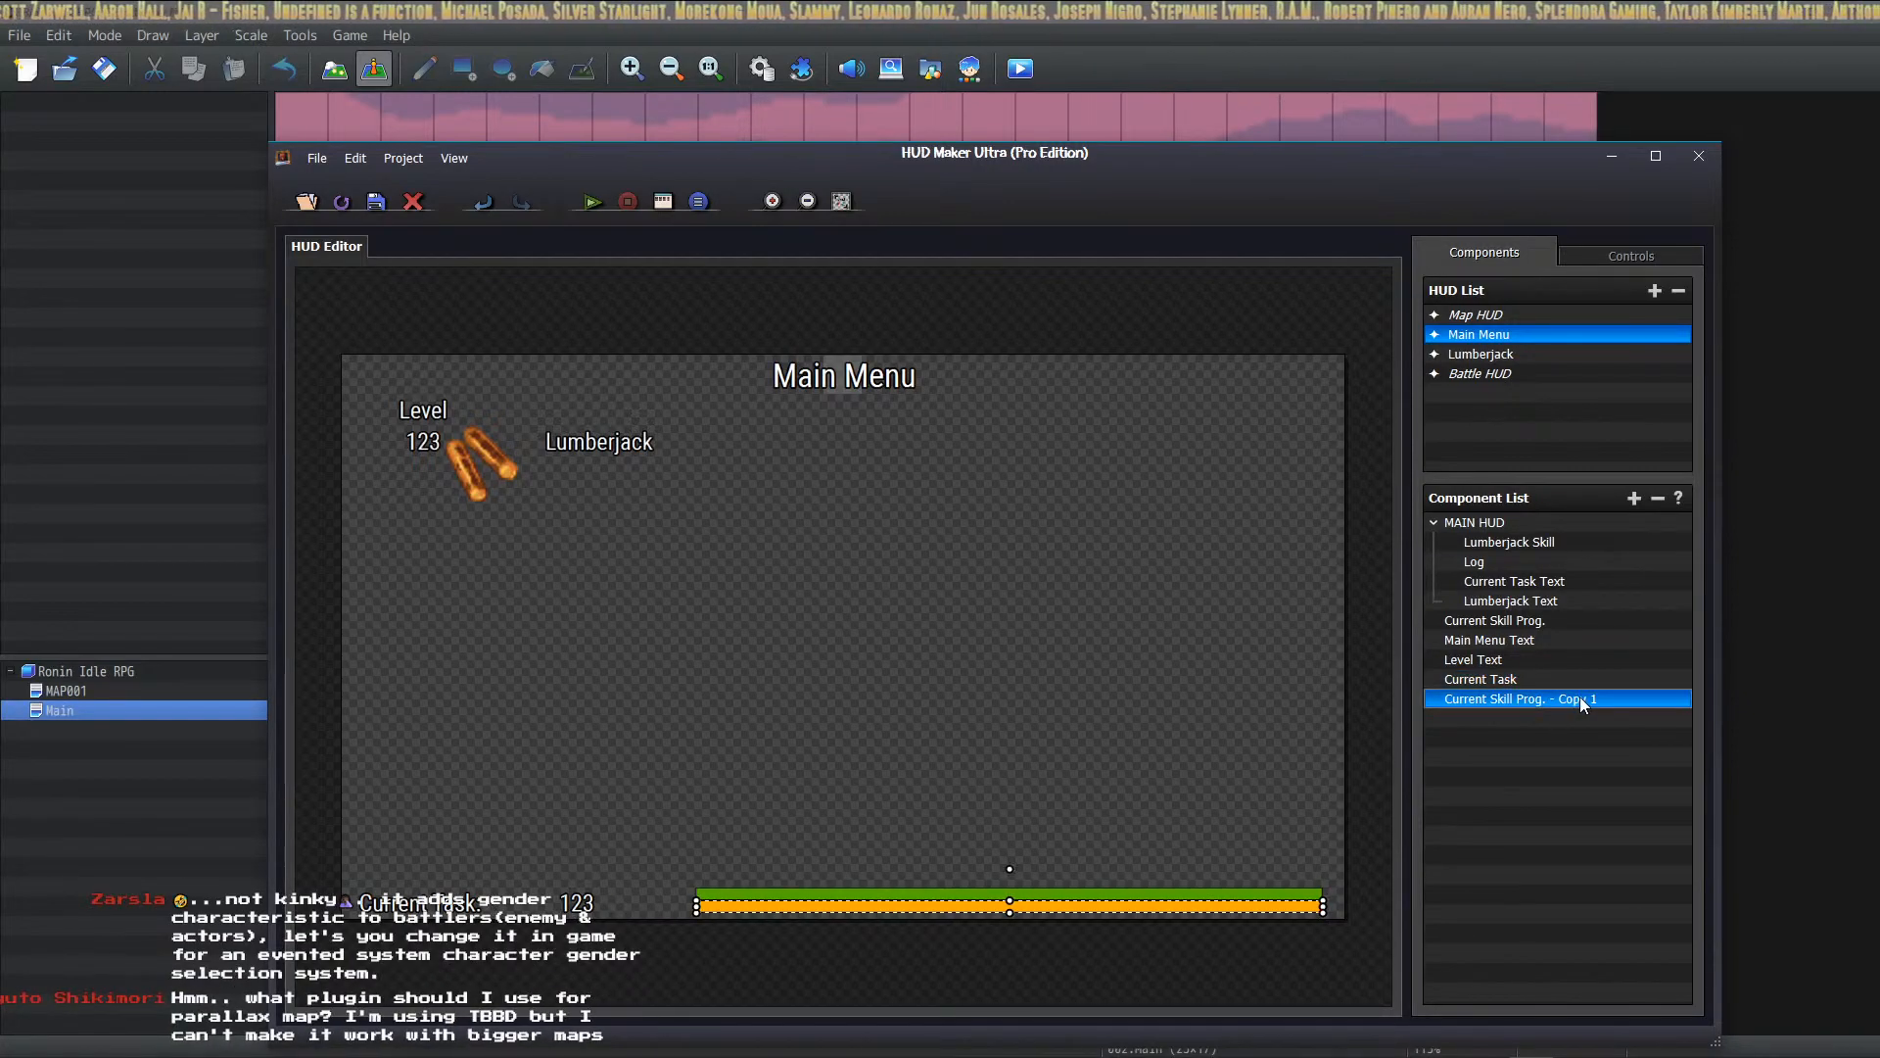
click(1538, 623)
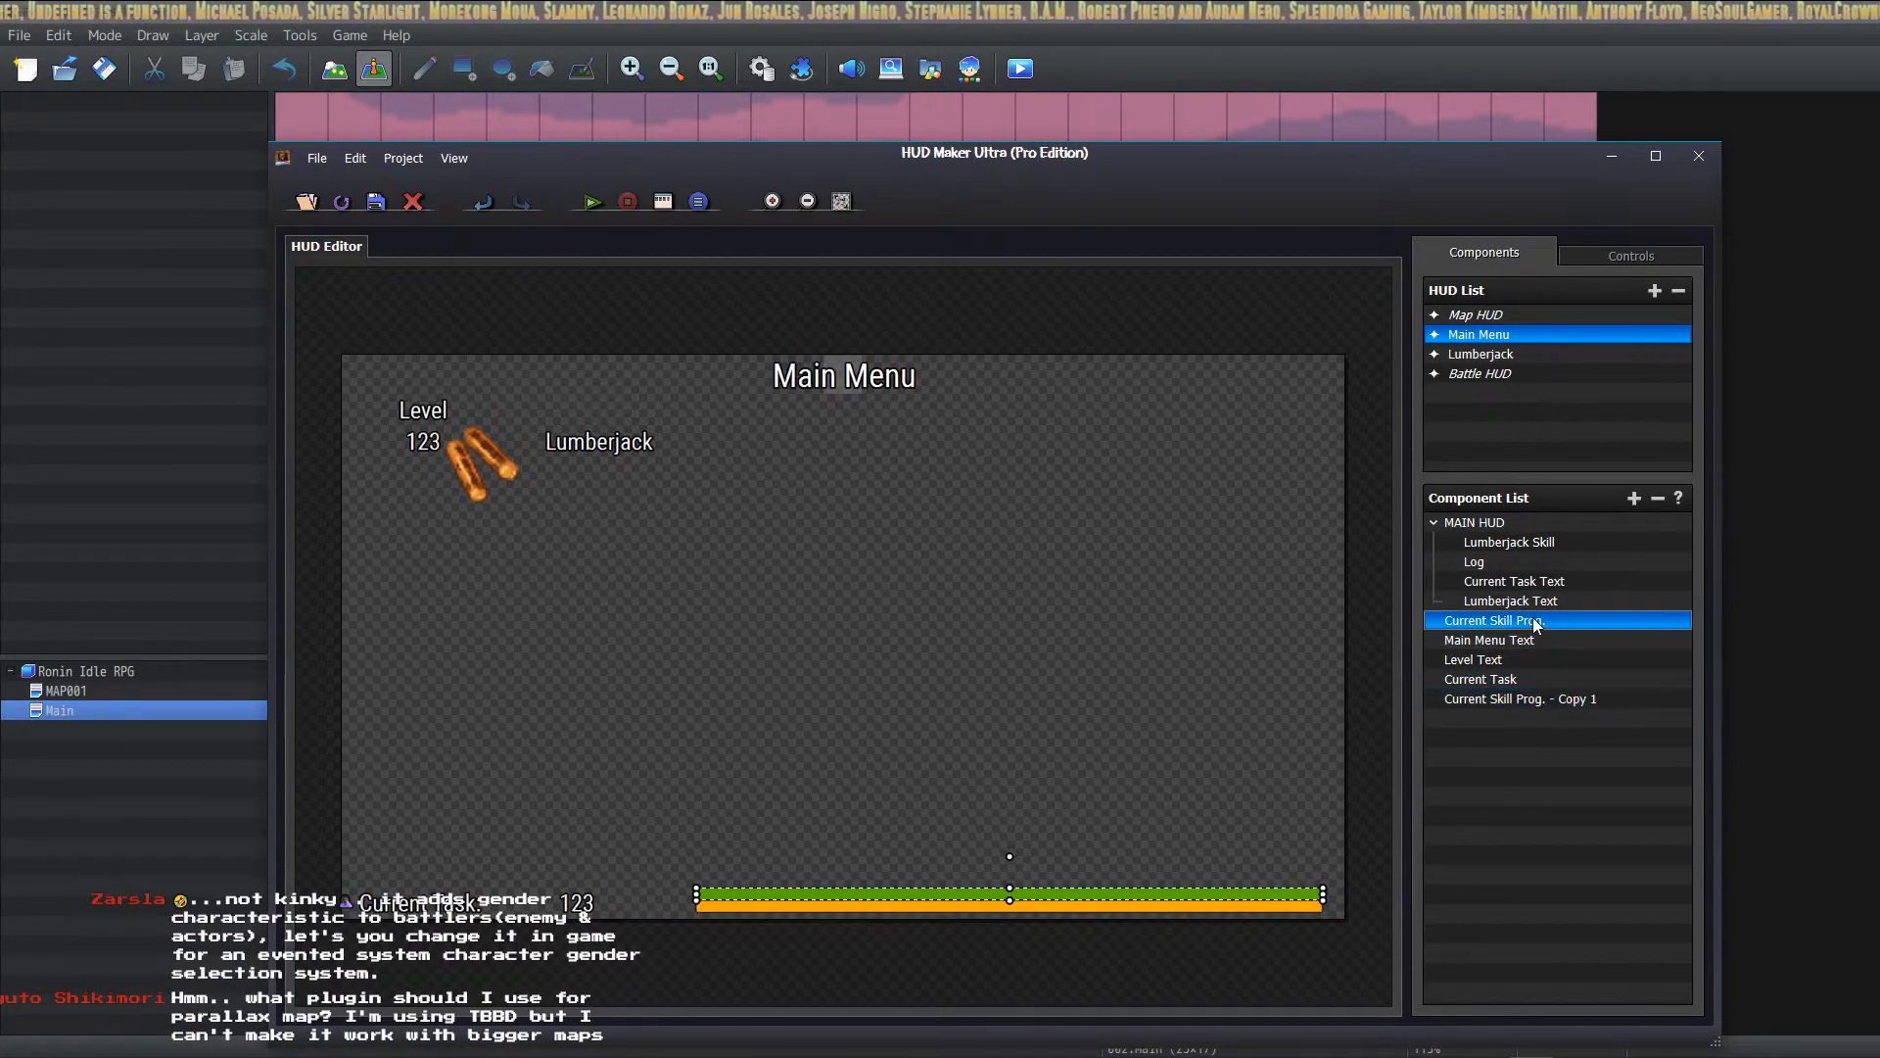
Step: Rename the copied orange gauge to Current Skill Exp Bar
double_click(1547, 697)
click(811, 393)
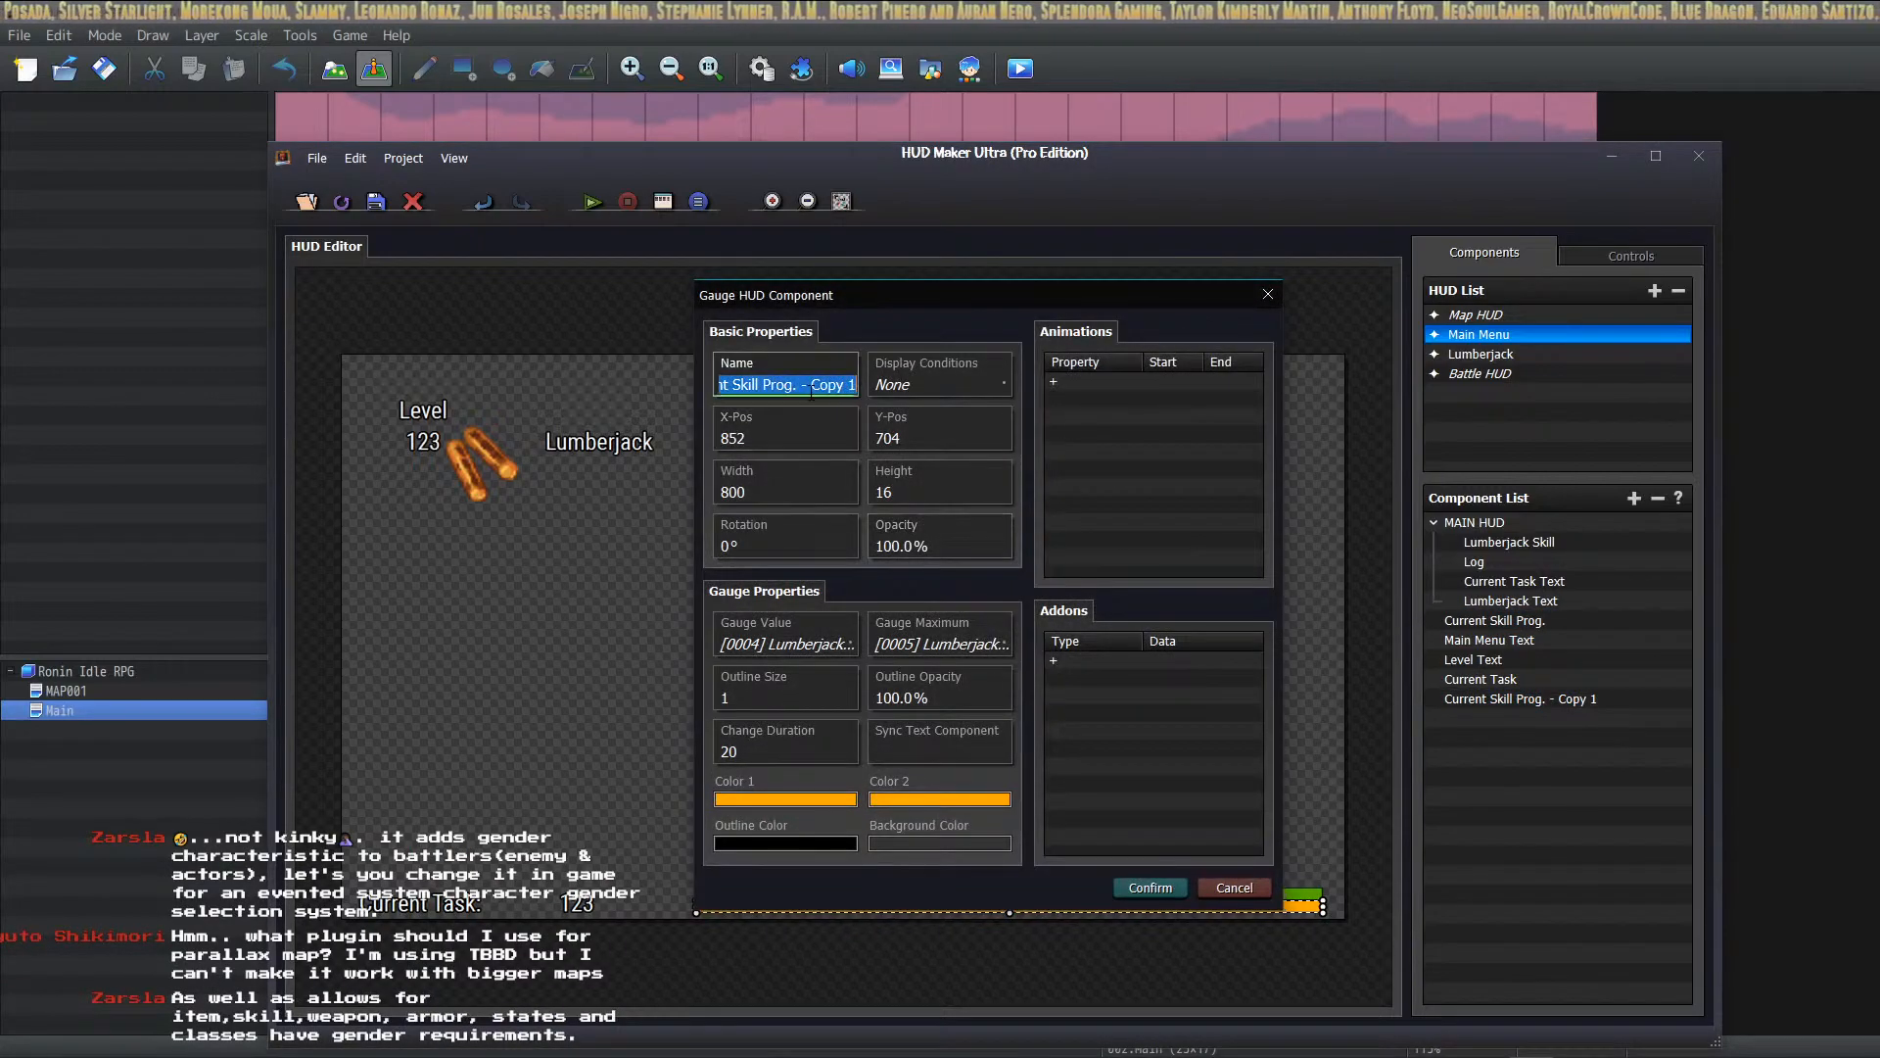
key(BackSpace)
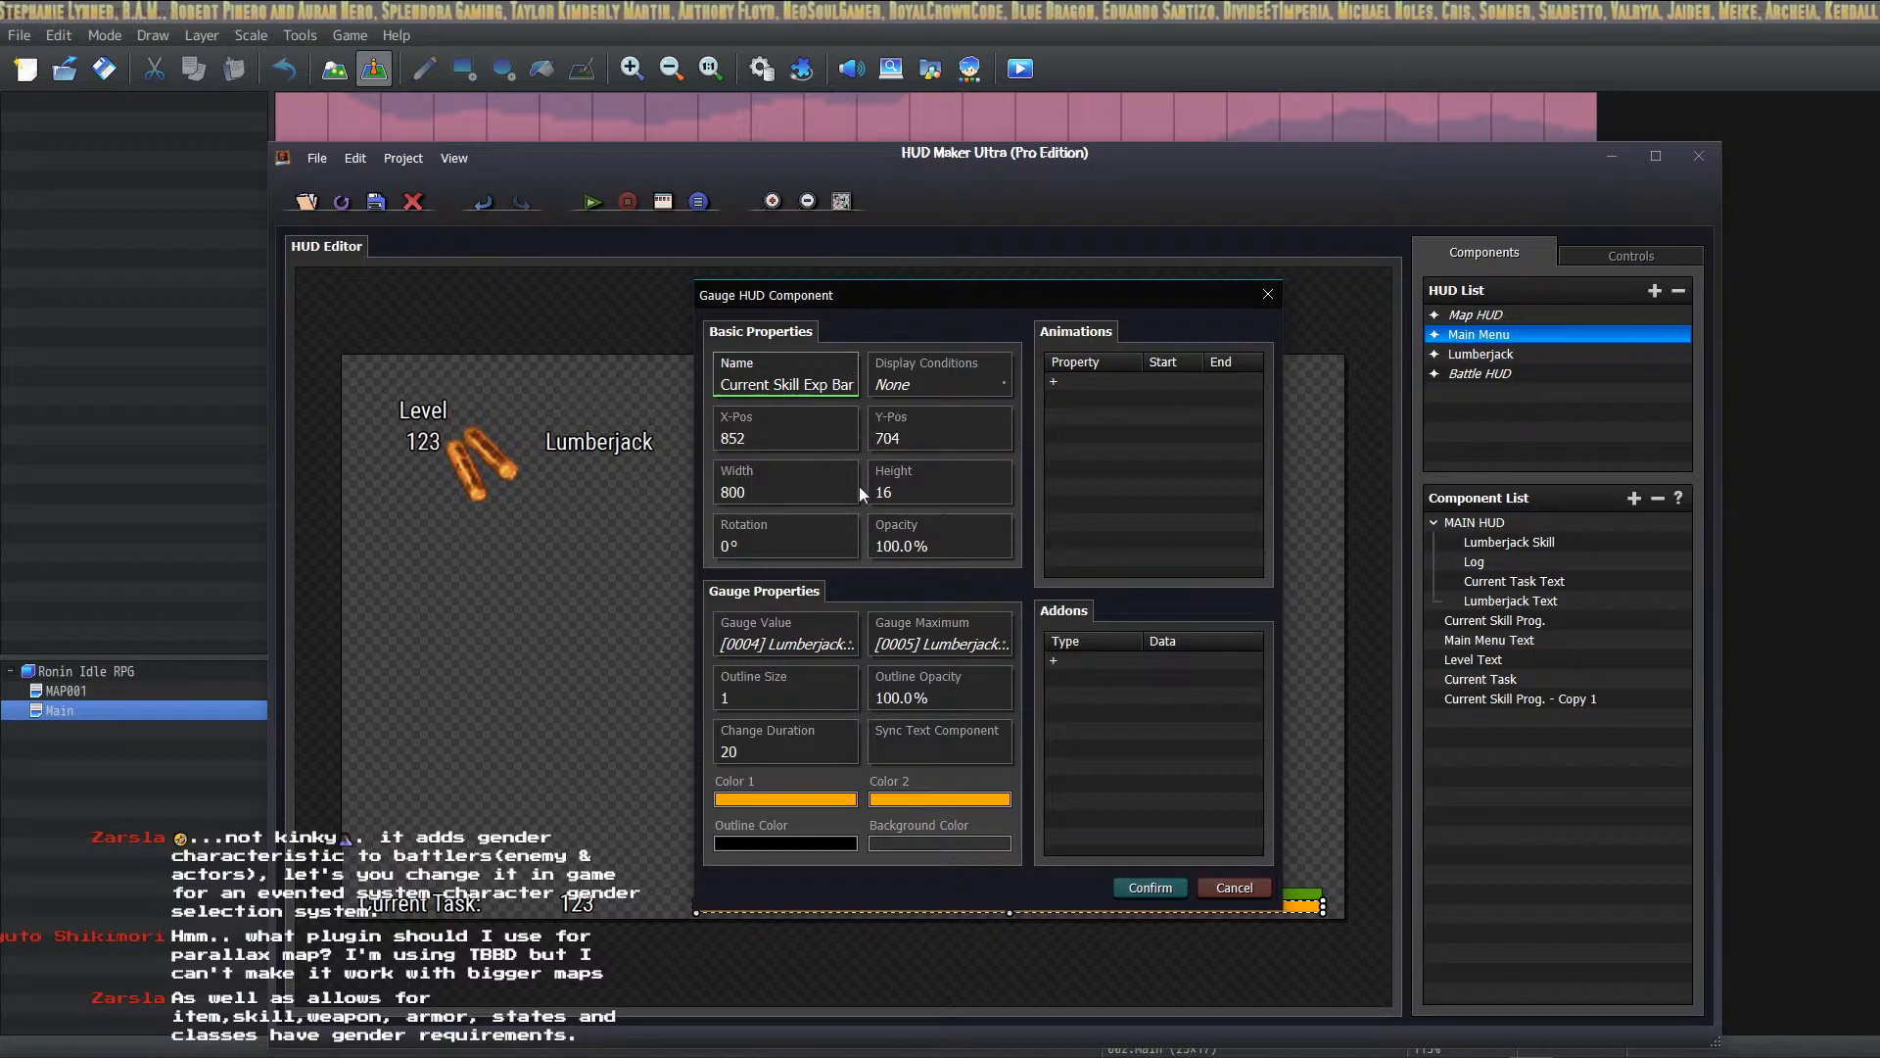
click(1150, 887)
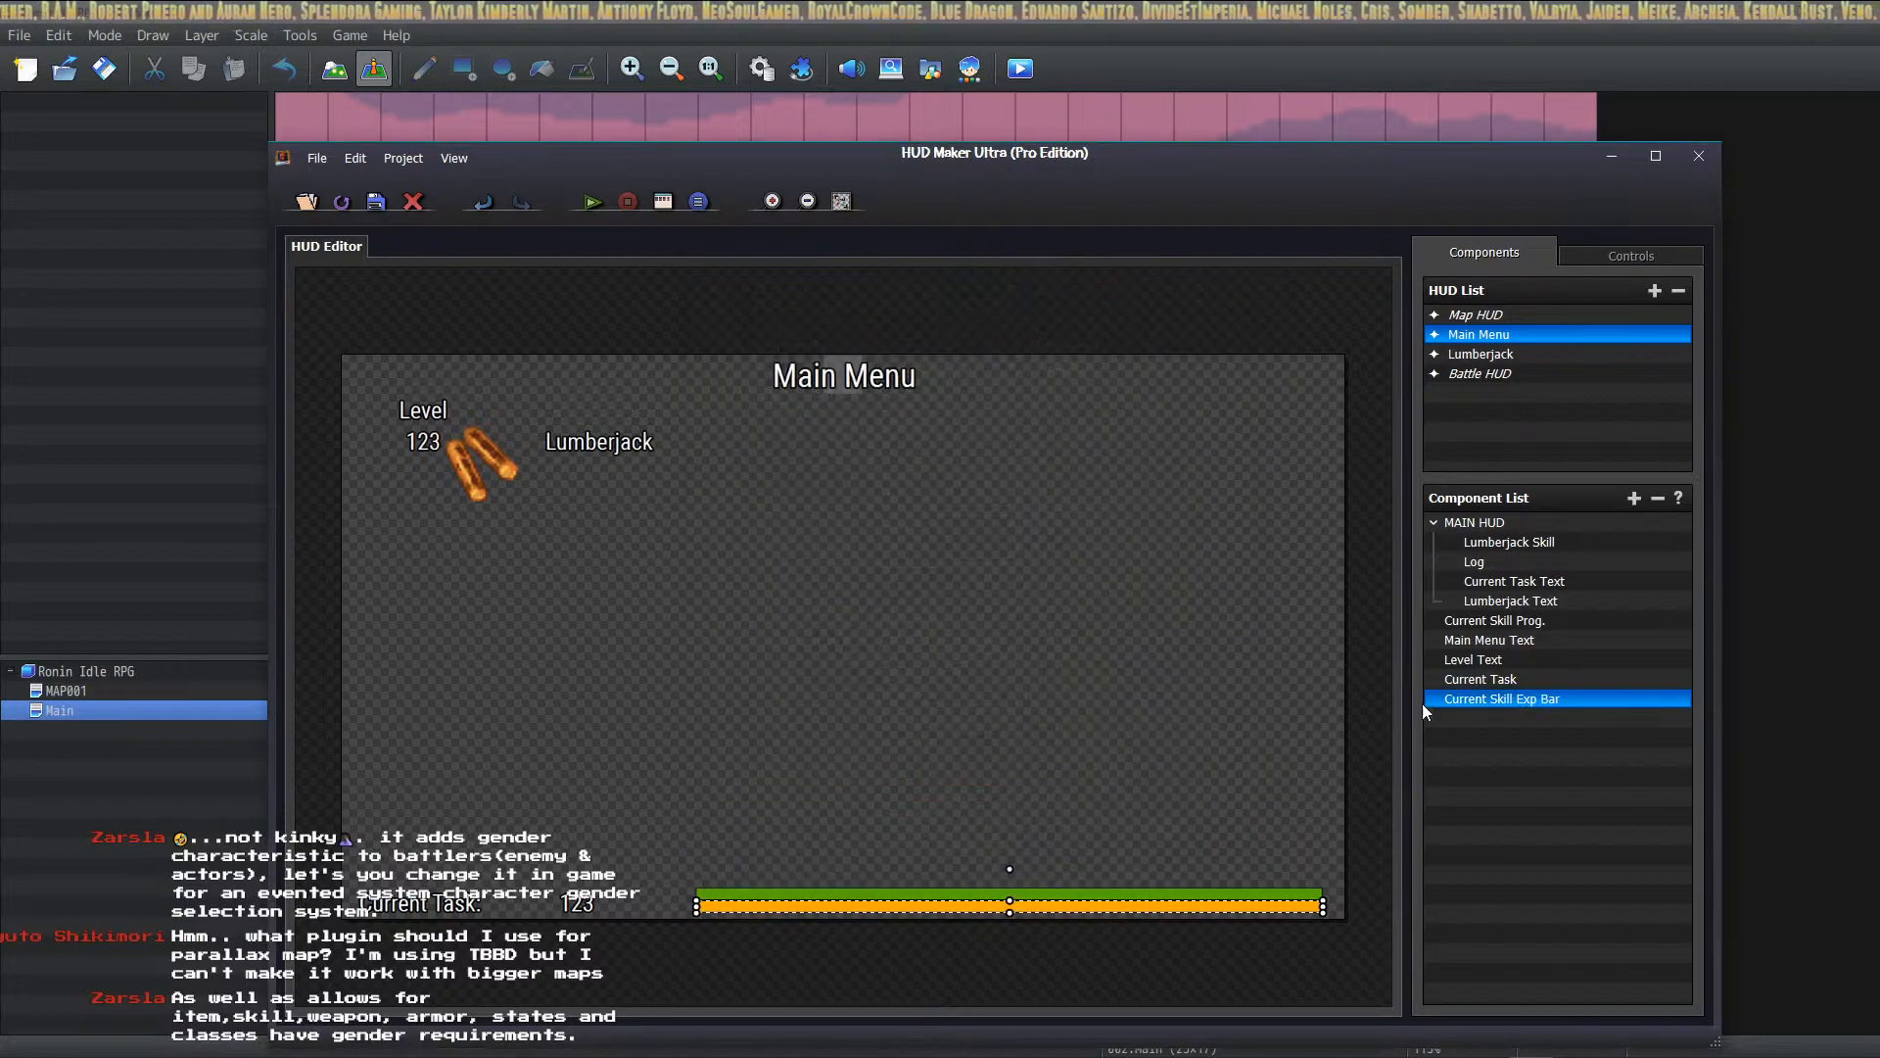
Step: Rename the original green gauge to Current Skill Prog. Bar
double_click(1549, 622)
click(839, 384)
text(Bar)
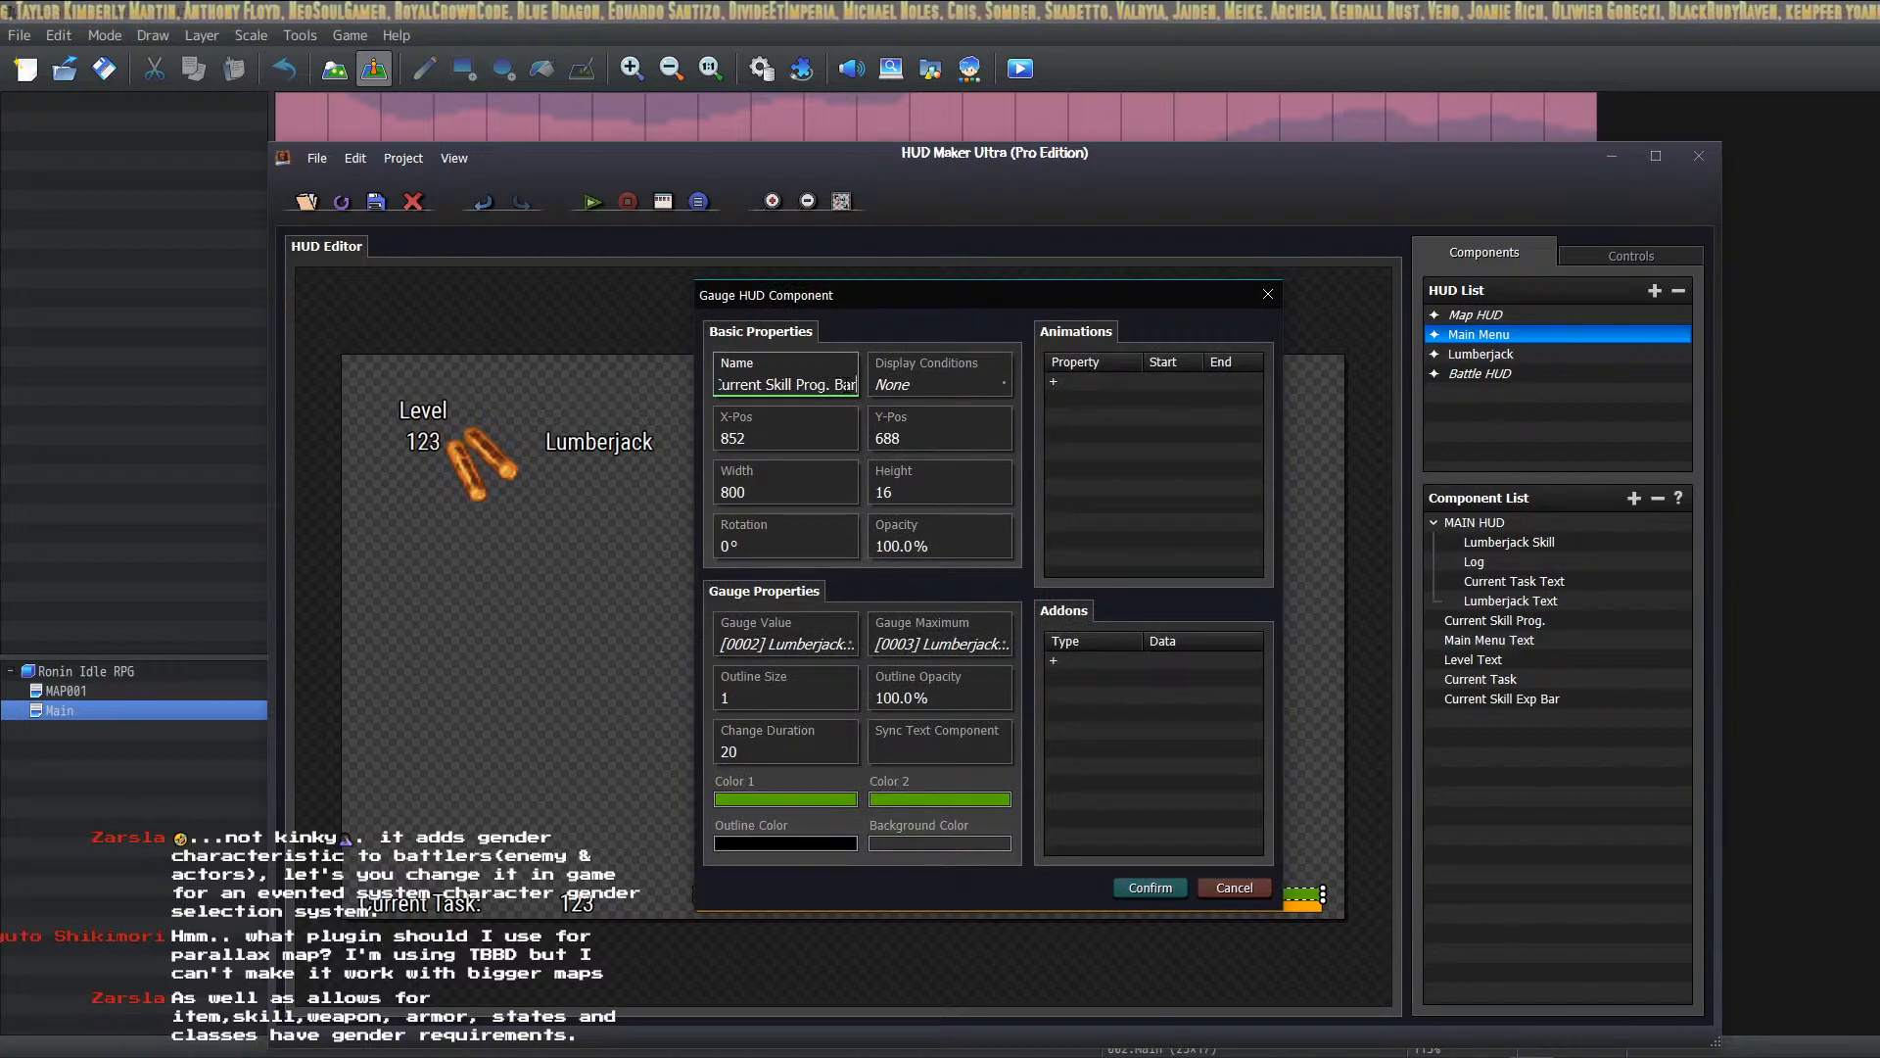
click(1151, 887)
Step: Move the Current Skill Exp Bar and the Current Task text into the MAIN HUD group
drag(1501, 702, 1538, 608)
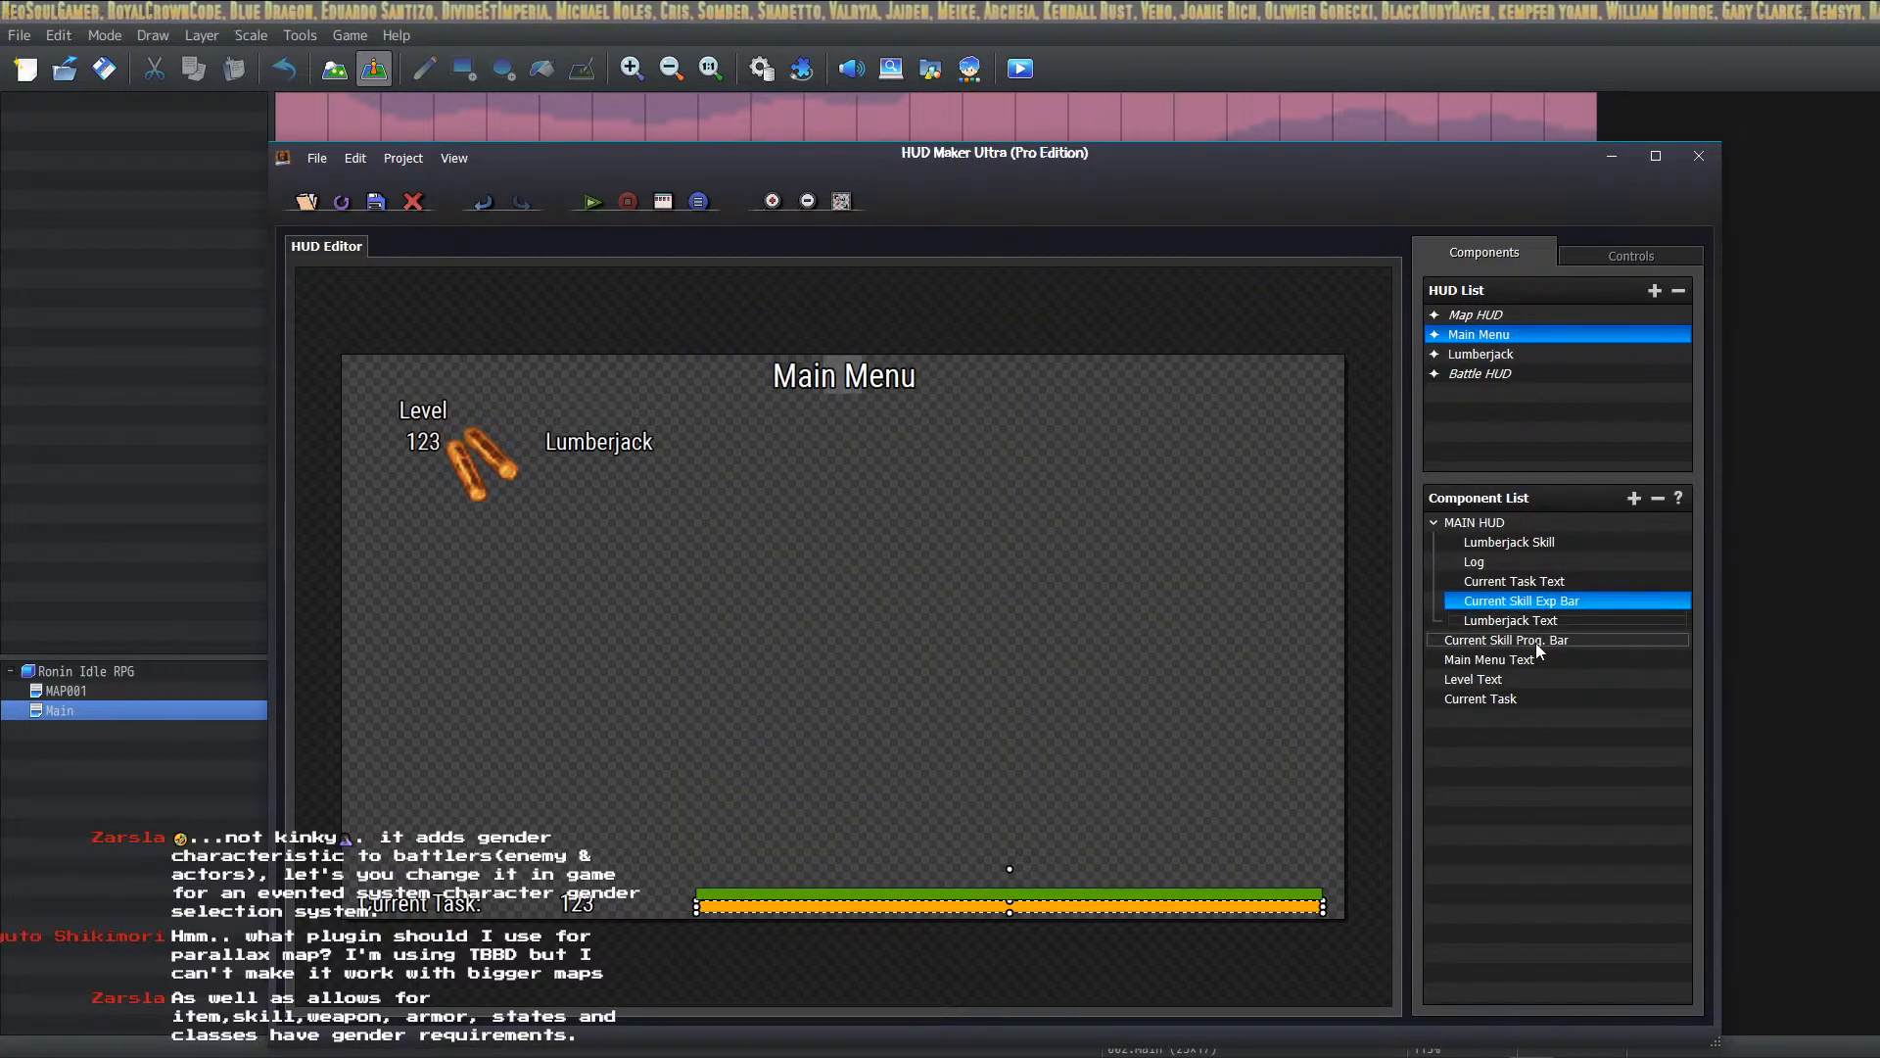
click(1495, 696)
drag(1495, 698, 1499, 623)
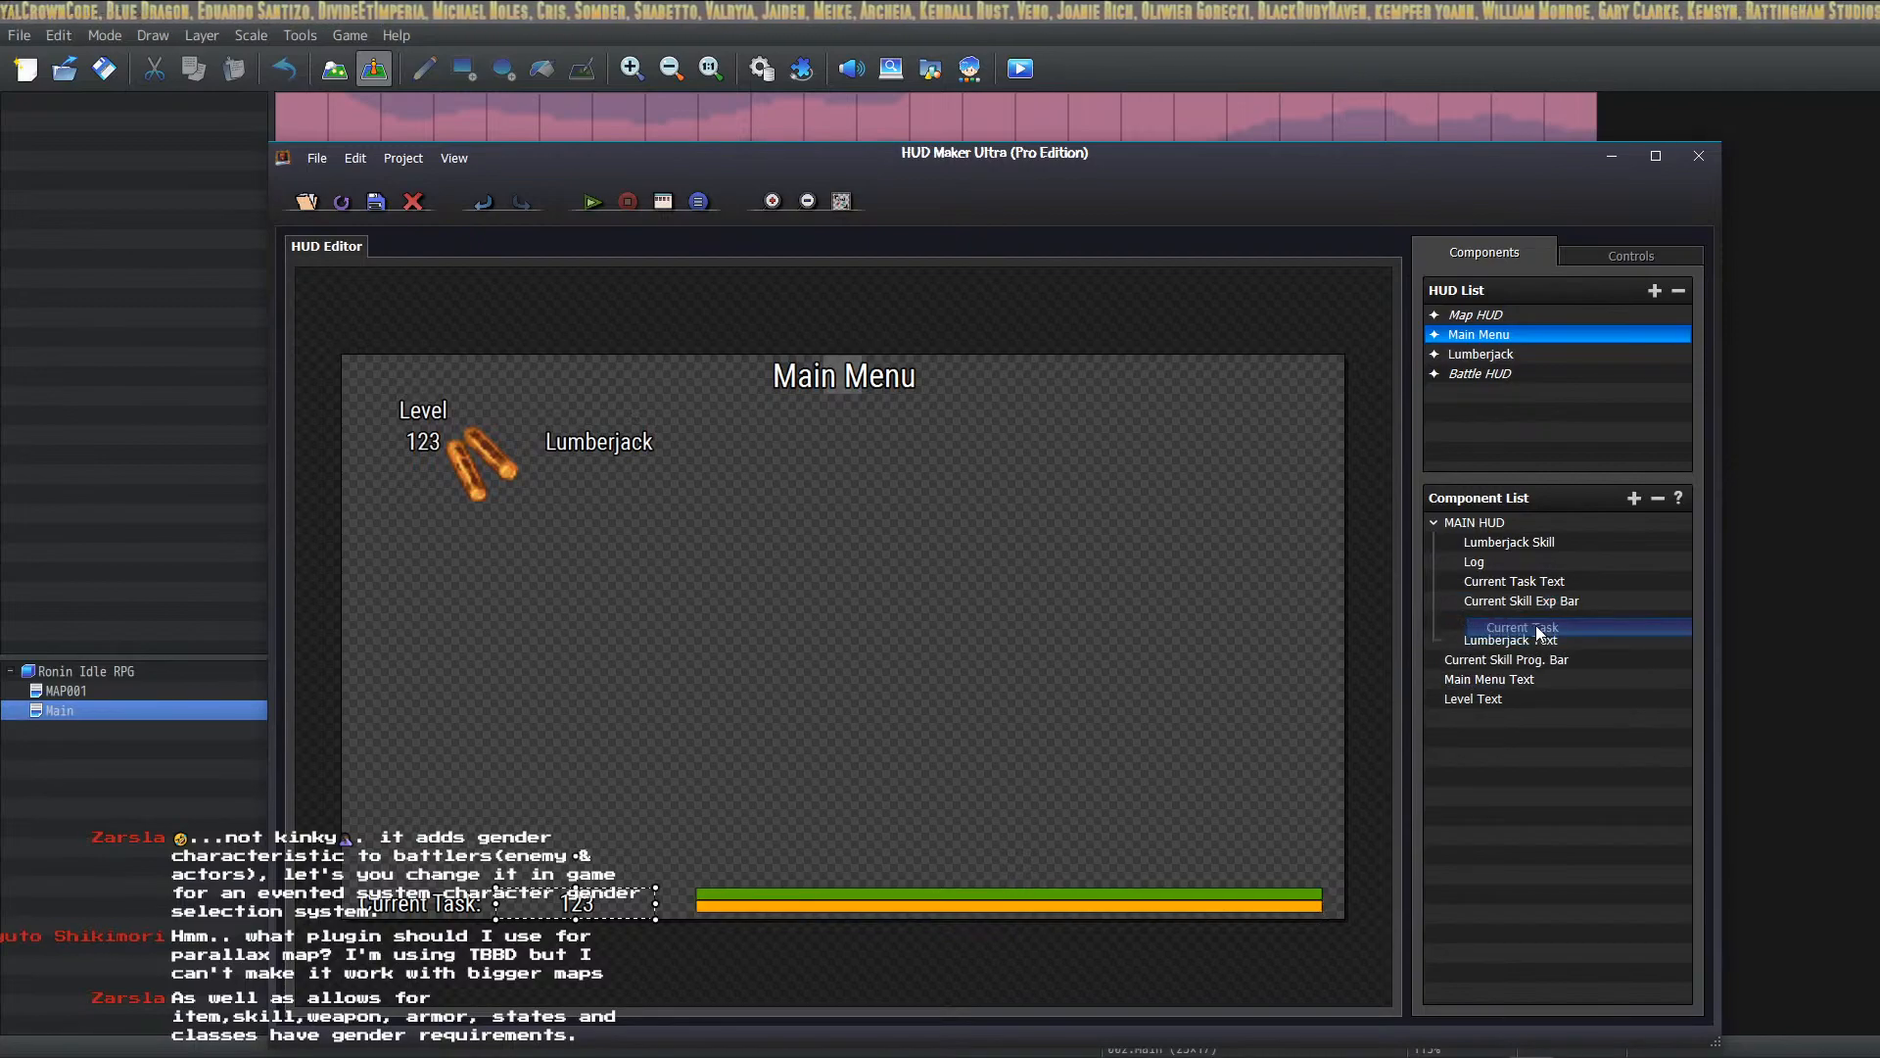
Step: Examine the MAIN HUD group's members and its display condition, leaving its settings as they are
click(1475, 524)
click(1433, 523)
click(1433, 523)
click(1432, 524)
click(1432, 524)
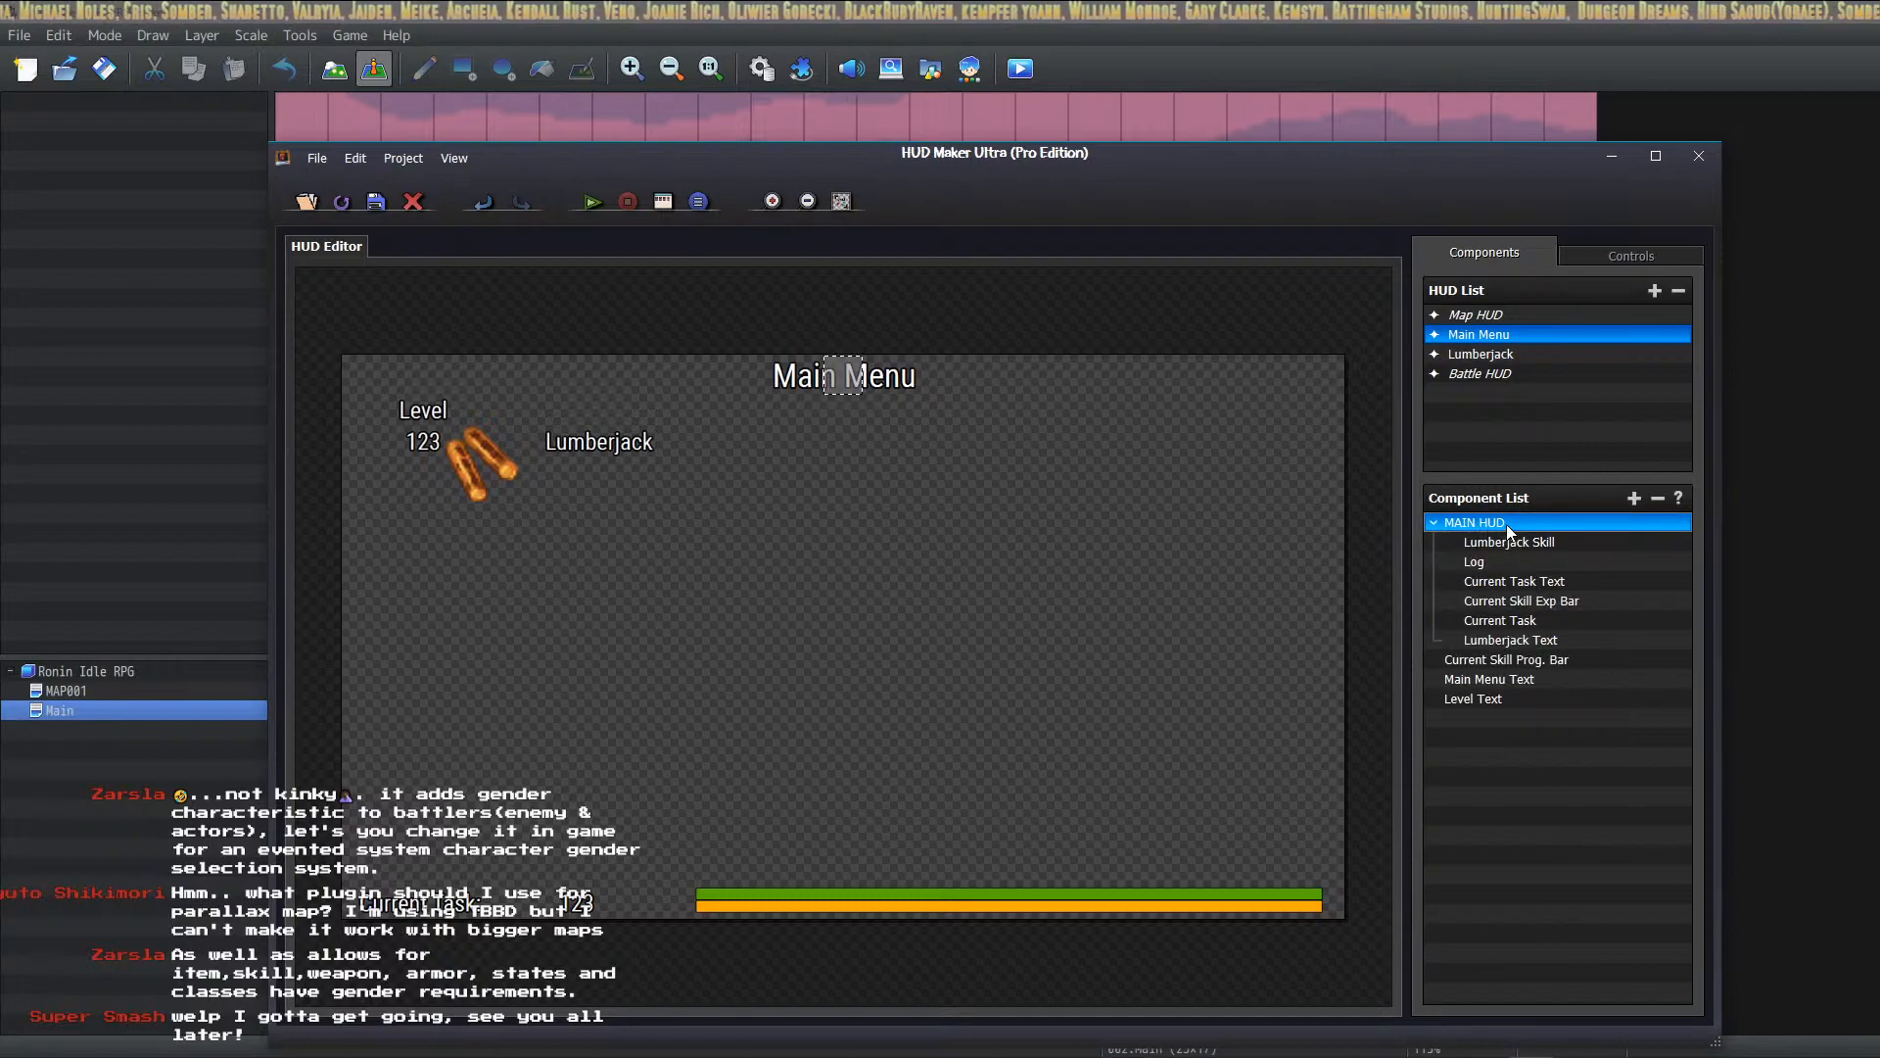
double_click(1507, 524)
double_click(1504, 523)
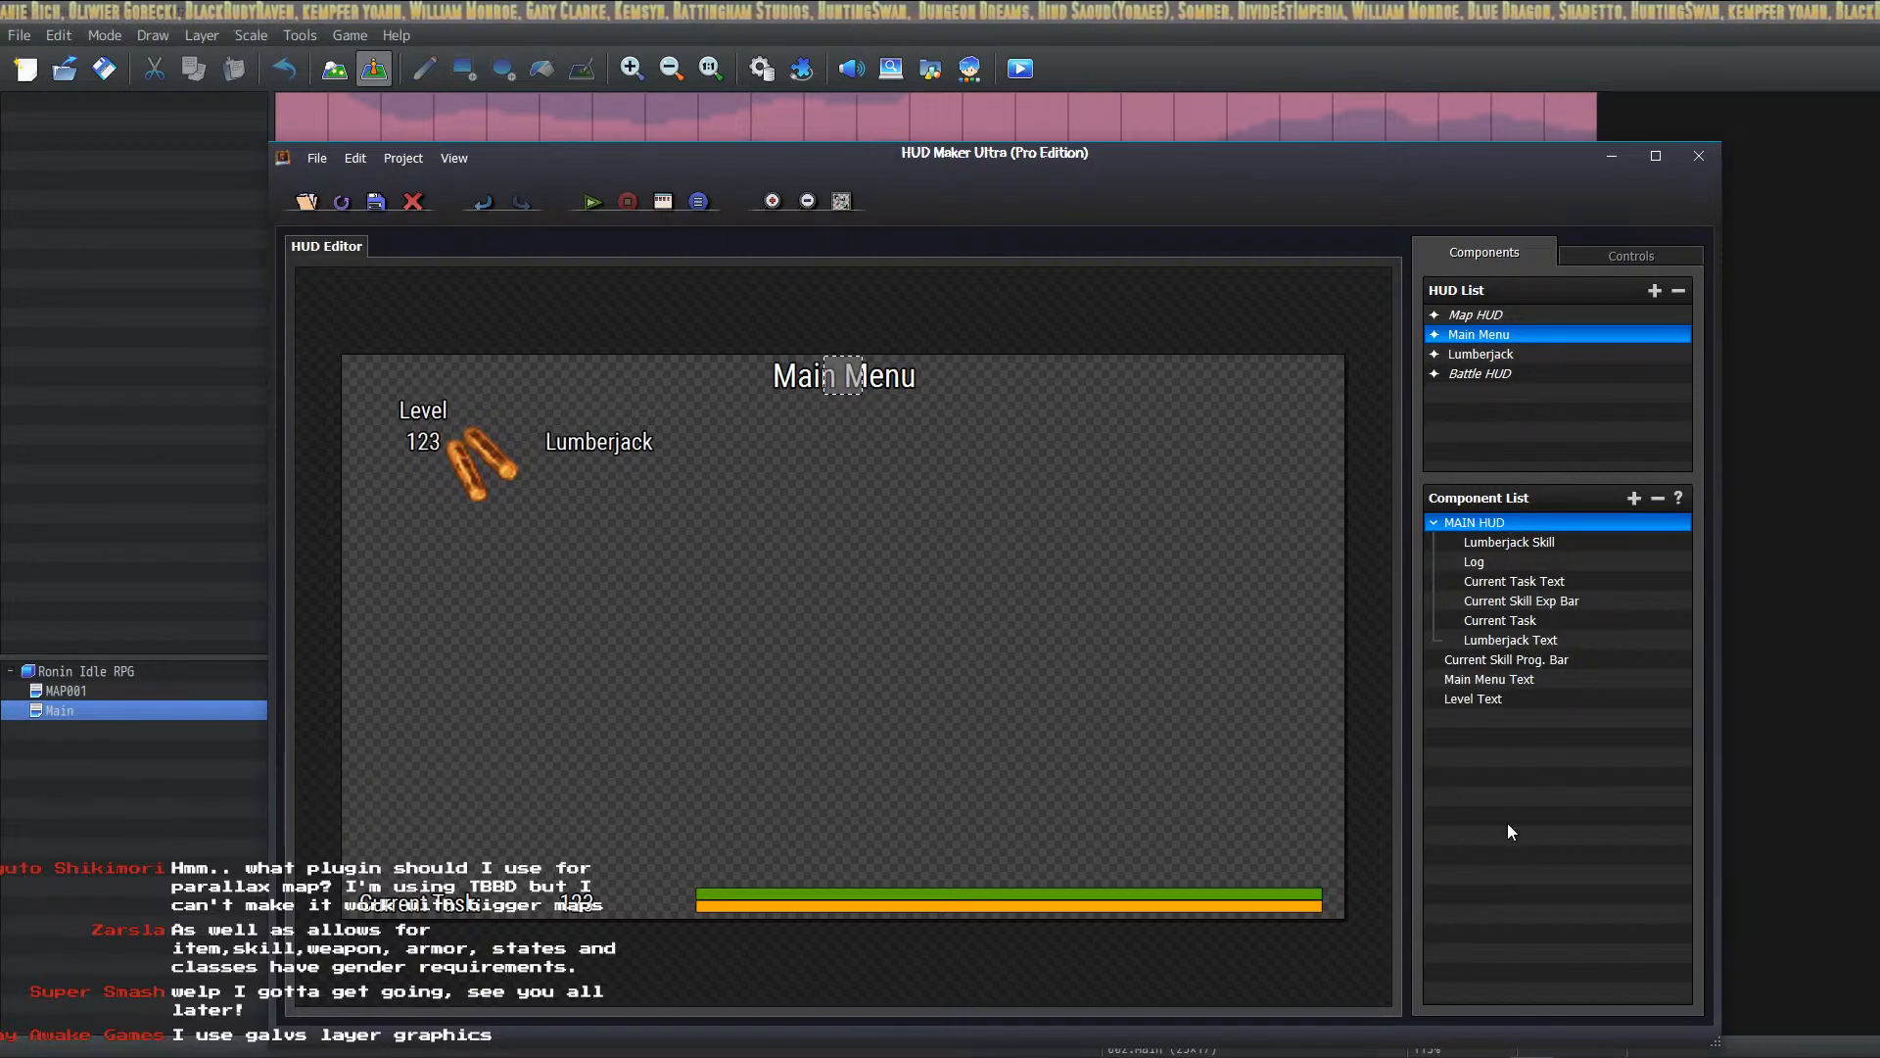
double_click(843, 375)
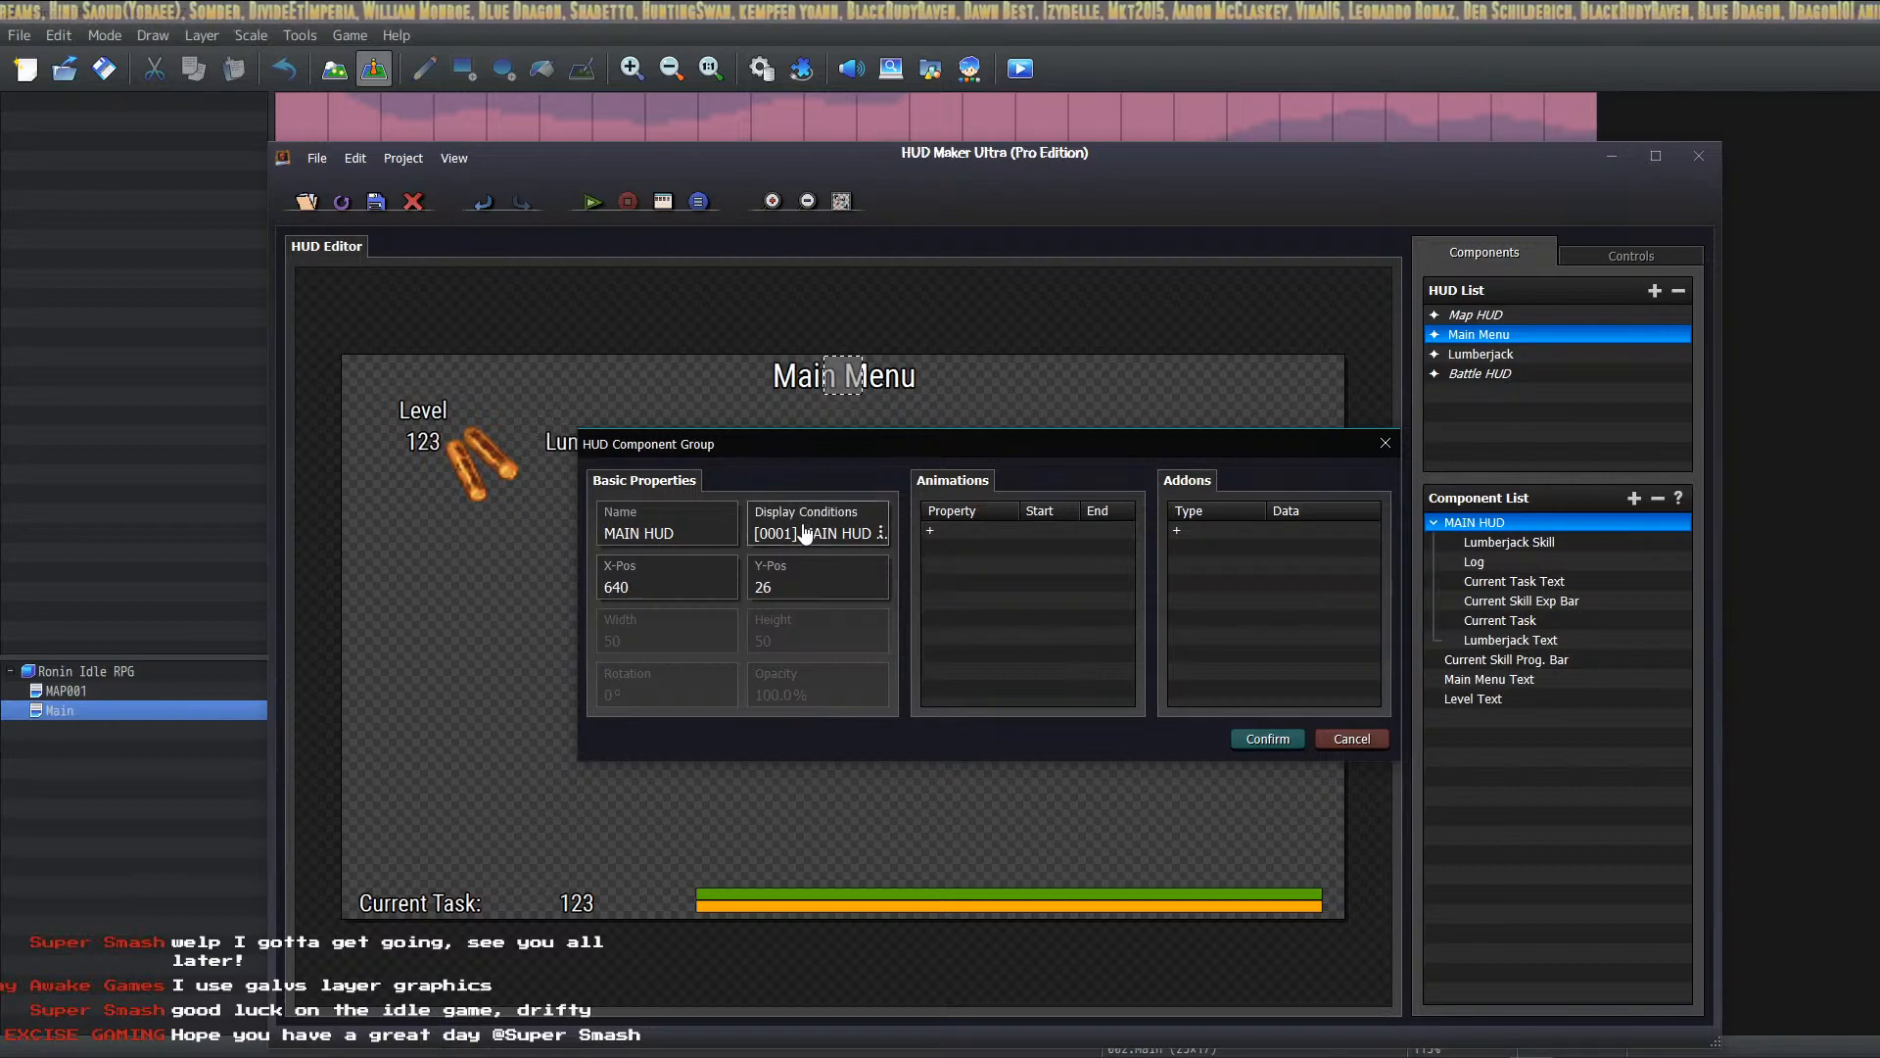
click(1349, 740)
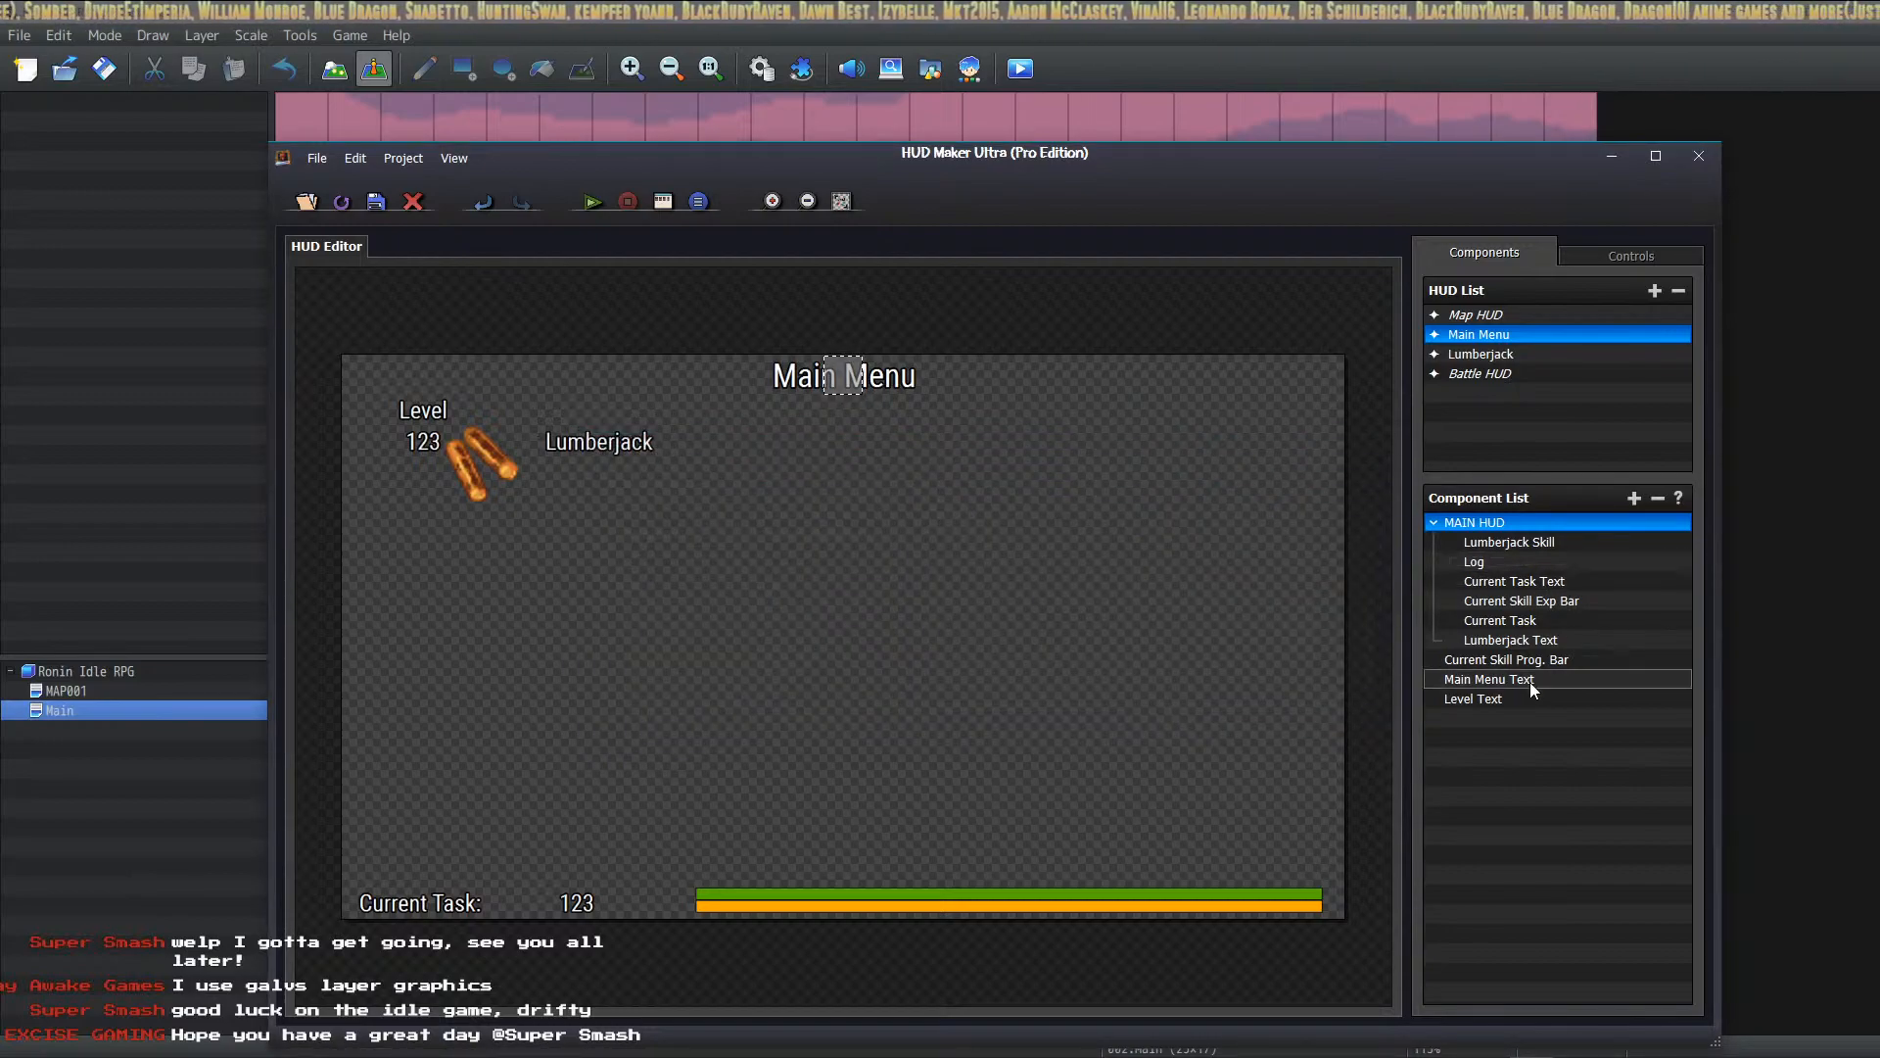
Step: Check the display conditions of the Current Skill Prog. Bar and return to the MAIN HUD group
double_click(1509, 659)
click(926, 382)
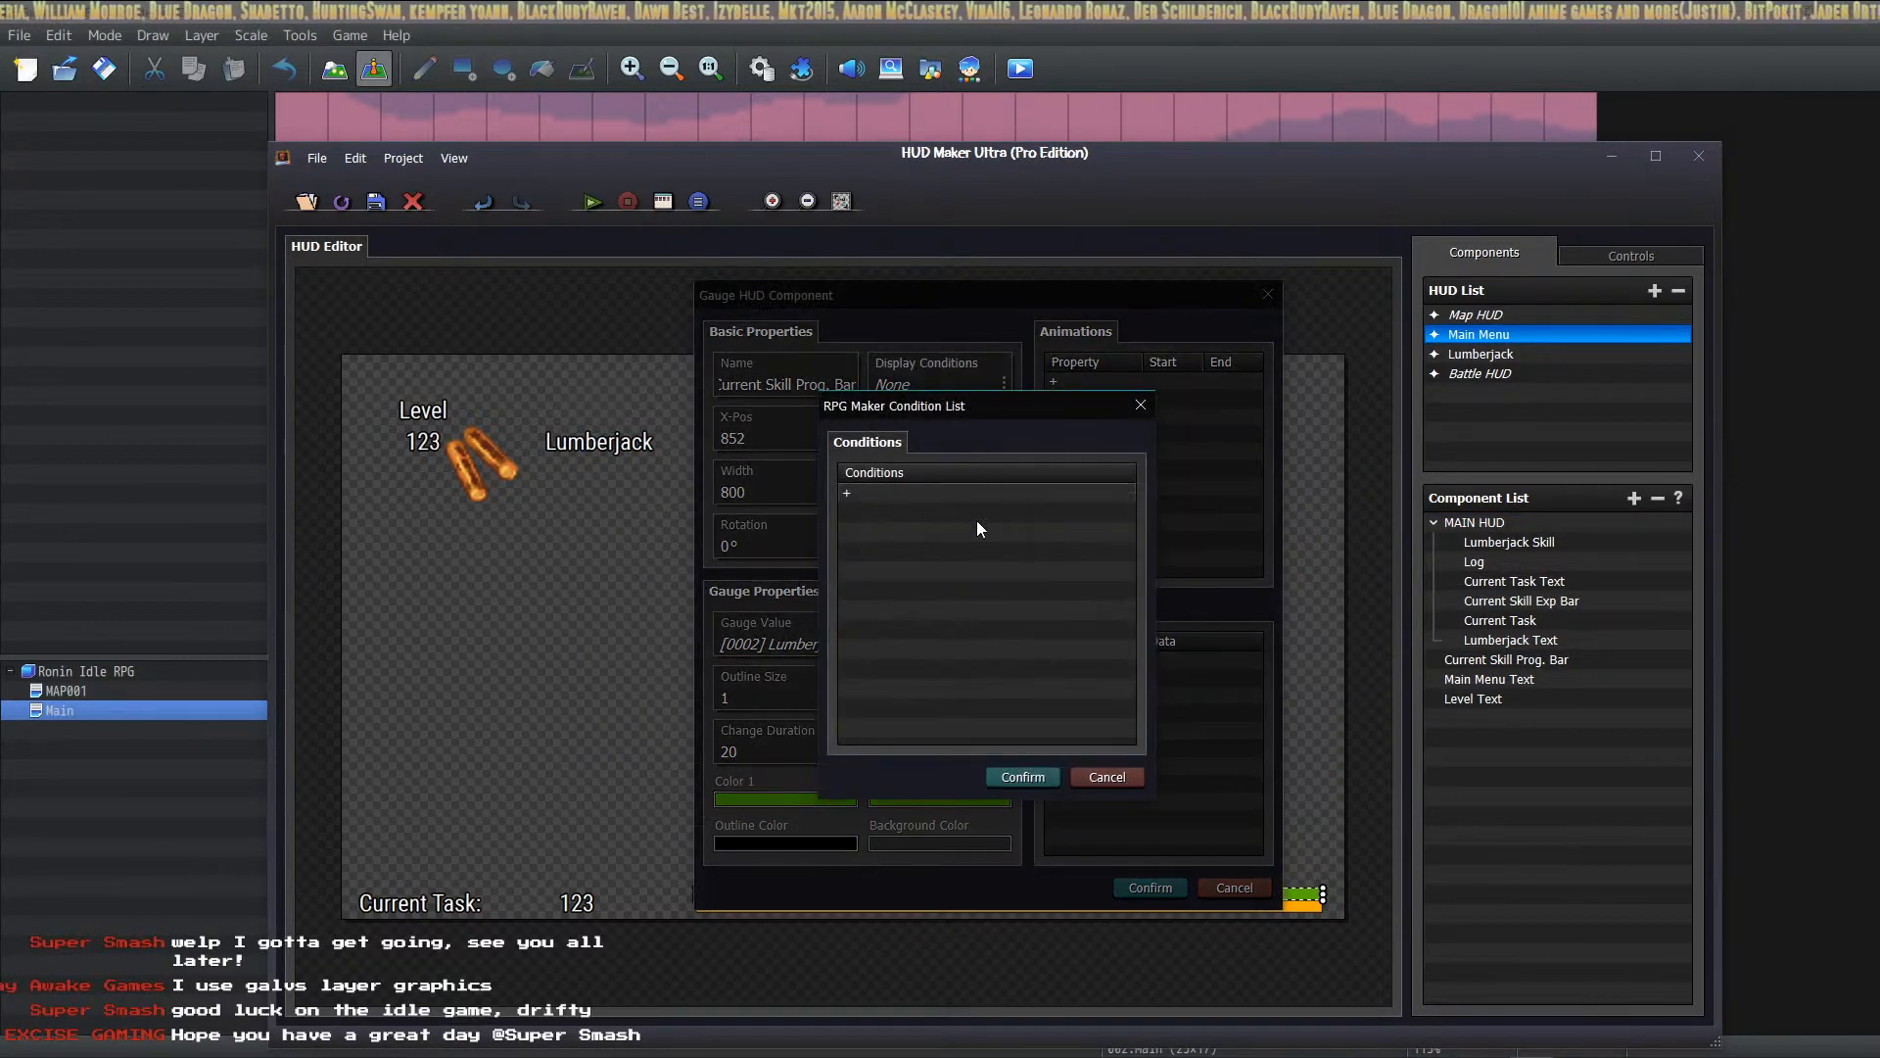
click(1105, 772)
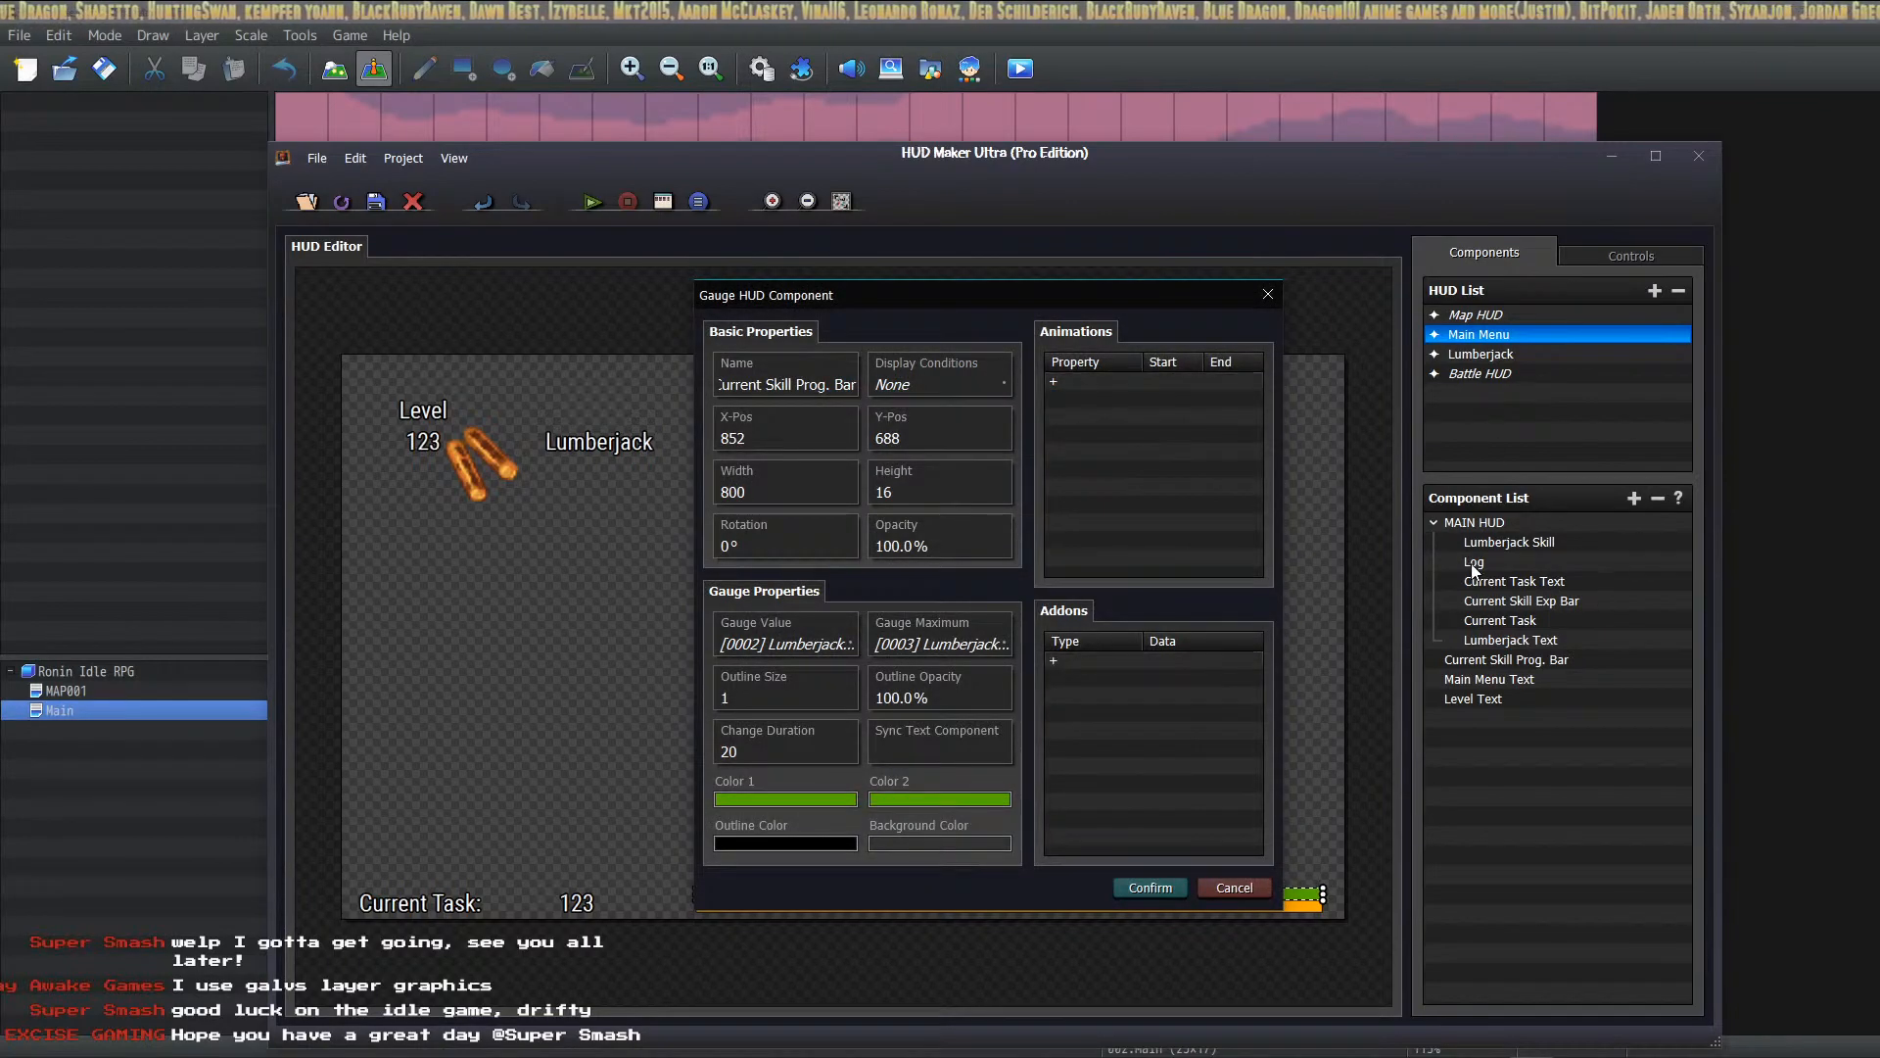
click(1233, 892)
click(1559, 519)
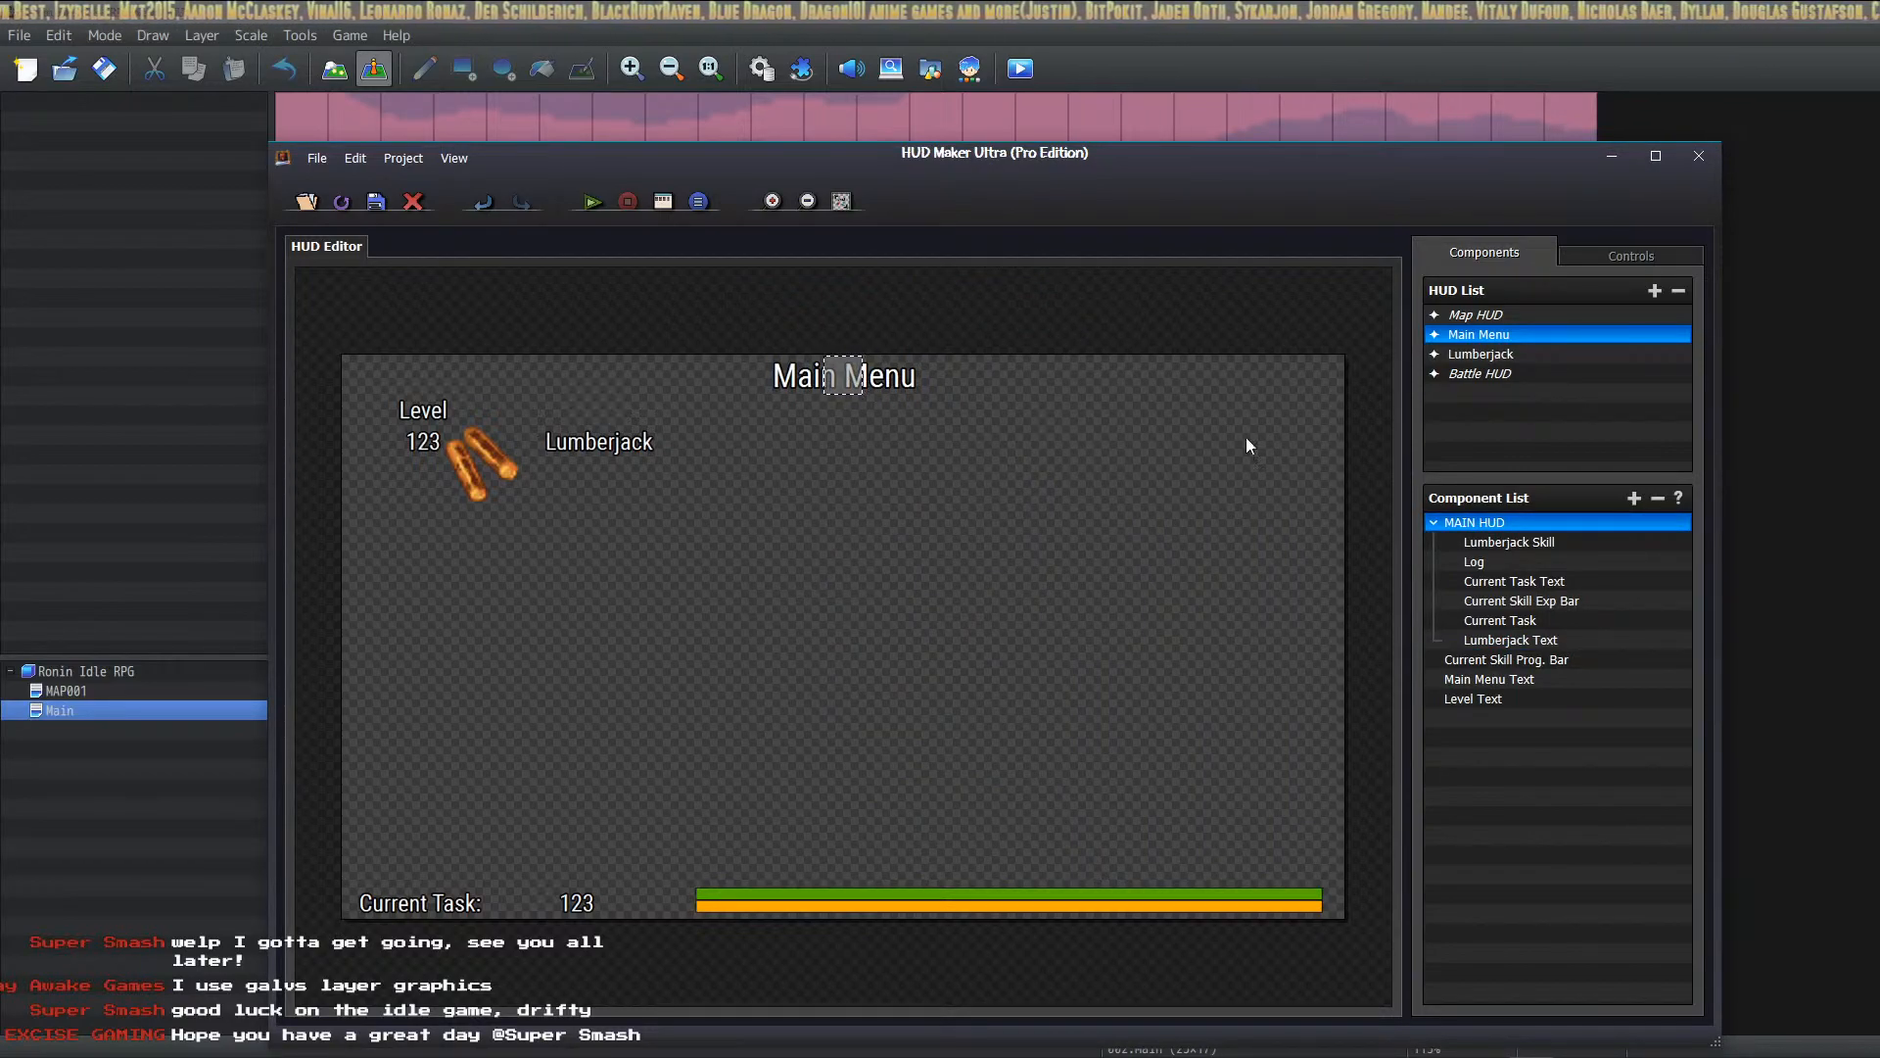
Step: Move the Current Skill Prog. Bar, Main Menu Text and Level Text into the MAIN HUD group
drag(1477, 666, 1499, 633)
click(1481, 681)
drag(1486, 701, 1513, 653)
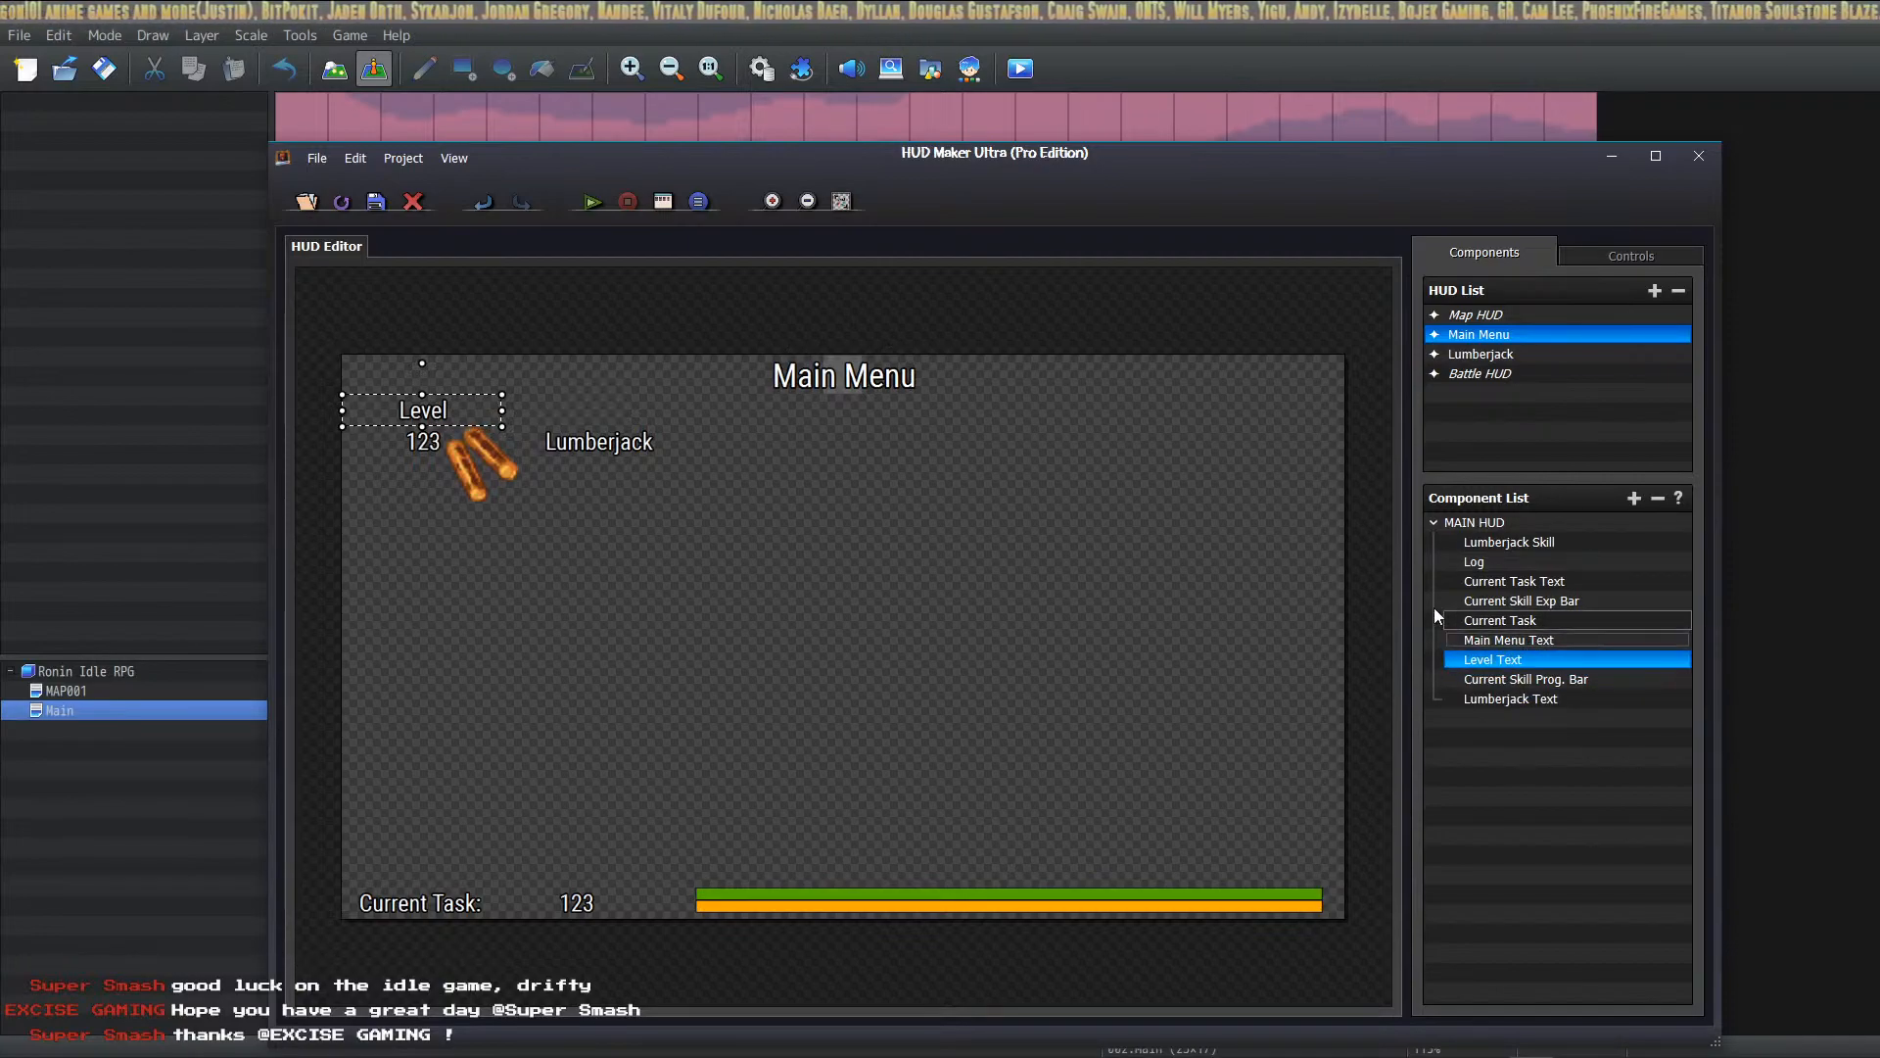
Step: Check the Main Menu Text's settings and shift the title slightly down on the canvas, clear of the MAIN HUD group's marker
click(830, 365)
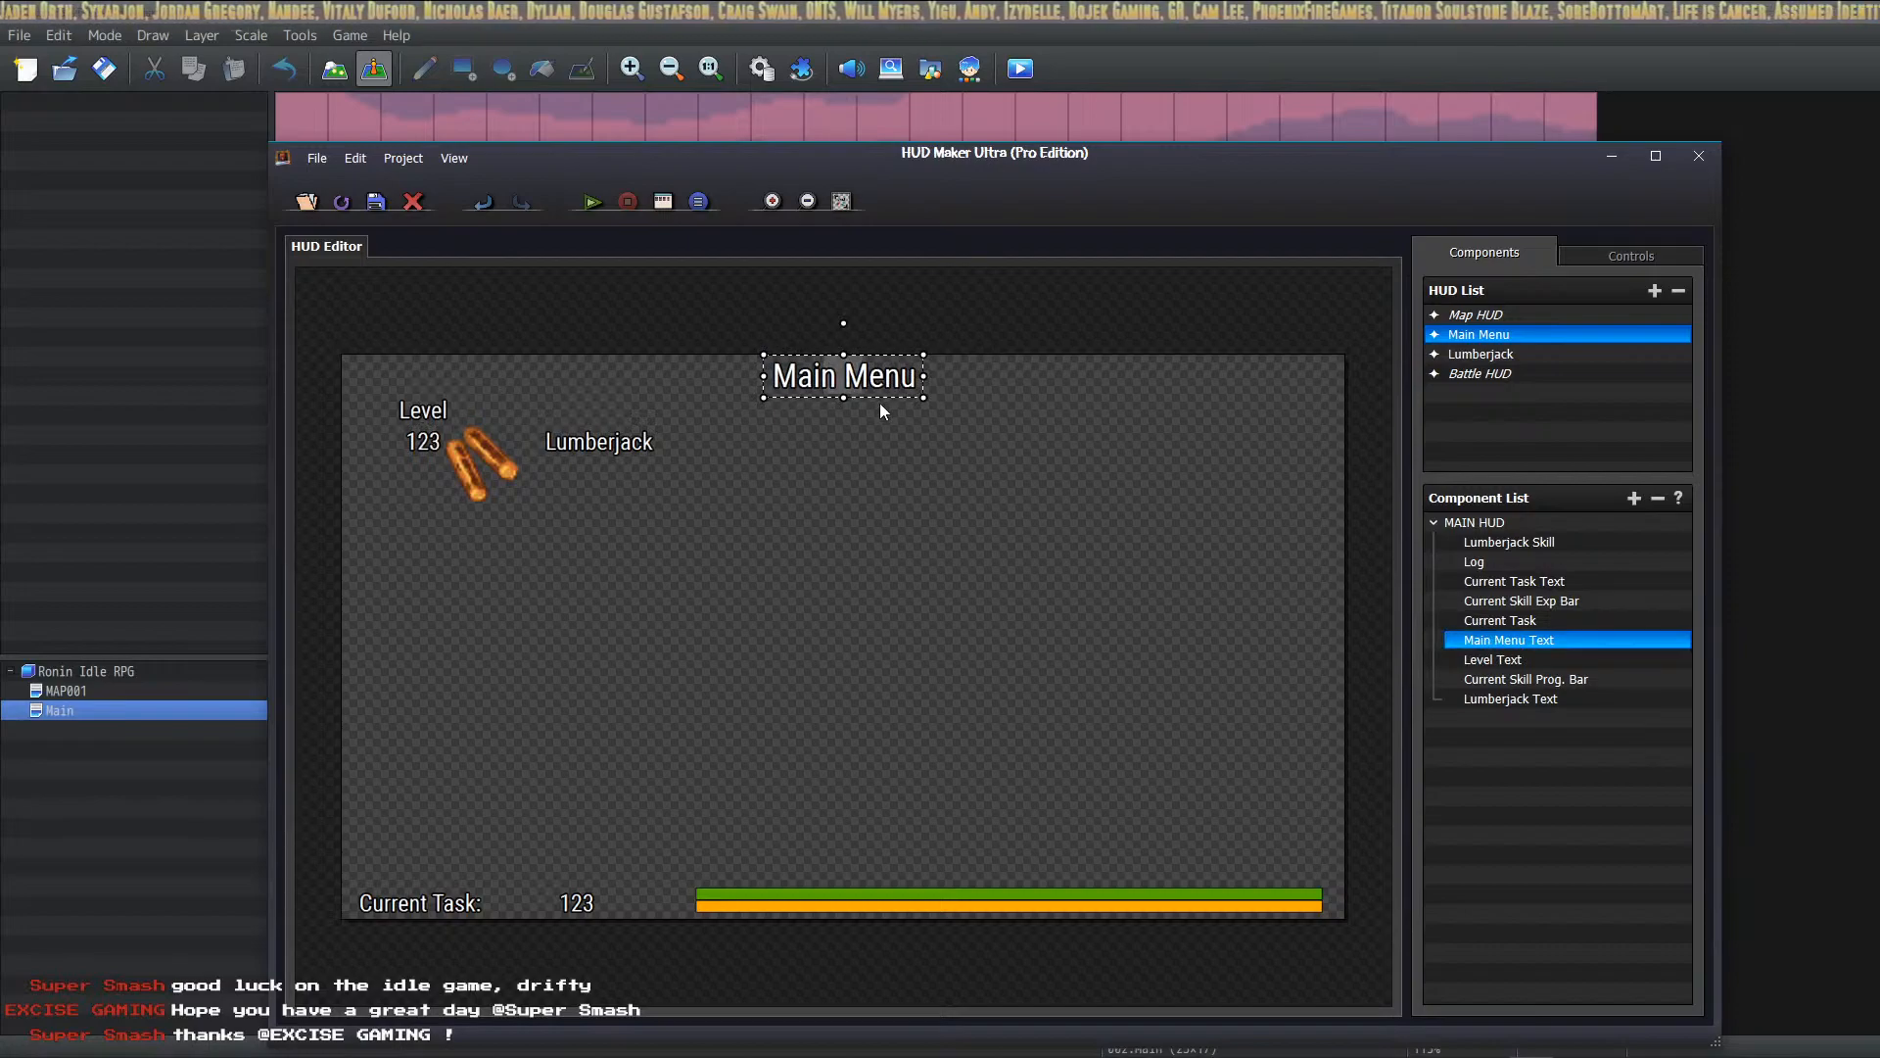
double_click(835, 367)
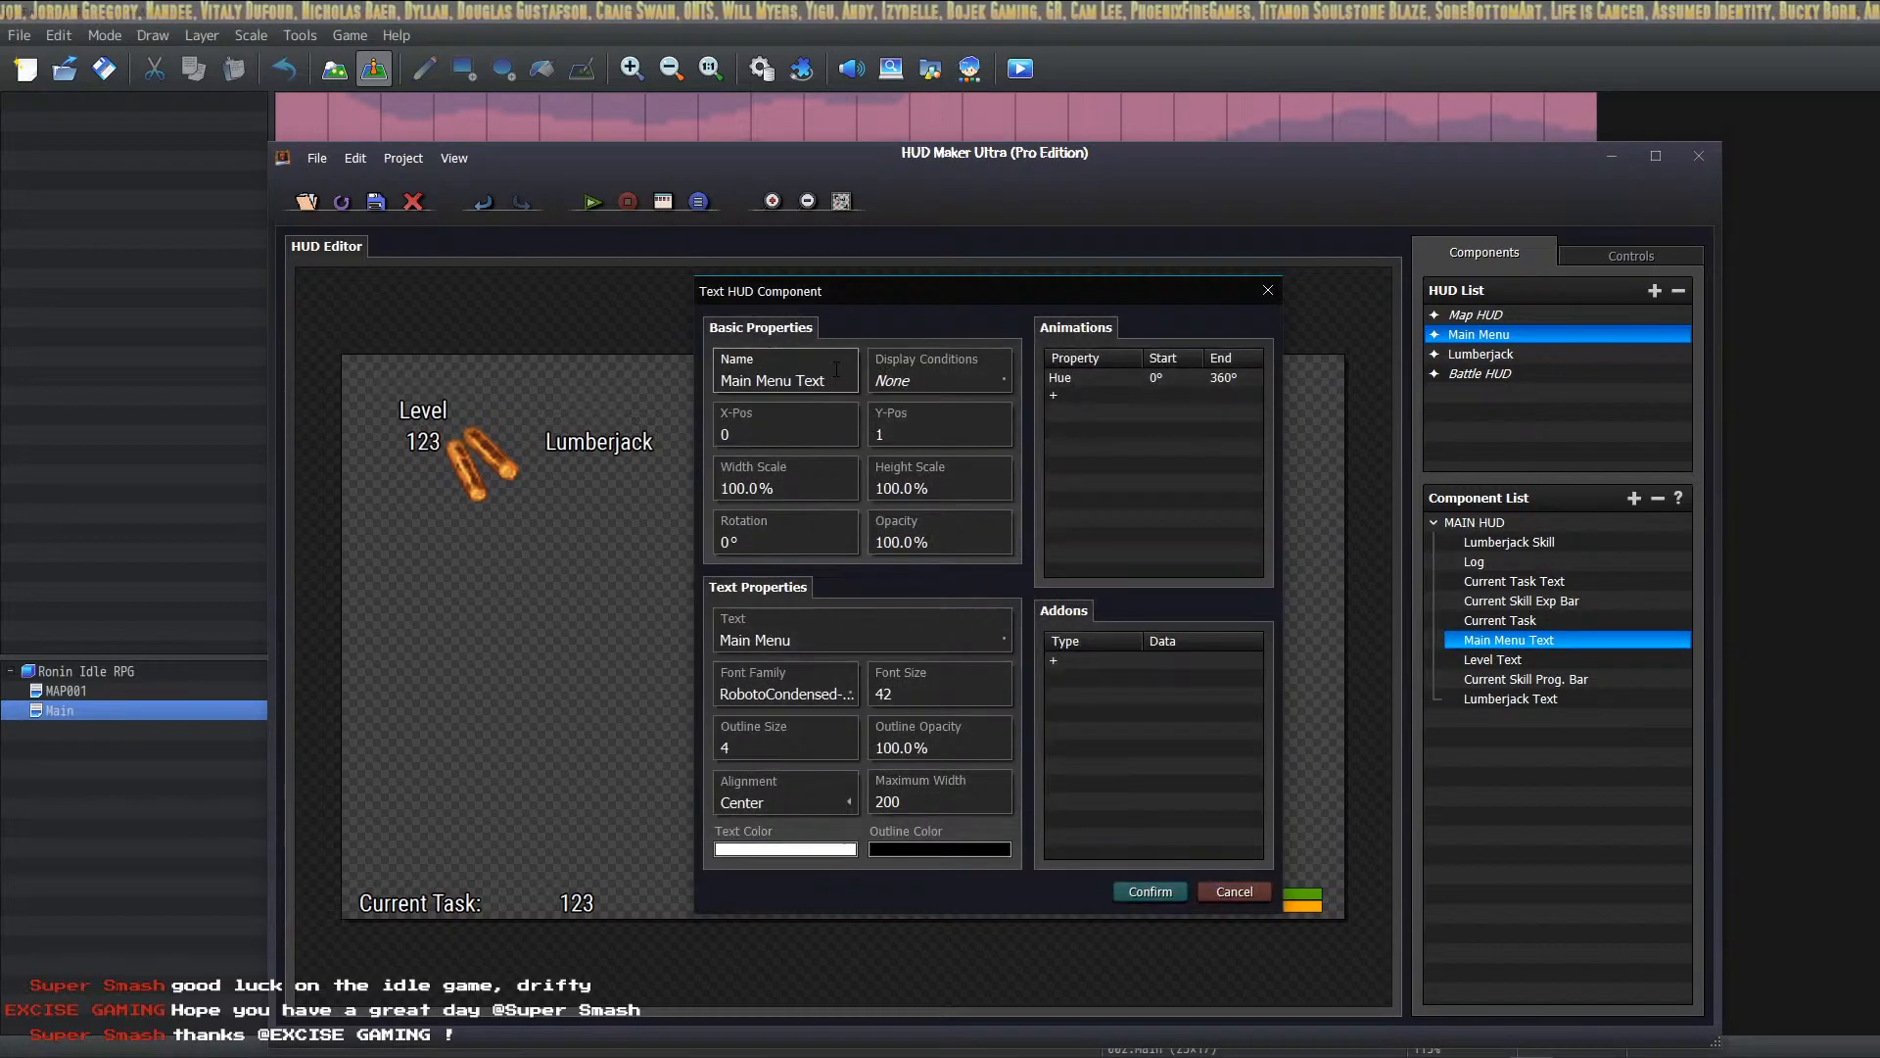
click(1232, 904)
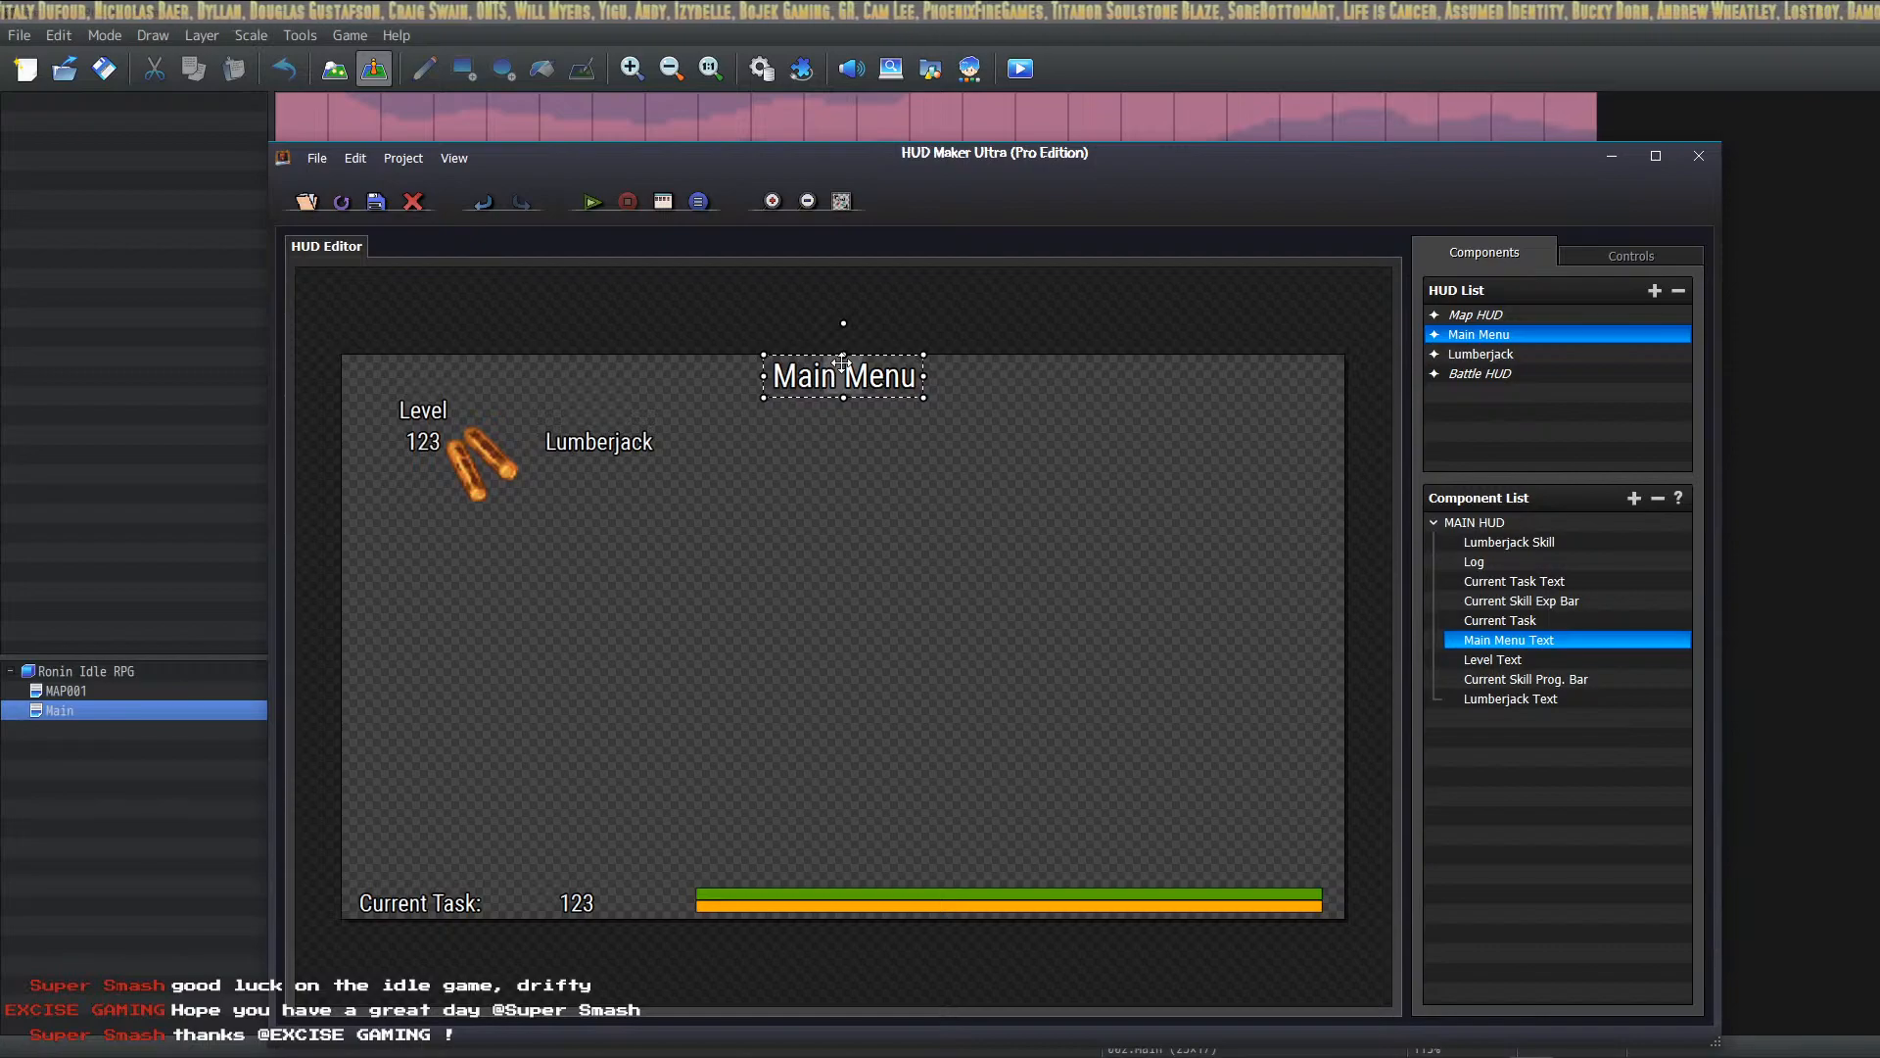
mouse_move(867, 374)
mouse_down()
mouse_move(868, 396)
mouse_move(845, 372)
mouse_move(863, 371)
mouse_move(807, 369)
mouse_move(850, 362)
mouse_up()
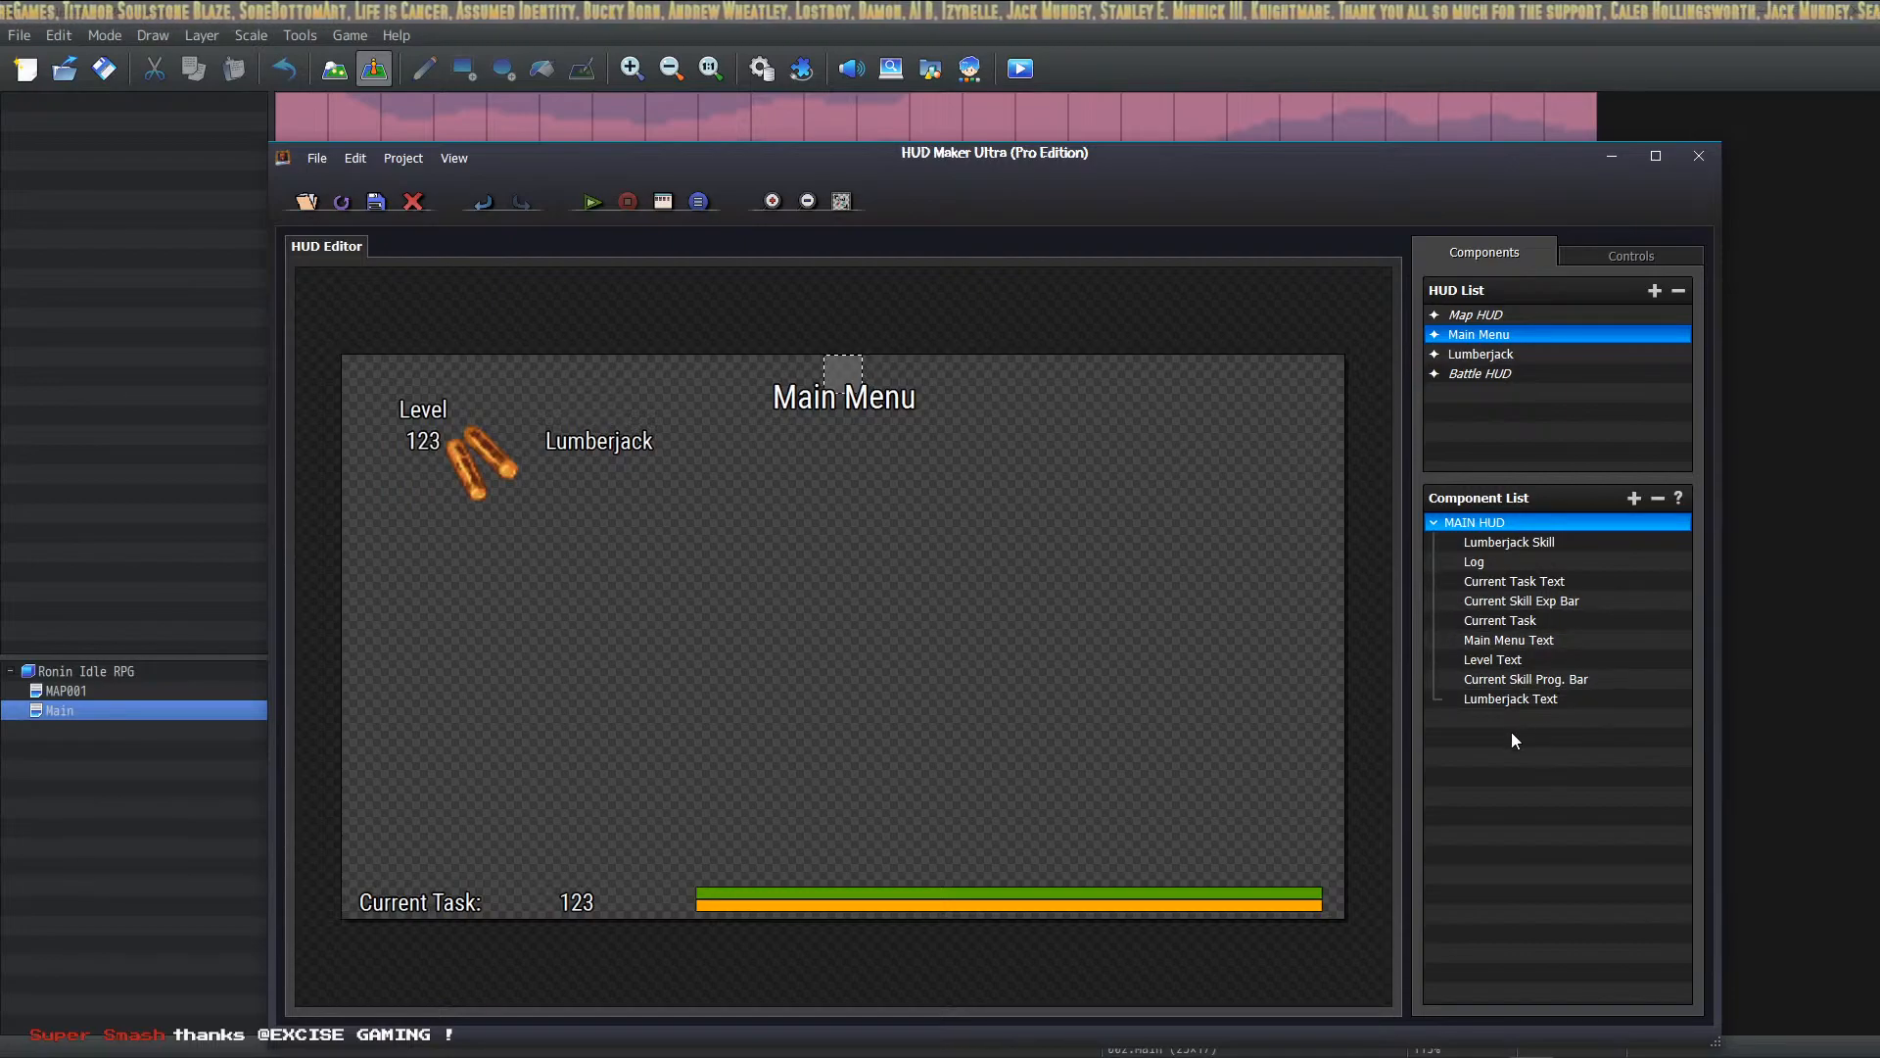
click(1512, 580)
click(1518, 561)
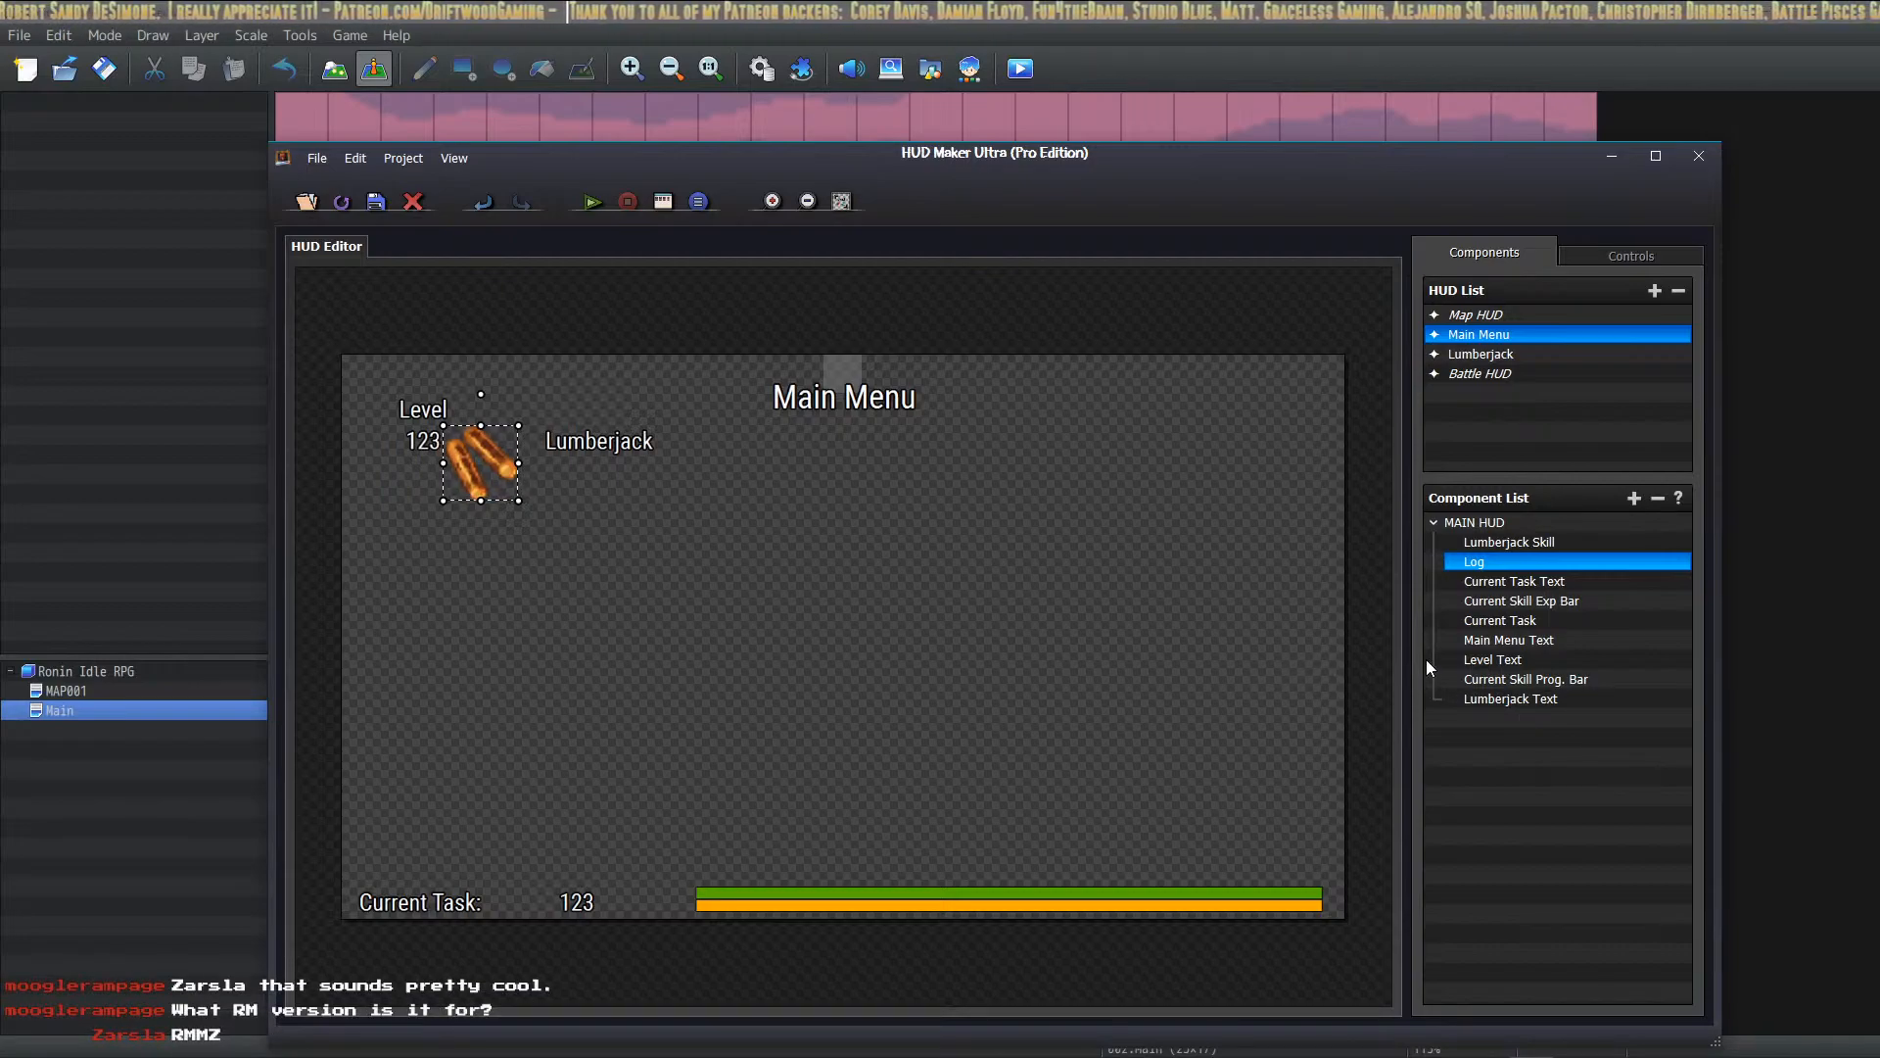
Step: Add a text component named Current Skill Level Text with font size 42 to the Main Menu HUD
click(1502, 524)
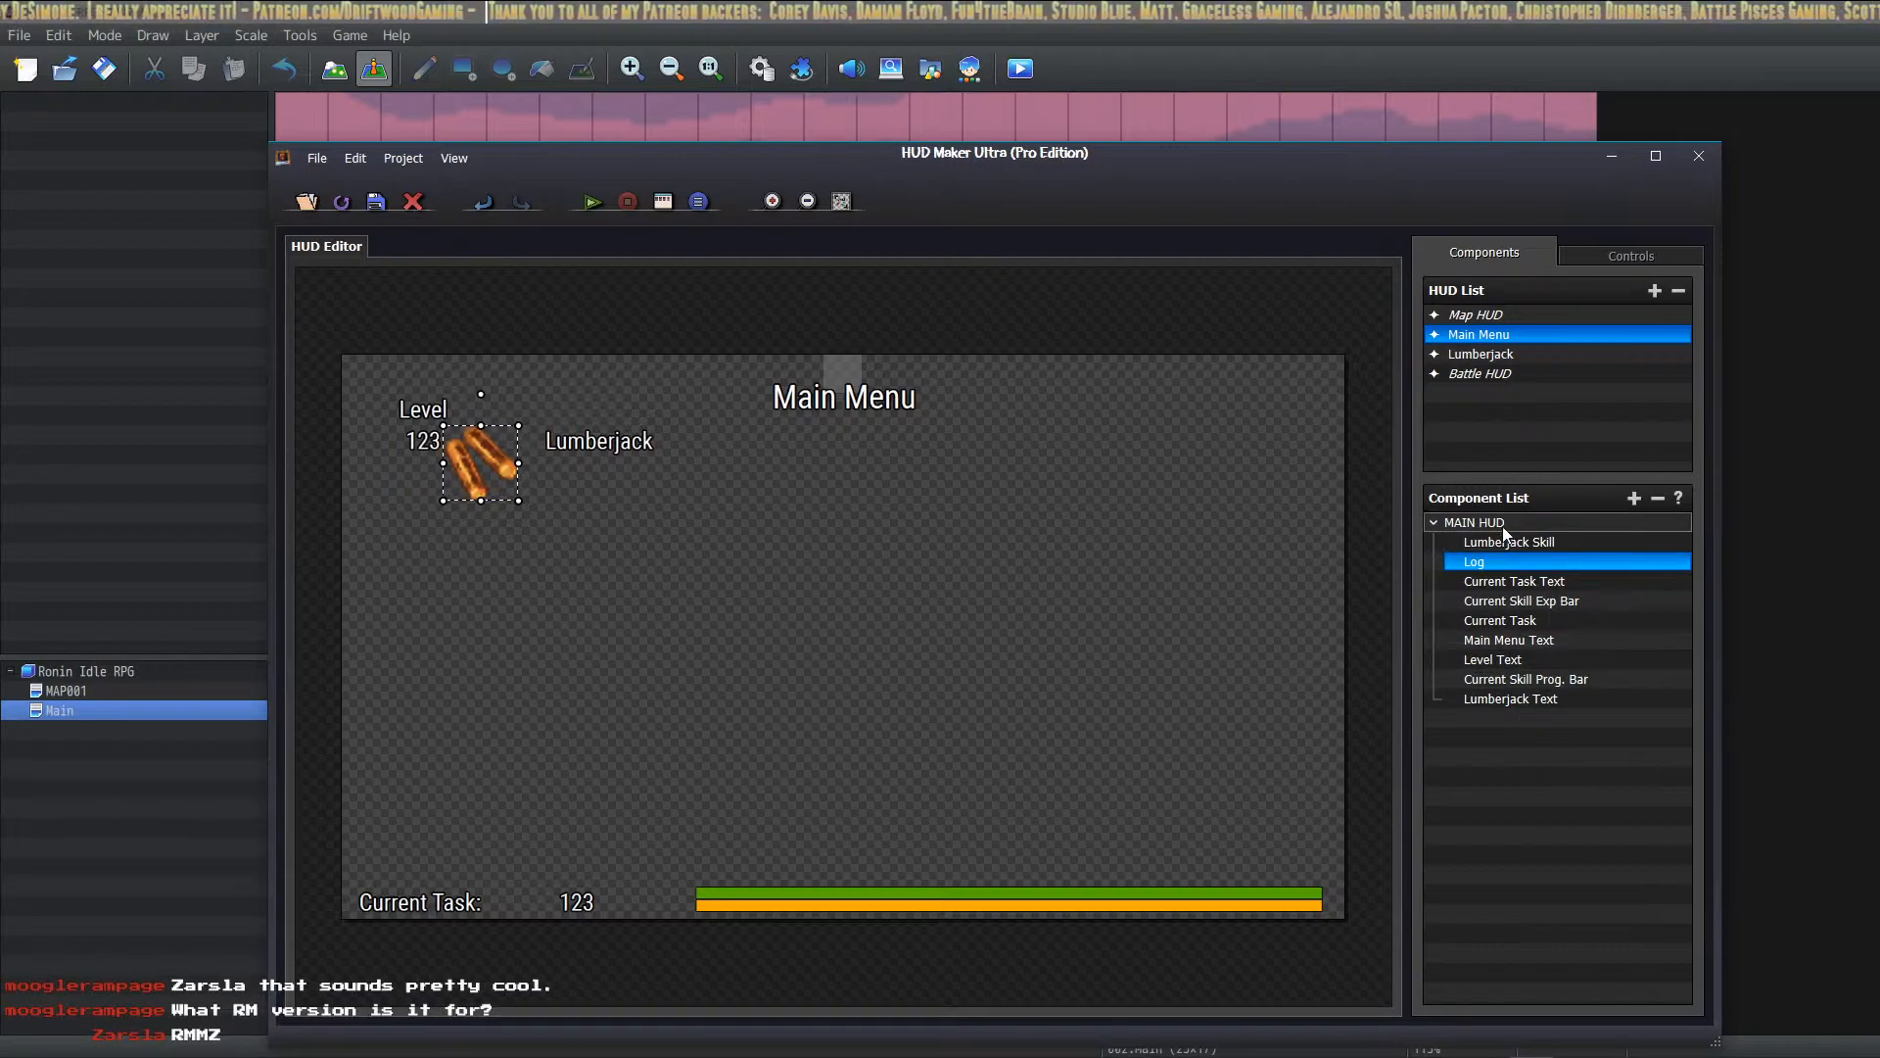
click(1633, 498)
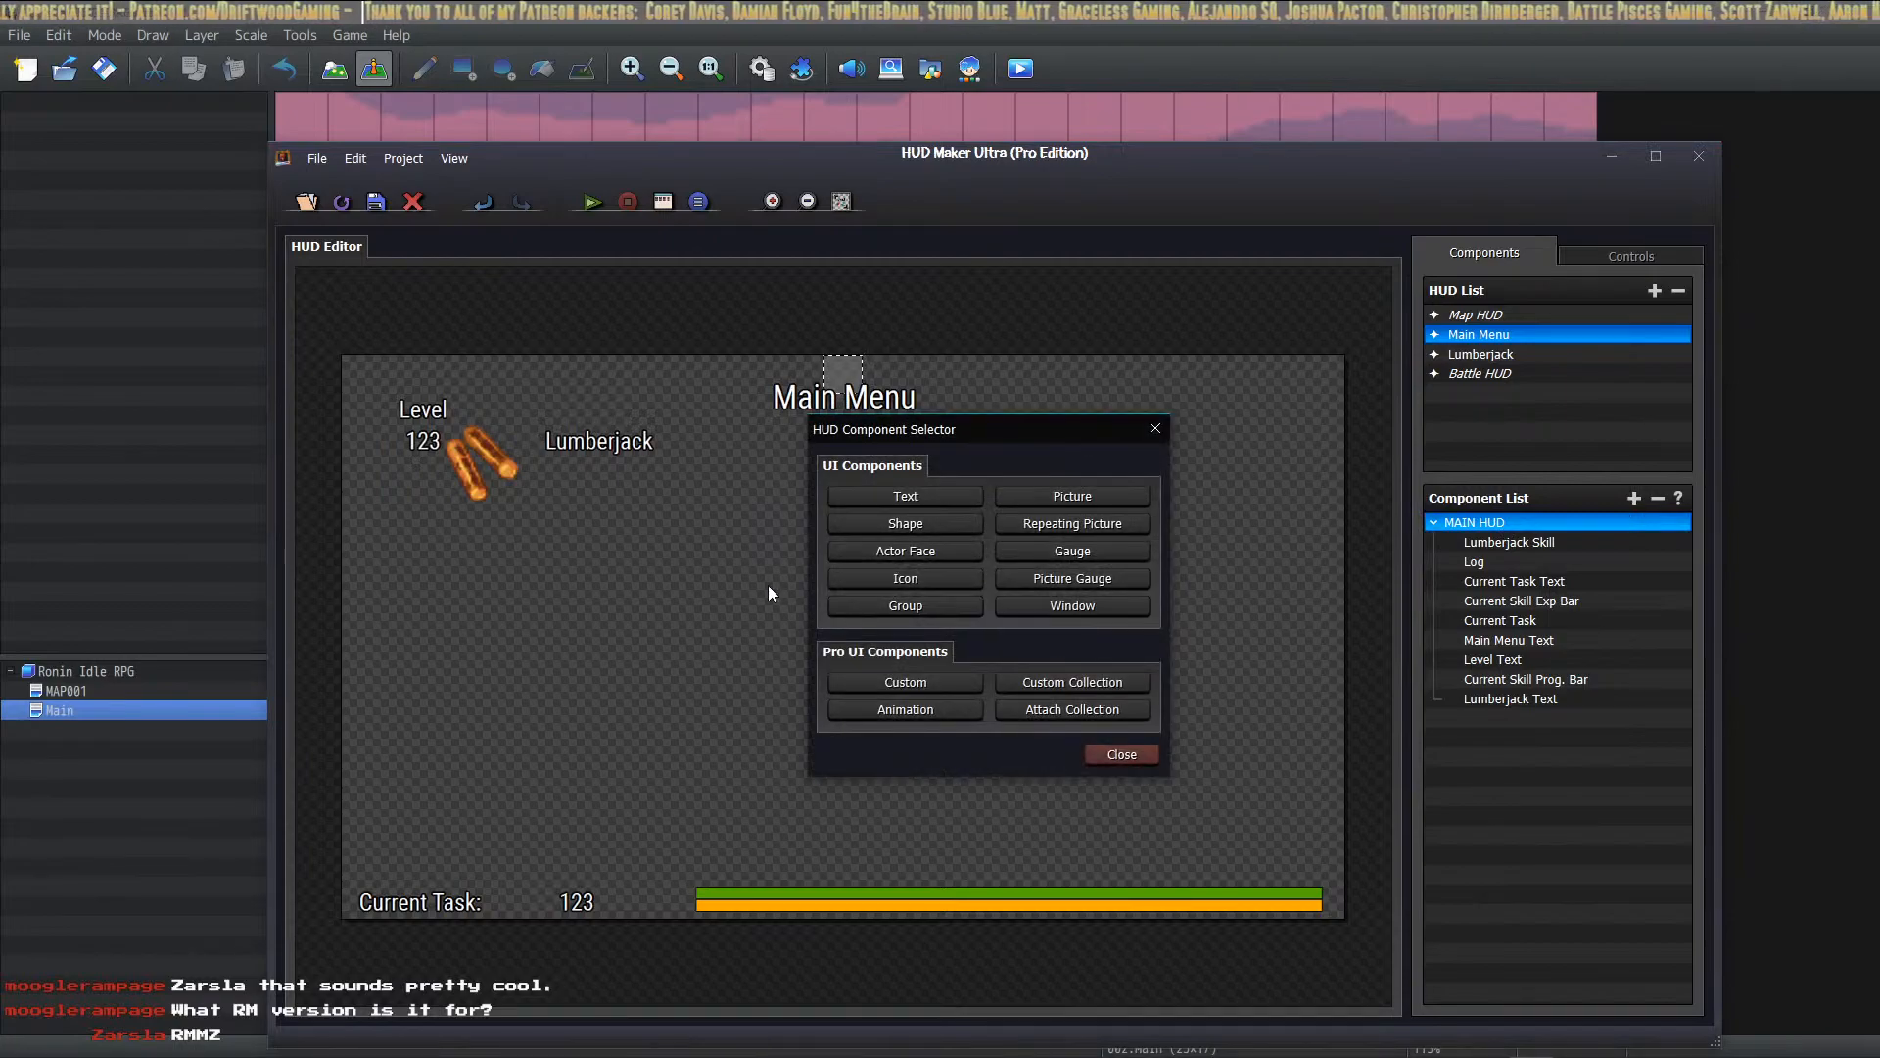
click(931, 502)
click(789, 697)
click(738, 459)
click(1233, 821)
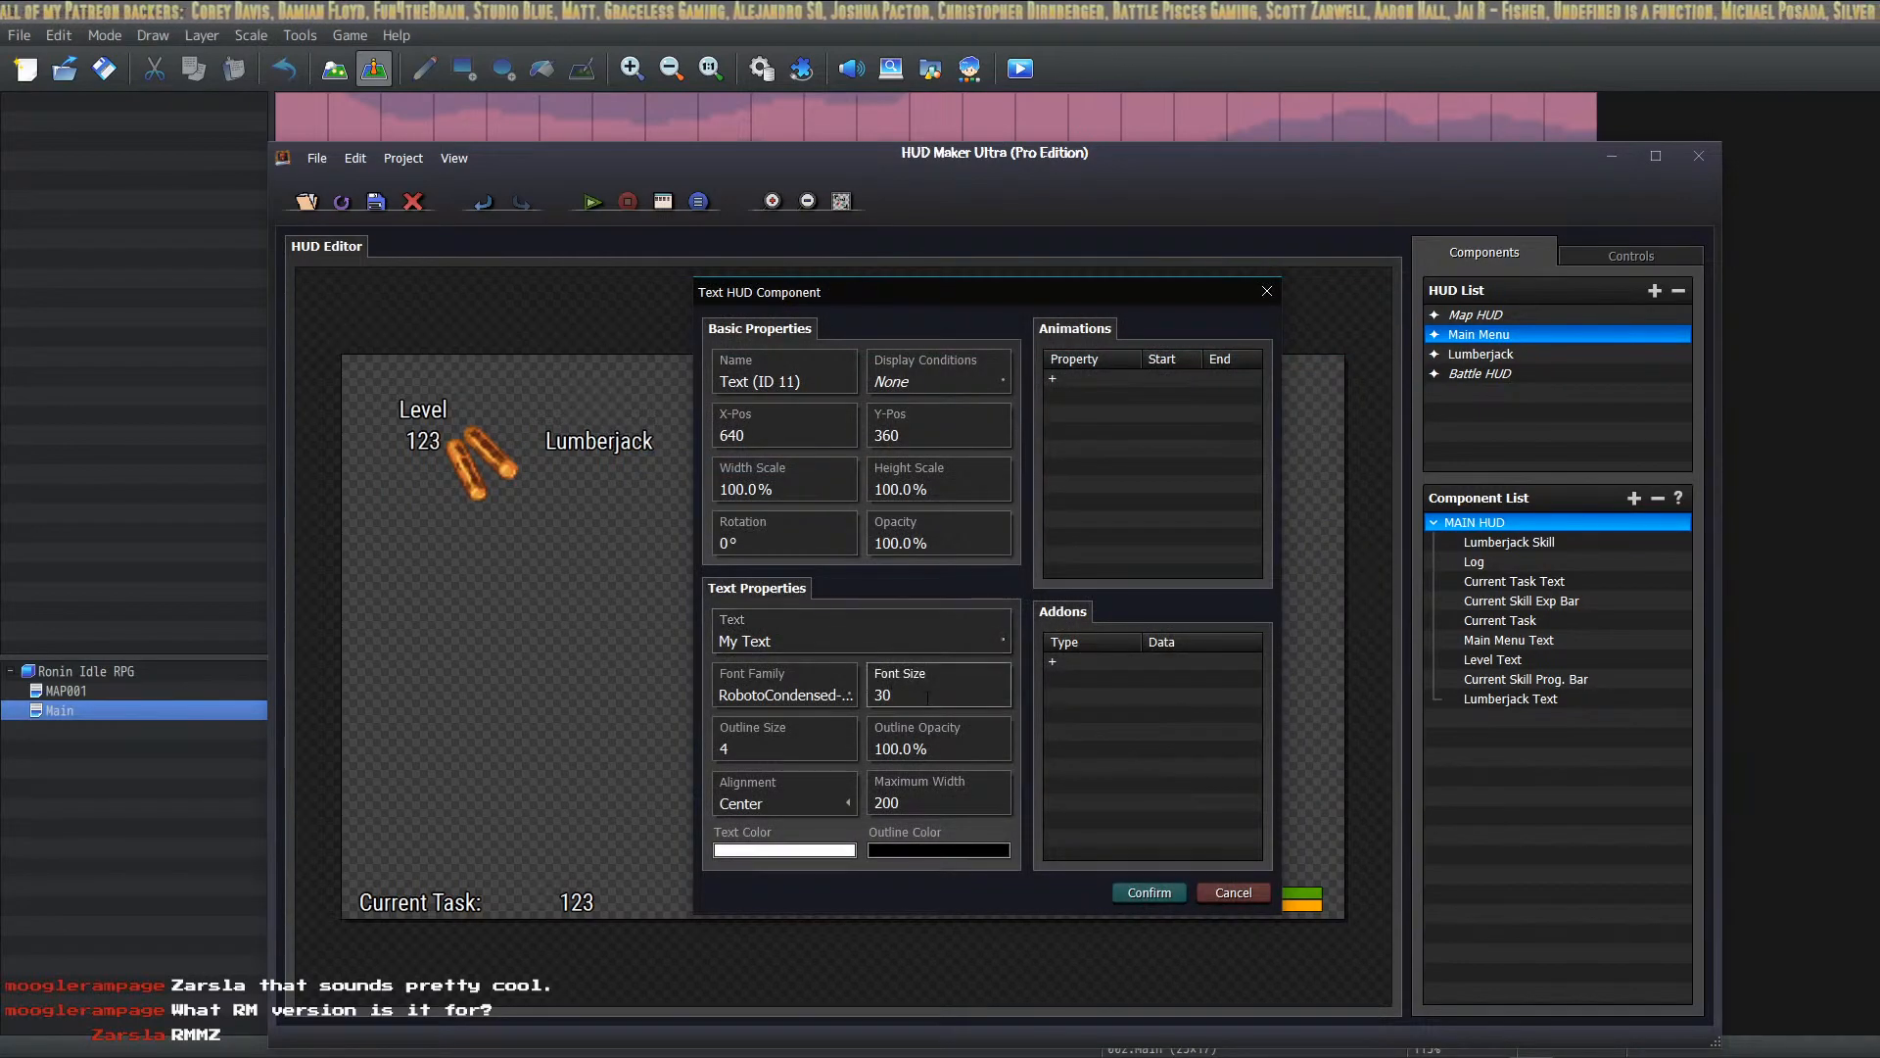
double_click(923, 691)
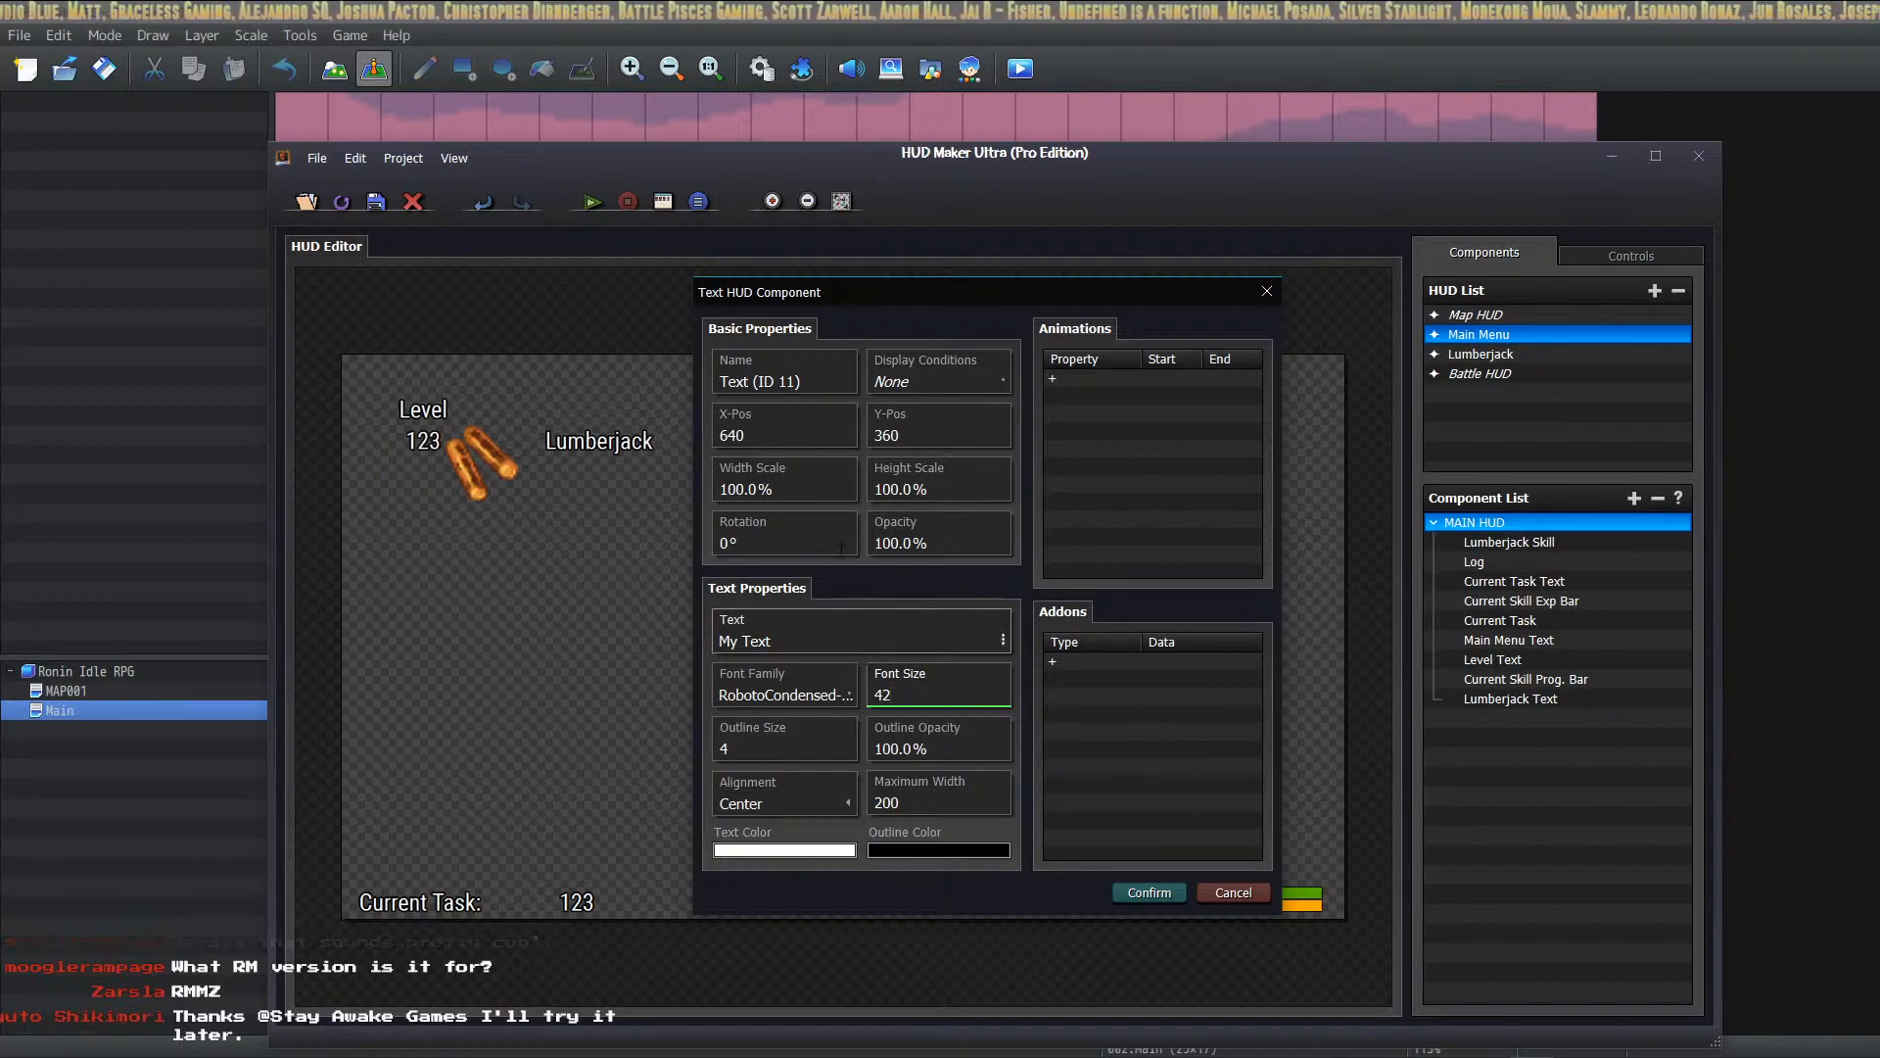
click(838, 382)
text(Cur)
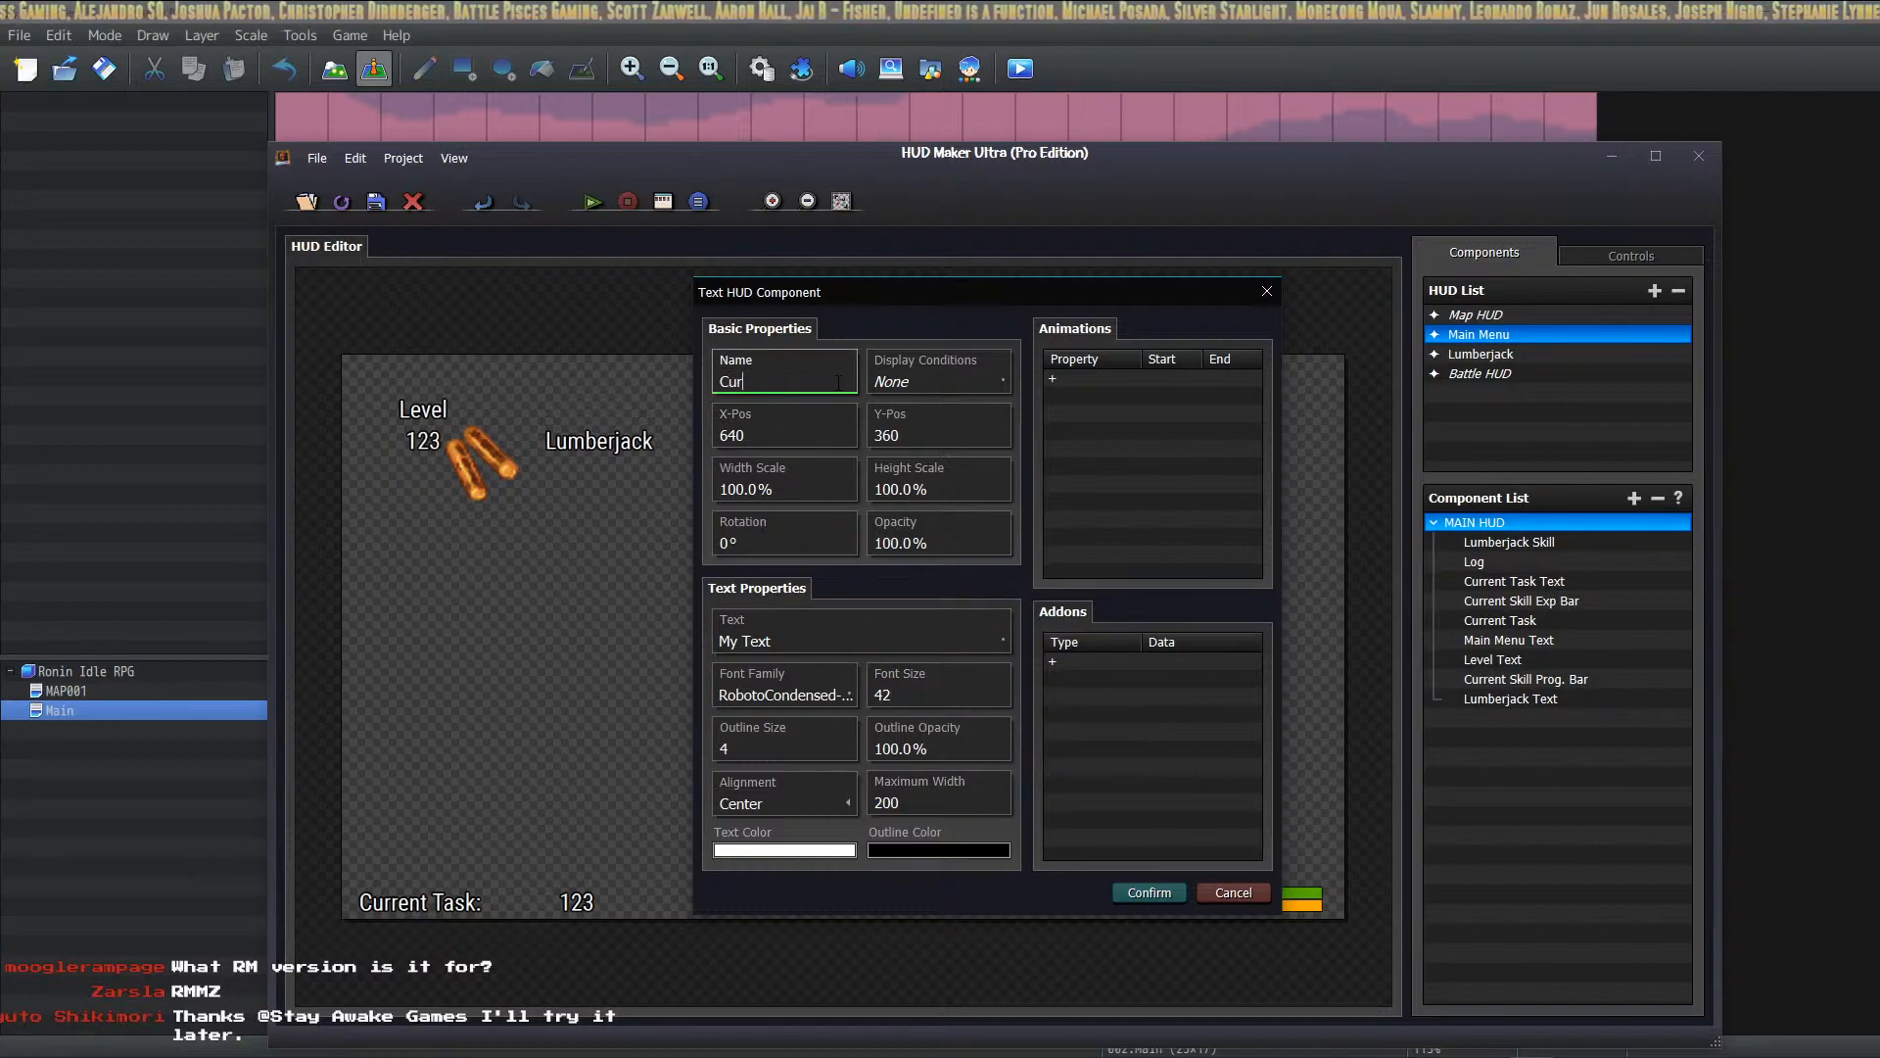
text(rent Skill Level Text)
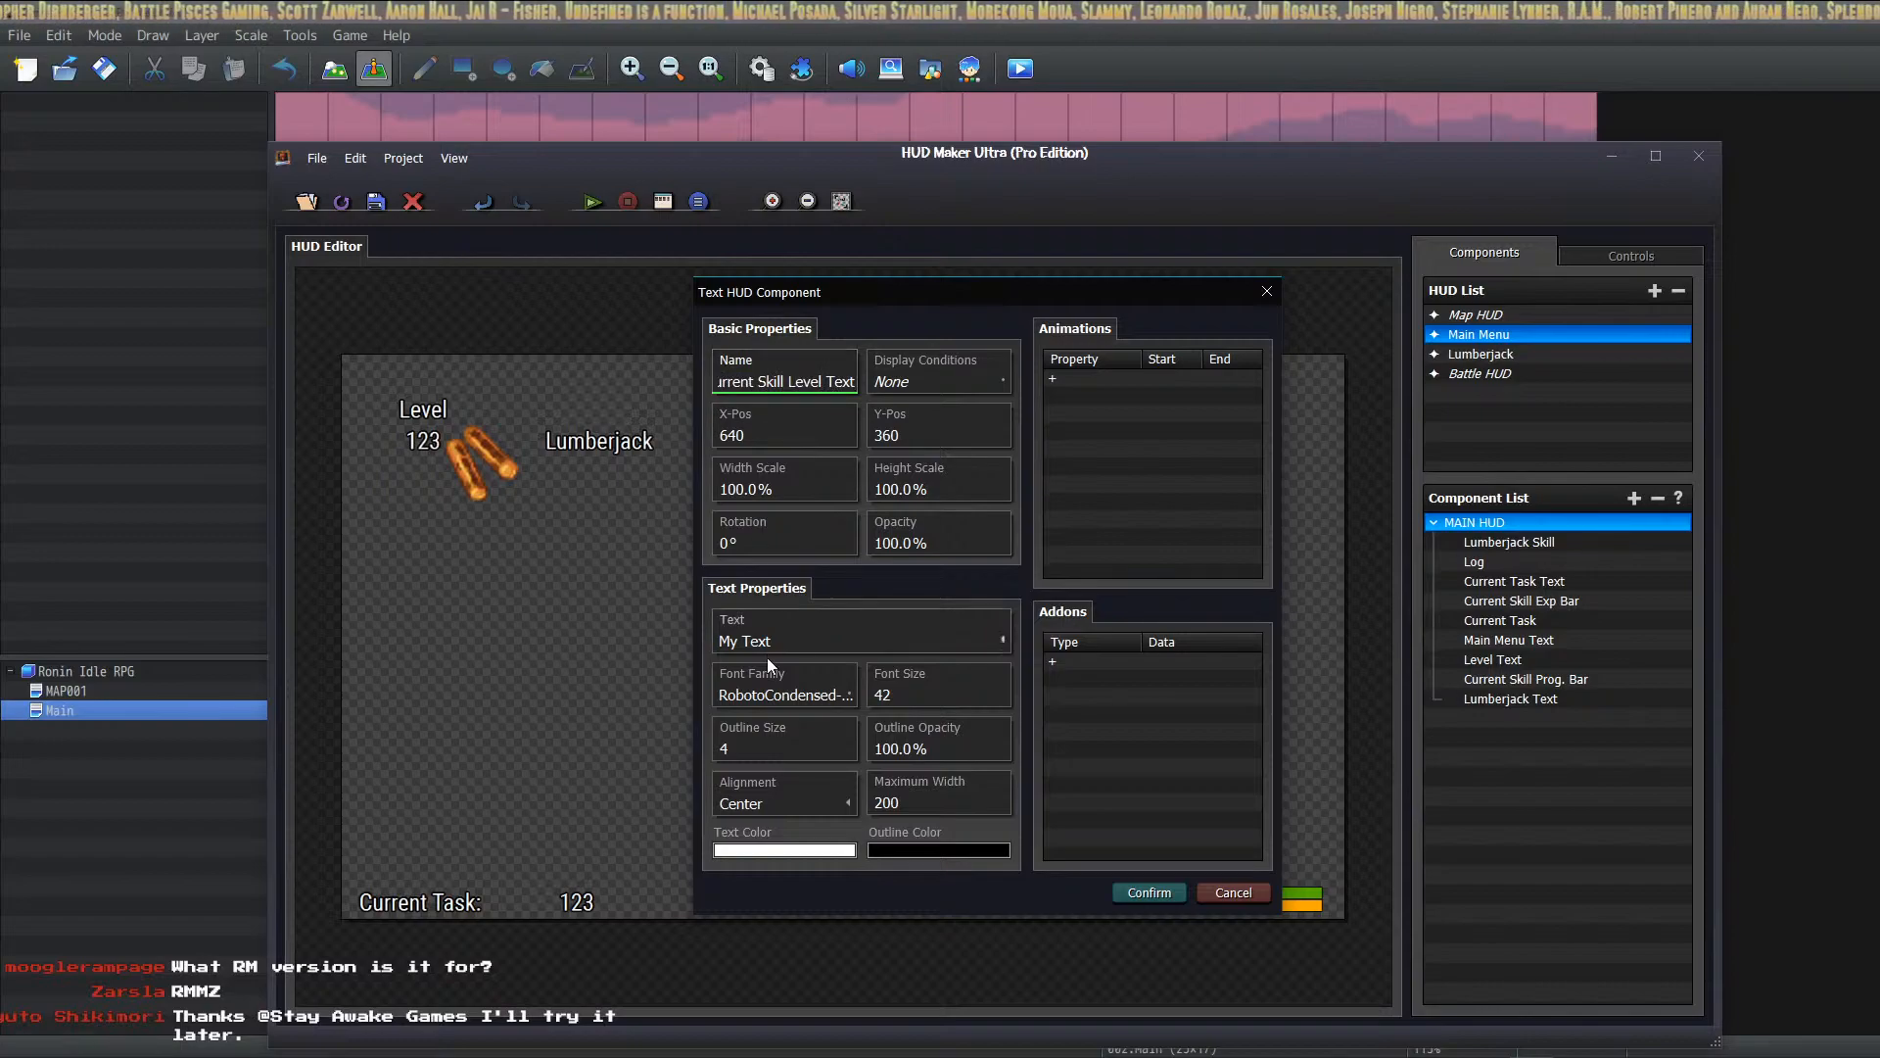
Step: Make the new text show variable [0001] Lumberjack Skill and place it between the current task text and the skill gauges
click(793, 631)
click(1073, 552)
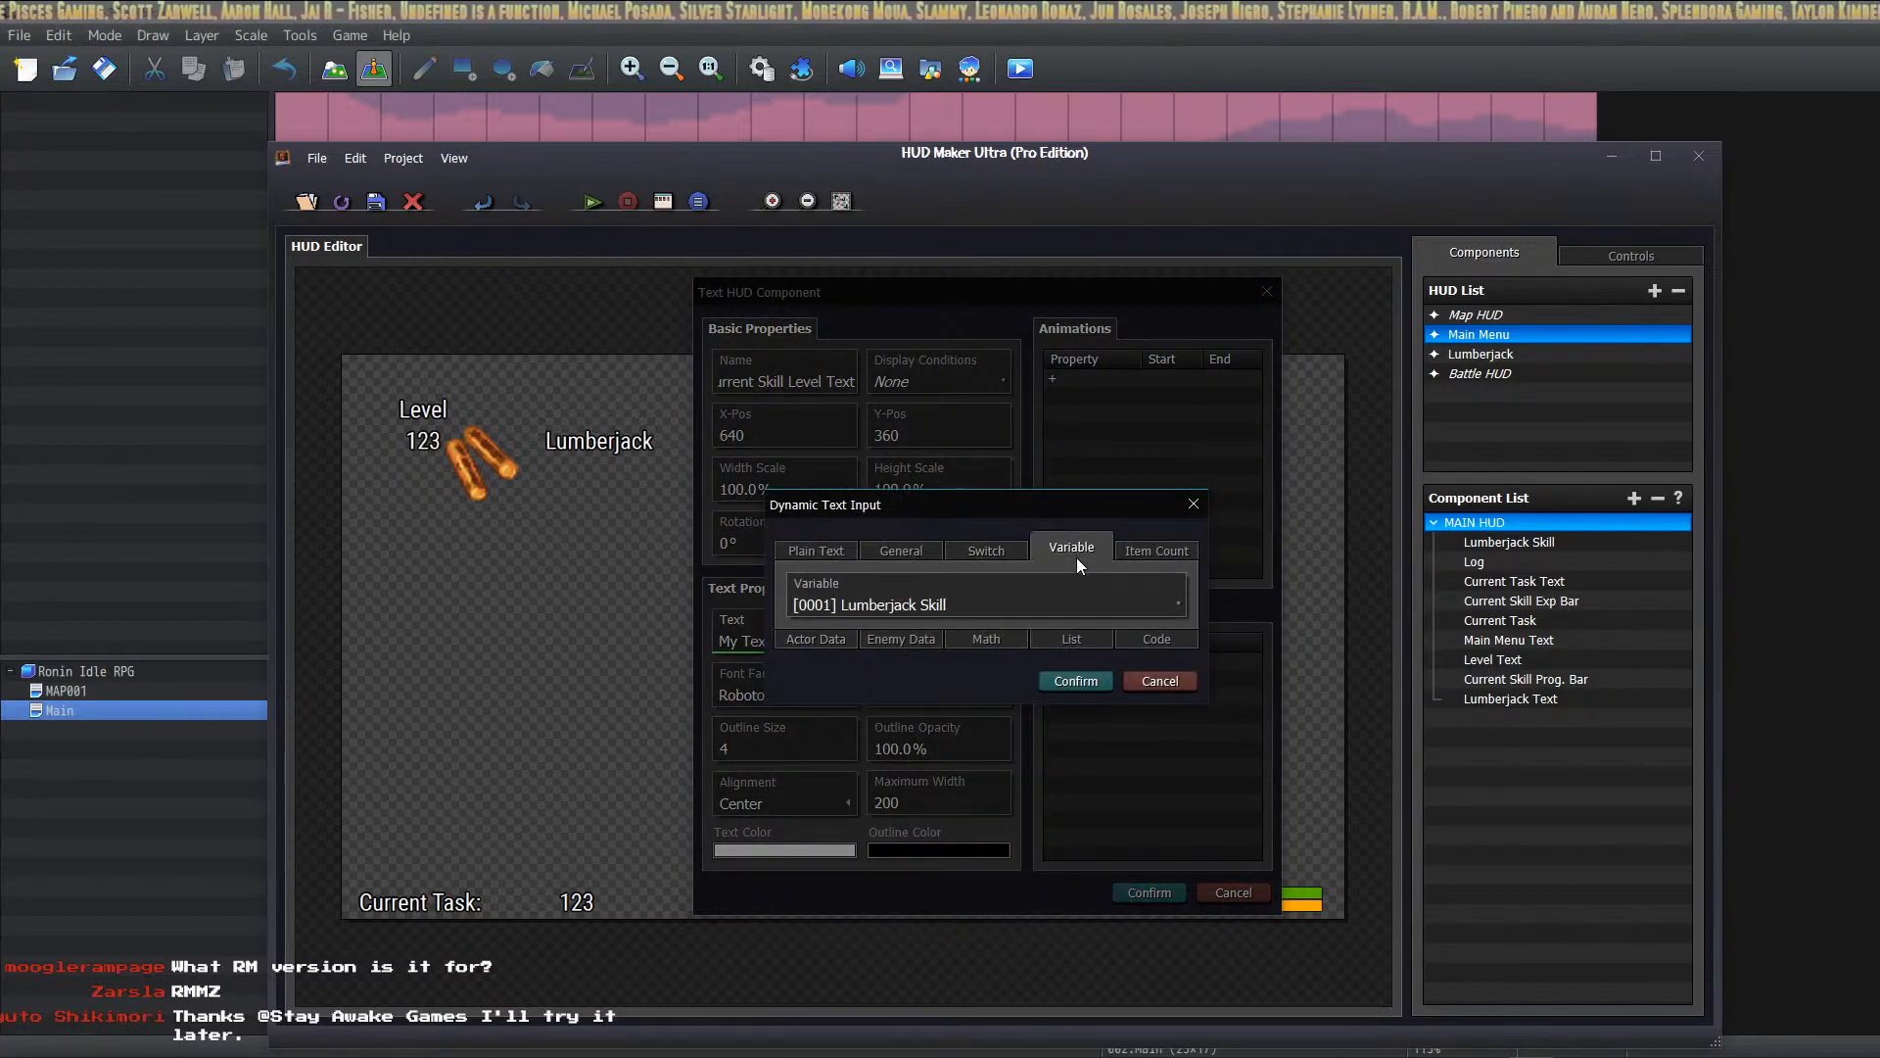
click(1075, 680)
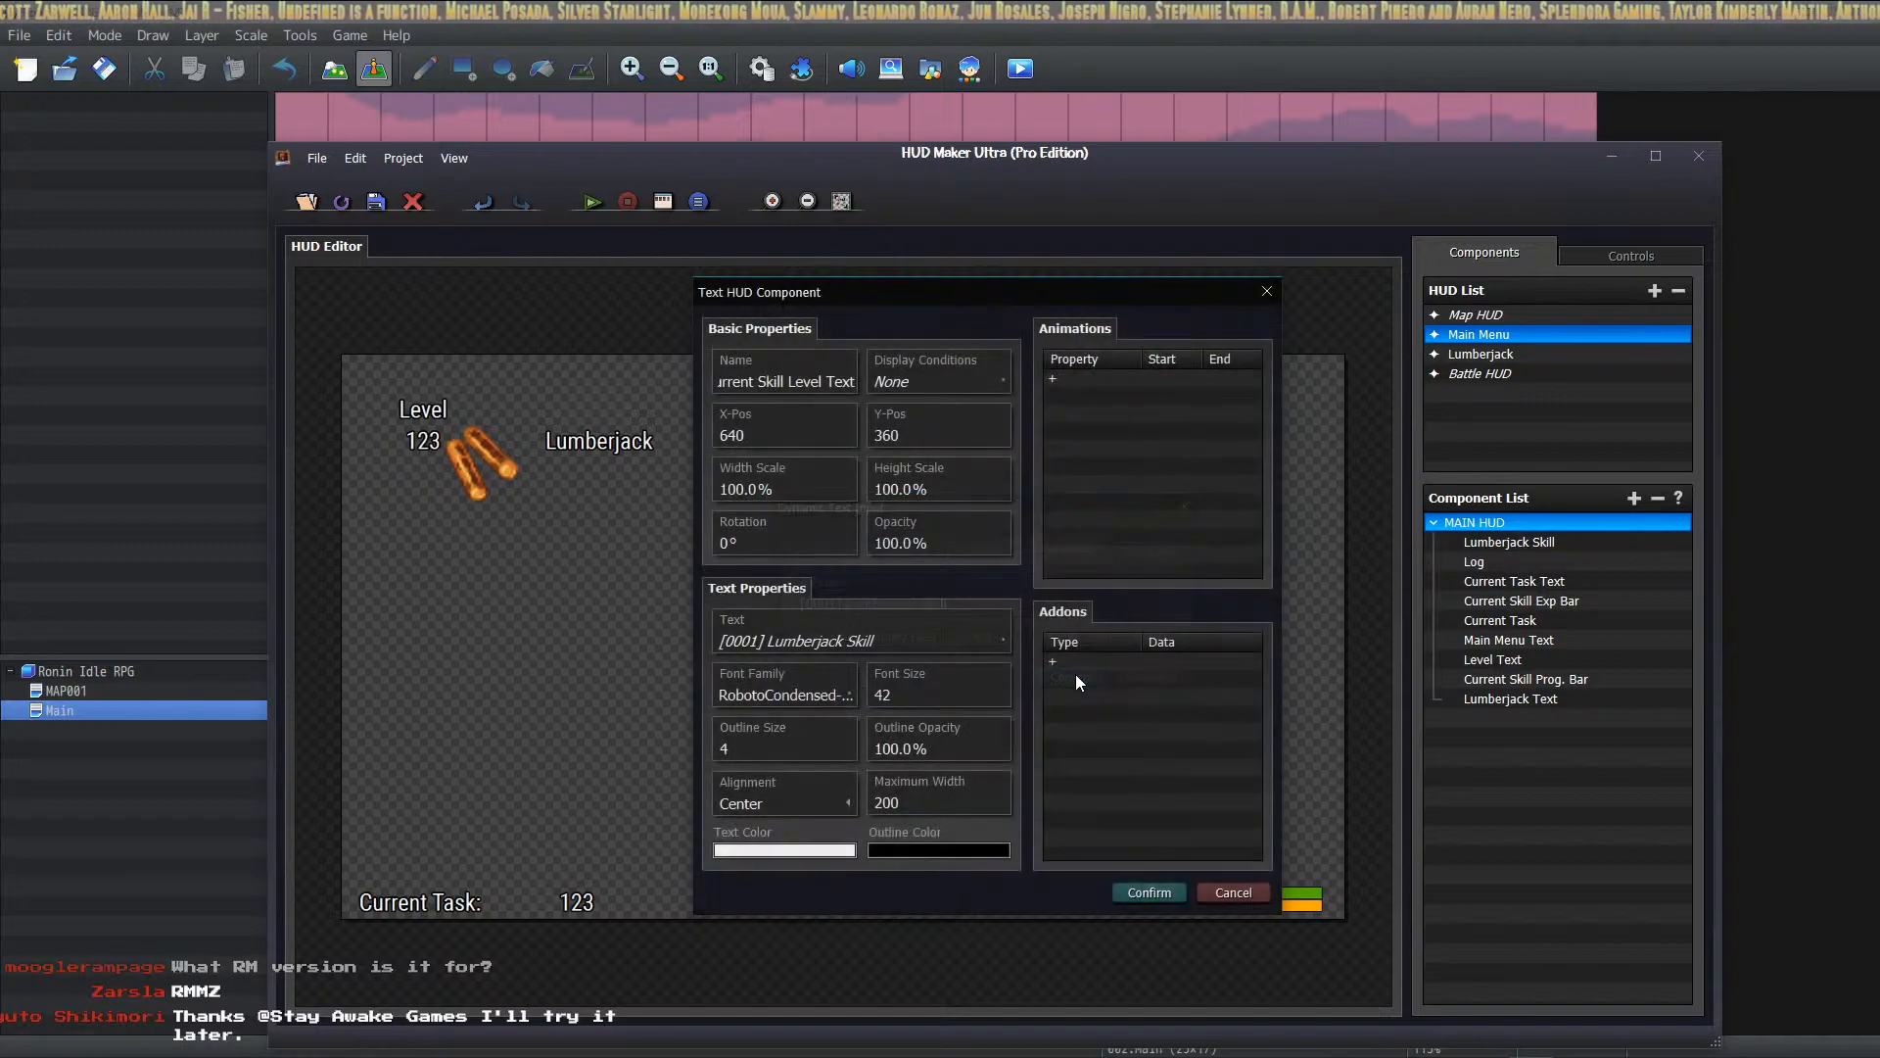
click(1134, 892)
drag(861, 641, 664, 899)
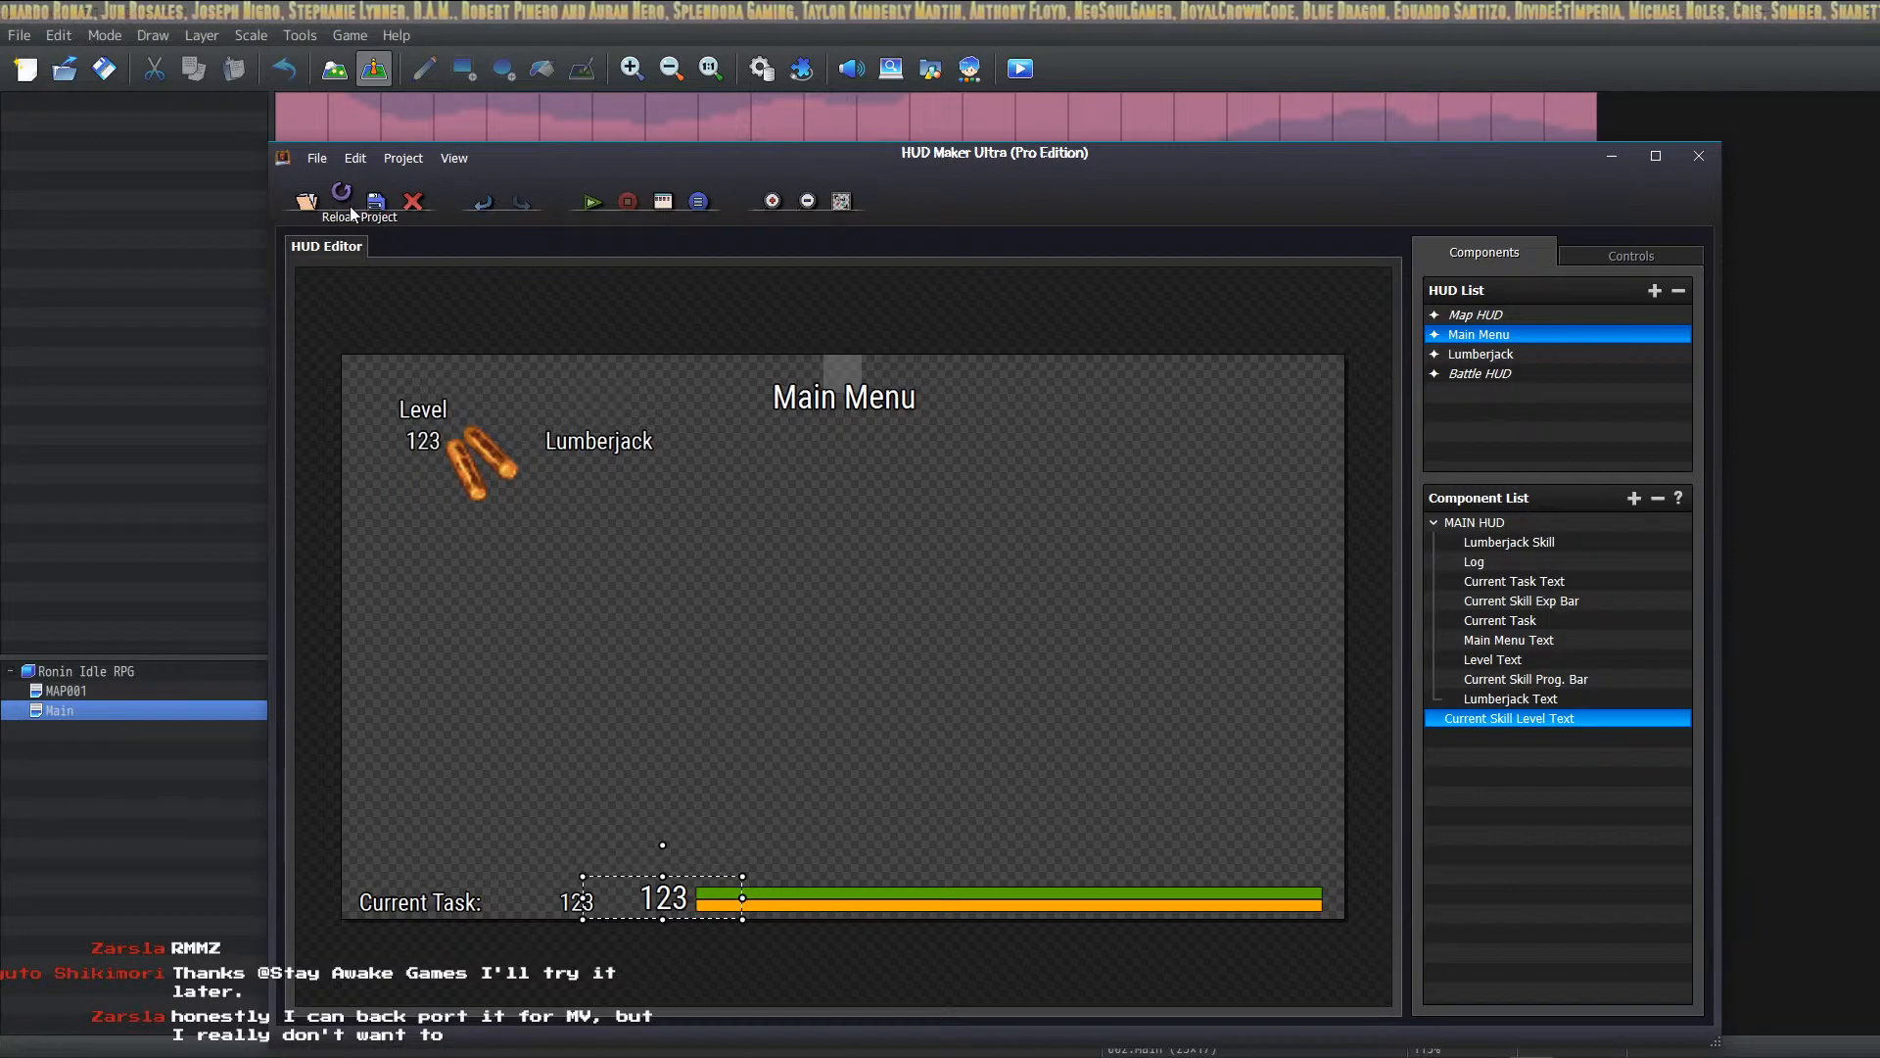
Step: Playtest a new game with Lumberjack training and check the main menu's current skill gauges and level number
key(alt+Tab)
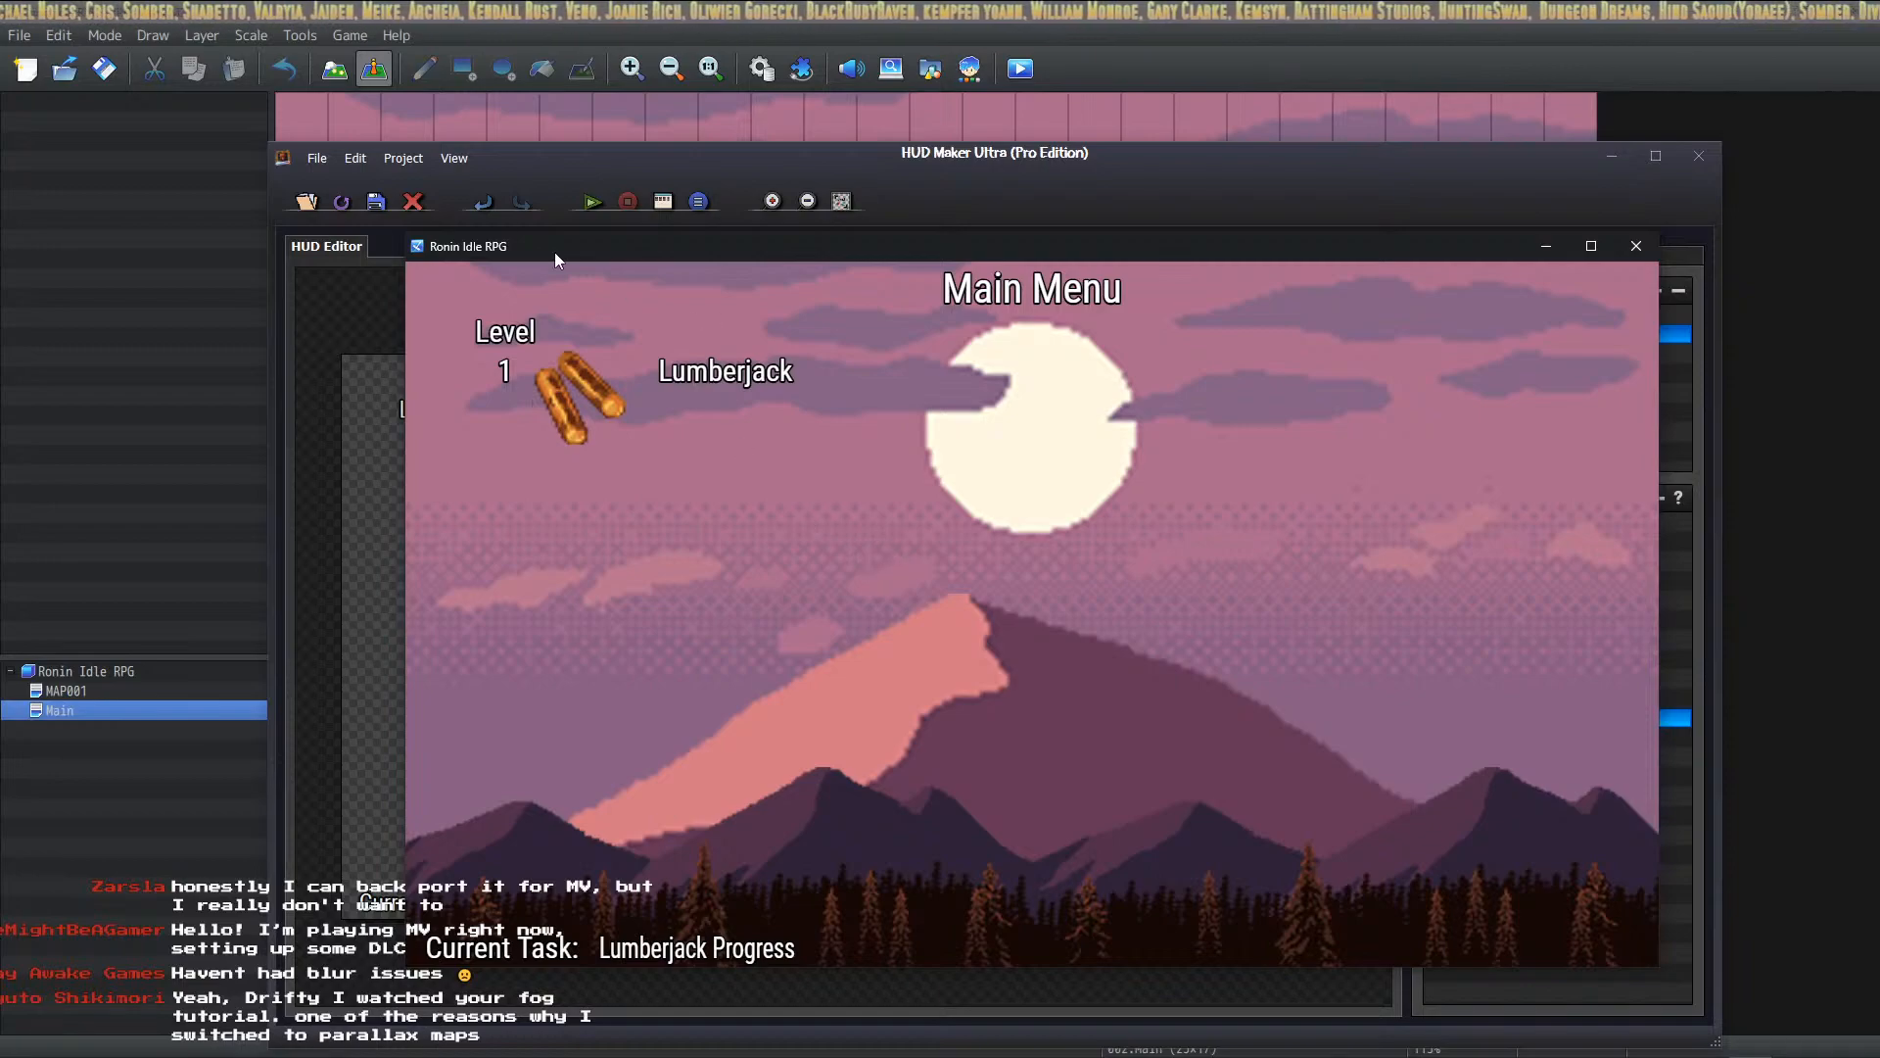
key(F5)
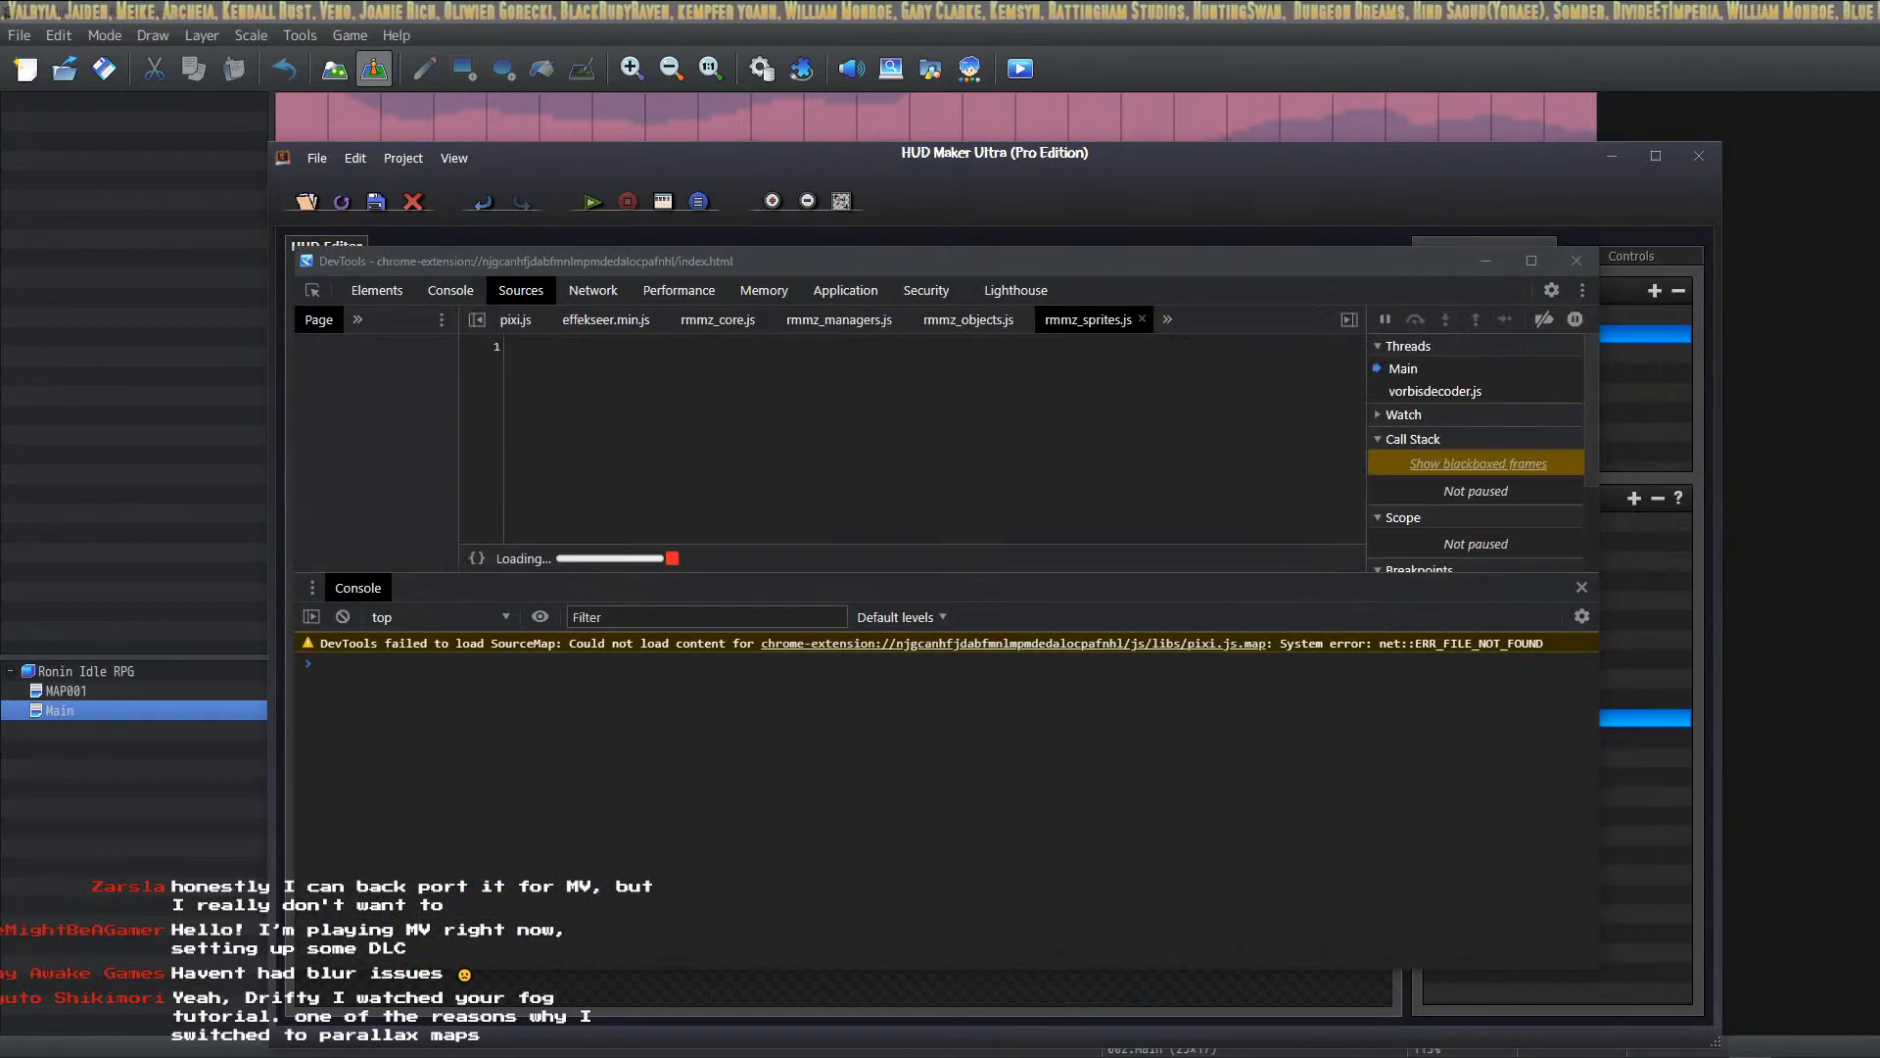
drag(489, 1057, 1175, 243)
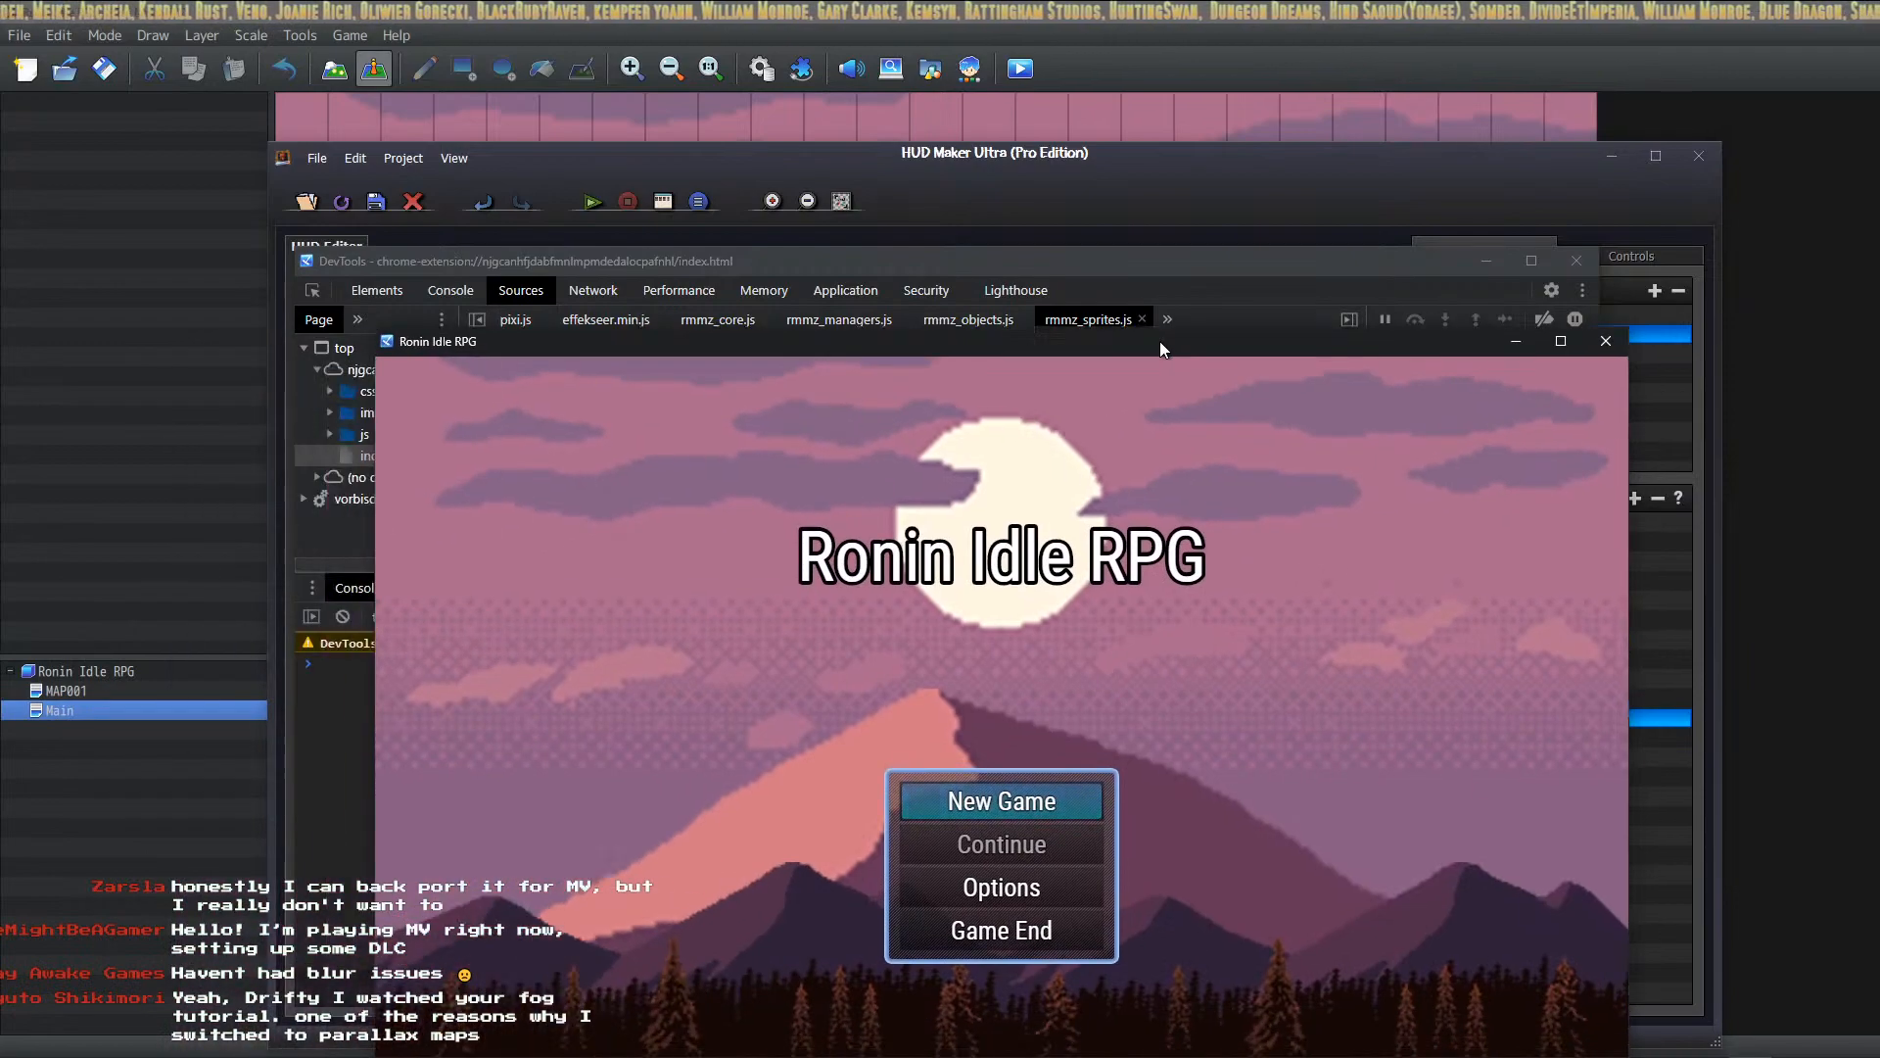
click(996, 709)
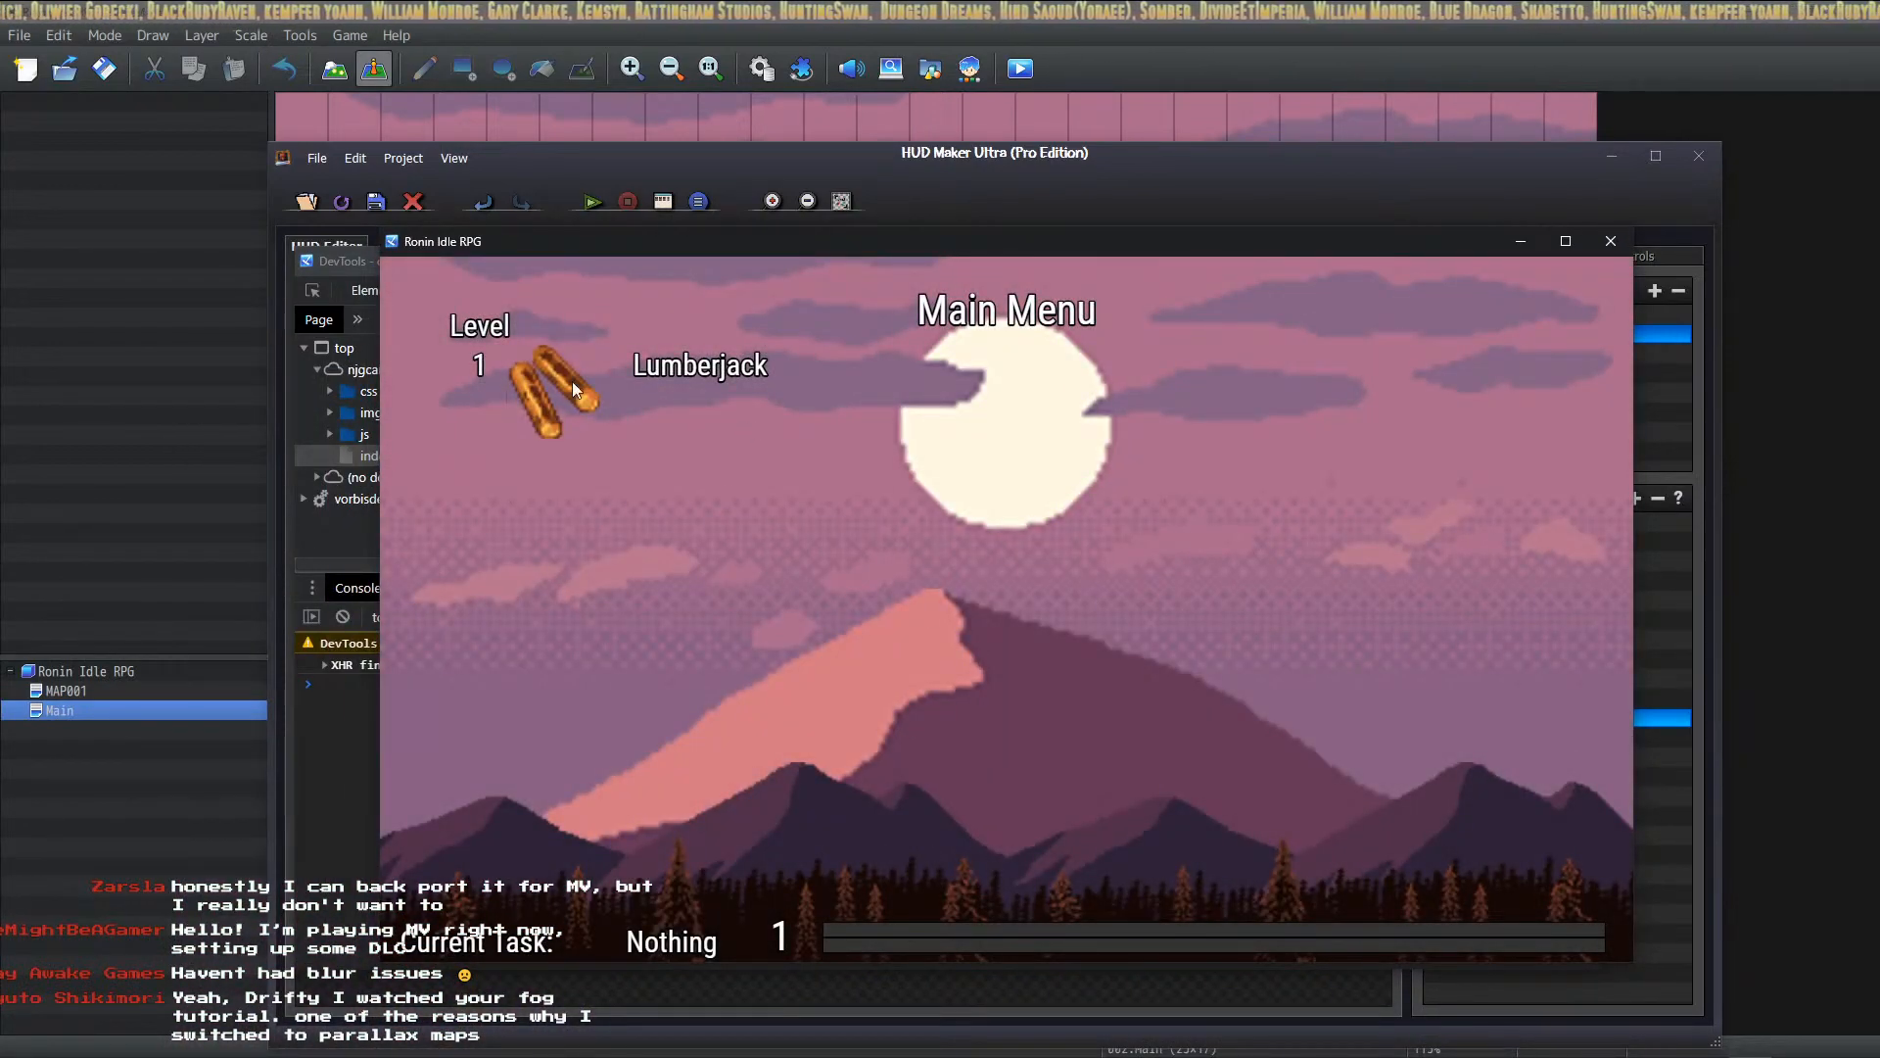
click(592, 389)
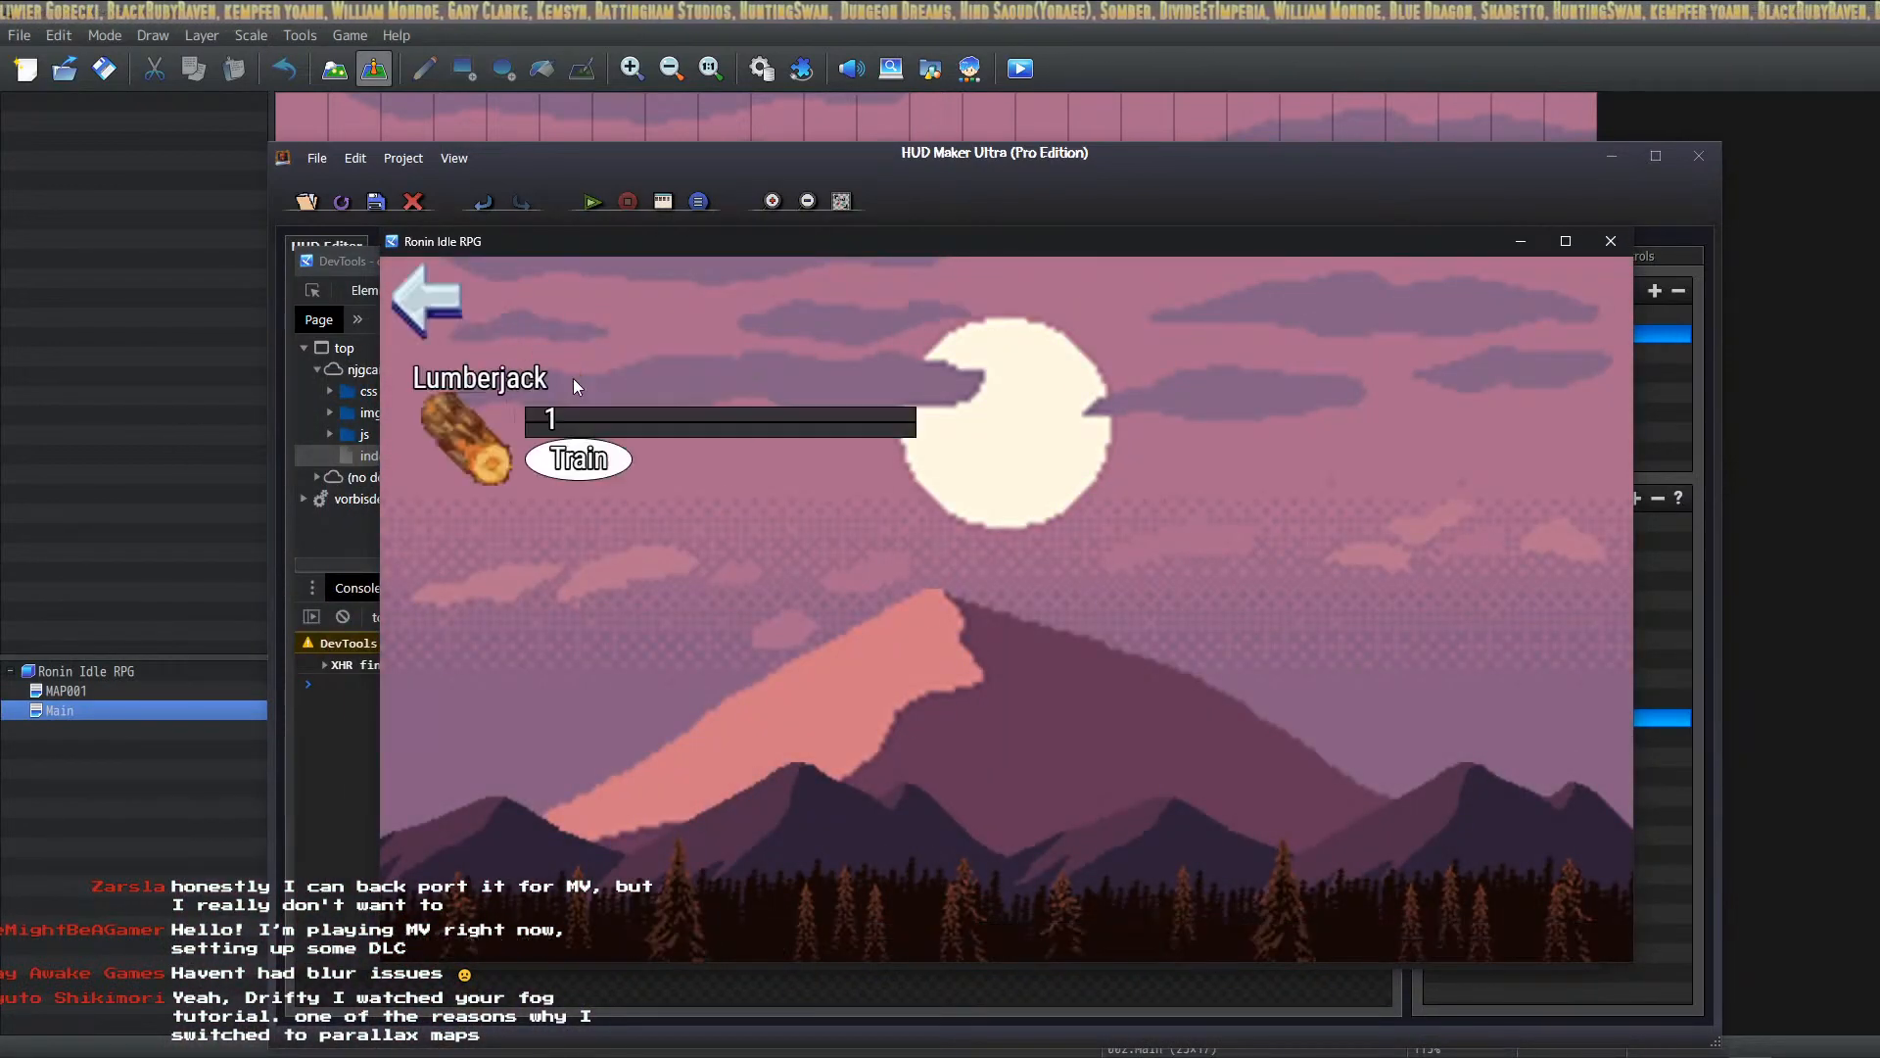
click(423, 290)
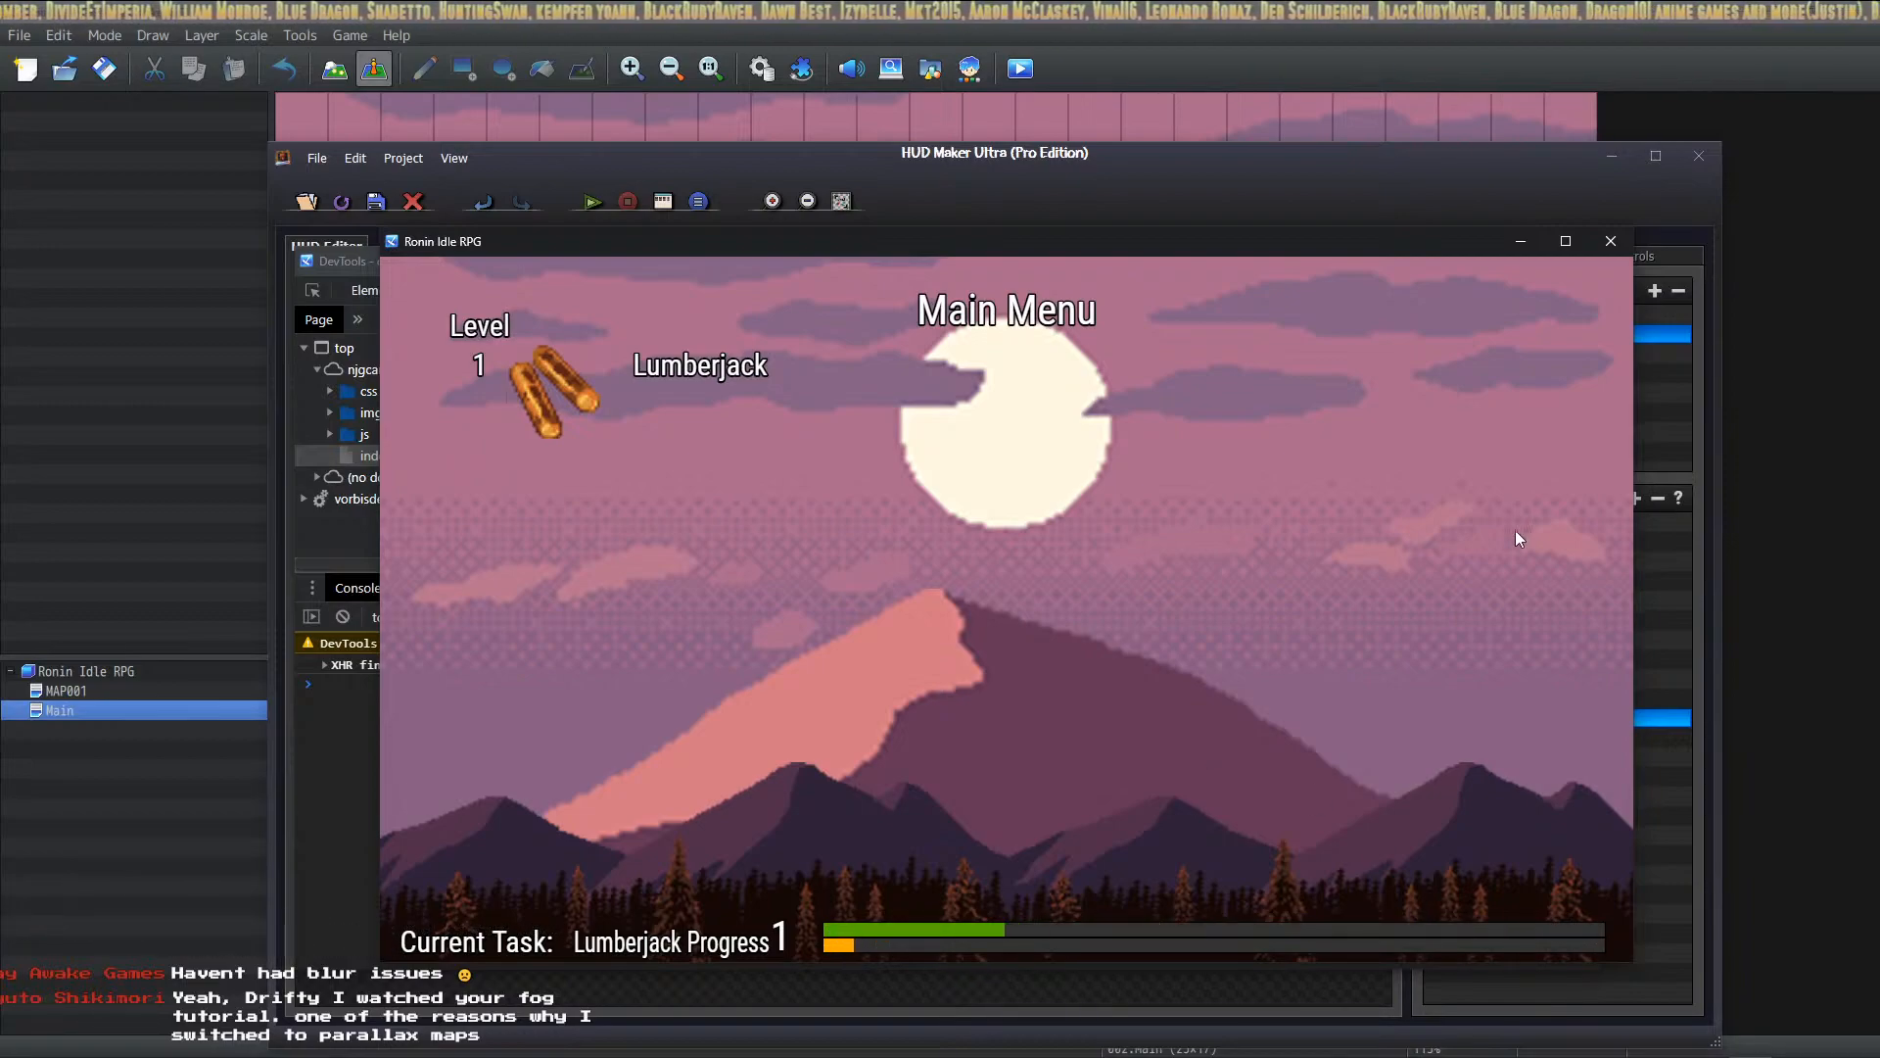
click(1621, 241)
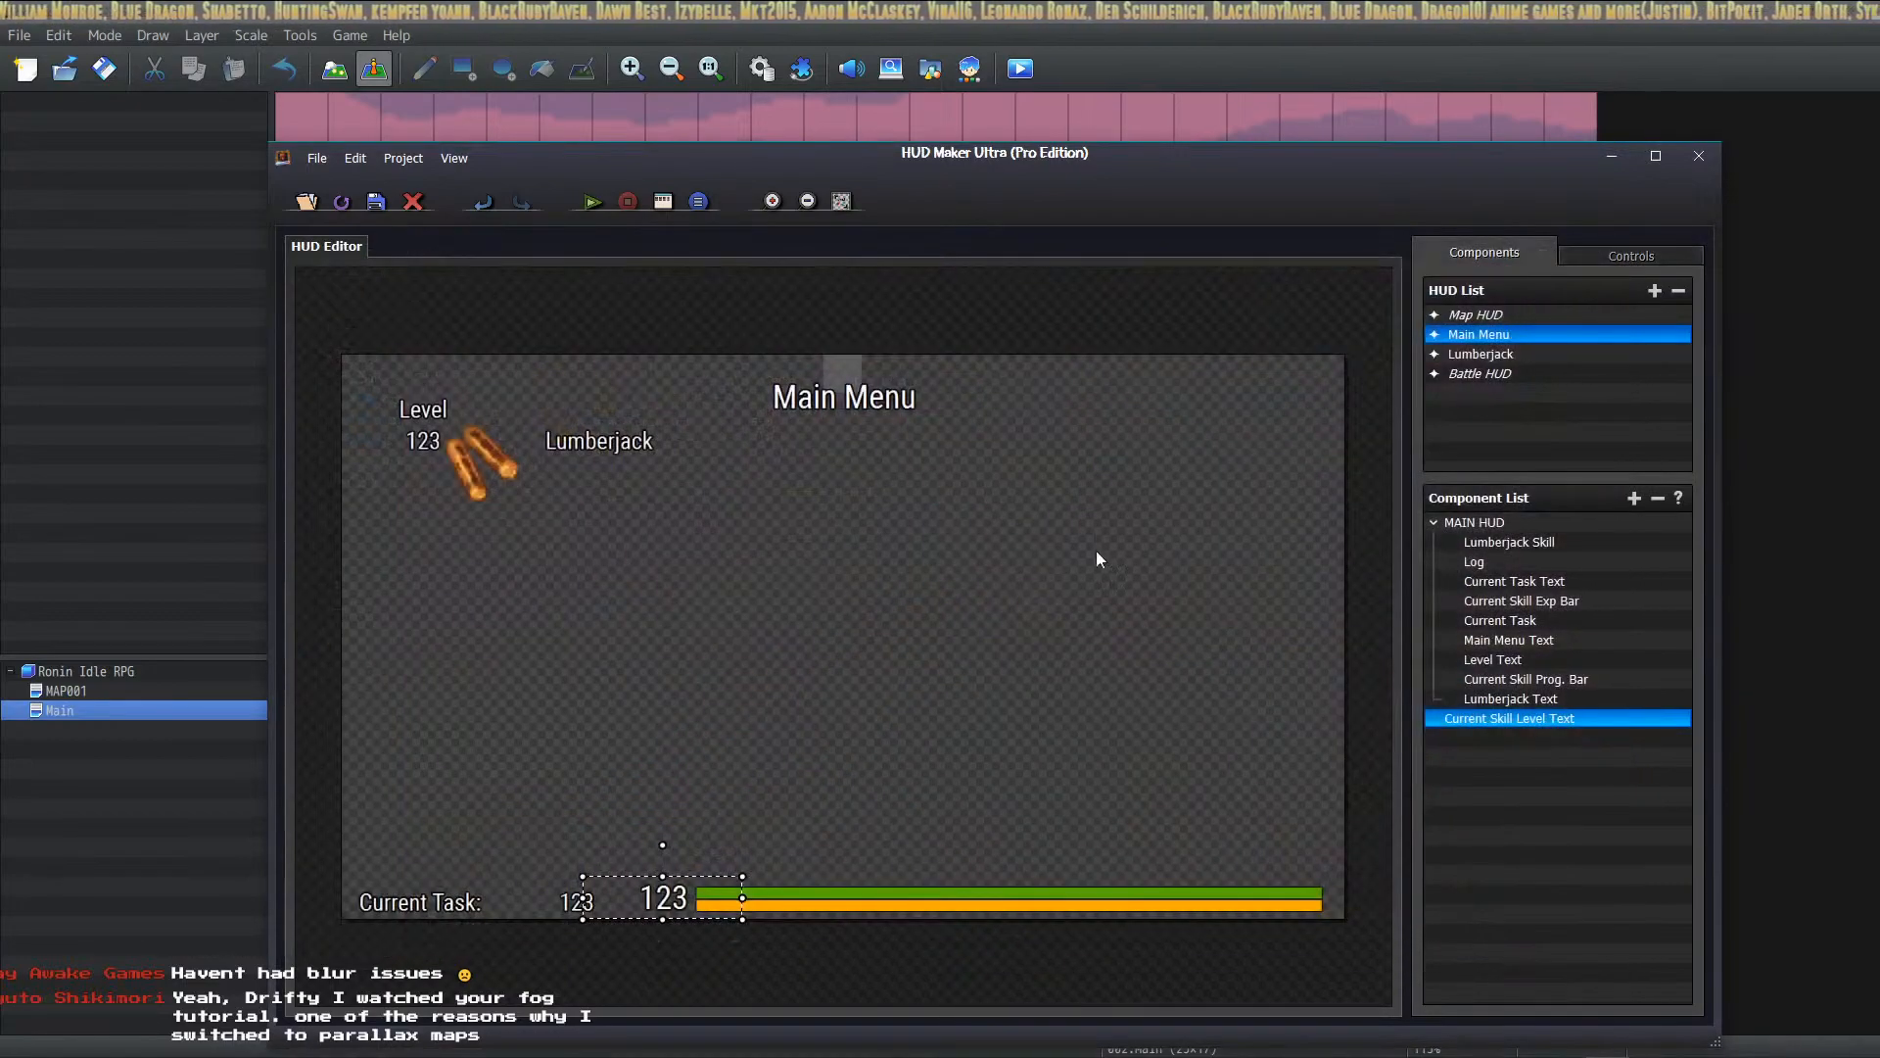
Step: Set the Current Skill Prog. Bar gauge's change duration to 1
double_click(783, 897)
double_click(762, 752)
text(1)
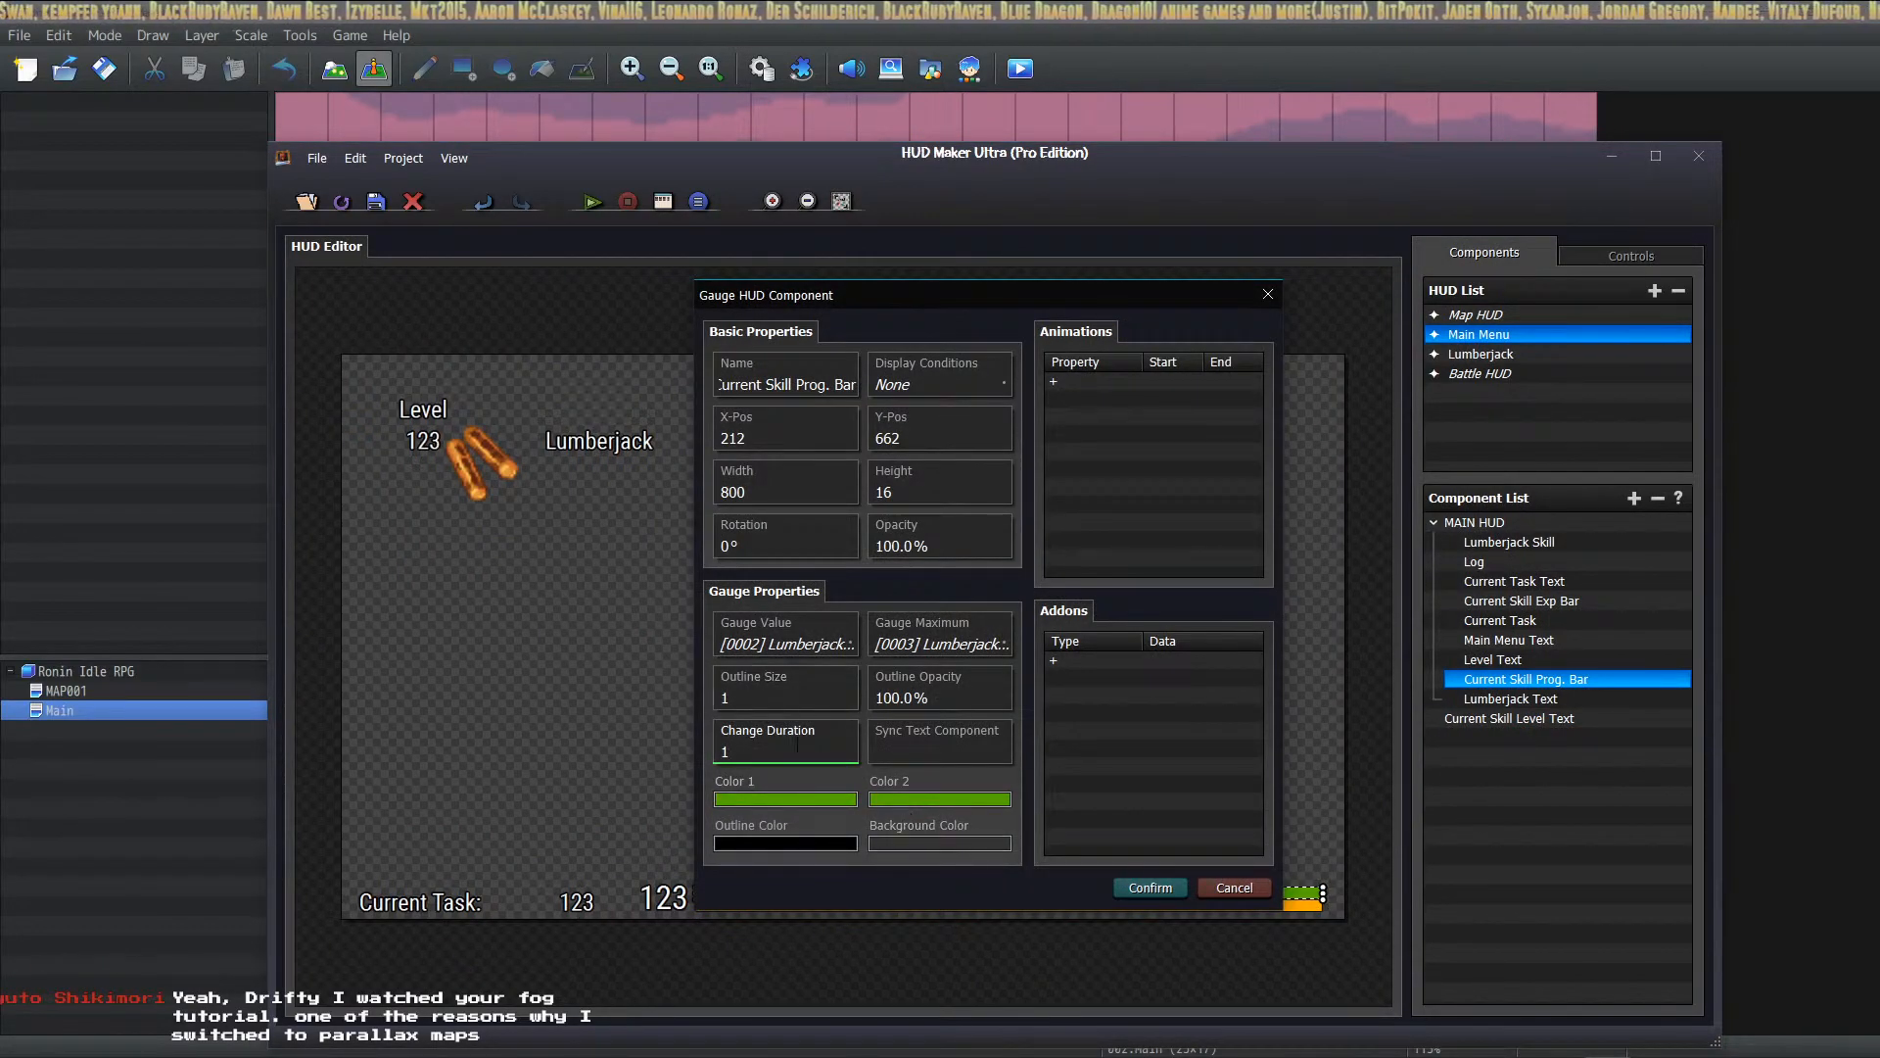
click(1150, 887)
Step: Set the Current Skill Exp Bar gauge's change duration to 1 and save the project
double_click(1138, 903)
click(818, 753)
key(BackSpace)
key(BackSpace)
text(1)
click(1150, 890)
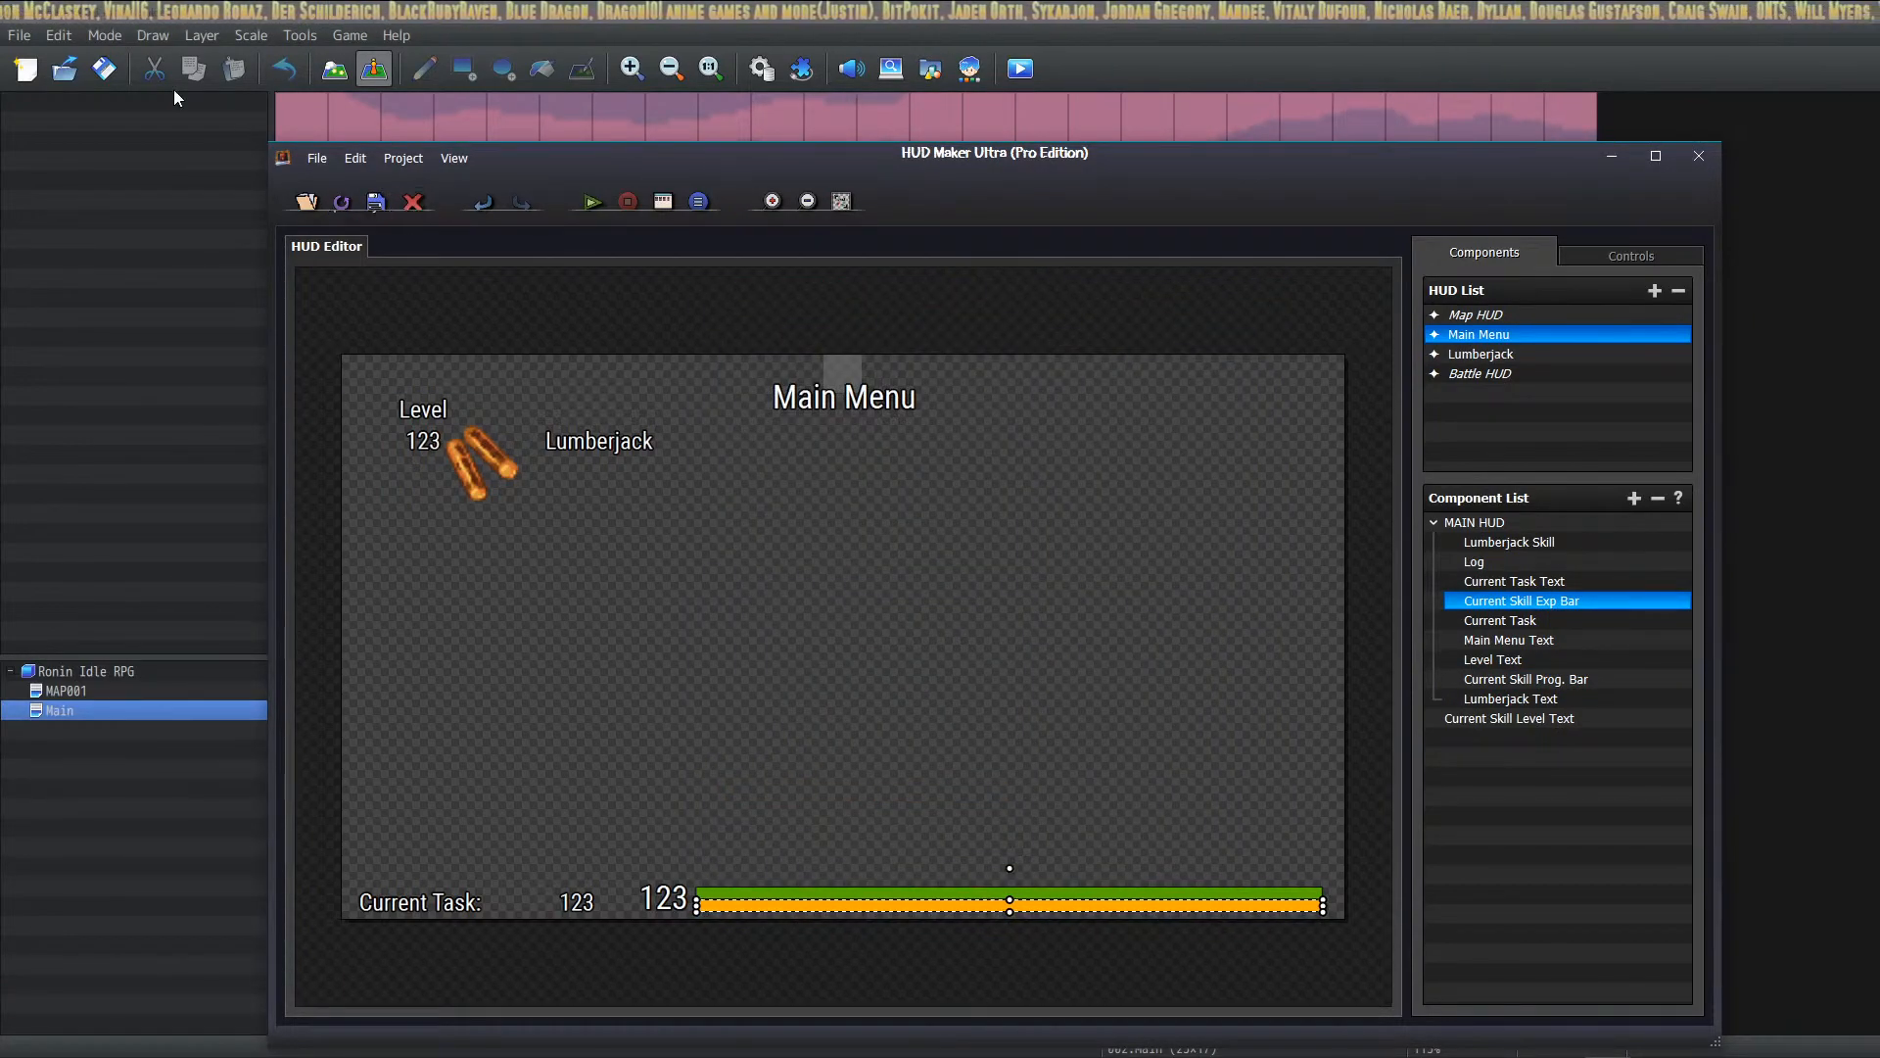
click(111, 72)
Step: Playtest a new game, start Lumberjack training and return to the main menu to check how its skill gauges update
click(1009, 63)
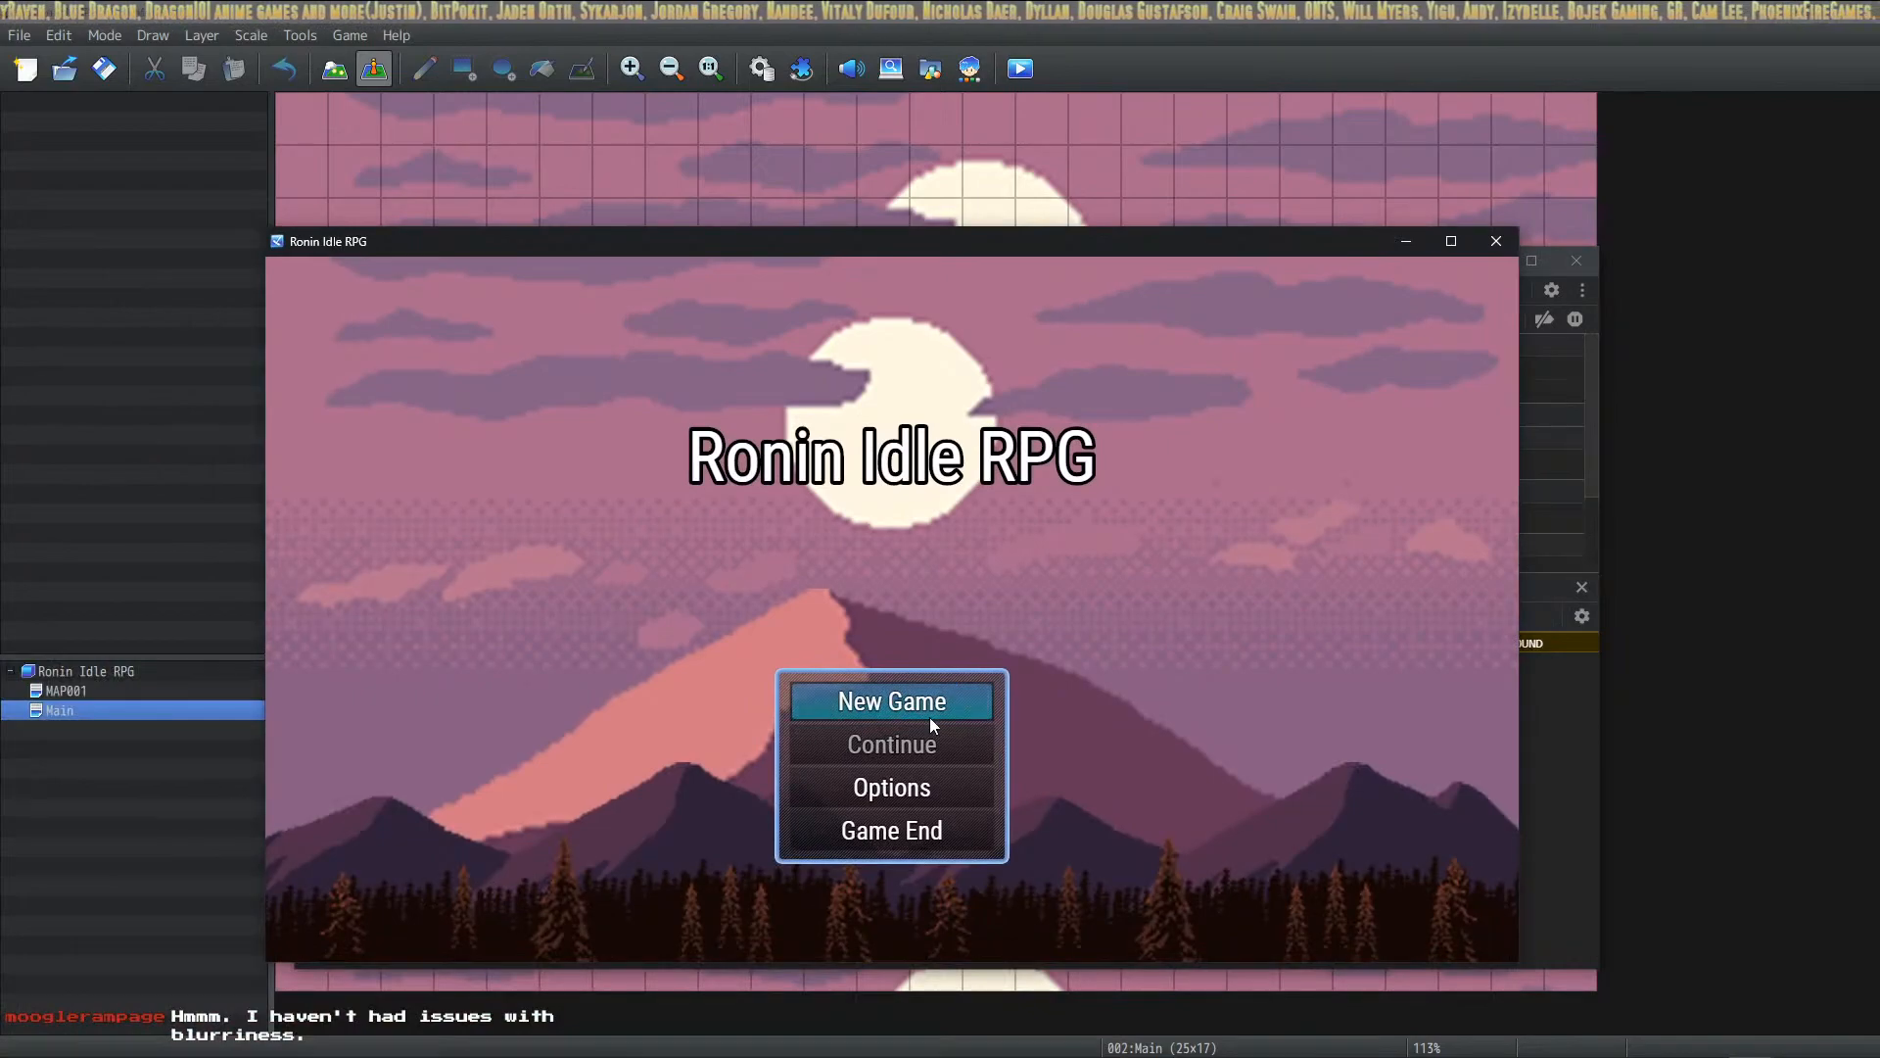
click(930, 717)
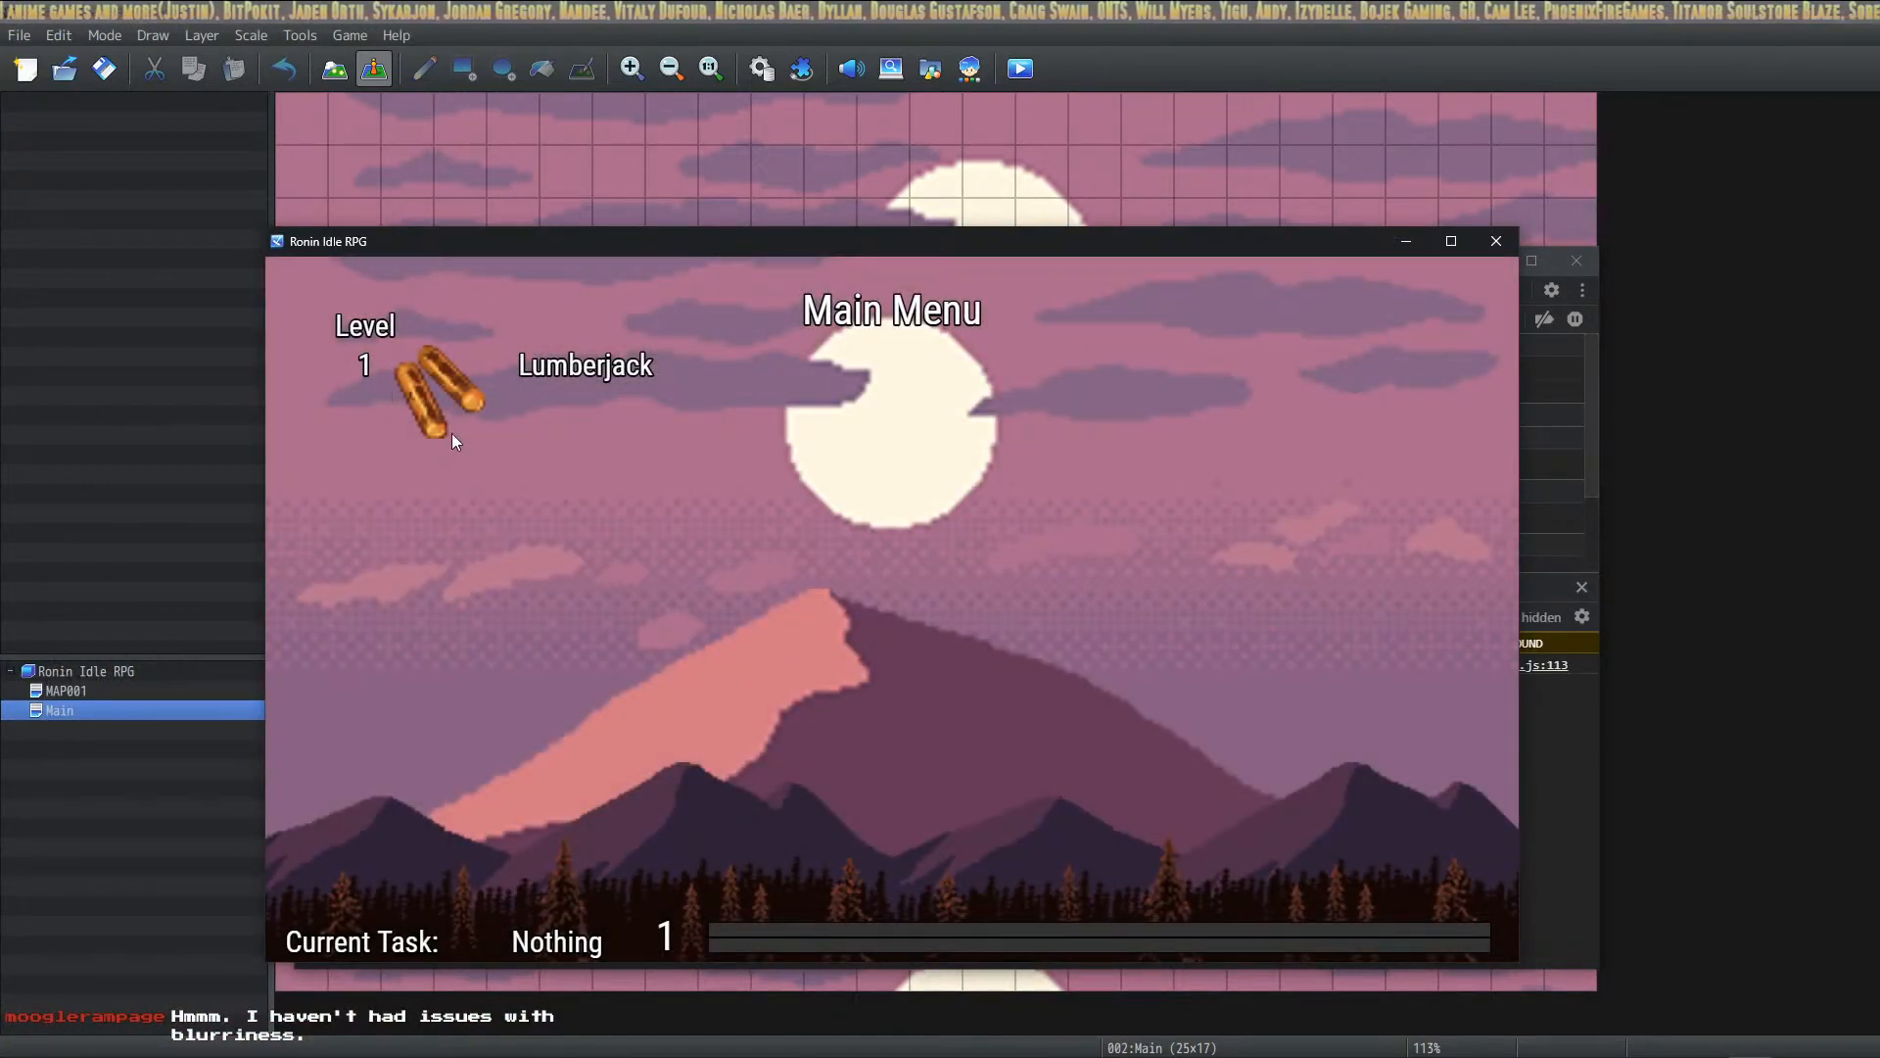
click(467, 384)
click(338, 311)
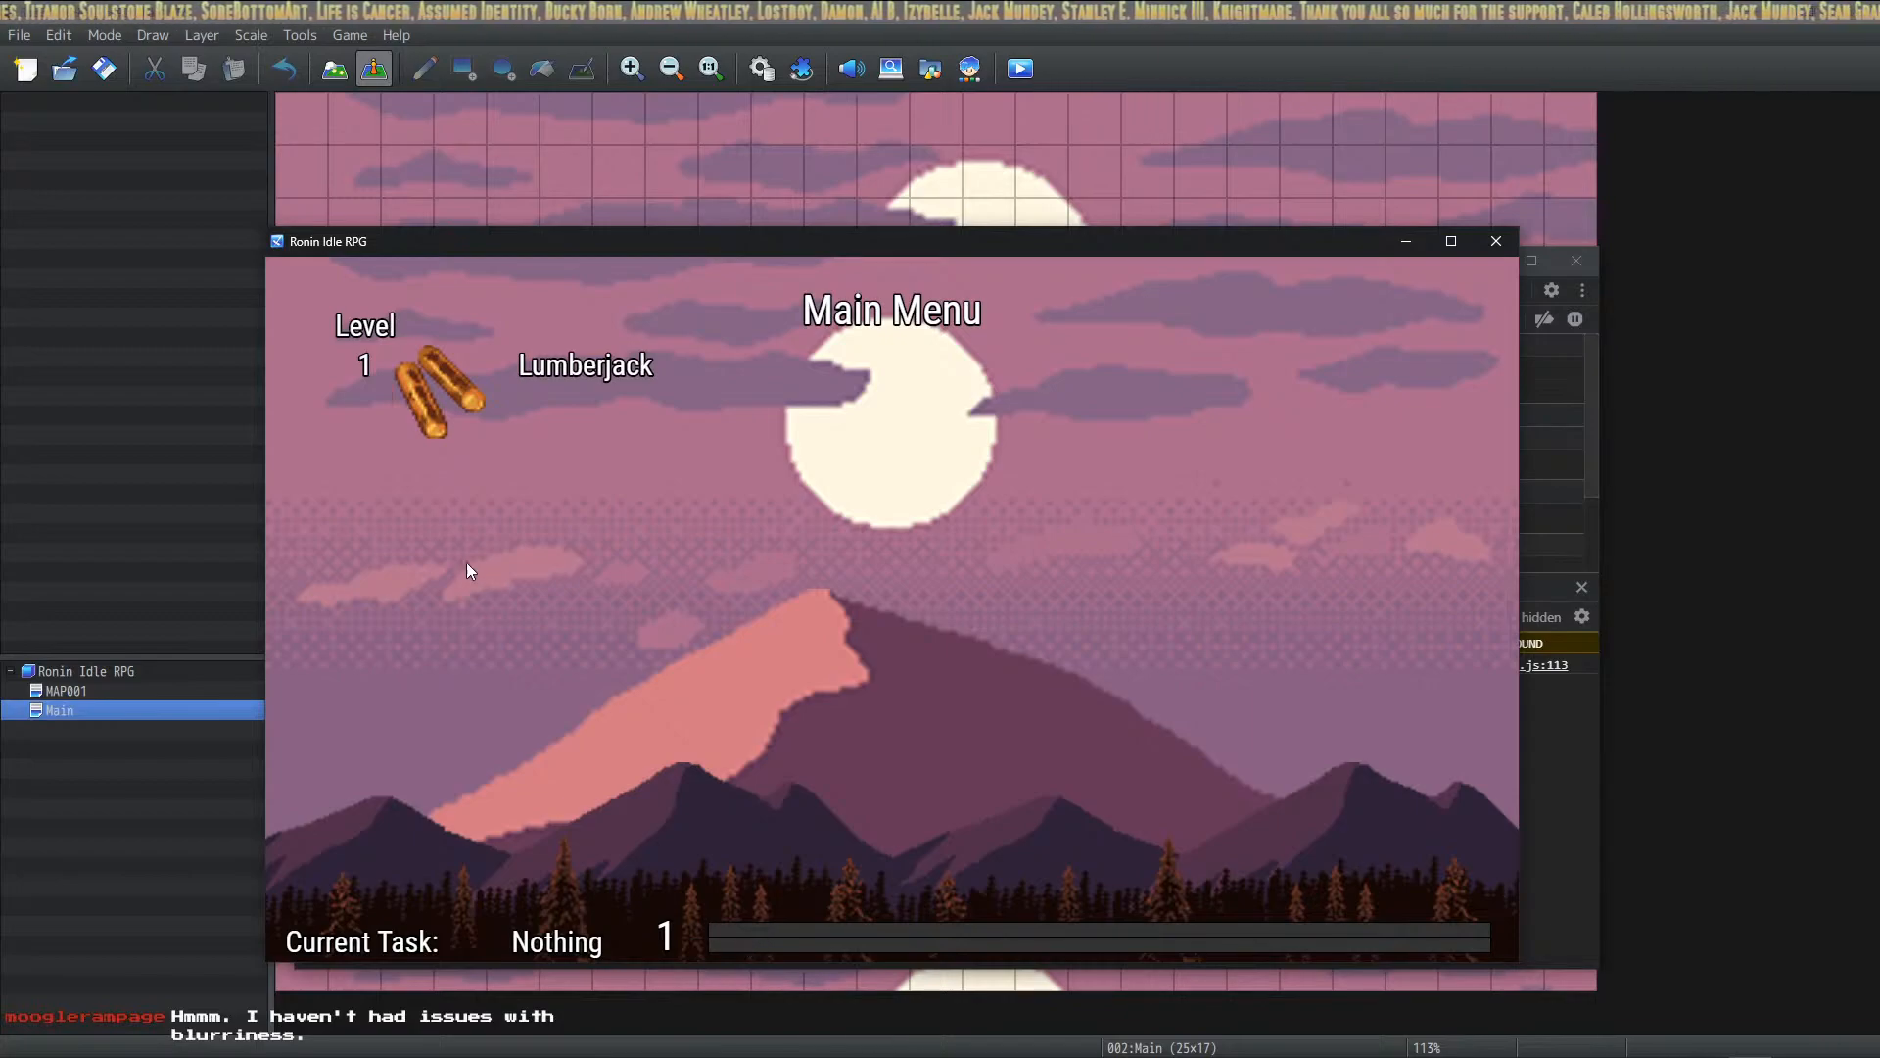
click(436, 390)
click(448, 462)
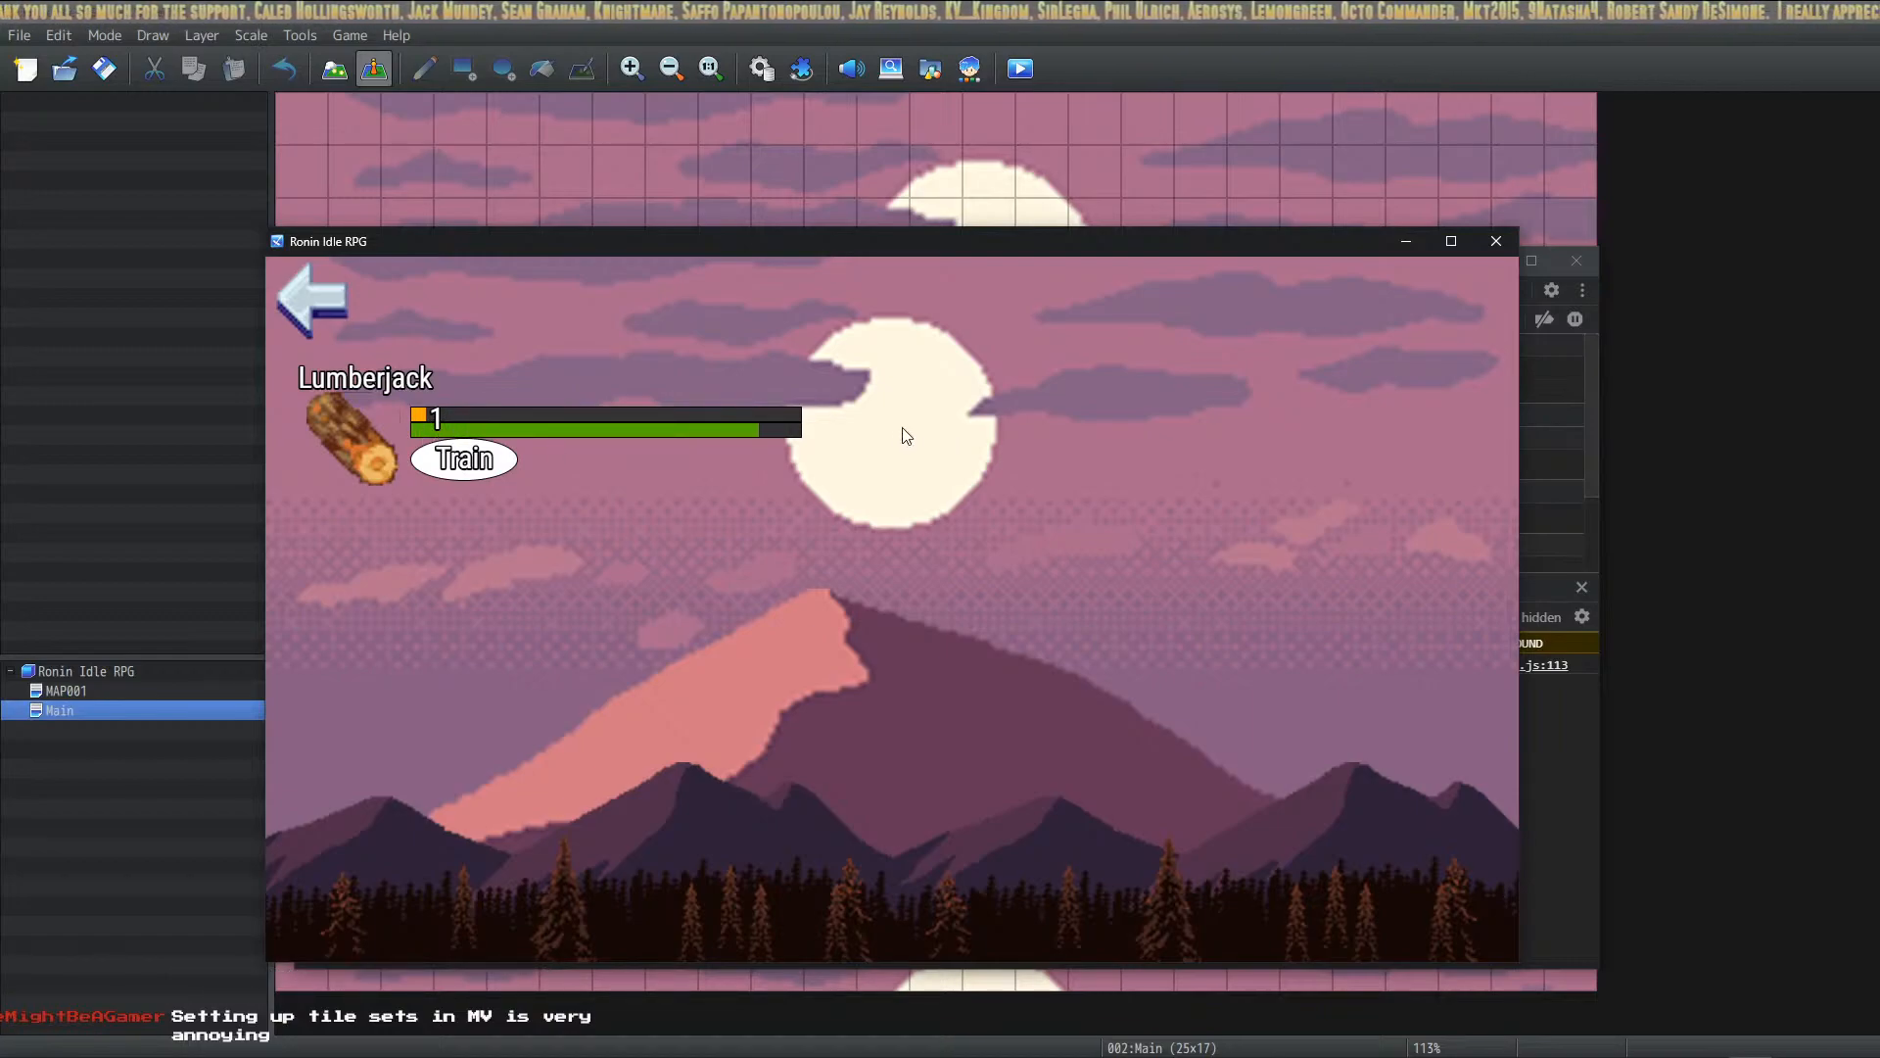
click(318, 299)
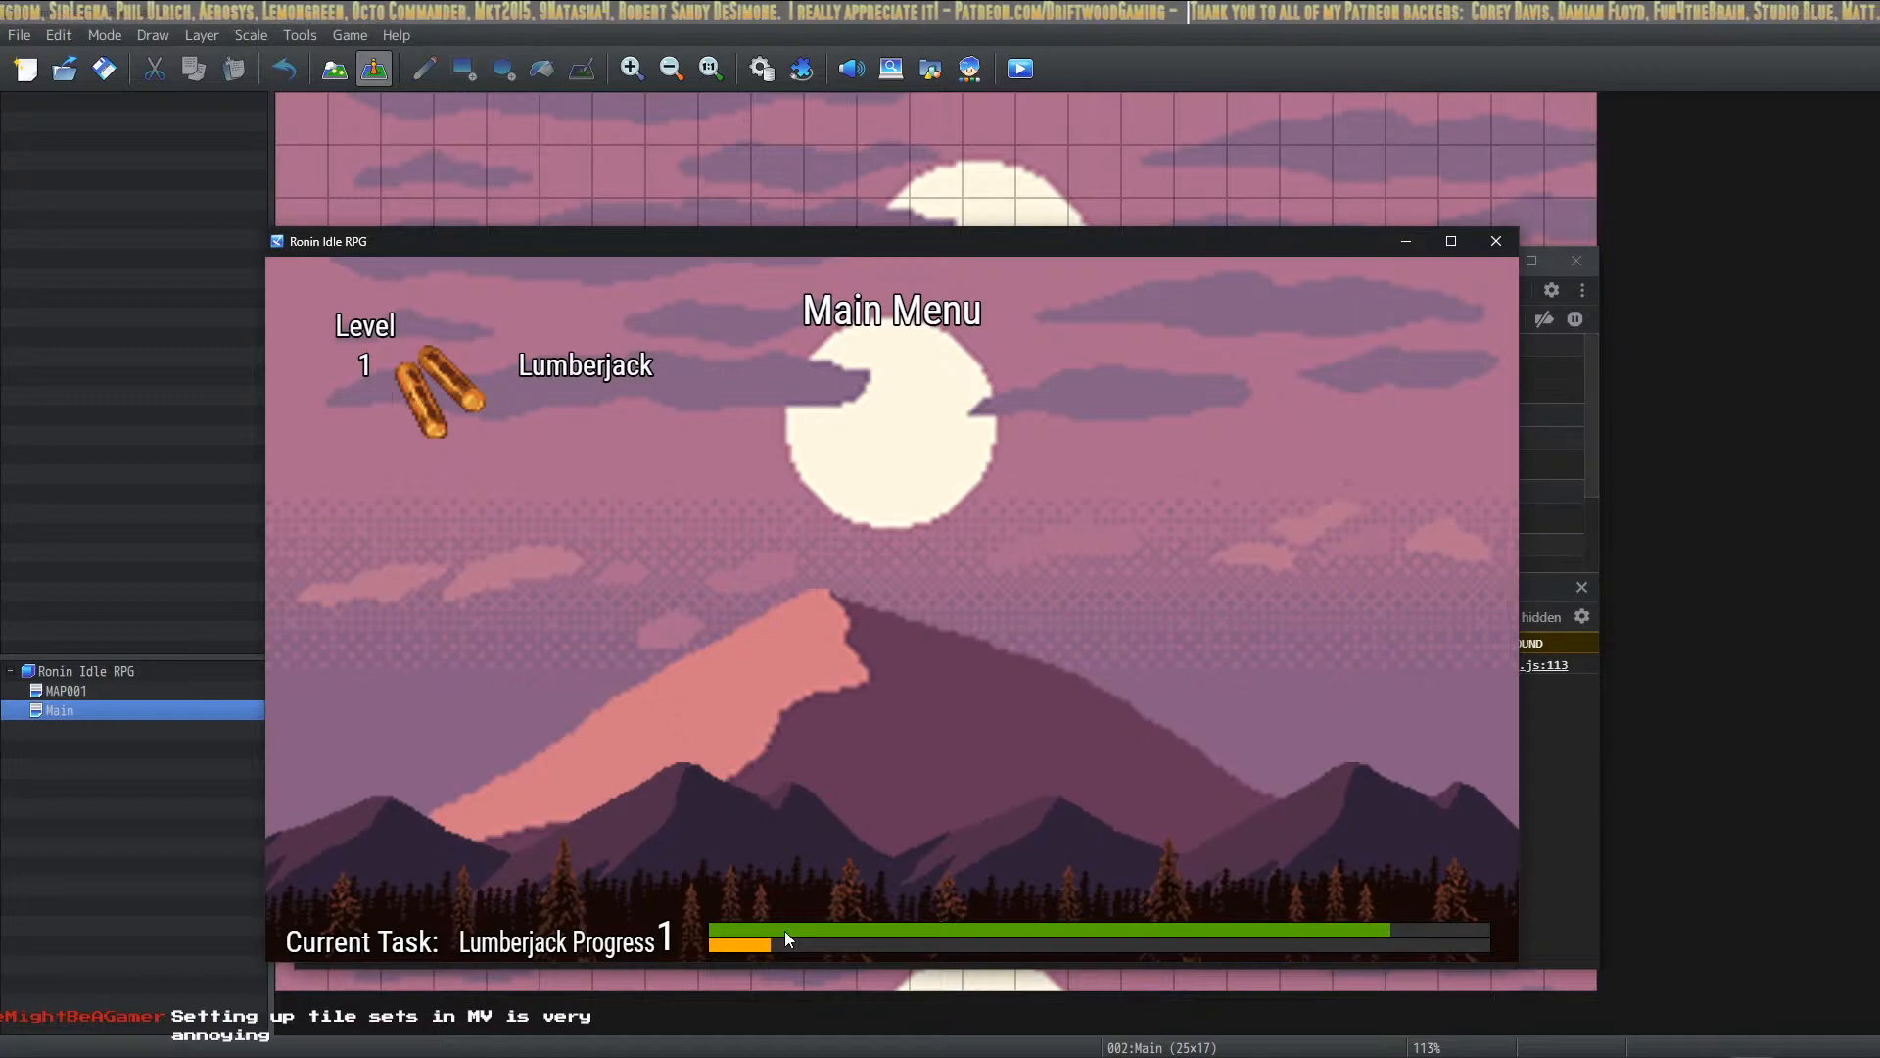
Step: Switch repeatedly between the Lumberjack screen and the main menu to compare the progress and EXP gauges on both
click(478, 384)
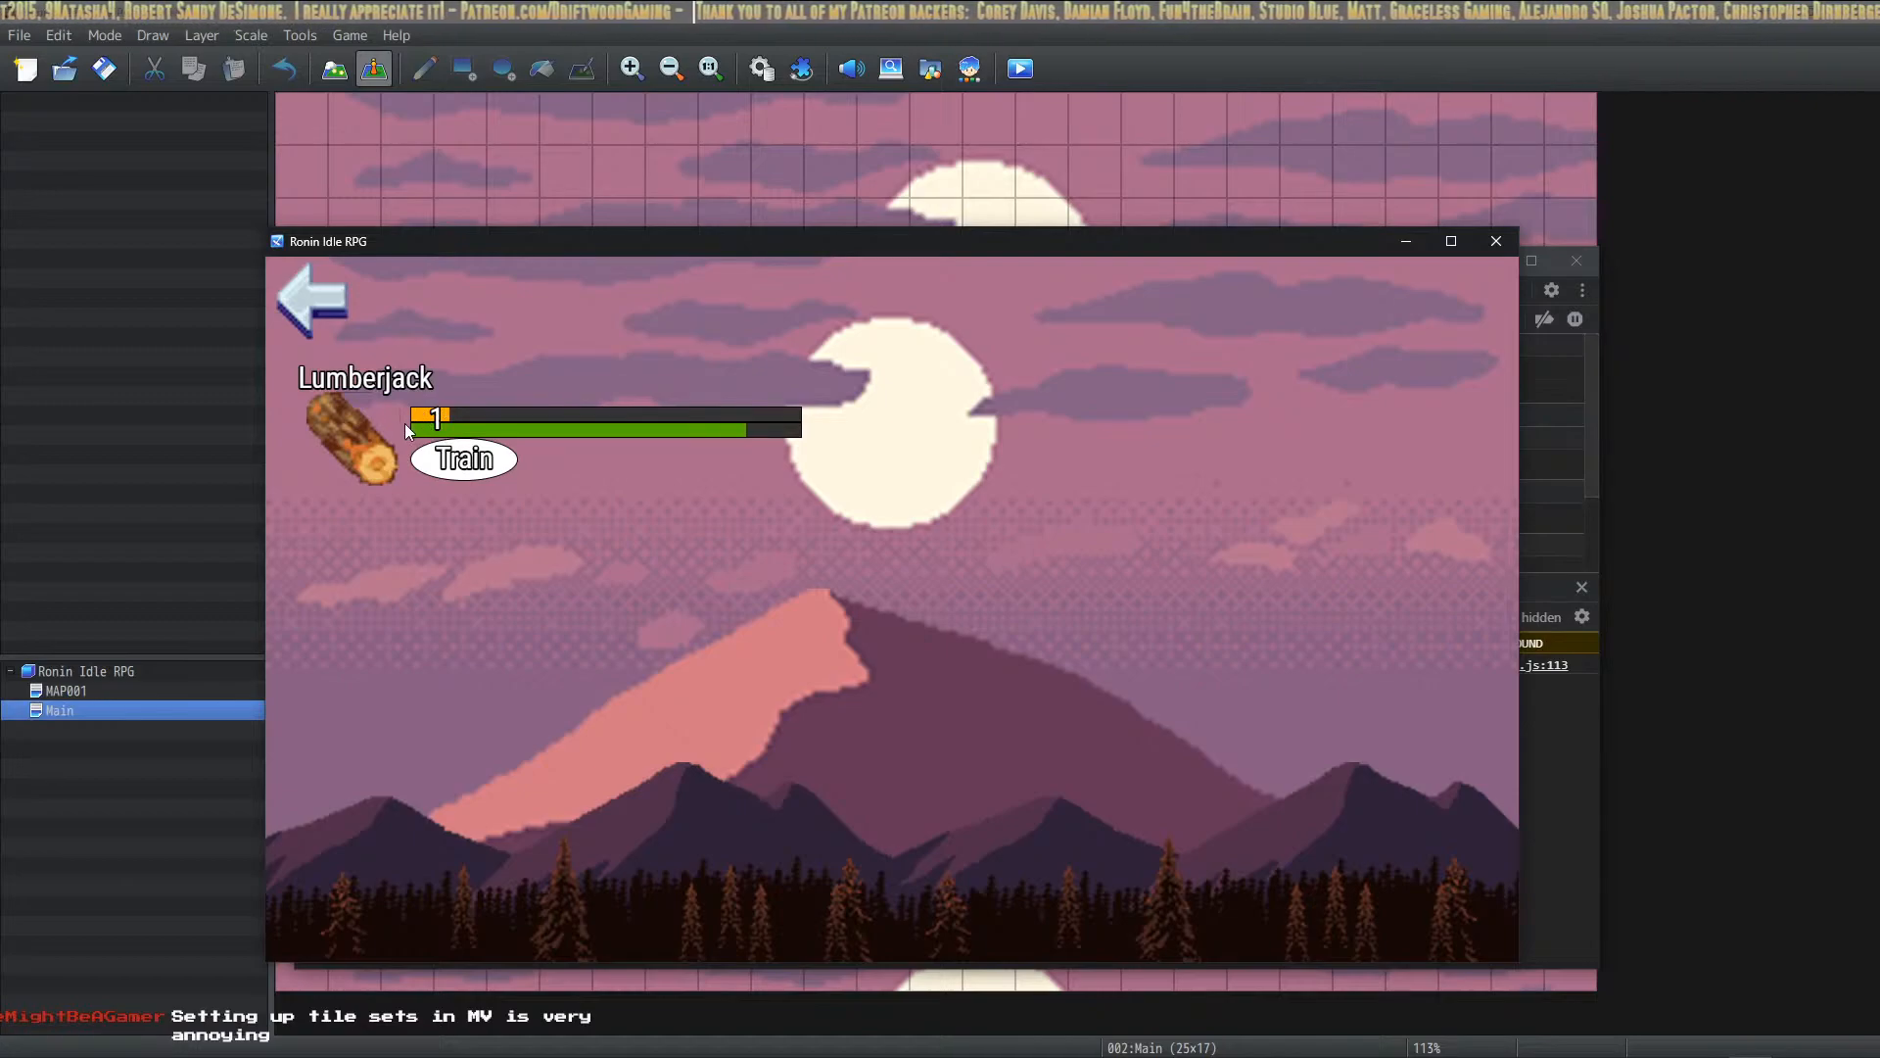
click(335, 315)
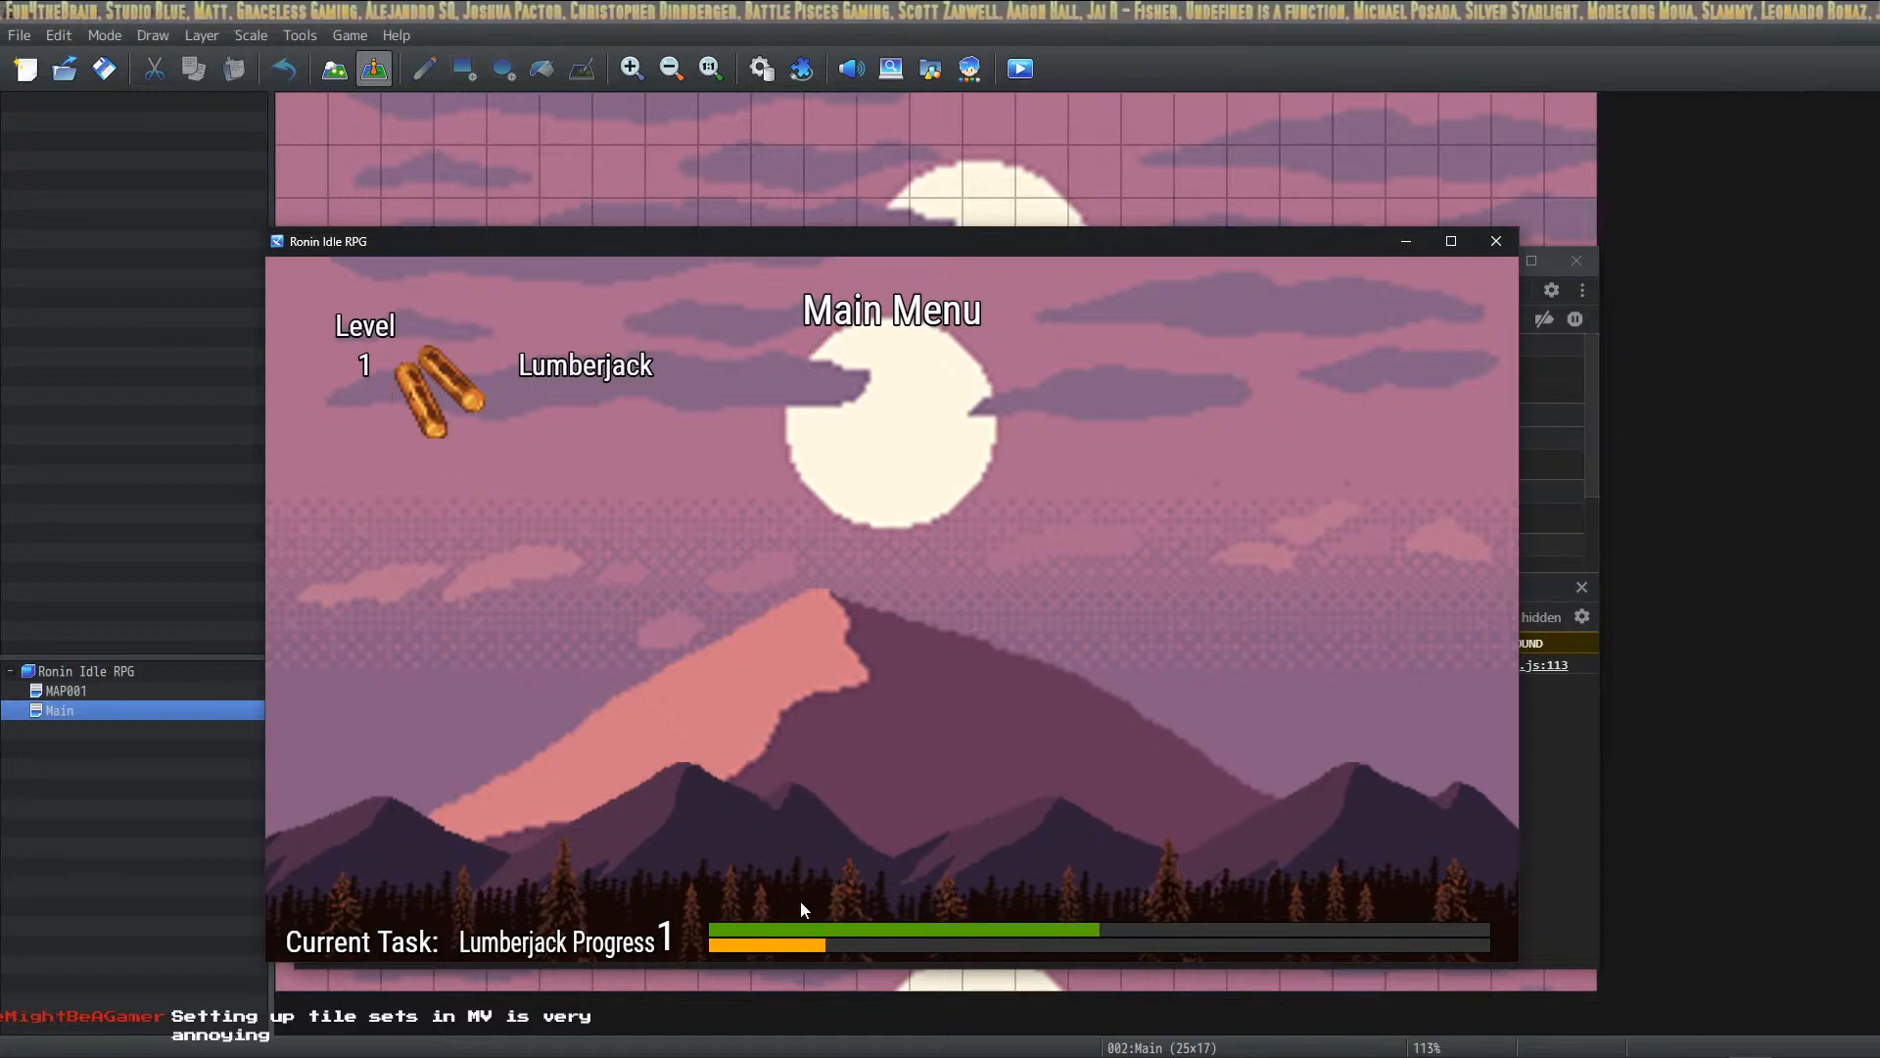
click(455, 387)
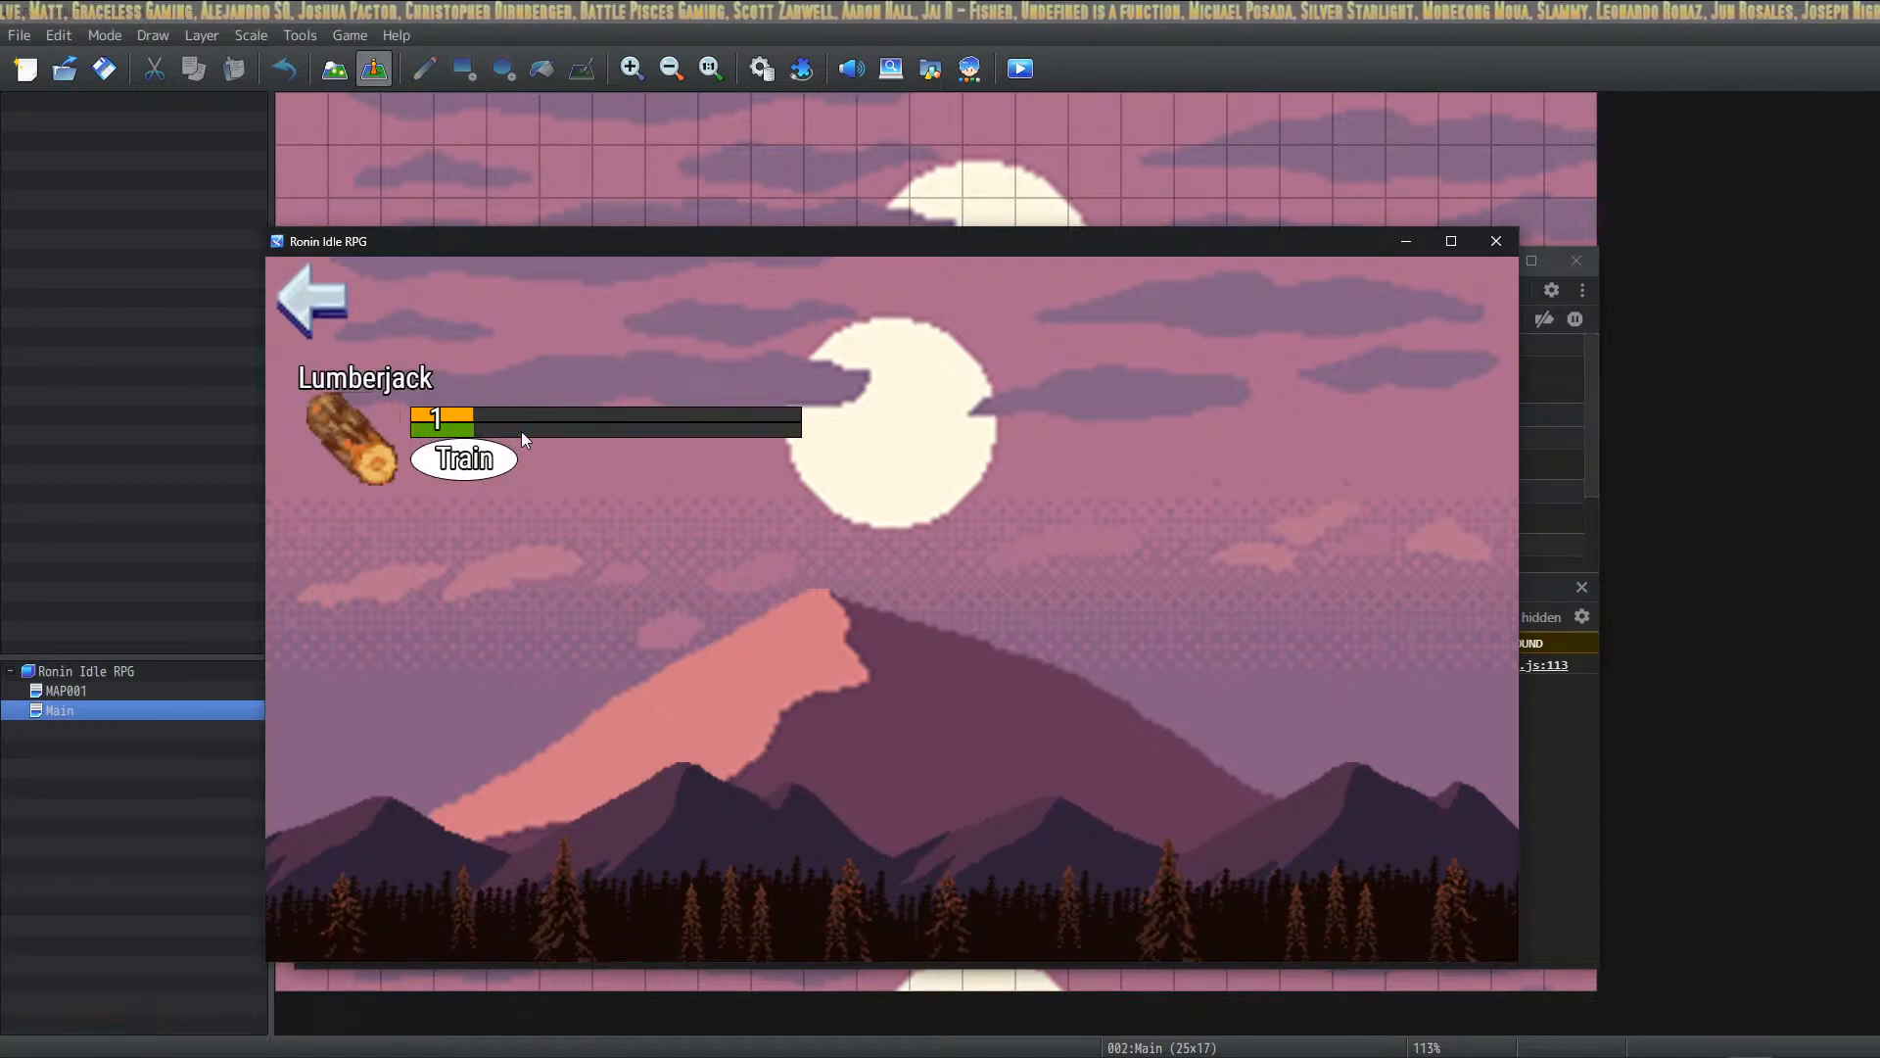
click(296, 298)
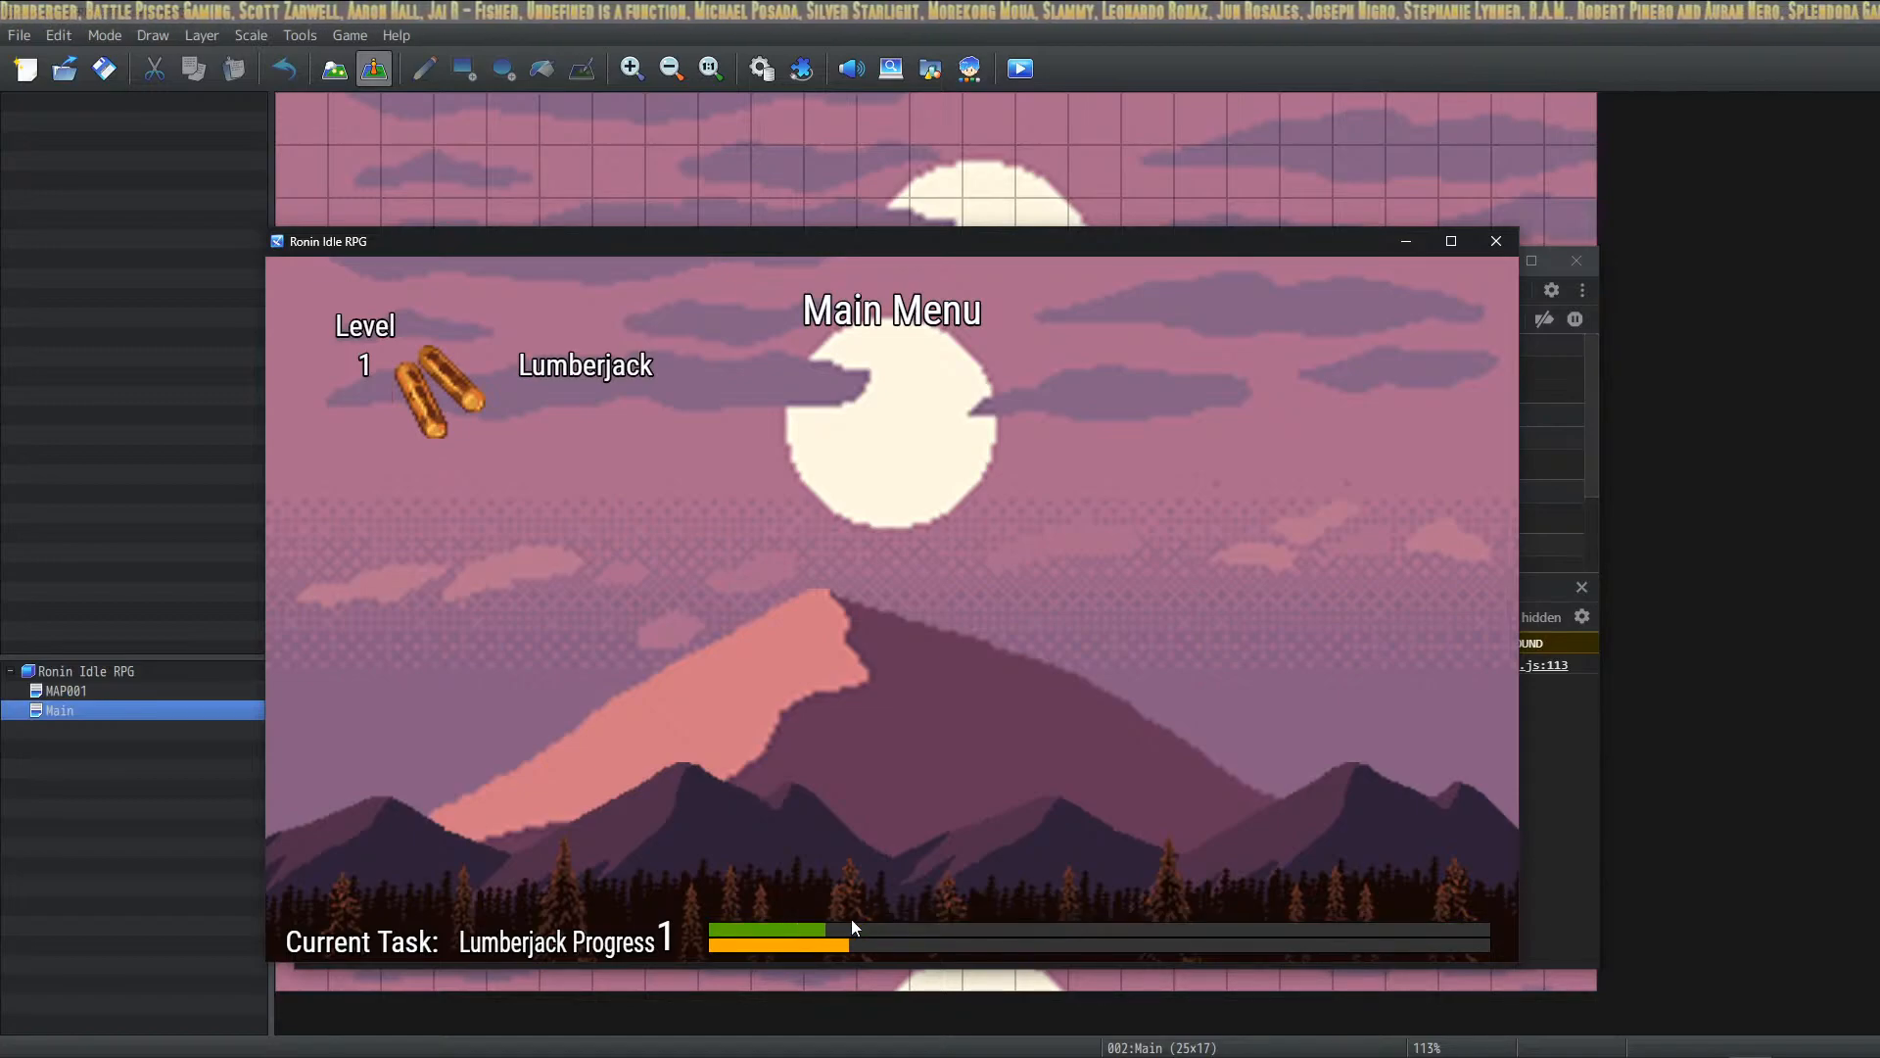
click(433, 368)
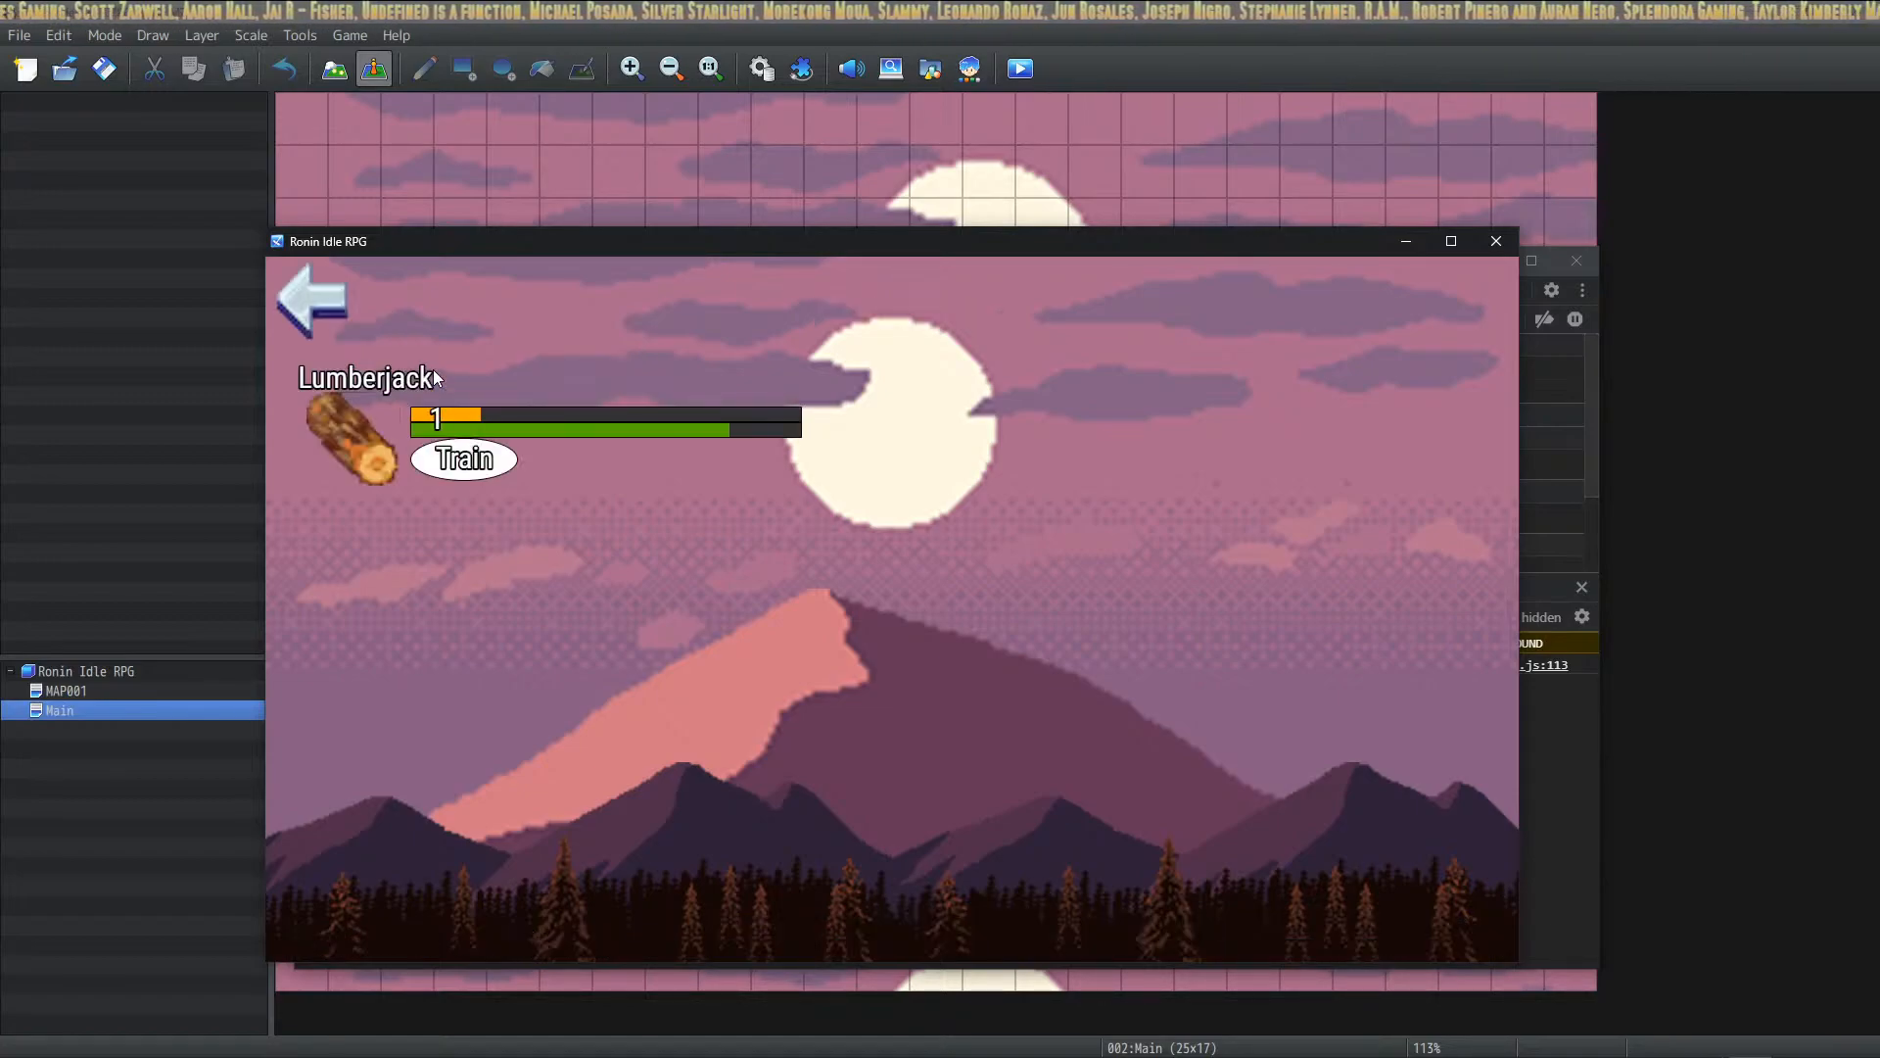
click(333, 294)
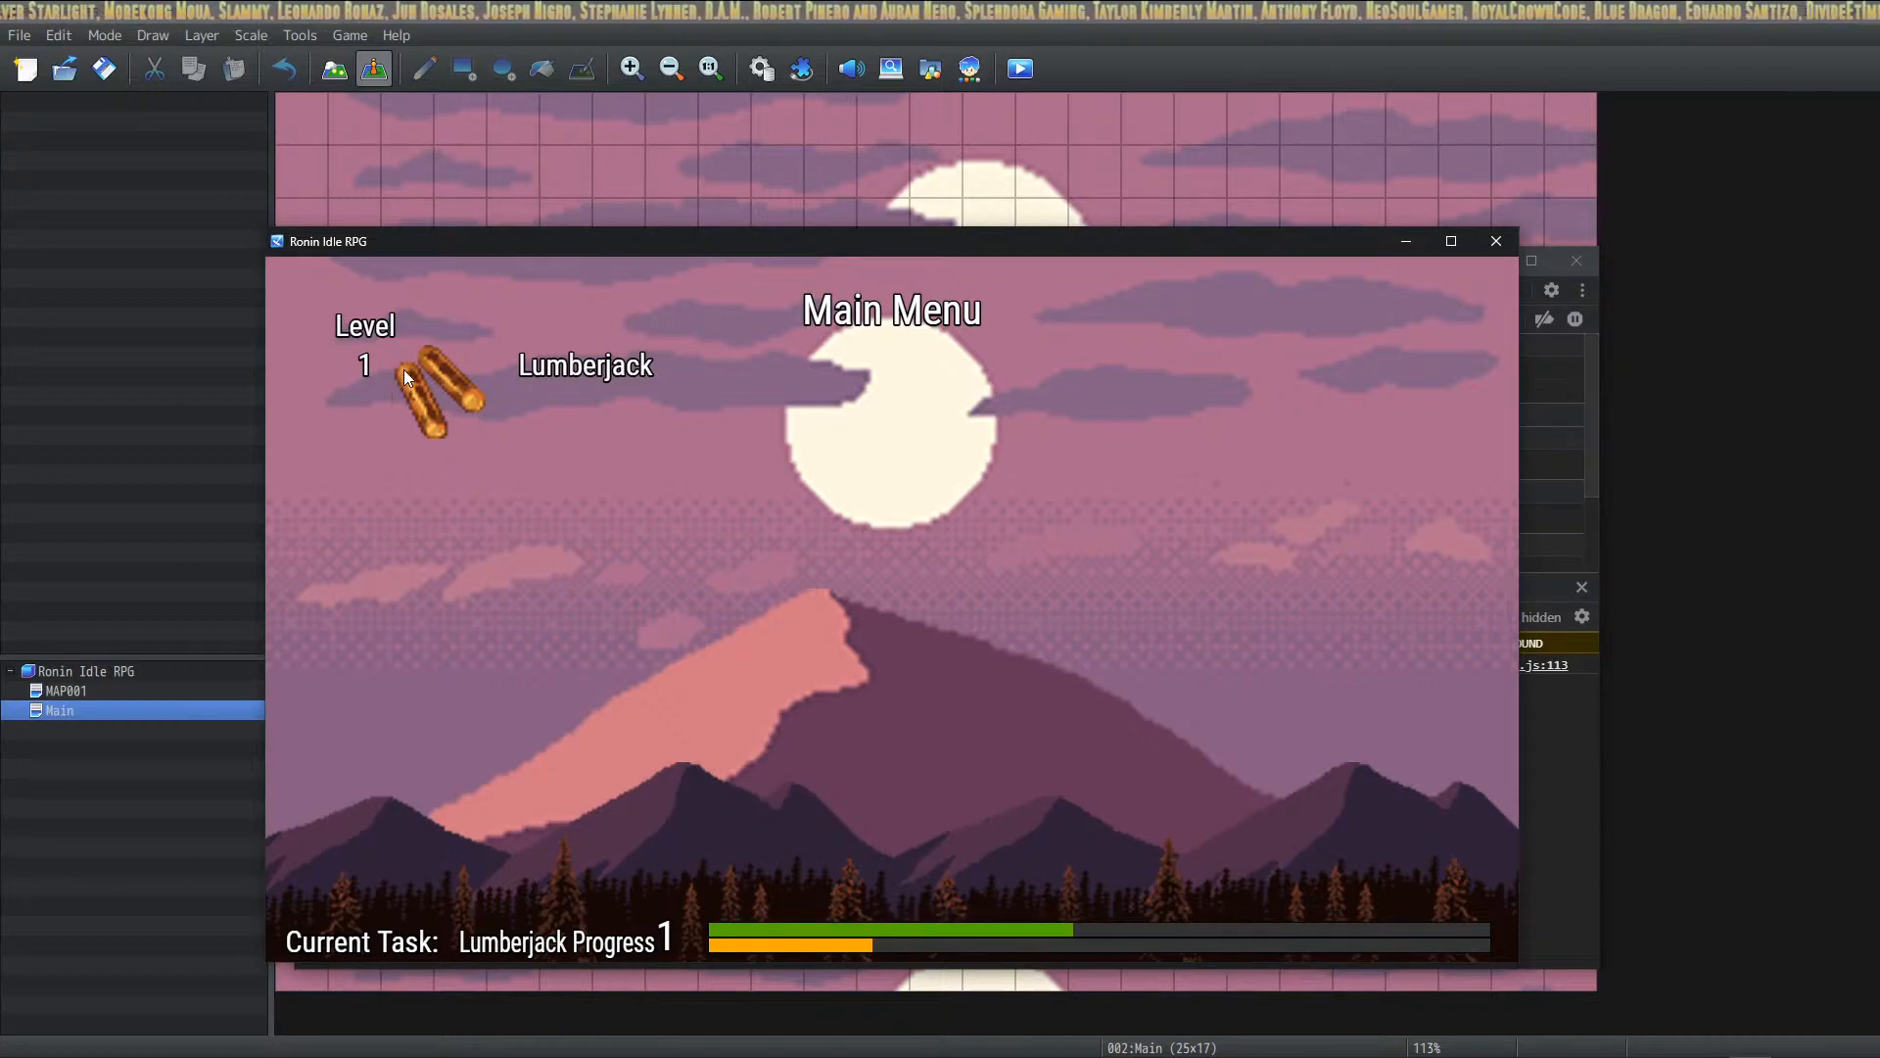
Step: Examine the Main Menu and Lumberjack screens in the running game, comparing the layout of their progress and EXP bars
click(461, 373)
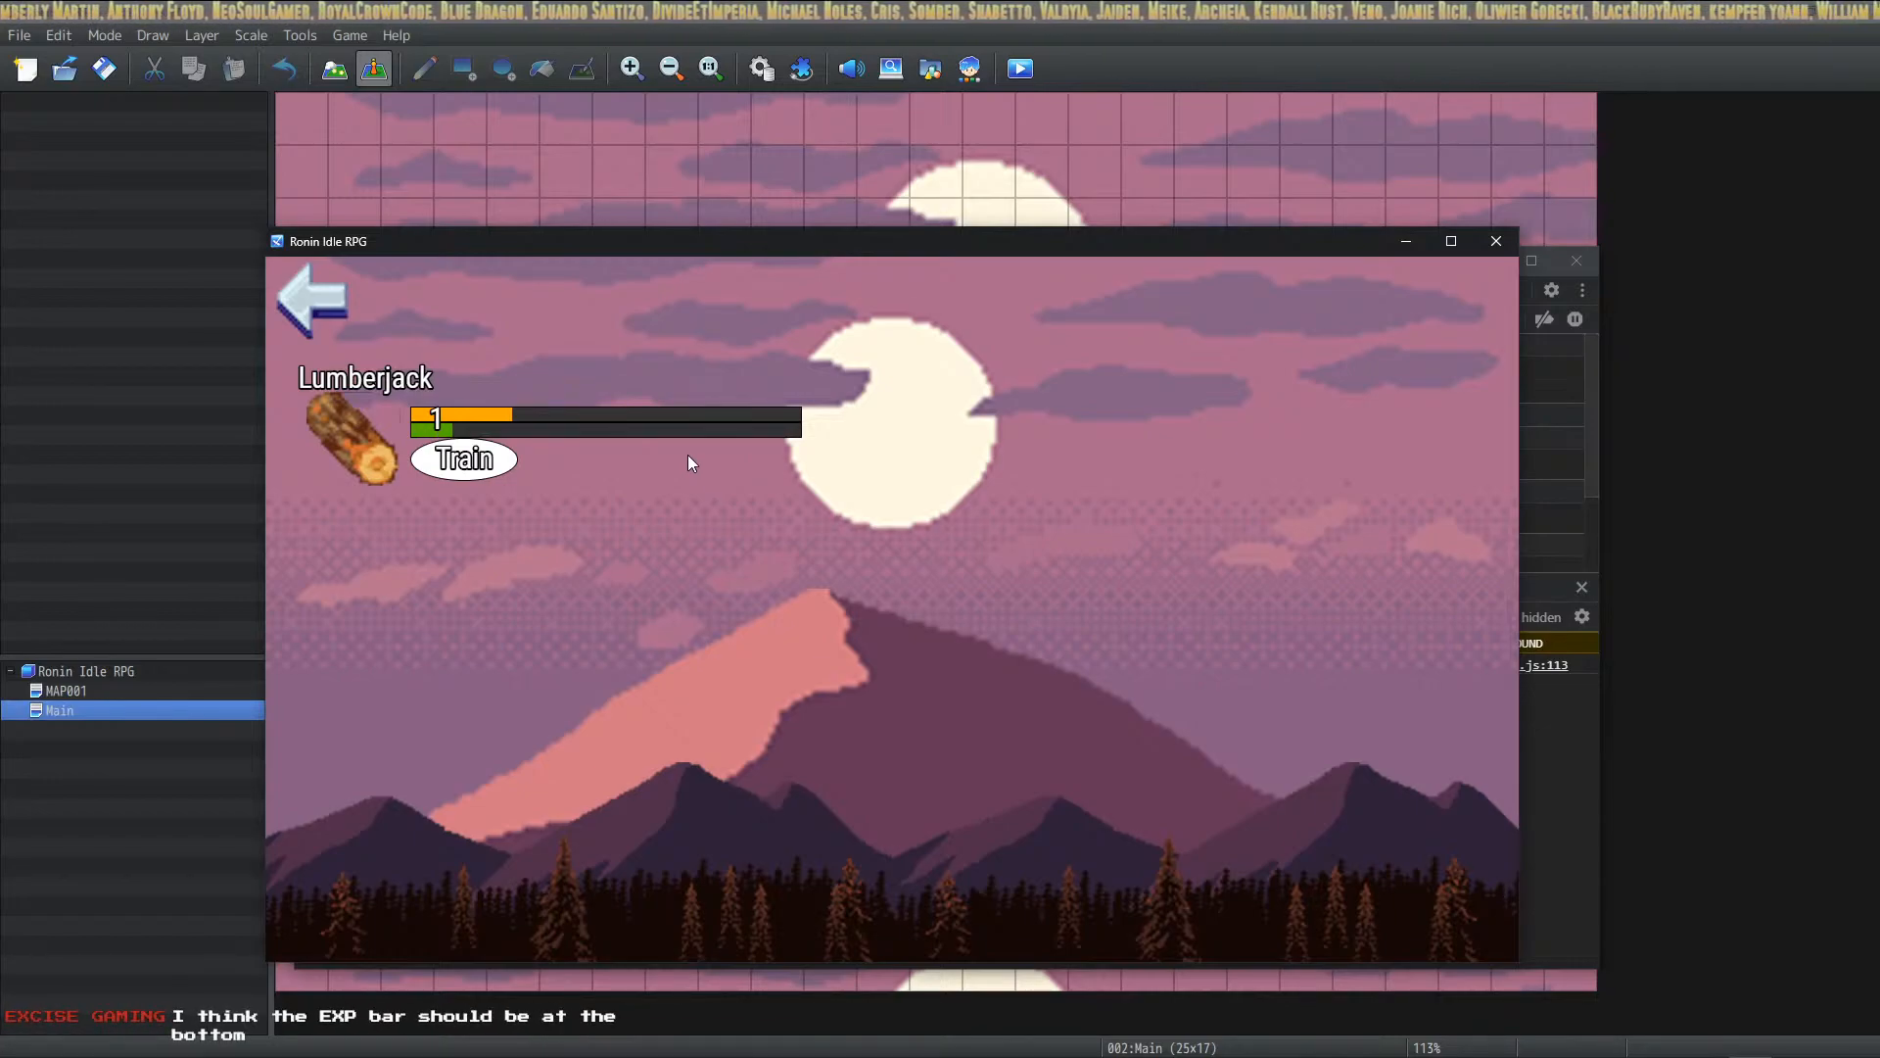
click(308, 326)
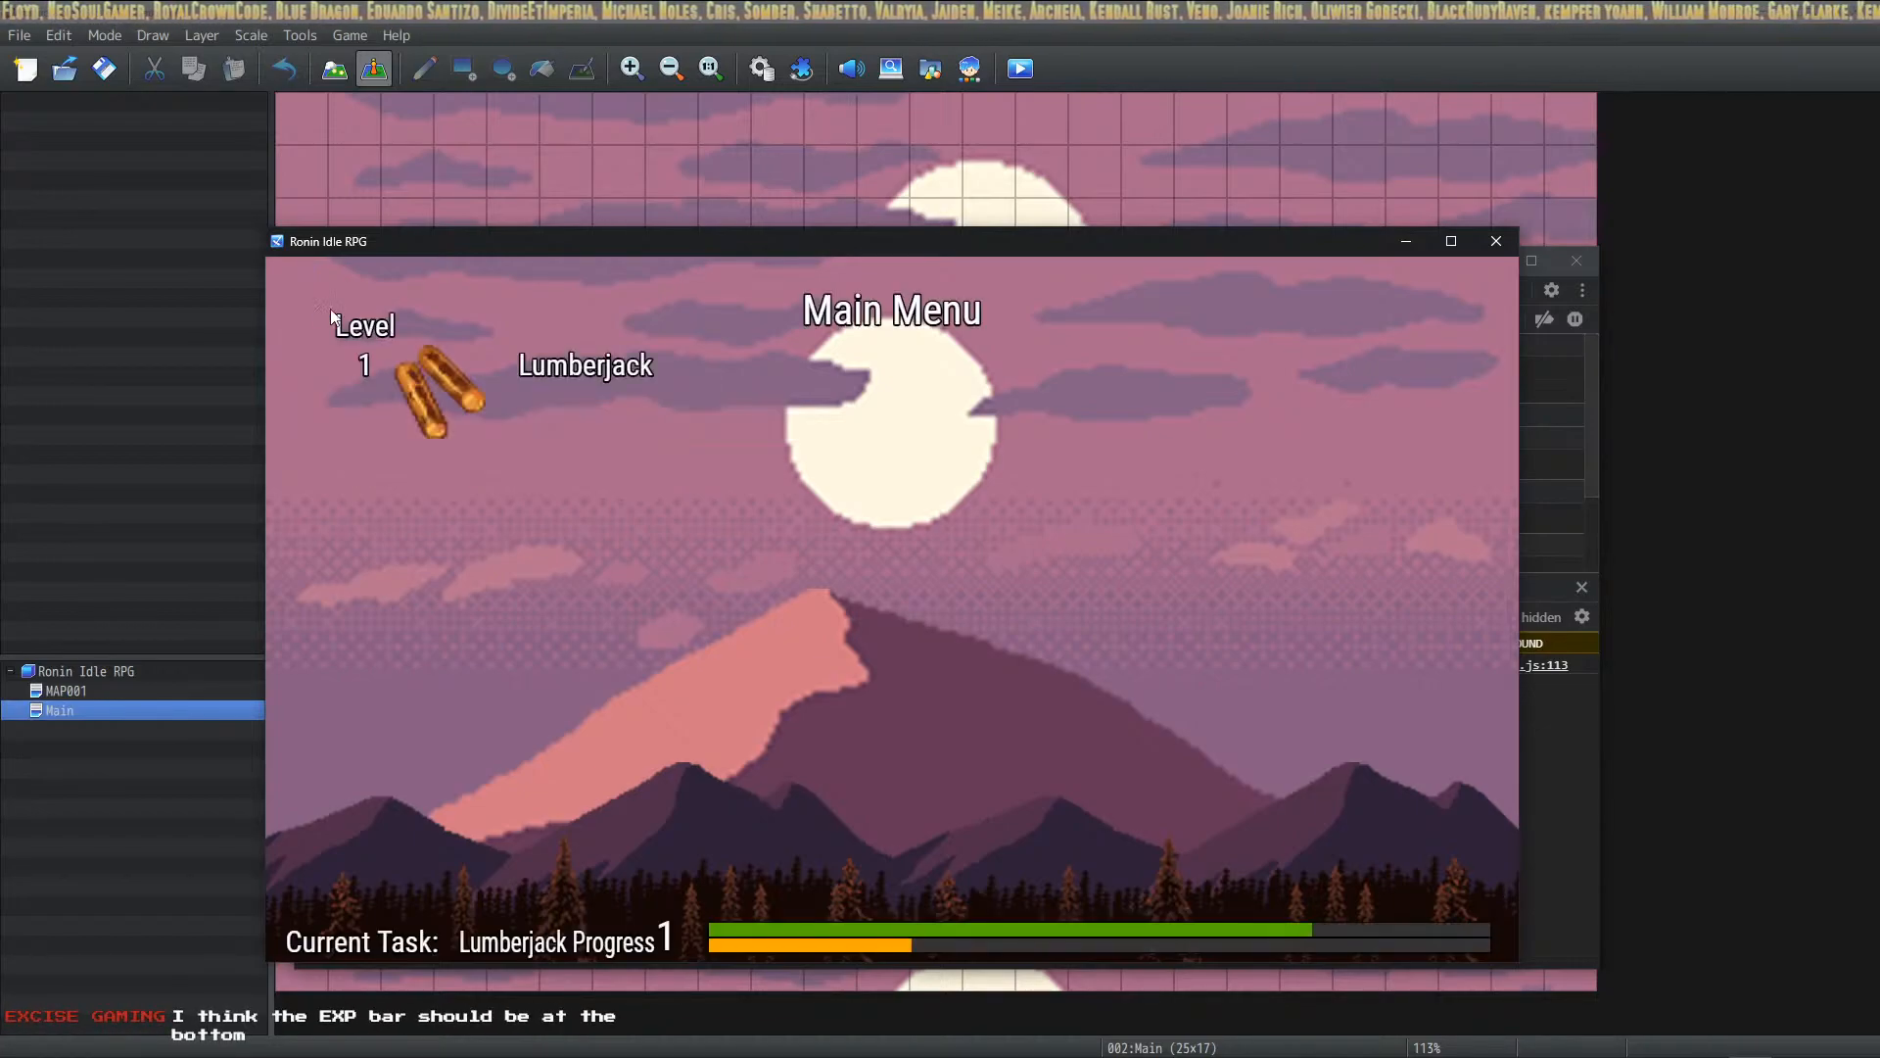
click(556, 368)
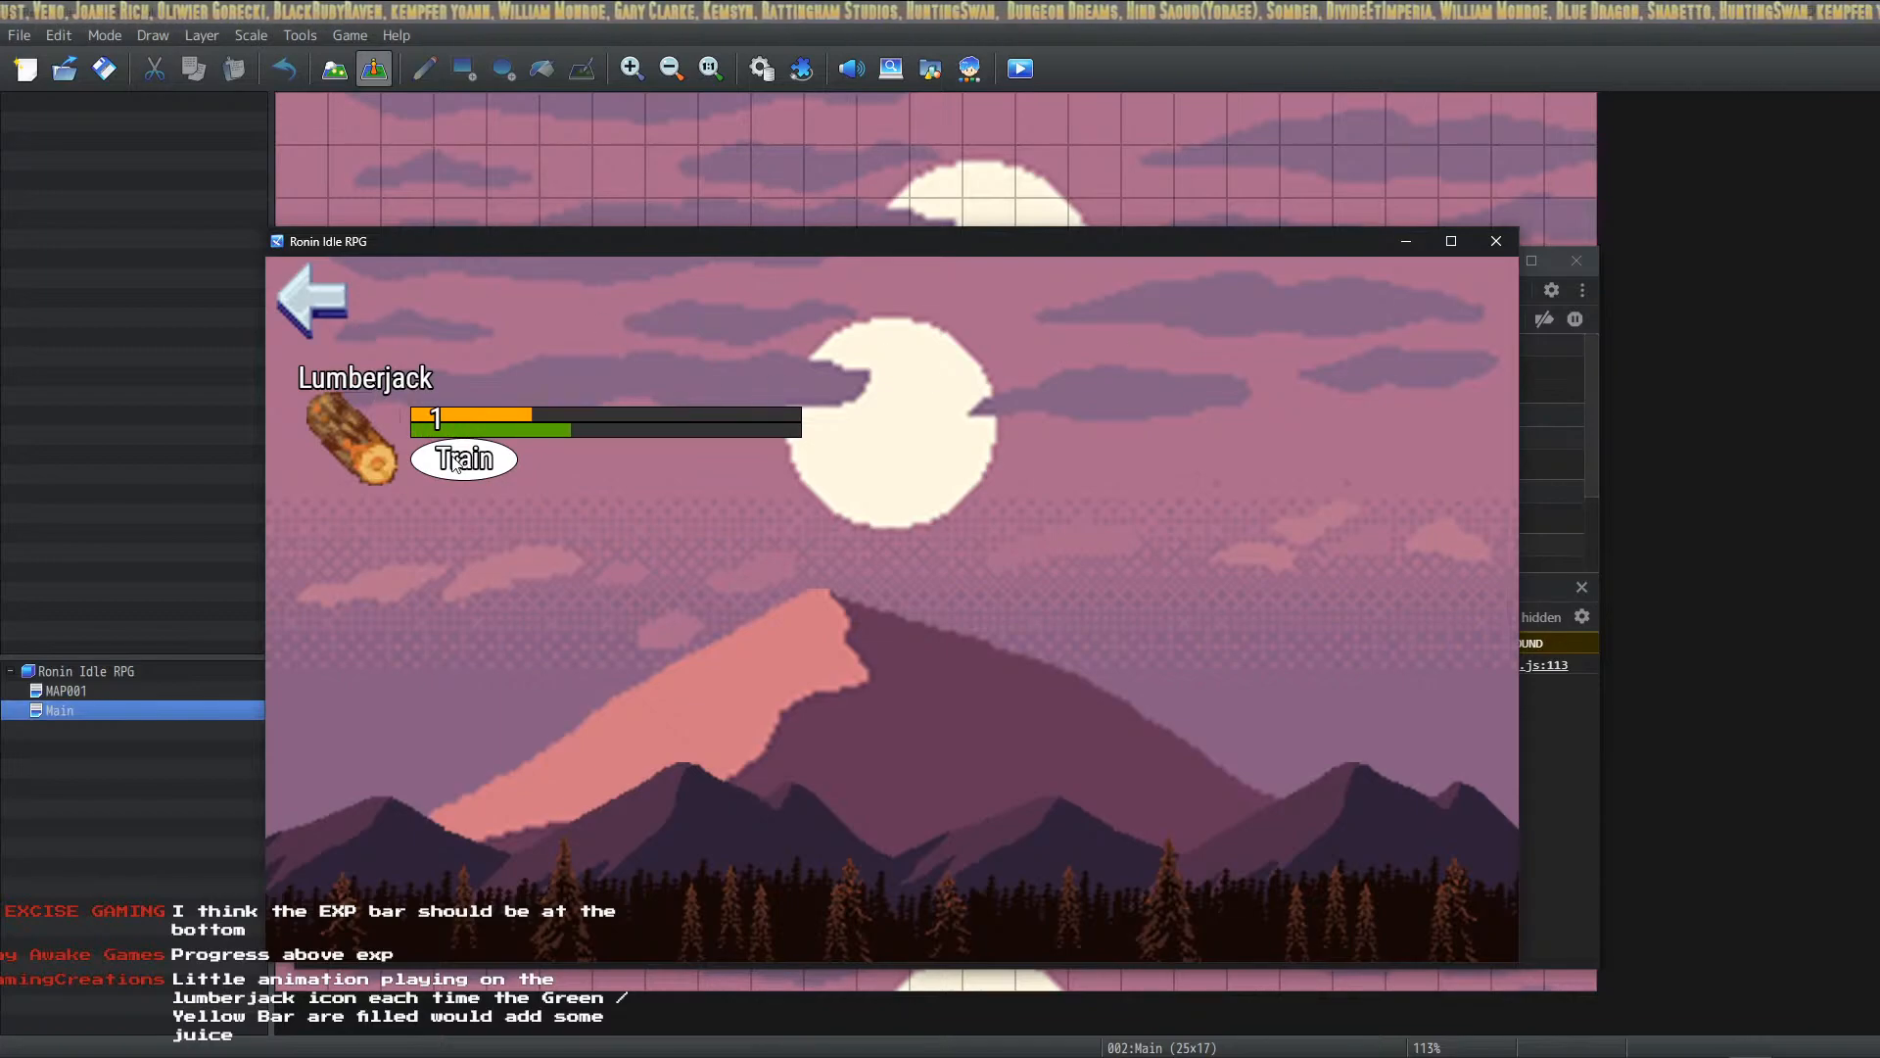
click(325, 306)
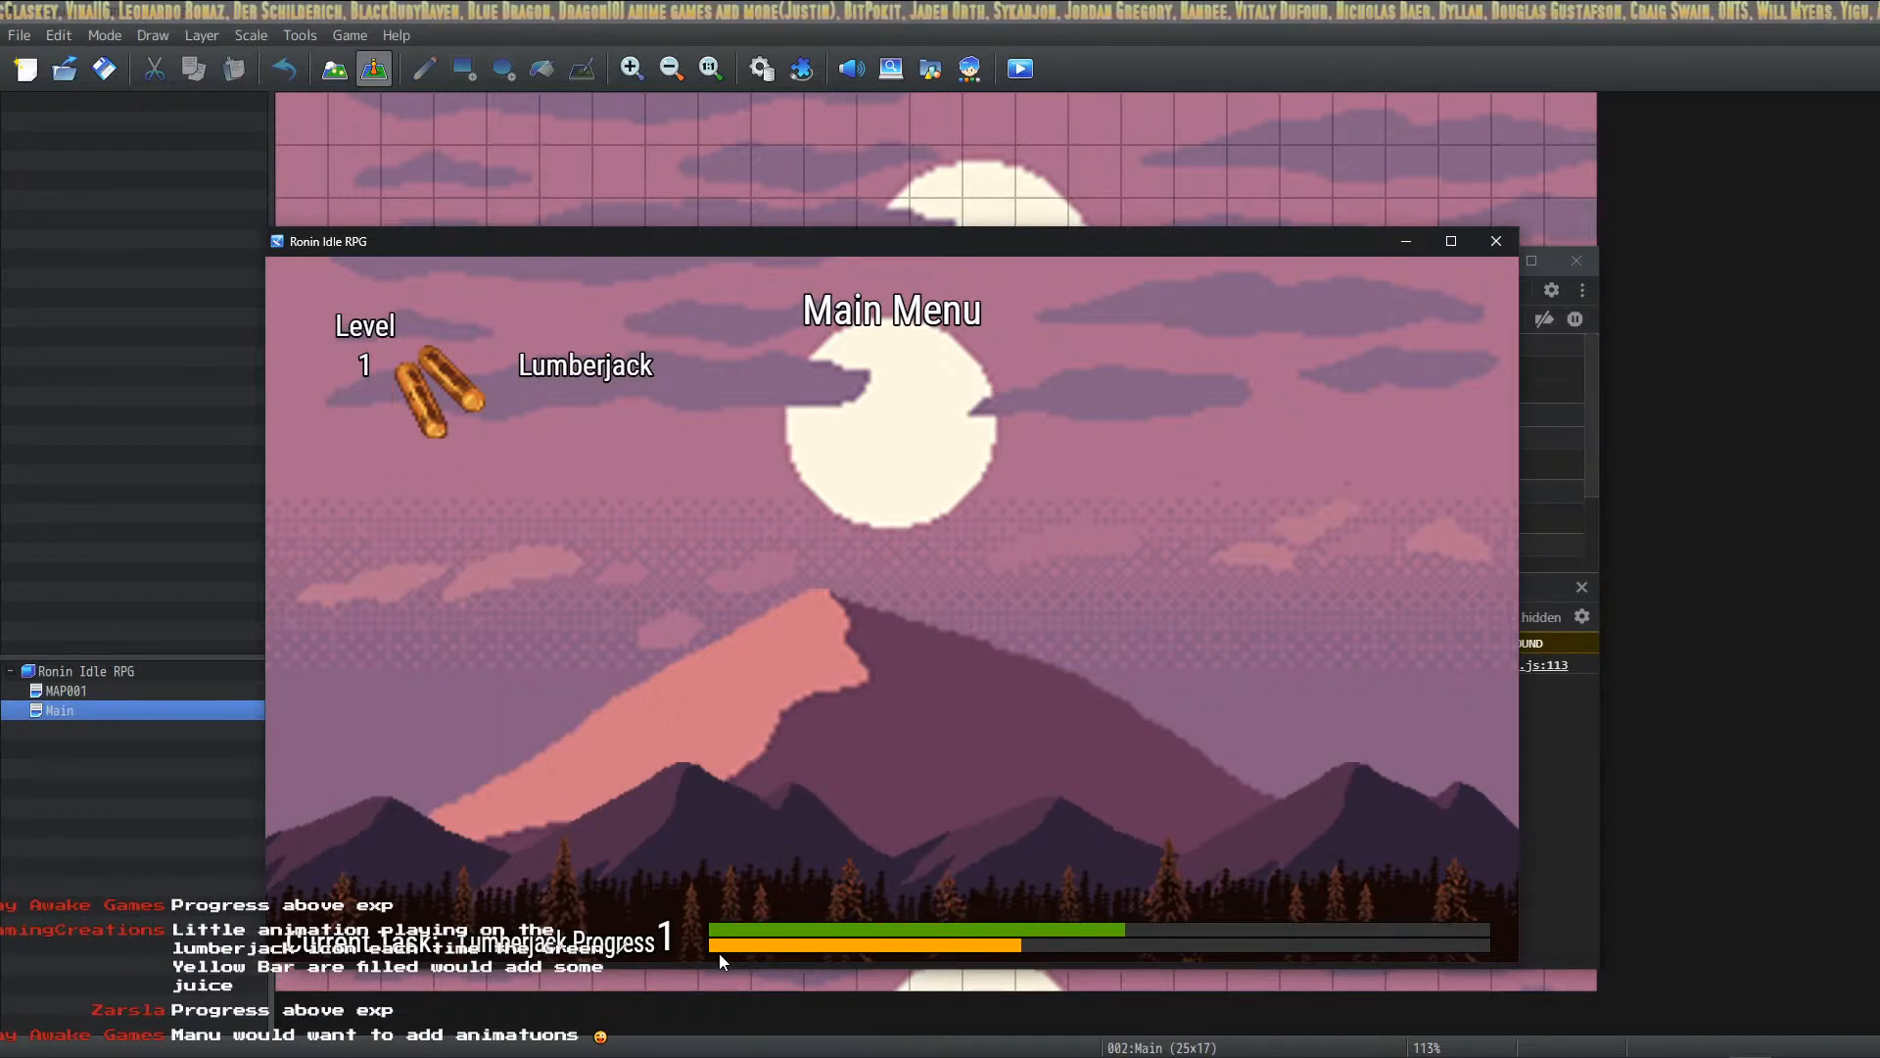
click(489, 366)
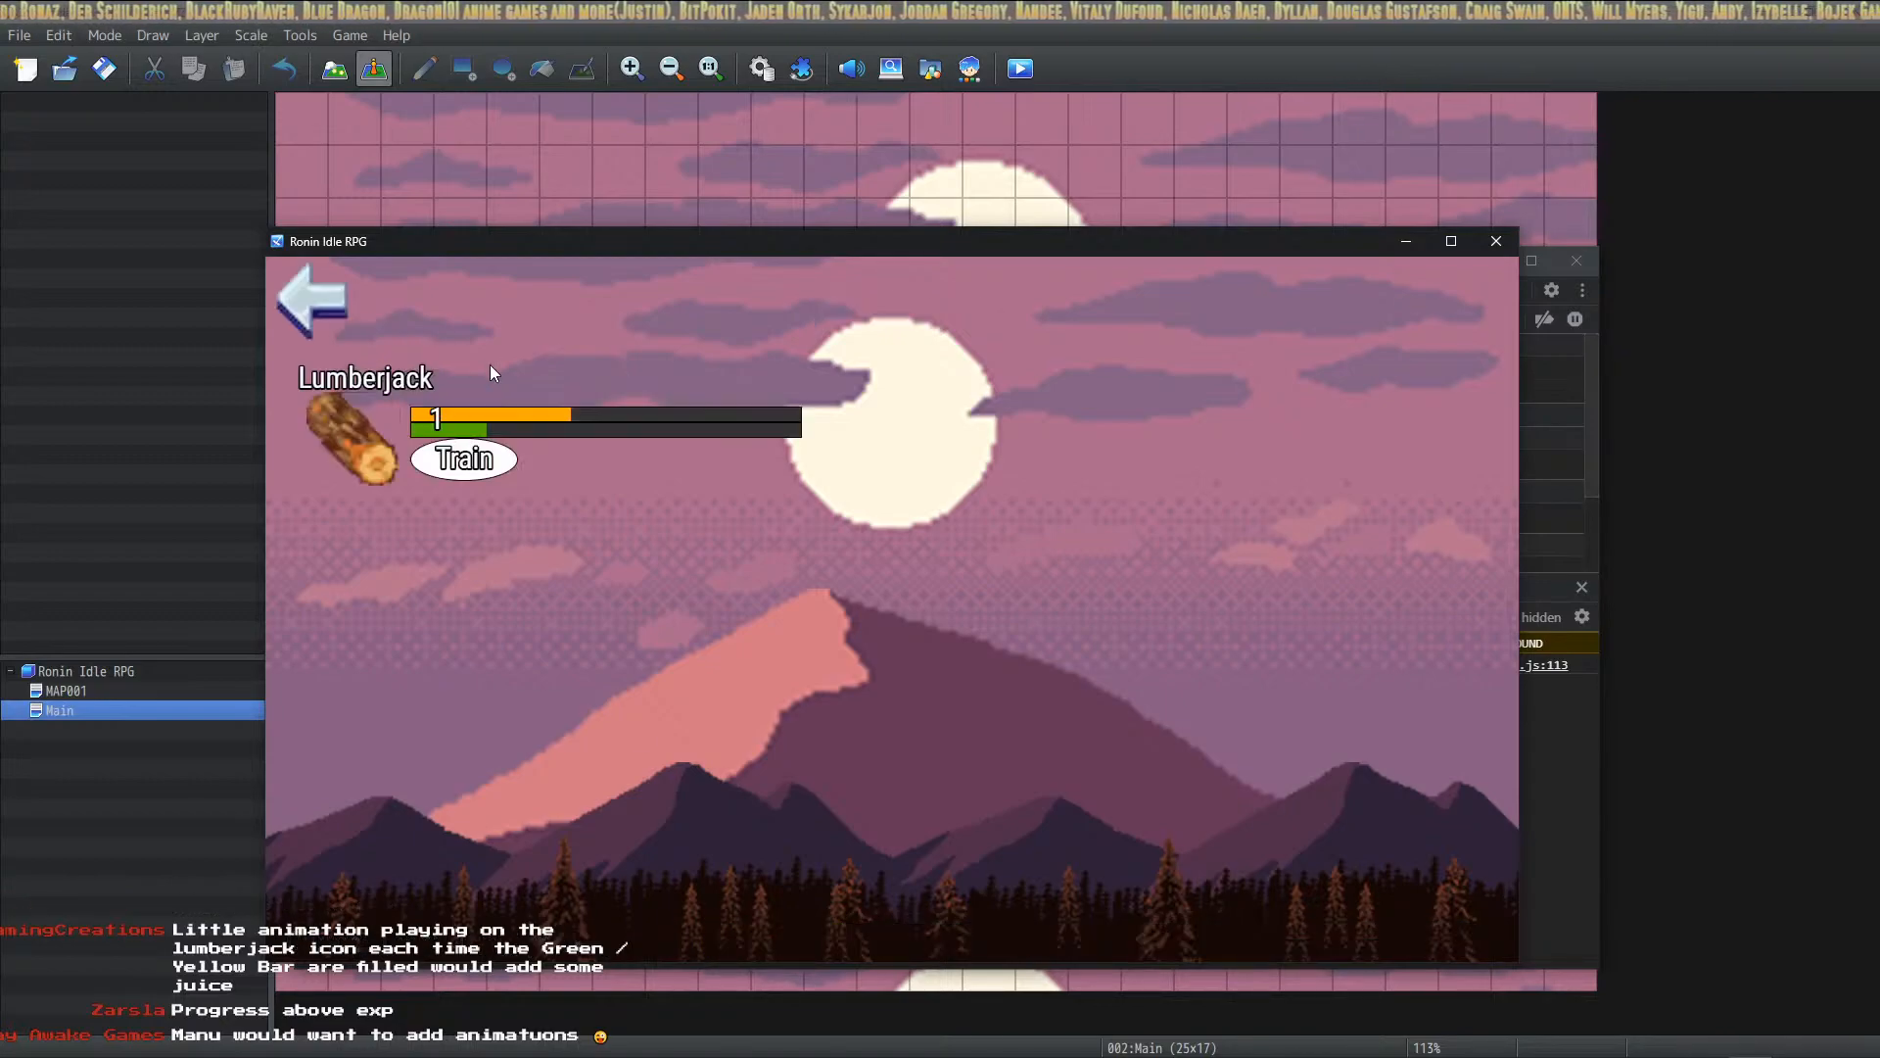
click(328, 312)
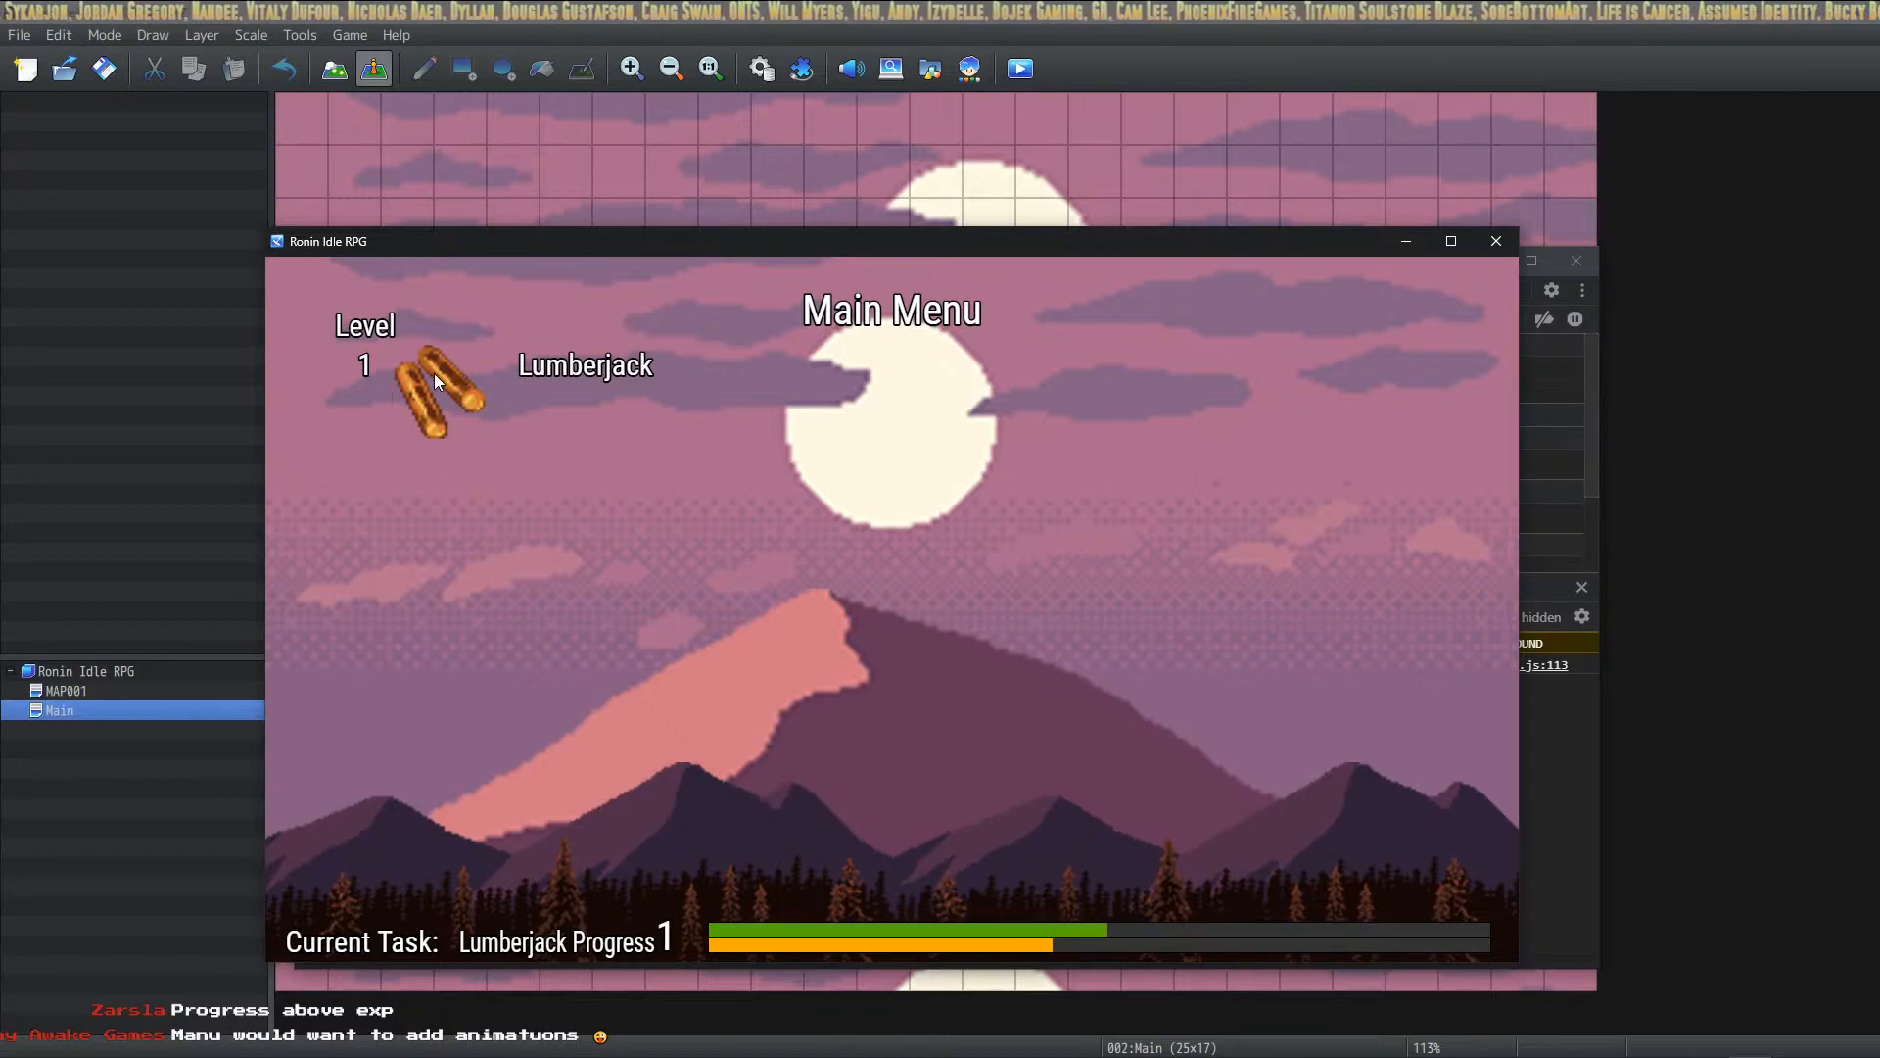
click(496, 449)
click(331, 304)
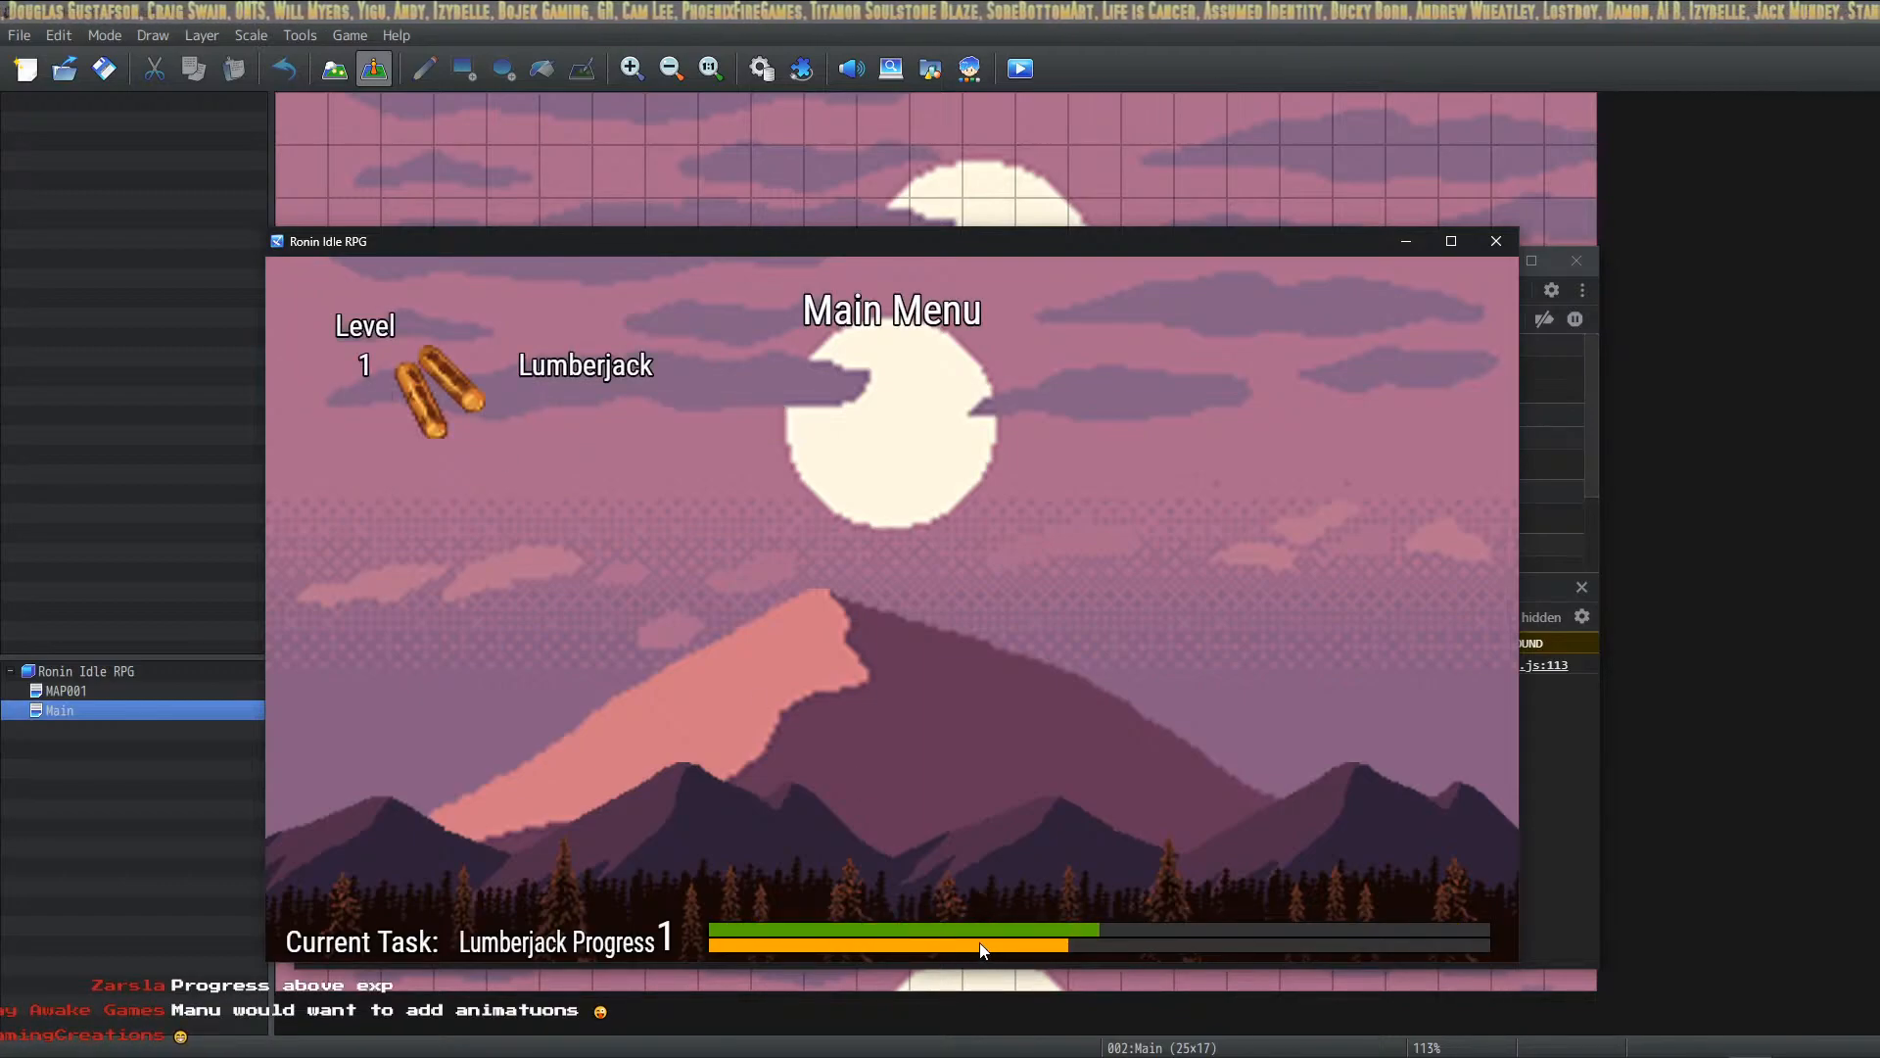
click(474, 386)
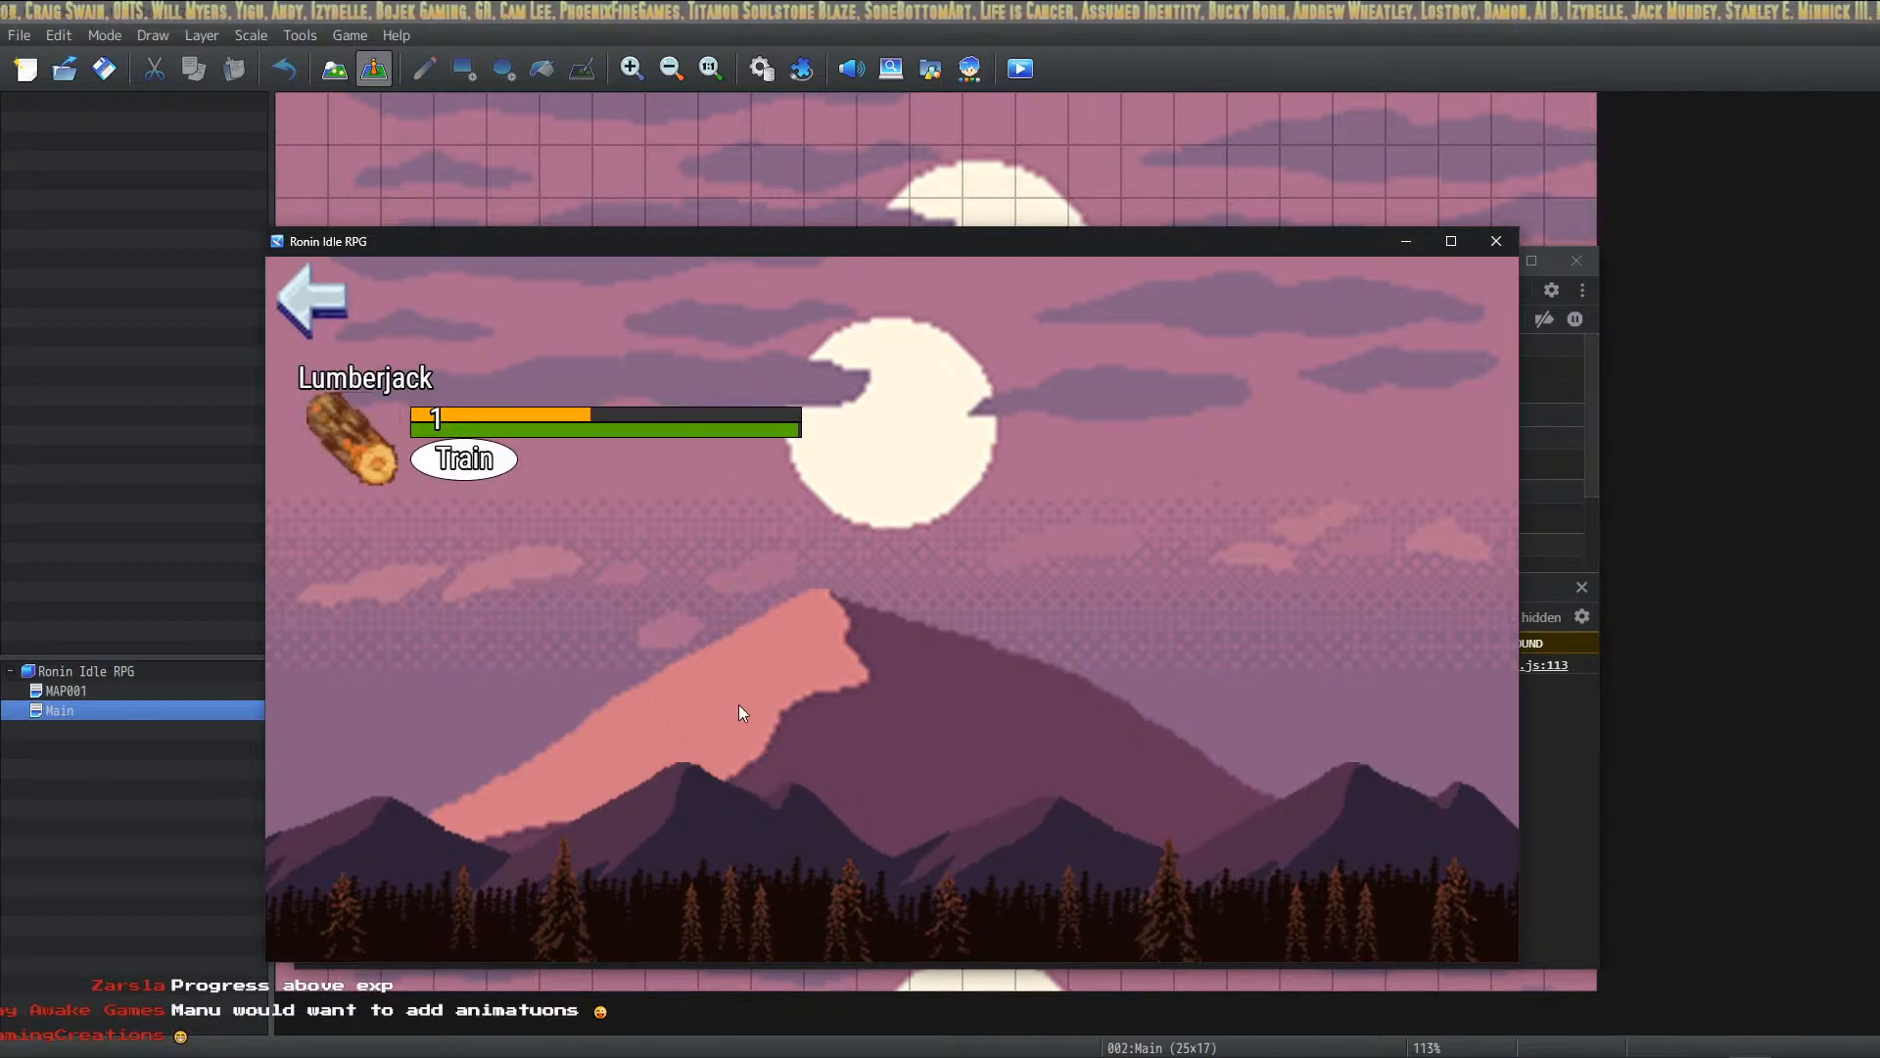
click(327, 287)
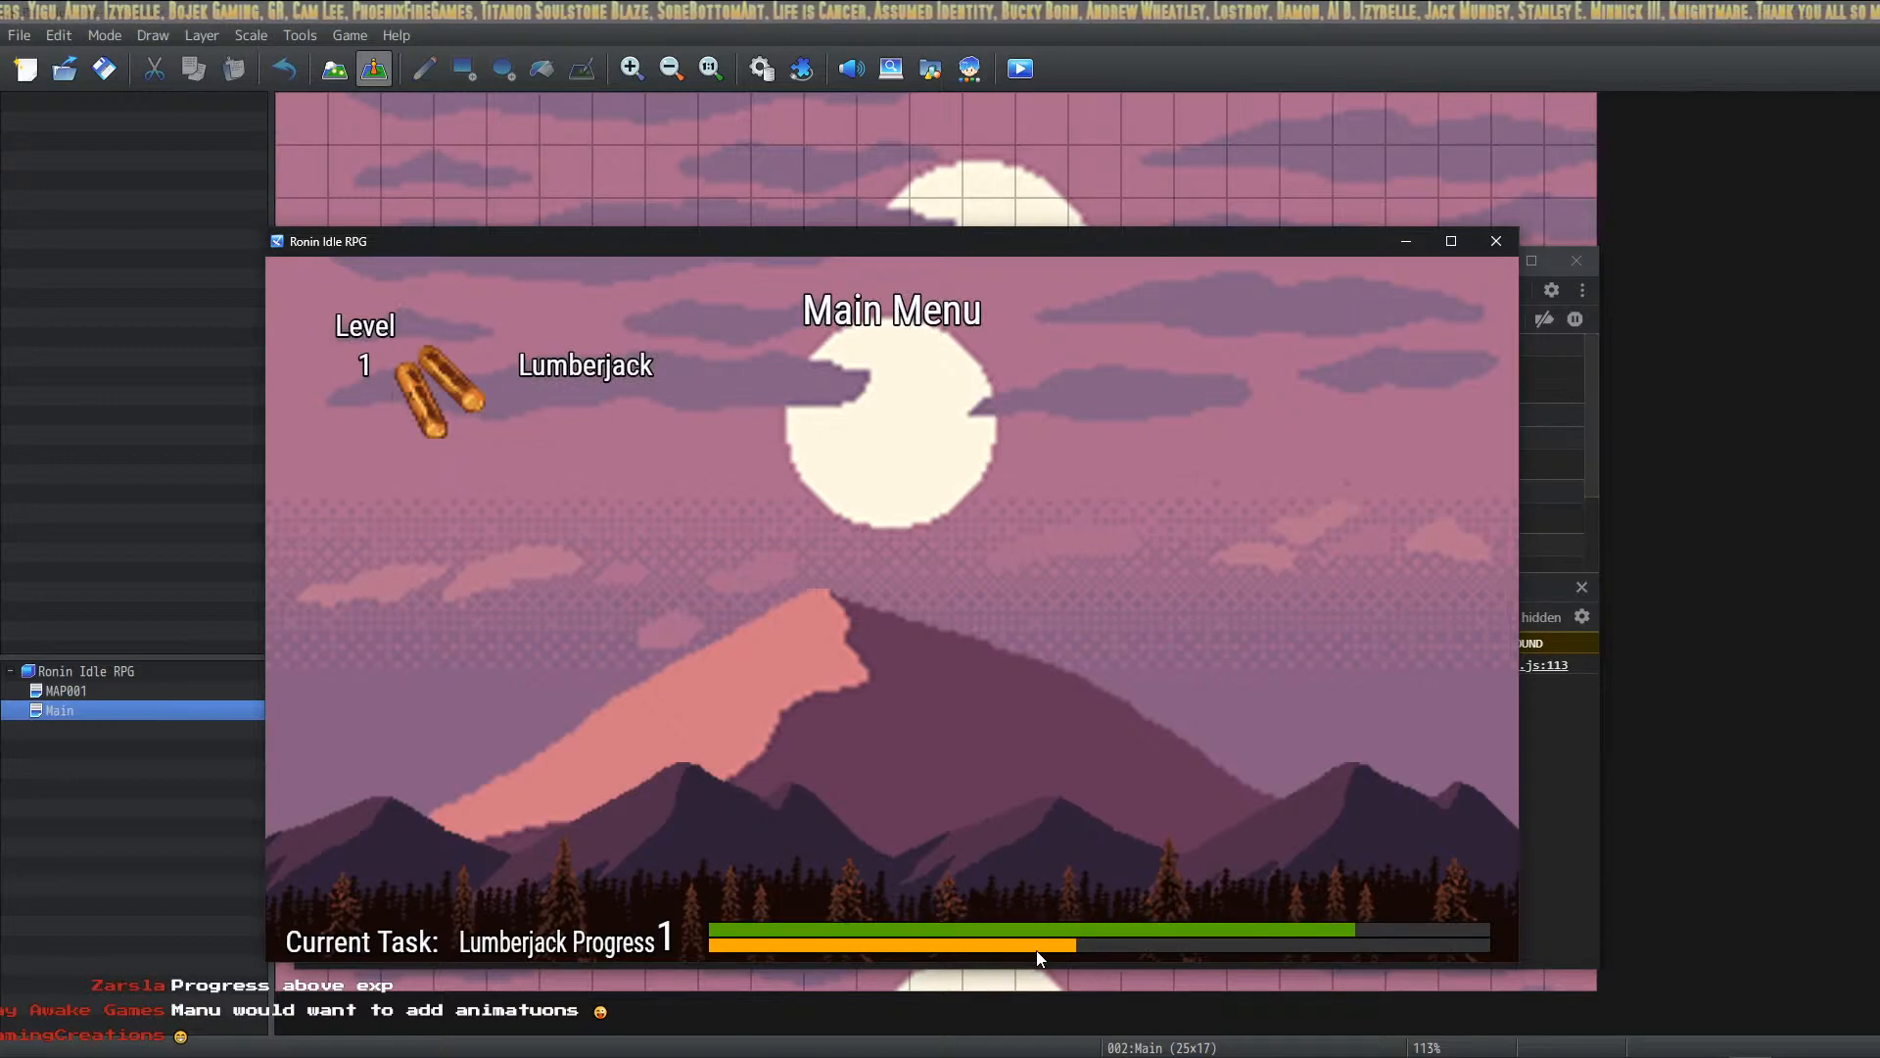
click(423, 370)
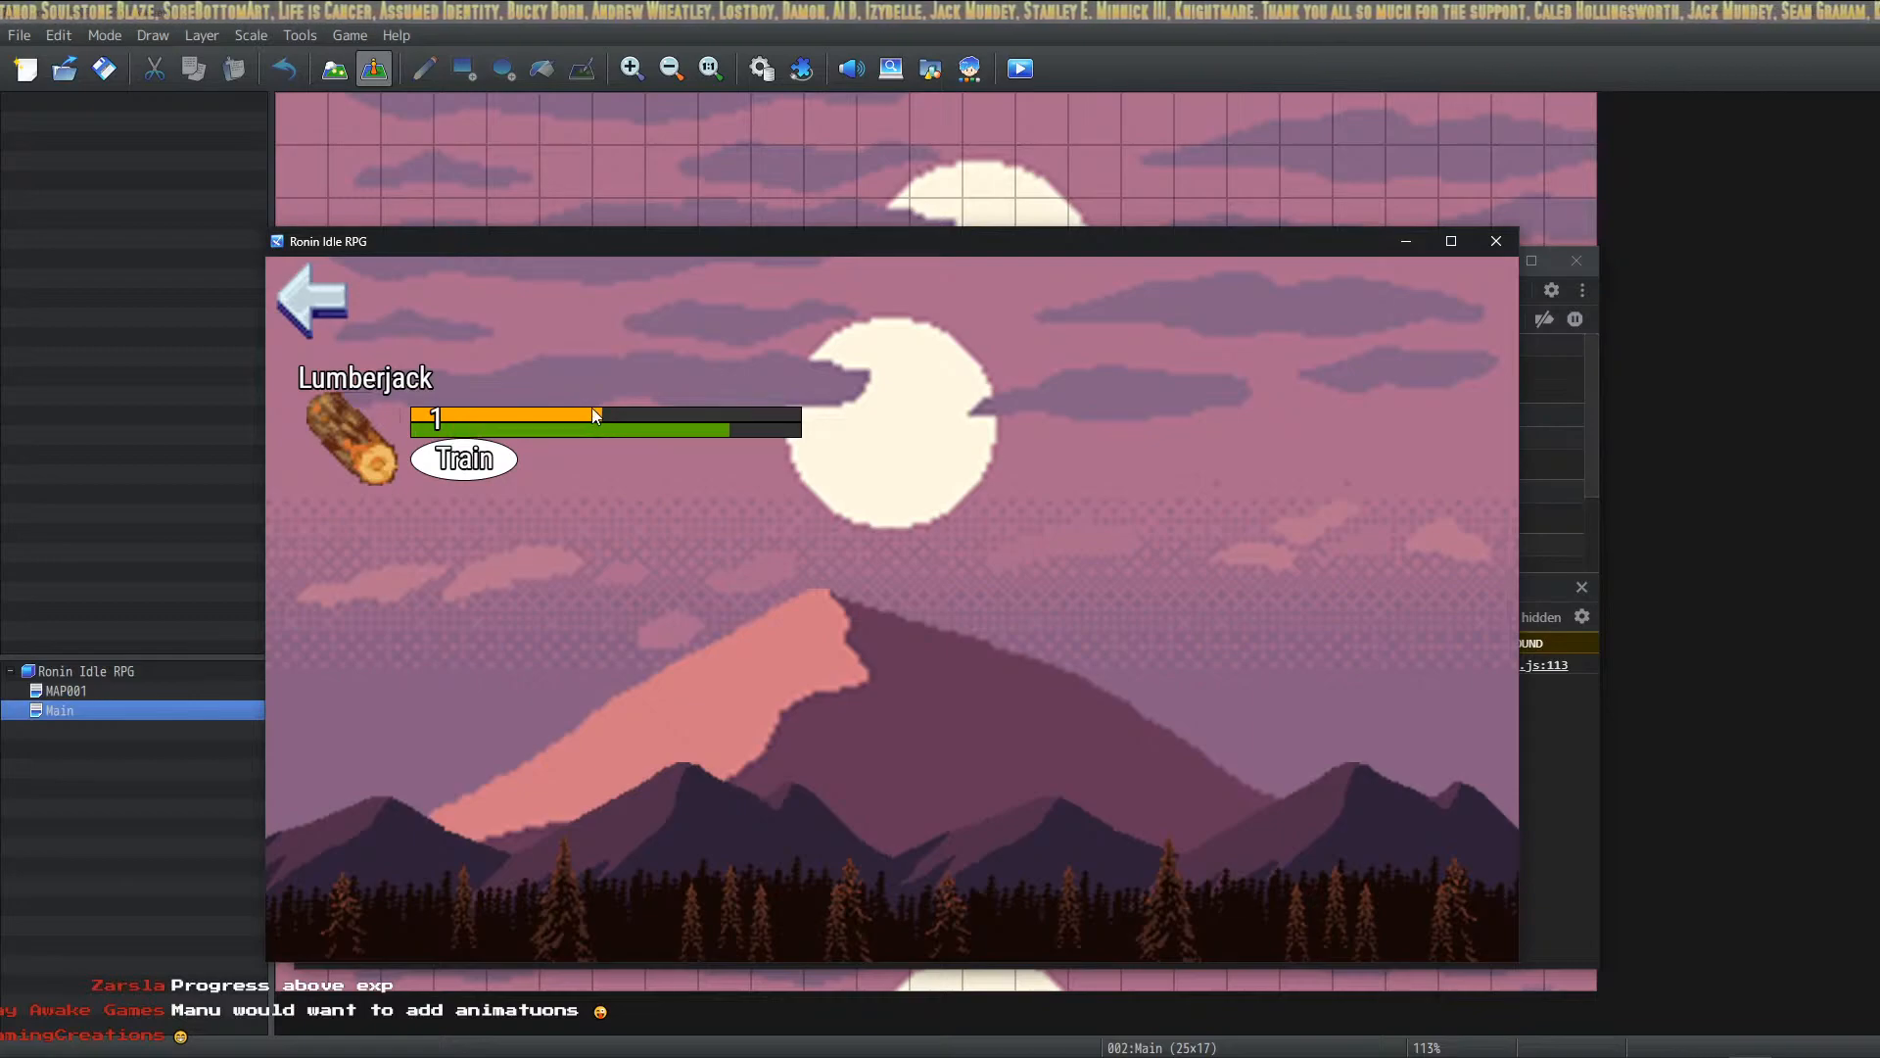
click(338, 286)
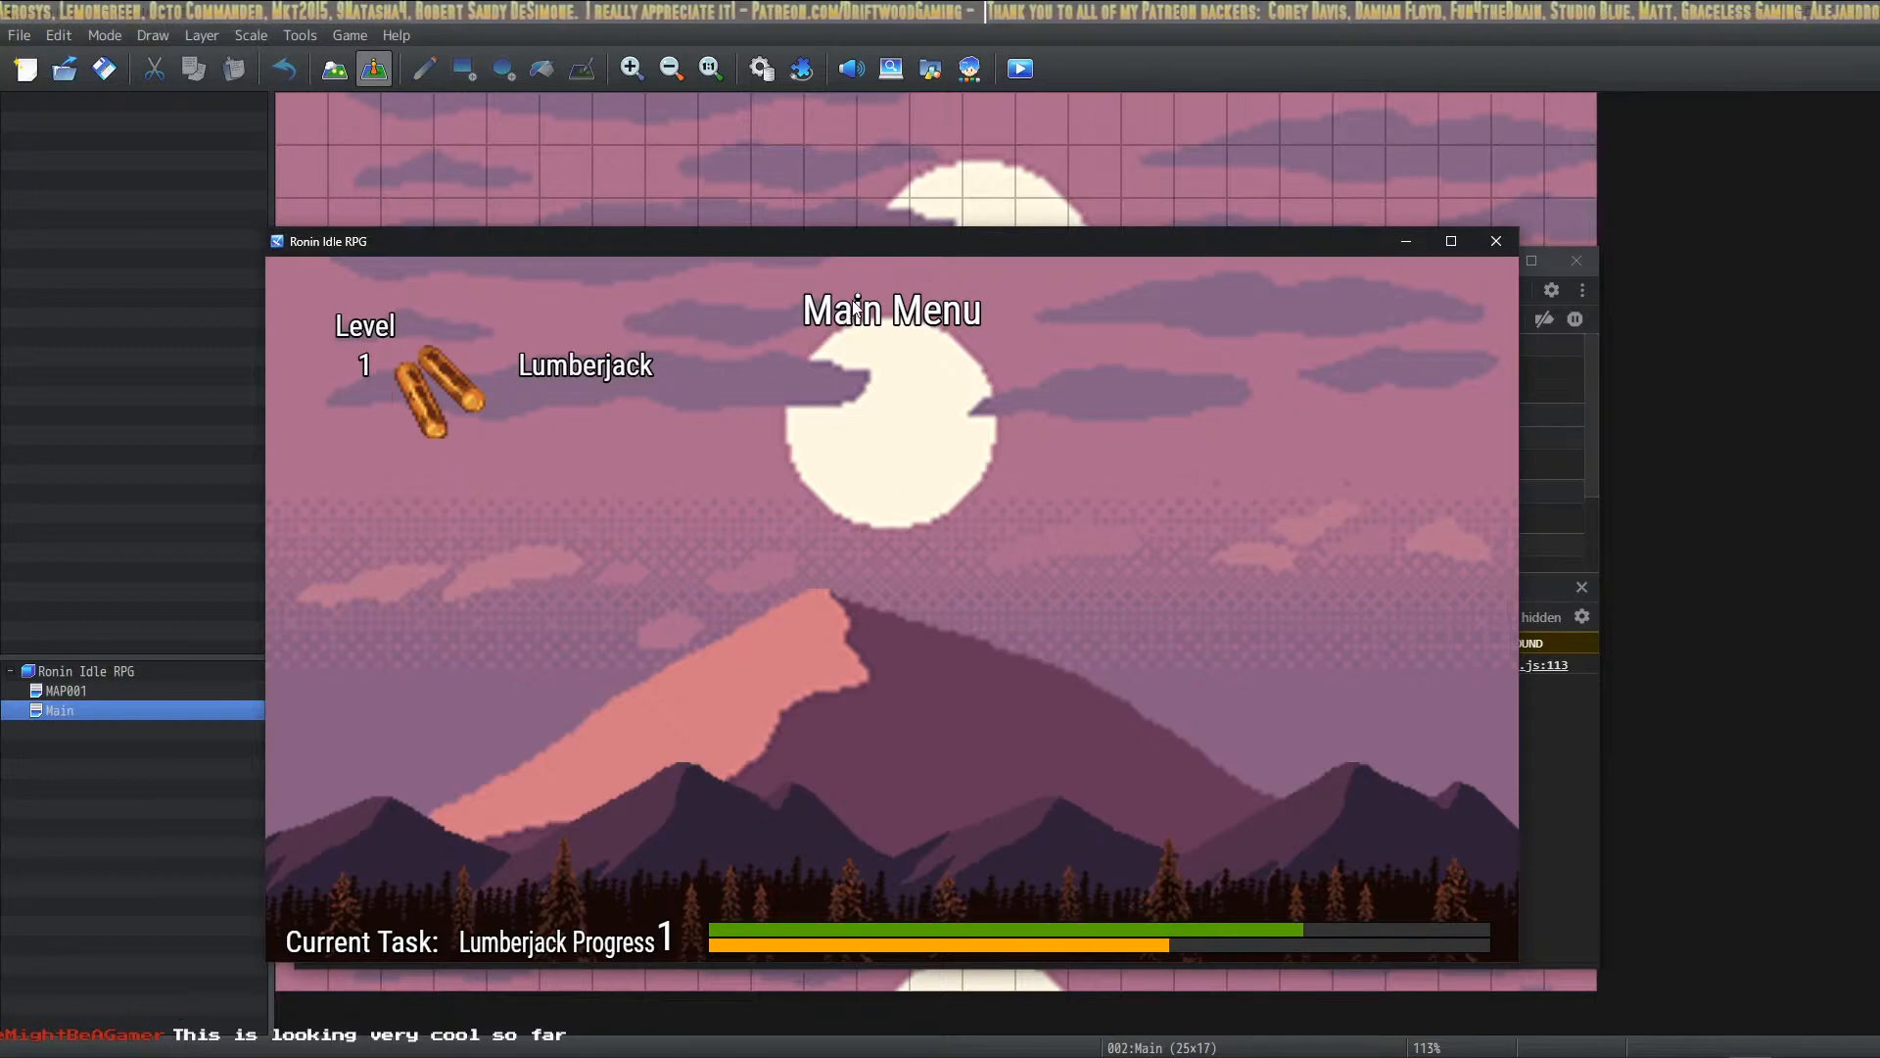
click(538, 396)
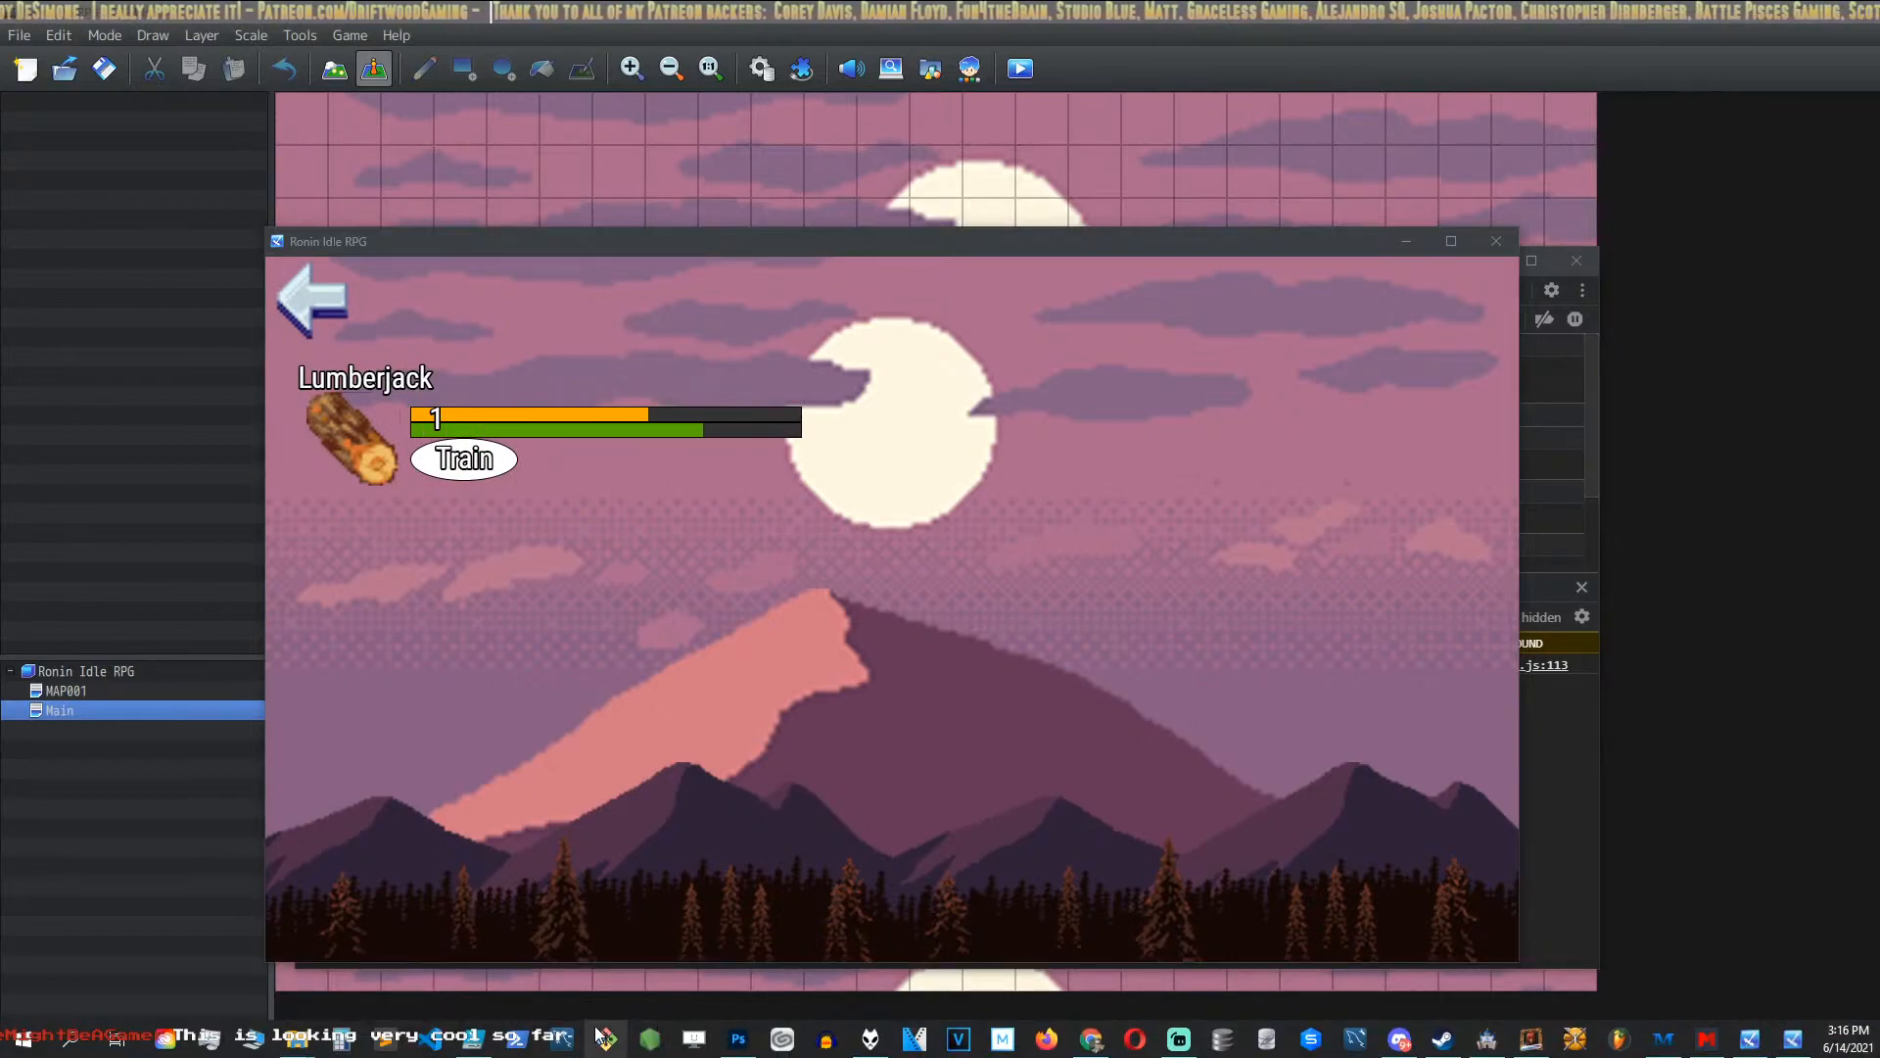
Step: Switch to HUD Maker Ultra and move the Lumberjack HUD's title text to the canvas's upper centre, about X 625, Y 38
click(604, 1038)
click(1481, 355)
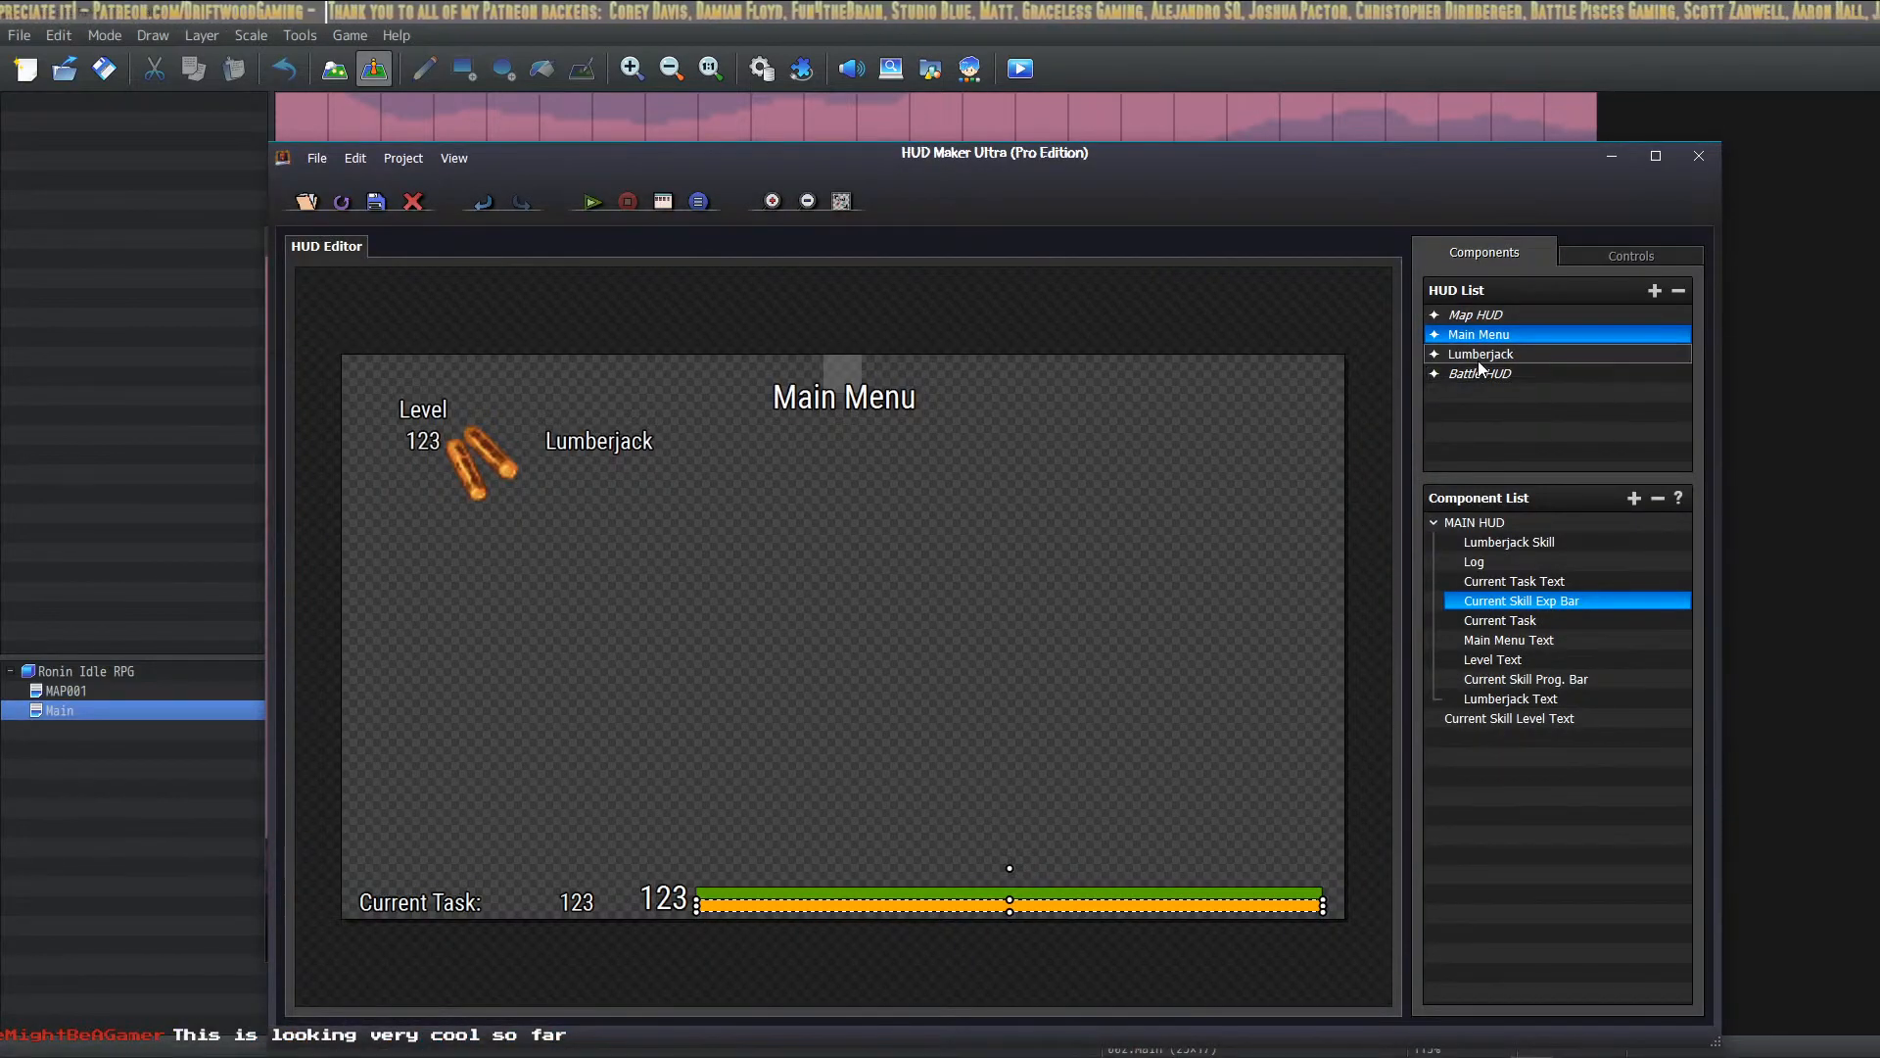
drag(423, 450, 833, 381)
Step: Set the font size of the Lumberjack title text to 42
double_click(834, 381)
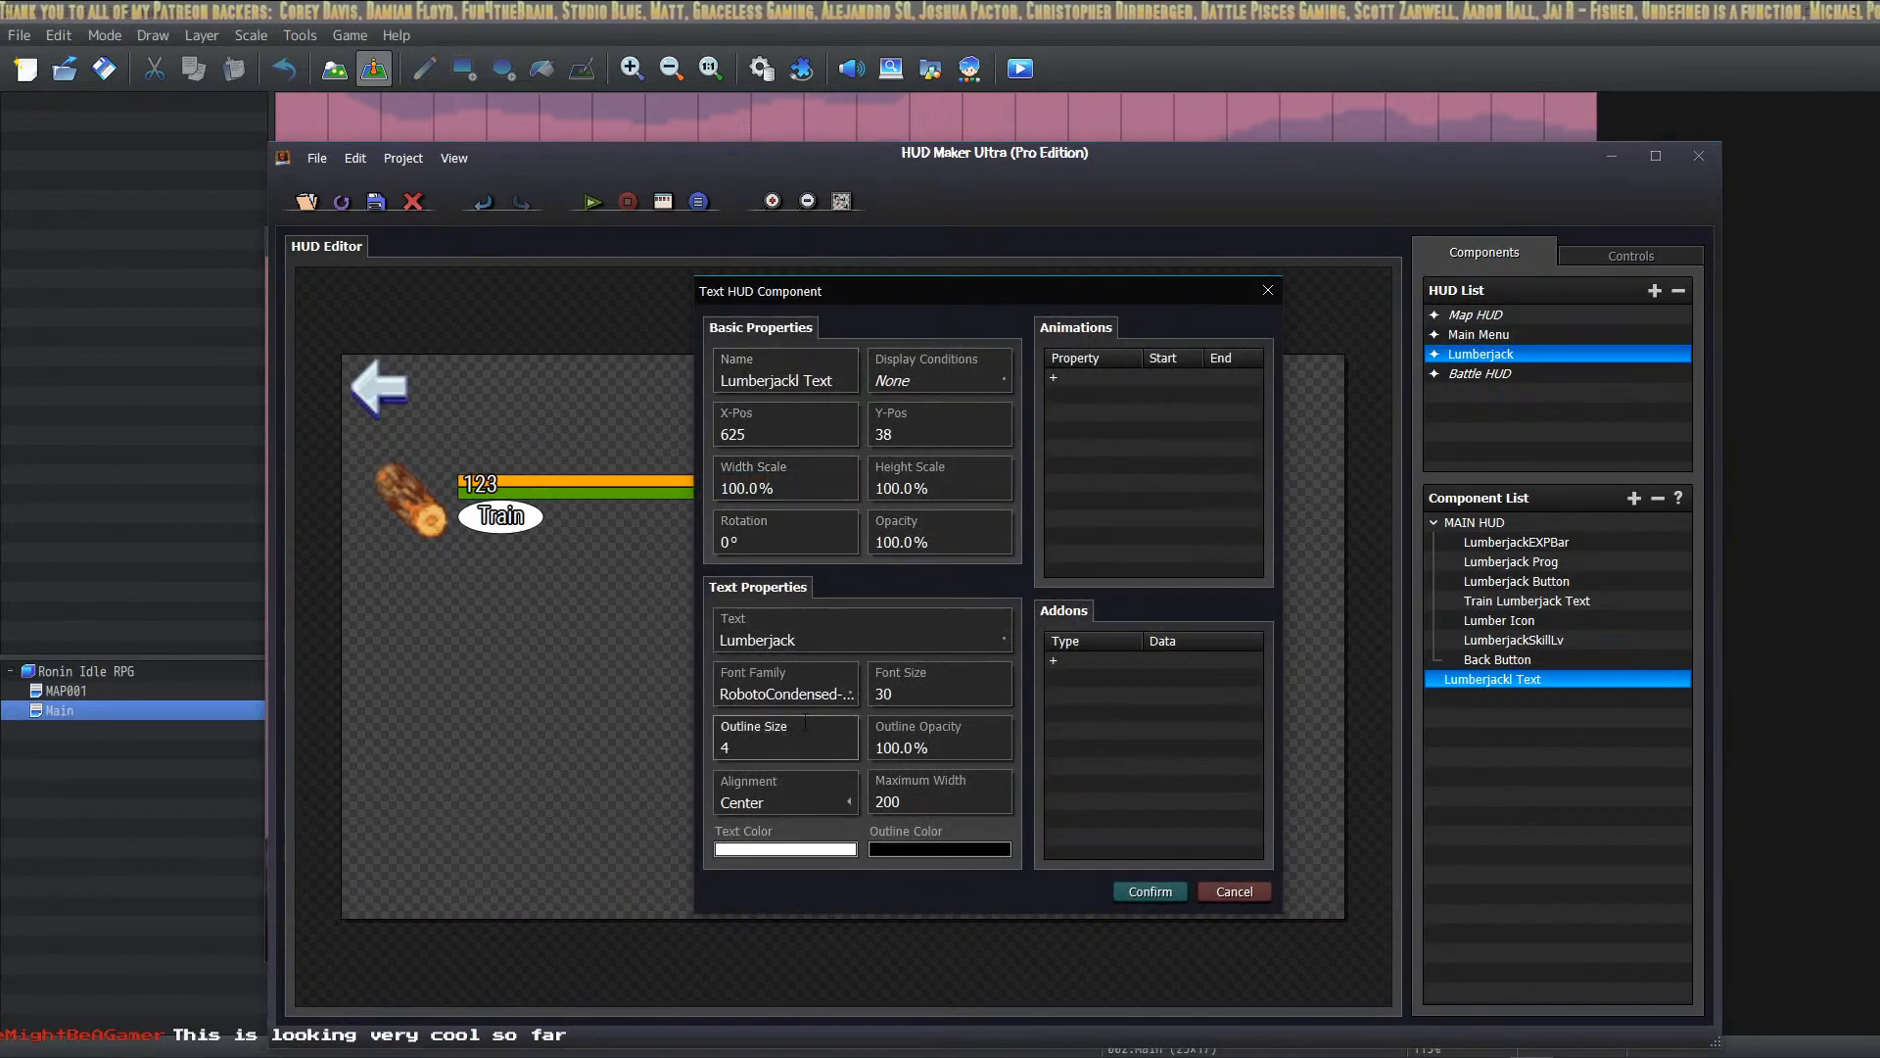
double_click(946, 696)
text(42)
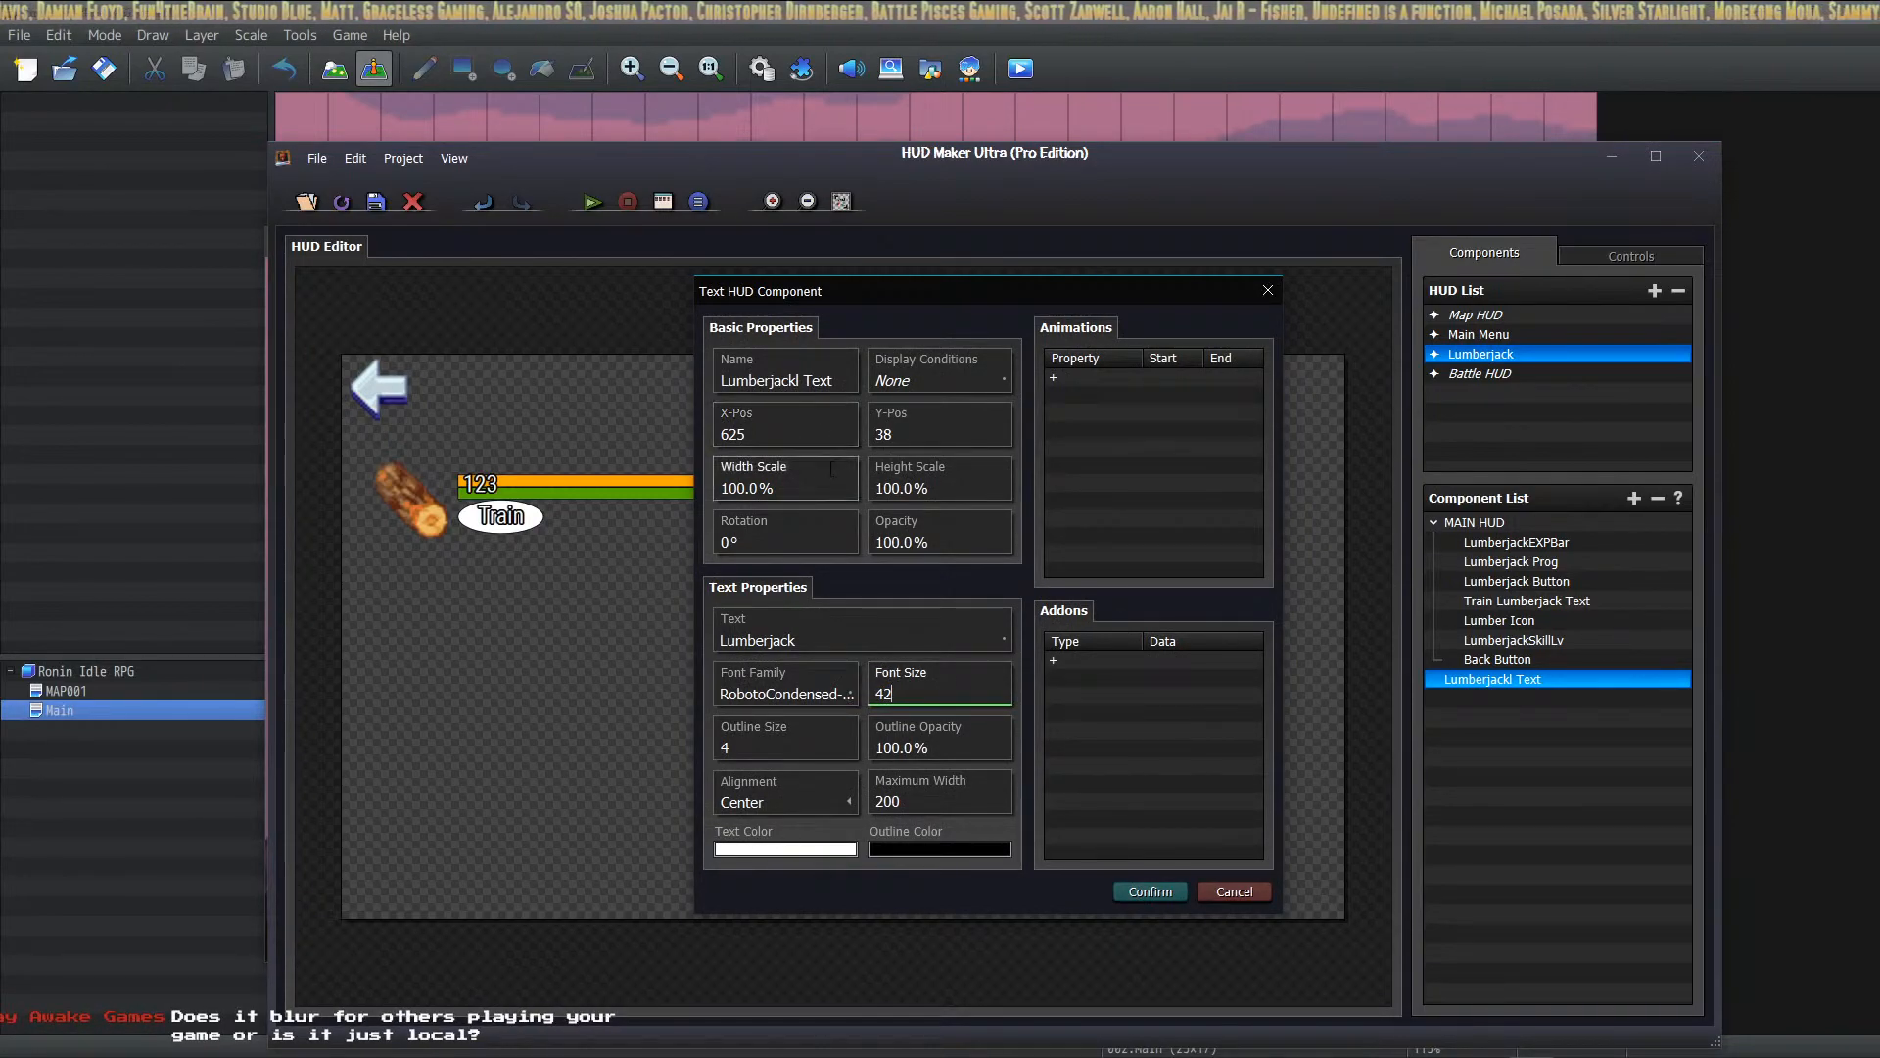
click(1136, 661)
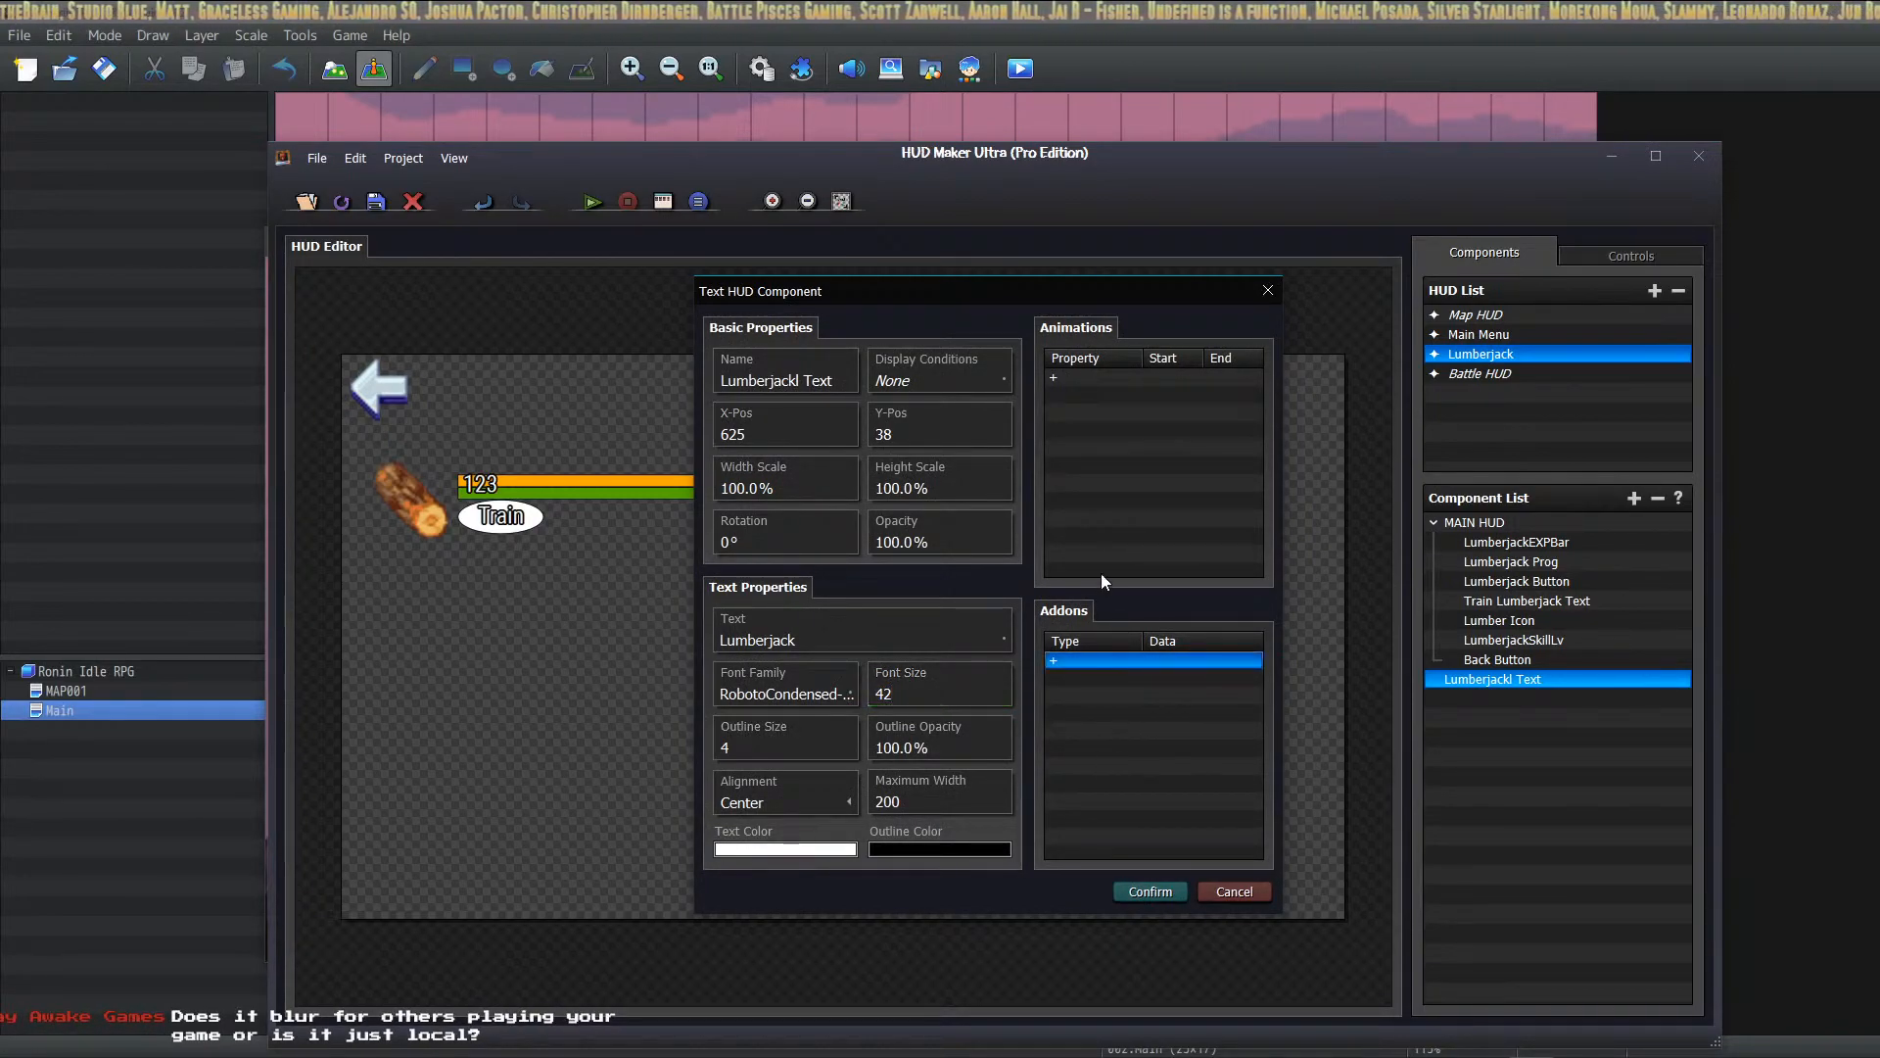
Step: Add an X Position animation to the Lumberjack title text with a duration of 360
double_click(1078, 376)
click(868, 485)
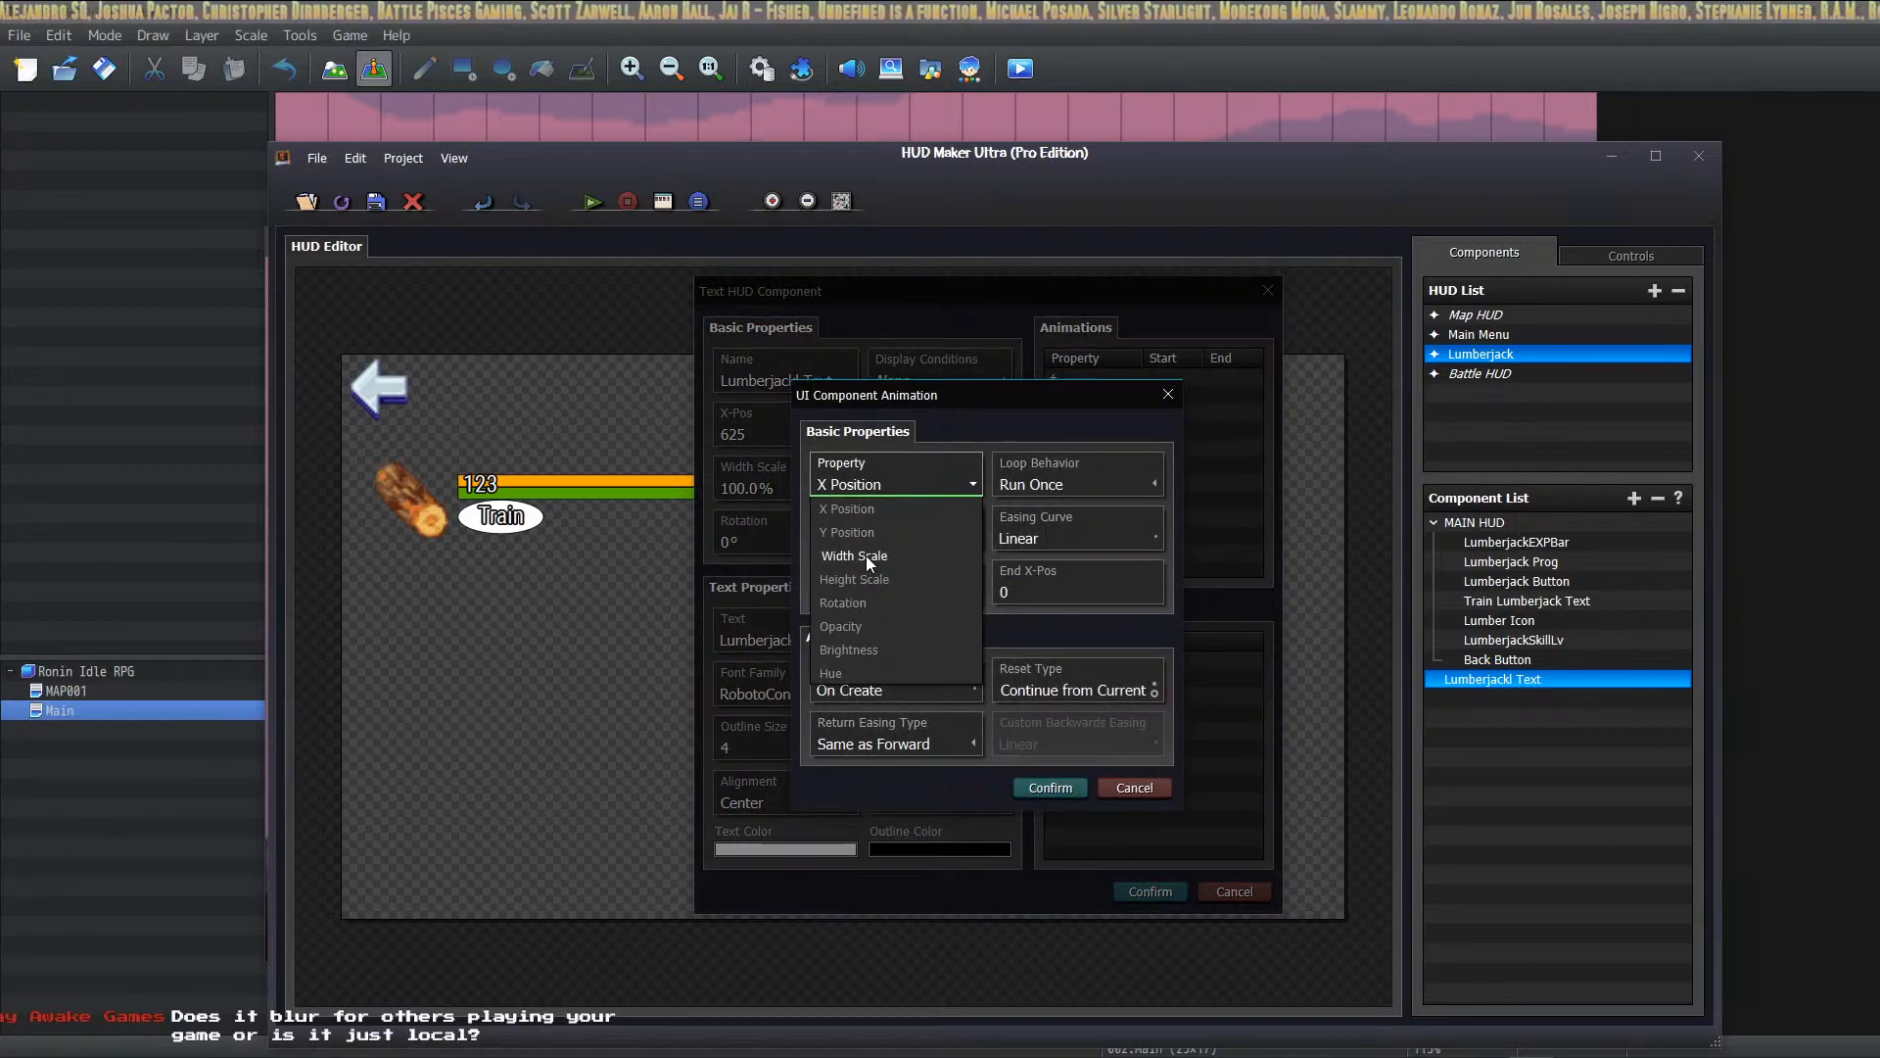
click(891, 509)
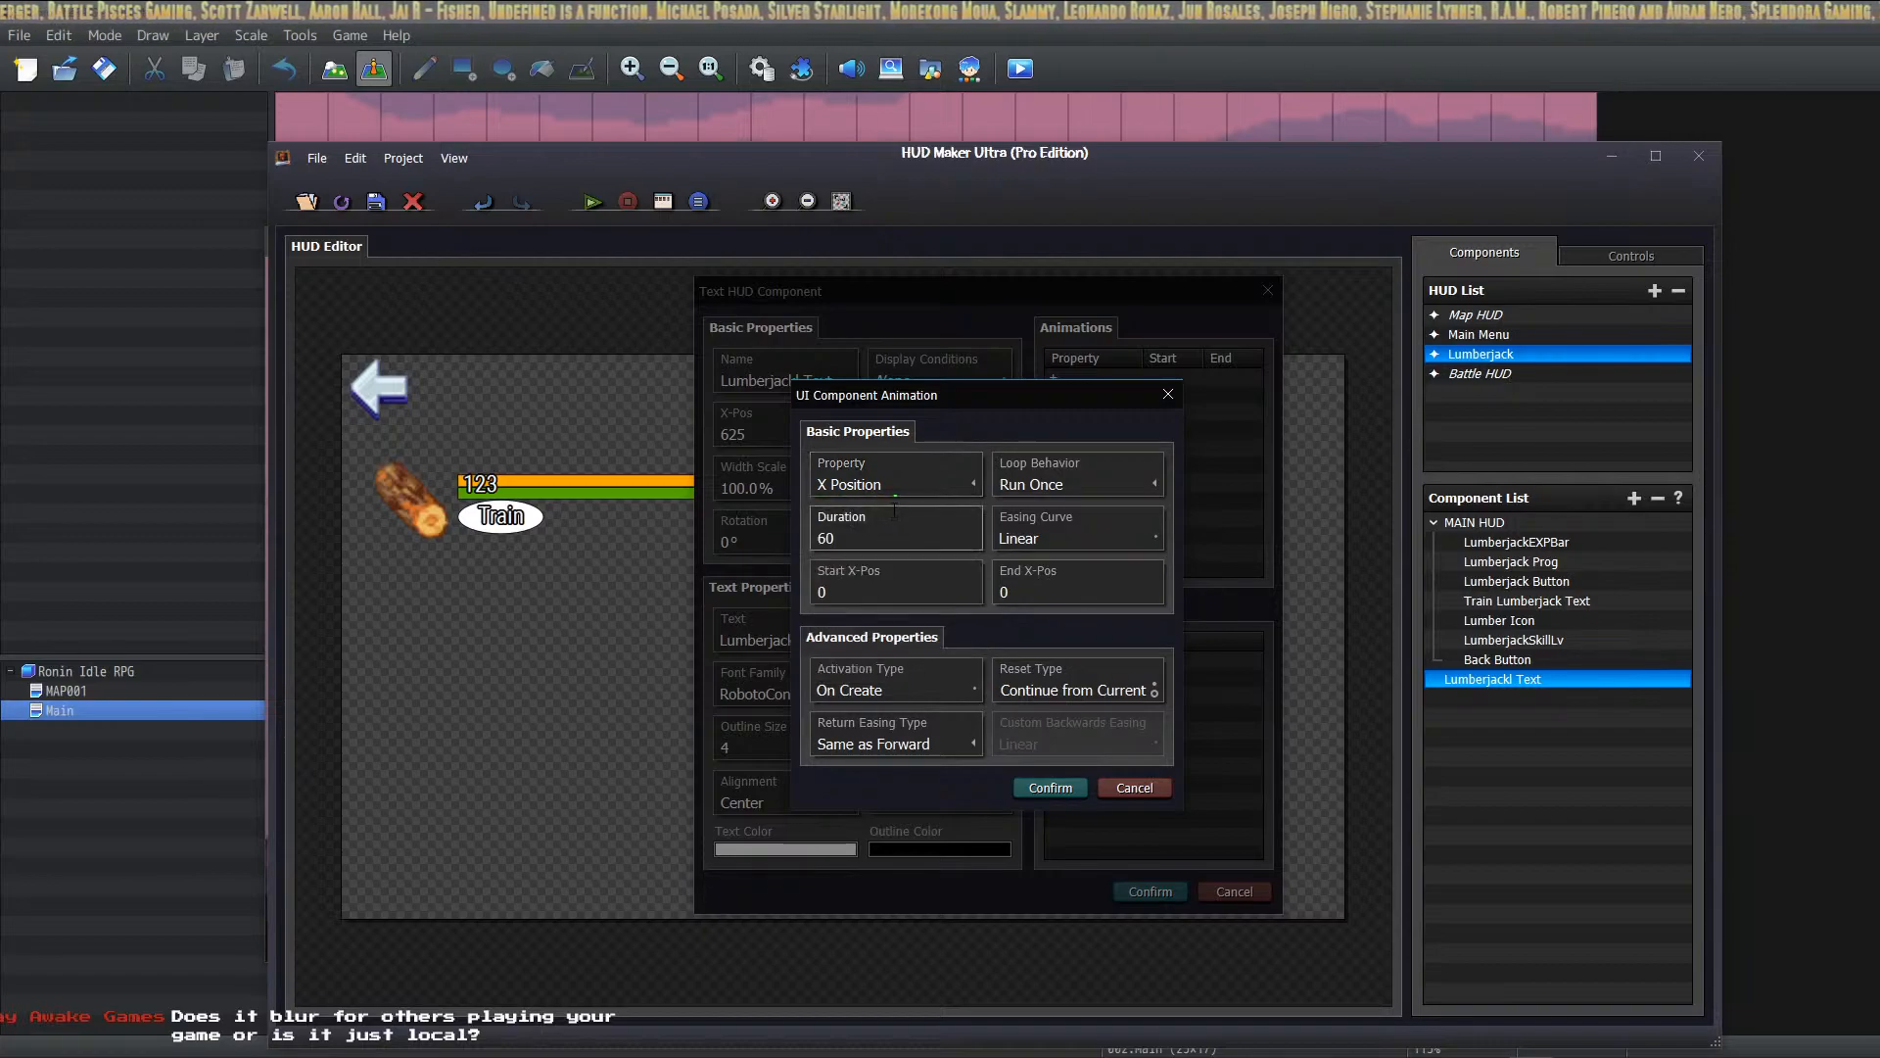
double_click(892, 534)
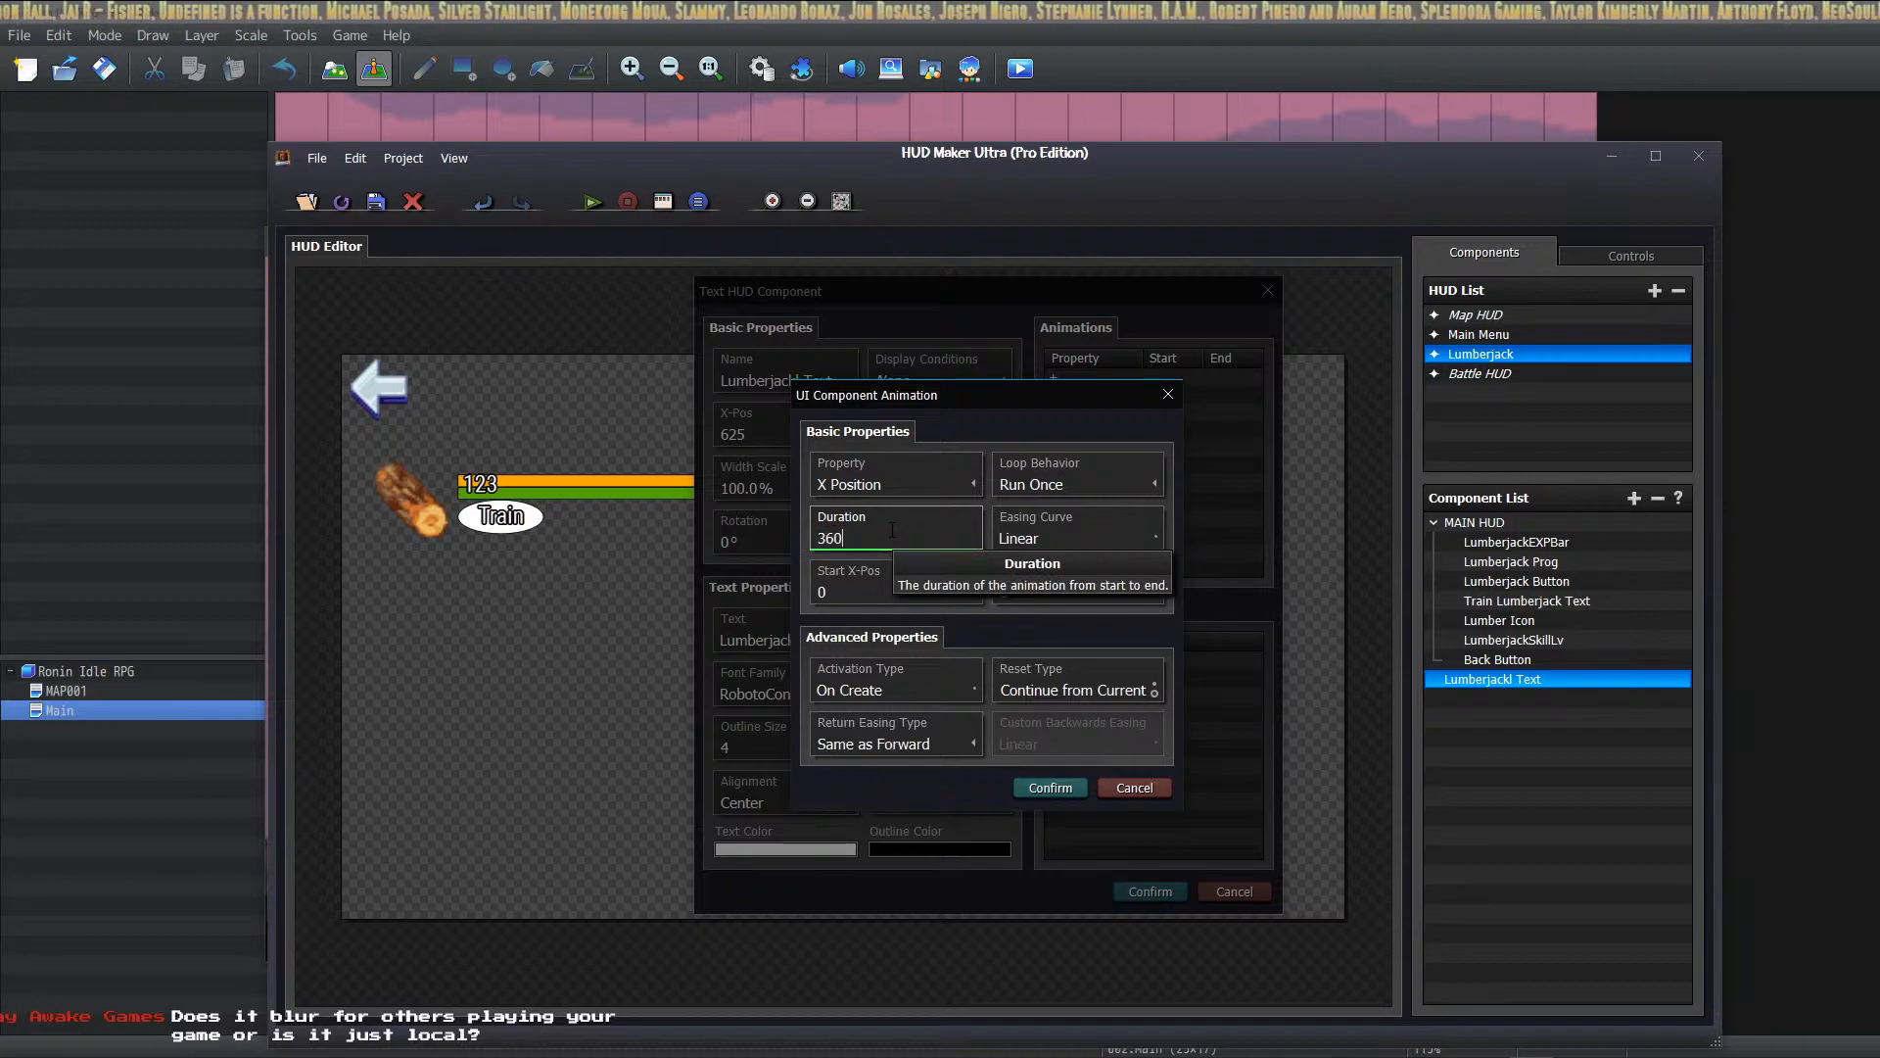
Step: Calculate 1280 ÷ 3 in Calculator and set the animation's Start X-Pos to 420 and End X-Pos to 840
double_click(899, 593)
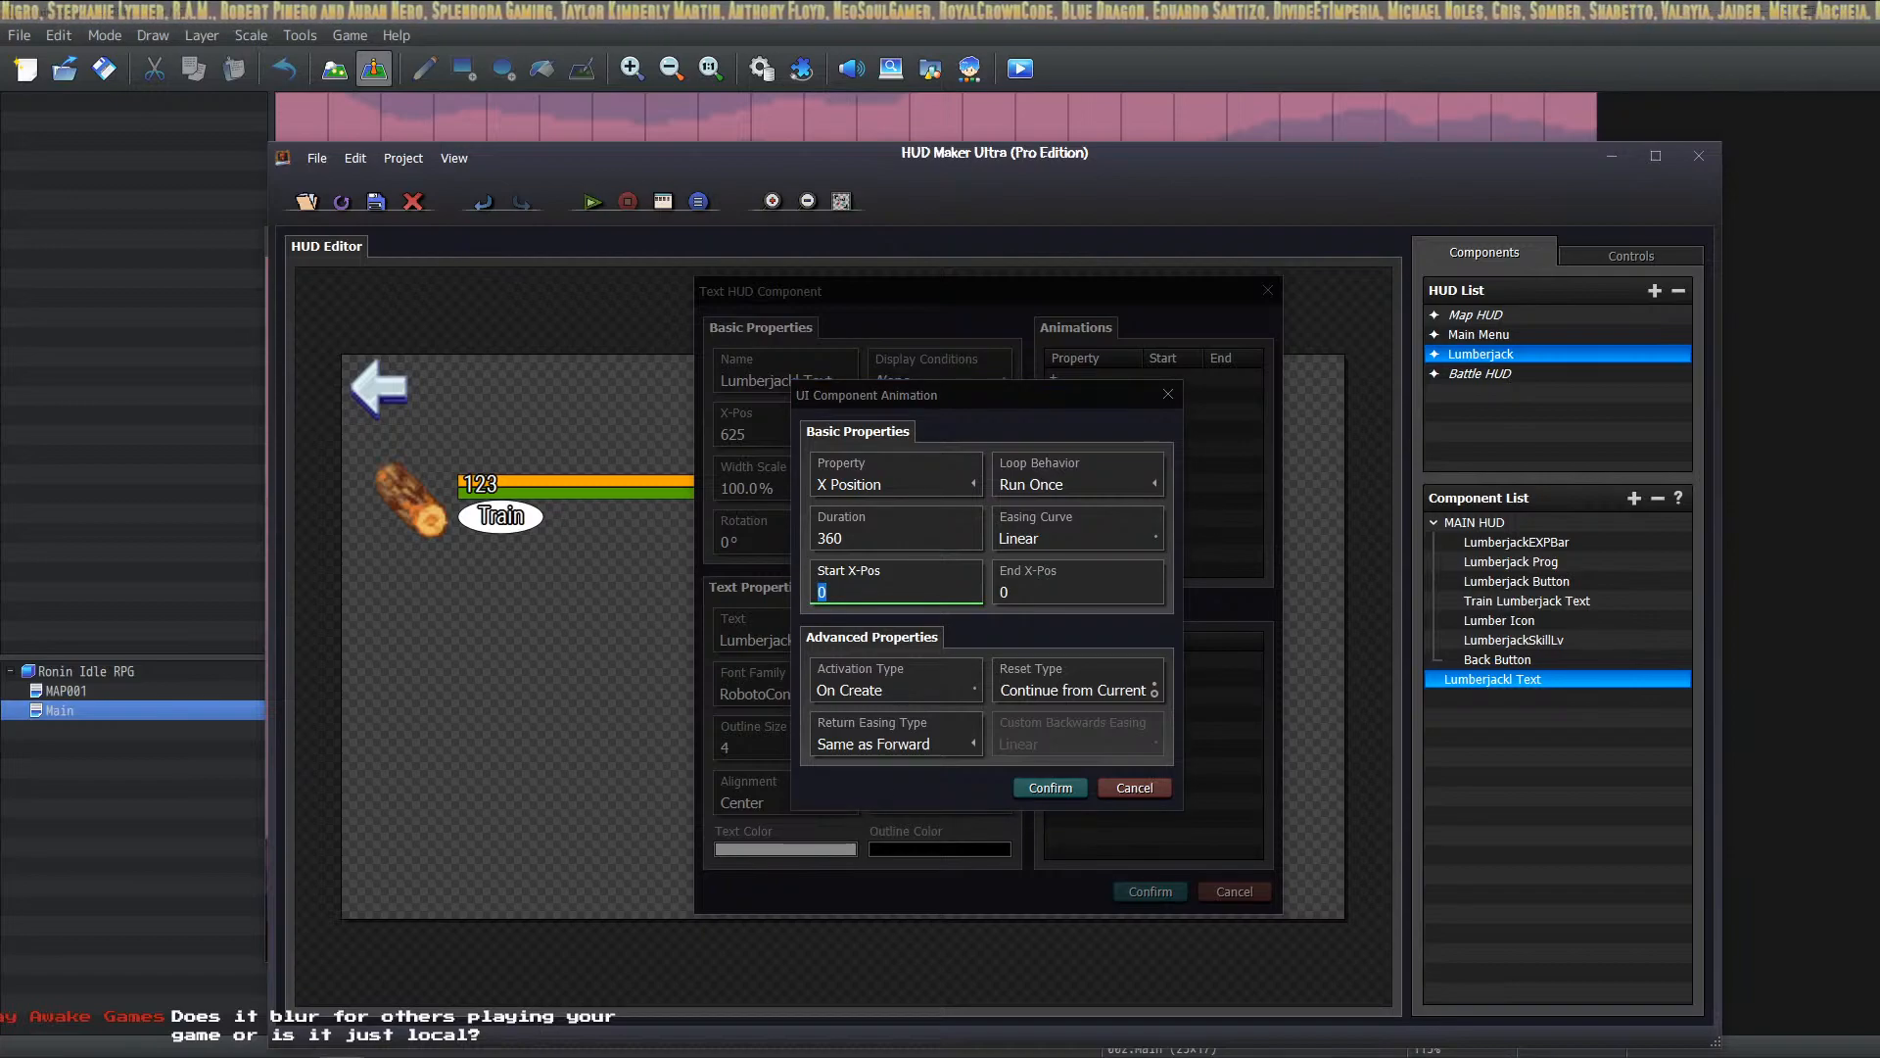
drag(0, 226, 1500, 280)
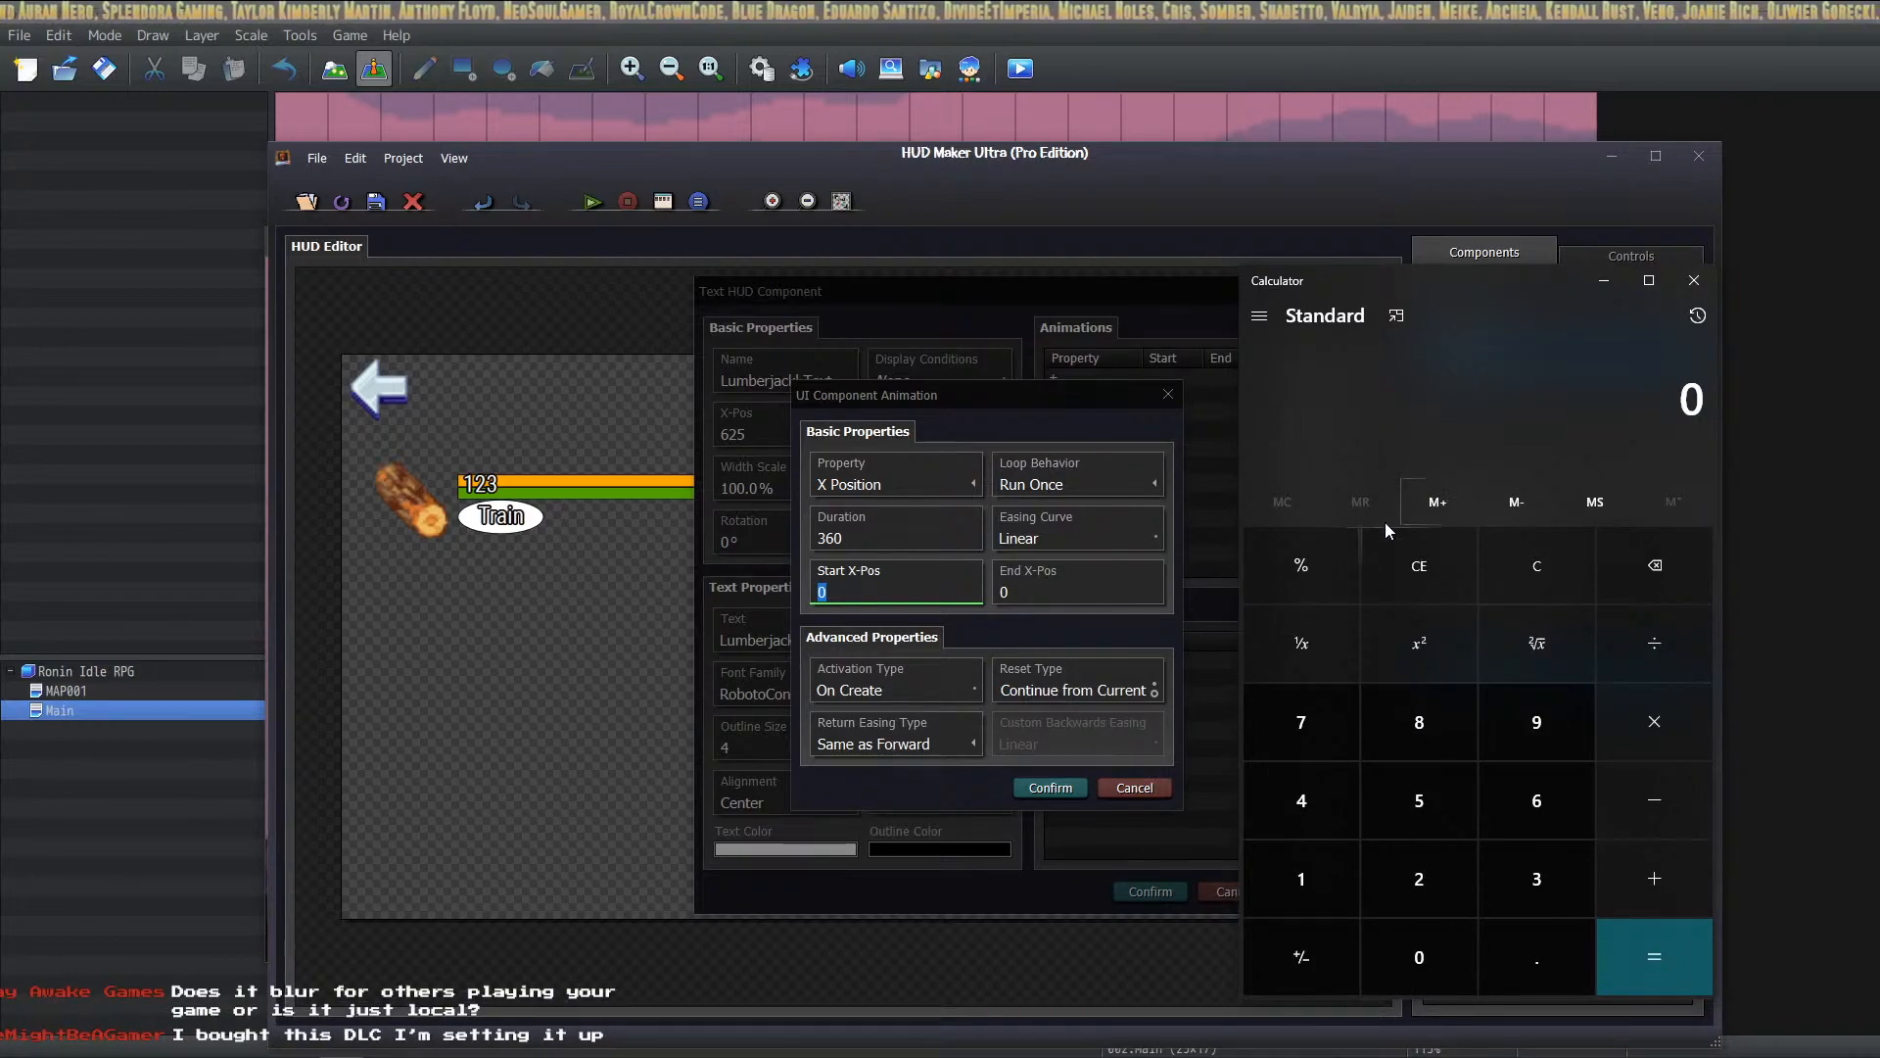
text(1280 ÷ )
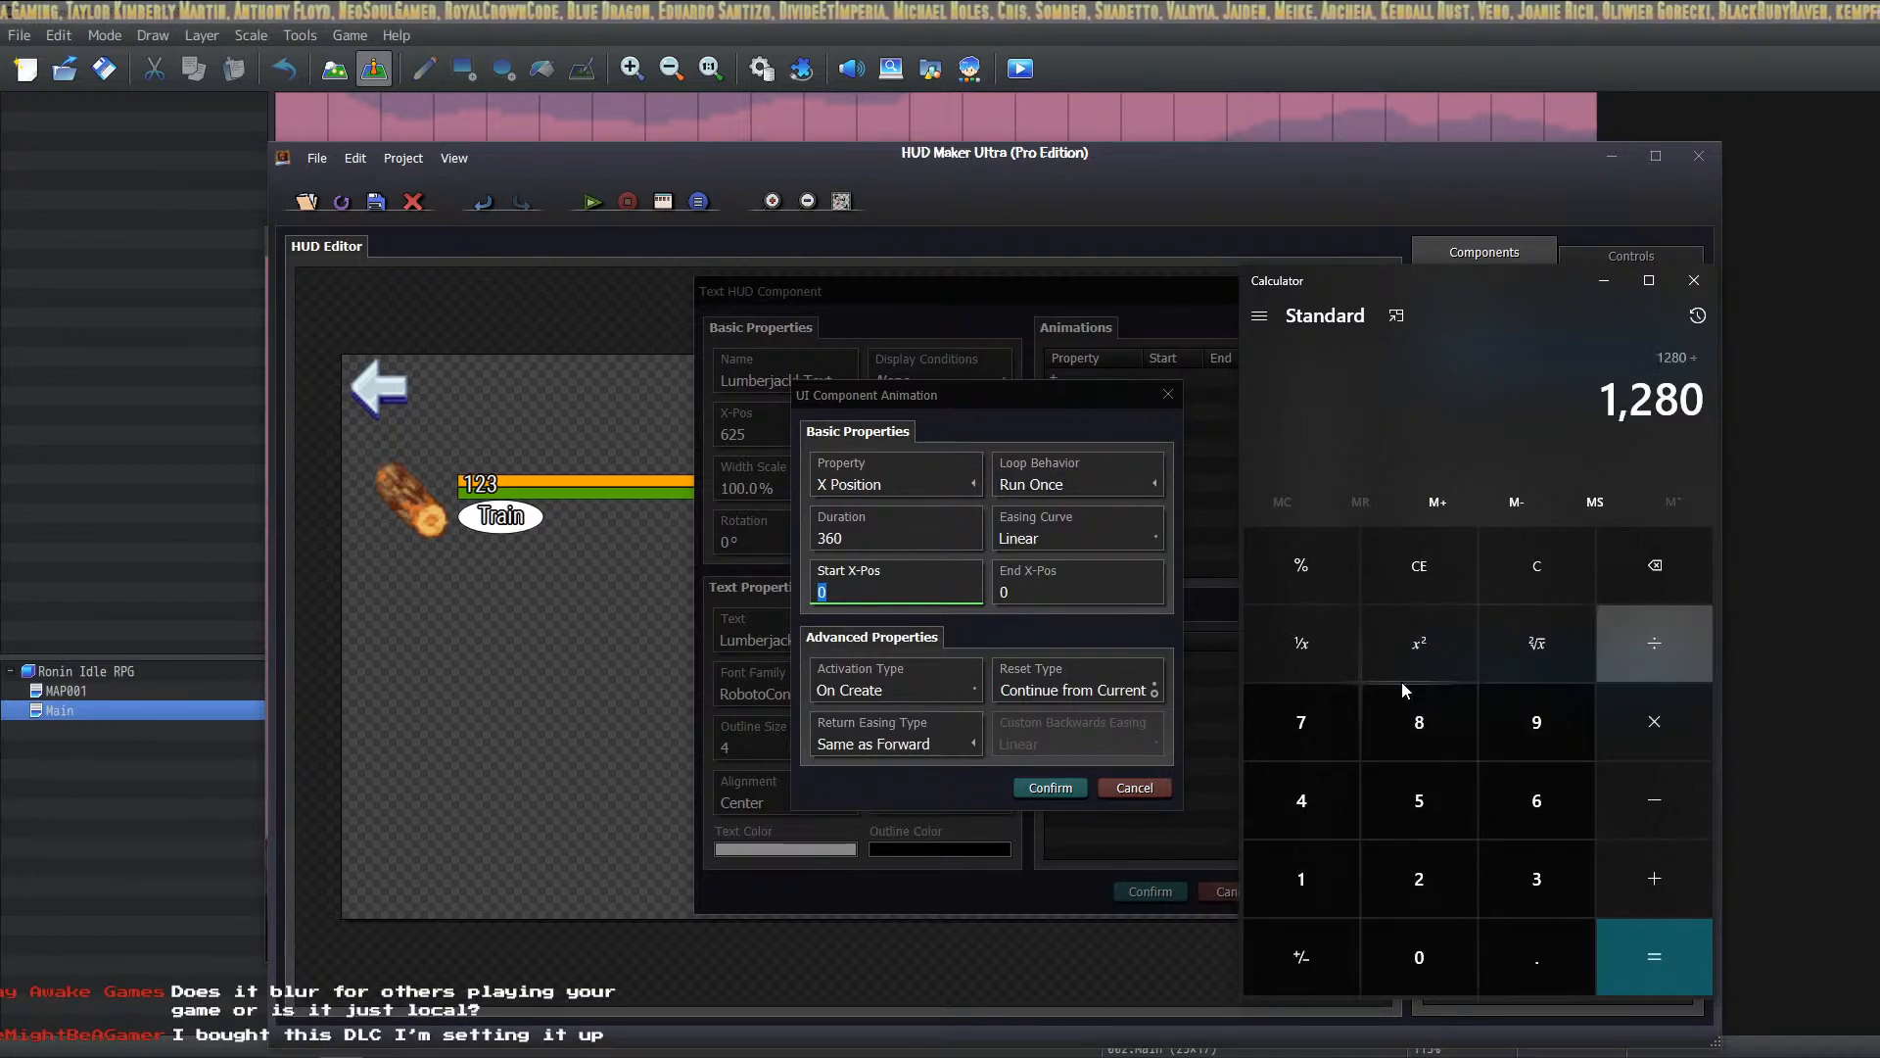
text(3)
key(Return)
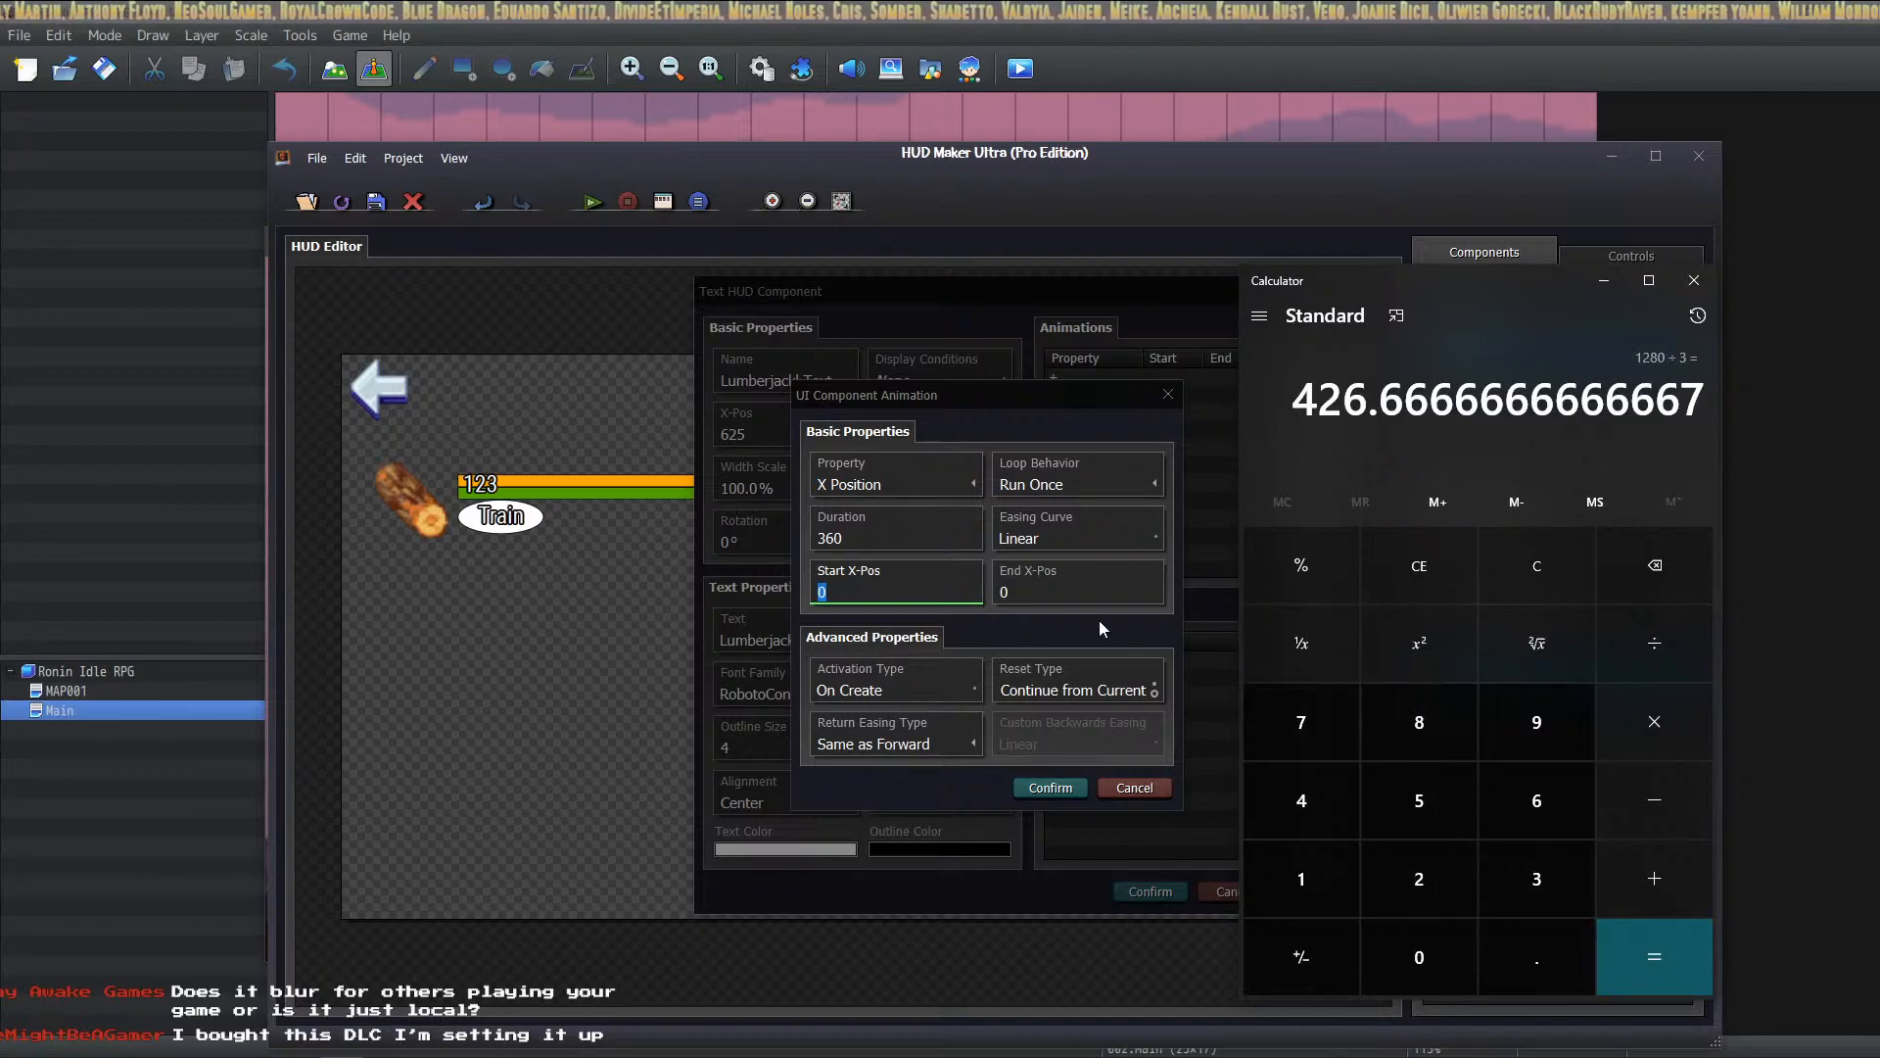
click(862, 592)
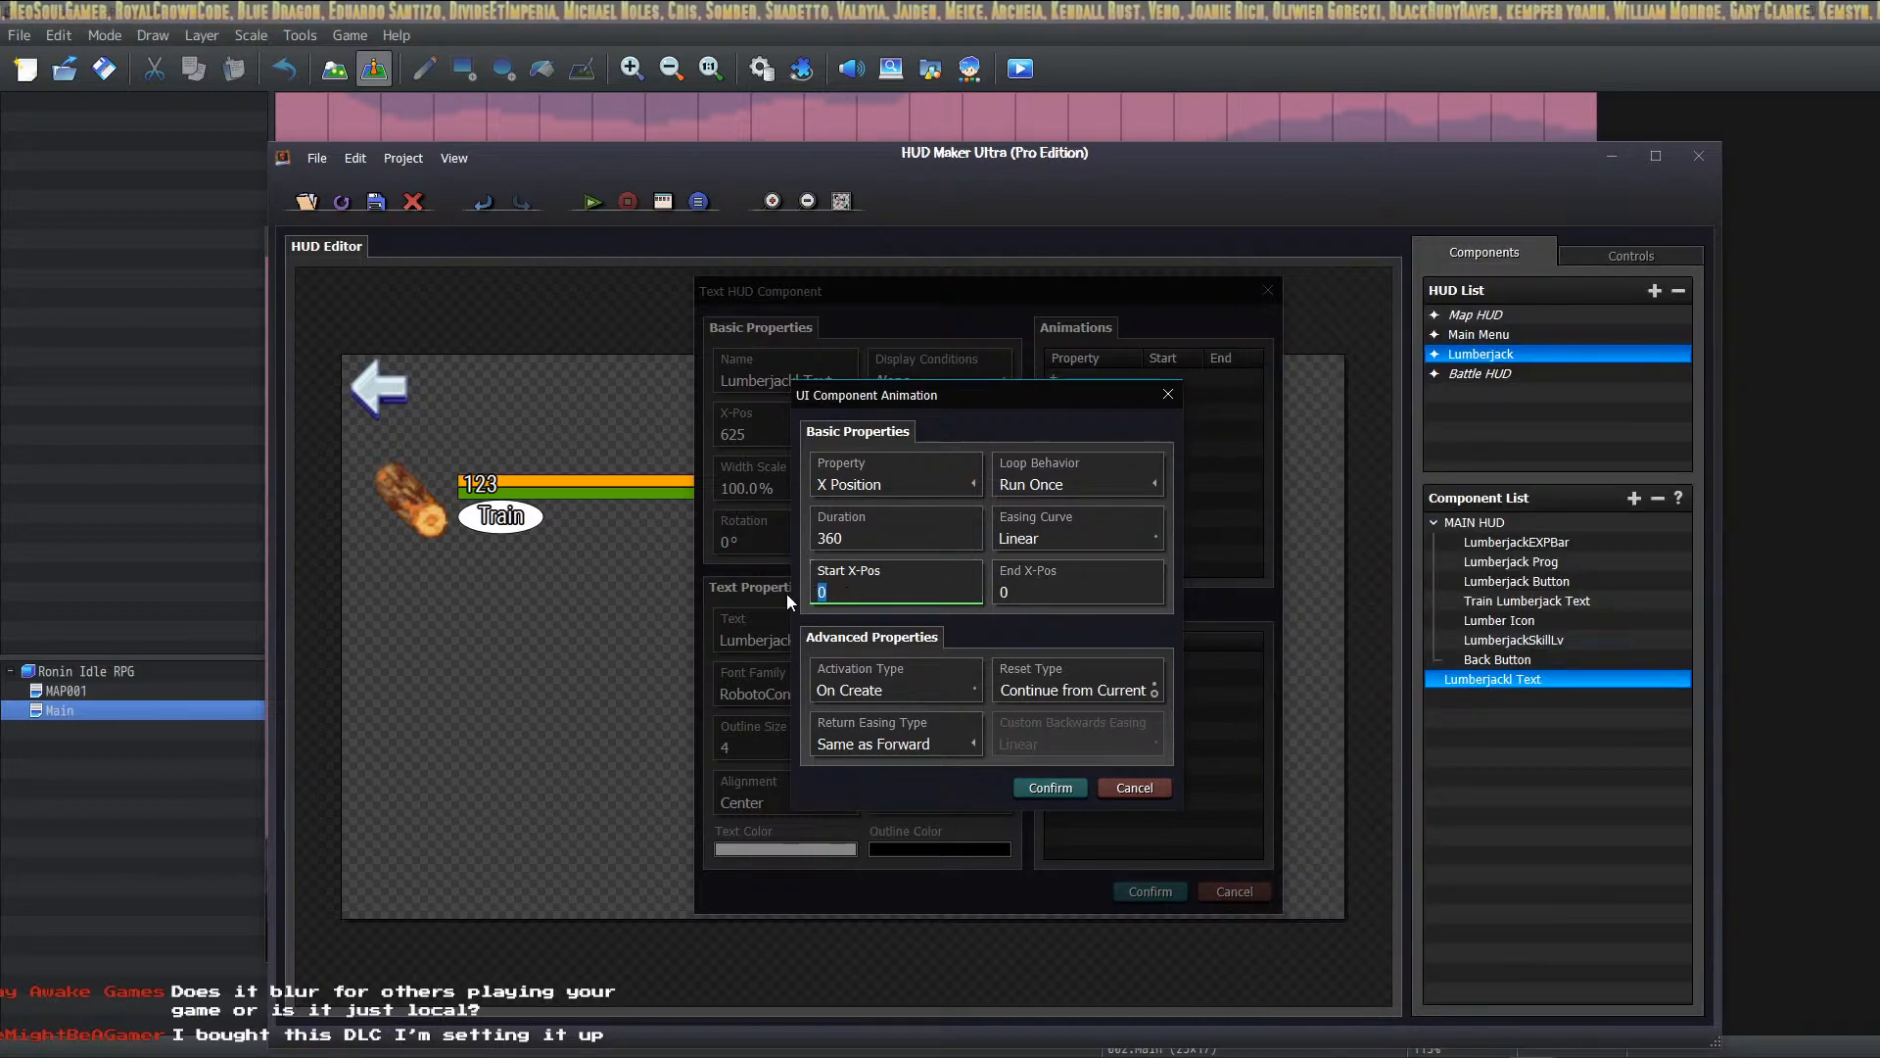
click(1064, 602)
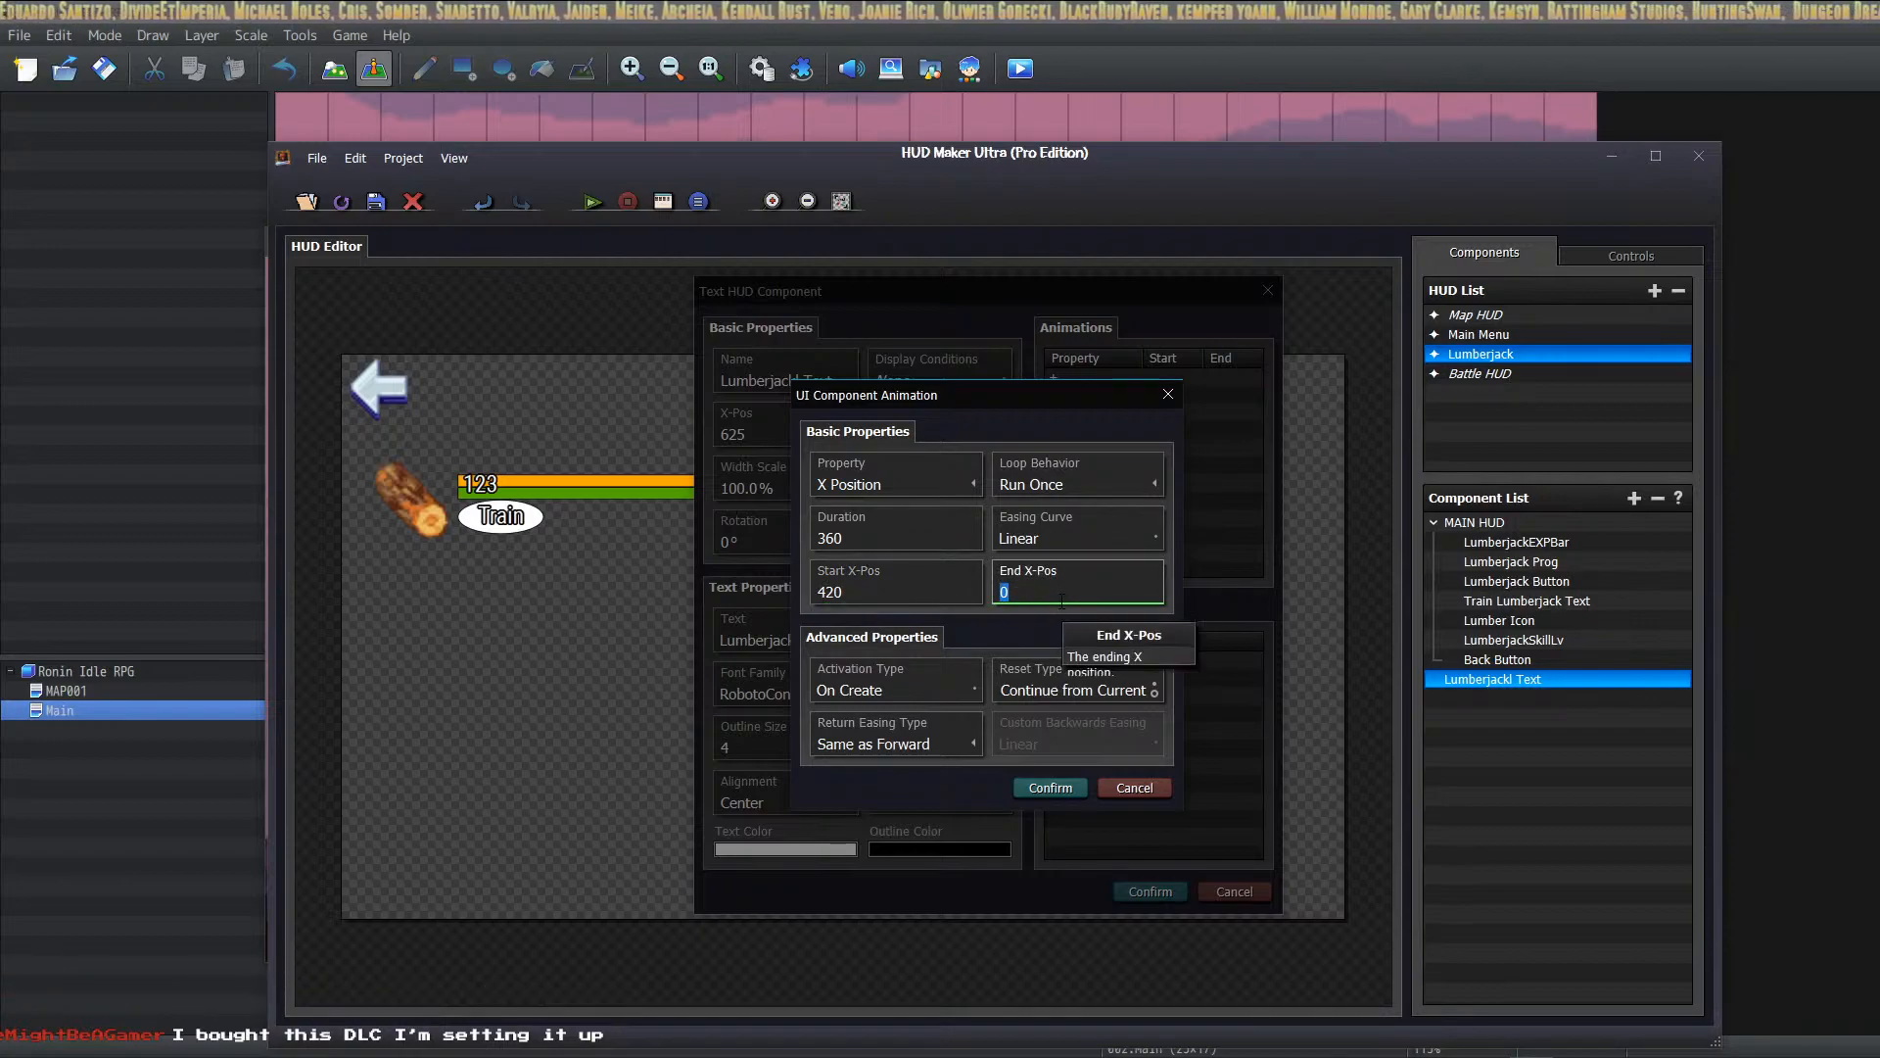
Step: Check the two-thirds screen position by calculating 1280 × 0.66 in Calculator, and put Calculator away
key(alt+Tab)
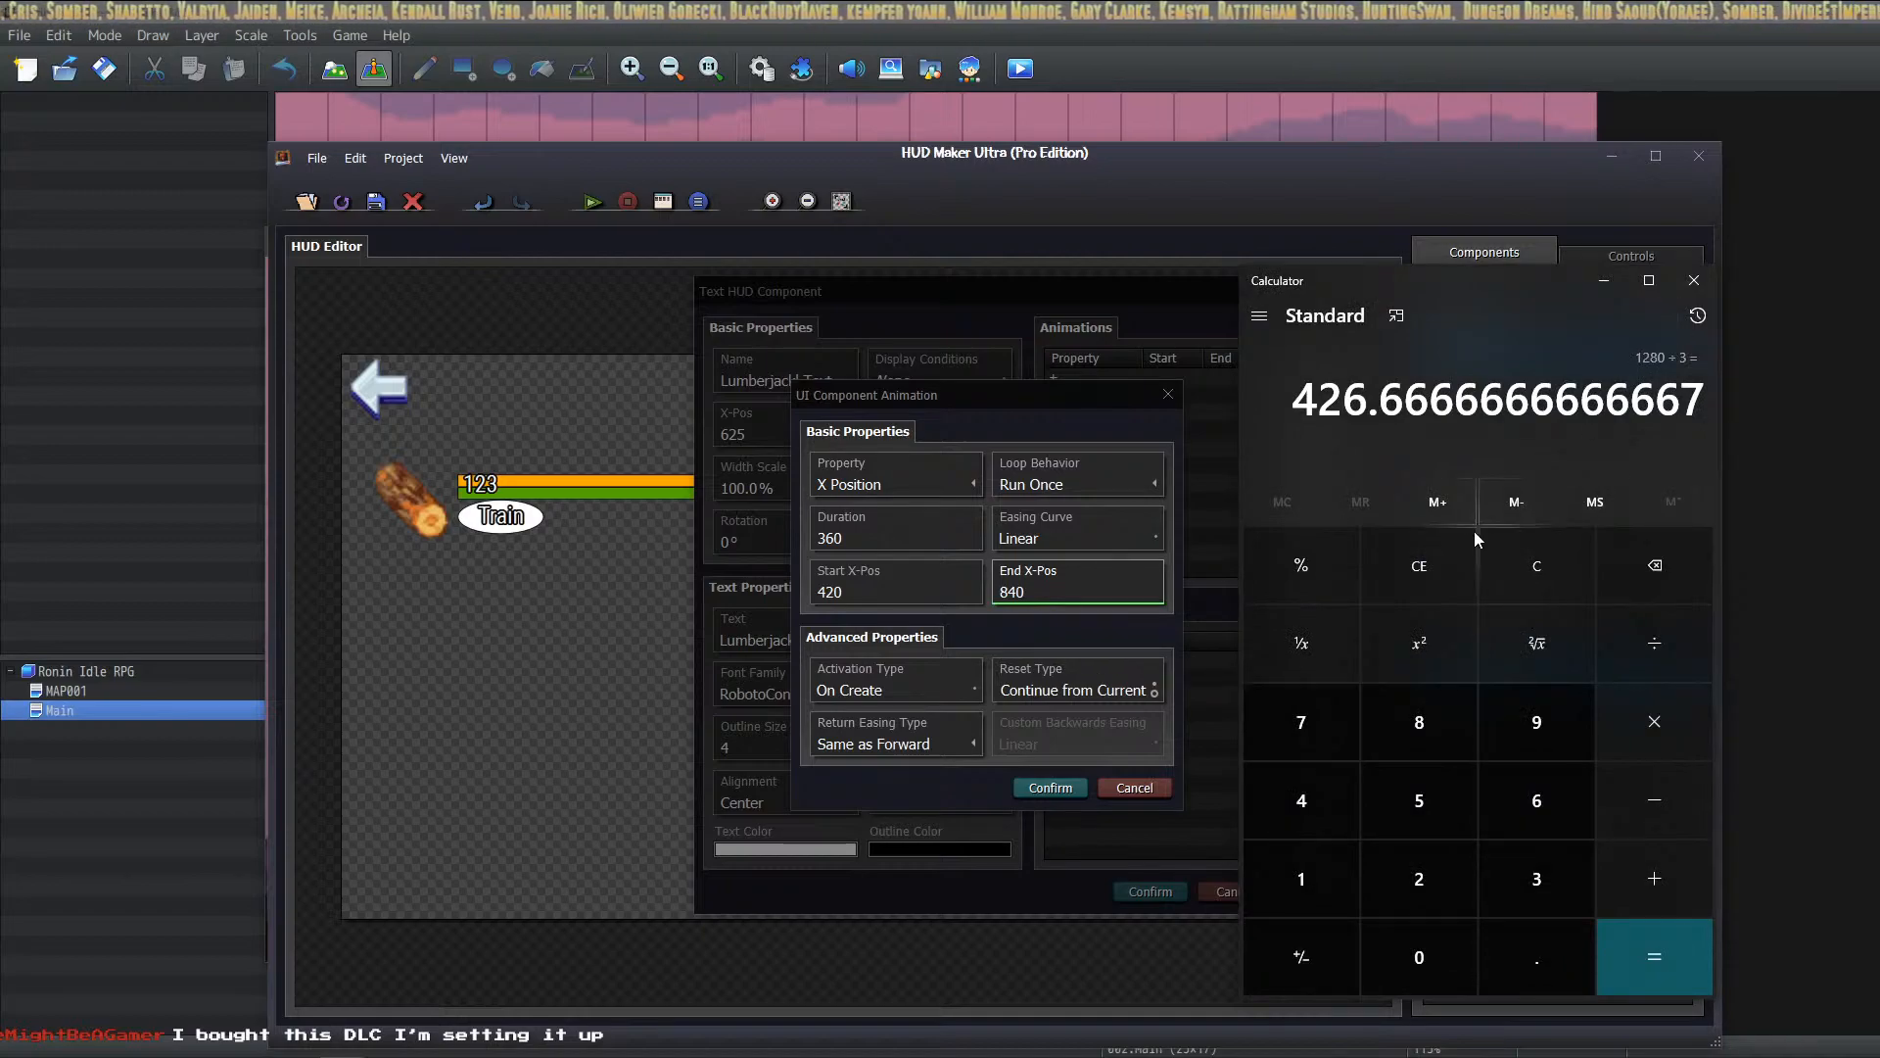
click(1534, 564)
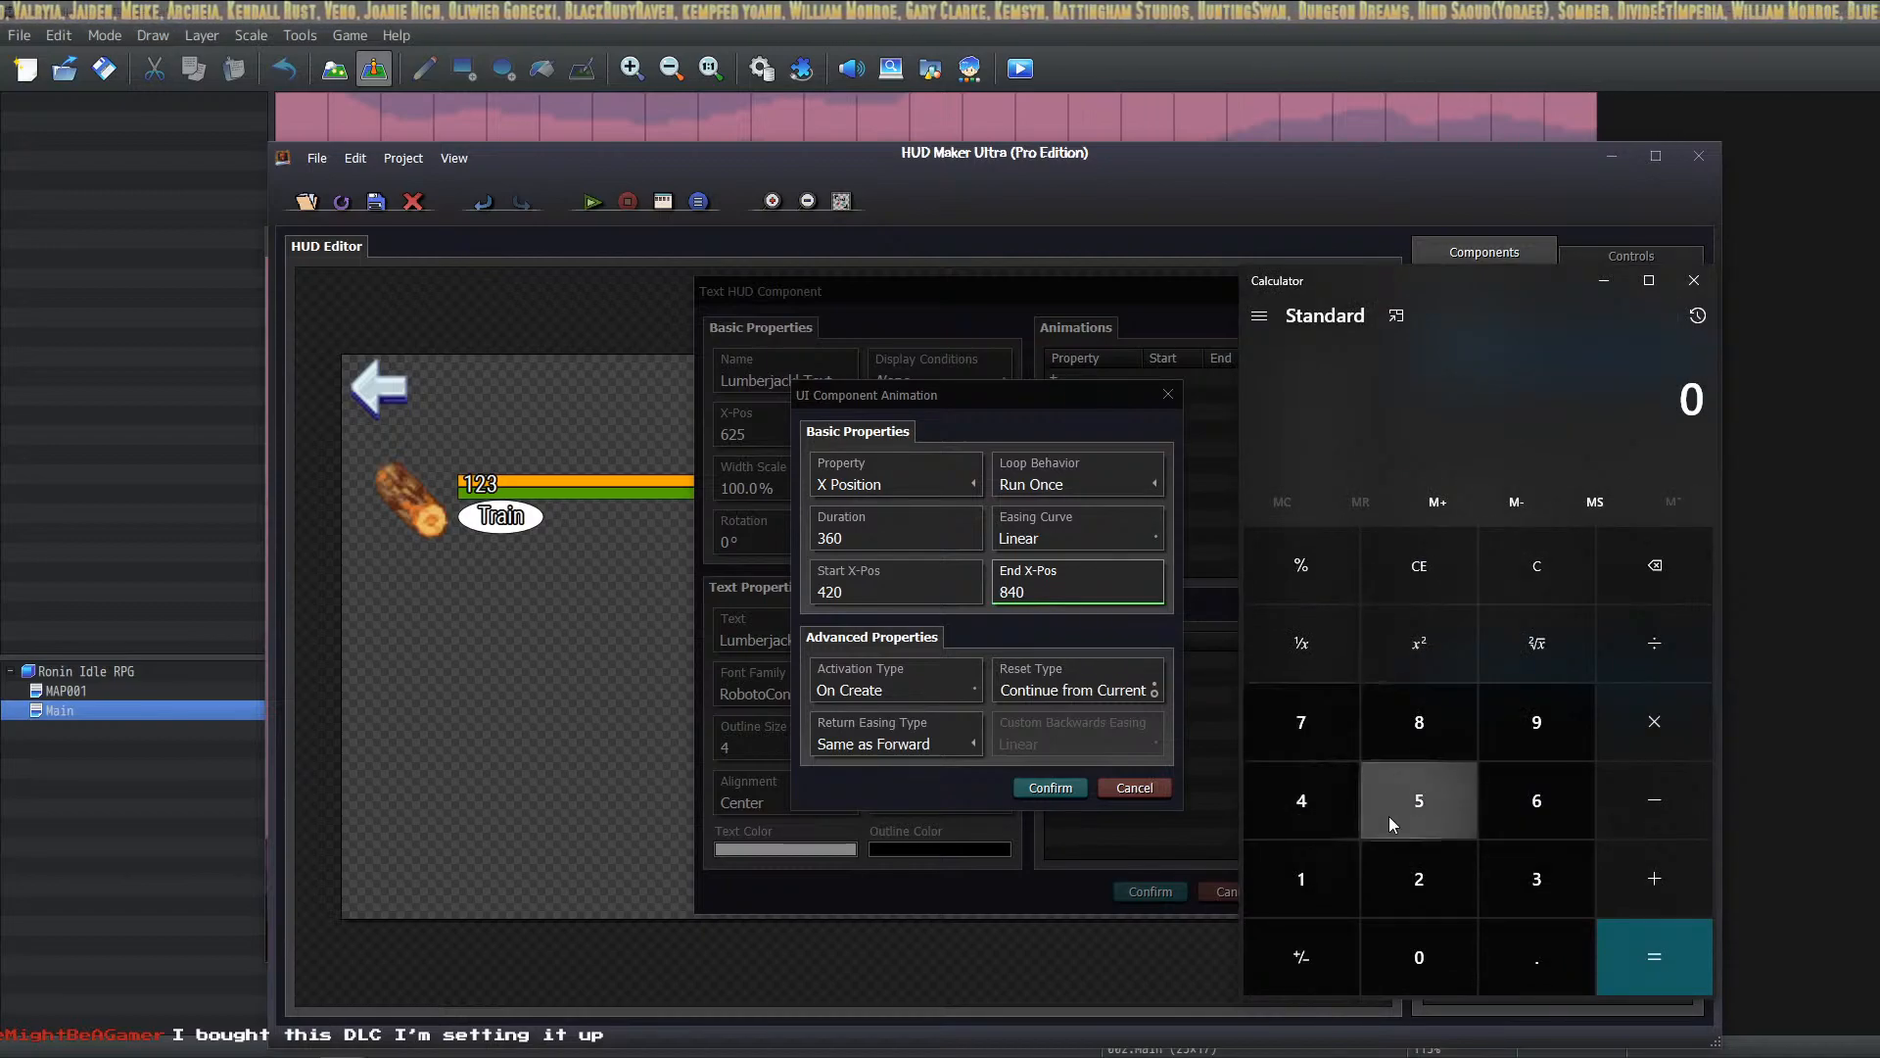
click(1303, 880)
click(1387, 882)
click(1401, 742)
click(1418, 946)
click(1654, 722)
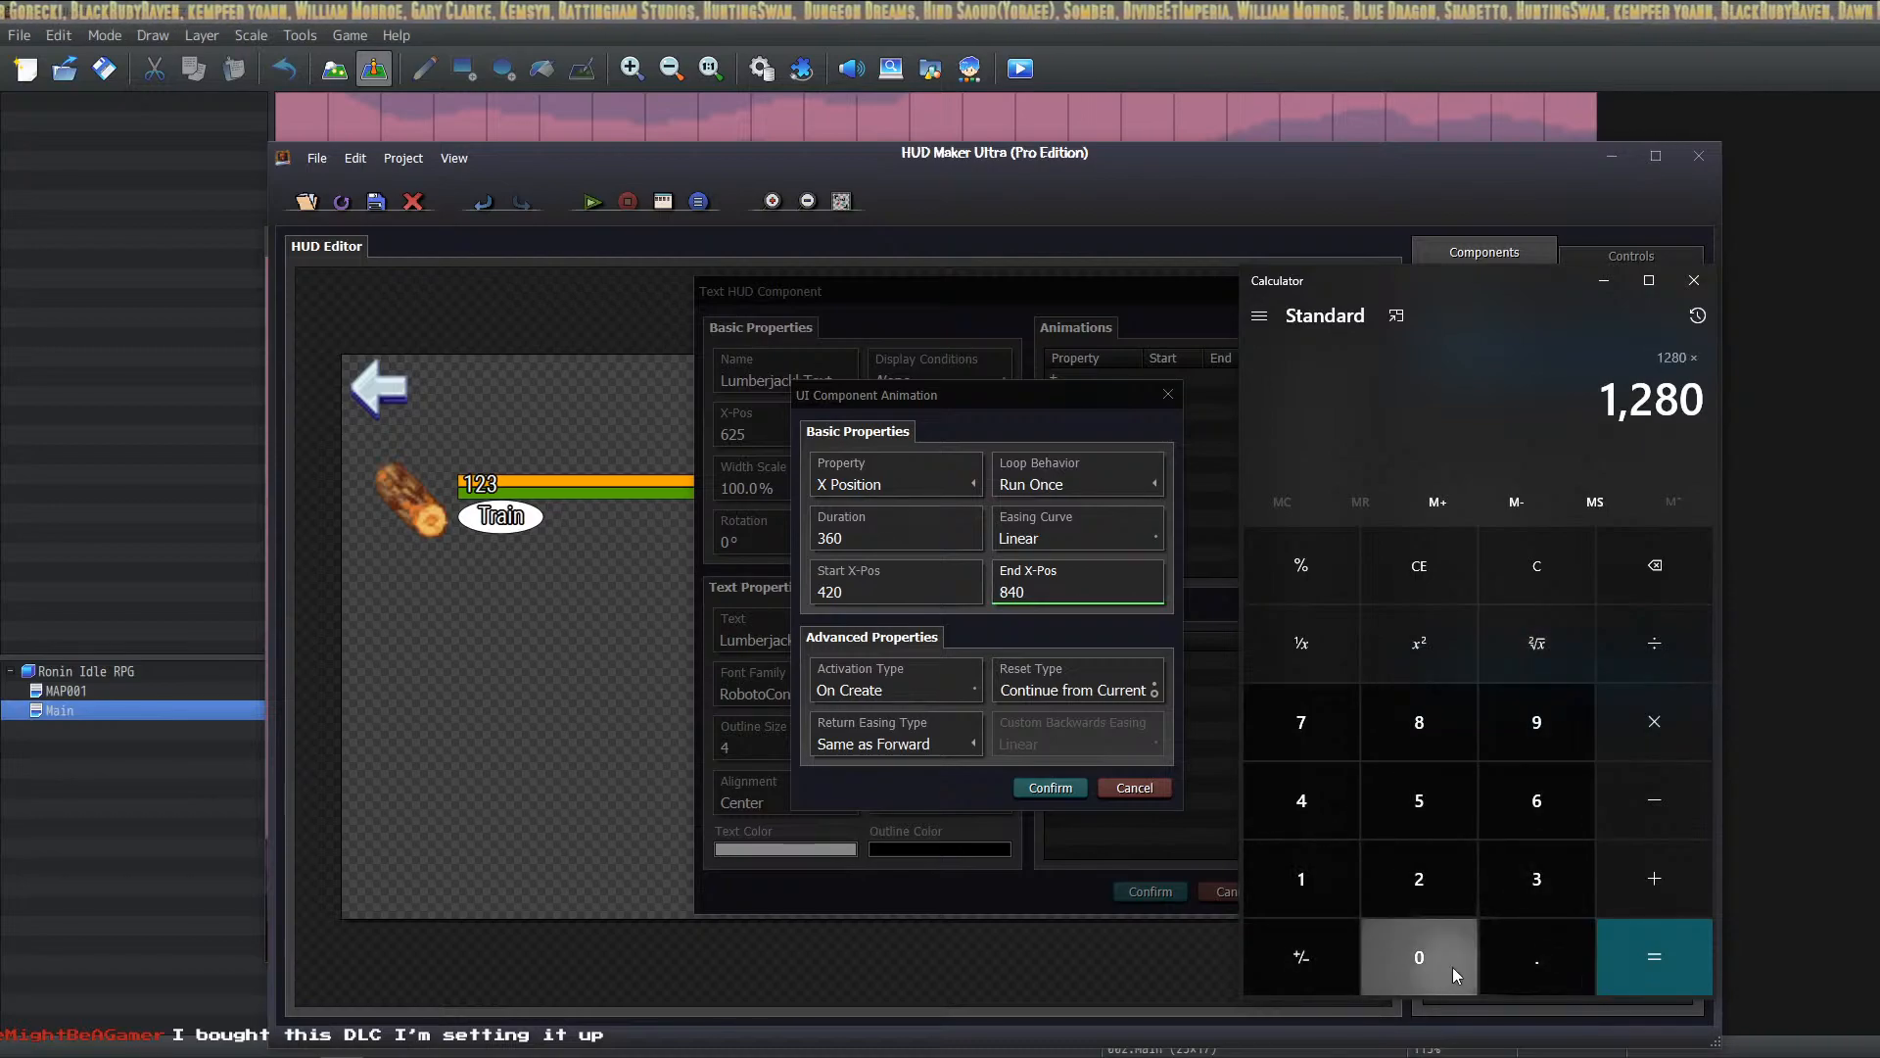
click(1448, 967)
click(1536, 957)
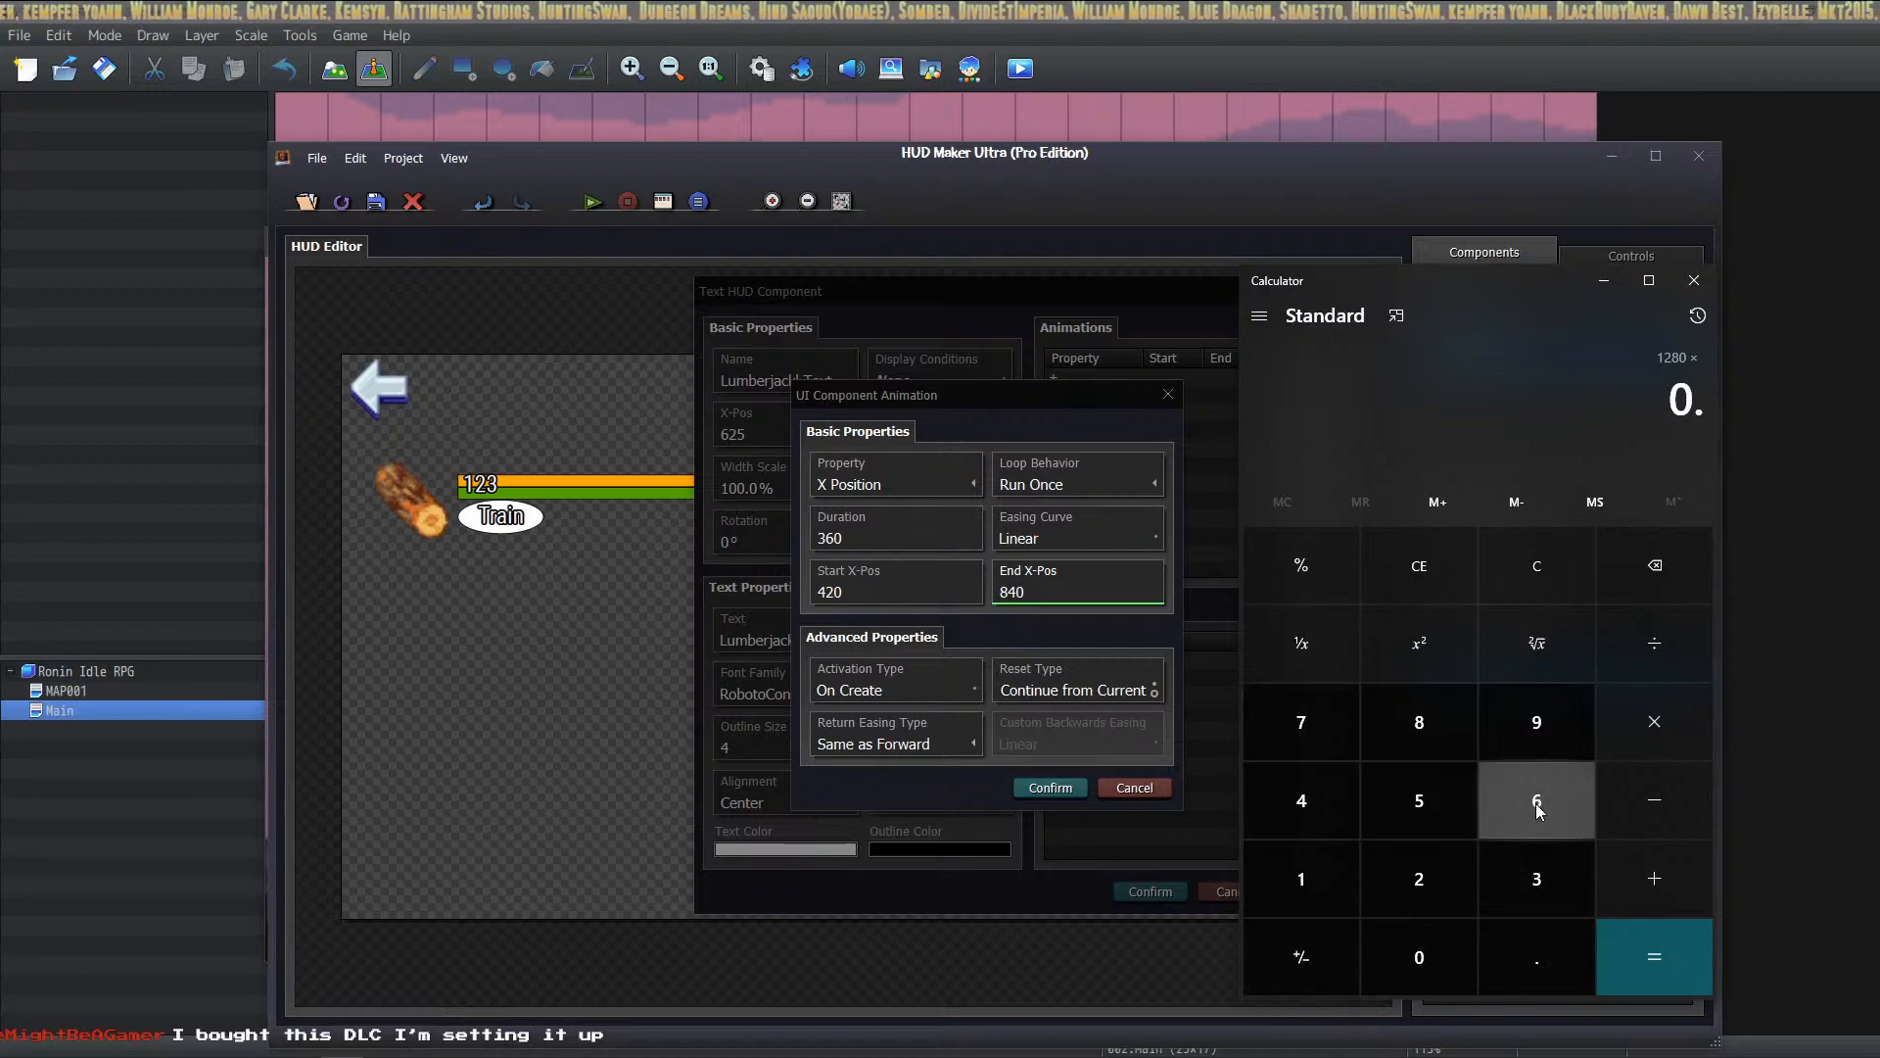
double_click(1537, 803)
click(1654, 957)
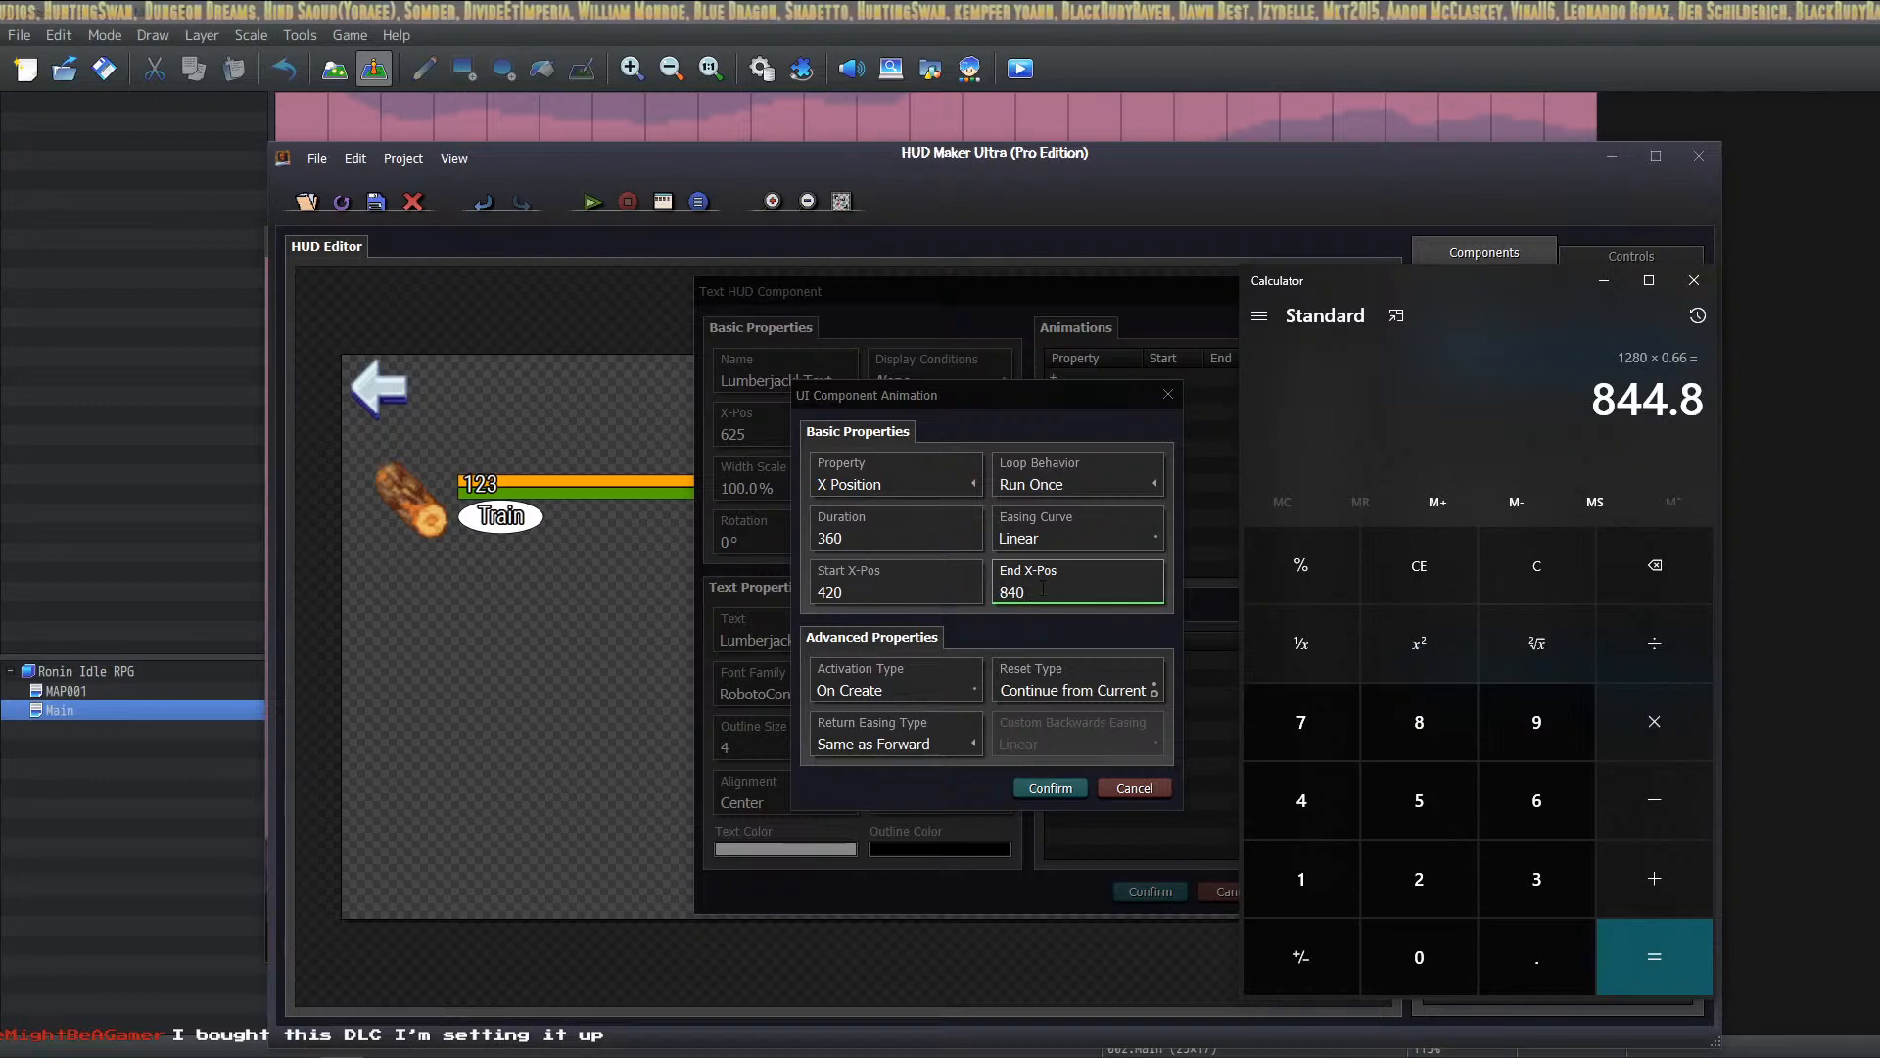
click(1600, 284)
Step: Keep the Run Once loop behavior and Linear easing curve, and apply the animation to the Lumberjack title text
click(1062, 481)
click(1044, 532)
click(1054, 479)
click(1039, 551)
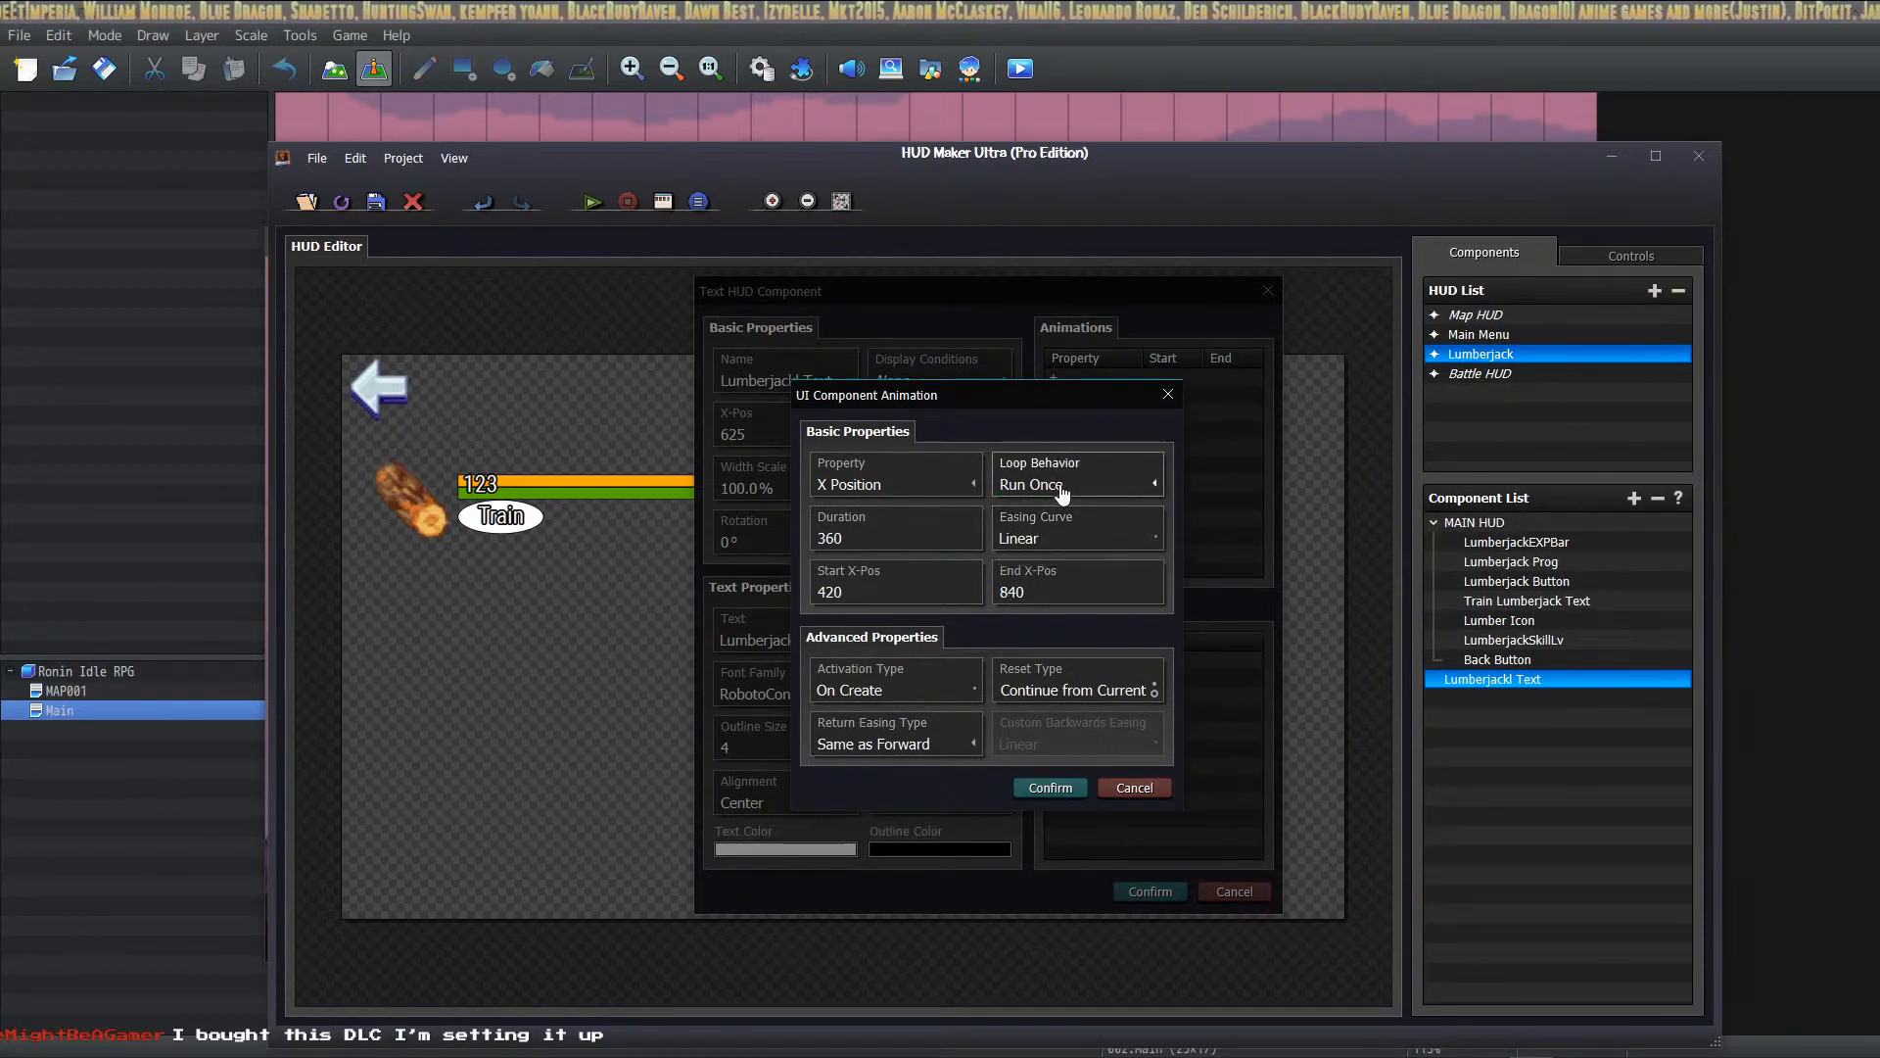
click(1017, 541)
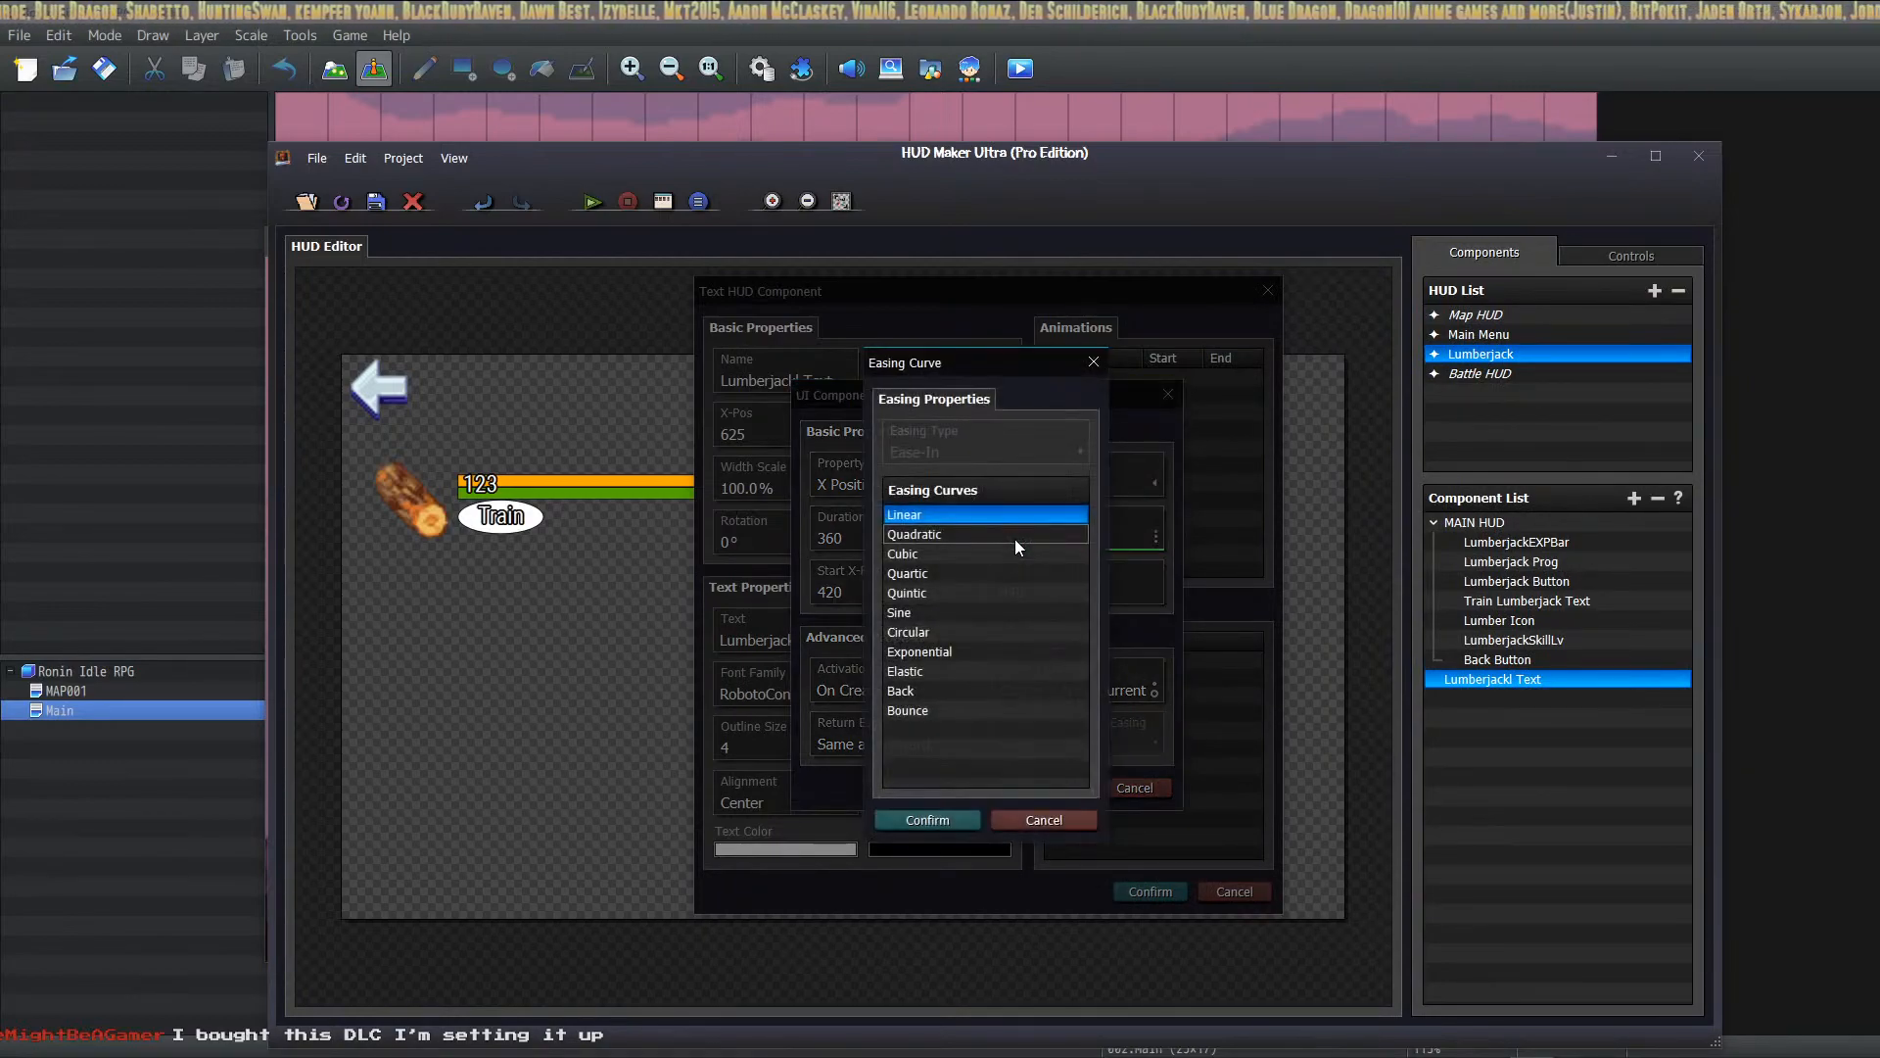
click(986, 509)
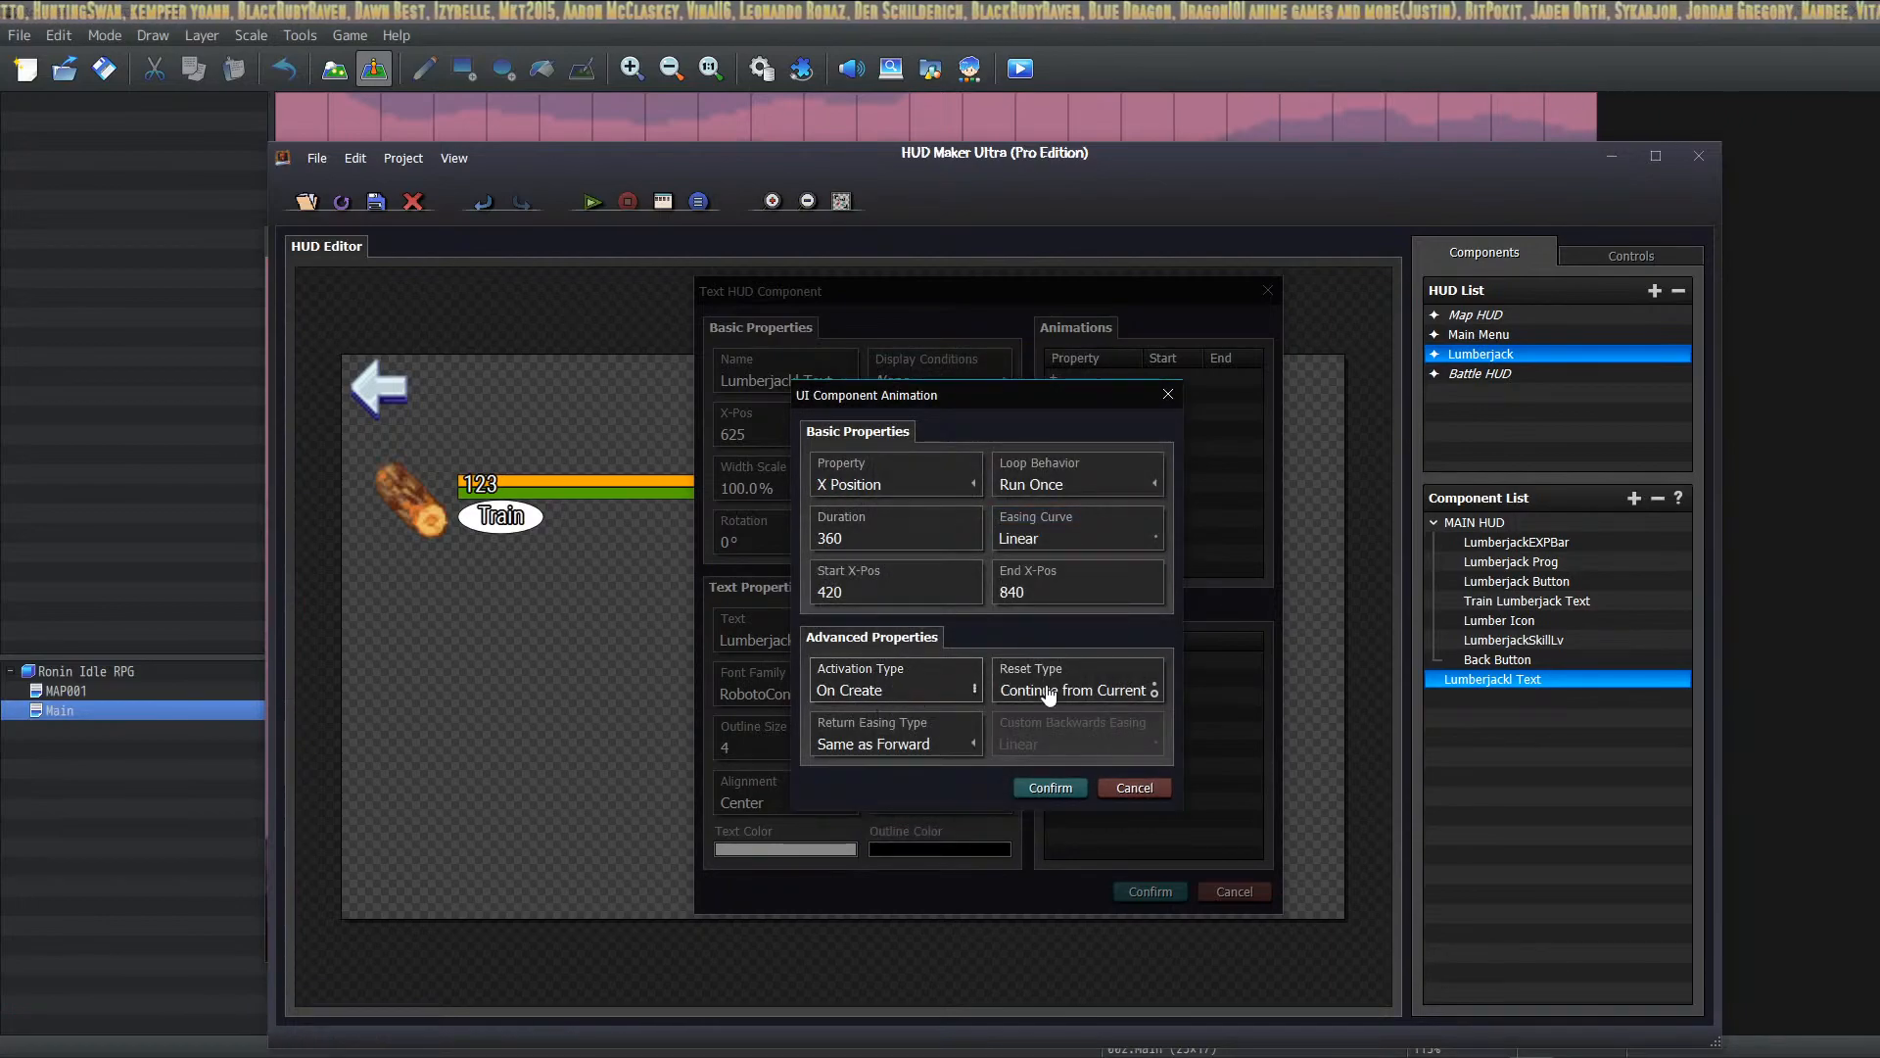
click(1050, 787)
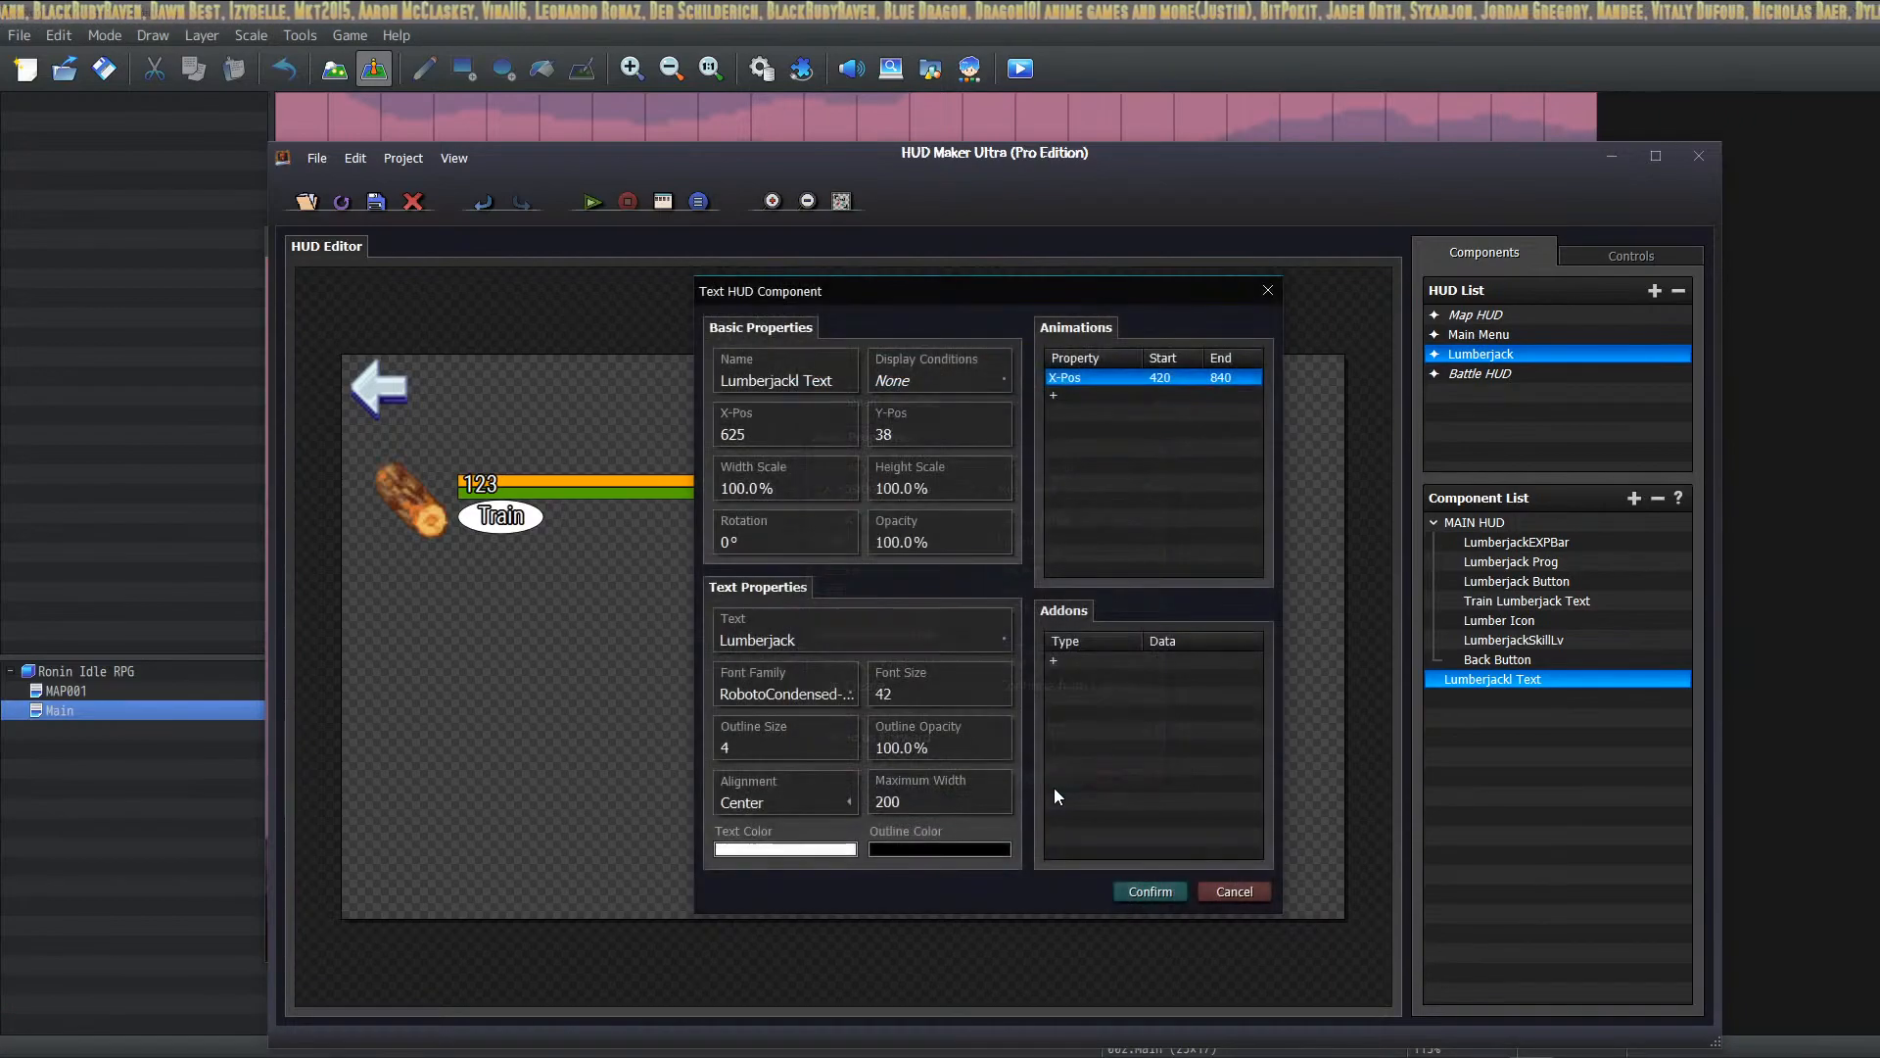
click(1151, 893)
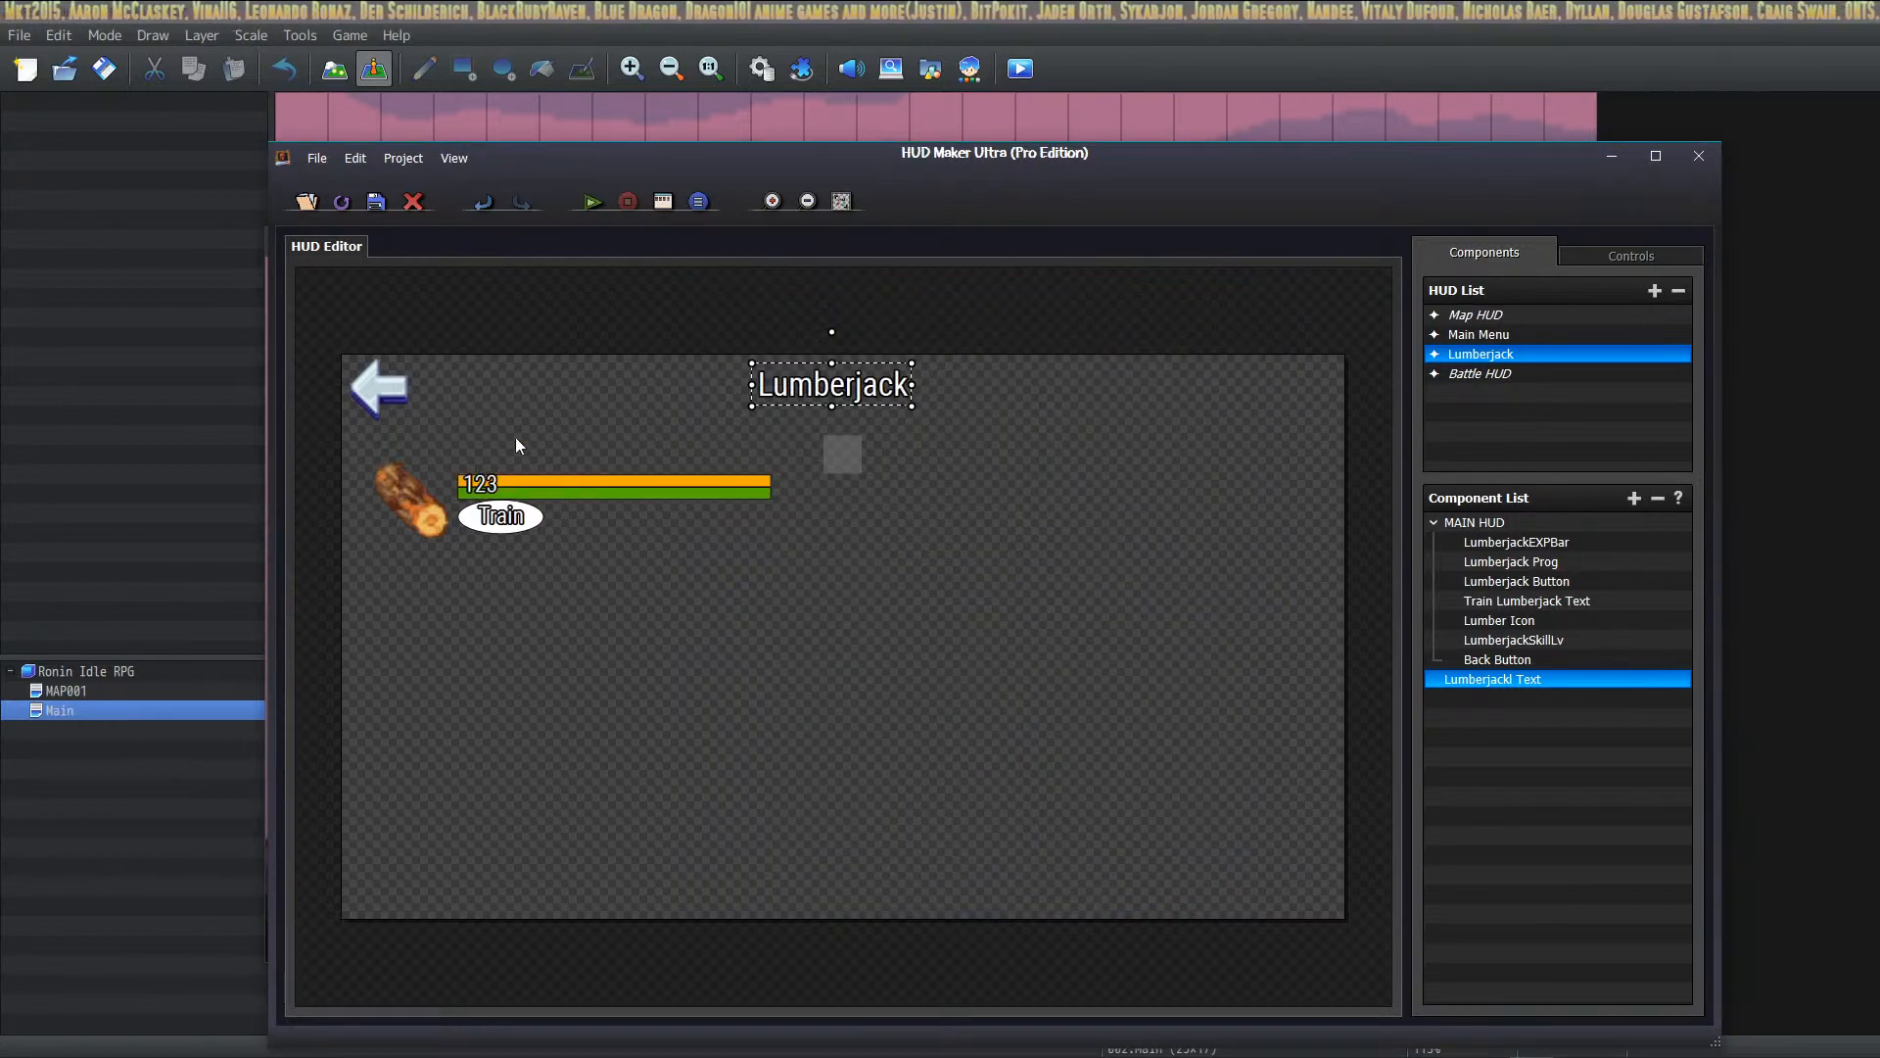
Step: Move the Lumberjack title text into the MAIN HUD group and add a new text component named Regular Log
drag(1430, 679, 1513, 669)
click(1634, 498)
click(905, 496)
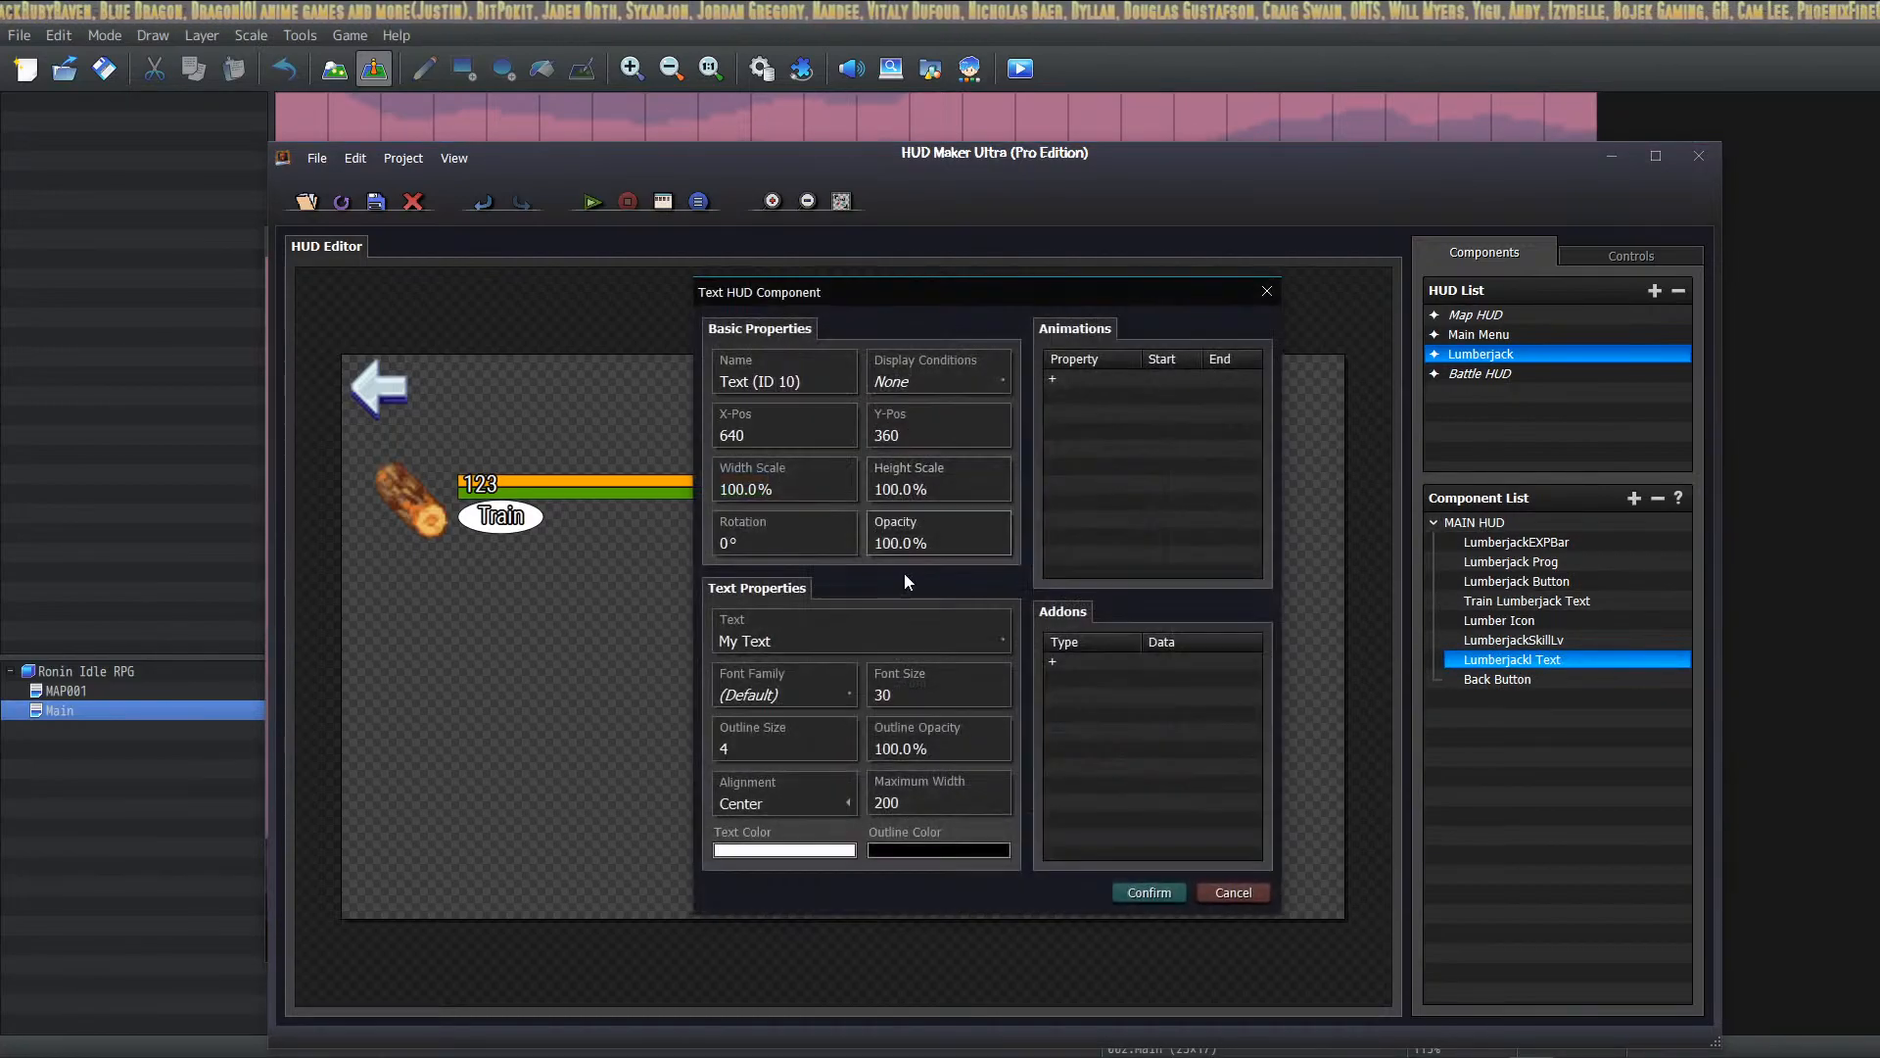
triple_click(825, 380)
text(B)
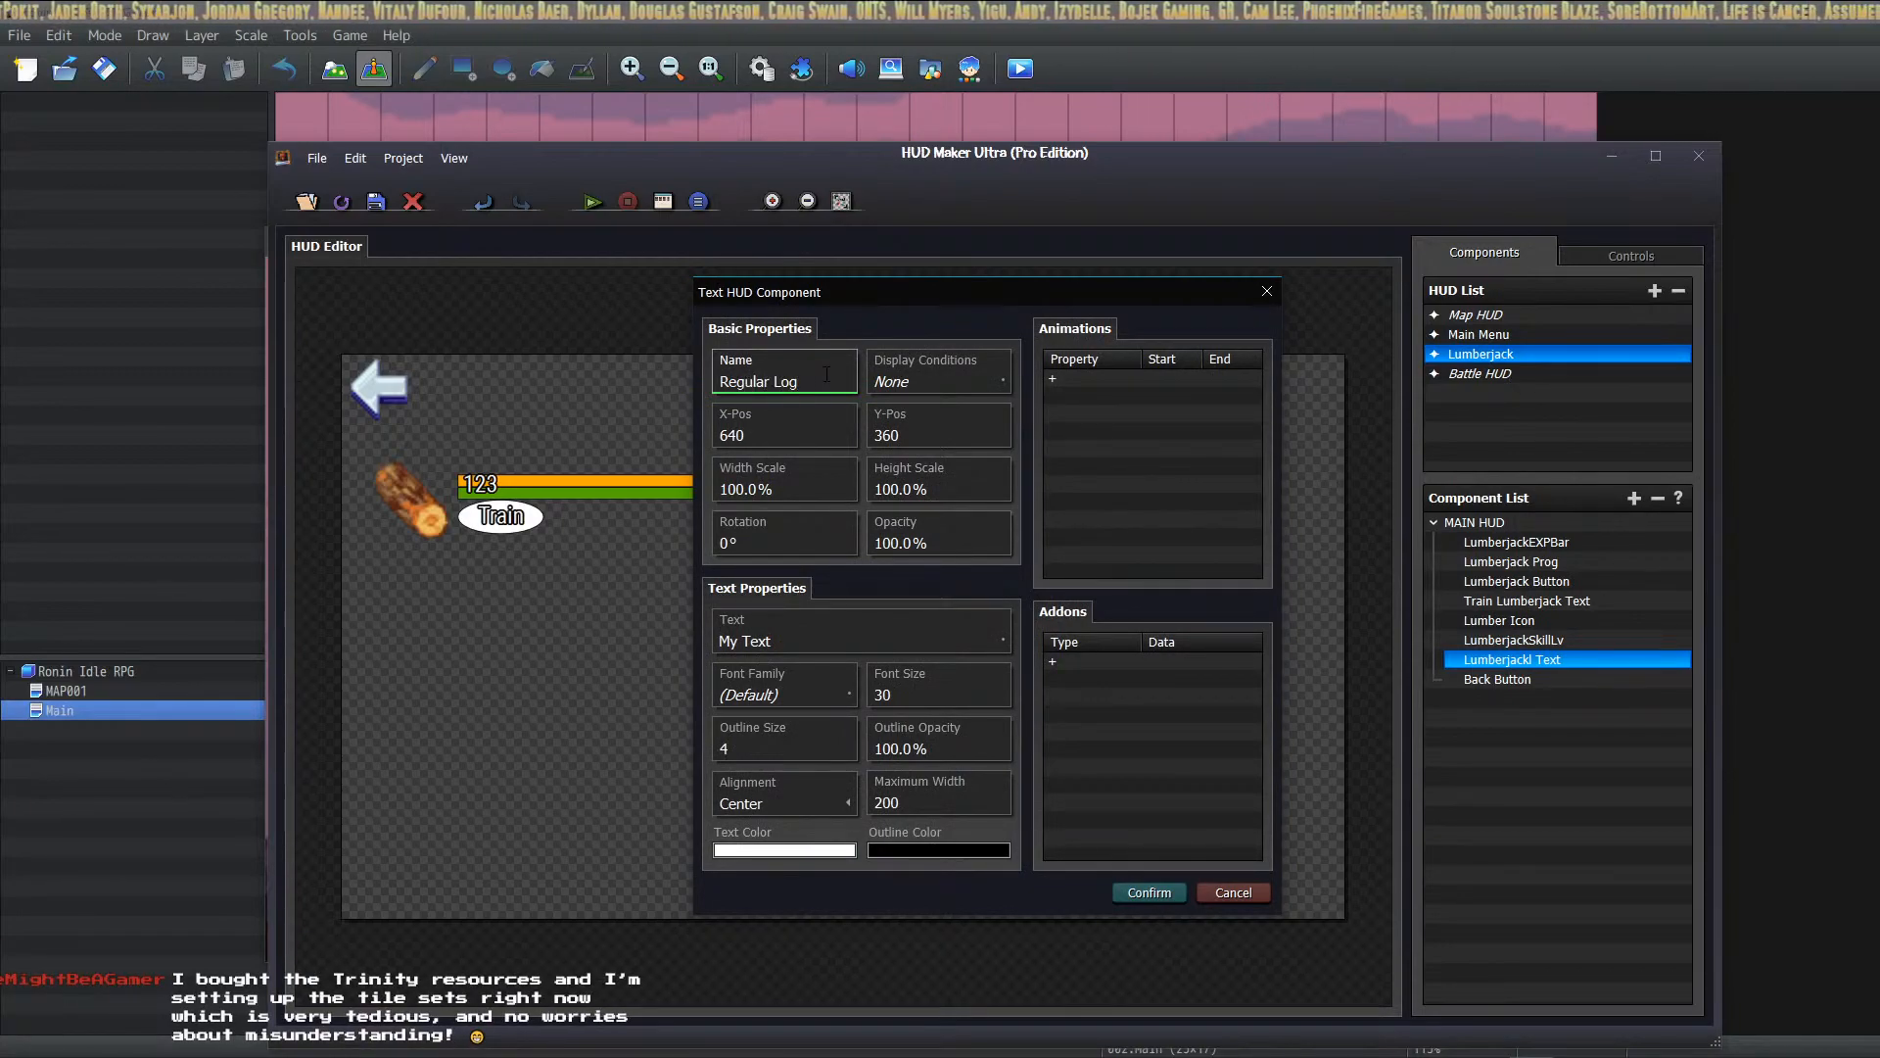
Step: Set the new component's plain text to Regular Log with the RobotoCondensed-Regular font, and apply it
click(767, 643)
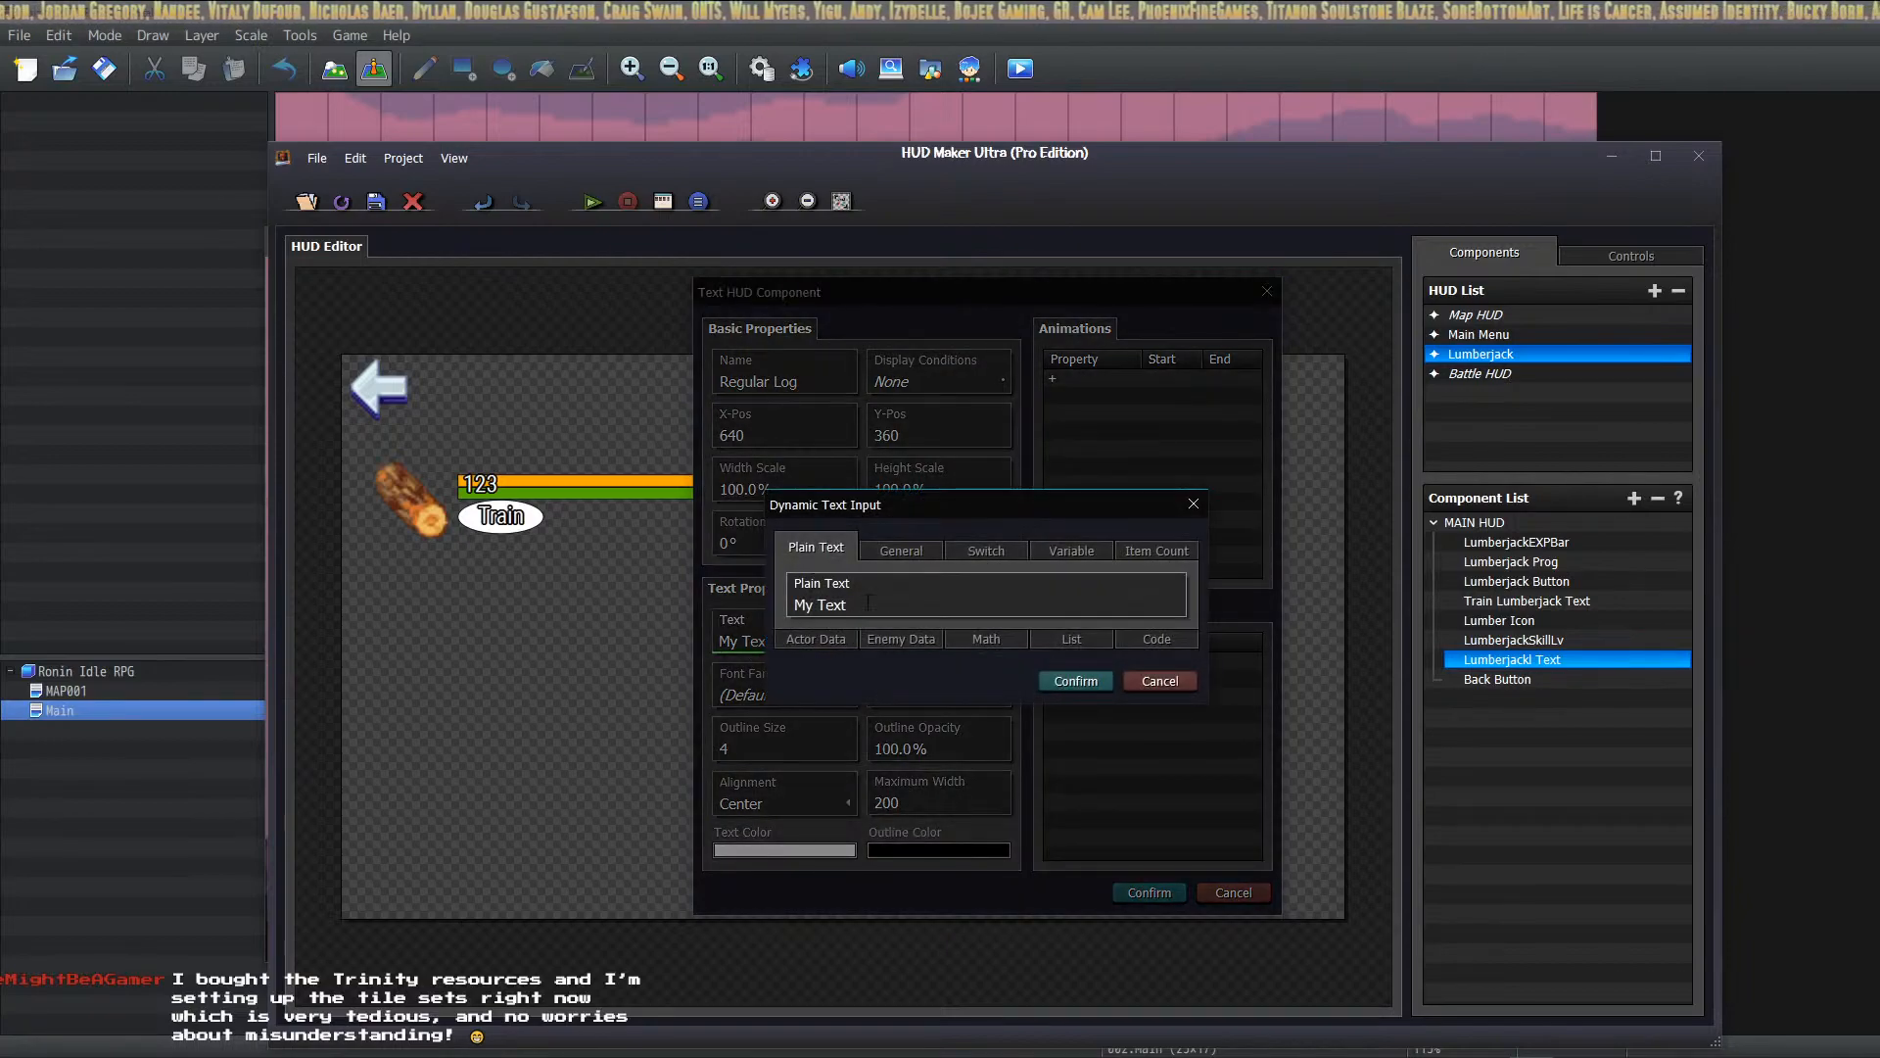
text(Regular Log)
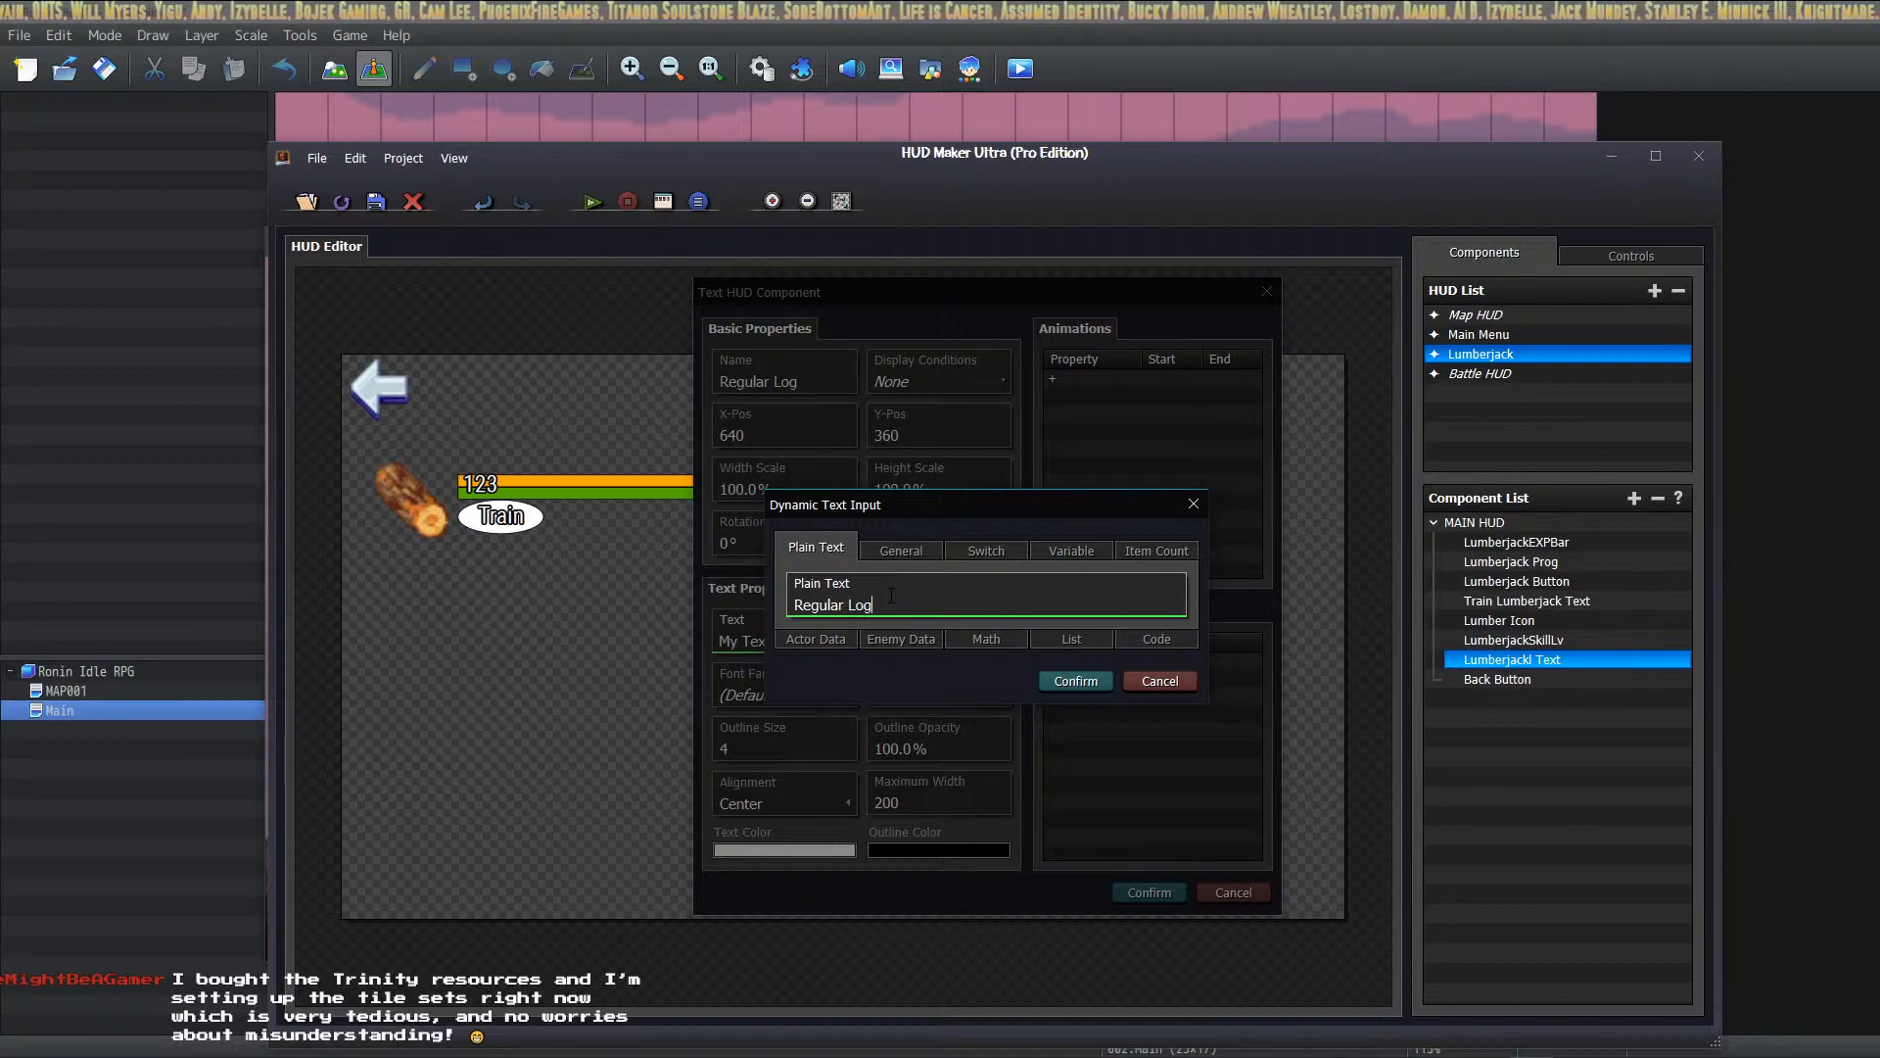
click(1076, 681)
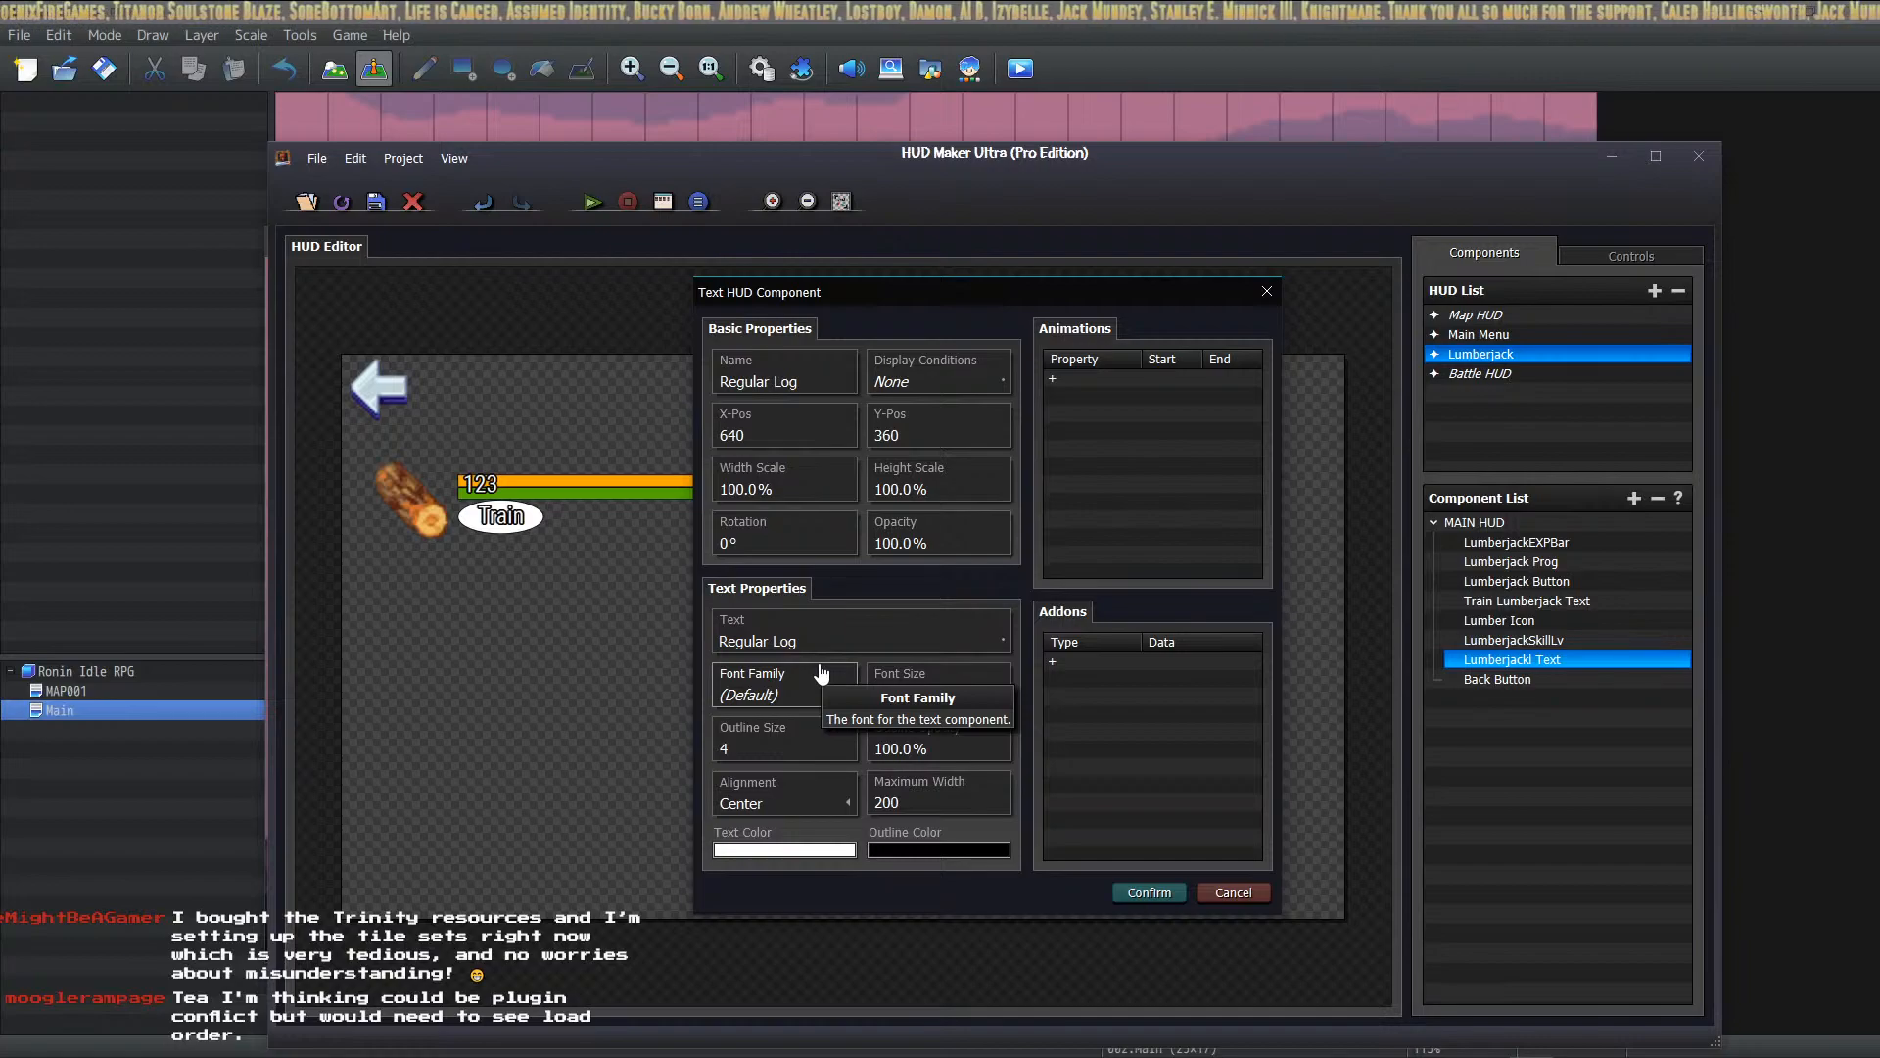
click(821, 706)
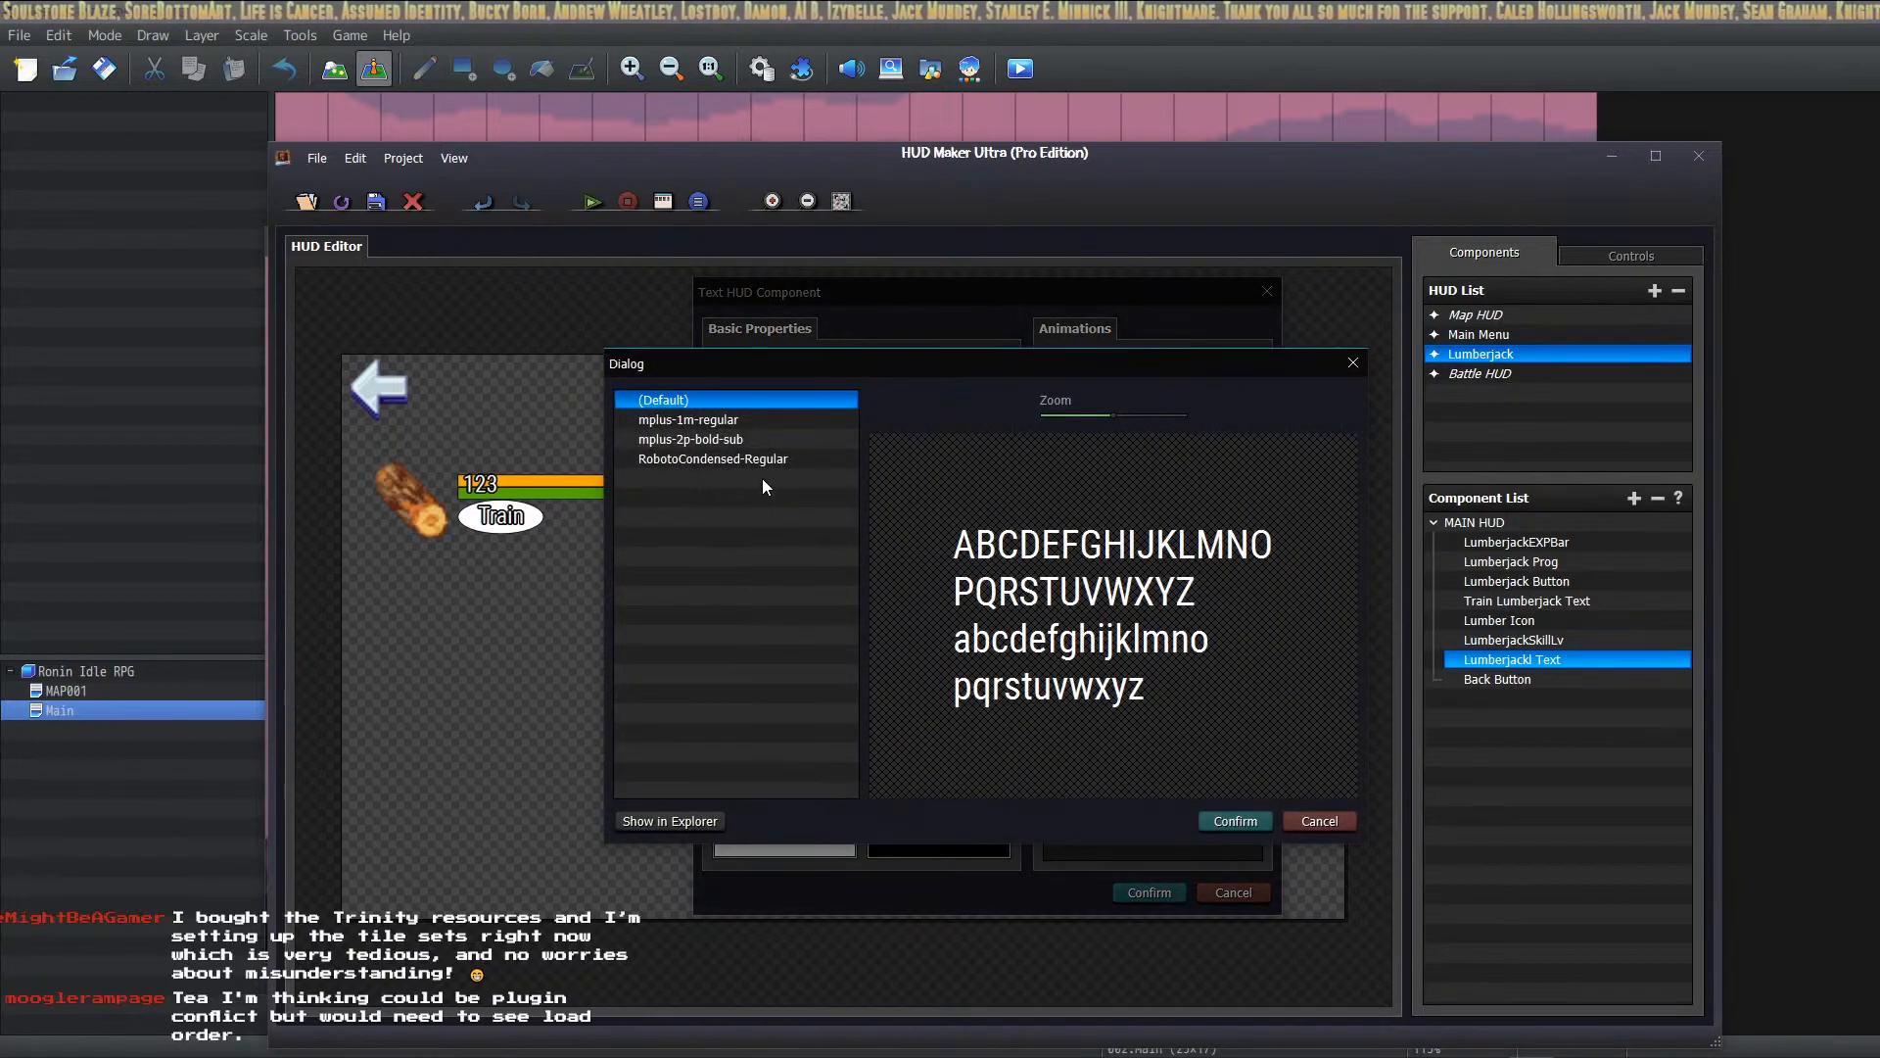
click(686, 459)
click(1233, 820)
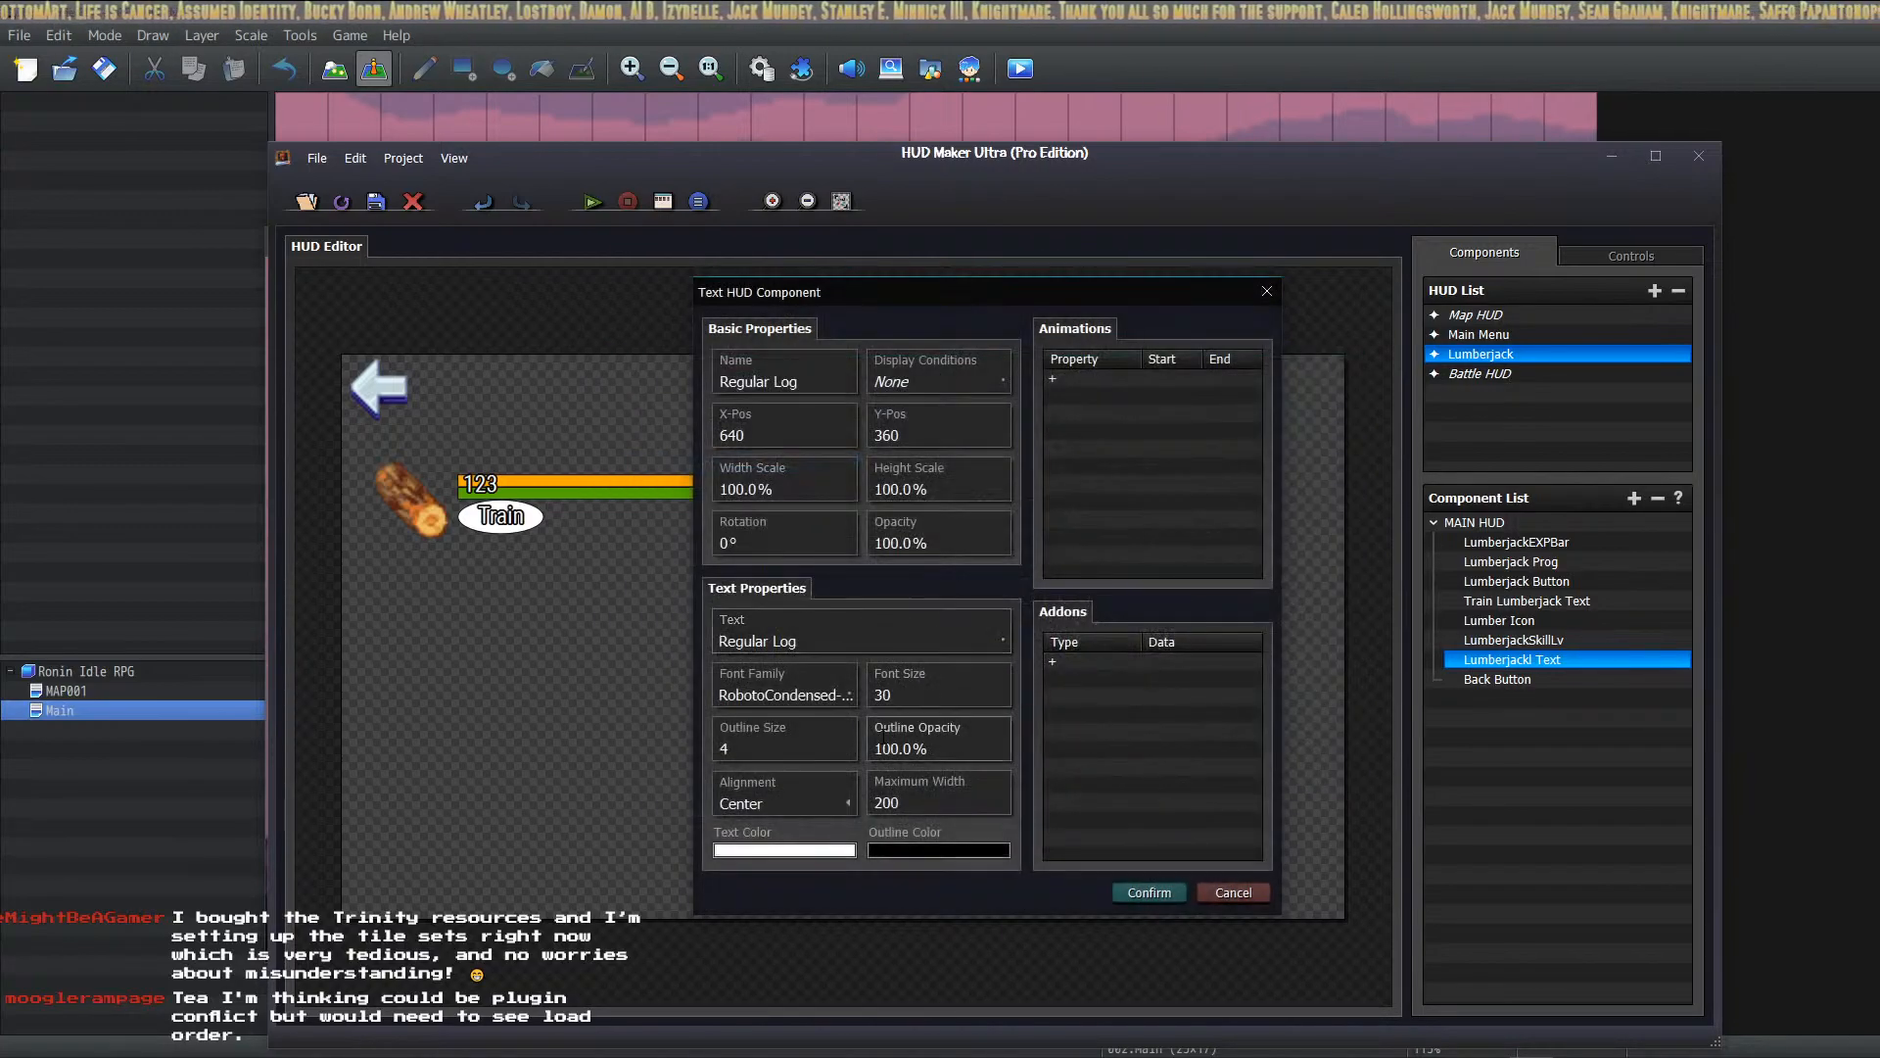
click(1149, 894)
Step: Place the Regular Log label just above the progress bars and swap the bars so green sits above orange
drag(835, 641, 413, 455)
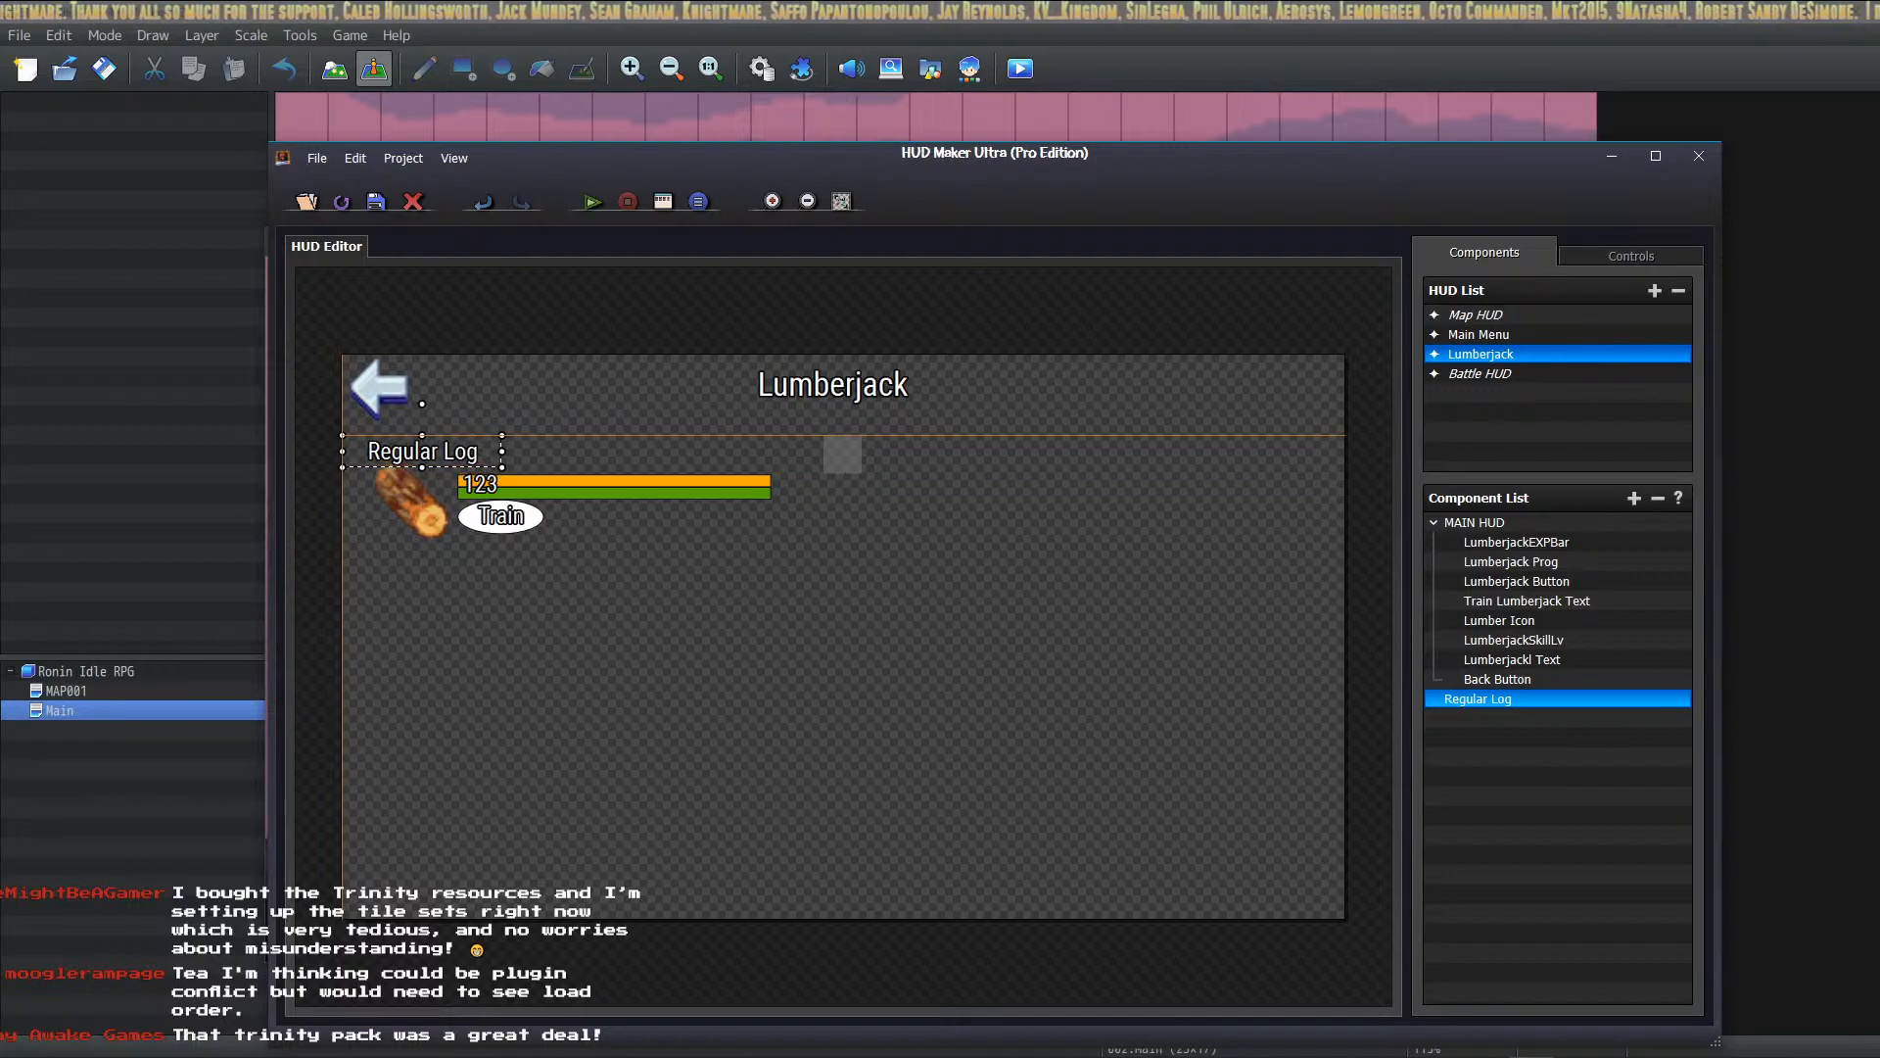
drag(455, 443, 610, 451)
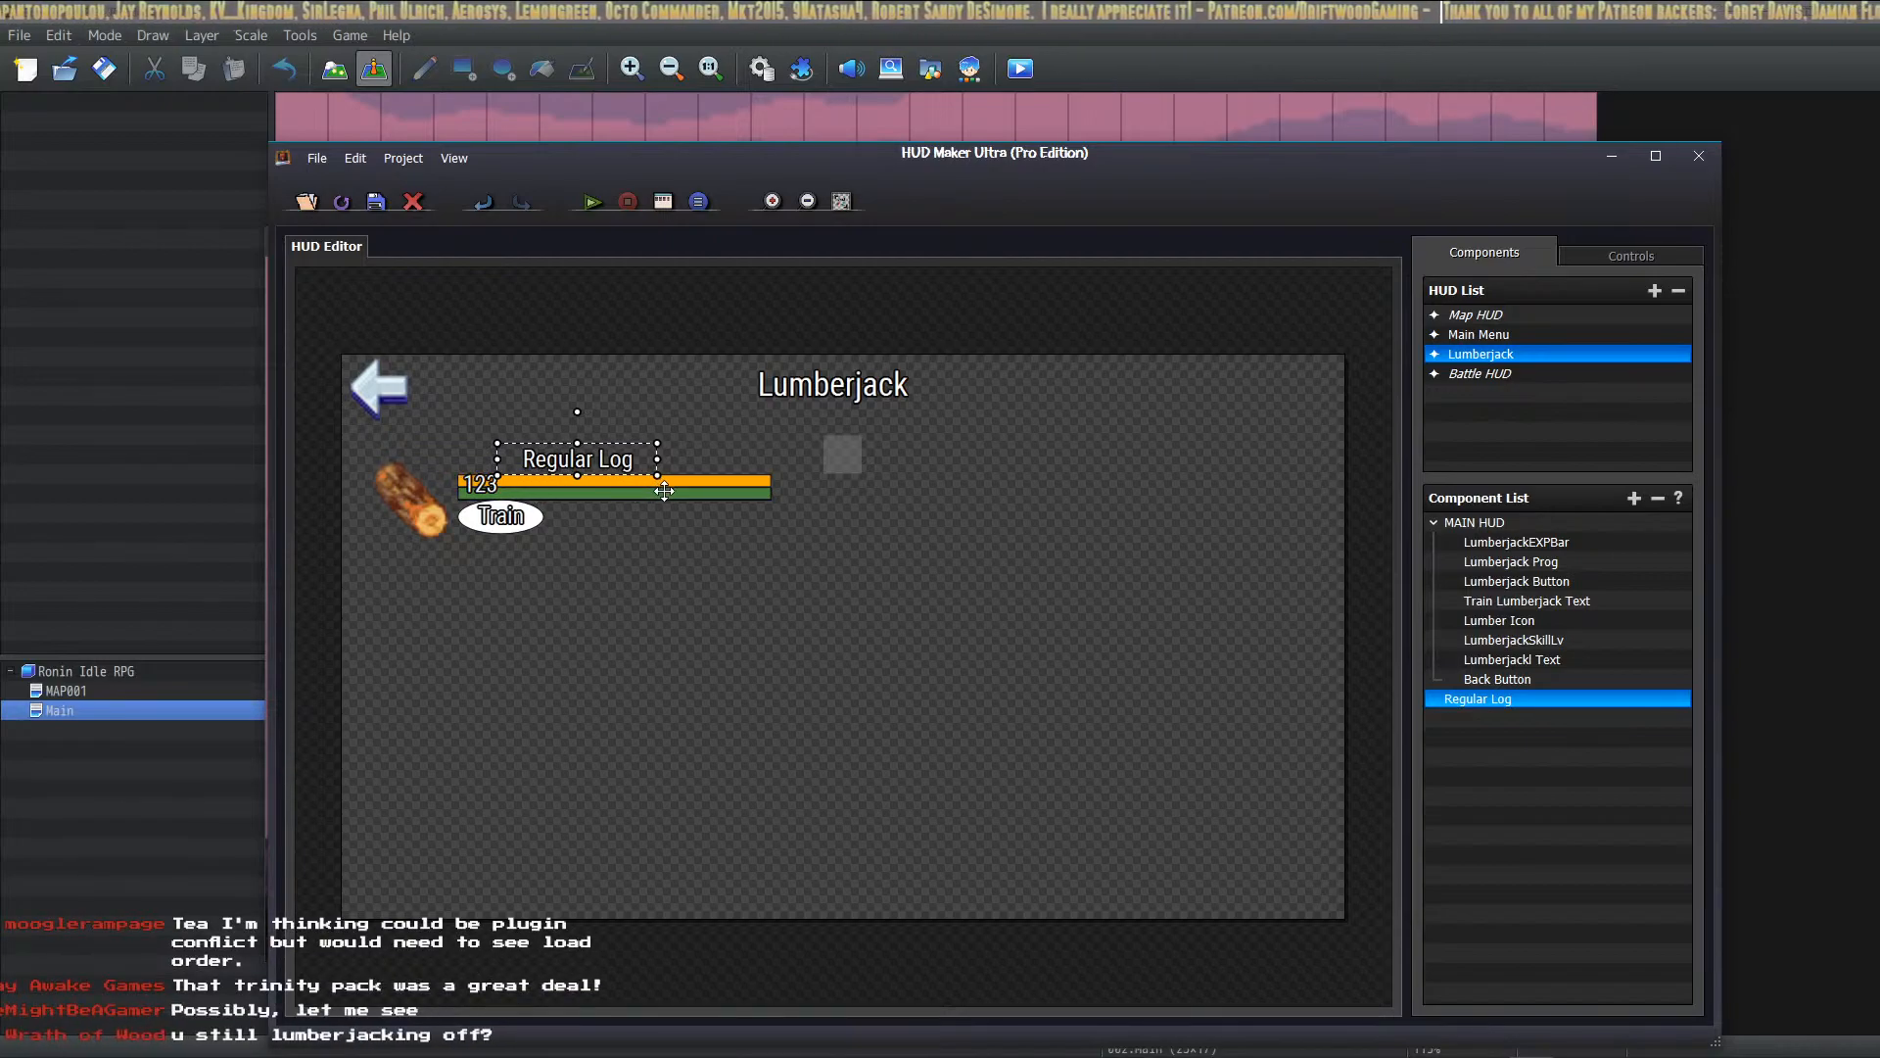
mouse_move(652, 490)
mouse_down()
mouse_move(652, 513)
mouse_move(686, 481)
mouse_move(643, 493)
mouse_up()
Step: Move the Regular Log text into the MAIN HUD group and shift the skill level number slightly left
click(490, 487)
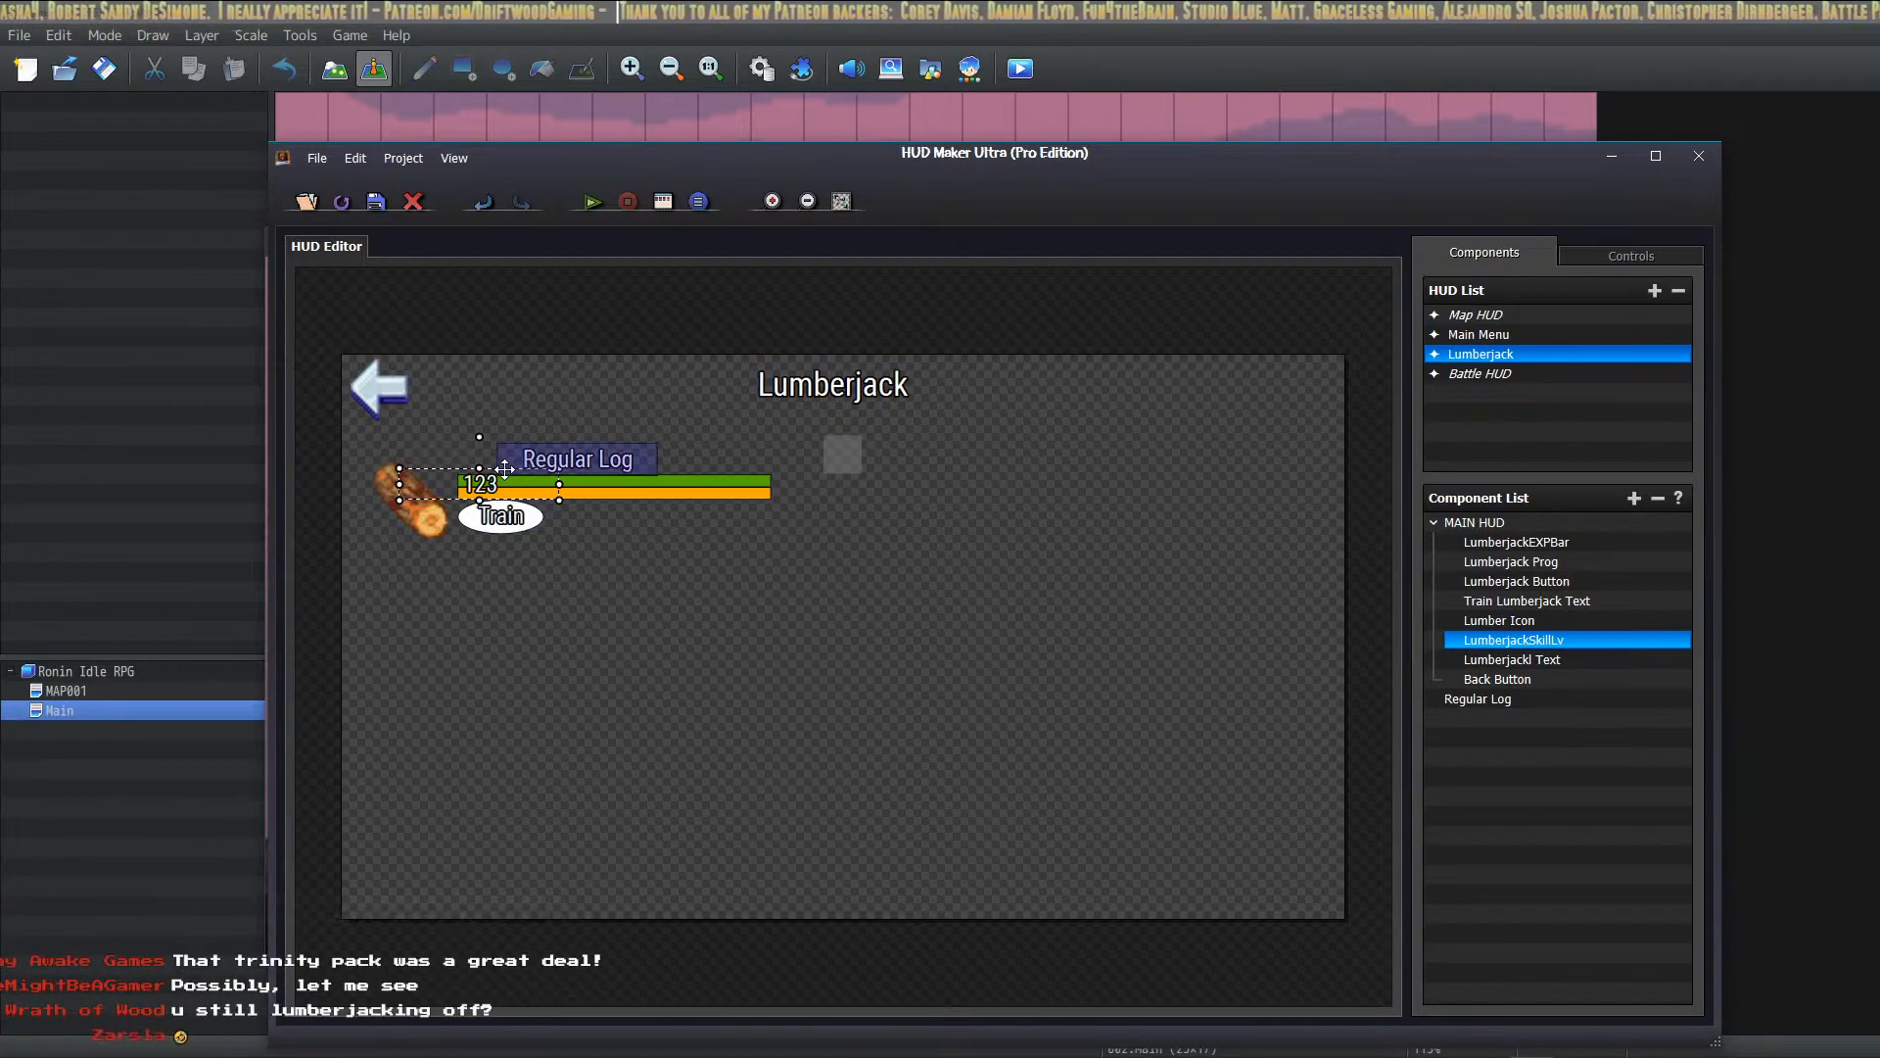
drag(1478, 699, 1494, 681)
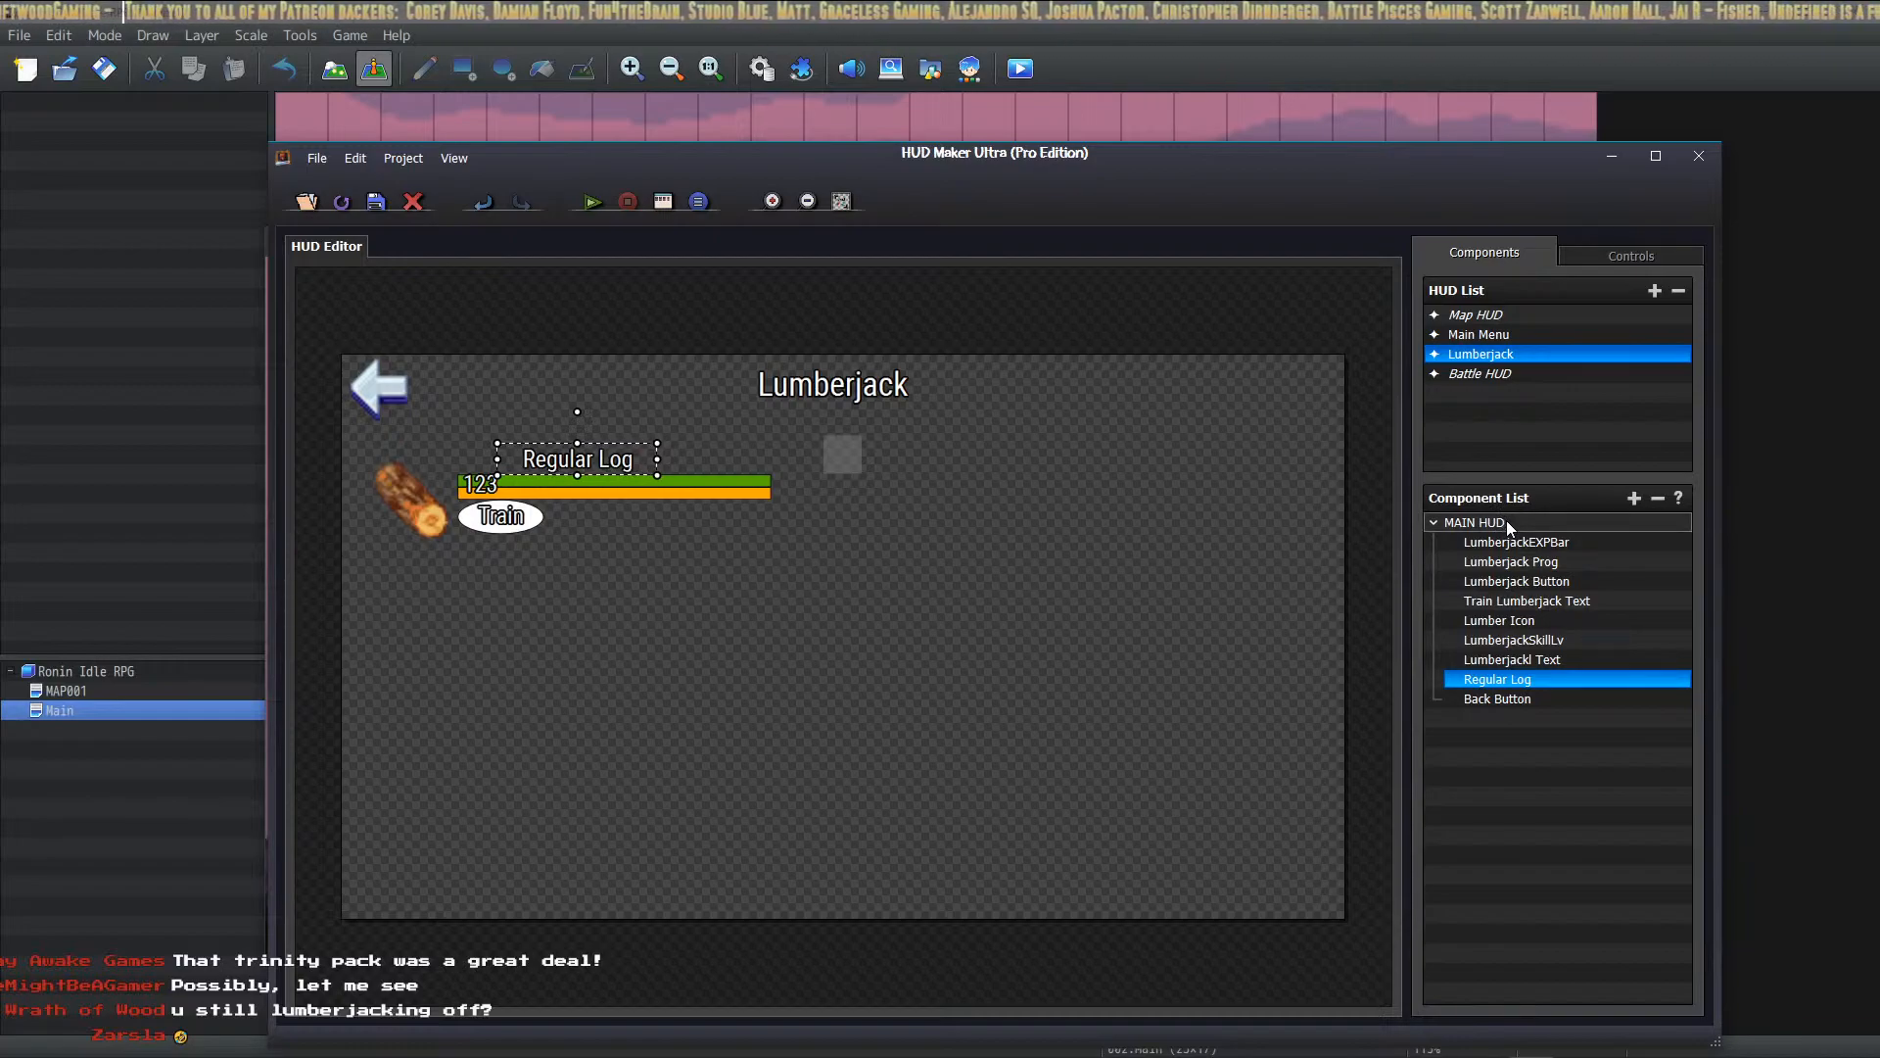
click(485, 484)
drag(486, 484, 474, 484)
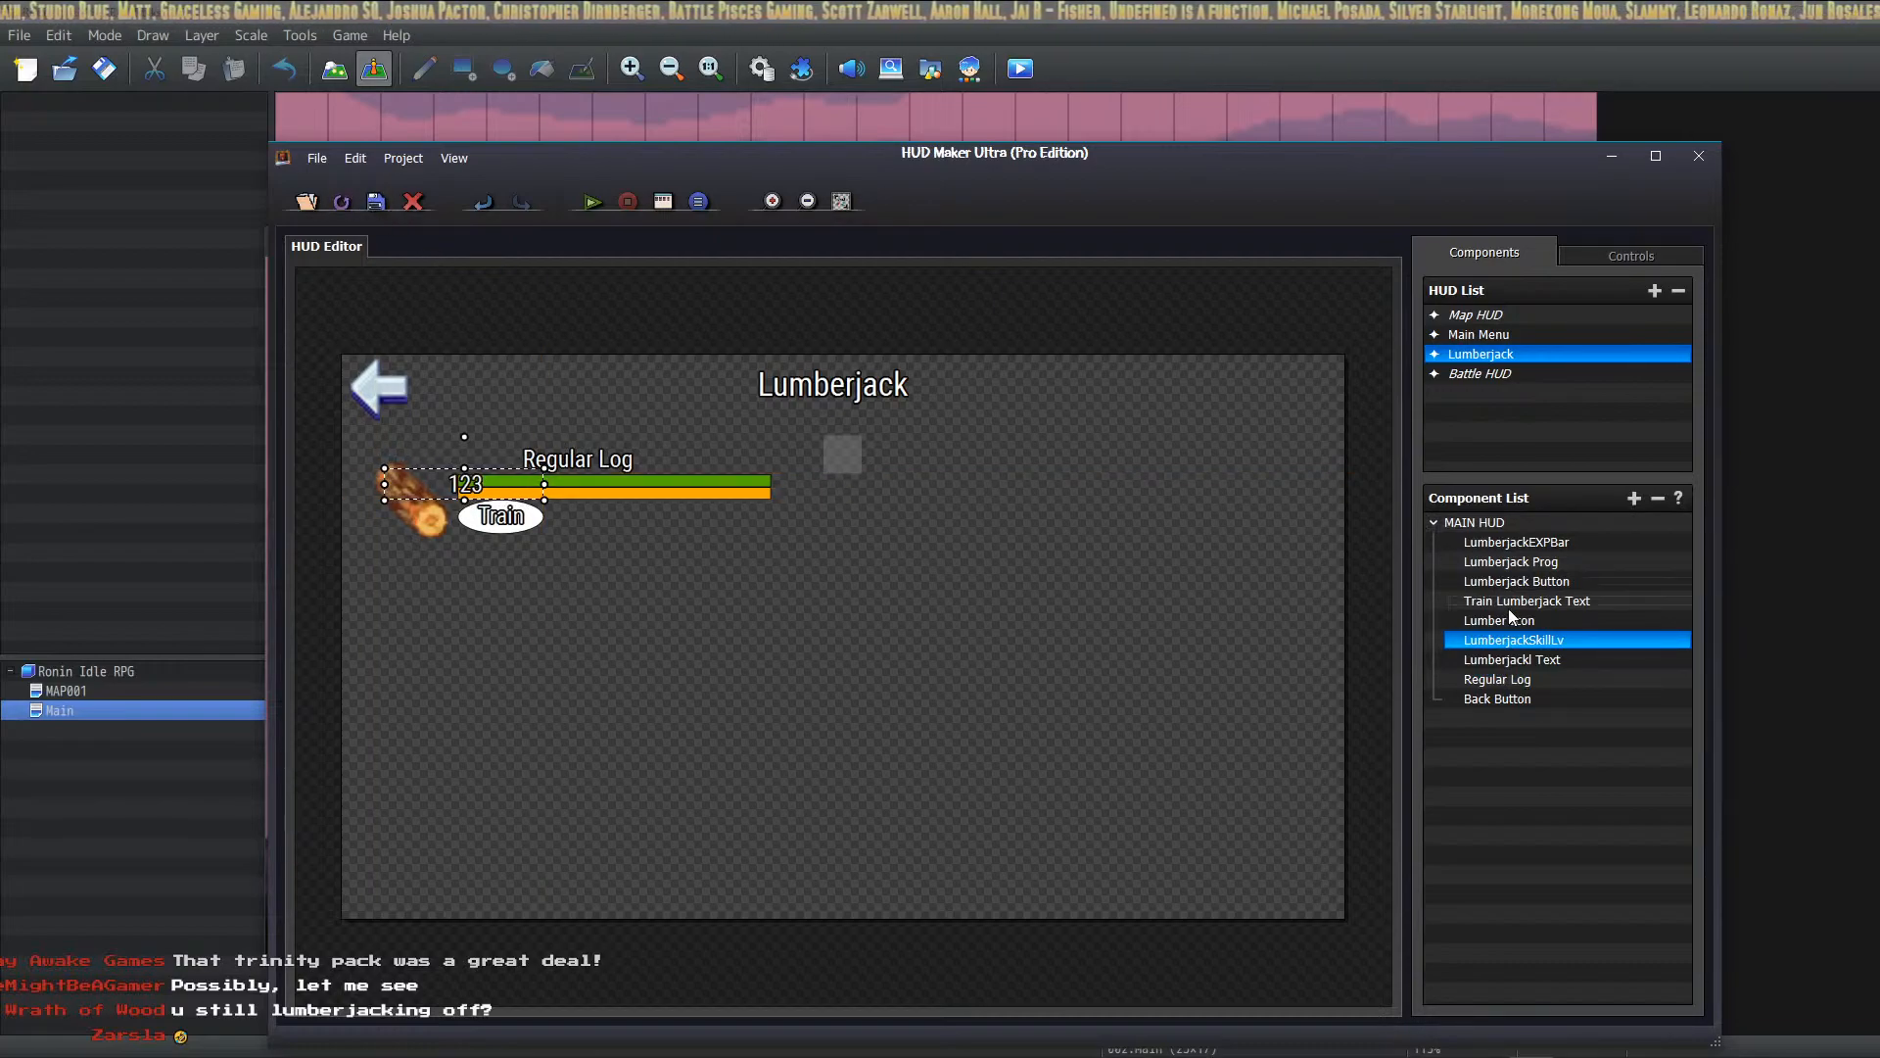
Step: Save the project and restart the playtest with a new game
click(104, 68)
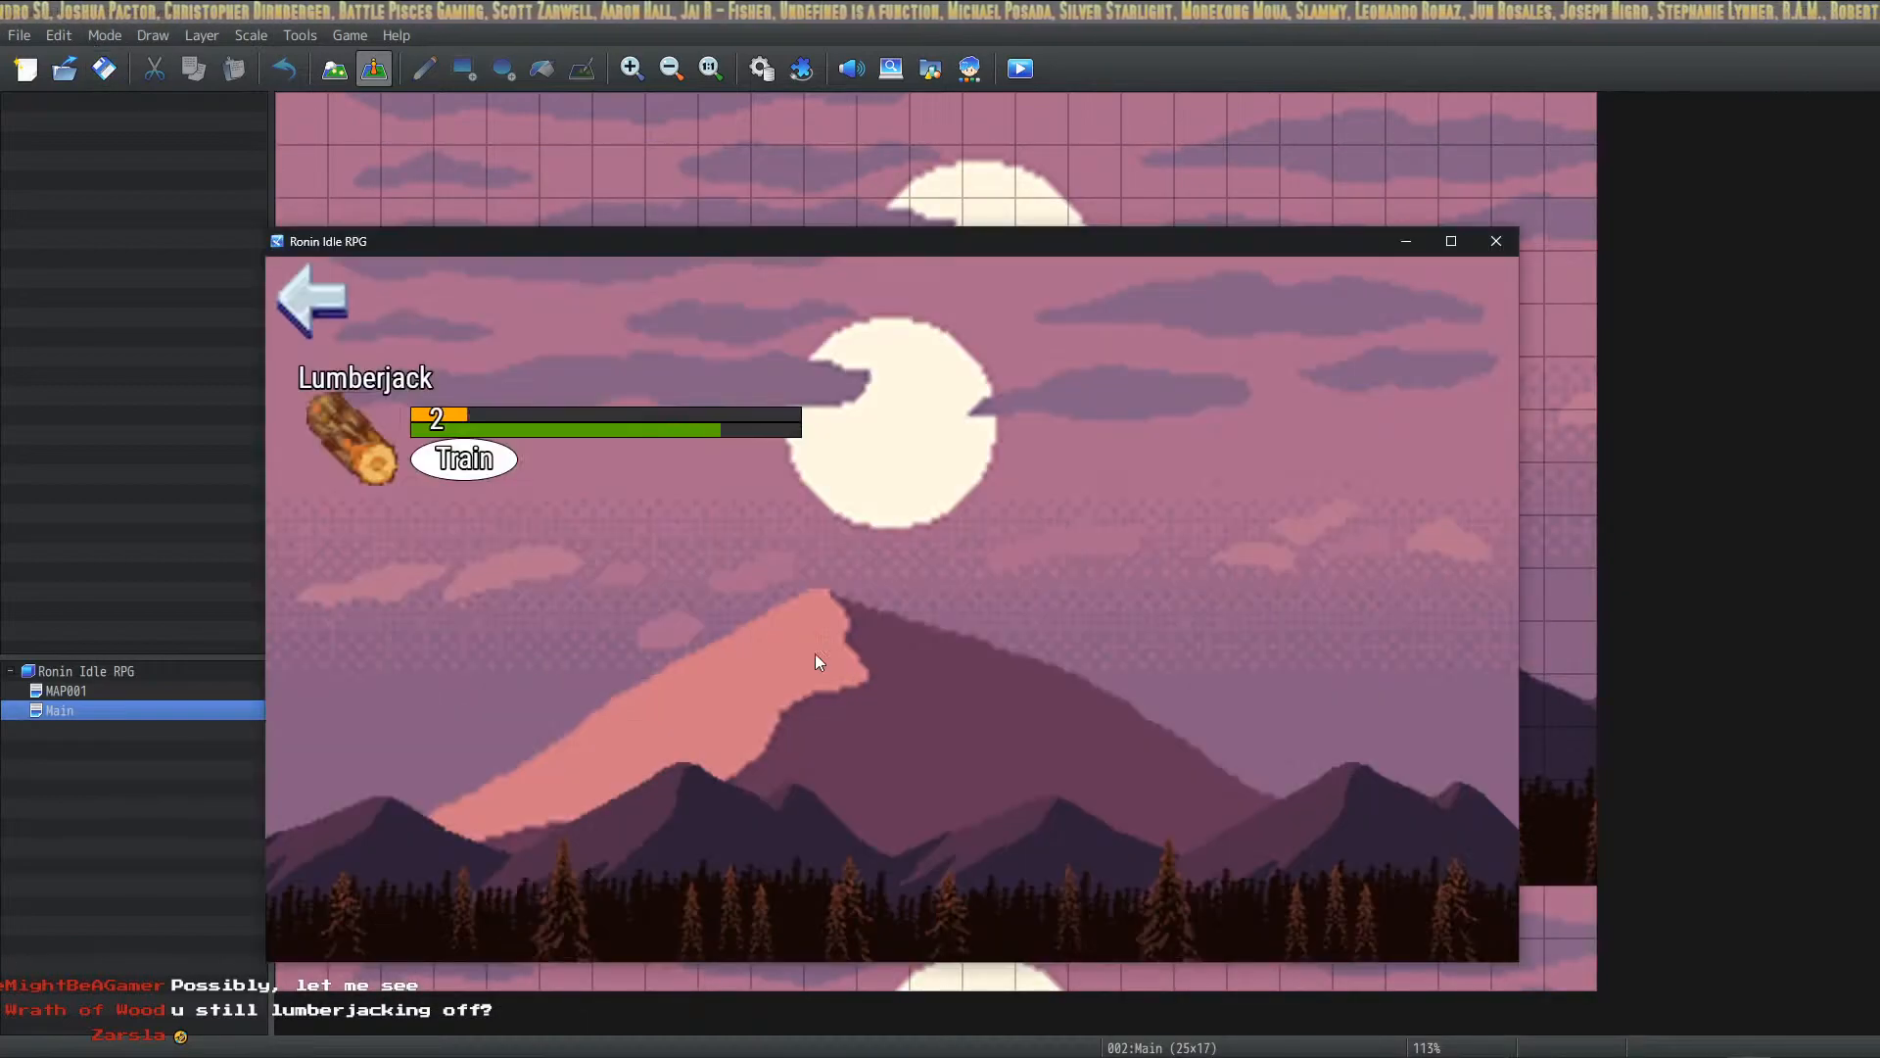
click(319, 299)
click(417, 367)
click(338, 315)
key(alt+F4)
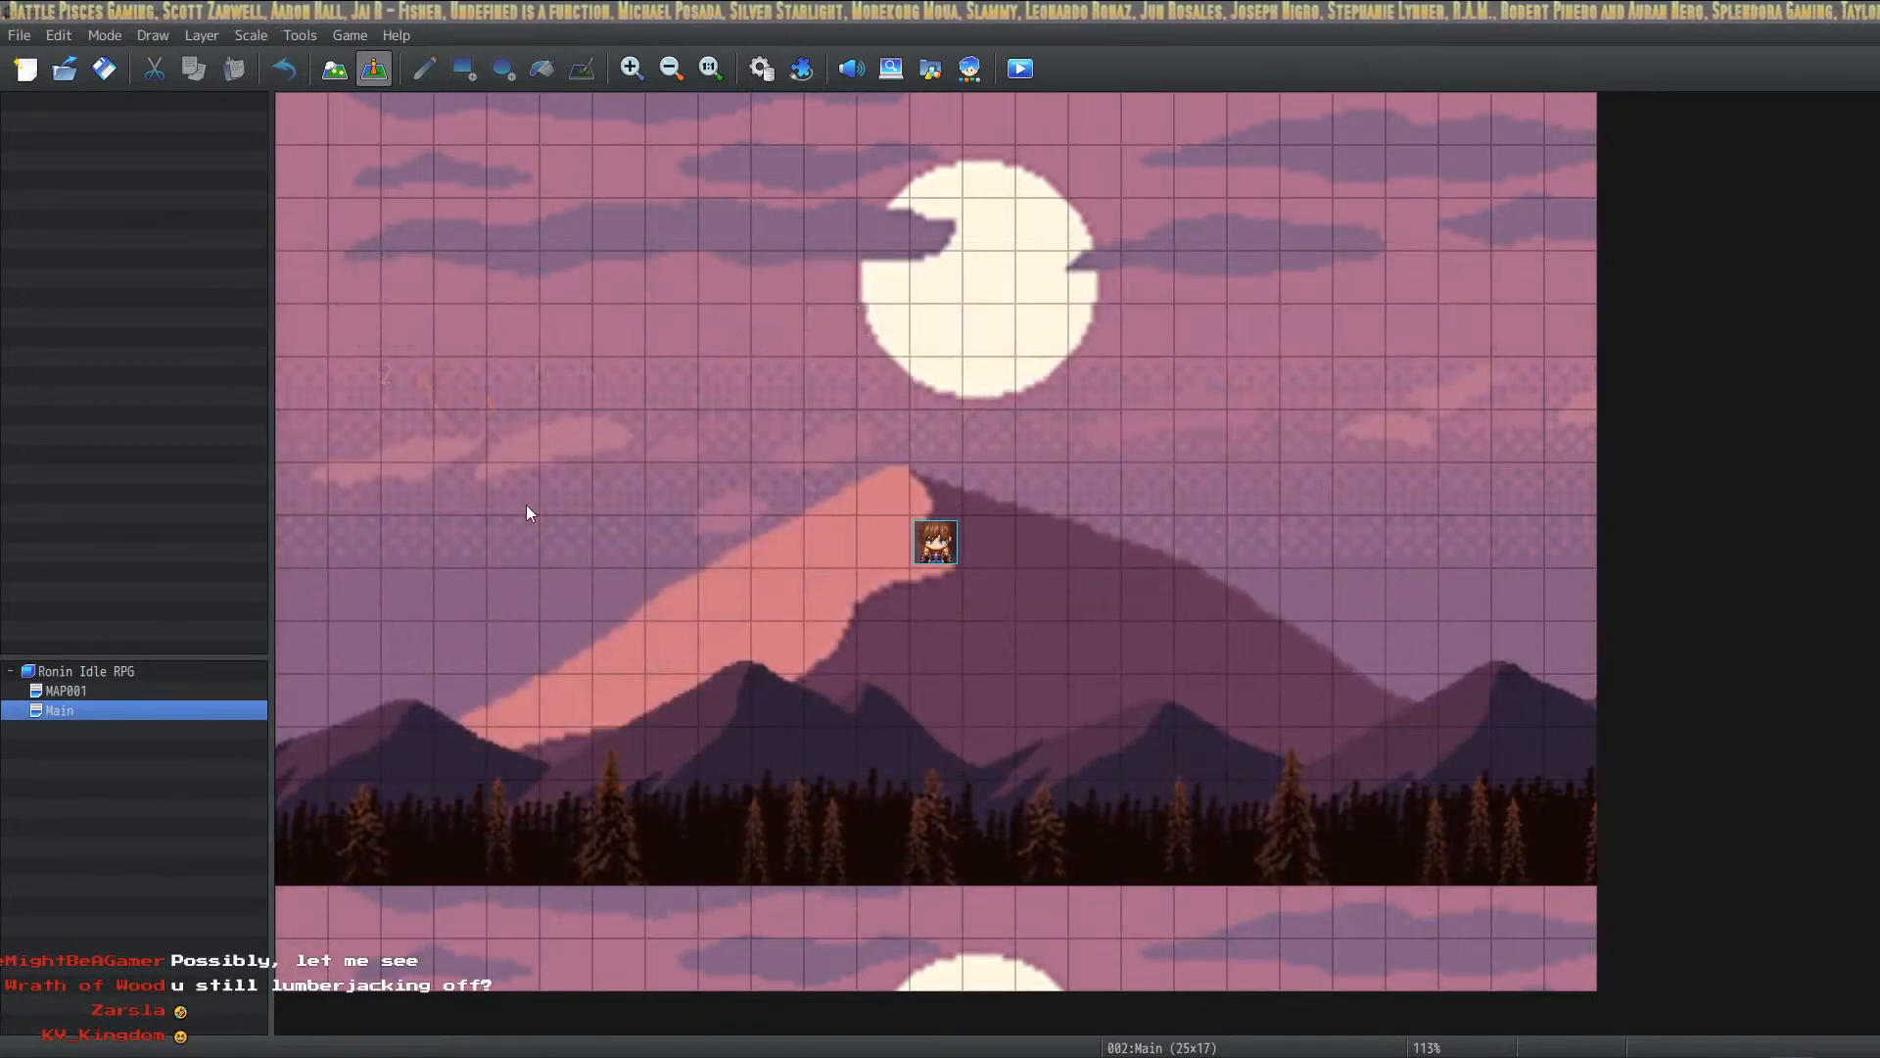
key(ctrl+r)
drag(646, 531, 1082, 256)
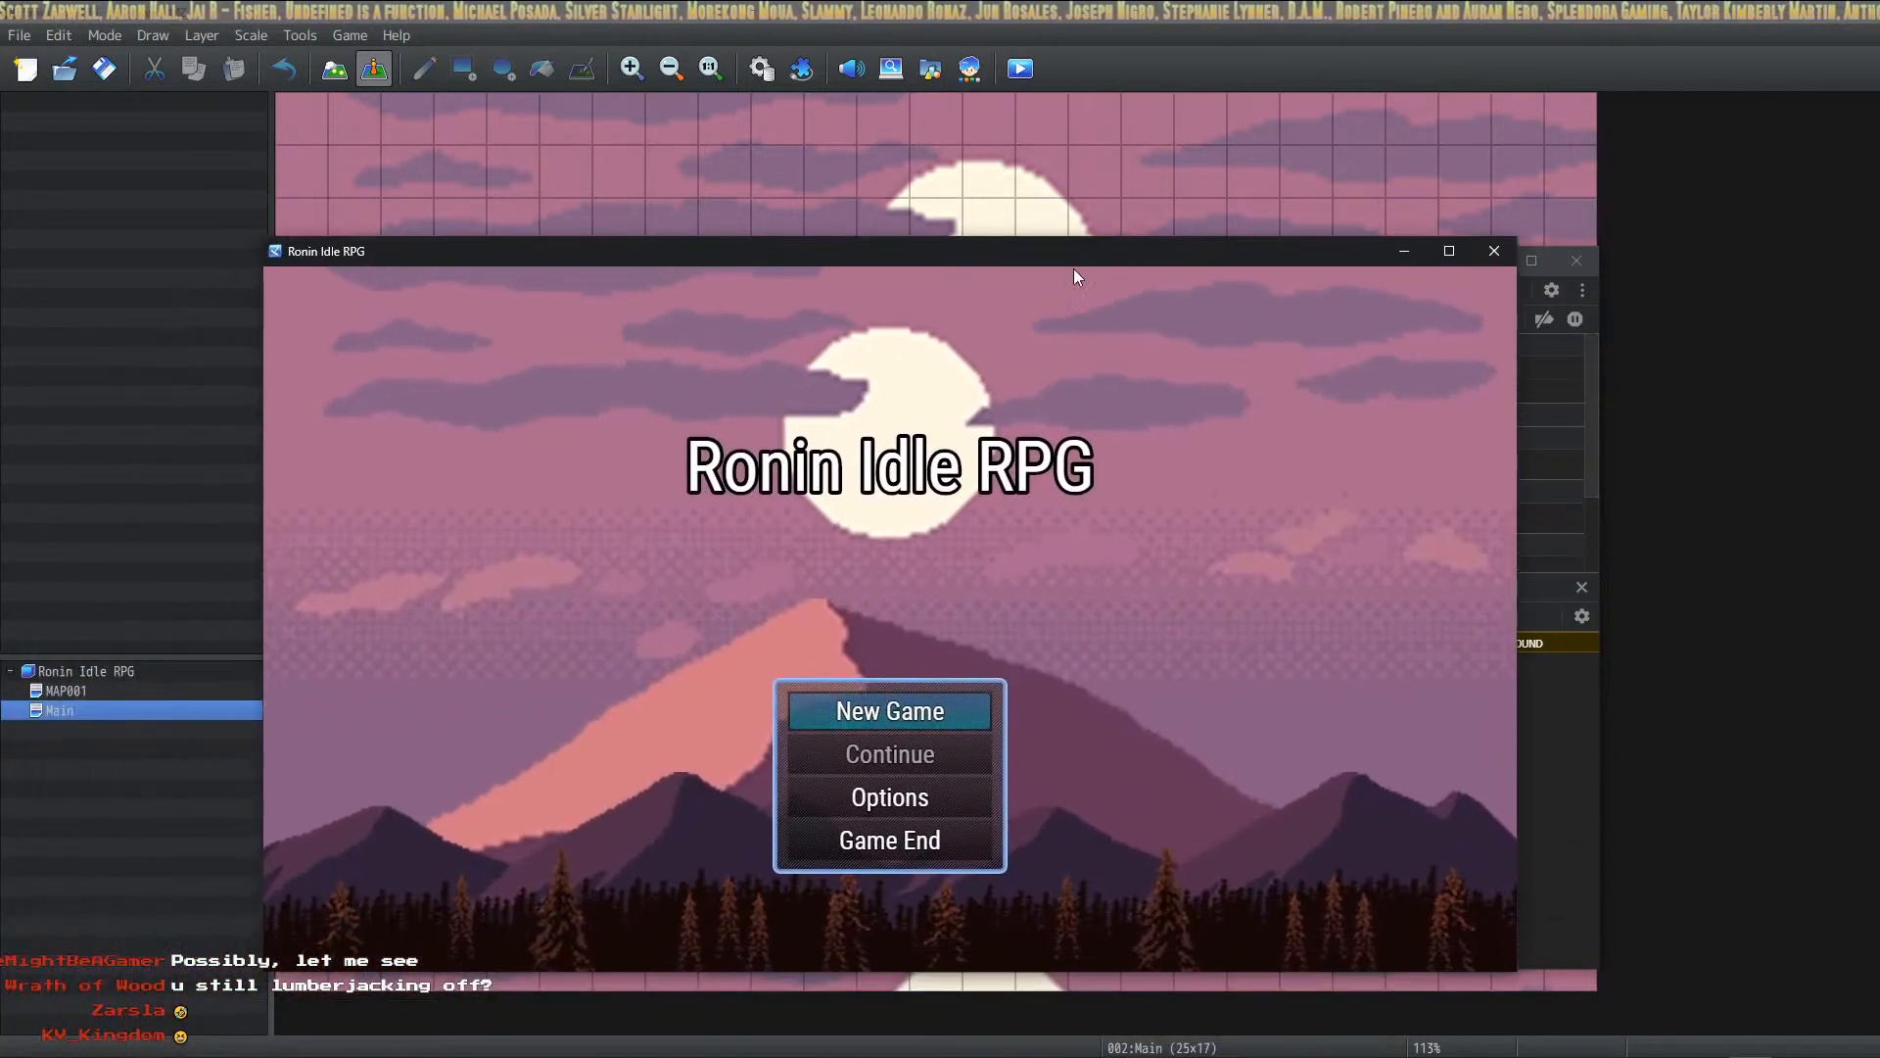
click(921, 711)
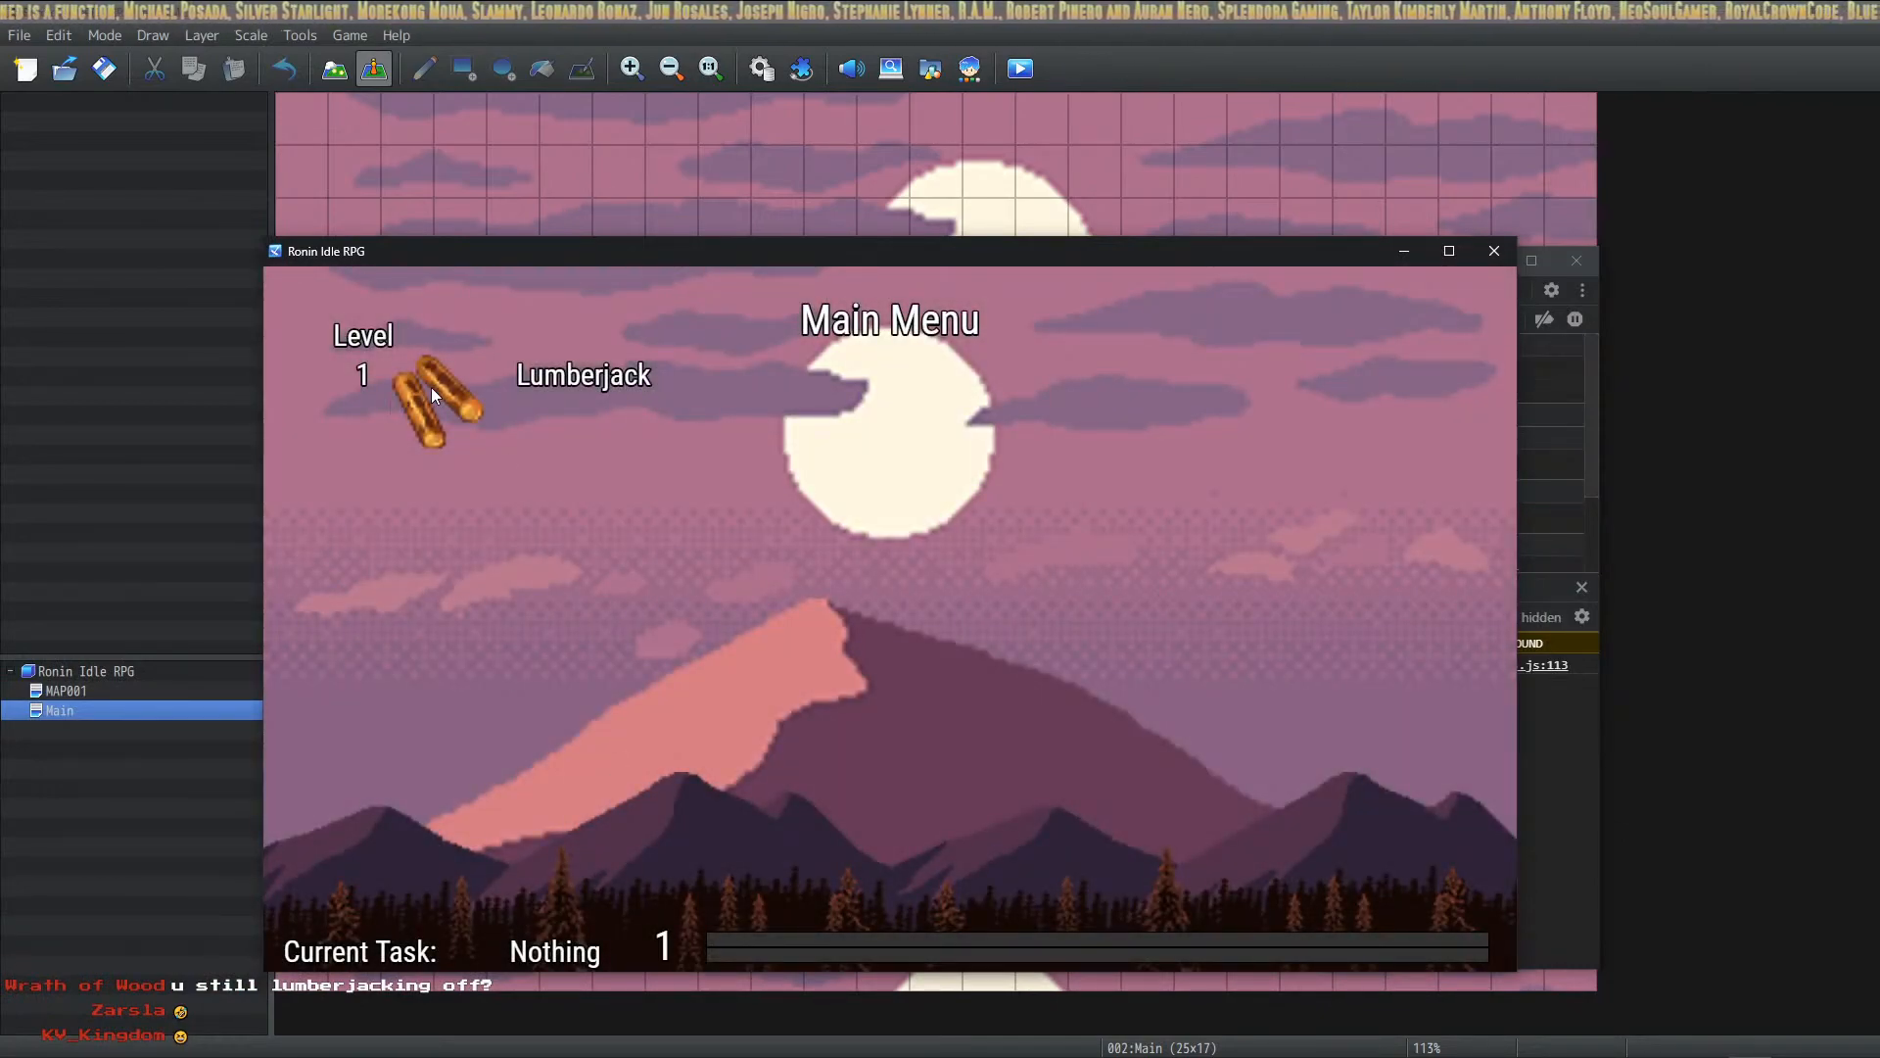
Step: Start training on the game's Lumberjack screen and reopen the screen several times to check the title's animation
click(431, 386)
click(474, 483)
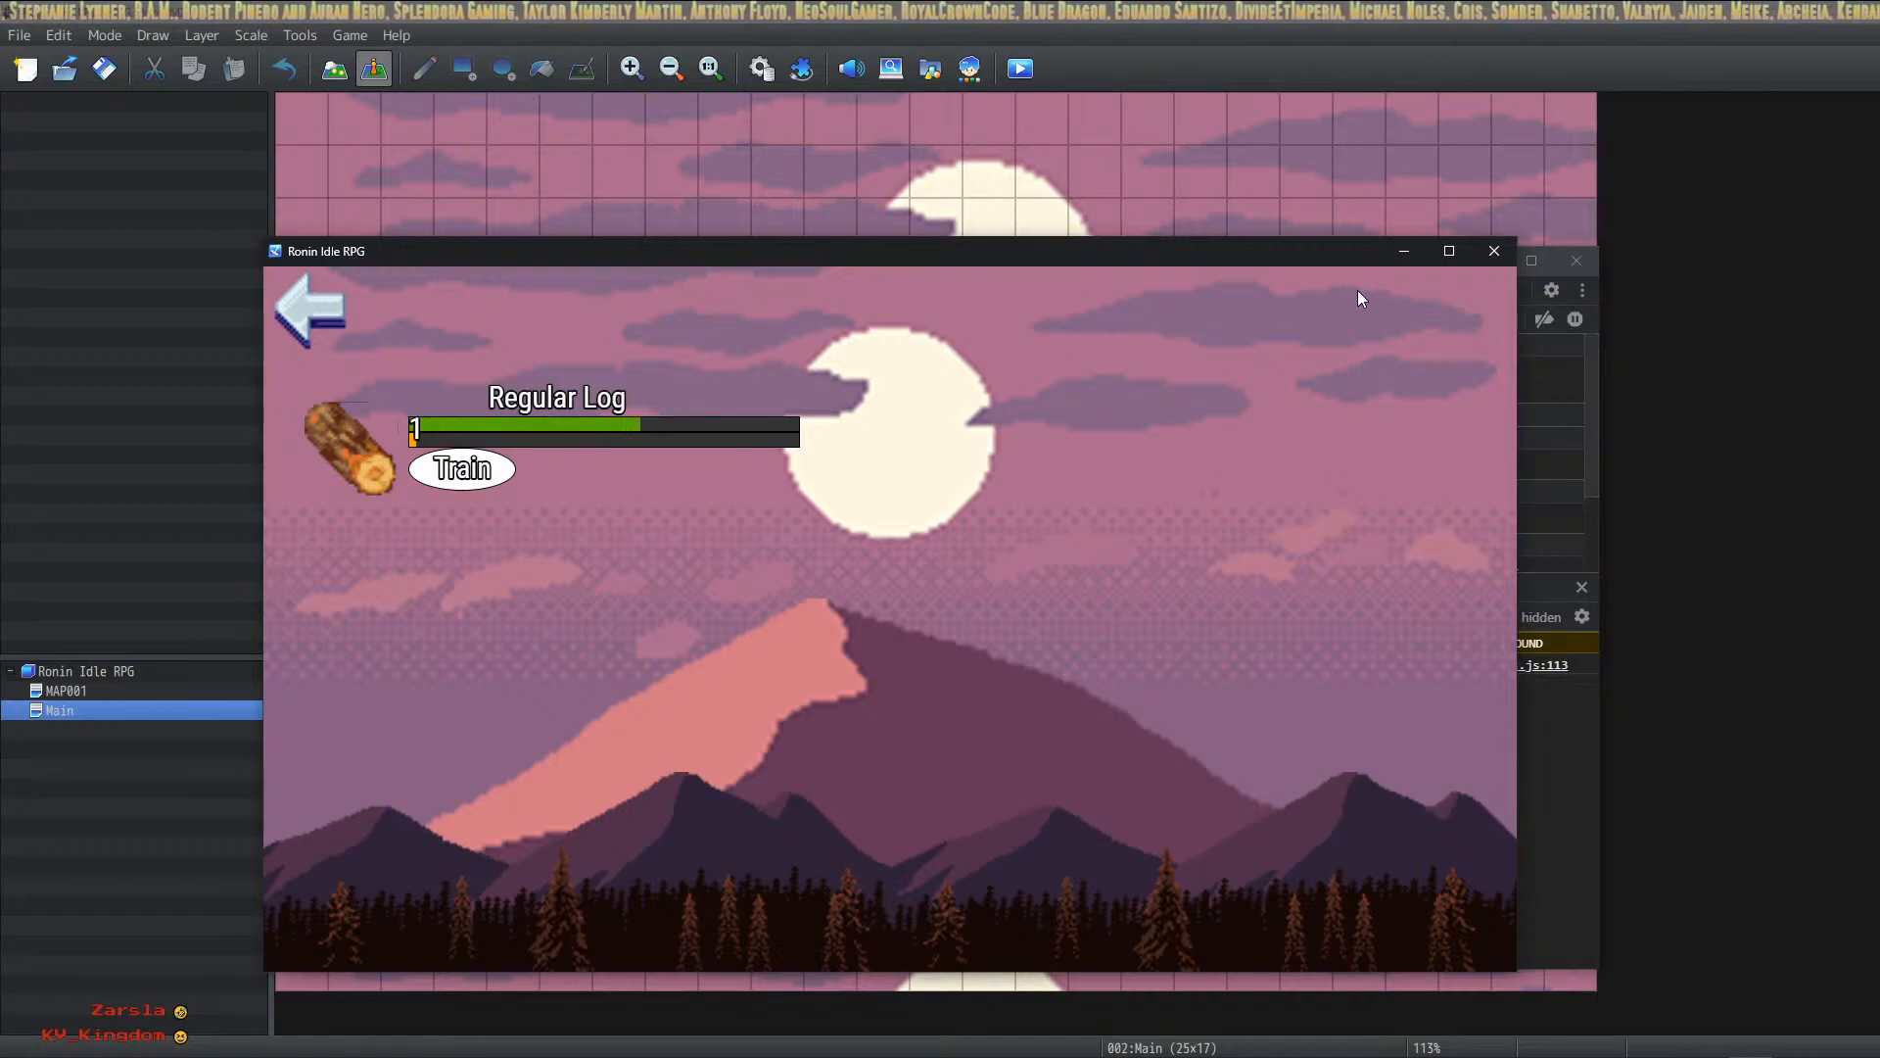
click(302, 304)
click(455, 374)
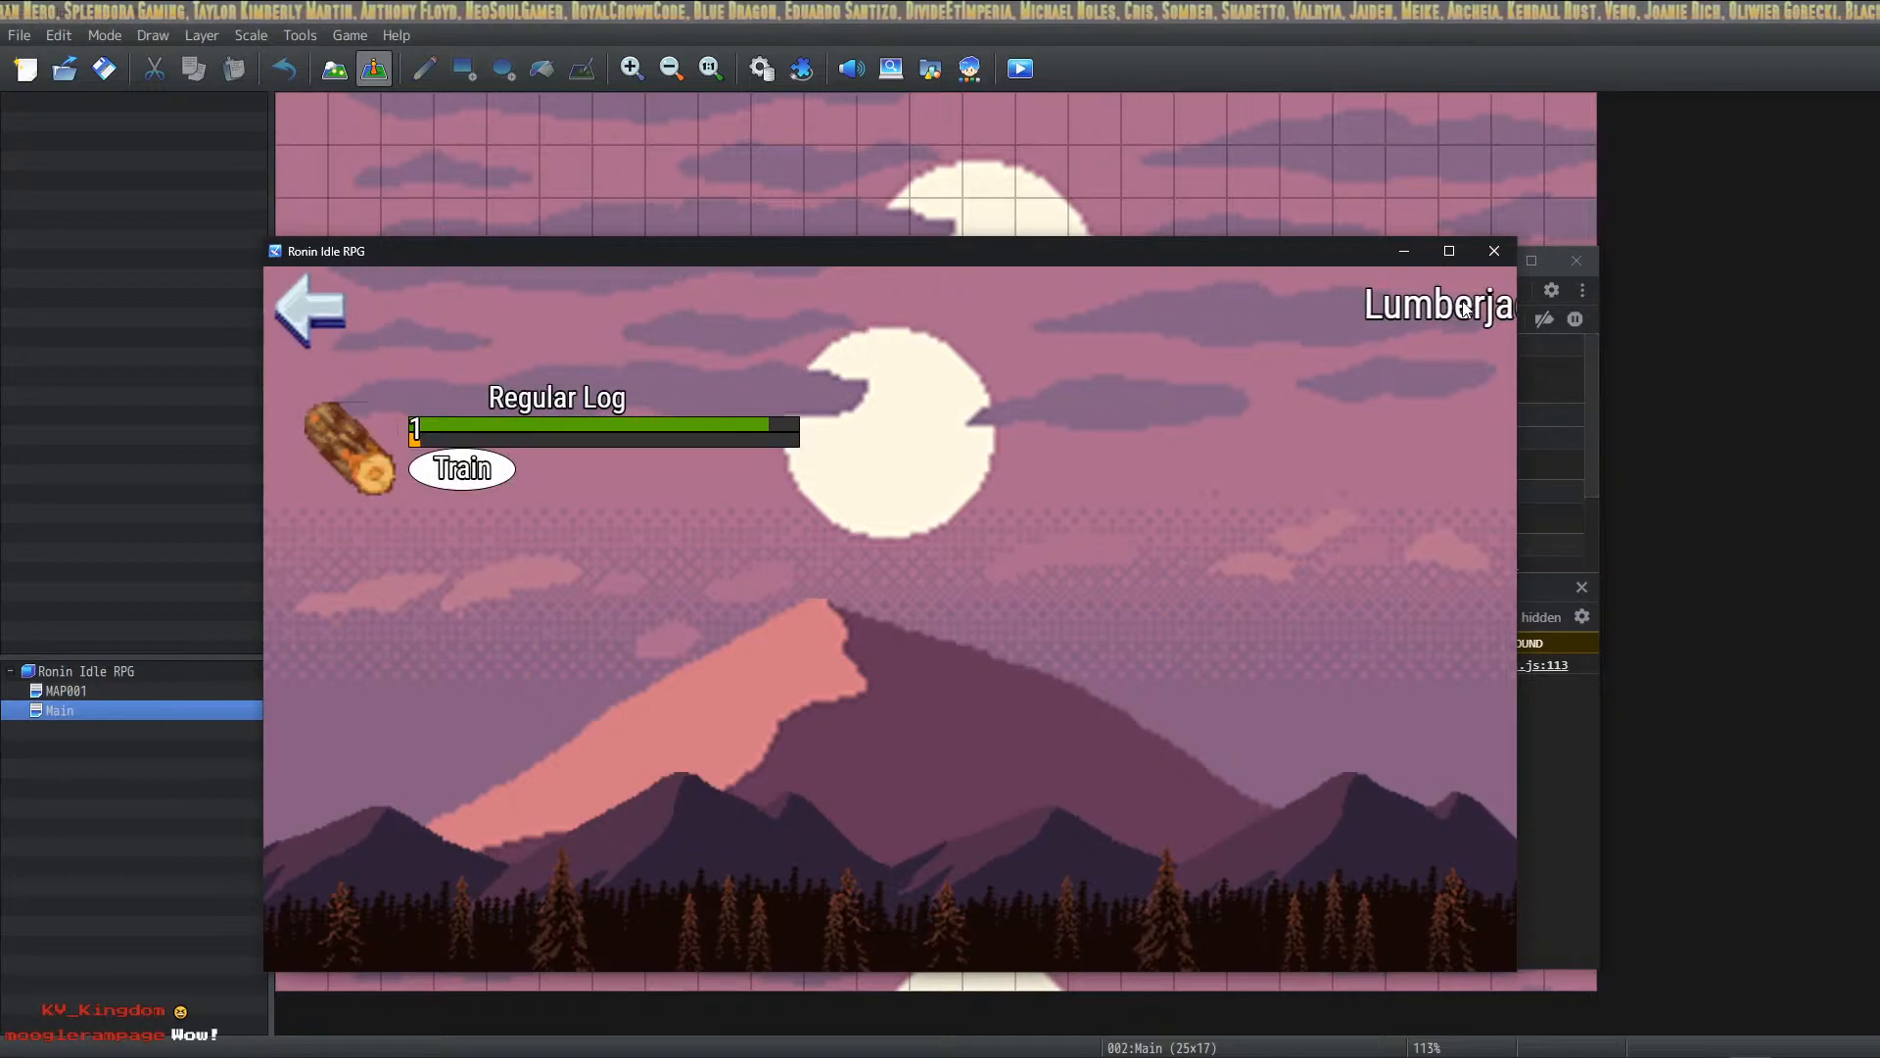
click(319, 313)
click(532, 378)
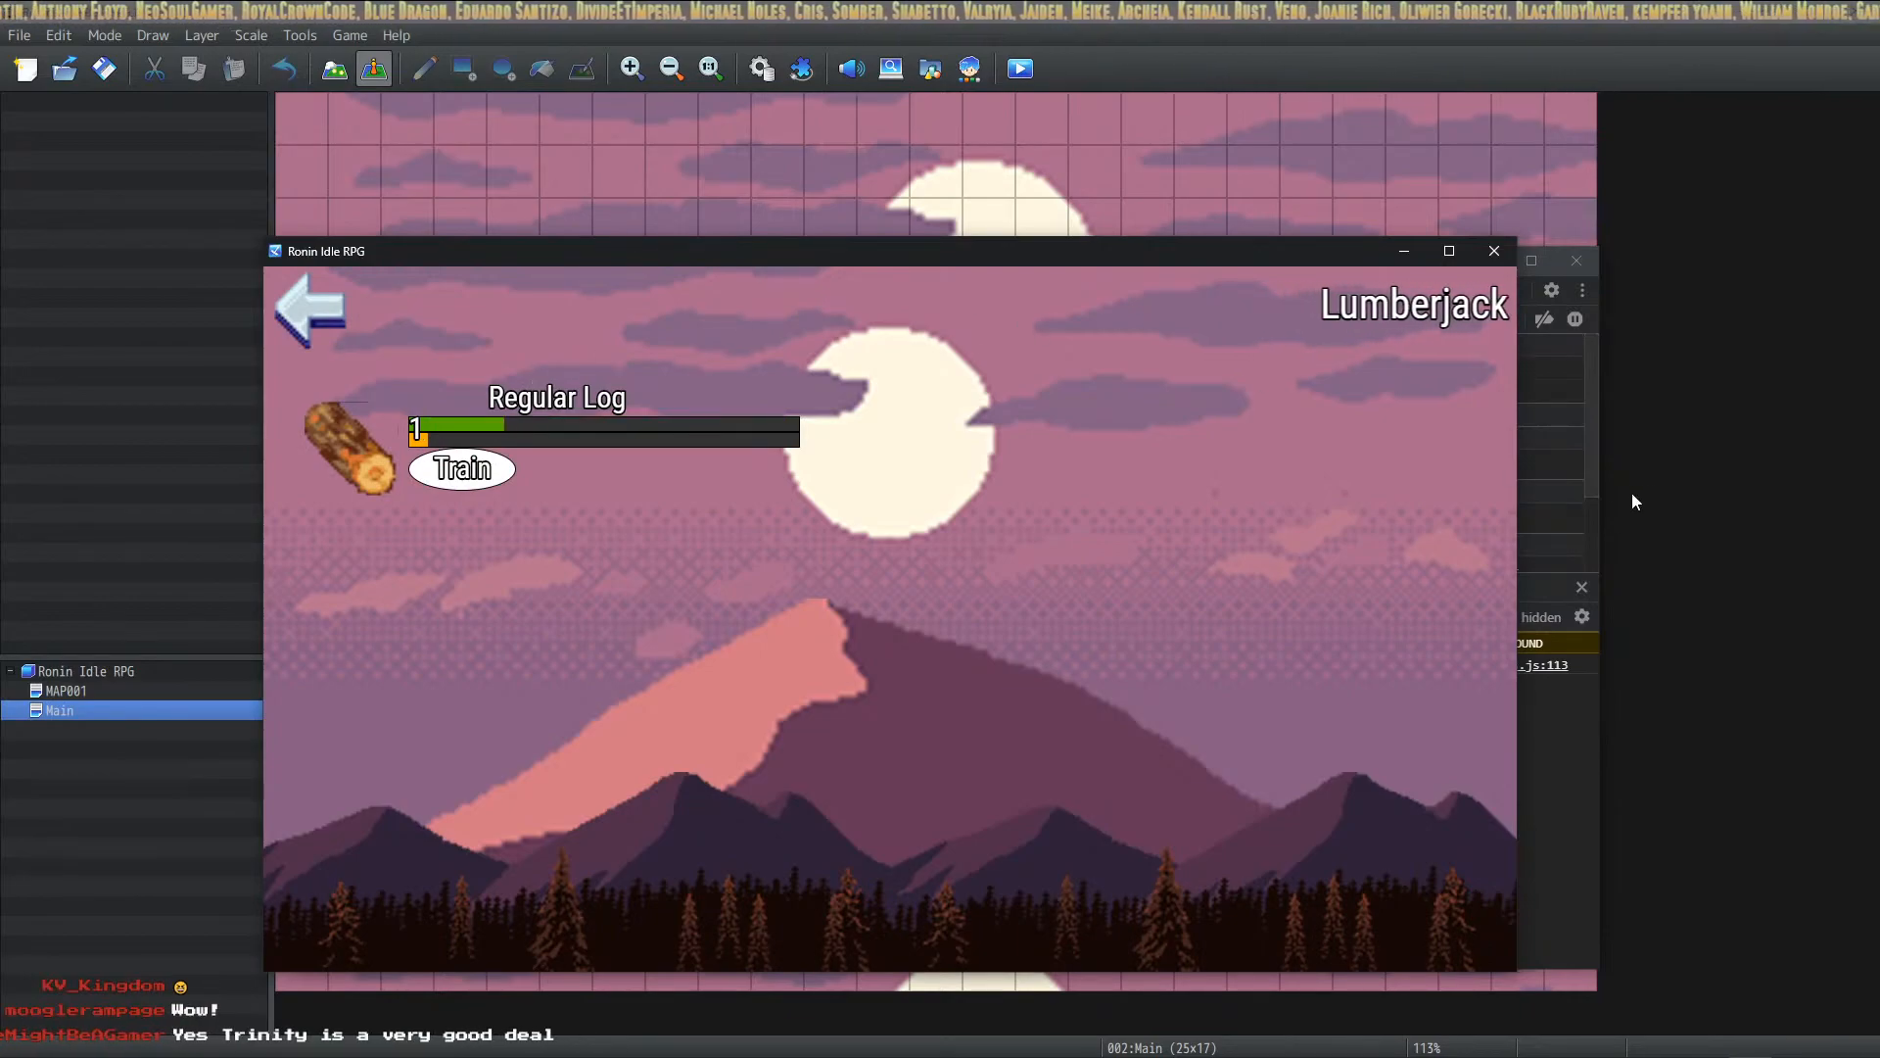
click(1593, 483)
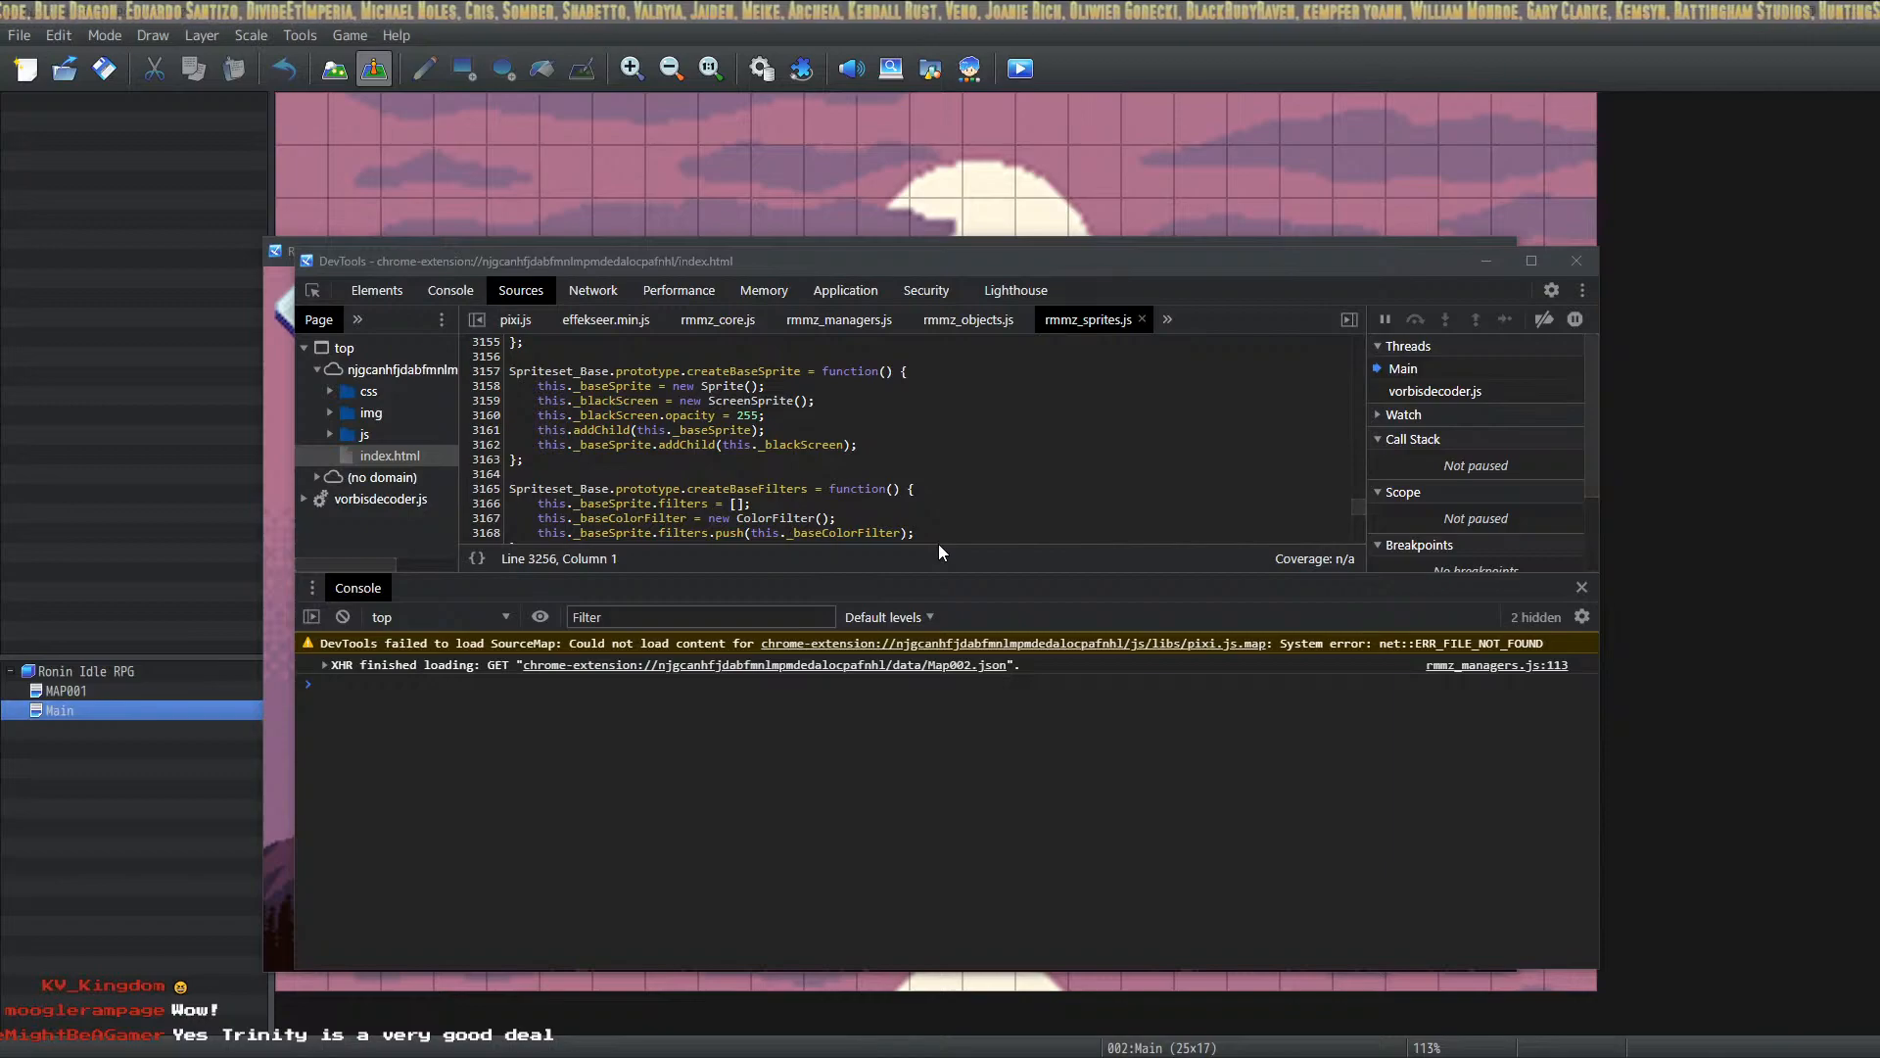
Step: Switch back to HUD Maker Ultra and review the loop behavior and start position of the Lumberjack title's X Position animation
key(alt+Tab)
double_click(825, 396)
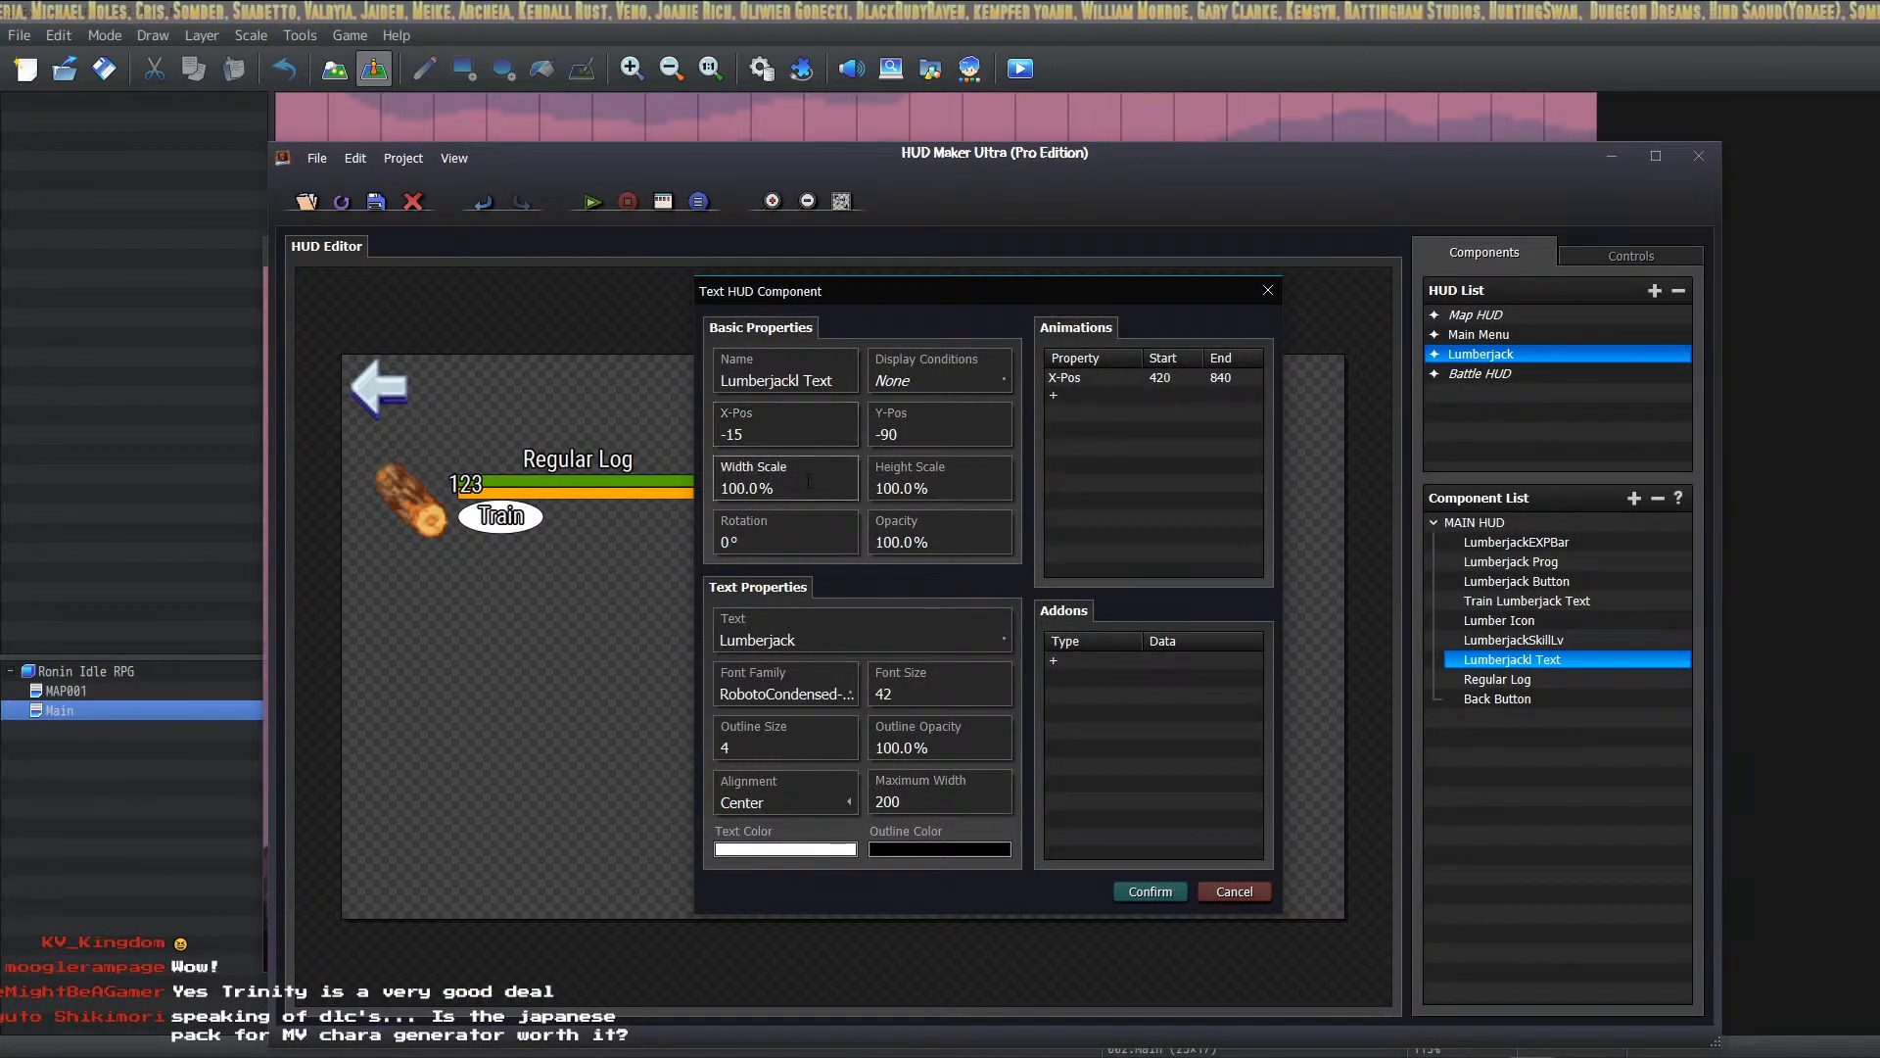
click(1129, 381)
double_click(1130, 380)
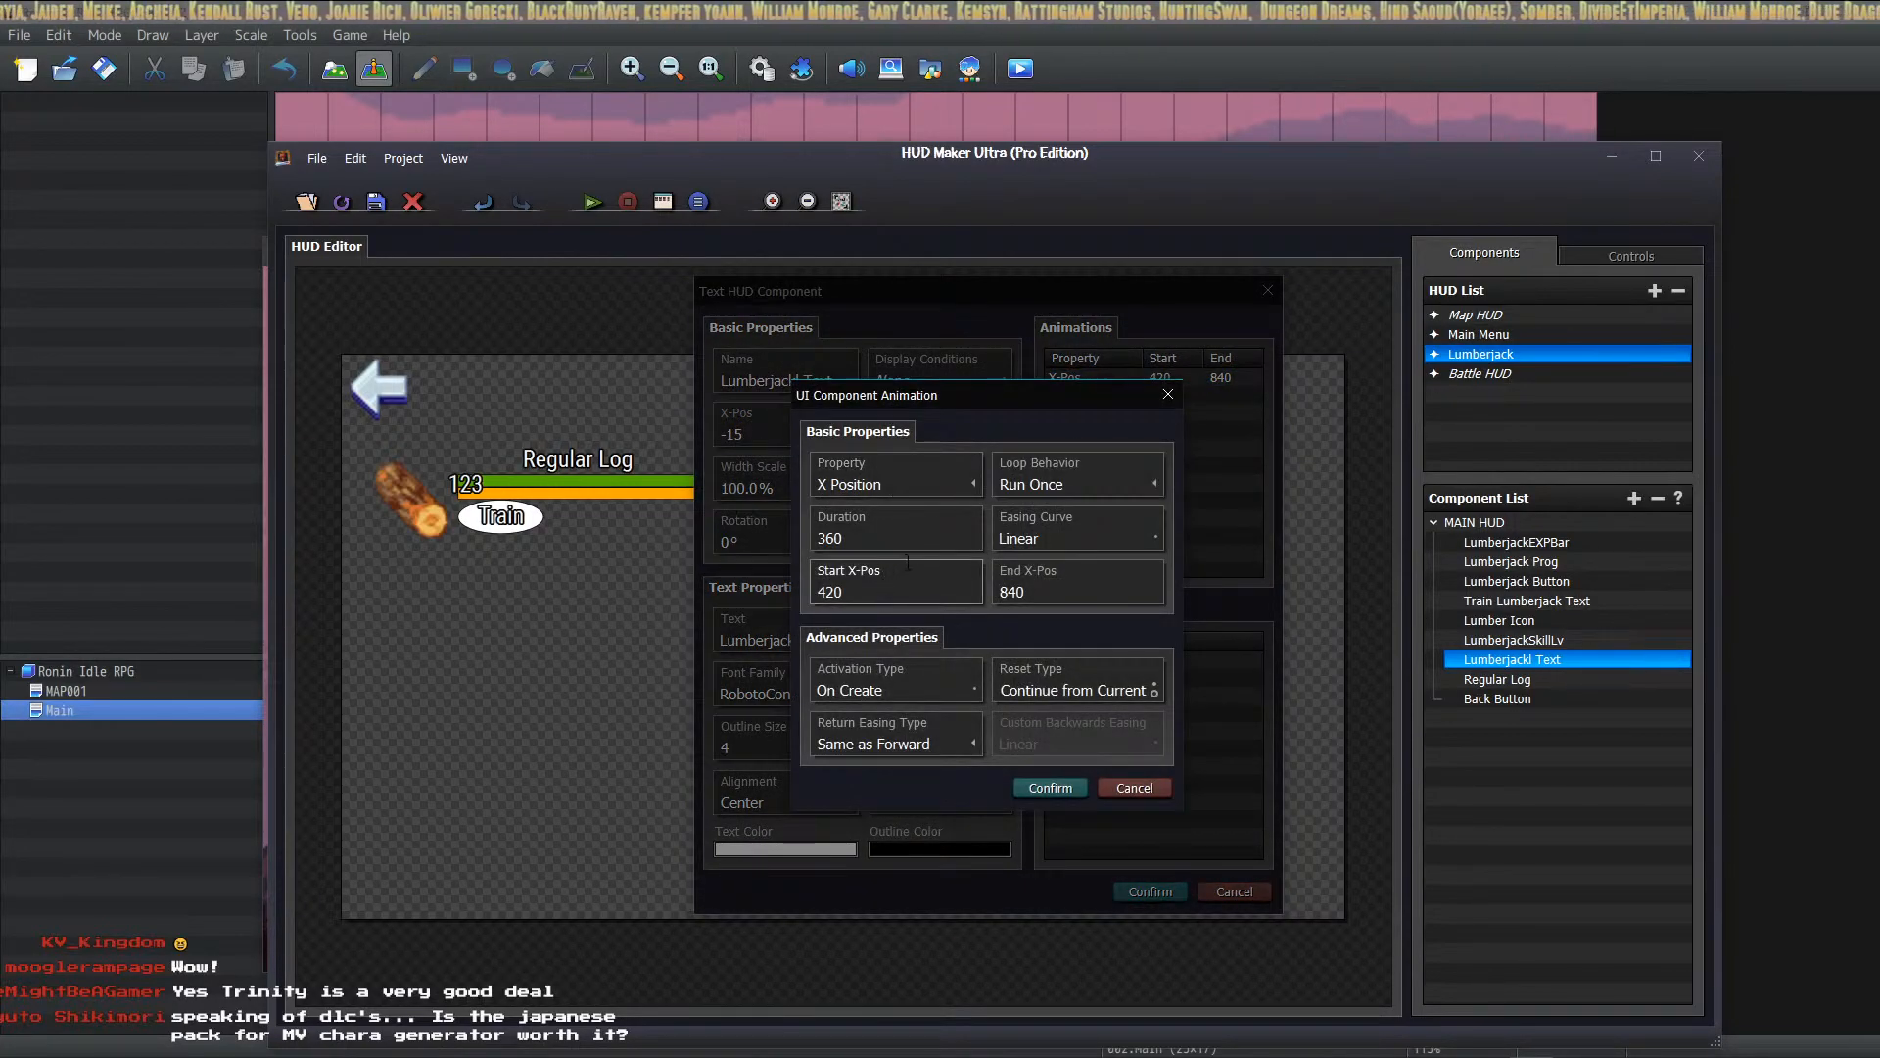
click(1050, 489)
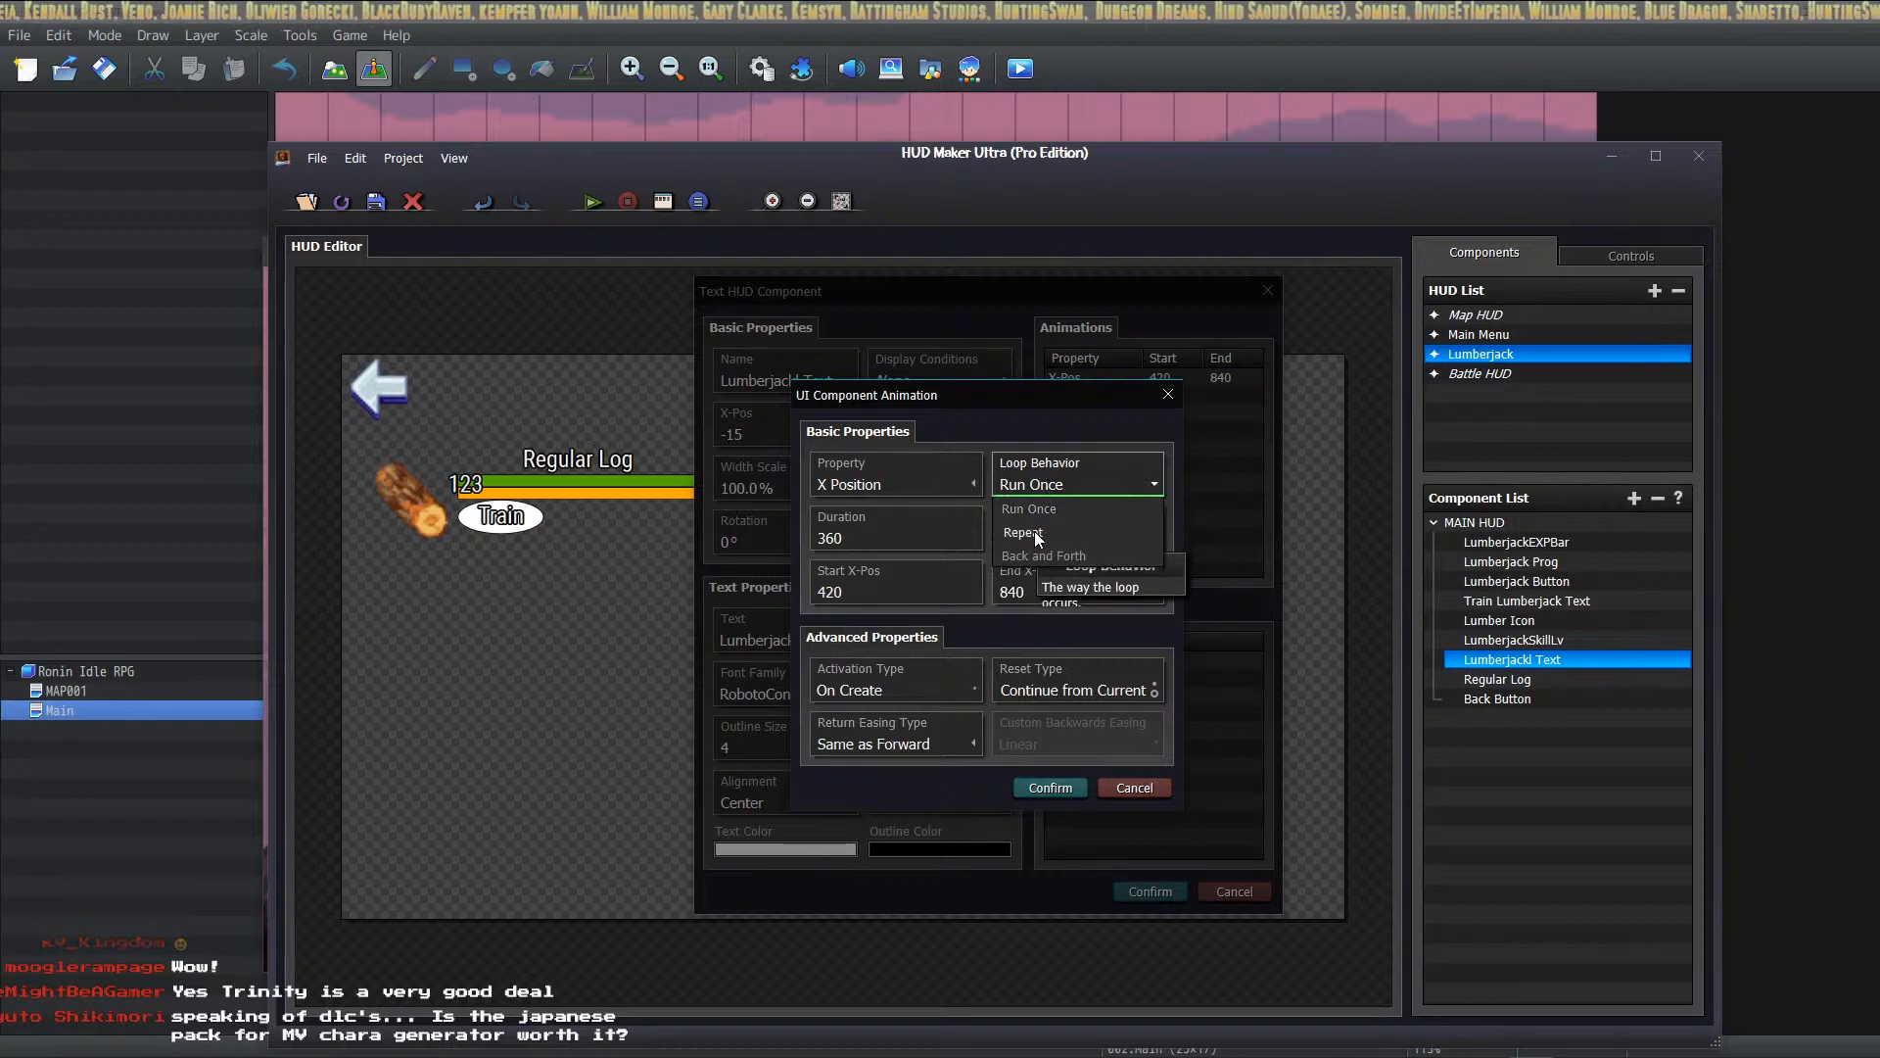
click(965, 609)
double_click(902, 592)
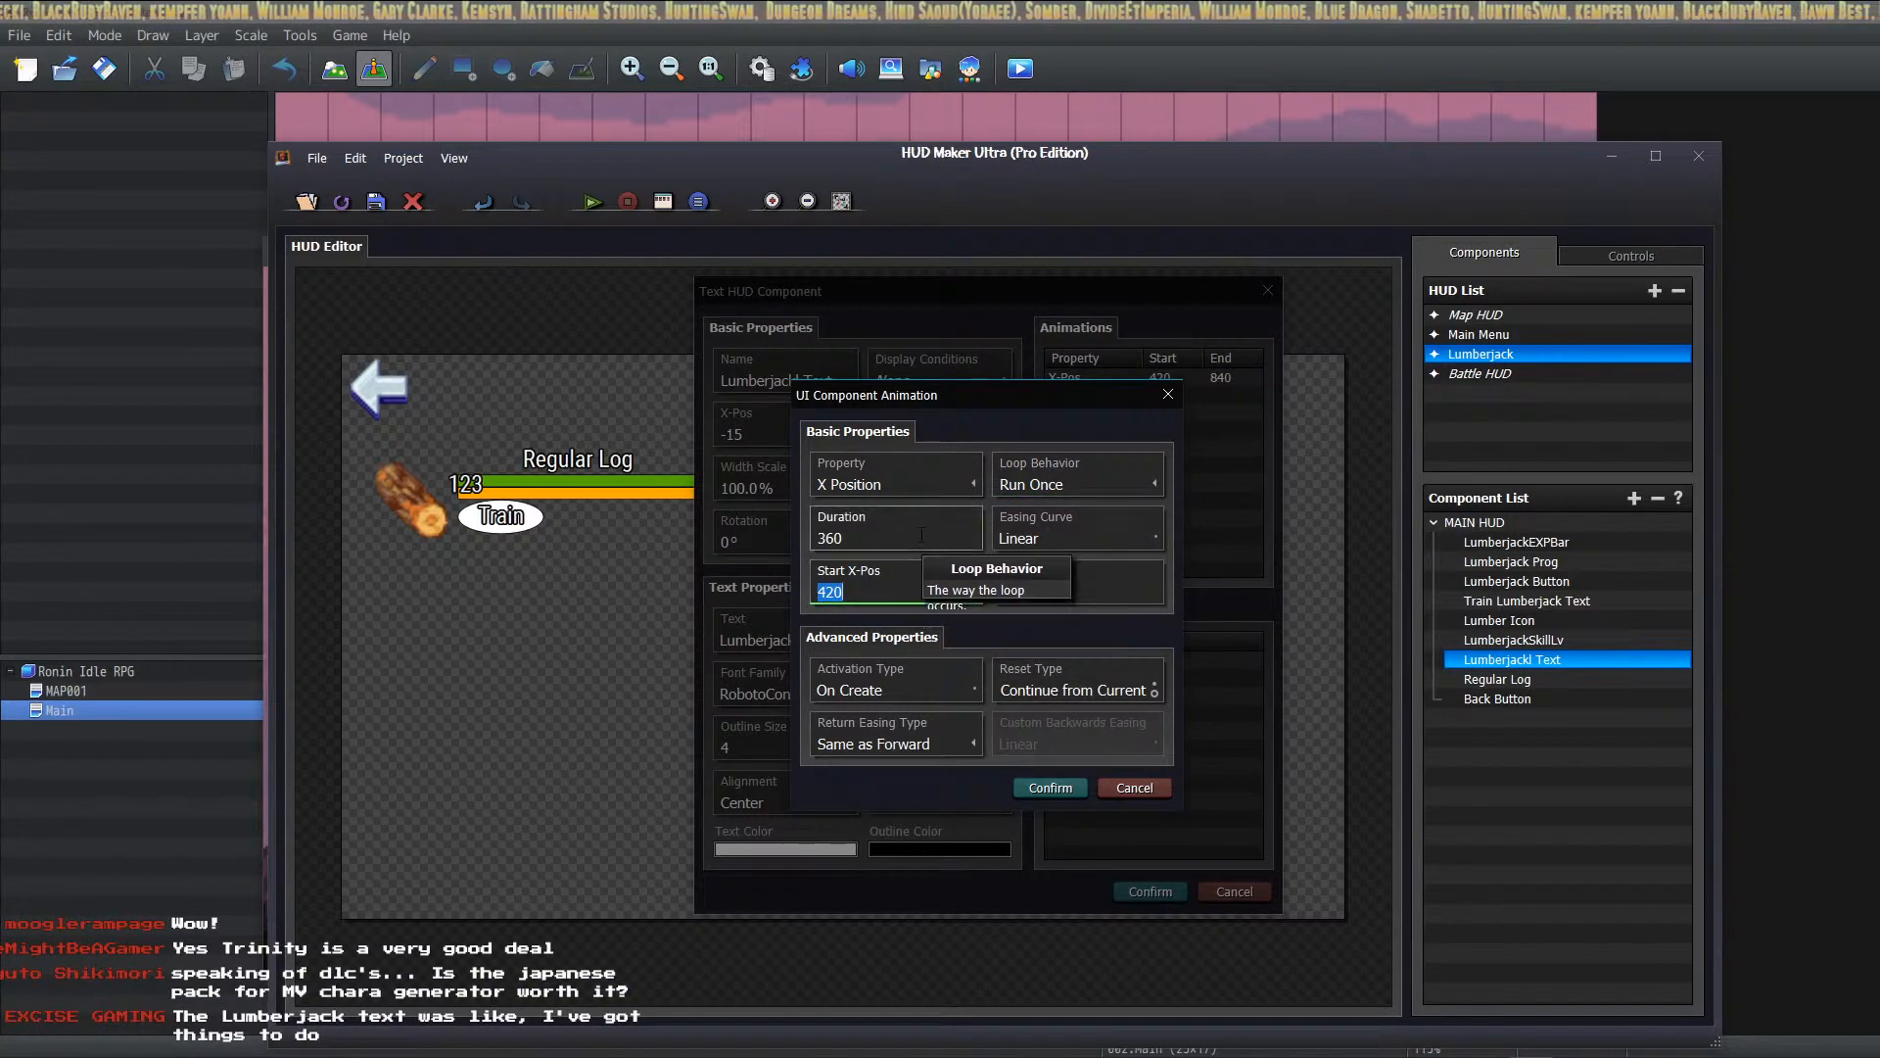
click(1034, 779)
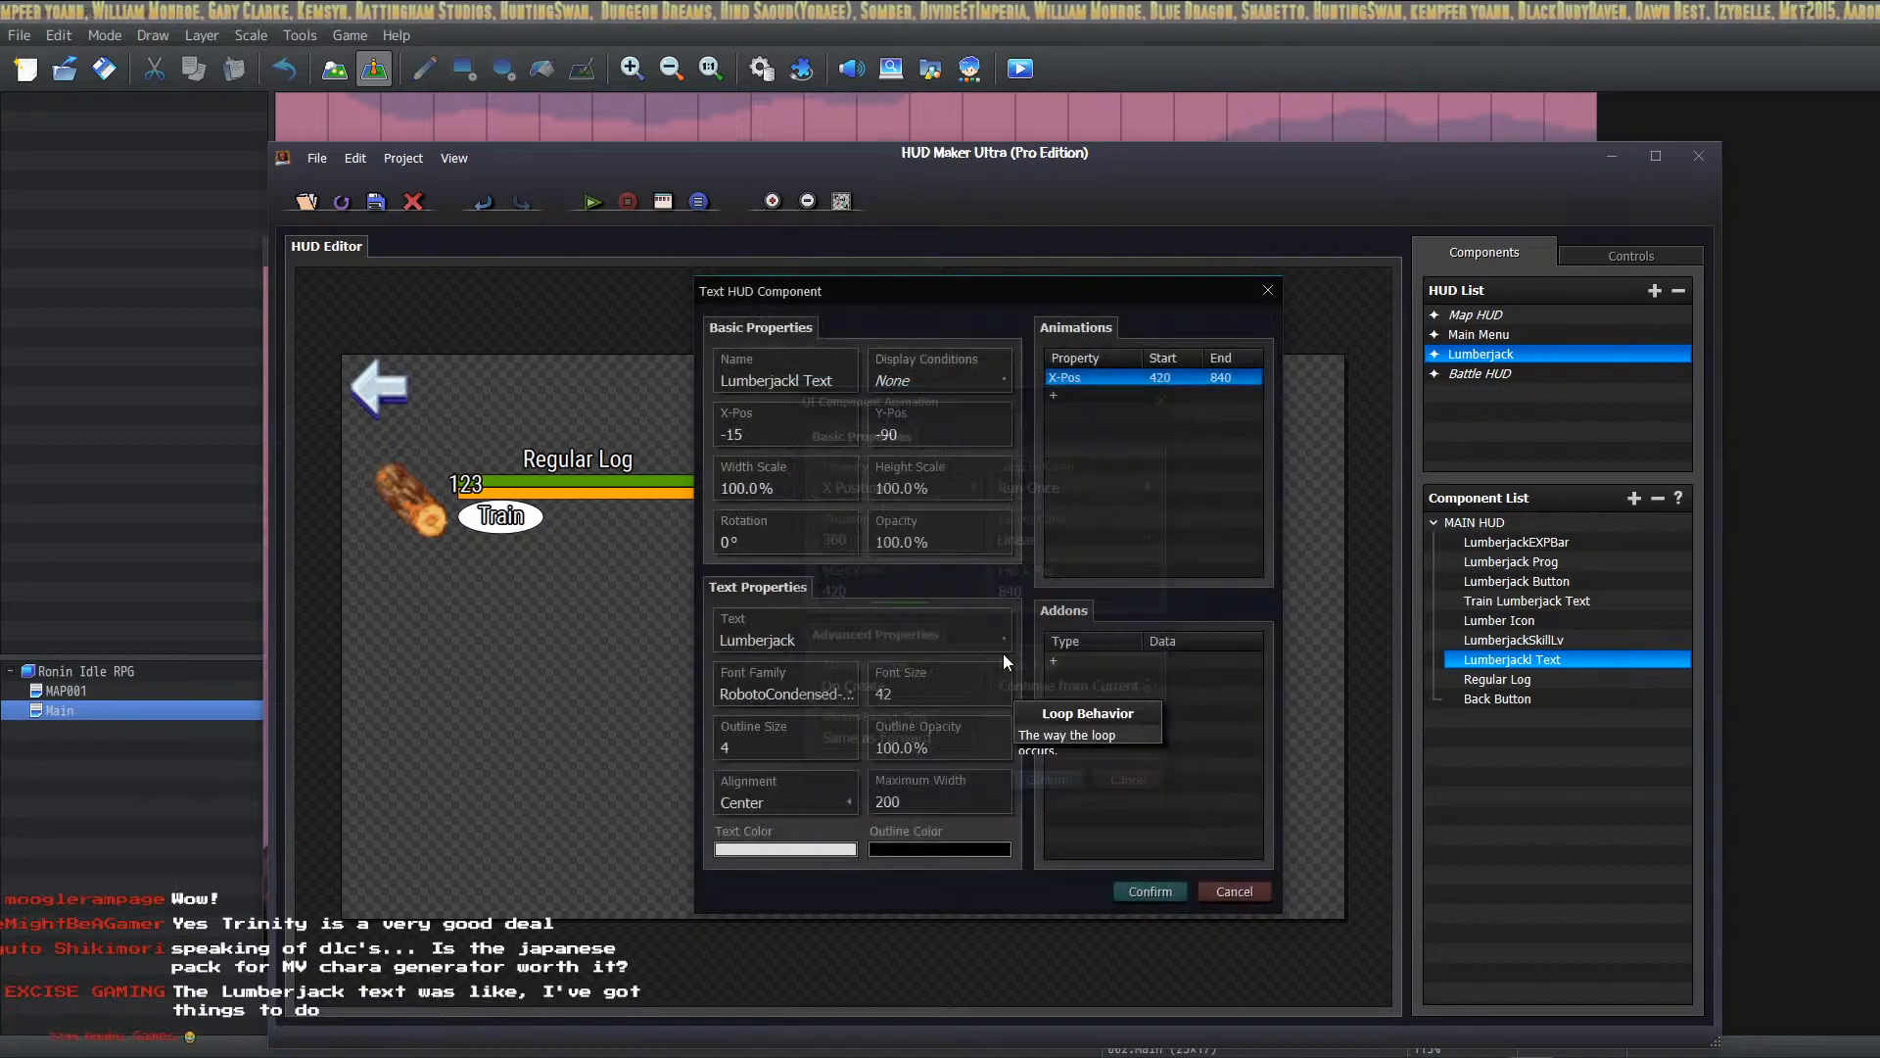
Step: Set the Lumberjack title text's X-Pos and Y-Pos to 0
double_click(794, 424)
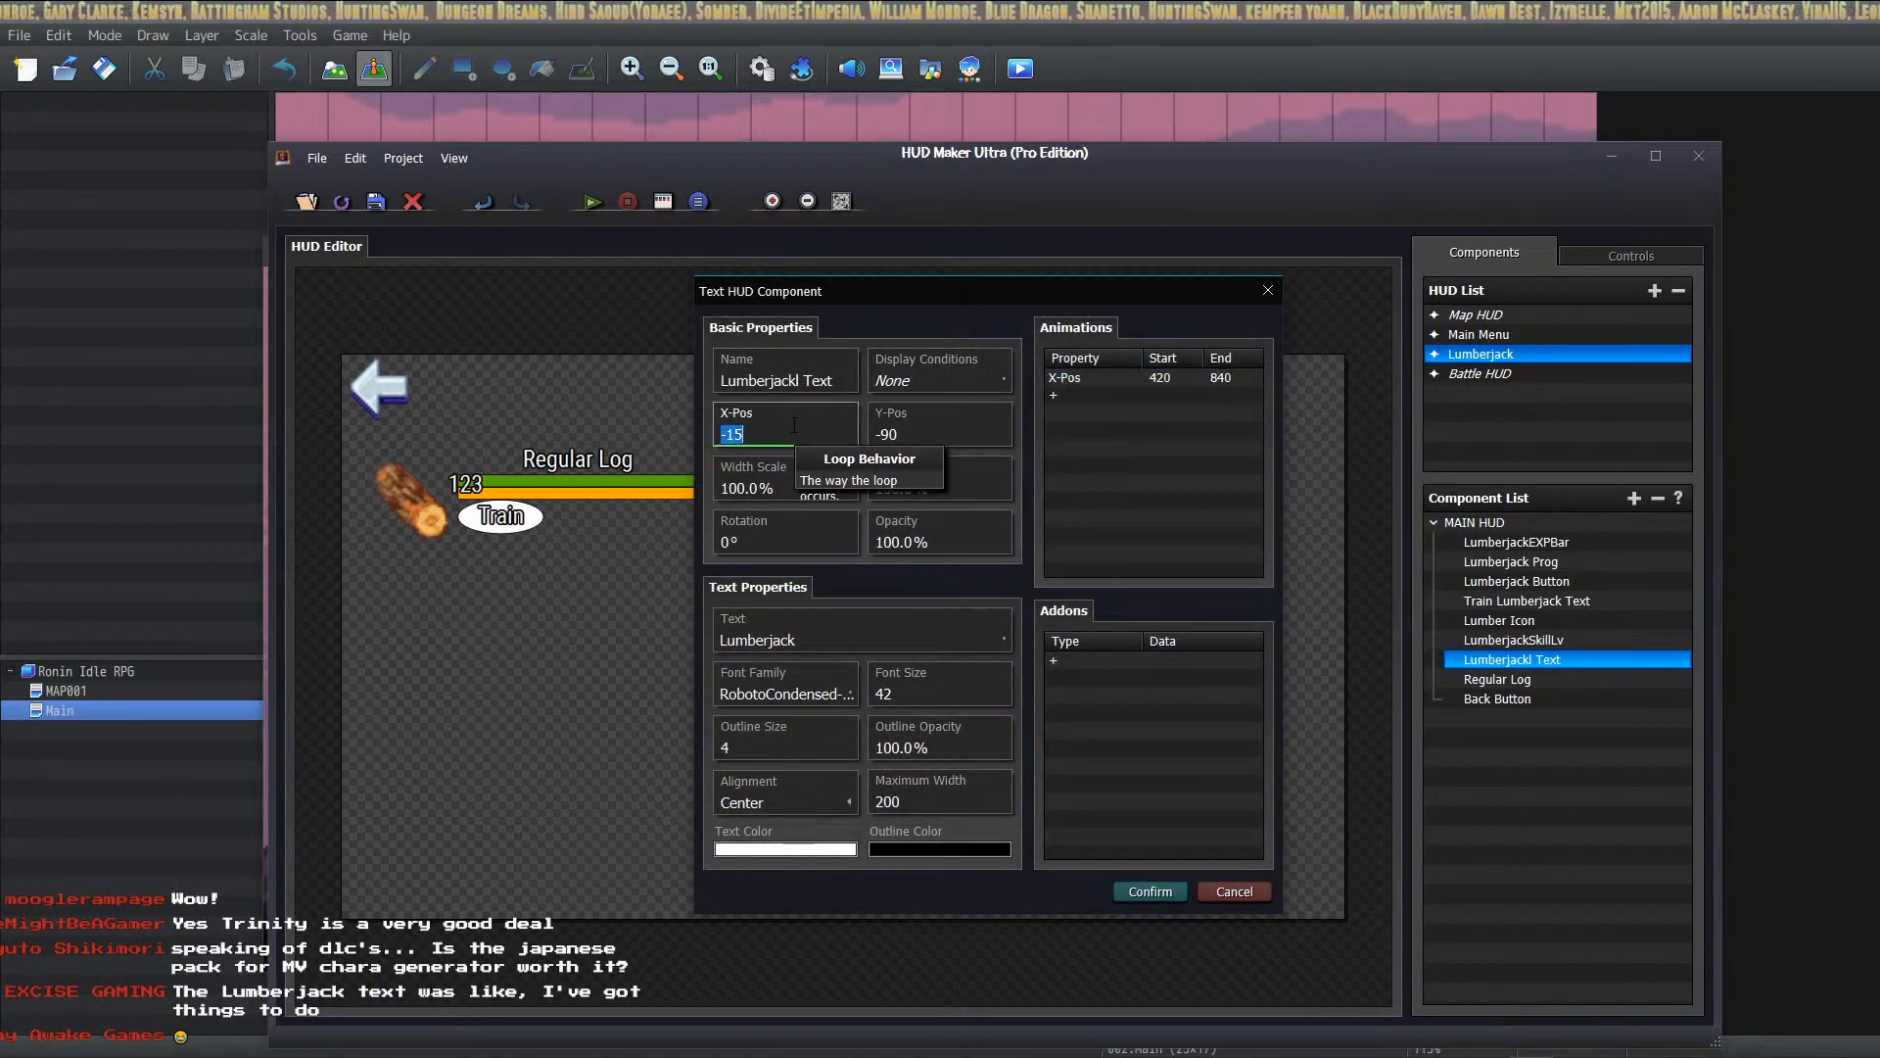
key(Tab)
text(0)
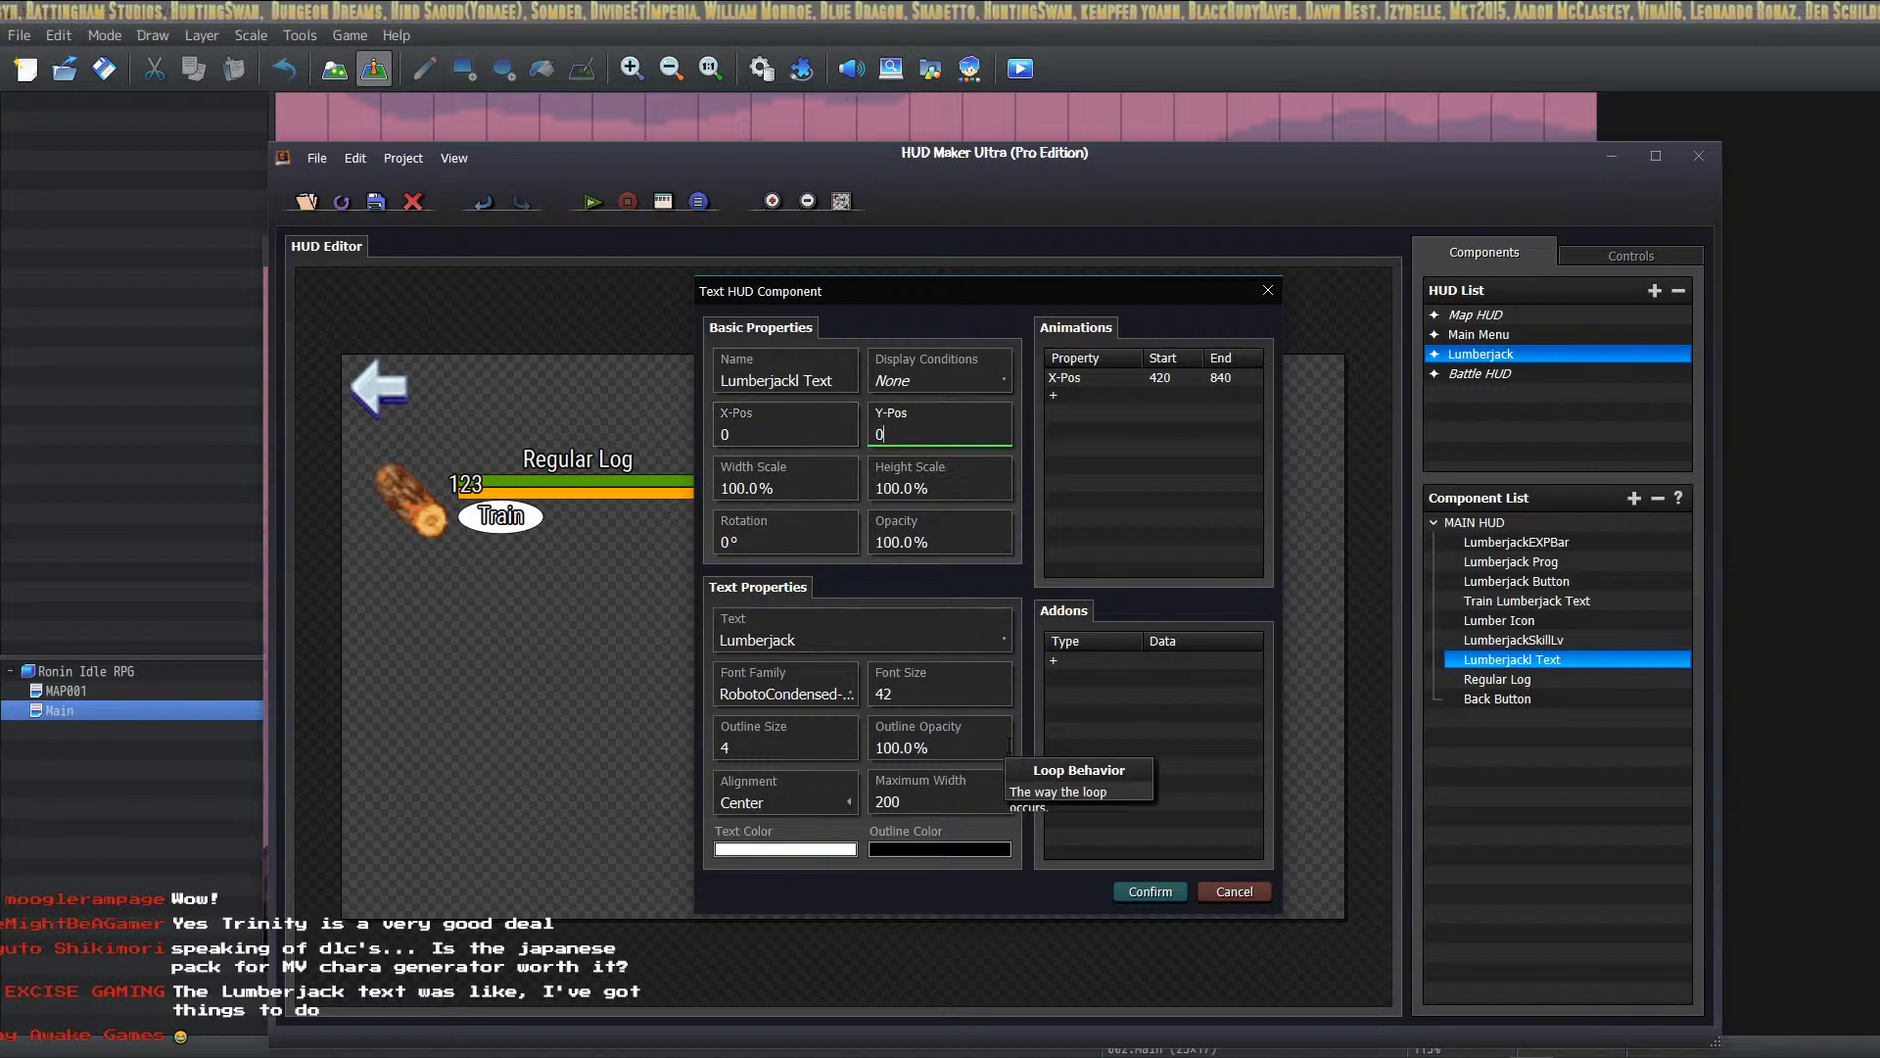
click(1146, 890)
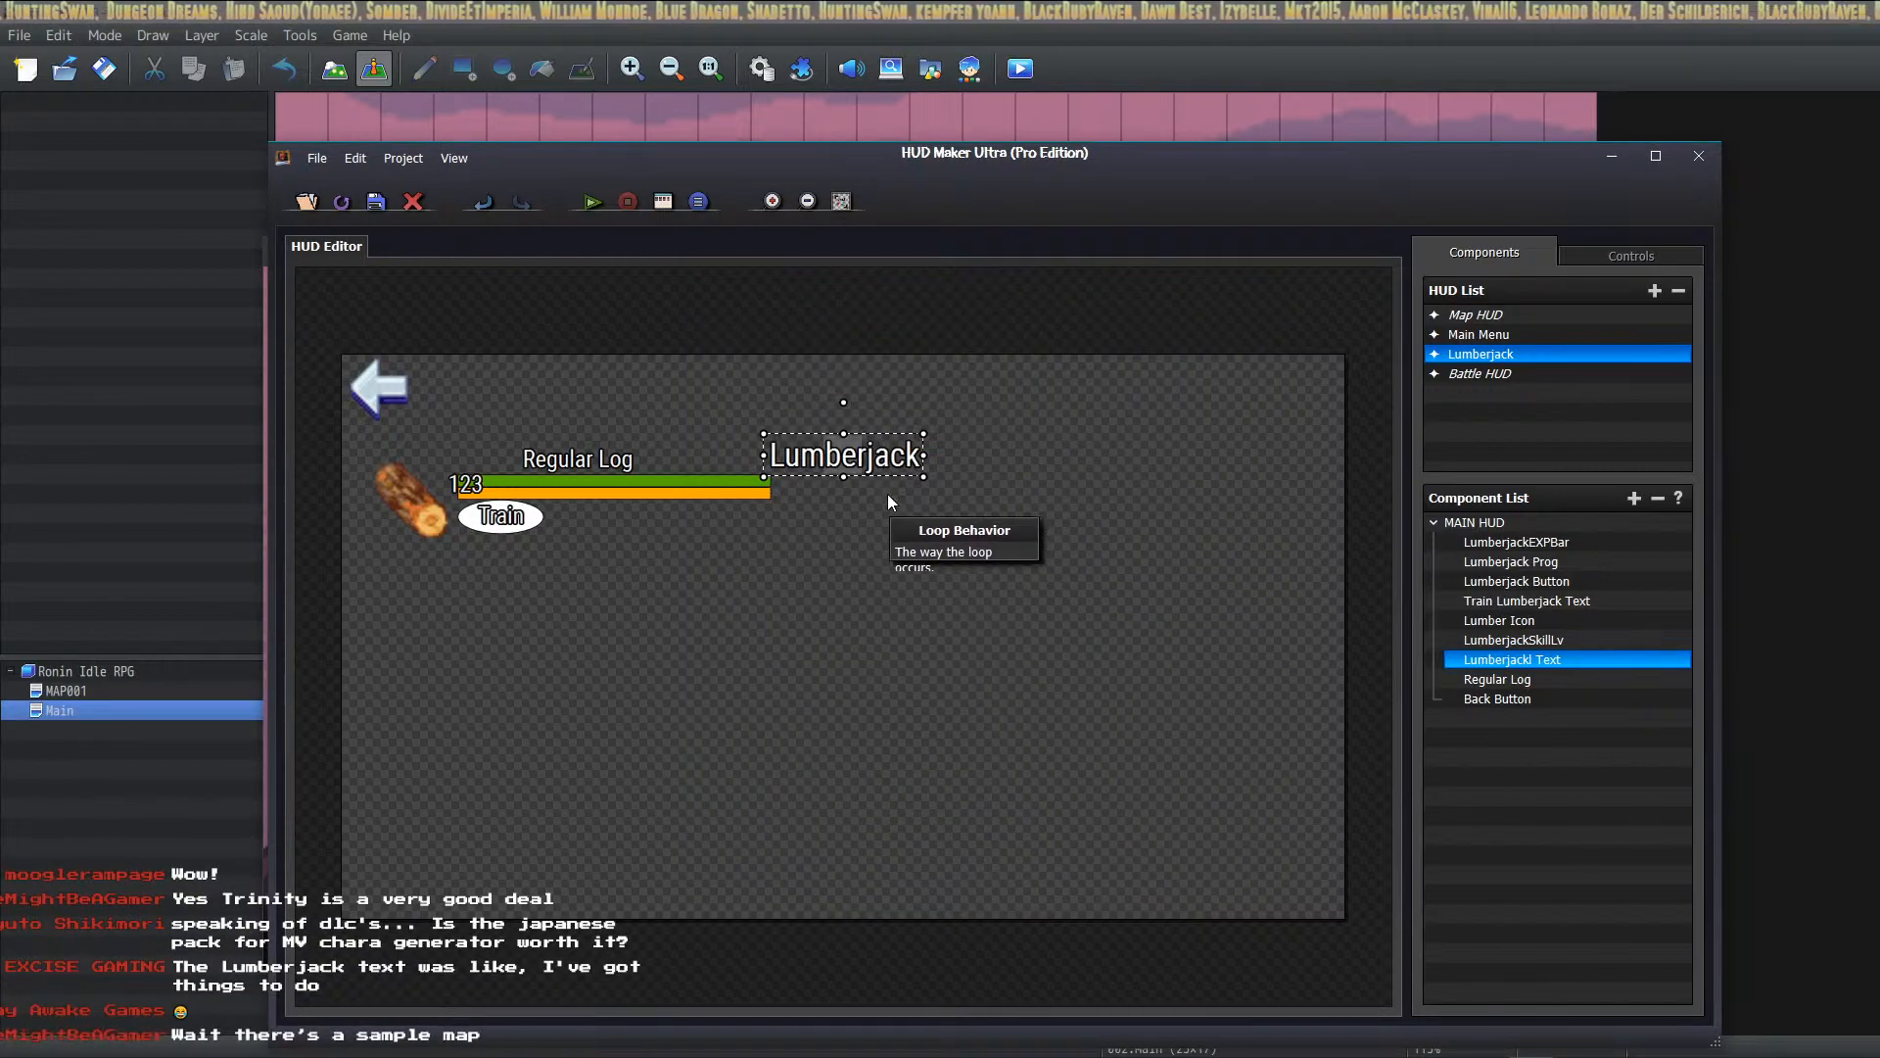
Step: Move the Lumberjack title straight up to a Y-Pos of about -89, and check its position values
double_click(881, 462)
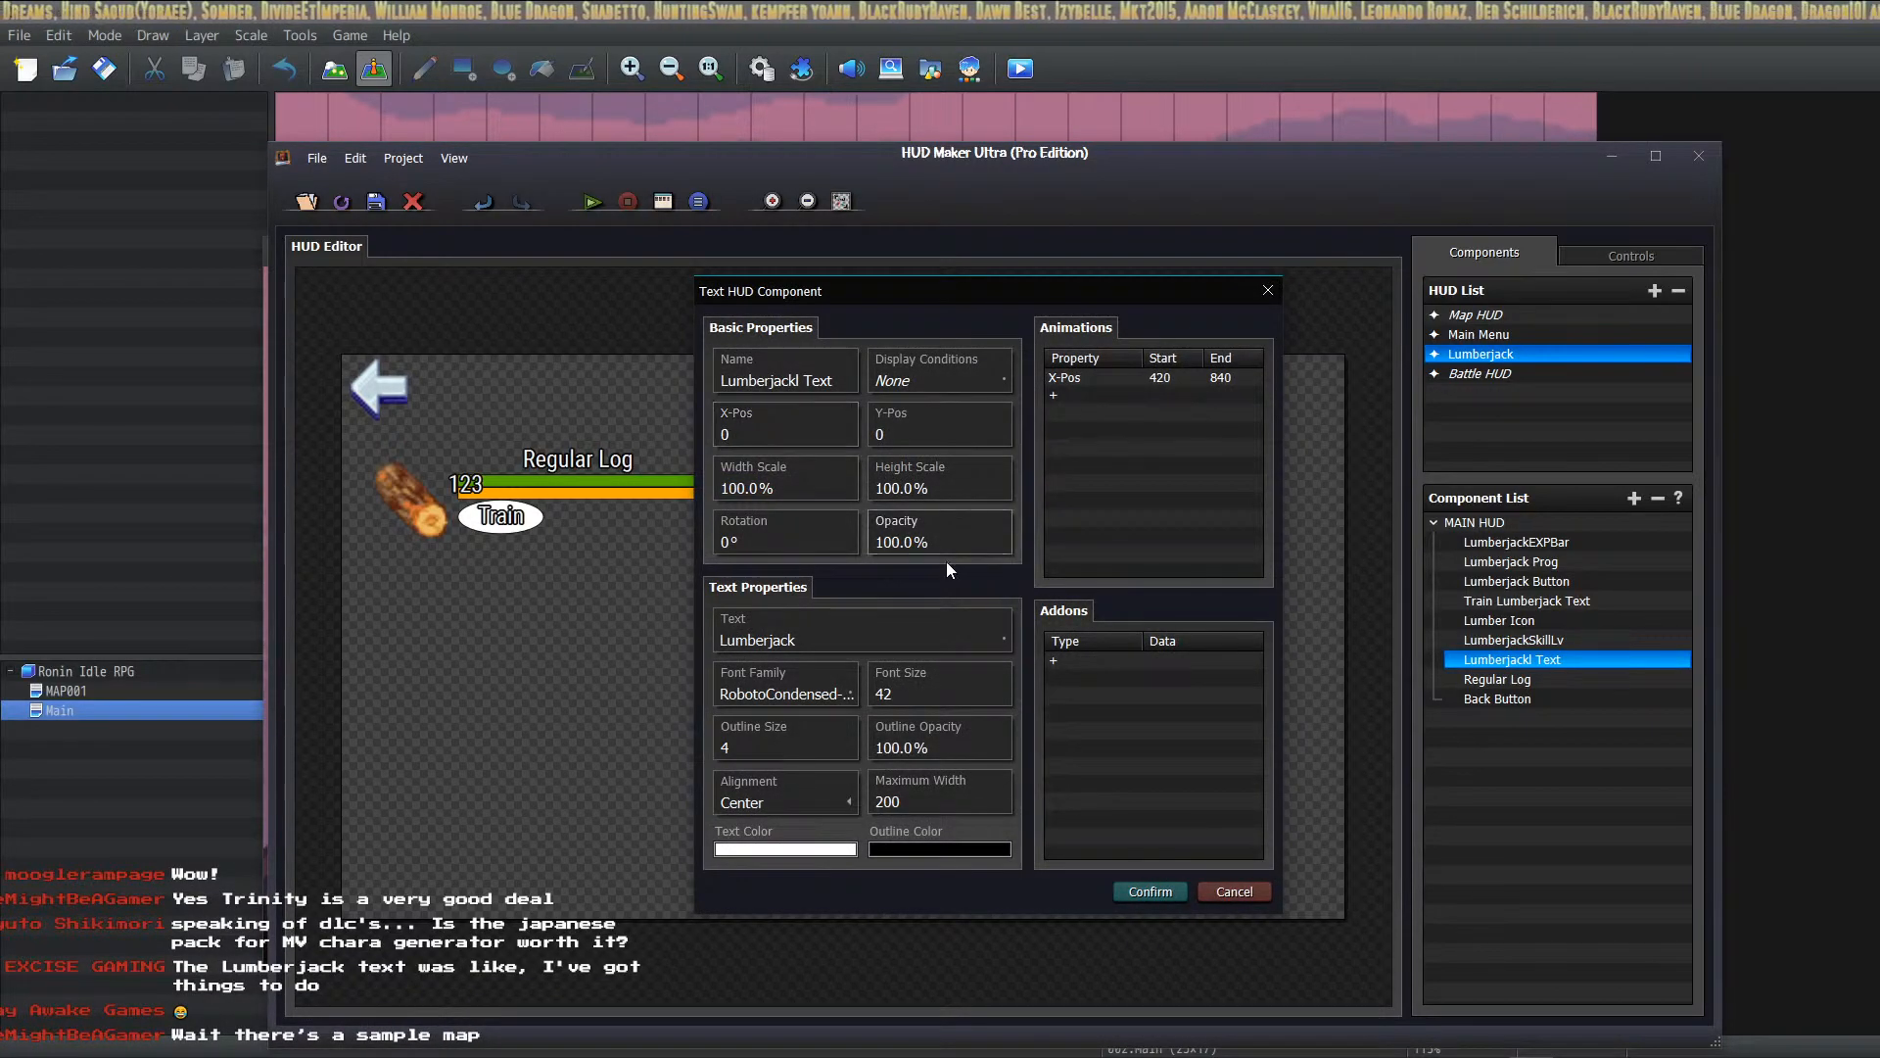
click(1160, 882)
drag(926, 456, 909, 395)
double_click(902, 398)
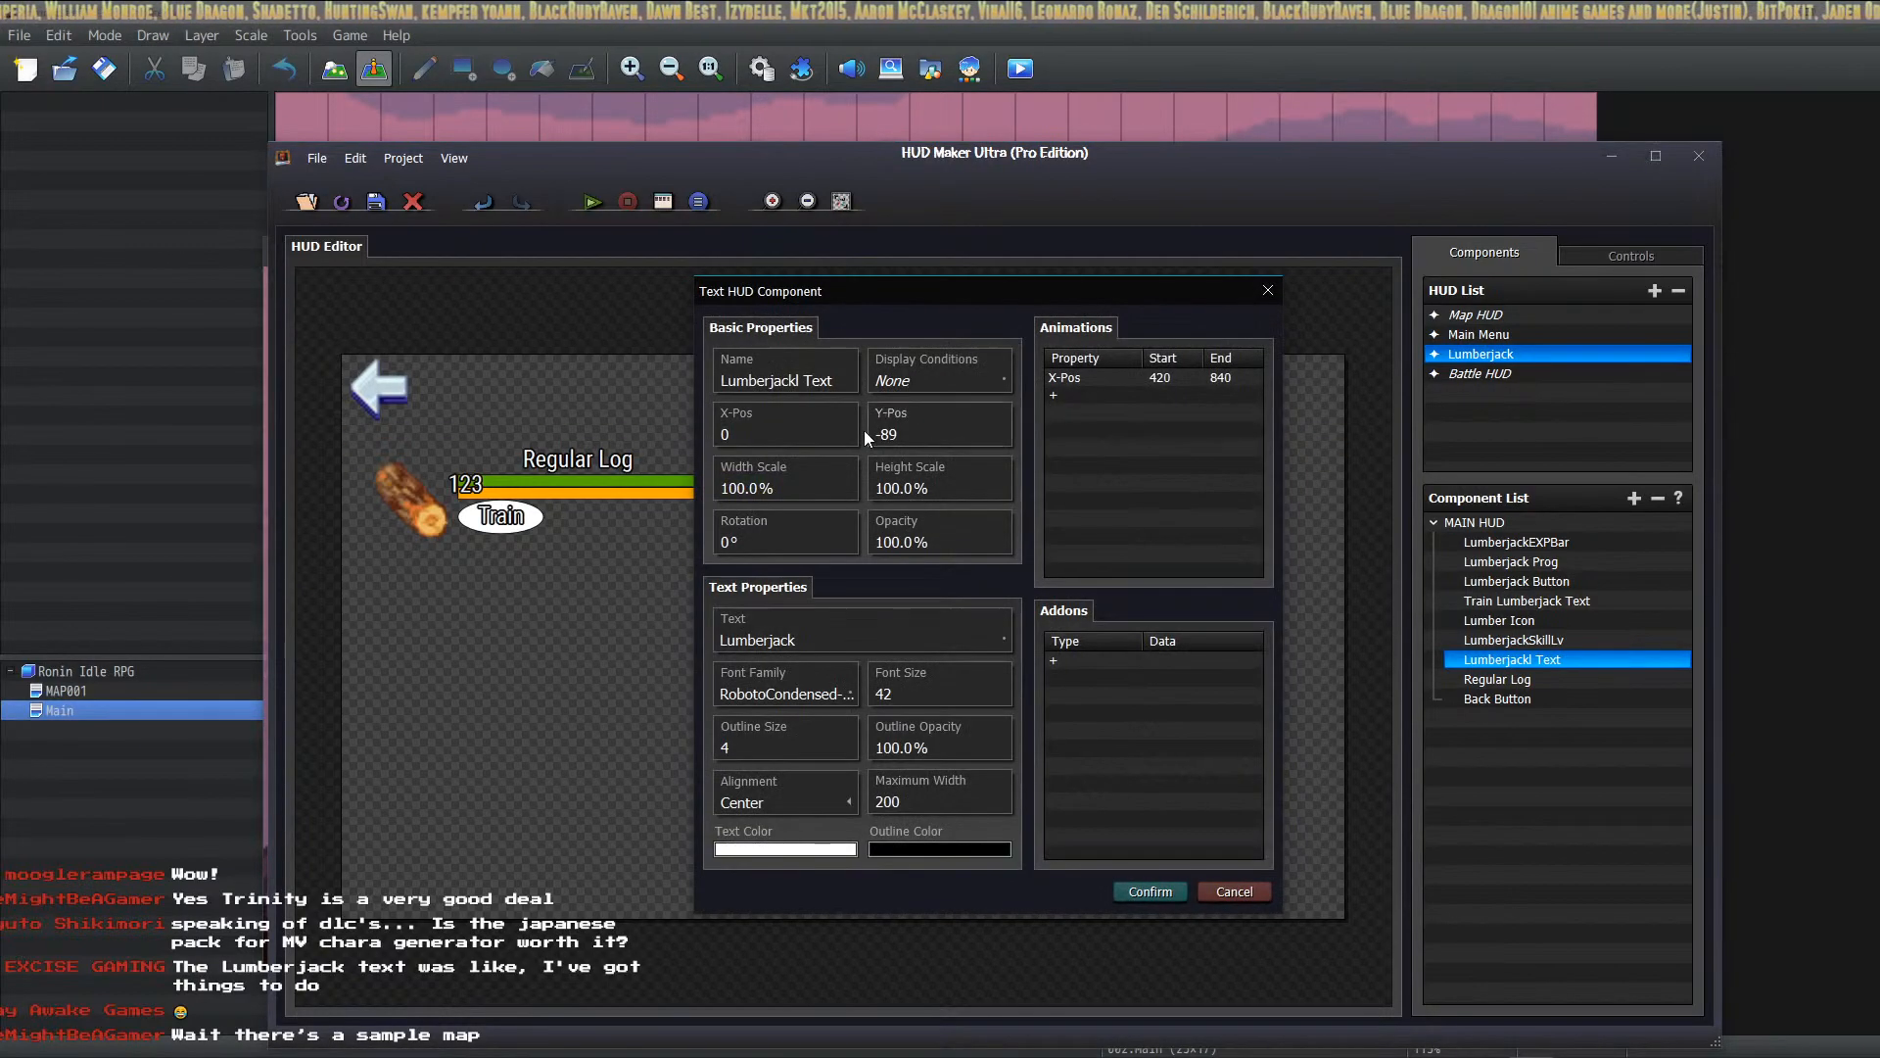
click(1136, 880)
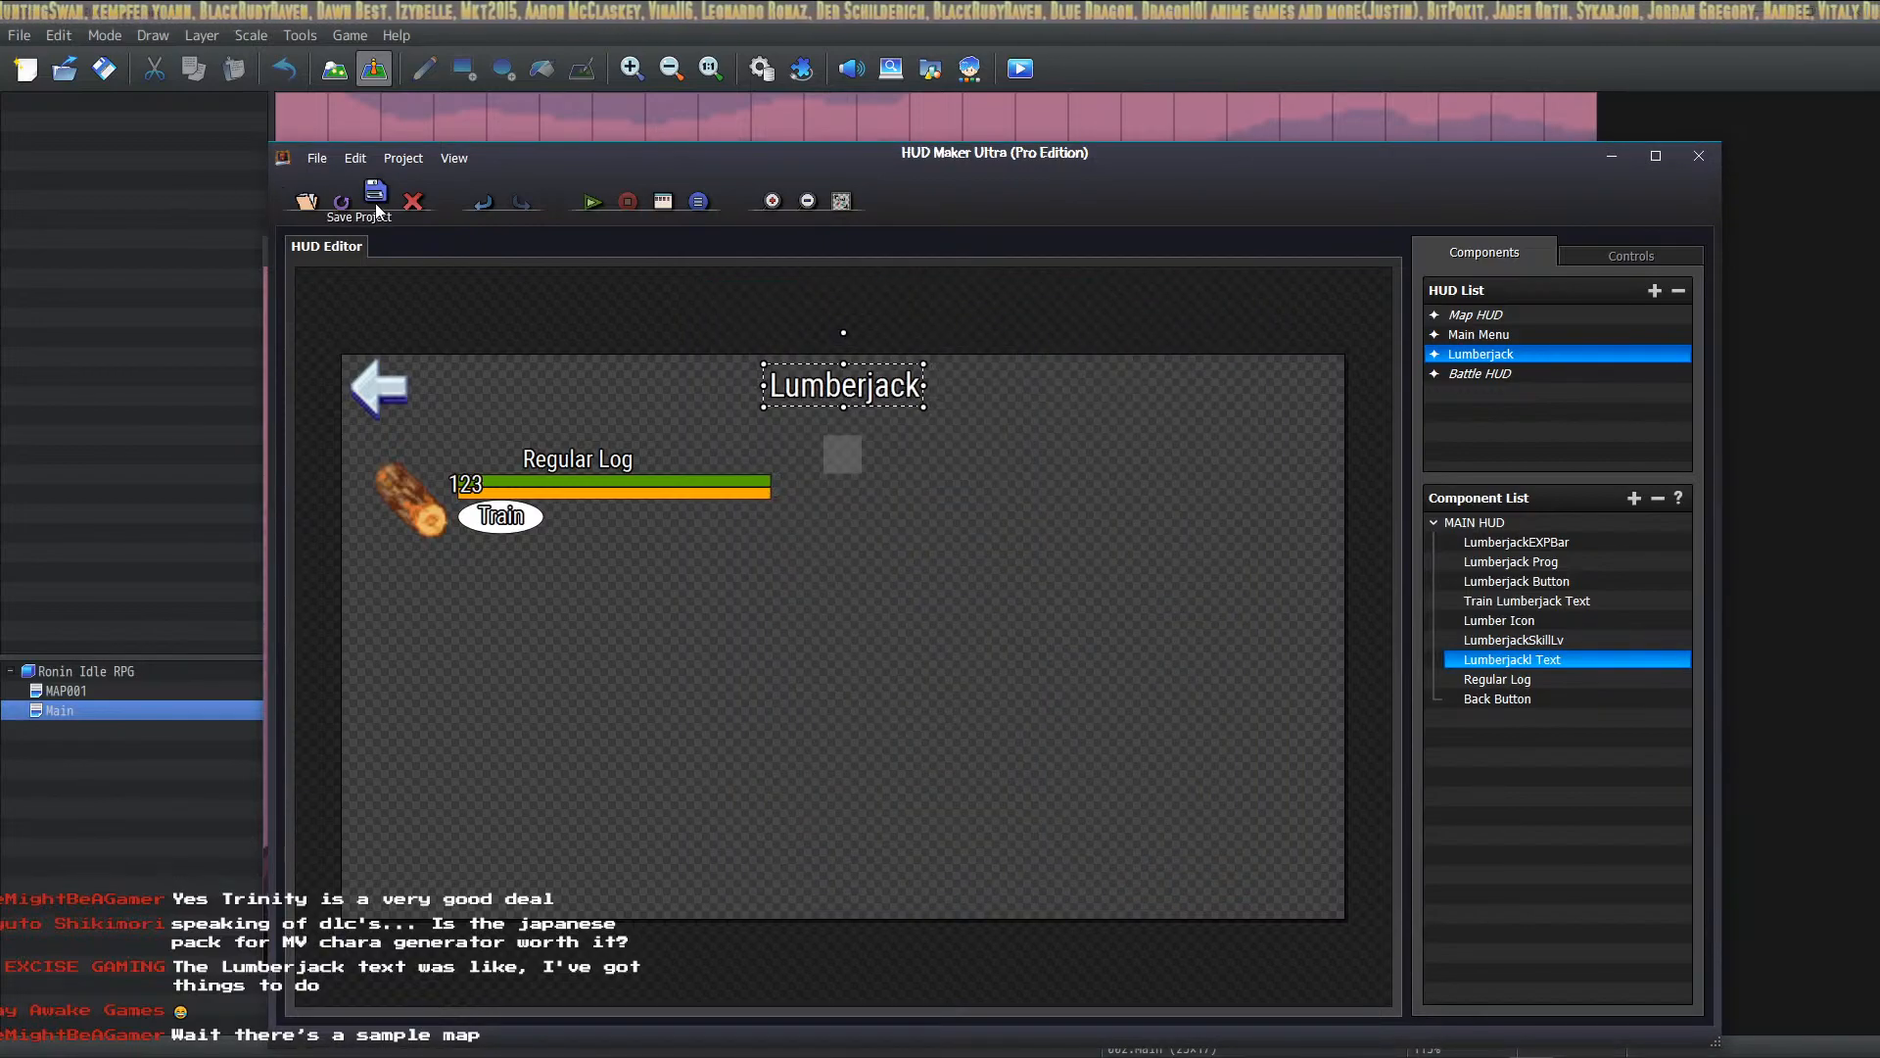
Step: Take all components out of the MAIN HUD group and put them on the component list's top level
click(847, 455)
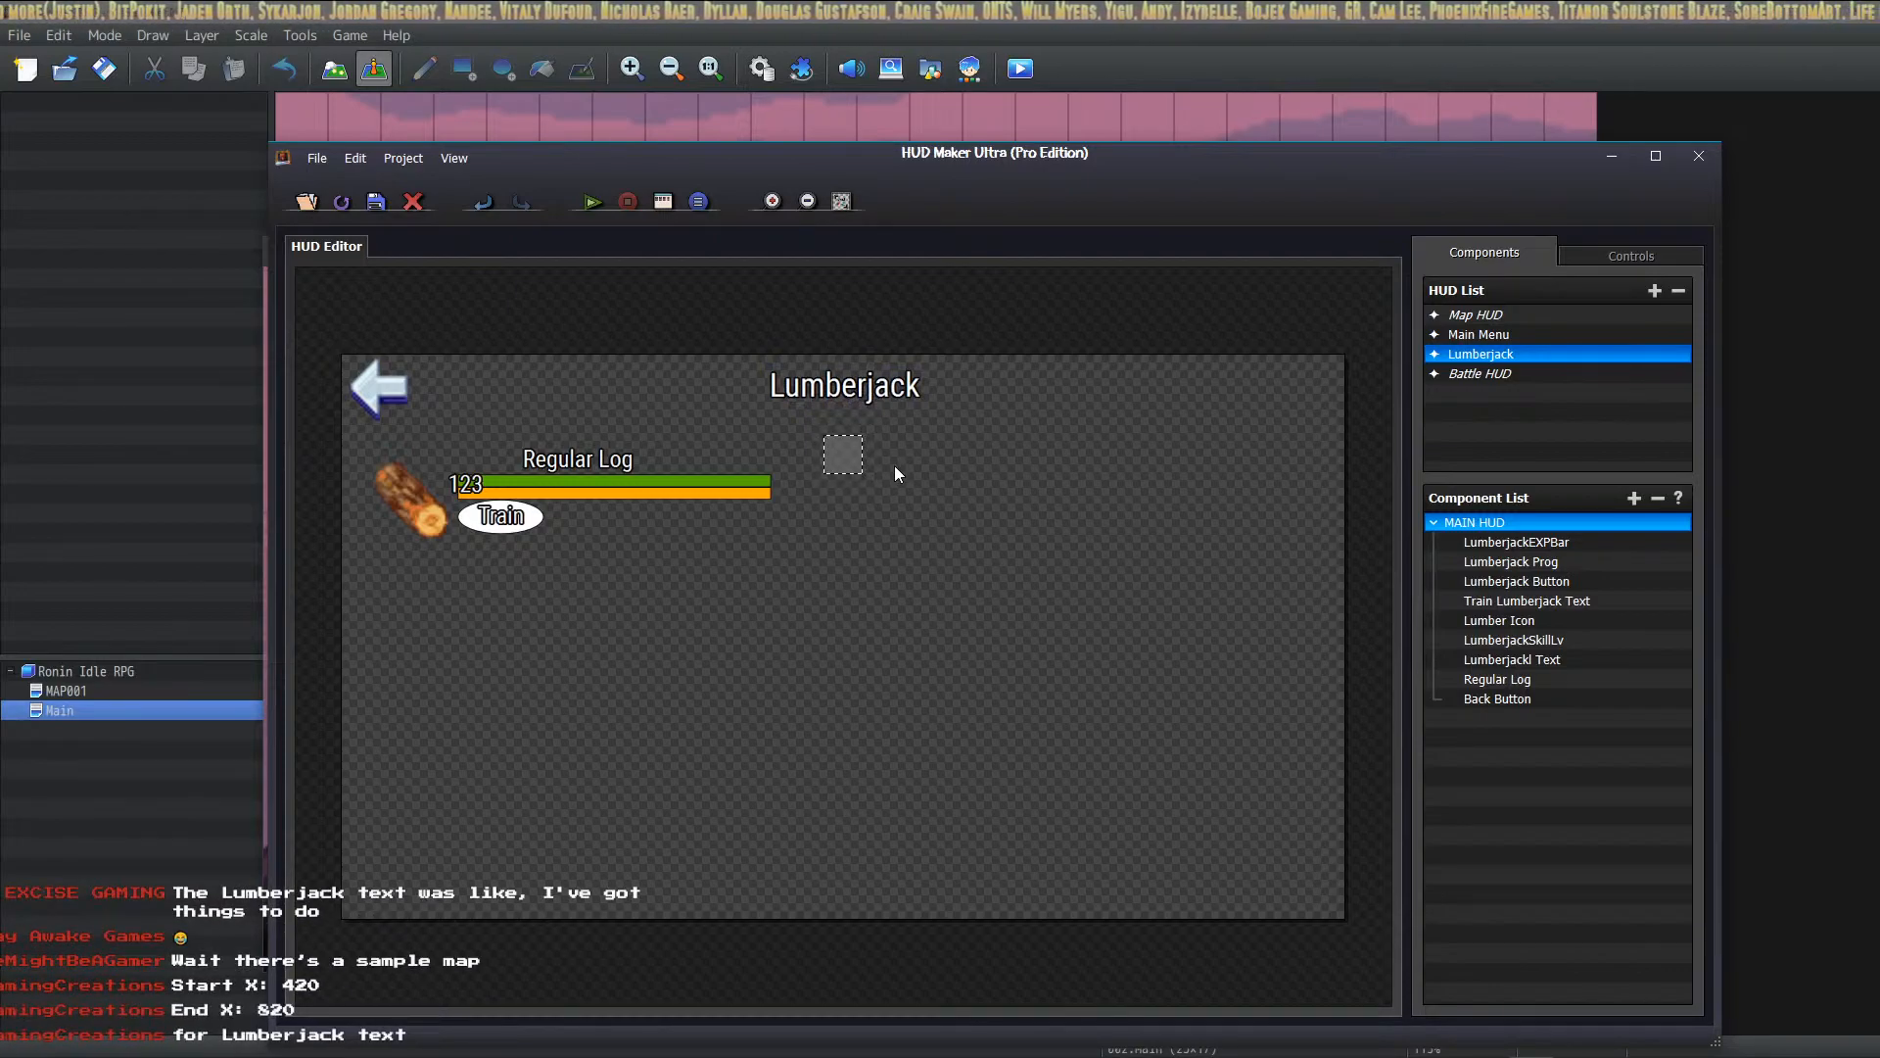
drag(1516, 542, 1493, 745)
click(1494, 544)
drag(1495, 545, 1463, 752)
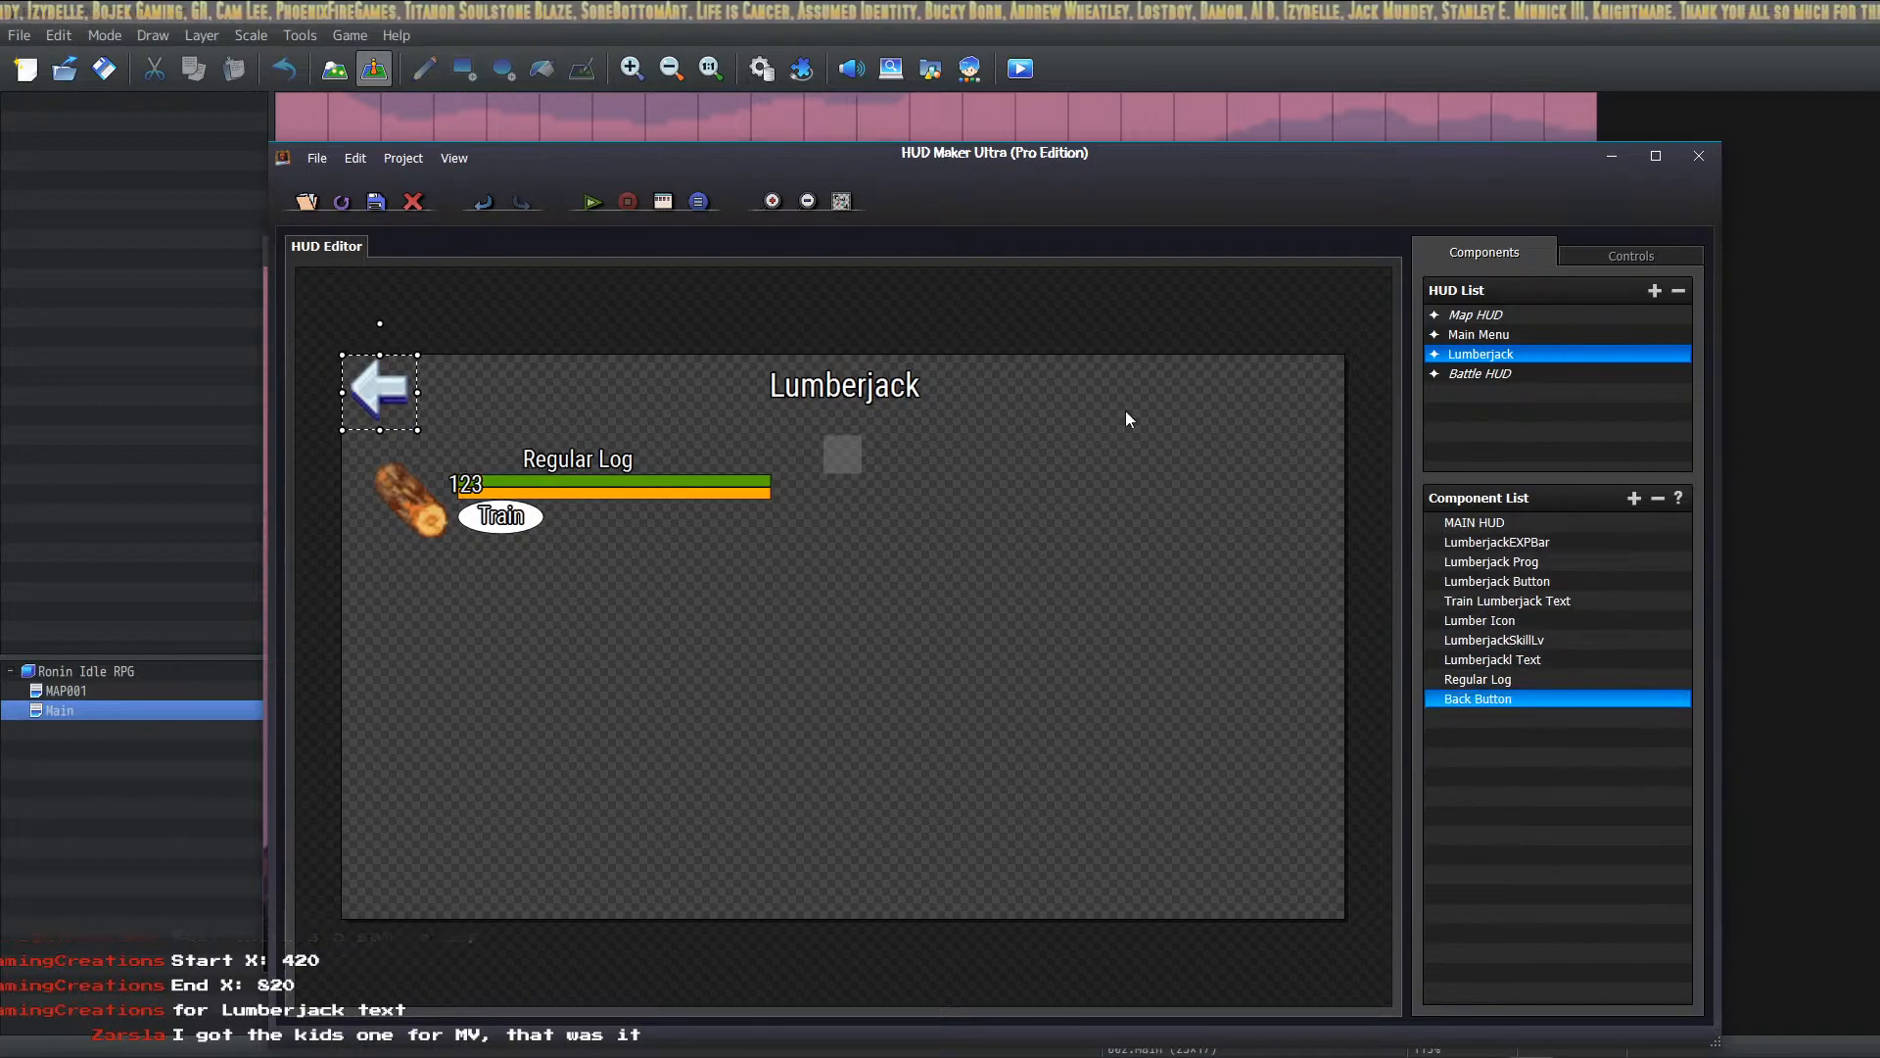
Step: Shift the back arrow slightly inward and move MAIN HUD to the canvas origin, with X-Pos and Y-Pos set to 0
drag(842, 456, 420, 400)
click(365, 382)
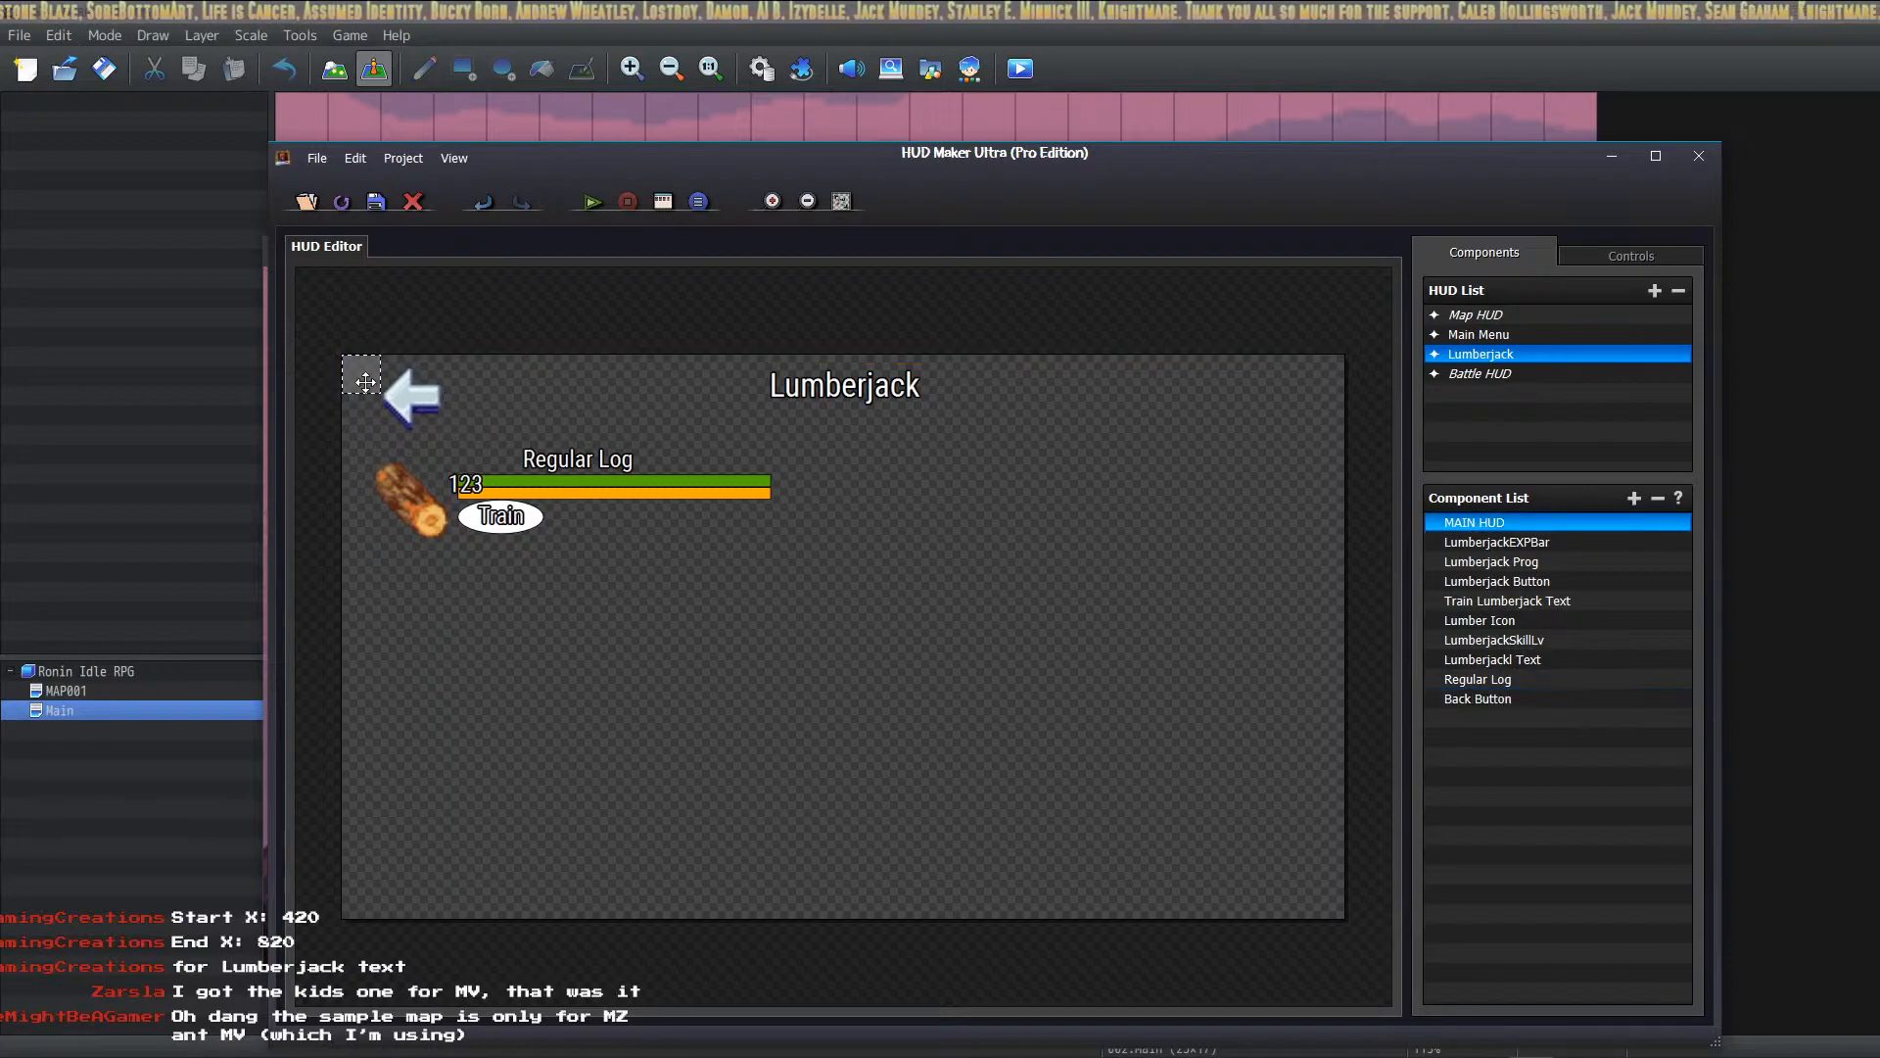
double_click(361, 384)
double_click(675, 594)
key(Tab)
text(0)
click(1234, 737)
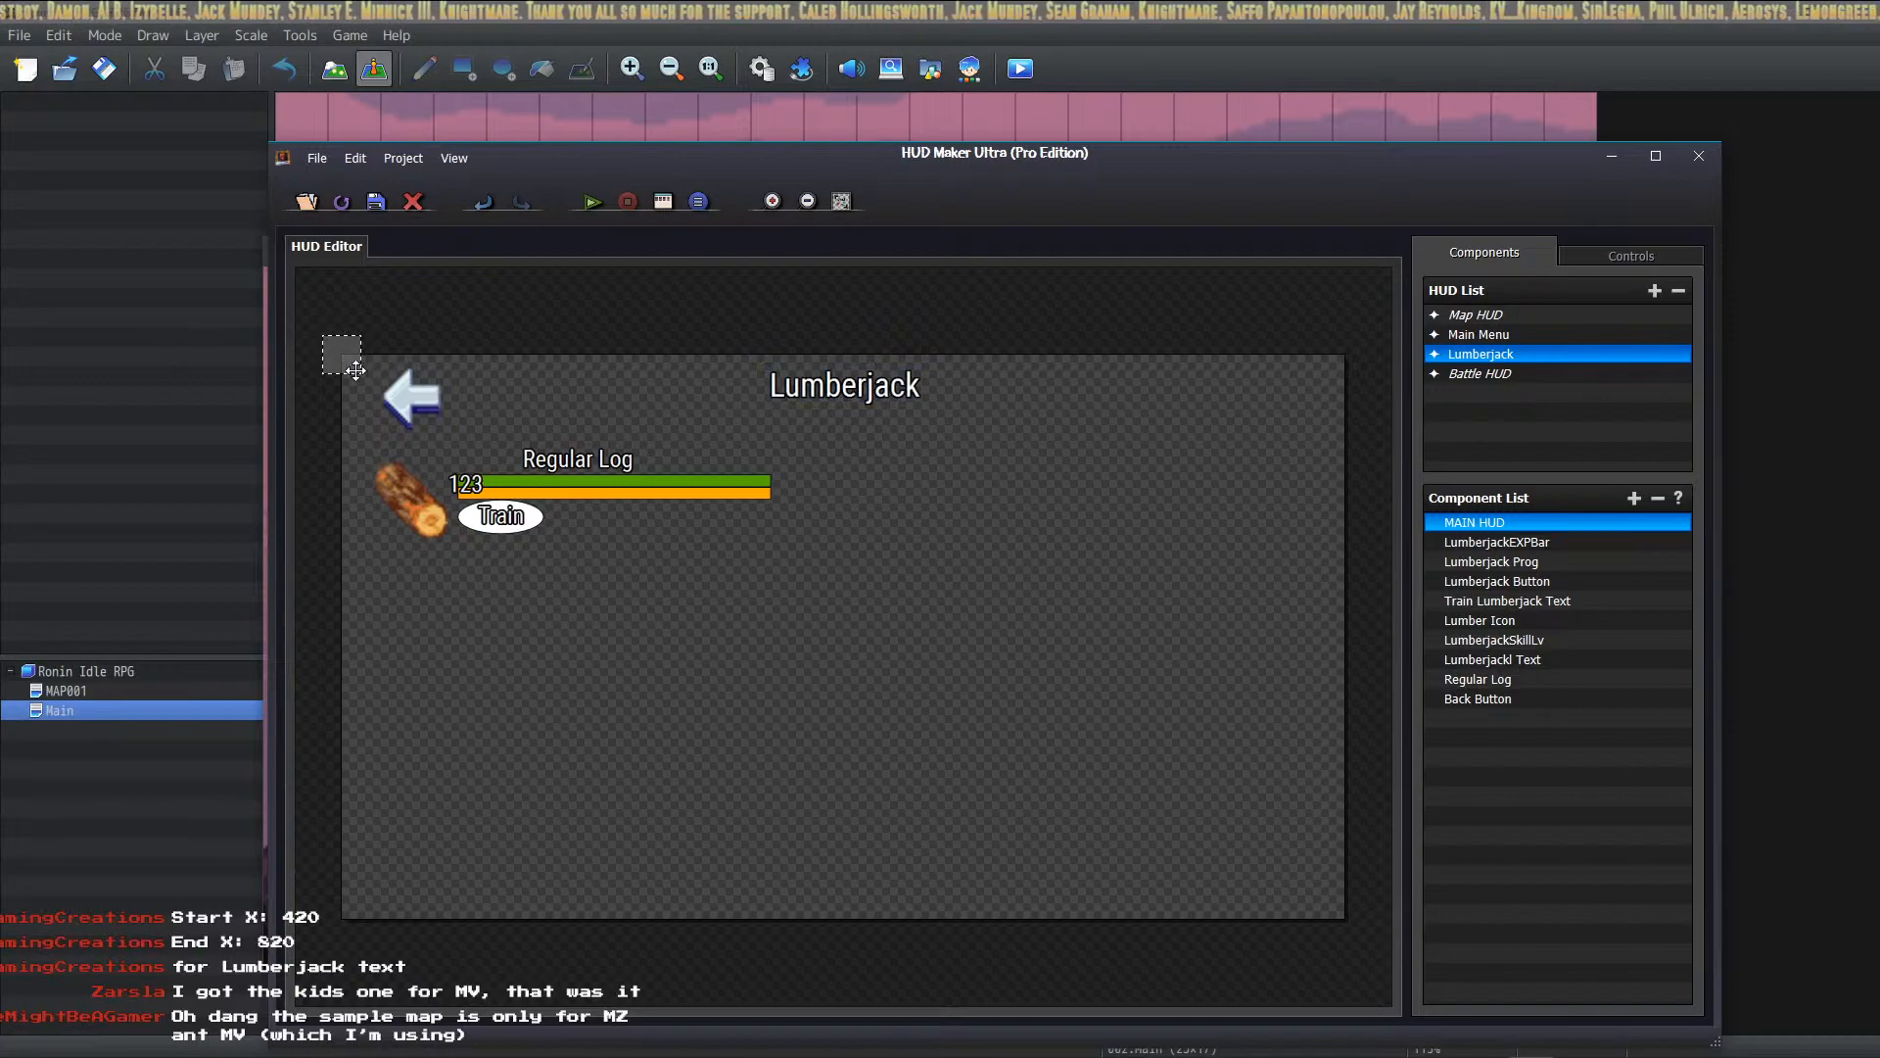
Step: Try to put the LumberjackEXPBar component back into the MAIN HUD group, and dismiss the HUD Maker window
mouse_move(1490, 545)
mouse_down()
mouse_move(1501, 517)
mouse_move(1517, 530)
mouse_up()
double_click(1499, 544)
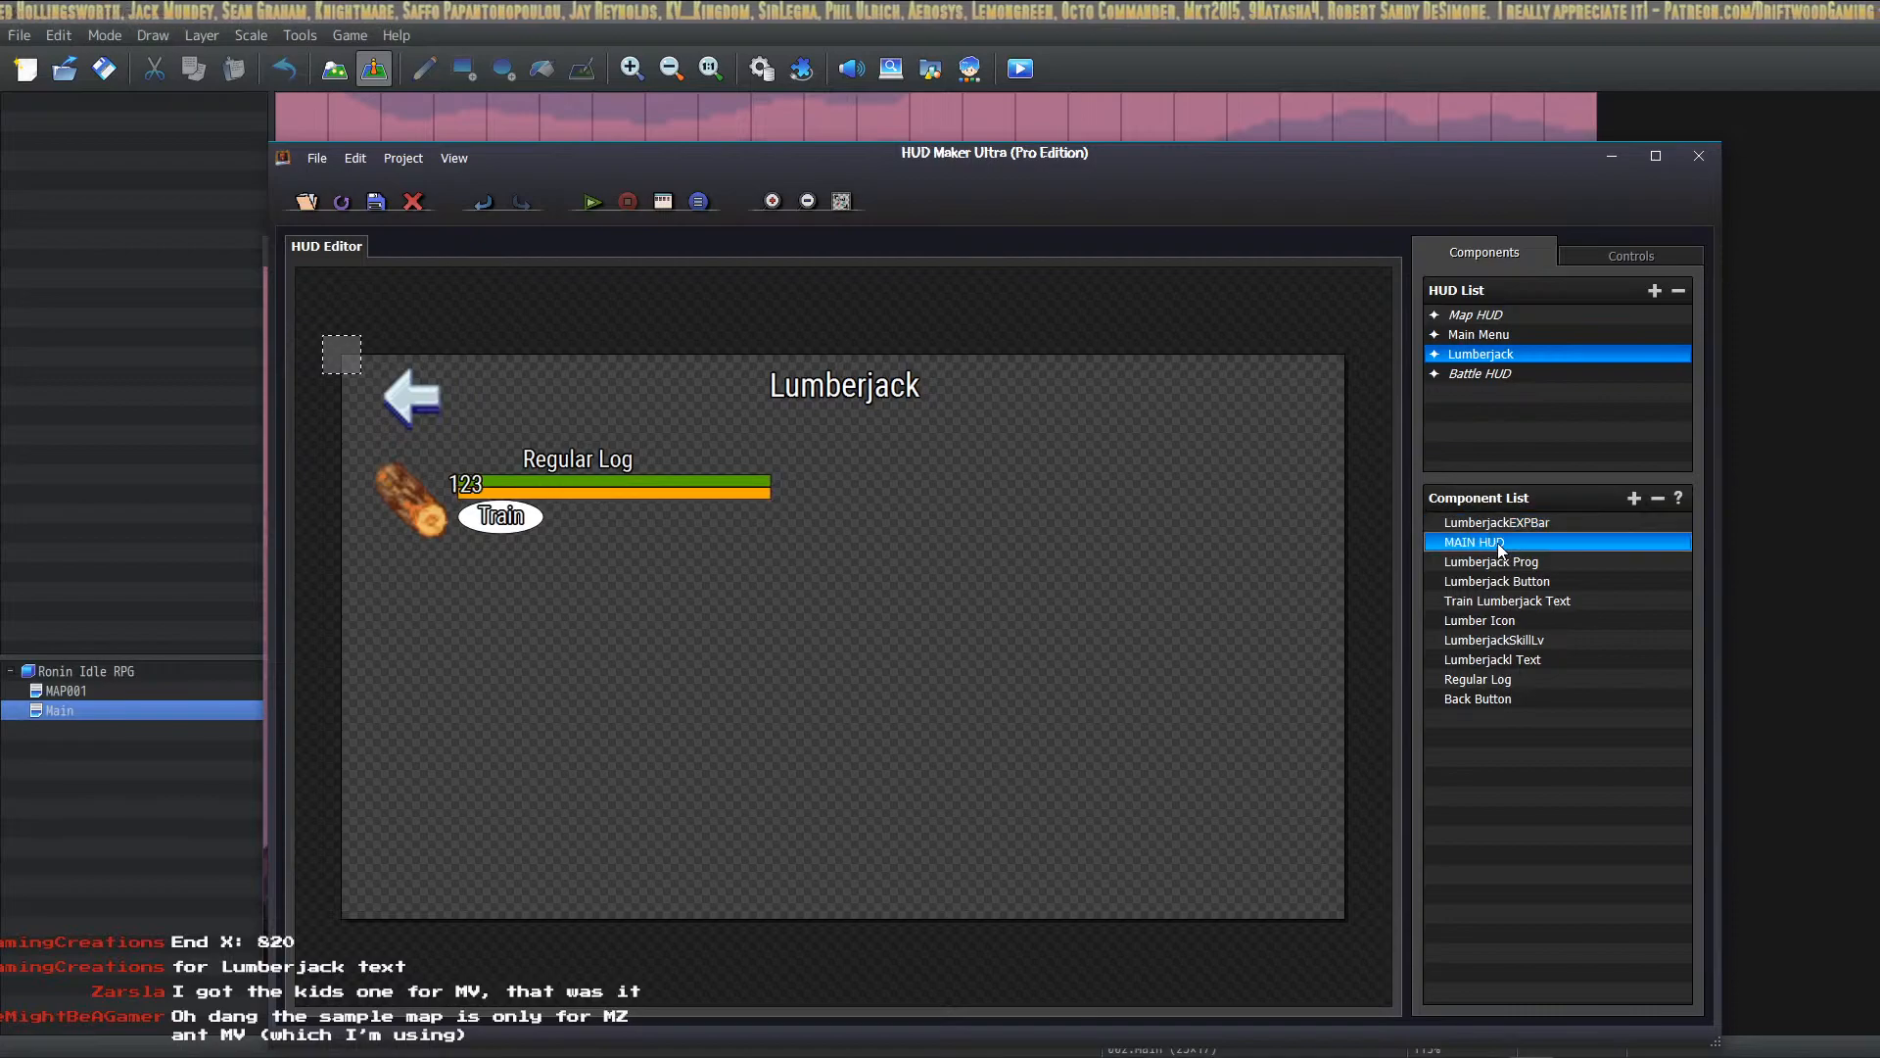
click(1352, 741)
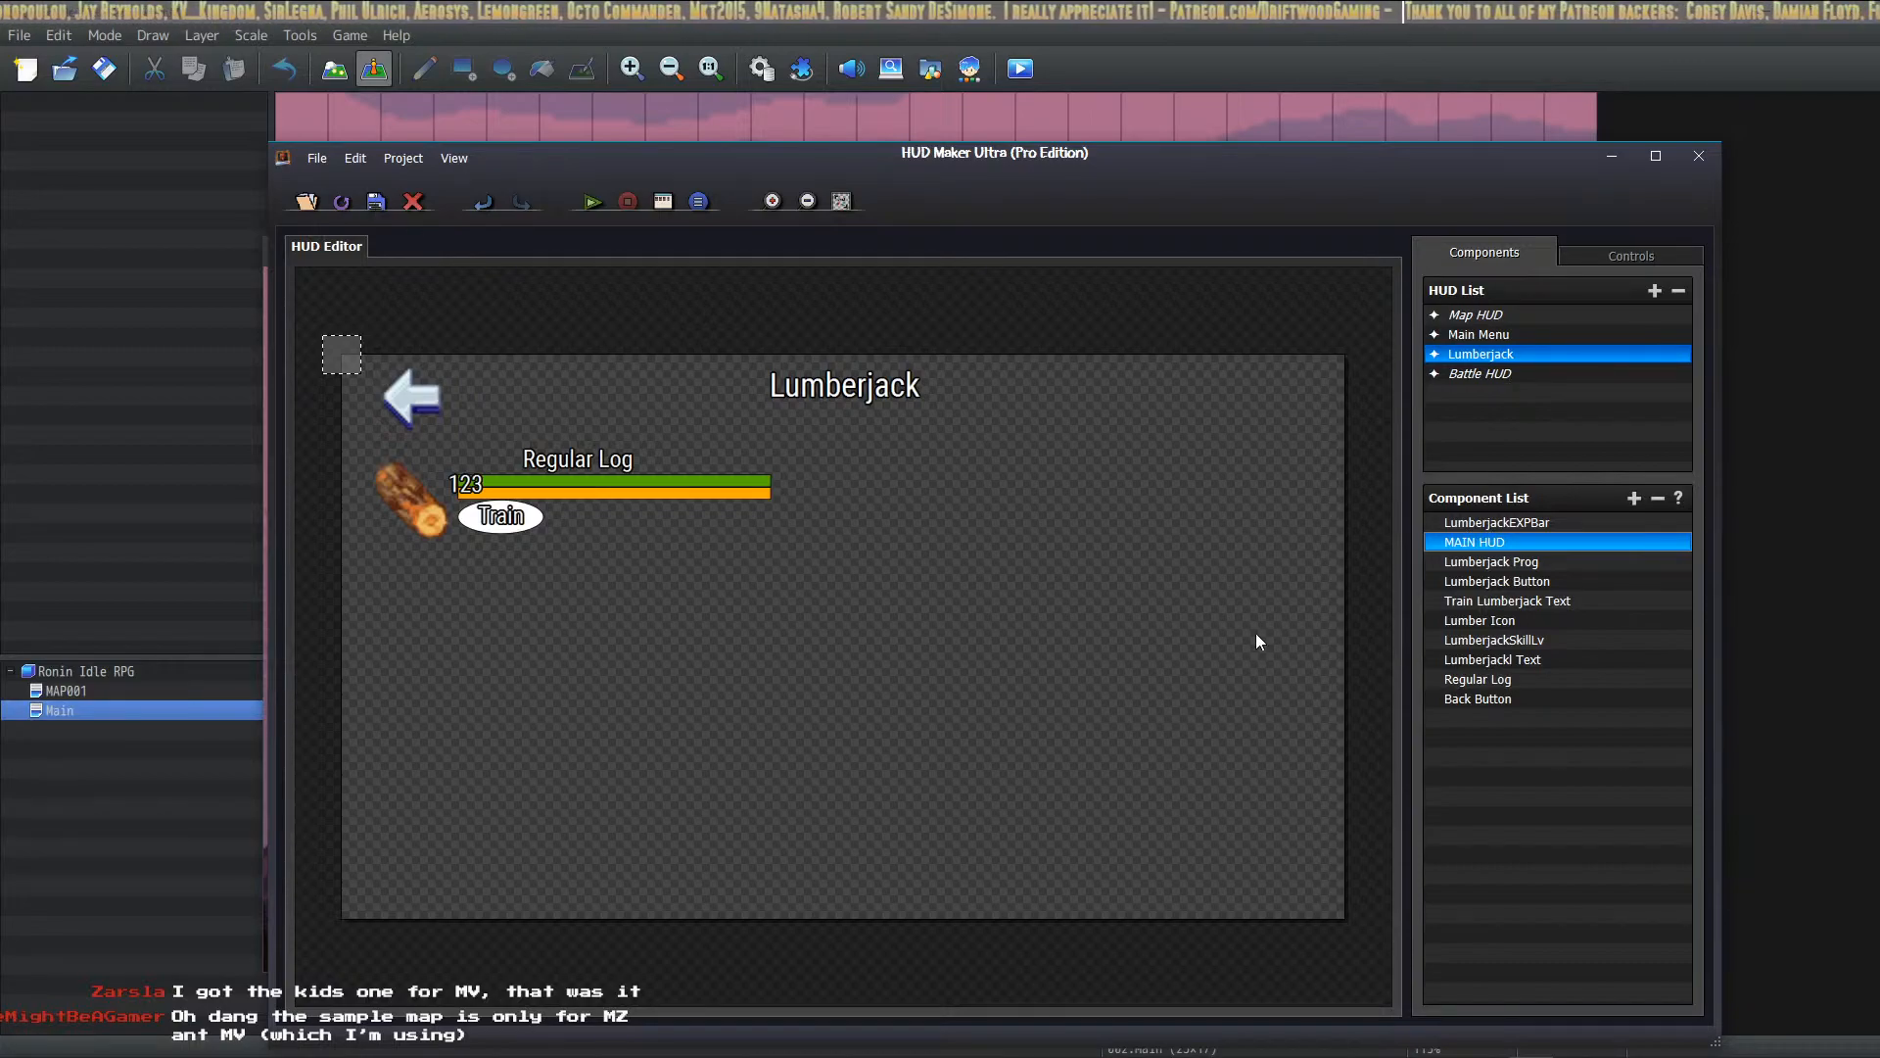
click(1612, 156)
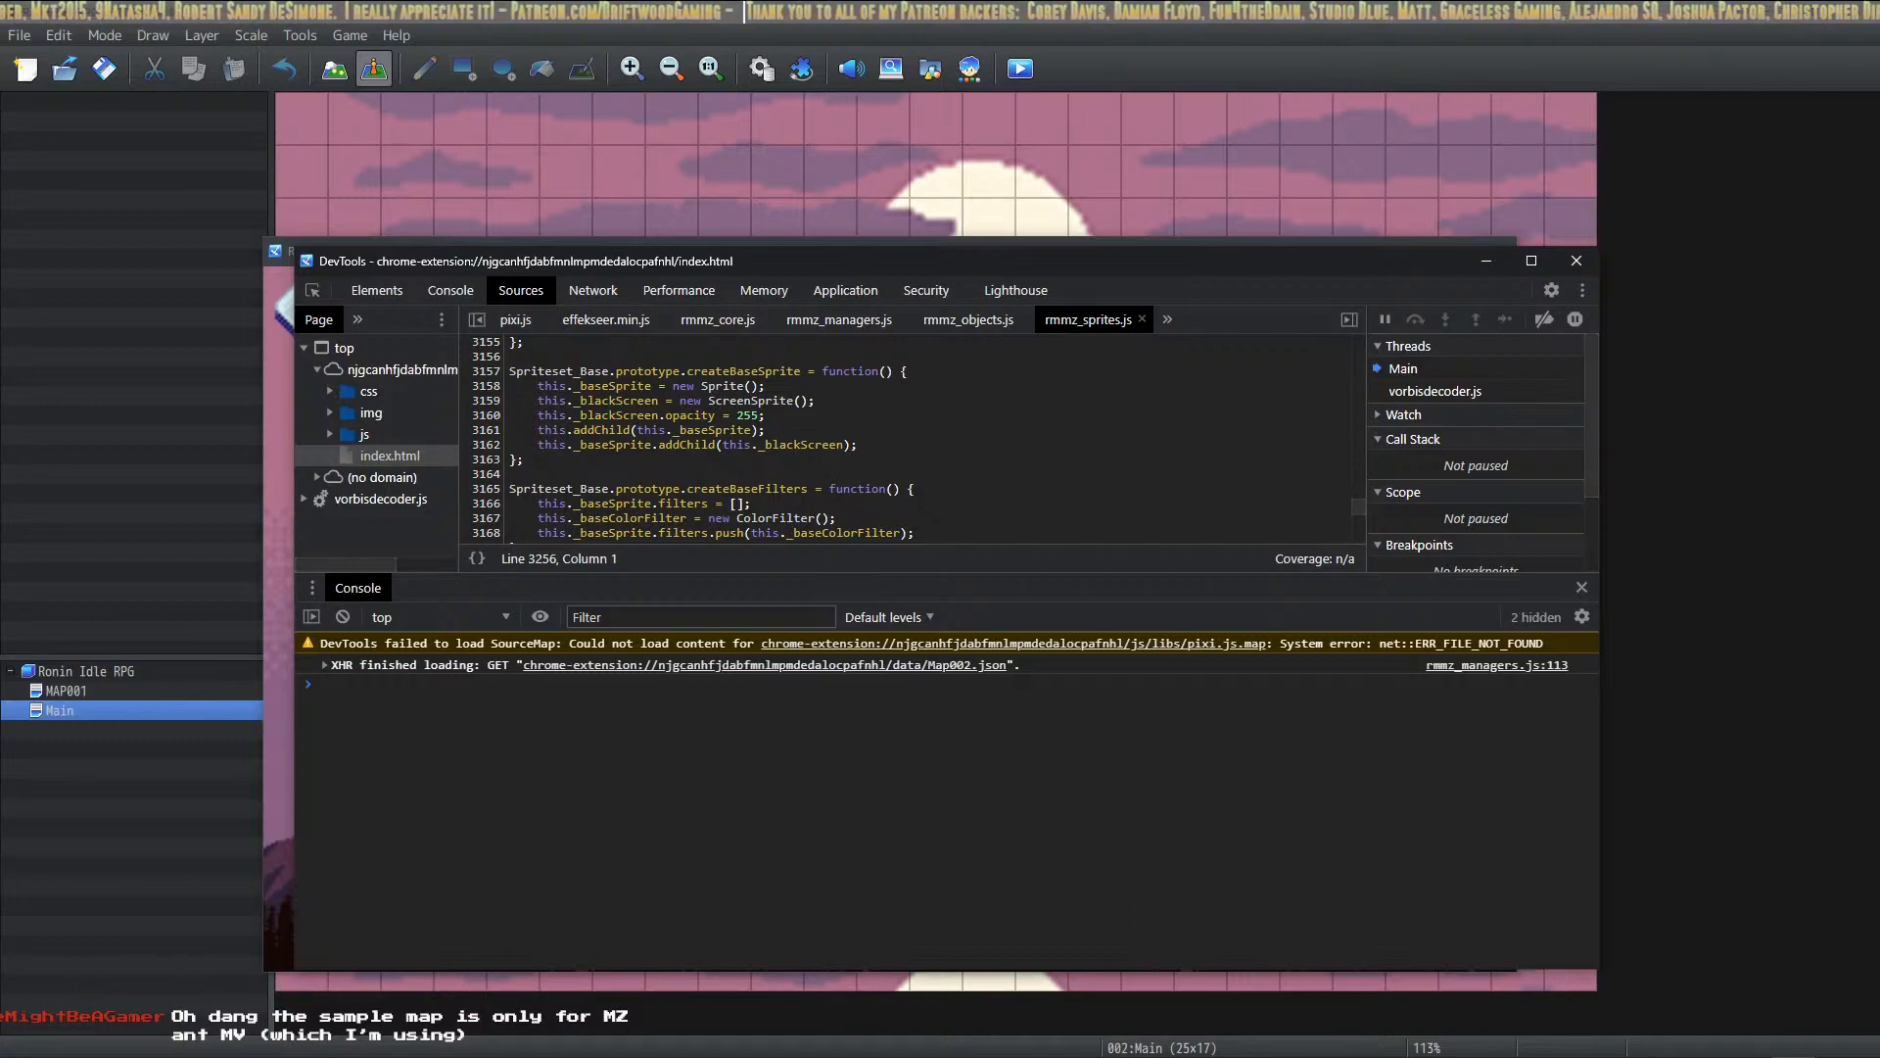
Step: Reopen the Lumberjack HUD in HUD Maker Ultra and take all components out of the MAIN HUD group
drag(638, 1056, 1143, 183)
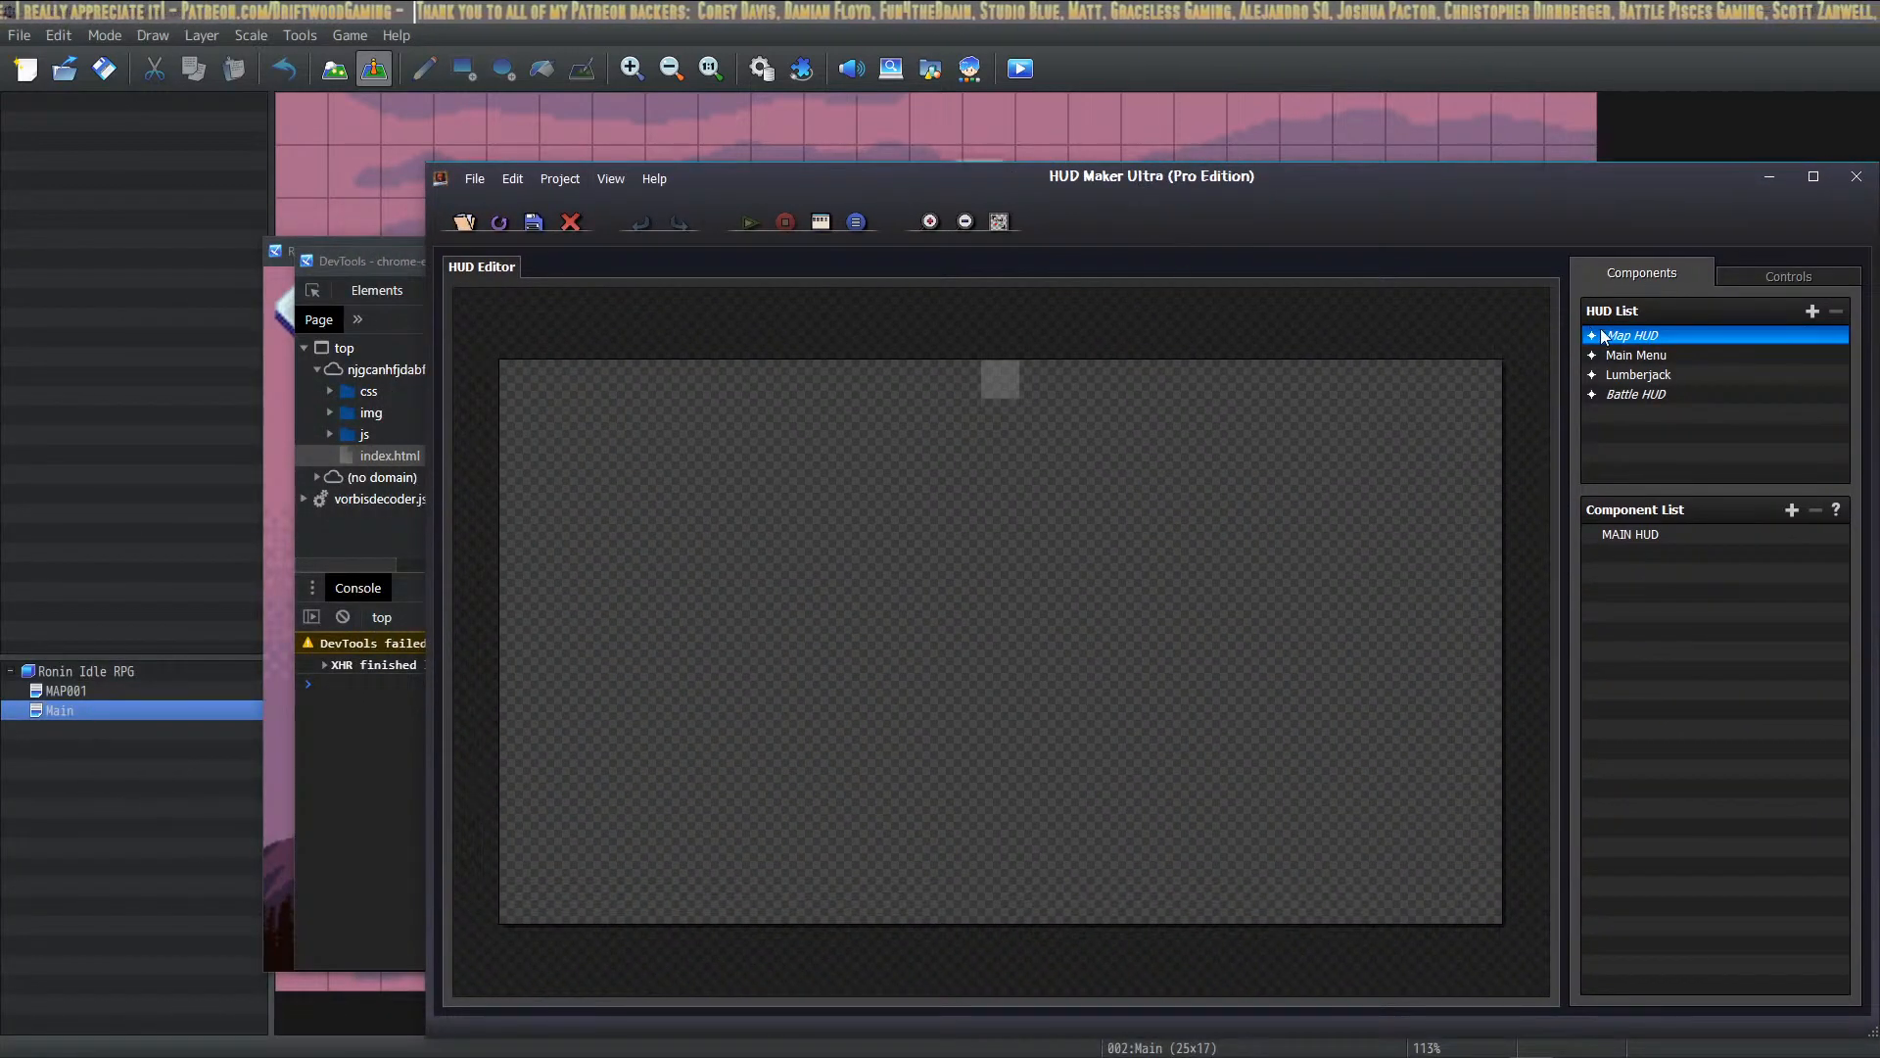
click(1646, 356)
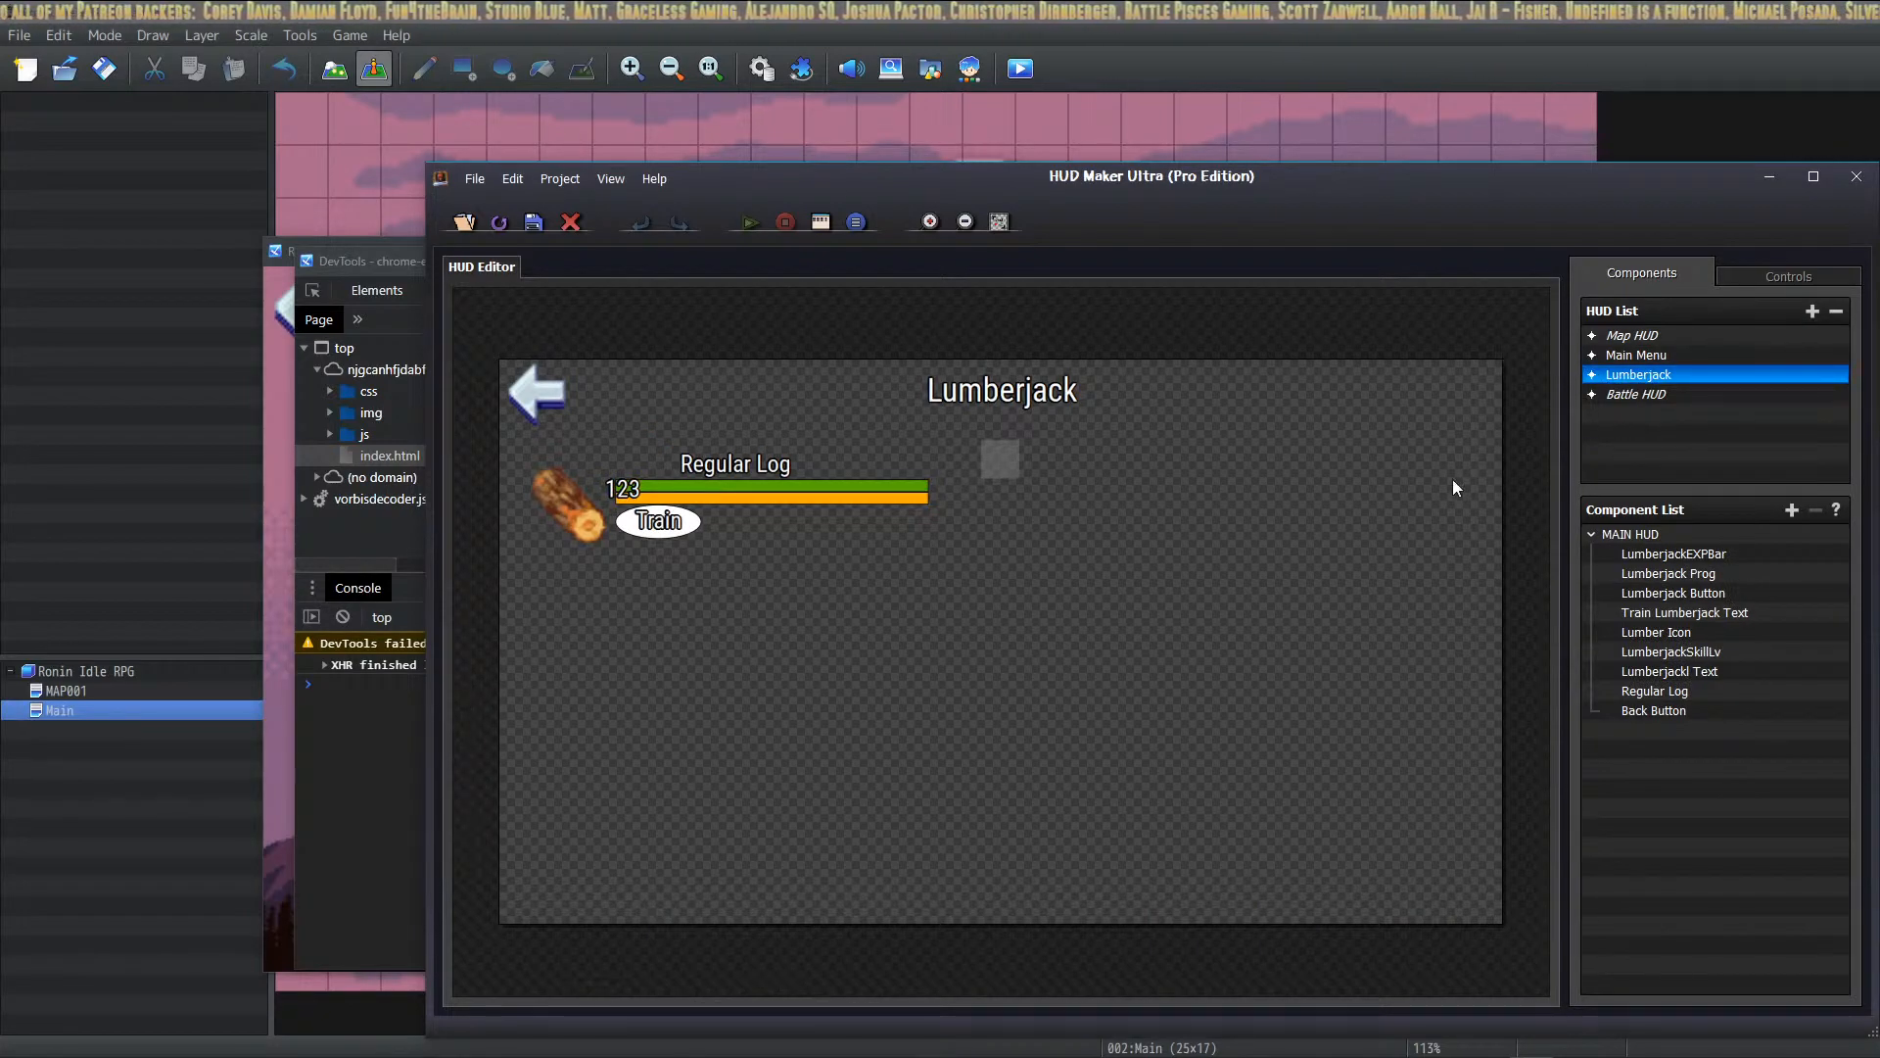
drag(1691, 560, 1669, 739)
drag(1676, 558, 1665, 669)
drag(1671, 556, 1655, 778)
drag(1669, 554, 1652, 770)
drag(1680, 554, 1658, 764)
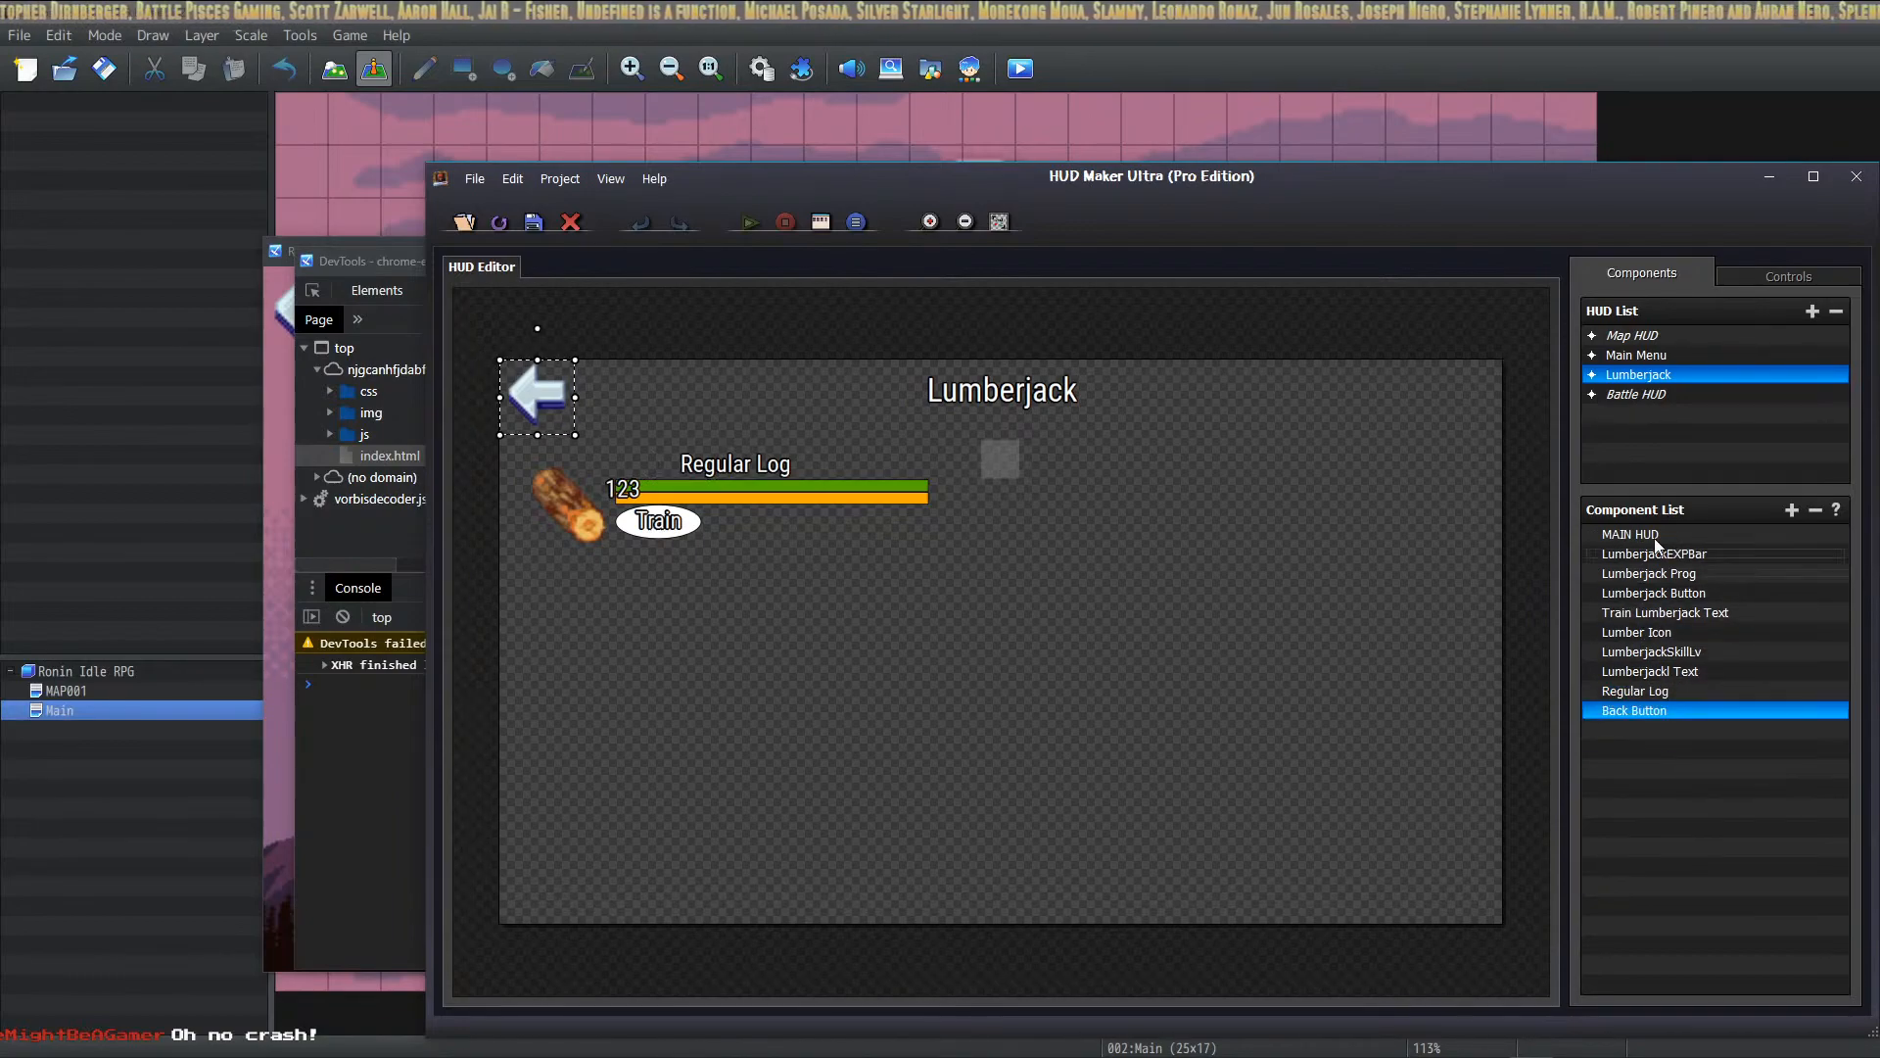
Step: Move the MAIN HUD group to the canvas origin by setting its X-Pos and Y-Pos to 0
click(1649, 534)
double_click(1012, 460)
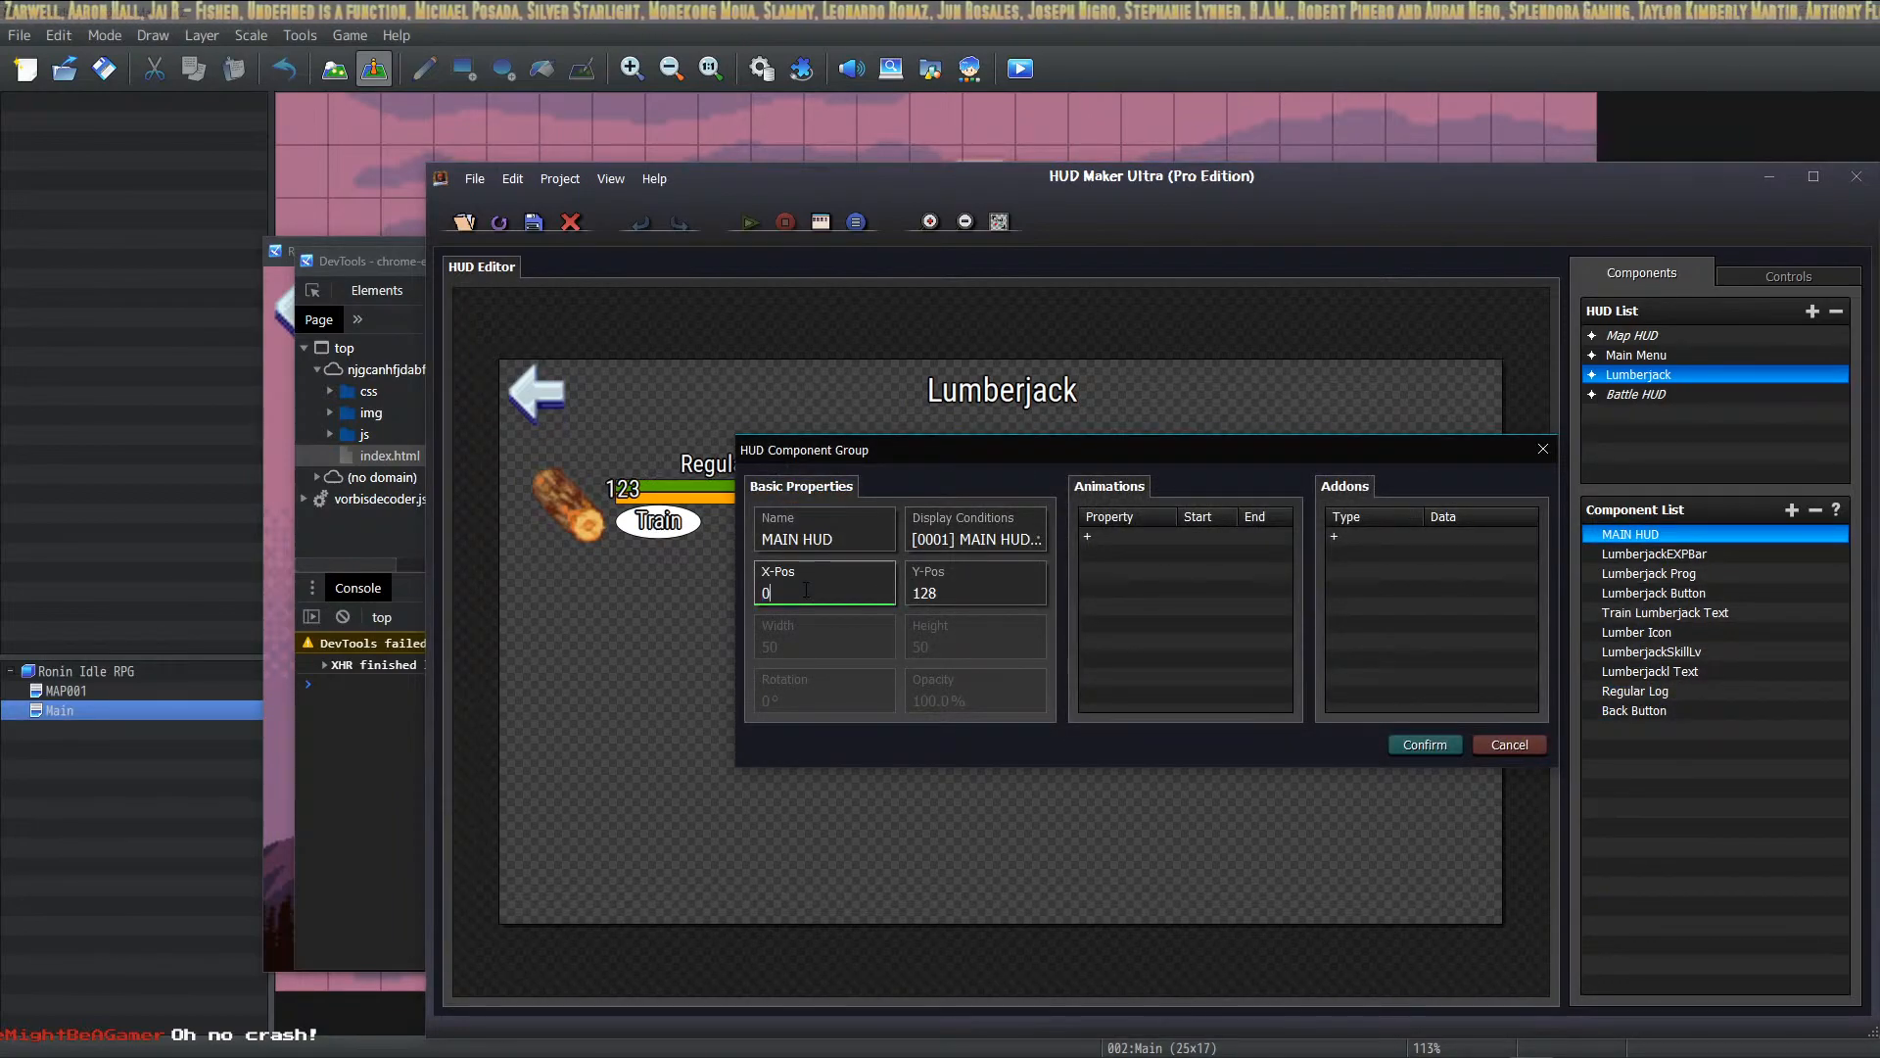
click(1425, 745)
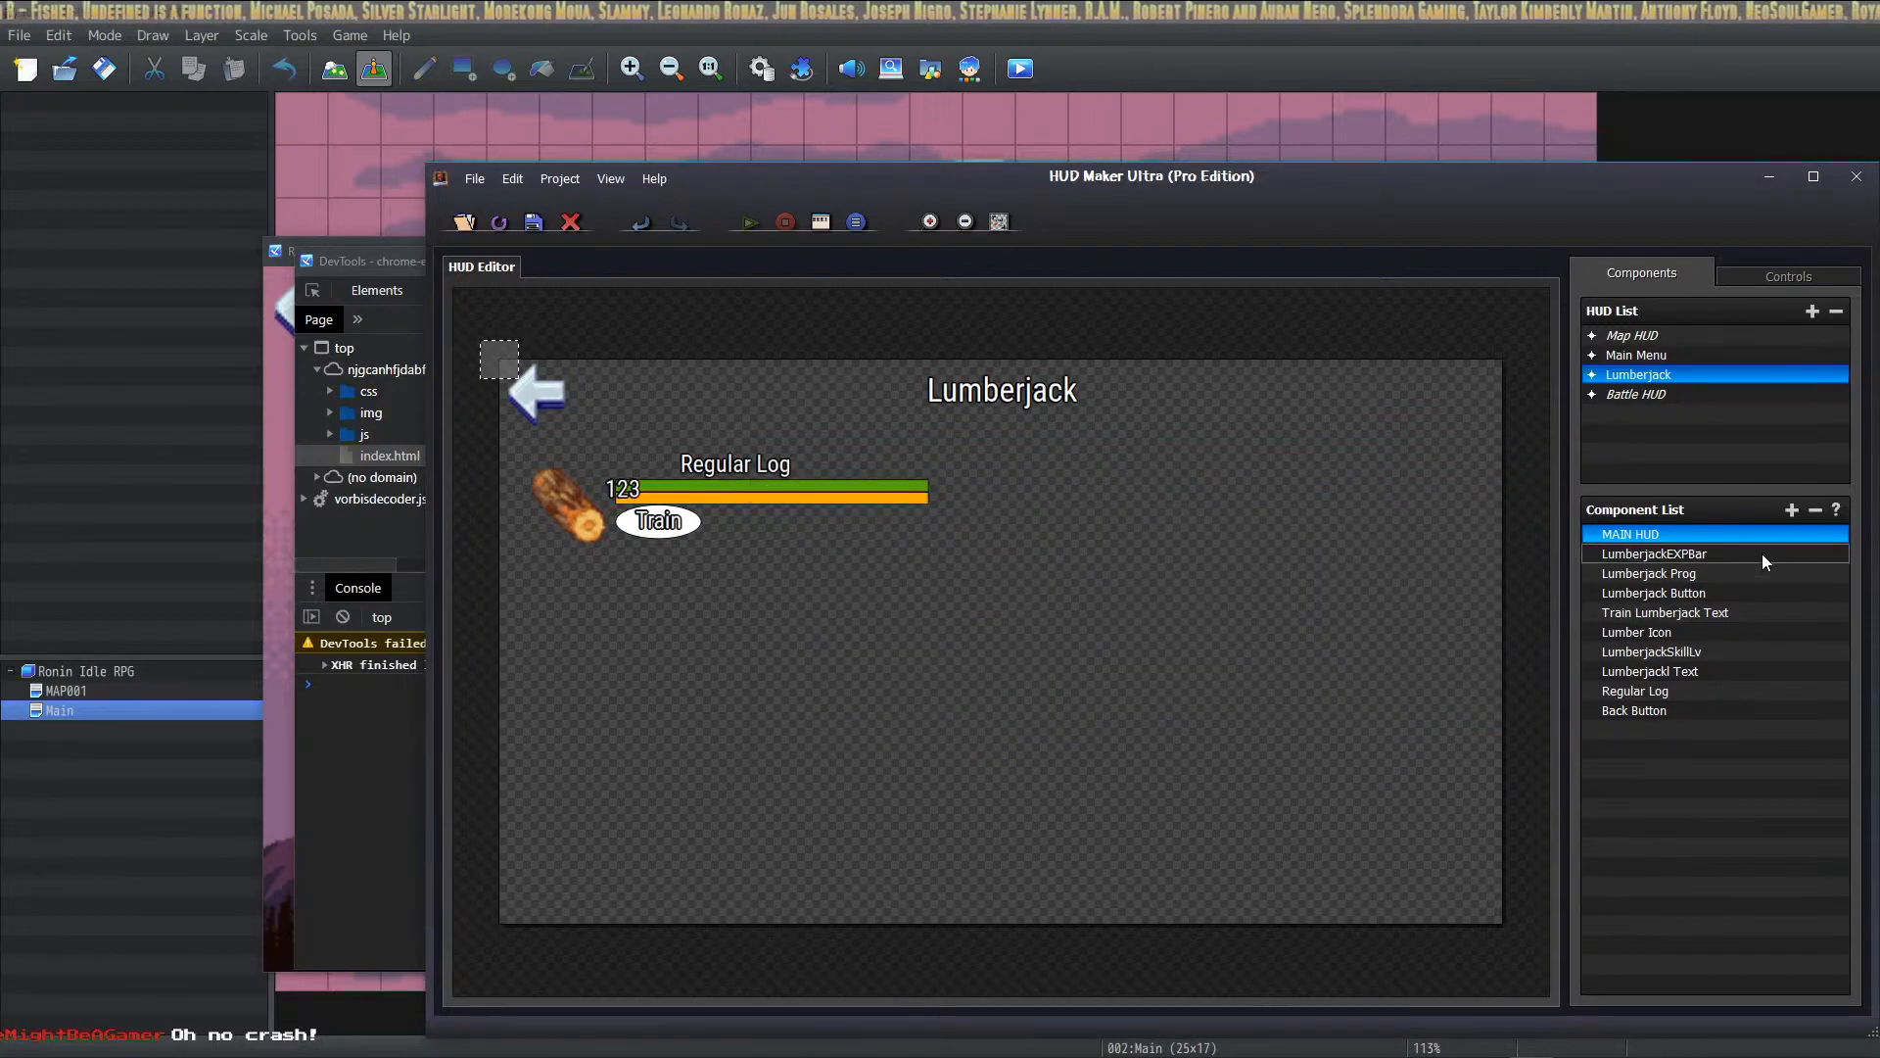
Step: Nest all the Lumberjack components, including Regular Log and Back Button, inside the MAIN HUD group
click(1652, 554)
drag(1639, 553, 1702, 591)
click(1690, 614)
drag(1655, 654, 1691, 635)
drag(1641, 692, 1687, 637)
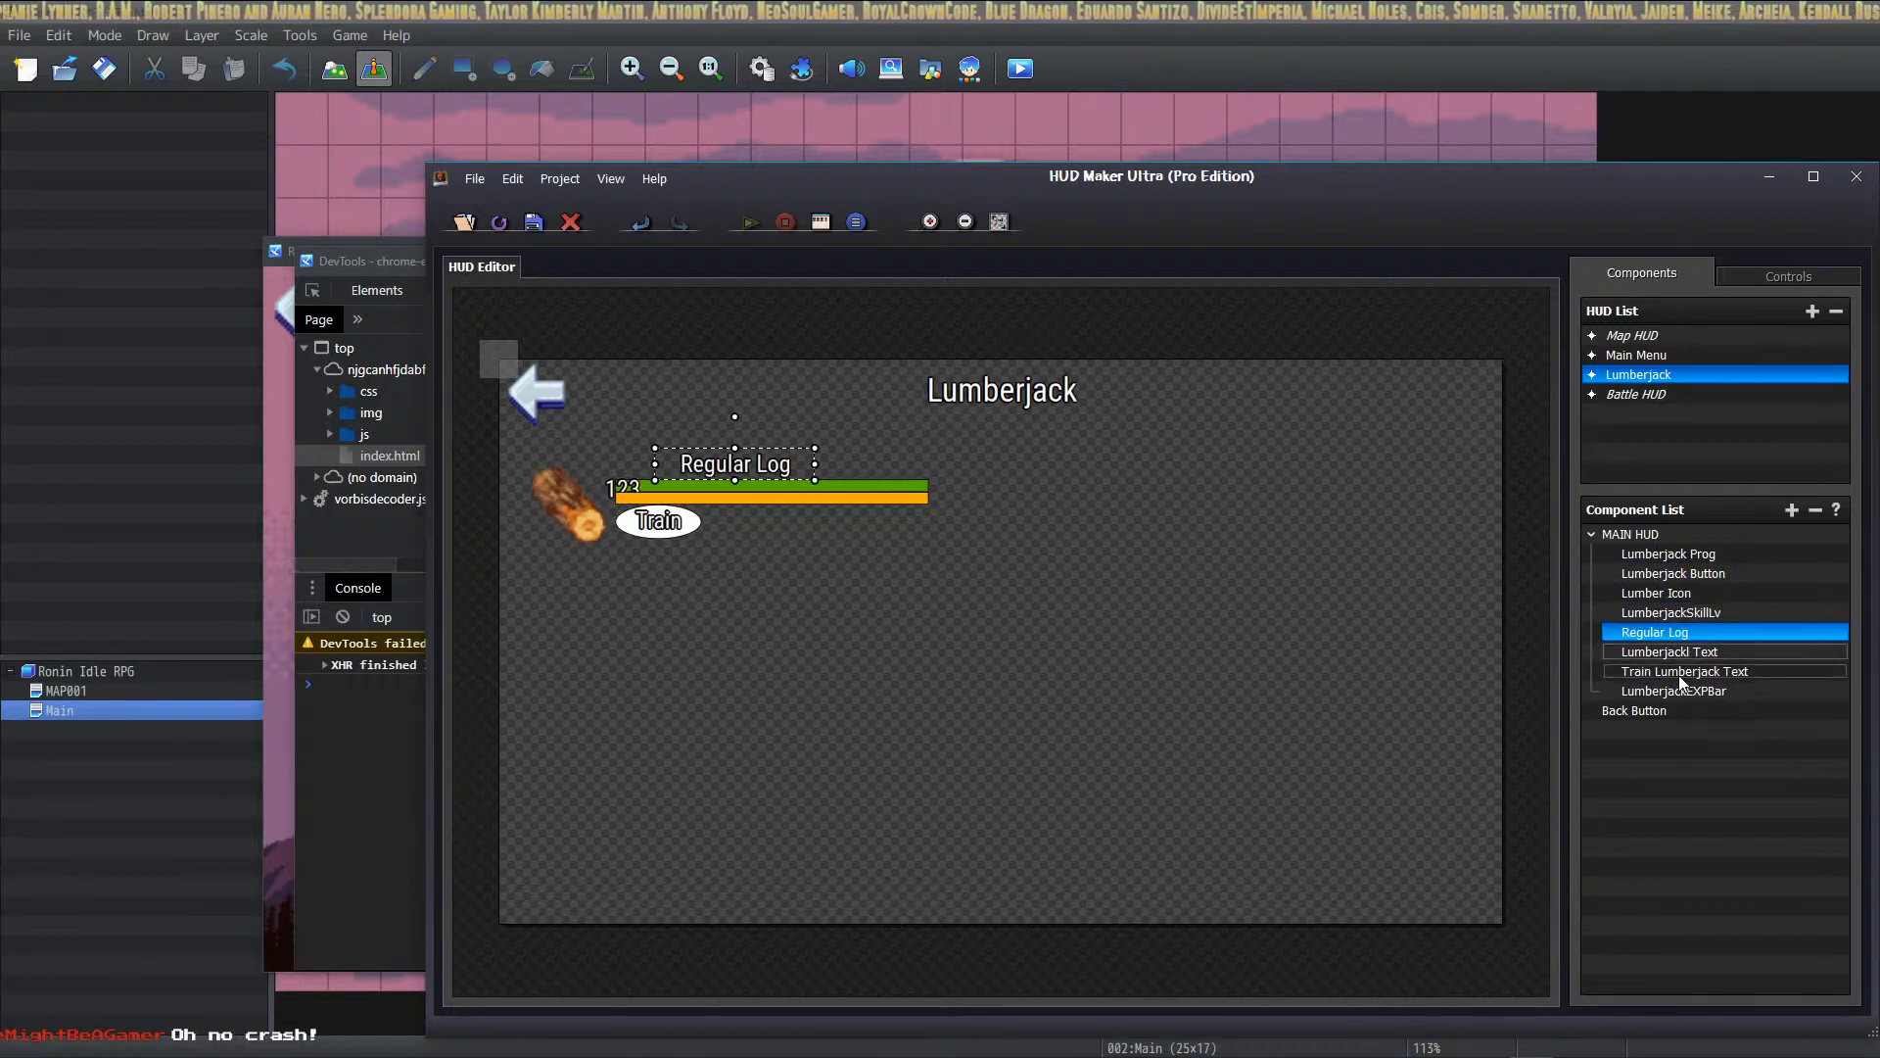
drag(1643, 713, 1689, 668)
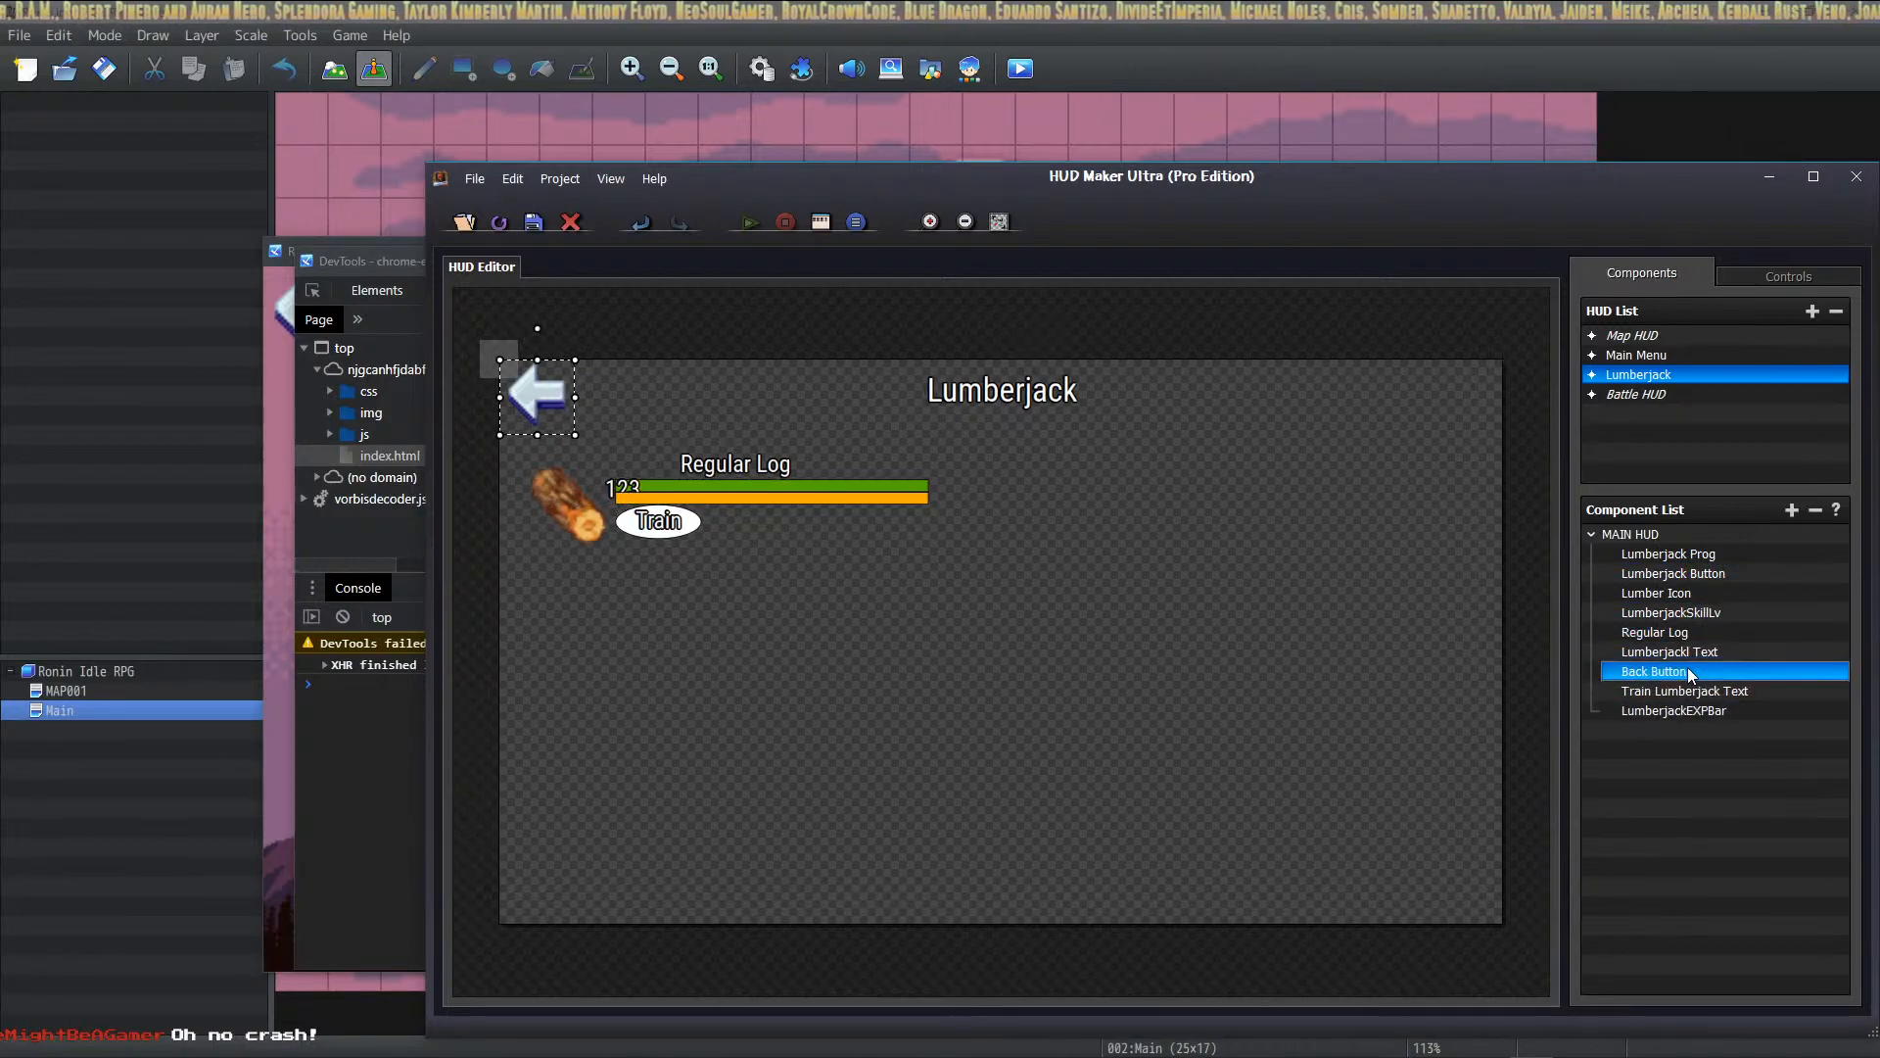
Step: Check the Lumberjack title's X-Pos animation values, and test the Lumberjack screen in a reloaded game with a new game
double_click(1014, 404)
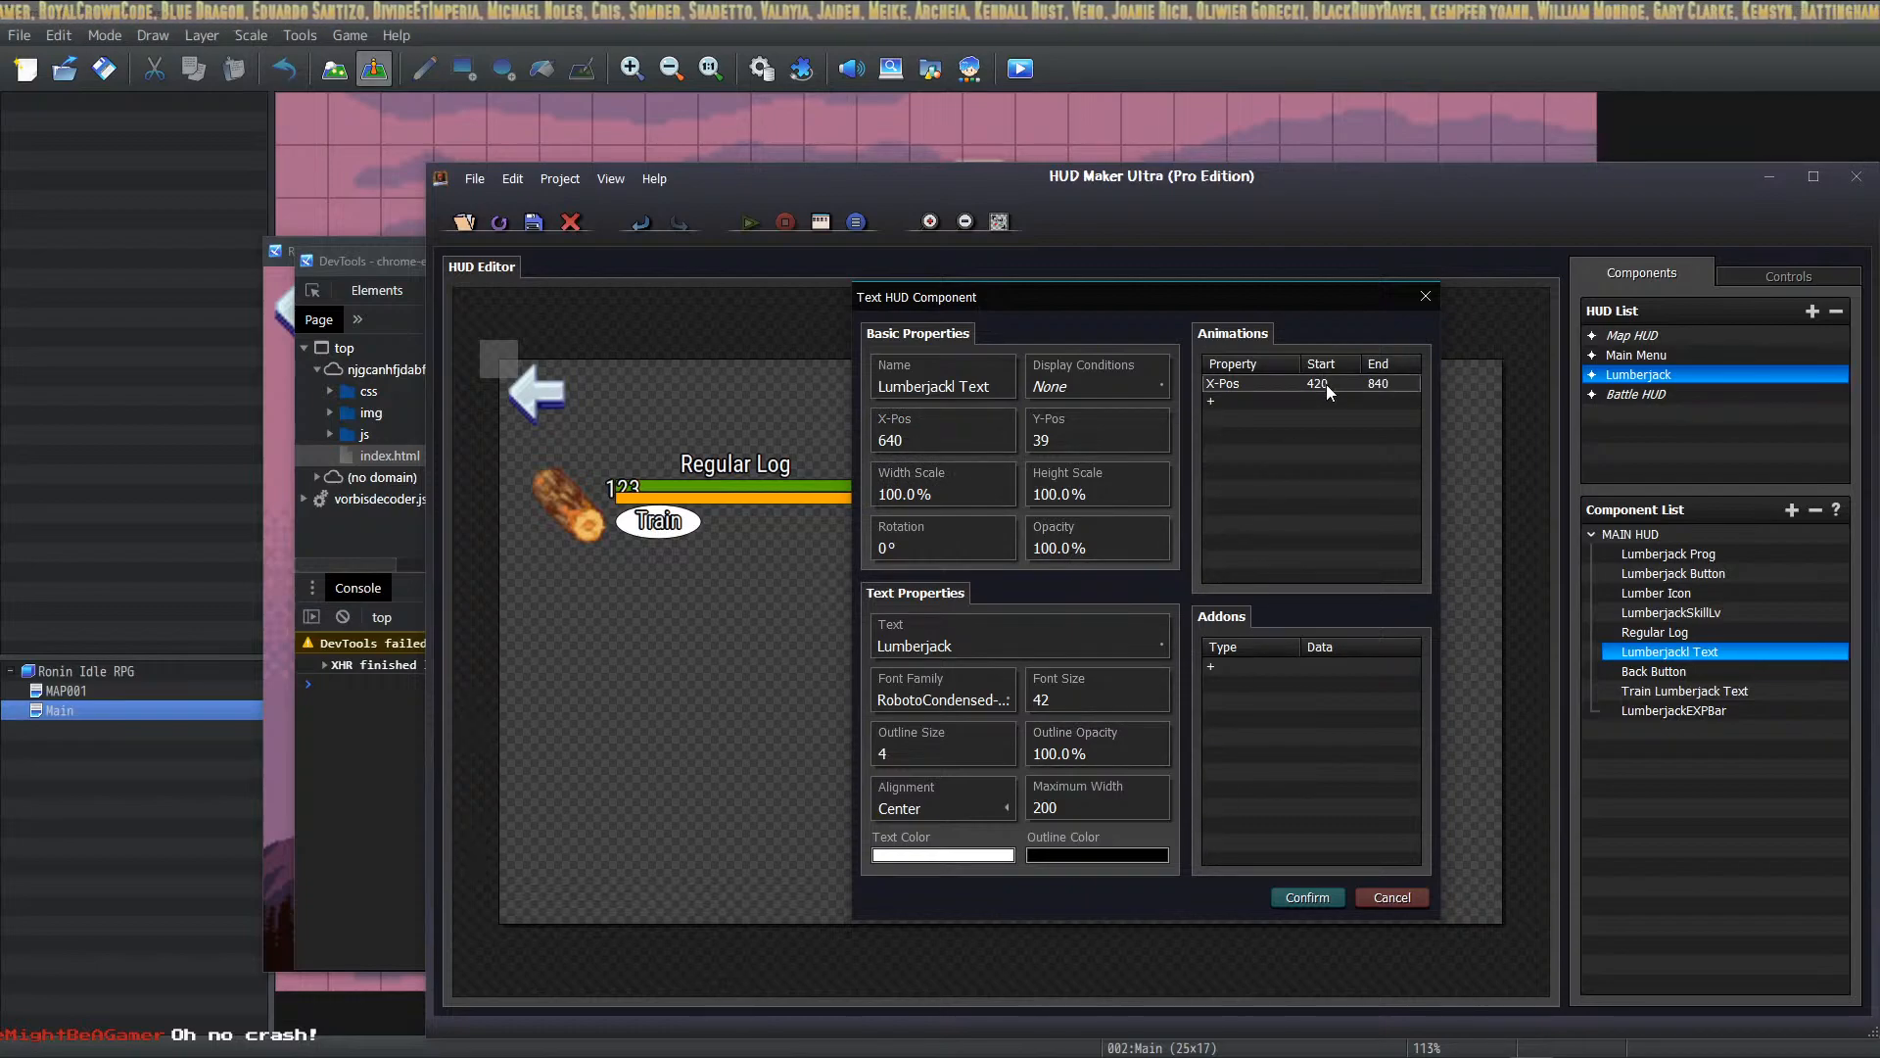
click(1307, 895)
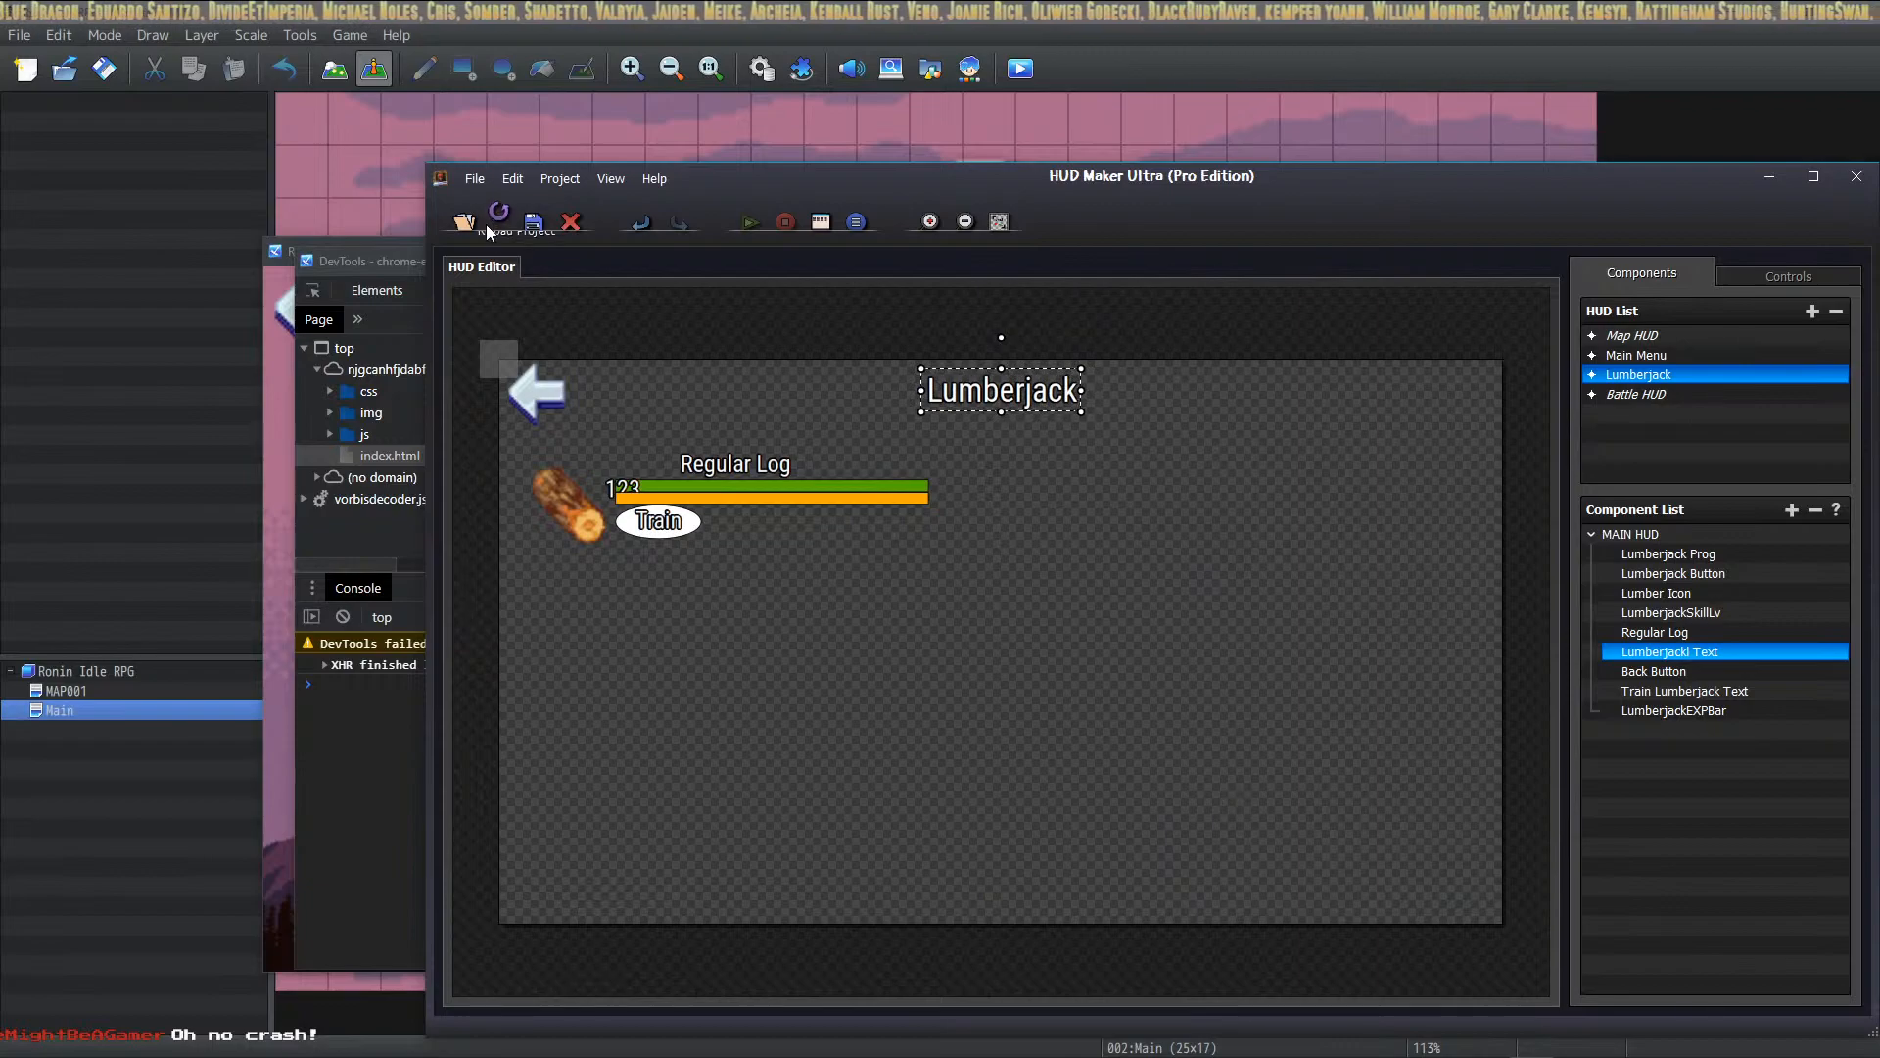
click(344, 258)
click(352, 240)
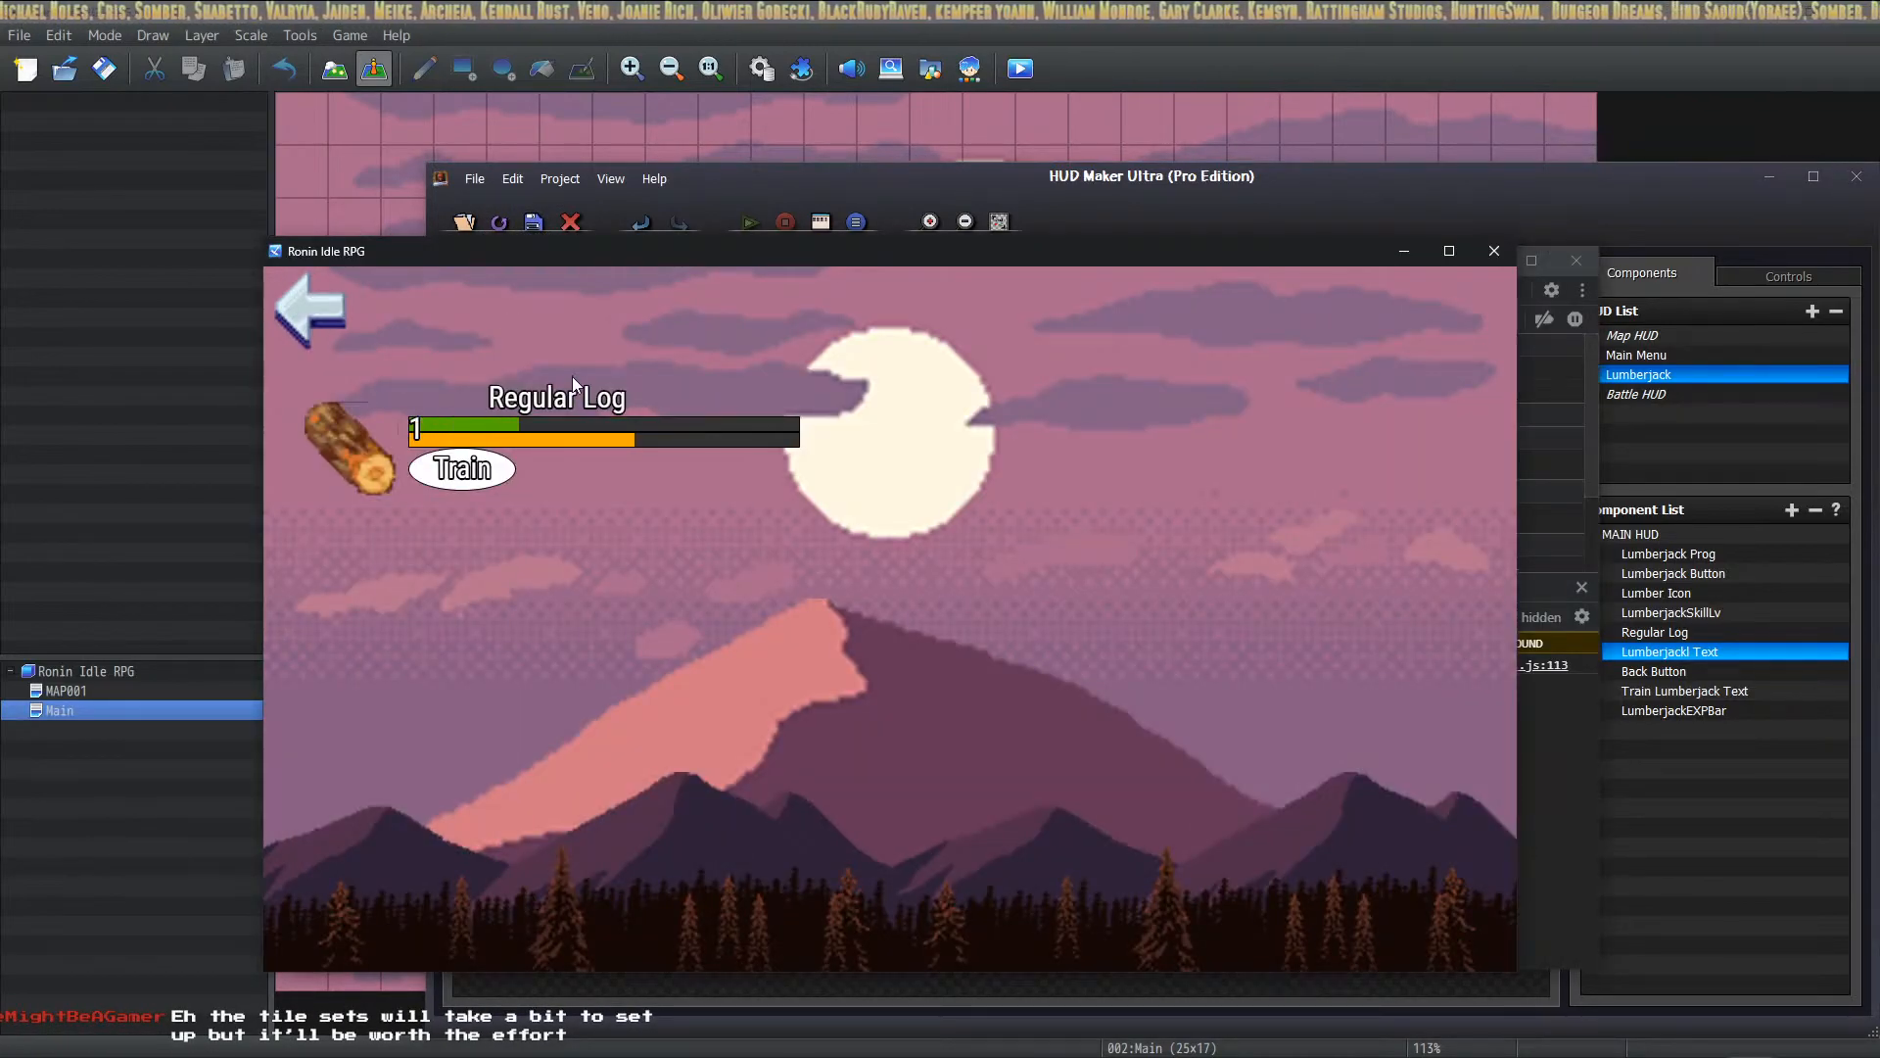
key(F5)
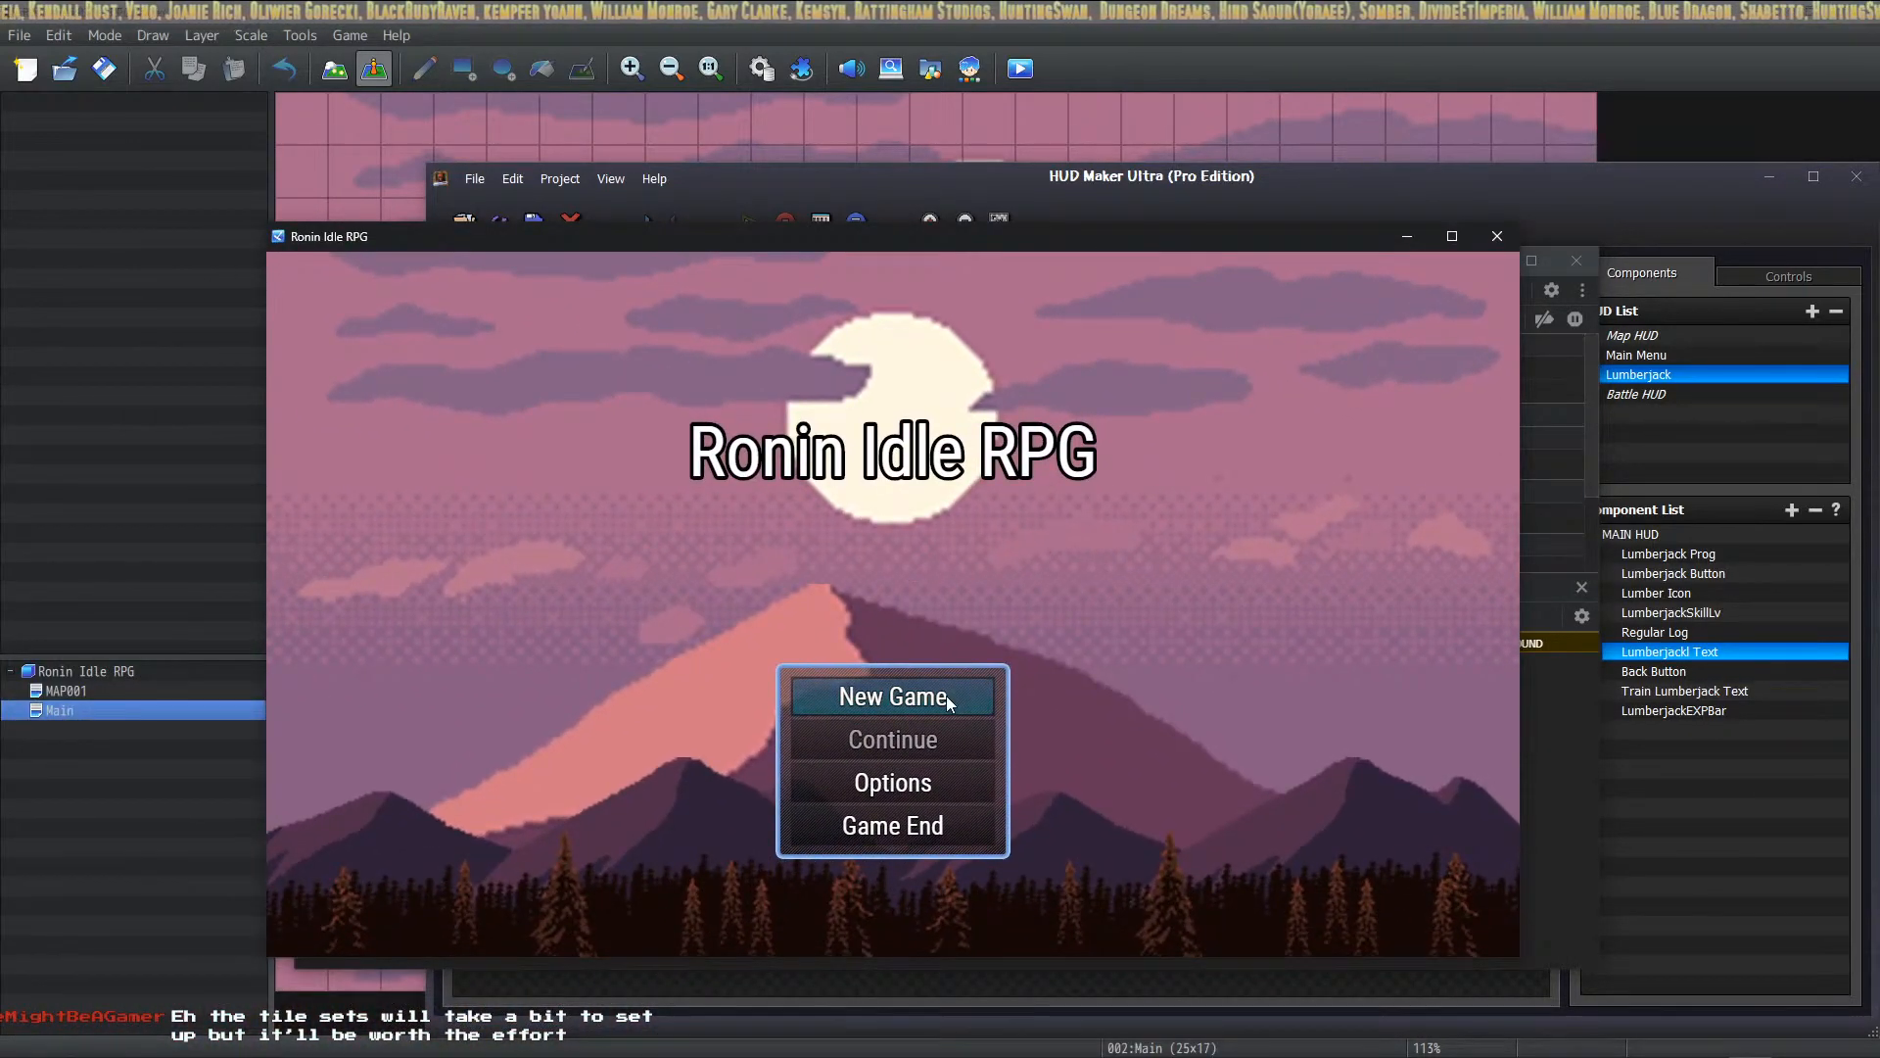
click(946, 696)
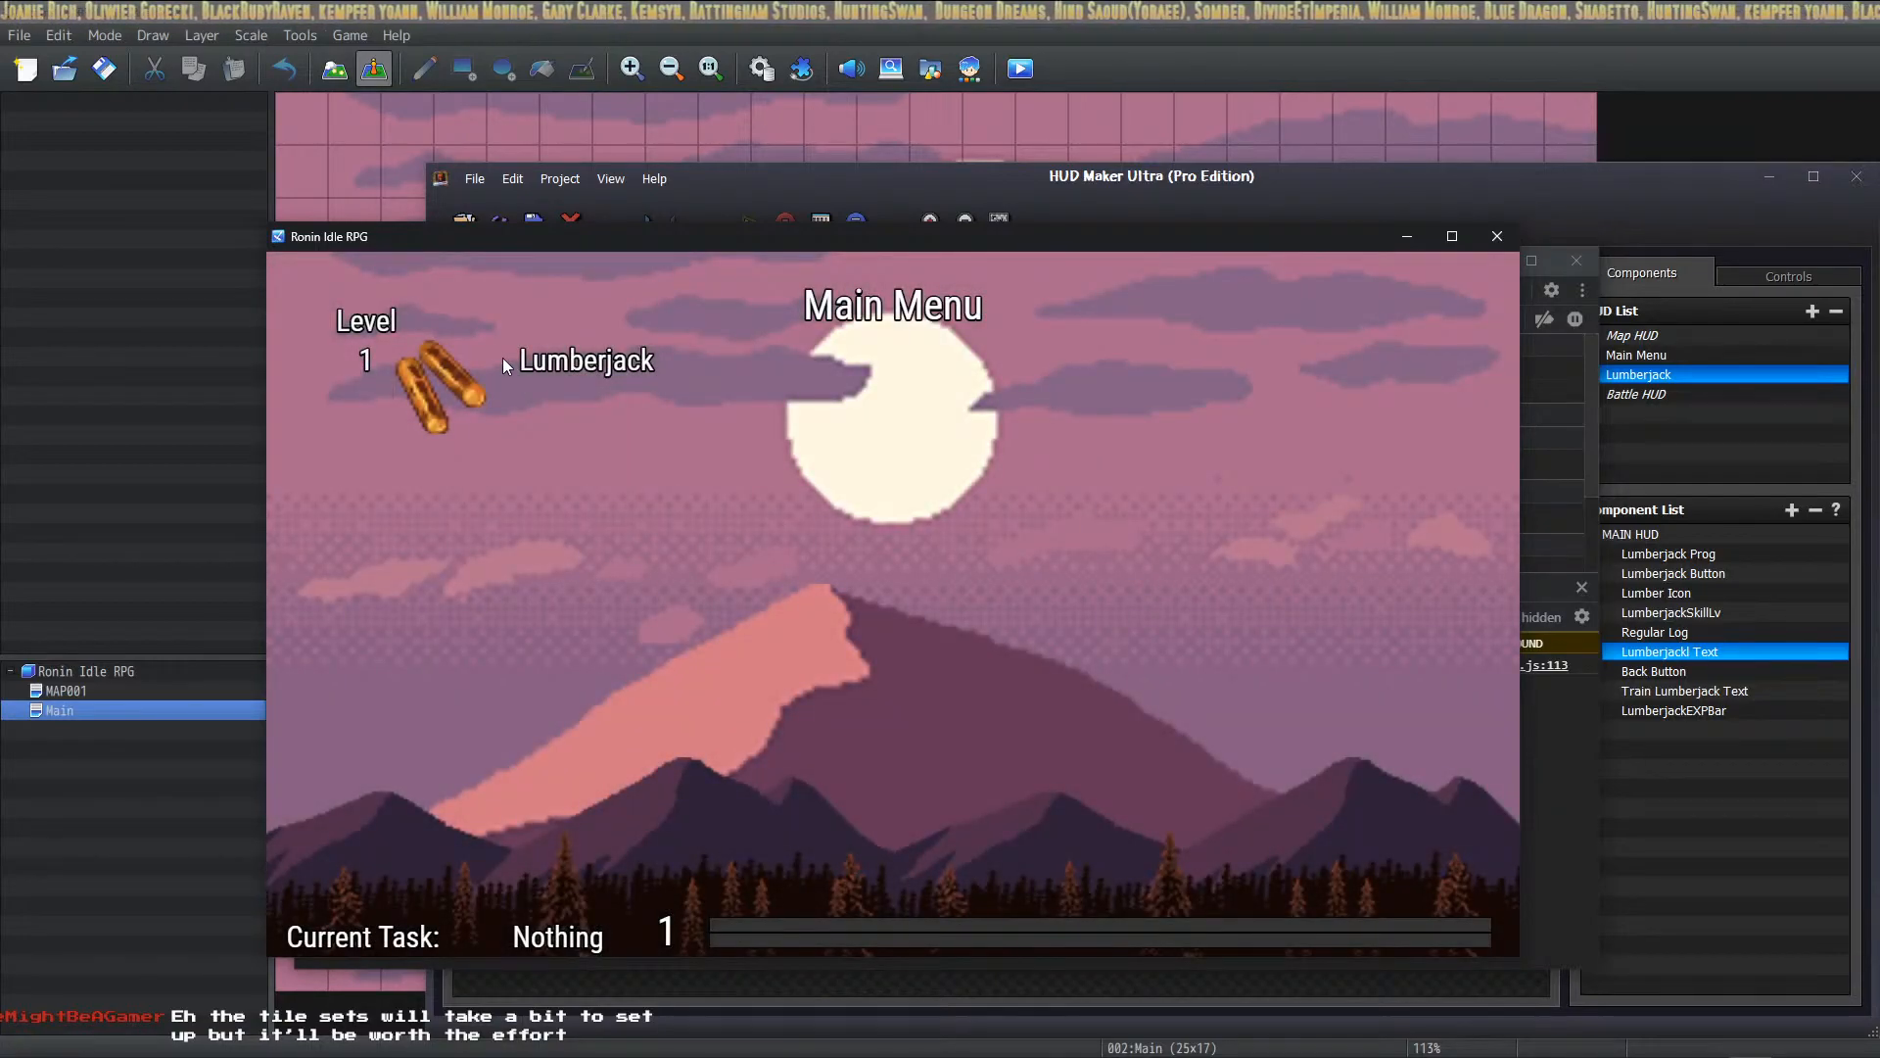
click(504, 360)
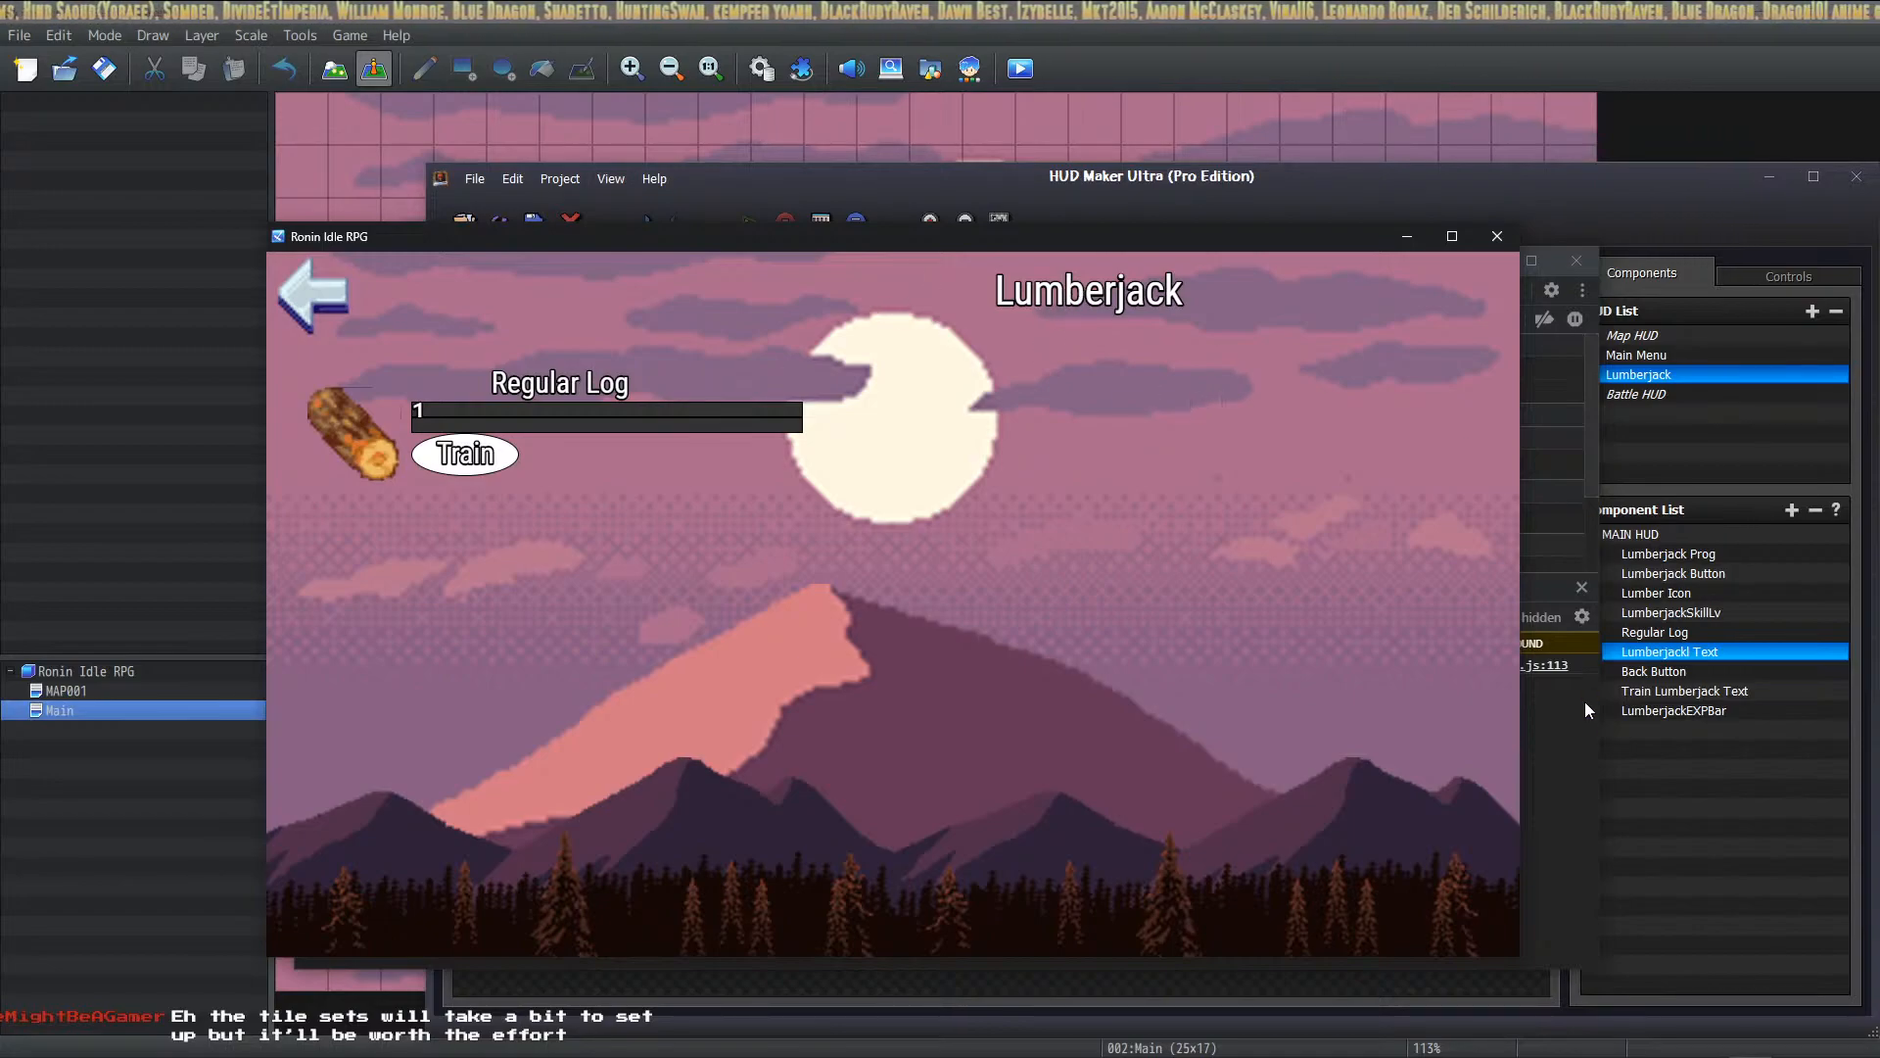
Step: Set the loop behavior of the Lumberjack title's X-Pos animation to Repeat
click(1559, 775)
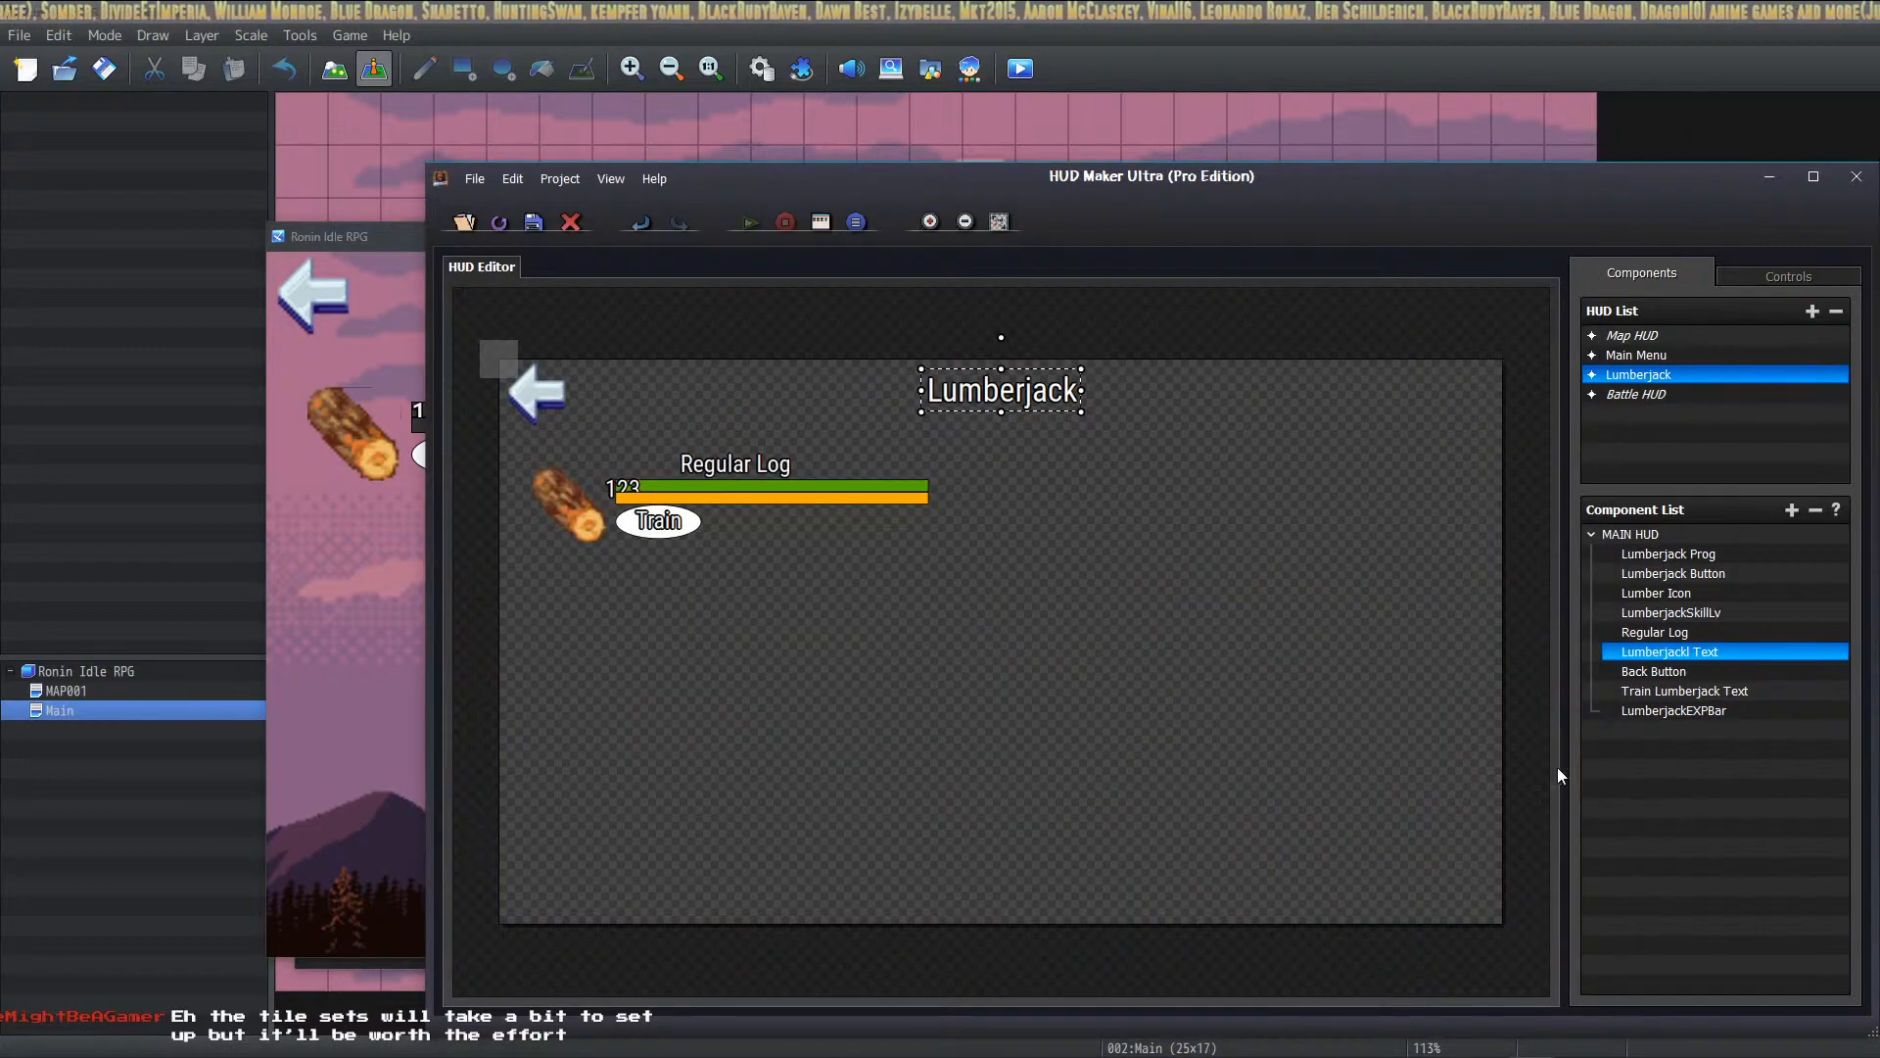
double_click(1015, 410)
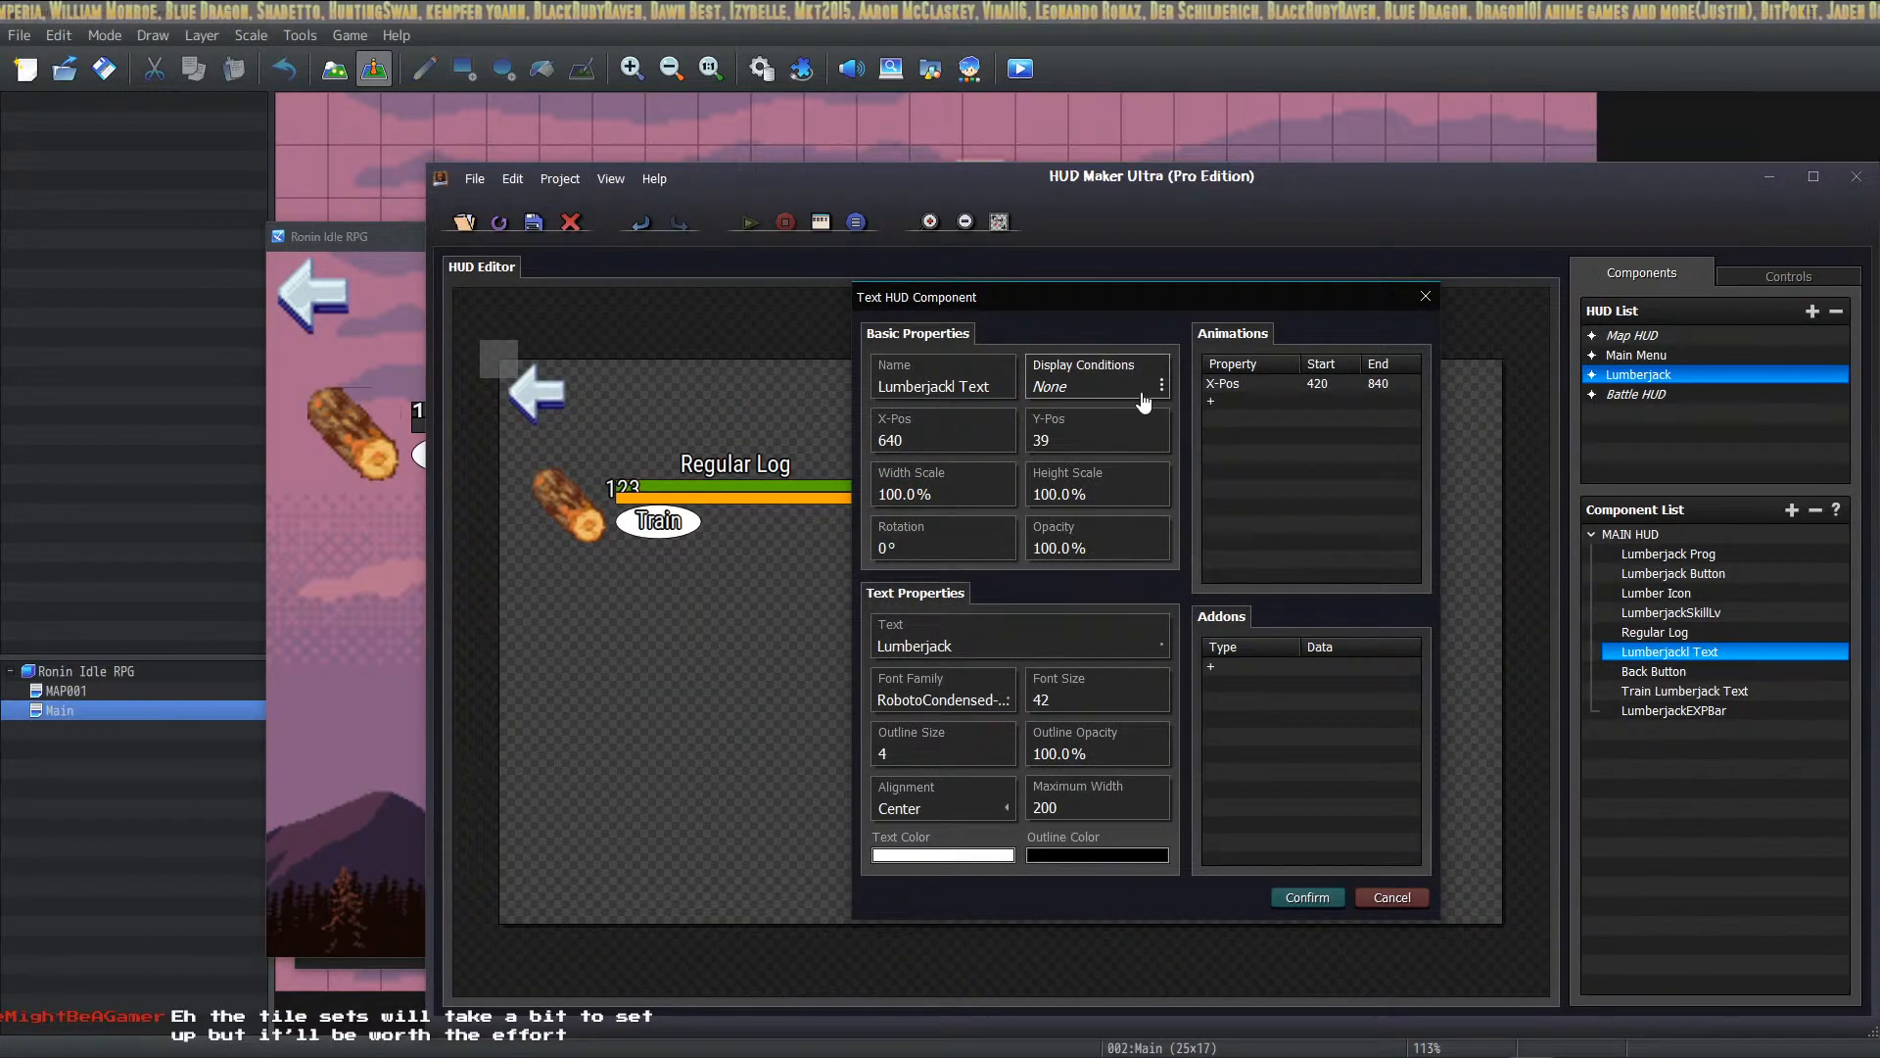
double_click(1261, 383)
click(1225, 489)
click(1191, 539)
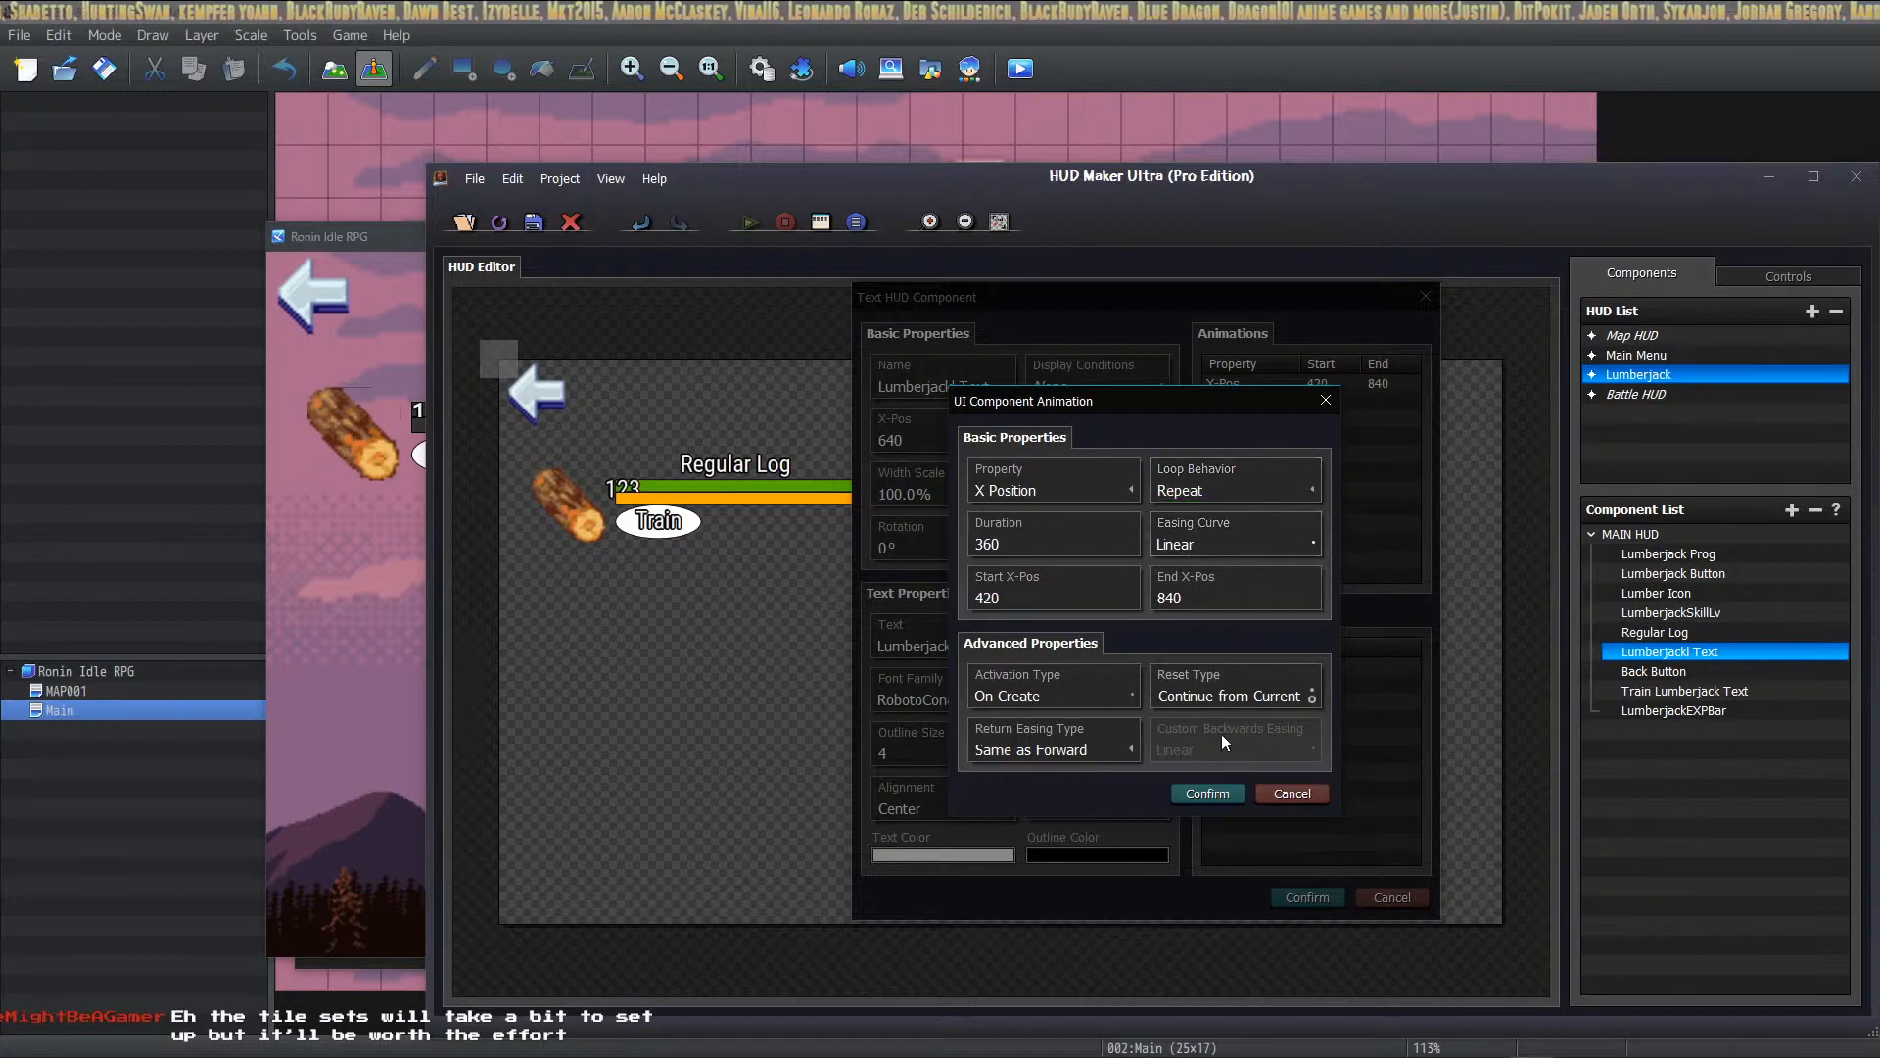
click(1207, 795)
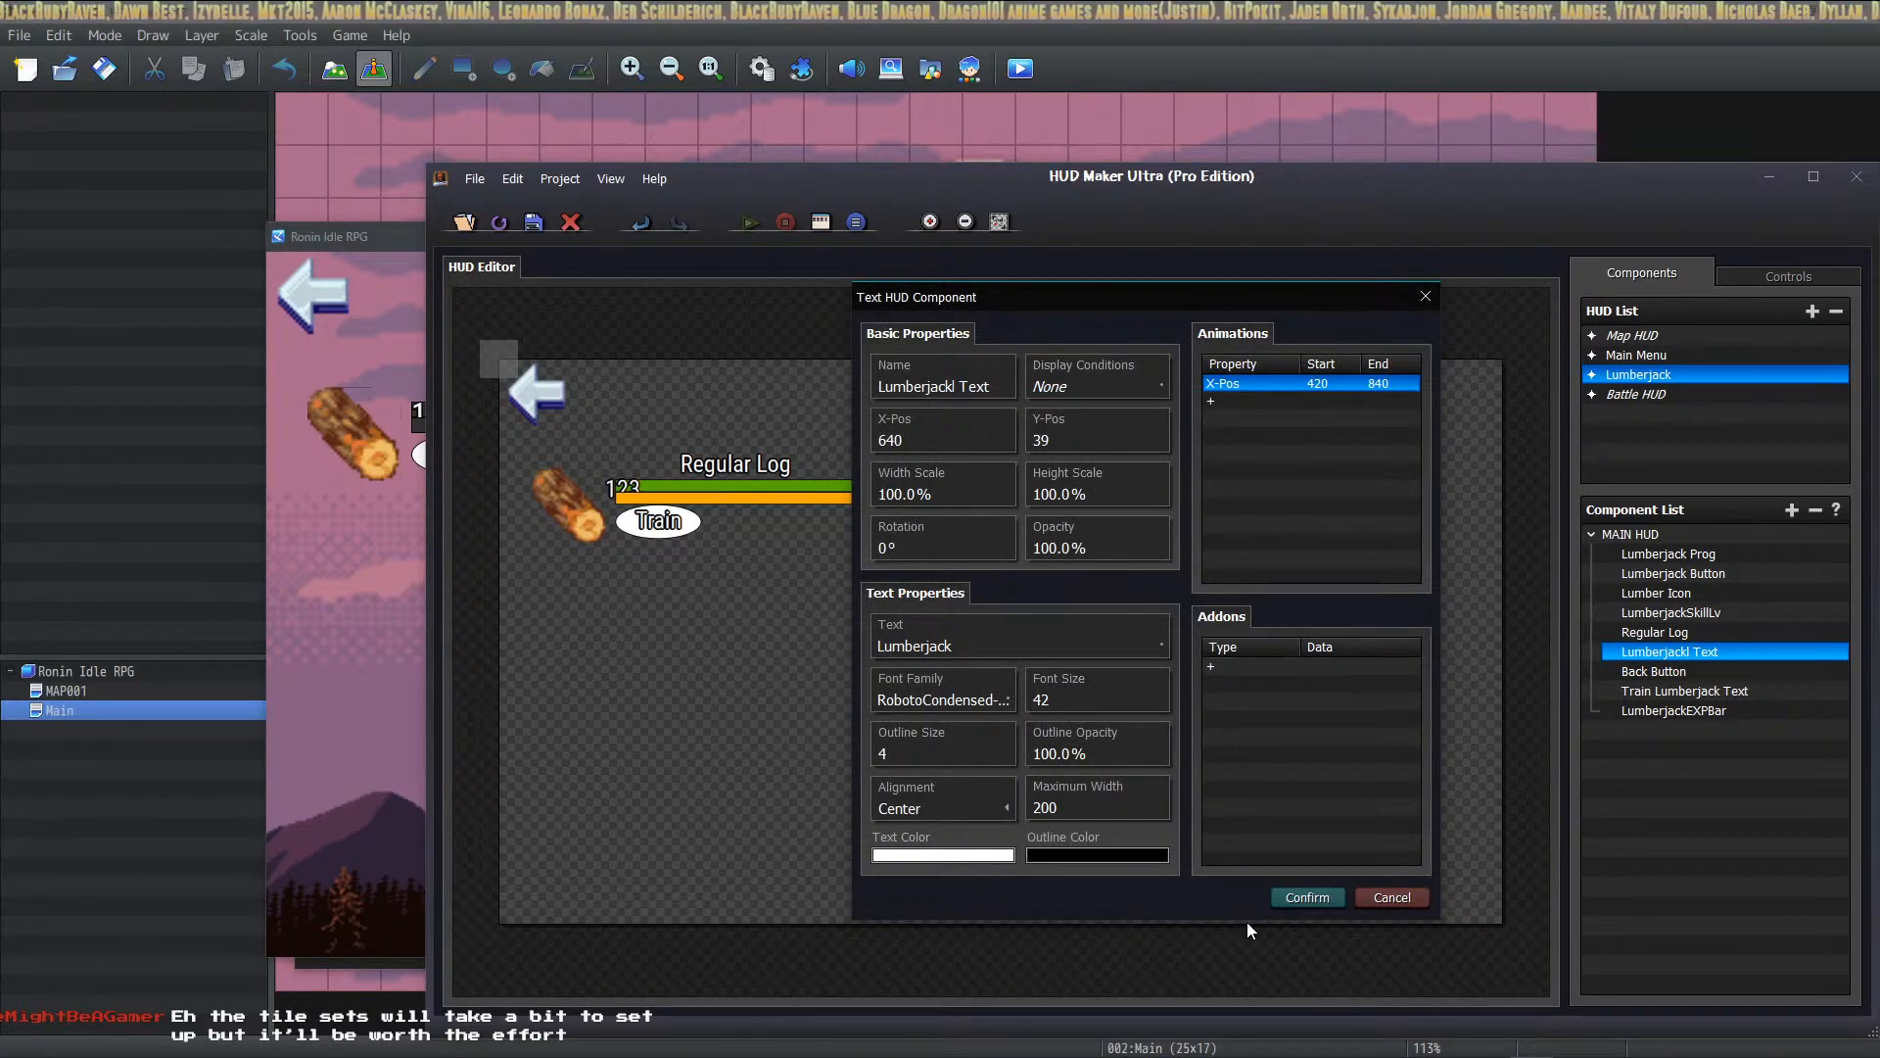
click(1306, 897)
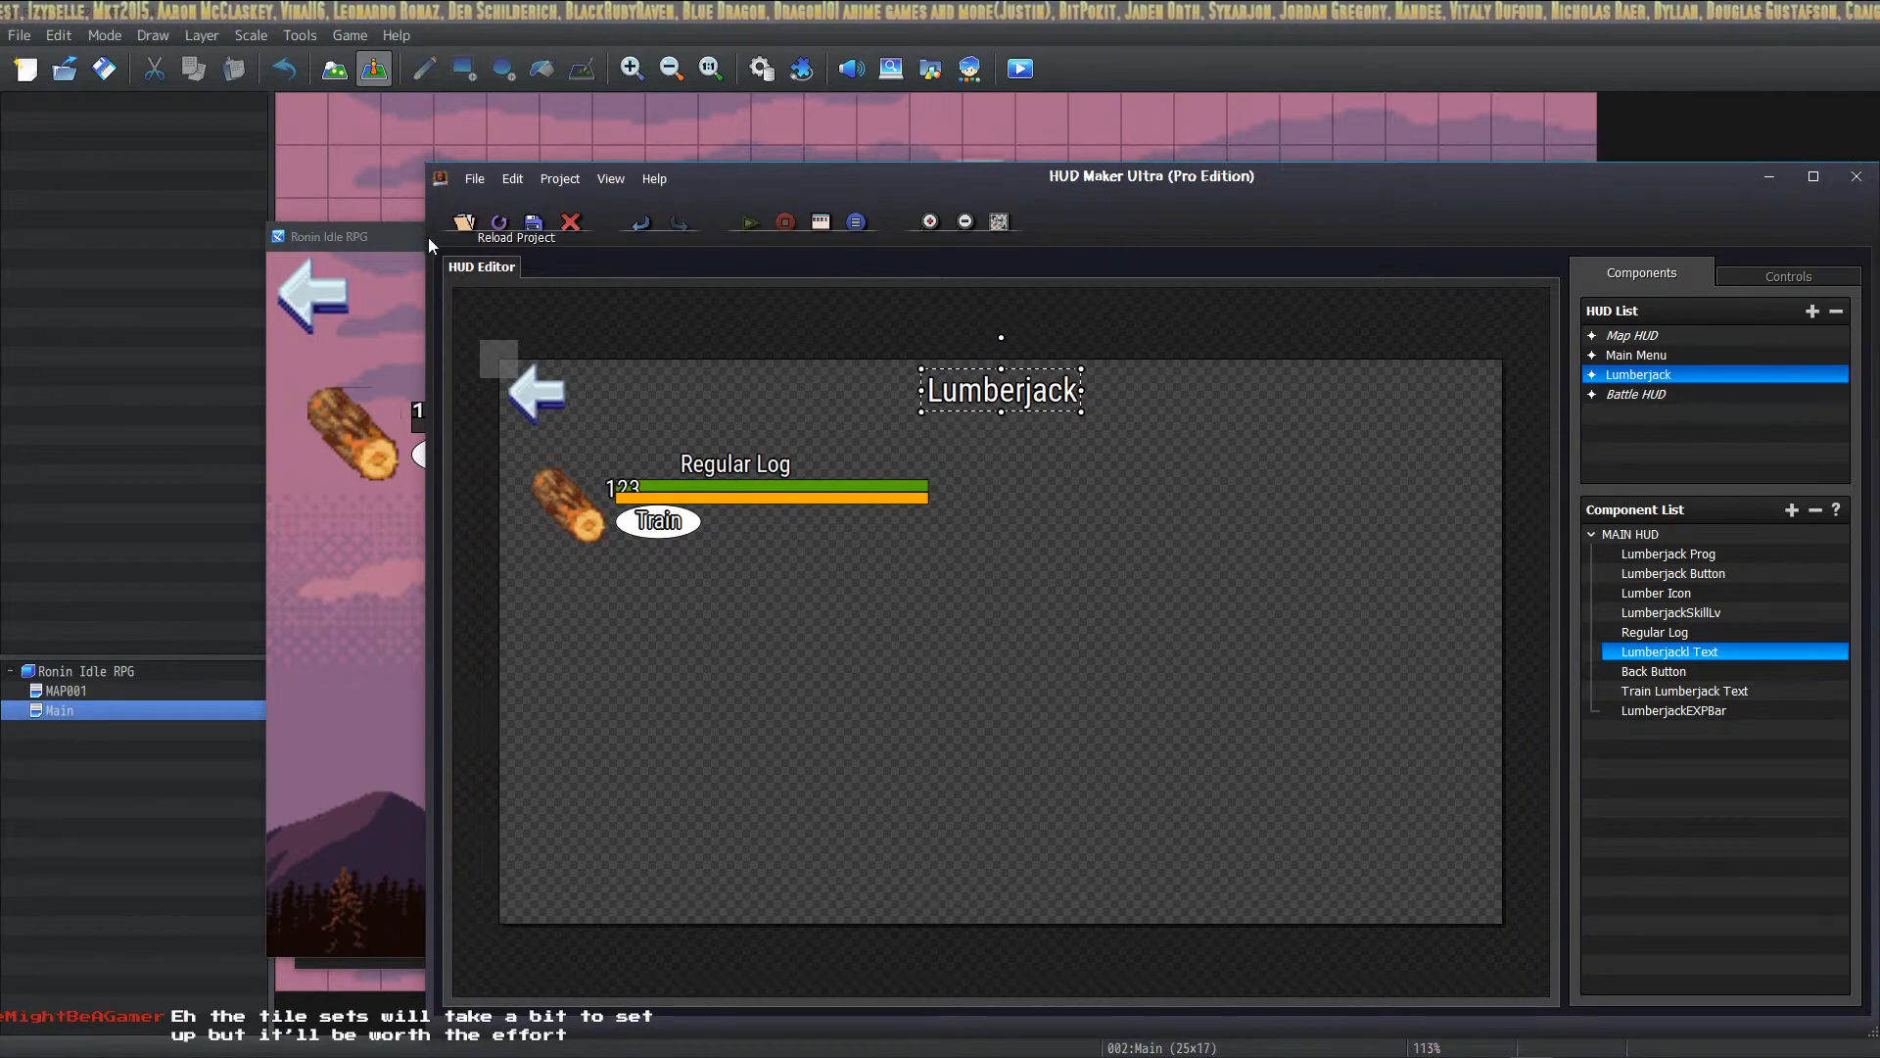
Step: Restart the game with a new game and watch the repeating title animation on the Lumberjack screen
click(392, 241)
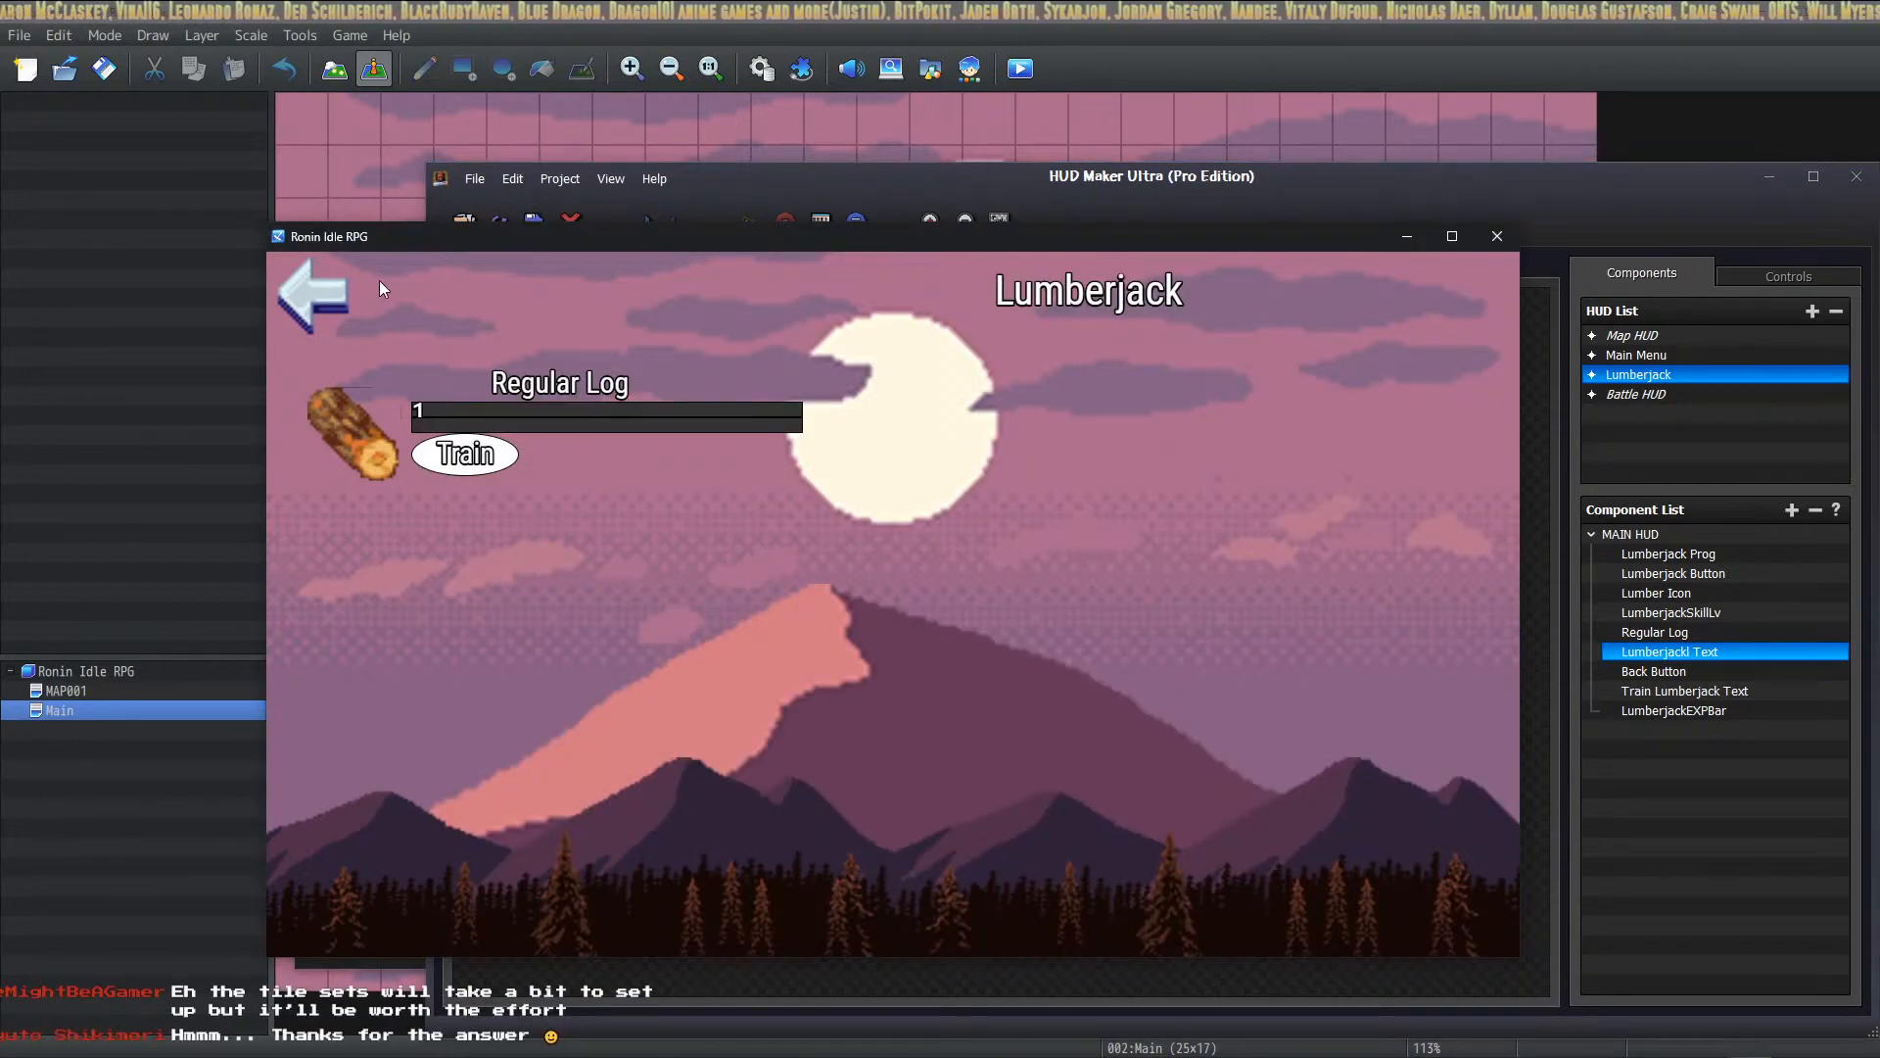
key(F5)
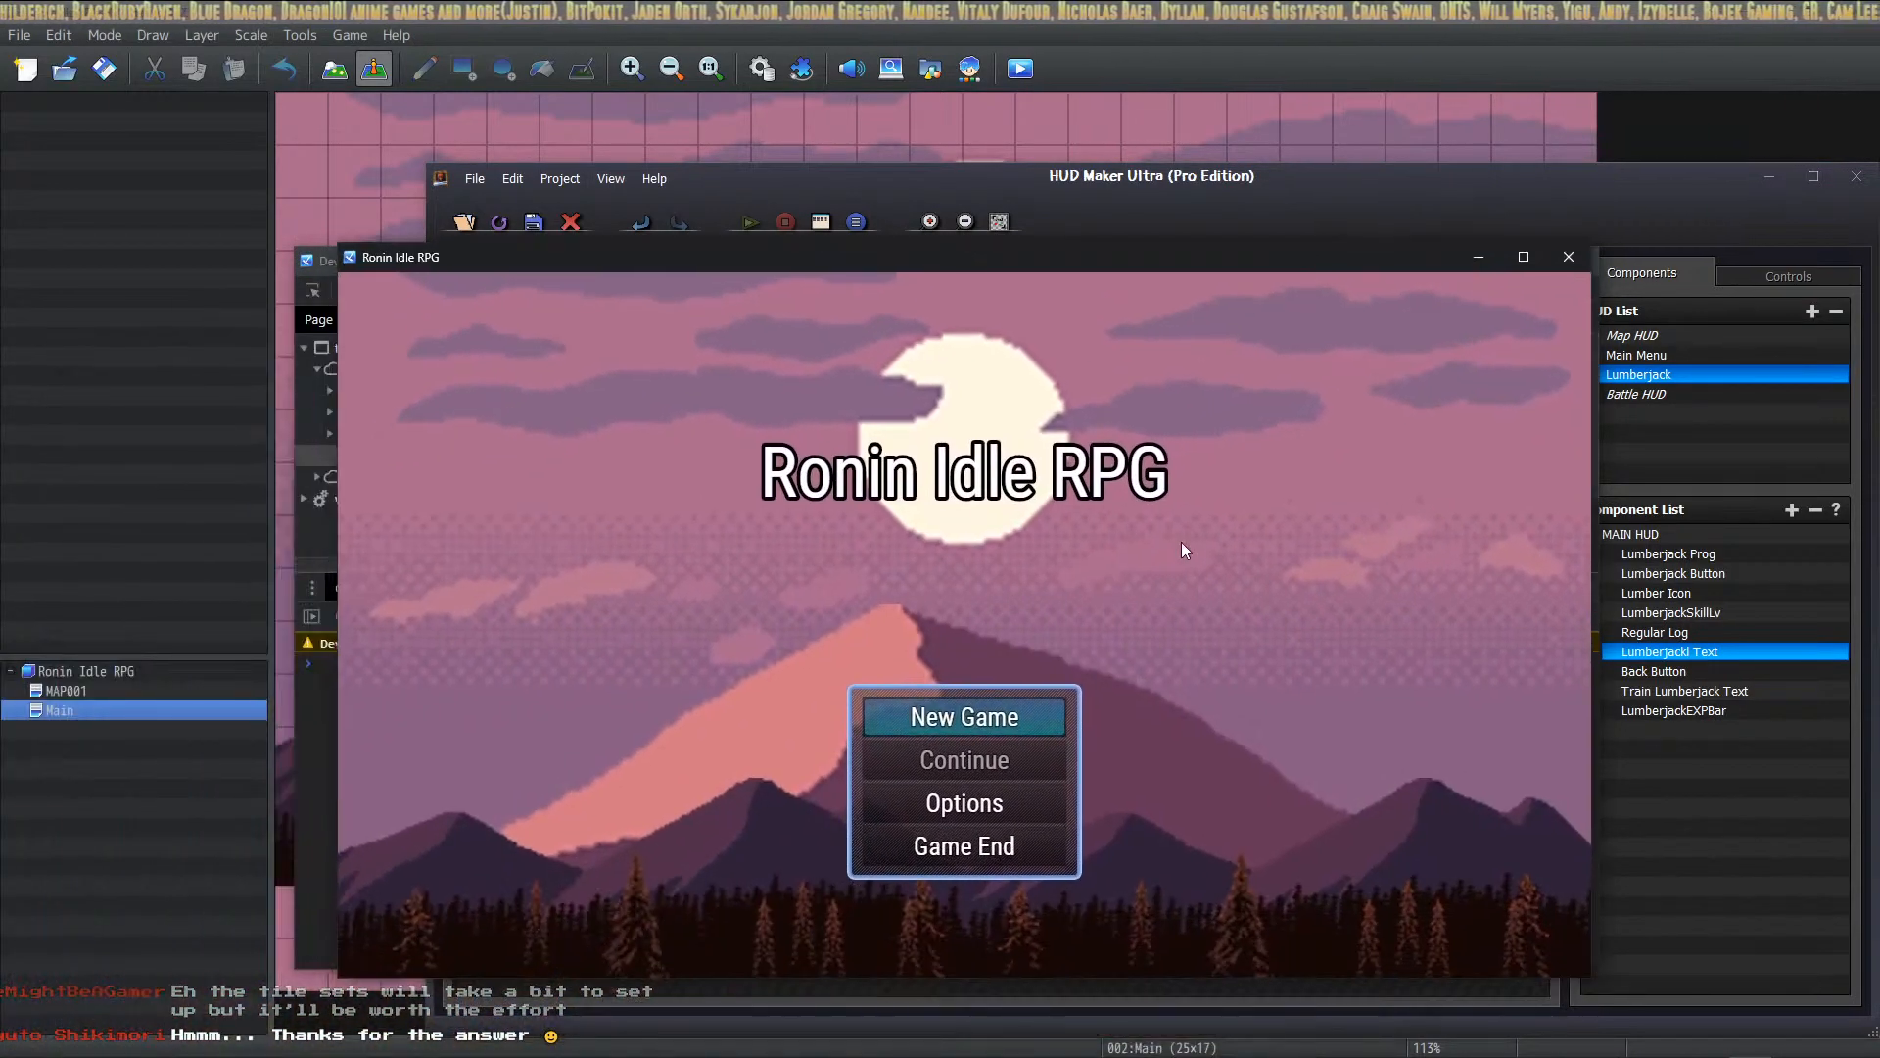
click(1019, 717)
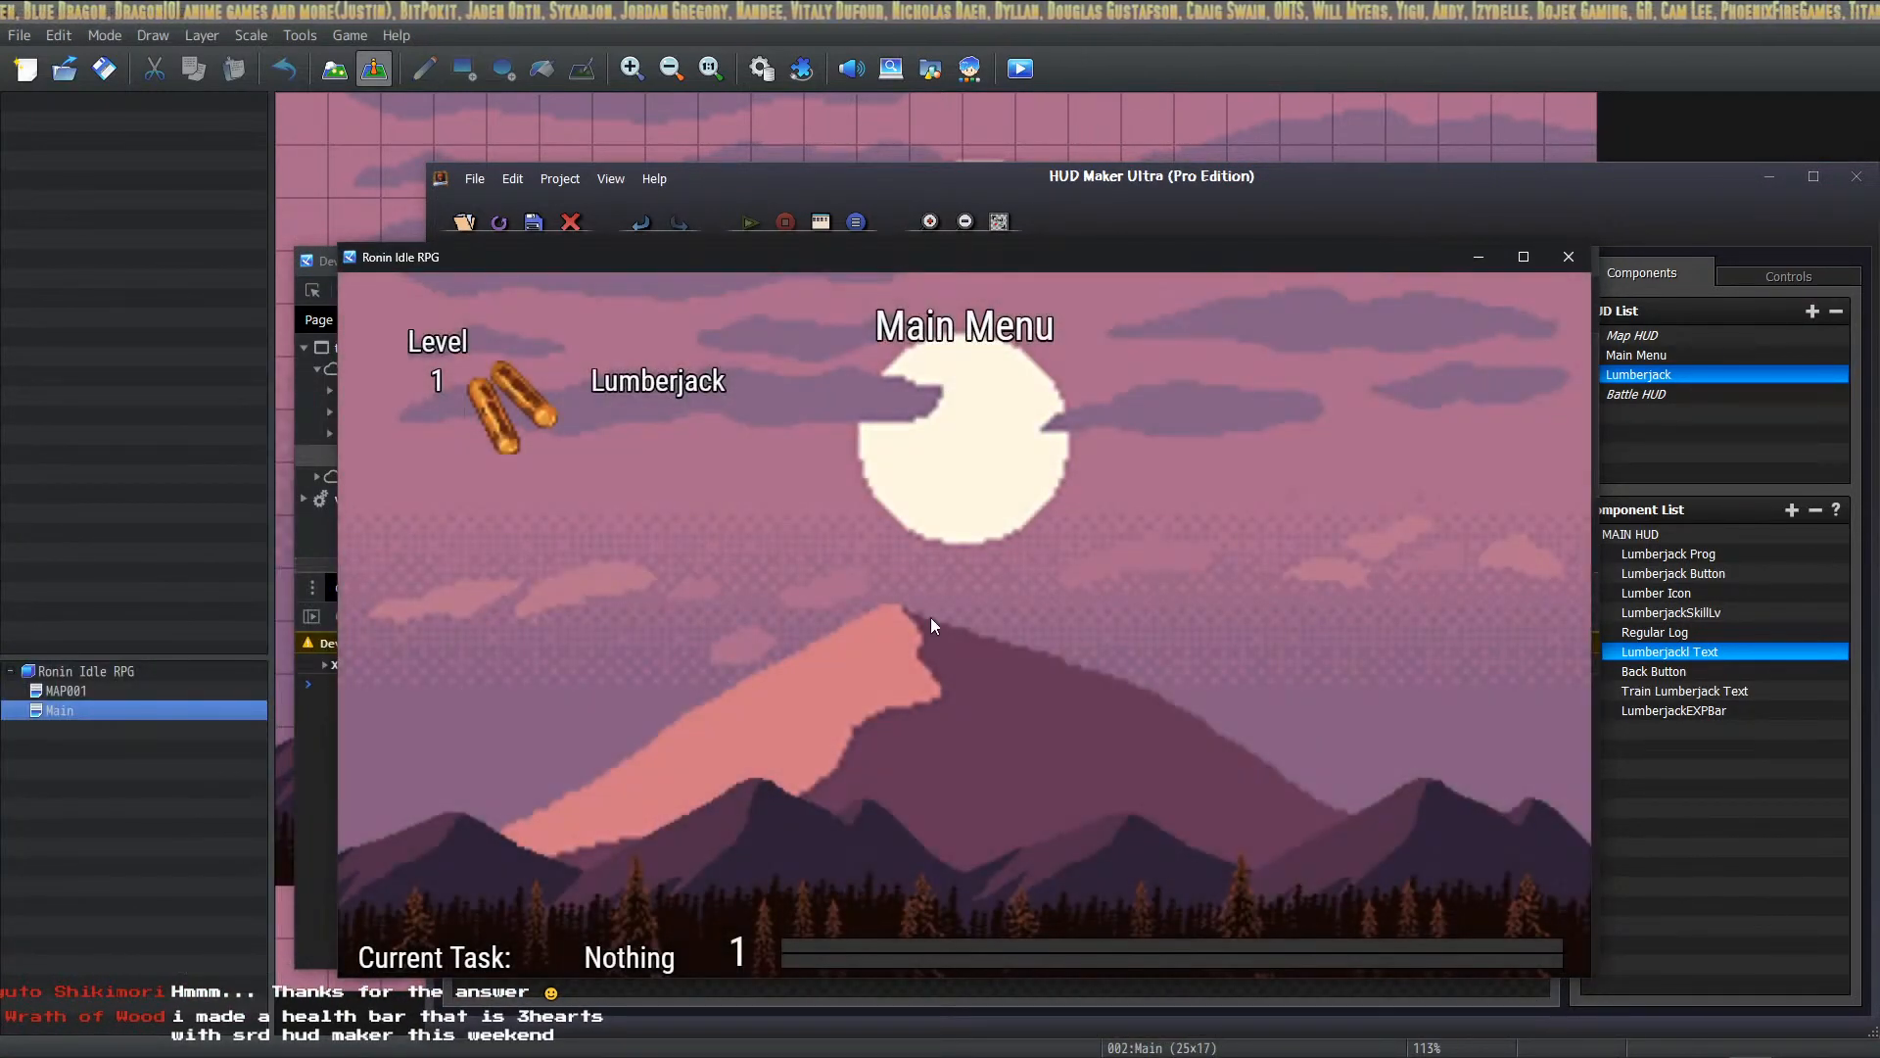
click(606, 387)
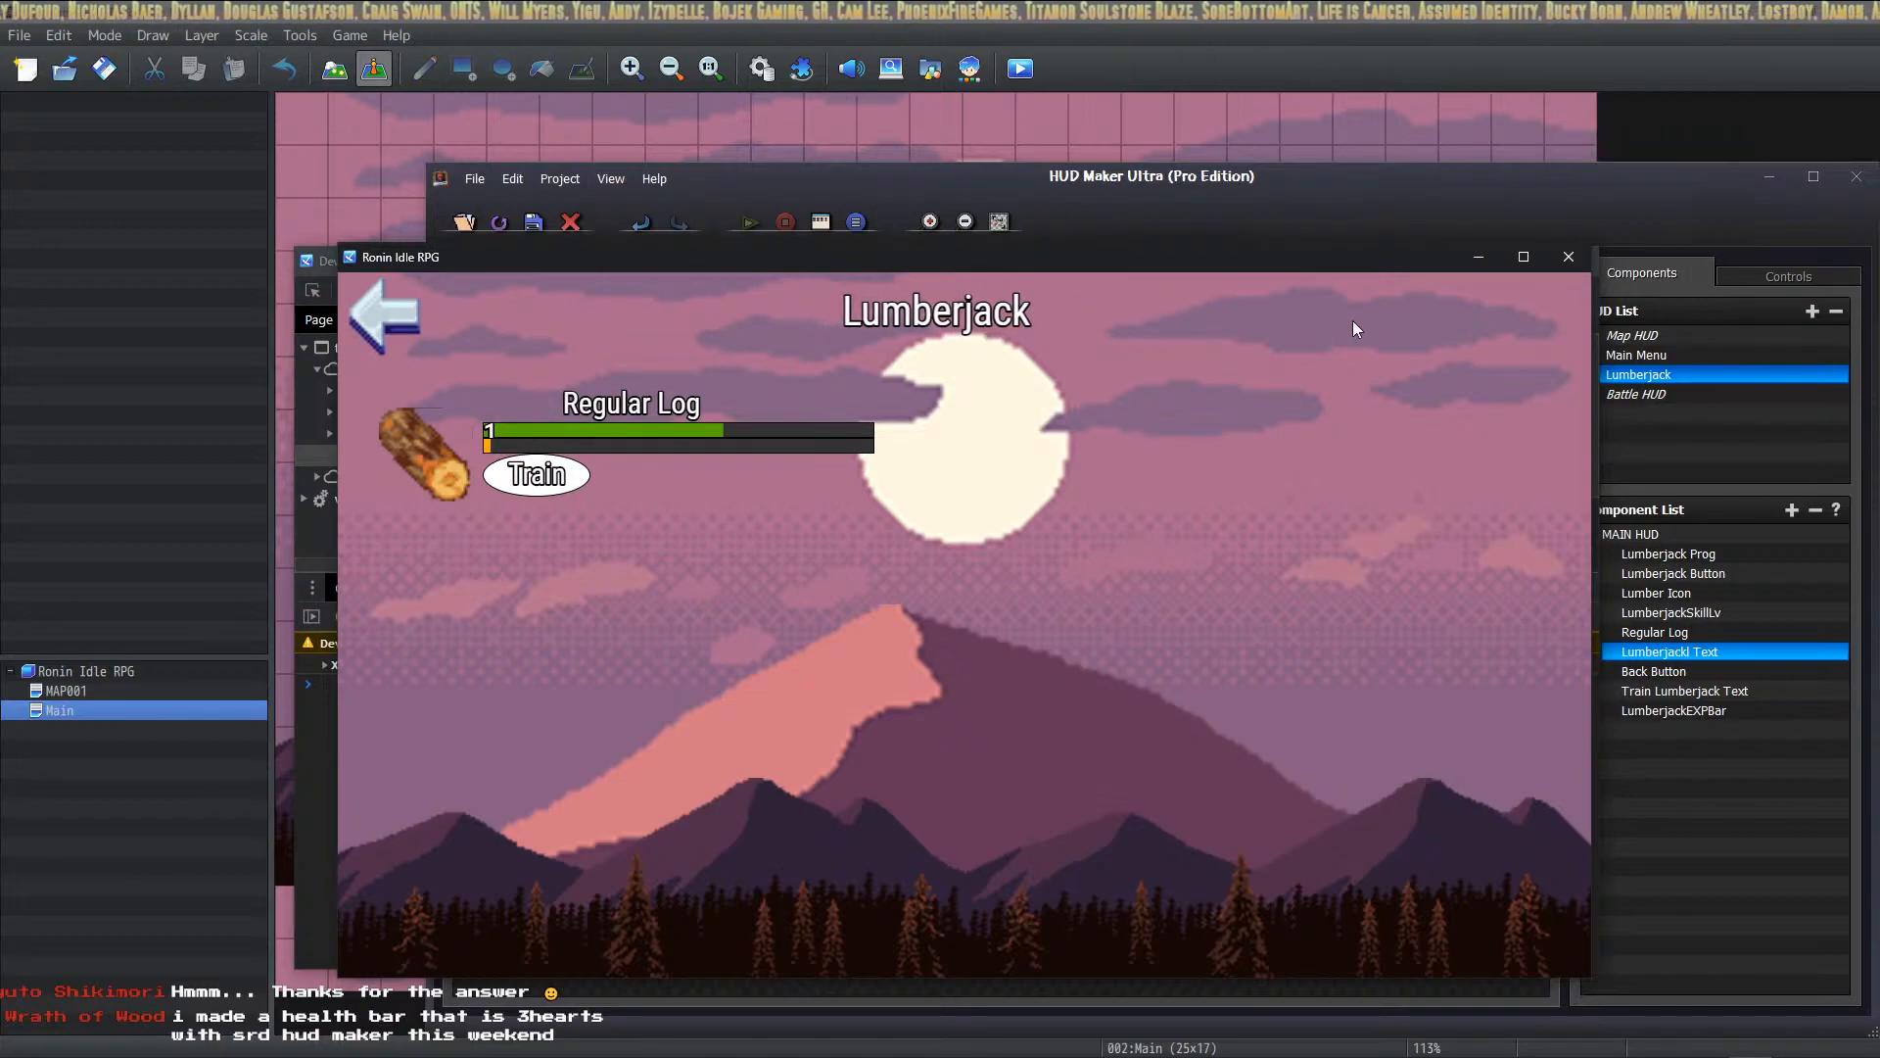
Step: Set the Lumberjack title's X-Pos animation to loop Back and Forth with a duration of 180
click(1559, 176)
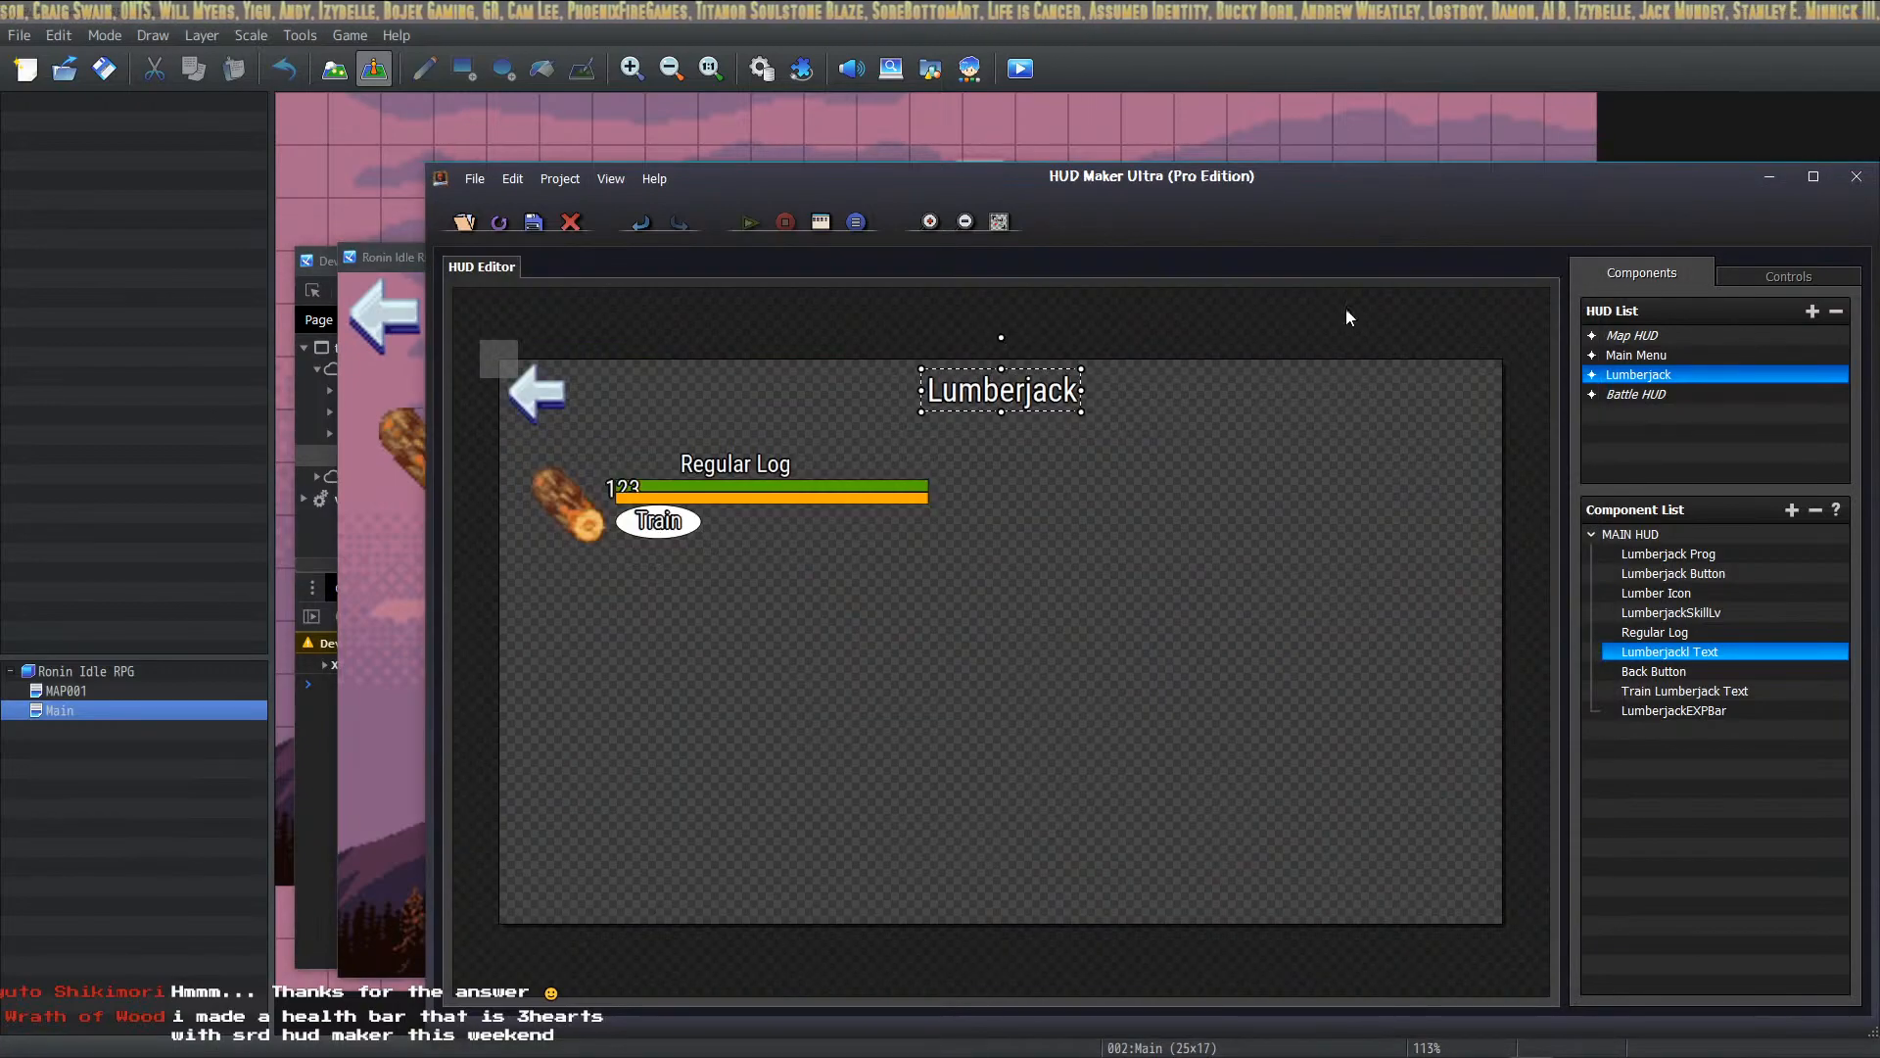
double_click(1019, 392)
double_click(1283, 390)
click(1211, 489)
click(1200, 560)
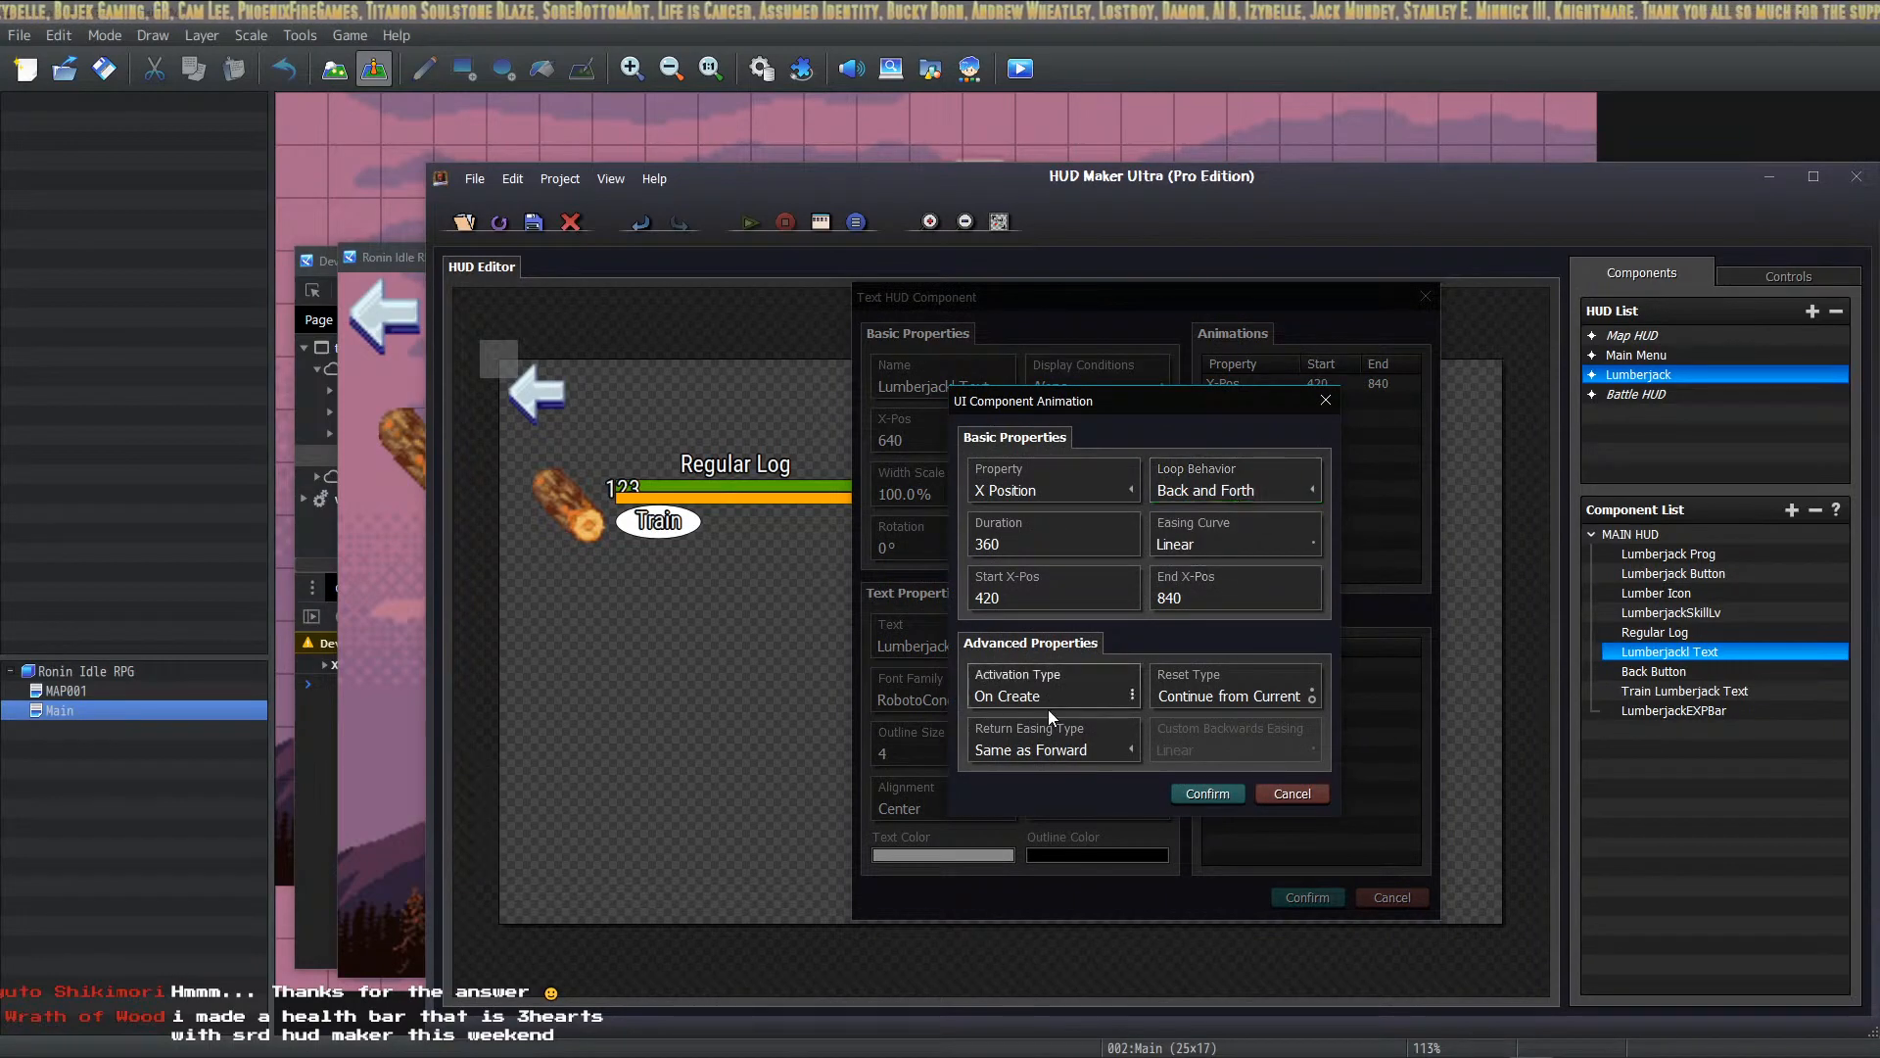
click(1214, 792)
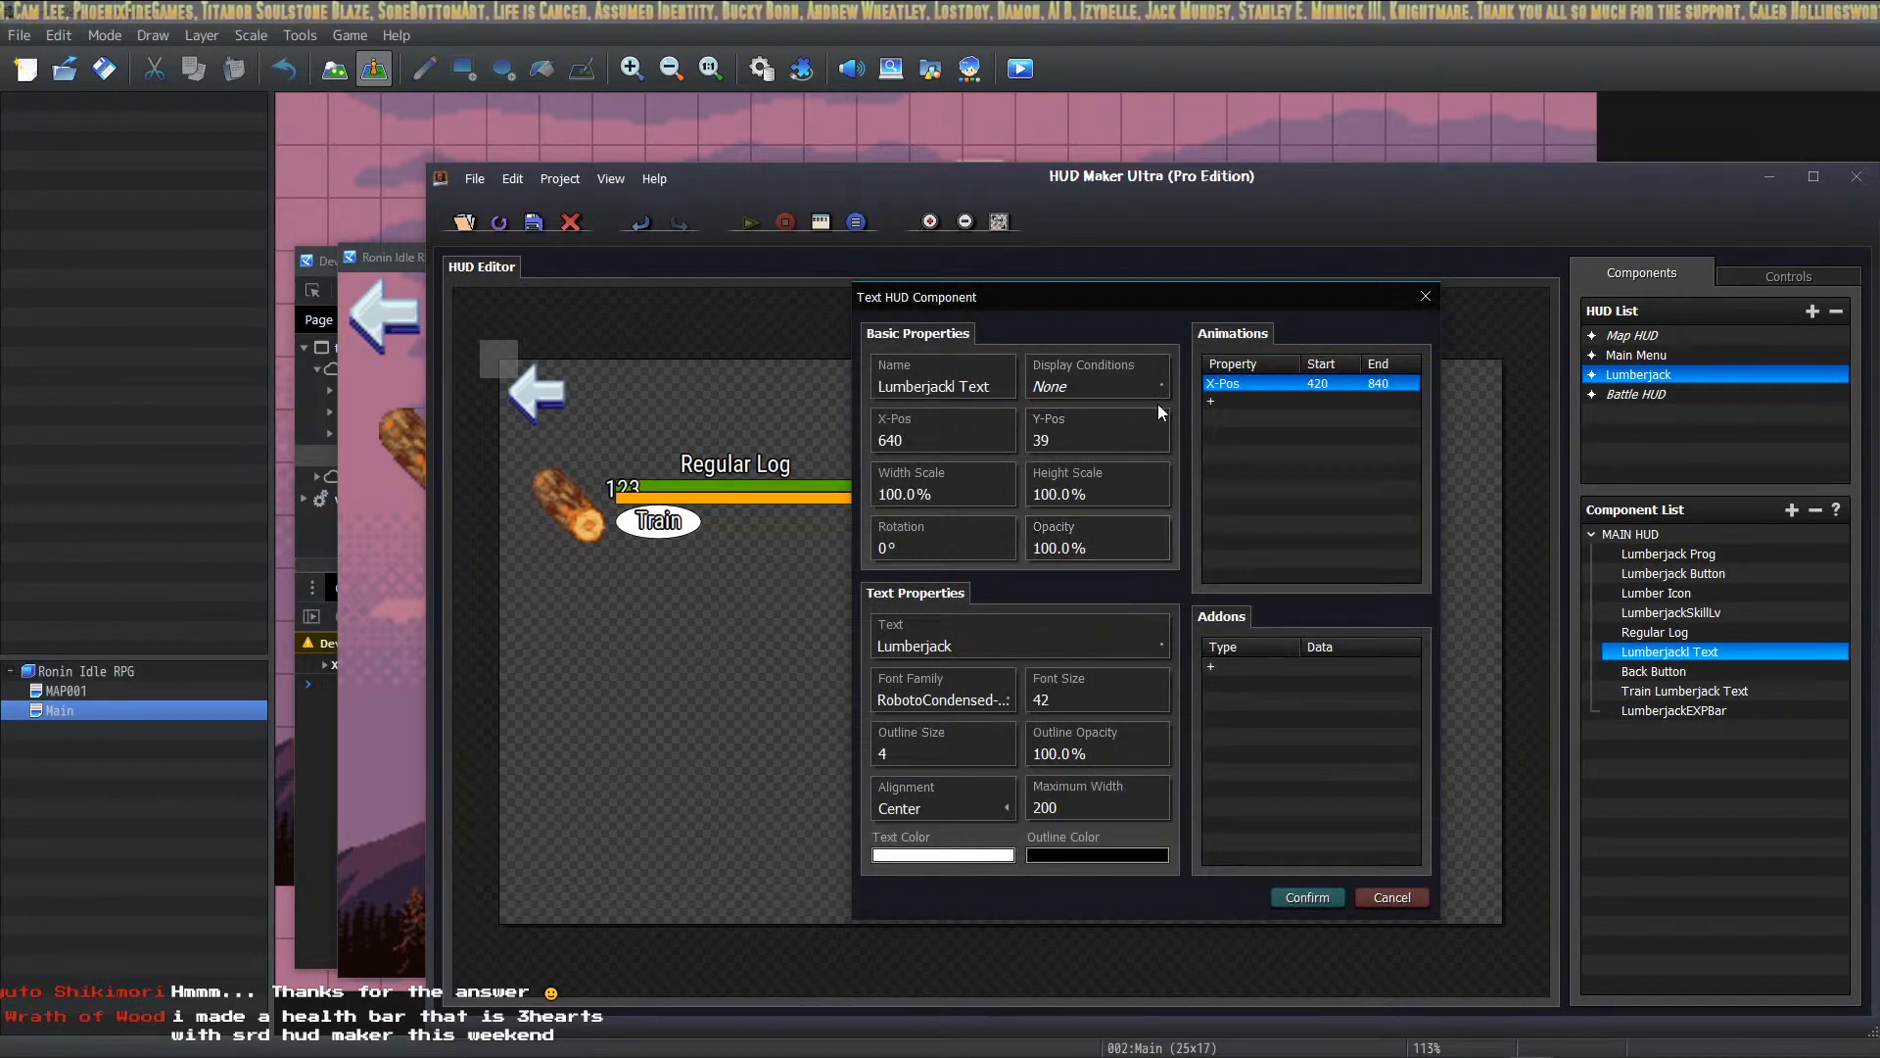
double_click(1373, 390)
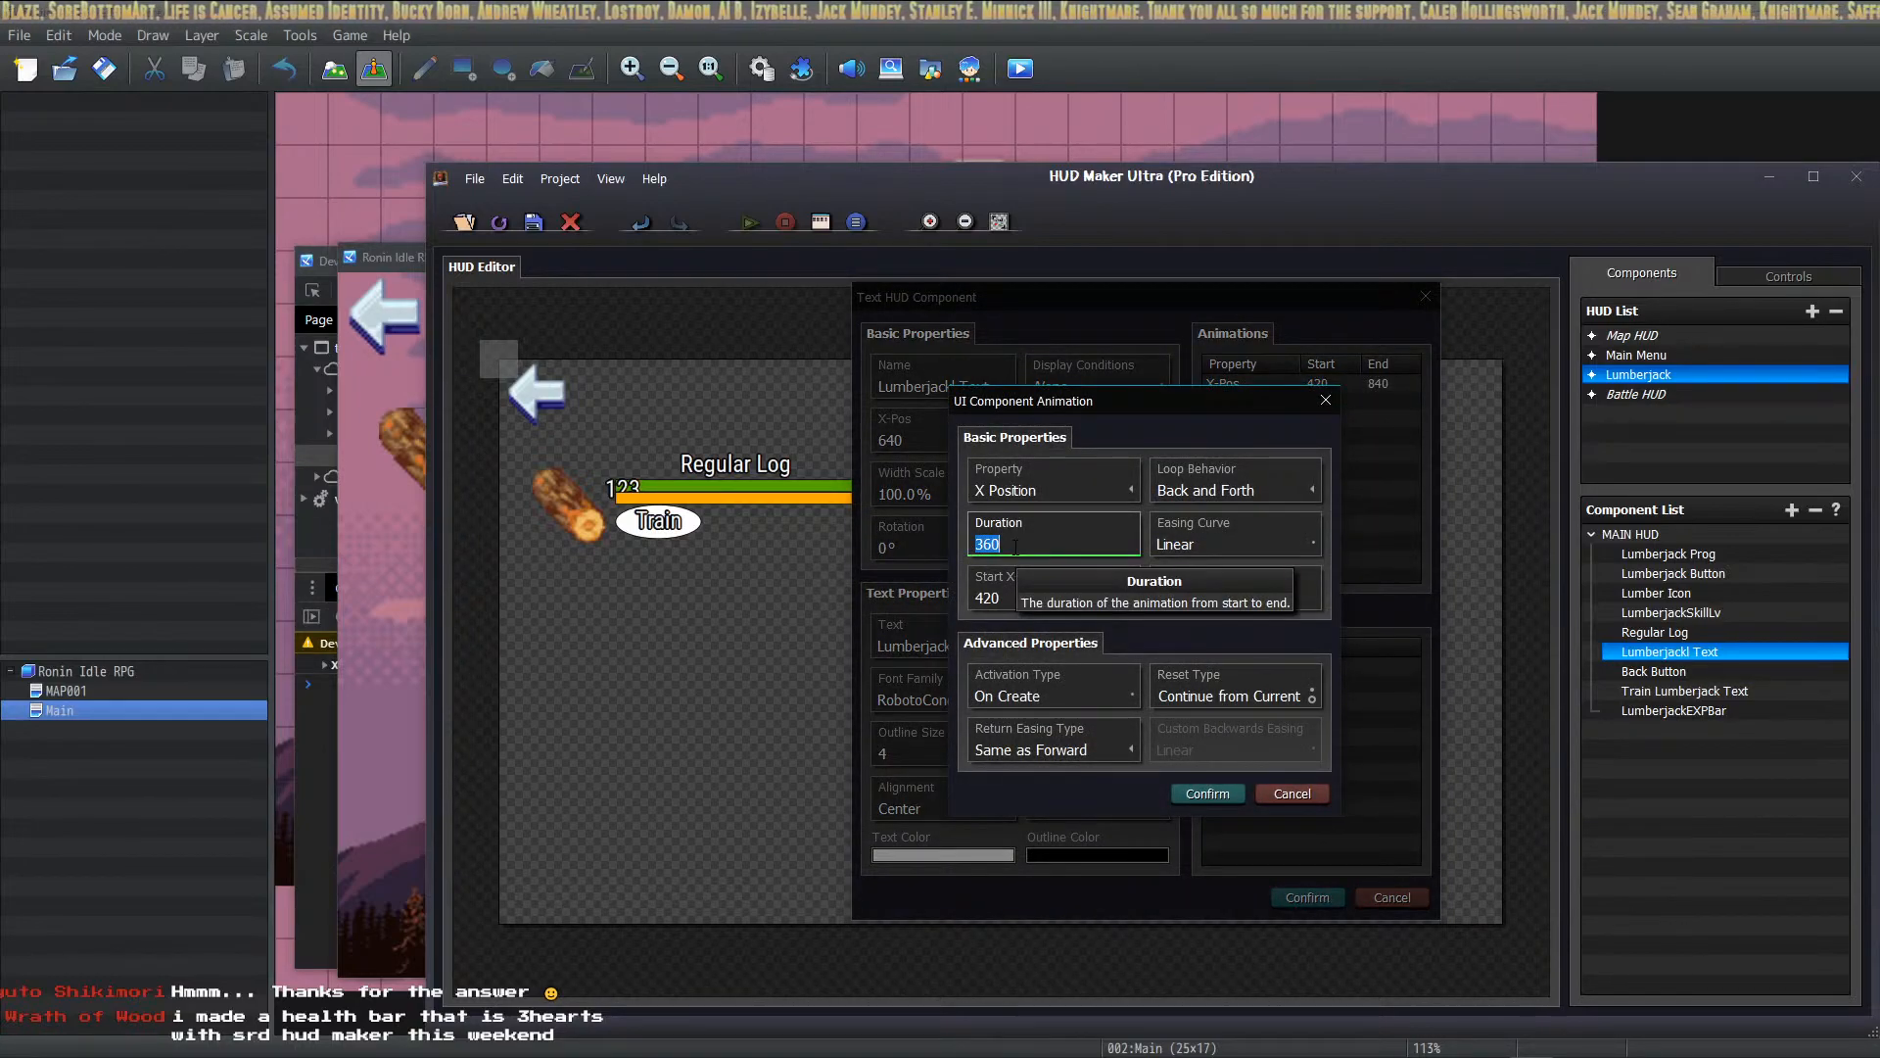
click(1197, 794)
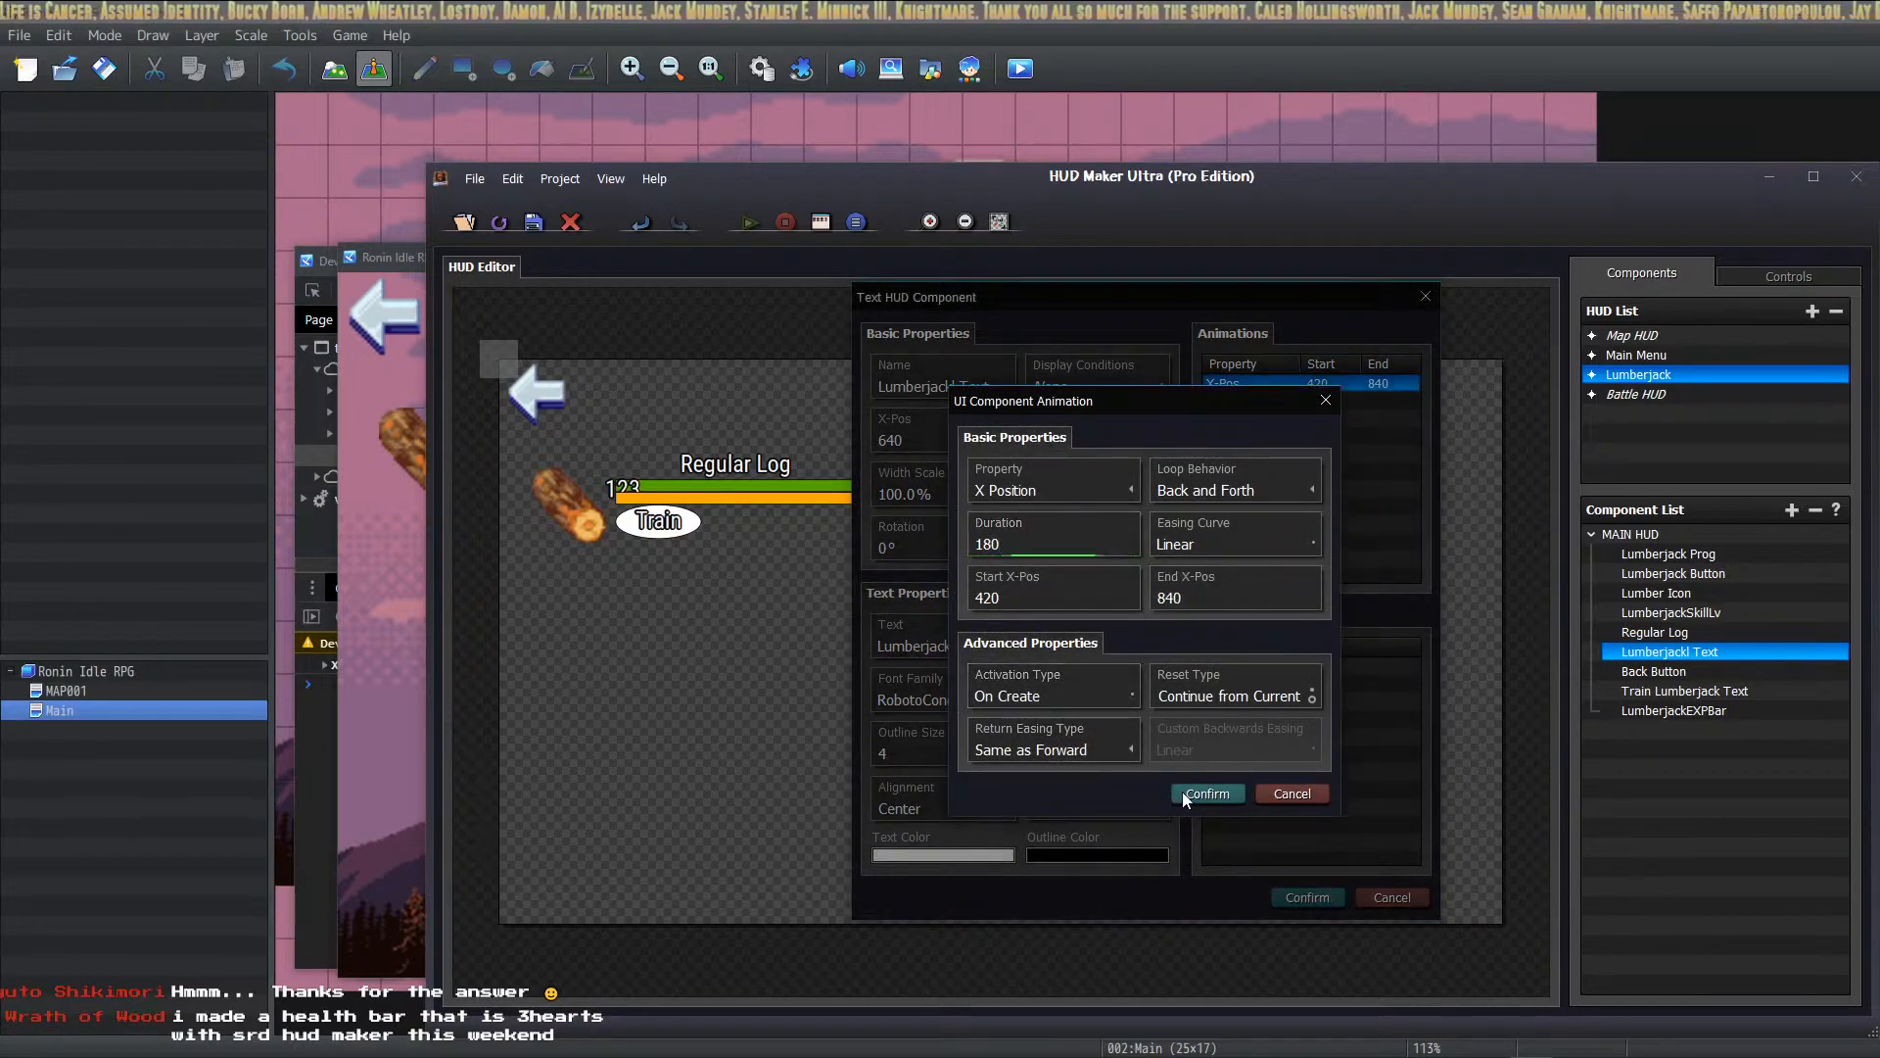
click(1307, 898)
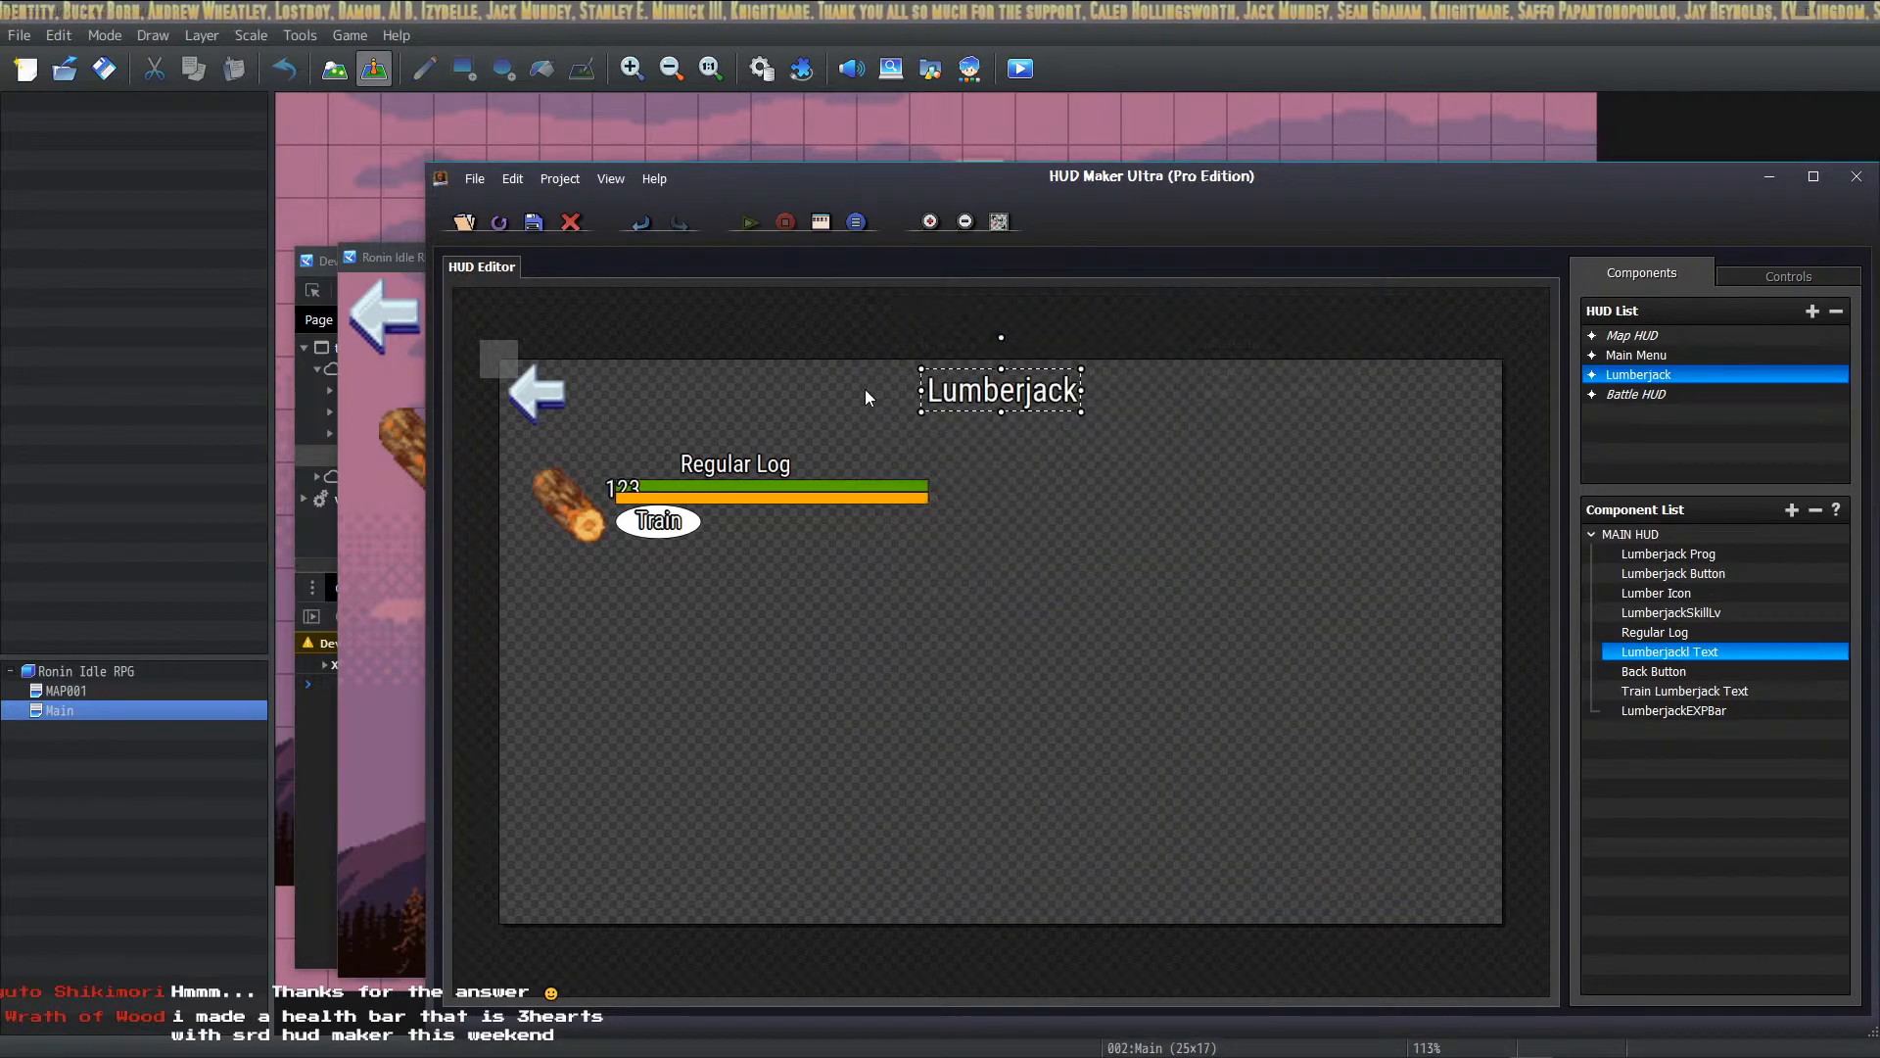
Step: Reload the game, start a new game and test the back-and-forth title animation on the Lumberjack screen
click(402, 259)
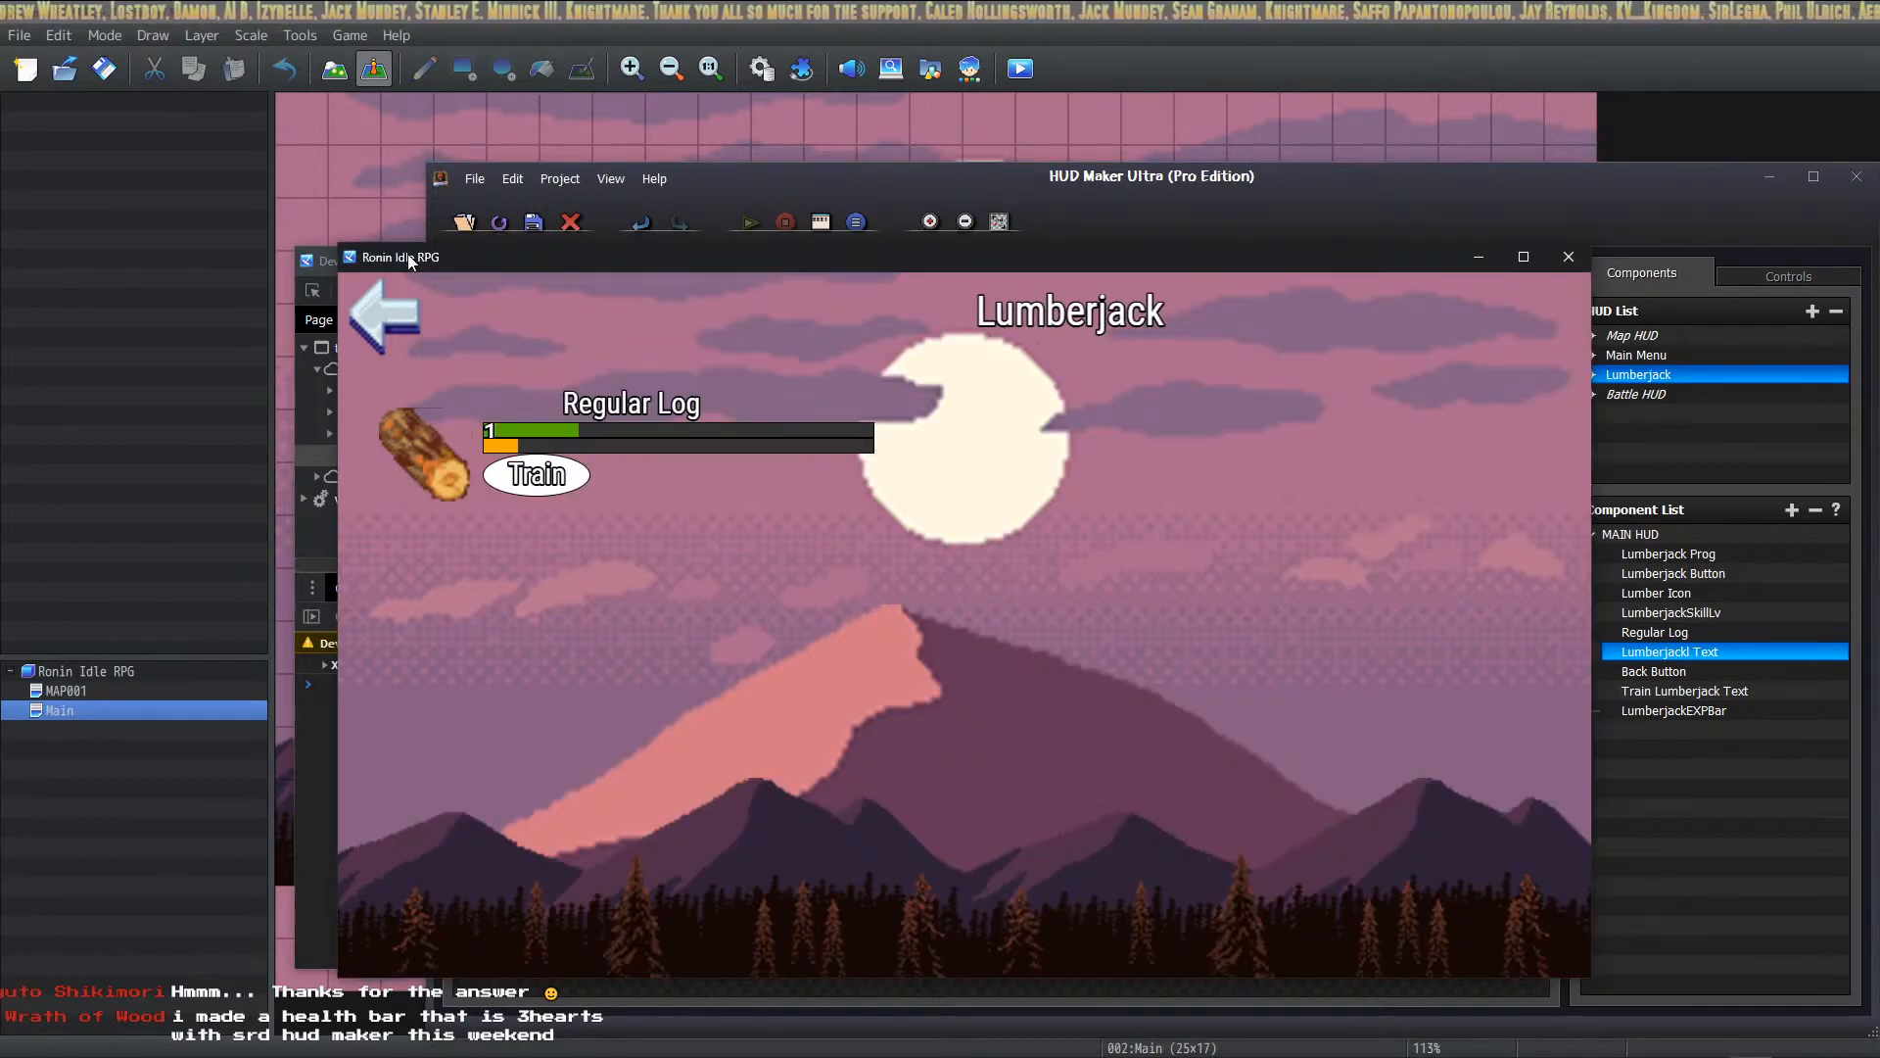
key(alt+F4)
drag(860, 393, 1294, 133)
click(962, 591)
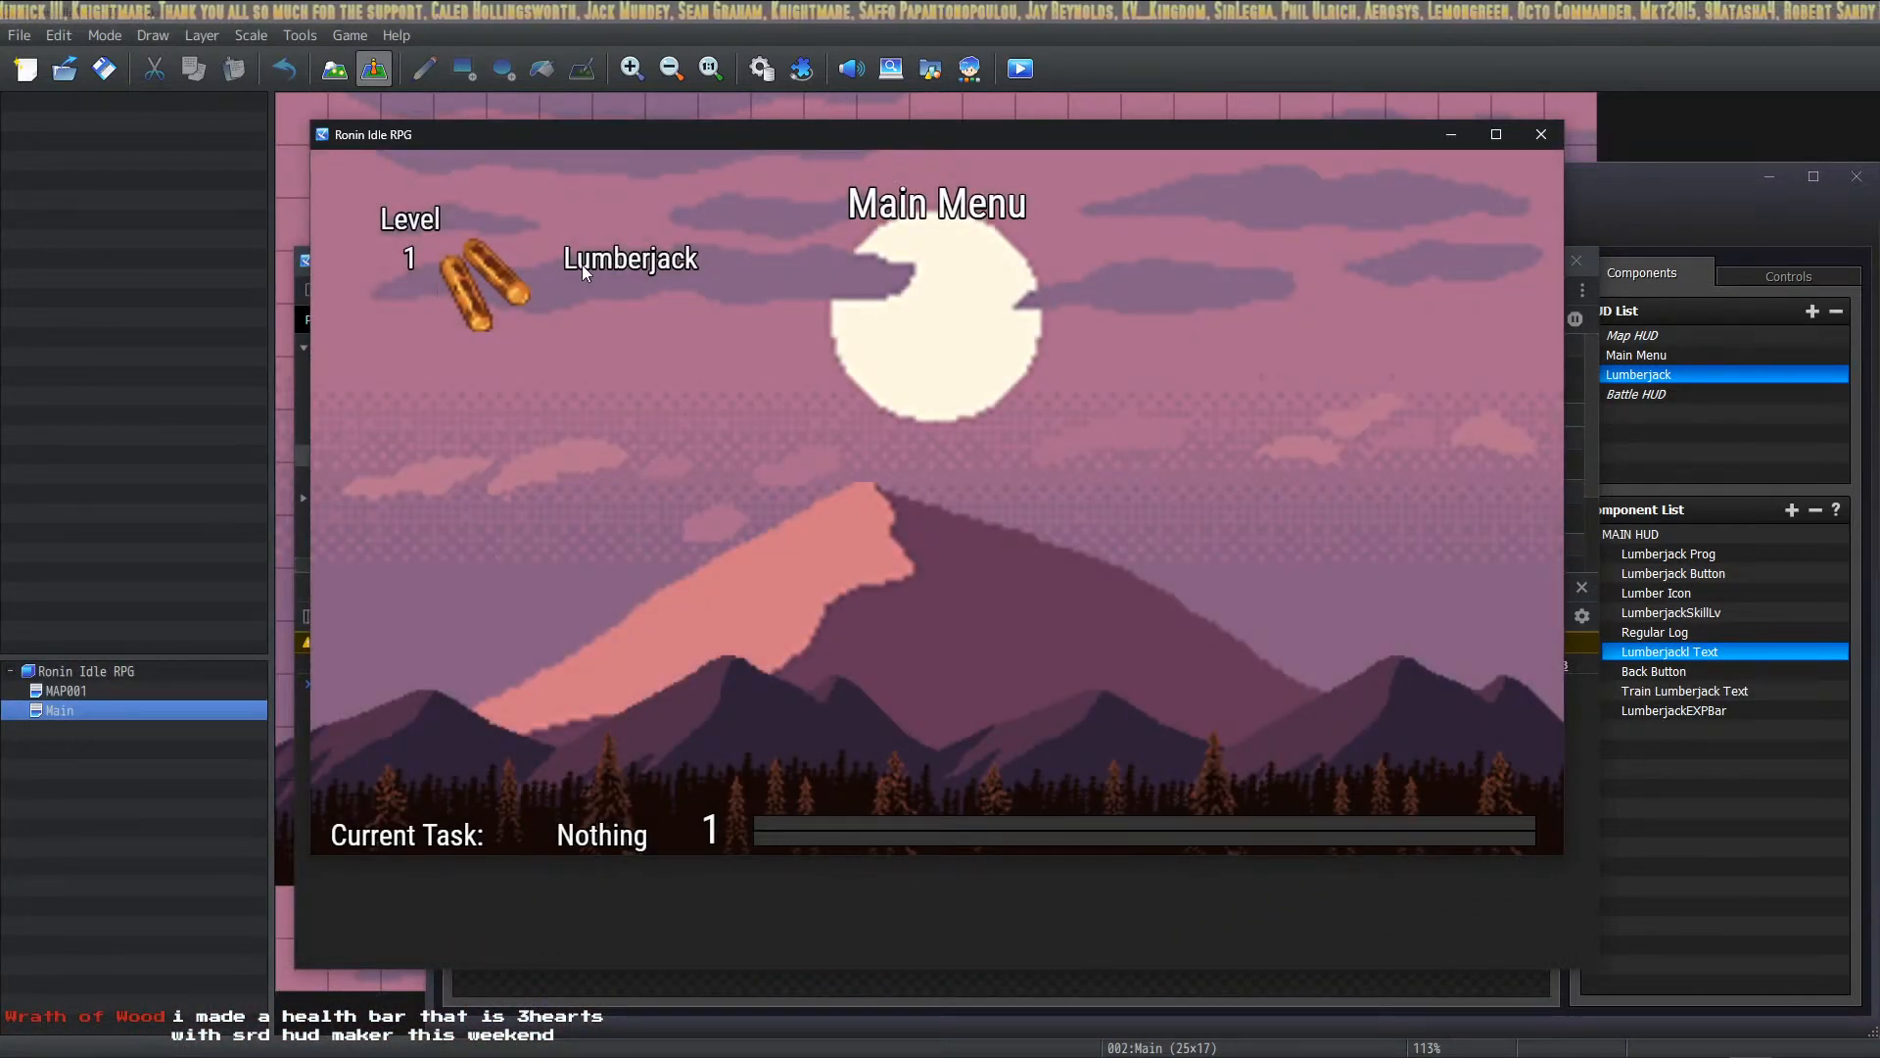
click(584, 266)
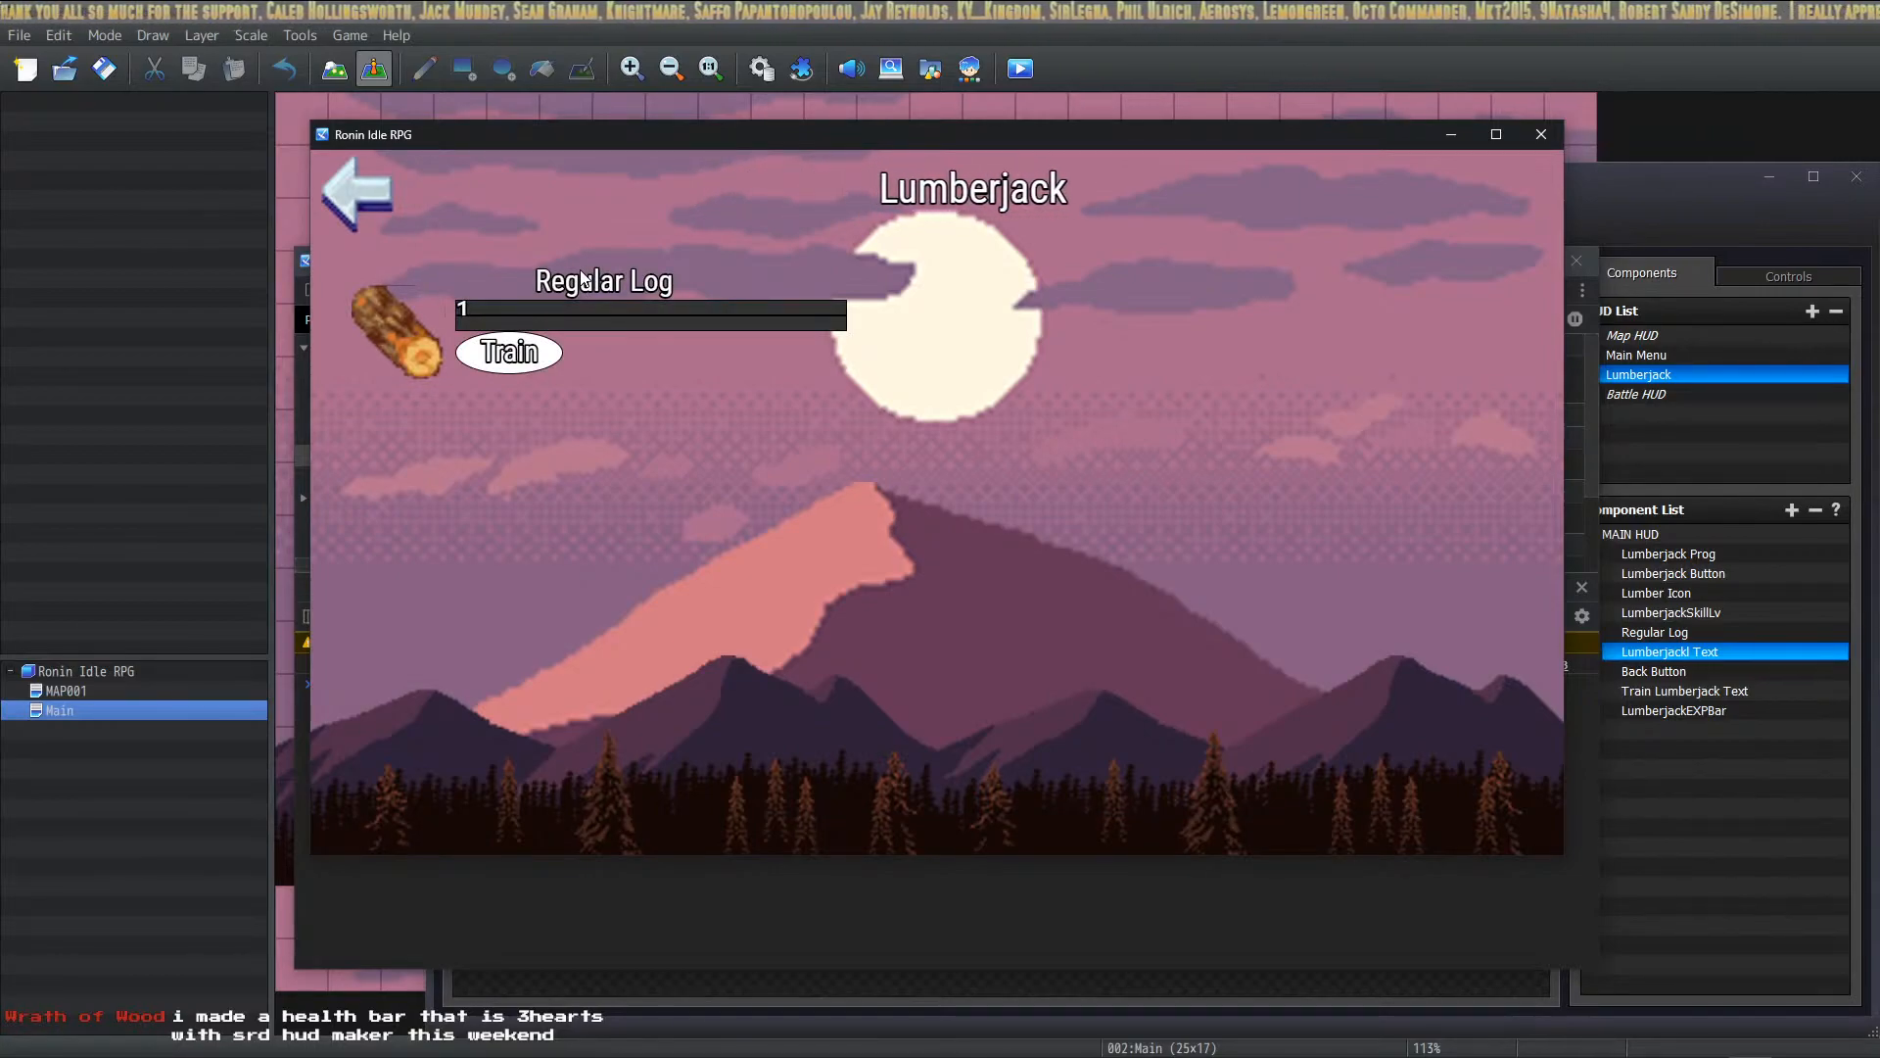
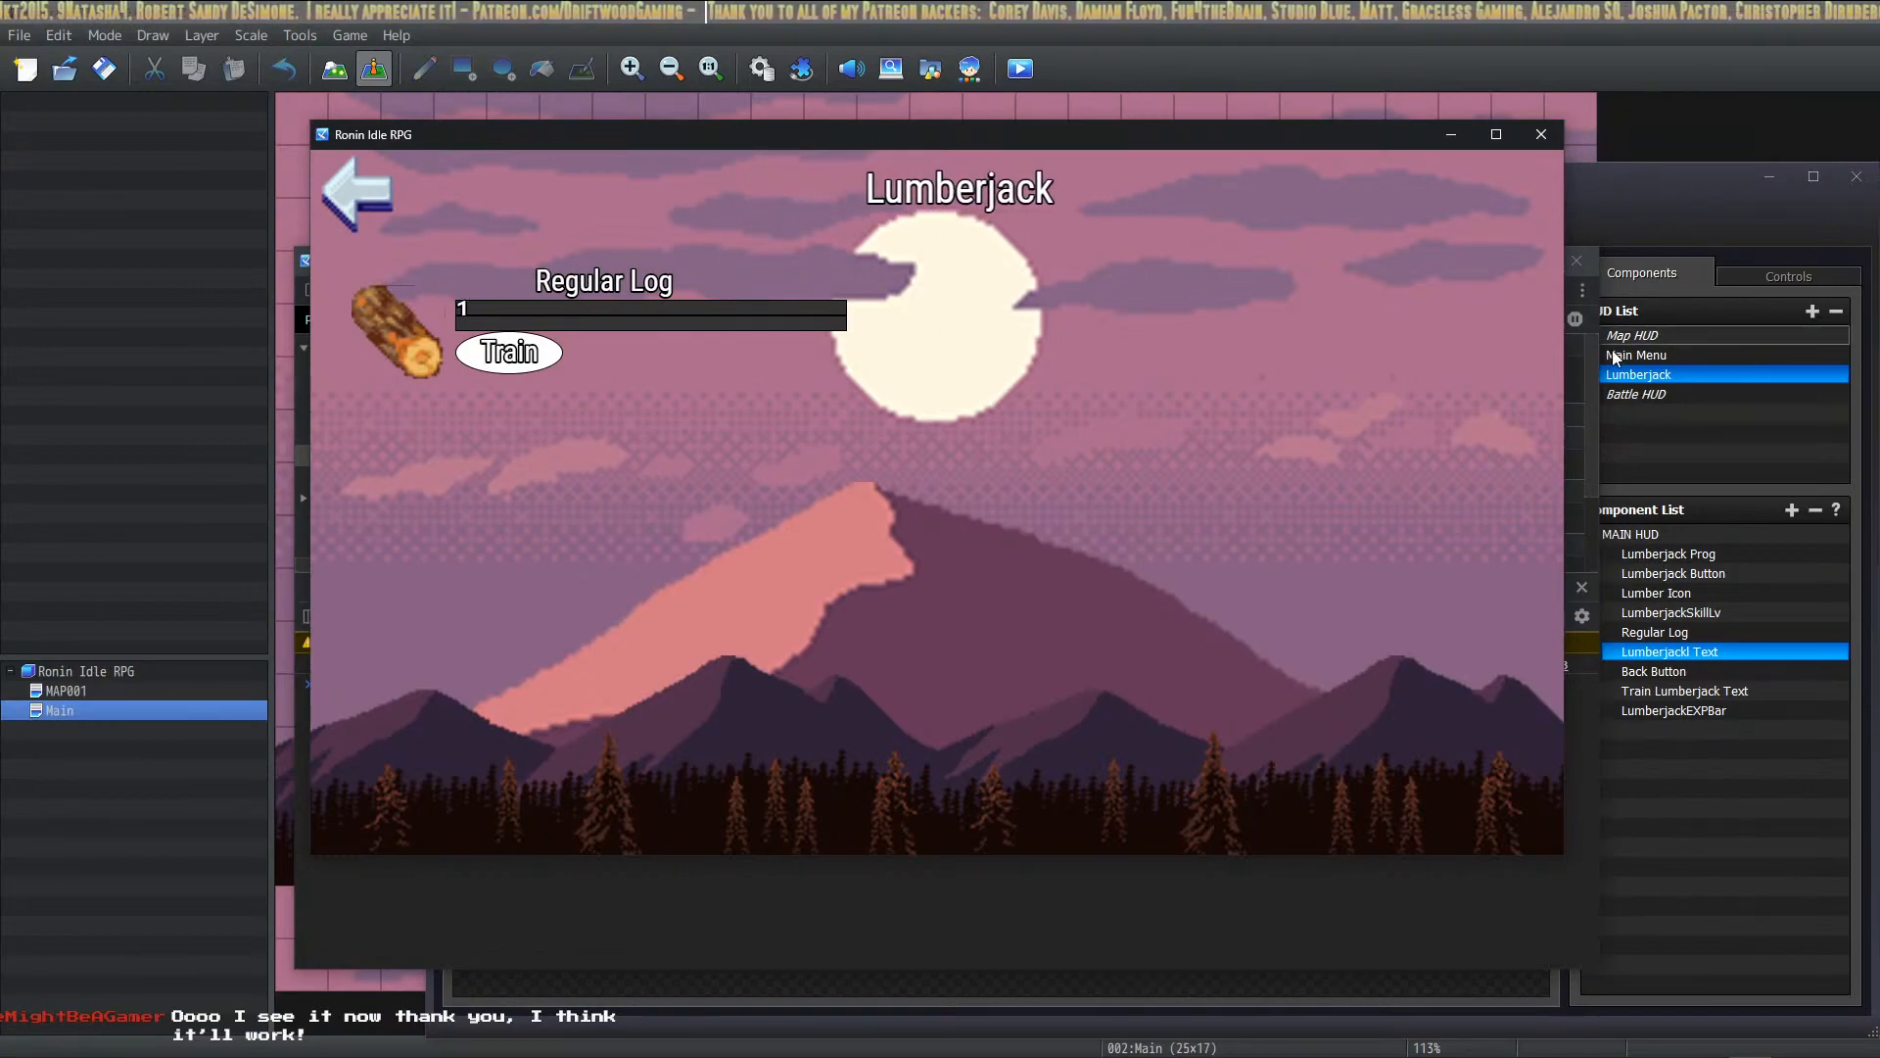
Step: Check the moving title in the running game and move the Lumberjack title text below Train Lumberjack Text in the component list
click(1733, 487)
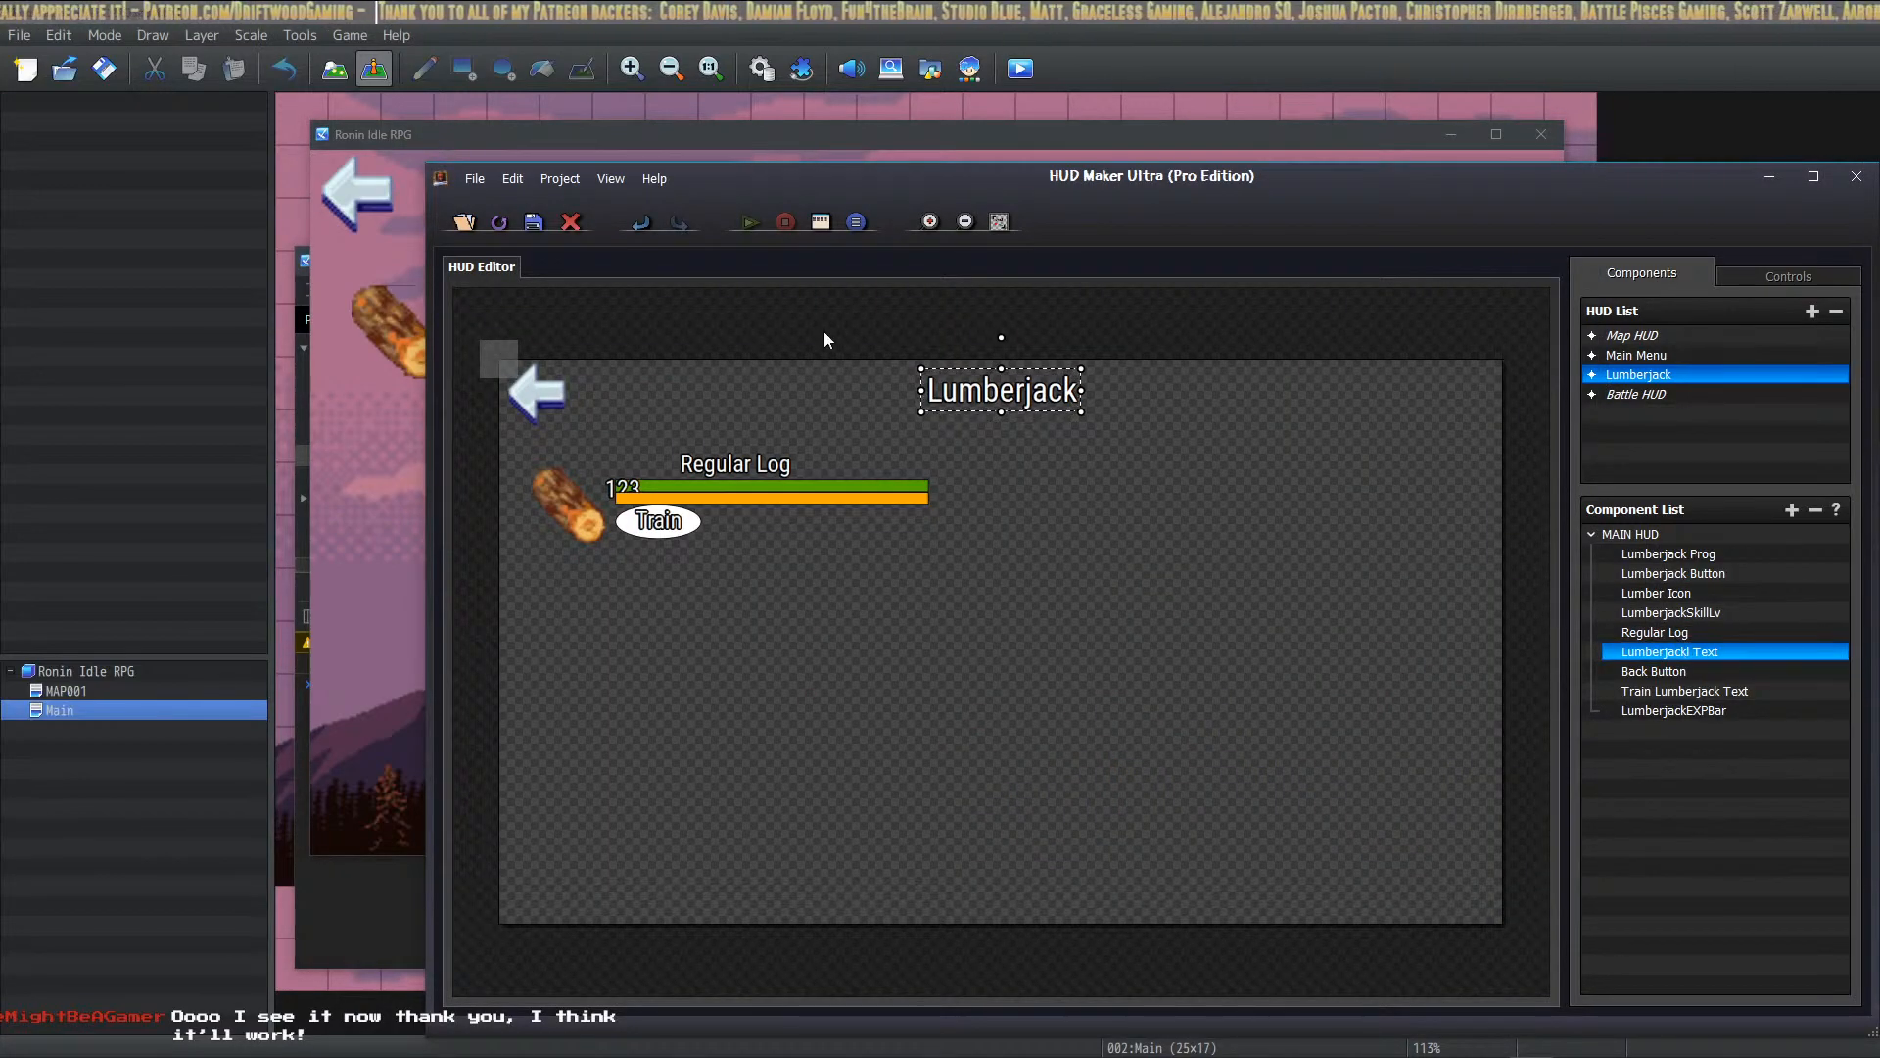
click(444, 143)
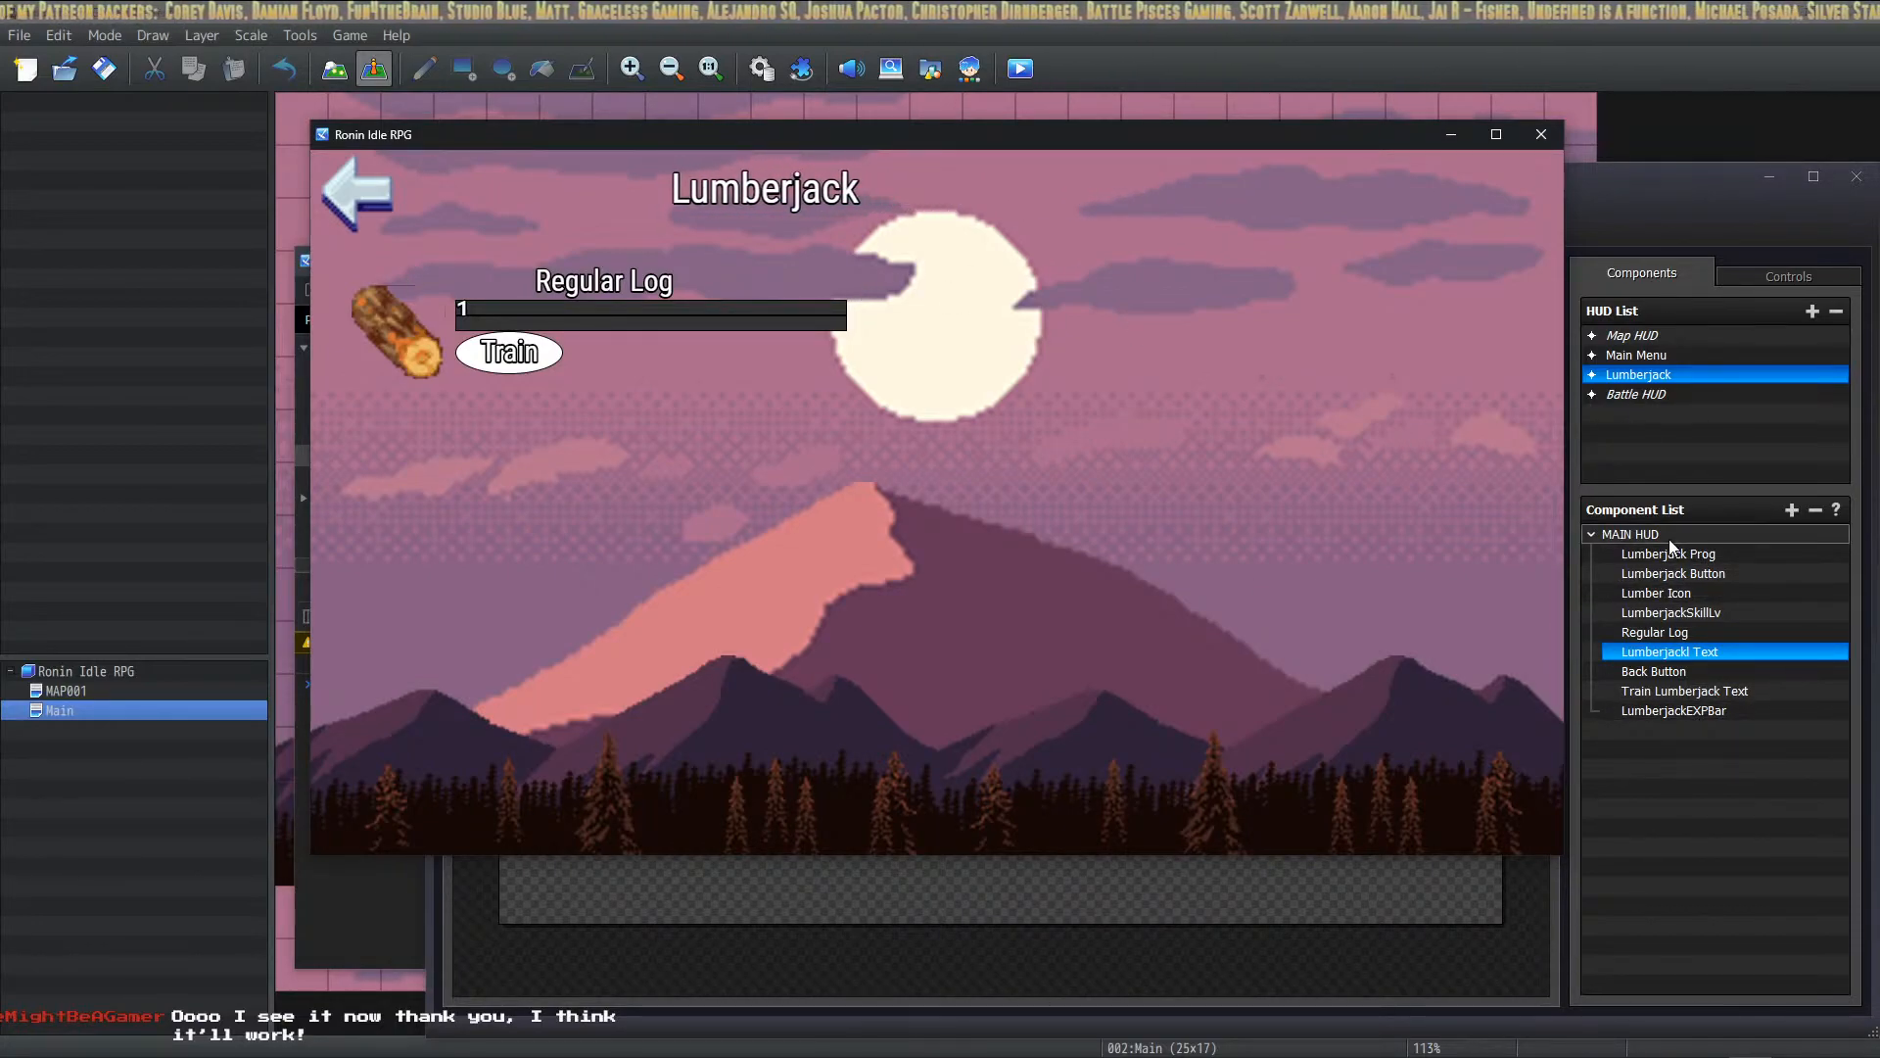
drag(1686, 658, 1682, 695)
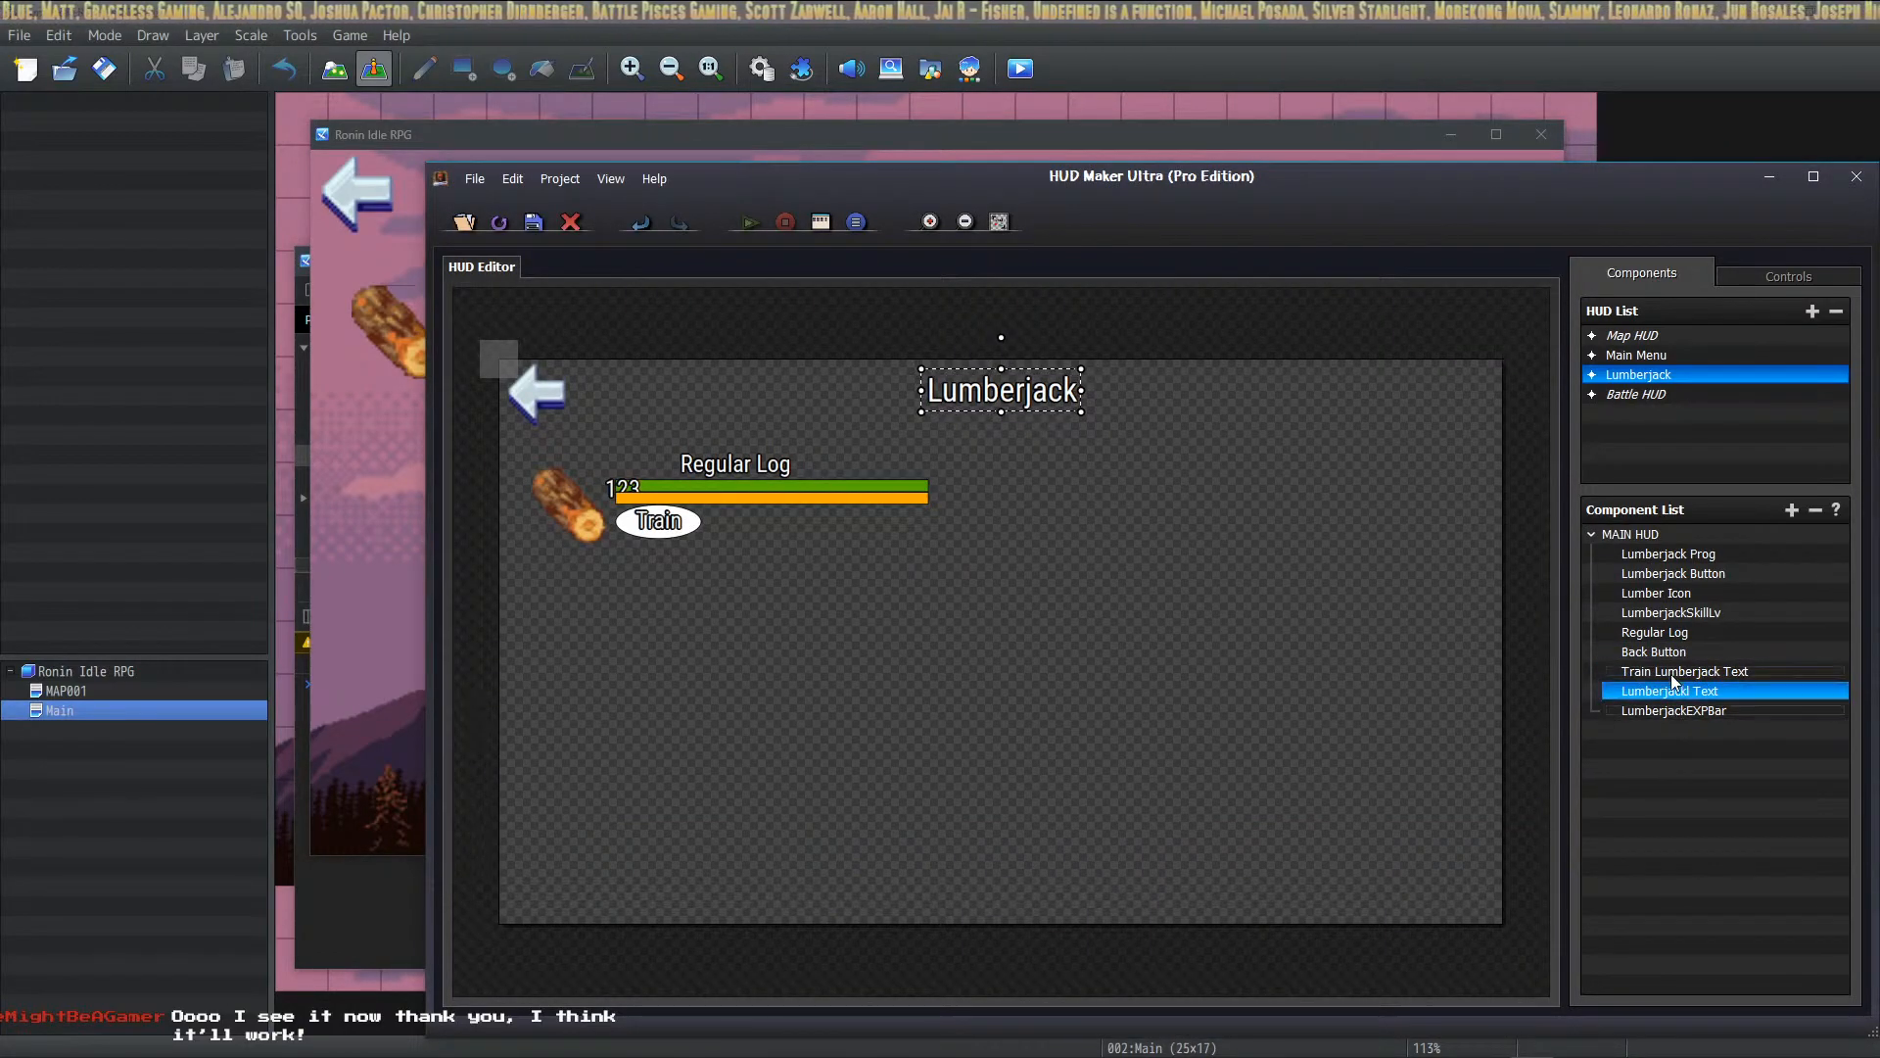
drag(1675, 650, 1681, 580)
Step: Move the LumberjackSkillLv component to the end of the Lumberjack HUD's component list
click(1679, 558)
click(1675, 576)
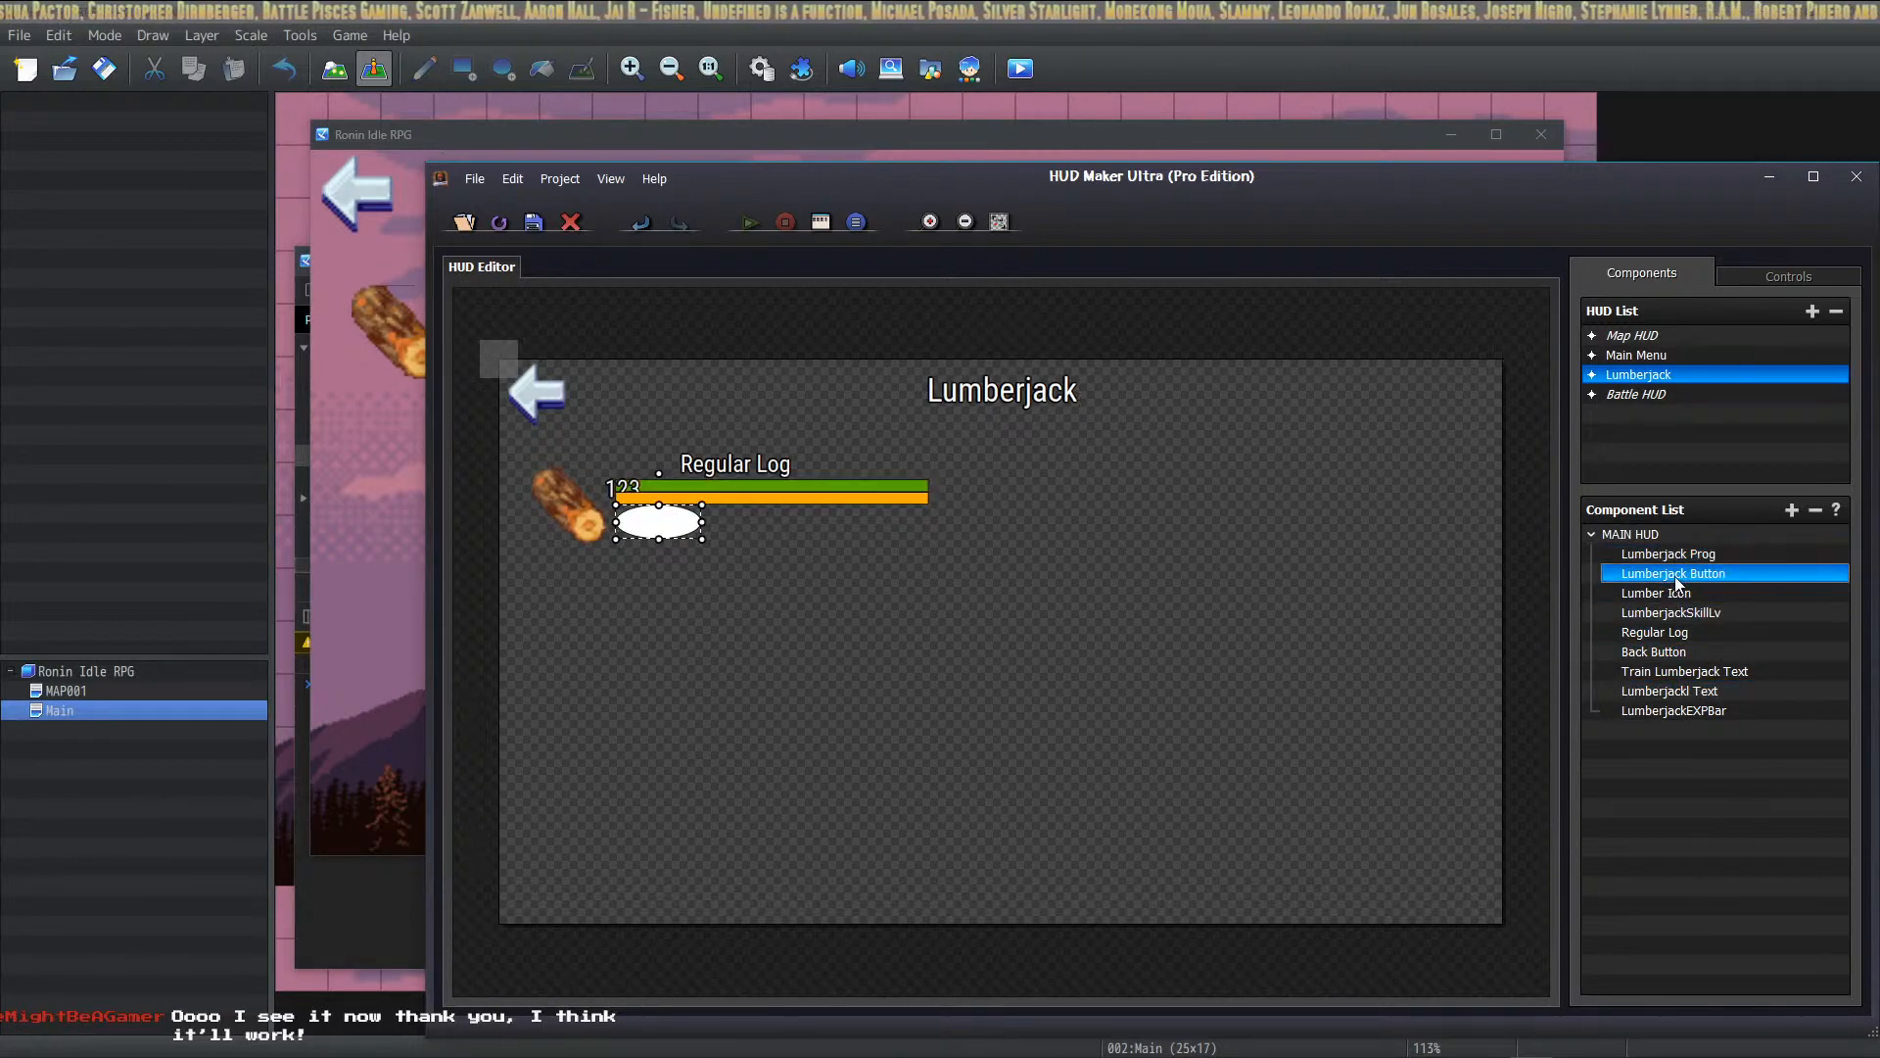
click(1676, 594)
click(1674, 615)
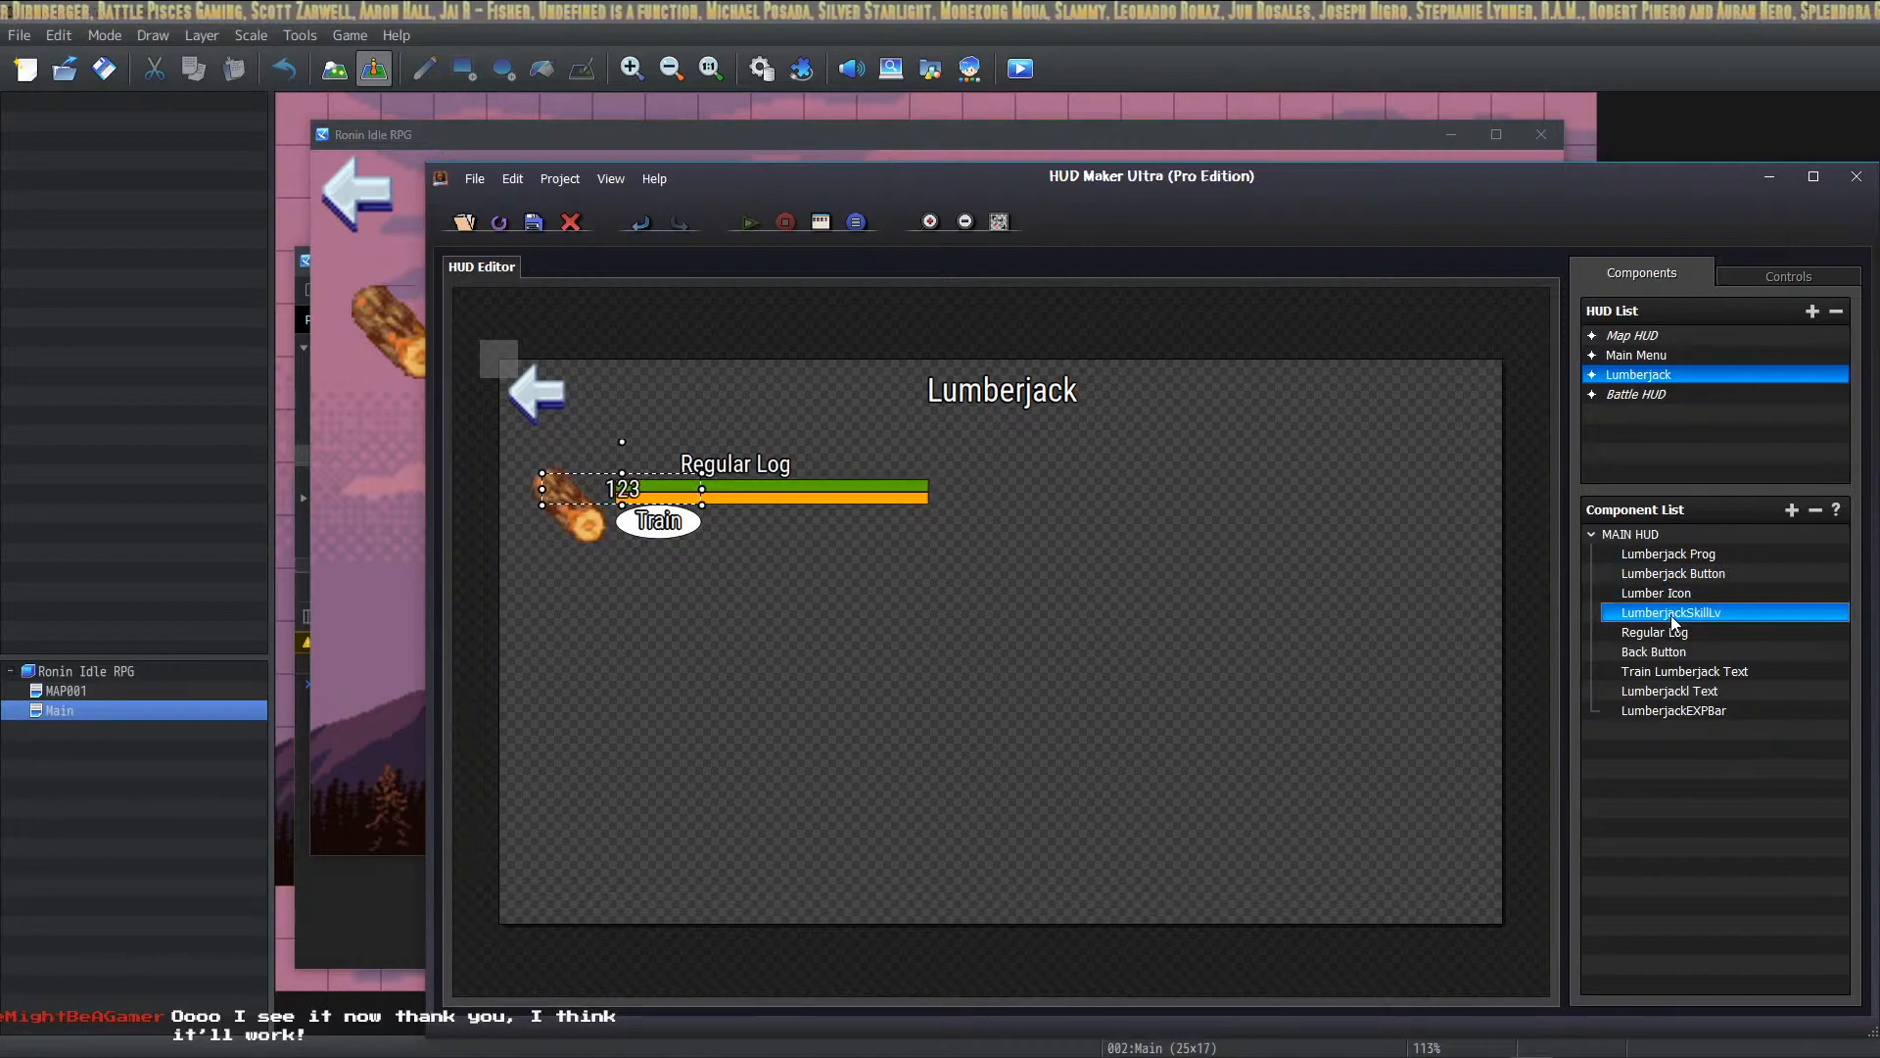
drag(1673, 621, 1677, 715)
click(1673, 712)
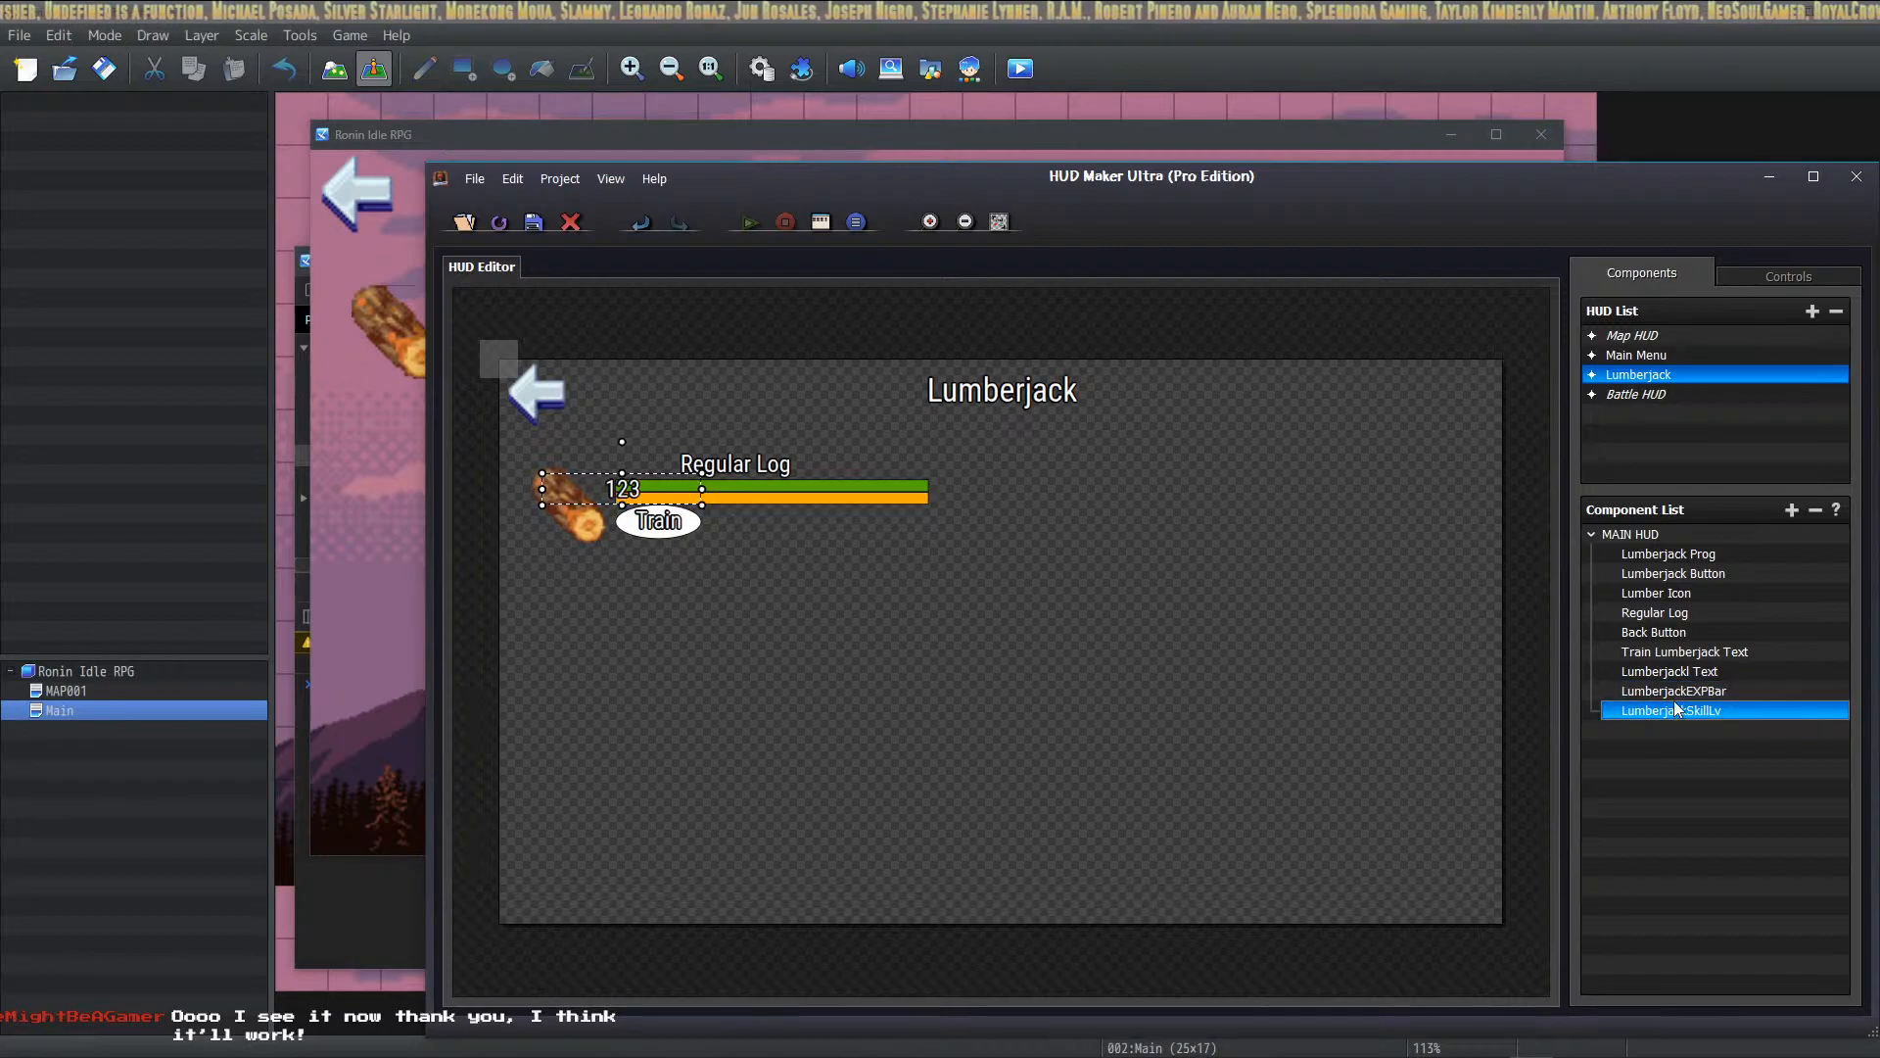
Step: Examine which element on the Lumberjack HUD canvas each entry of the component list stands for
click(1674, 698)
click(1674, 675)
click(1674, 696)
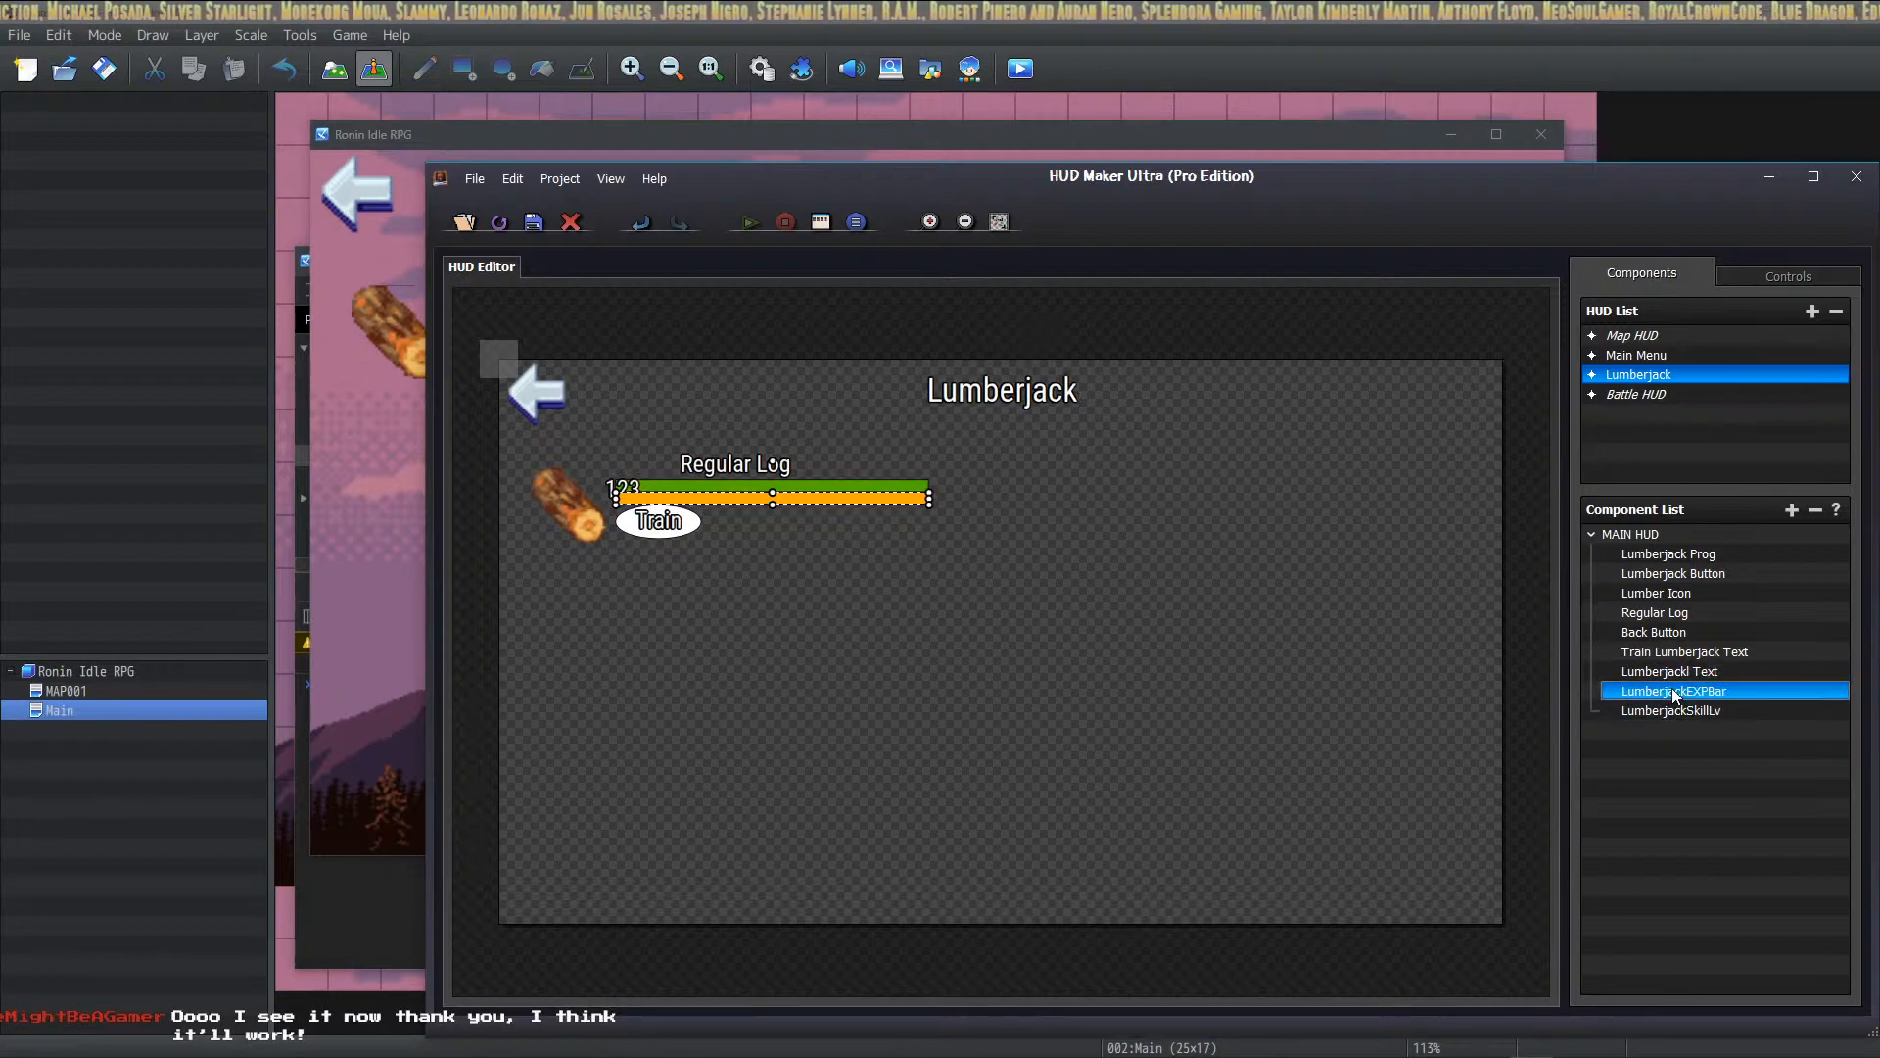
click(1672, 714)
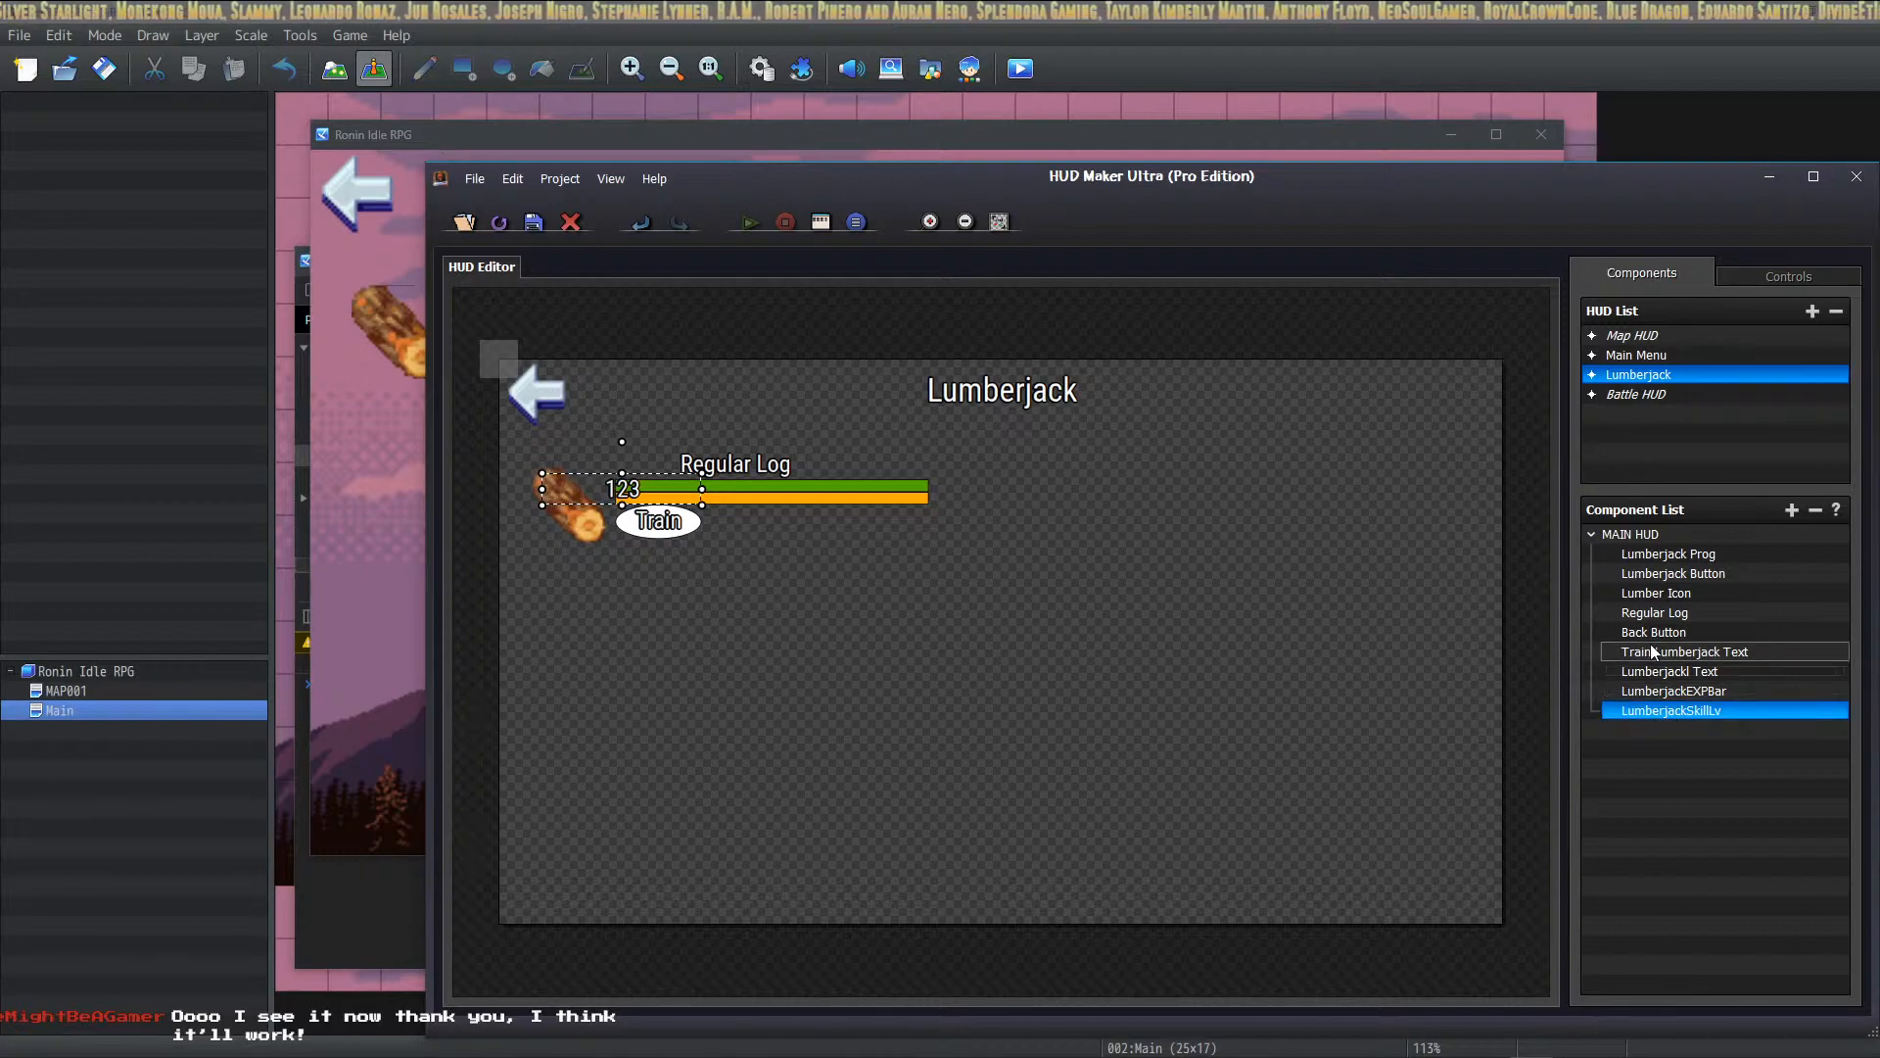
click(1655, 612)
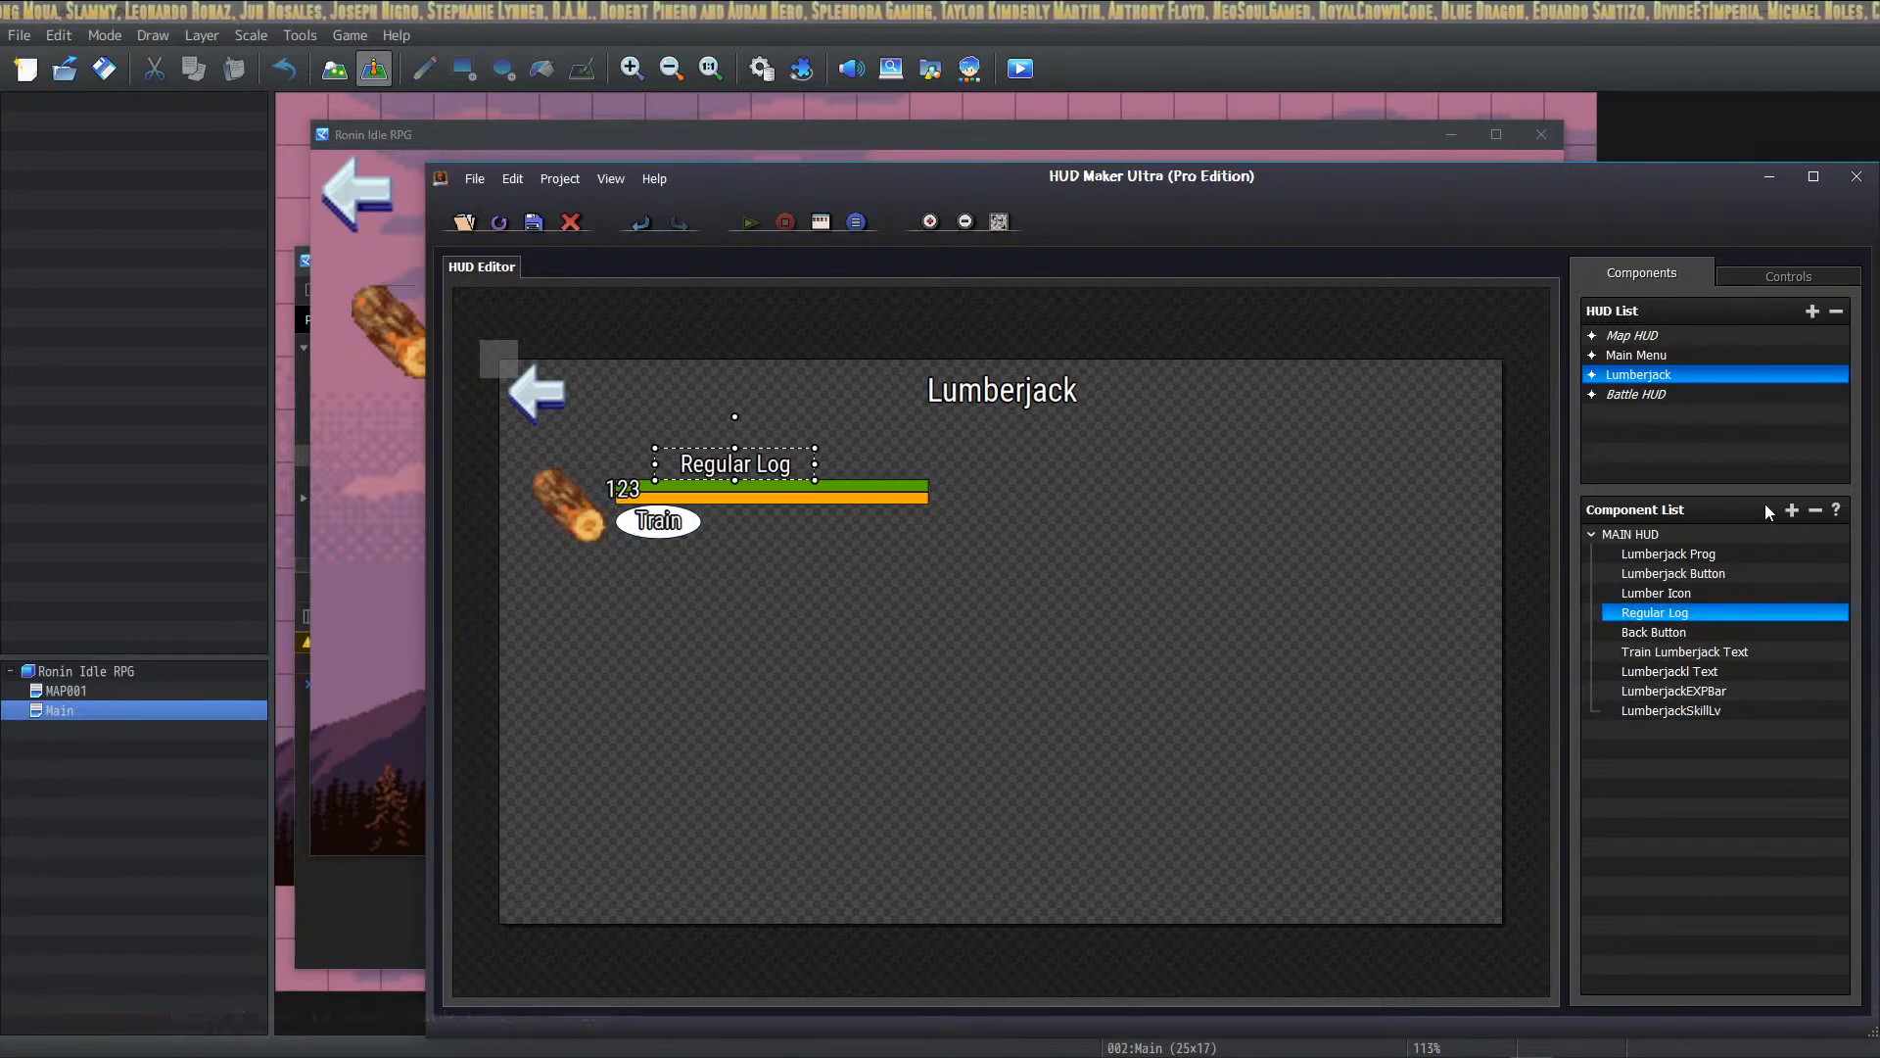
click(1720, 653)
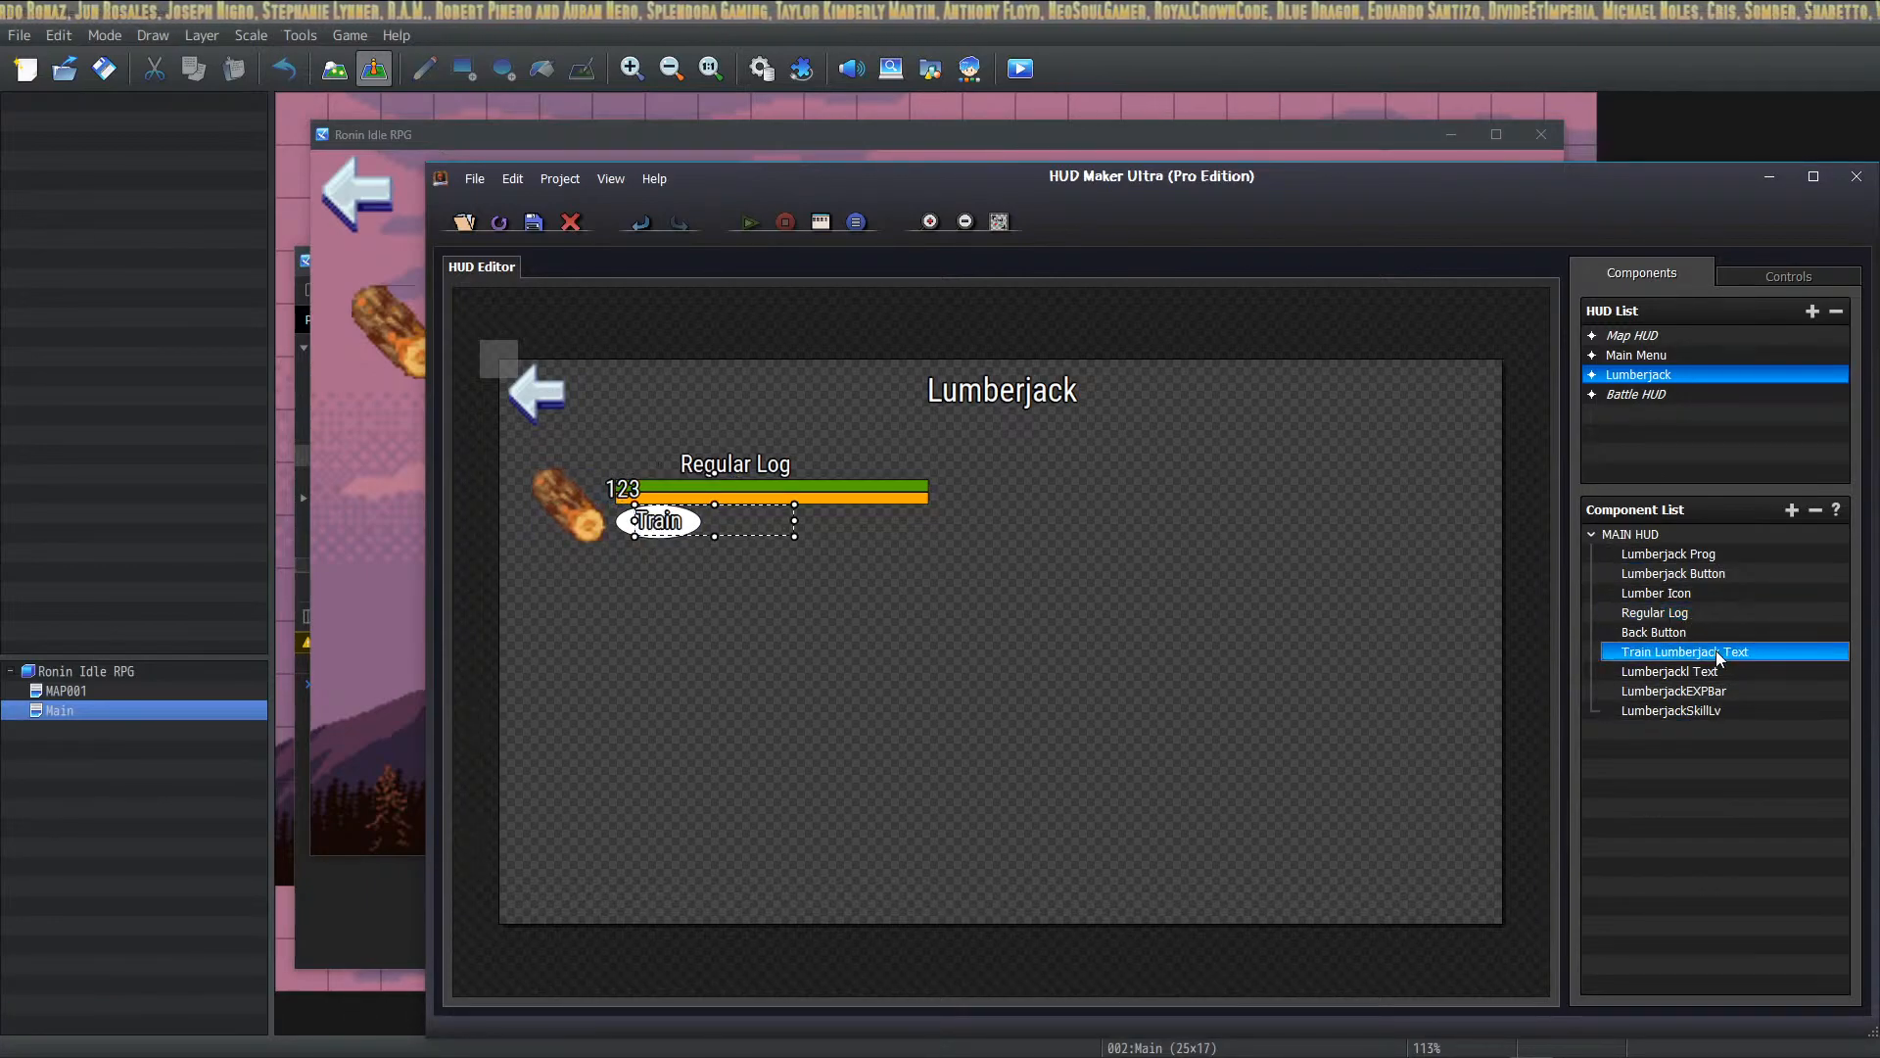
click(1705, 636)
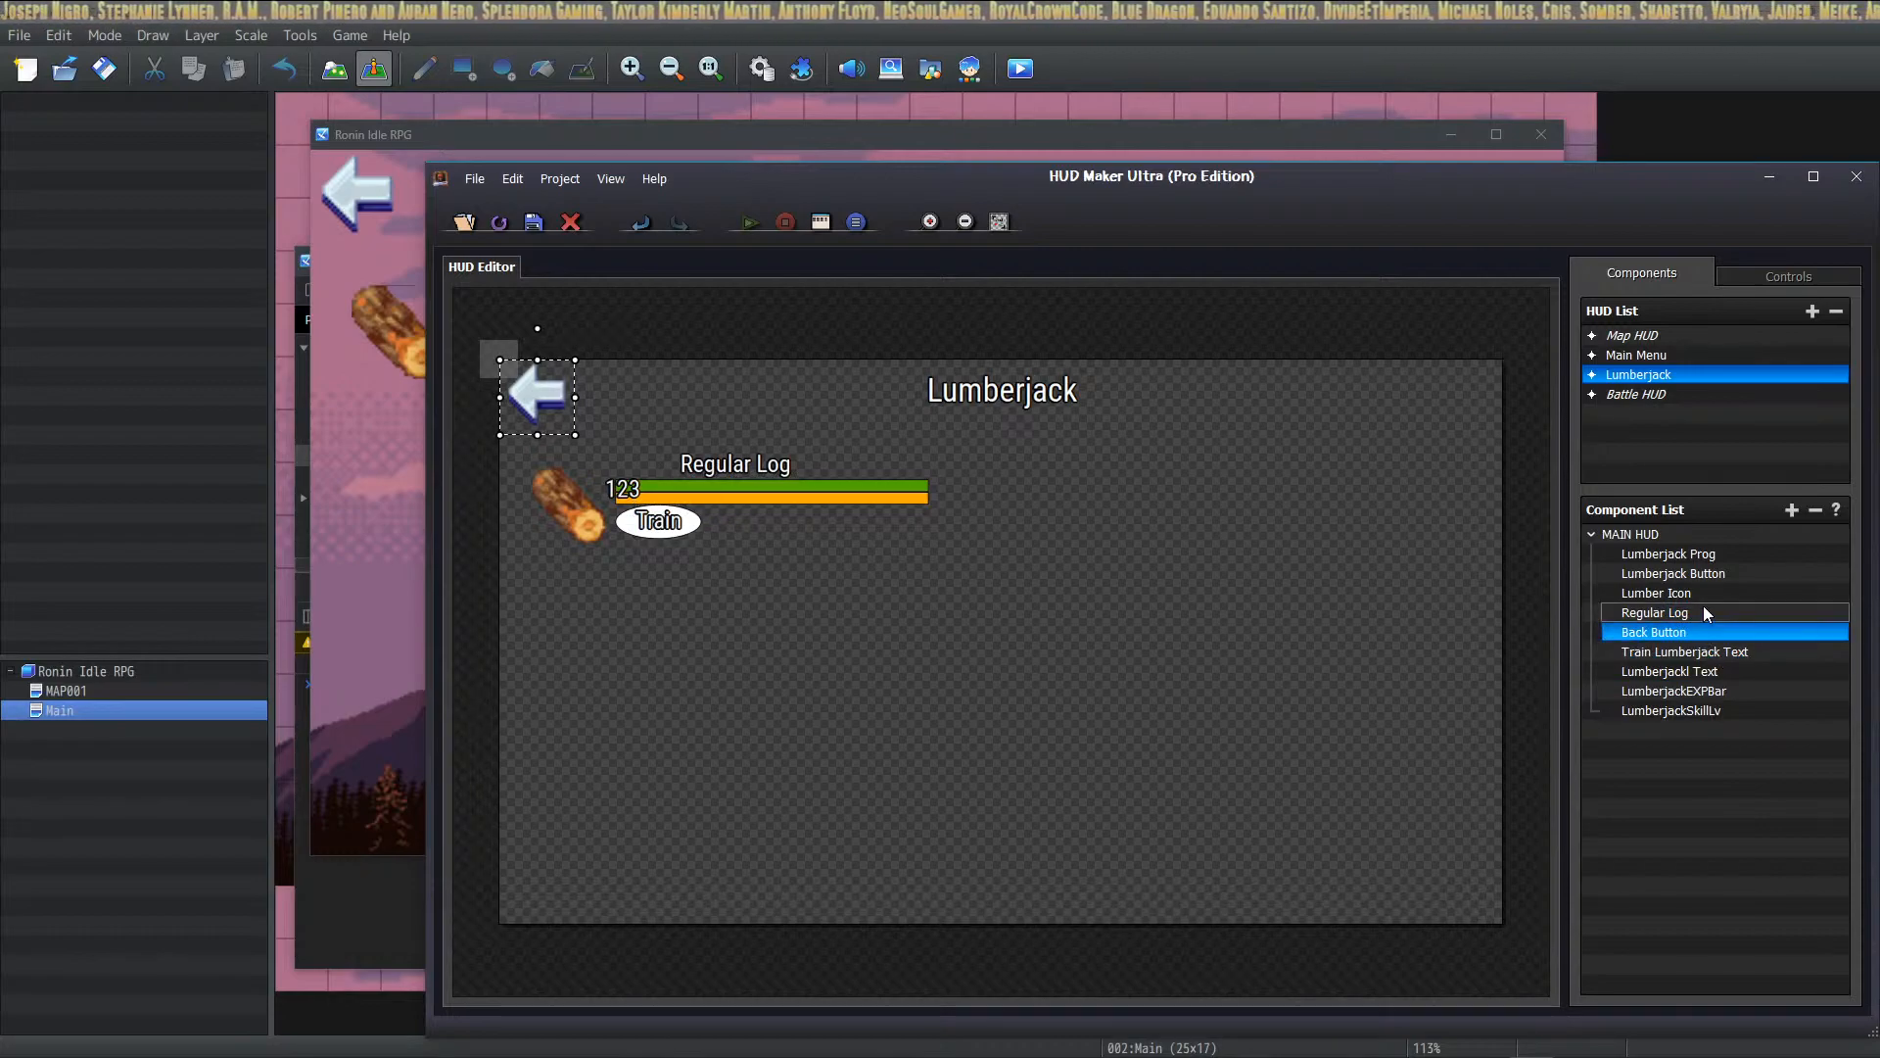
click(1705, 613)
click(1709, 652)
click(1712, 672)
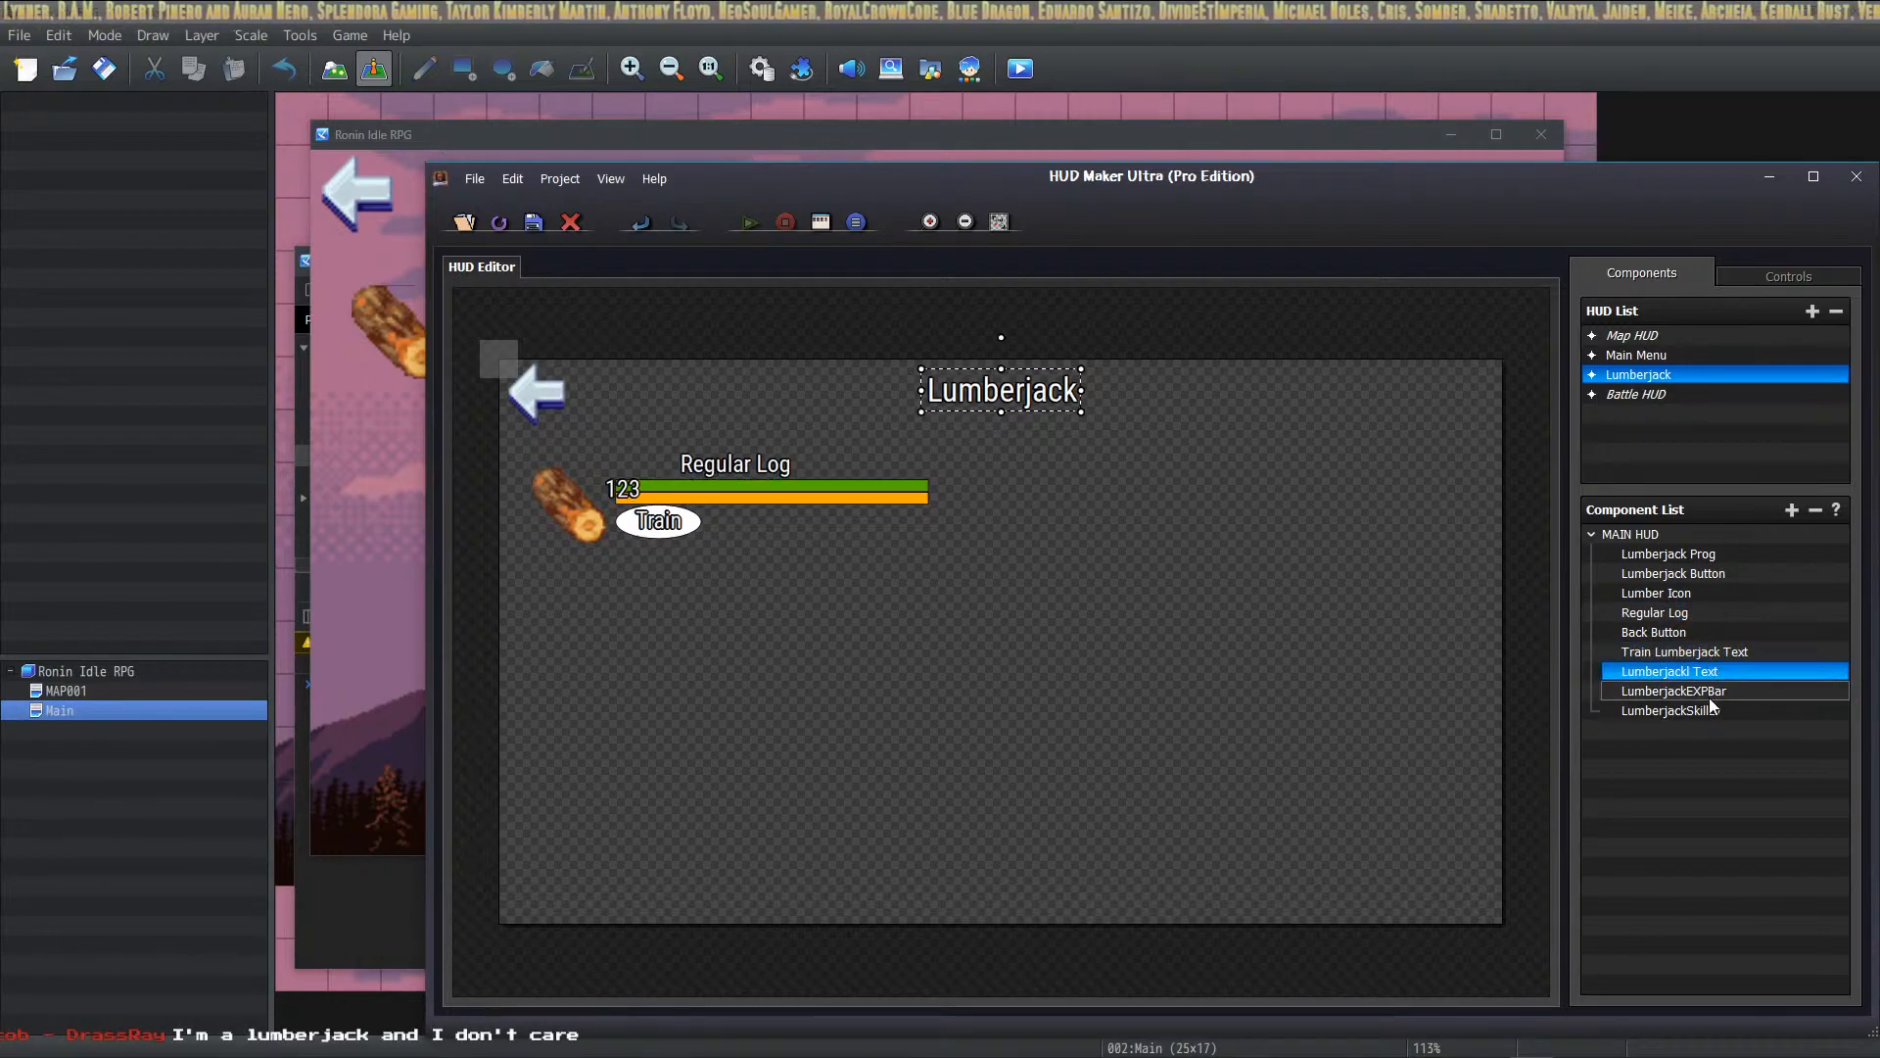
click(1716, 654)
Step: Rename the Lumberjack Button component to Lumberjack Button BG and the Lumberjack title's text component to Lumberjack Button Text
click(1714, 574)
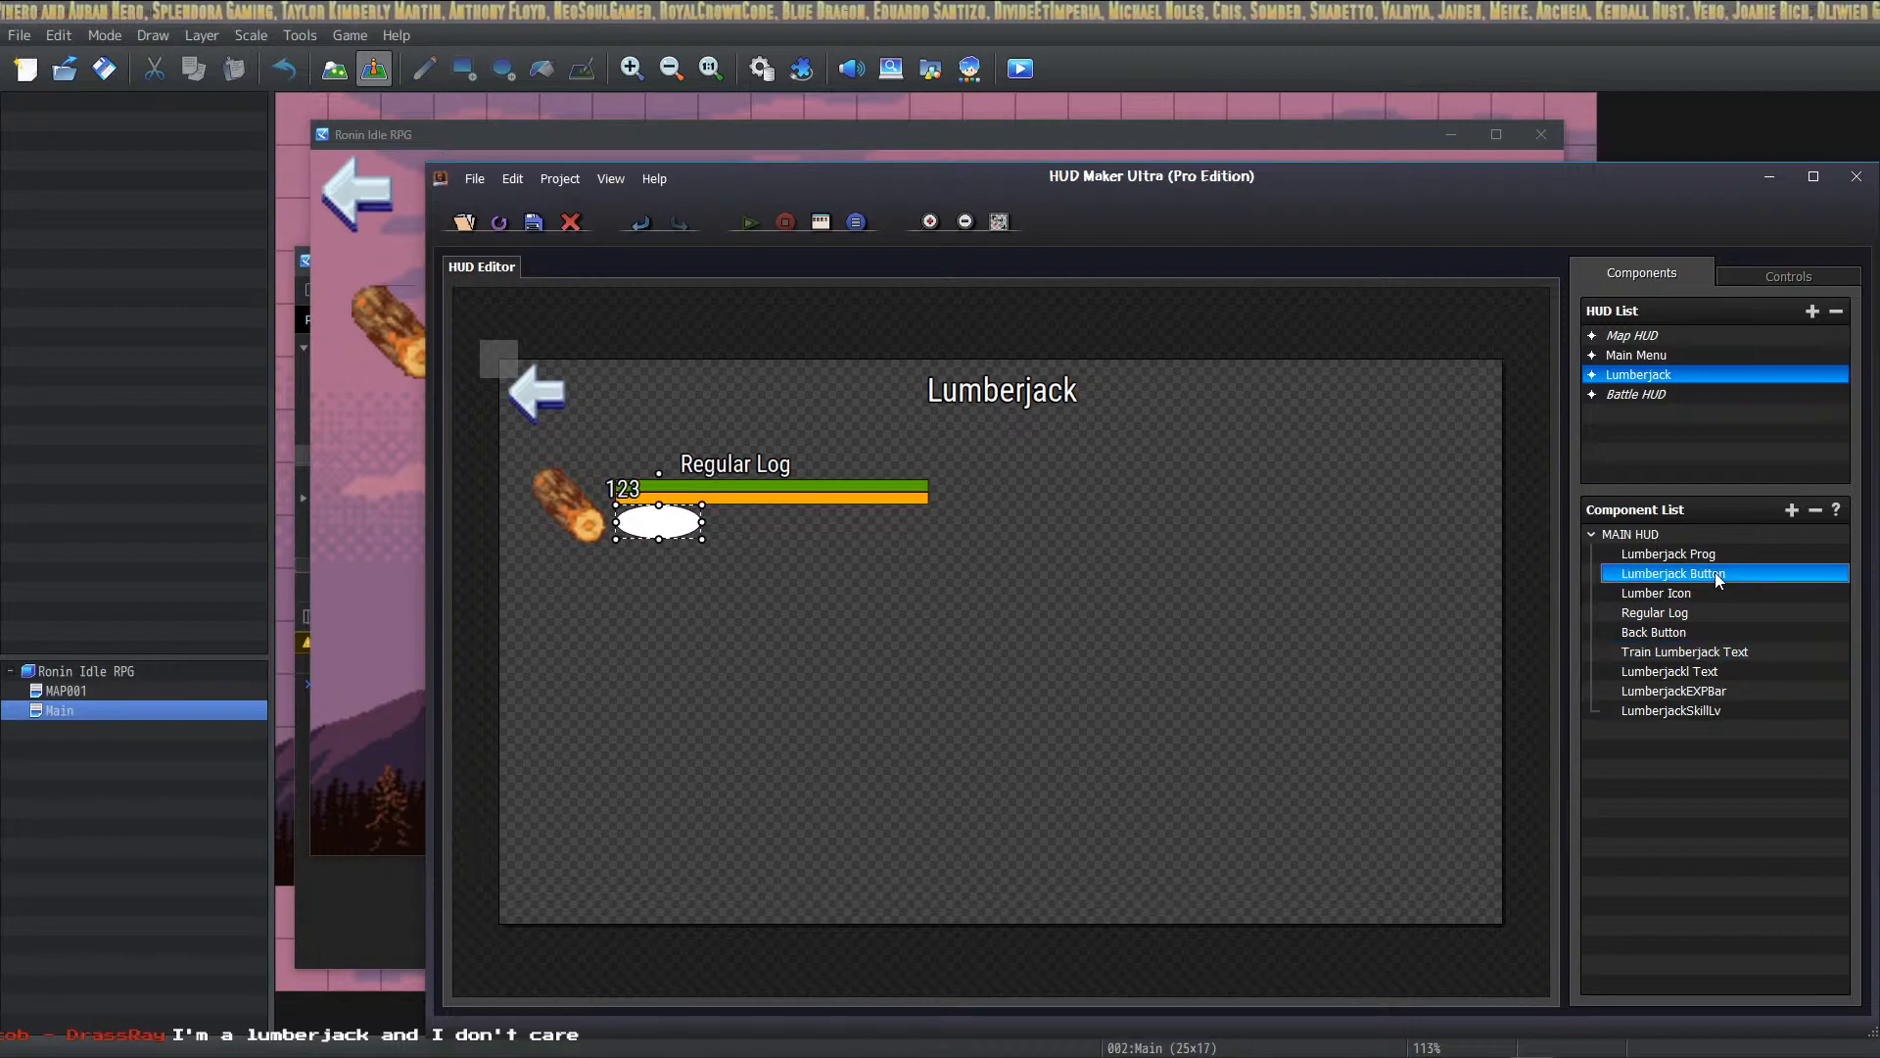
double_click(1708, 574)
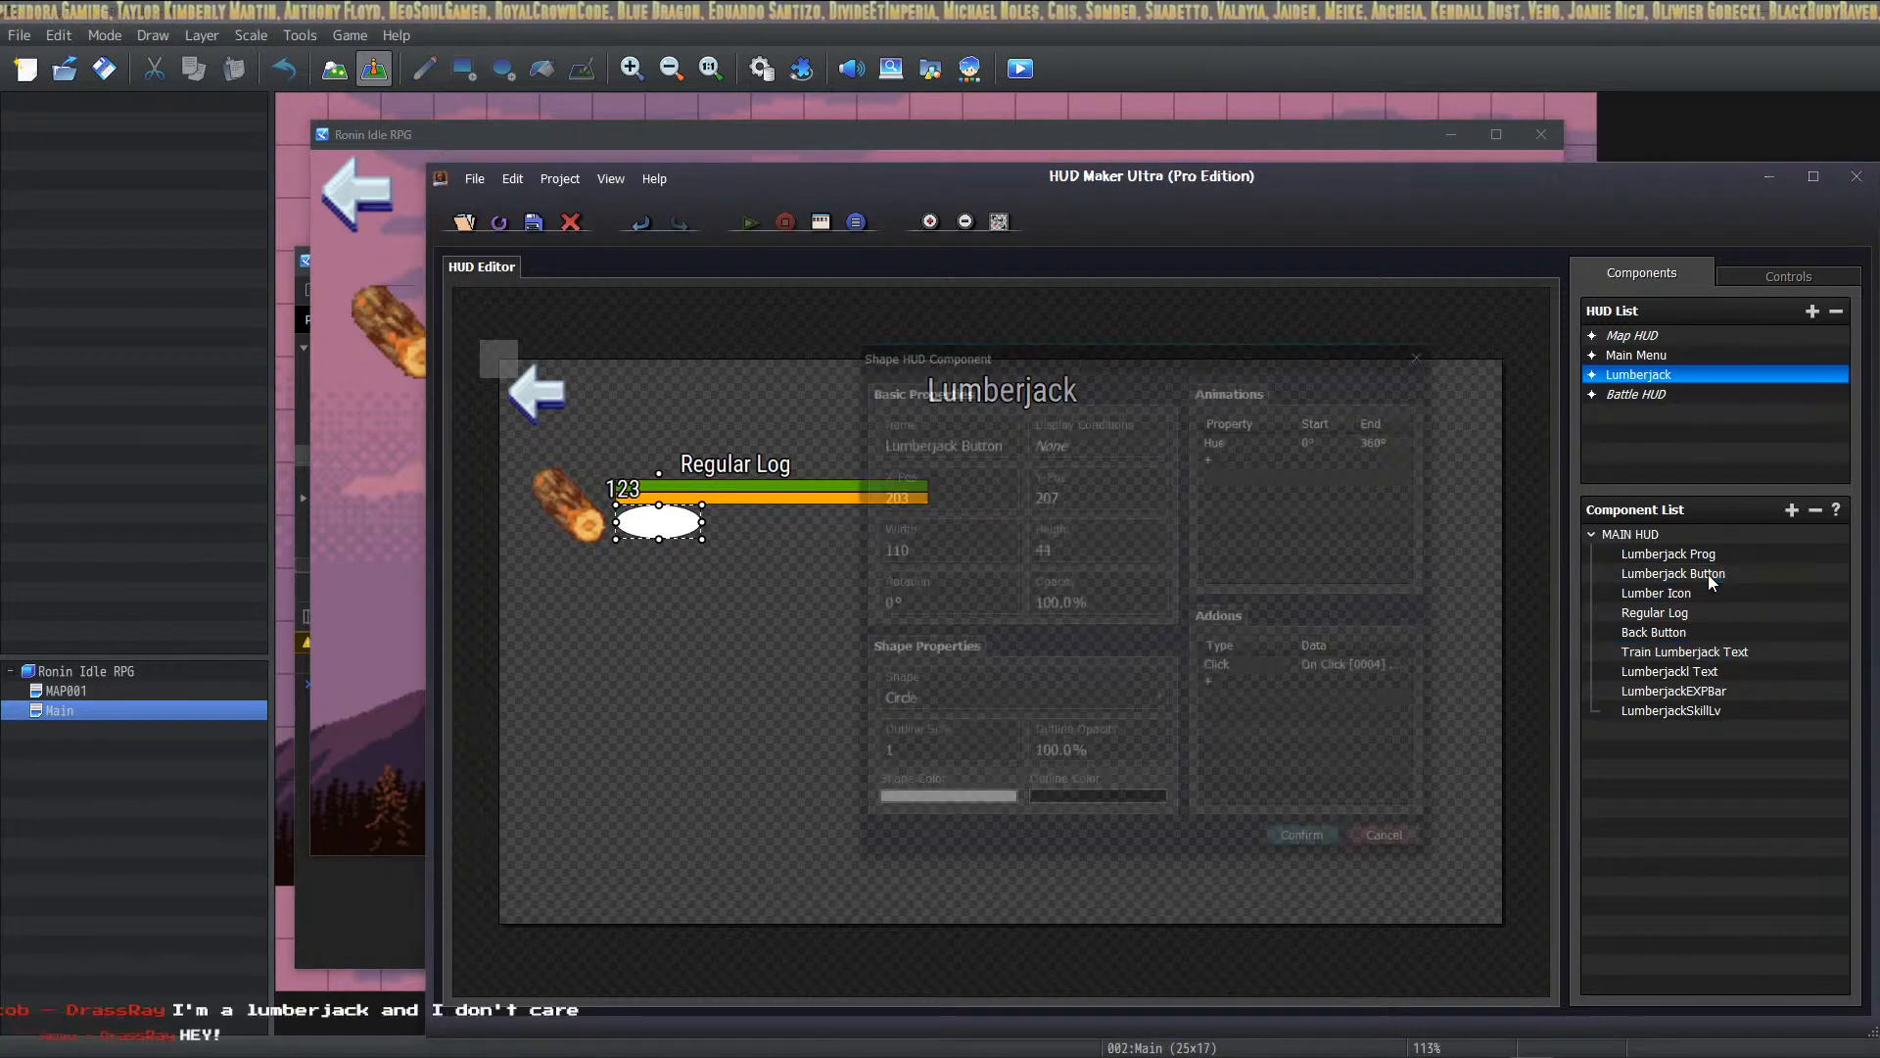
click(983, 442)
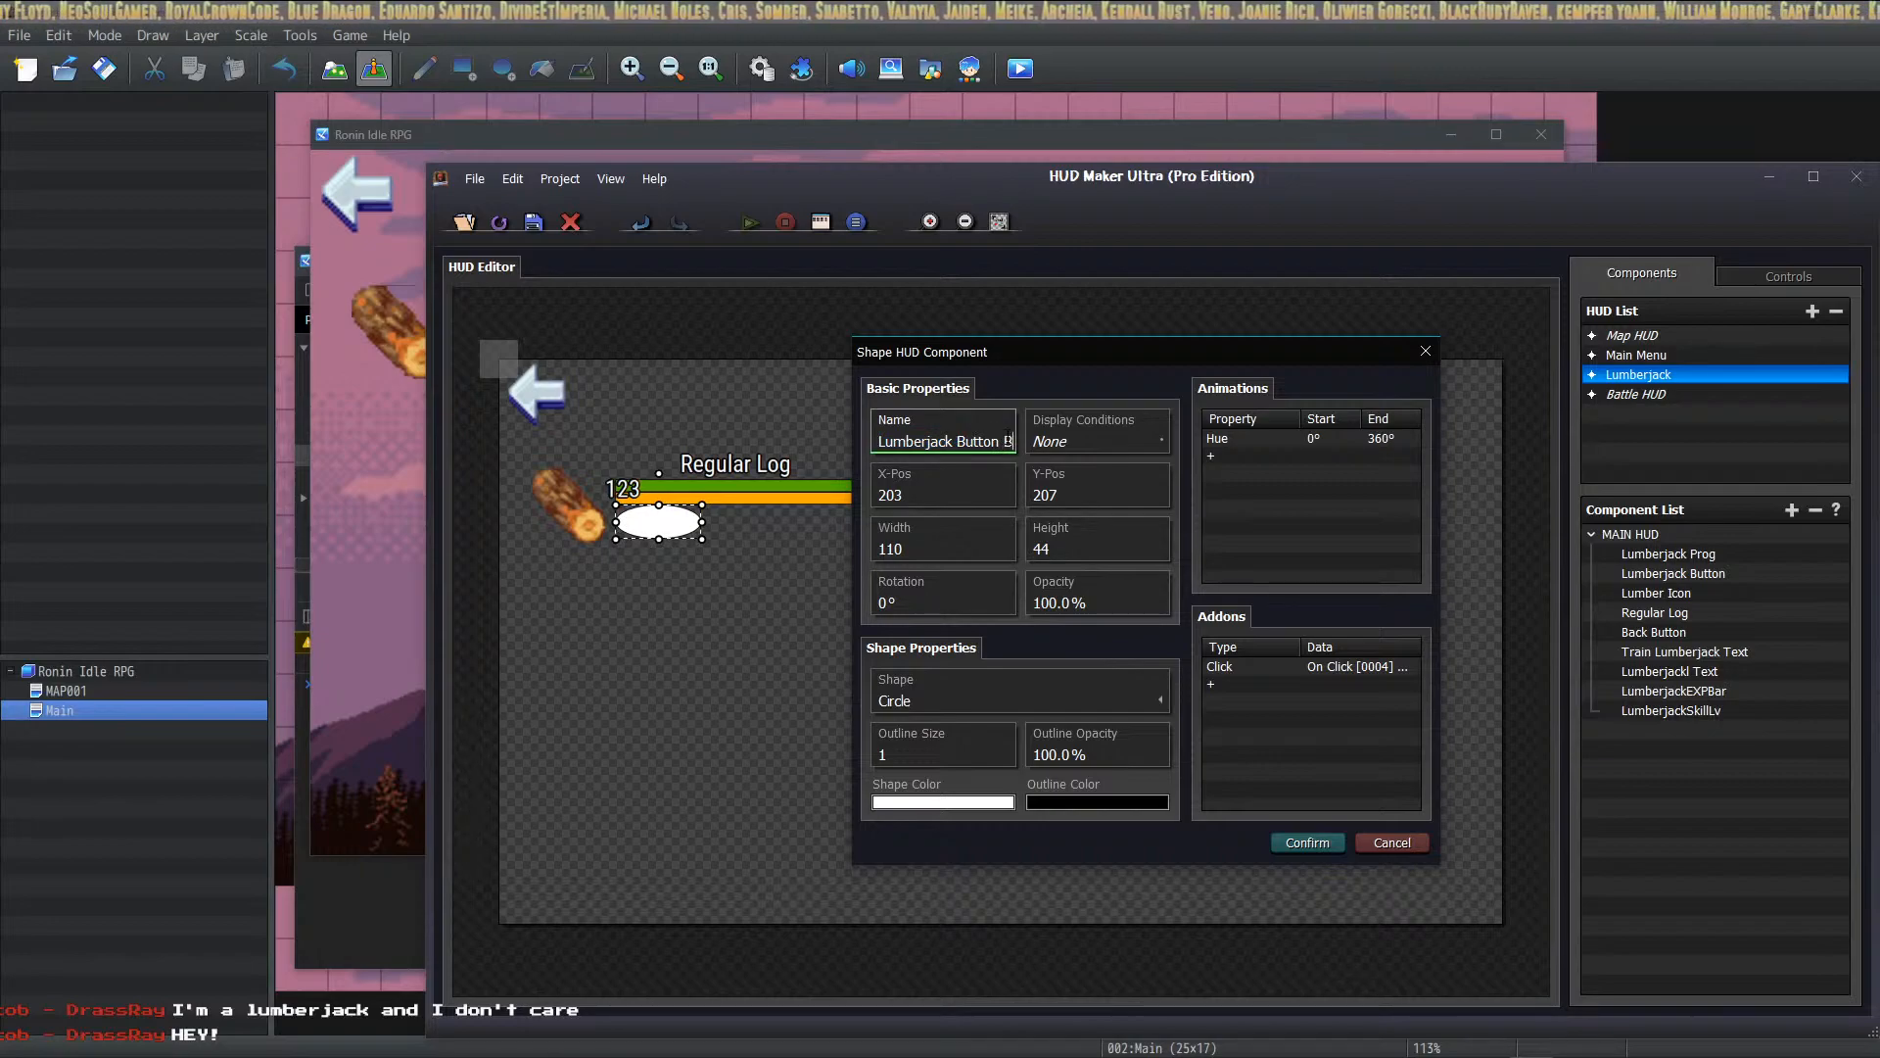
click(1299, 846)
double_click(1683, 674)
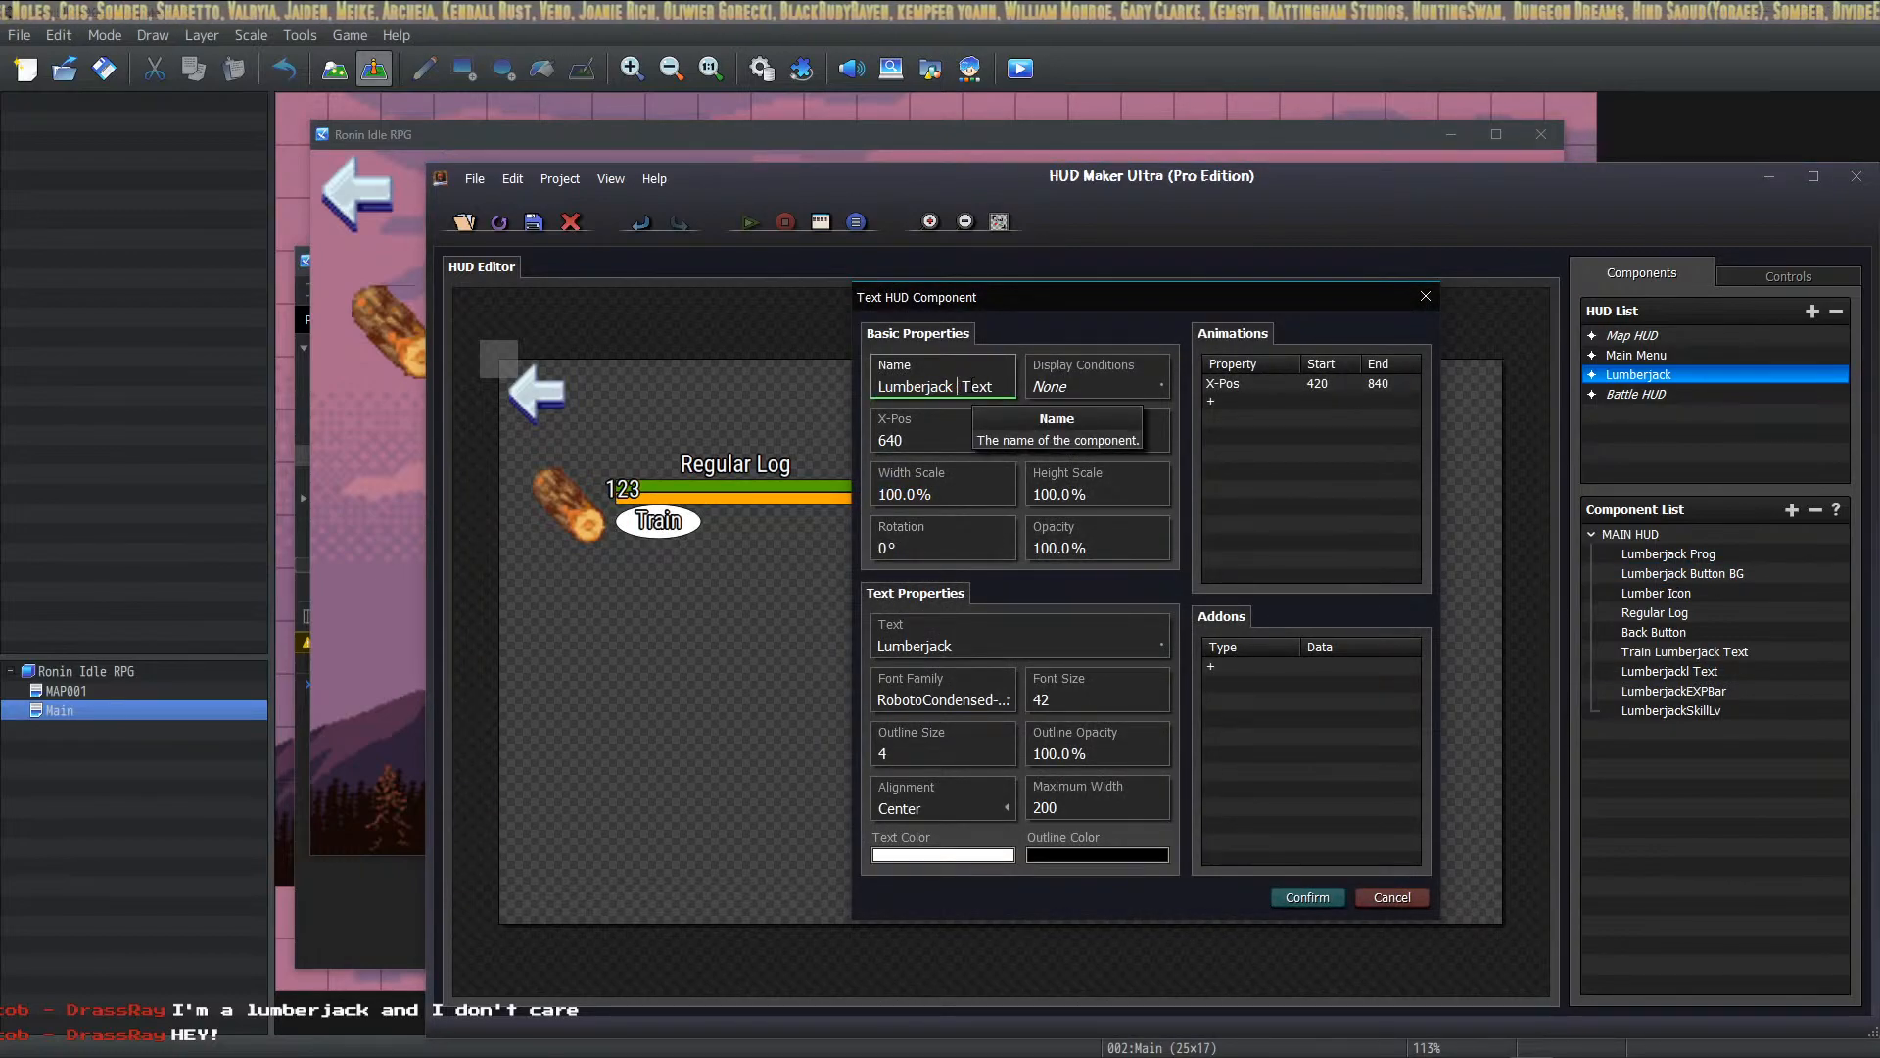
click(1308, 898)
Step: Move Lumberjack Button Text directly below Lumberjack Button BG and Back Button to the end of the component list
drag(1685, 670, 1720, 594)
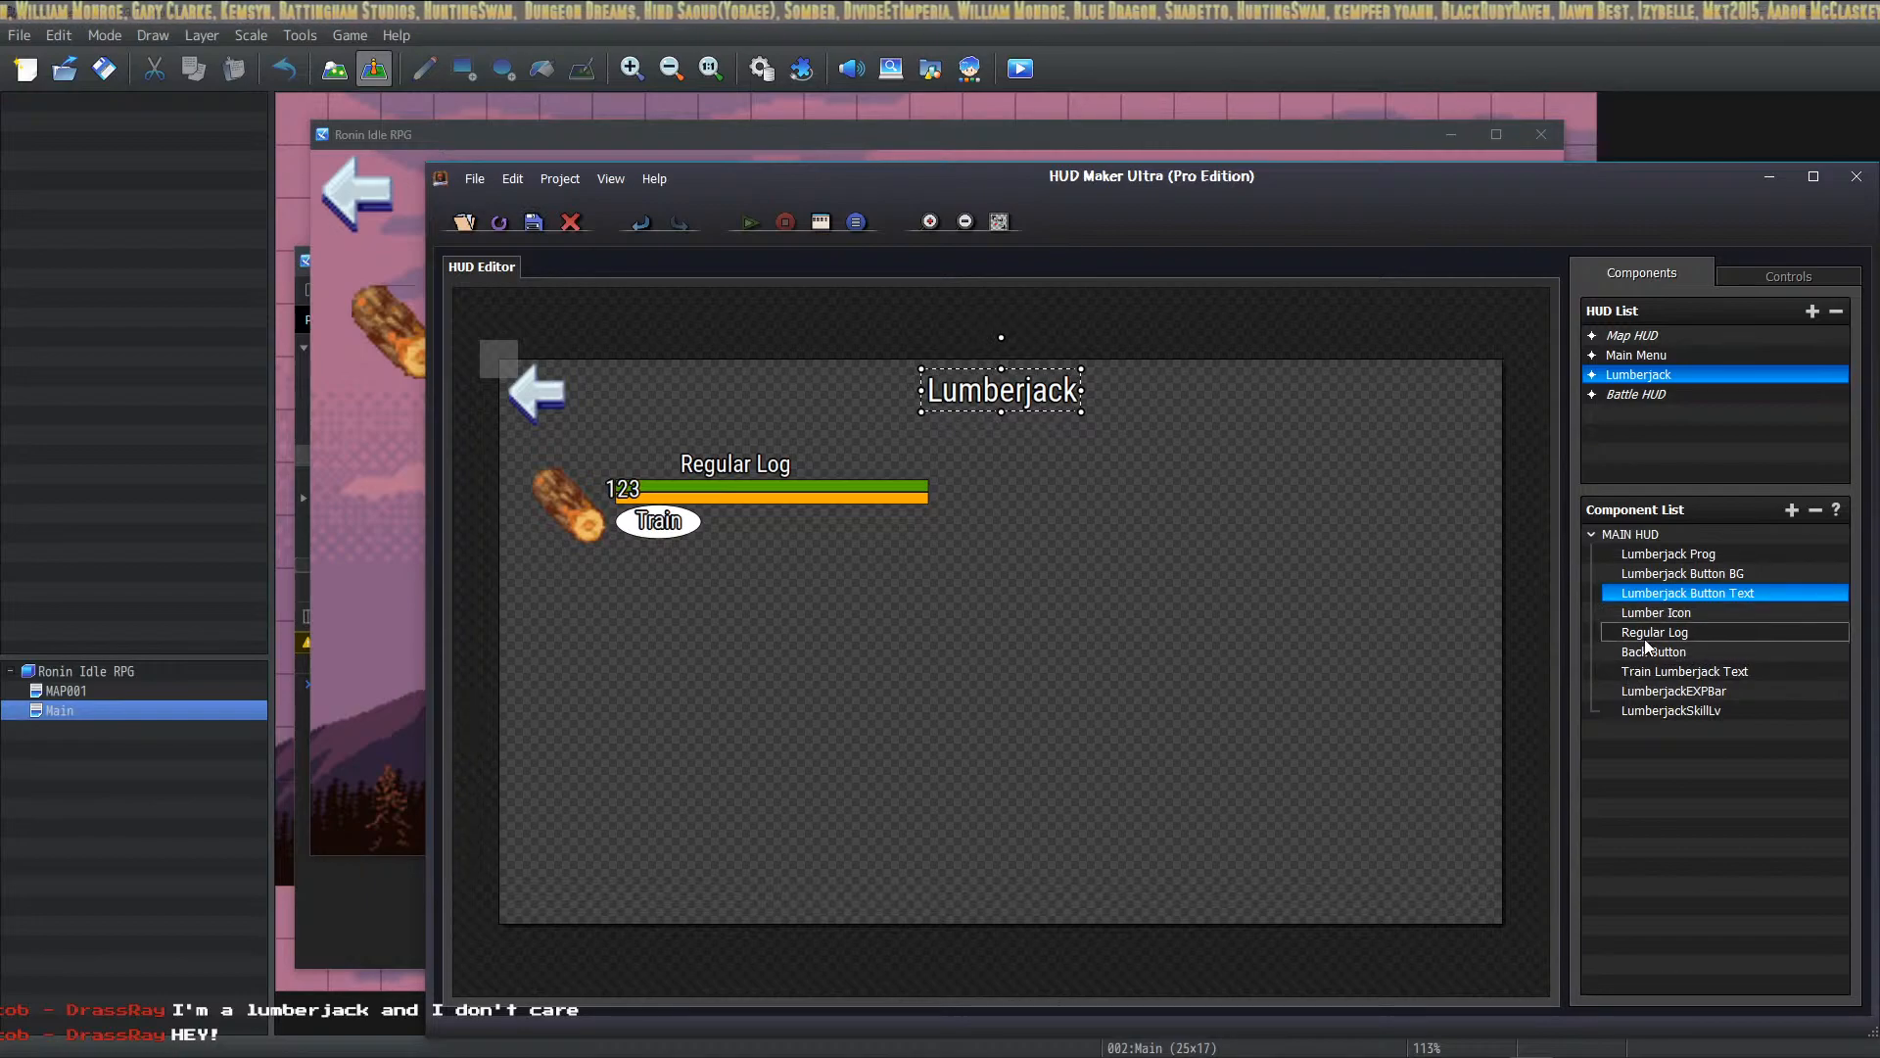
drag(1662, 653, 1701, 692)
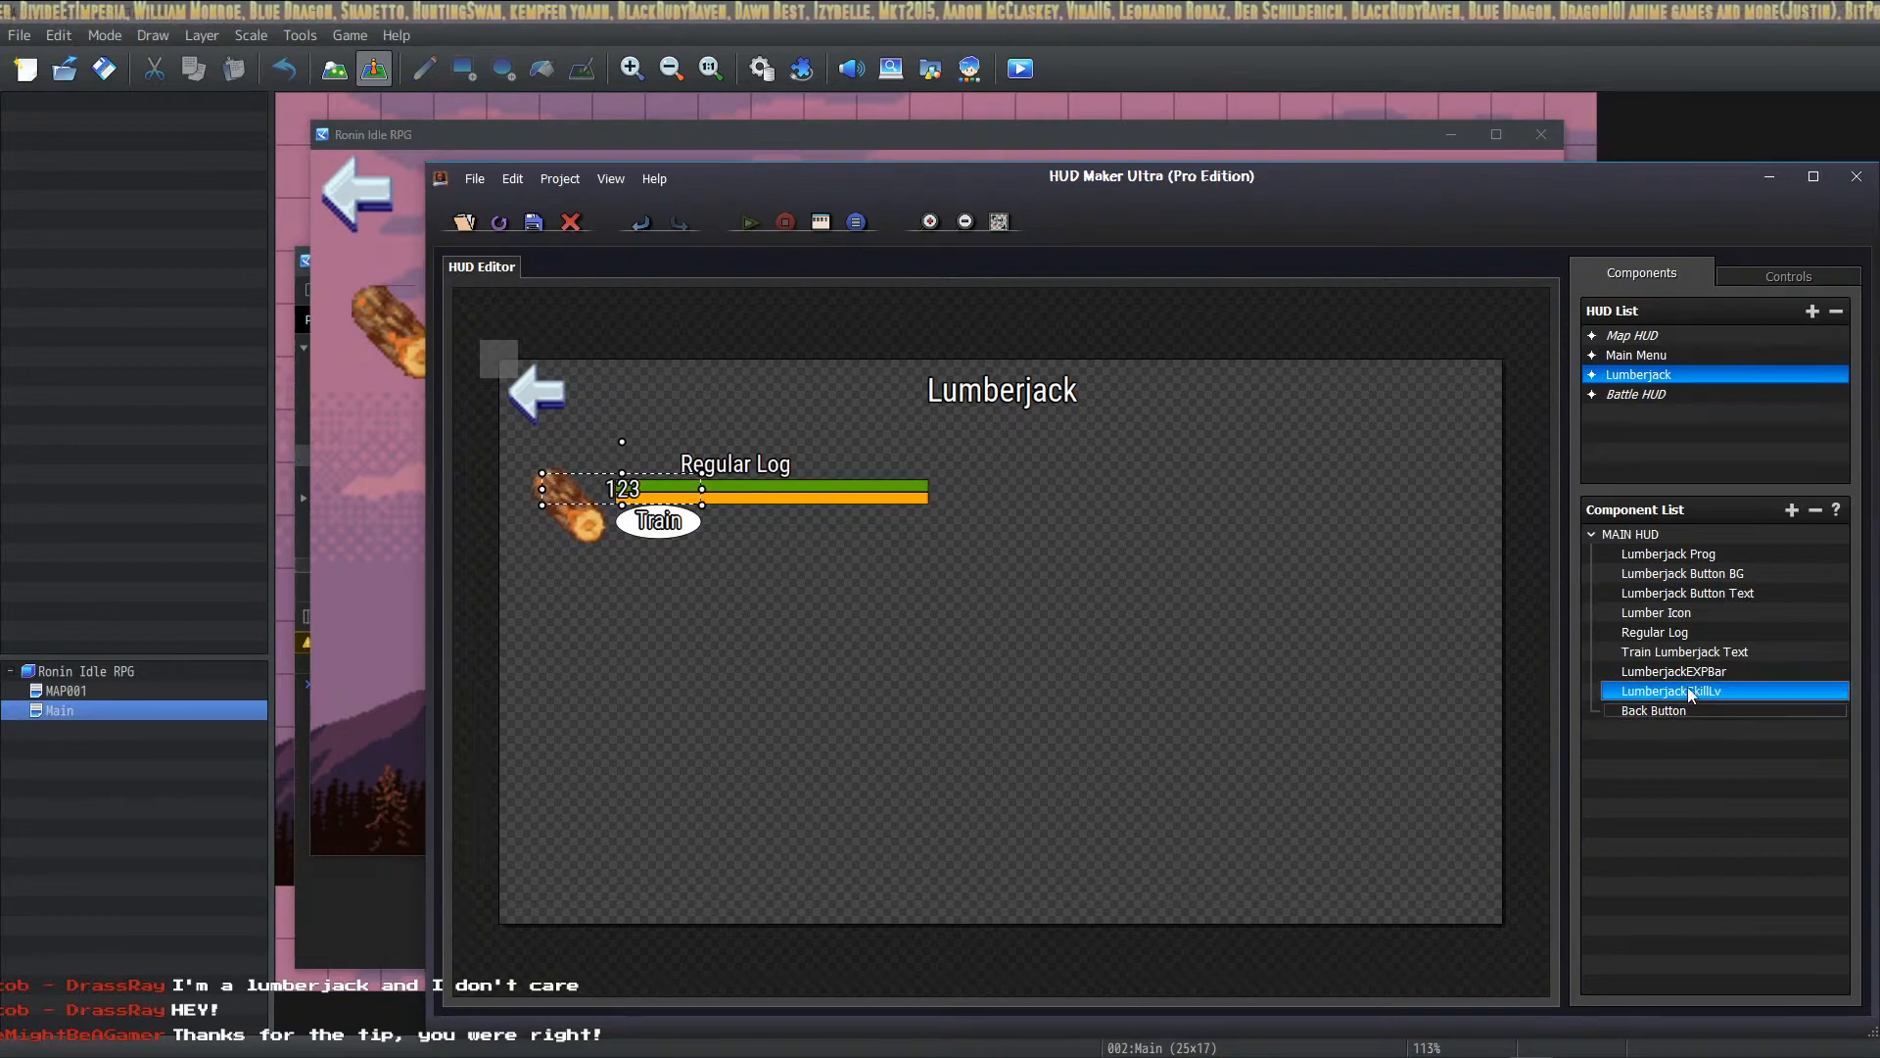
Step: Set the duration of the Lumberjack title text's X-Pos animation to 360 and switch back to the running game
double_click(1044, 413)
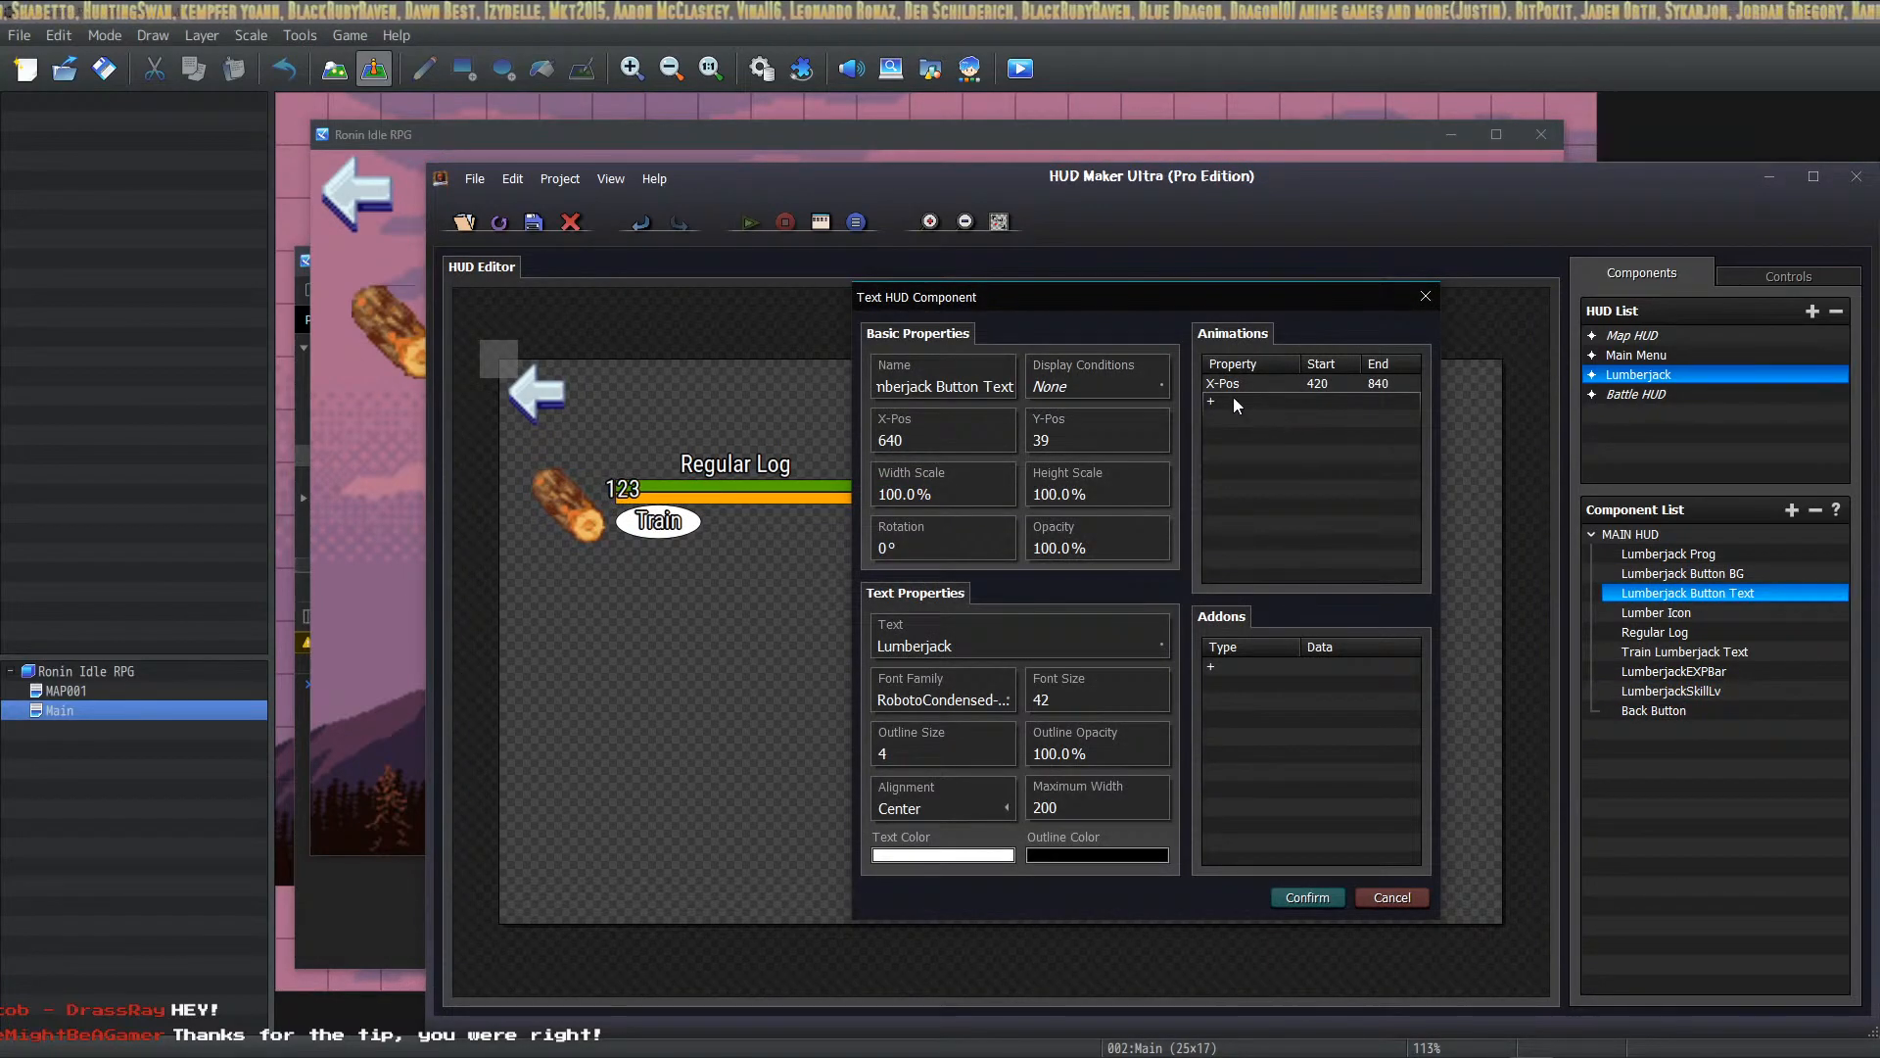
double_click(1255, 380)
click(1084, 543)
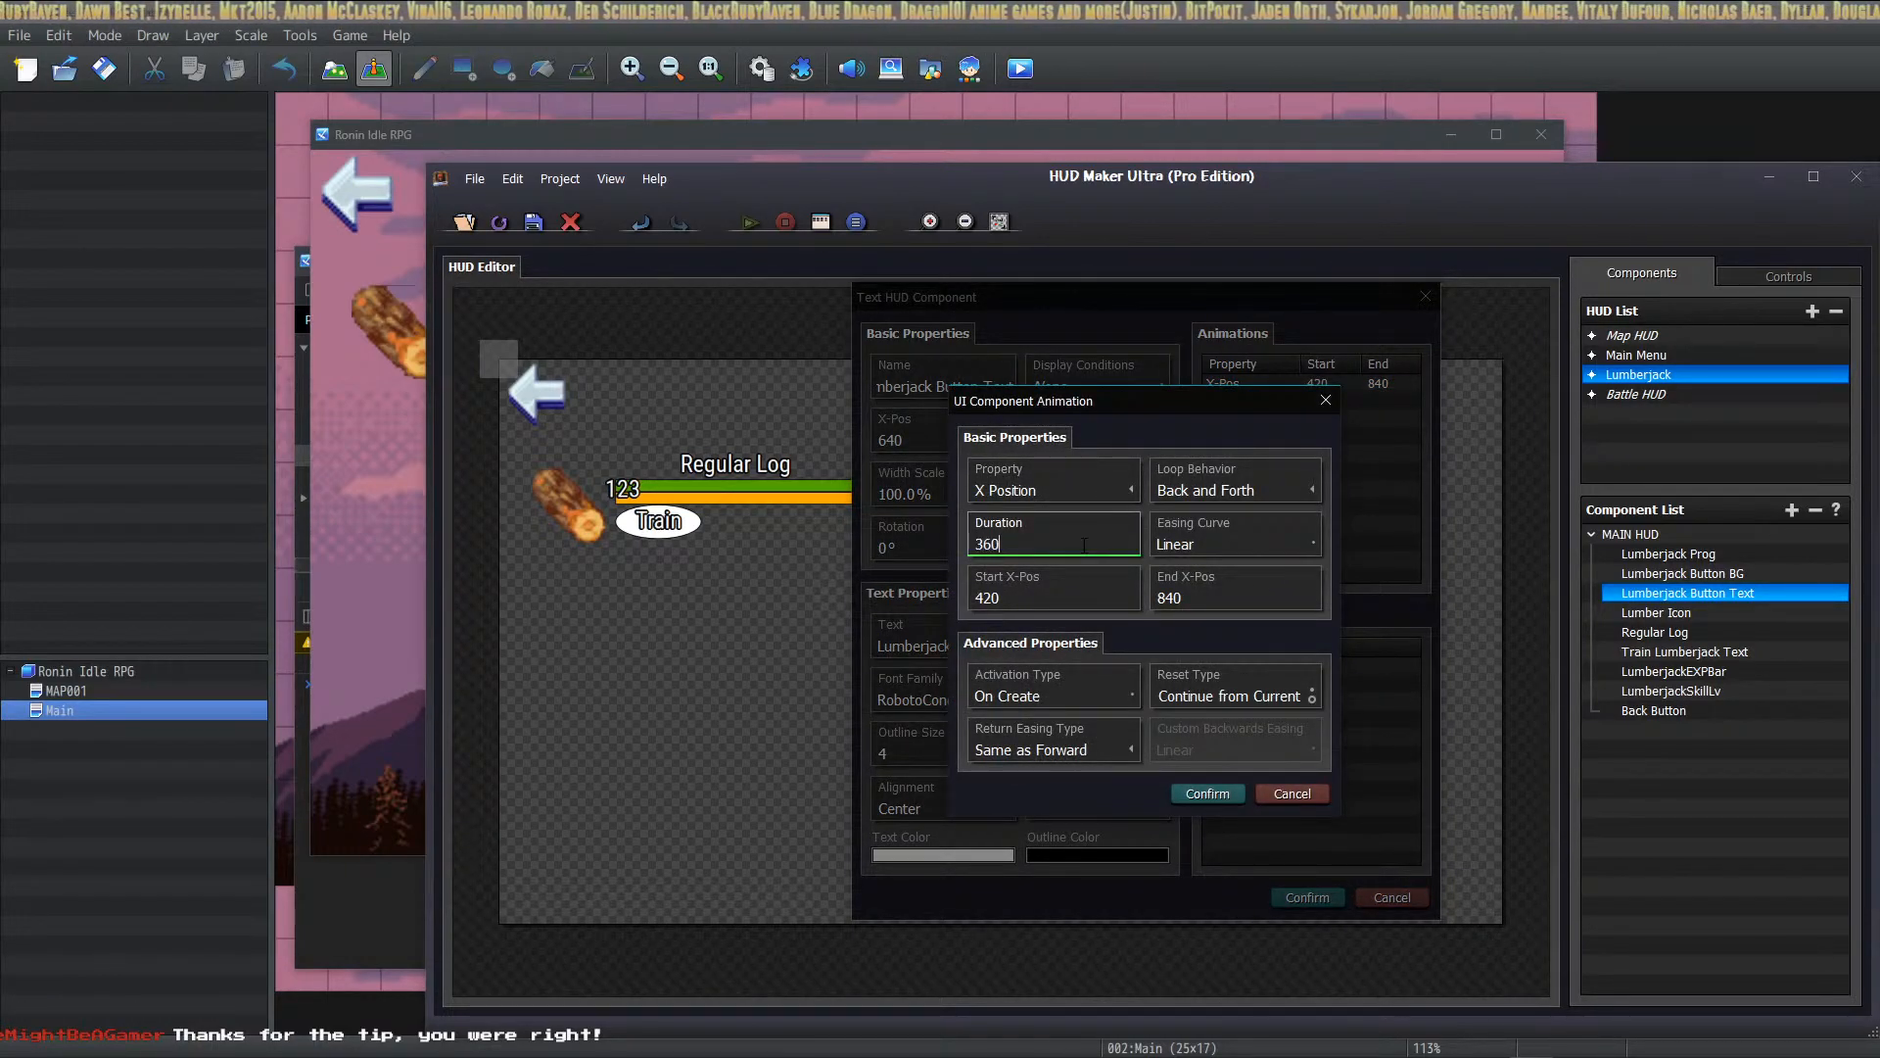
click(1208, 795)
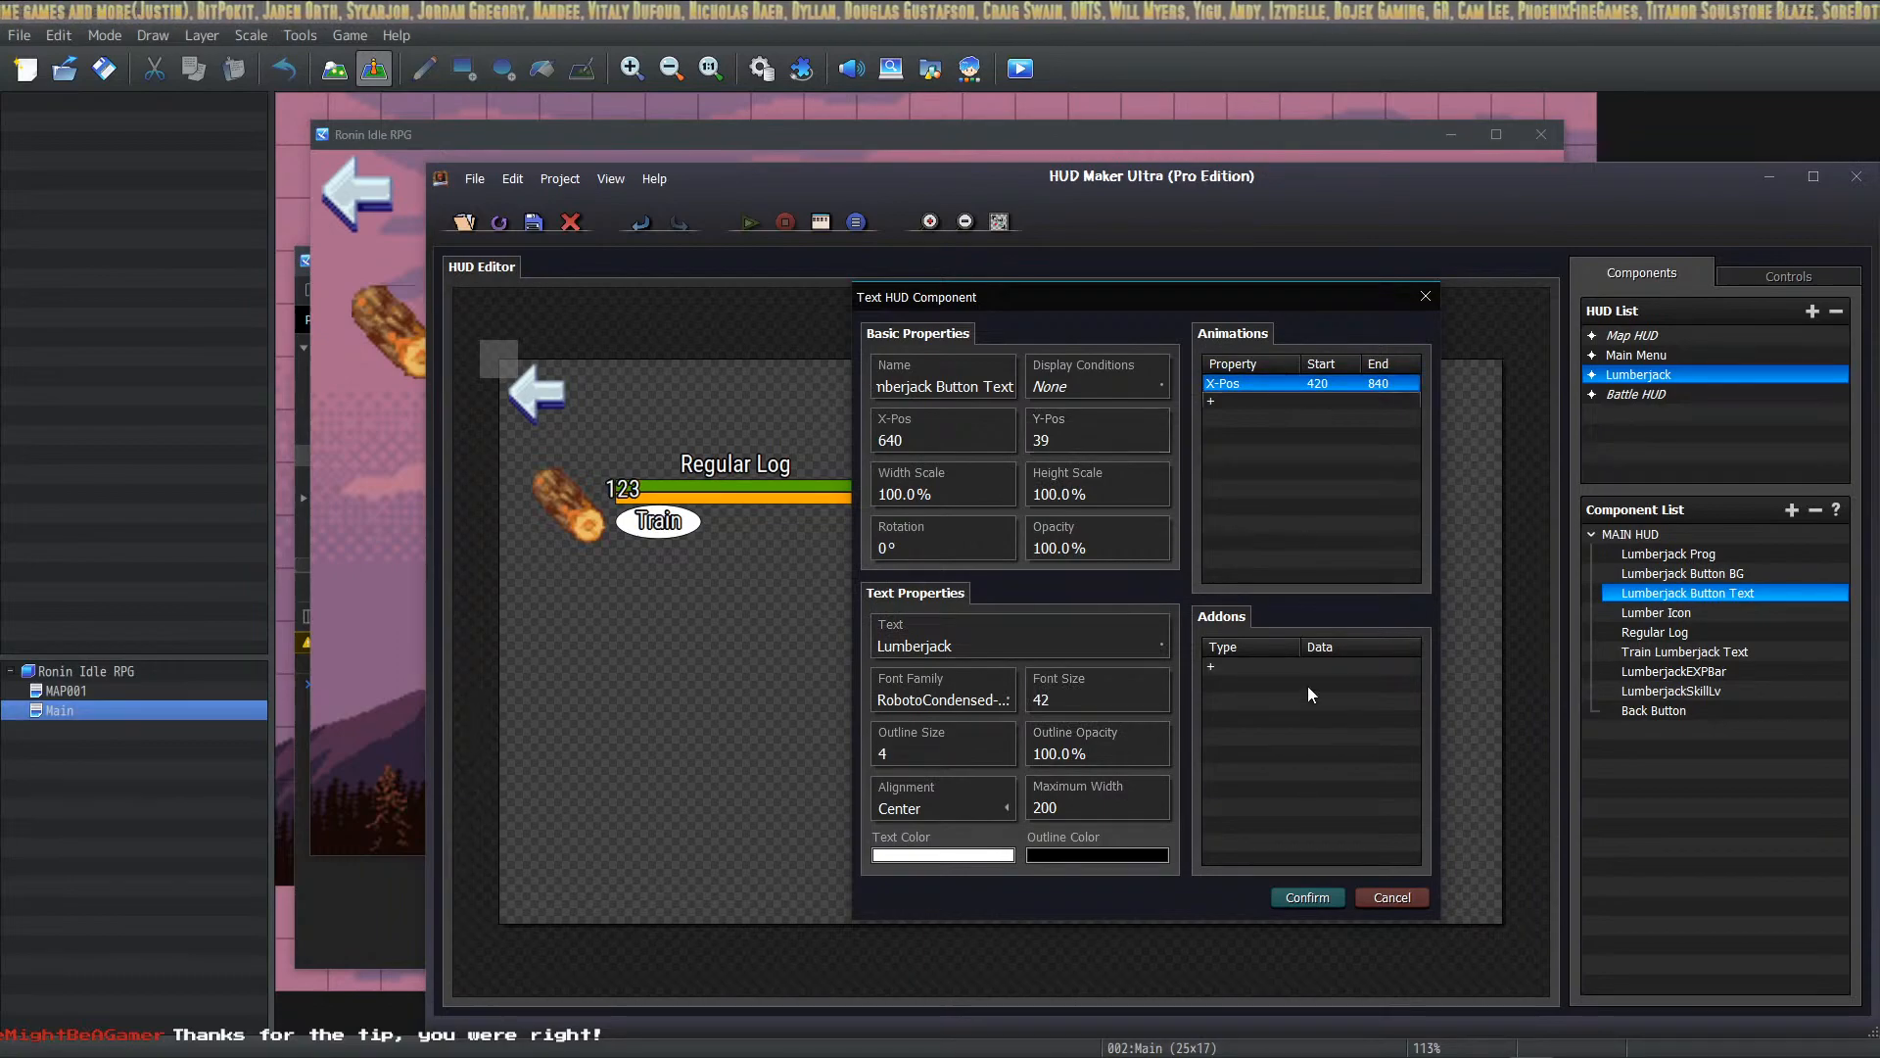
click(1291, 900)
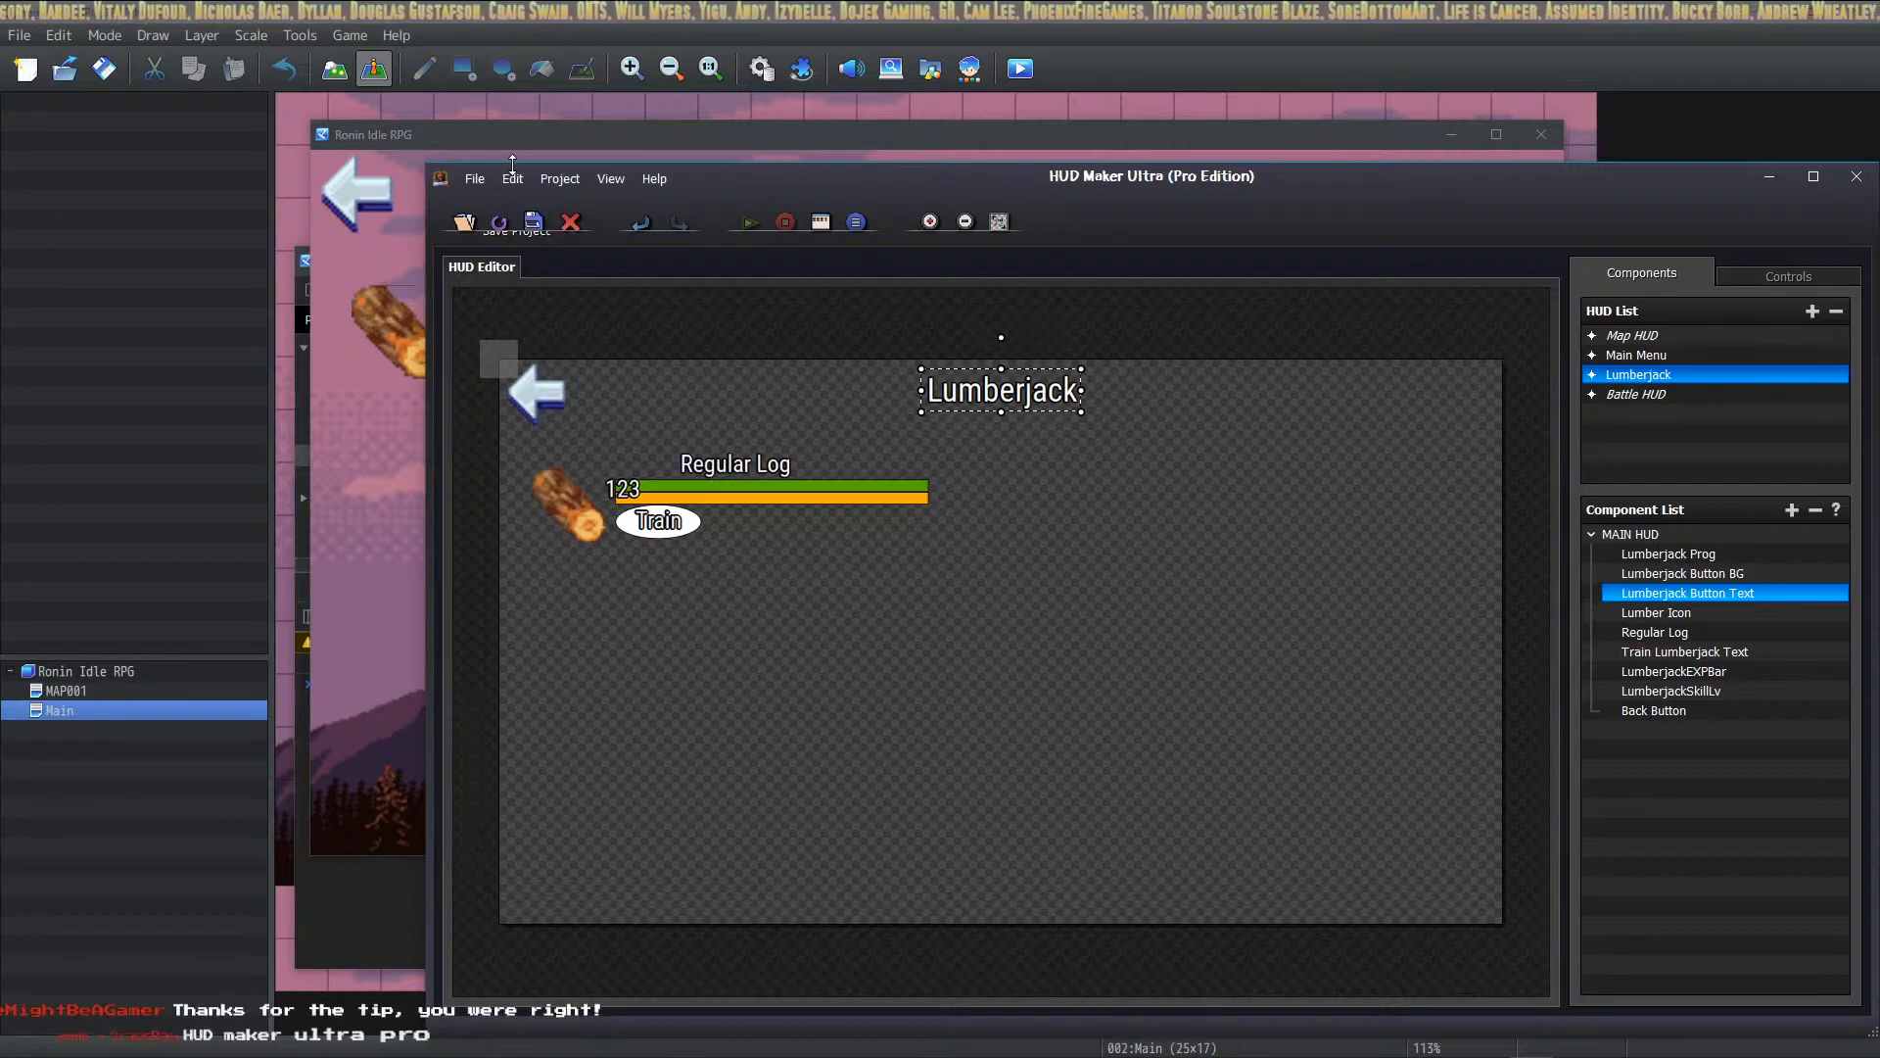
click(527, 132)
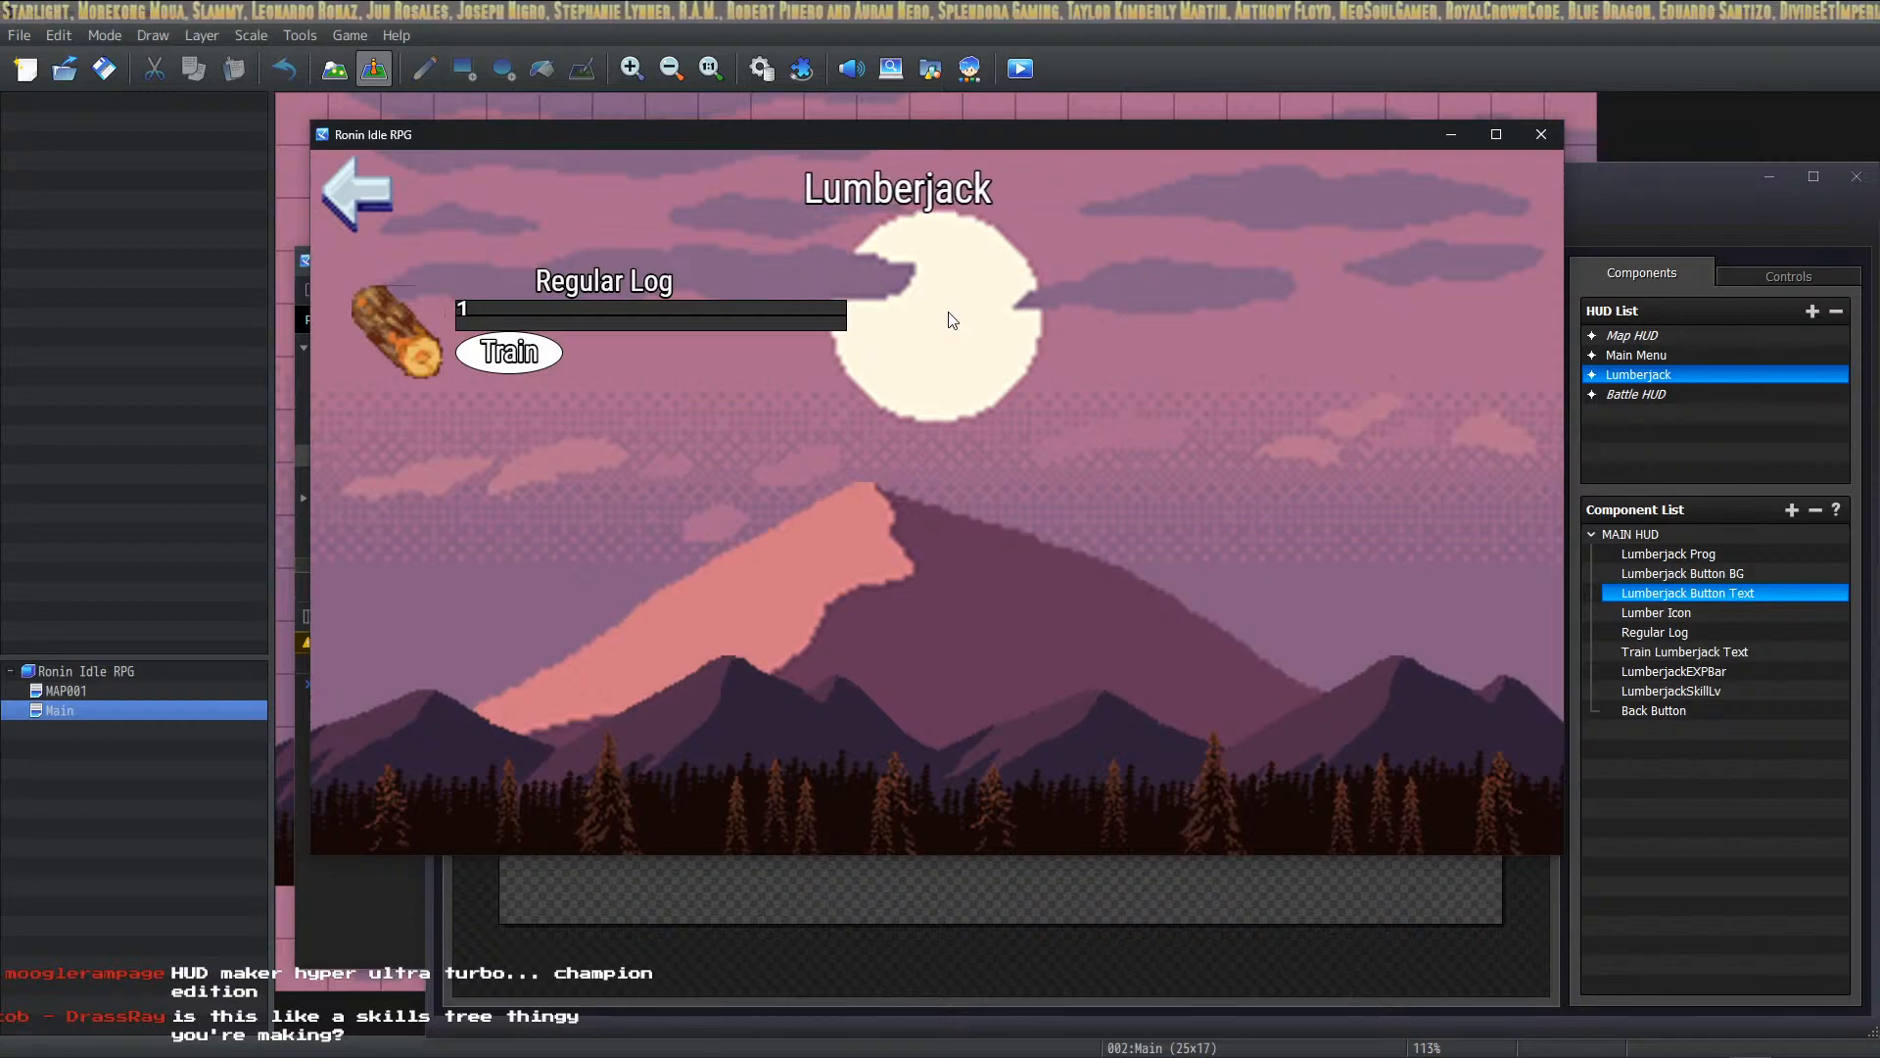
Step: Switch to the RPG Maker database and examine the Log item and the unnamed entries of the Items list
click(770, 71)
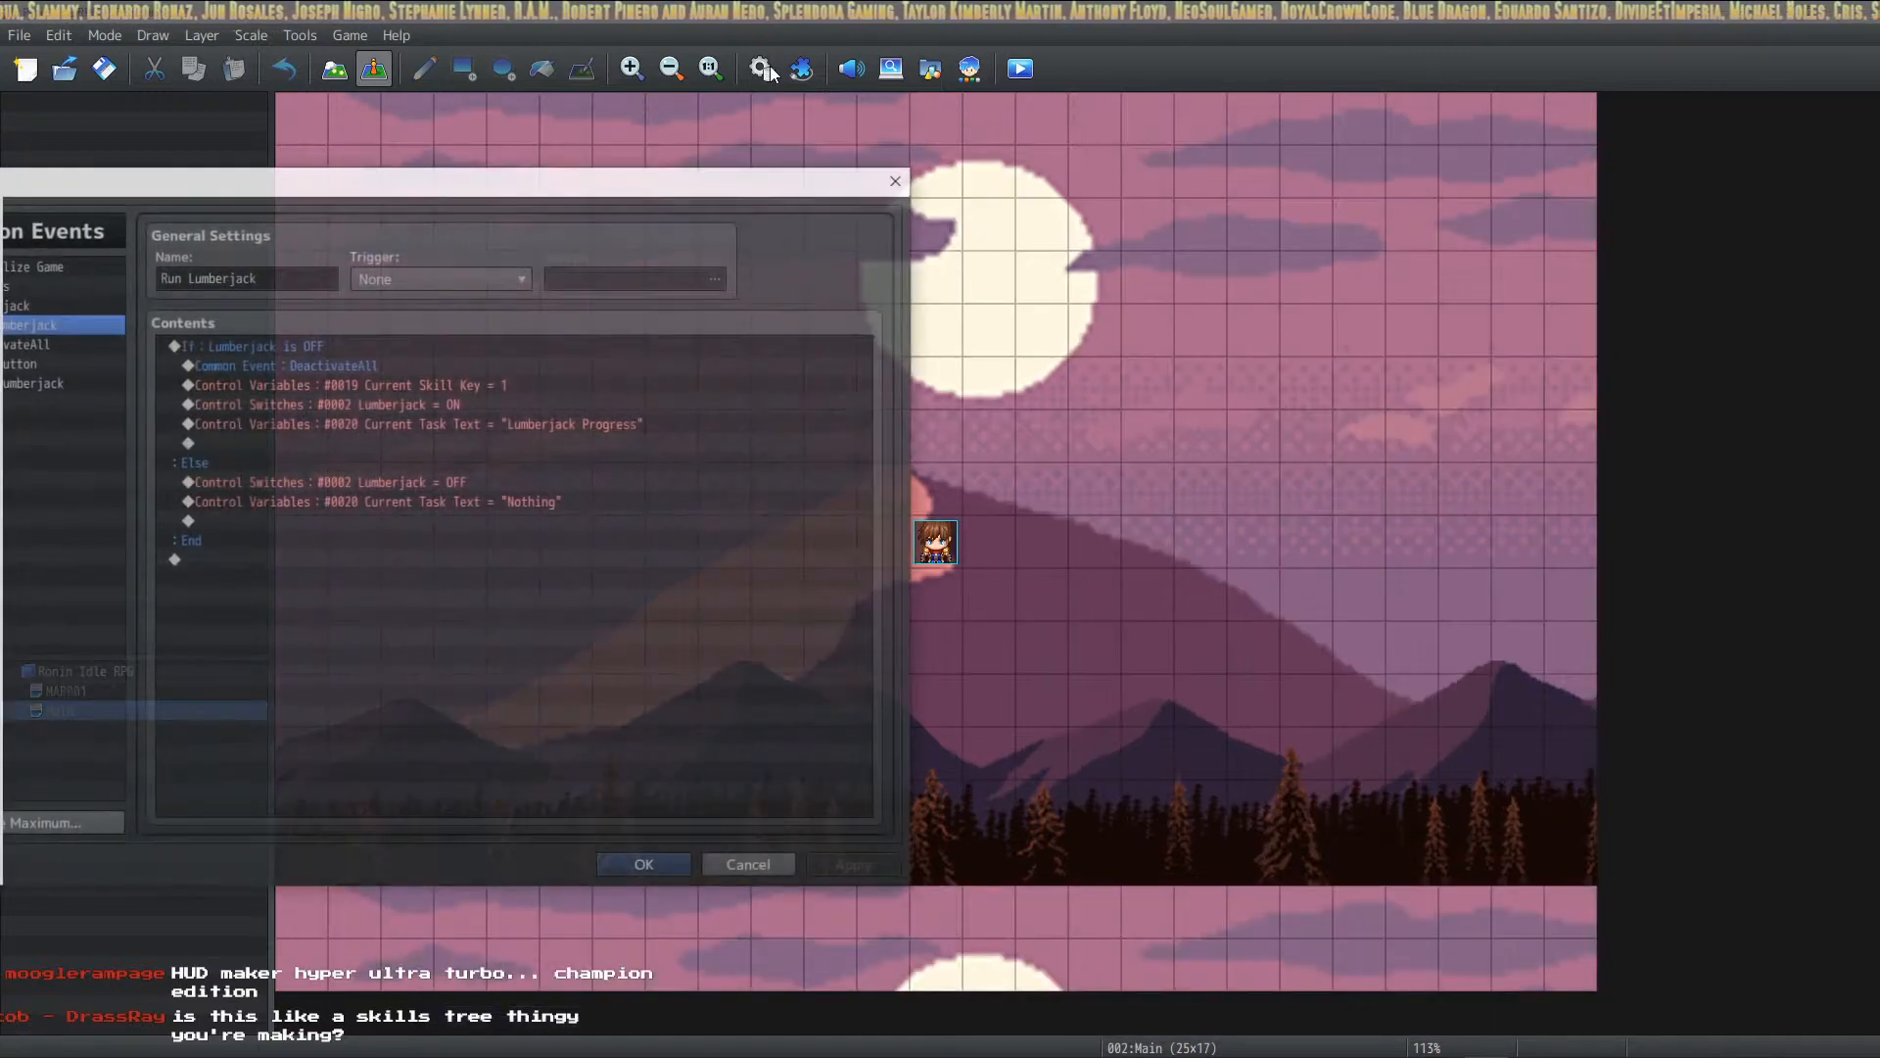
drag(552, 171, 1178, 174)
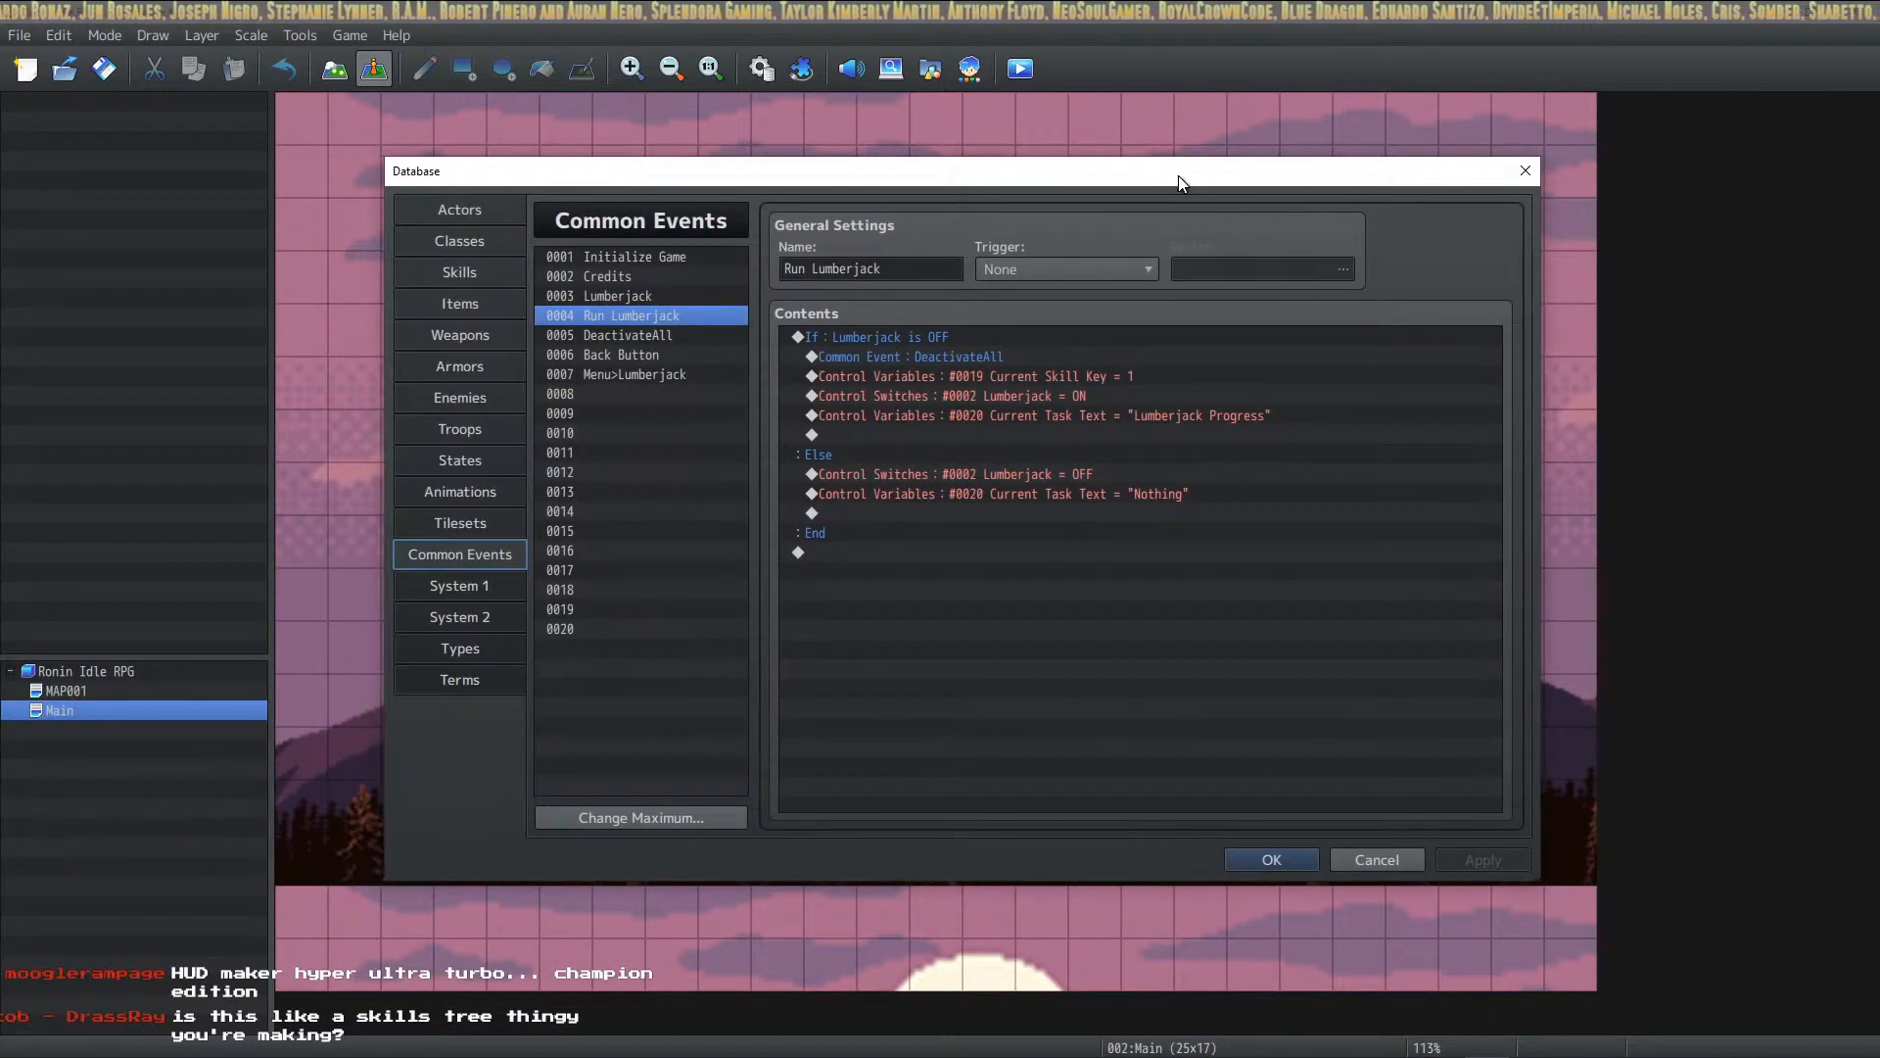
click(497, 311)
click(636, 289)
click(627, 308)
click(627, 280)
click(617, 314)
click(615, 282)
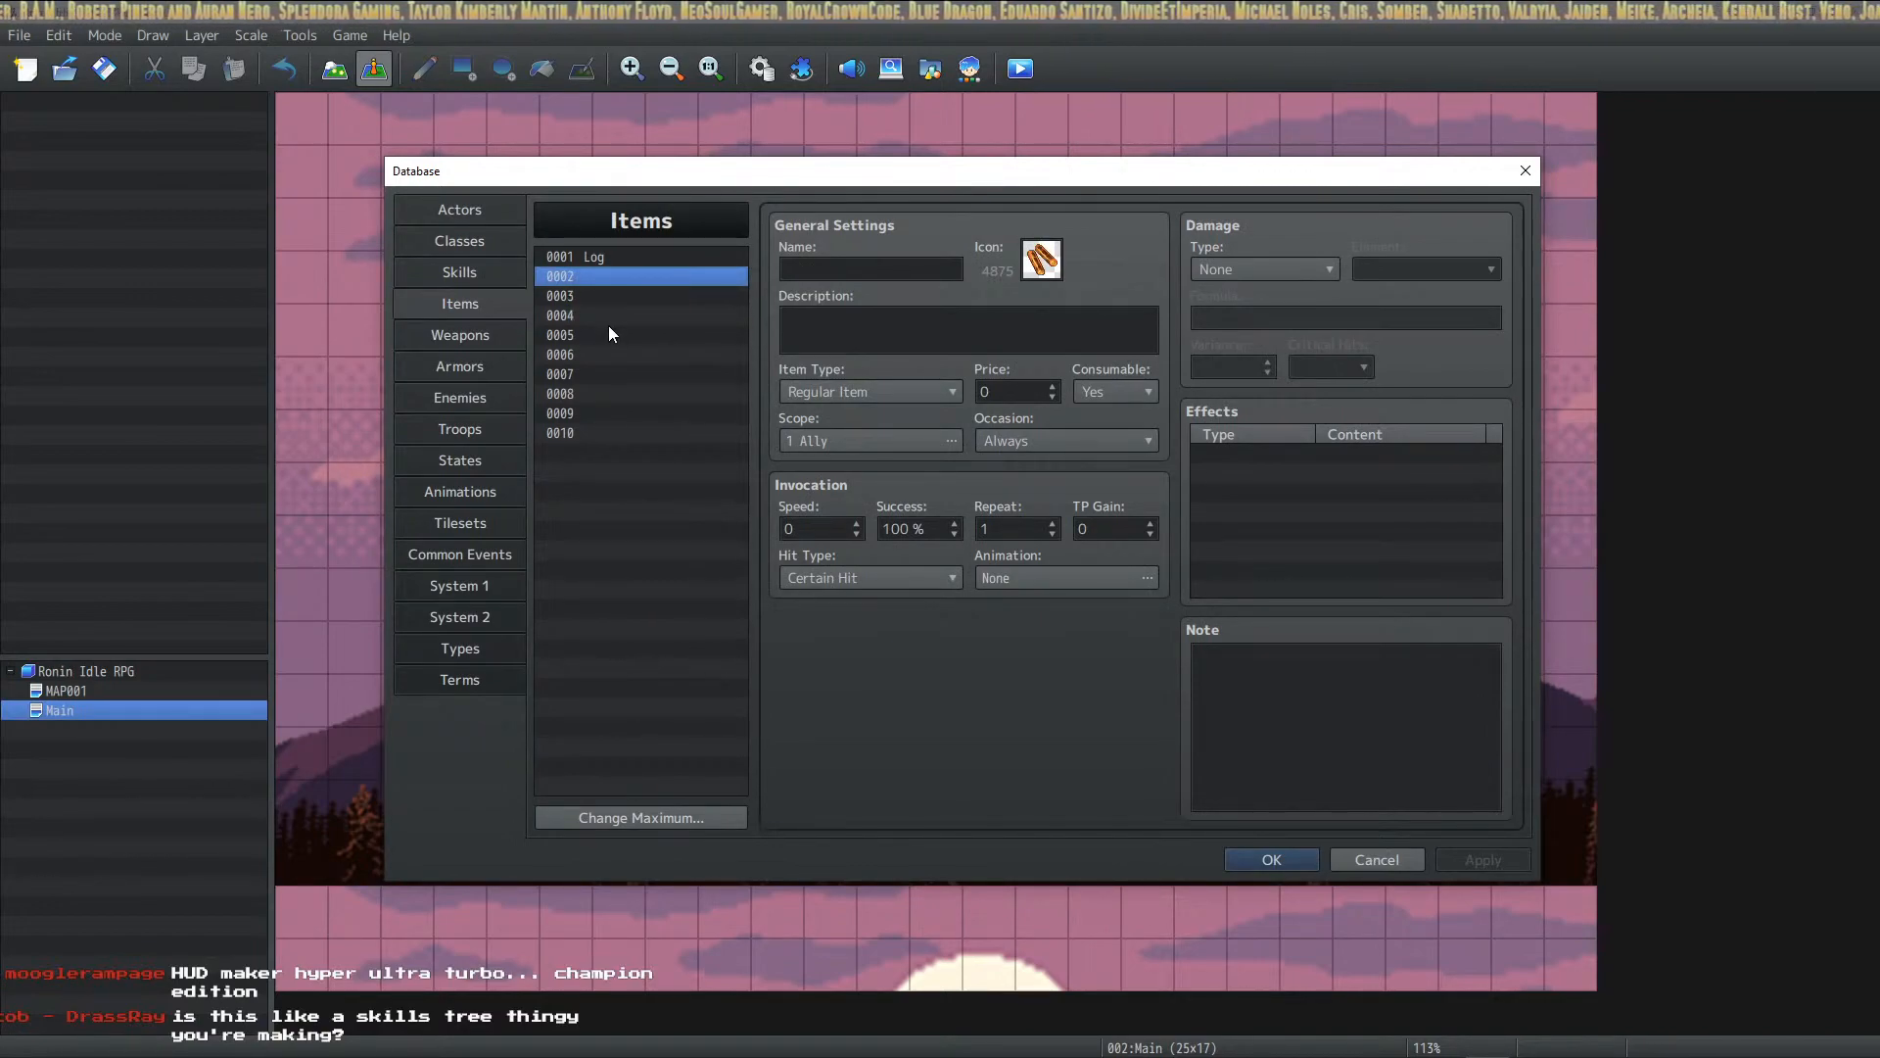
click(604, 334)
click(617, 294)
click(622, 269)
click(623, 258)
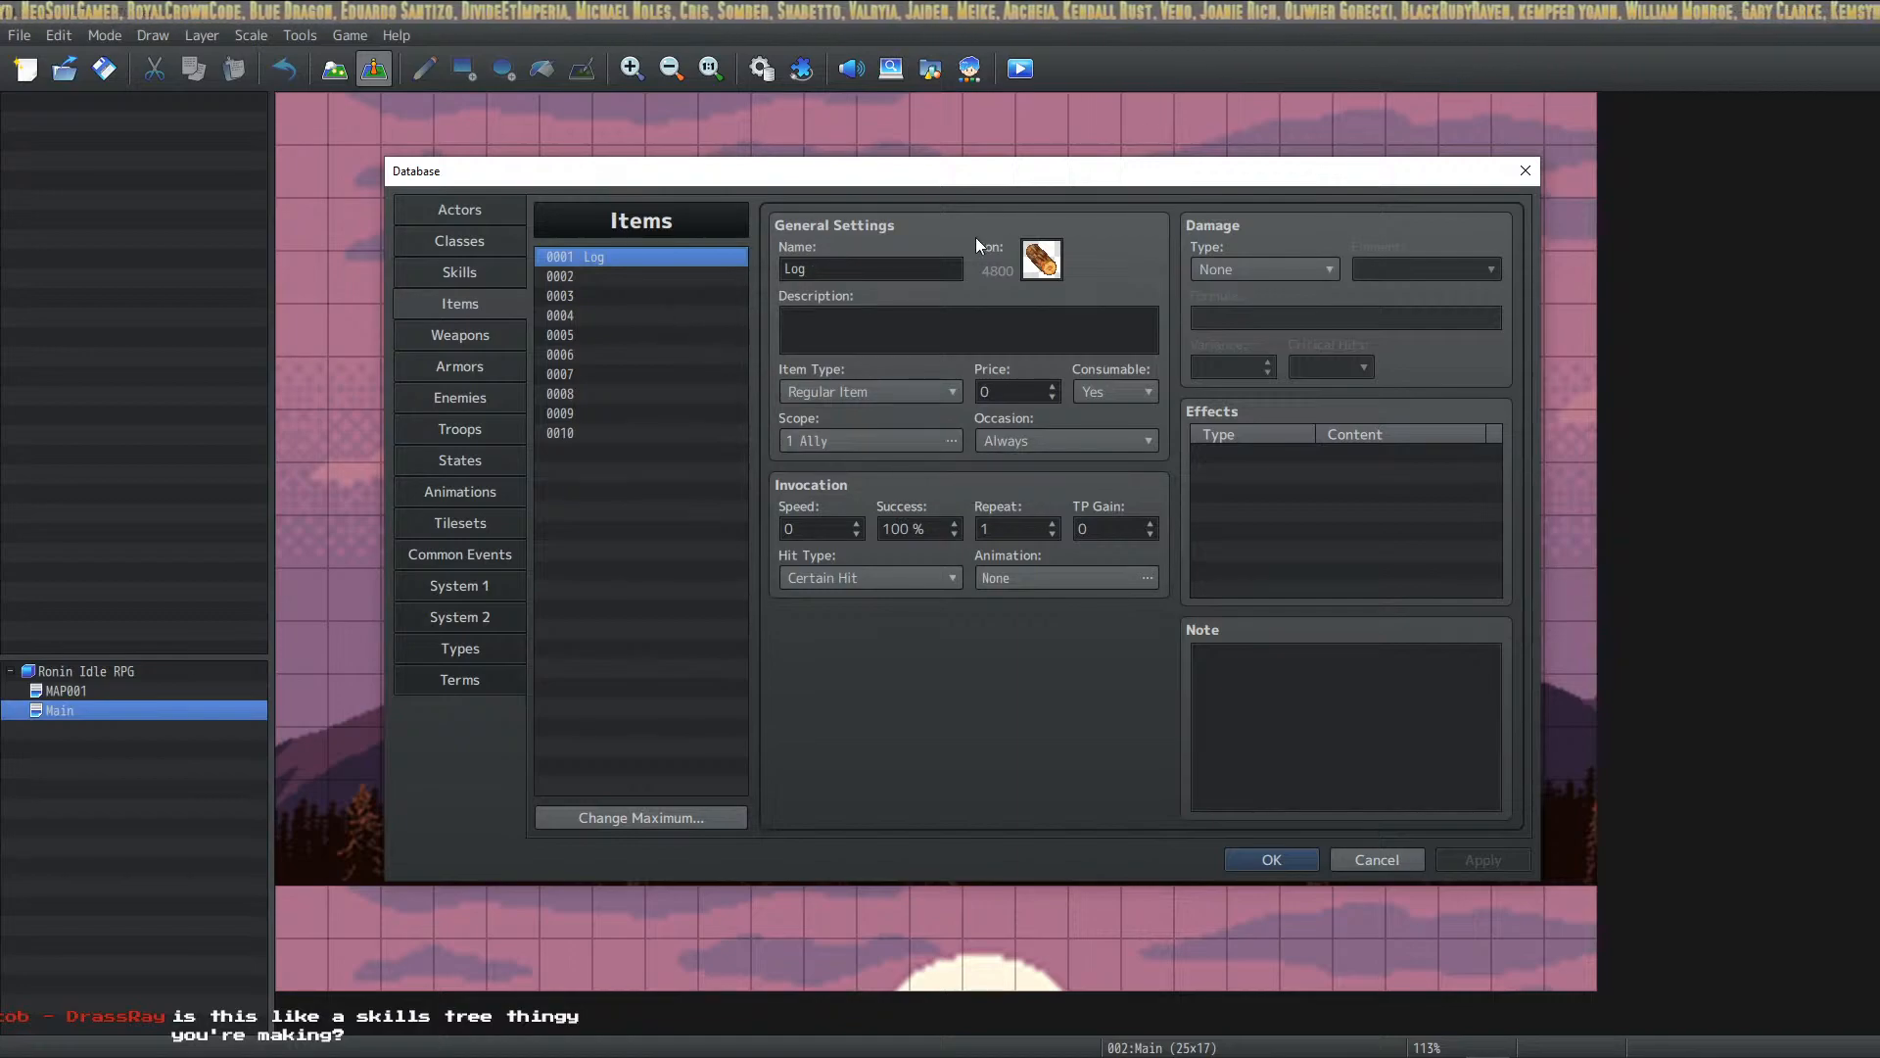
click(641, 272)
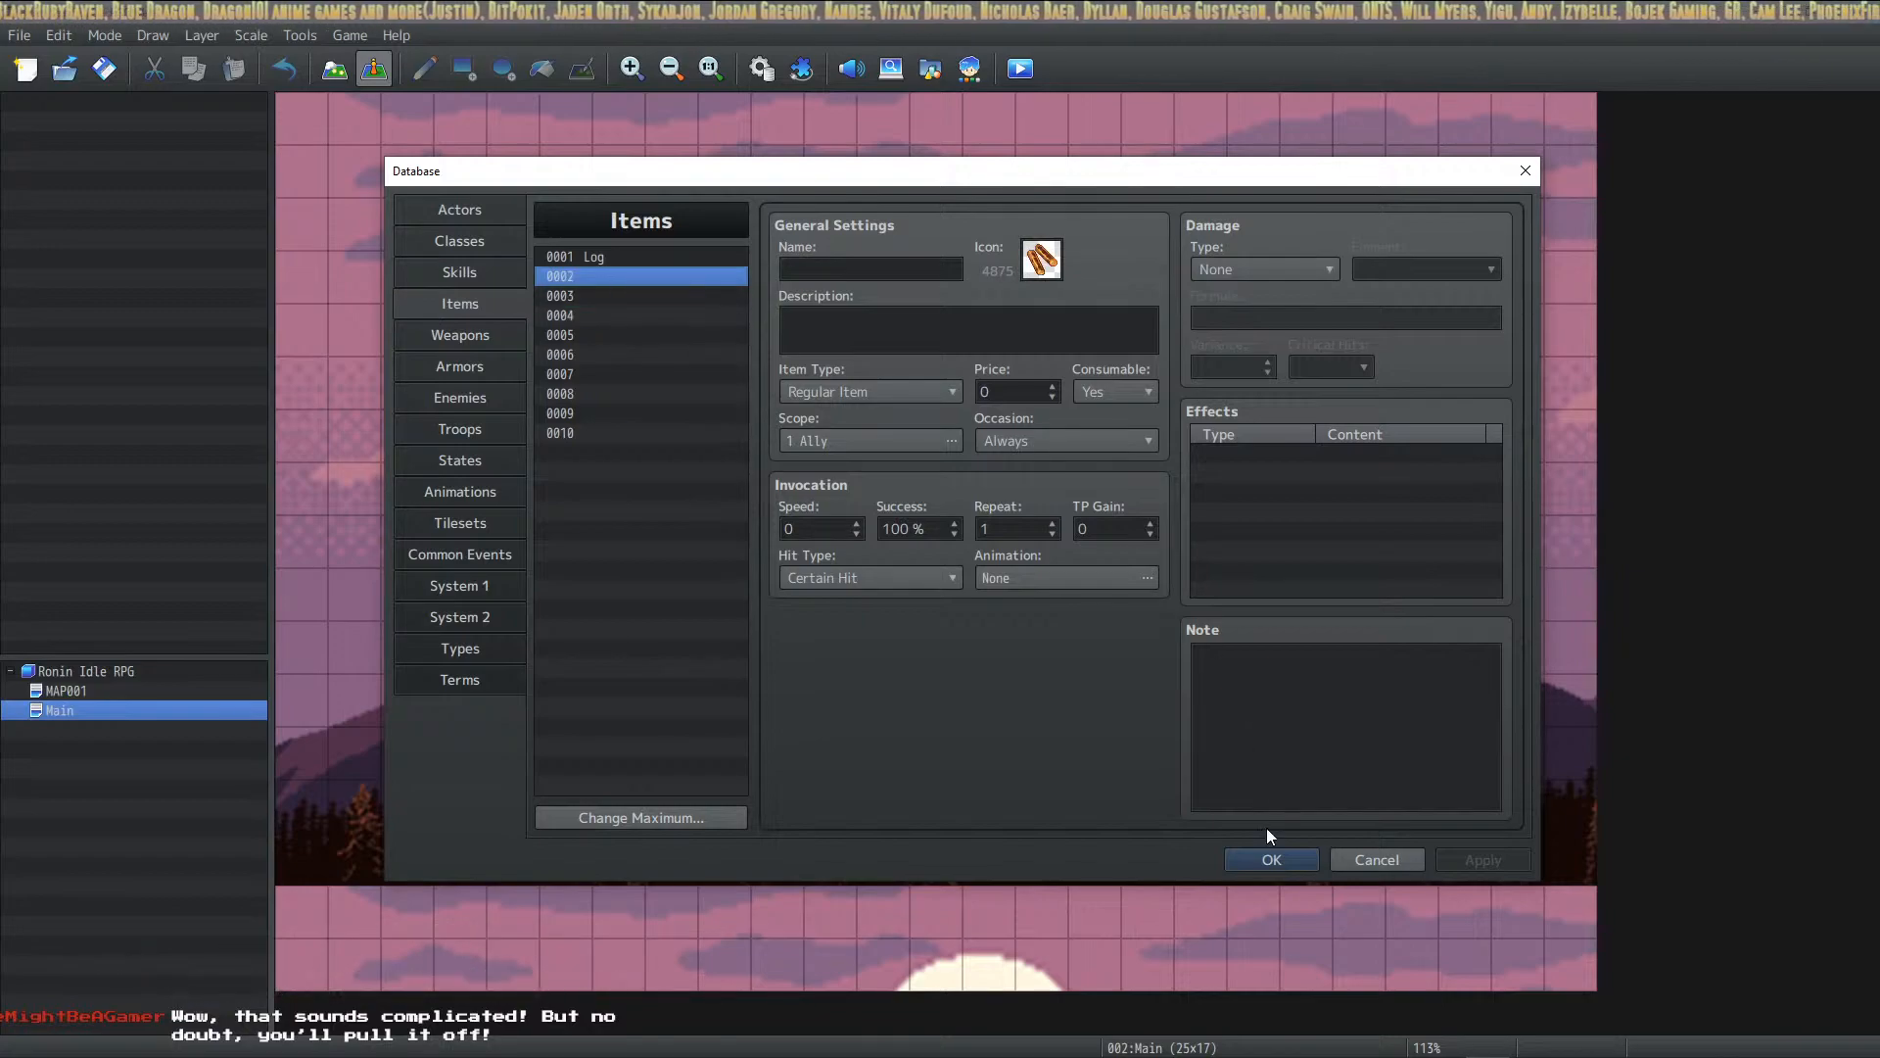
click(1269, 858)
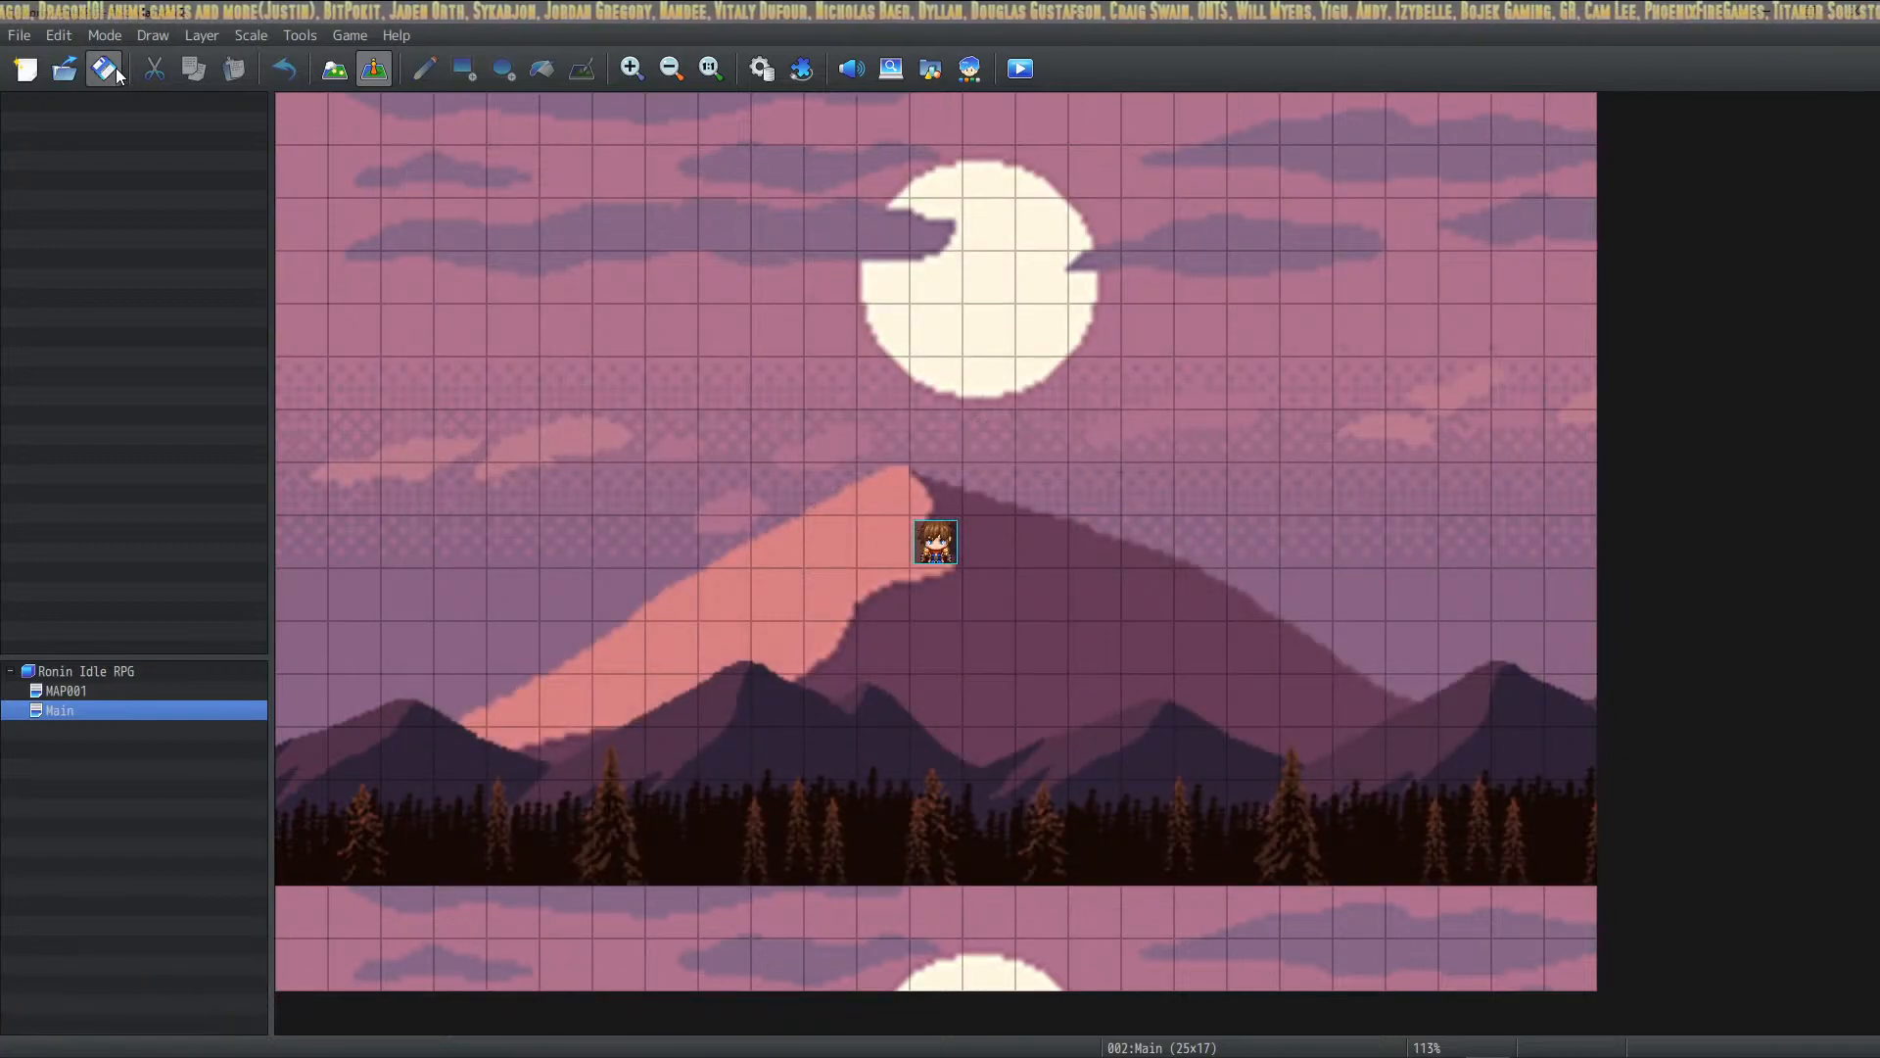
Step: Open the database's Items list and rename the Log item to Regular Log
click(760, 70)
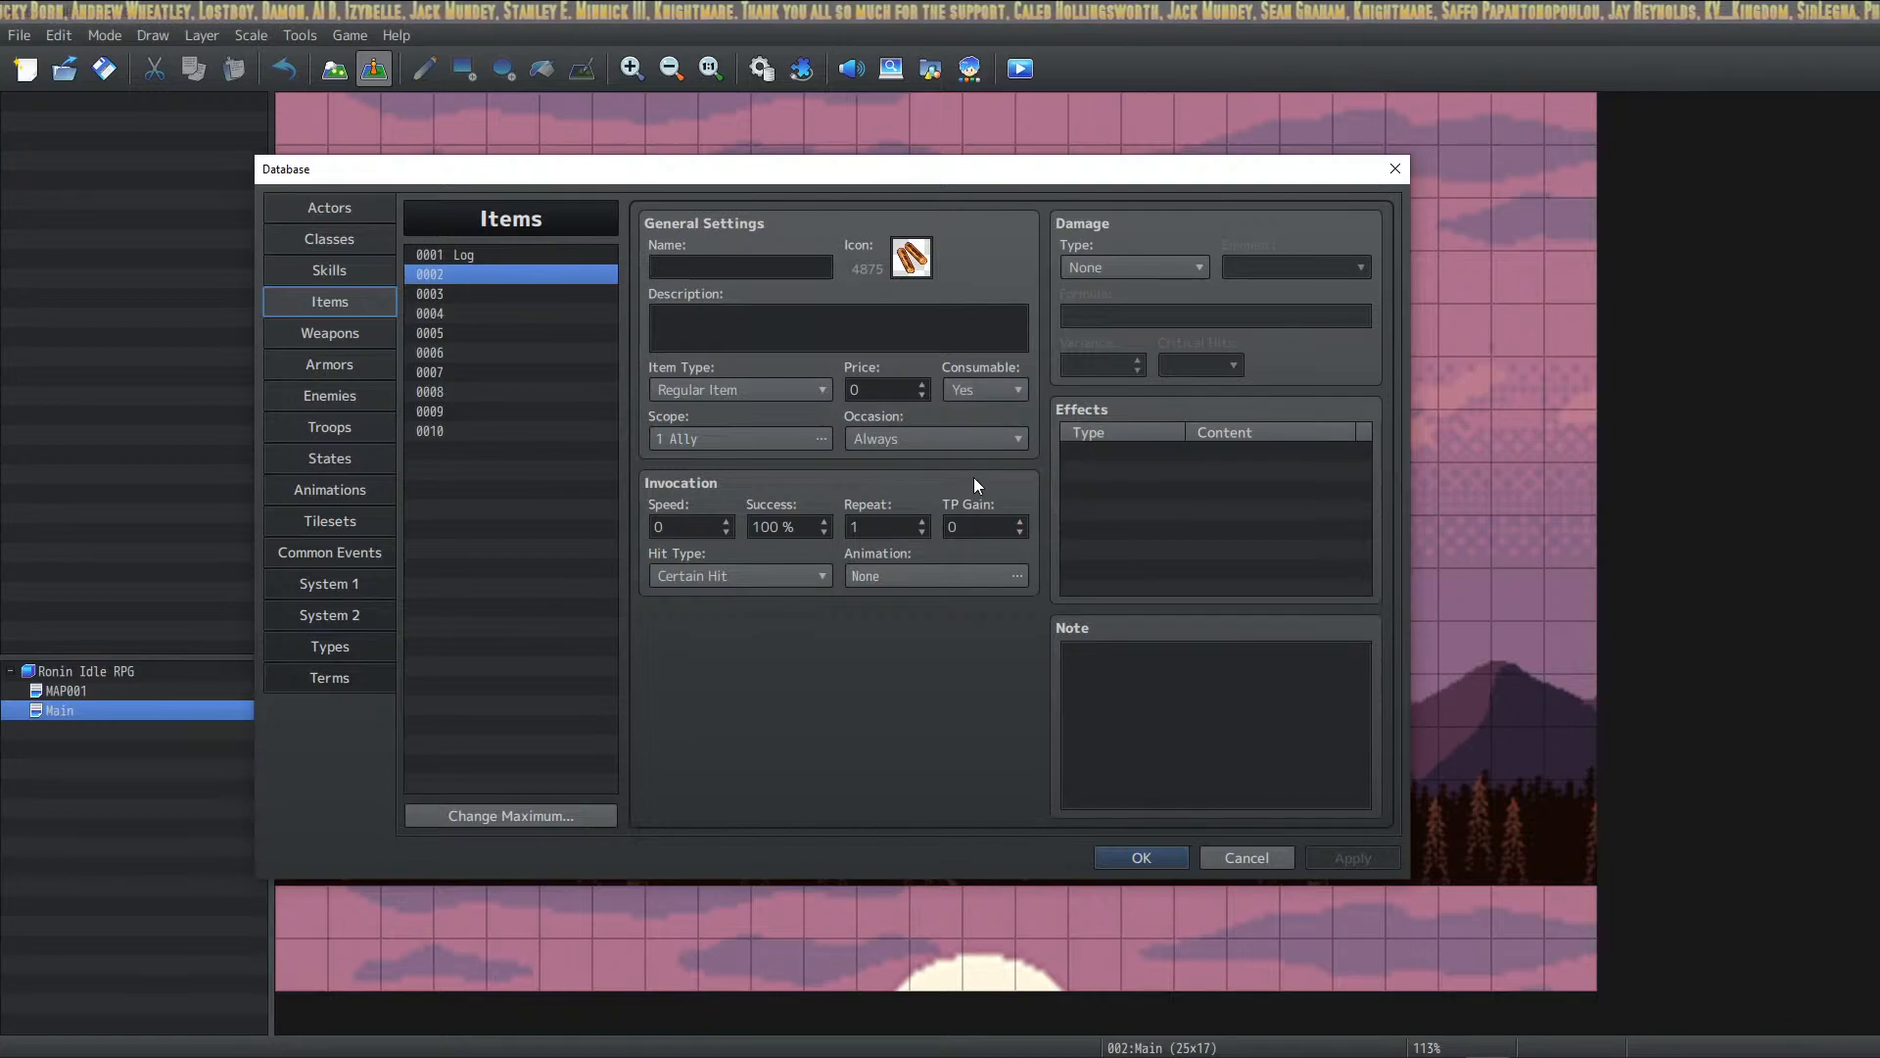
click(1136, 860)
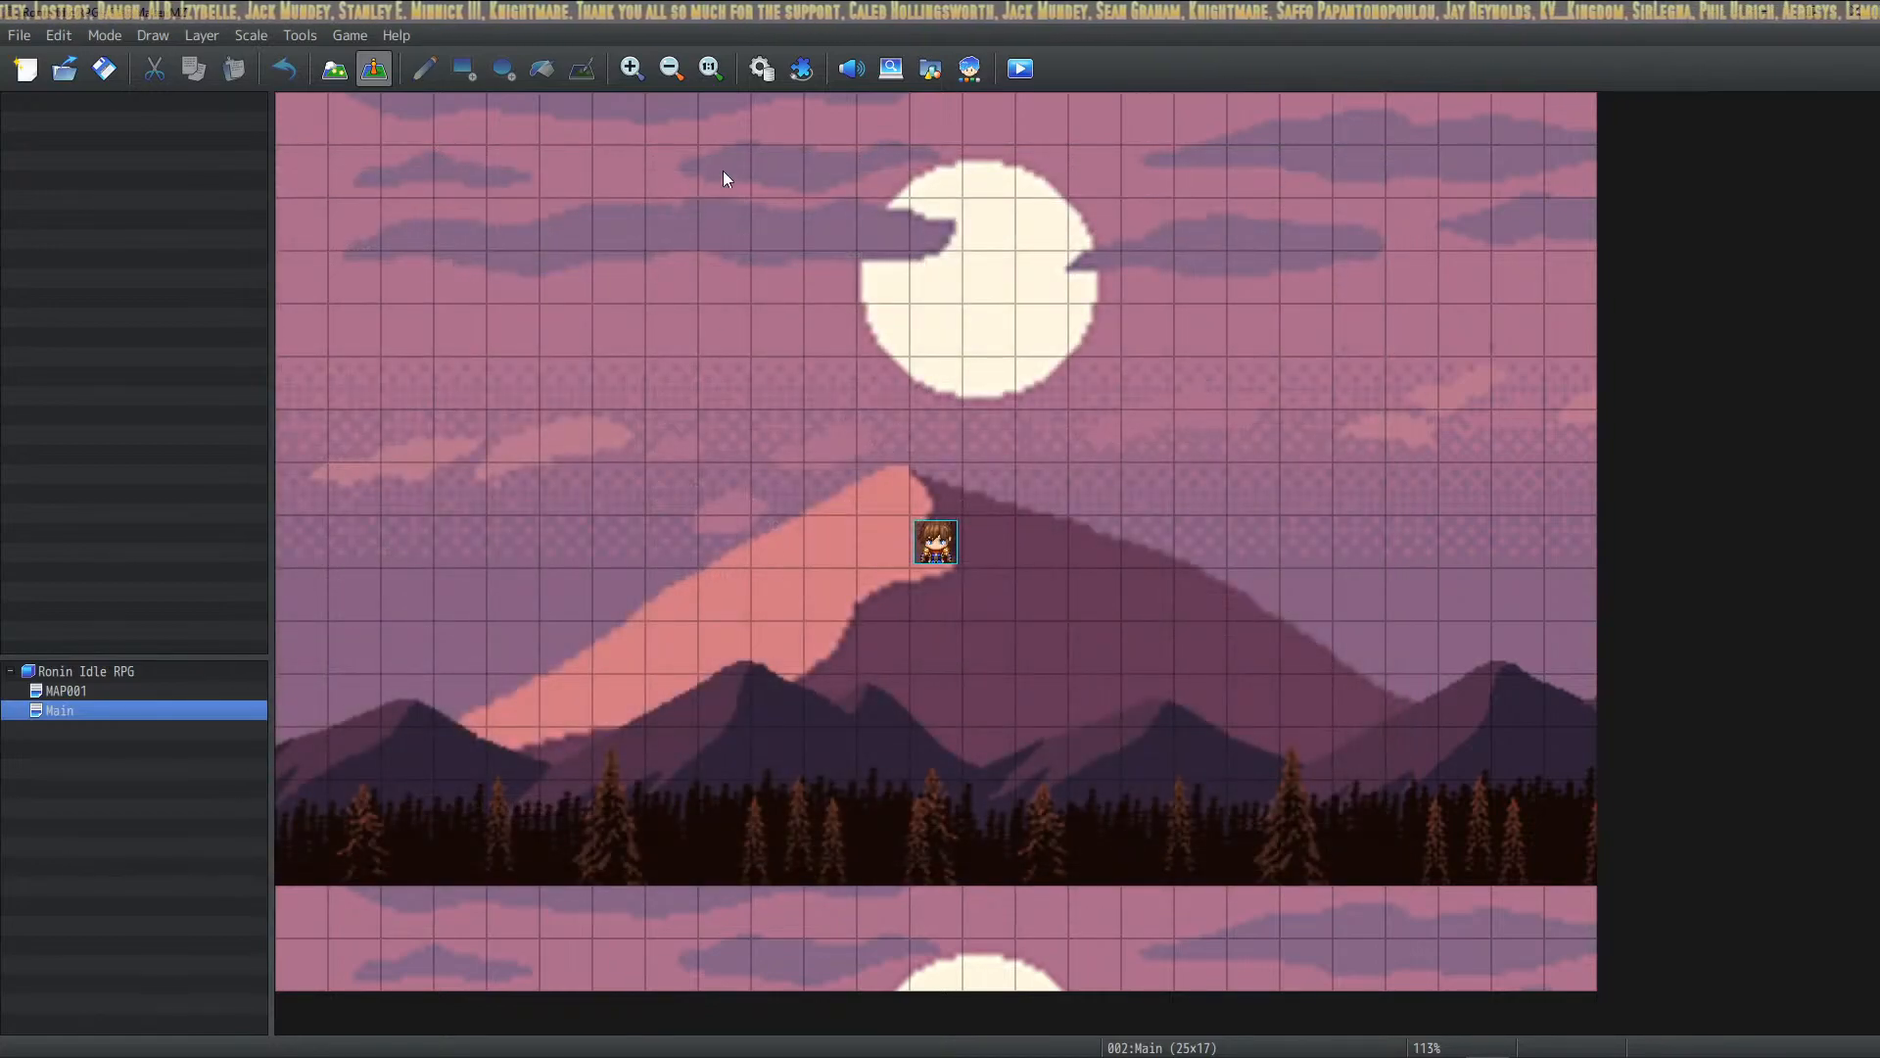
click(763, 69)
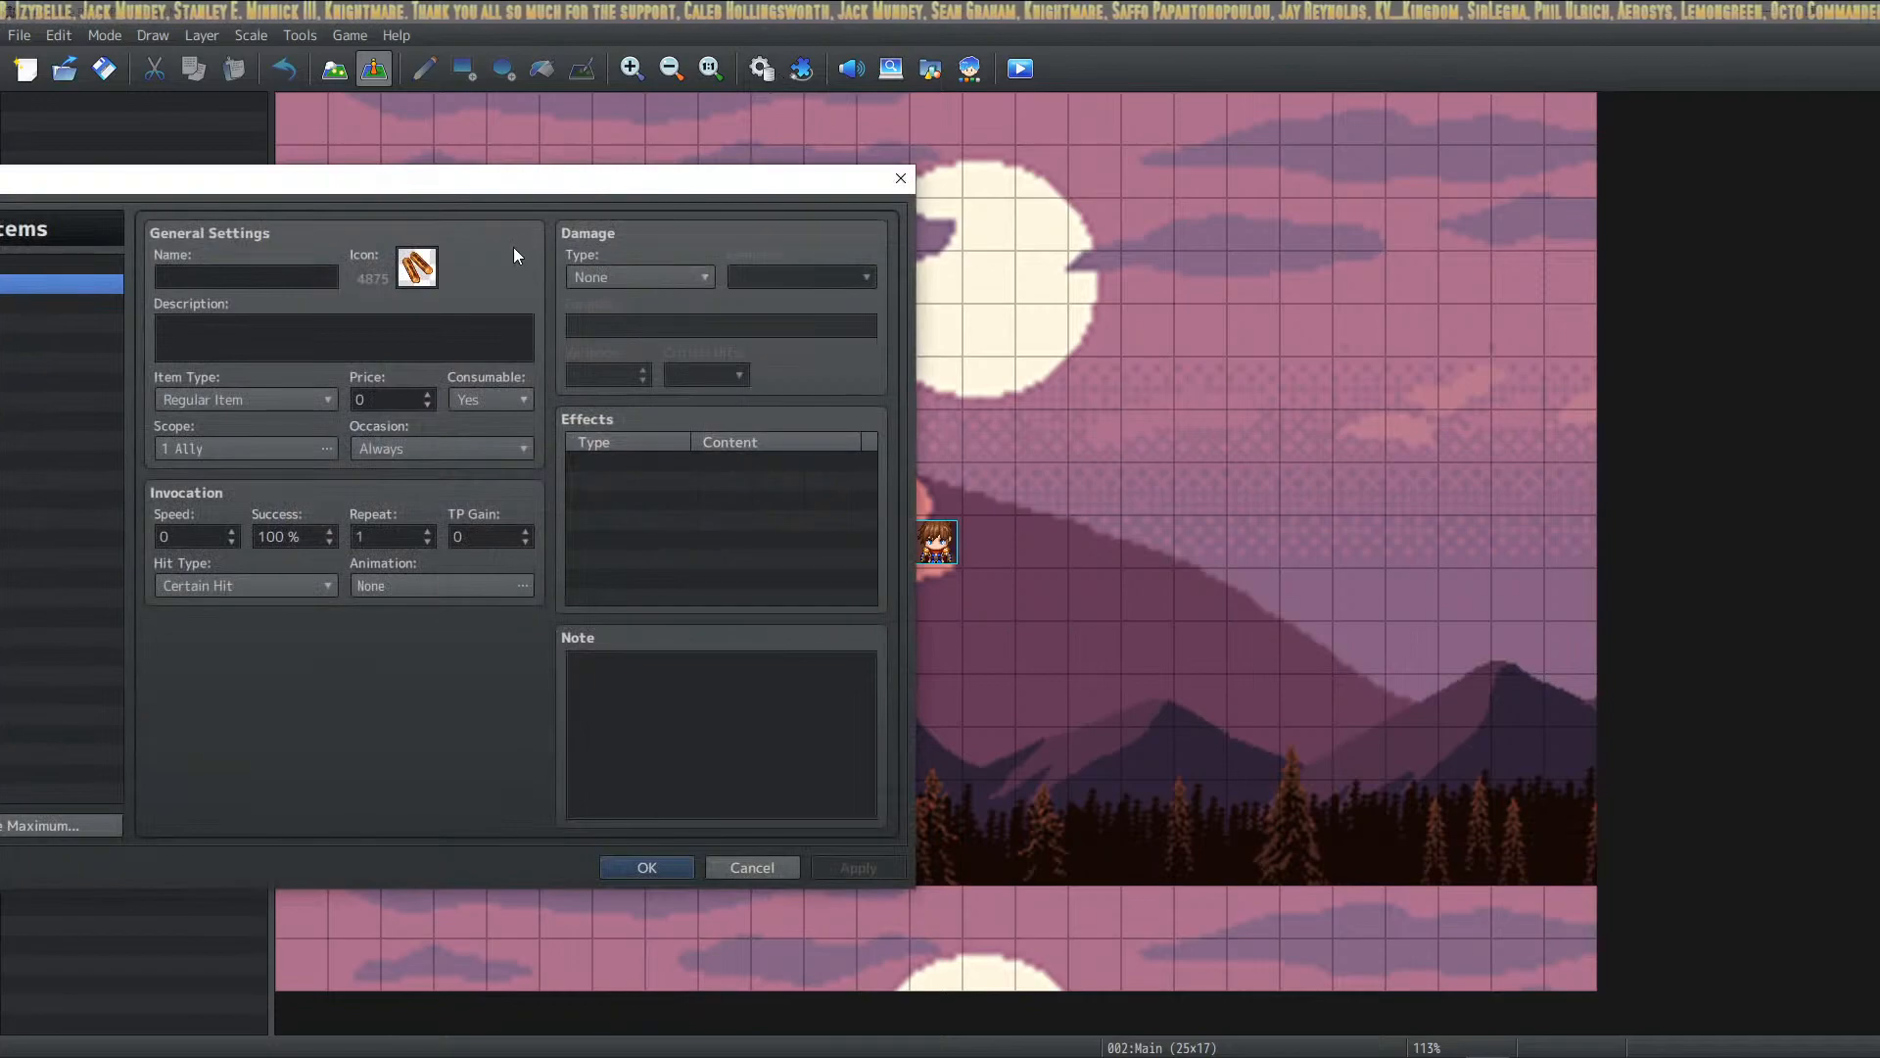
drag(583, 181, 1098, 227)
click(543, 304)
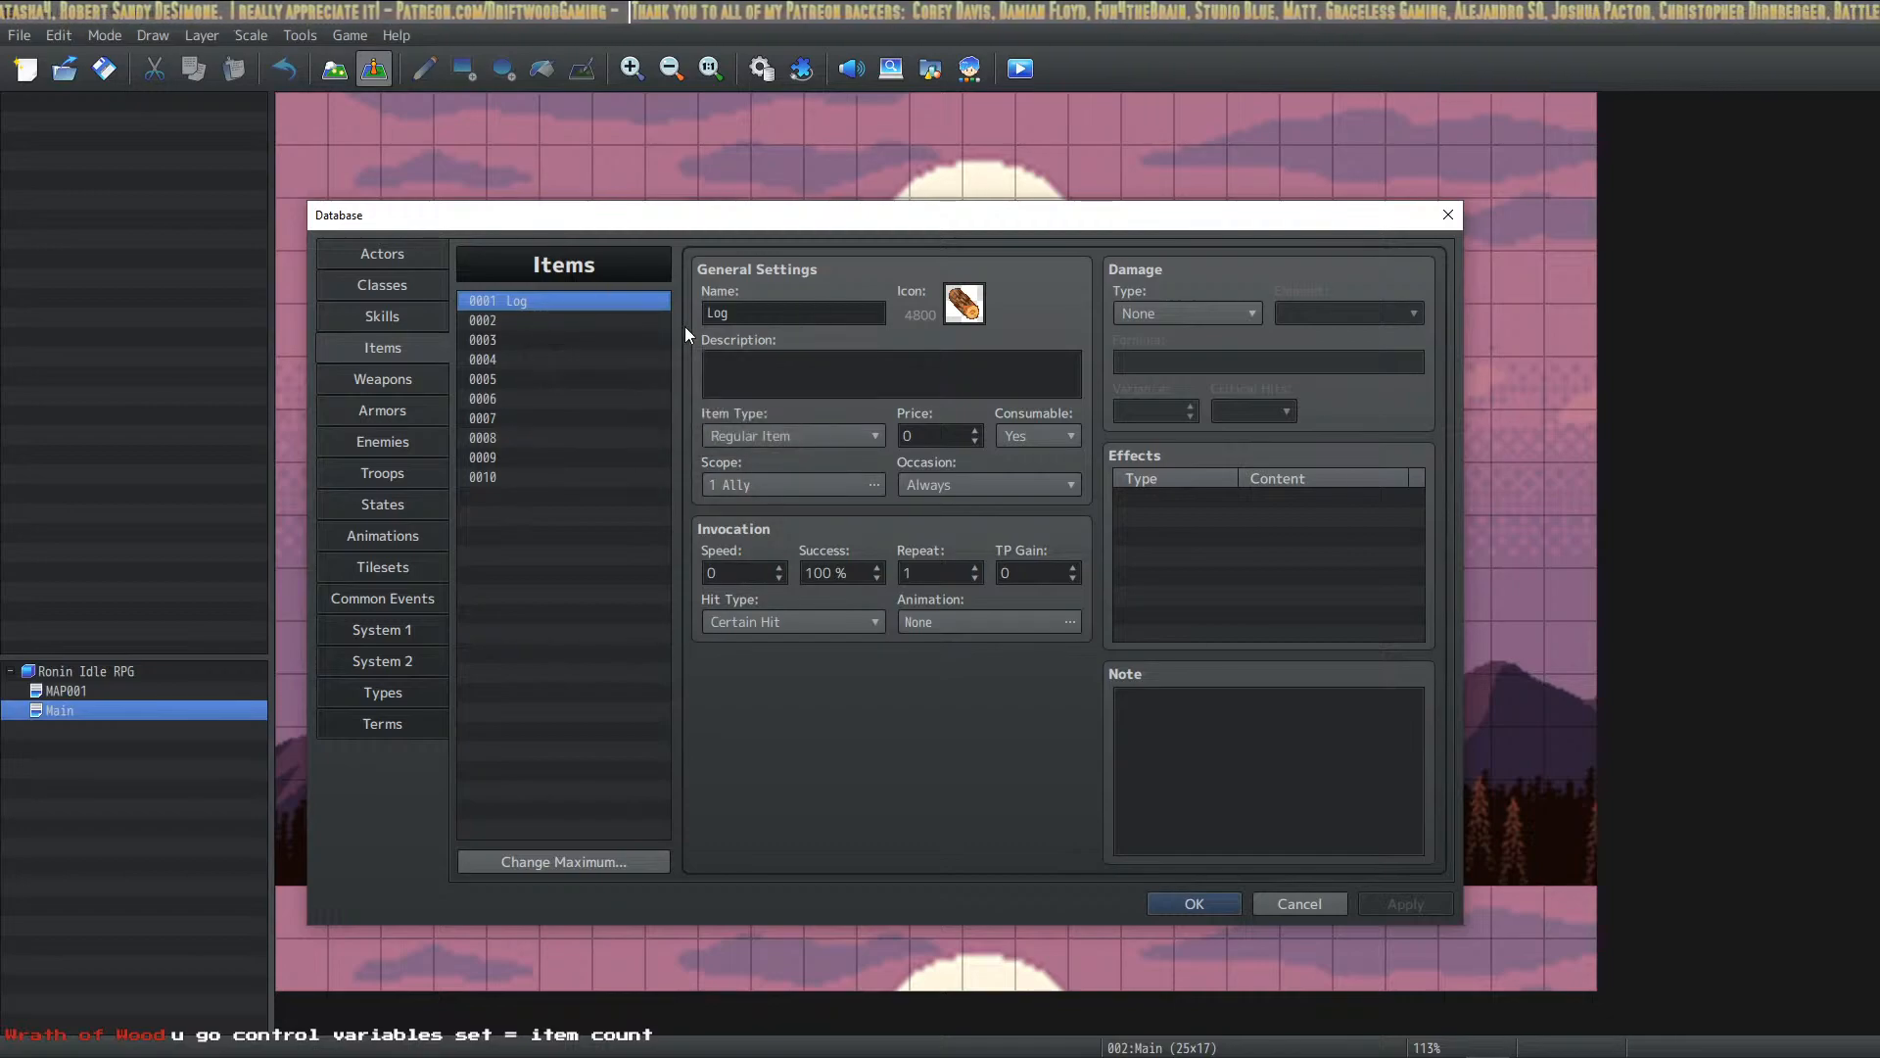
click(549, 320)
click(395, 350)
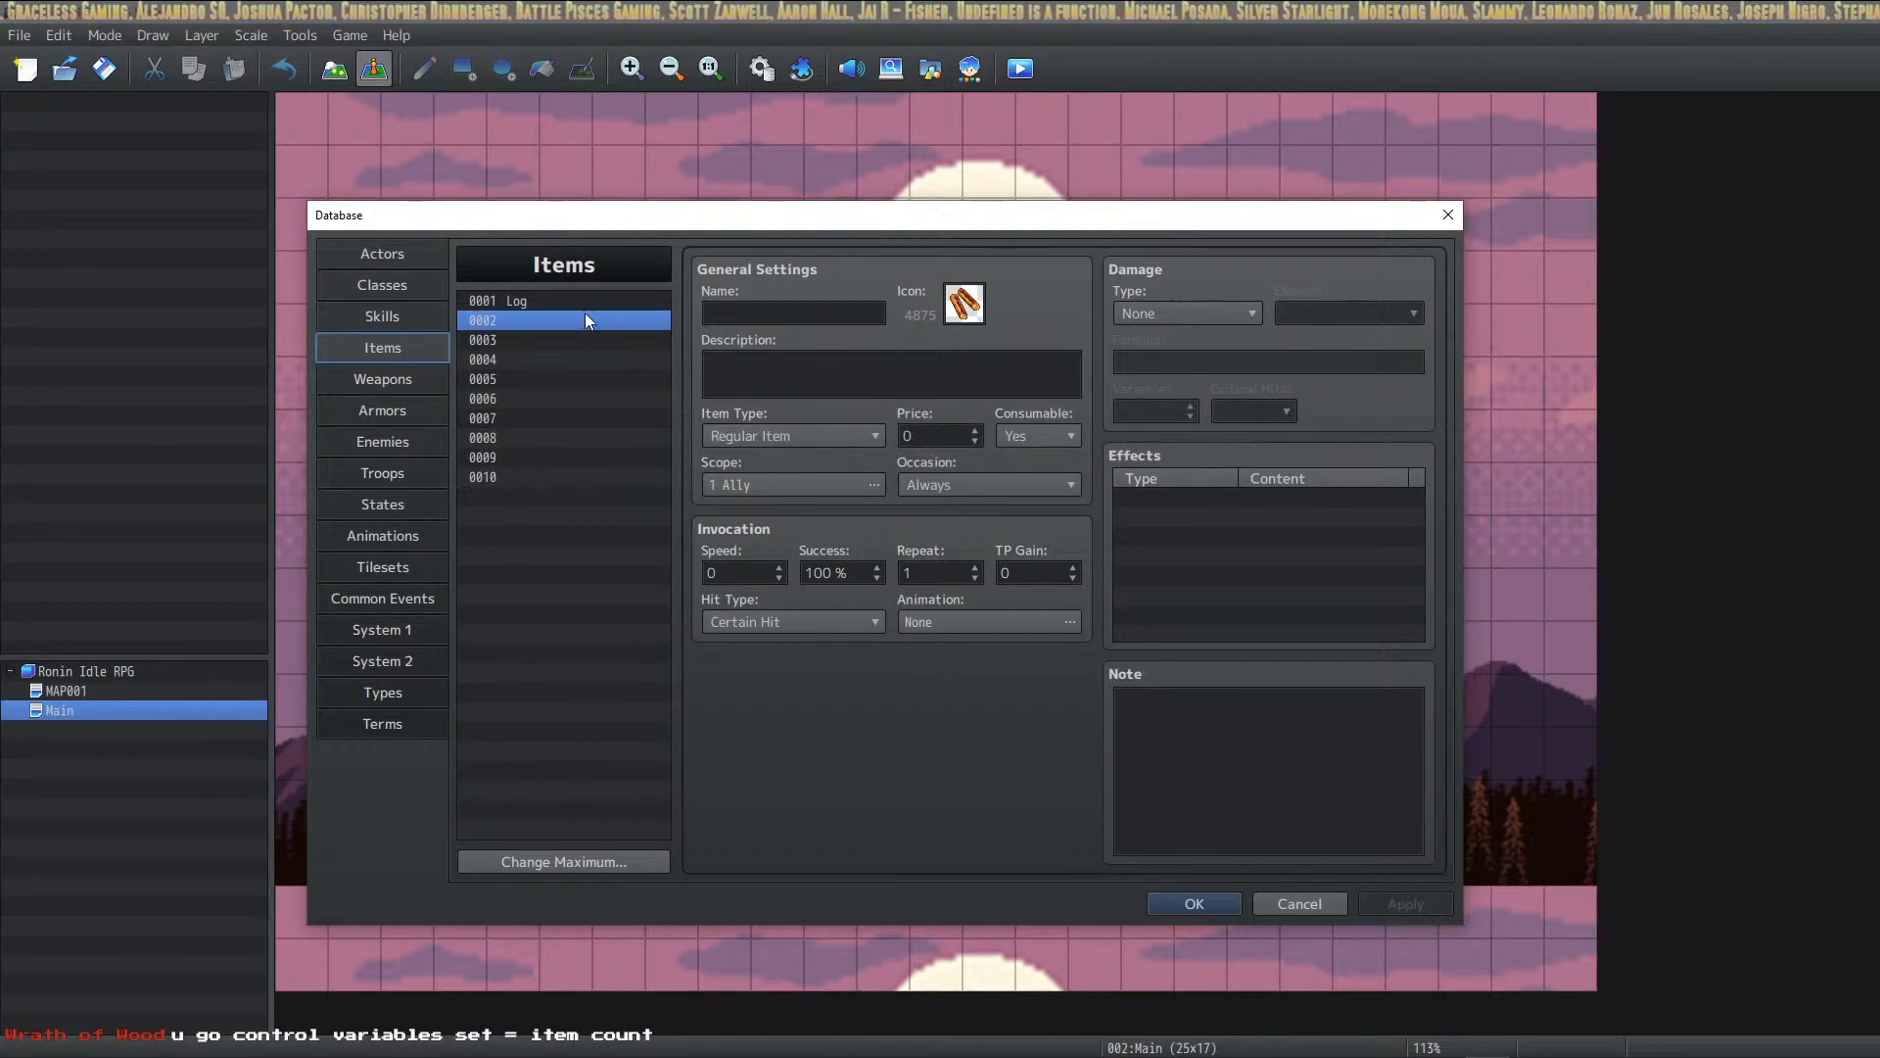
click(548, 301)
double_click(760, 319)
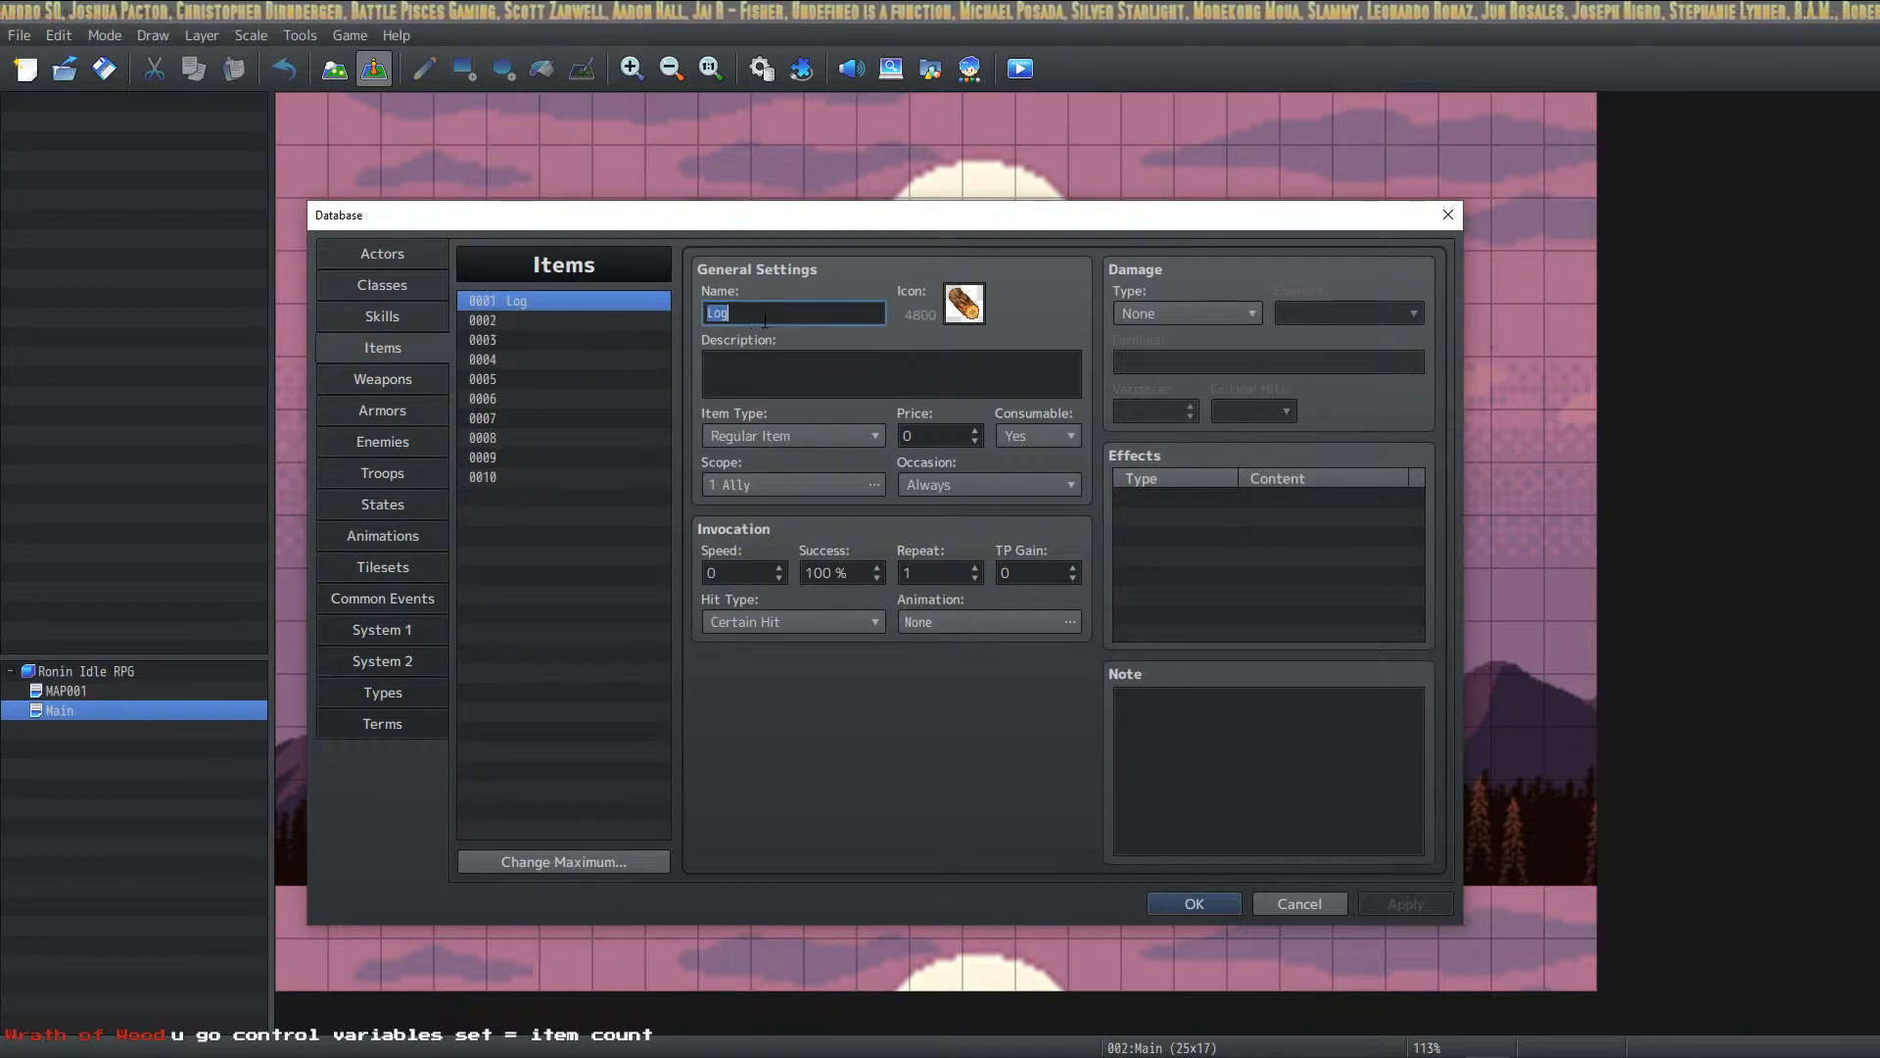
text(Regular Log)
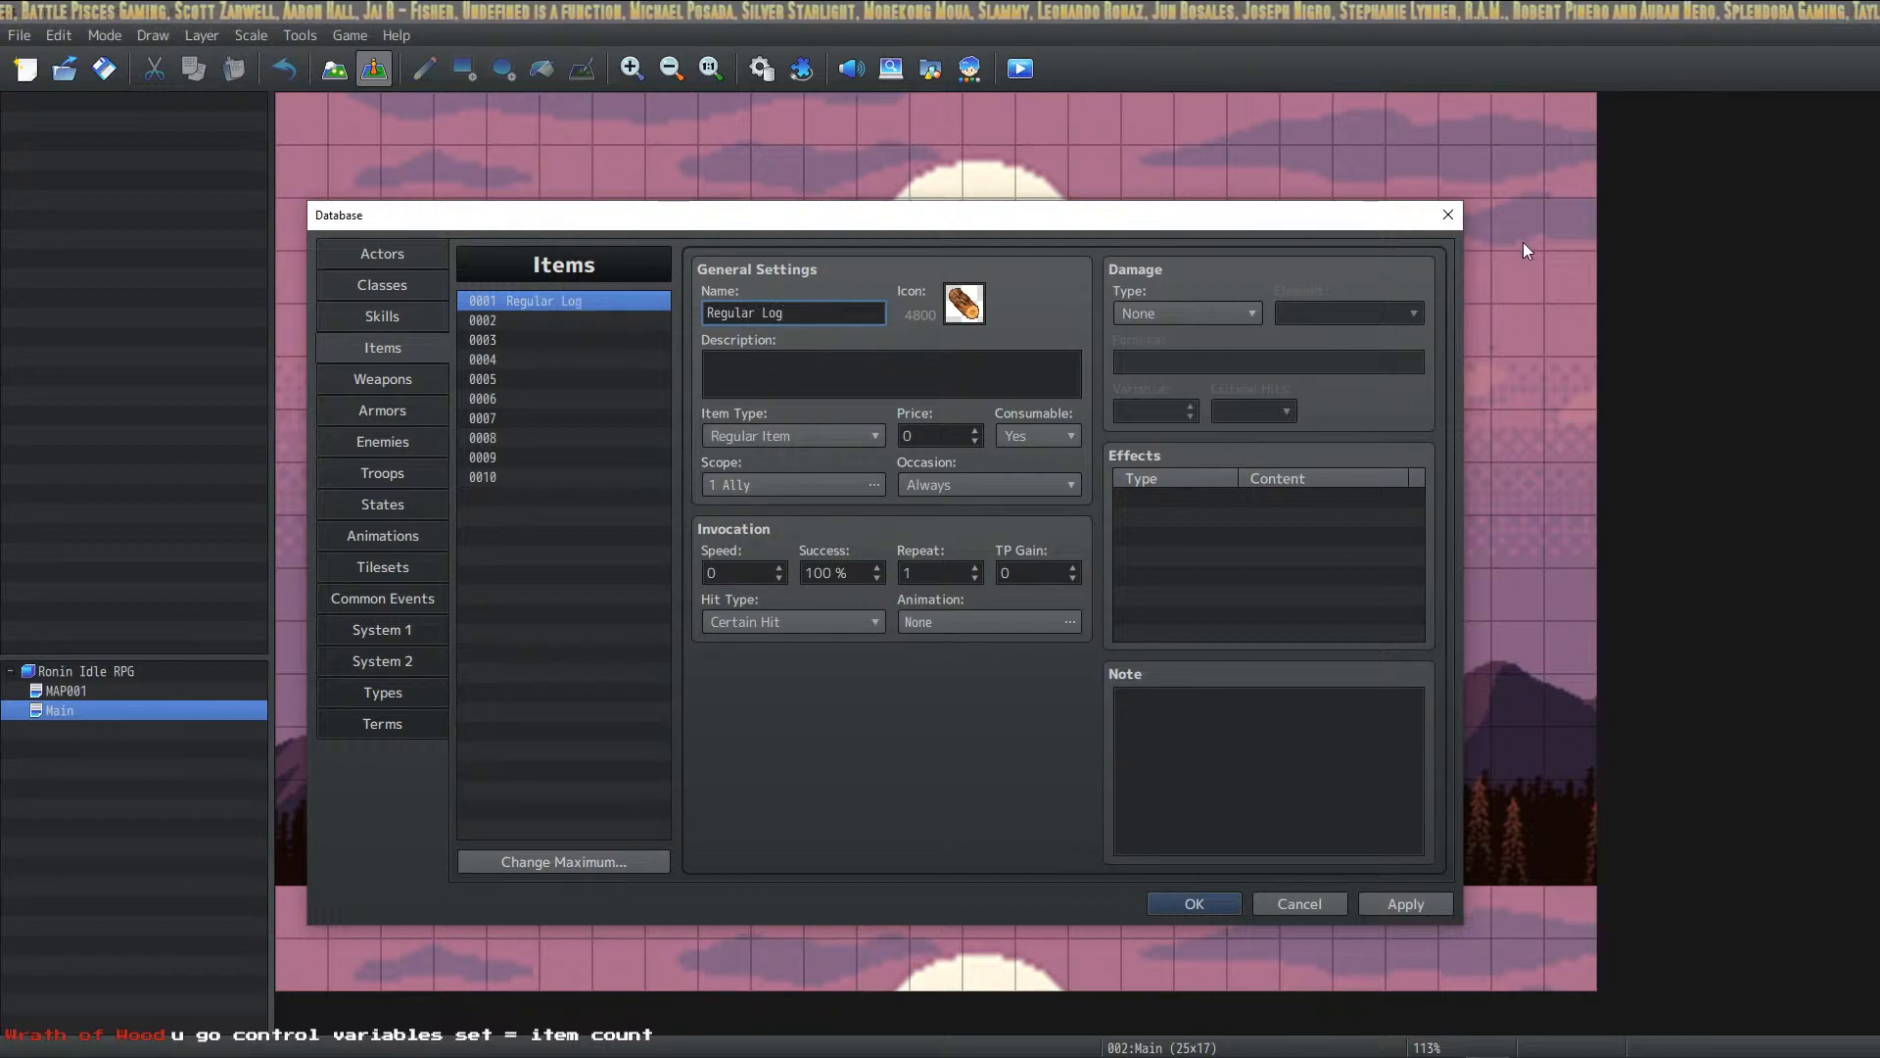
click(904, 366)
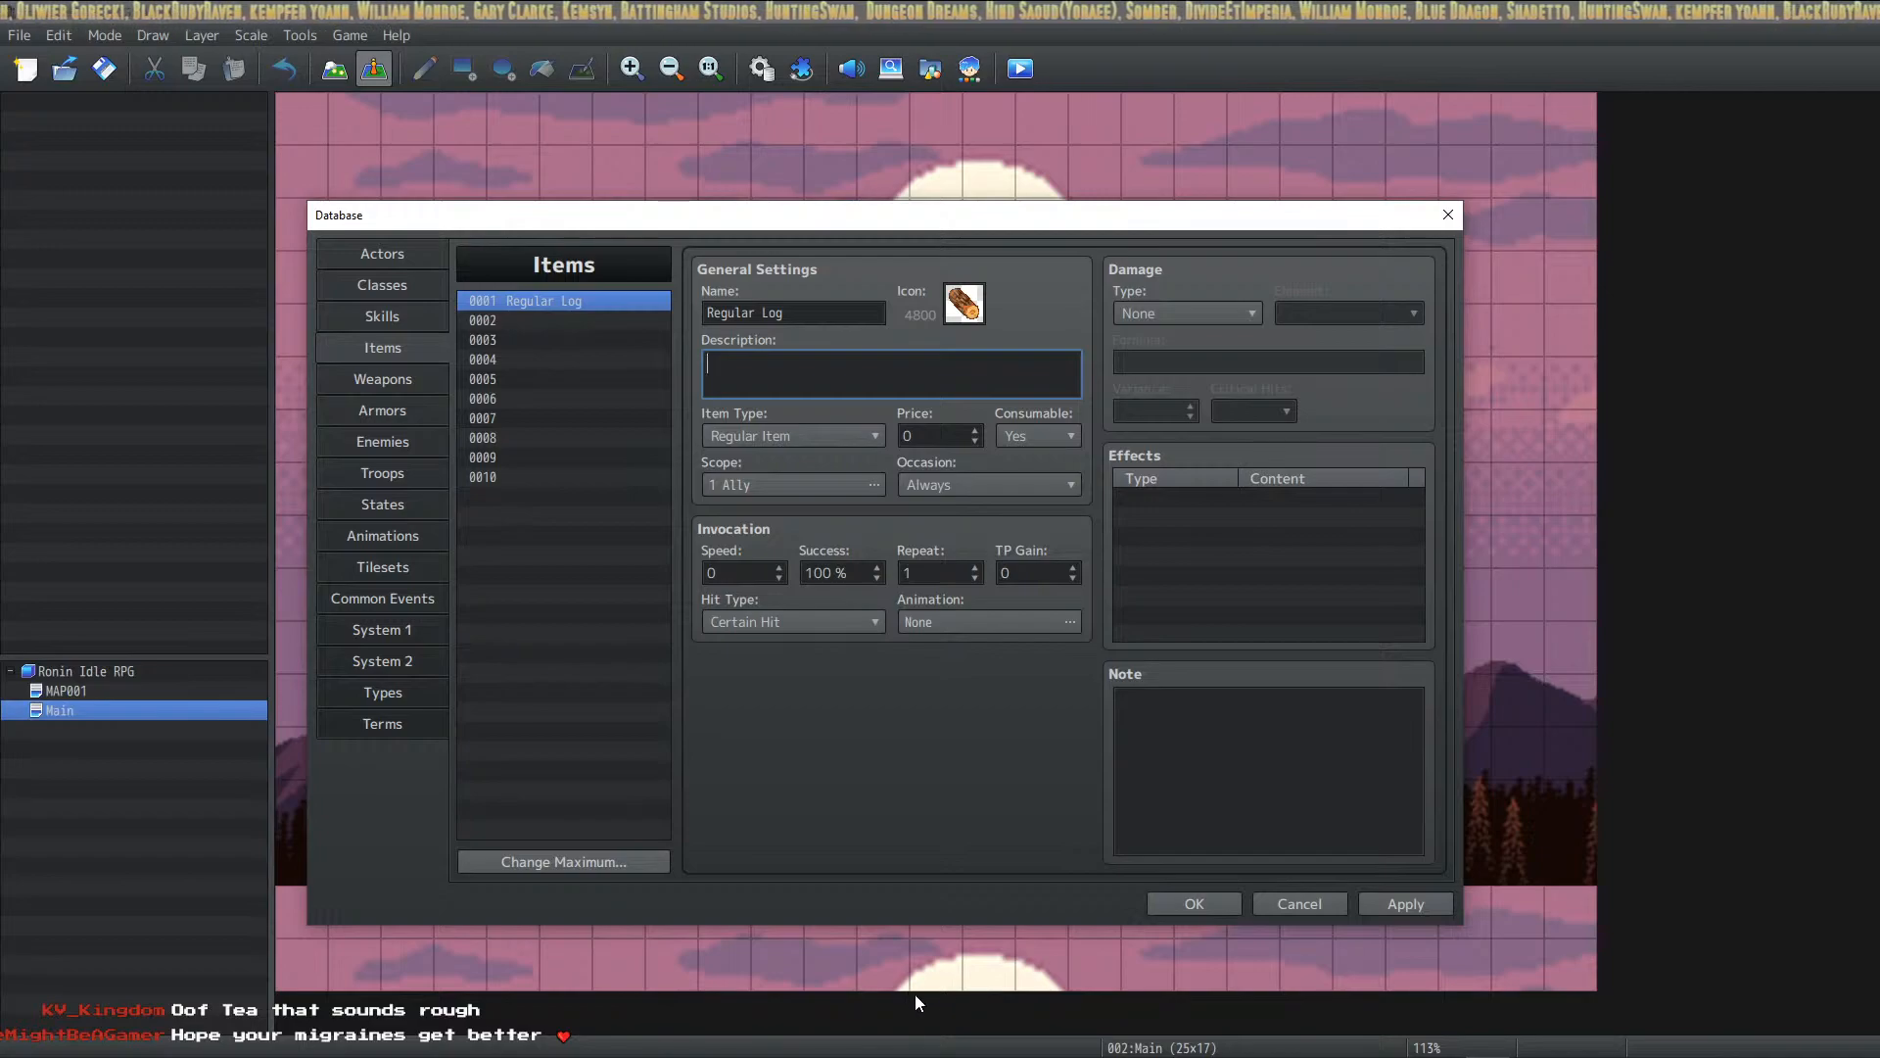
click(592, 321)
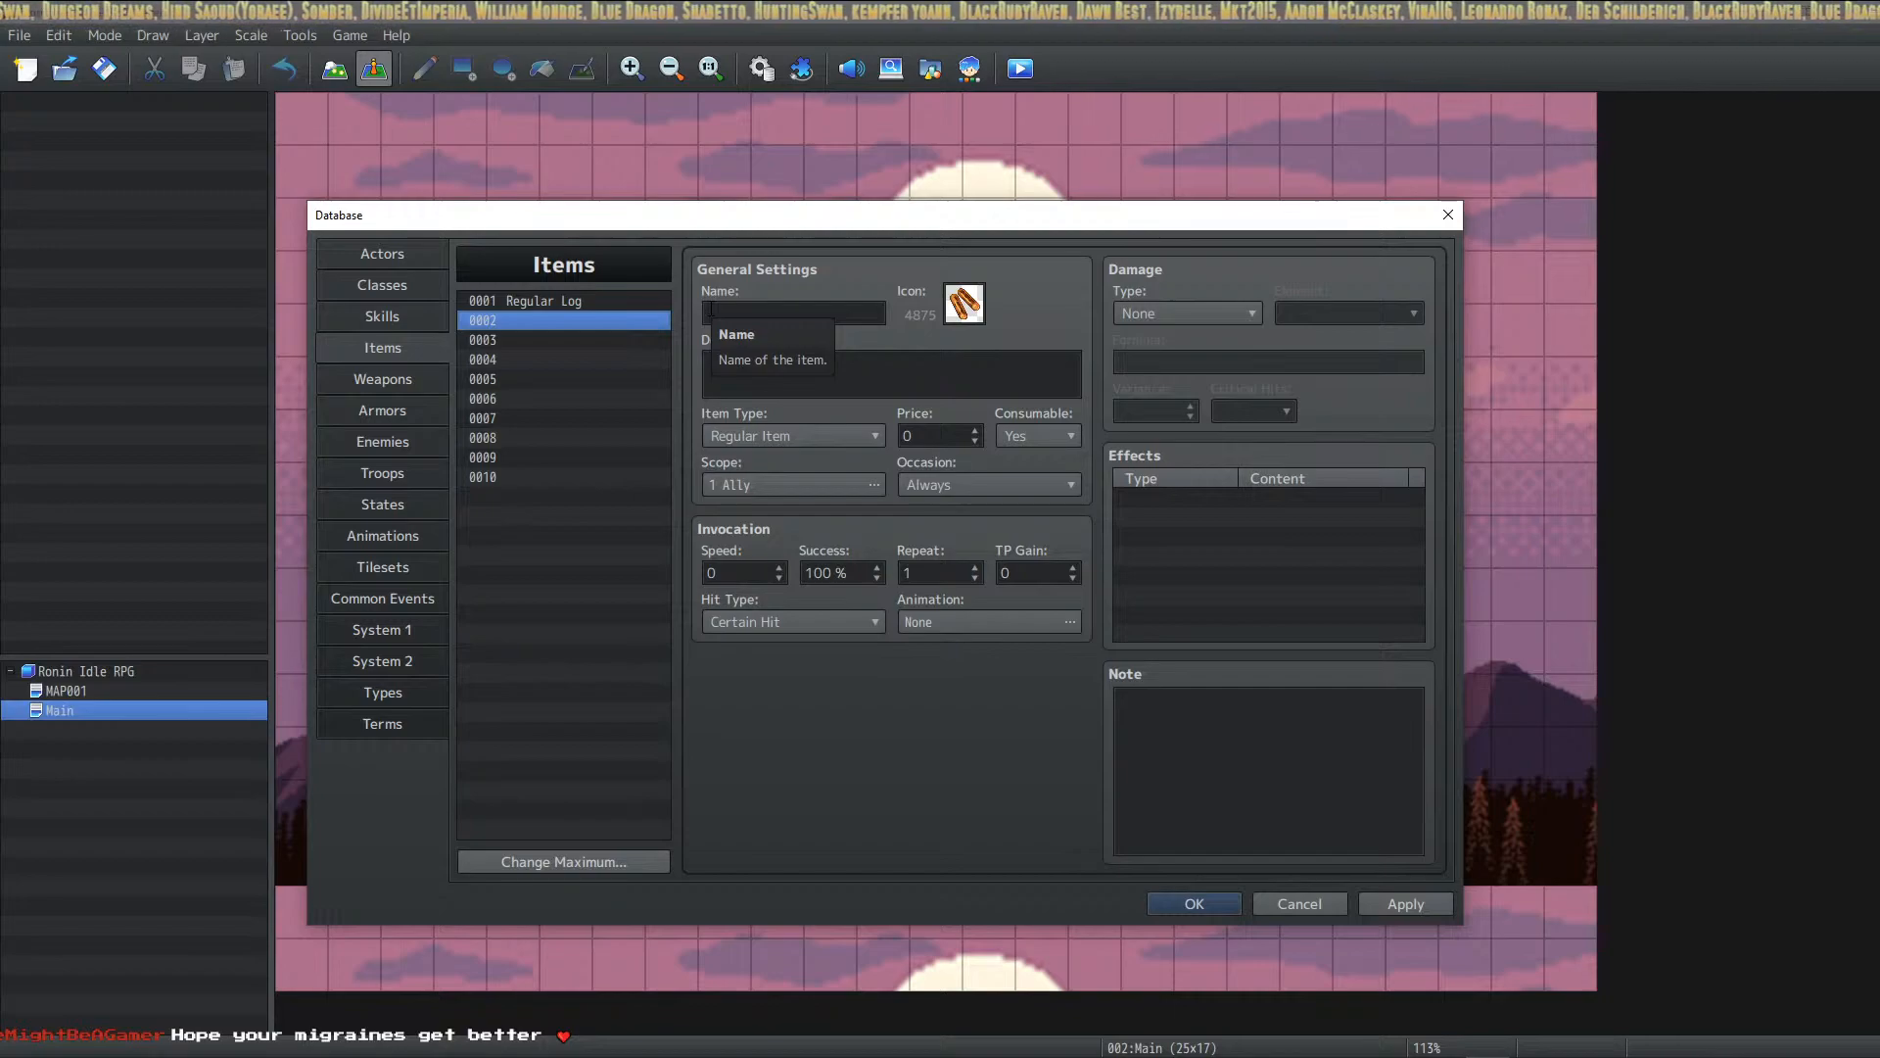
click(805, 435)
click(791, 331)
click(804, 306)
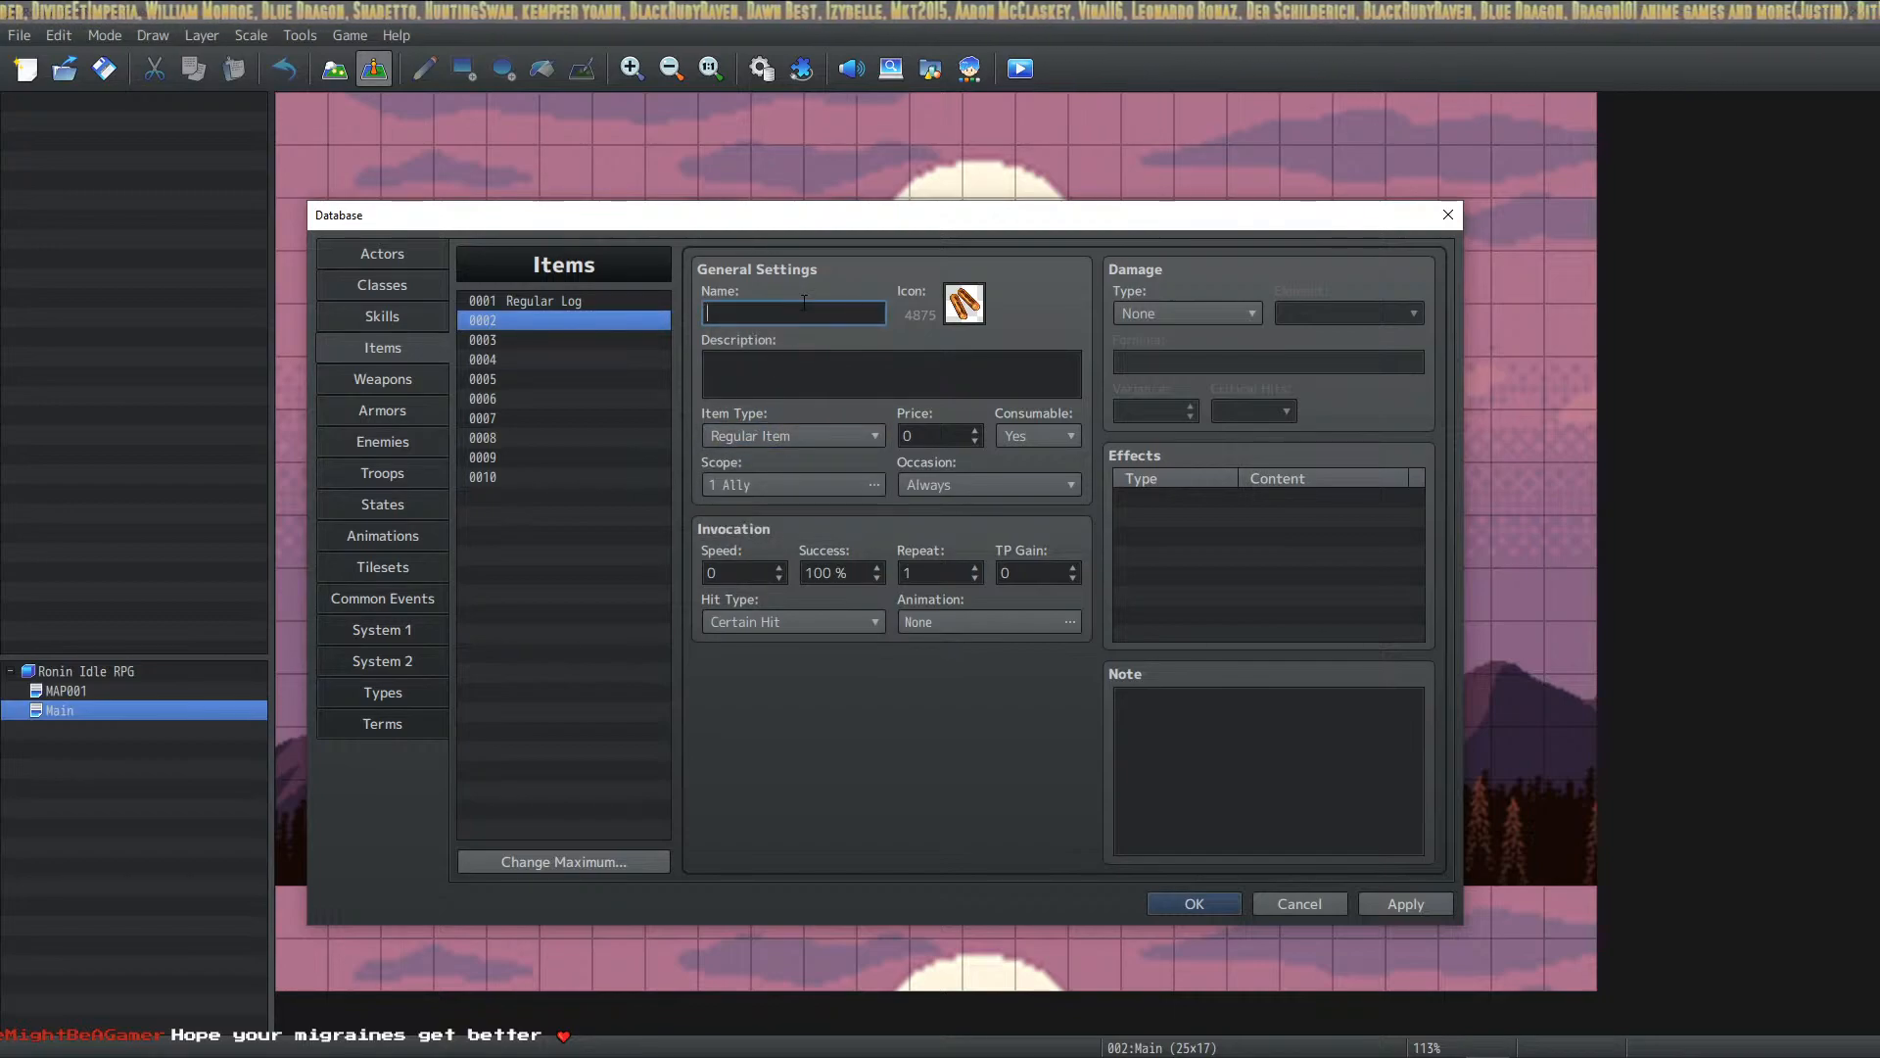
Step: Give the Regular Log item the description "The most basic logs you can get."
click(560, 304)
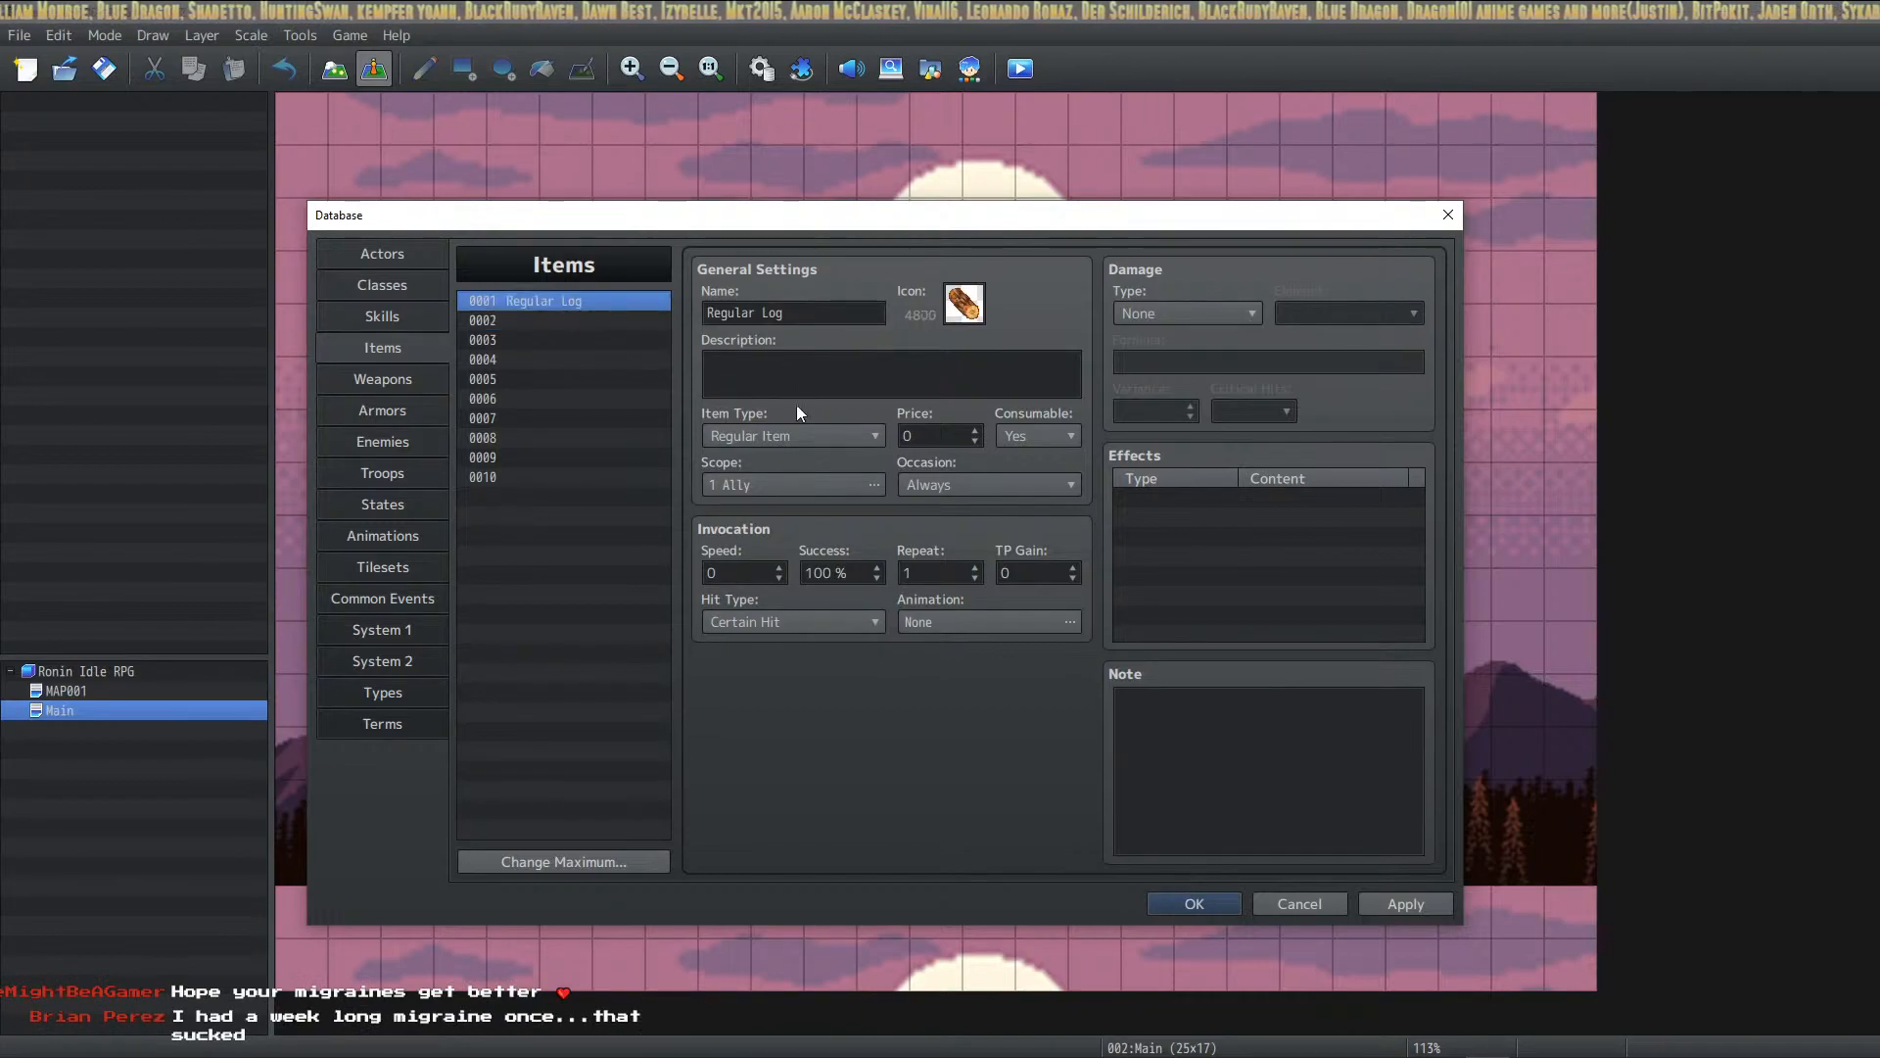
click(802, 381)
text(The bas)
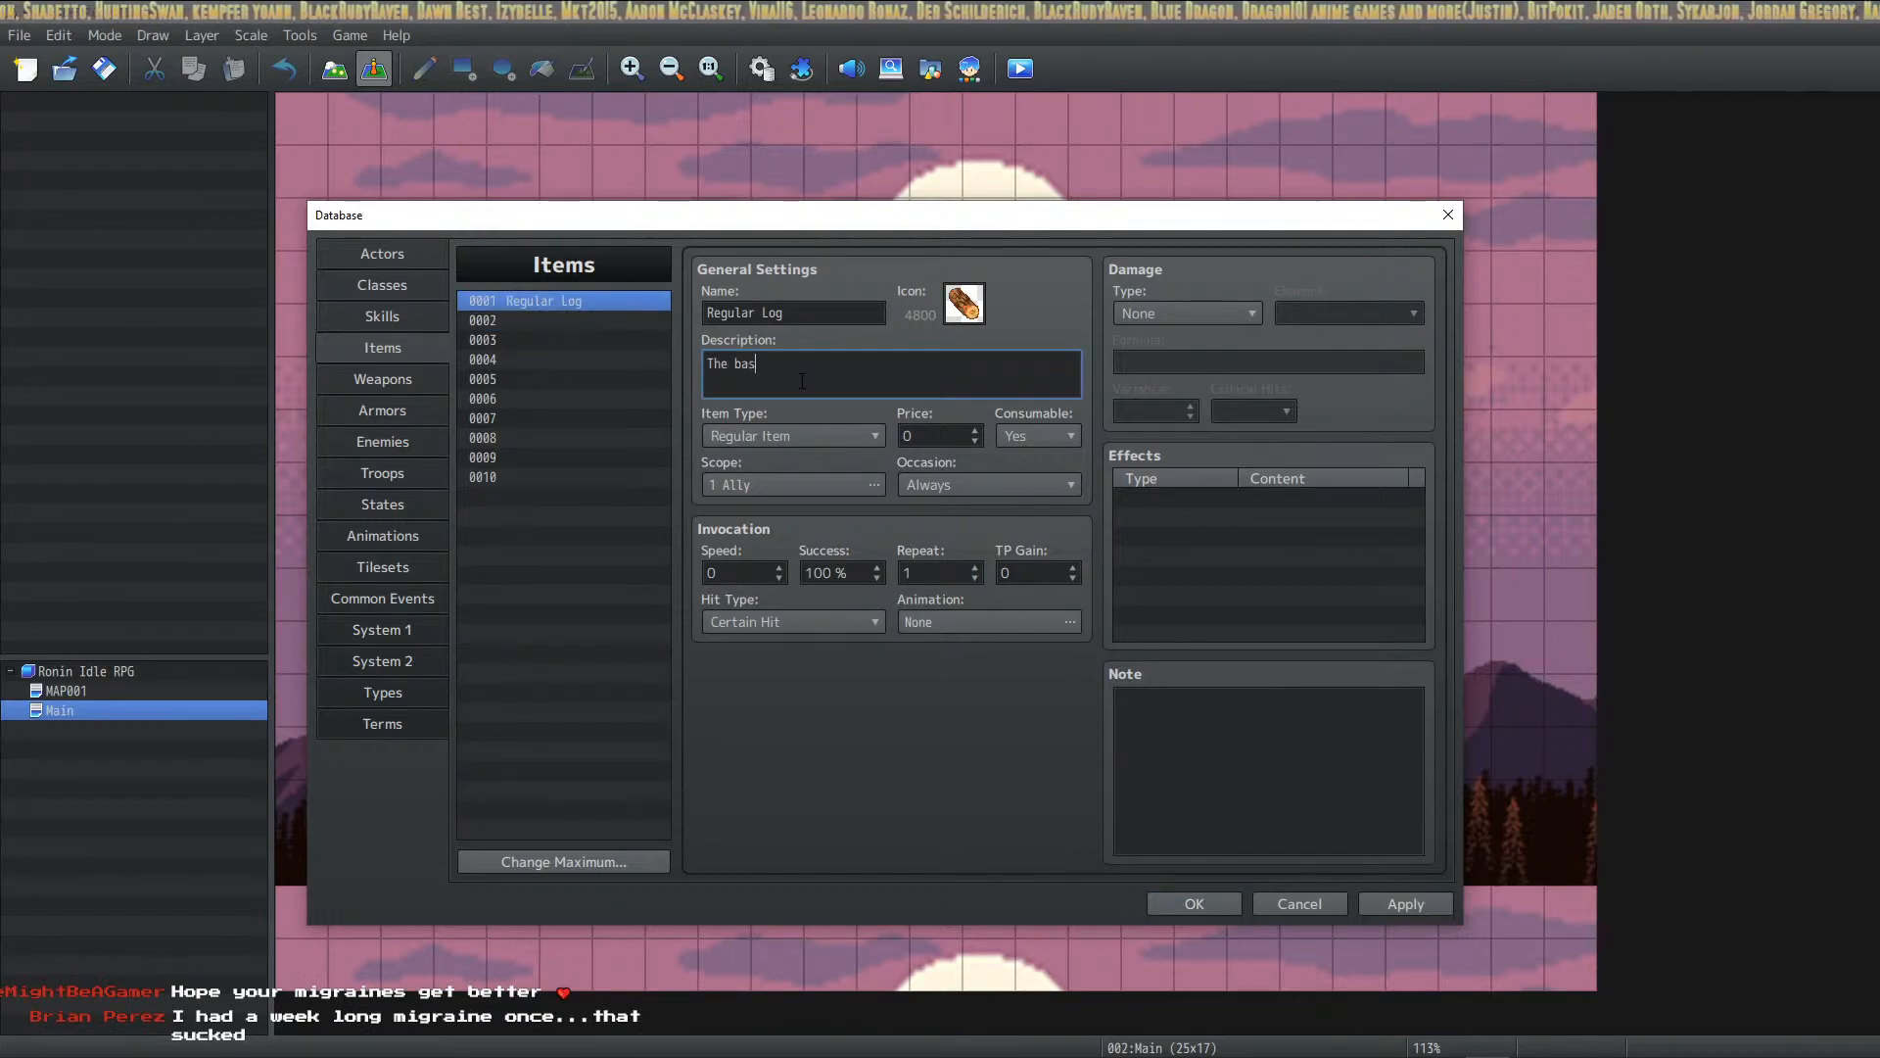
text(ic logs you)
key(BackSpace)
key(BackSpace)
key(BackSpace)
key(BackSpace)
key(BackSpace)
key(BackSpace)
key(BackSpace)
key(BackSpace)
text(most basic logs you can get)
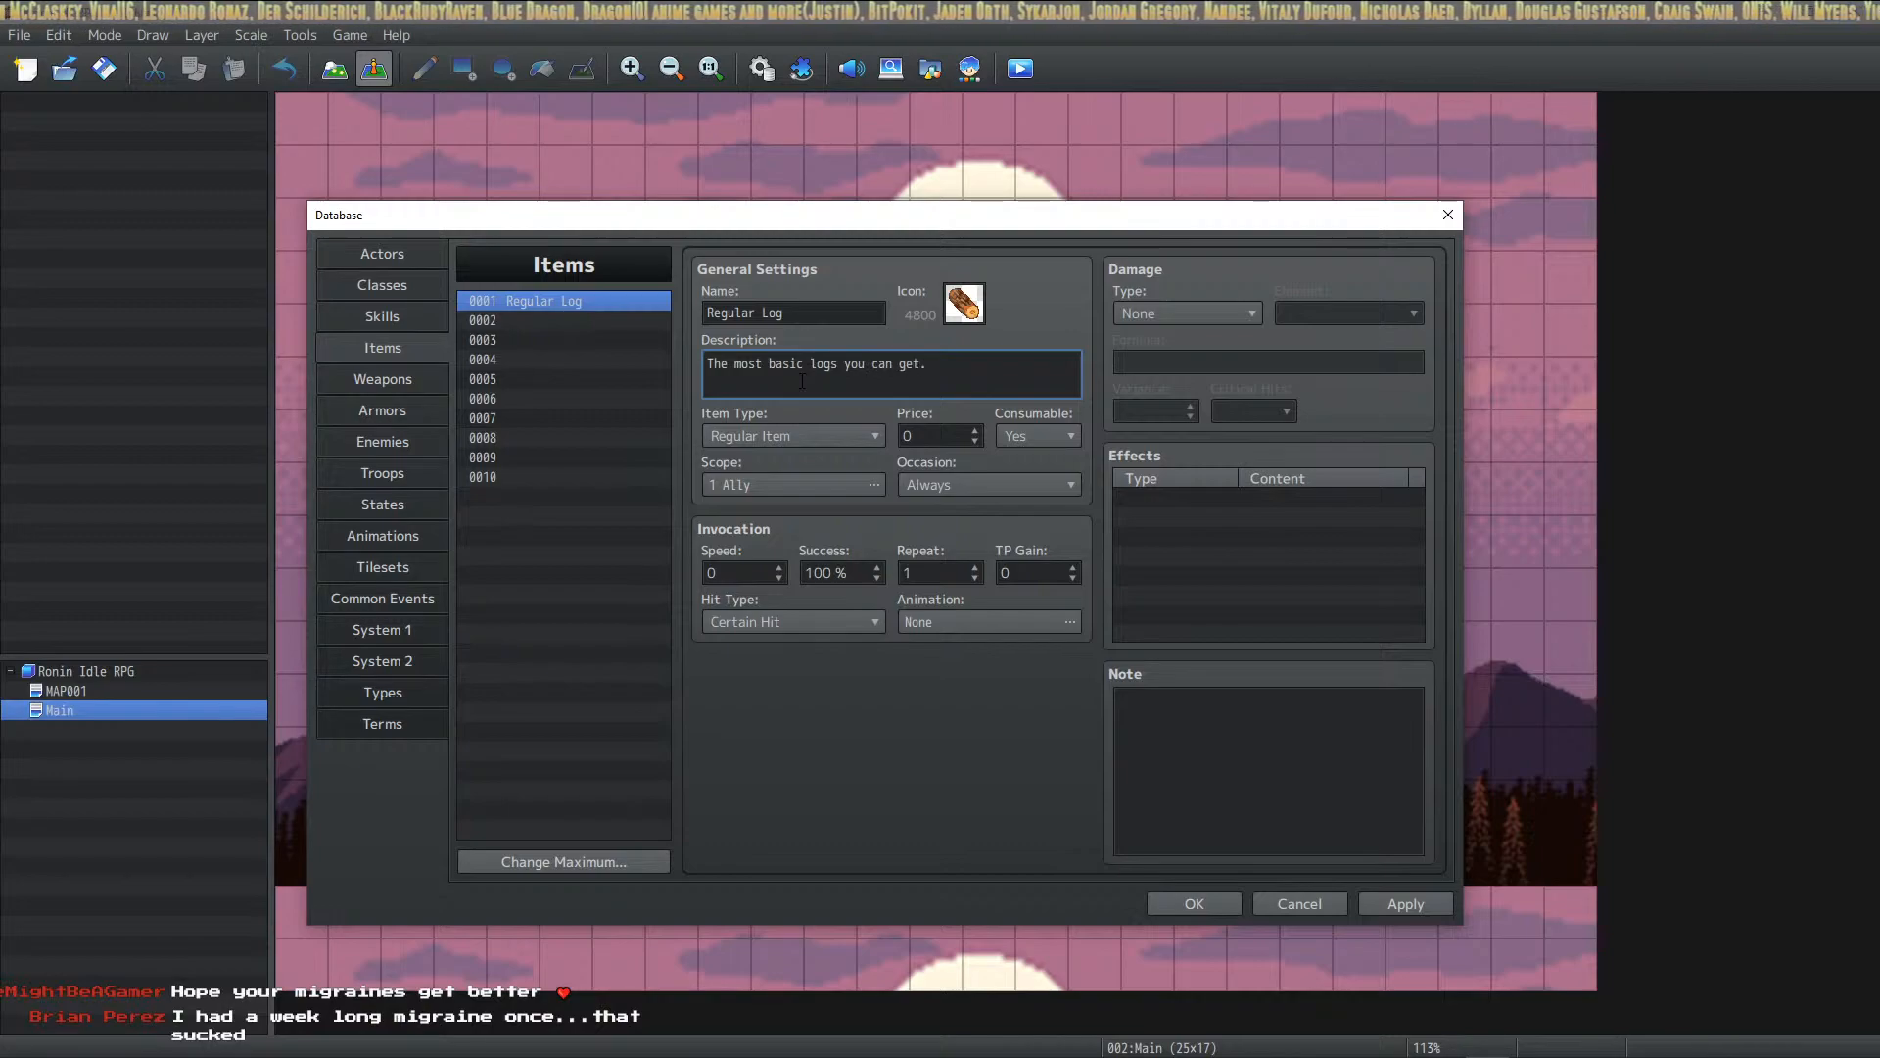
Step: Set the Regular Log's price to 1 and make the item non-consumable
click(911, 434)
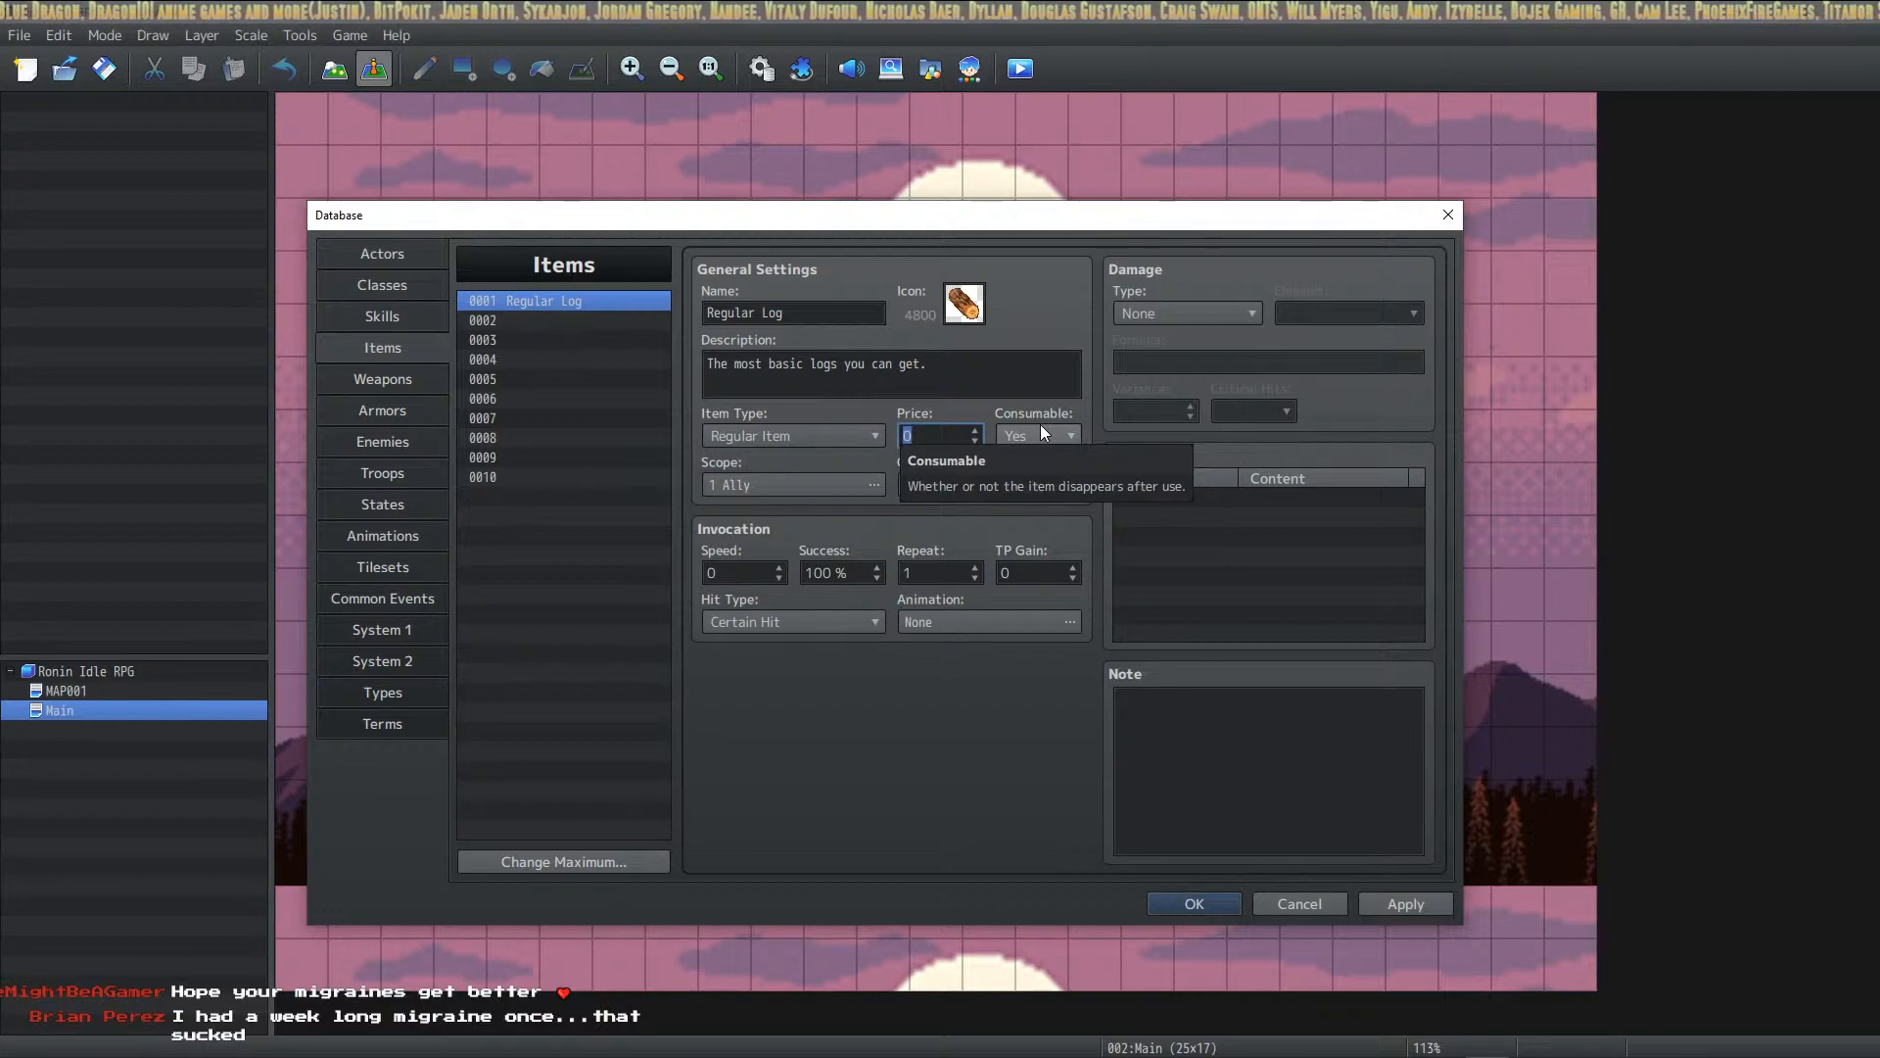
text(1)
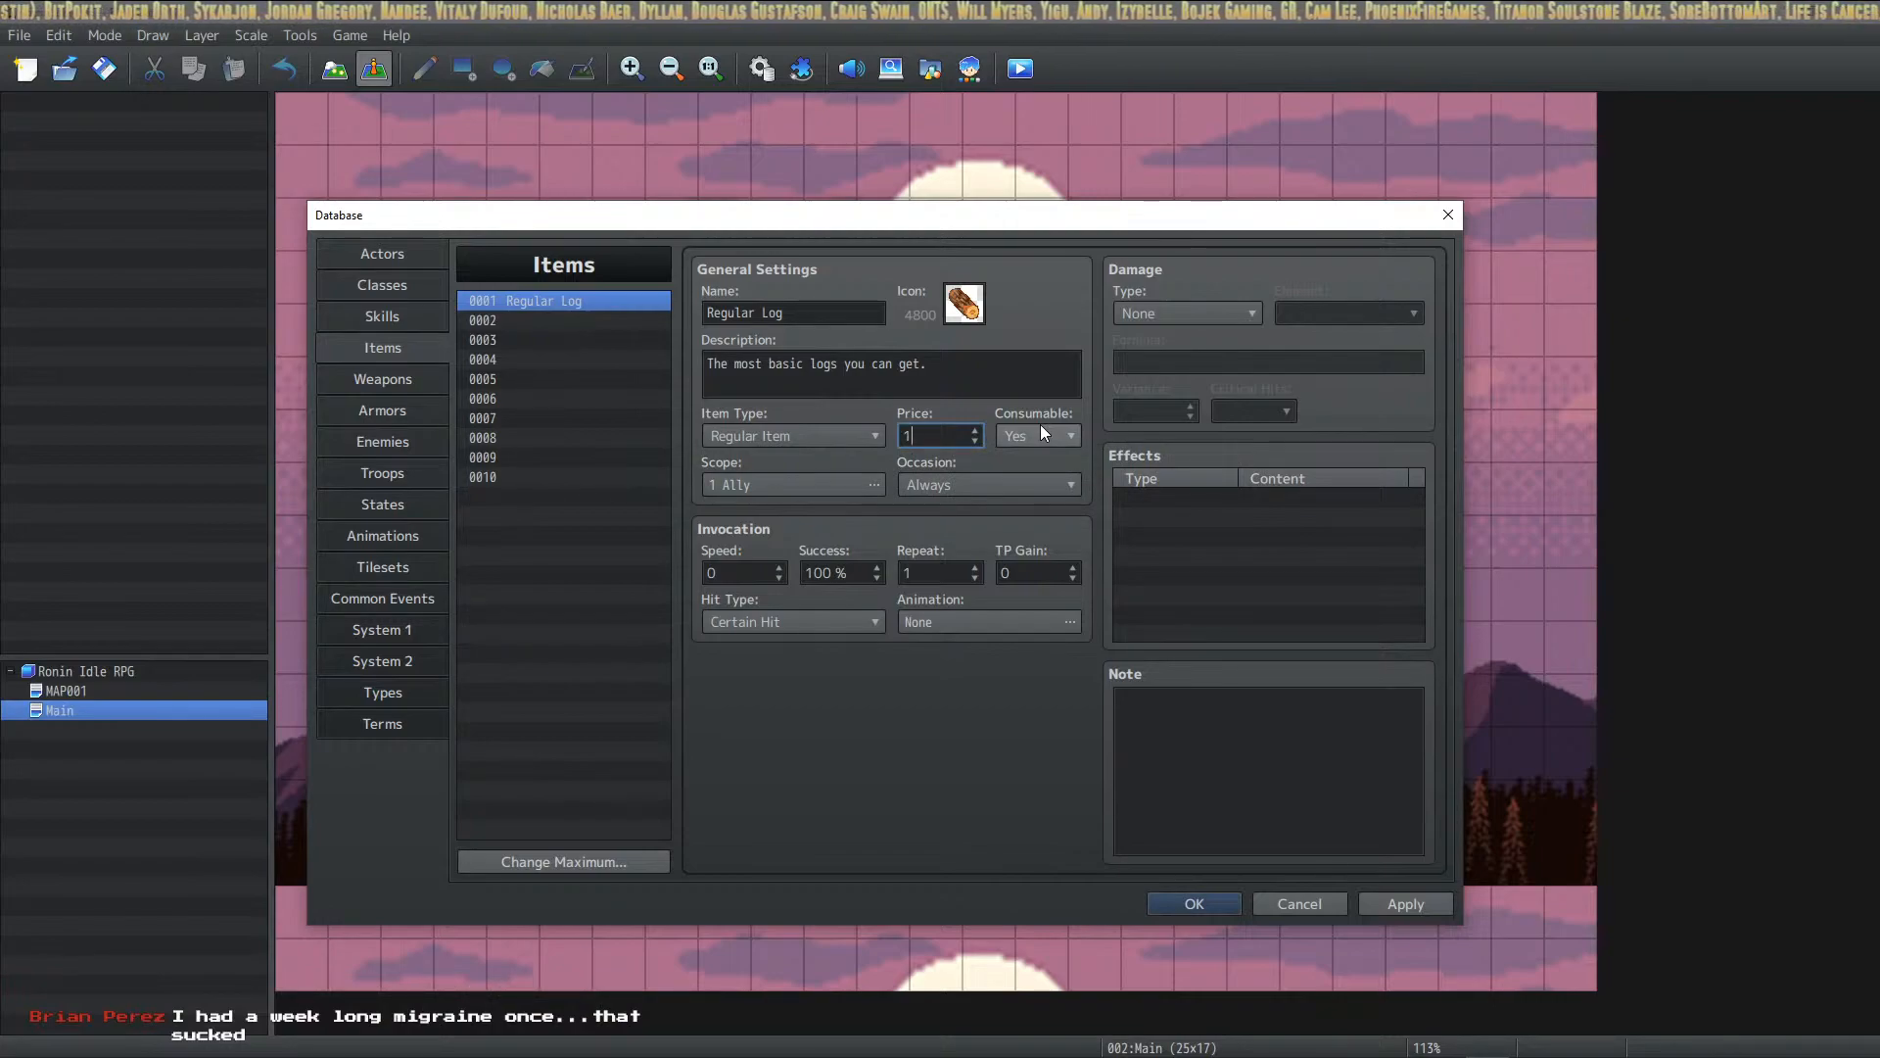
click(1010, 434)
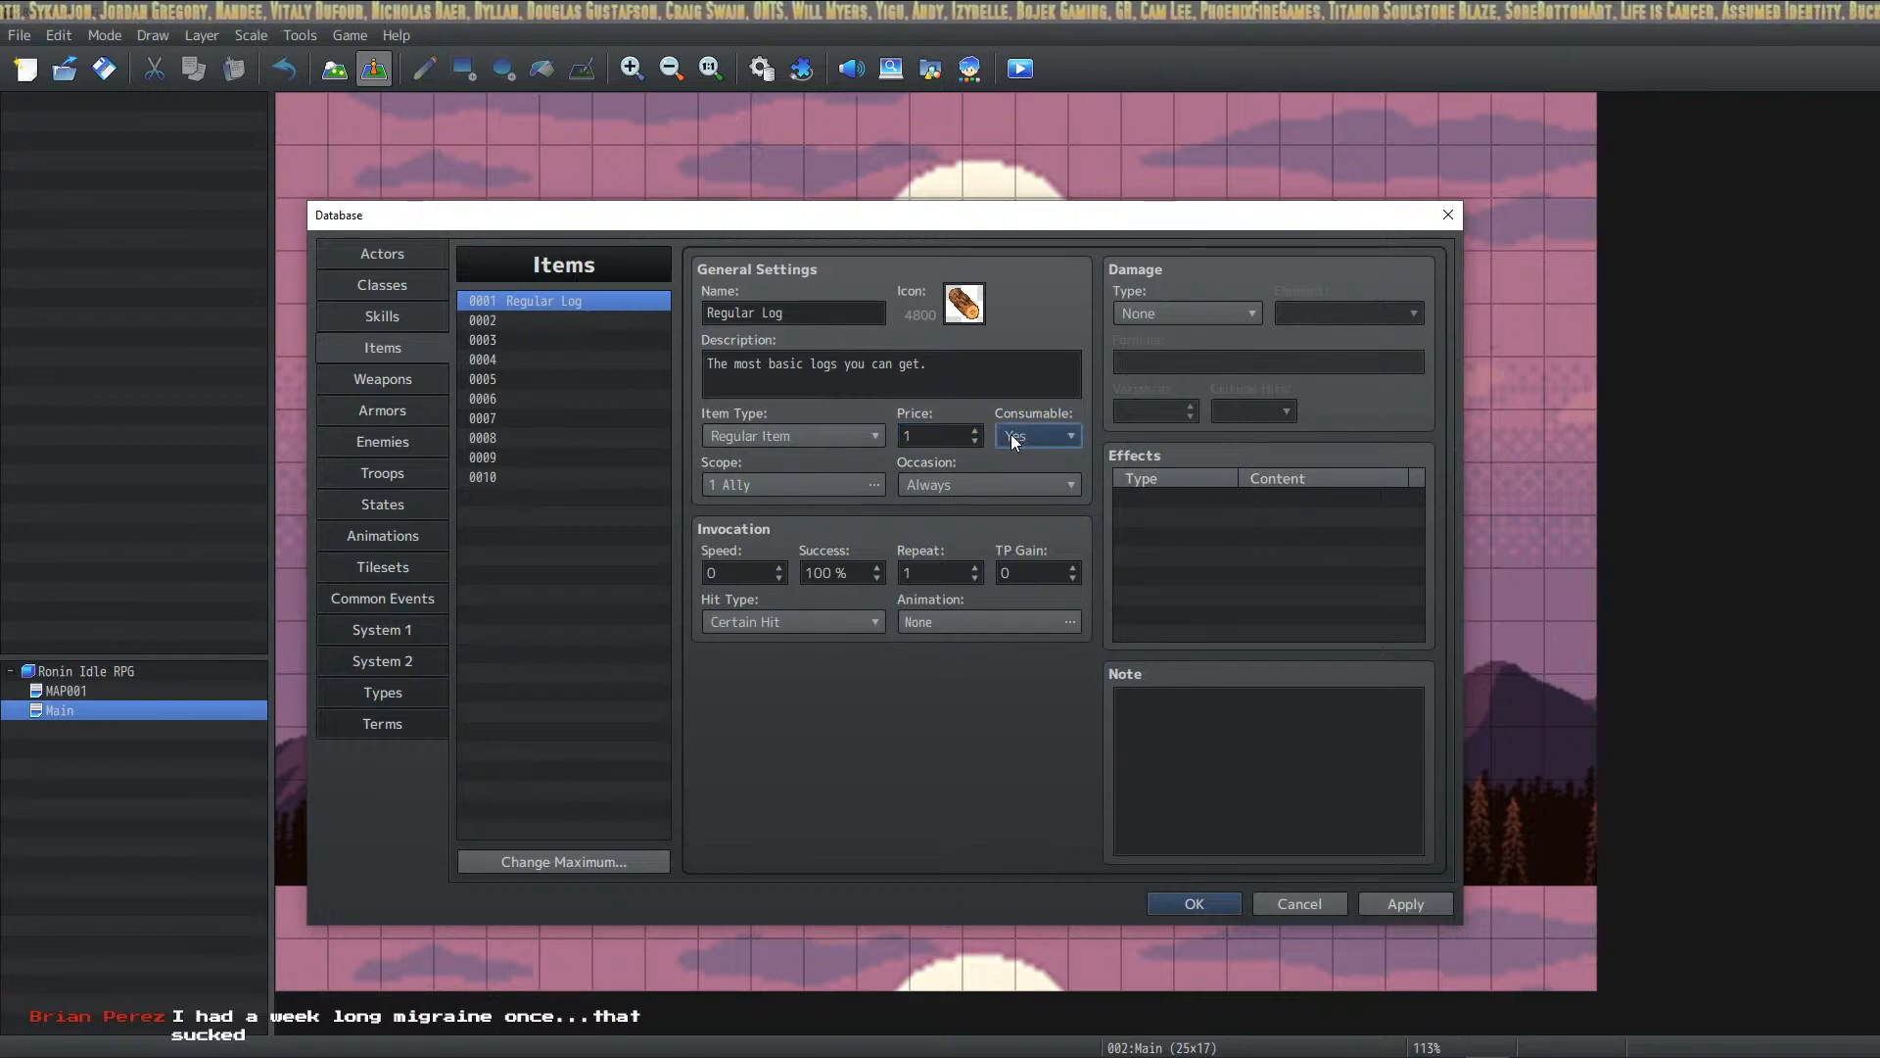
click(887, 471)
click(997, 443)
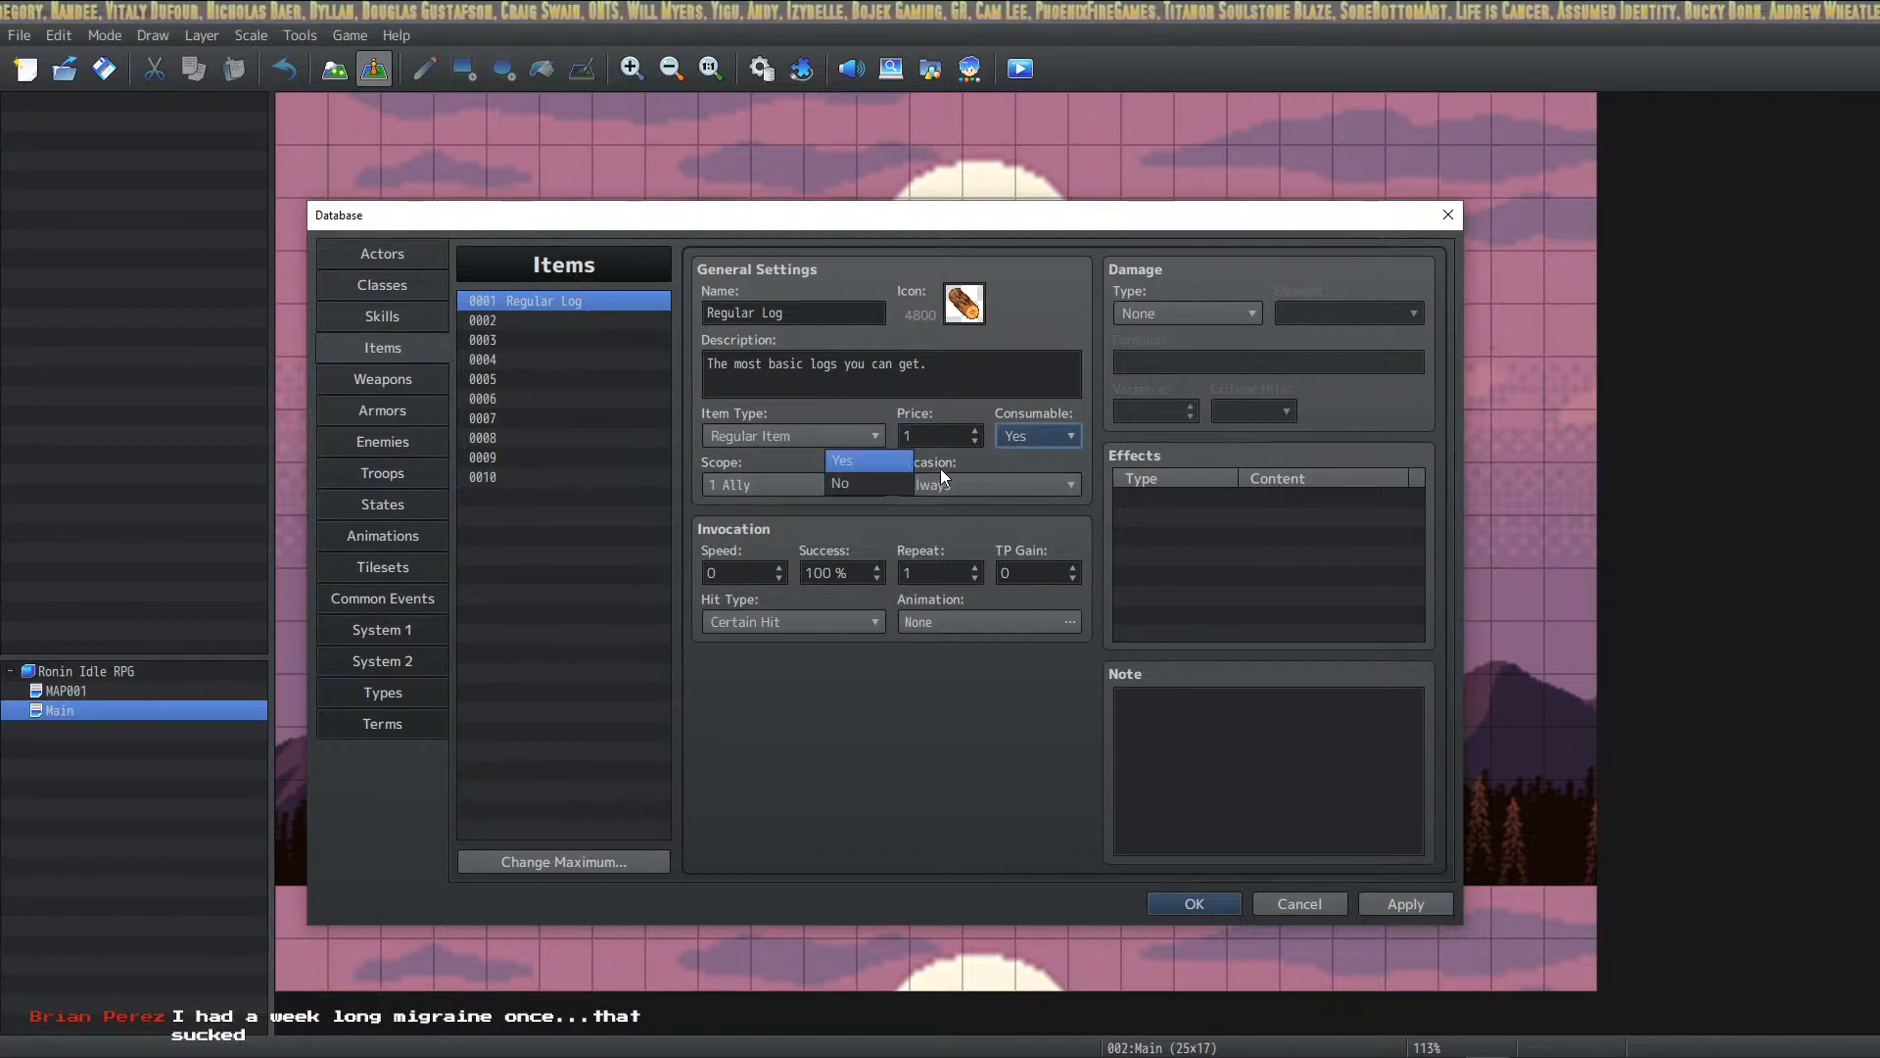
click(1025, 431)
click(1024, 431)
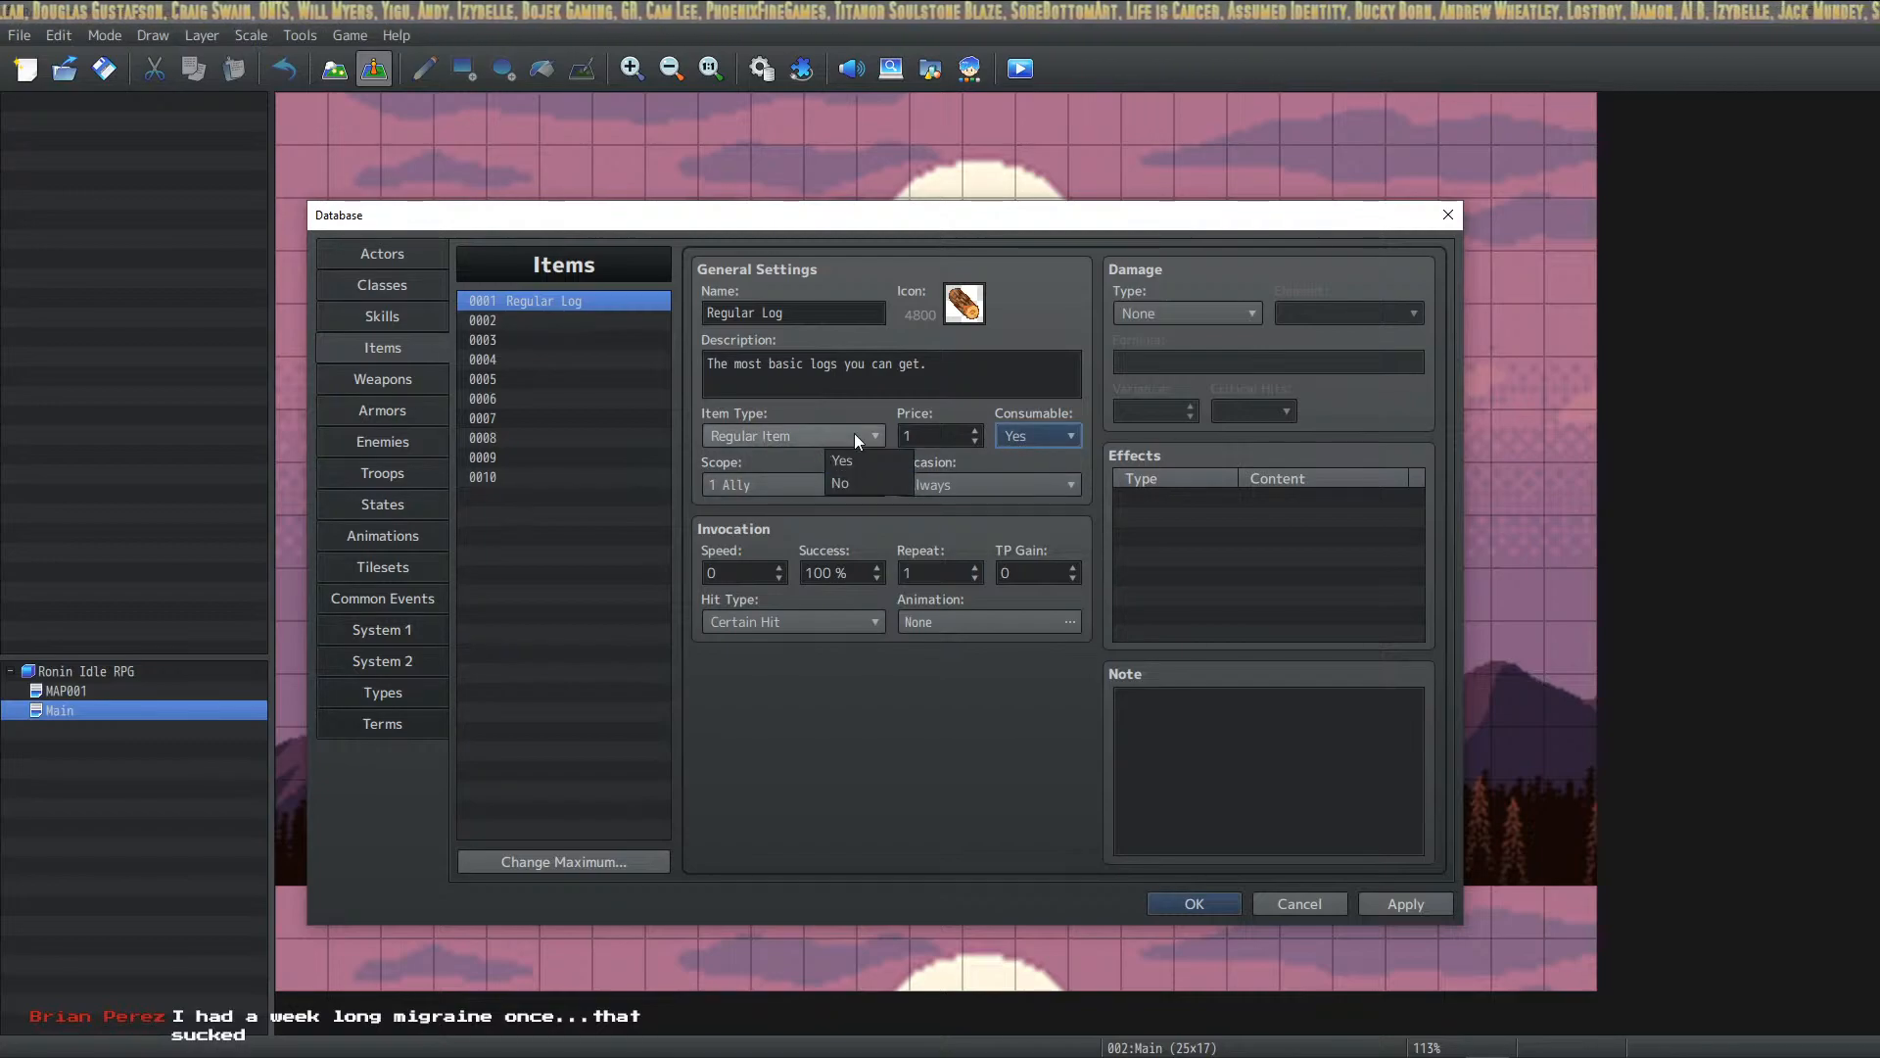
click(861, 478)
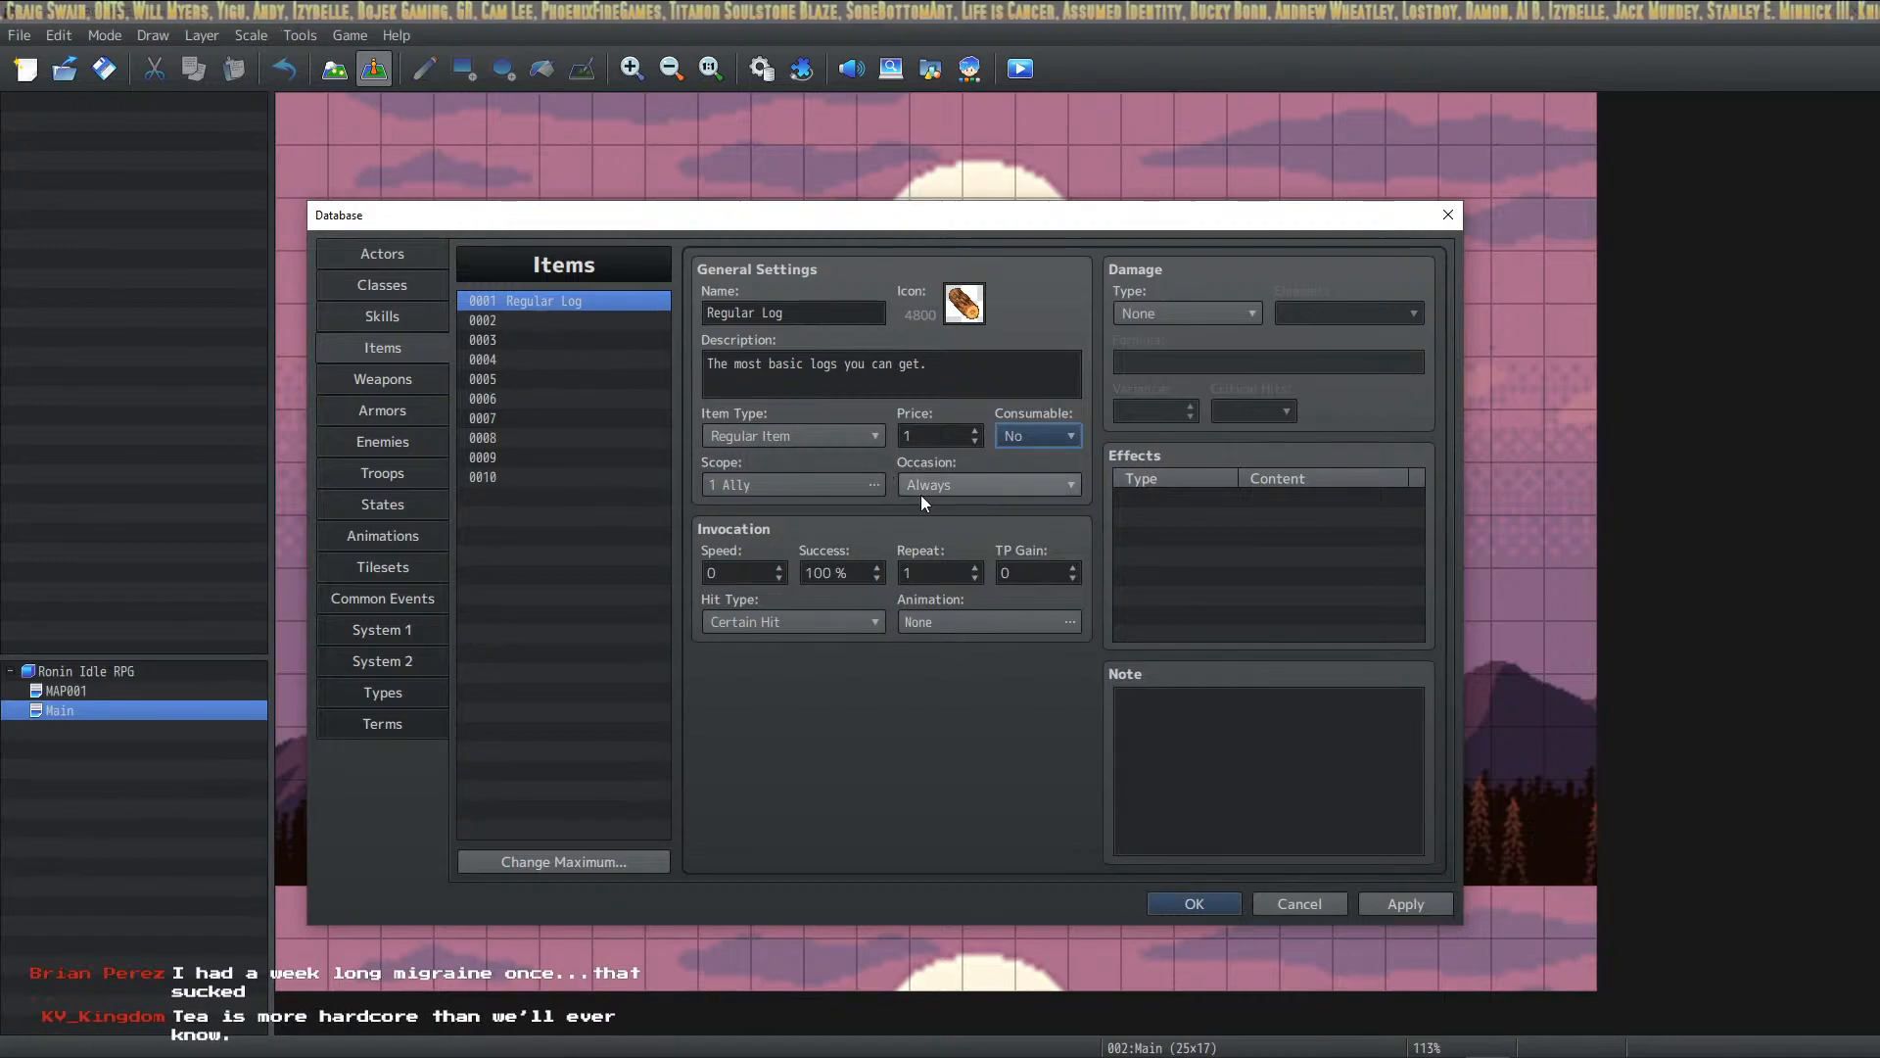
Step: Set the Regular Log's scope to None and its occasion to Never, and apply the database changes
click(860, 482)
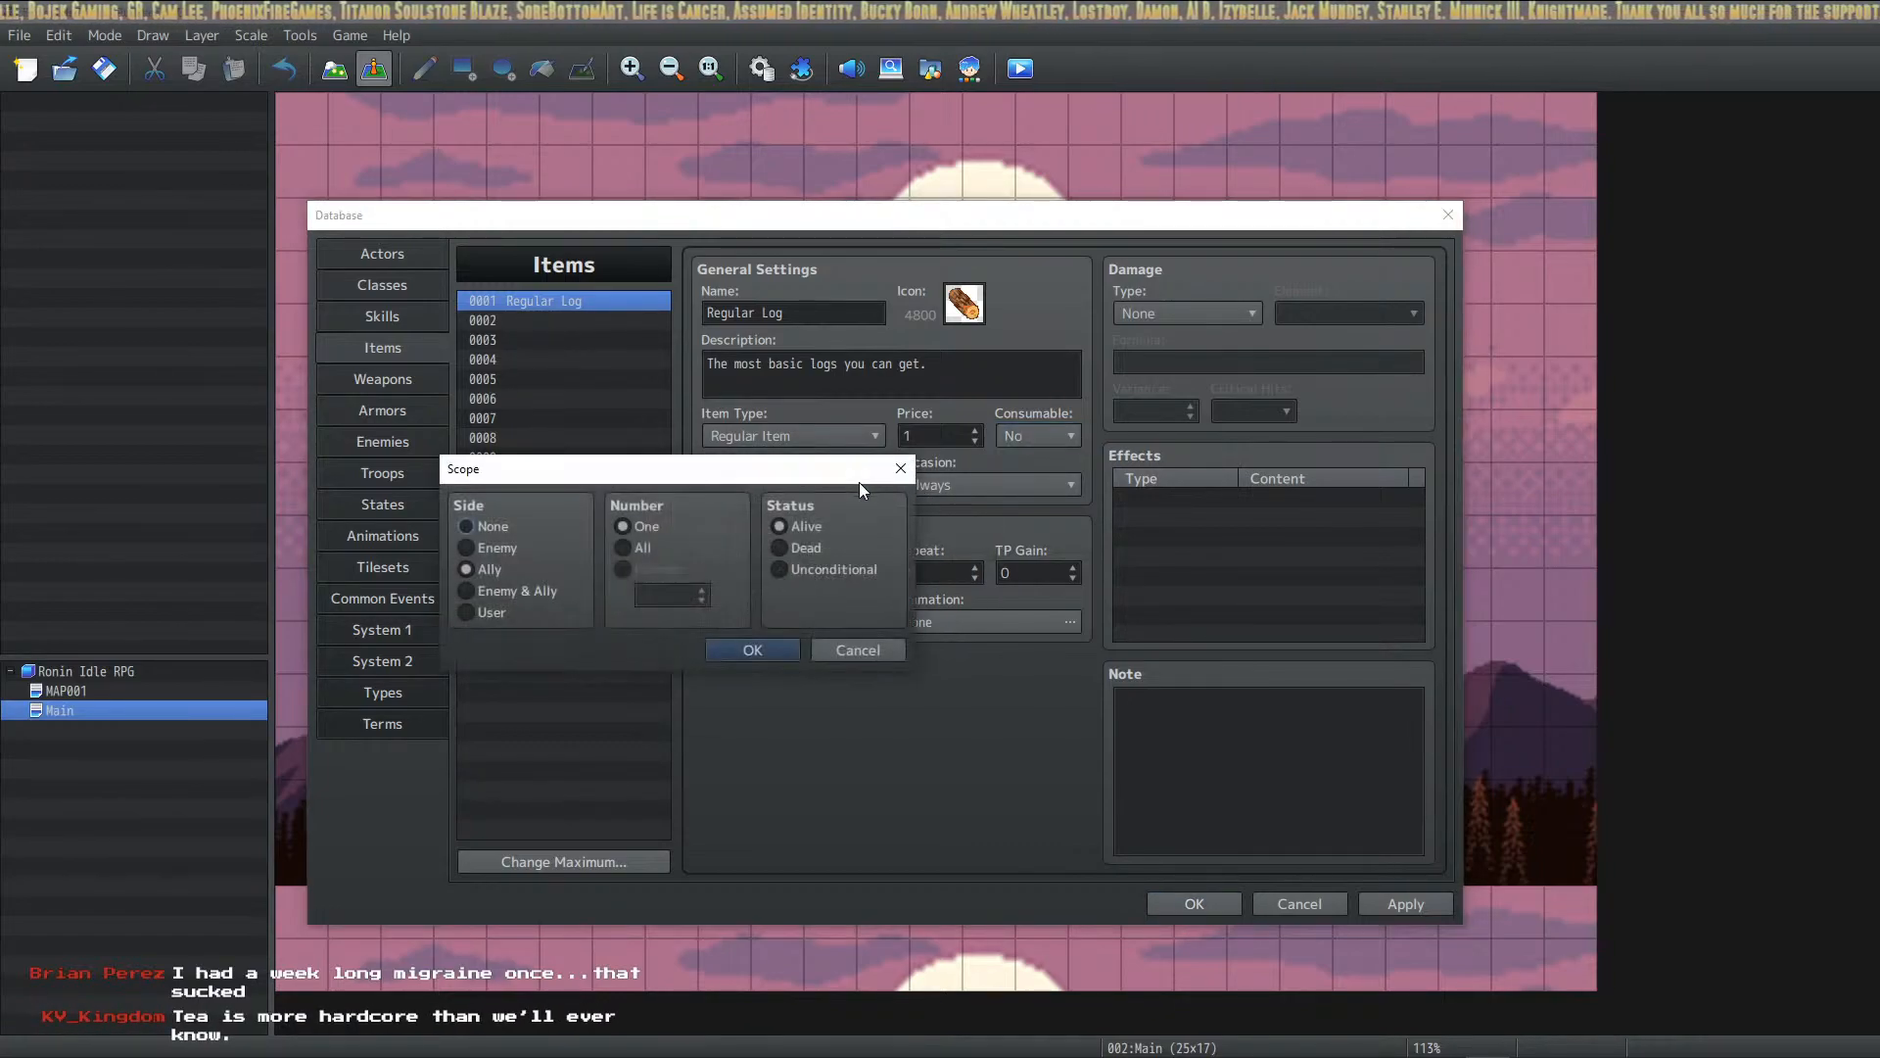
click(866, 642)
click(830, 480)
click(493, 525)
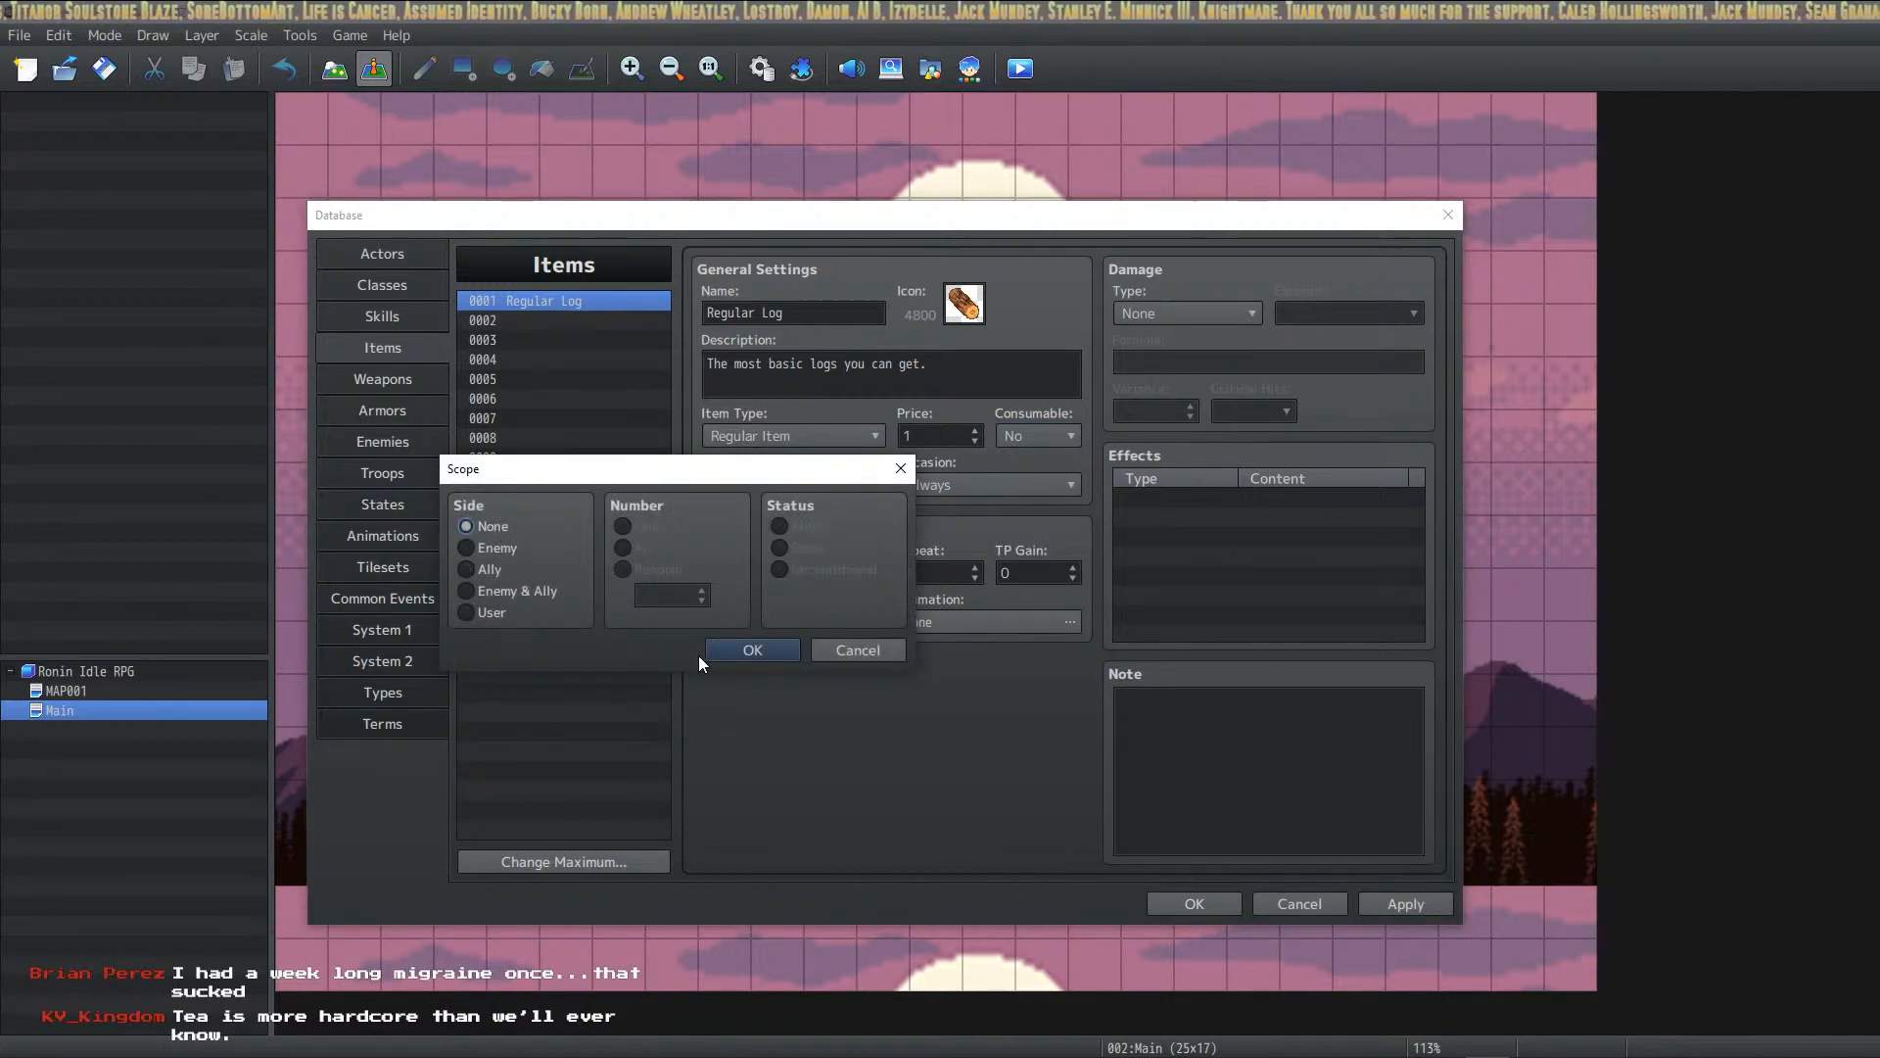
click(729, 651)
click(944, 482)
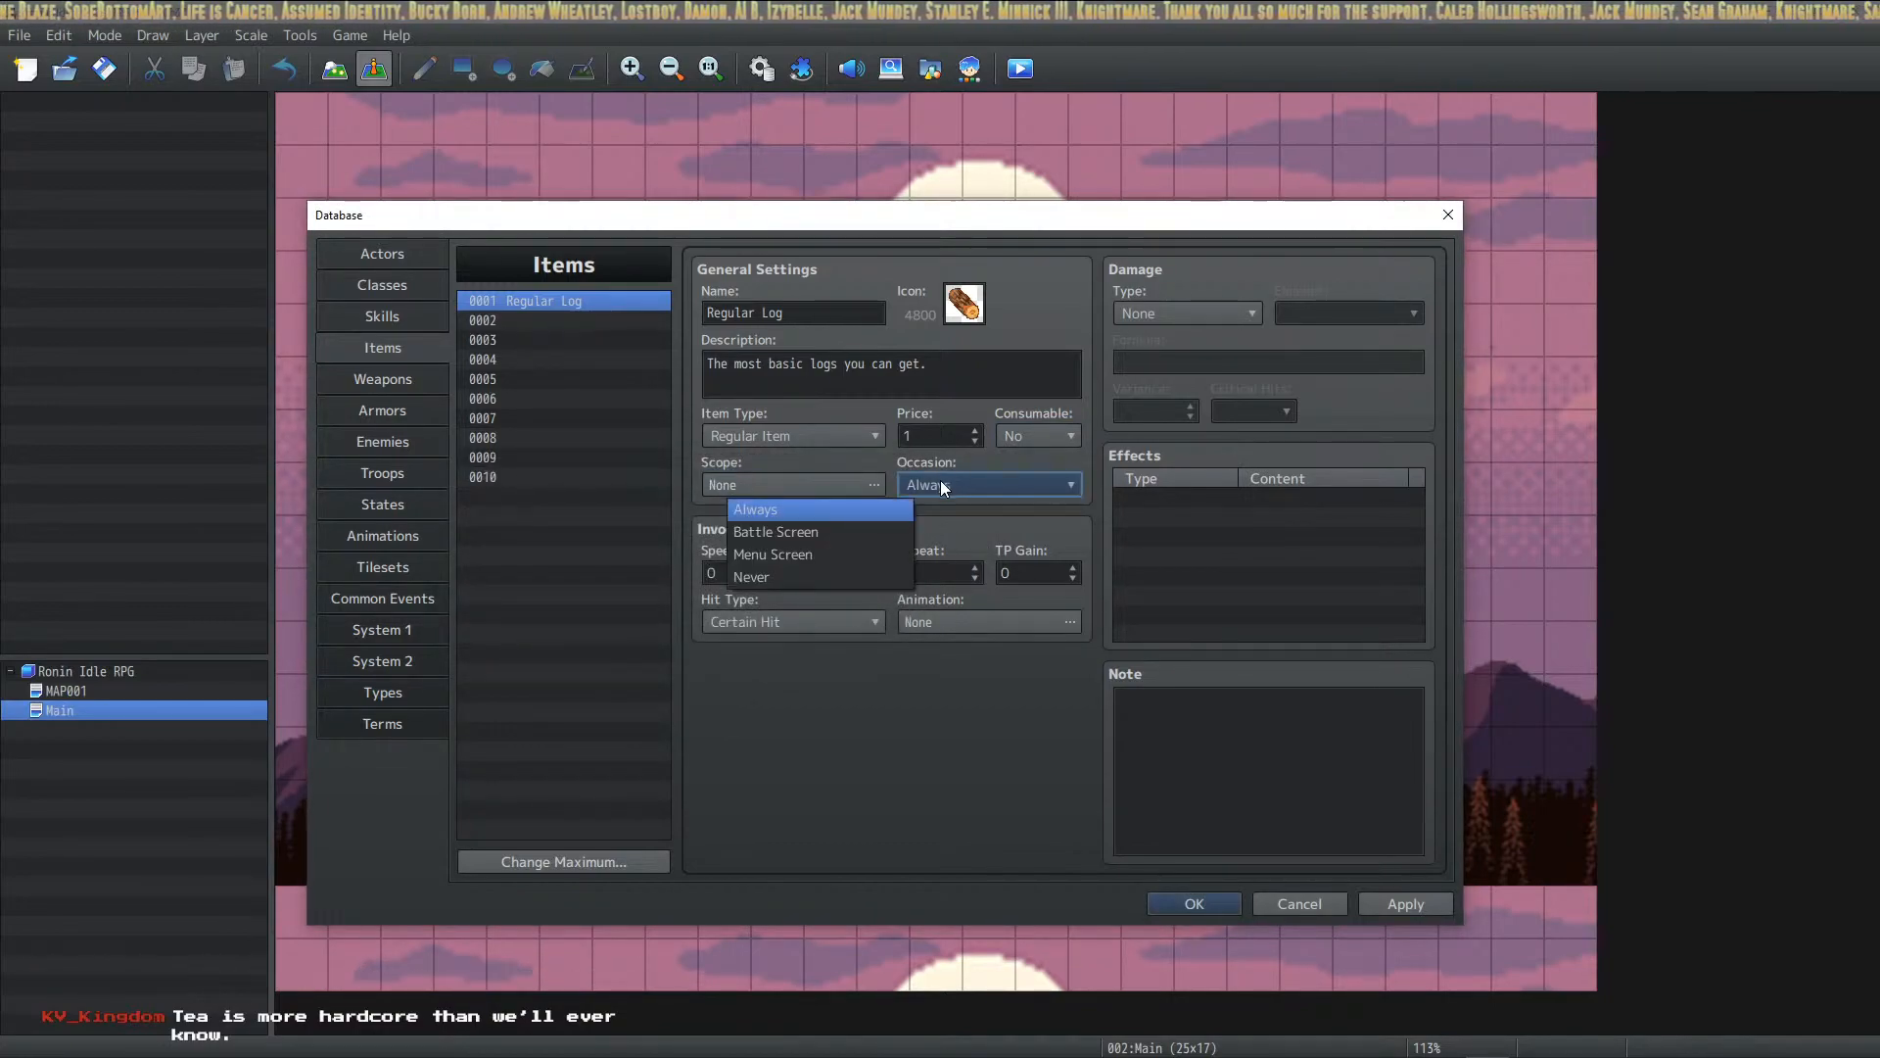
click(795, 576)
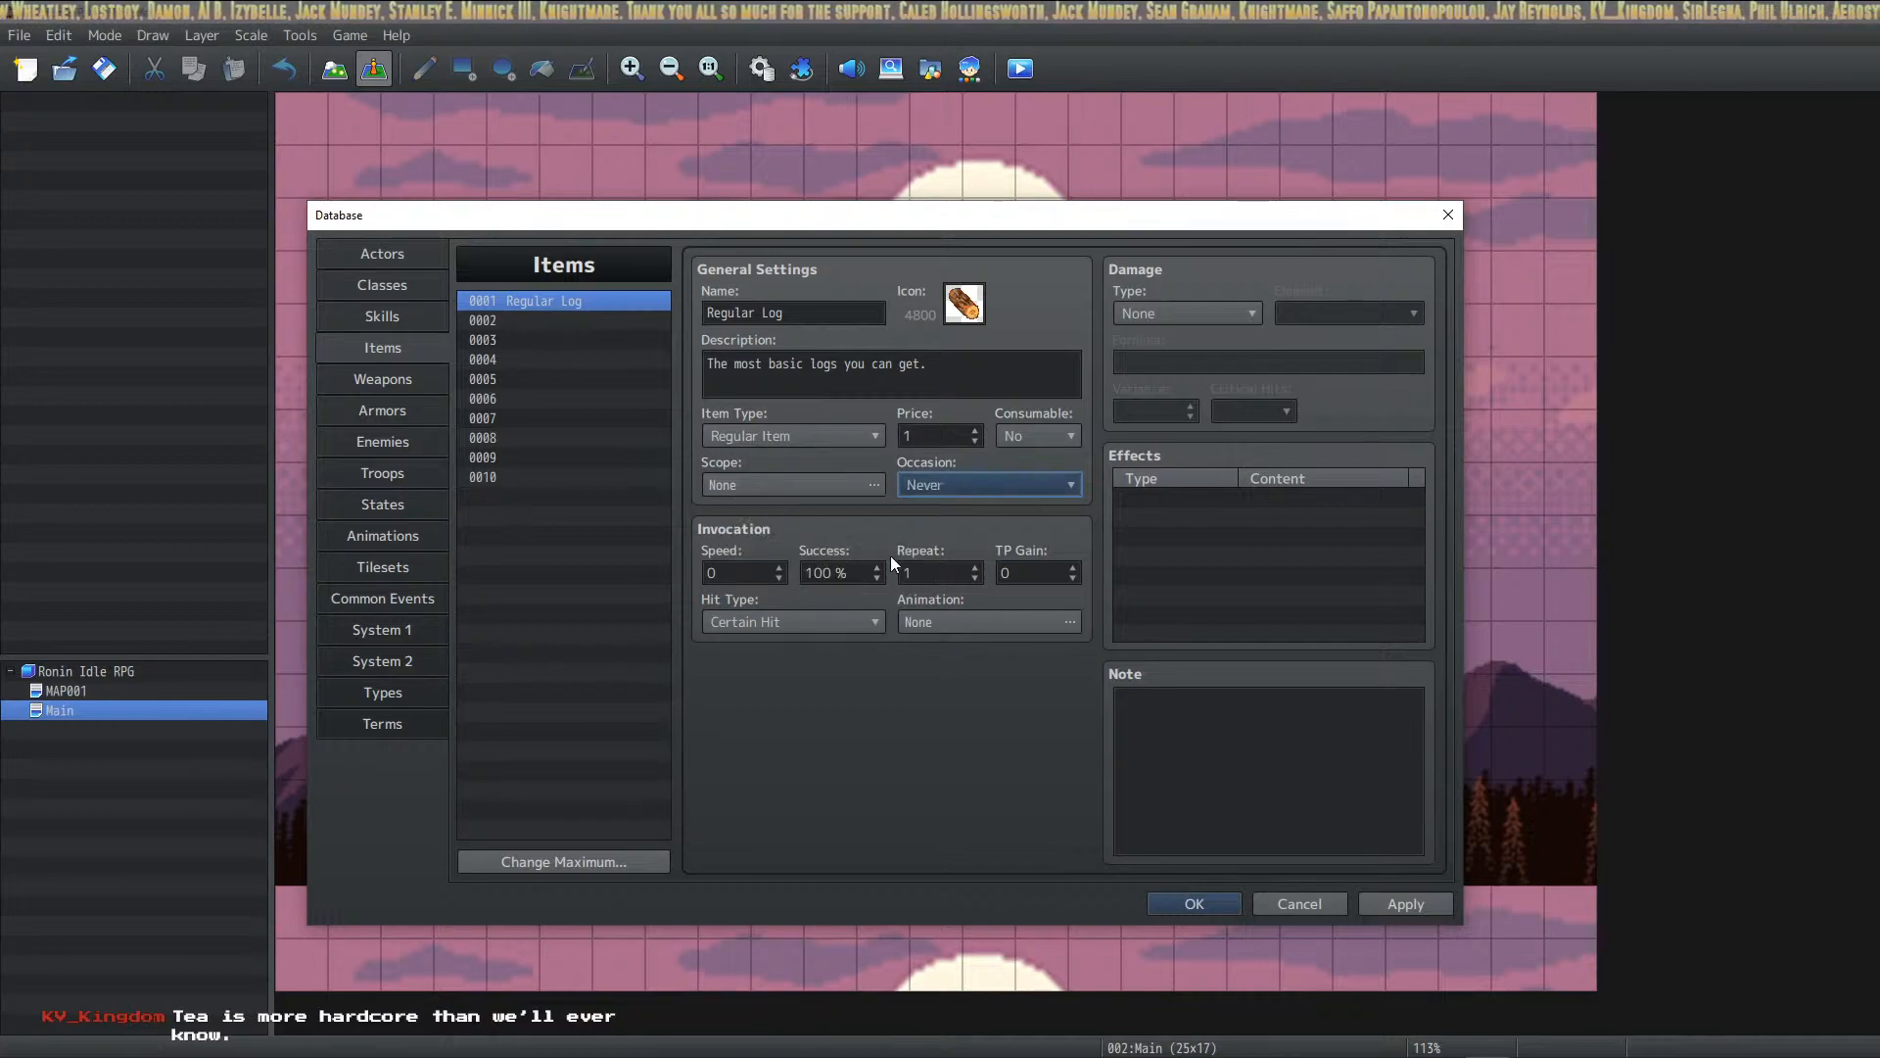
click(1395, 903)
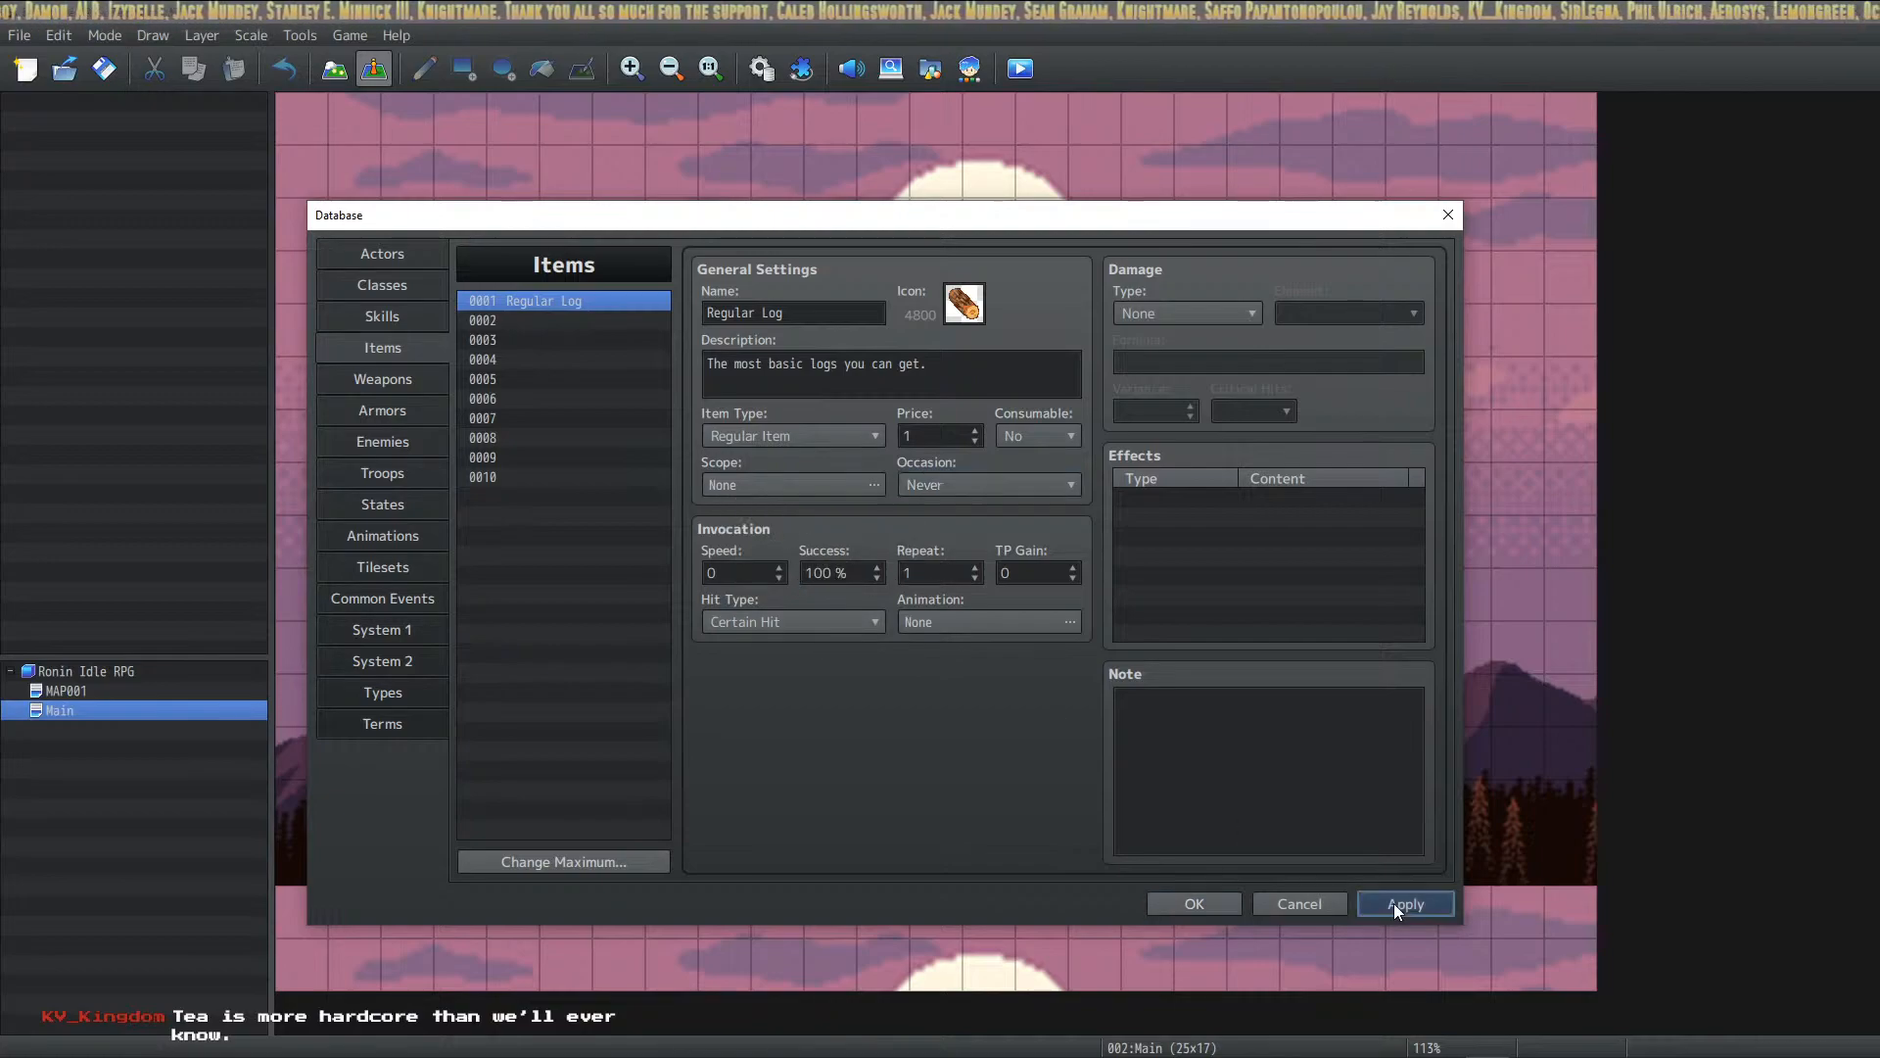
click(1185, 903)
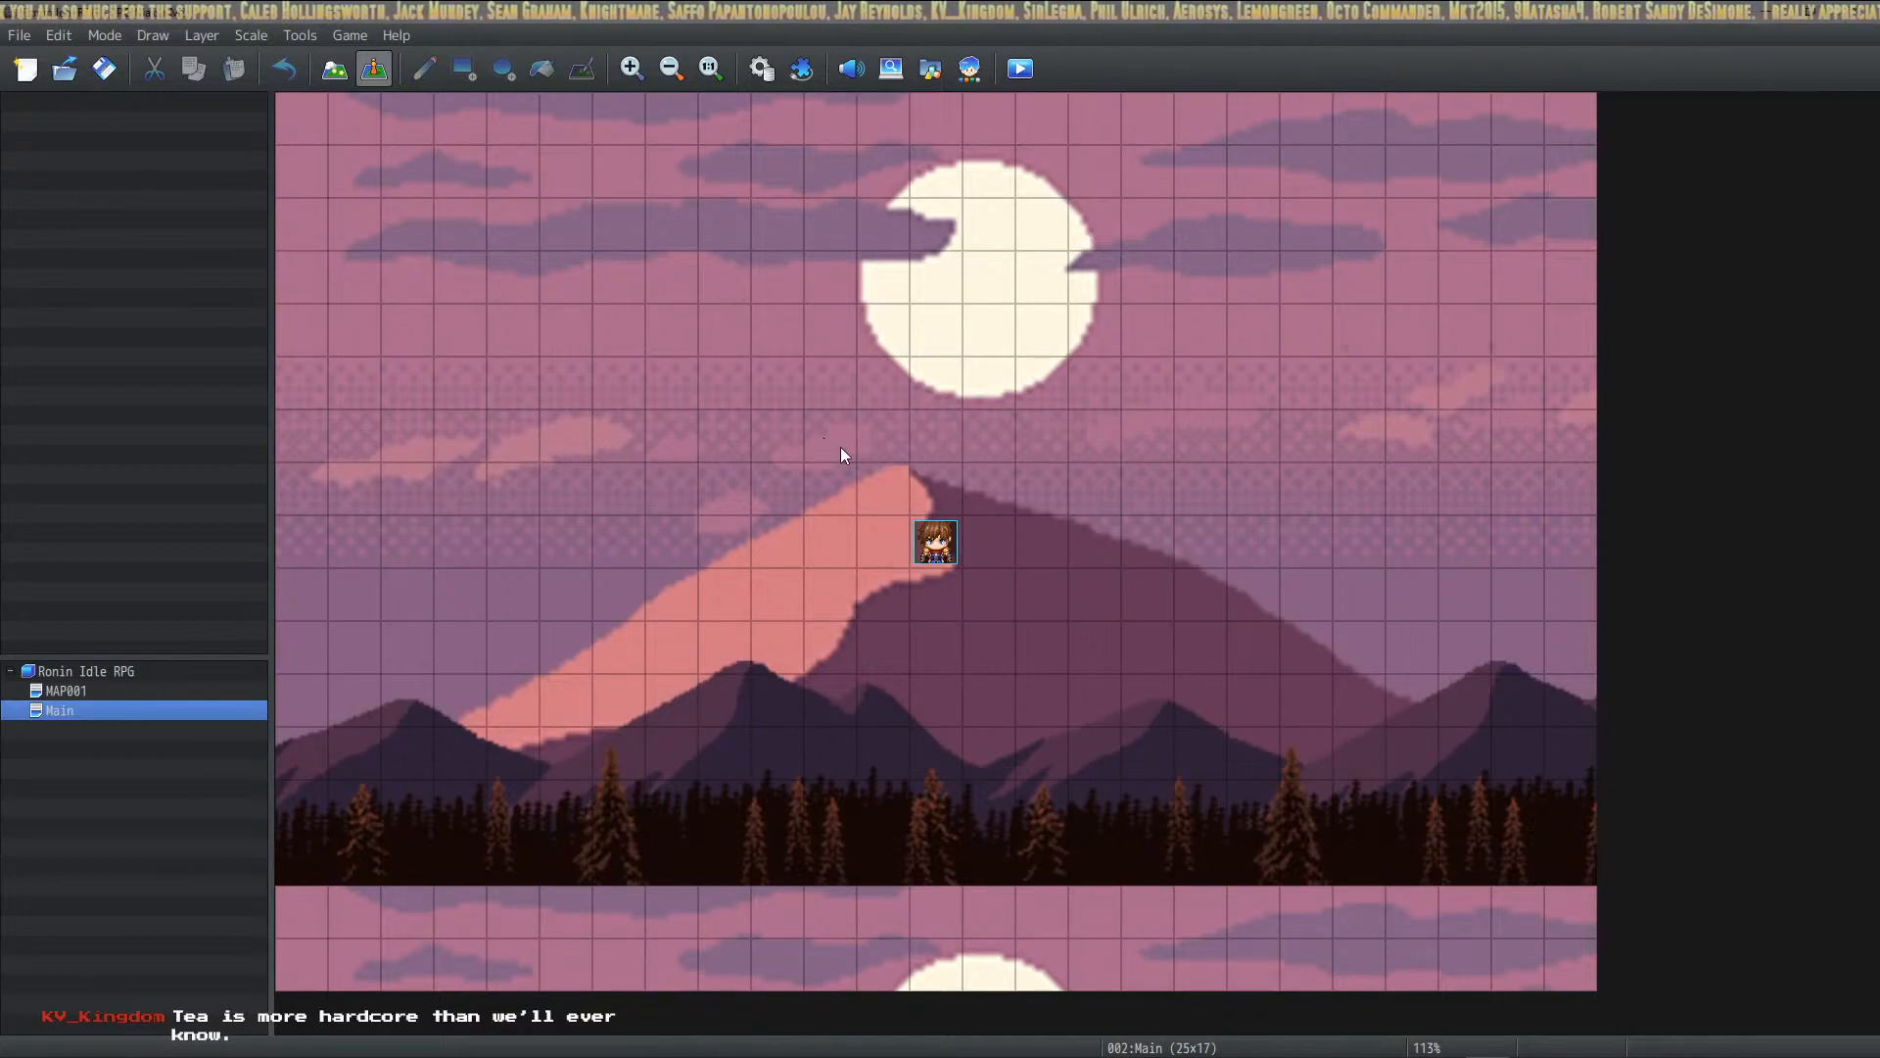
Step: Reopen the database and bring up the contents of the Lumberjack common event
click(754, 70)
drag(588, 196, 1205, 207)
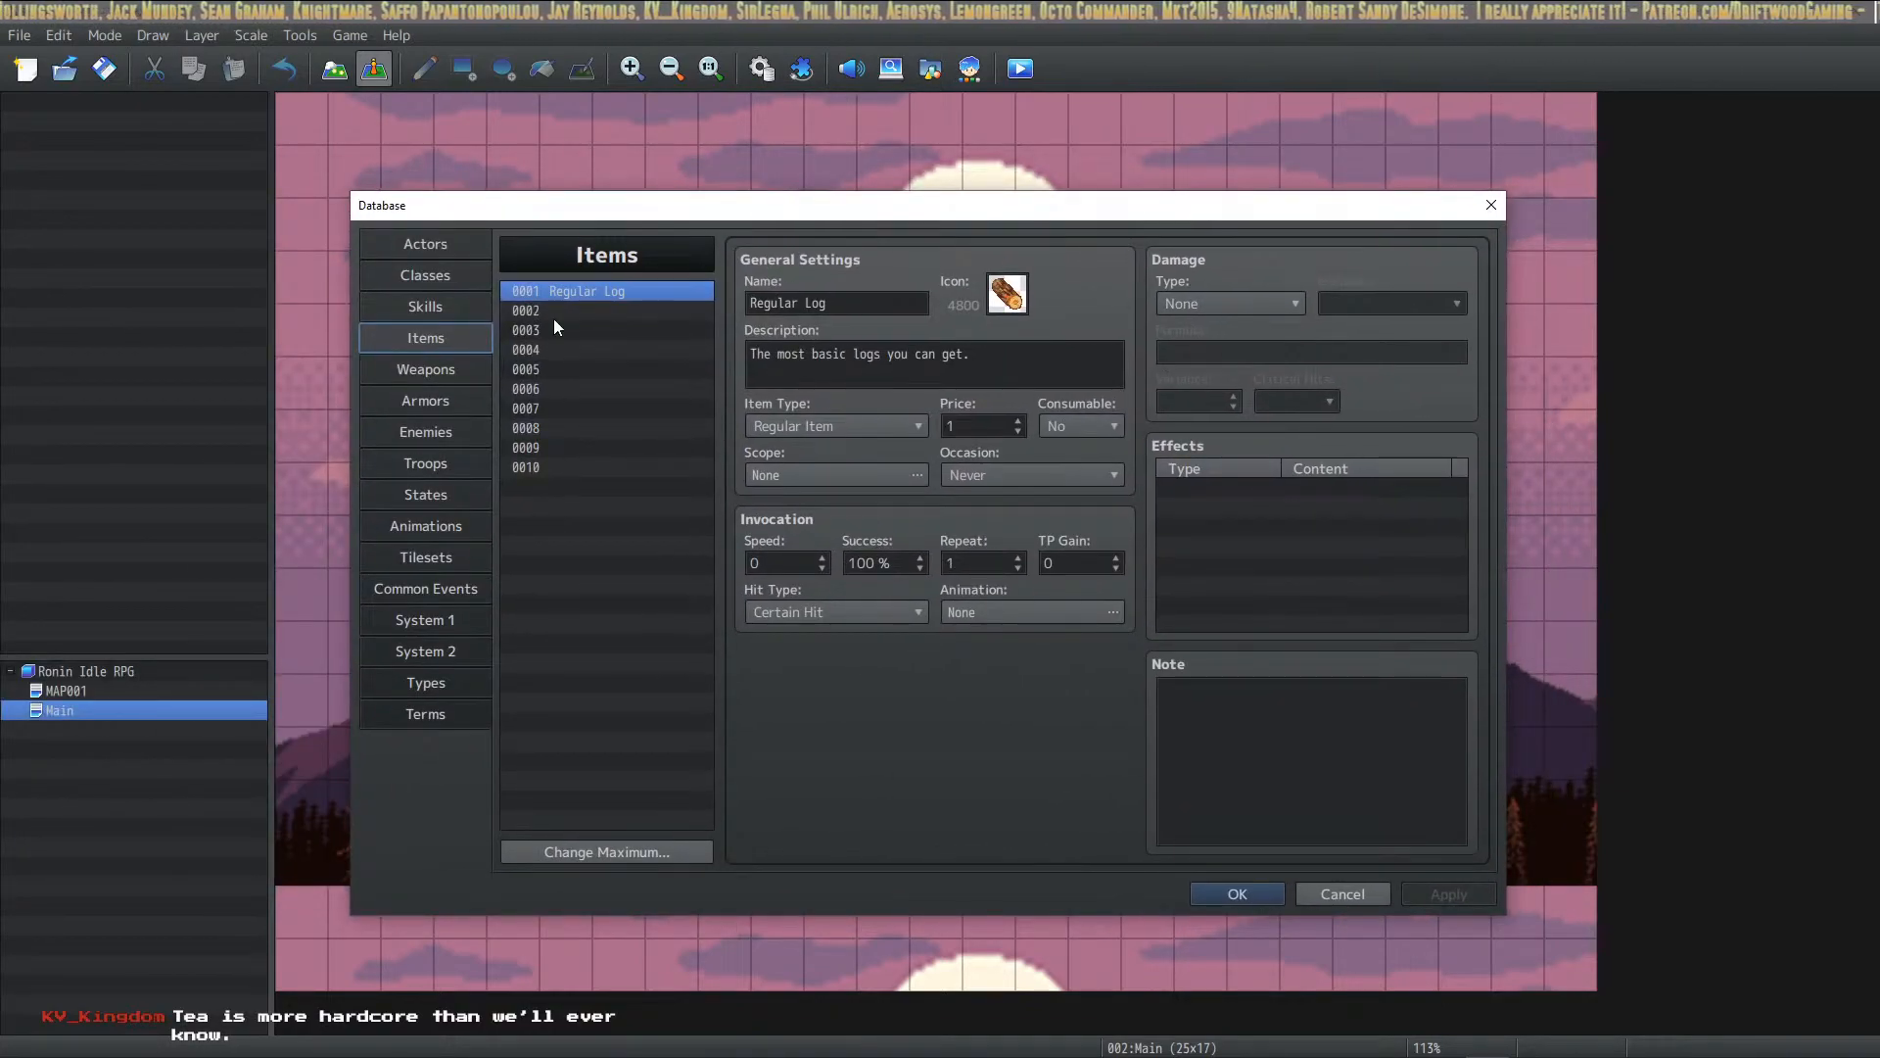
click(435, 371)
click(427, 533)
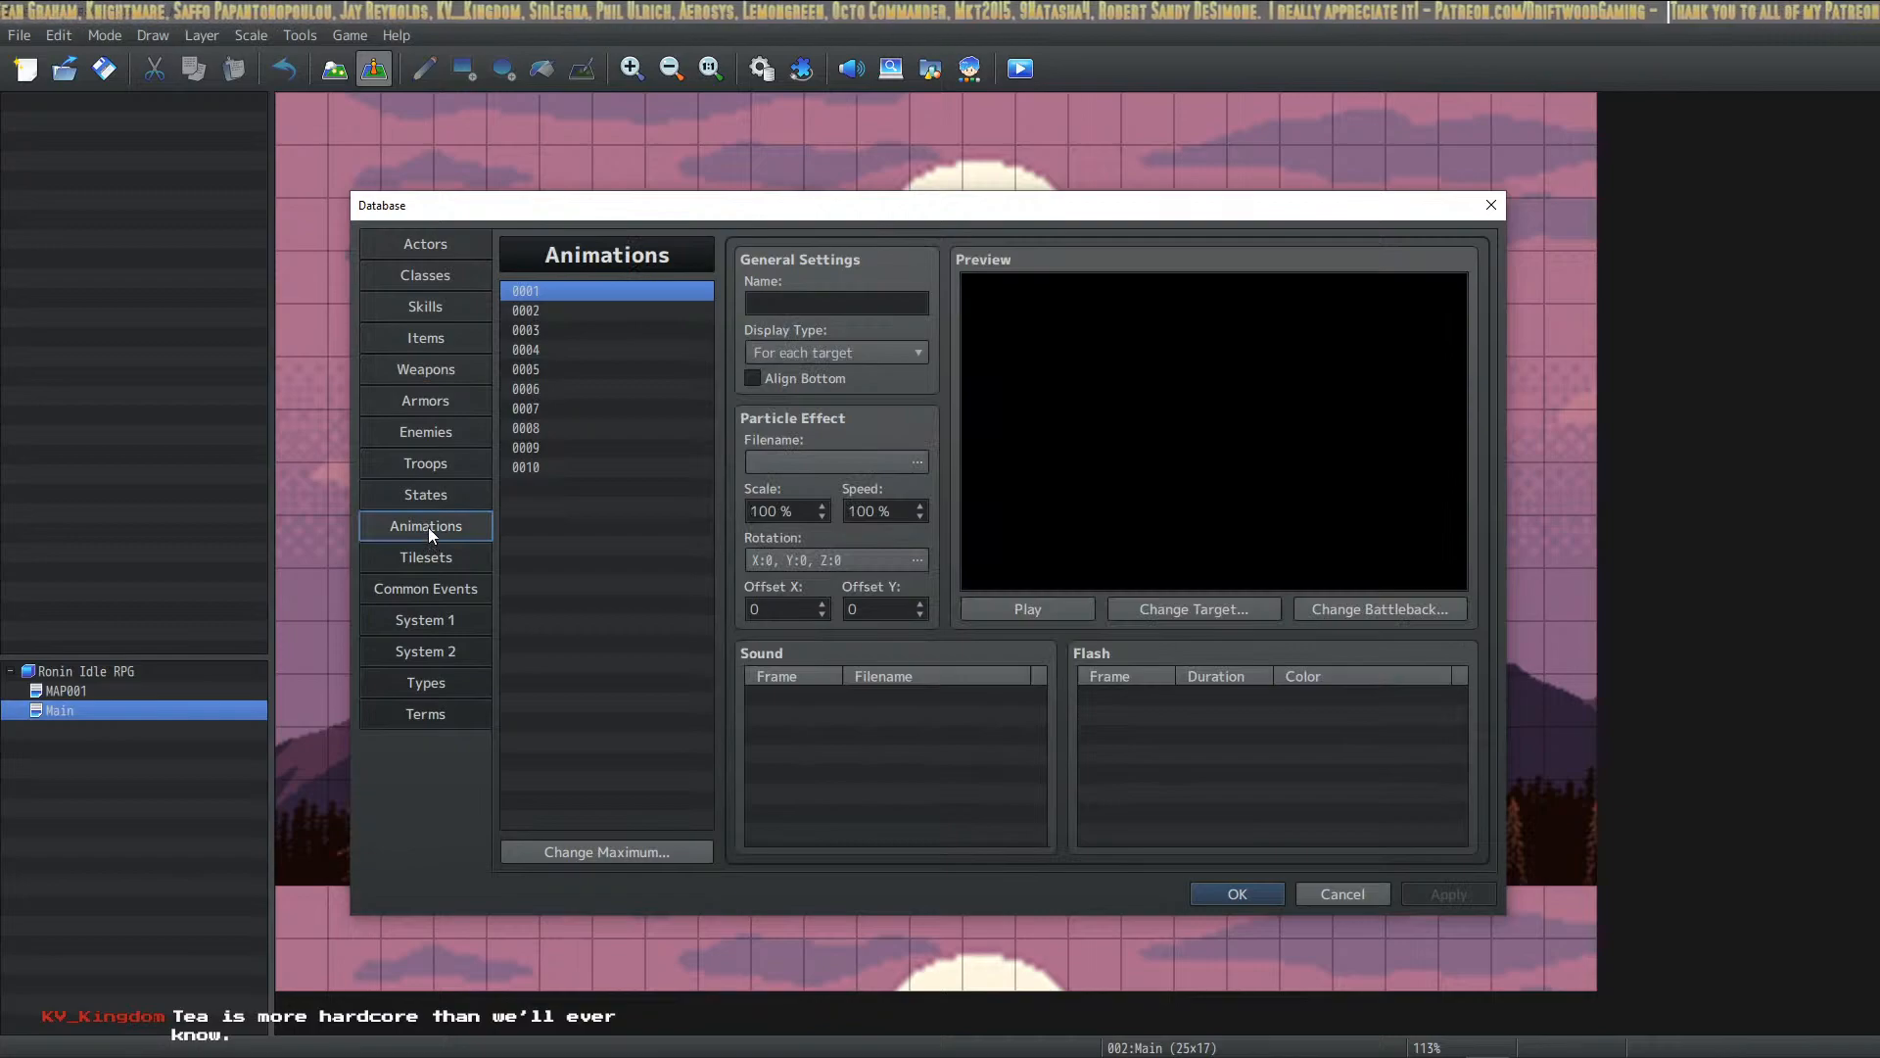
click(425, 588)
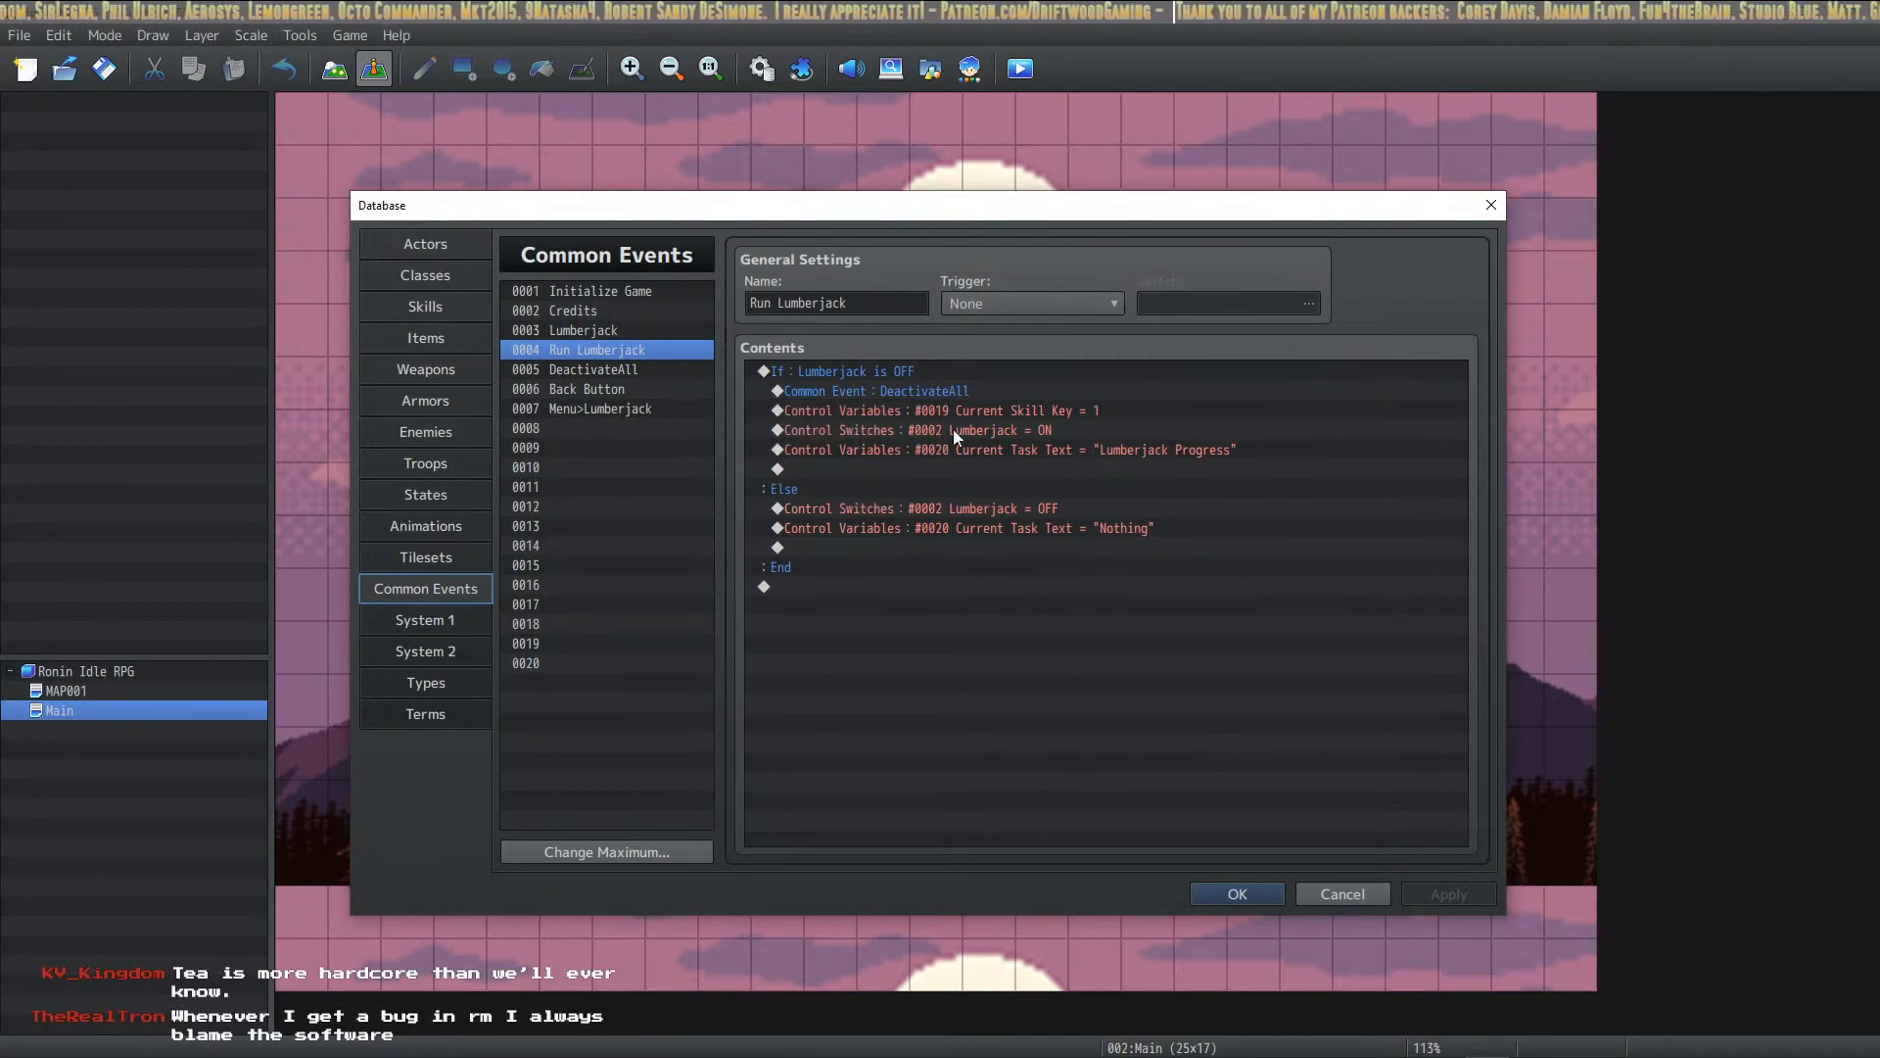
click(623, 329)
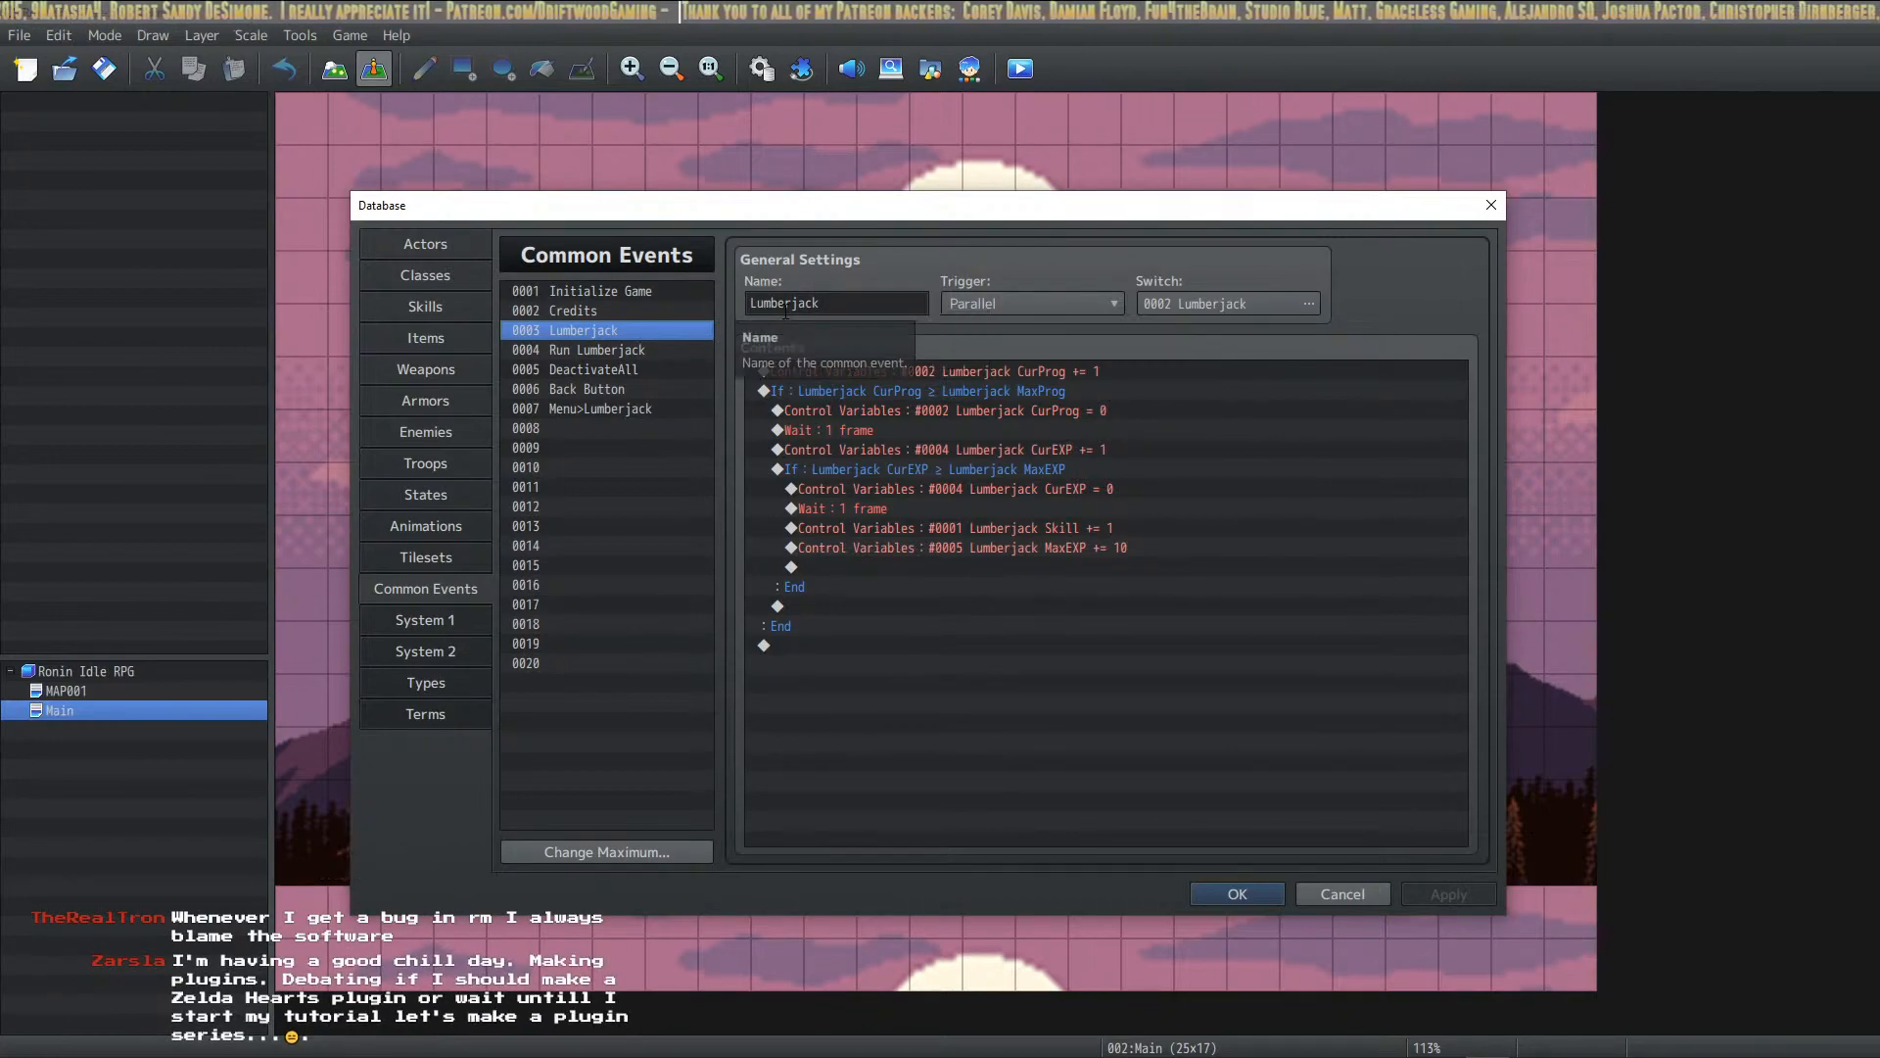
Step: Insert a Change Items command giving 1 Regular Log just before the nested EXP check in the Lumberjack event, and apply it
right_click(901, 467)
click(891, 479)
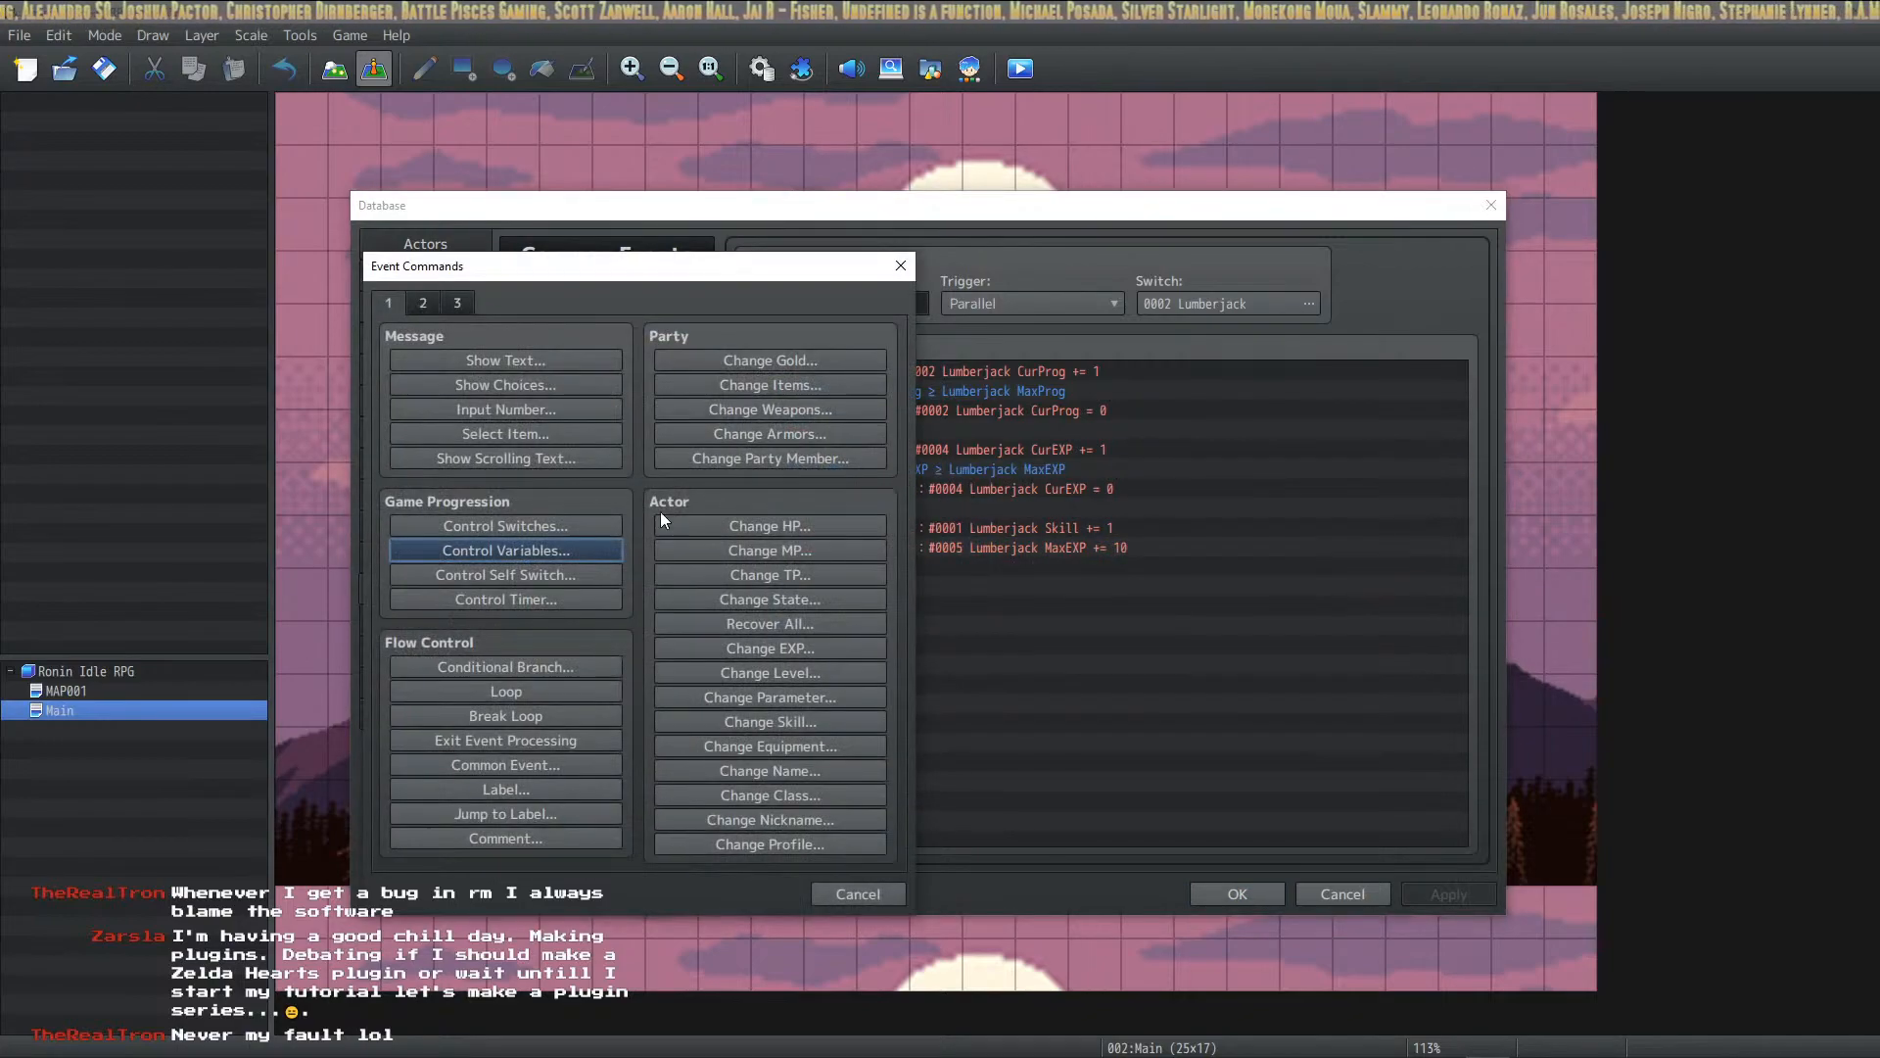
click(424, 305)
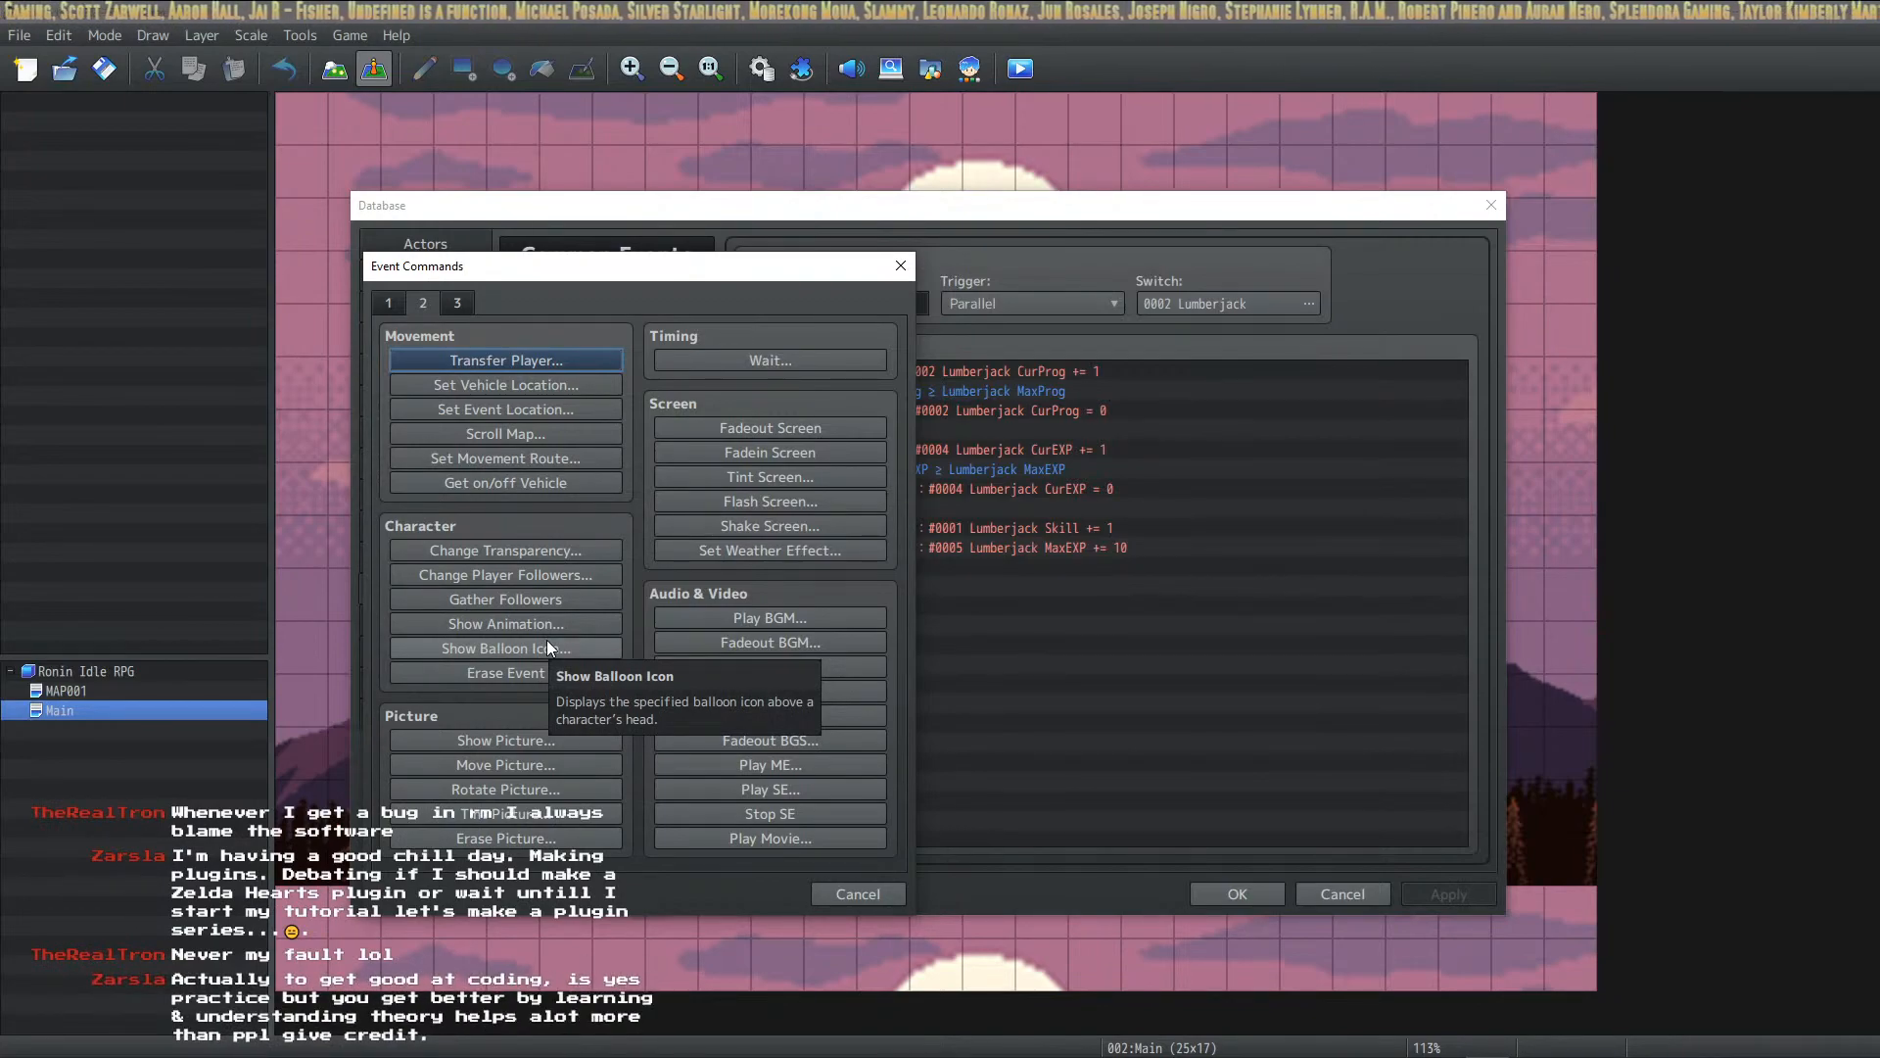
click(394, 303)
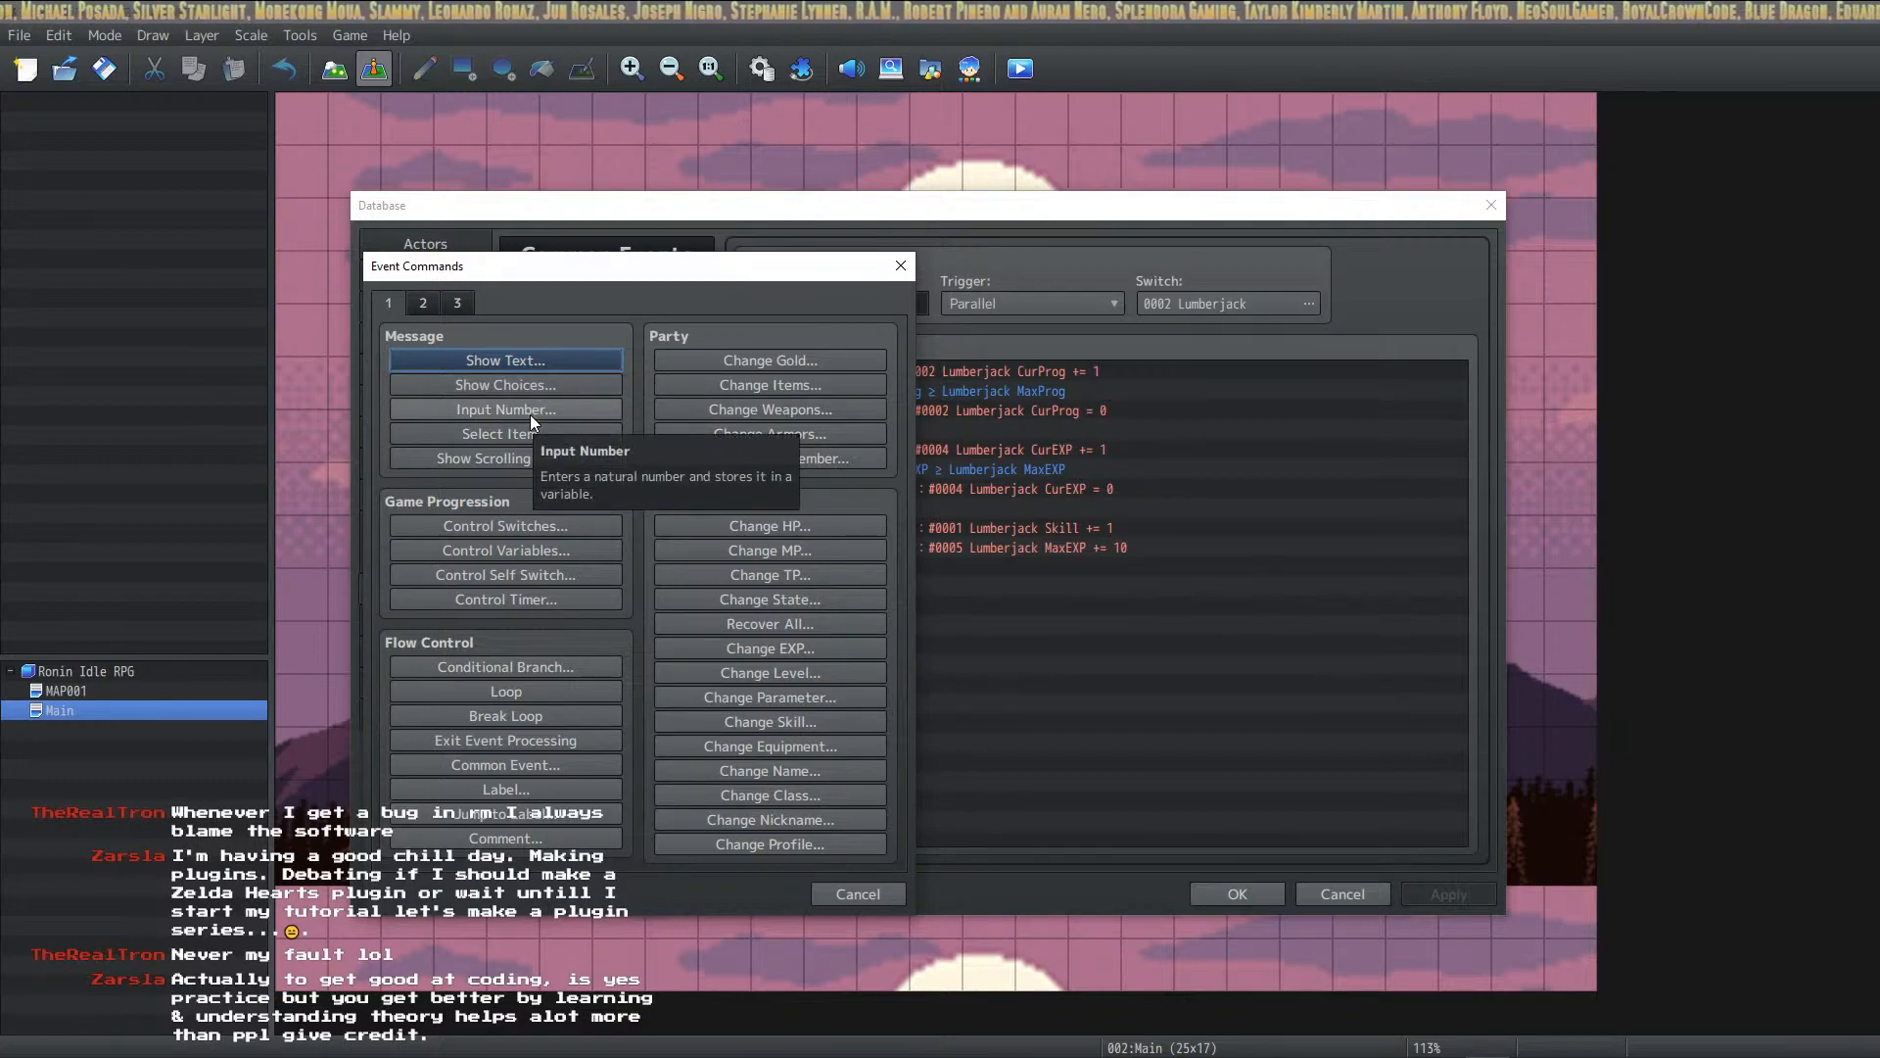
click(424, 305)
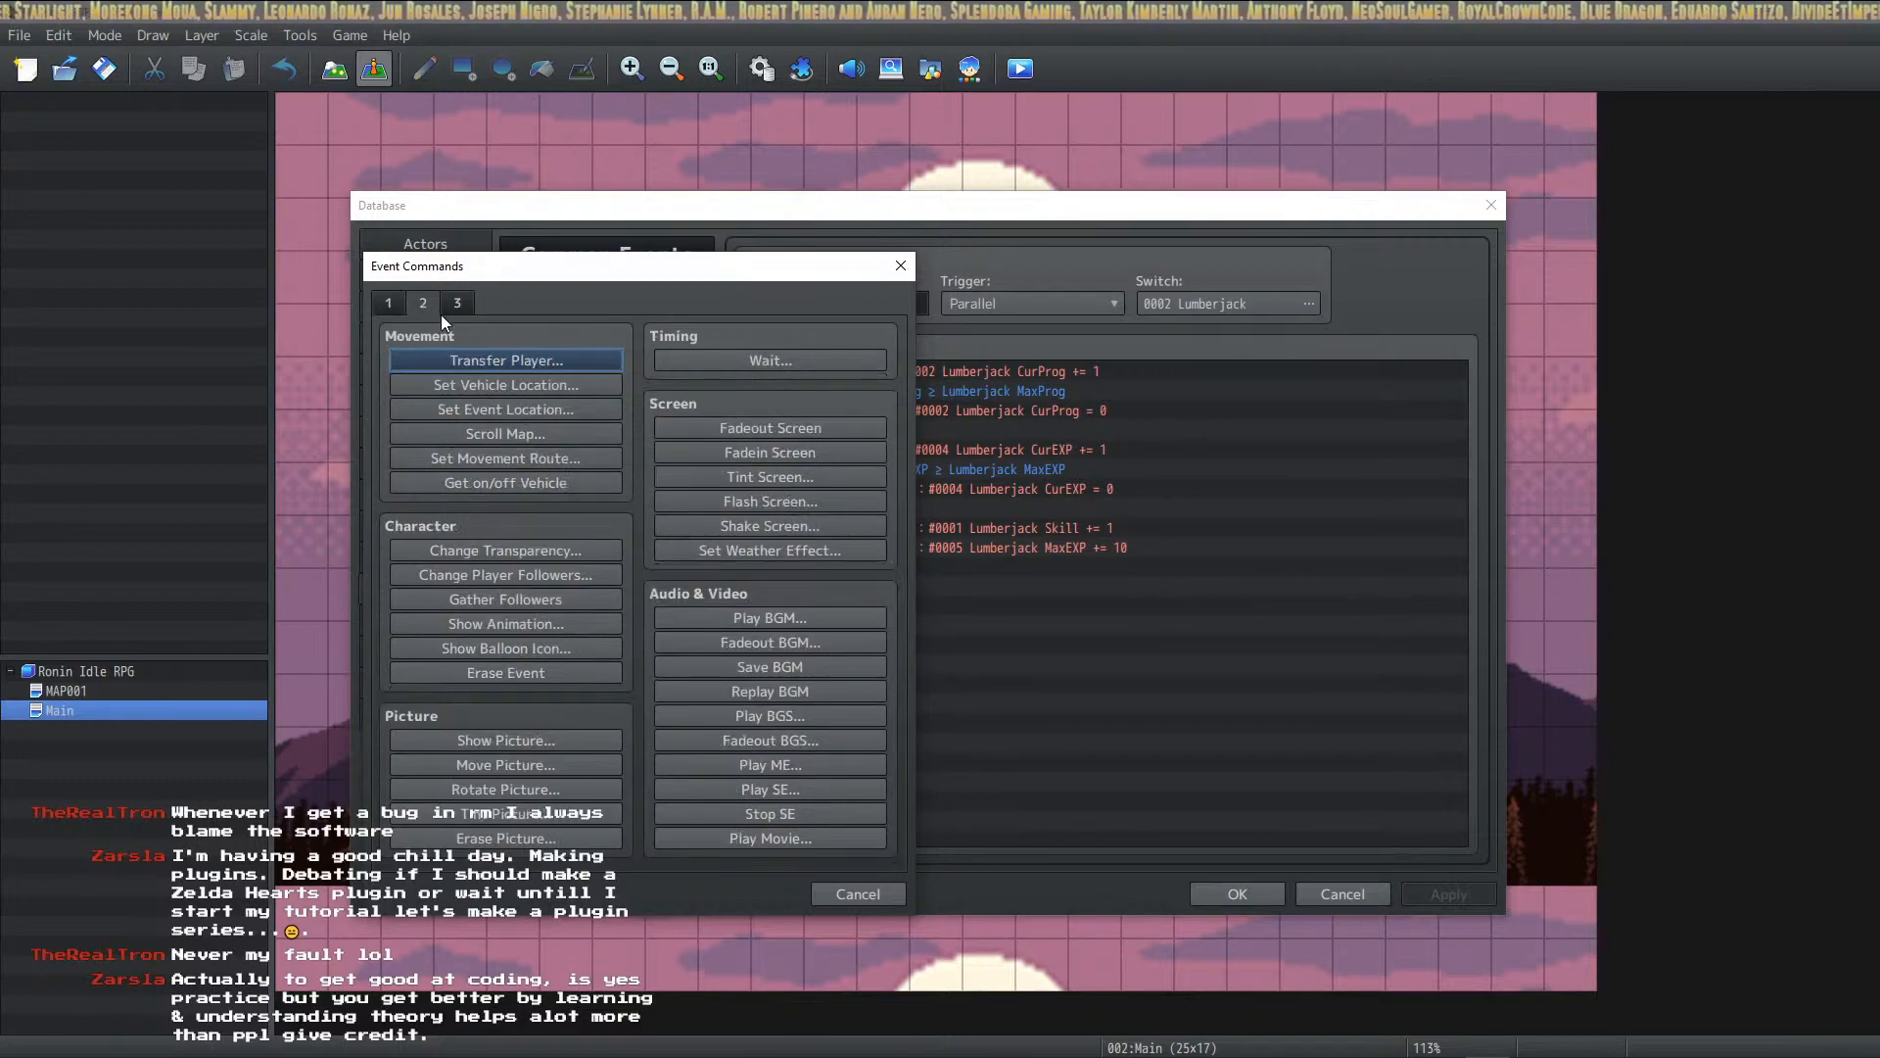
click(456, 303)
click(411, 303)
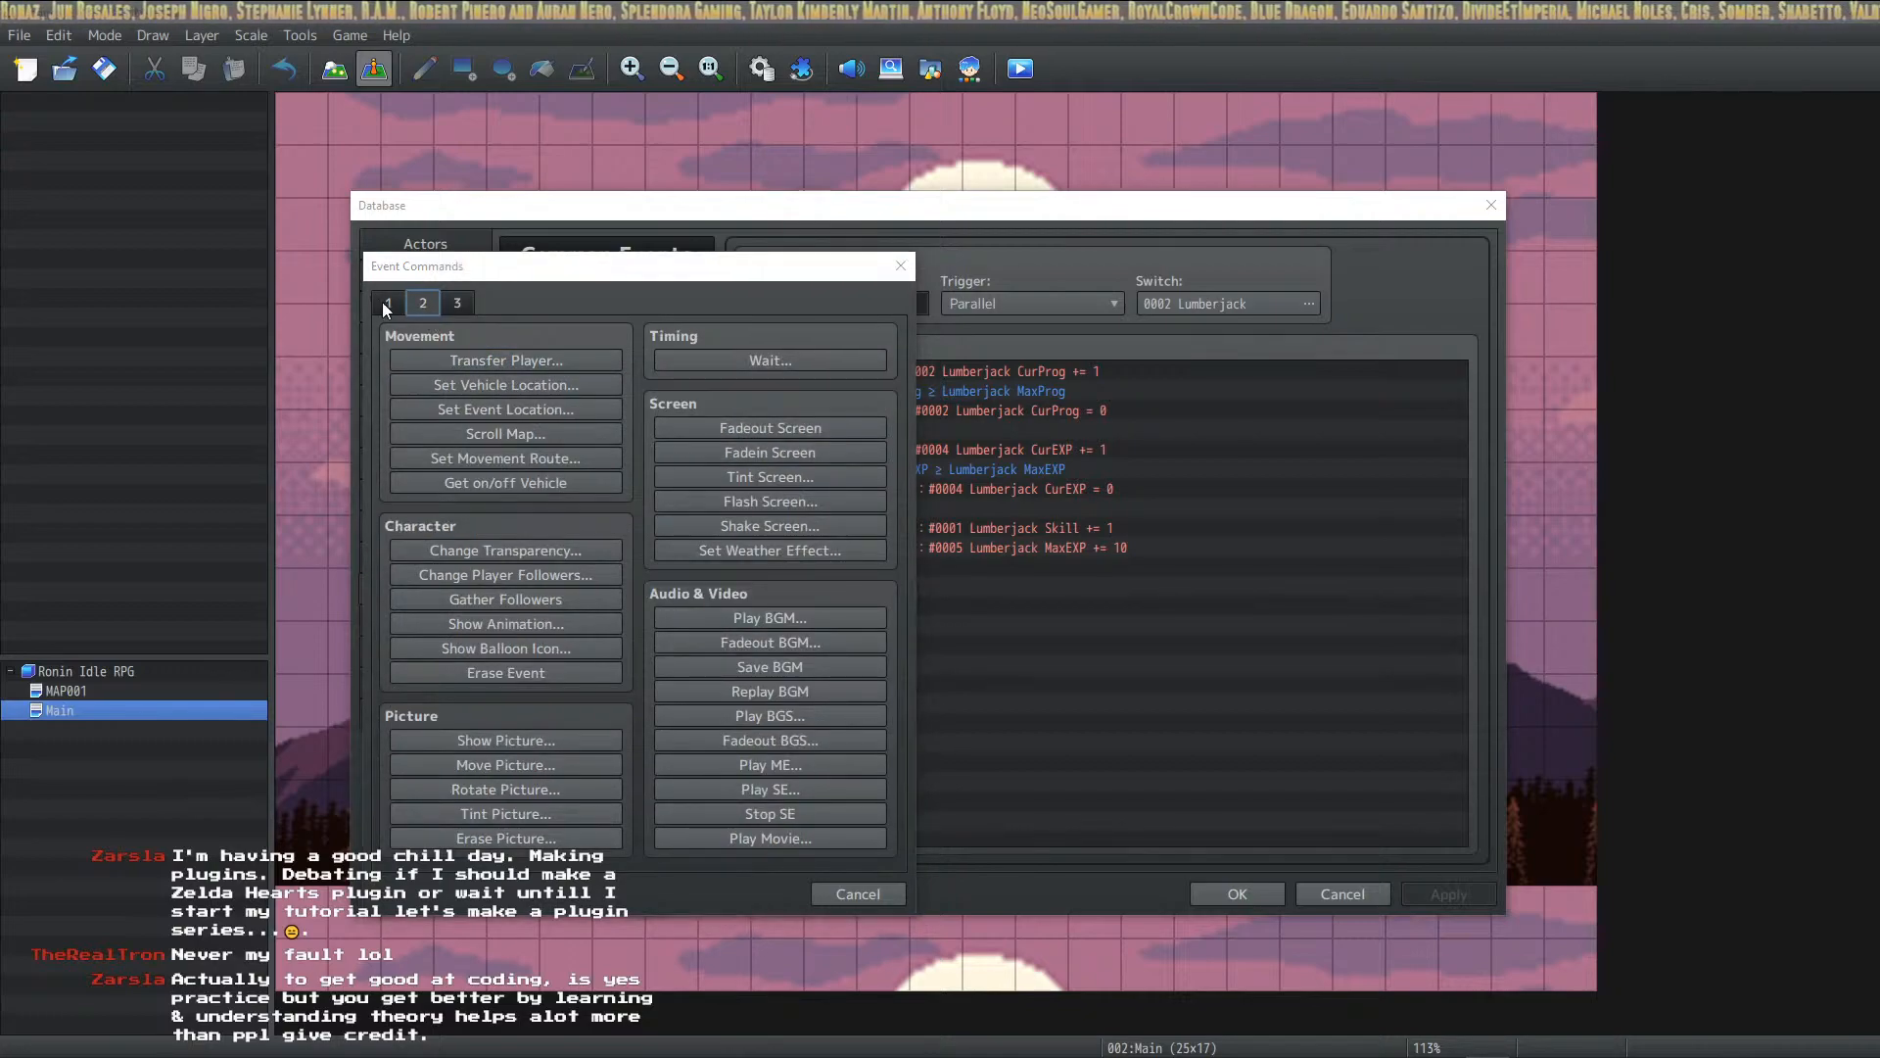
click(388, 302)
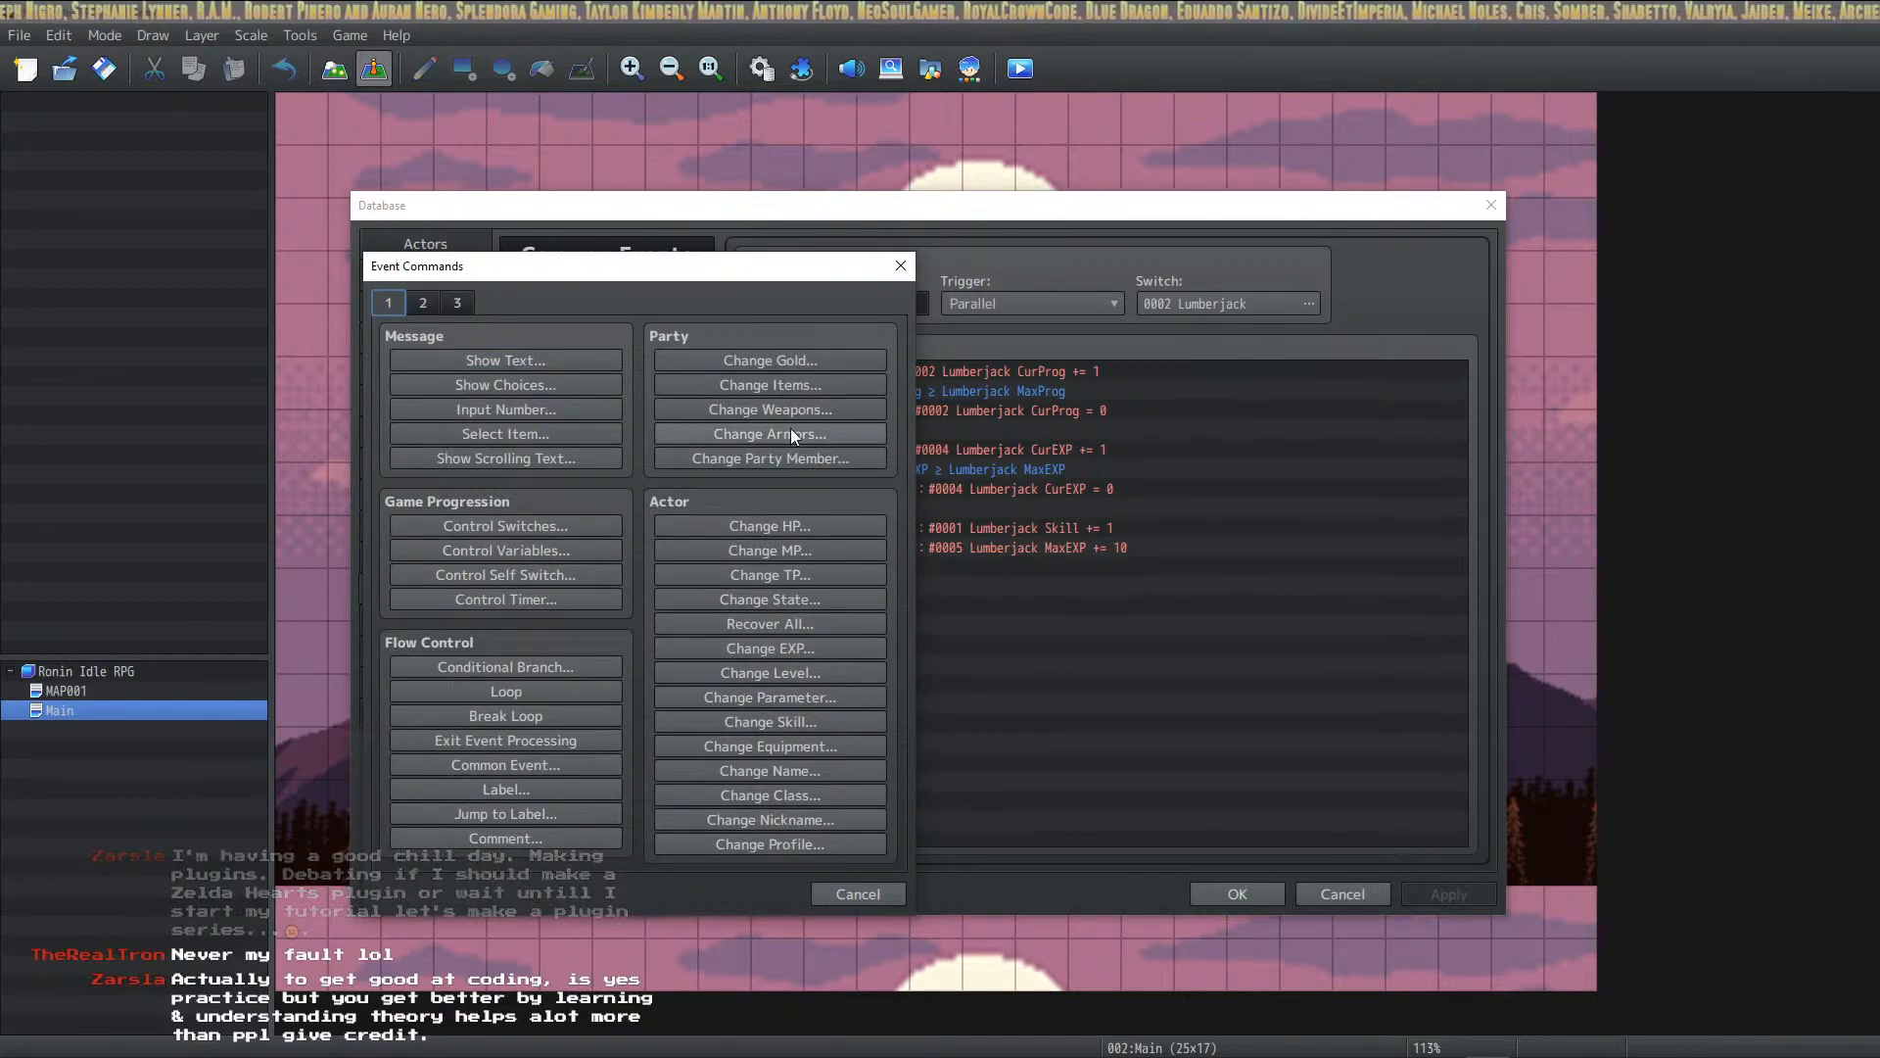
click(797, 387)
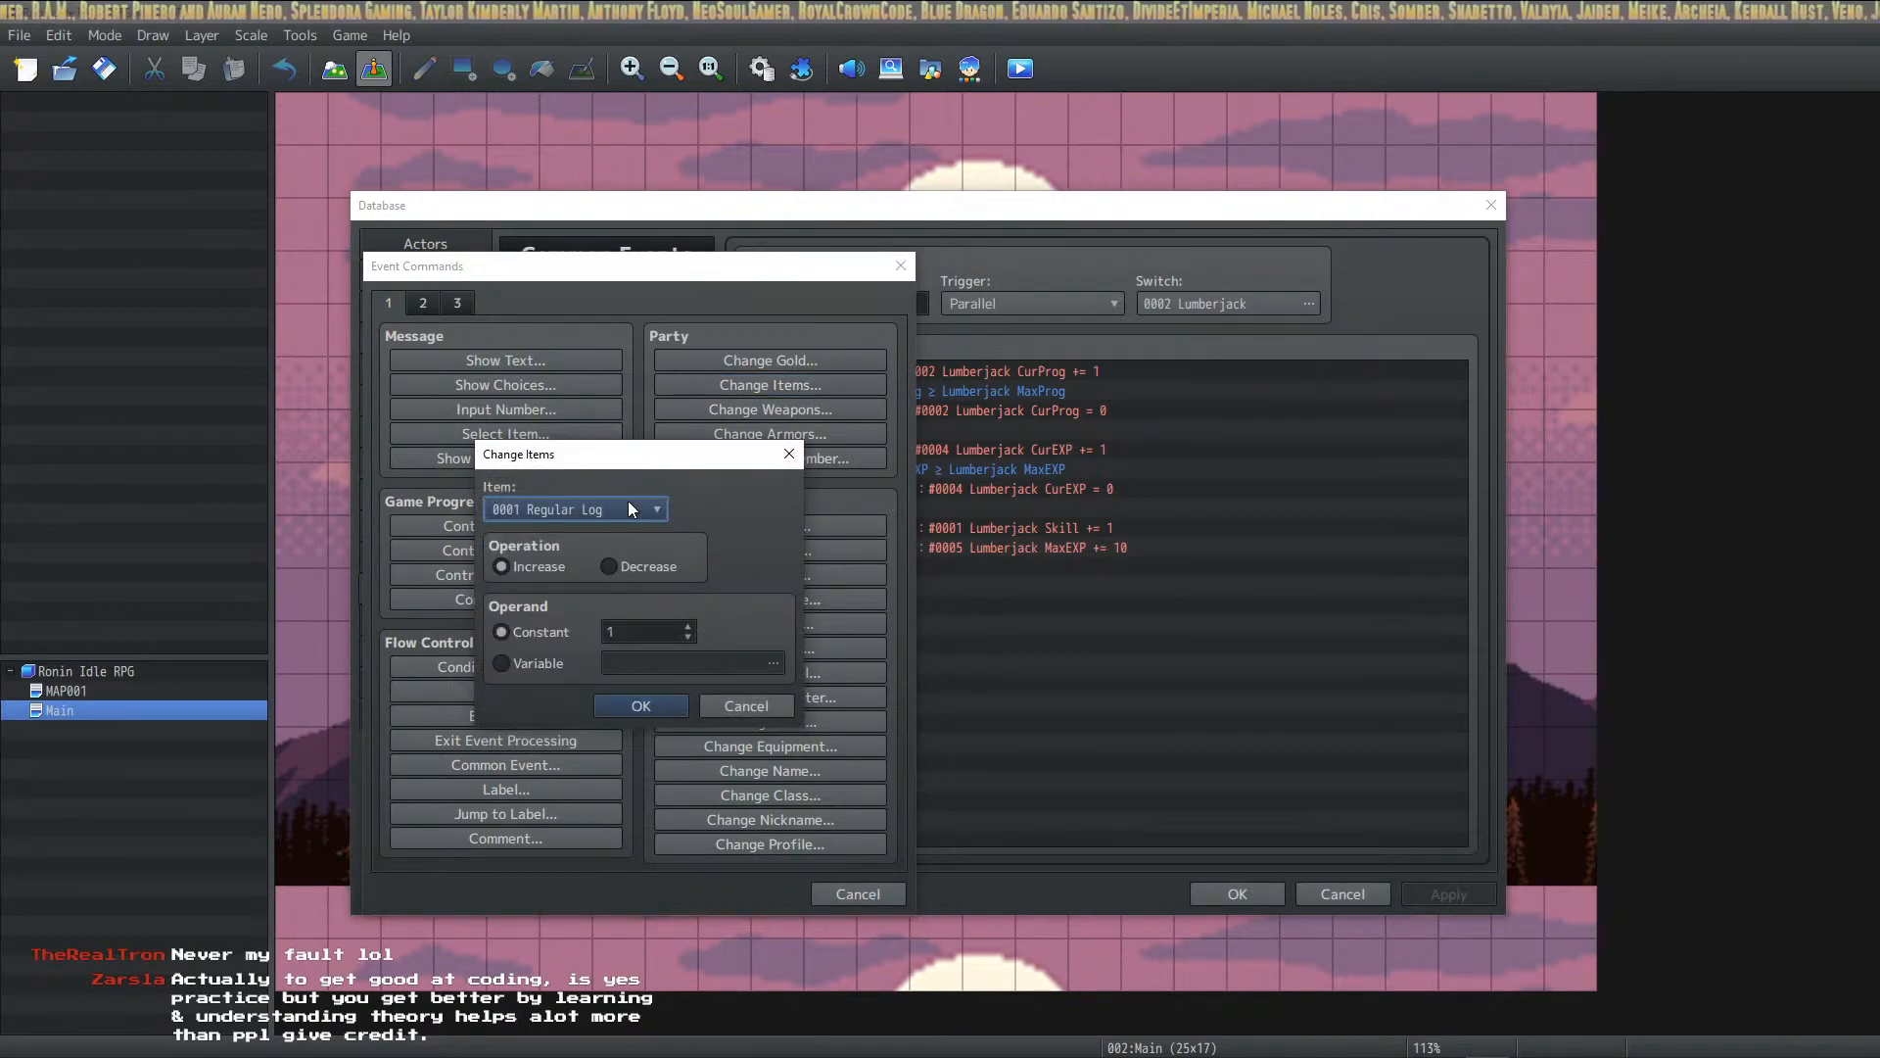
click(638, 708)
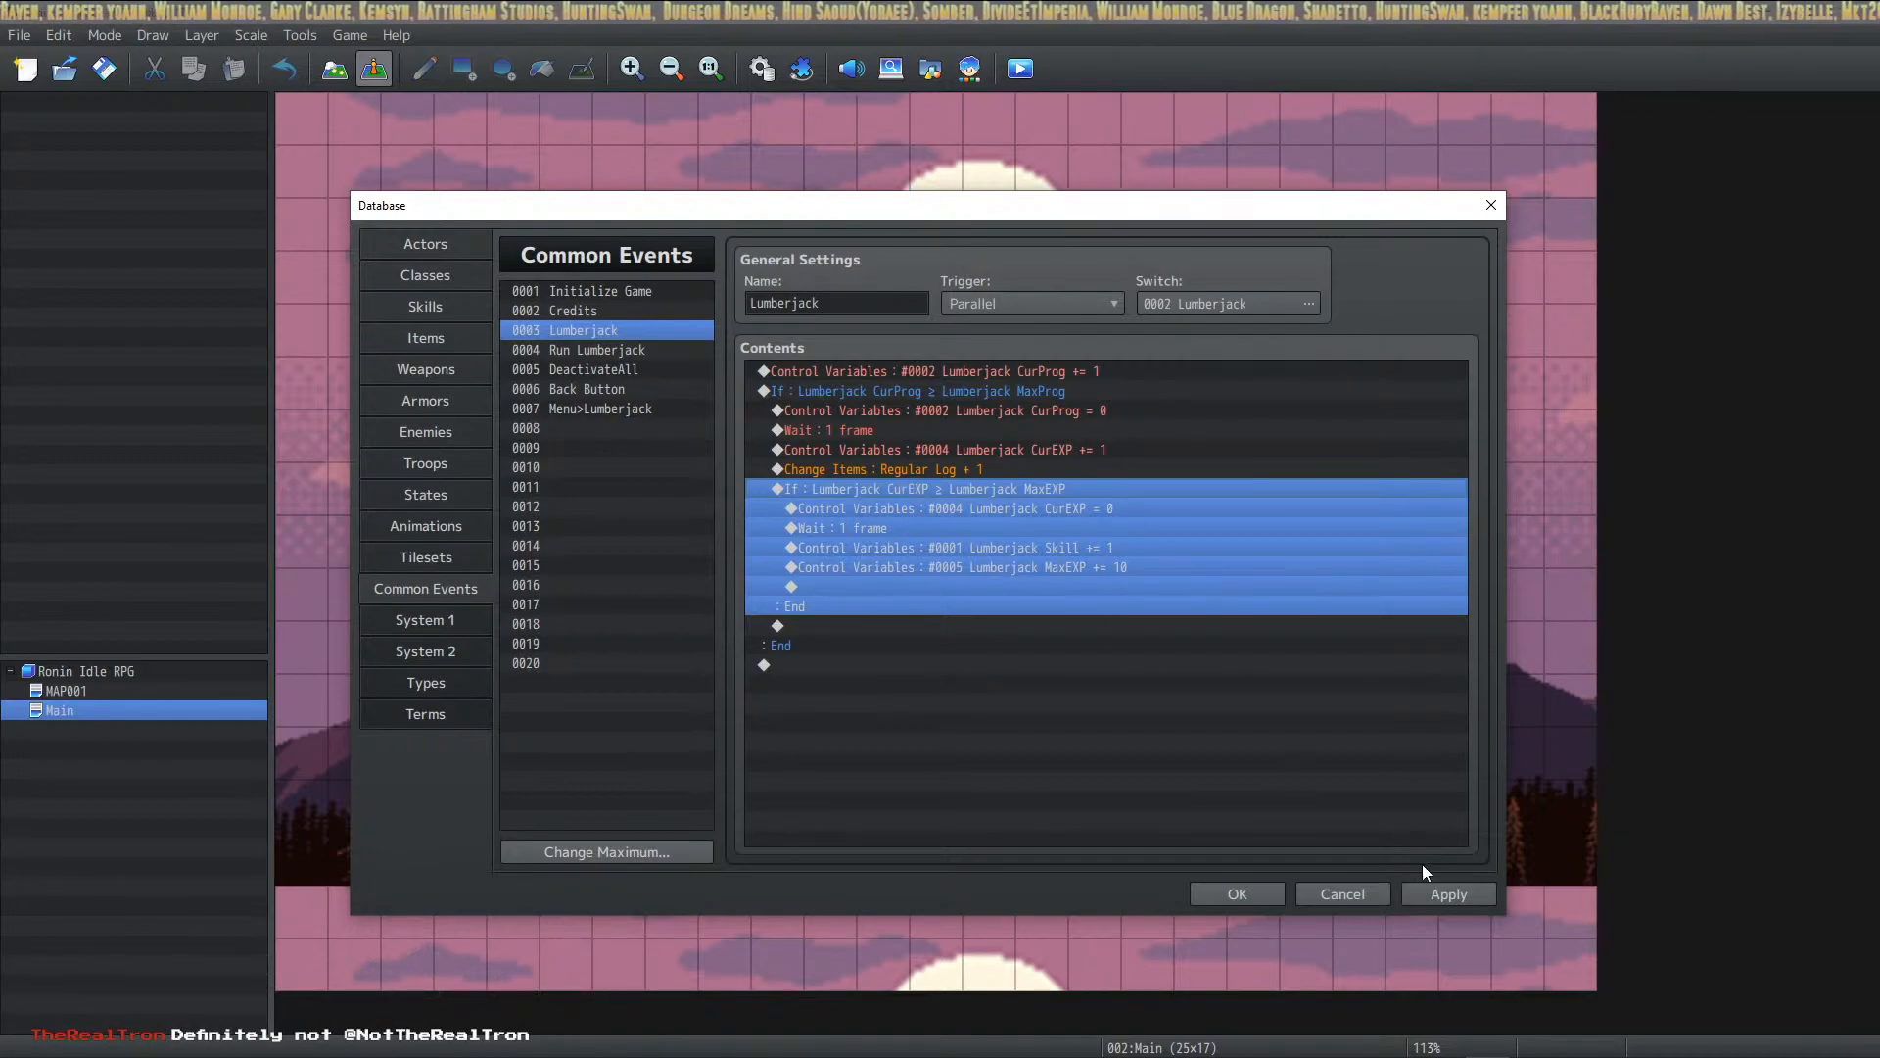
click(1446, 895)
click(964, 472)
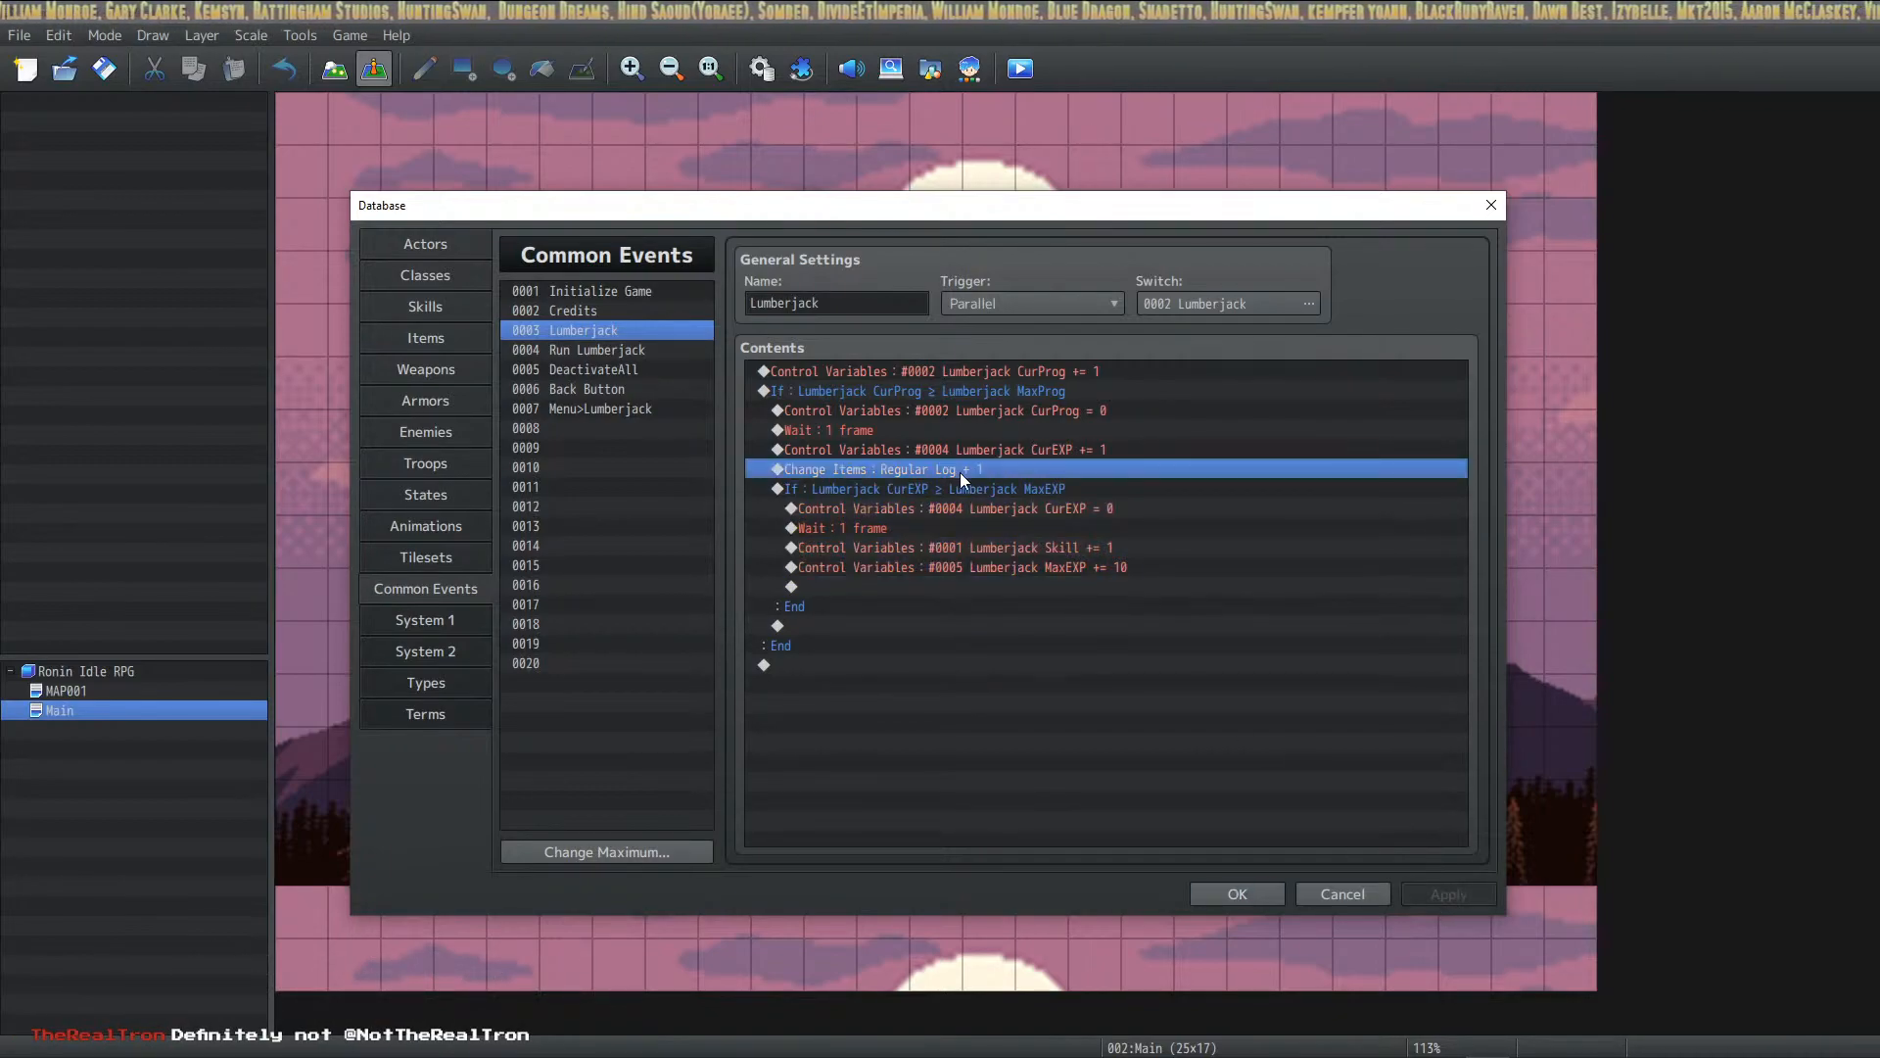
click(939, 487)
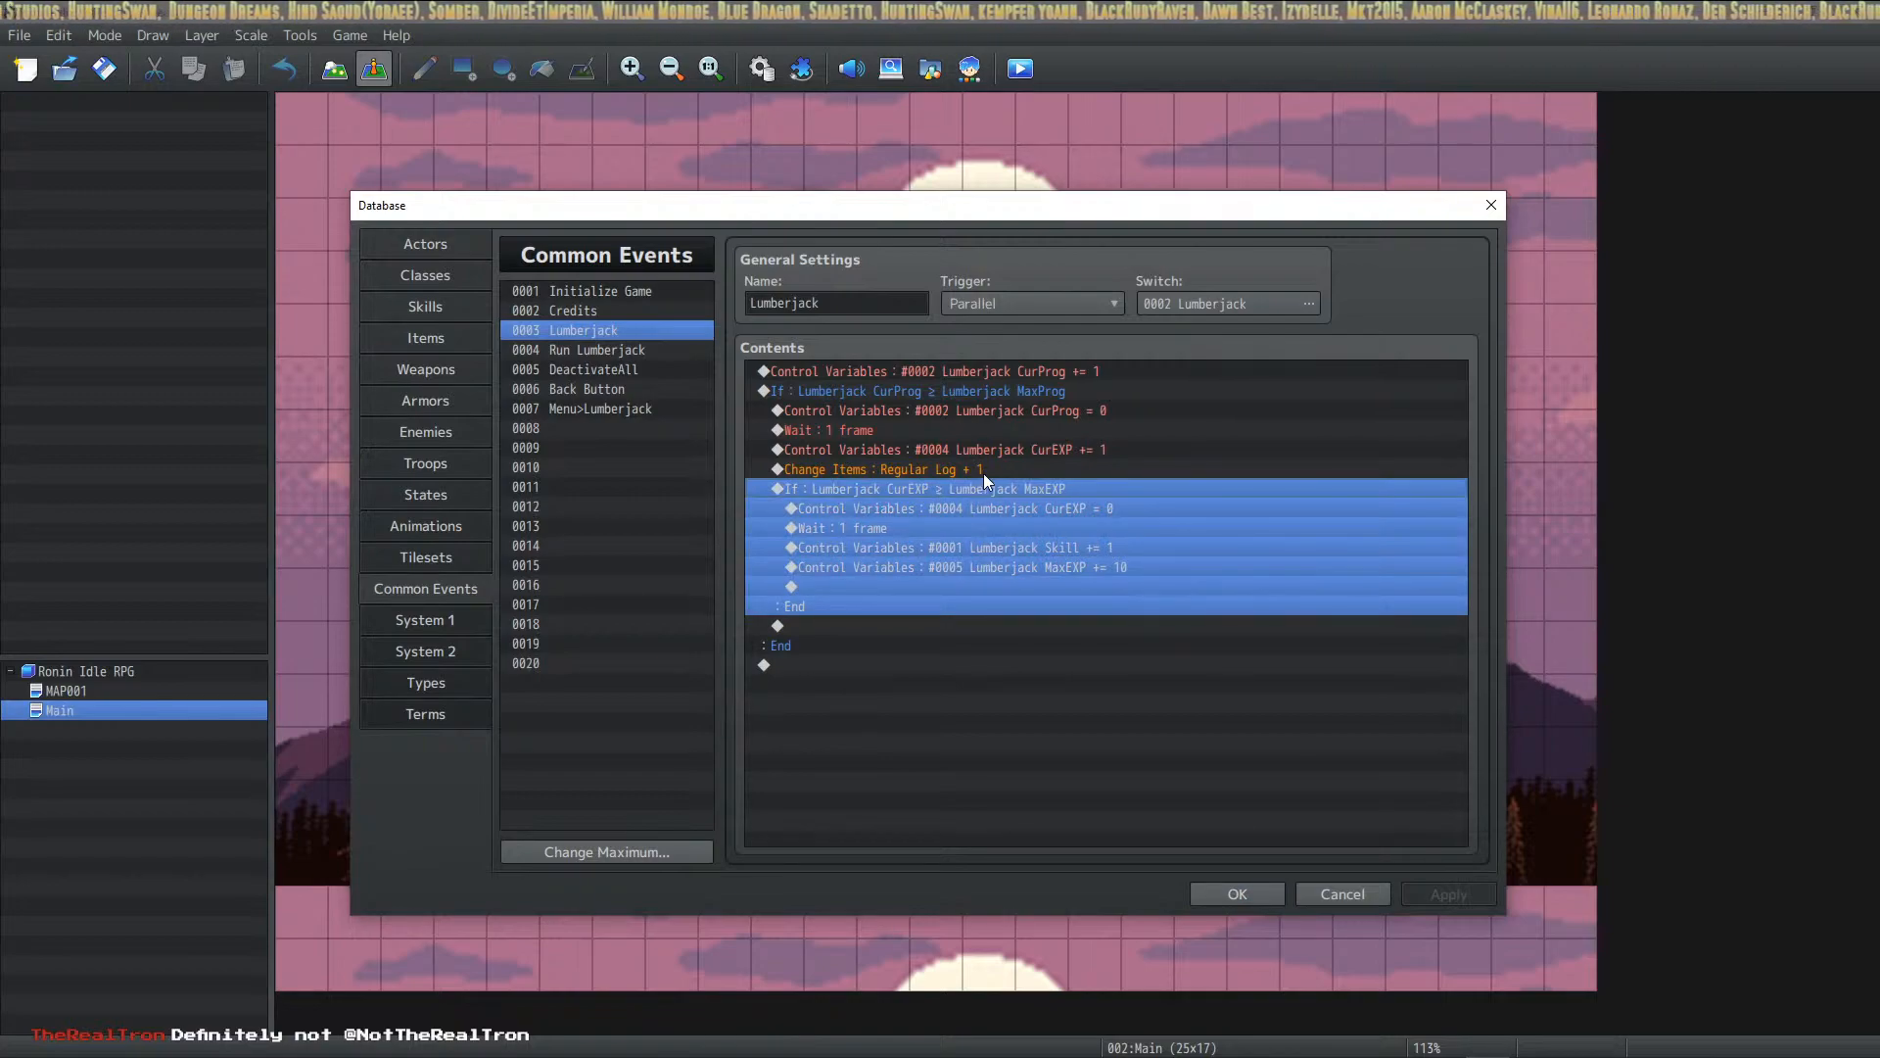
Step: Switch to the running Ronin Idle RPG playtest and start training on the Regular Log
key(alt+Tab)
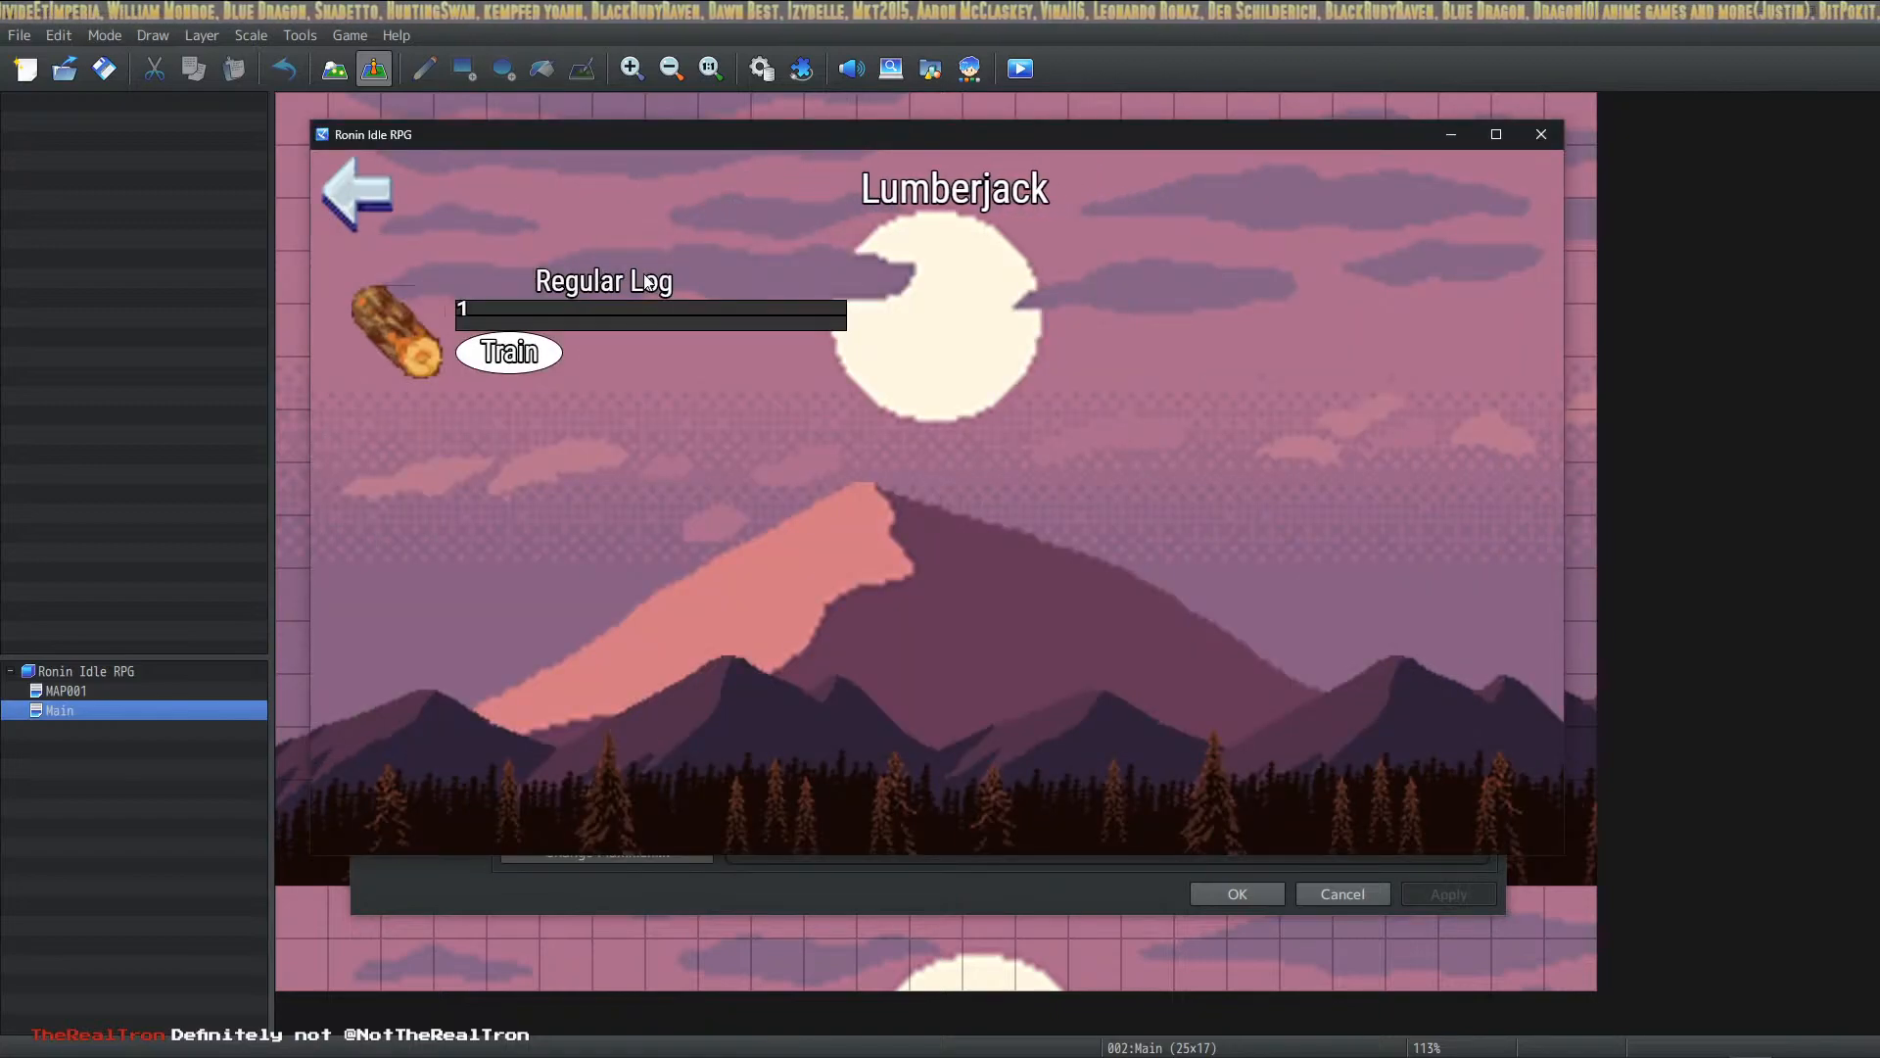
click(498, 335)
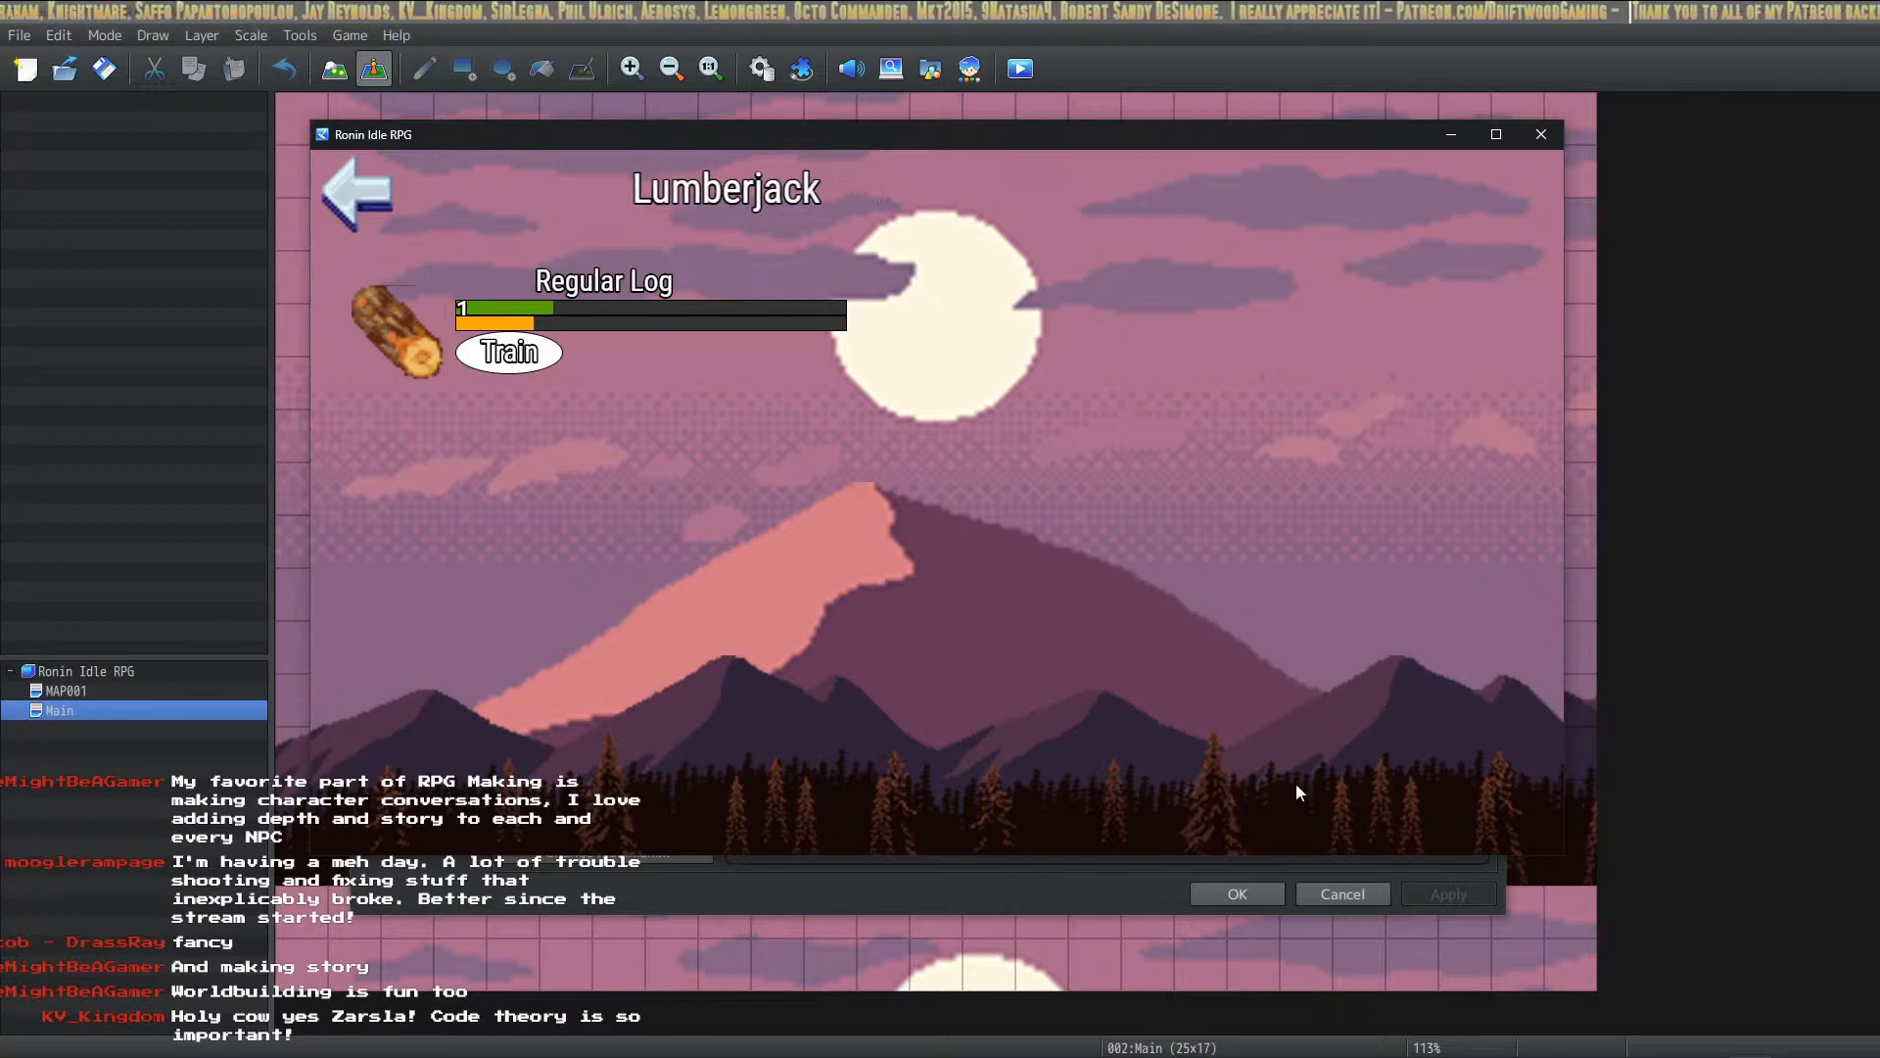
Step: Switch to Melvor Idle and examine its Mining page and item-gain popups, then put the game away
drag(0, 323, 447, 47)
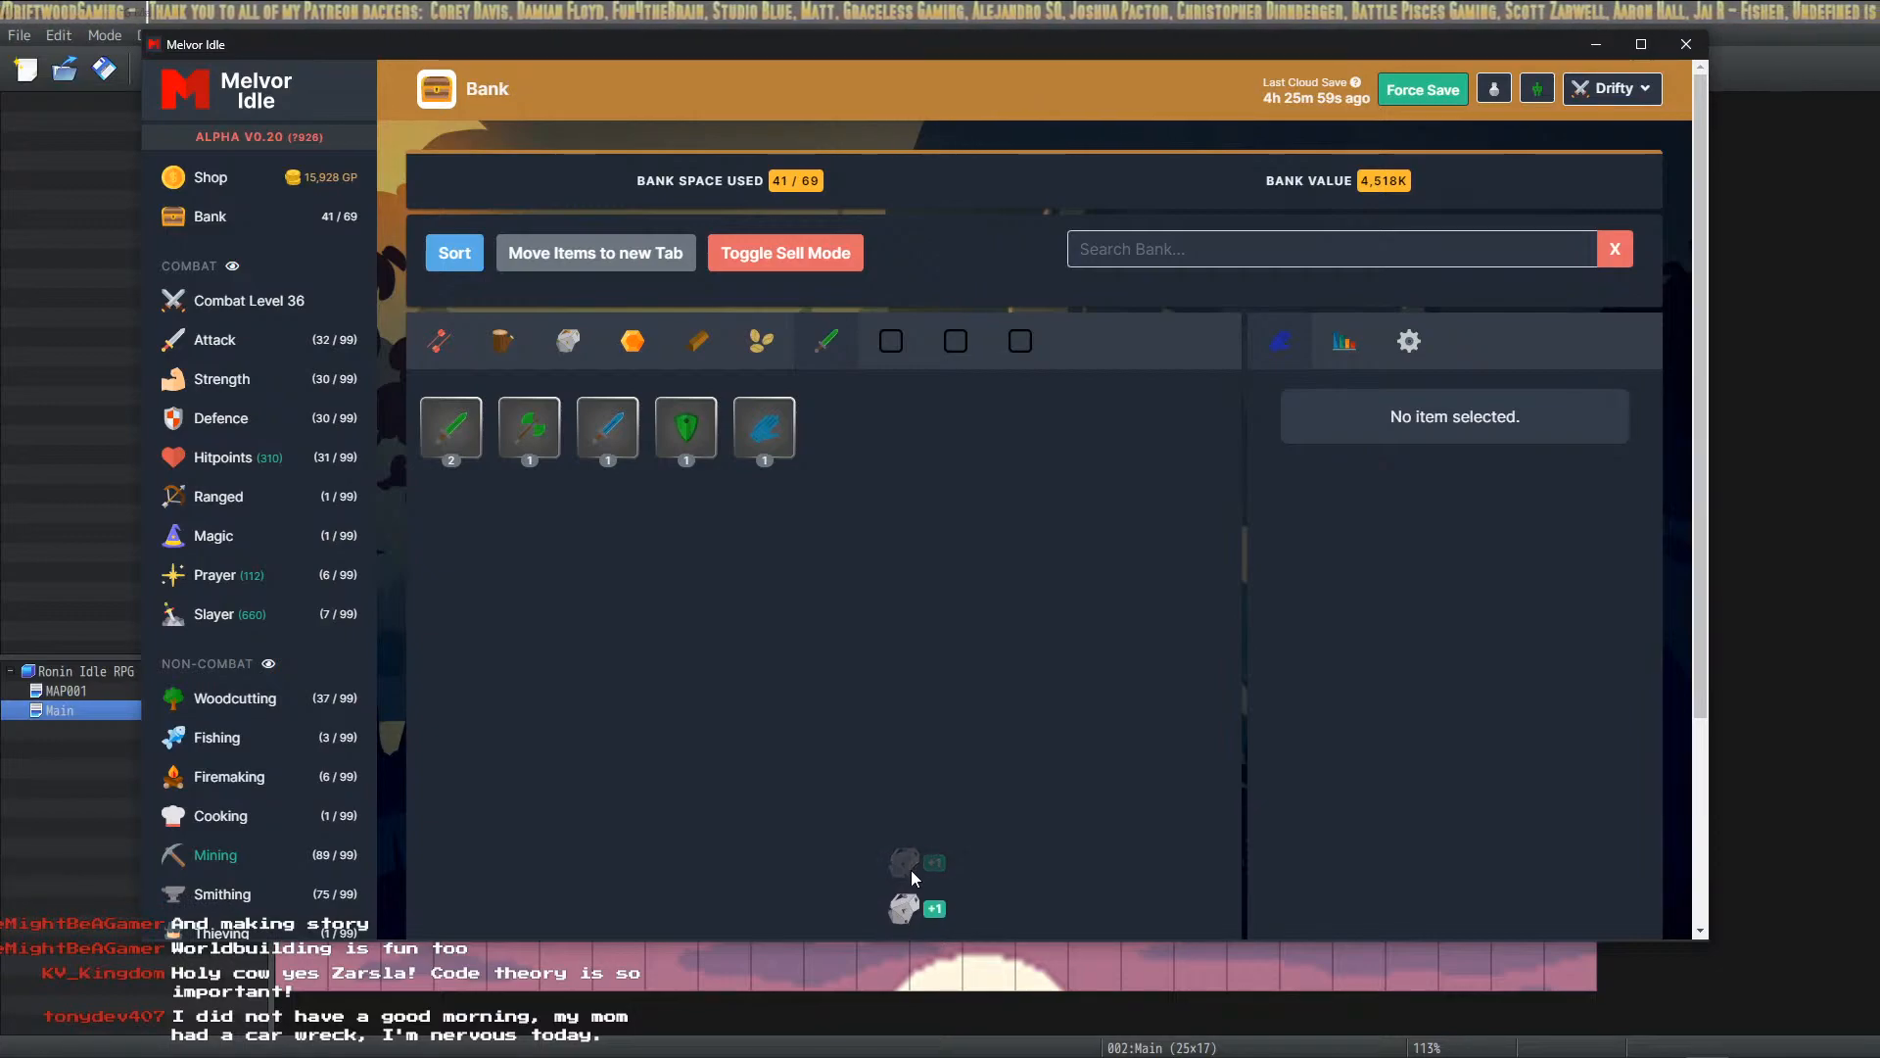
scroll(236, 568, down, 3)
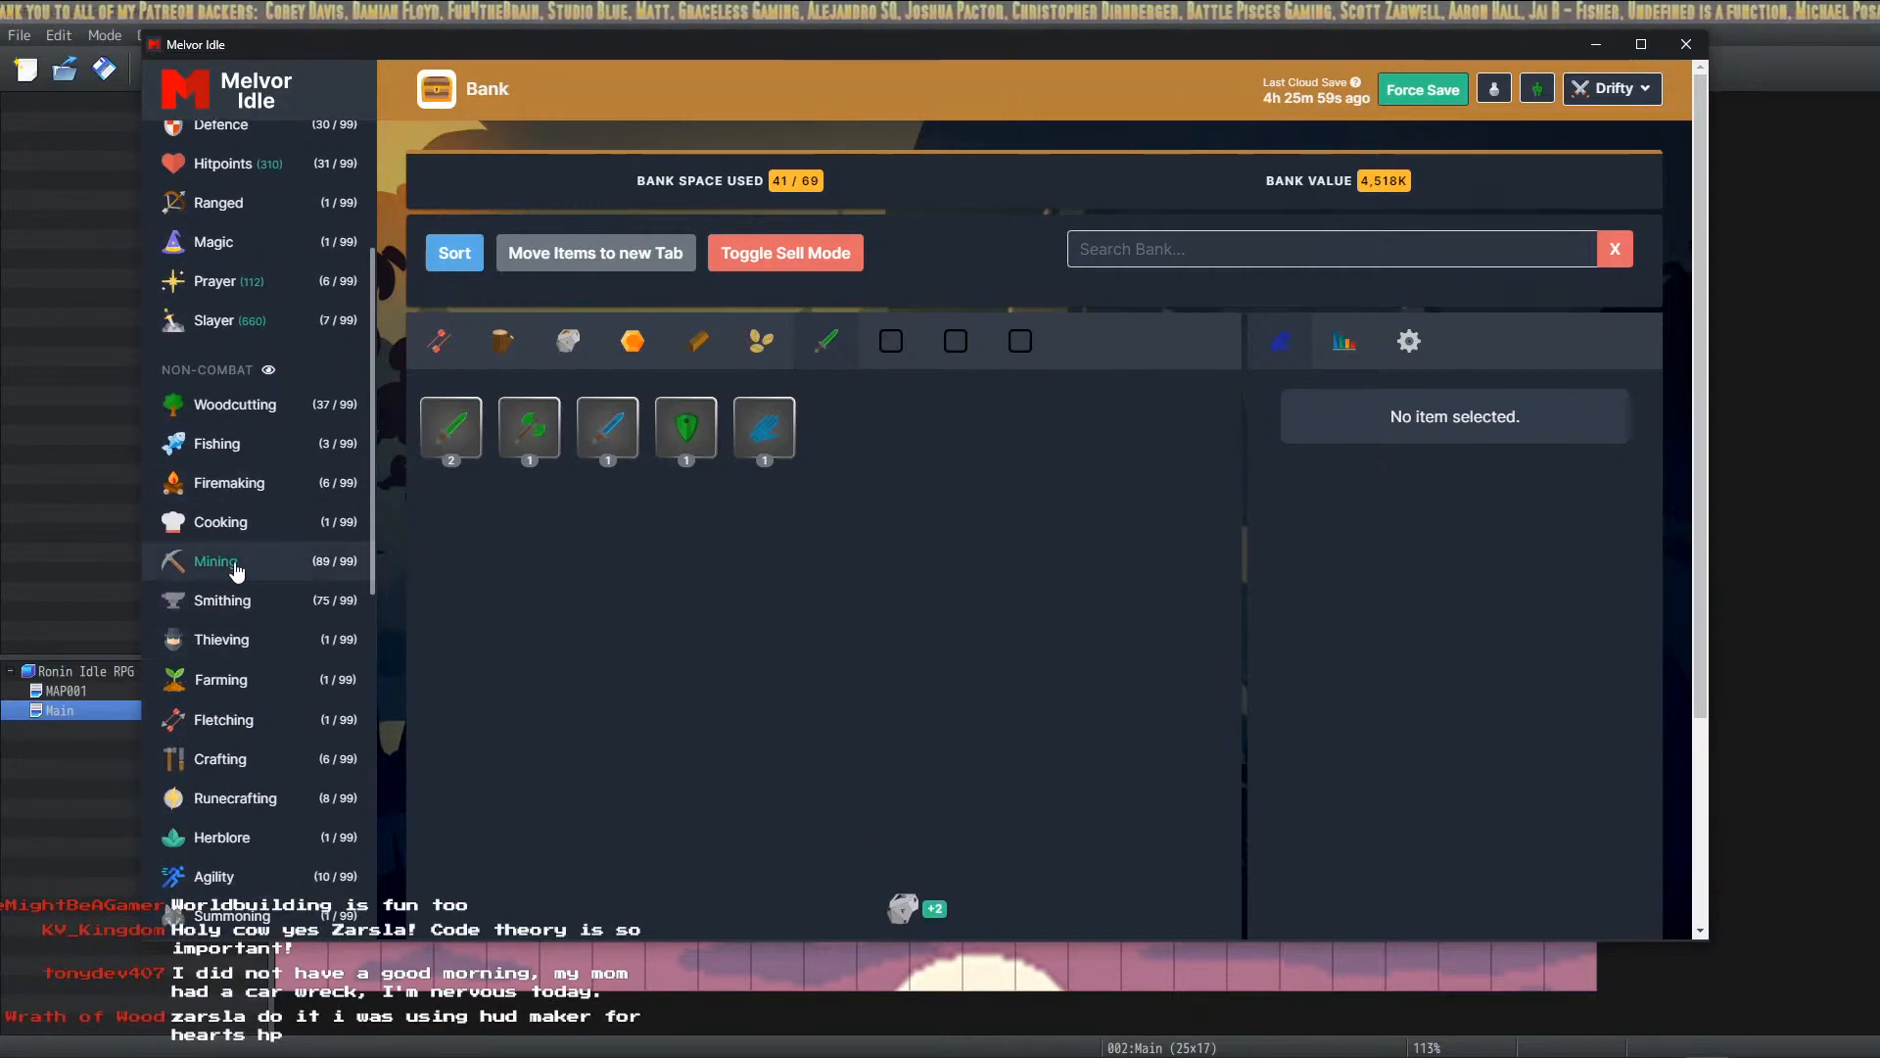
click(236, 568)
scroll(607, 686, down, 3)
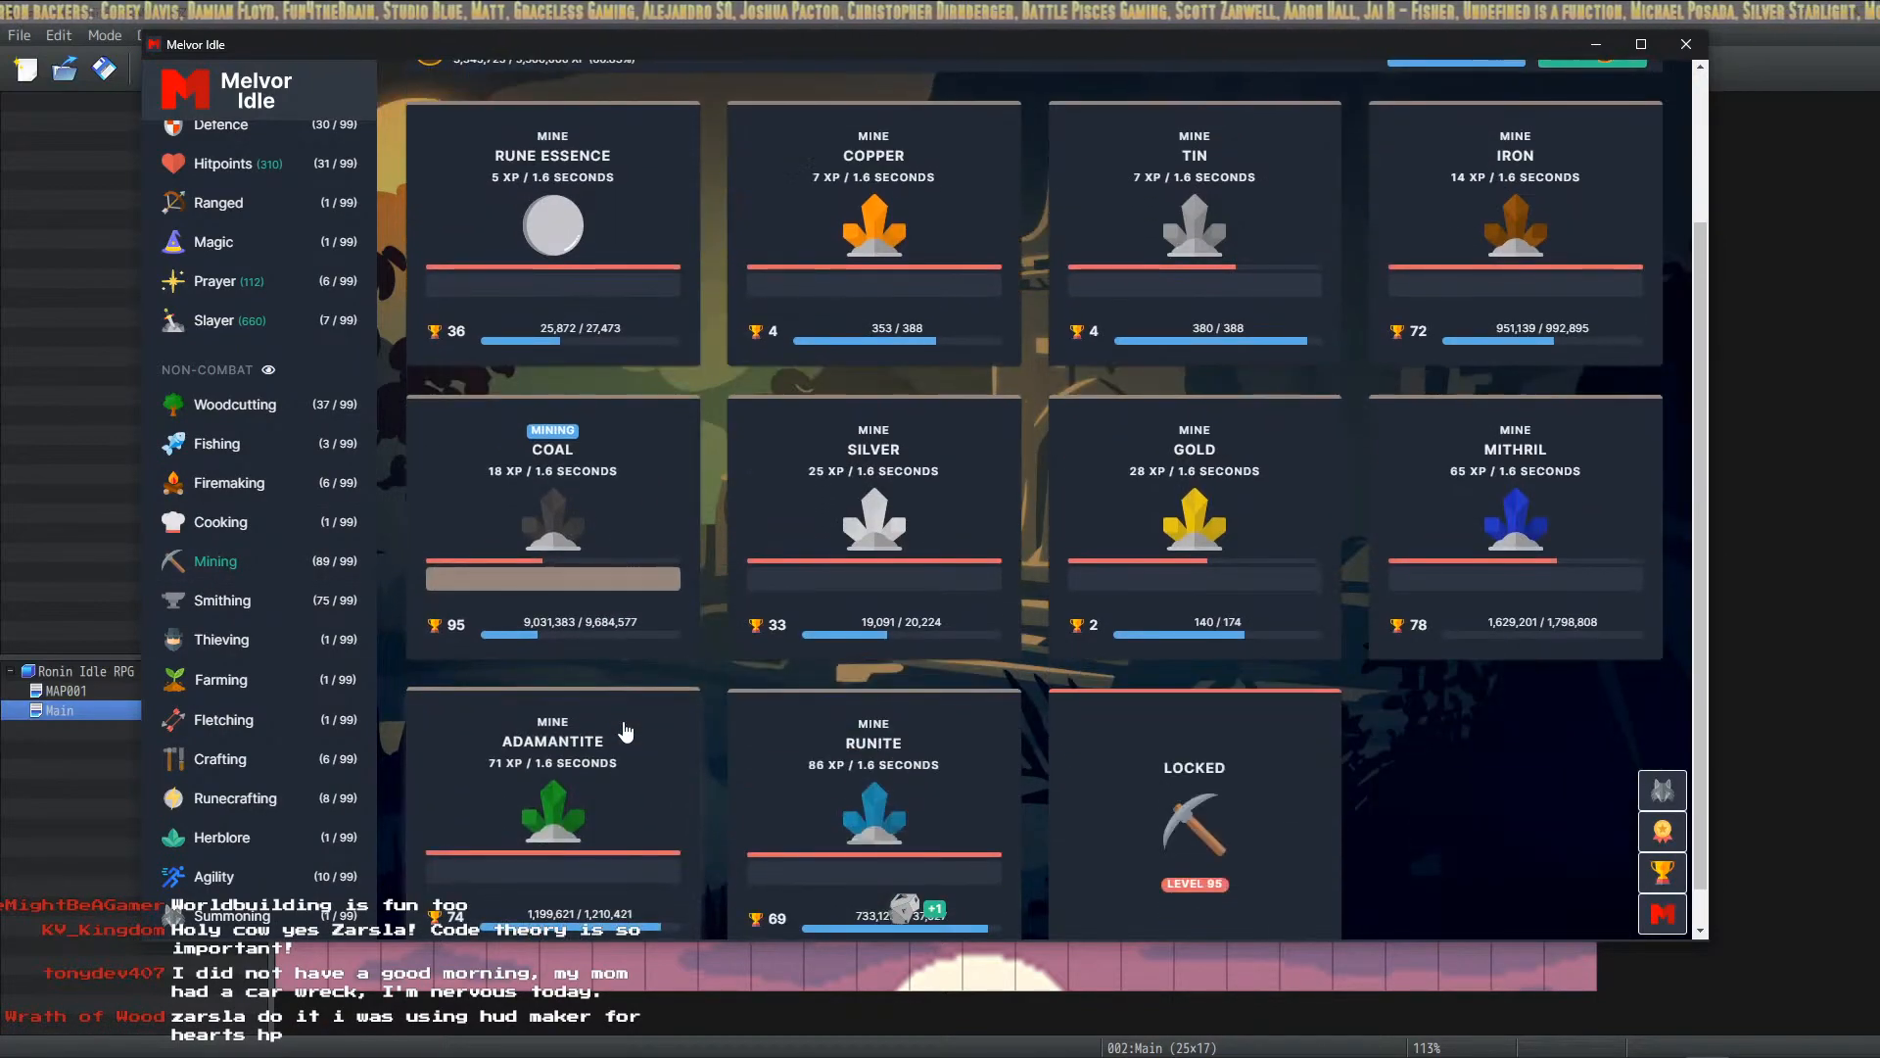
scroll(625, 730, down, 1)
scroll(294, 510, up, 3)
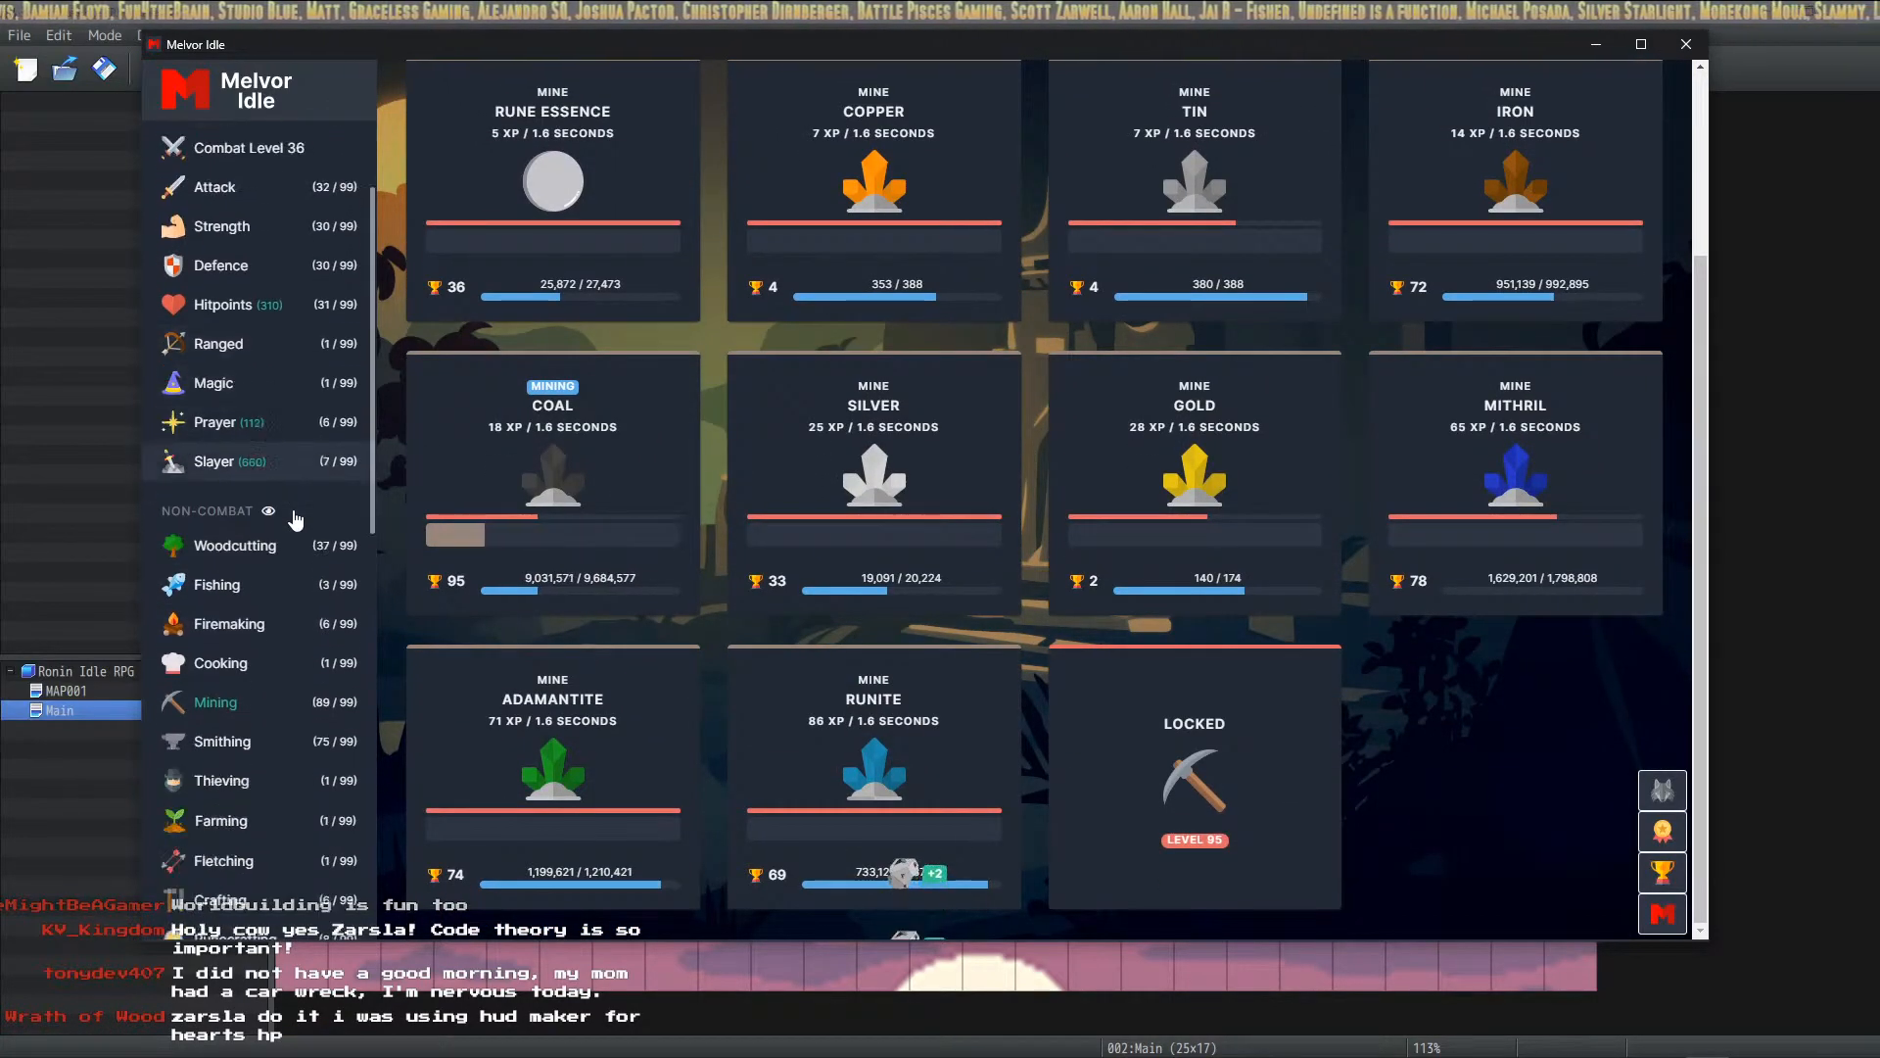
scroll(292, 510, down, 6)
scroll(297, 515, up, 6)
scroll(302, 521, down, 2)
scroll(302, 522, up, 3)
scroll(638, 511, up, 3)
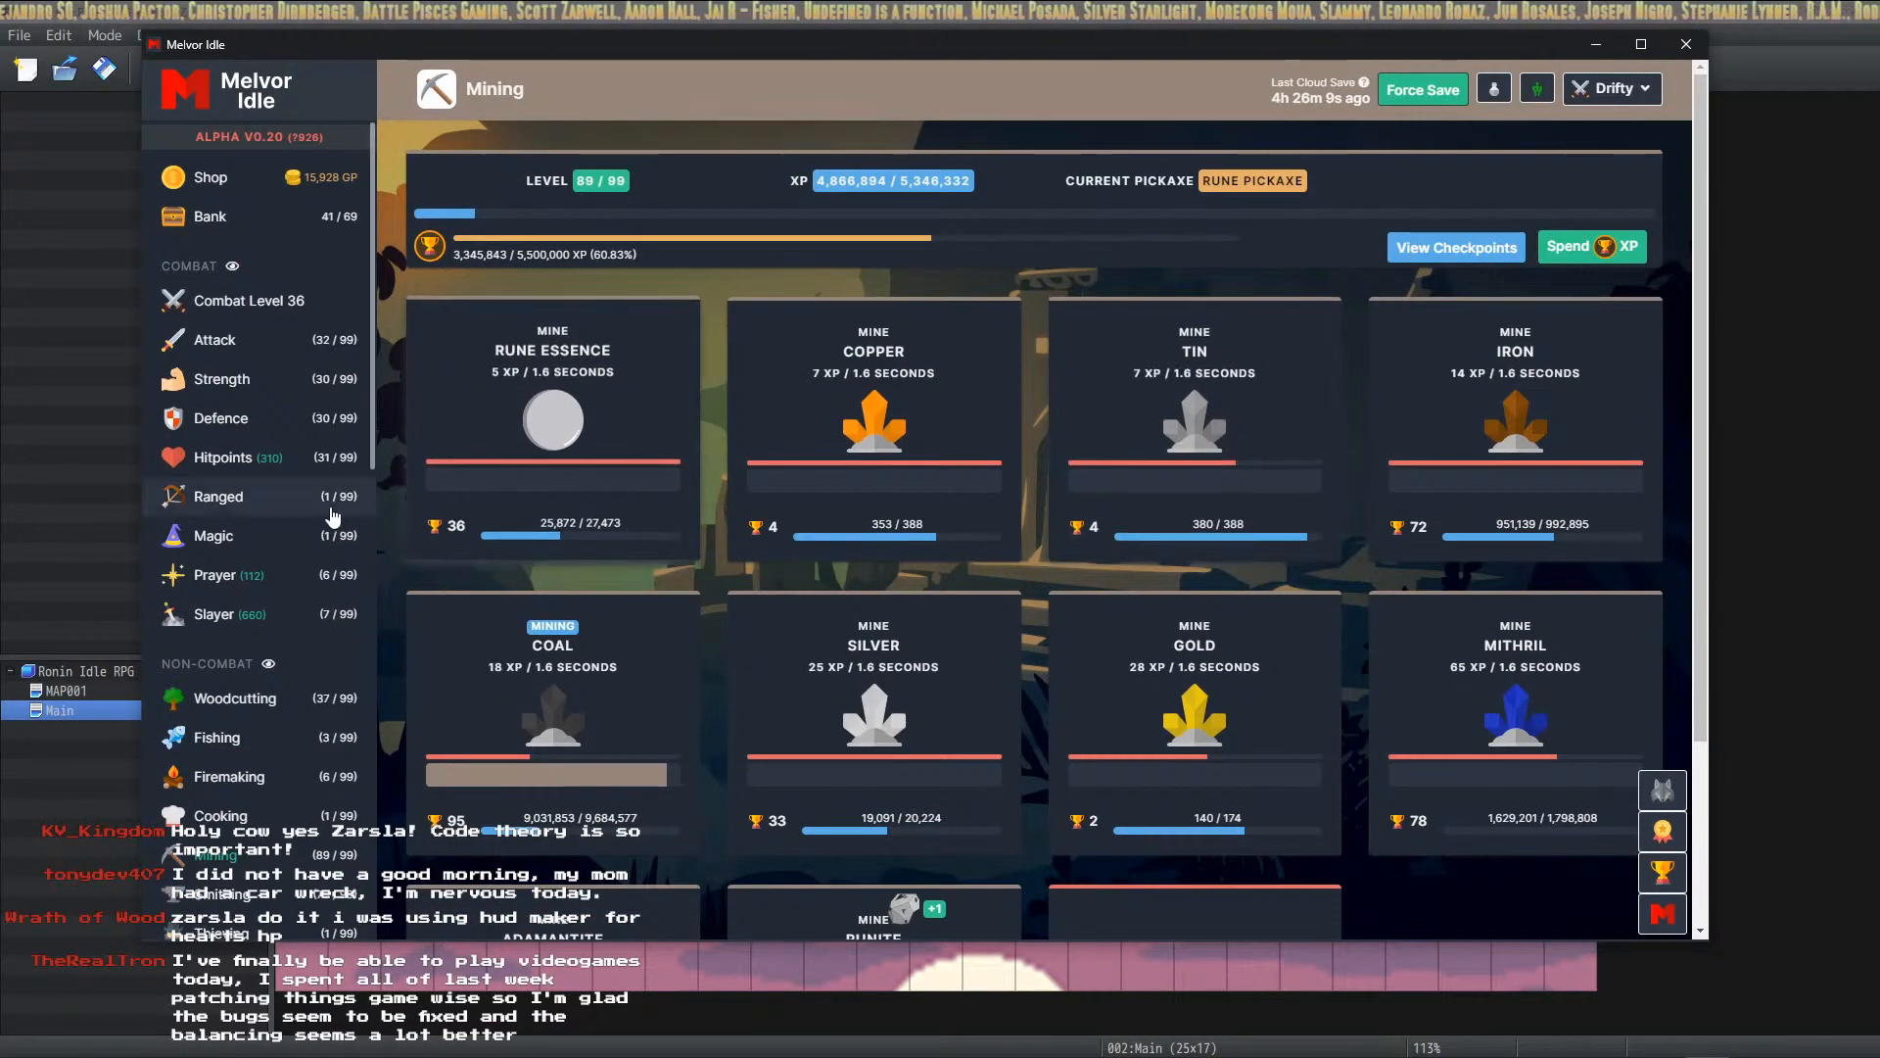
scroll(336, 515, down, 3)
scroll(663, 638, down, 1)
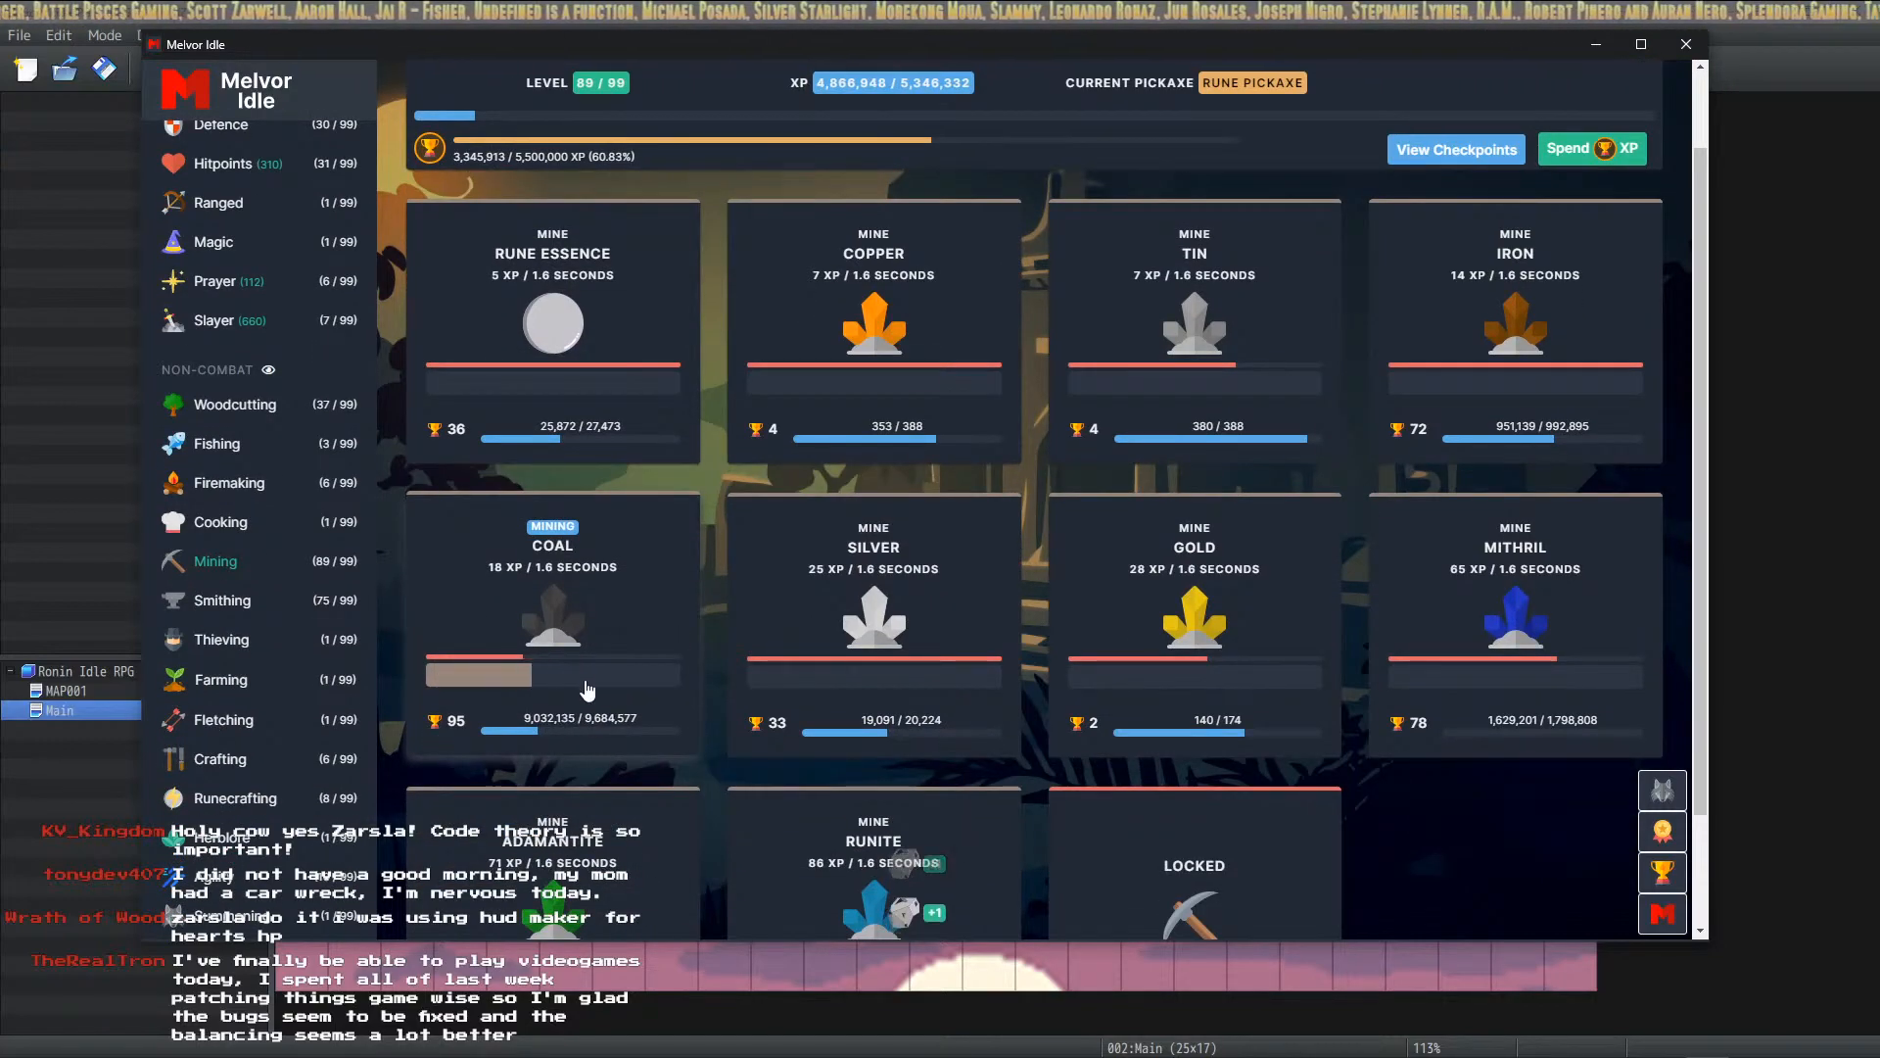
scroll(862, 862, down, 1)
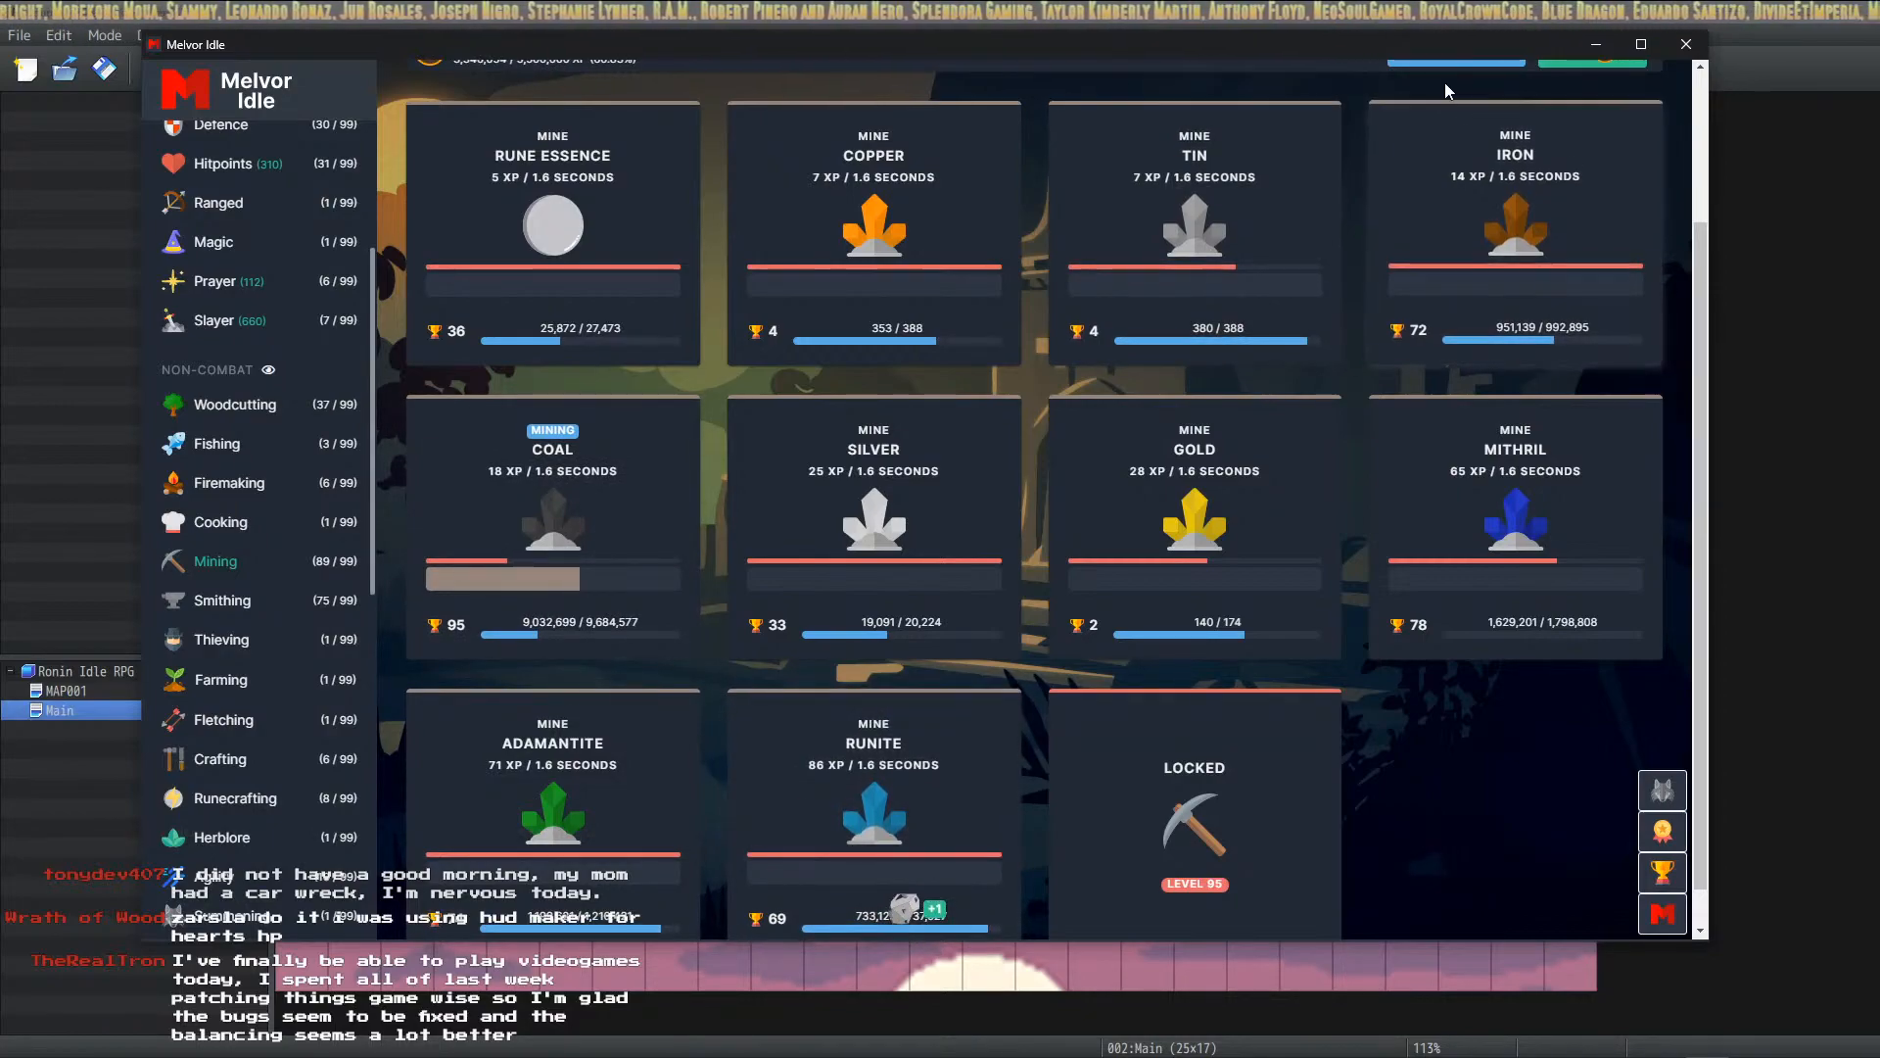
drag(237, 44, 822, 1056)
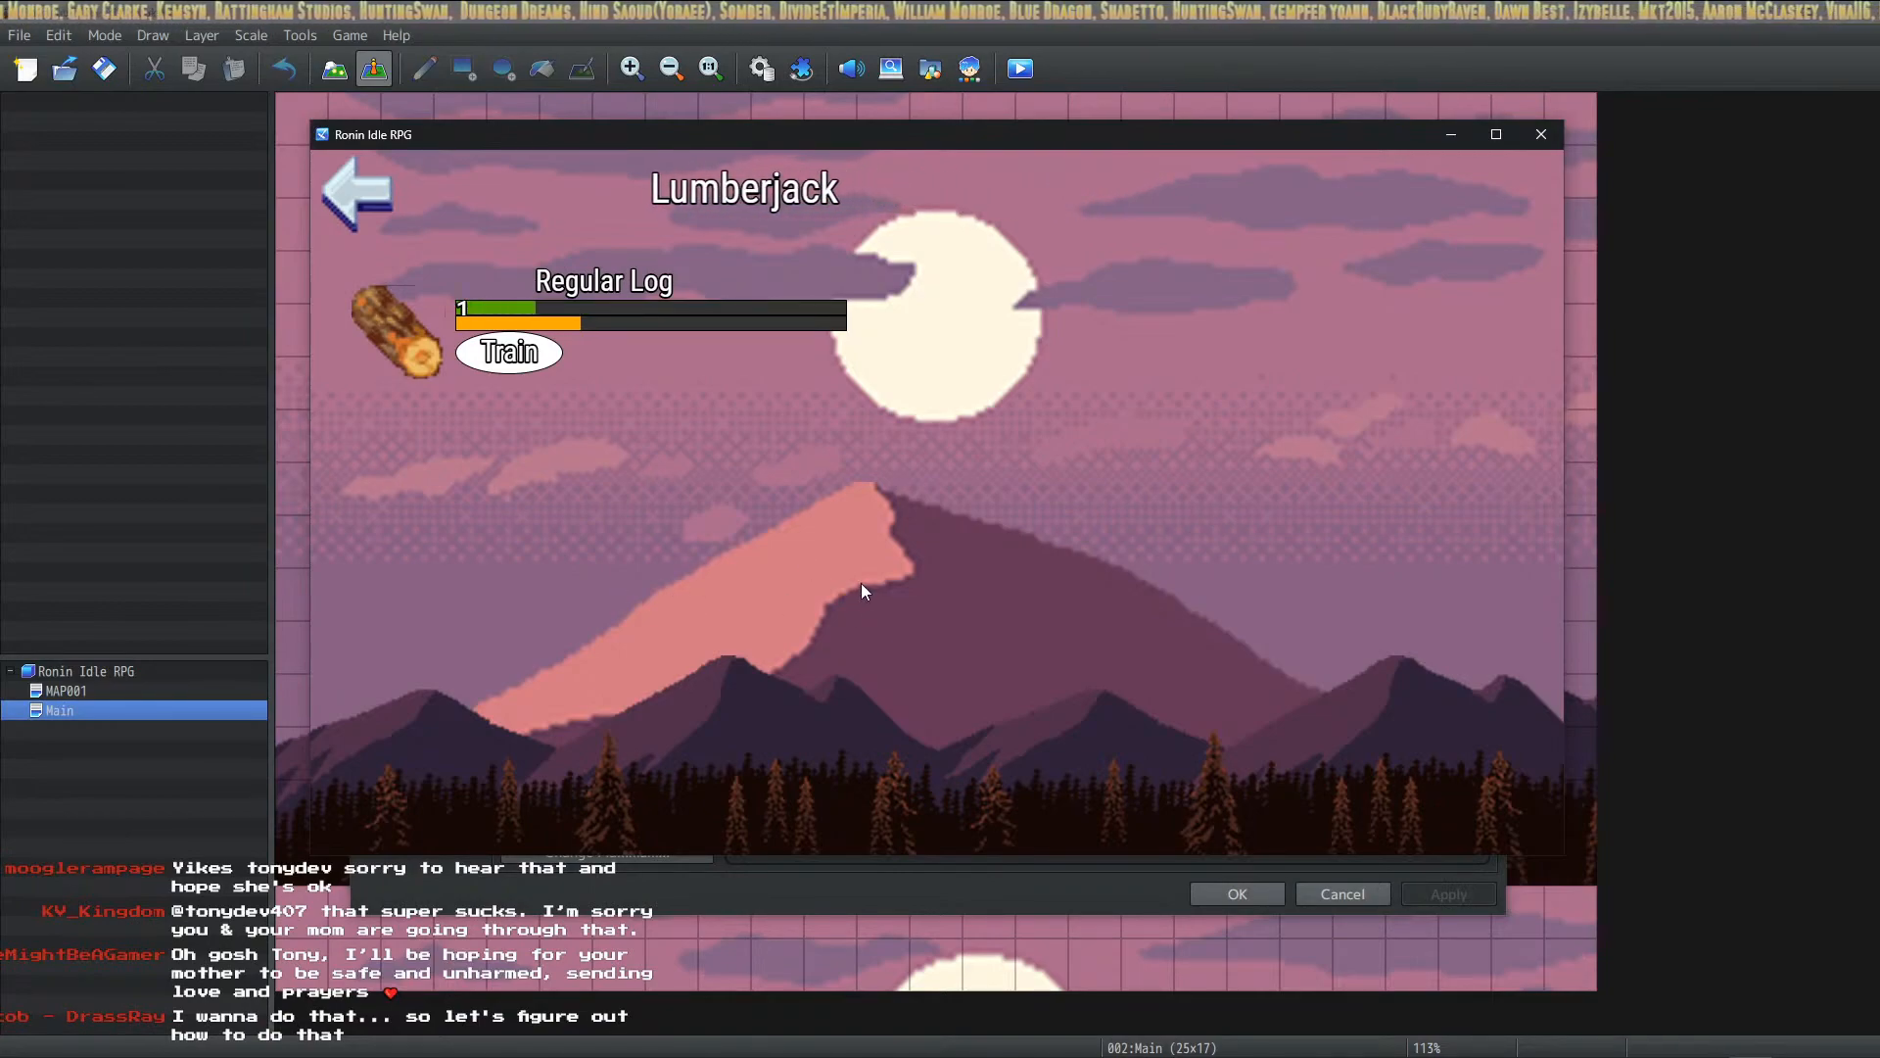
Step: Switch to HUD Maker Ultra and start a new Icon component under MAIN HUD in the Lumberjack HUD
click(786, 936)
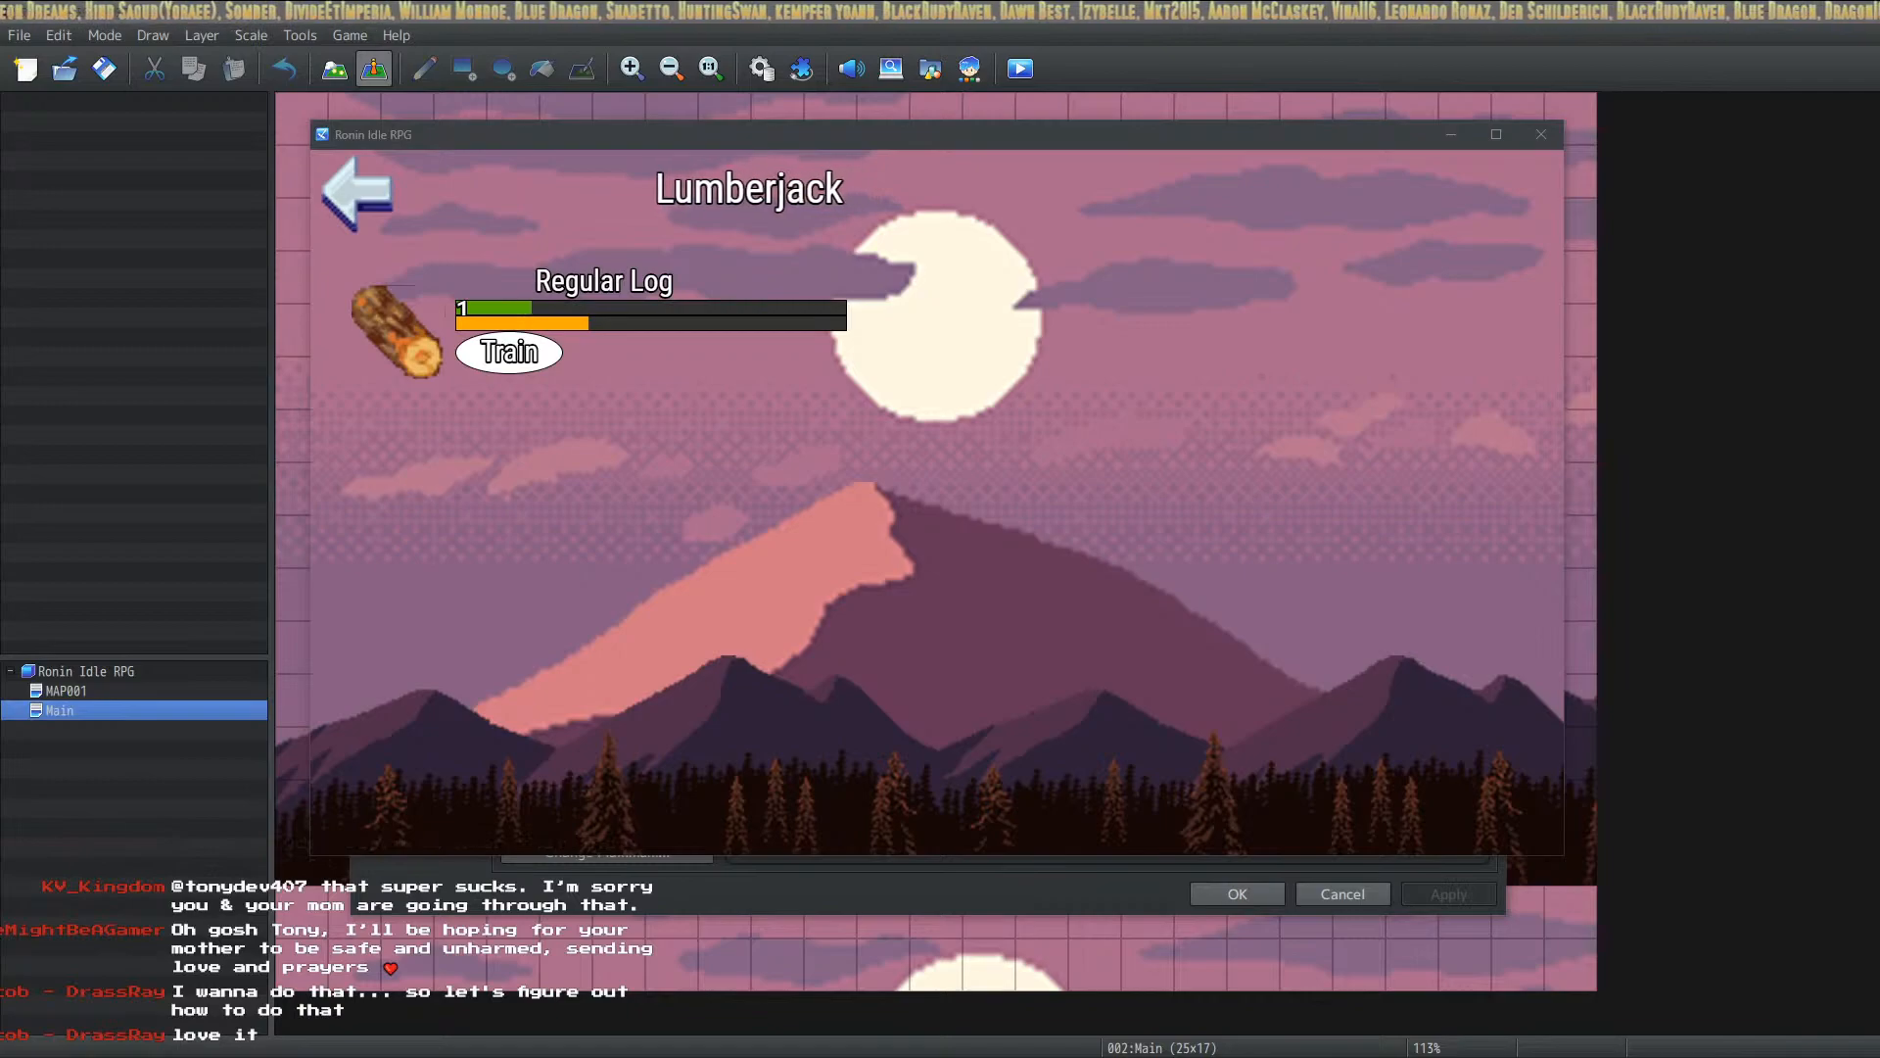
key(alt+Tab)
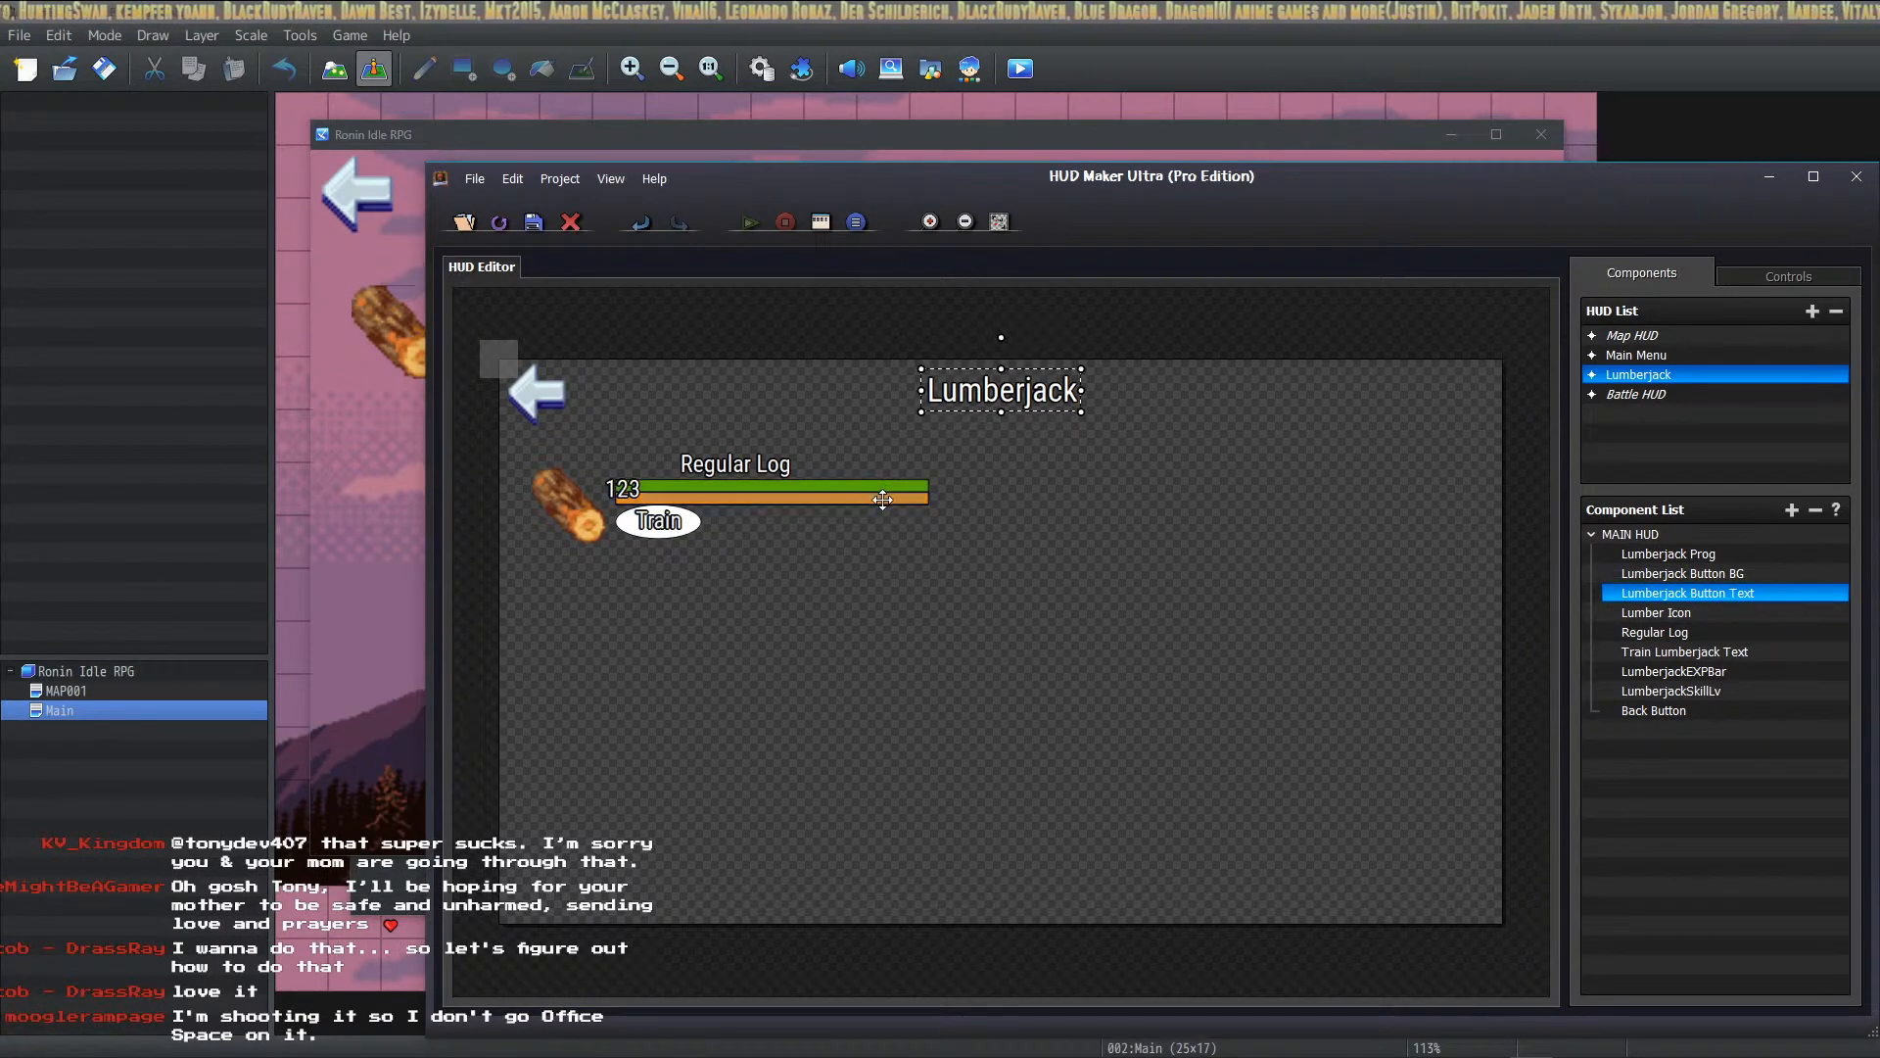
click(958, 860)
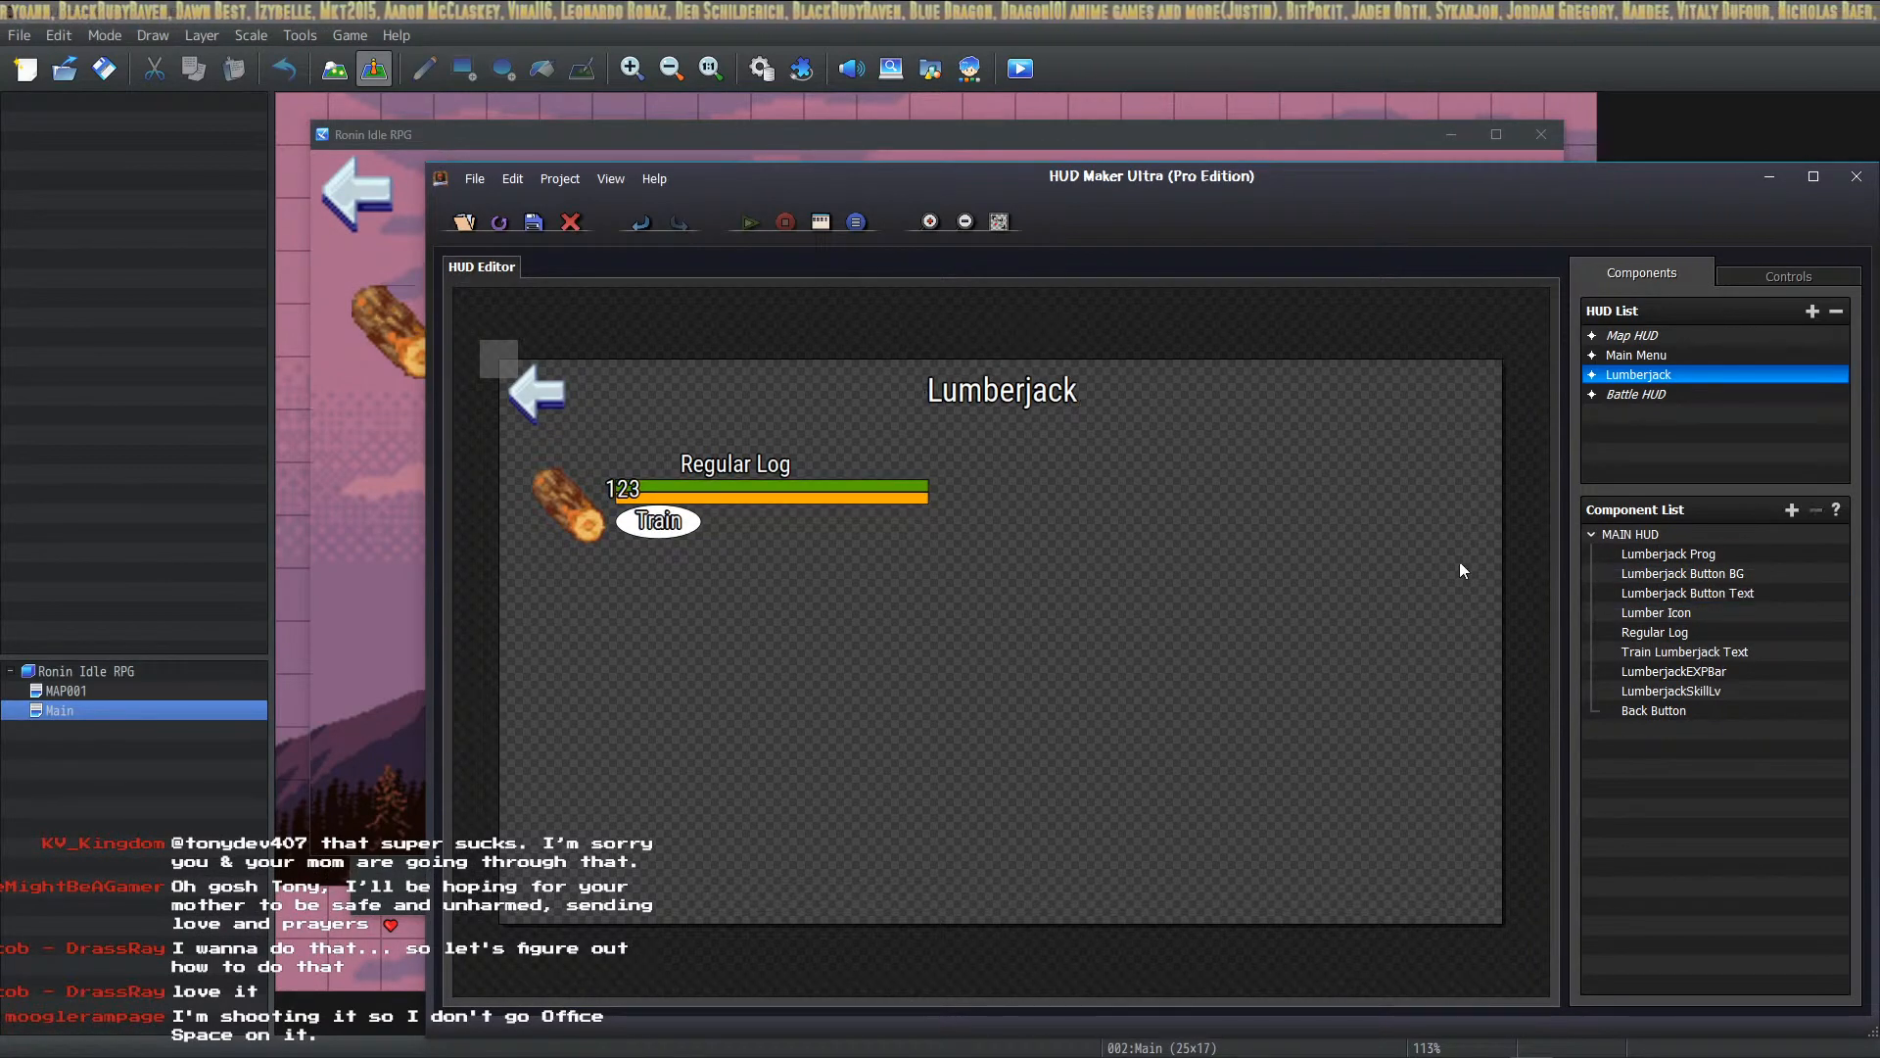
click(1661, 535)
click(1792, 509)
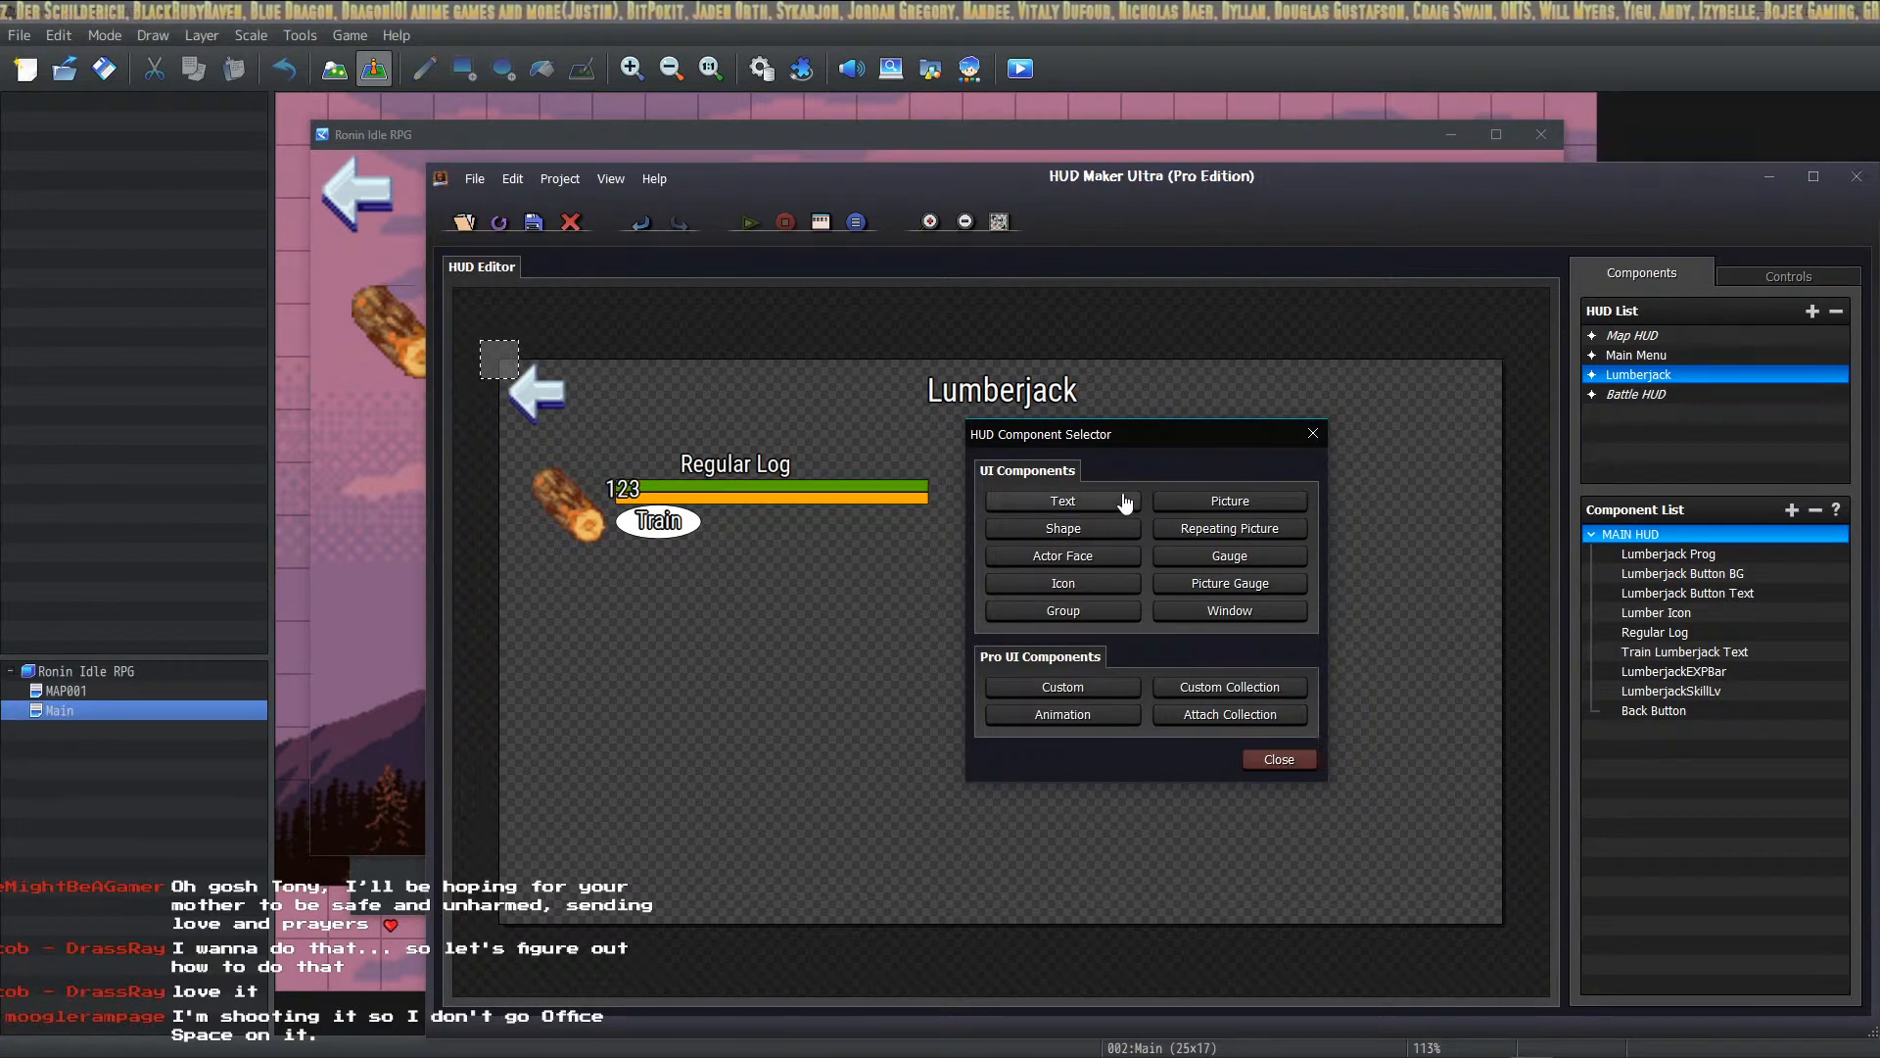
click(1109, 584)
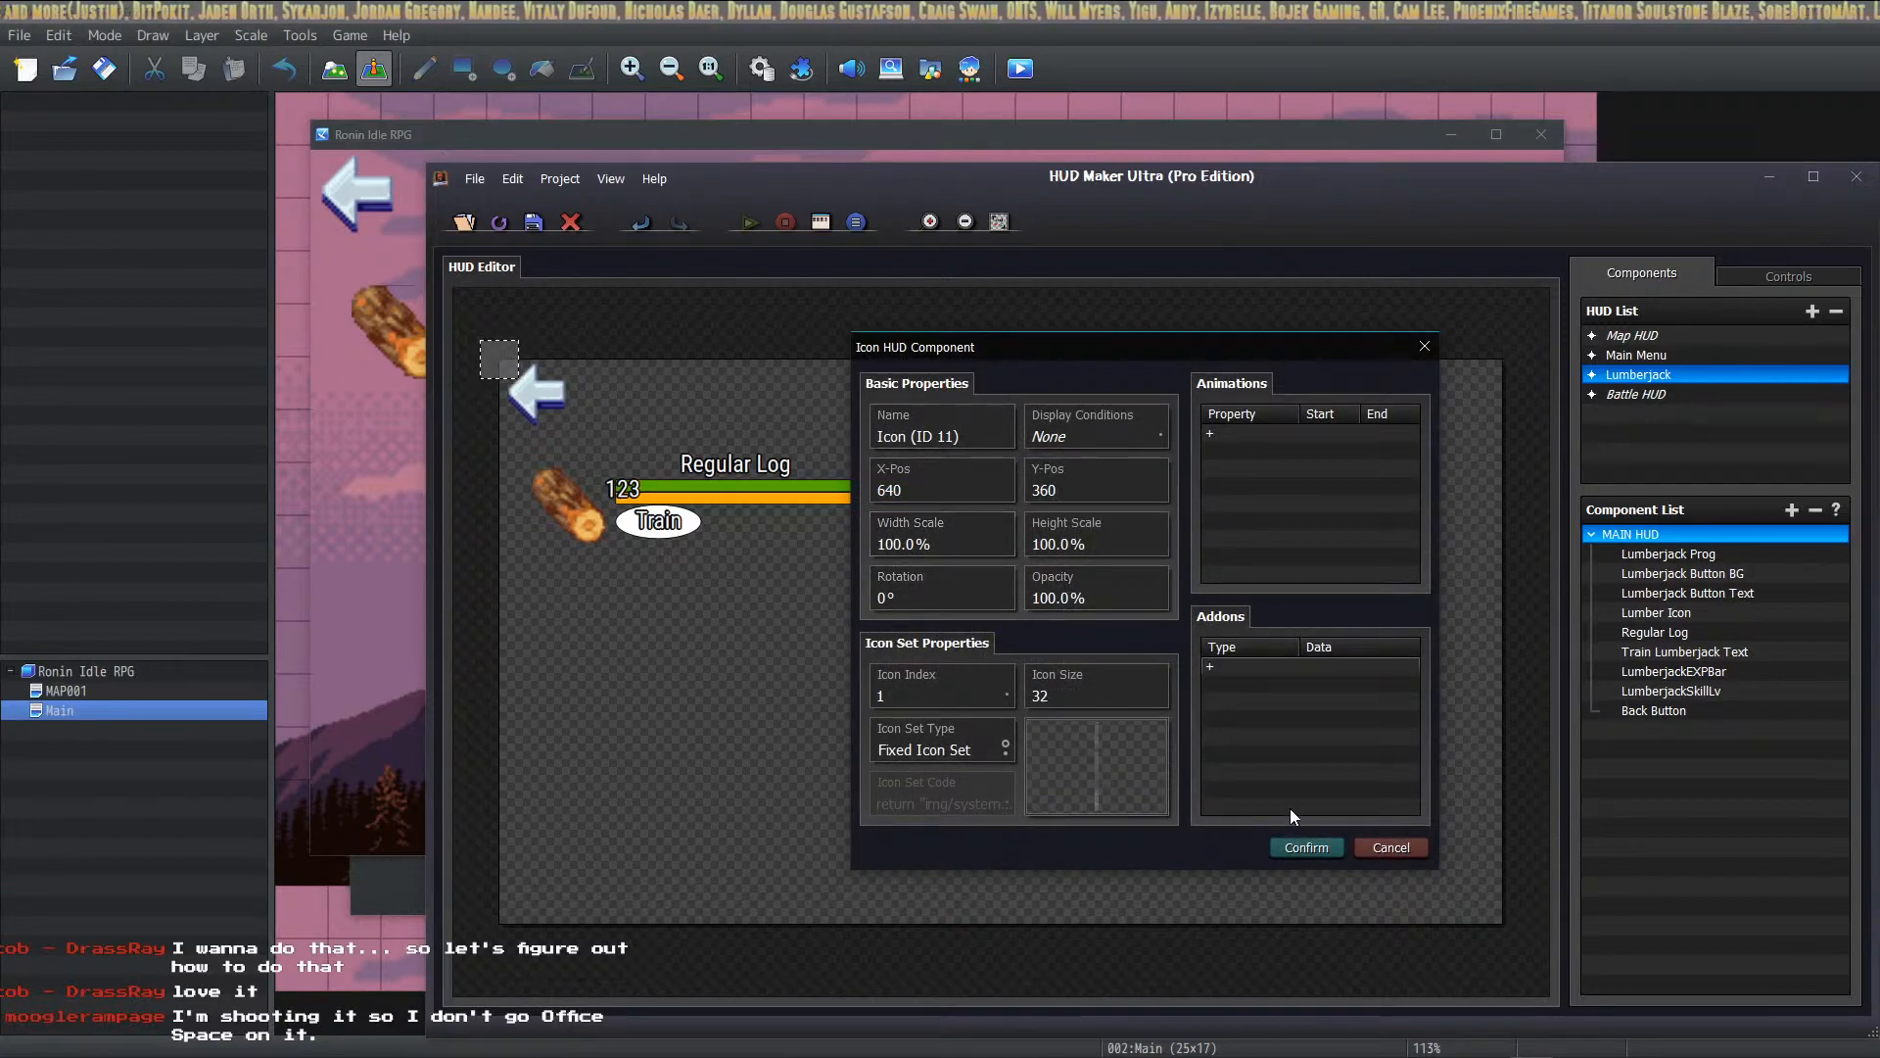
click(1306, 847)
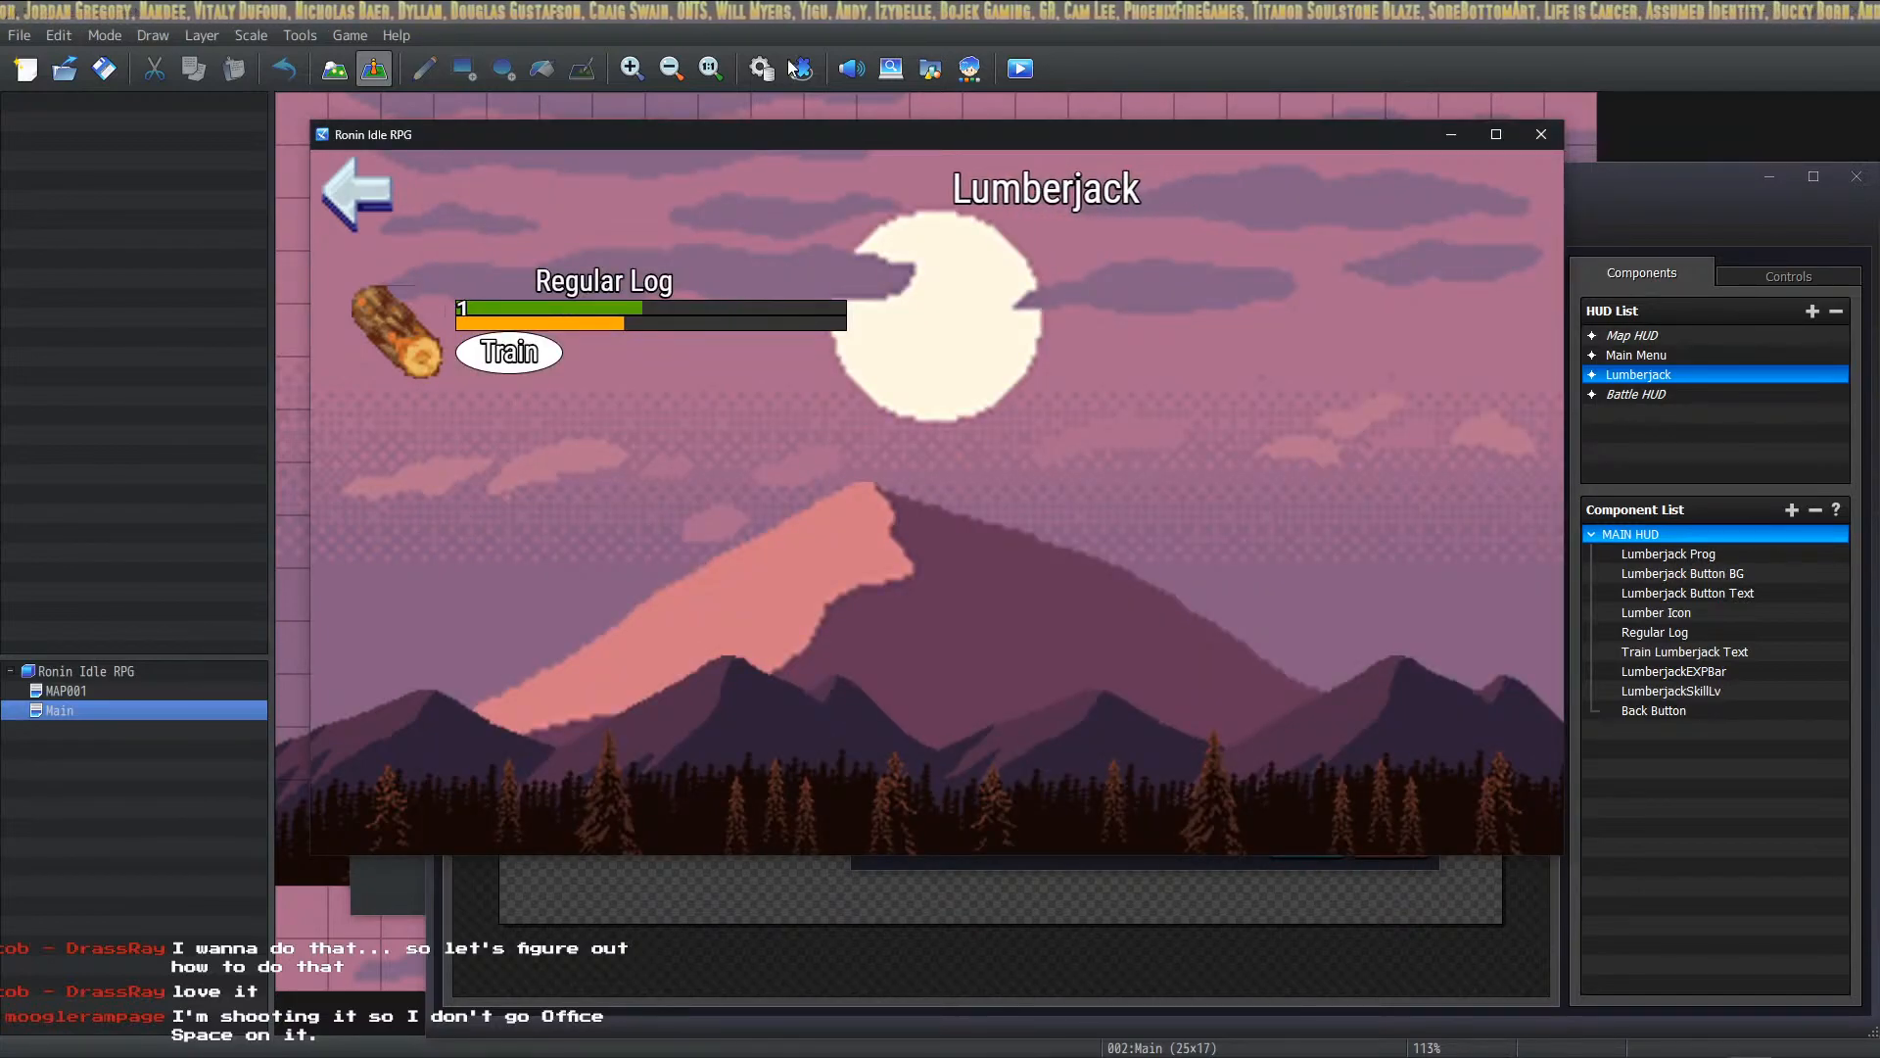
Step: Look up the Regular Log item's icon index in the RPG Maker database and return to the icon component's settings
click(763, 68)
click(401, 335)
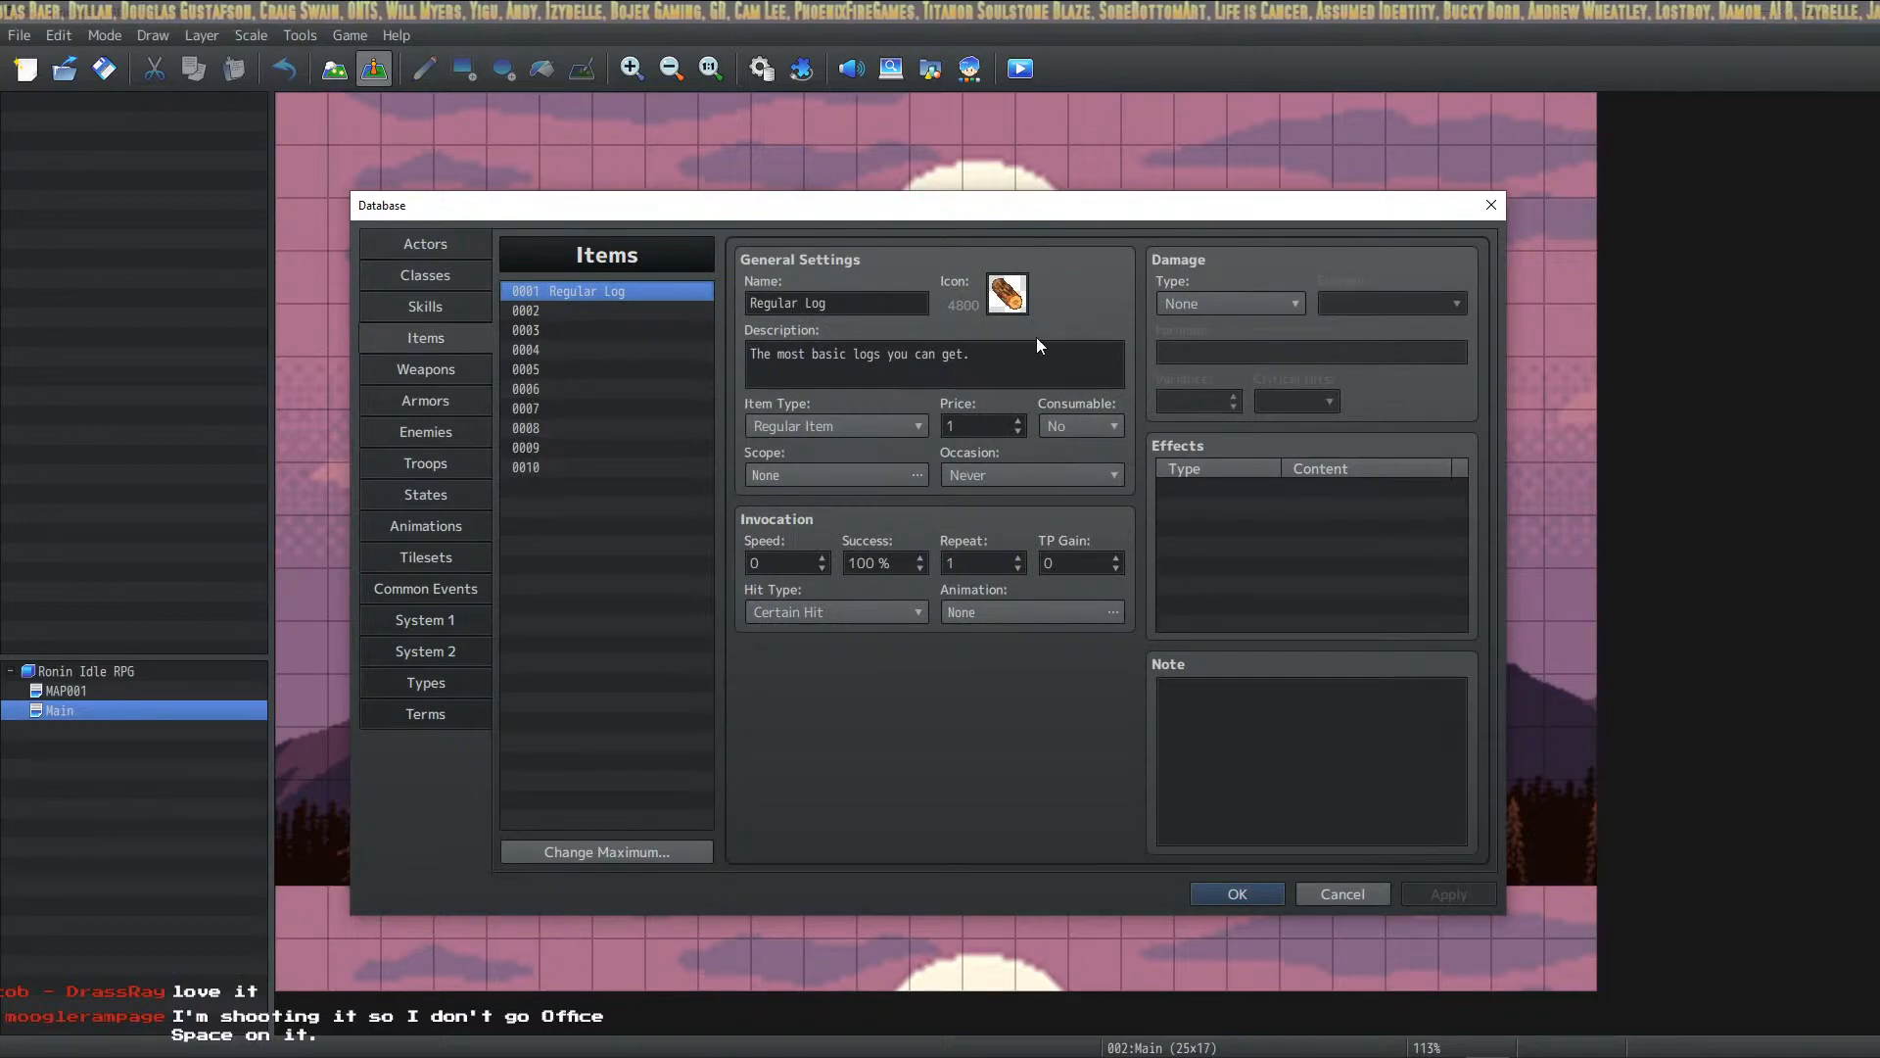
double_click(1008, 313)
key(alt+Tab)
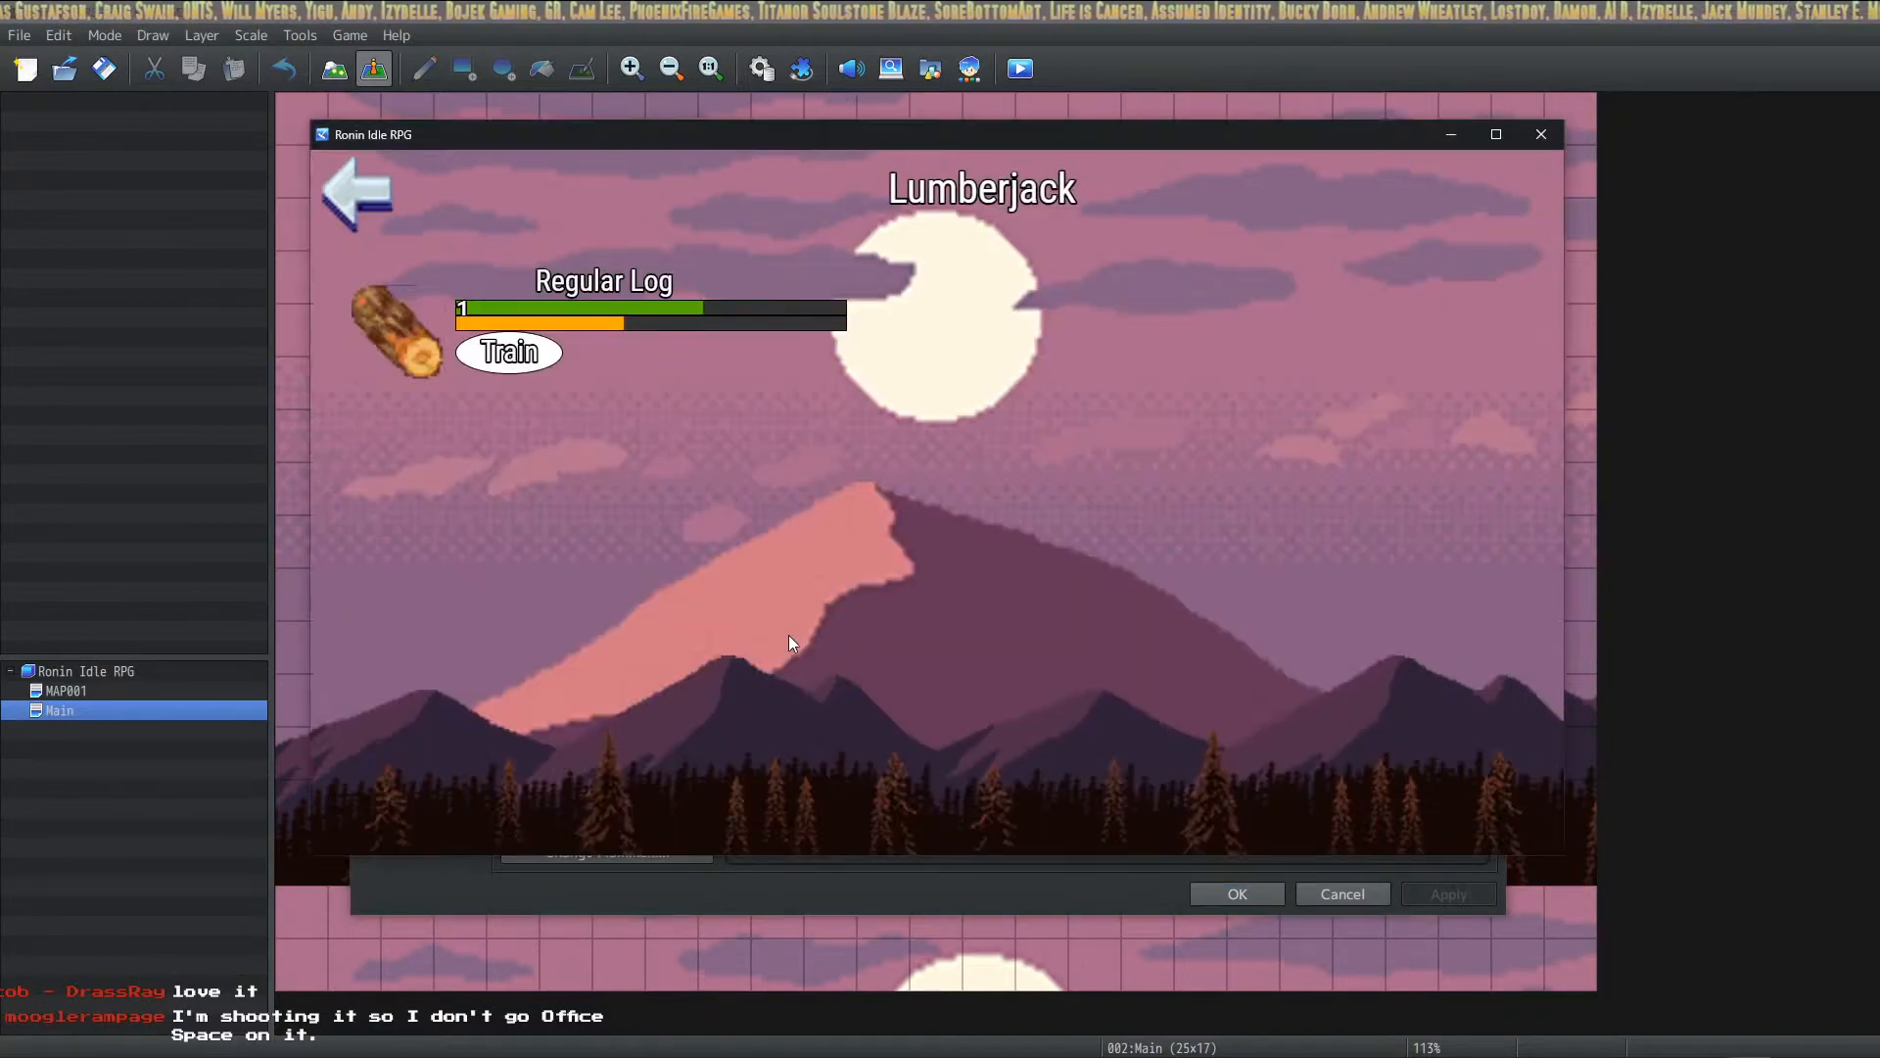
key(alt+Tab)
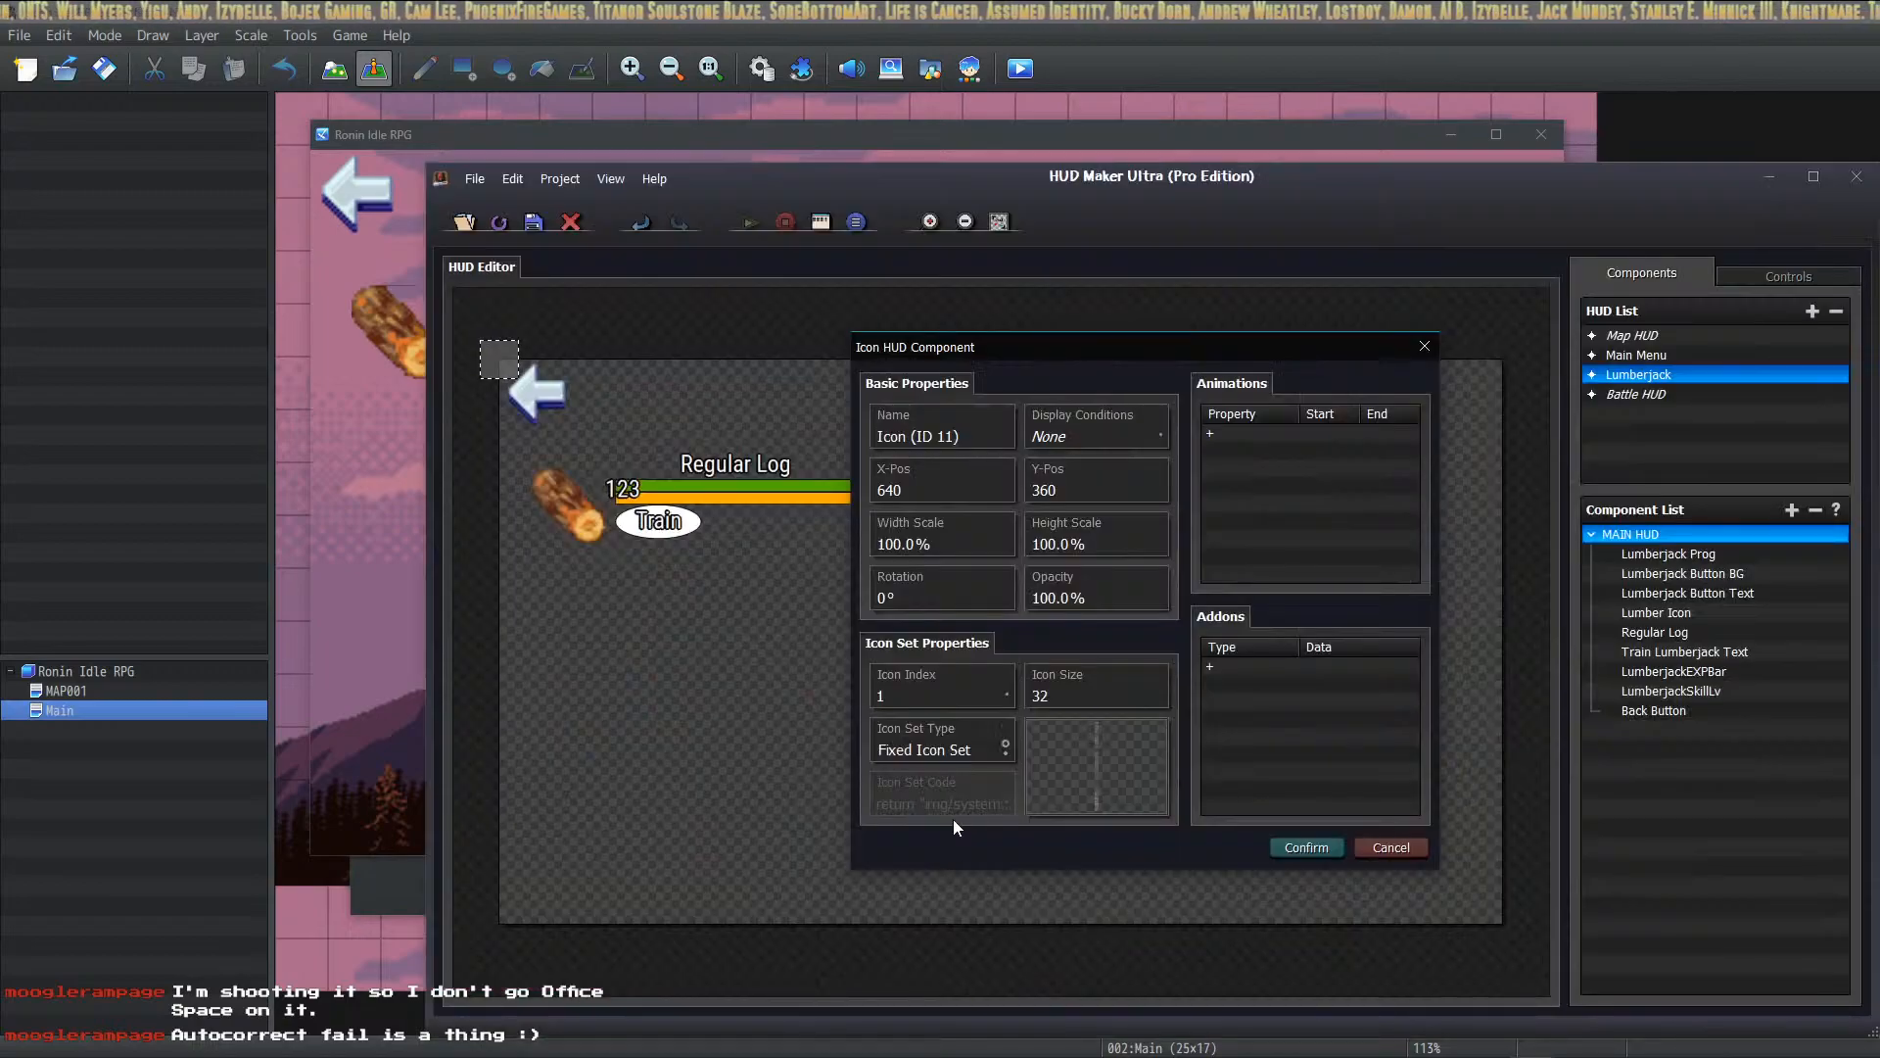
Step: Set the new icon component's icon index to the plain number 4800
click(948, 680)
double_click(989, 609)
text(4800)
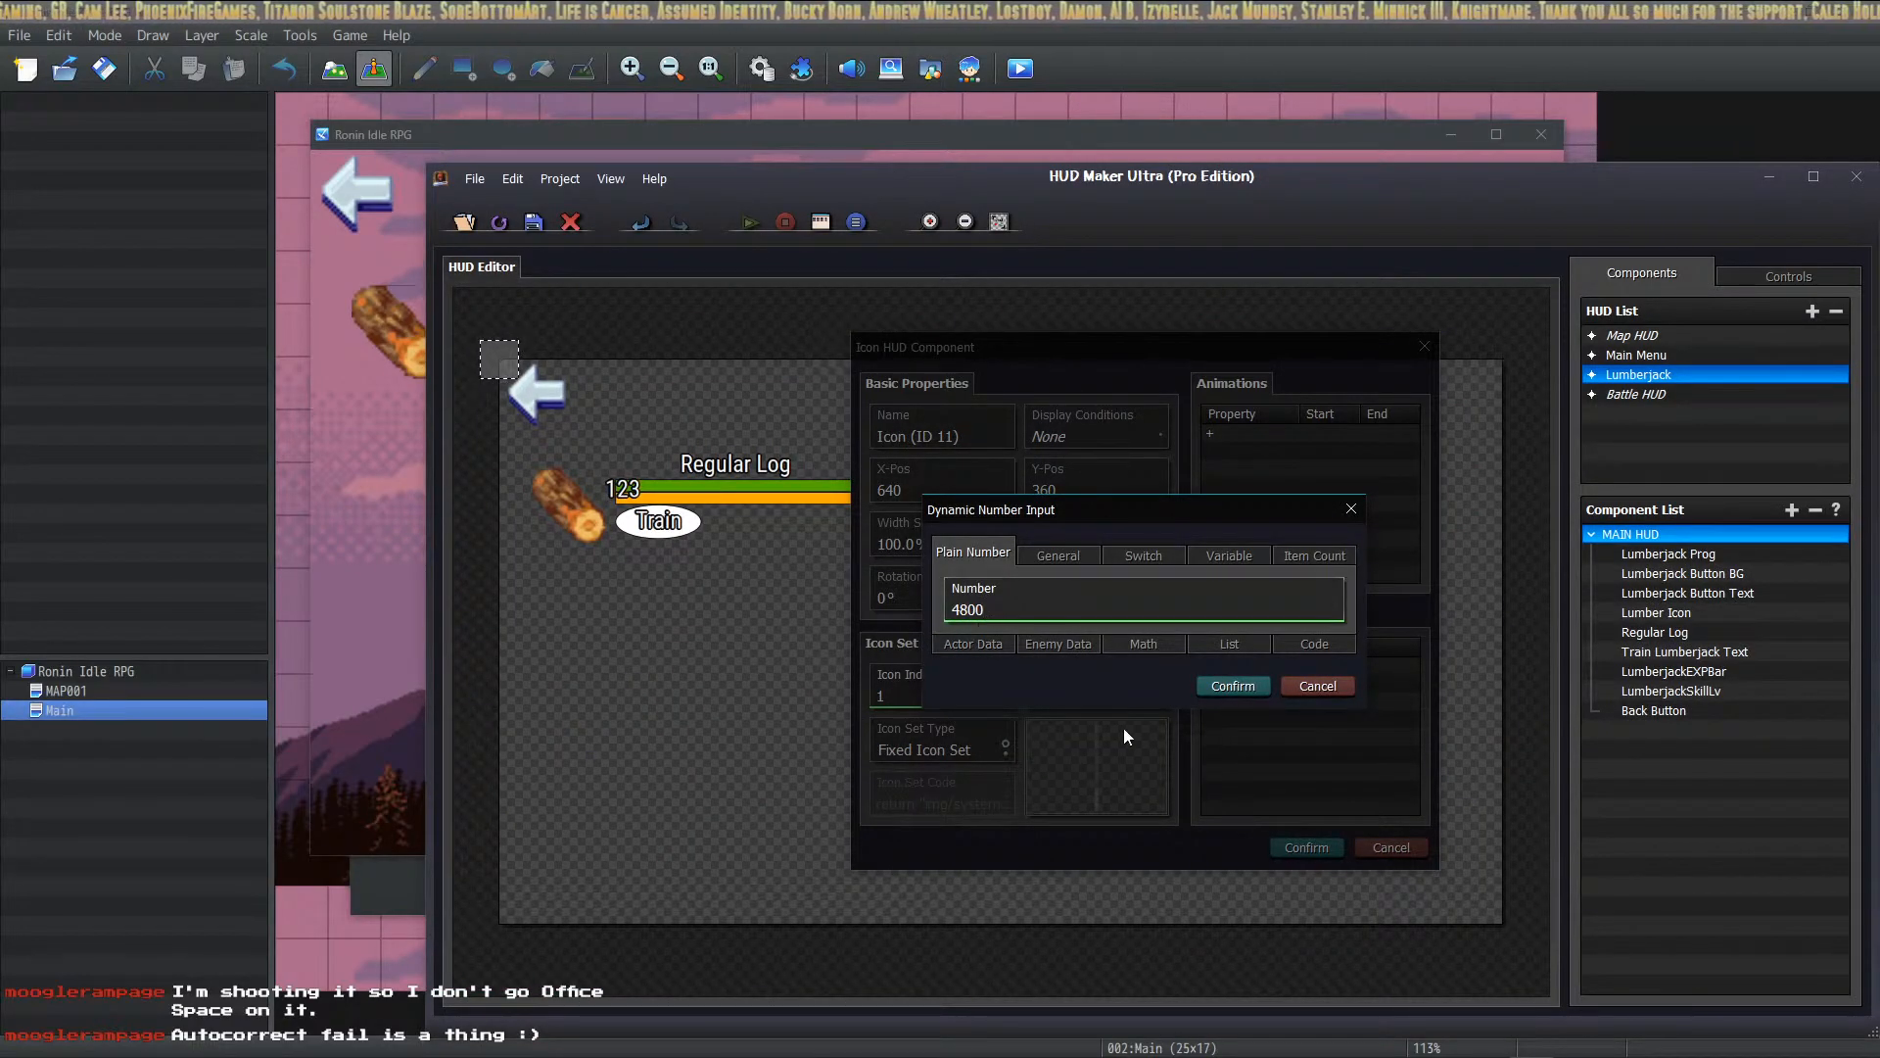
click(1233, 685)
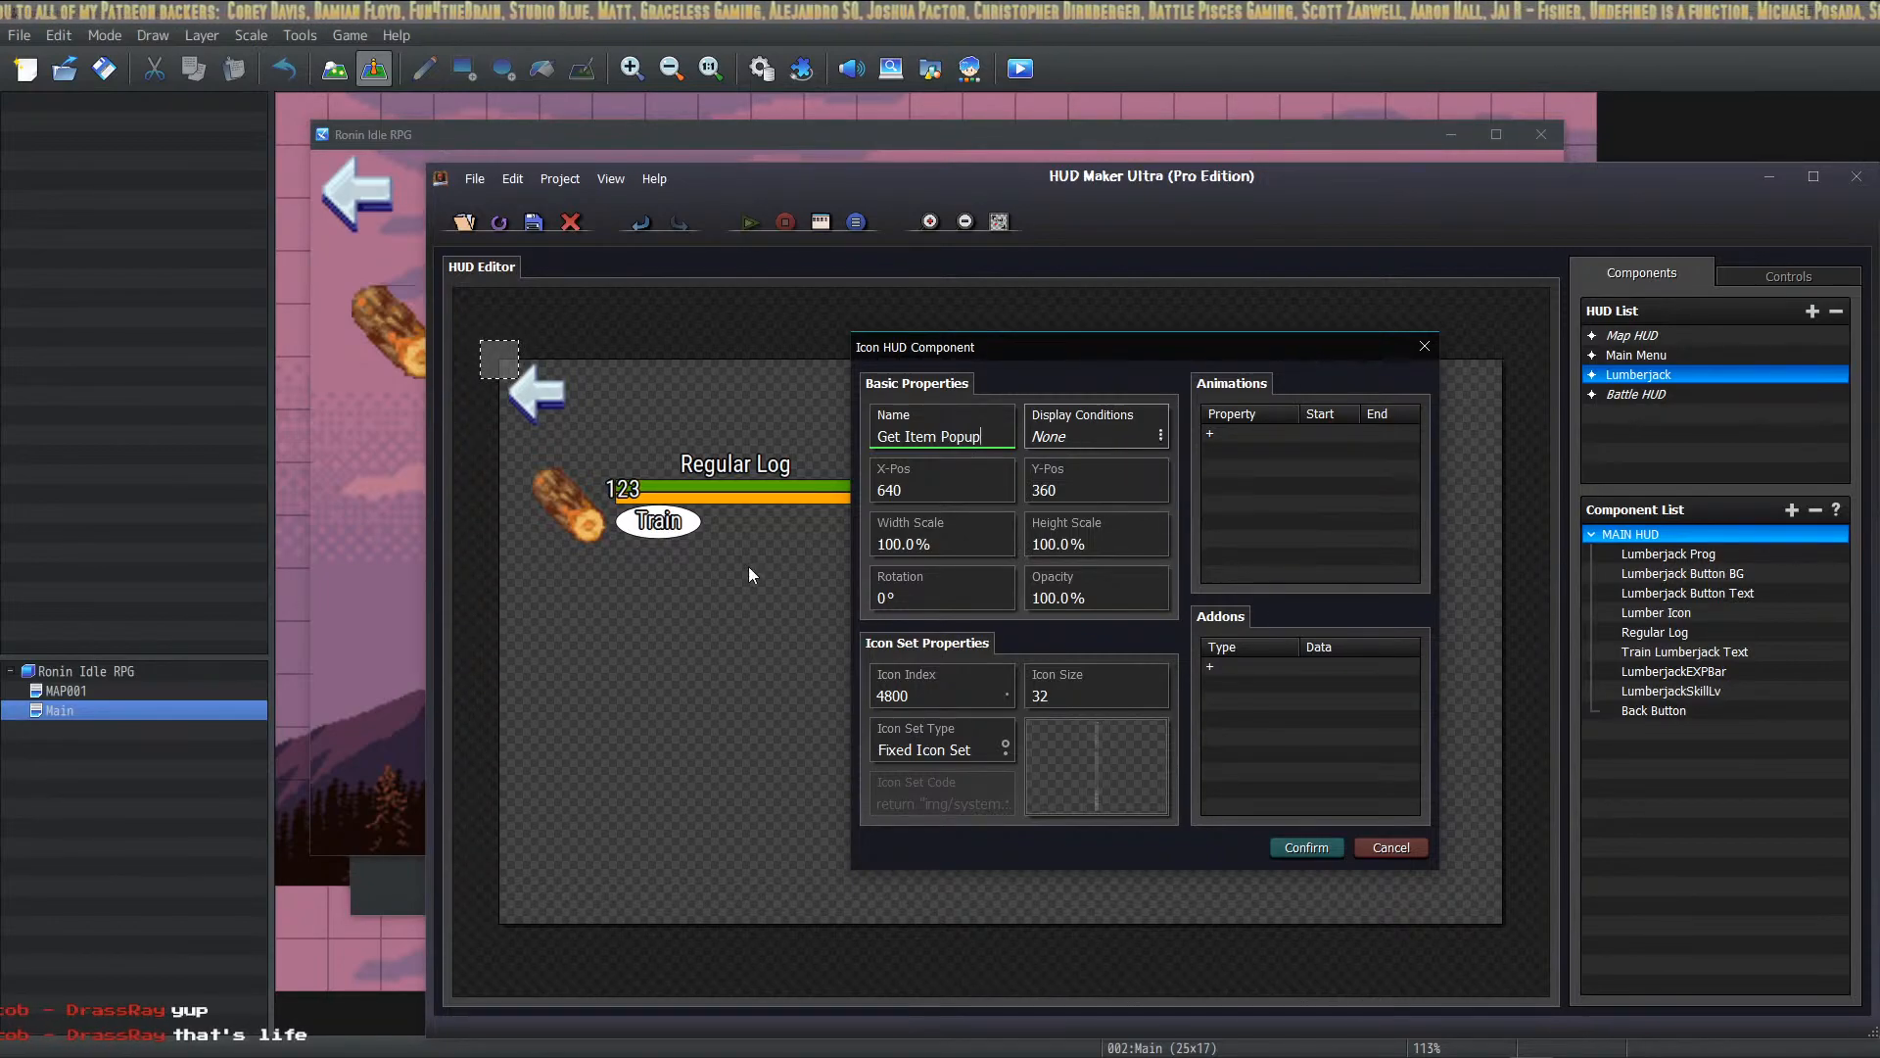
Step: Bind the Get Item Popup component's icon index to game variable 0018
click(906, 697)
click(1250, 553)
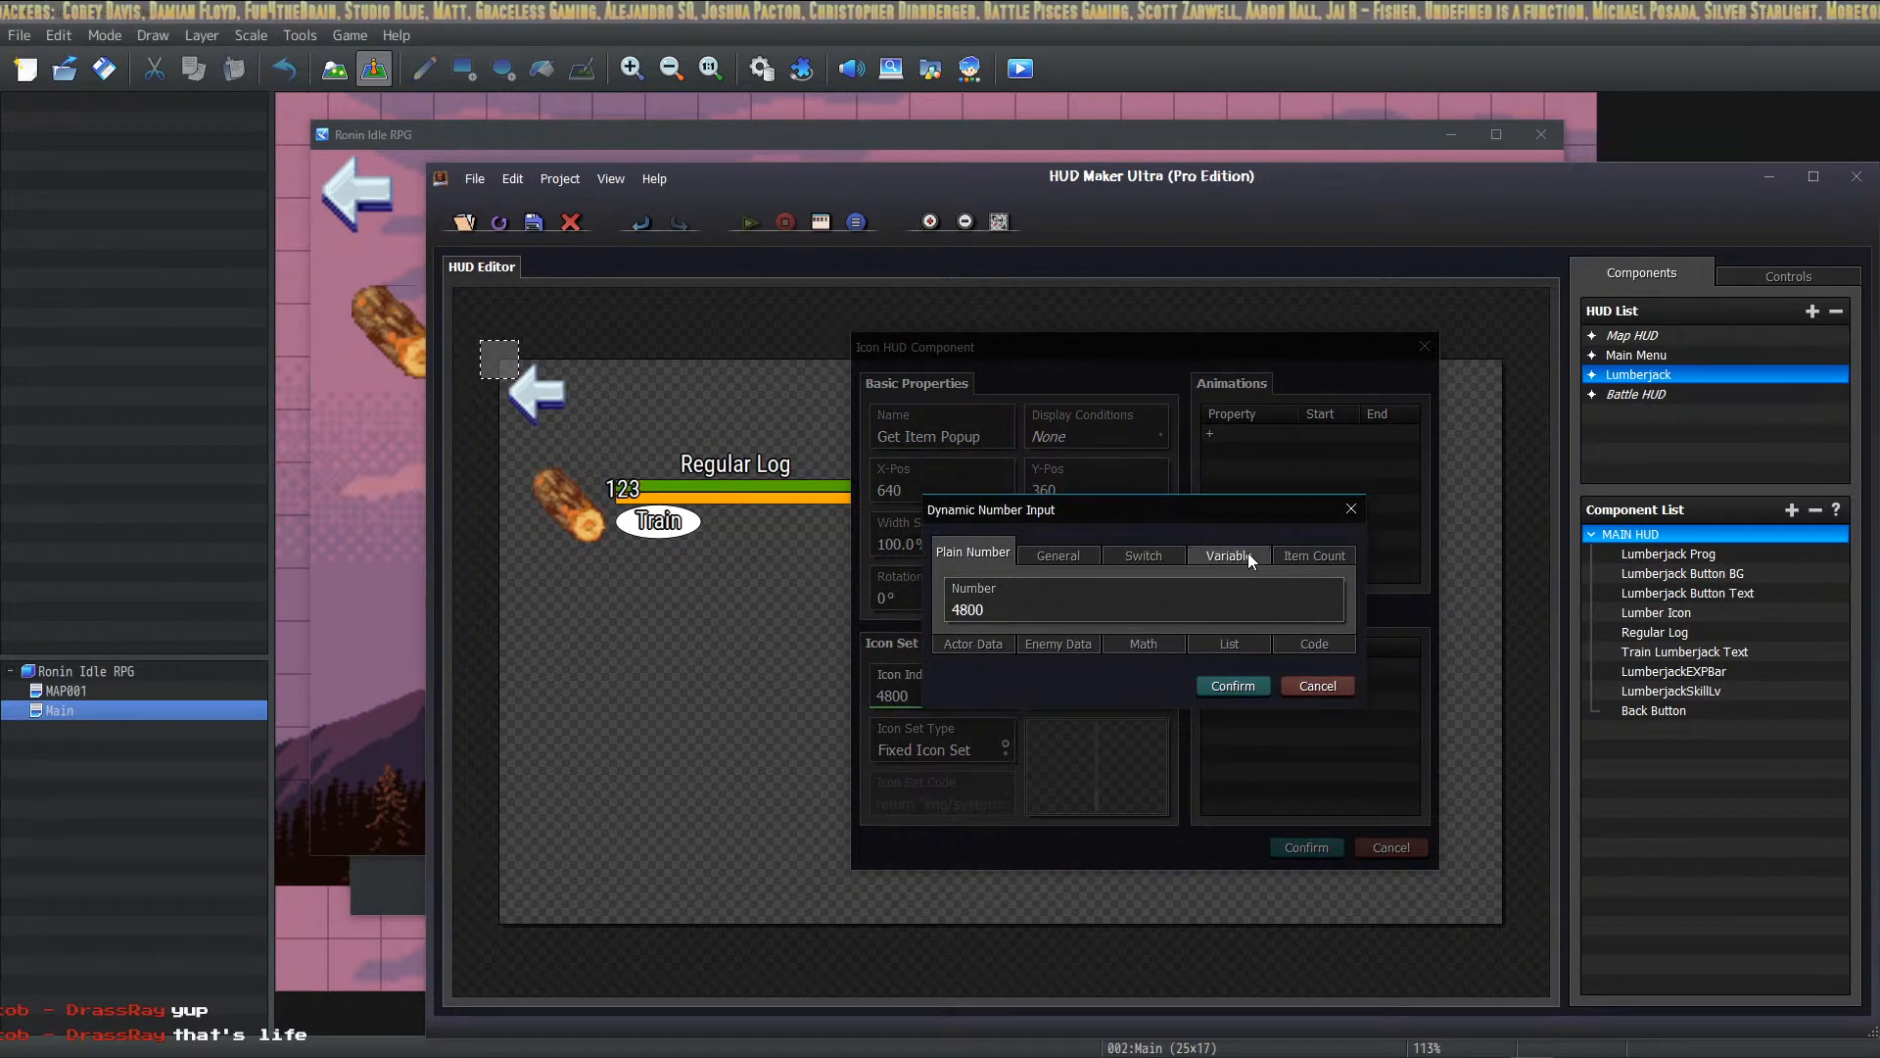
click(1200, 607)
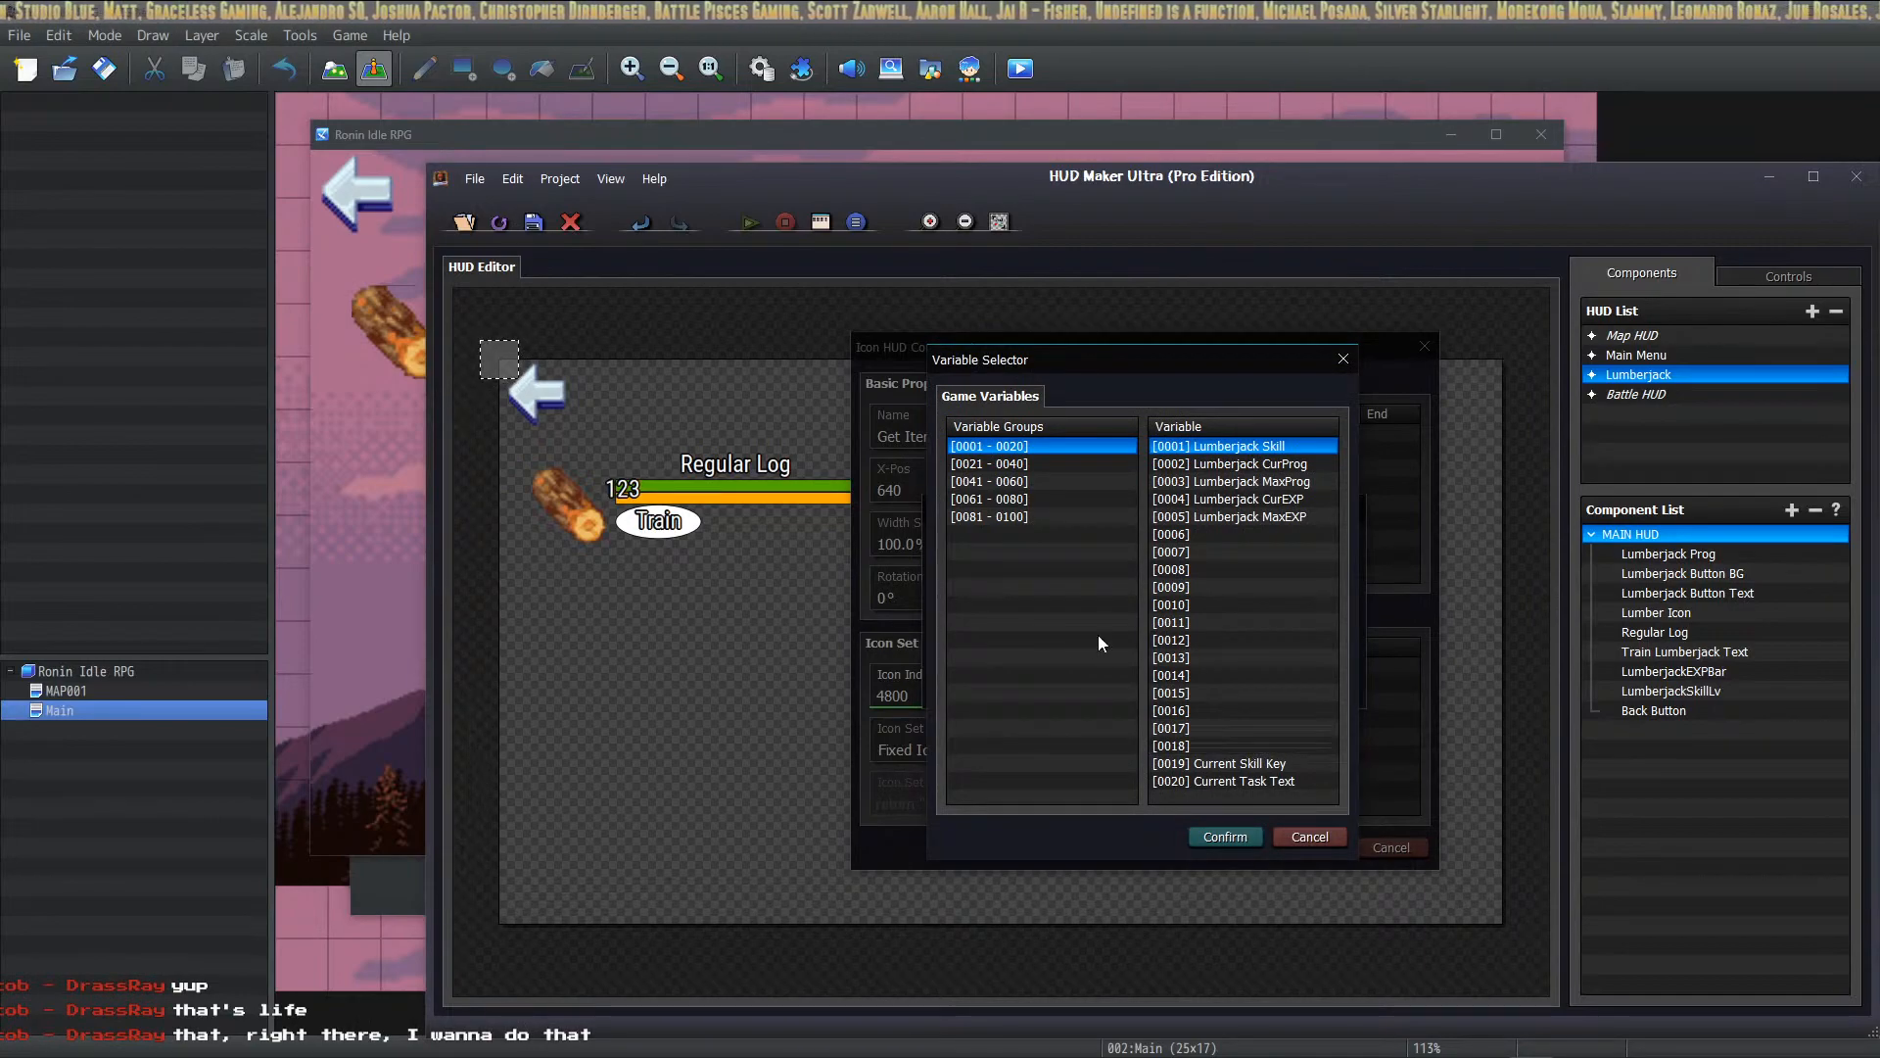
click(1285, 746)
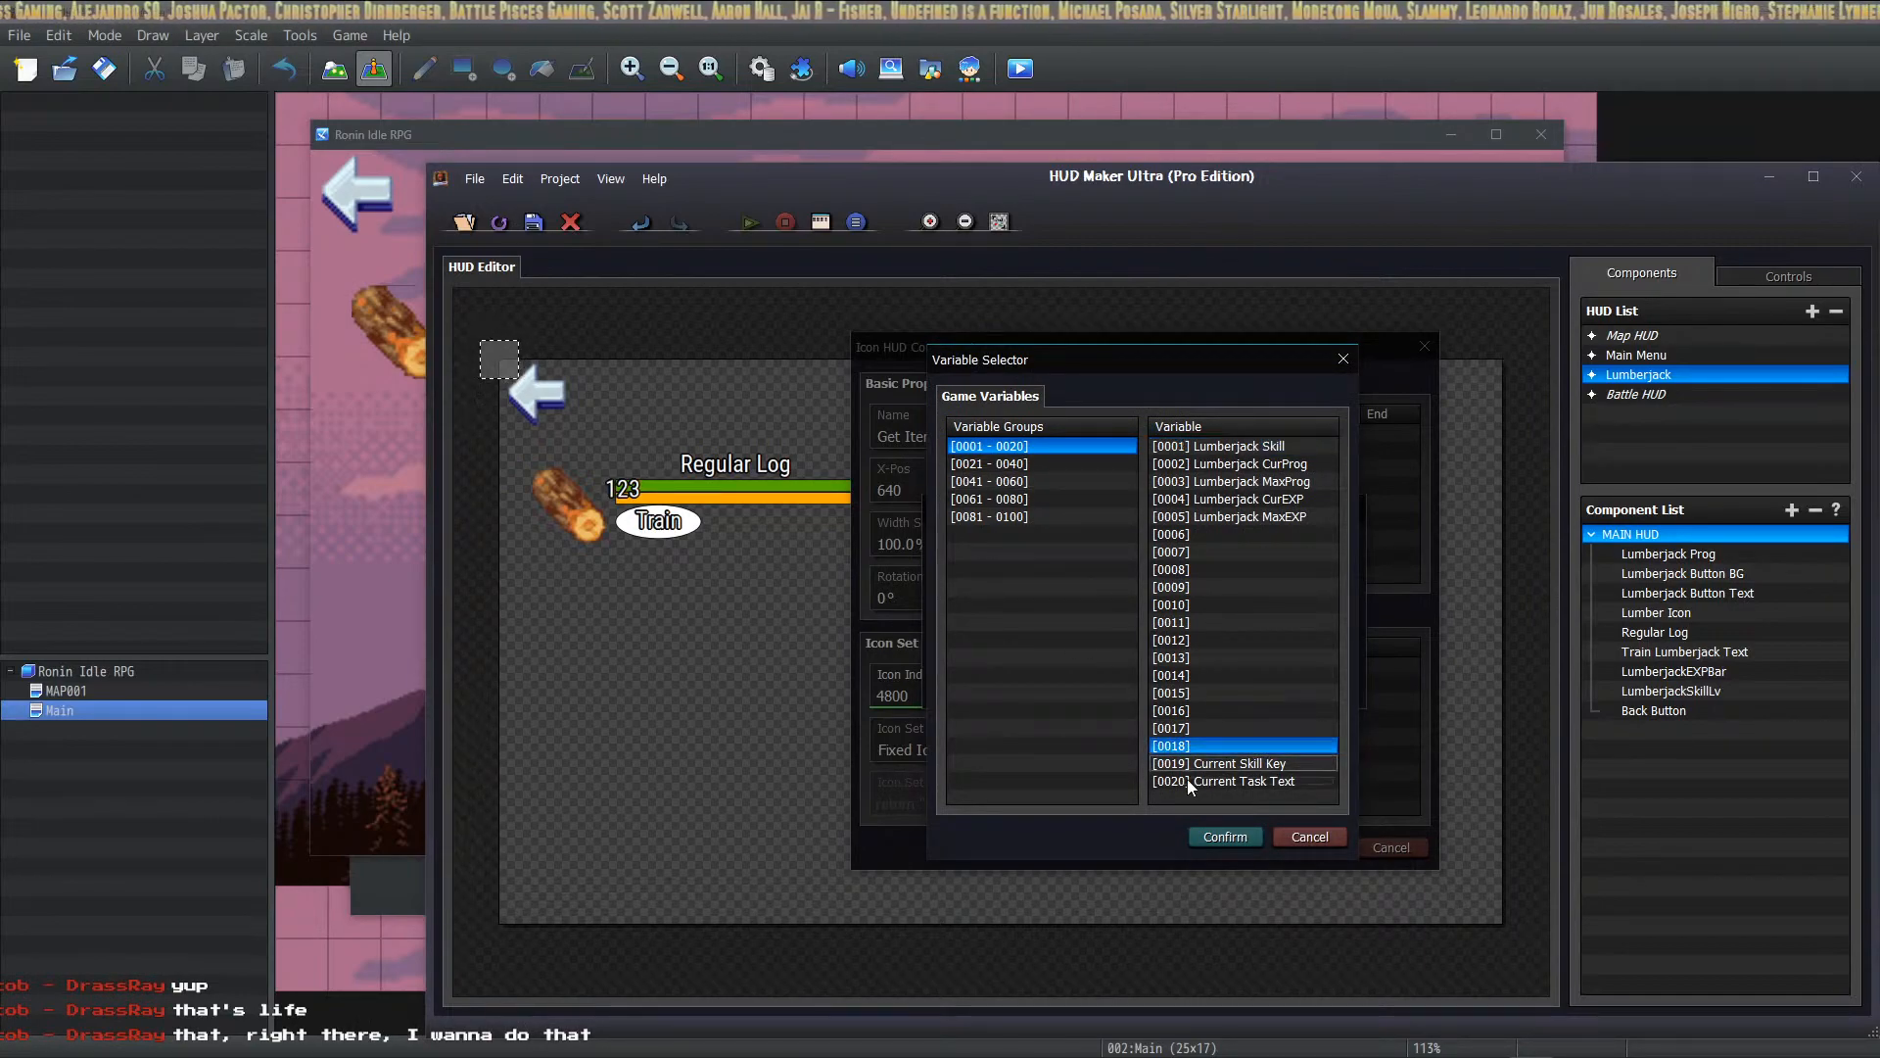
click(1224, 836)
click(1233, 685)
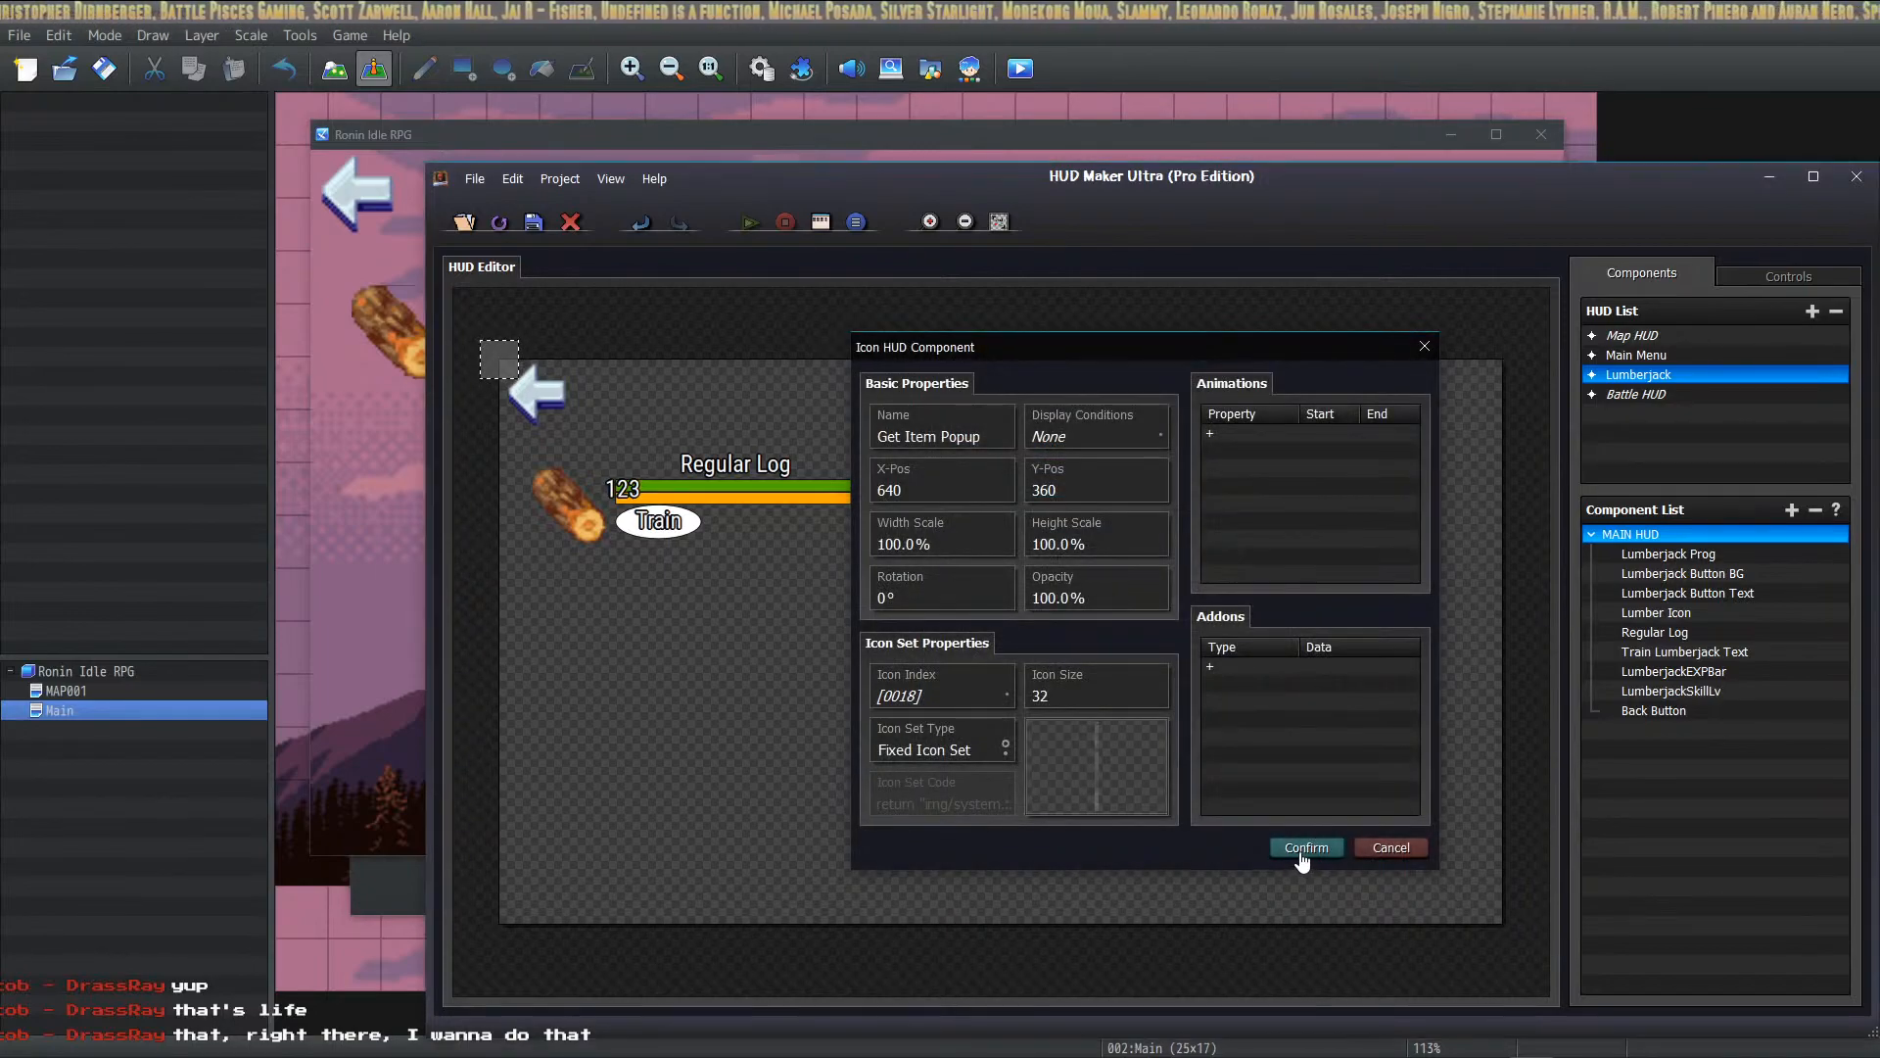
Step: Confirm the Get Item Popup icon component and switch to RPG Maker's database to open the Initialize Game common event
click(1307, 847)
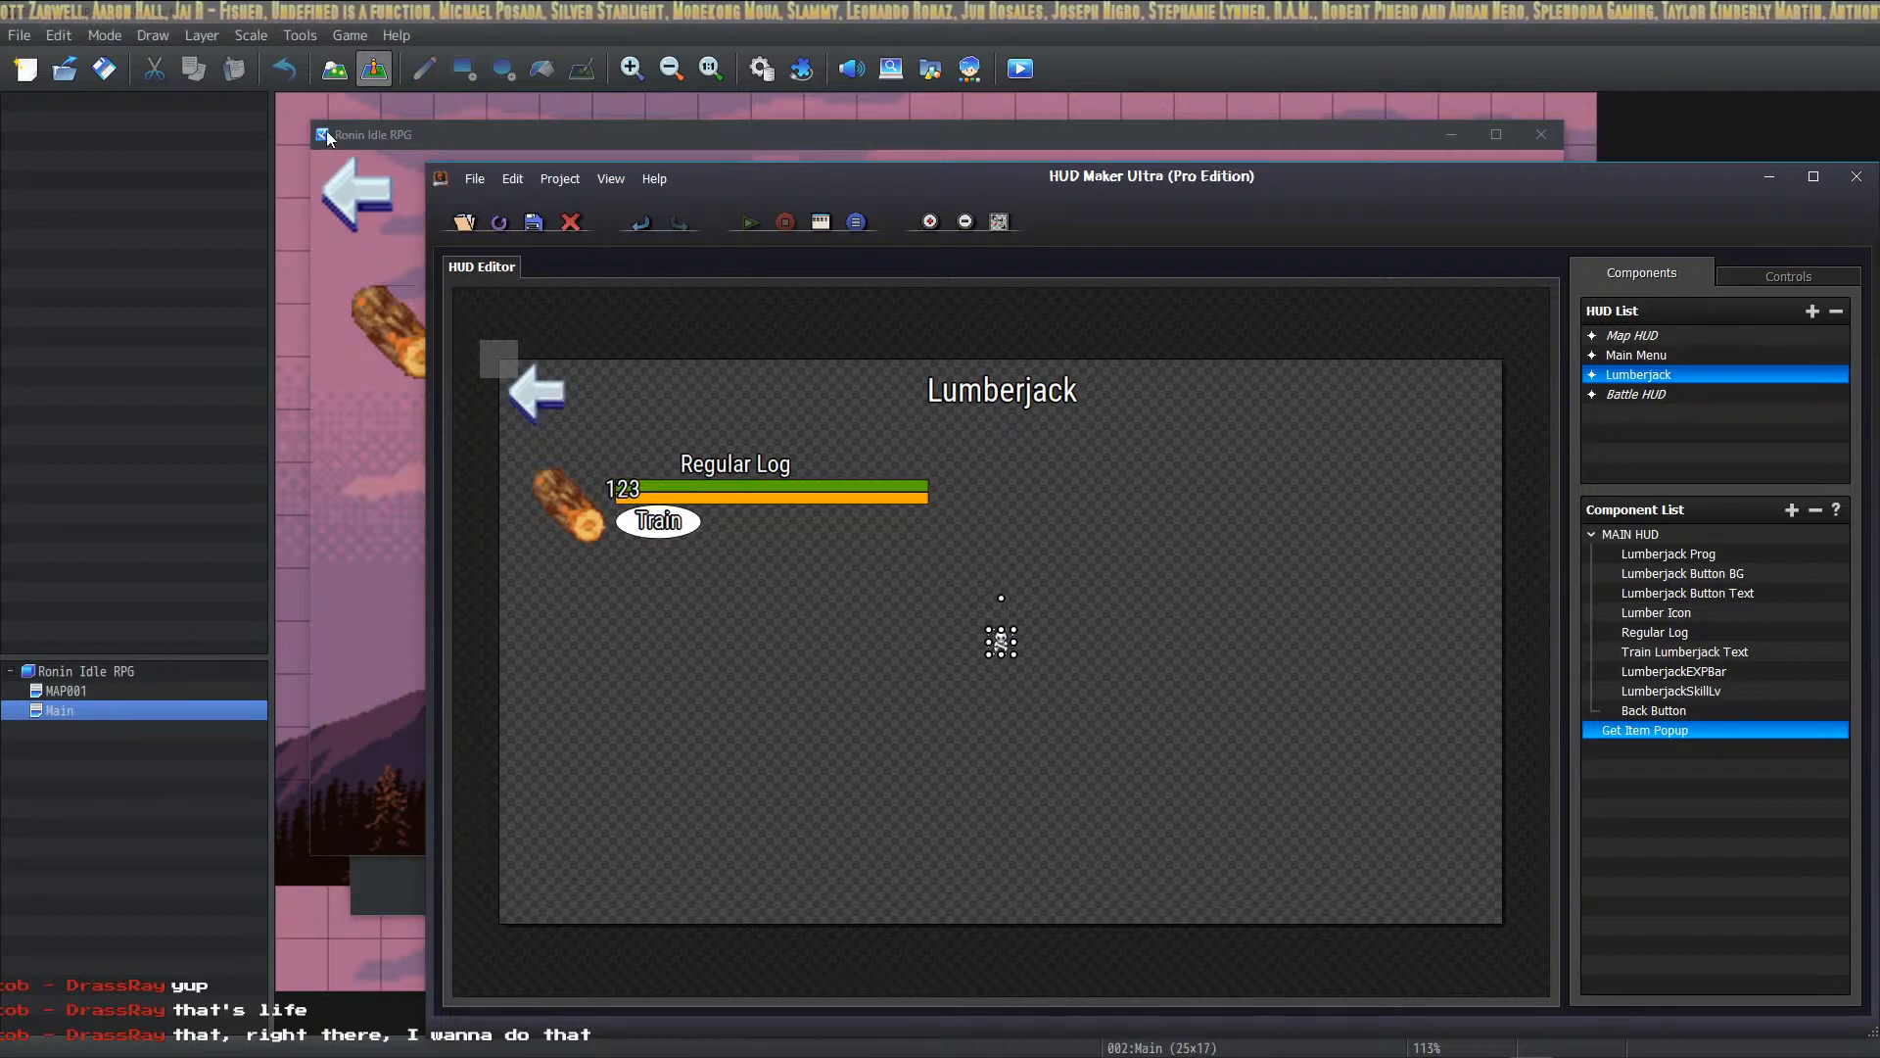
click(761, 69)
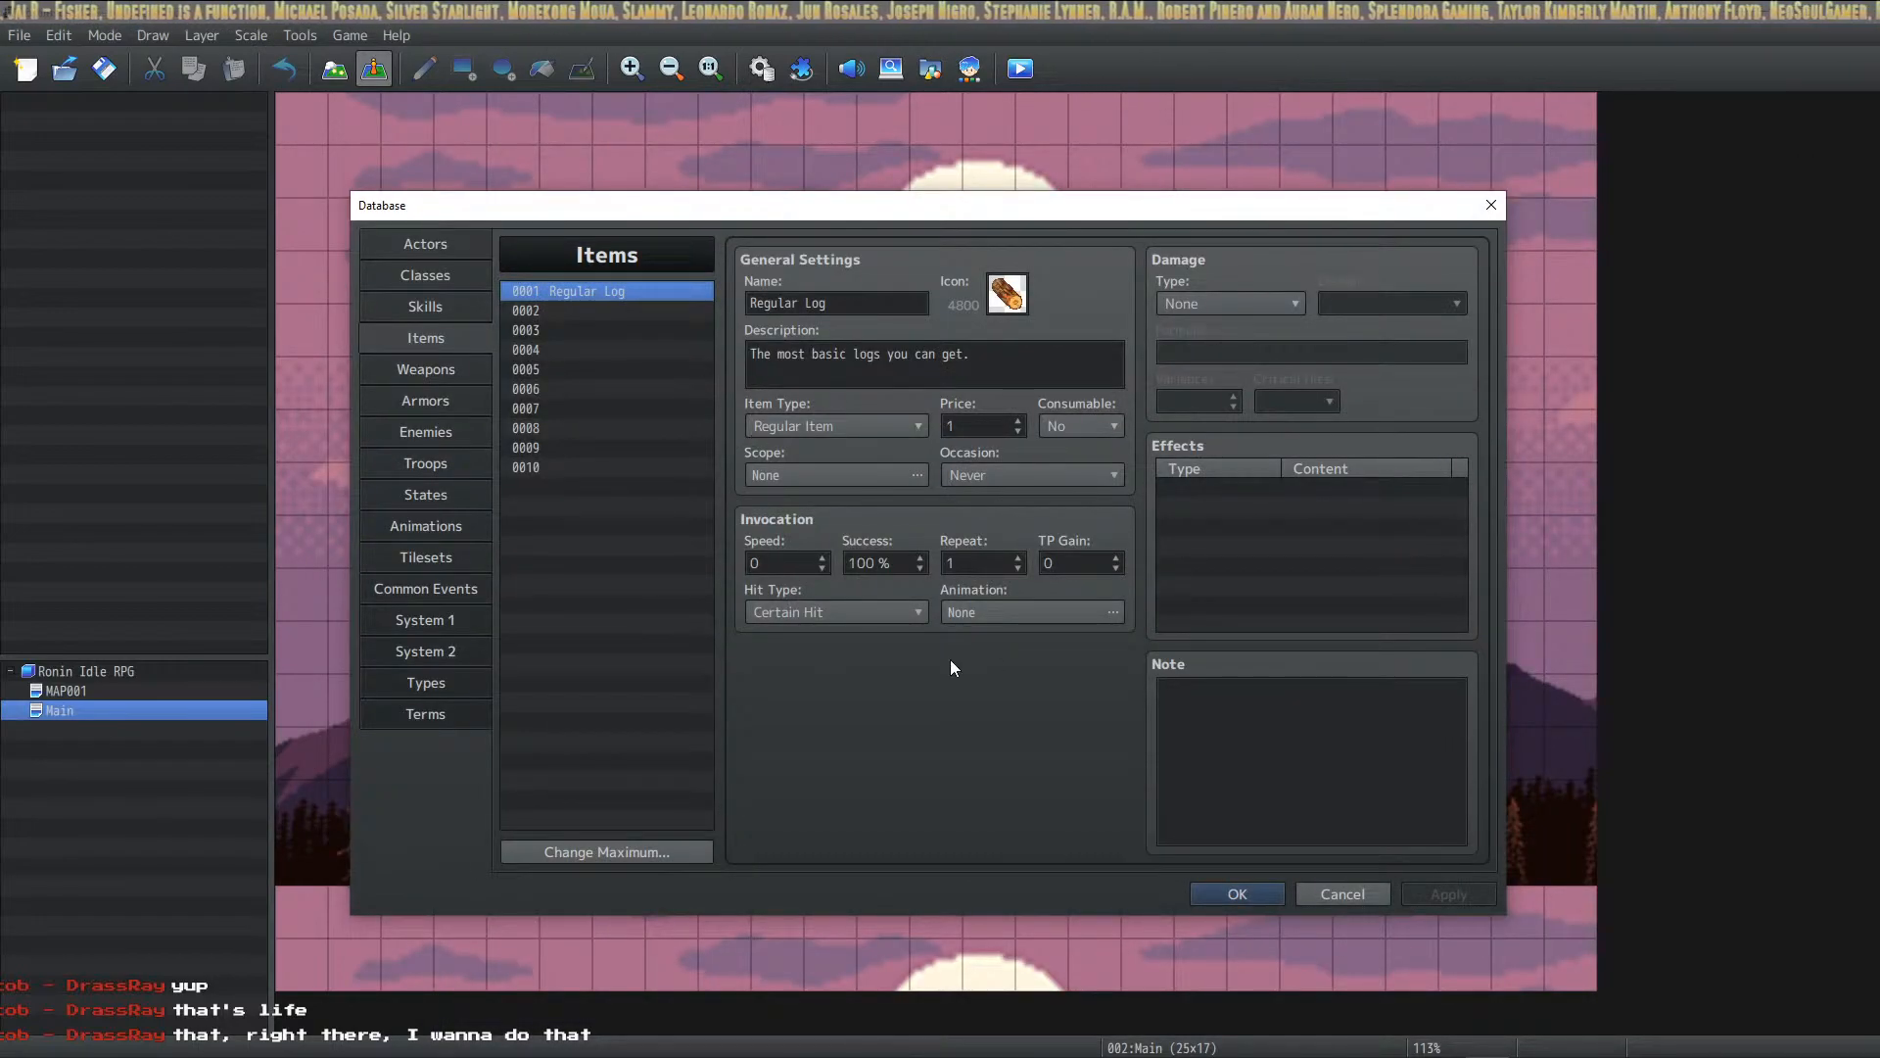
click(458, 572)
click(450, 593)
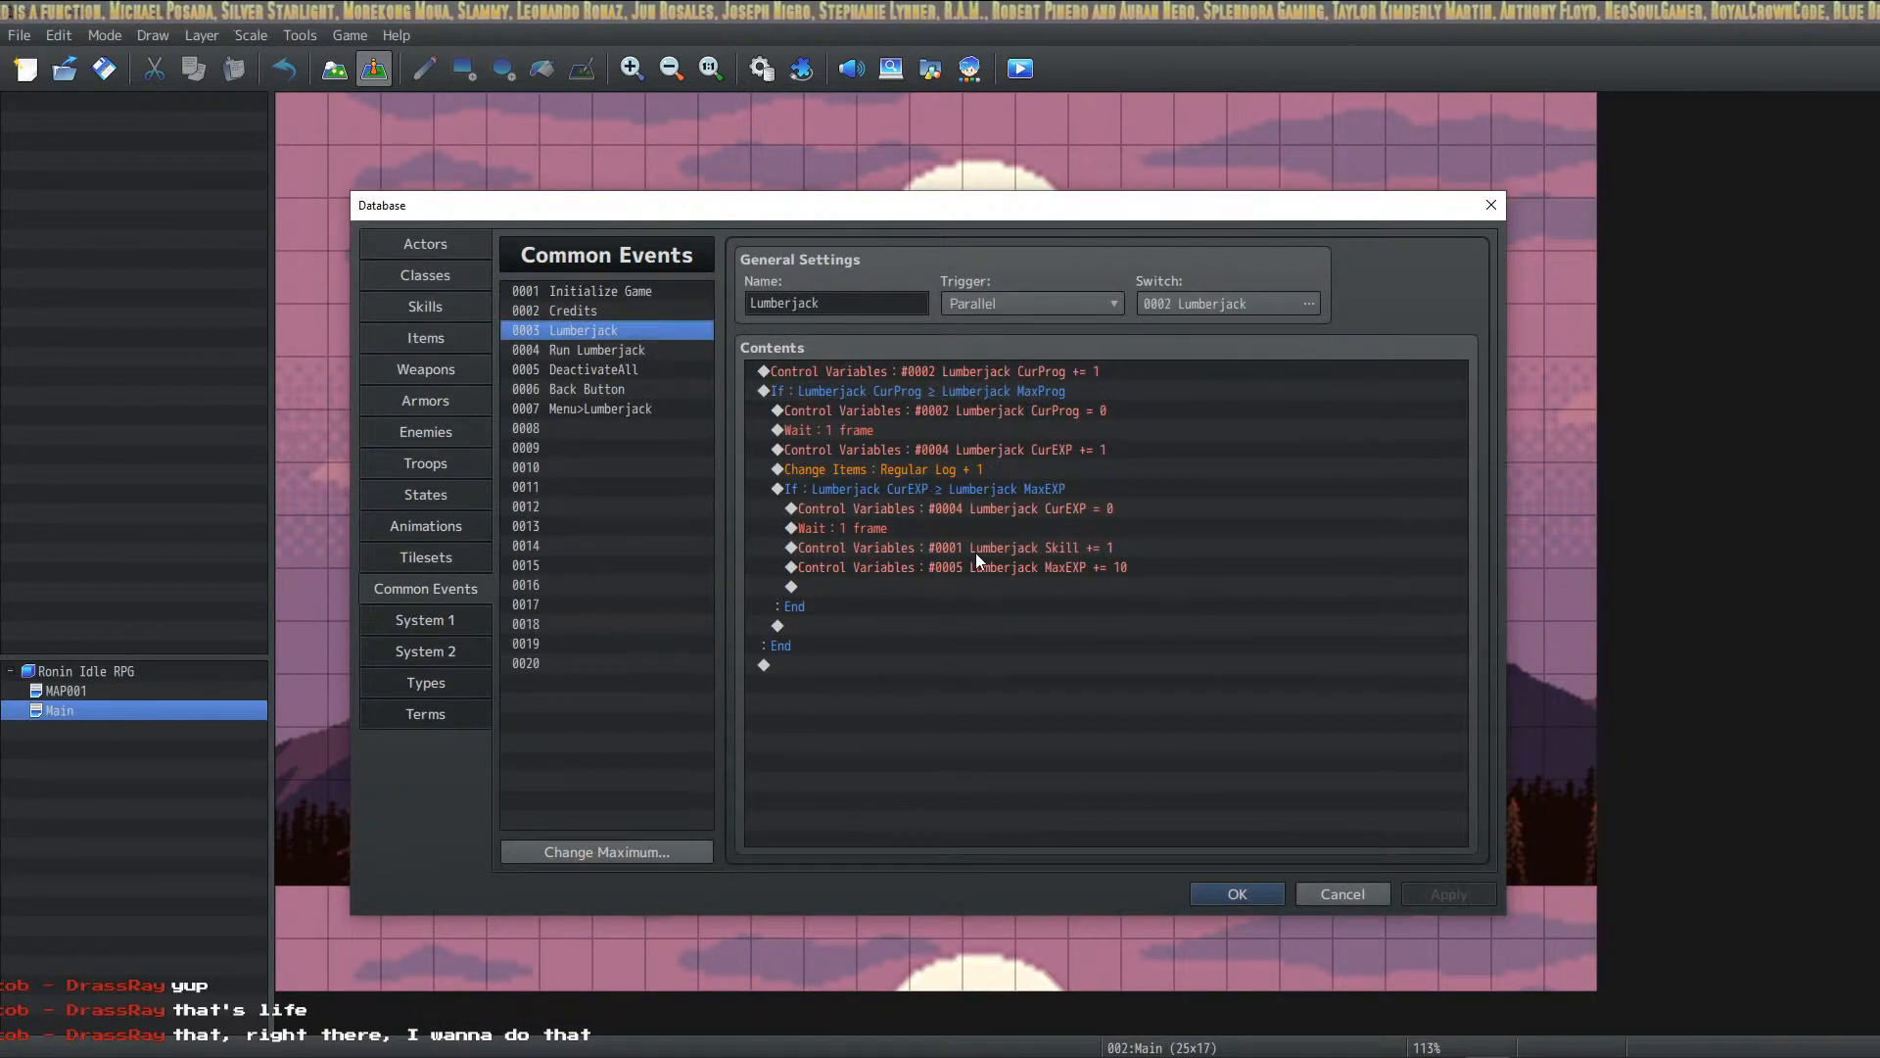
click(590, 291)
Step: Start a Control Variables command at the end of Initialize Game, targeting variable 0018 and naming it Get Item Popup
right_click(999, 702)
click(995, 707)
right_click(995, 707)
click(891, 719)
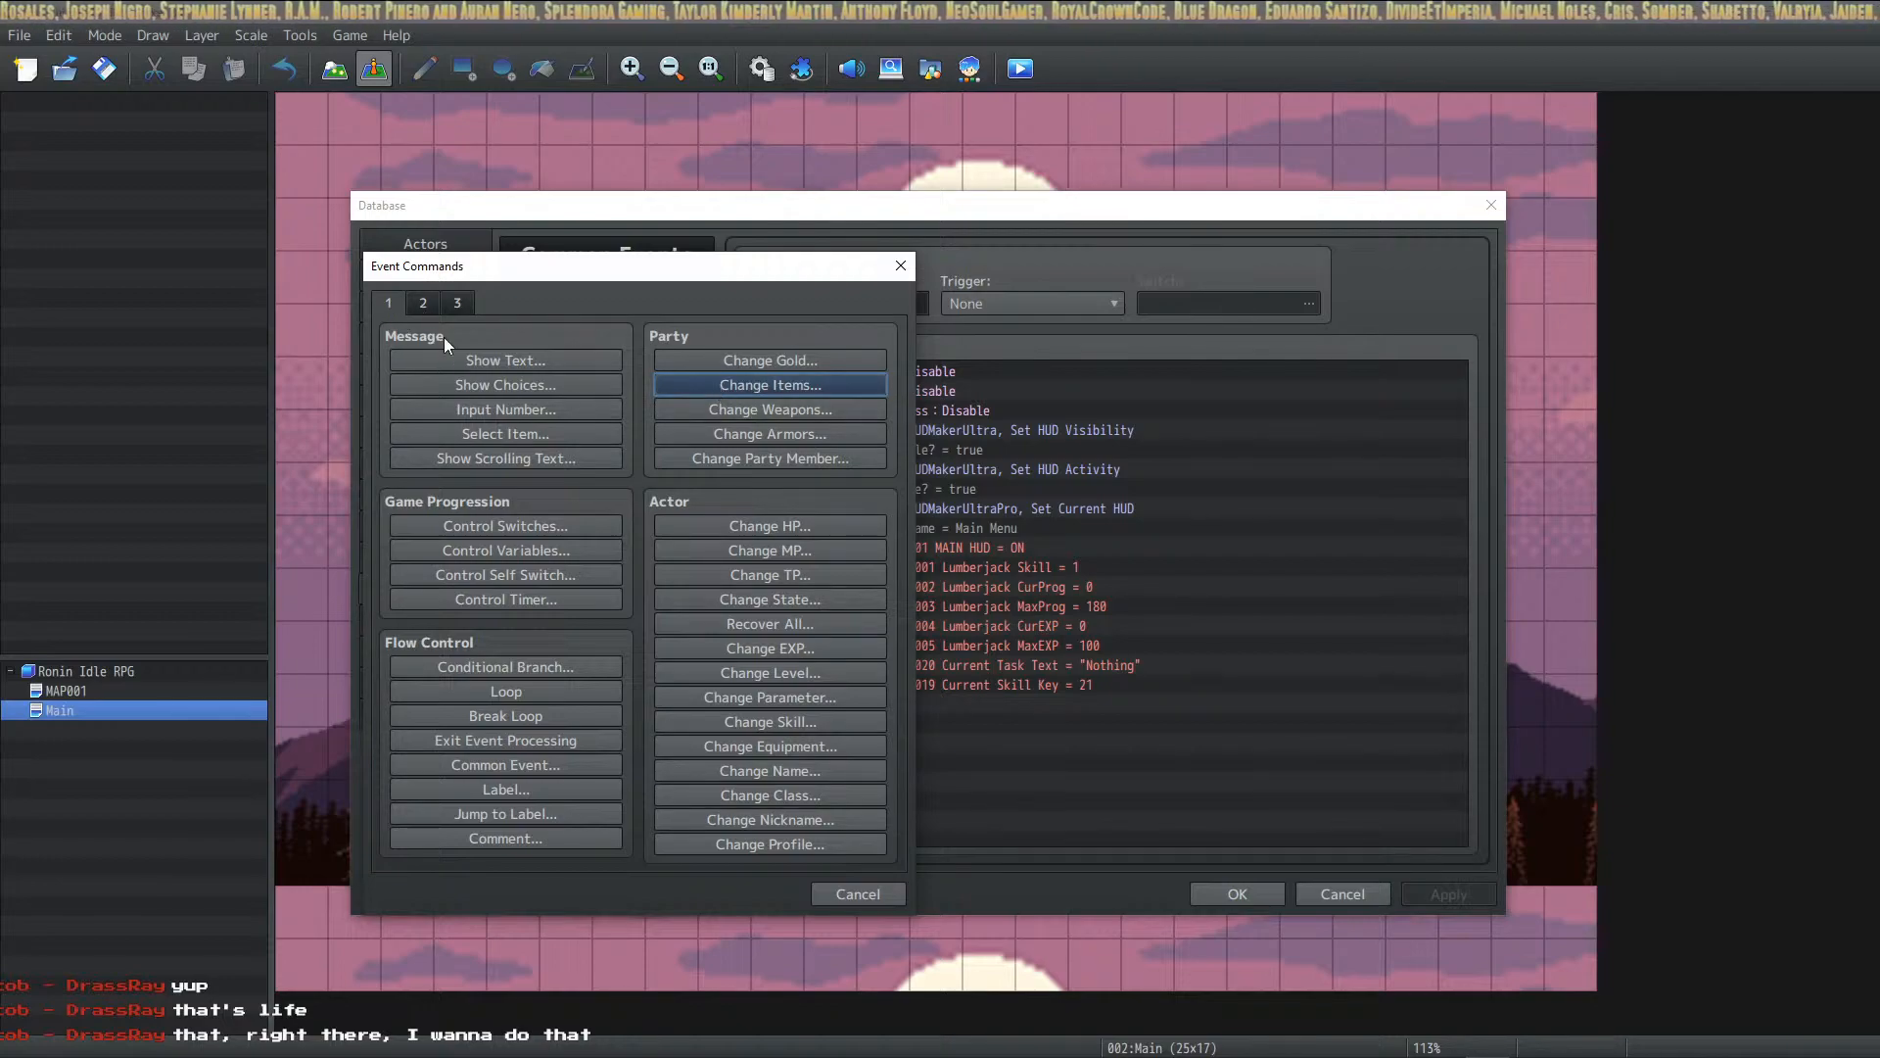
click(517, 551)
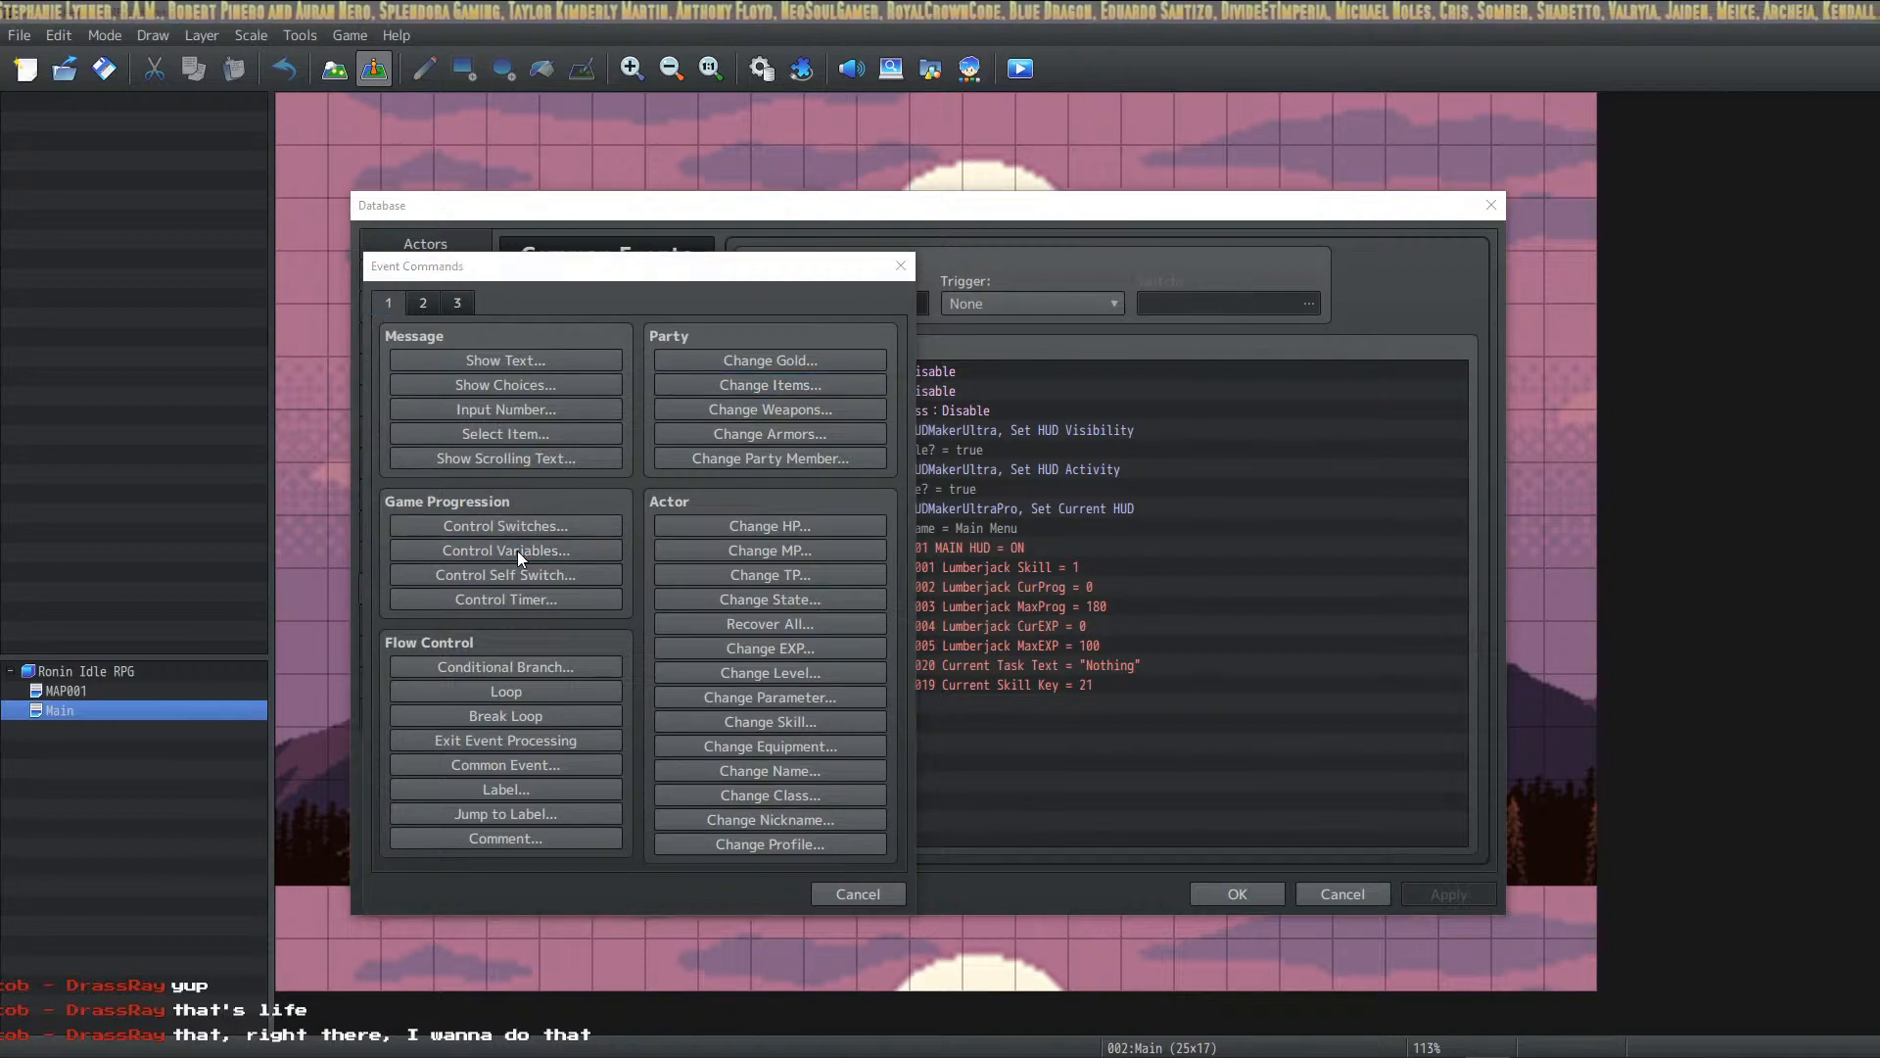
click(638, 444)
click(588, 431)
click(555, 412)
click(708, 706)
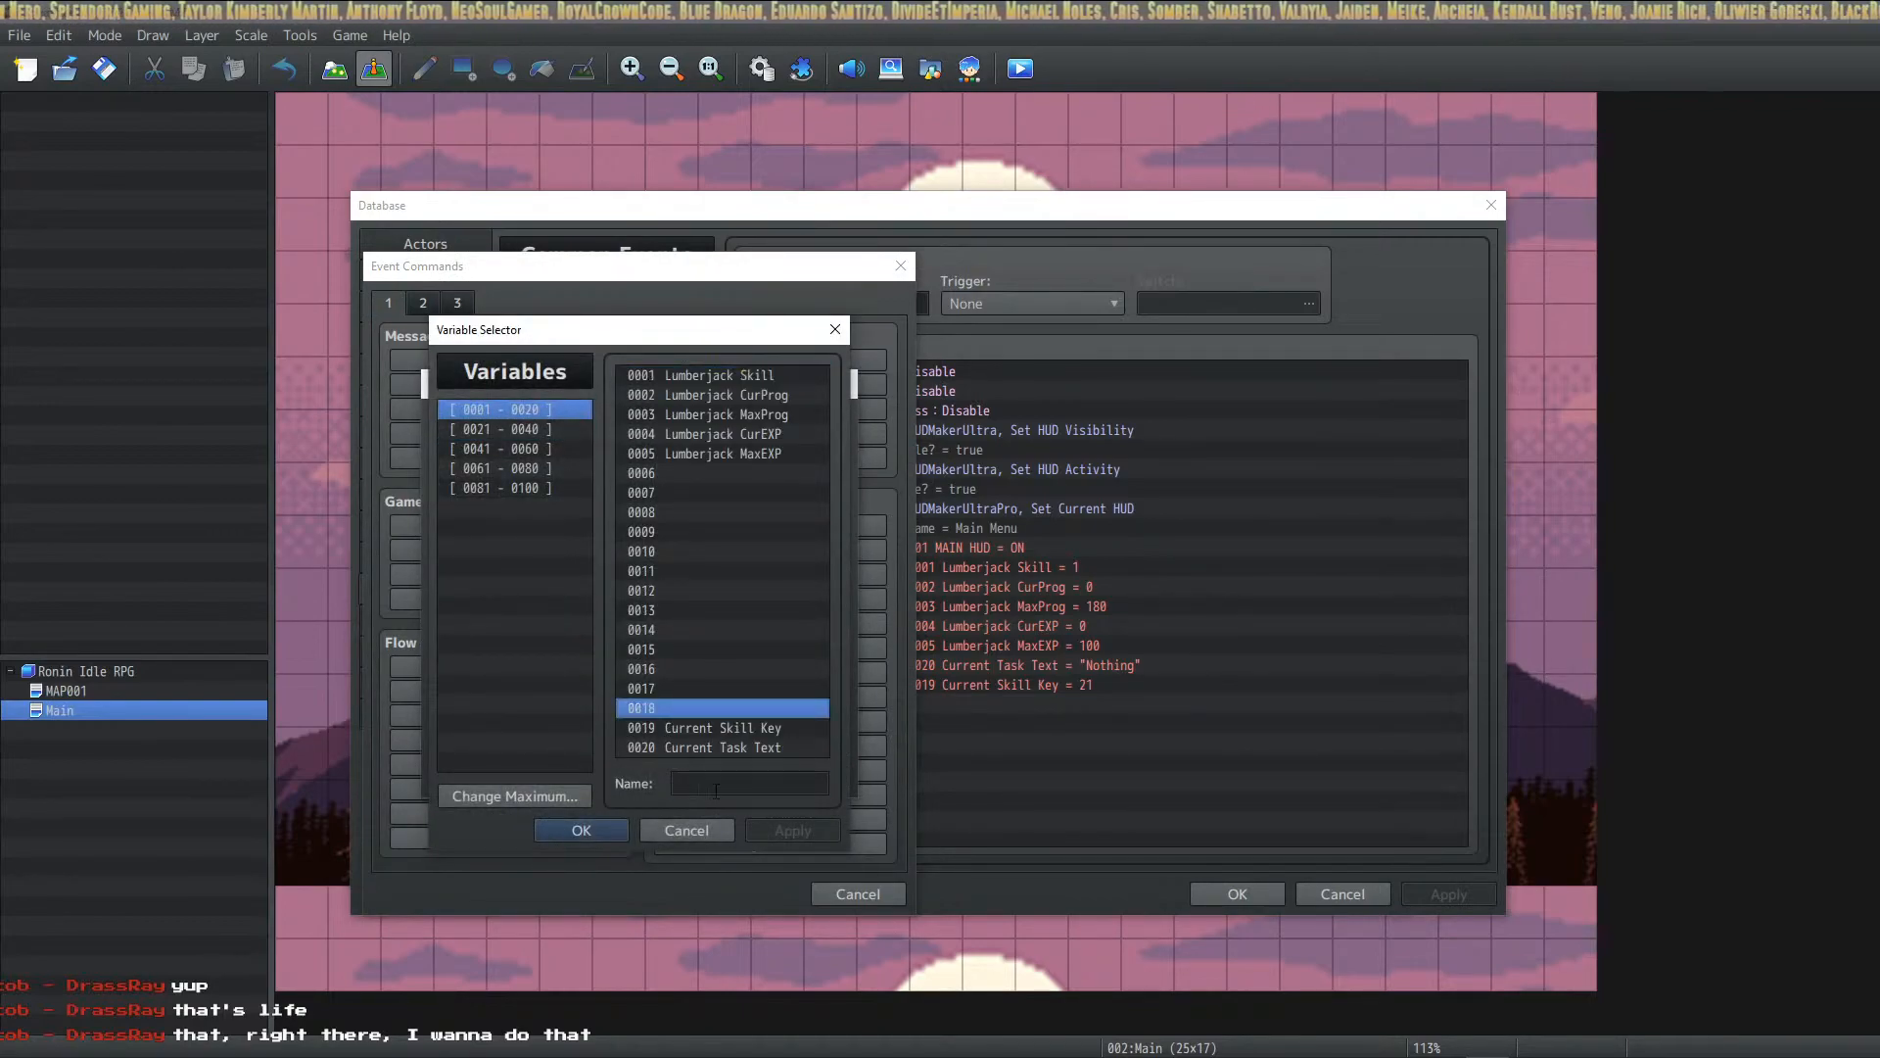
text(Get )
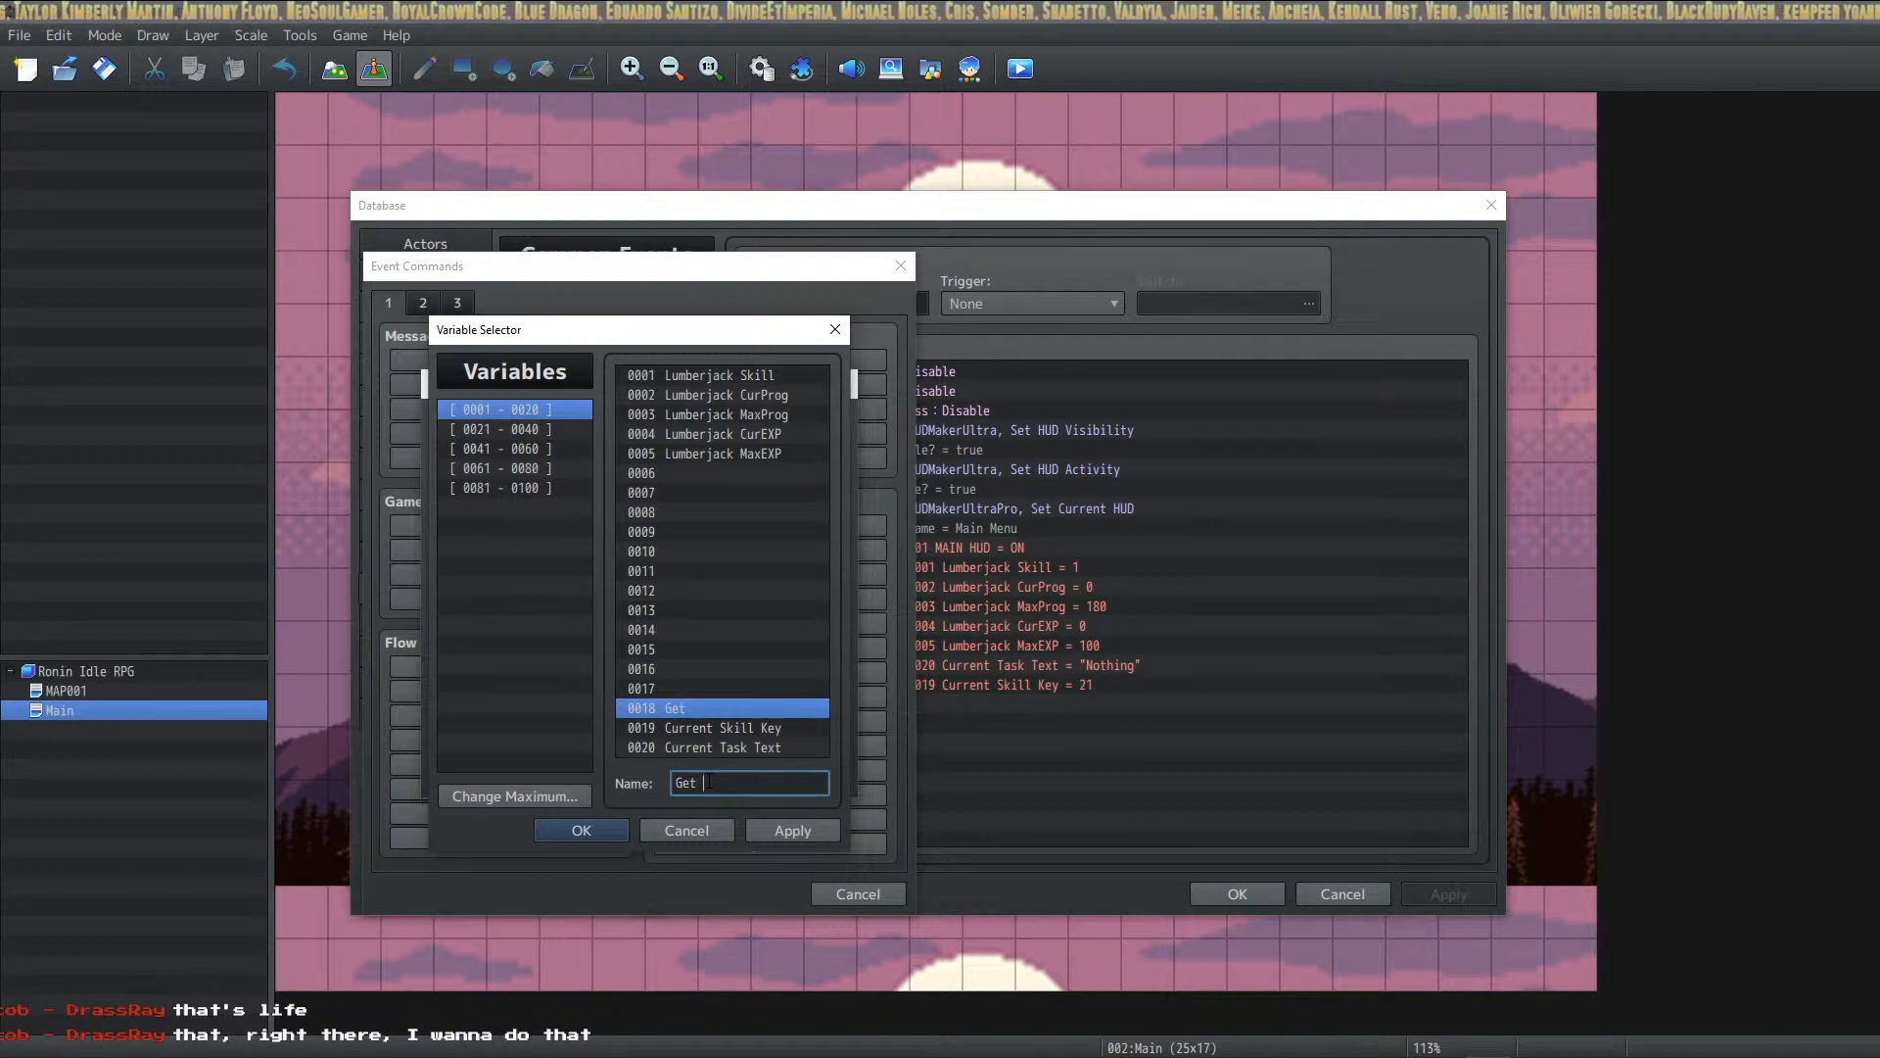
text(Item Popup)
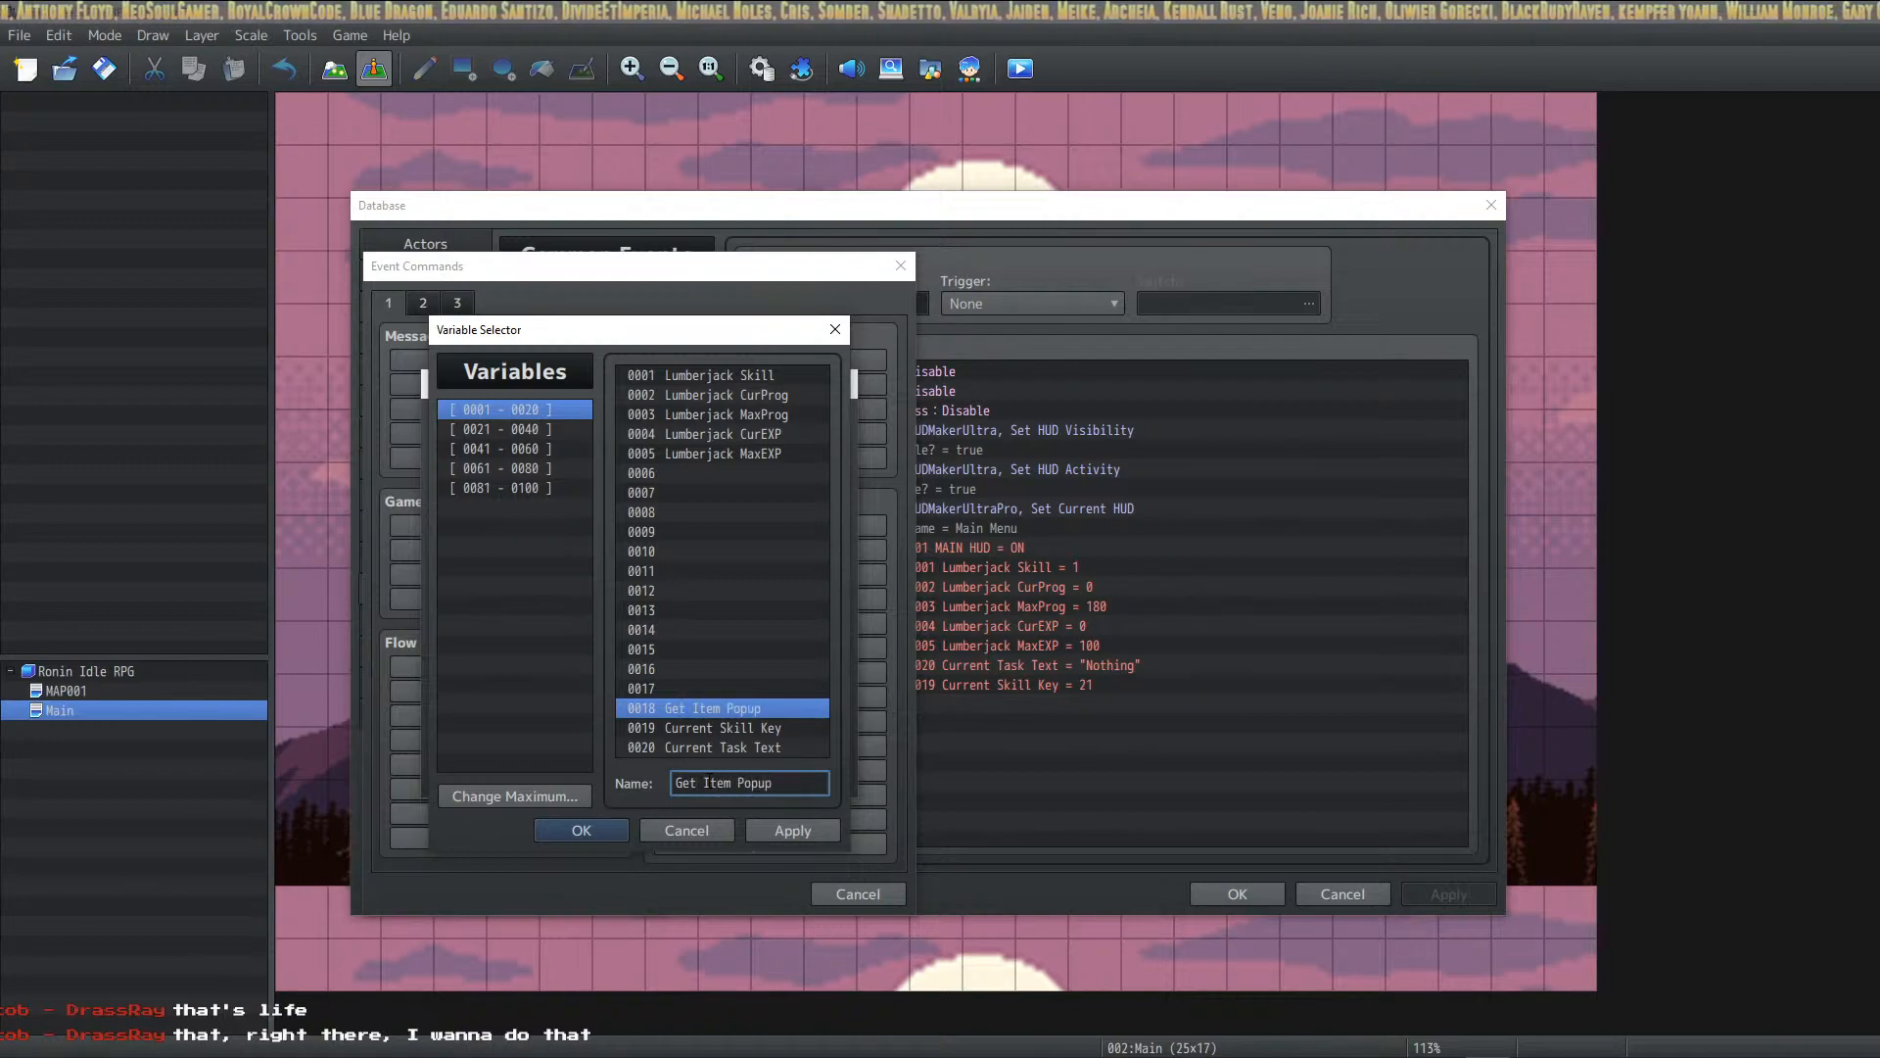
click(781, 834)
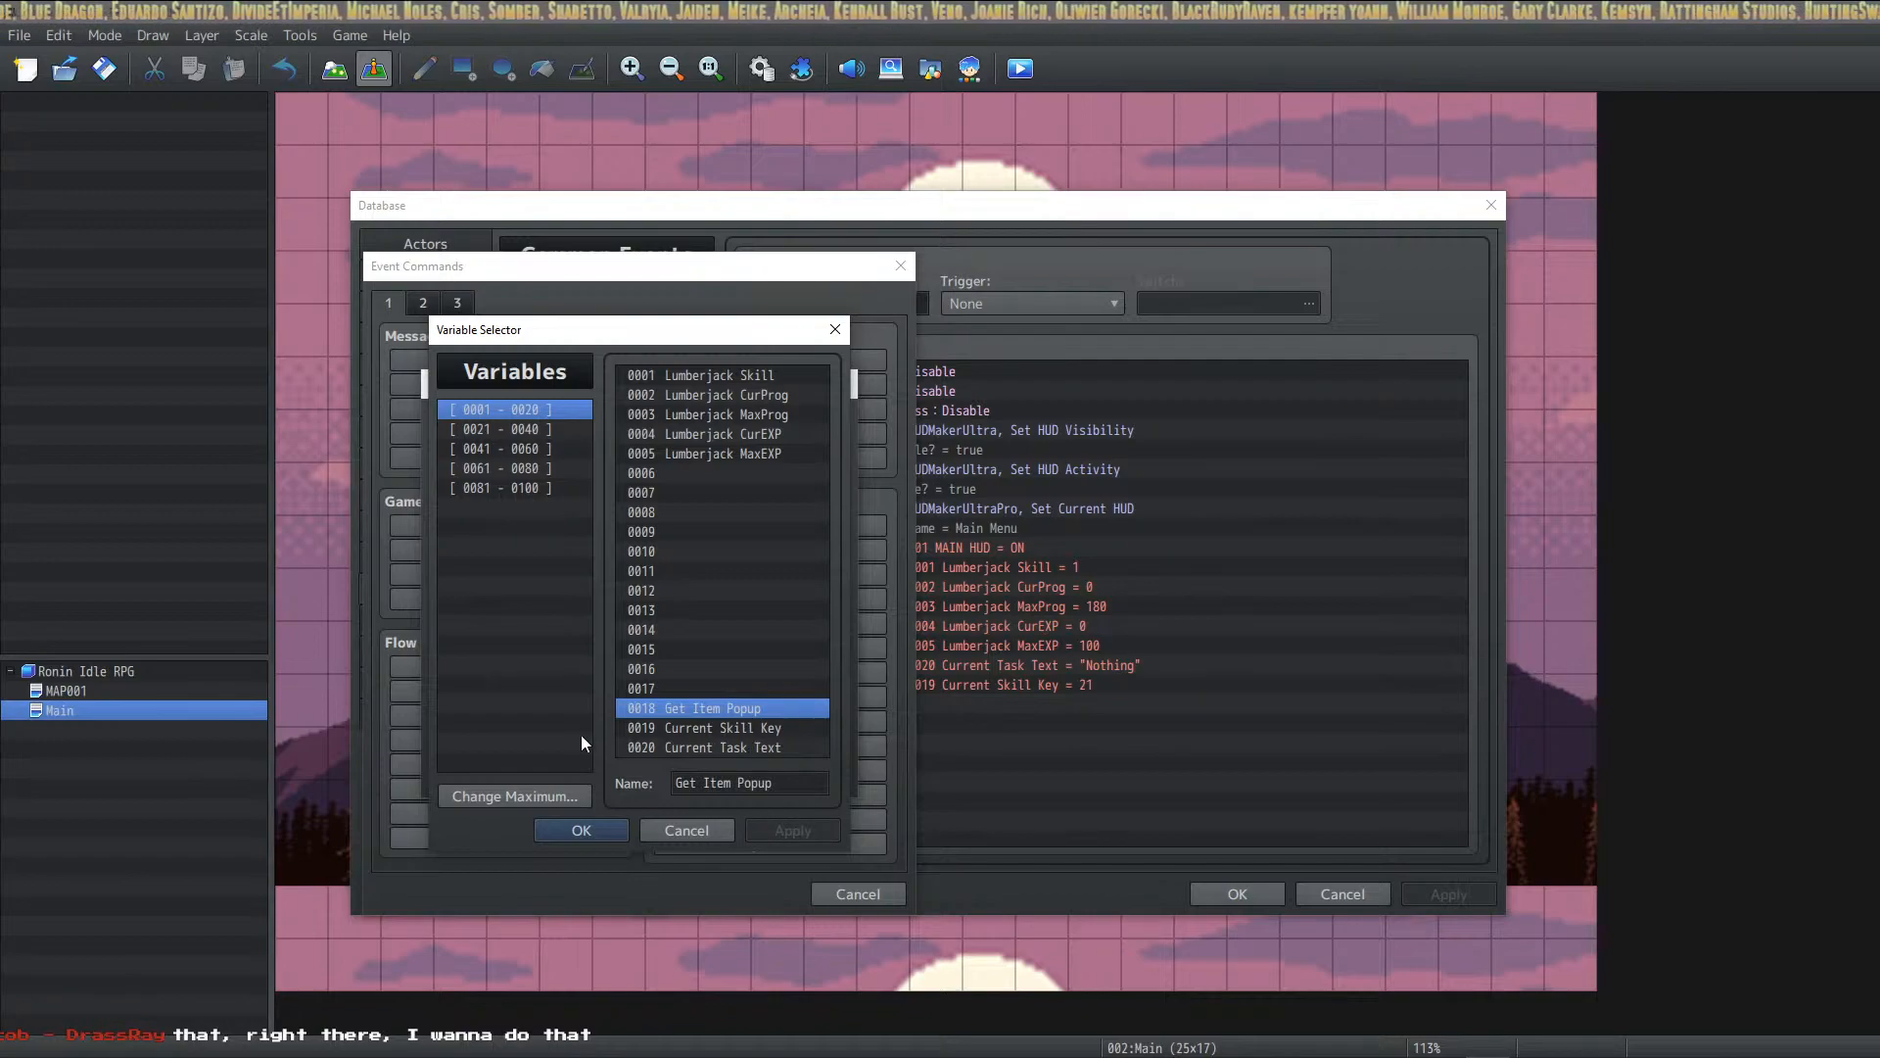
click(585, 829)
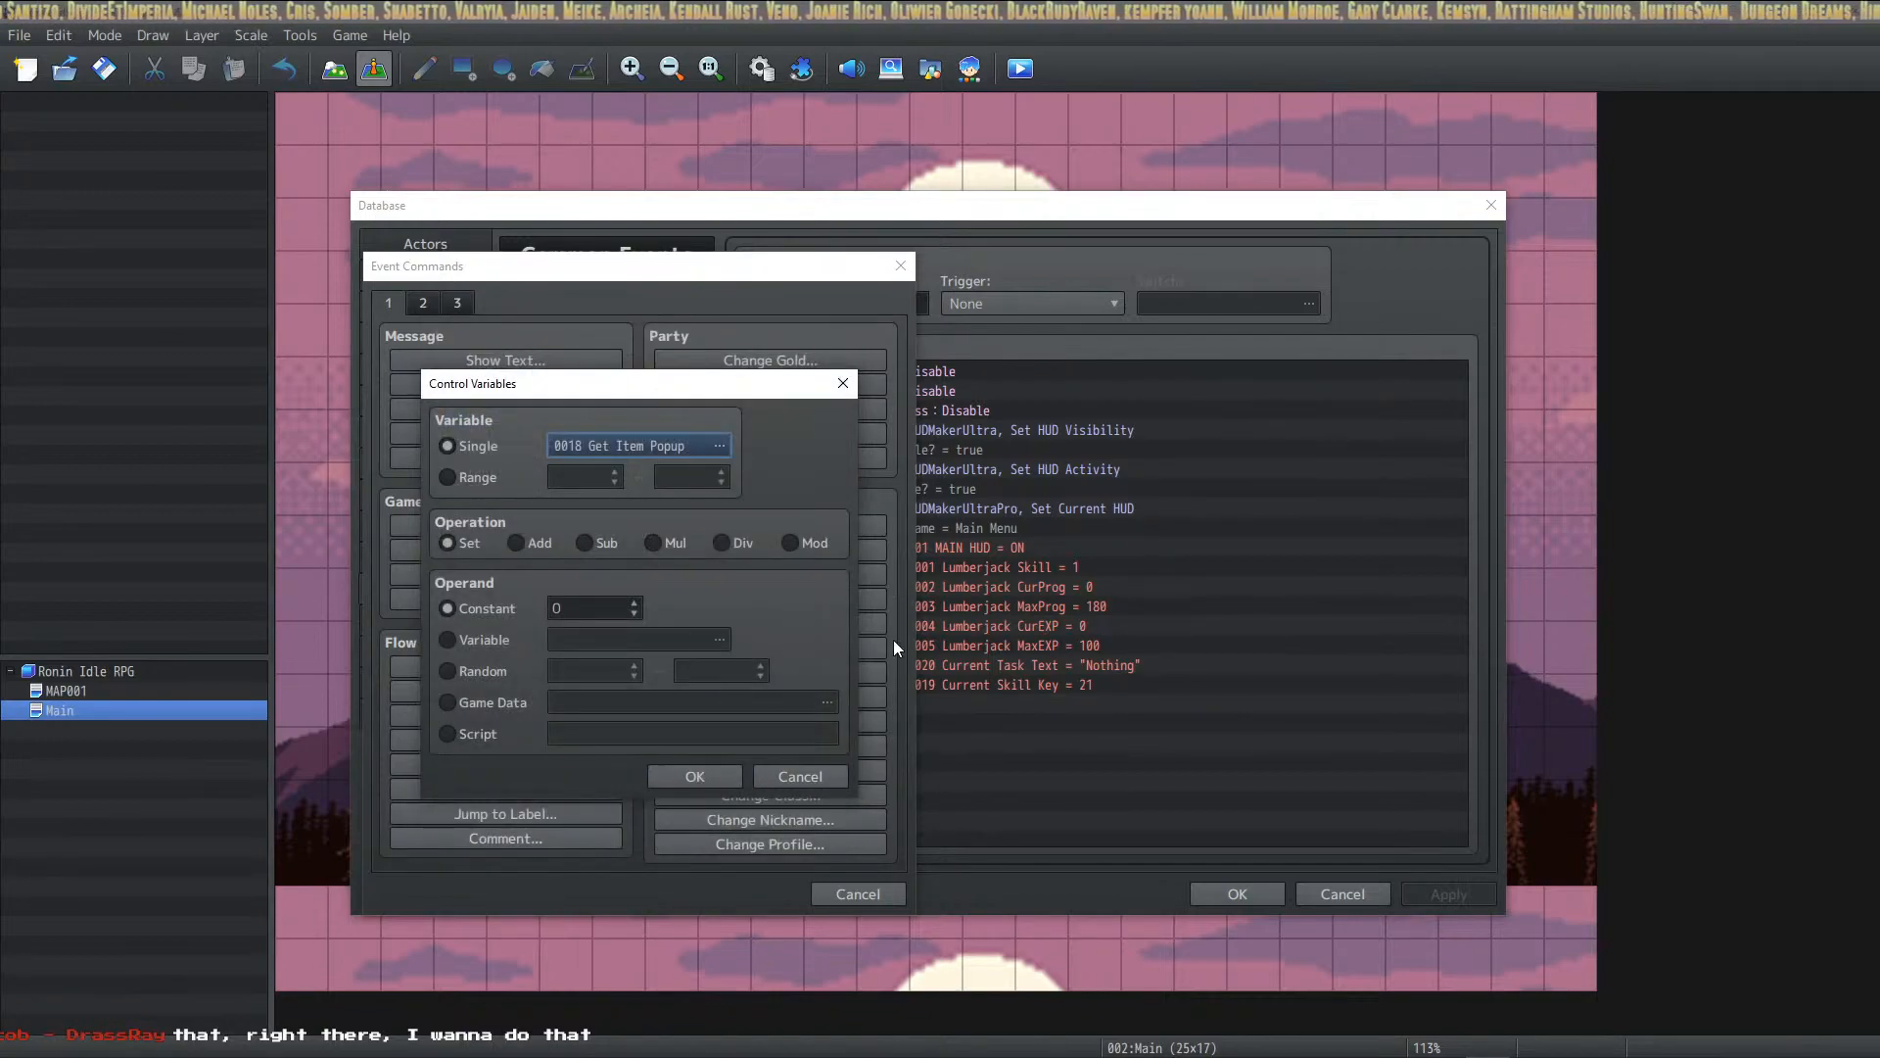
Step: Set the Get Item Popup variable to 1 in Initialize Game, apply the database changes and save the project
click(704, 772)
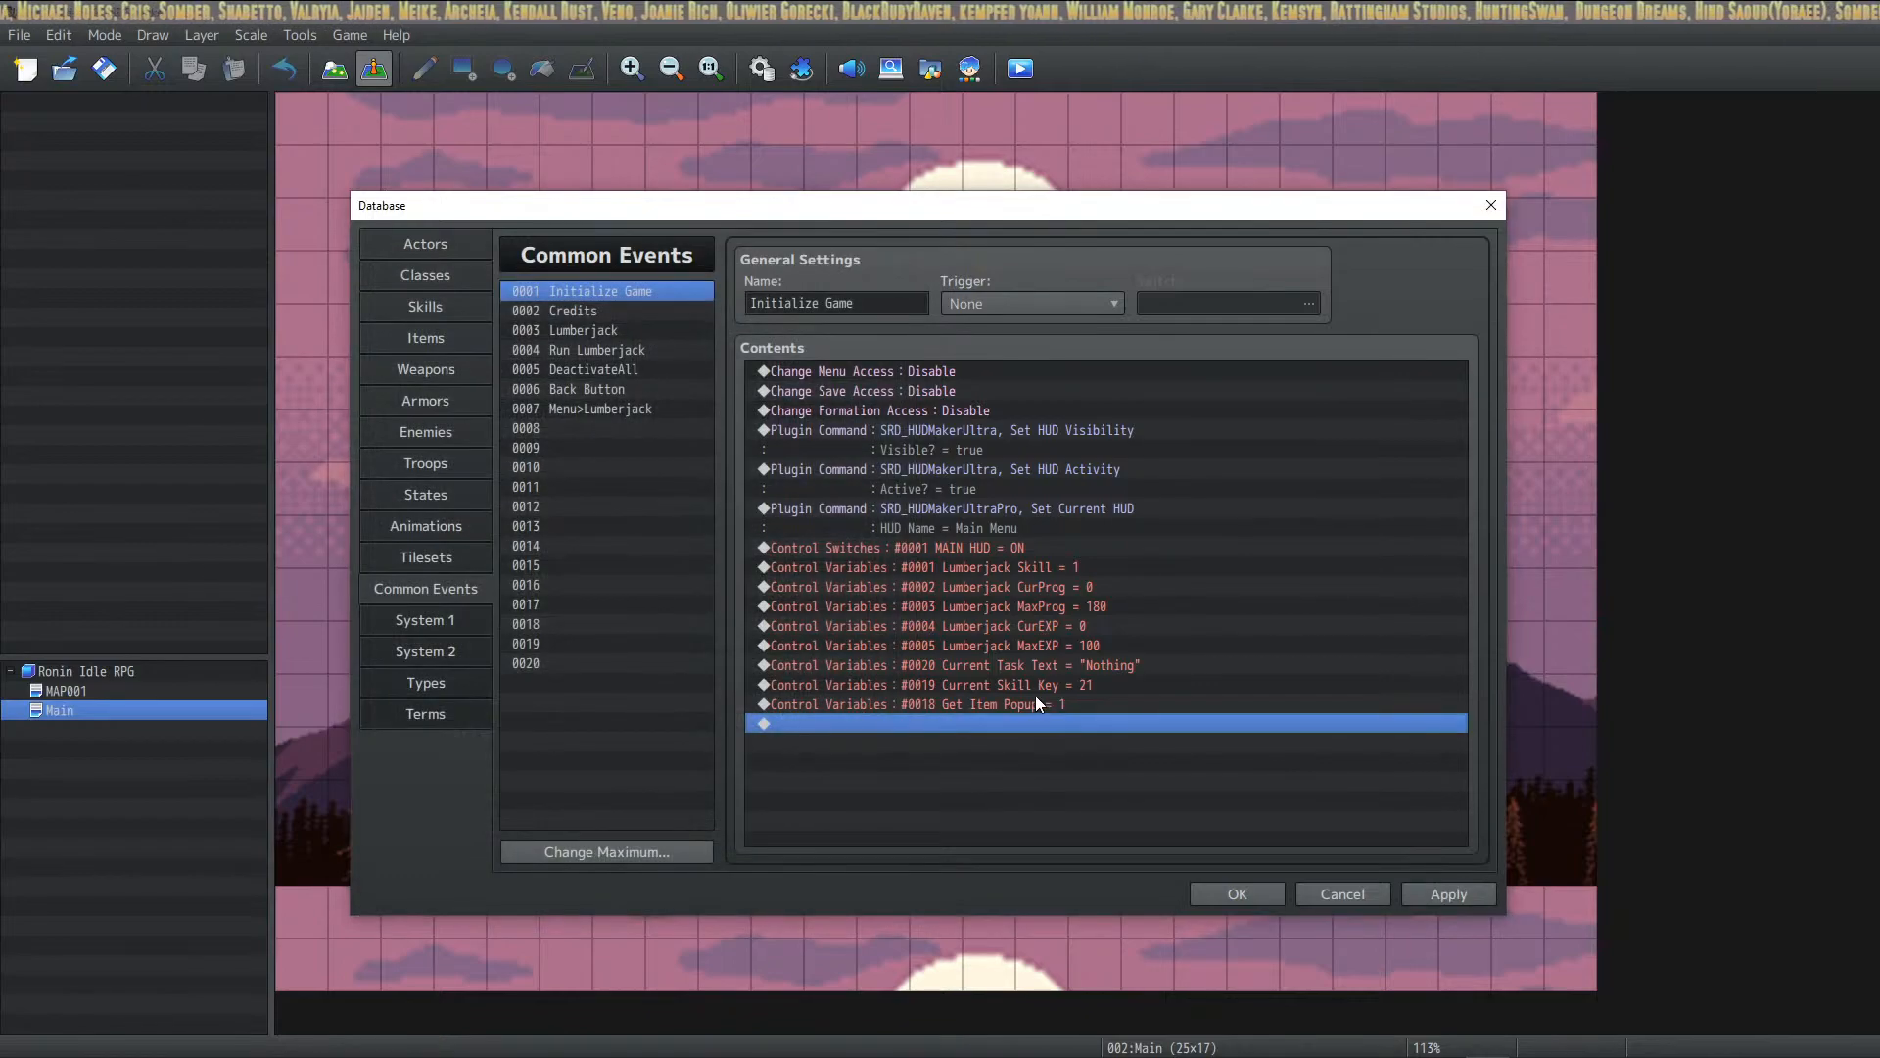
click(1449, 896)
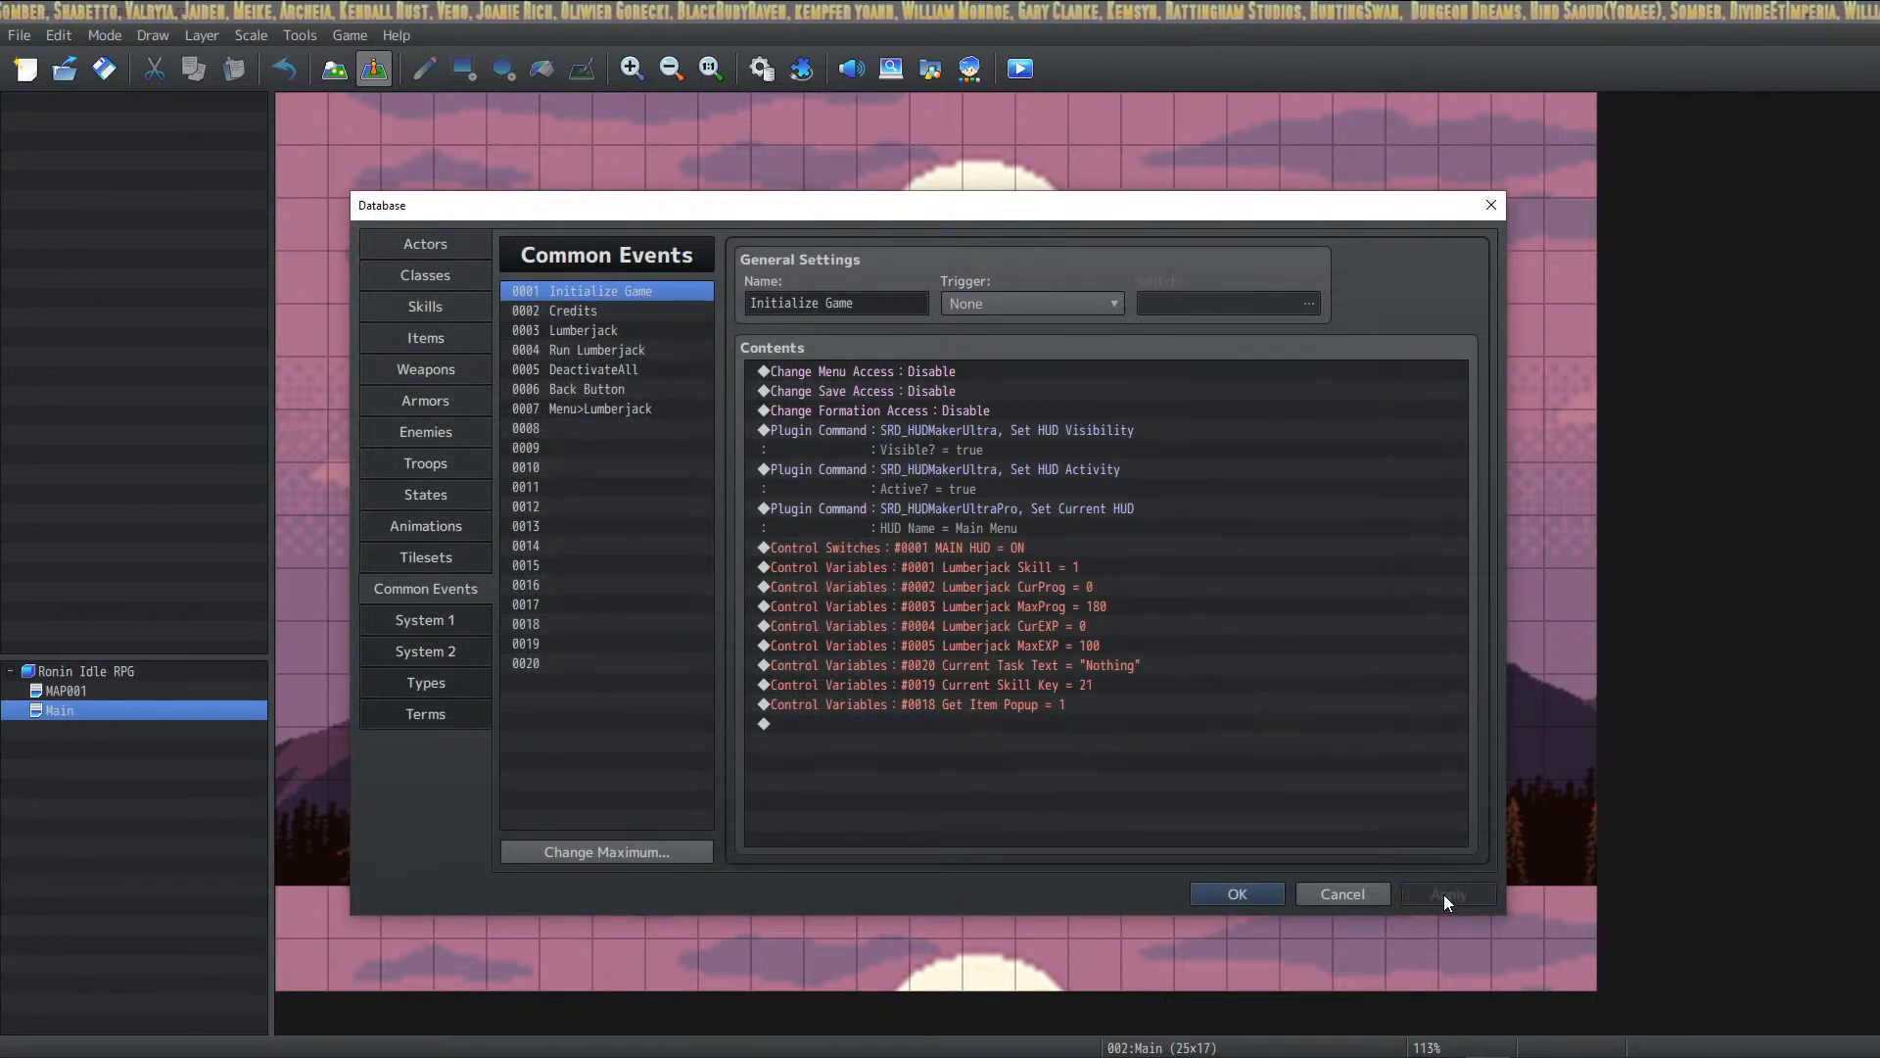
click(1217, 895)
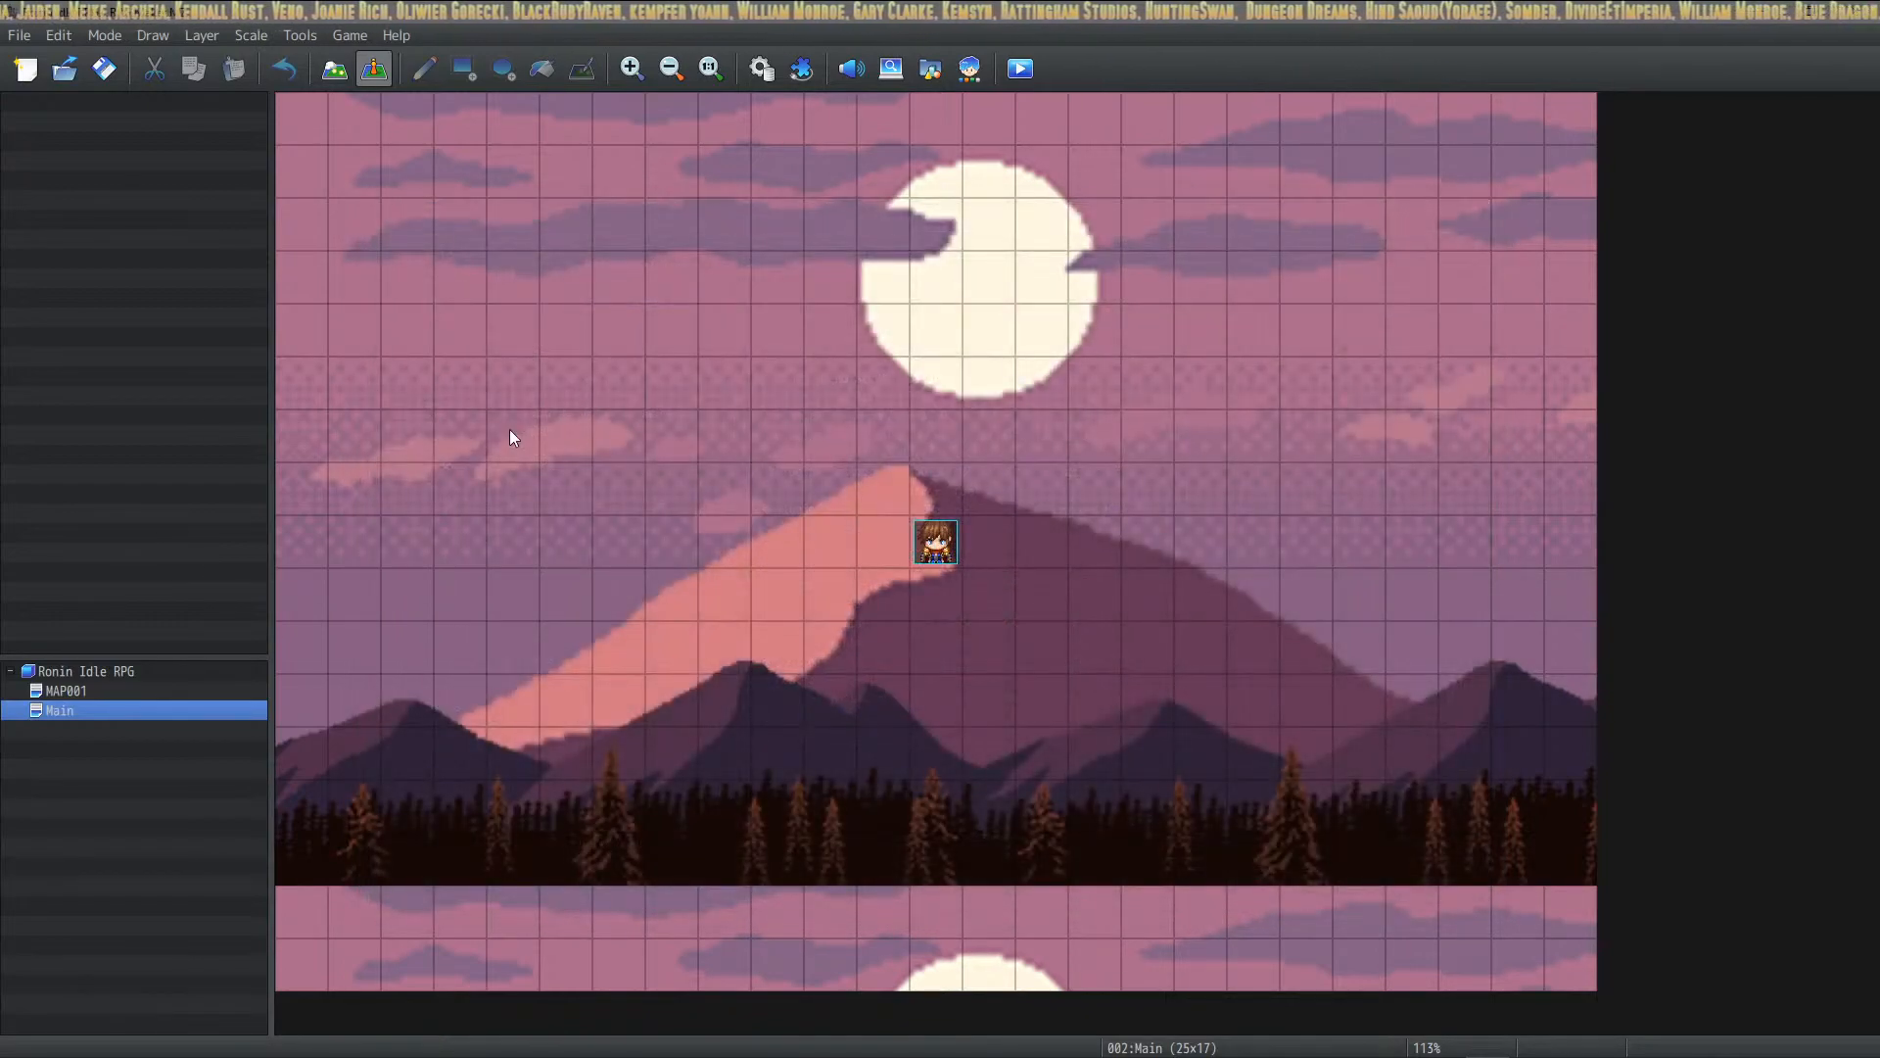
click(104, 69)
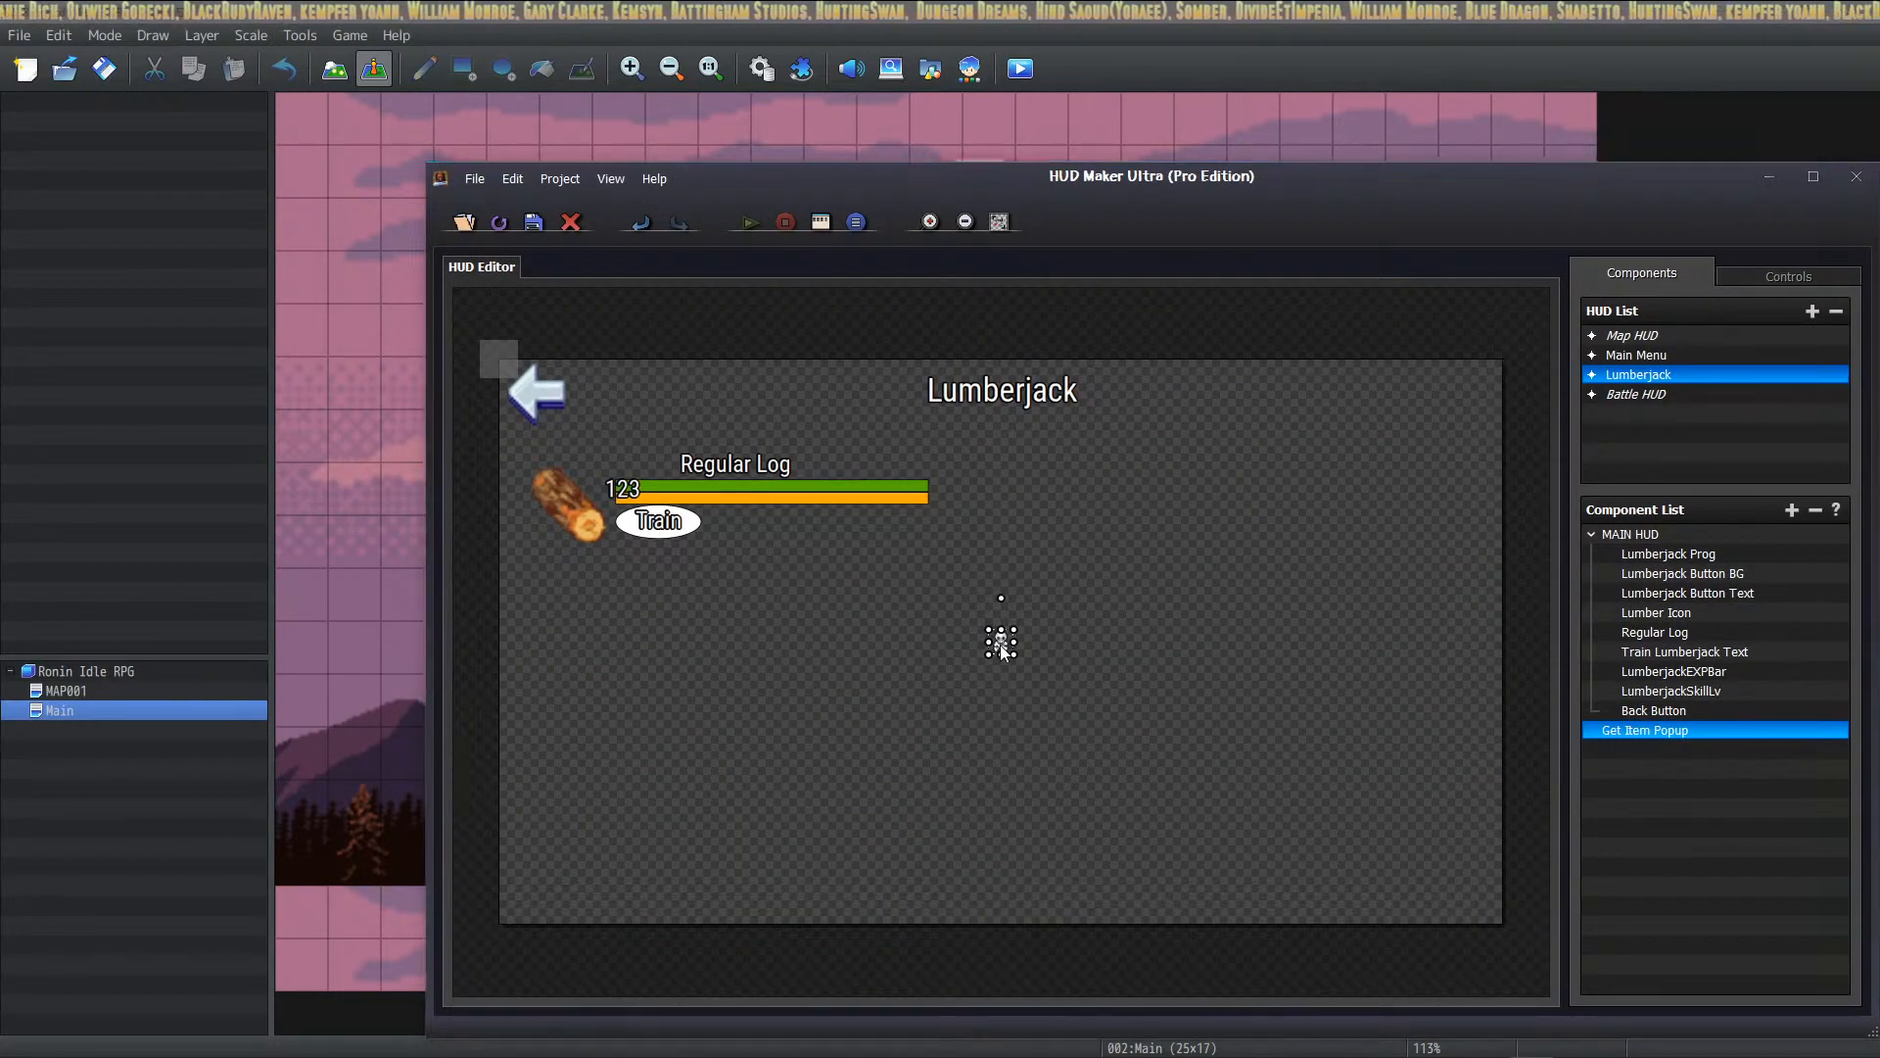
Step: Switch to HUD Maker Ultra and reassign the popup component's icon index to the named variable 0018 Get Item Popup
double_click(999, 638)
click(992, 694)
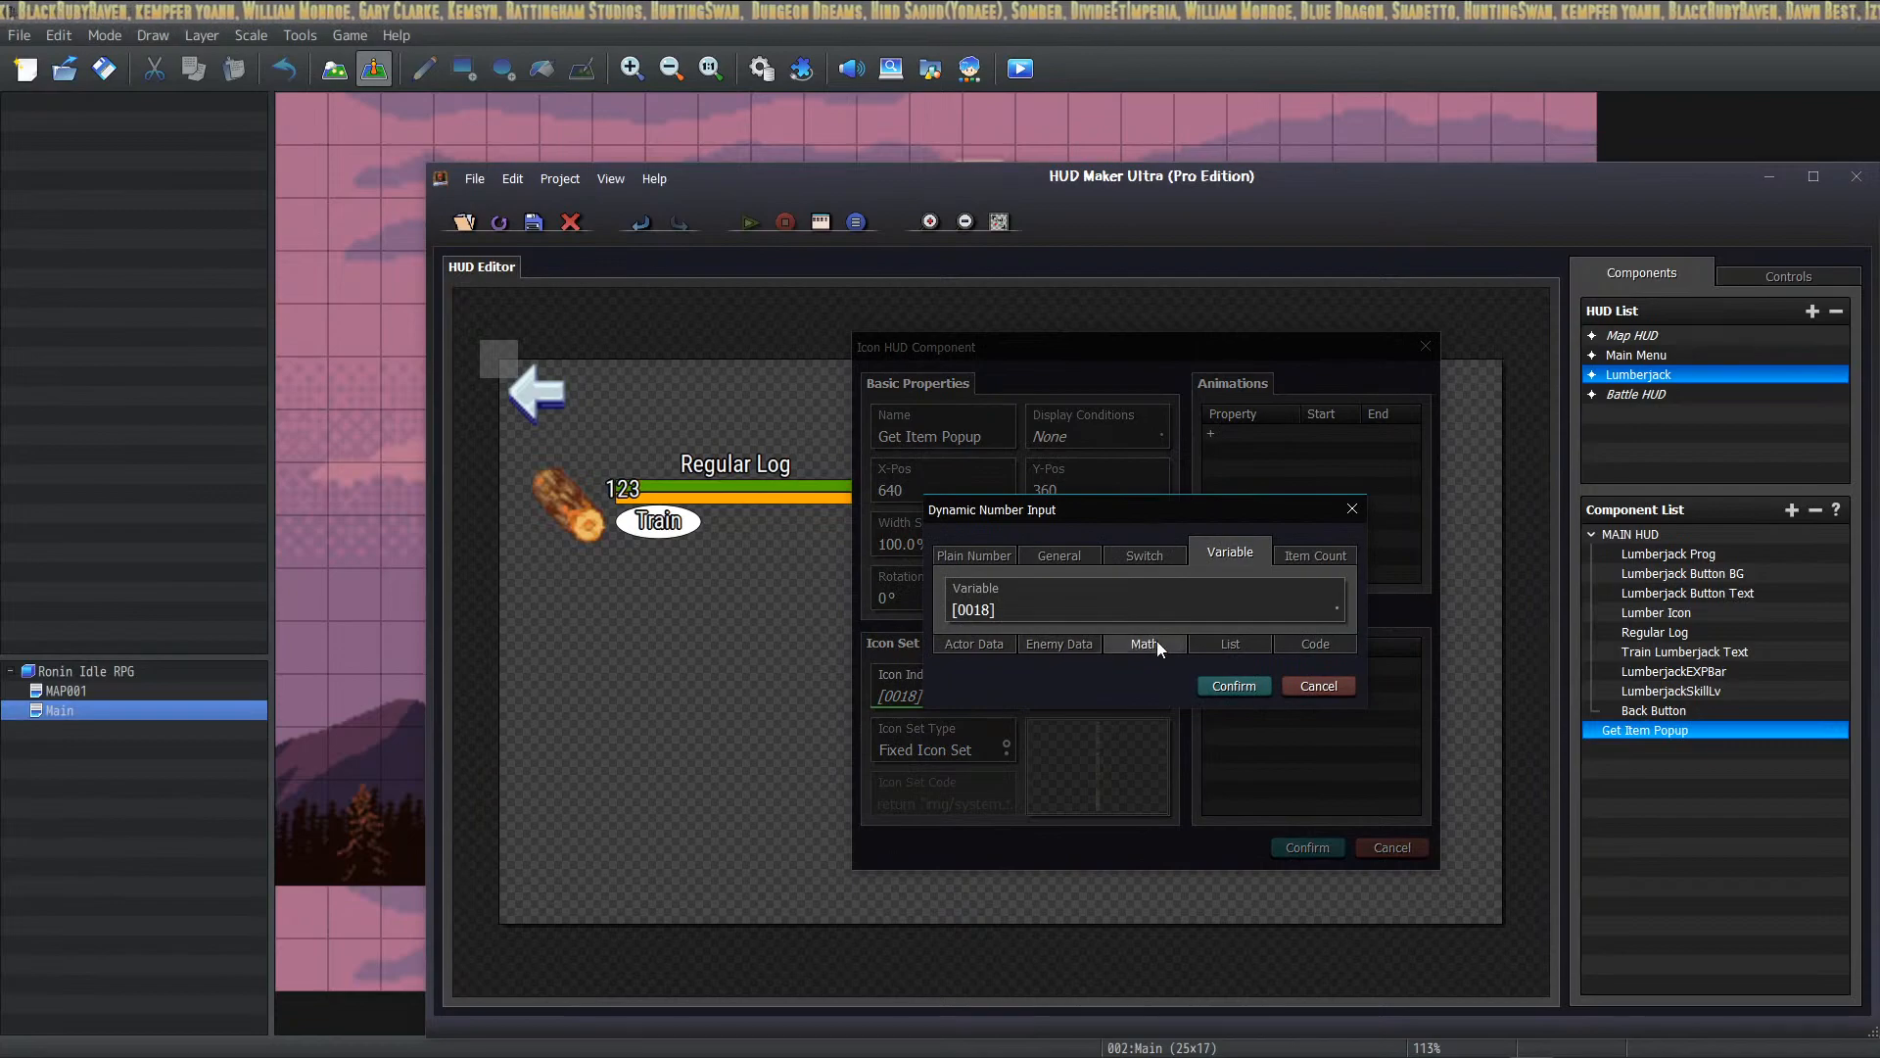
click(1234, 686)
click(1291, 848)
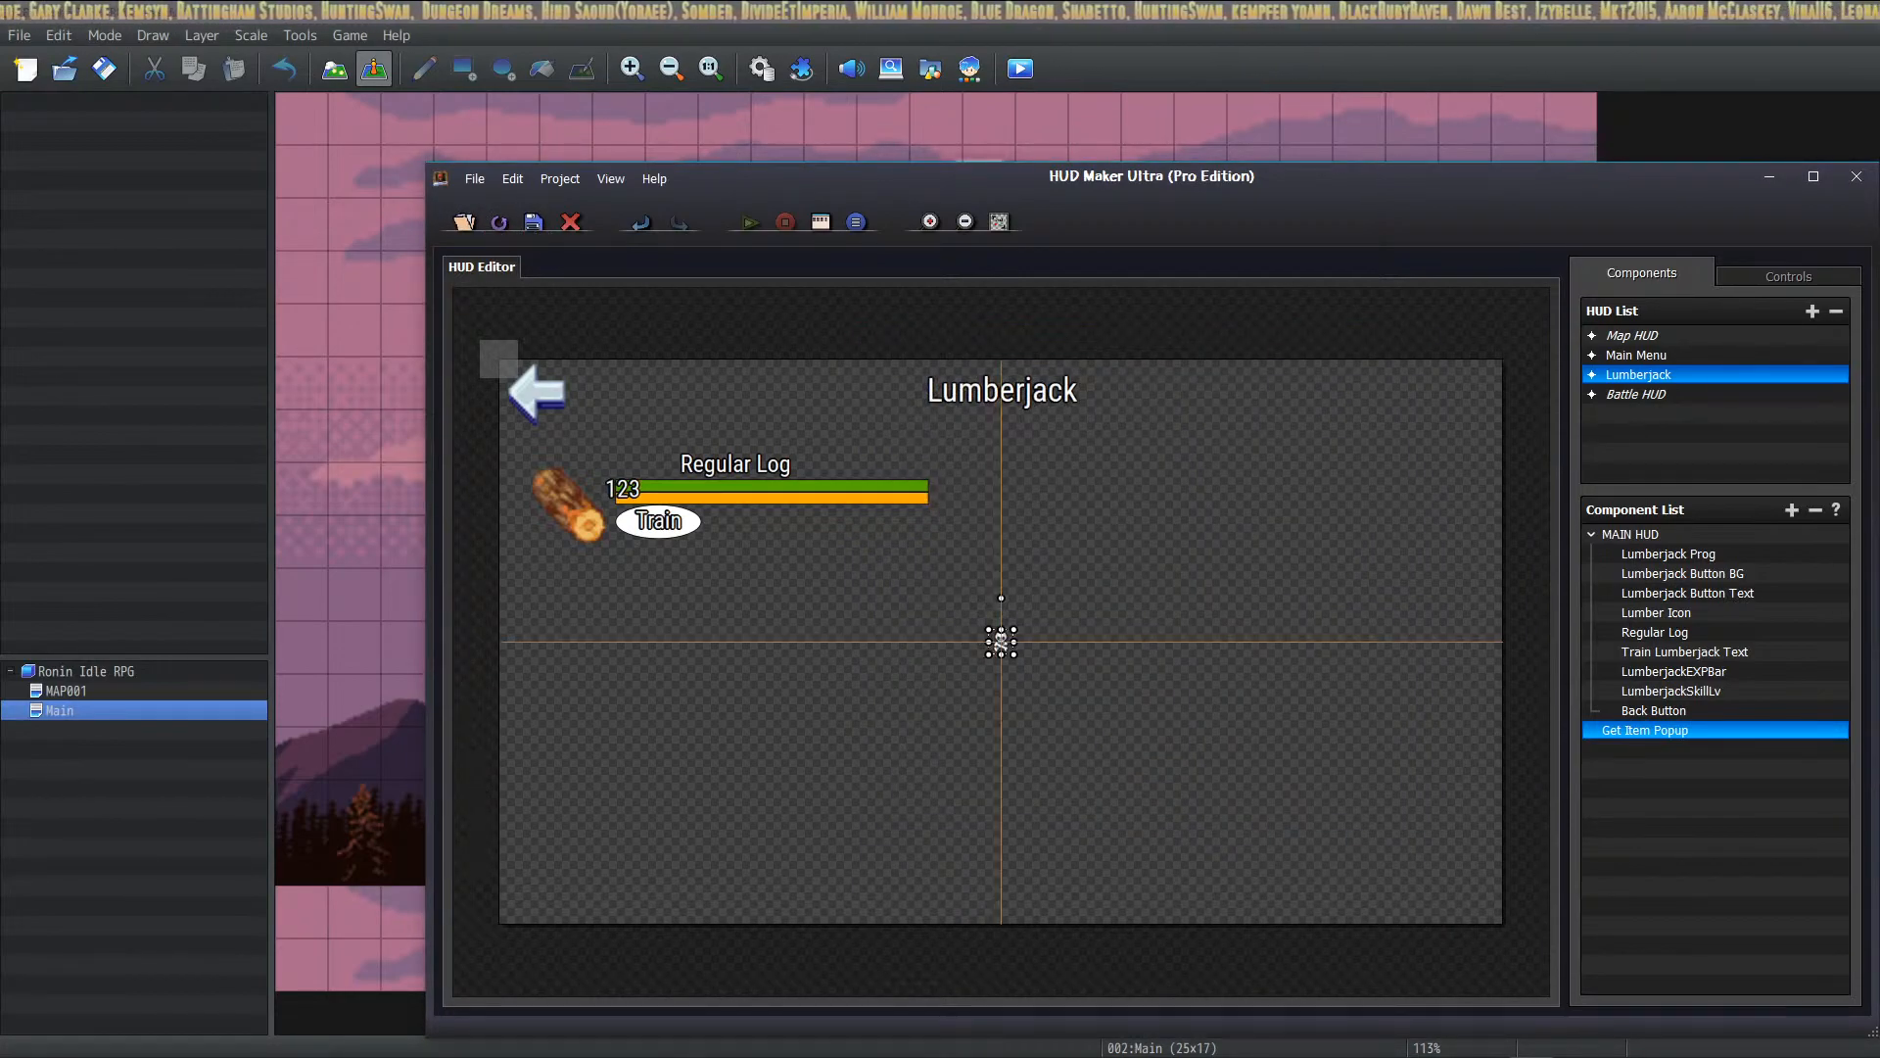
double_click(1000, 641)
click(972, 696)
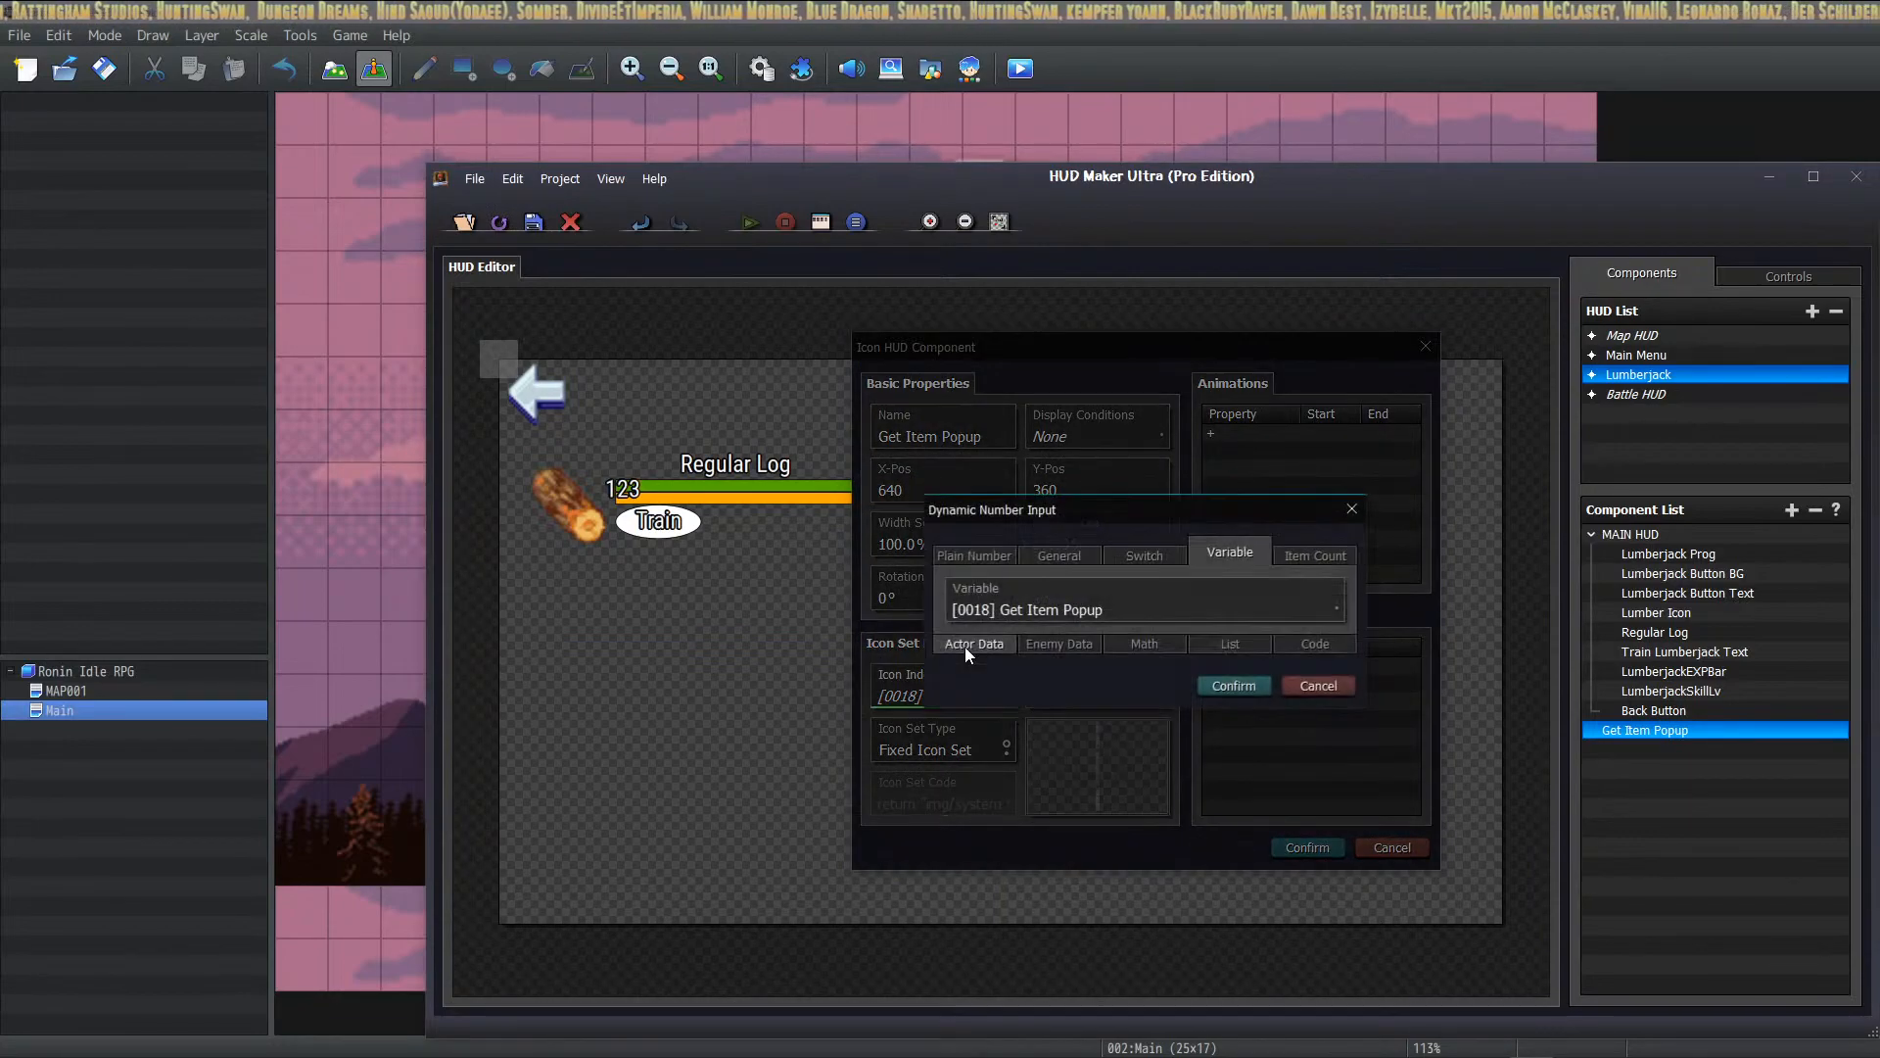
click(1235, 691)
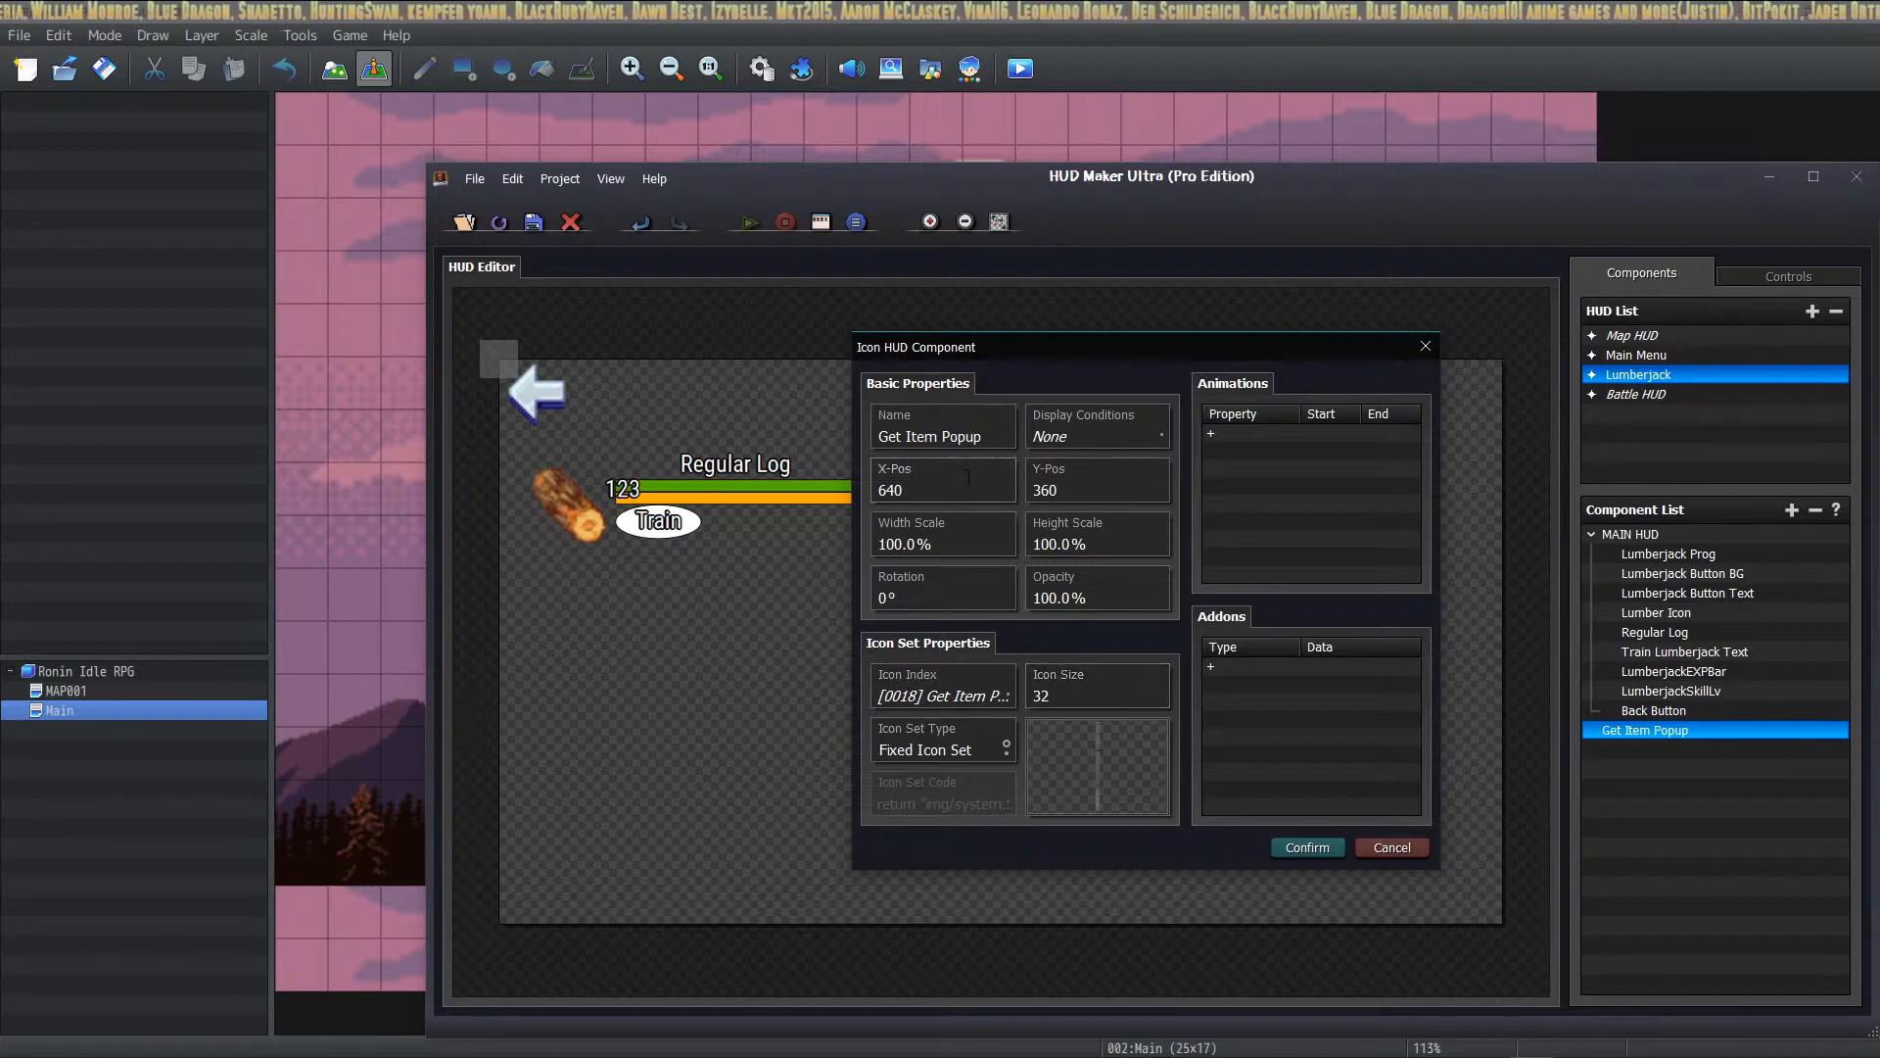
Step: Add a Y Position animation to the popup icon with Run Once looping, a duration of 180 and Linear easing
click(1226, 433)
click(1023, 490)
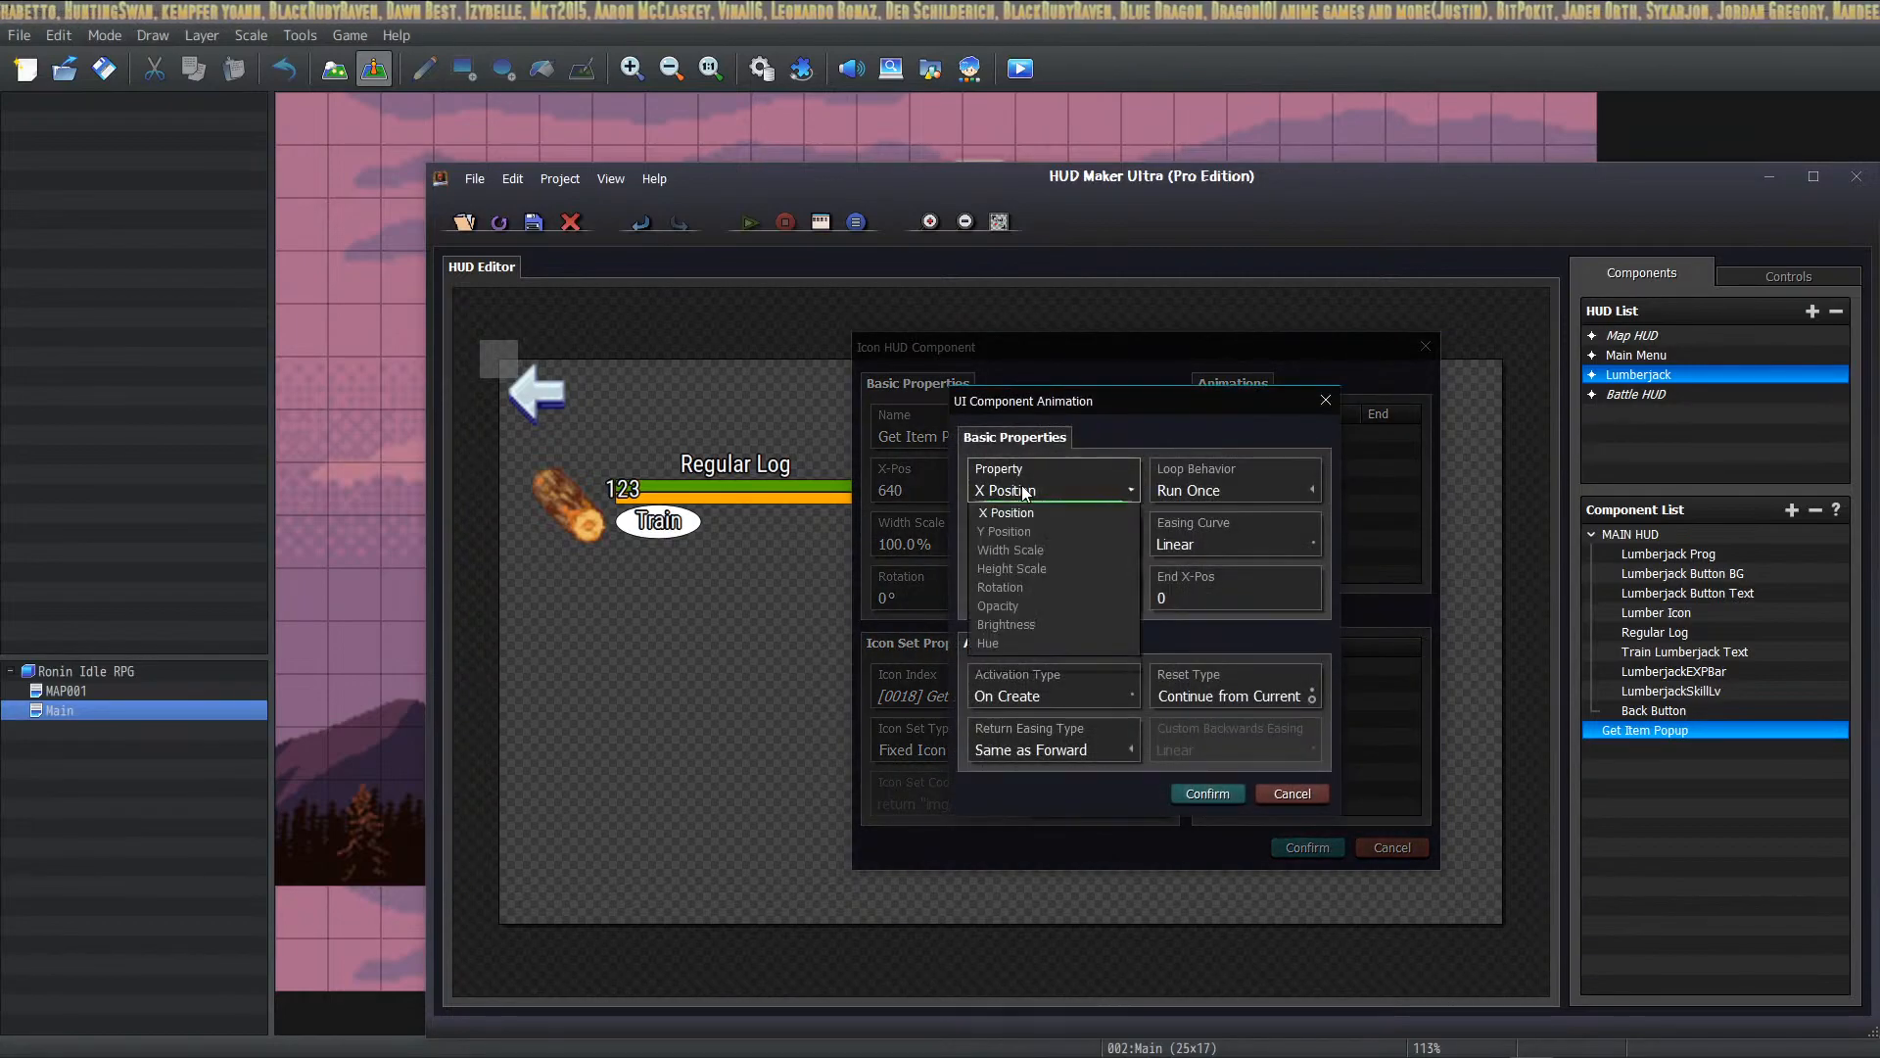
click(1015, 538)
click(1185, 485)
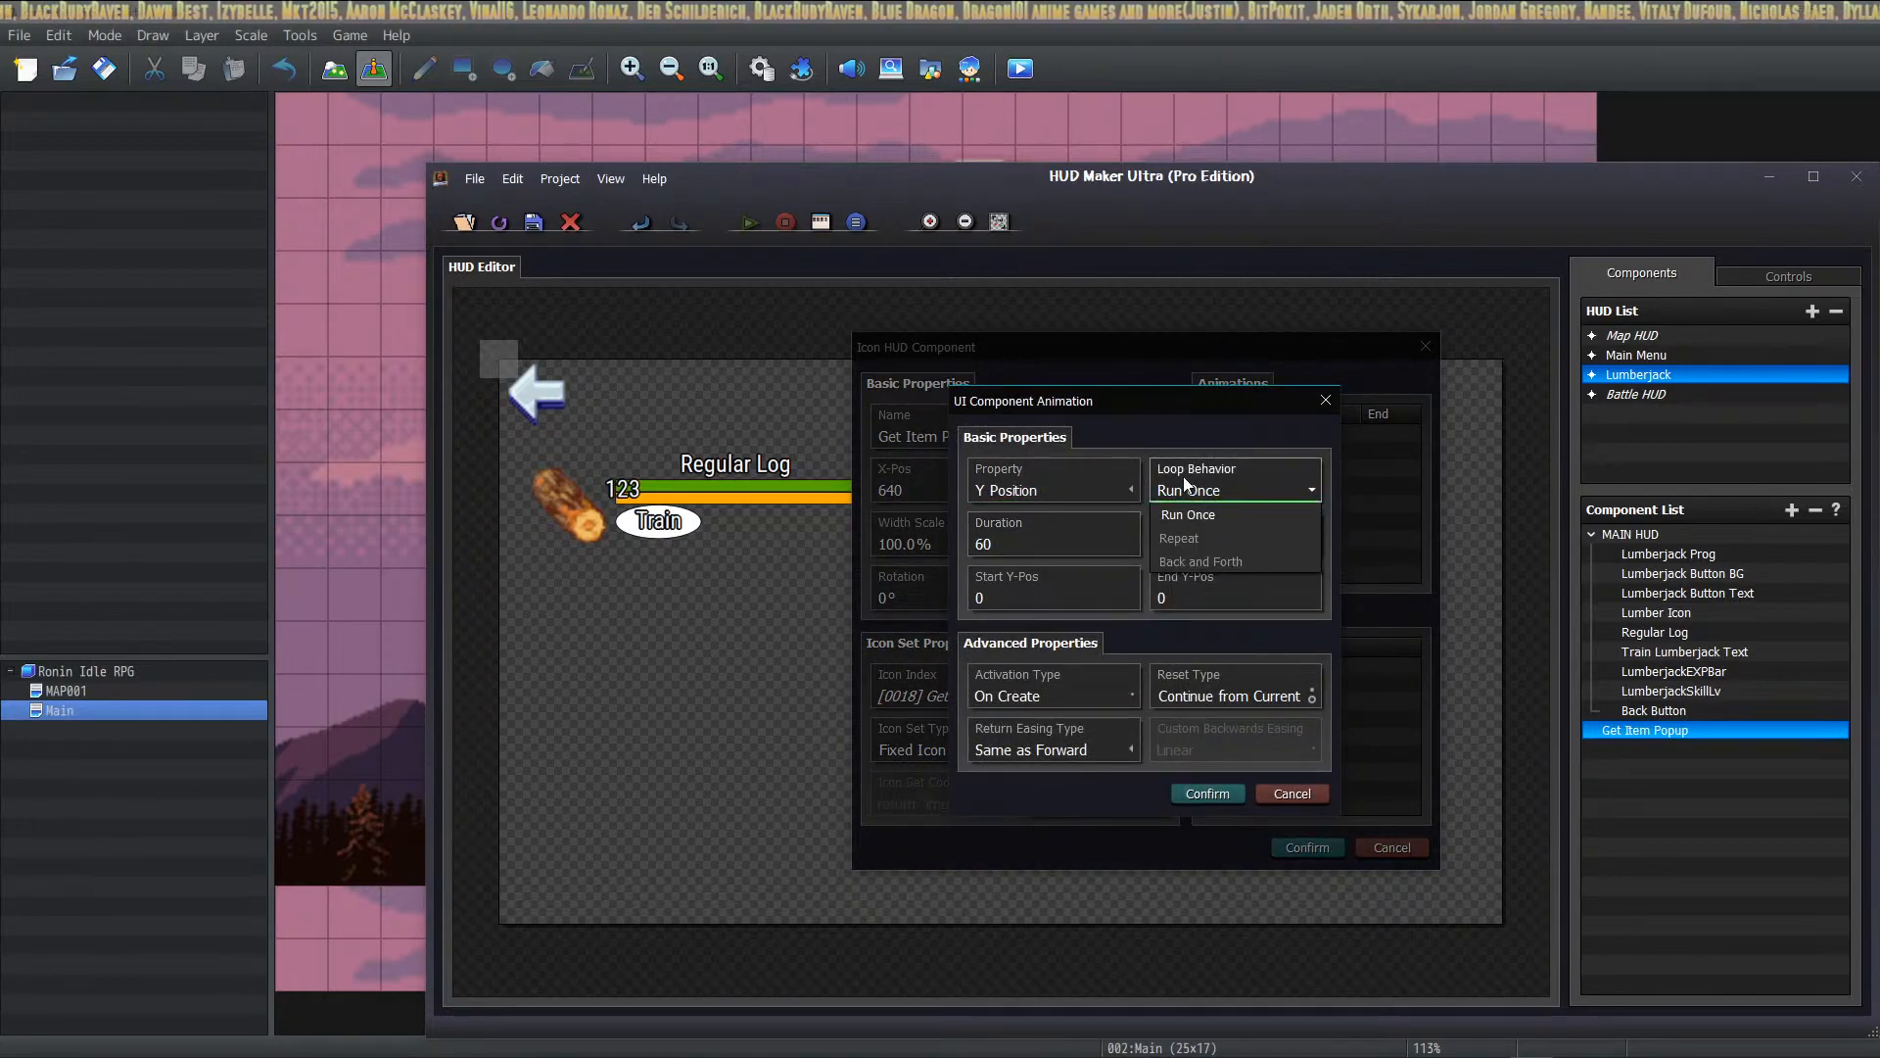
click(1187, 514)
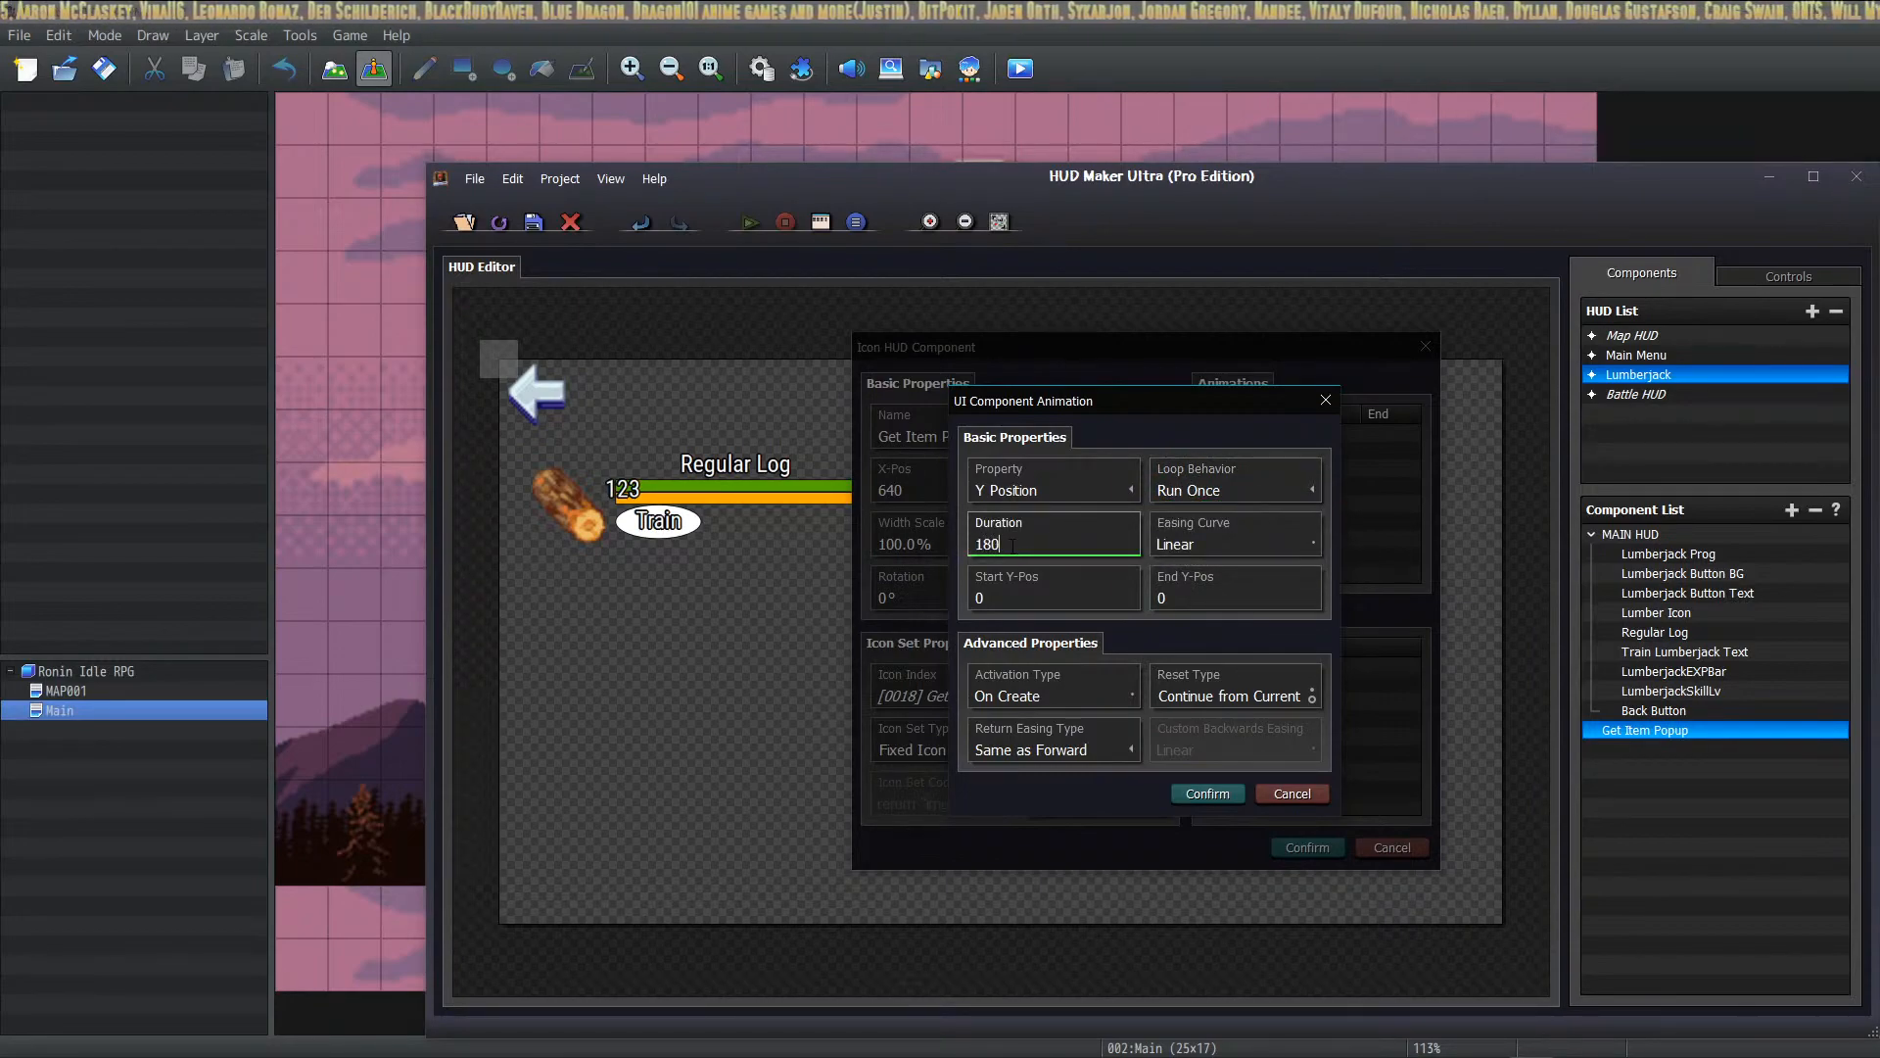
click(1203, 546)
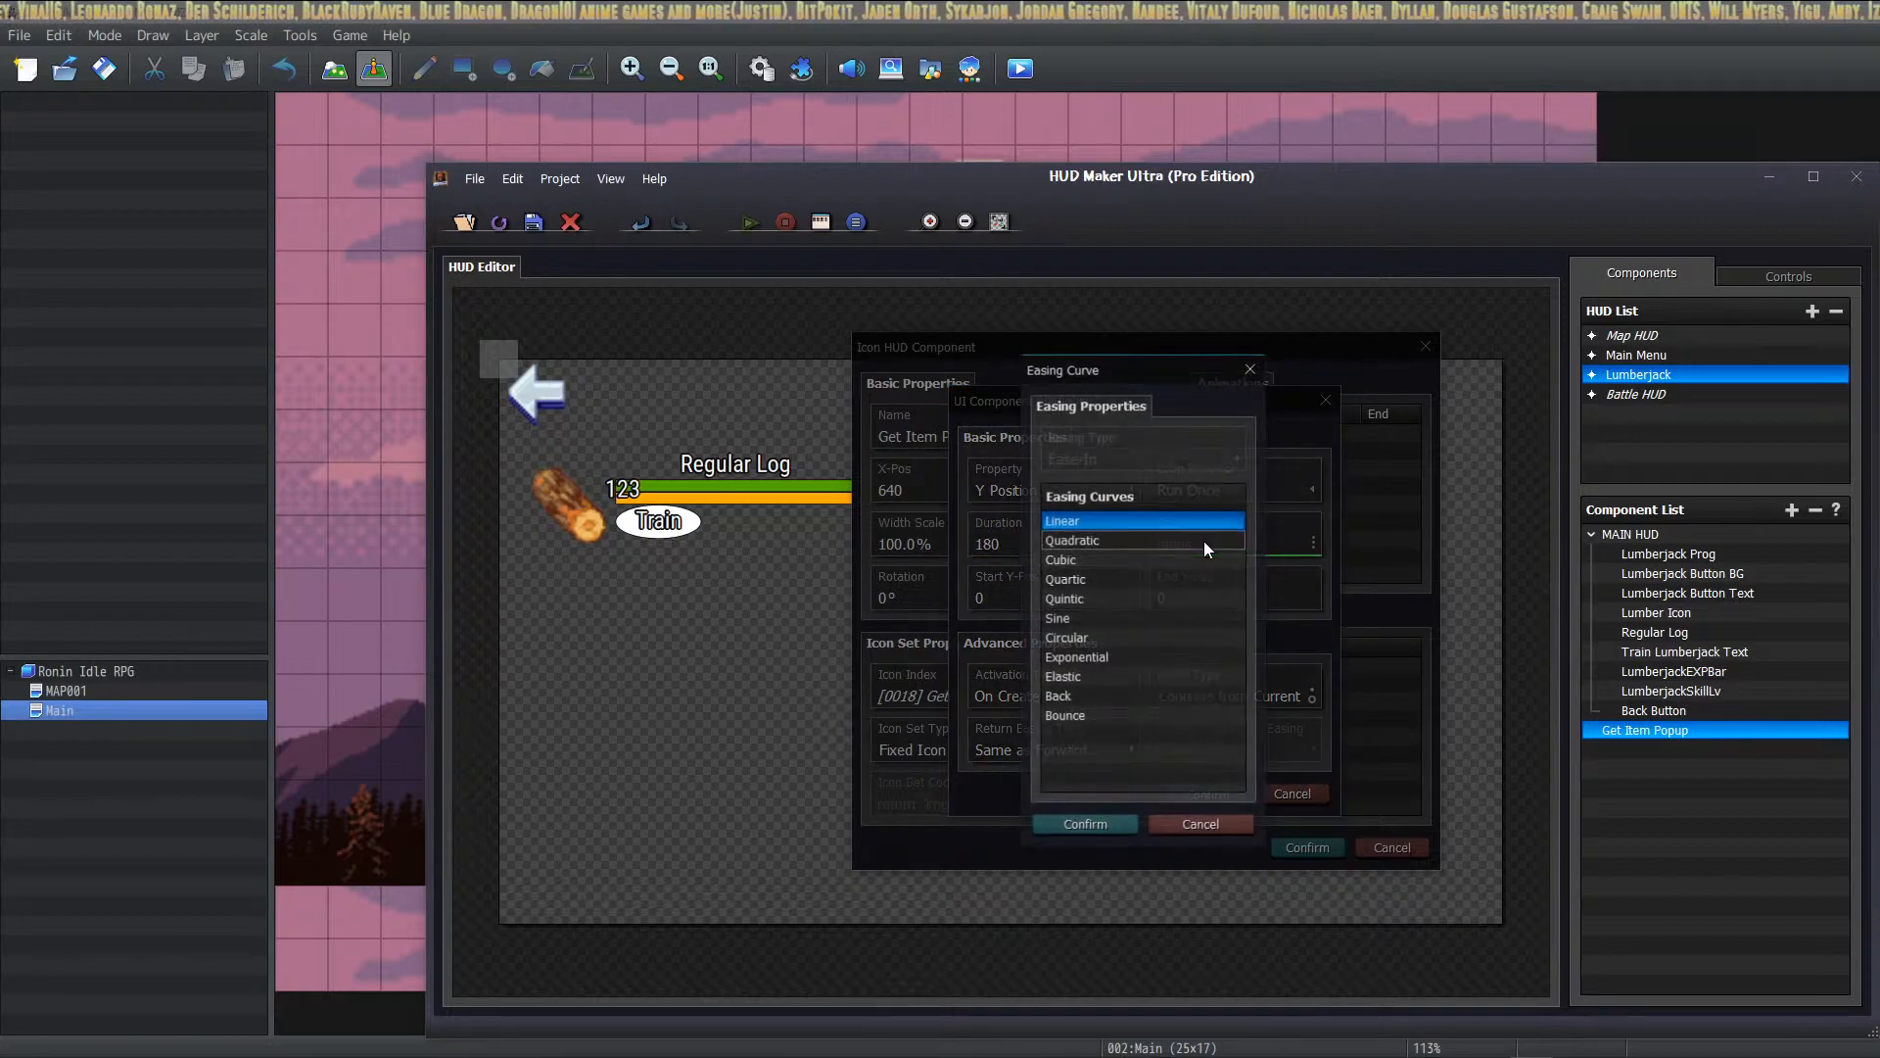
click(1146, 520)
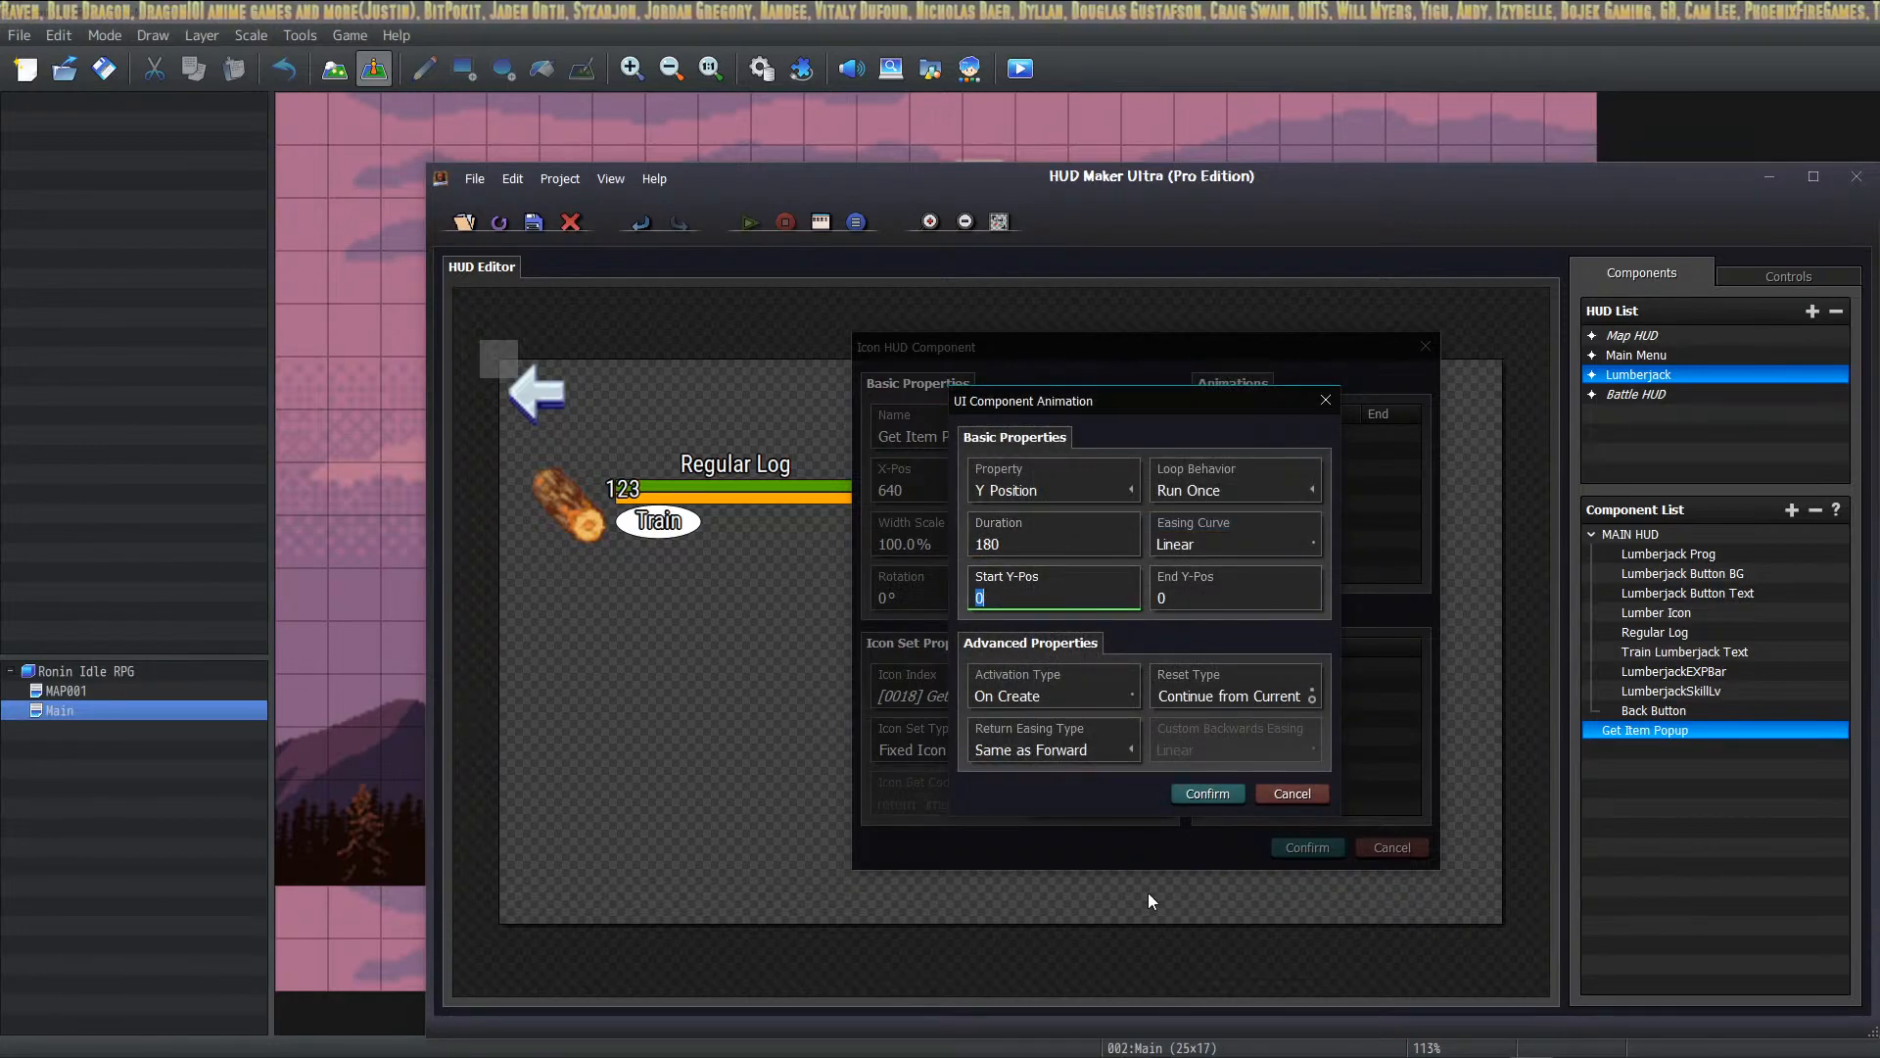
click(1194, 797)
click(1303, 846)
Step: Move the popup icon straight down to the HUD's bottom edge at Y 704 and animate its Y position from 704 to 400
drag(1001, 642, 1001, 911)
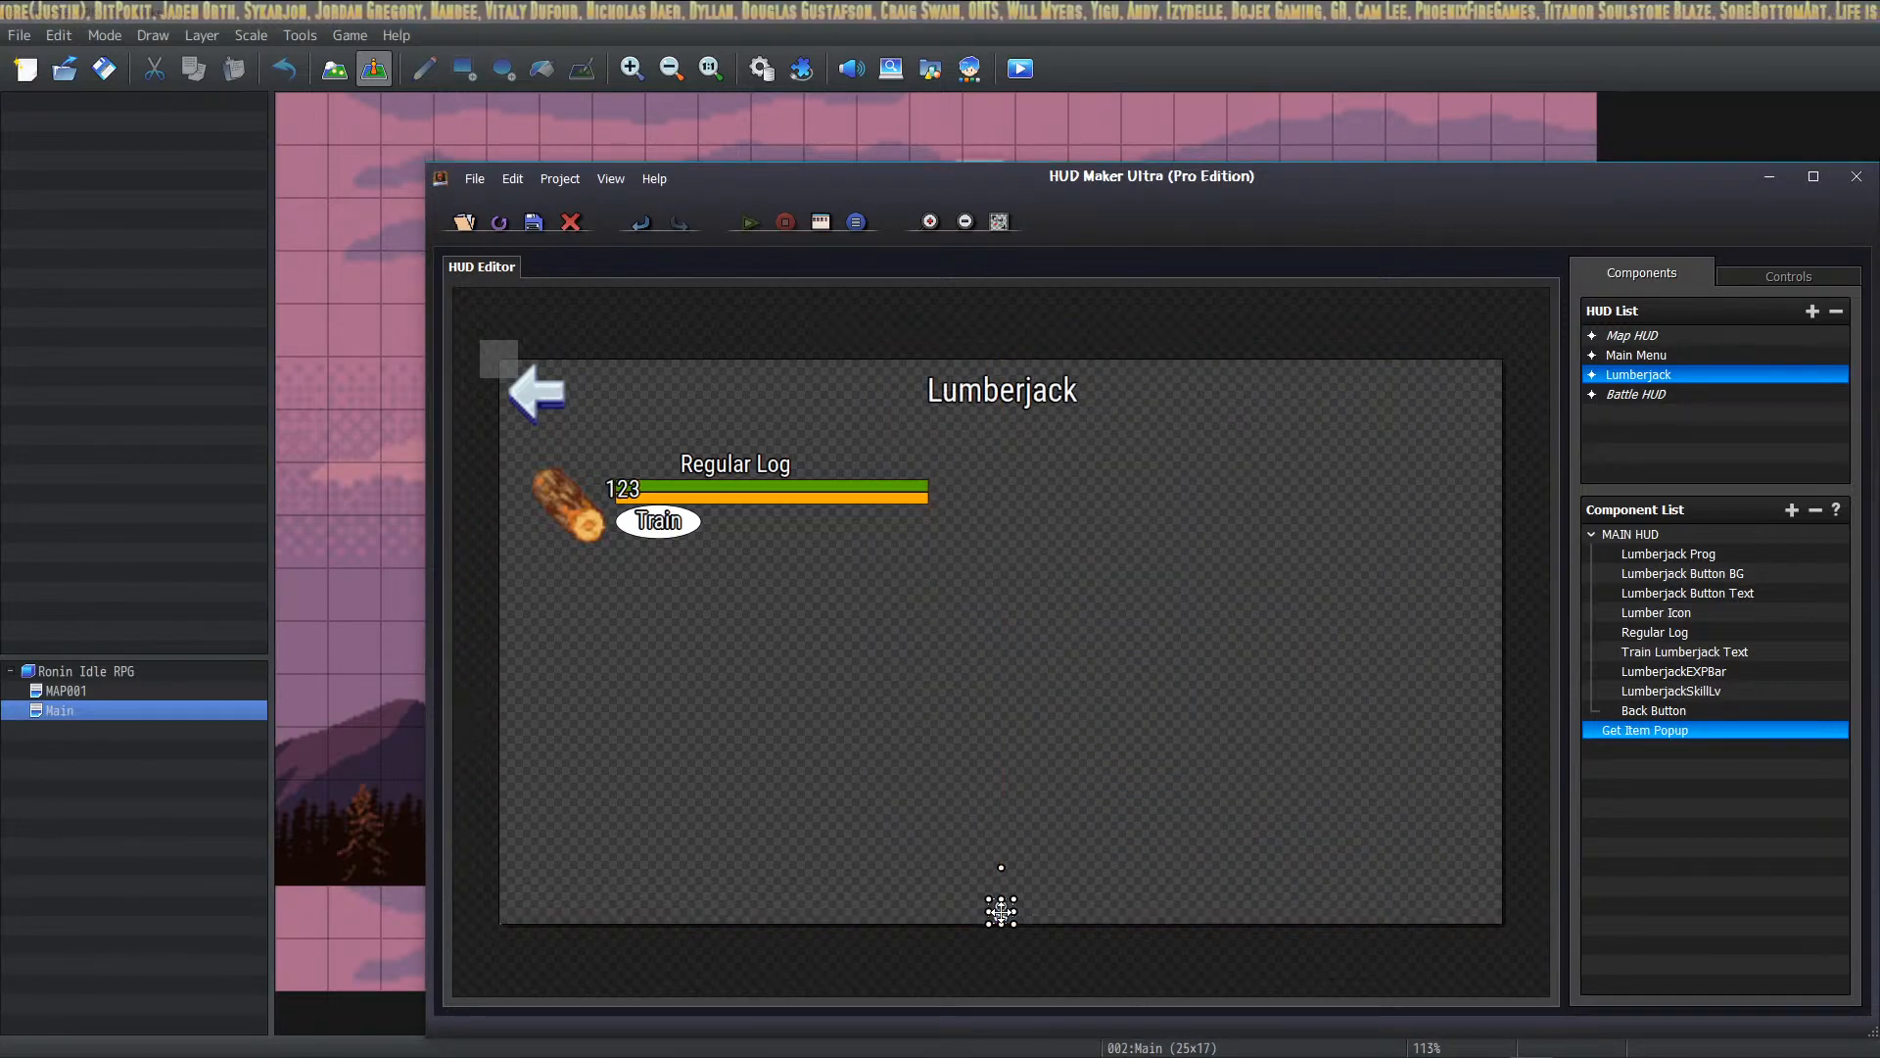
double_click(1001, 911)
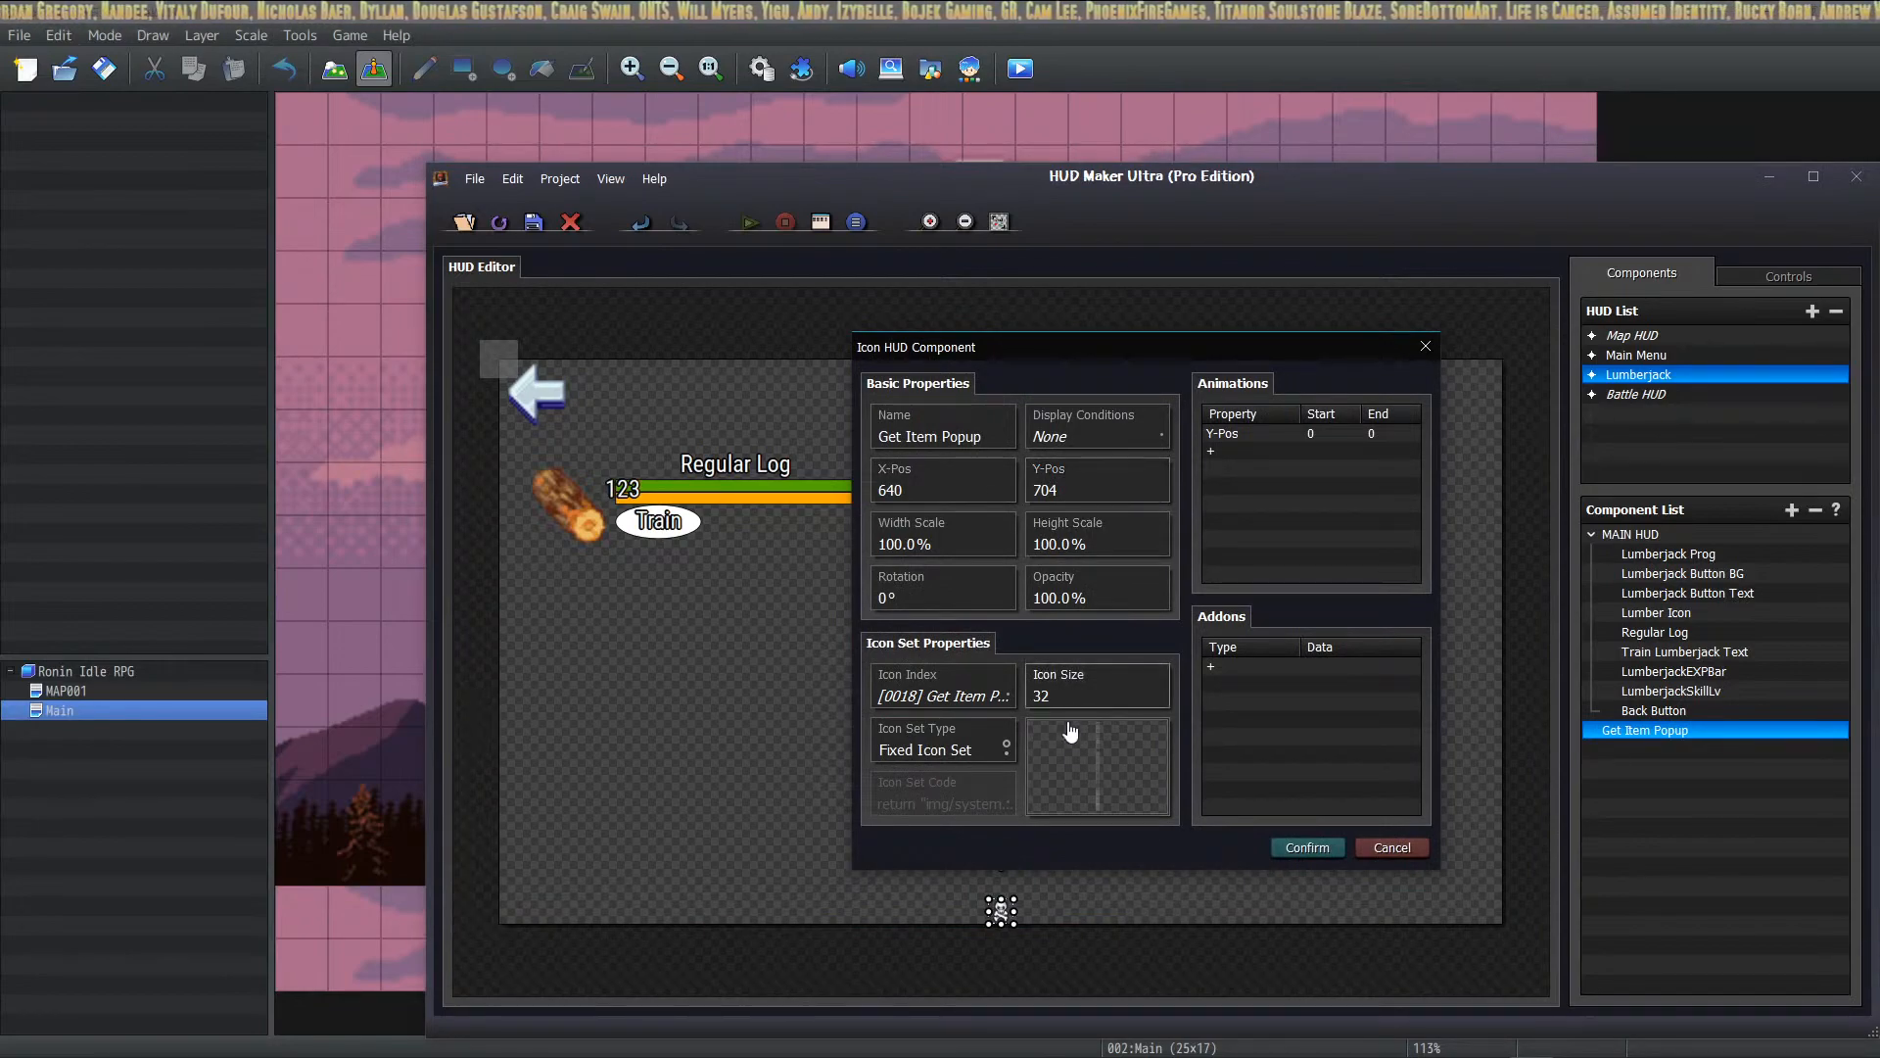
double_click(1238, 433)
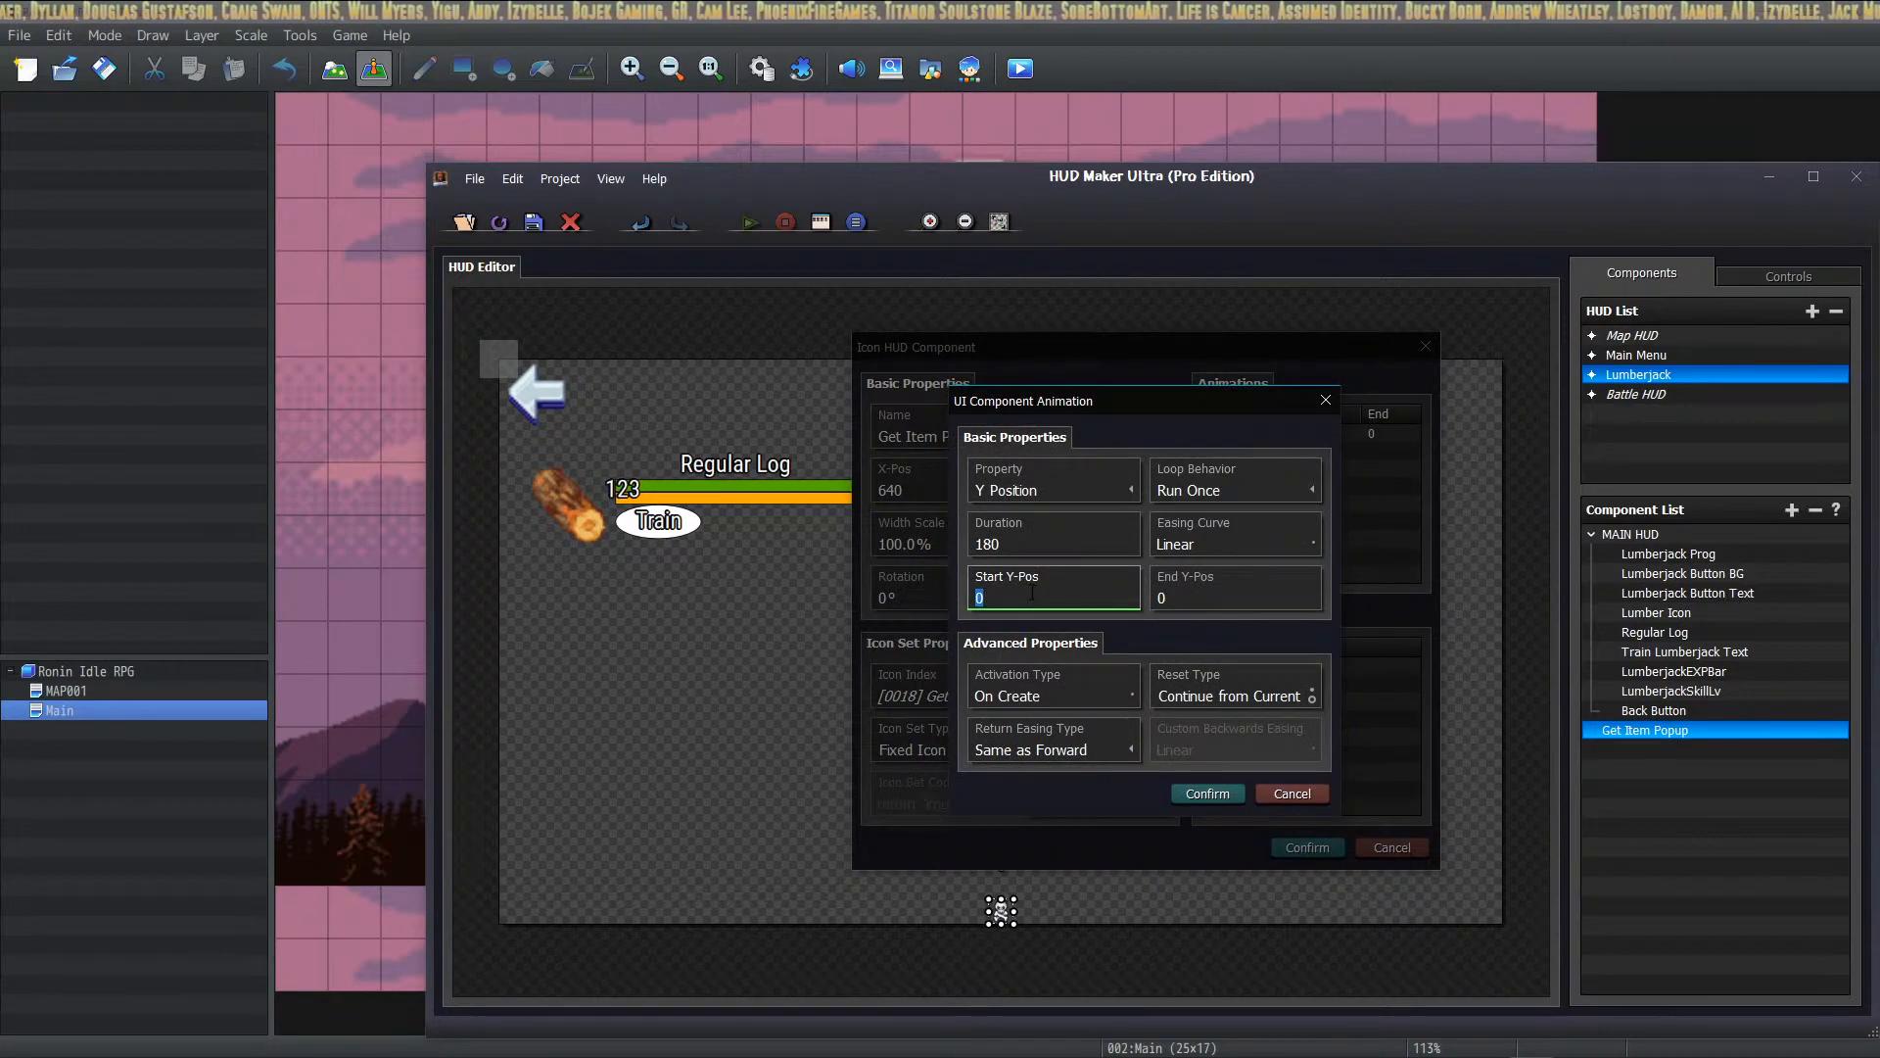
text(640)
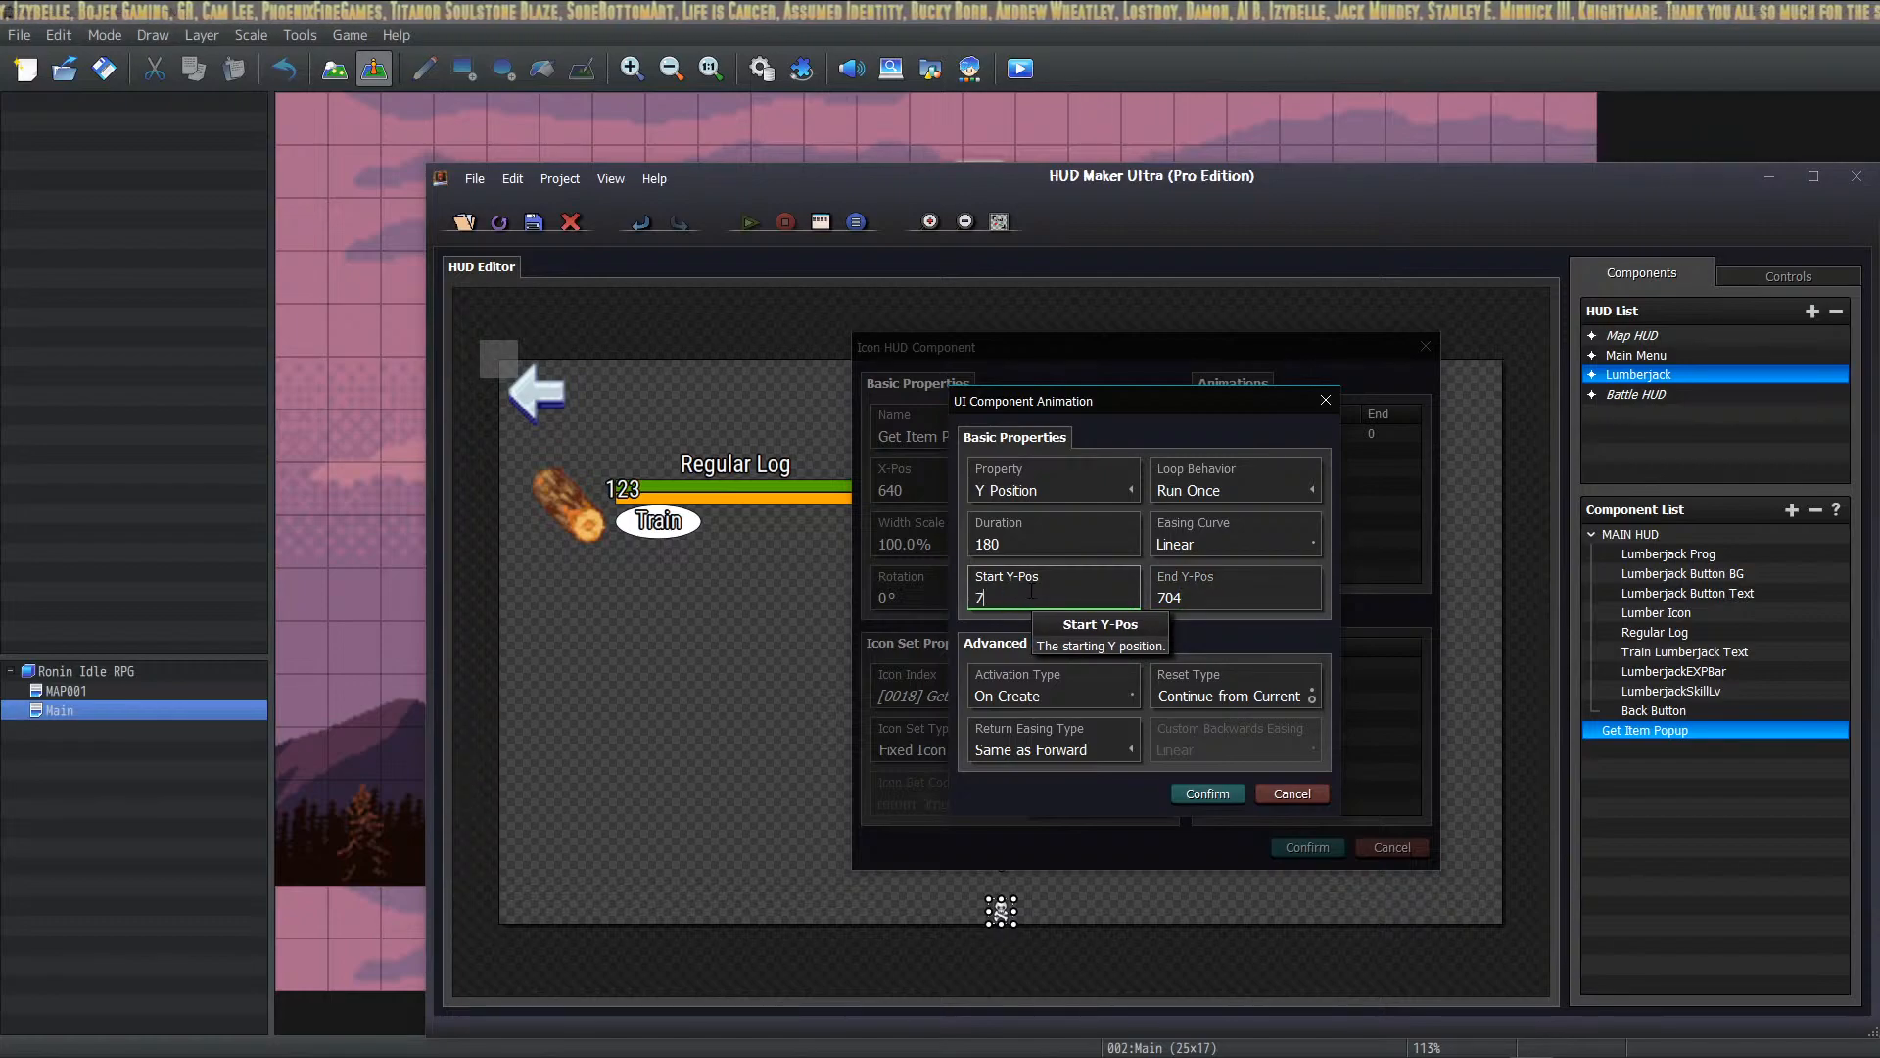
click(1266, 599)
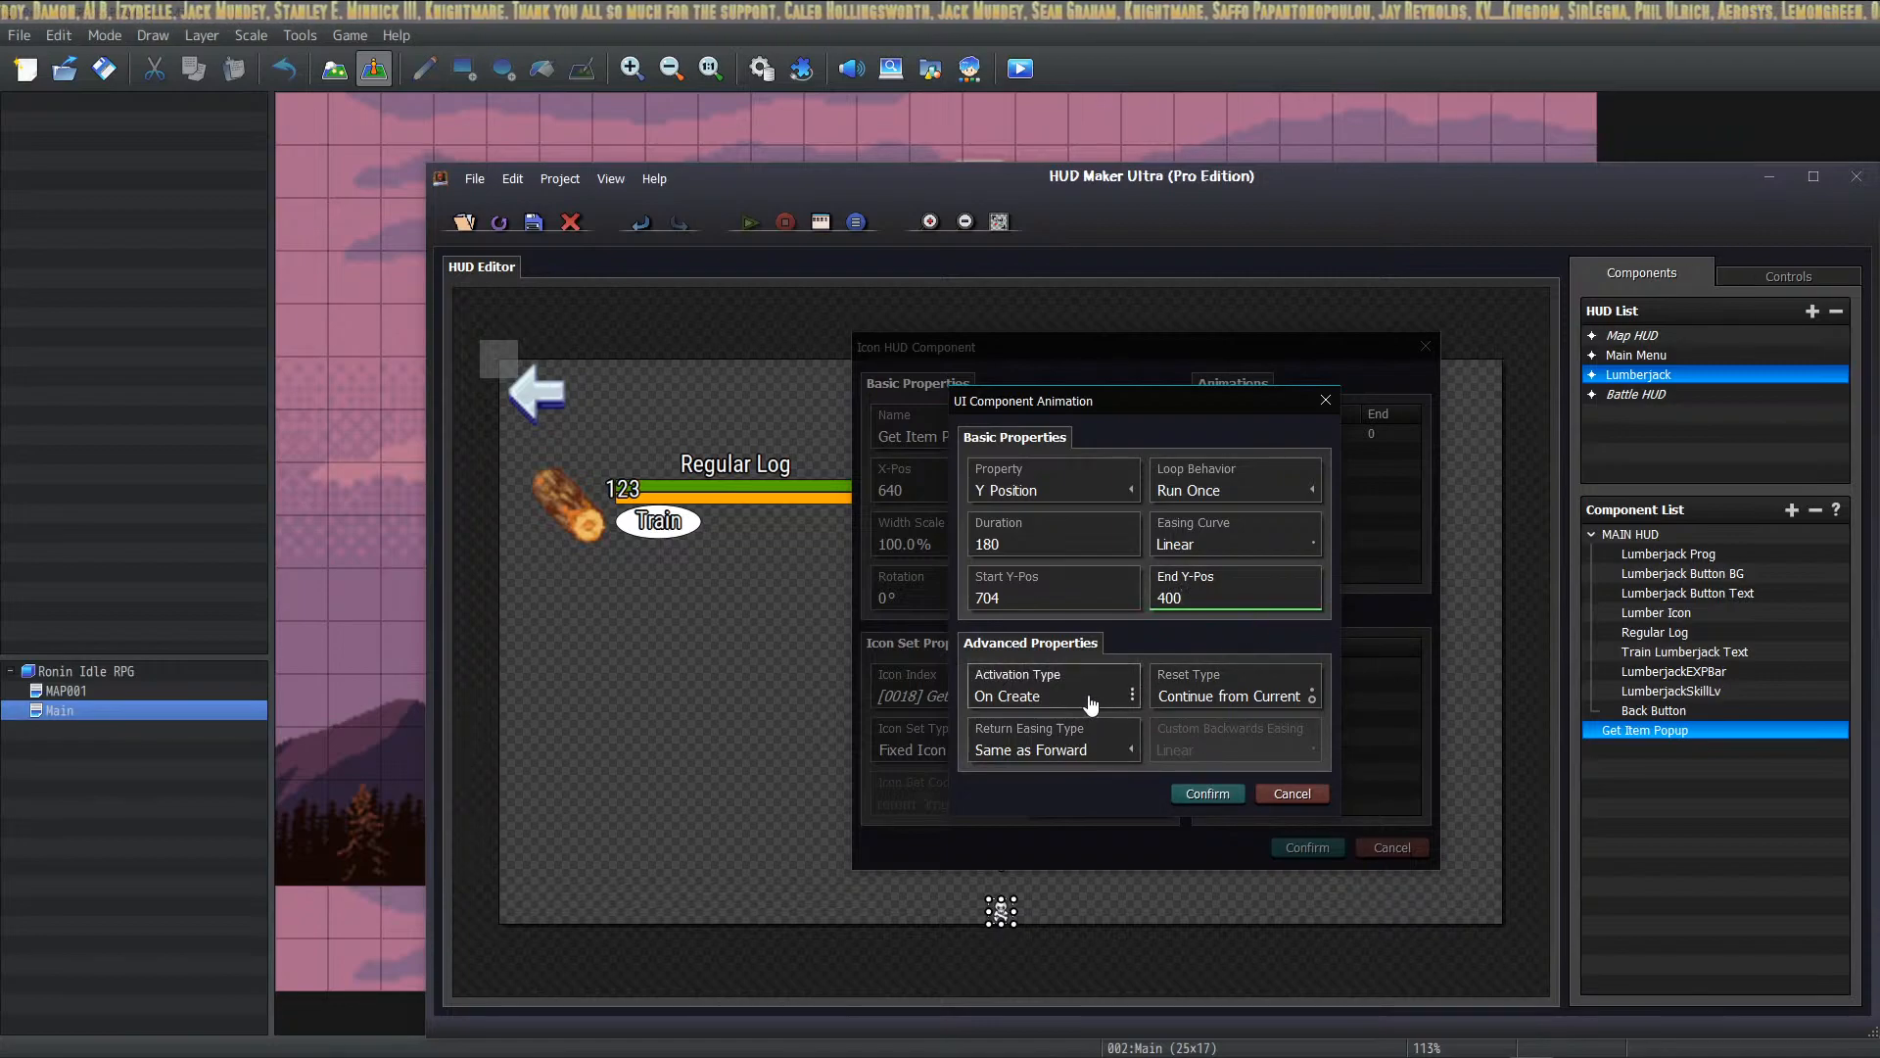
Step: Set the Y Position animation's reset type to Reset to Start, keep its activation On Create and confirm the animation
scroll(1238, 712, down, 1)
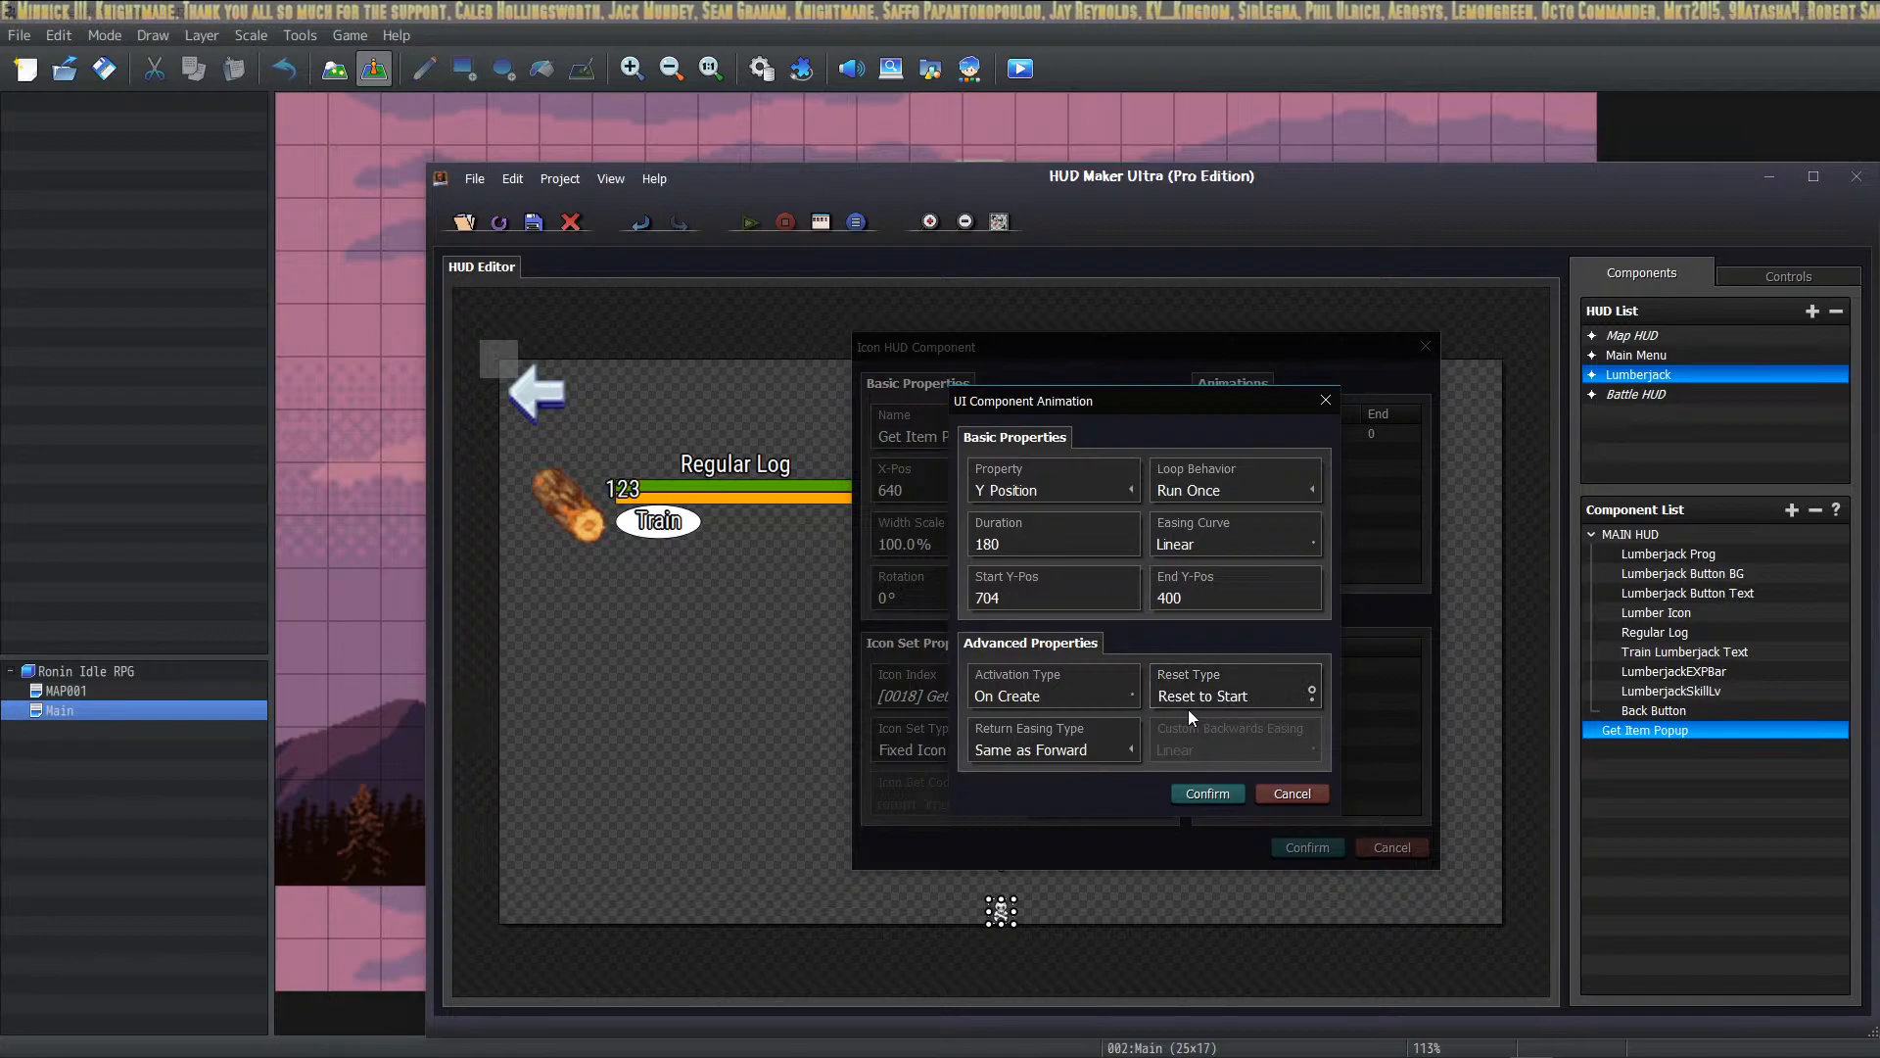
click(1109, 704)
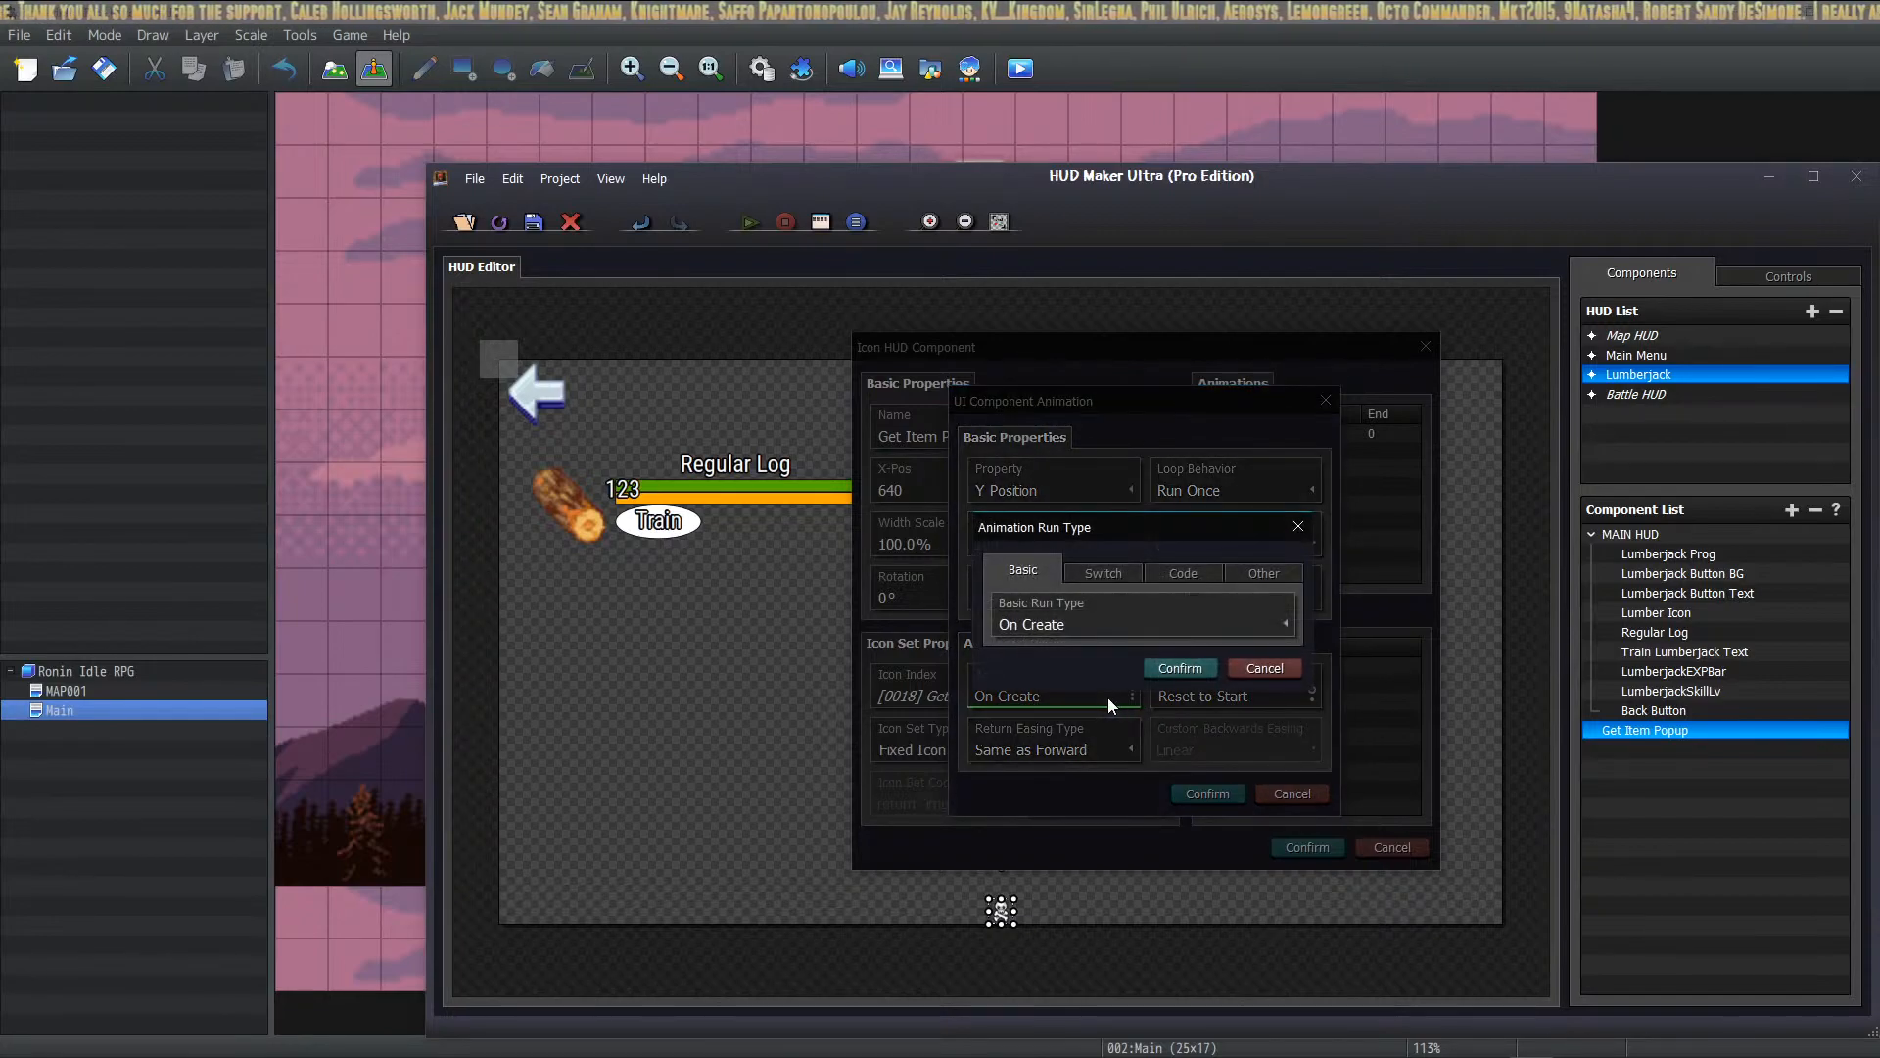
click(1215, 675)
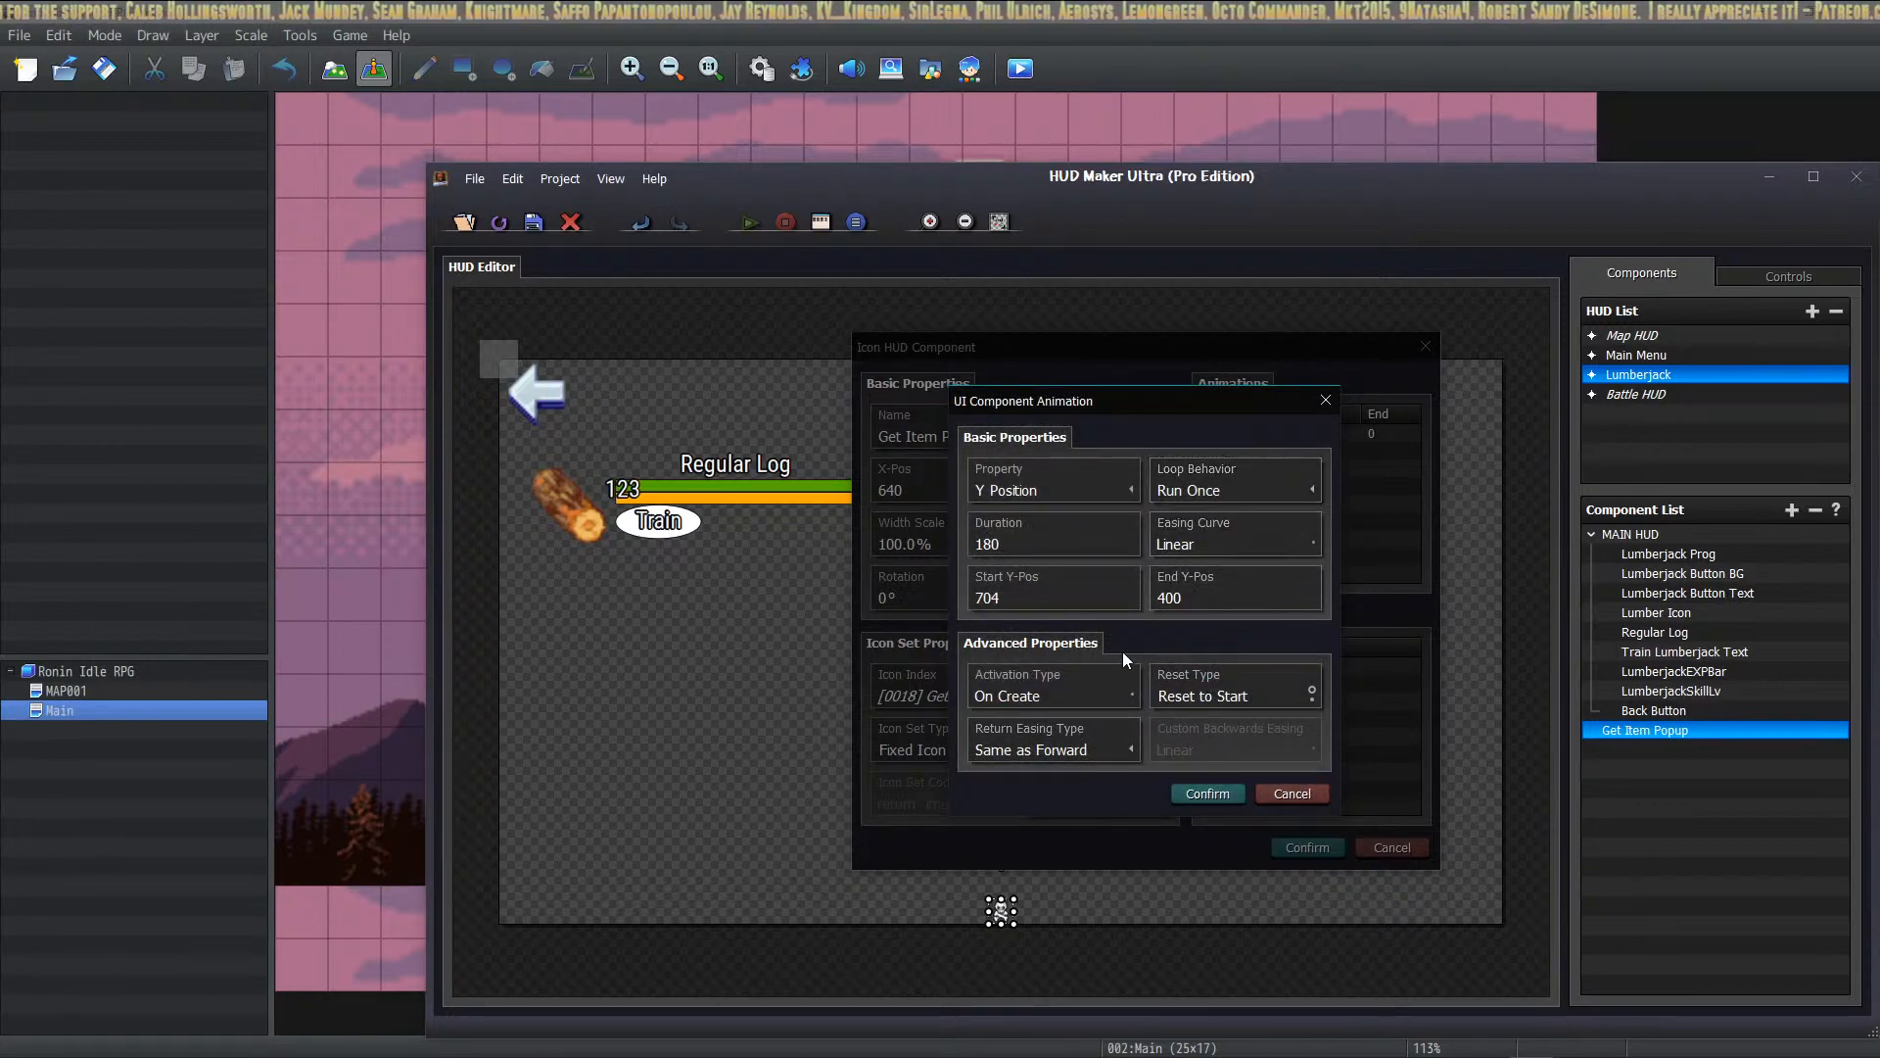
click(1208, 793)
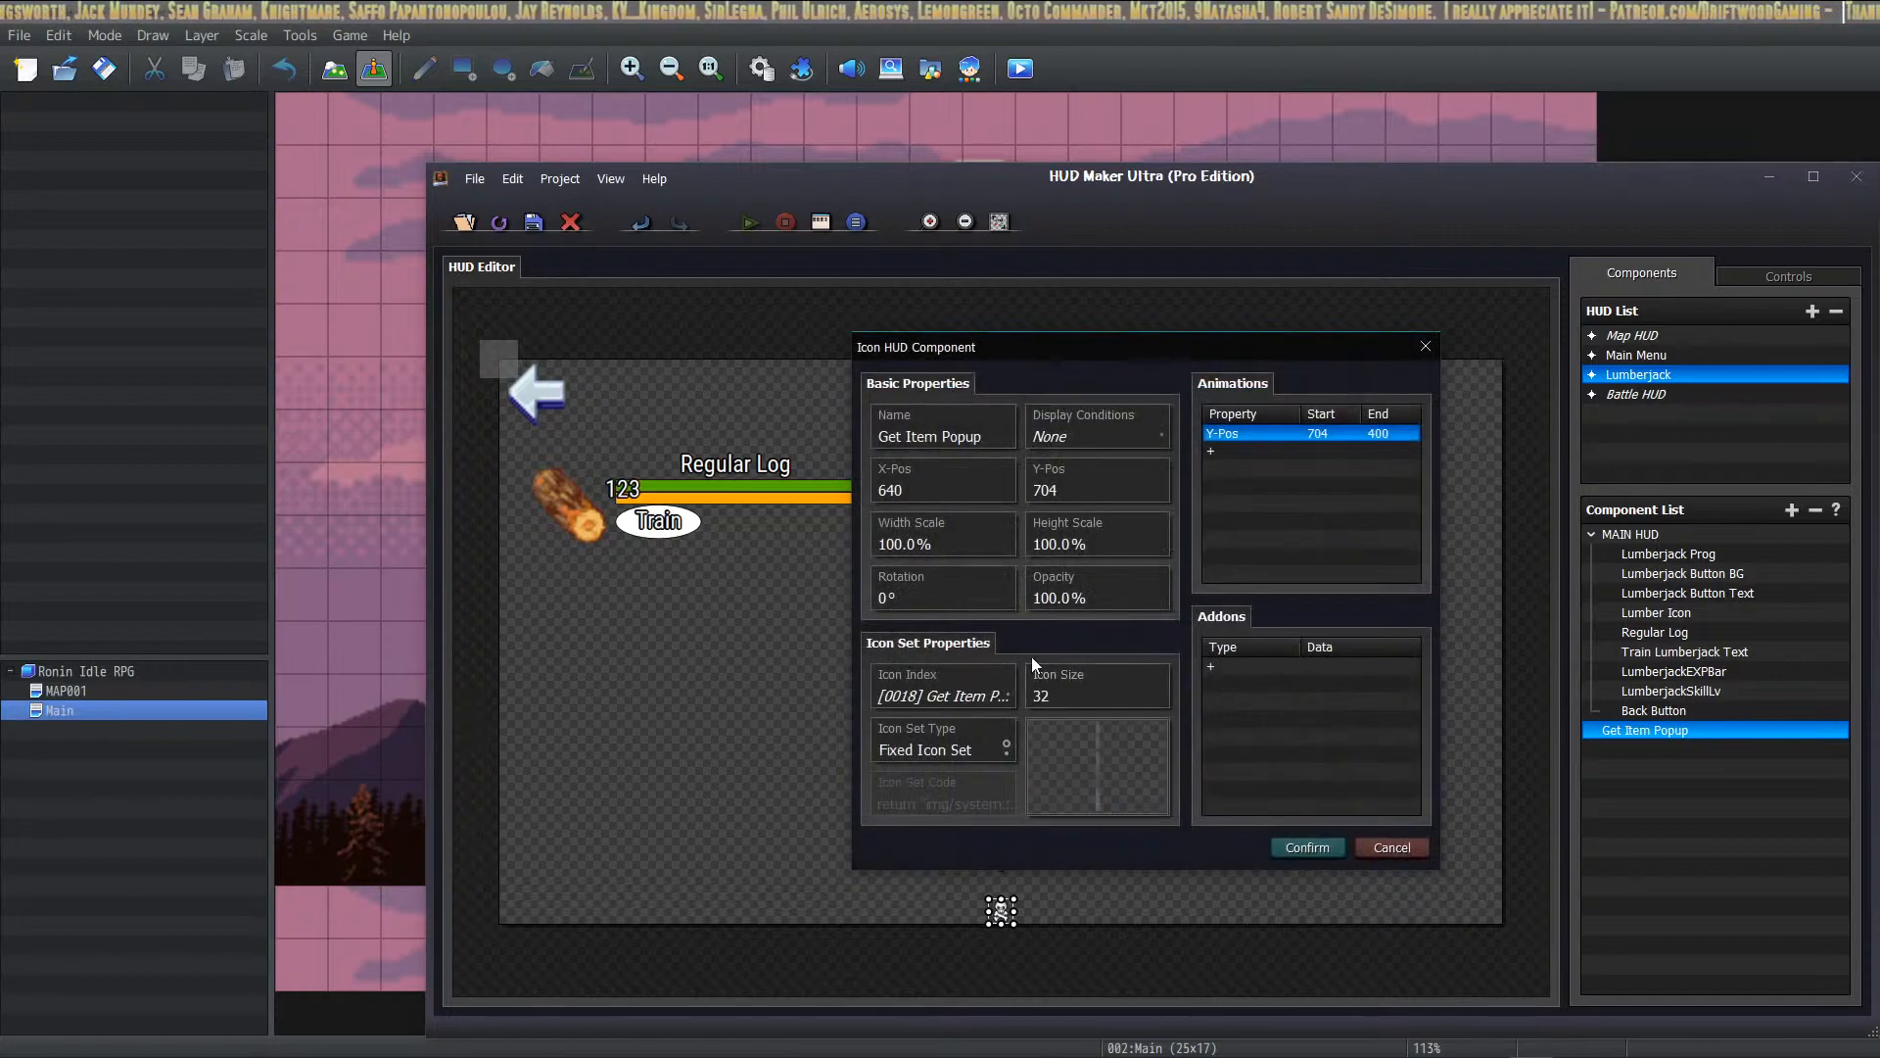
Step: Make the Get Item Popup icon display only while switch 0004 is ON and confirm the component's properties
click(1143, 439)
double_click(1083, 502)
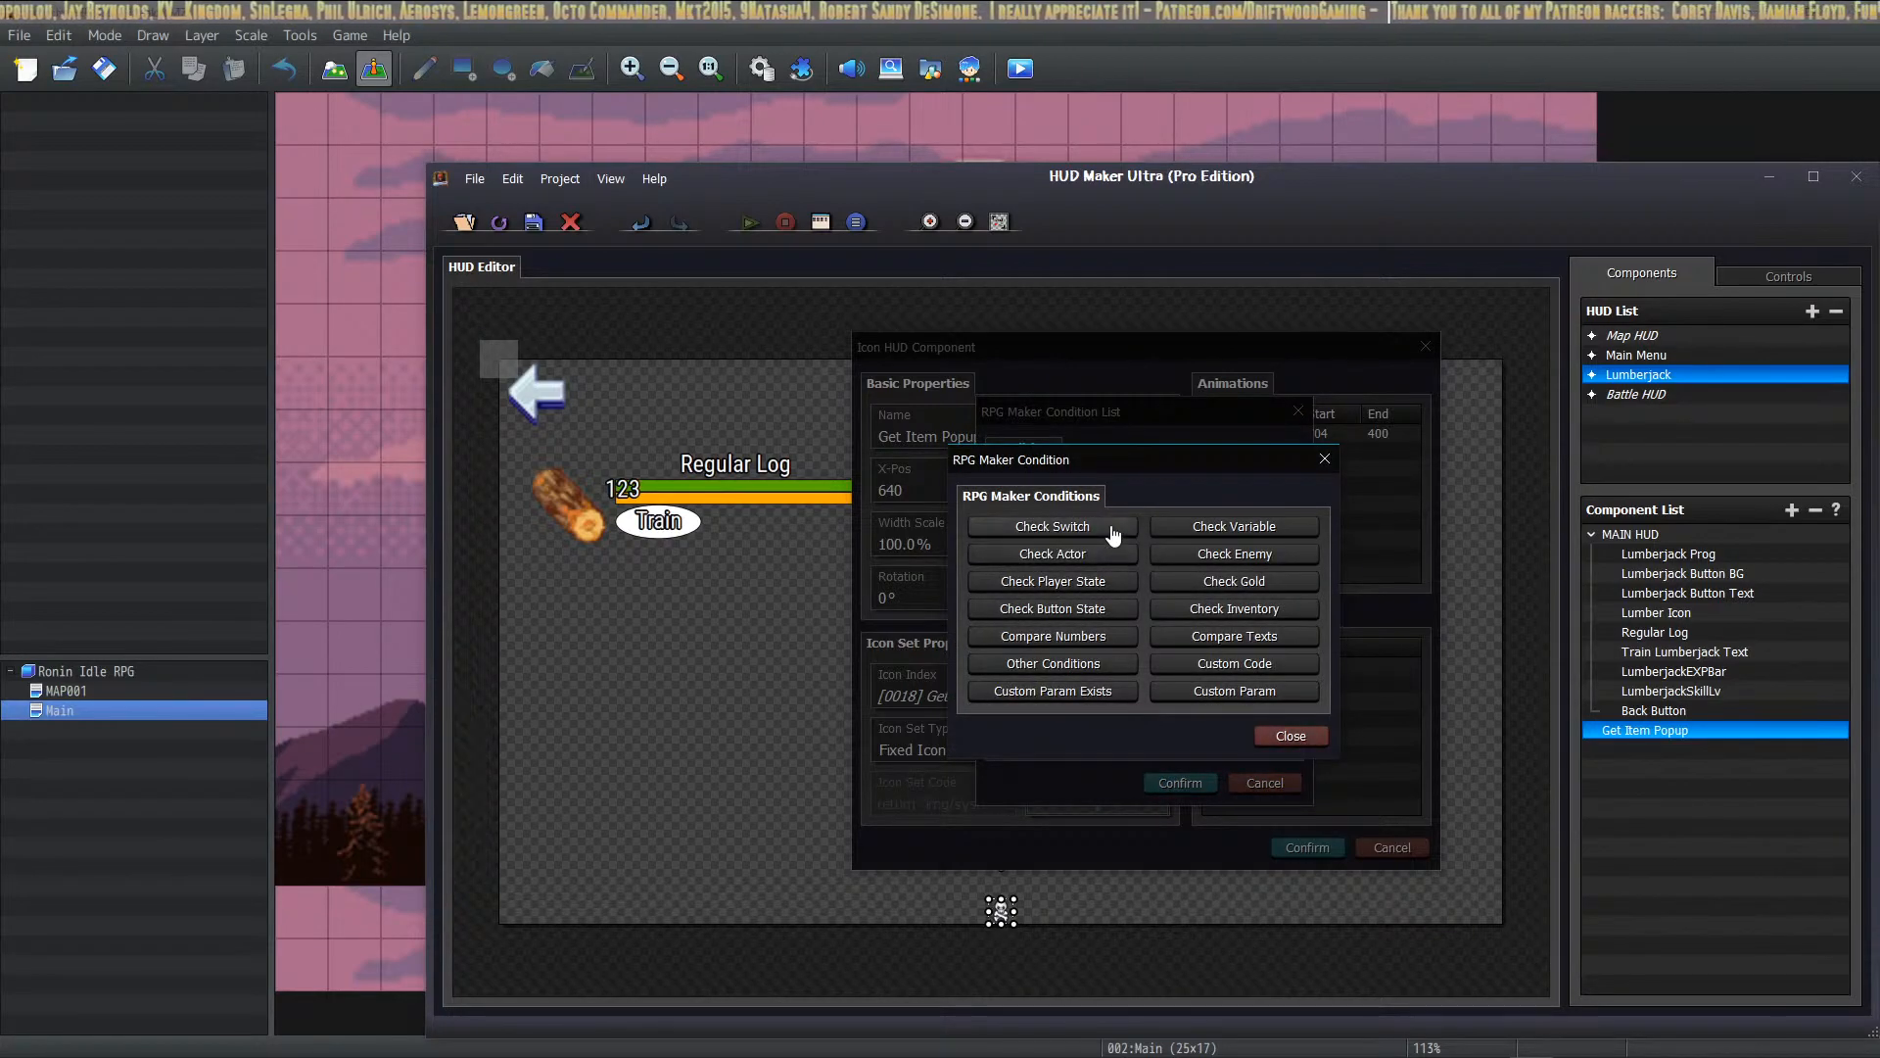
click(1077, 526)
click(1112, 613)
click(1211, 497)
click(1219, 834)
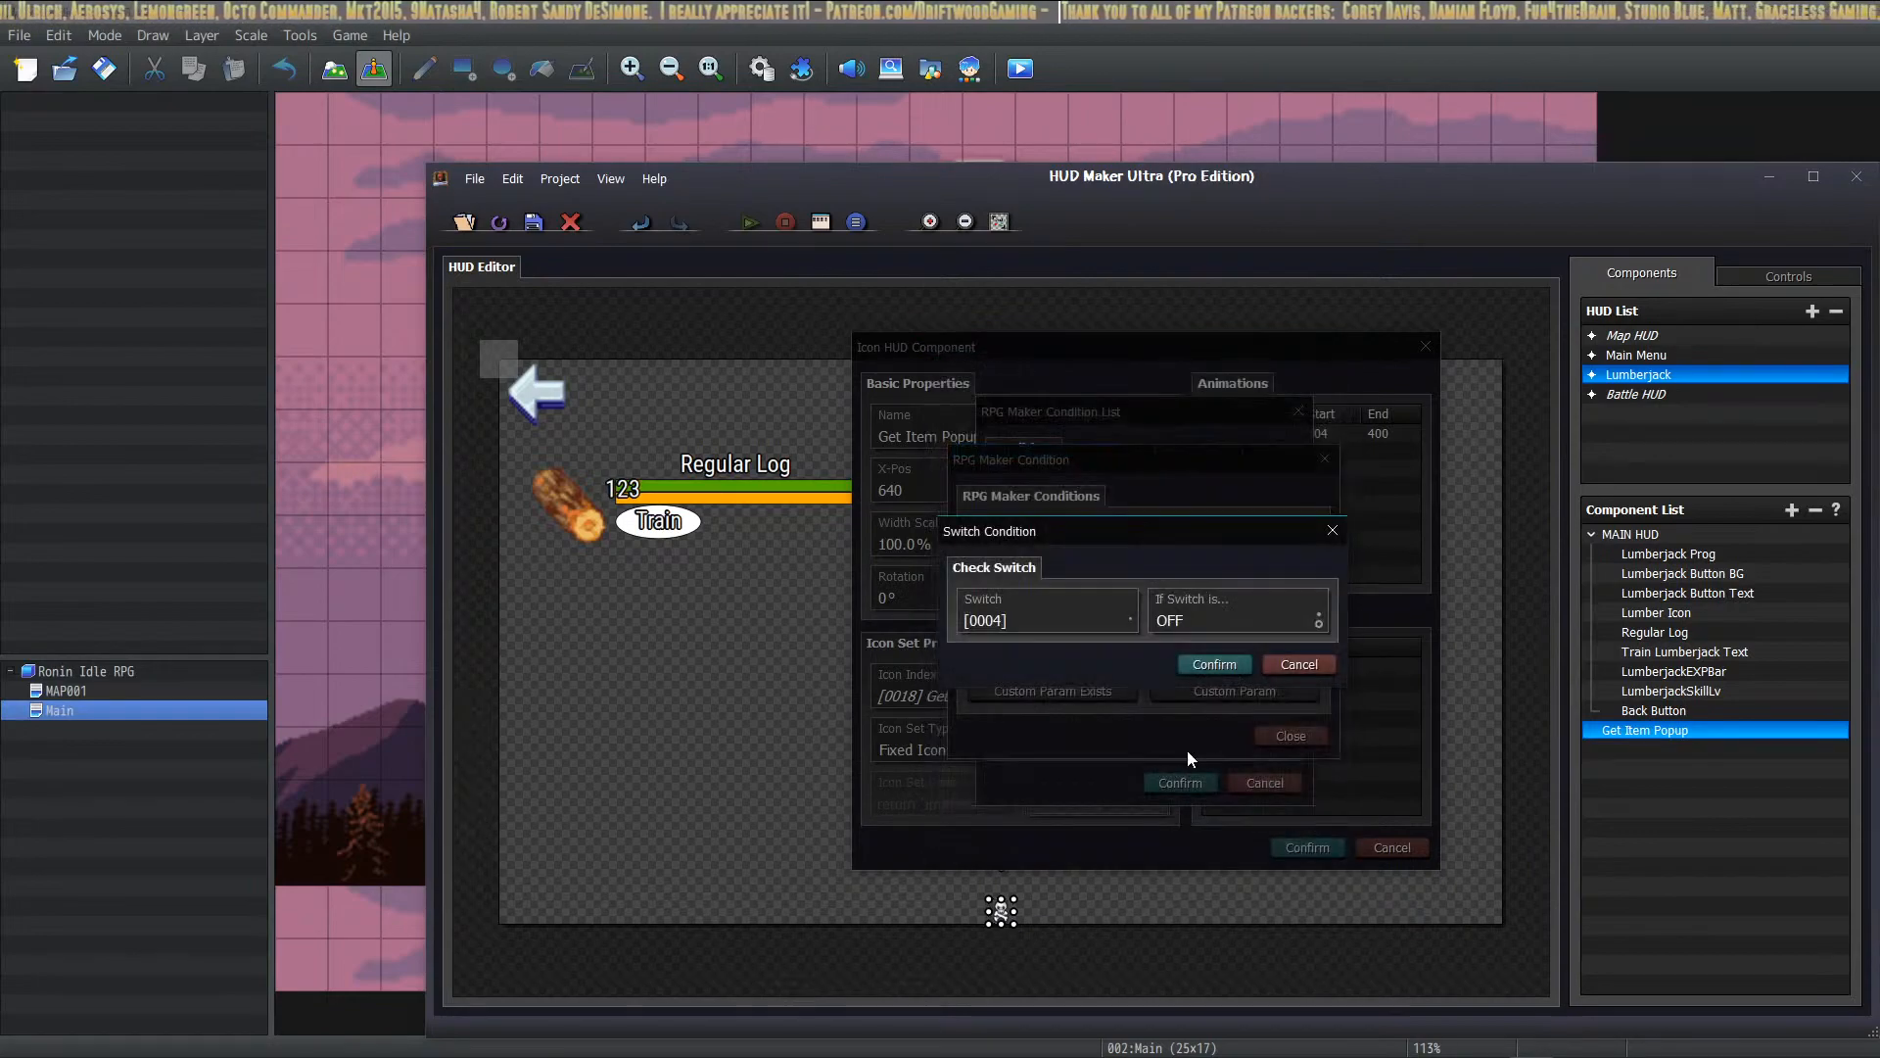
click(1218, 622)
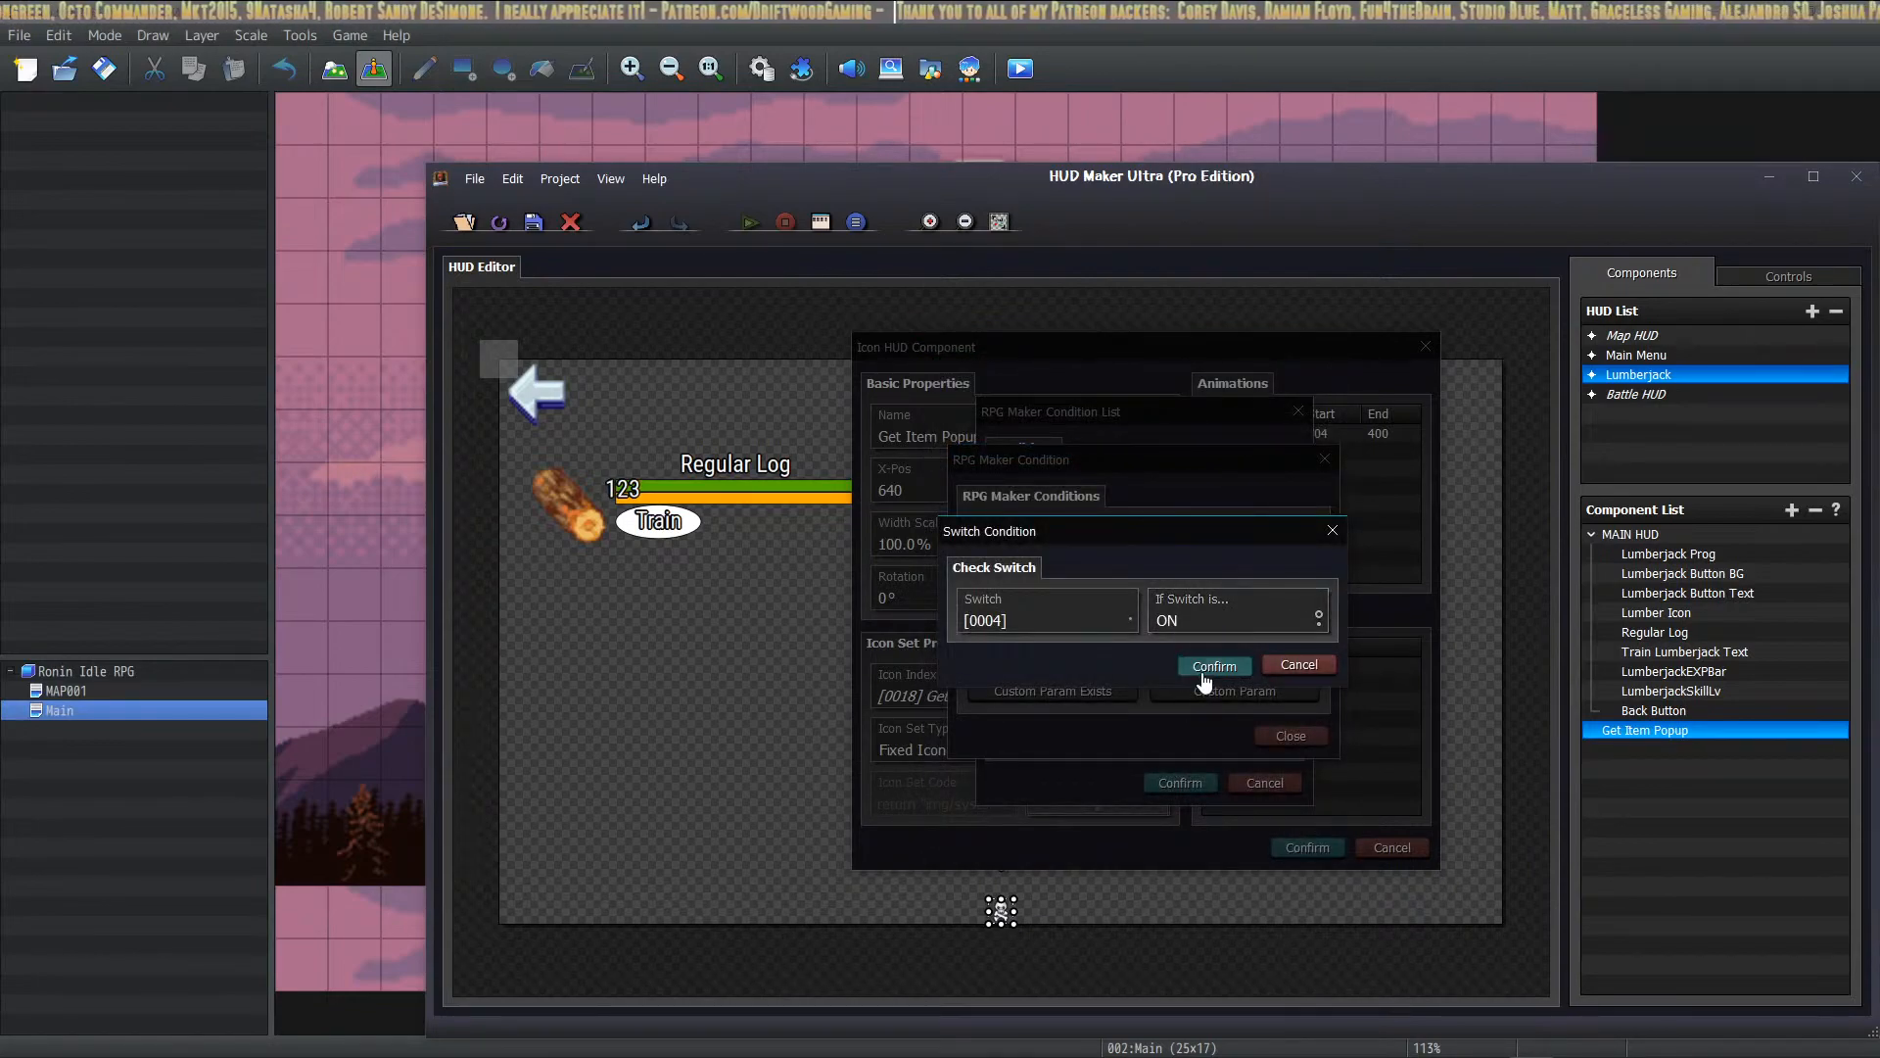
click(1215, 664)
click(1180, 785)
click(1307, 847)
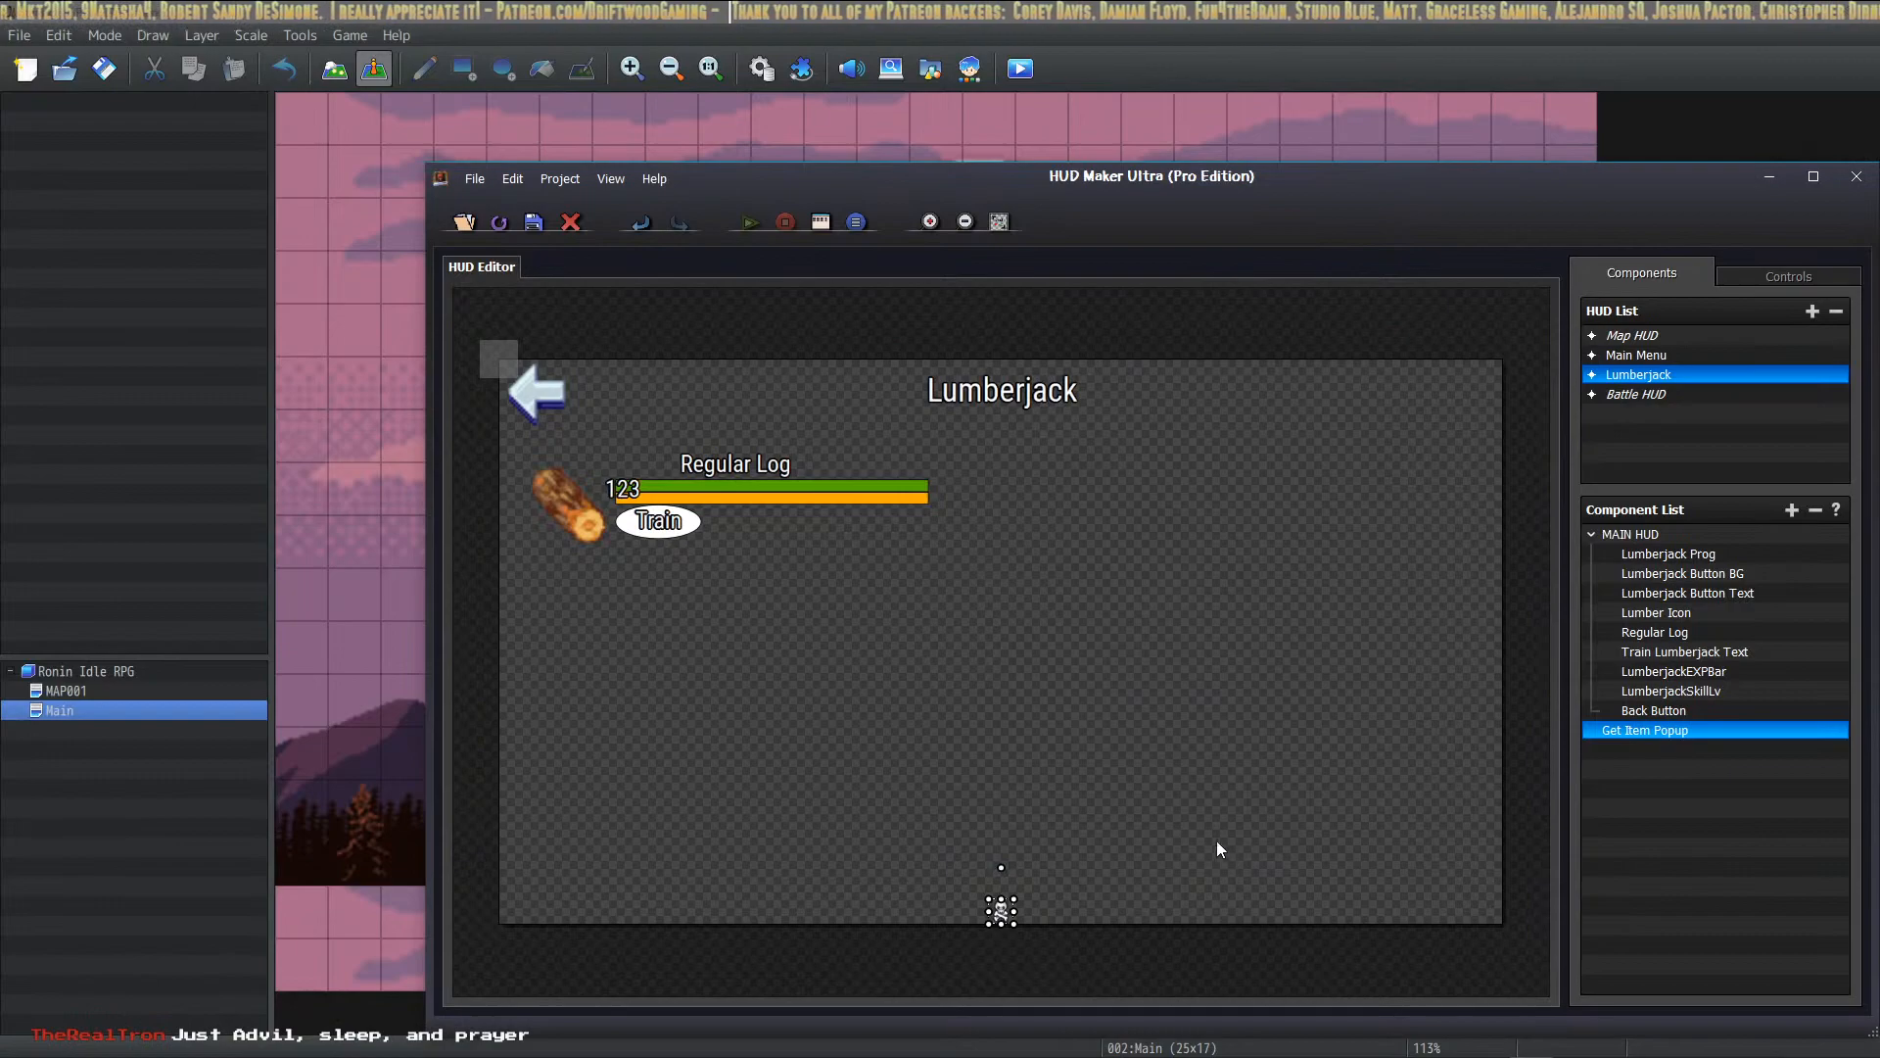
Step: Switch to RPG Maker and add a Control Switches command to the Initialize Game common event, naming switch 0004 Get Item Popup
click(761, 69)
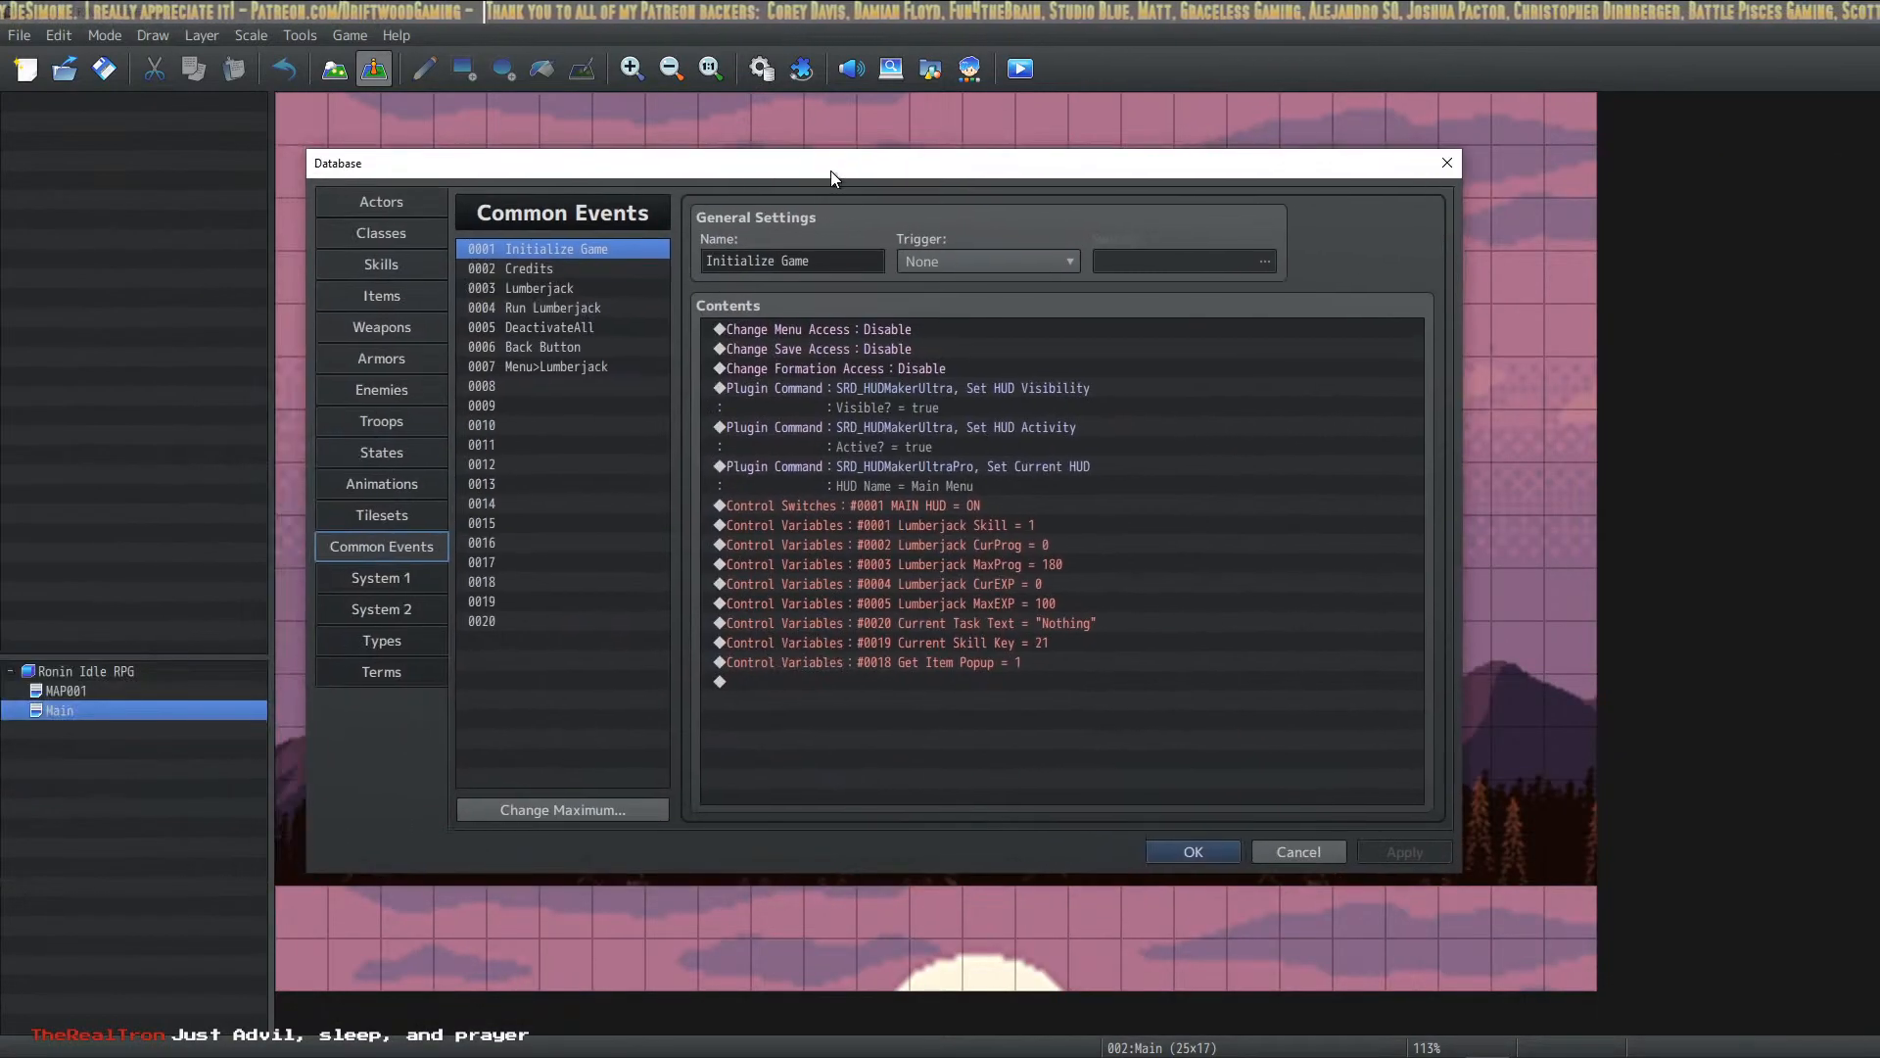
double_click(848, 678)
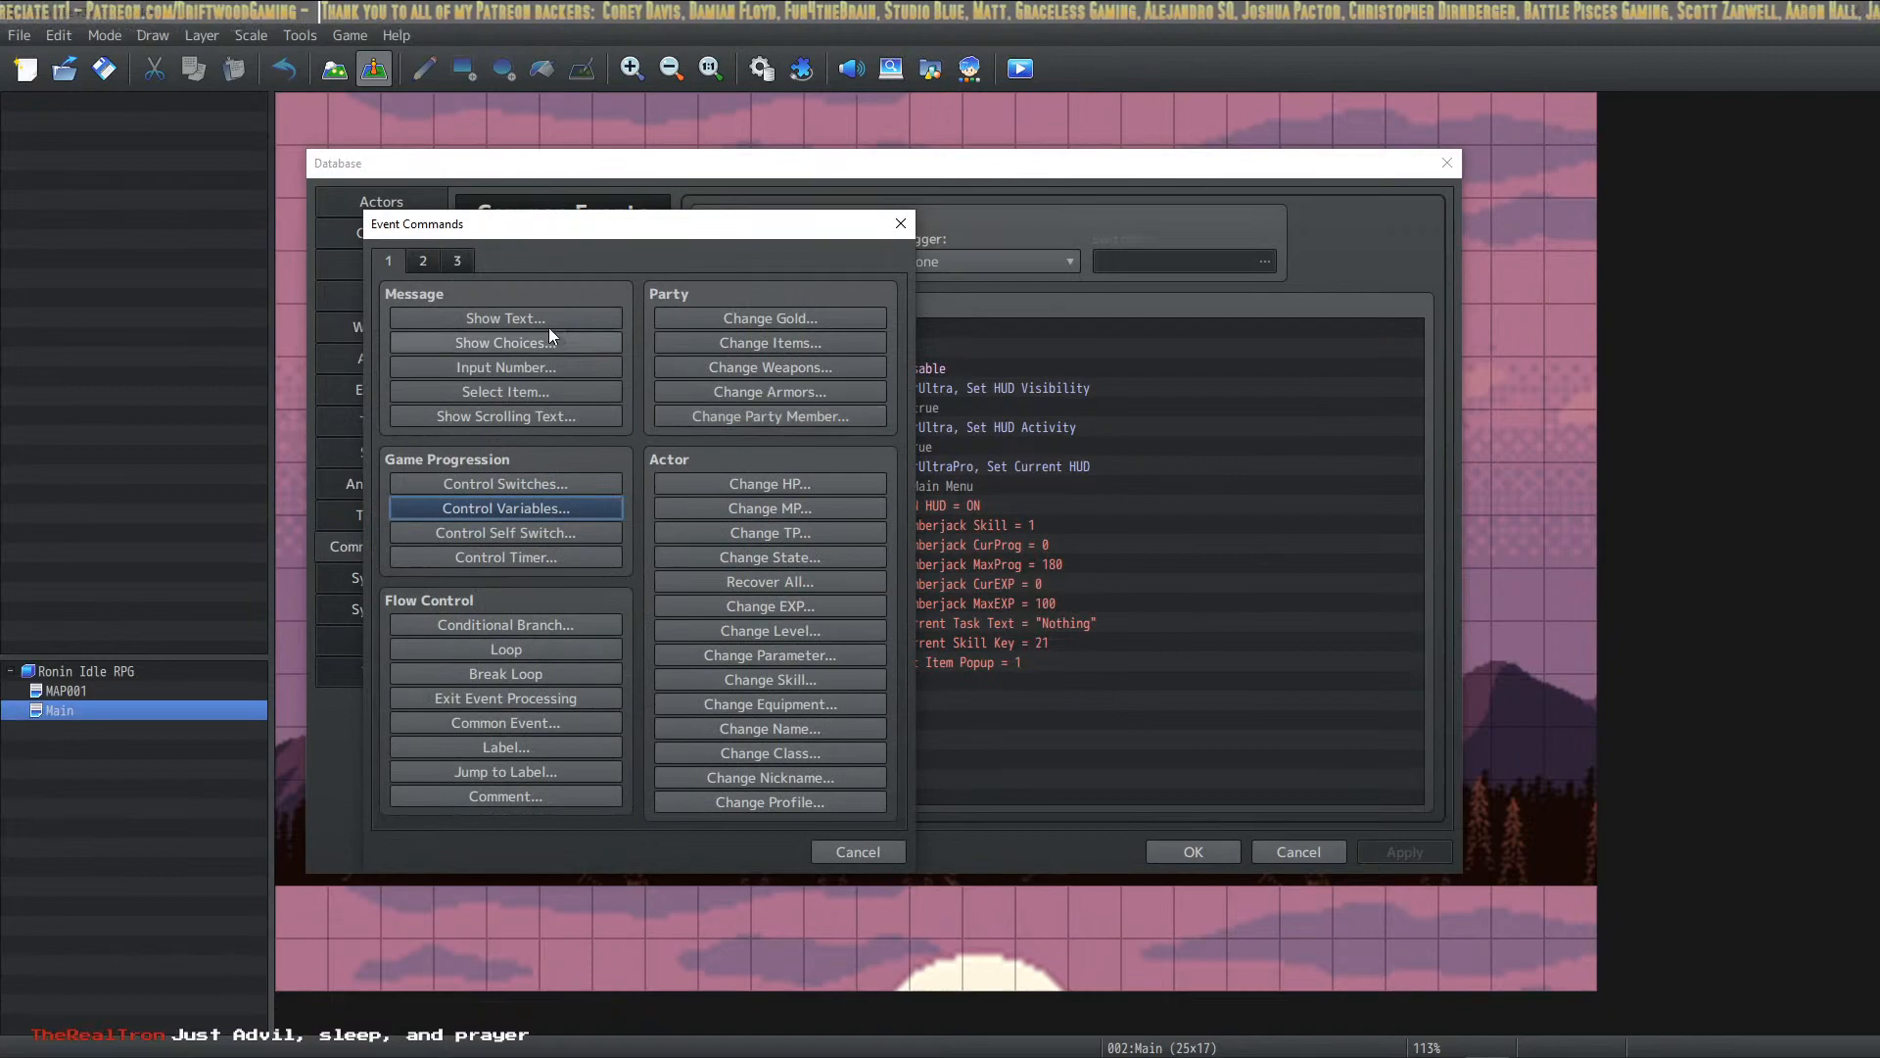
click(550, 482)
click(697, 503)
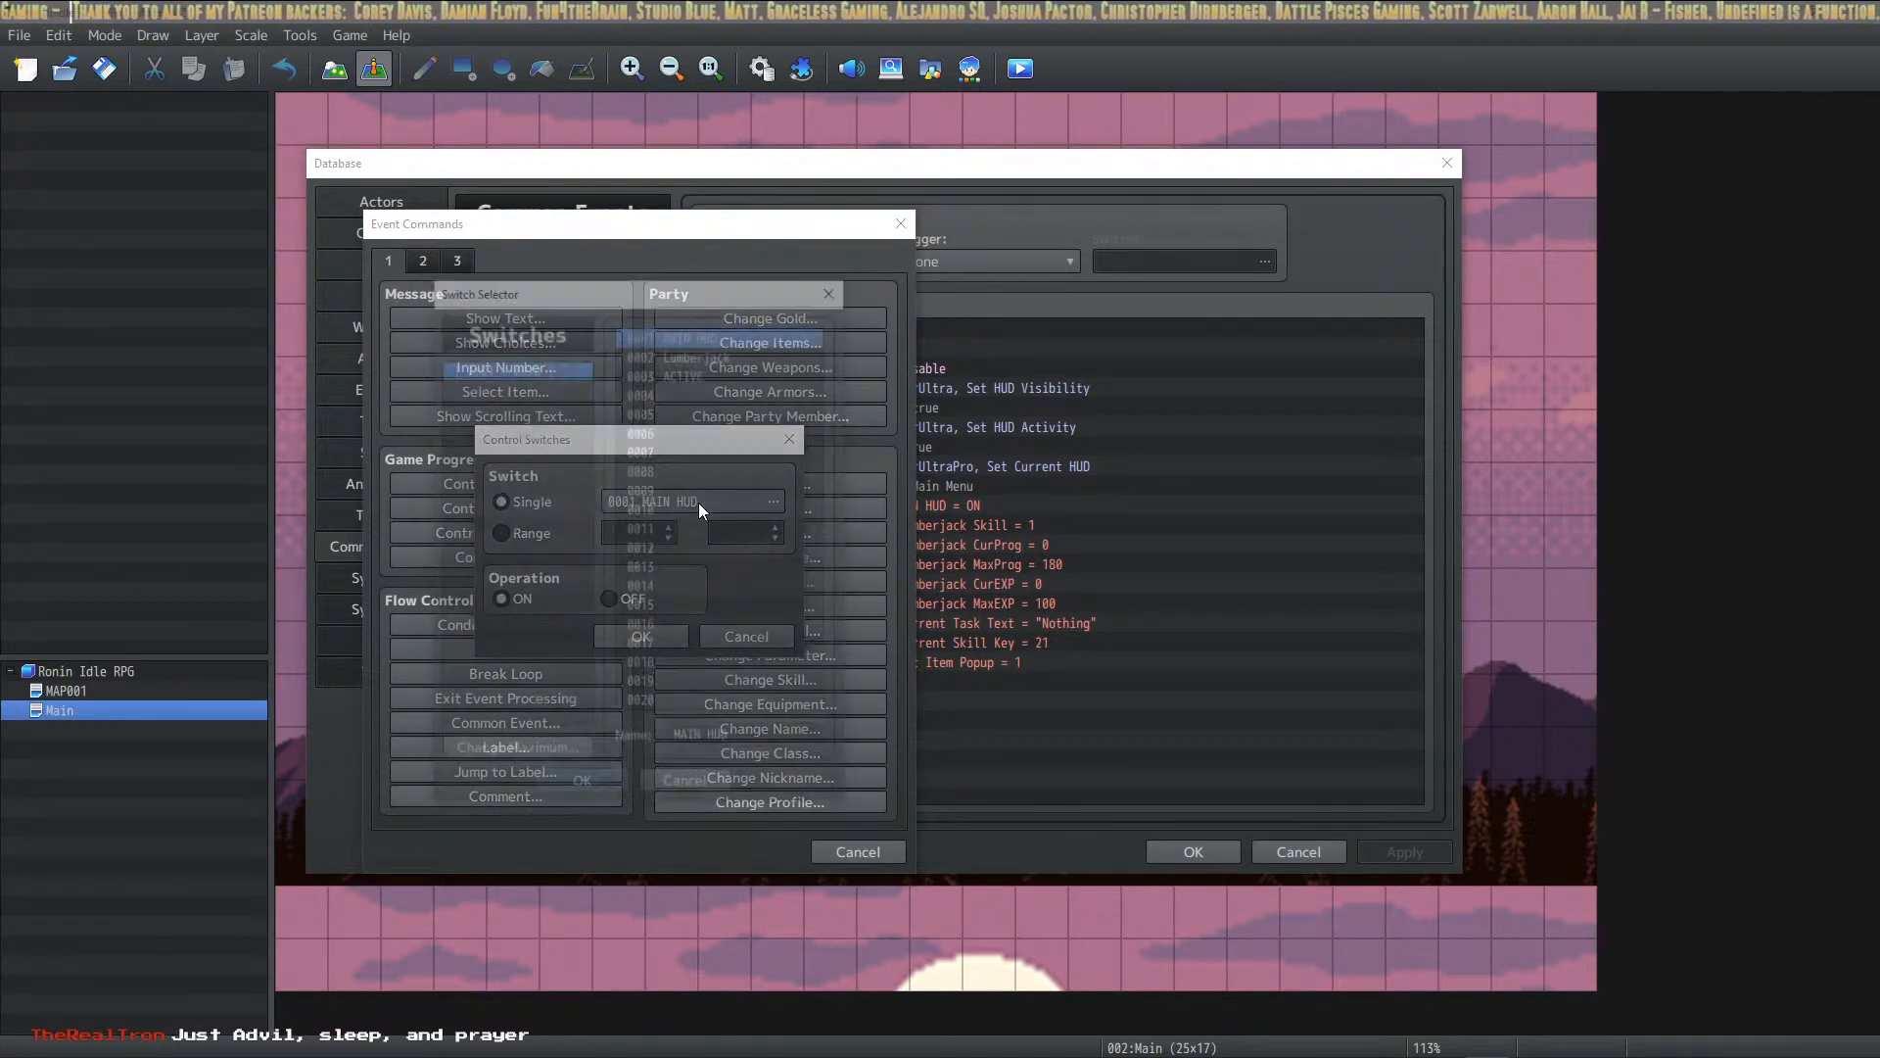
click(711, 393)
click(691, 741)
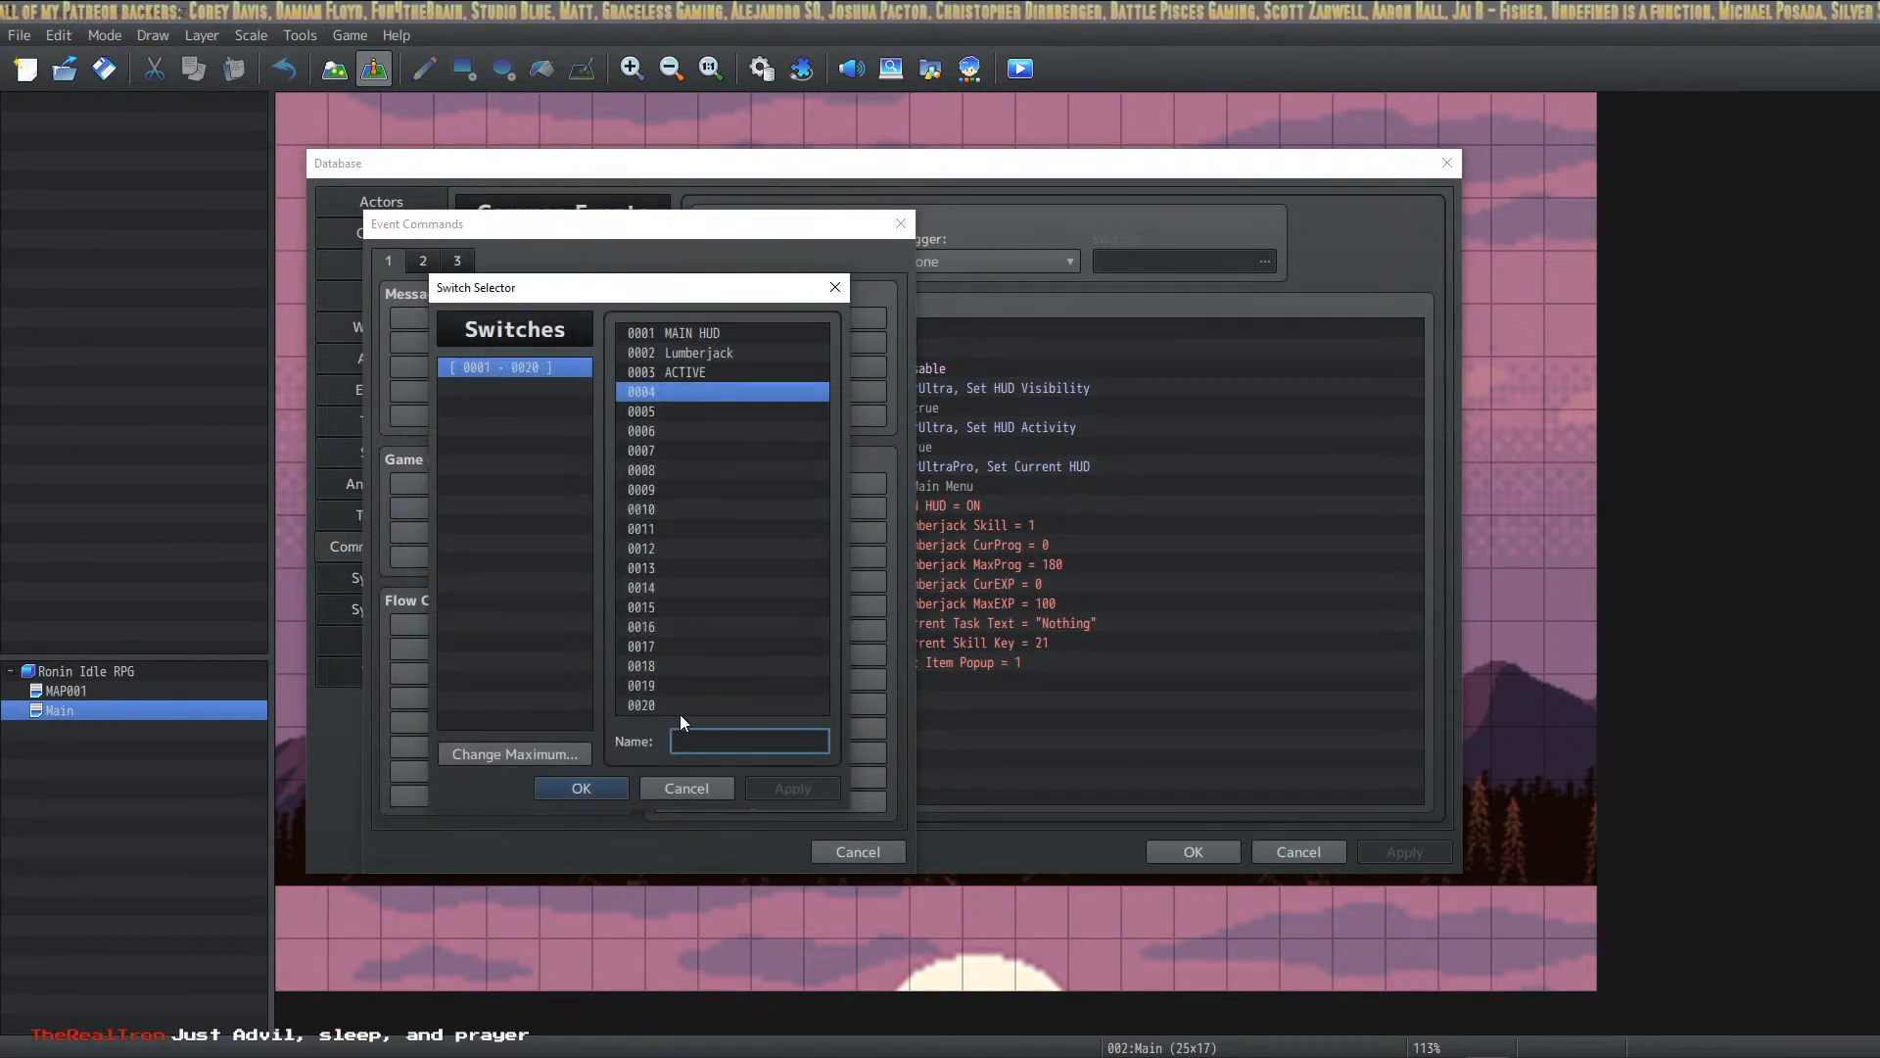
text(Get Item P{)
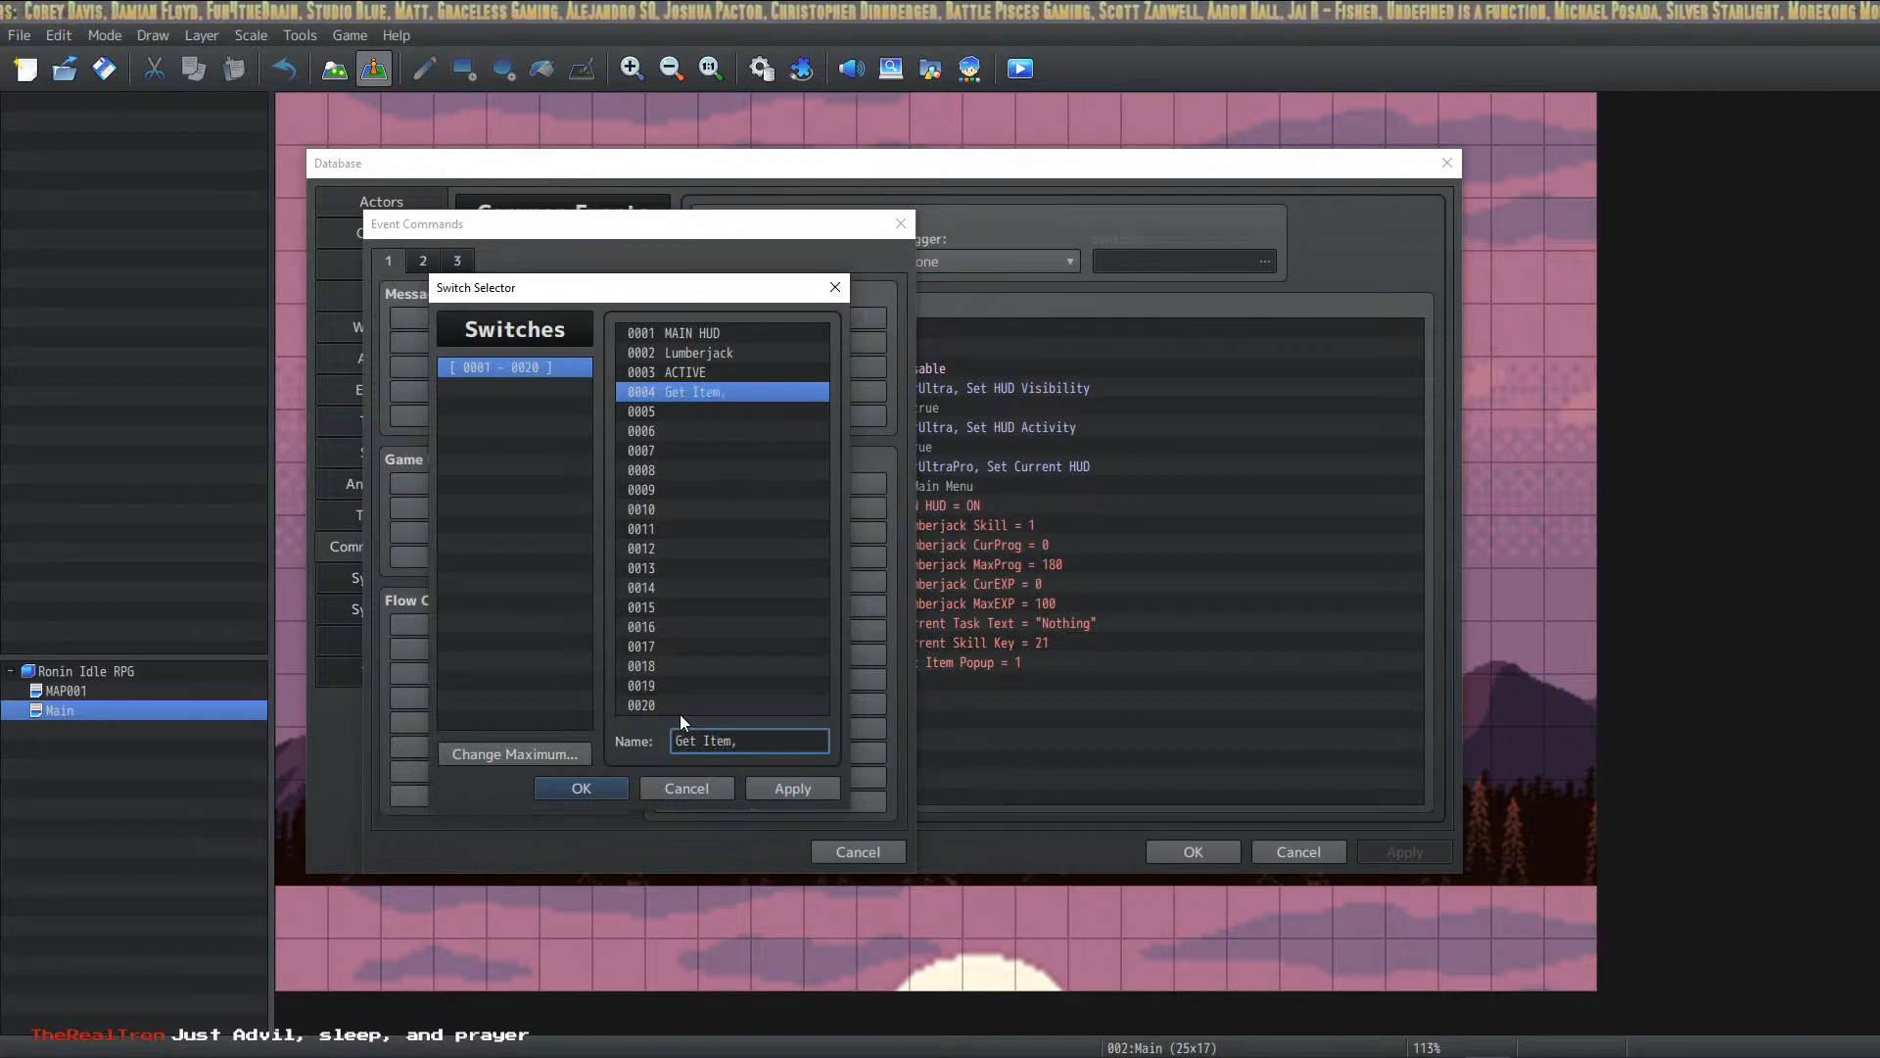
key(BackSpace)
text(opup)
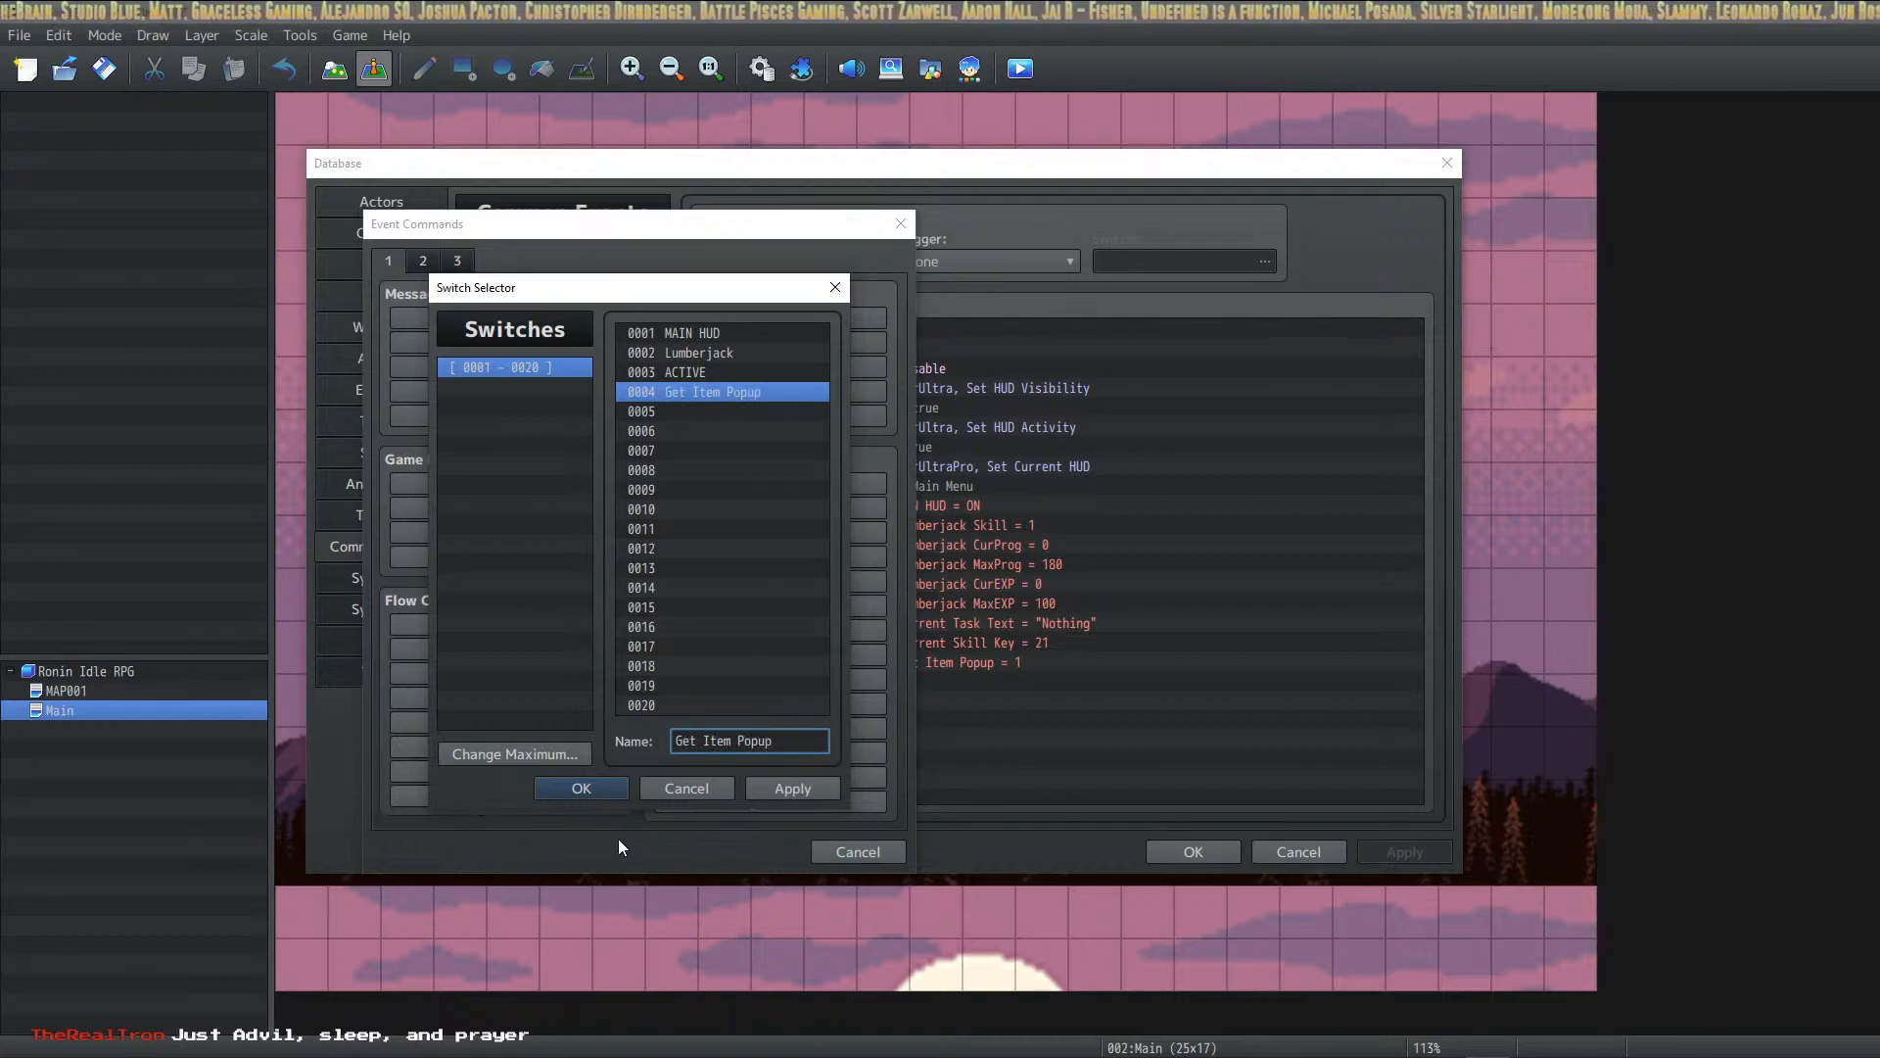
click(581, 789)
Step: Set the Get Item Popup switch to OFF at the end of Initialize Game and save the database changes
click(625, 599)
click(627, 635)
click(1359, 849)
click(1008, 686)
key(Up)
key(Down)
key(Up)
key(Down)
key(Up)
key(Down)
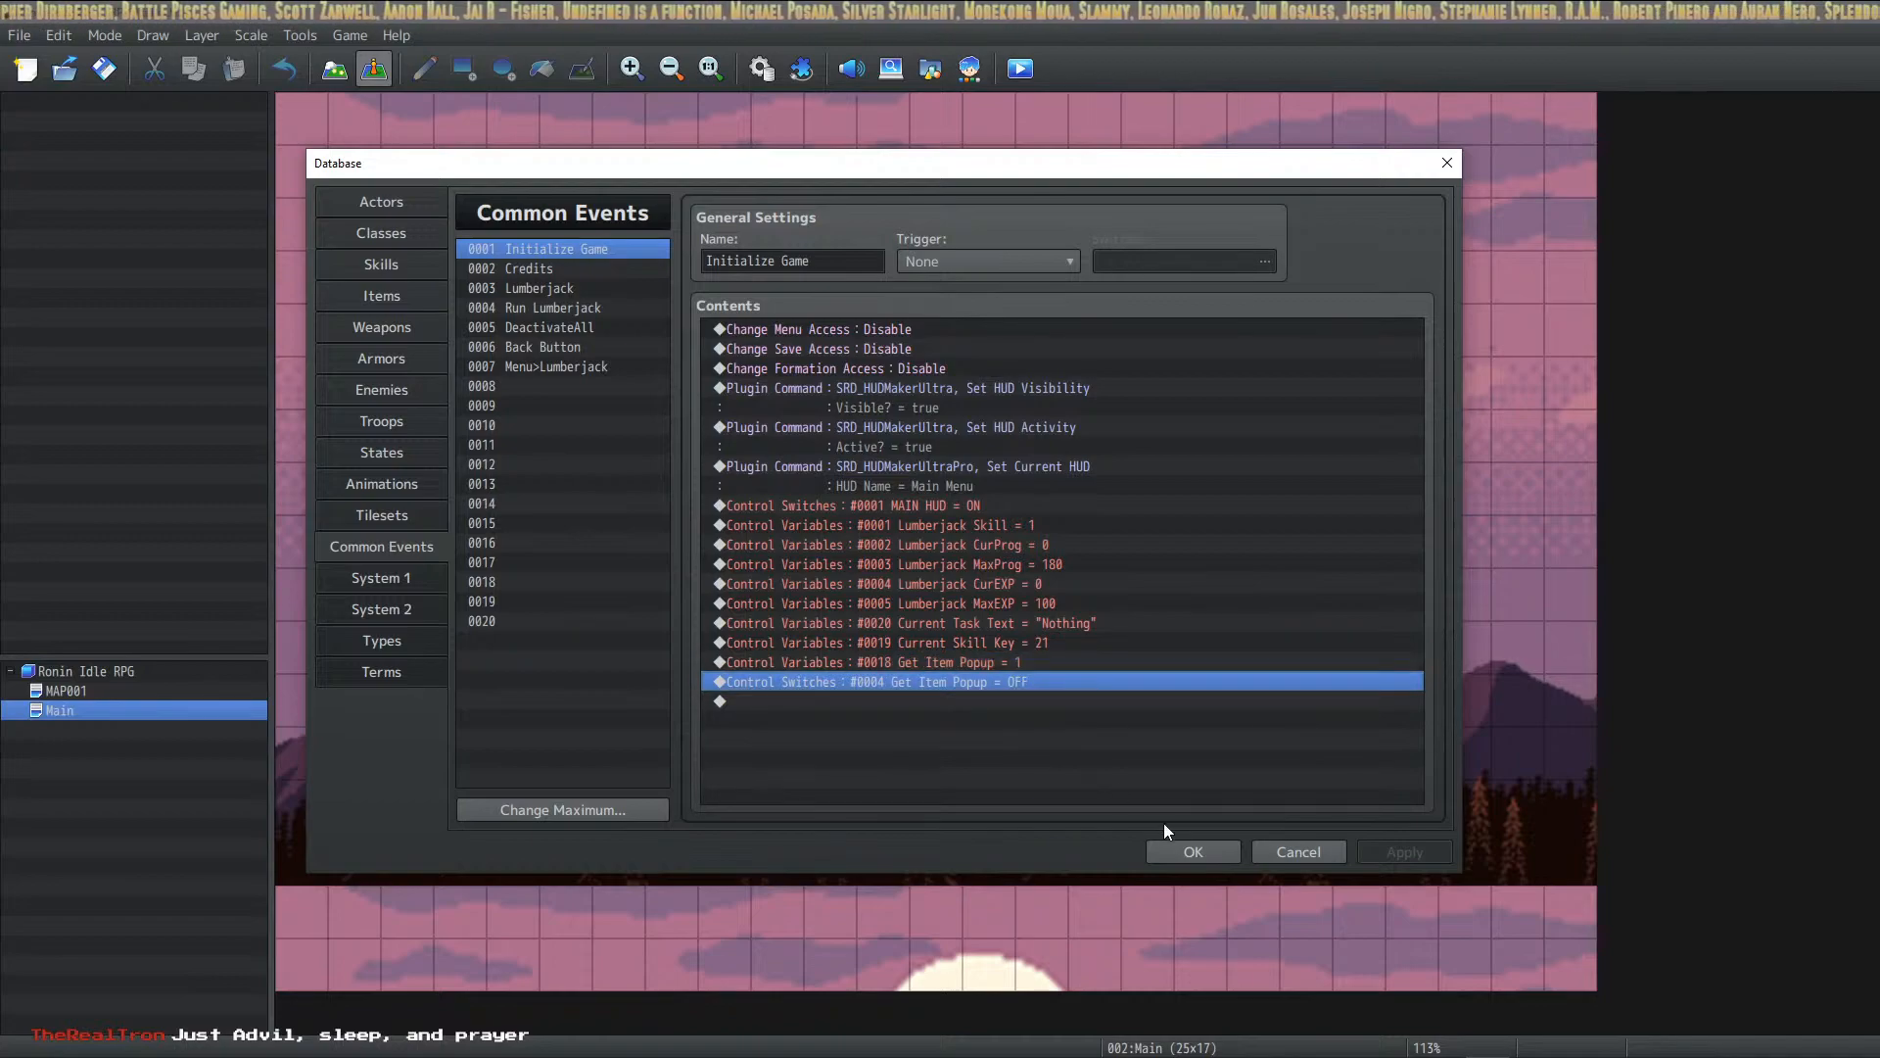
click(1193, 852)
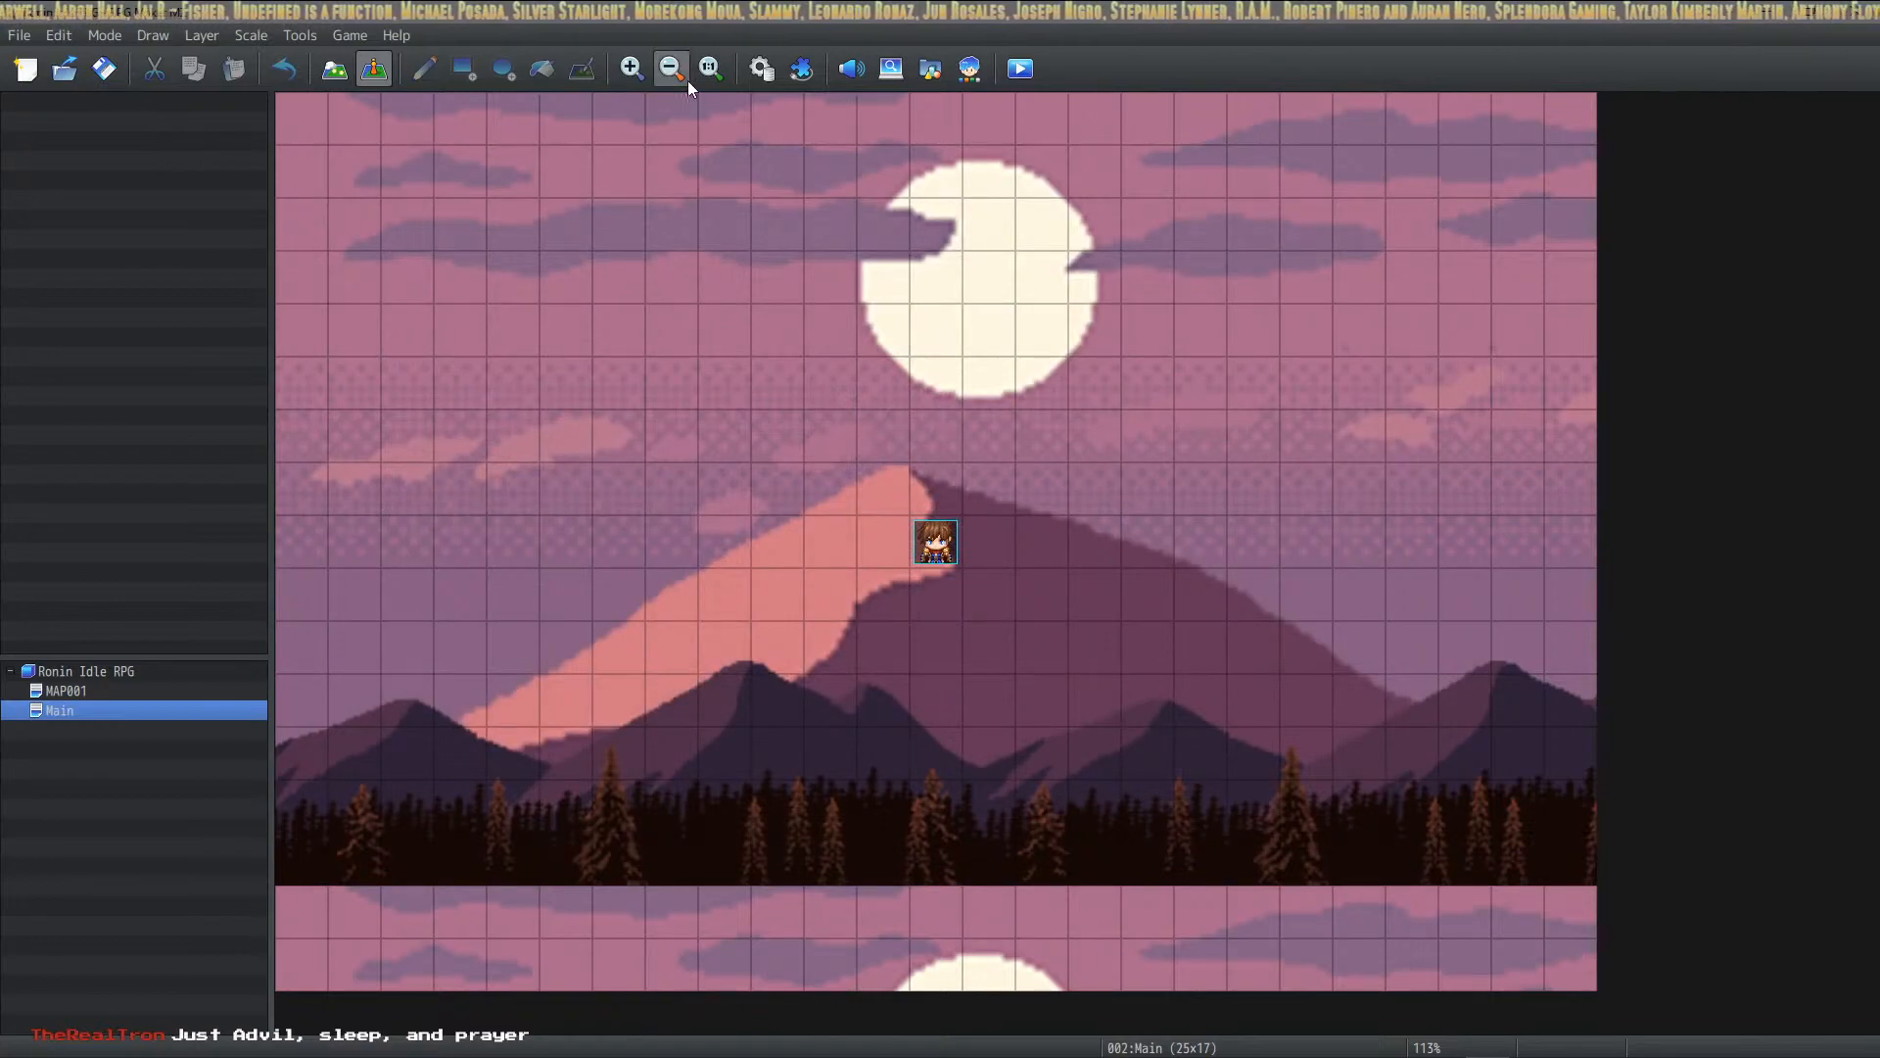
Step: In the Lumberjack common event, insert a command turning switch 0004 Get Item Popup ON right after the Regular Log item gain
click(760, 66)
drag(456, 190, 773, 184)
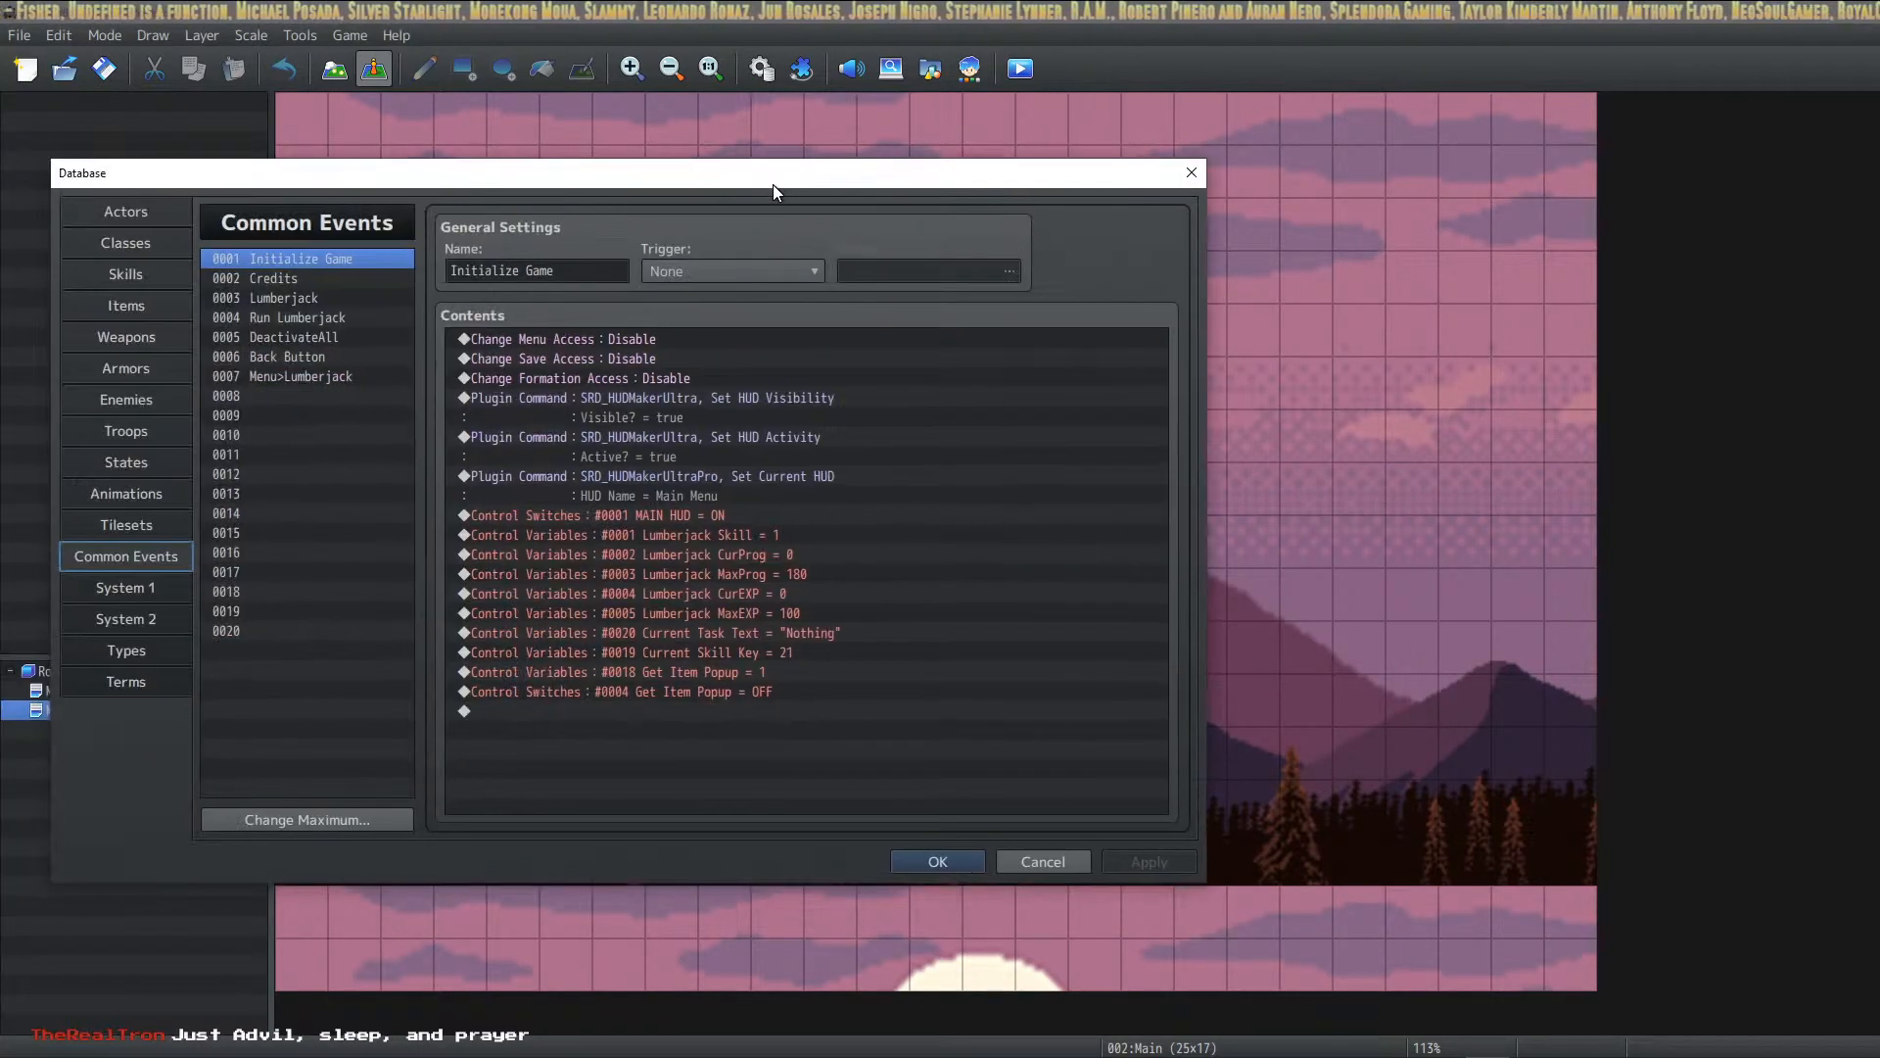
click(335, 319)
click(339, 340)
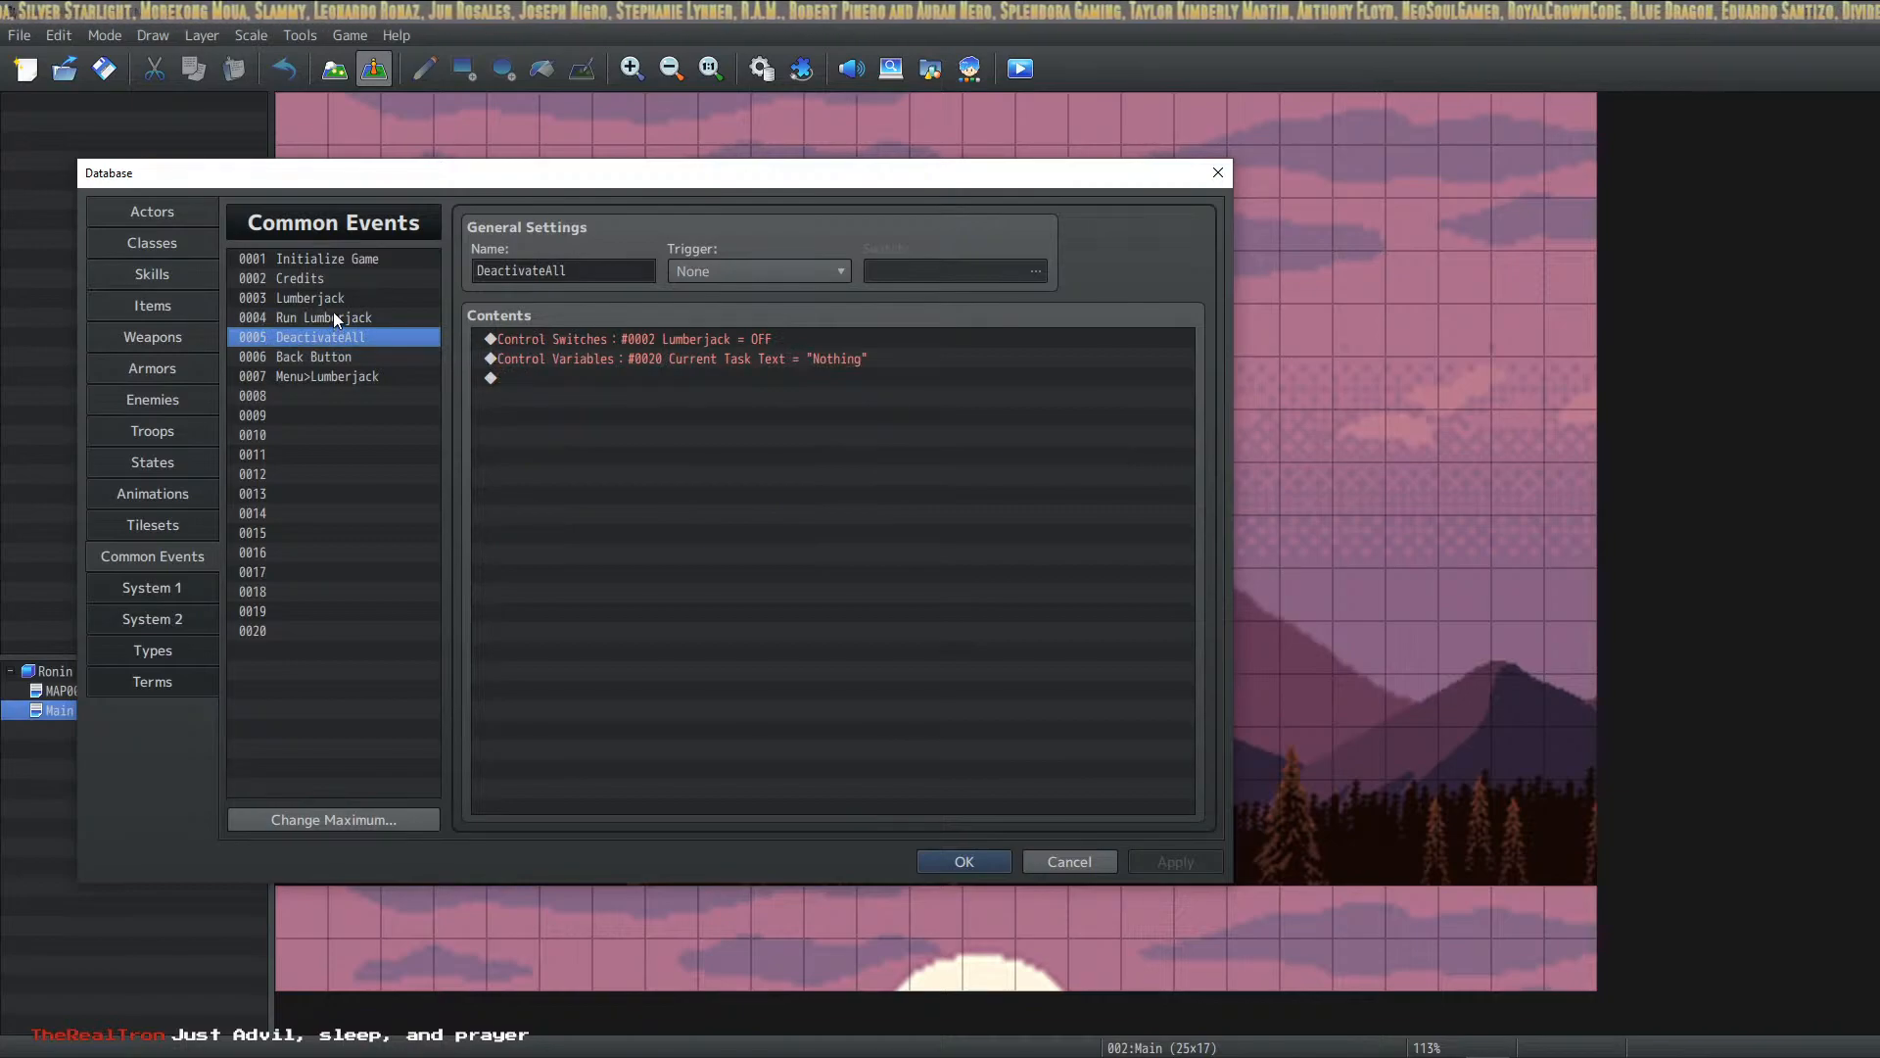
click(333, 314)
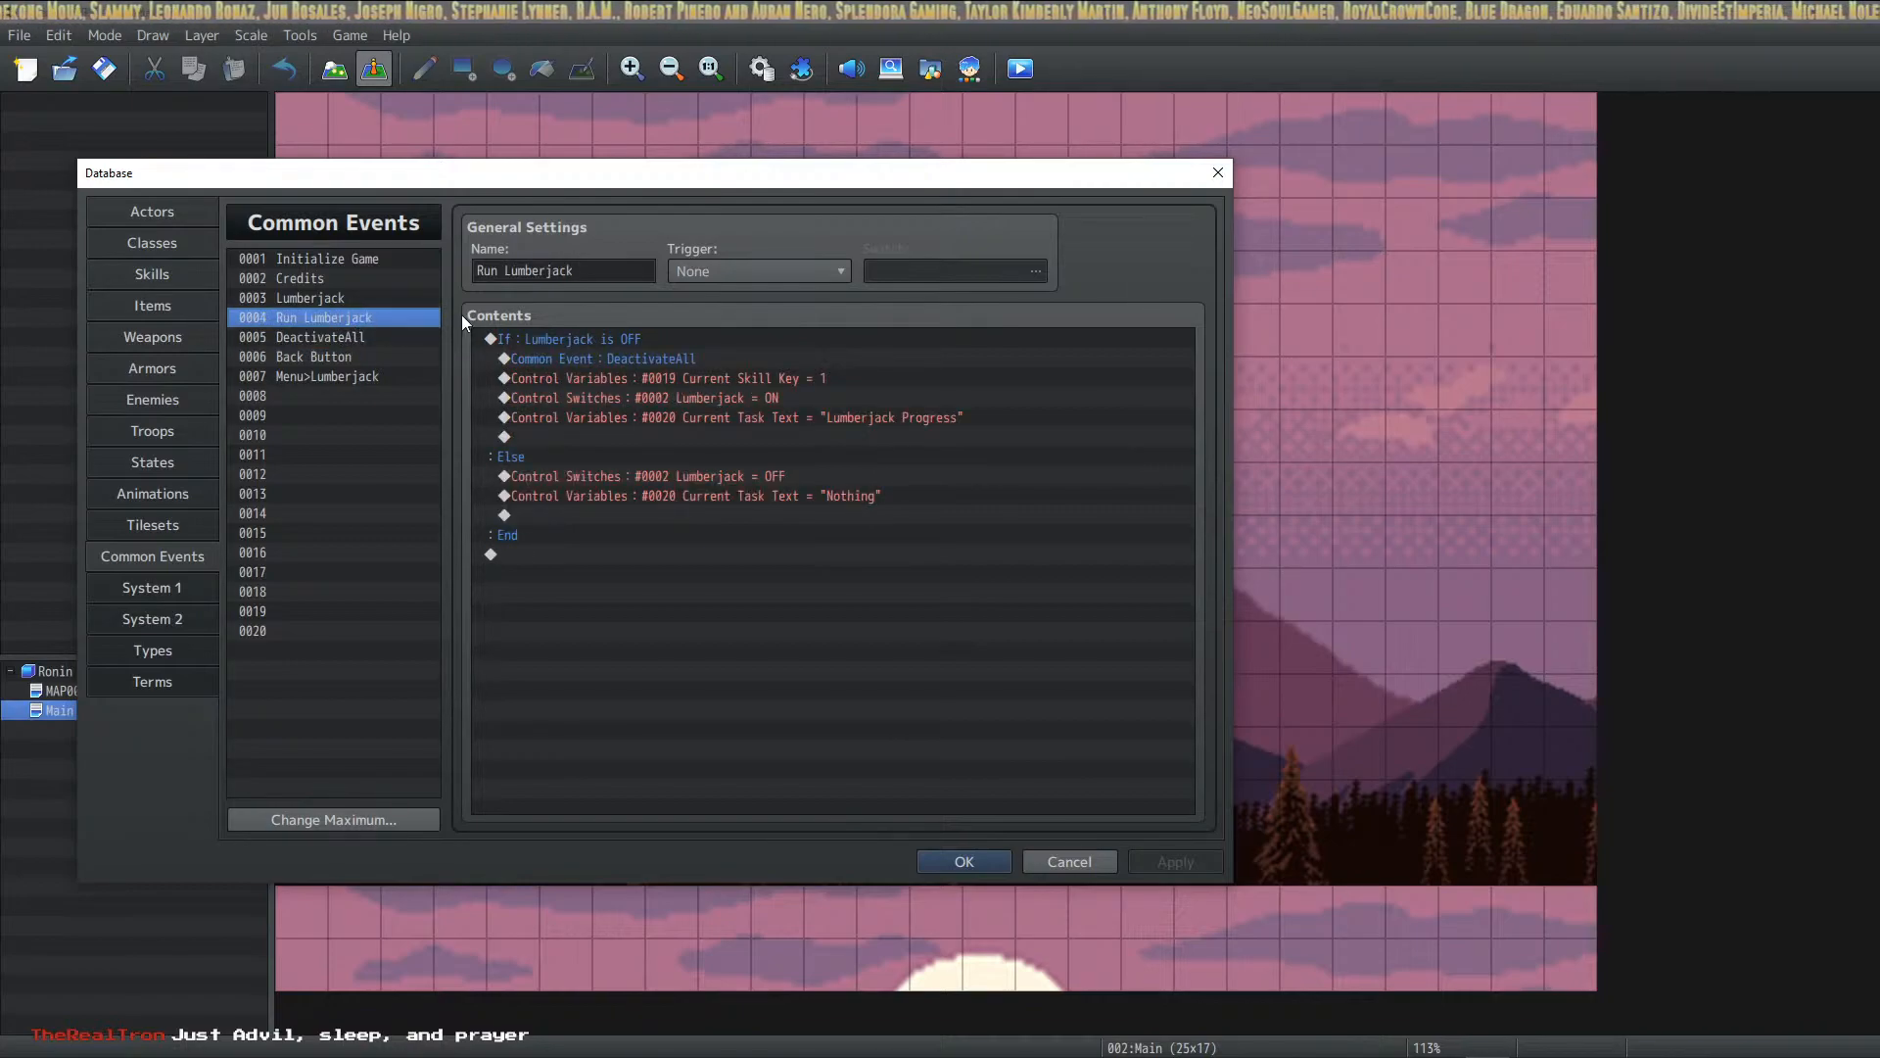
click(371, 300)
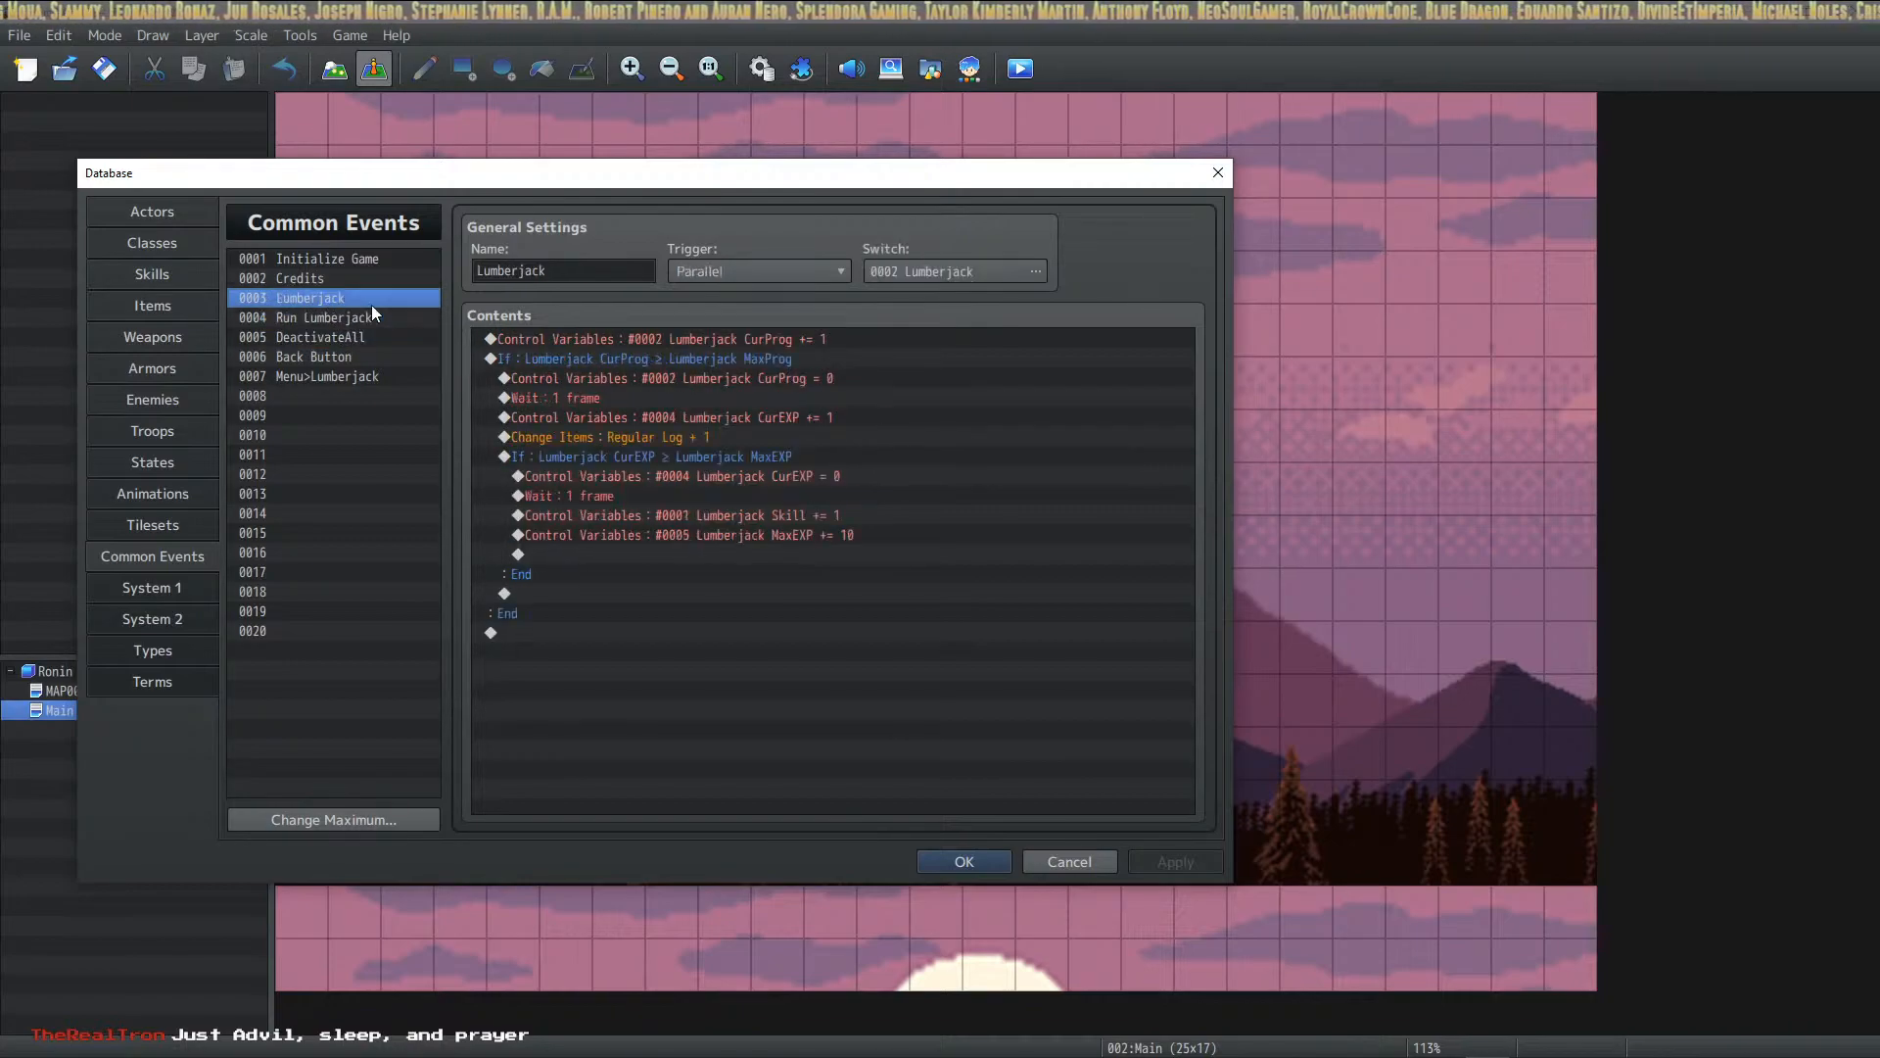
click(685, 453)
right_click(684, 444)
click(709, 466)
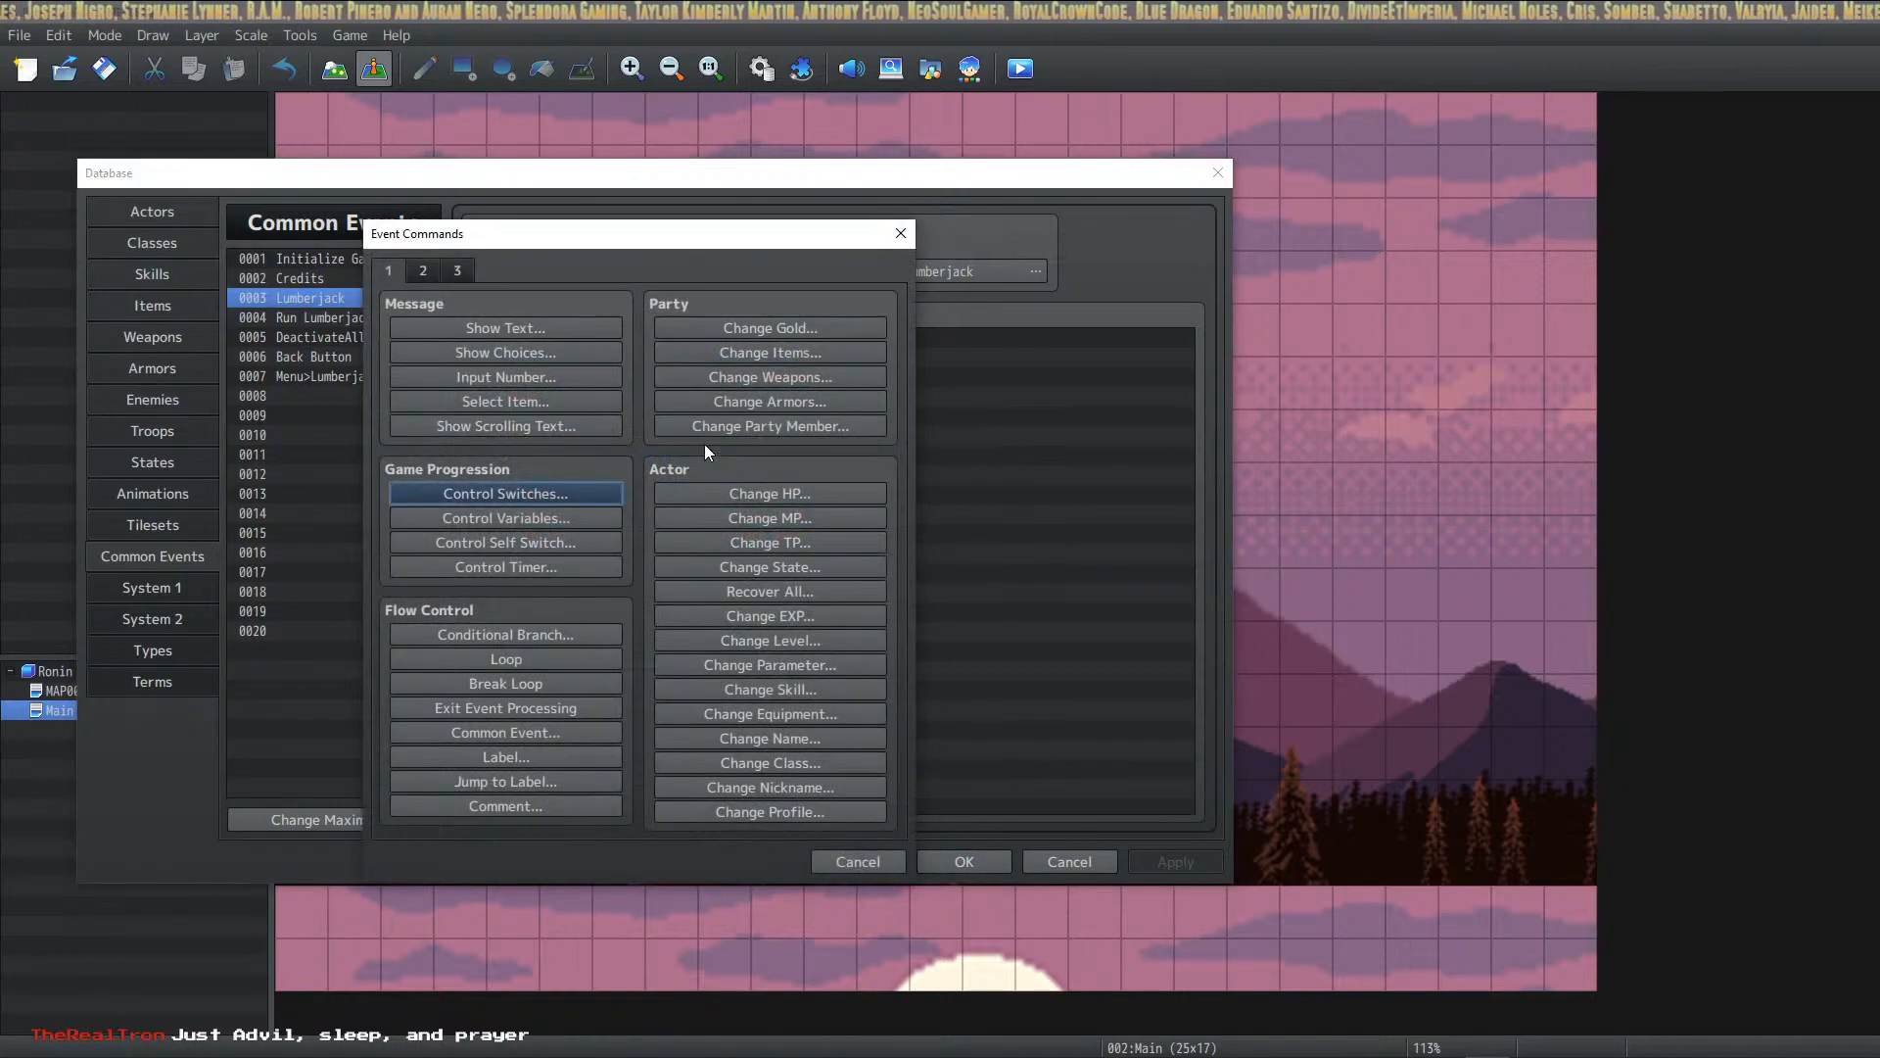
click(573, 492)
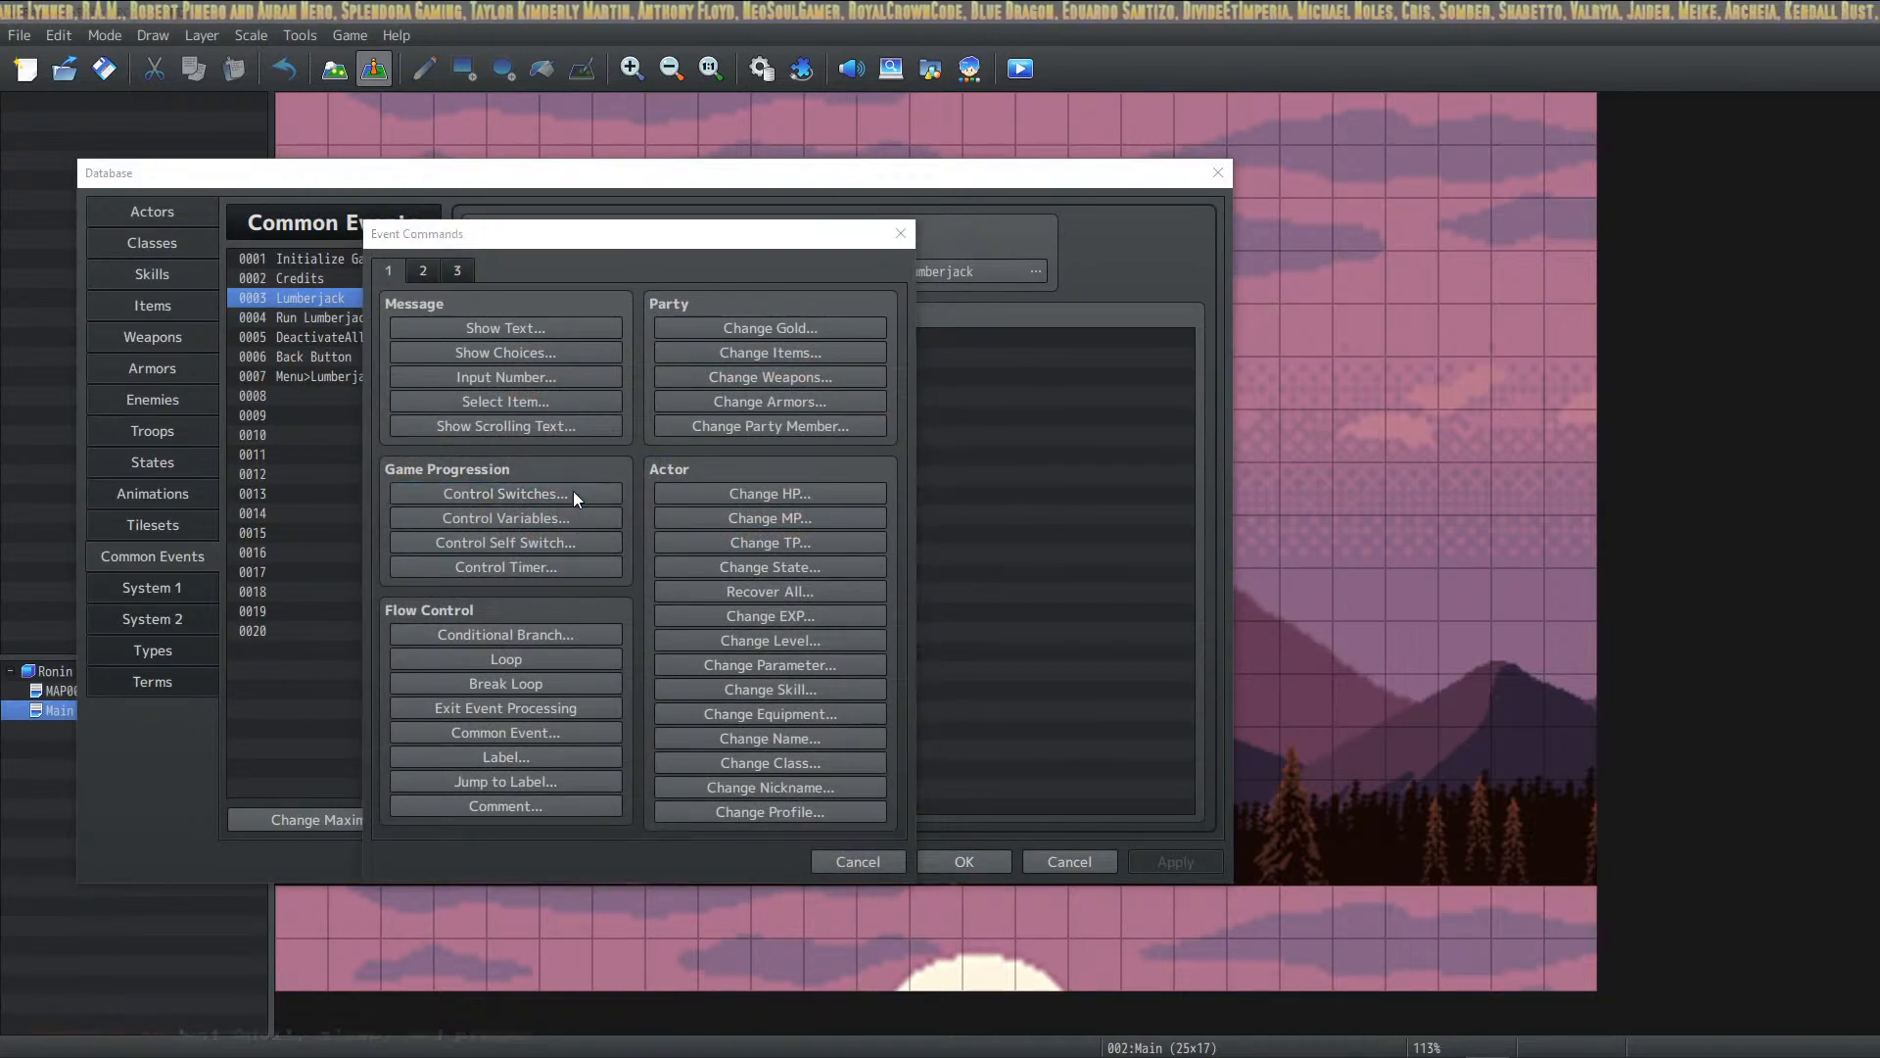
click(646, 507)
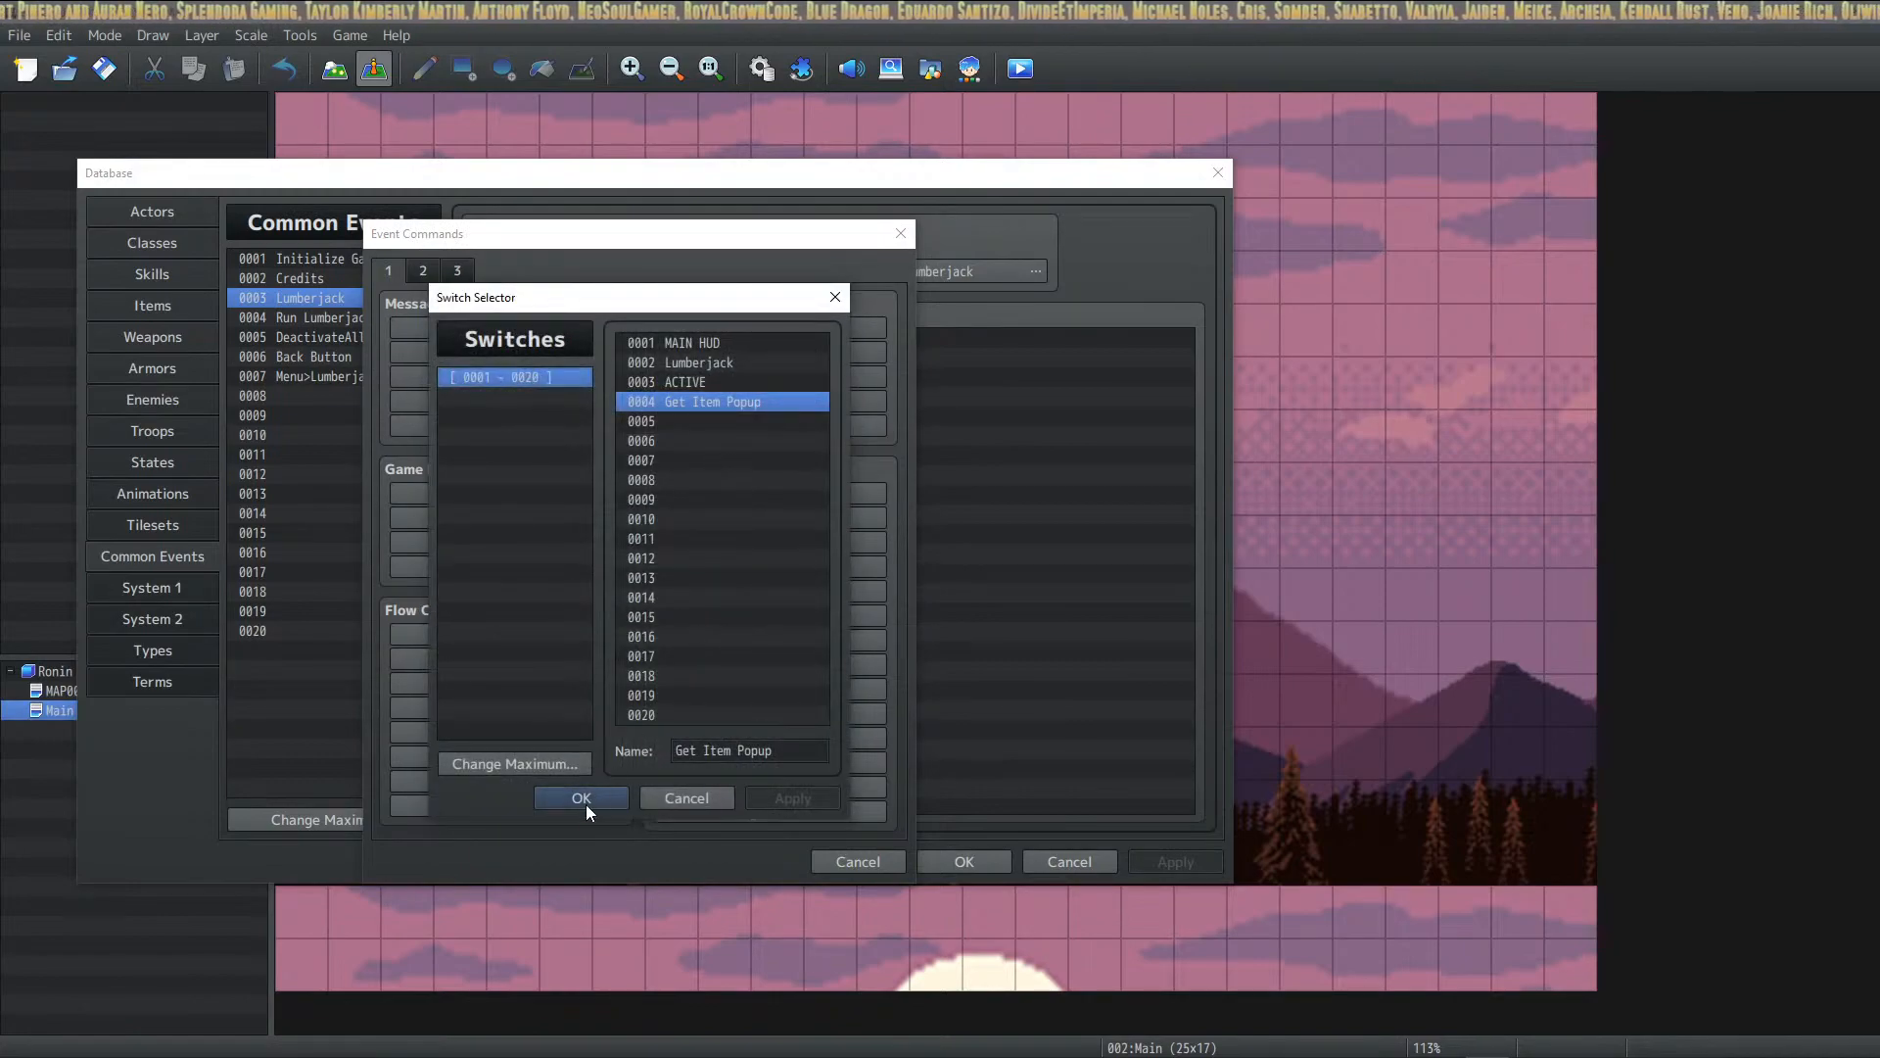
click(583, 801)
click(648, 655)
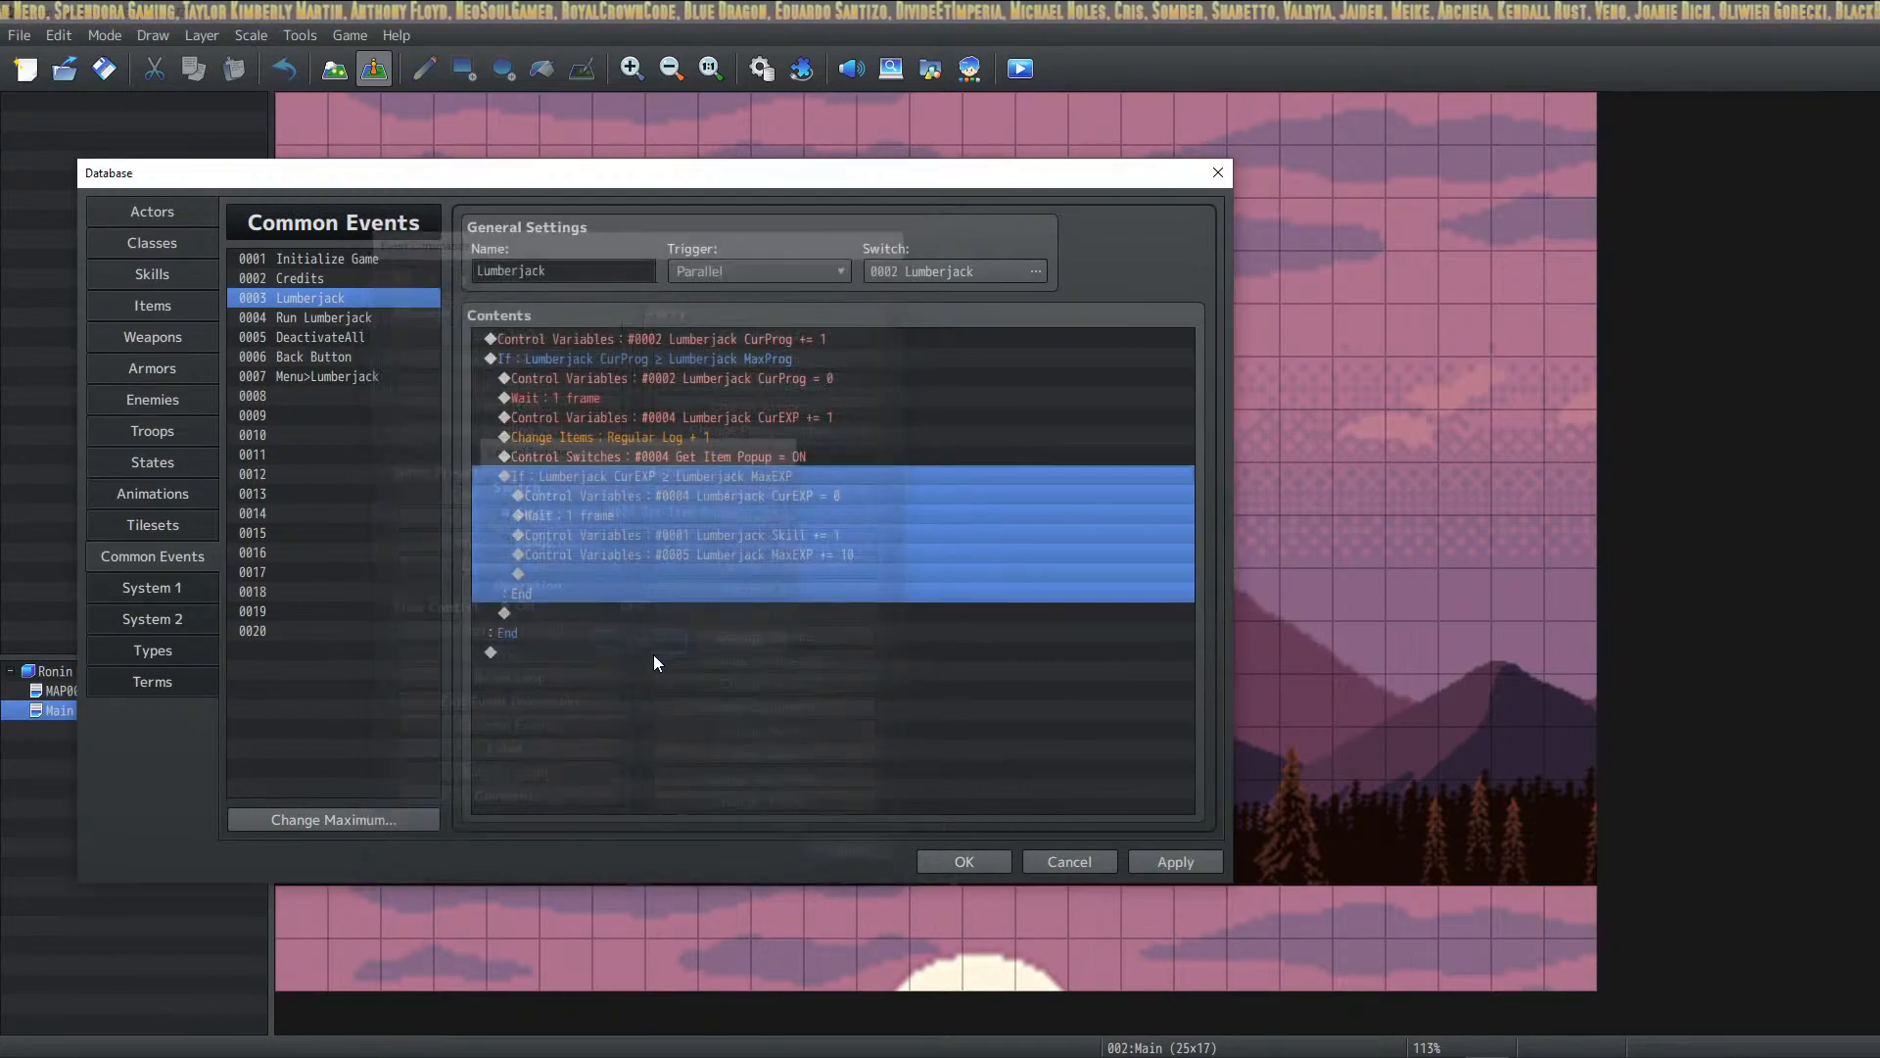
click(1181, 861)
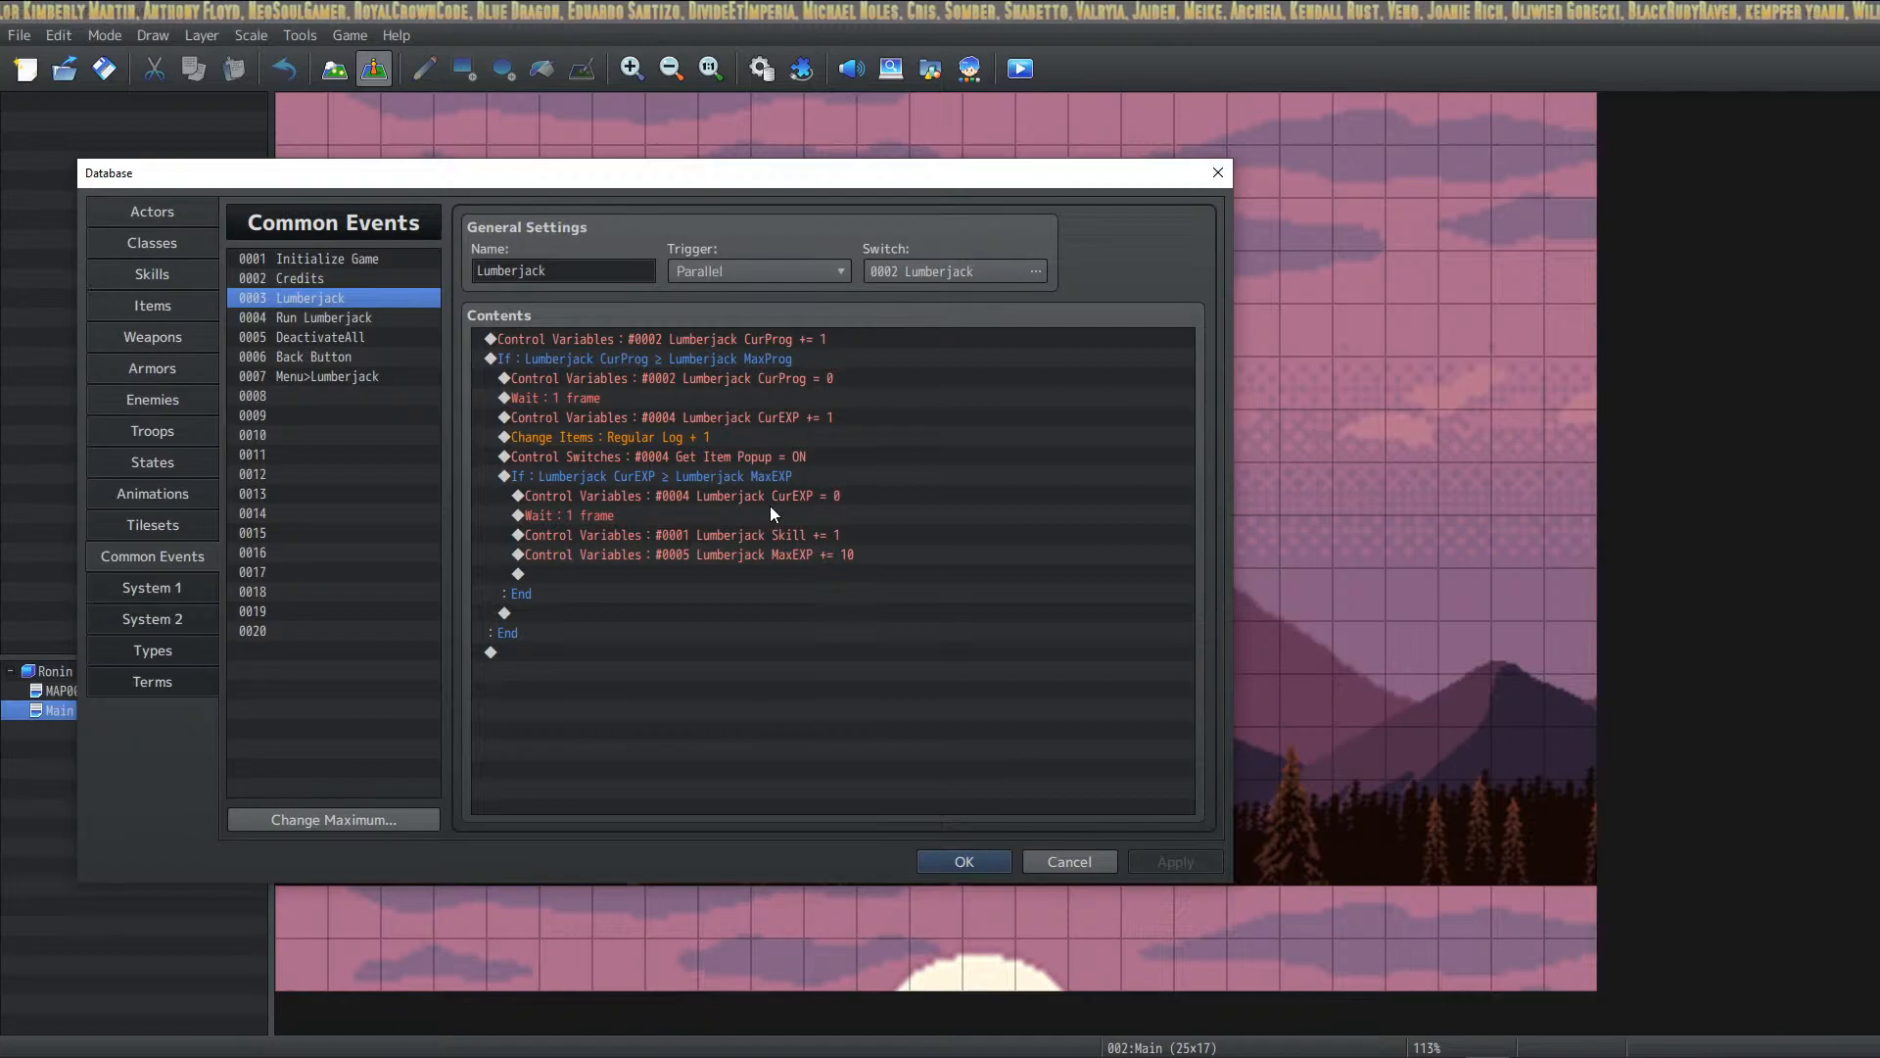
click(962, 865)
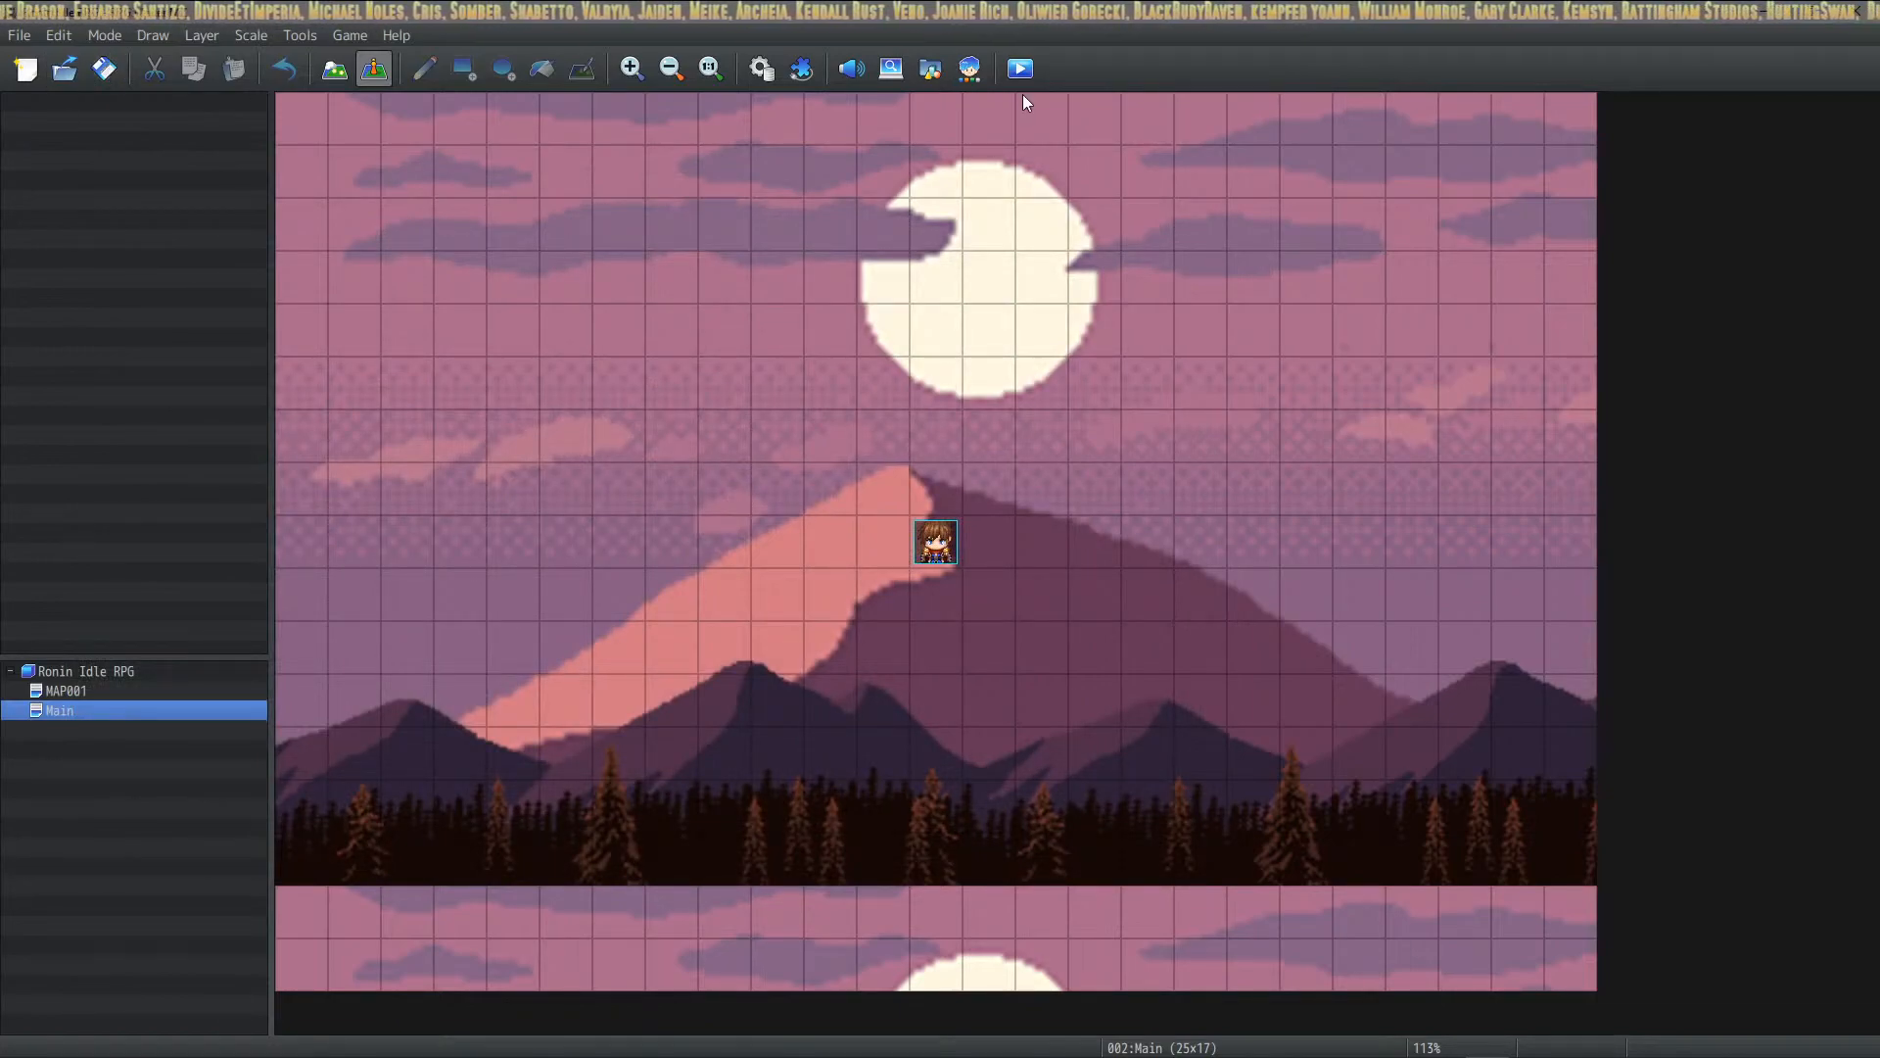
Step: Switch to HUD Maker Ultra and give the Get Item Popup icon a Width Scale animation from 100% to 150% with duration 180
click(1038, 79)
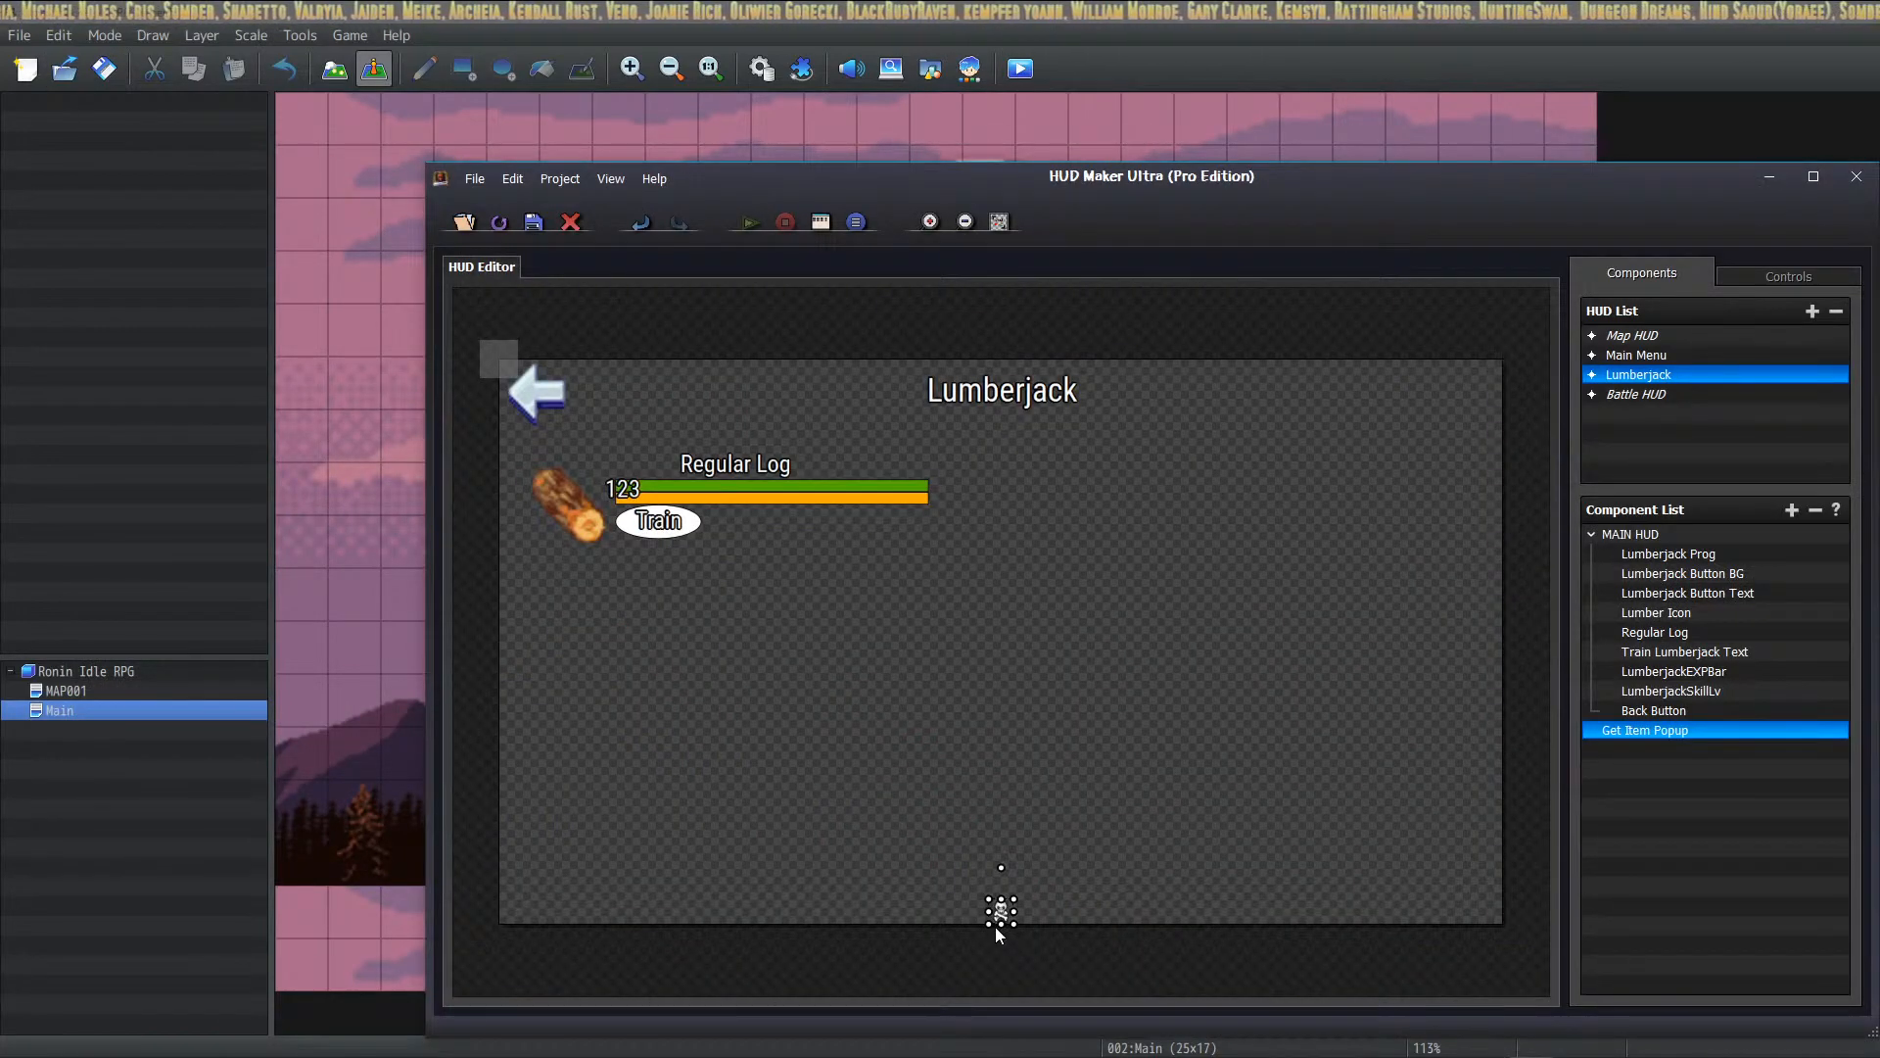
double_click(999, 912)
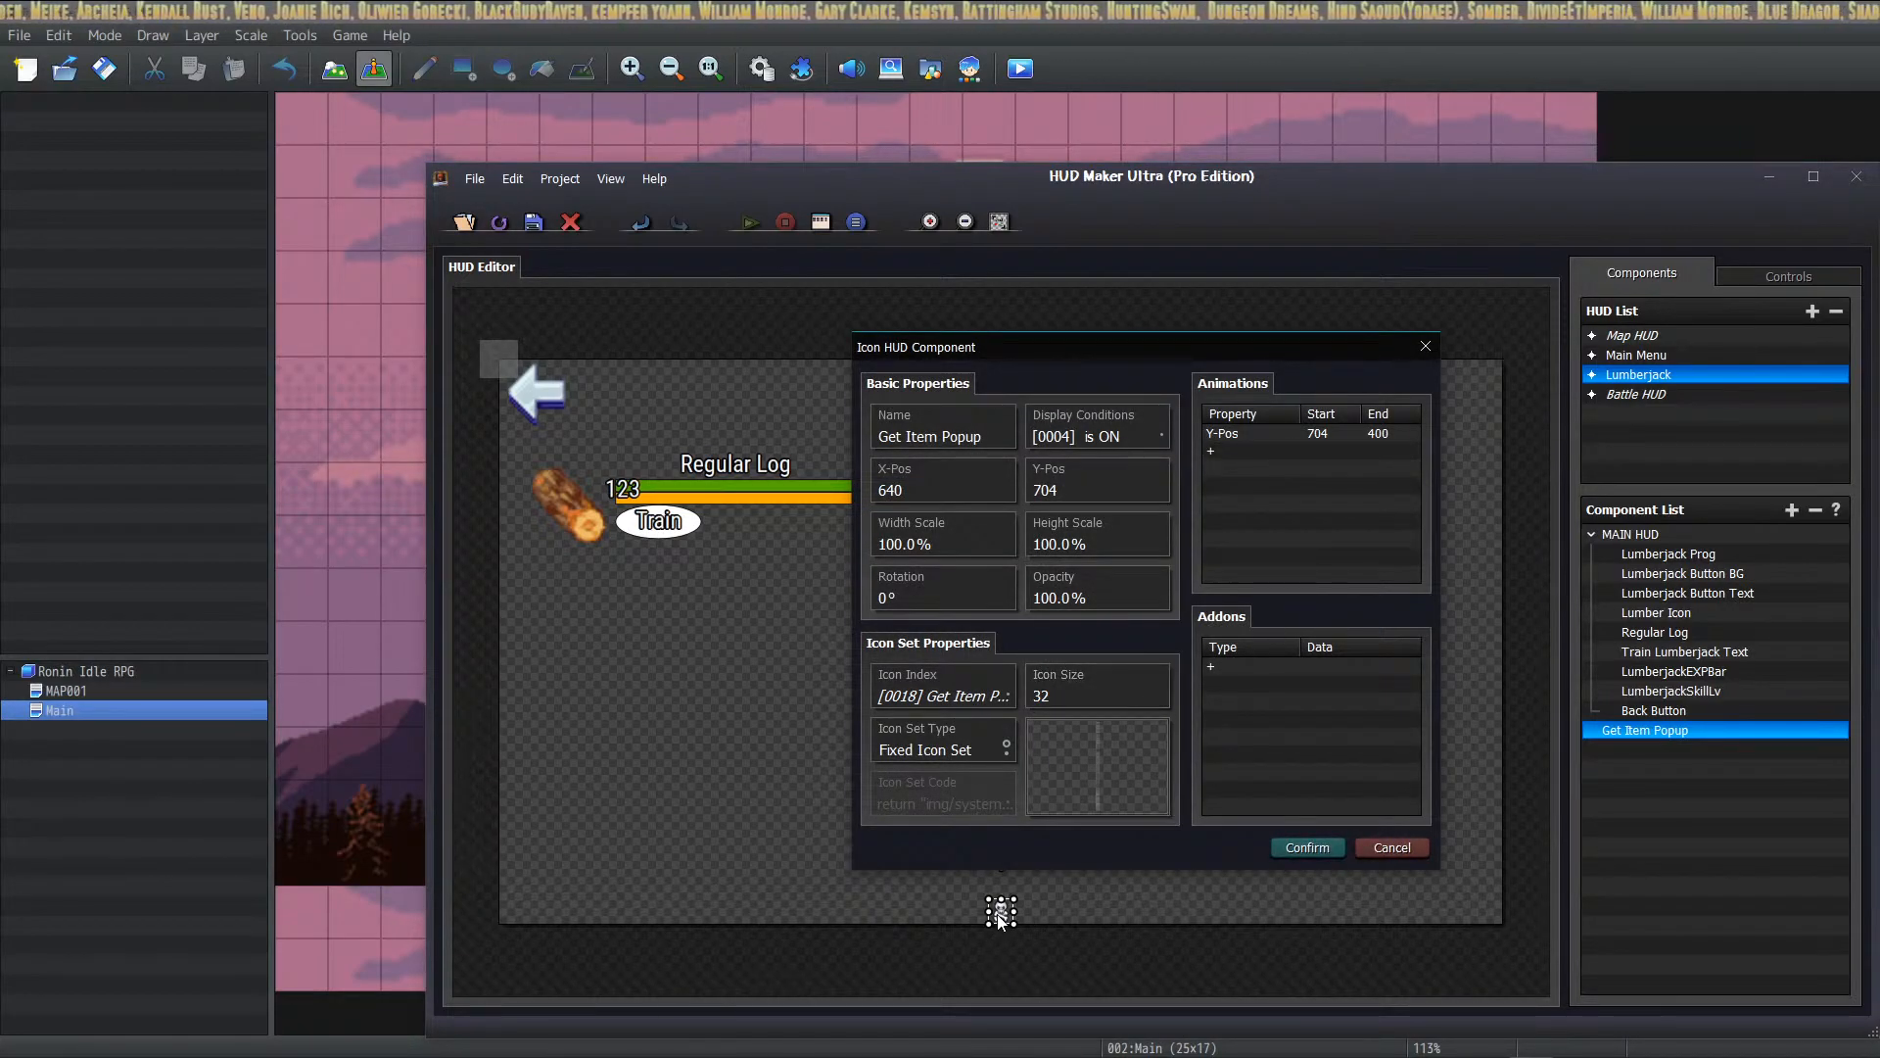
click(1254, 450)
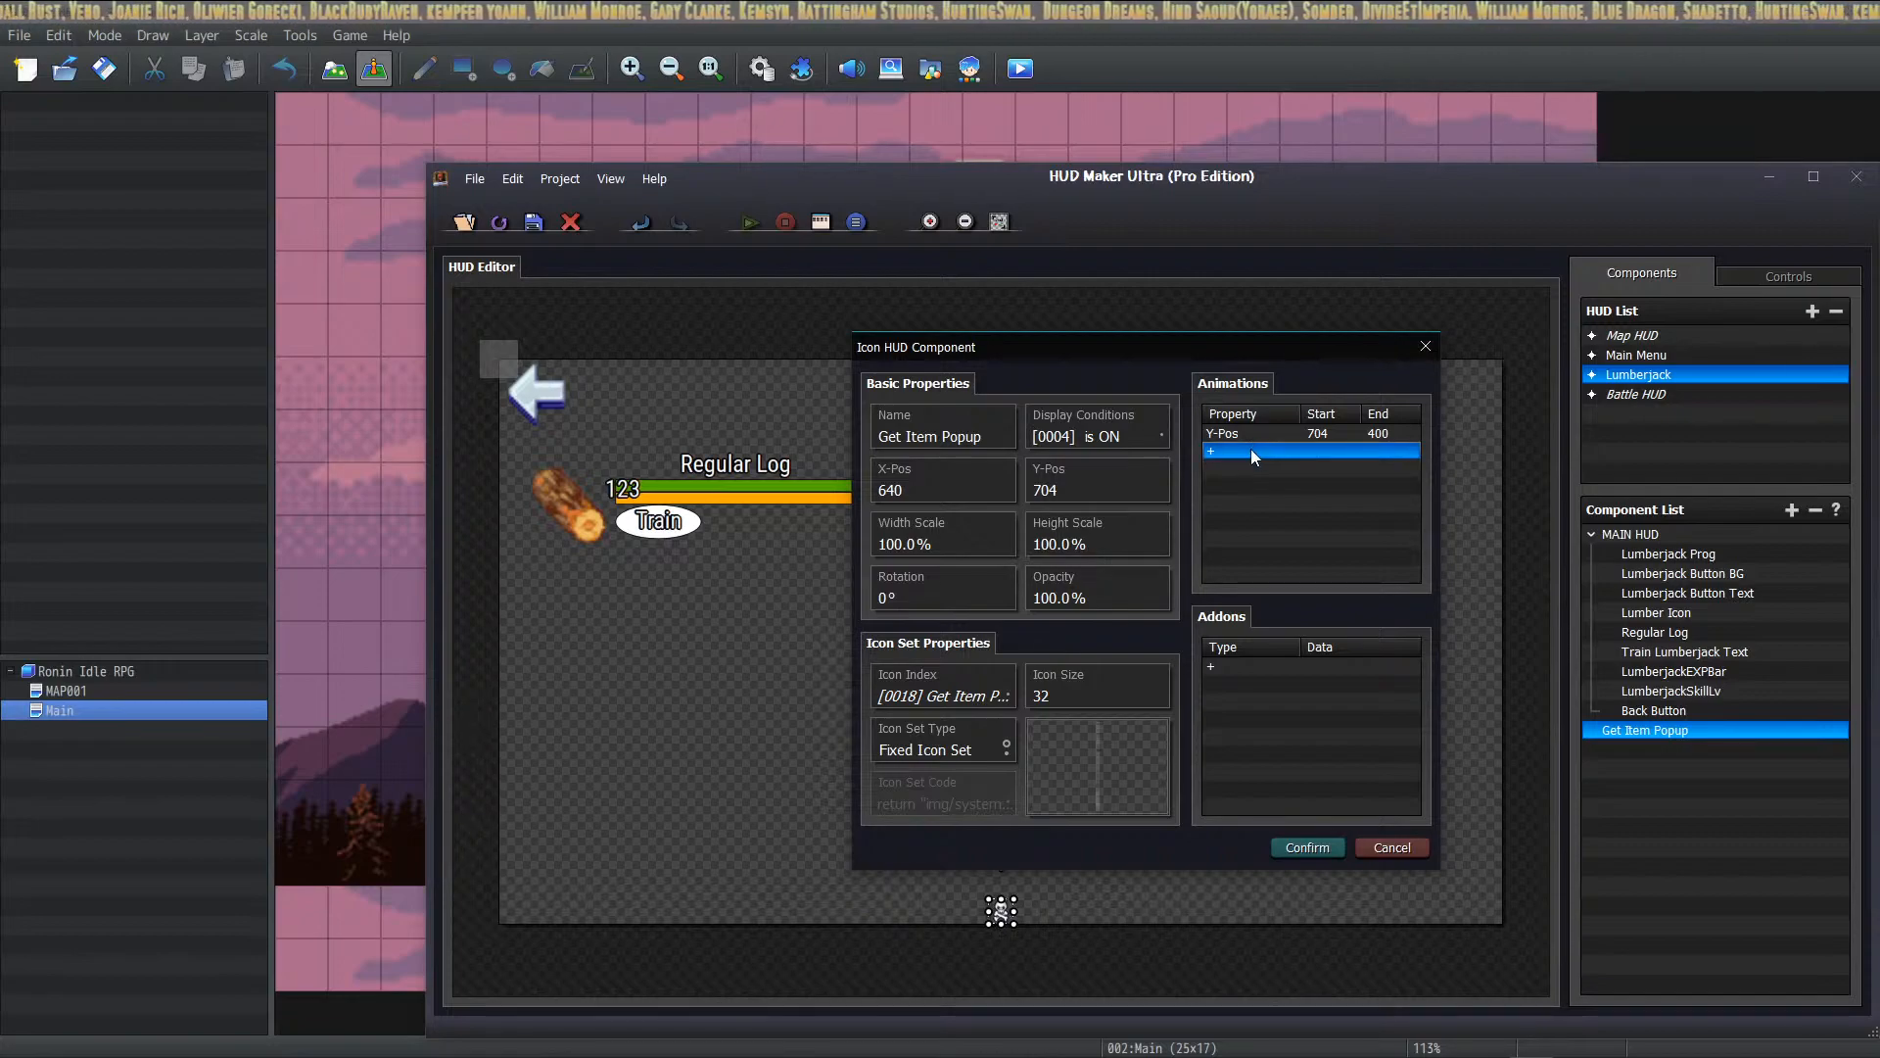
double_click(1252, 449)
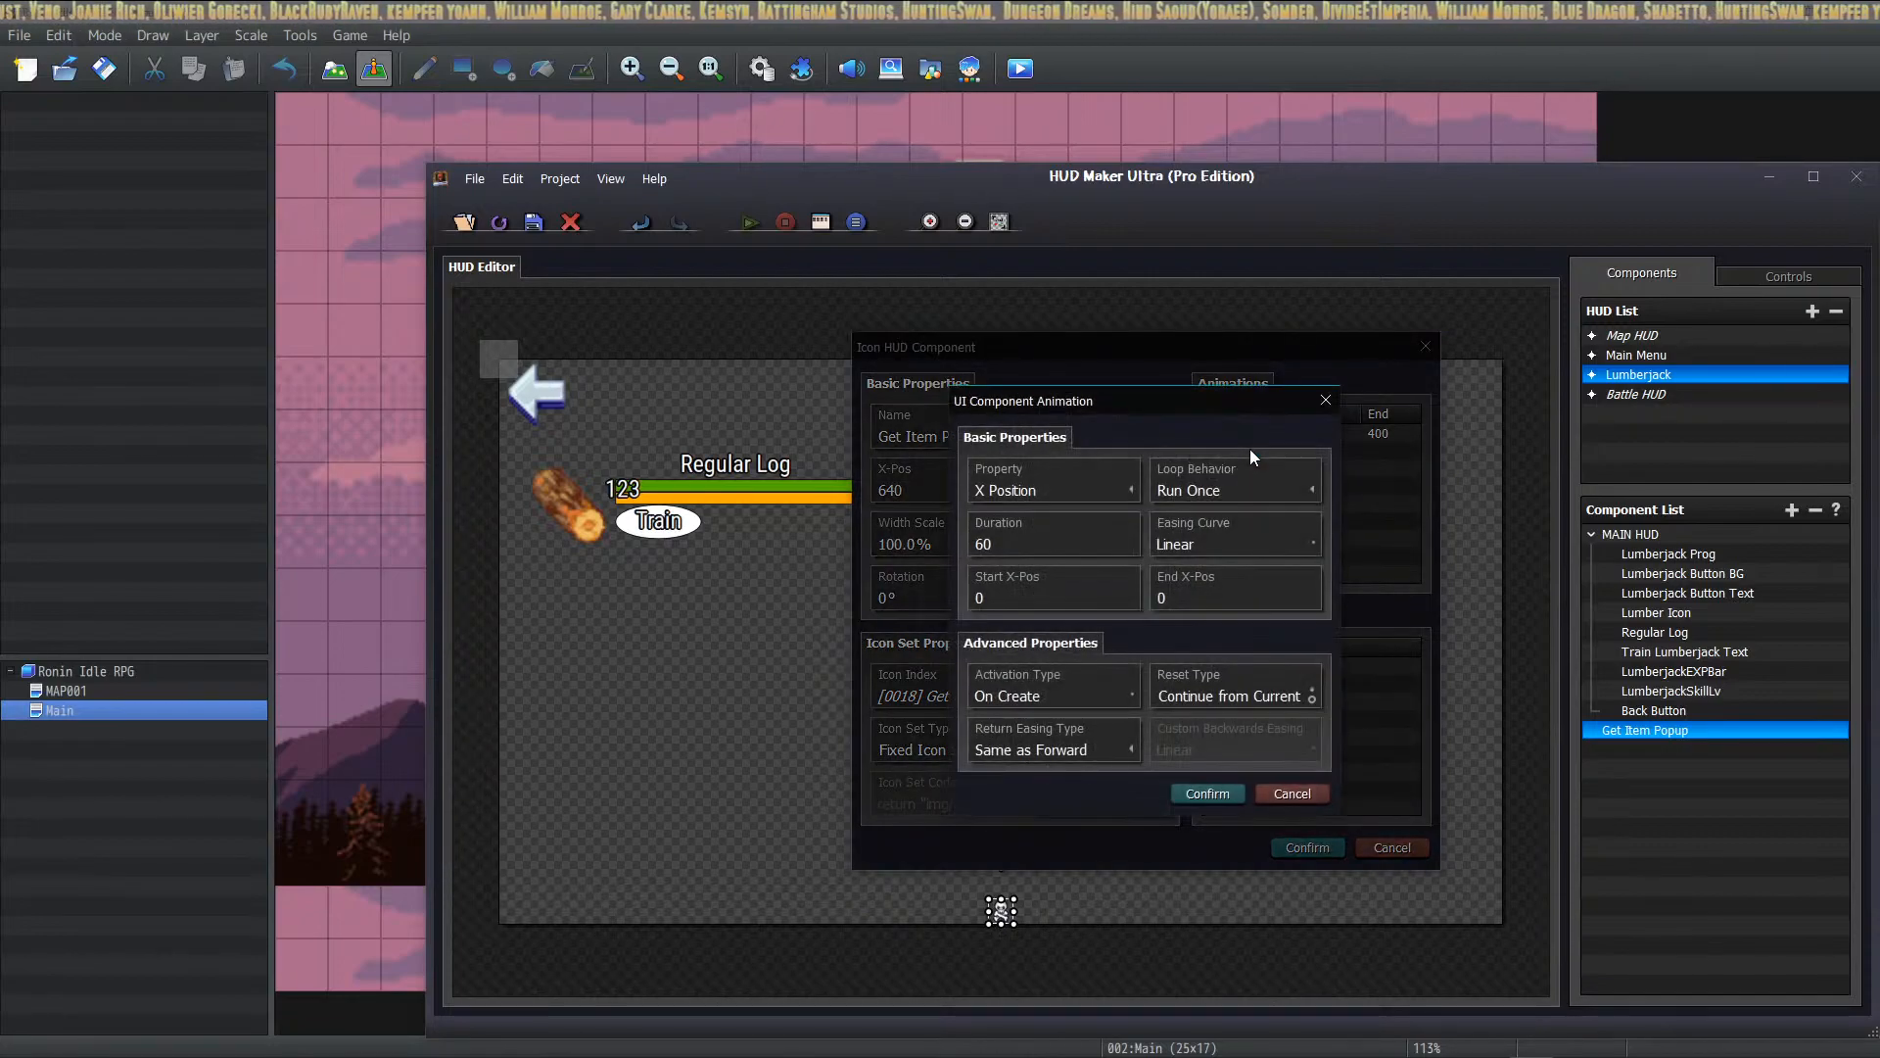
click(1039, 490)
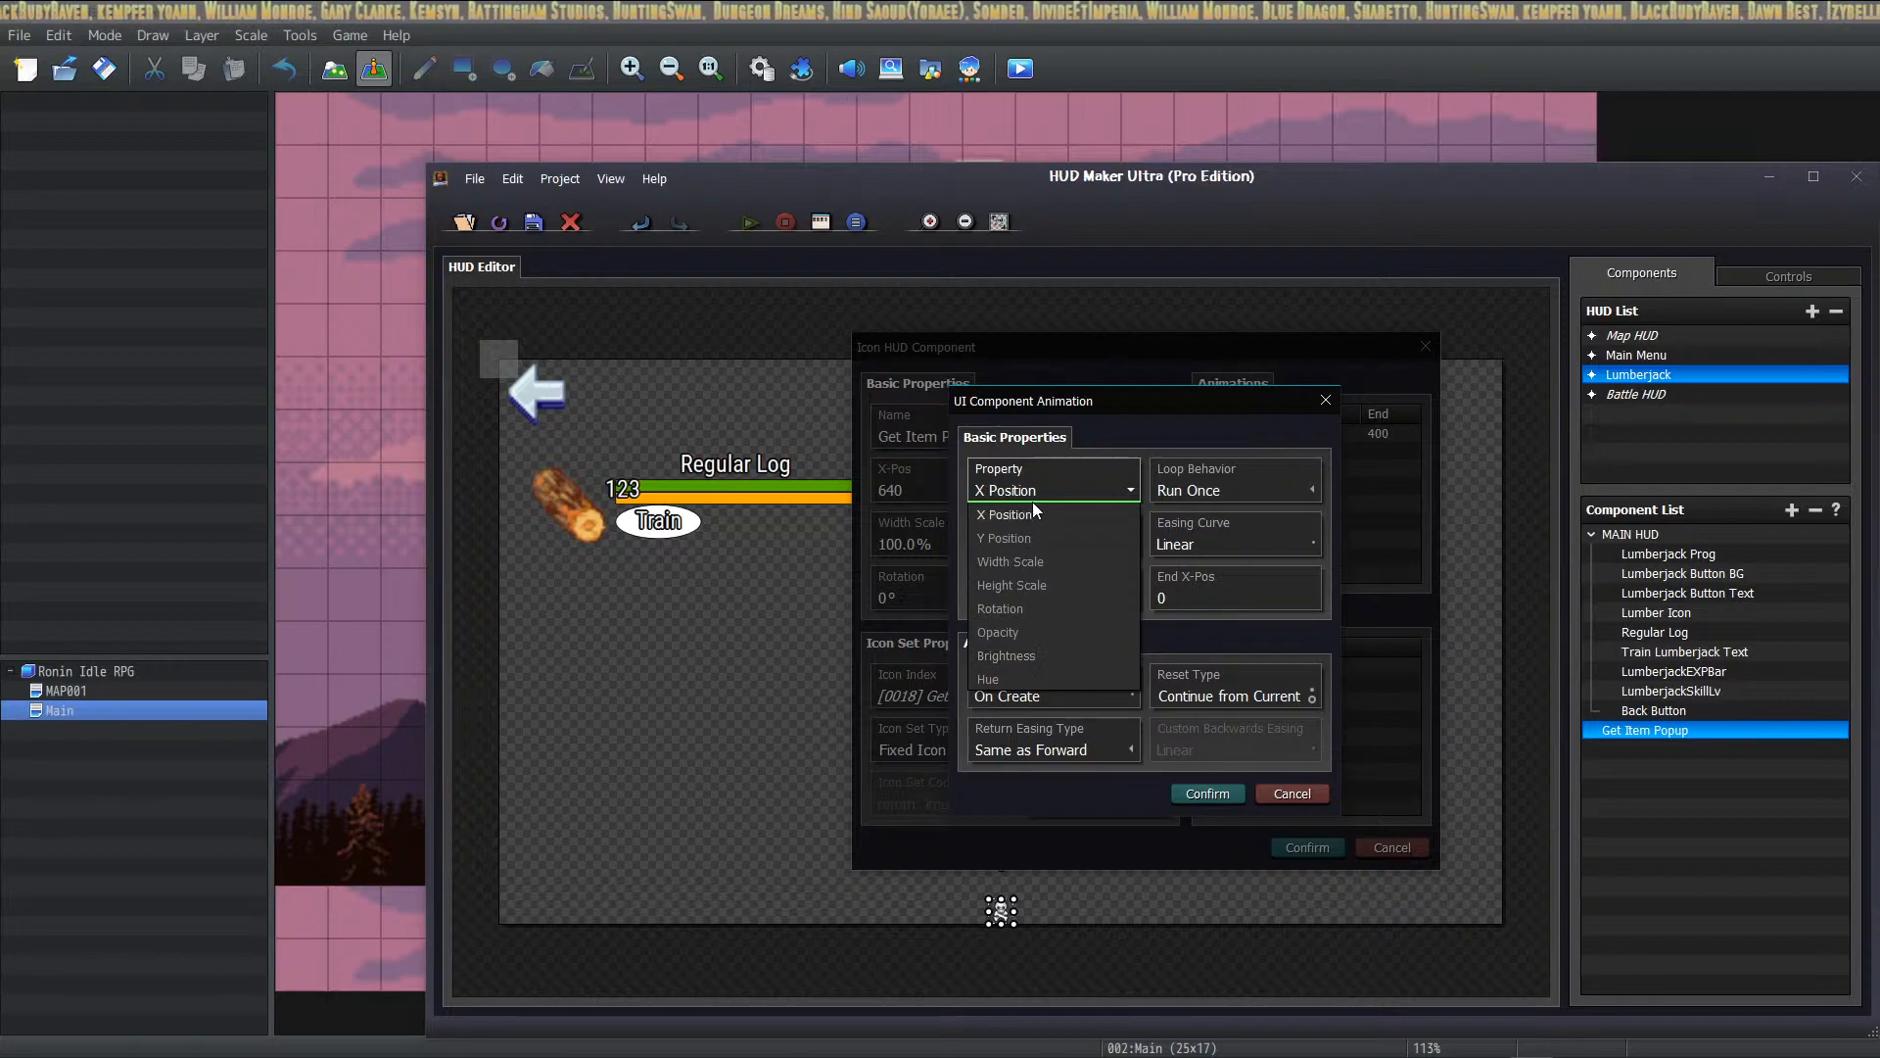
click(1030, 561)
click(1203, 599)
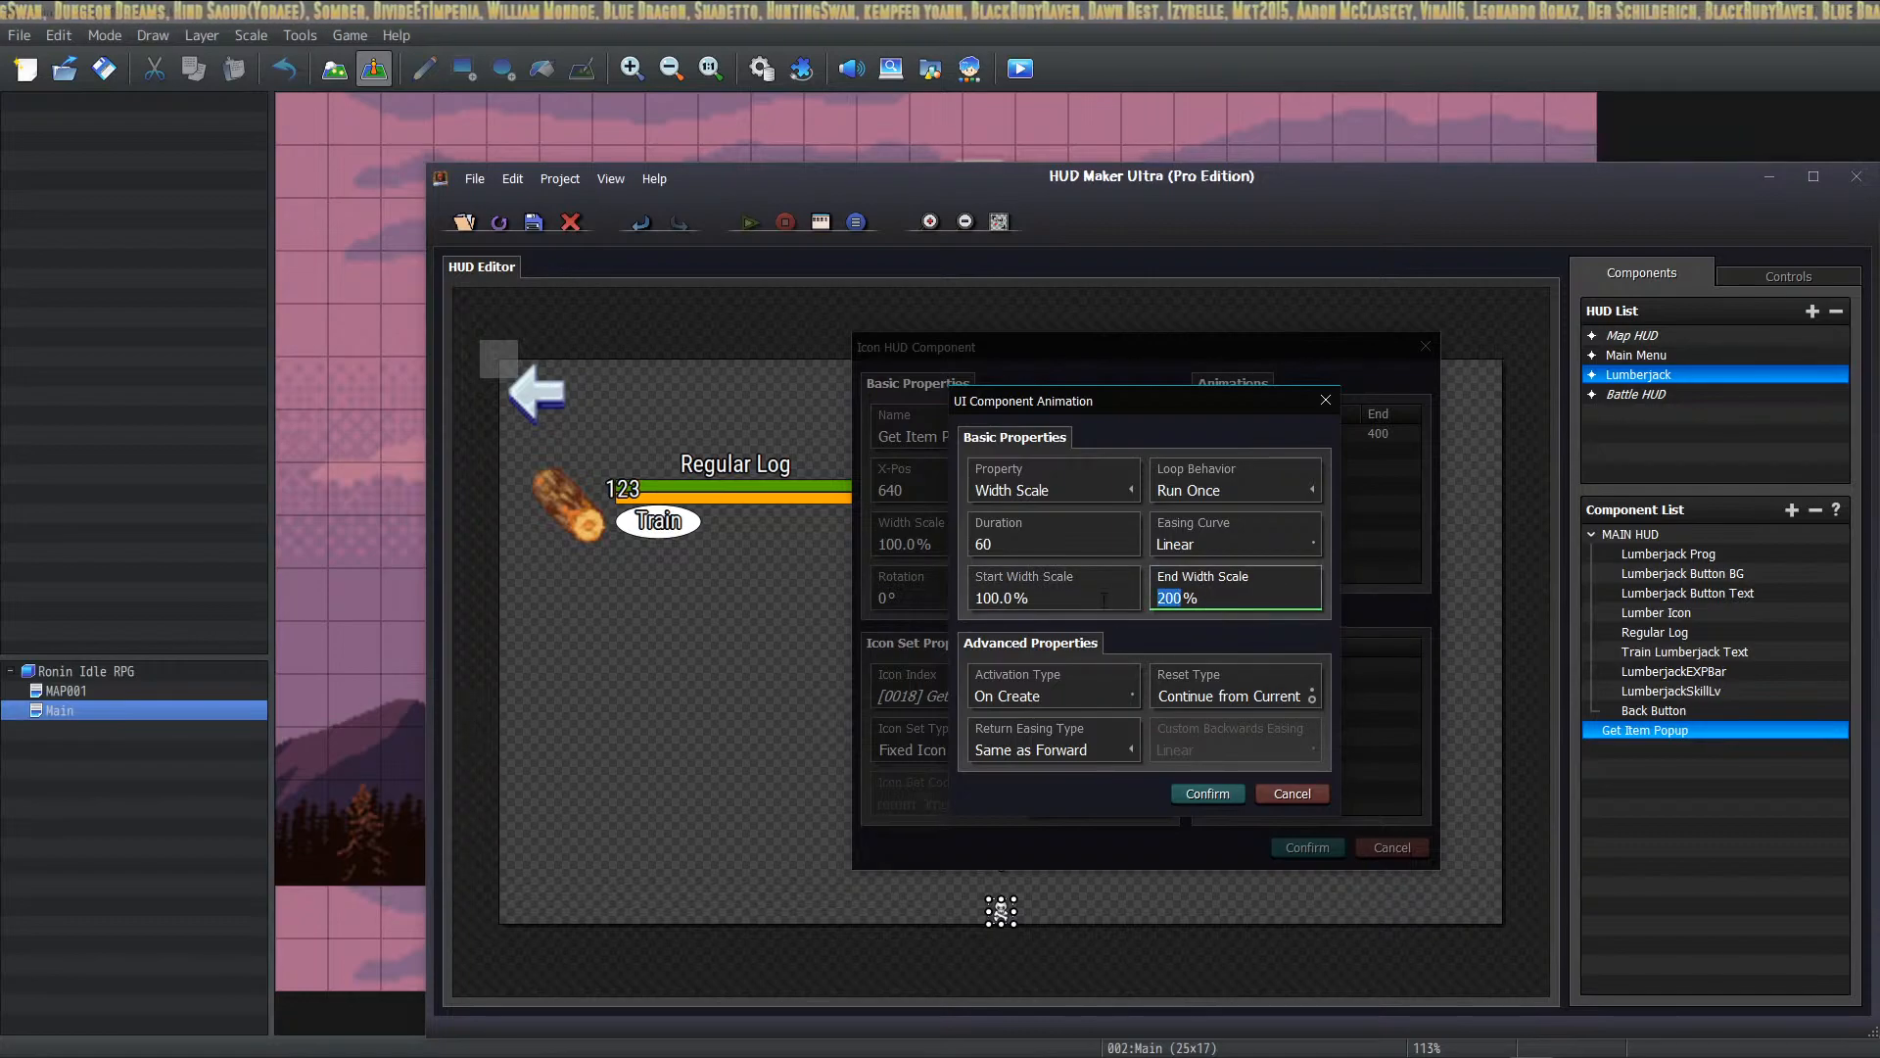
text(150.)
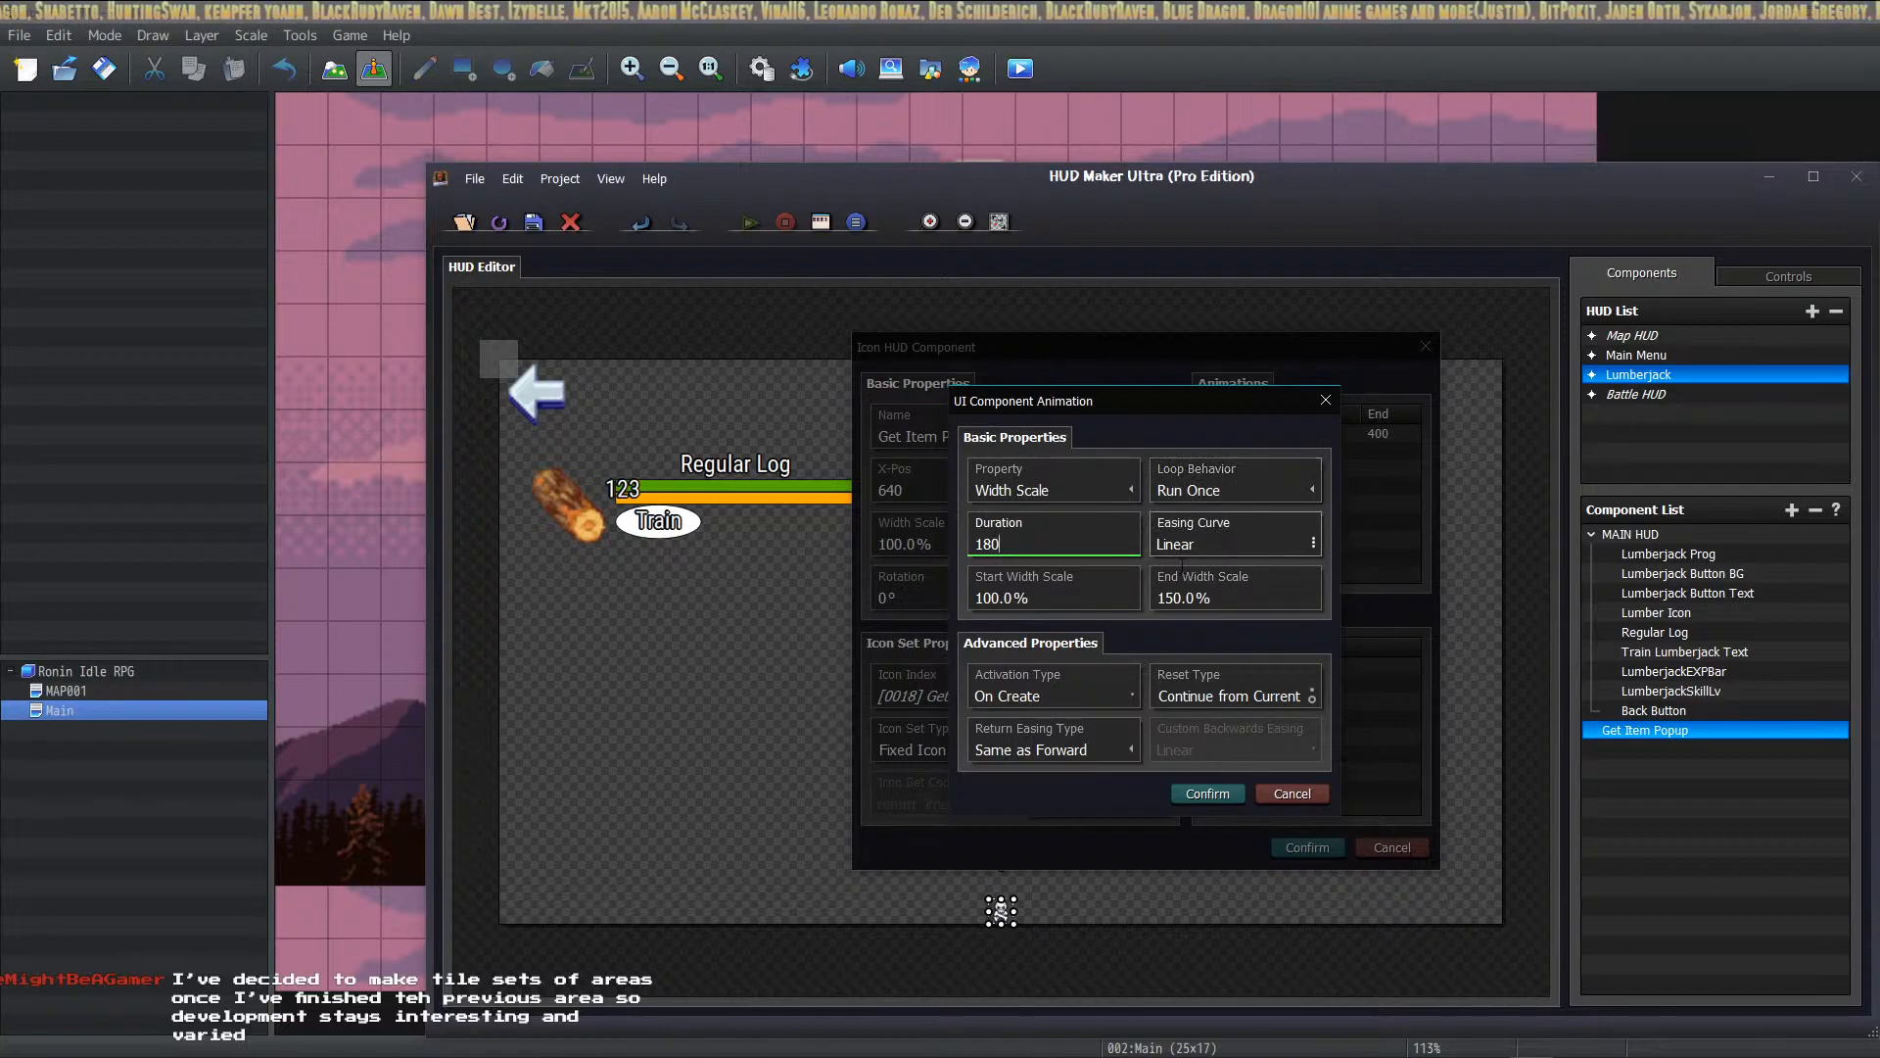
click(1214, 795)
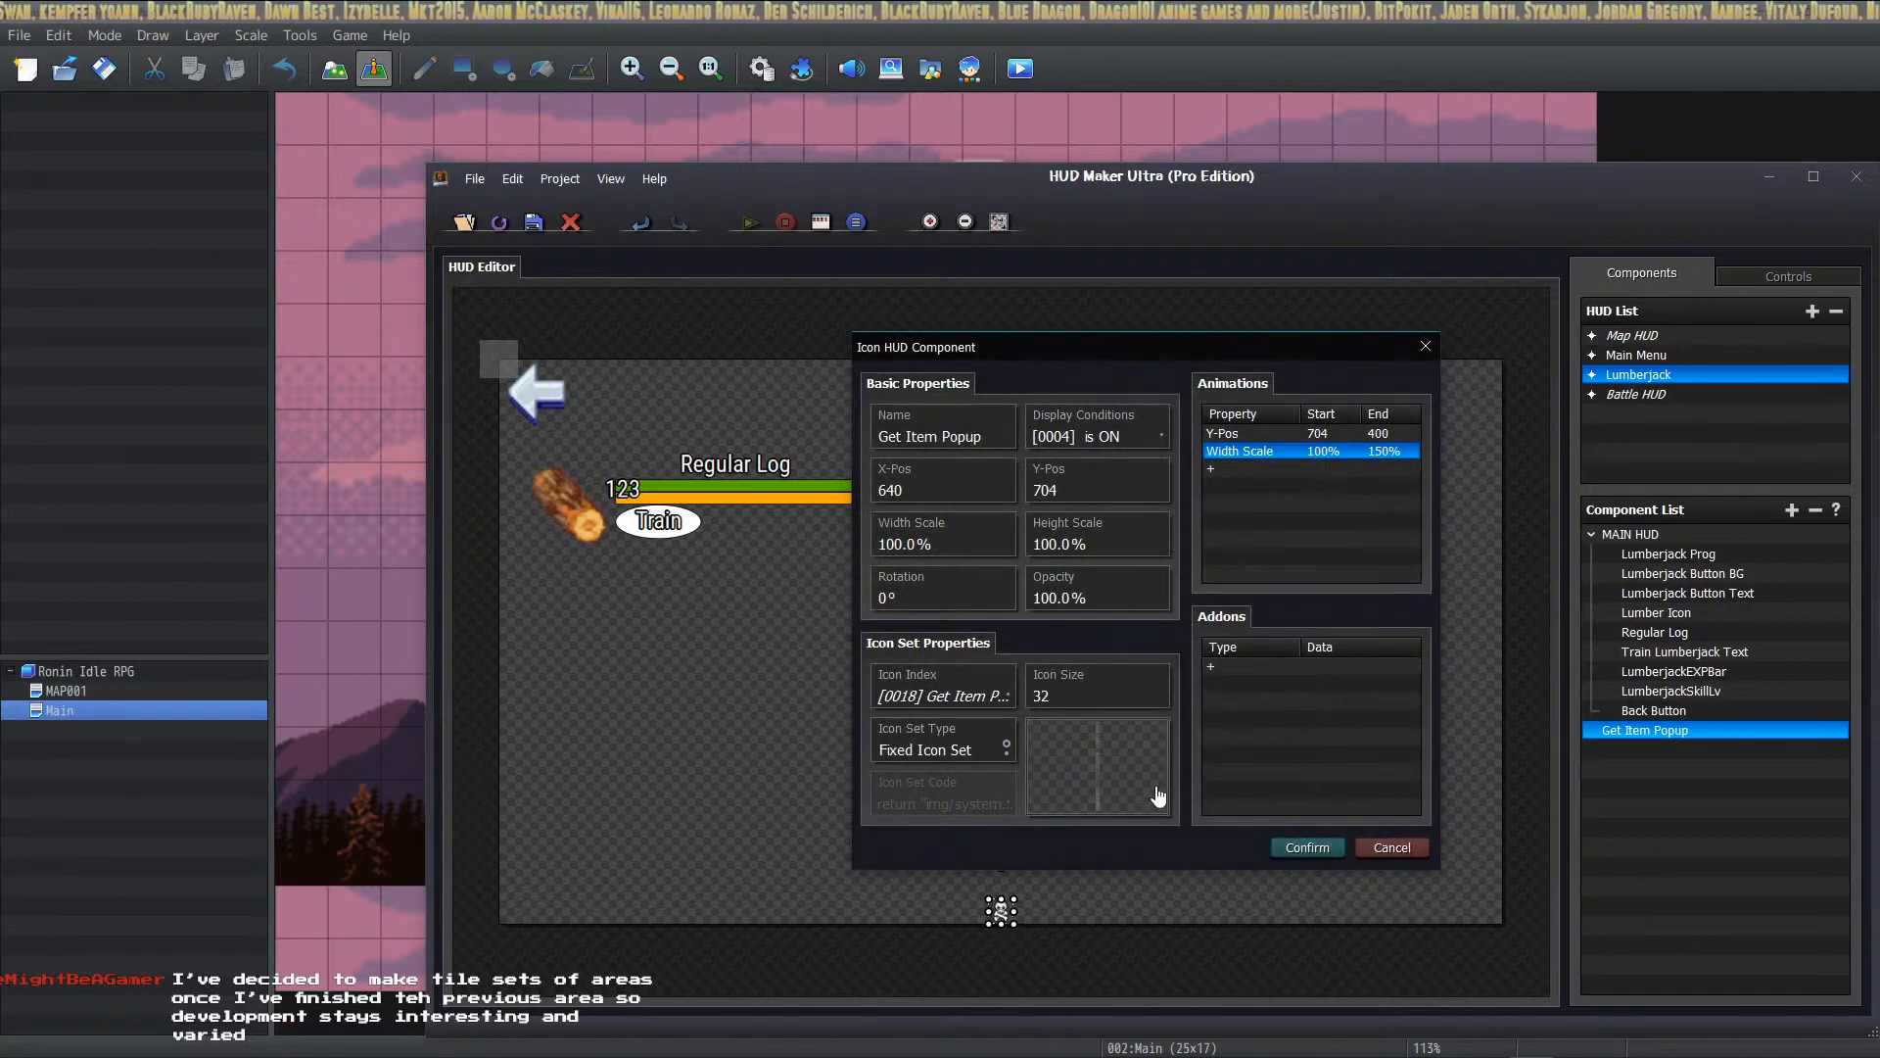
Step: Add an Opacity animation to the popup icon from 100% to 0%, running once with a duration of 180
double_click(1244, 467)
click(1020, 492)
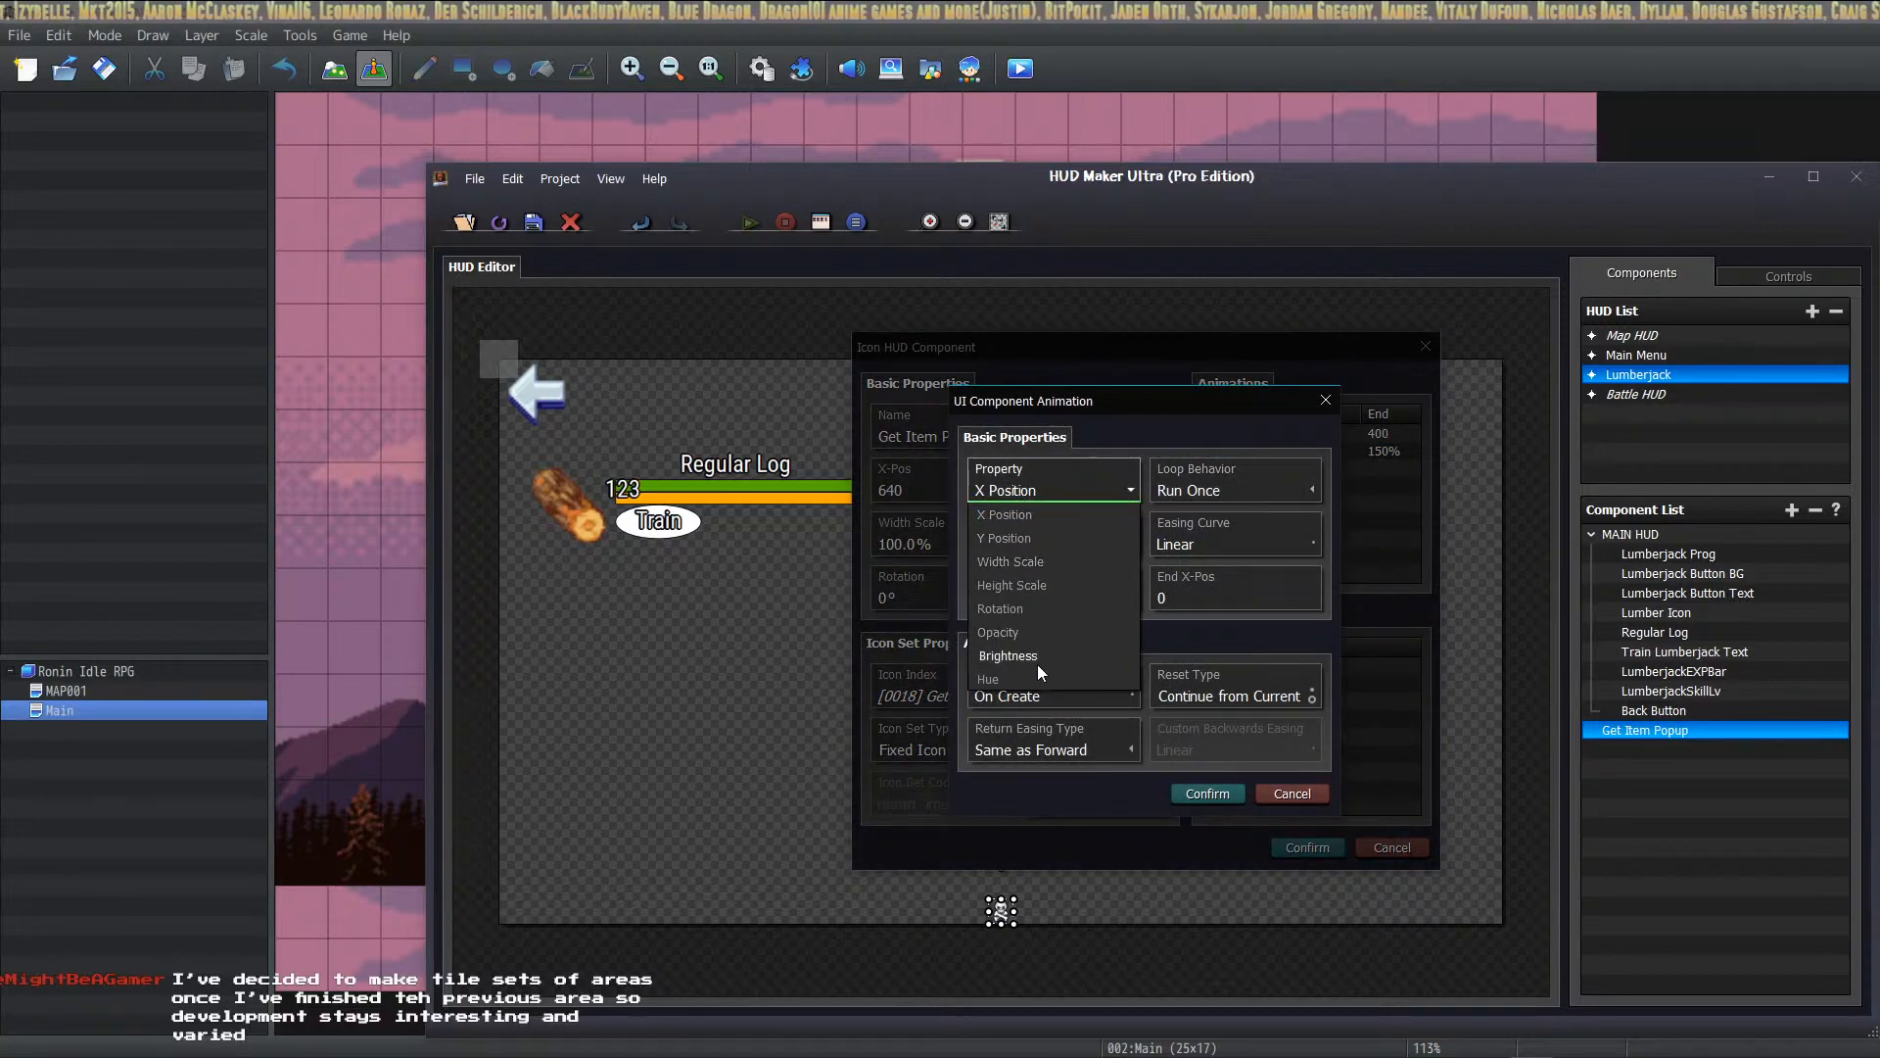
click(1037, 632)
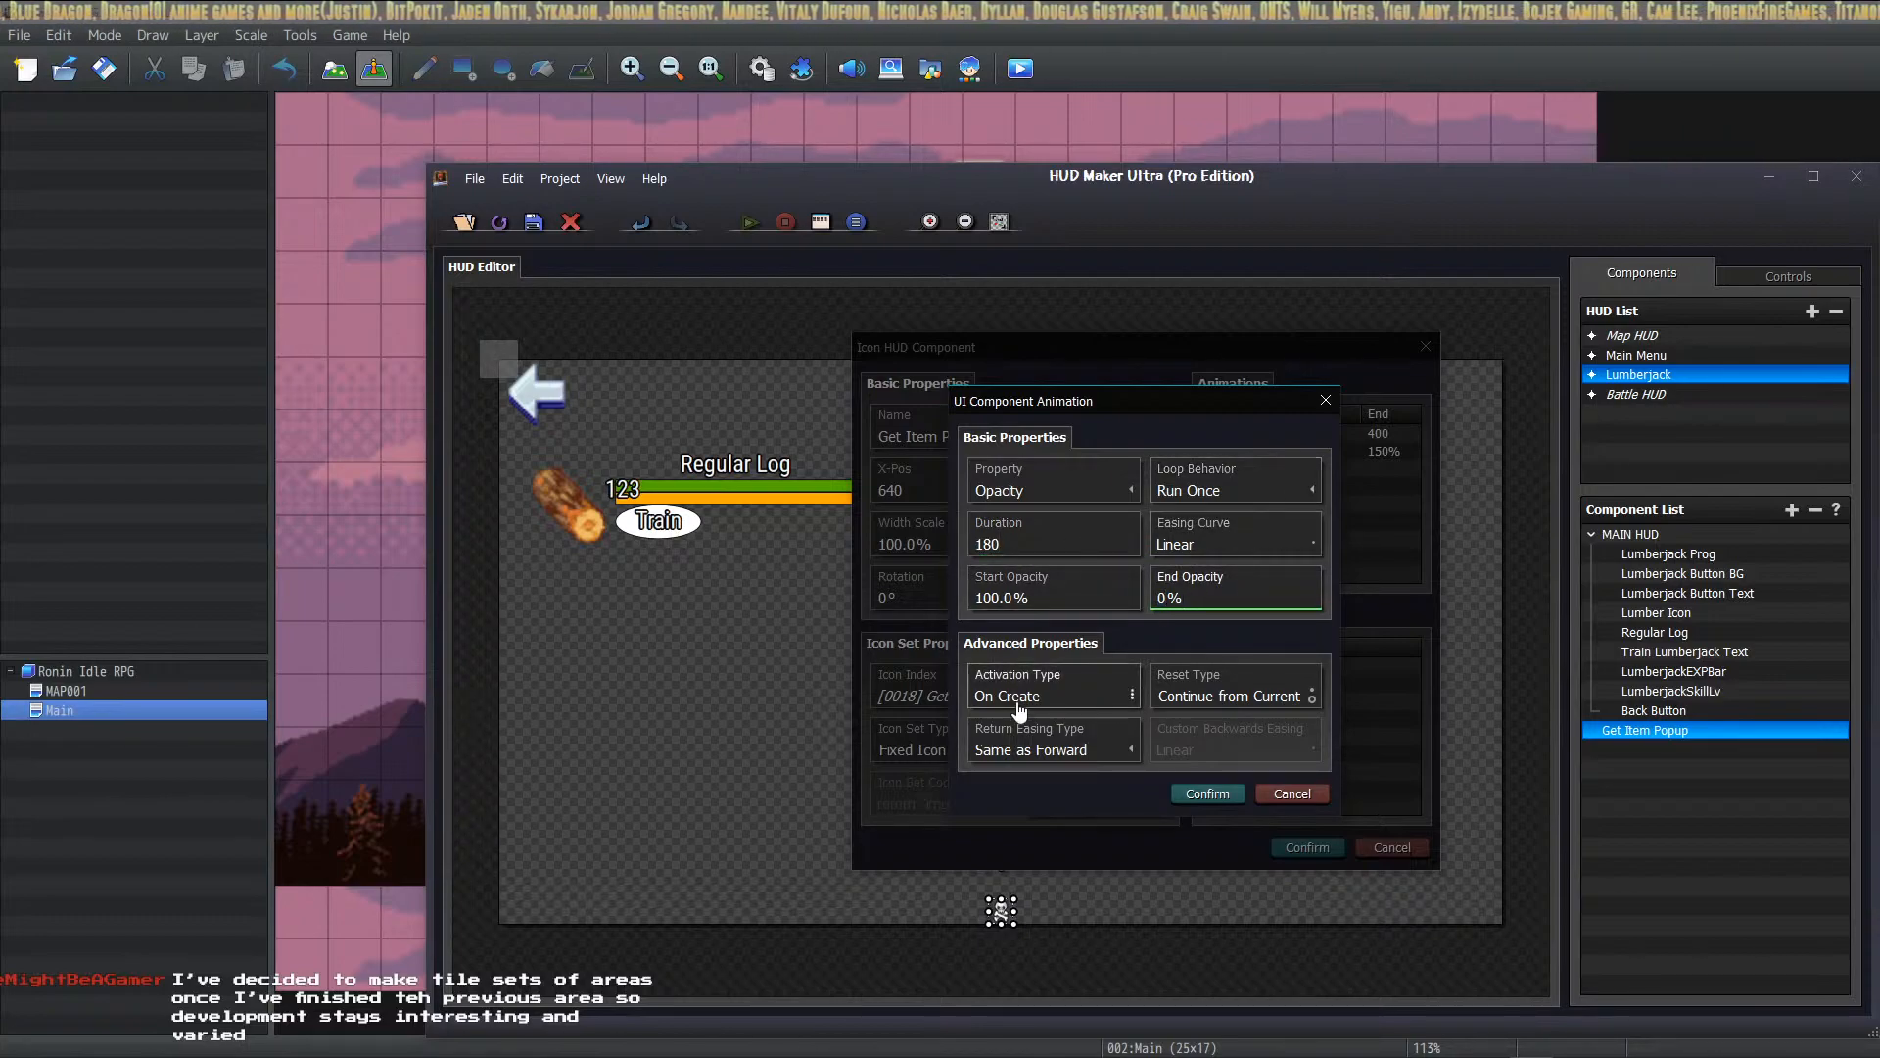
click(1190, 794)
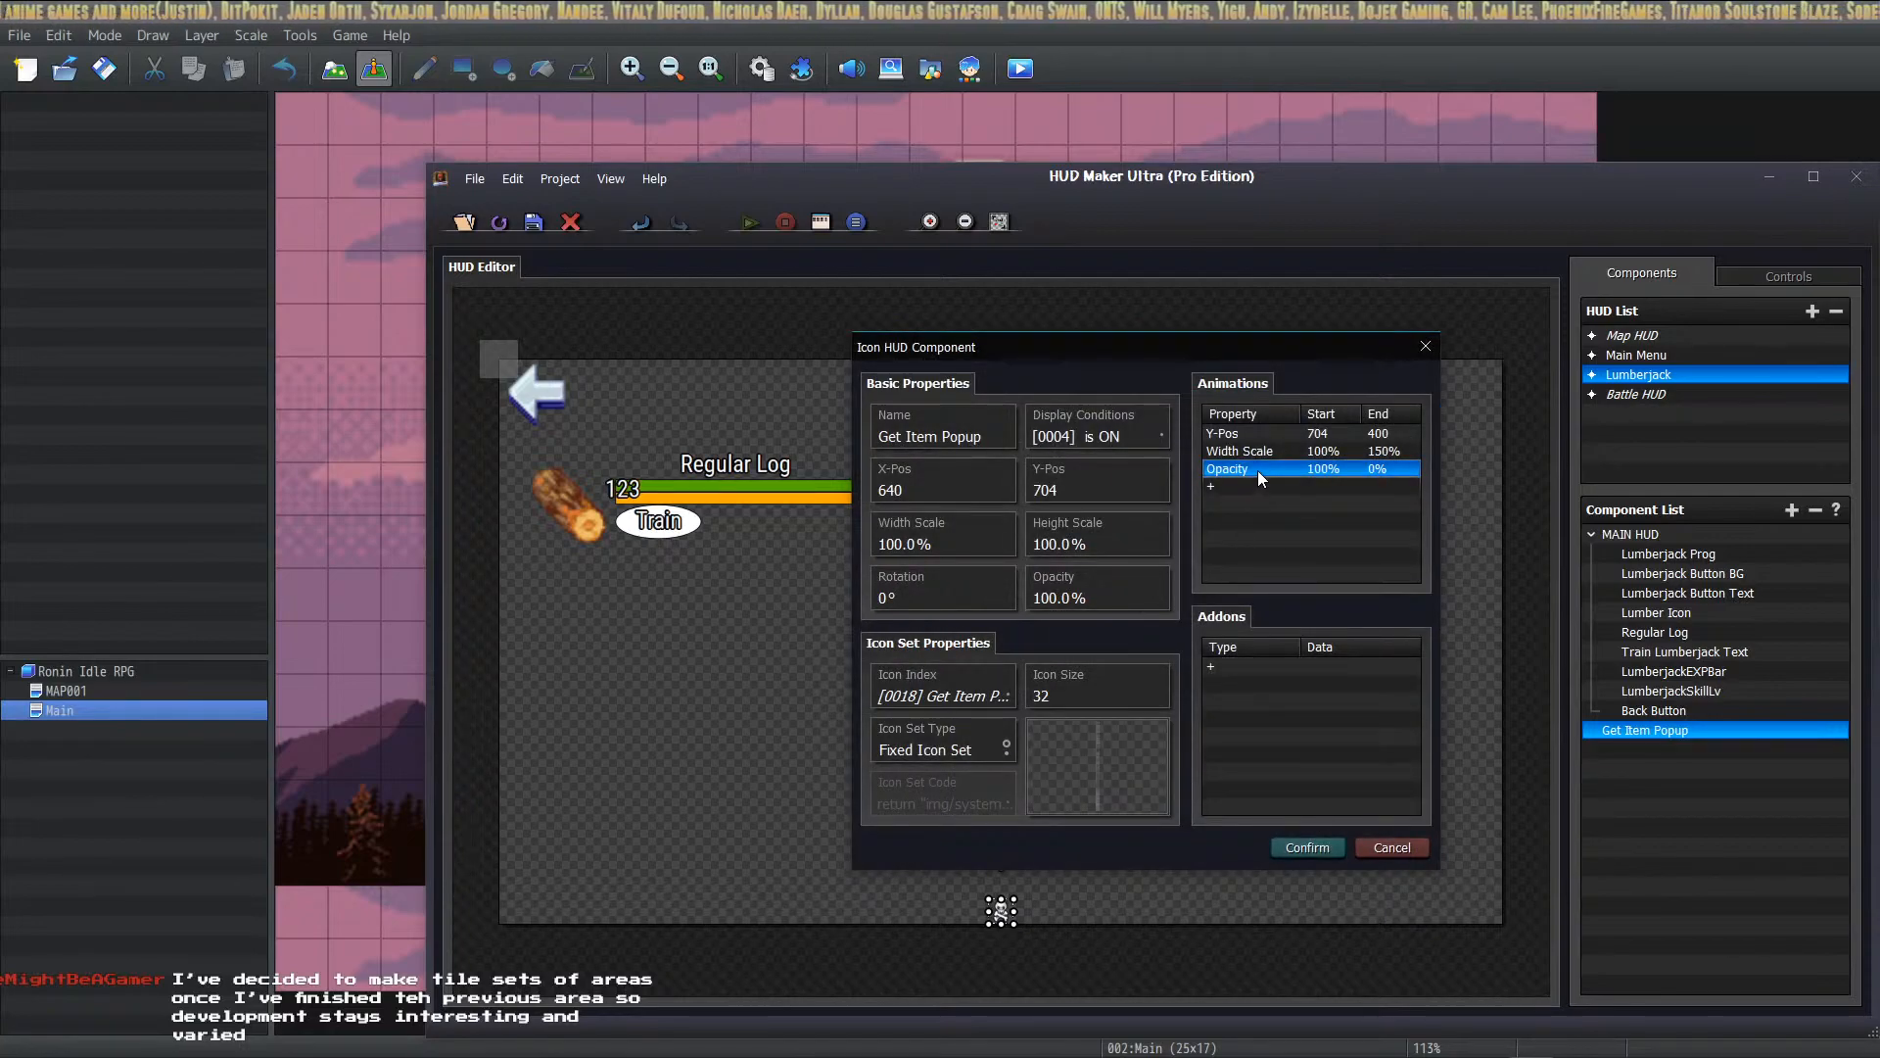
Step: Review the Opacity, Width Scale and Y Position animation settings of the Get Item Popup icon and save the project
double_click(1259, 470)
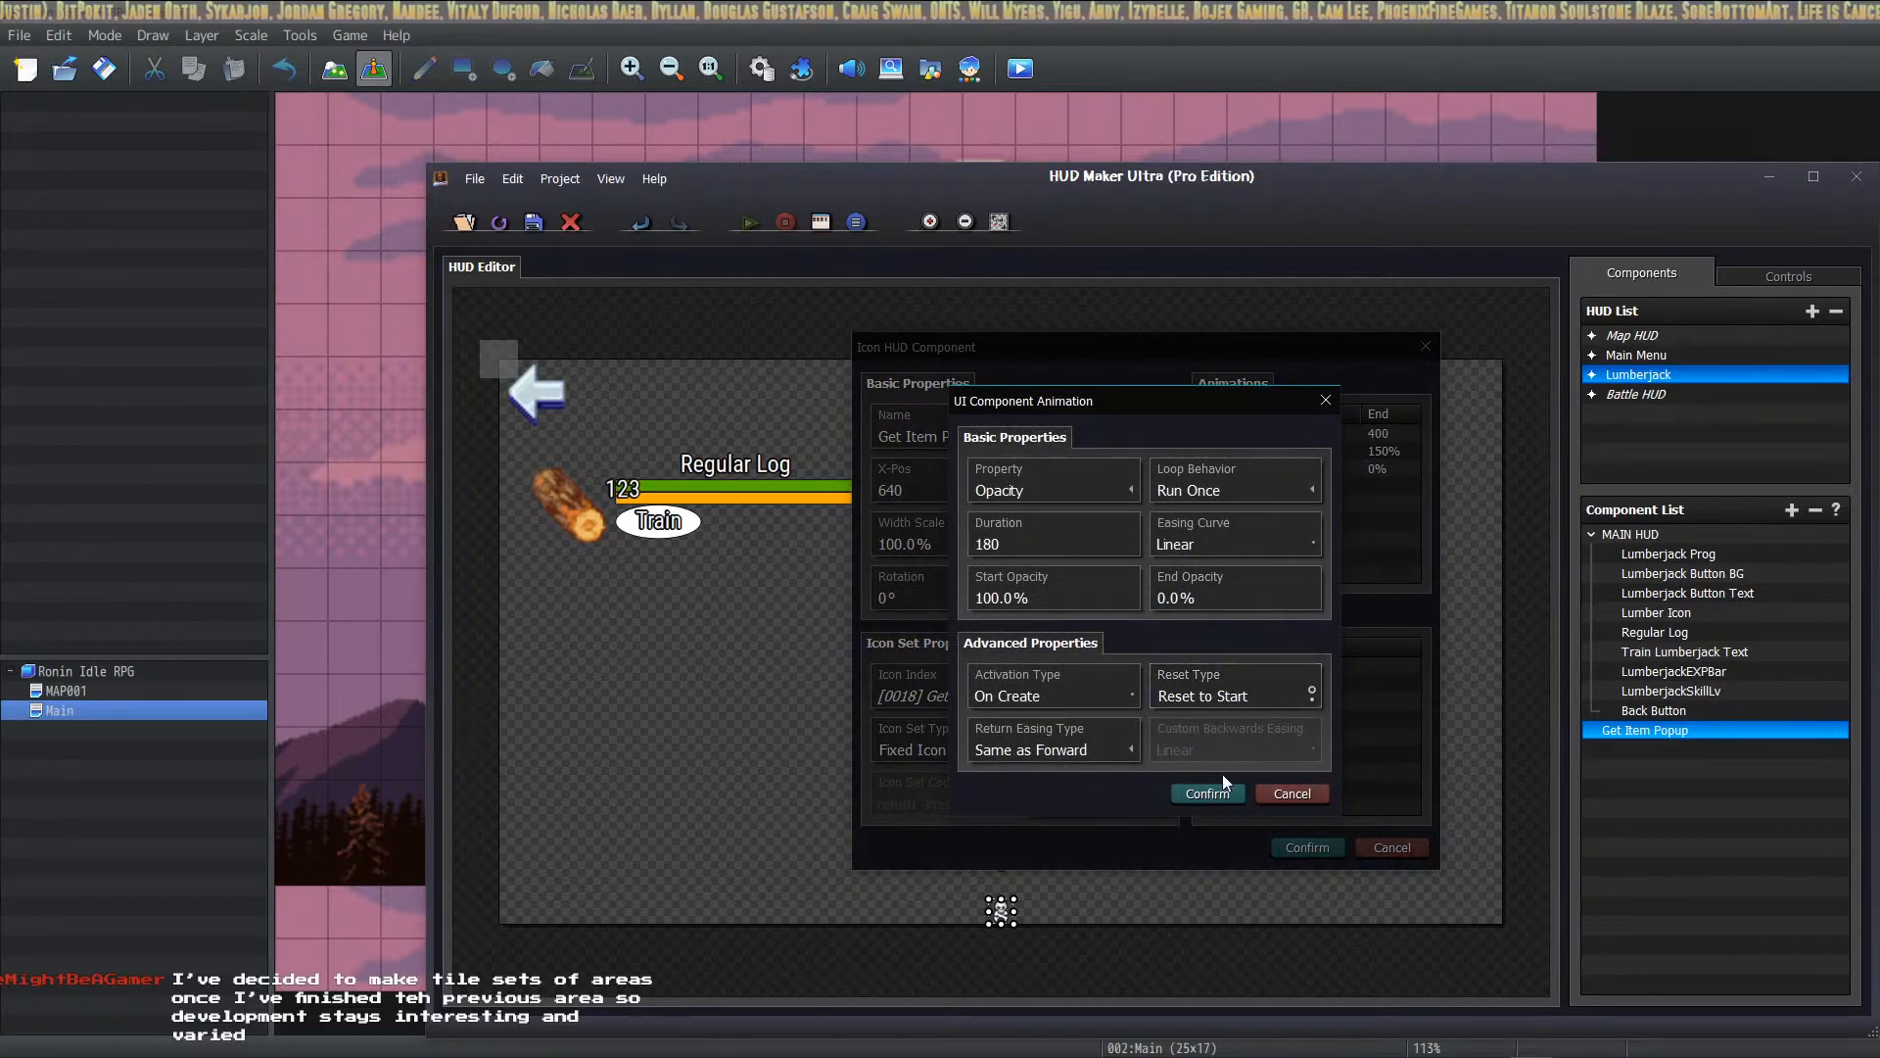
click(1218, 794)
double_click(1262, 450)
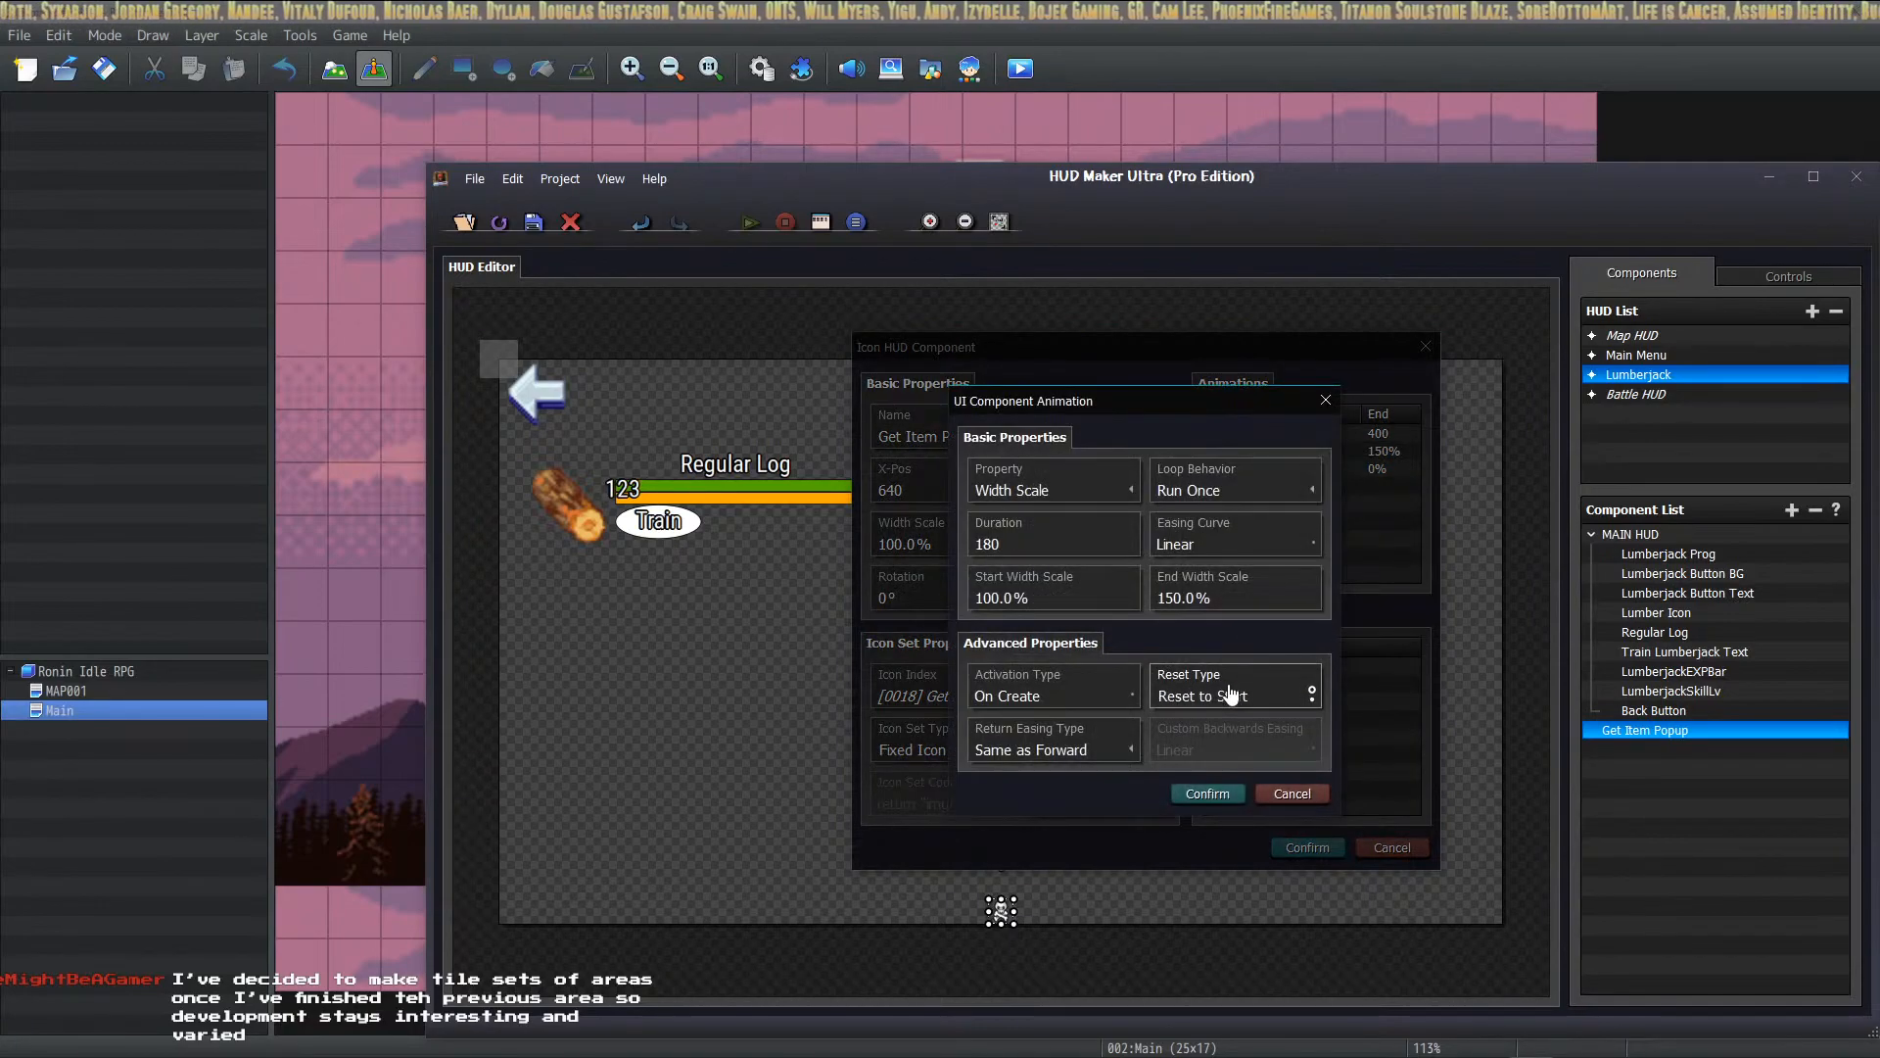
click(1213, 789)
double_click(1261, 428)
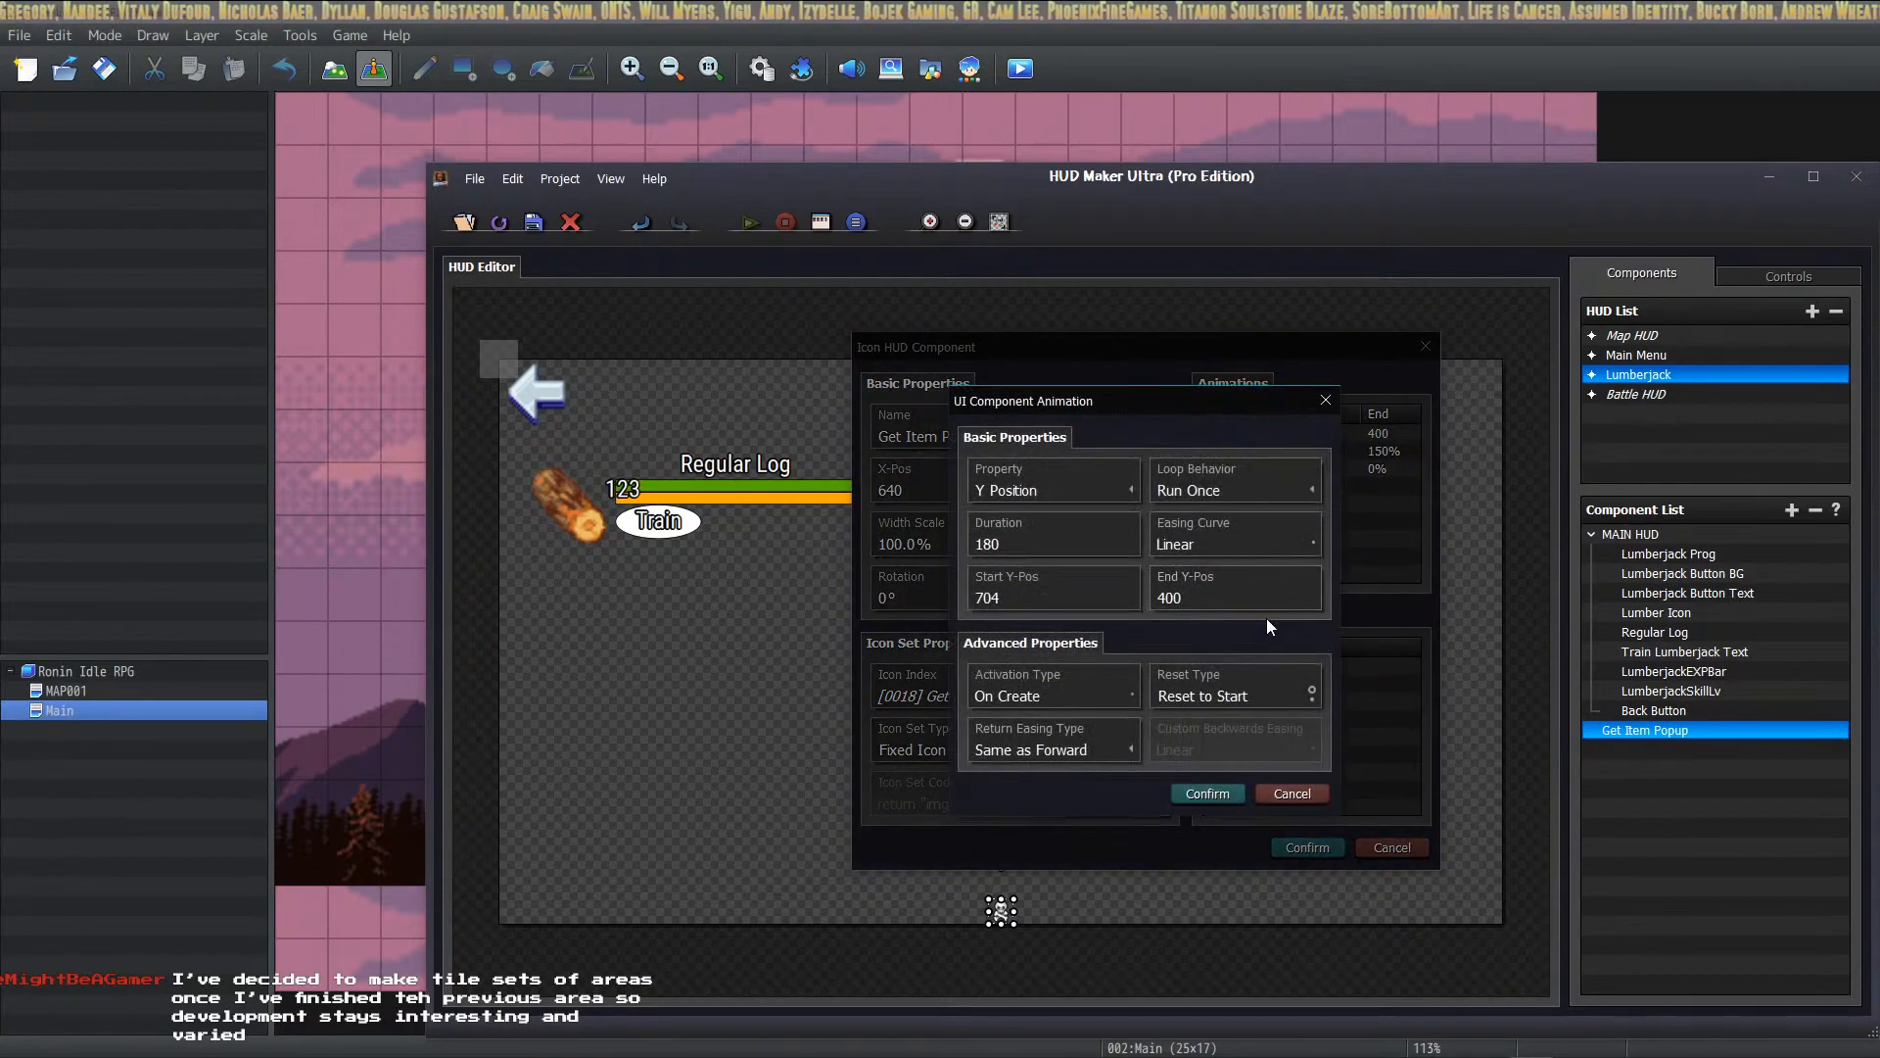
click(1211, 793)
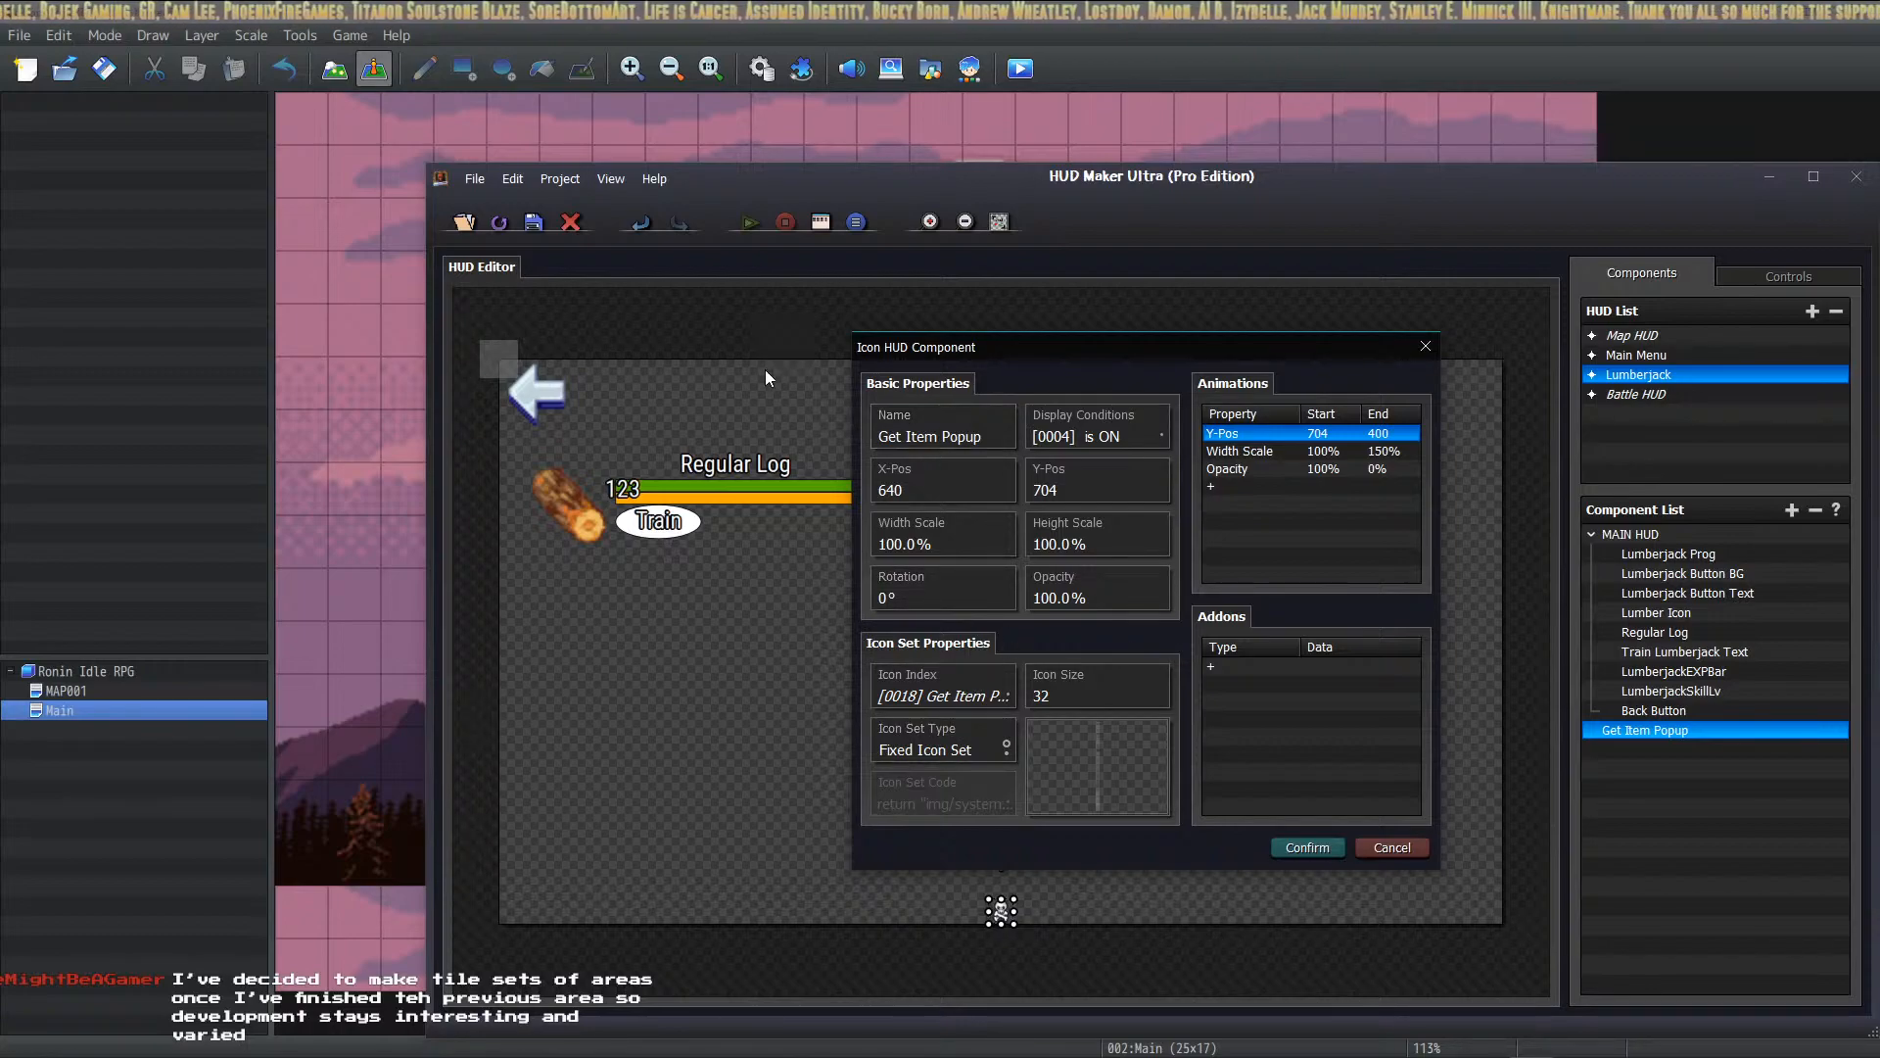
click(1286, 848)
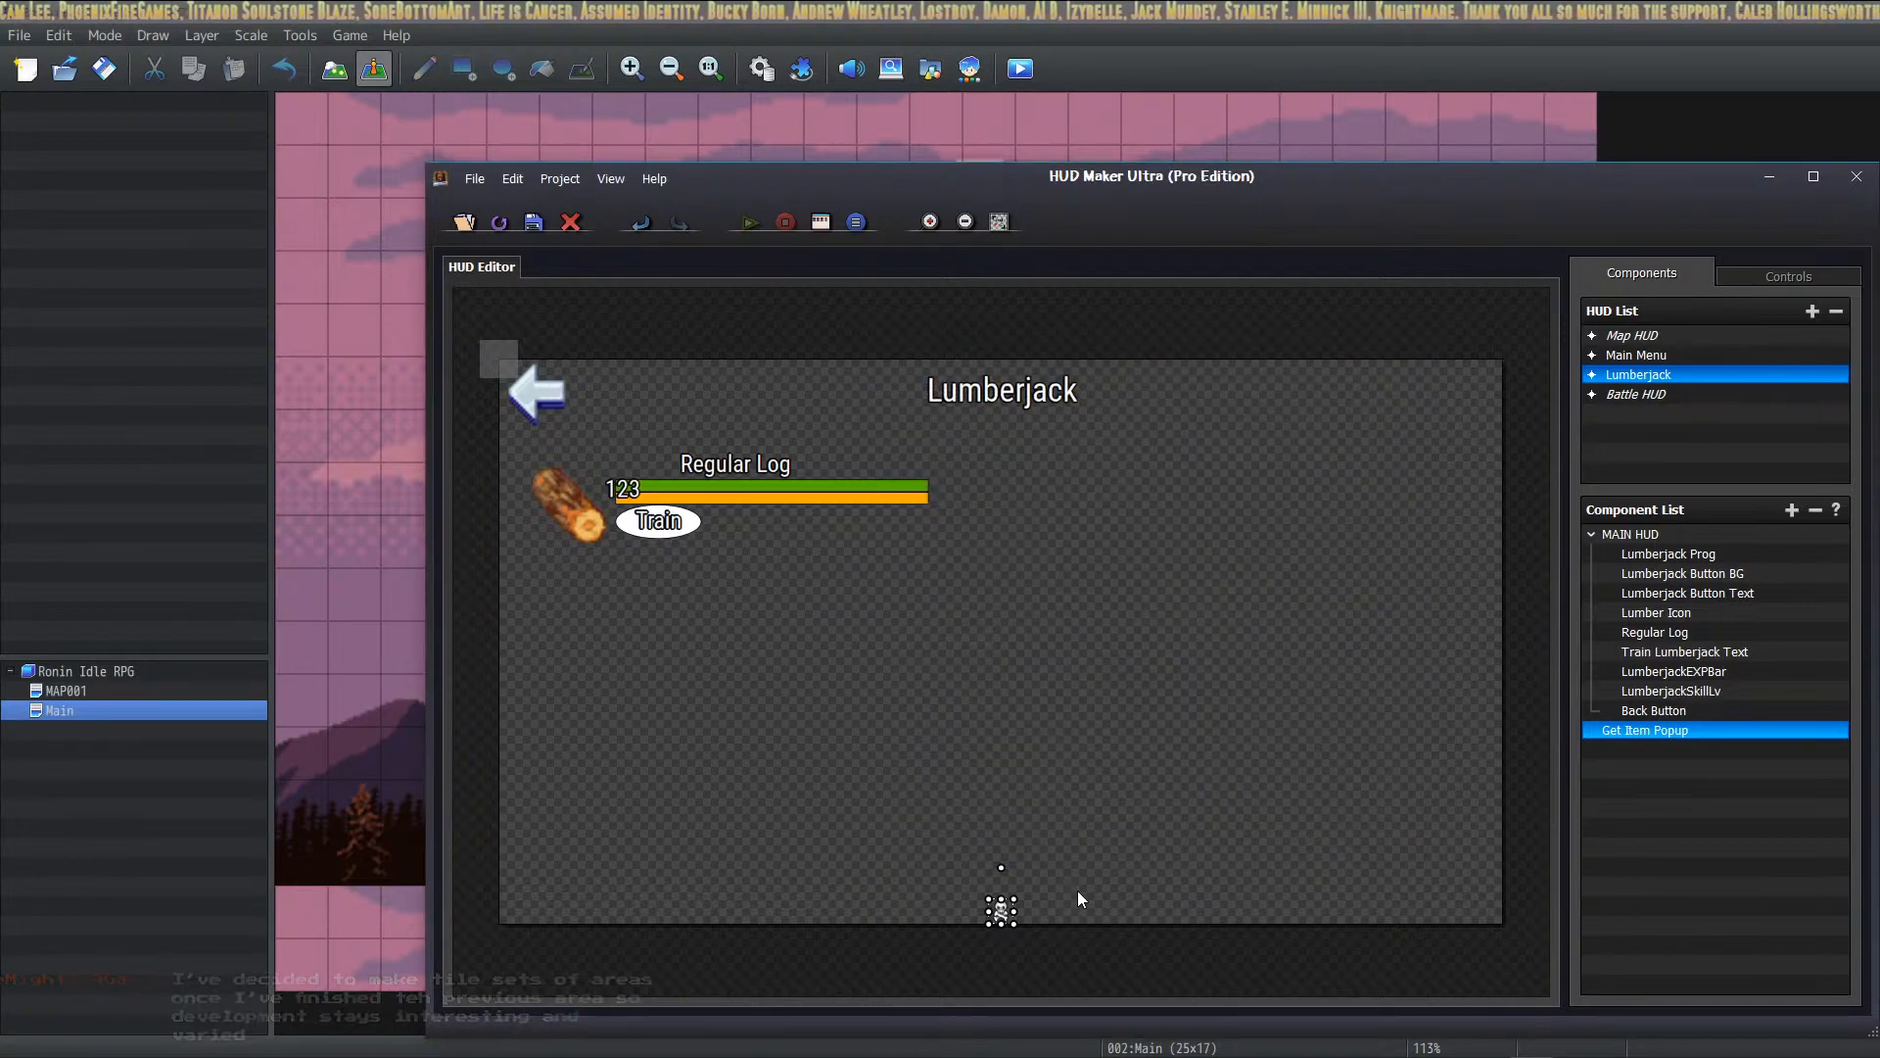
click(104, 66)
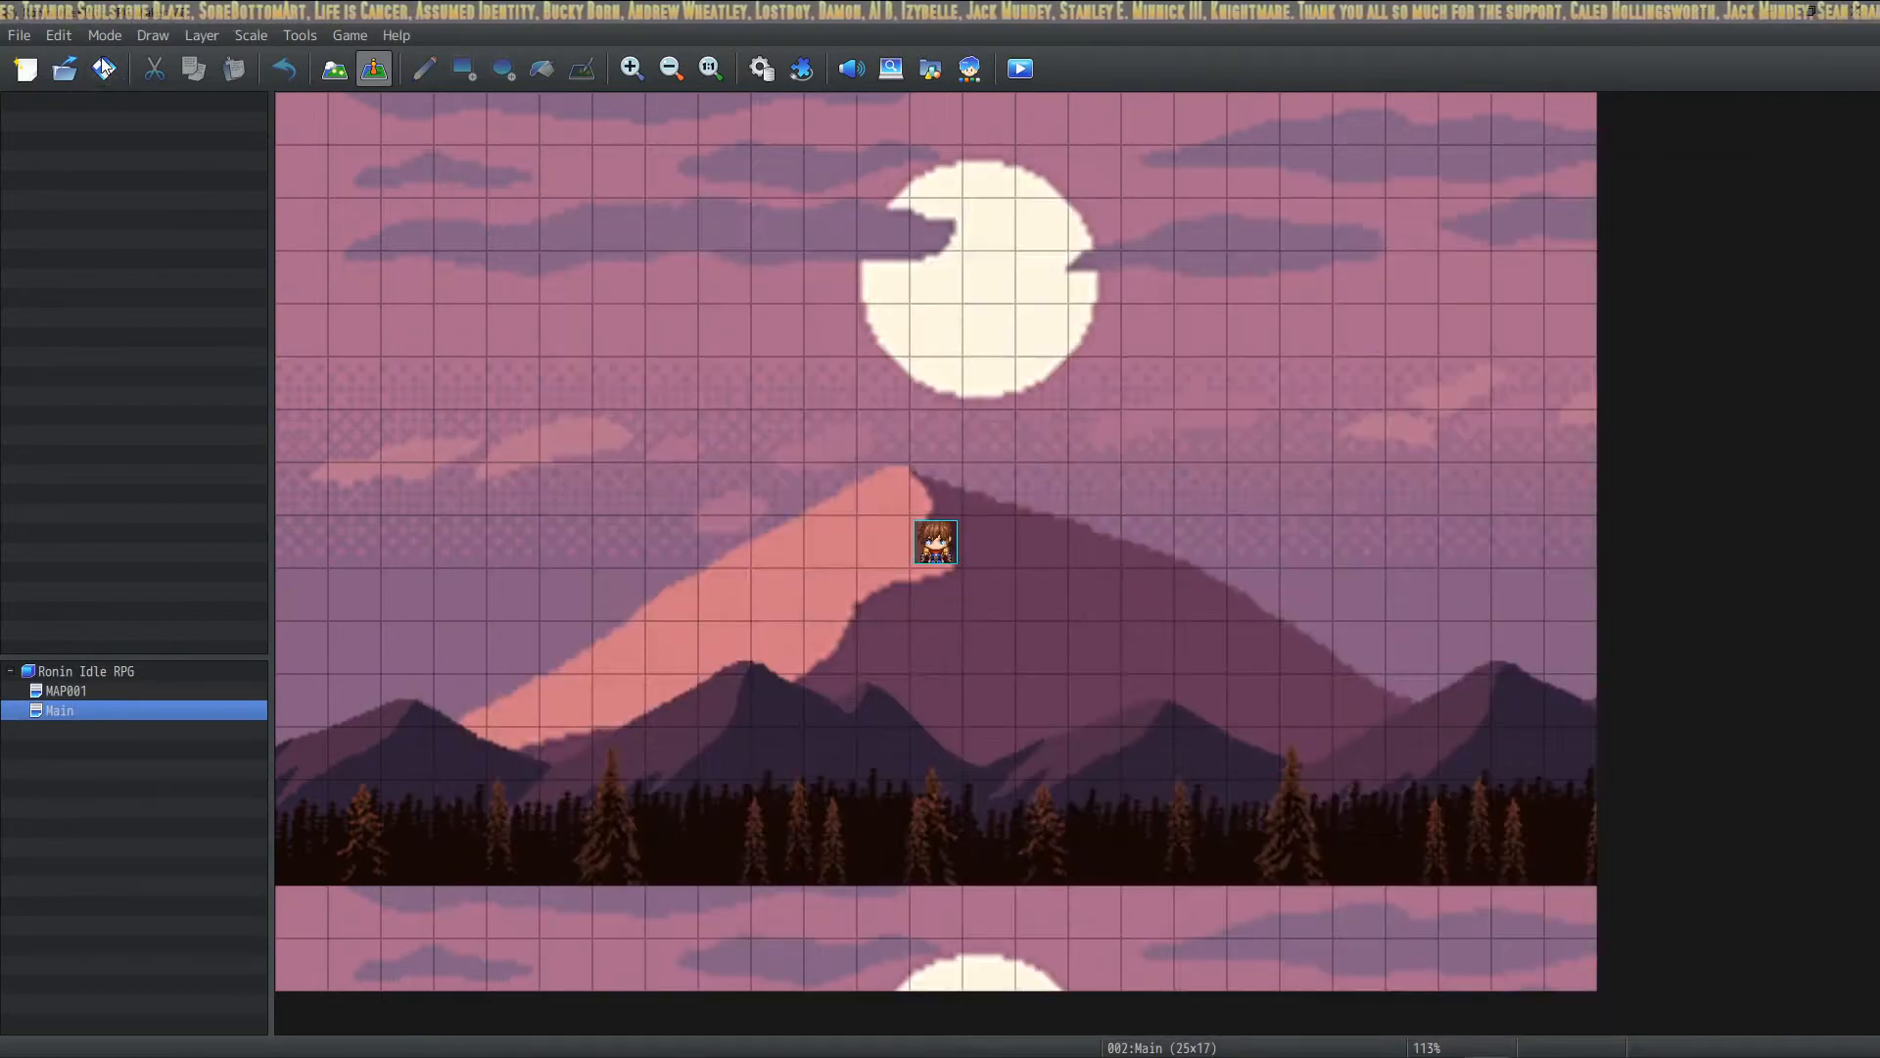
Step: Return to HUD Maker Ultra and check that the Get Item Popup icon's display condition uses switch 0004
key(alt+Tab)
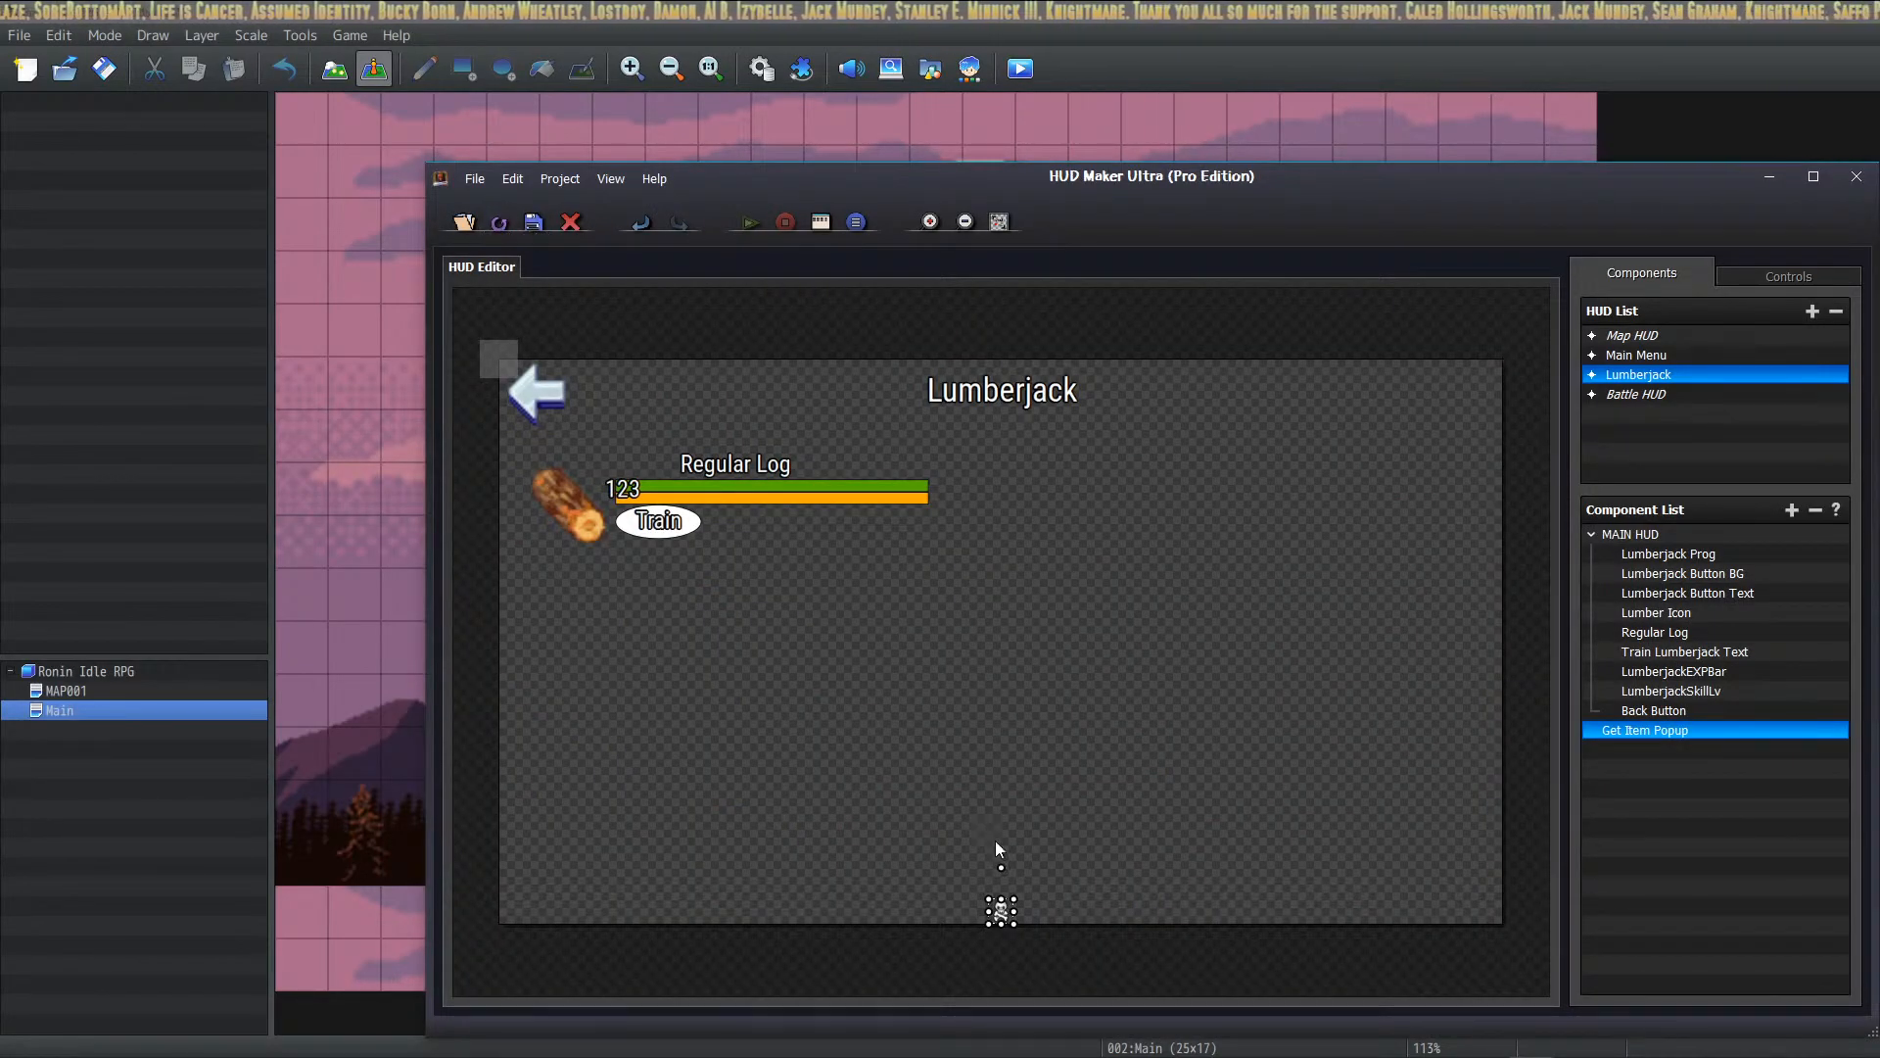
double_click(1001, 911)
click(1107, 431)
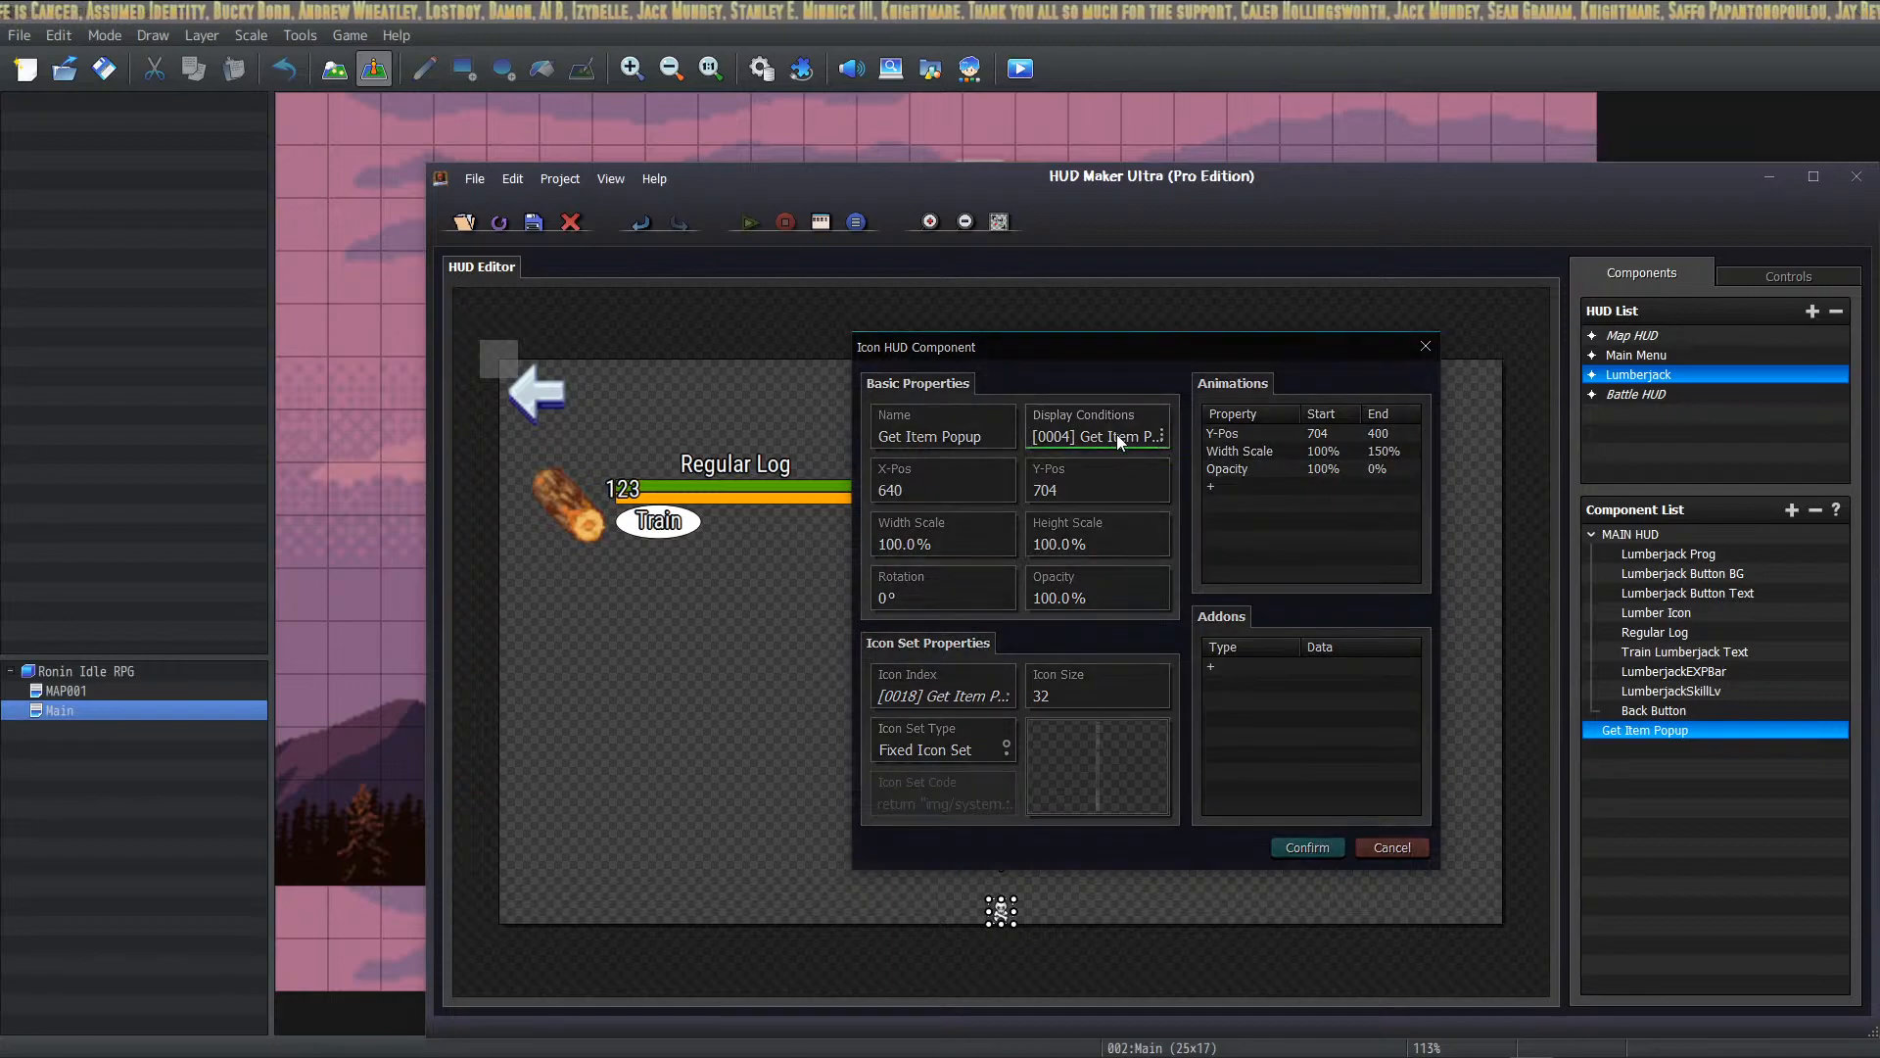
click(1179, 783)
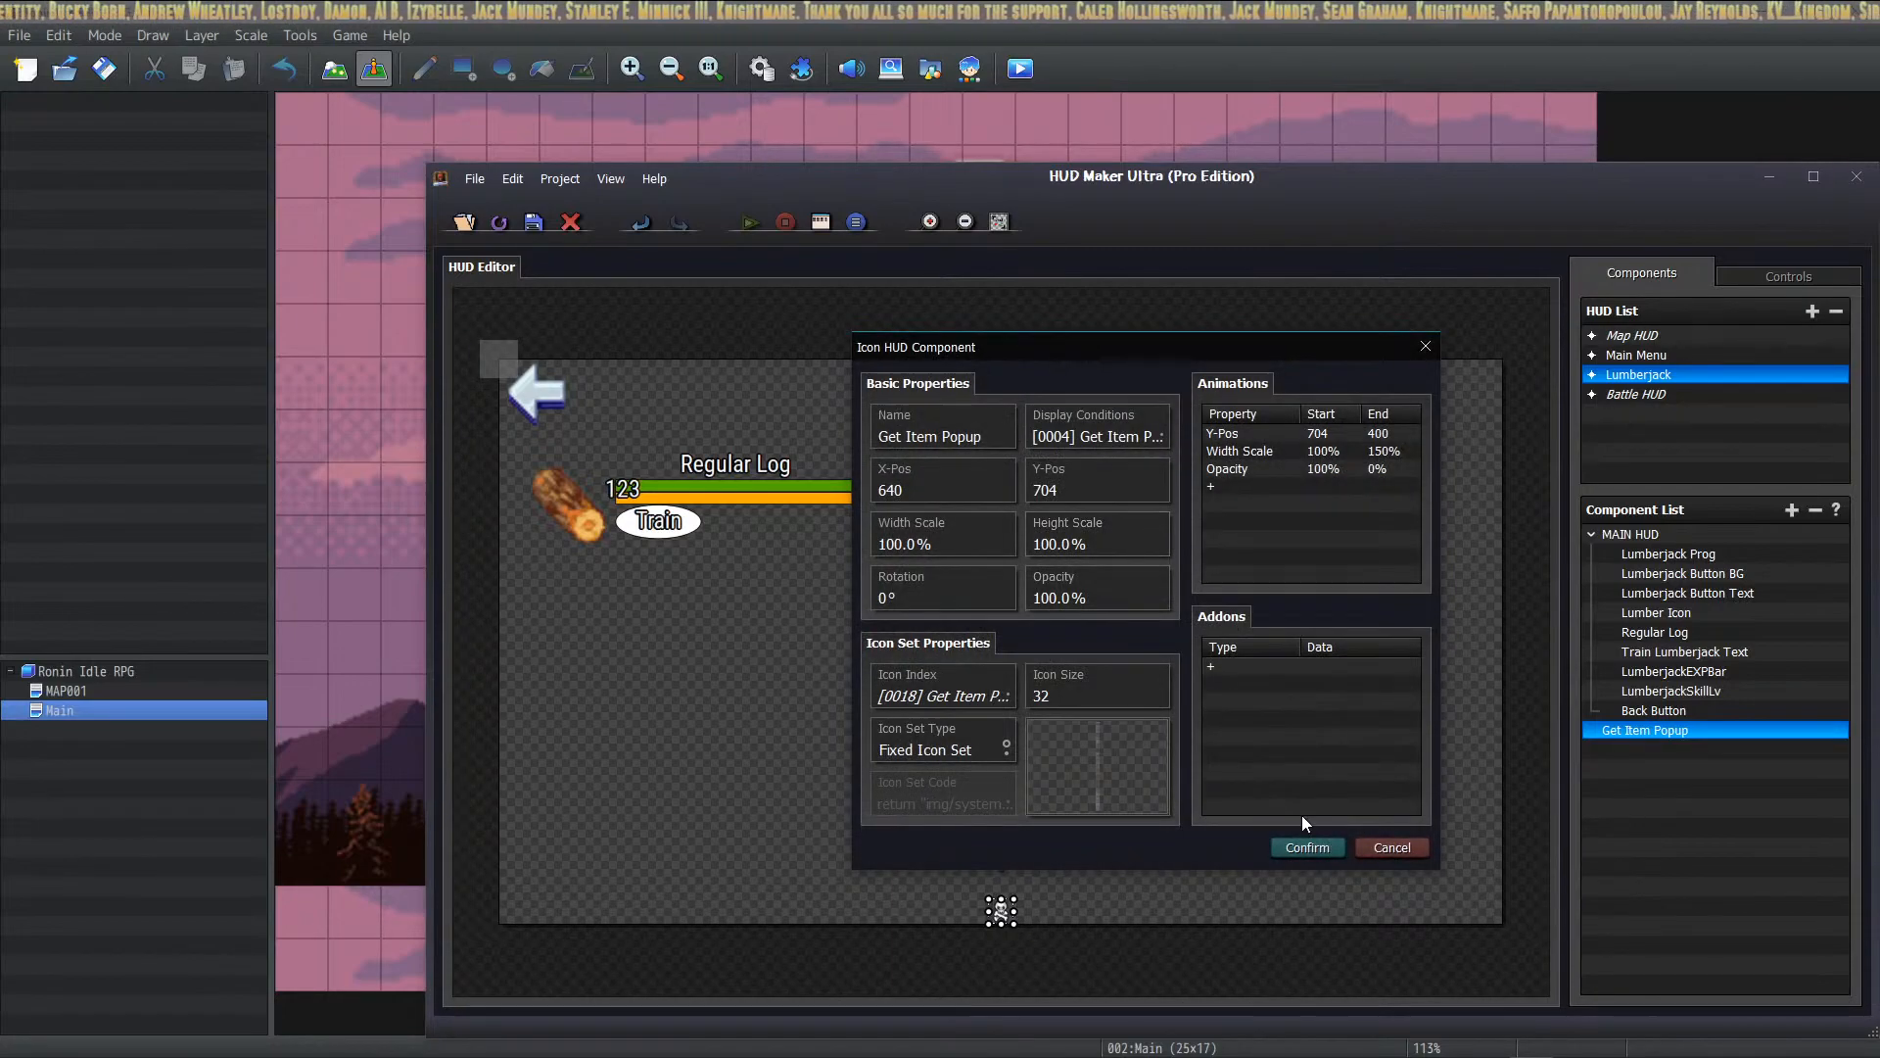
click(1310, 848)
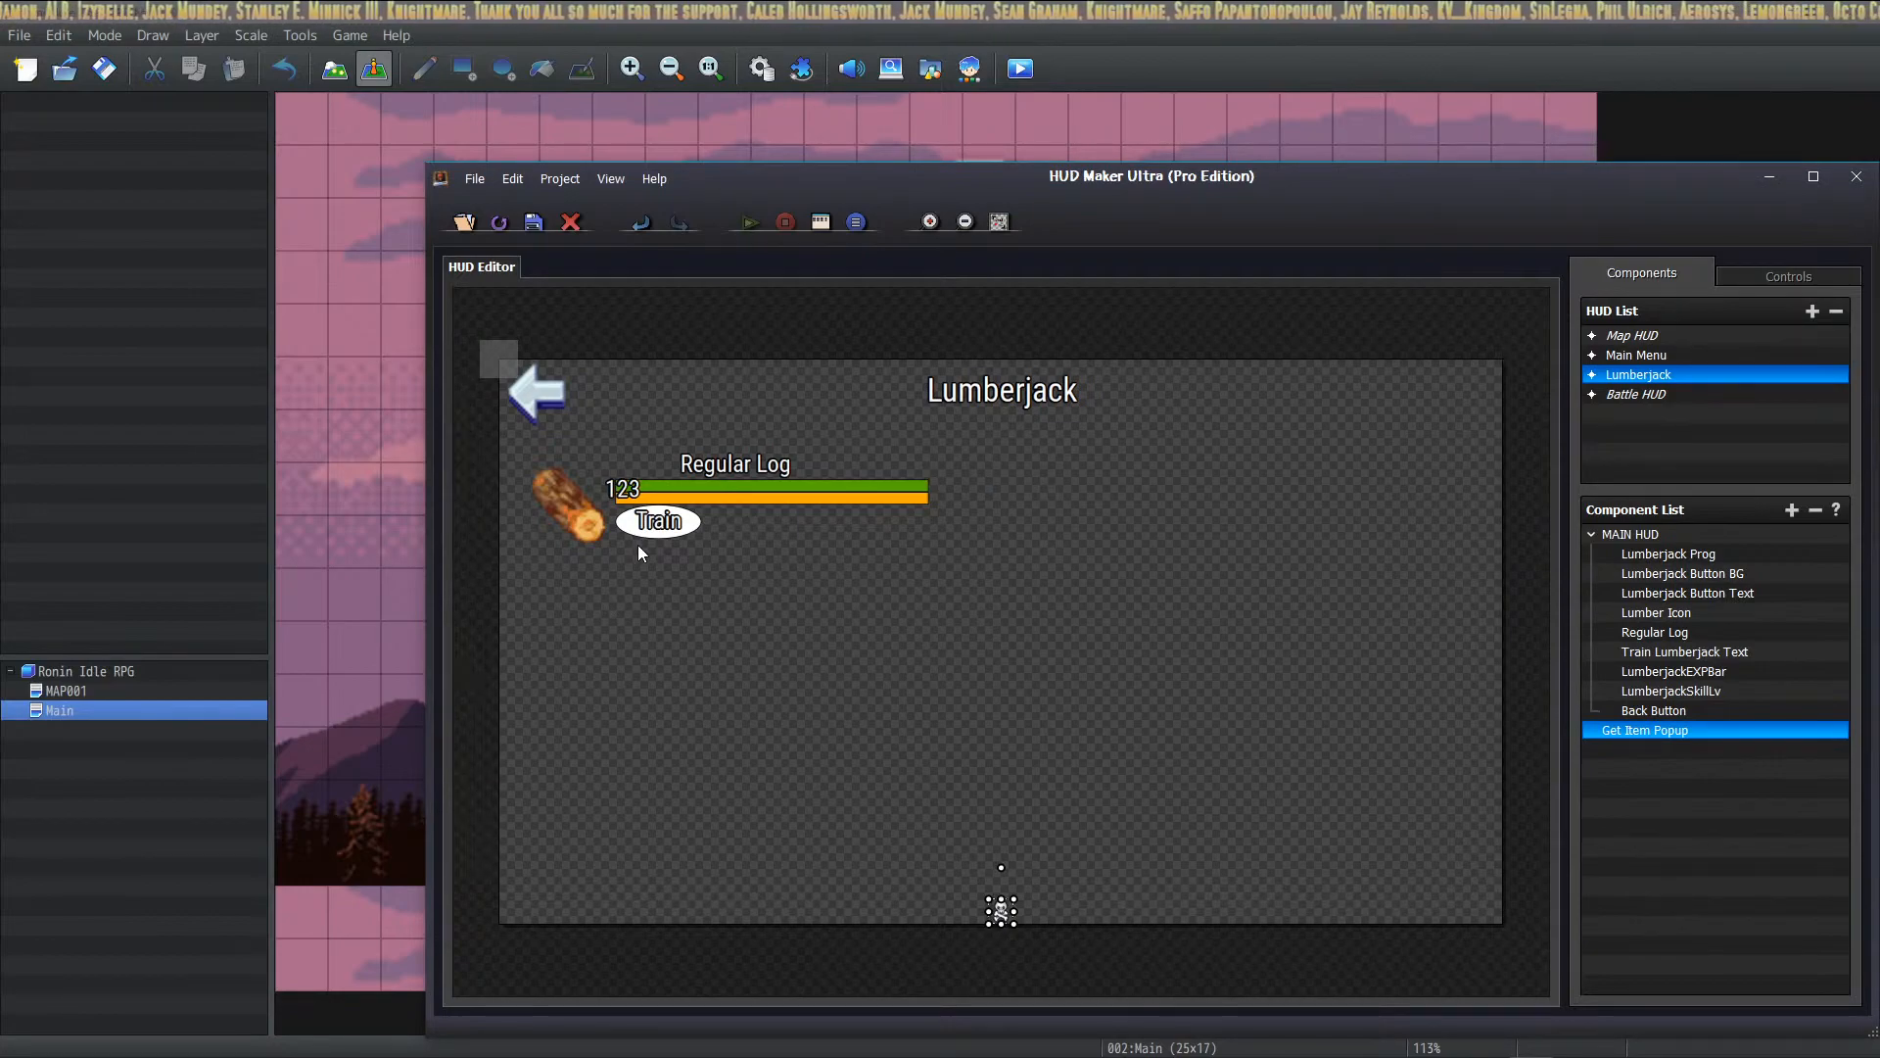
Step: Restart the playtest with a new game and train Regular Log on the Lumberjack screen to check the item popup
click(96, 64)
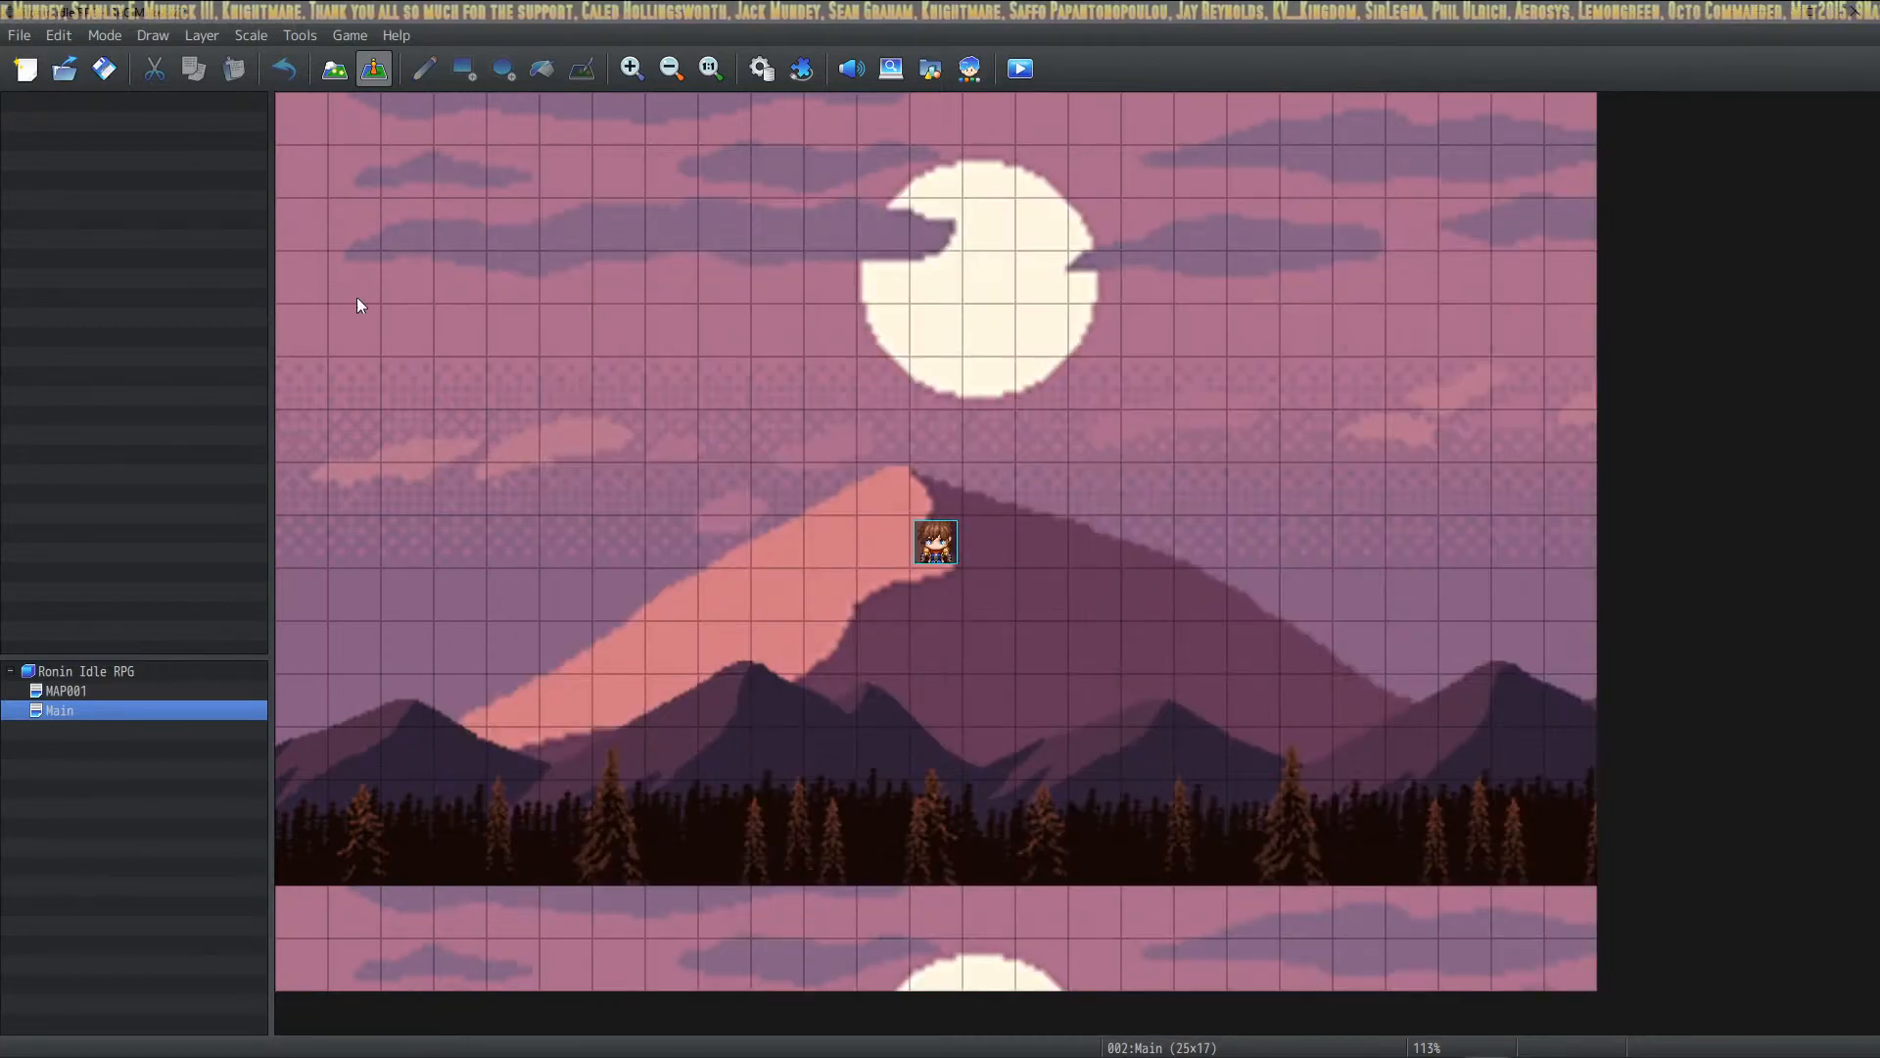
key(alt+Tab)
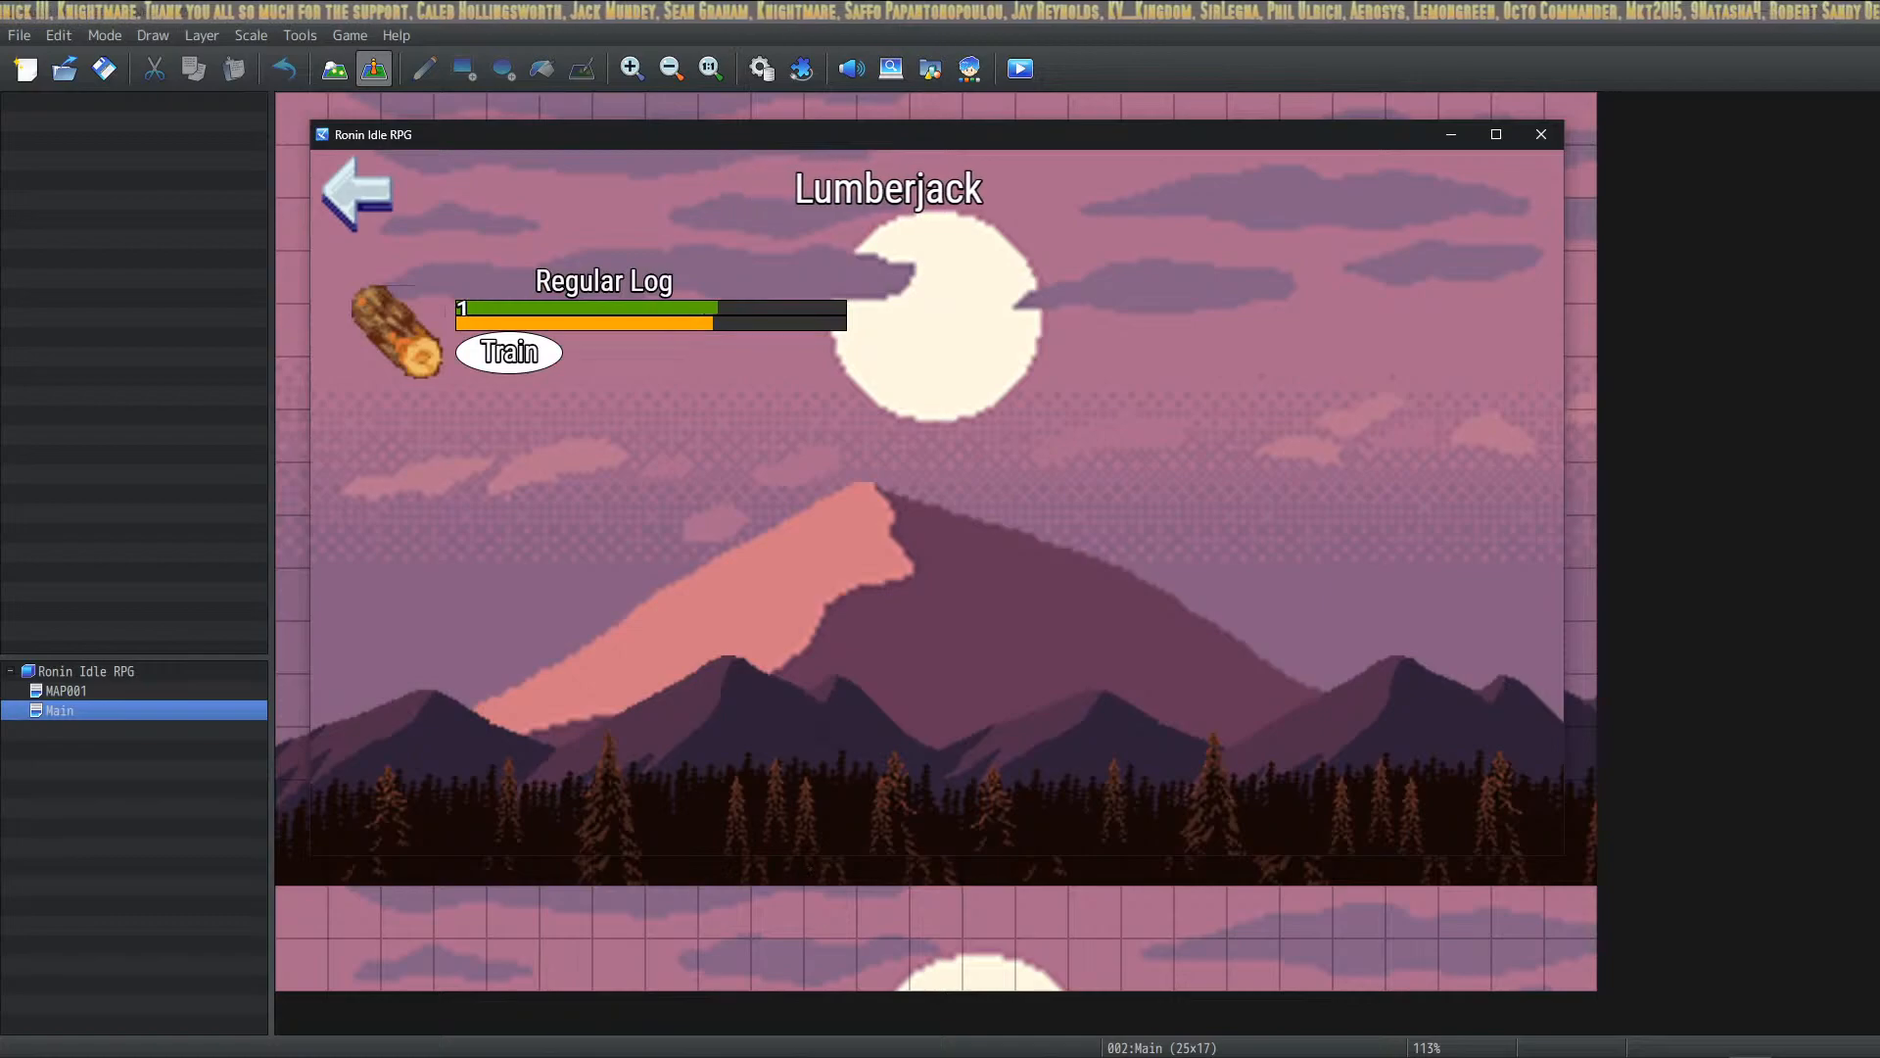
key(F8)
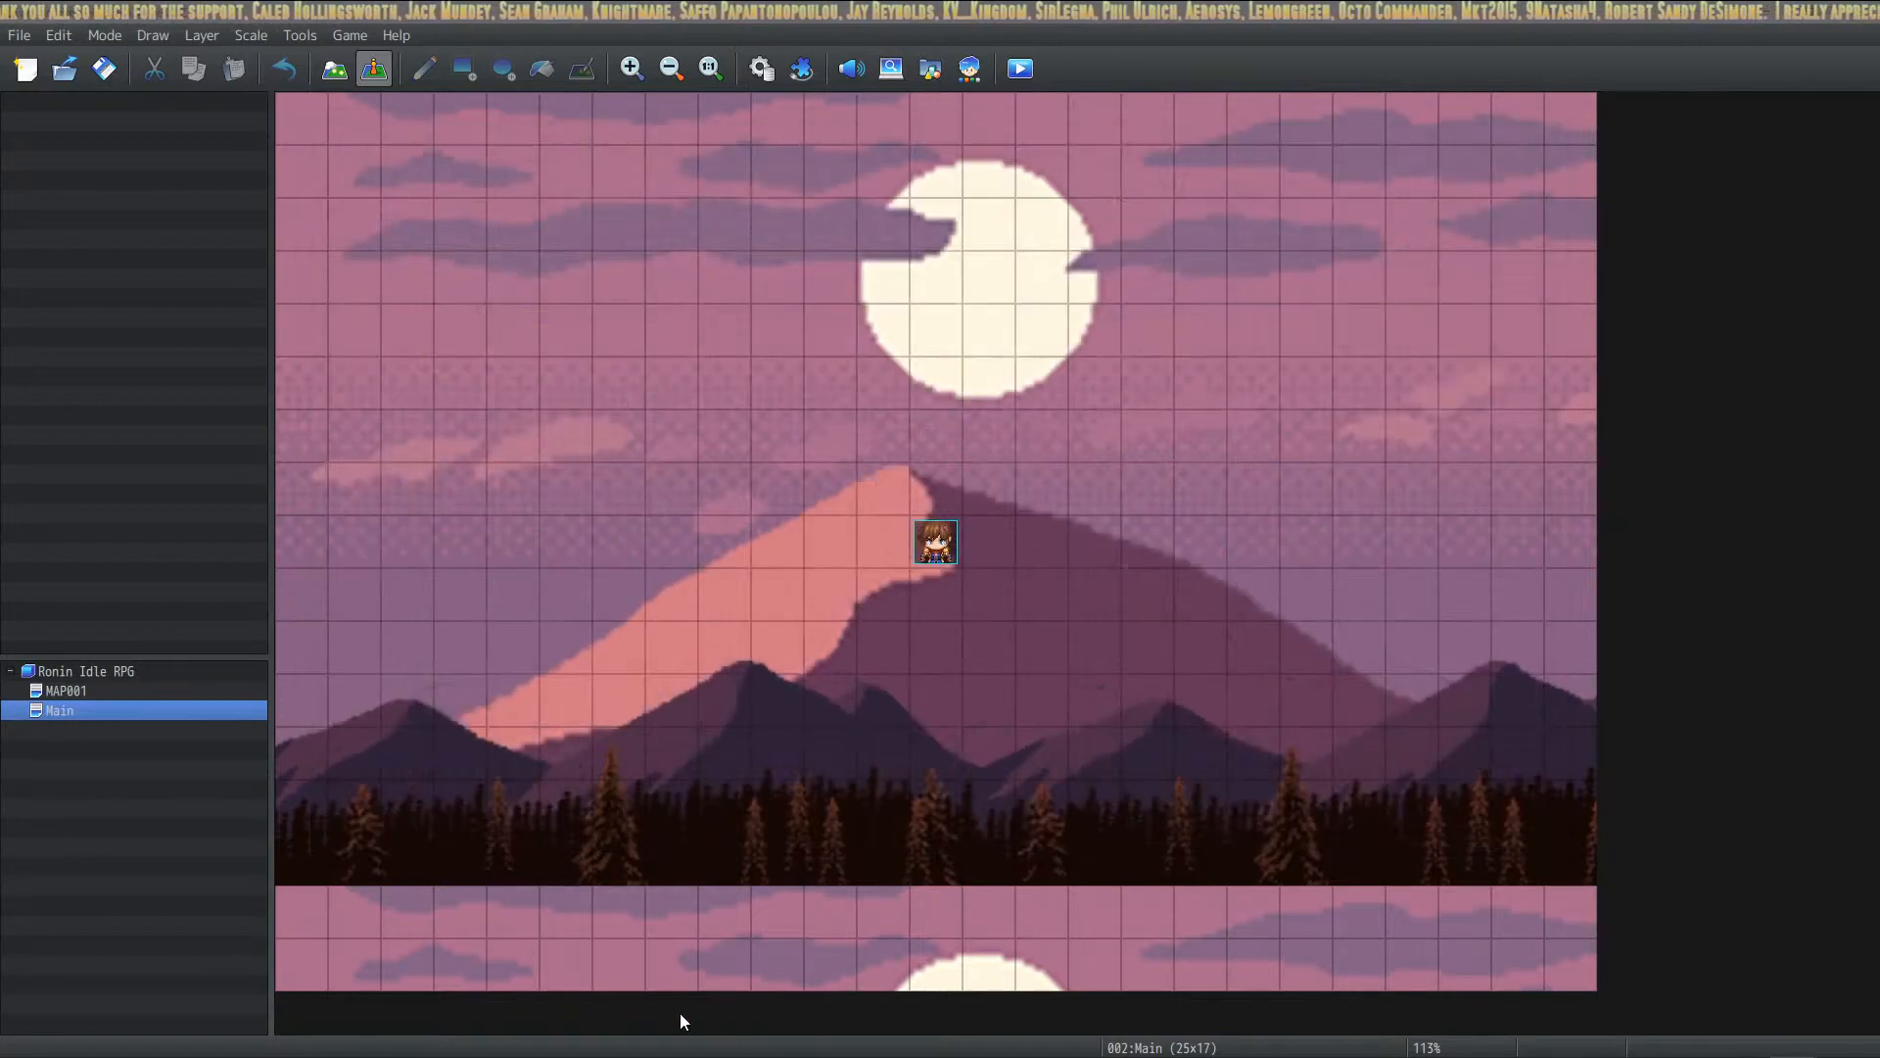
key(F5)
click(895, 657)
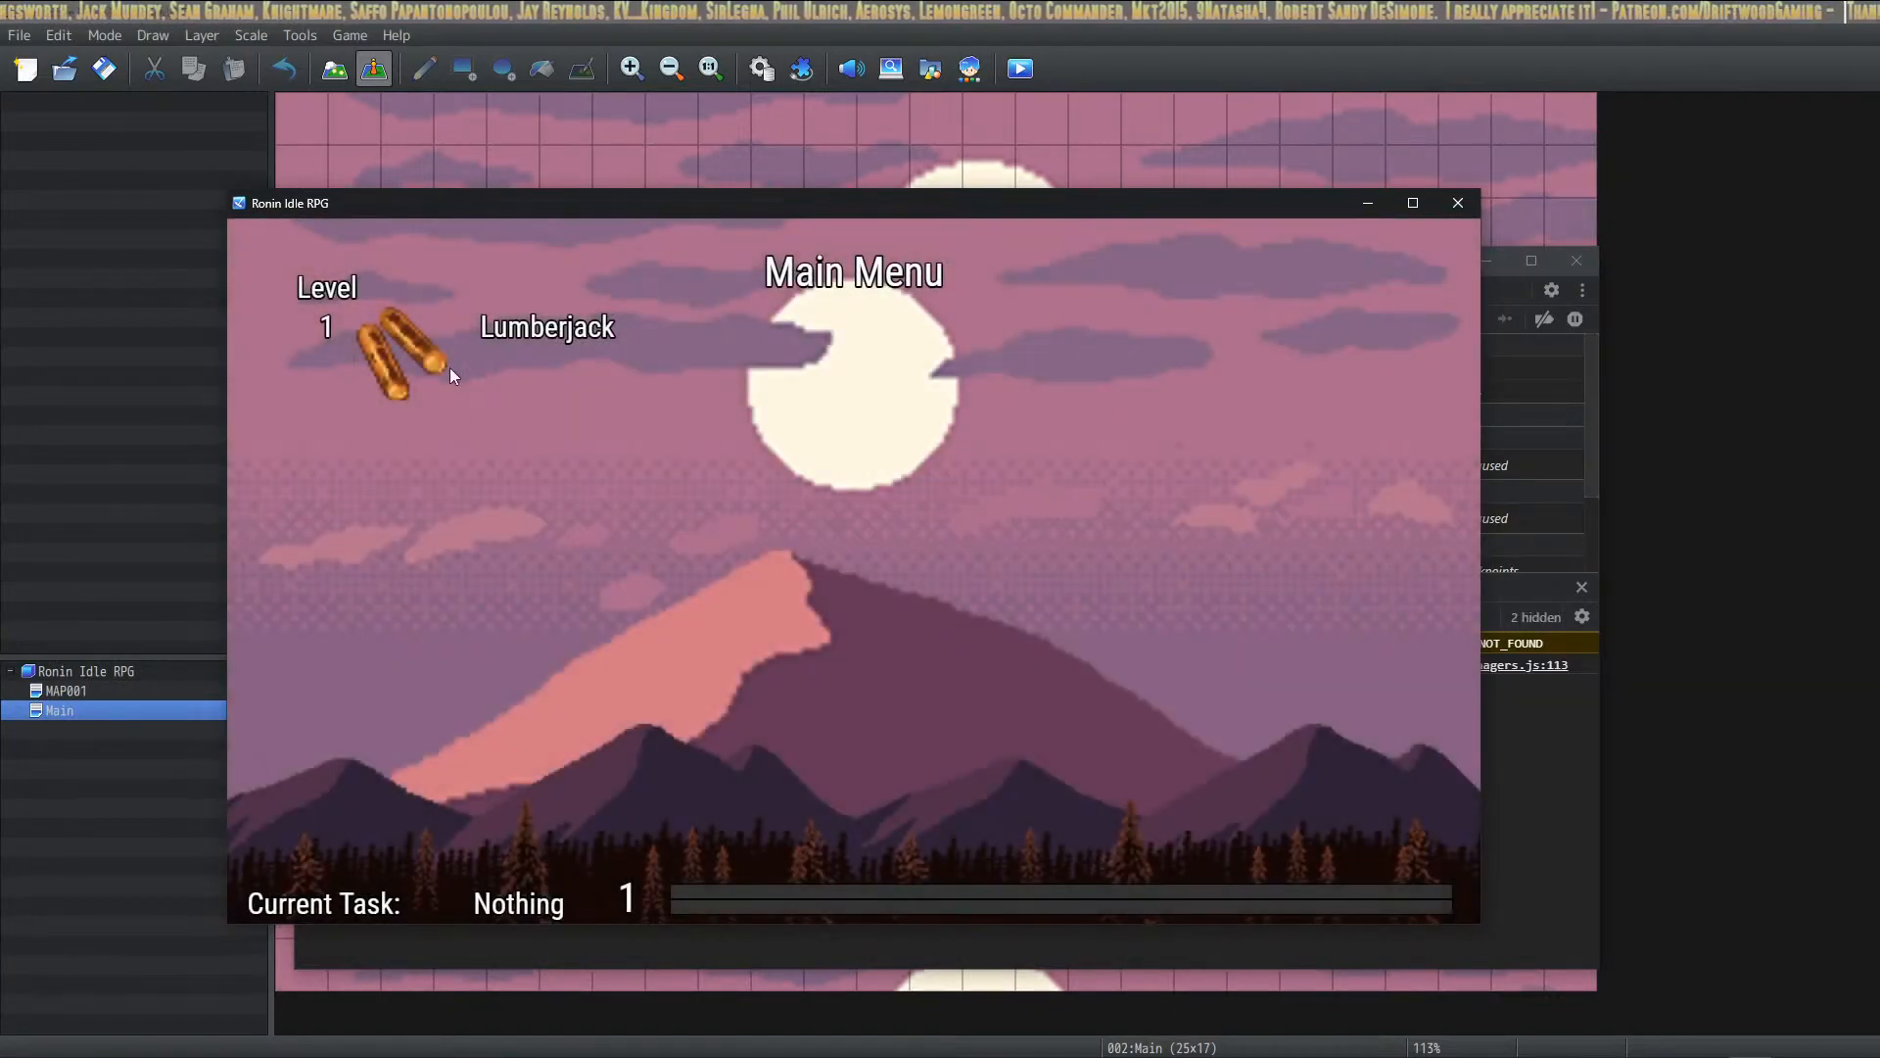
click(395, 339)
click(417, 429)
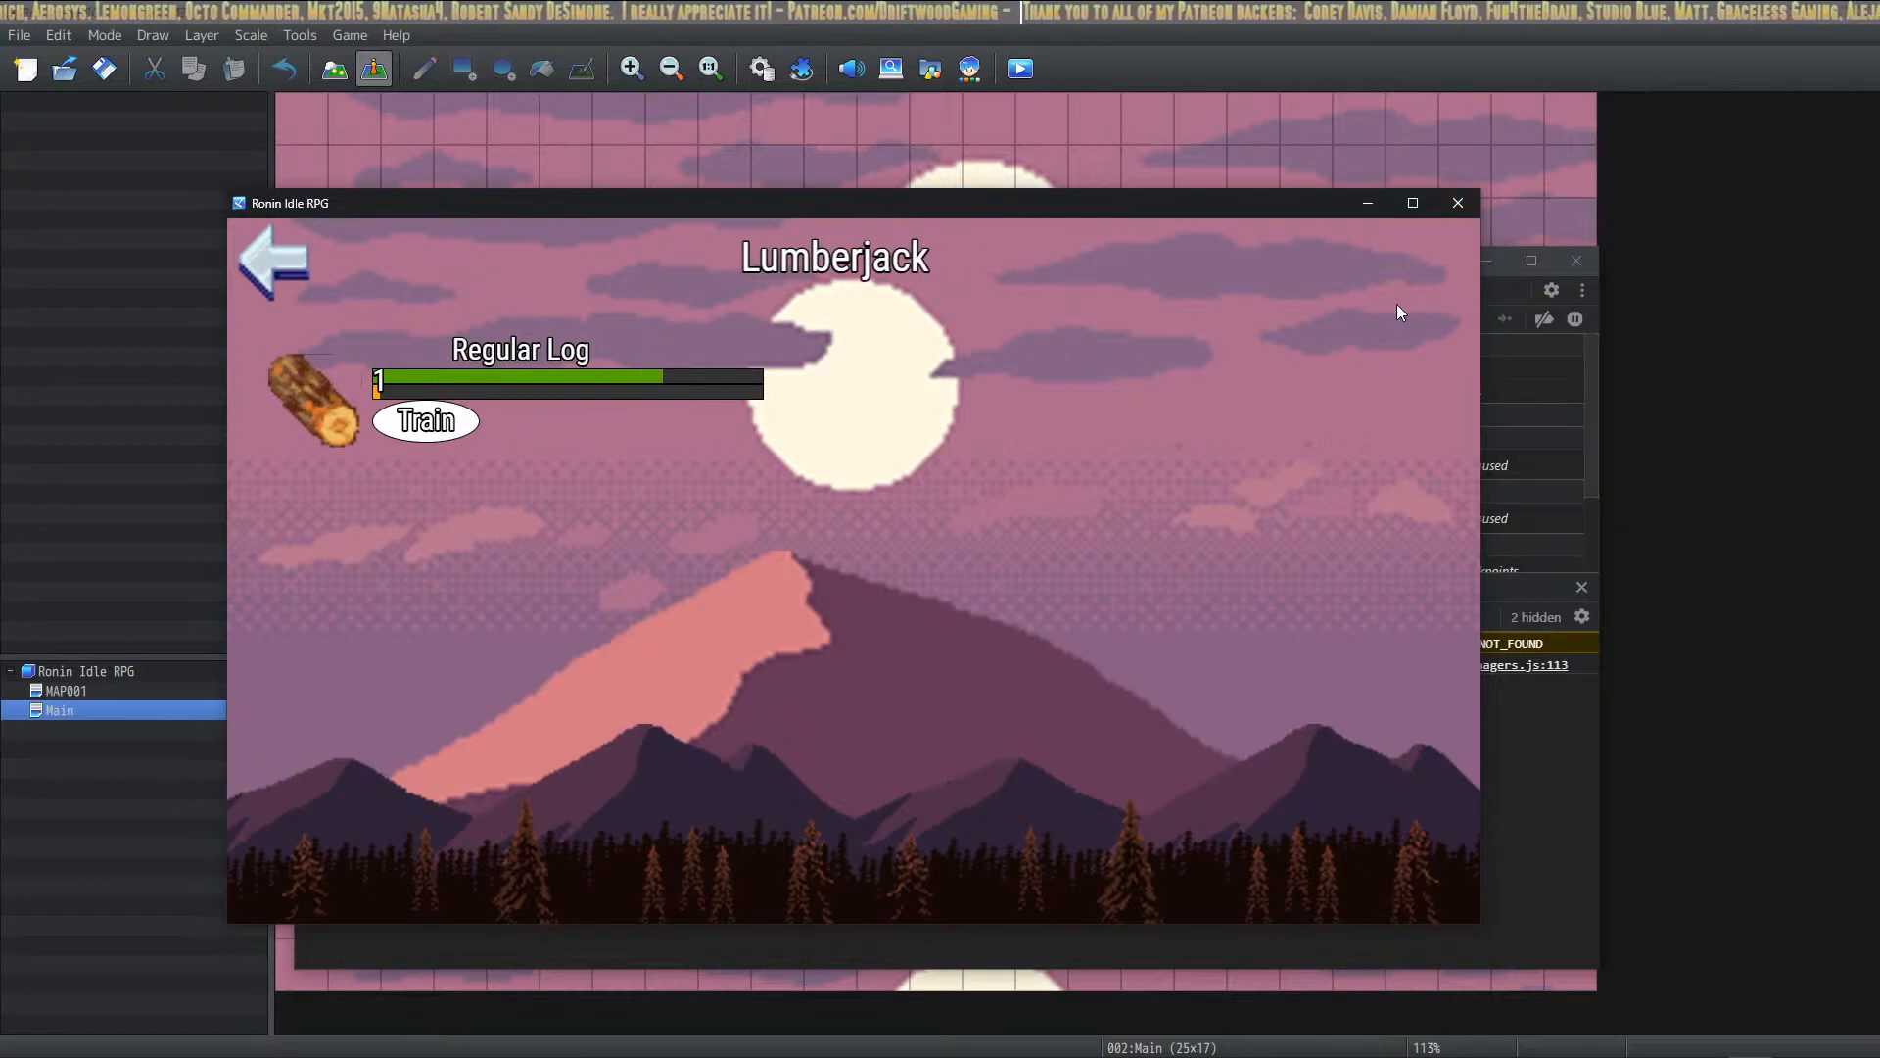
click(1438, 208)
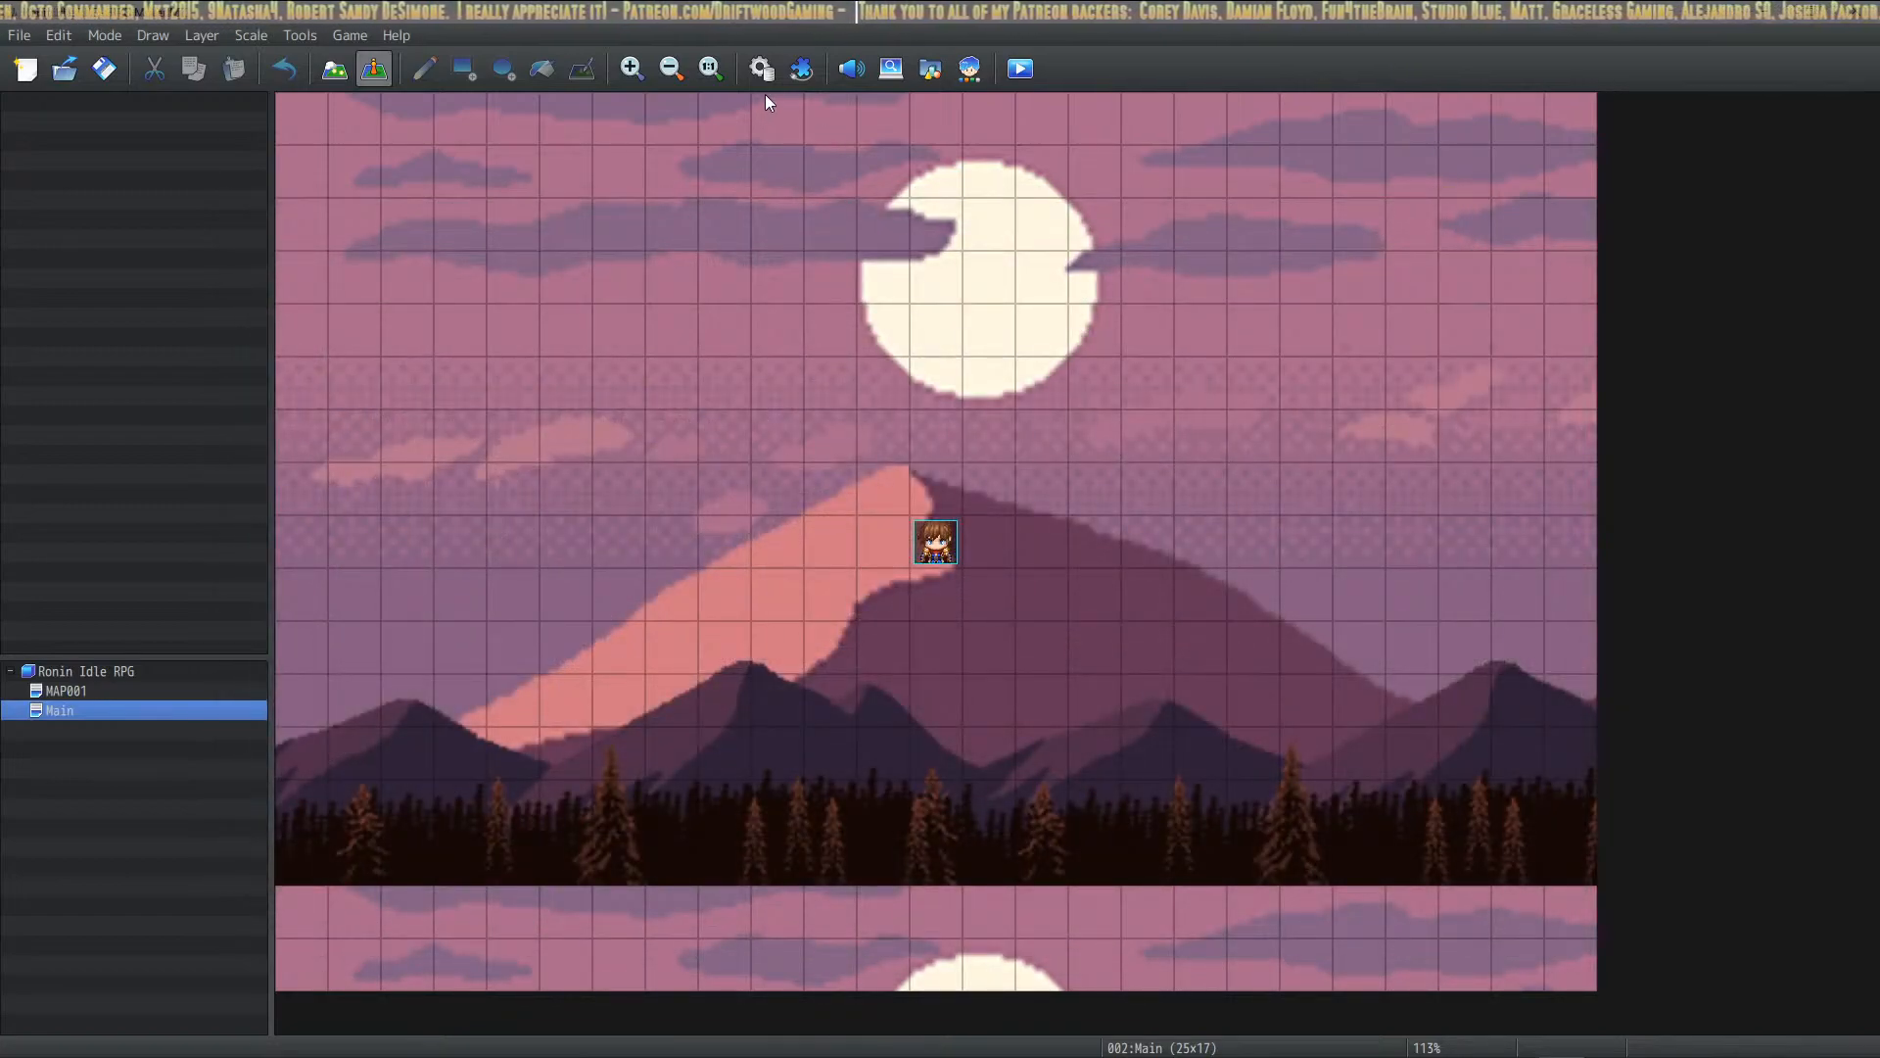
Step: Switch to HUD Maker Ultra and set the duration of the Get Item Popup icon's Y Position animation to 120
click(656, 865)
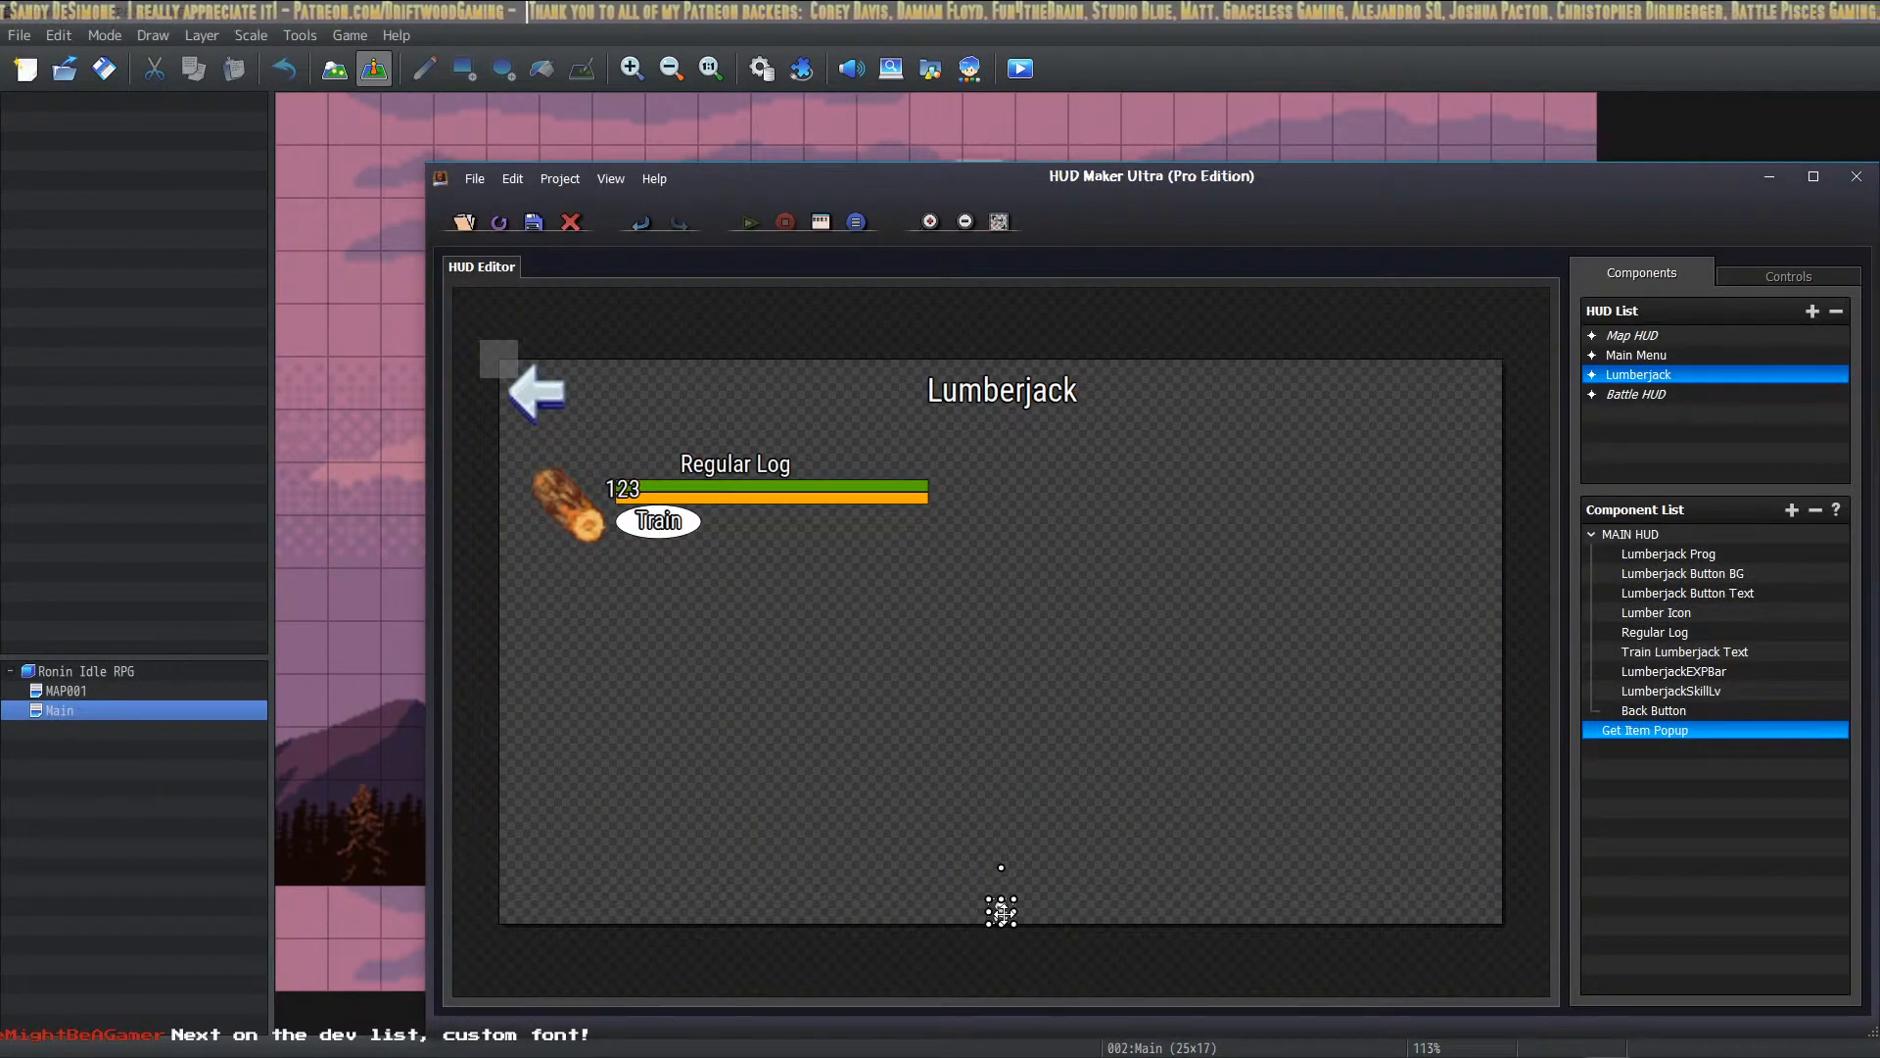
double_click(1001, 911)
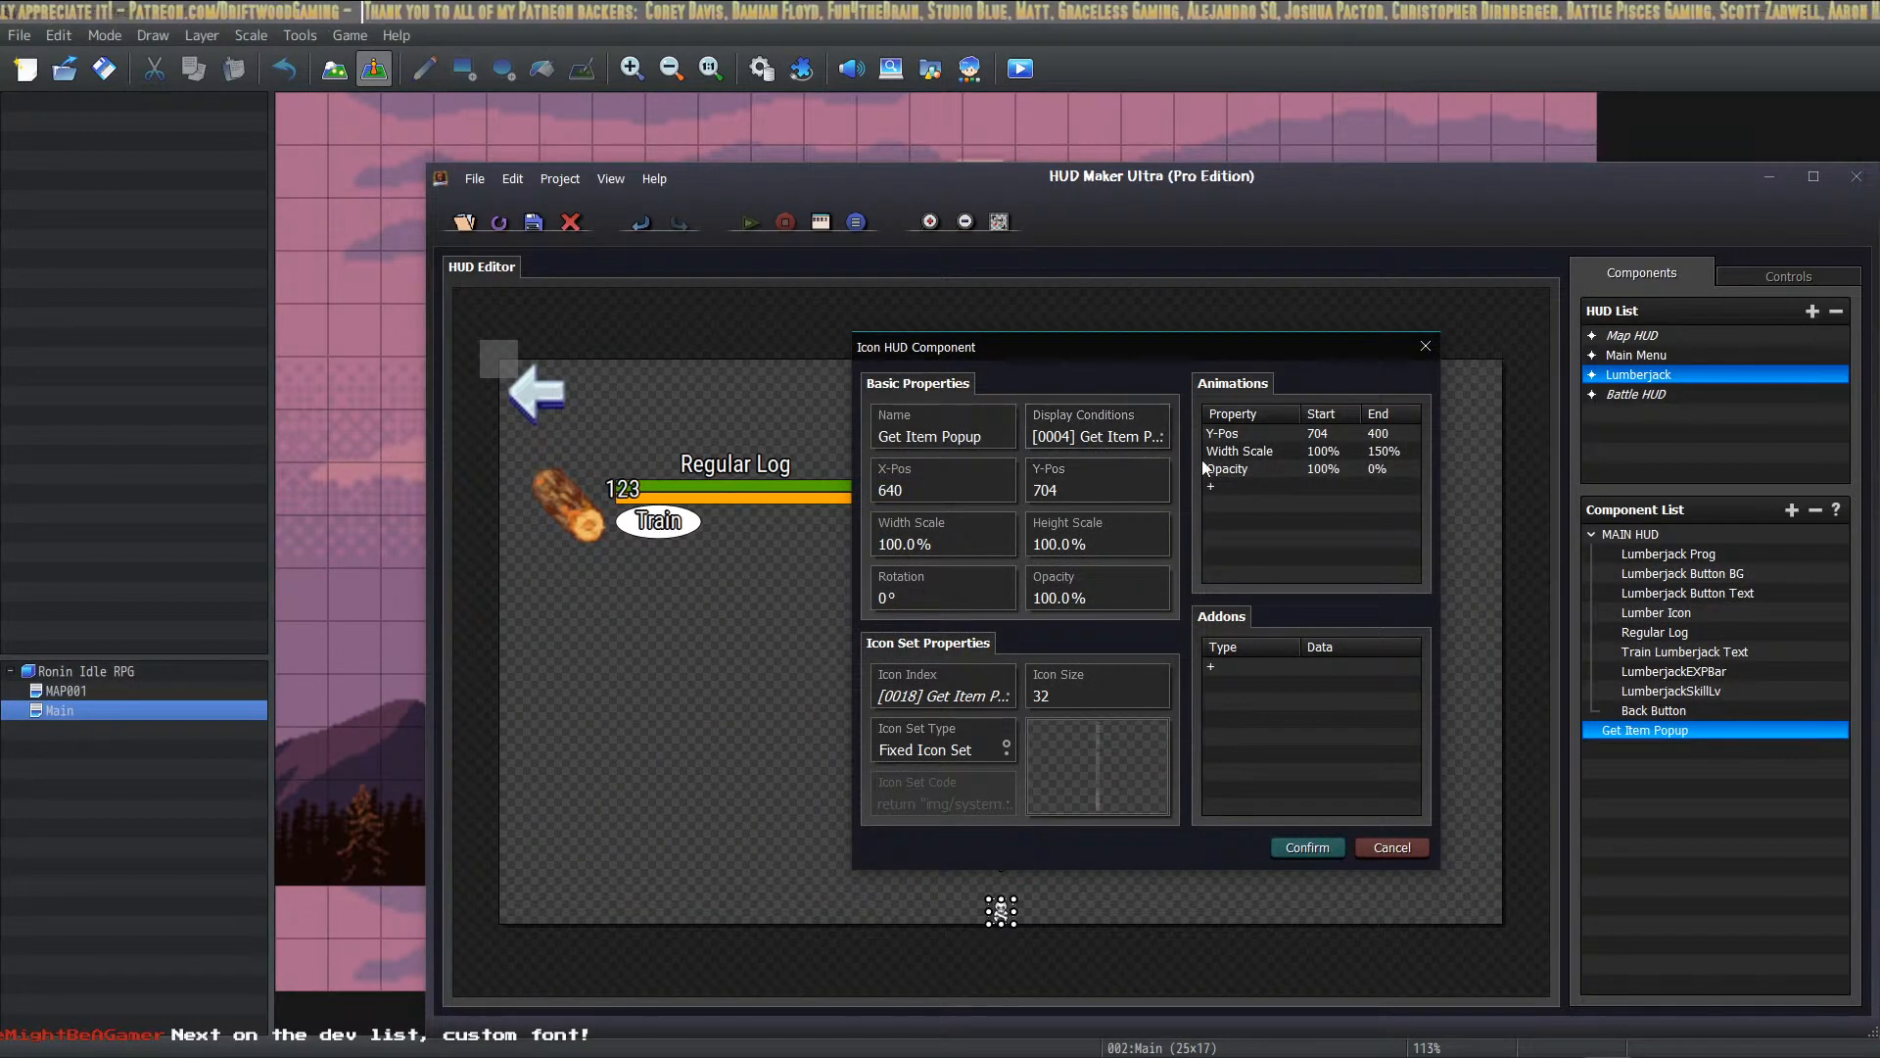
double_click(1289, 432)
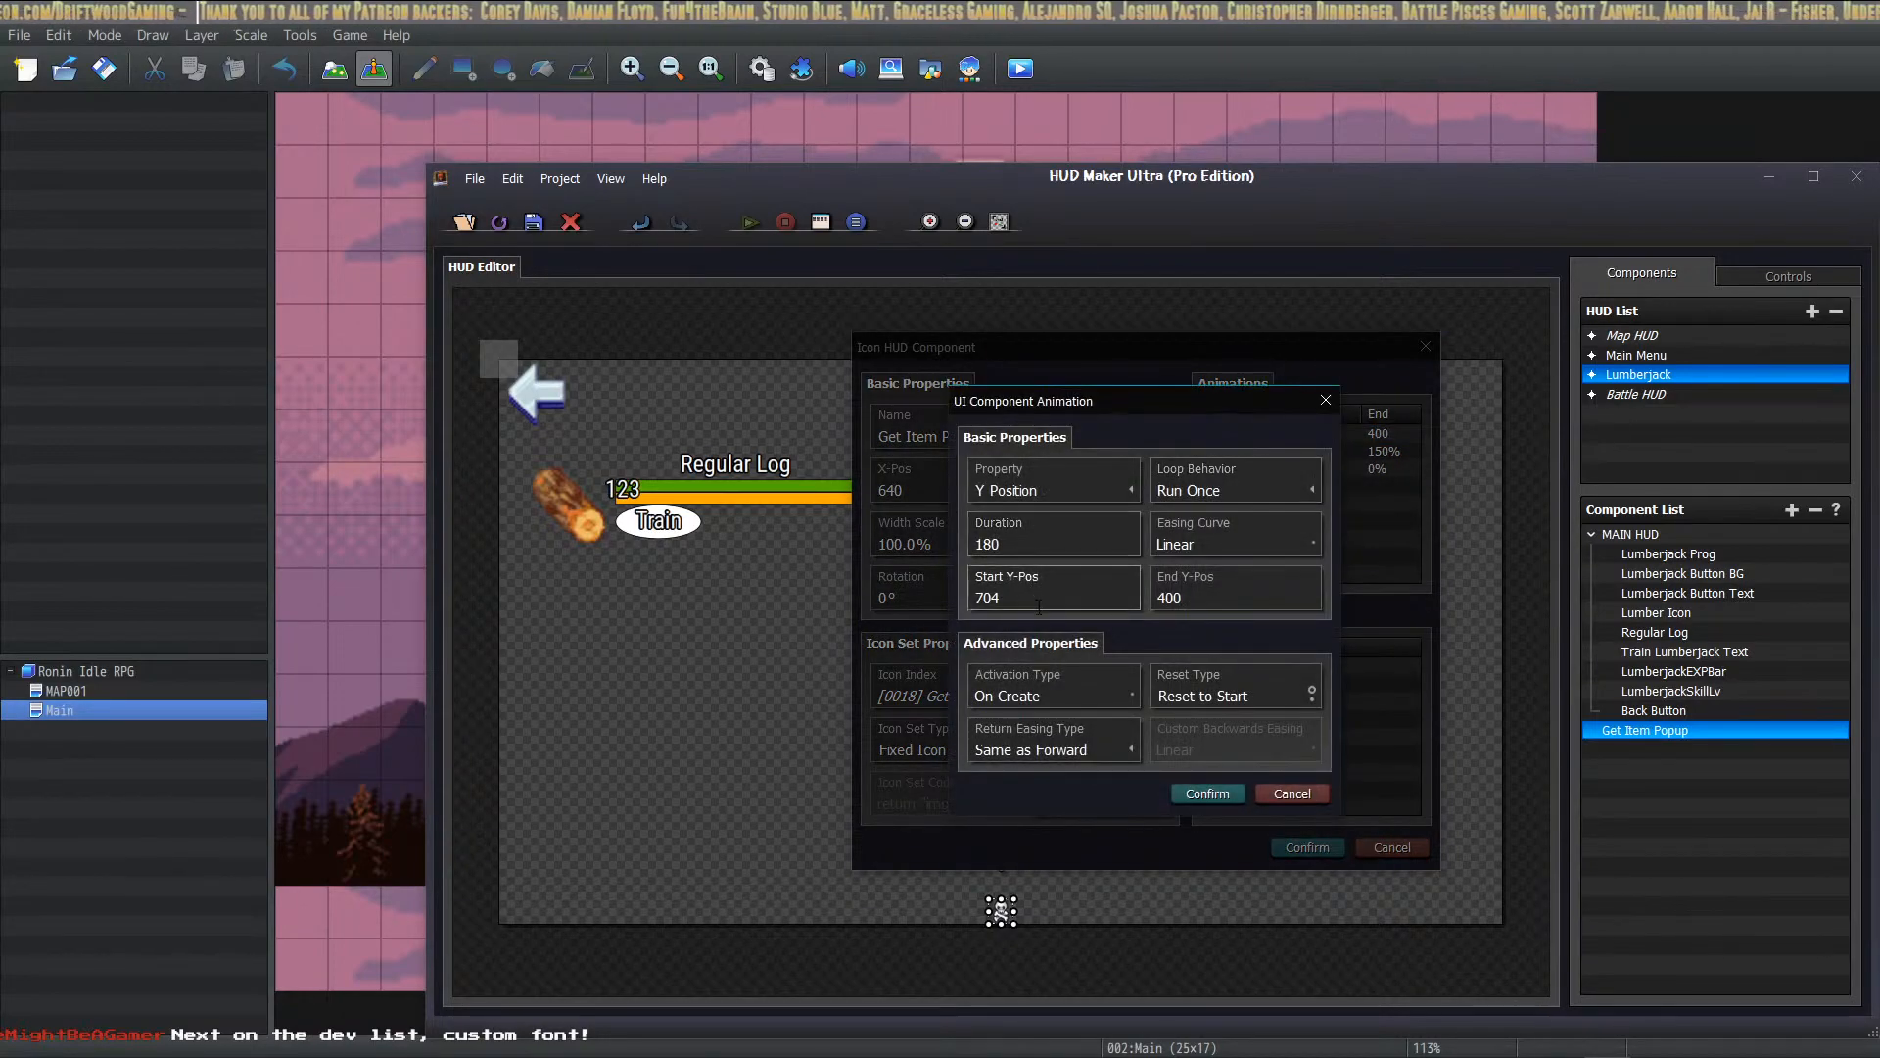
double_click(1060, 546)
text(120)
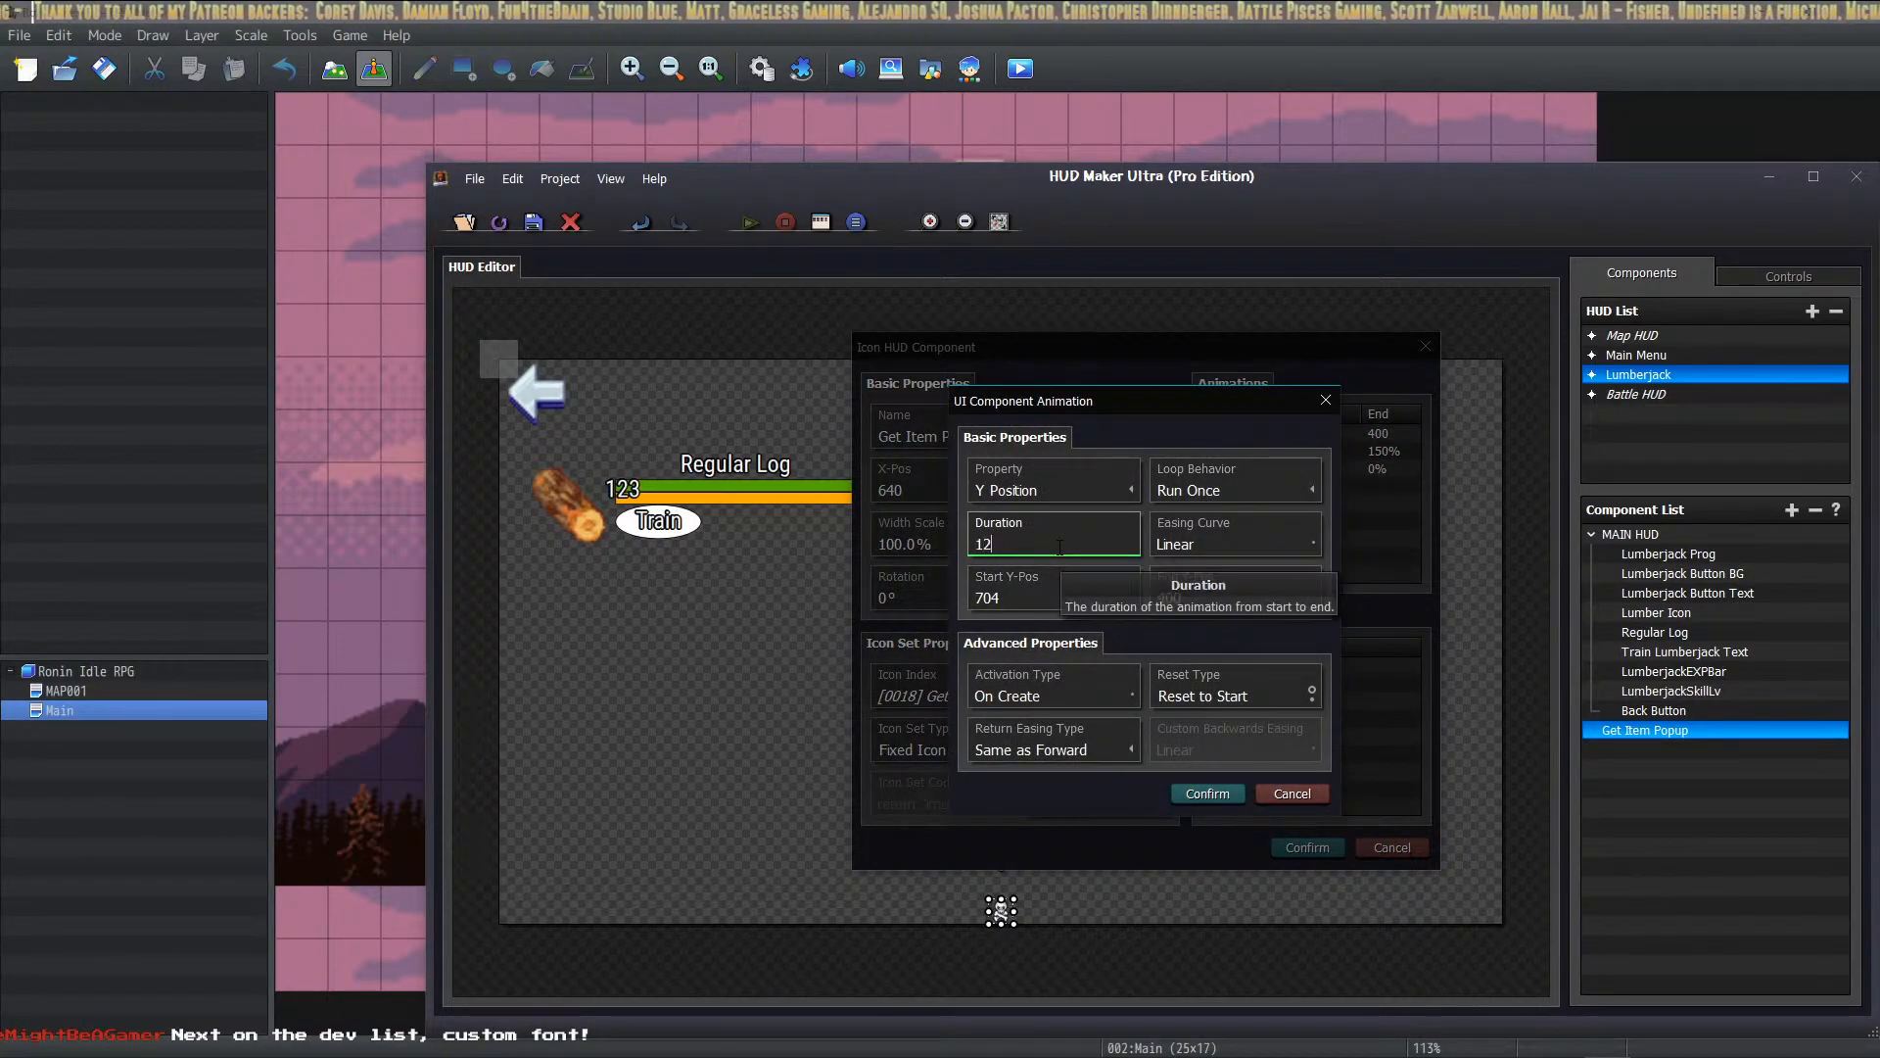
click(1222, 796)
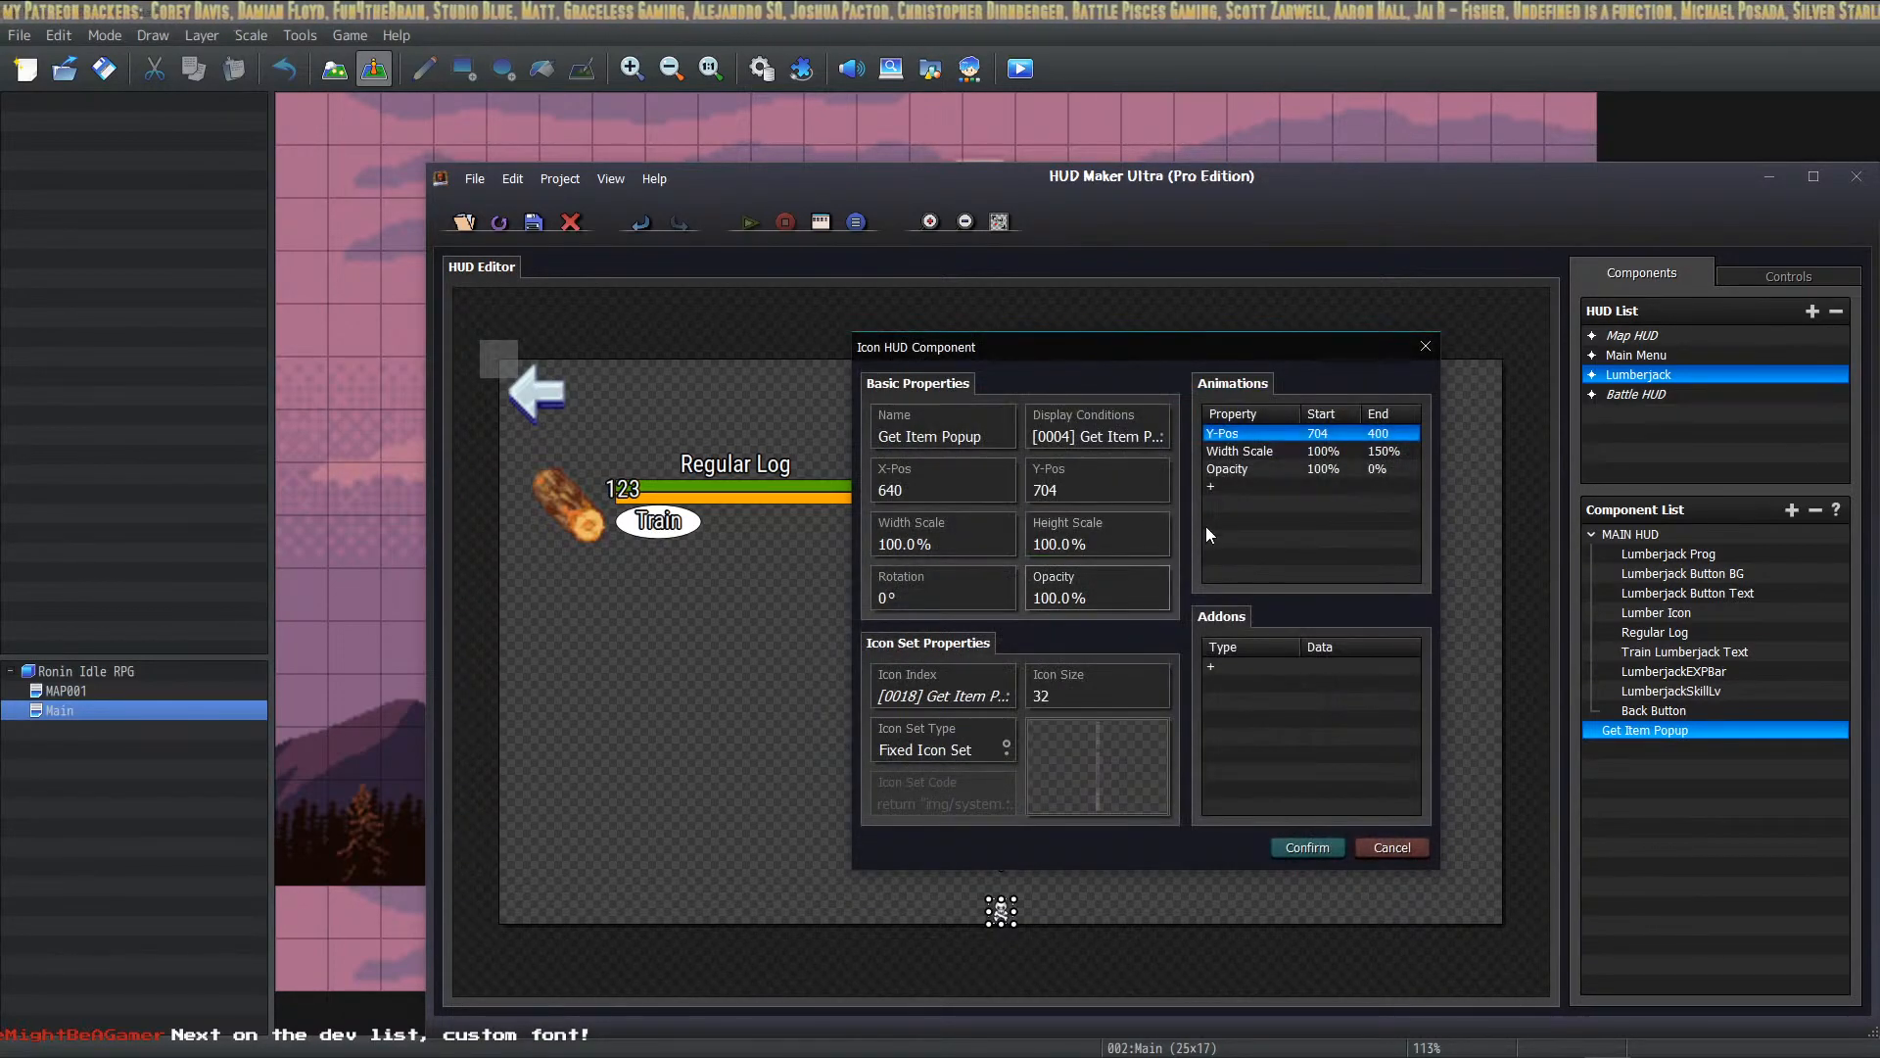
Step: Set the durations of the popup icon's Width Scale and Opacity animations to 120 as well and apply the component changes
double_click(1250, 450)
double_click(1053, 532)
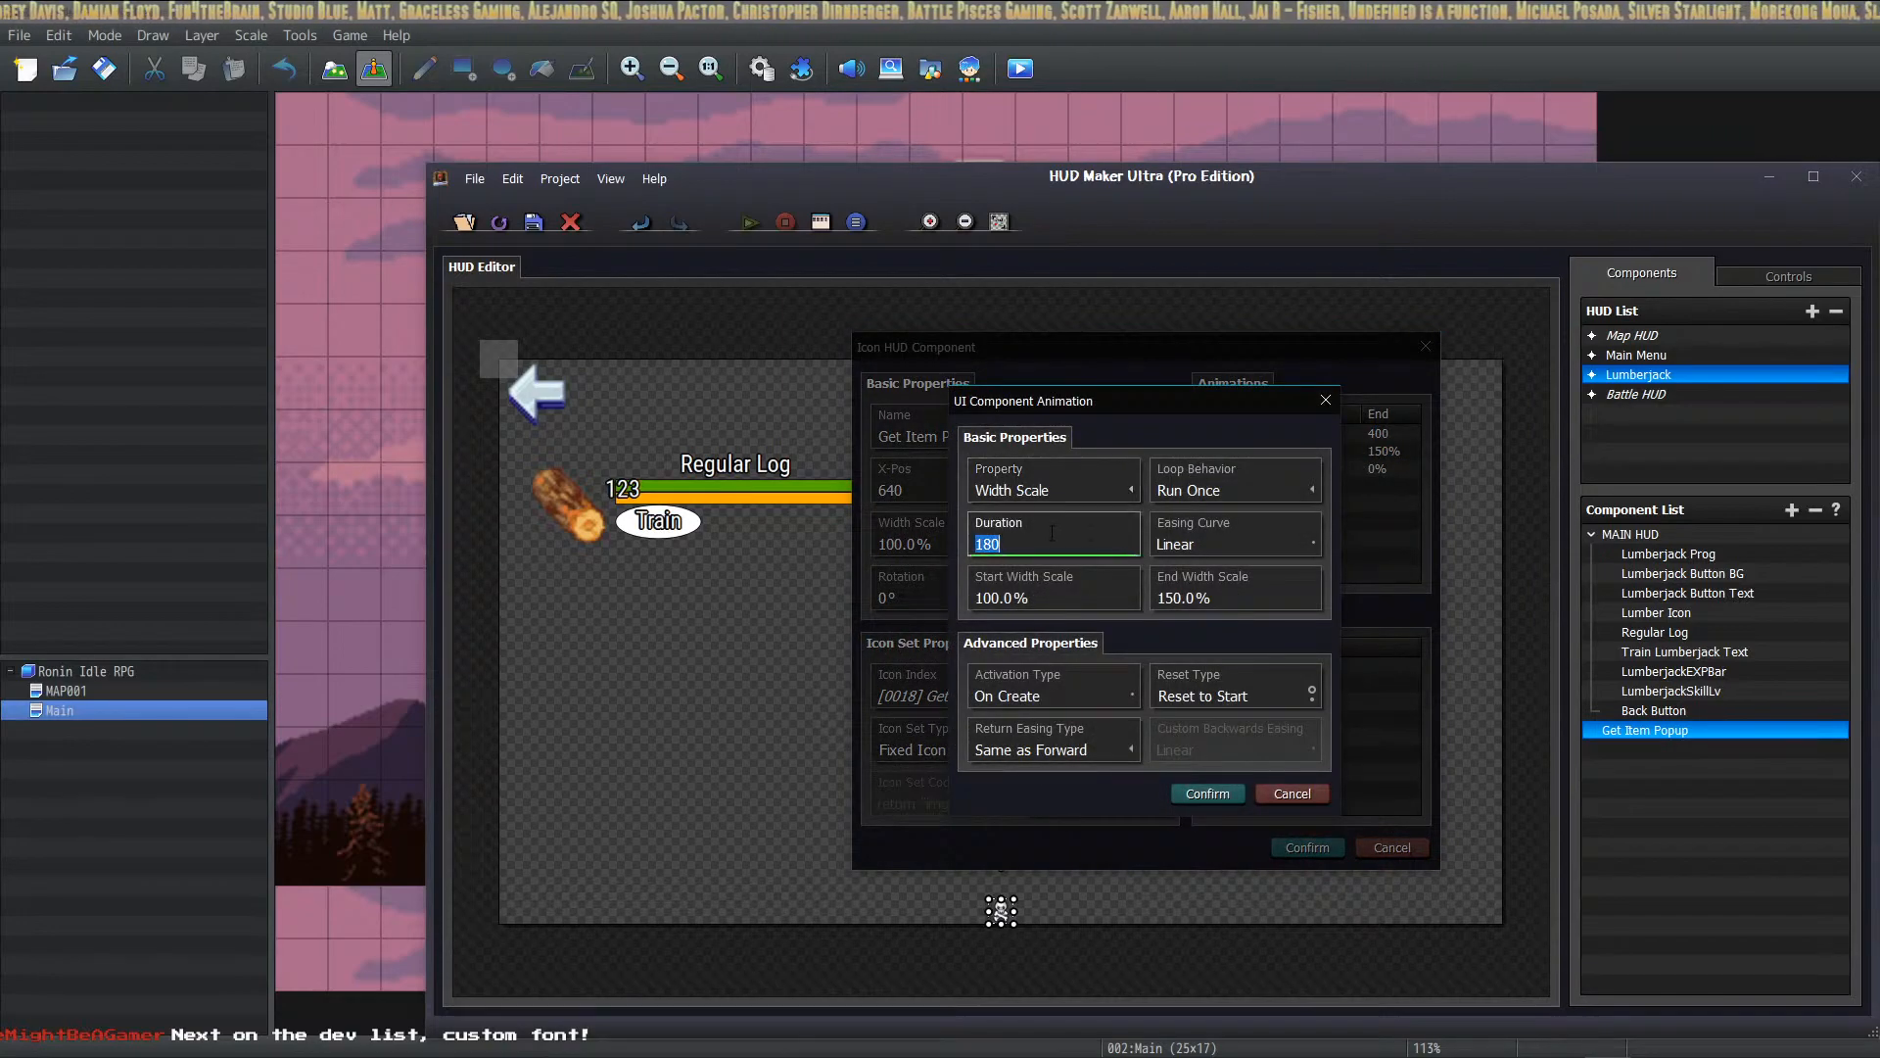
click(1211, 796)
double_click(1289, 464)
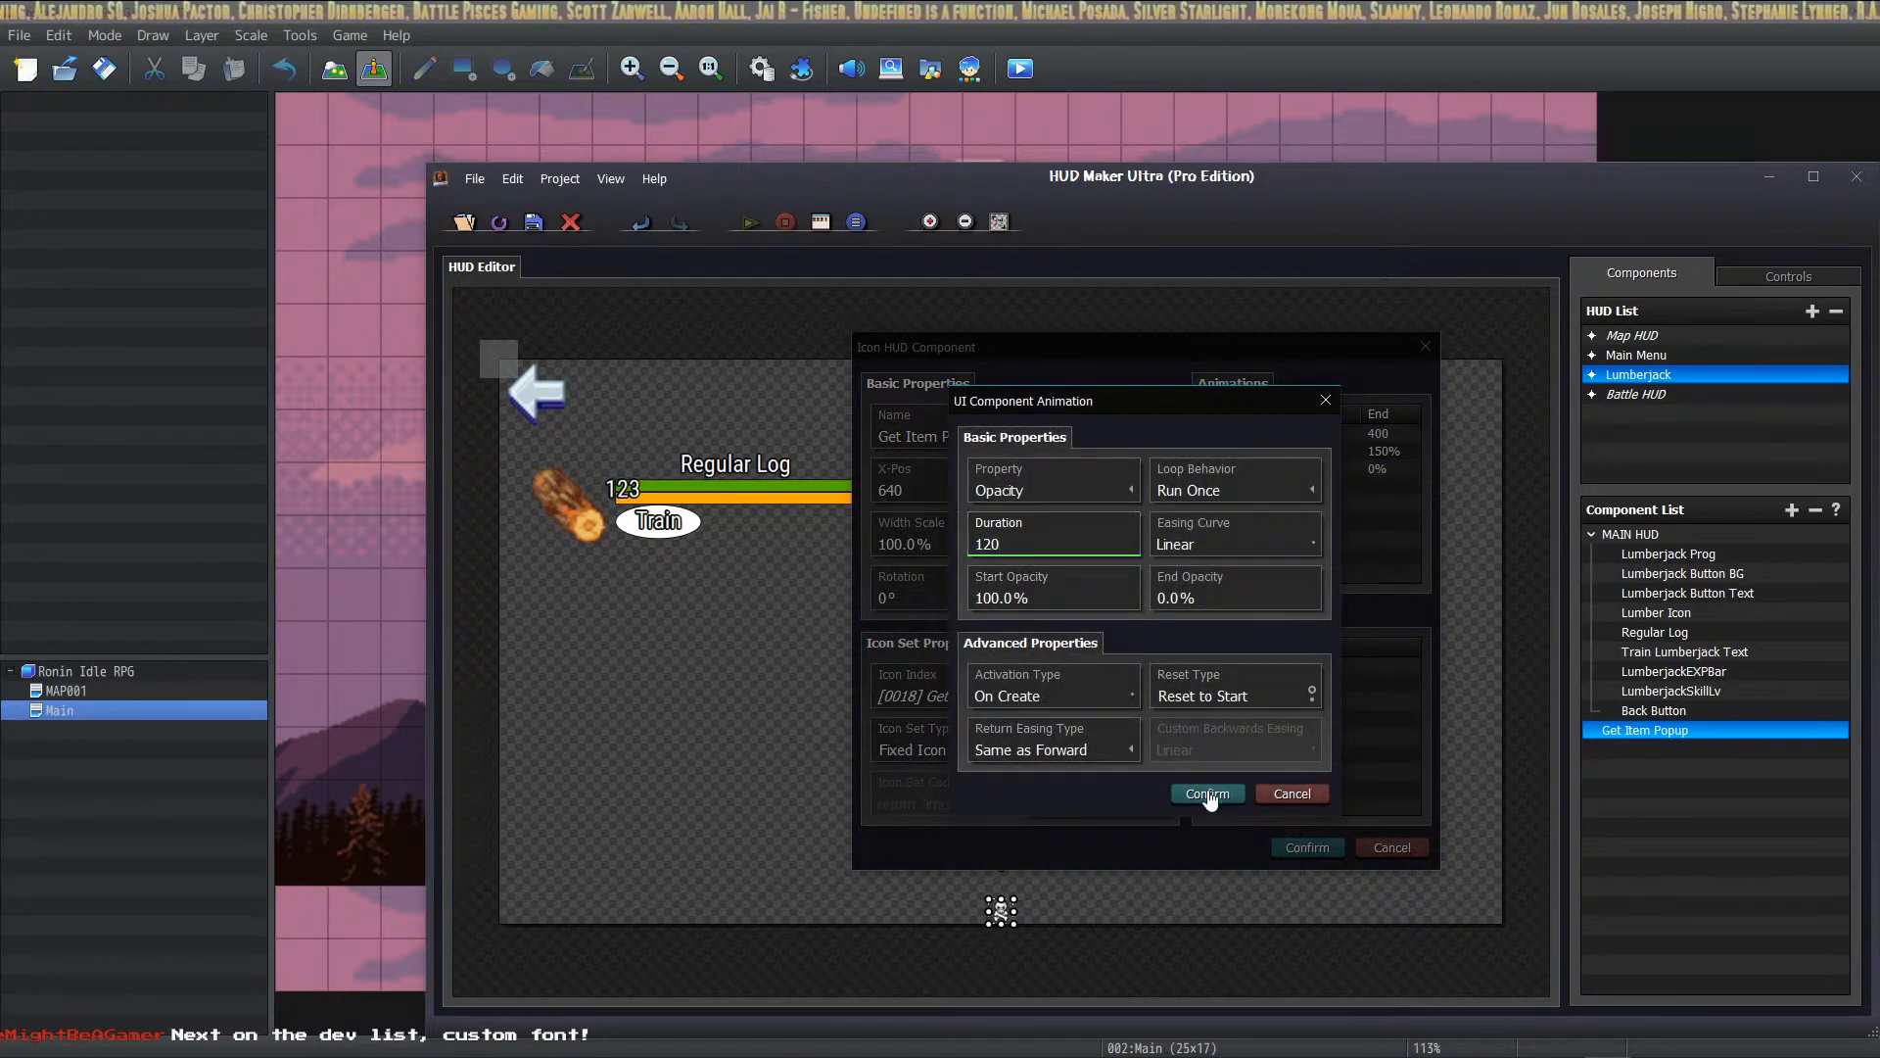
click(1208, 795)
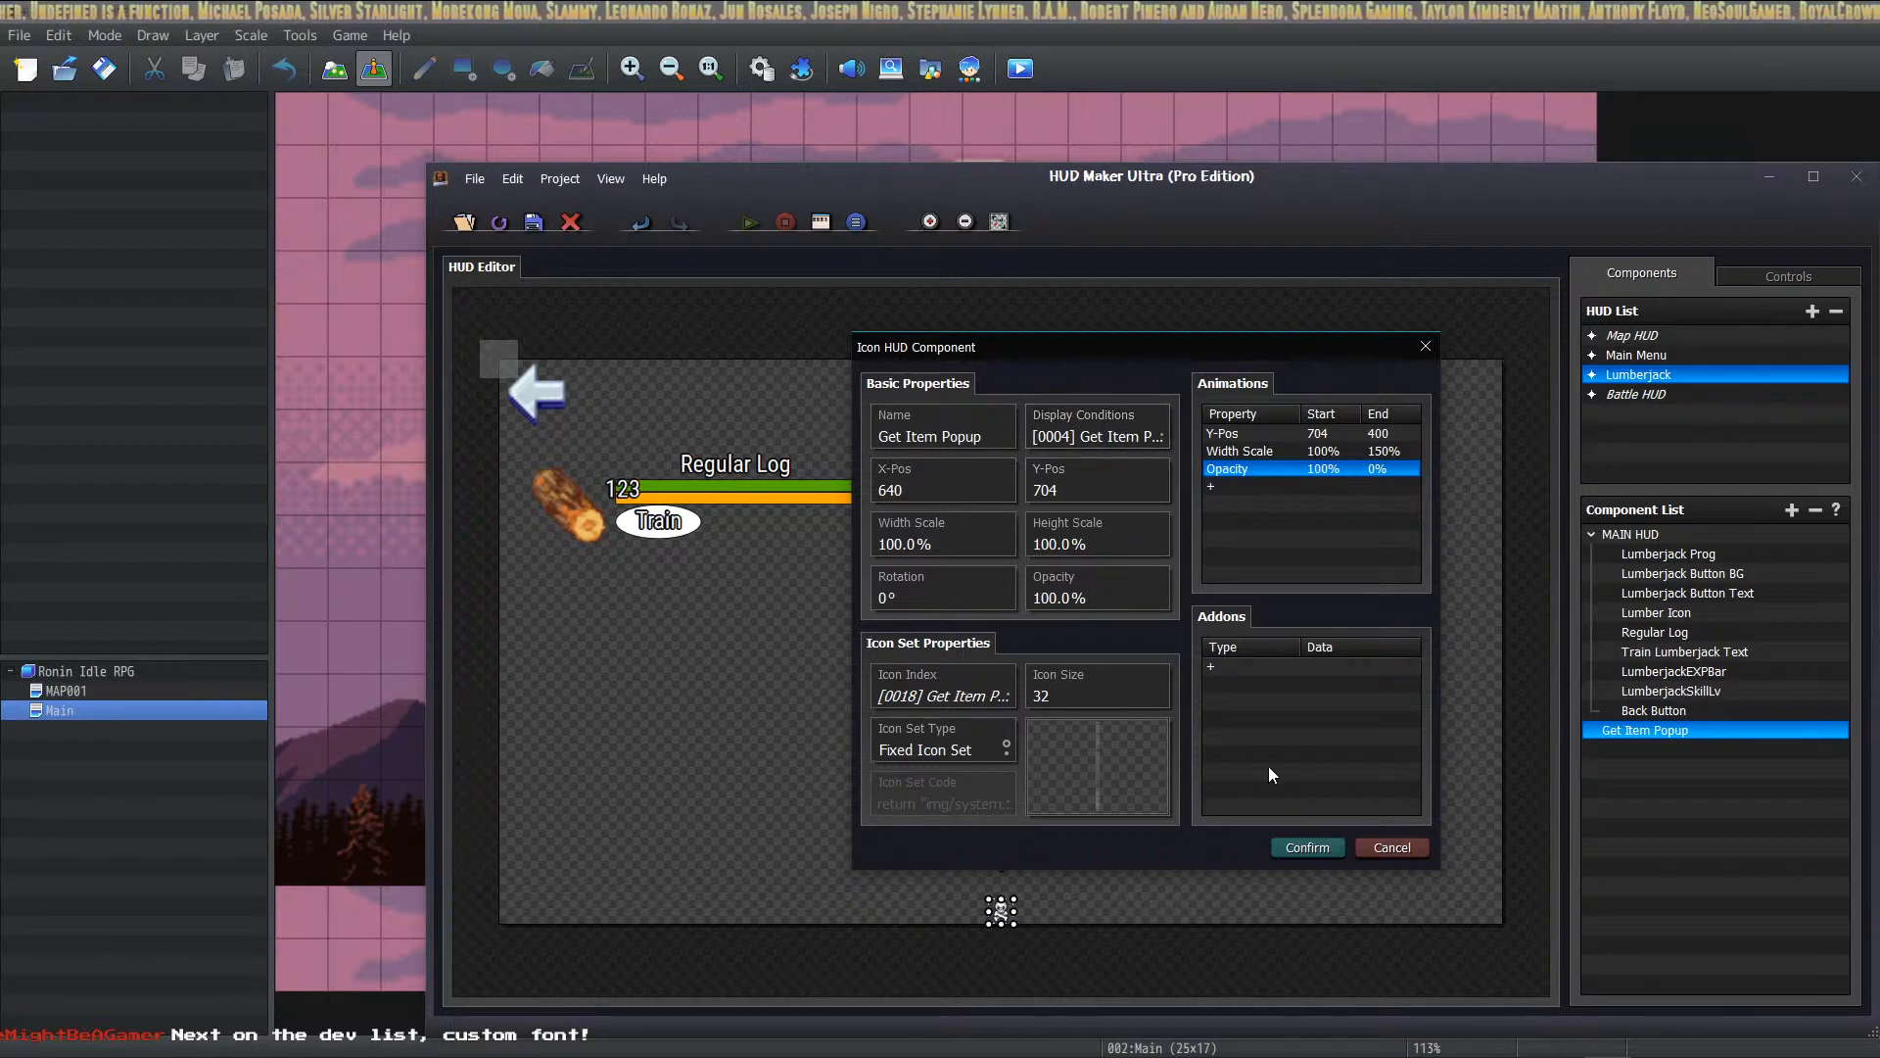
click(1311, 847)
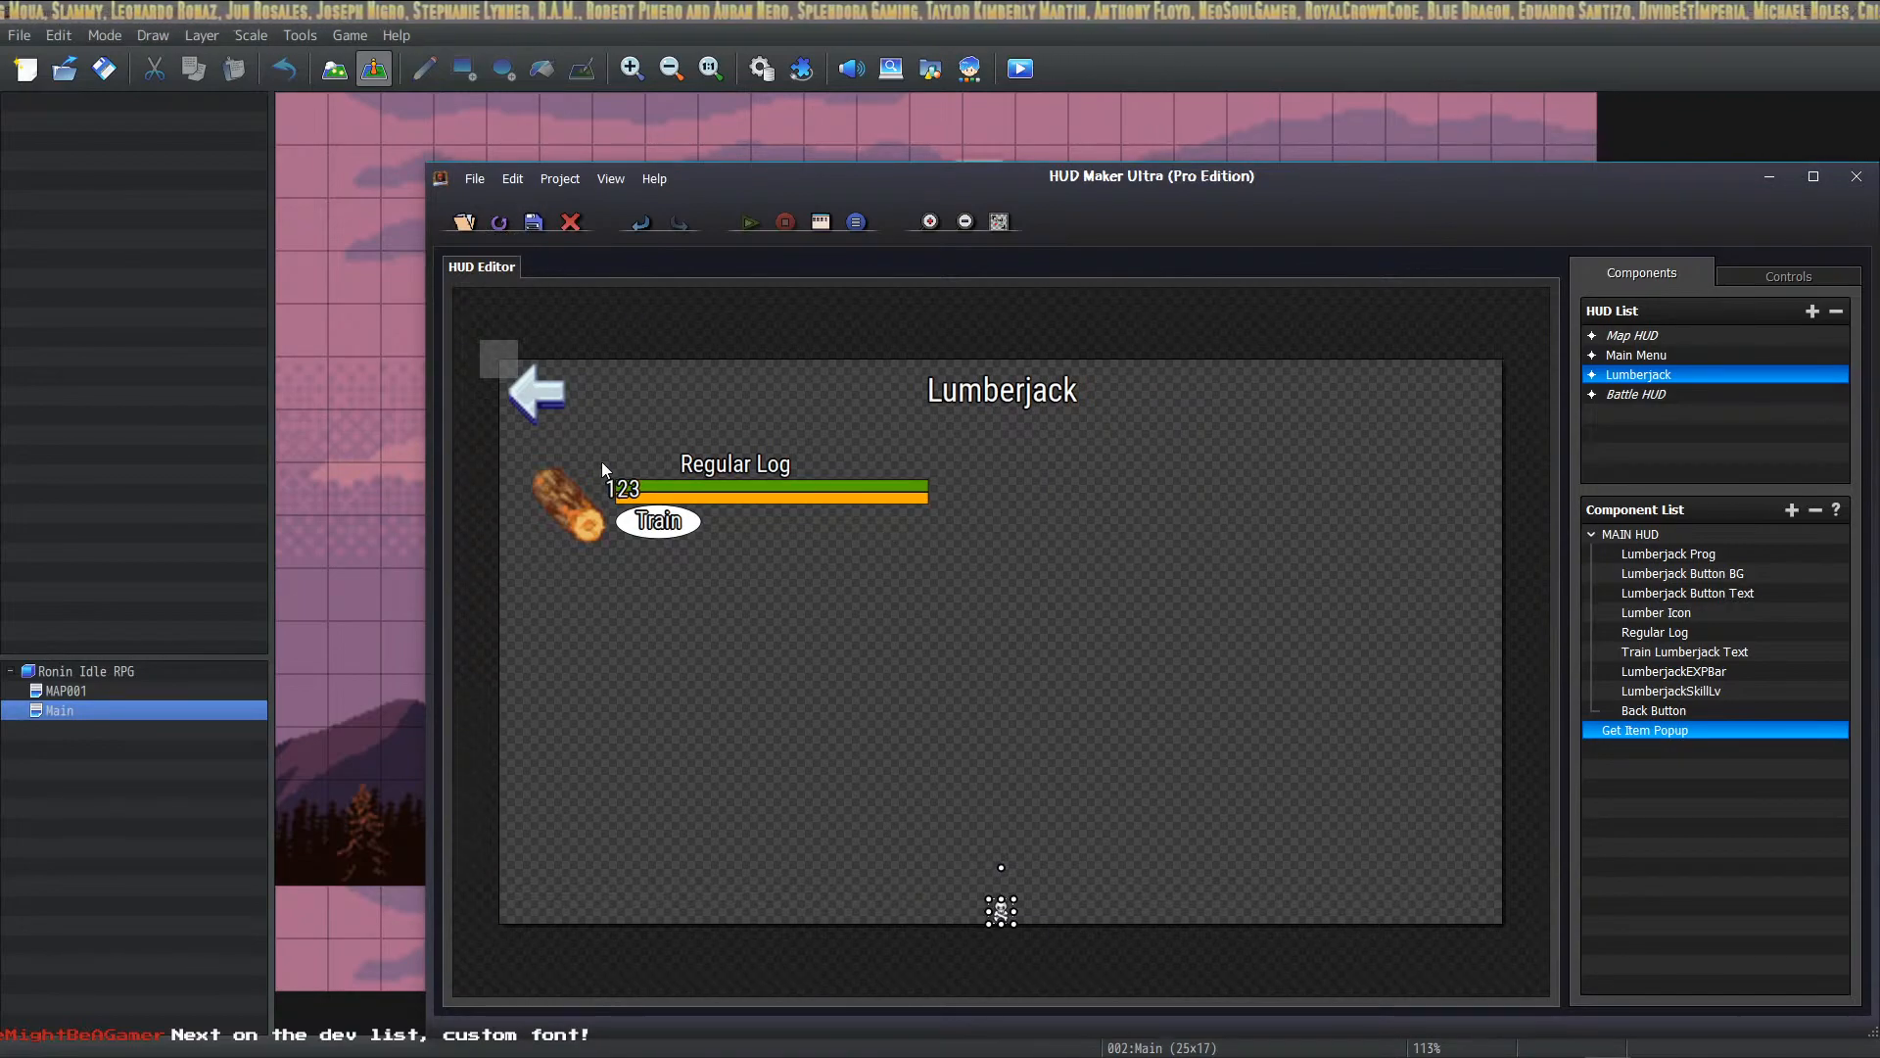
Step: Inspect the Get Item Popup switch command in the Lumberjack common event of the RPG Maker database
click(677, 503)
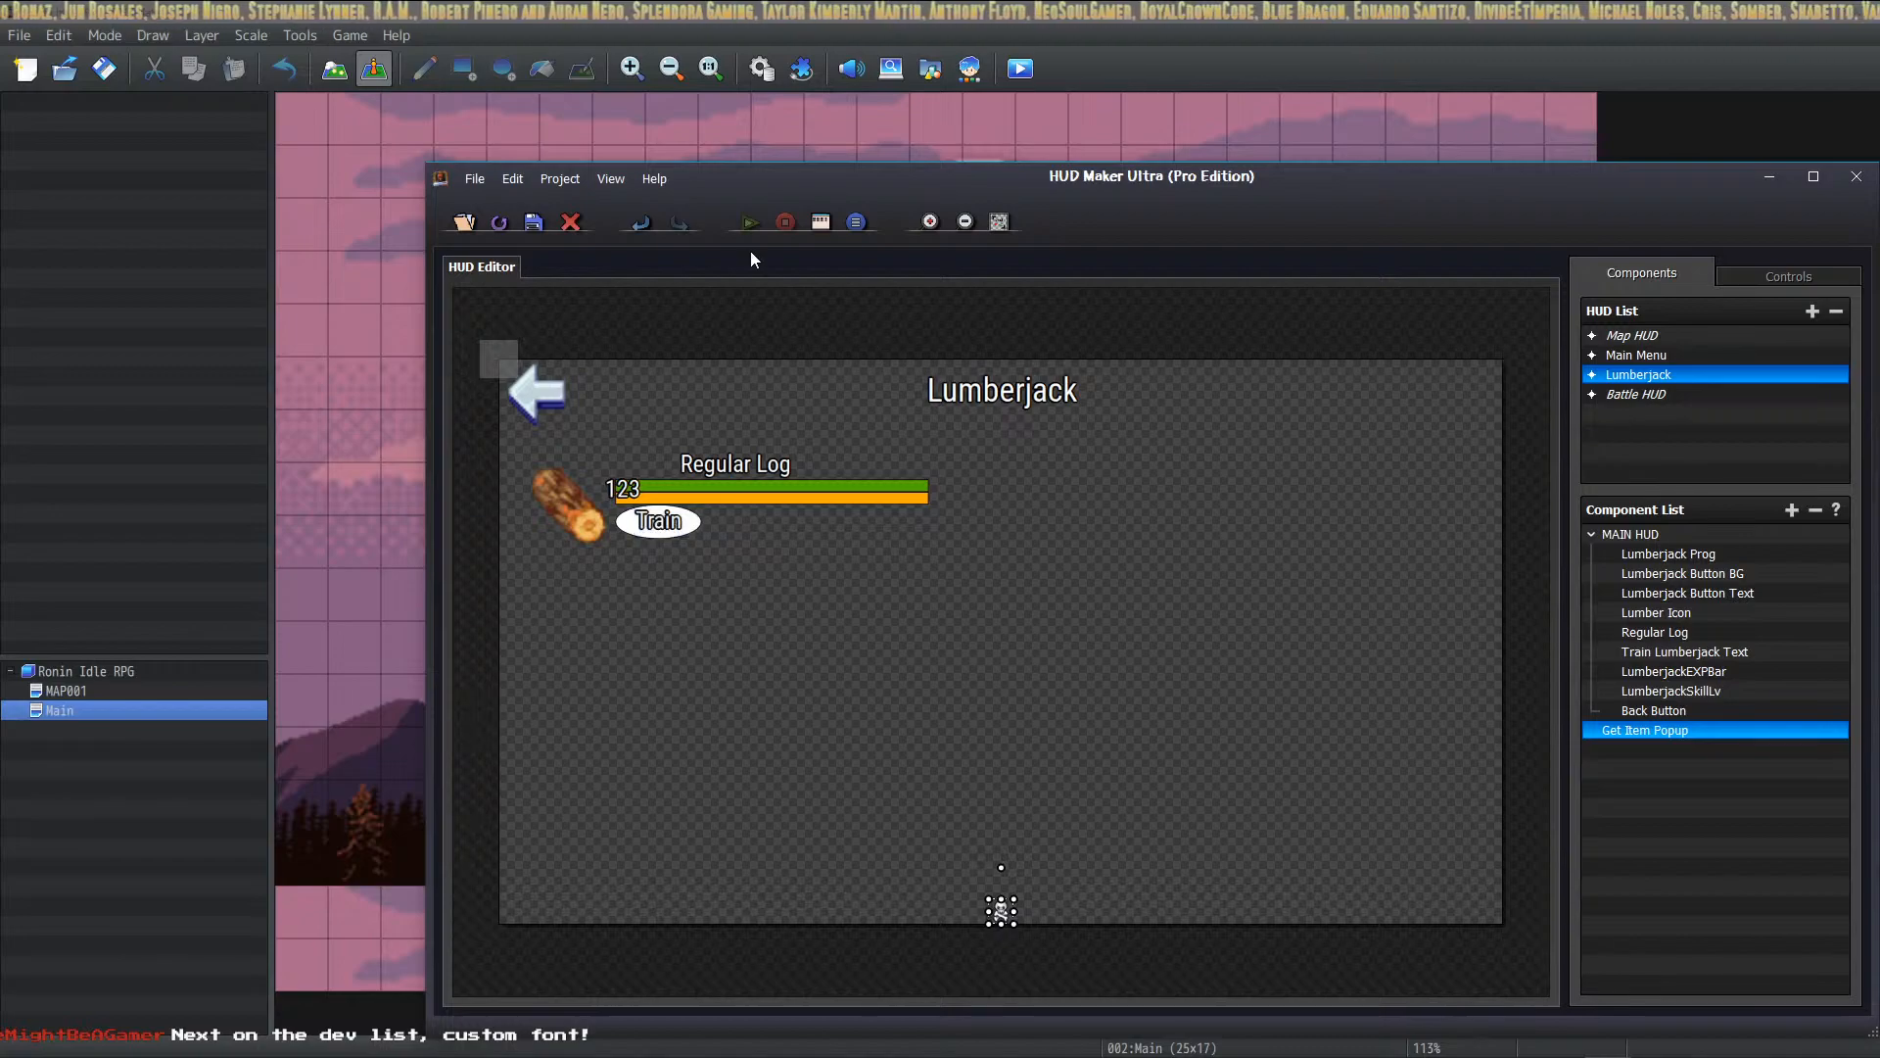
click(764, 71)
drag(512, 179, 1067, 201)
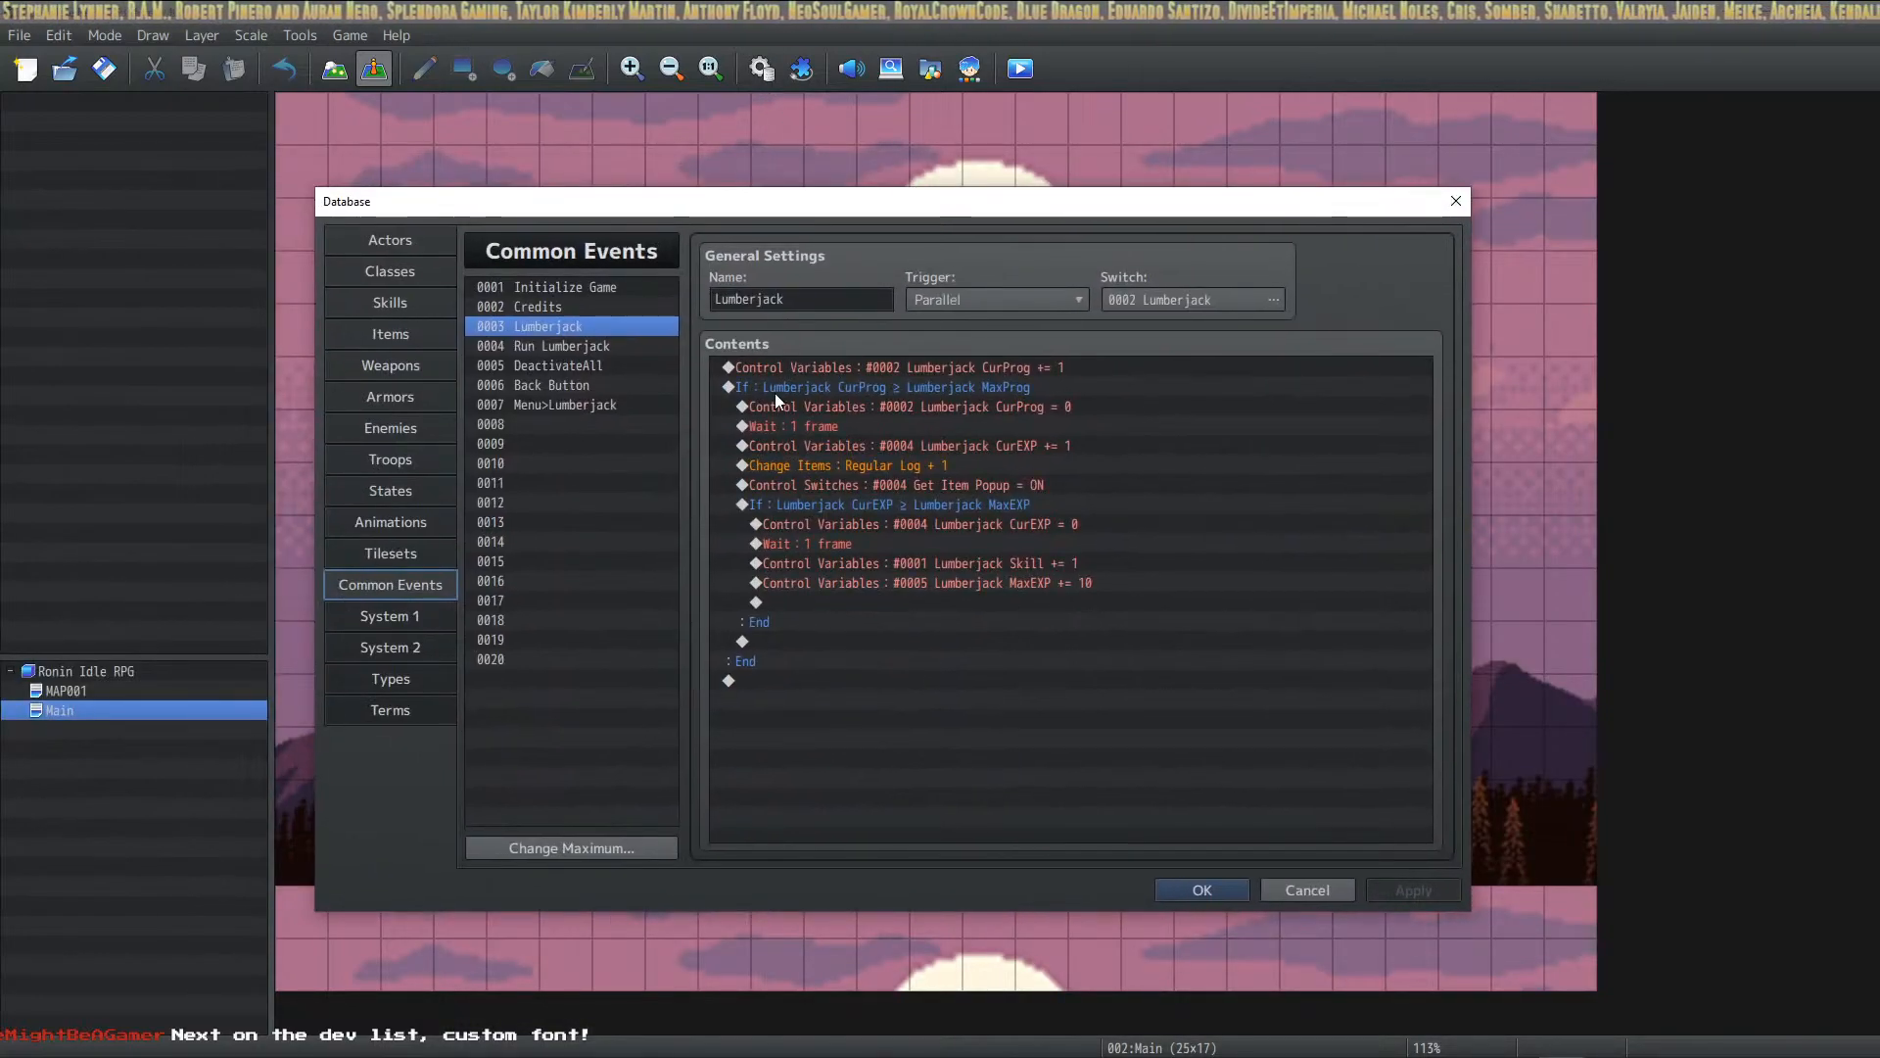
click(953, 484)
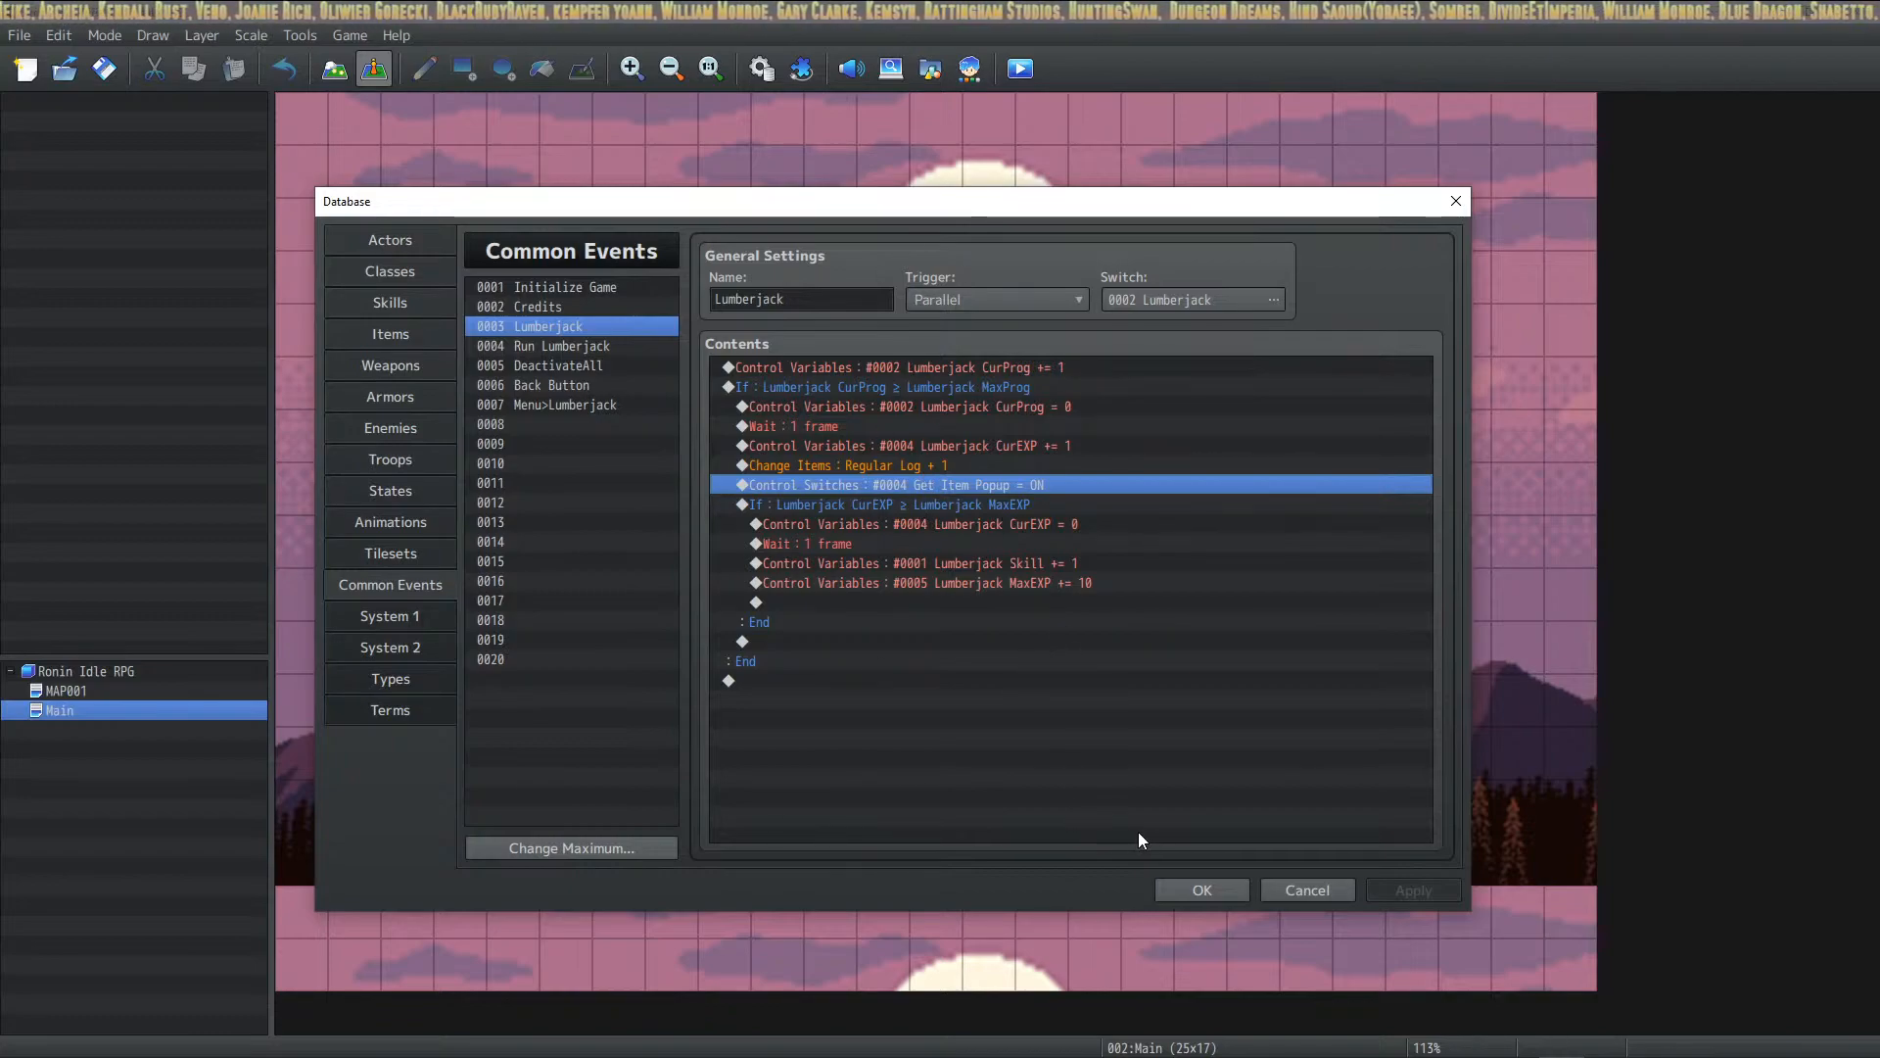
click(1182, 889)
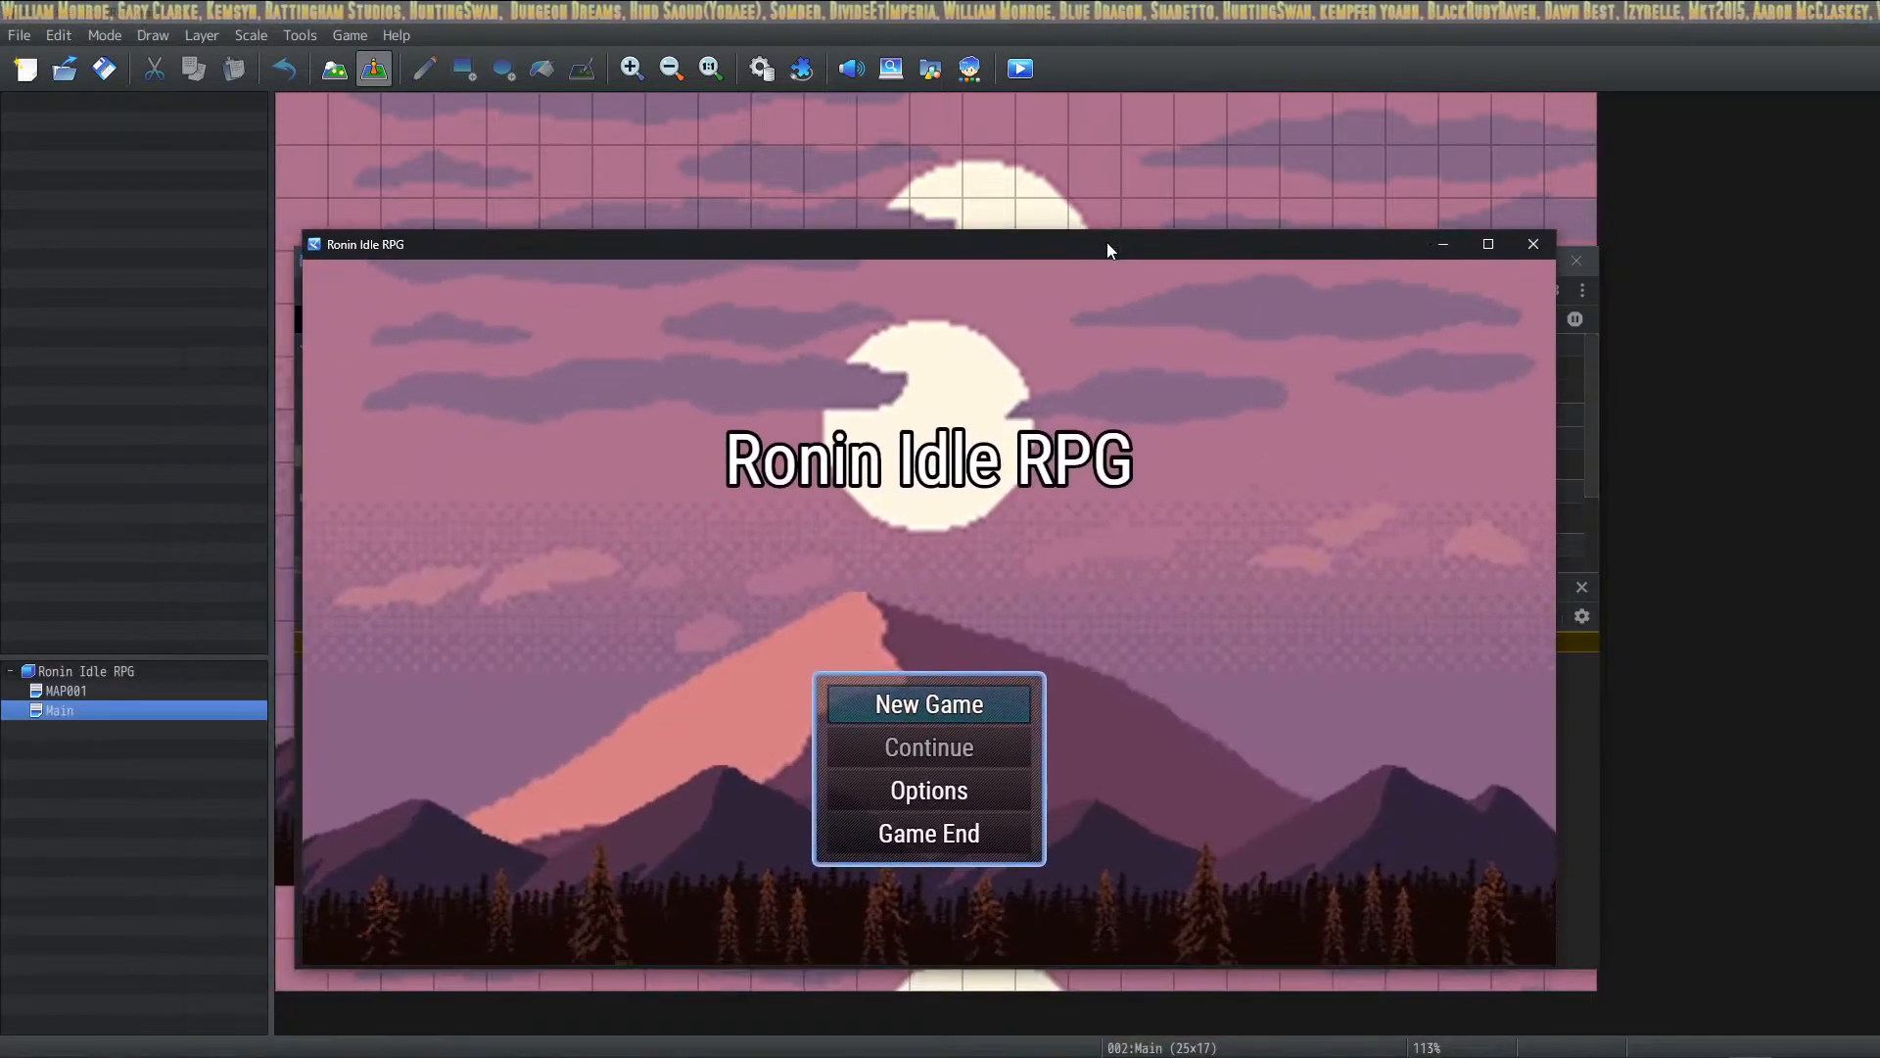
Step: Playtest a new game, training Regular Log on the Lumberjack screen to test the shortened popup animation
click(935, 700)
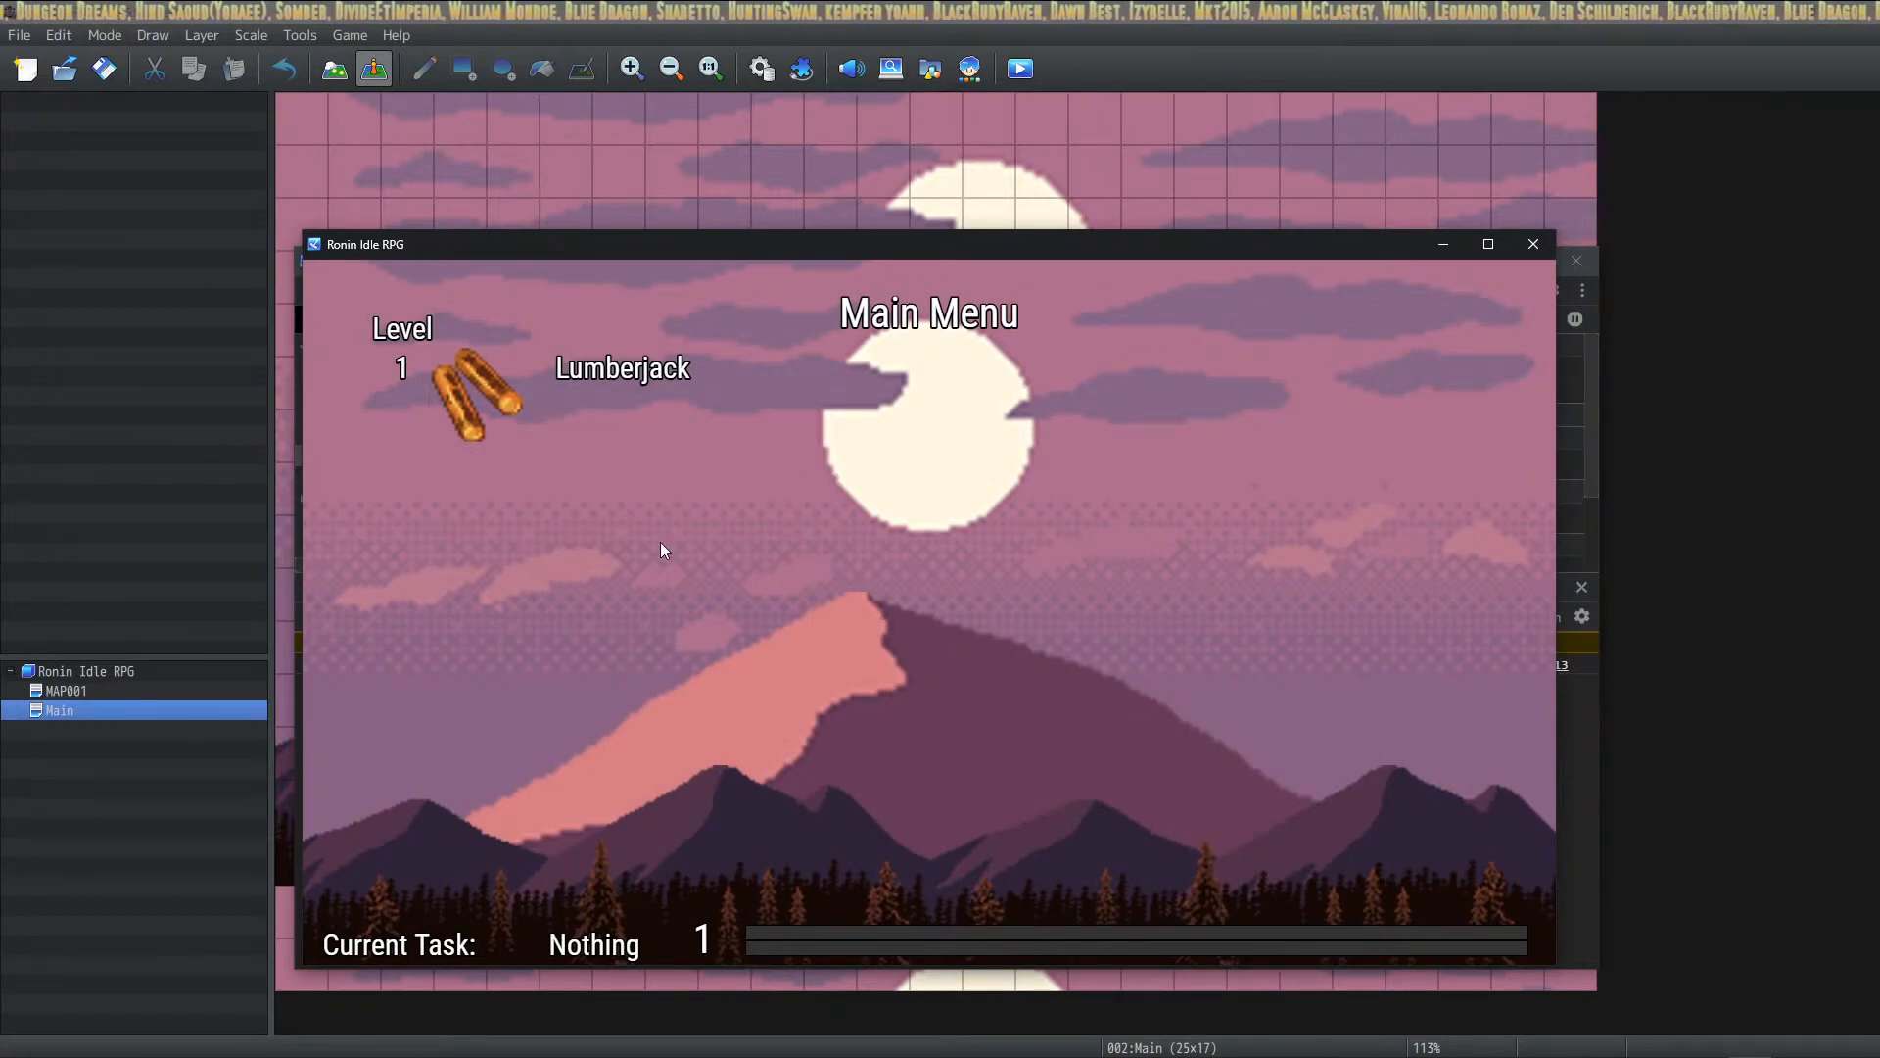
click(448, 409)
click(510, 473)
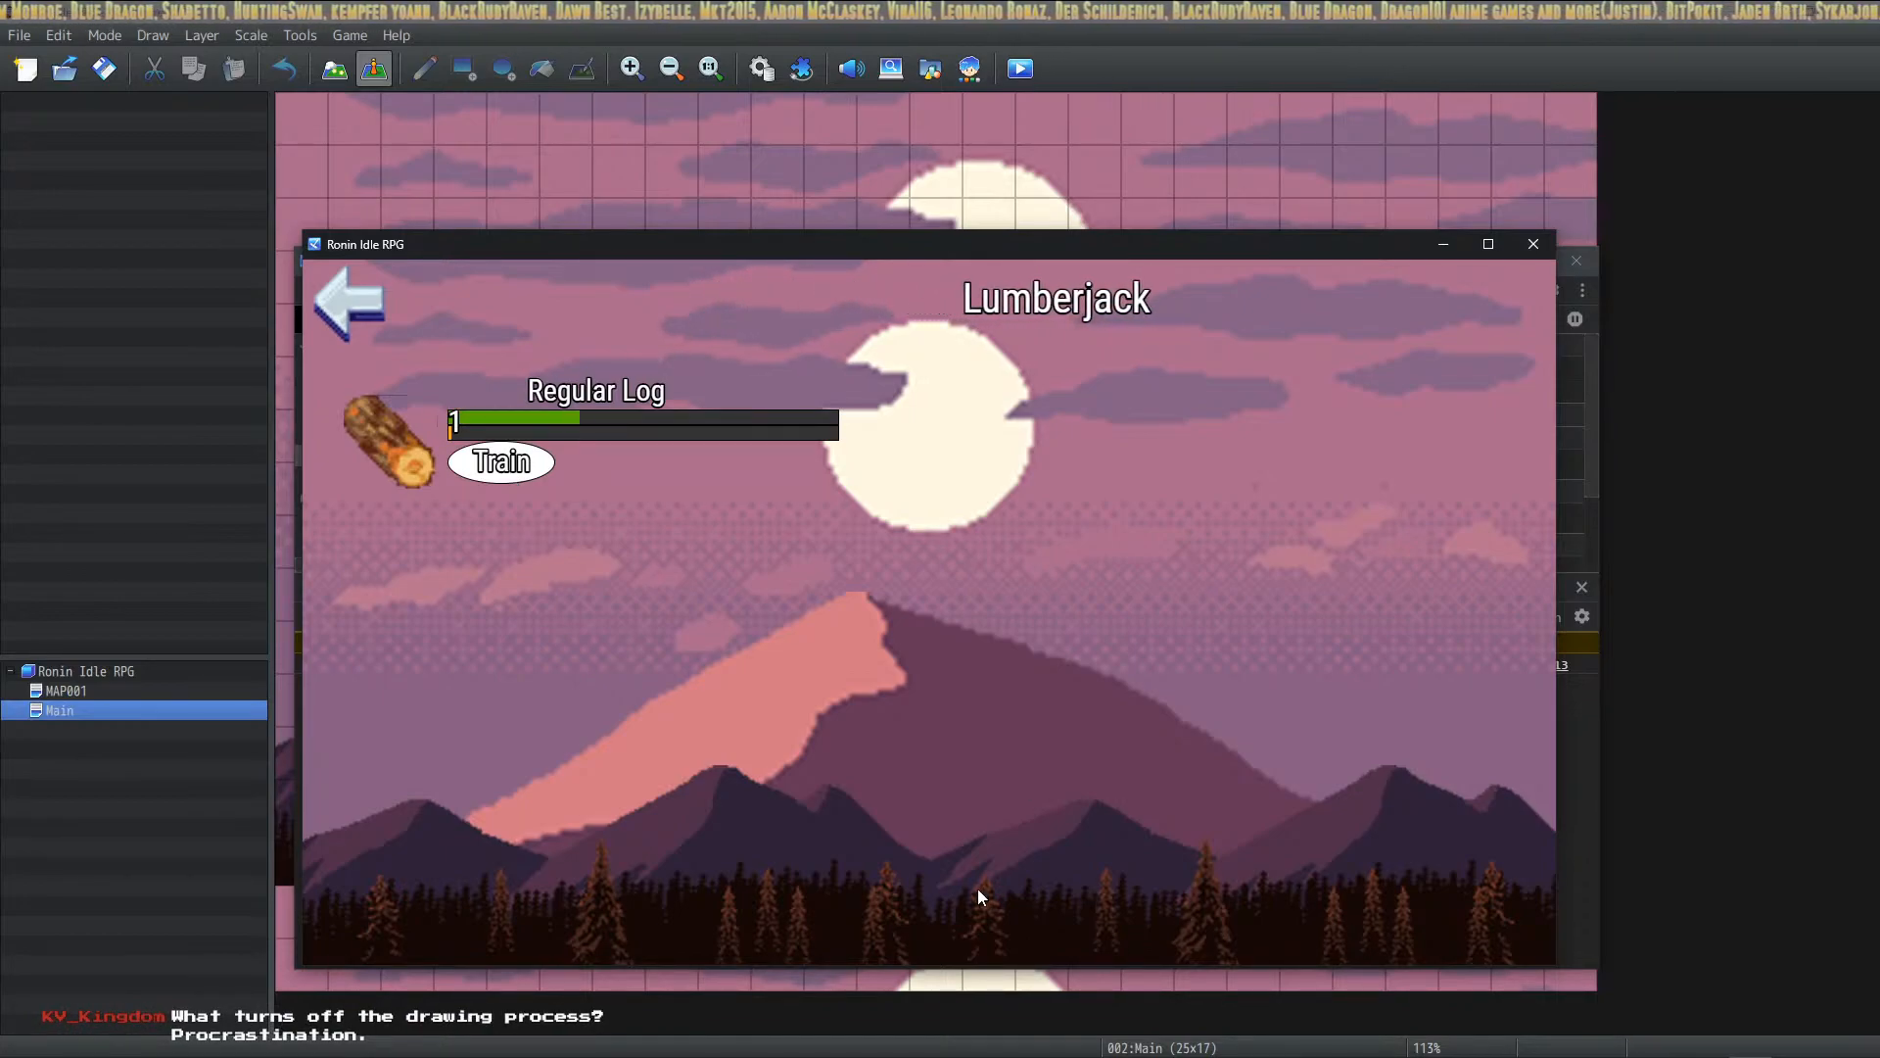
click(1541, 247)
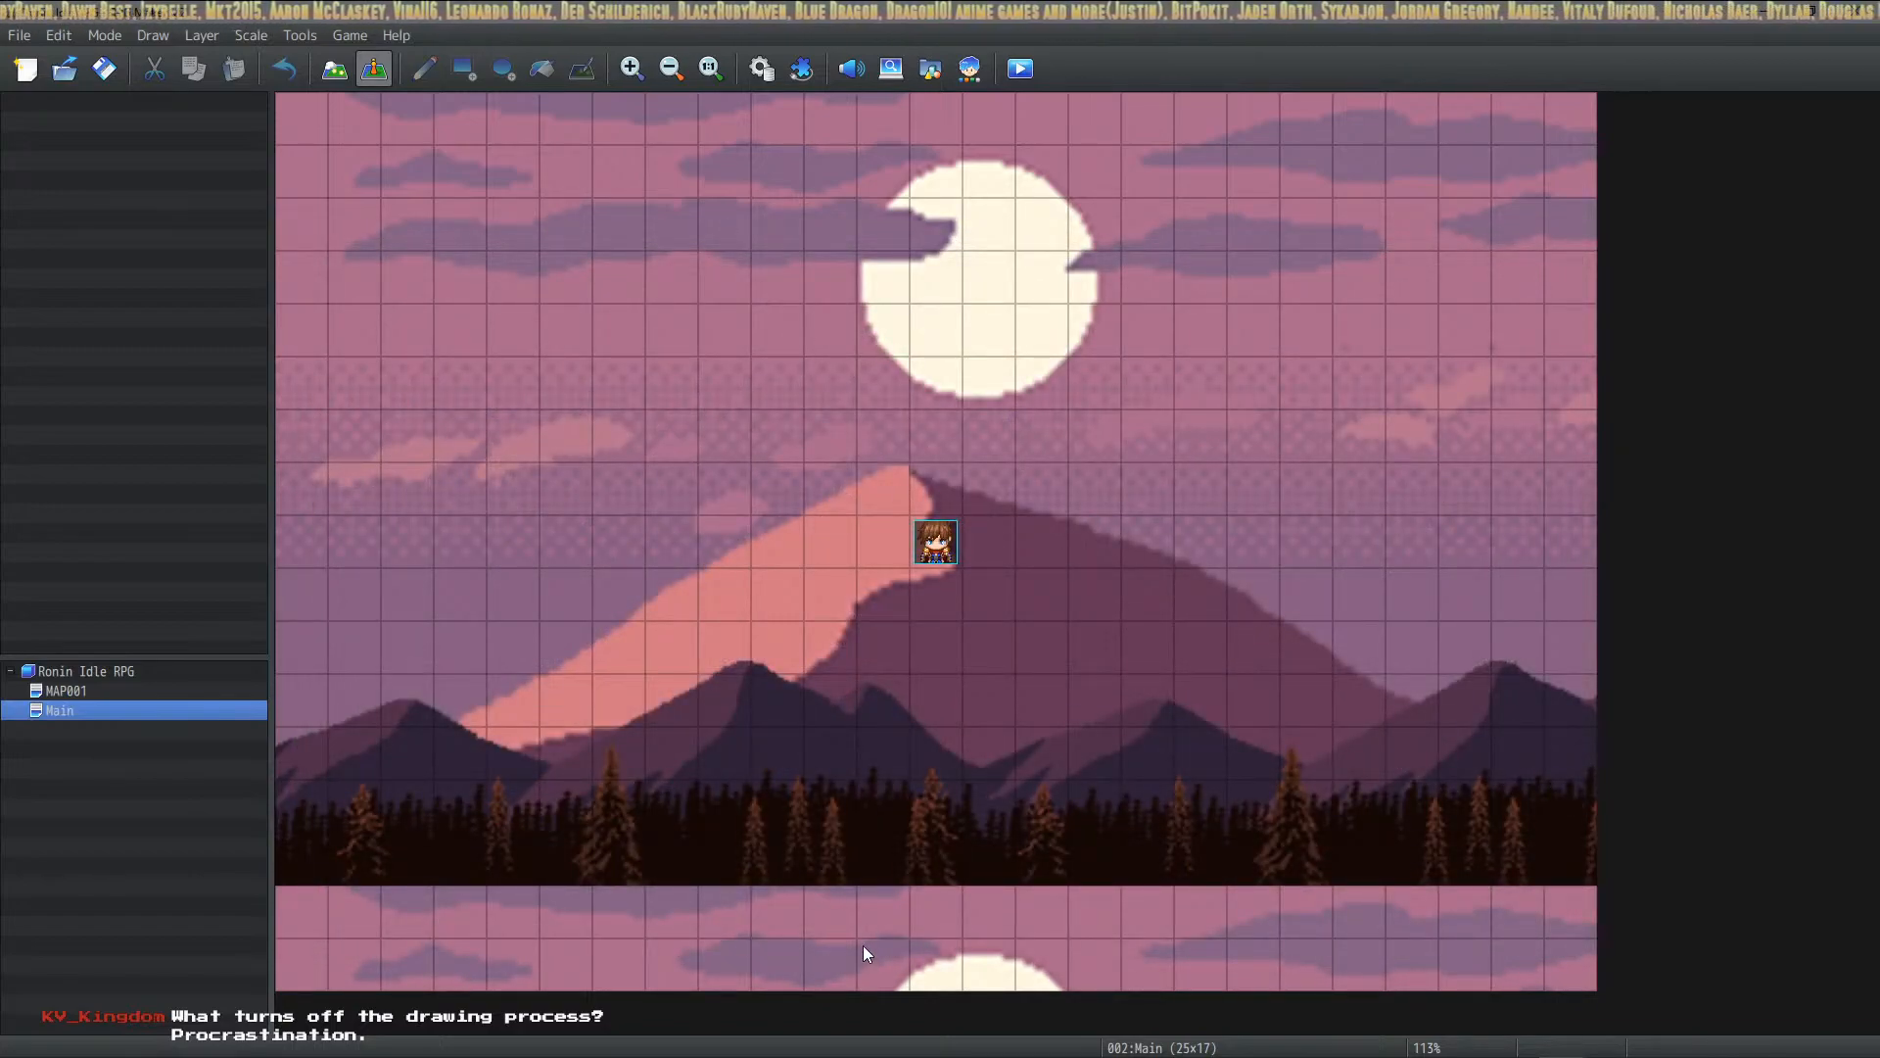
Step: Switch to HUD Maker Ultra and check which variable drives the Get Item Popup component's icon index
key(alt+Tab)
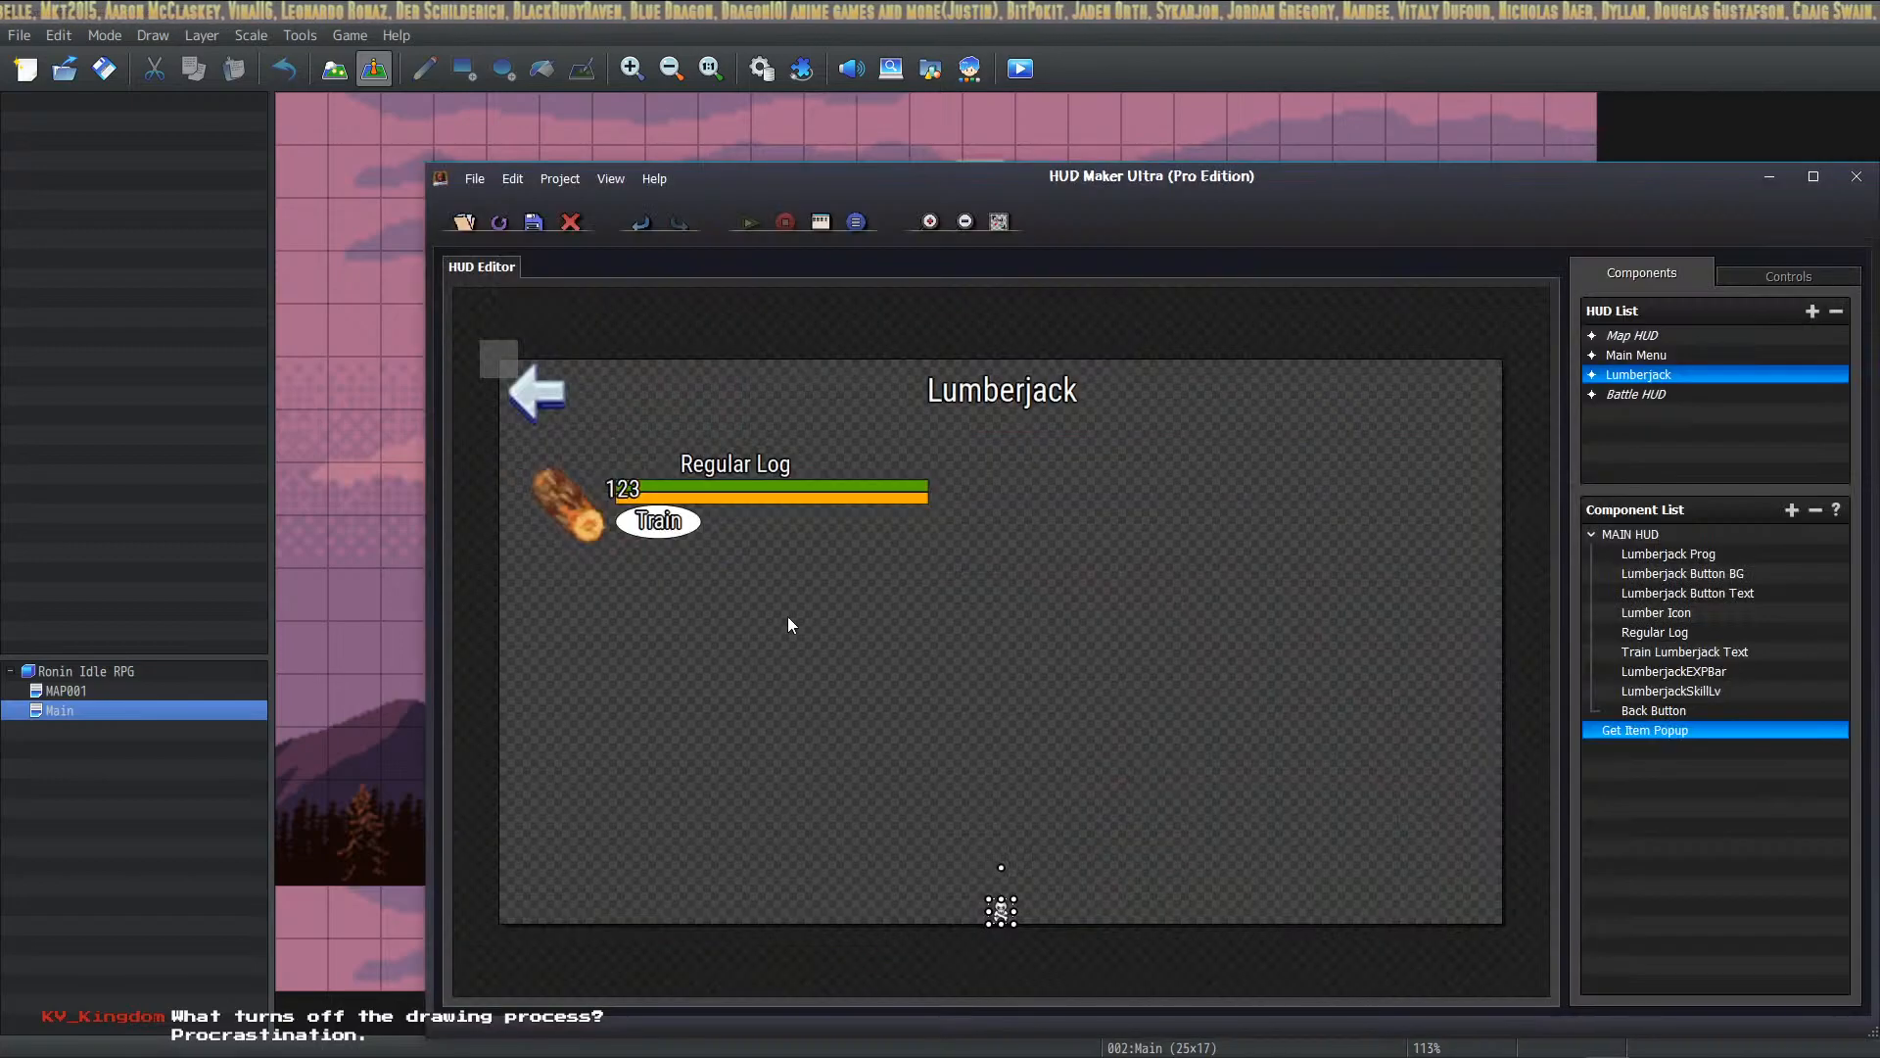
double_click(1003, 911)
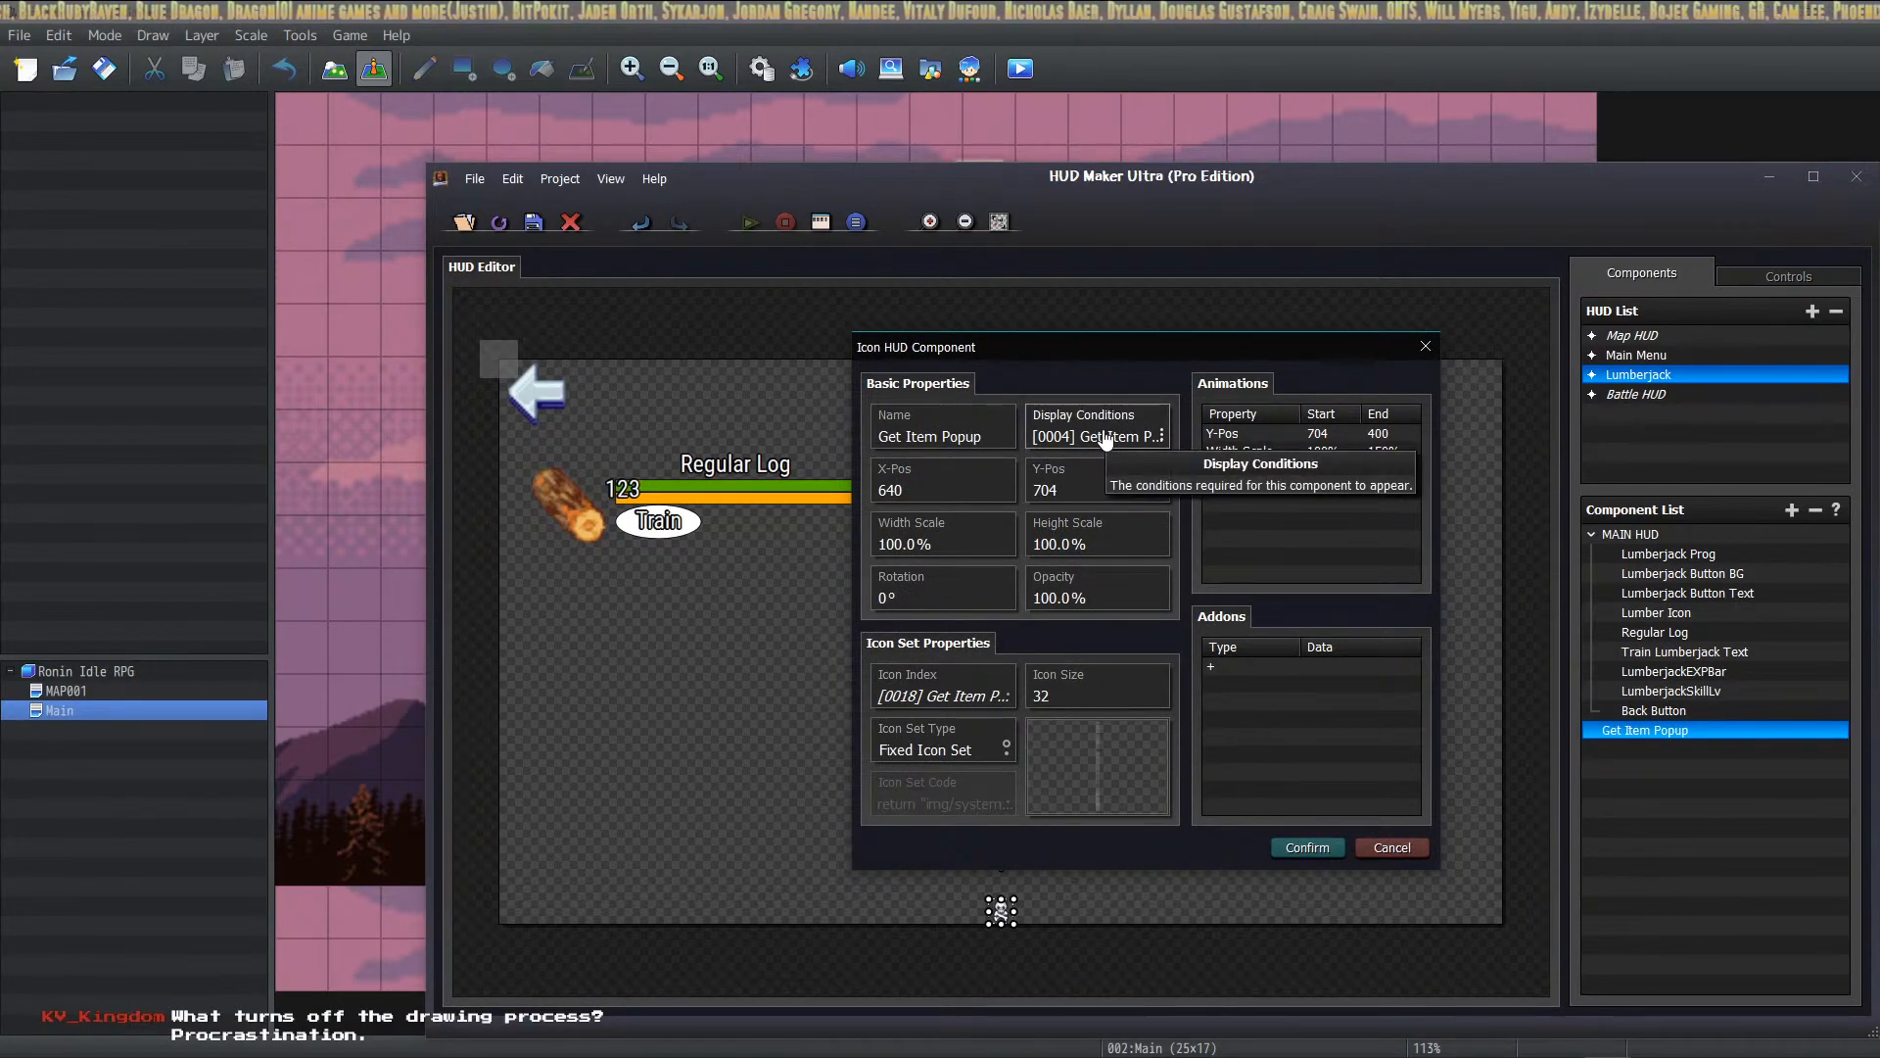
click(979, 693)
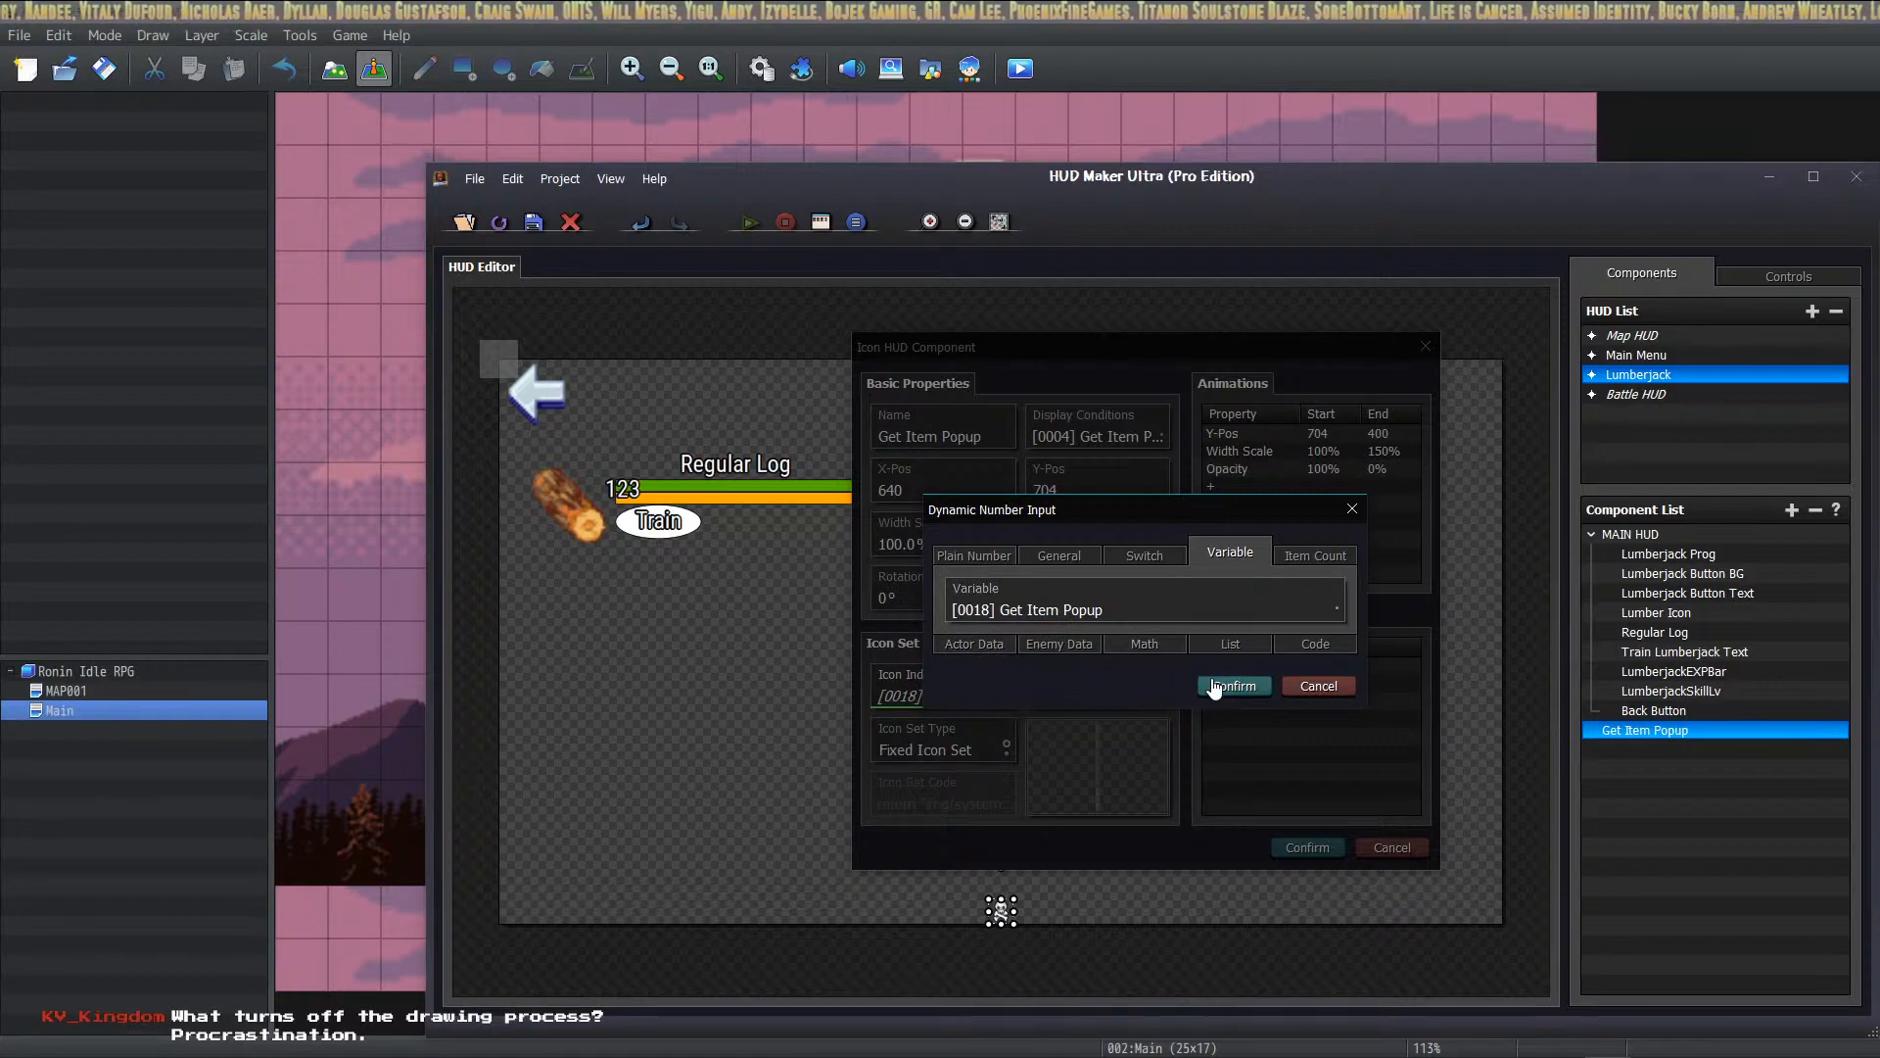
click(1215, 686)
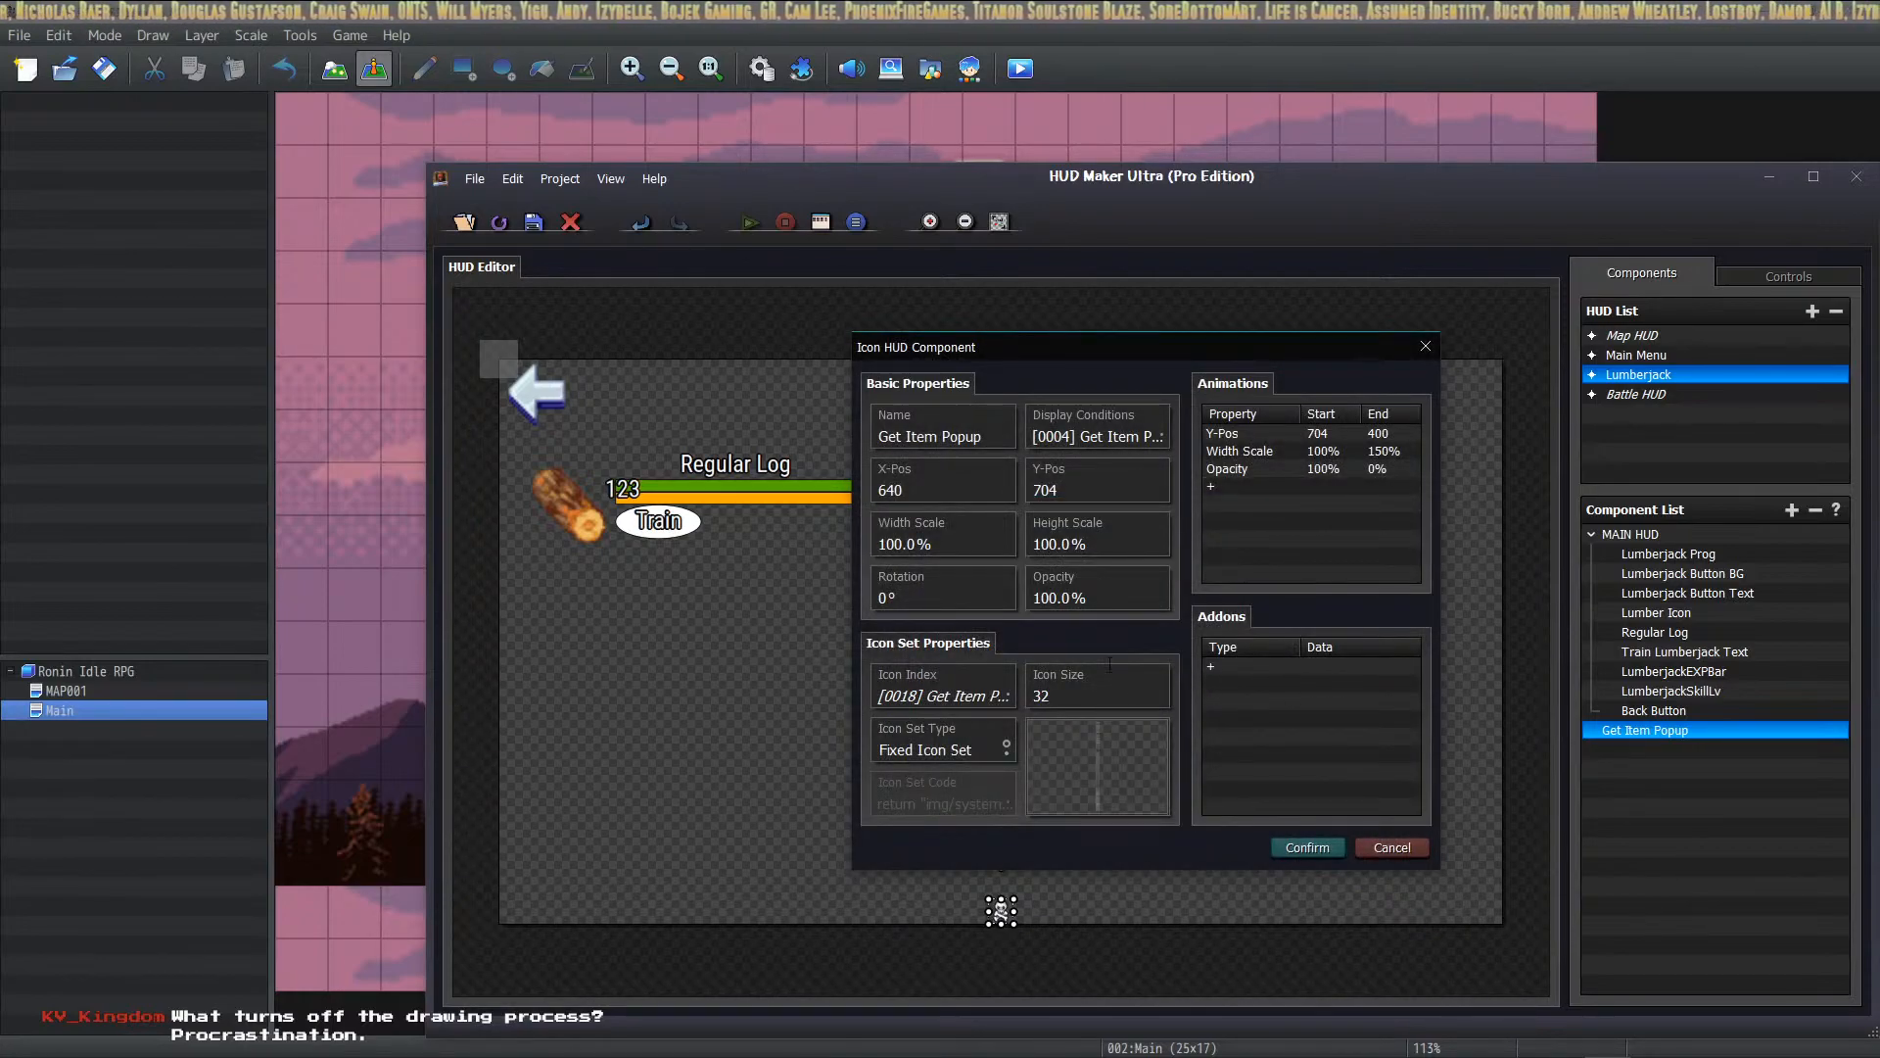
click(1306, 848)
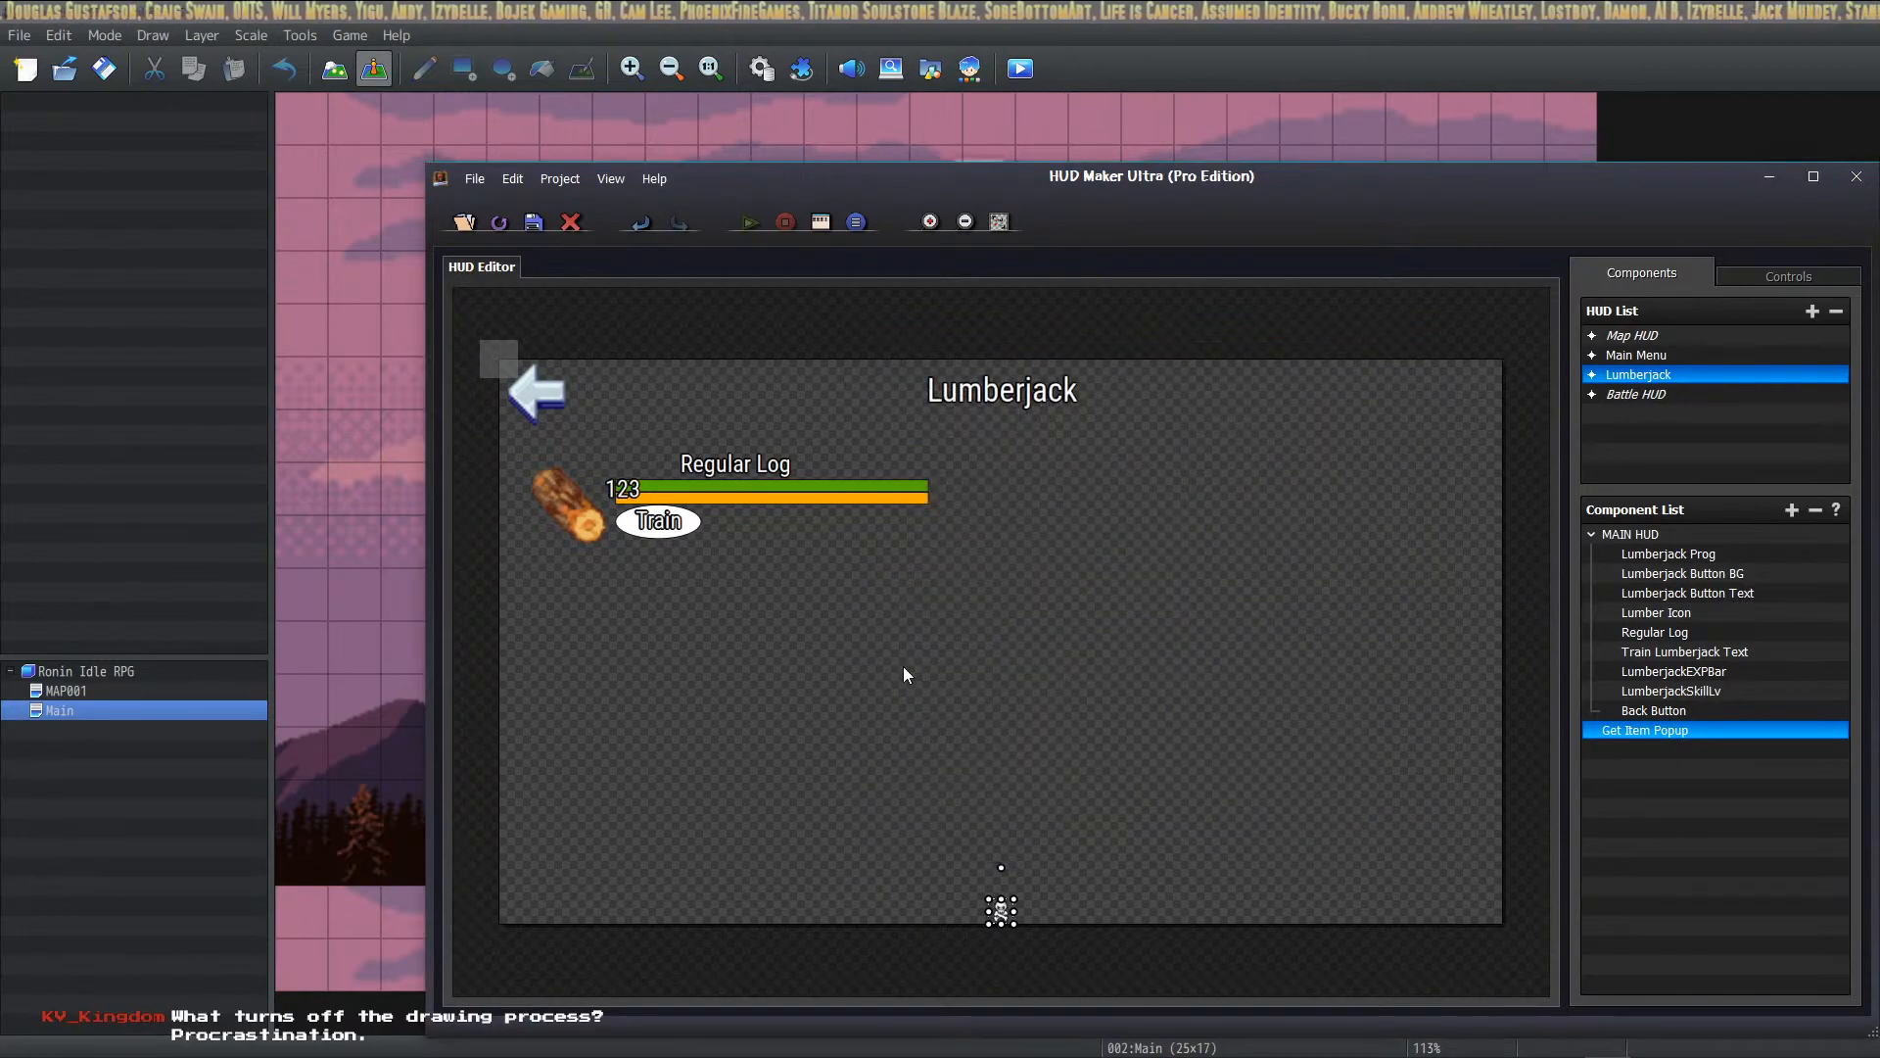
Step: In the RPG Maker Lumberjack common event, insert a command setting variable 0018 Get Item Popup to 1 before the popup switch command
click(760, 70)
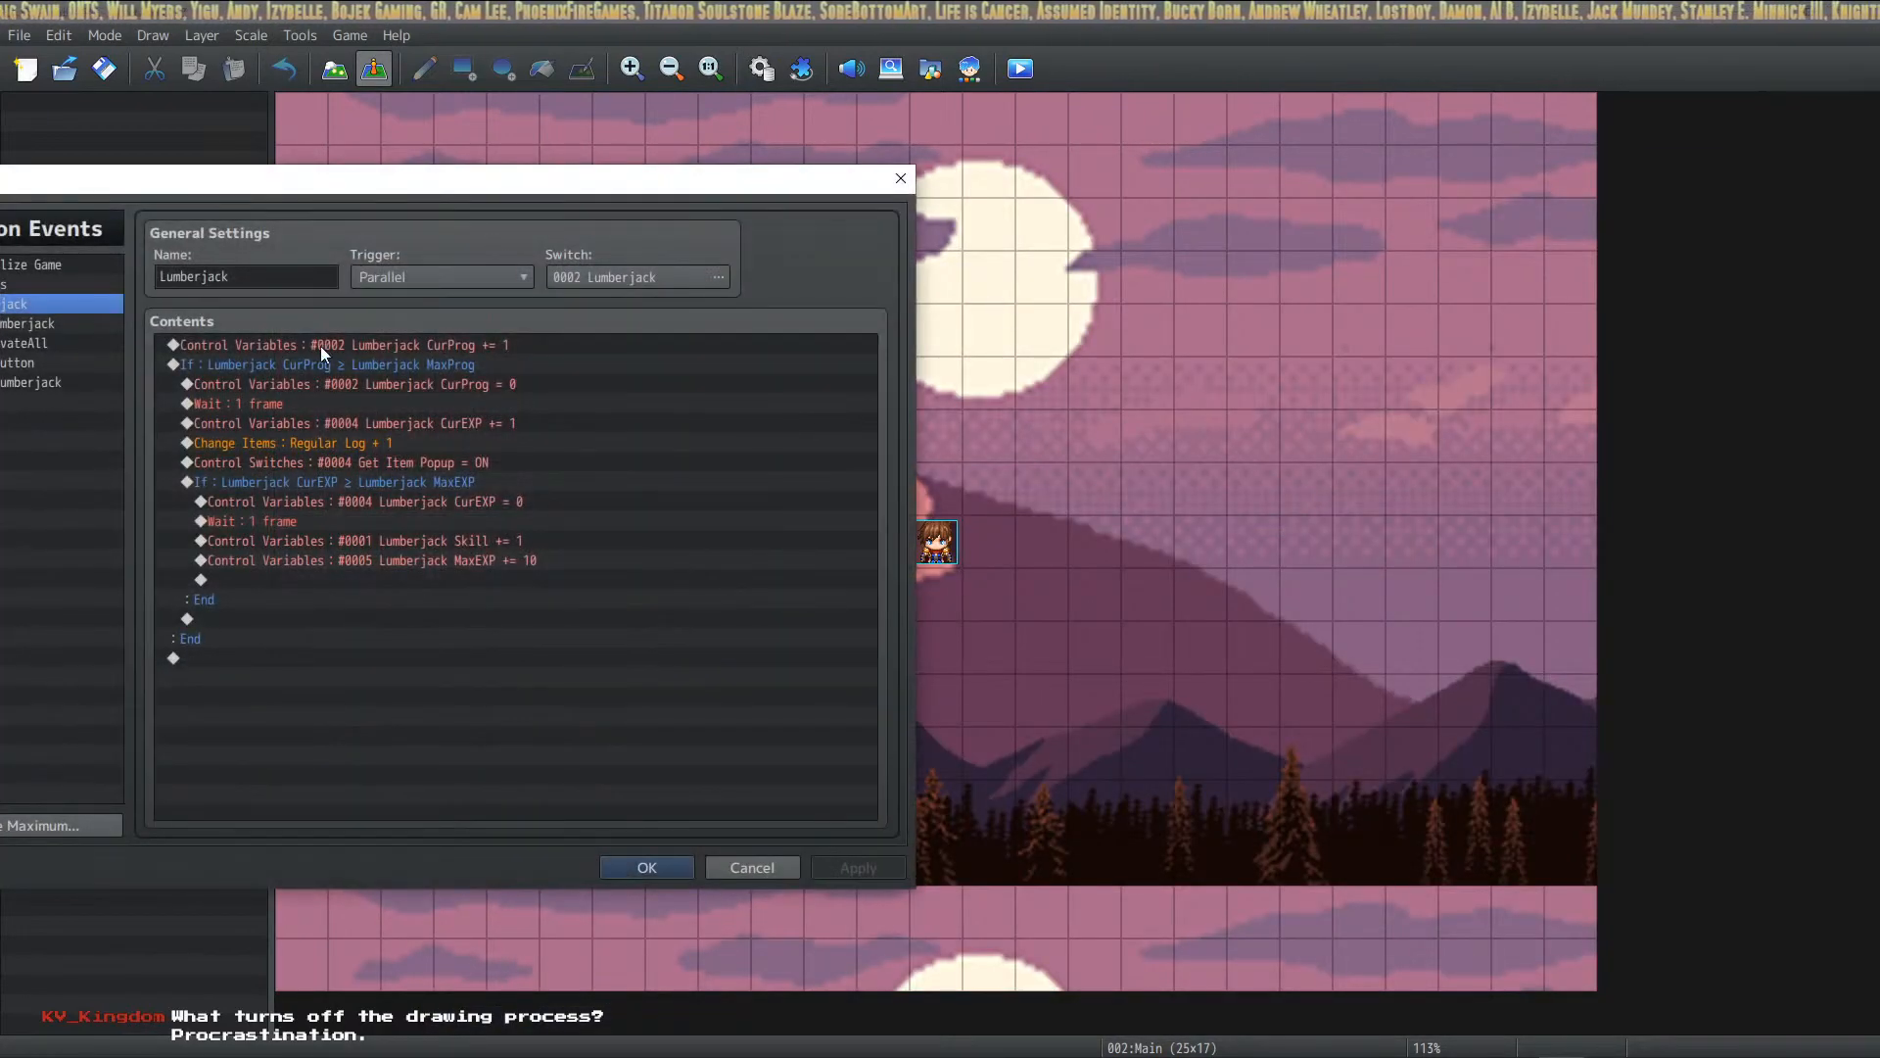
drag(466, 187, 1036, 204)
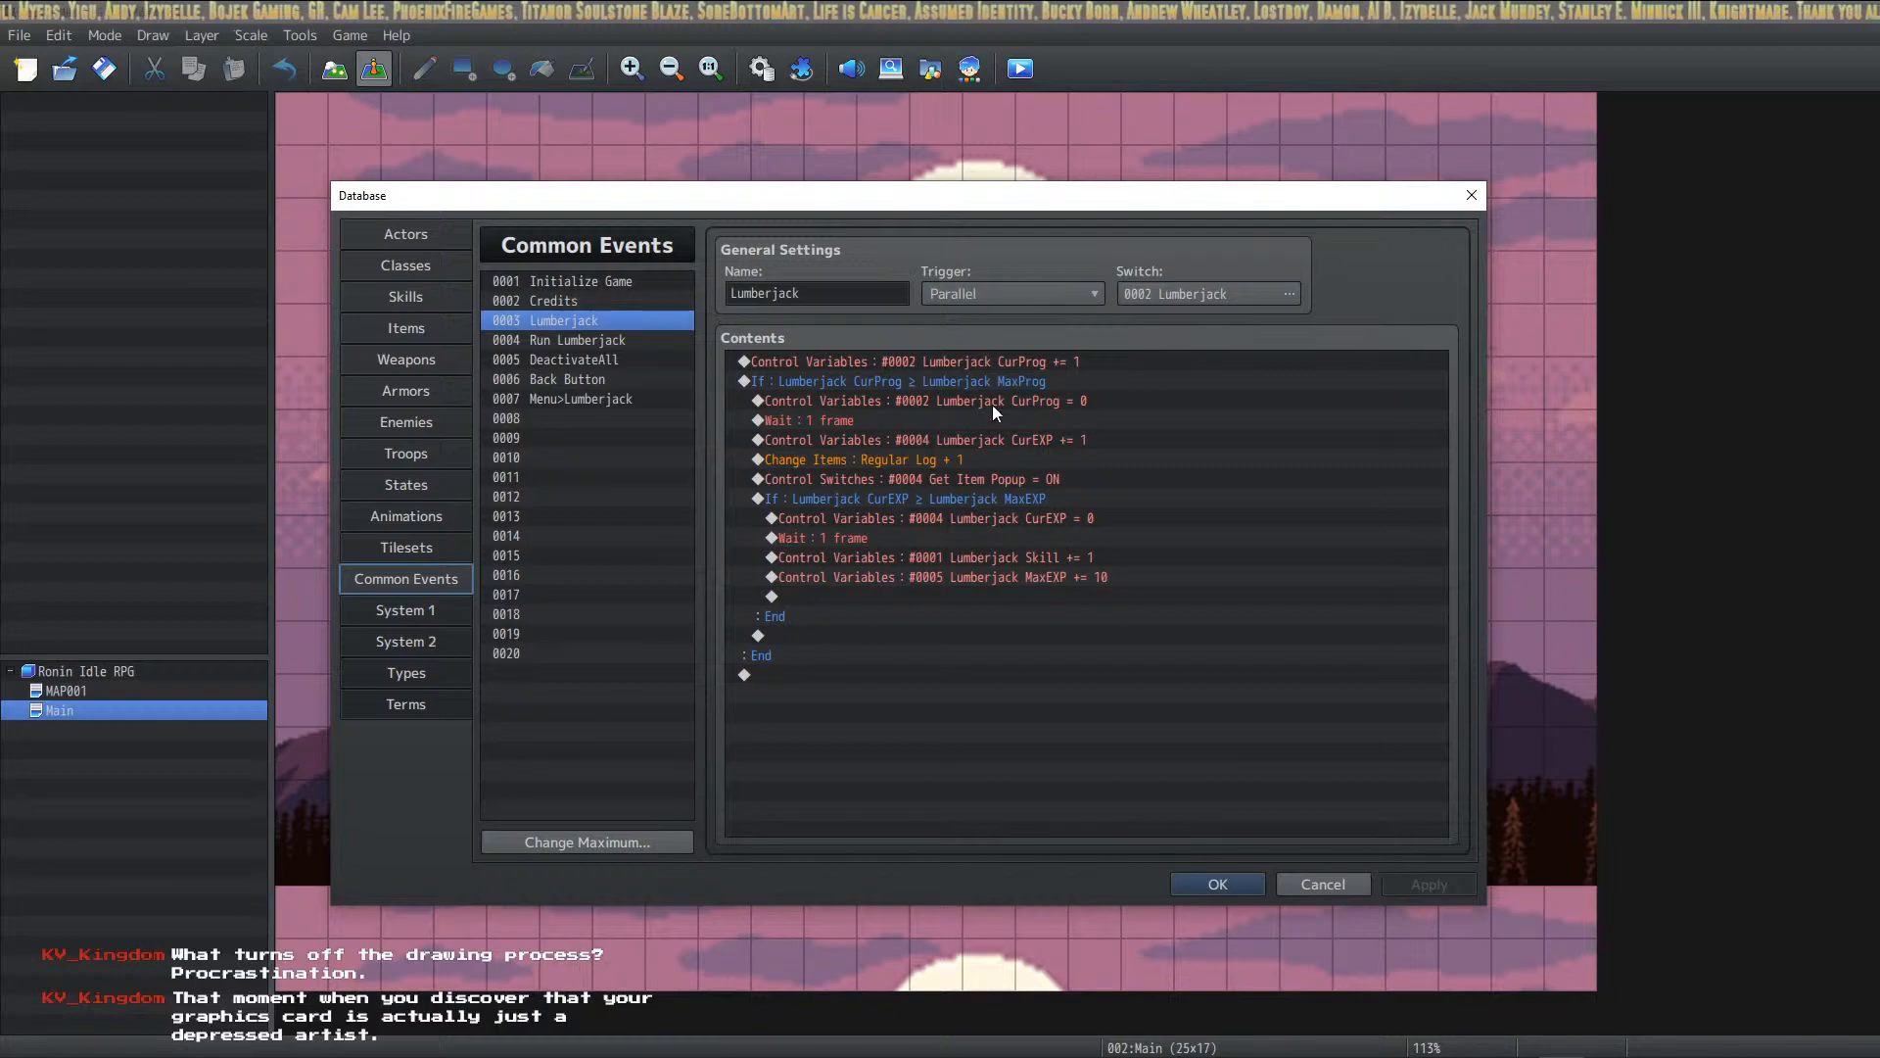
right_click(956, 478)
click(830, 484)
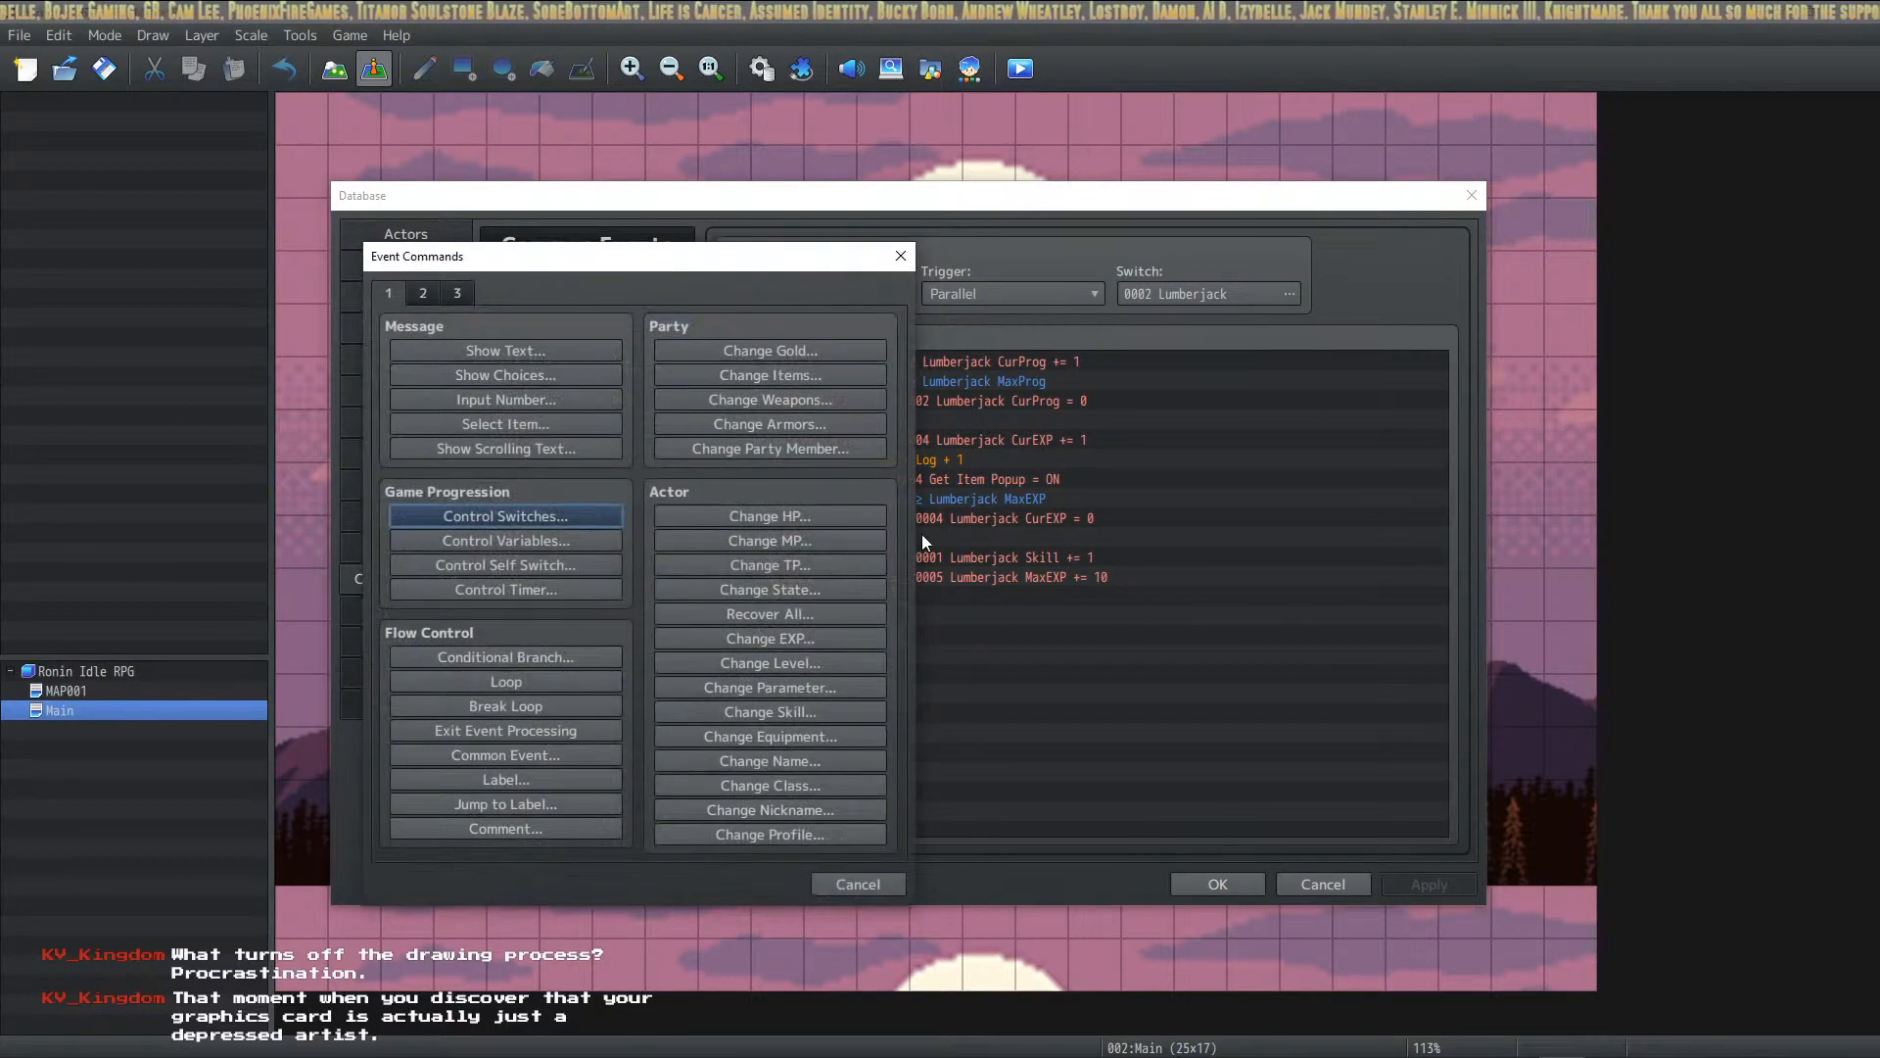
click(519, 542)
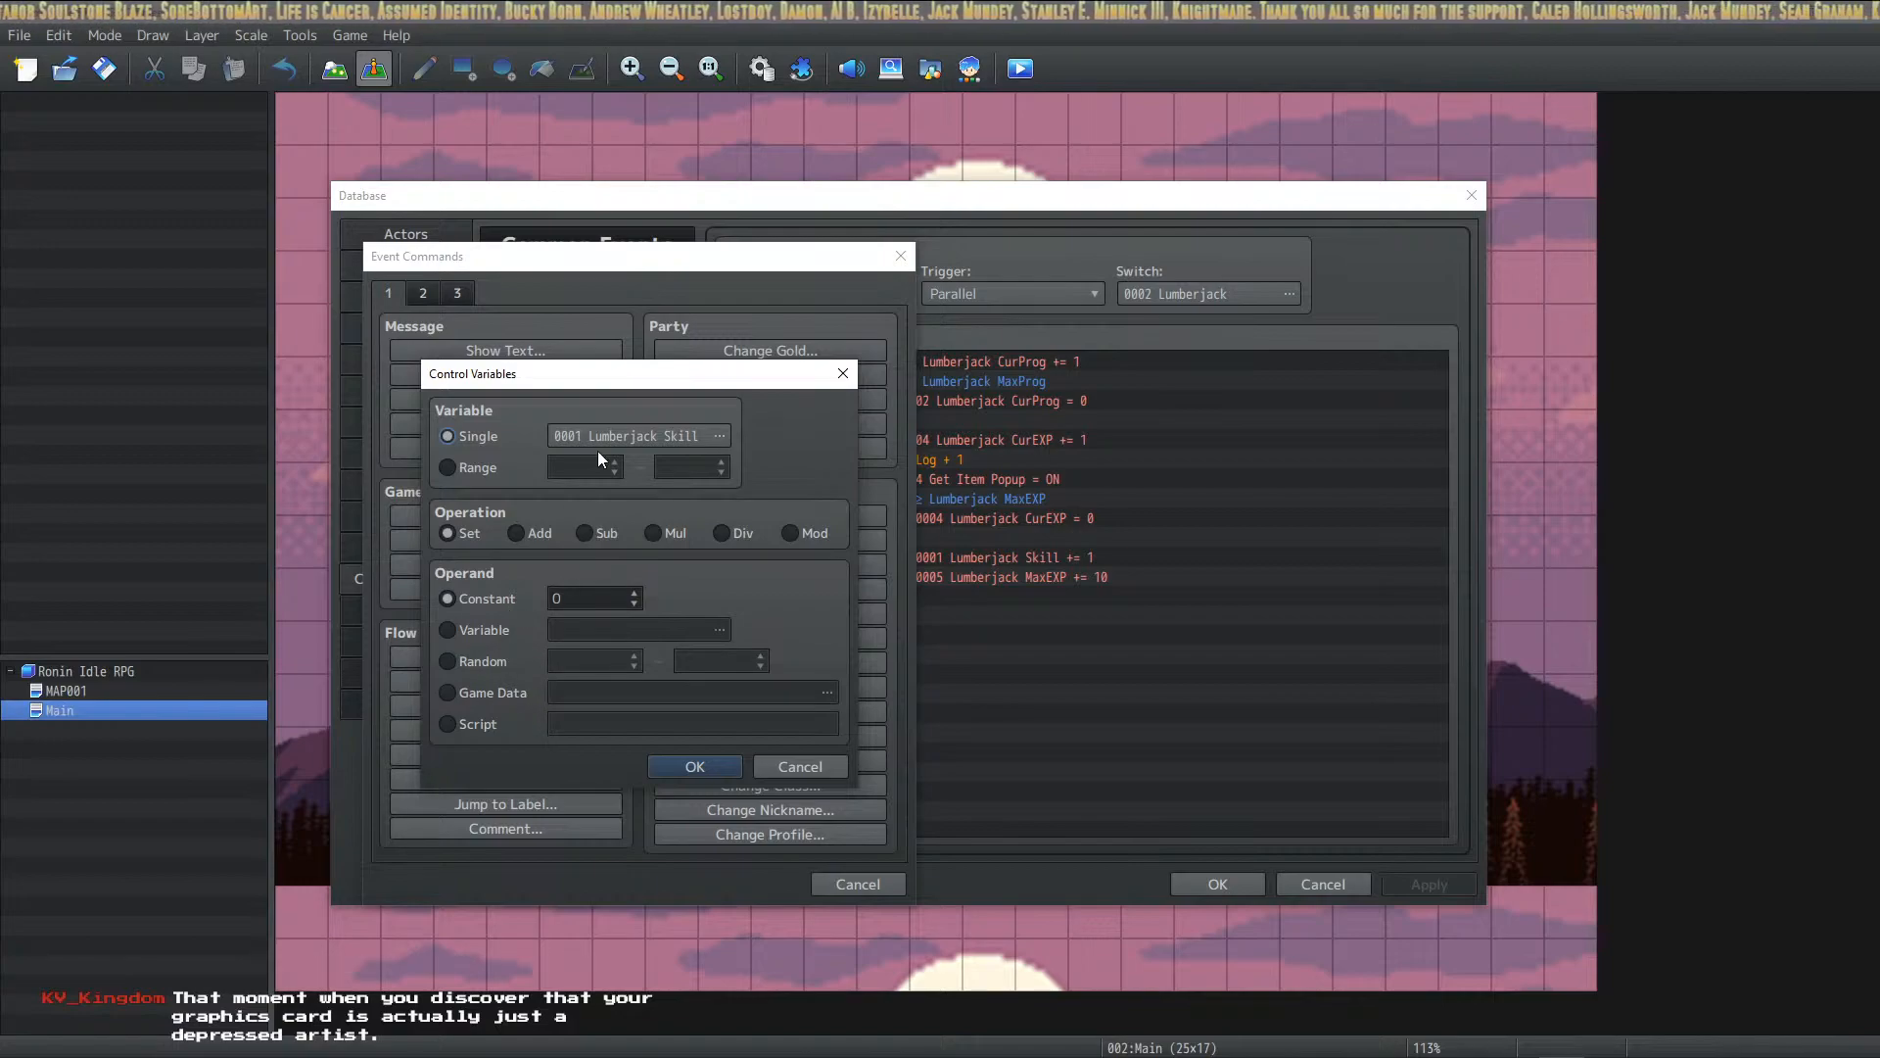
click(720, 435)
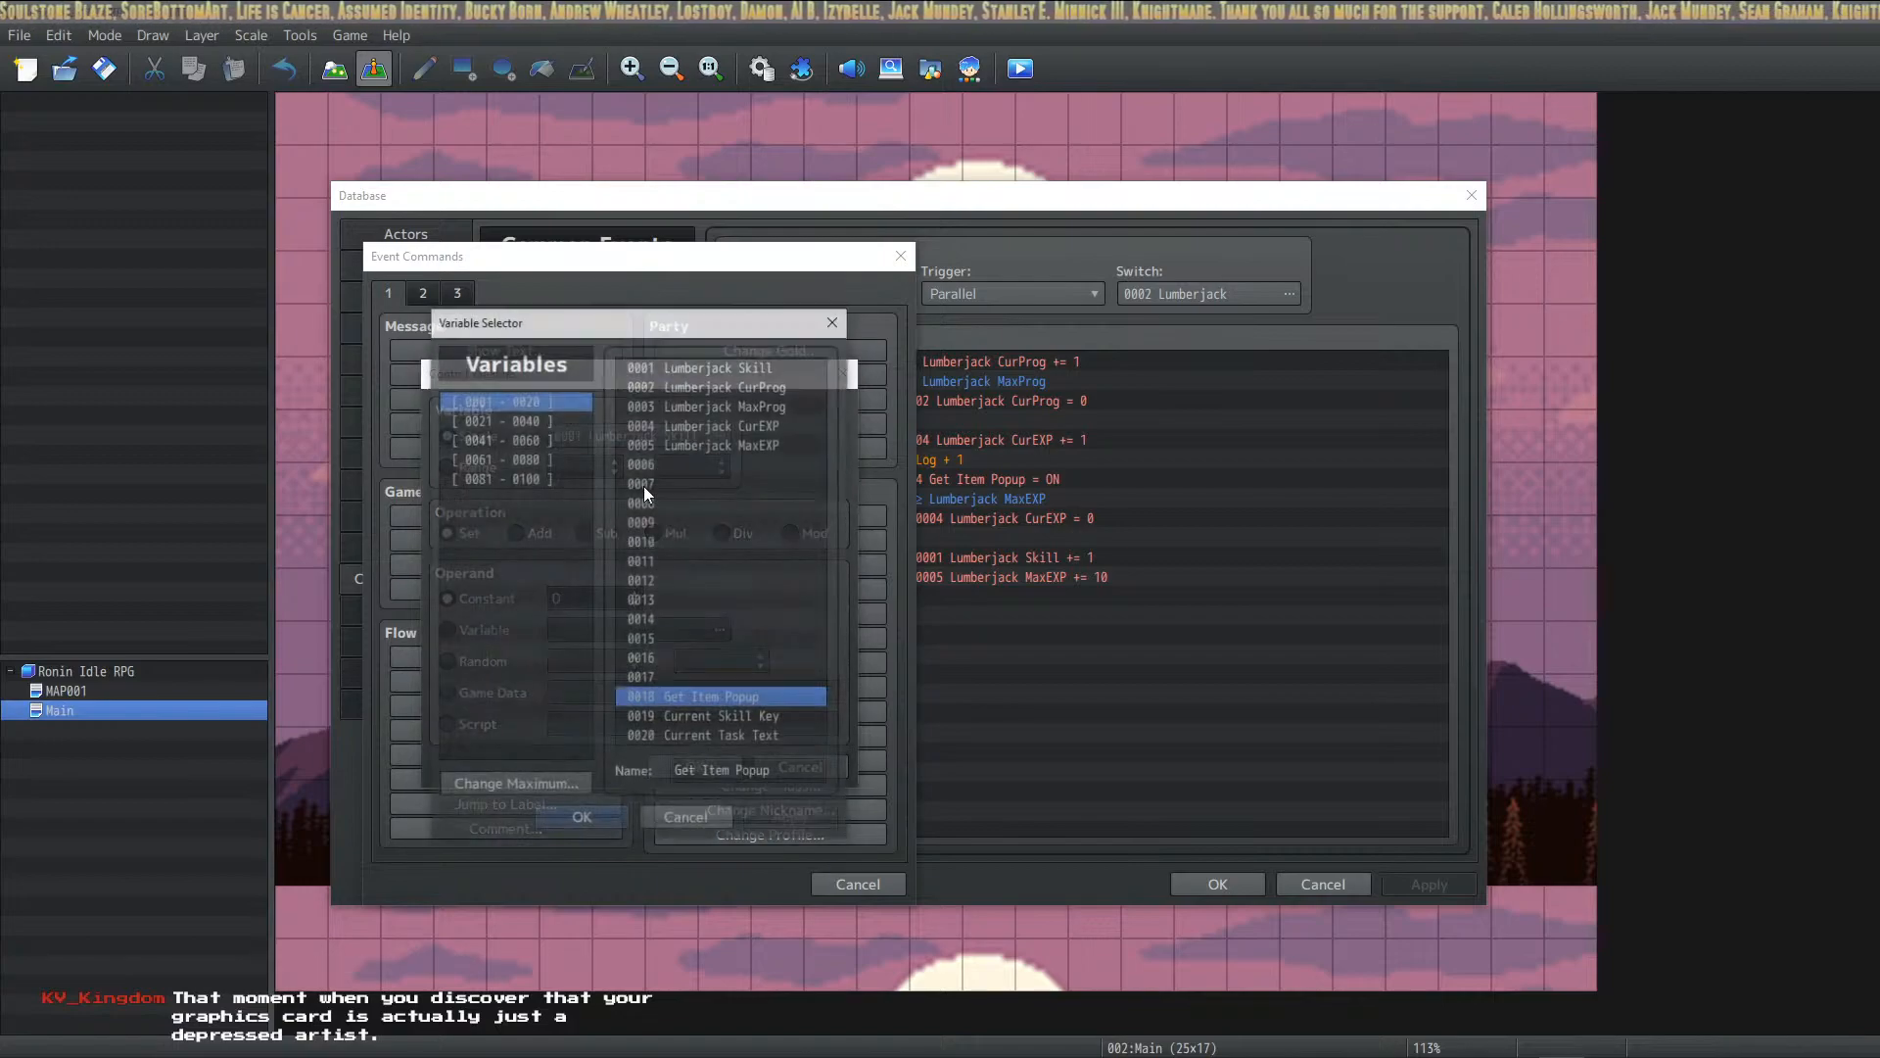
click(595, 821)
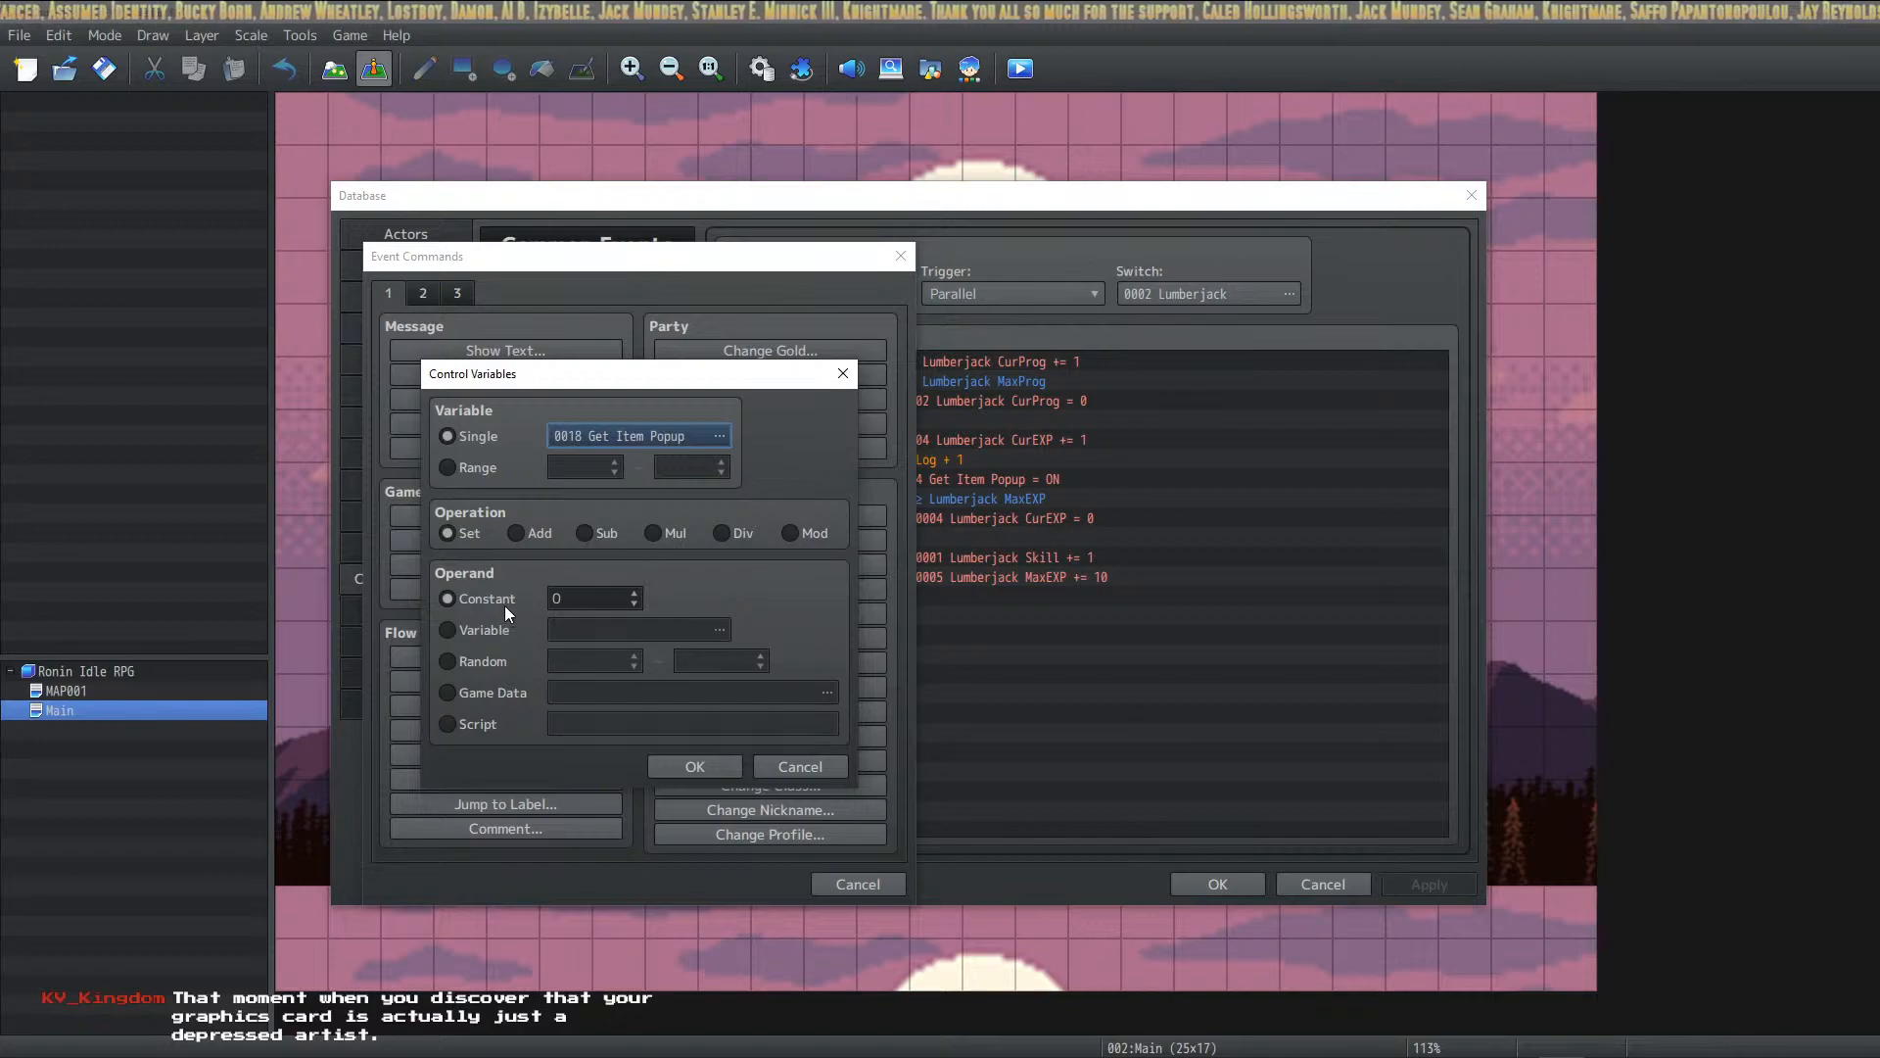
double_click(578, 593)
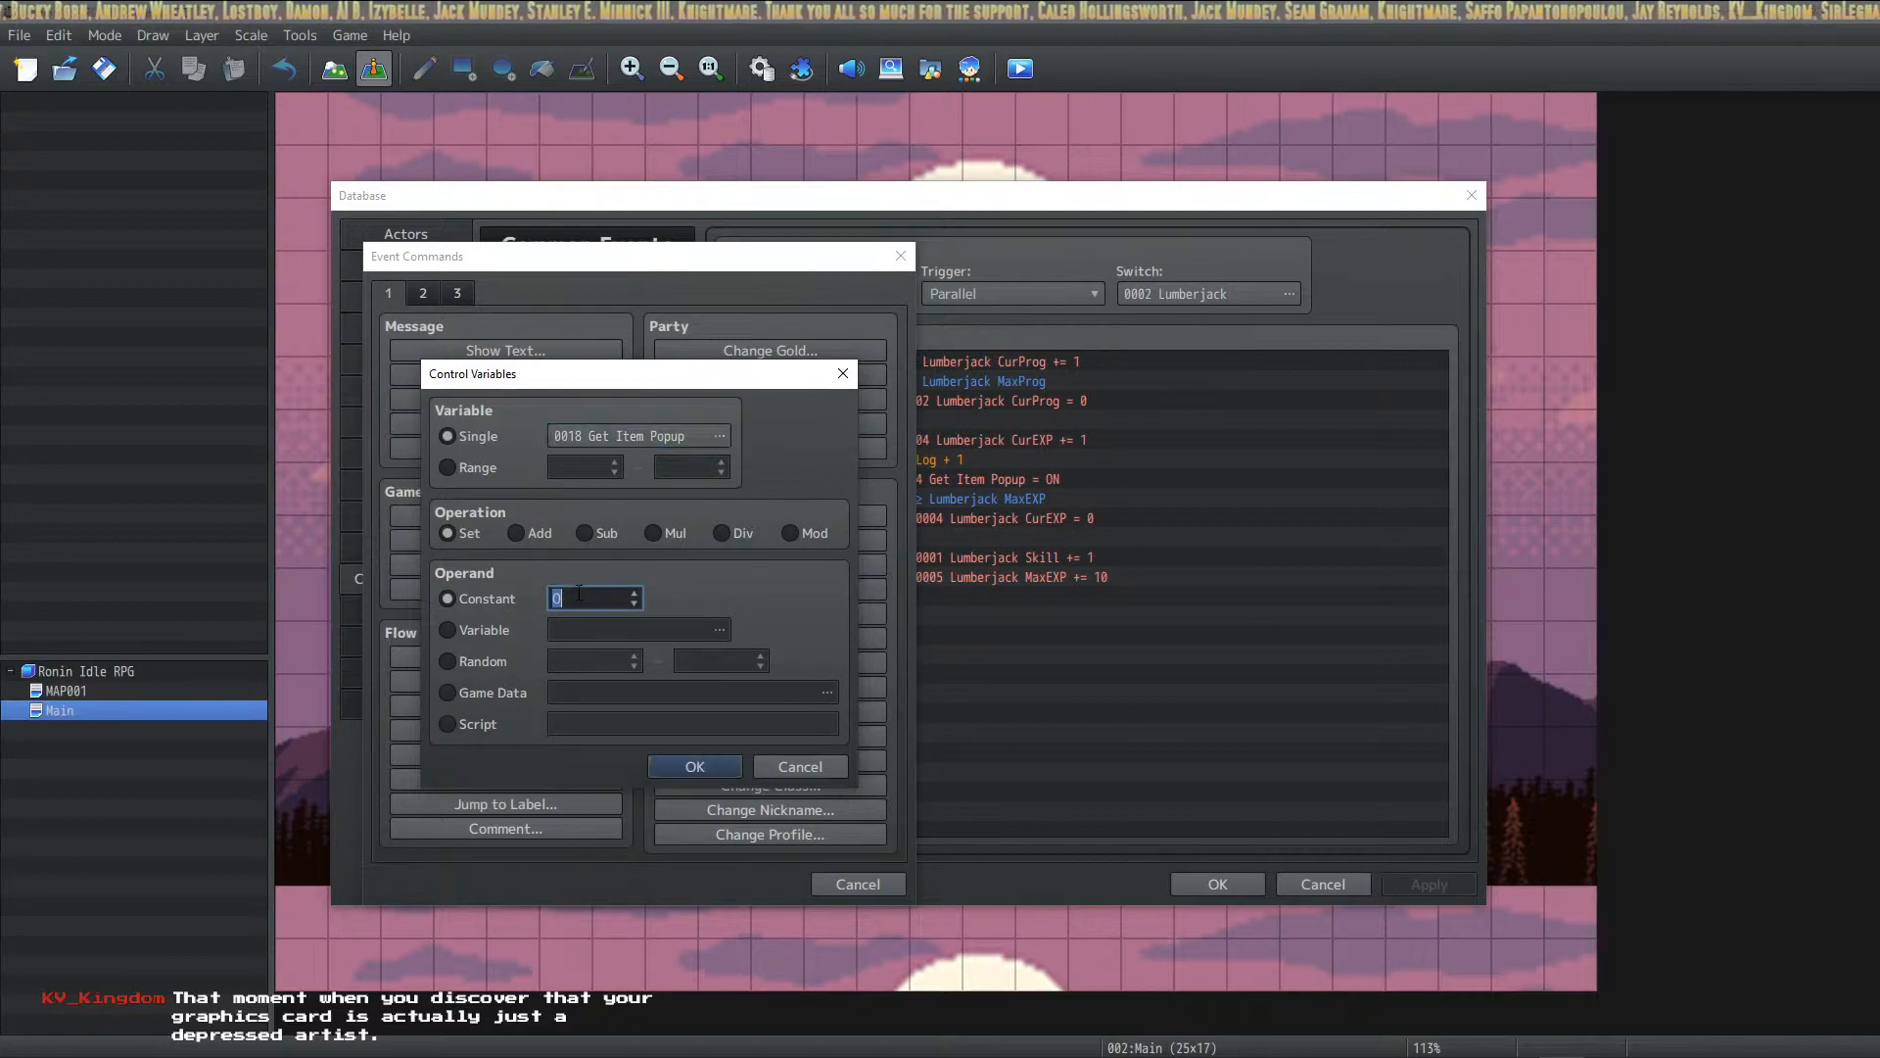
text(1)
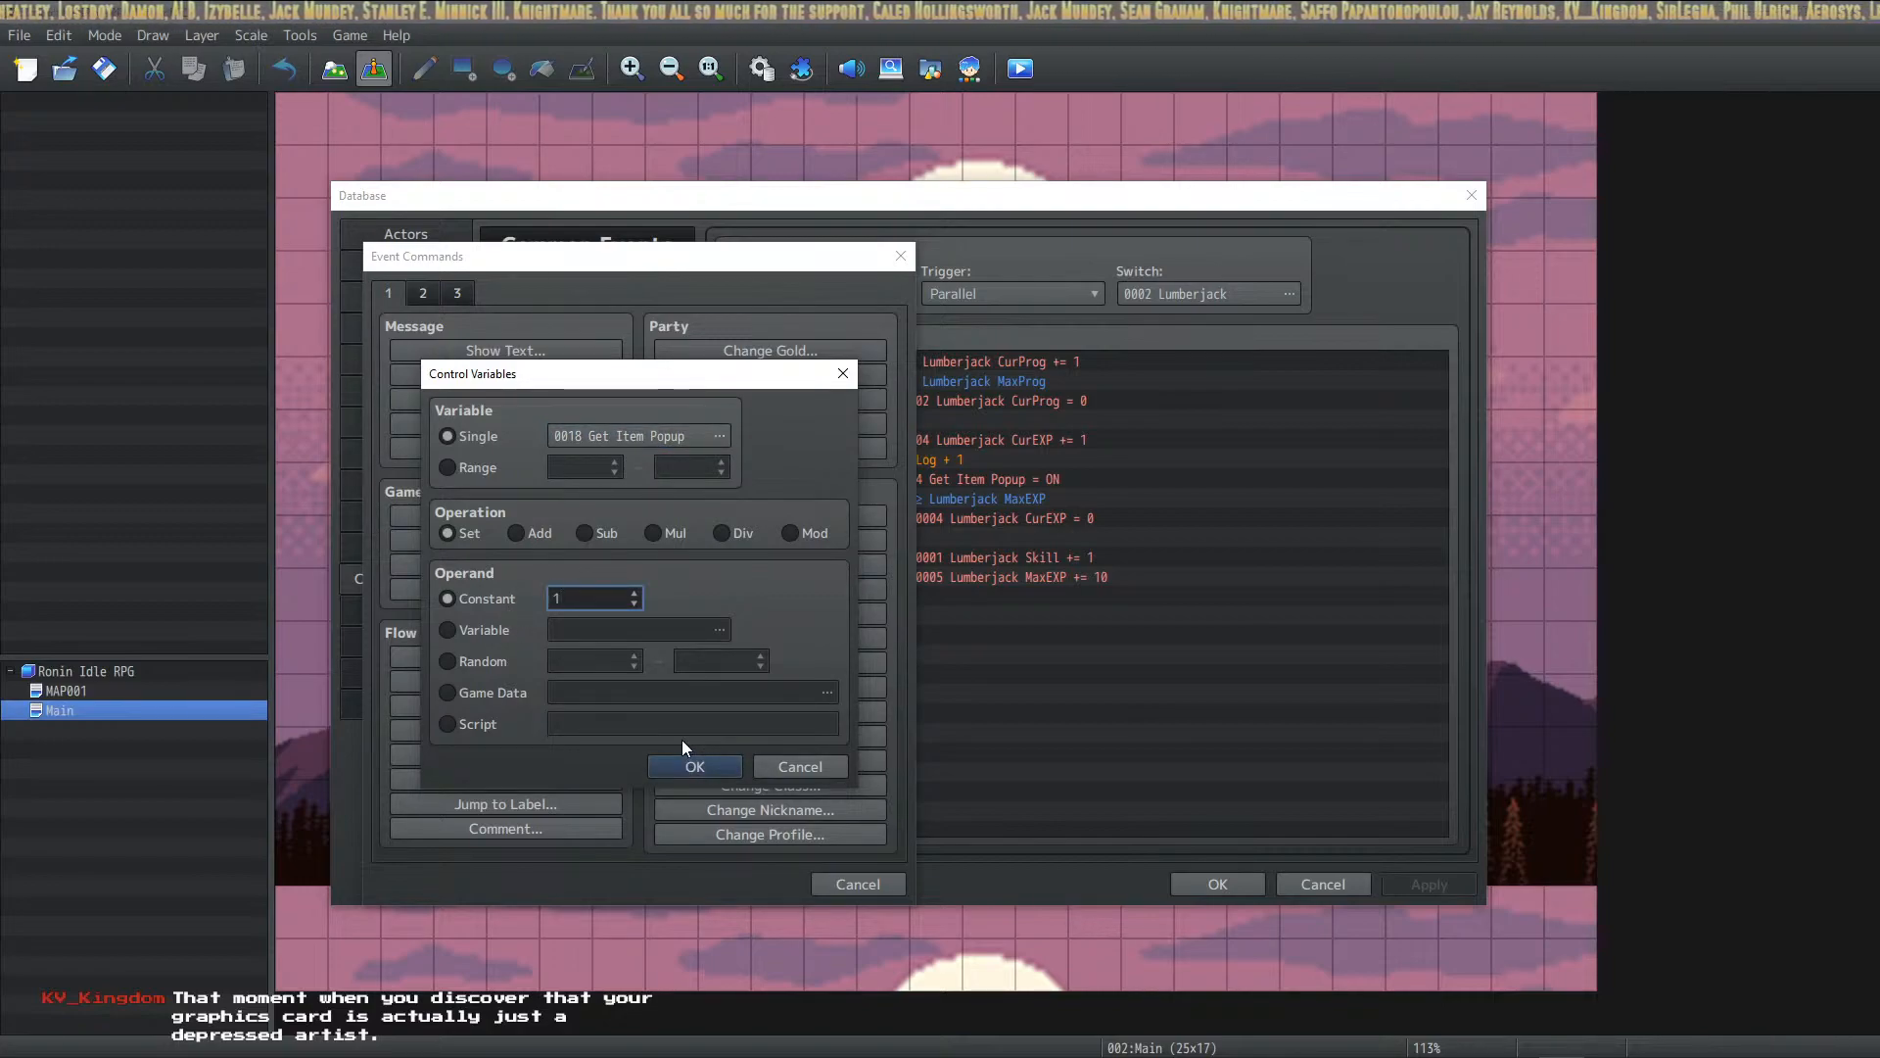
click(690, 770)
click(978, 464)
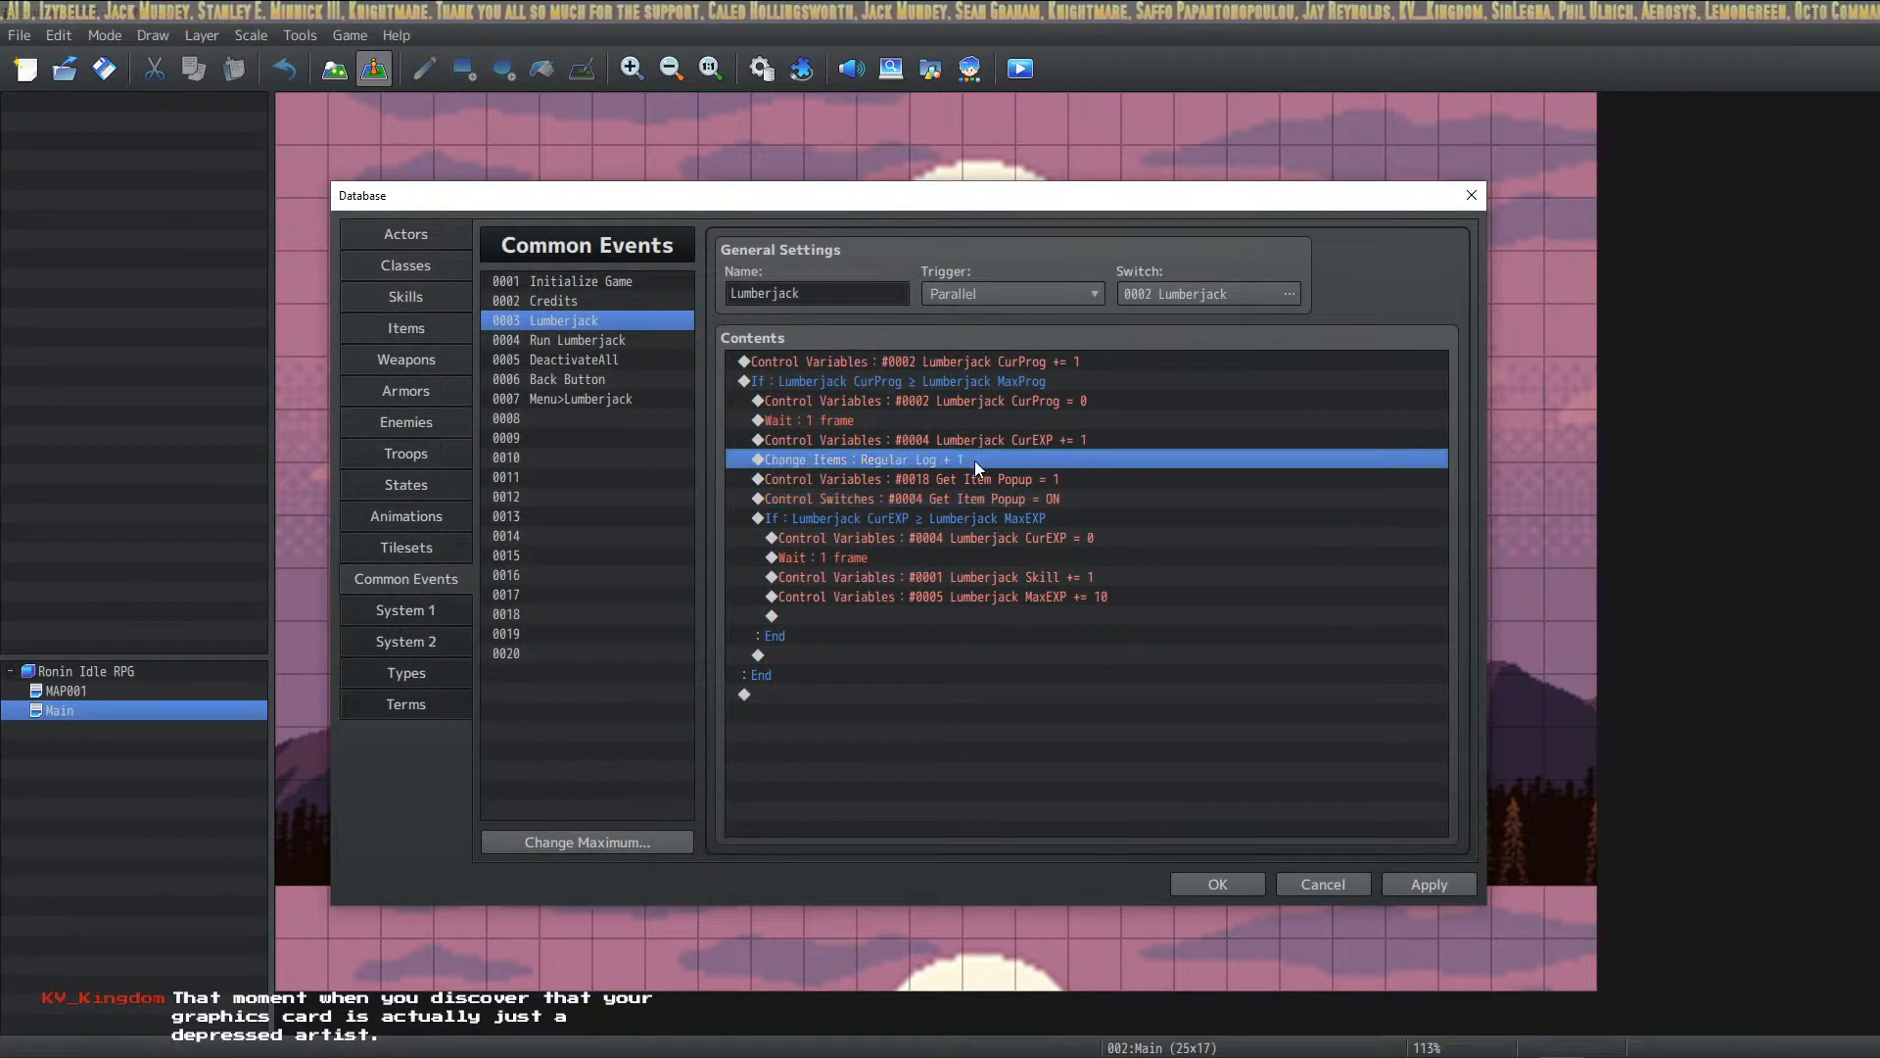
key(Insert)
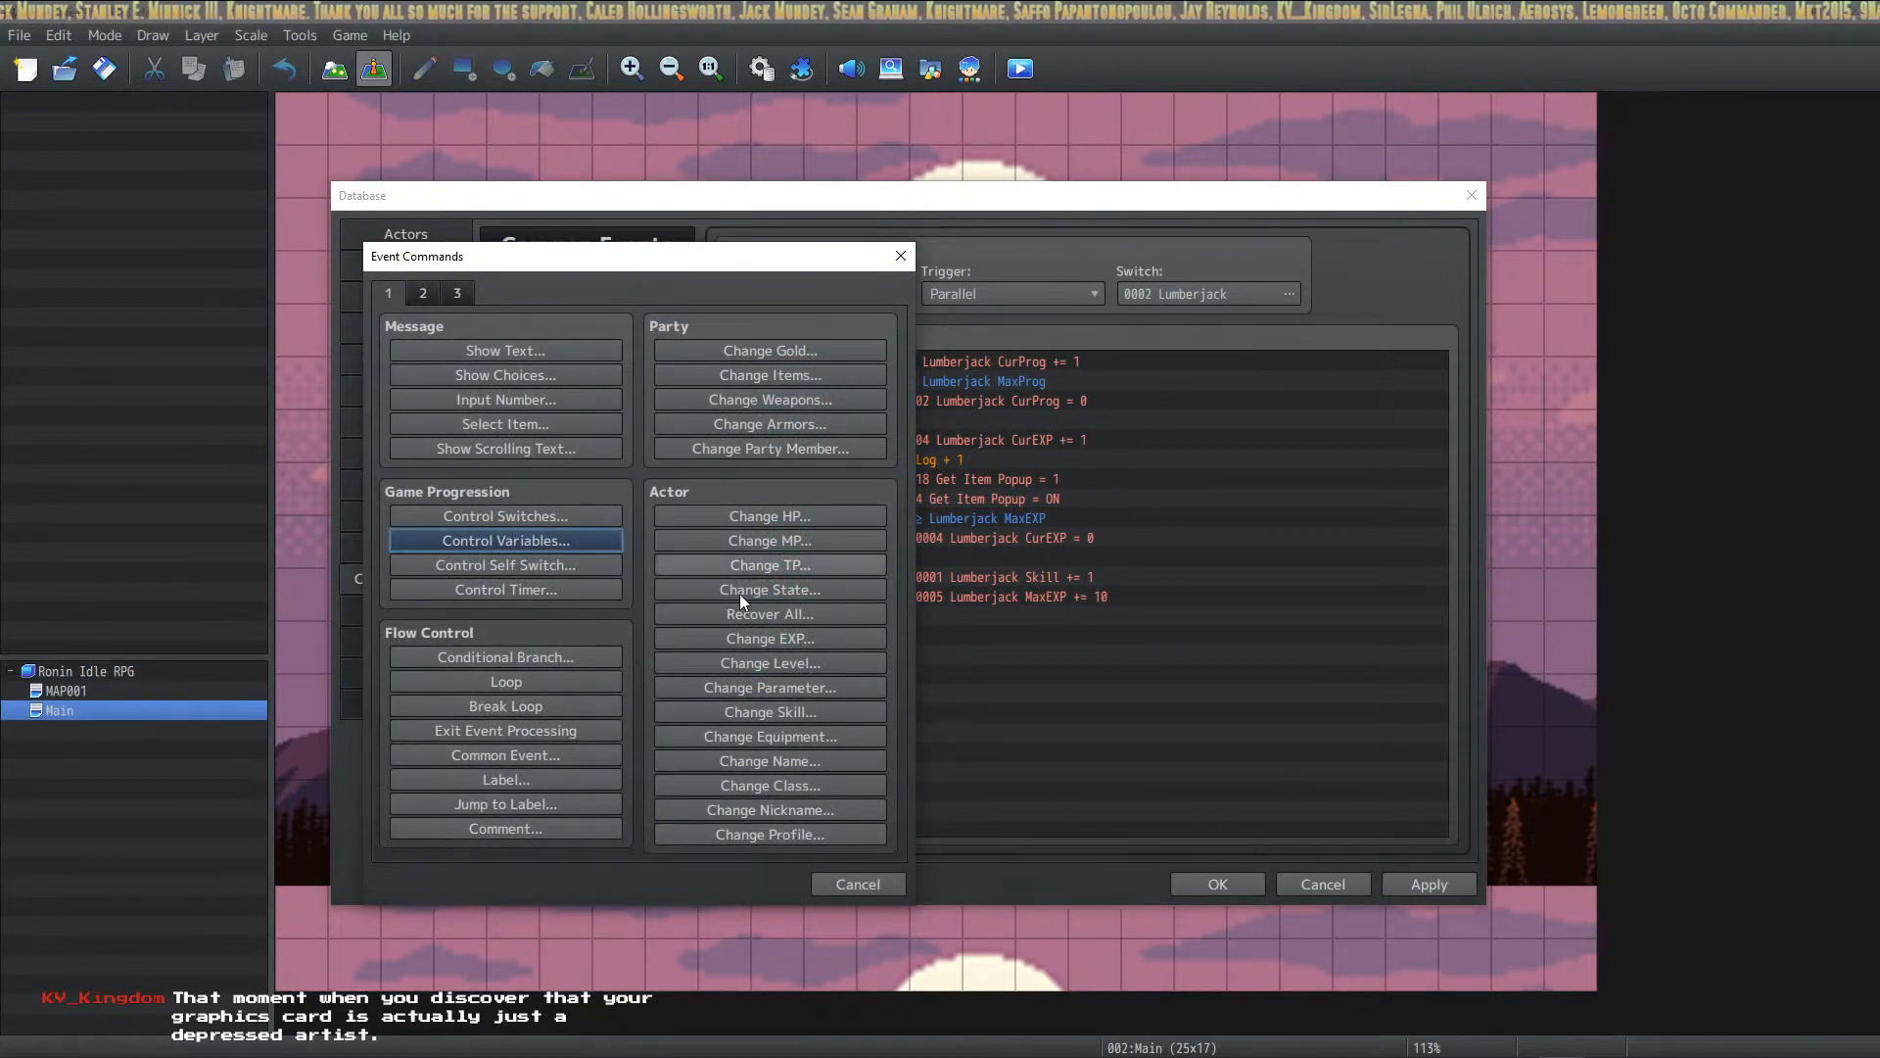
click(858, 884)
Step: Check the item and amount configured in the Lumberjack event's Change Items command
double_click(948, 462)
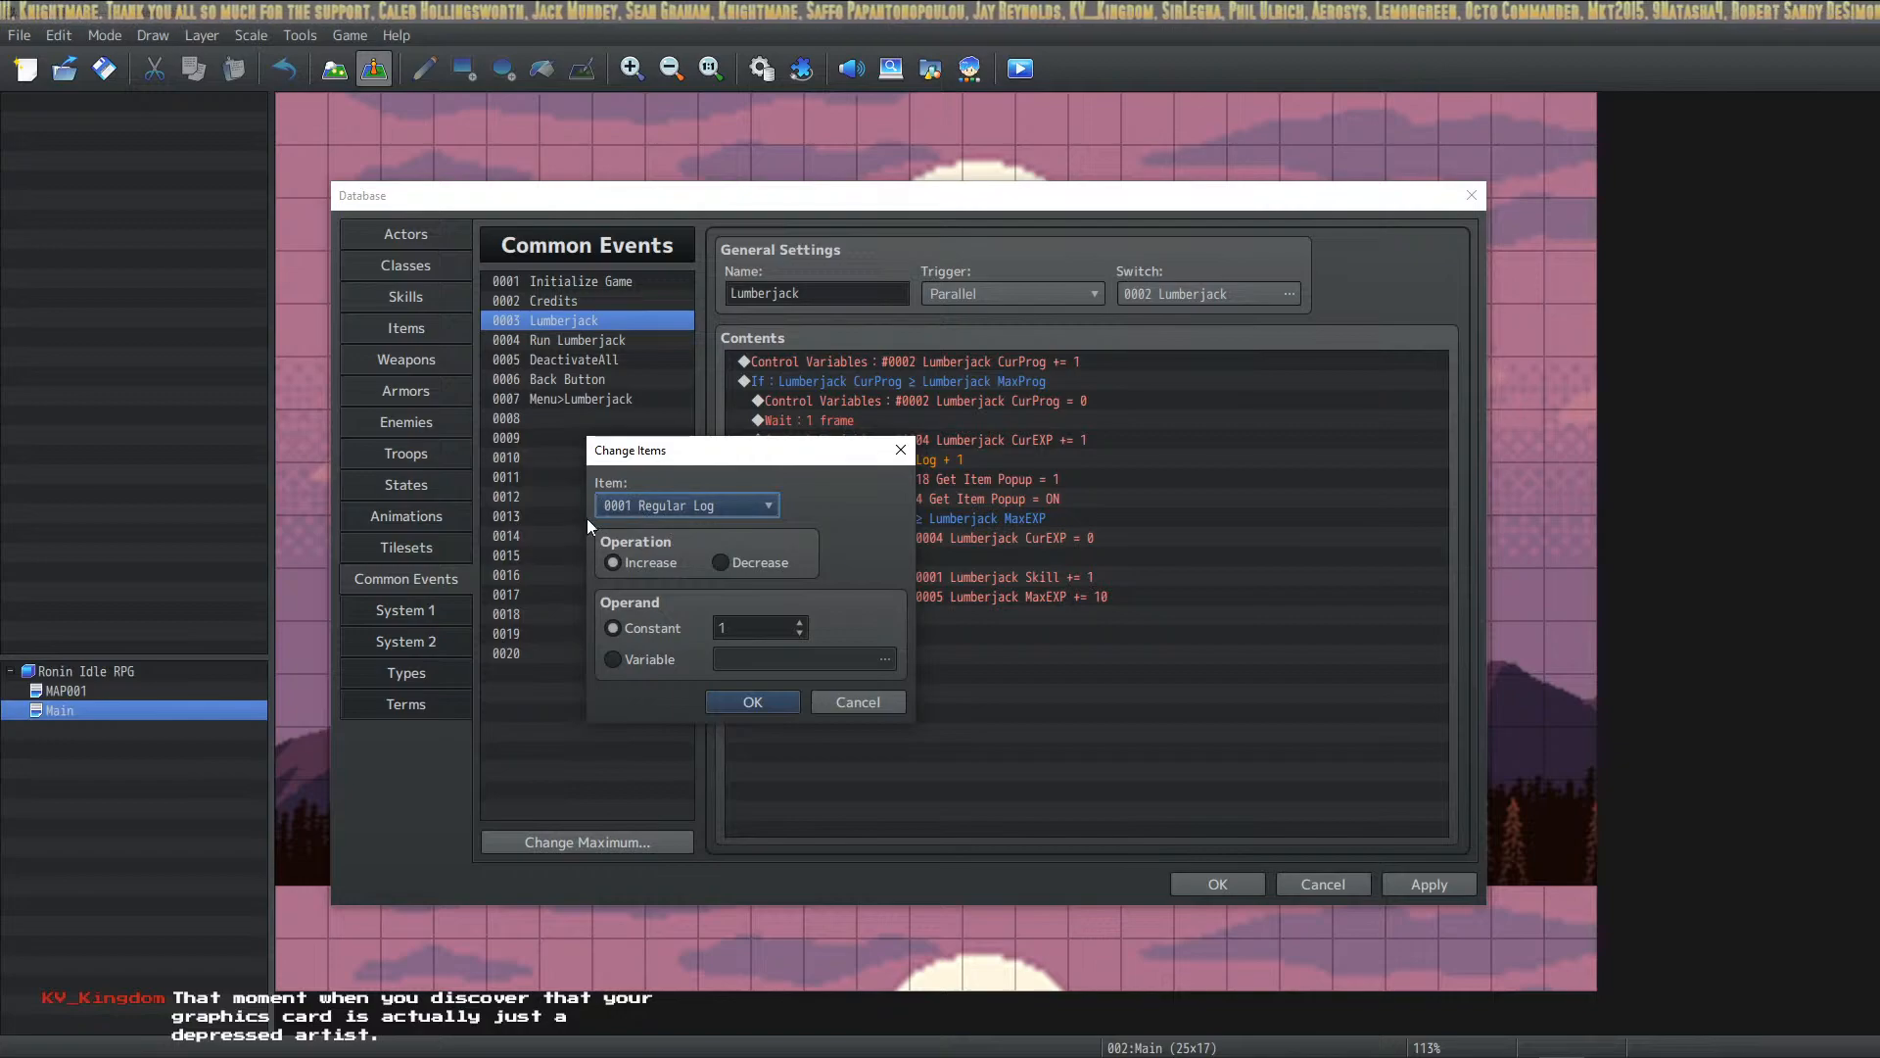
click(776, 702)
click(954, 479)
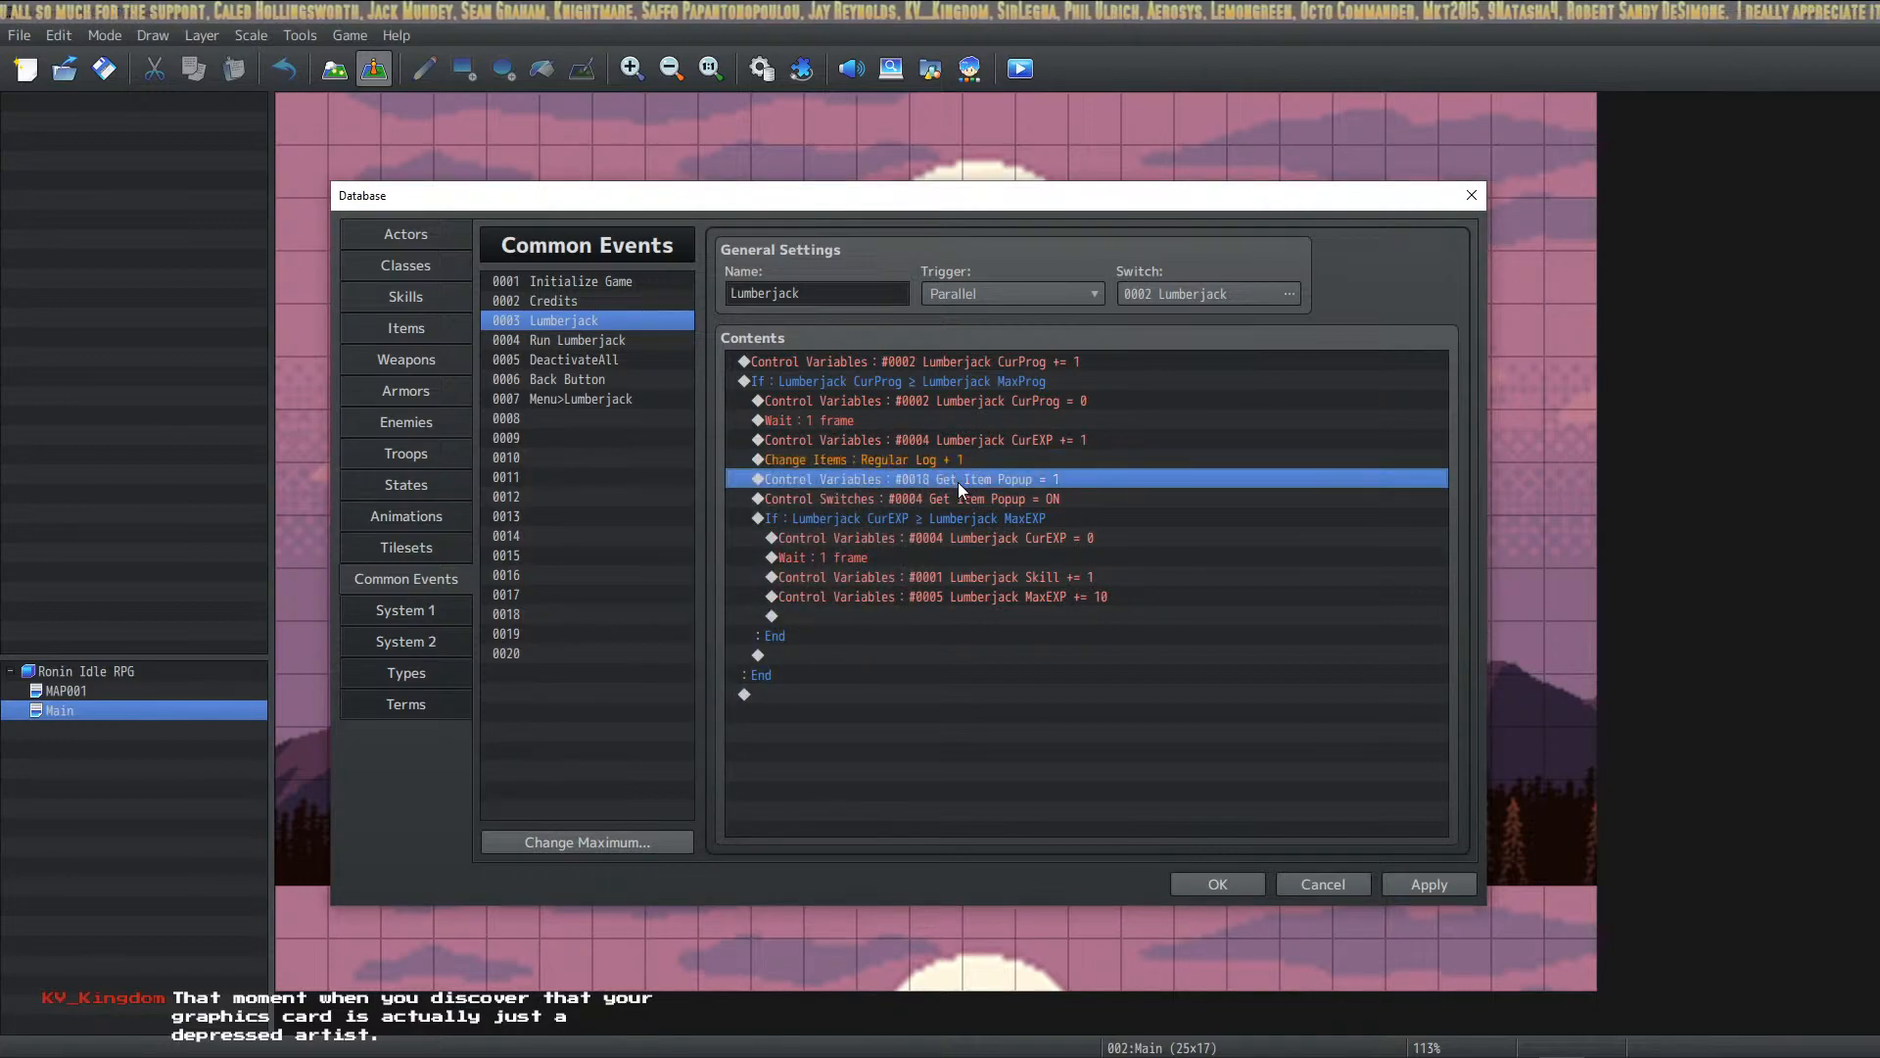
key(Insert)
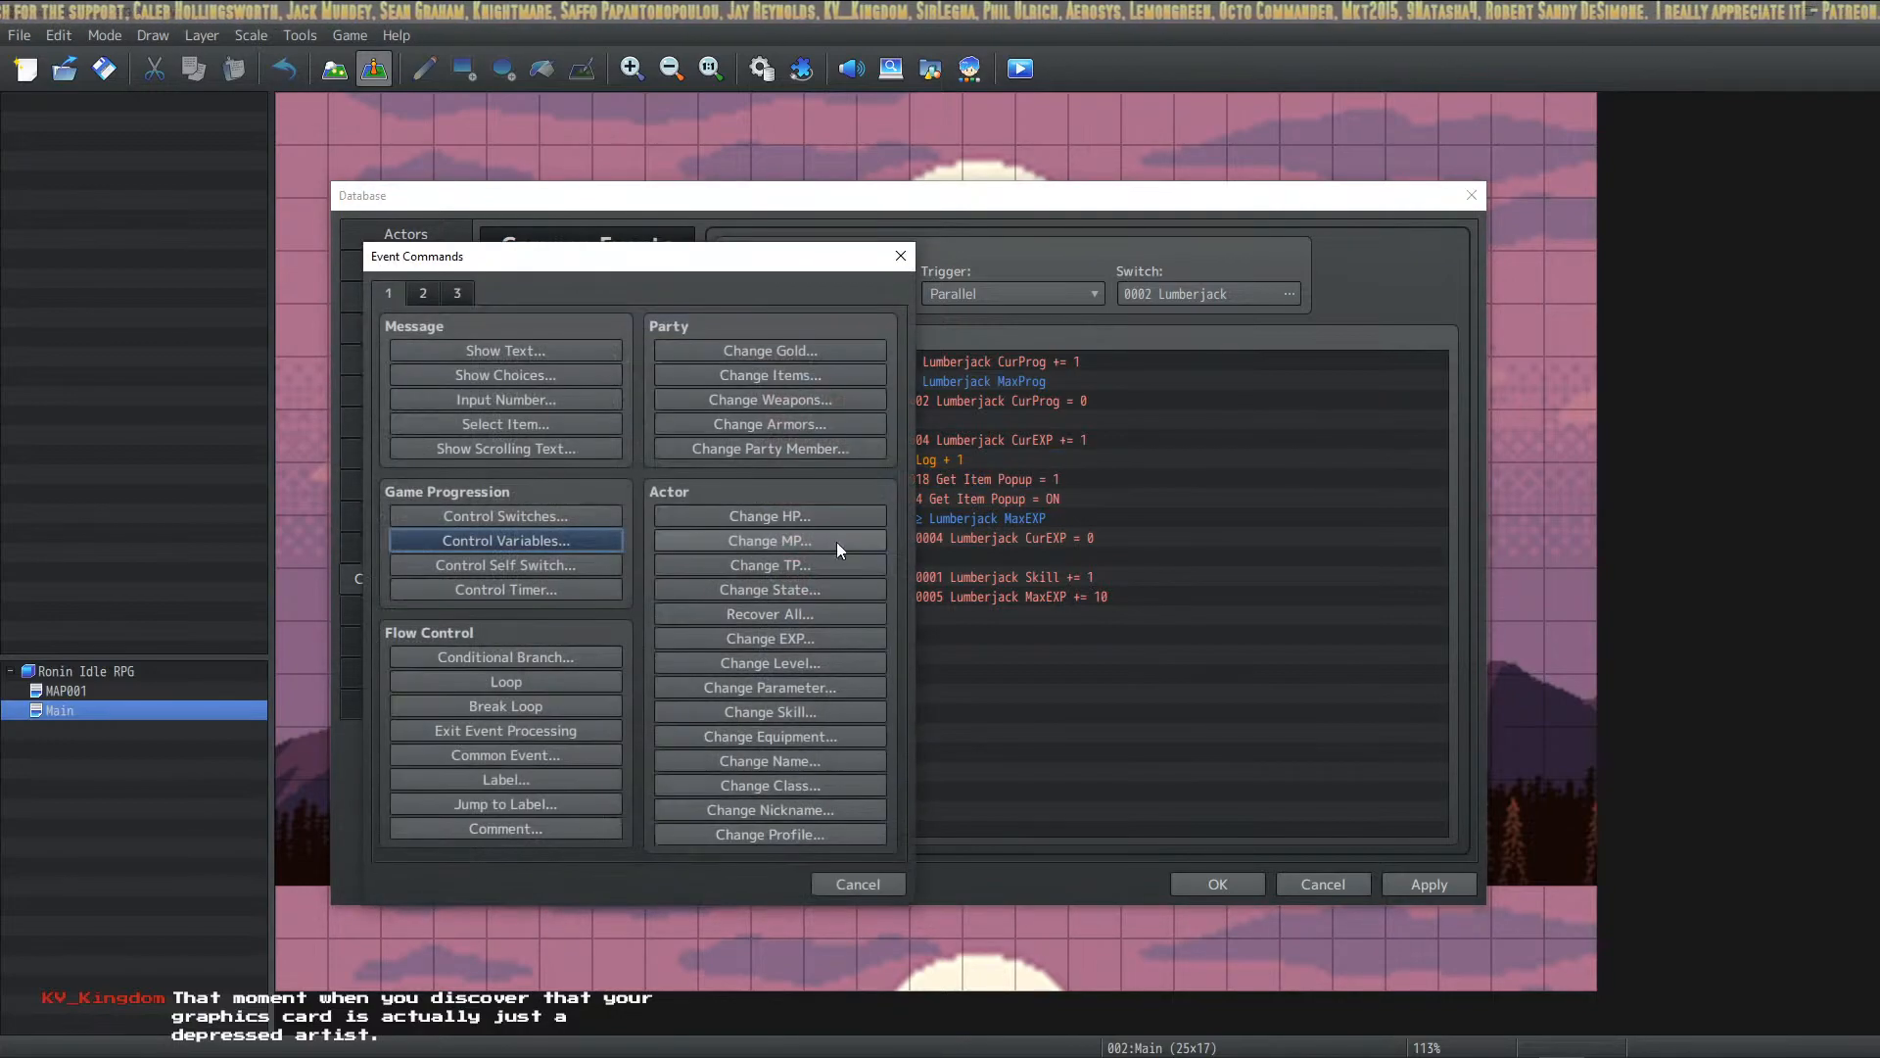
click(866, 885)
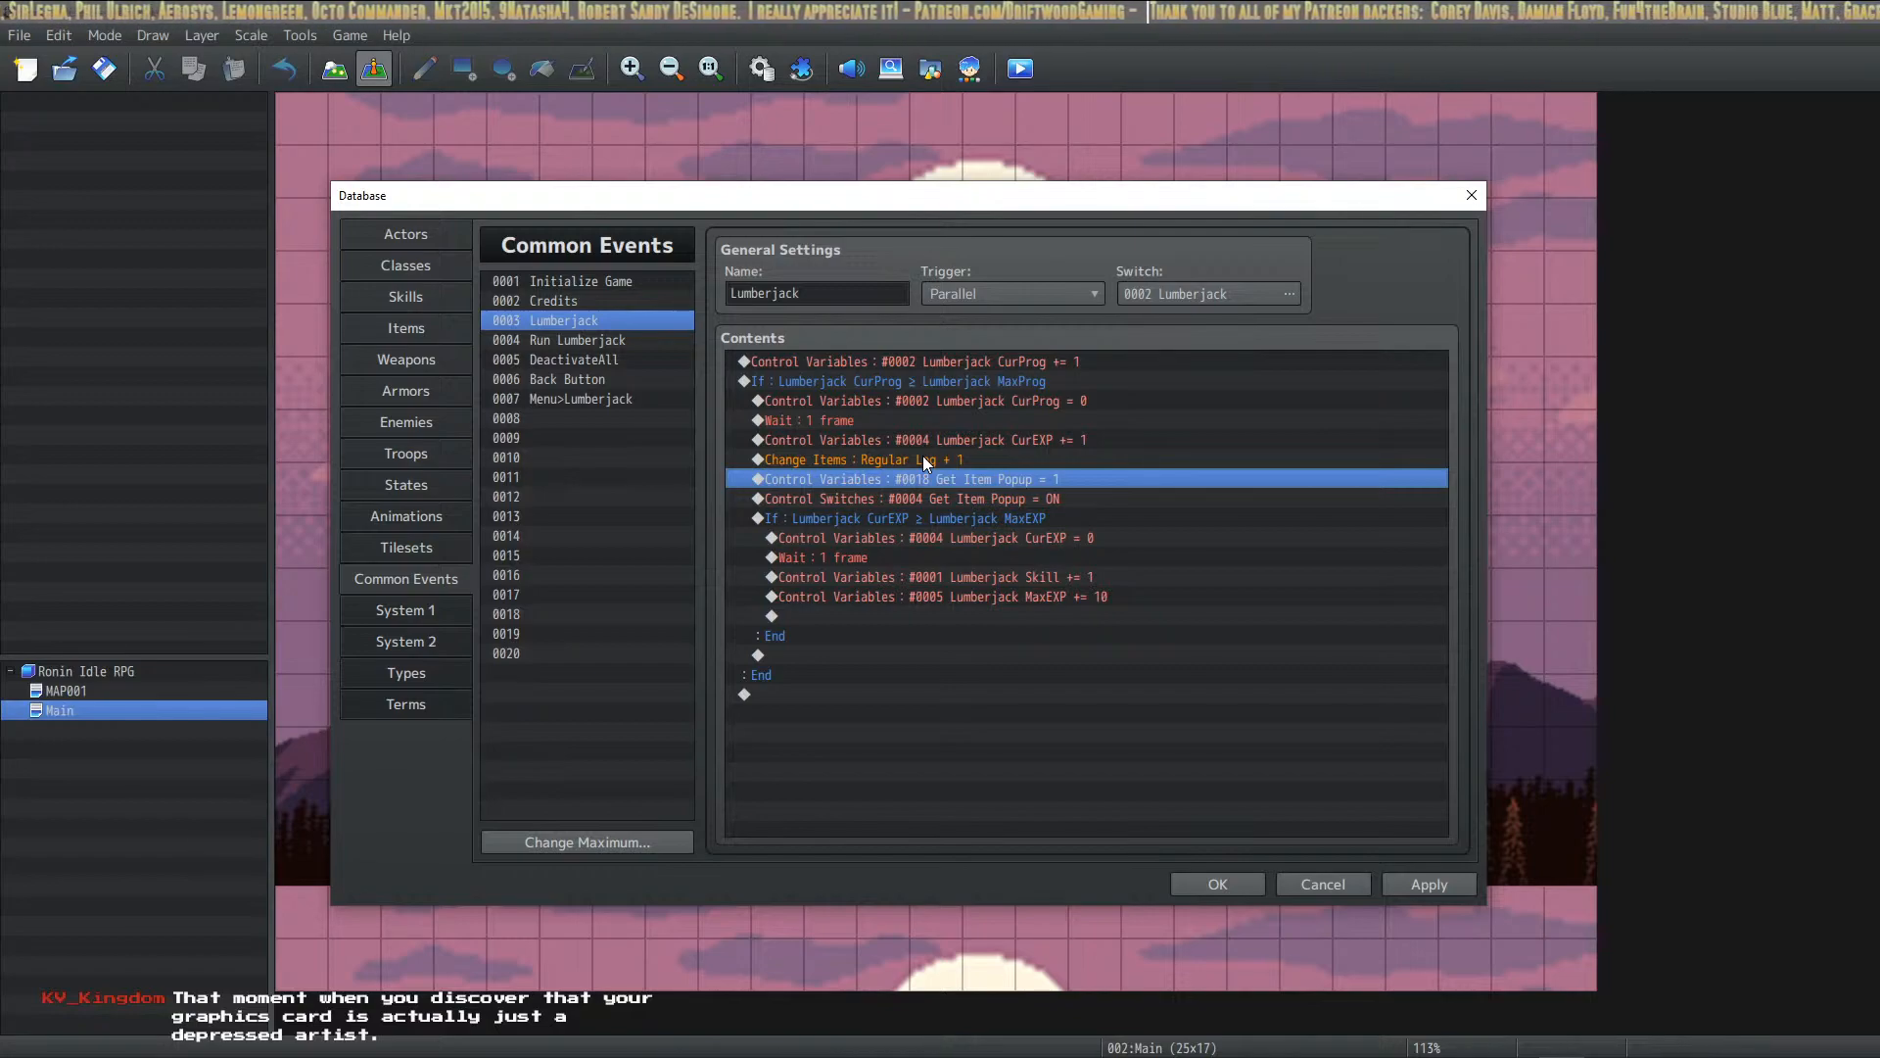
key(alt+Tab)
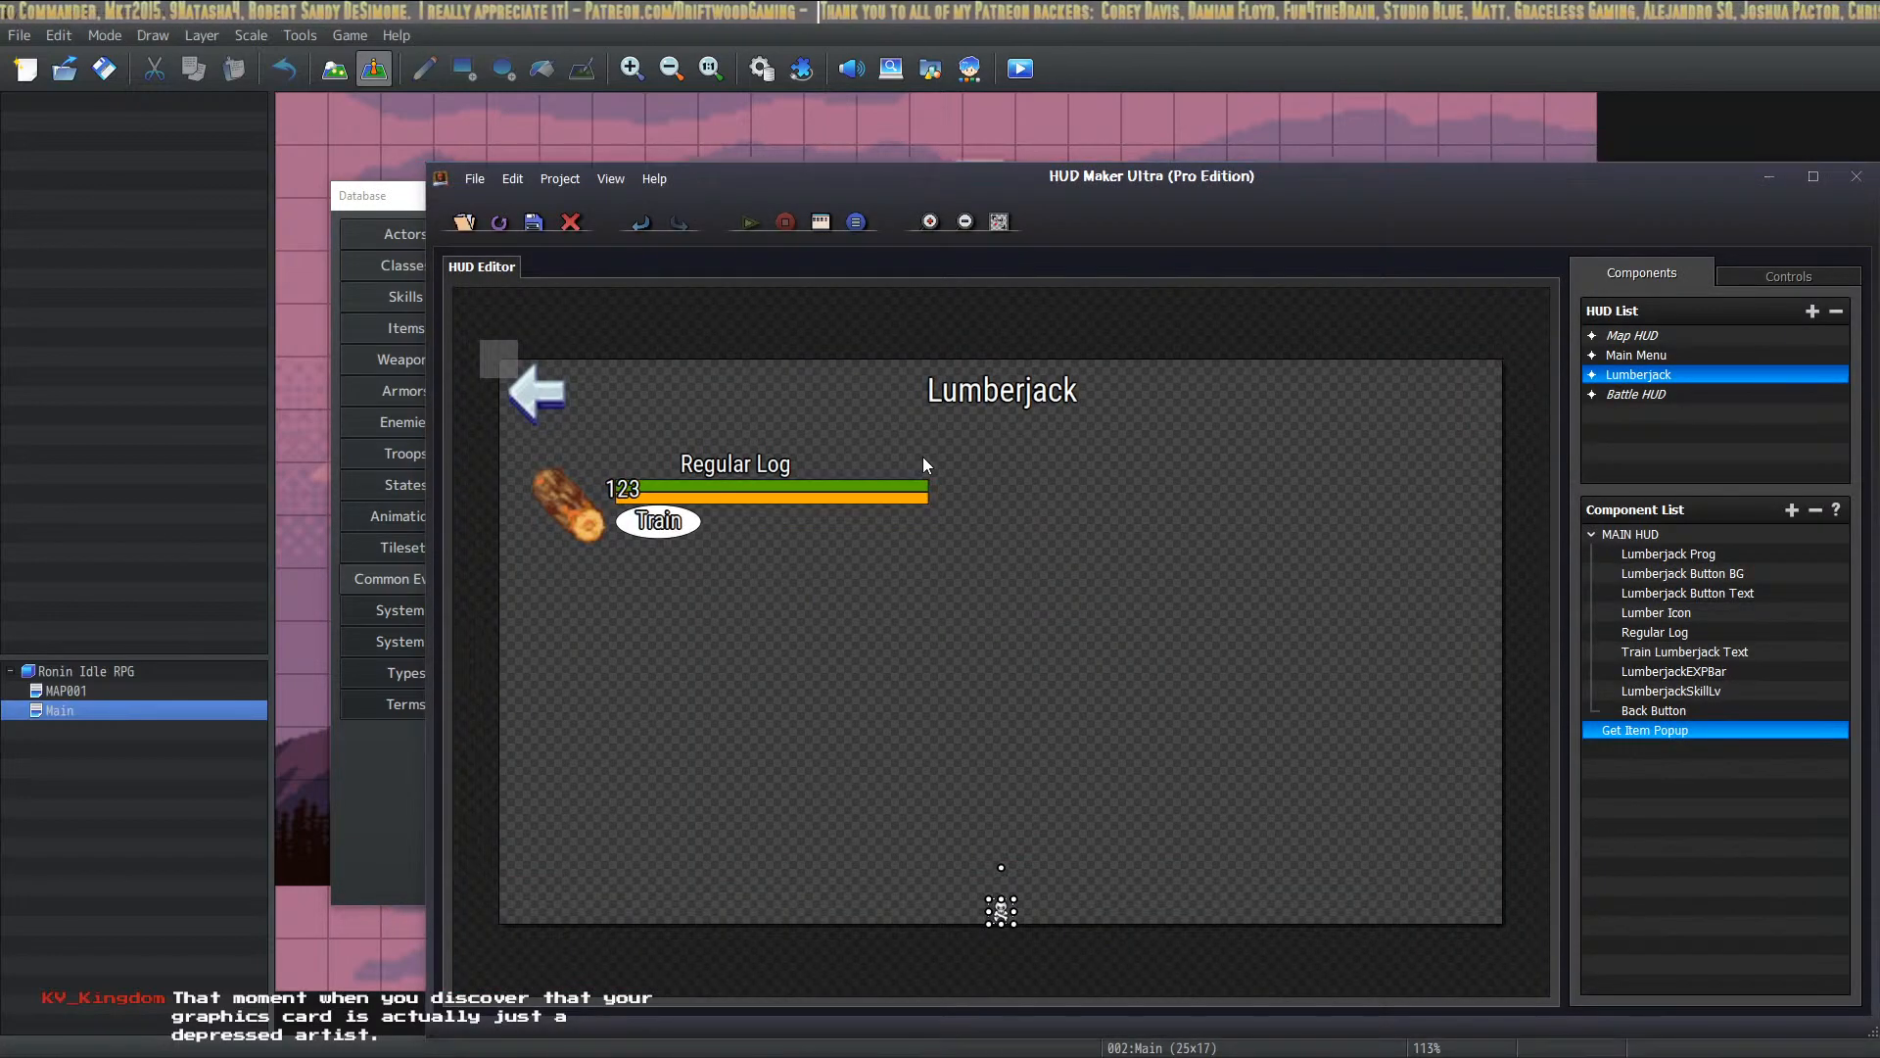
key(alt+Tab)
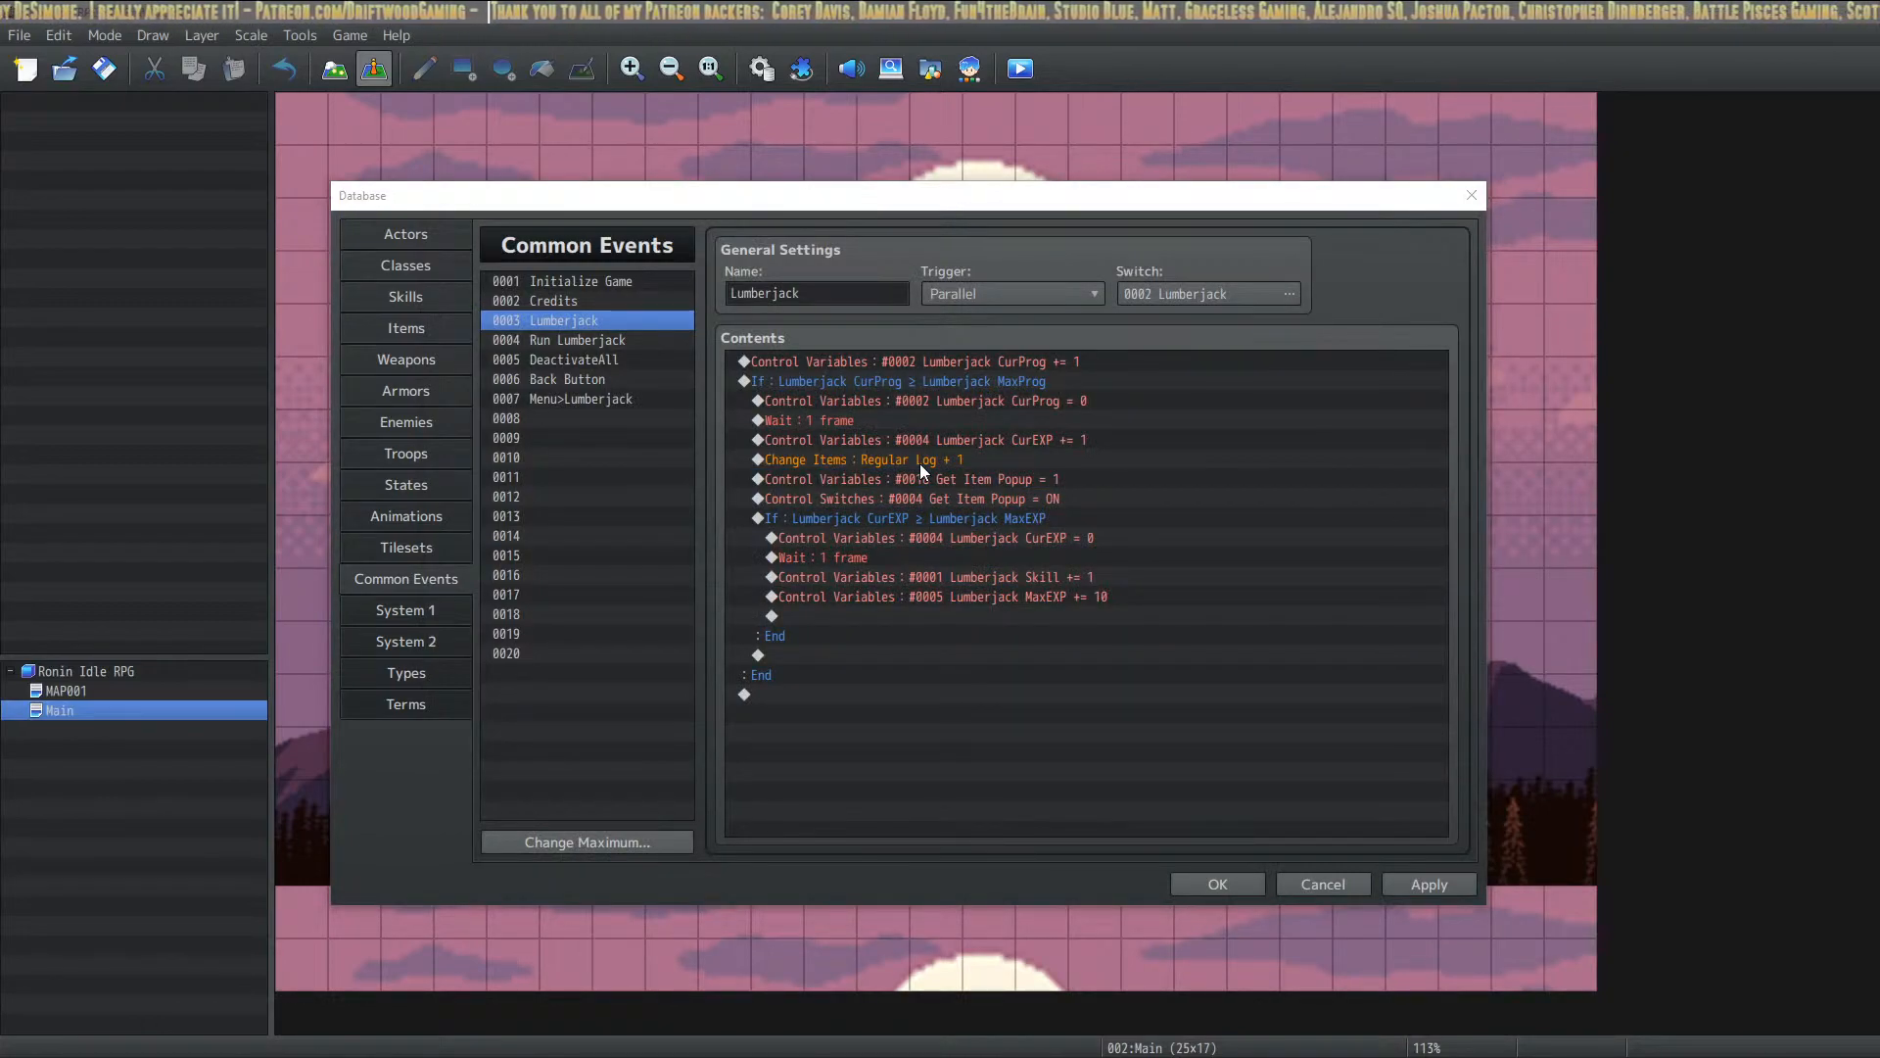
click(389, 716)
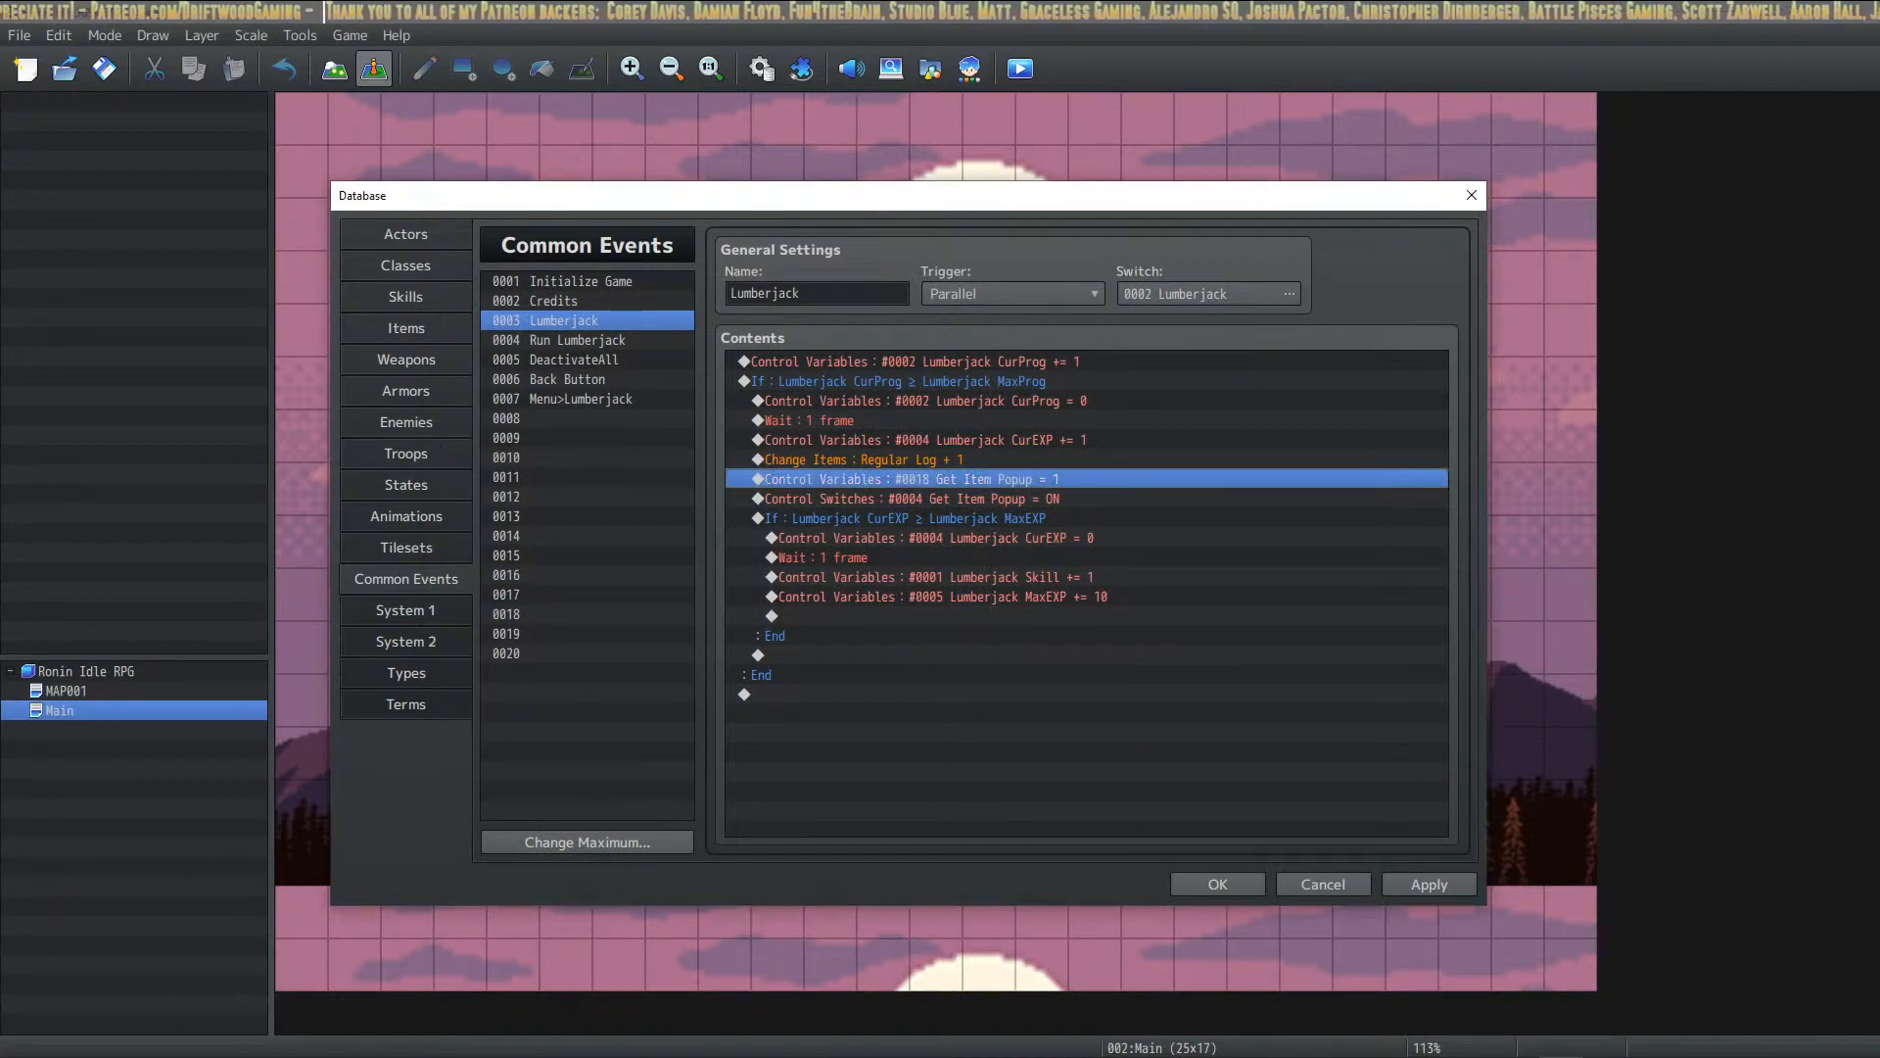
Step: Look up the Regular Log item's icon index in the database and return to the Lumberjack common event
click(411, 333)
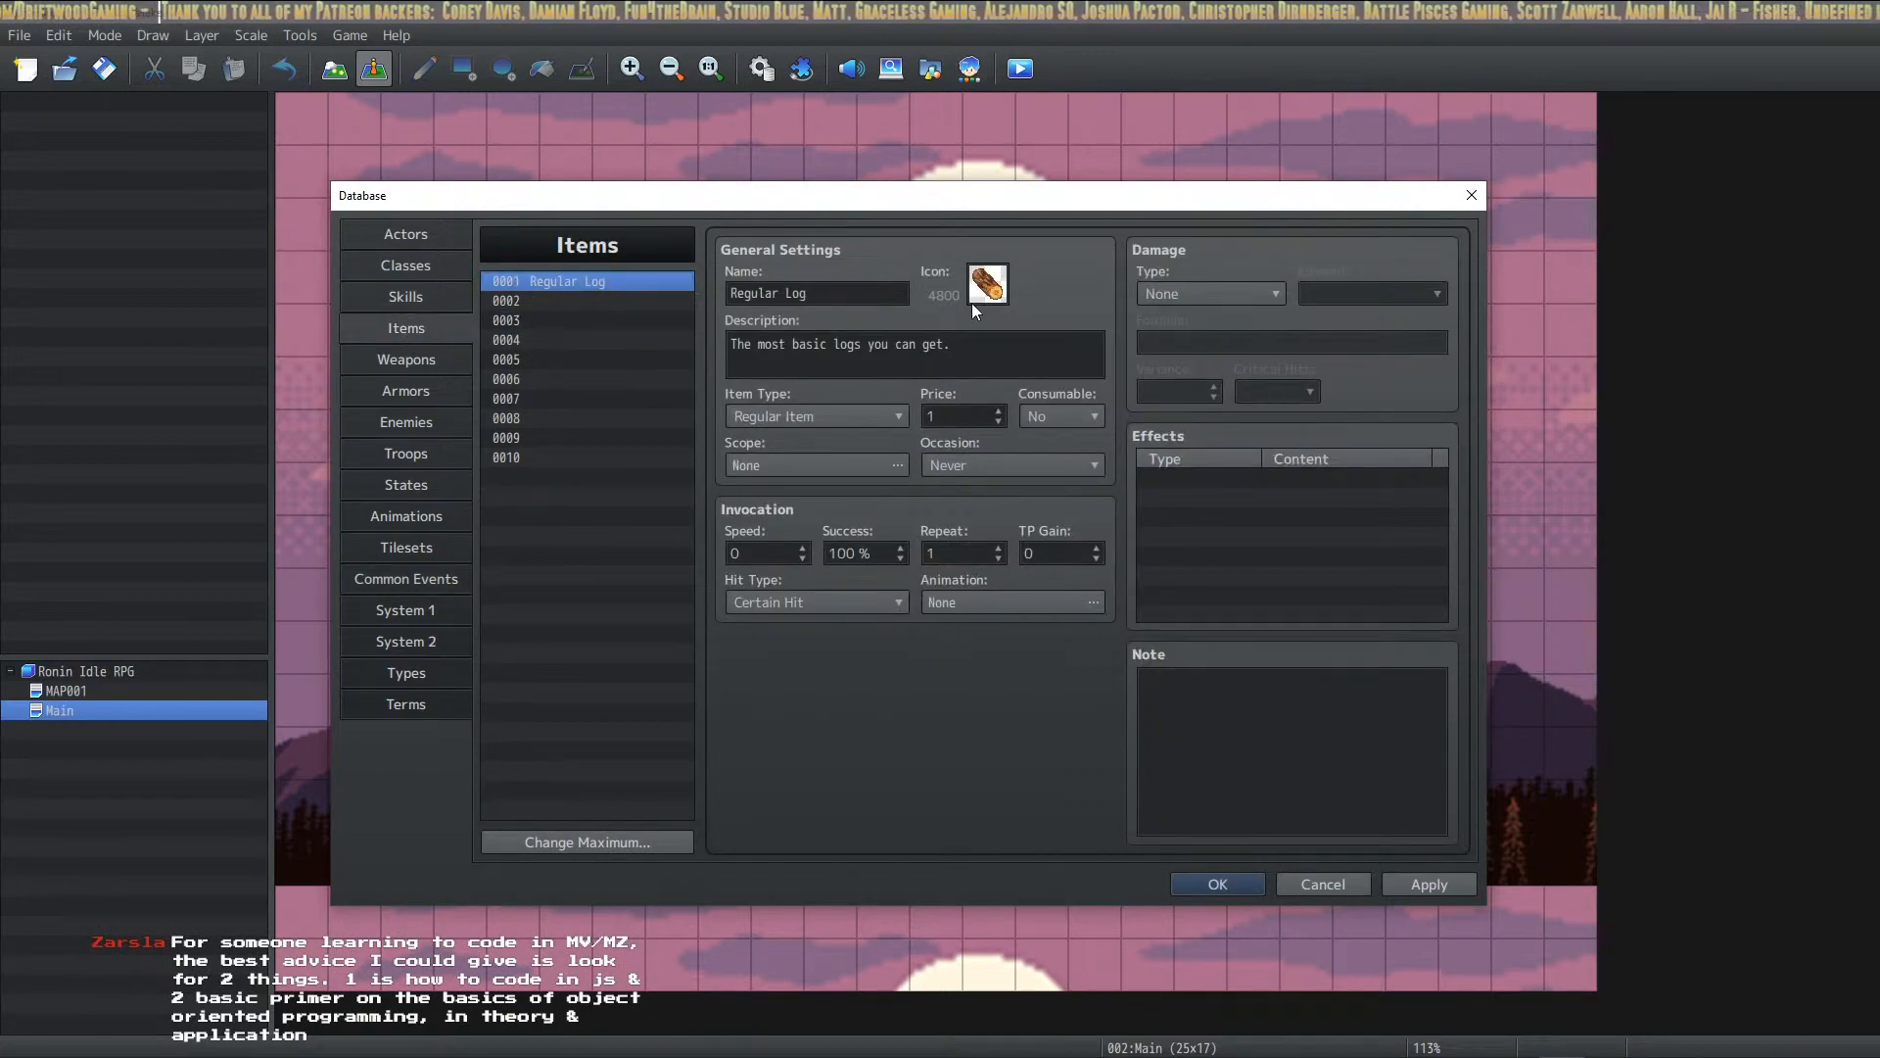
key(alt+Tab)
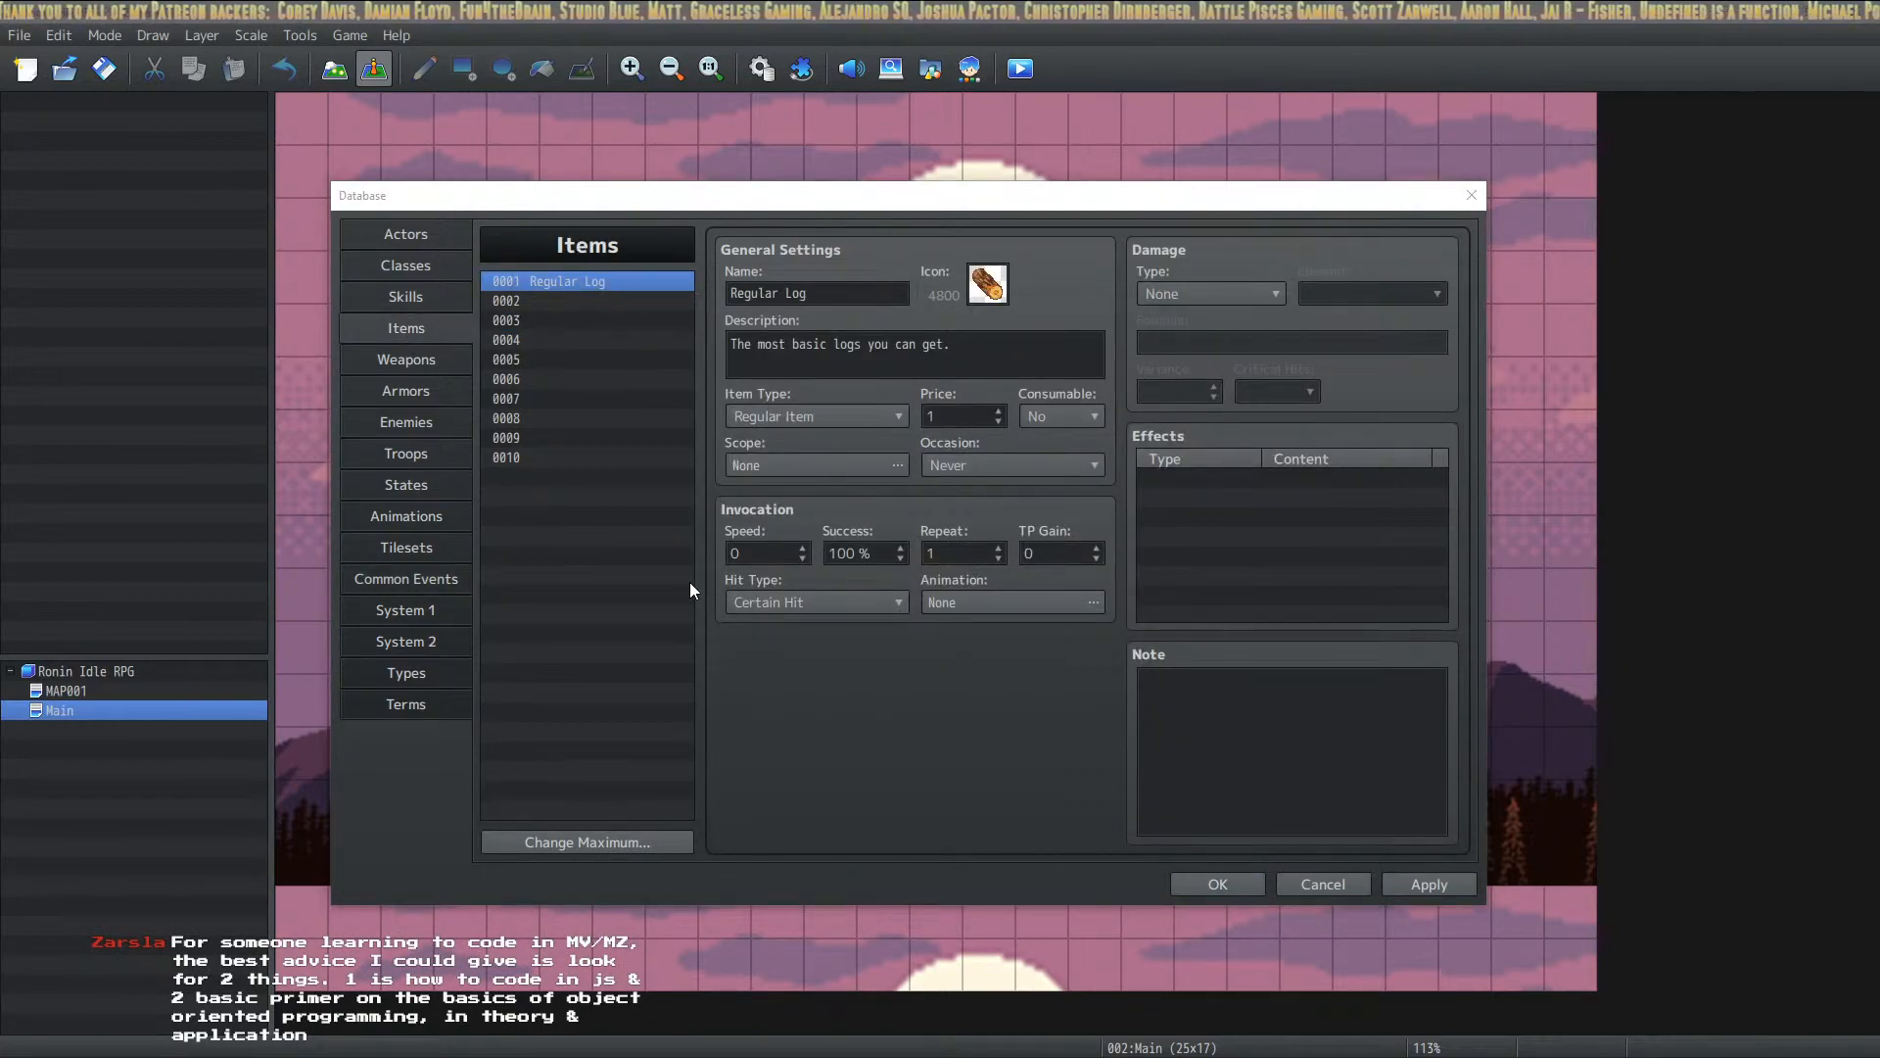
key(alt+Tab)
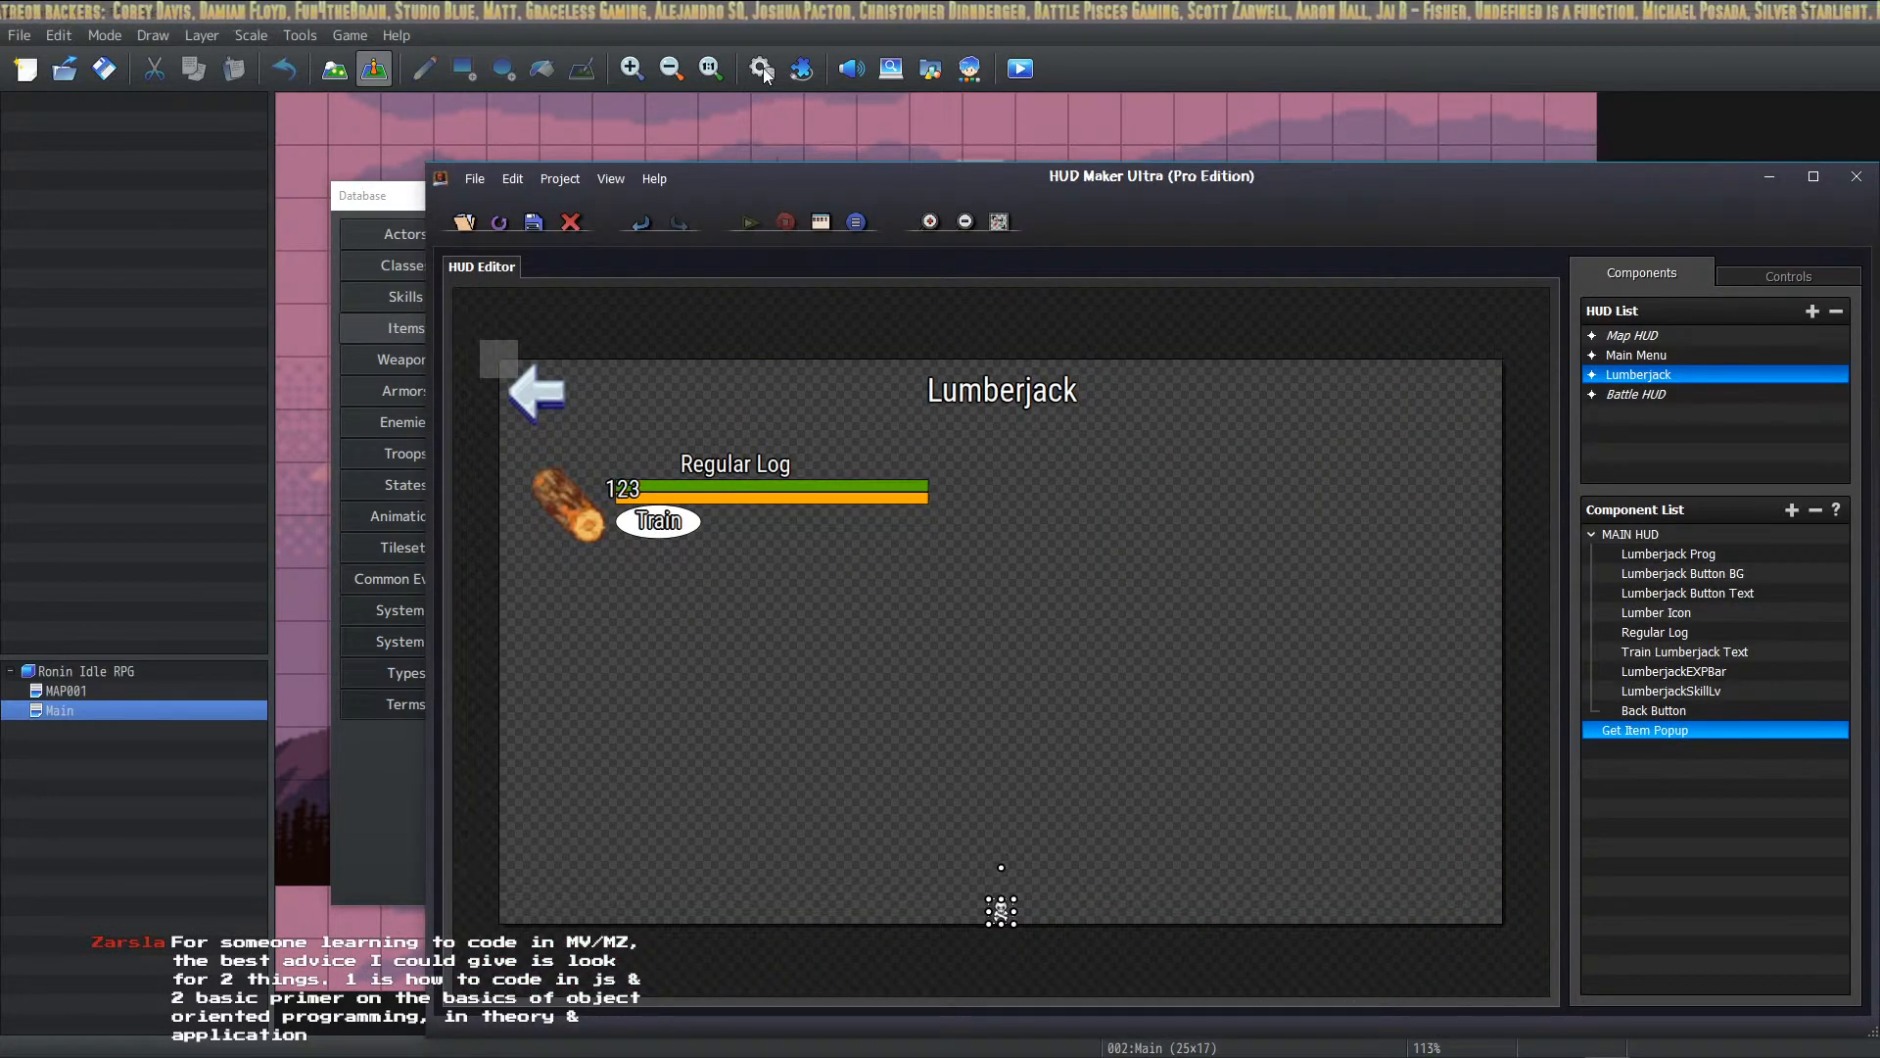
key(alt+Tab)
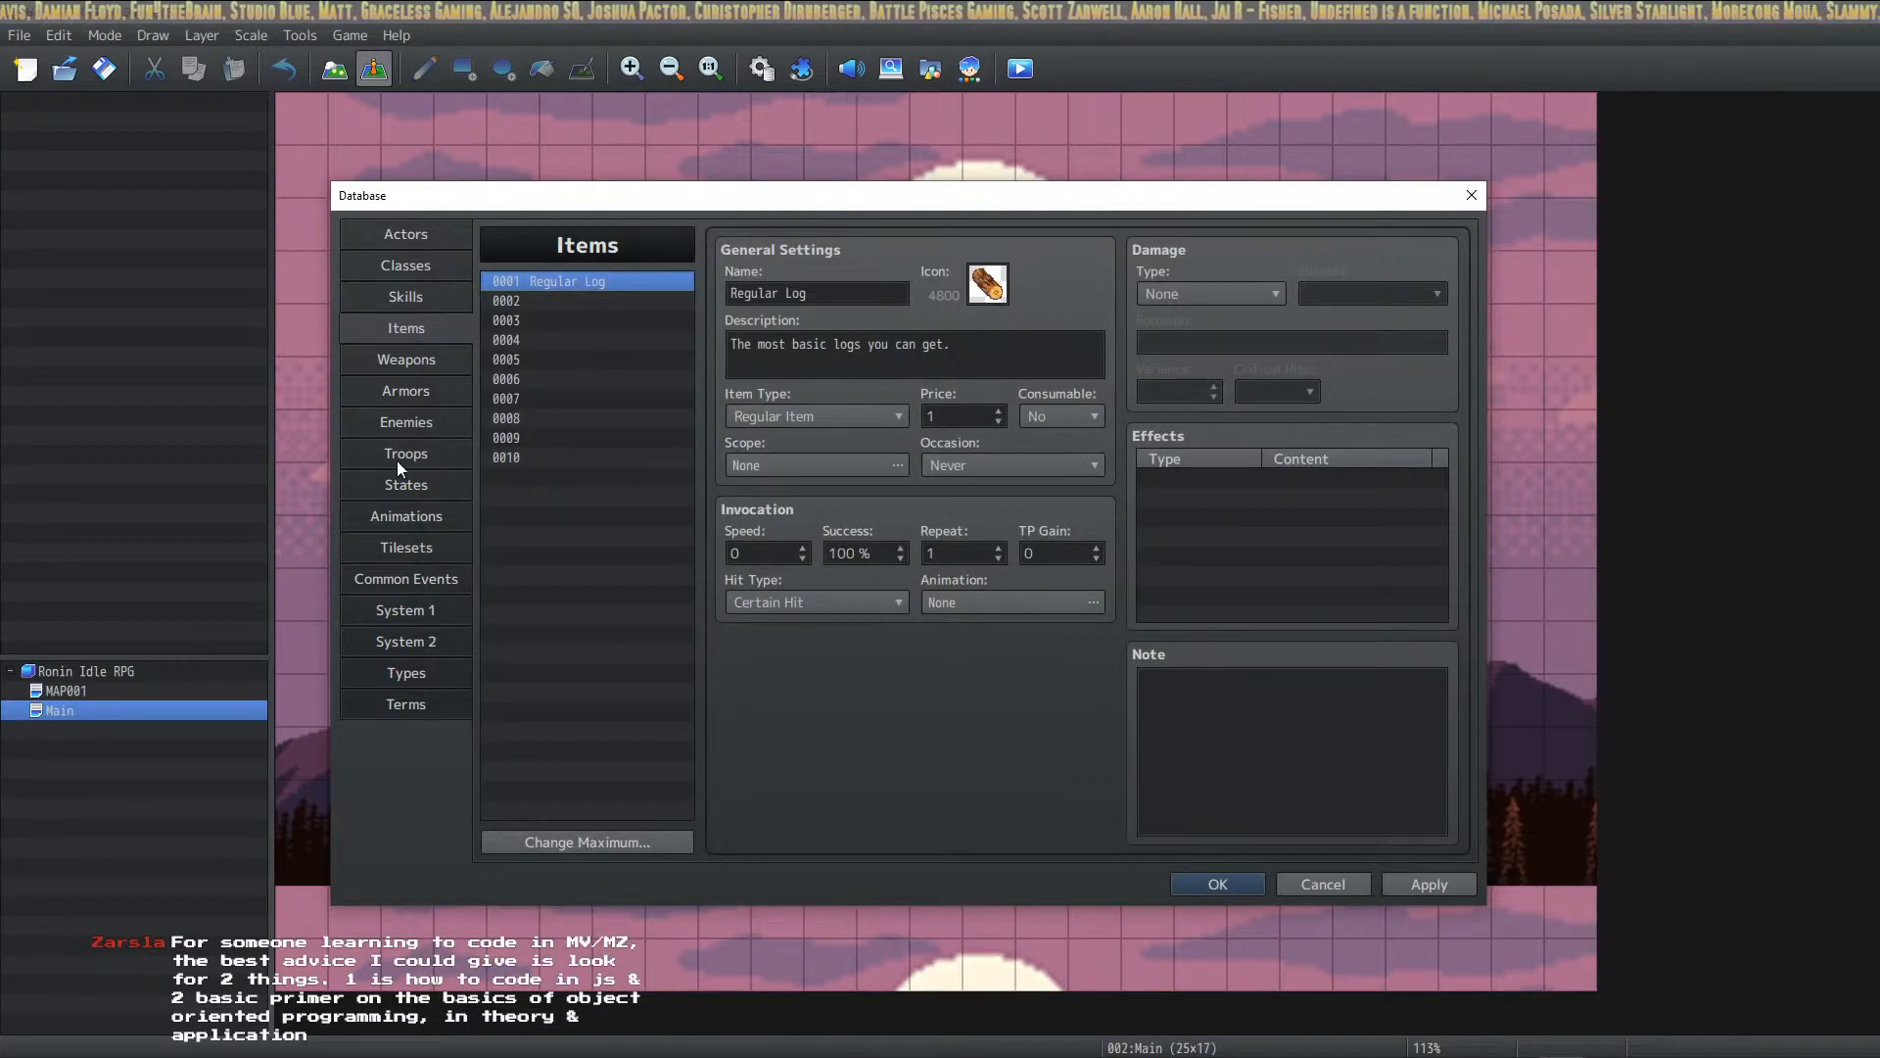
click(431, 586)
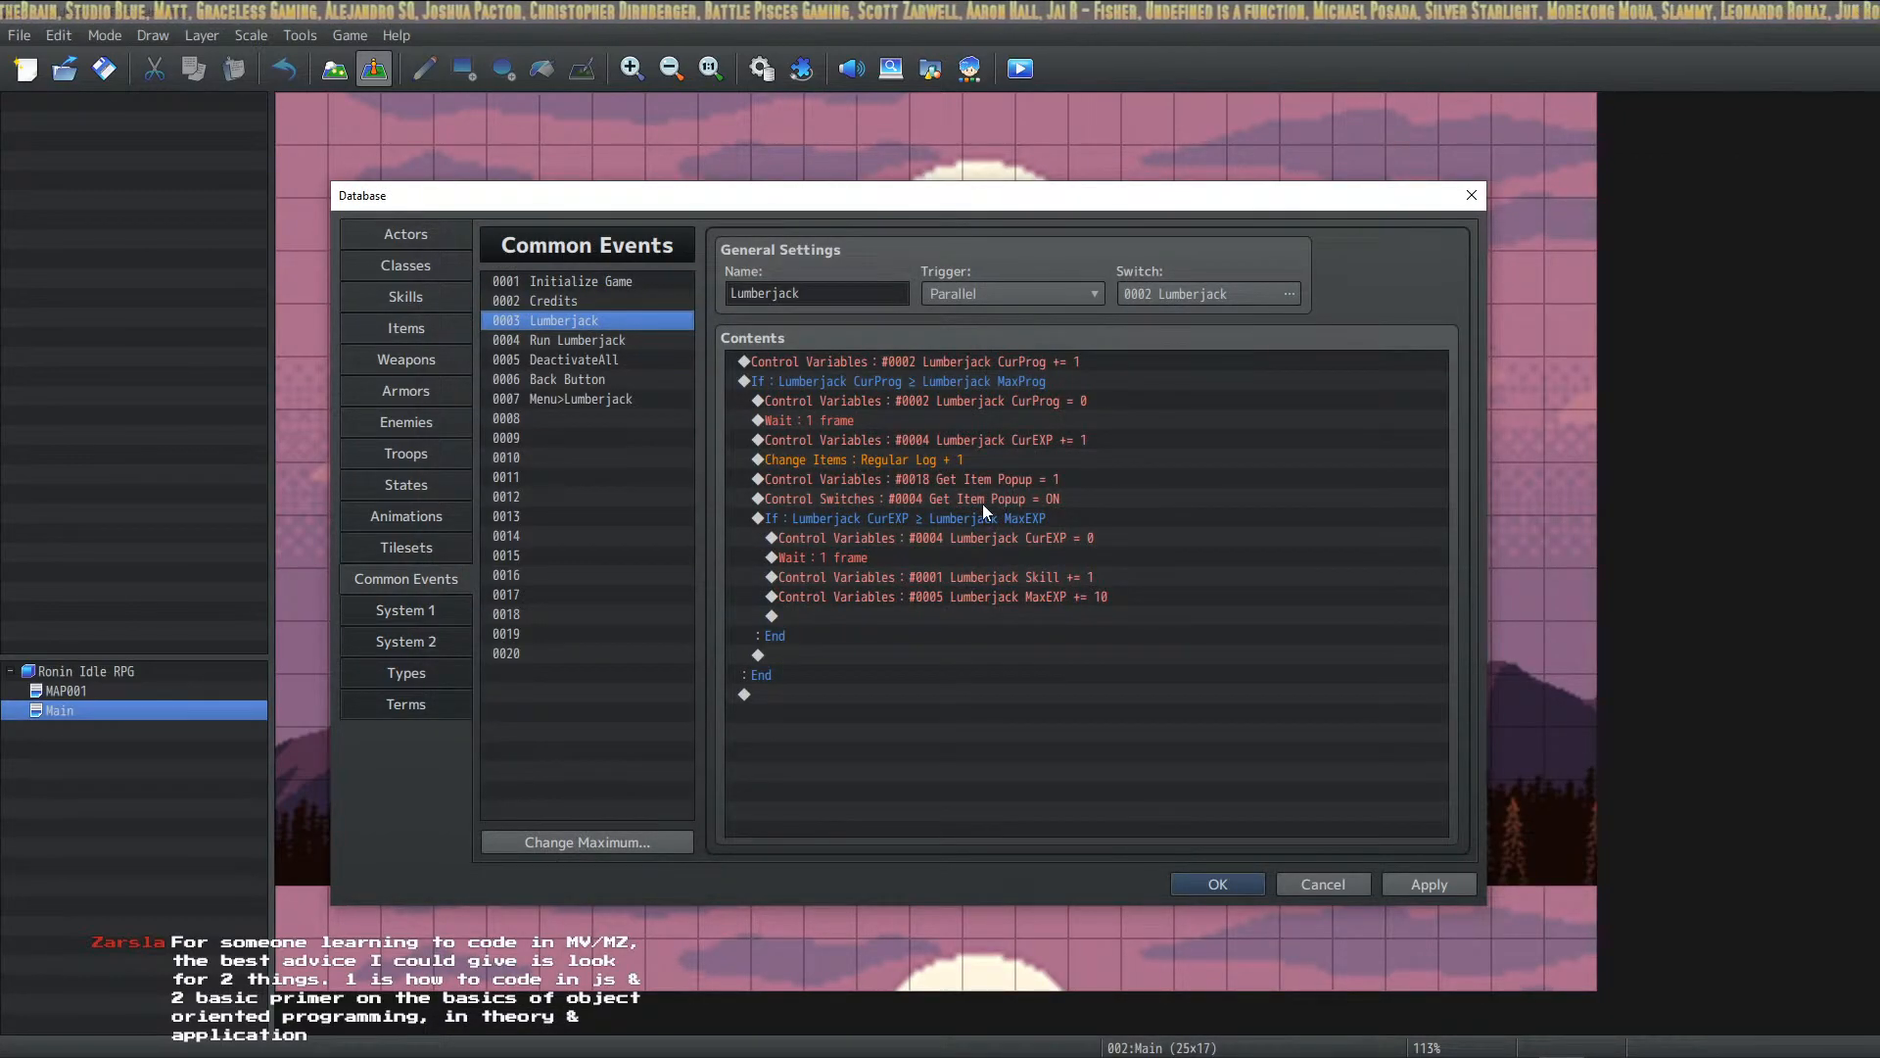
click(1003, 482)
key(Insert)
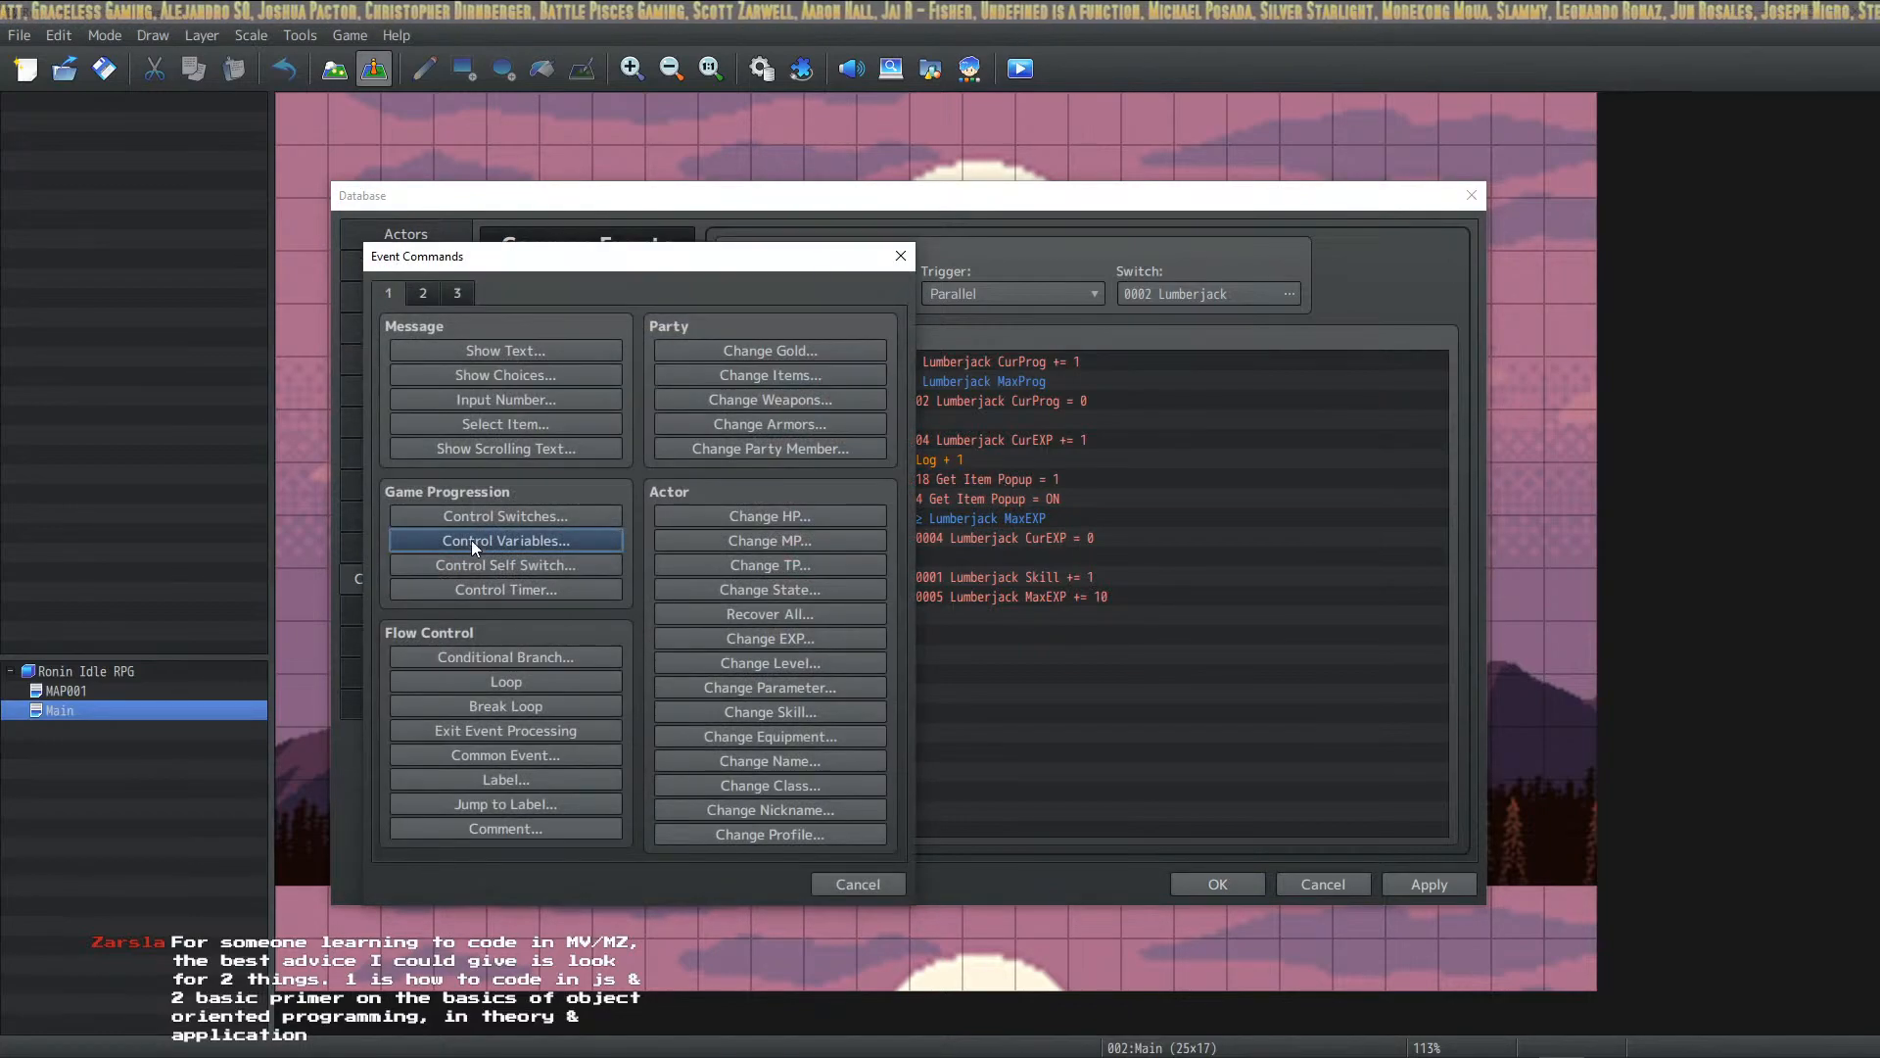
click(533, 539)
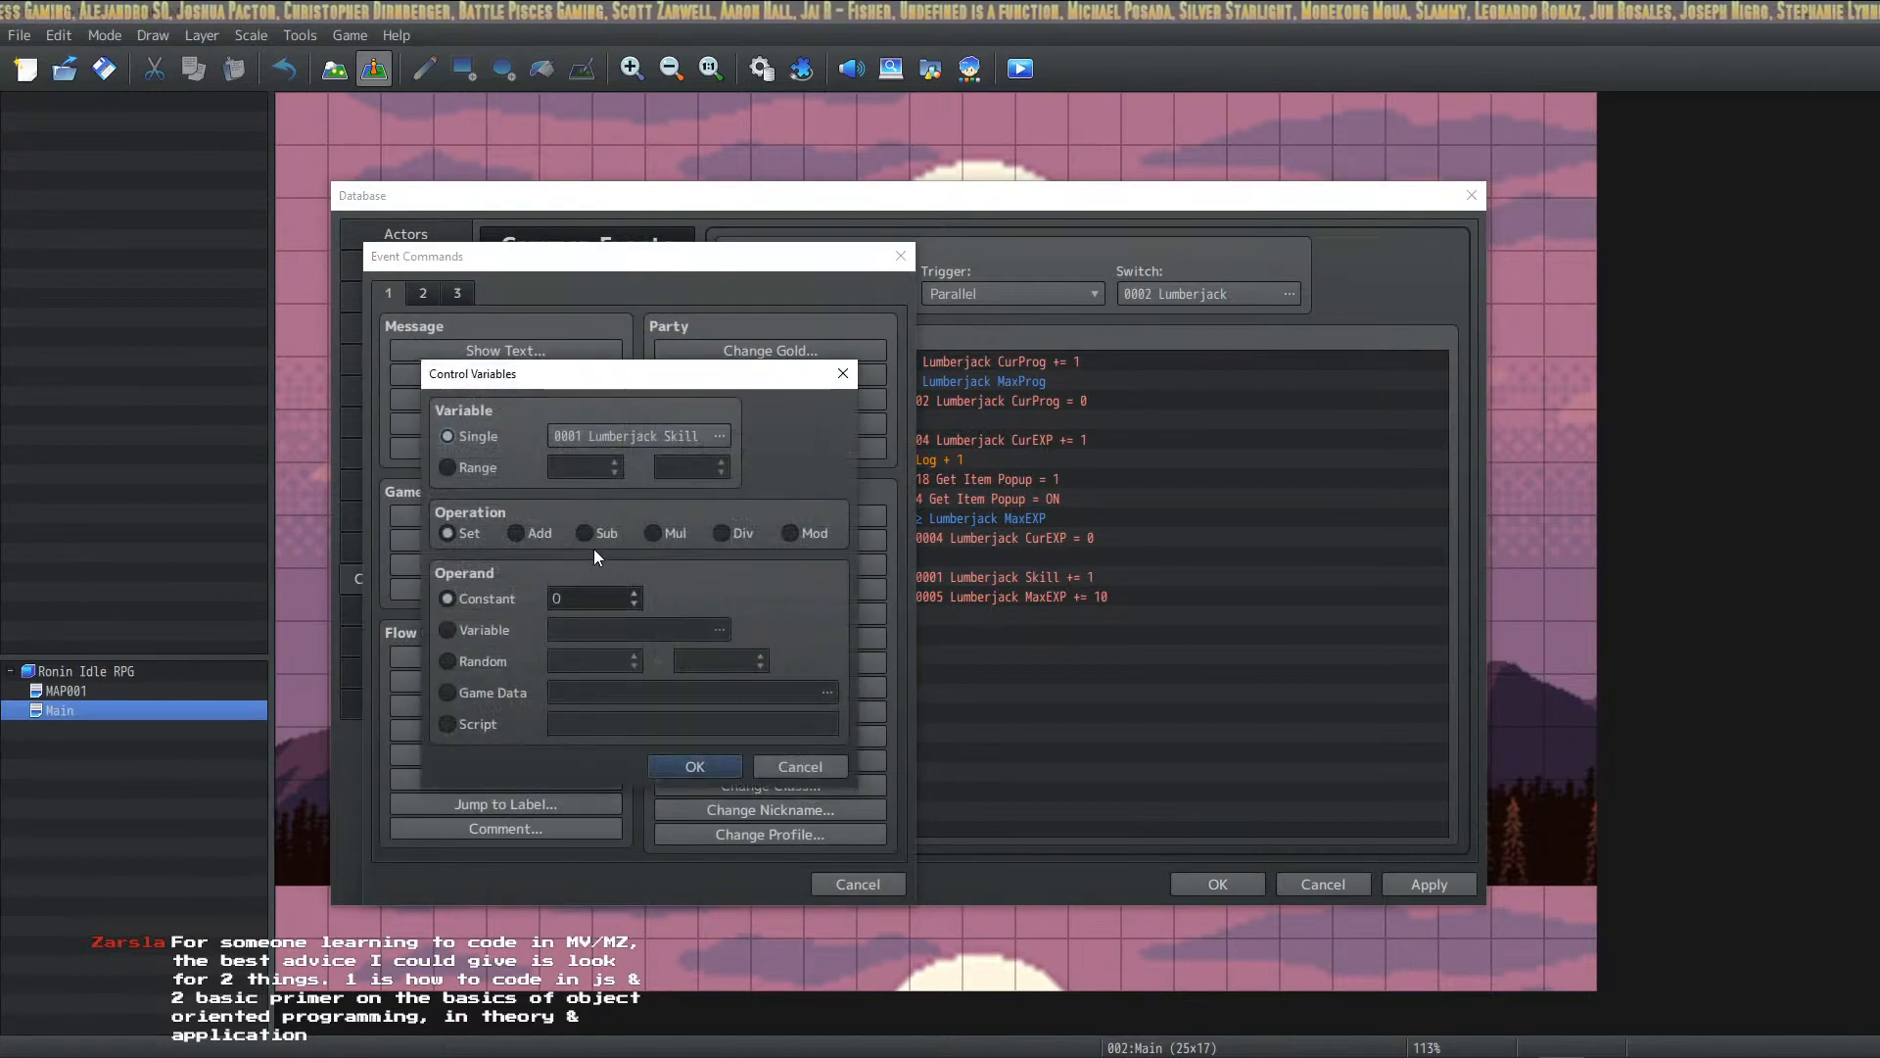
click(821, 766)
click(850, 882)
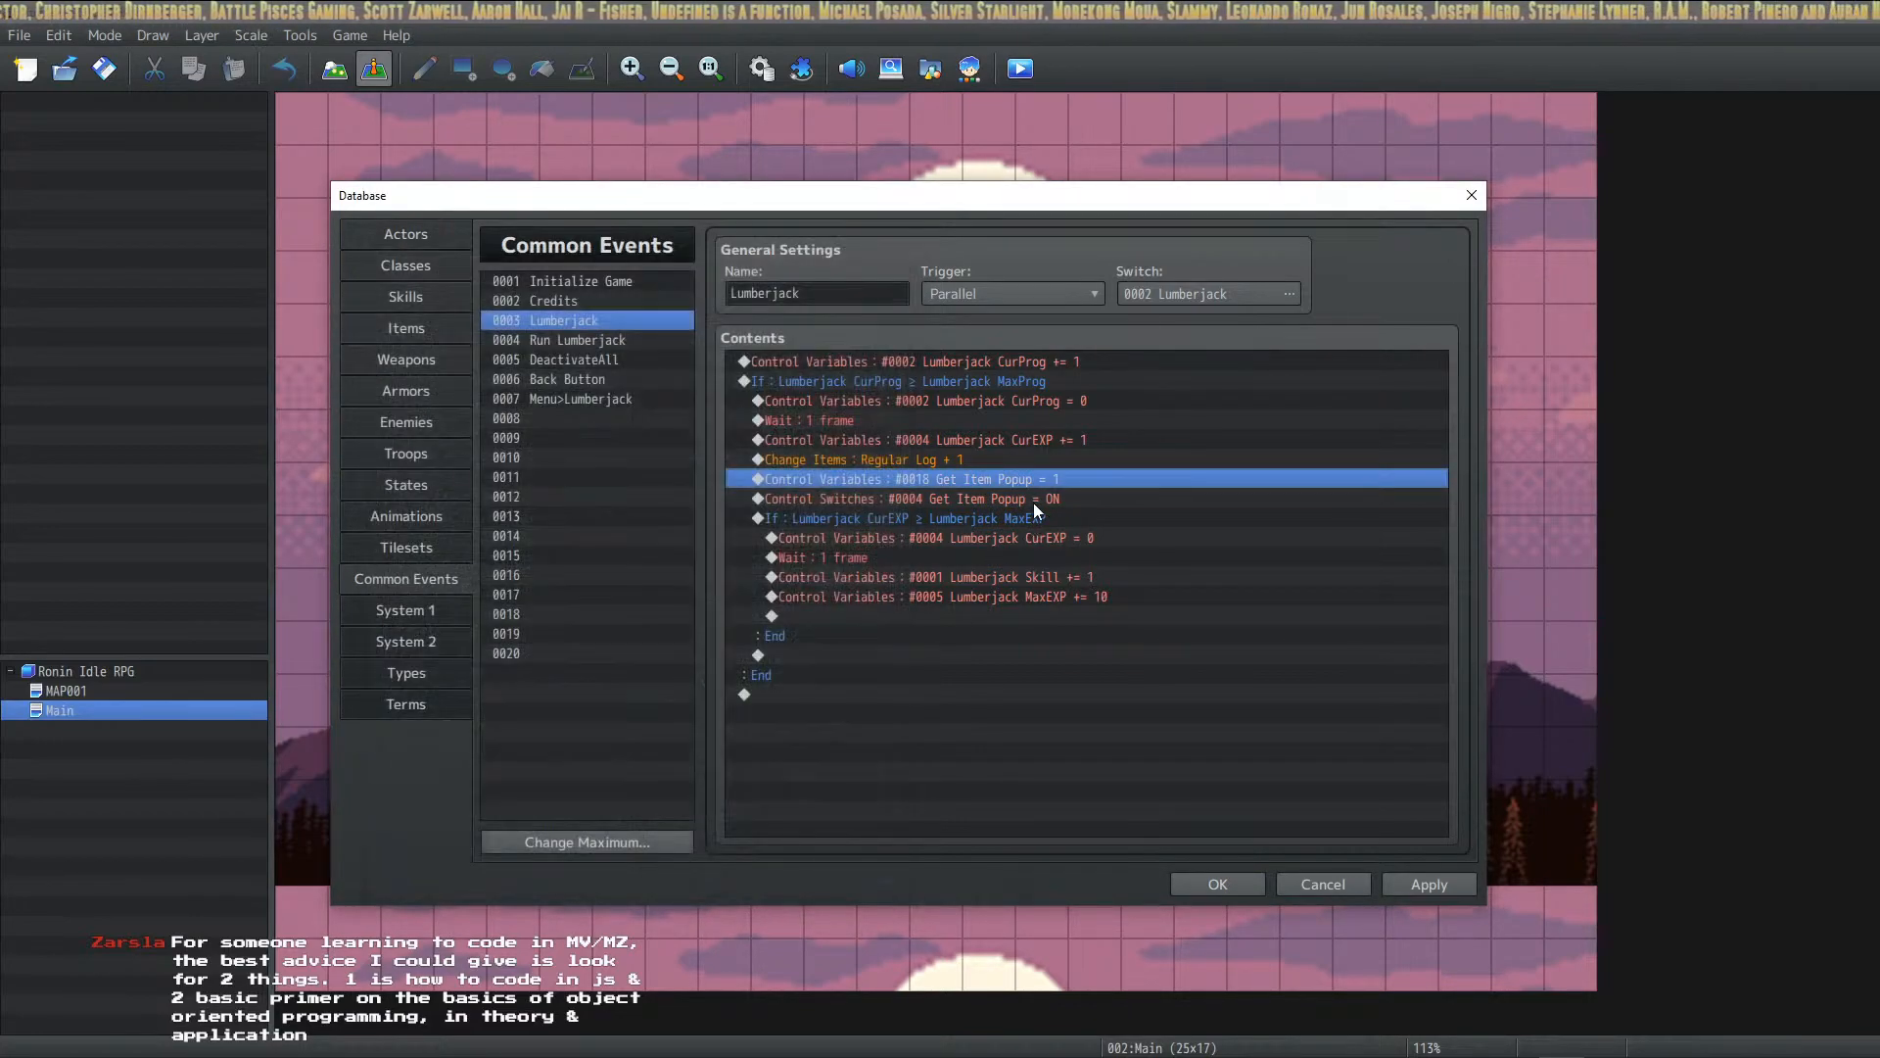
Step: In the Lumberjack common event, set the Get Item Popup variable command to constant 4800 and apply the change
double_click(1060, 478)
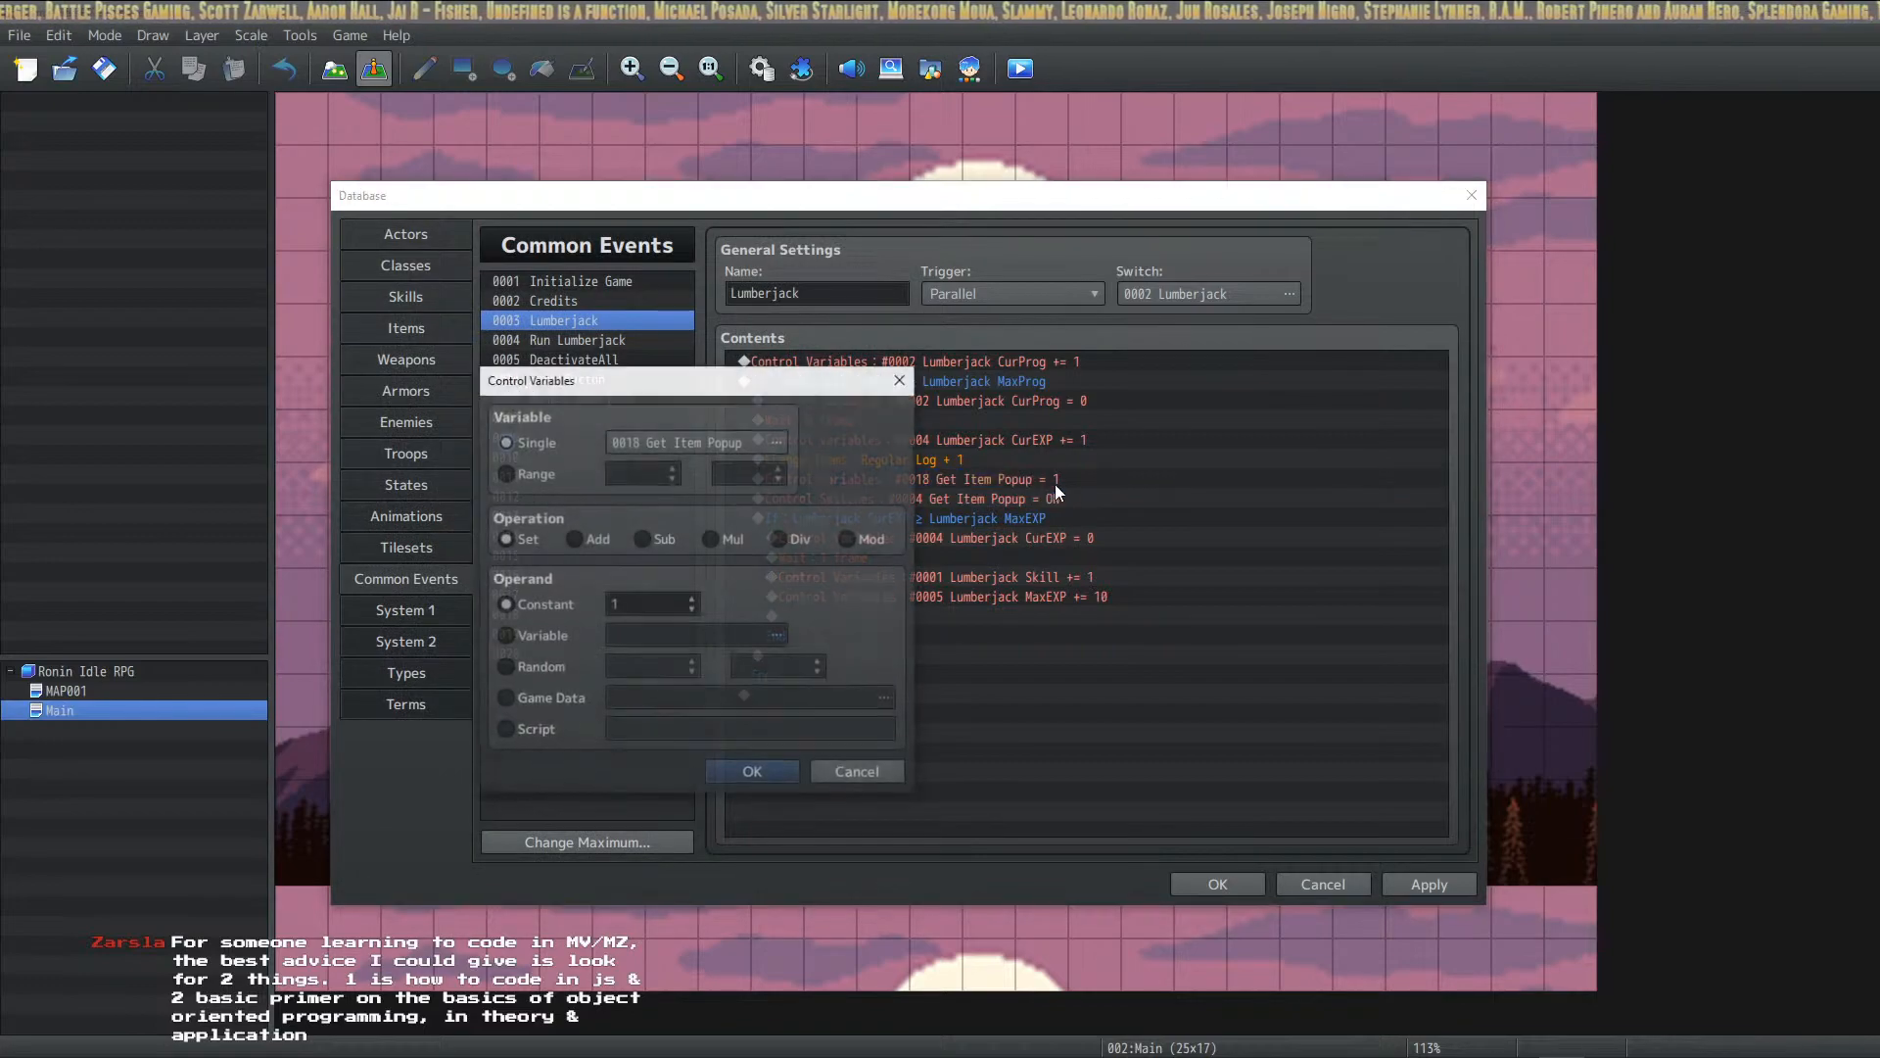
double_click(666, 603)
text(4800)
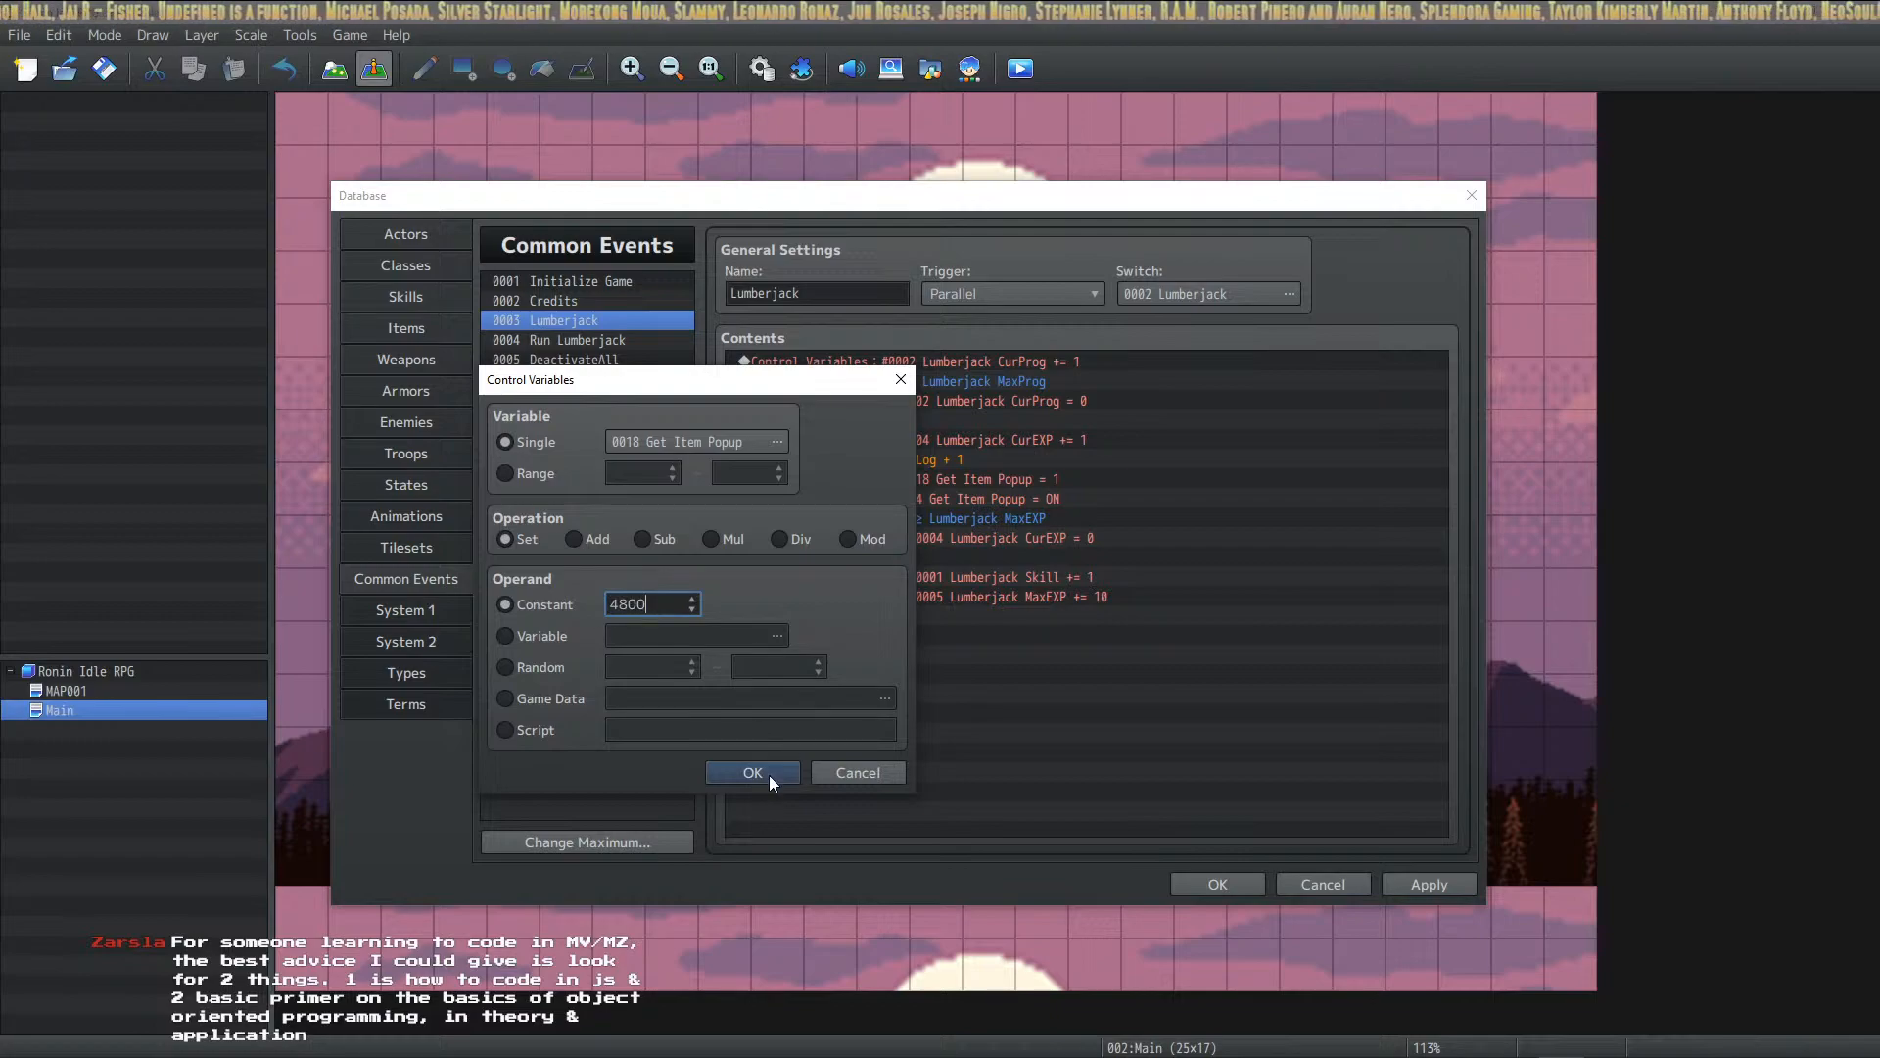
click(770, 776)
click(1454, 888)
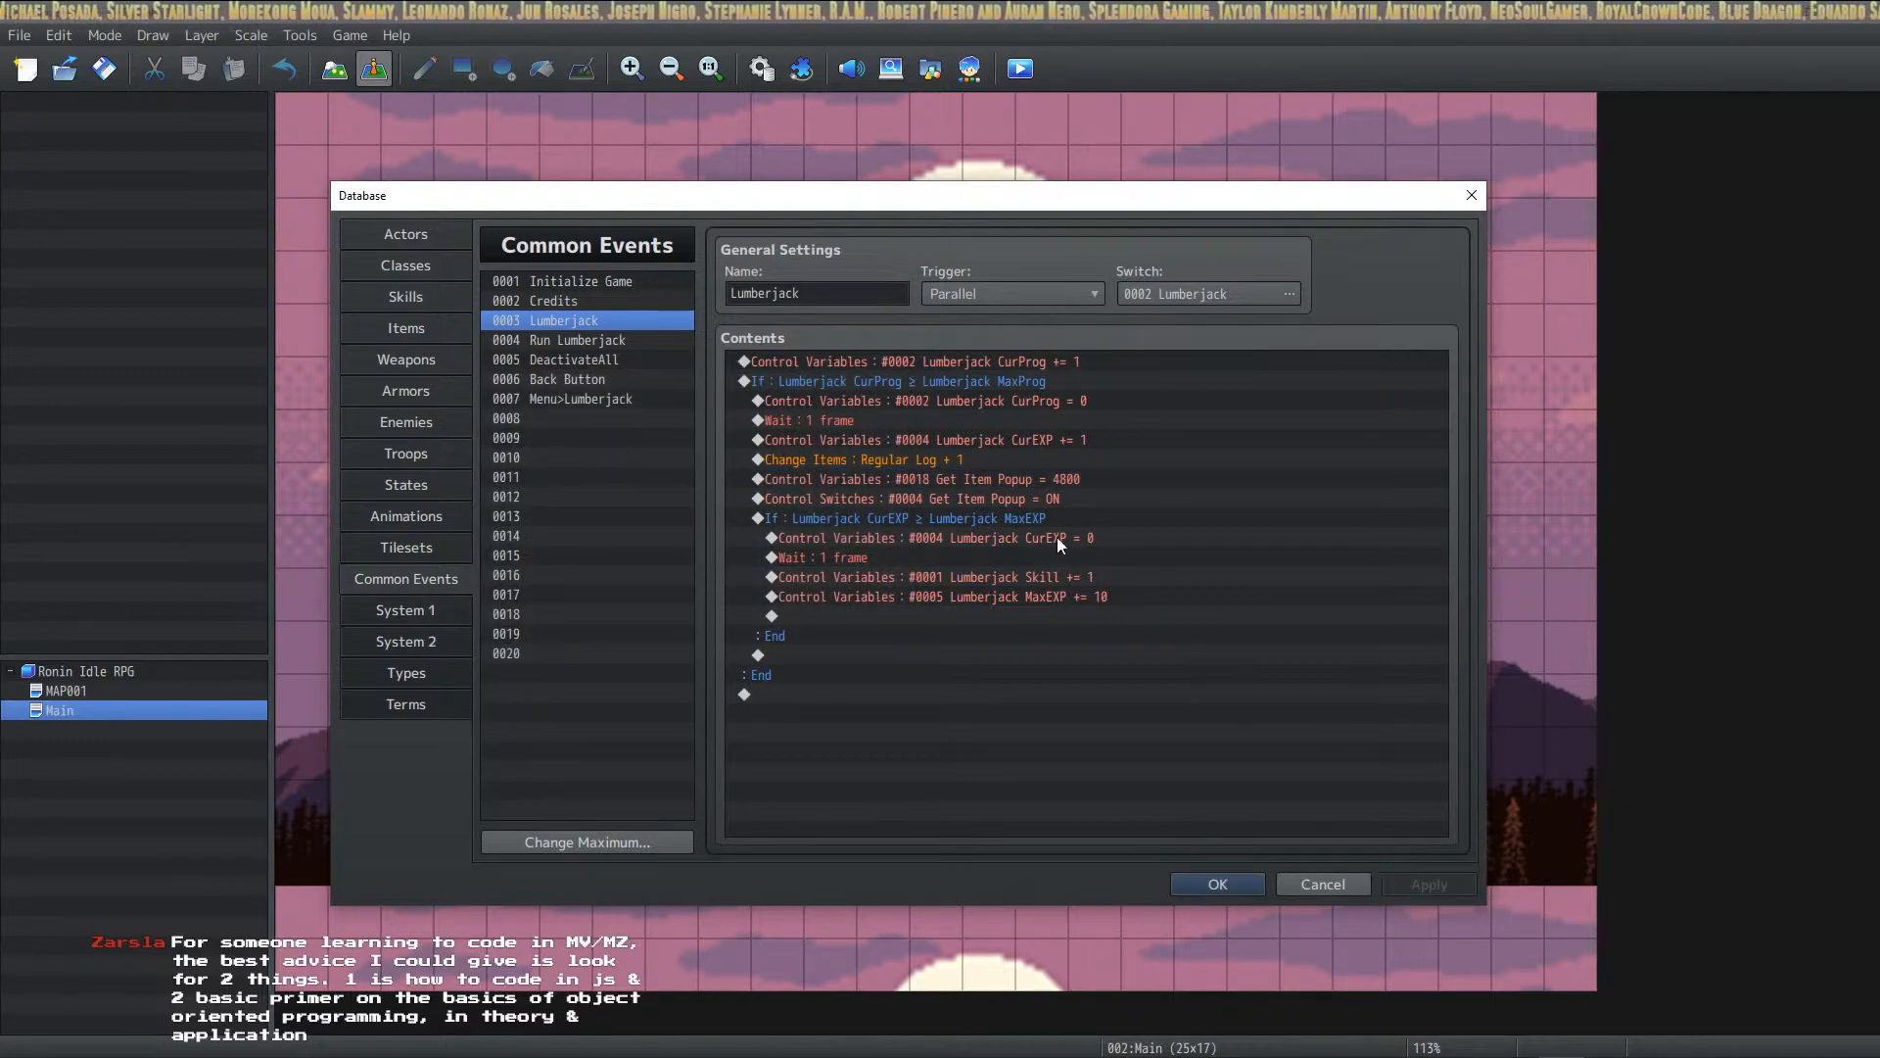
Step: Review the Regular Log reward and the Get Item Popup variable and switch commands, and close the database
click(1078, 476)
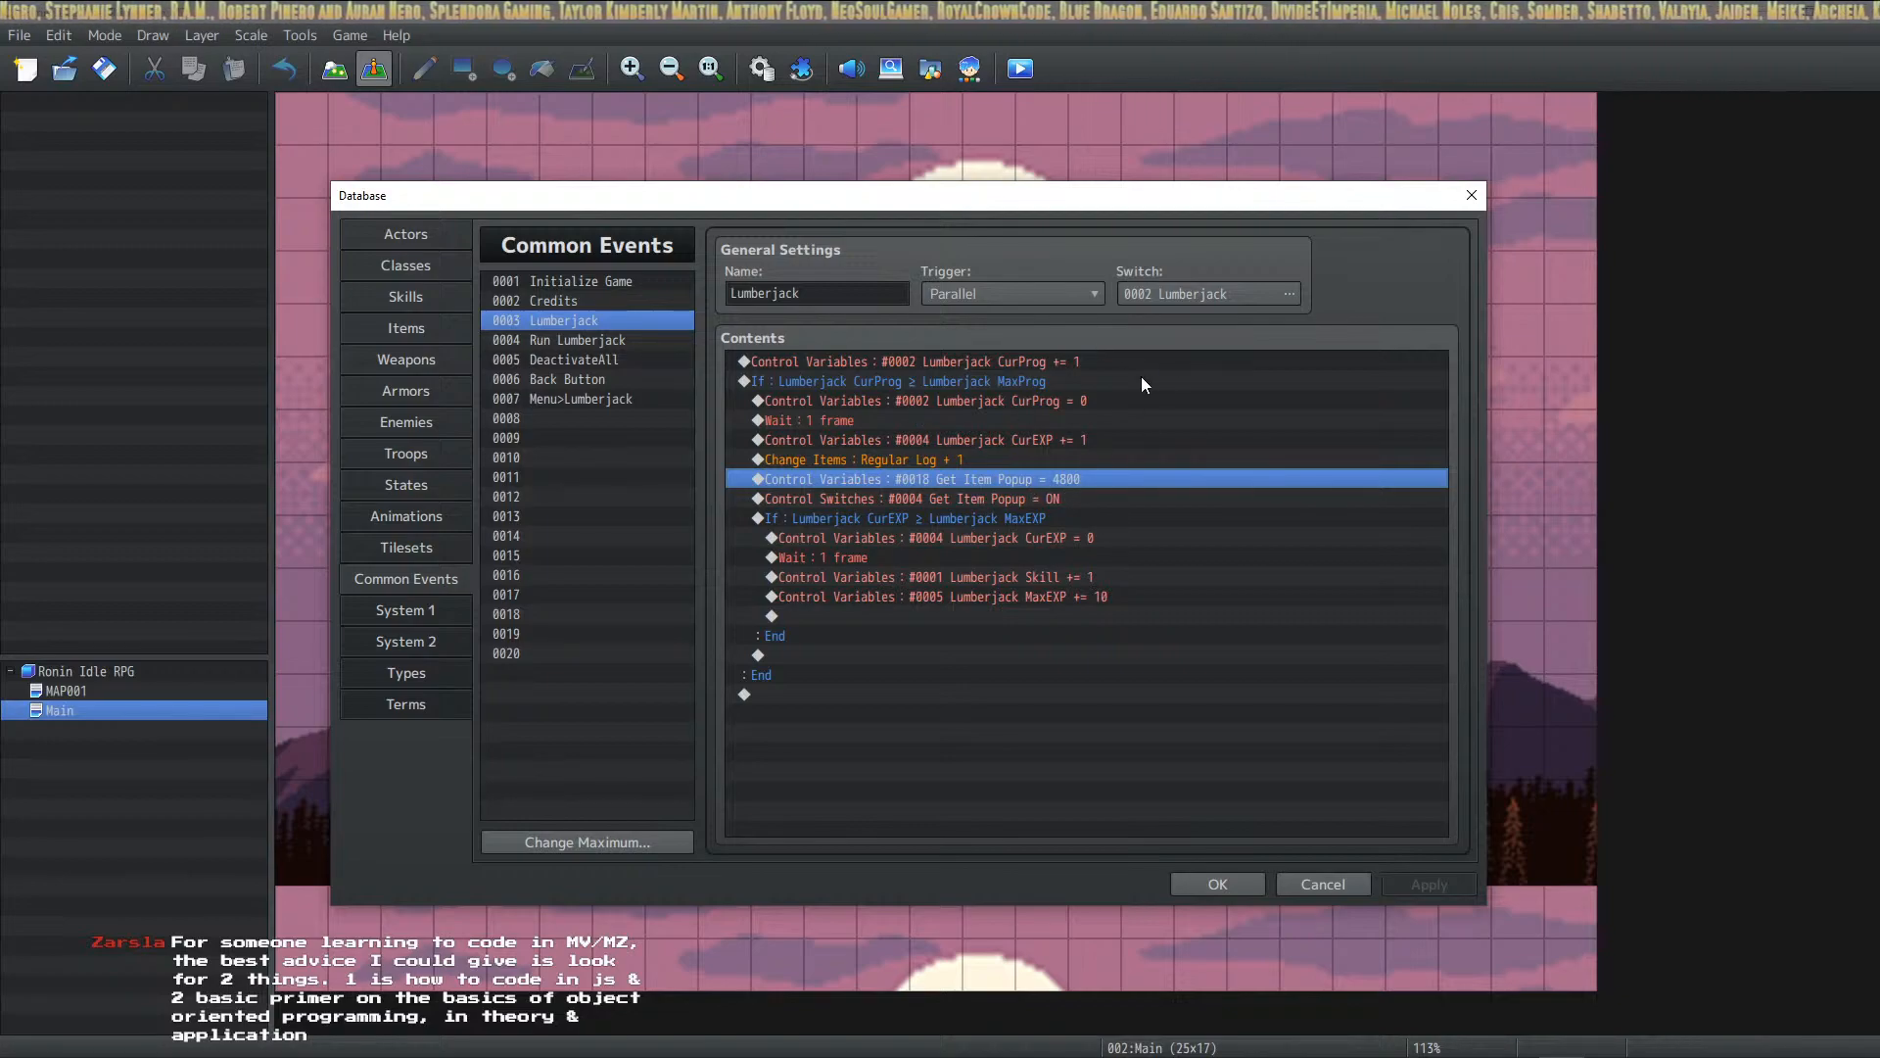
click(932, 458)
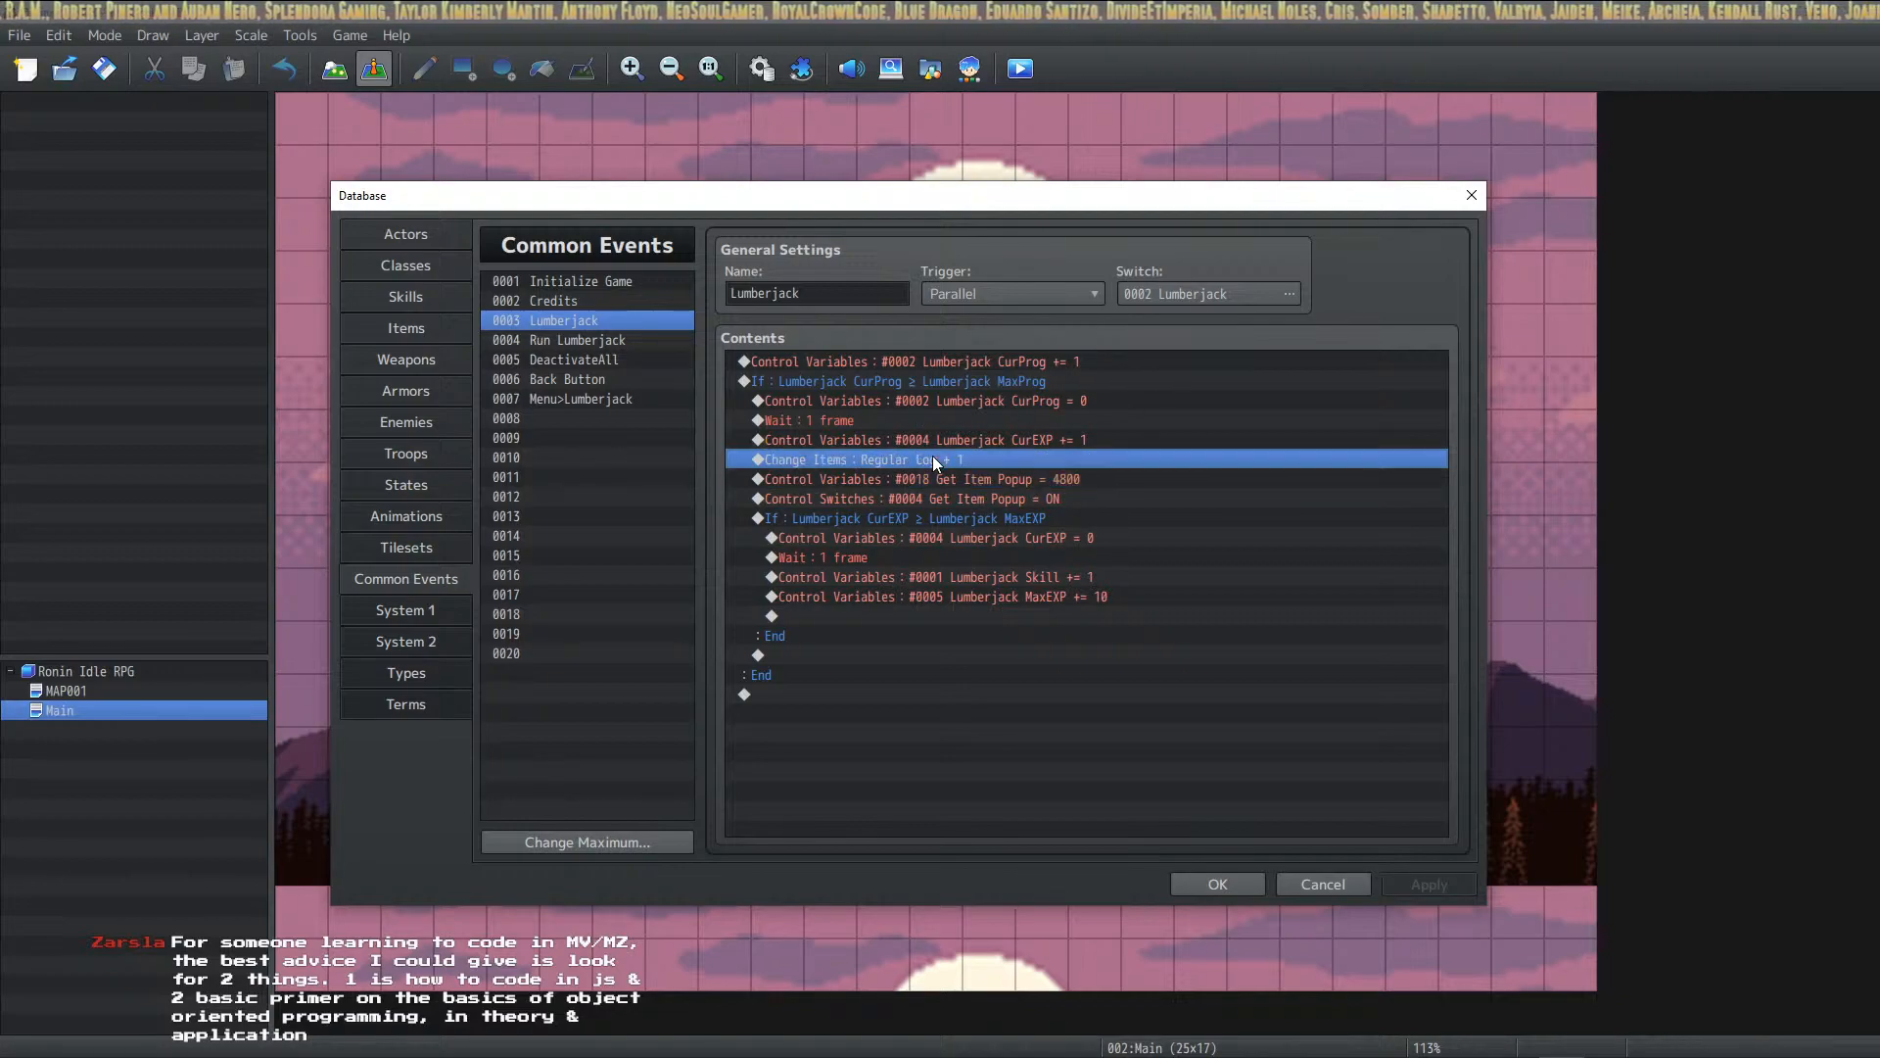
click(1015, 443)
click(978, 472)
click(977, 464)
click(994, 480)
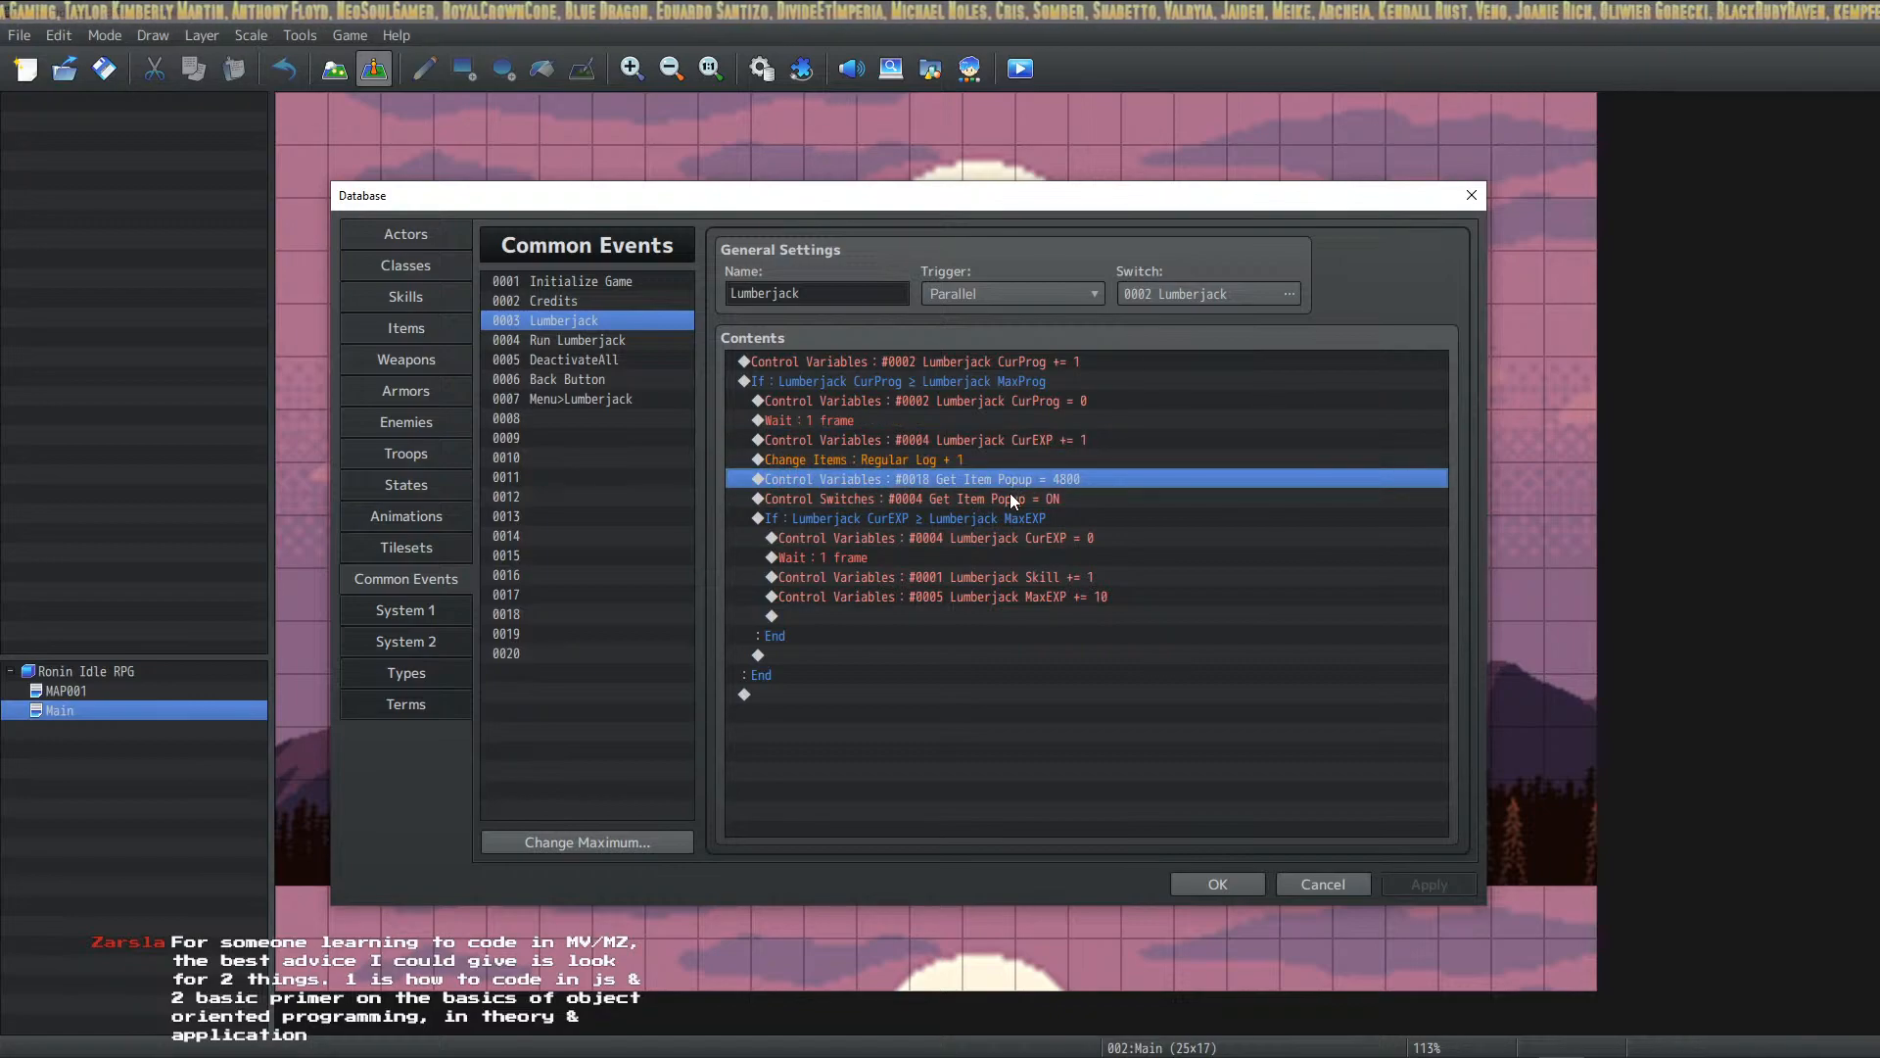
click(1009, 496)
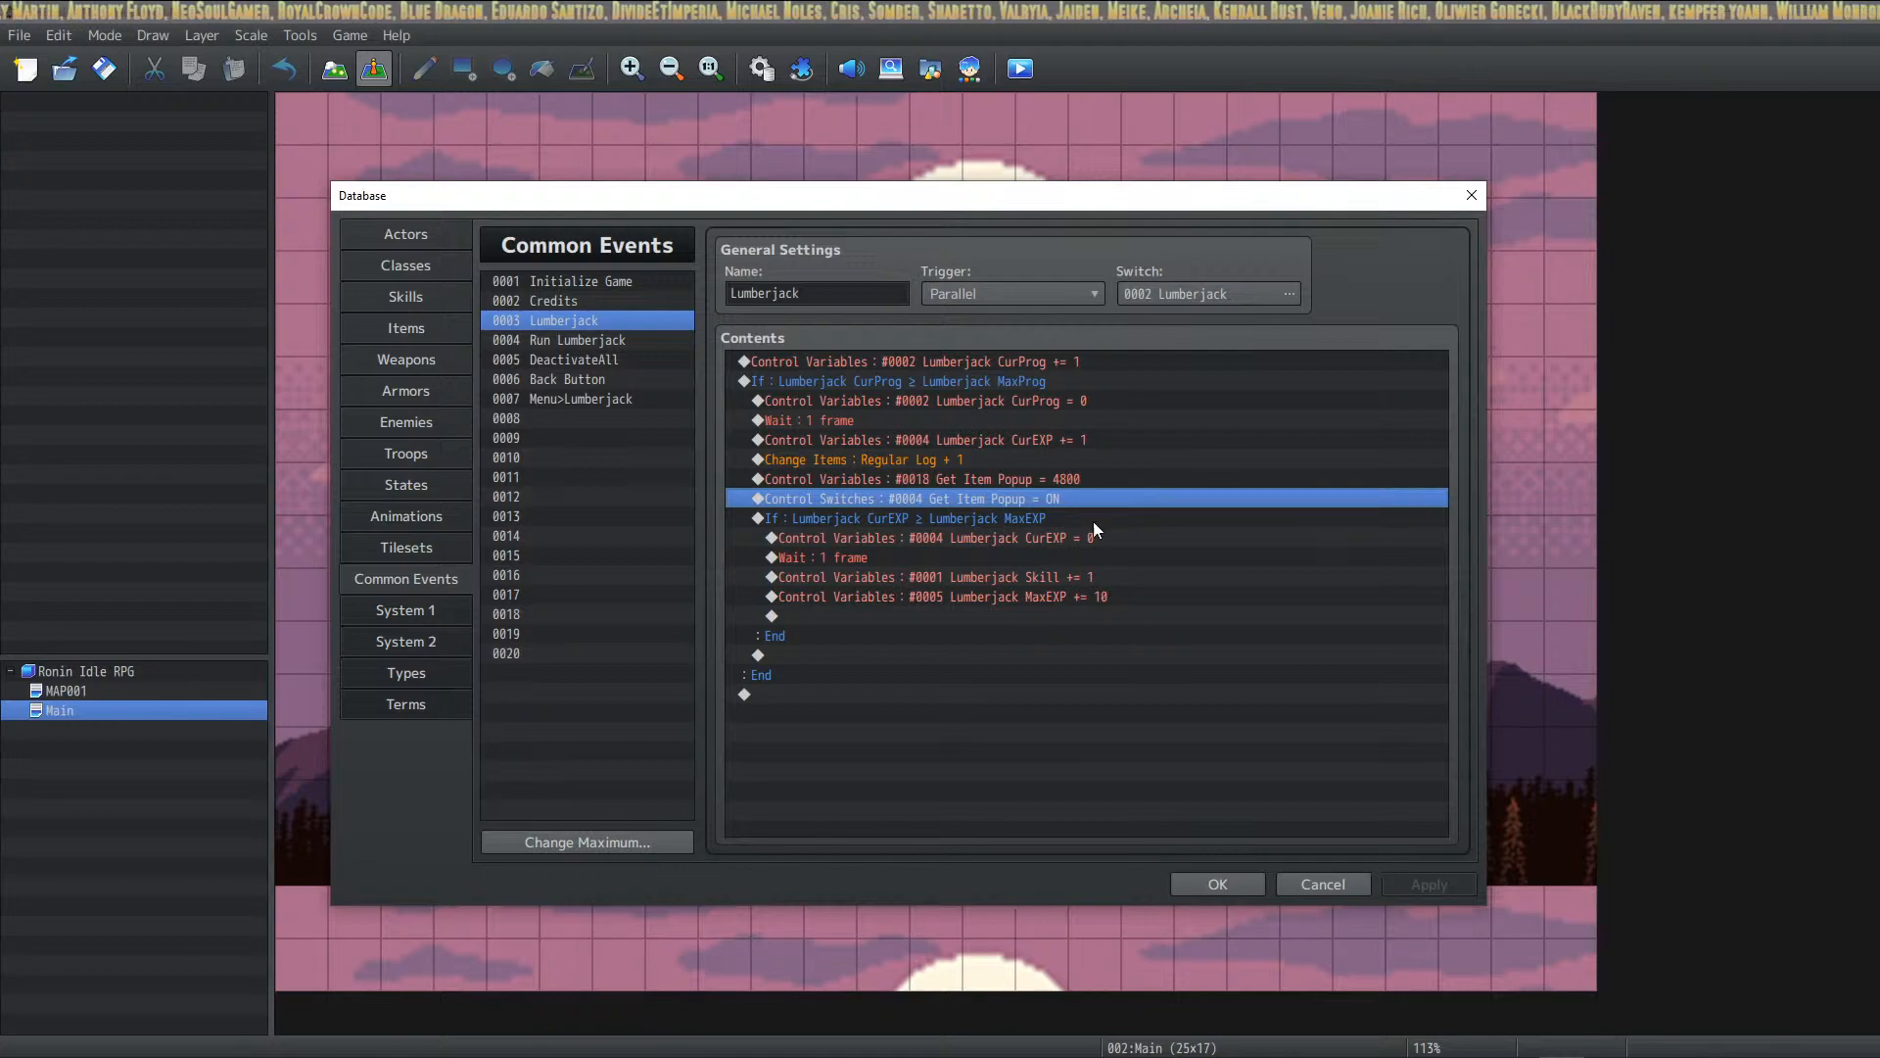
click(1210, 882)
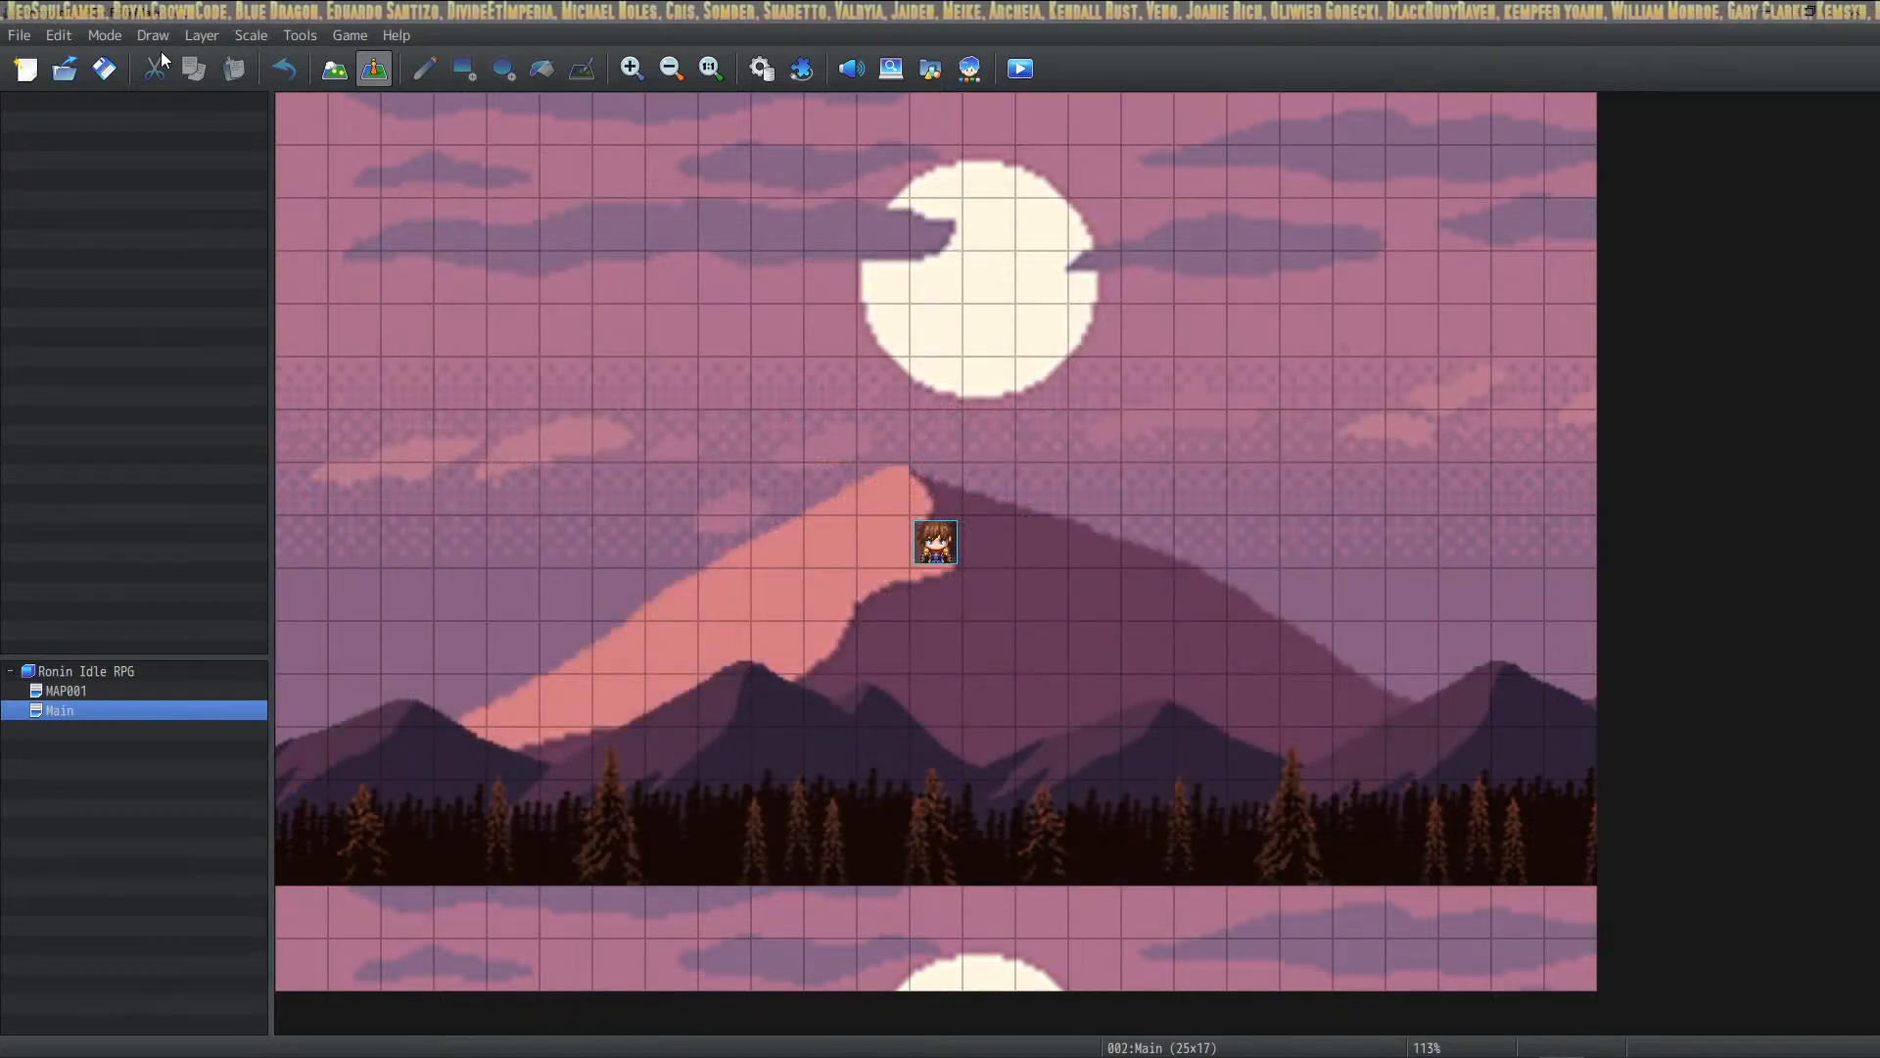
Step: Playtest the game, train Regular Log on the Lumberjack screen to check the item popup, and end the test
click(1019, 69)
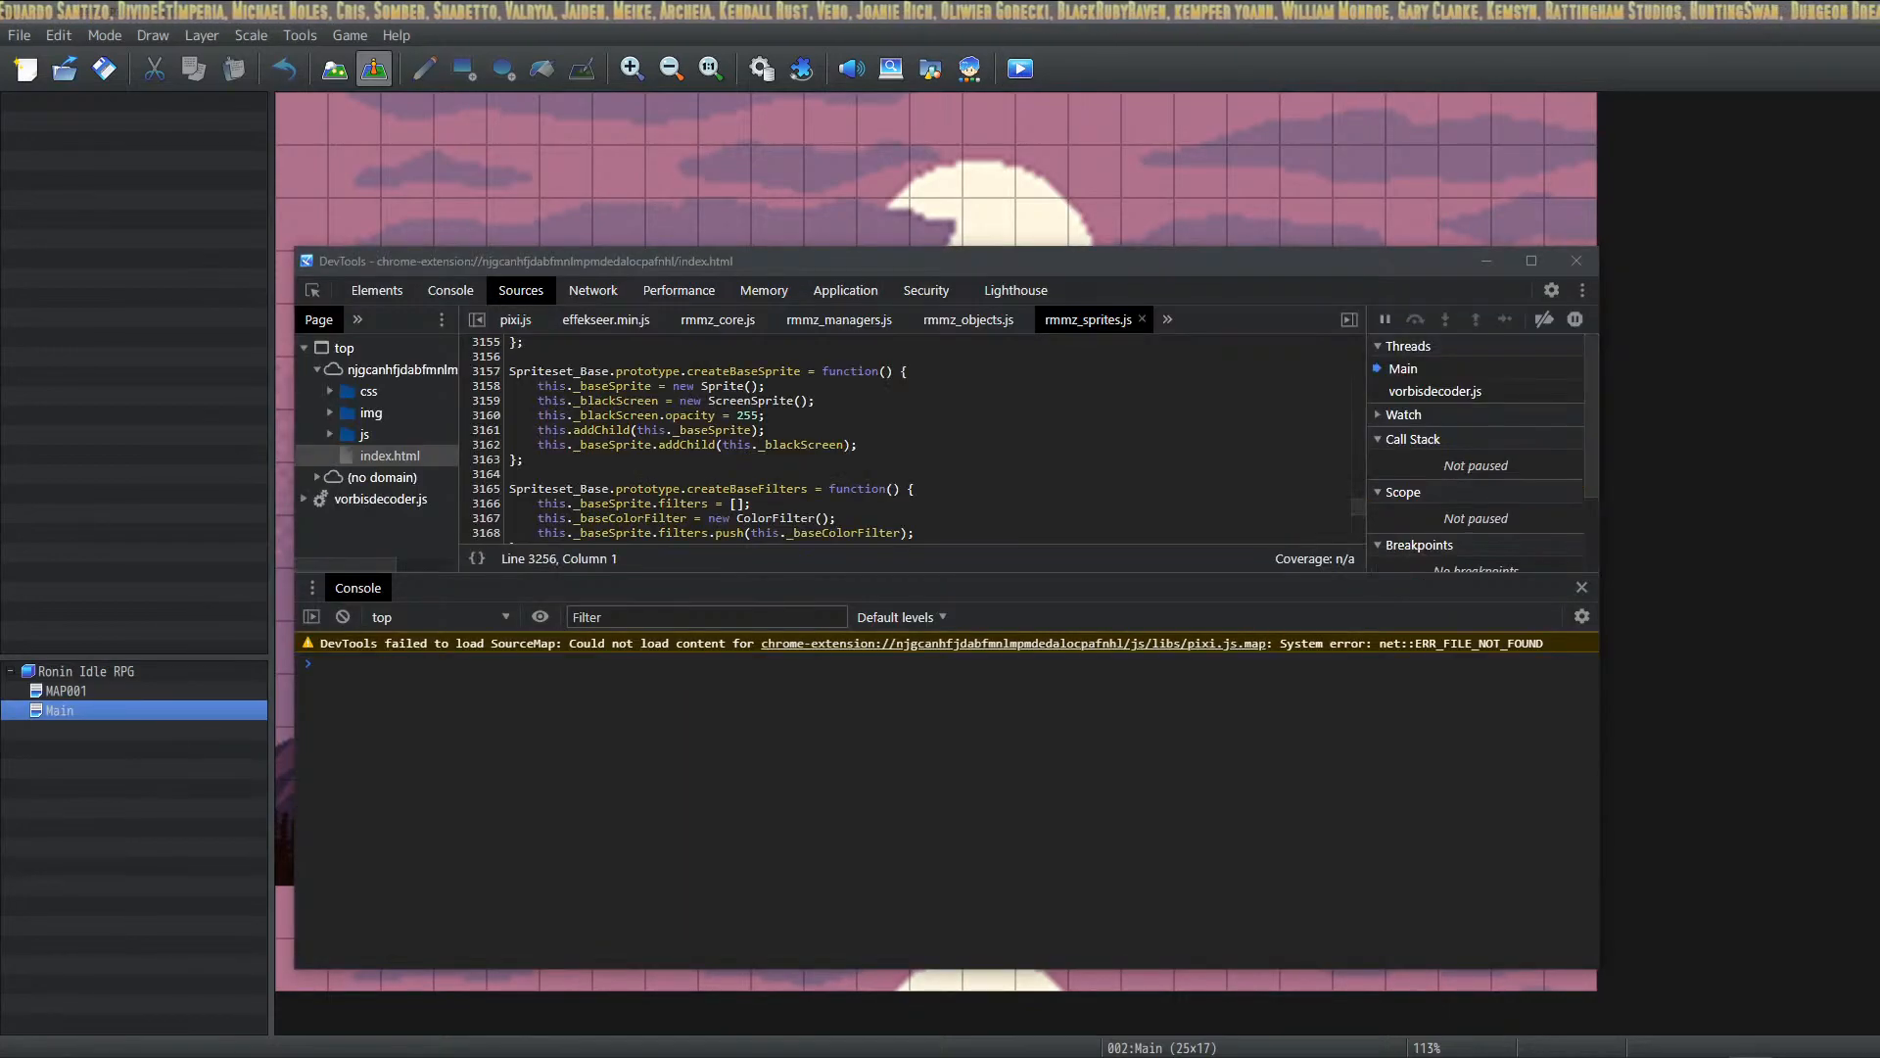
drag(531, 766, 1231, 205)
click(941, 673)
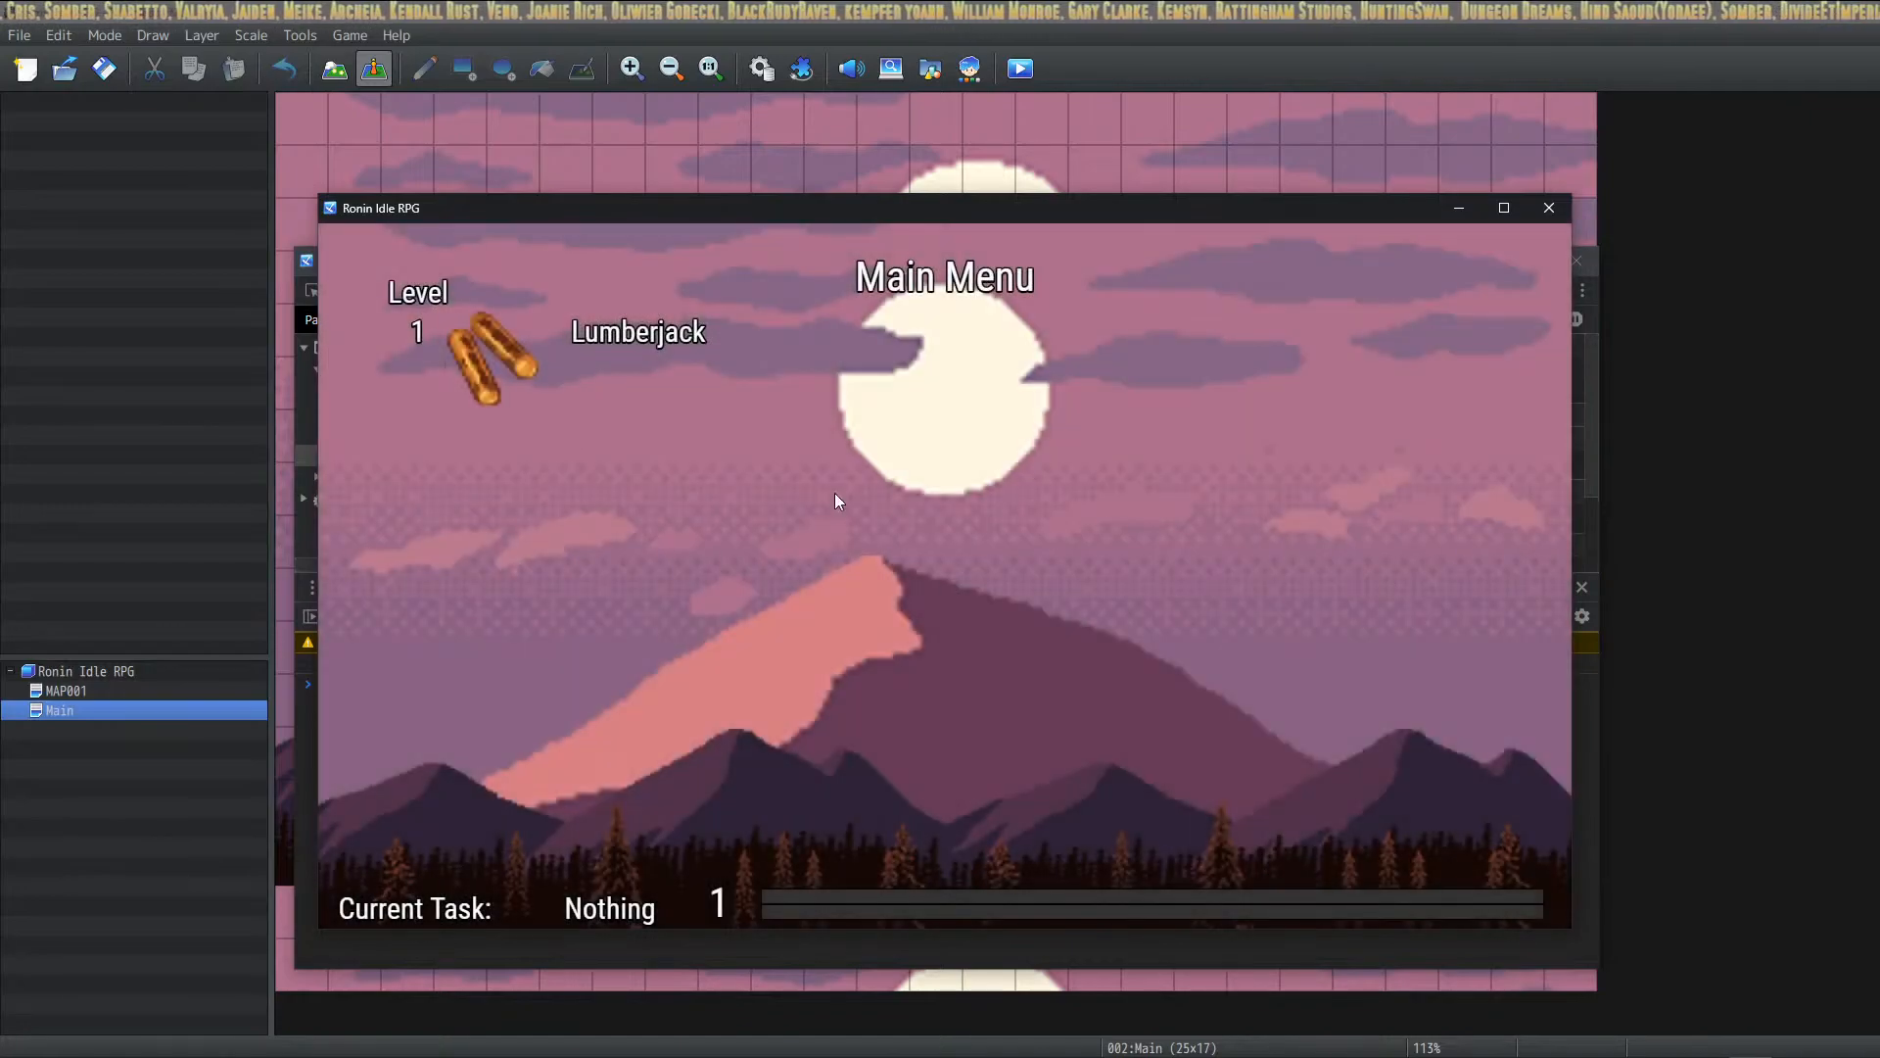
click(537, 349)
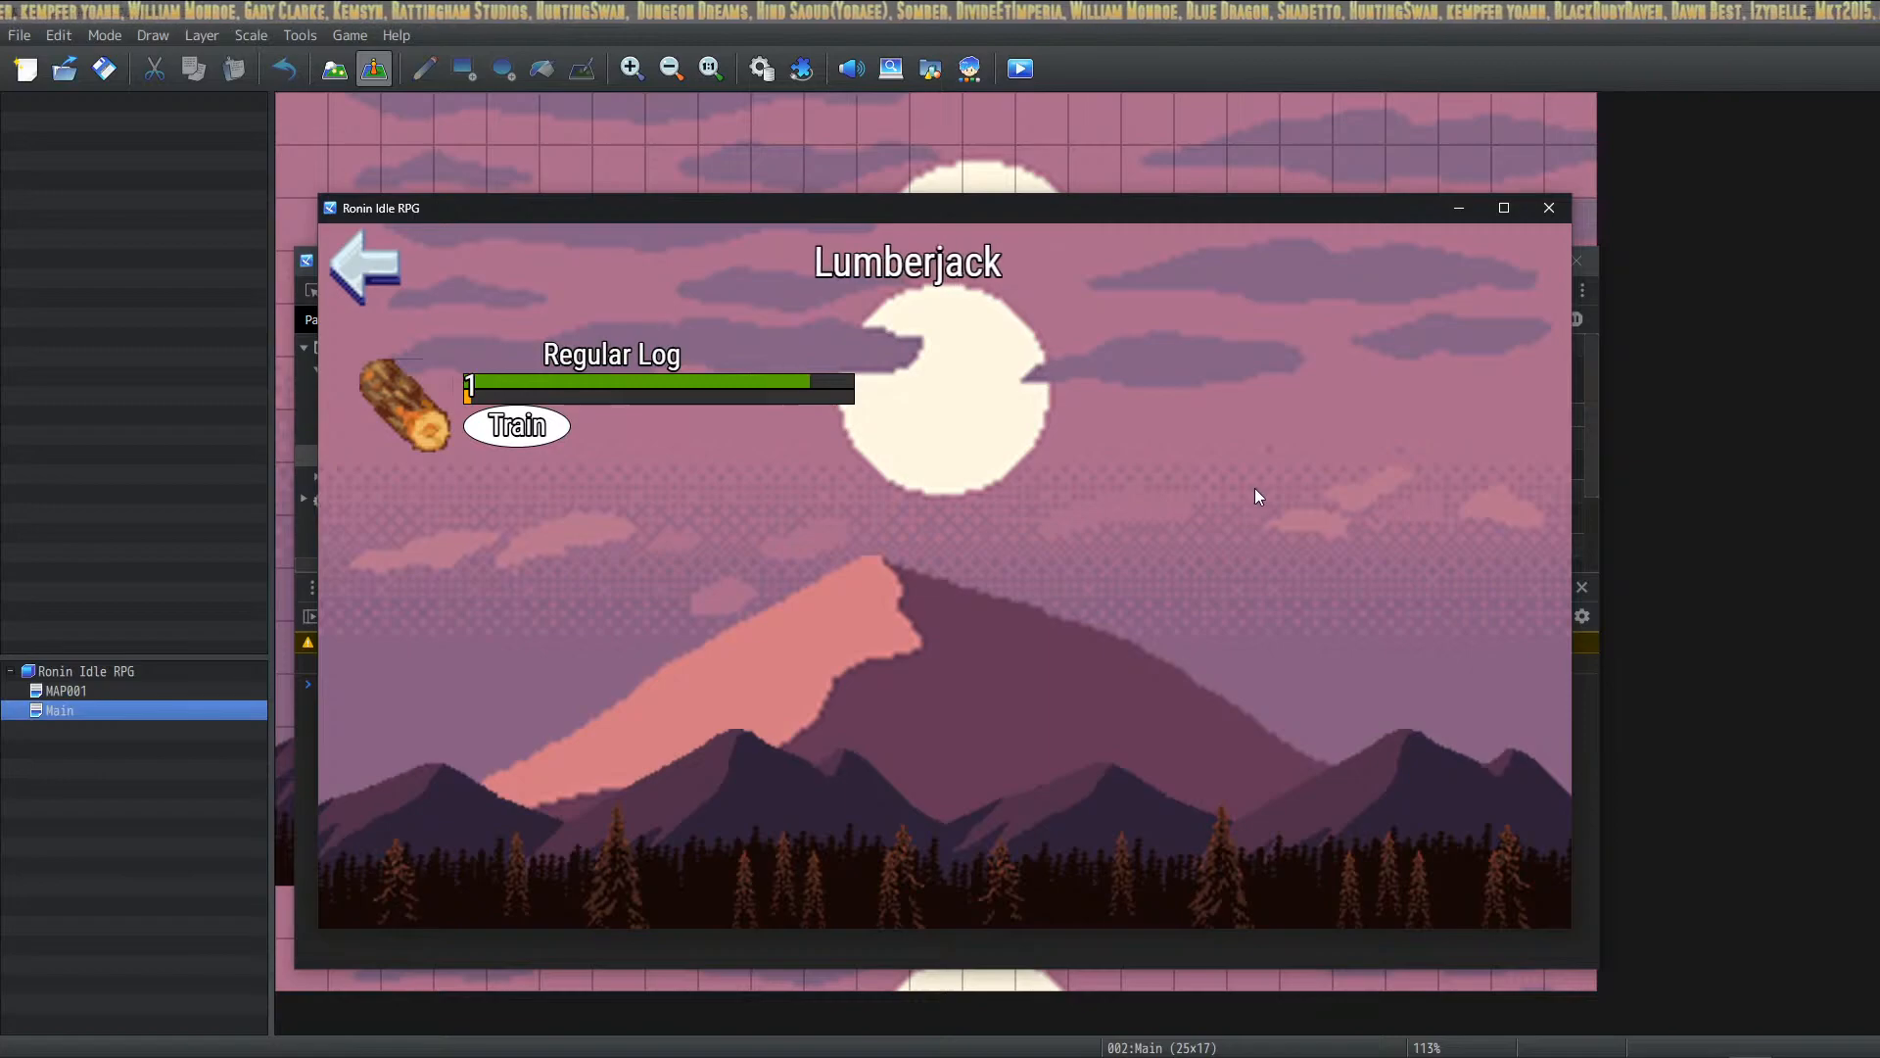
click(1549, 206)
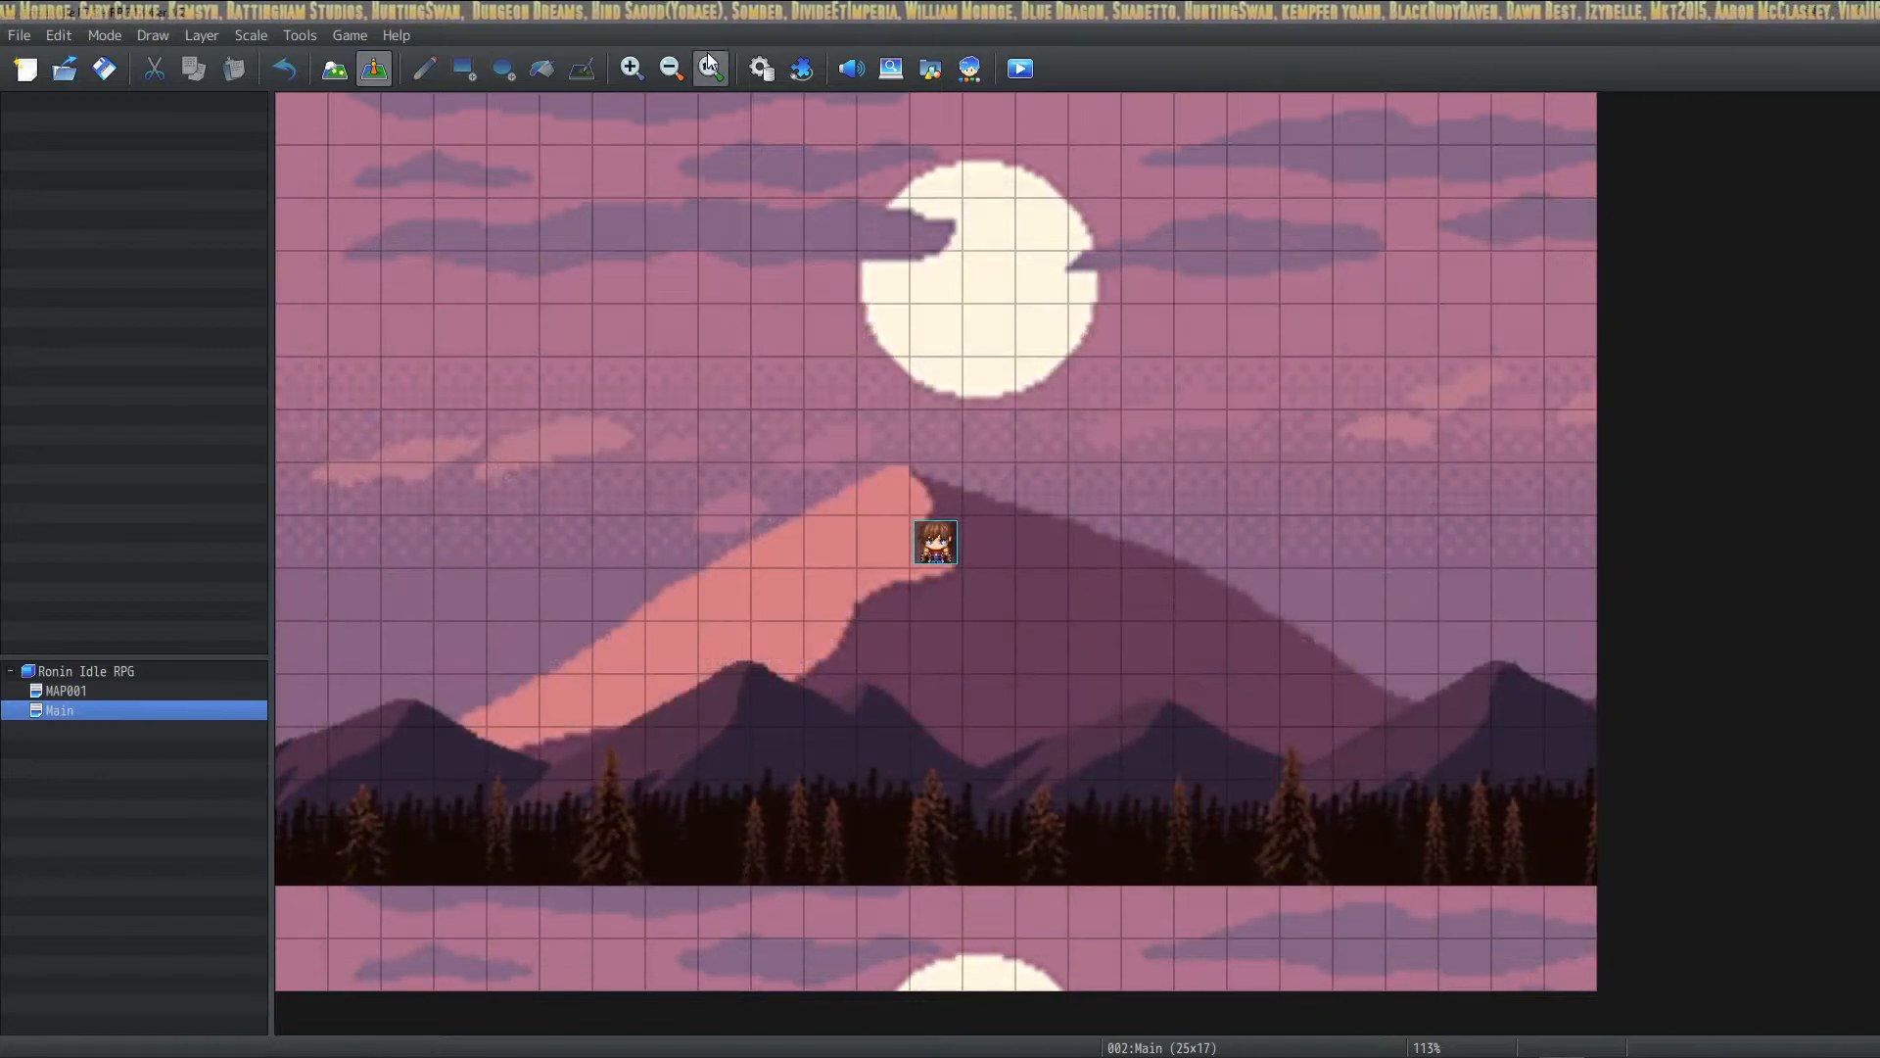
Step: Switch to HUD Maker Ultra and move the Get Item Popup component into the MAIN HUD group, directly above Back Button
click(768, 65)
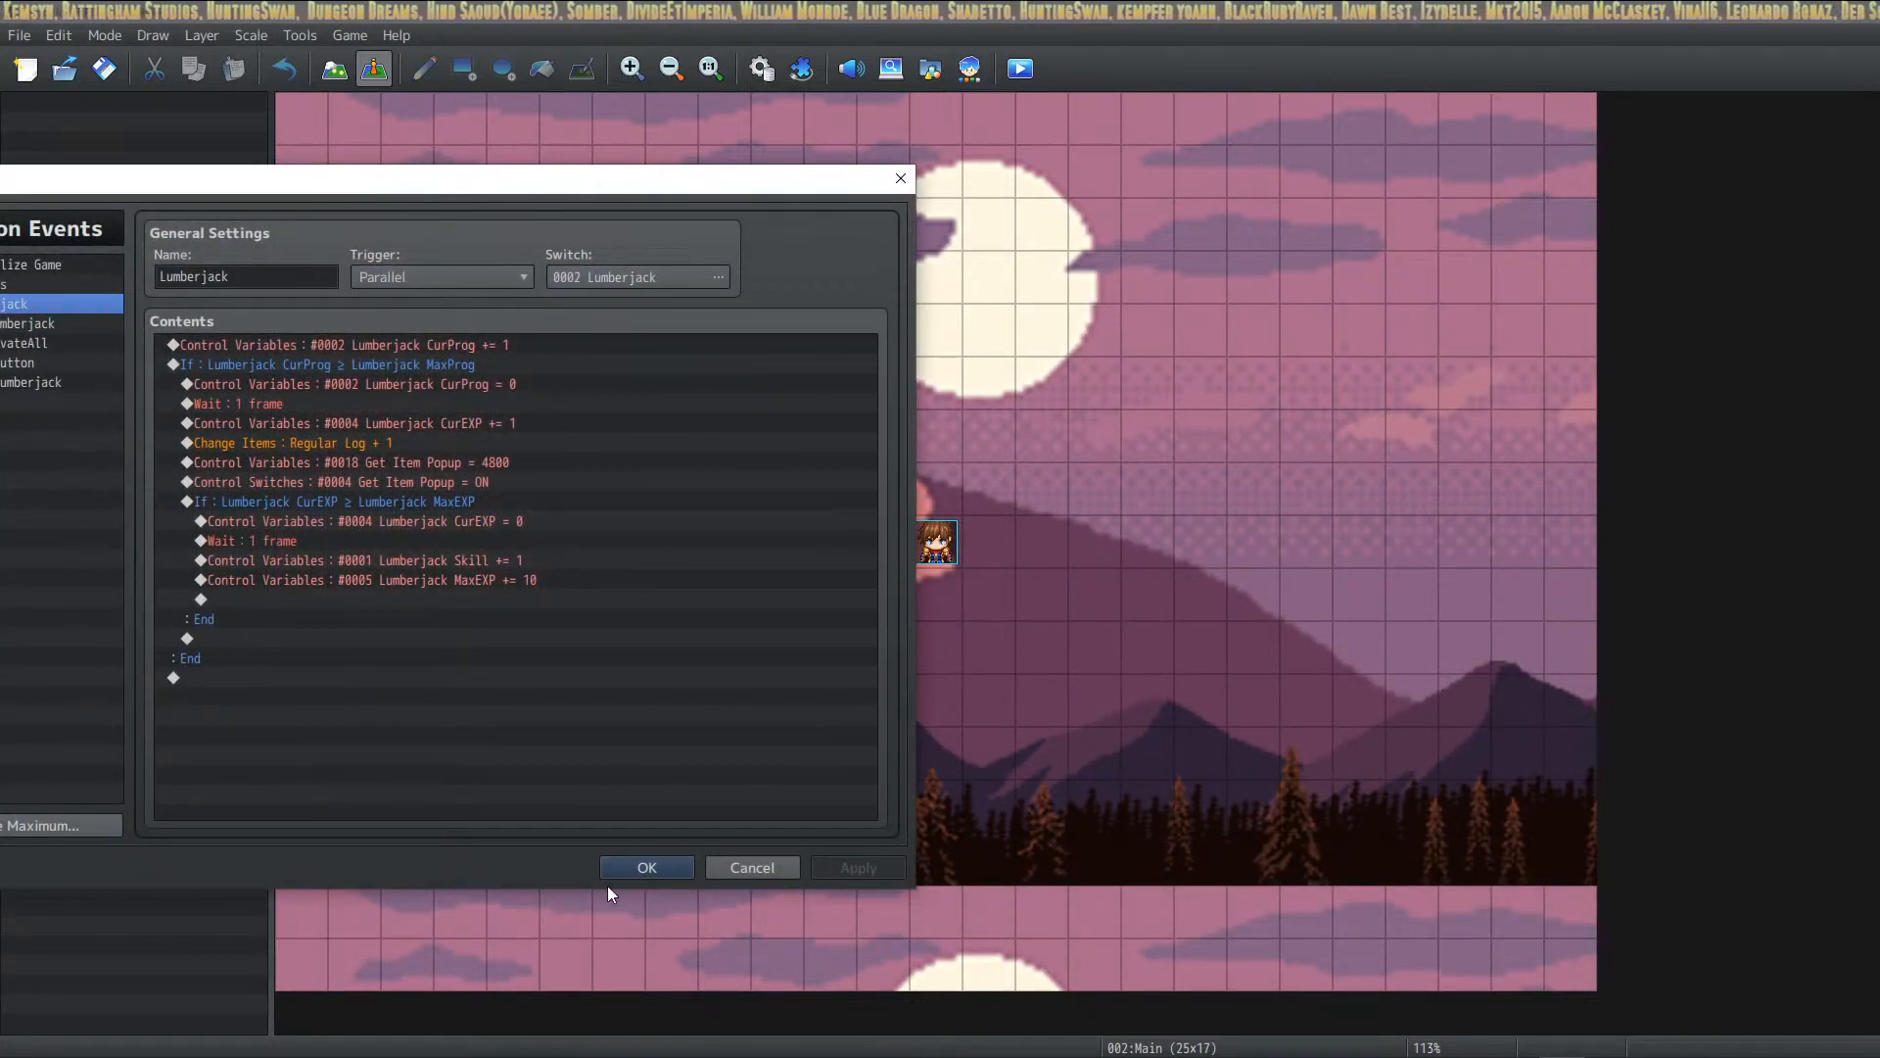
click(640, 859)
key(alt+Tab)
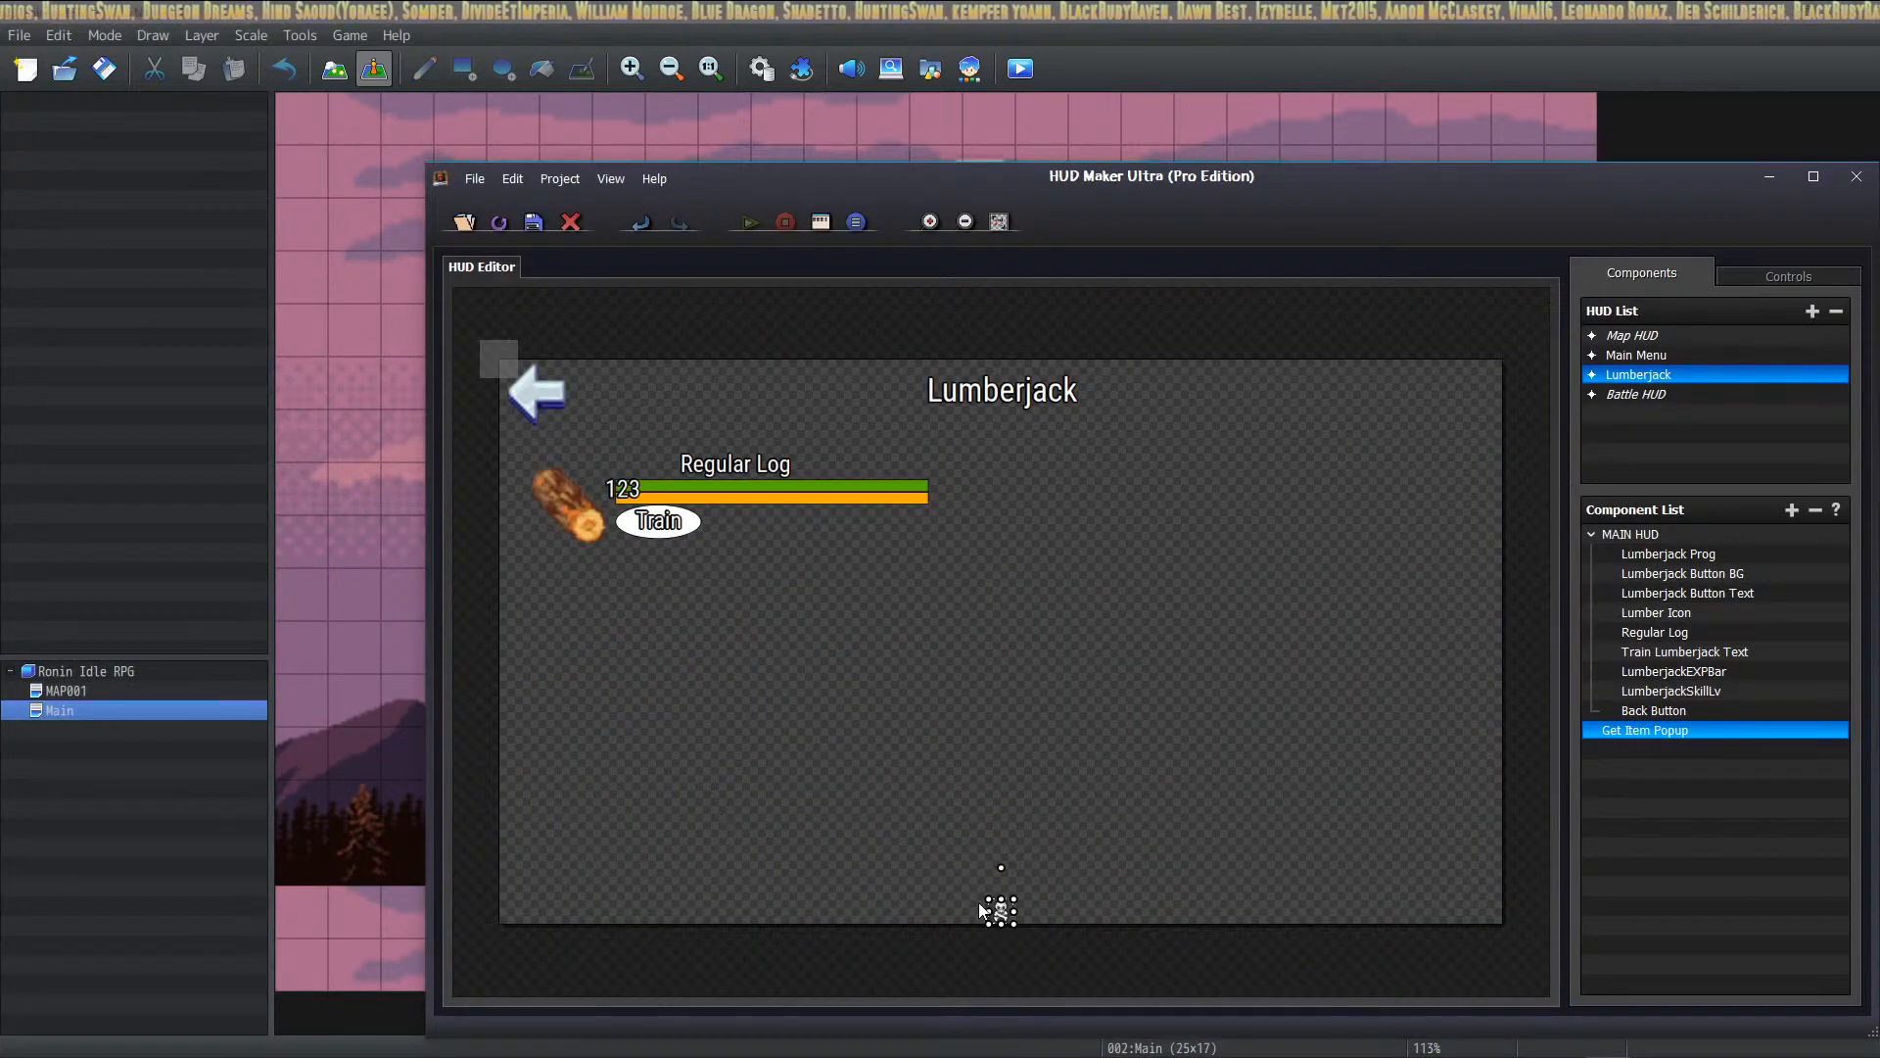
drag(1626, 731, 1662, 715)
Step: Open the Get Item Popup component's properties and check its list of display conditions
double_click(1662, 715)
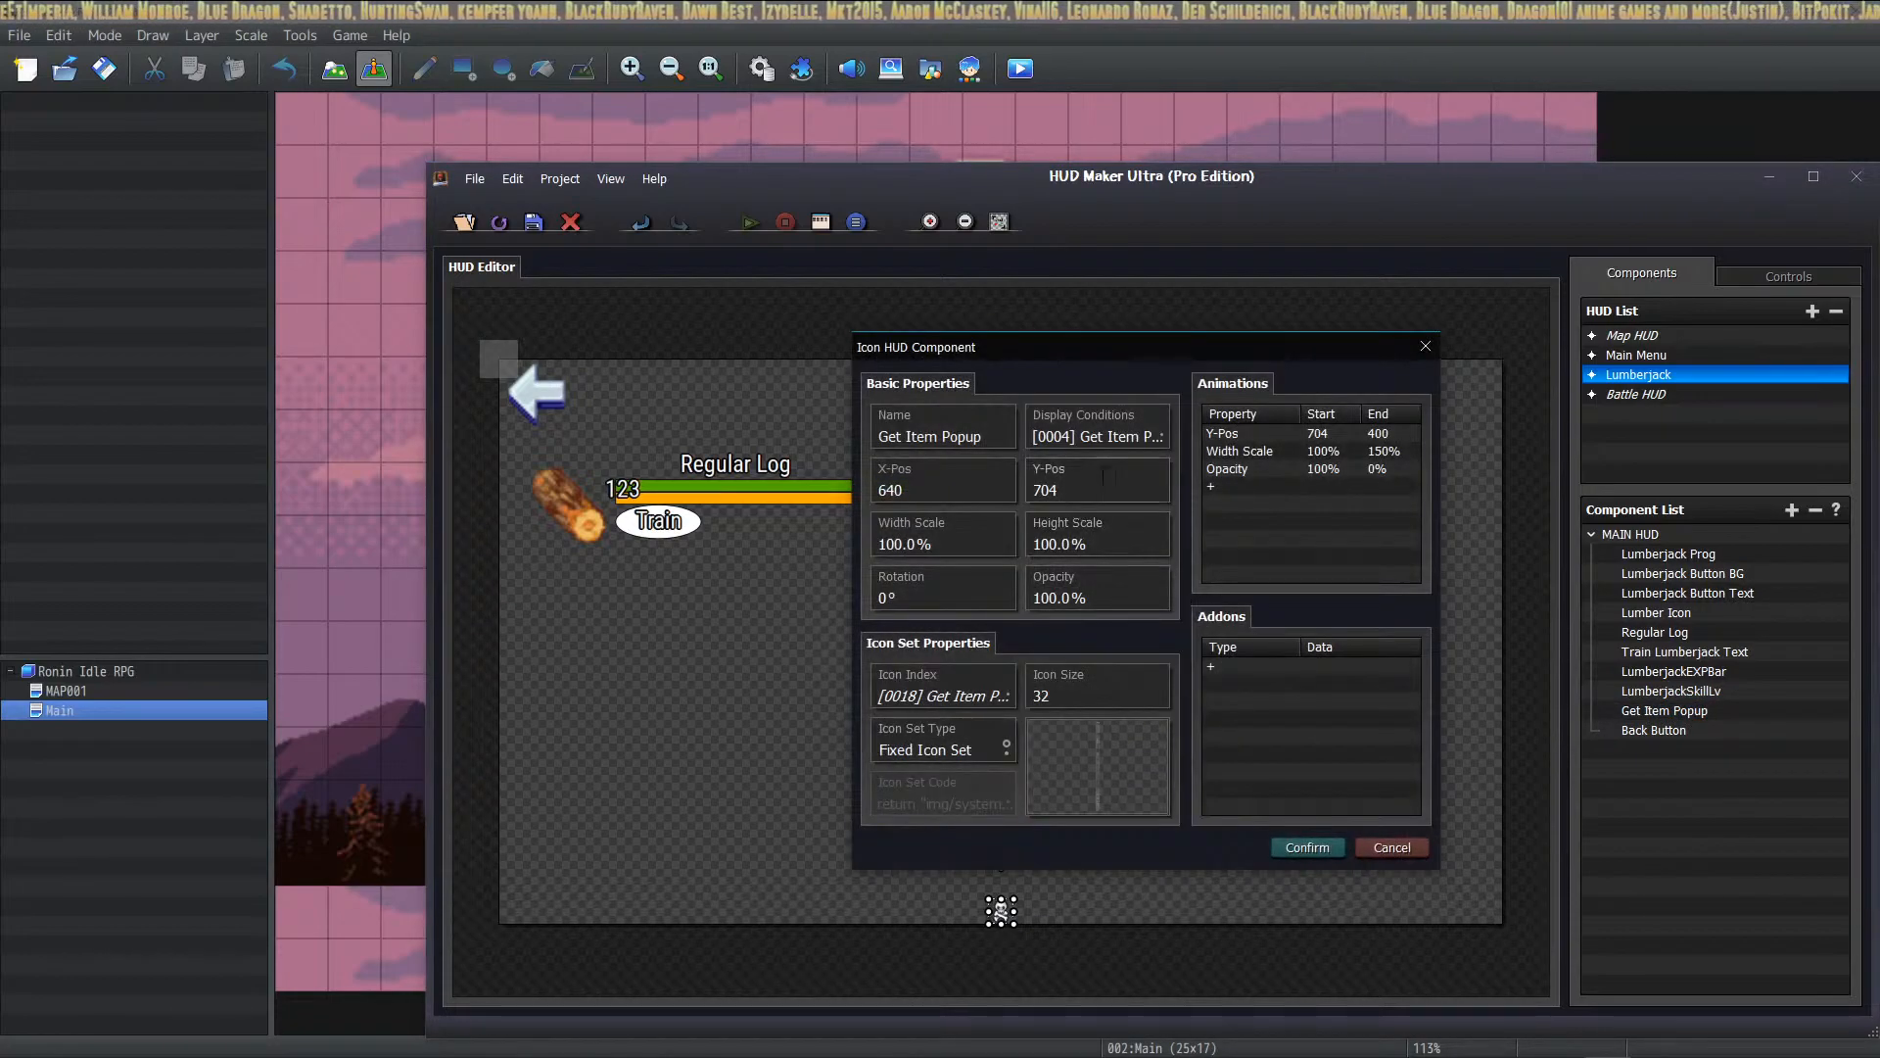
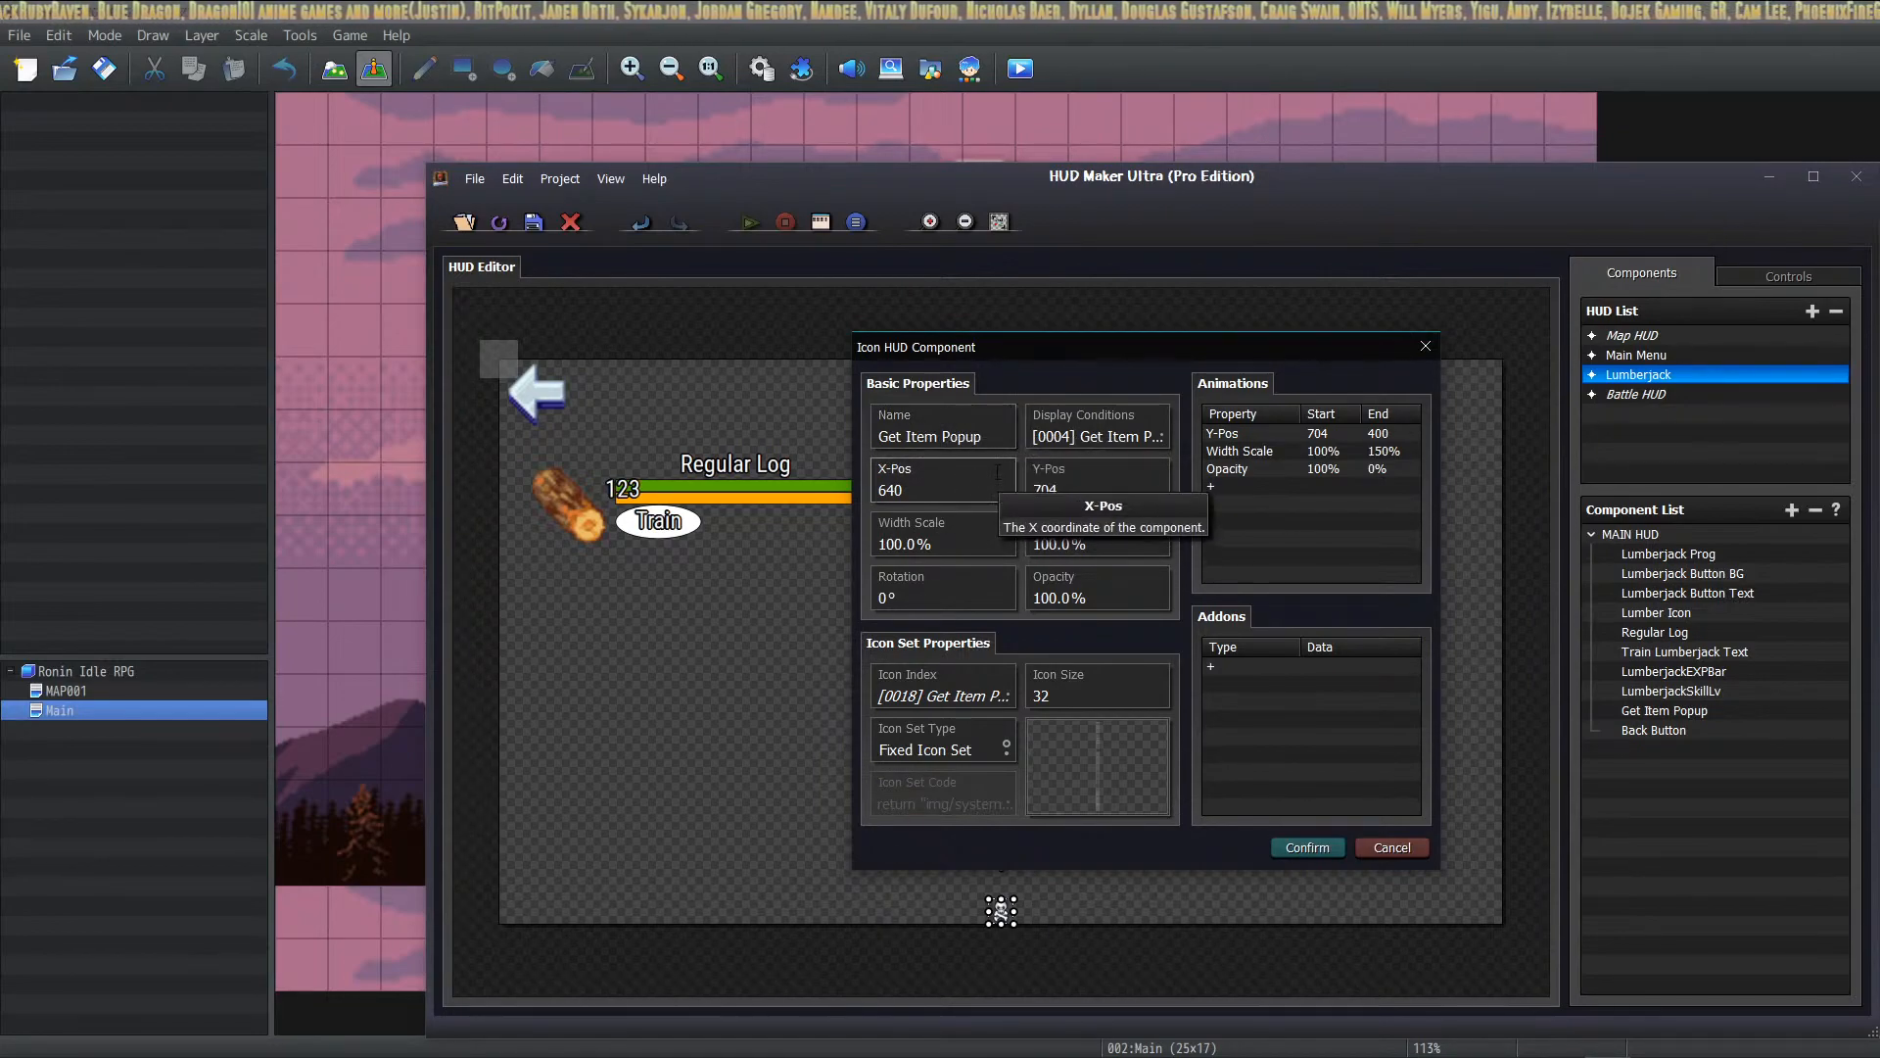
click(1143, 437)
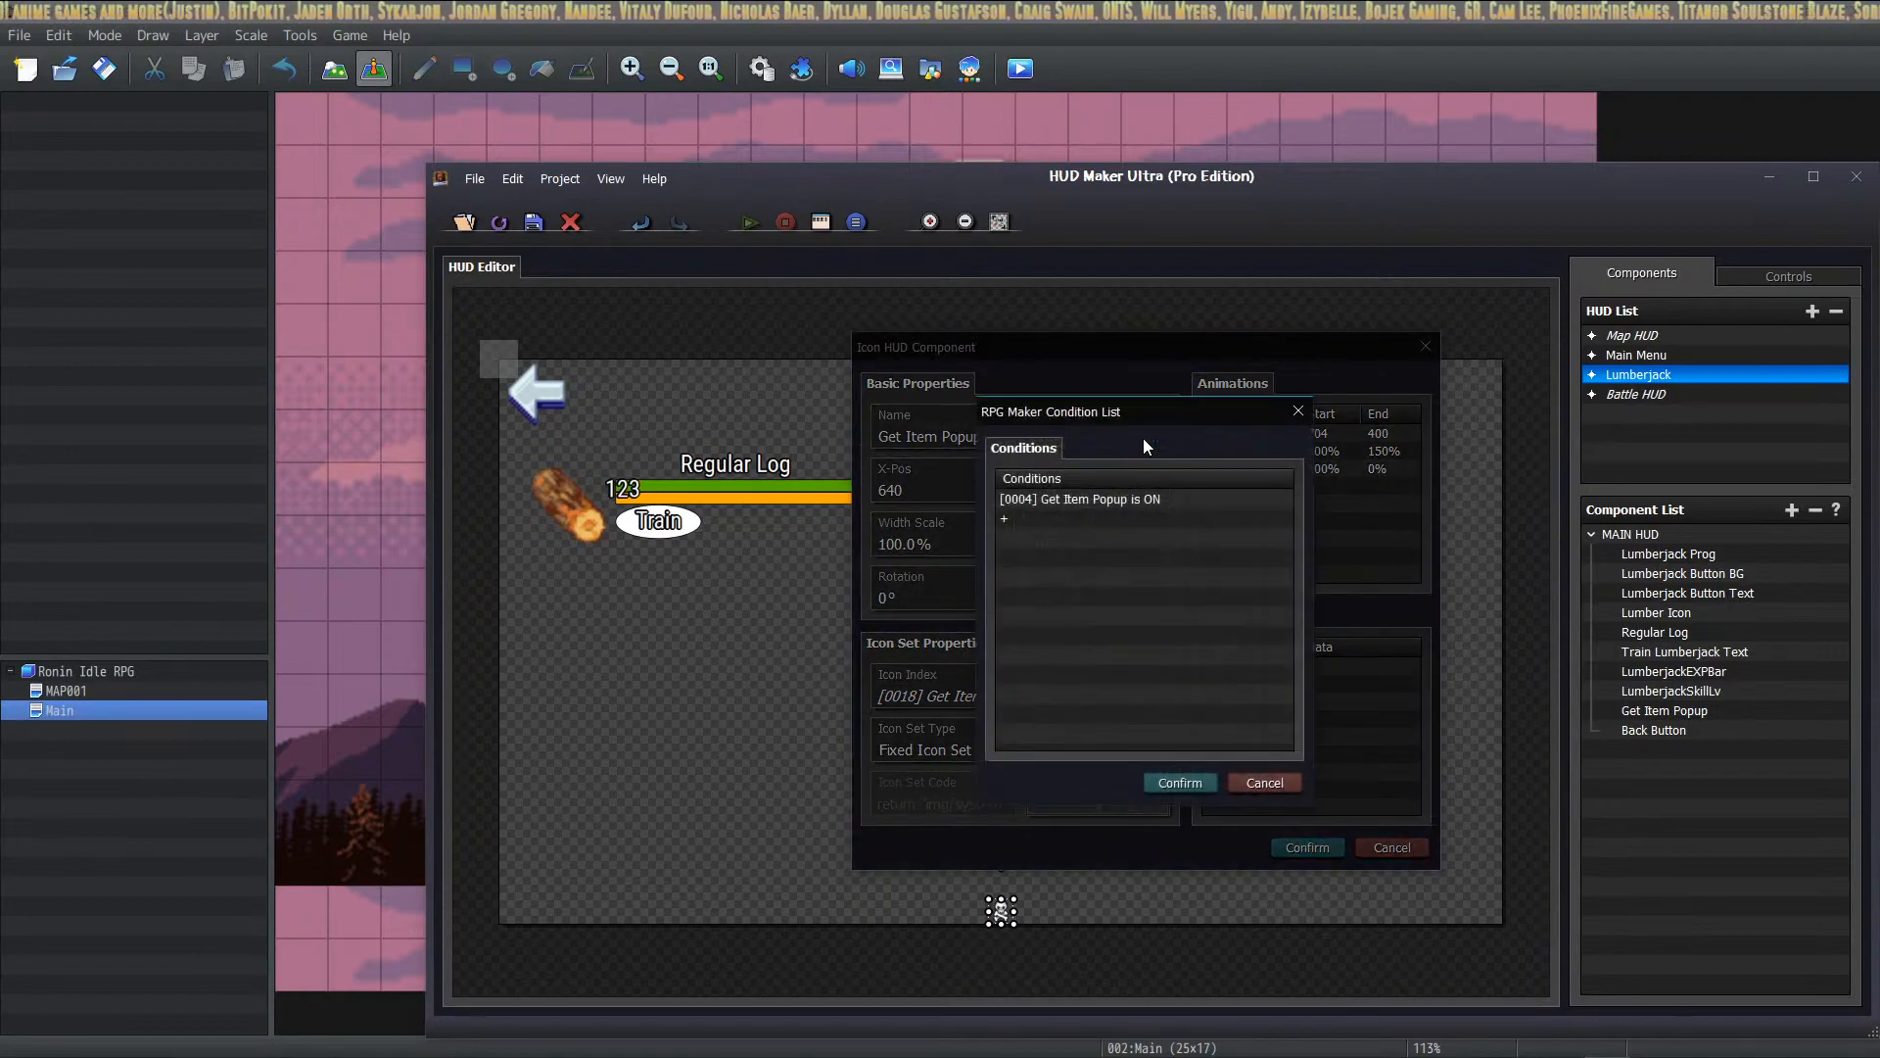
click(1180, 782)
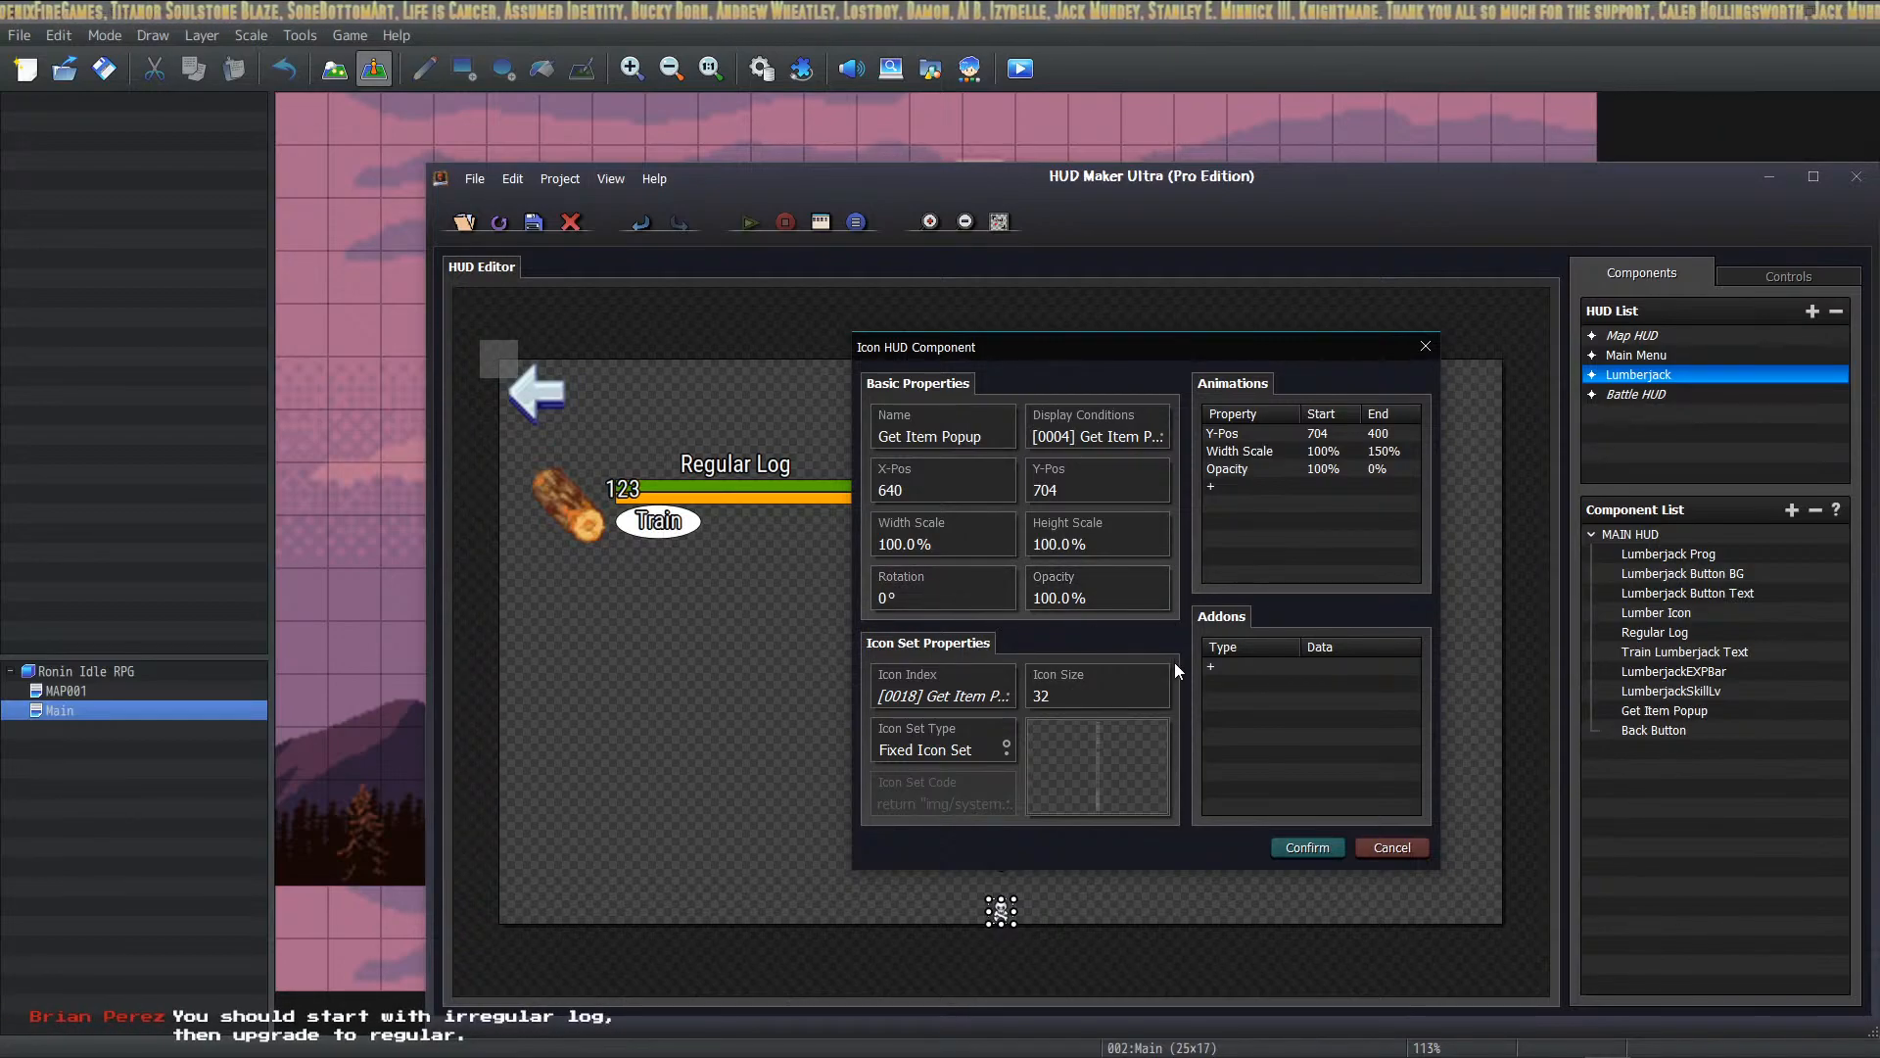
Step: Examine the Code Property and Note add-on options for the Get Item Popup component without adding either
double_click(1230, 661)
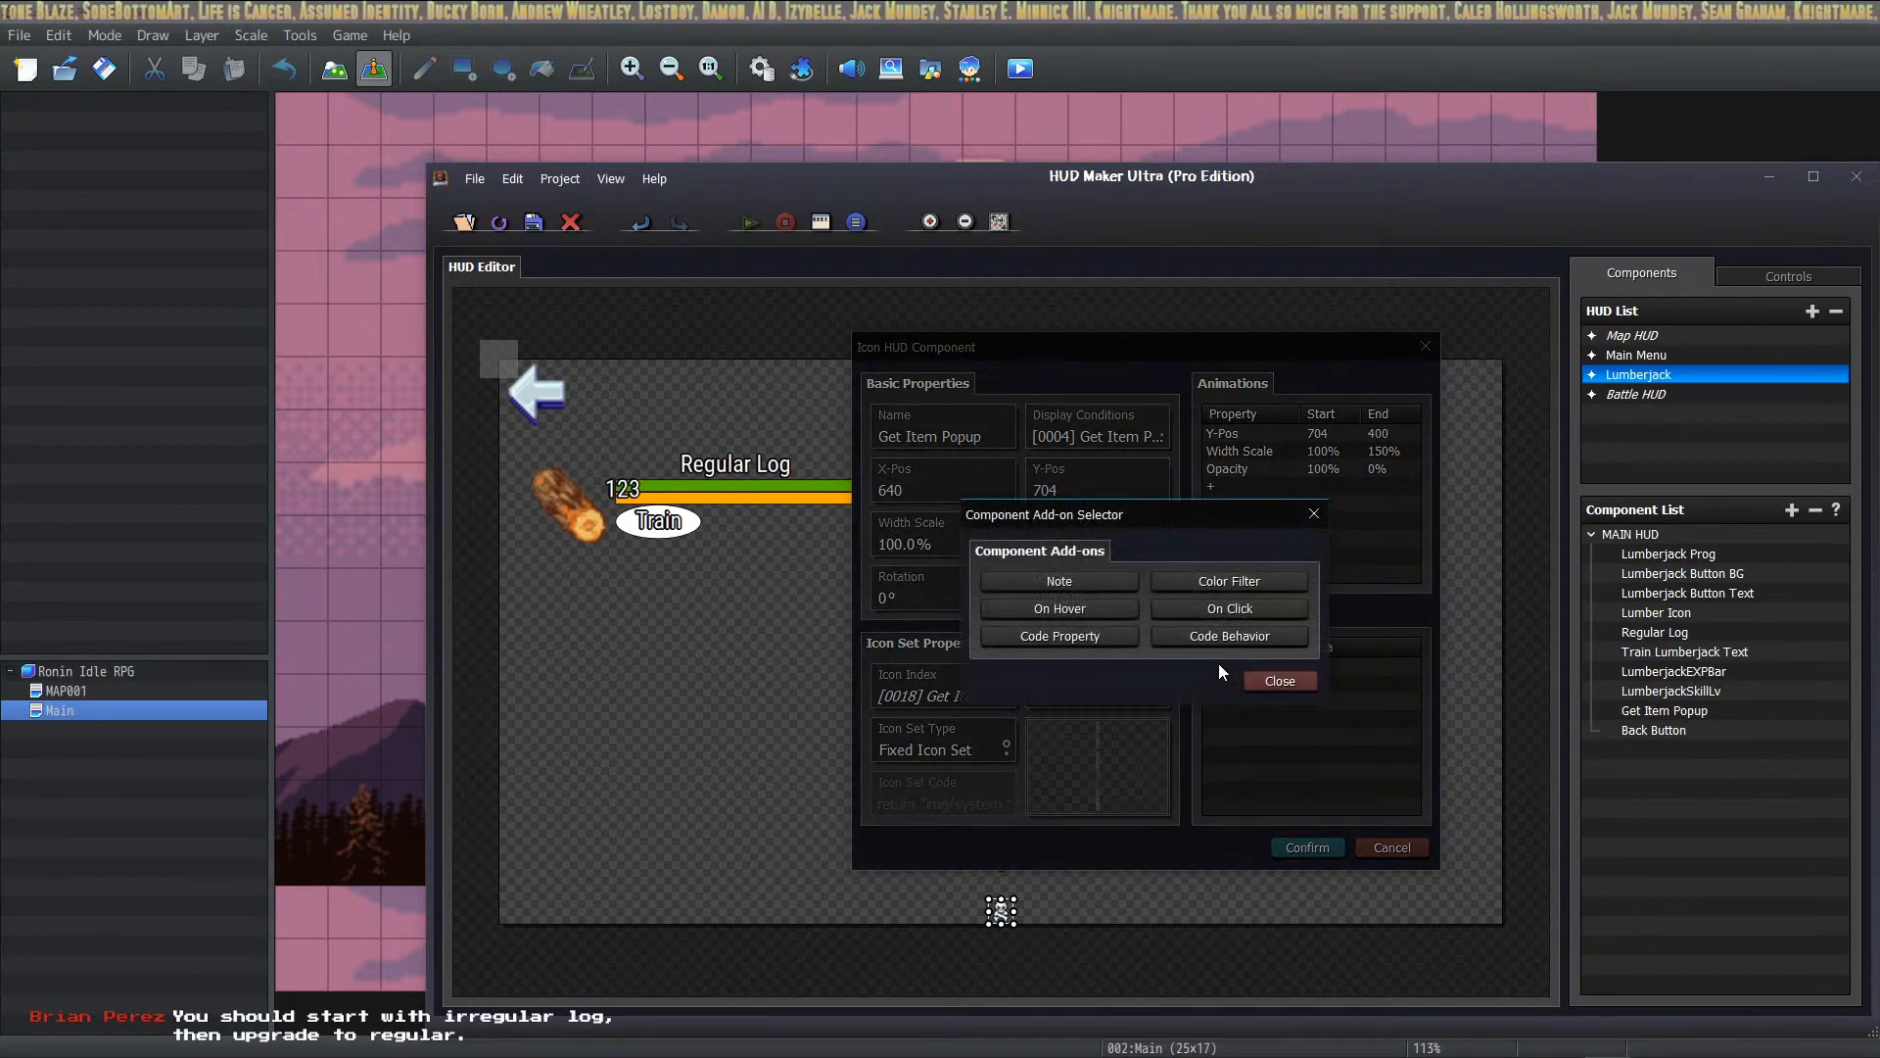
click(1079, 638)
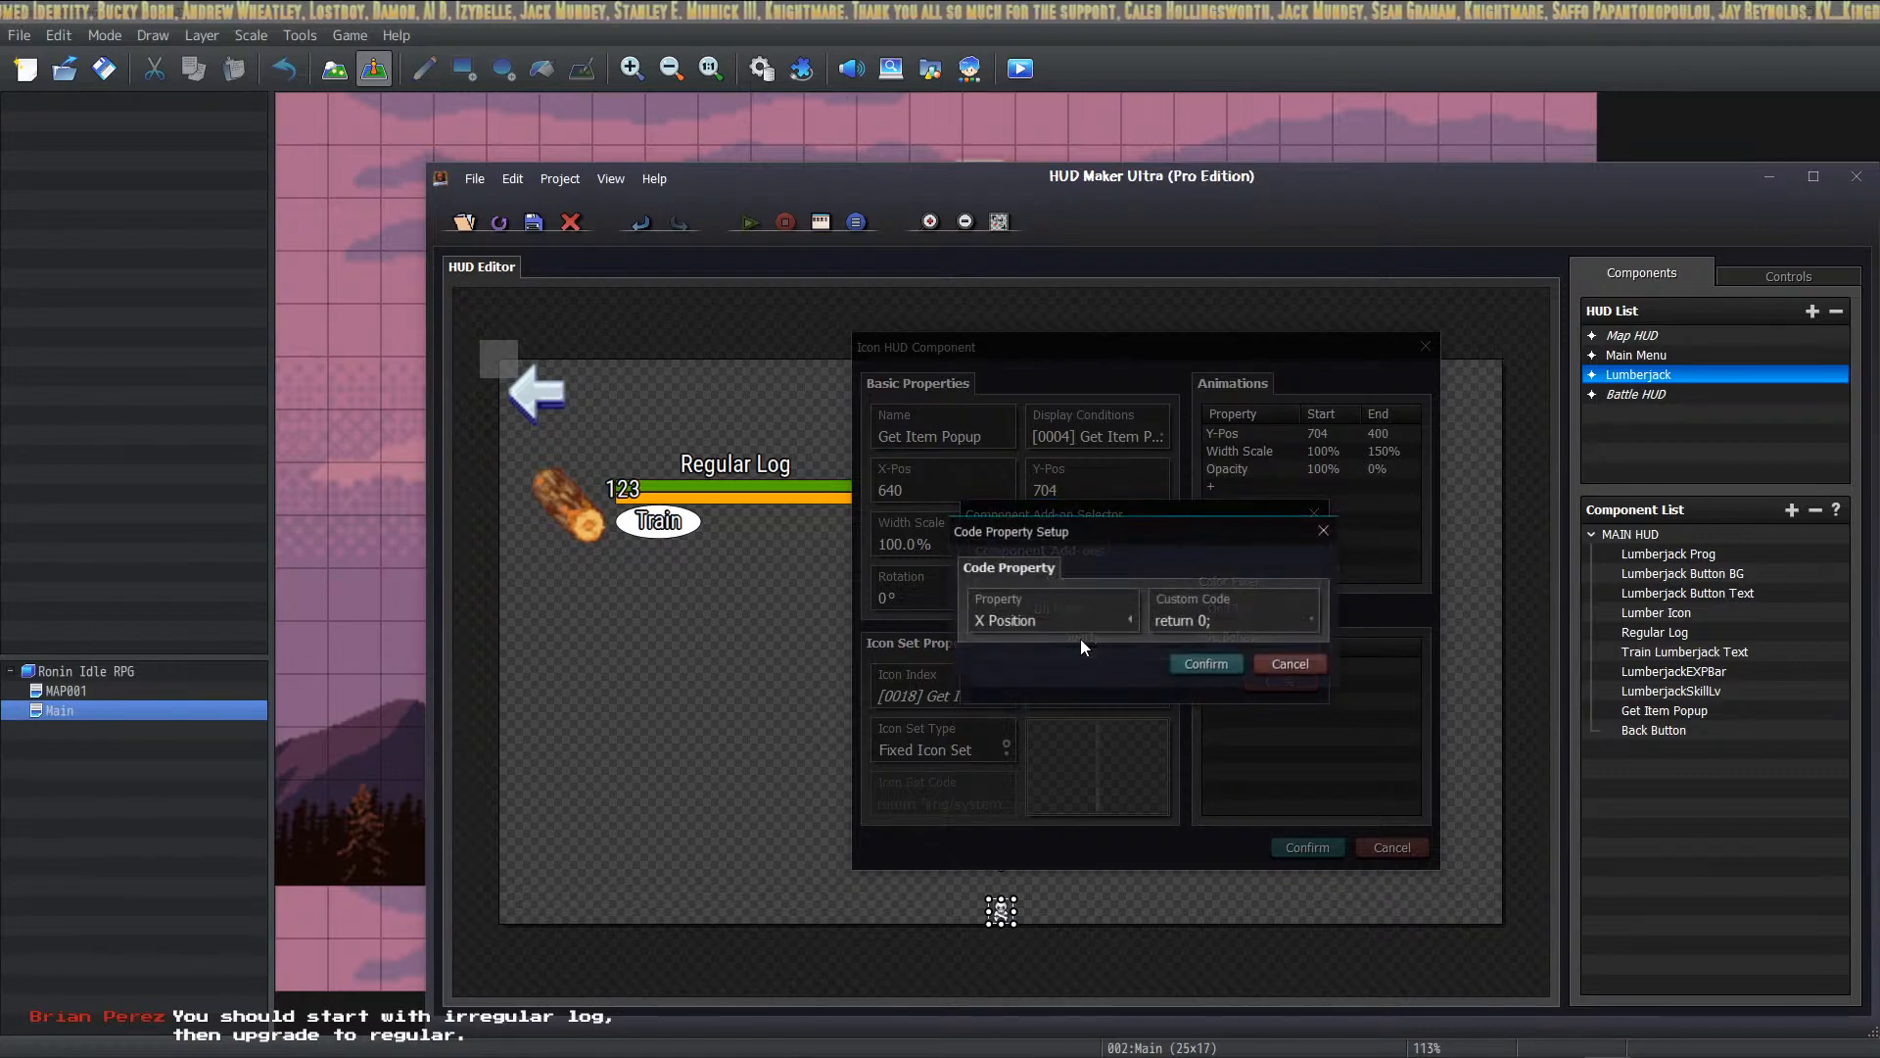
click(1291, 664)
click(1087, 584)
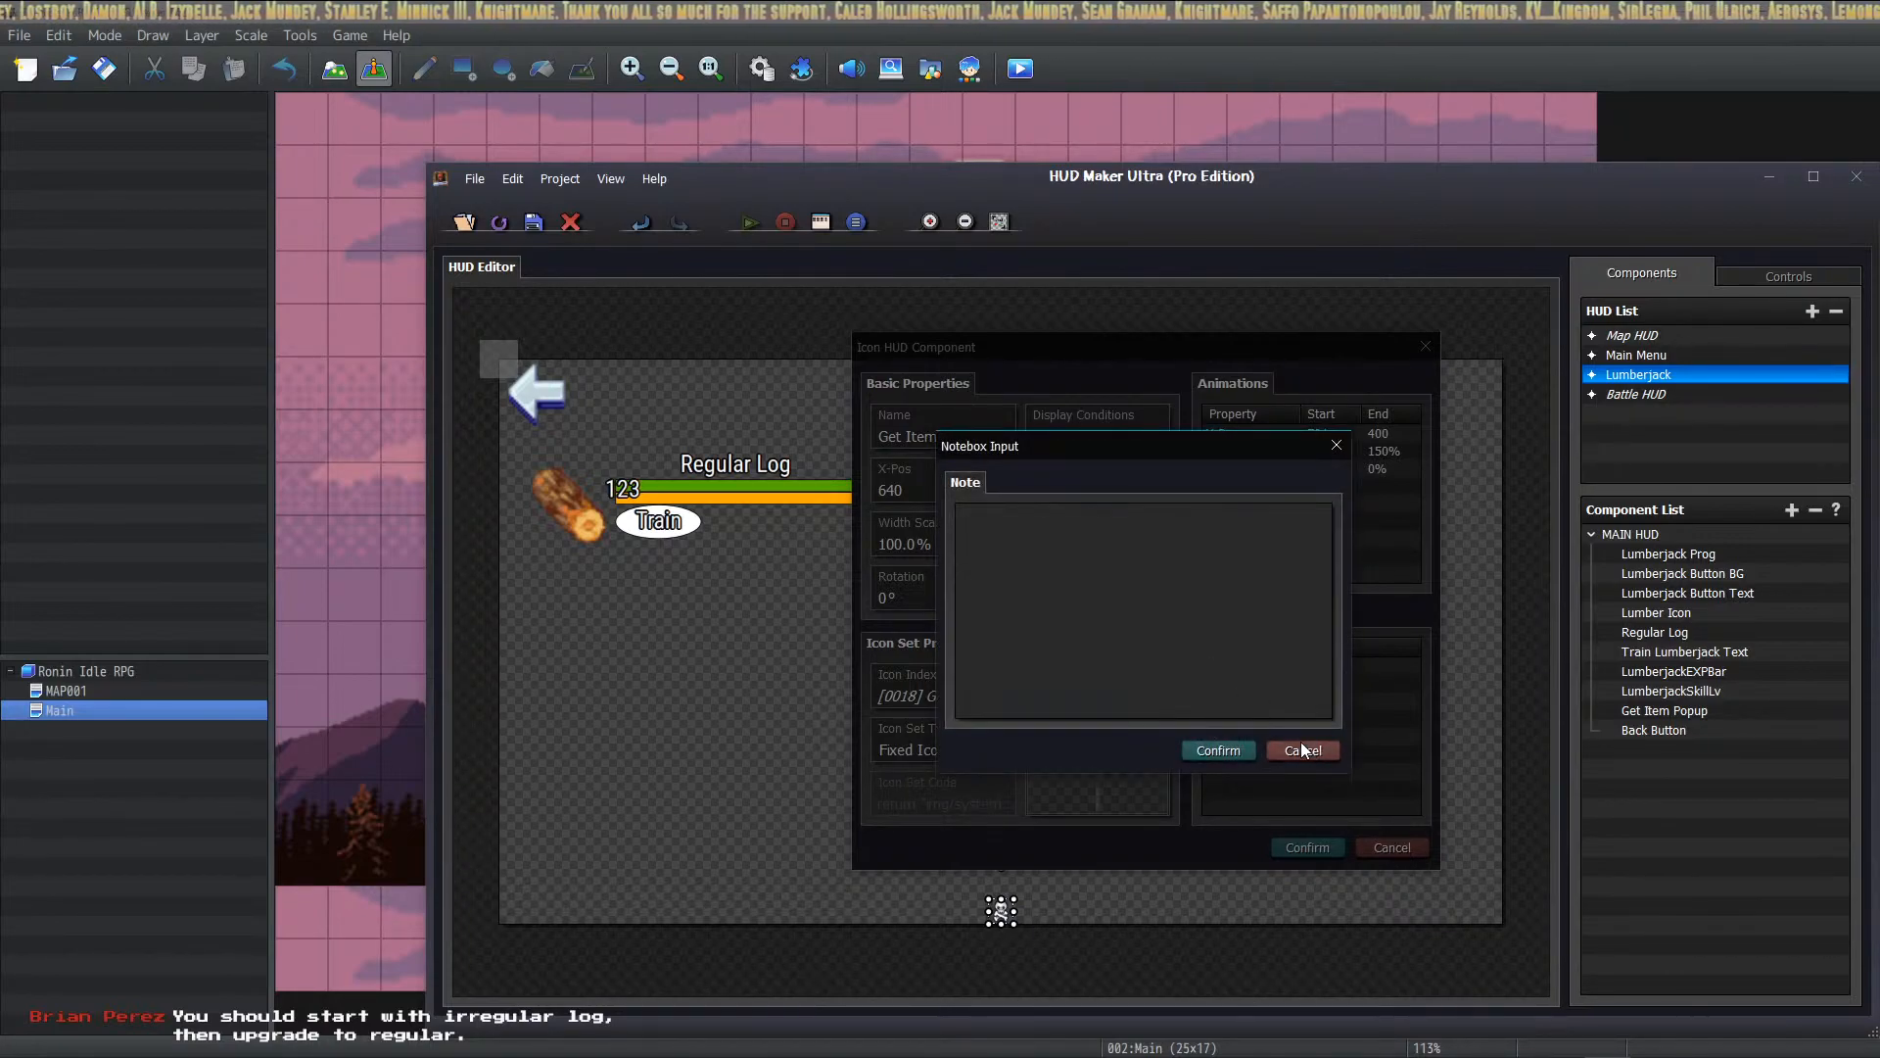
click(1303, 751)
click(1072, 619)
click(1265, 674)
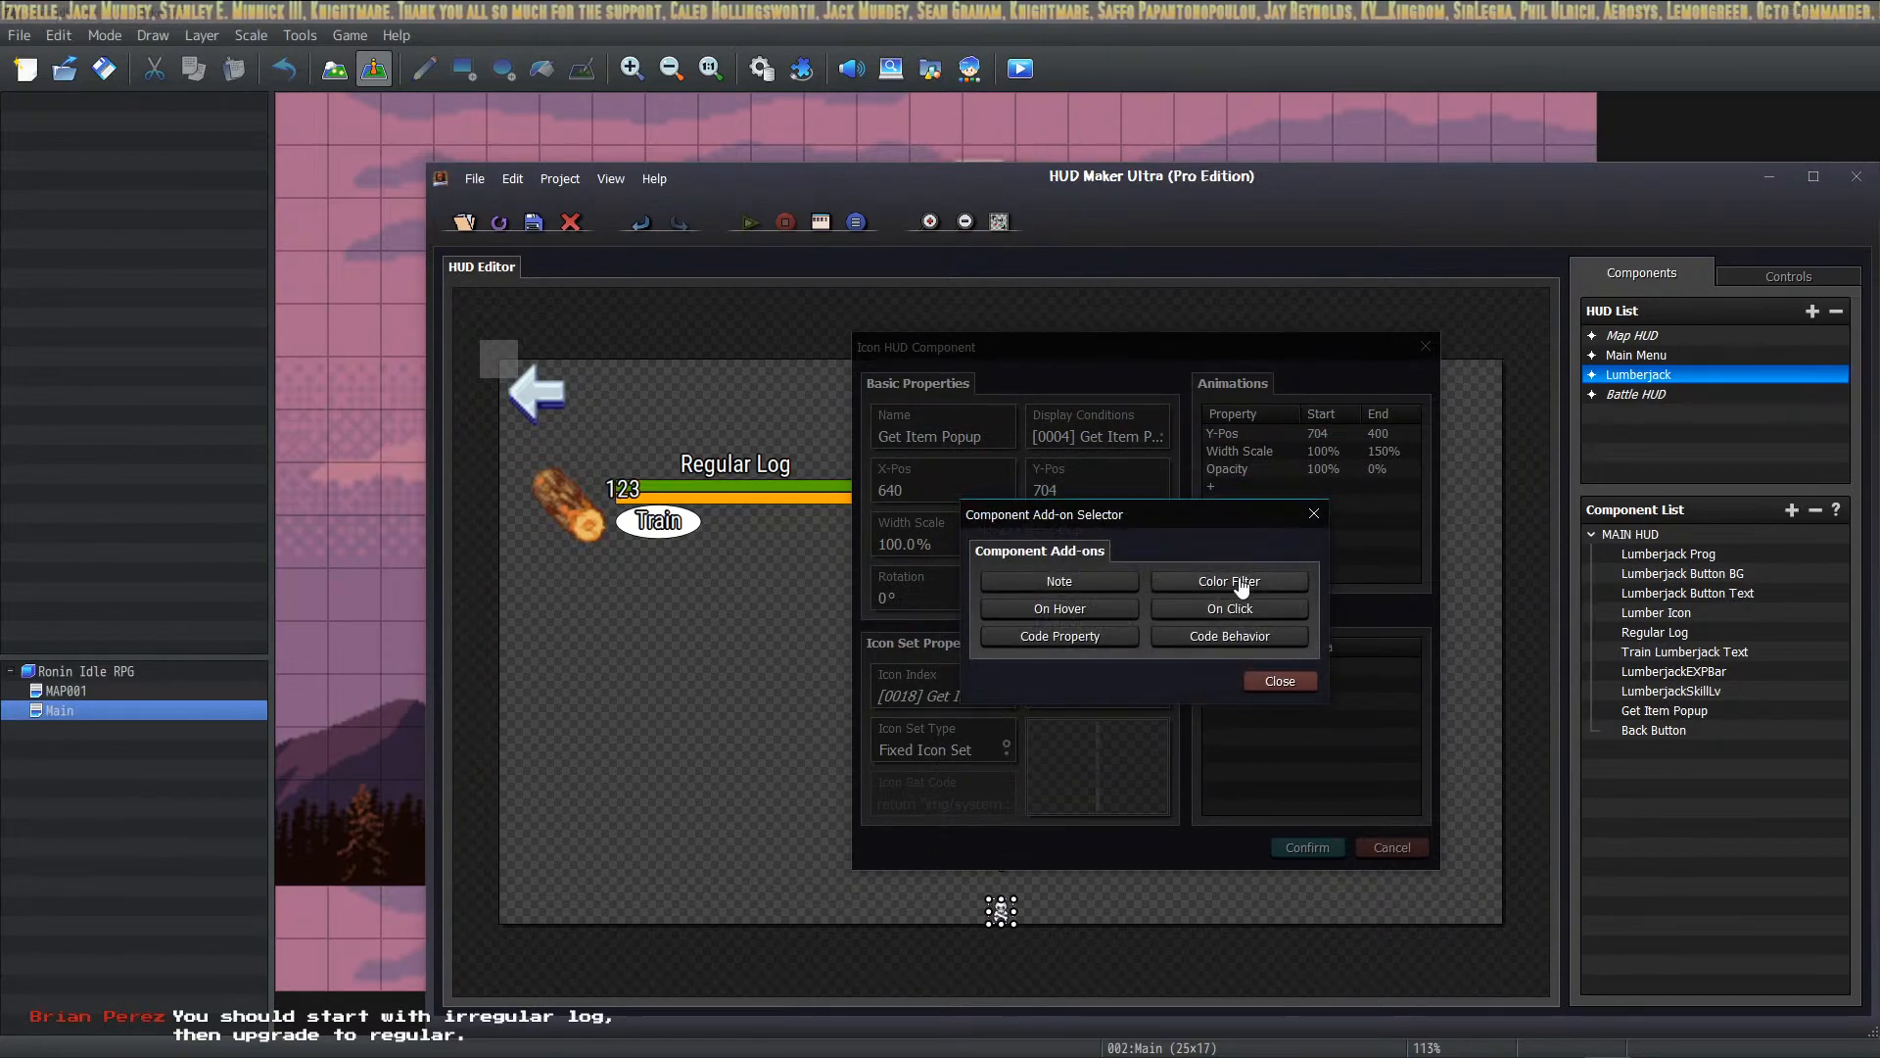
Step: Examine the Code Behavior add-on's behavior types and its On Create custom code, and leave without adding it
click(1269, 639)
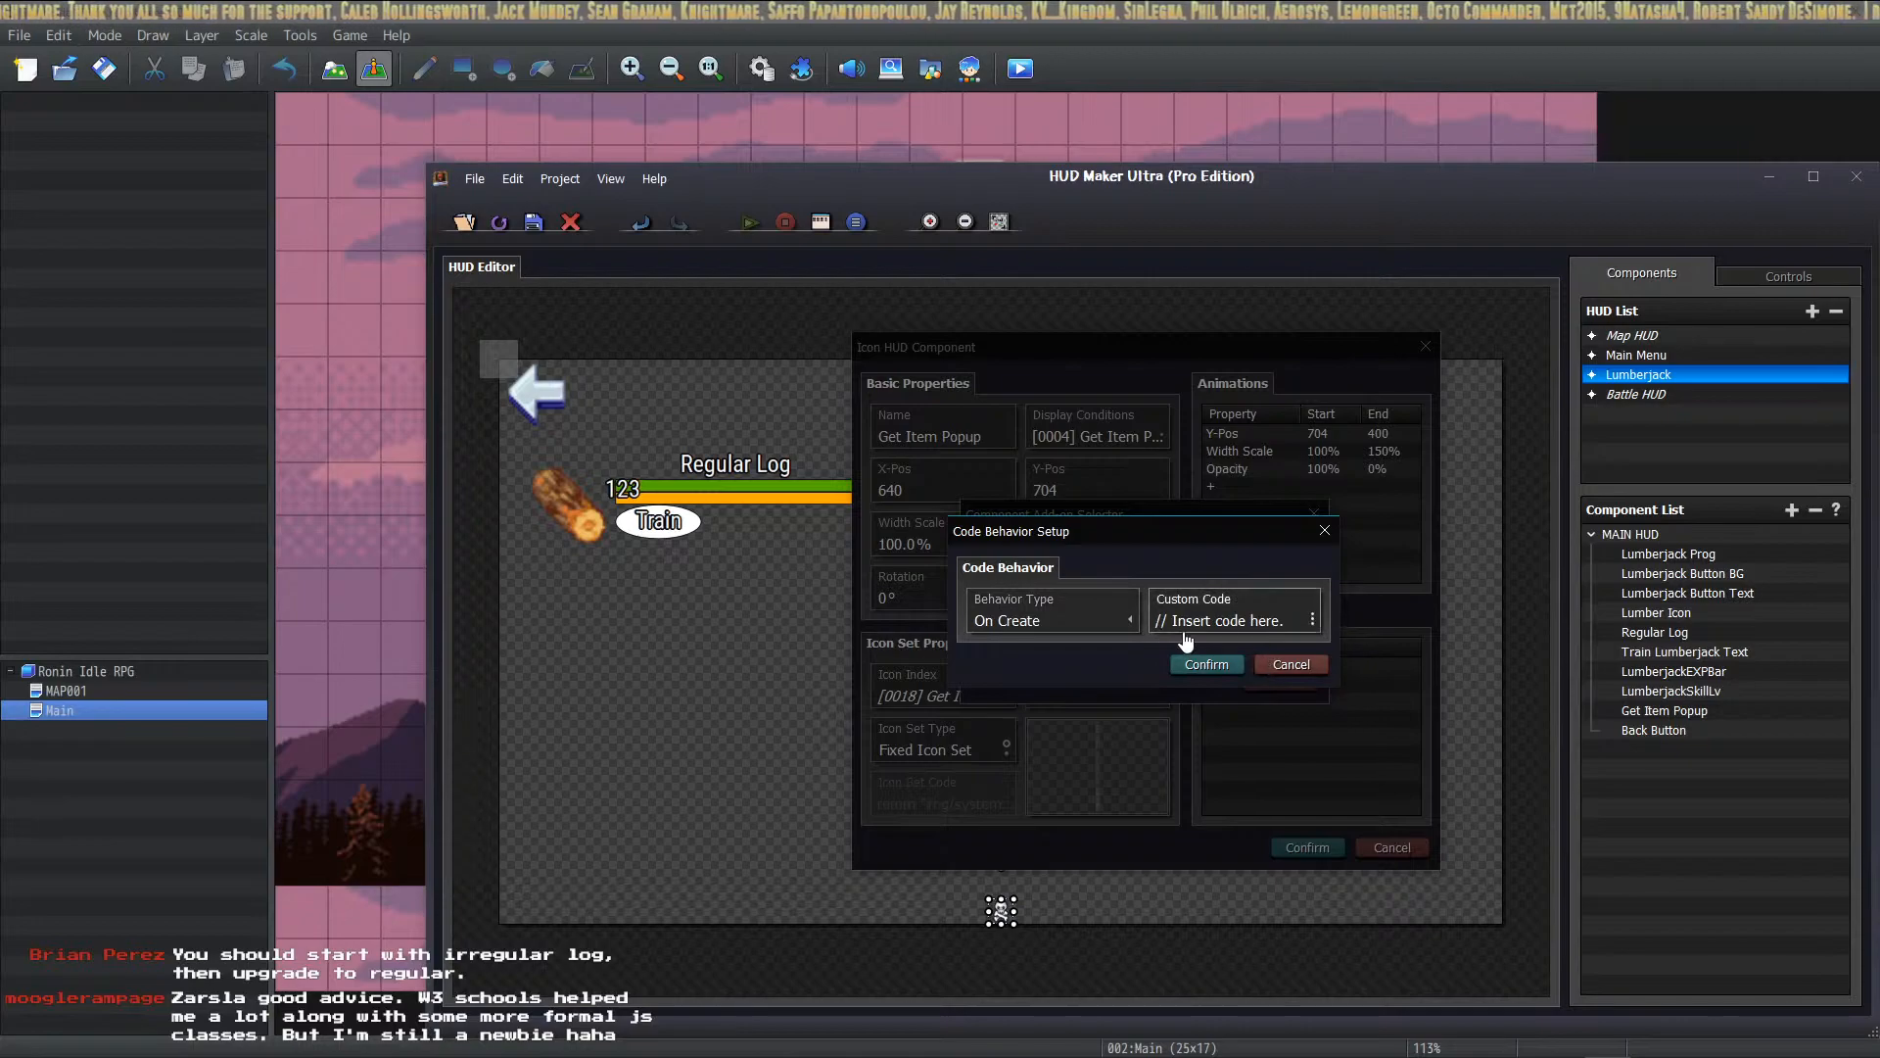
click(1058, 602)
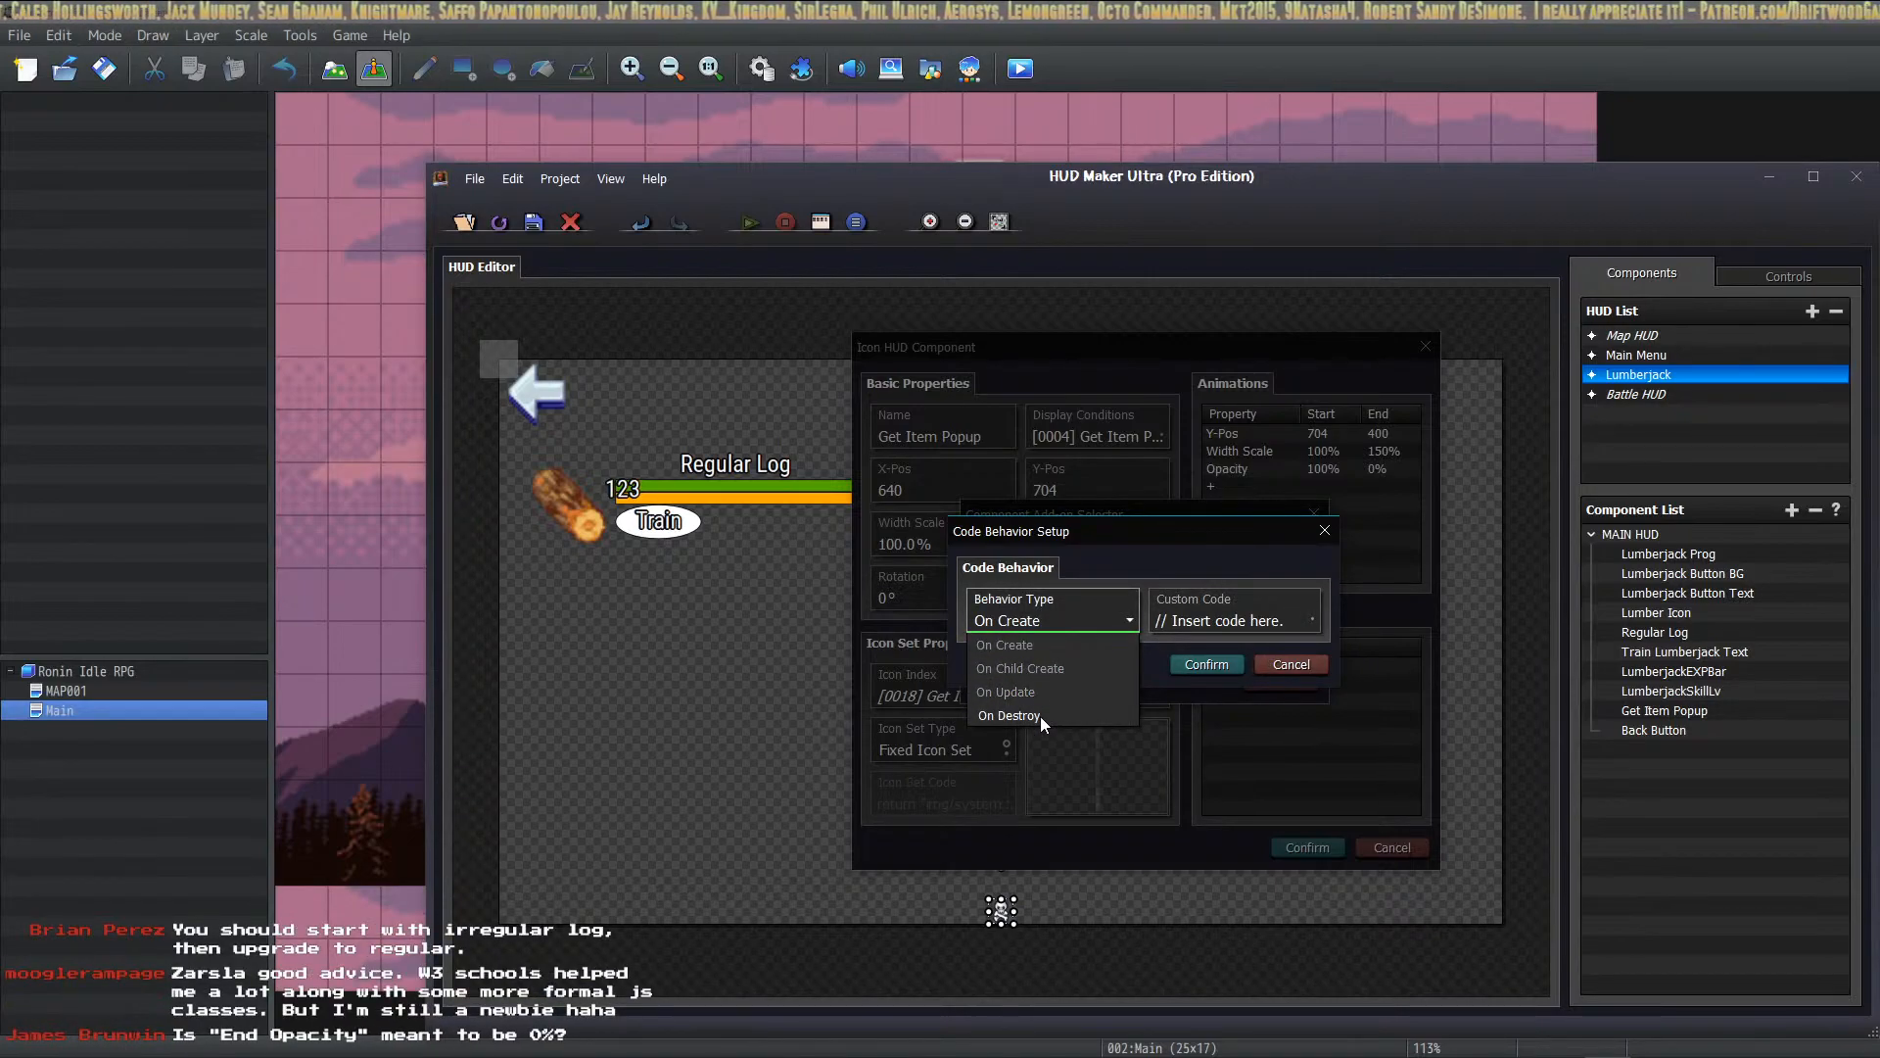
click(1034, 647)
click(1200, 624)
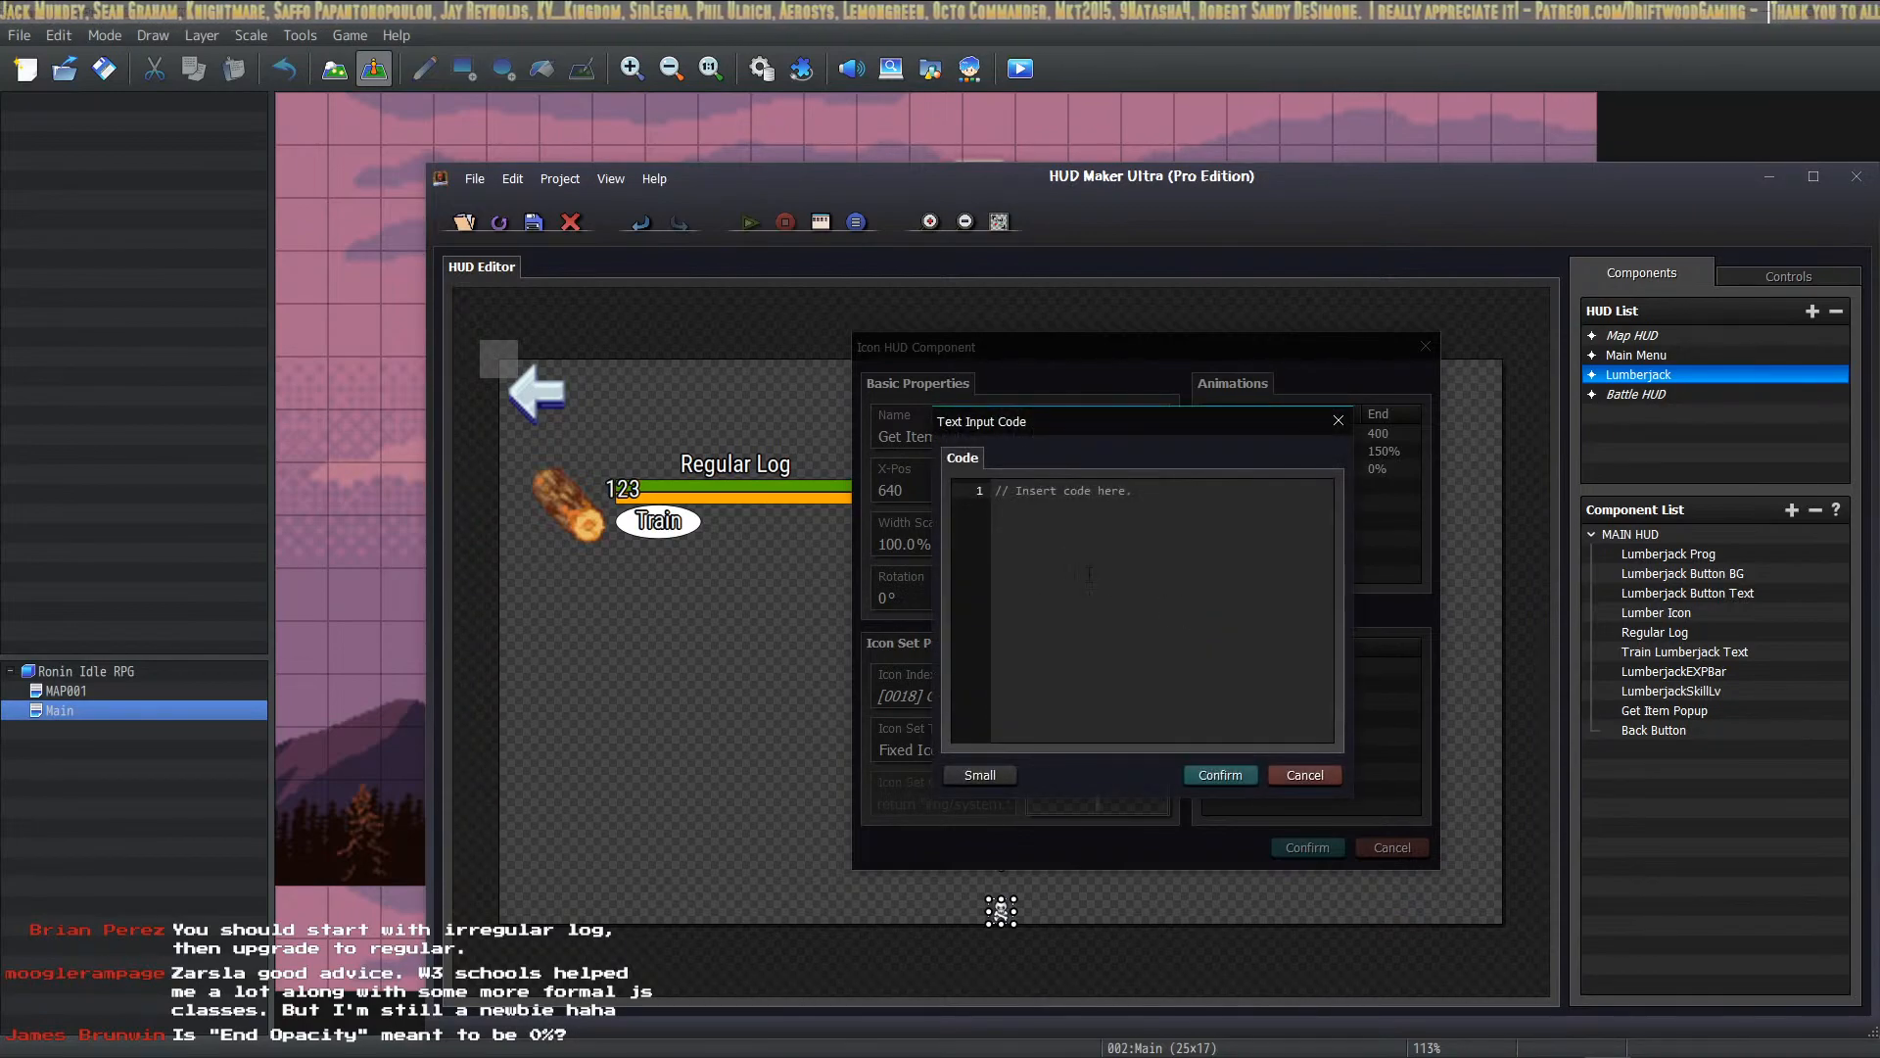
click(1295, 776)
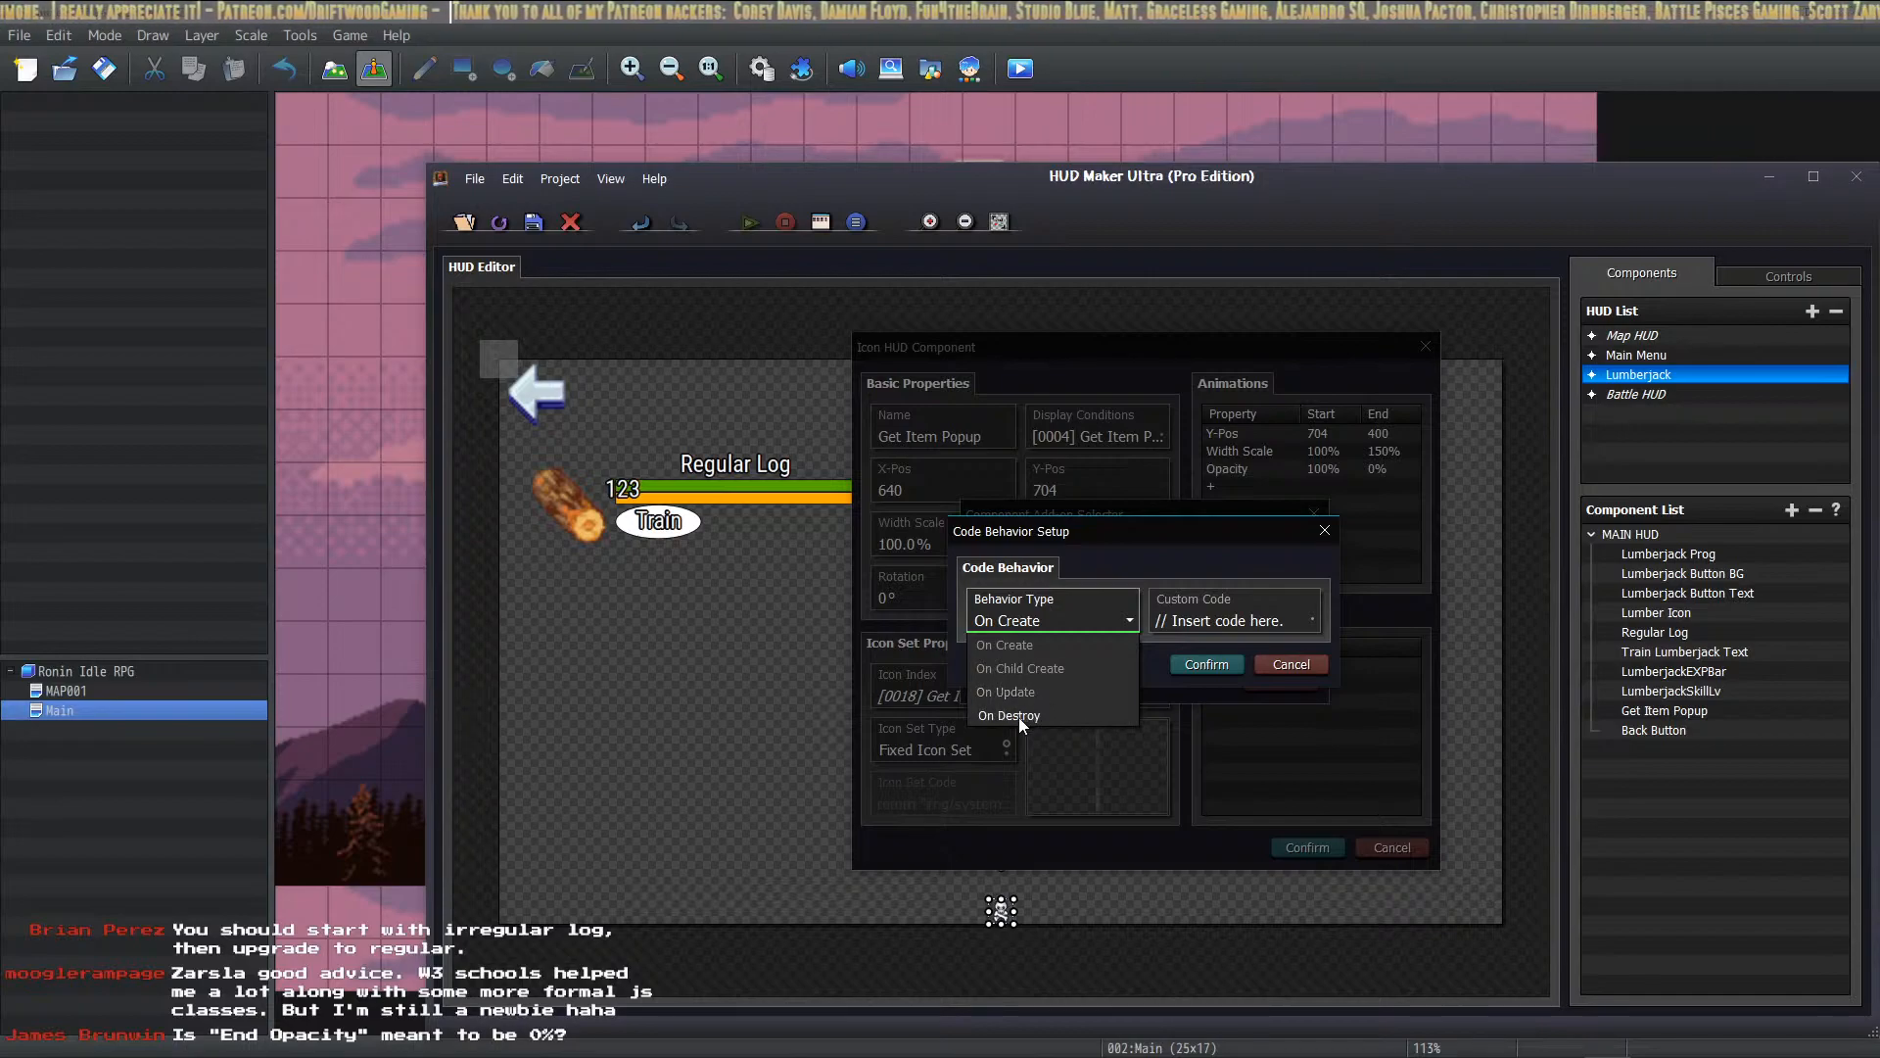
click(1001, 643)
click(1210, 620)
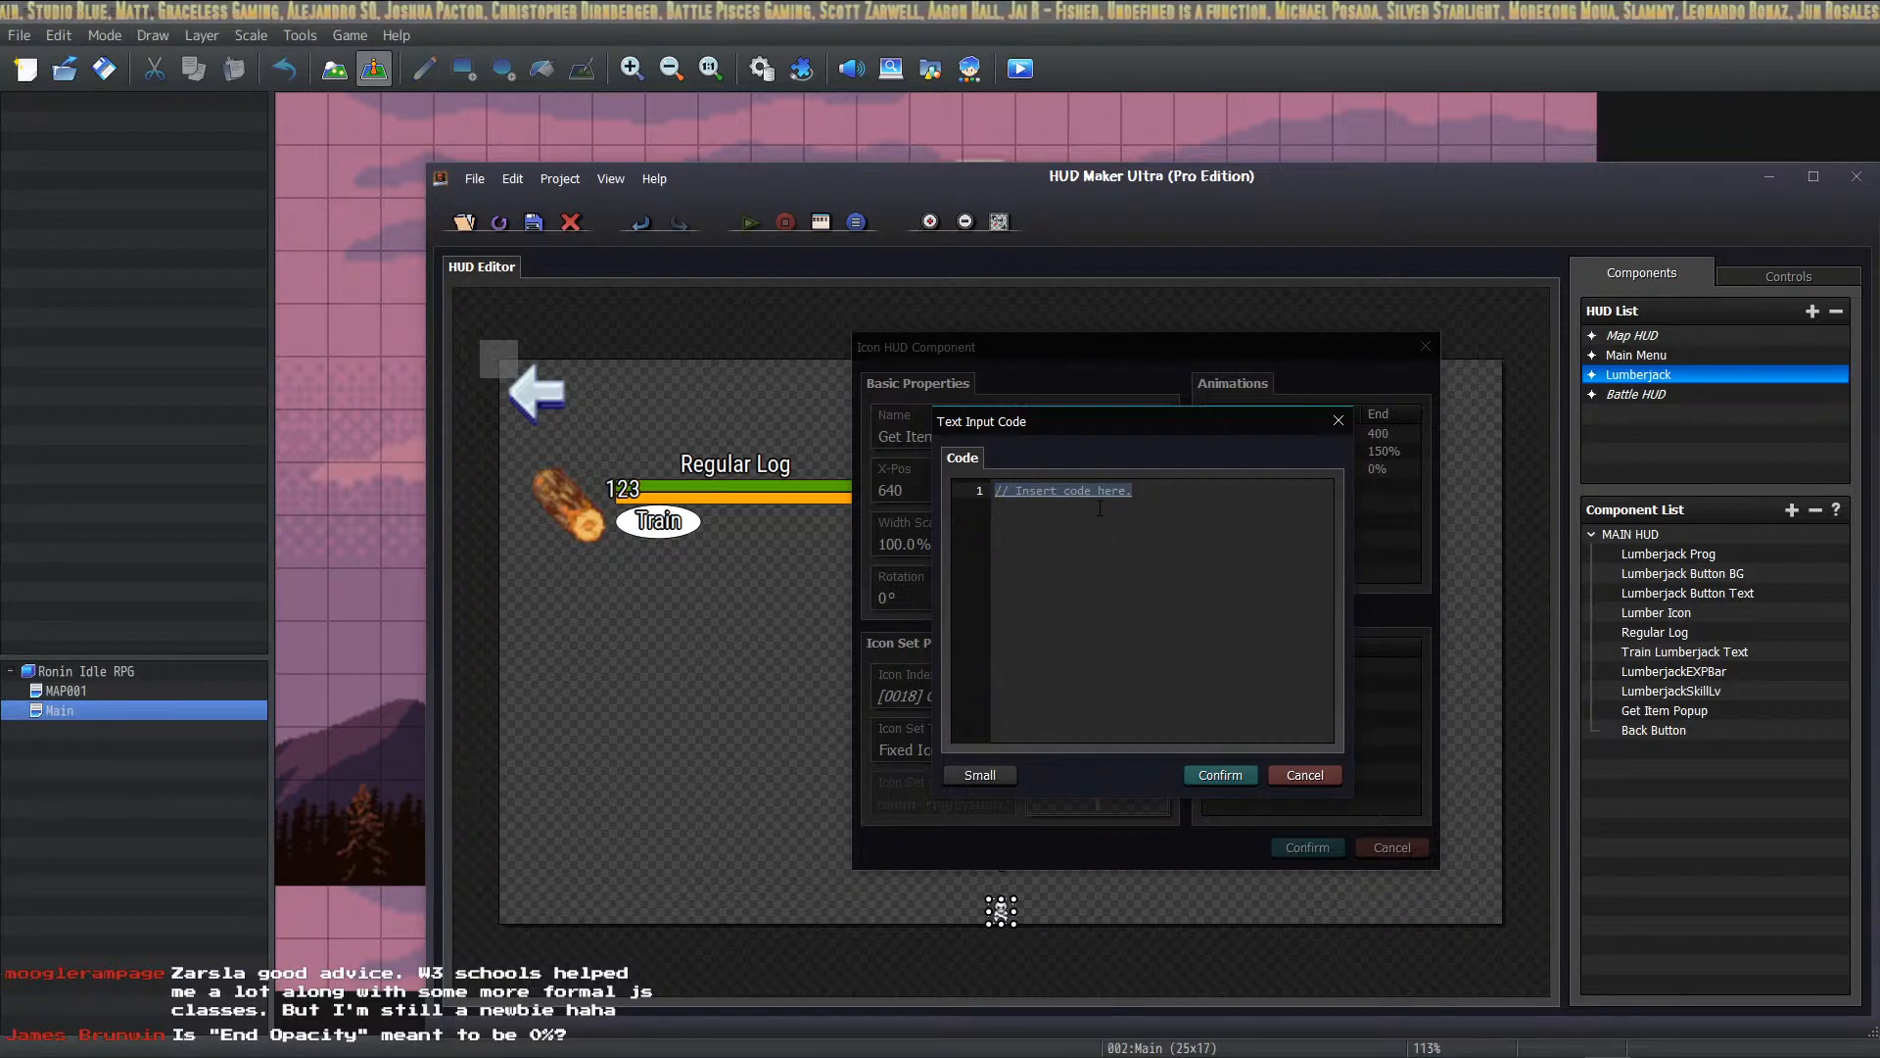
click(1306, 777)
click(1287, 660)
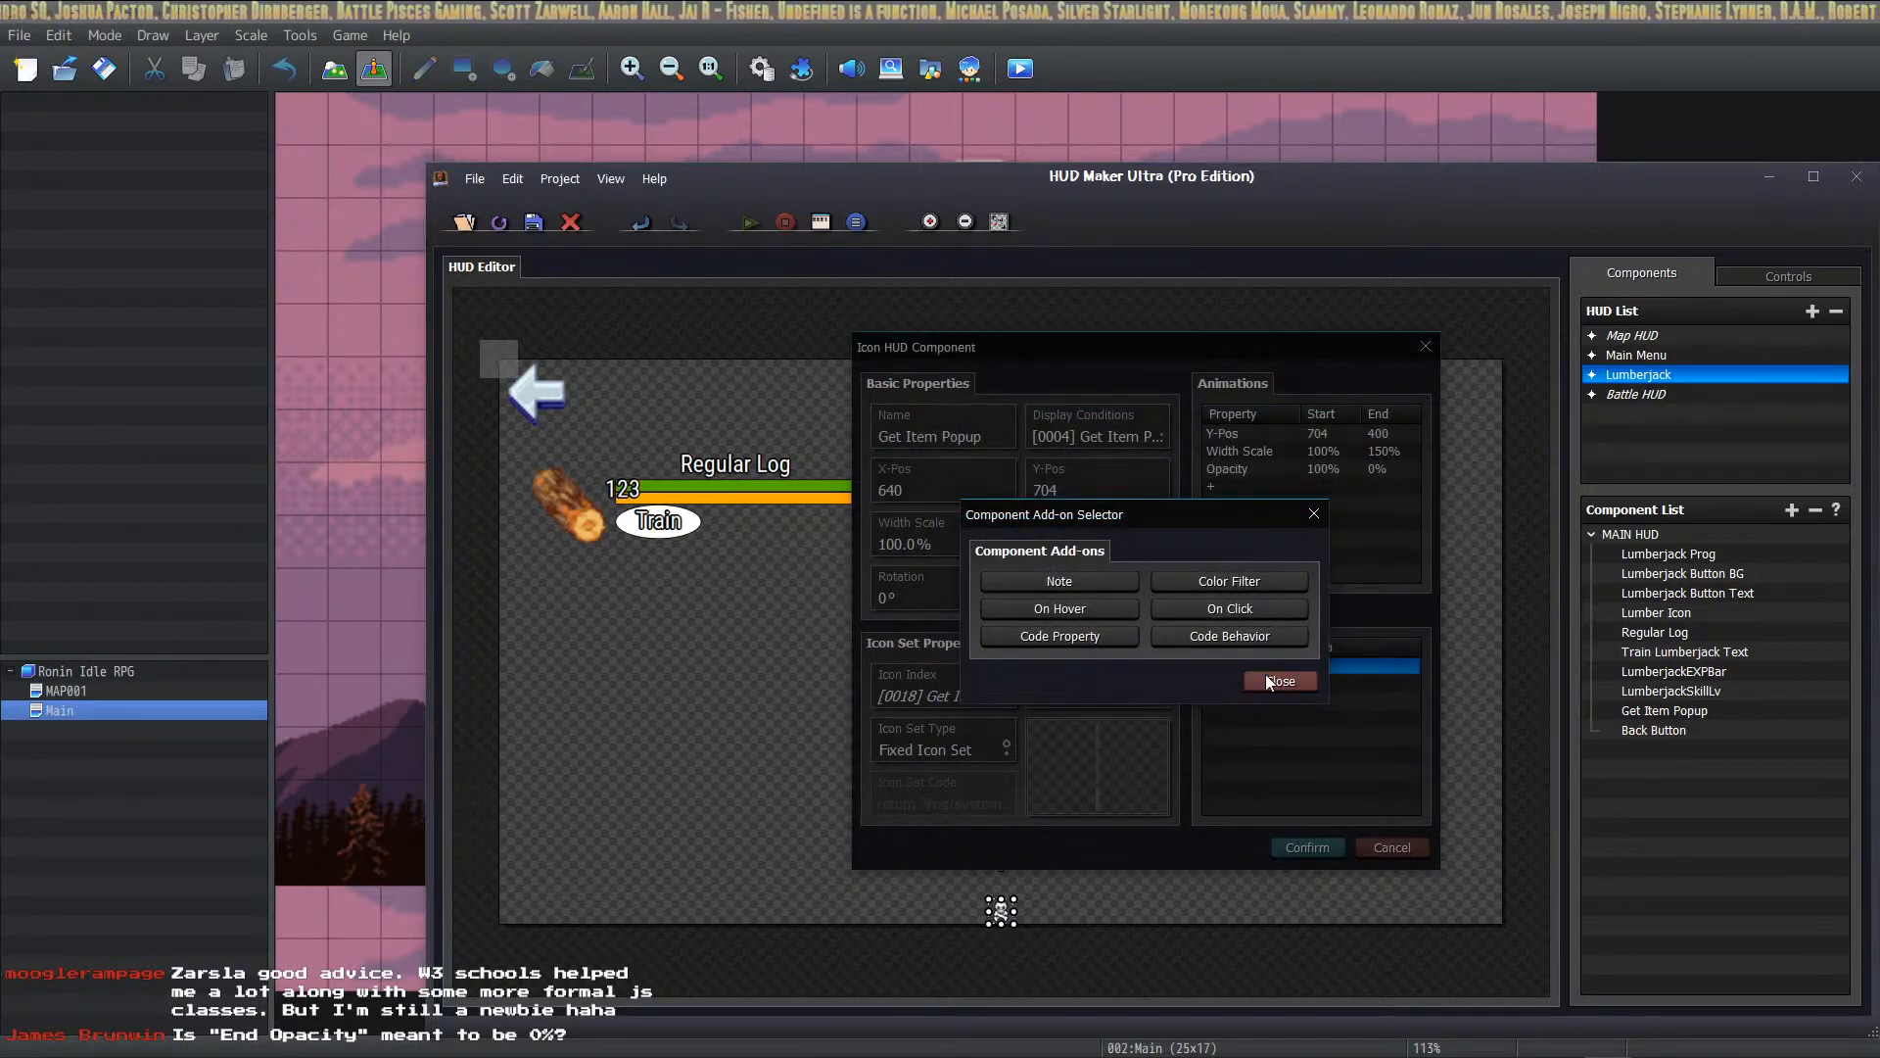
click(1265, 680)
Step: Review the Opacity animation's activation and reset types, and confirm the Get Item Popup component's settings
double_click(1337, 467)
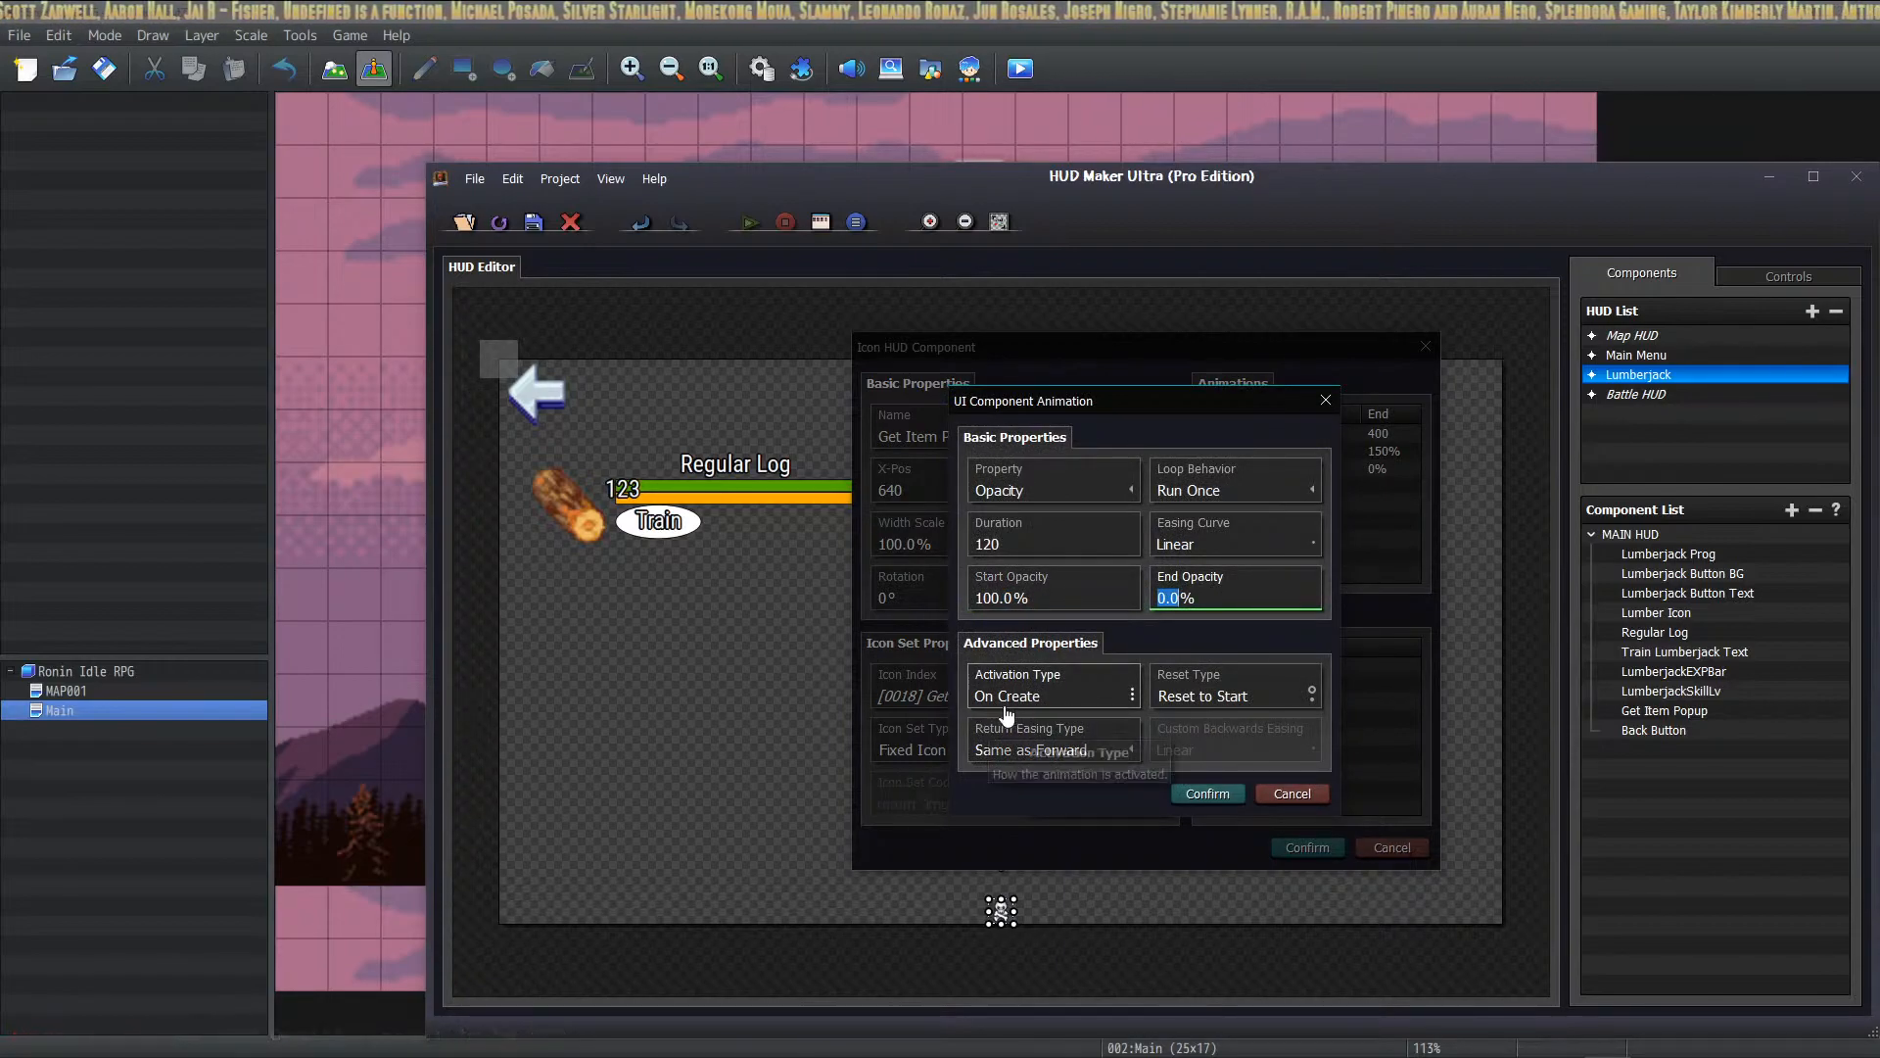
click(1224, 697)
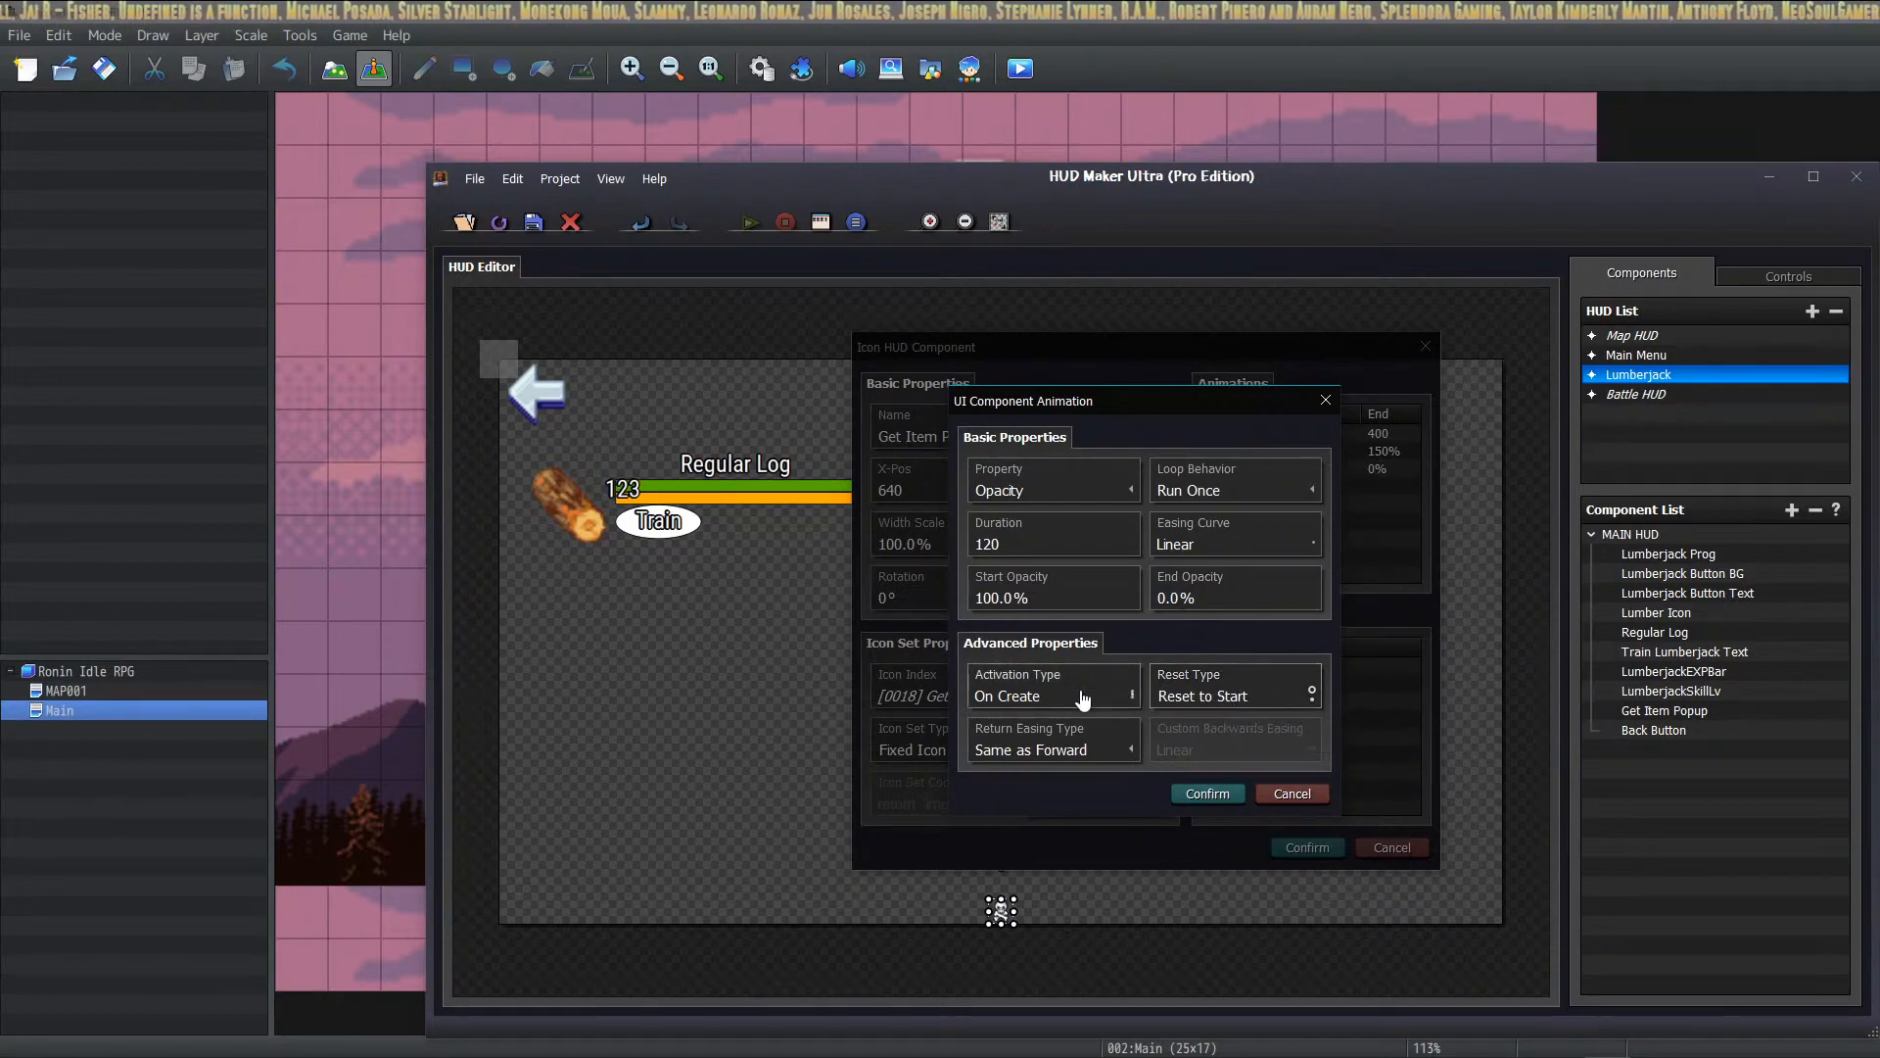
click(1124, 696)
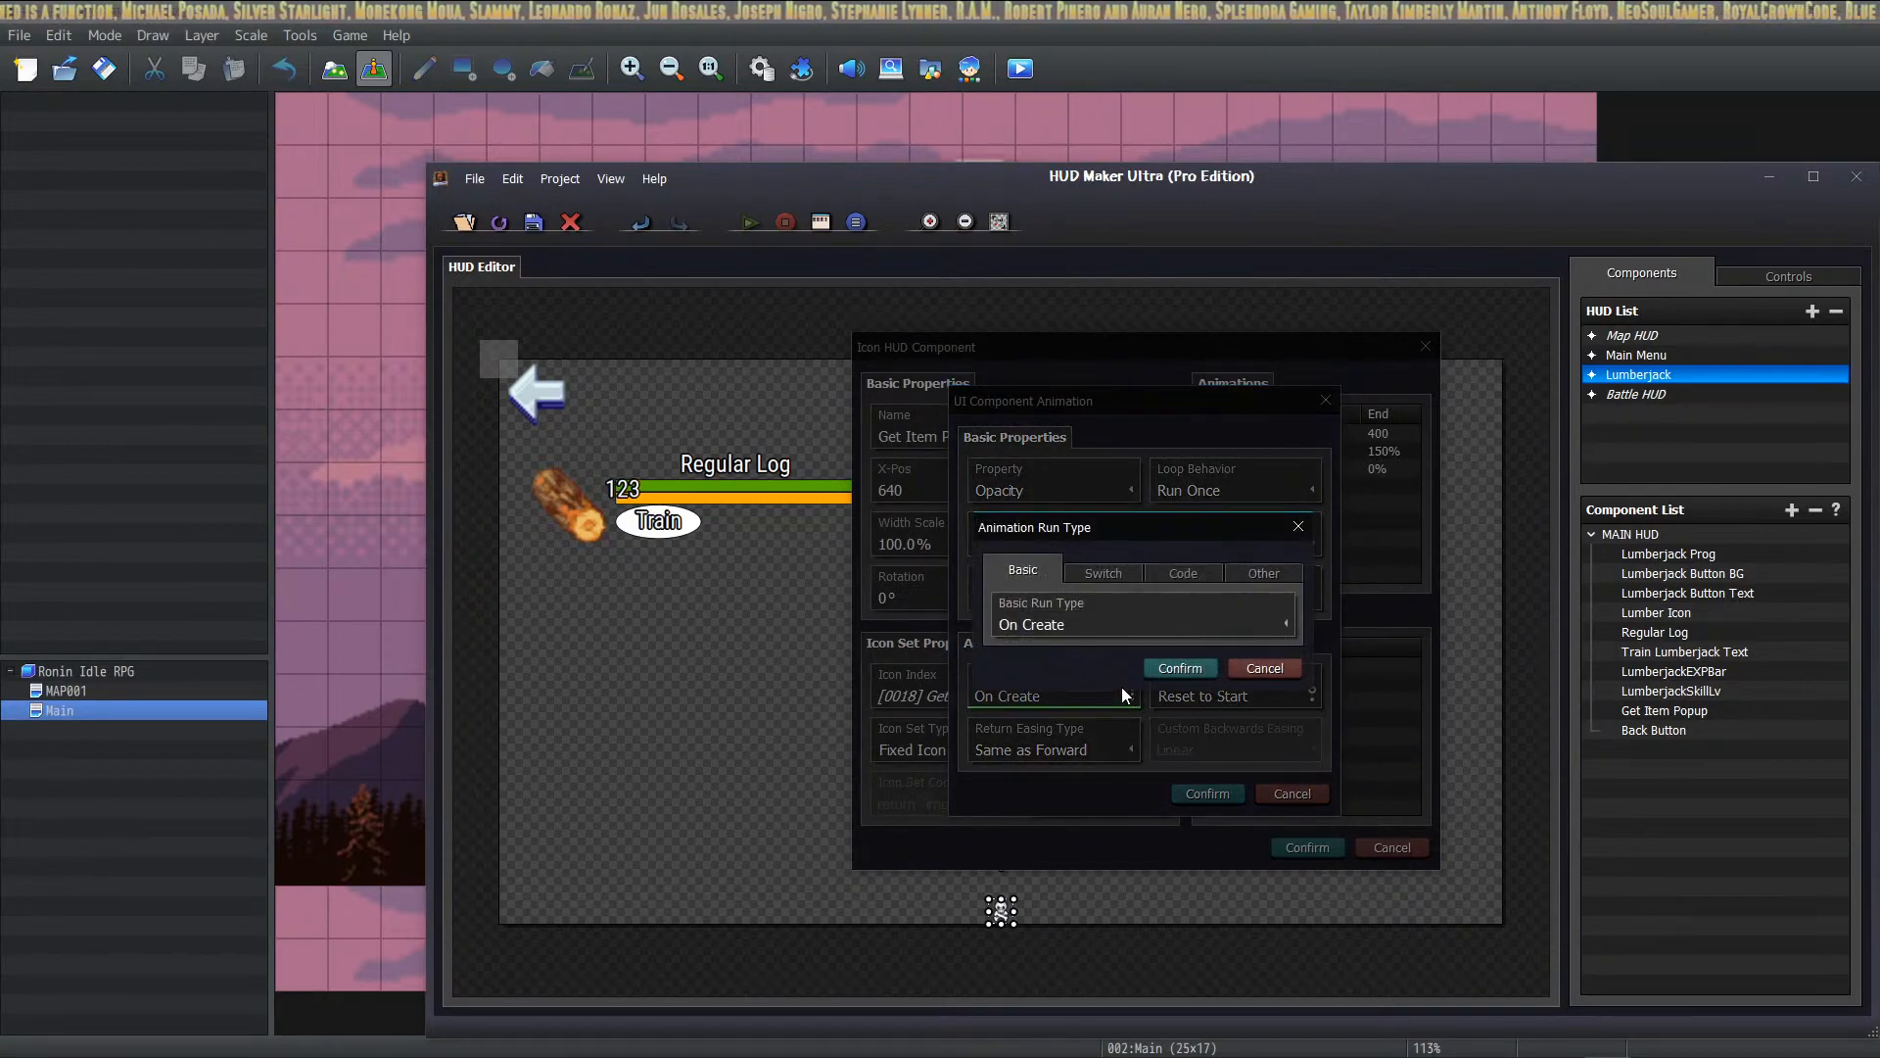
click(1274, 670)
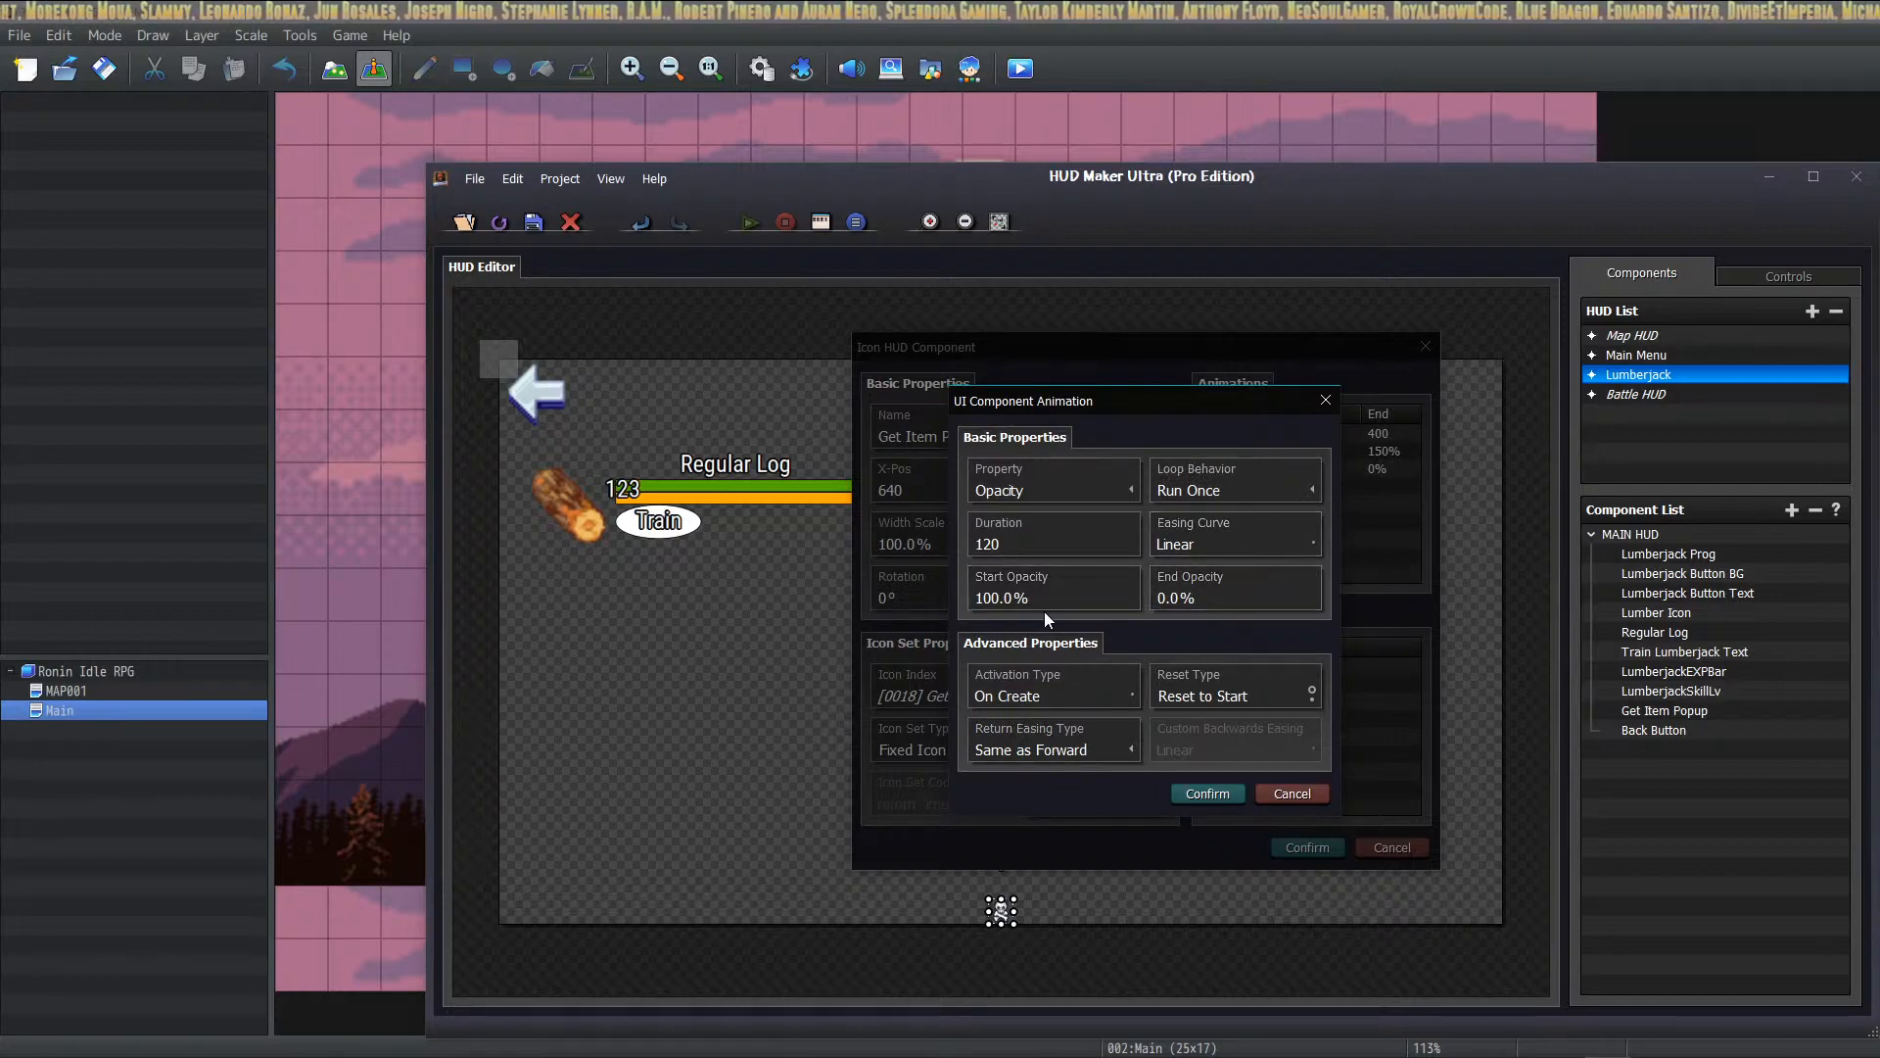
click(1207, 796)
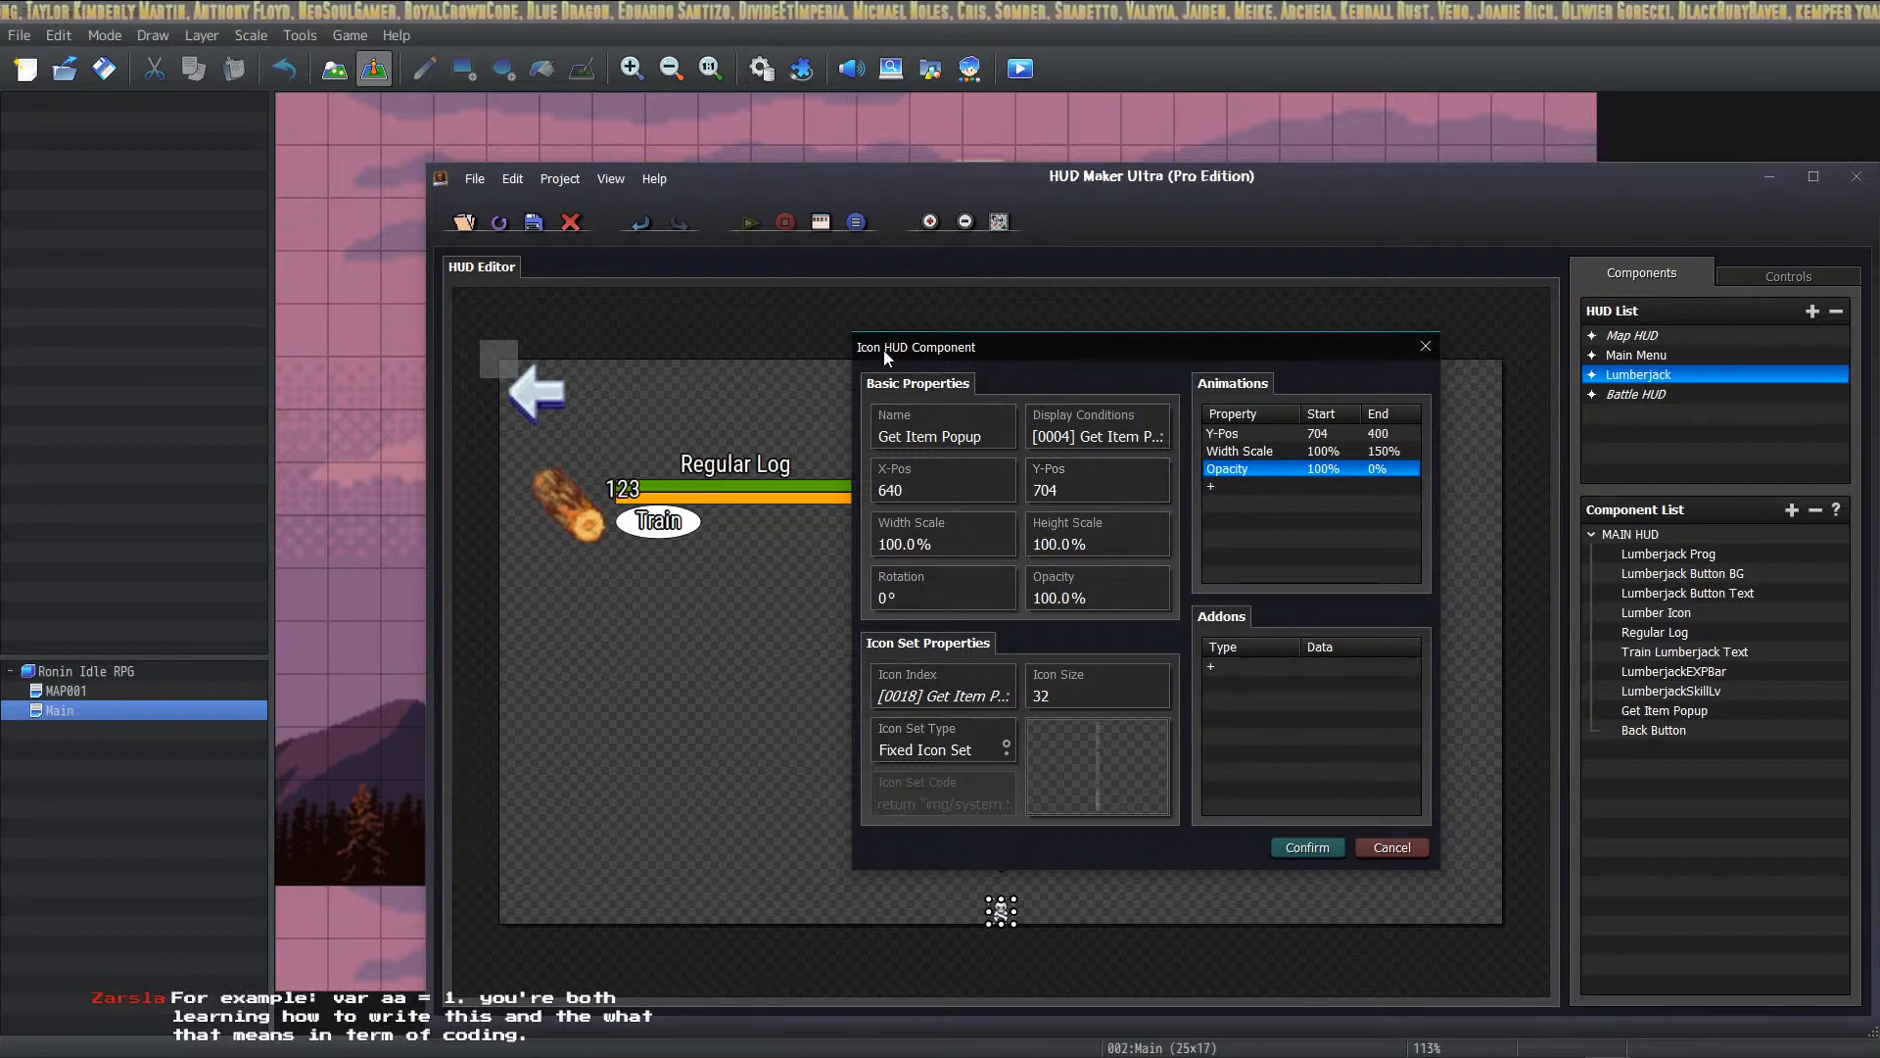
click(1276, 842)
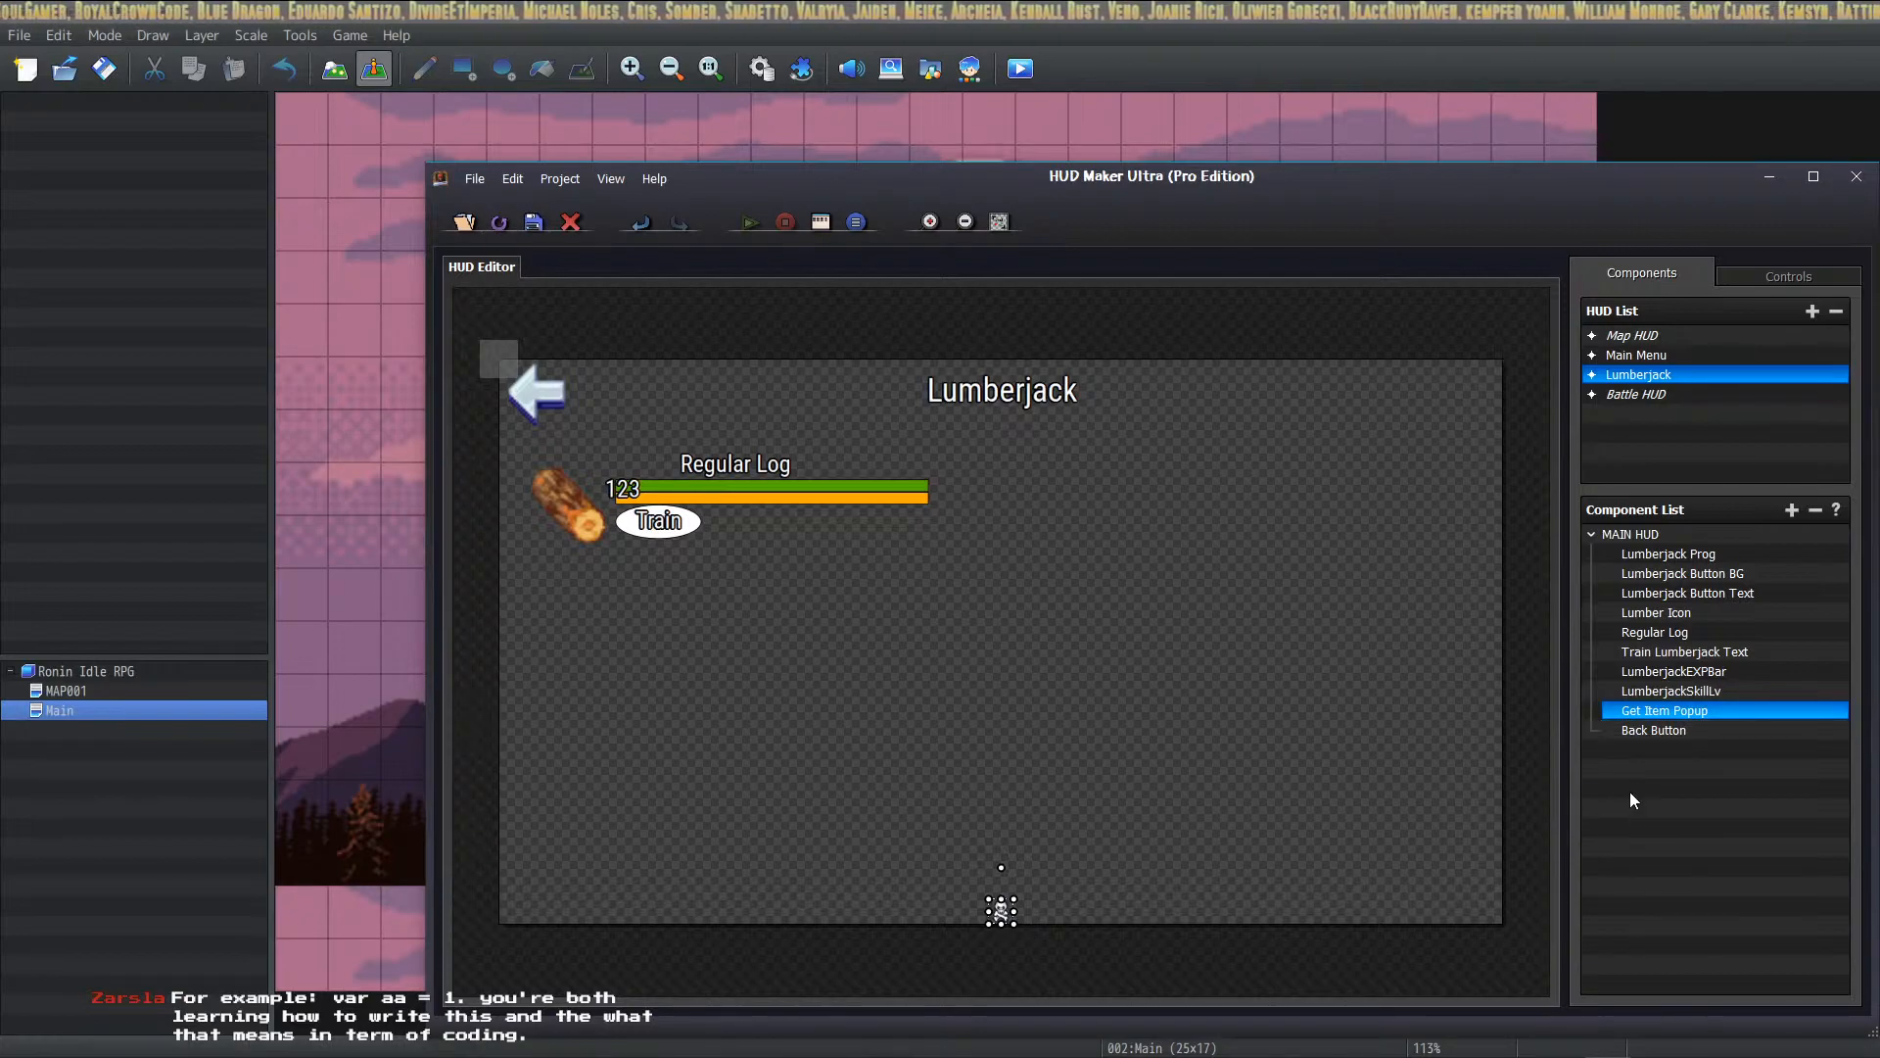
Step: Save the HUD in HUD Maker Ultra and save the Ronin Idle RPG project in RPG Maker
click(501, 343)
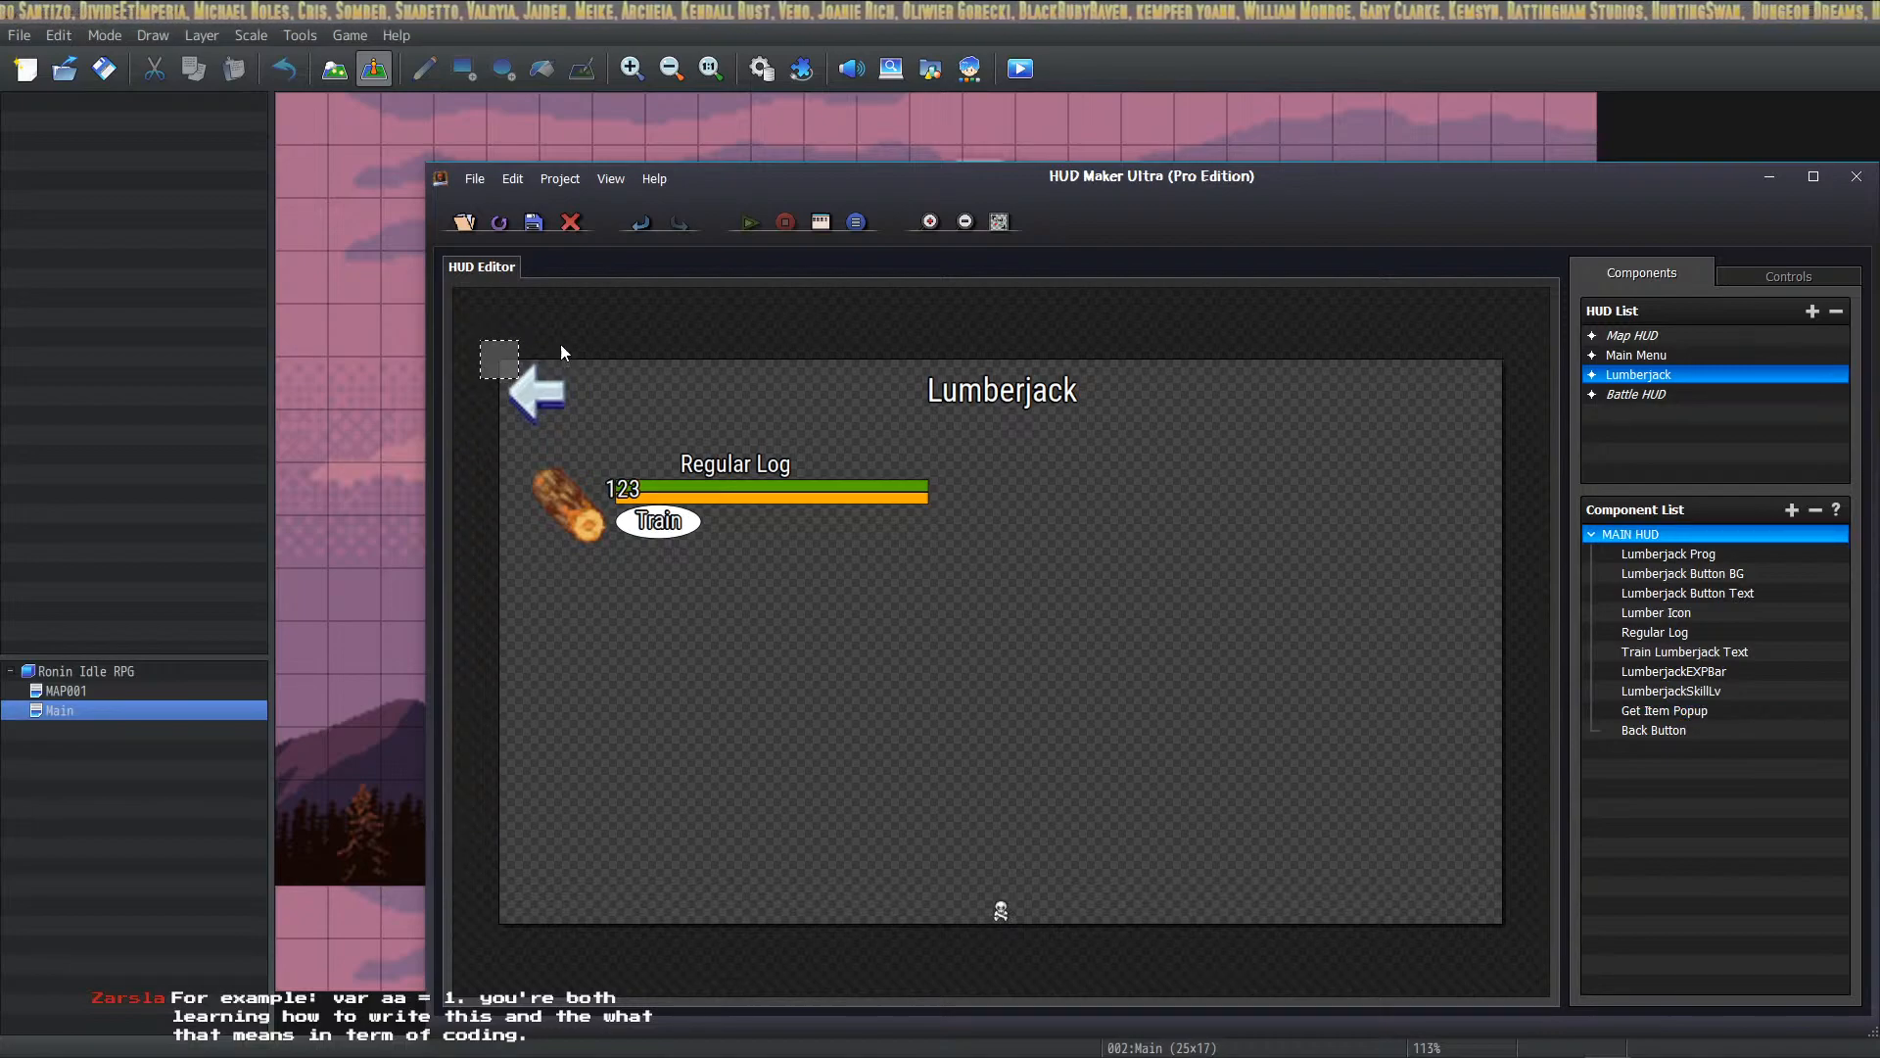
click(531, 221)
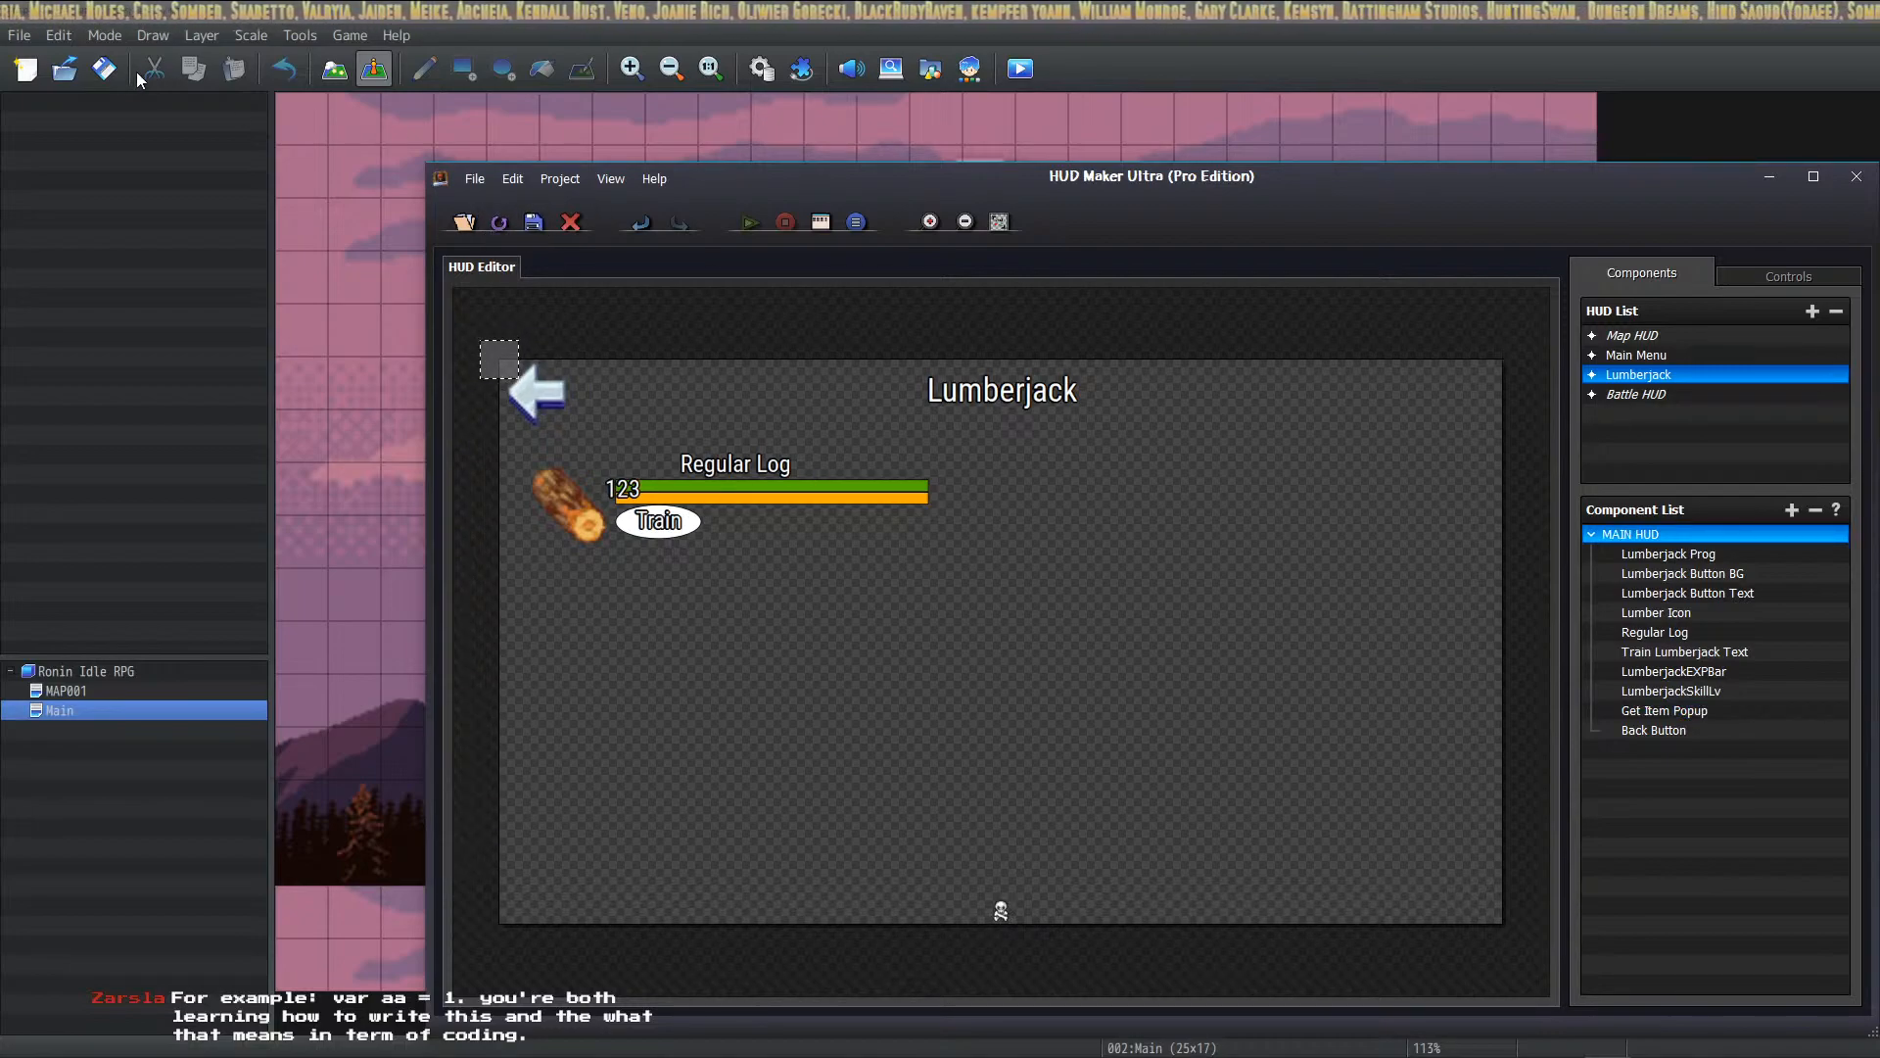
click(106, 70)
Step: Playtest a new game, watch the Lumberjack screen for the item popup while Regular Log trains, and end the test
click(1021, 70)
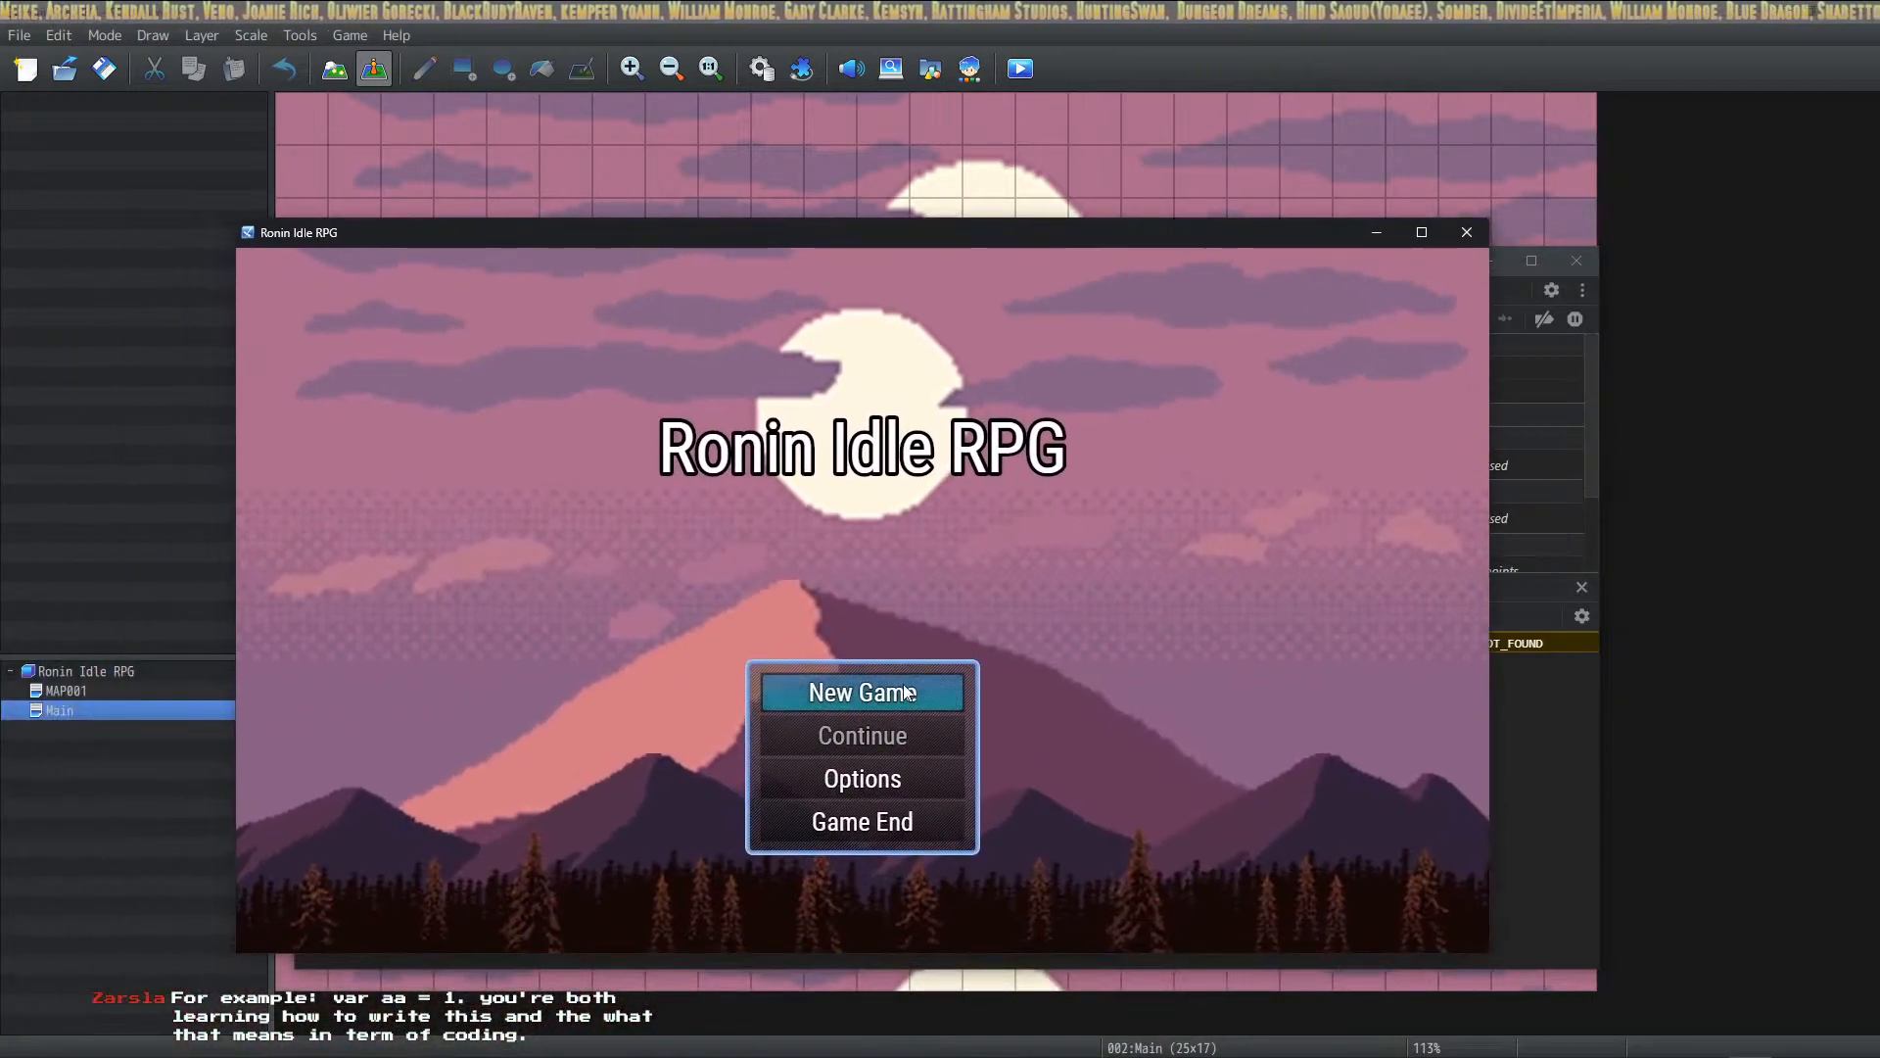
click(905, 691)
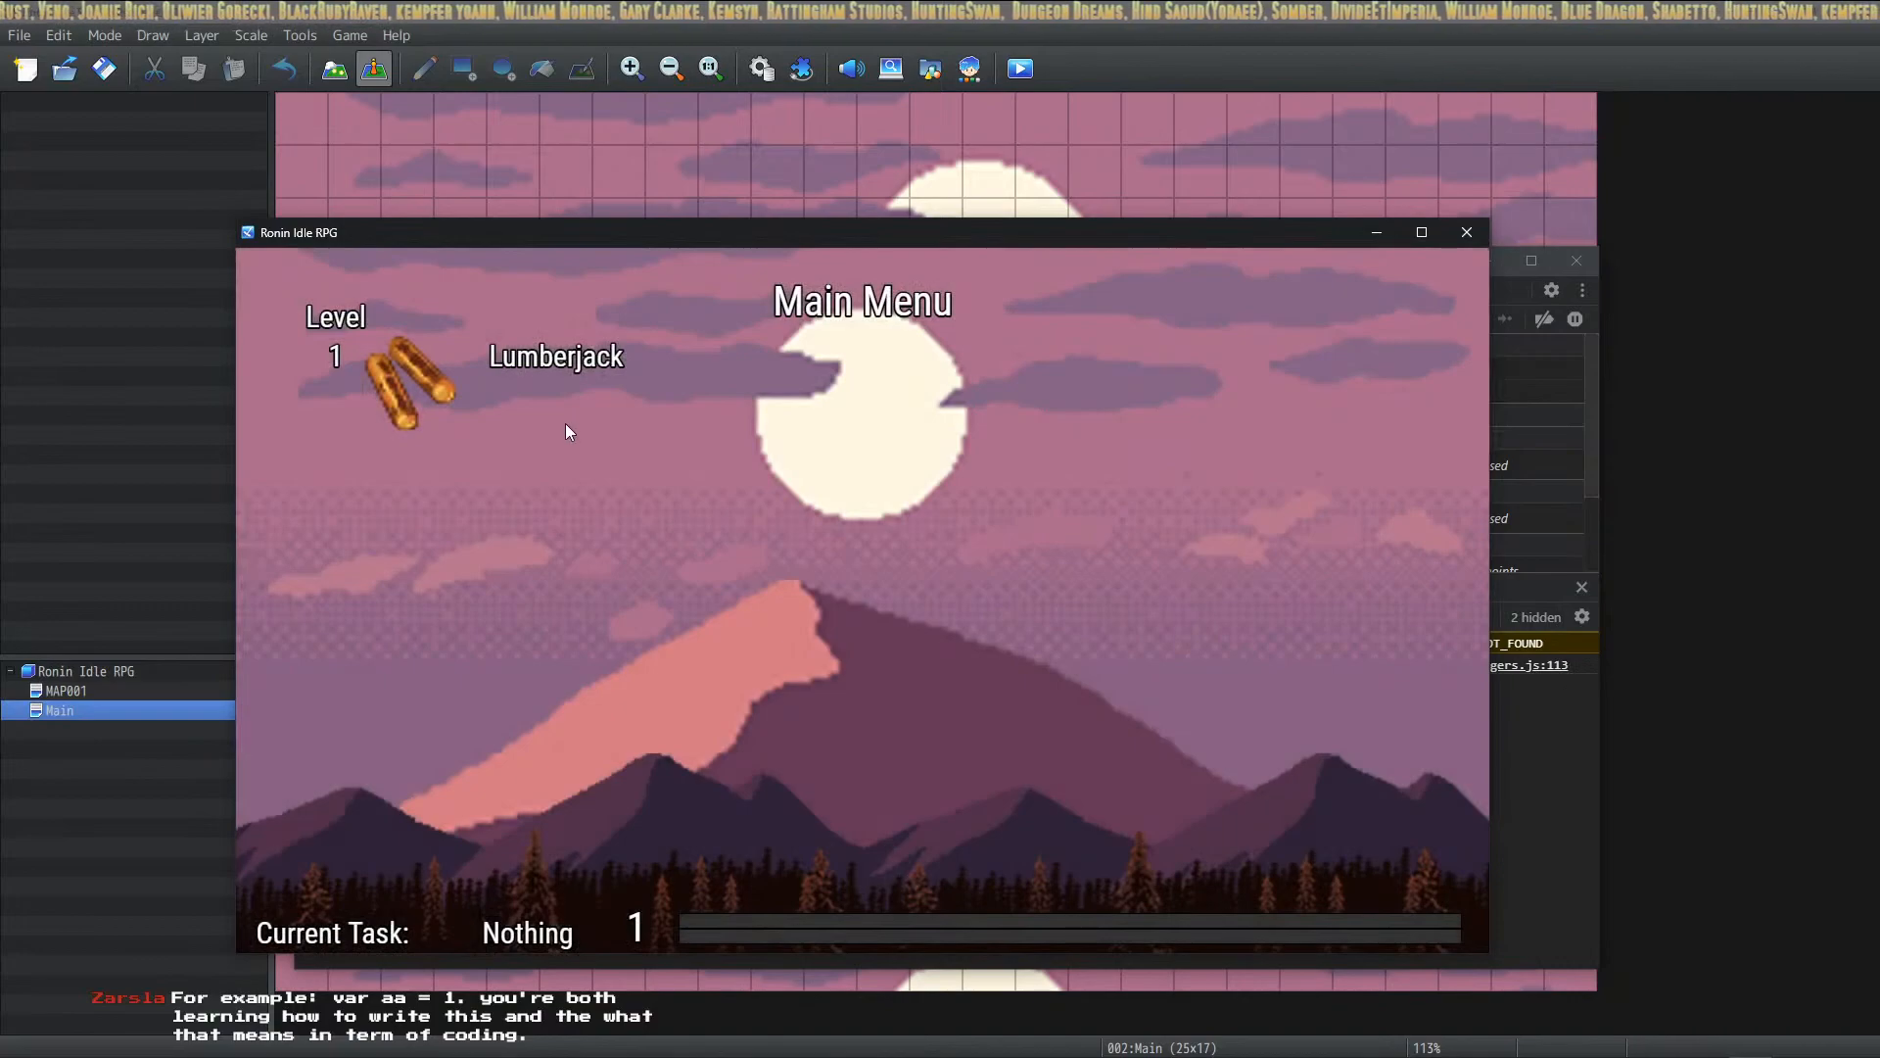
click(566, 432)
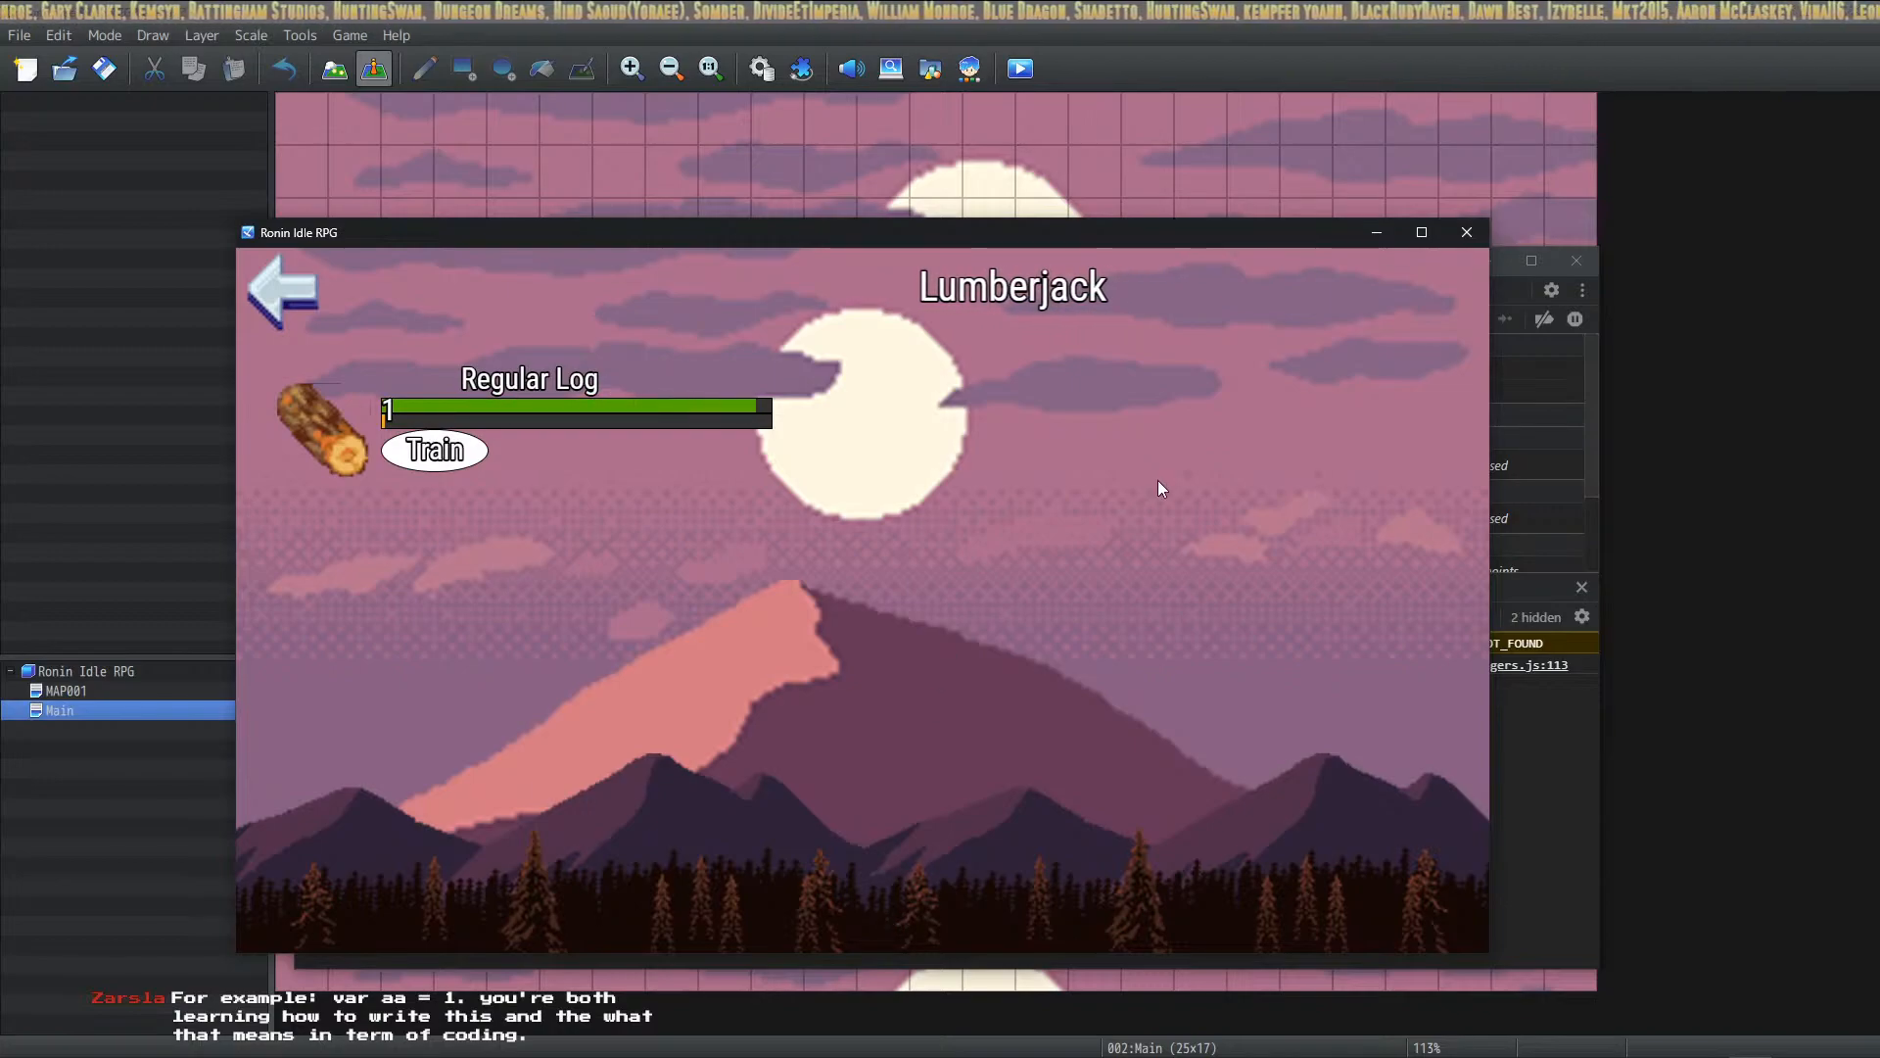
click(1537, 773)
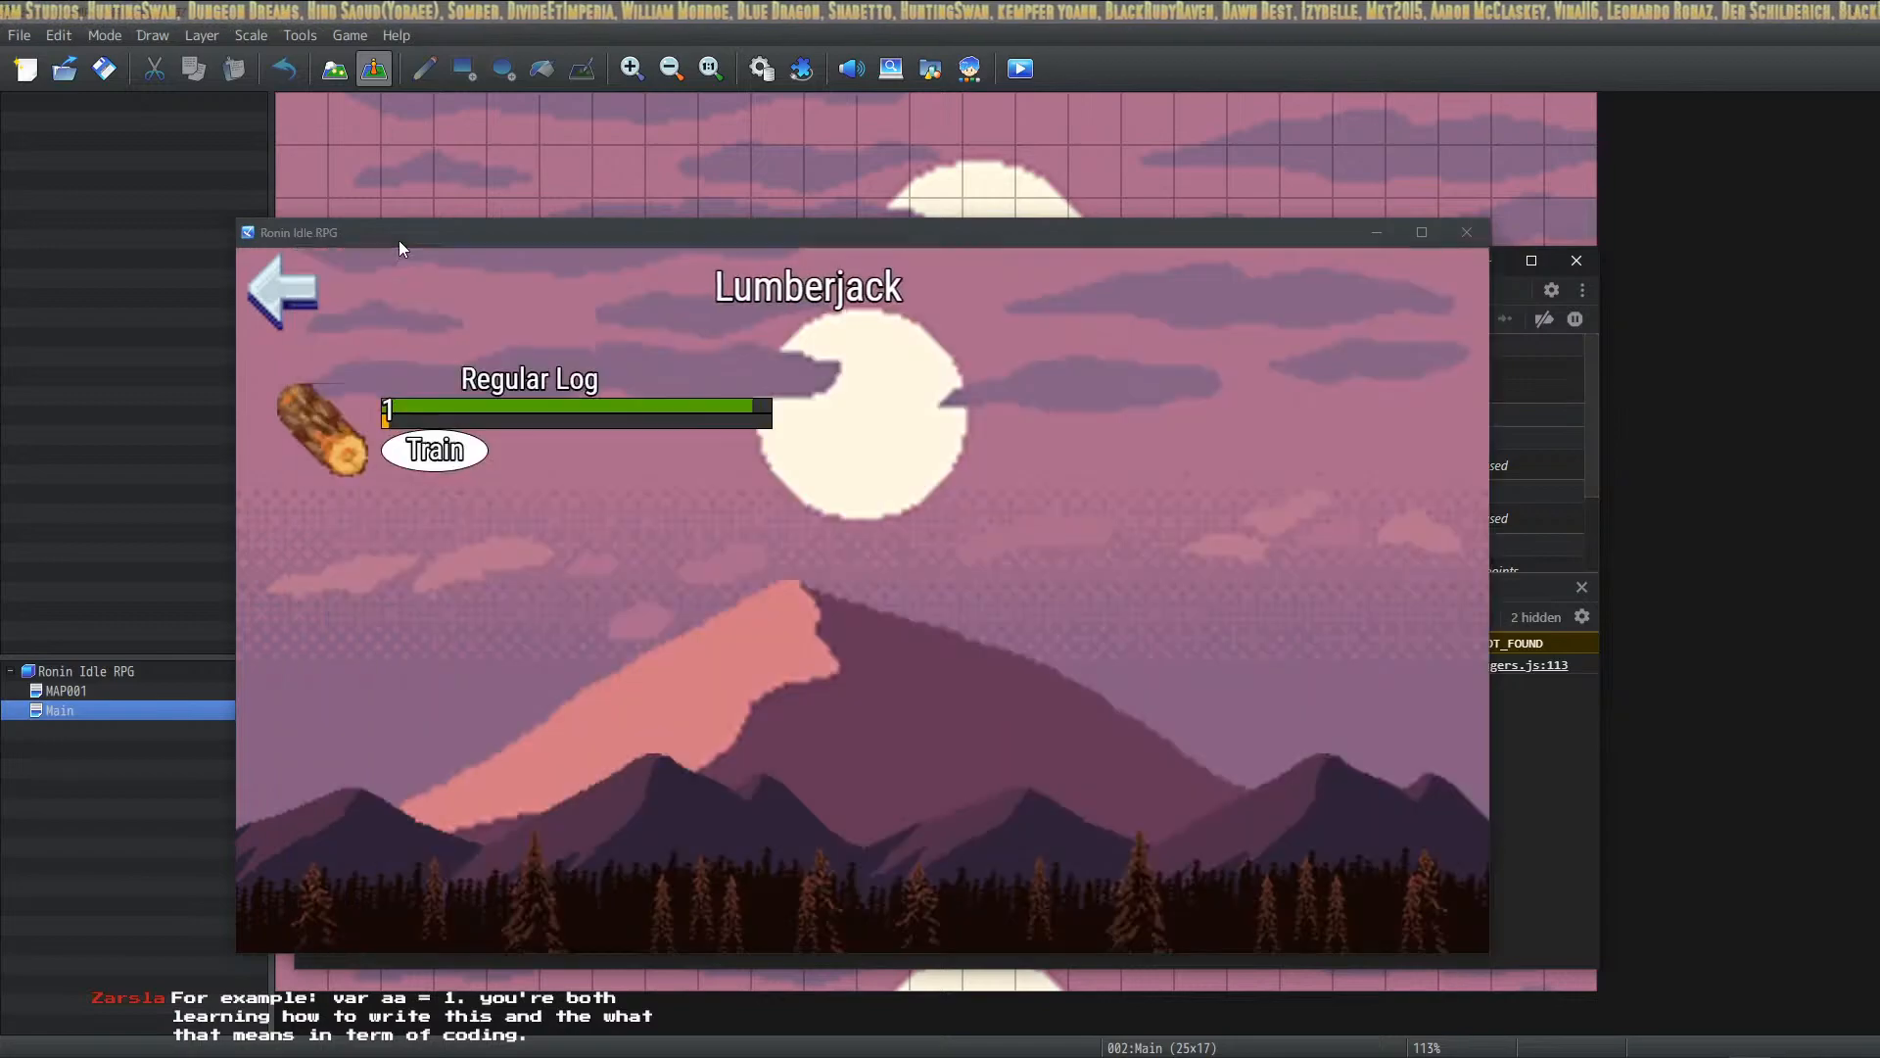
click(398, 241)
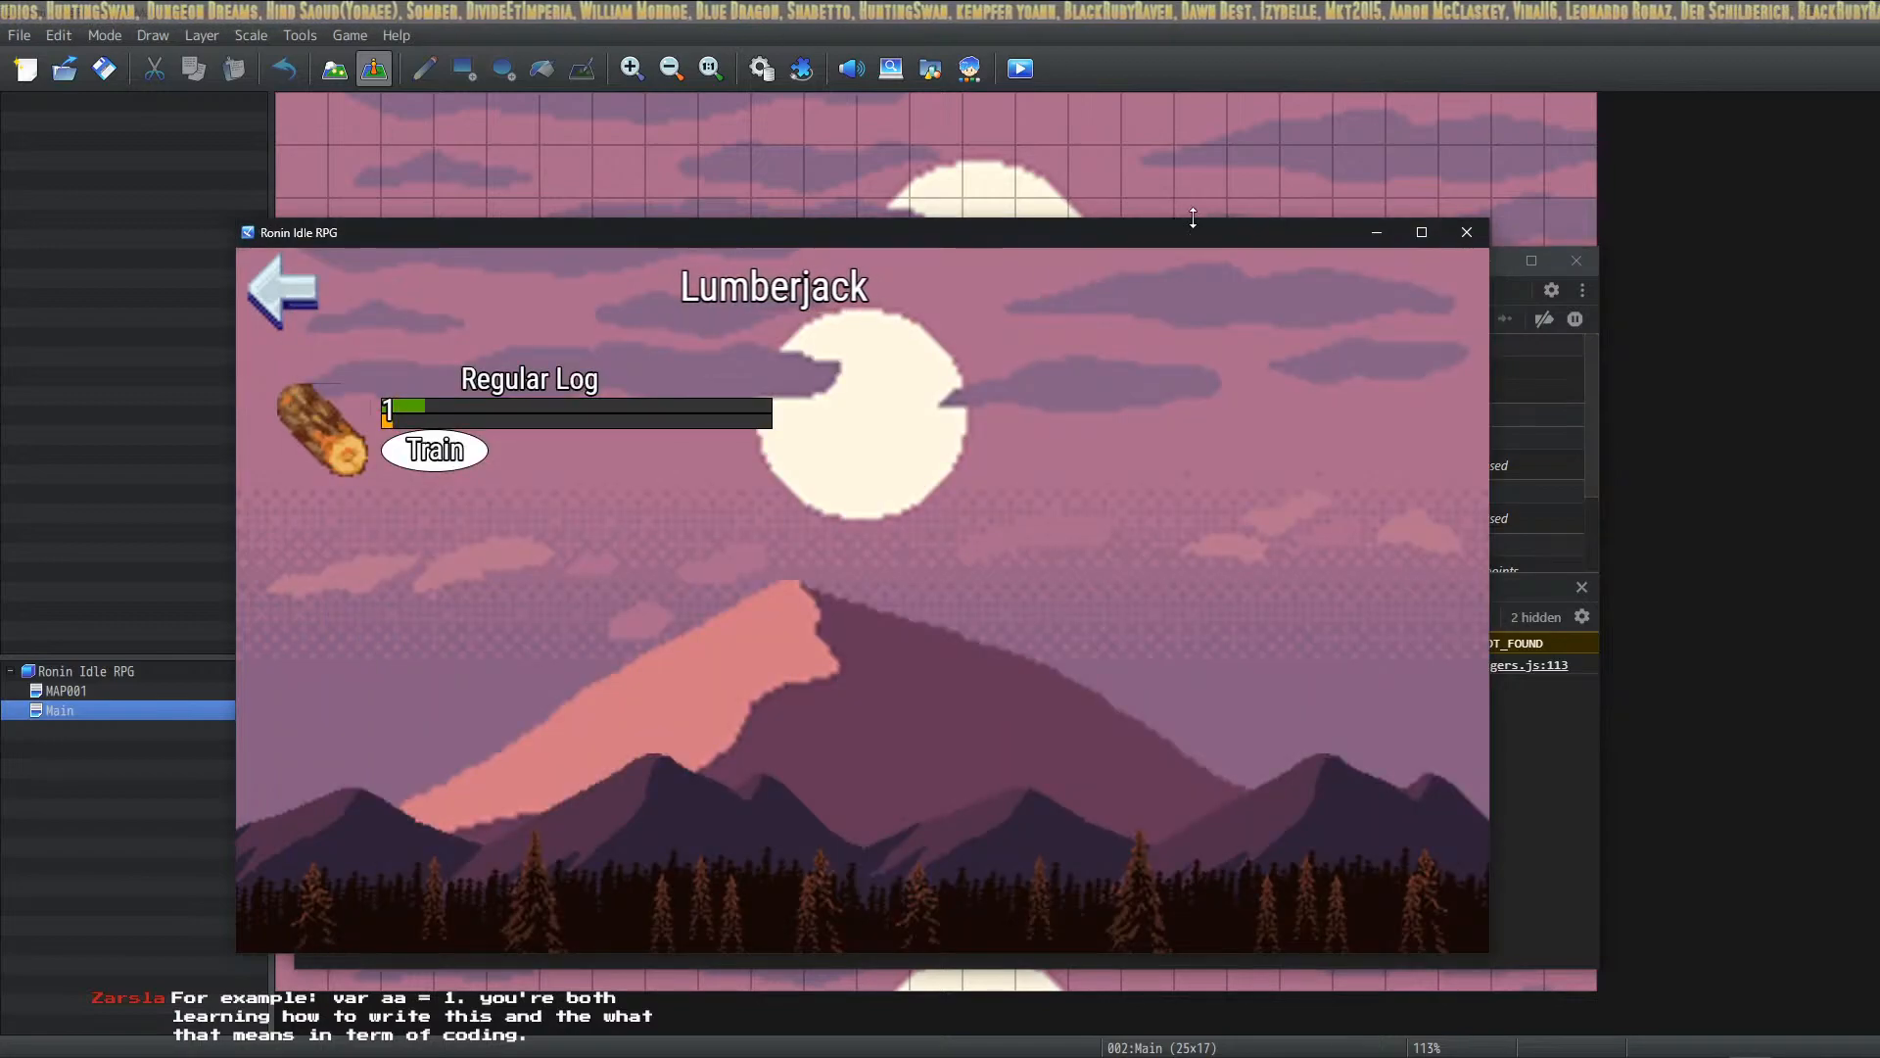
click(1465, 233)
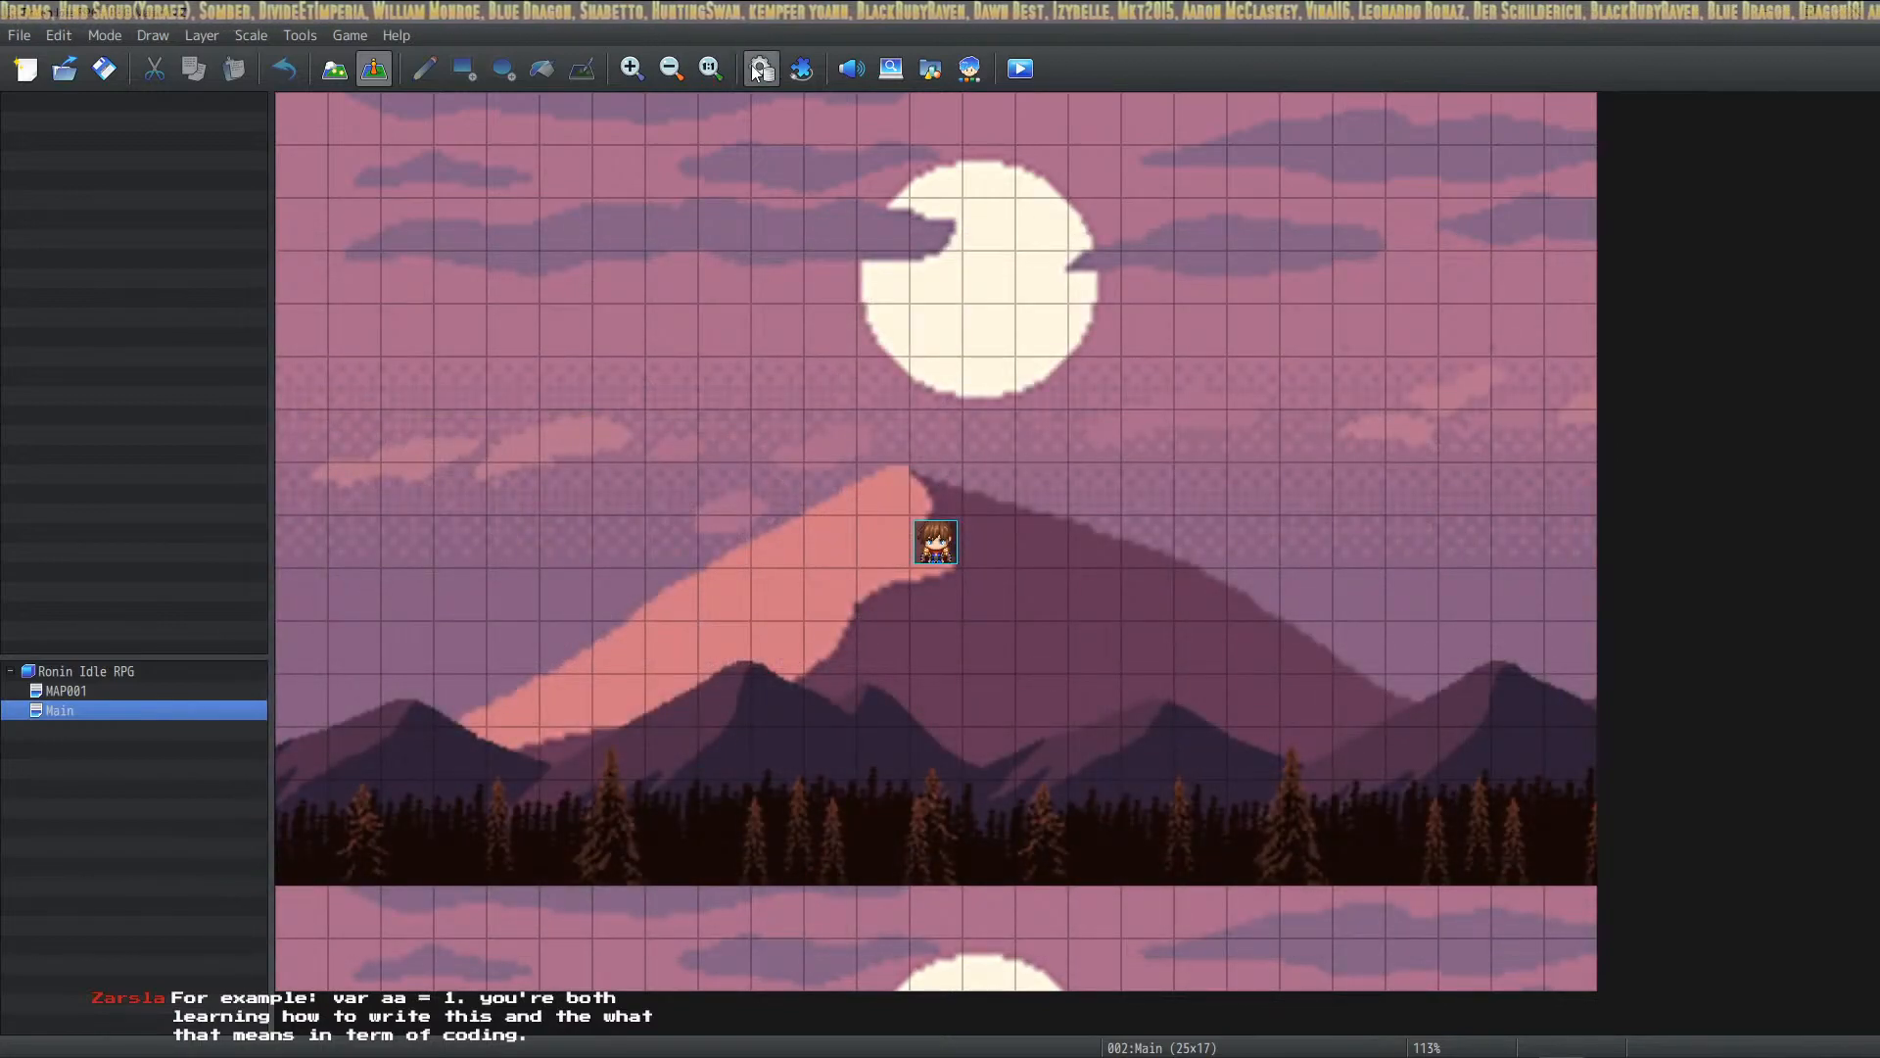
Step: Review the Lumberjack common event's Get Item Popup commands in the database and switch back to HUD Maker Ultra
click(759, 70)
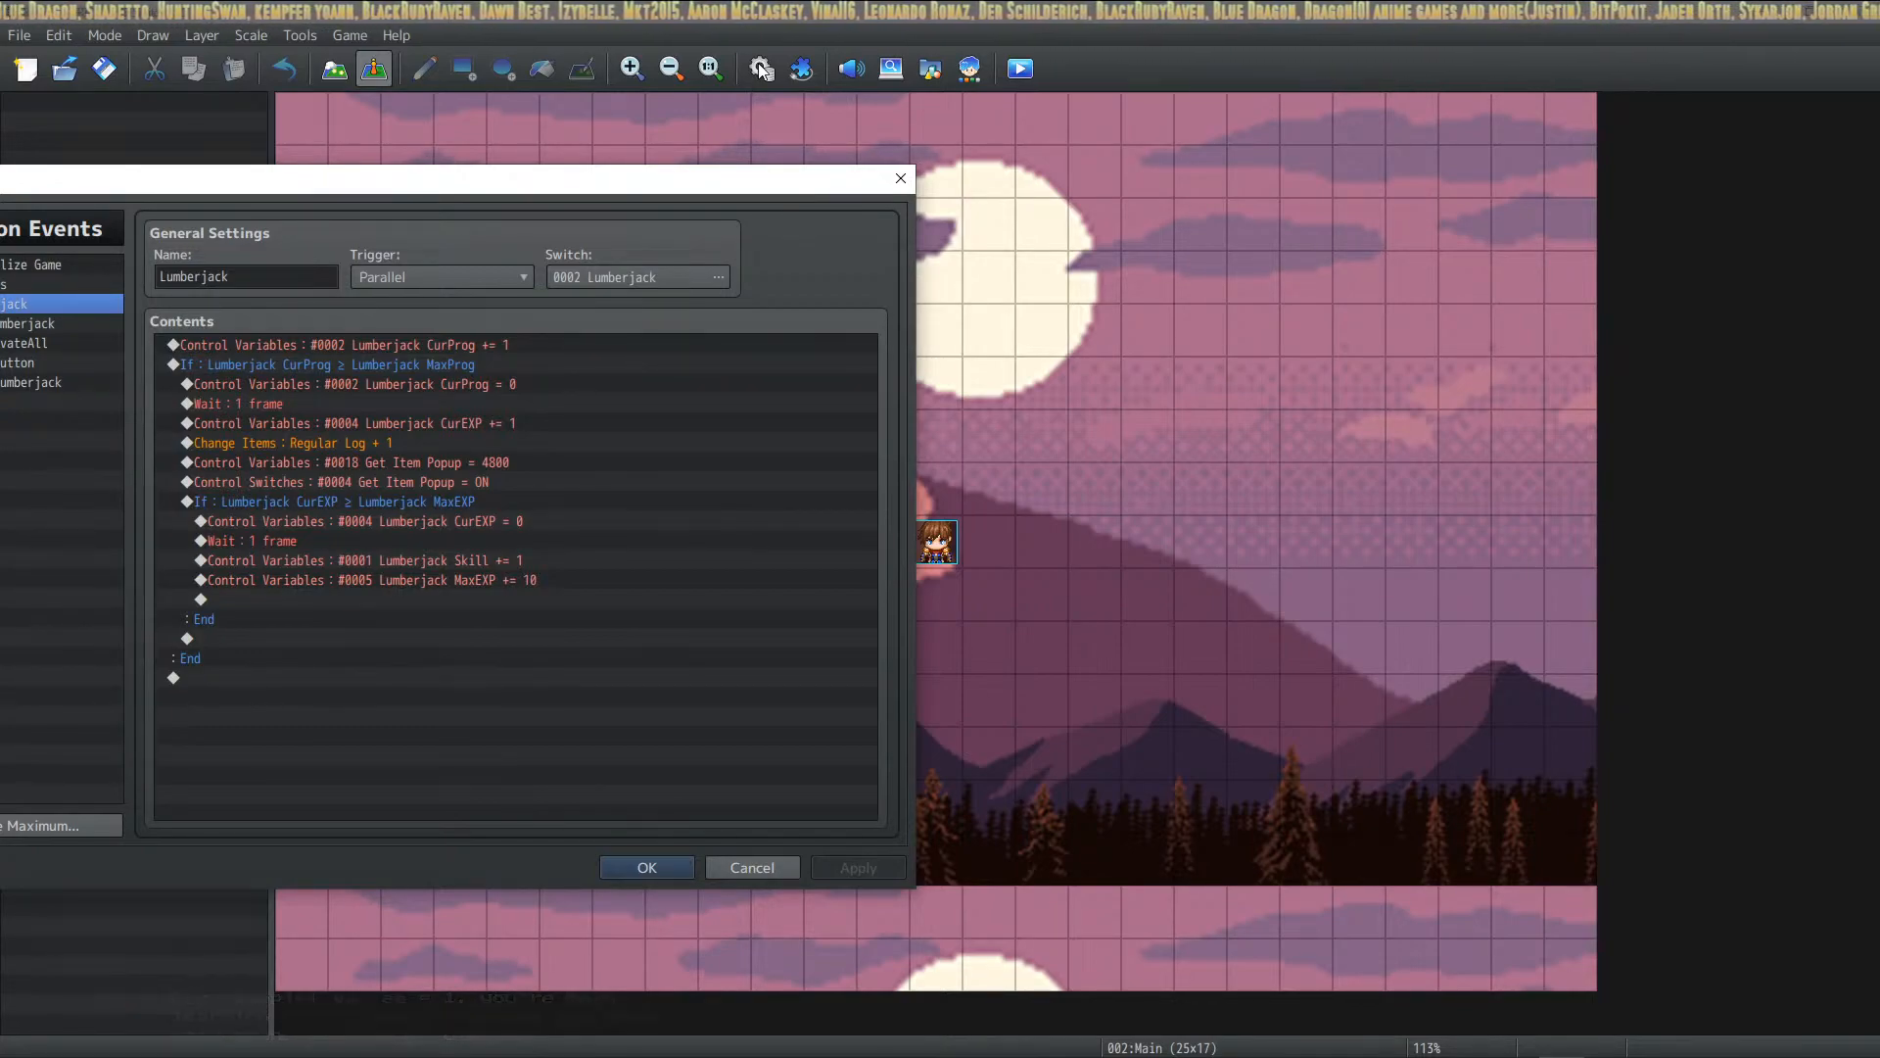
drag(374, 186, 965, 223)
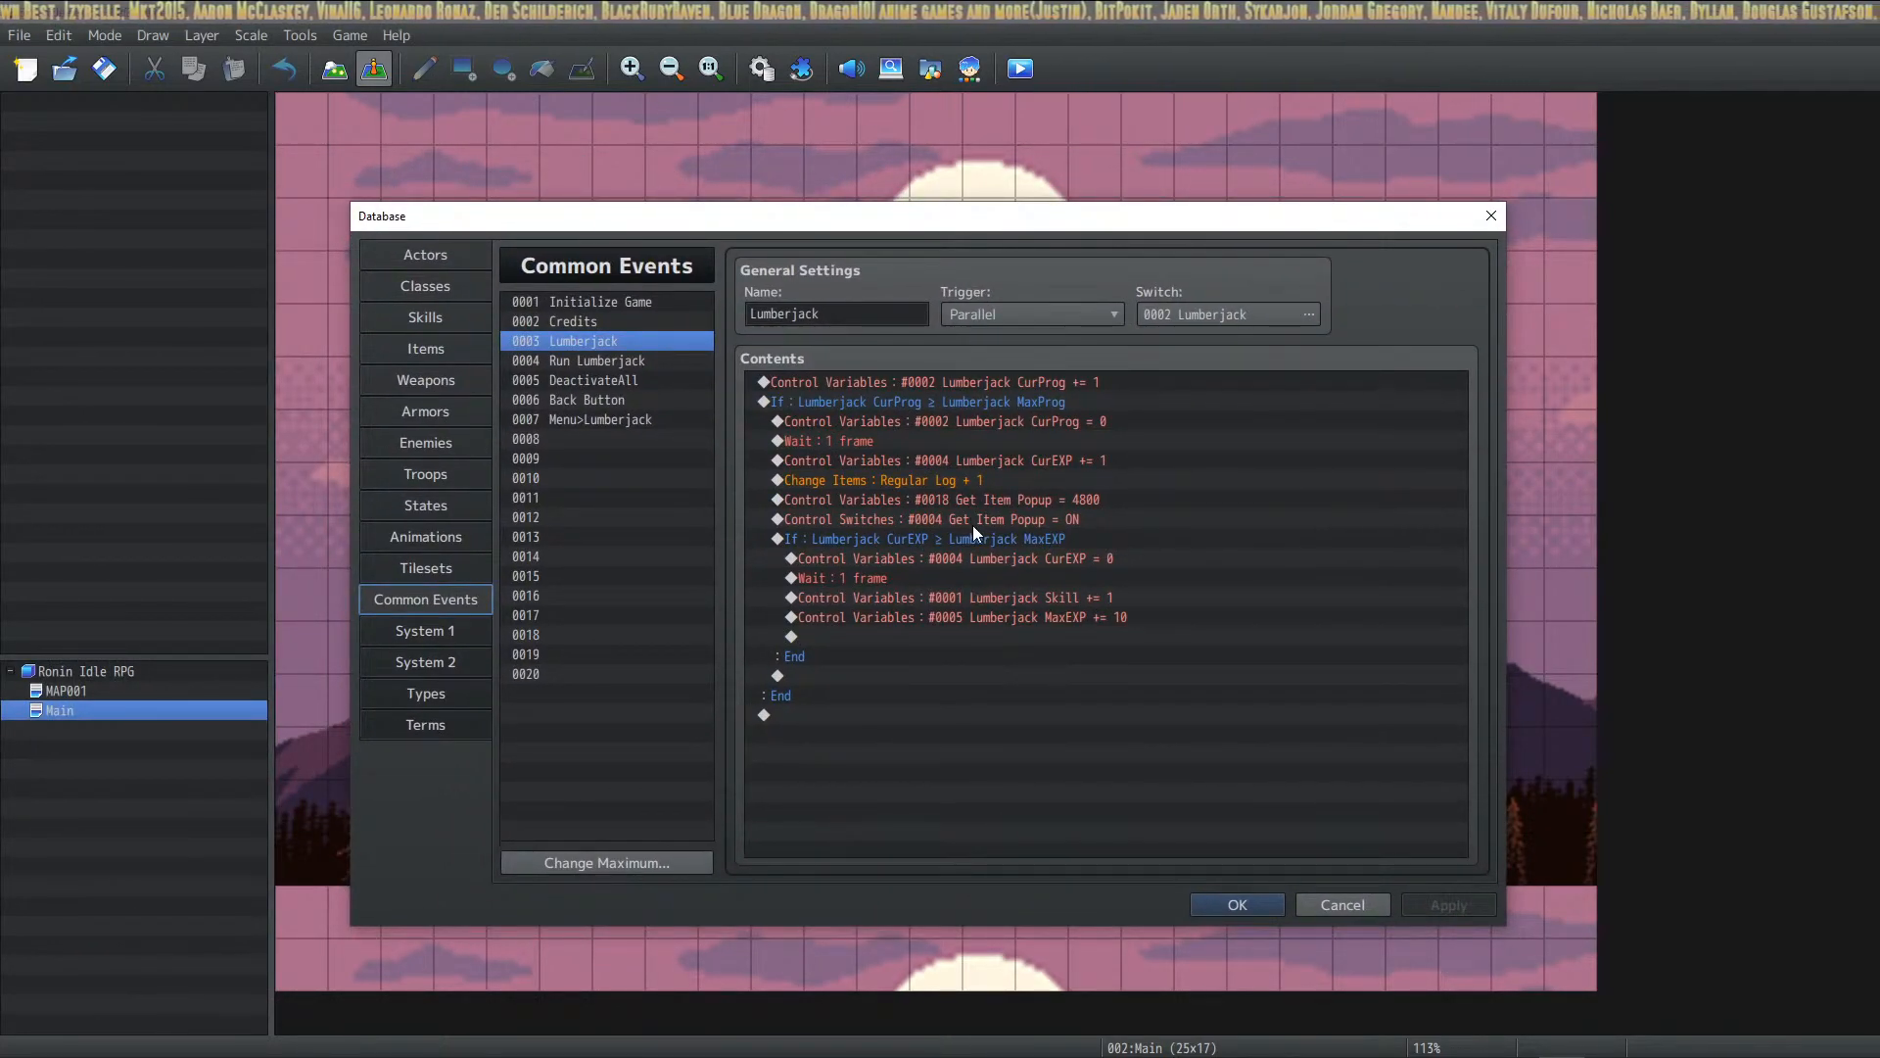
key(alt+Tab)
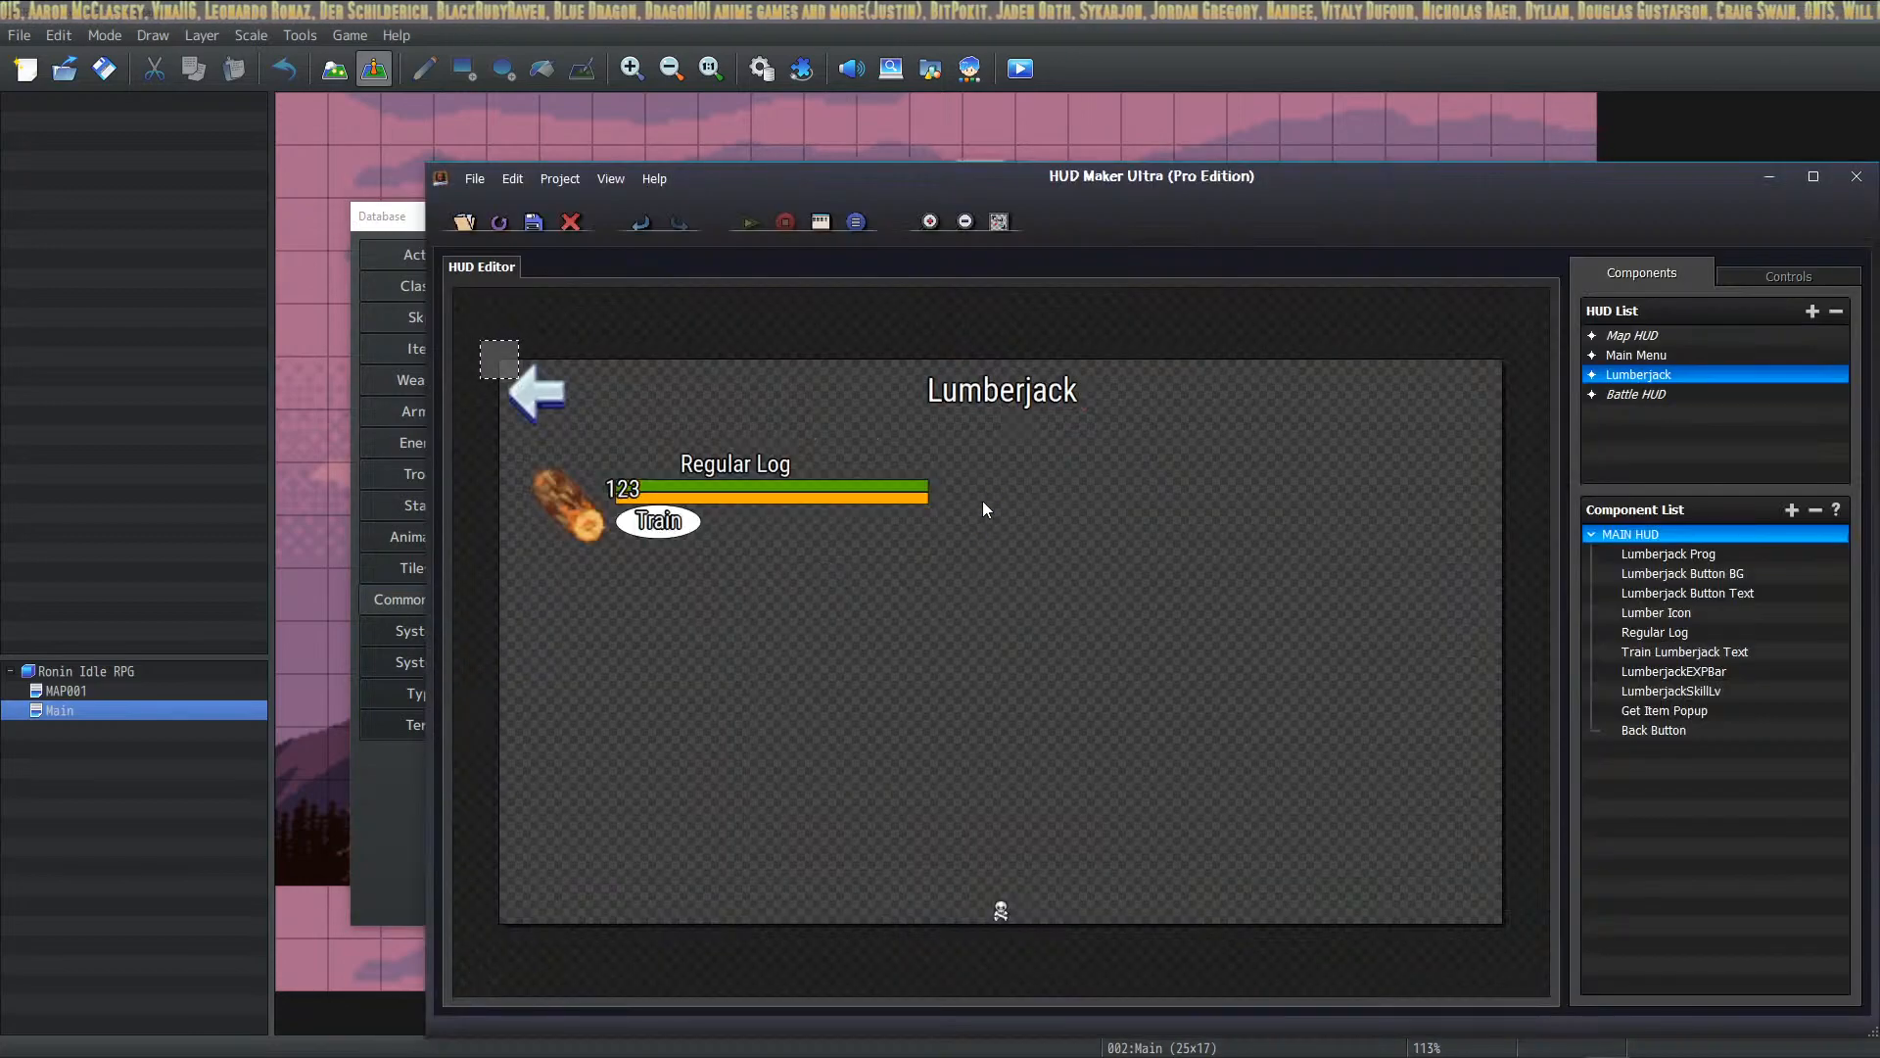
Step: Delete the Y-Pos animation from the Get Item Popup component and move its icon slightly higher on the canvas
double_click(1002, 899)
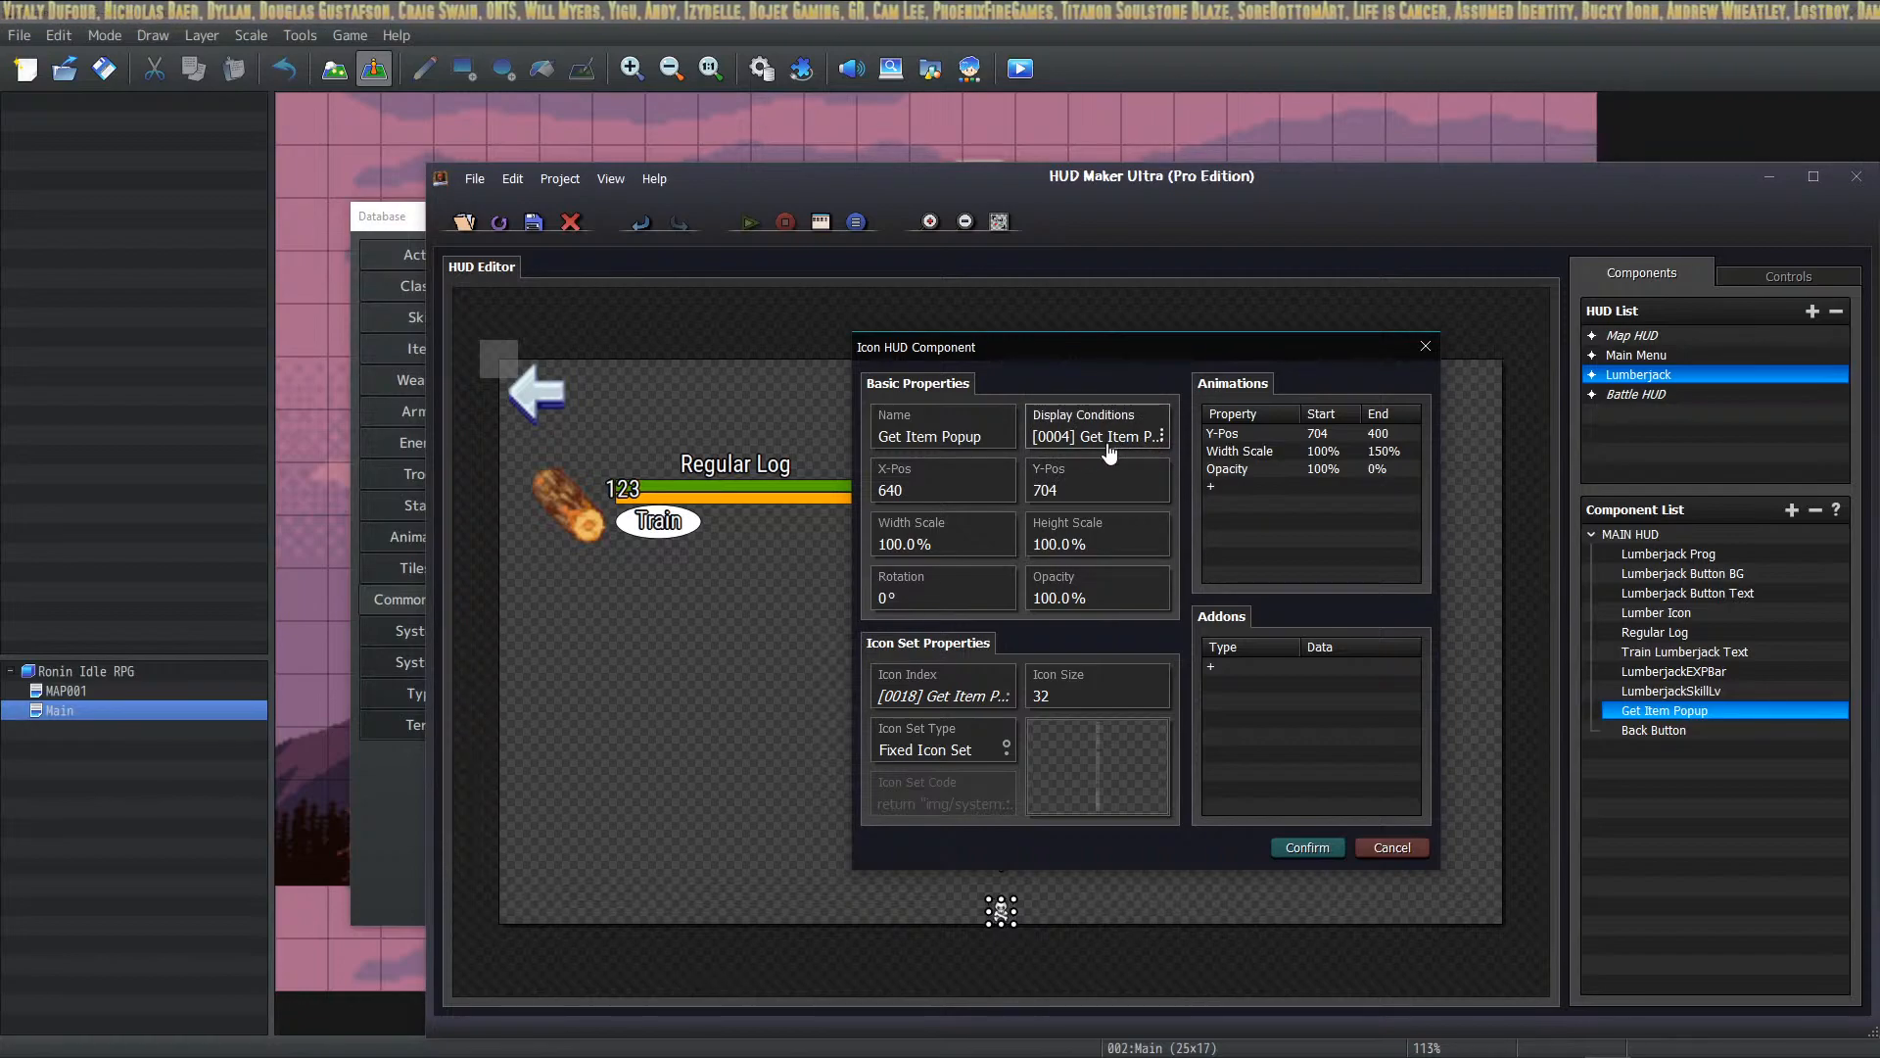
double_click(1283, 432)
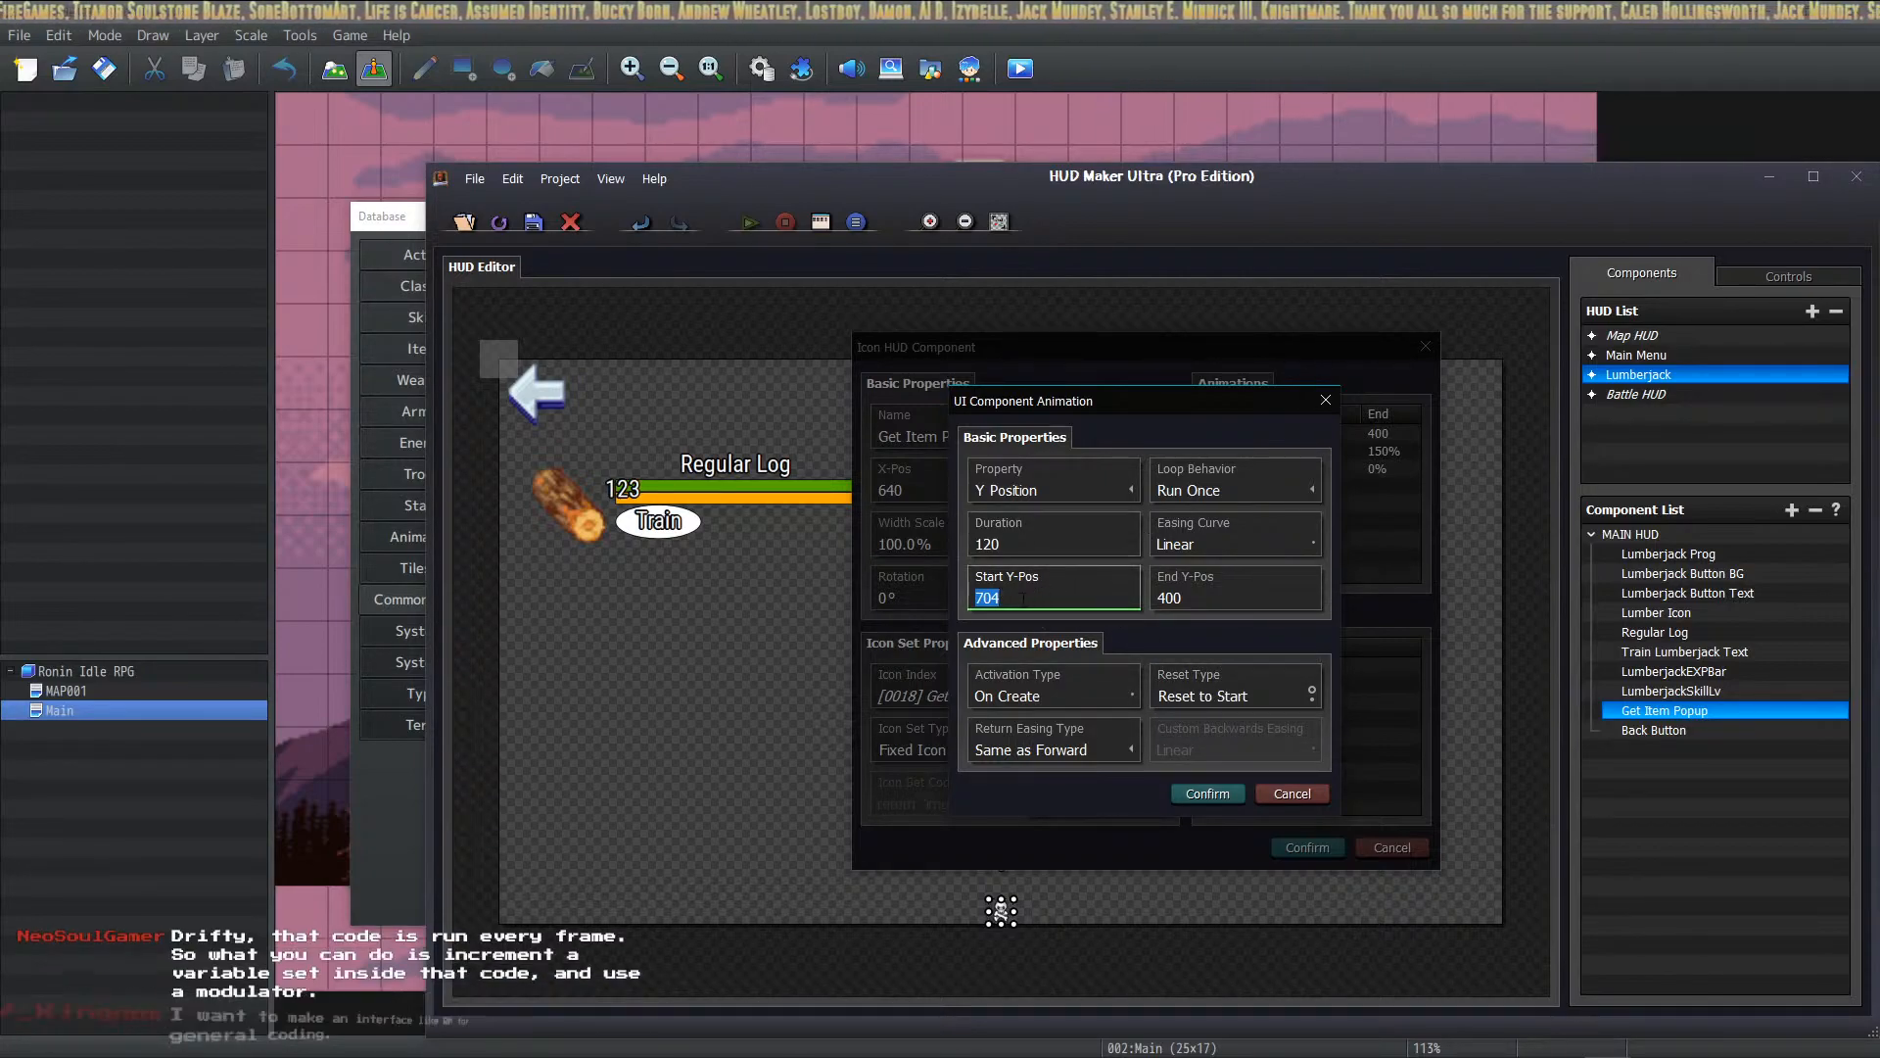
click(1292, 794)
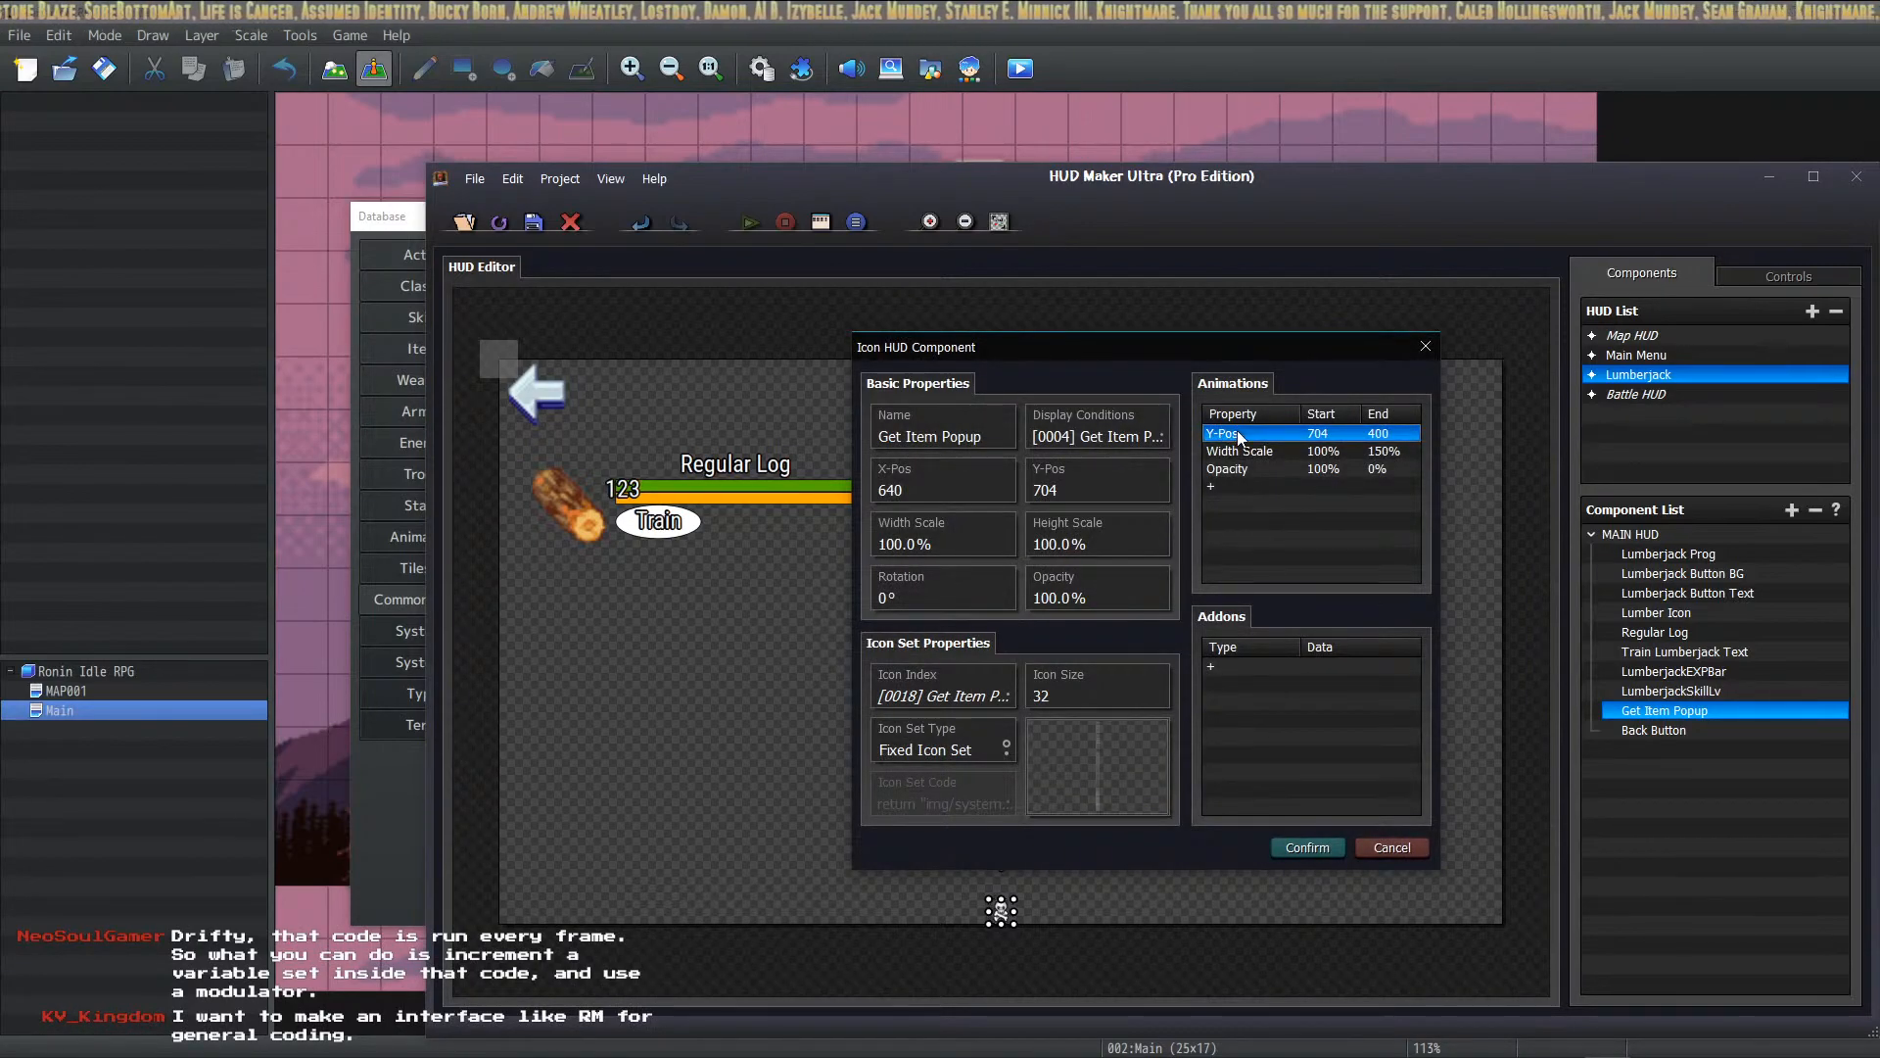
key(Delete)
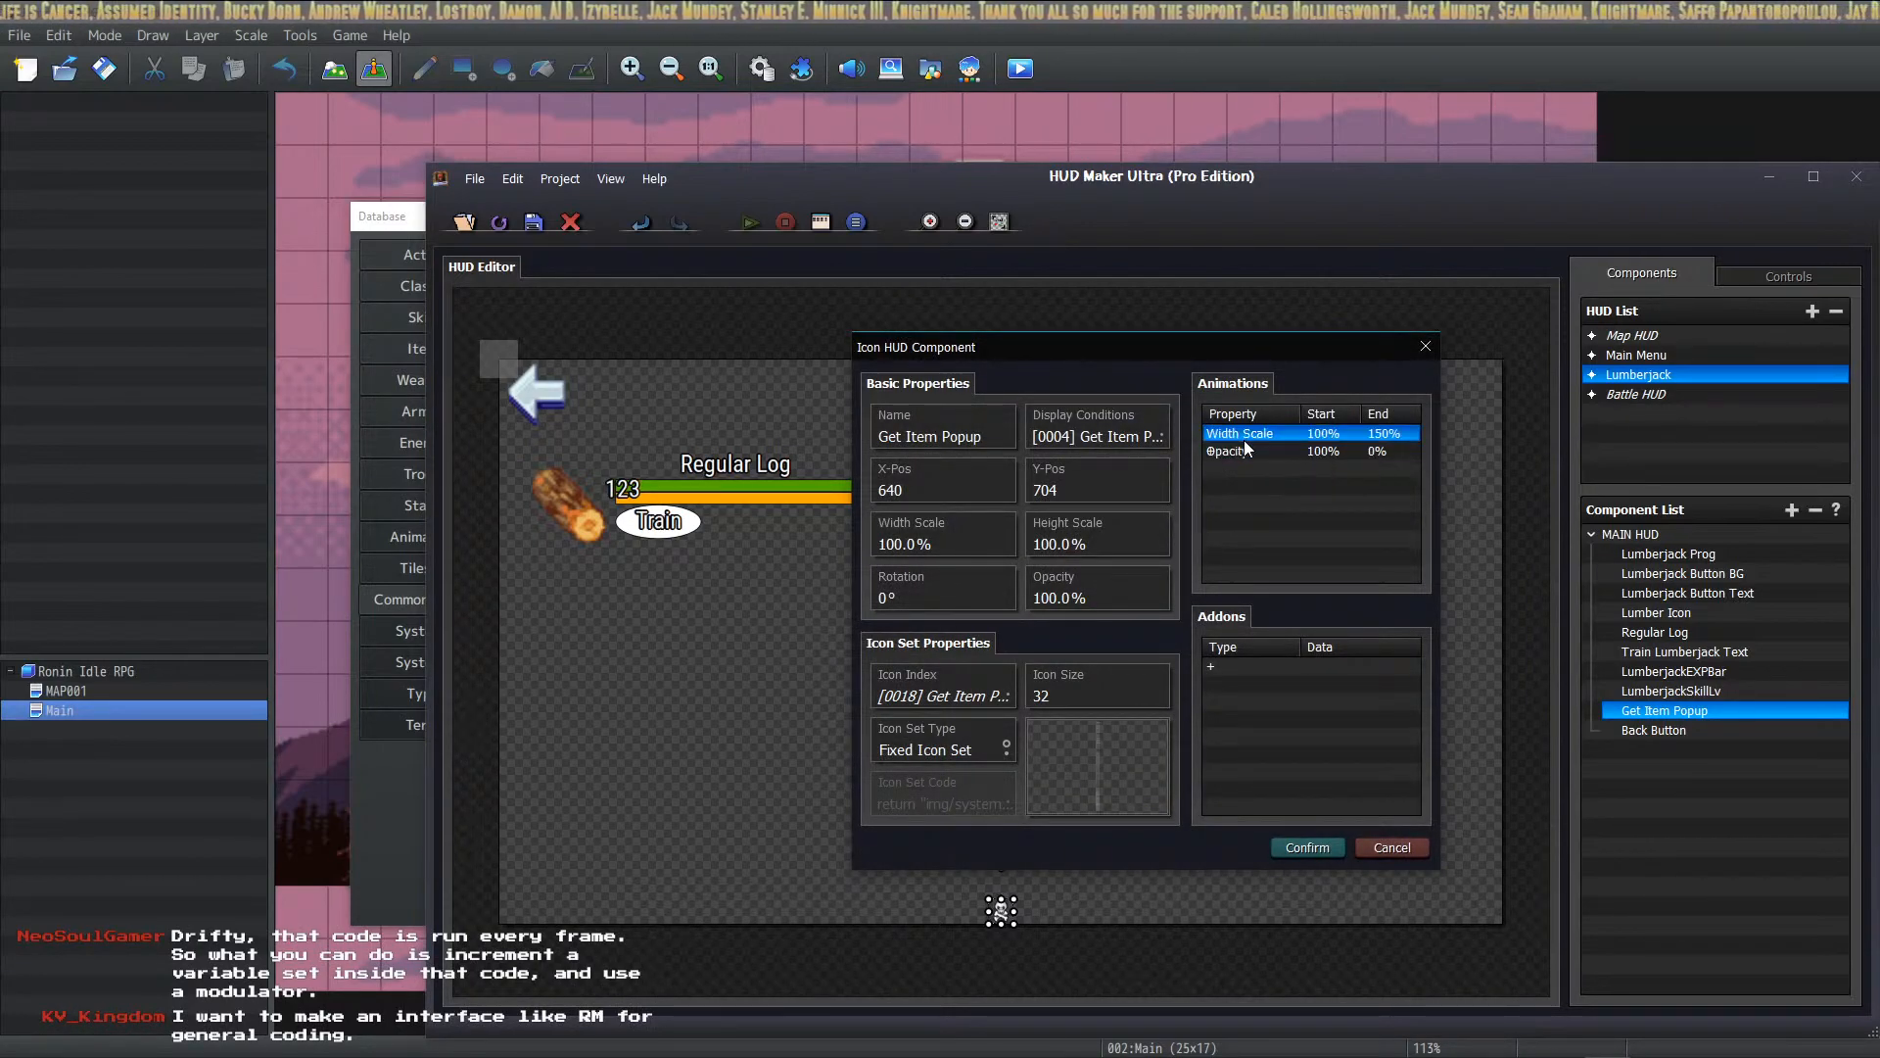
click(1286, 839)
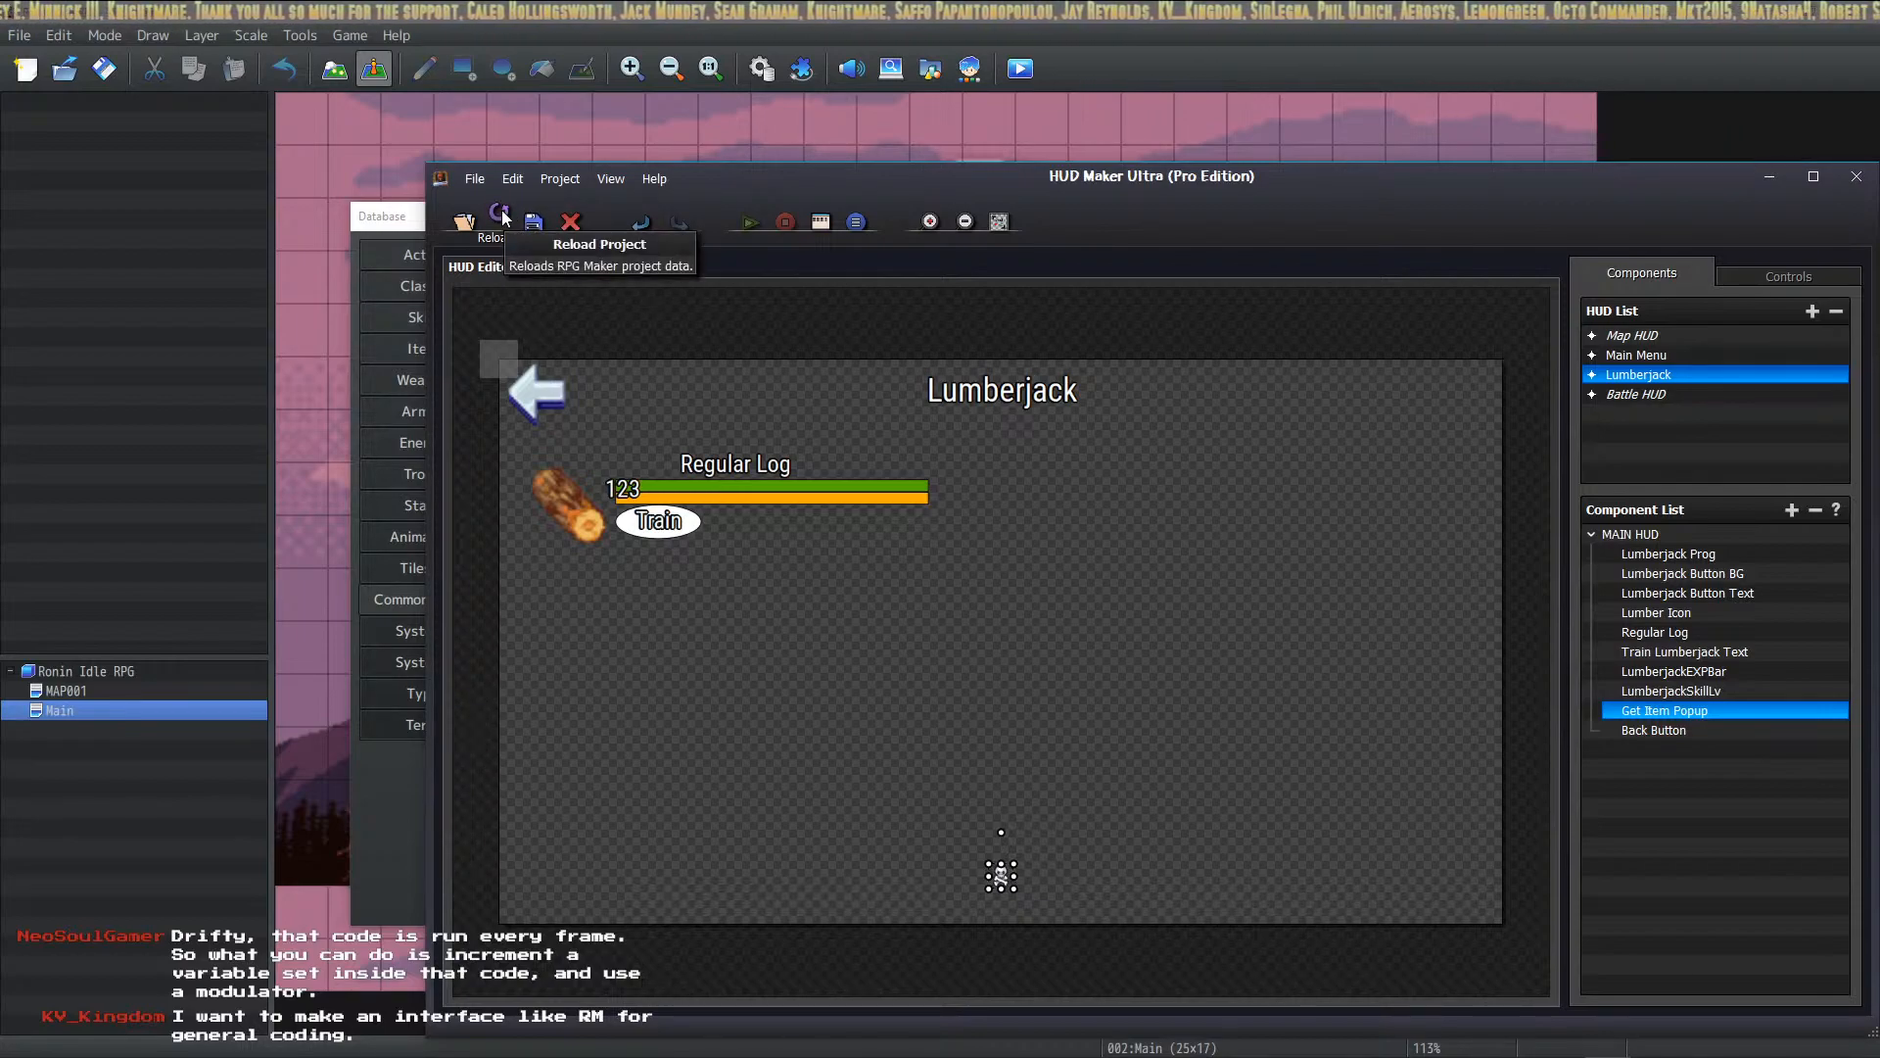
Step: Close the RPG Maker database, playtest a new game on the Lumberjack screen to check for the item popup, and end the test
click(382, 200)
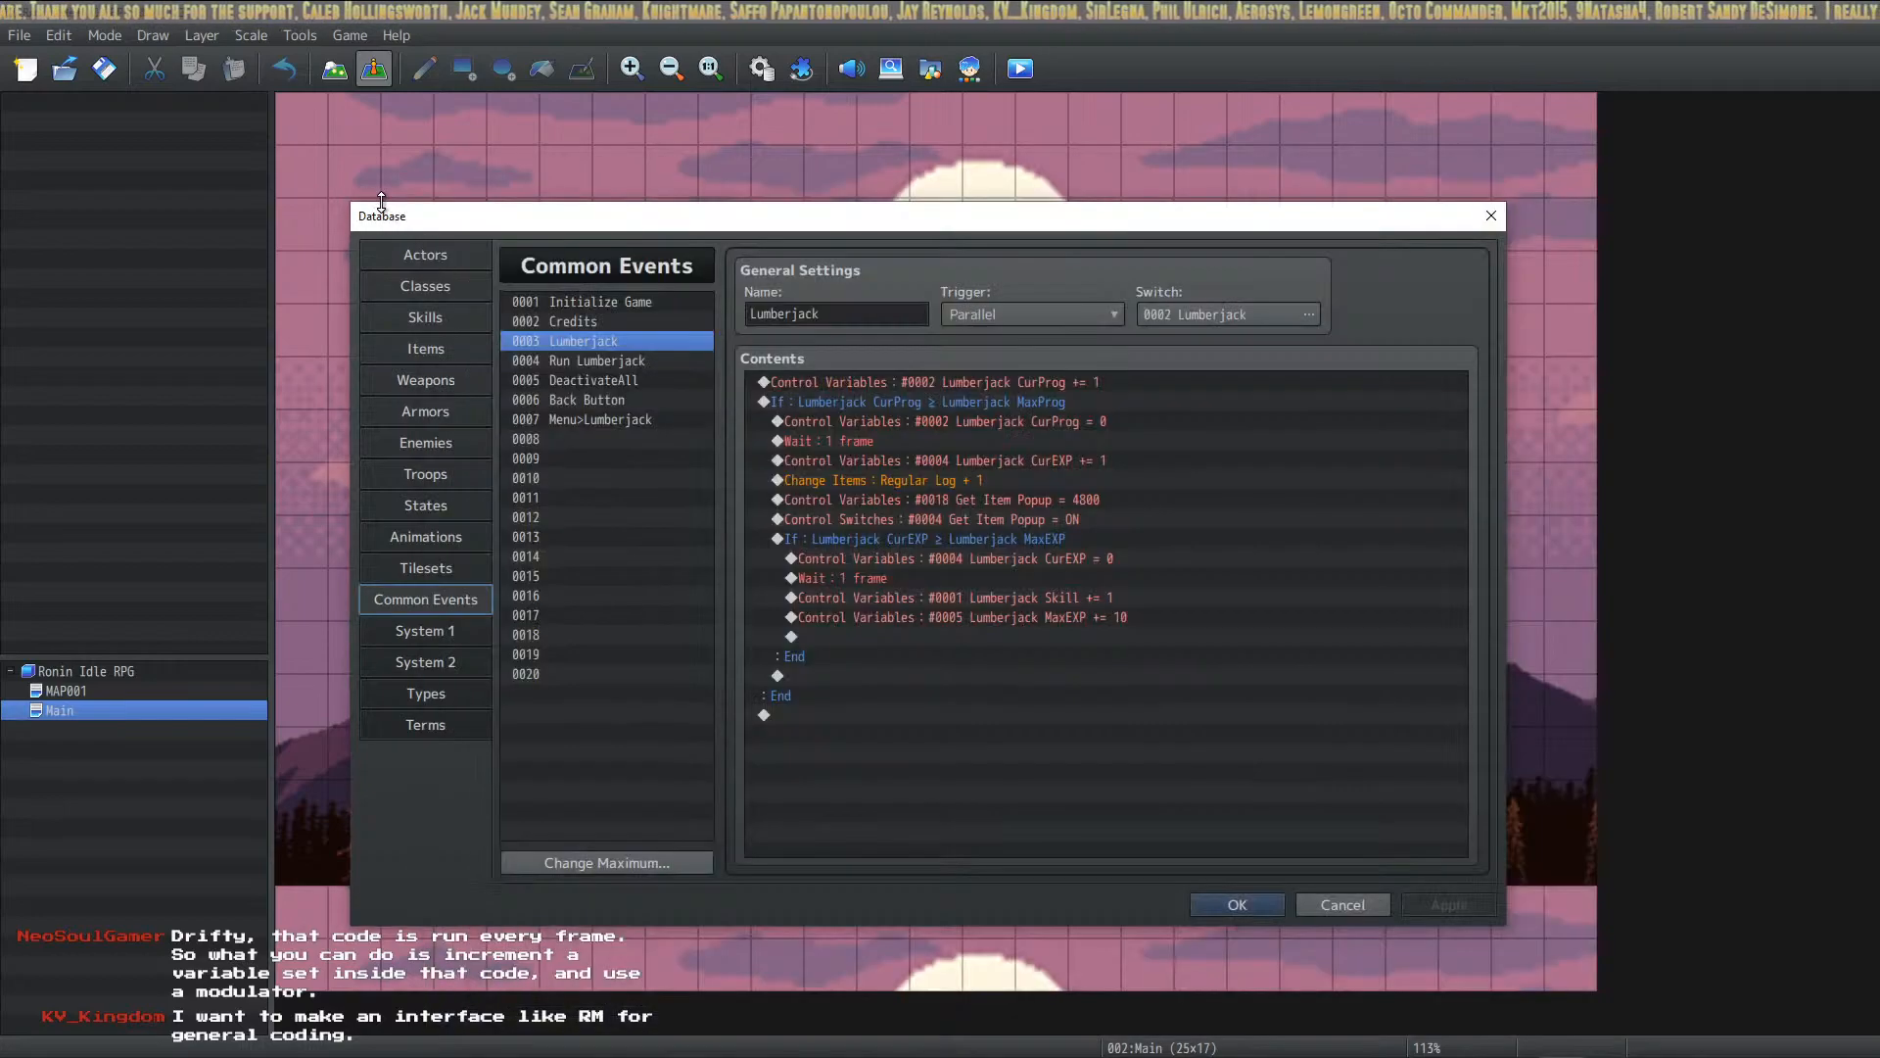
click(1236, 903)
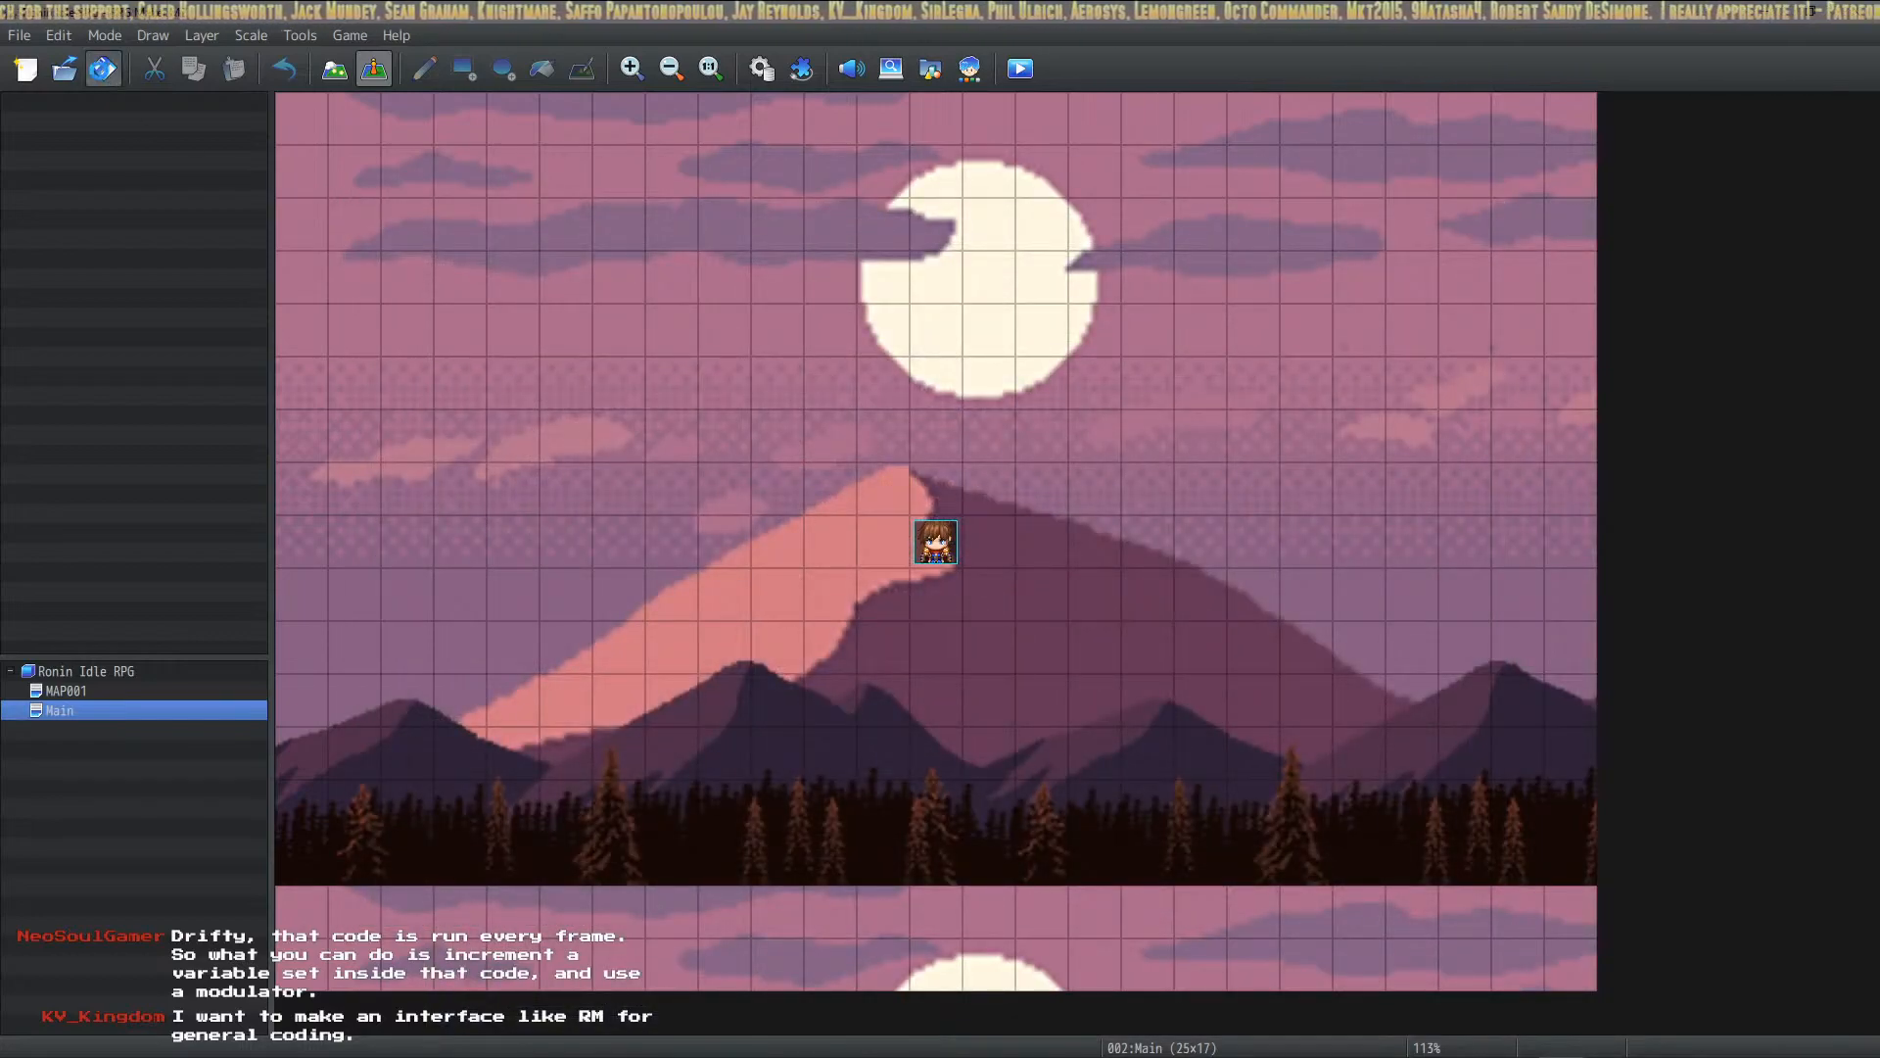
click(1020, 71)
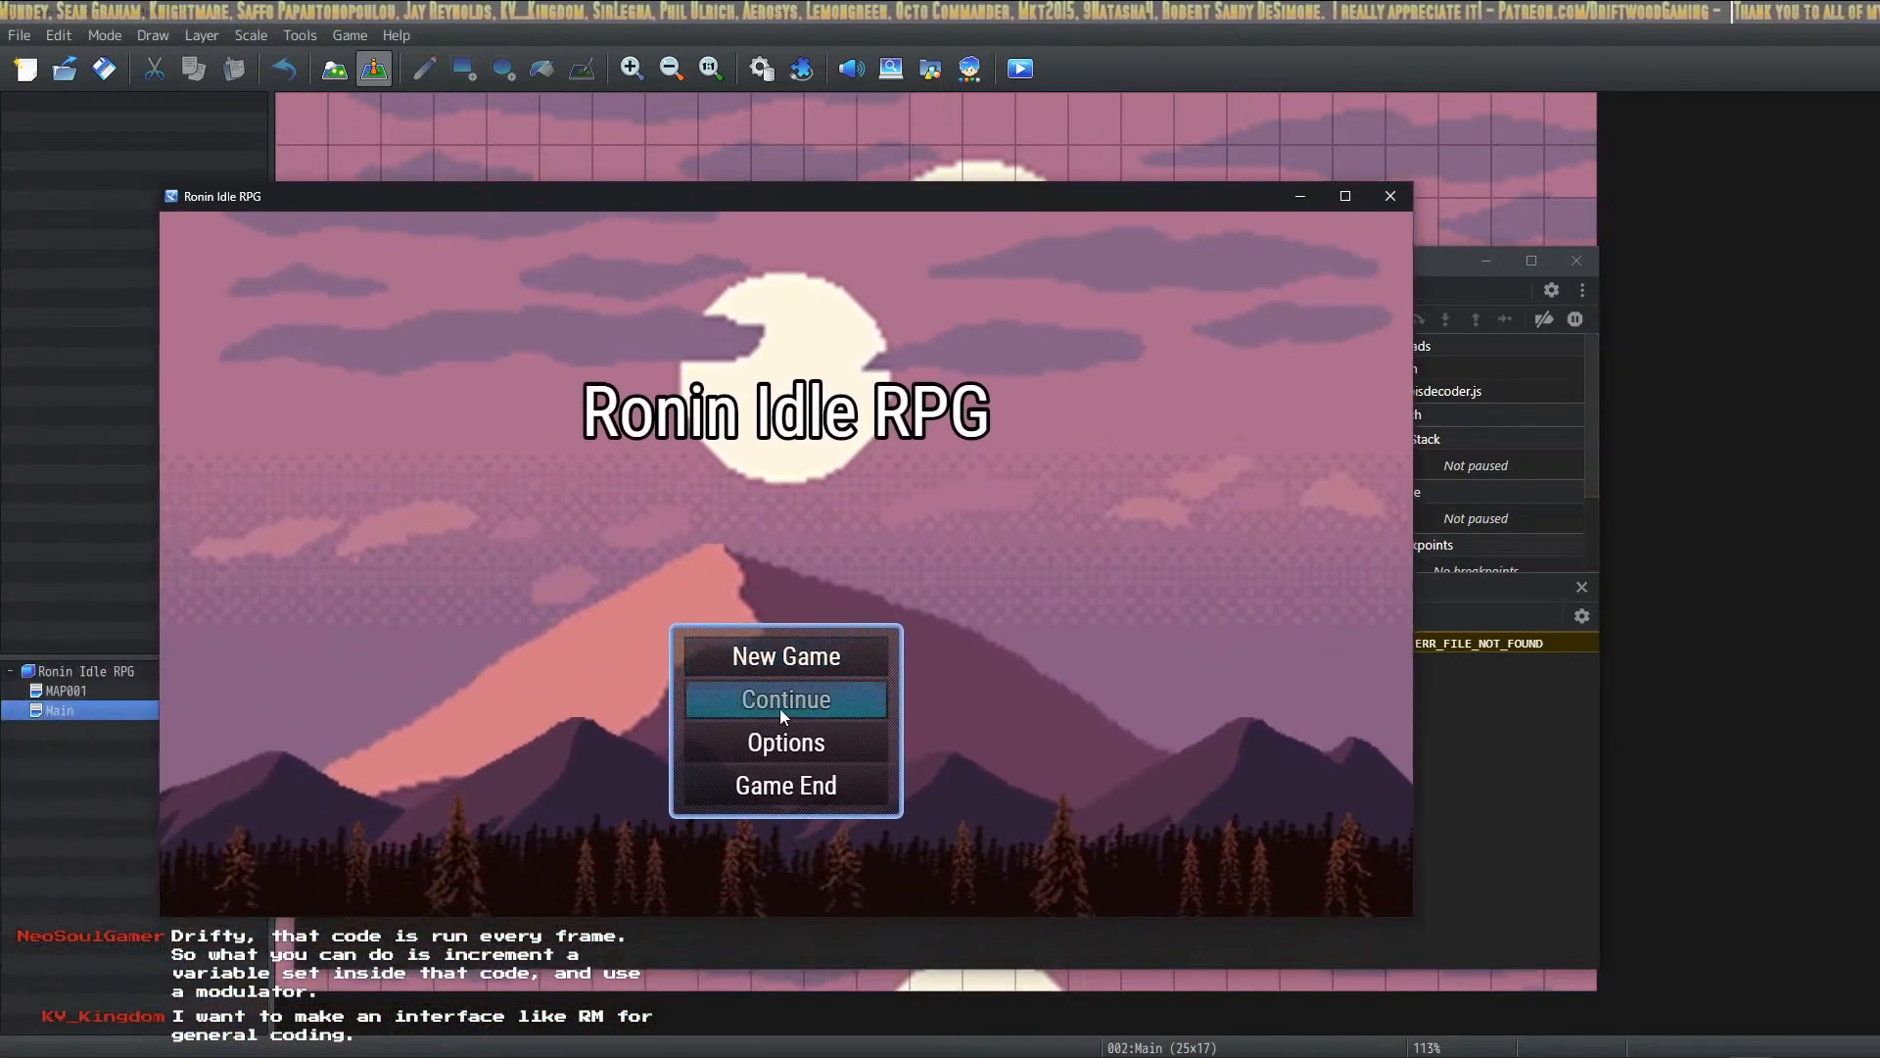
click(787, 659)
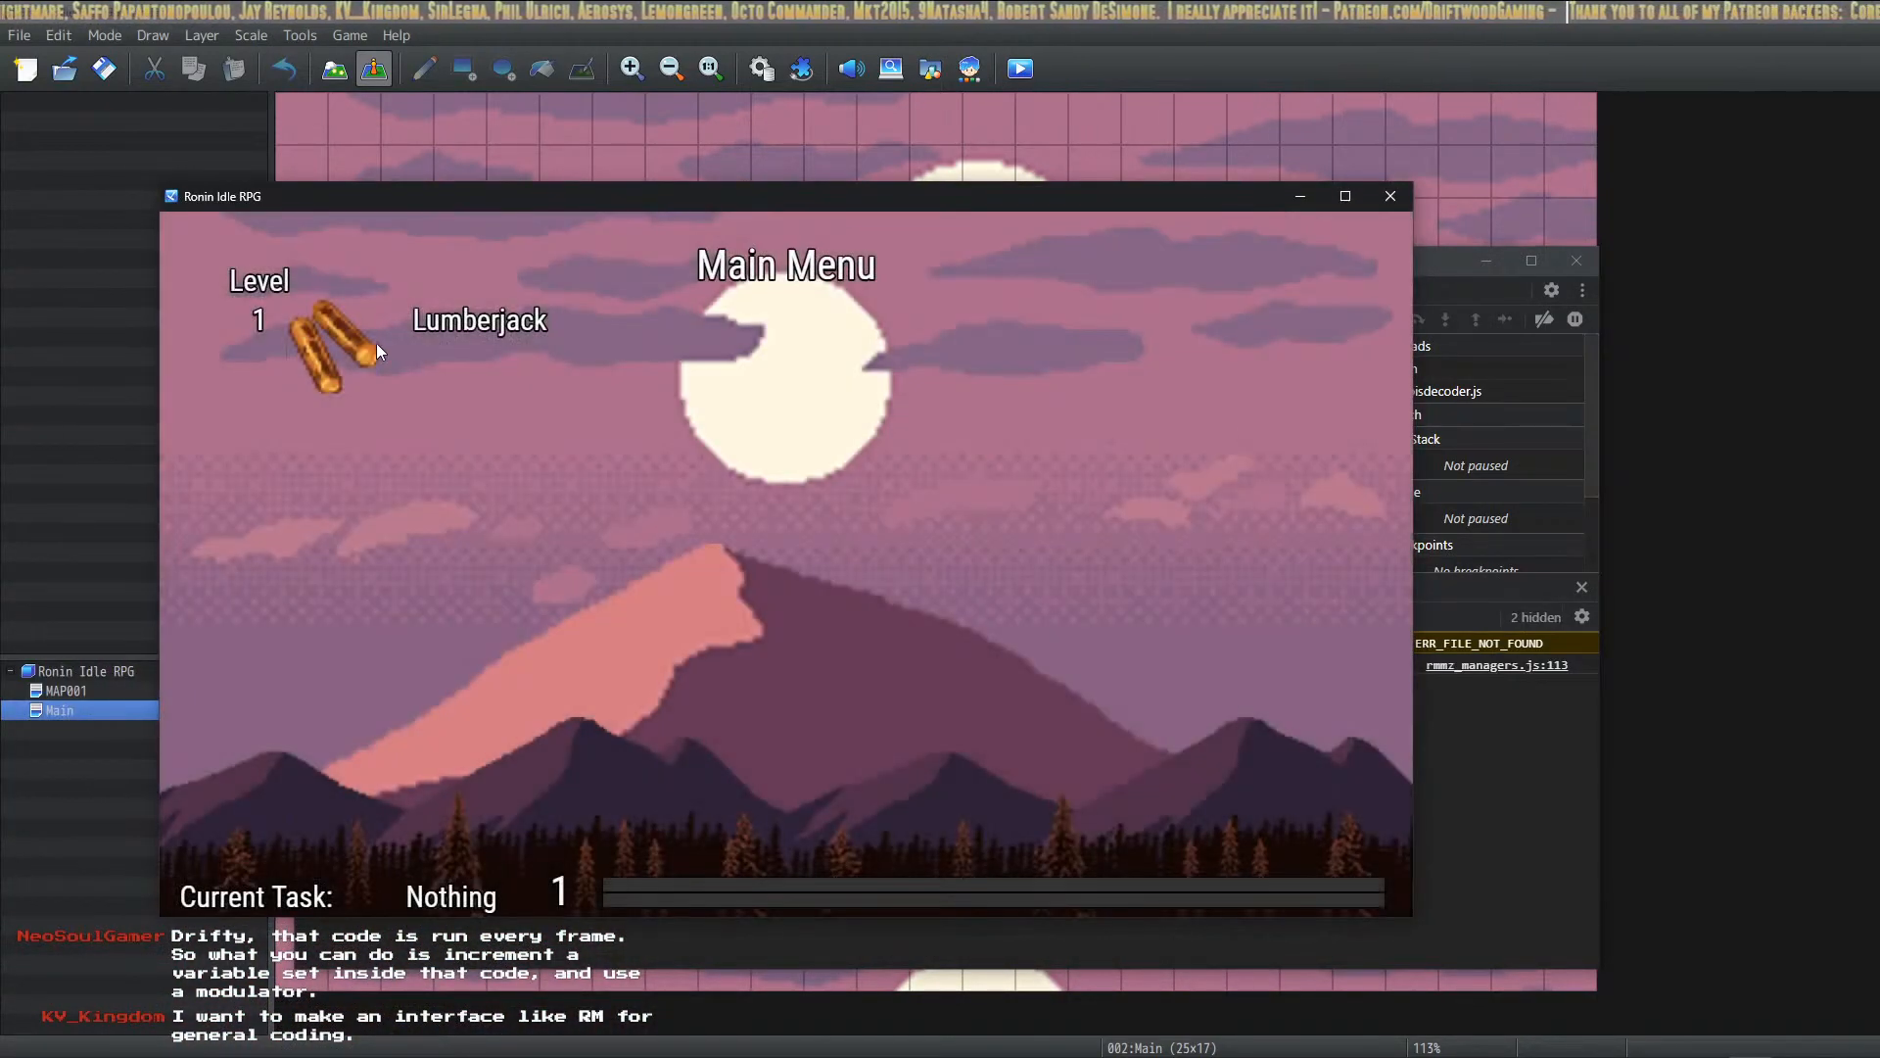
click(377, 347)
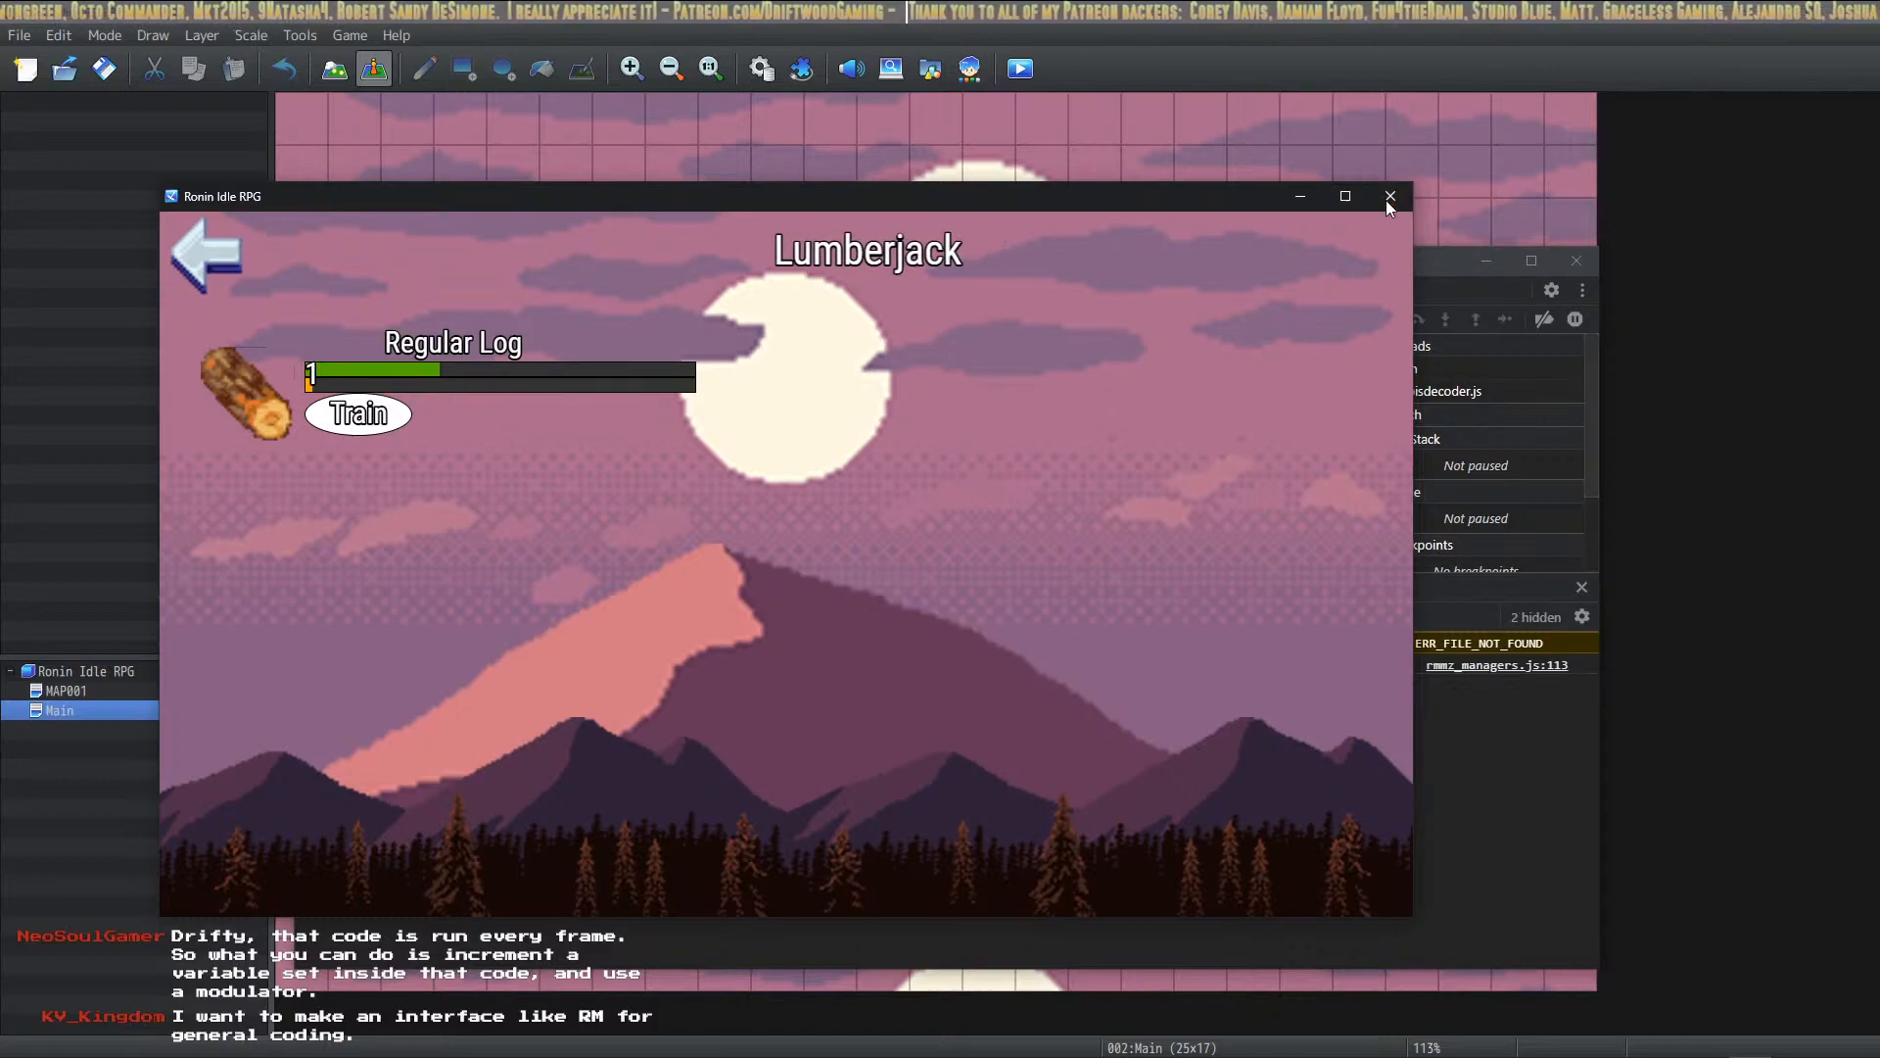
click(1390, 197)
Step: Review the Lumberjack common event's progress, EXP and Get Item Popup commands in the database, and close it without changes
click(762, 68)
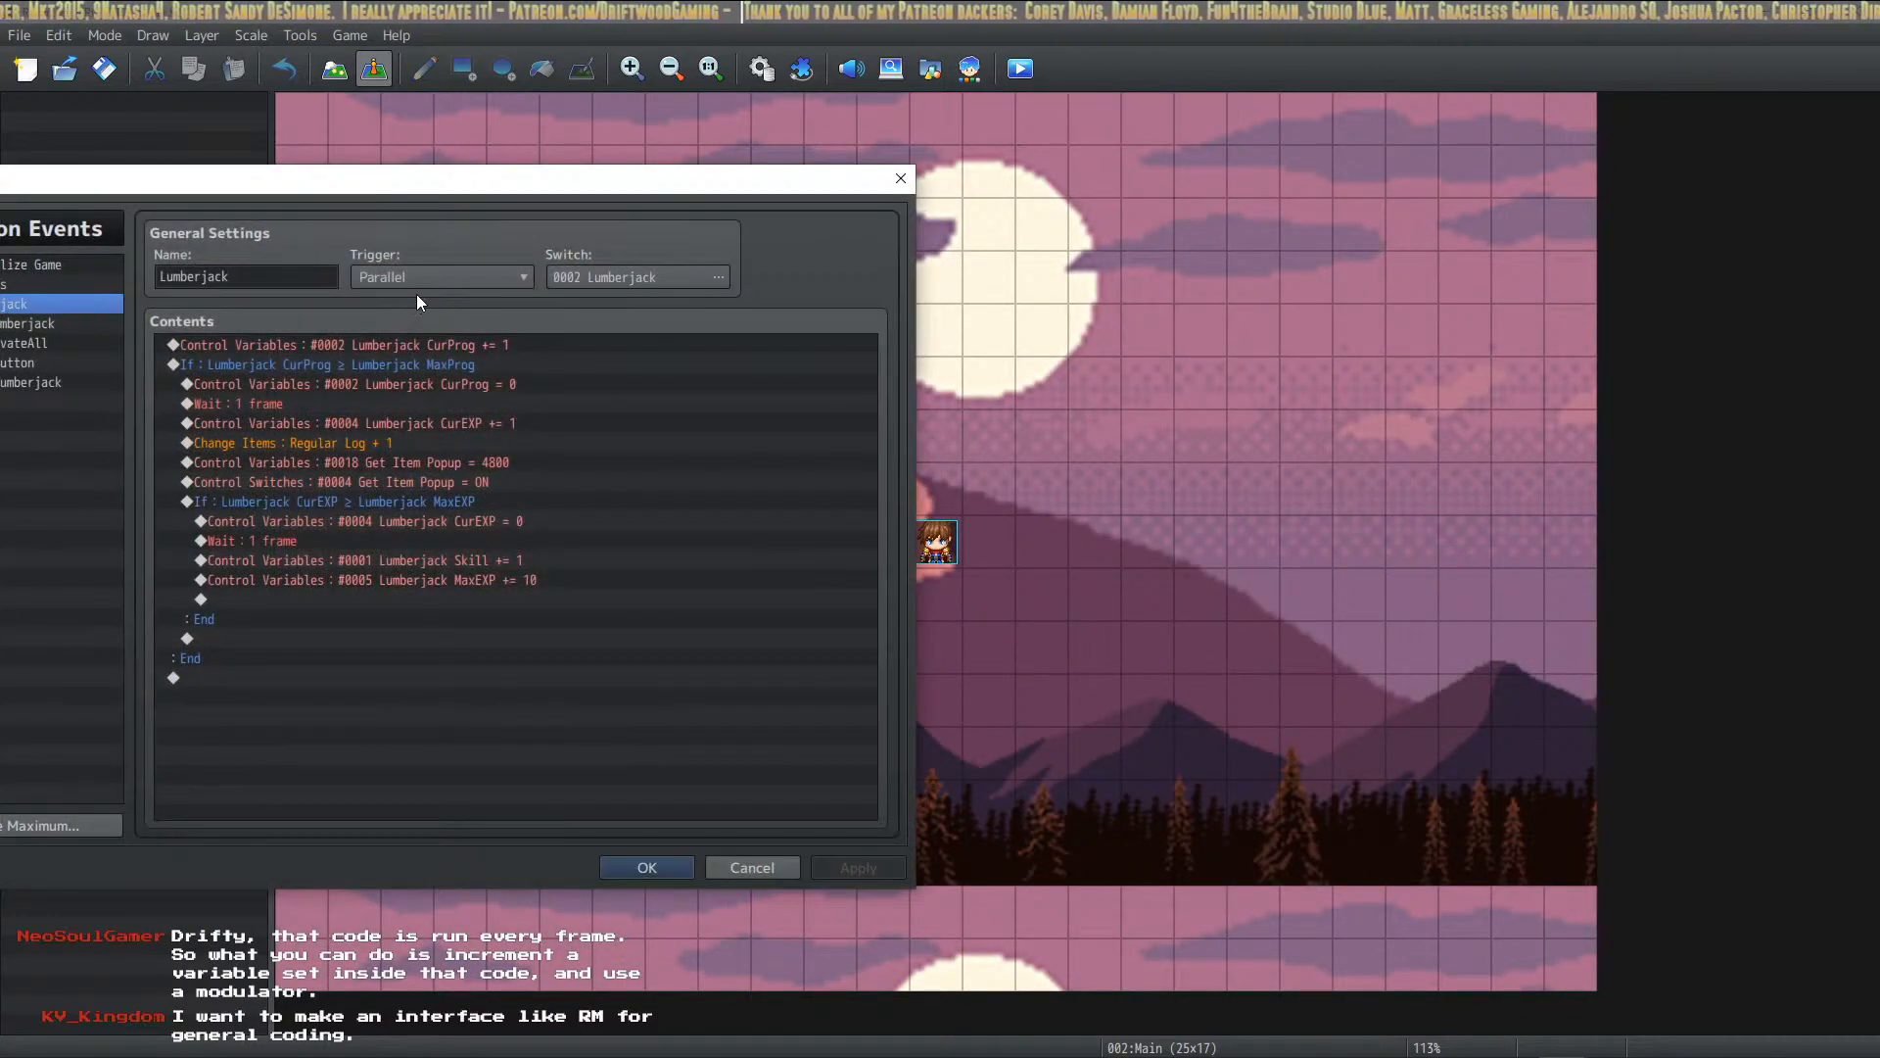
drag(533, 188, 1134, 215)
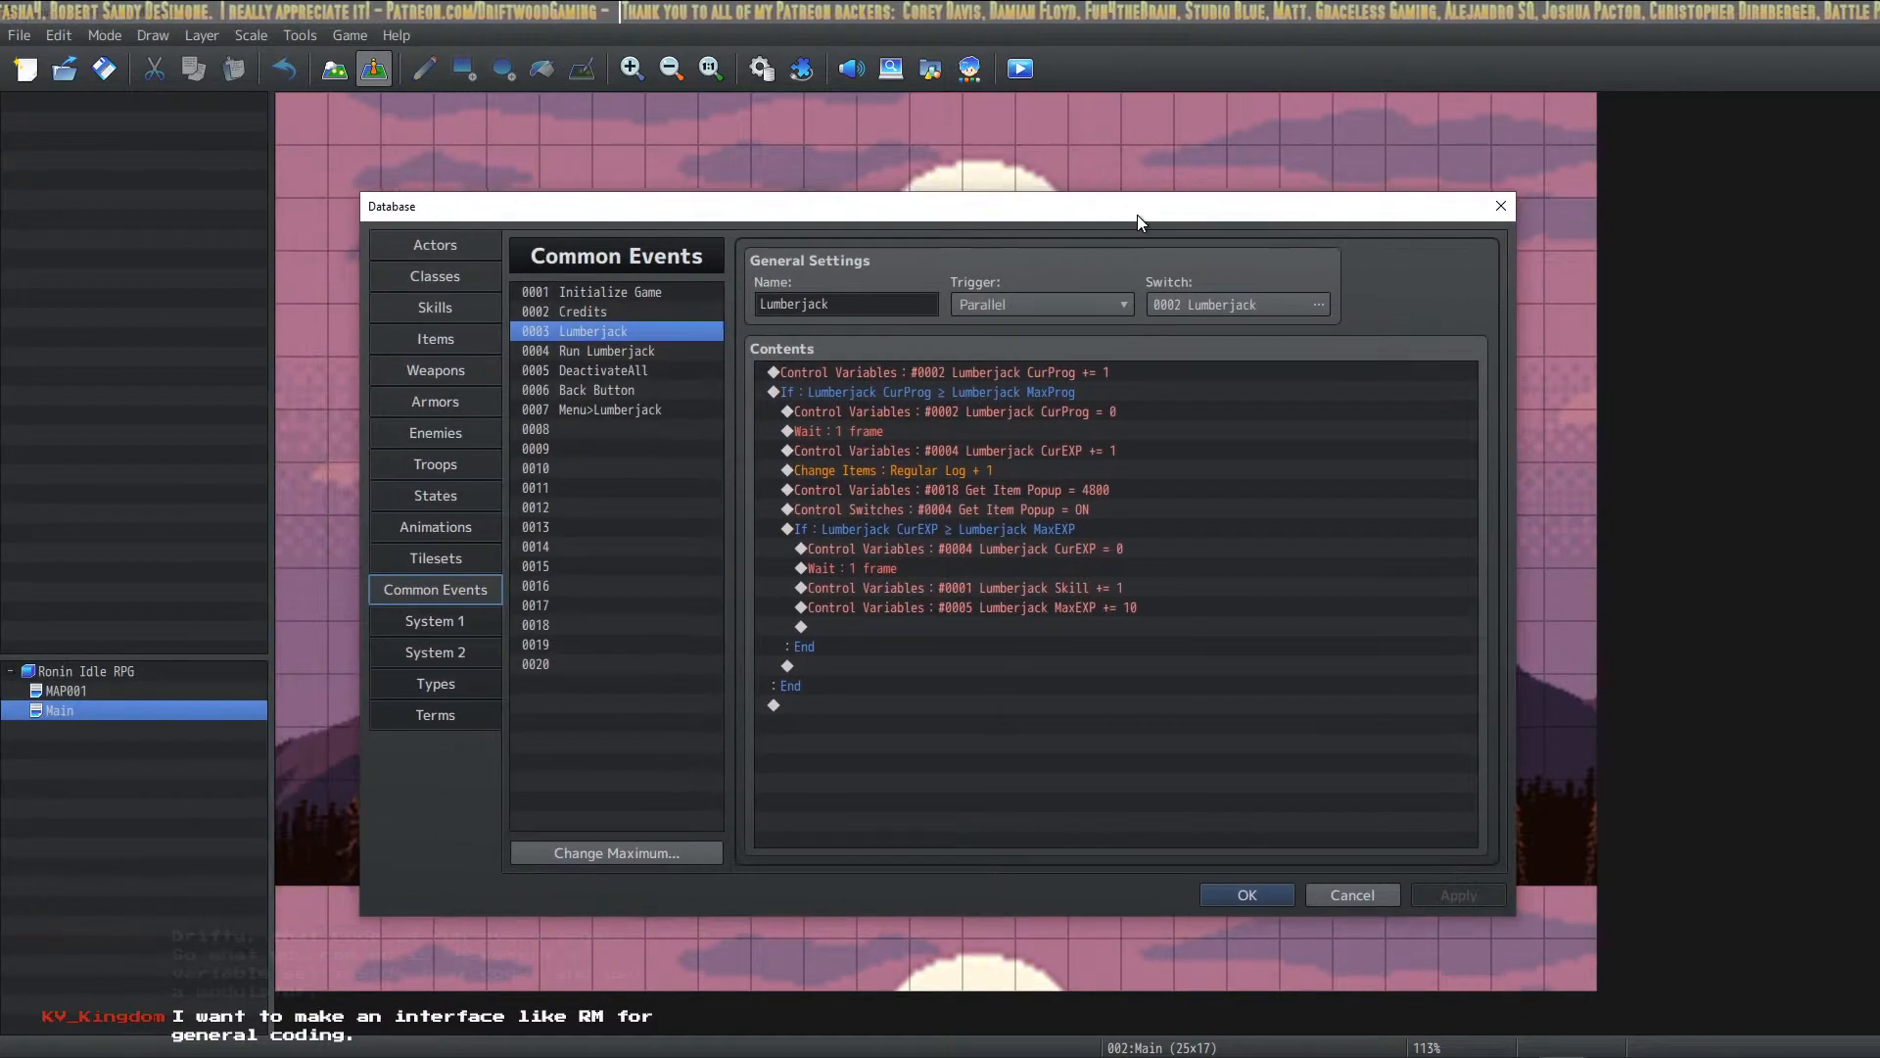
click(986, 392)
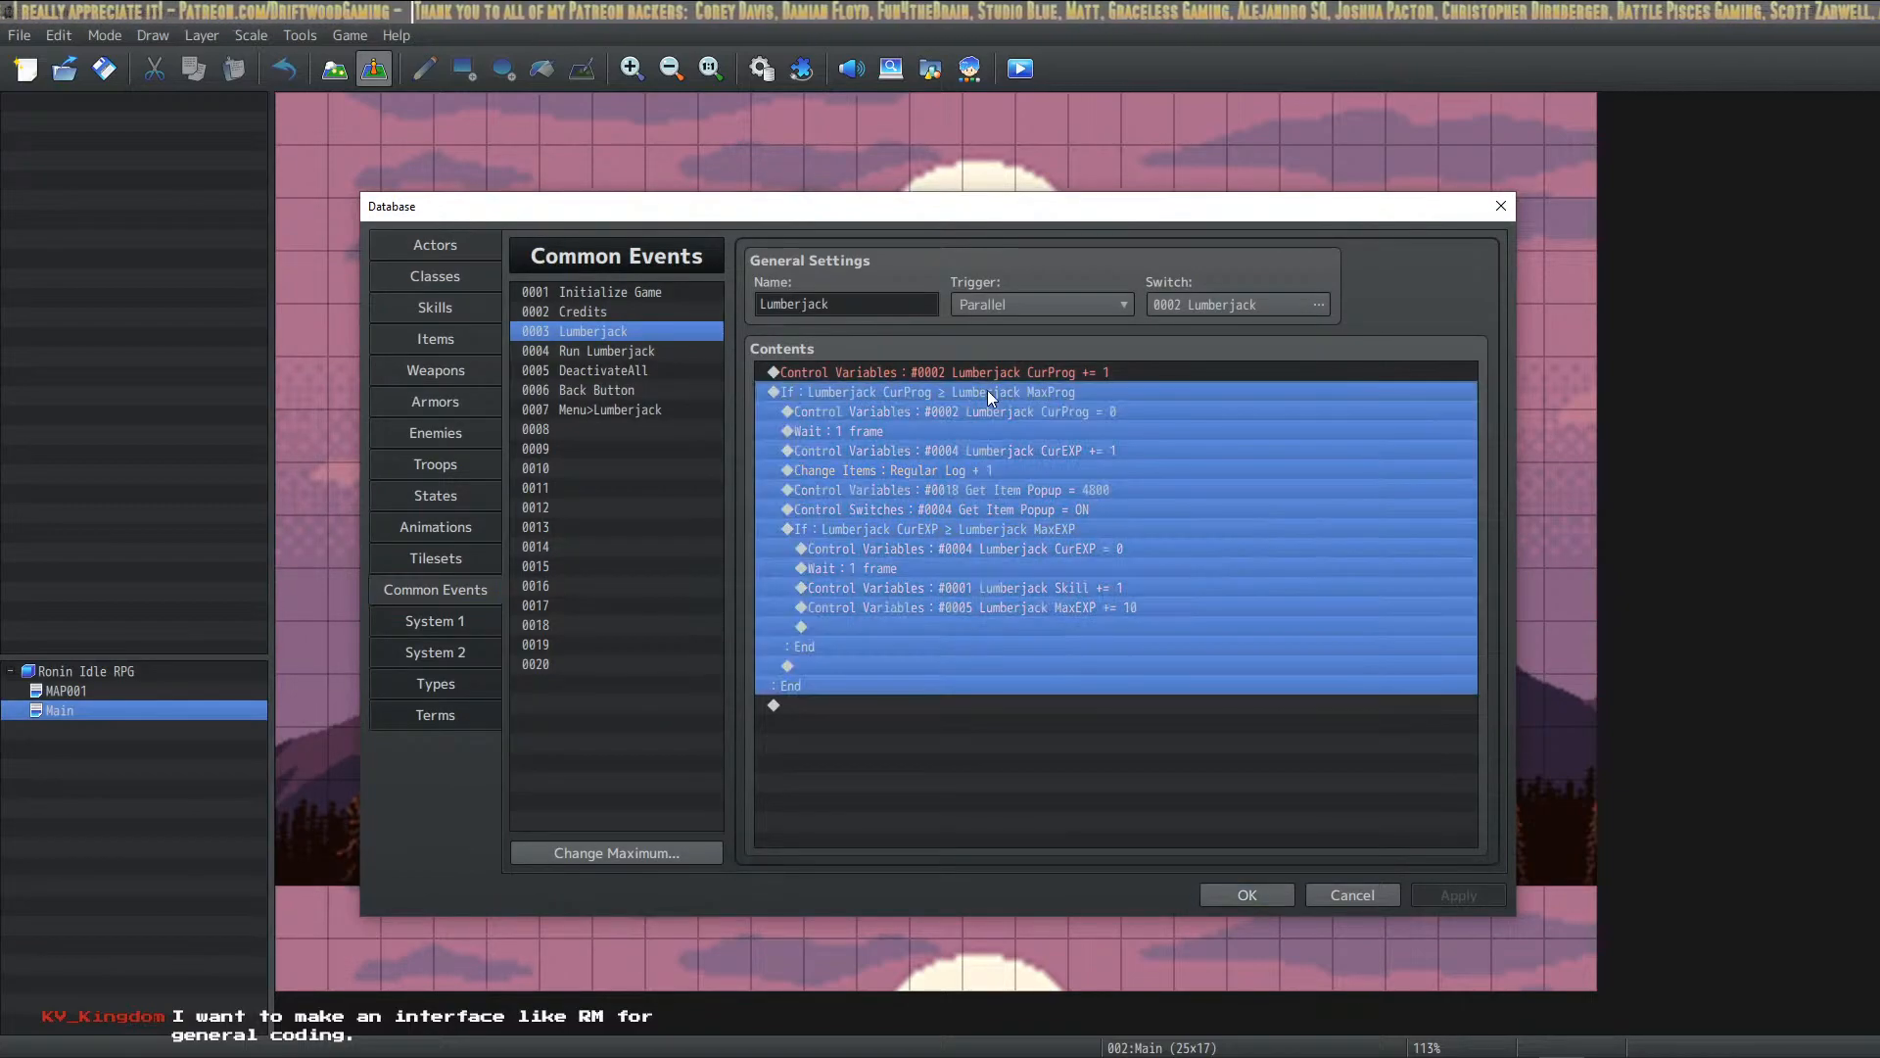
click(964, 411)
click(908, 392)
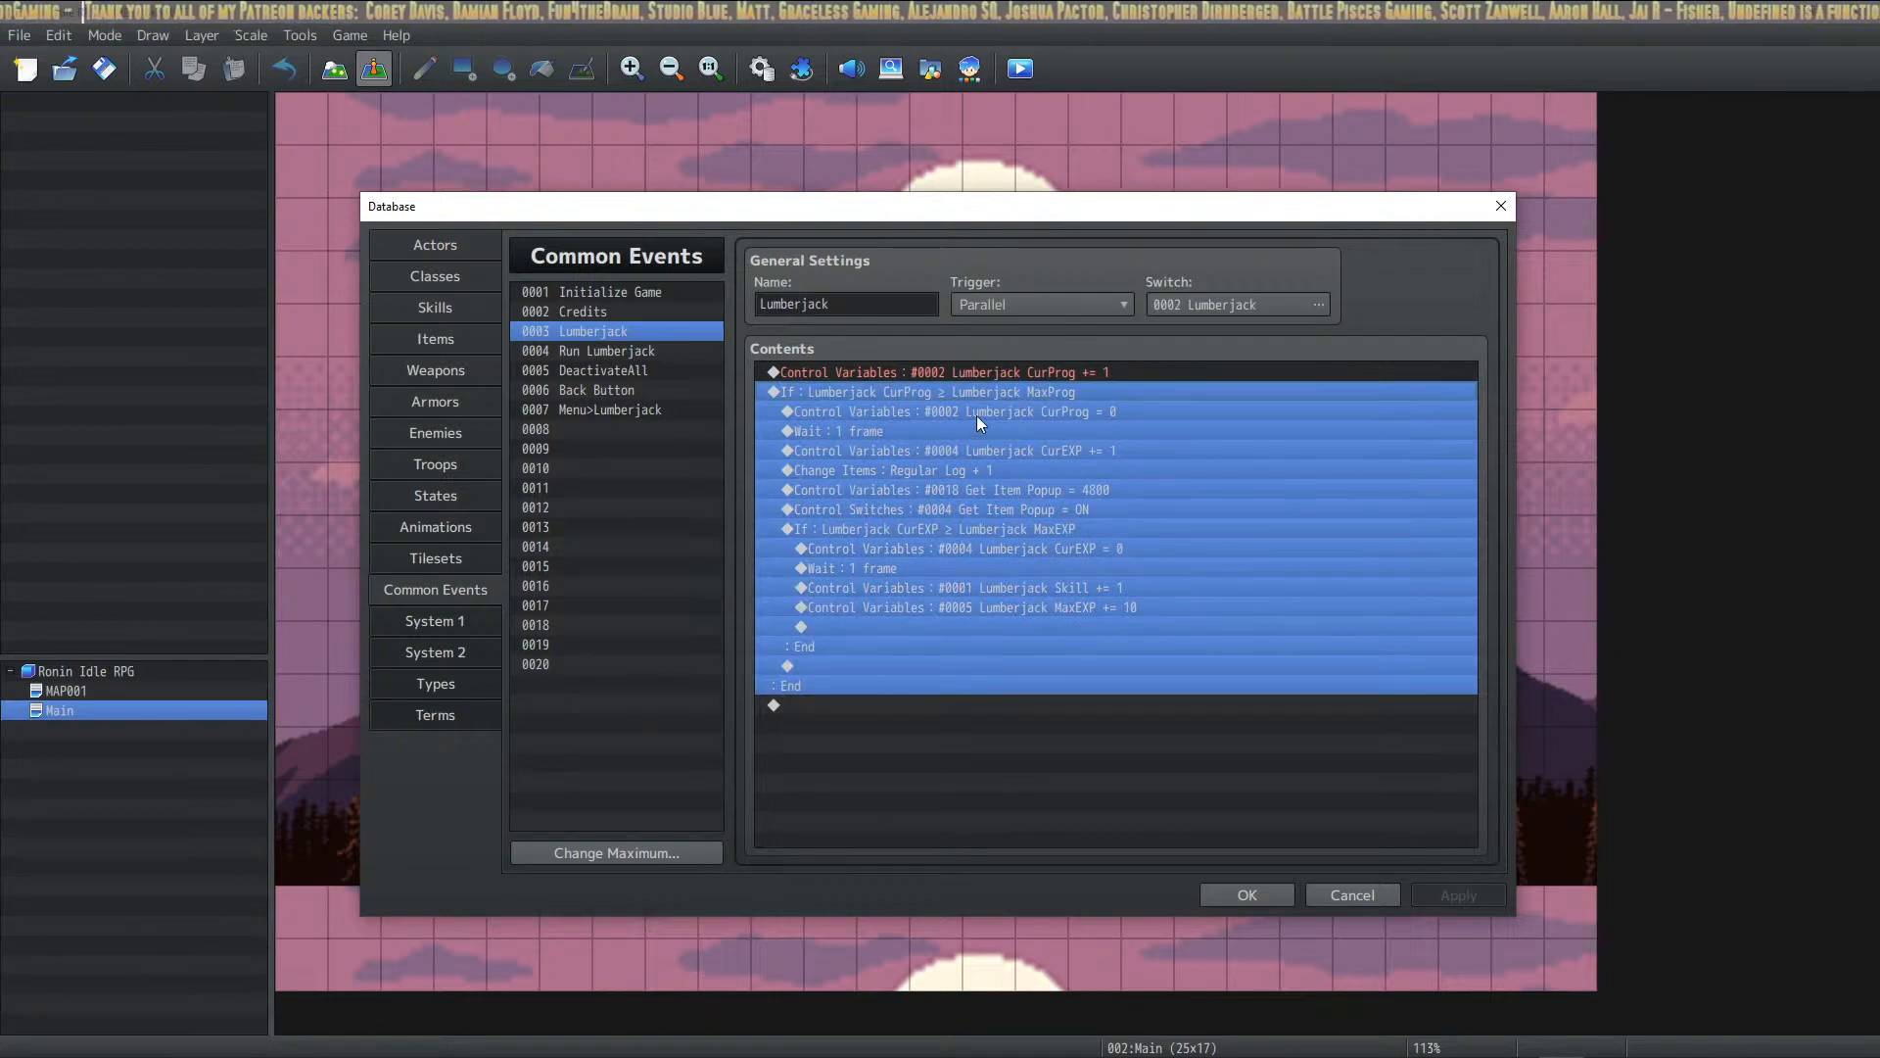
click(984, 411)
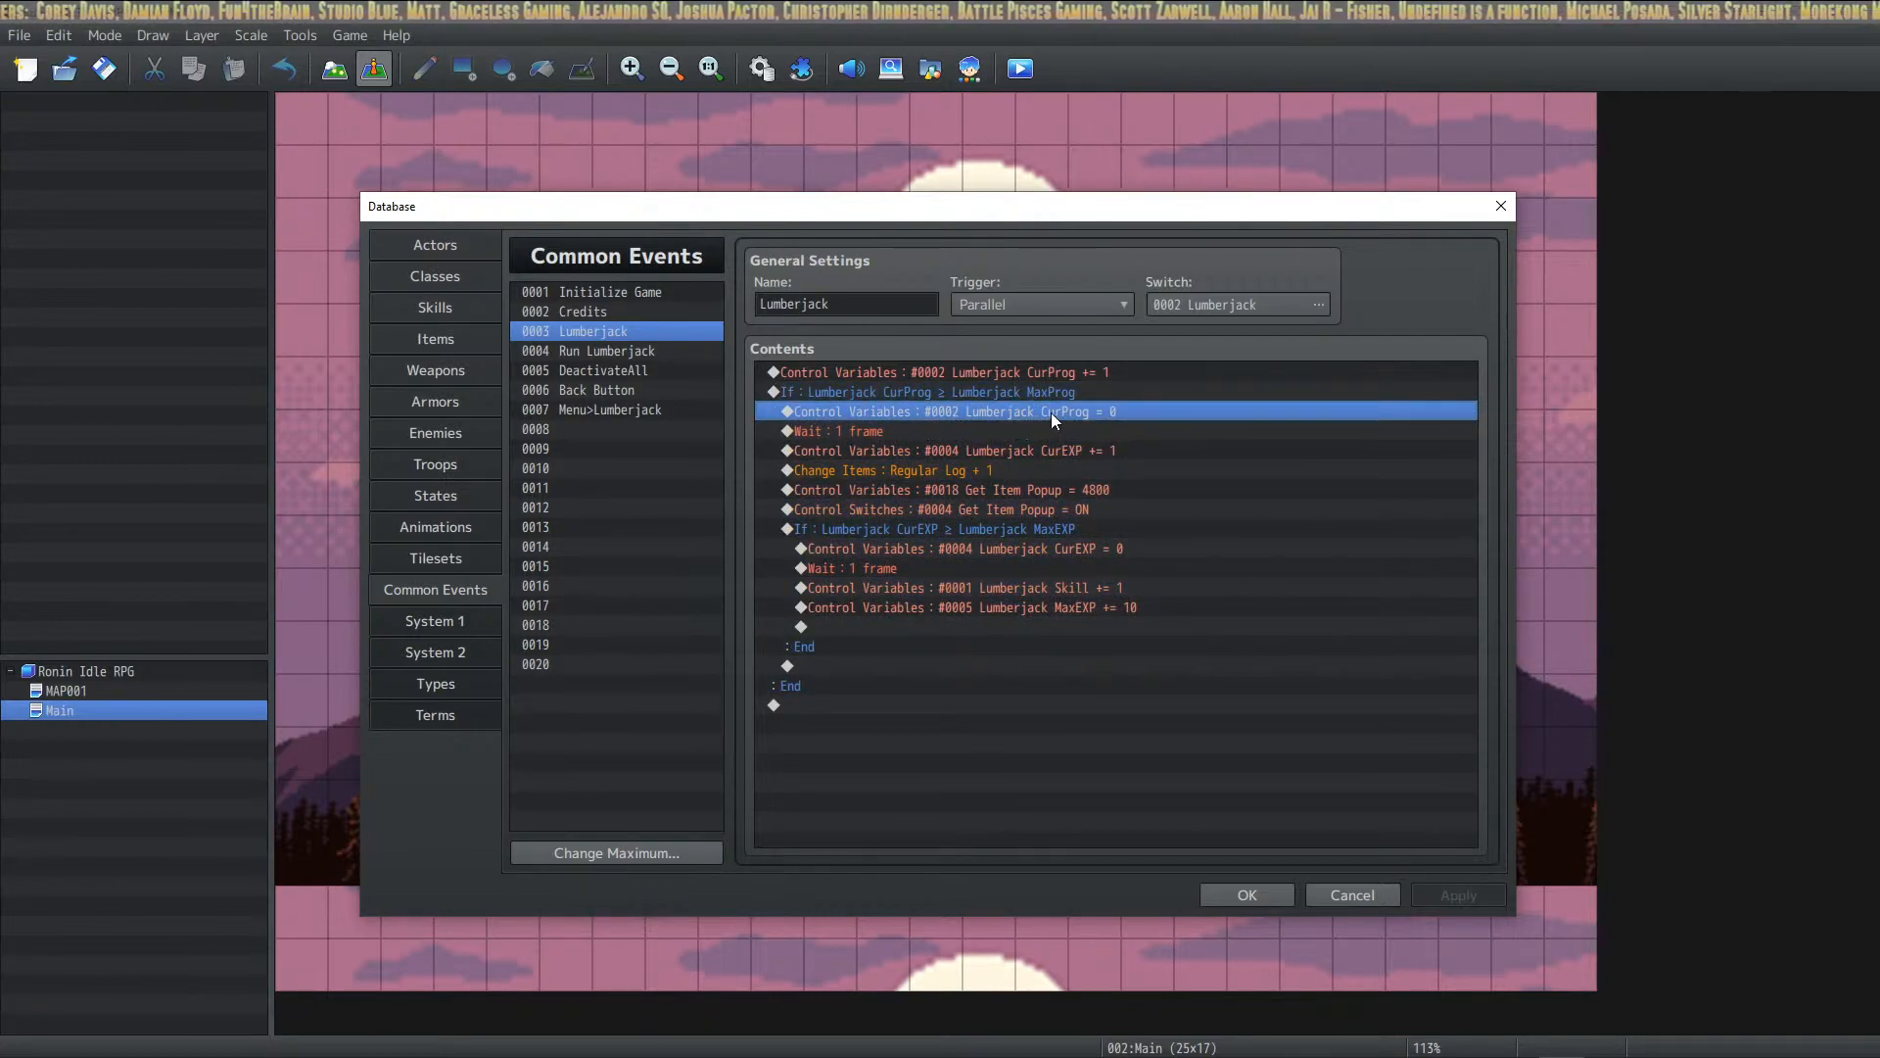
click(875, 429)
click(962, 455)
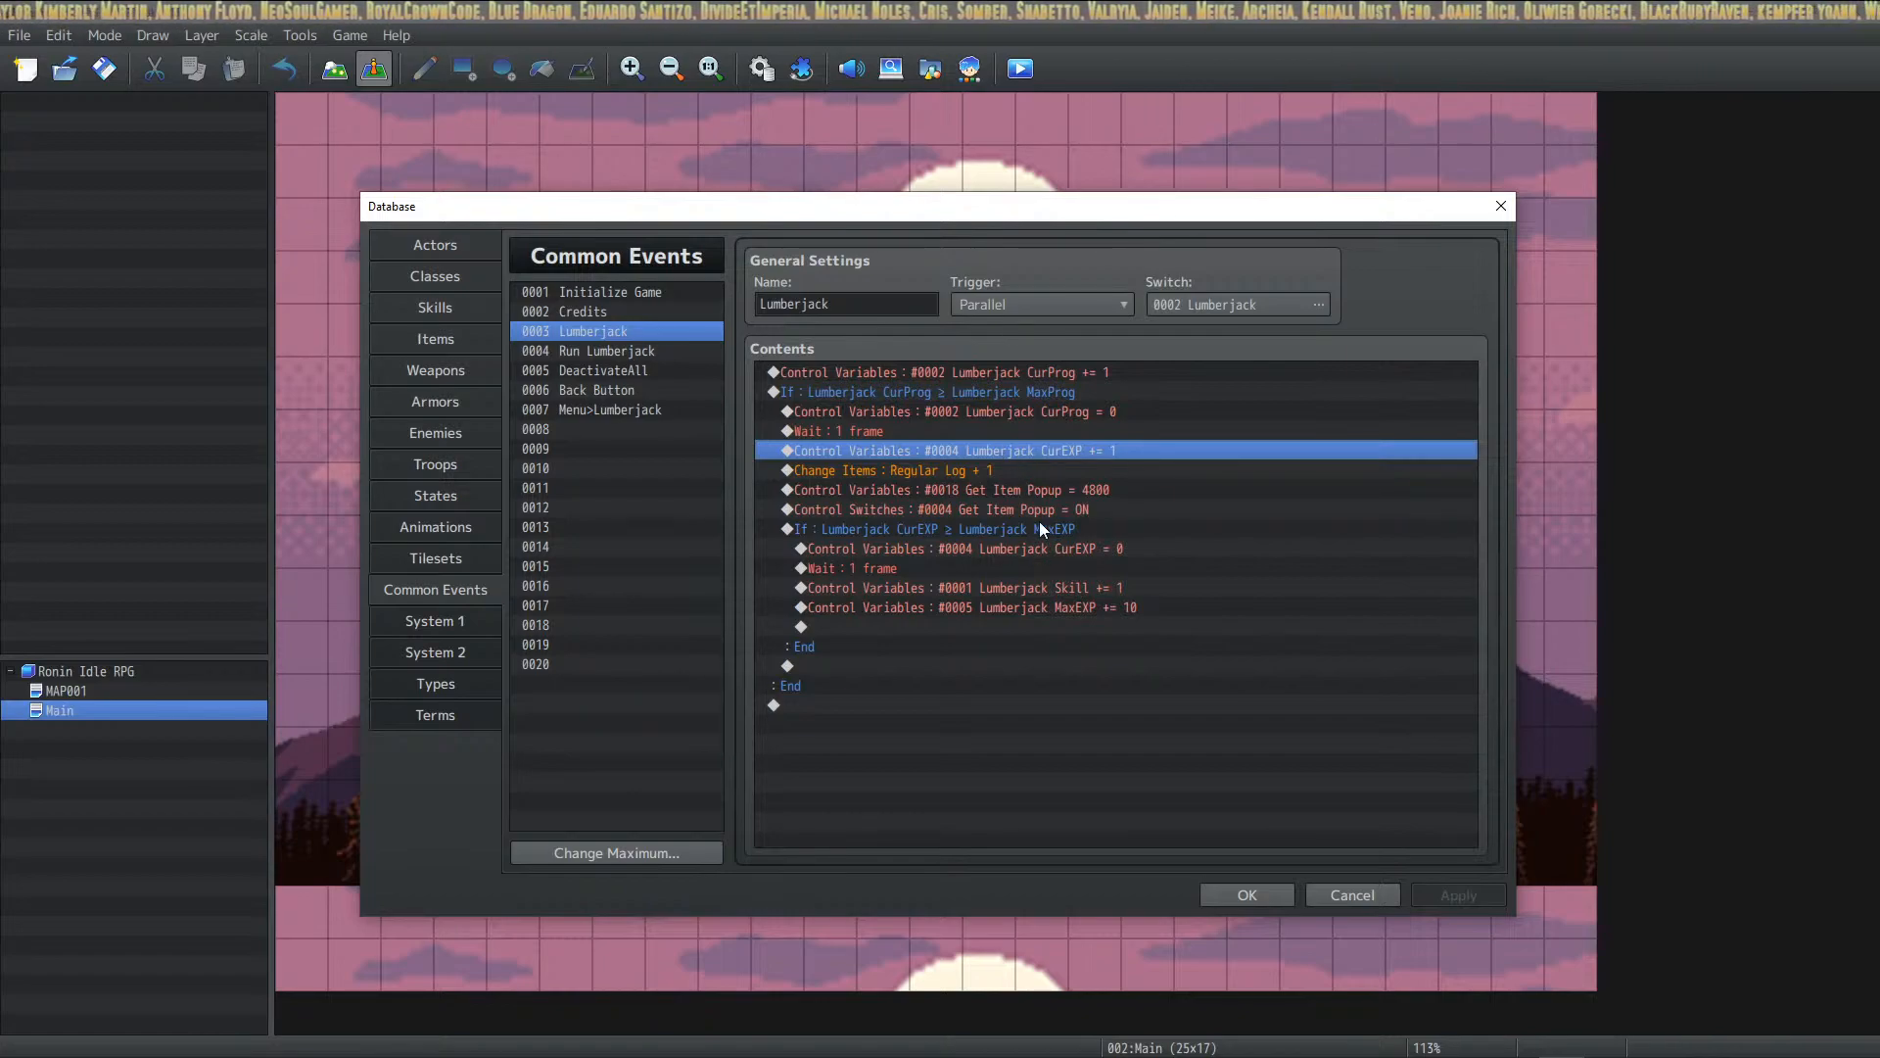
click(1058, 490)
click(1067, 509)
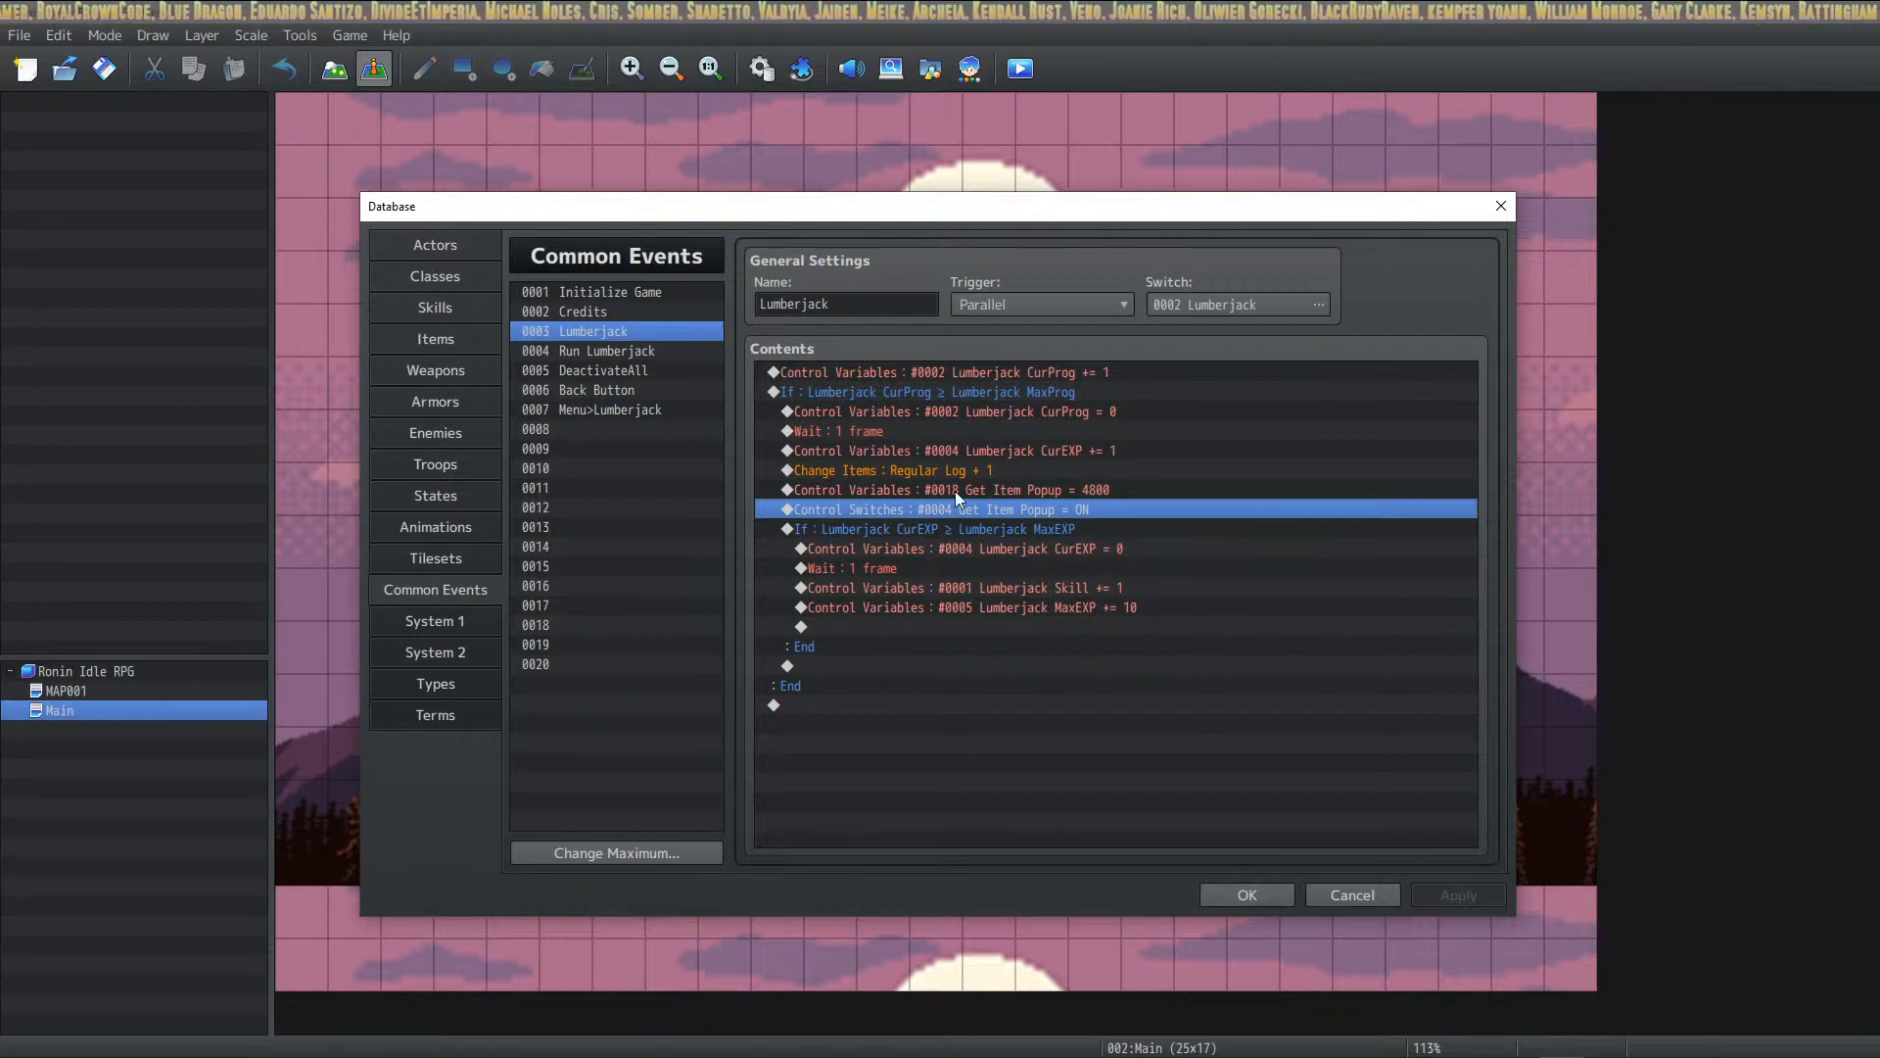
click(1246, 894)
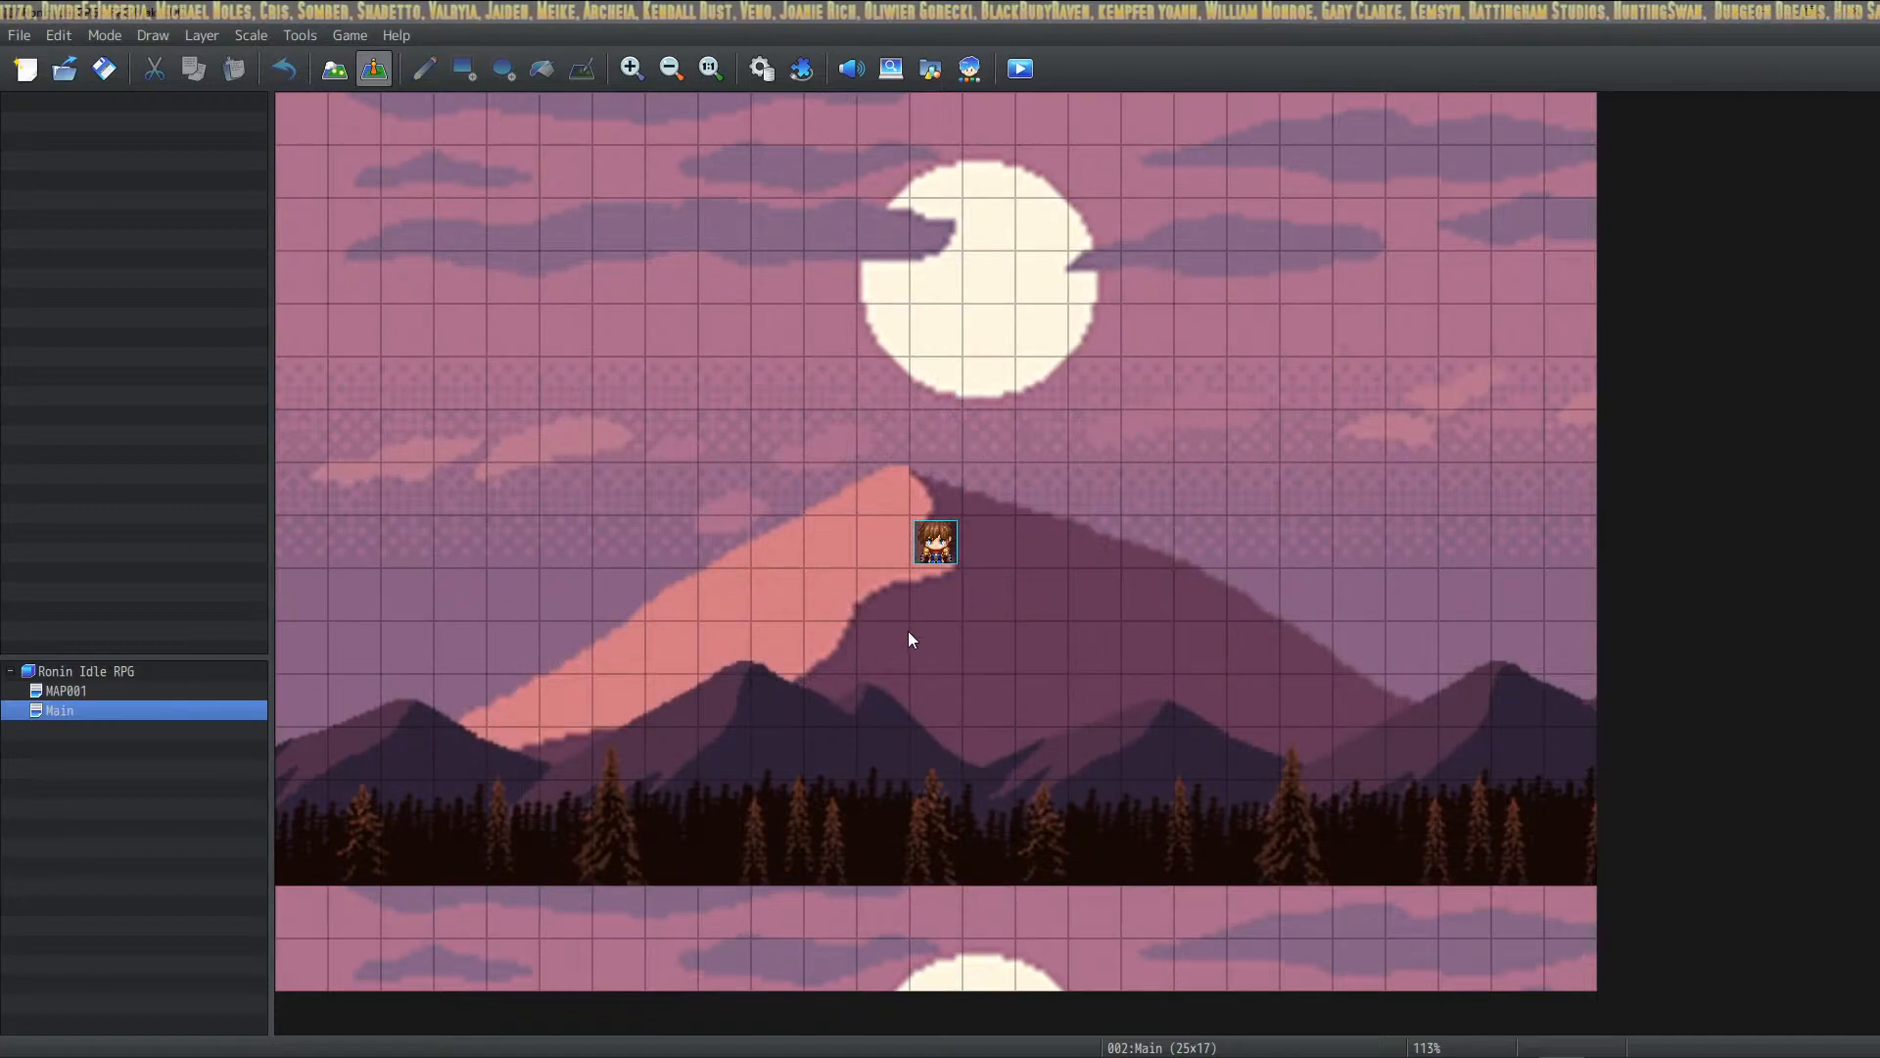
Step: Save the Ronin Idle RPG project in RPG Maker
click(939, 543)
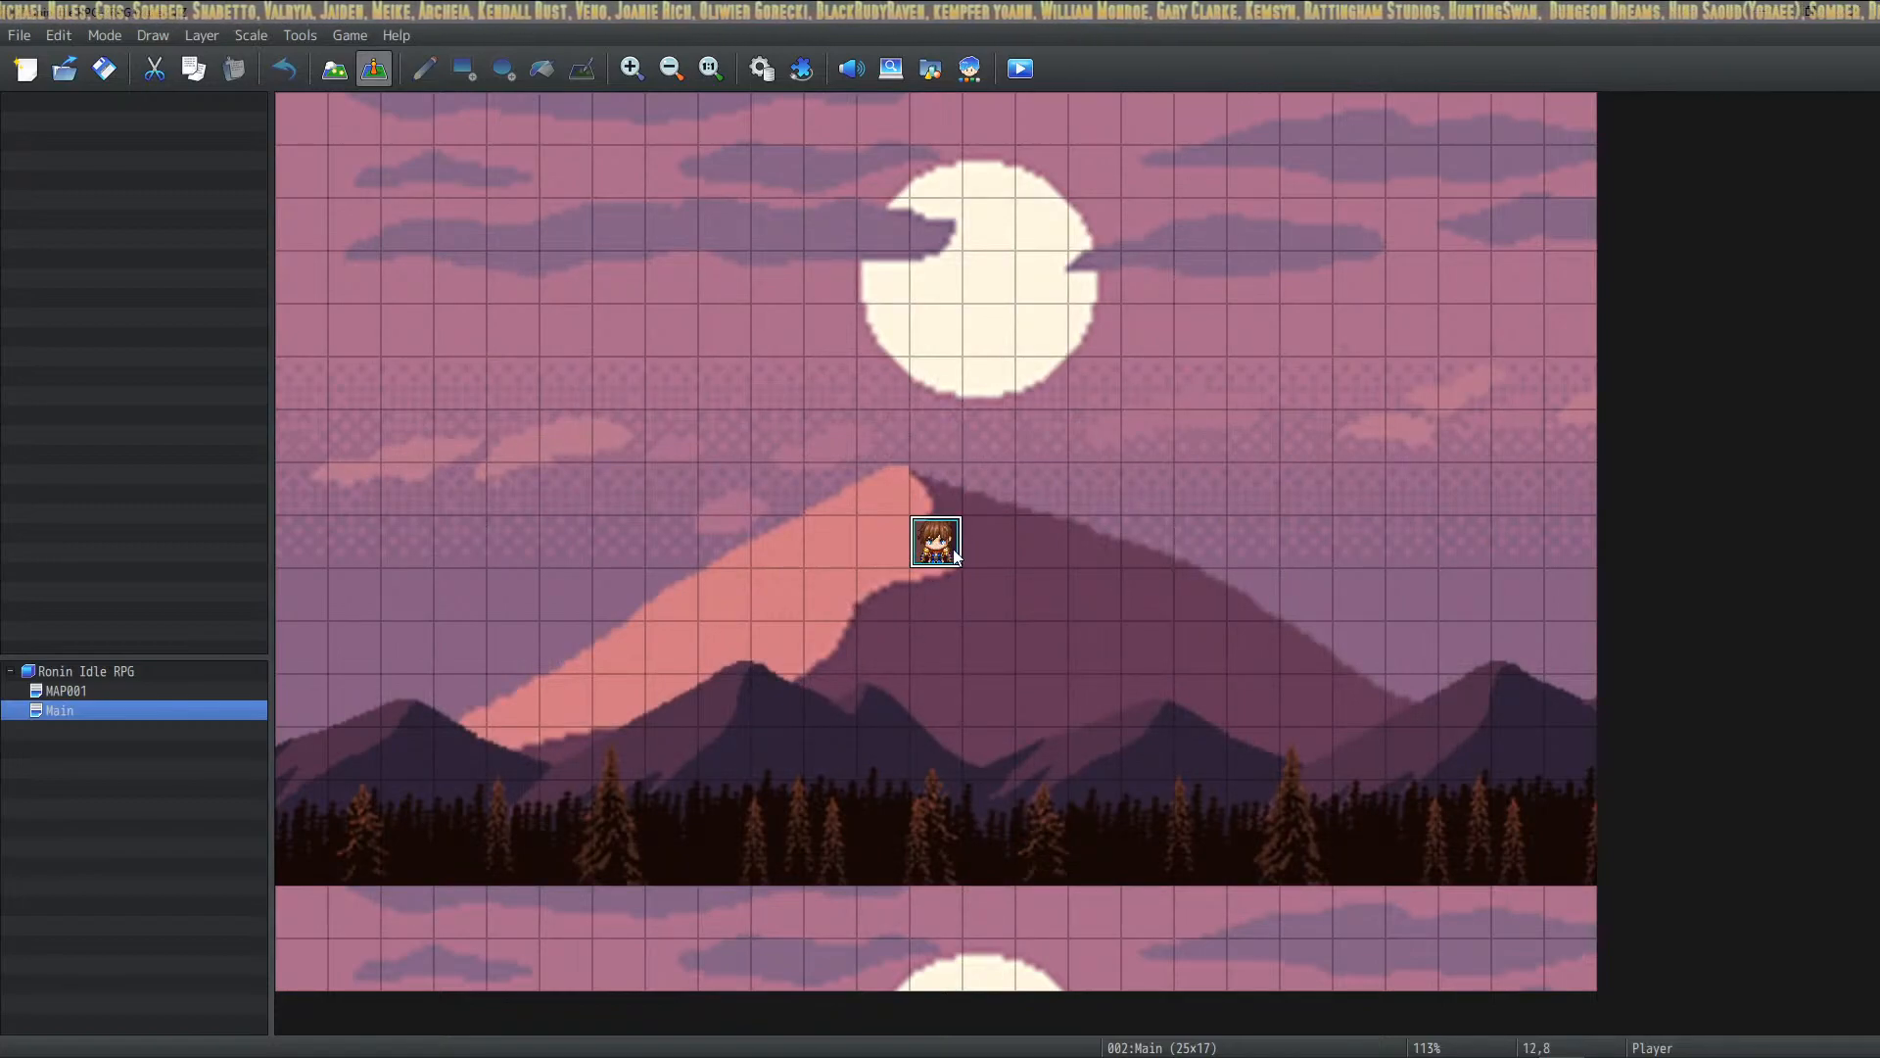
click(105, 69)
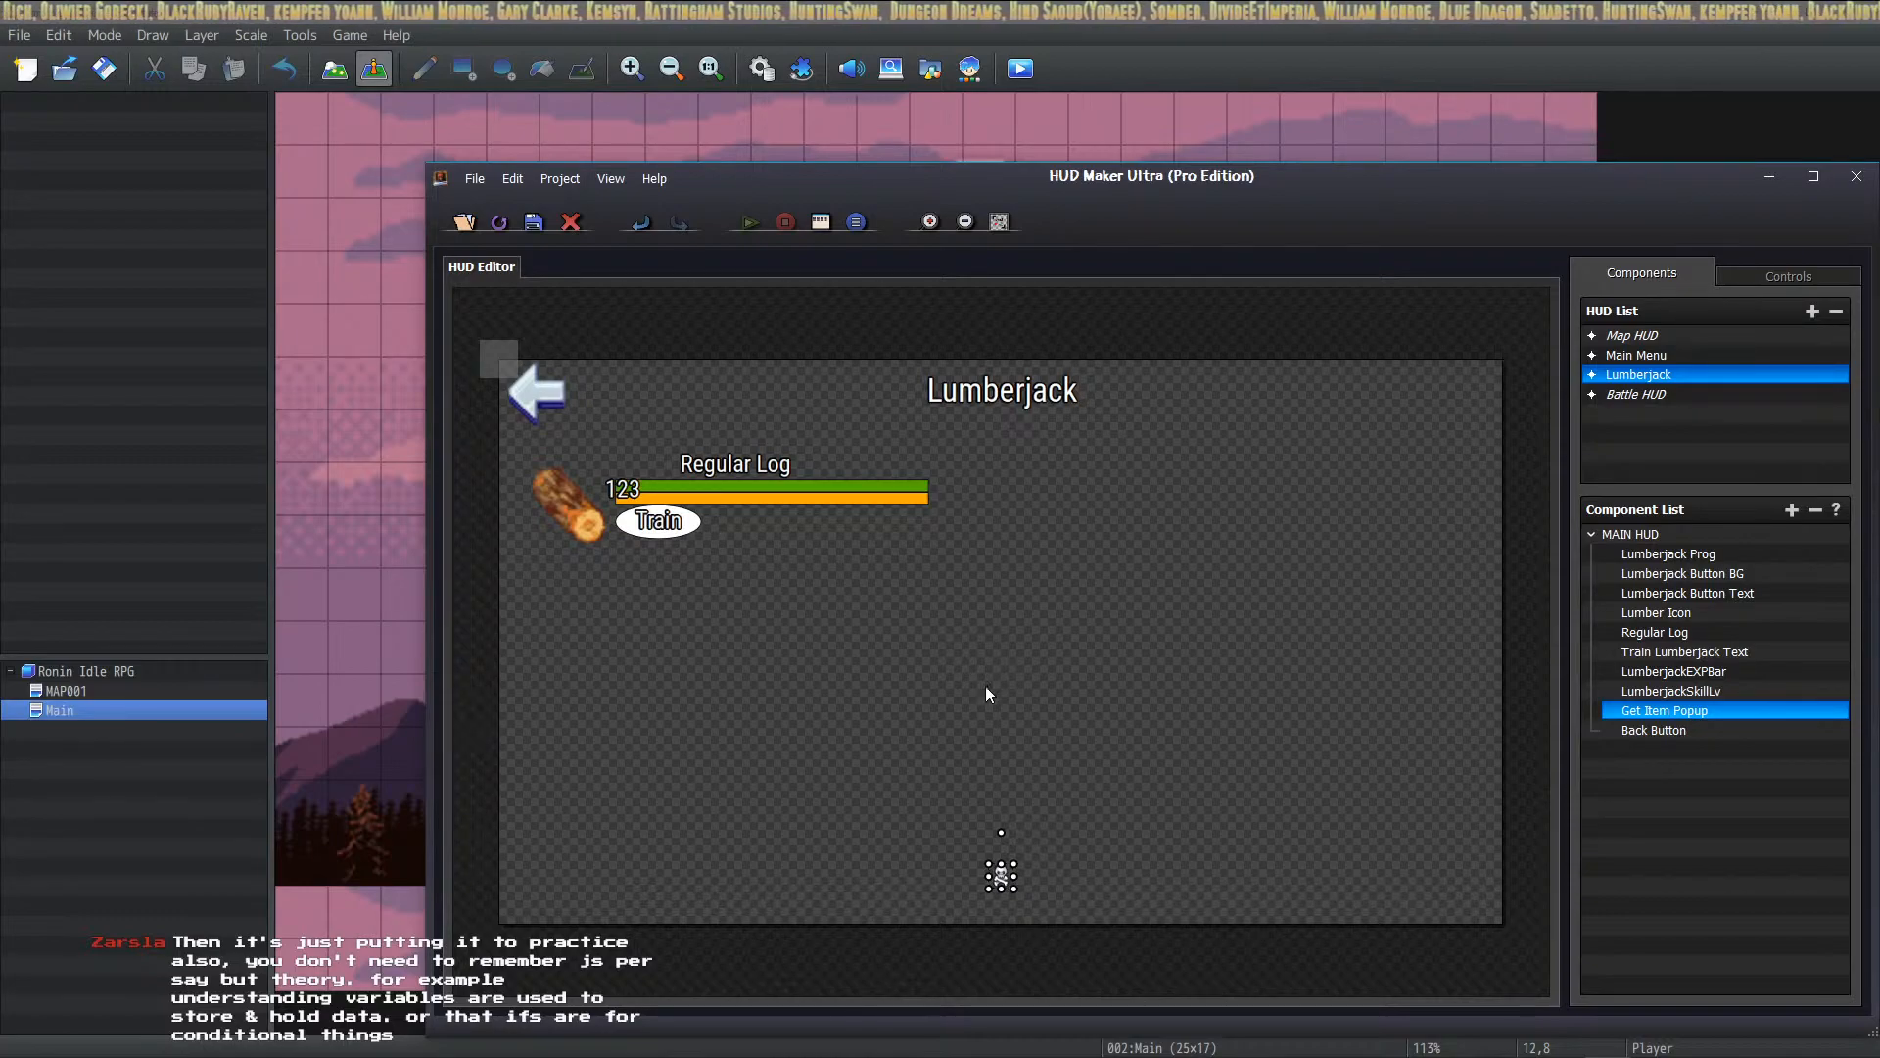
Step: In HUD Maker Ultra, inspect the Get Item Popup component's display condition, position, opacity and icon index variable
double_click(1001, 876)
click(1110, 438)
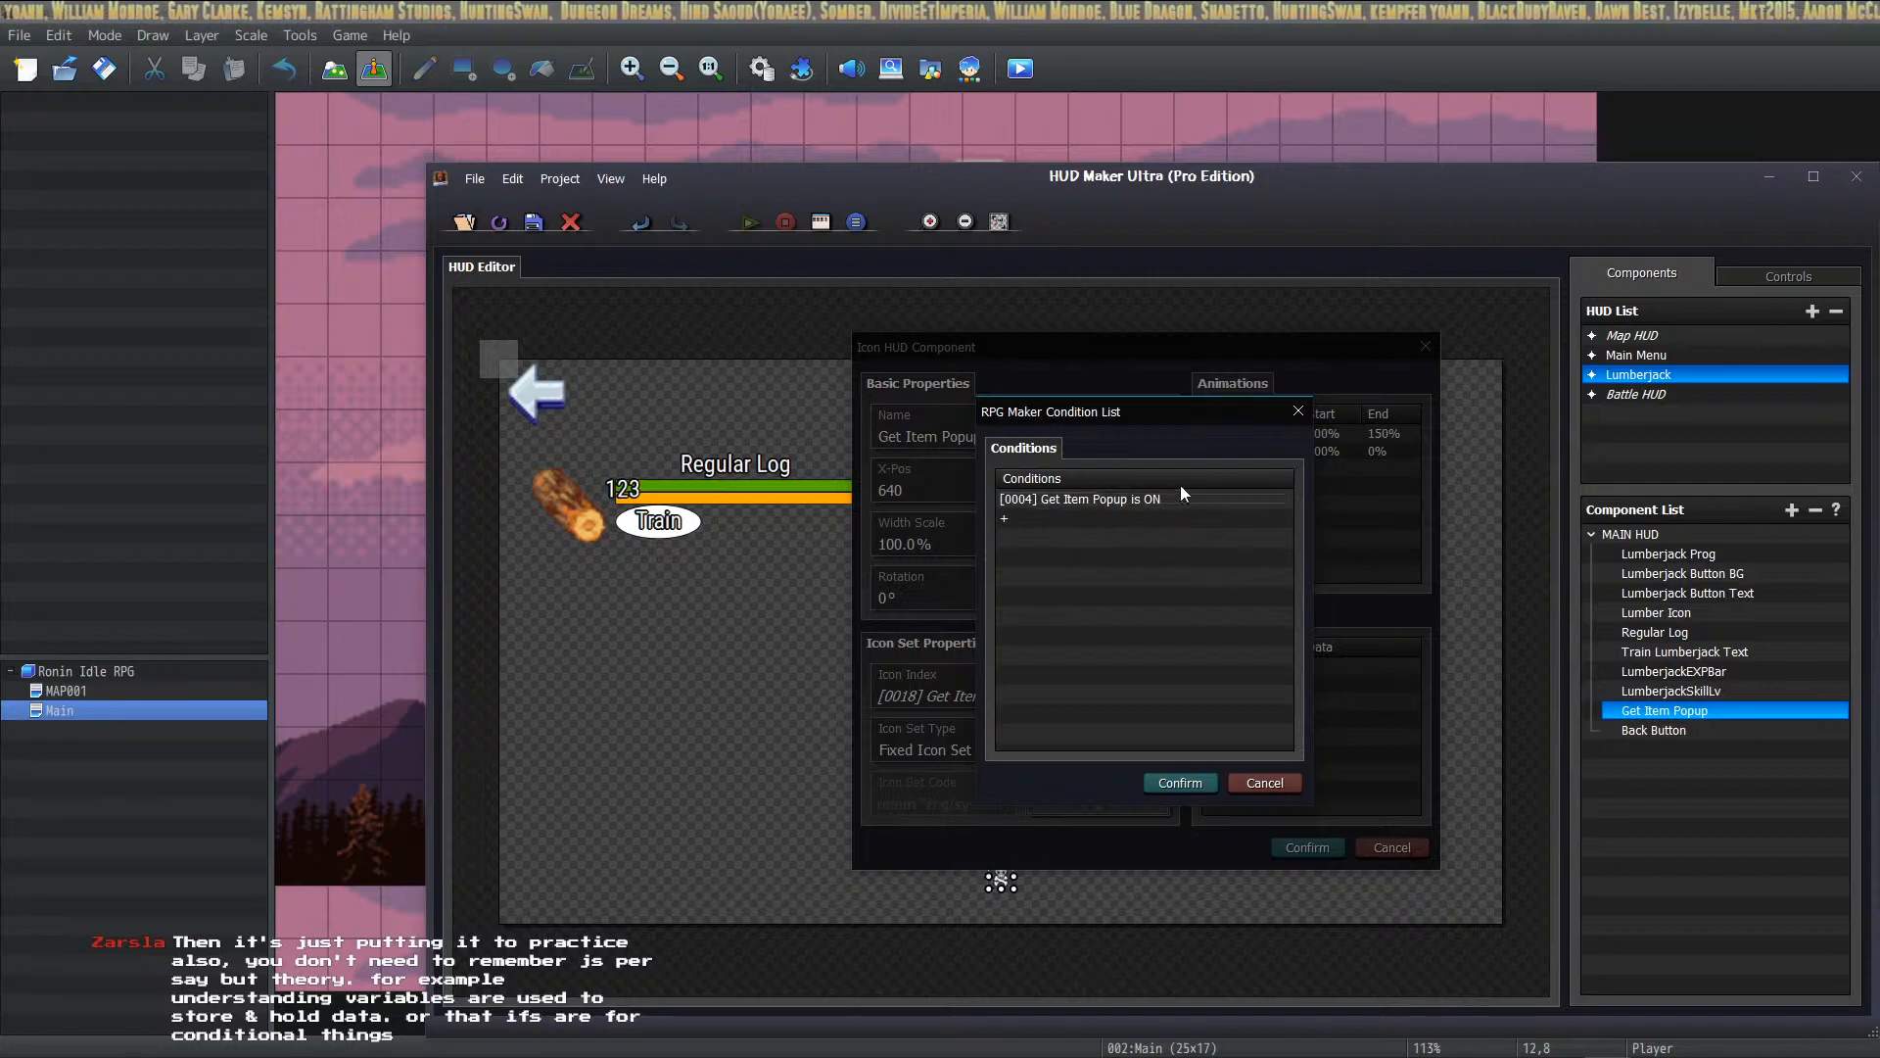
double_click(1131, 500)
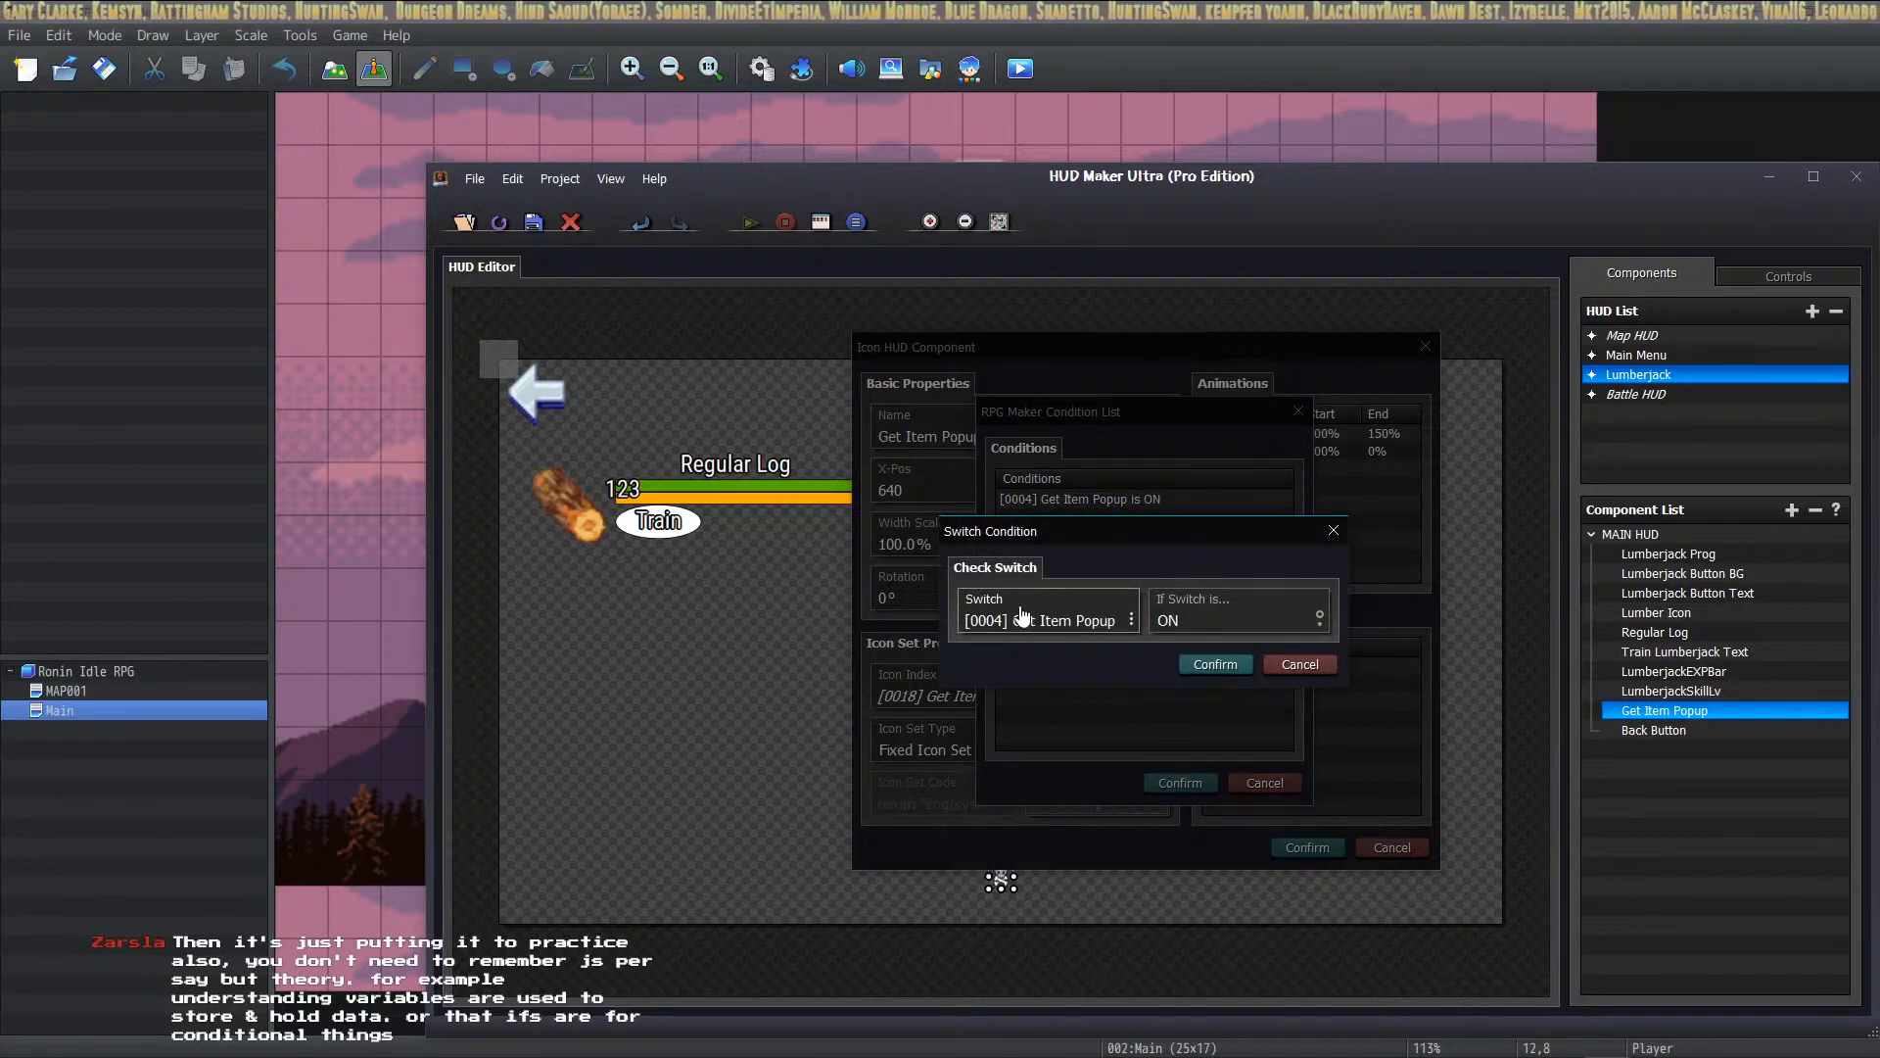
click(1216, 667)
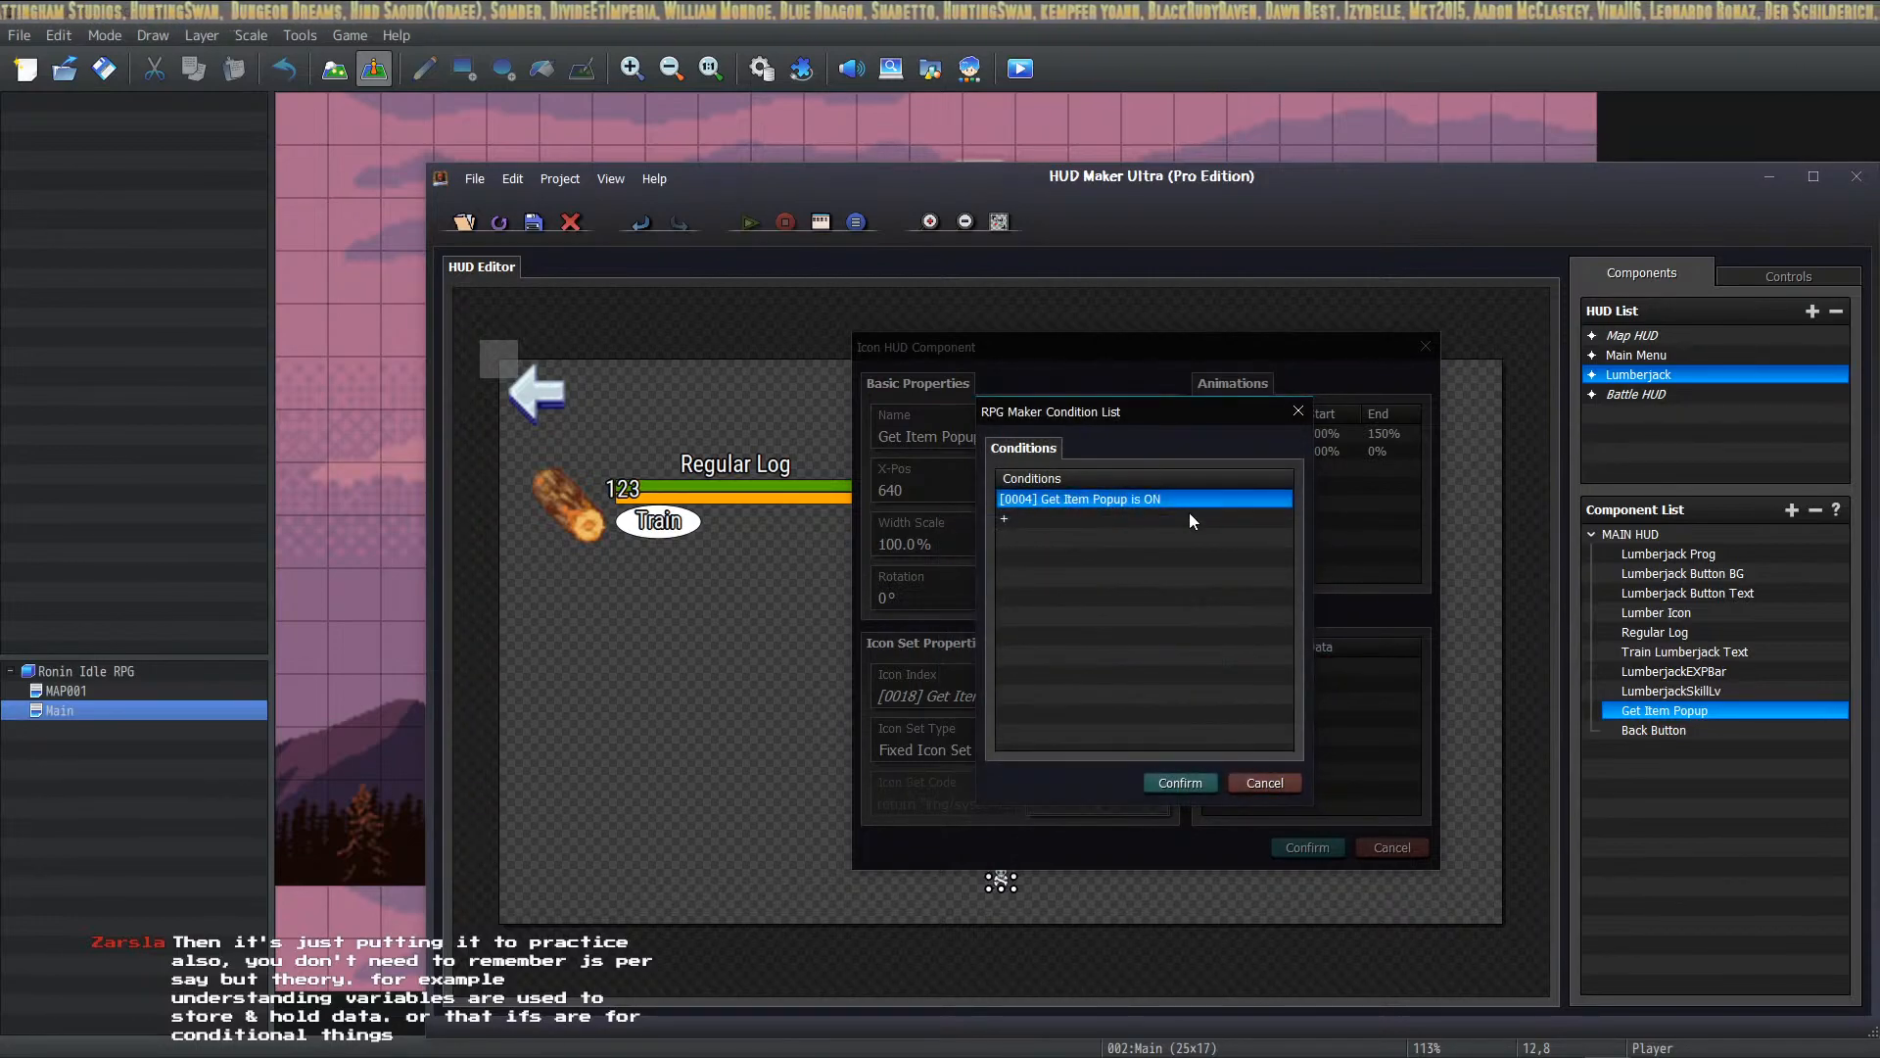
click(1179, 785)
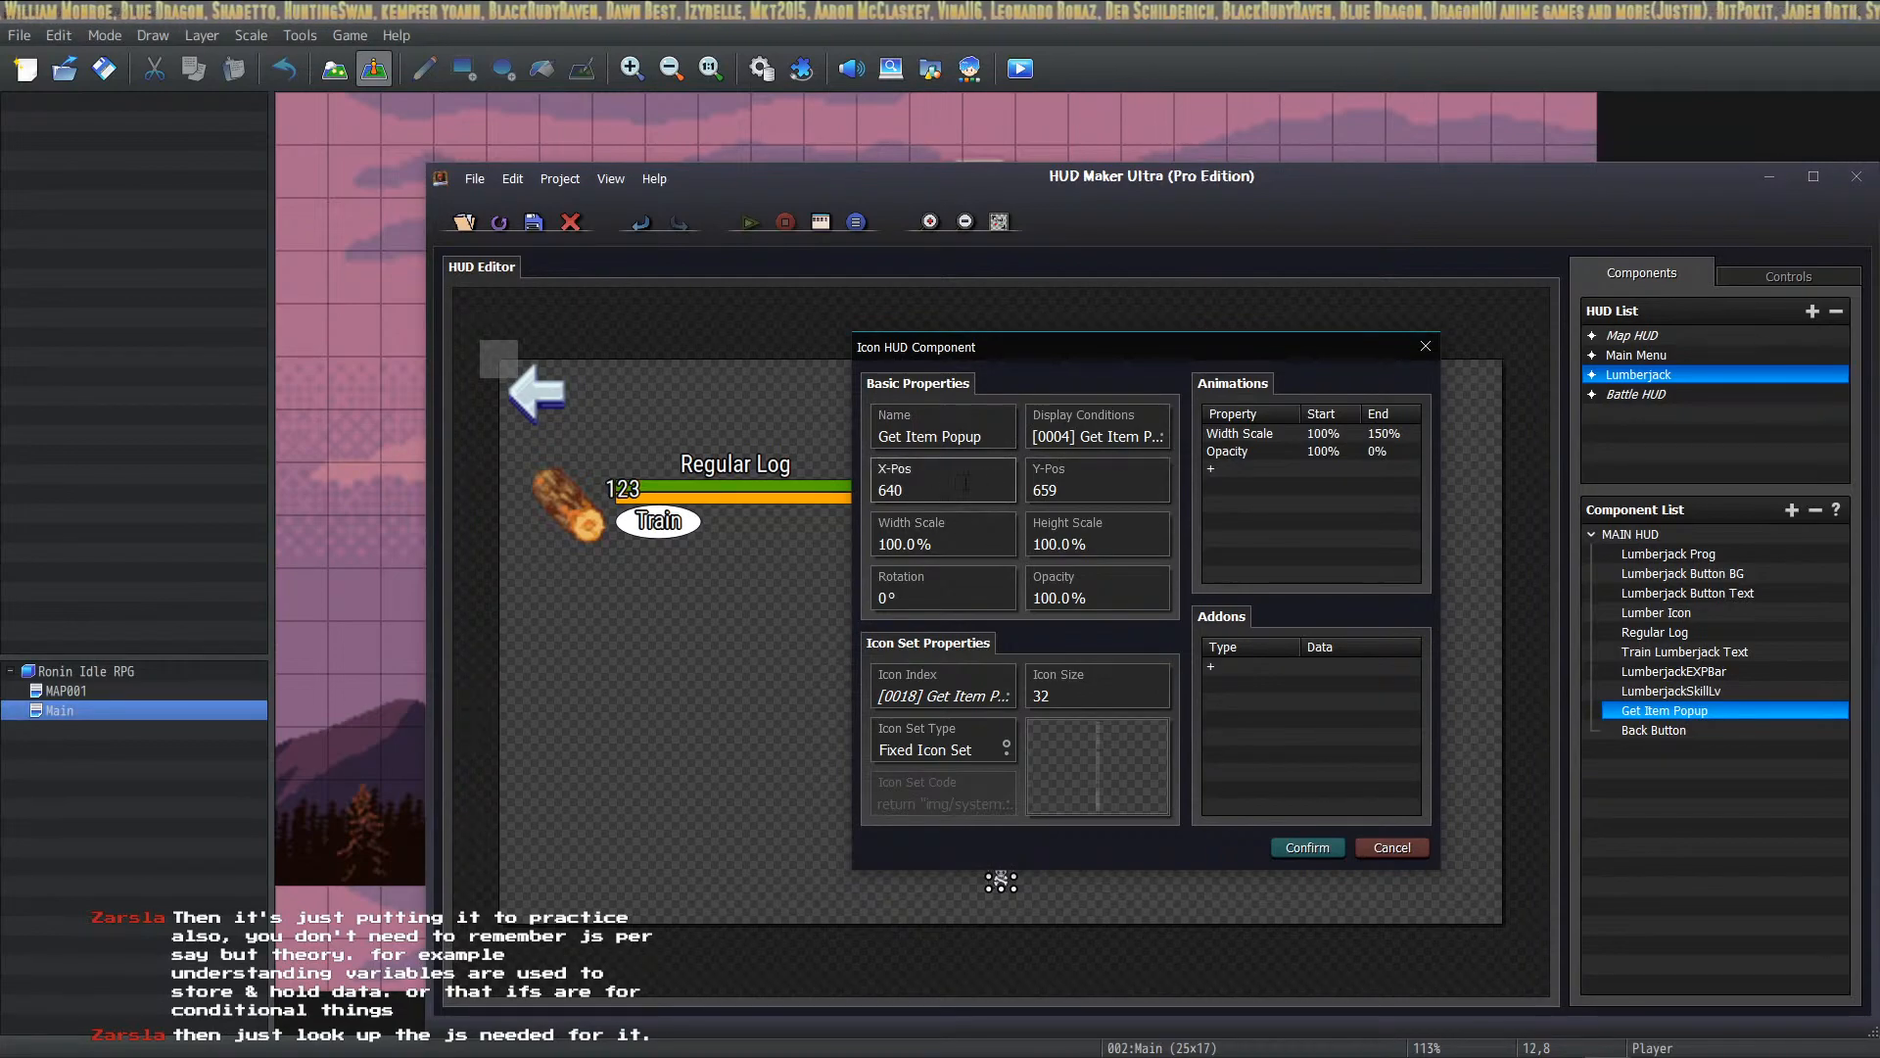
double_click(1079, 491)
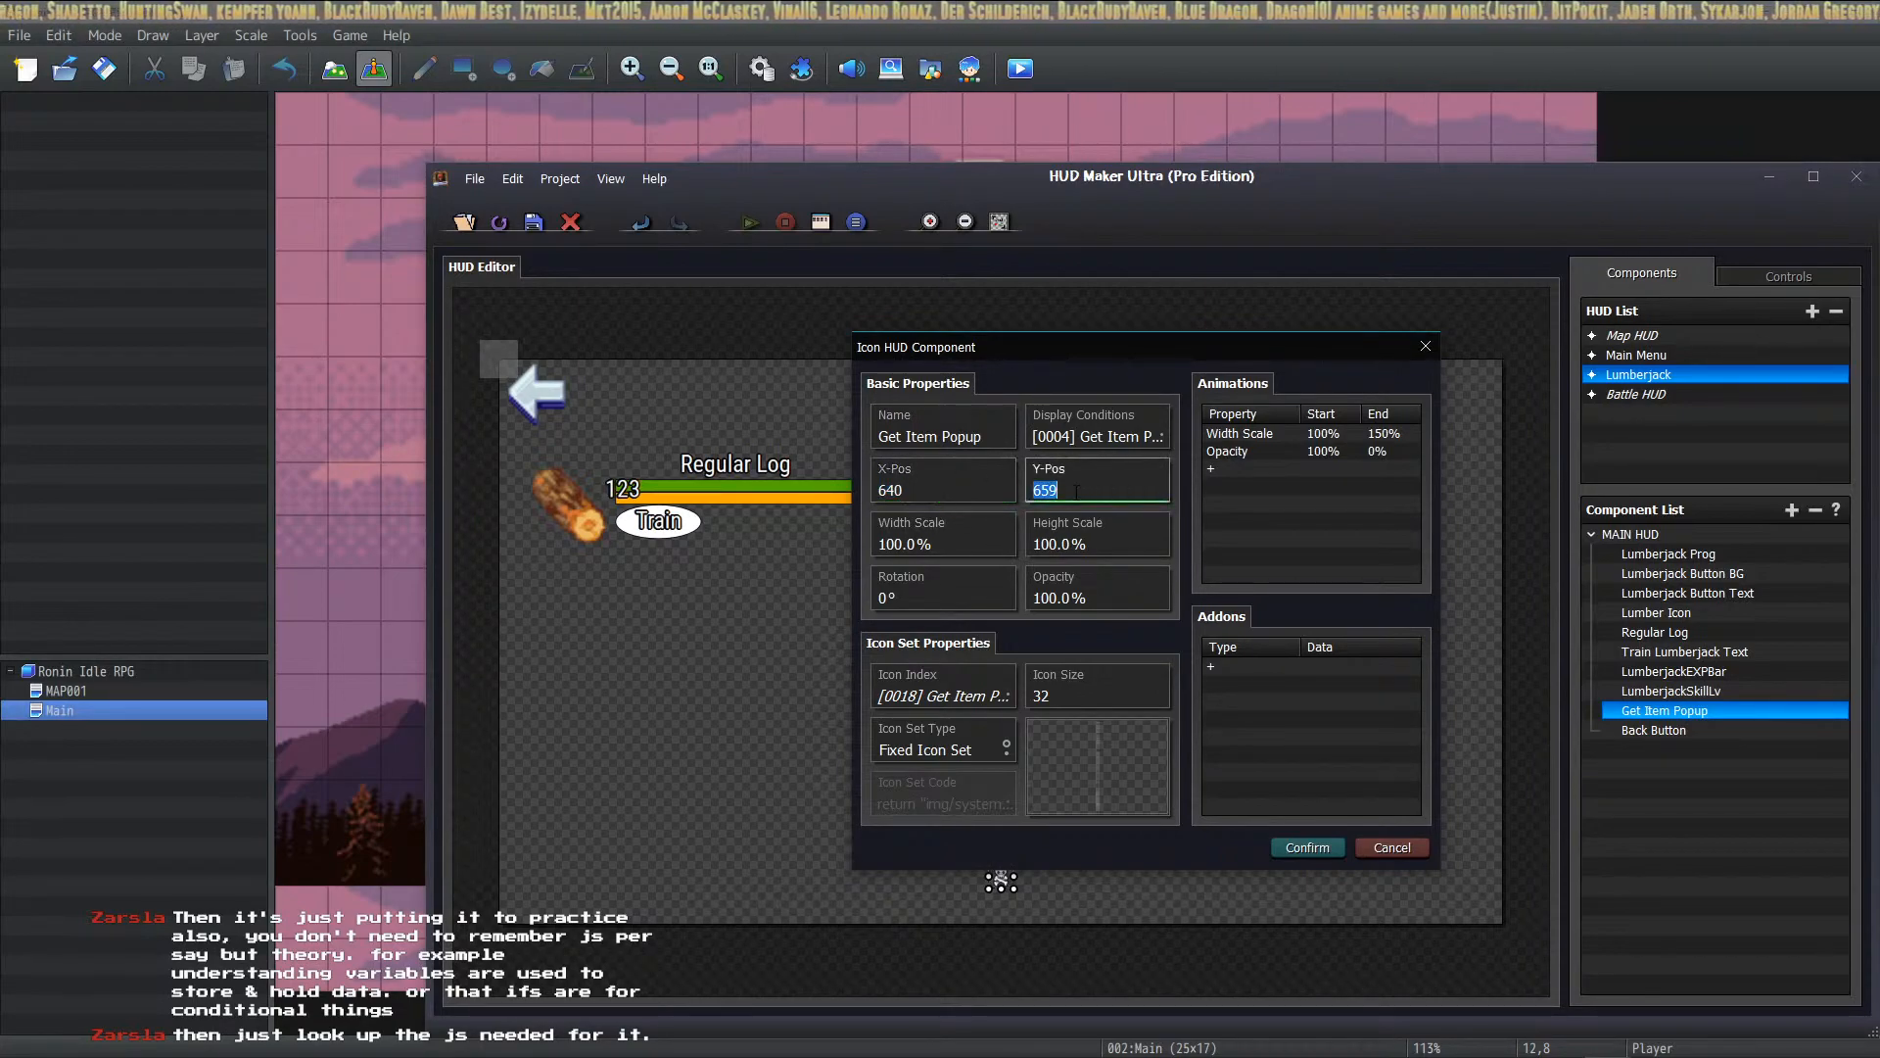
double_click(1056, 598)
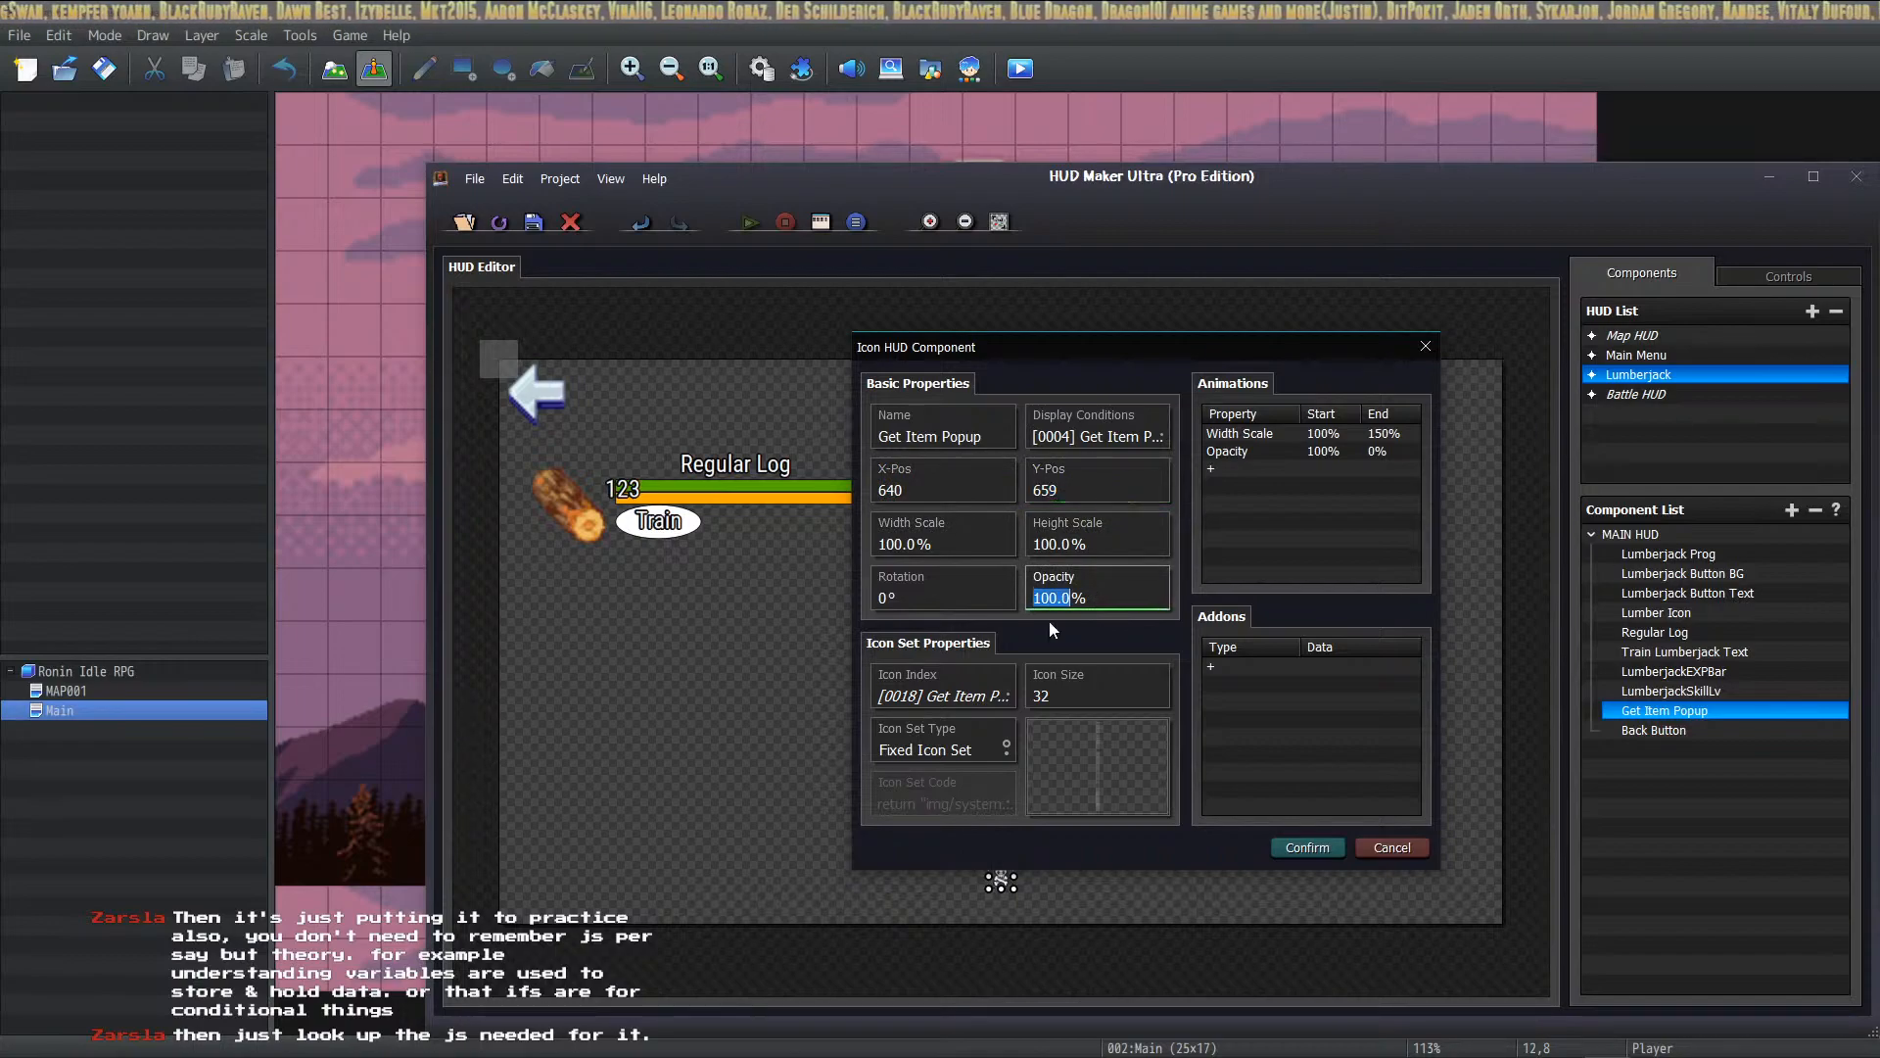
double_click(970, 697)
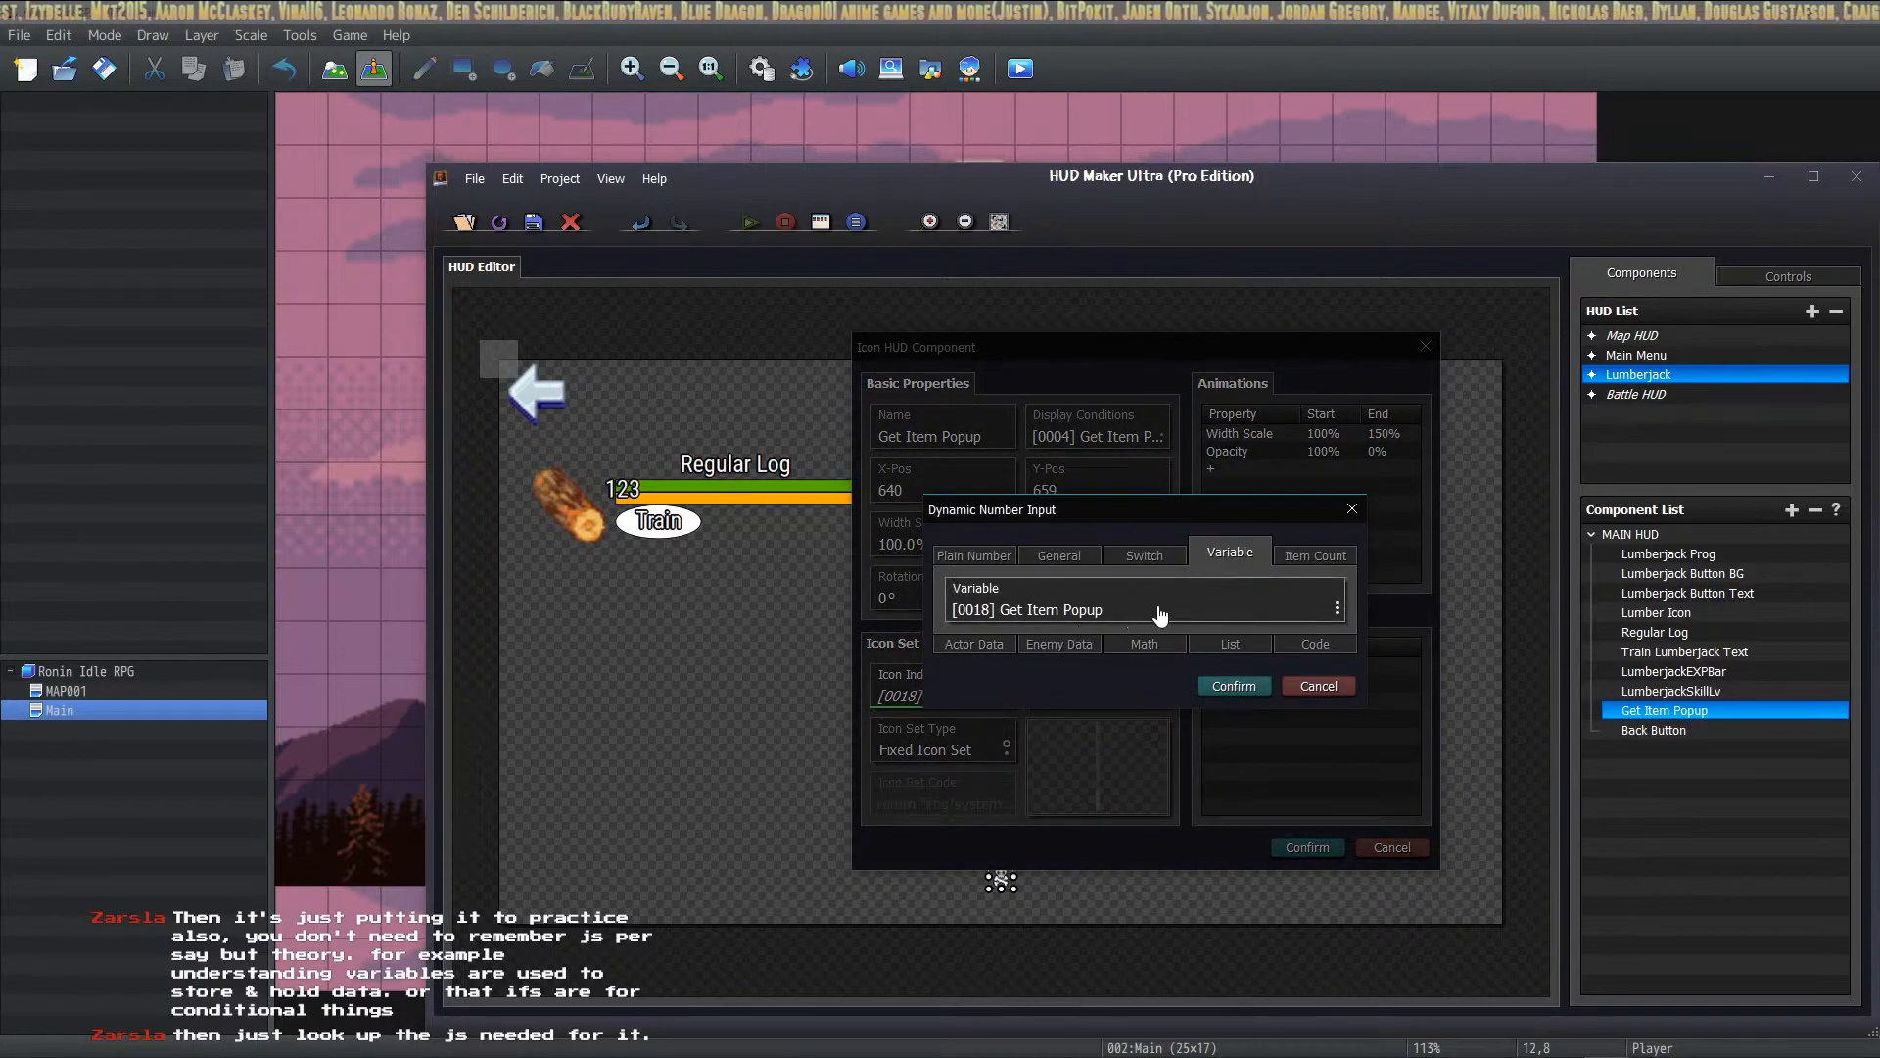
click(1244, 685)
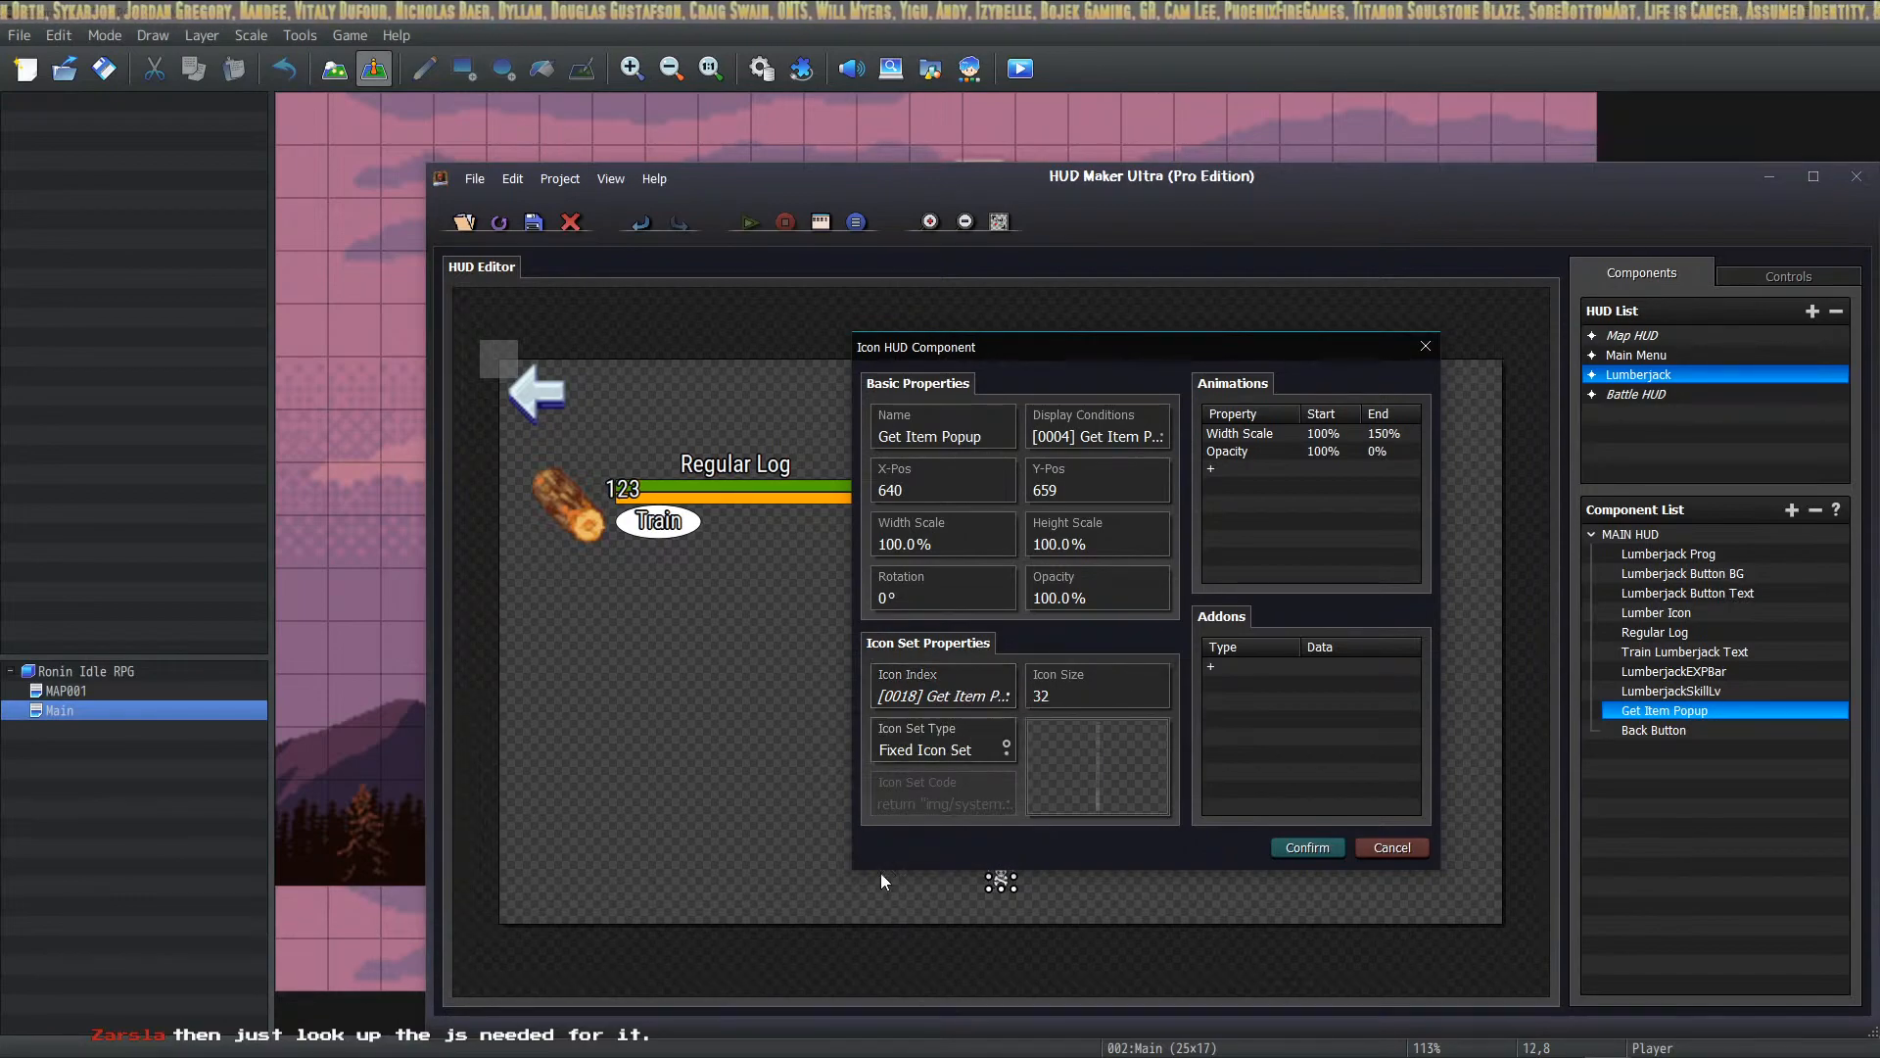
Step: Check the Regular Log item's icon index in the RPG Maker database's icon picker and close the database
click(756, 72)
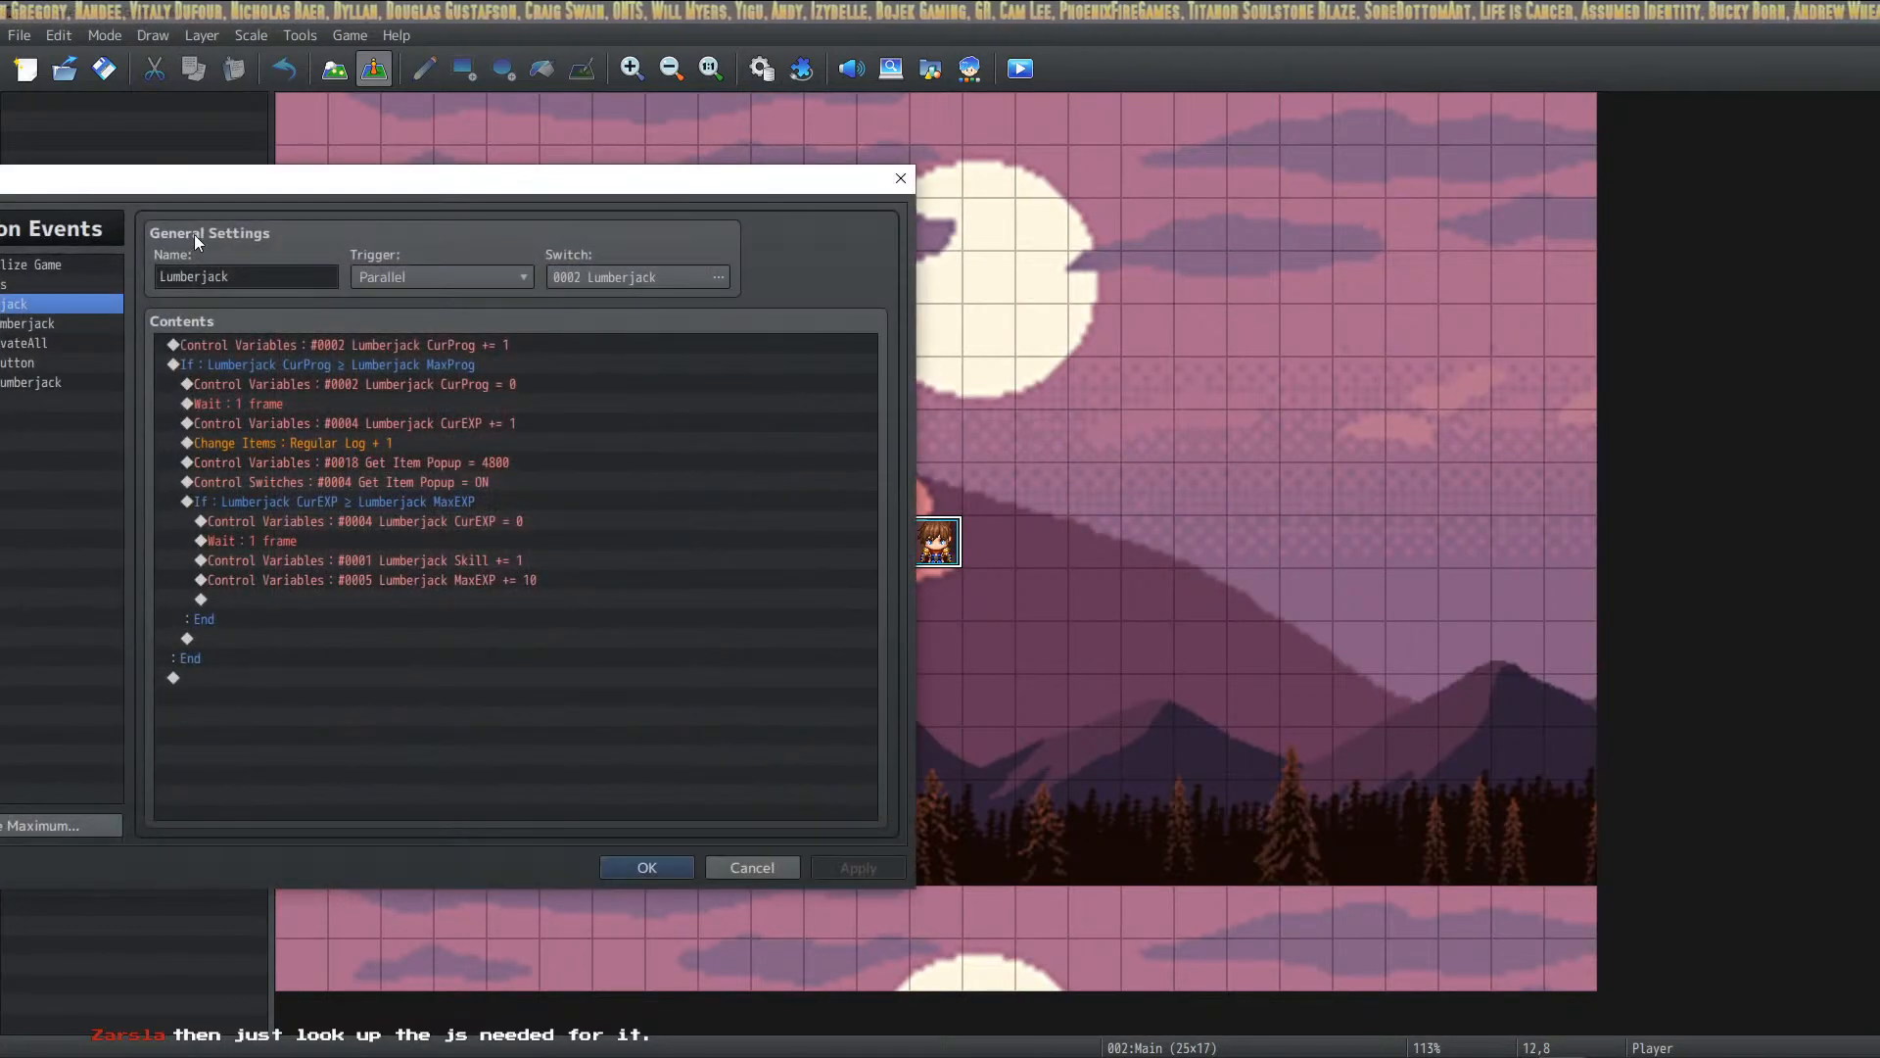
click(206, 309)
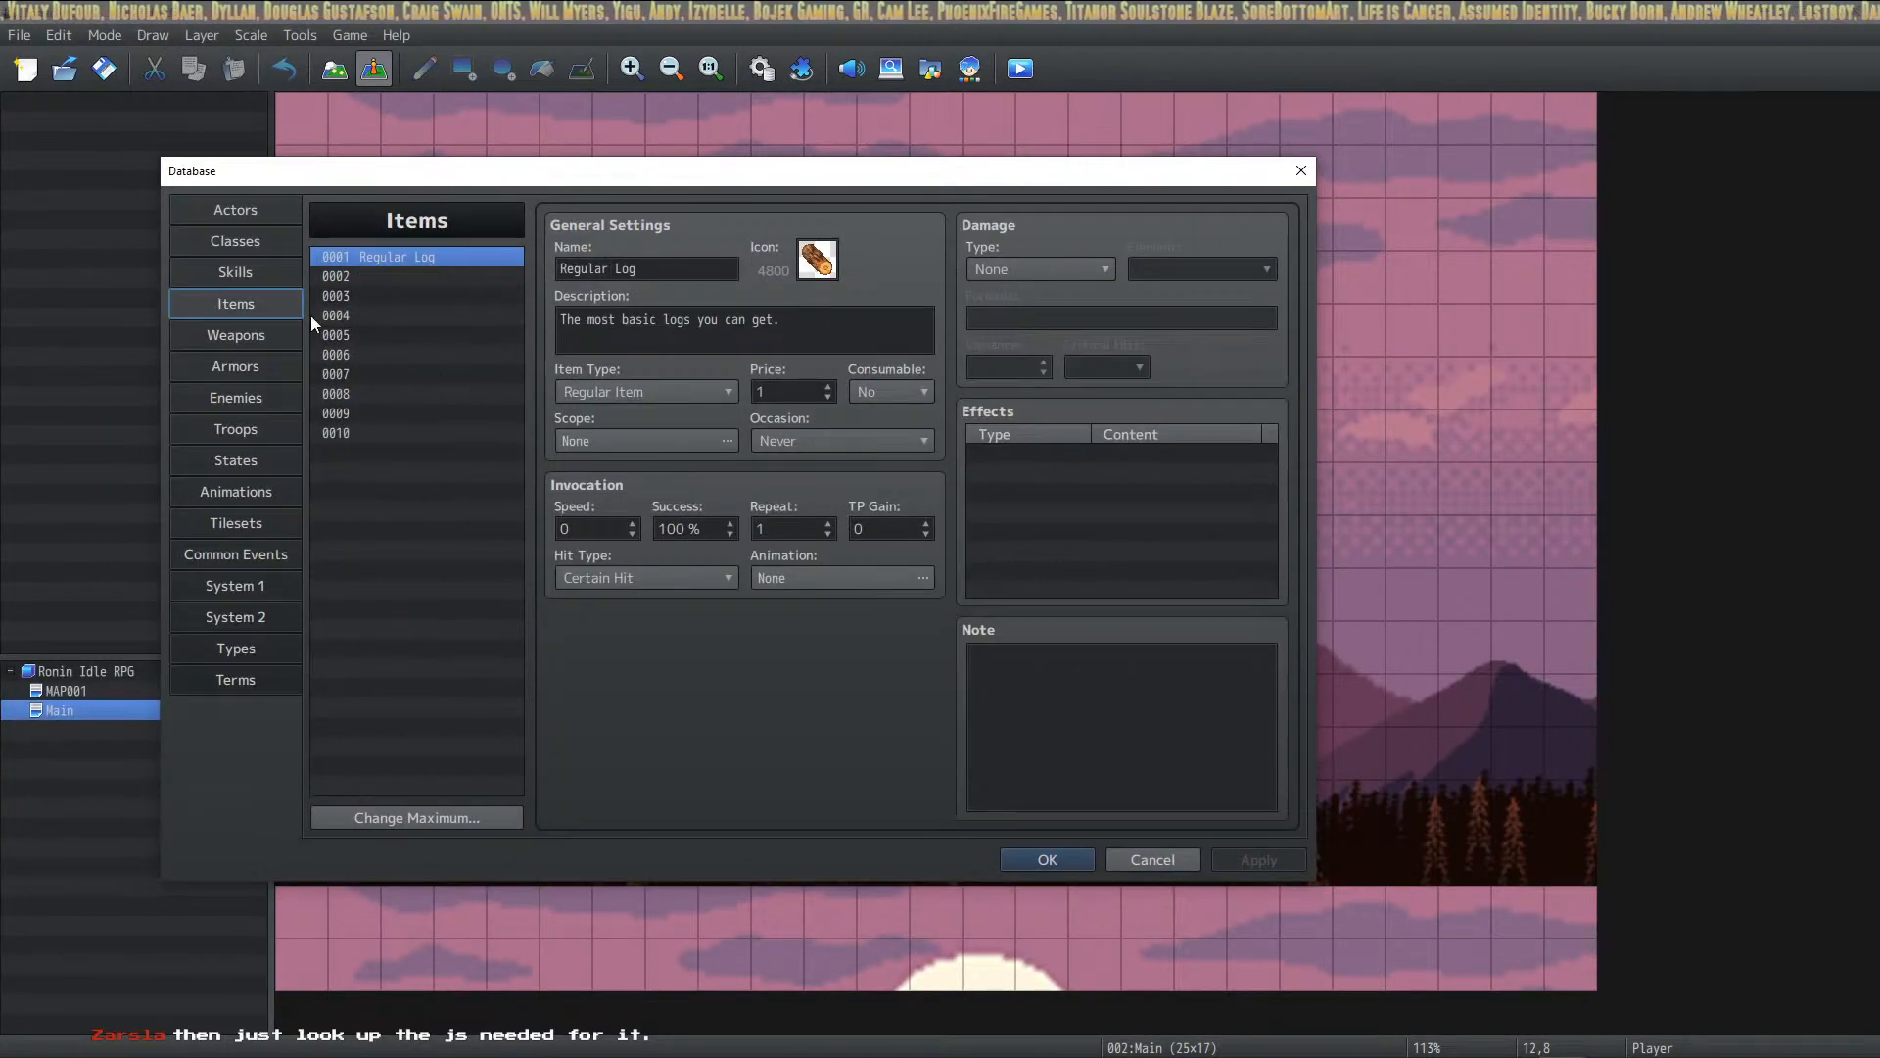
double_click(815, 261)
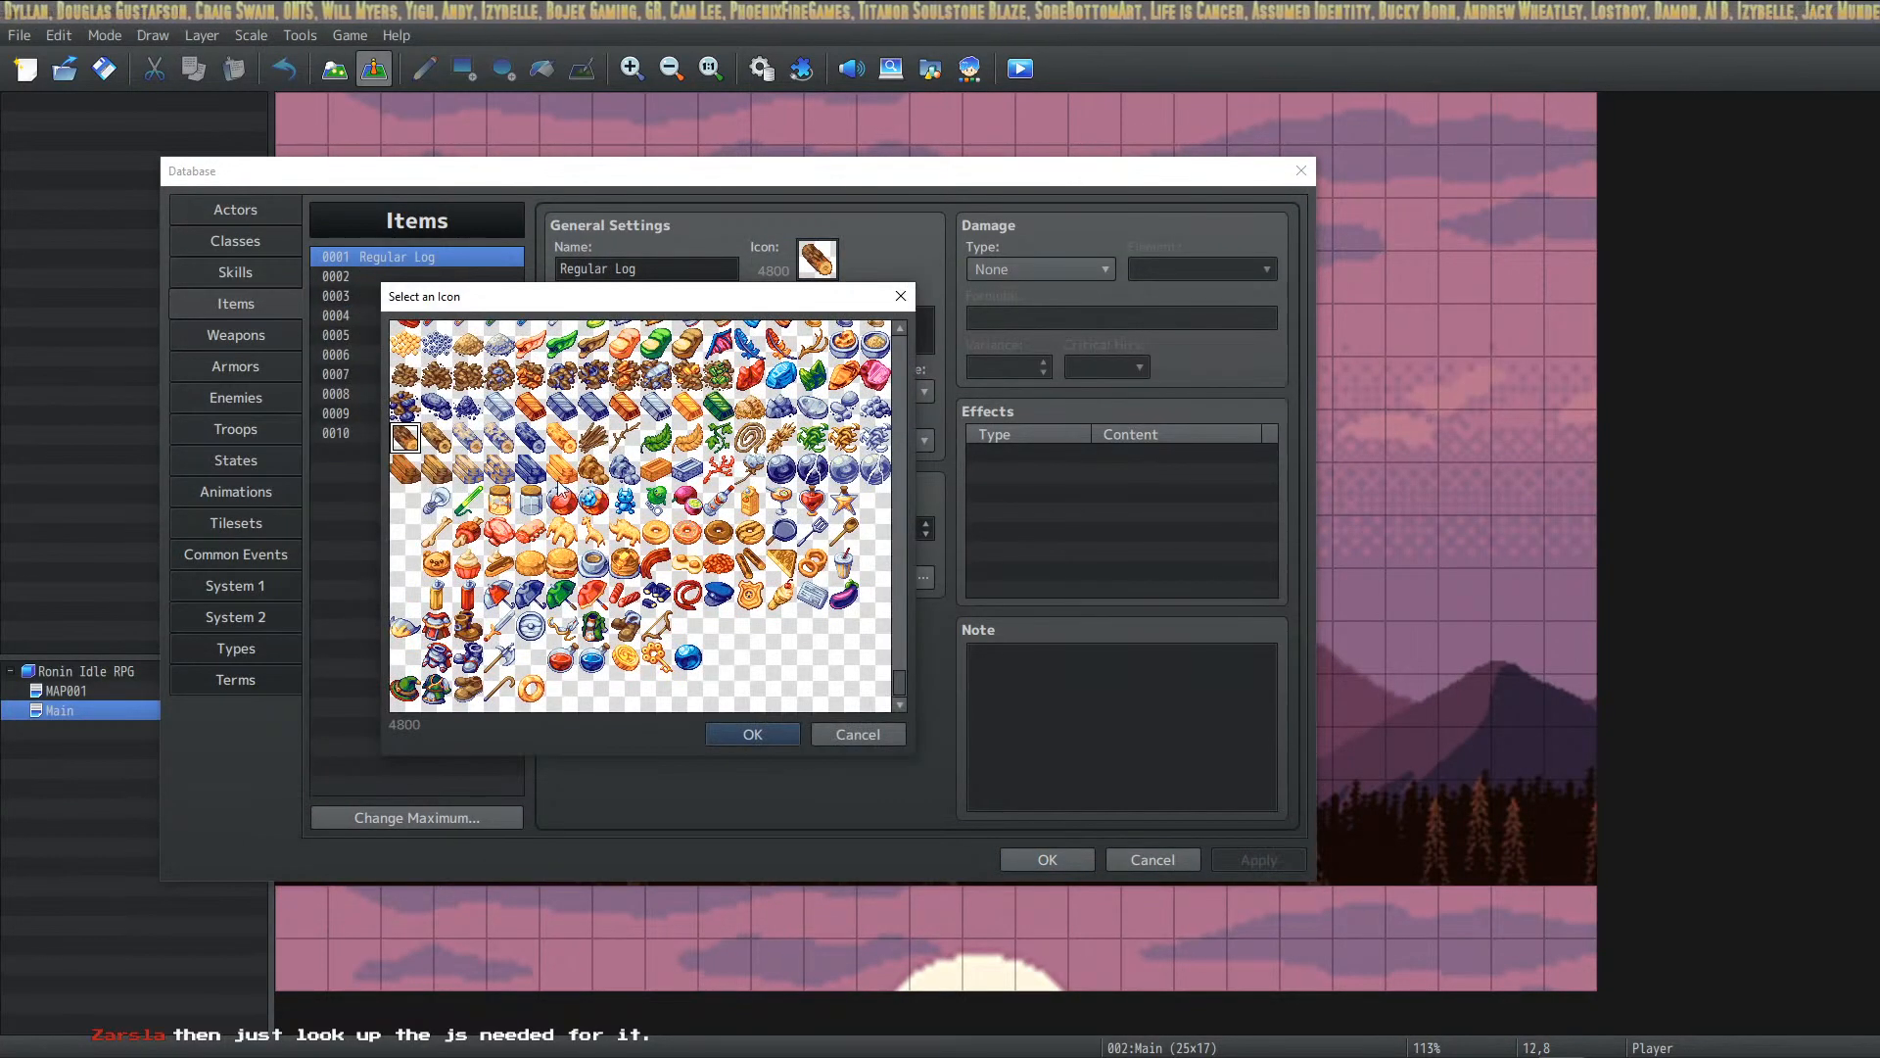
scroll(548, 484, up, 1)
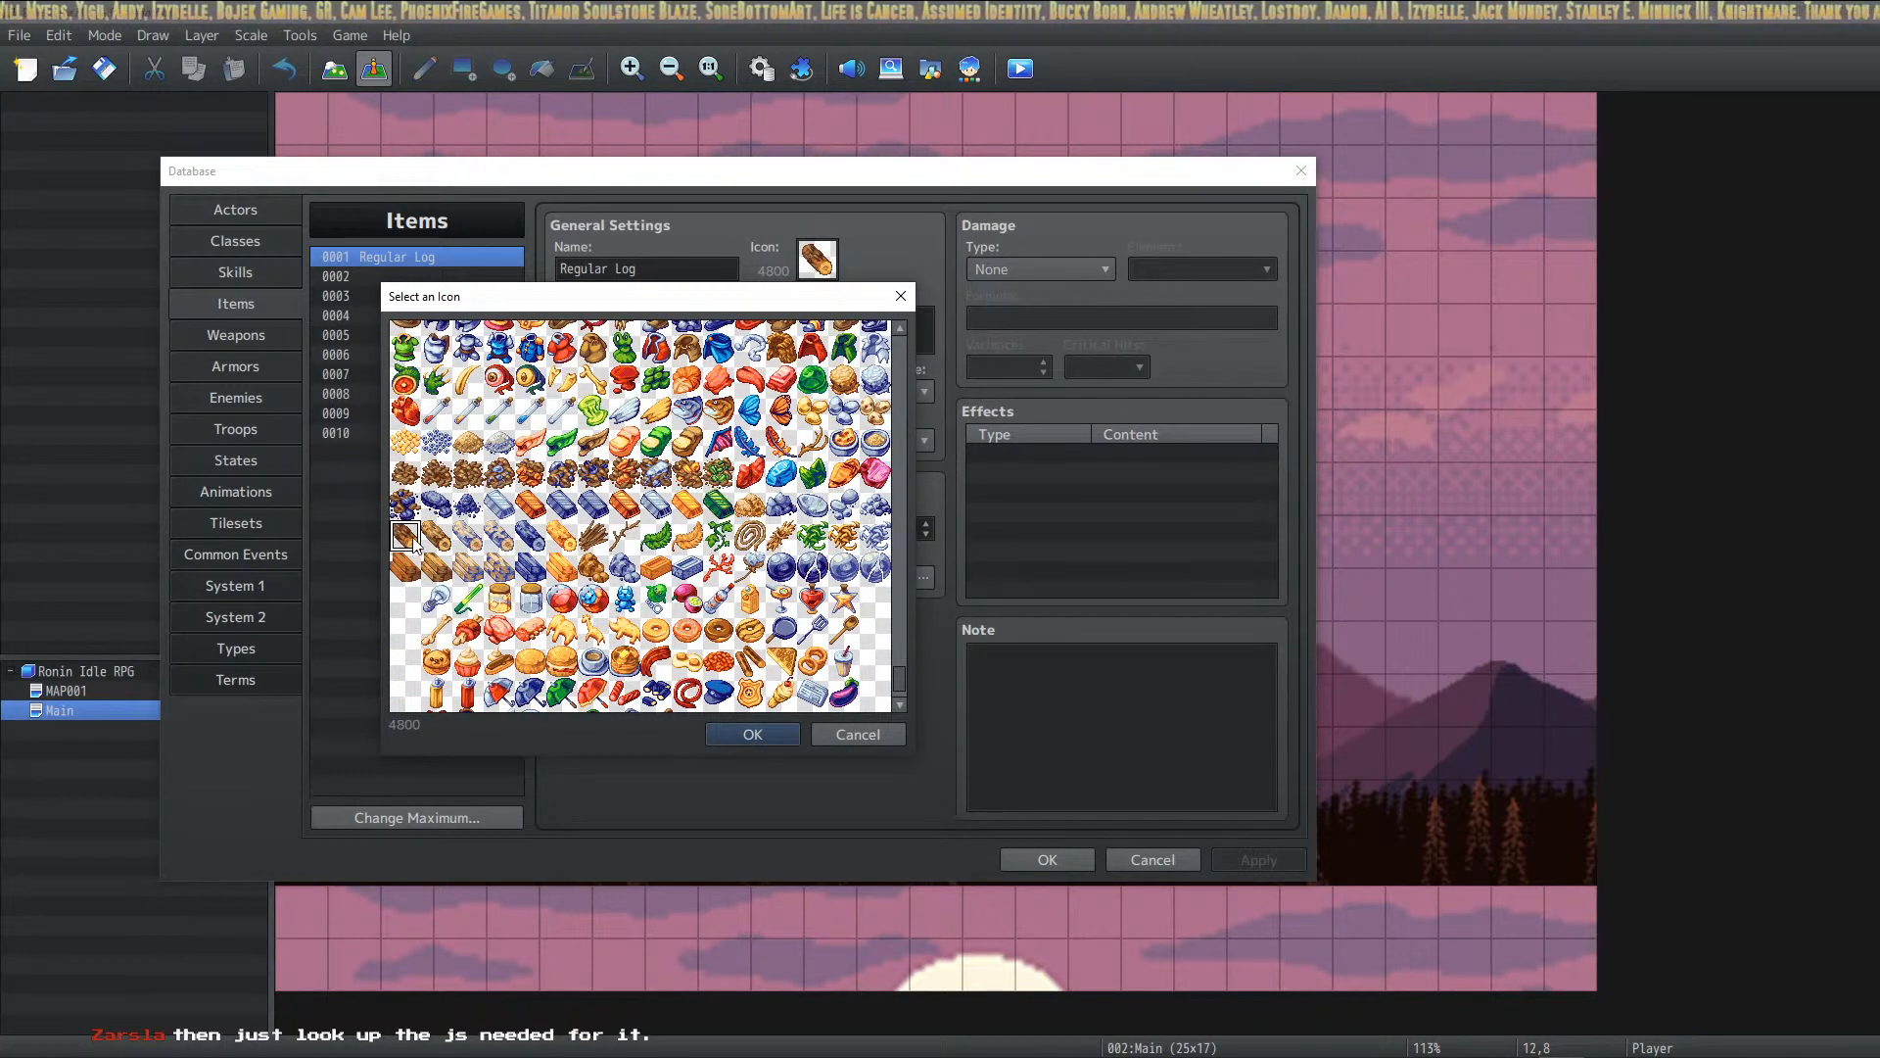
click(748, 734)
click(1031, 857)
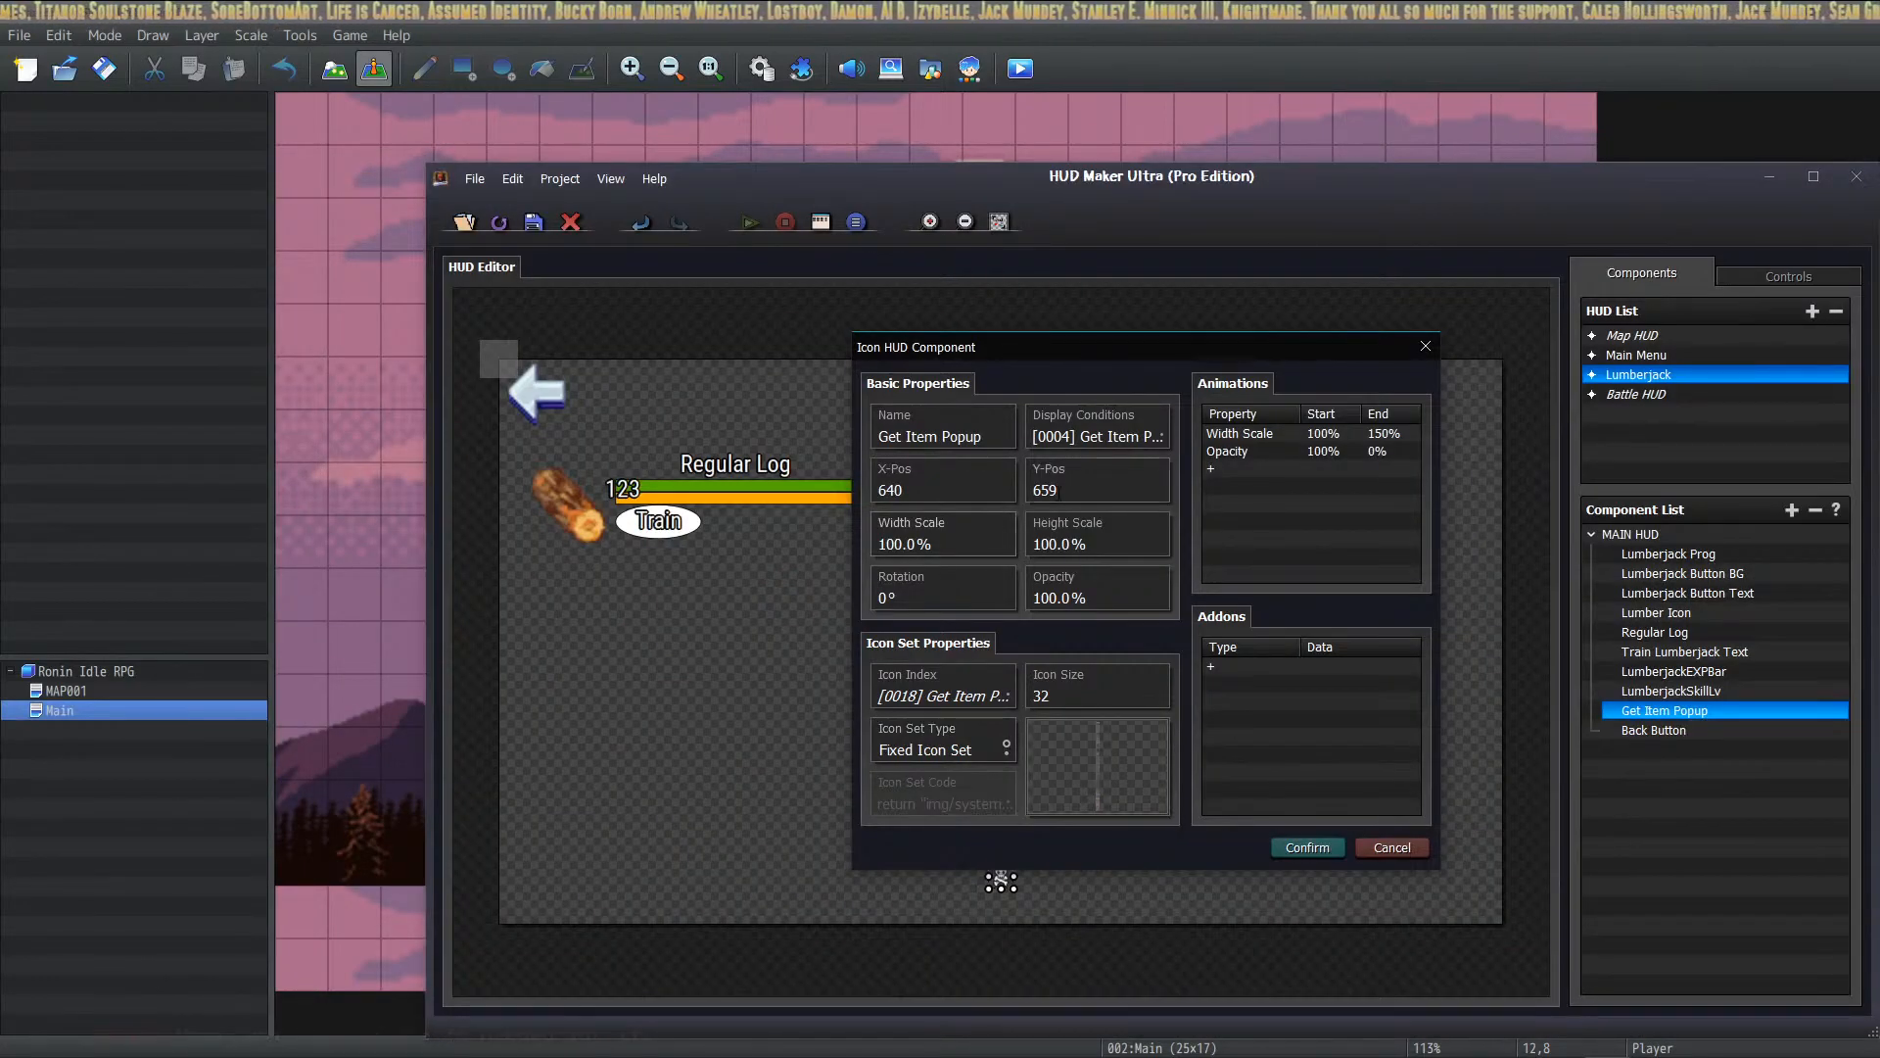
Step: Recheck the Get Item Popup icon index variable in HUD Maker Ultra, and try the Custom Code icon set type before restoring Fixed Icon Set
click(965, 697)
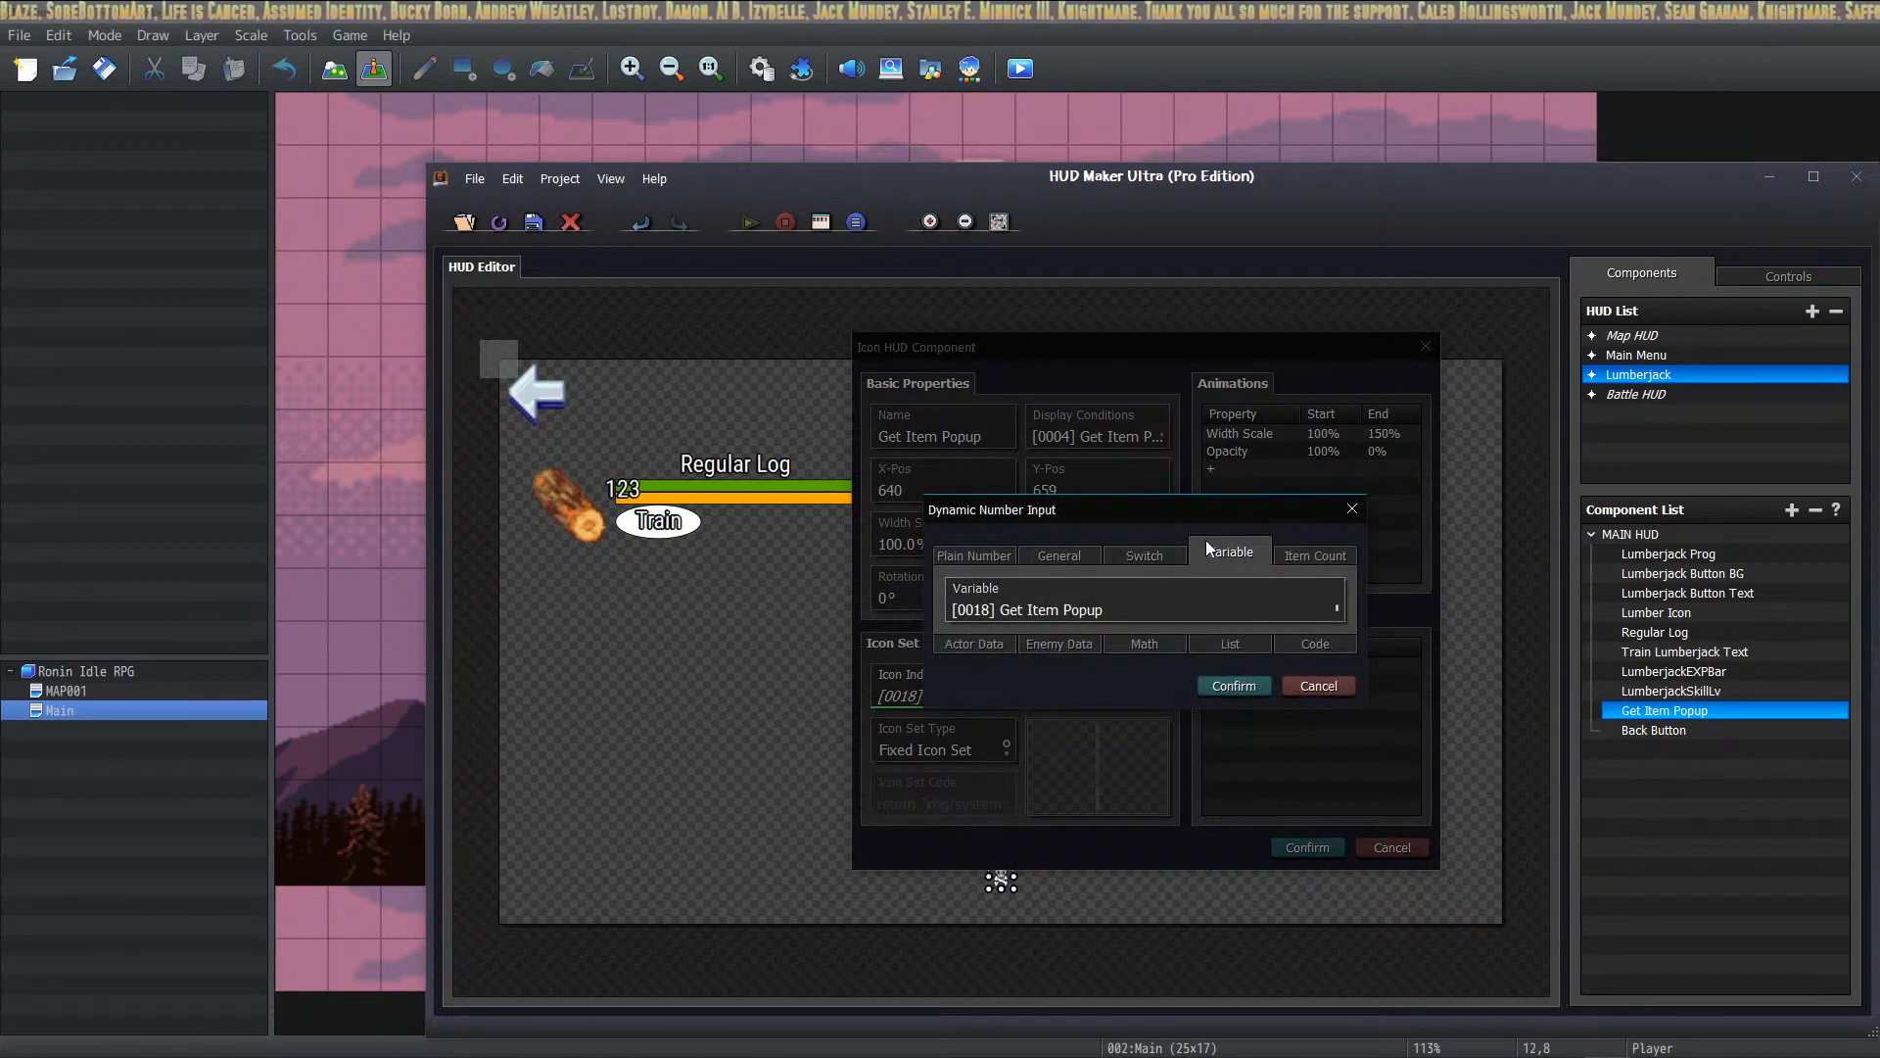
click(1212, 685)
key(Tab)
click(967, 750)
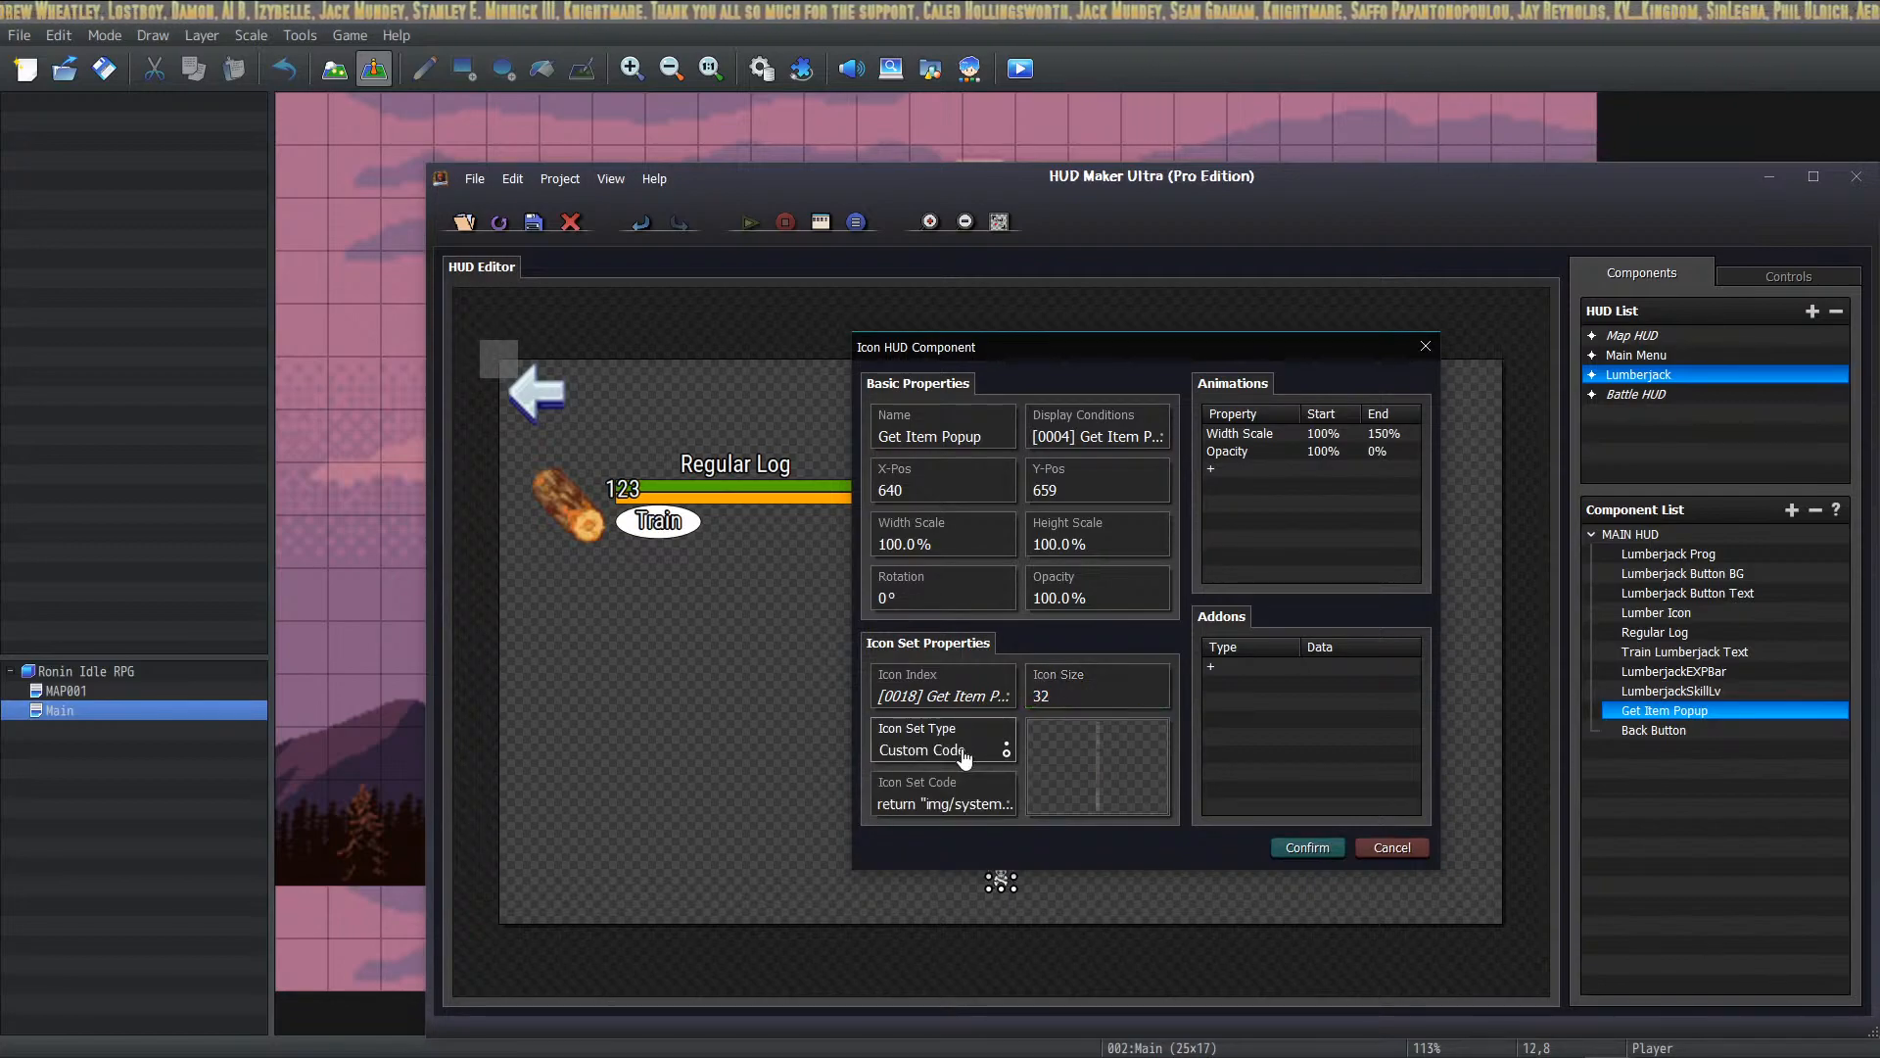
click(965, 754)
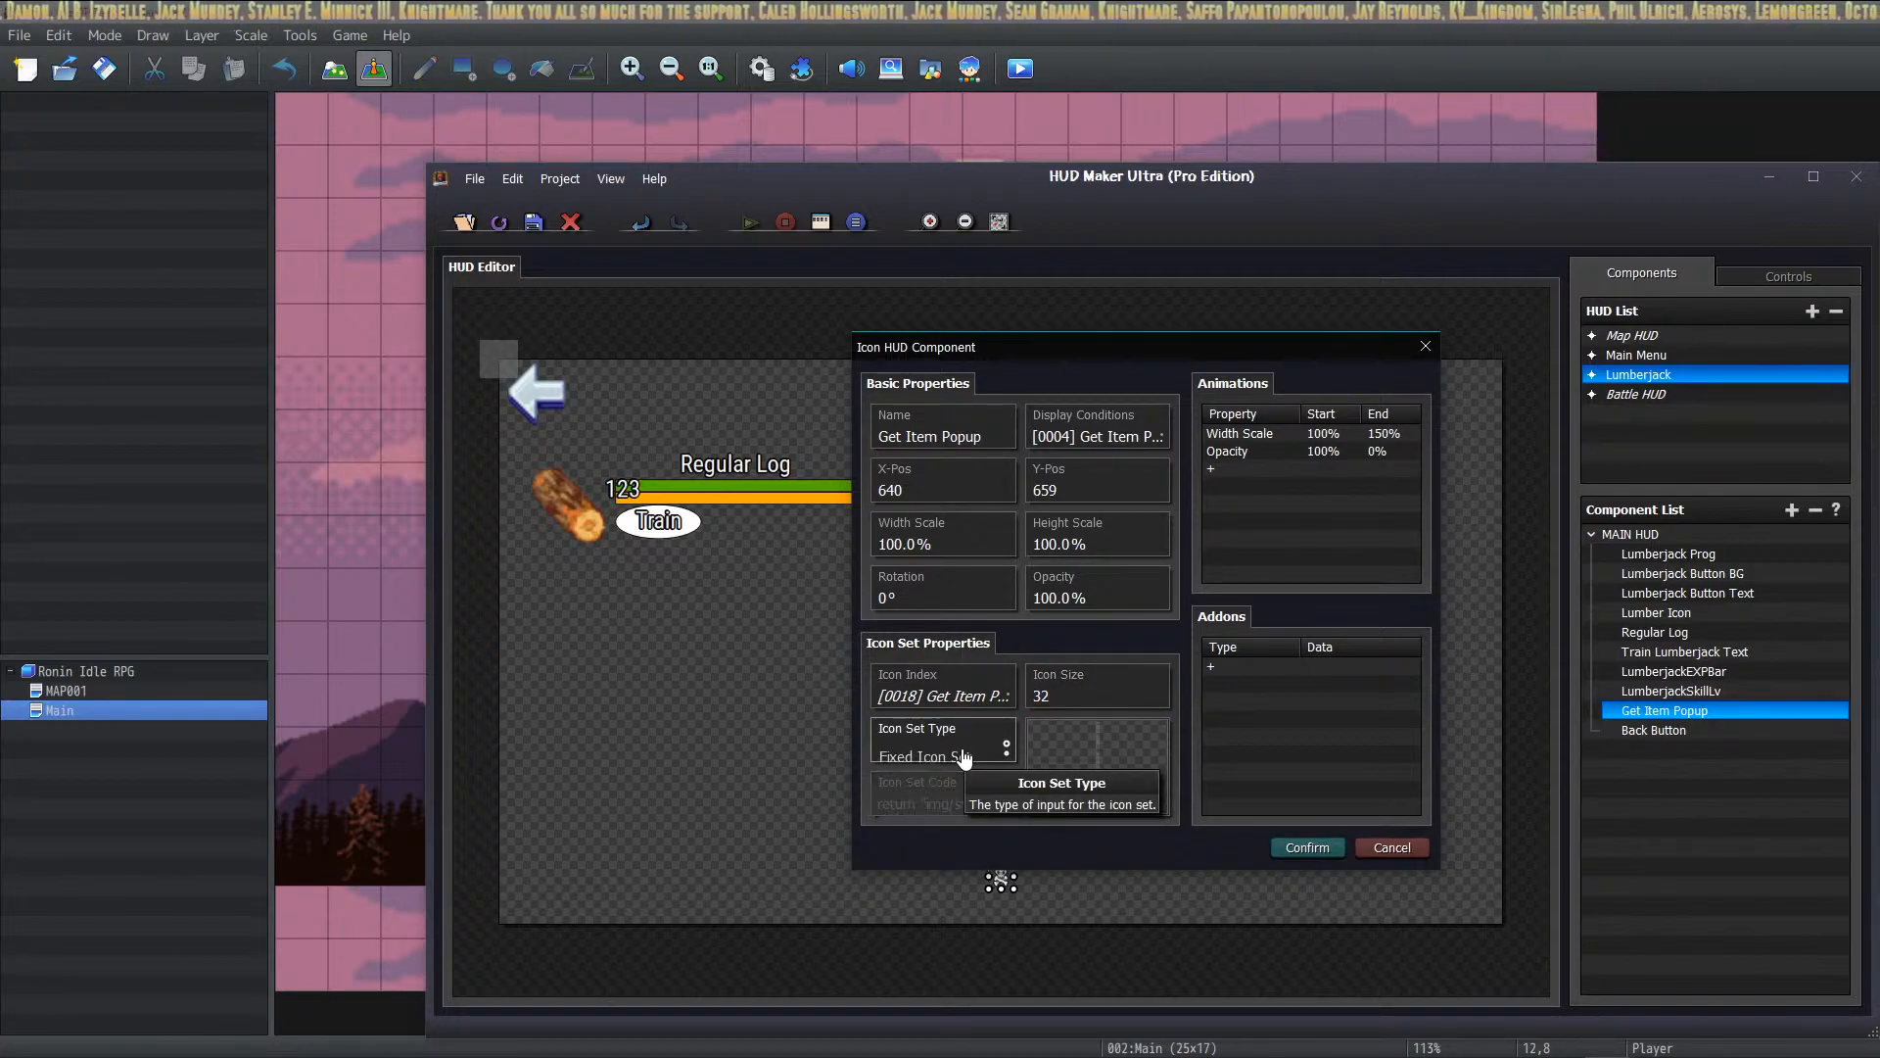
click(962, 754)
click(960, 755)
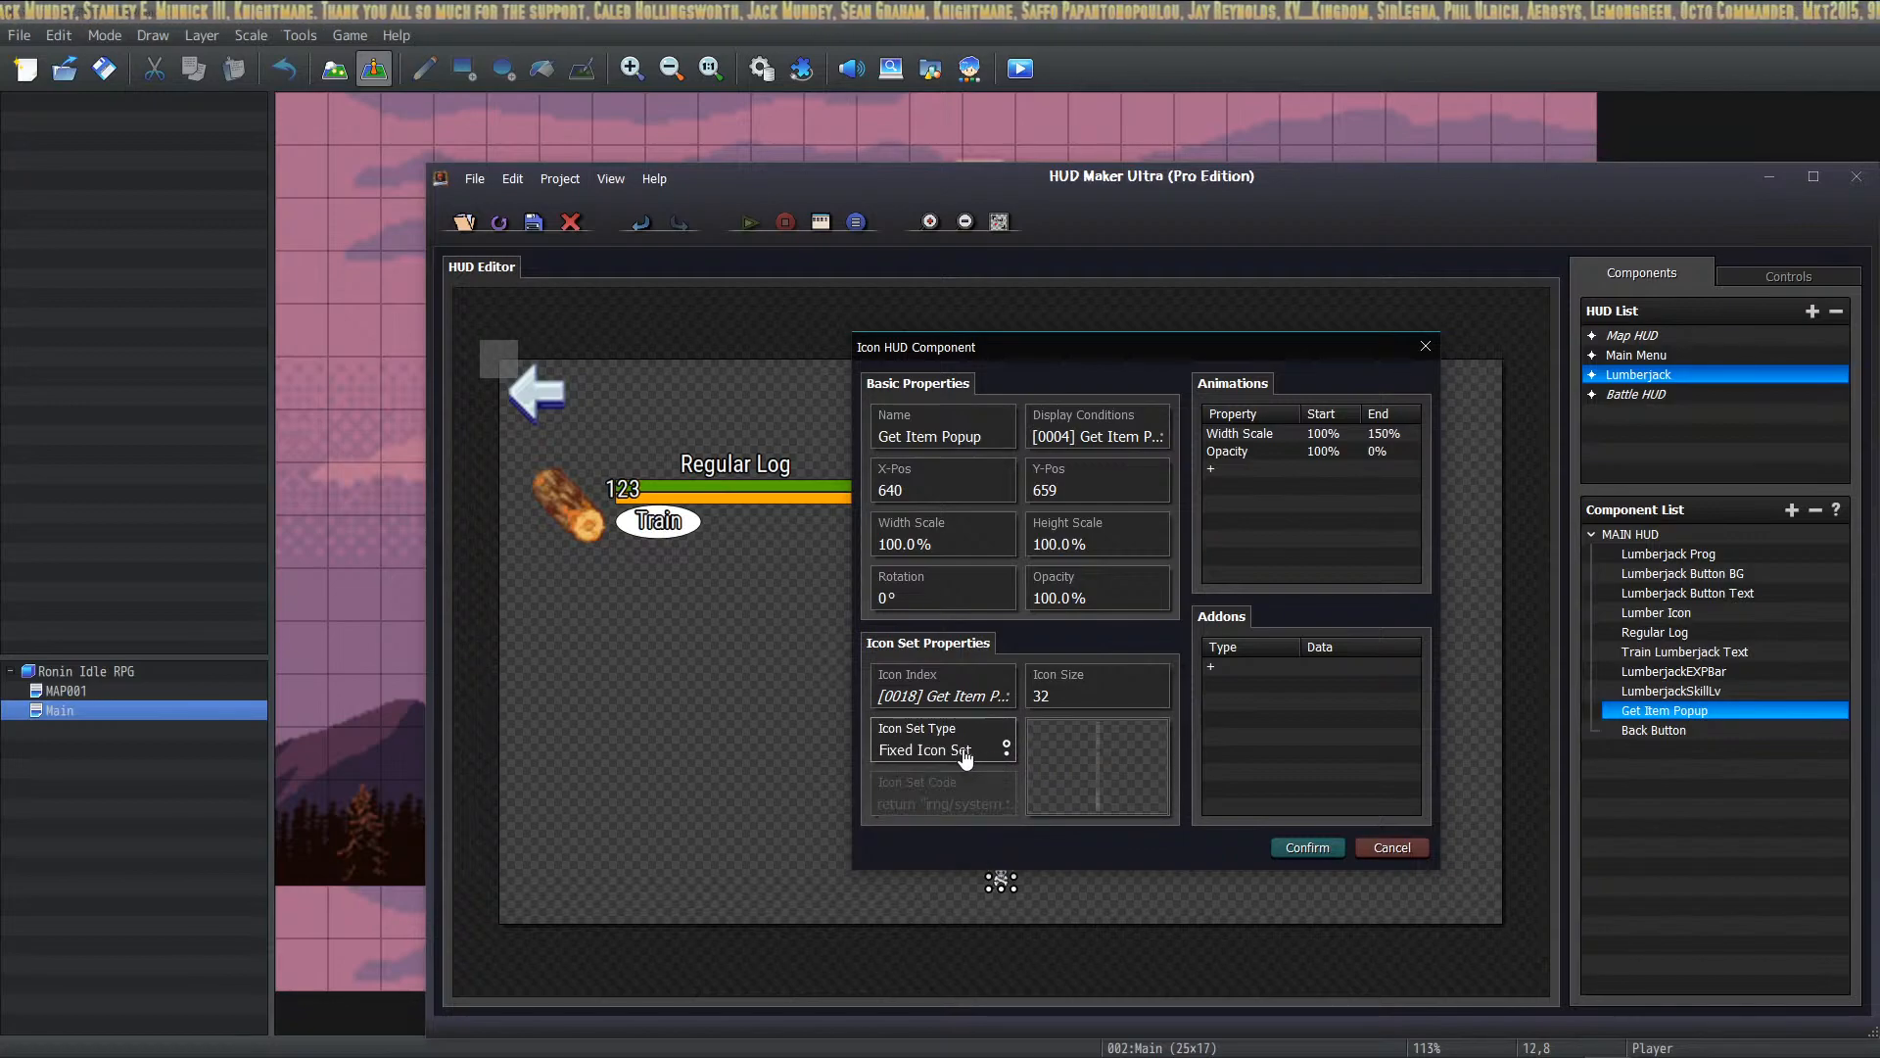
click(1298, 447)
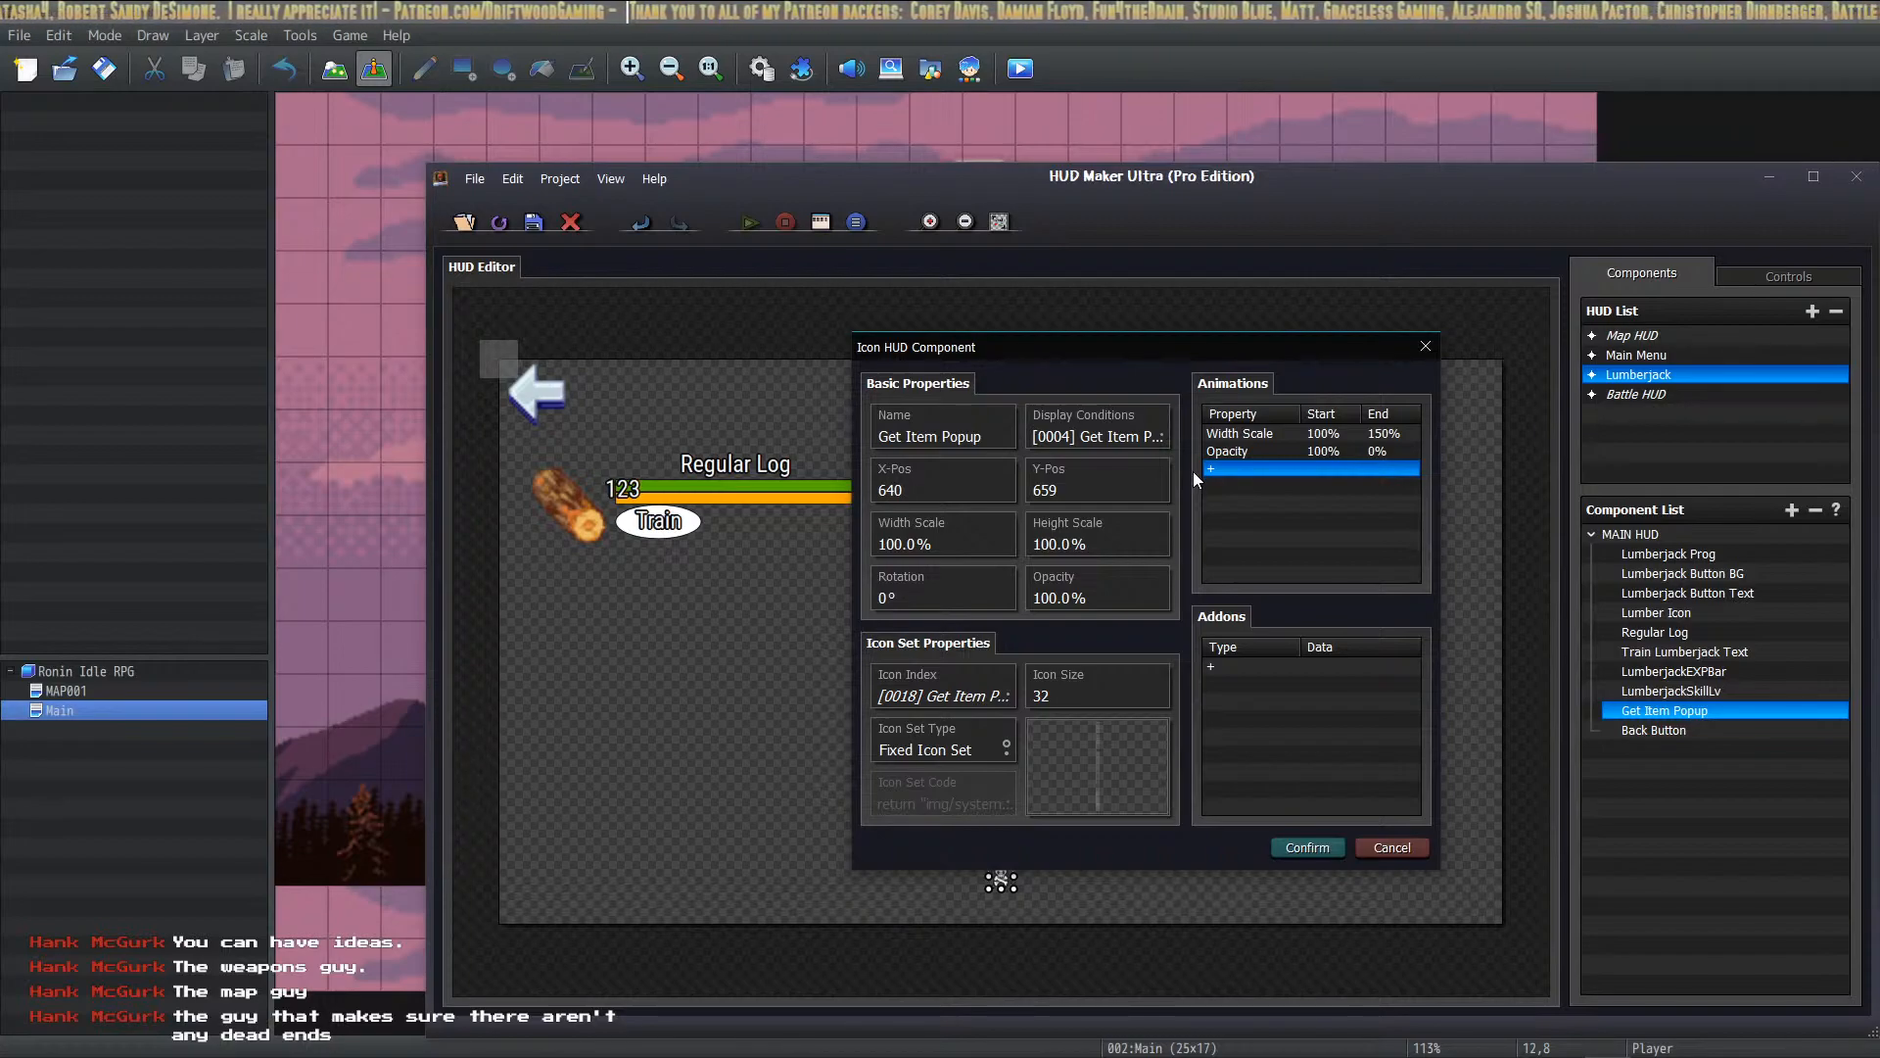
click(1279, 451)
click(1272, 435)
click(1266, 450)
click(1258, 465)
click(1261, 449)
click(1266, 431)
click(1254, 454)
click(1250, 470)
click(1255, 450)
click(1254, 438)
click(1244, 454)
click(1234, 467)
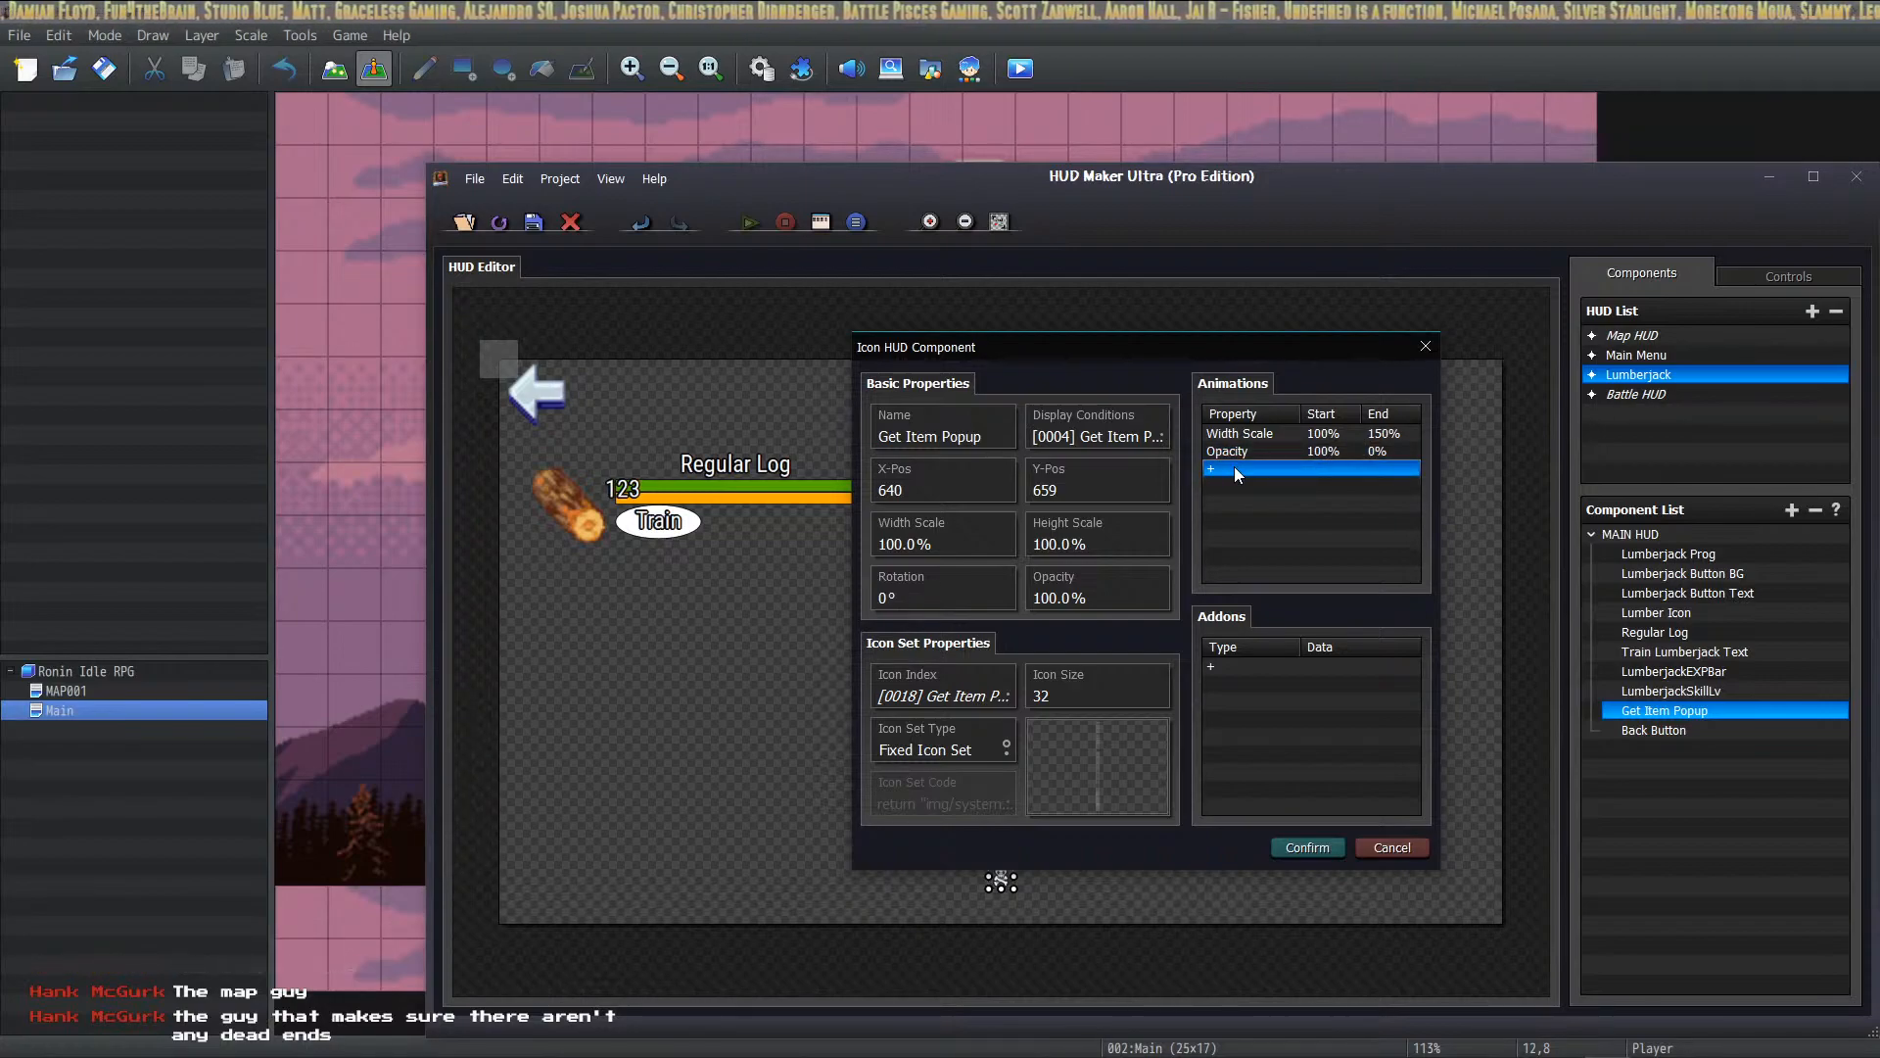
click(1220, 668)
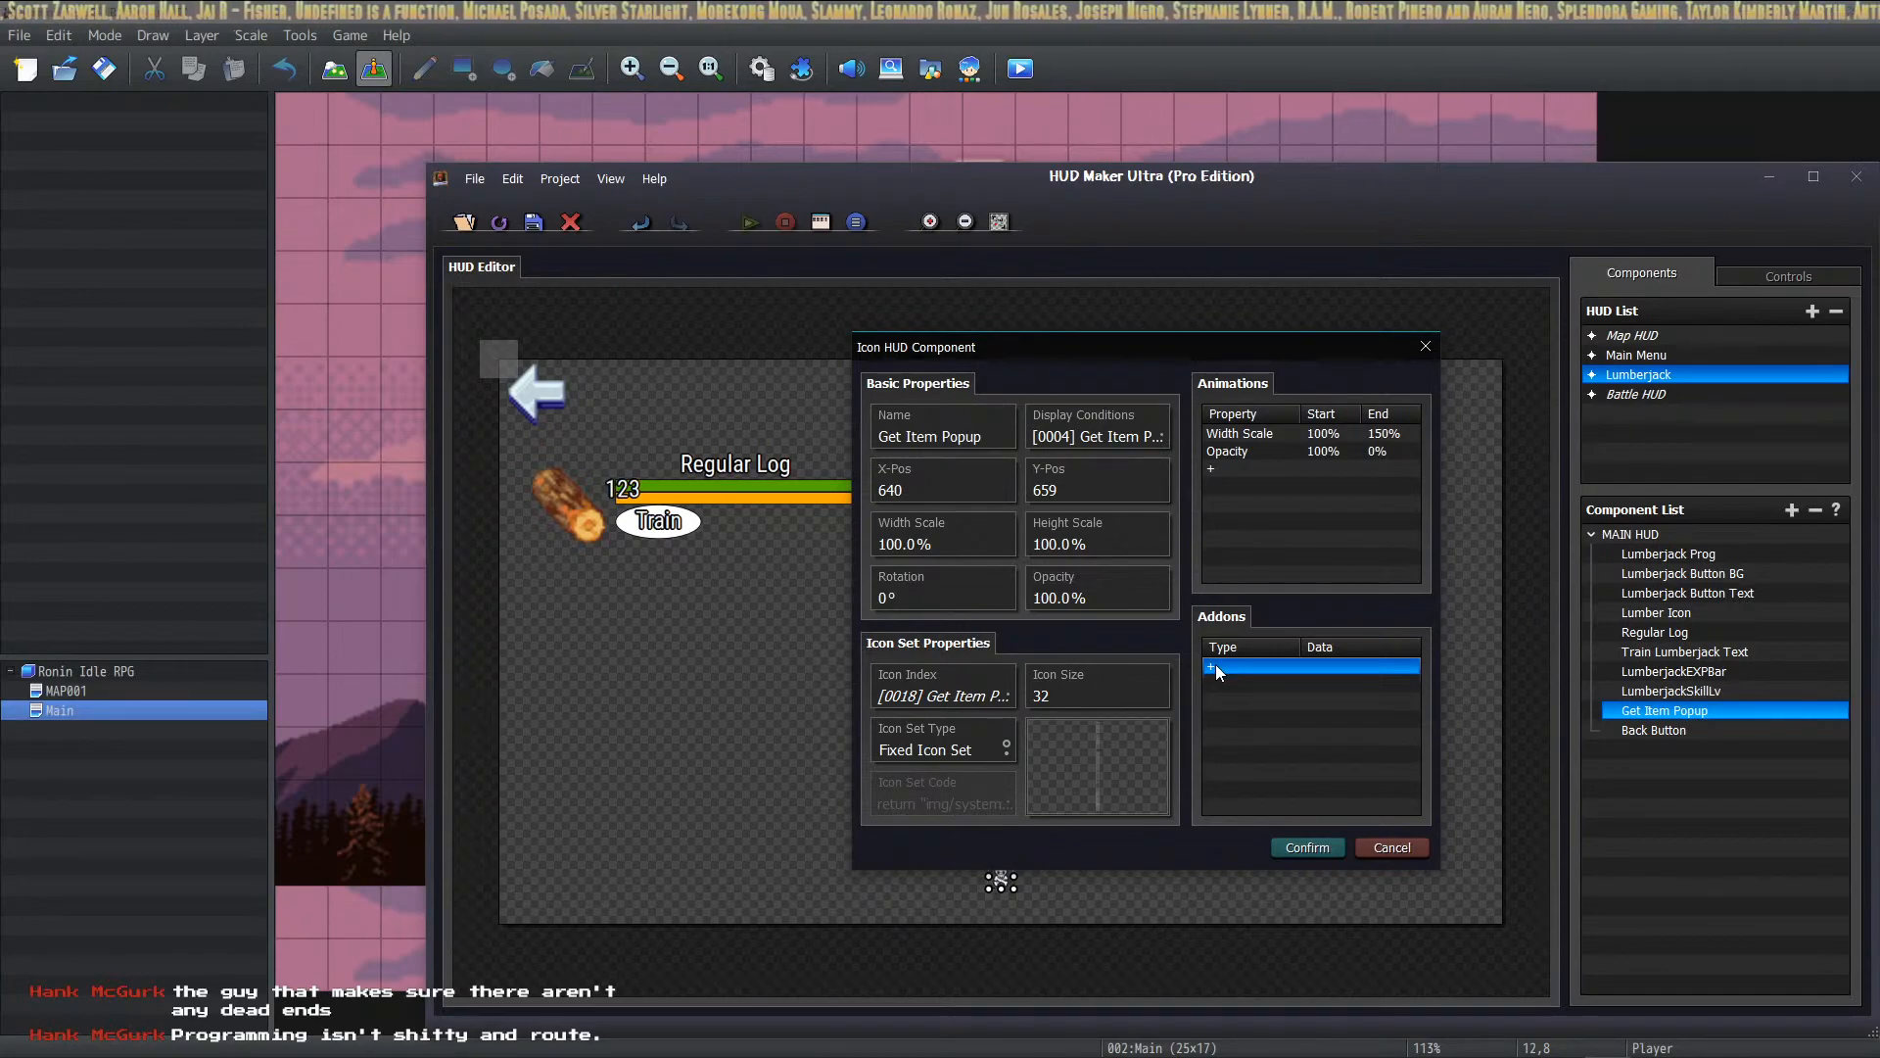
Step: Remove the Width Scale and Opacity animations from the Get Item Popup component and apply the change
click(1292, 434)
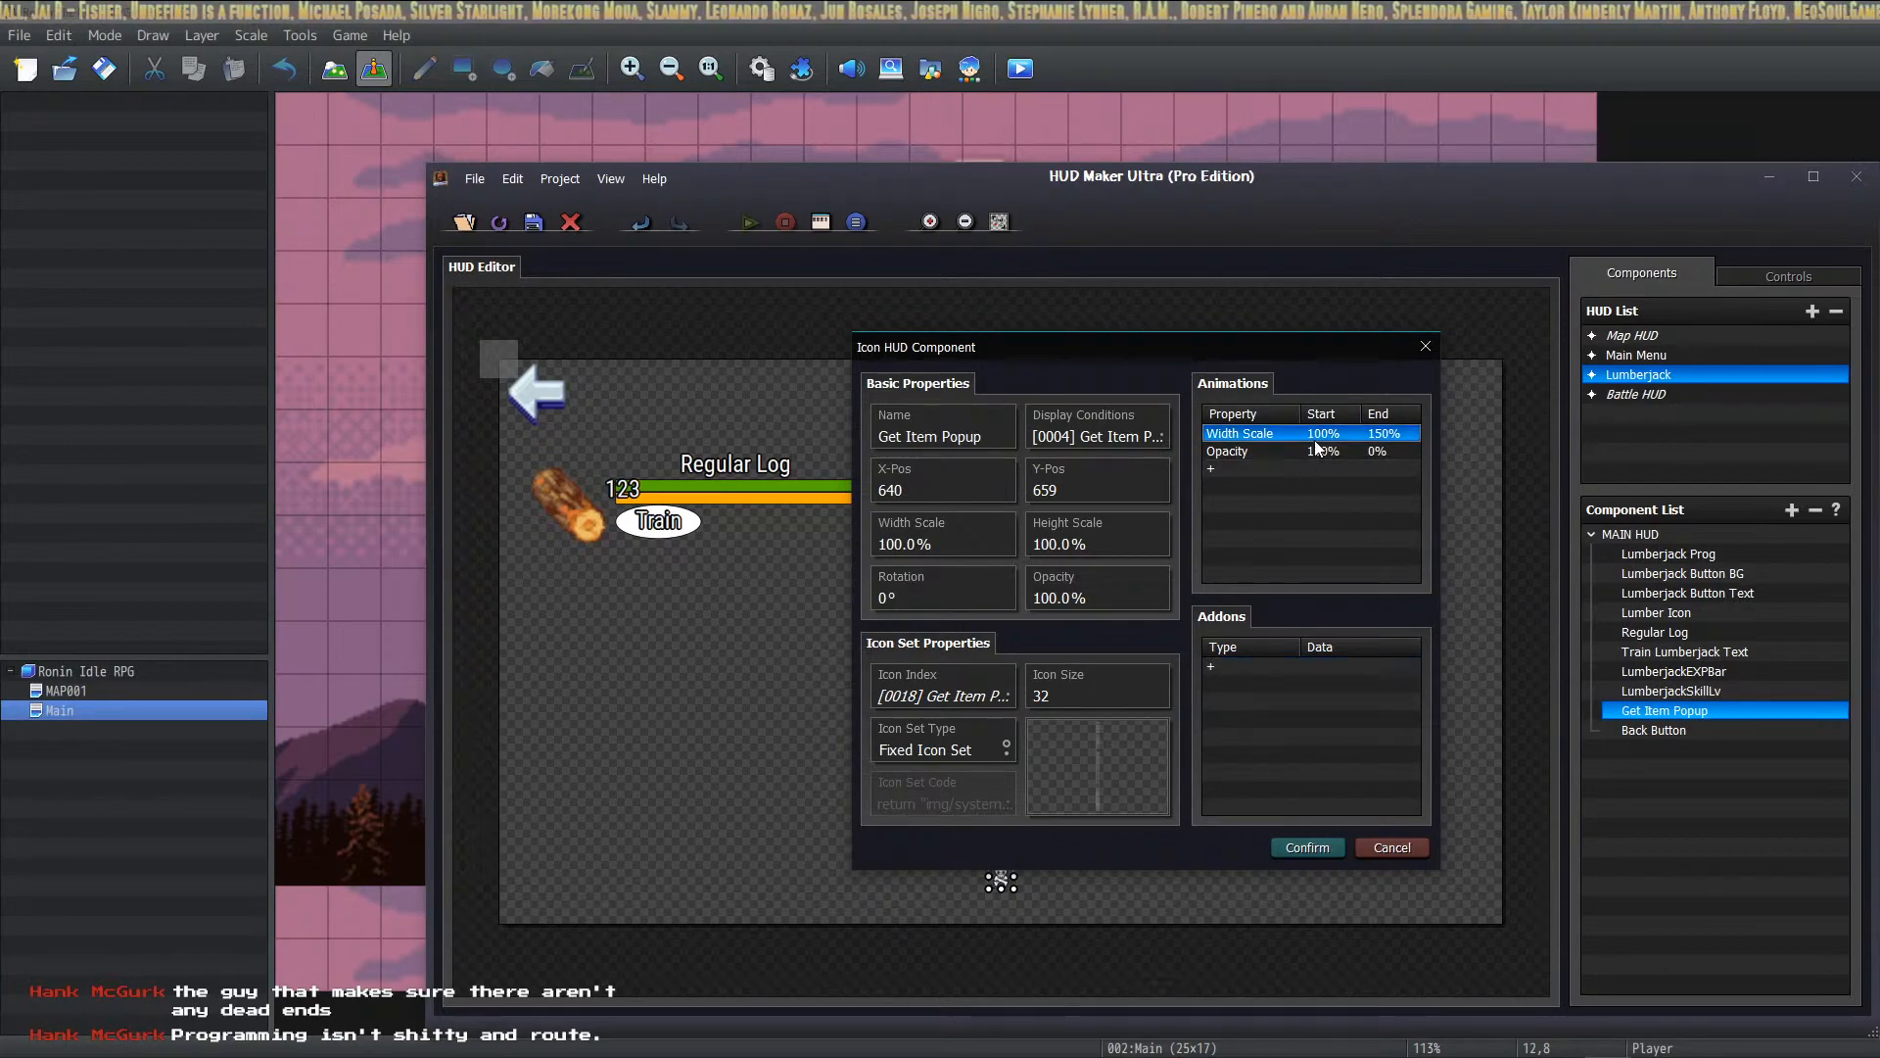
click(1289, 451)
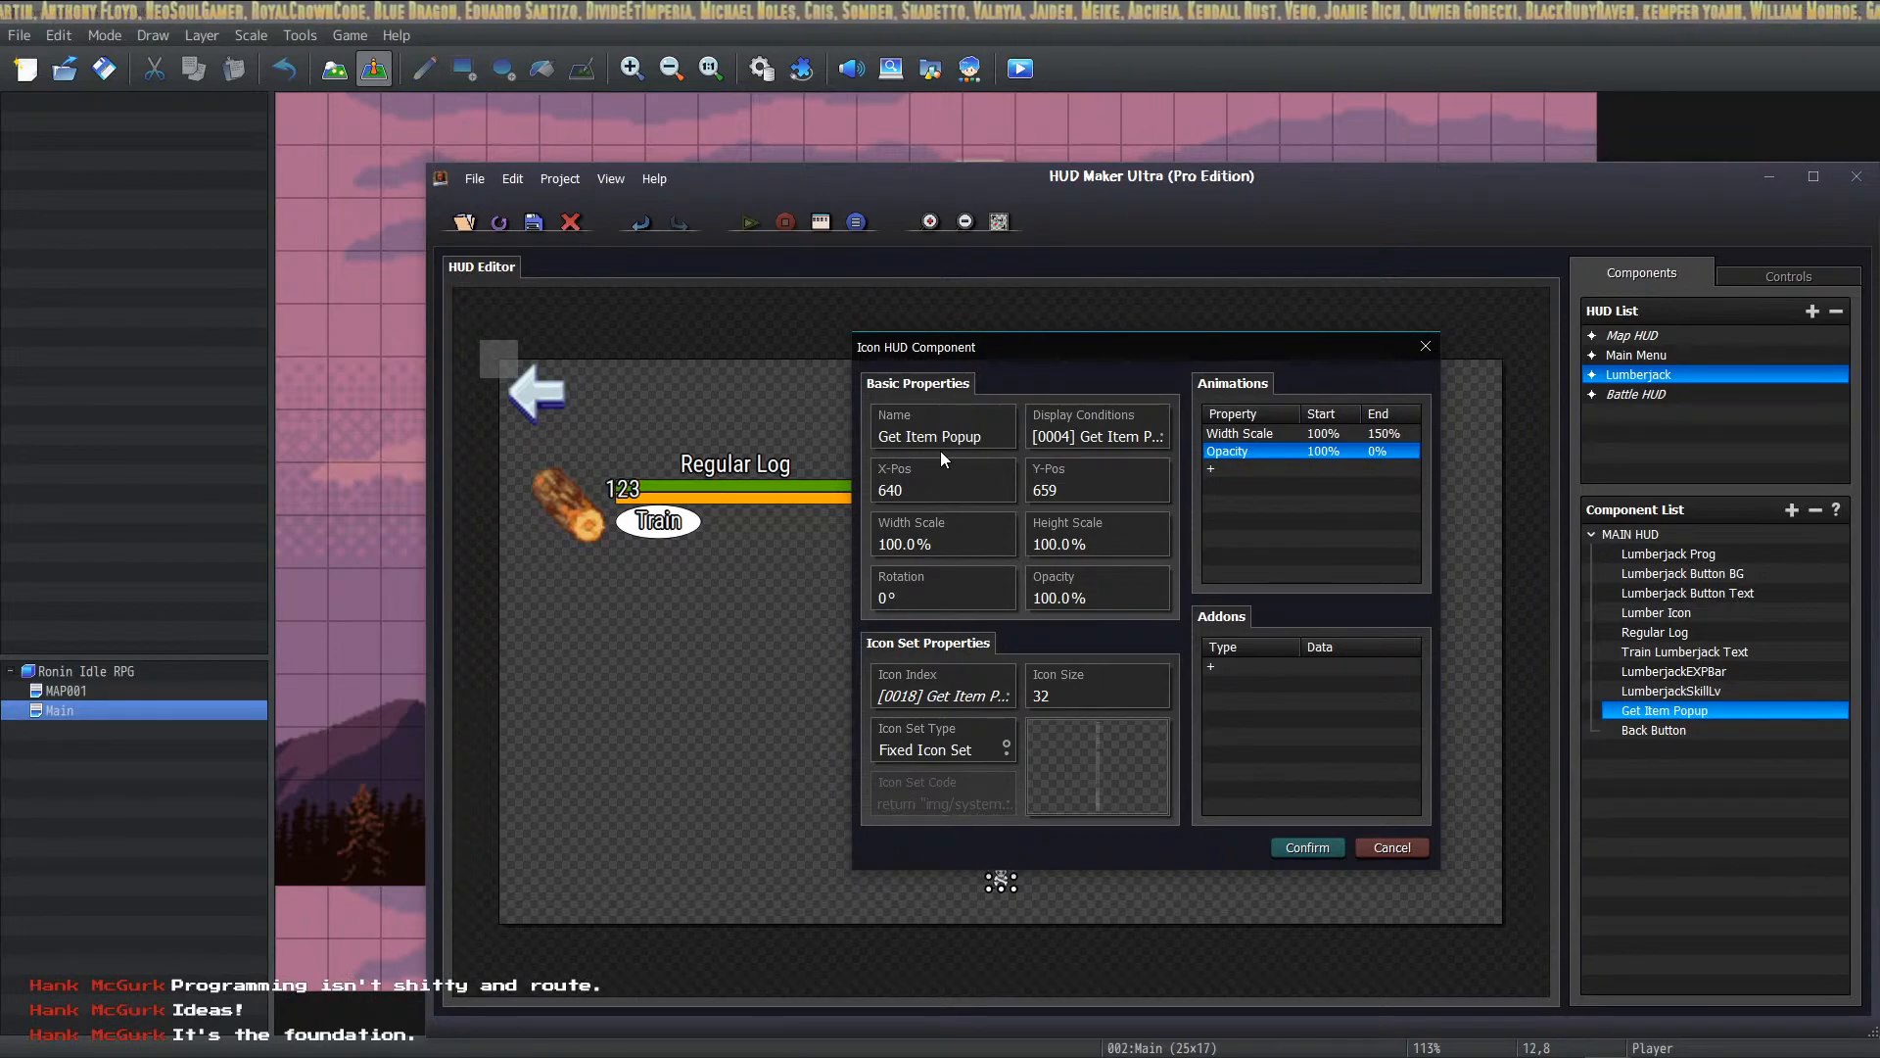
click(1258, 435)
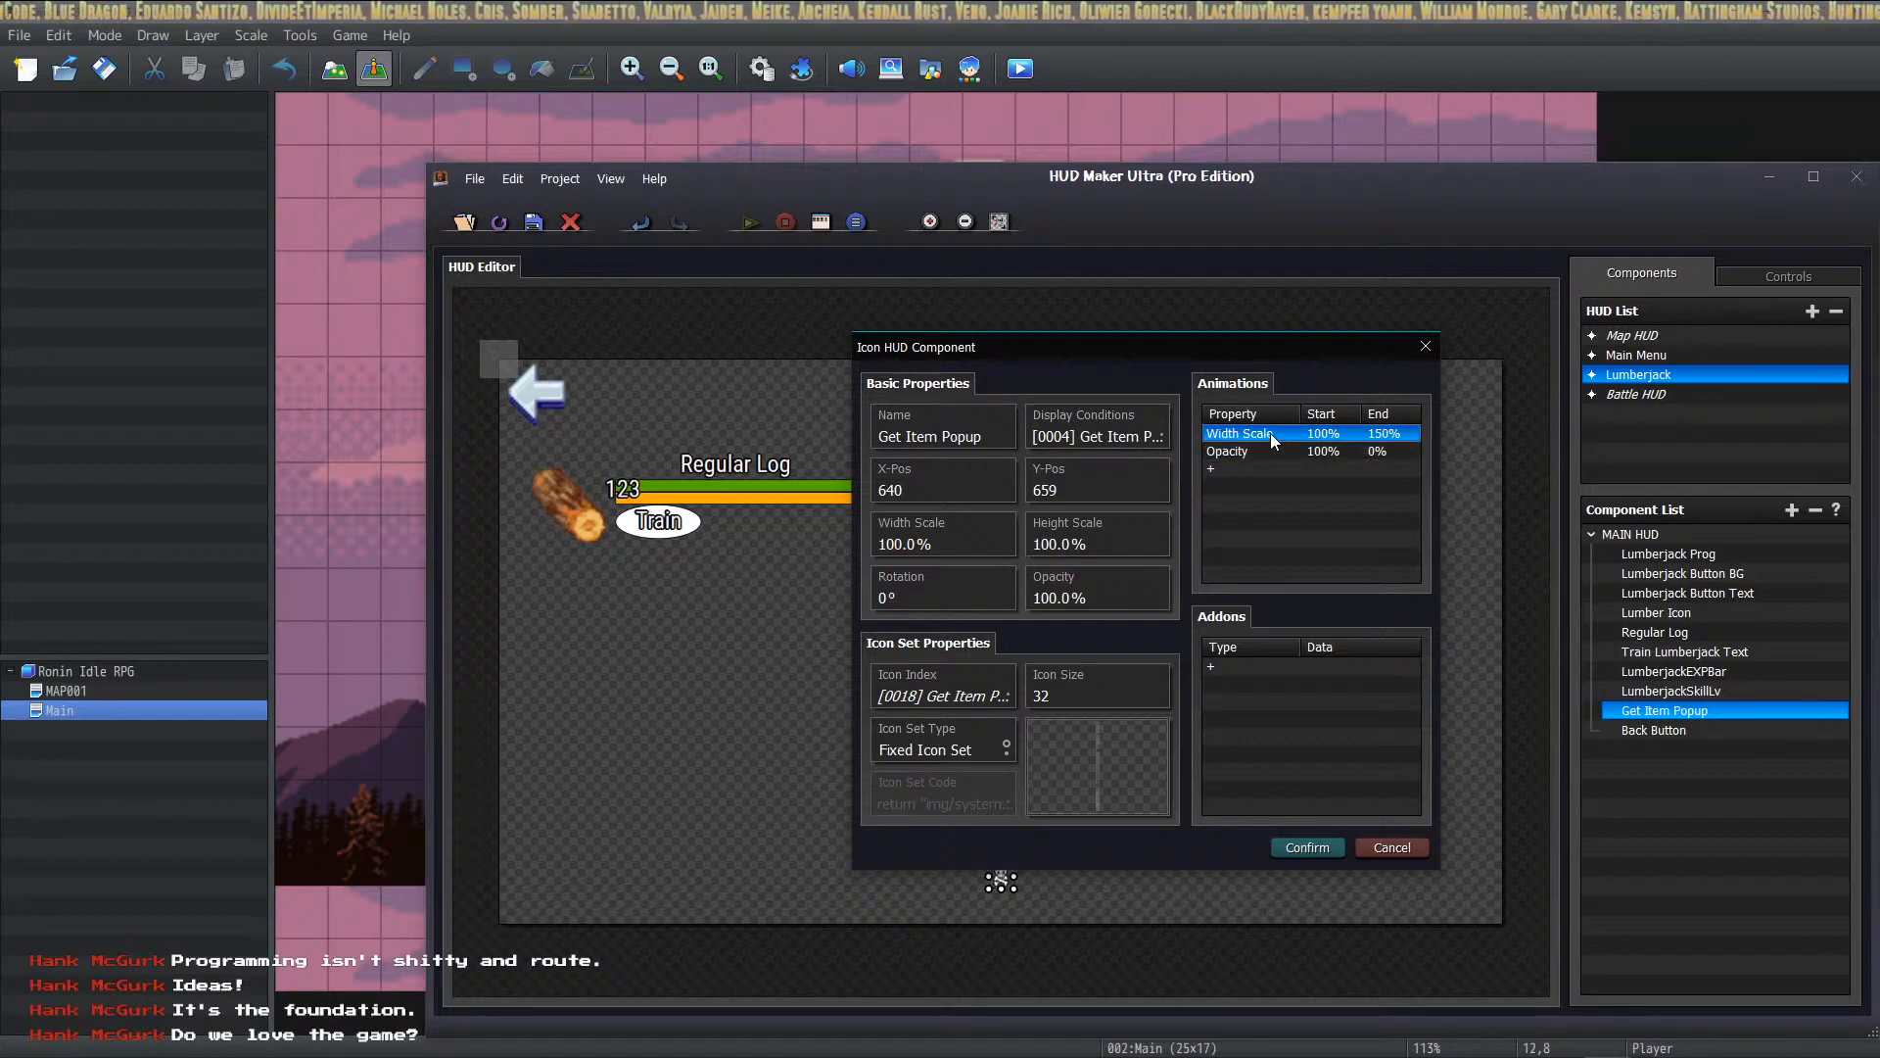
key(Delete)
key(Delete)
key(Delete)
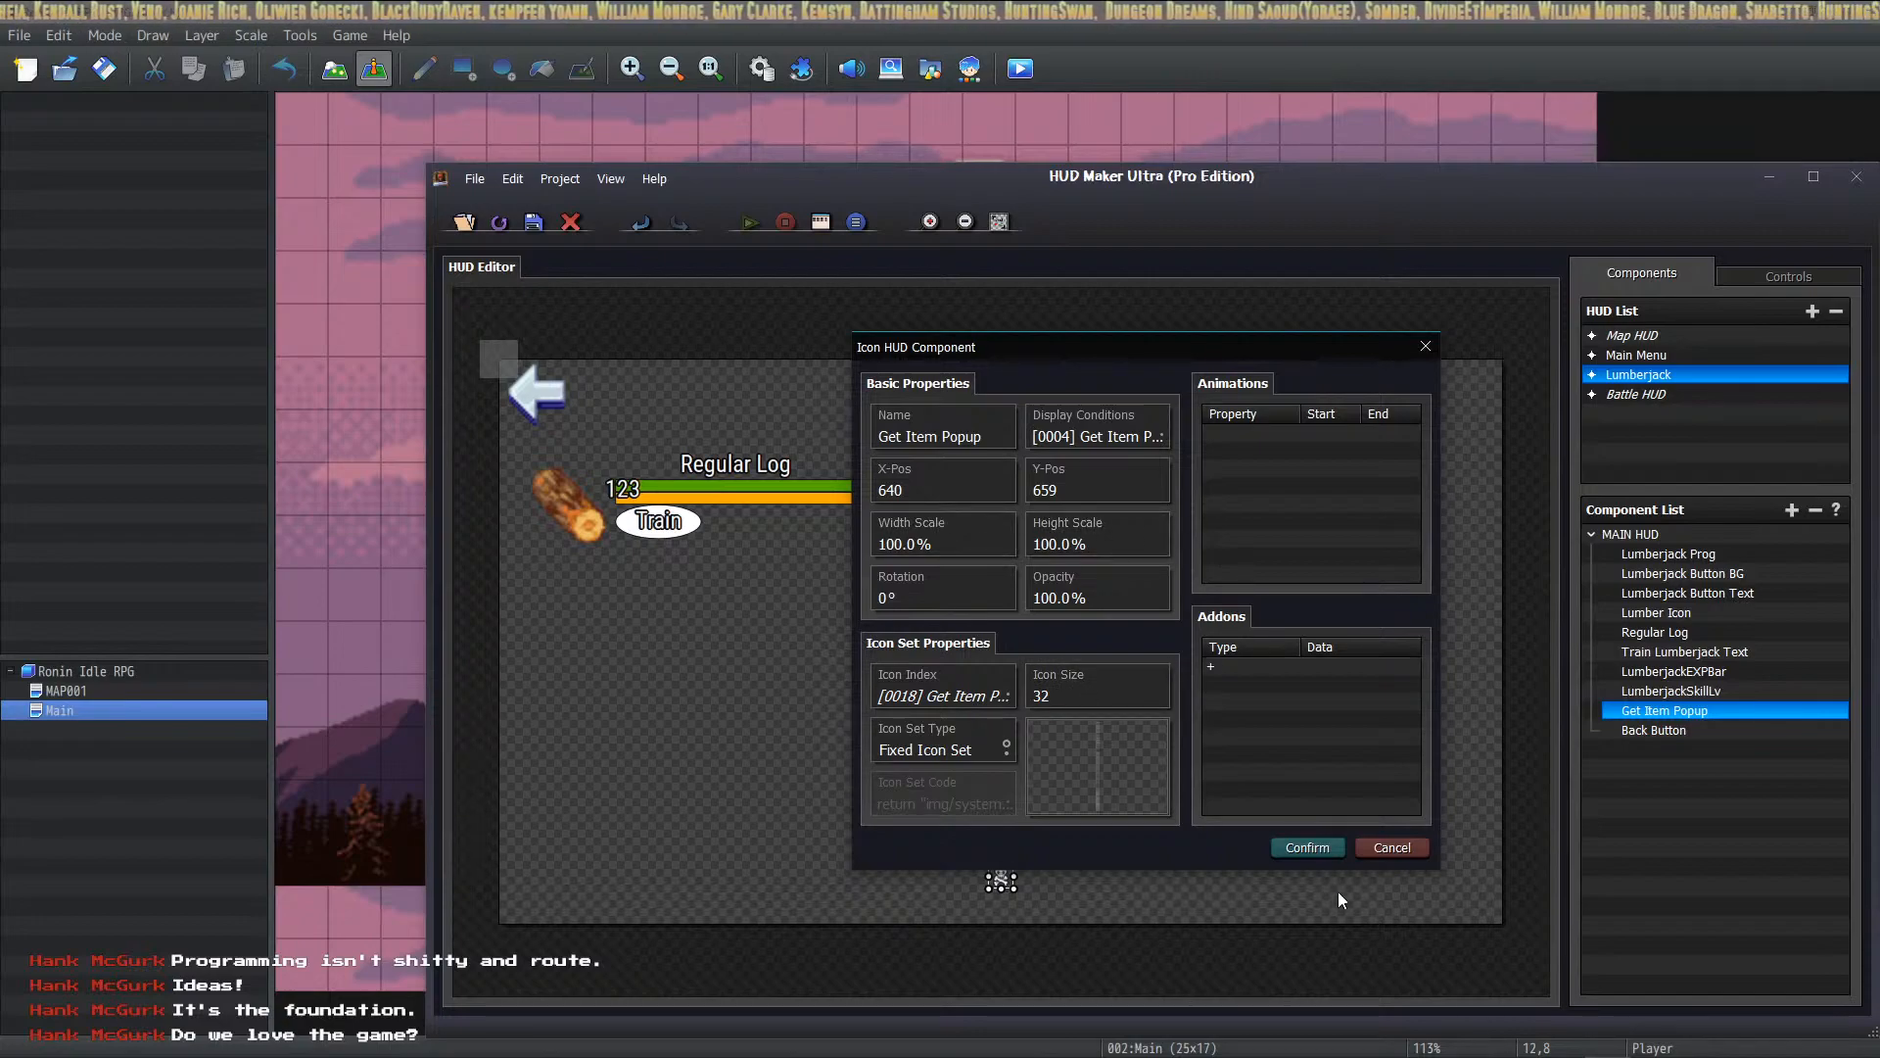
click(1318, 842)
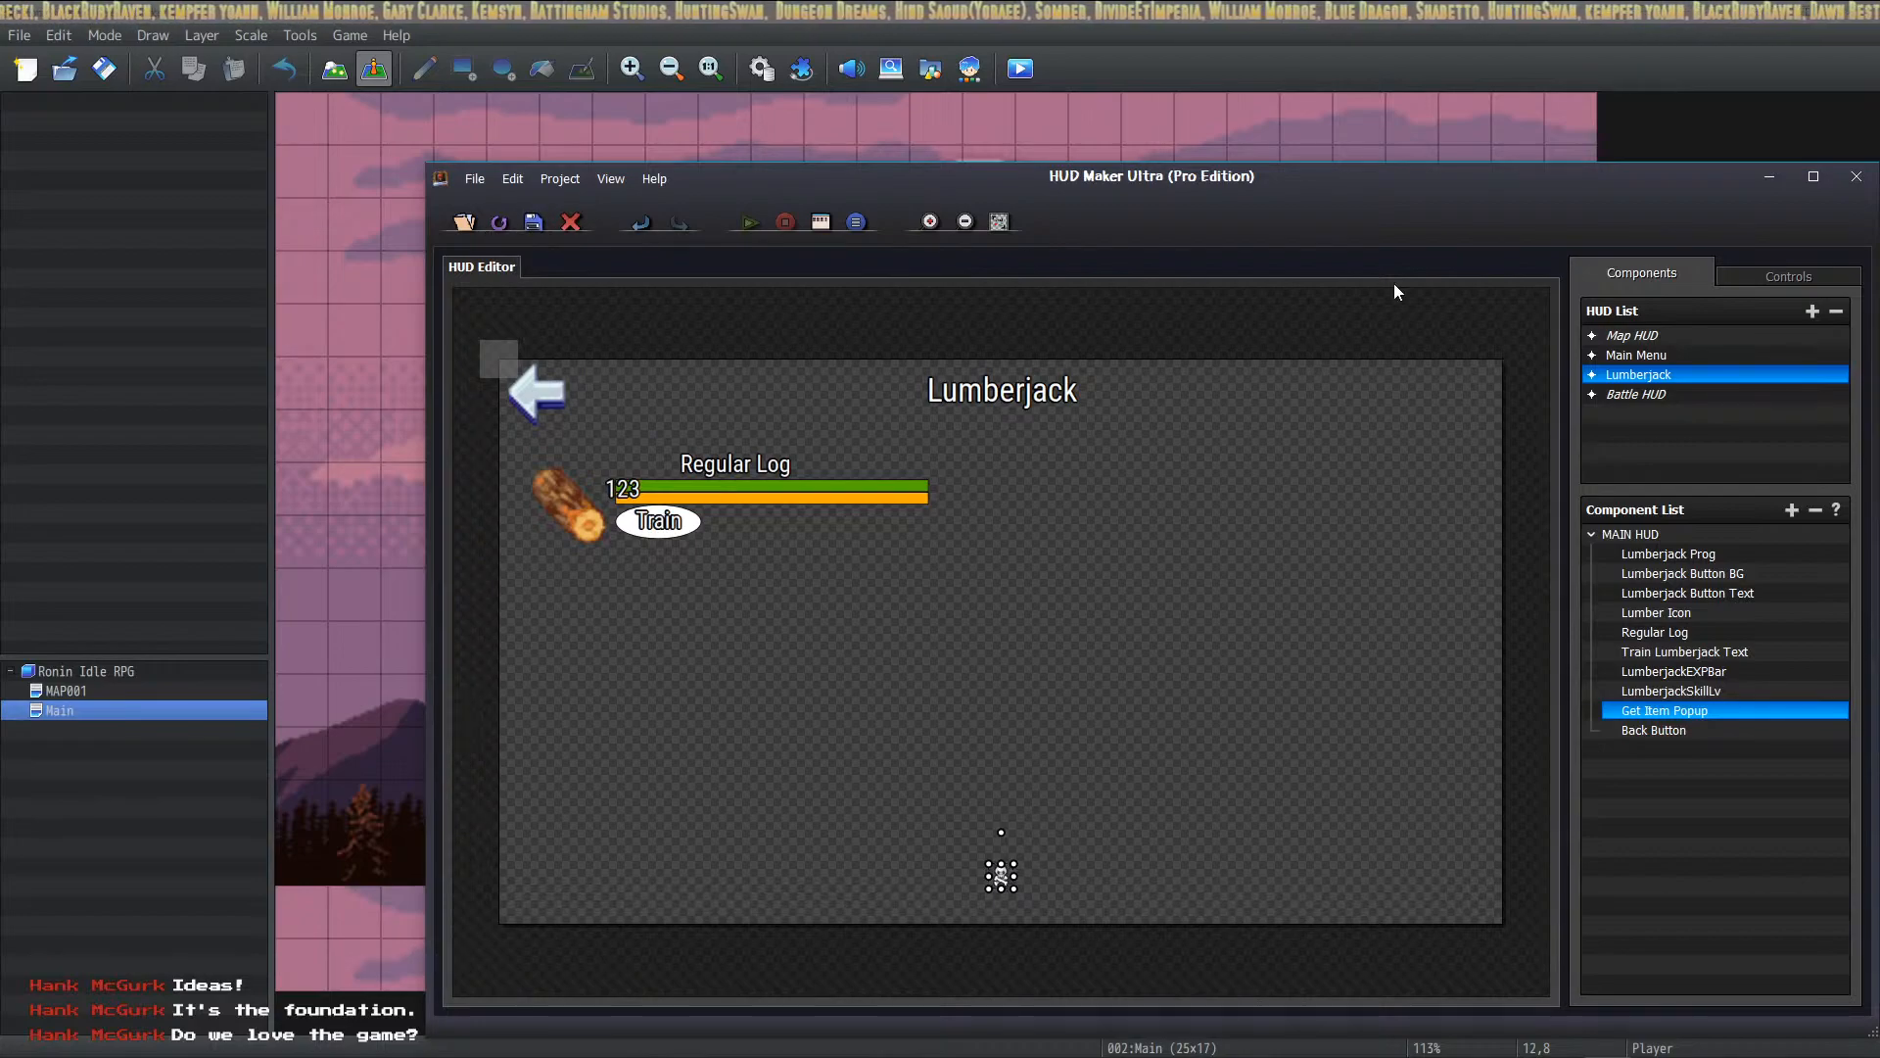
Step: Playtest the project from RPG Maker: start a new game, train Regular Log in the Lumberjack screen, watch the item popup, and close the game
click(1019, 68)
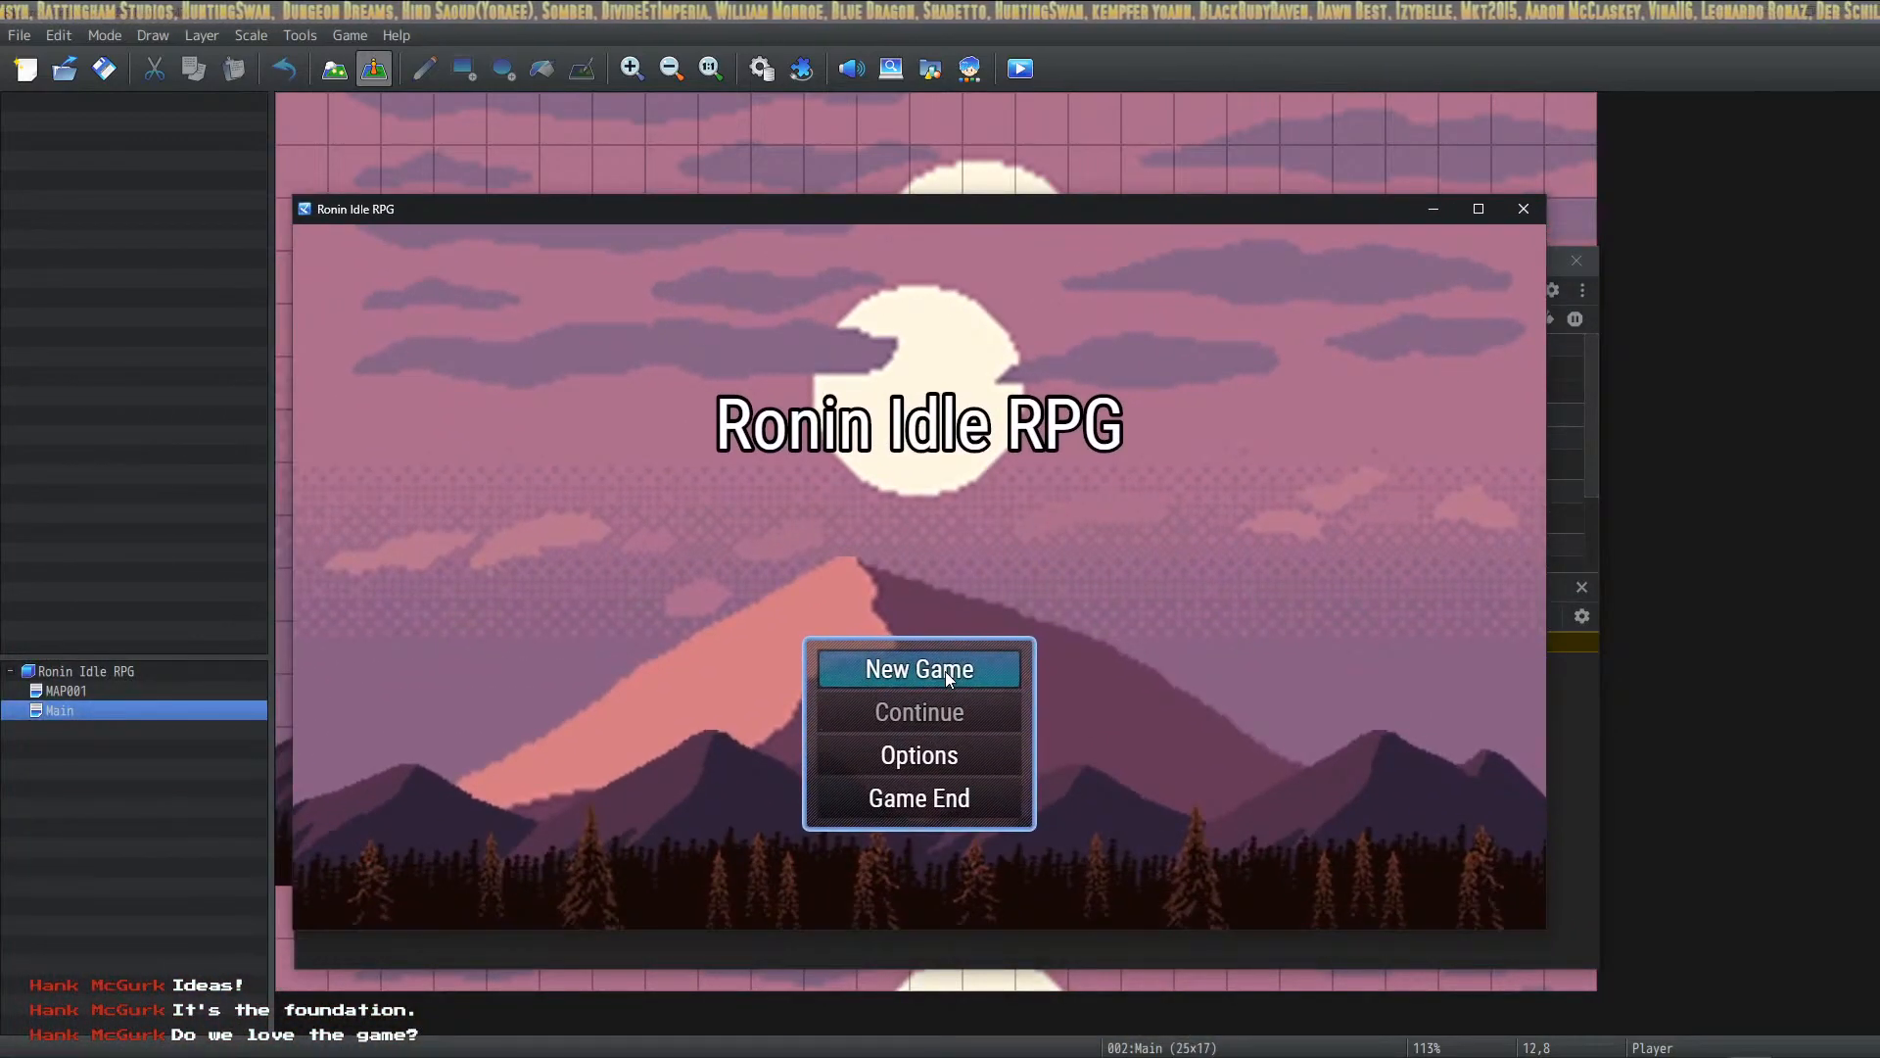
click(944, 672)
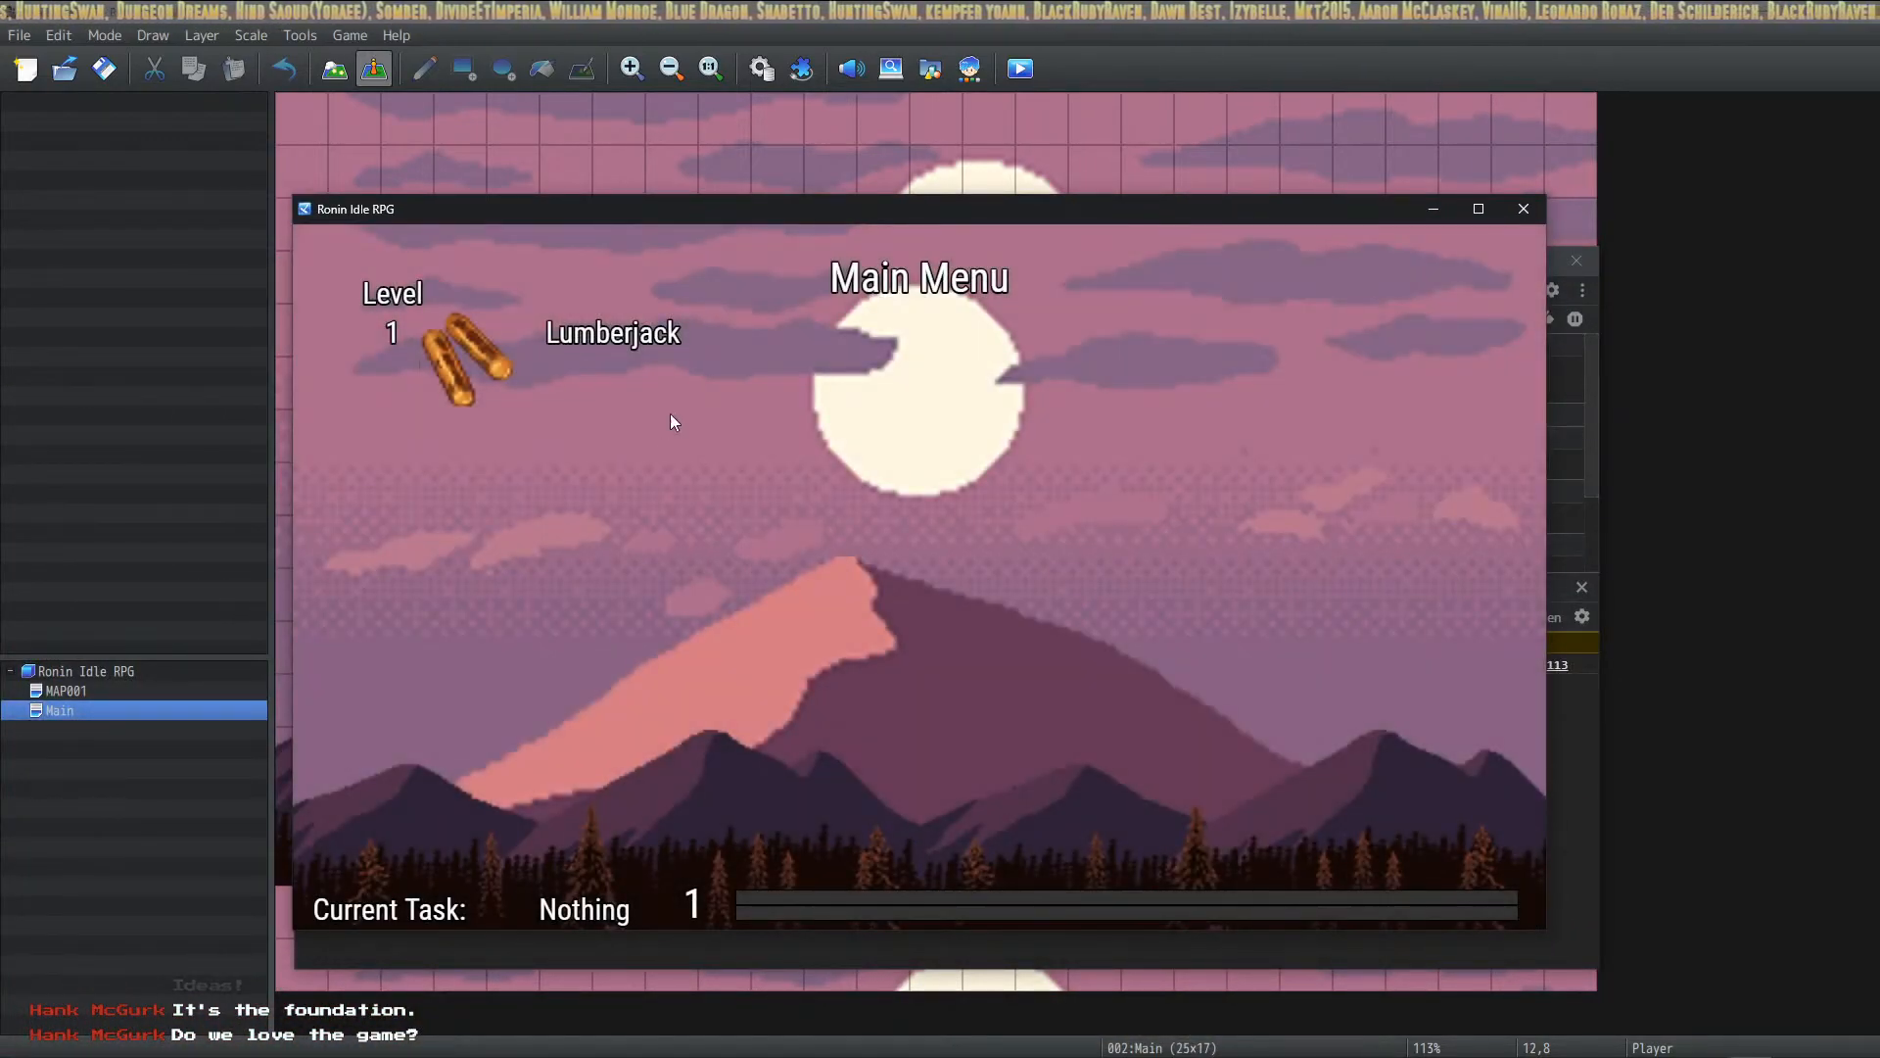
click(482, 388)
click(507, 423)
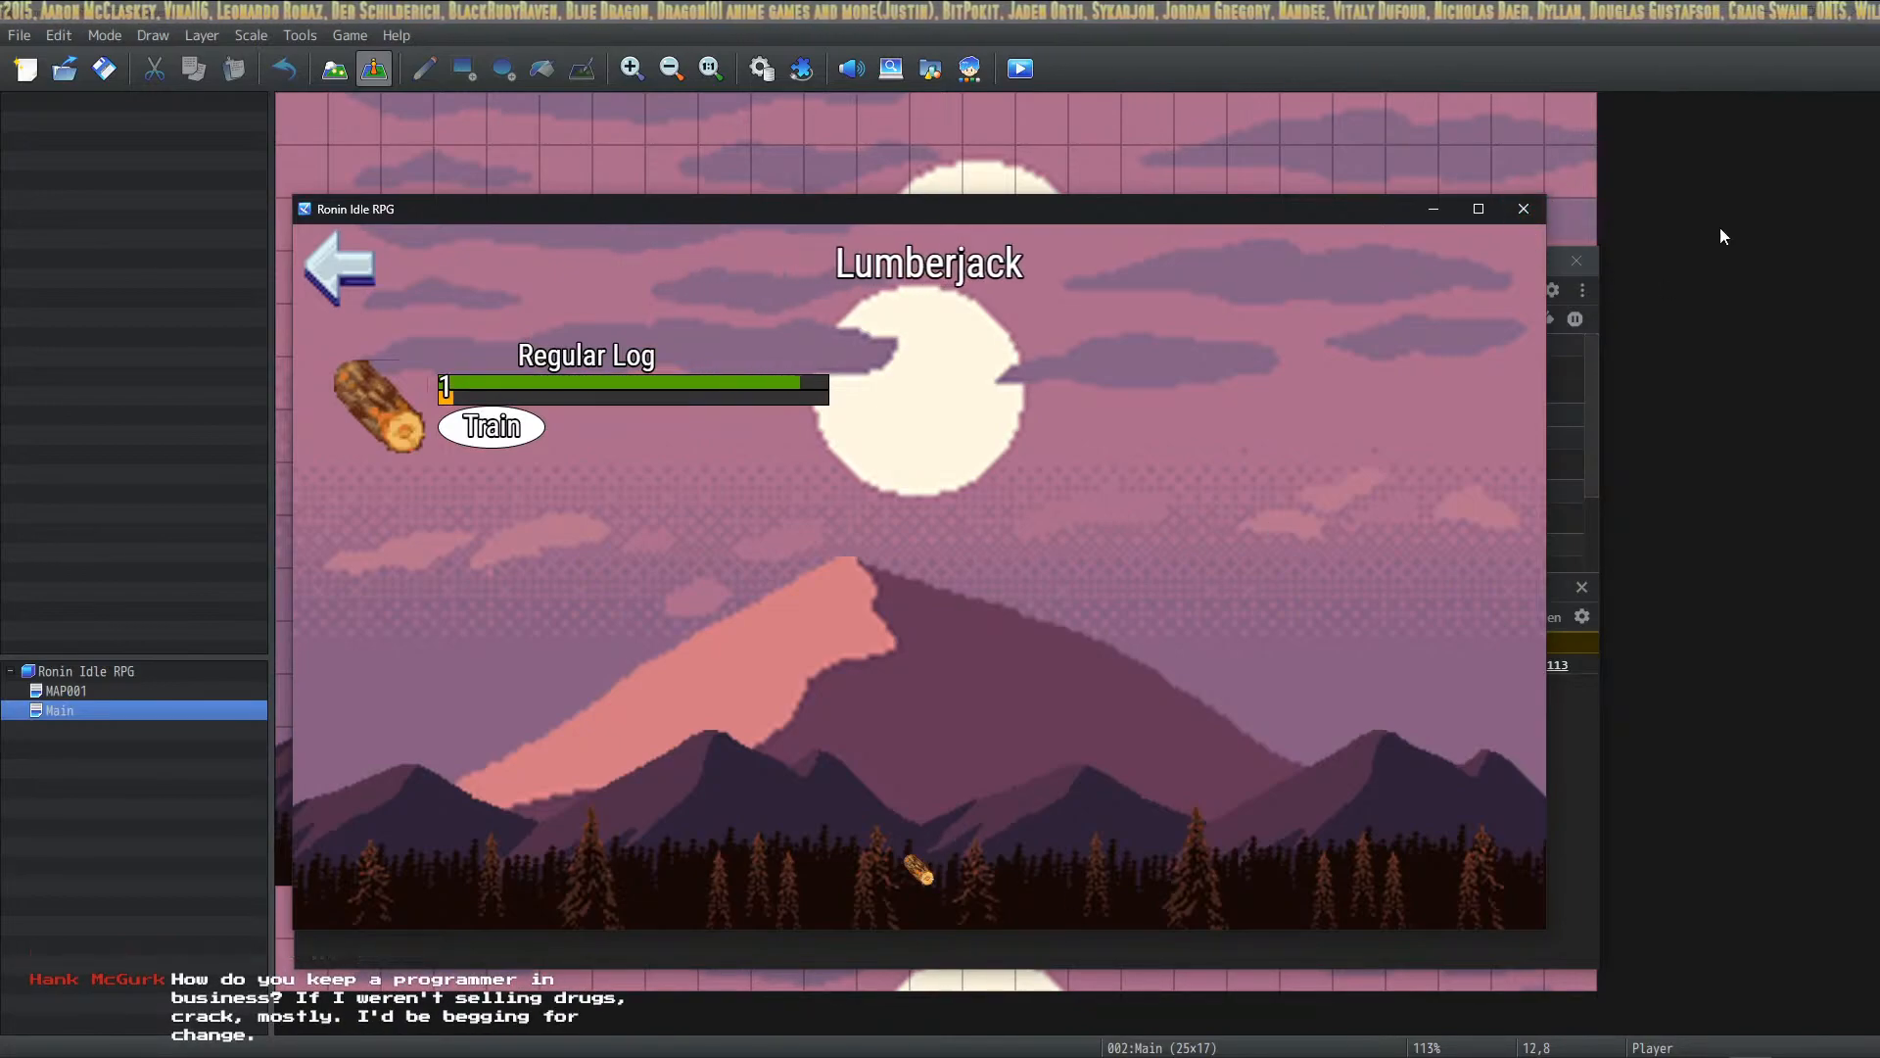
click(1523, 210)
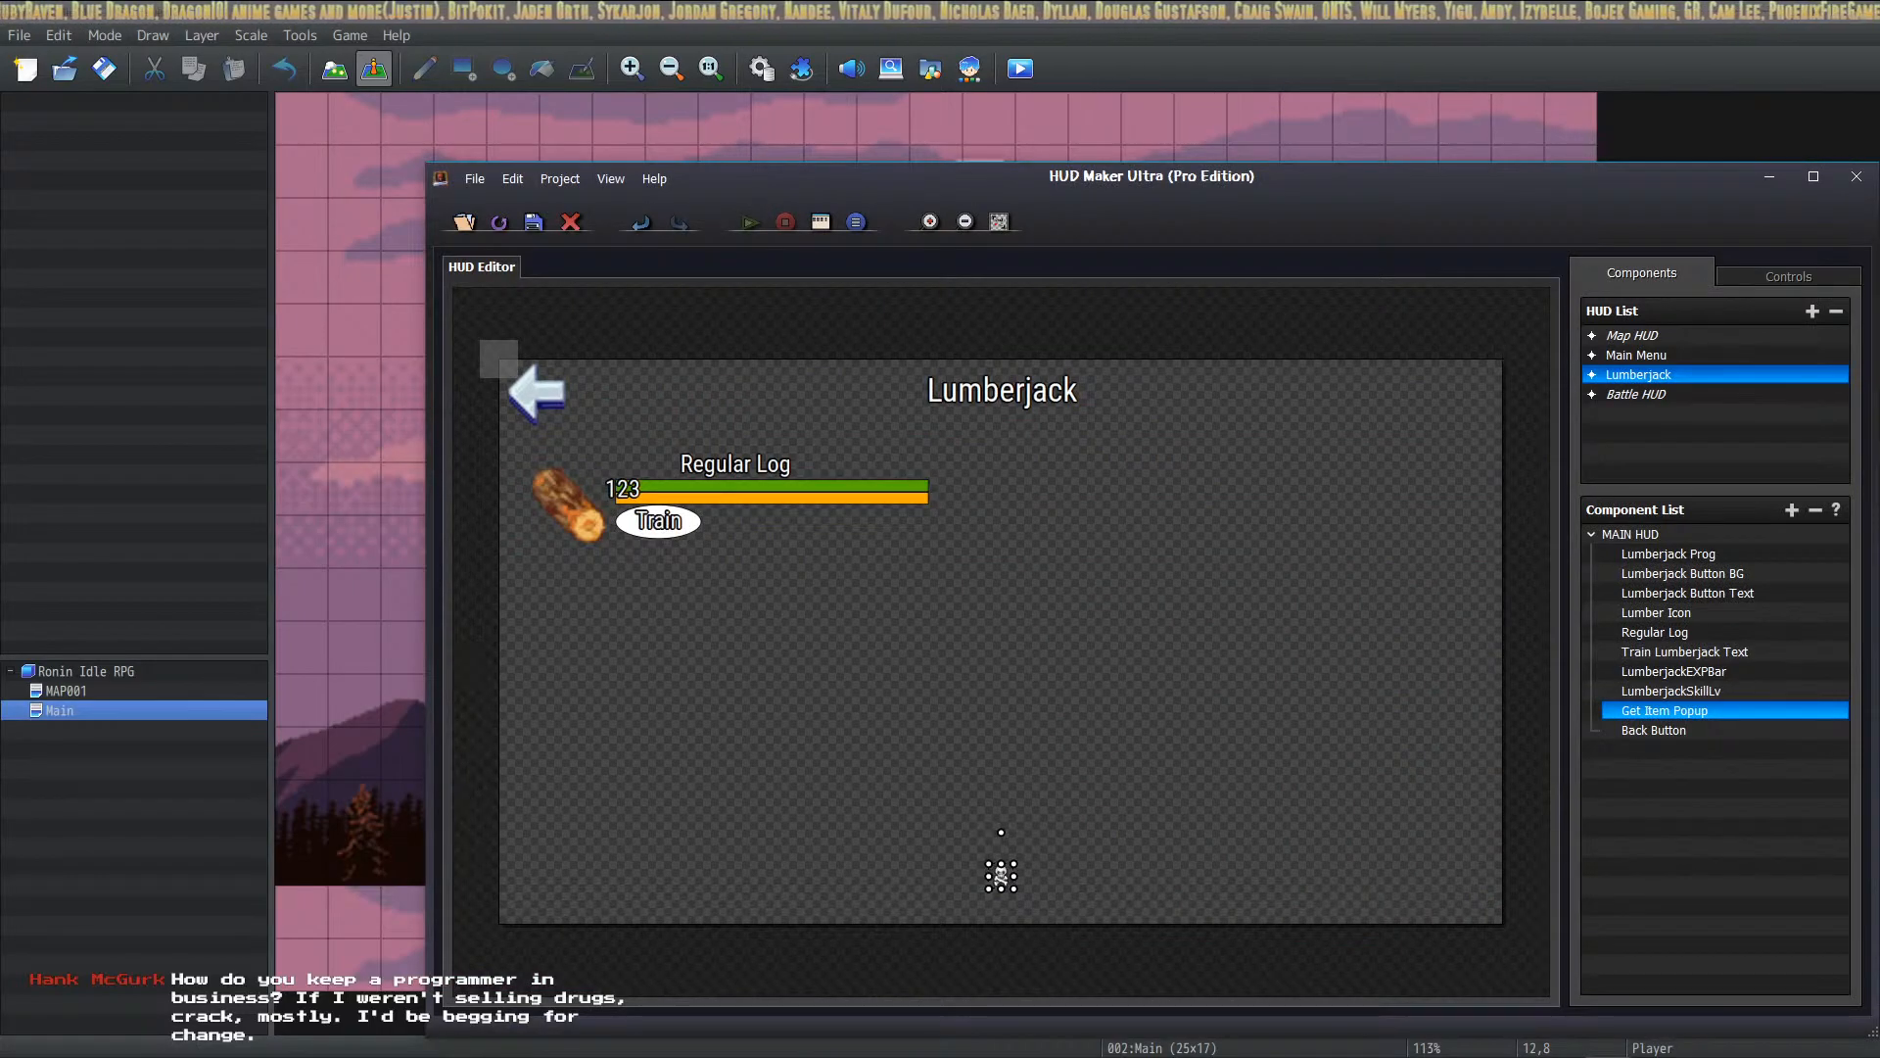
Step: In HUD Maker Ultra, add a Y Position animation to Get Item Popup with duration 120, start 700 and end 600
double_click(1001, 876)
double_click(1242, 434)
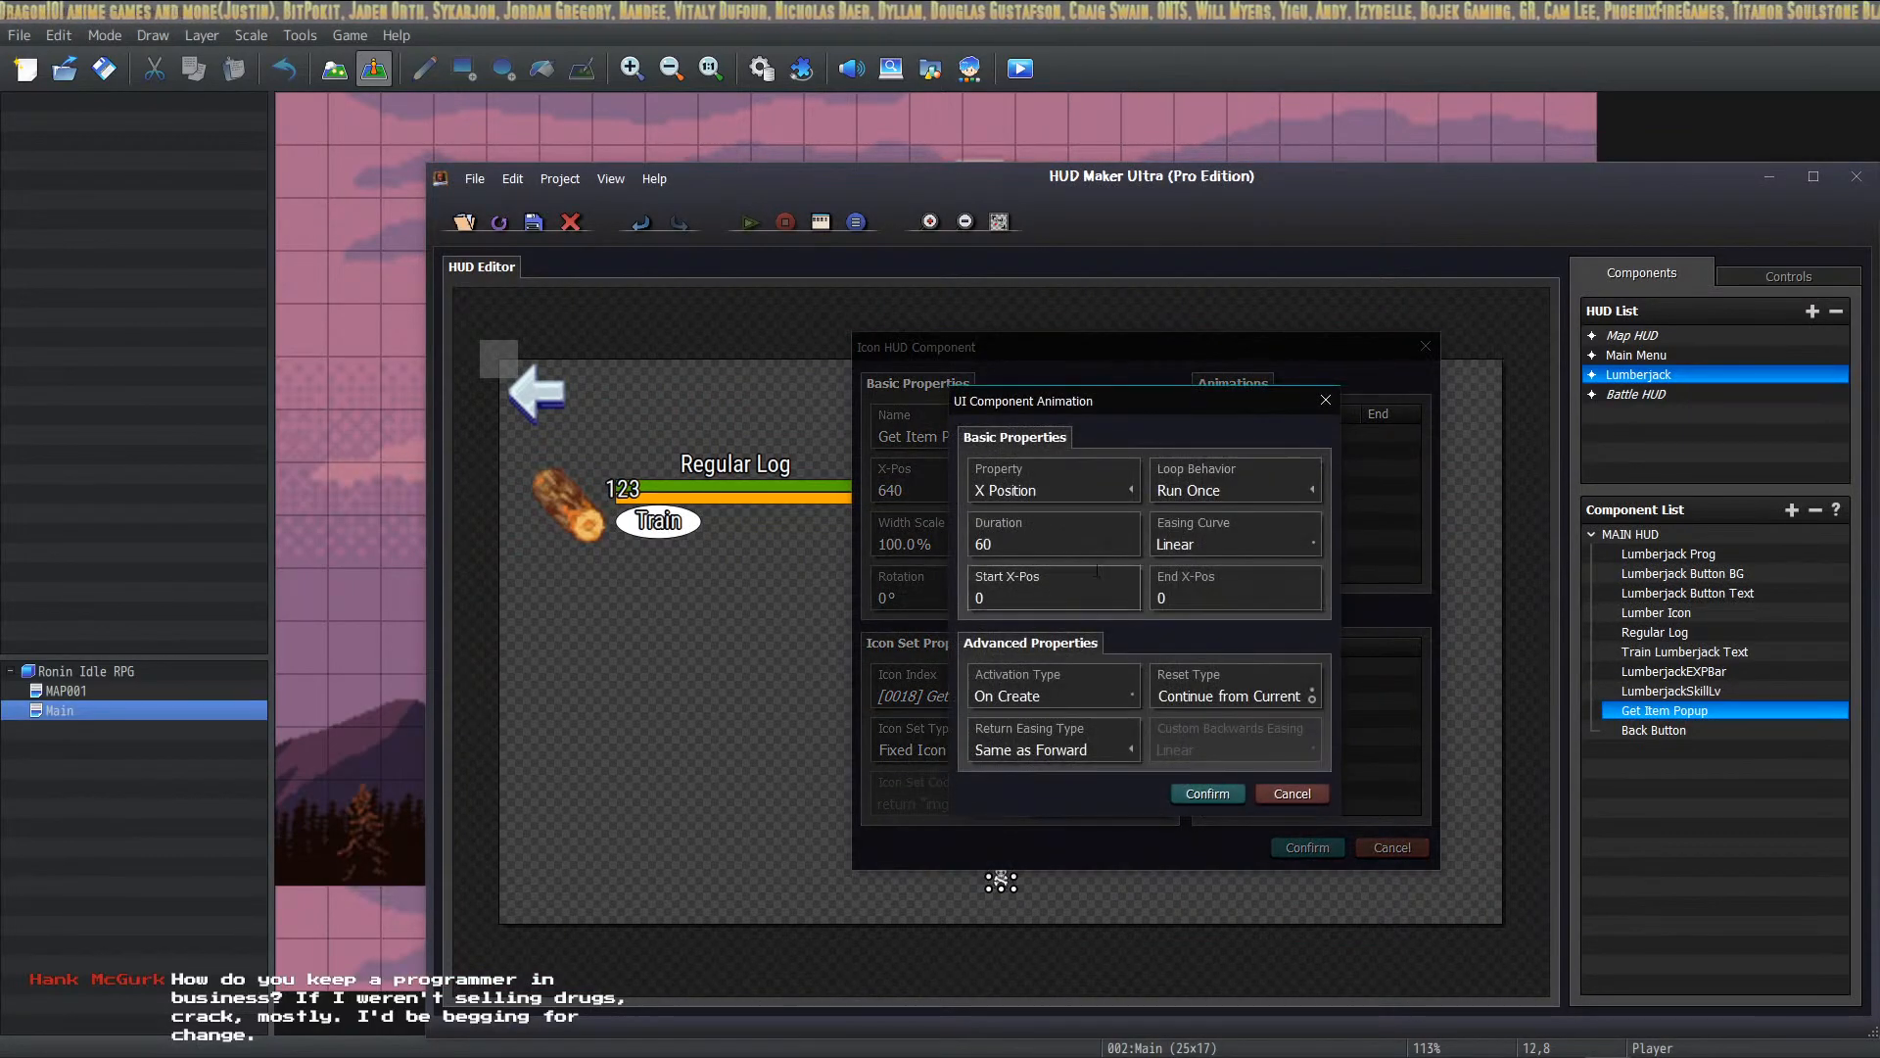
click(1074, 504)
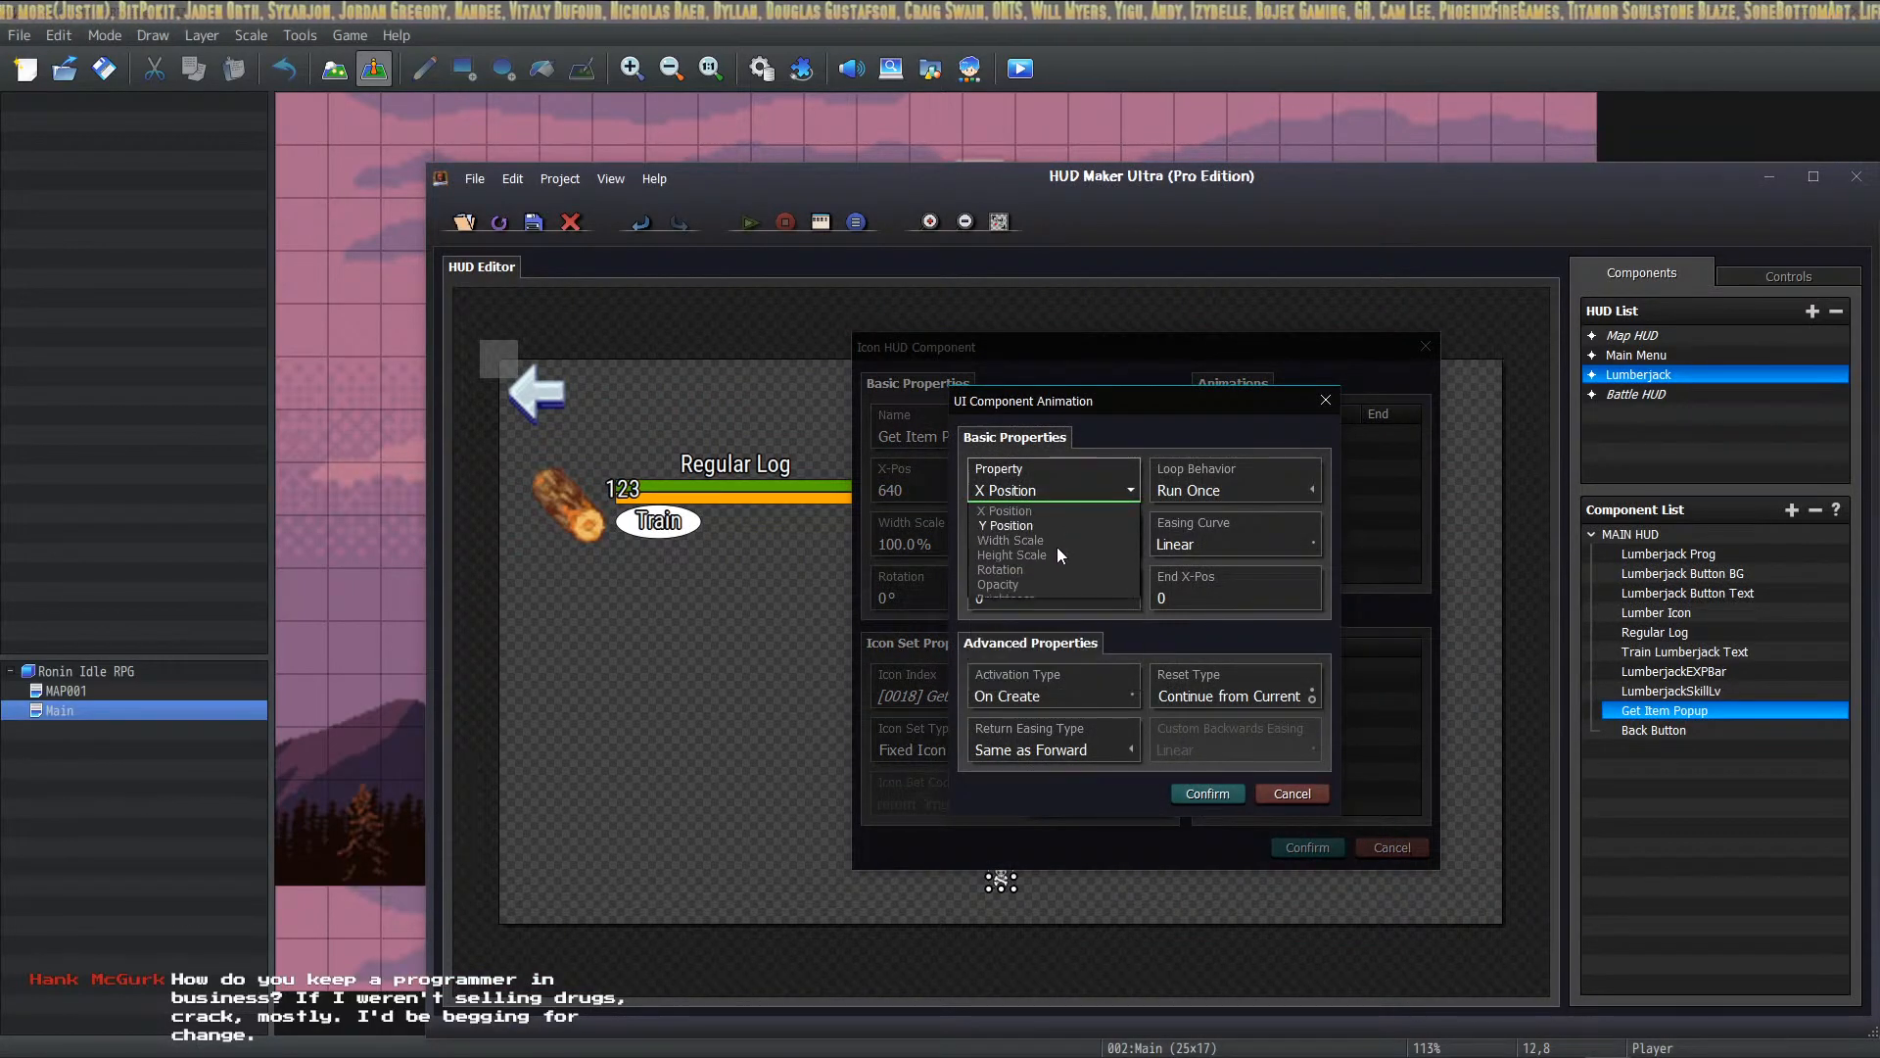
click(1056, 548)
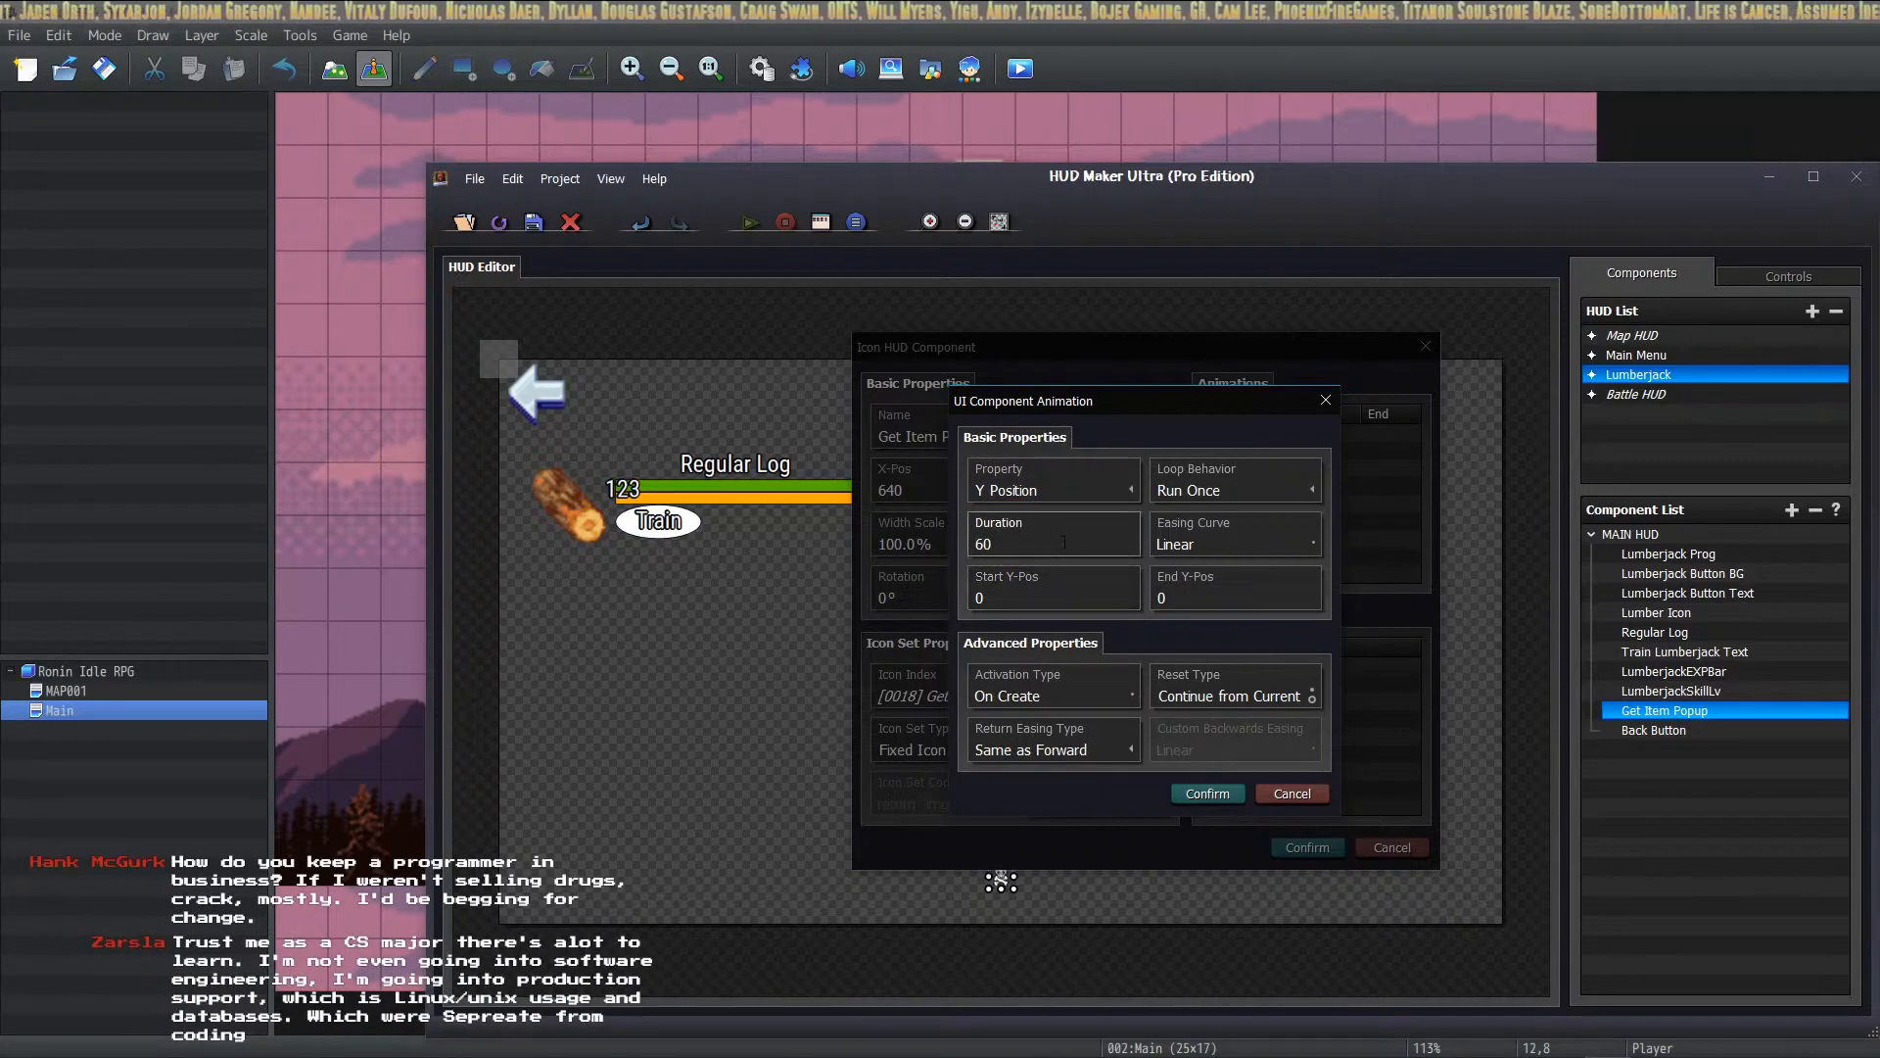
click(1076, 549)
text(120)
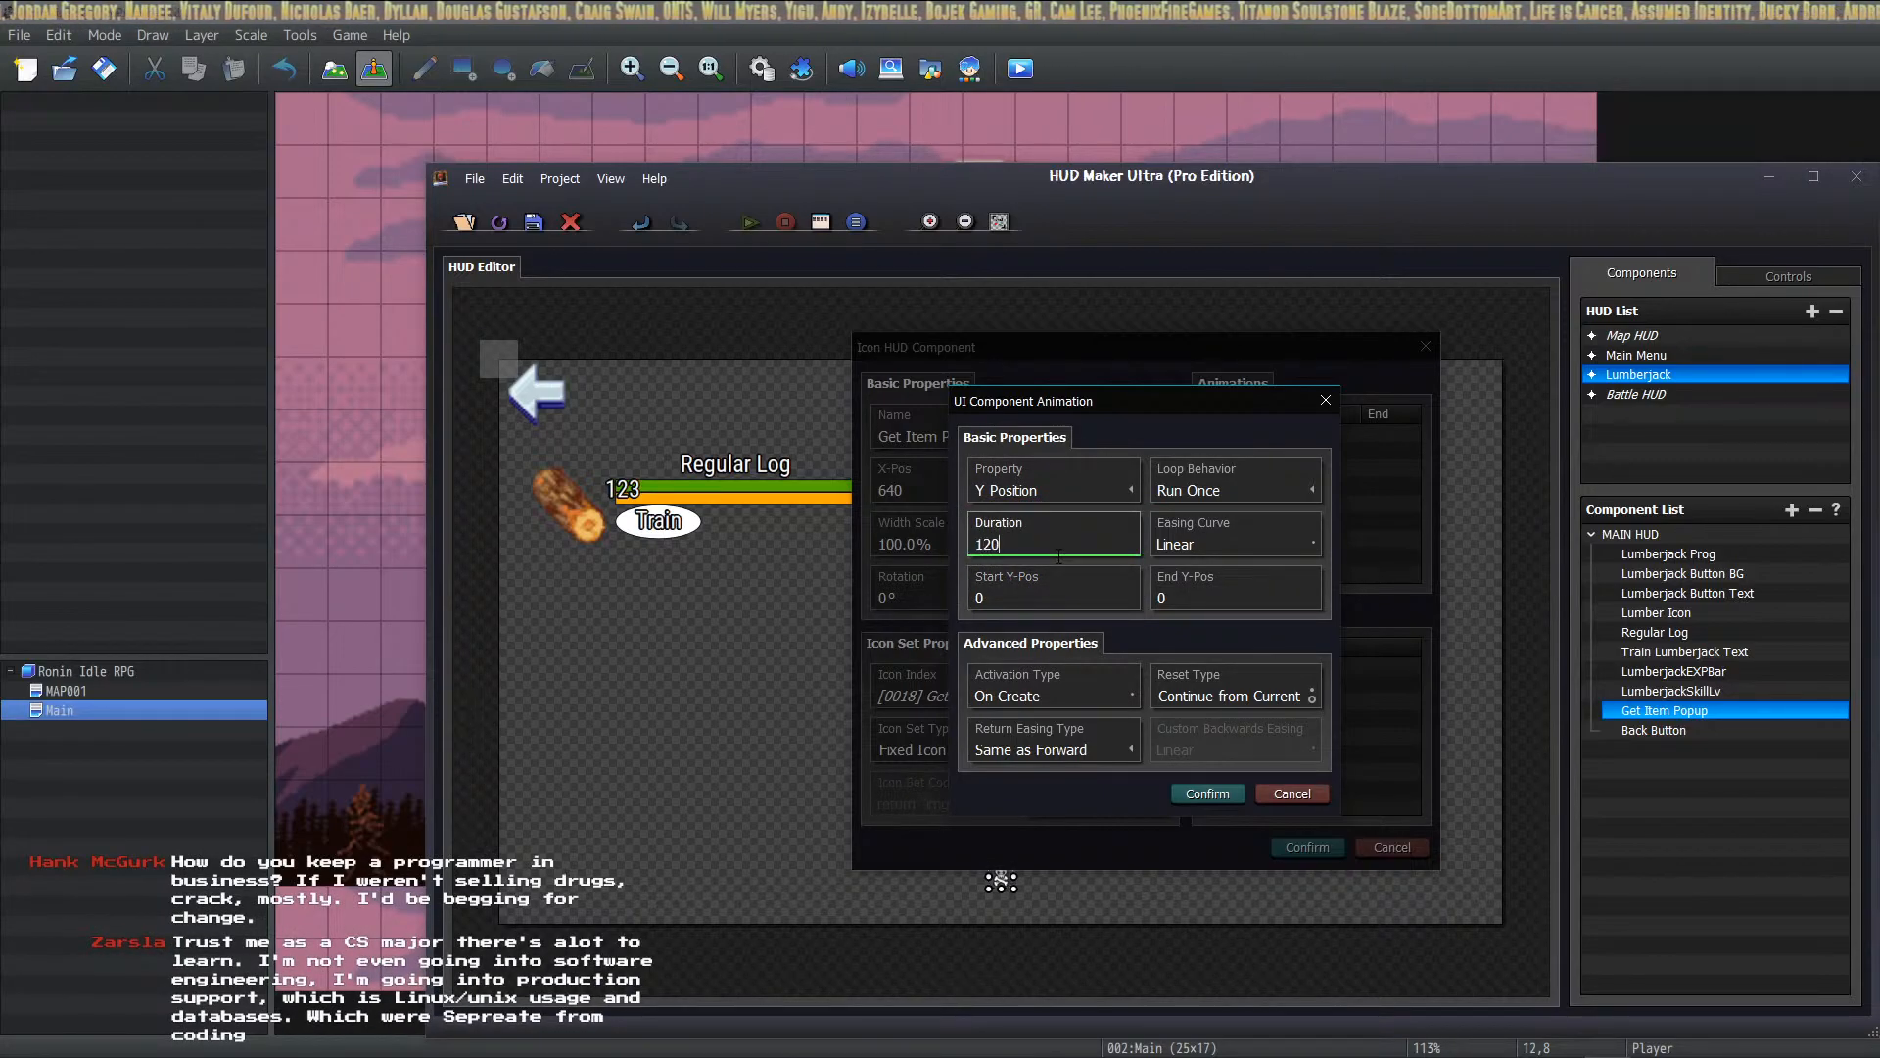
click(1069, 602)
drag(1077, 400, 1260, 408)
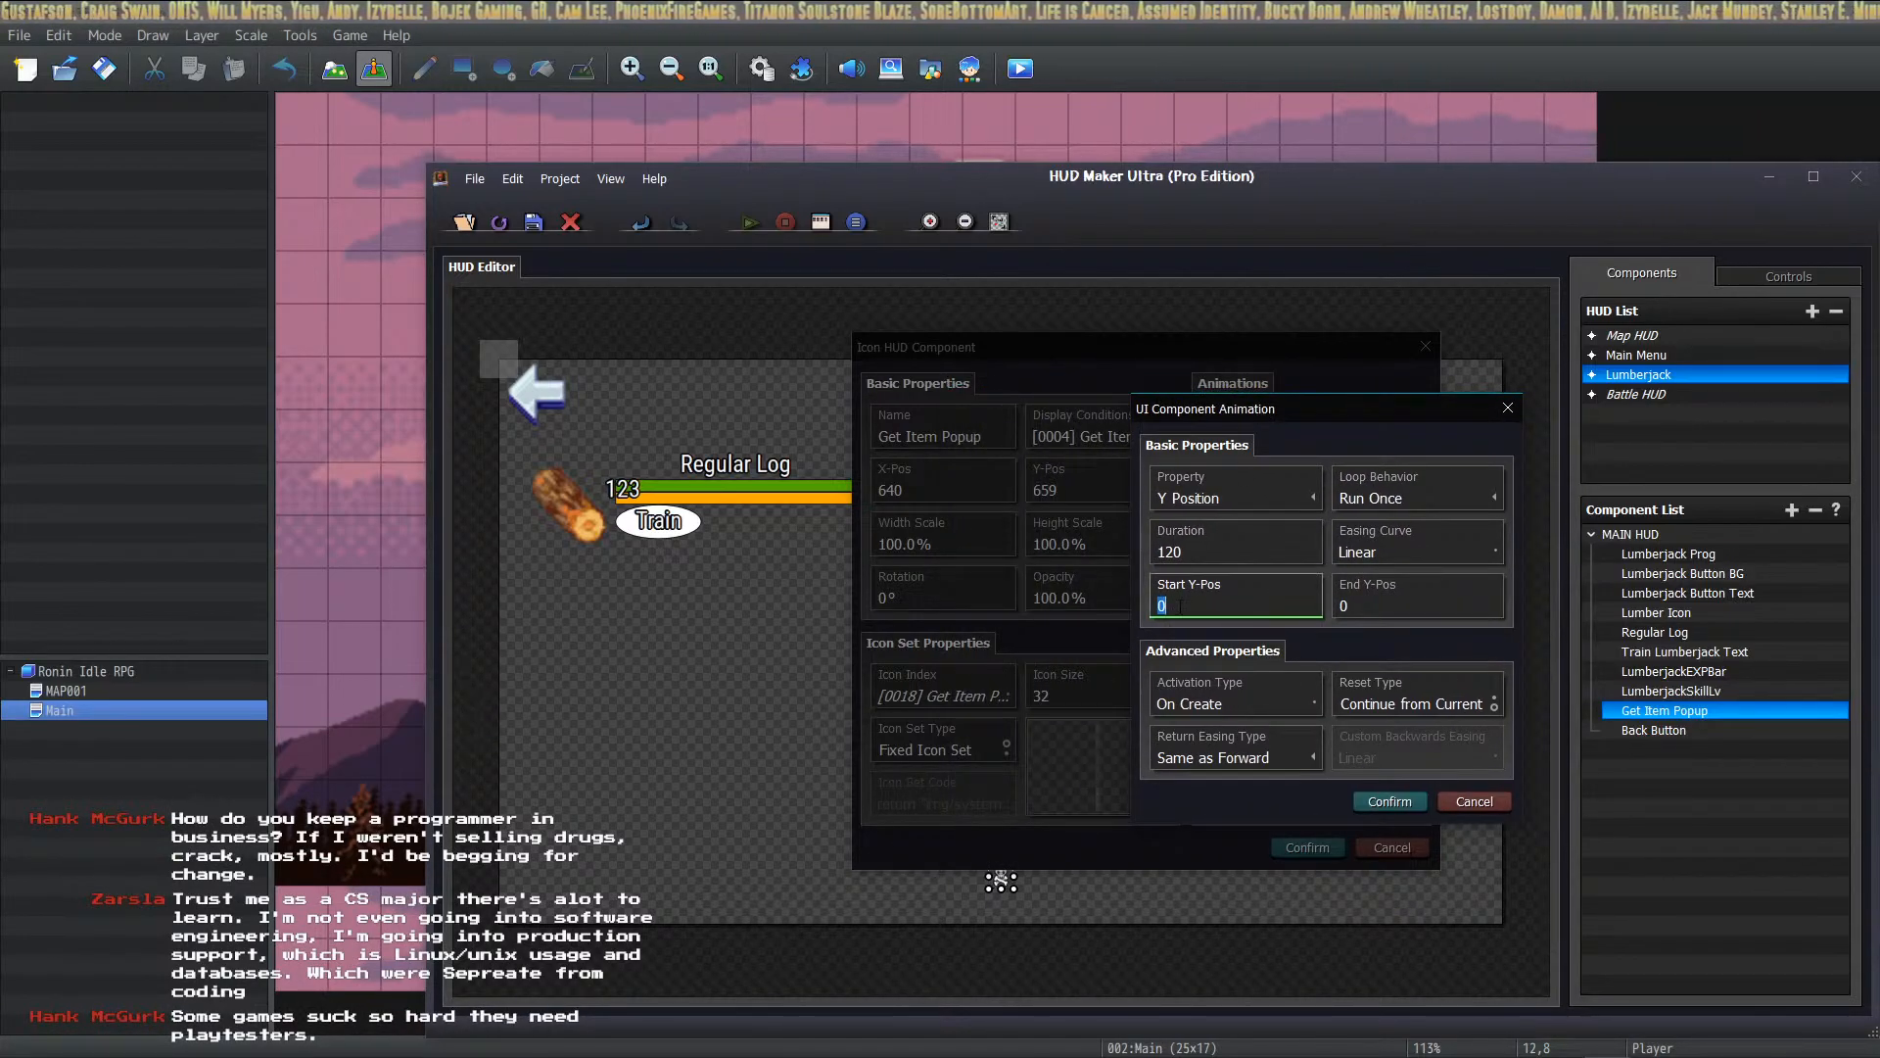
text(700)
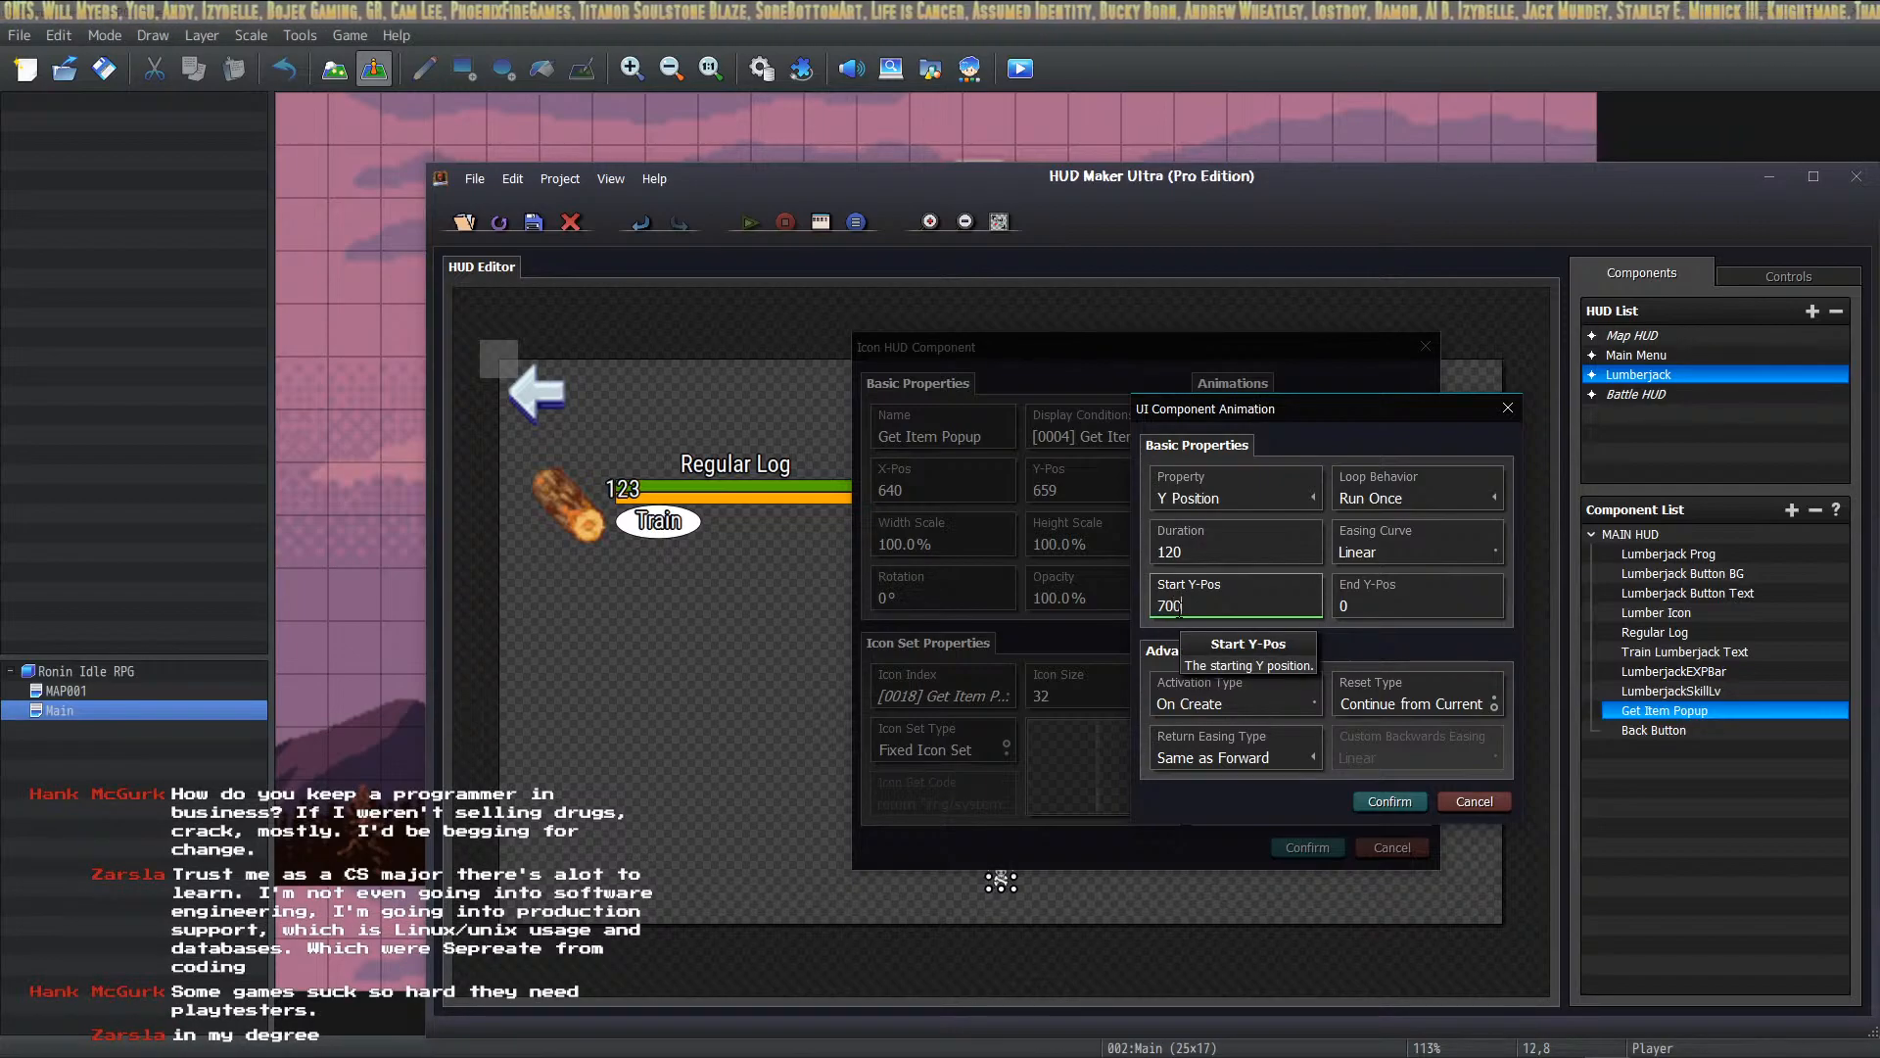
key(Tab)
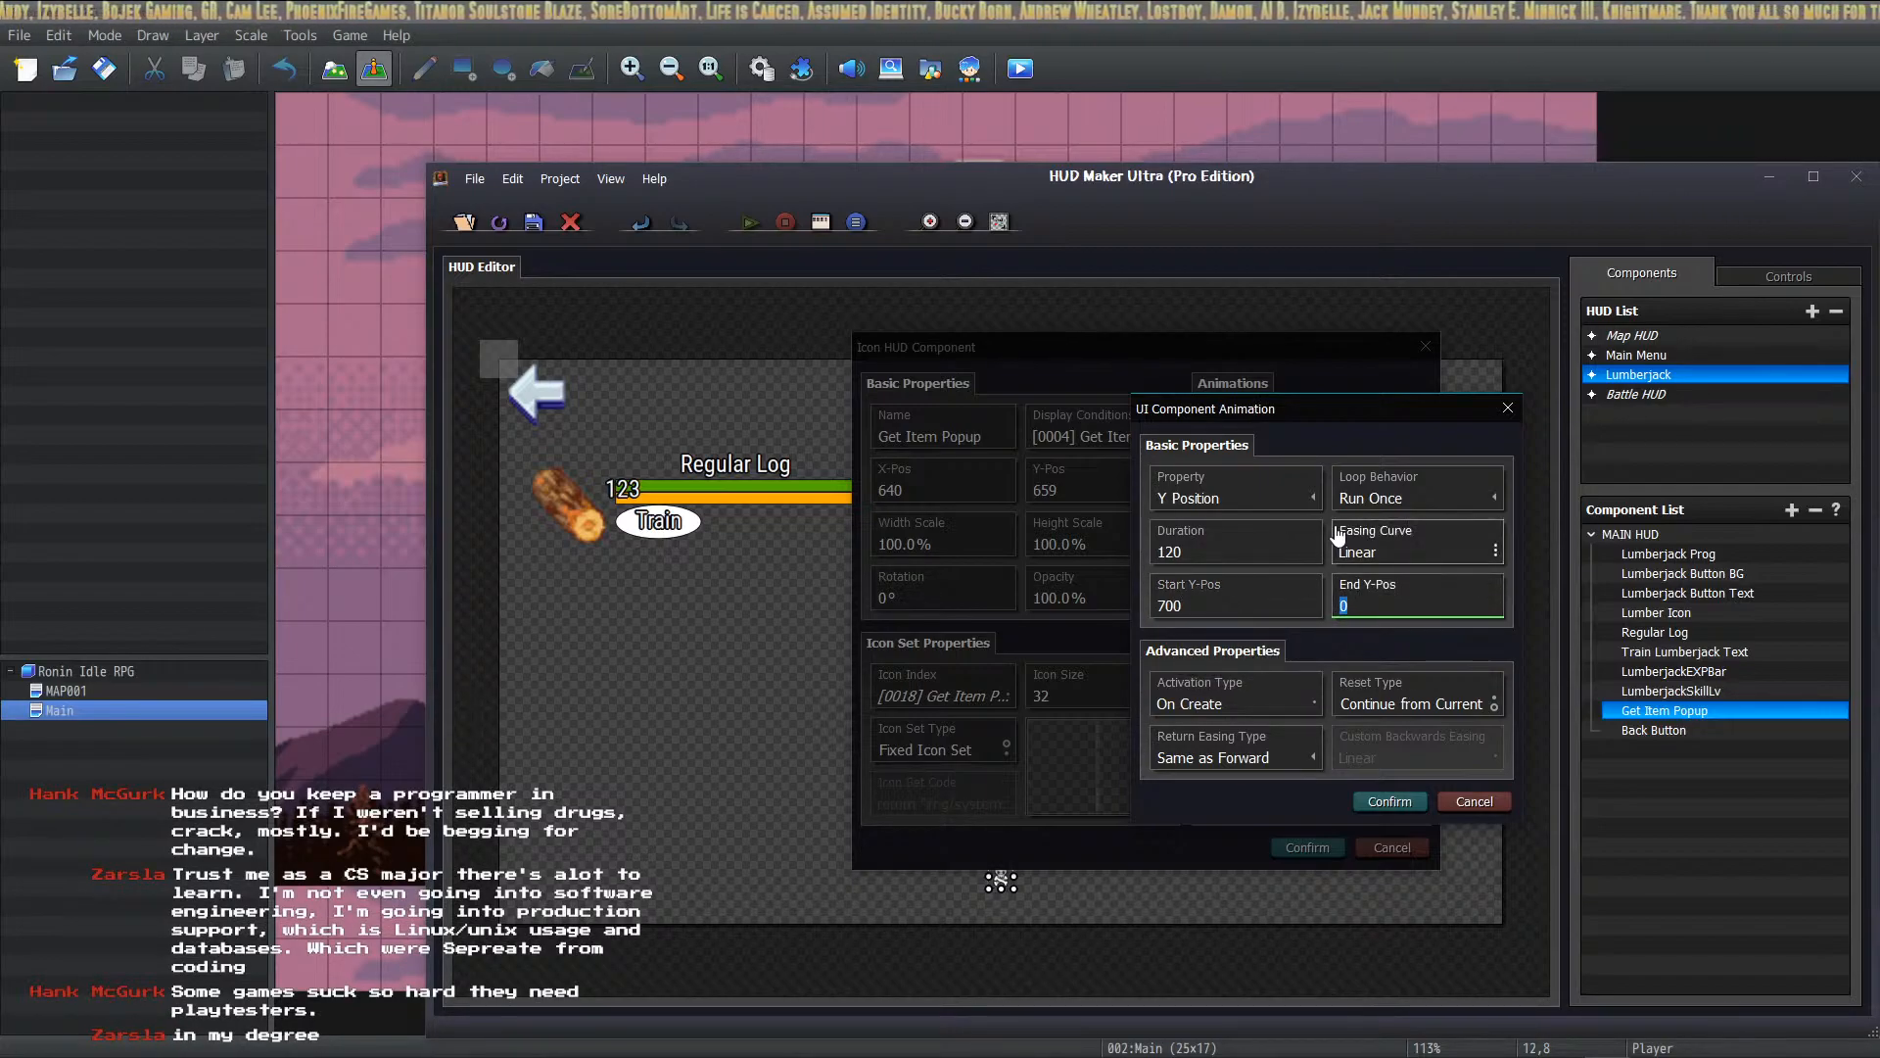
text(600)
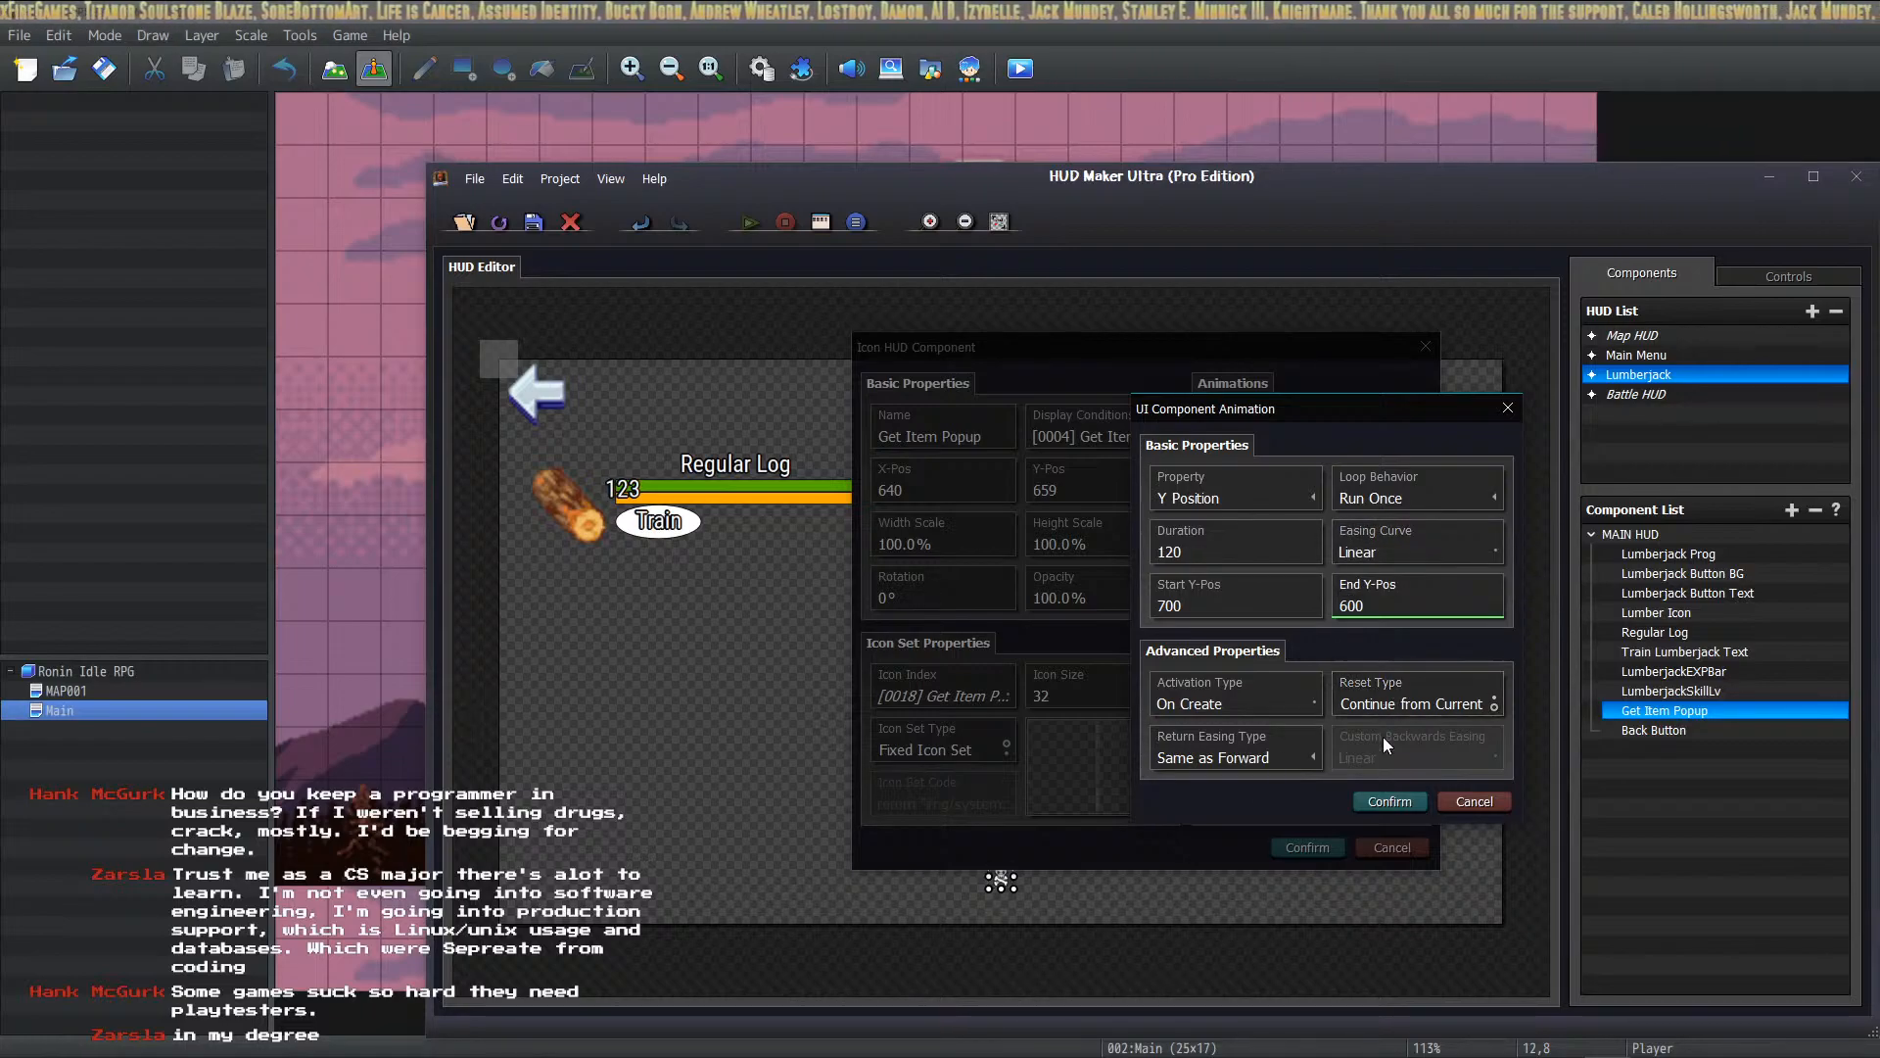
click(1395, 801)
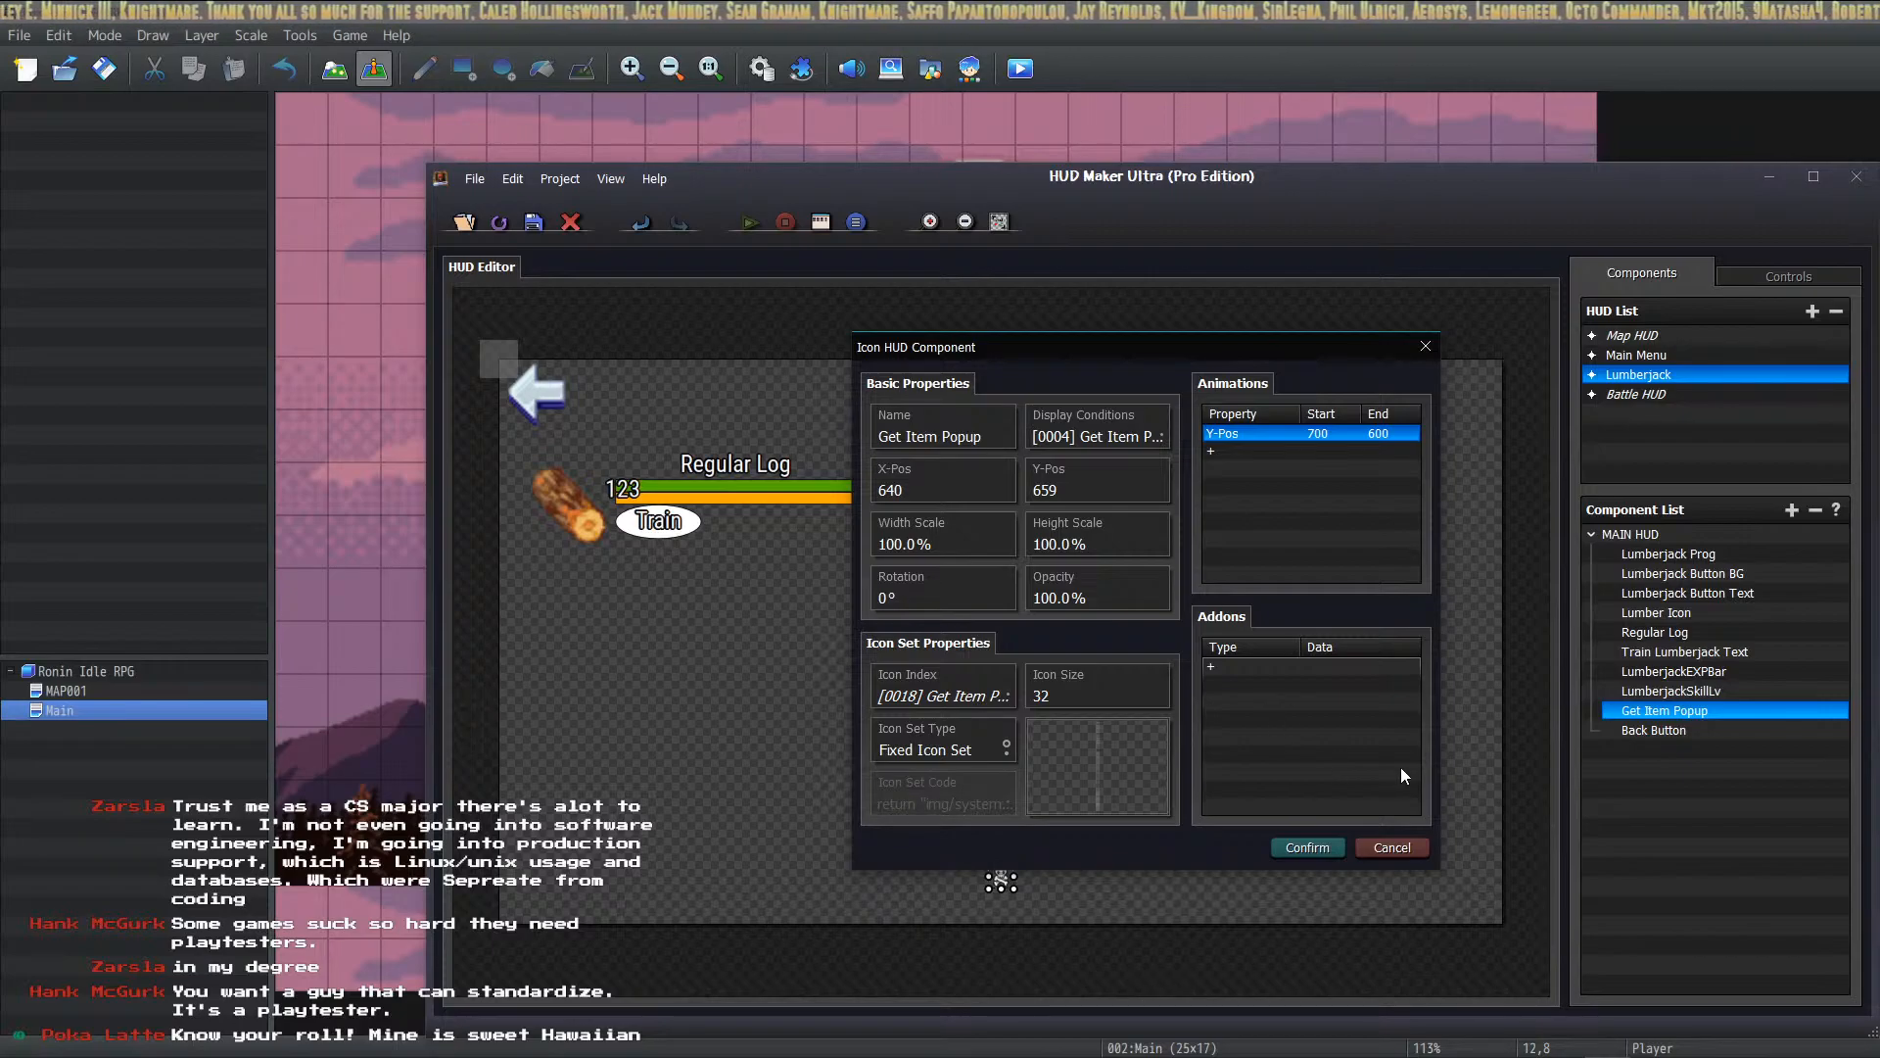
click(1300, 508)
click(1338, 706)
click(1340, 485)
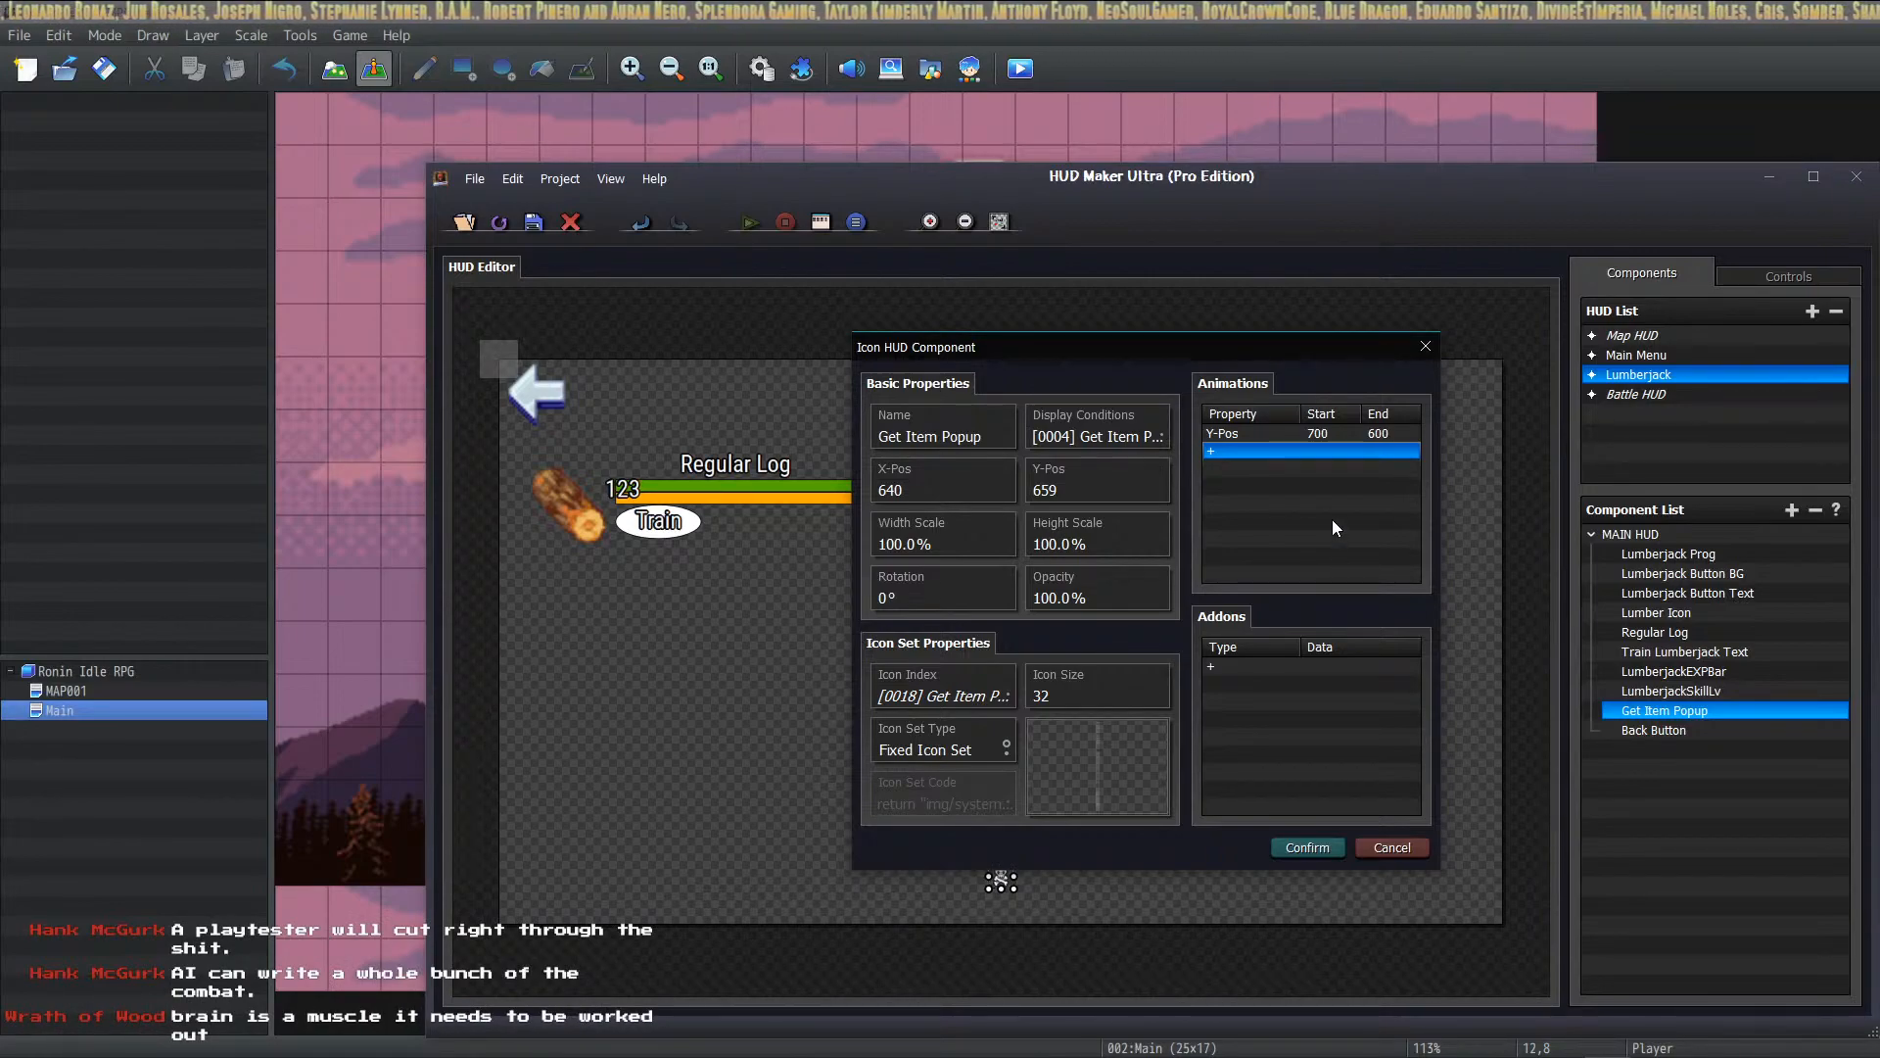
click(1296, 667)
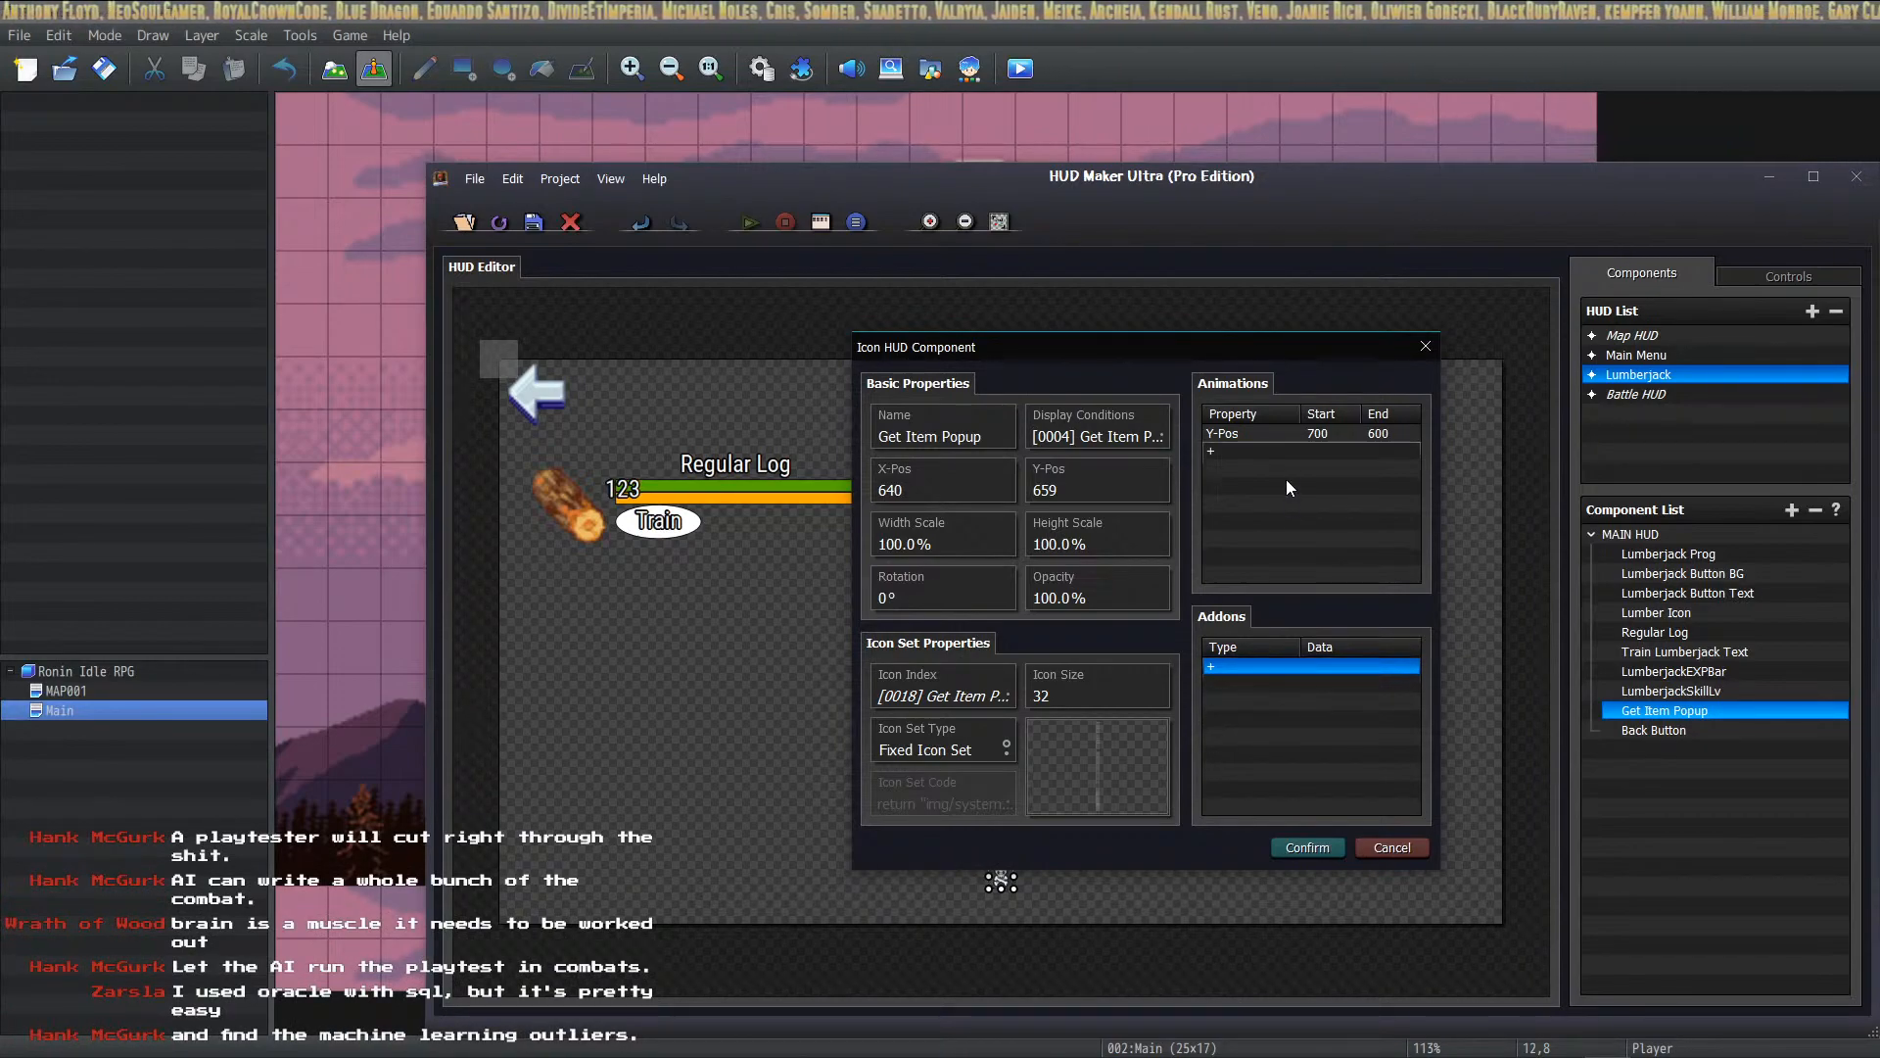
click(1289, 453)
Step: Apply the Get Item Popup component changes and save the project in RPG Maker
click(1307, 847)
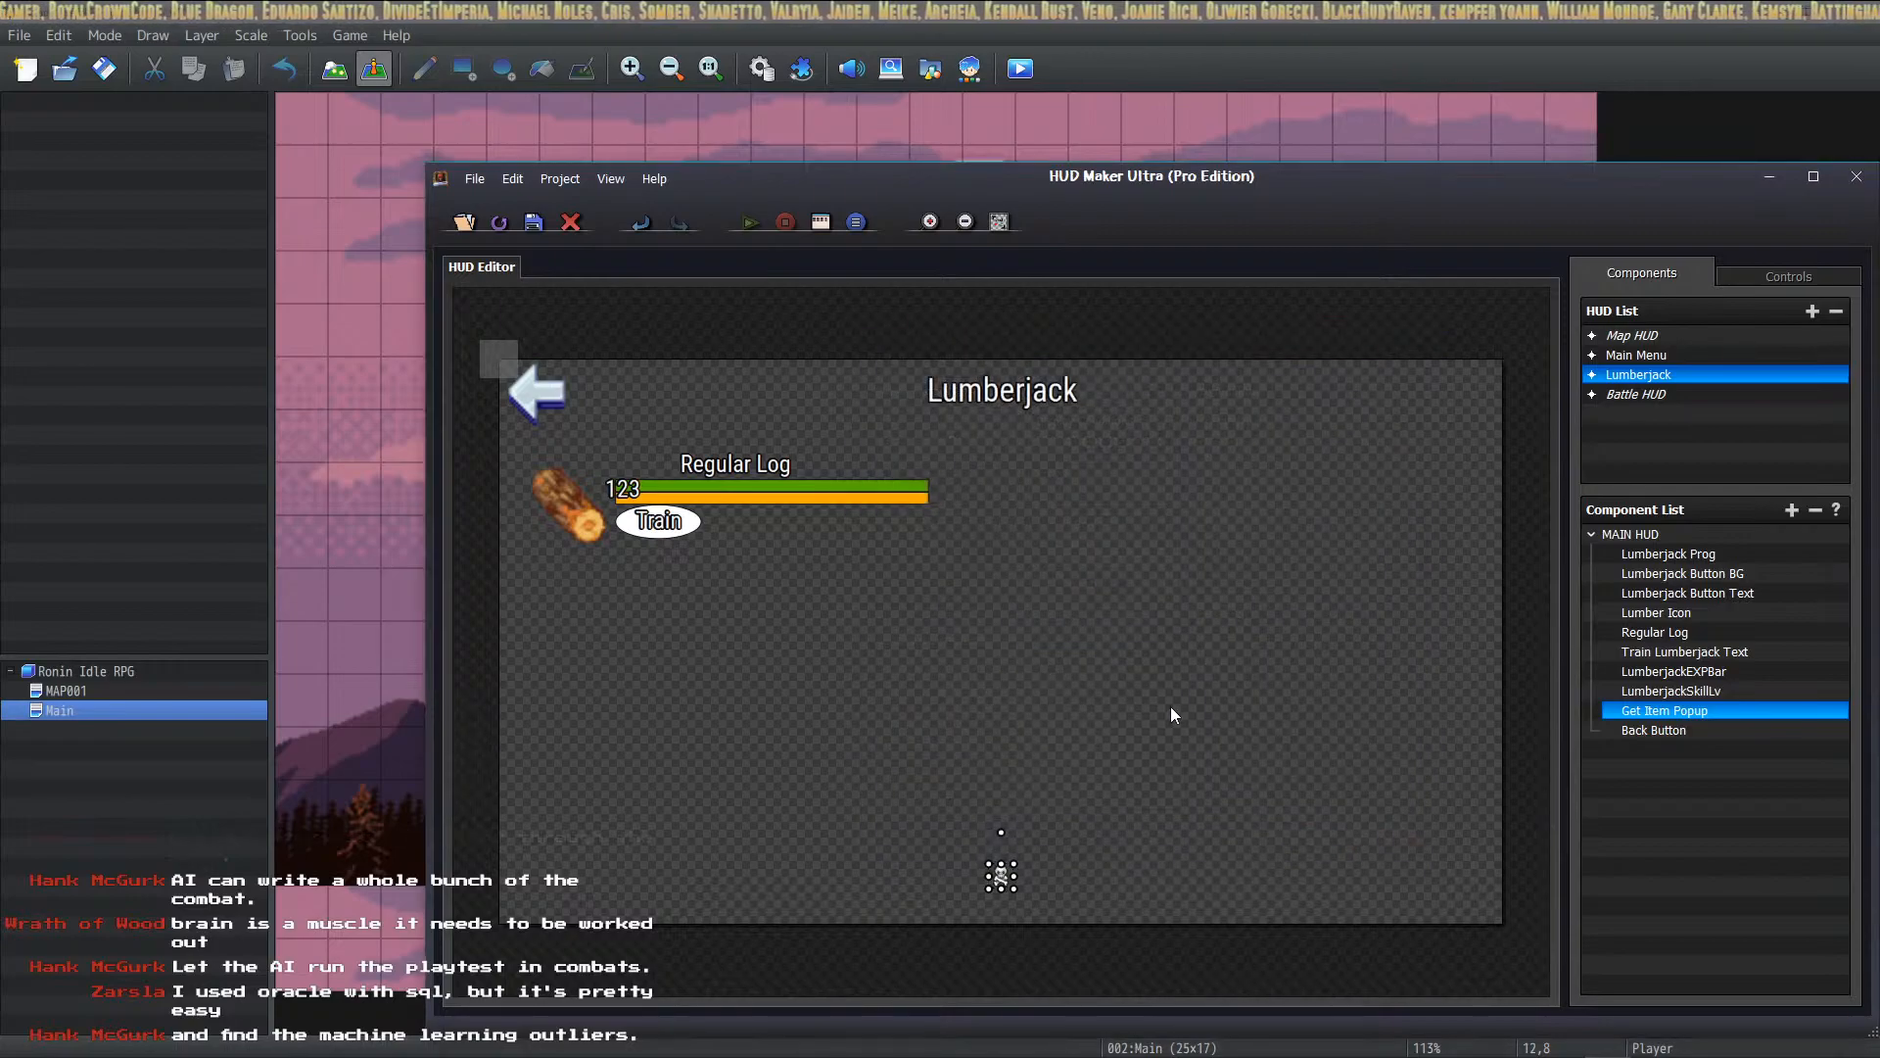
double_click(1001, 875)
click(1307, 848)
click(105, 74)
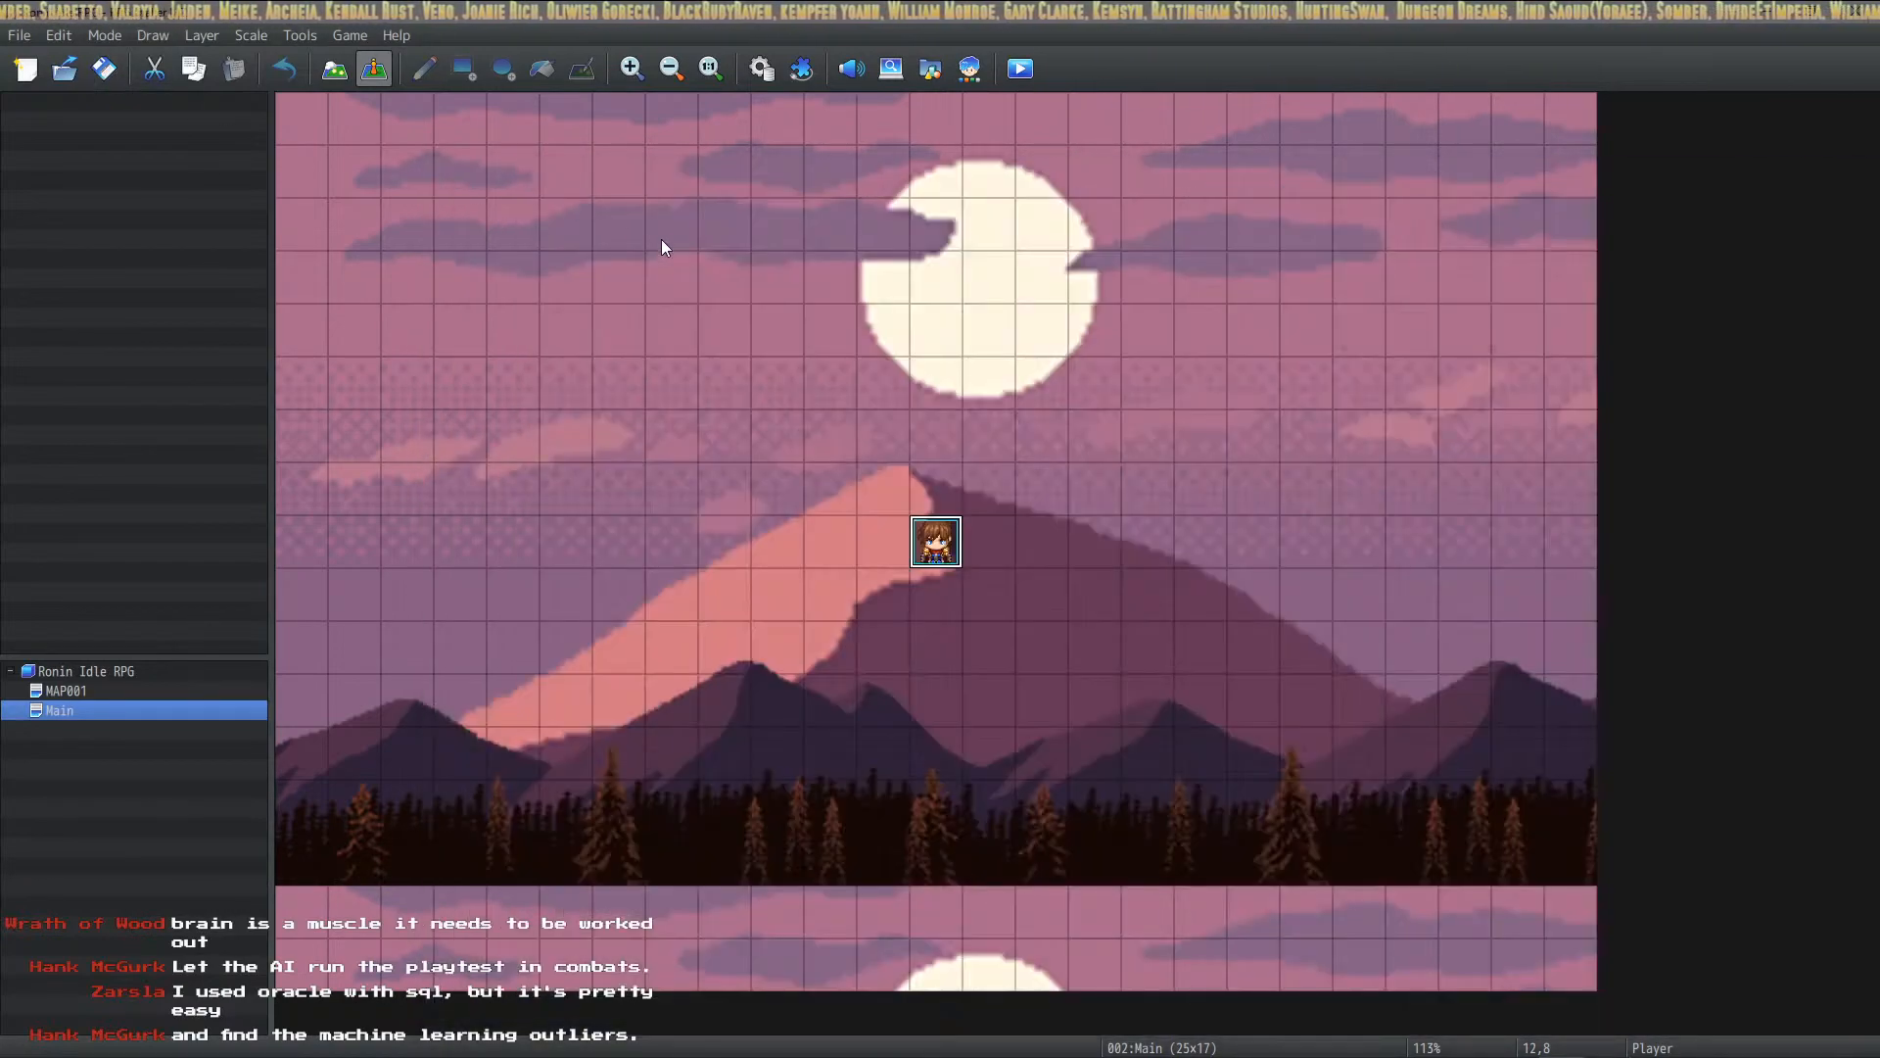
Step: Playtest a new game again, watch the popup's Y Position animation while training Regular Log in the Lumberjack screen, and close the game
click(1021, 70)
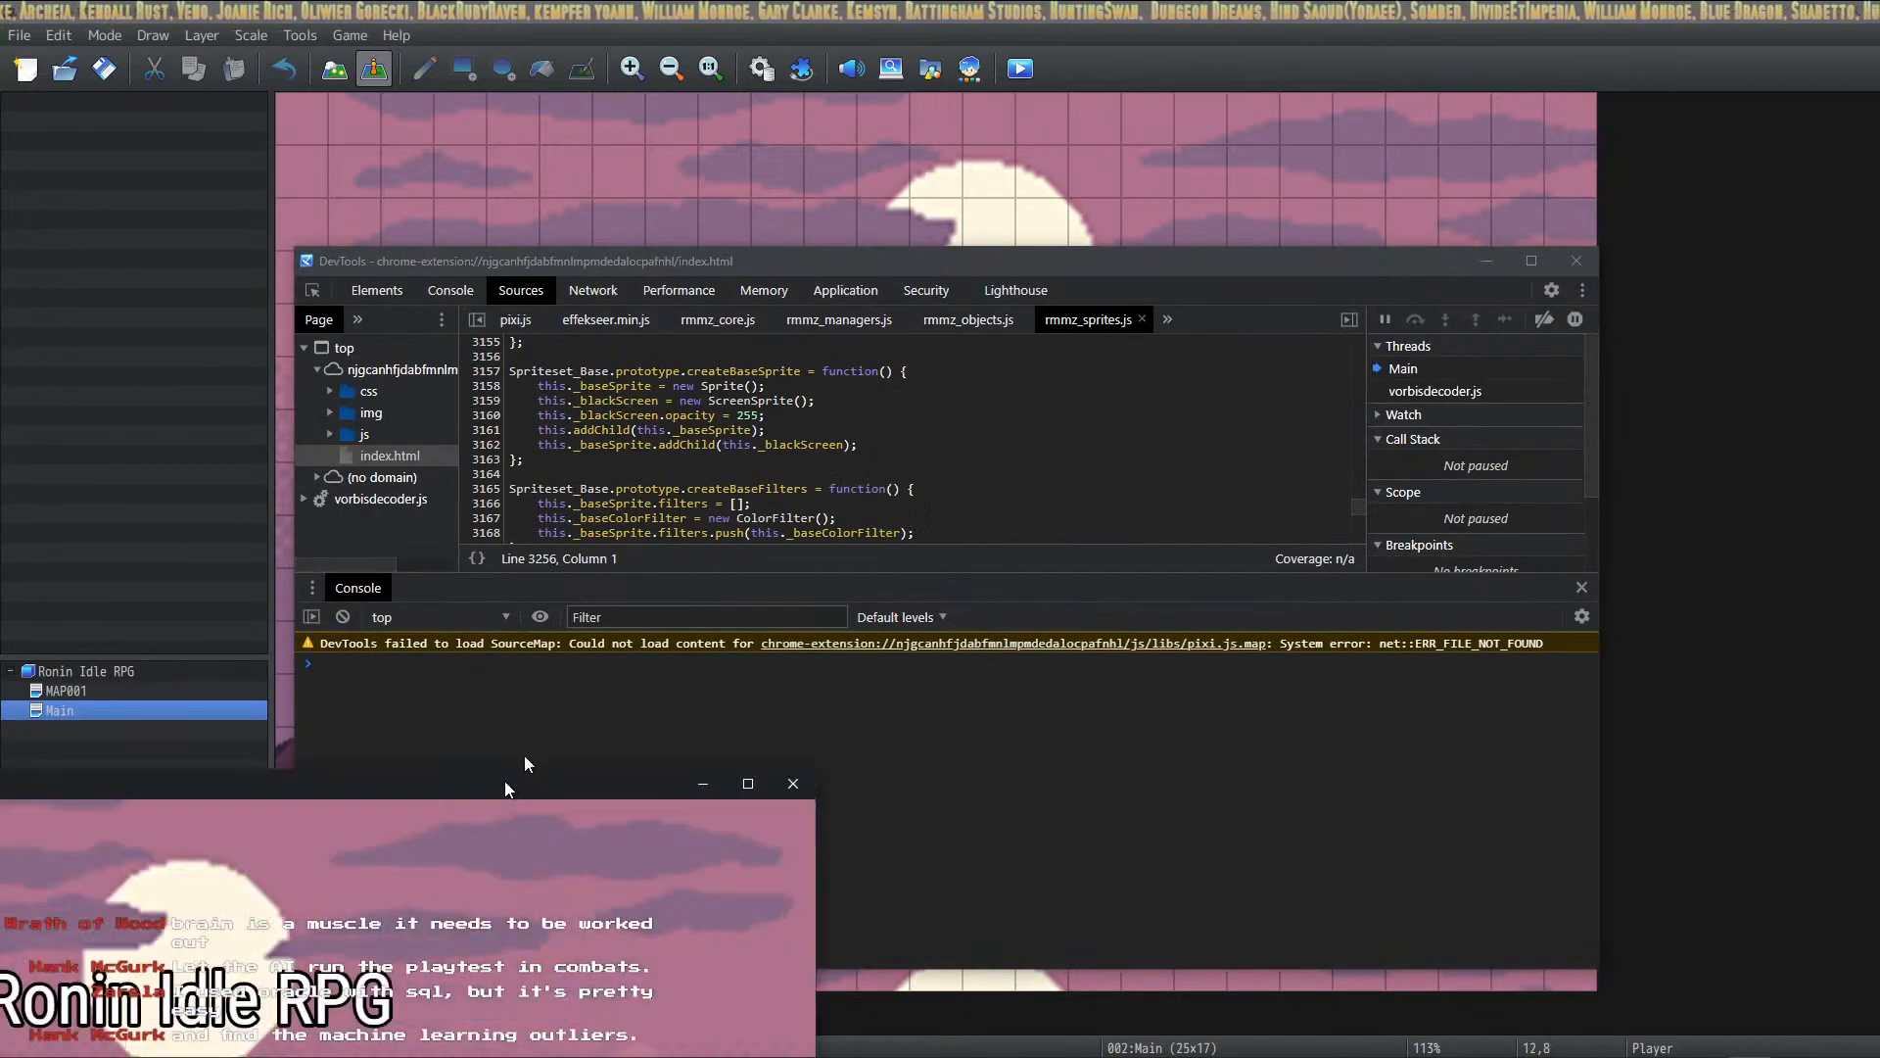
drag(505, 783, 1193, 233)
click(919, 678)
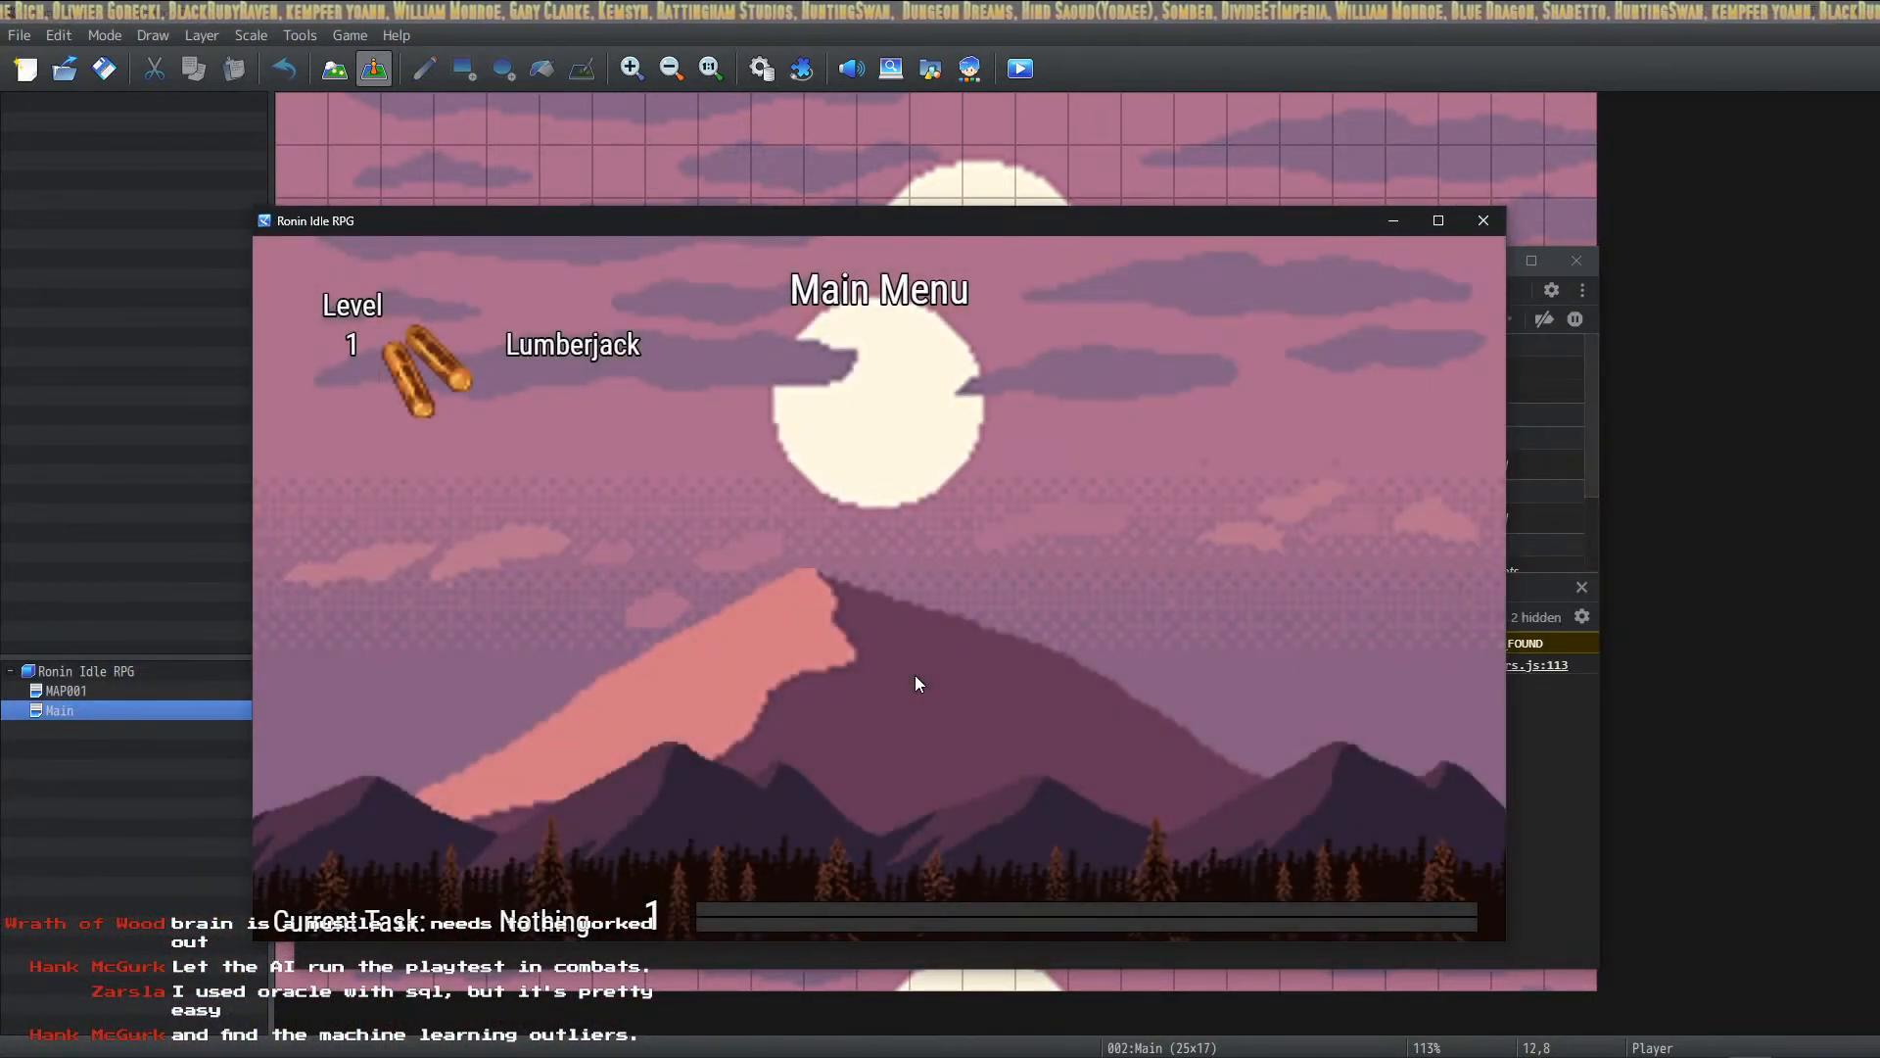
click(460, 386)
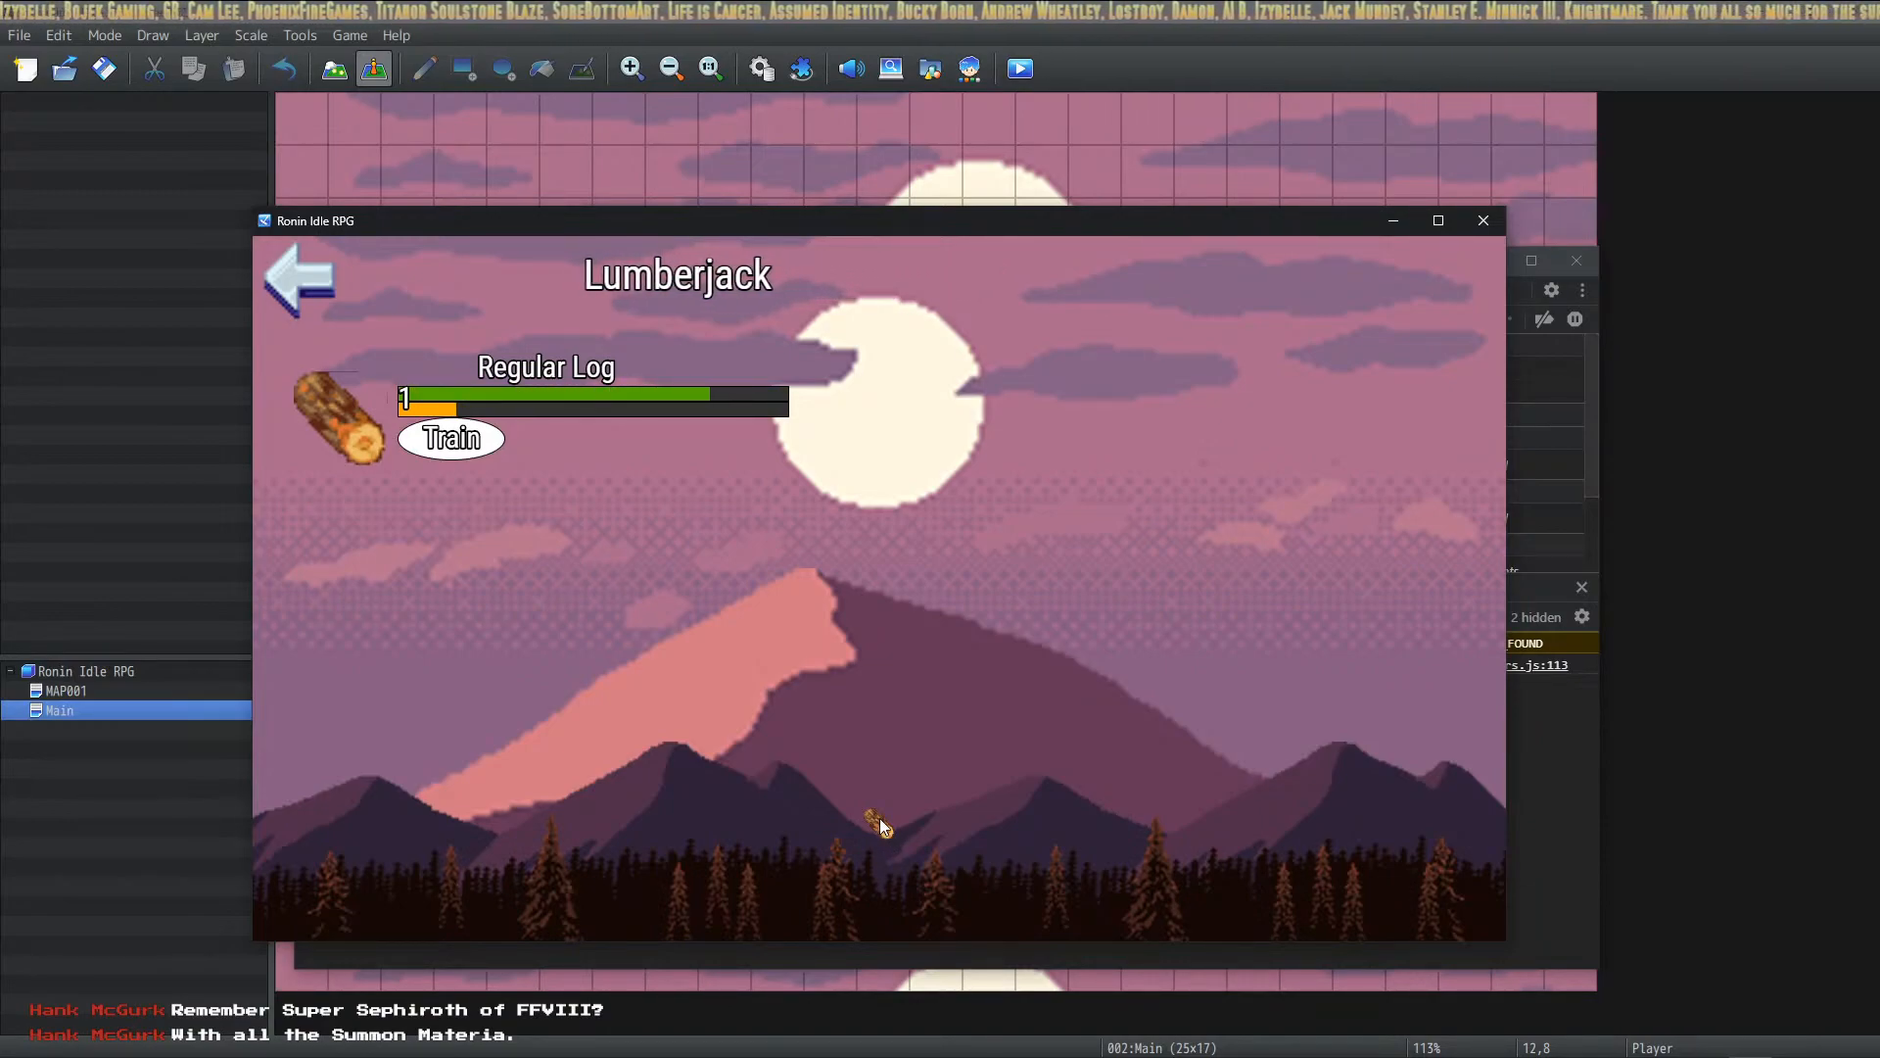
click(1494, 226)
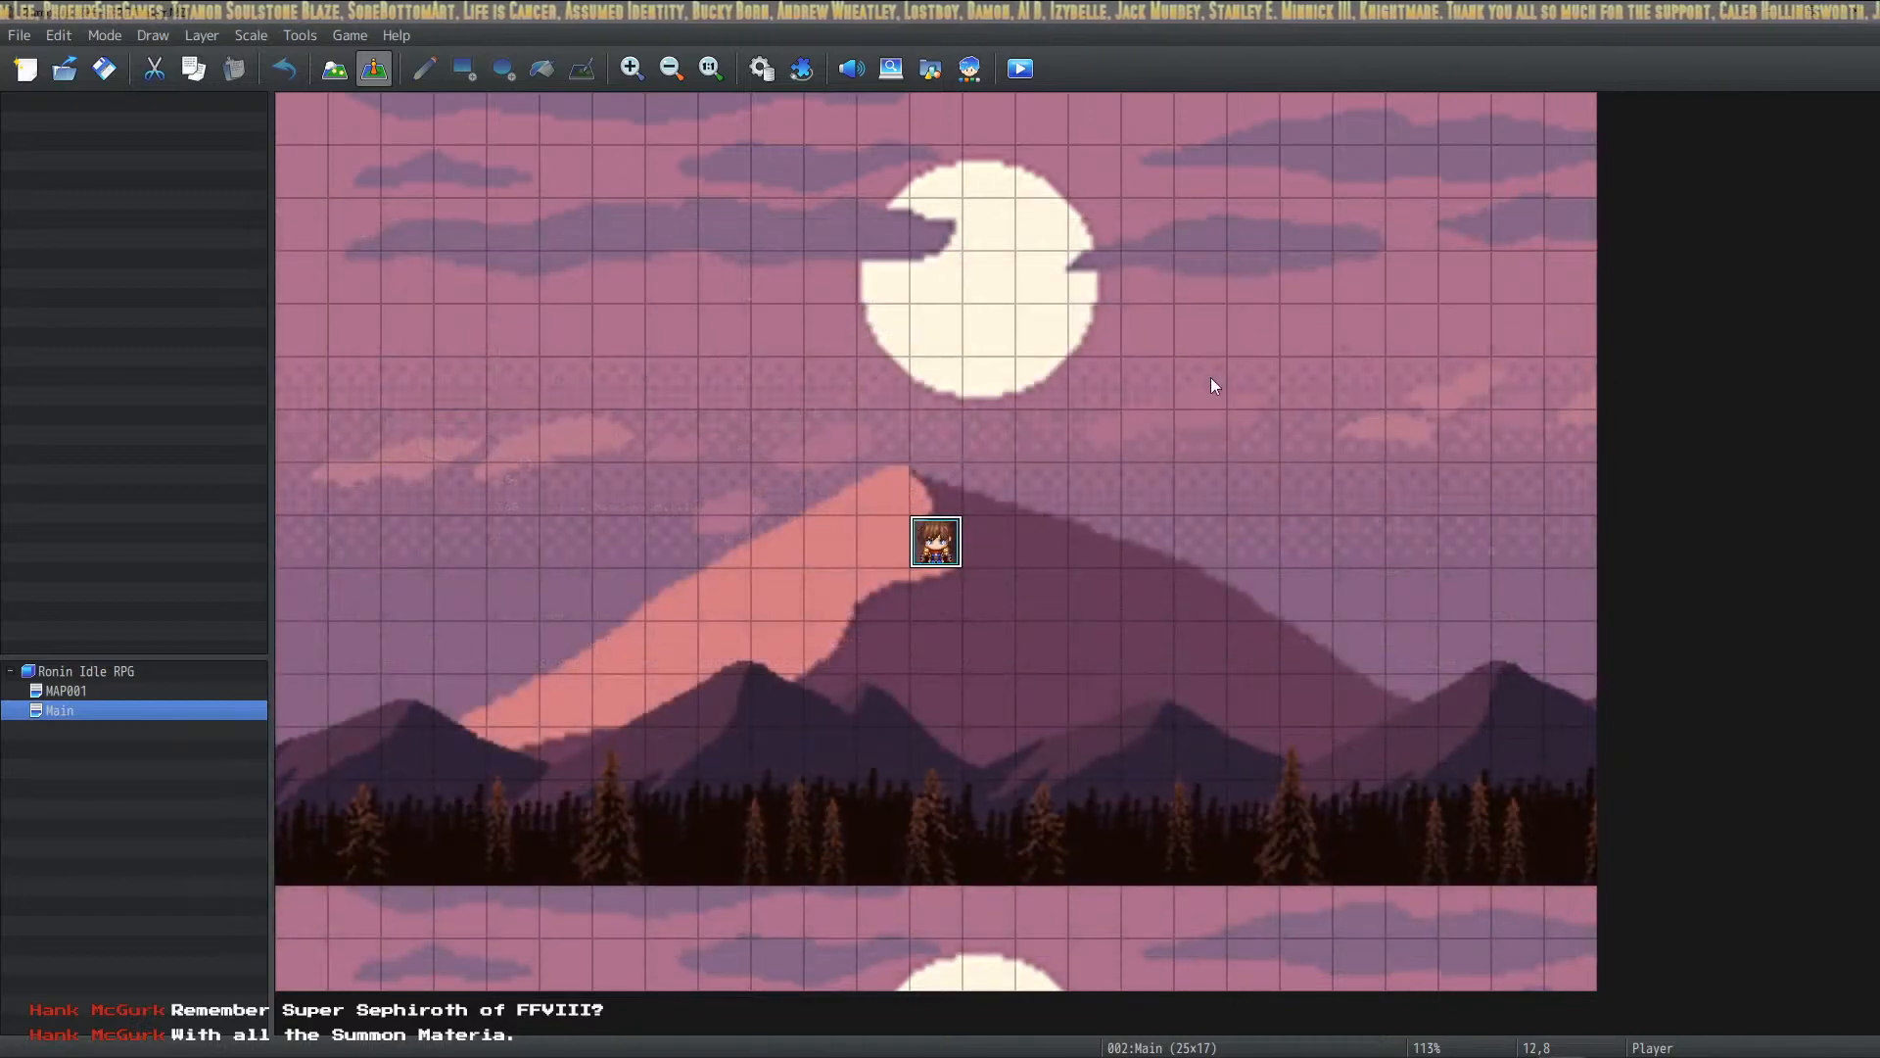
Step: Check the Regular Log item in the database, and review Get Item Popup's Y Position animation settings in HUD Maker Ultra
click(760, 67)
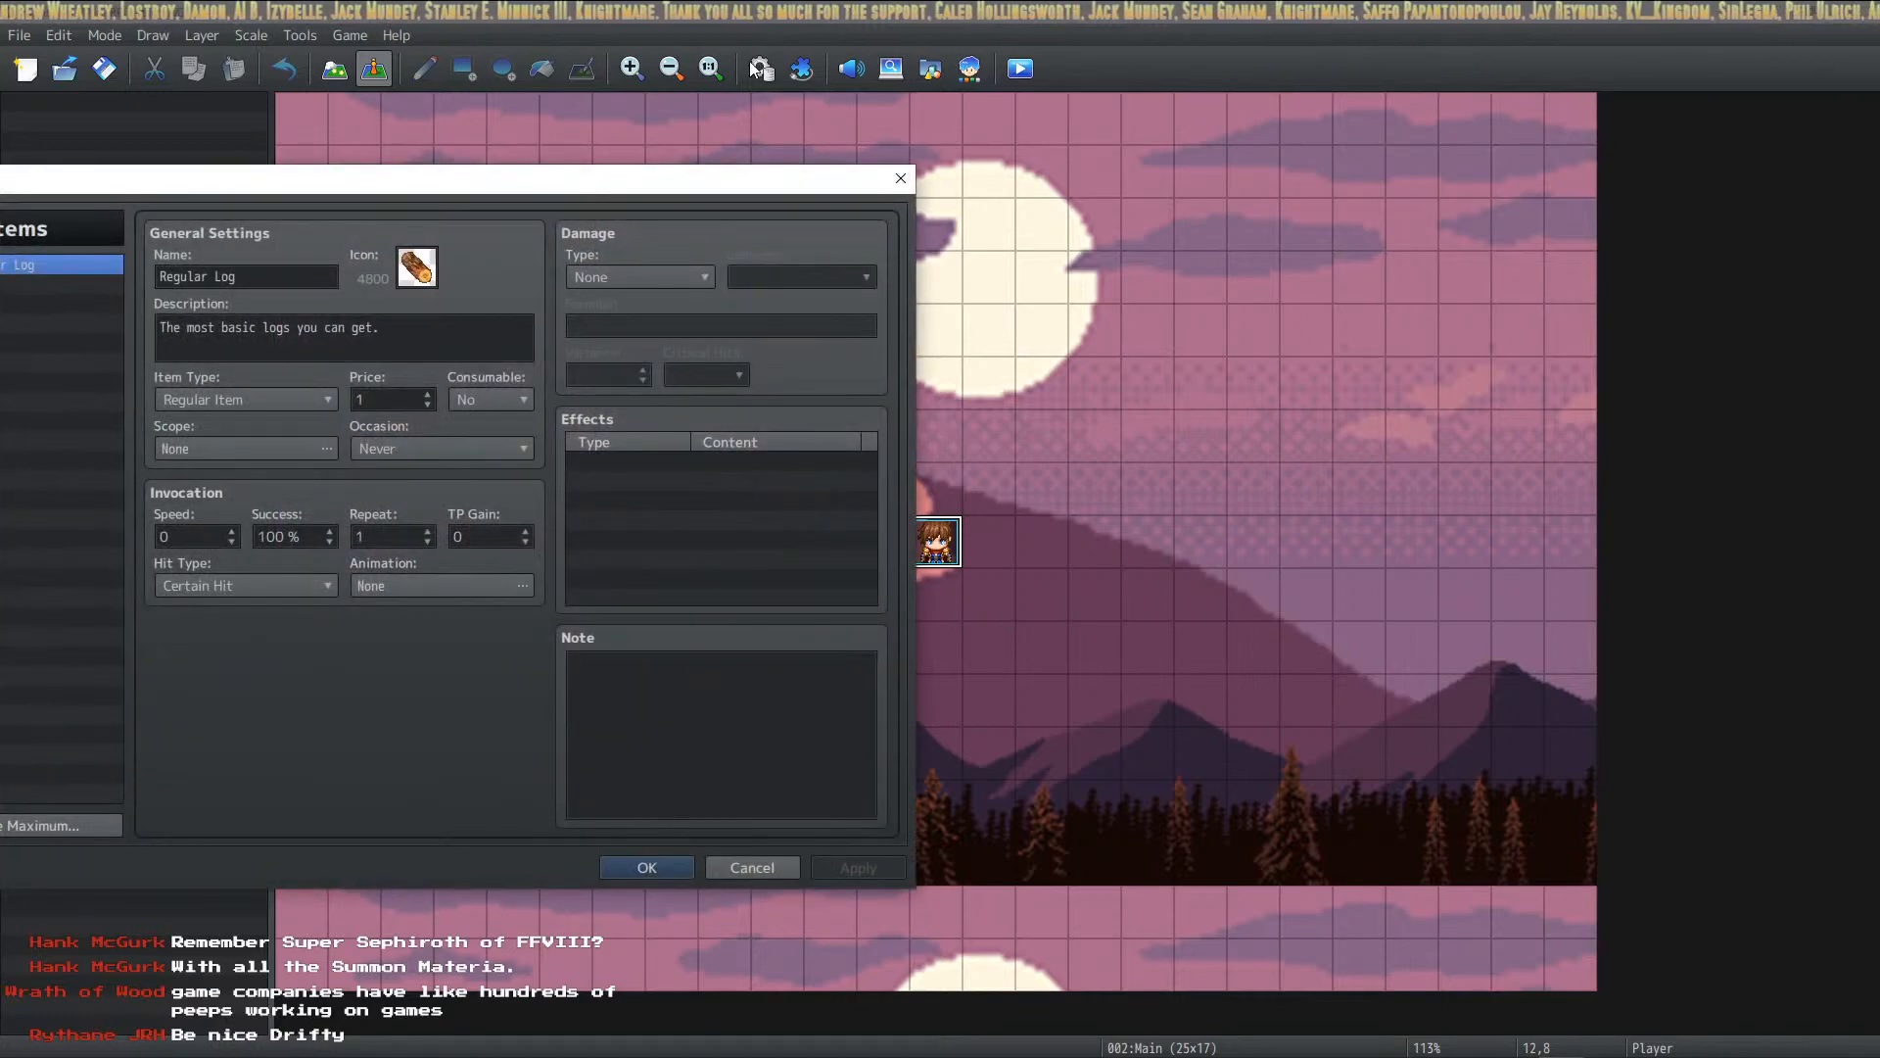
click(654, 867)
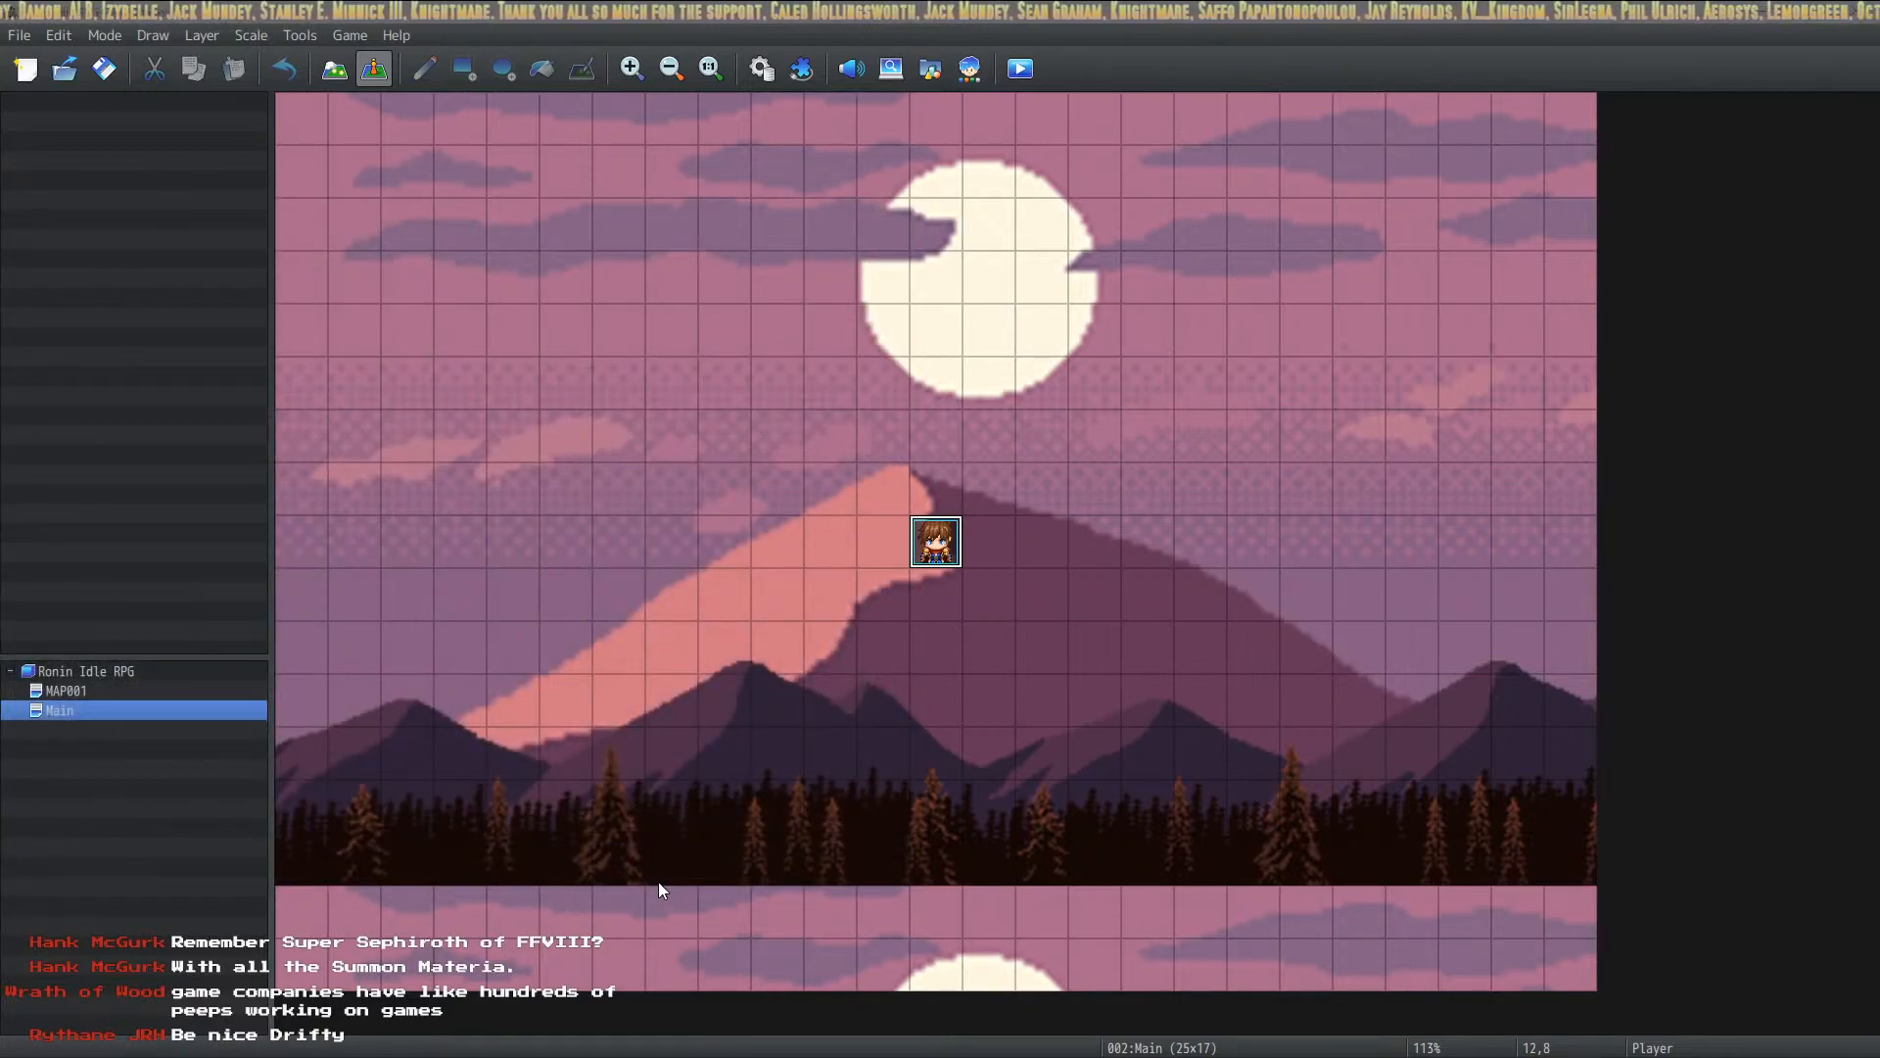
key(alt+Tab)
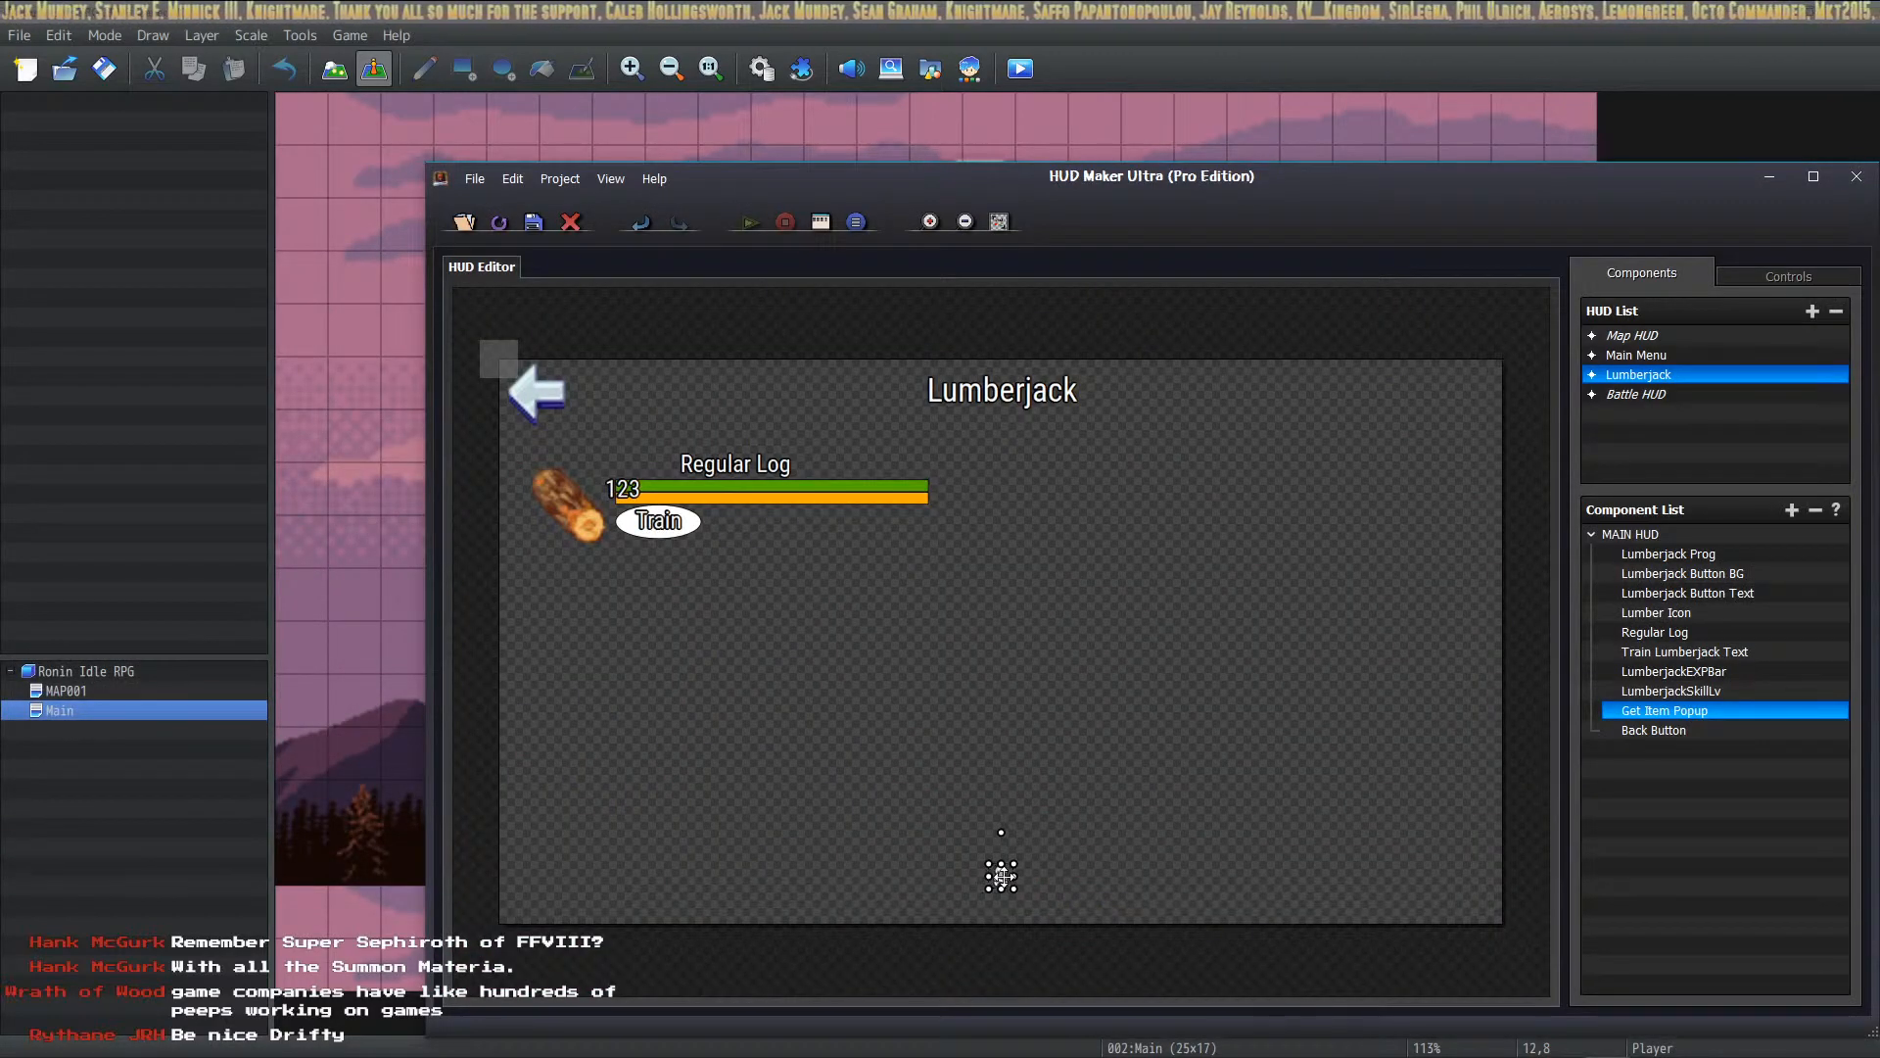
double_click(1000, 876)
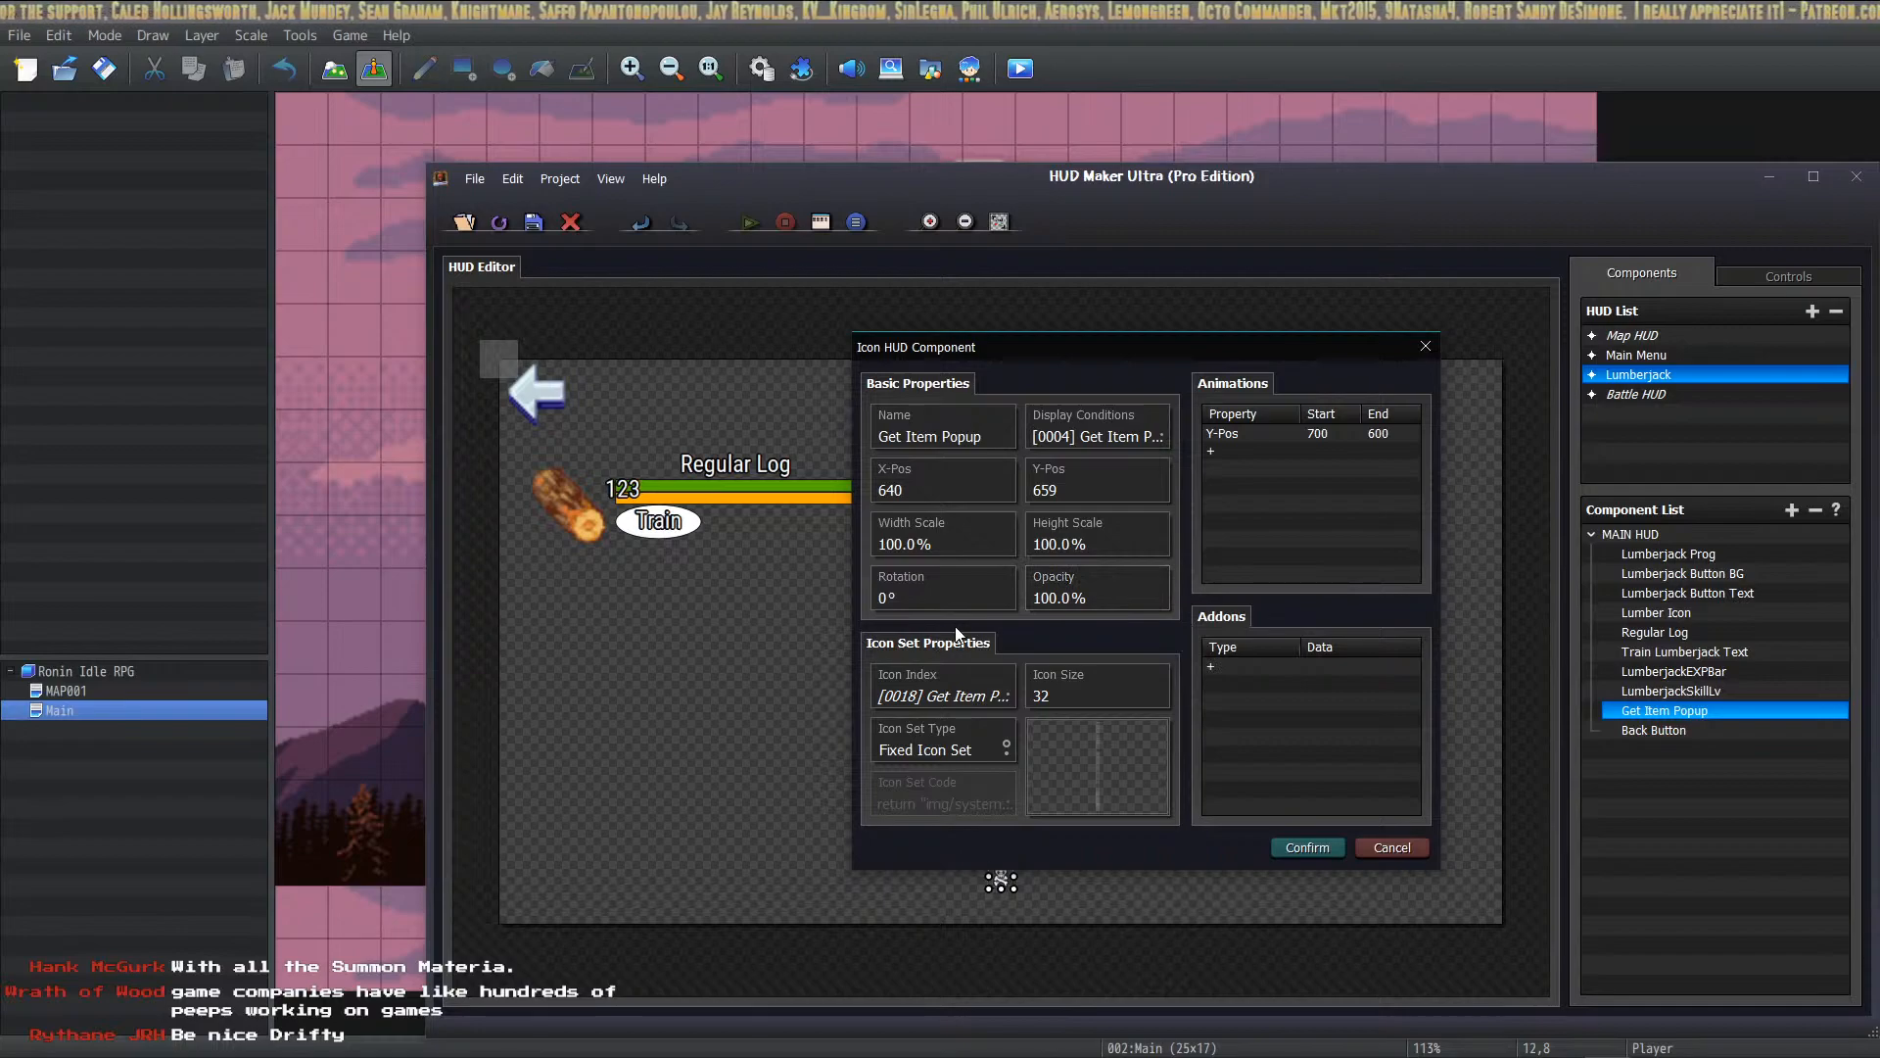
click(1273, 435)
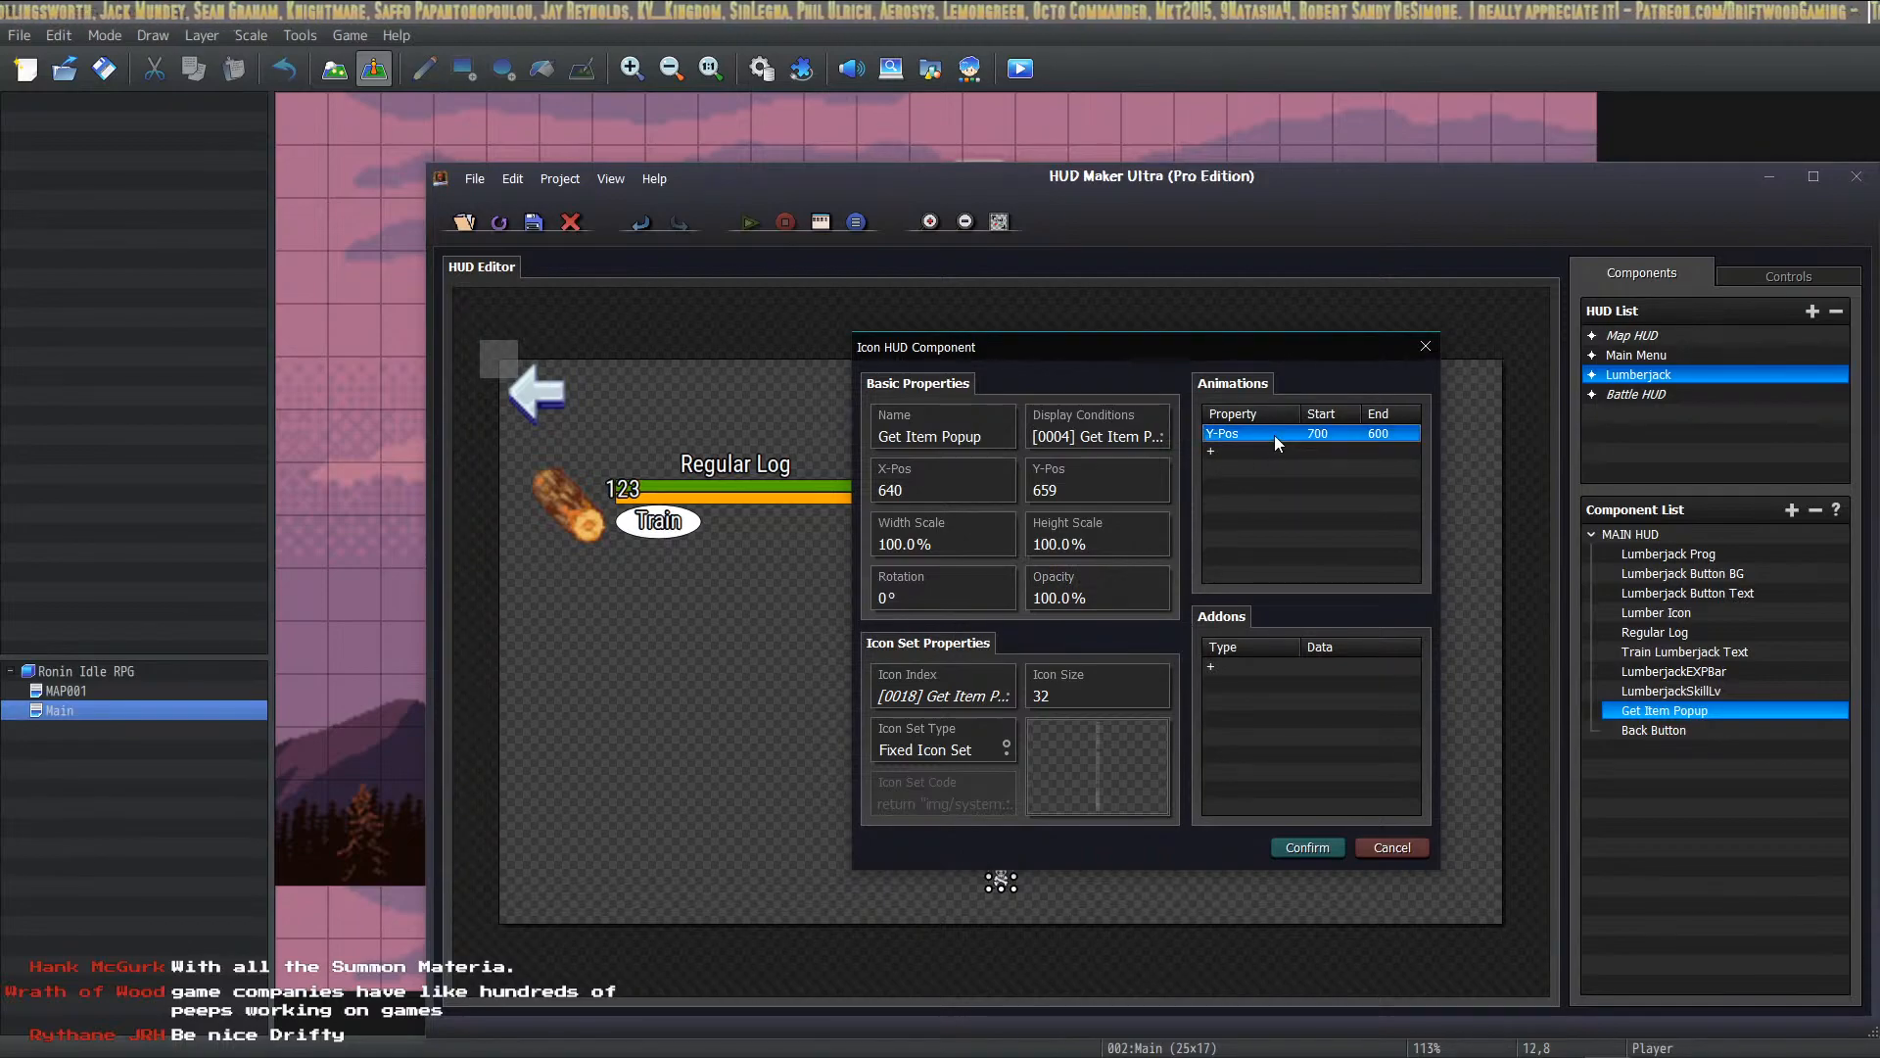
double_click(1317, 439)
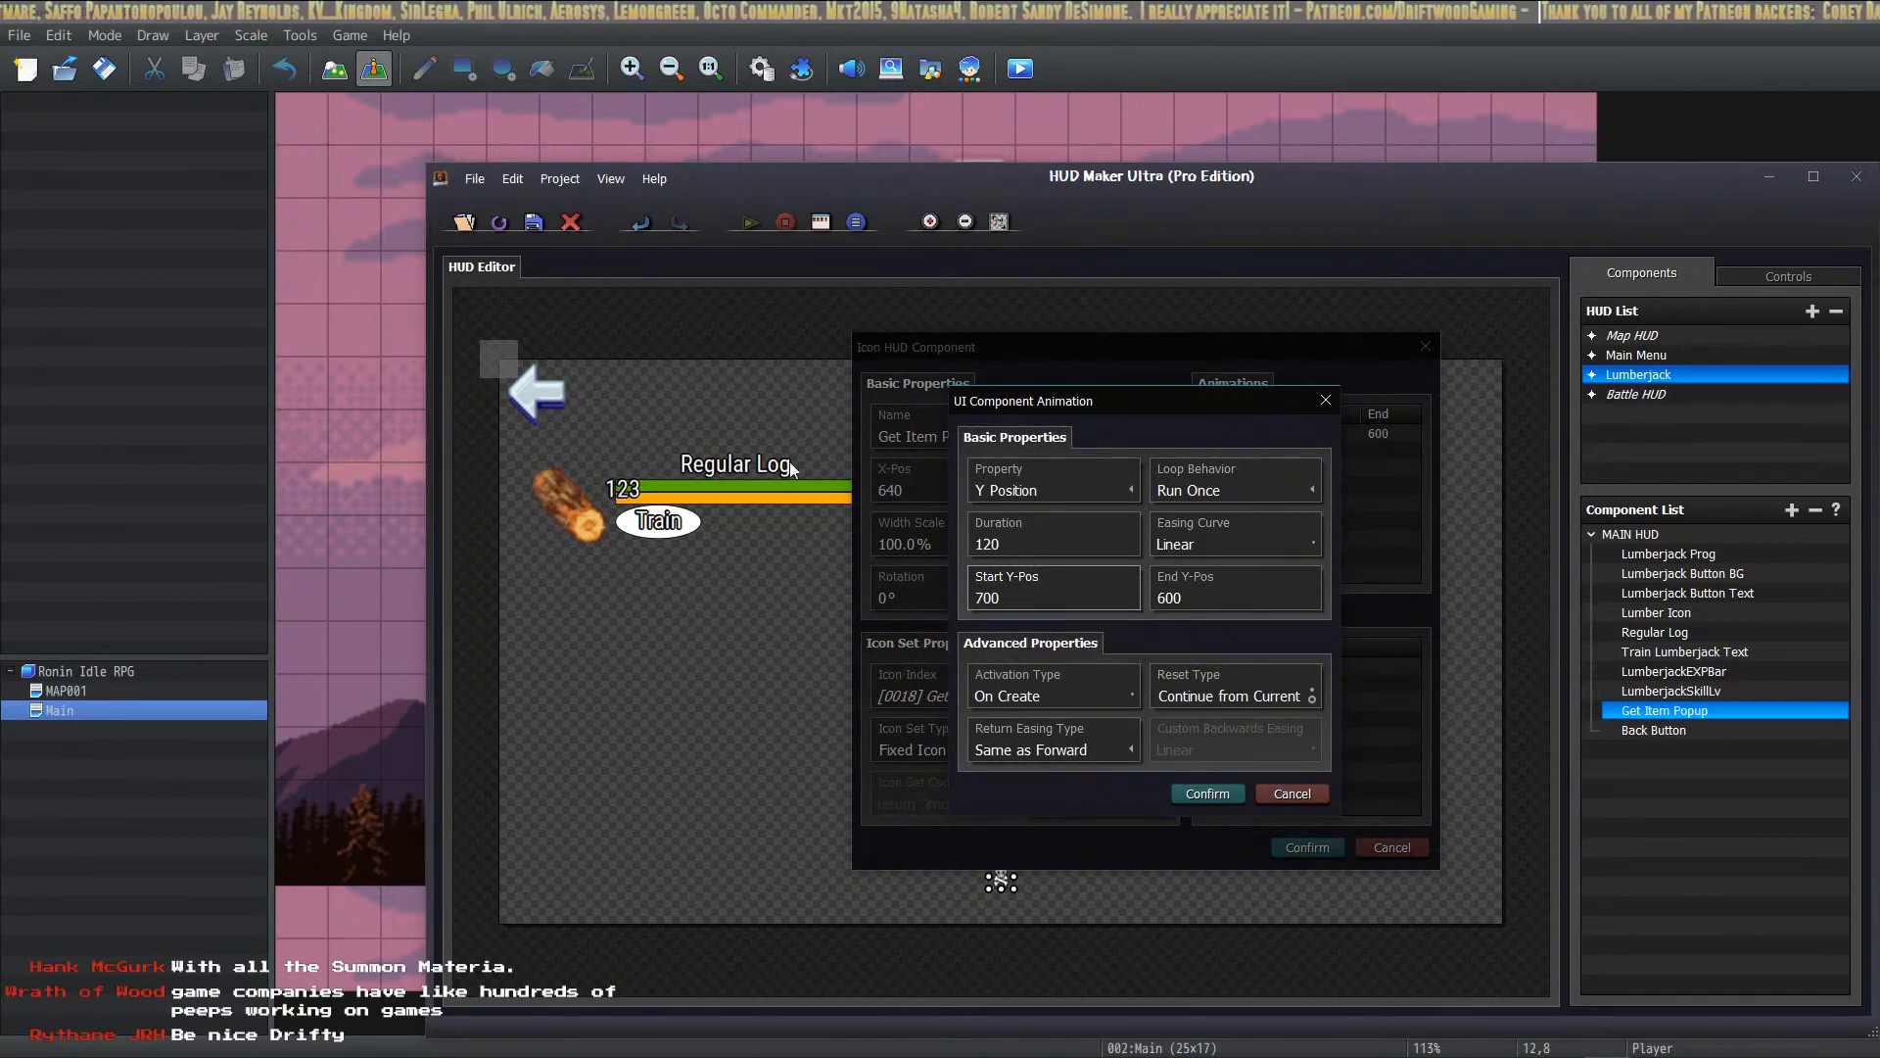
click(1211, 600)
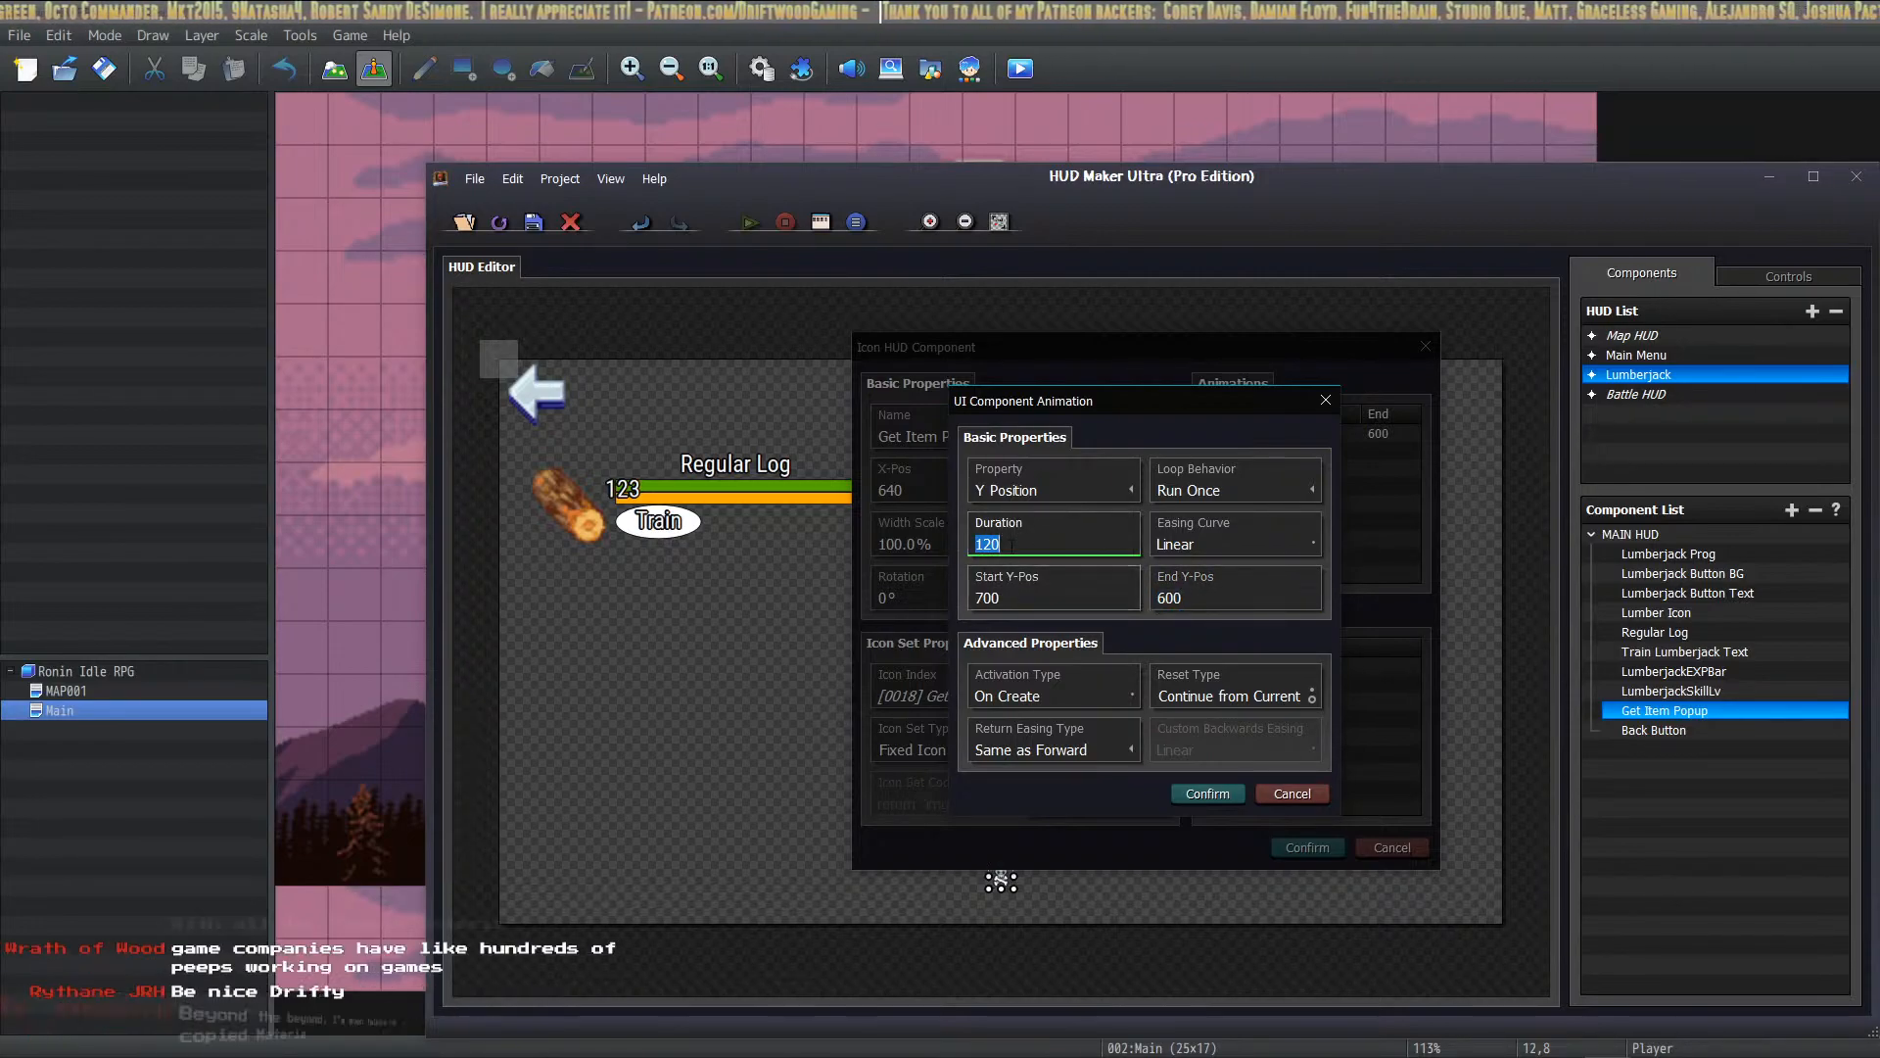
click(1240, 799)
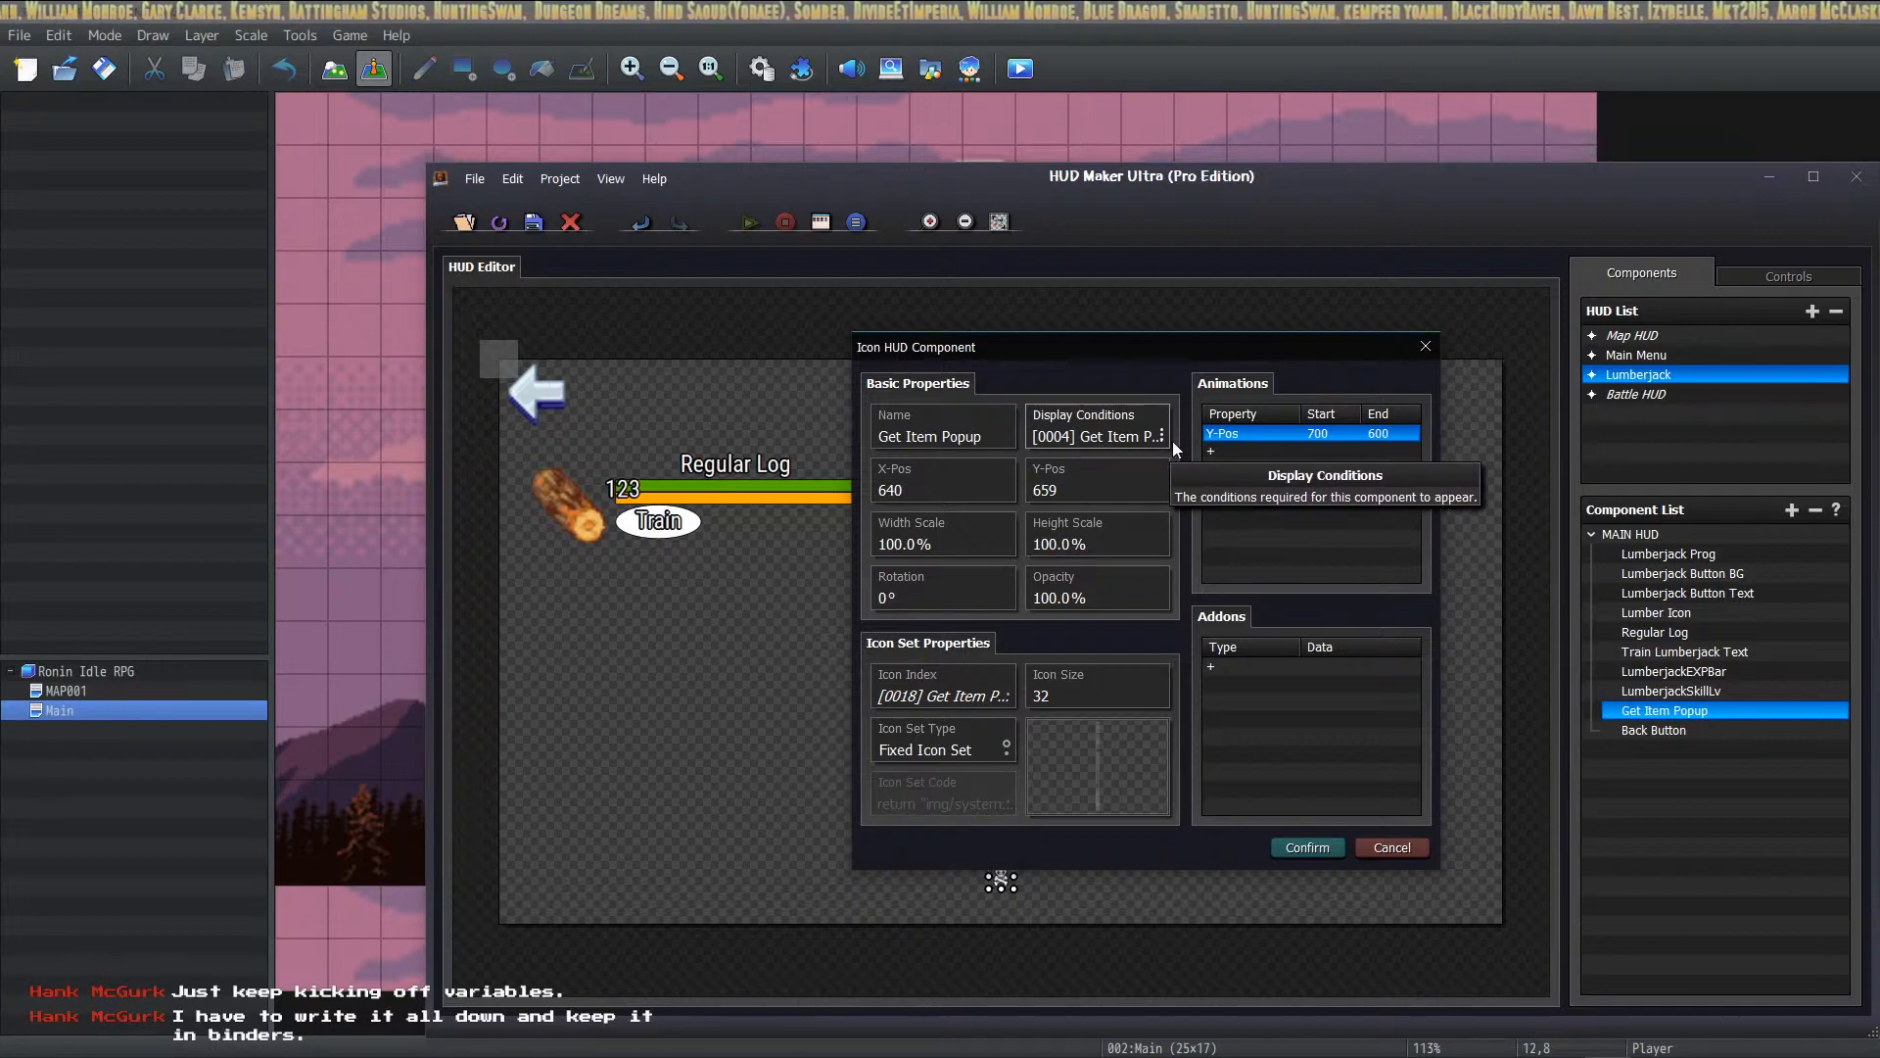
click(1300, 453)
click(1301, 431)
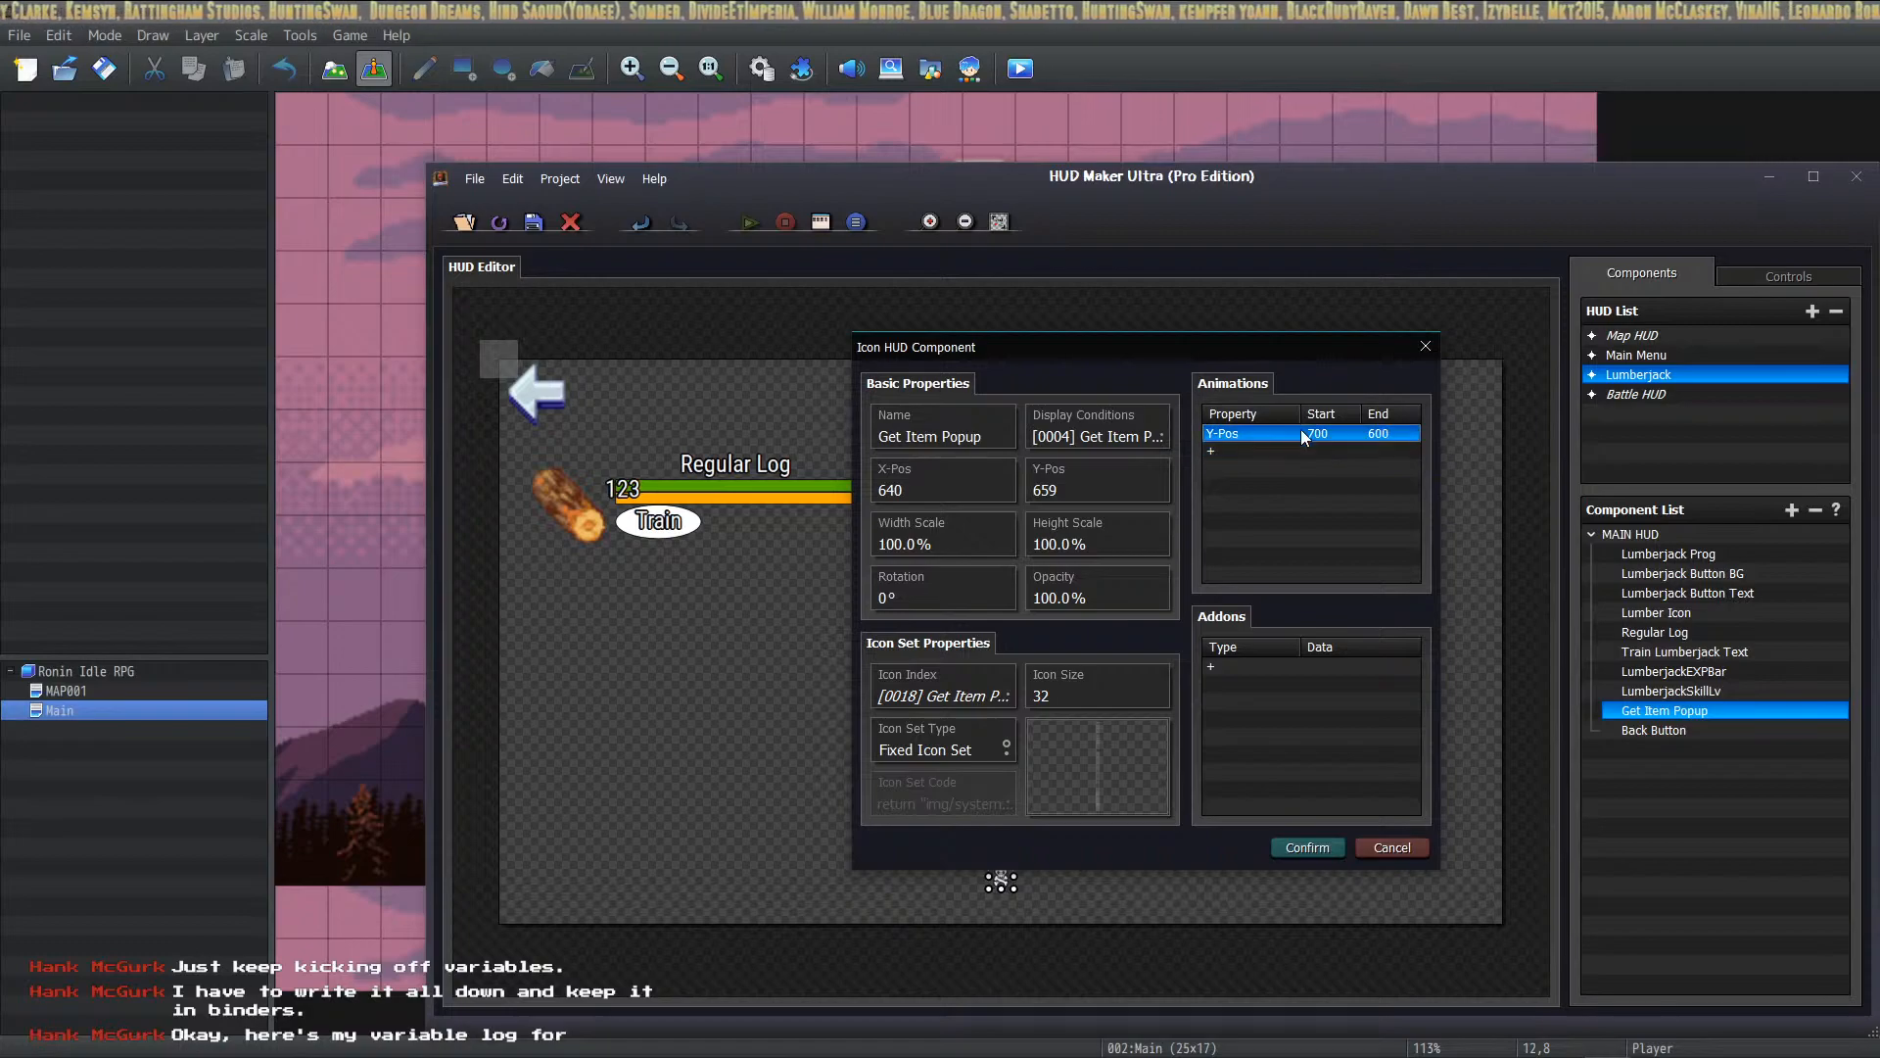
click(1291, 444)
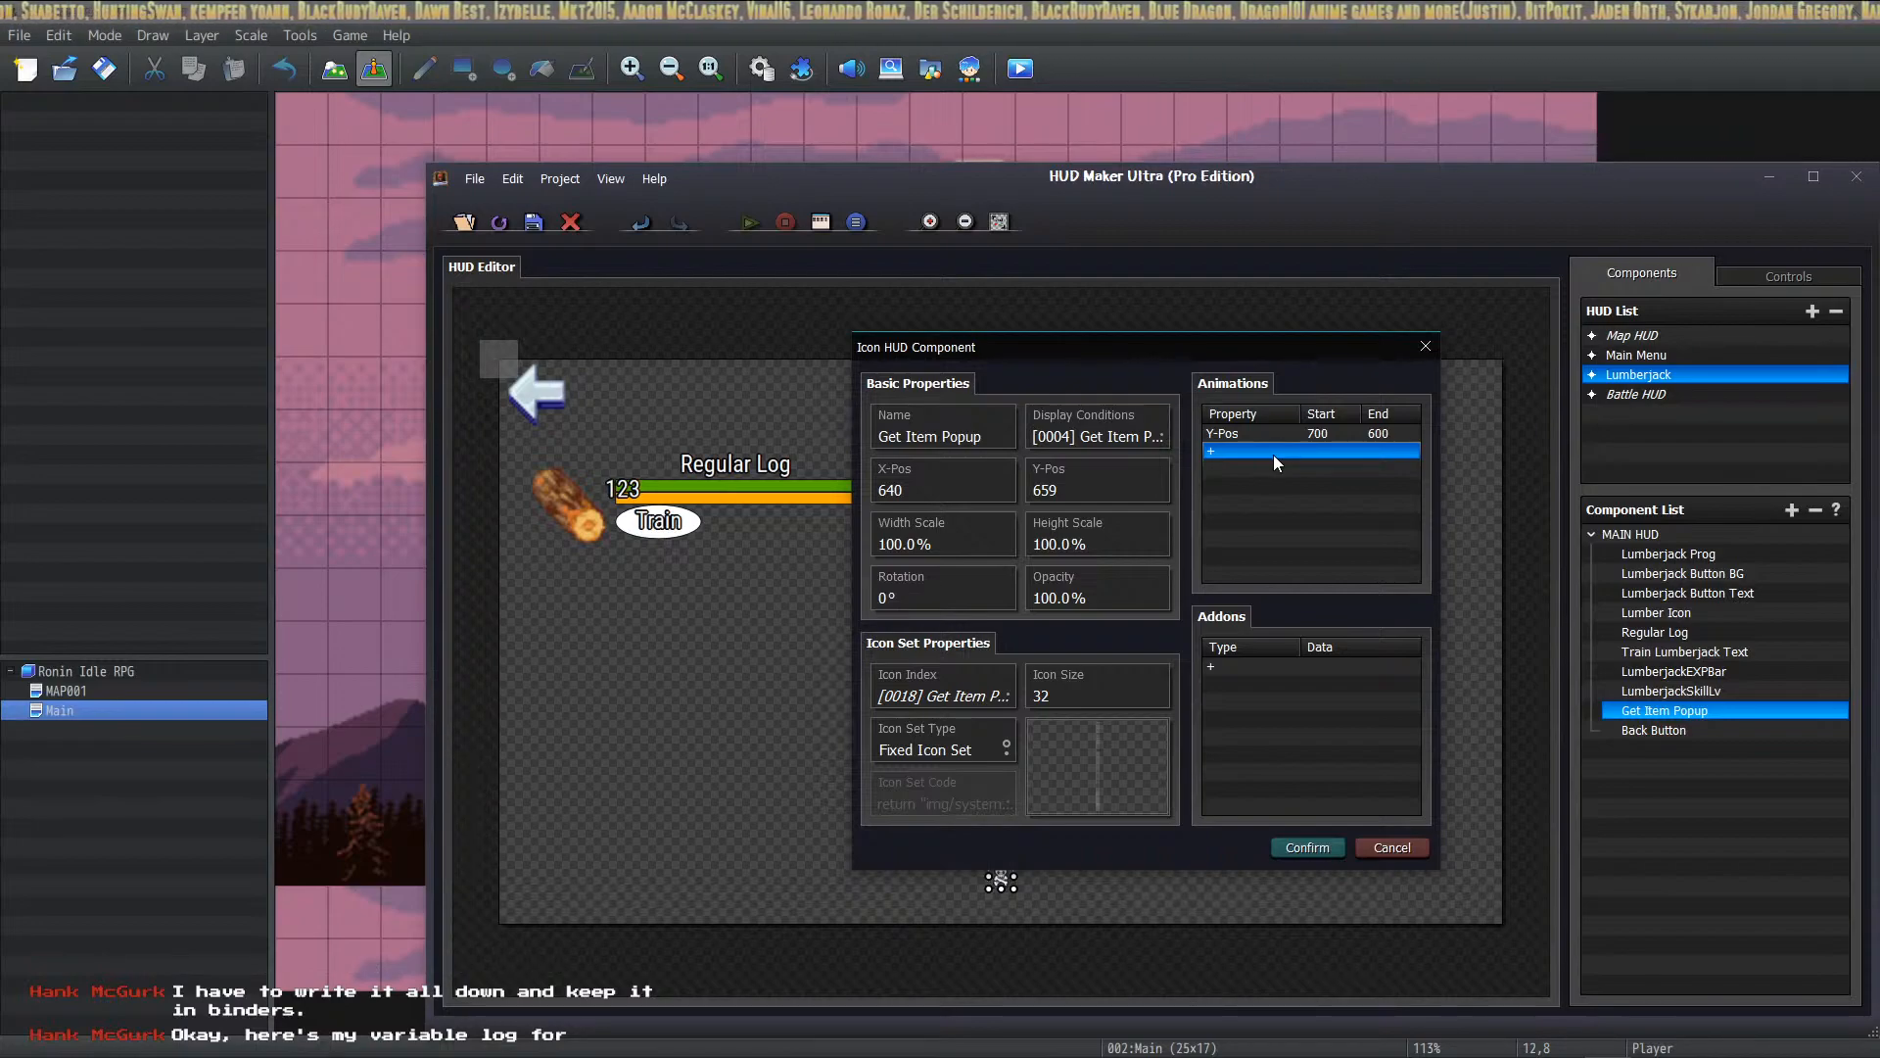
click(1290, 431)
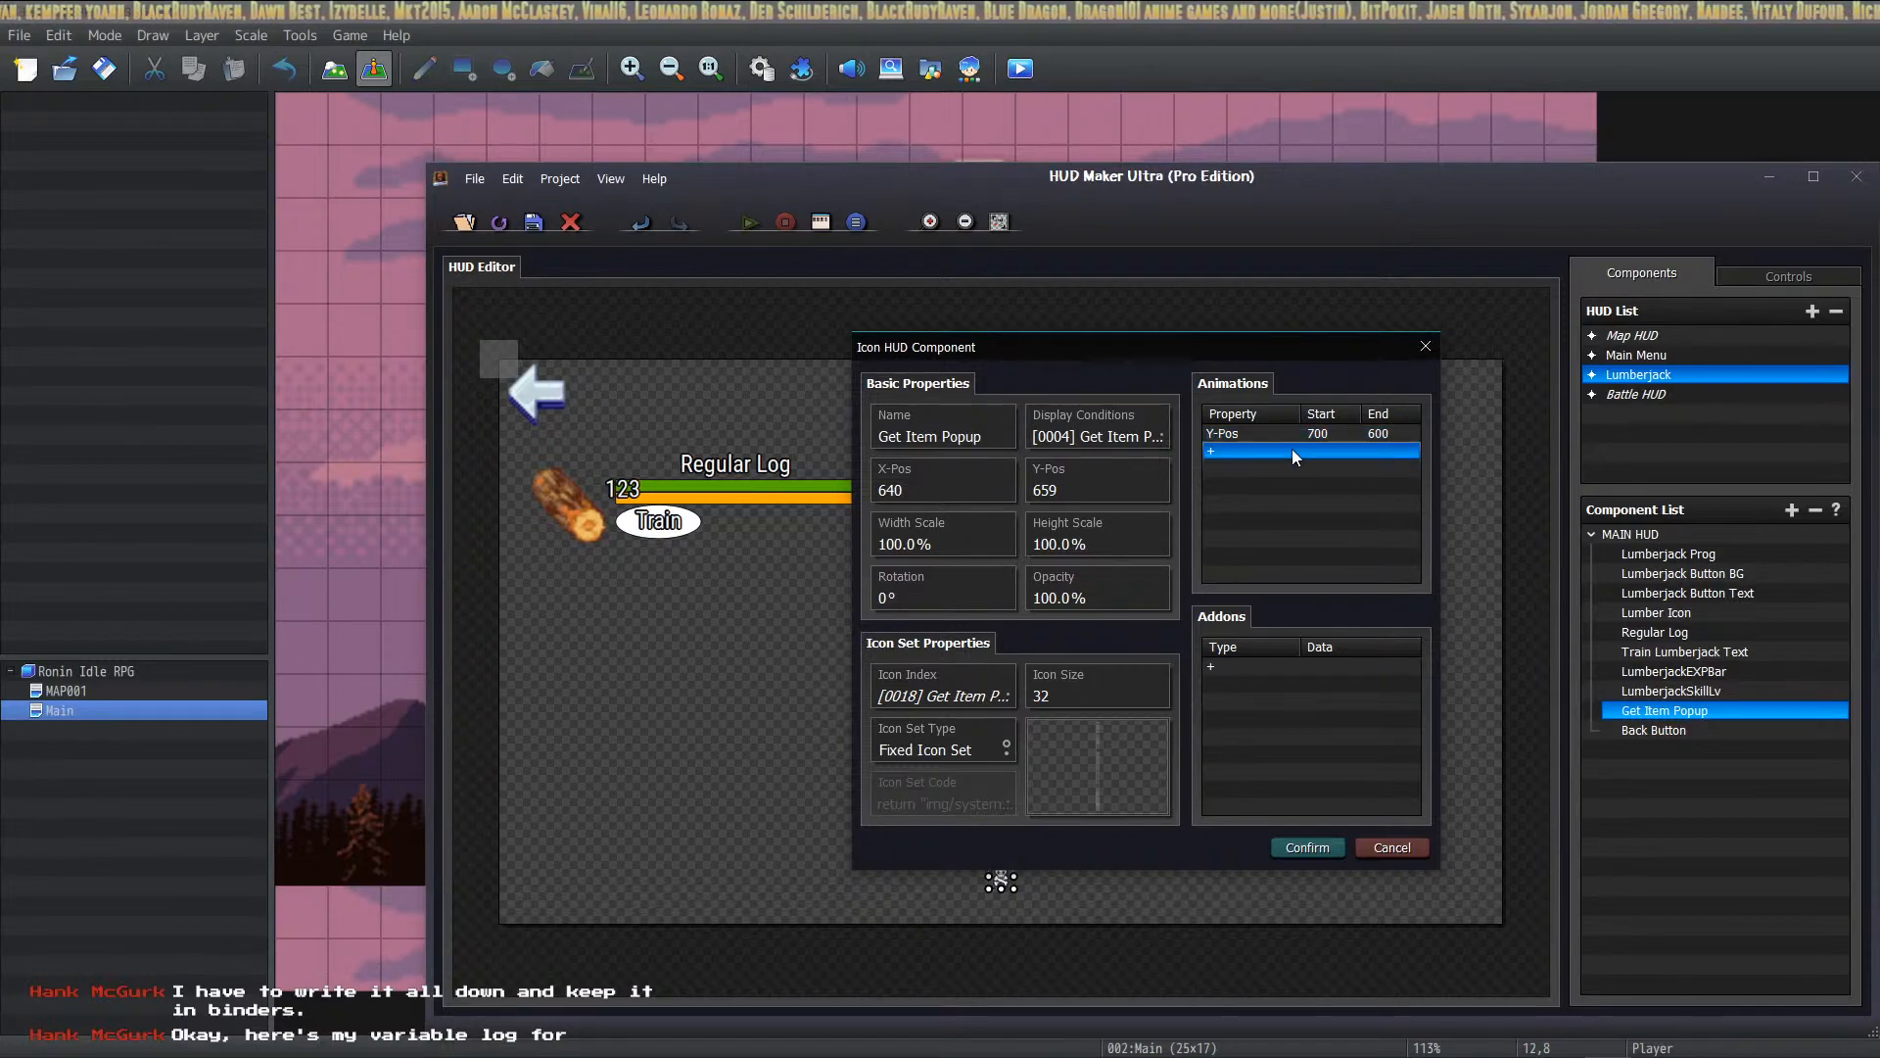
click(1302, 452)
click(1307, 434)
click(1303, 449)
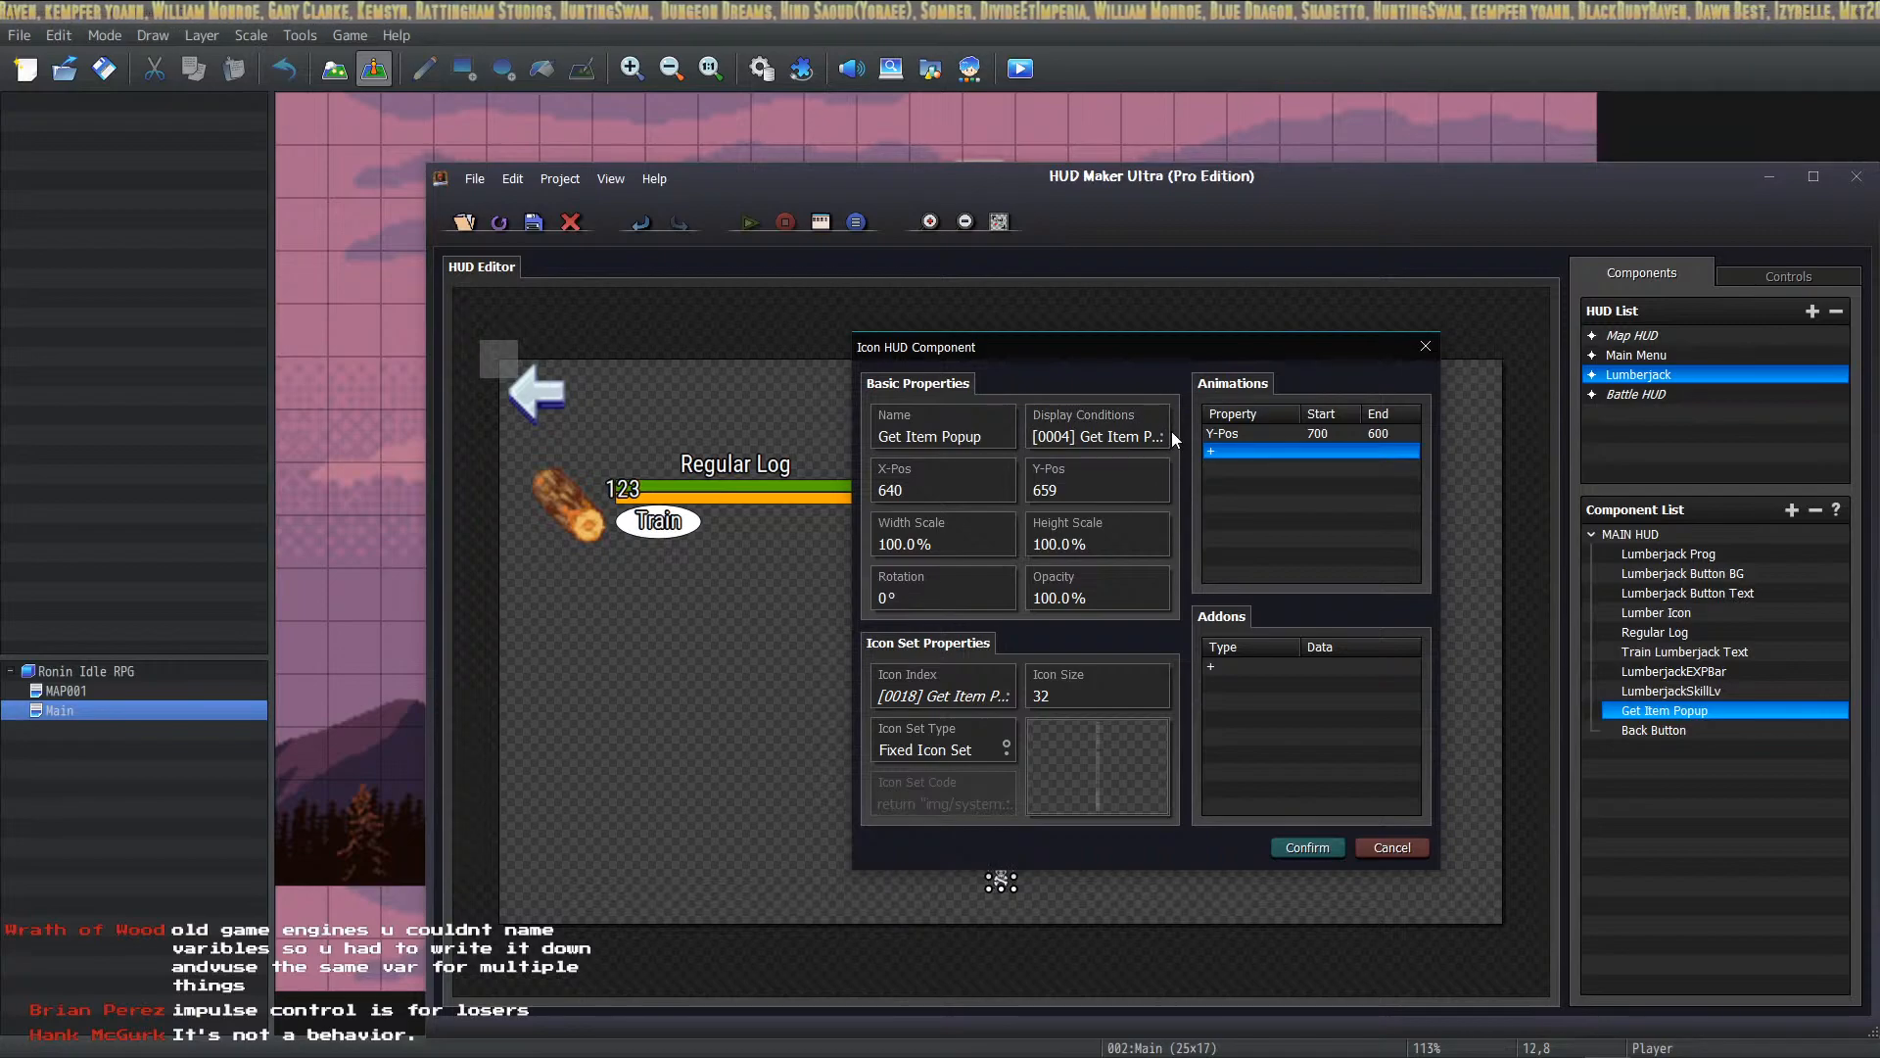
double_click(1263, 452)
click(1264, 796)
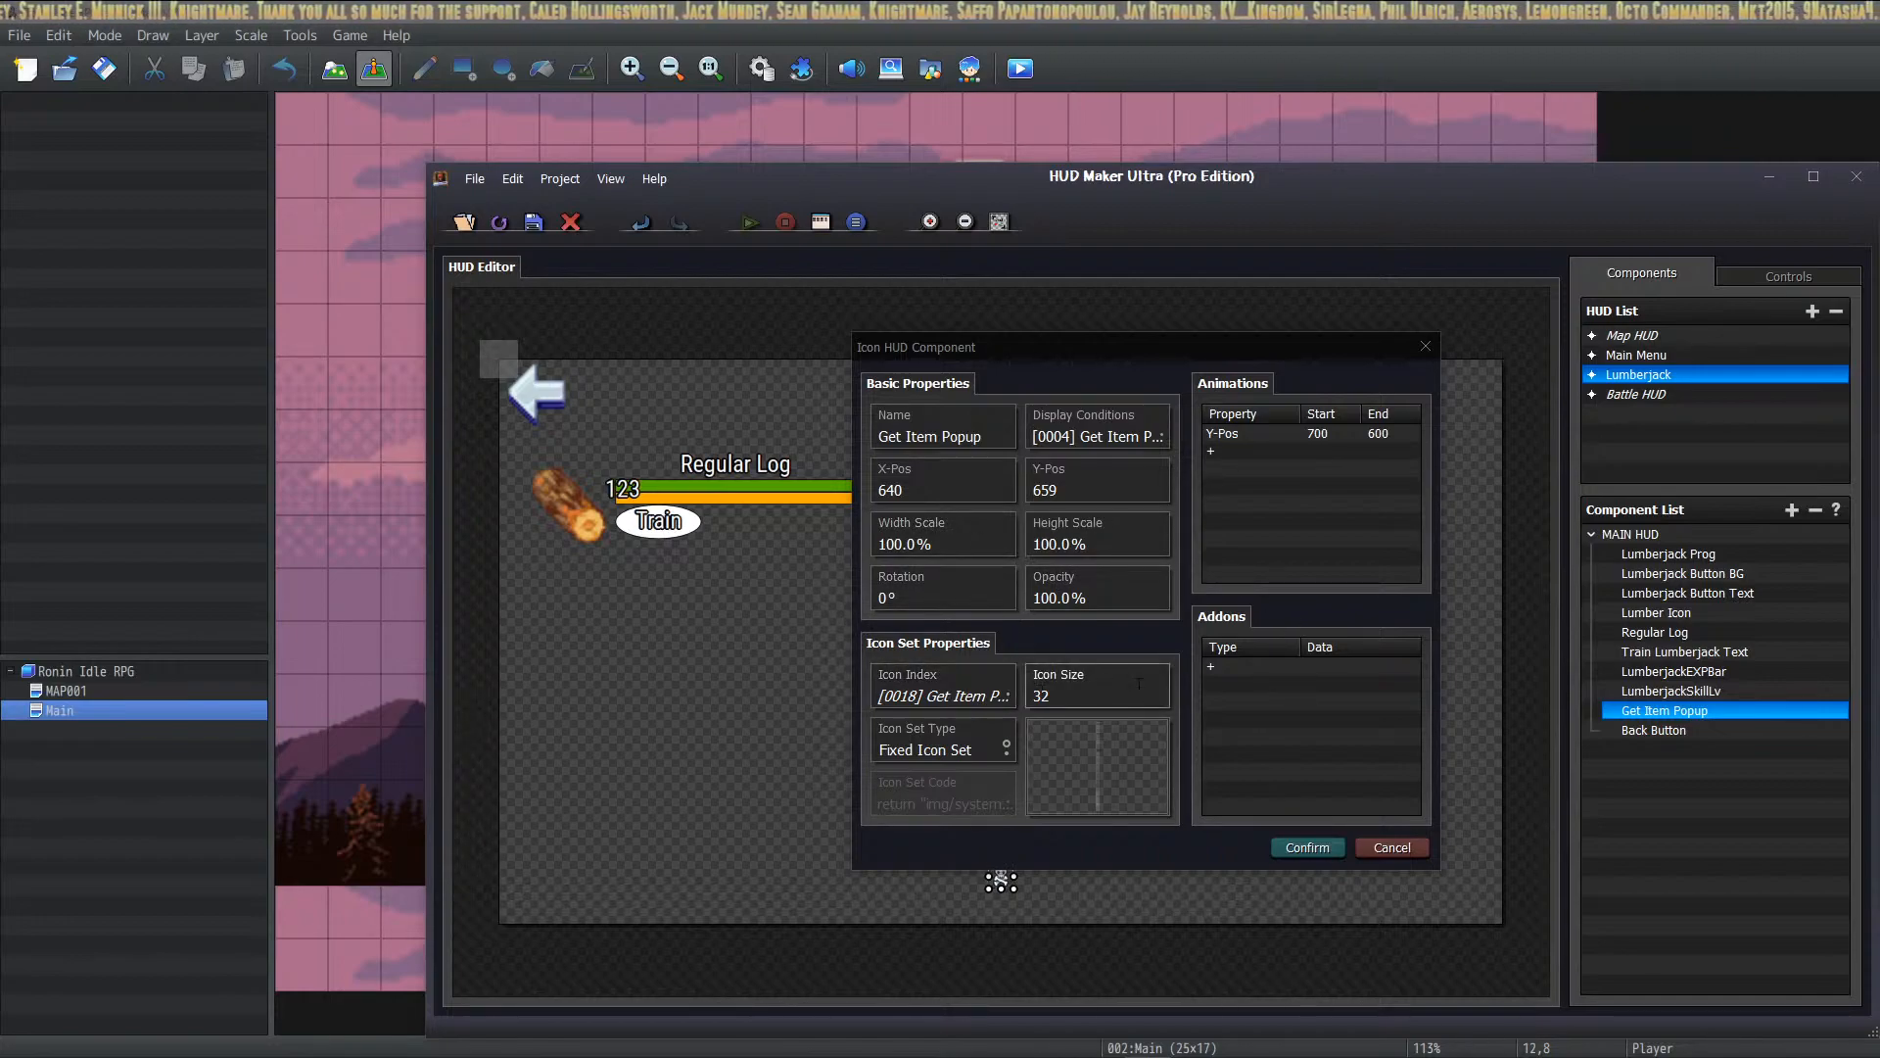
click(1273, 667)
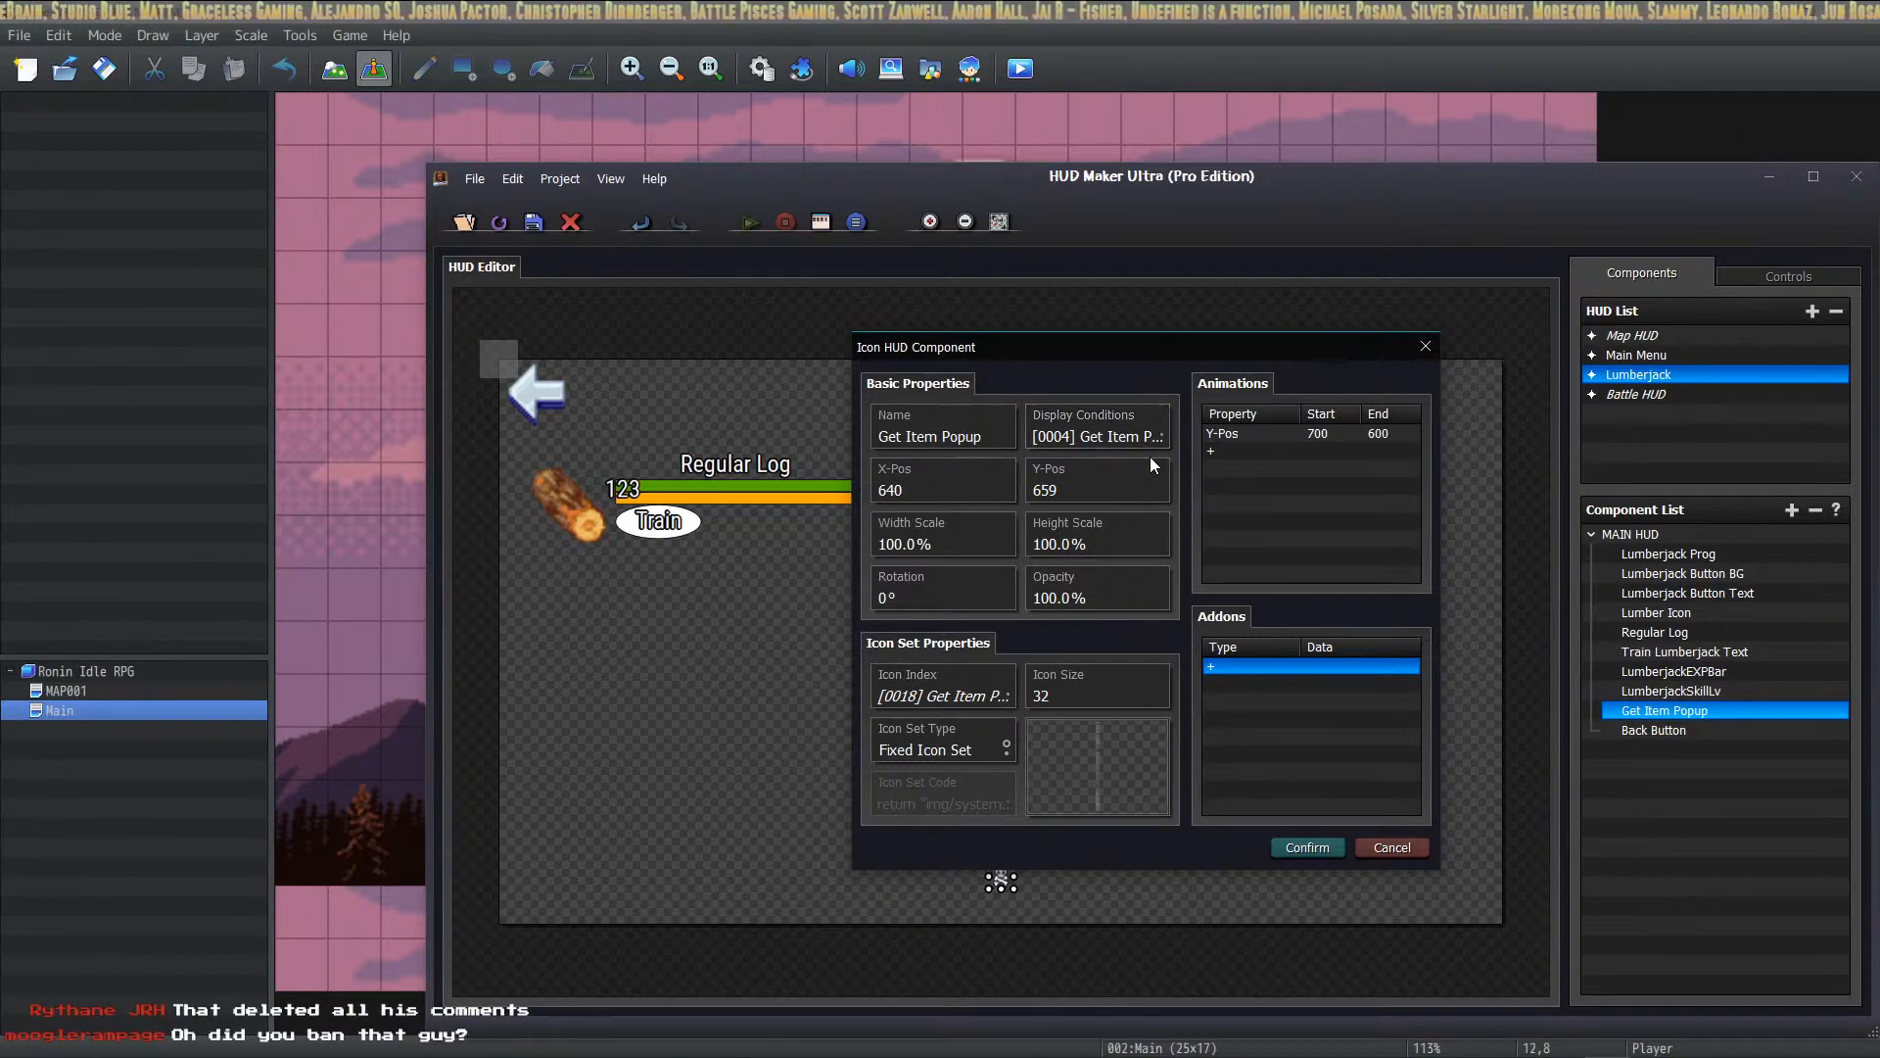
click(1331, 432)
click(1290, 450)
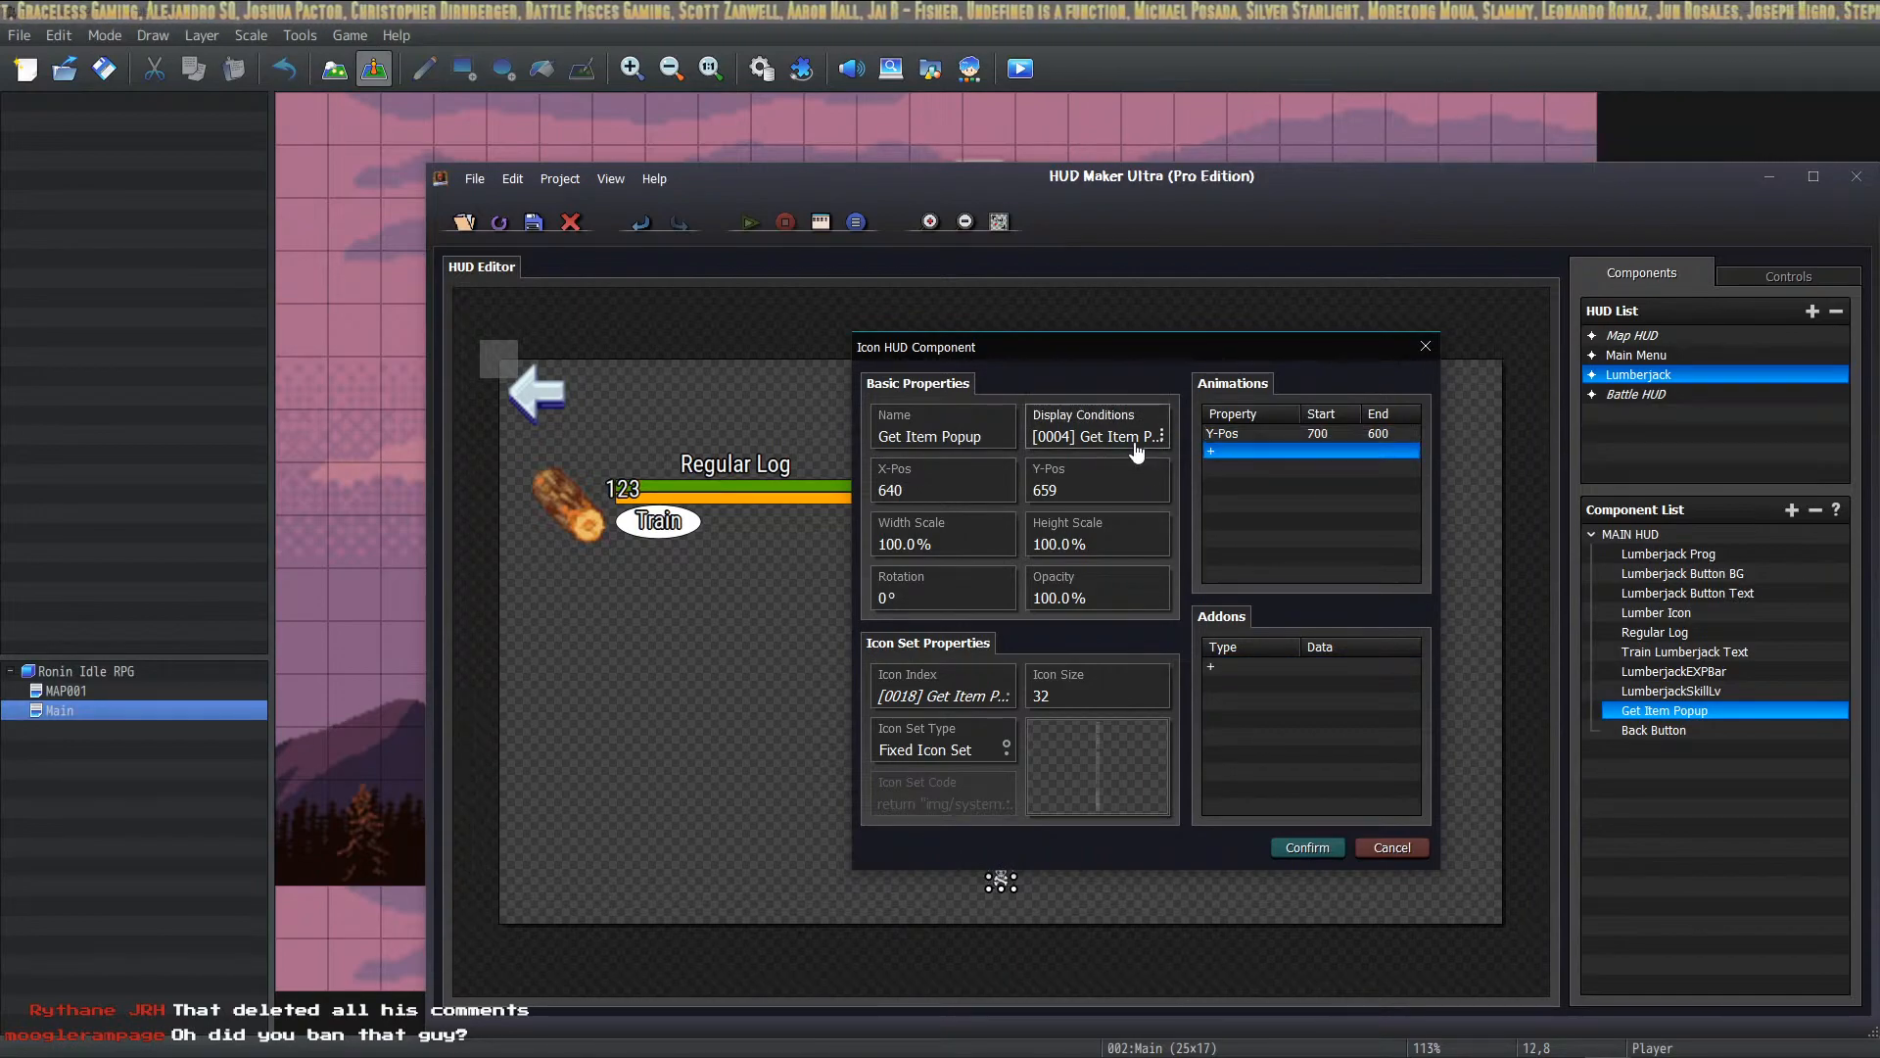
click(1259, 435)
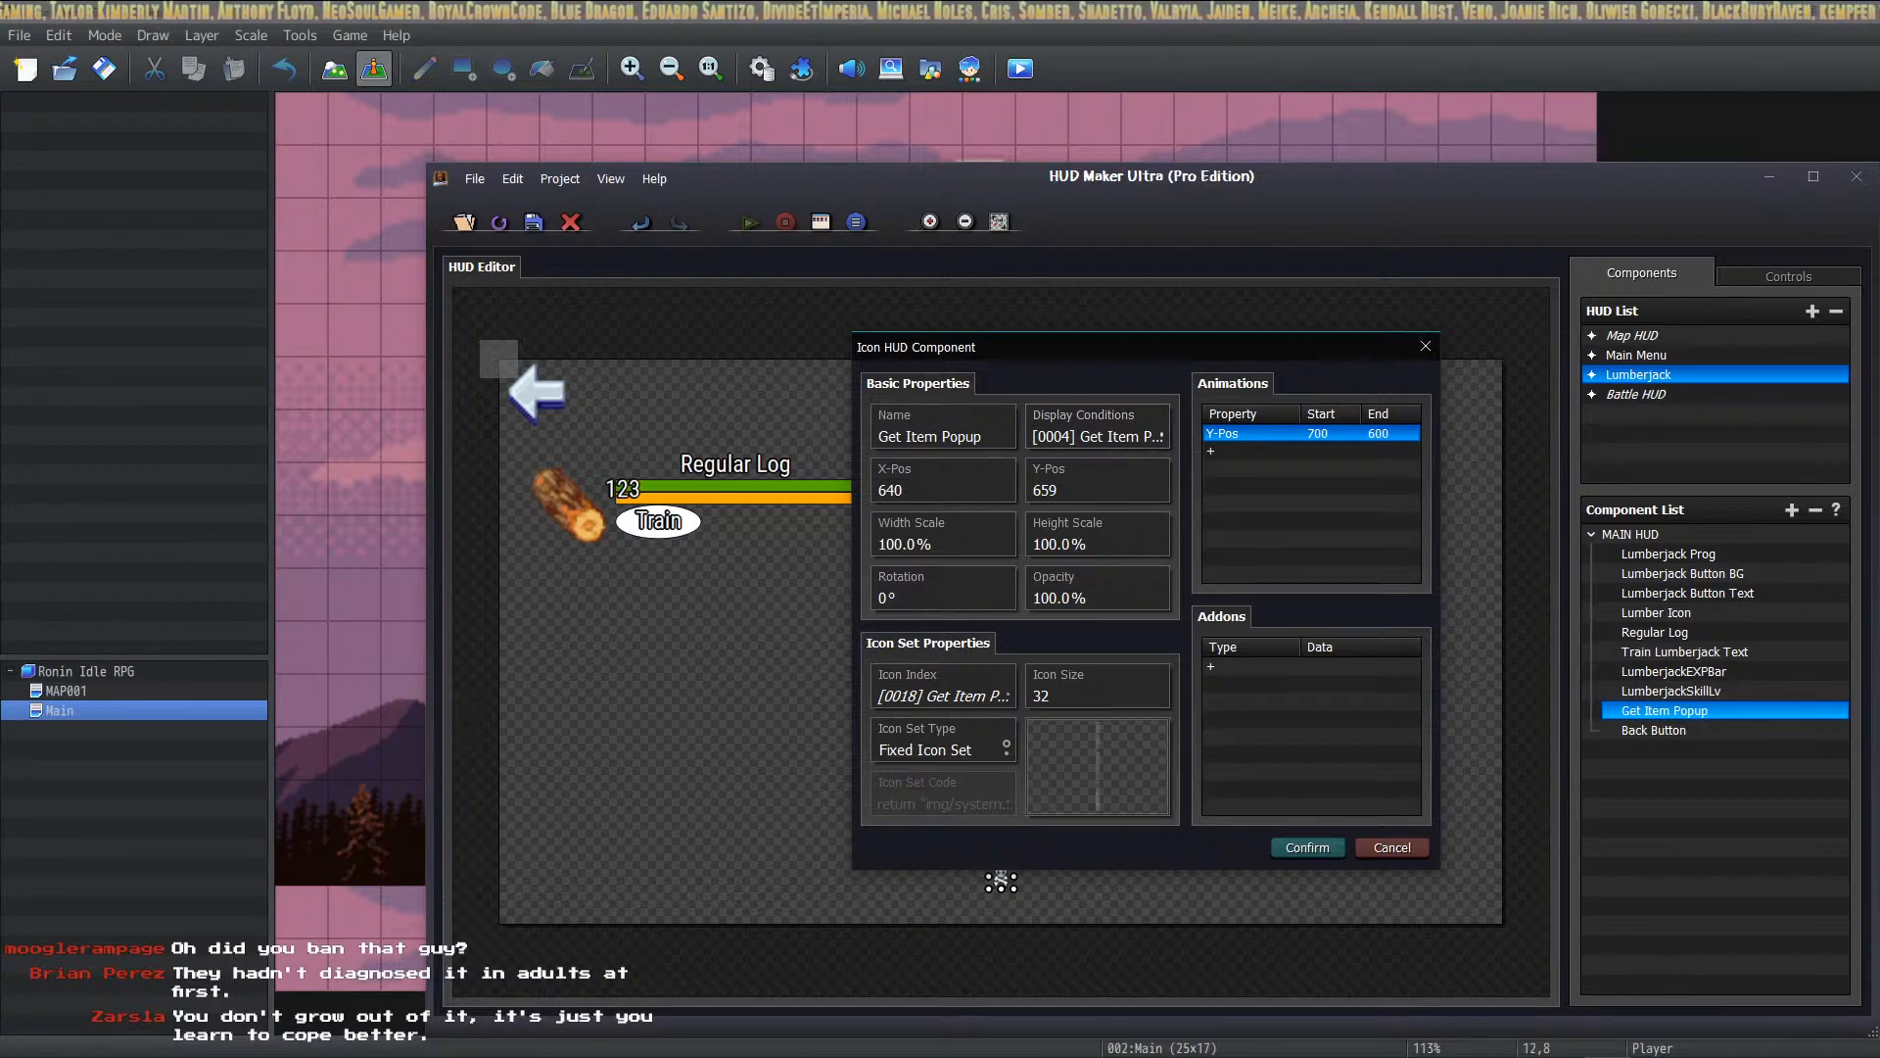
double_click(1311, 433)
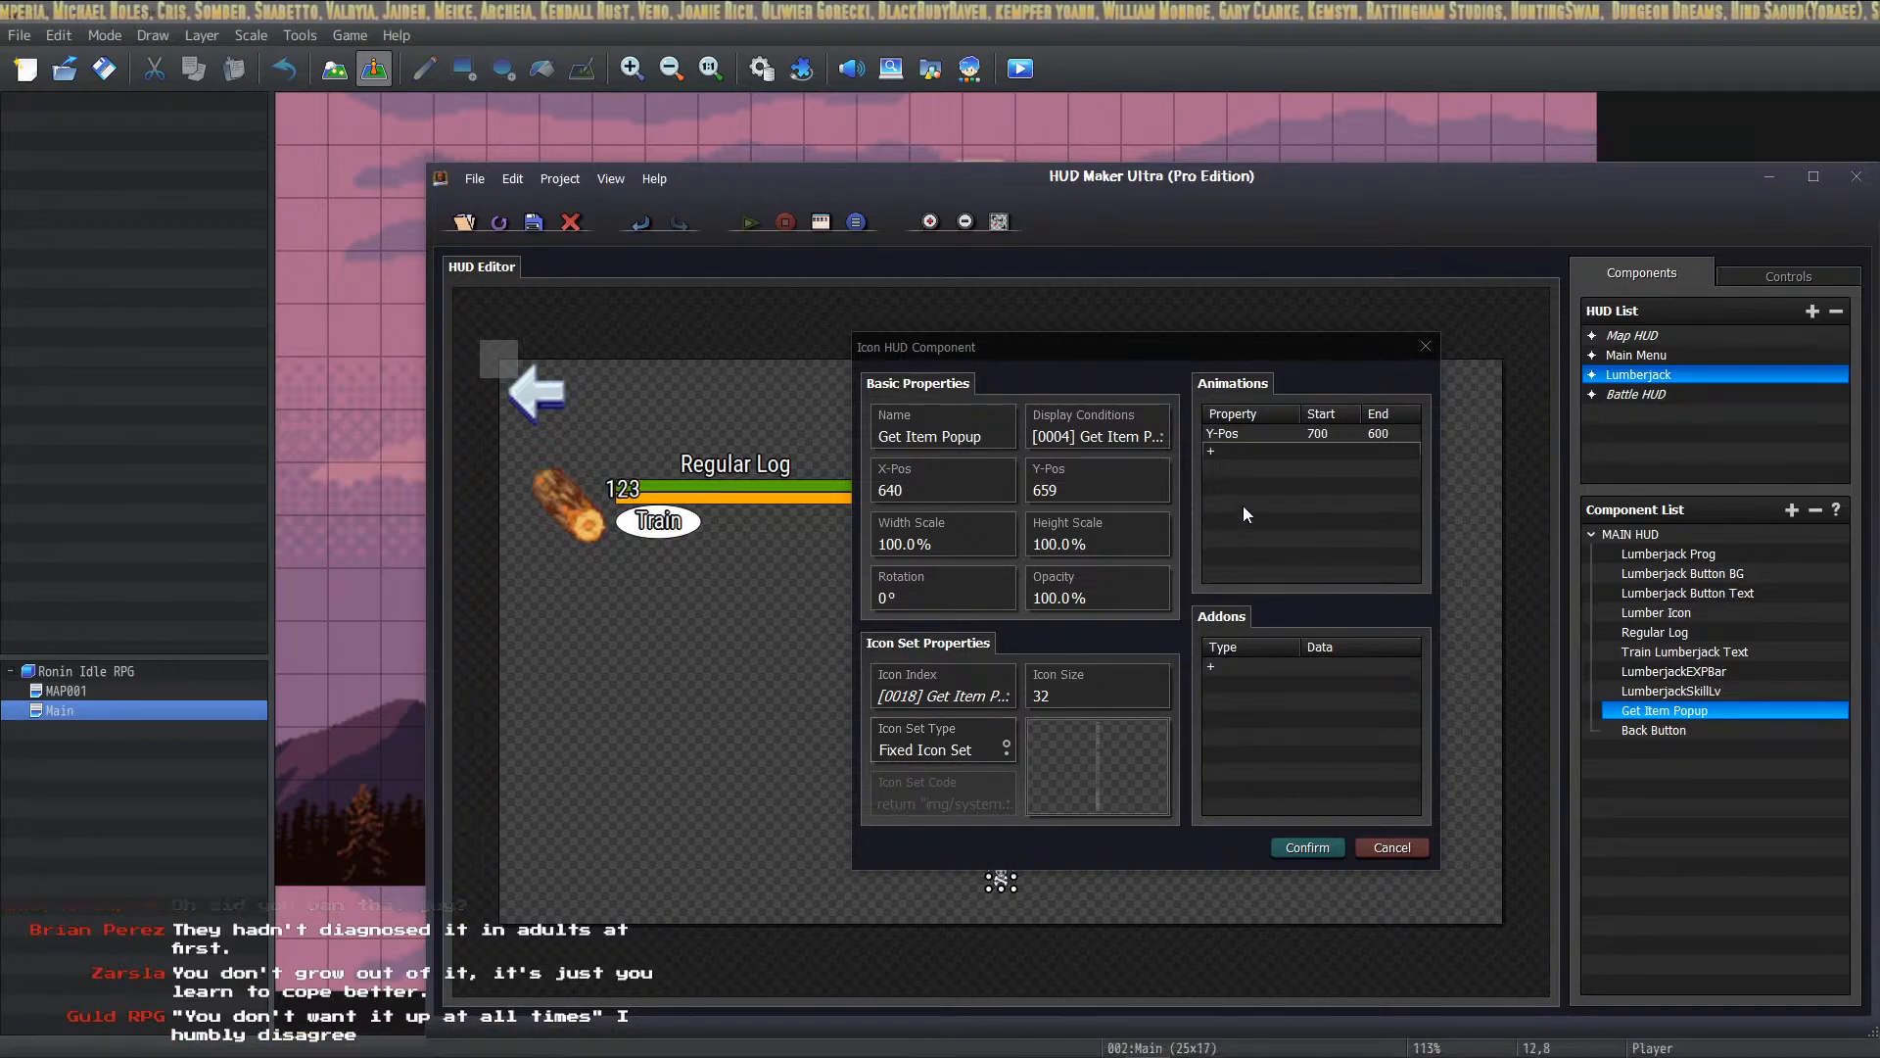
click(1267, 446)
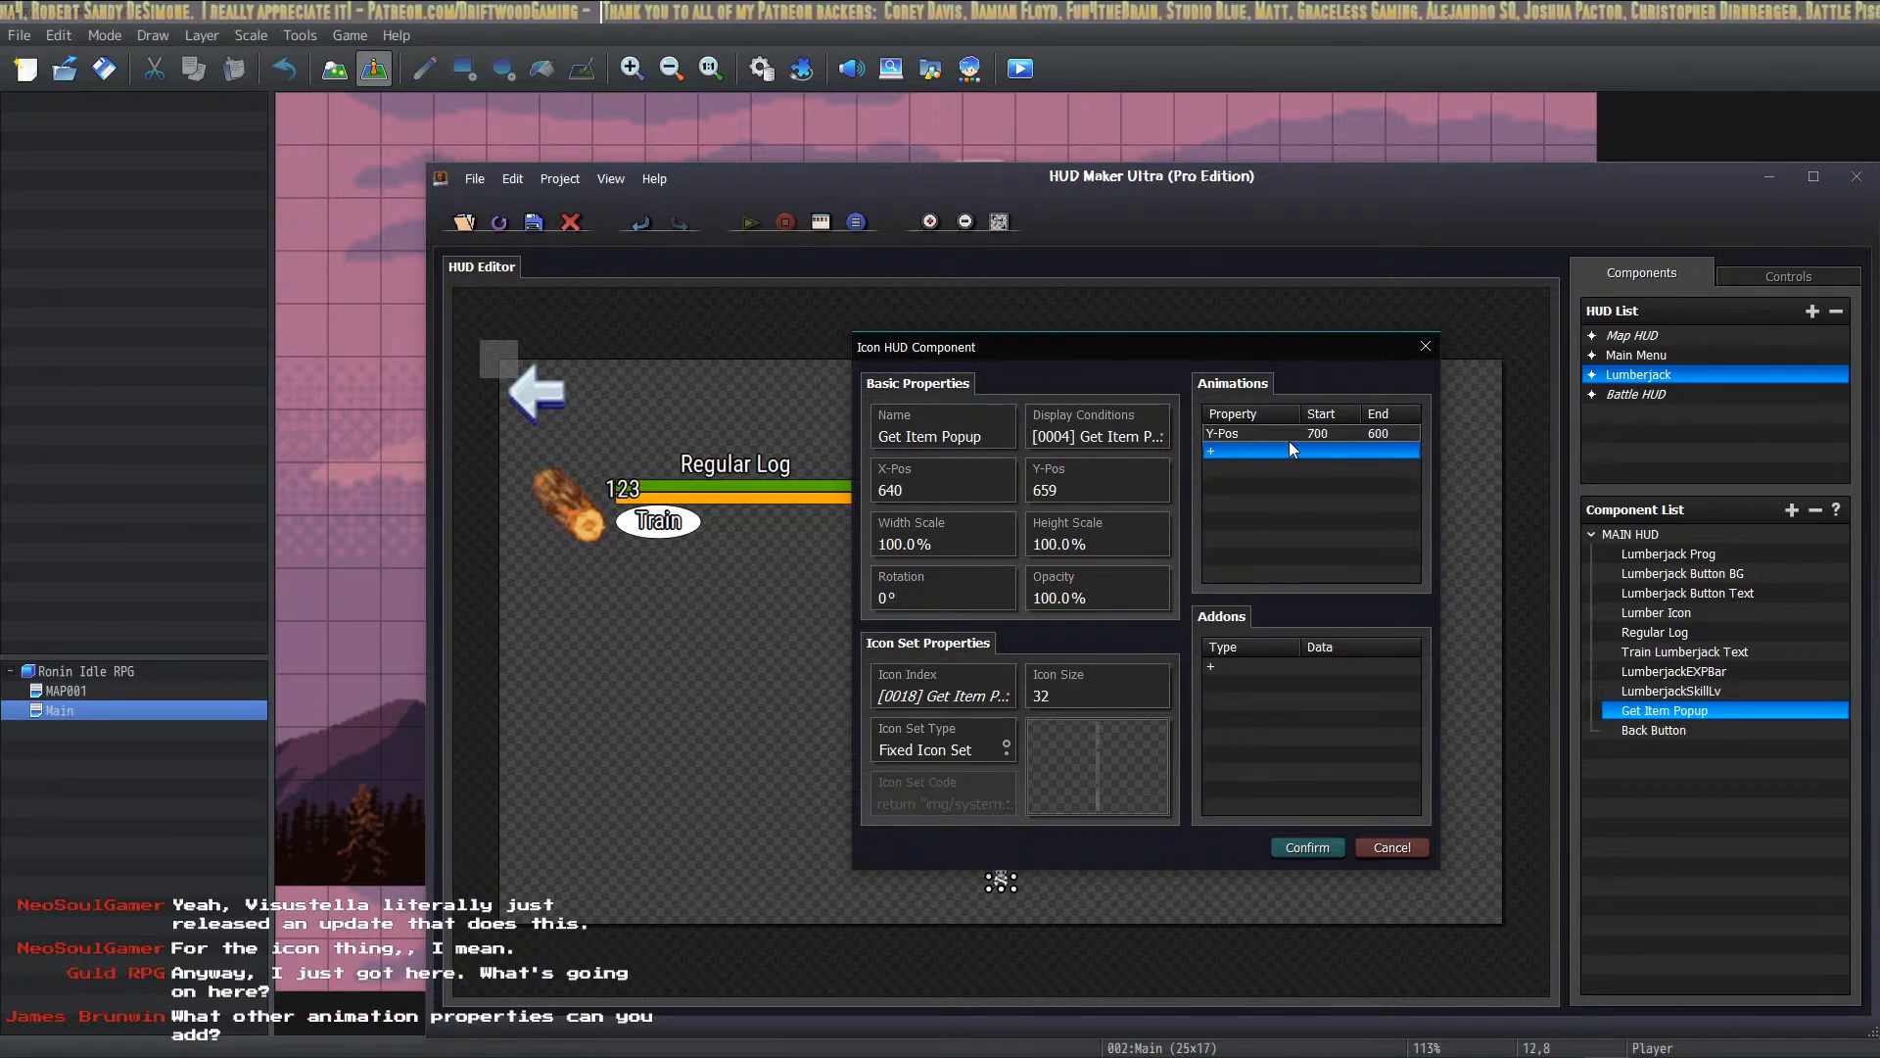
Step: Examine the settings offered for a new animation on Get Item Popup, and discard it
double_click(1285, 449)
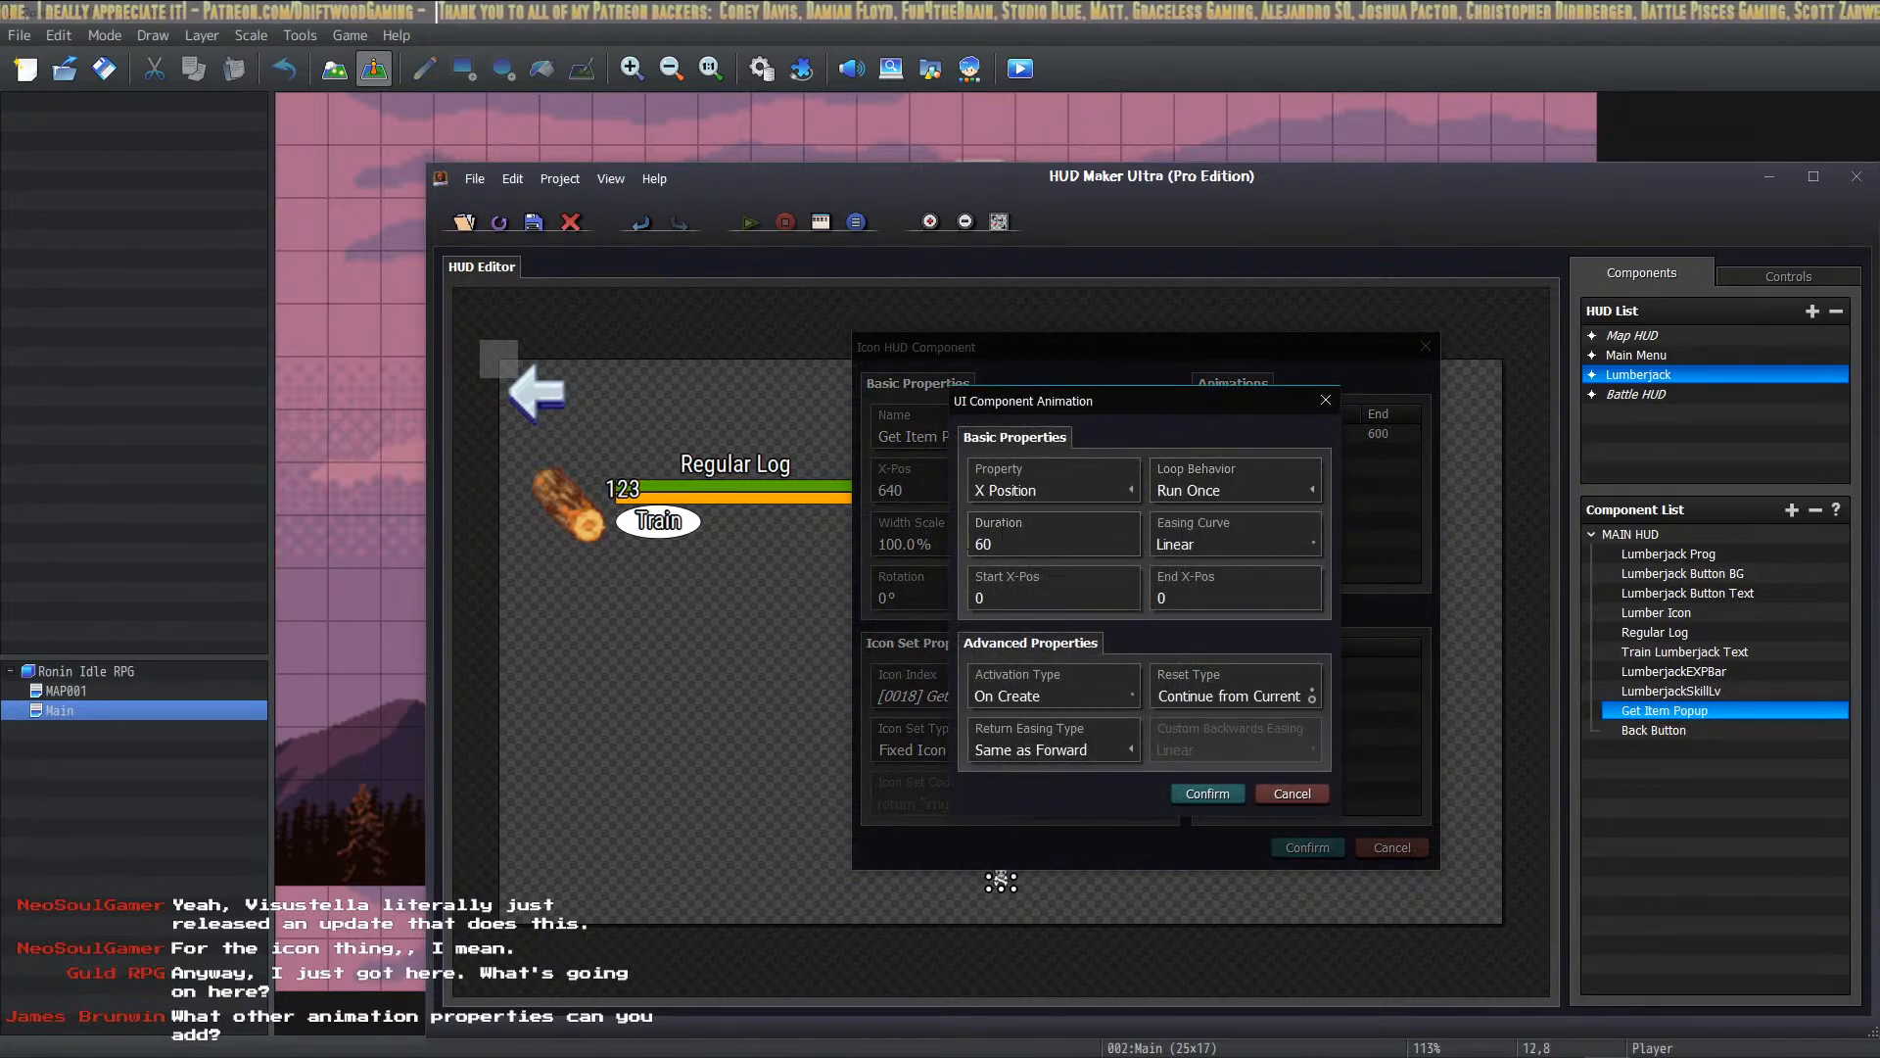
click(1048, 599)
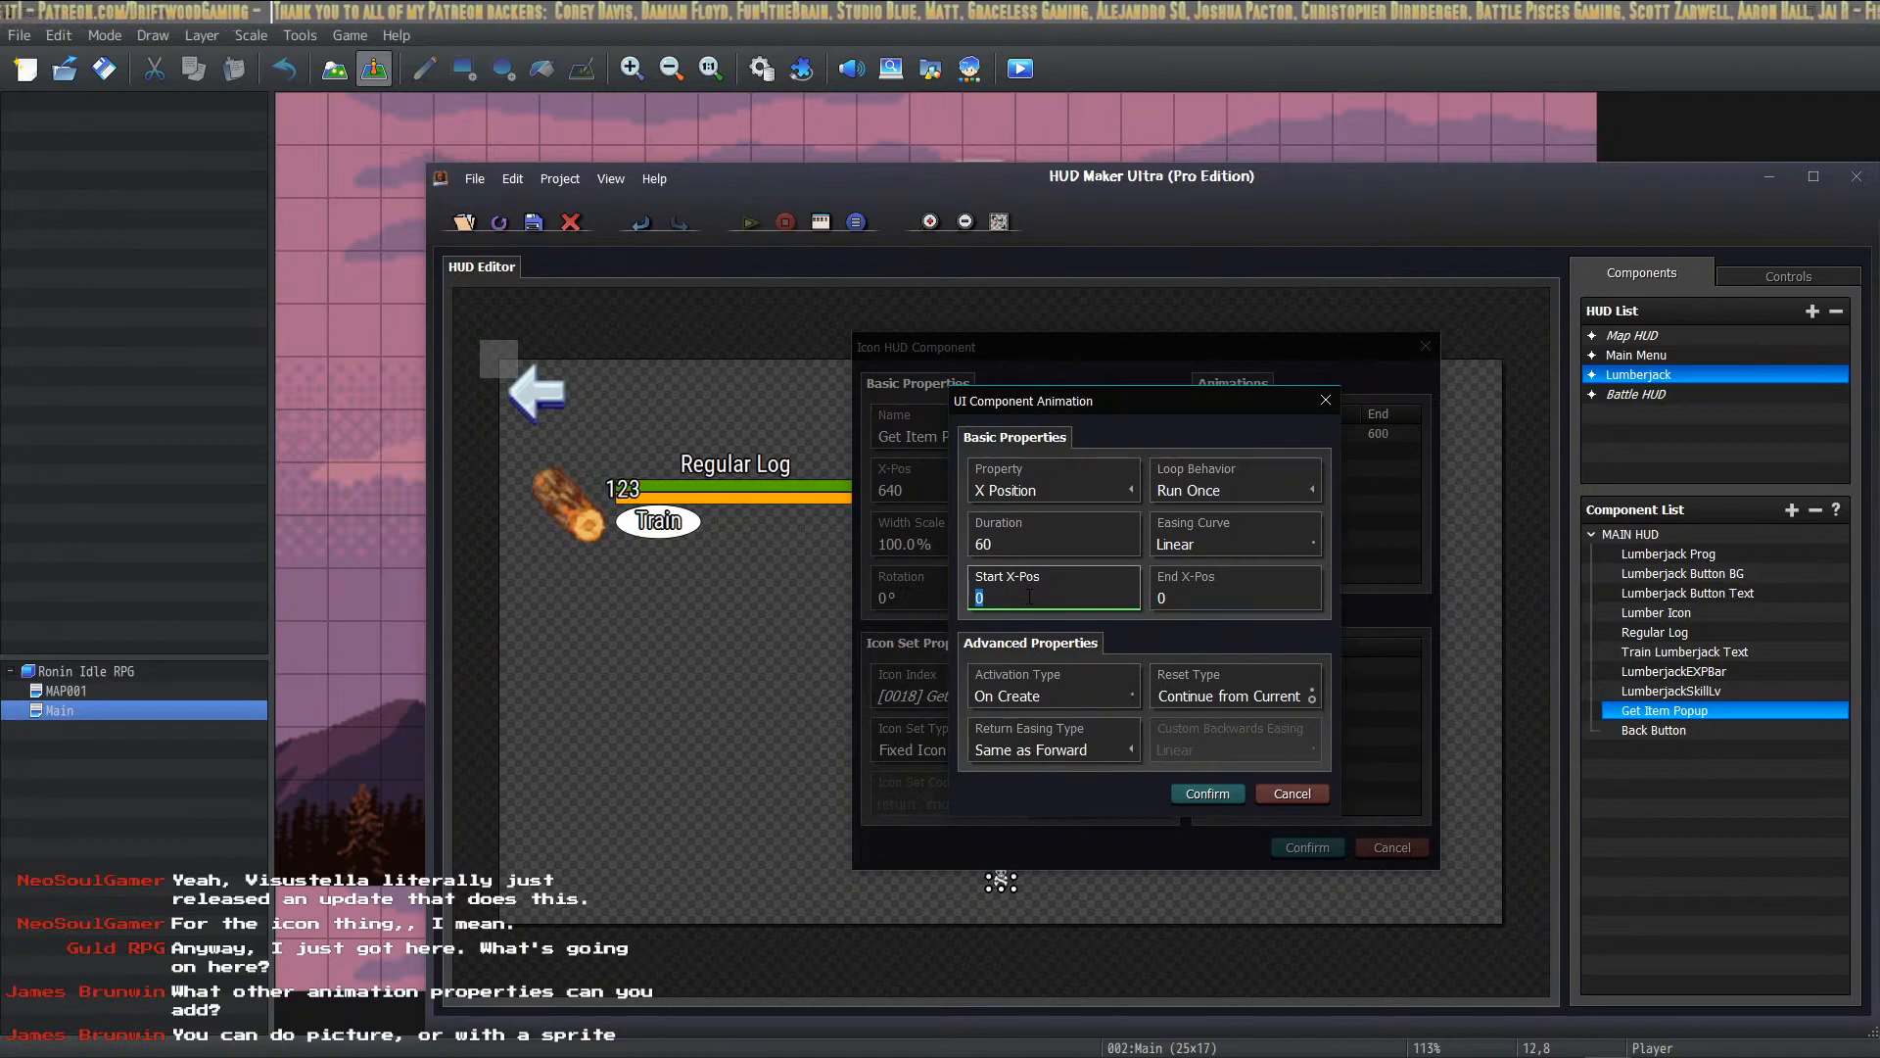
click(1287, 795)
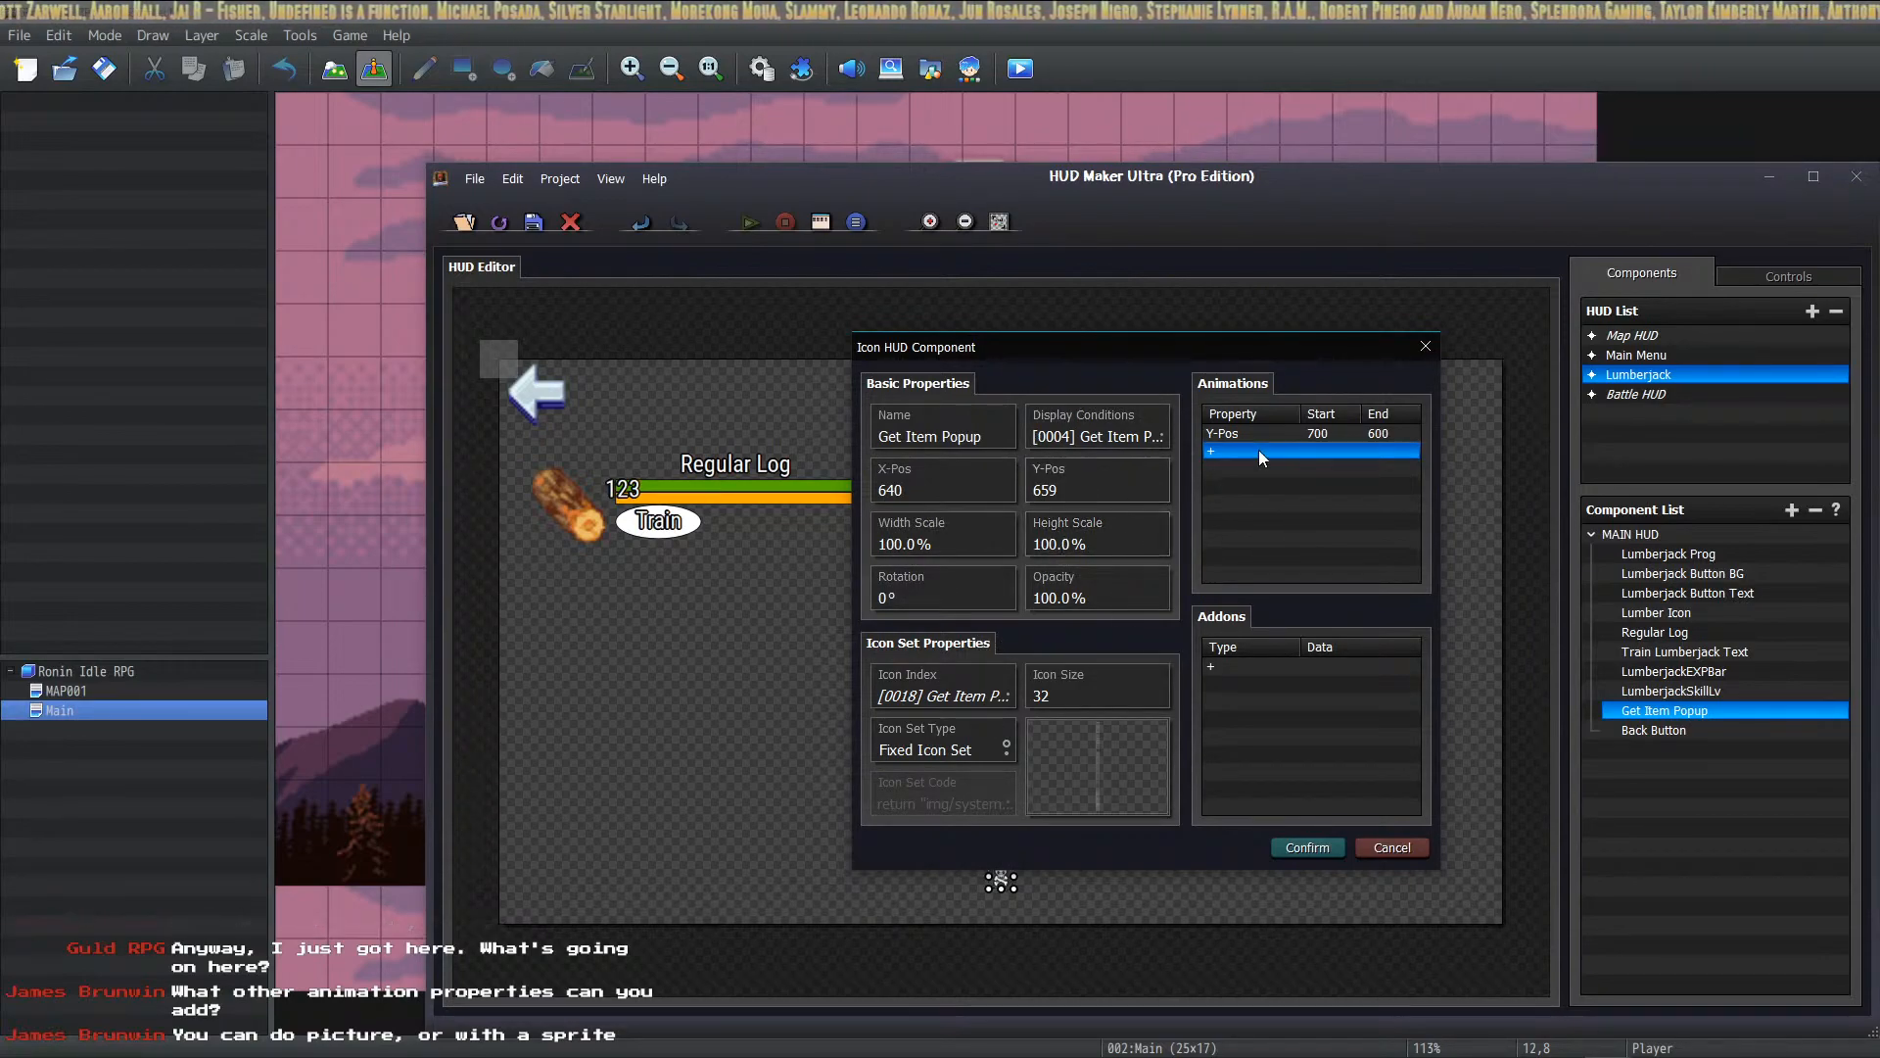
Step: Set the duration of Get Item Popup's Y Position animation to 1200 and apply the component changes
double_click(1315, 434)
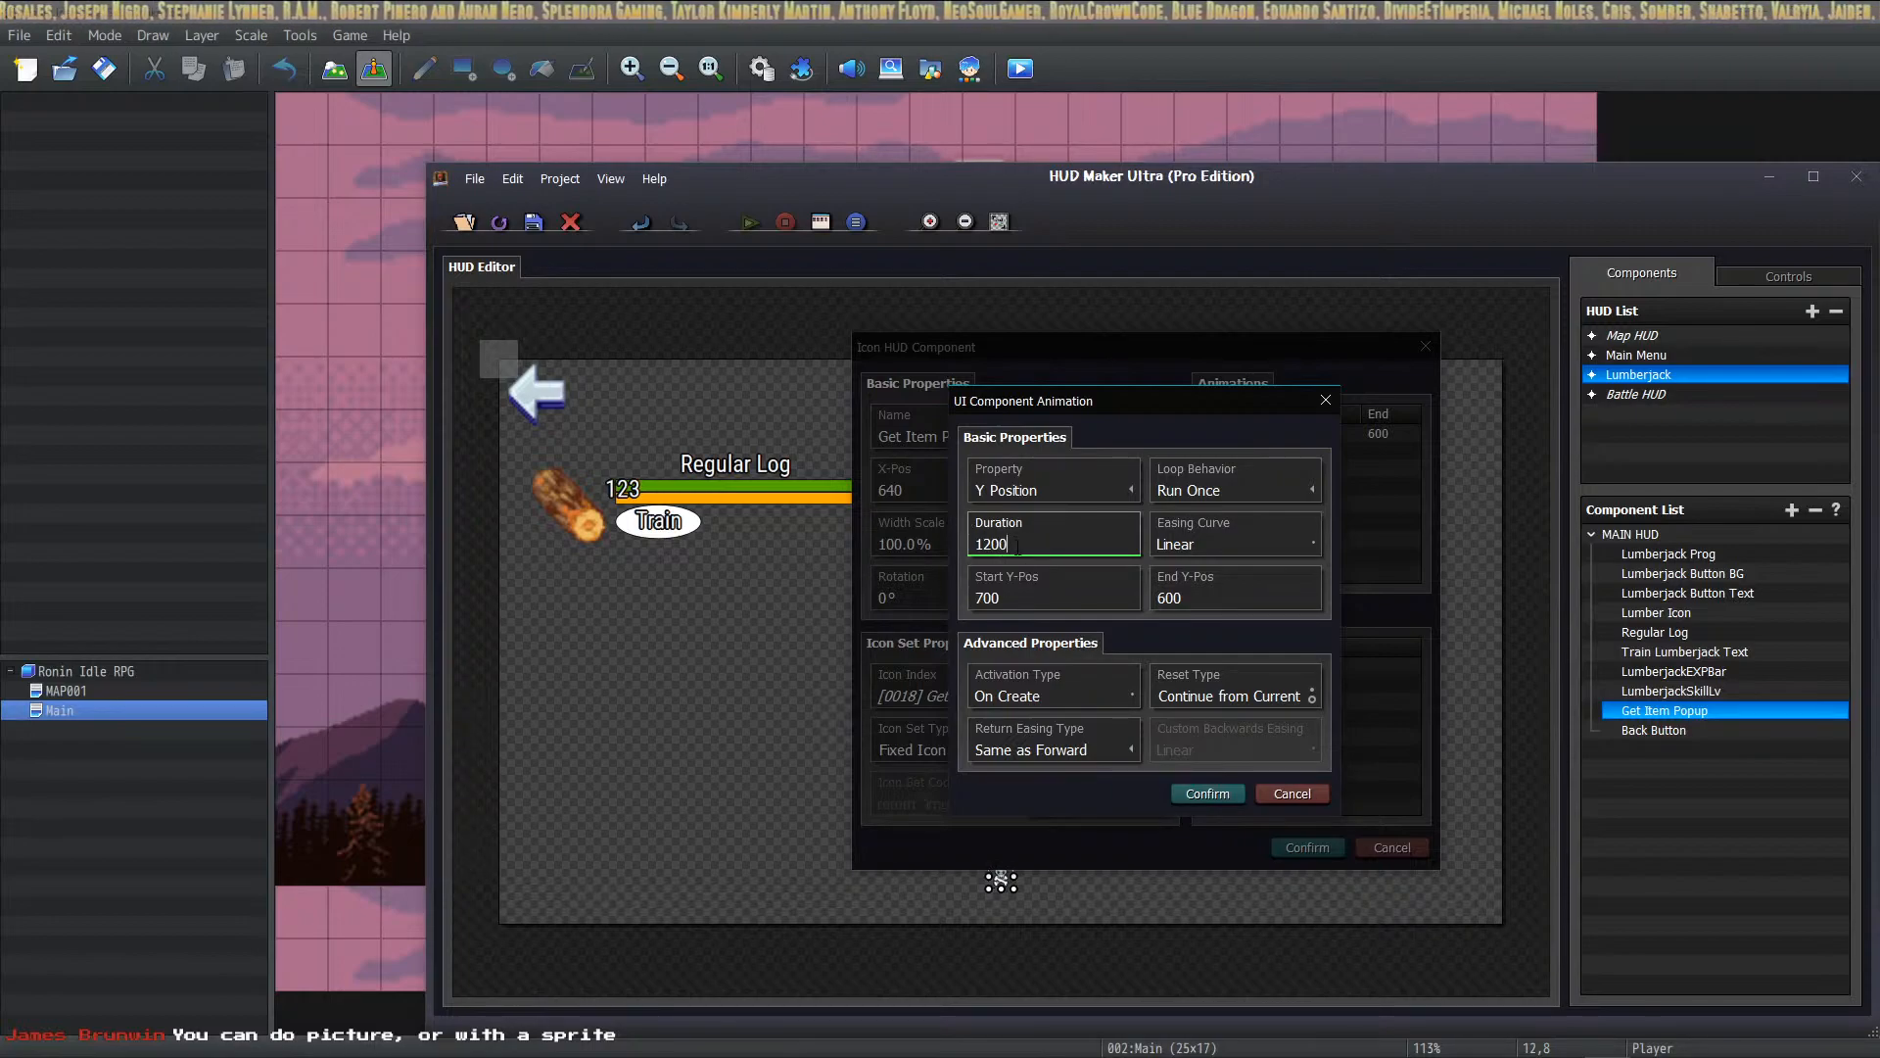
click(1208, 793)
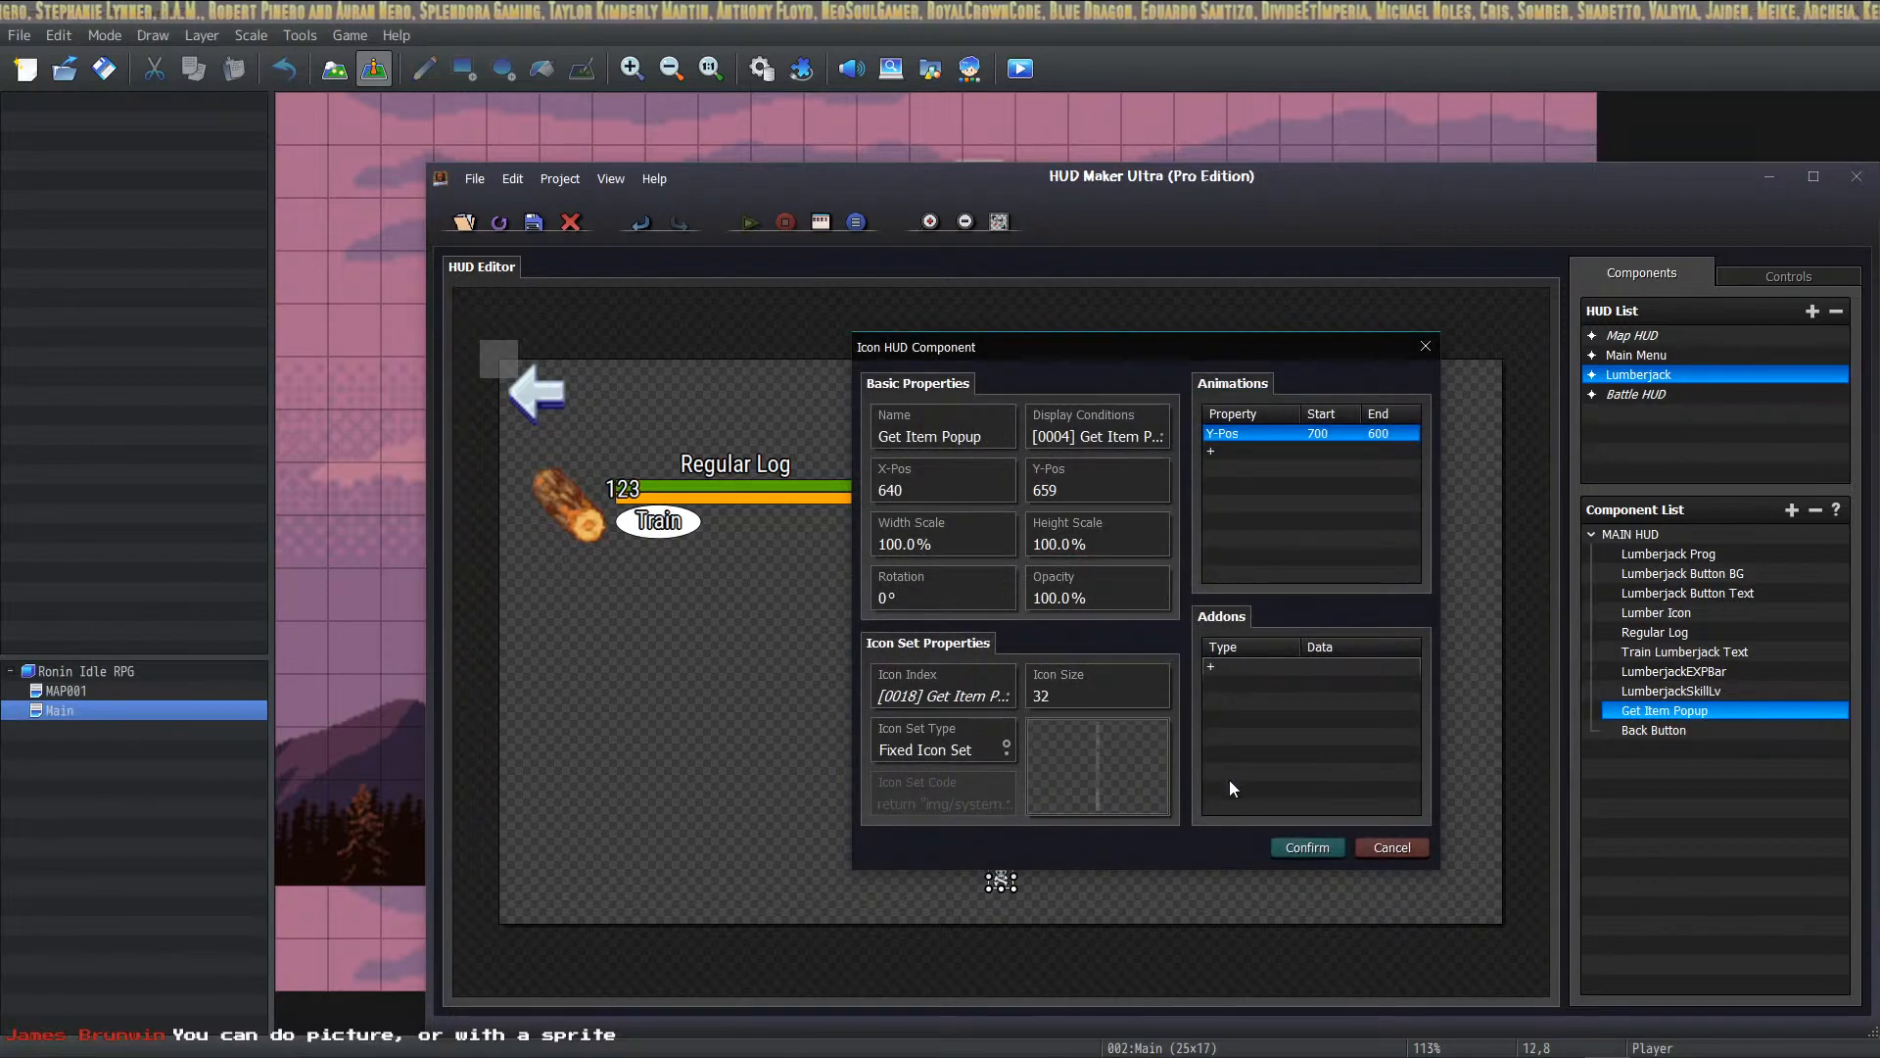
click(1306, 848)
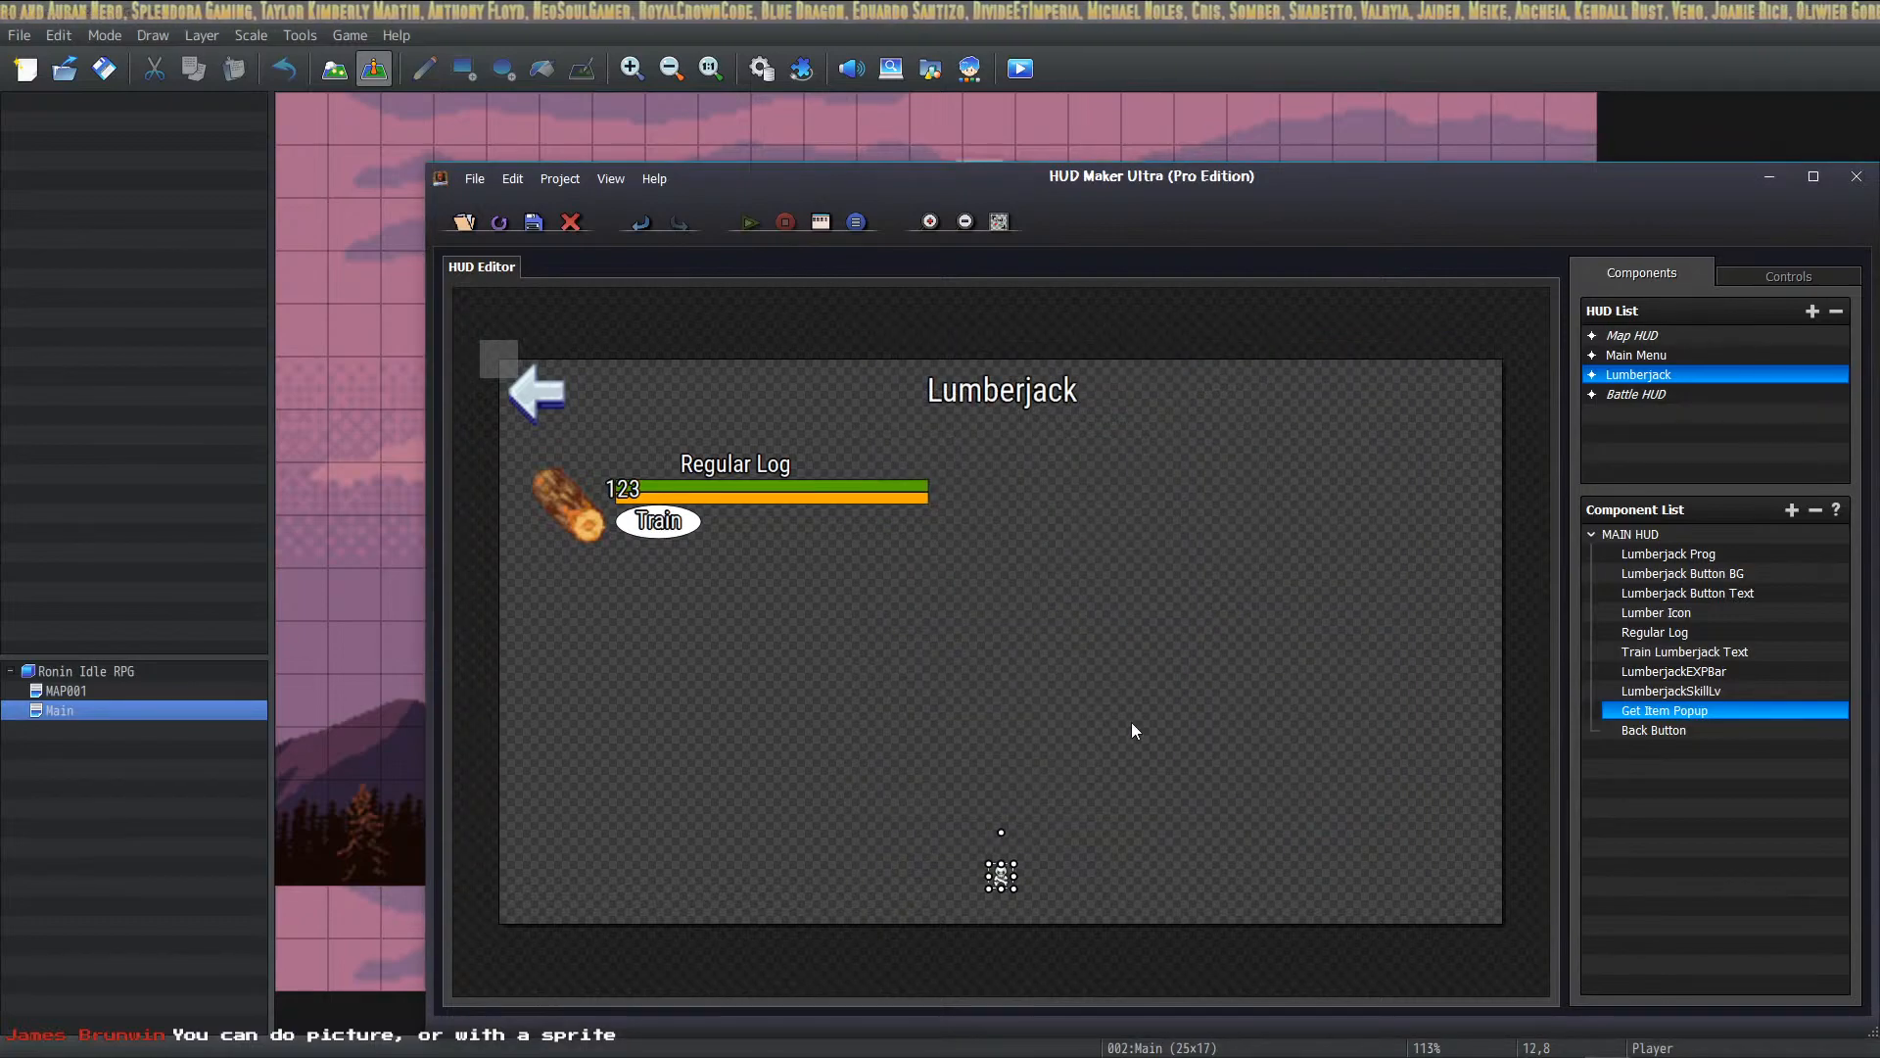
double_click(1003, 877)
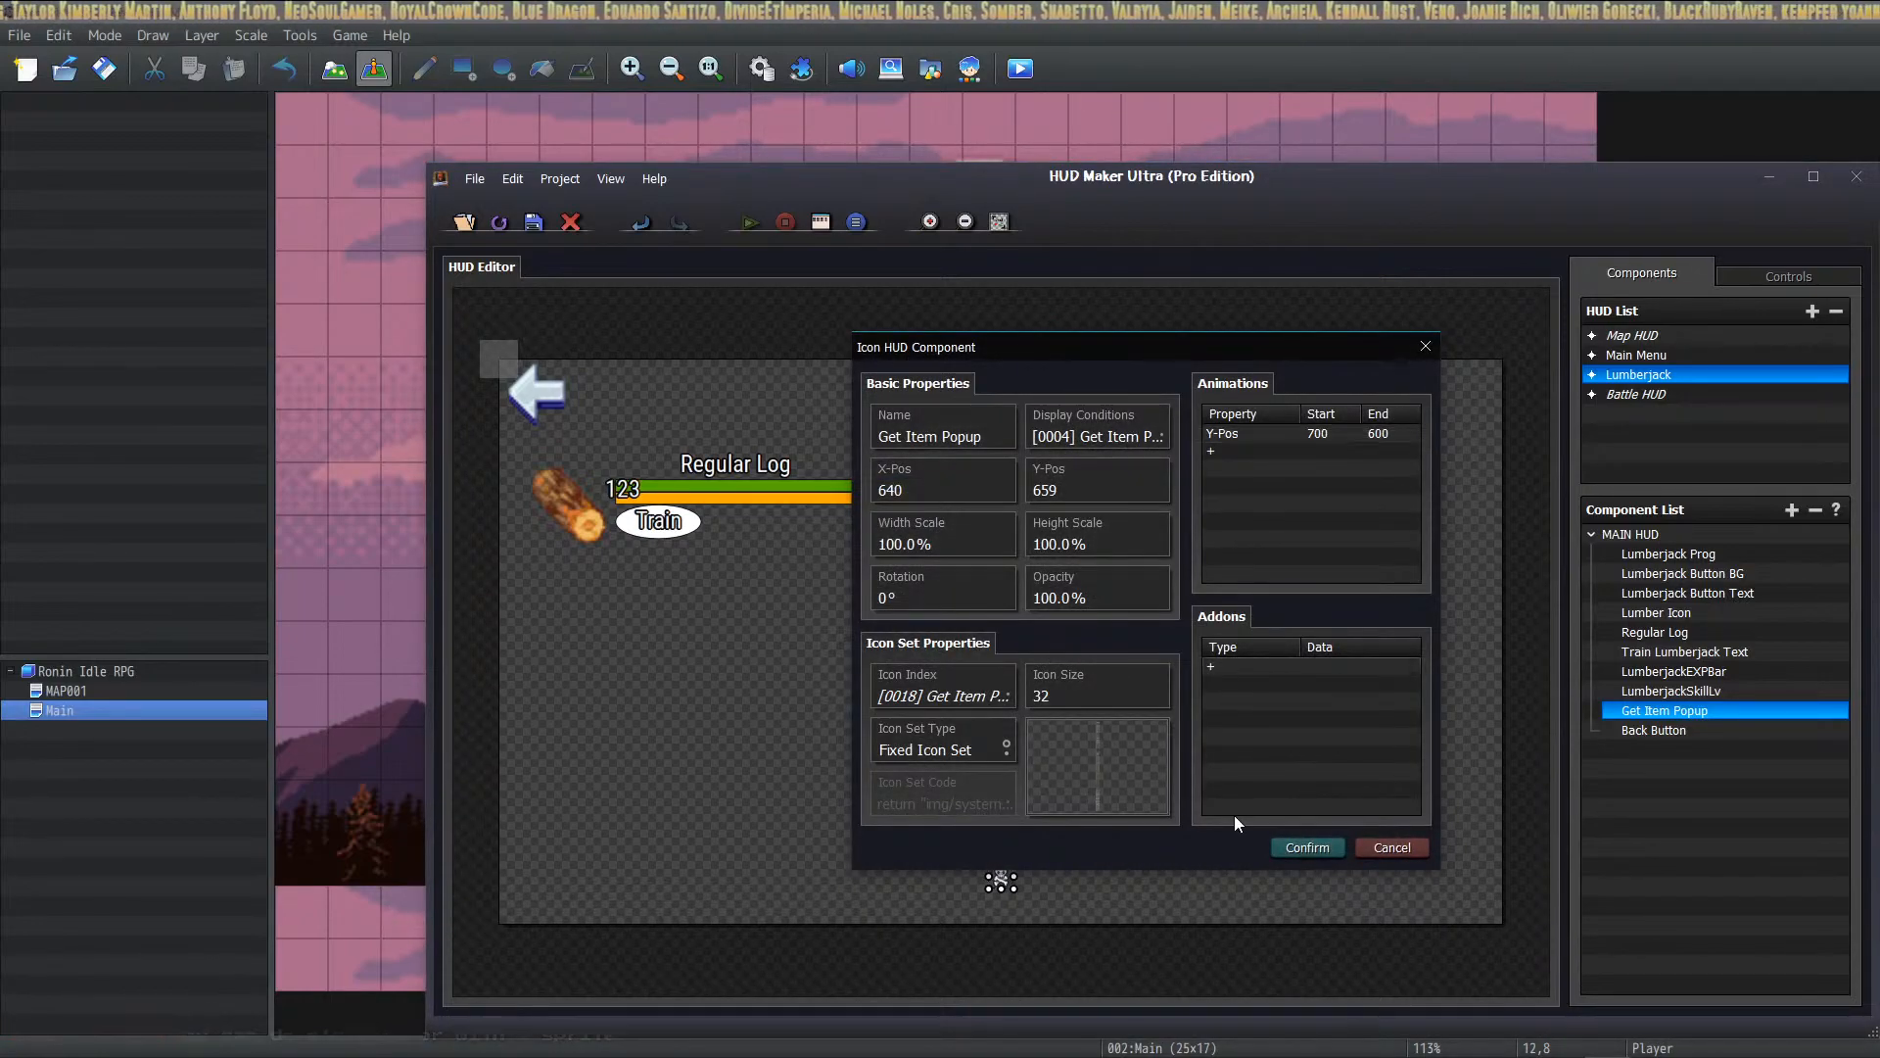
click(1308, 847)
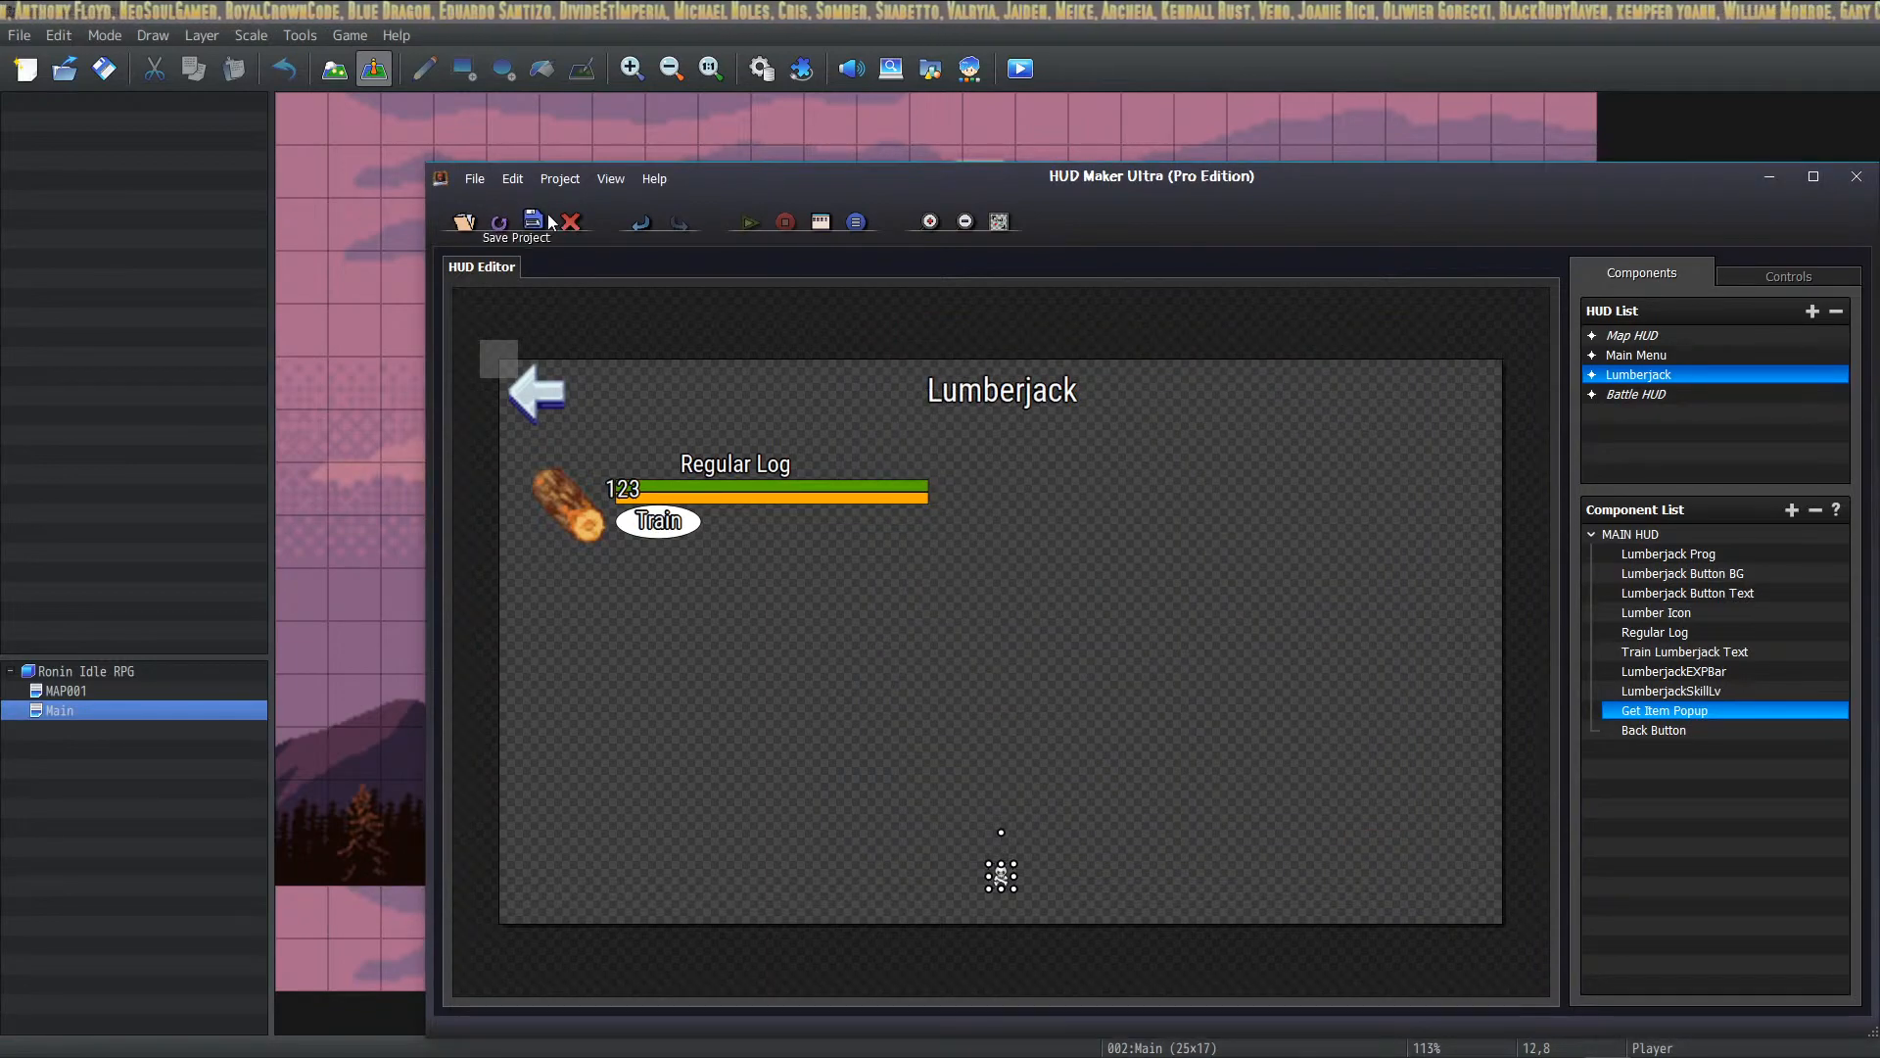
Step: Playtest a new game in RPG Maker, train Regular Log in the Lumberjack screen to observe the popup's movement, and close the game
click(130, 102)
click(1020, 69)
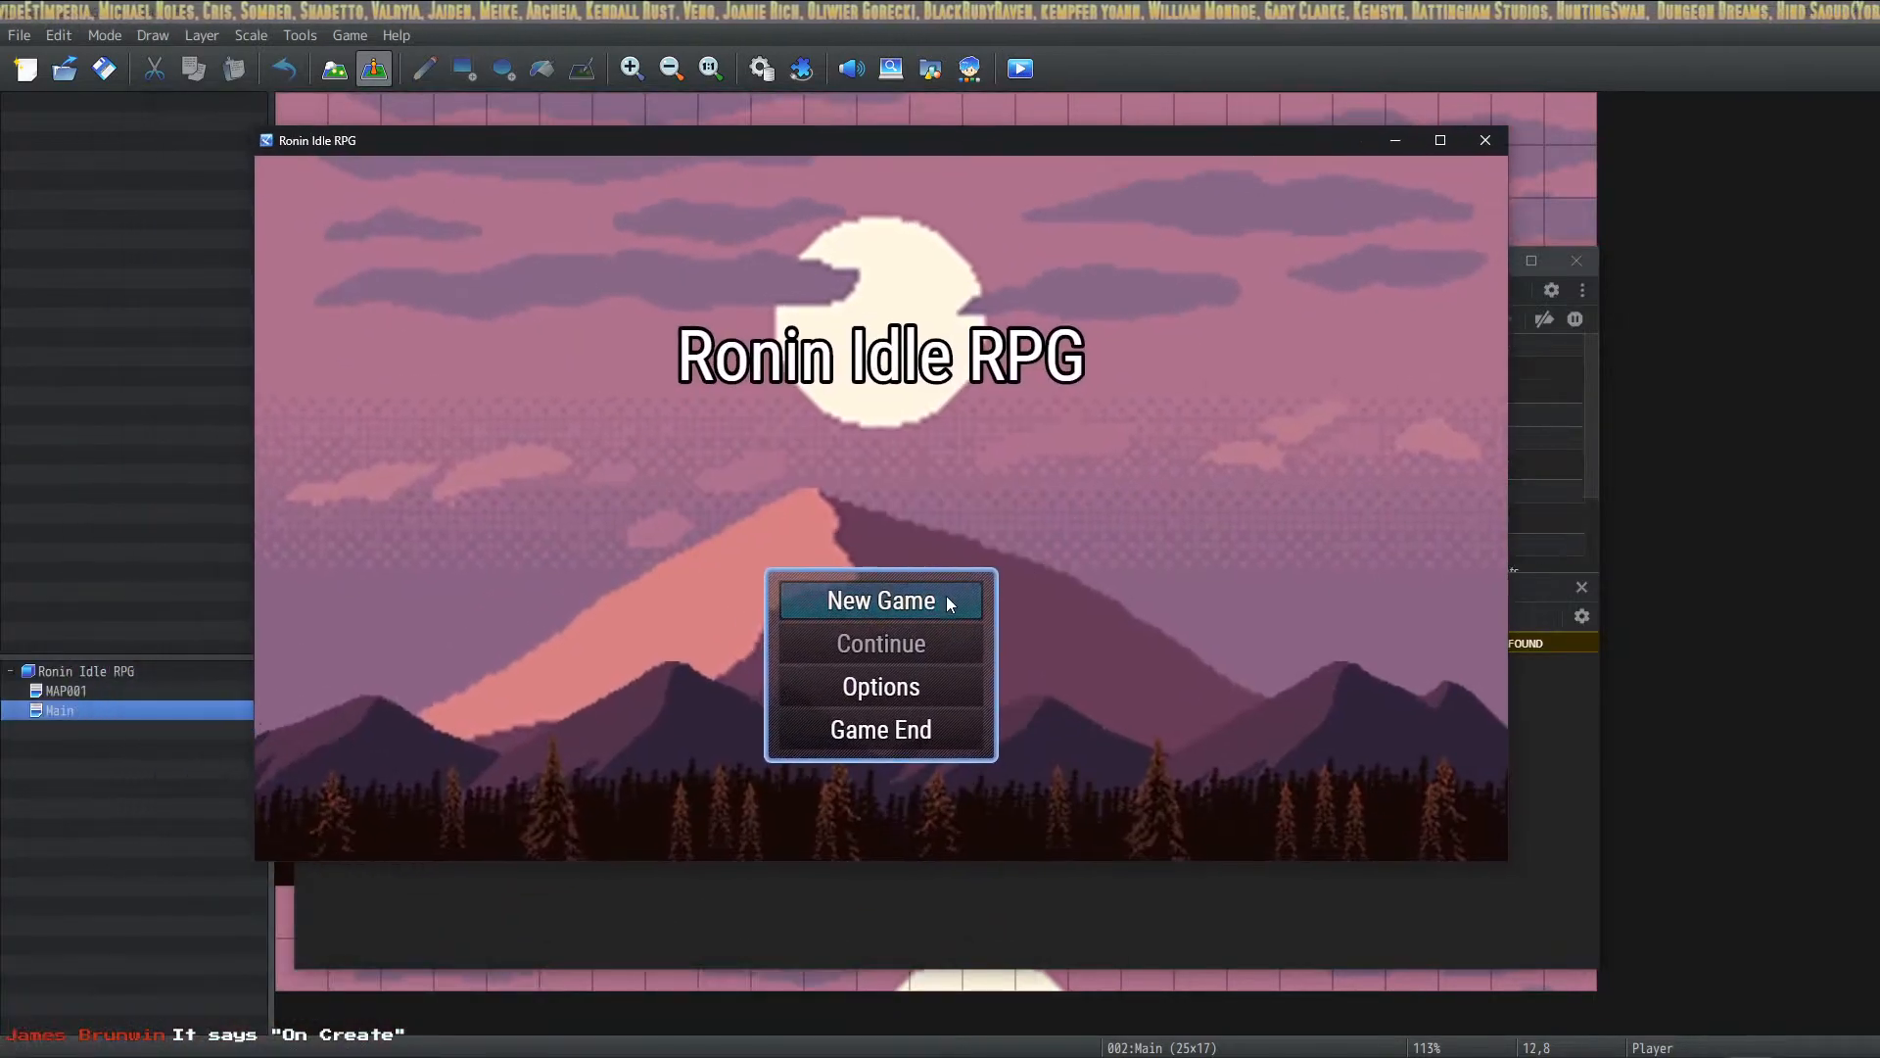
click(932, 586)
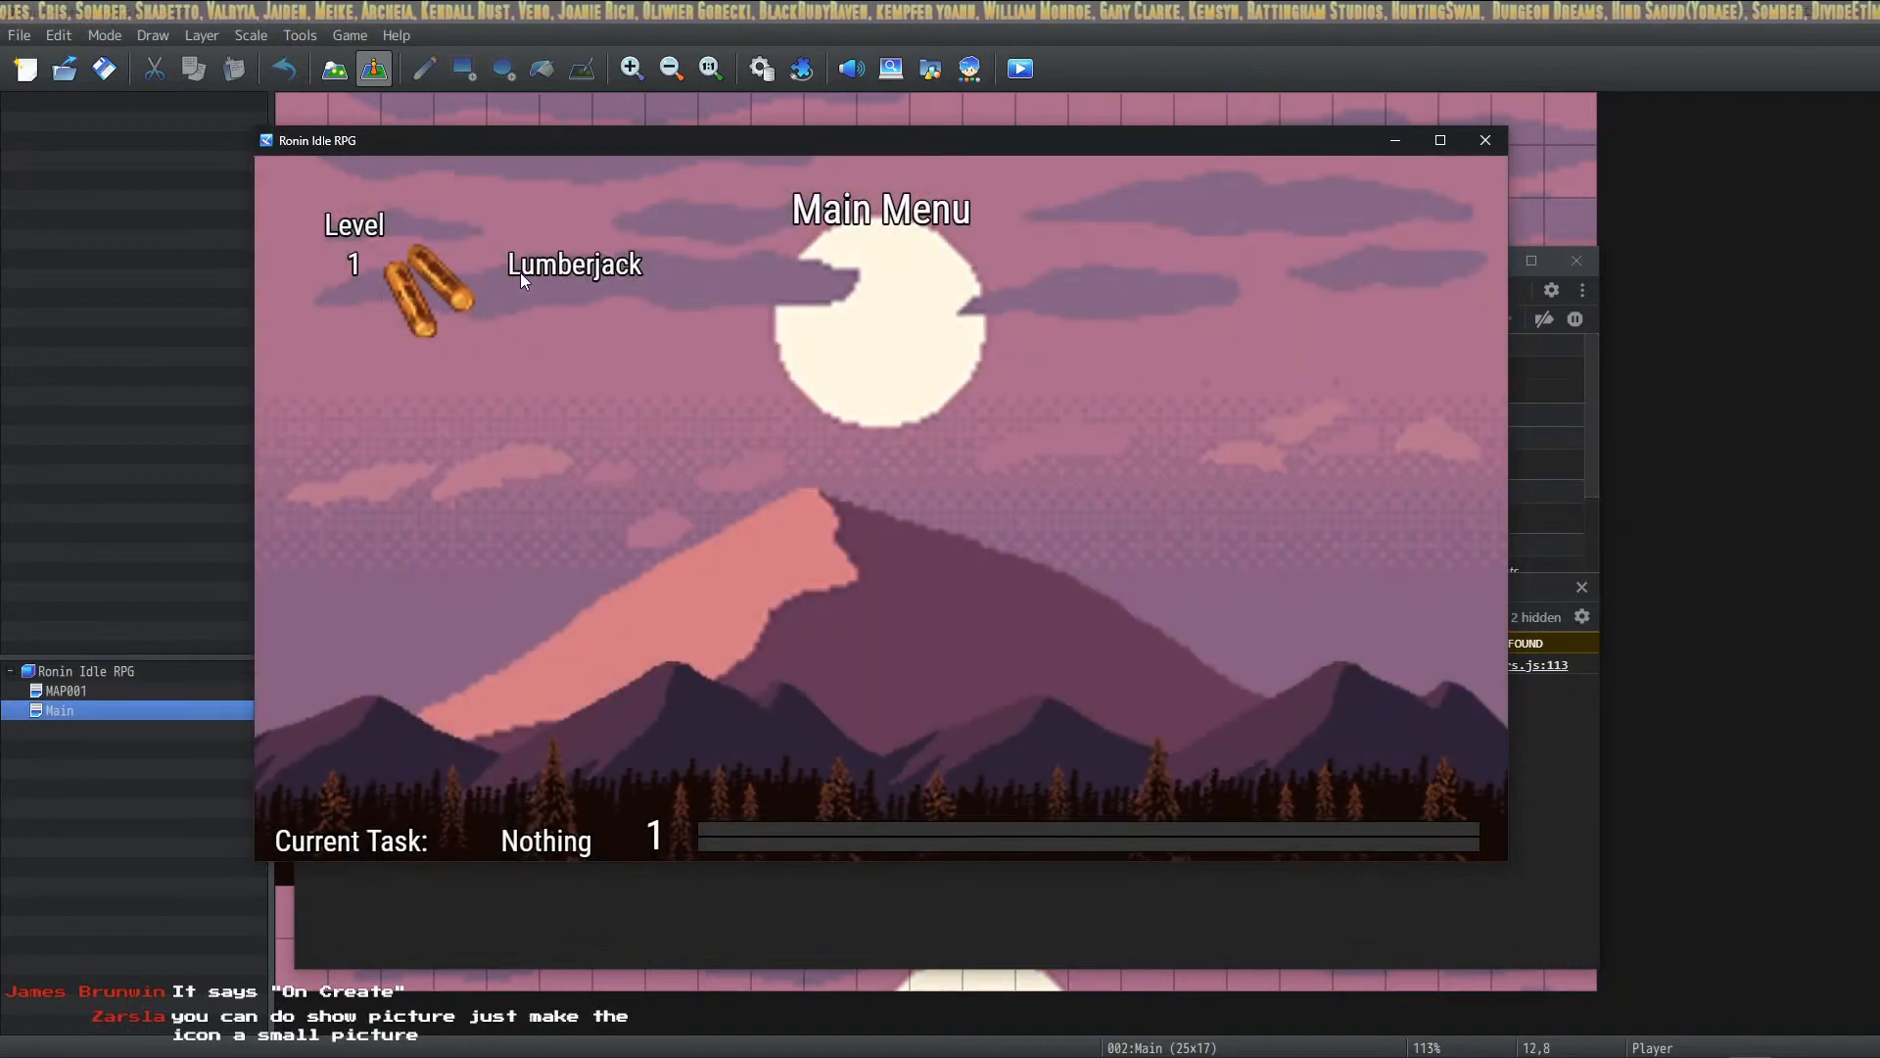
click(416, 286)
click(456, 364)
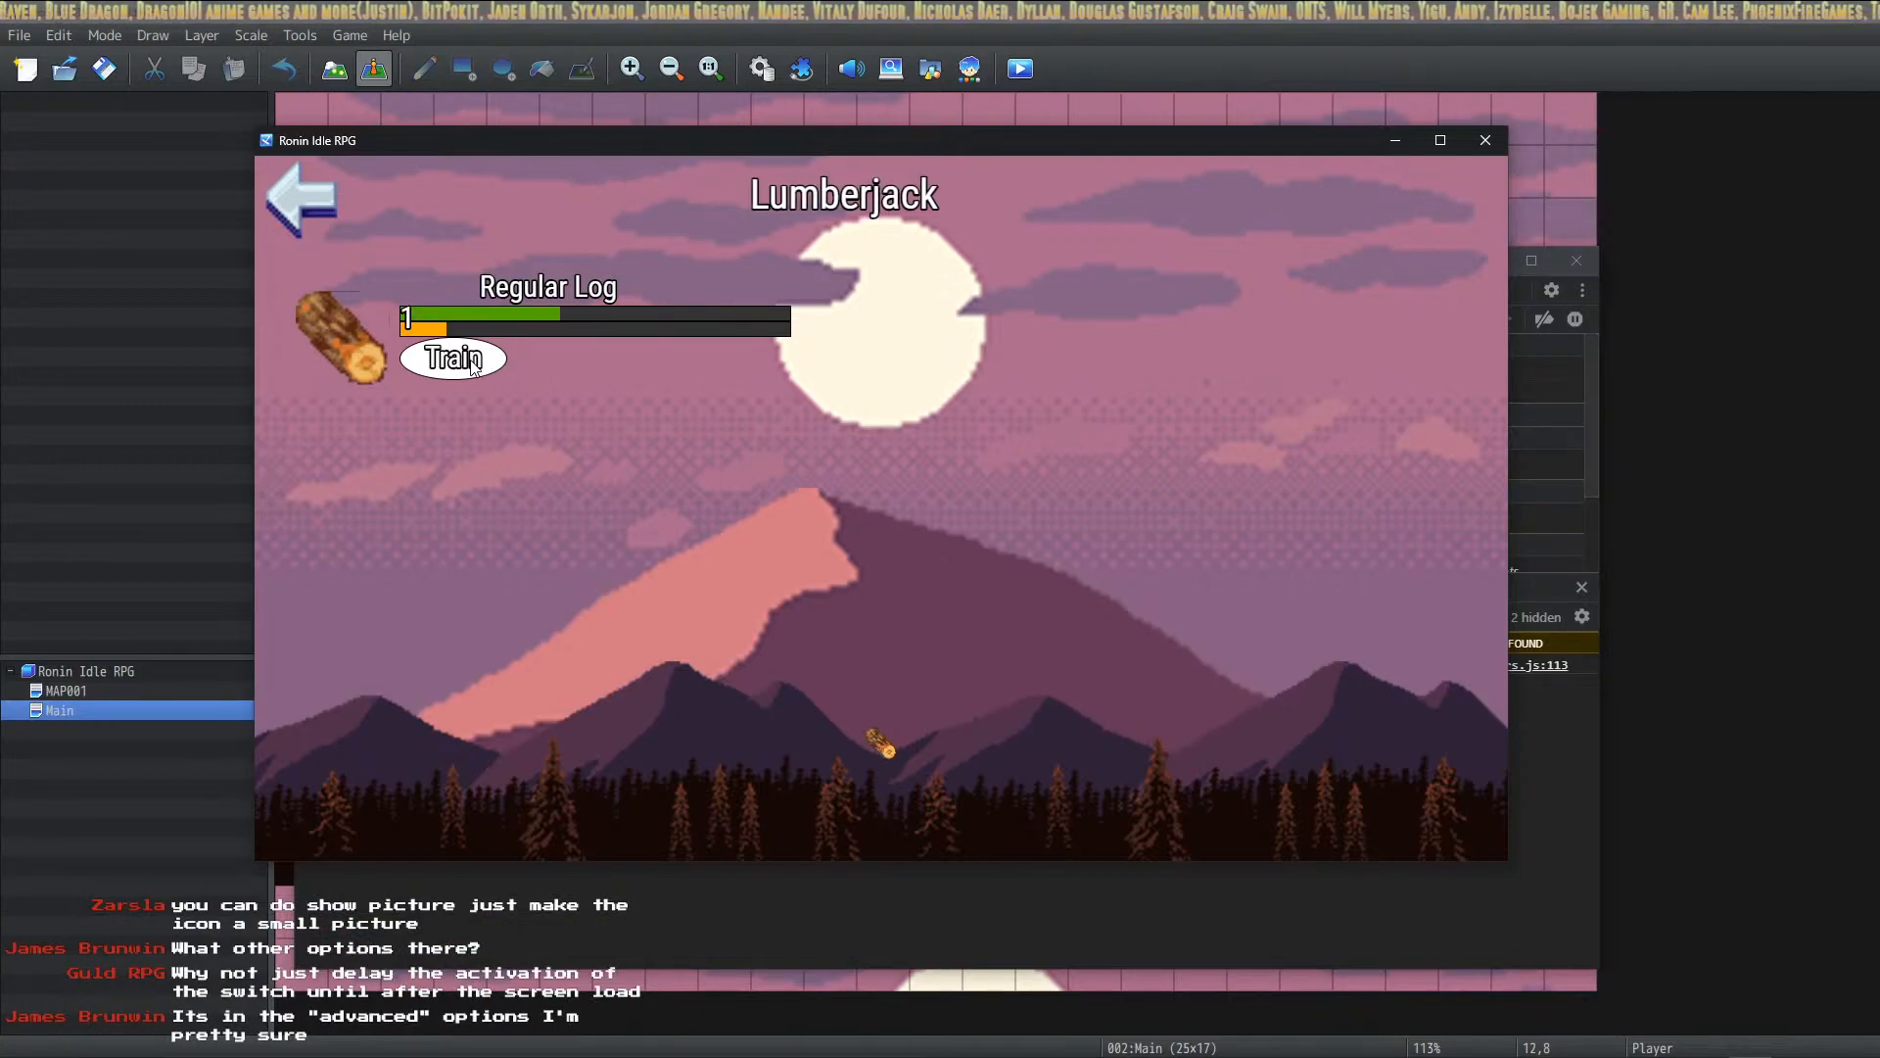
click(1484, 143)
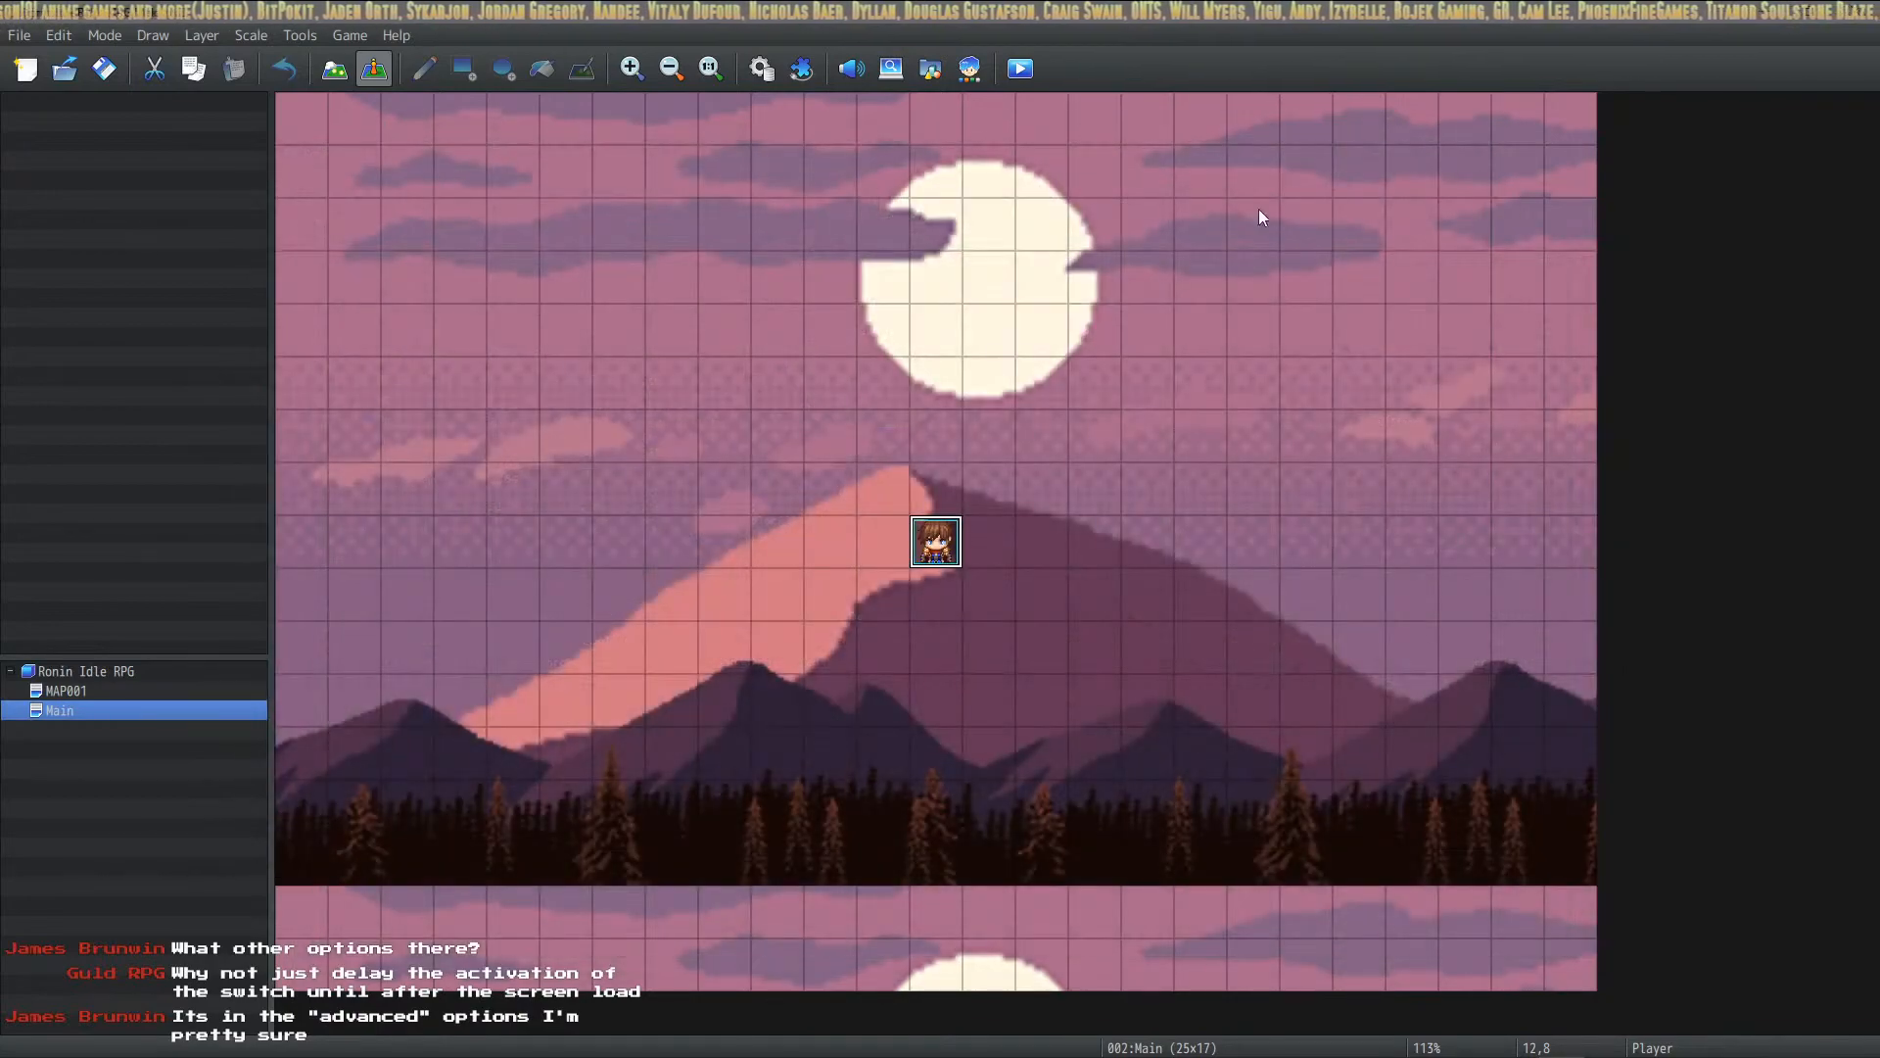
Step: Bring up the database and review the Regular Log item
click(782, 69)
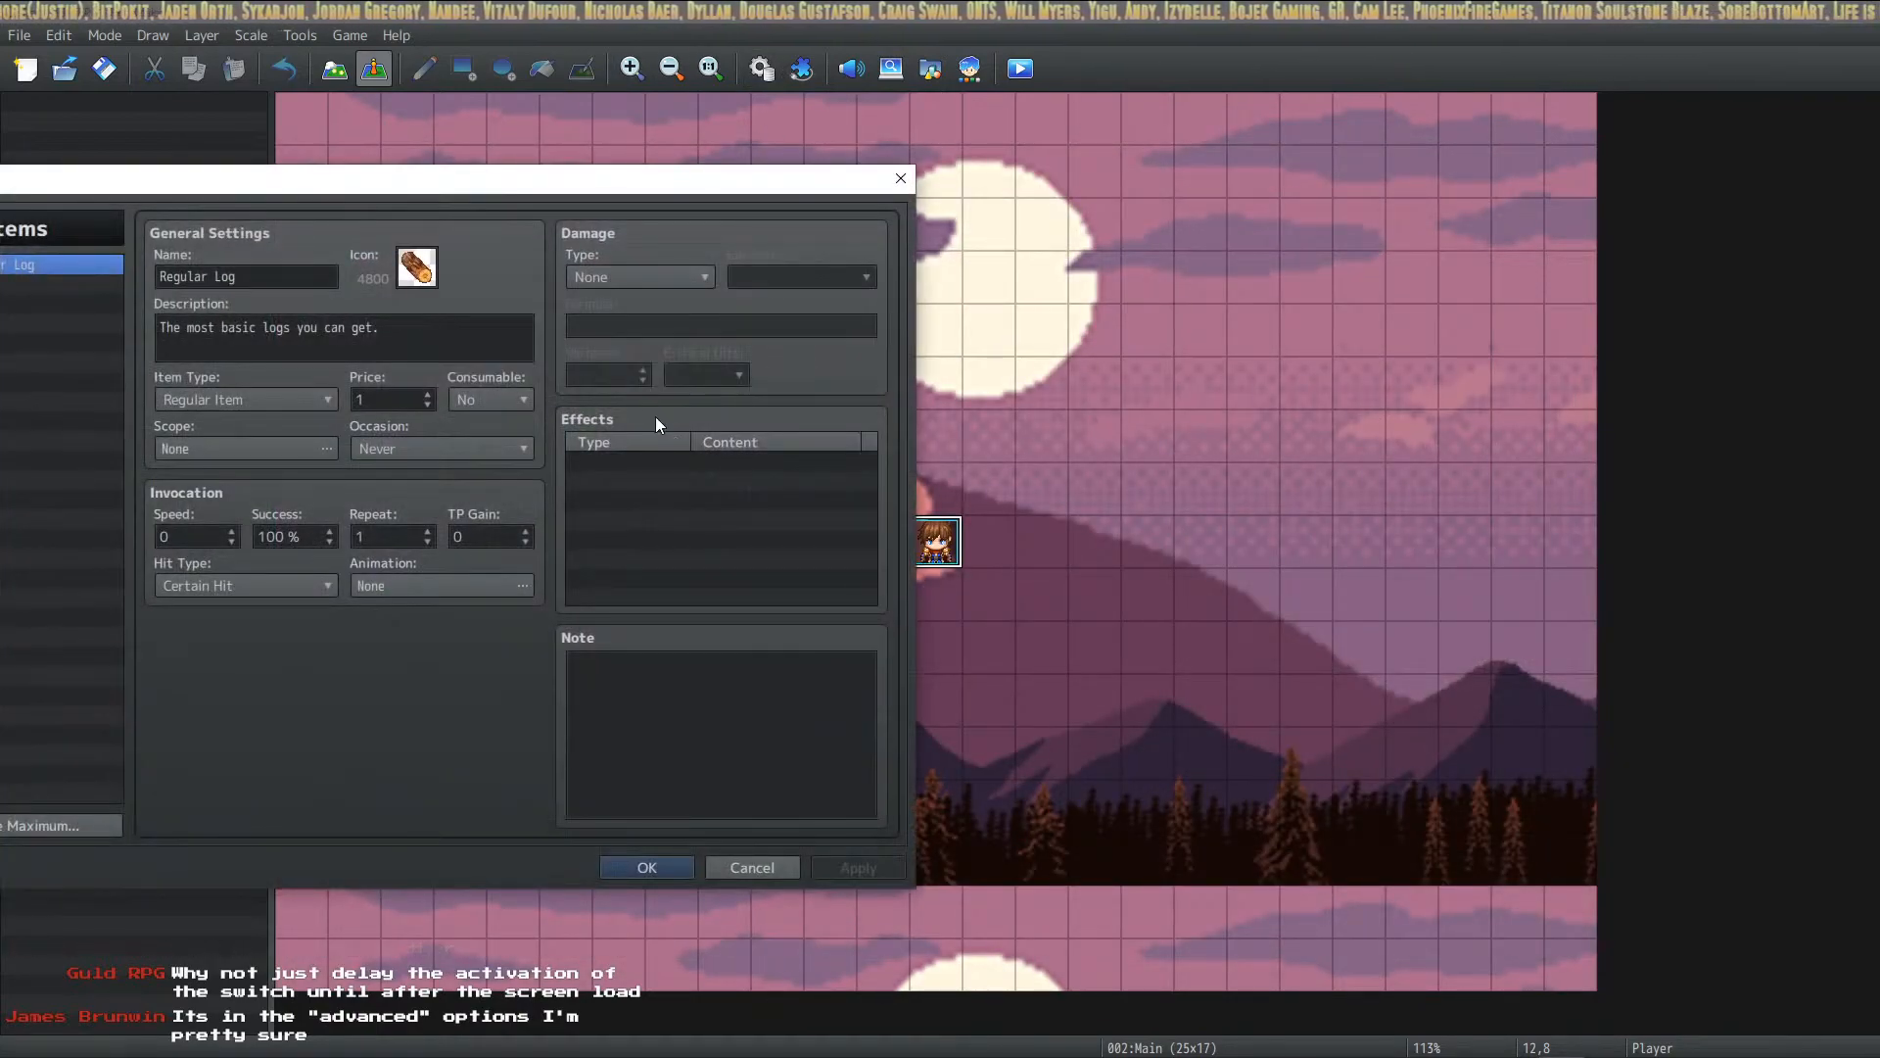
drag(627, 190, 1169, 183)
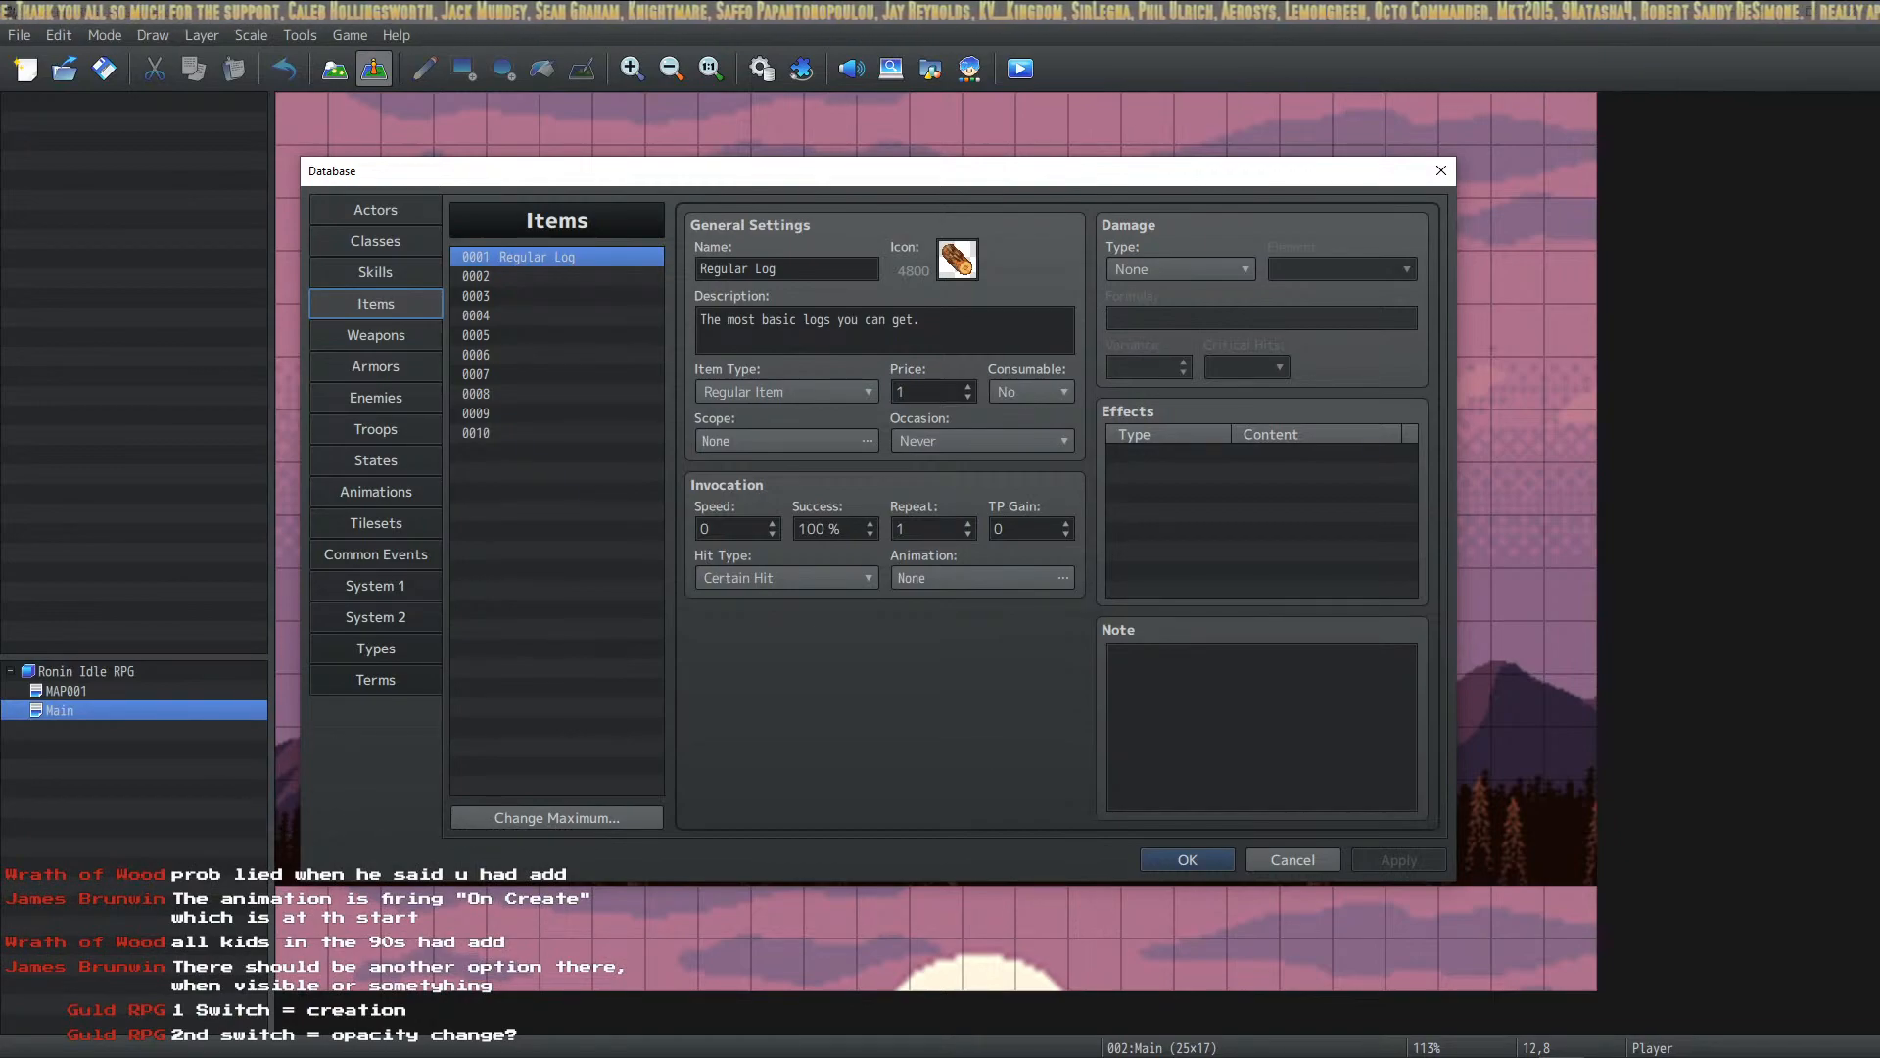
Step: In HUD Maker Ultra, set the activation type of Get Item Popup's Y Position animation to On Show/Hide
mouse_move(834, 1057)
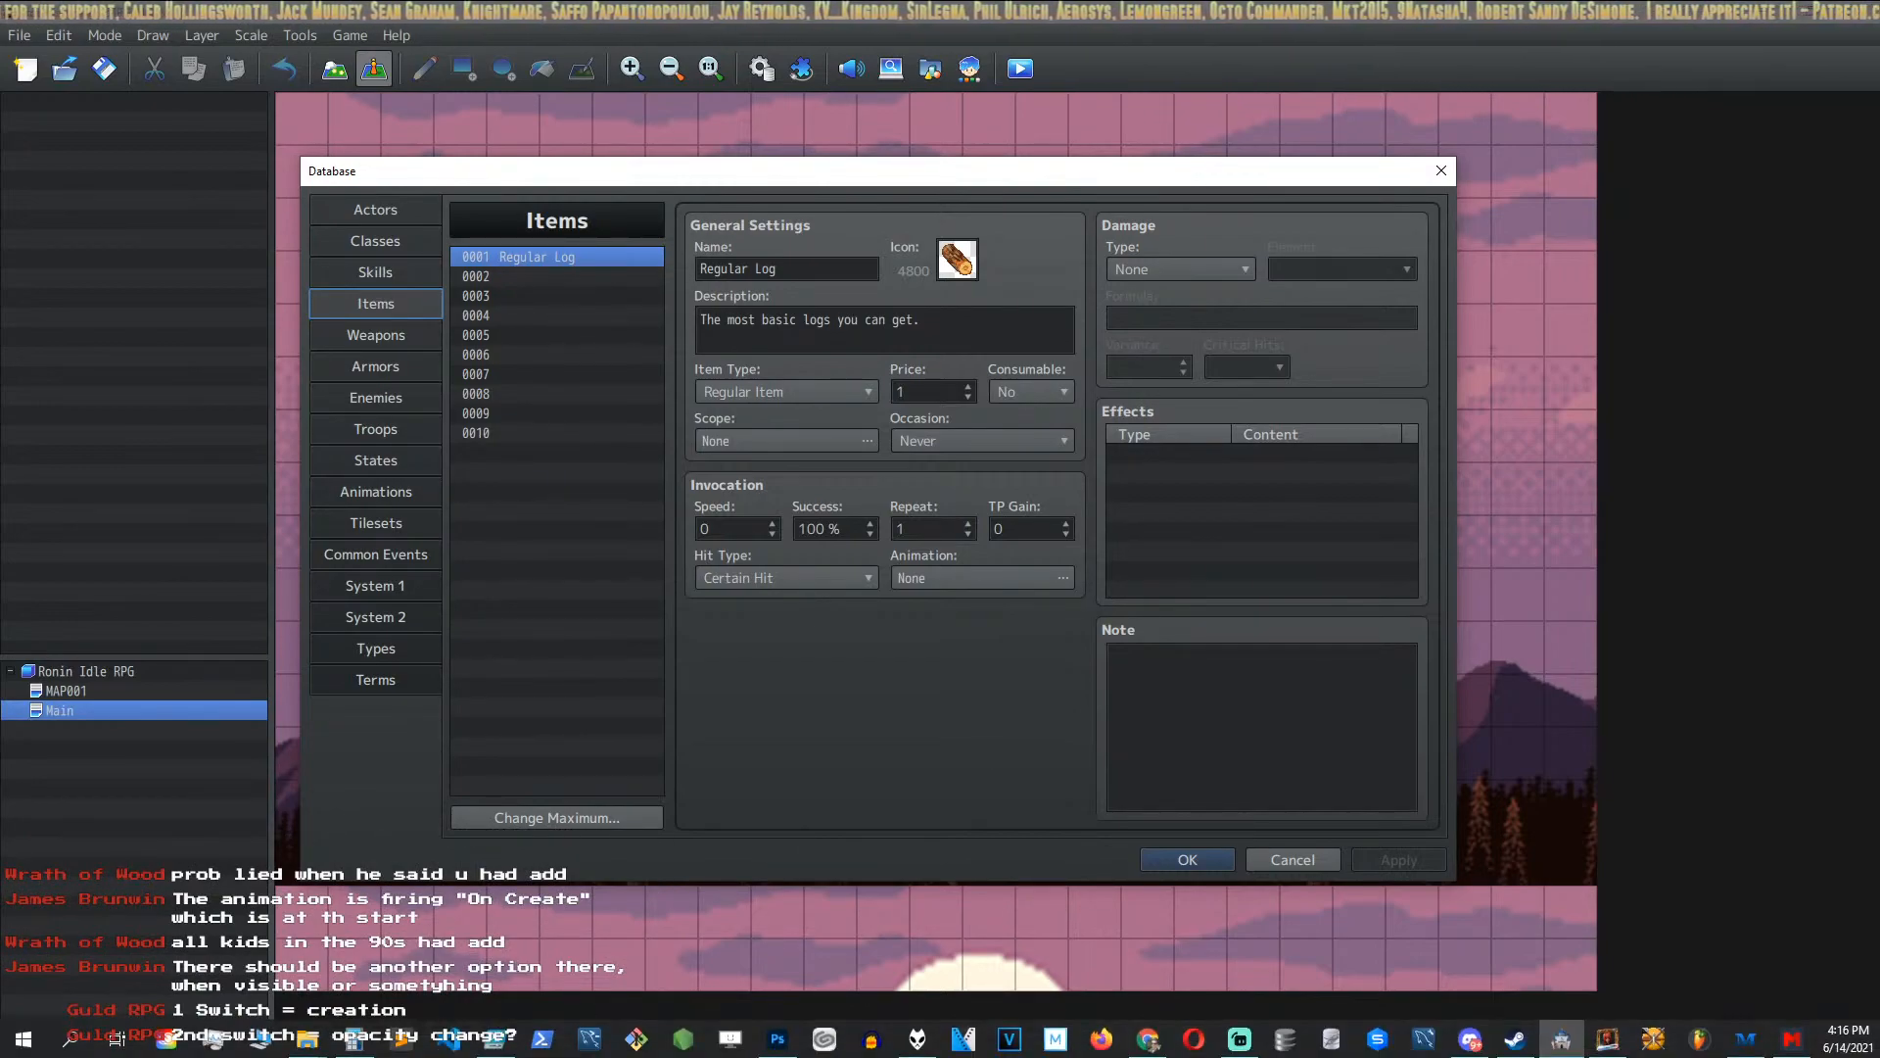
click(1608, 1039)
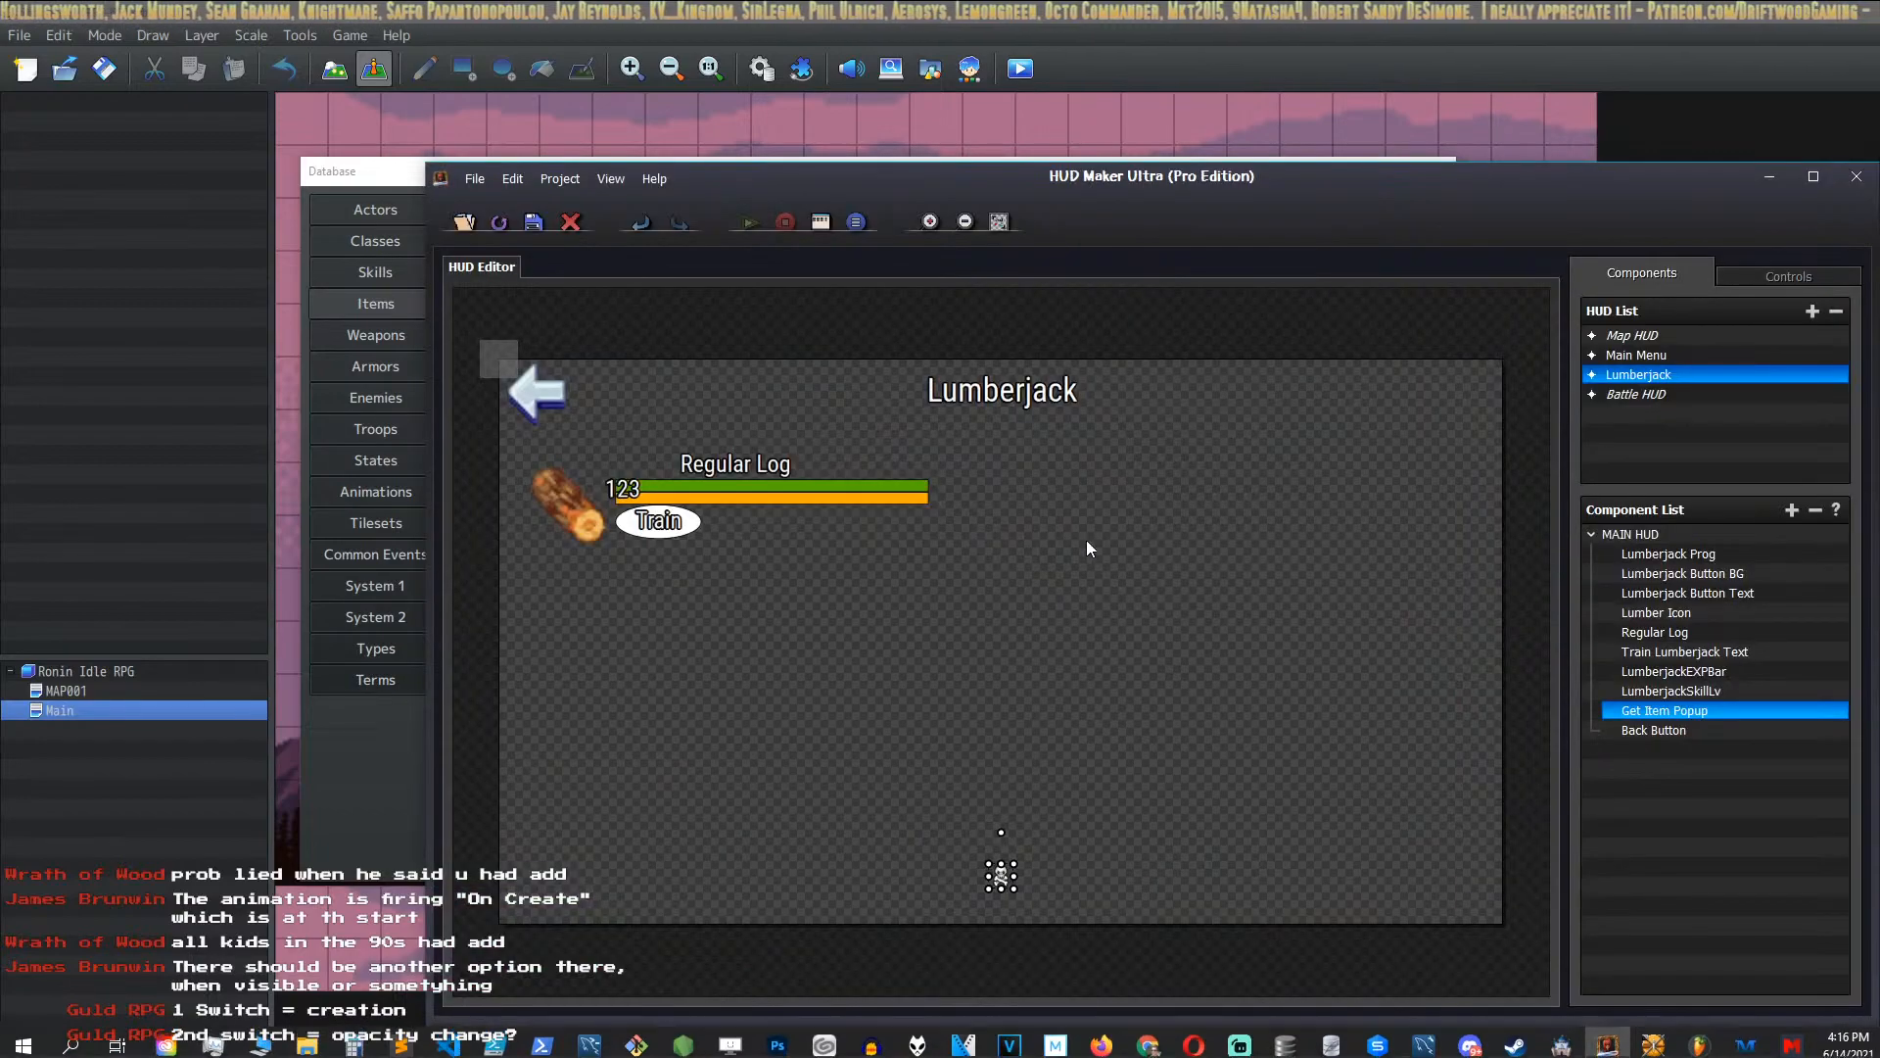
double_click(999, 876)
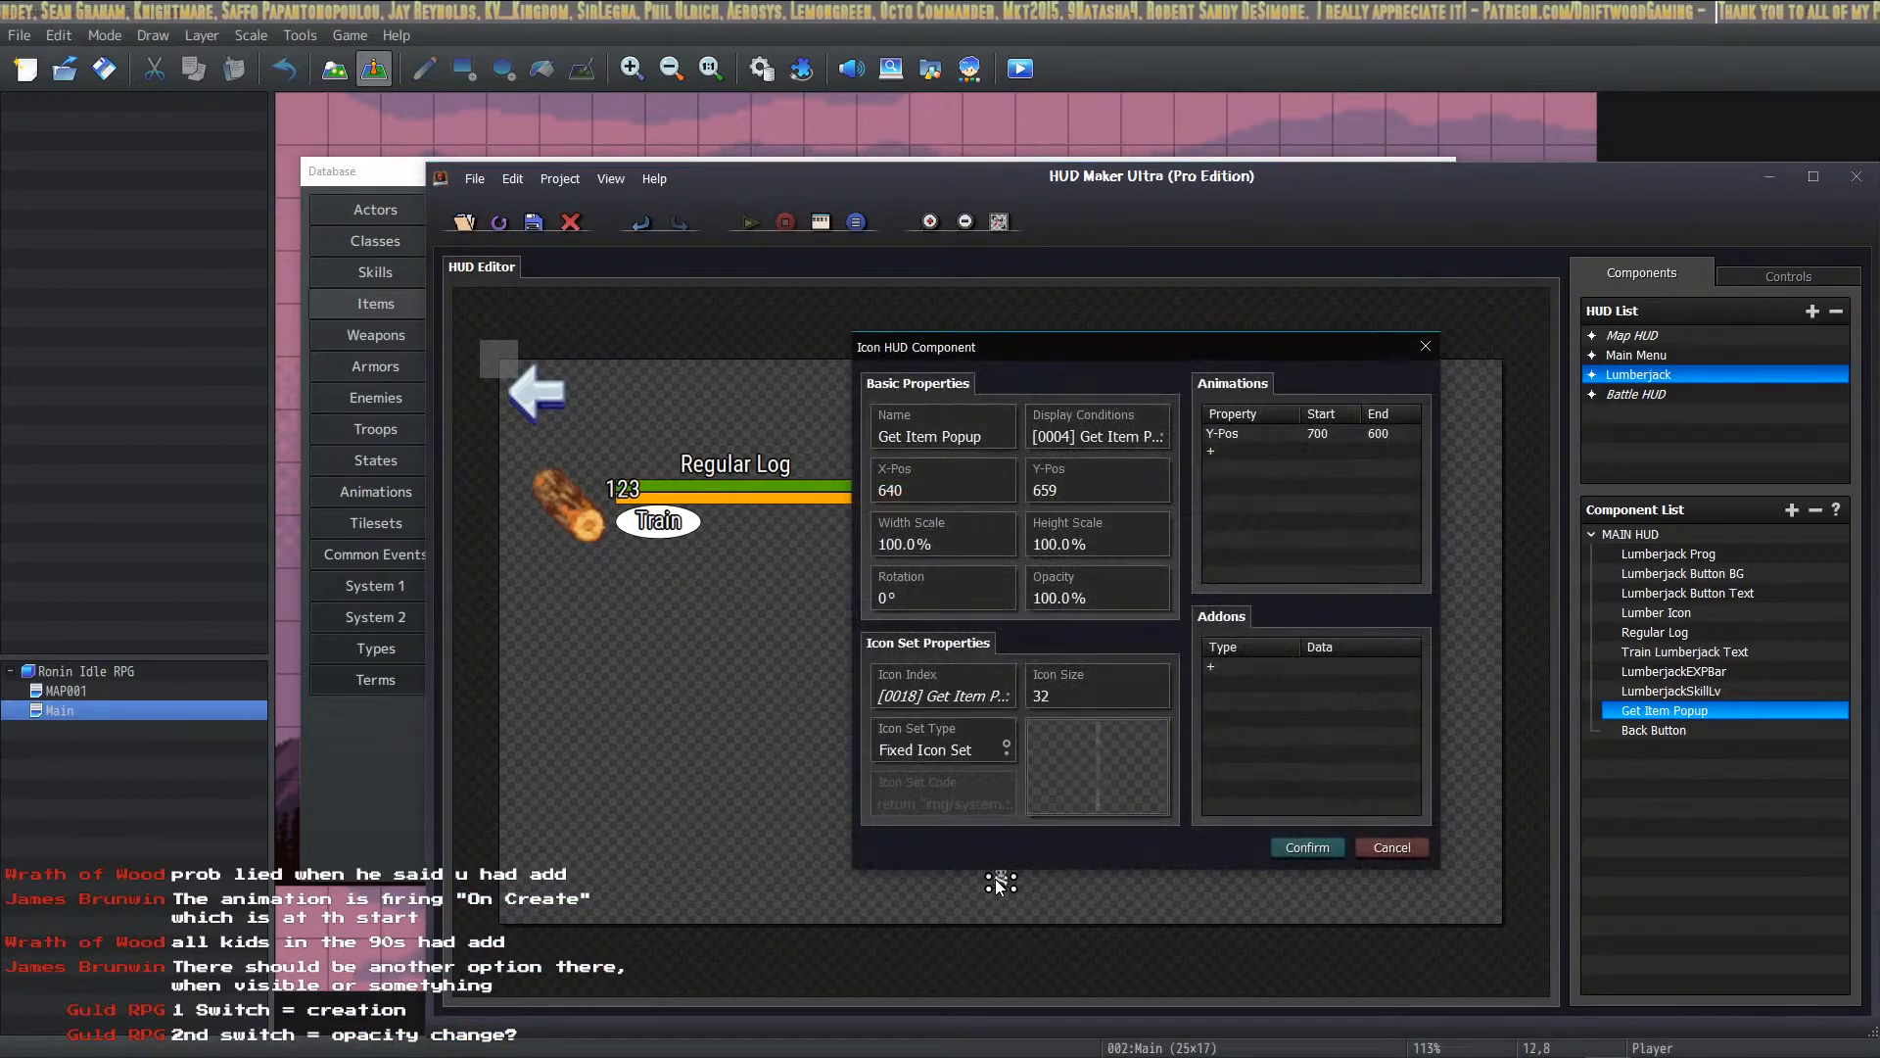
double_click(1293, 433)
click(1049, 699)
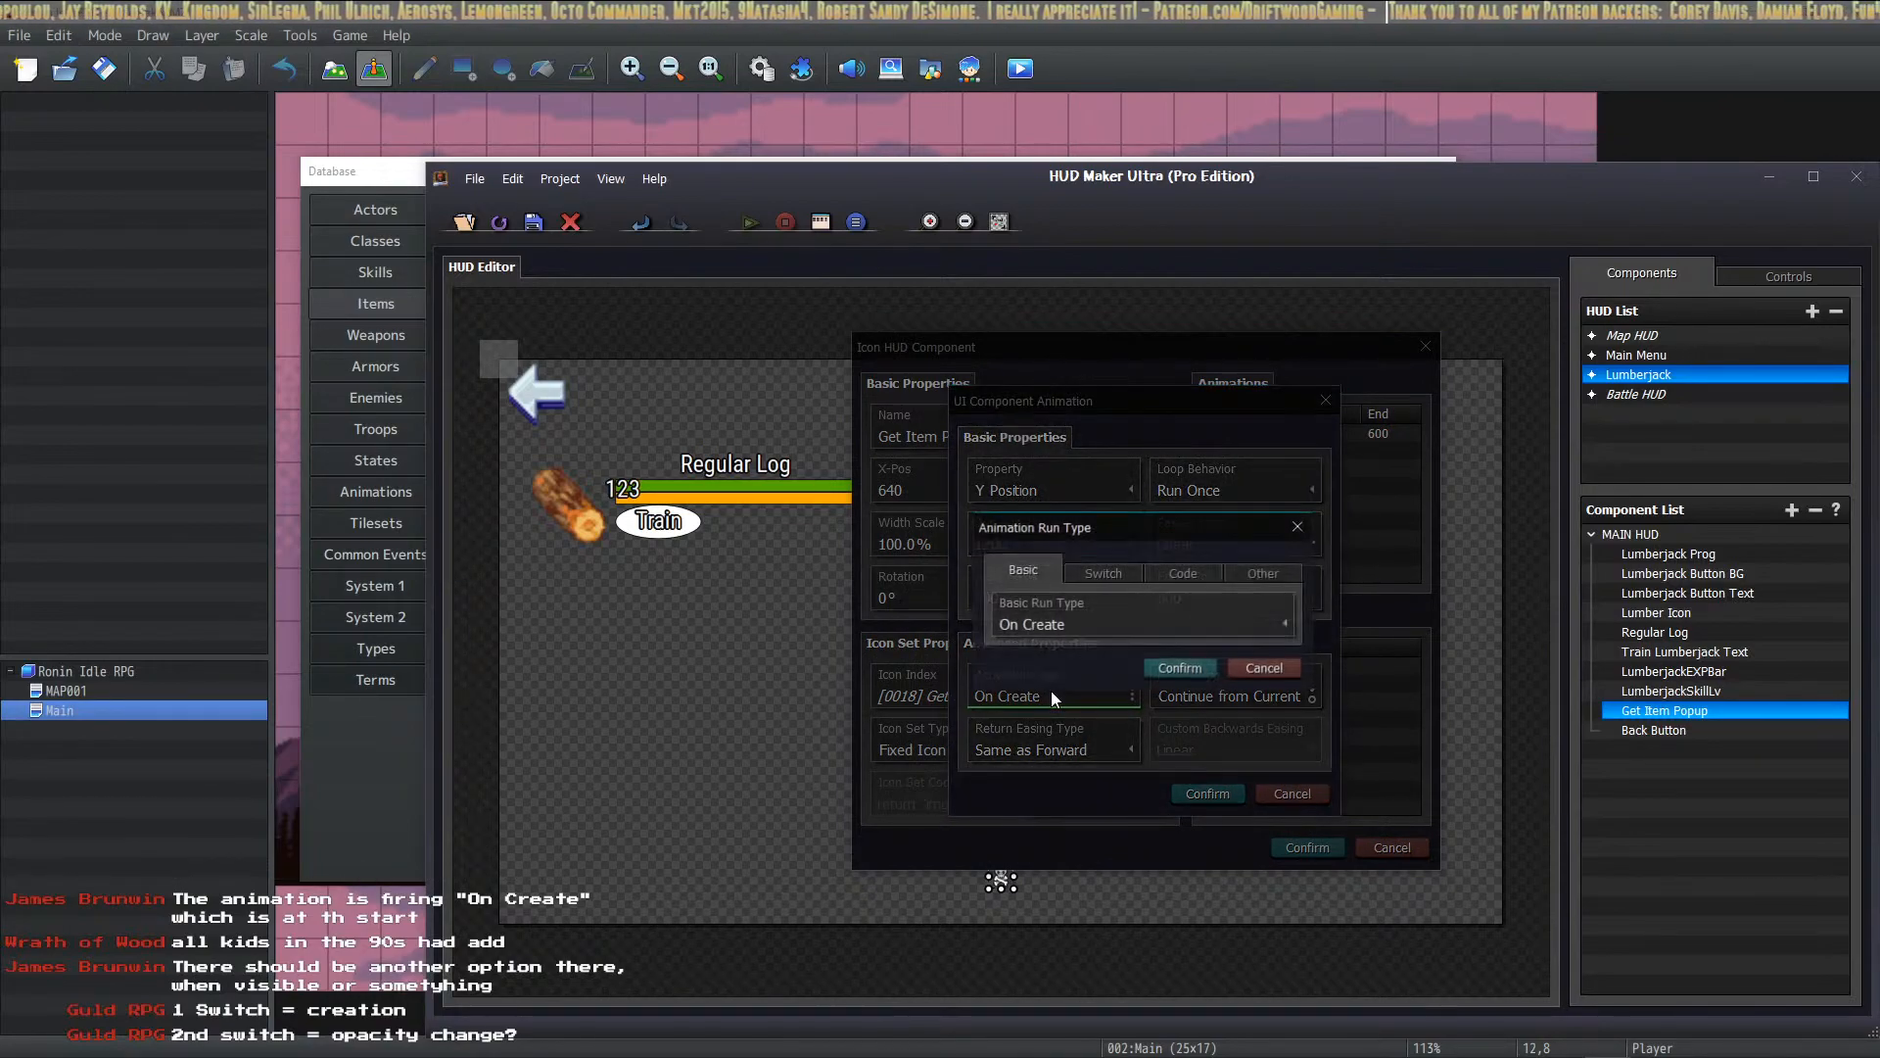
click(1093, 623)
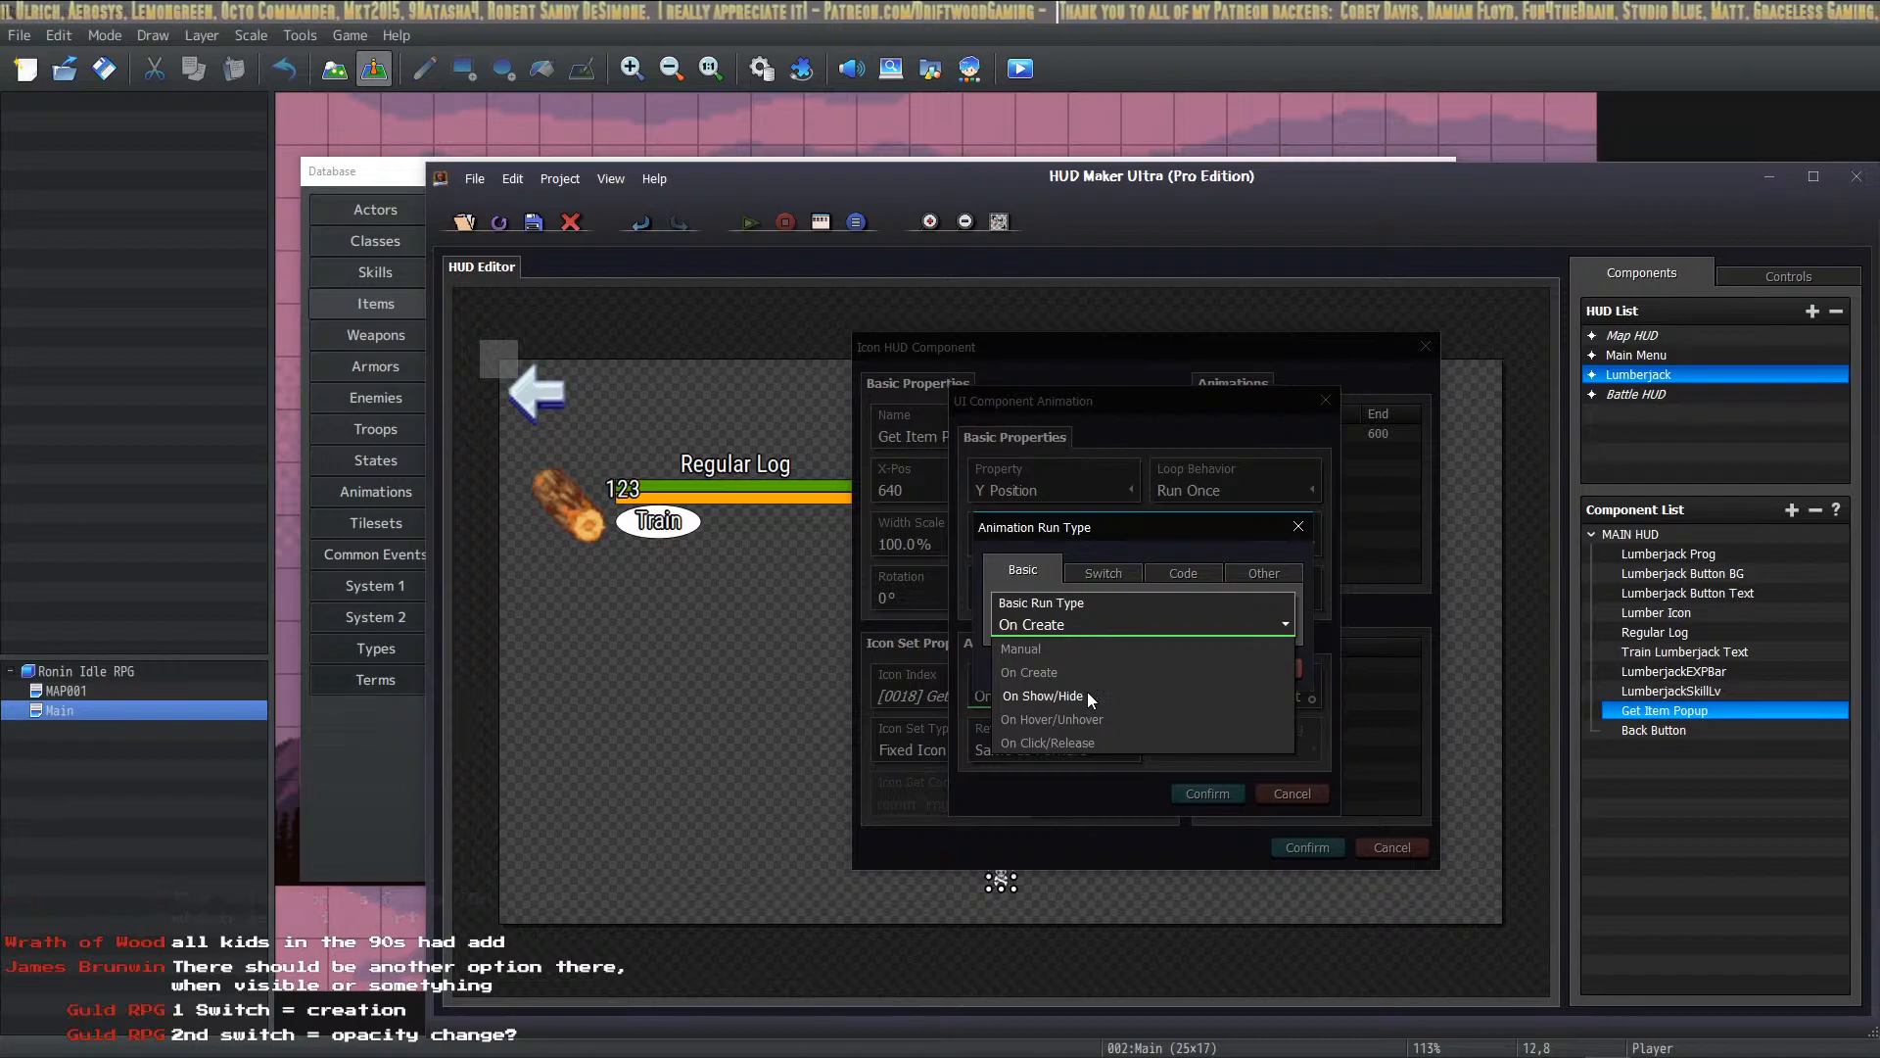
click(1056, 673)
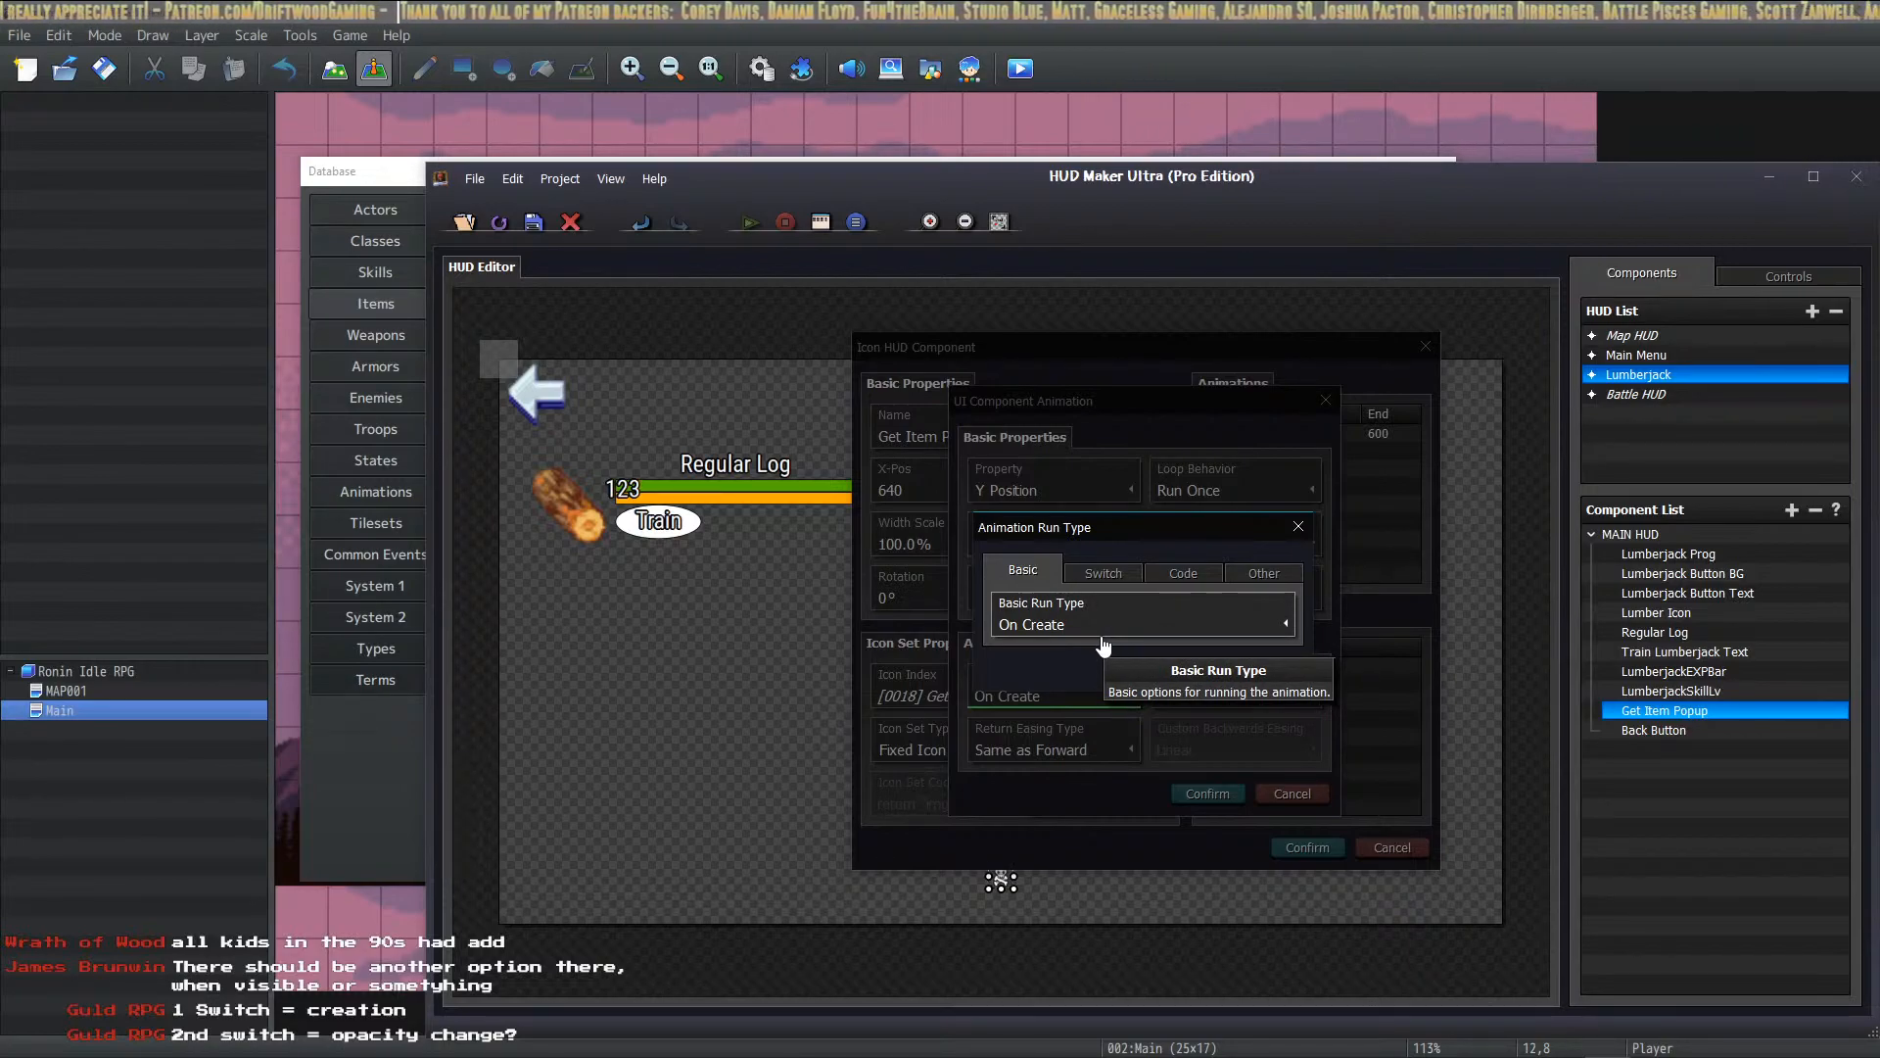
click(1034, 623)
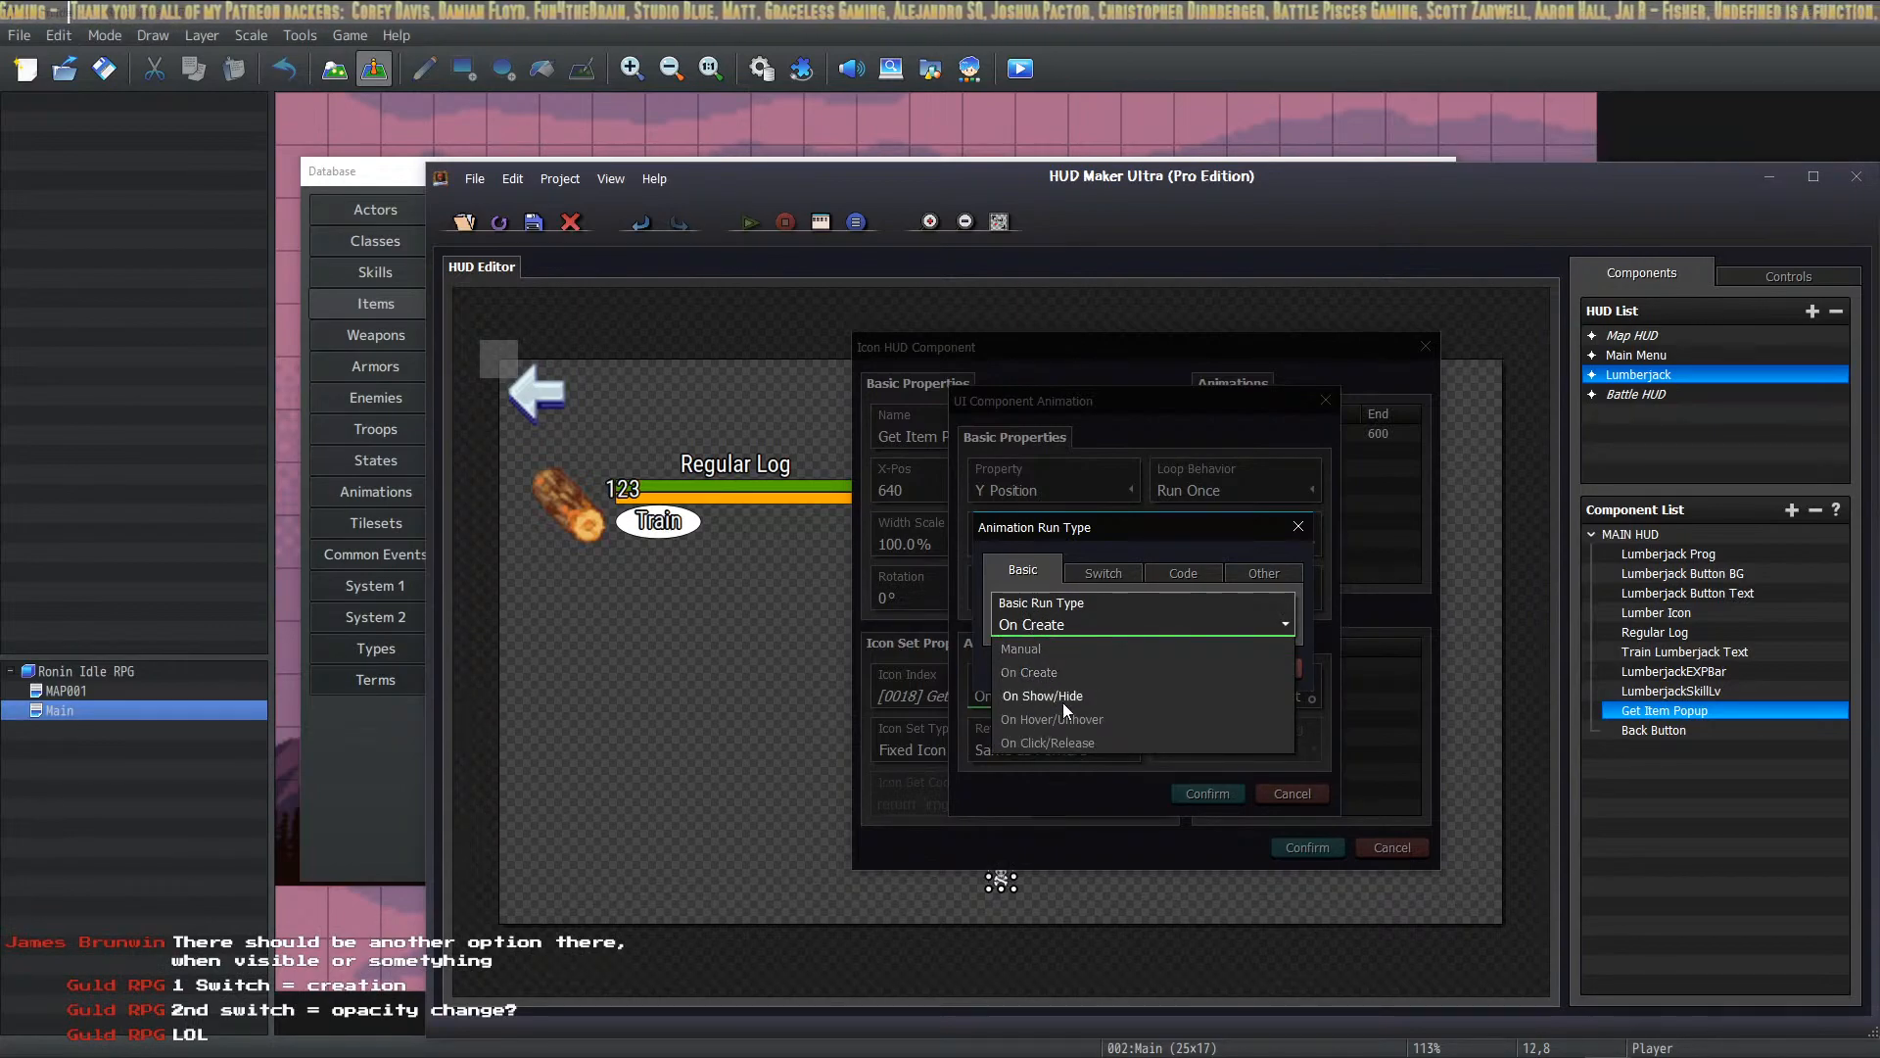
click(1066, 701)
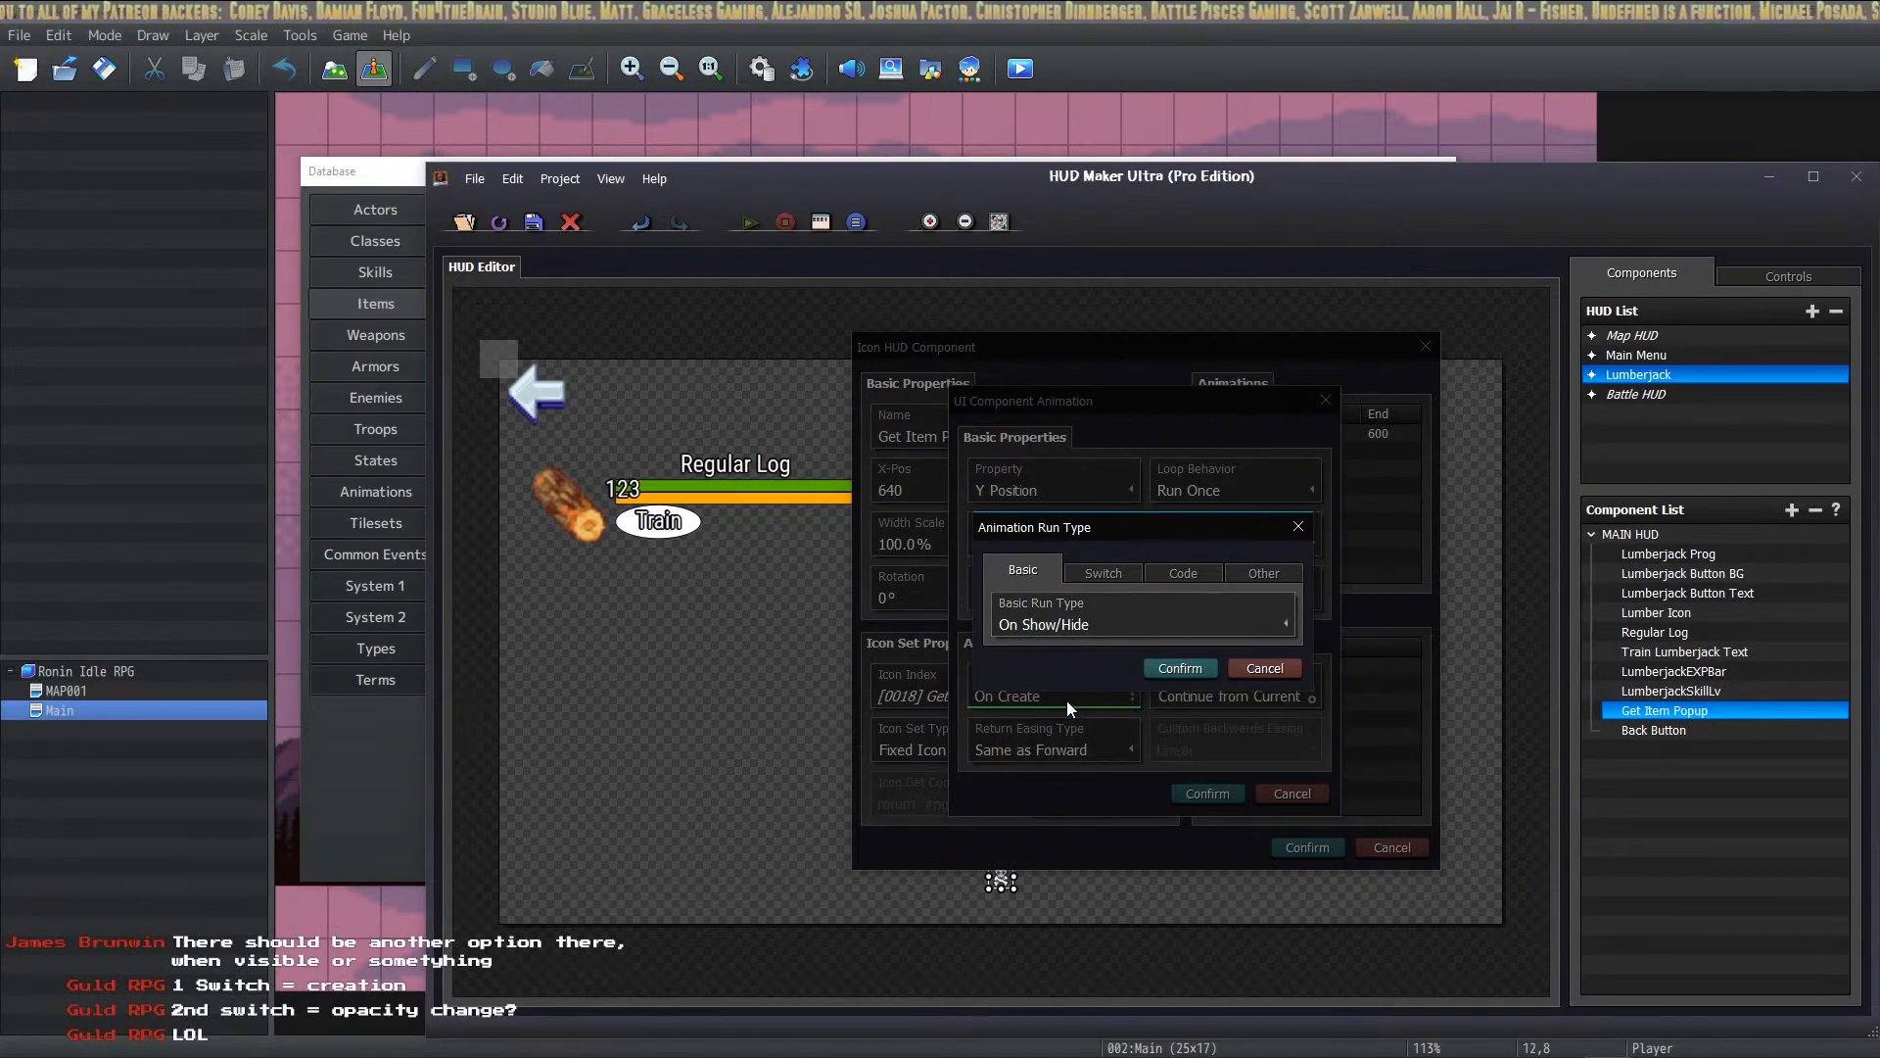
click(1179, 668)
click(1205, 791)
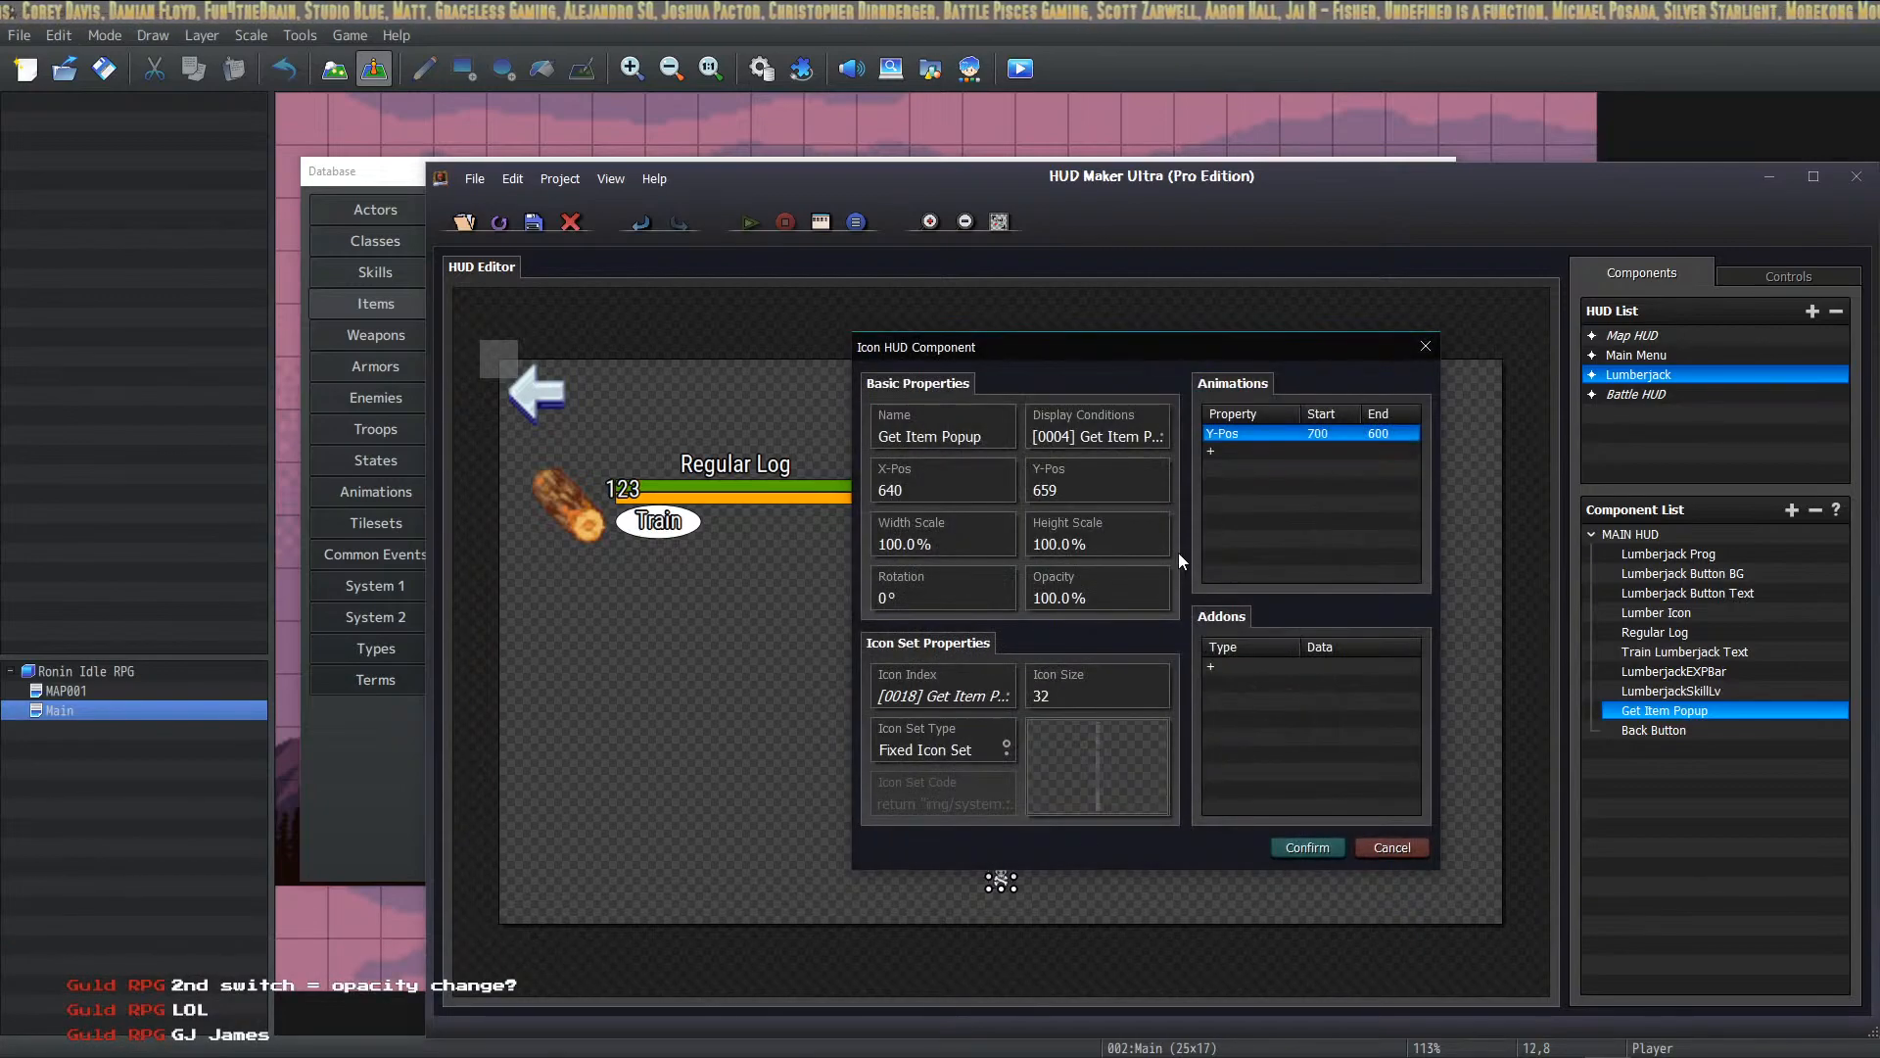
Step: Set the duration of Get Item Popup's Y Position animation to 120 and apply the component changes
double_click(1250, 433)
double_click(1038, 544)
text(120)
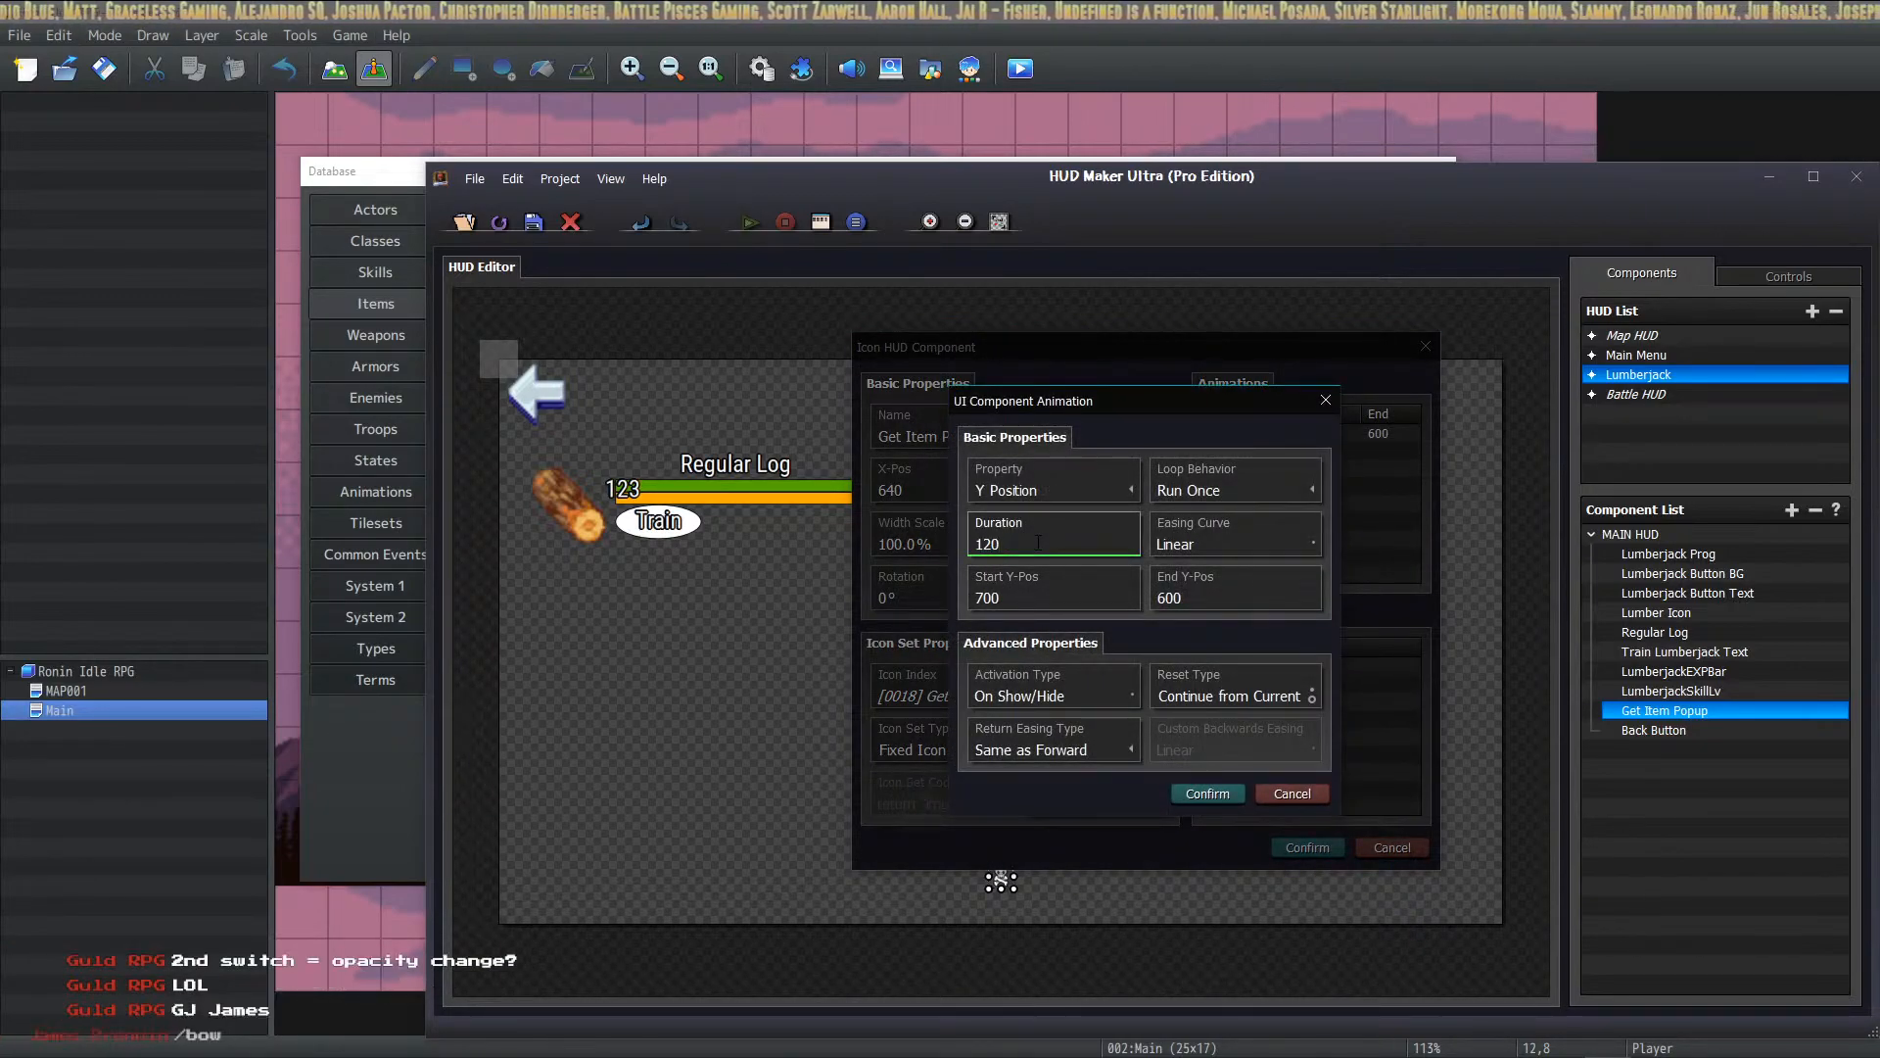
click(1207, 793)
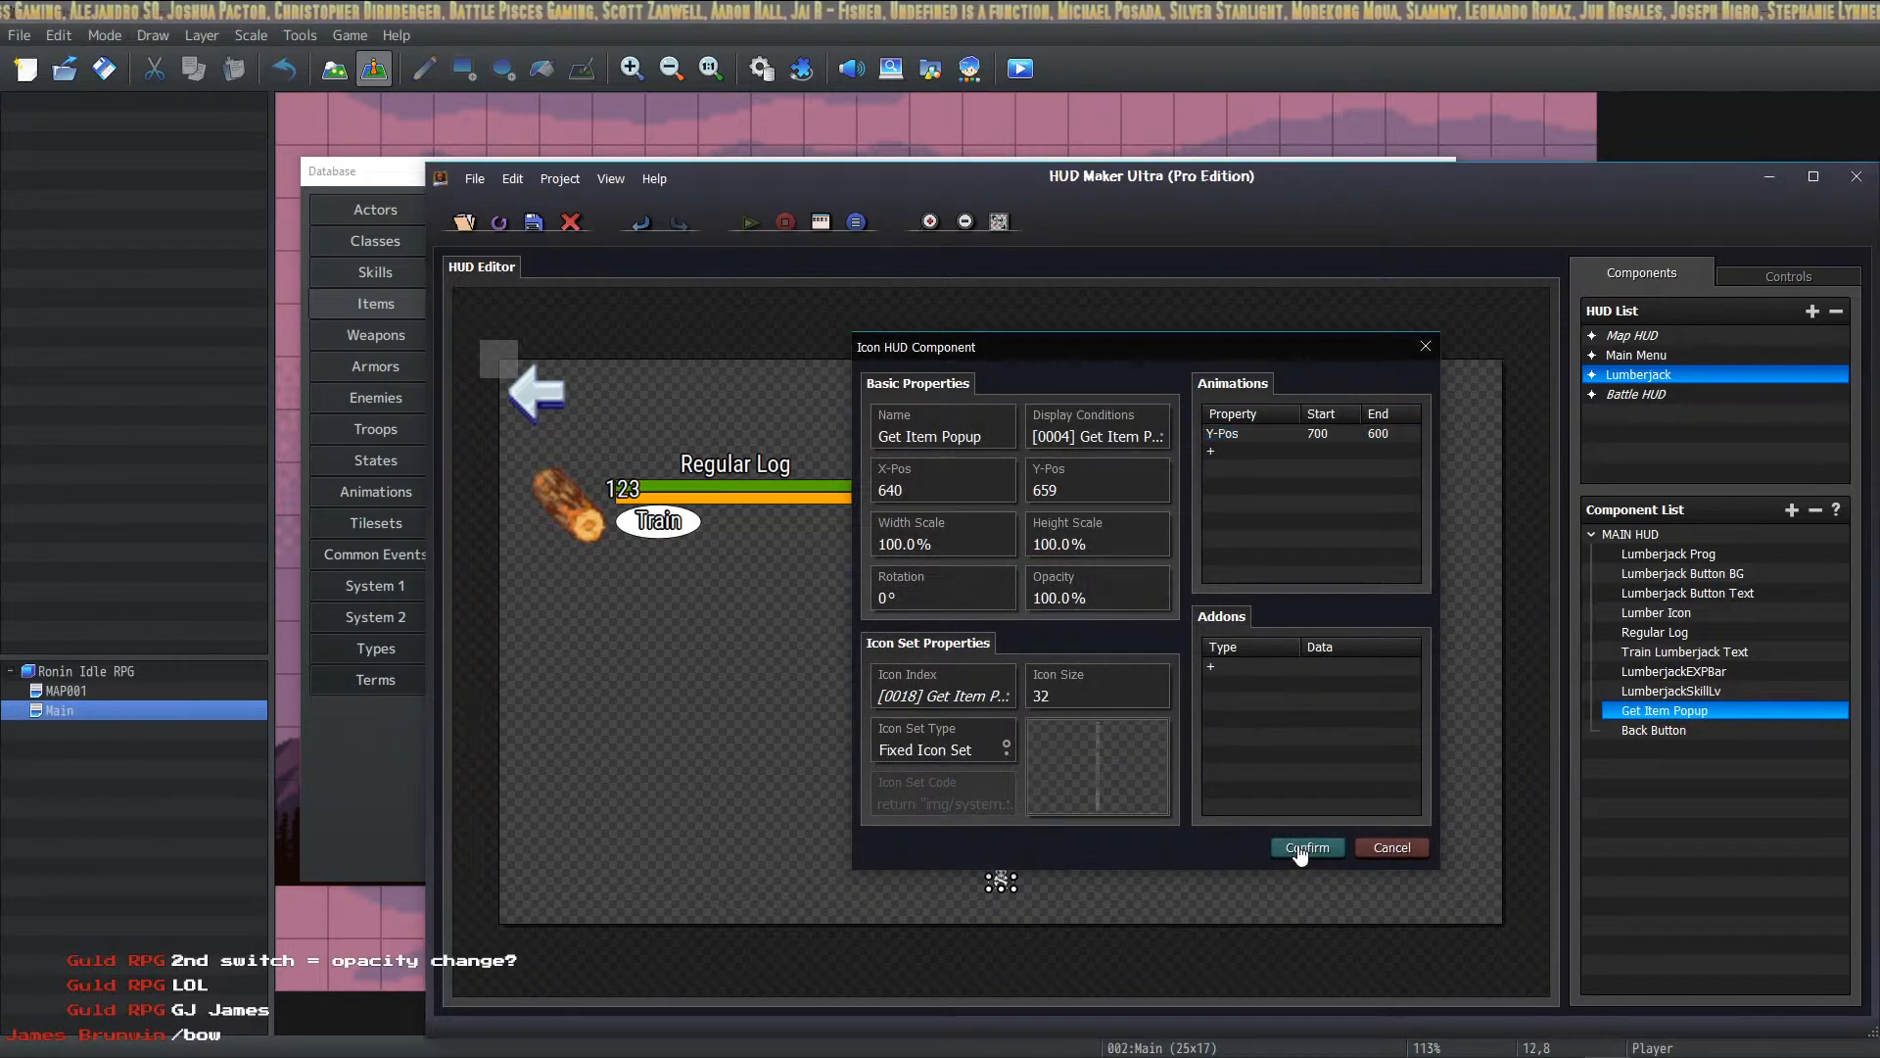
click(1300, 848)
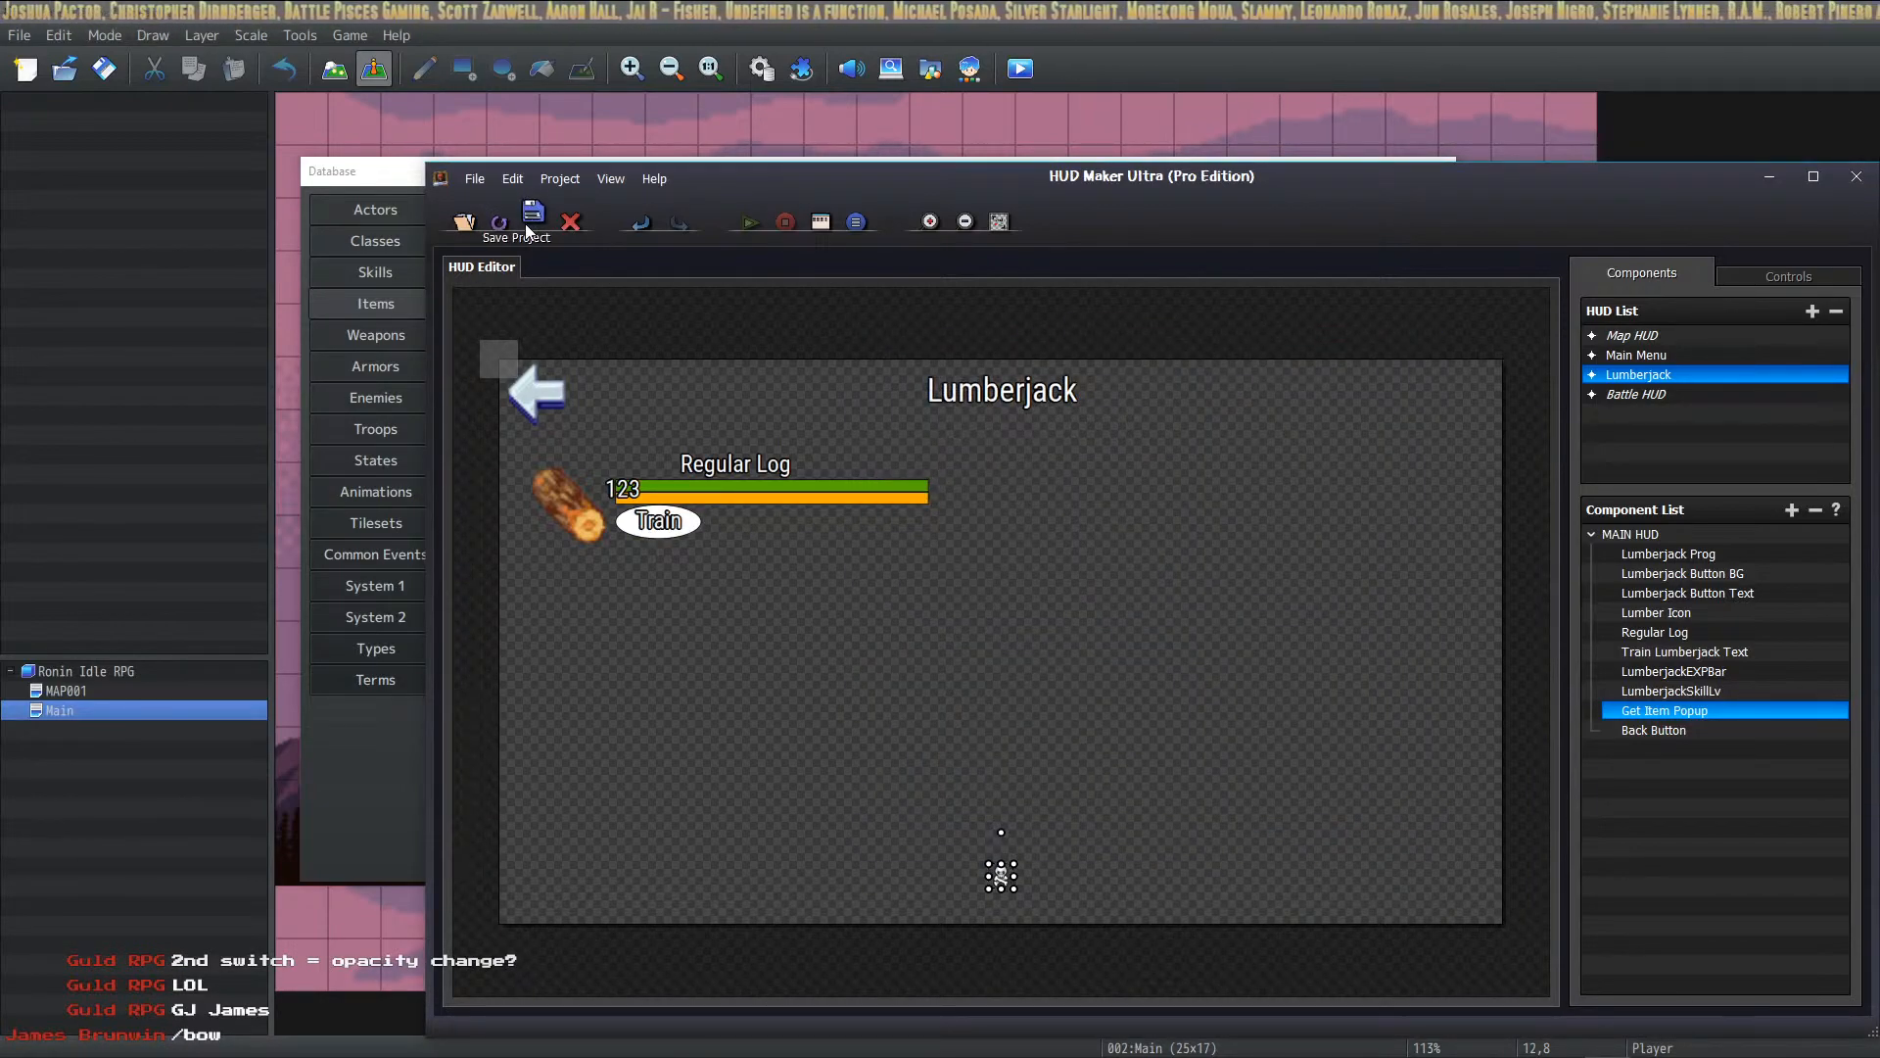
Step: Switch to RPG Maker, close the database window, and save the project
click(368, 176)
click(1187, 861)
click(104, 70)
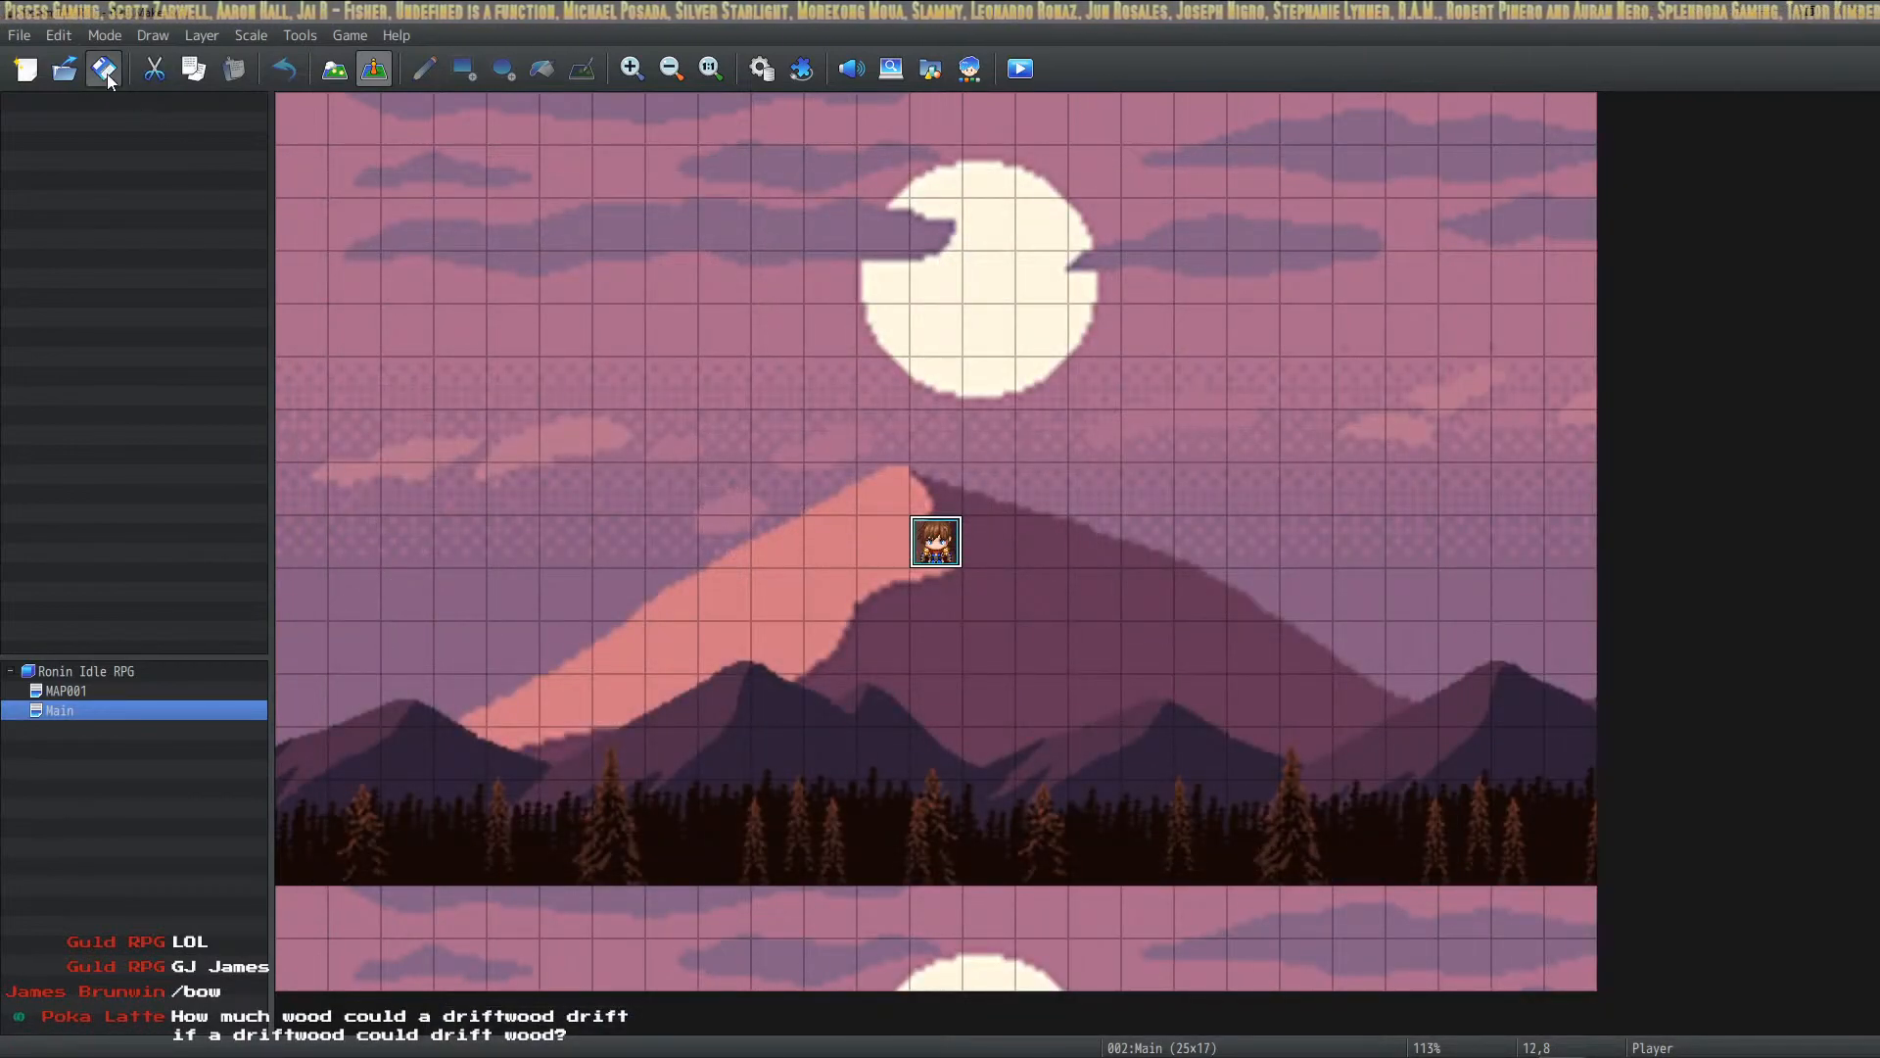
Step: Playtest a new game, train Regular Log in the Lumberjack screen to observe the popup's slower rise, and close the game
click(1020, 69)
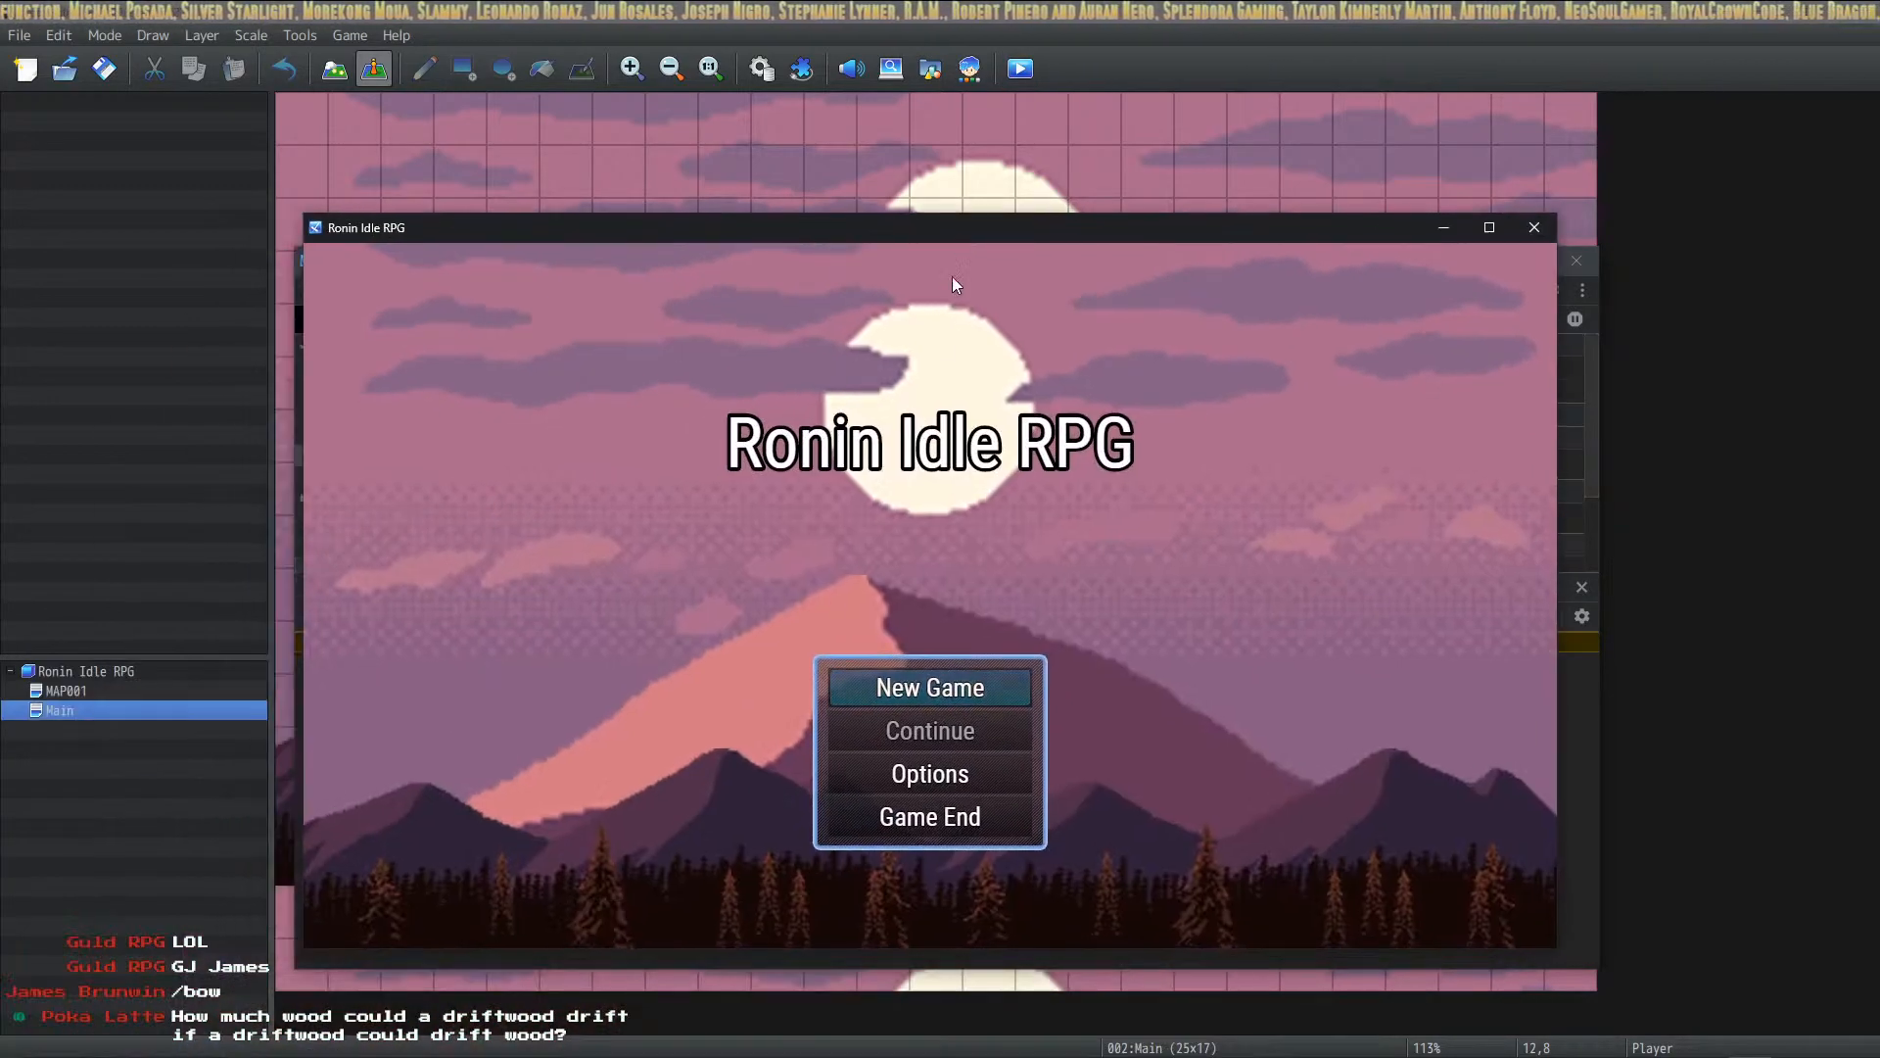
click(931, 688)
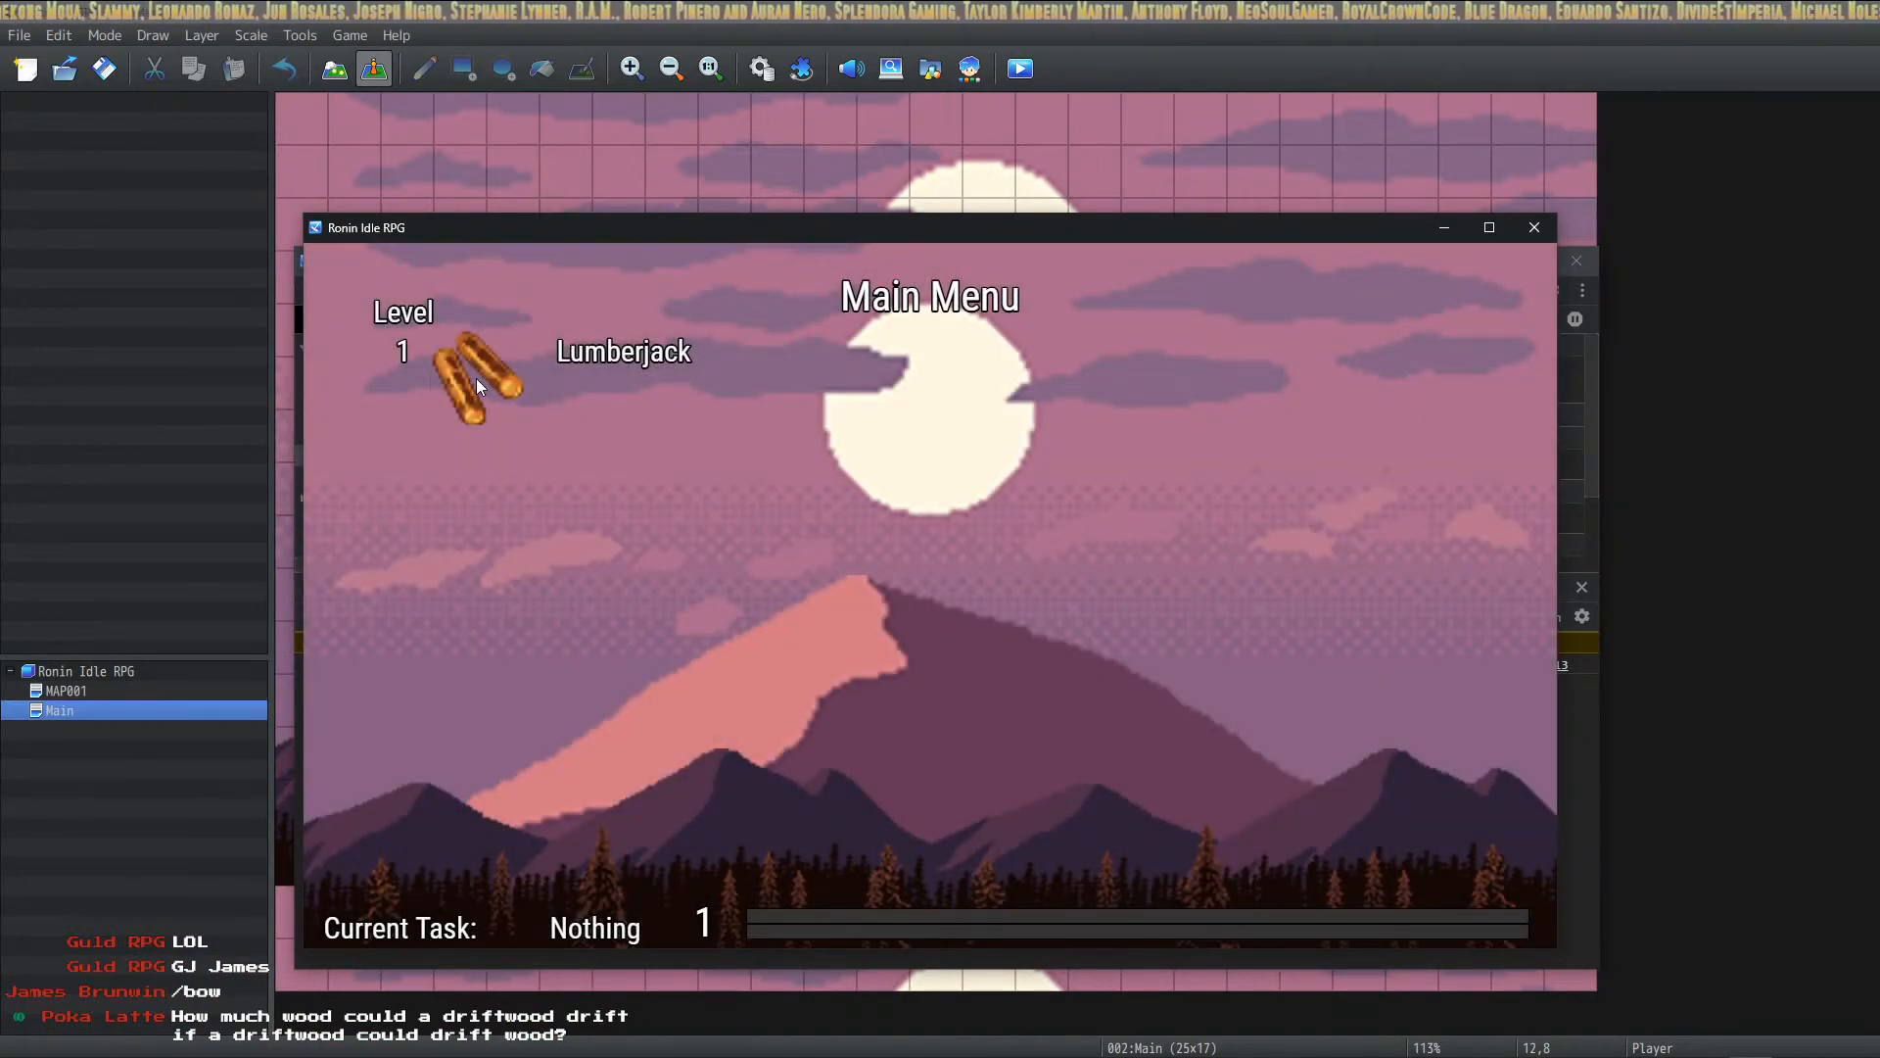
click(476, 378)
click(515, 461)
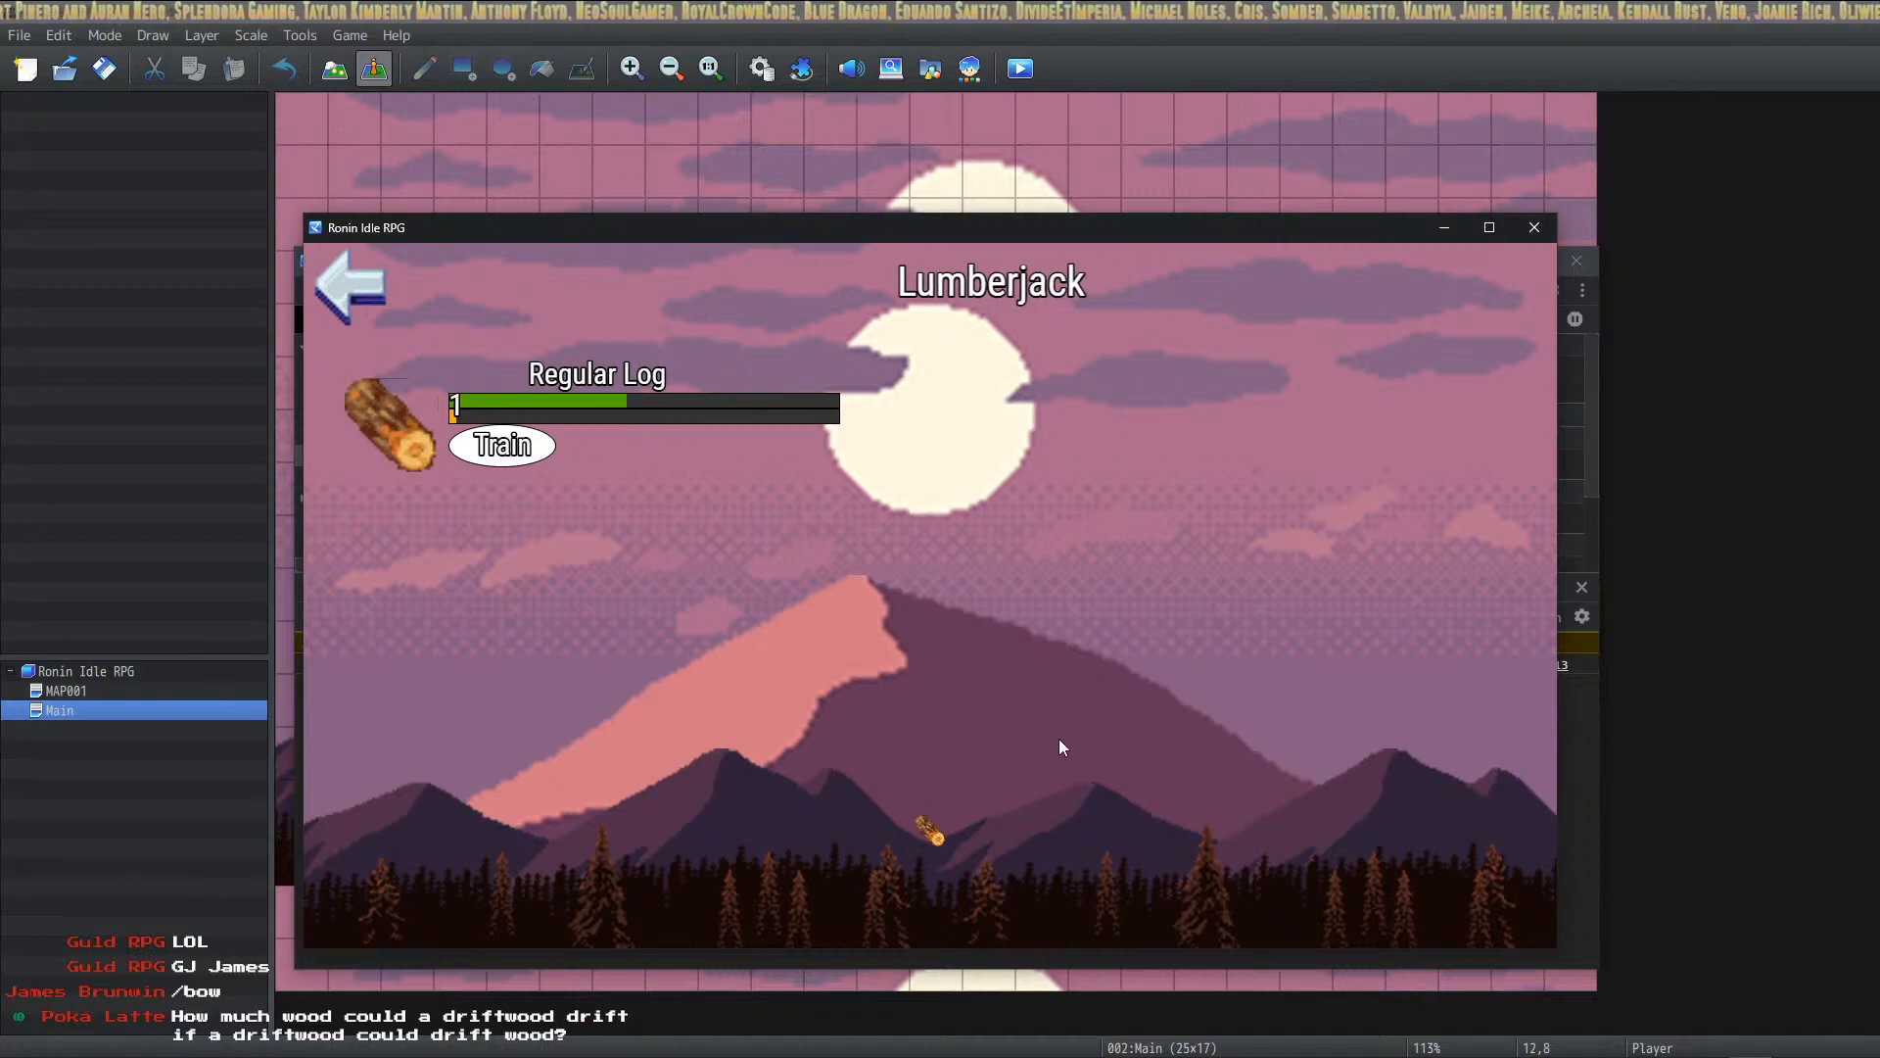
click(1534, 229)
click(778, 79)
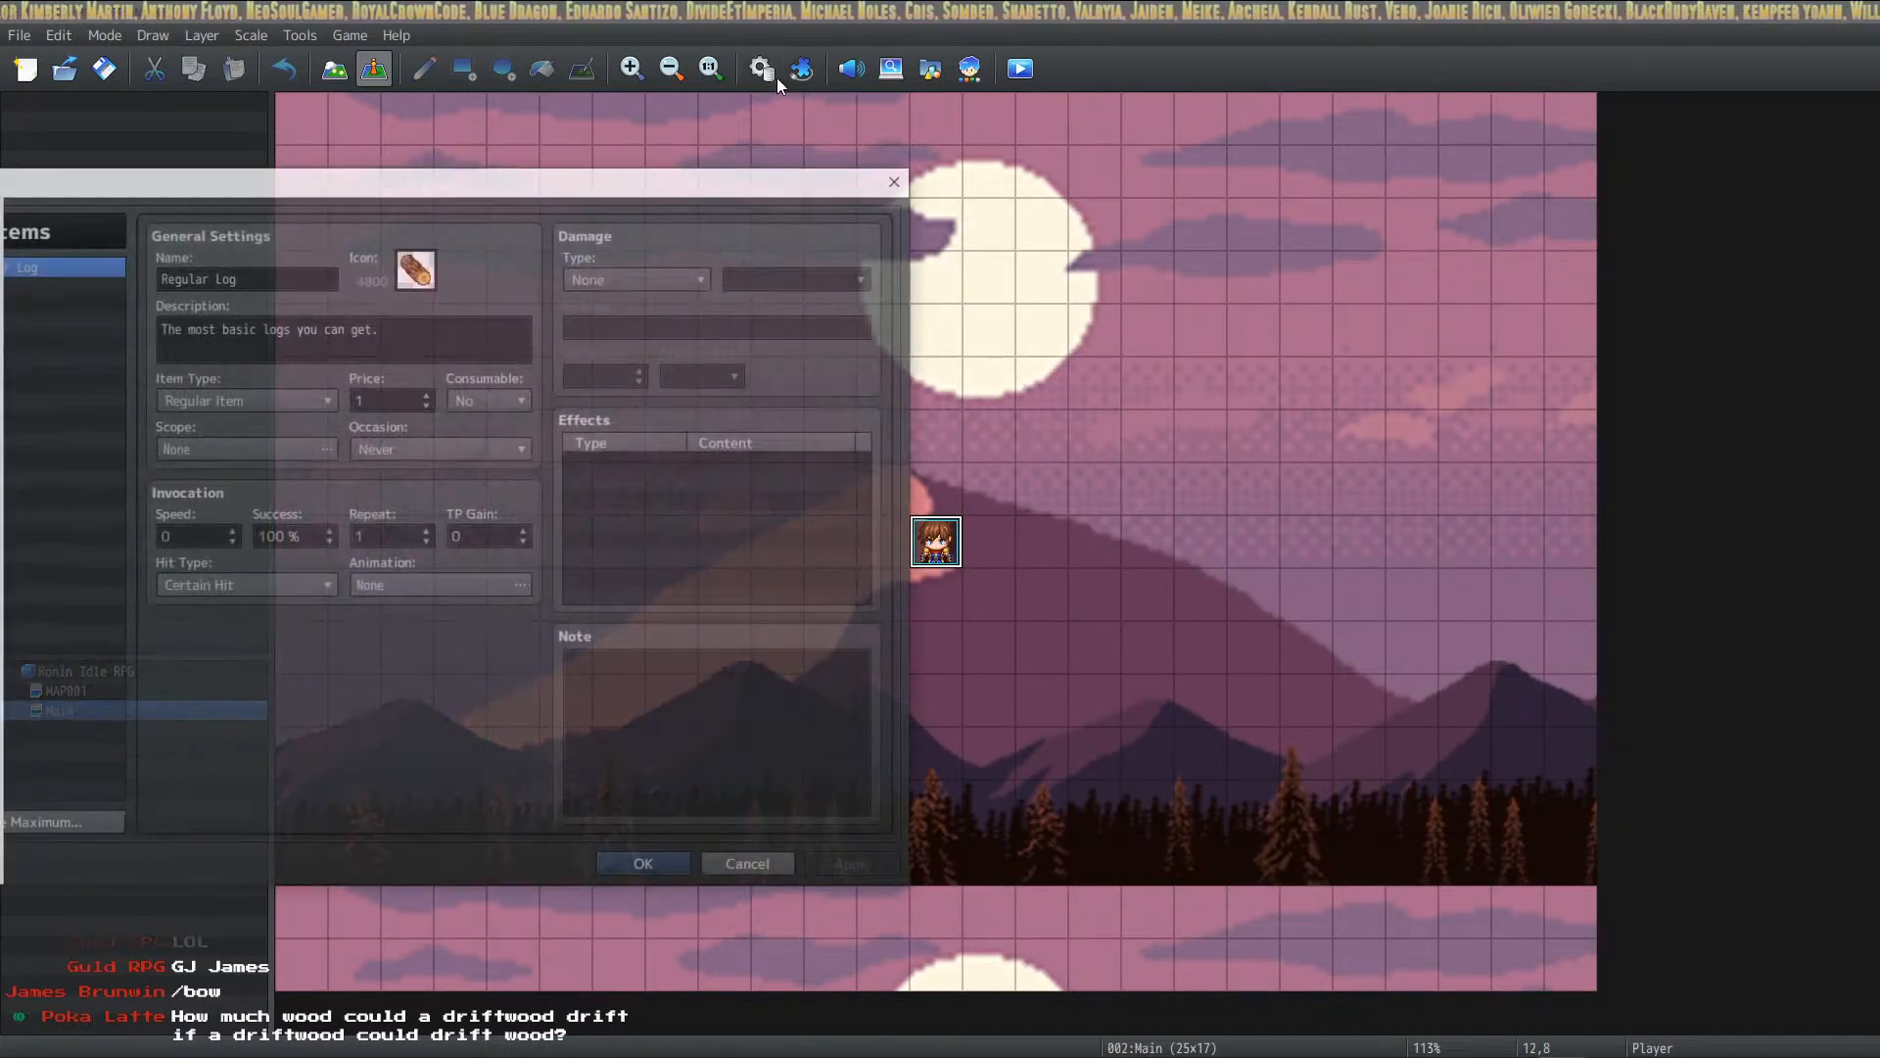
click(905, 190)
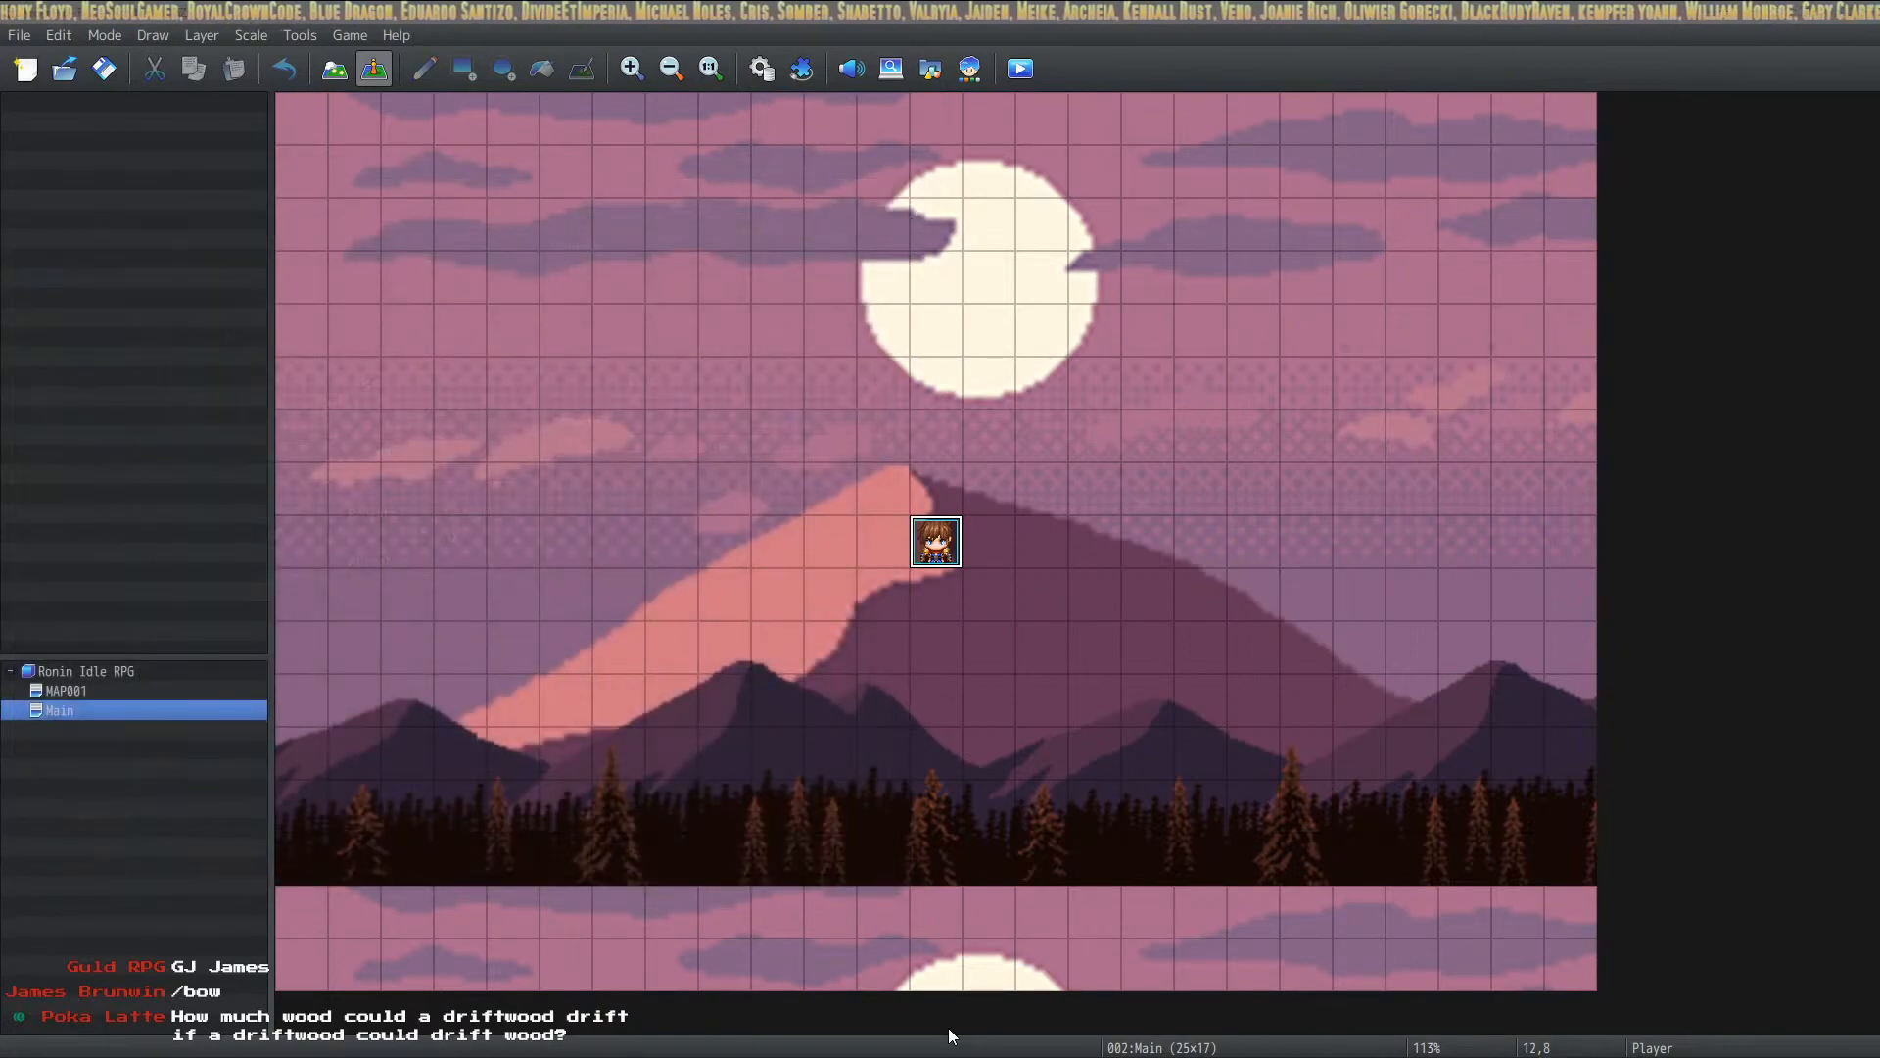
Step: Switch to HUD Maker Ultra and add a default X Position animation to the Get Item Popup component
click(947, 1038)
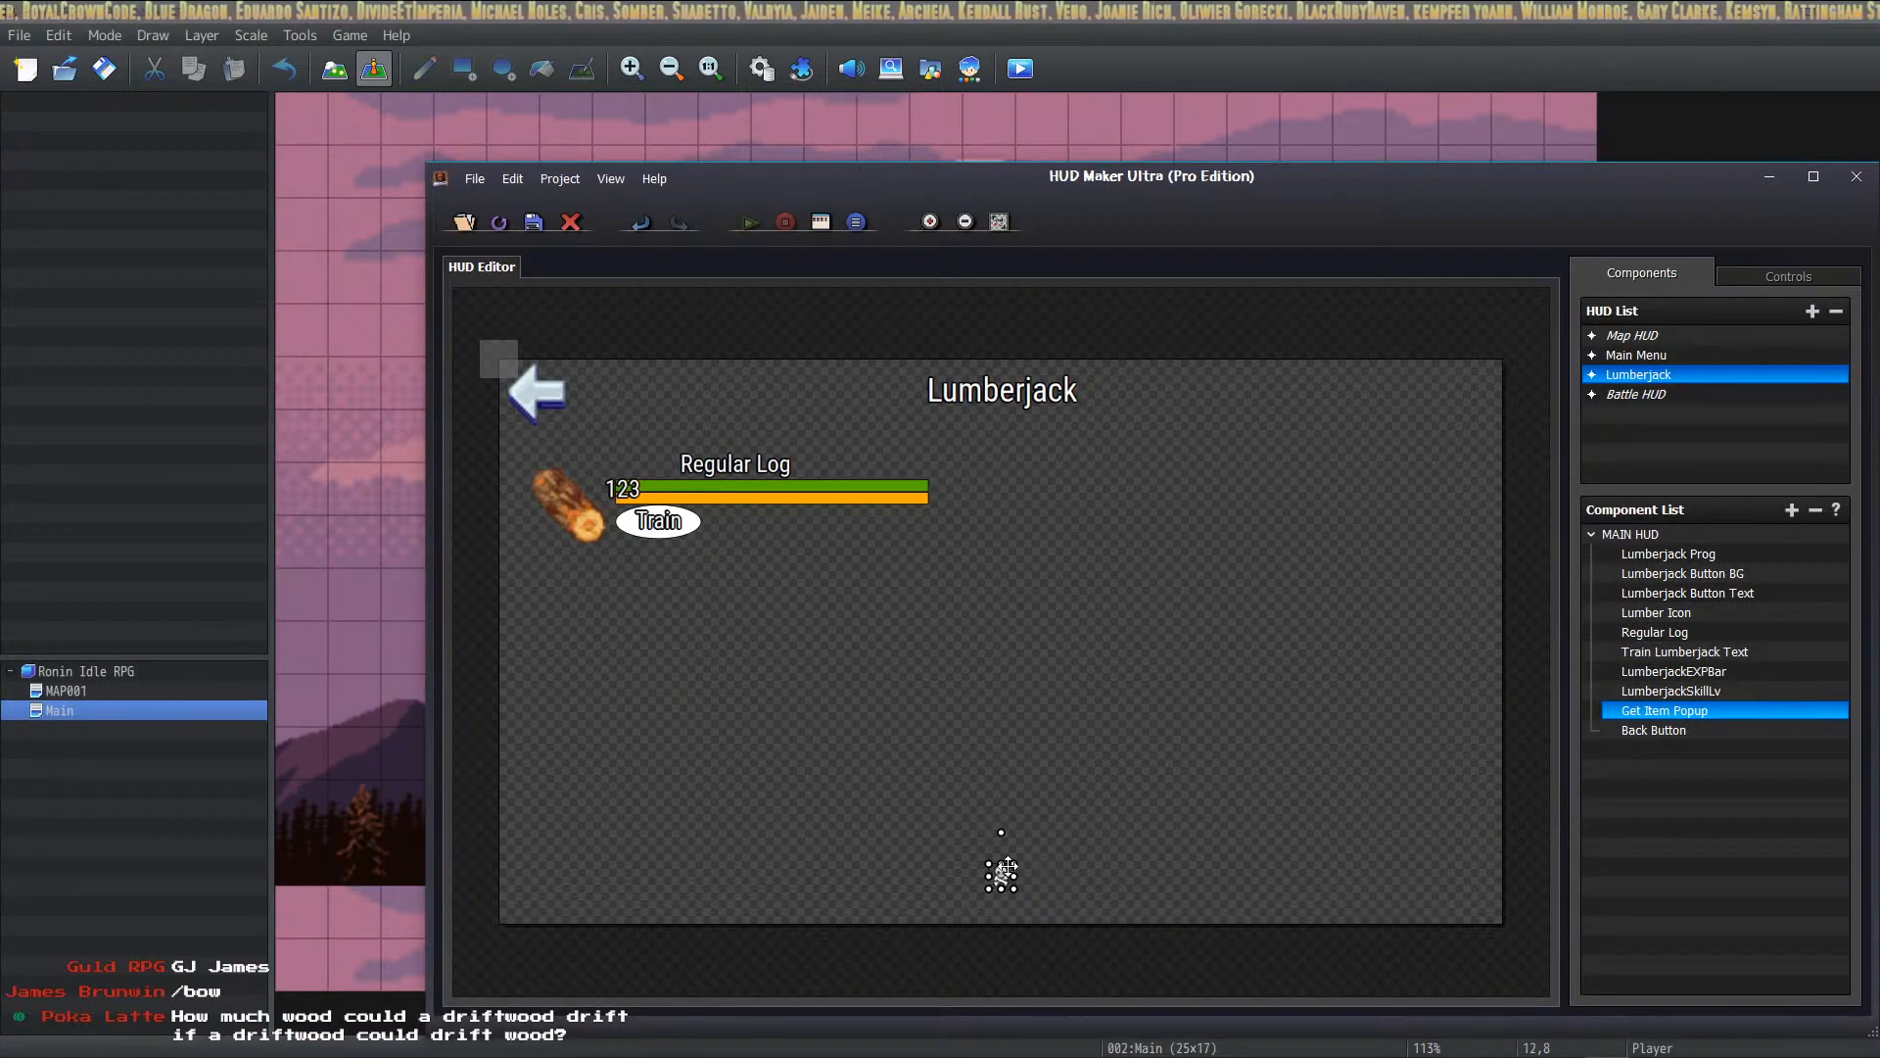
double_click(1003, 871)
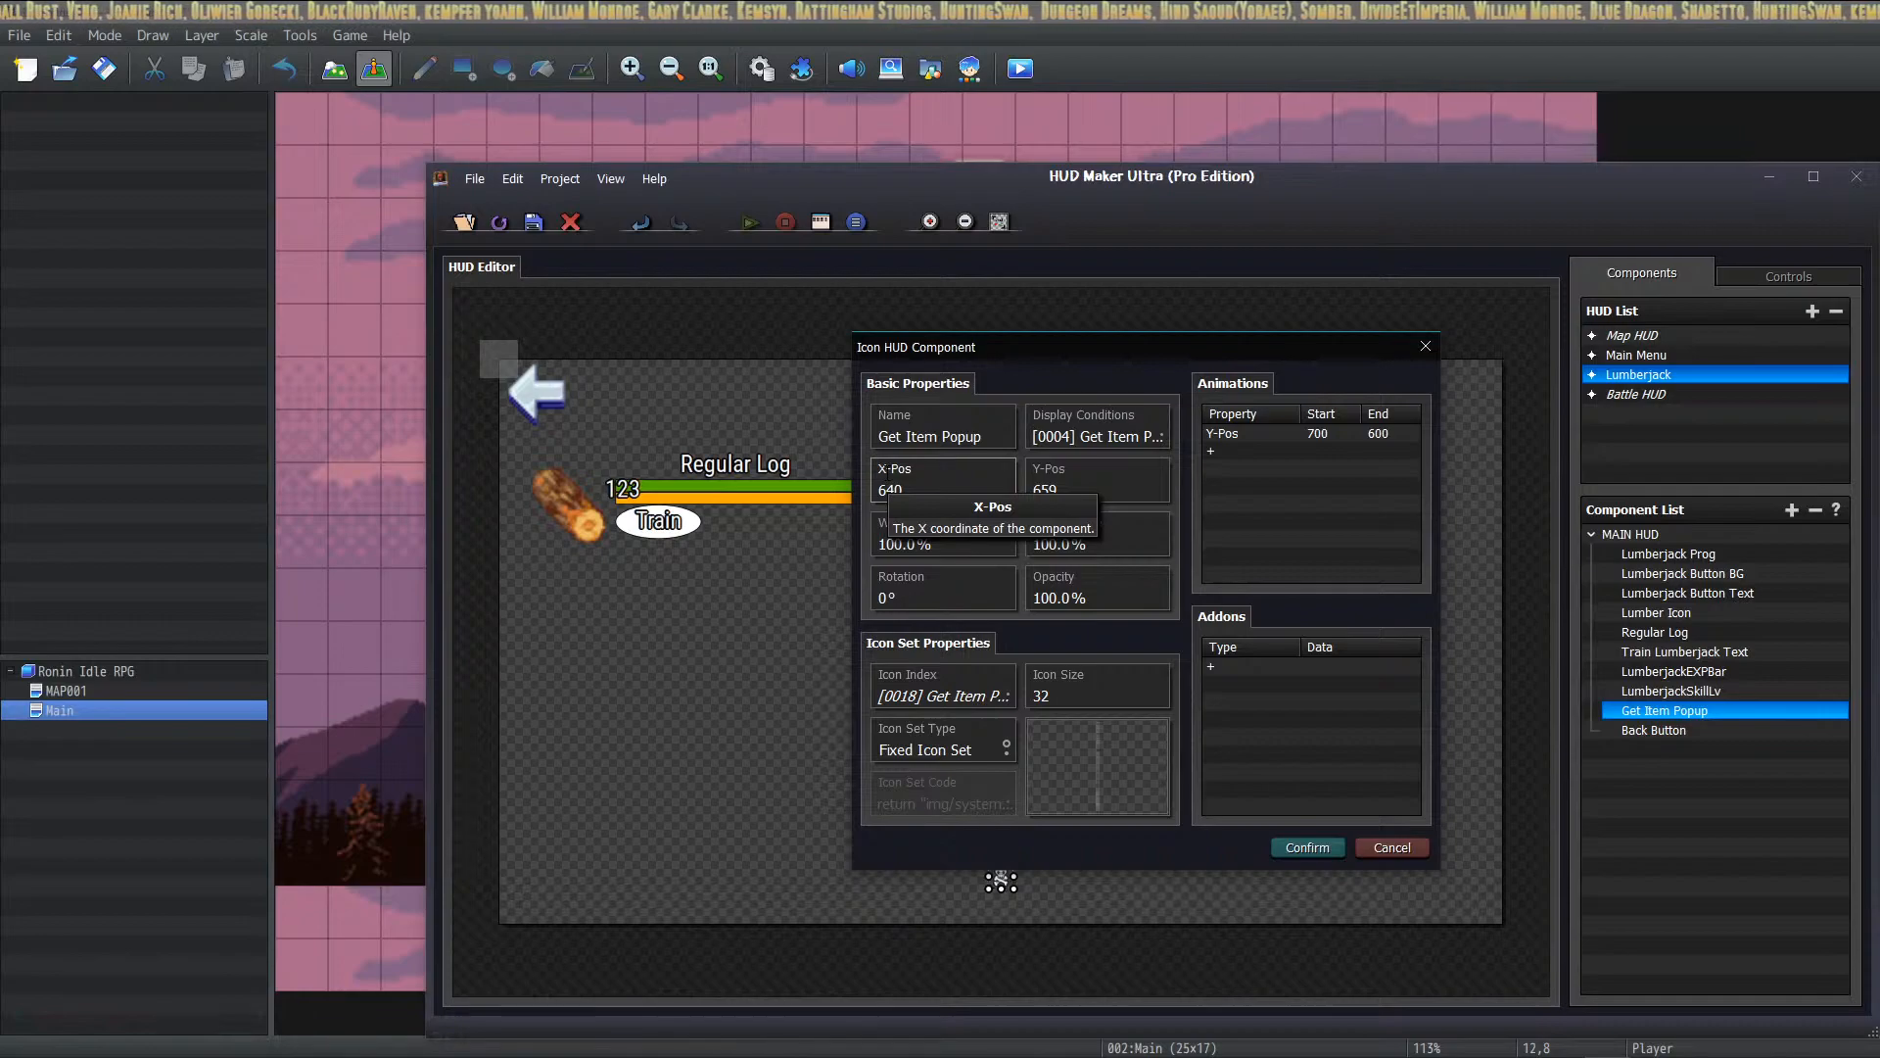
double_click(1222, 451)
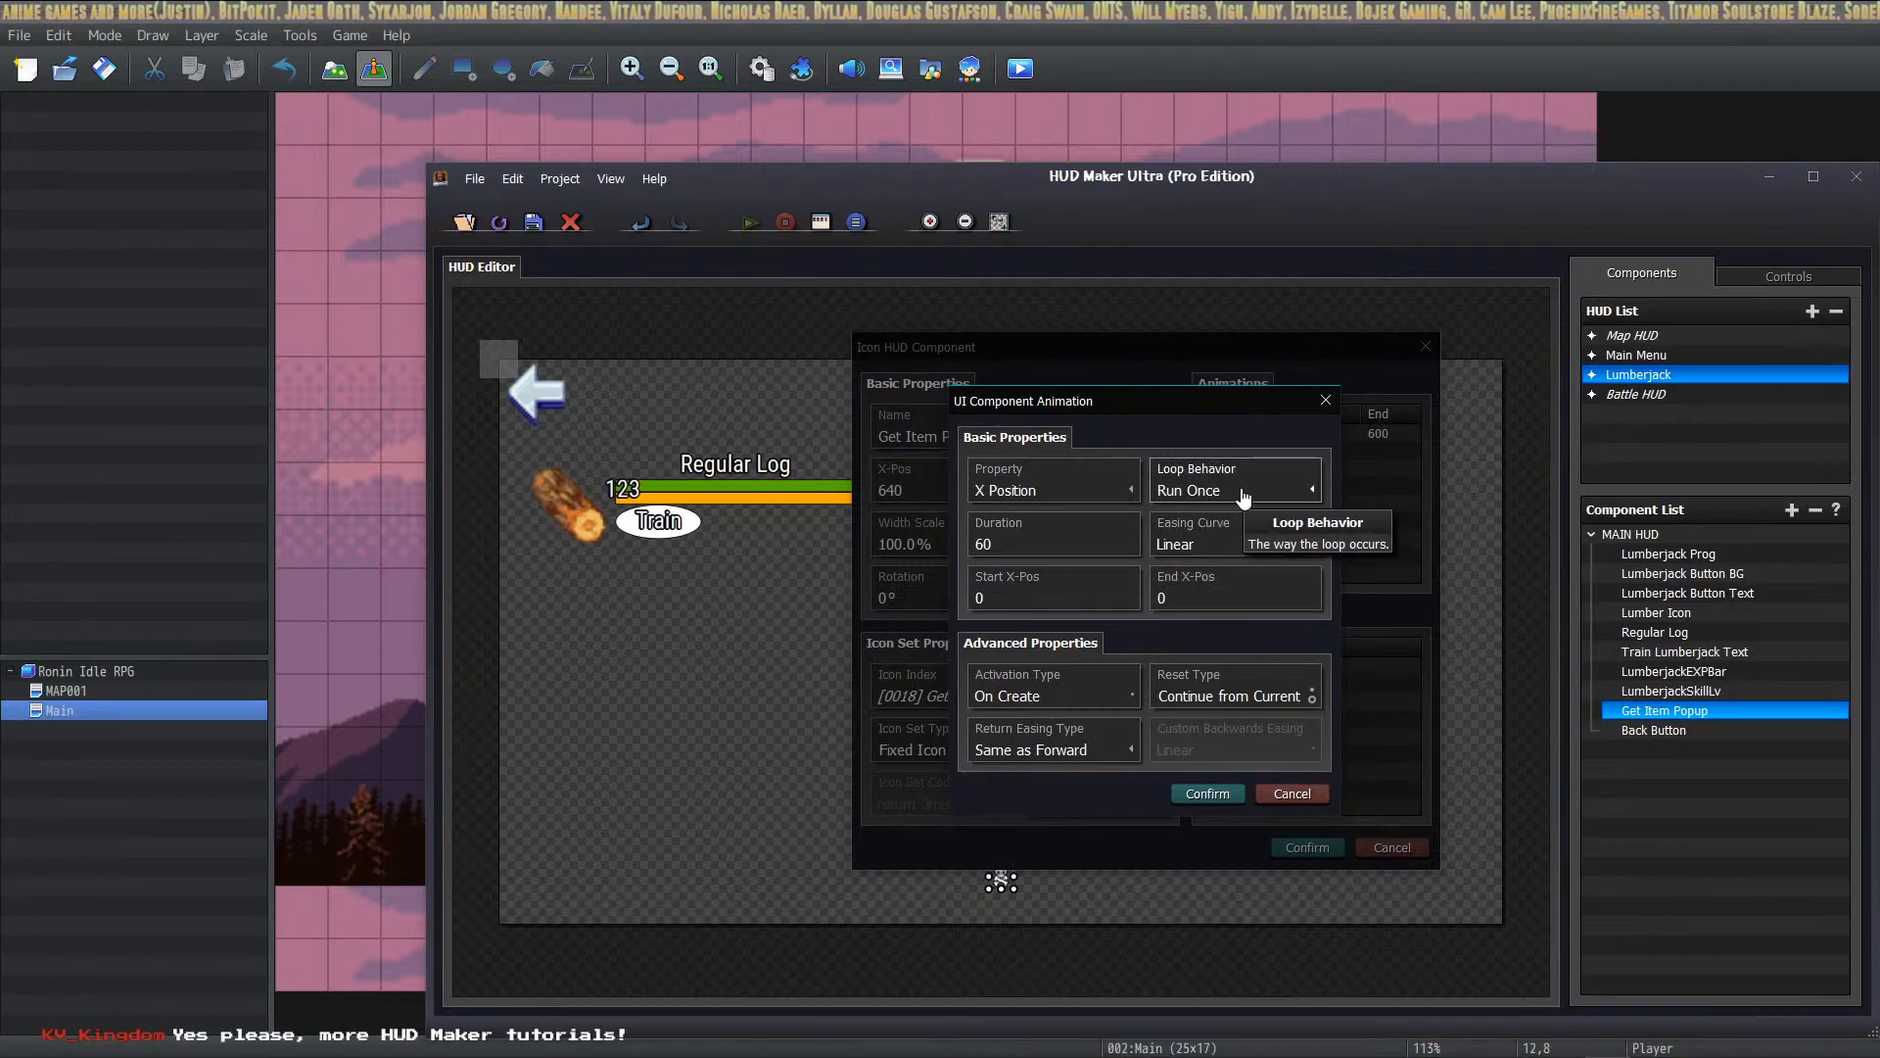
click(1207, 791)
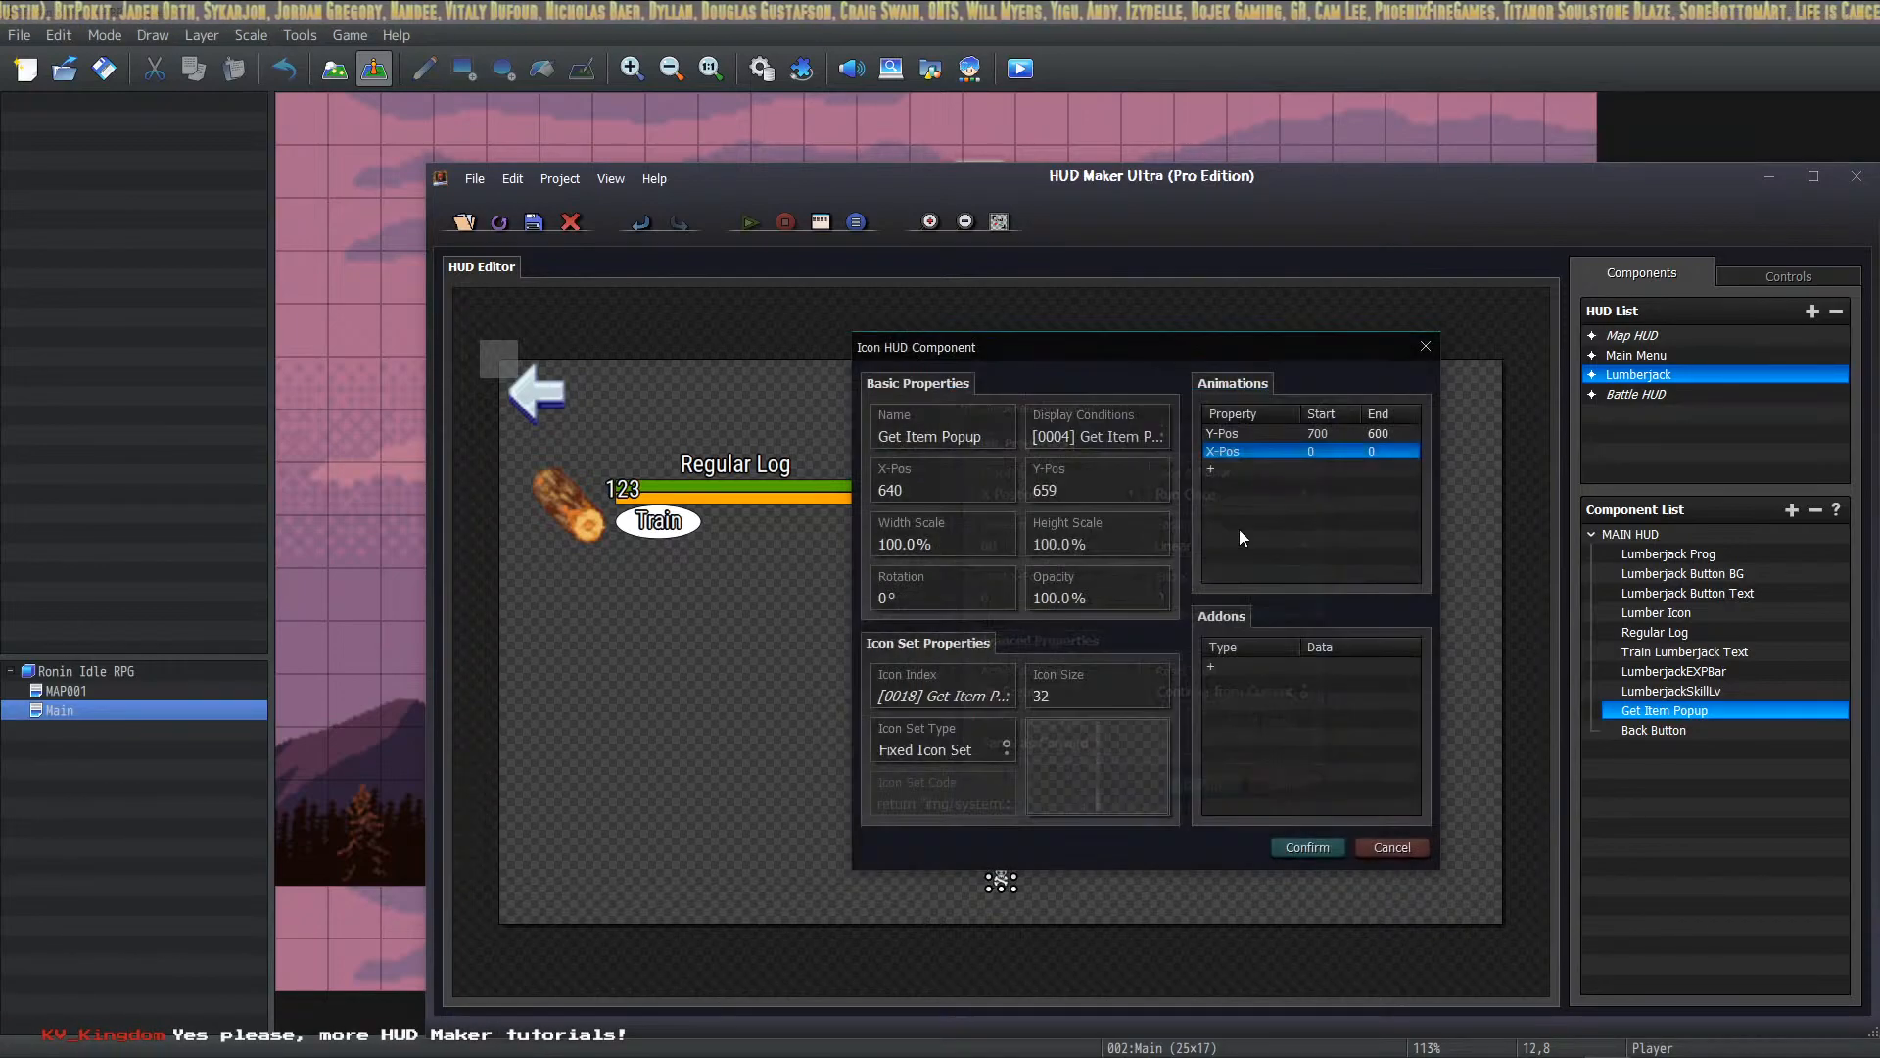
Step: Change the new animation's property to Width Scale with an end scale of 150% and a duration of 120
click(1262, 453)
double_click(1261, 452)
click(1038, 489)
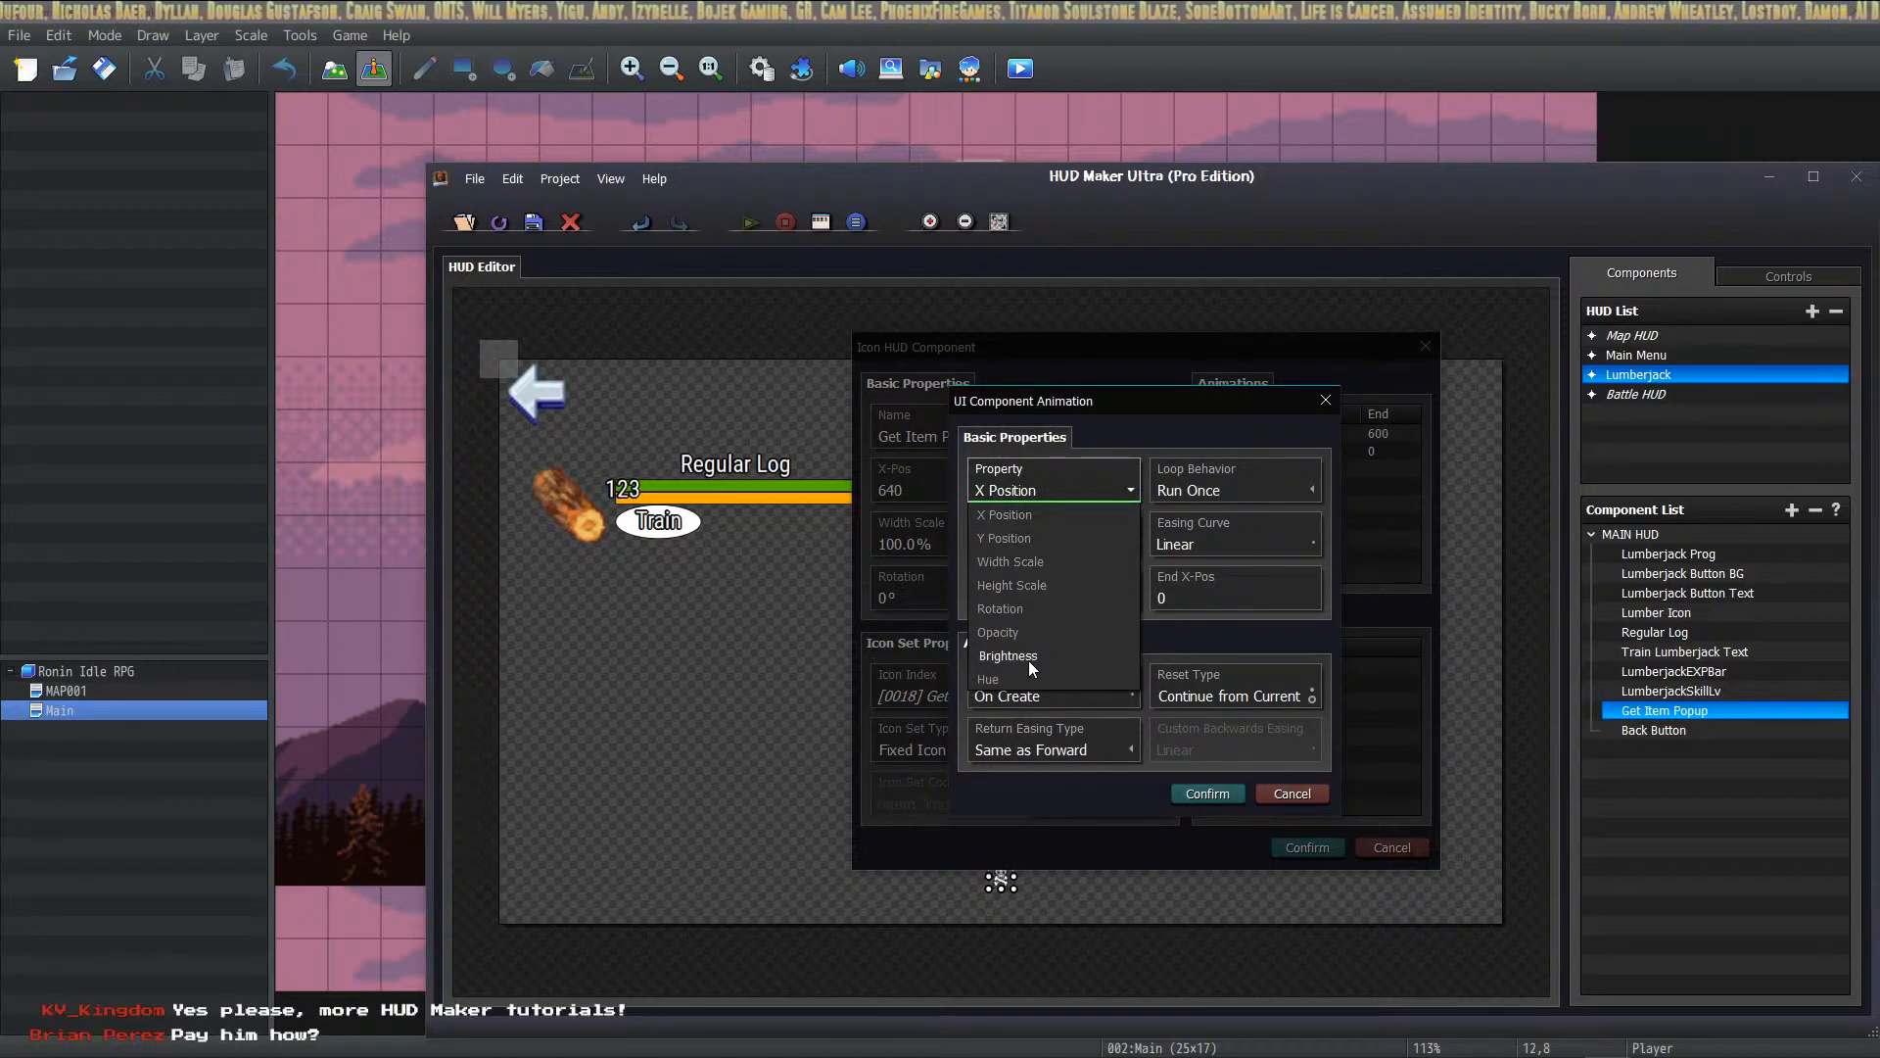
click(1042, 562)
double_click(1181, 597)
text(150)
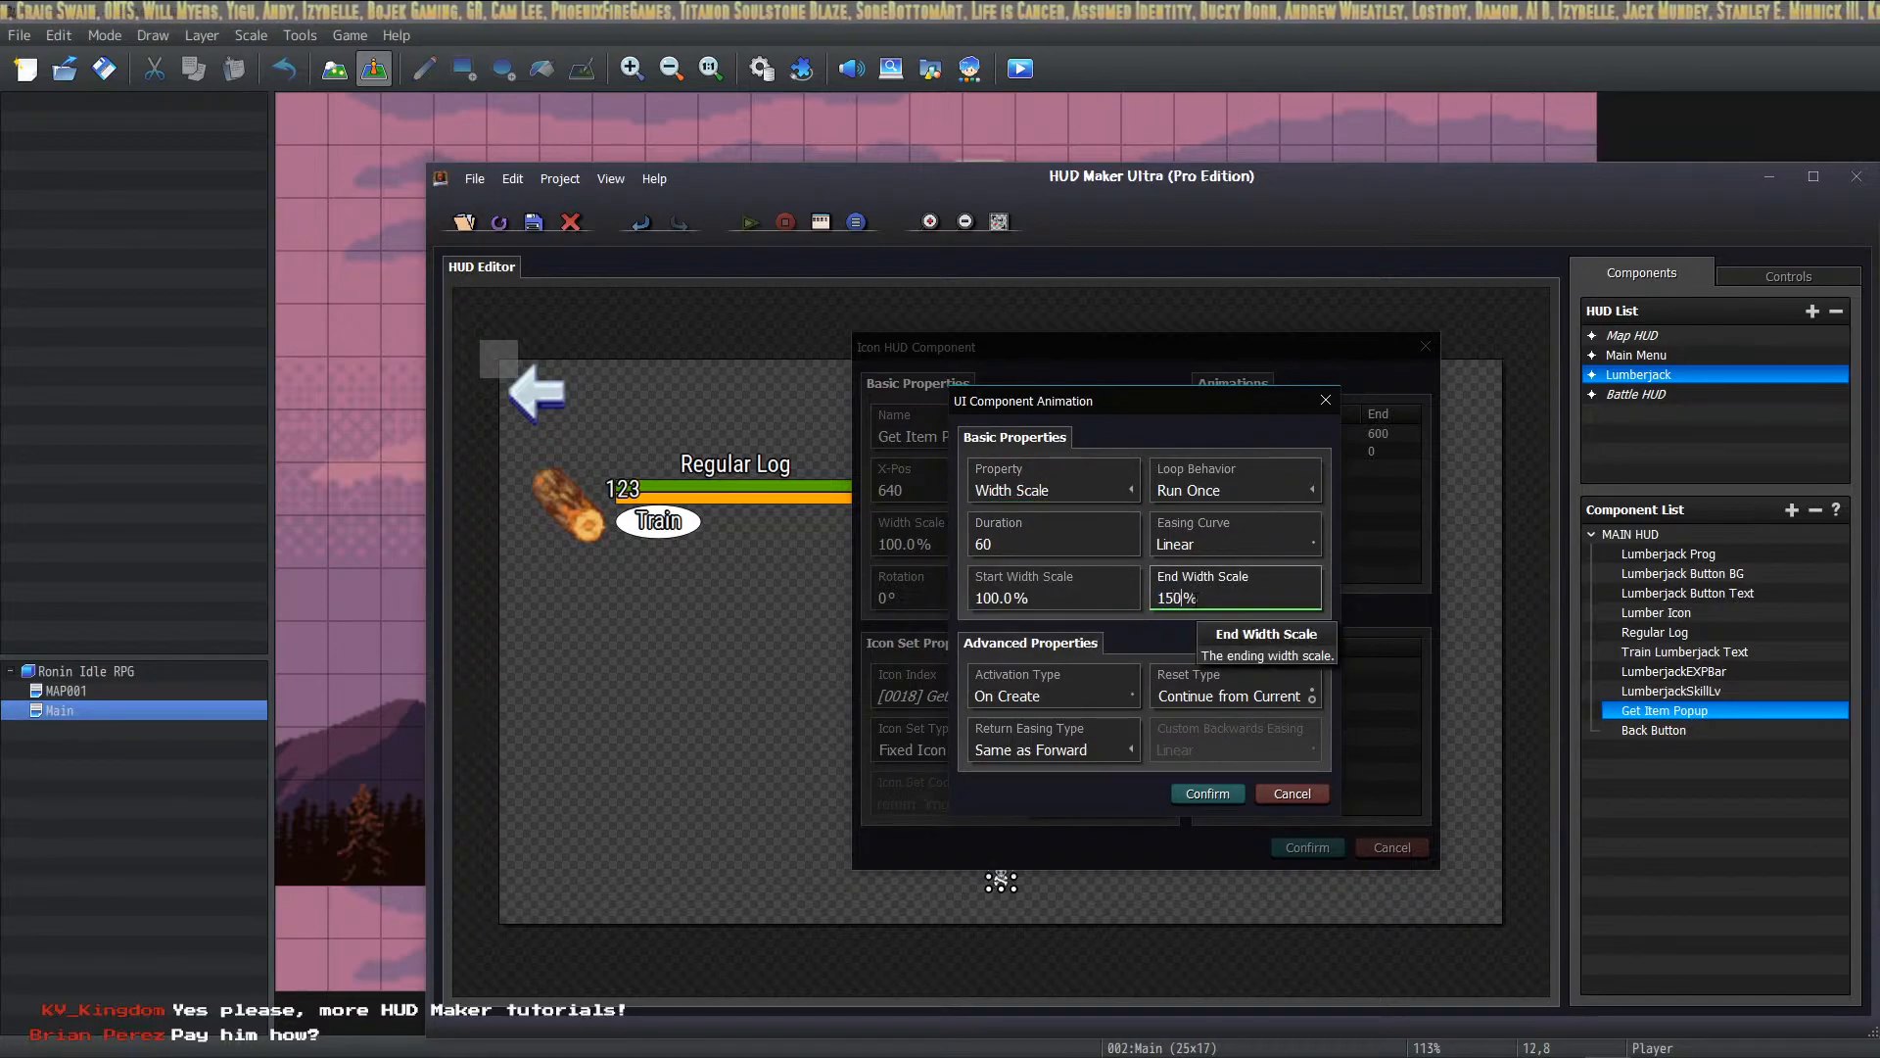
double_click(1013, 544)
text(120)
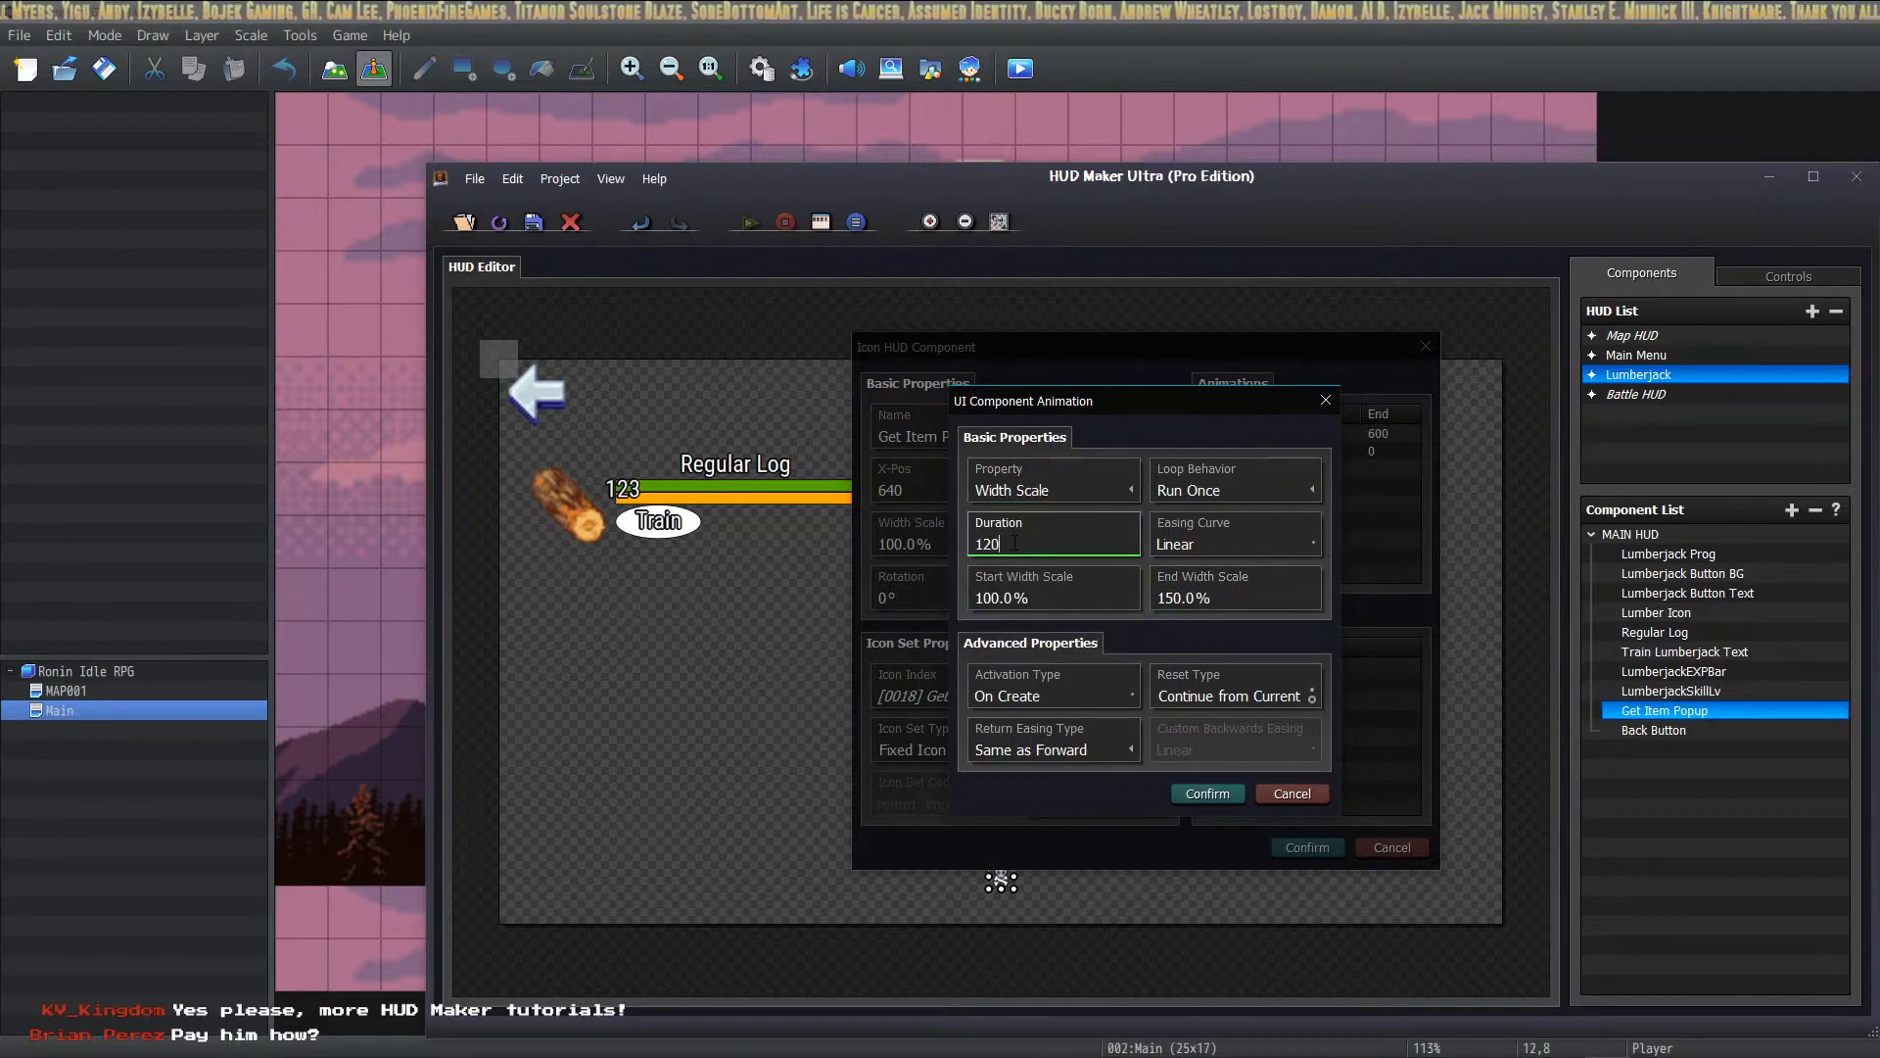
click(1207, 793)
Step: Create another animation for Get Item Popup using the Height Scale property with an end scale of 150%
click(1269, 468)
click(1271, 471)
click(999, 490)
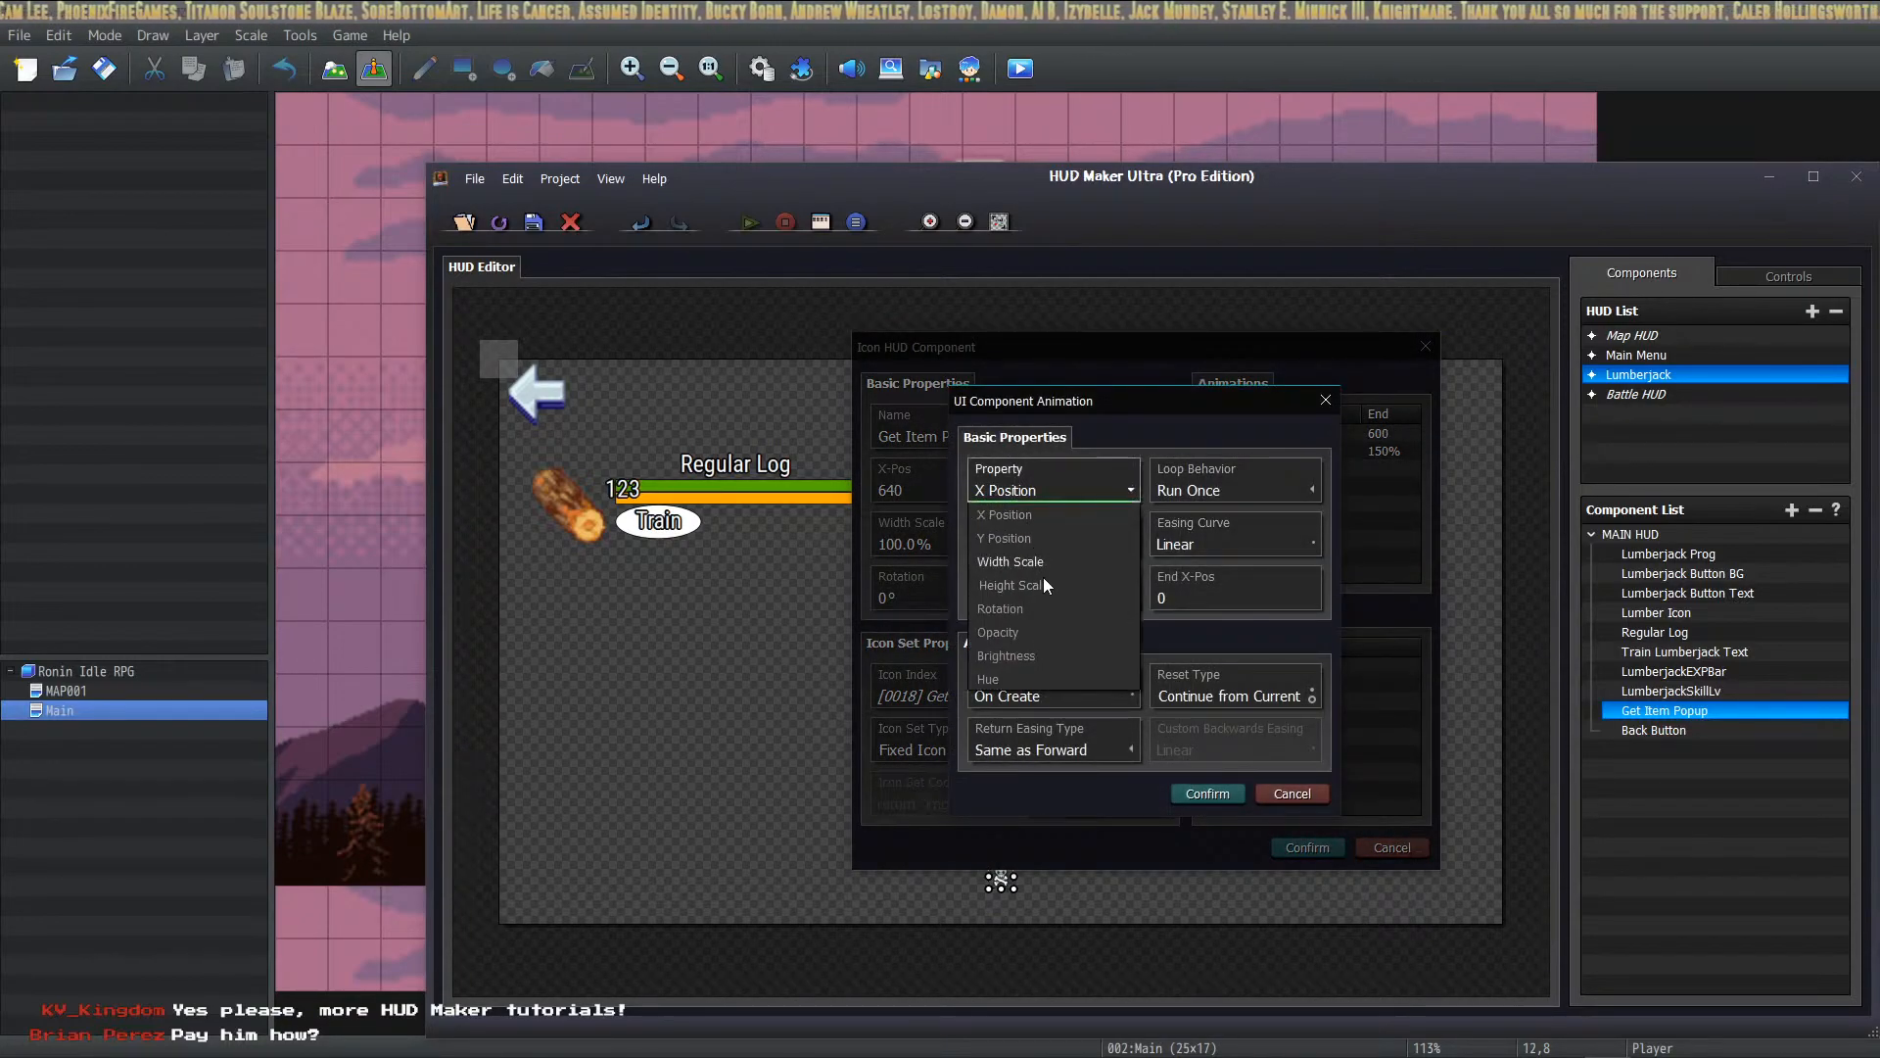
click(1042, 585)
double_click(1217, 595)
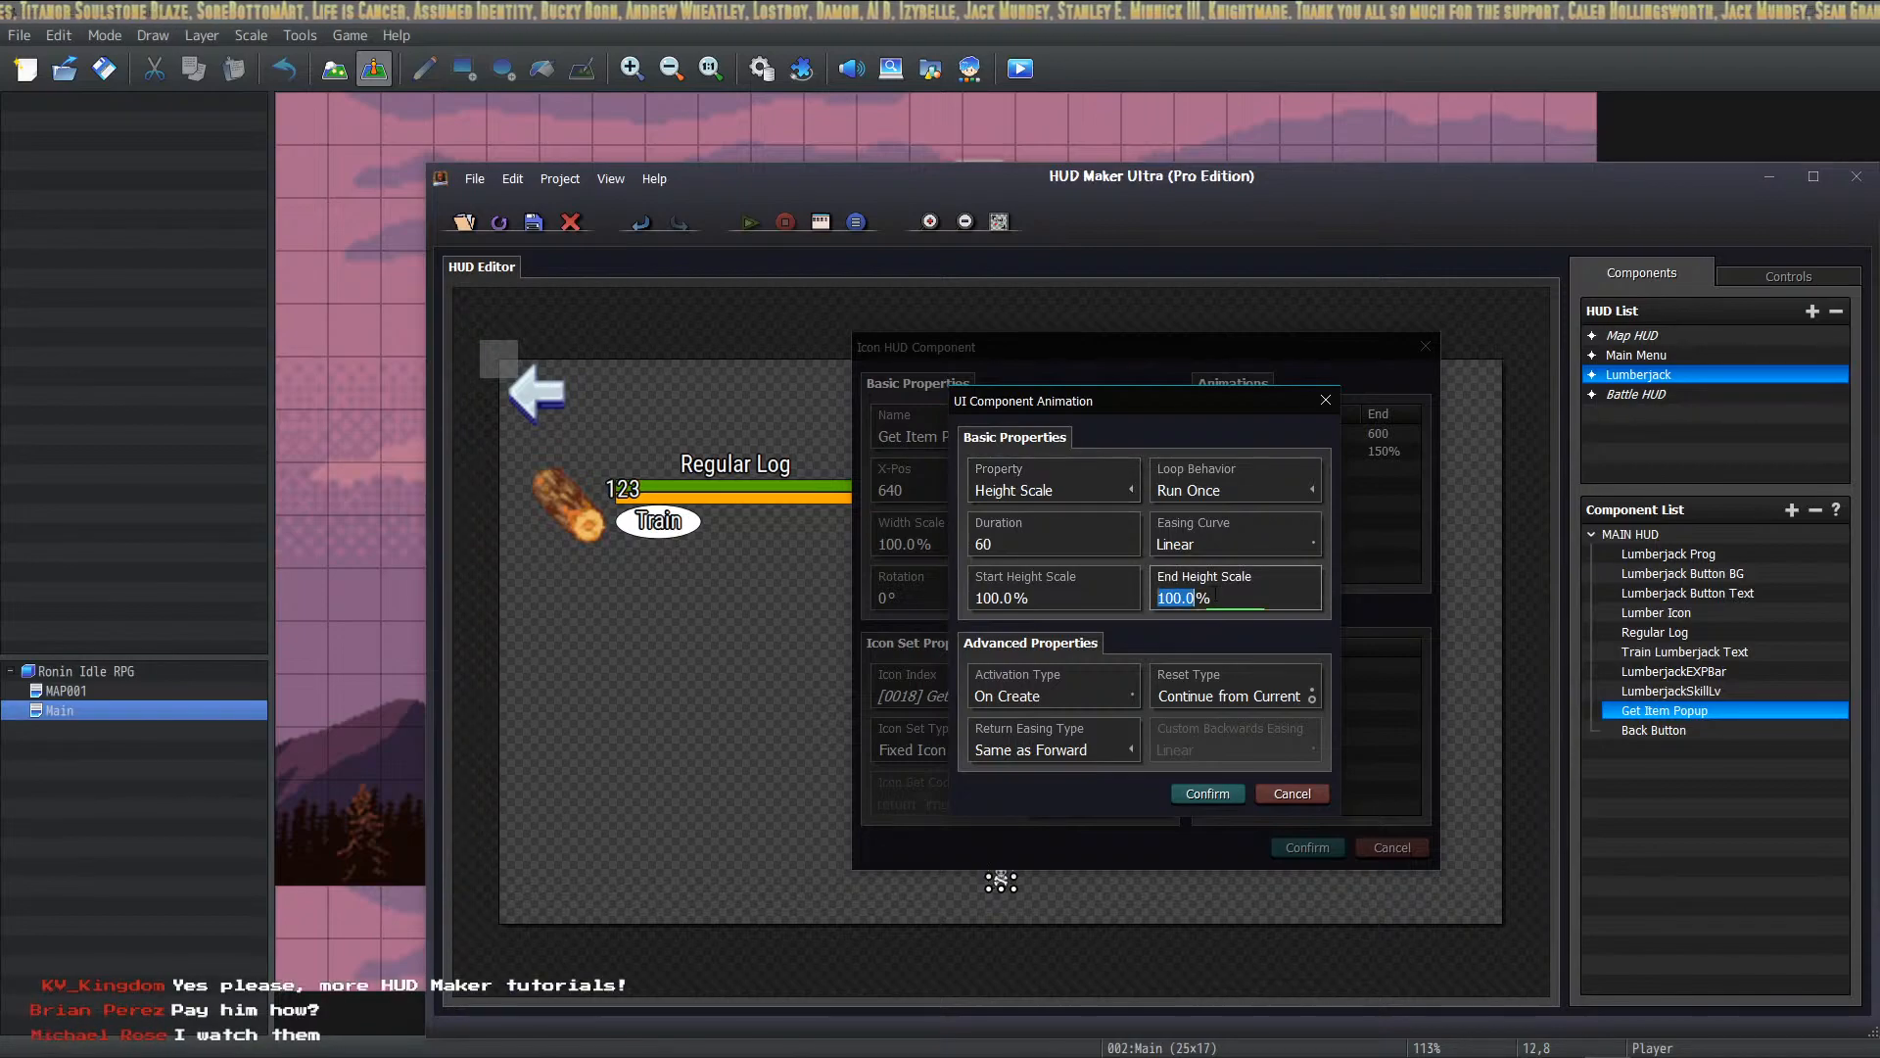
text(150)
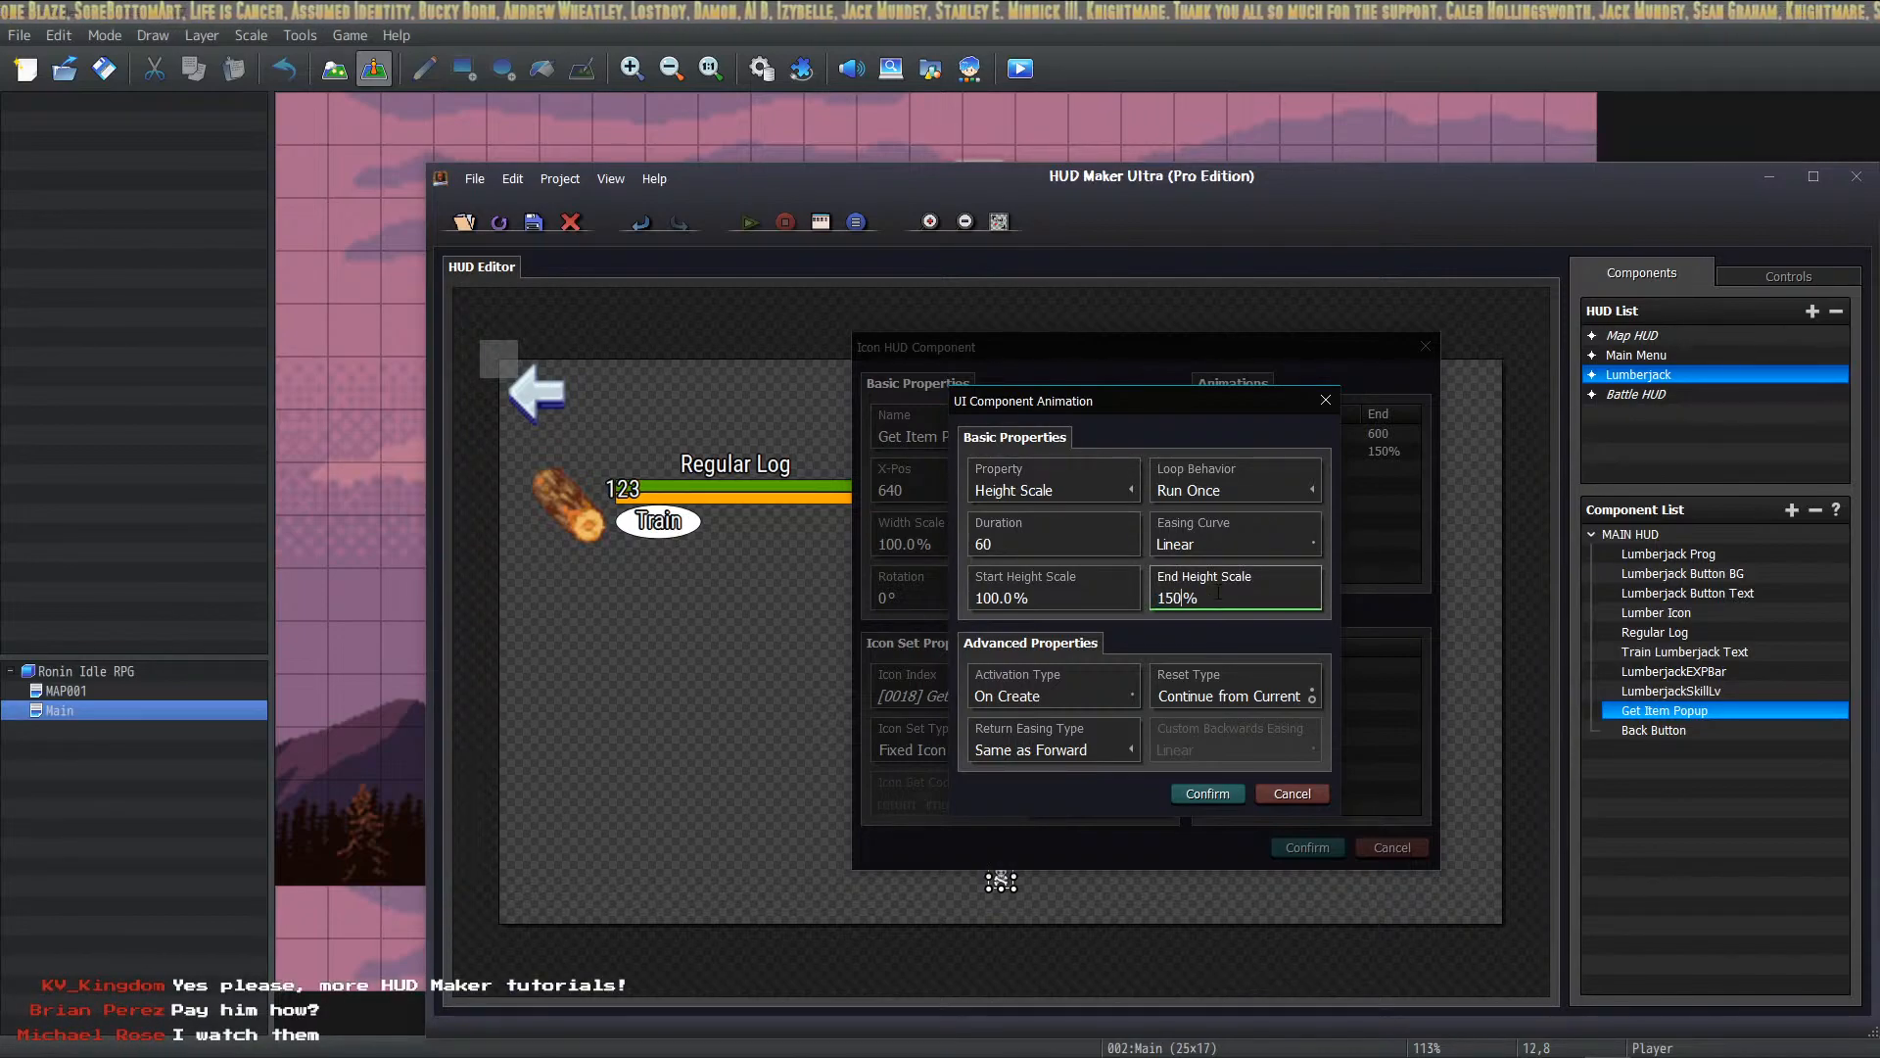
Step: Set the Height Scale animation's activation type to On Show/Hide and confirm the animation
click(1078, 701)
click(1115, 612)
click(1085, 697)
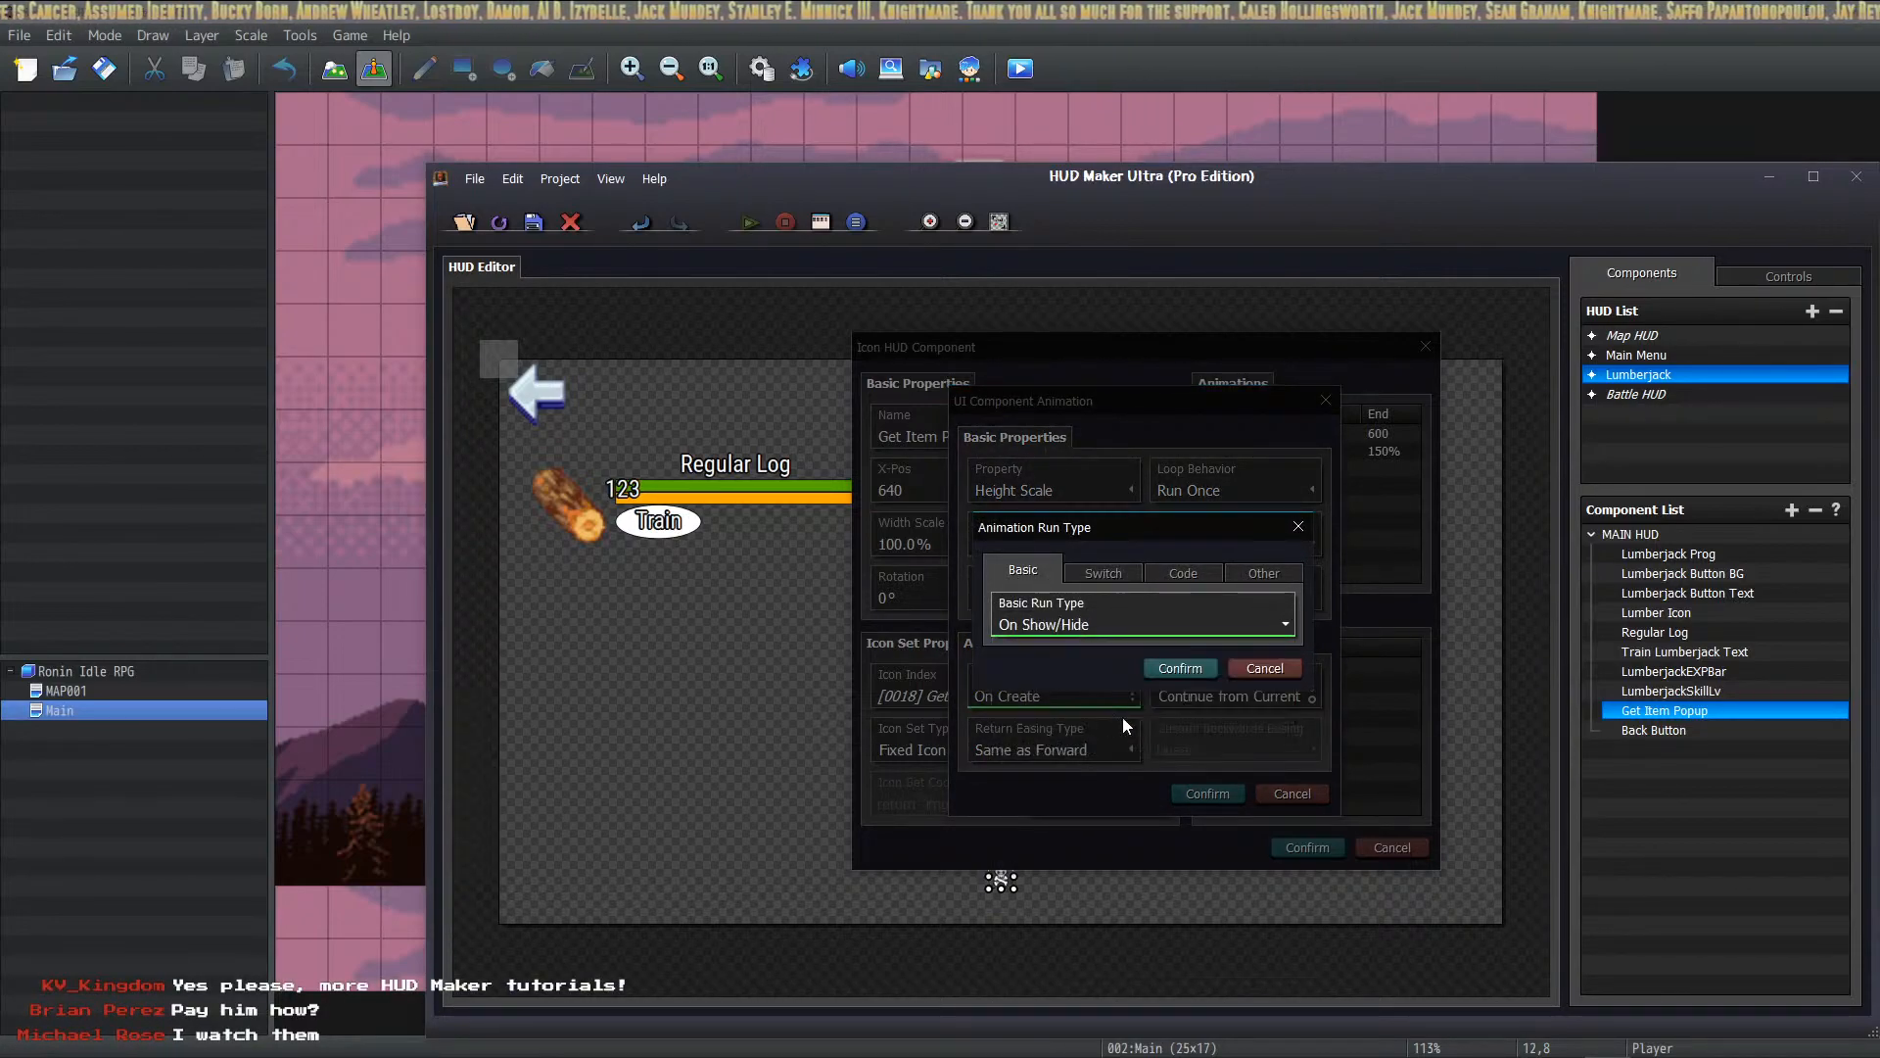
click(1182, 664)
click(1205, 792)
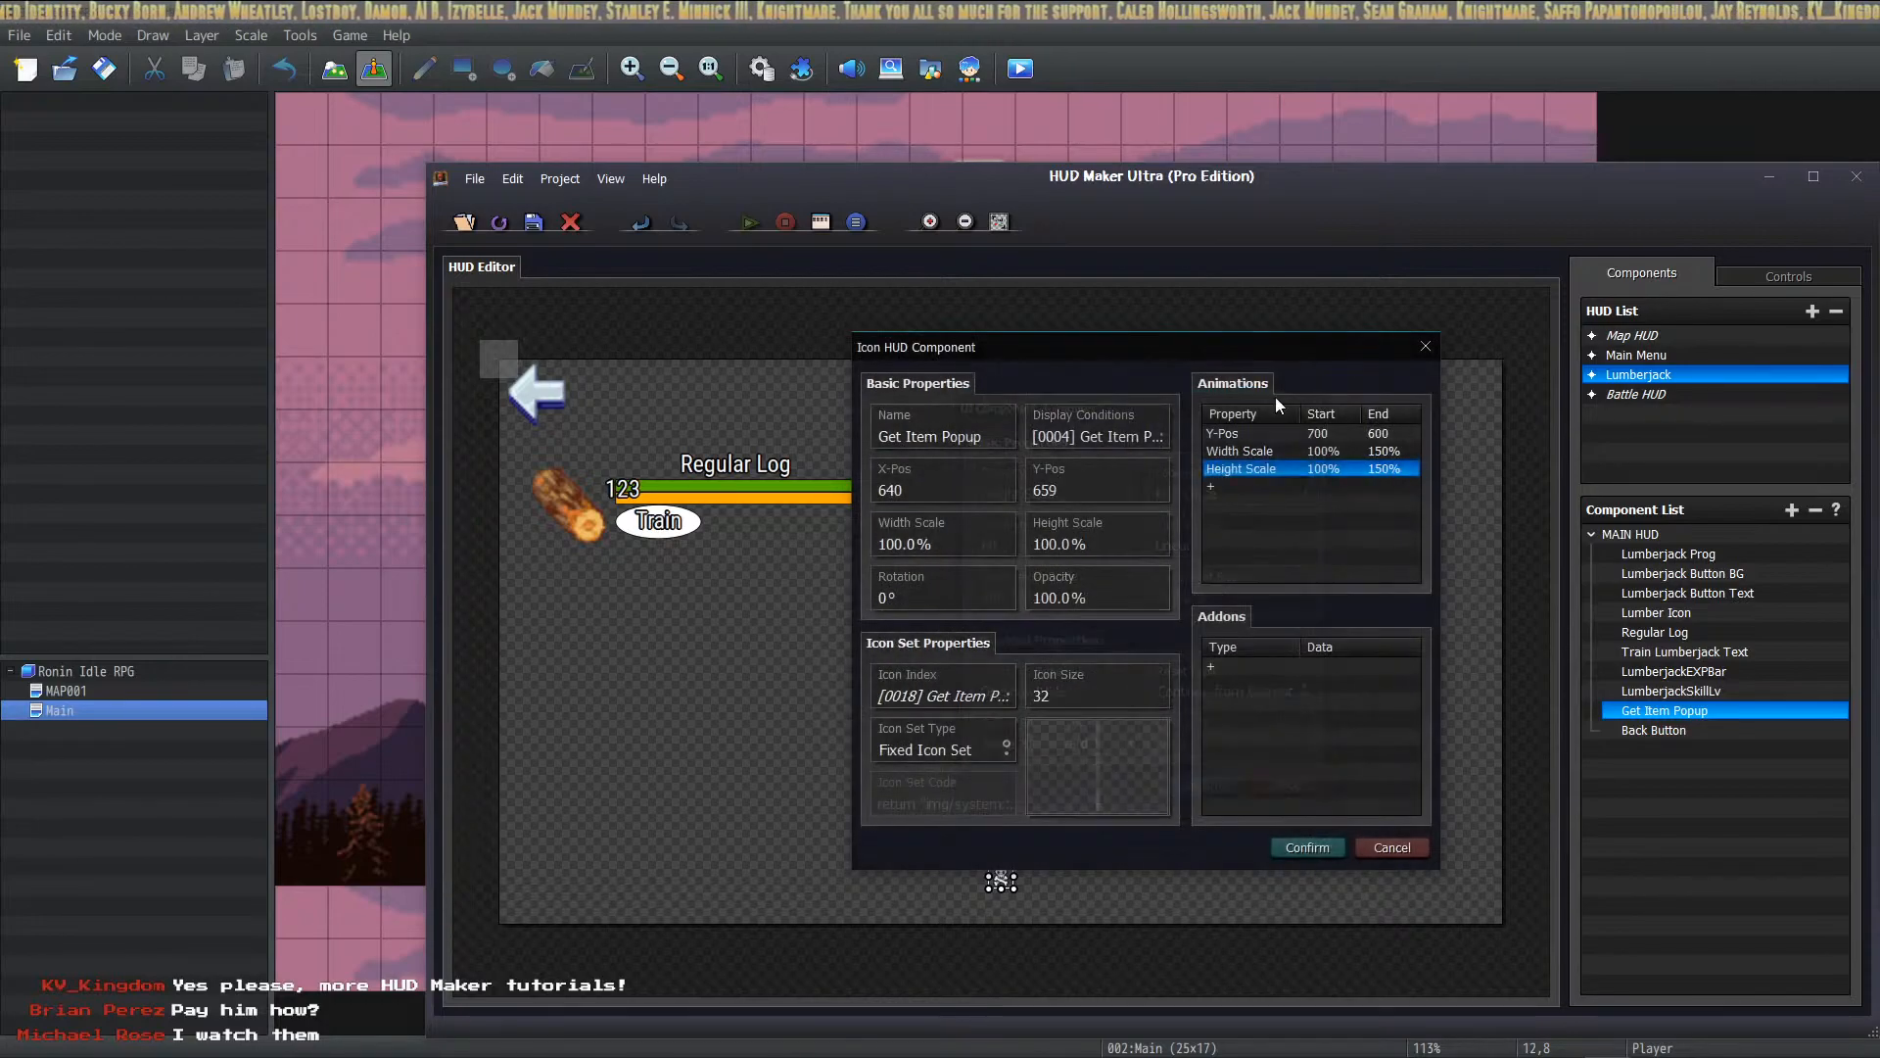
Step: Set the Width Scale animation's activation type to On Show/Hide and confirm the animation
double_click(1249, 451)
click(1026, 694)
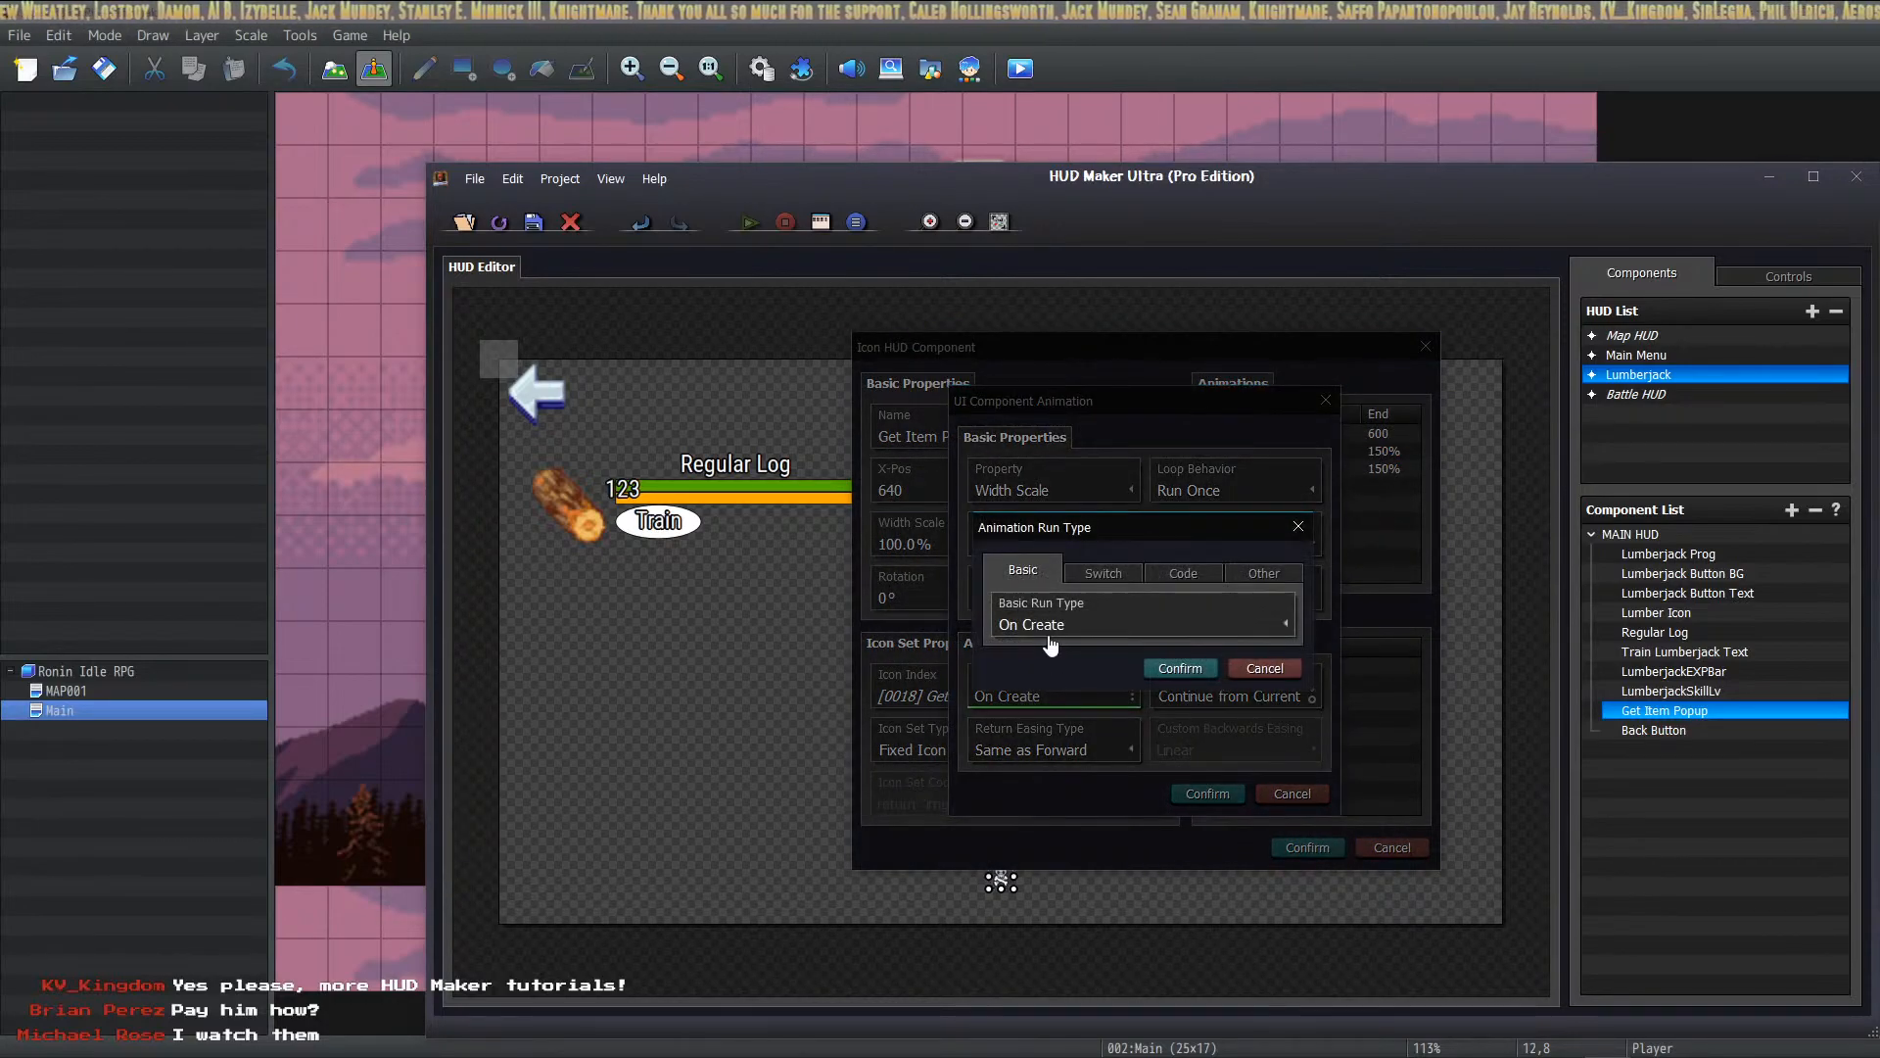
click(1081, 625)
click(1054, 697)
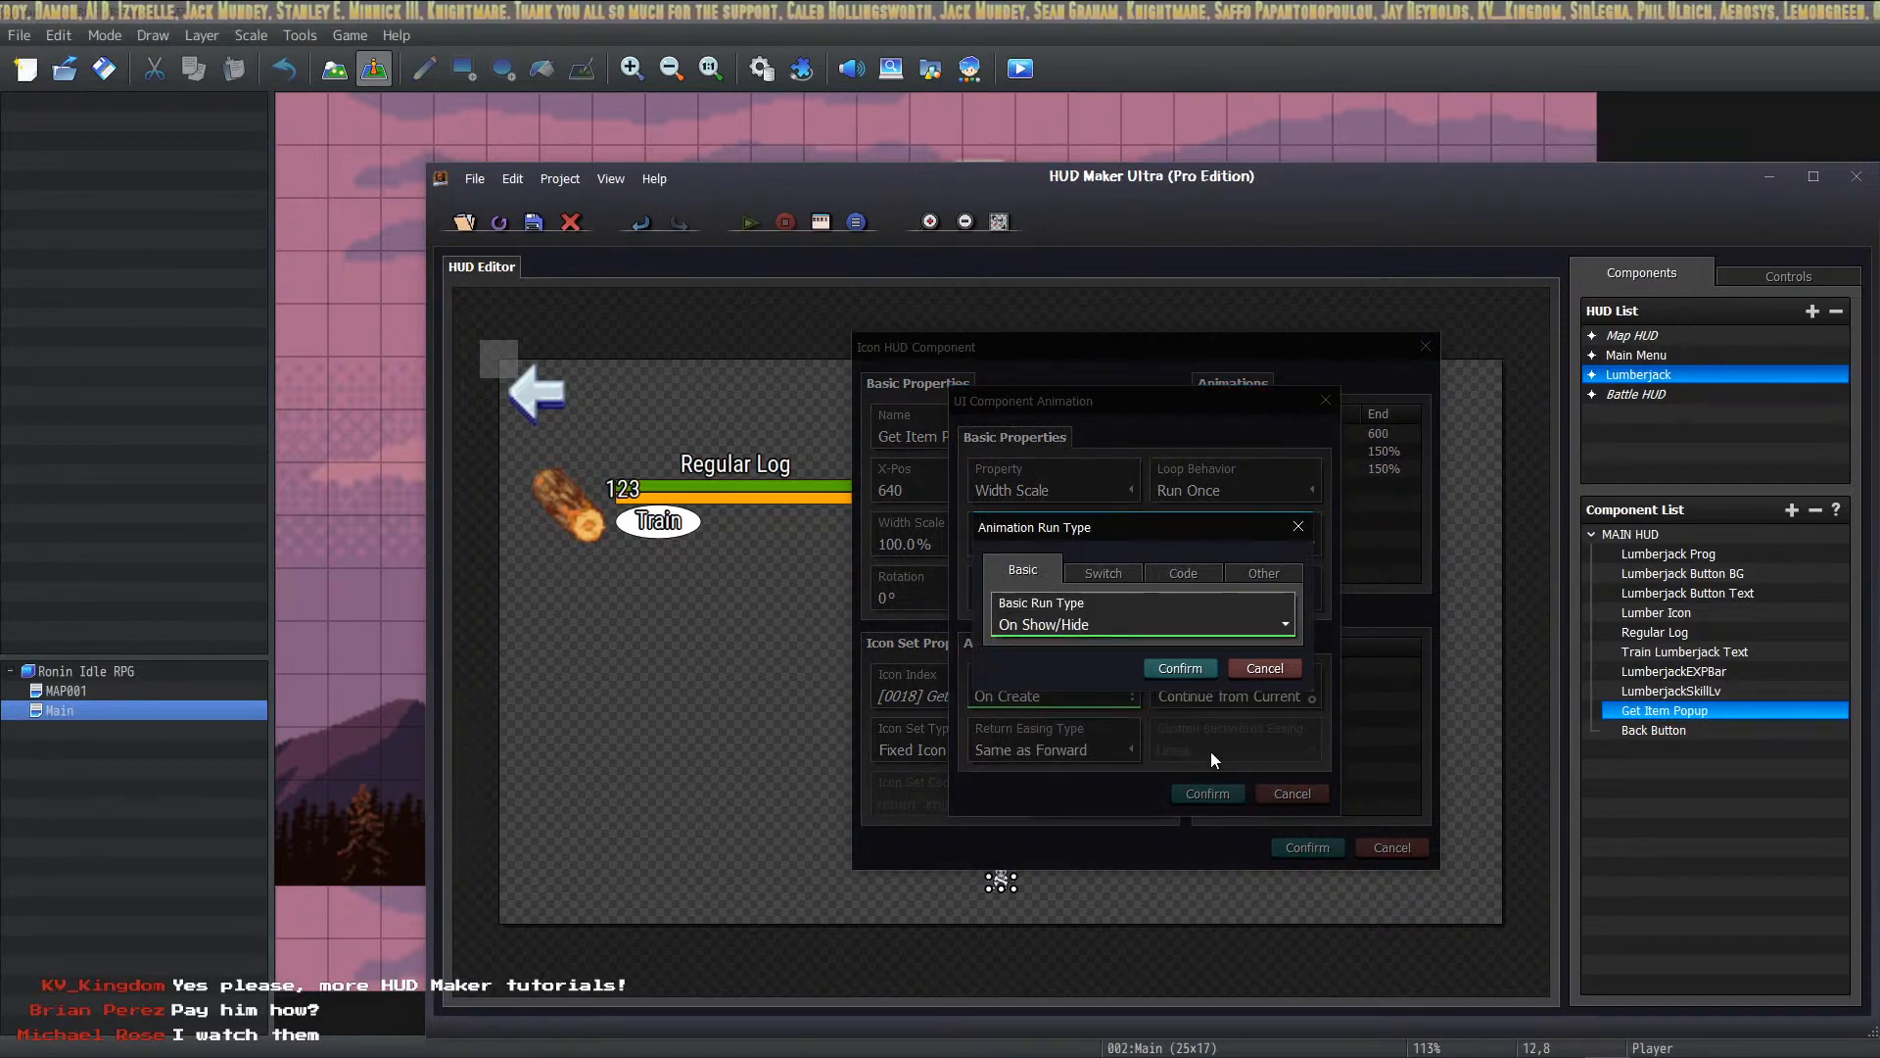
click(1181, 668)
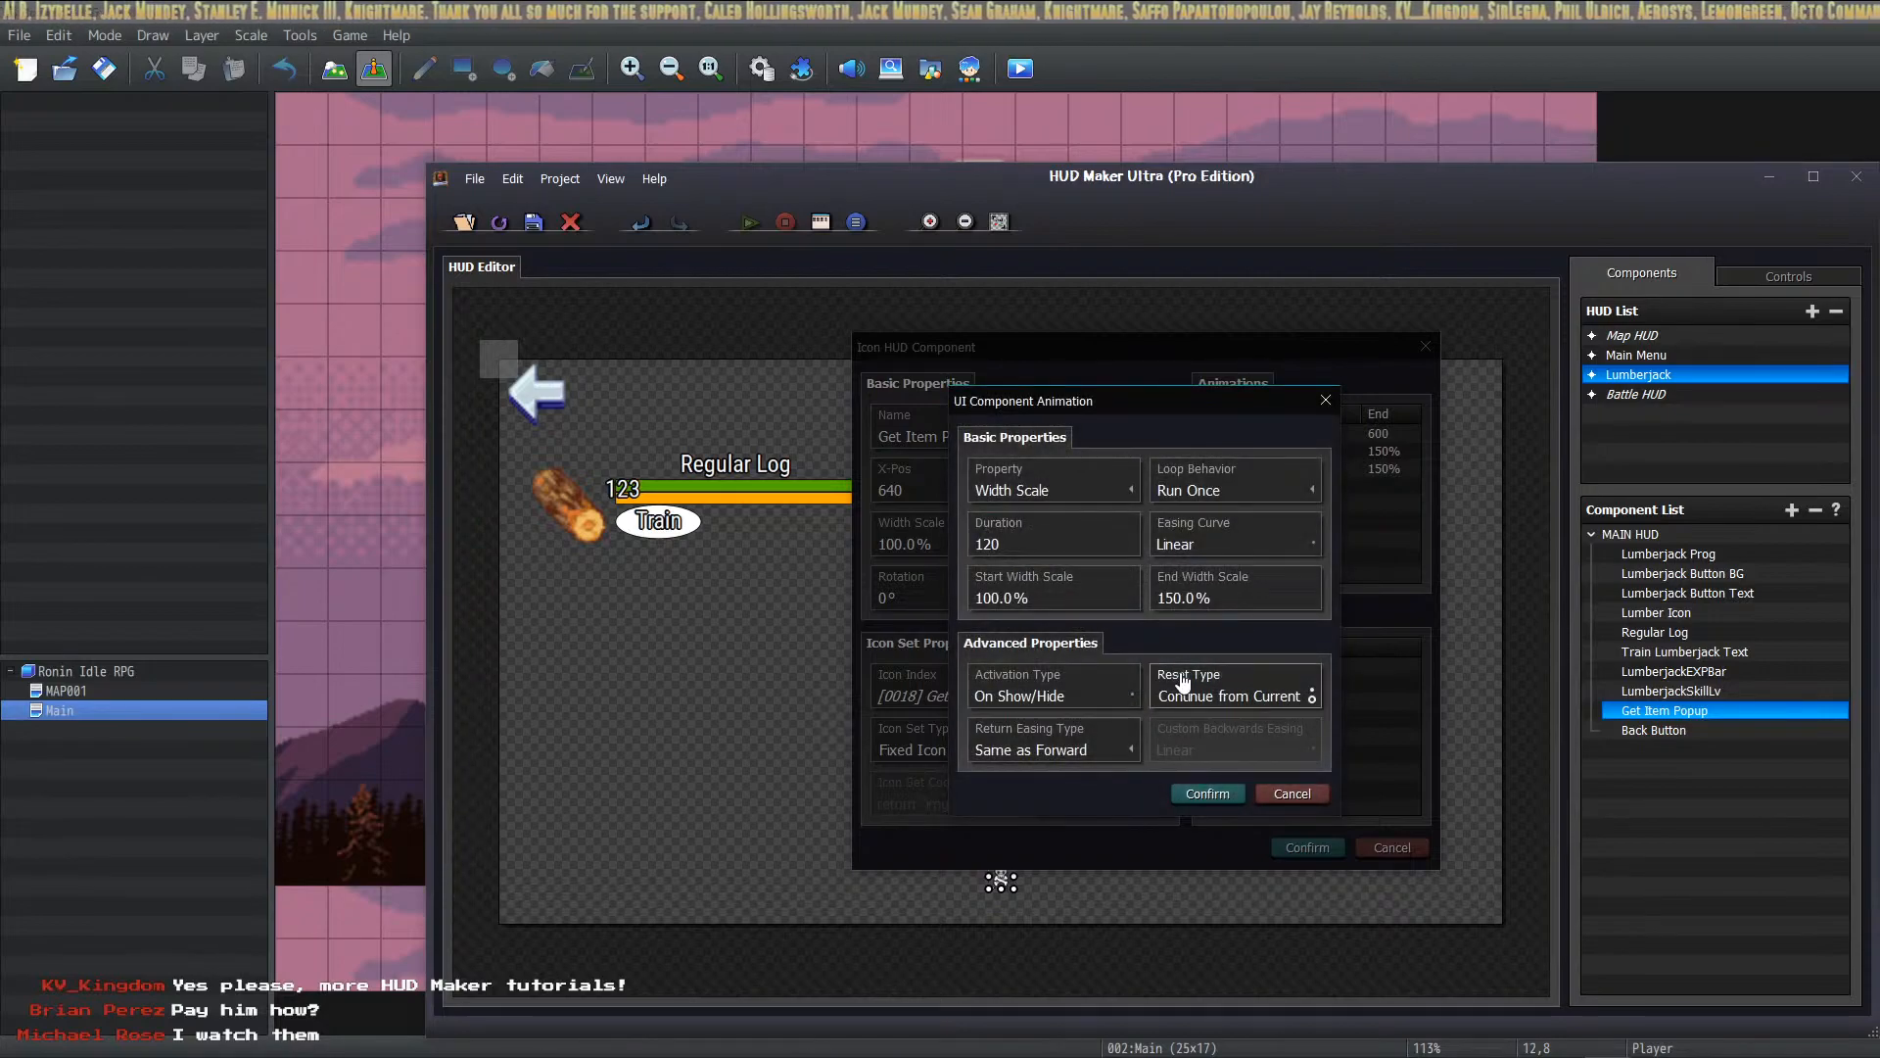
click(1190, 793)
Step: Set the duration of the Height Scale animation to 120 and confirm it
click(1301, 472)
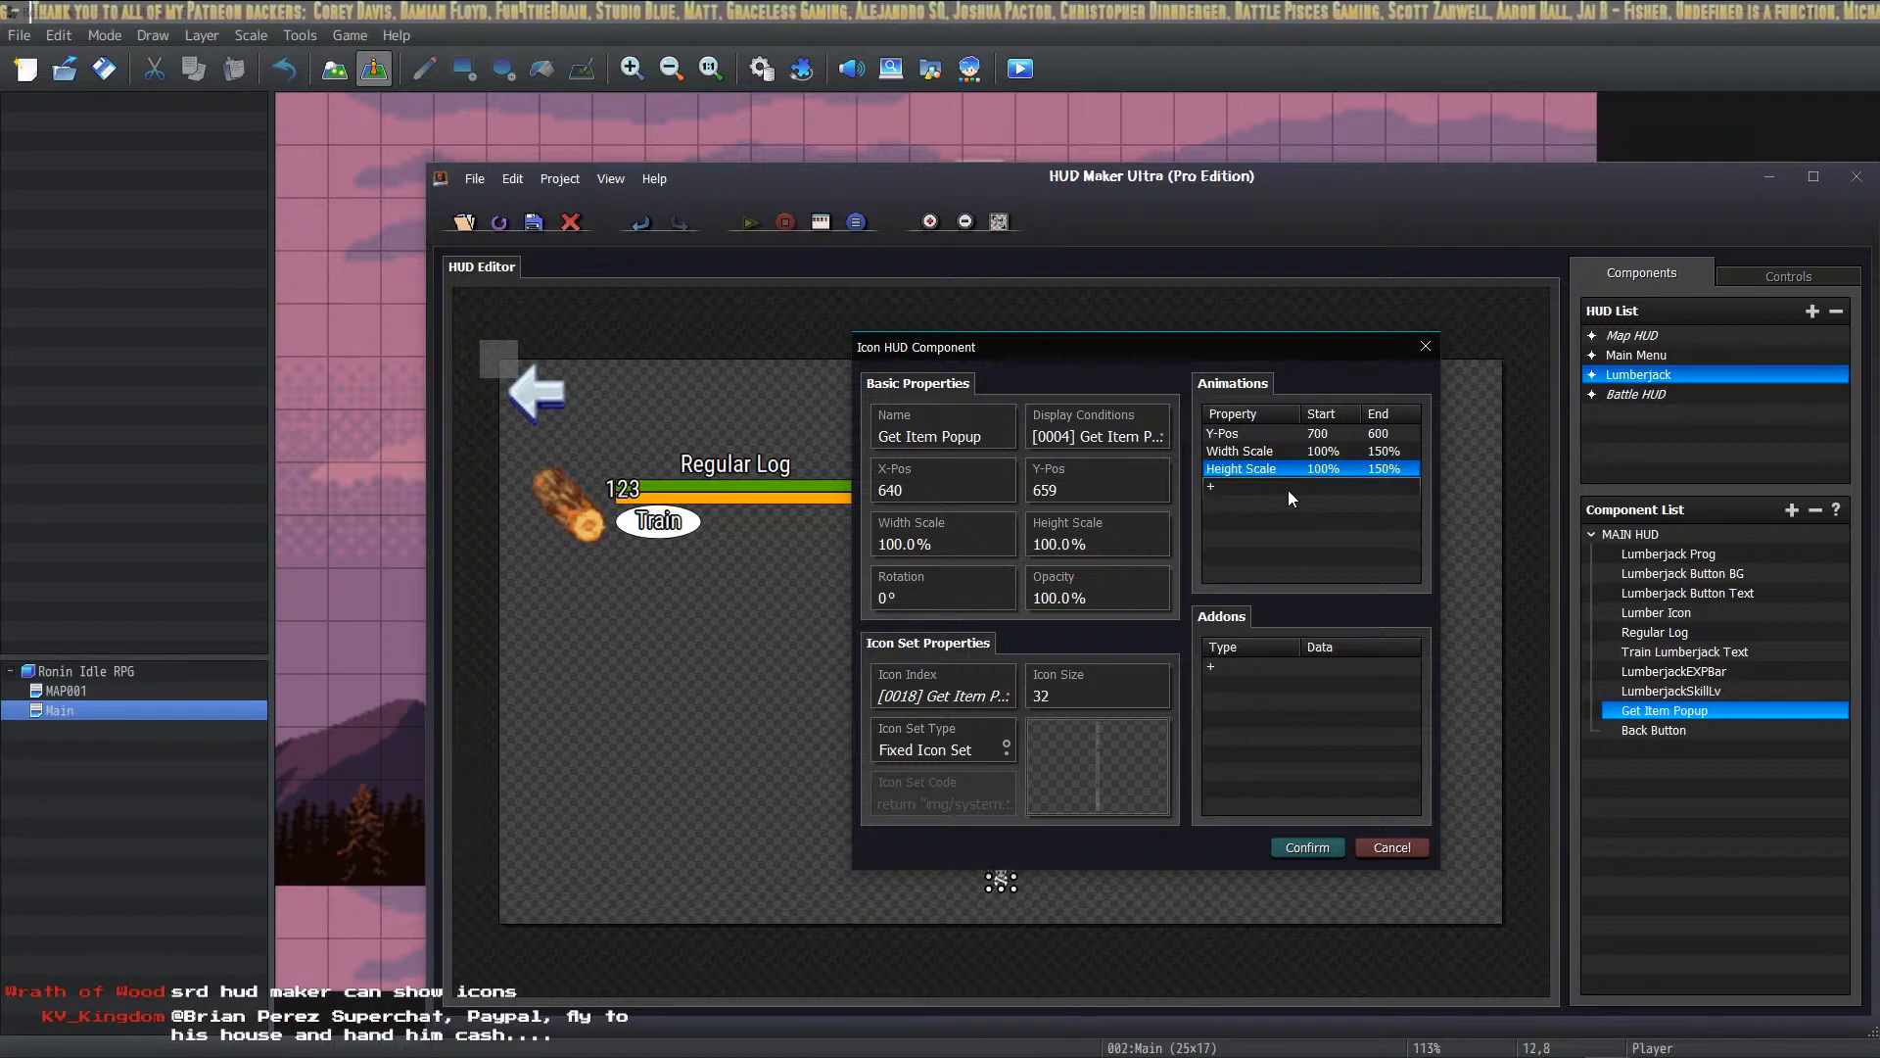
double_click(1336, 468)
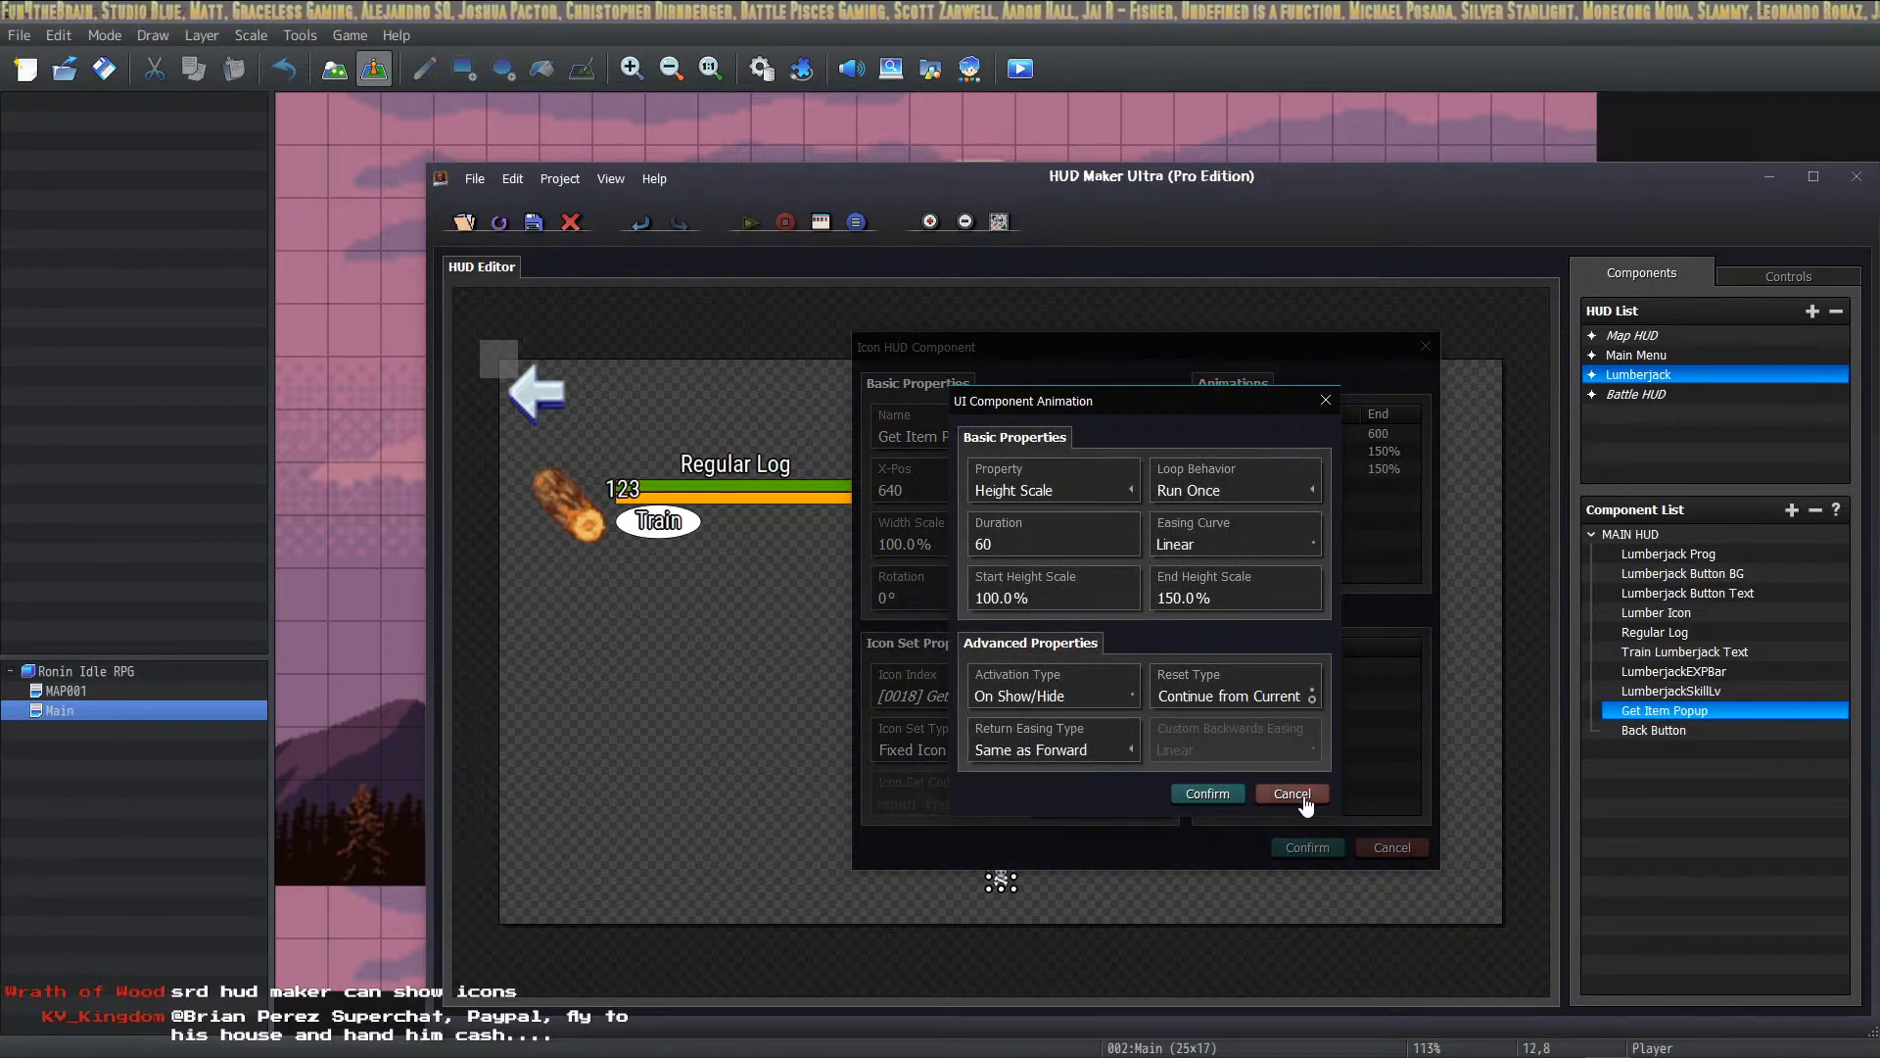
click(1037, 534)
text(12)
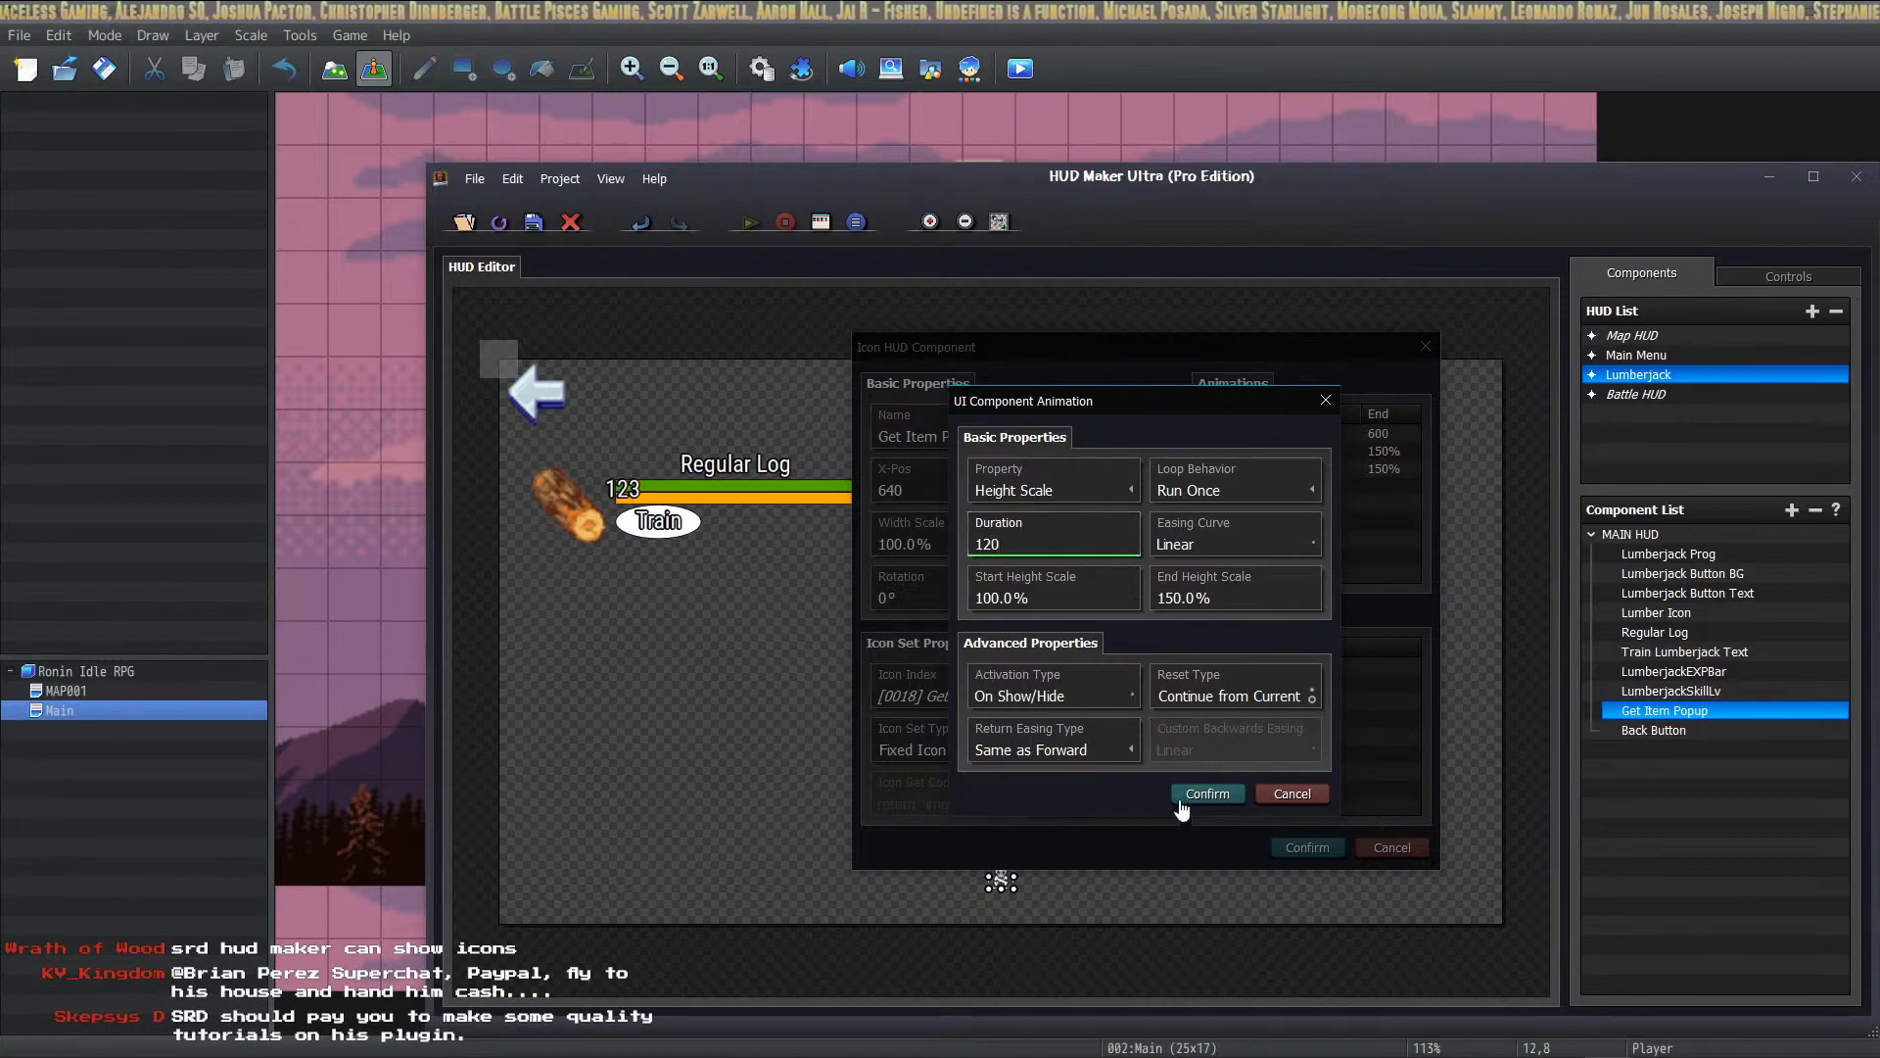
click(1185, 794)
Step: Review the settings of the Width Scale and Height Scale animations to check that they match
double_click(1263, 452)
click(1218, 789)
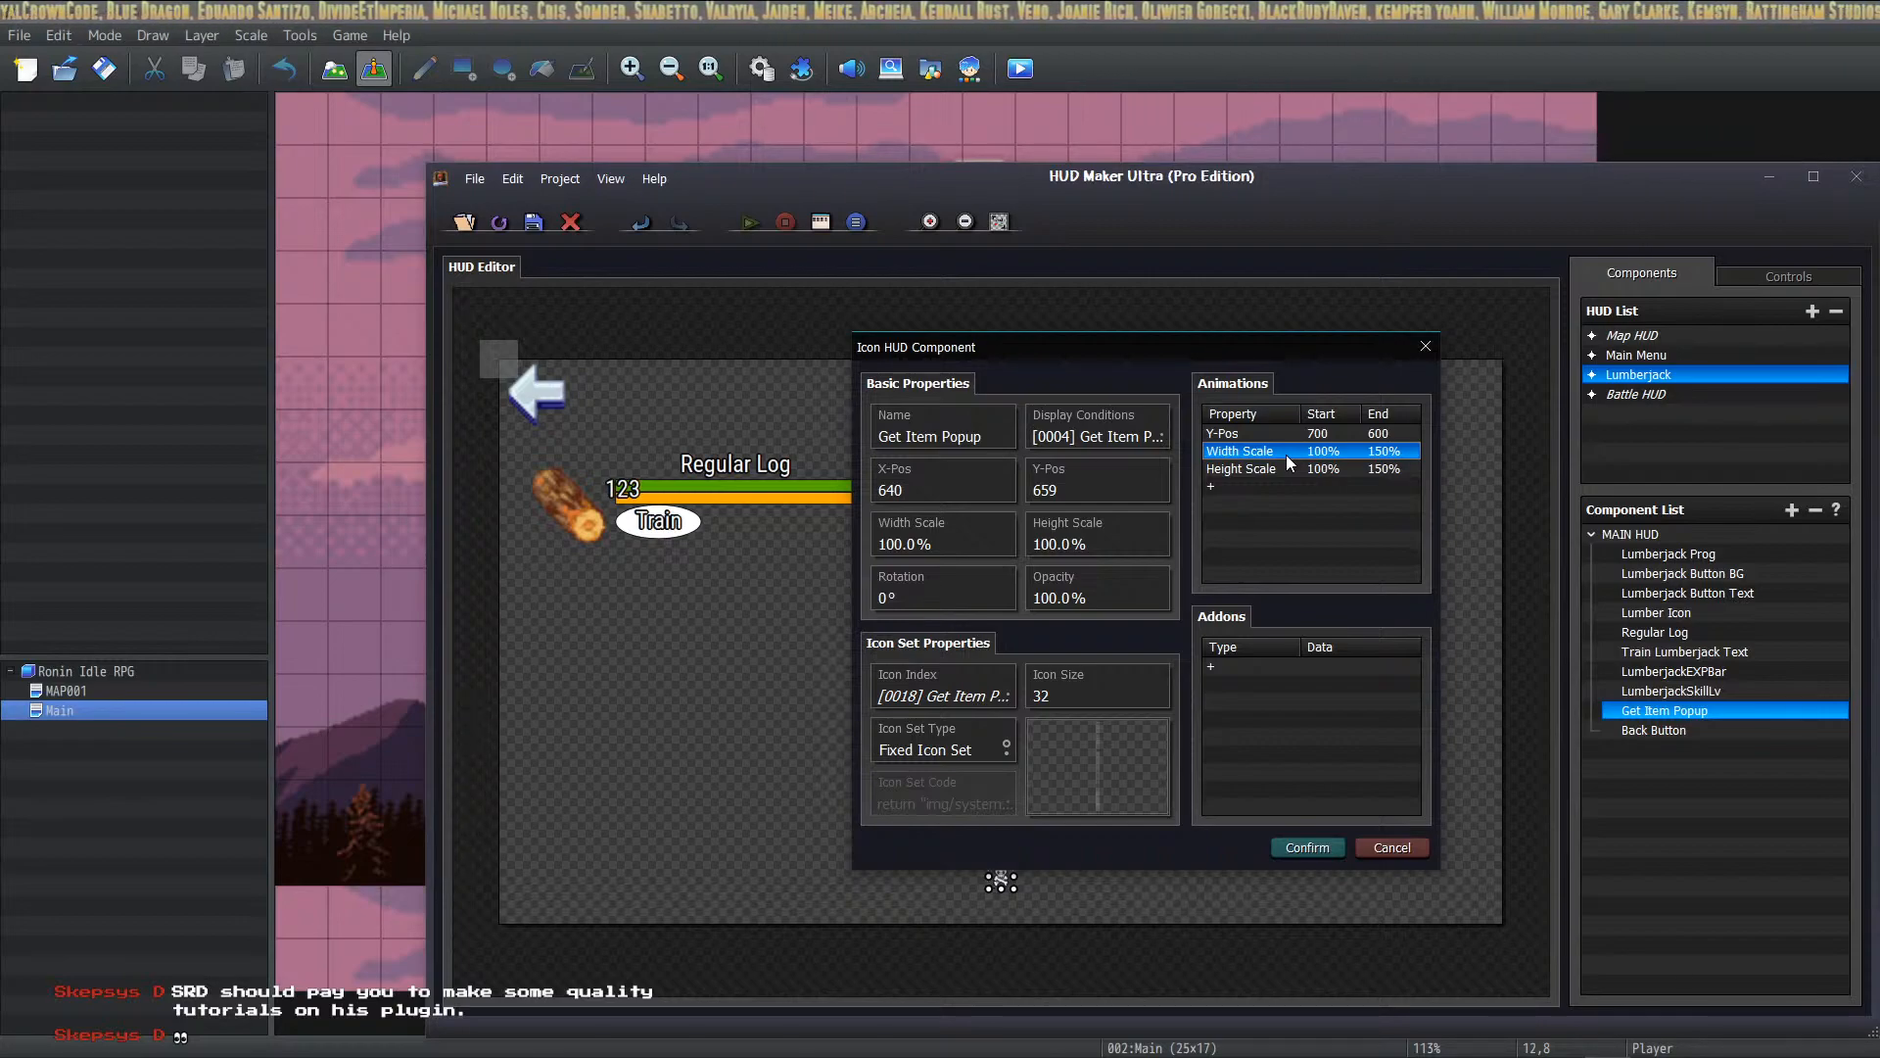
click(1308, 468)
double_click(1277, 486)
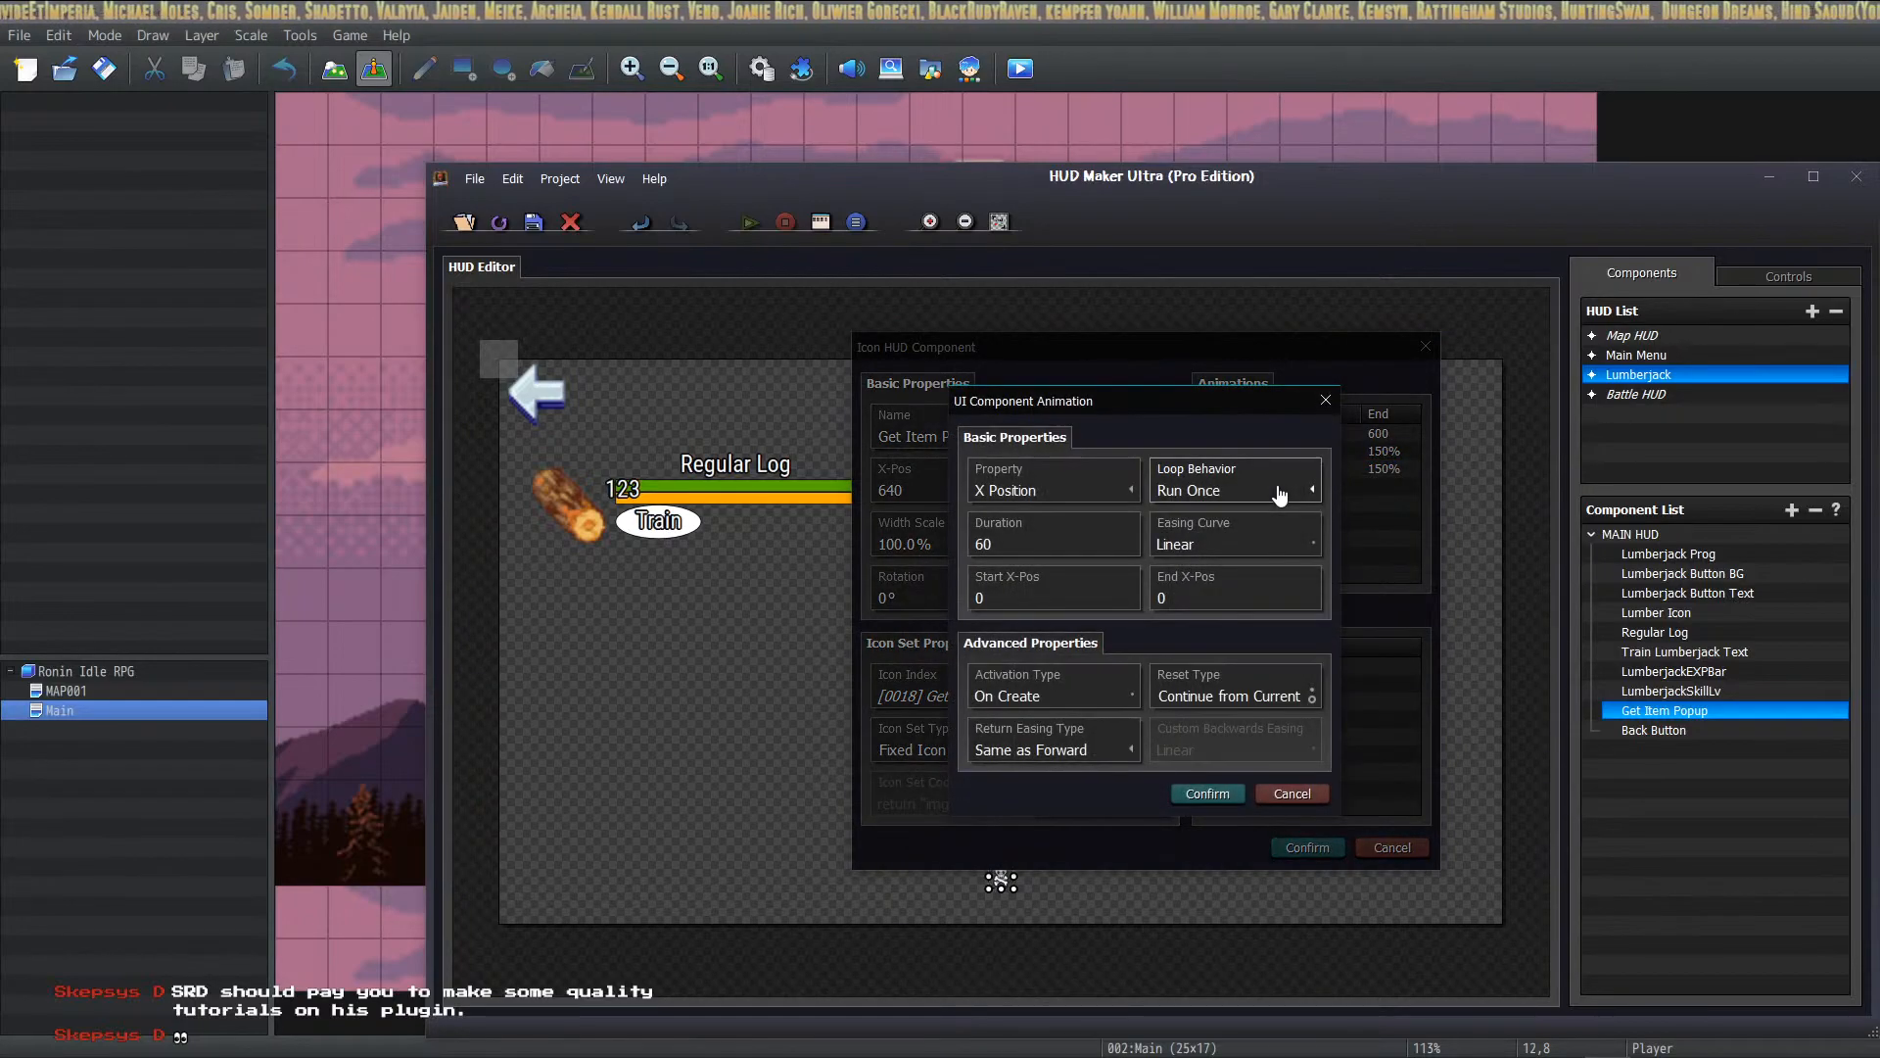
click(1291, 794)
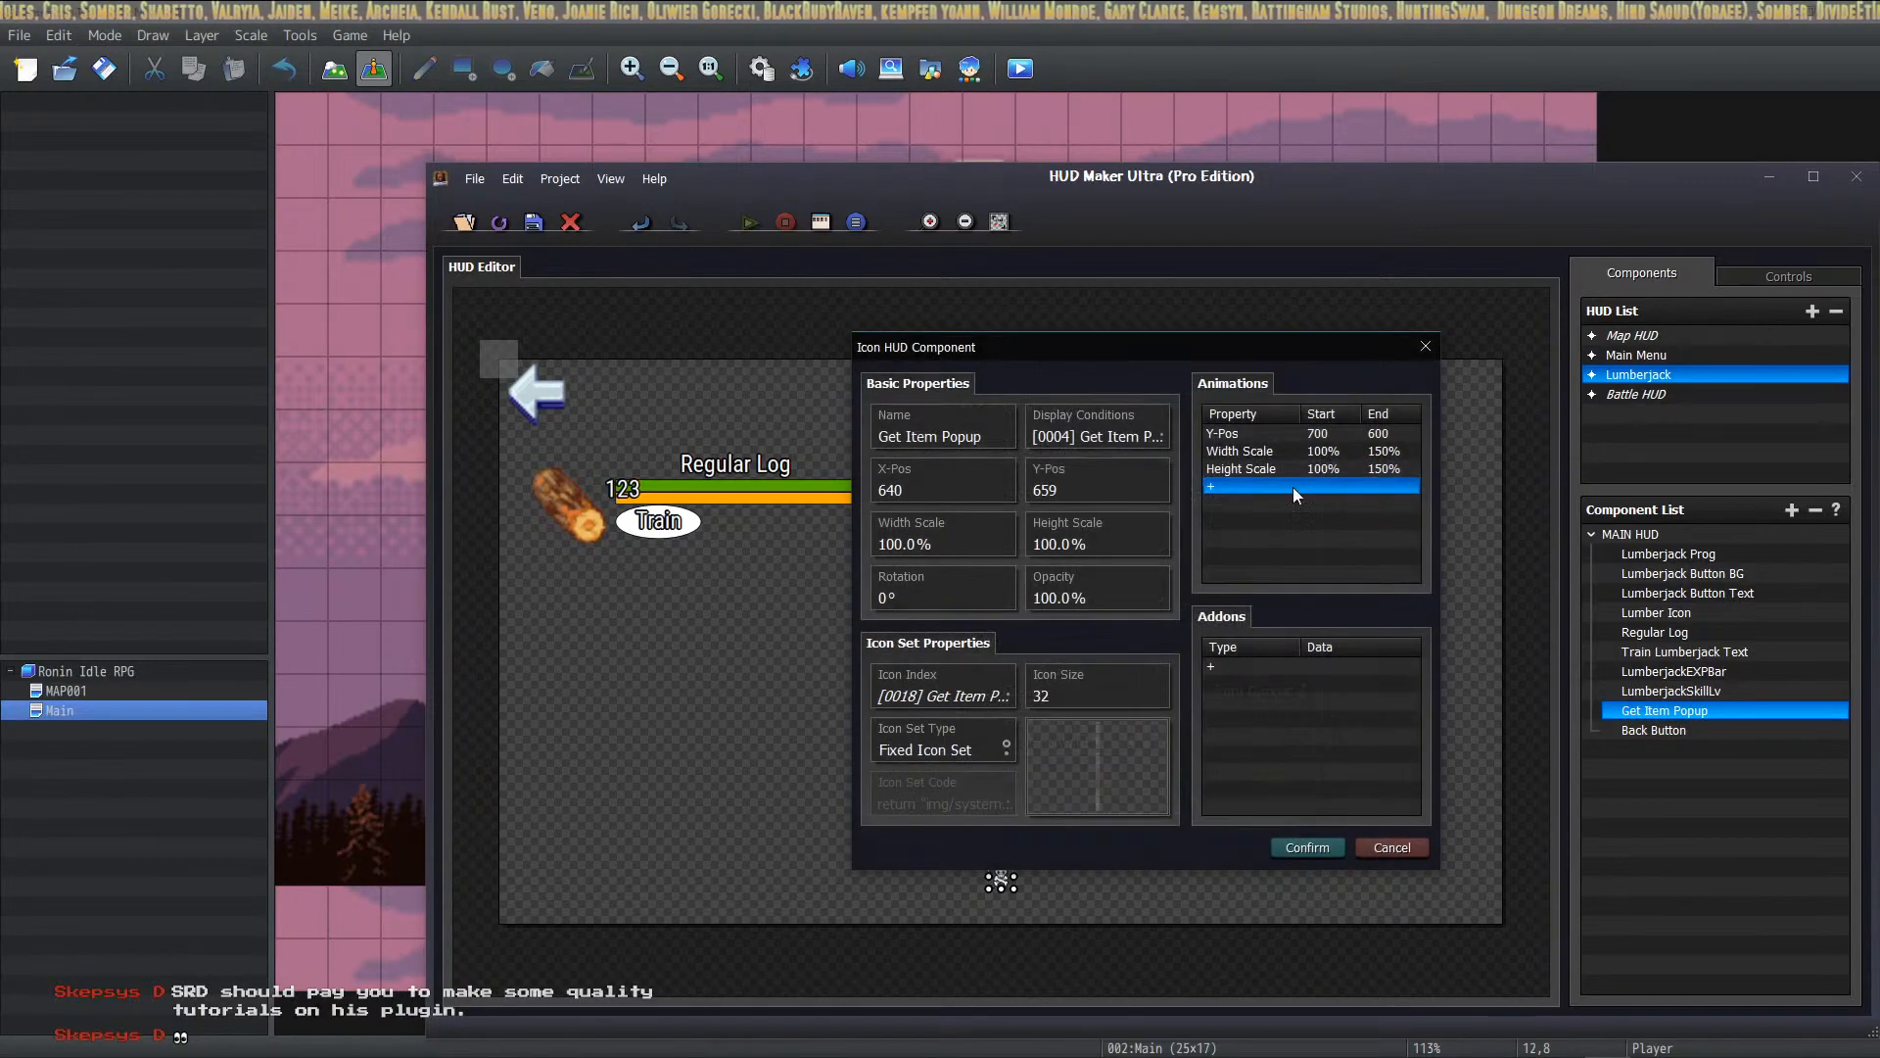
double_click(1290, 464)
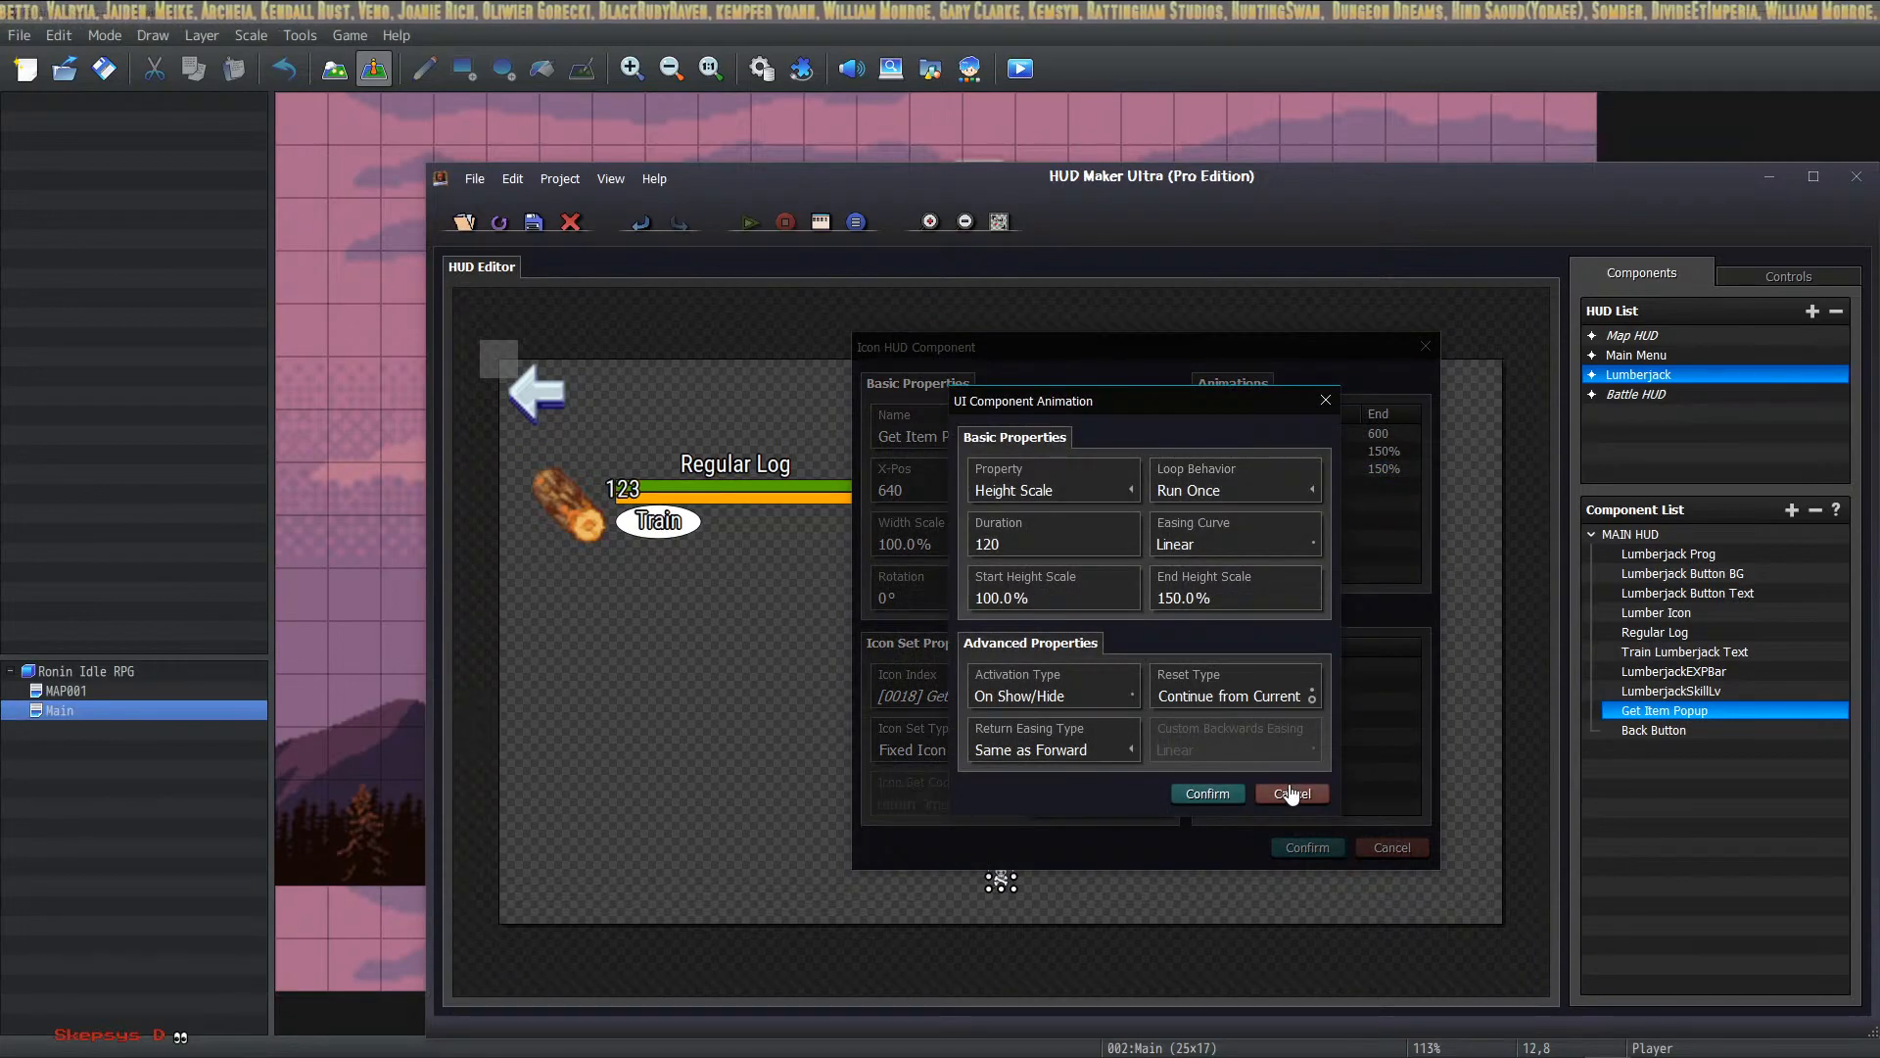
click(1198, 794)
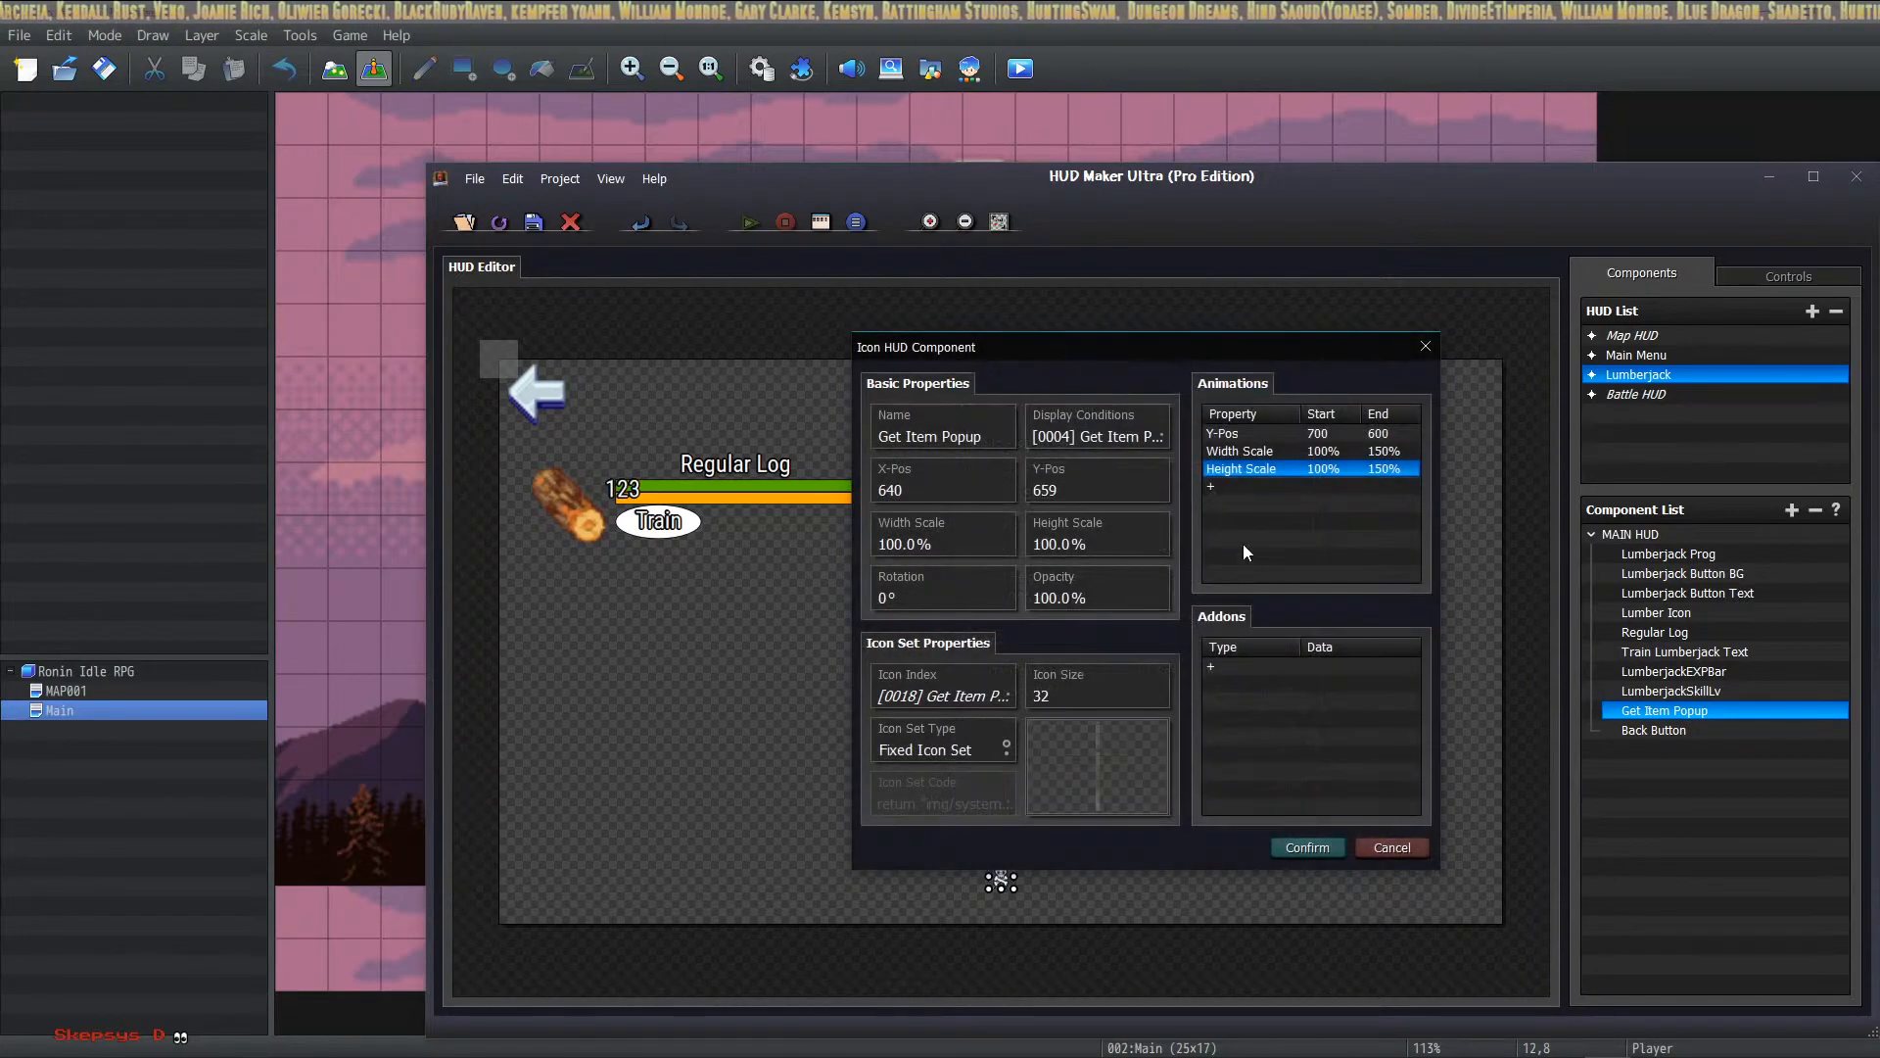
Step: Add an Opacity animation to the Get Item Popup component and set its end opacity to 1%
double_click(1260, 485)
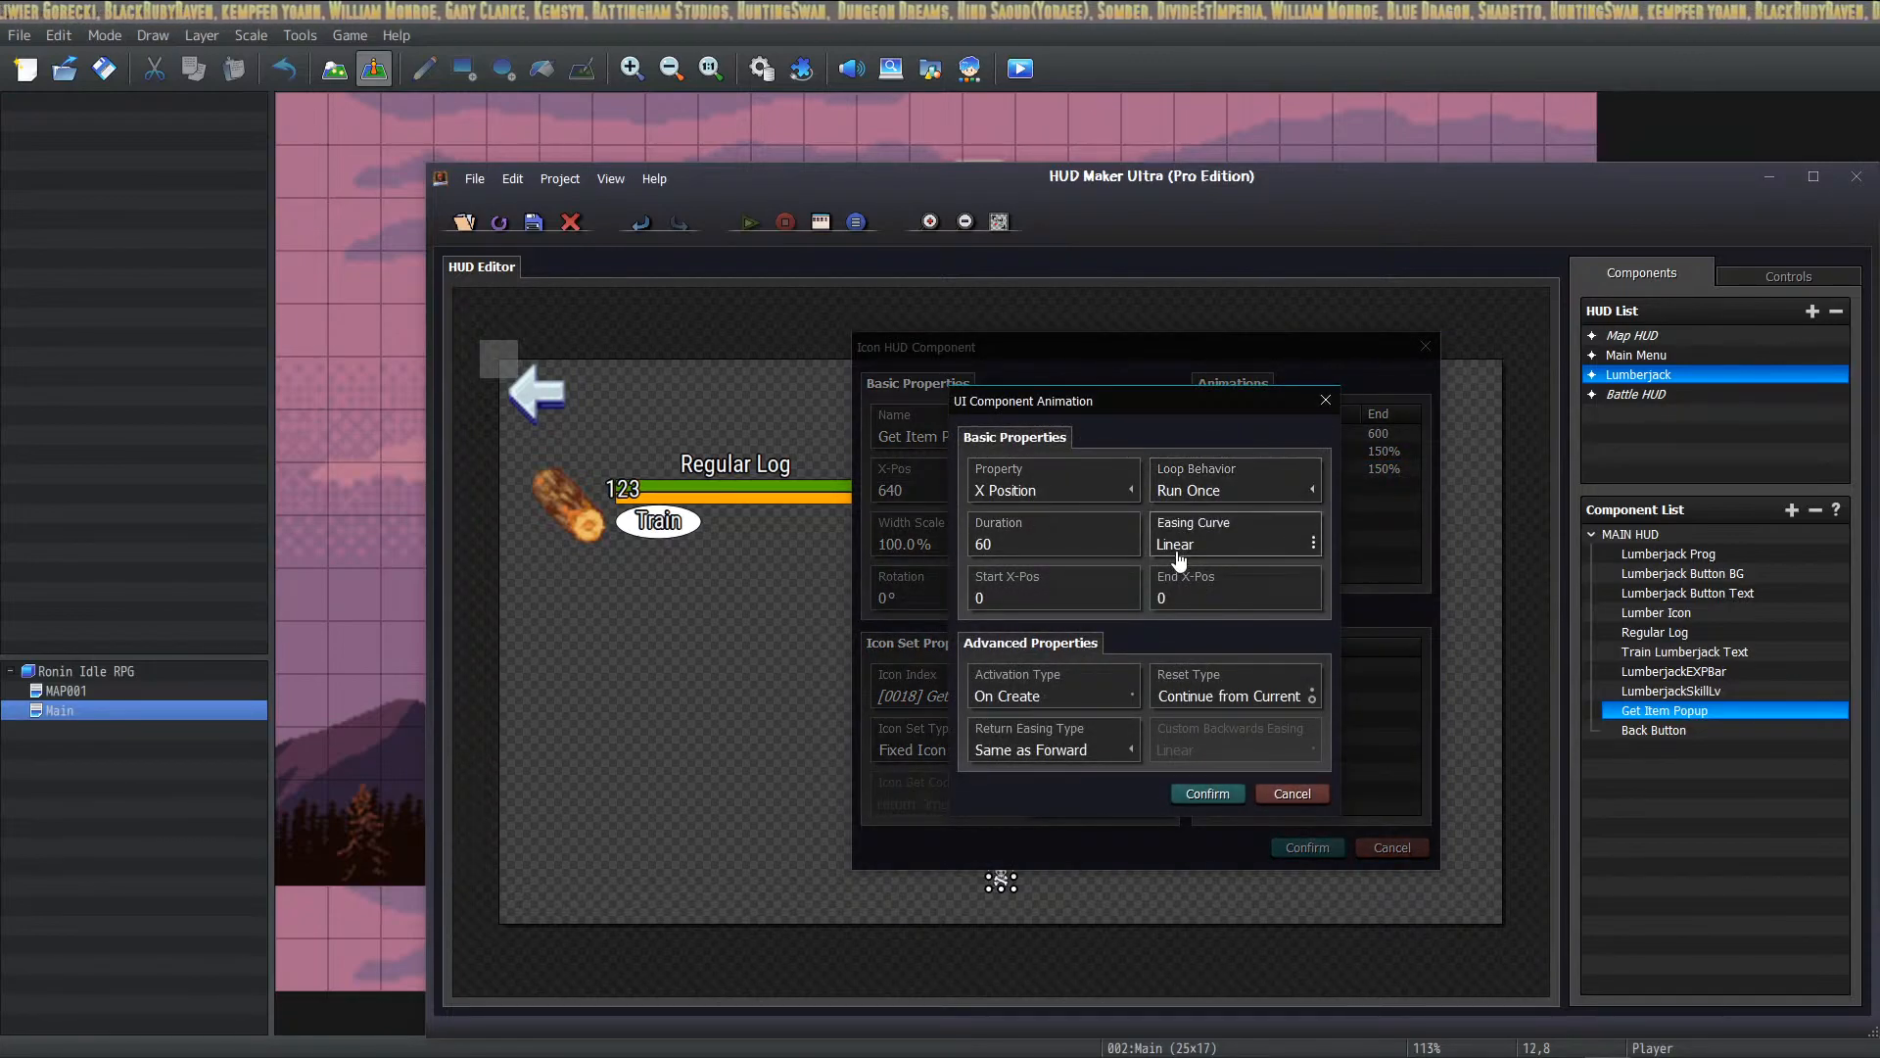
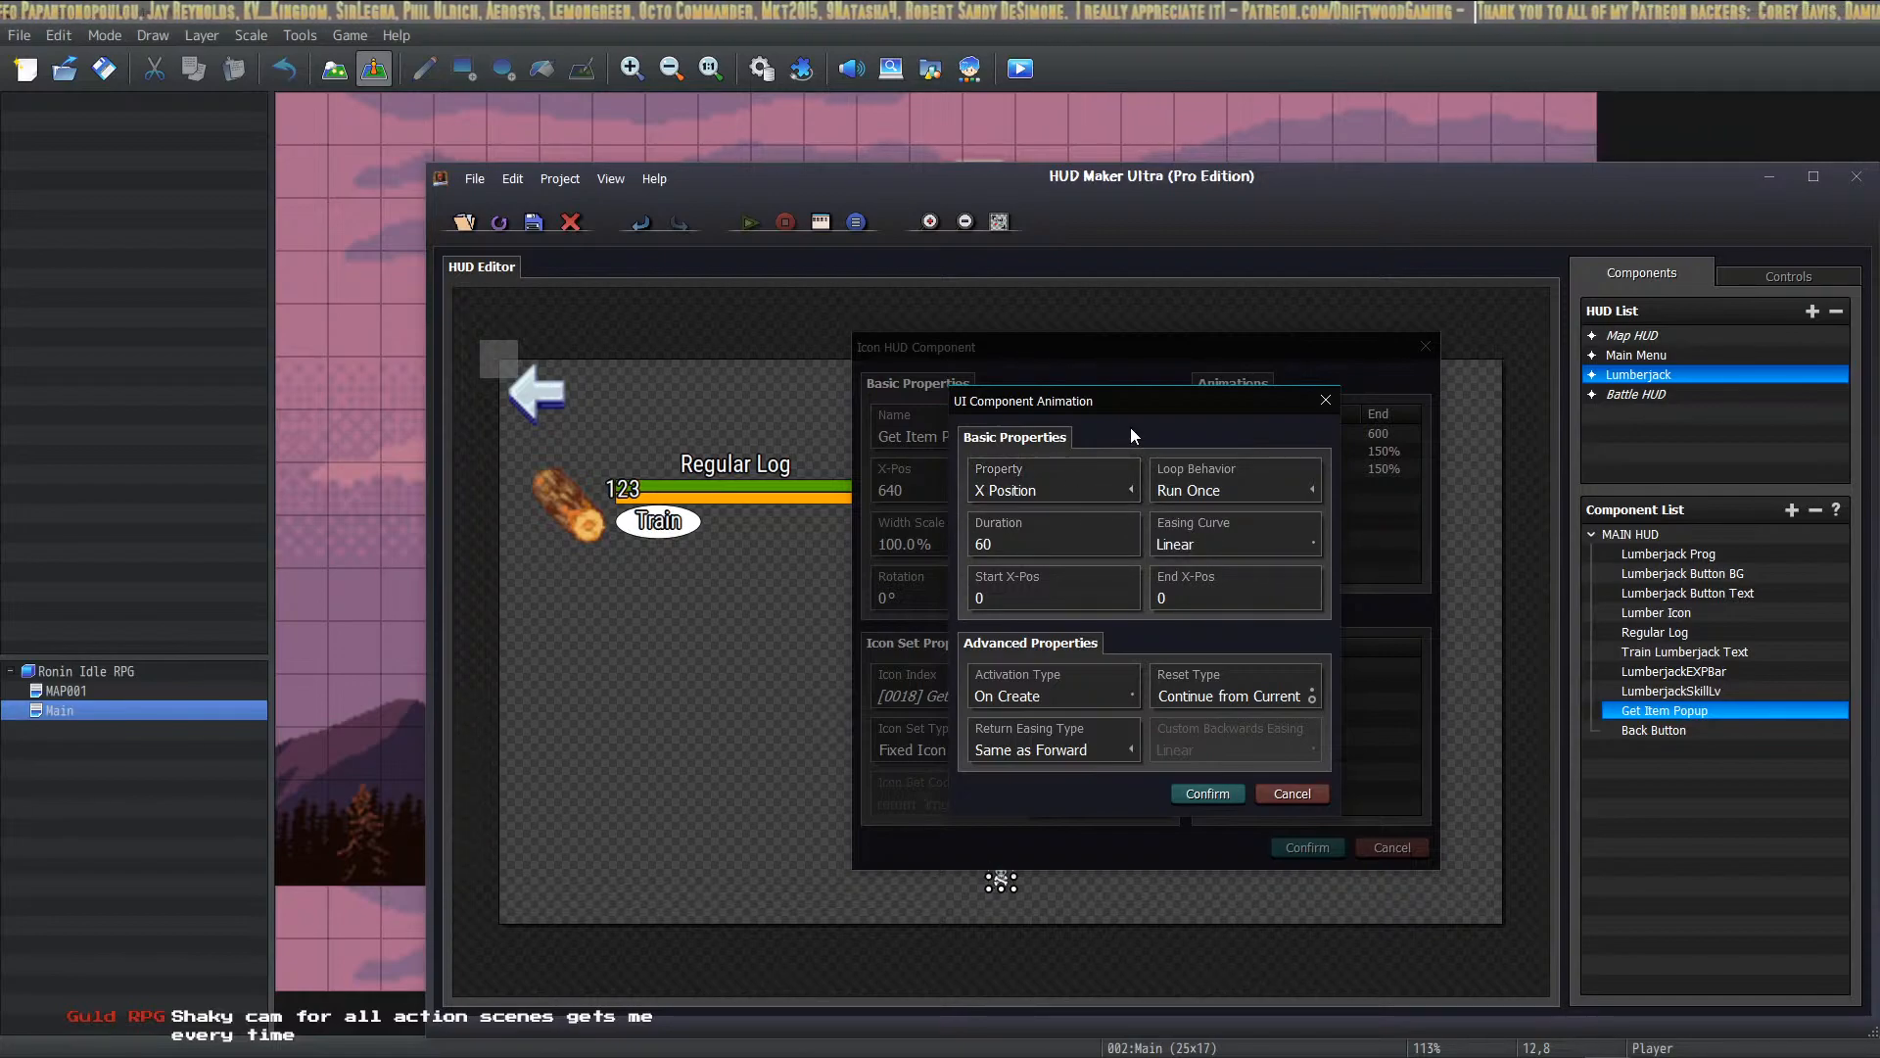
drag(1156, 403, 1150, 481)
click(1048, 568)
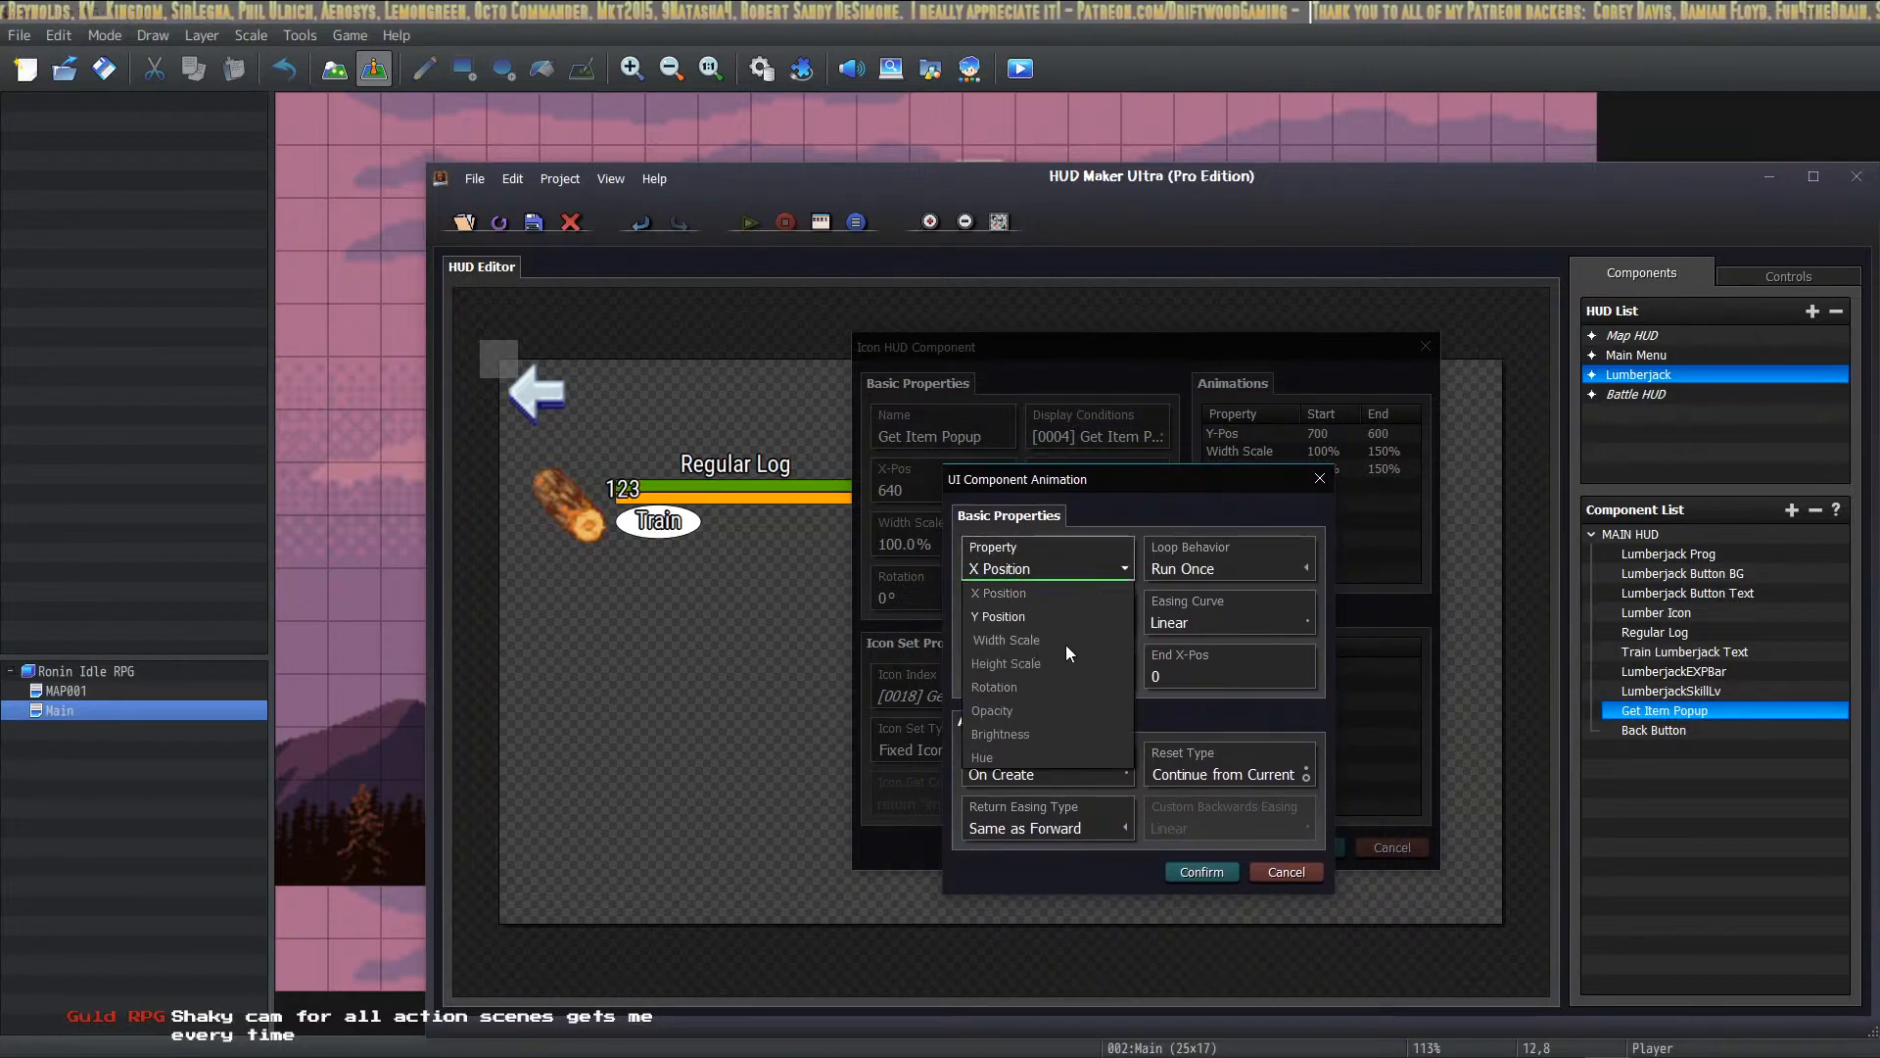
click(1009, 710)
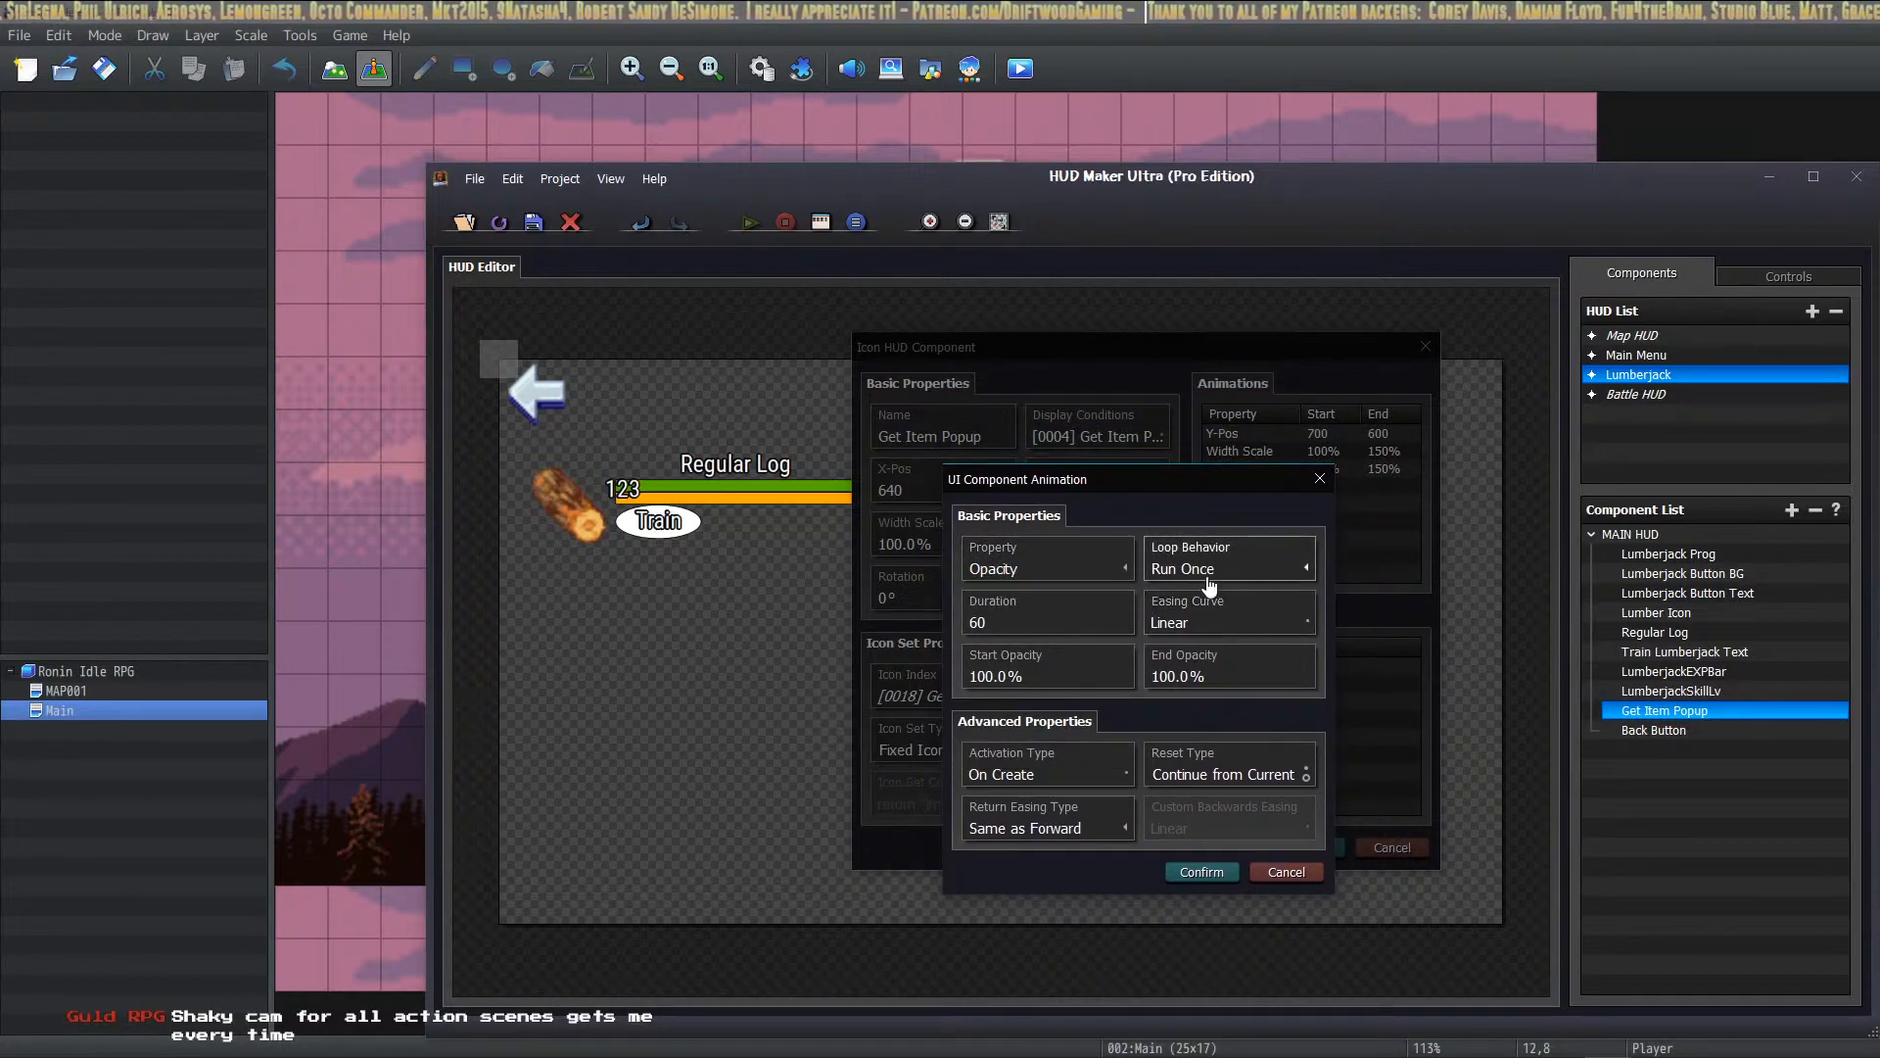
double_click(1171, 676)
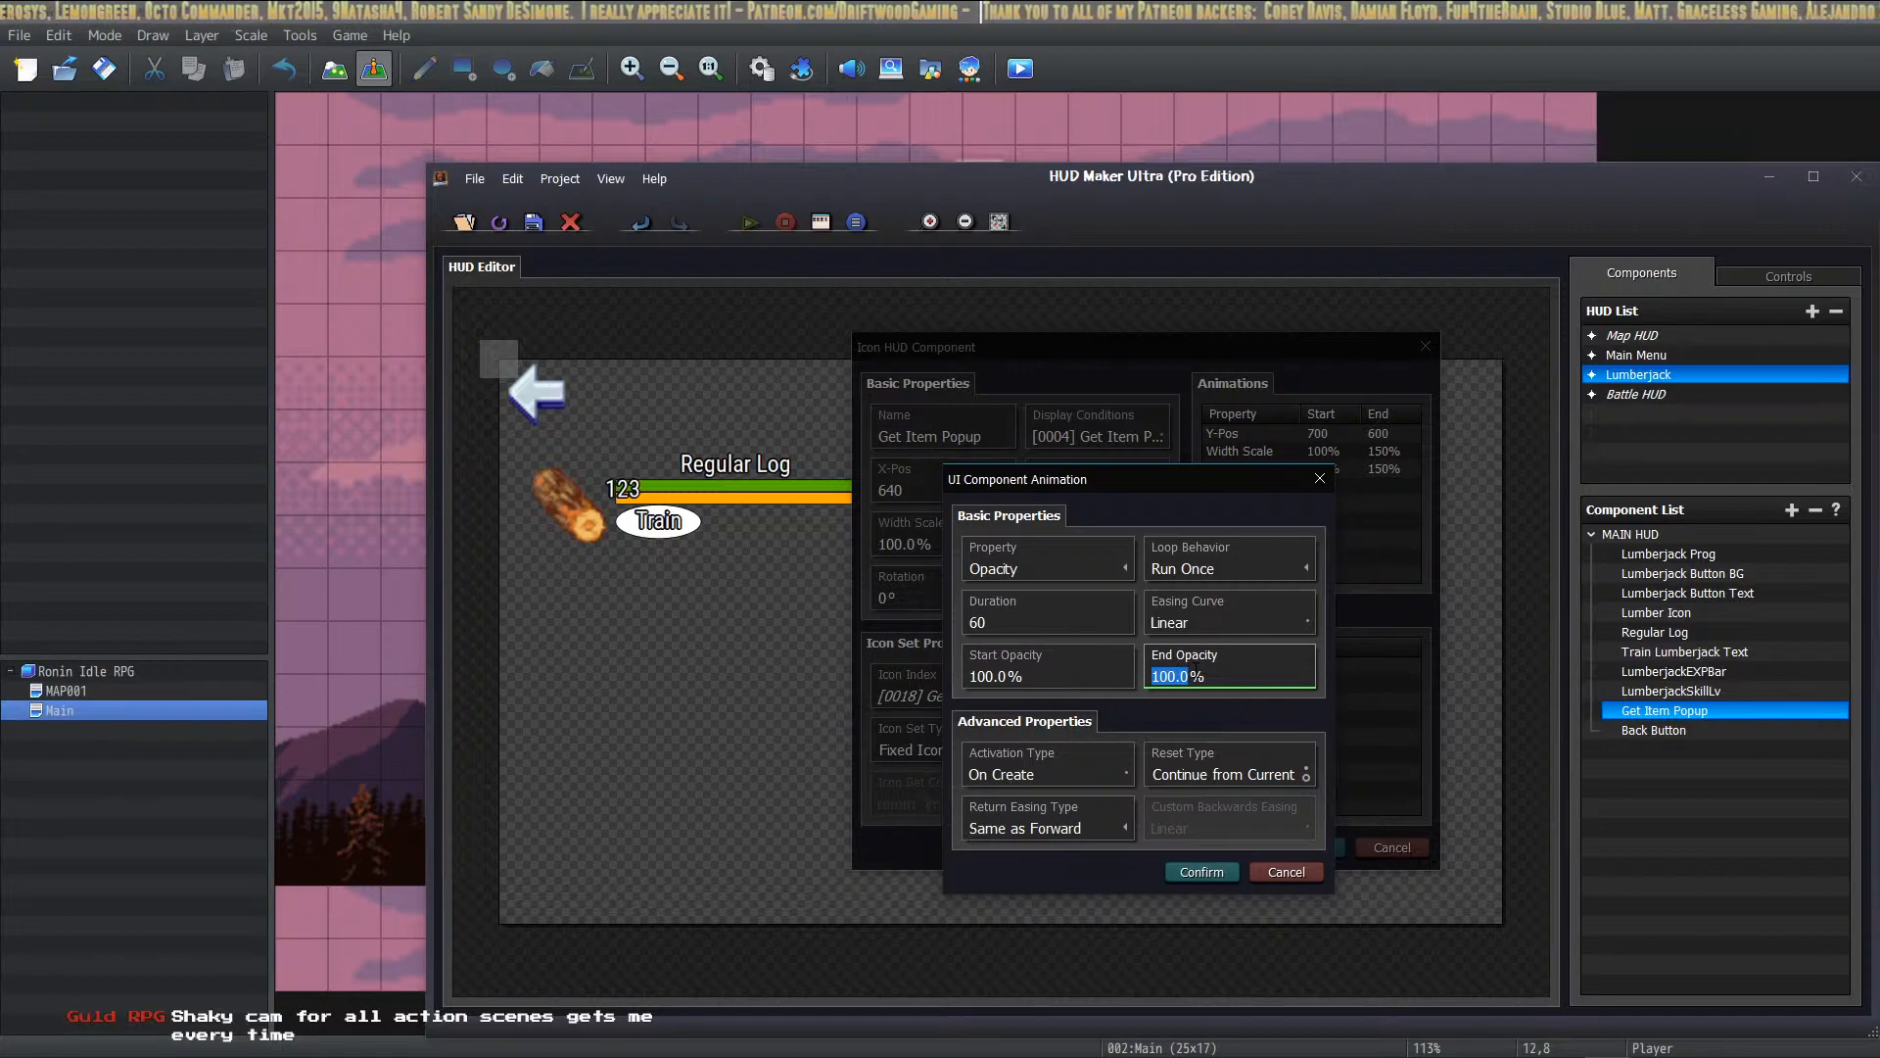
text(1)
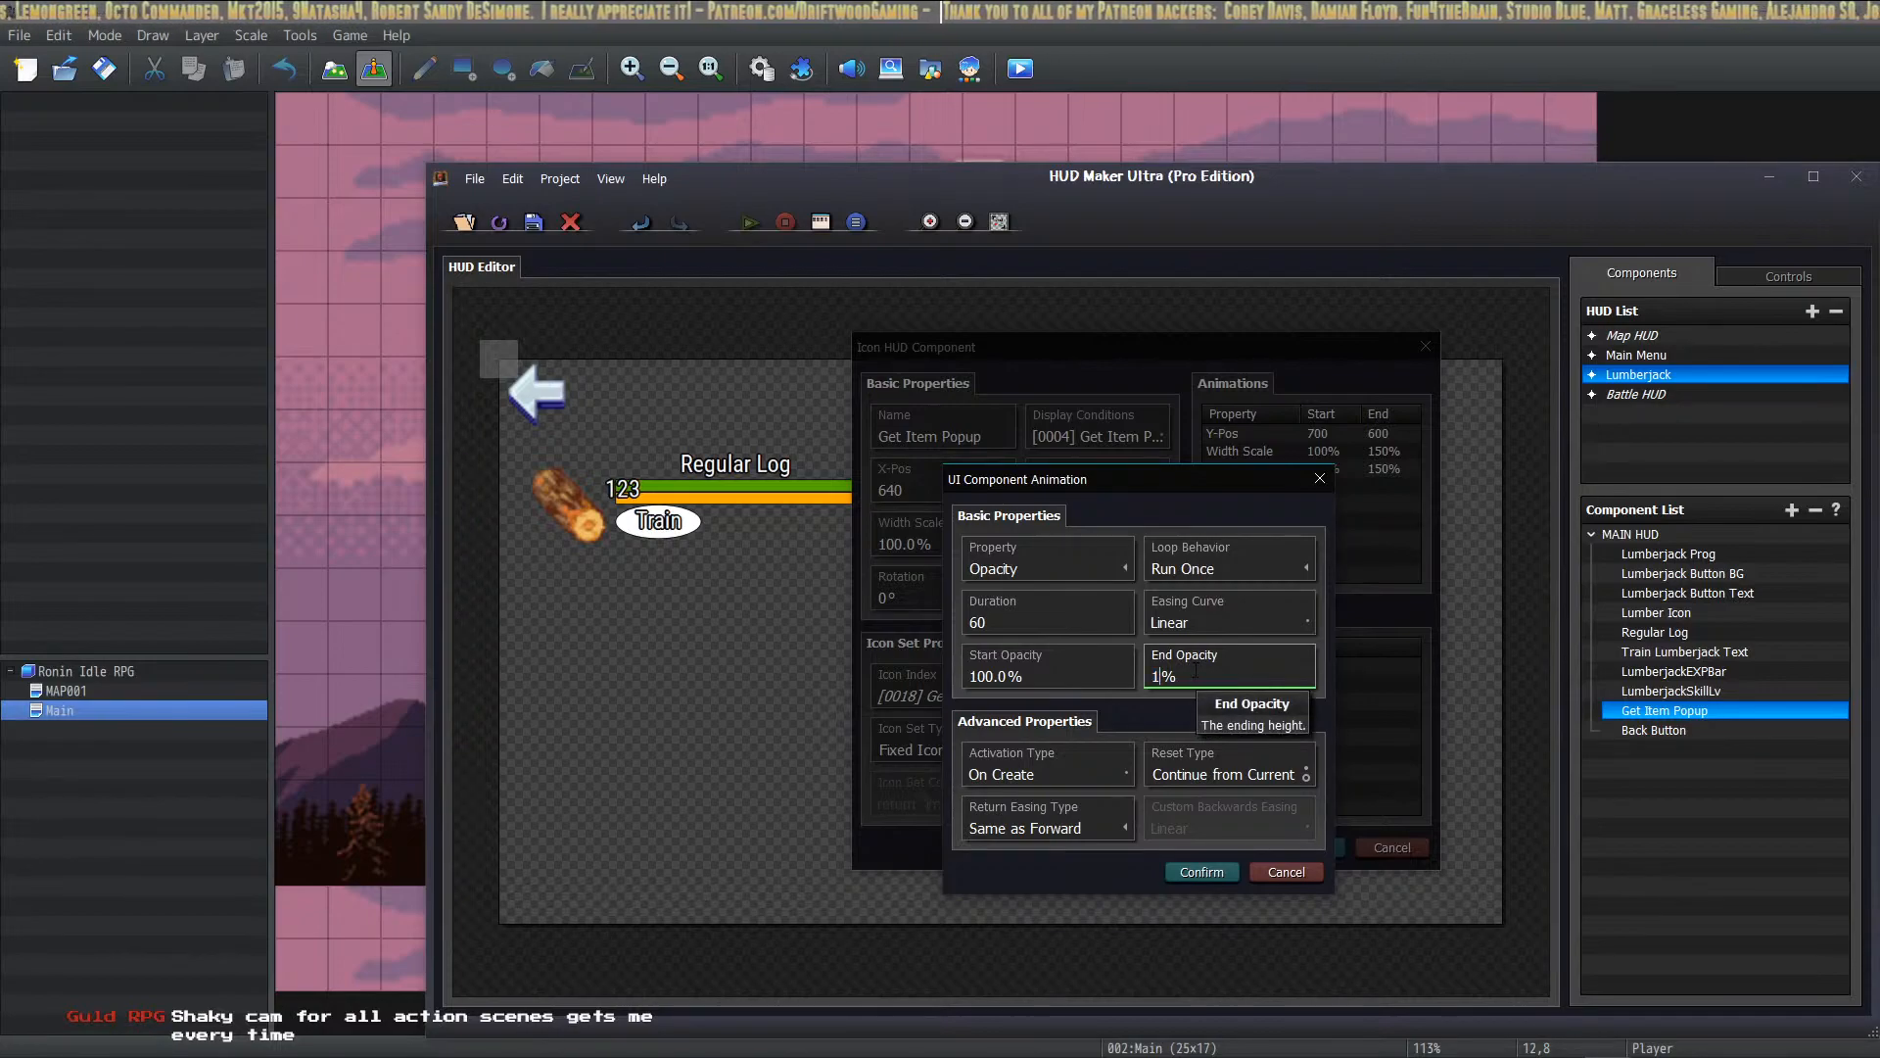
Step: Set the Opacity animation's activation type to On Show/Hide
click(1098, 780)
click(1071, 717)
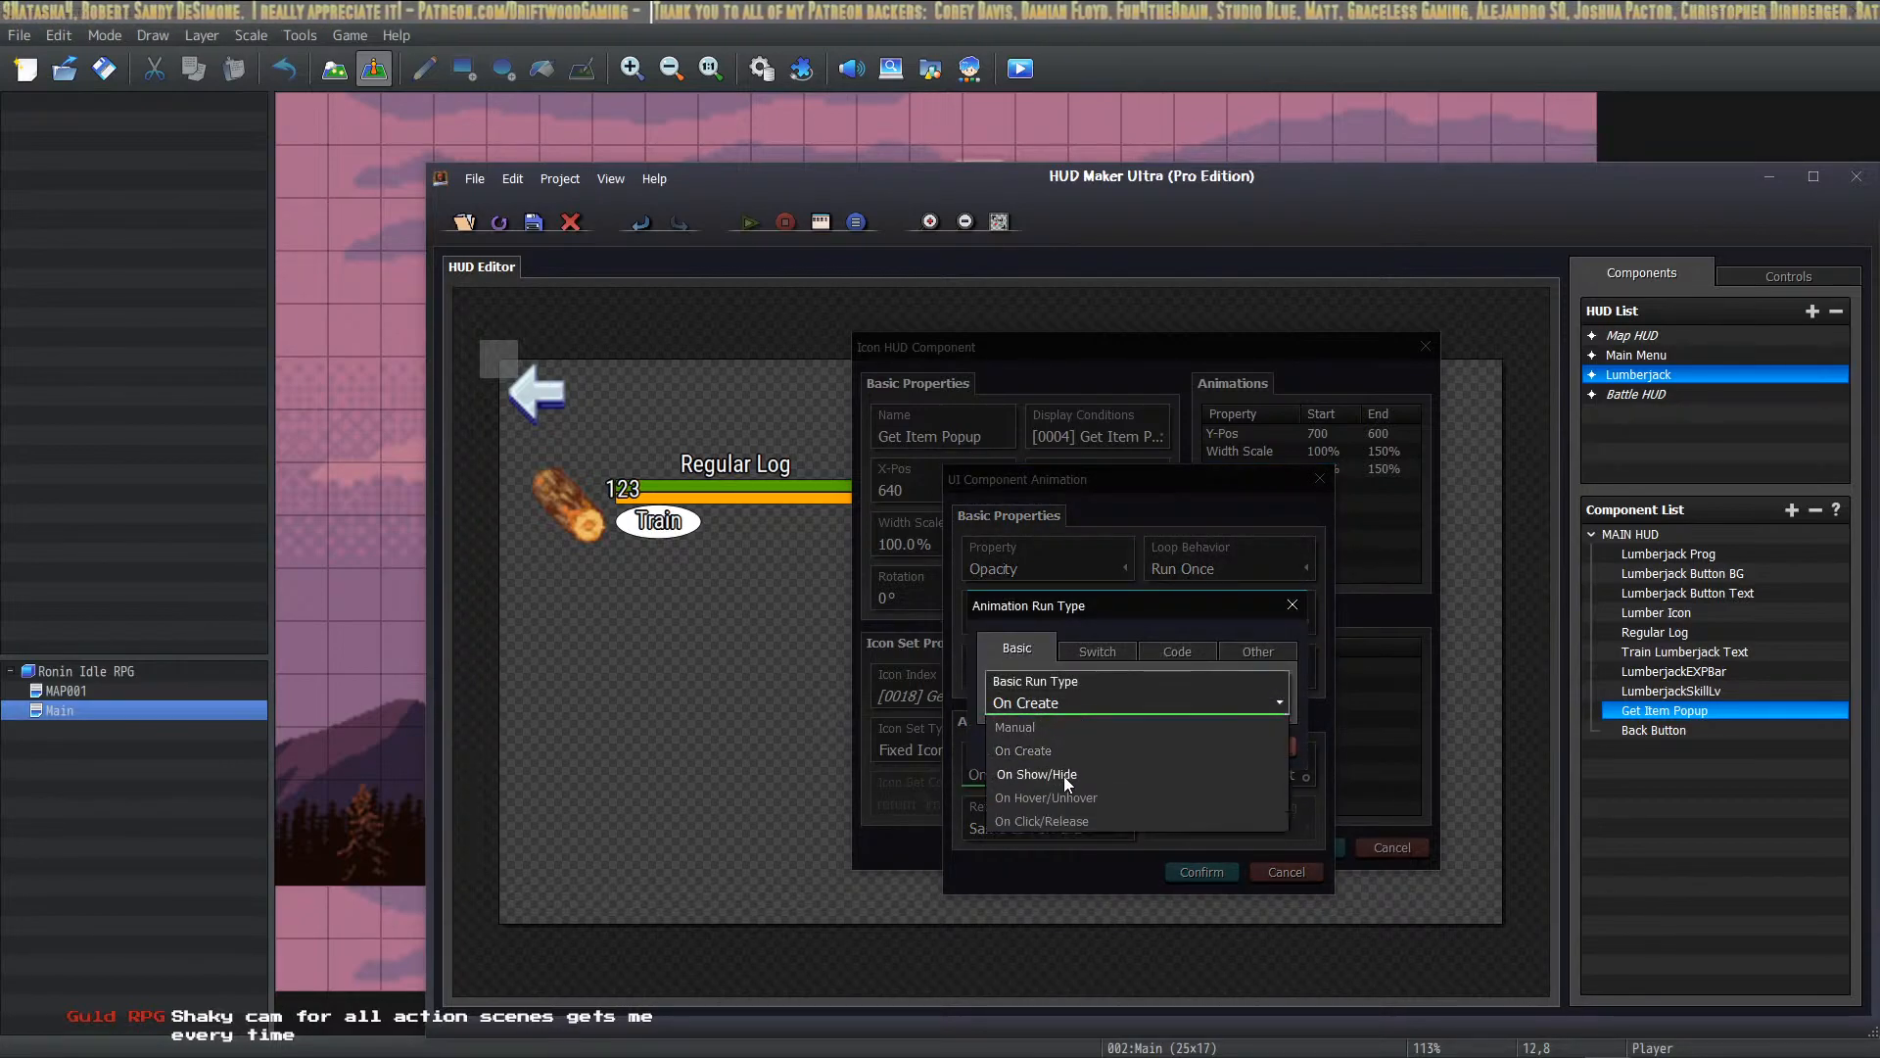
click(1066, 777)
click(1175, 746)
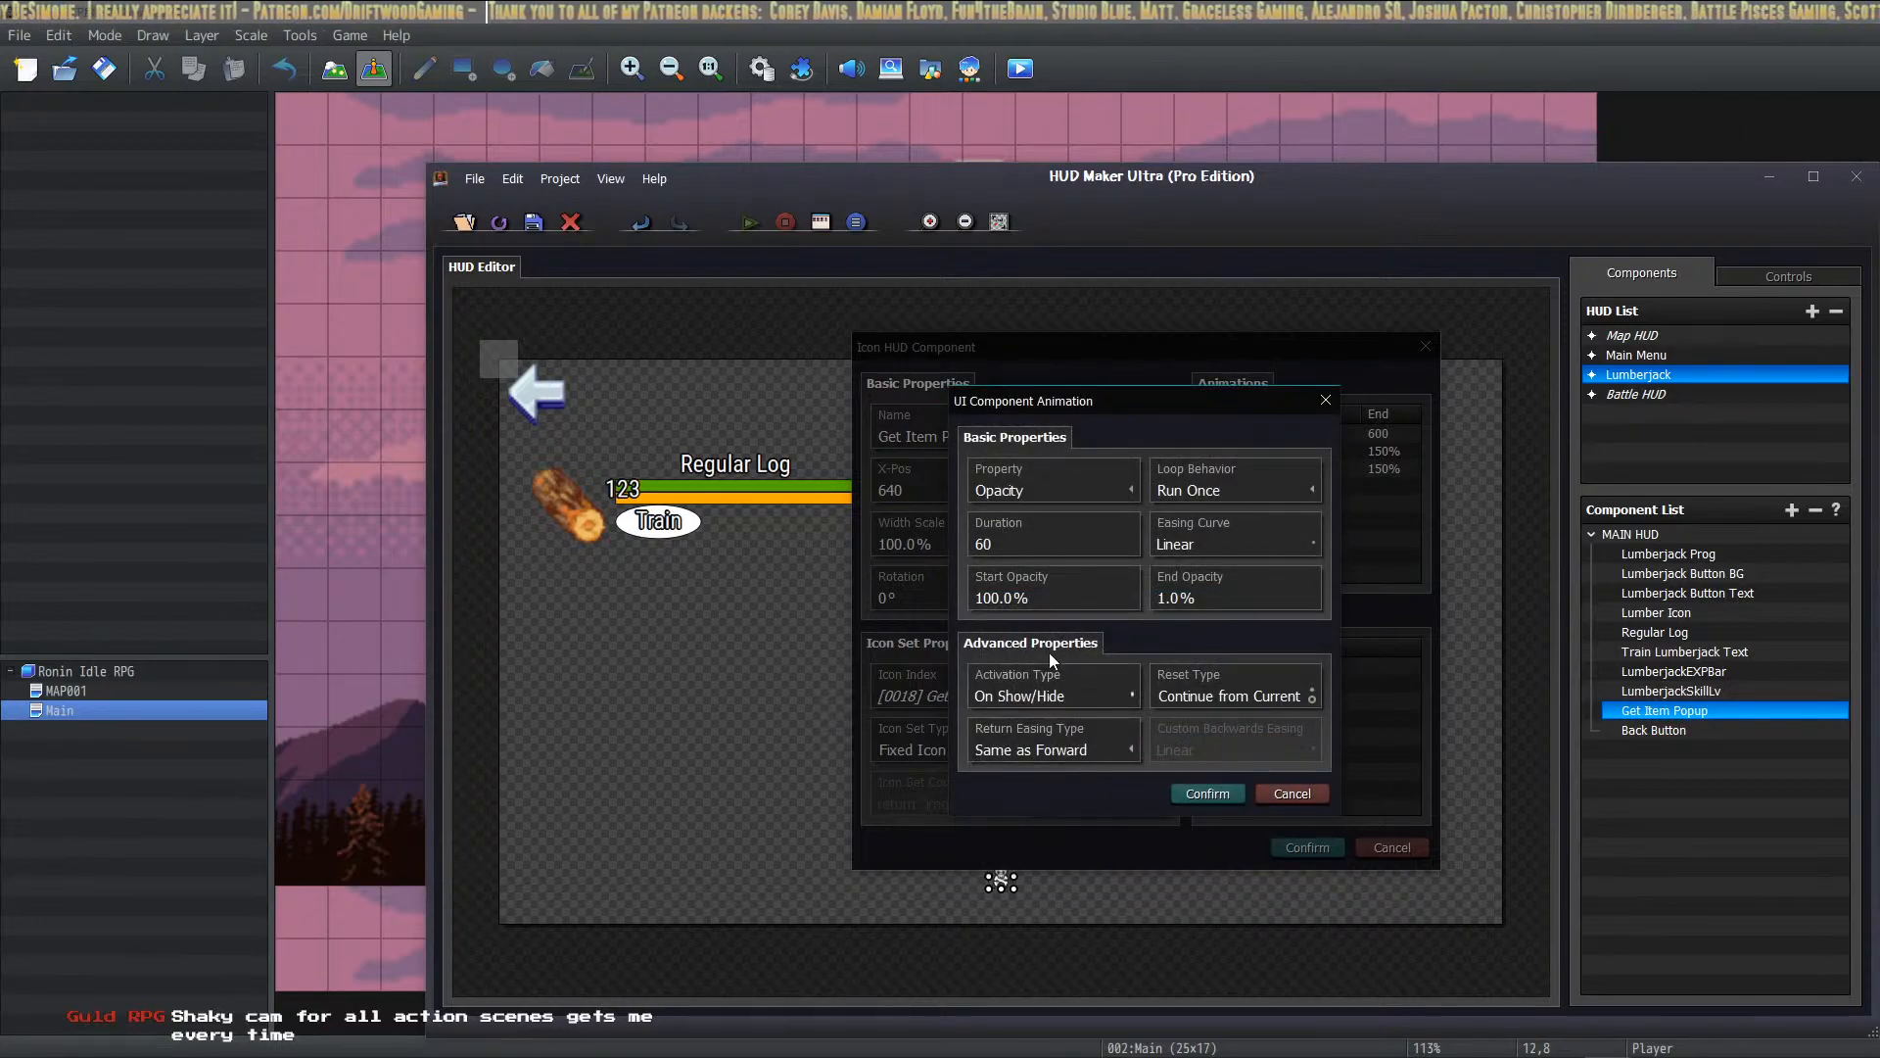
Step: Review the run type options of the Opacity animation's activation, keeping On Show/Hide
click(1048, 698)
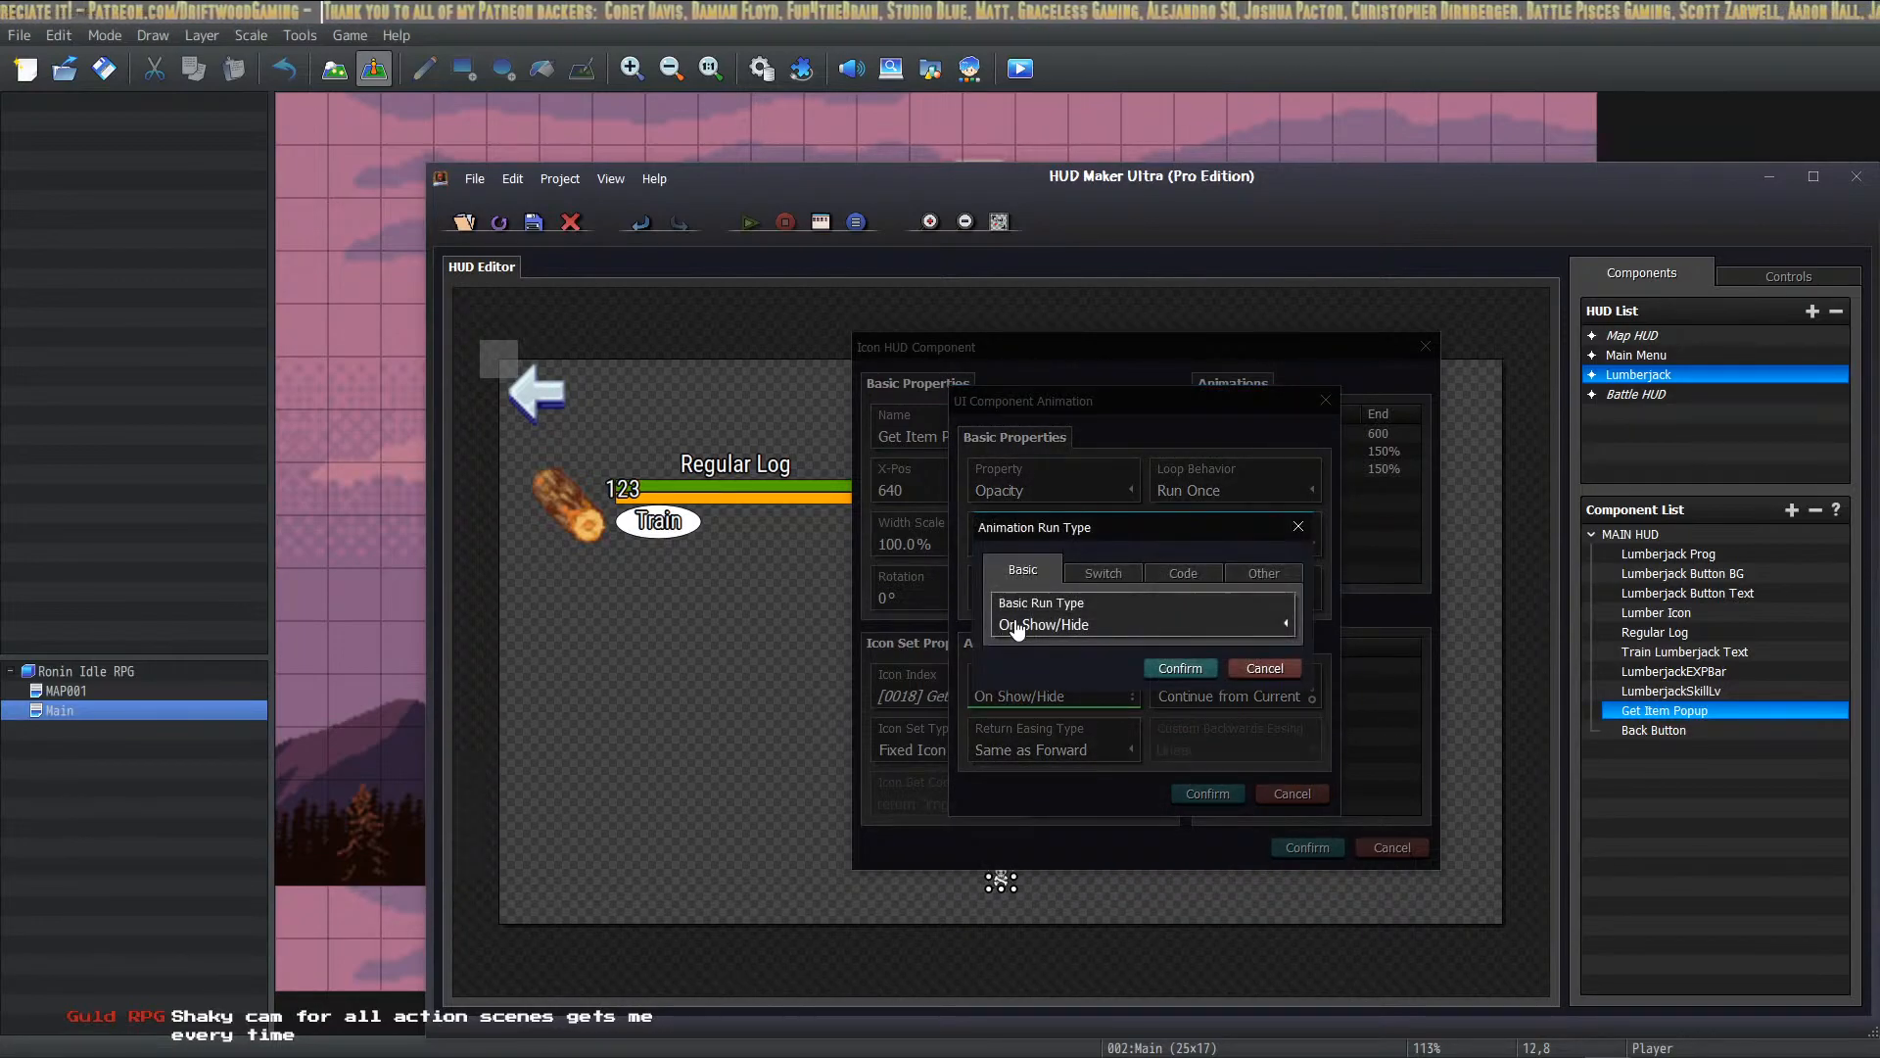
click(1195, 667)
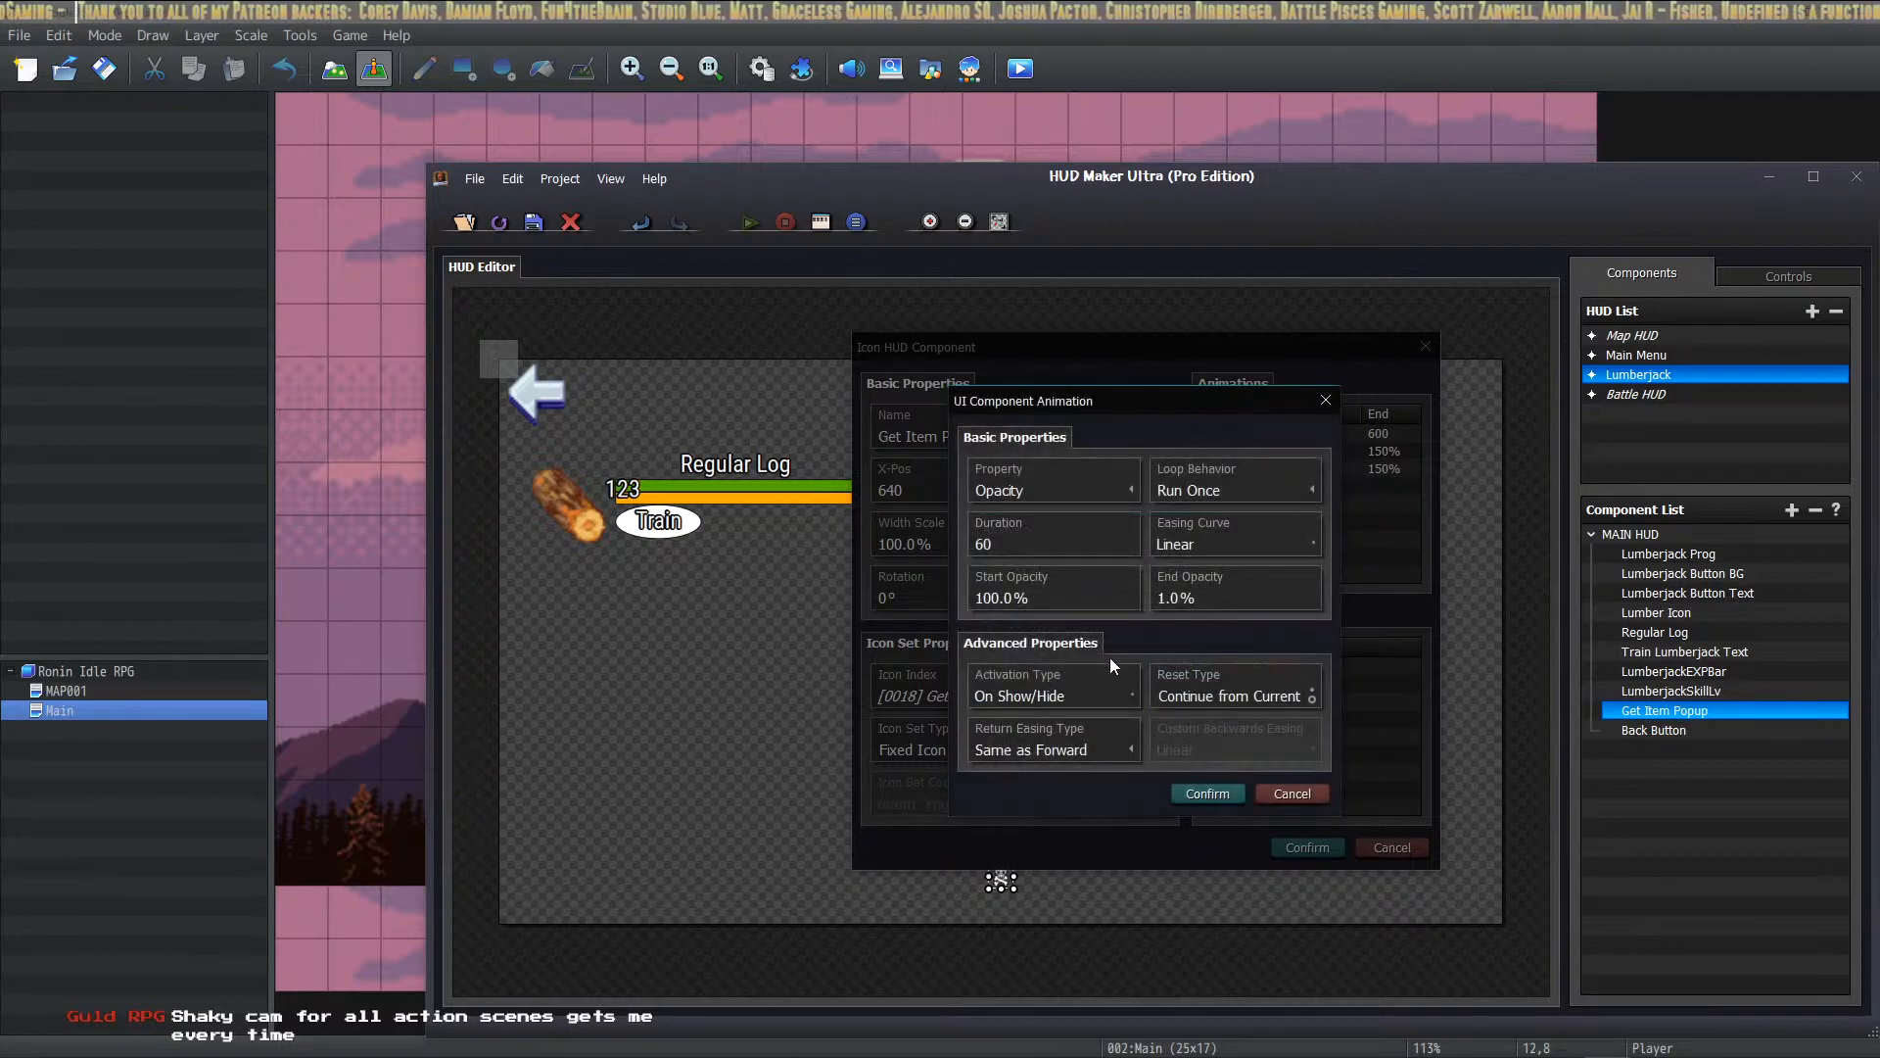
click(1067, 699)
click(1107, 578)
click(1020, 576)
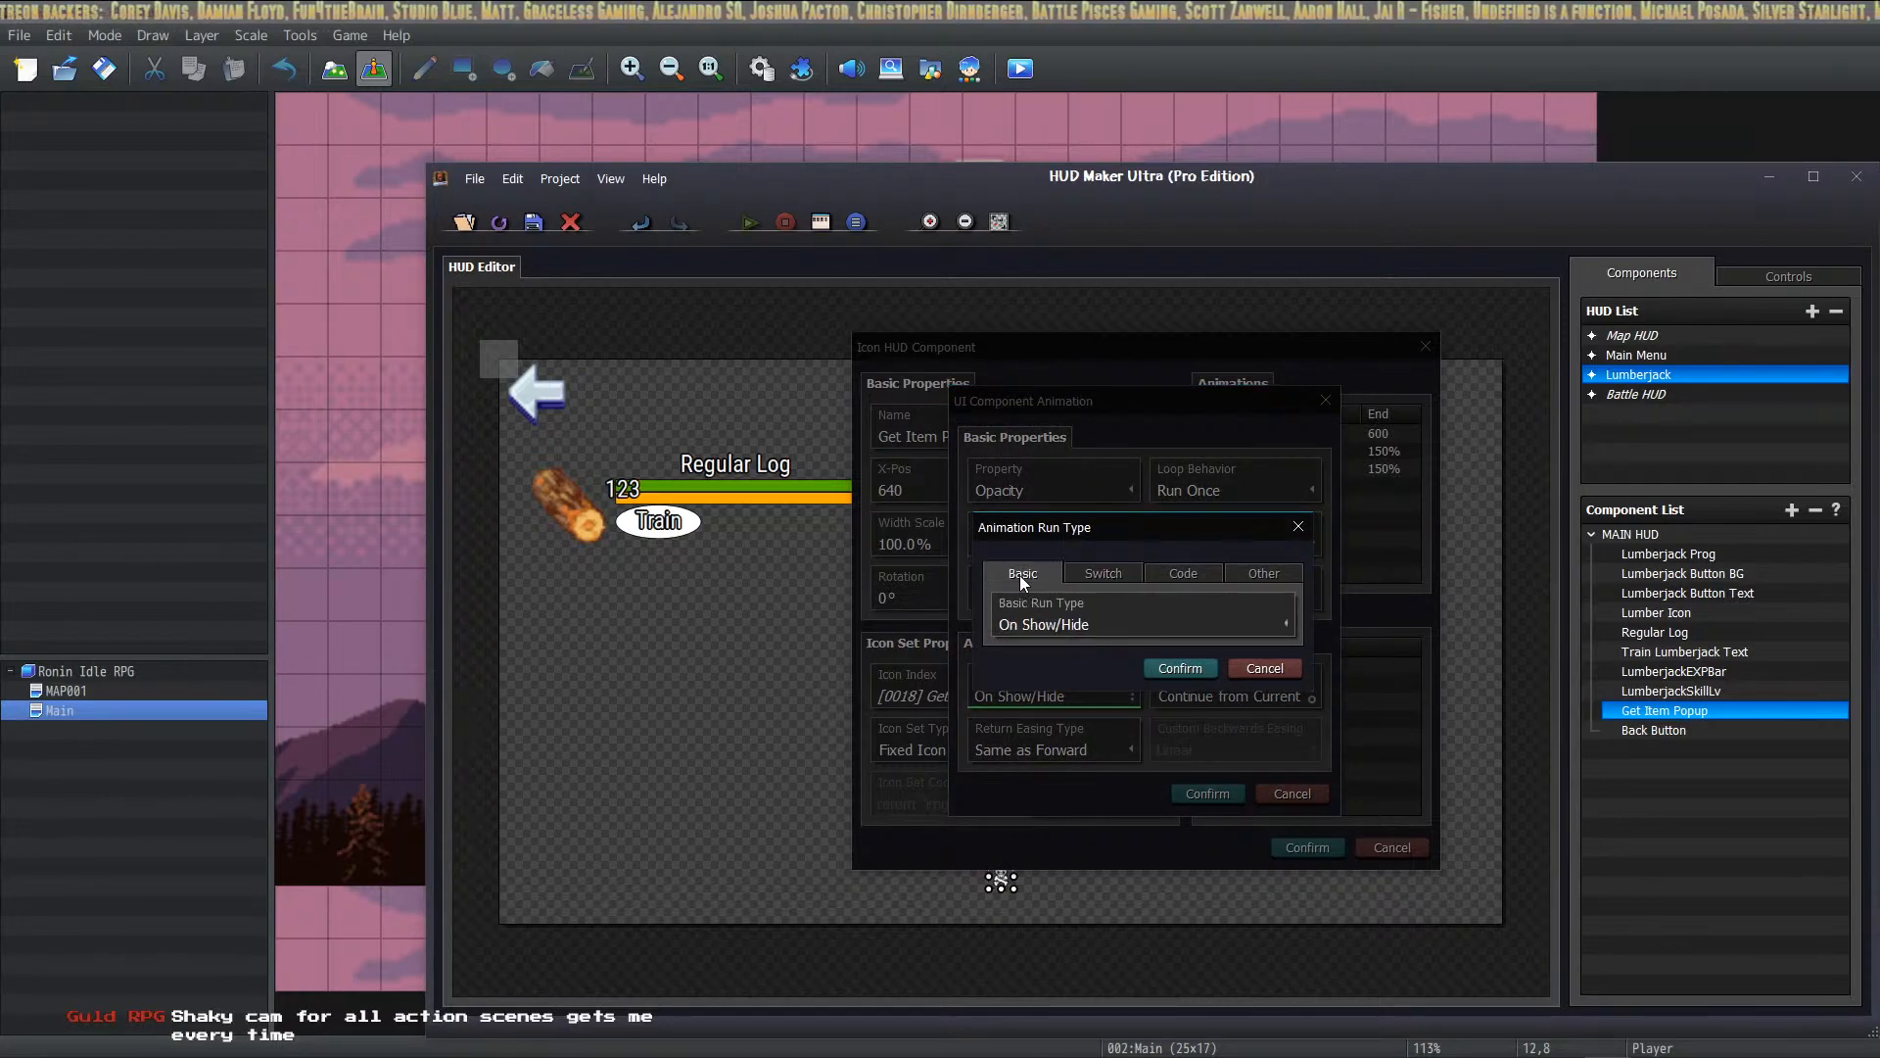
click(1182, 668)
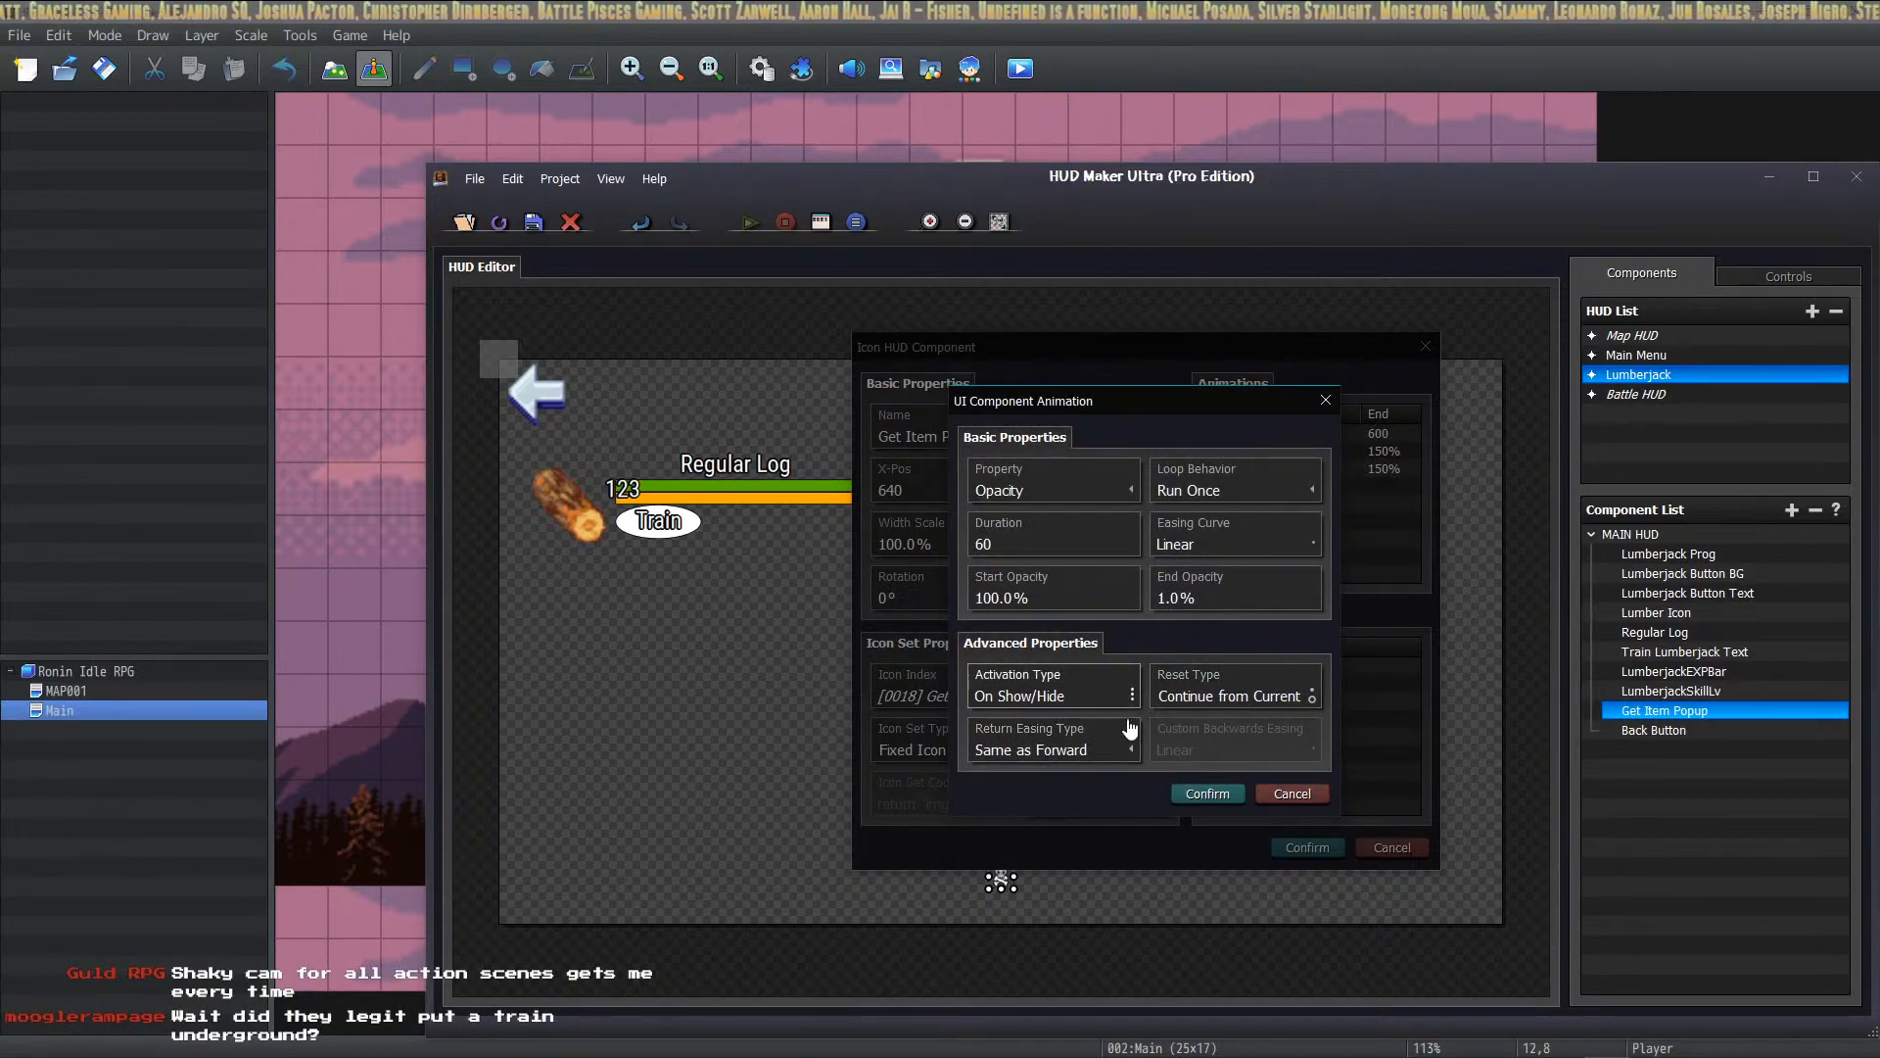
Step: Confirm the Opacity animation and the Get Item Popup component, and save both the HUD and the project
click(1207, 793)
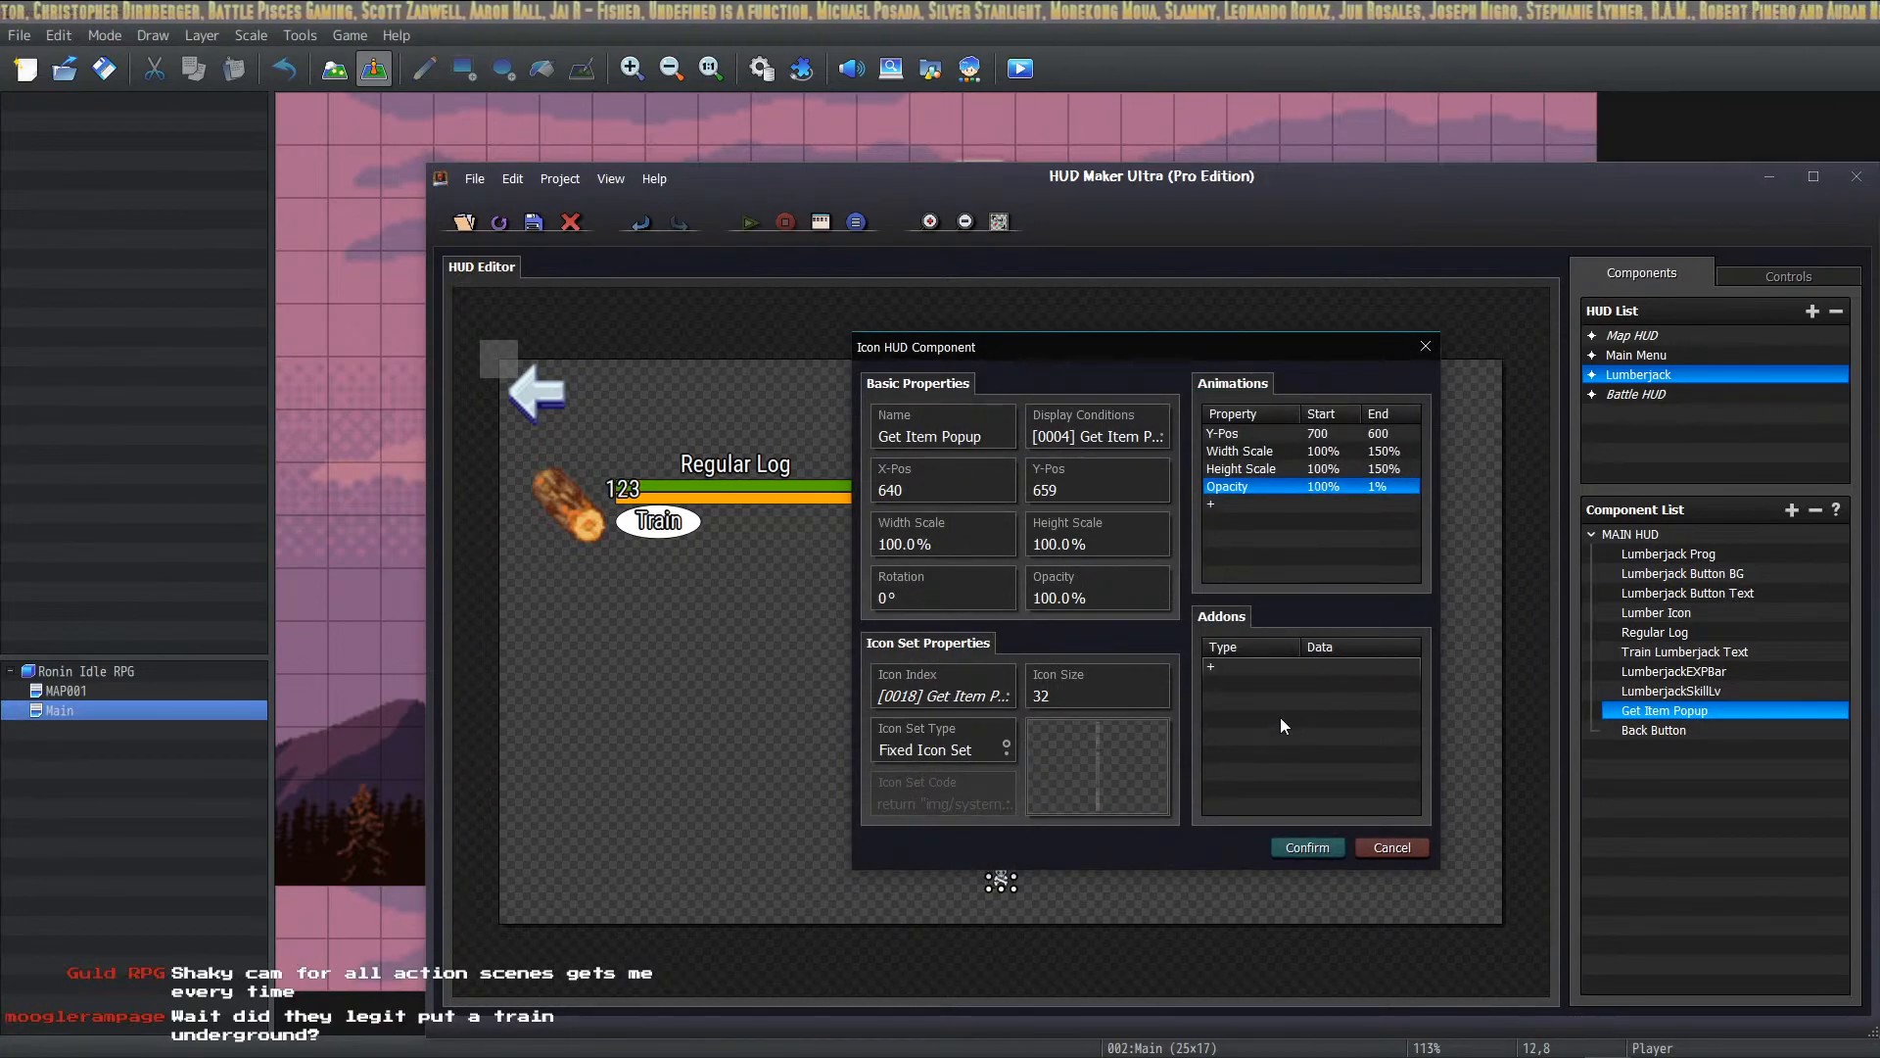
click(1303, 848)
click(534, 224)
click(105, 70)
Step: Playtest the game, train Regular Log on the Lumberjack screen to check the item popup, and close the playtest
click(1005, 68)
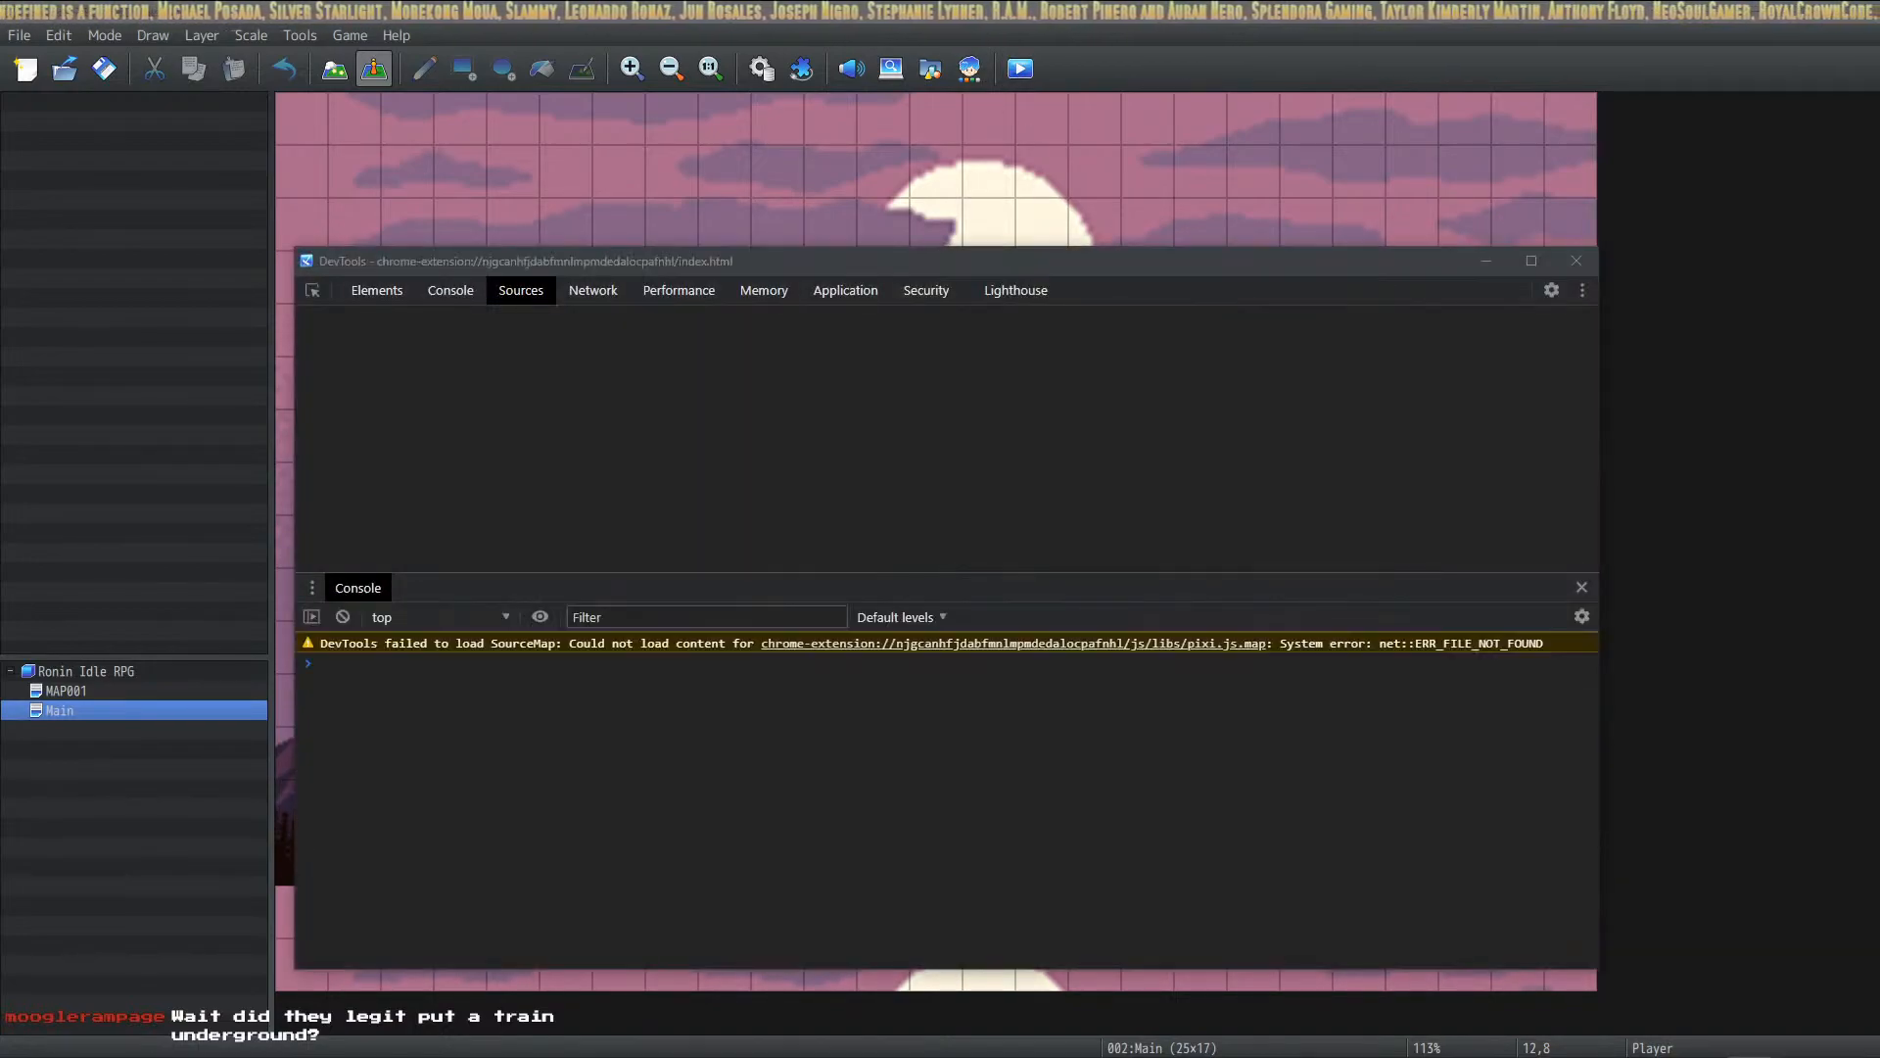
drag(684, 871, 1361, 257)
click(971, 726)
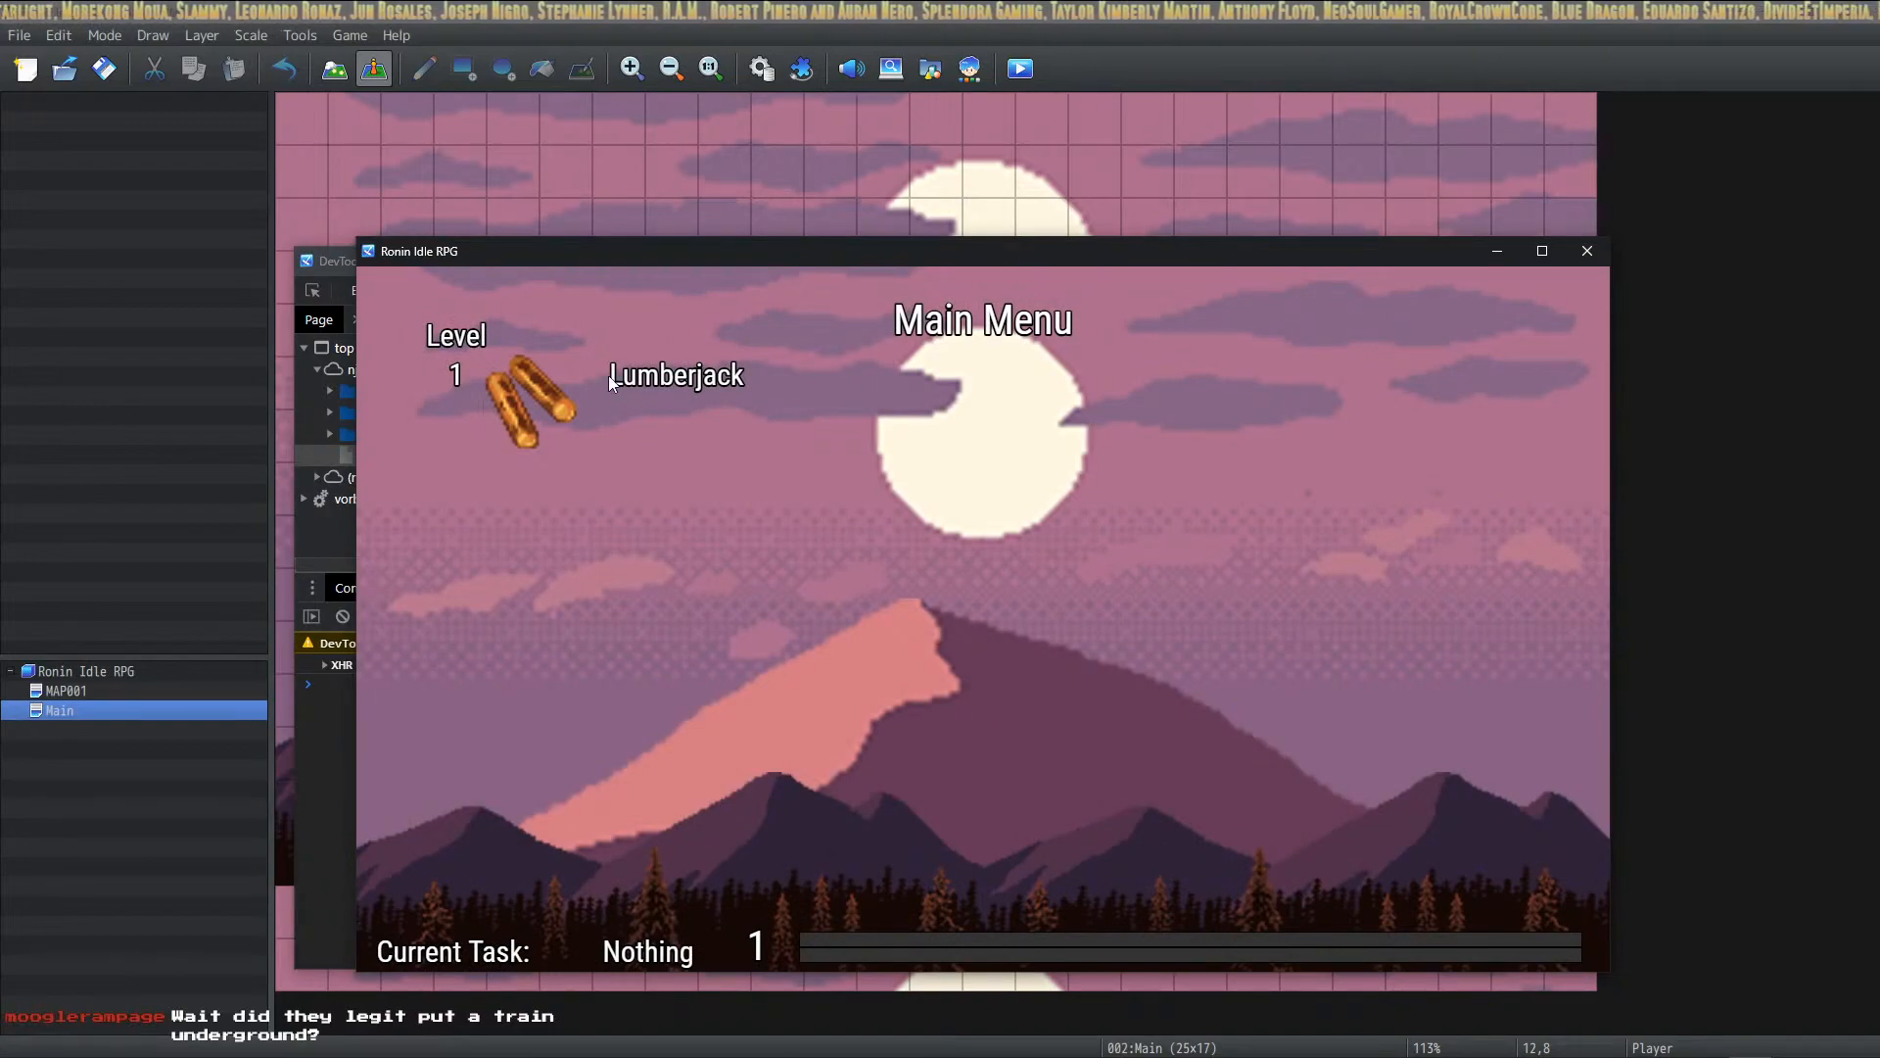
click(608, 374)
click(570, 474)
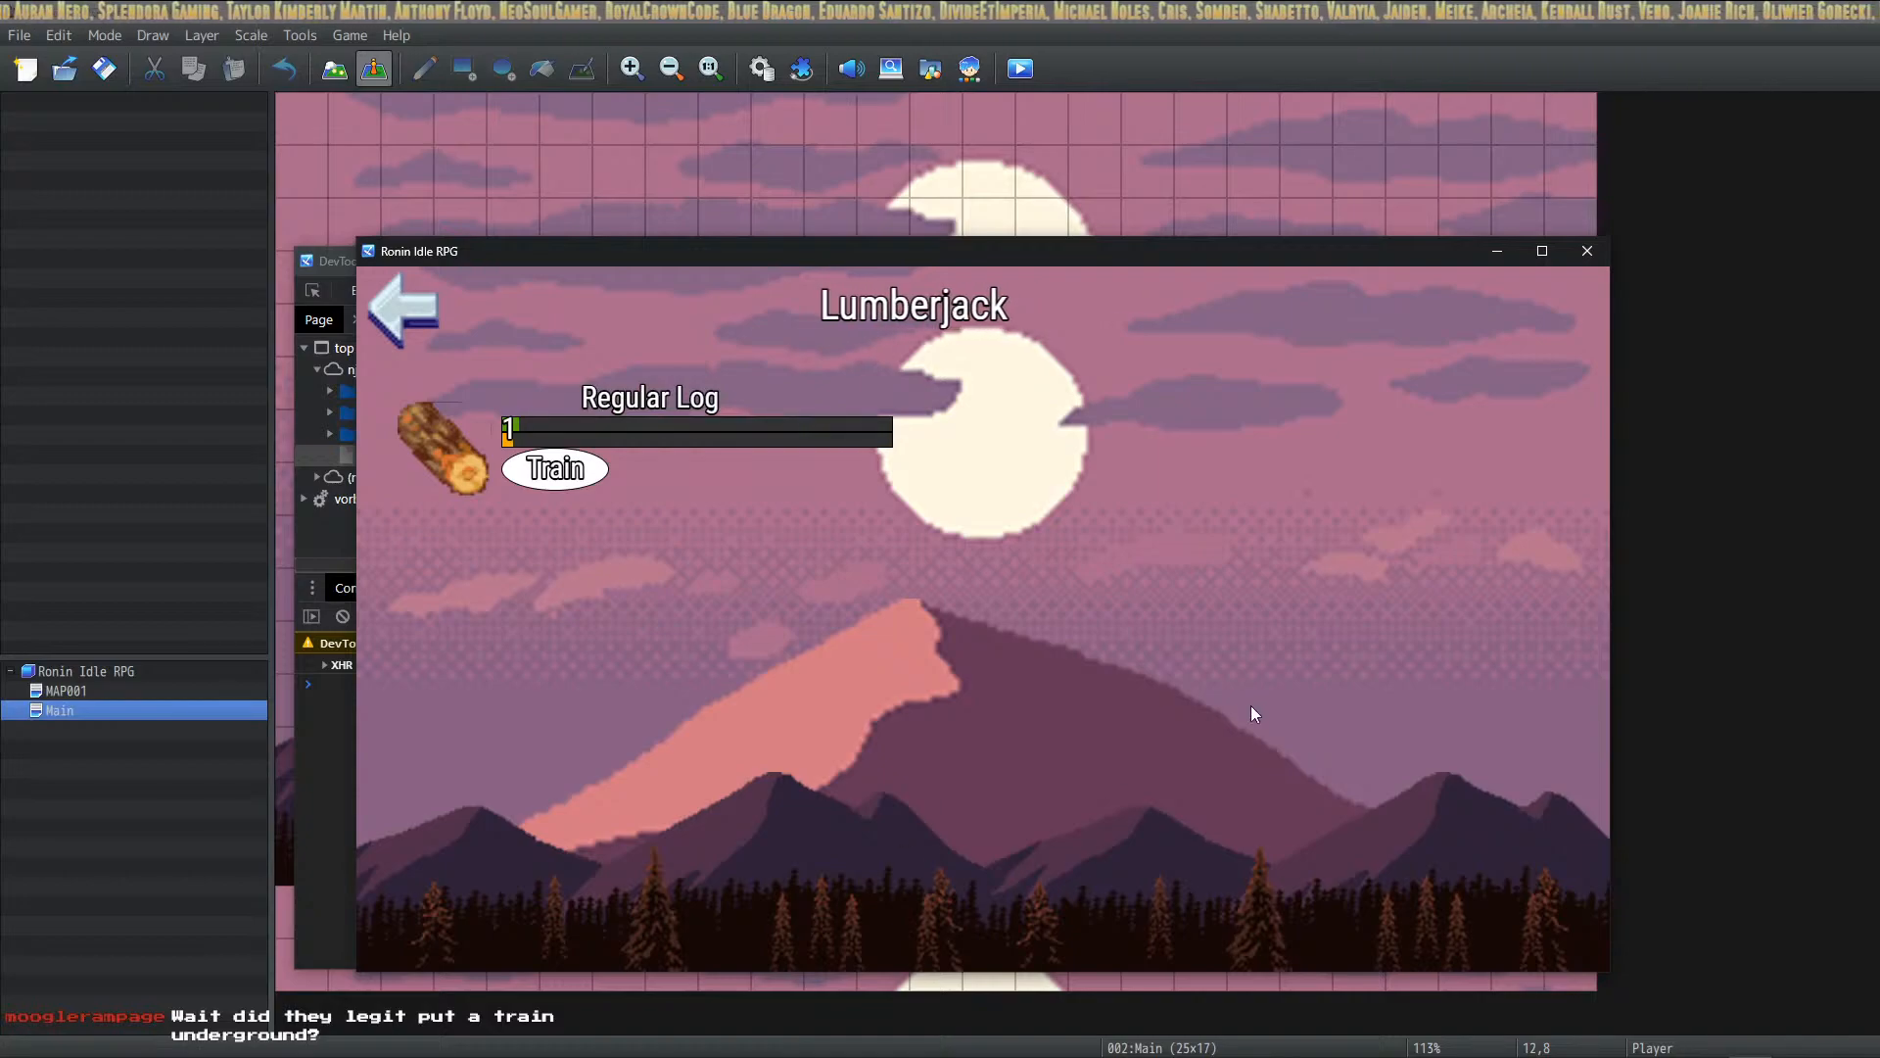
click(1587, 250)
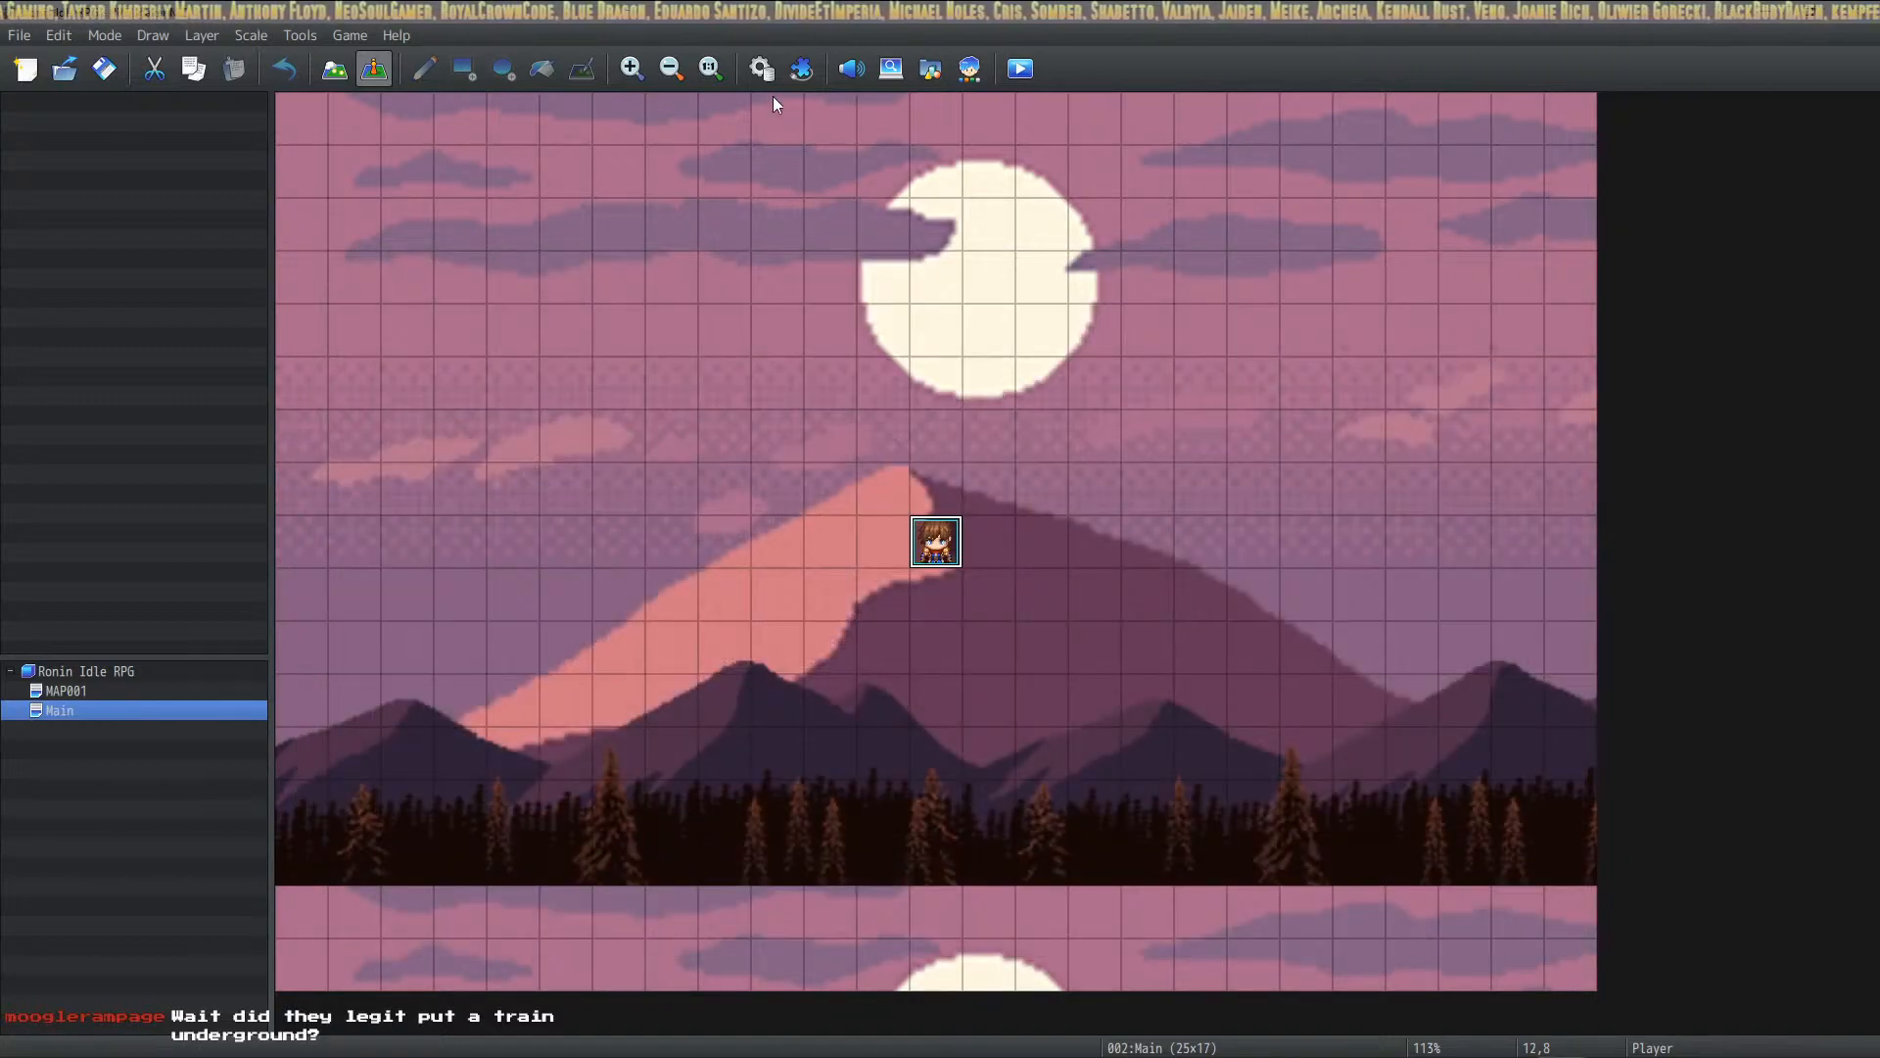
Step: Name the empty common event 0008 "2 Second Timer" in the database
click(762, 68)
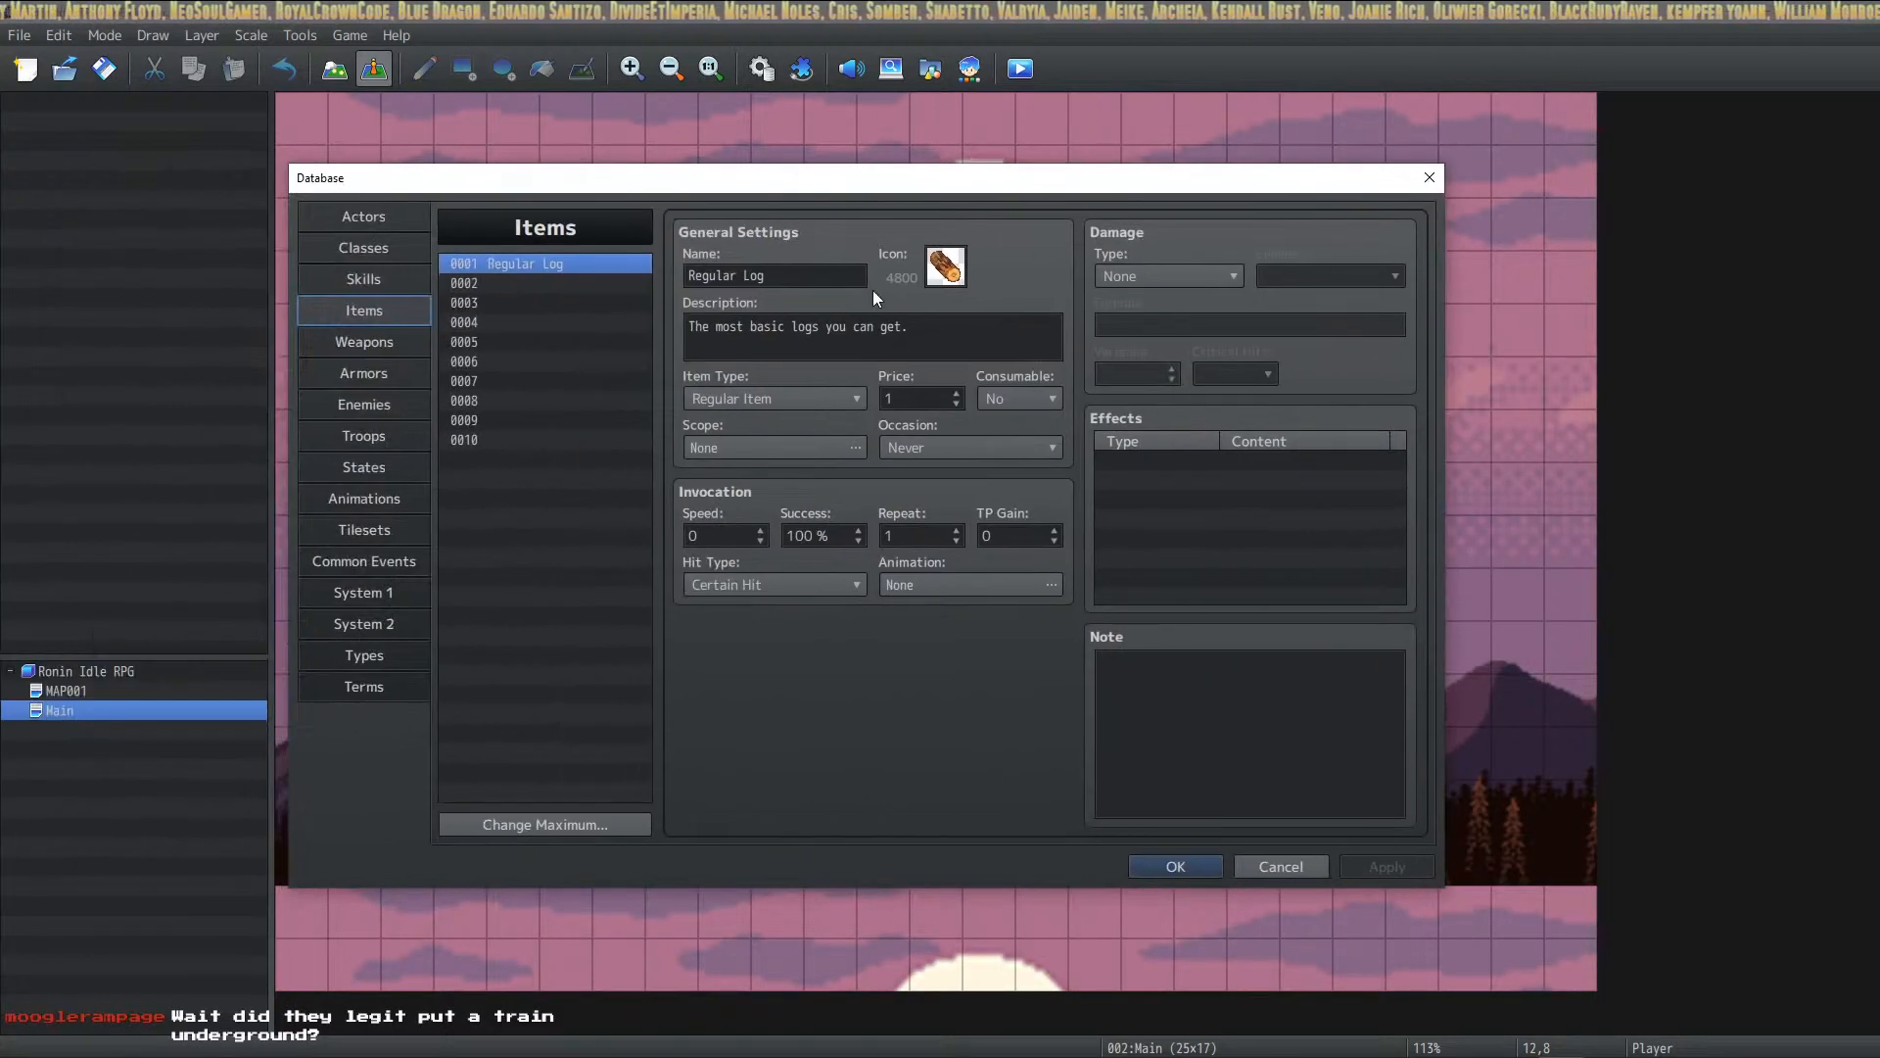
click(385, 562)
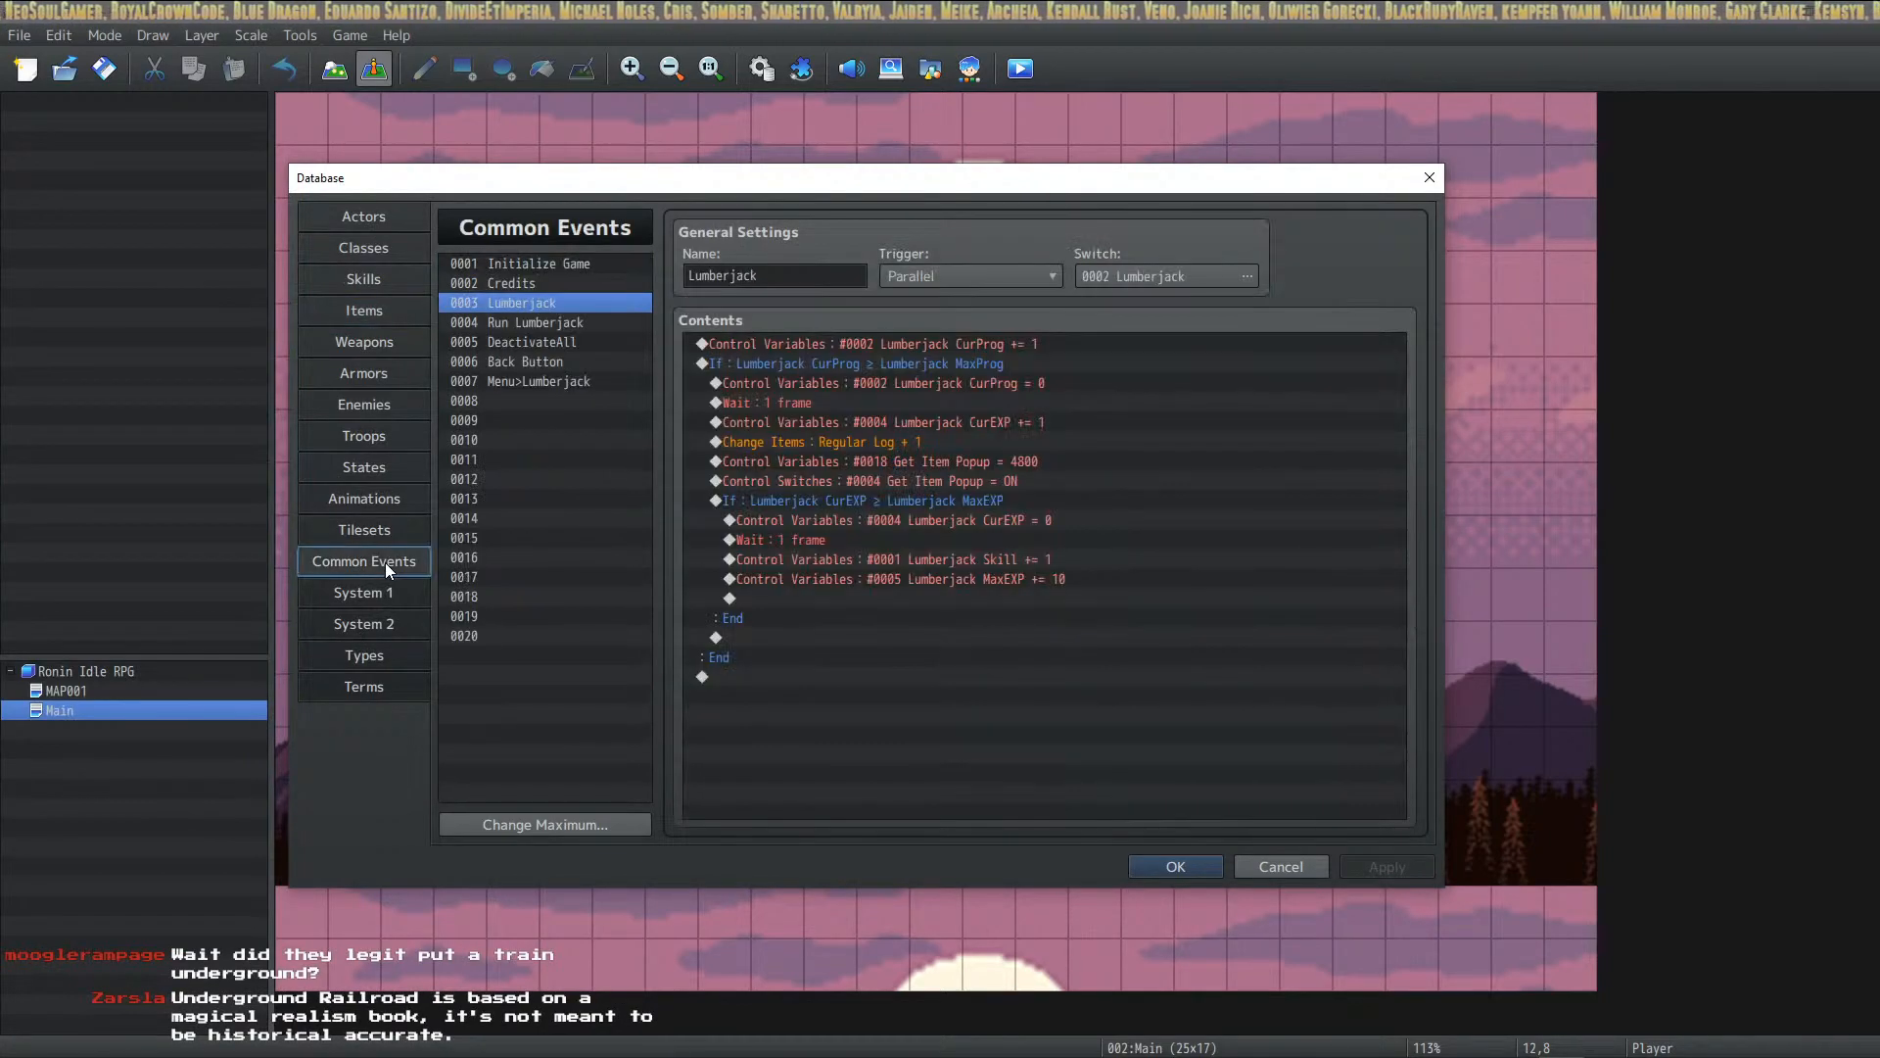
click(561, 397)
click(750, 276)
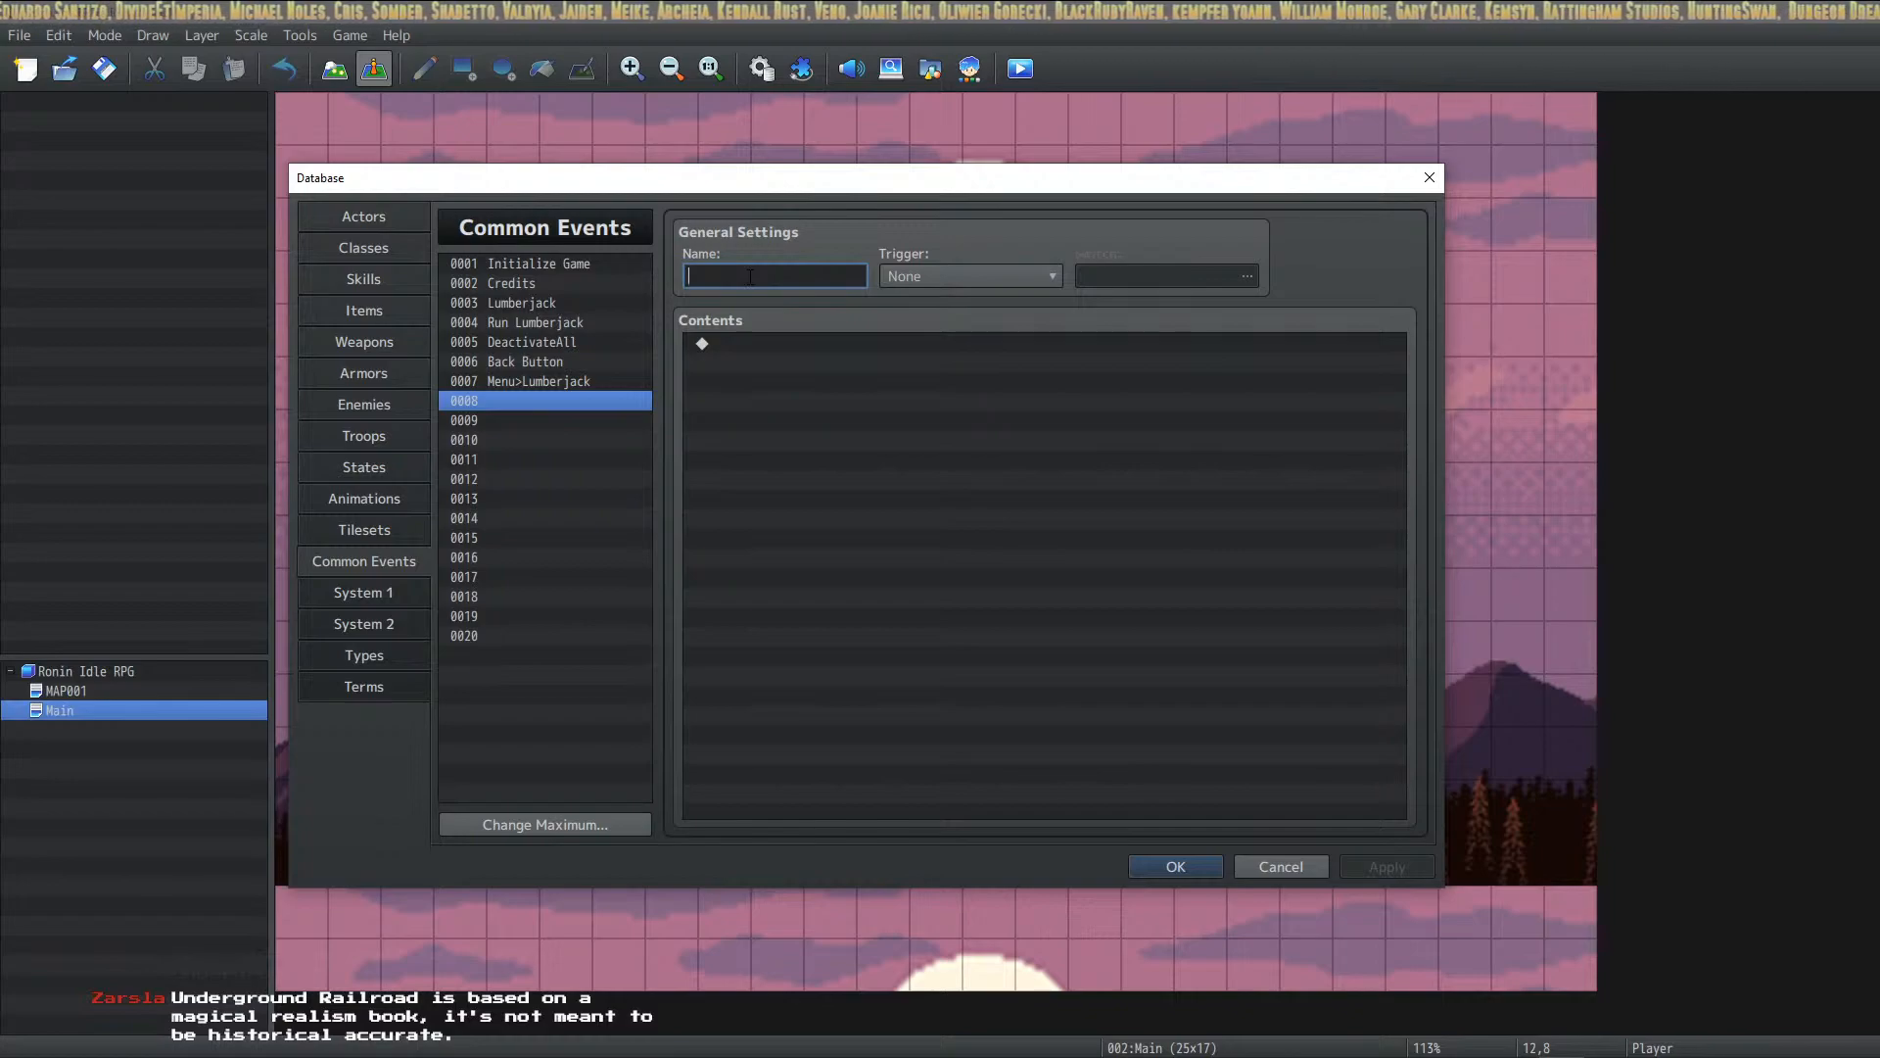
text(2 Second TImer)
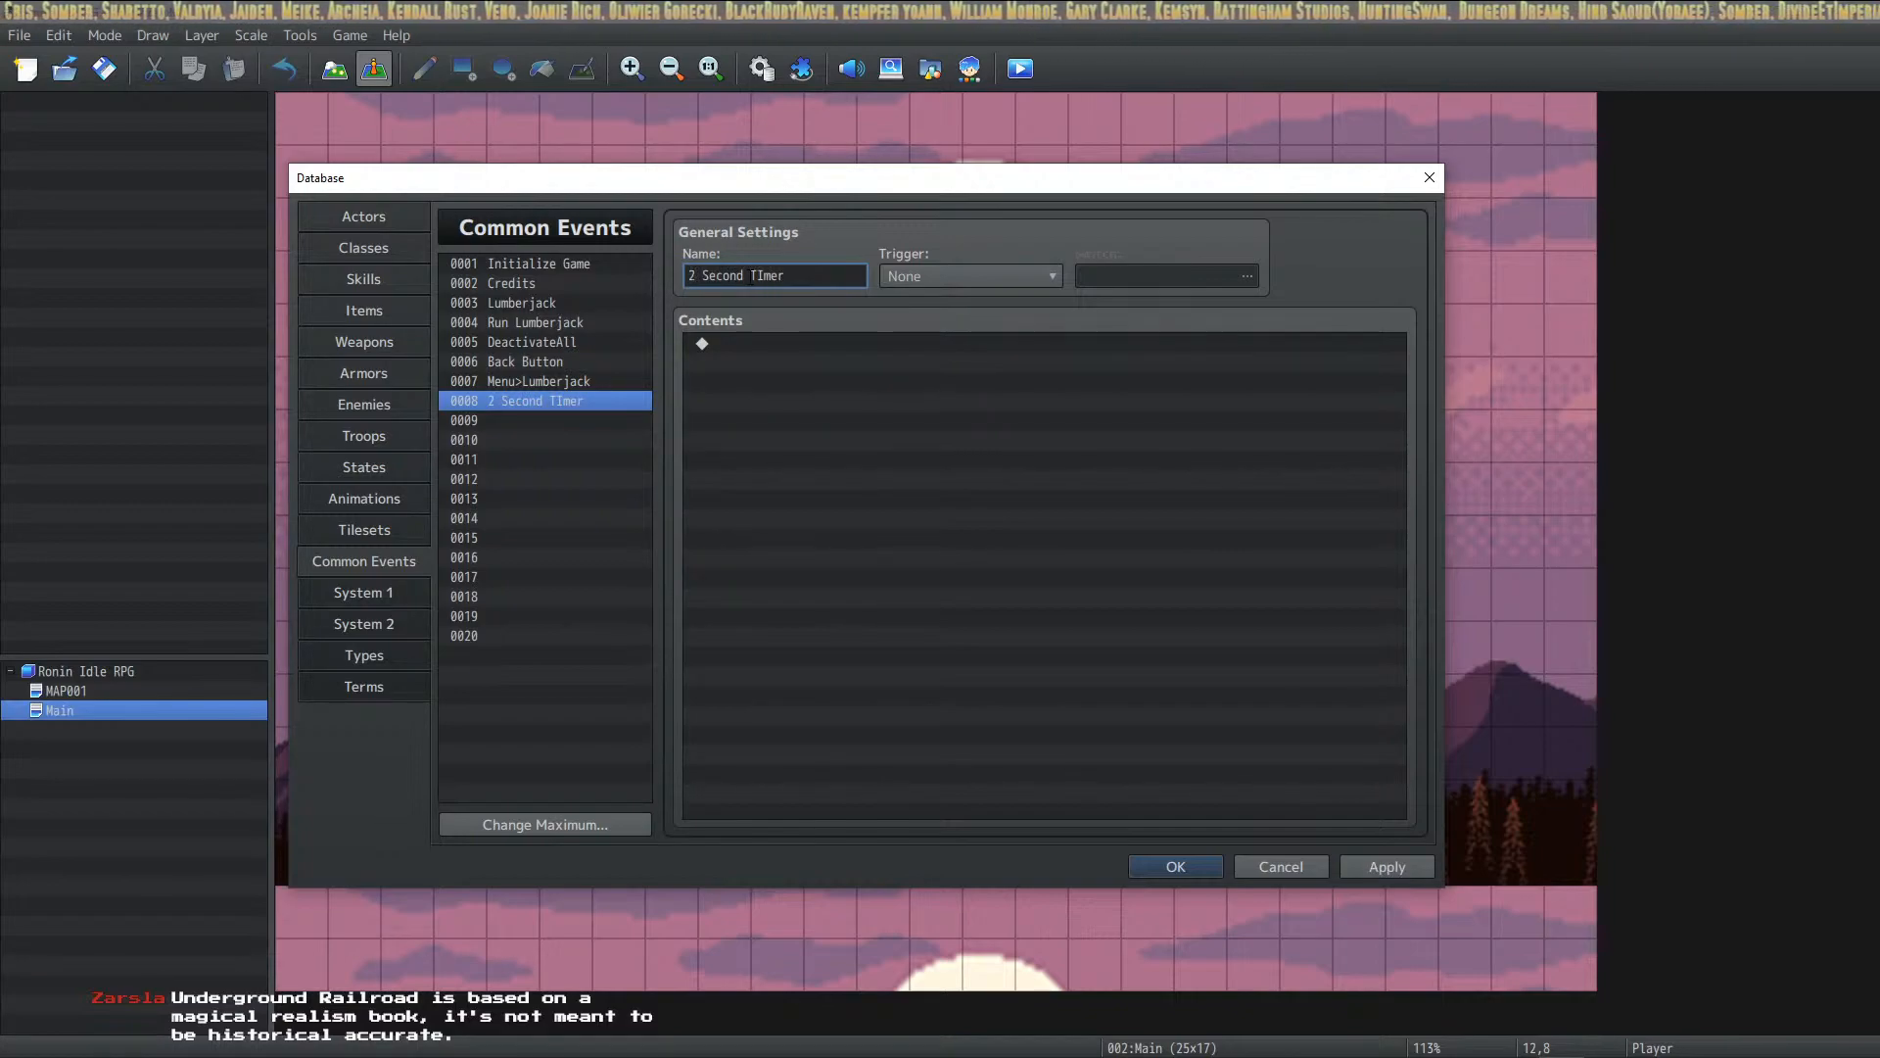
click(761, 274)
key(BackSpace)
text(i)
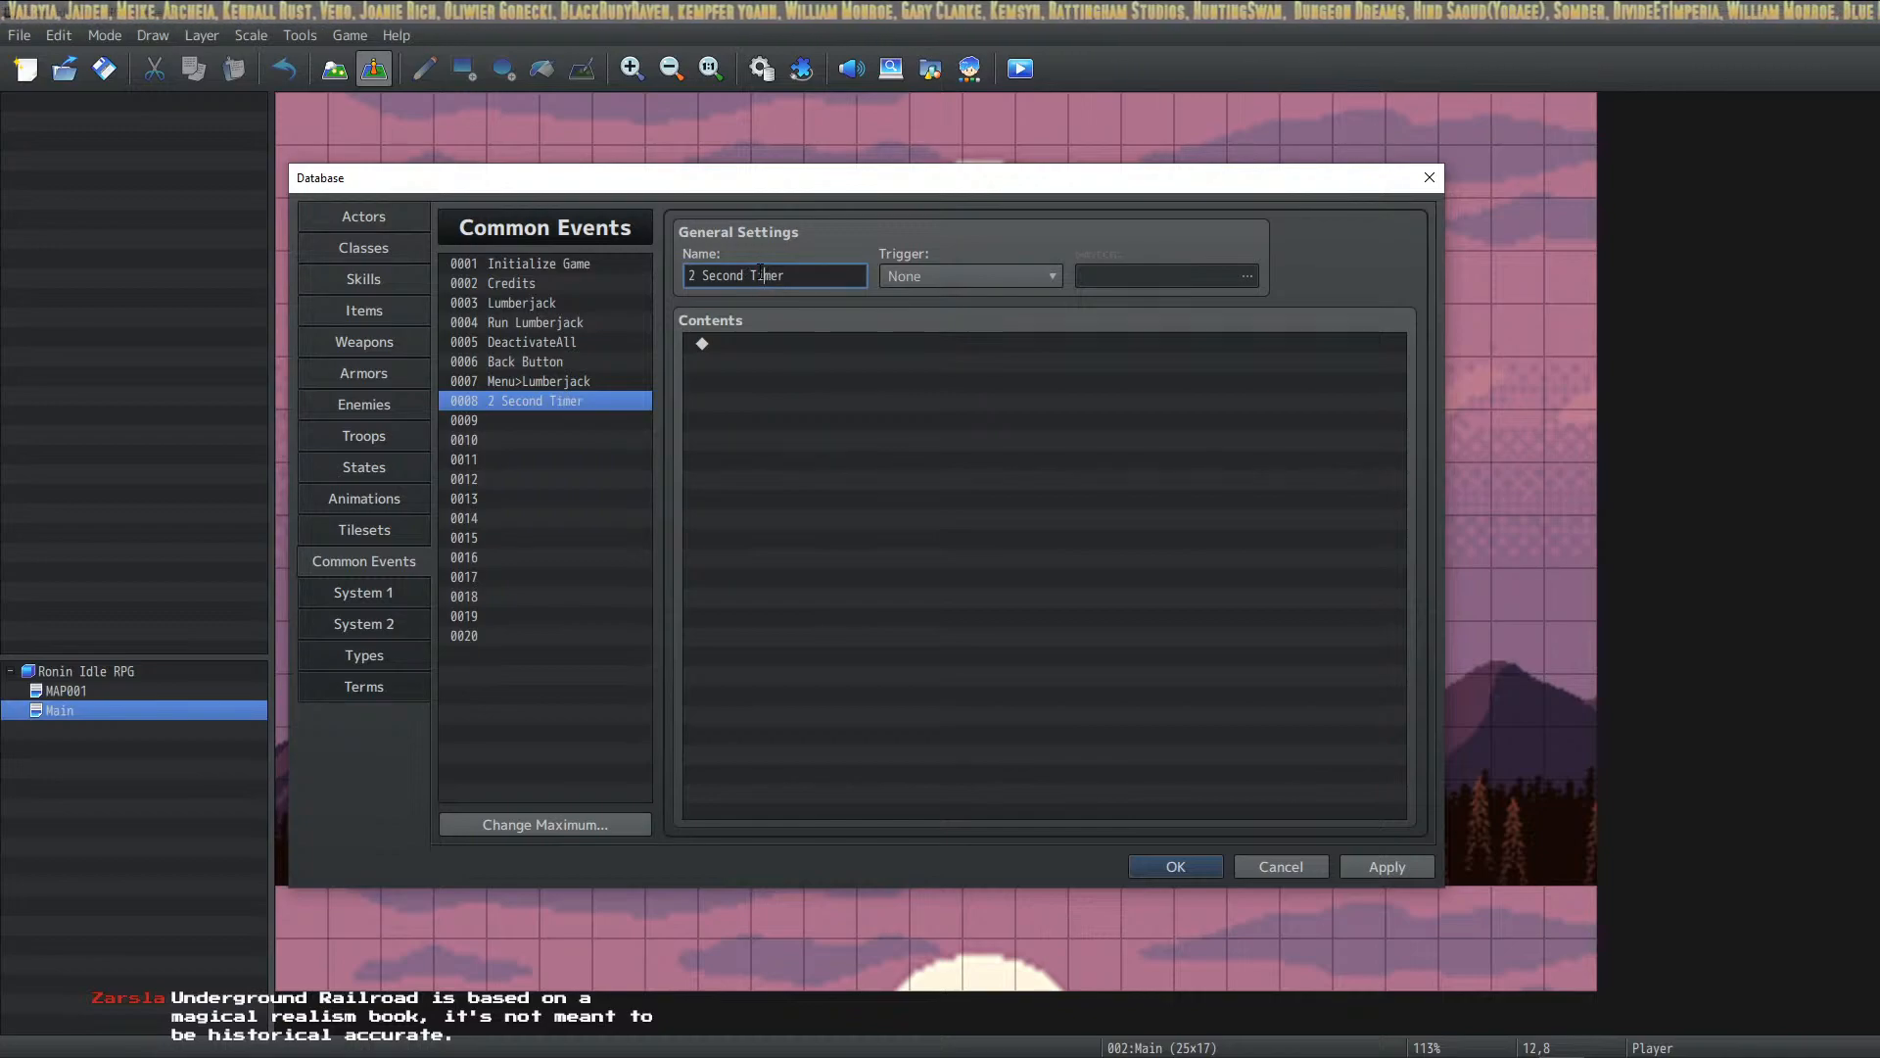
Step: Add a Control Switches command to the 2 Second Timer event that turns switch 0004 Get Item Popup OFF
click(755, 344)
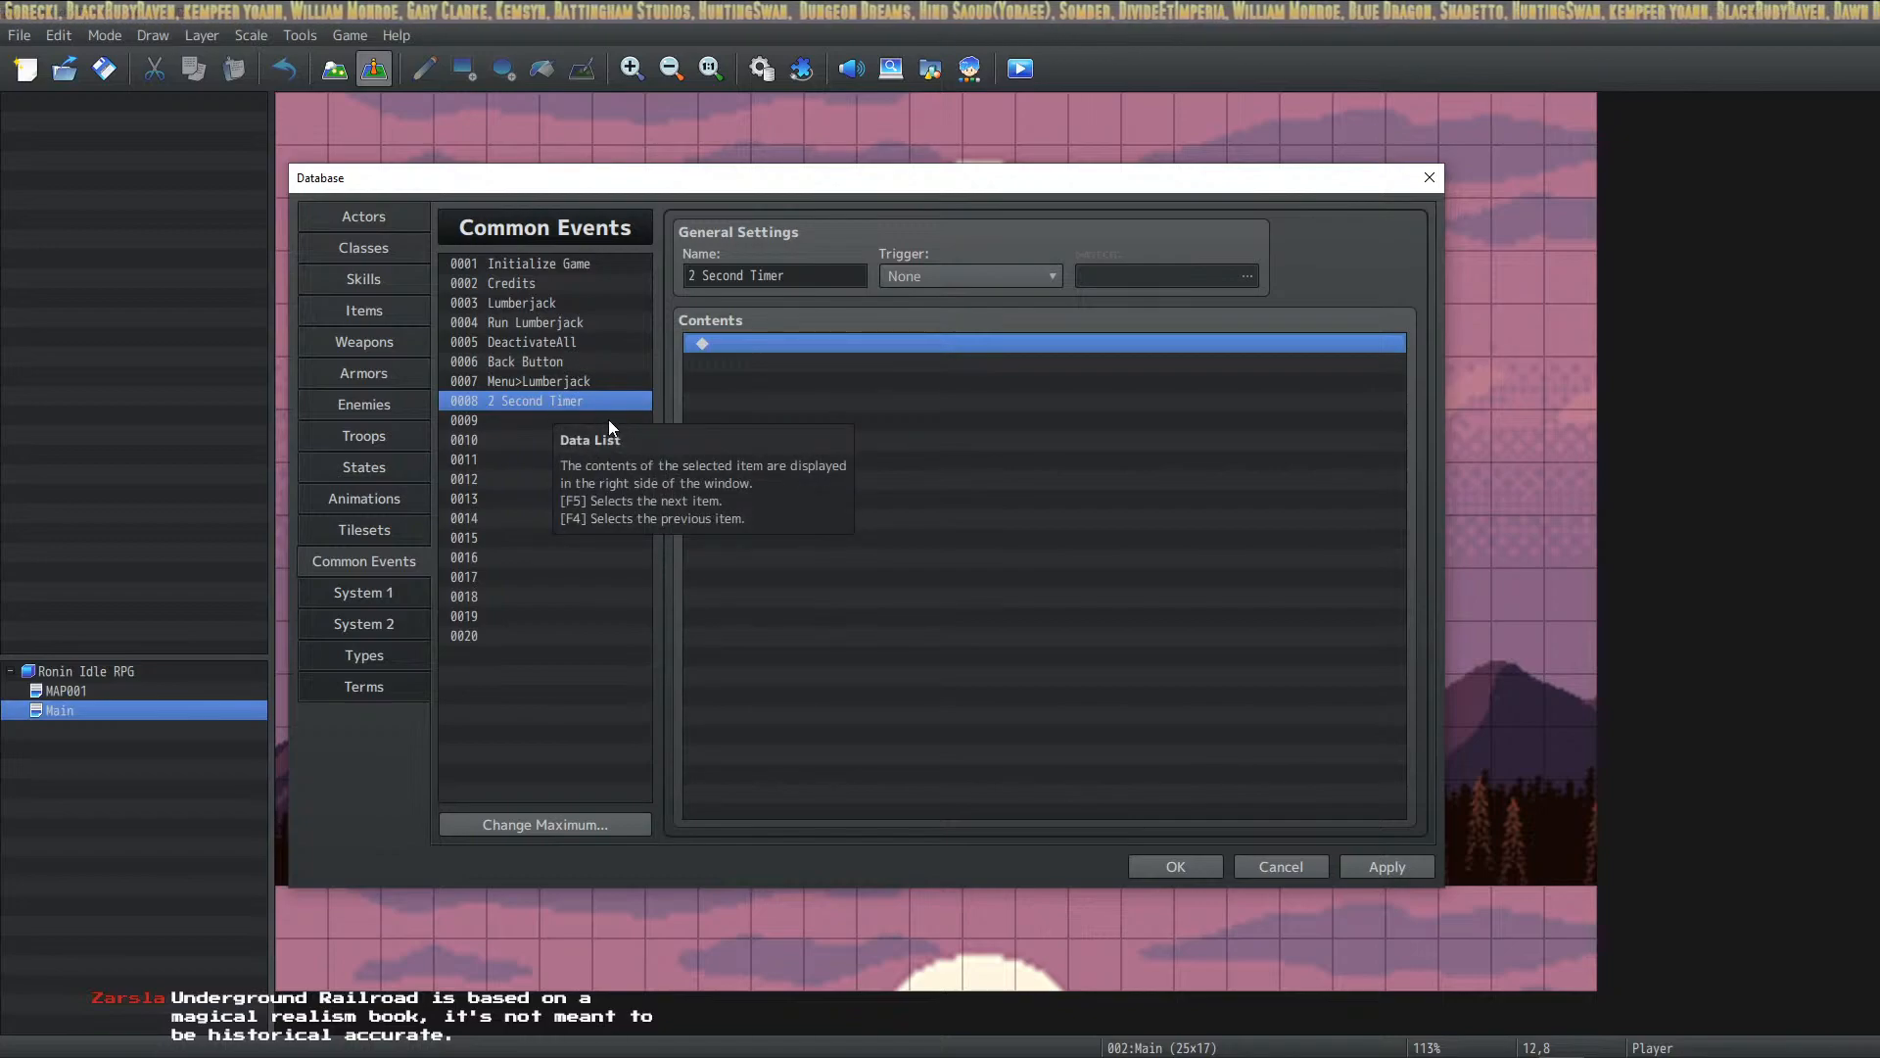
right_click(754, 348)
click(785, 367)
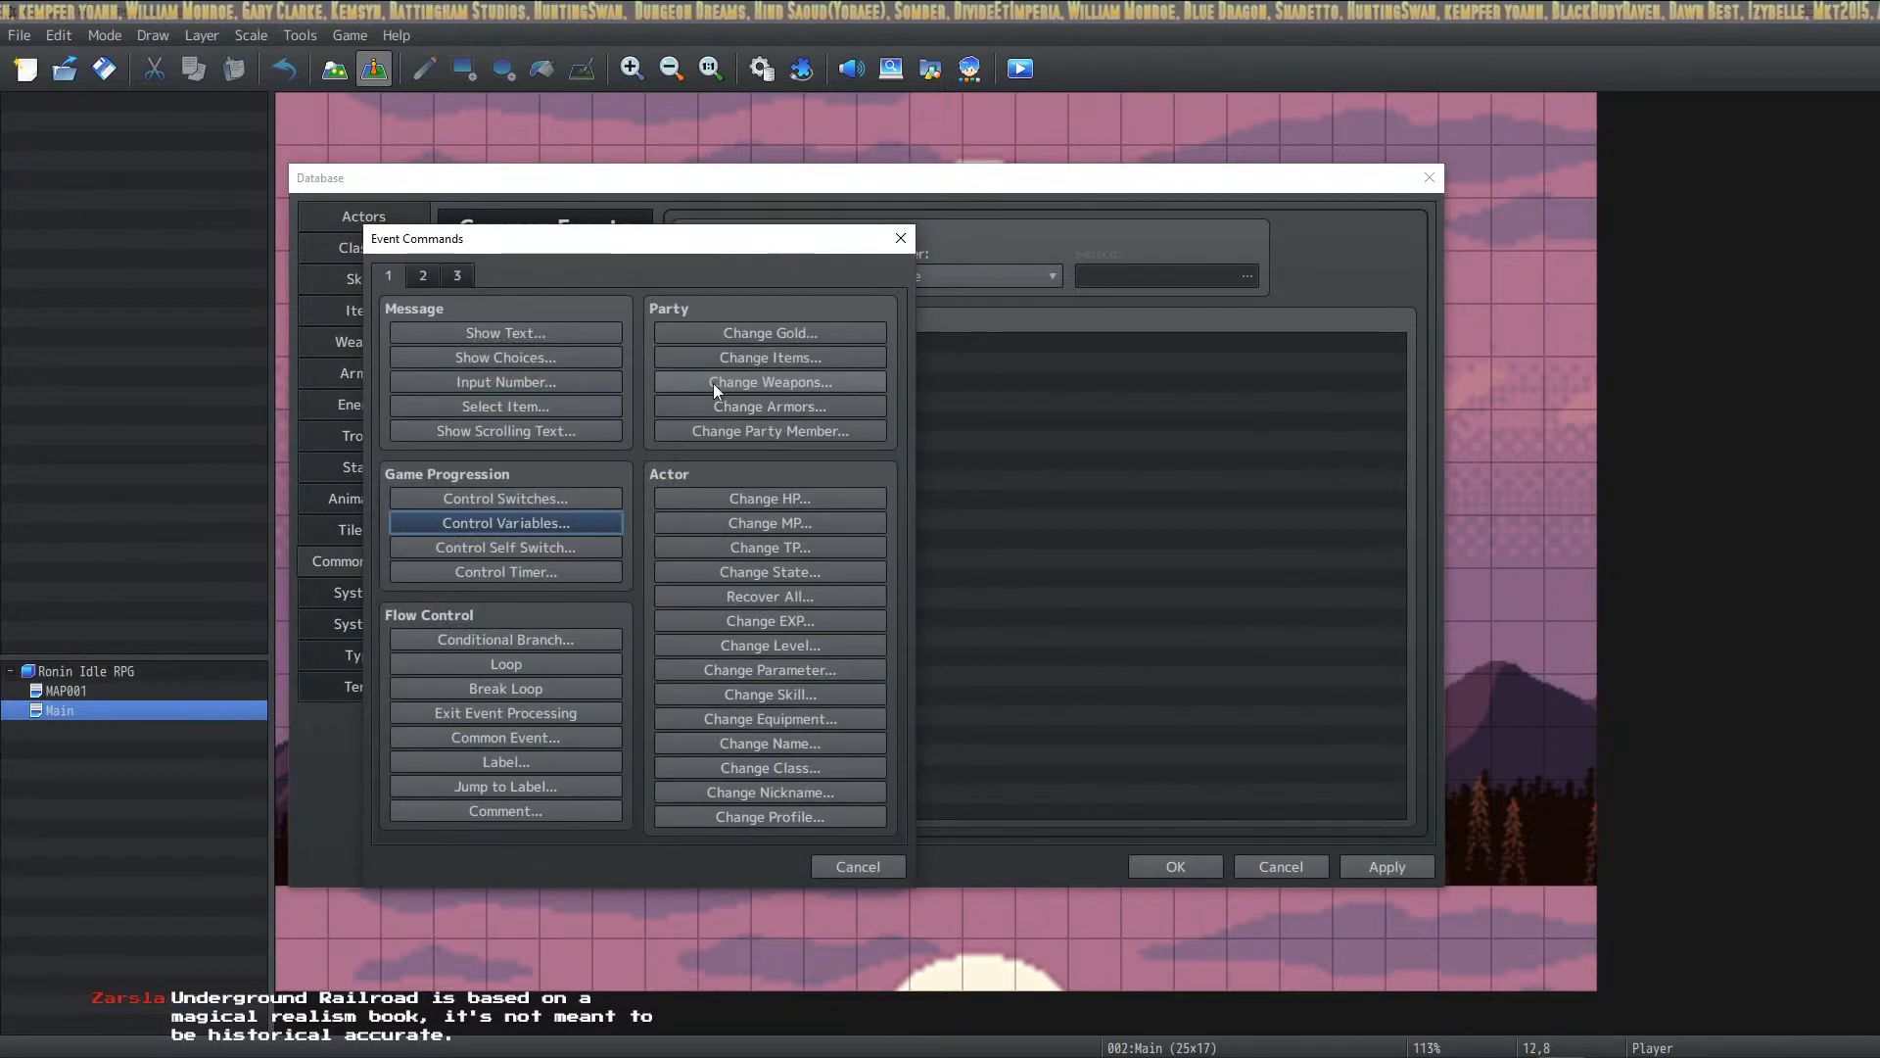
click(552, 497)
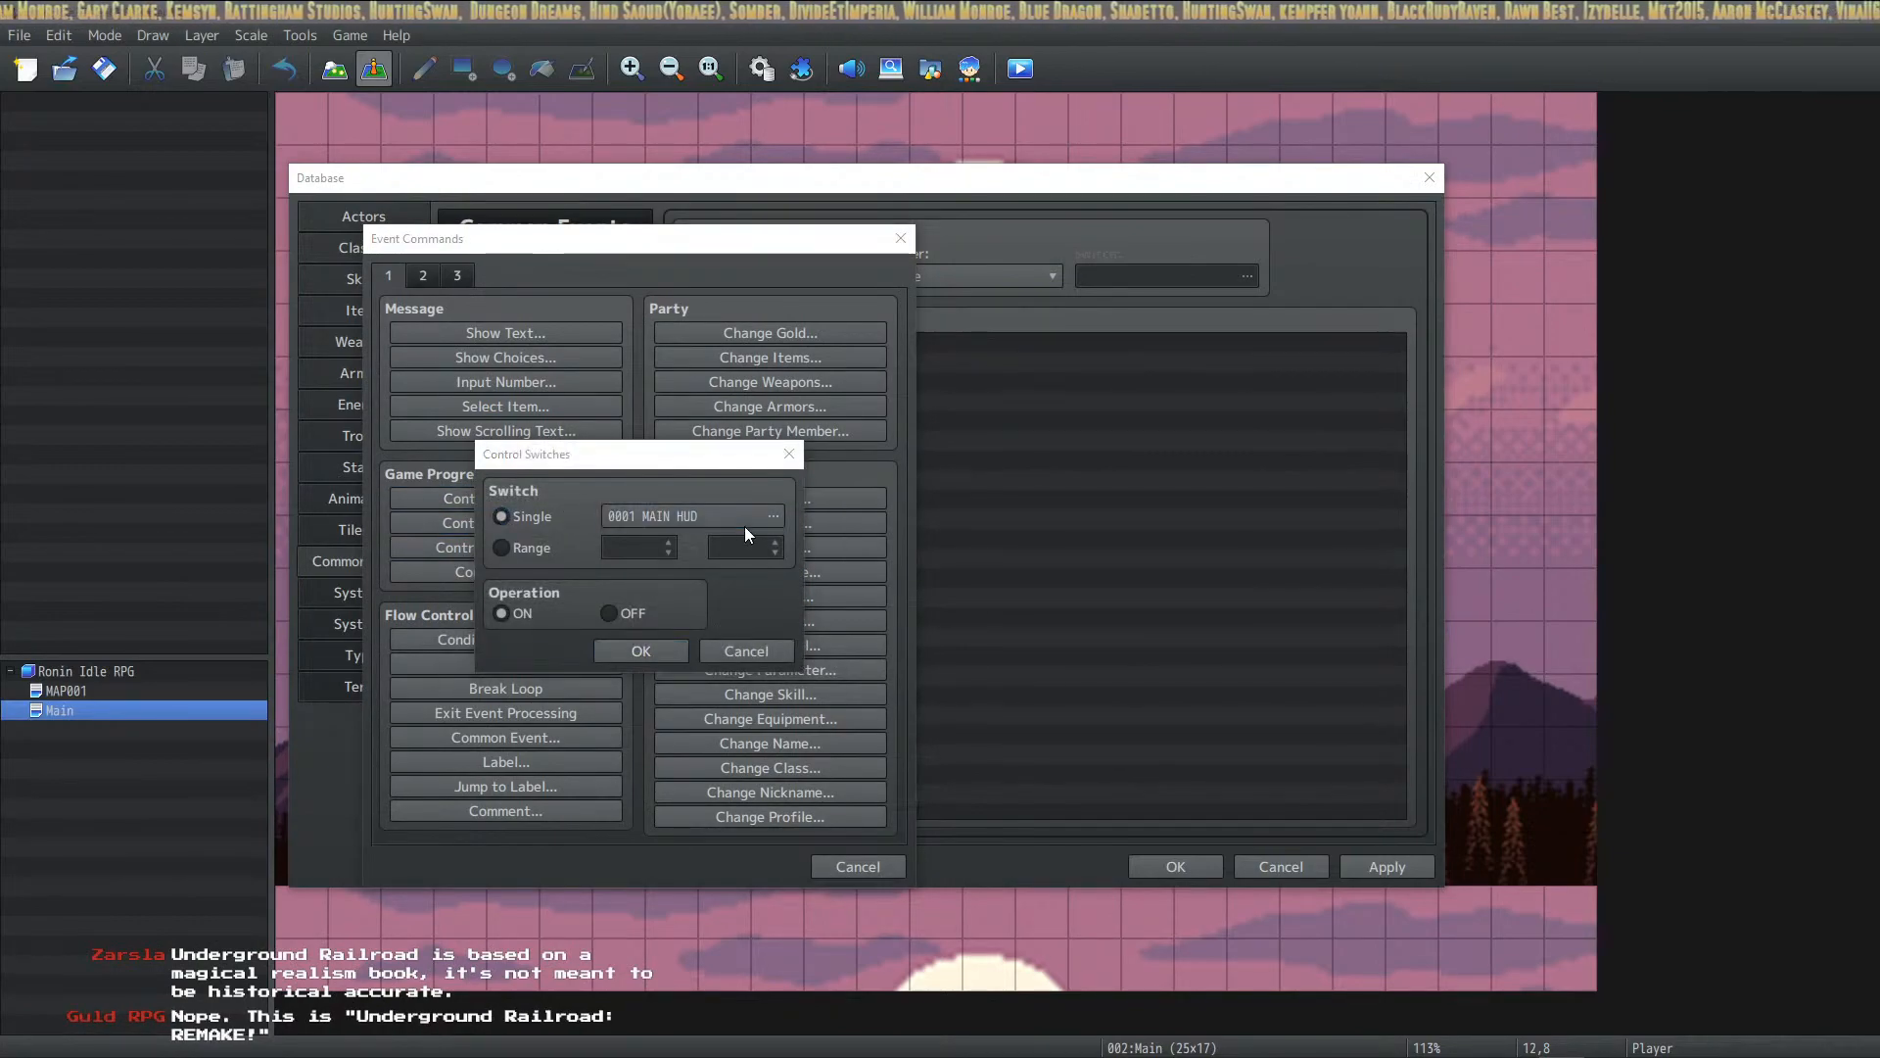
click(744, 525)
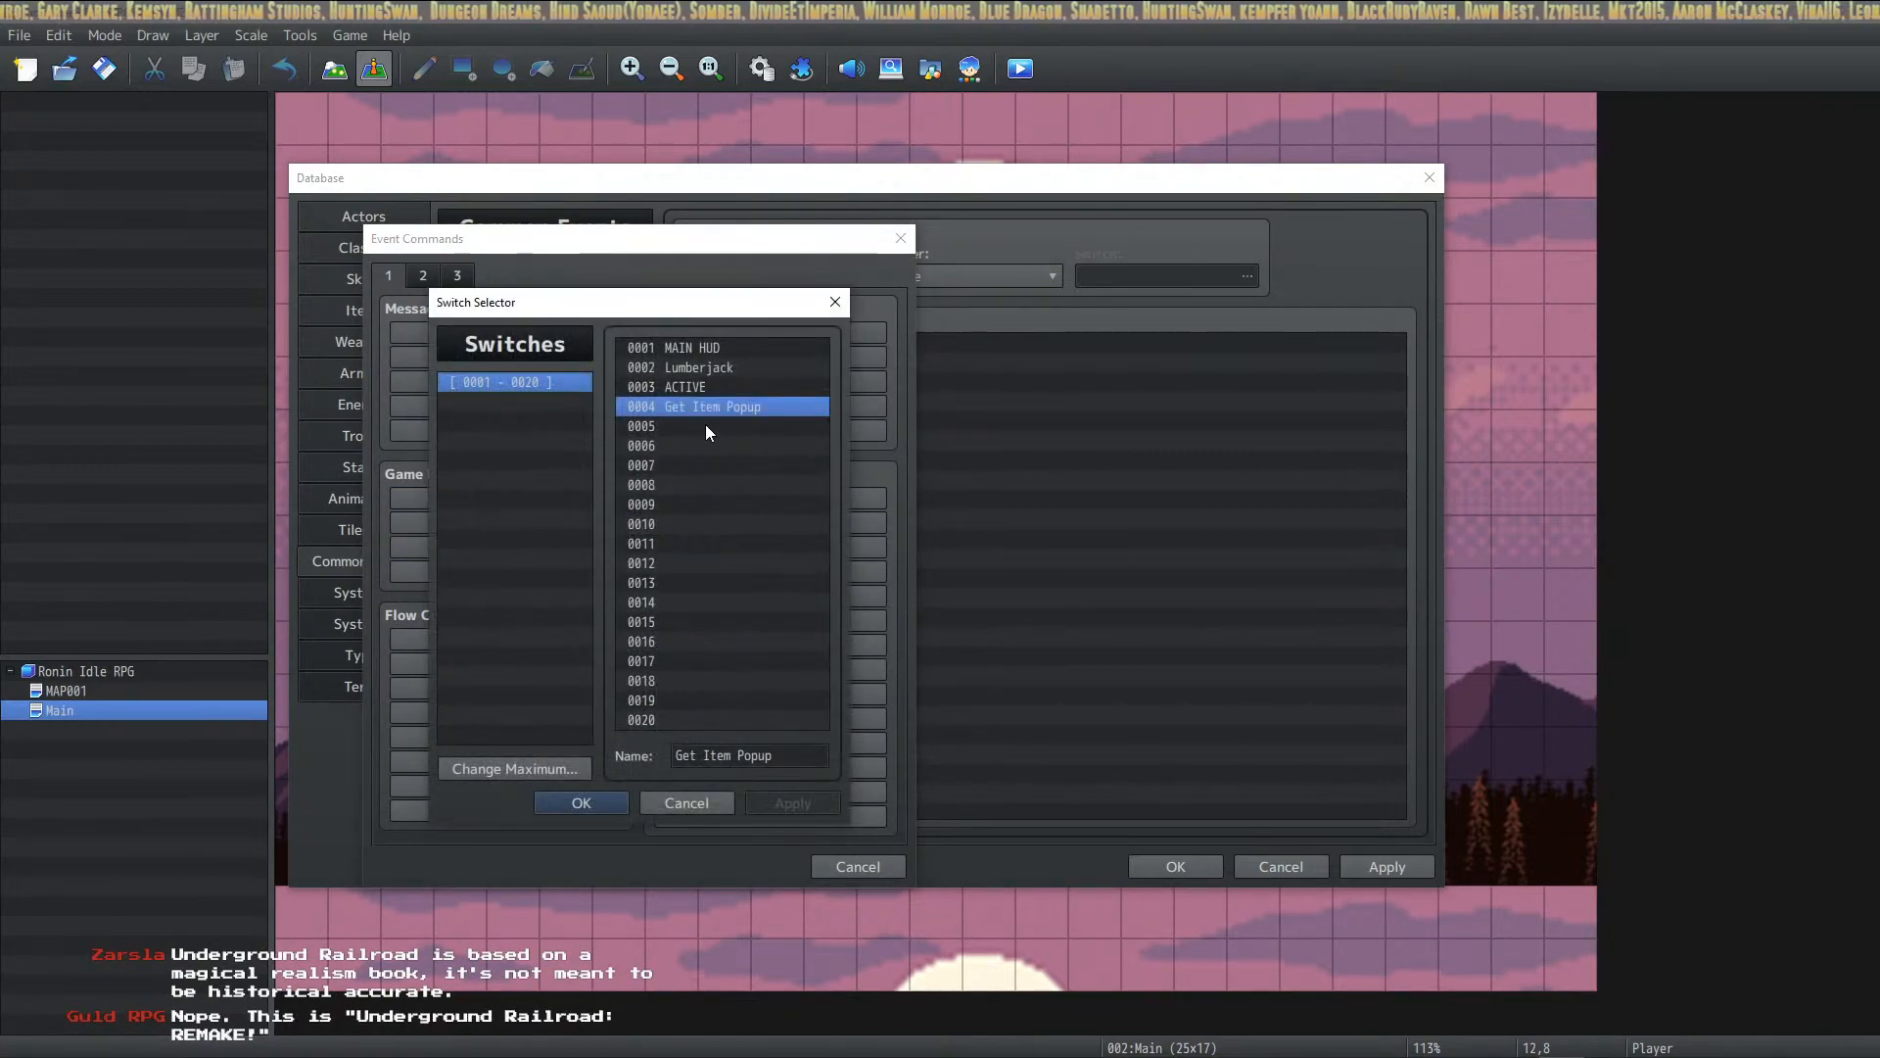
click(581, 802)
click(627, 647)
click(784, 343)
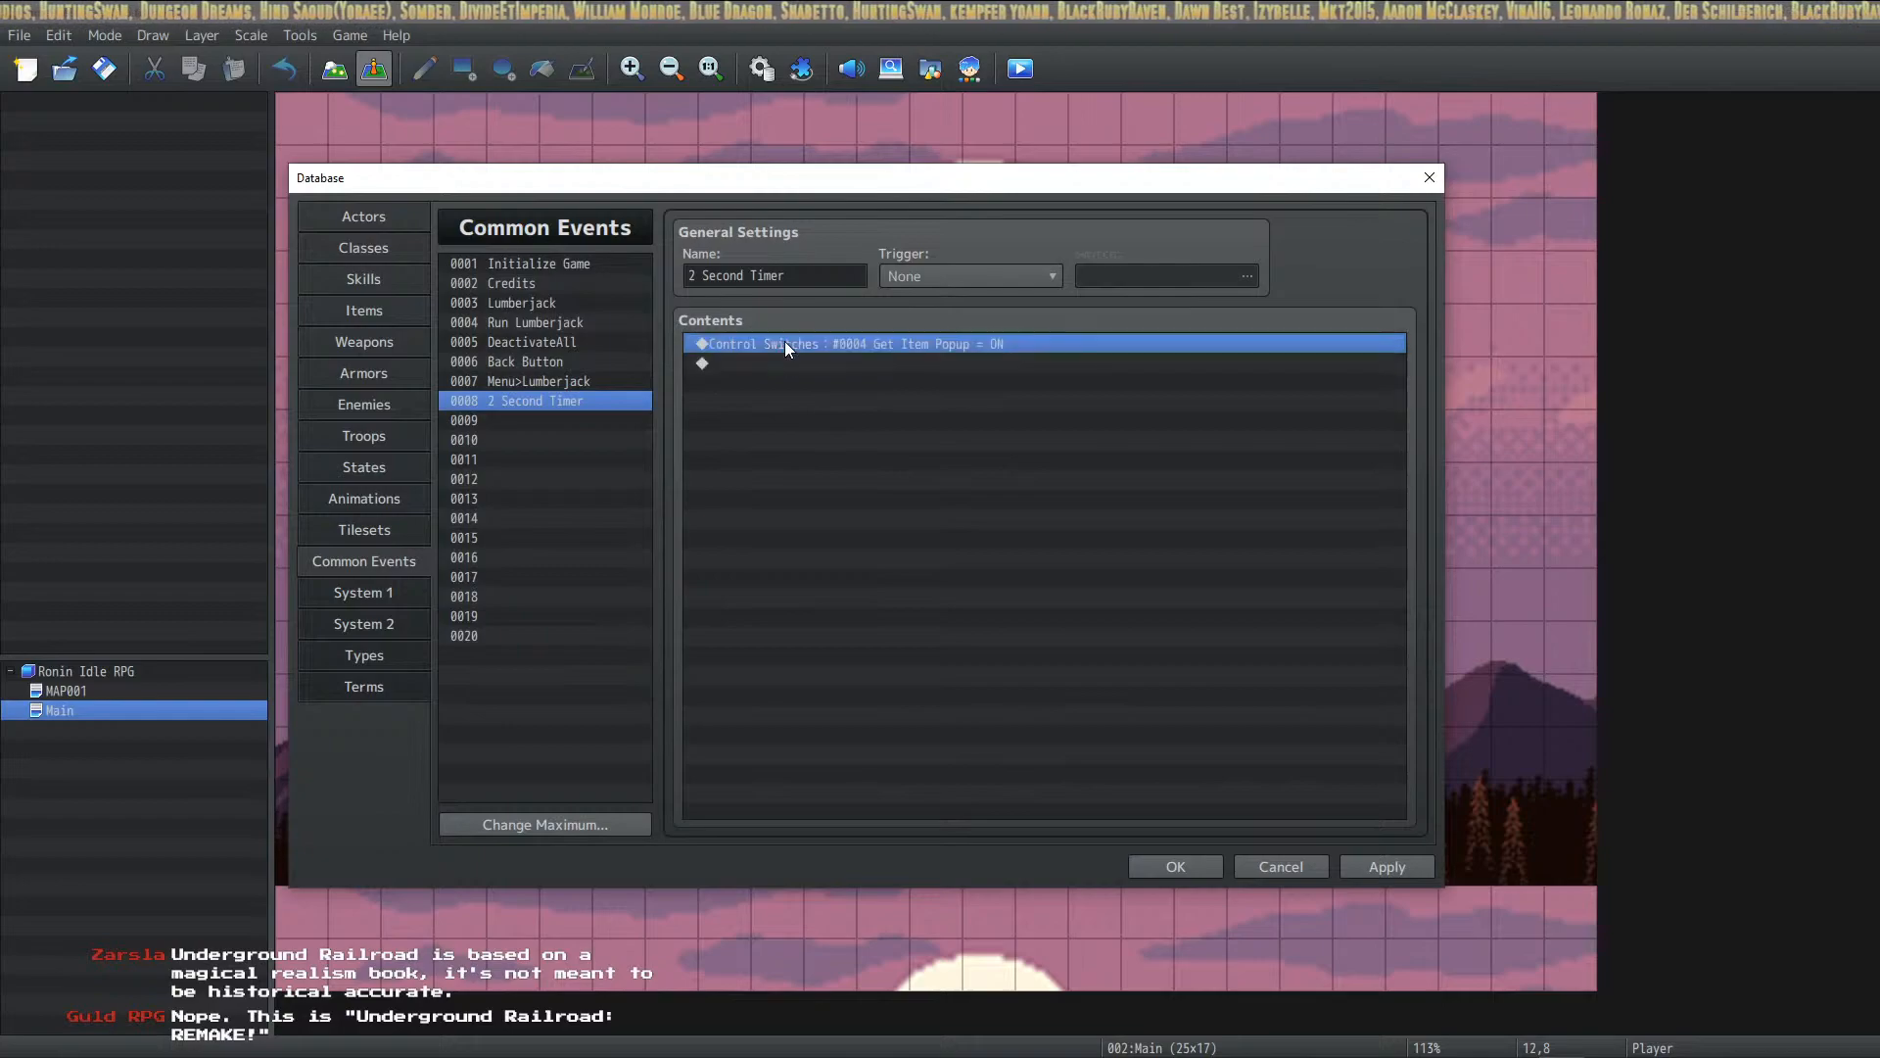
double_click(779, 361)
key(Return)
click(760, 614)
click(760, 655)
Step: Make the 2 Second Timer event Parallel, triggered by switch 0005 newly named "2 Second Timer"
click(915, 281)
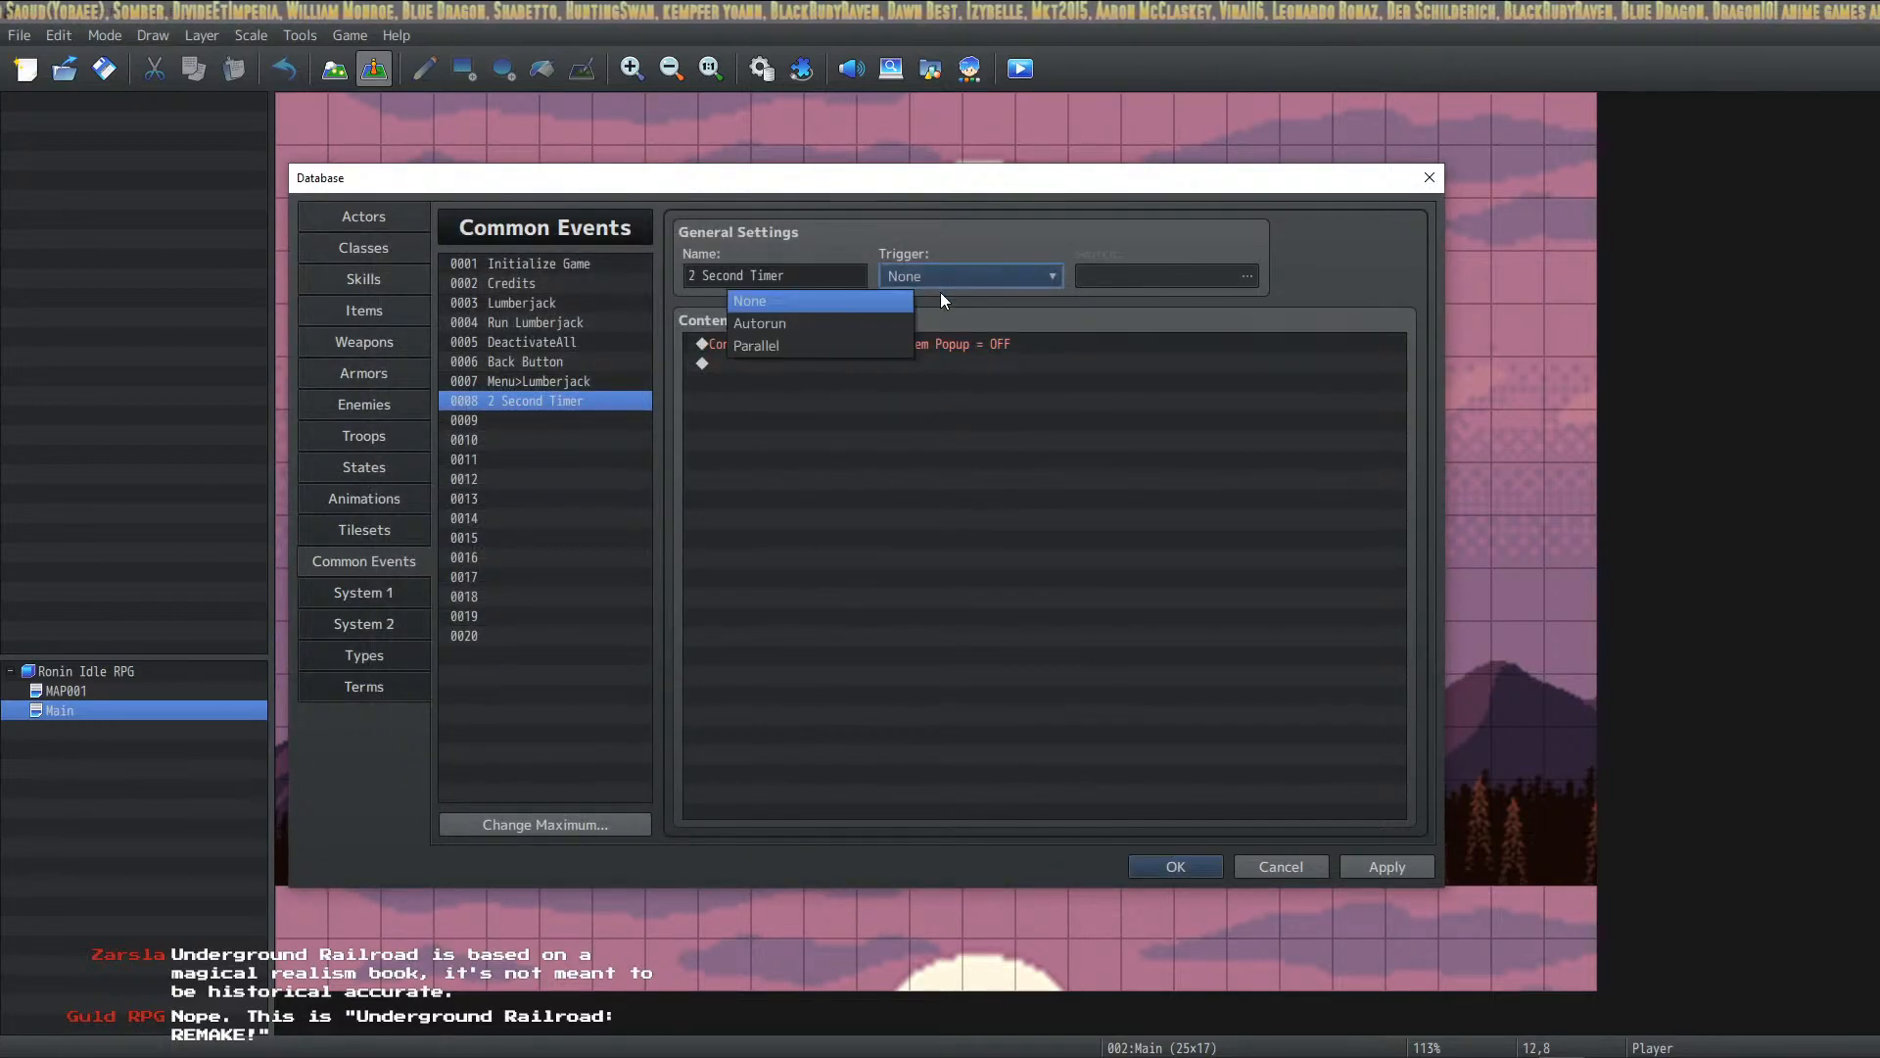
click(827, 344)
click(1244, 276)
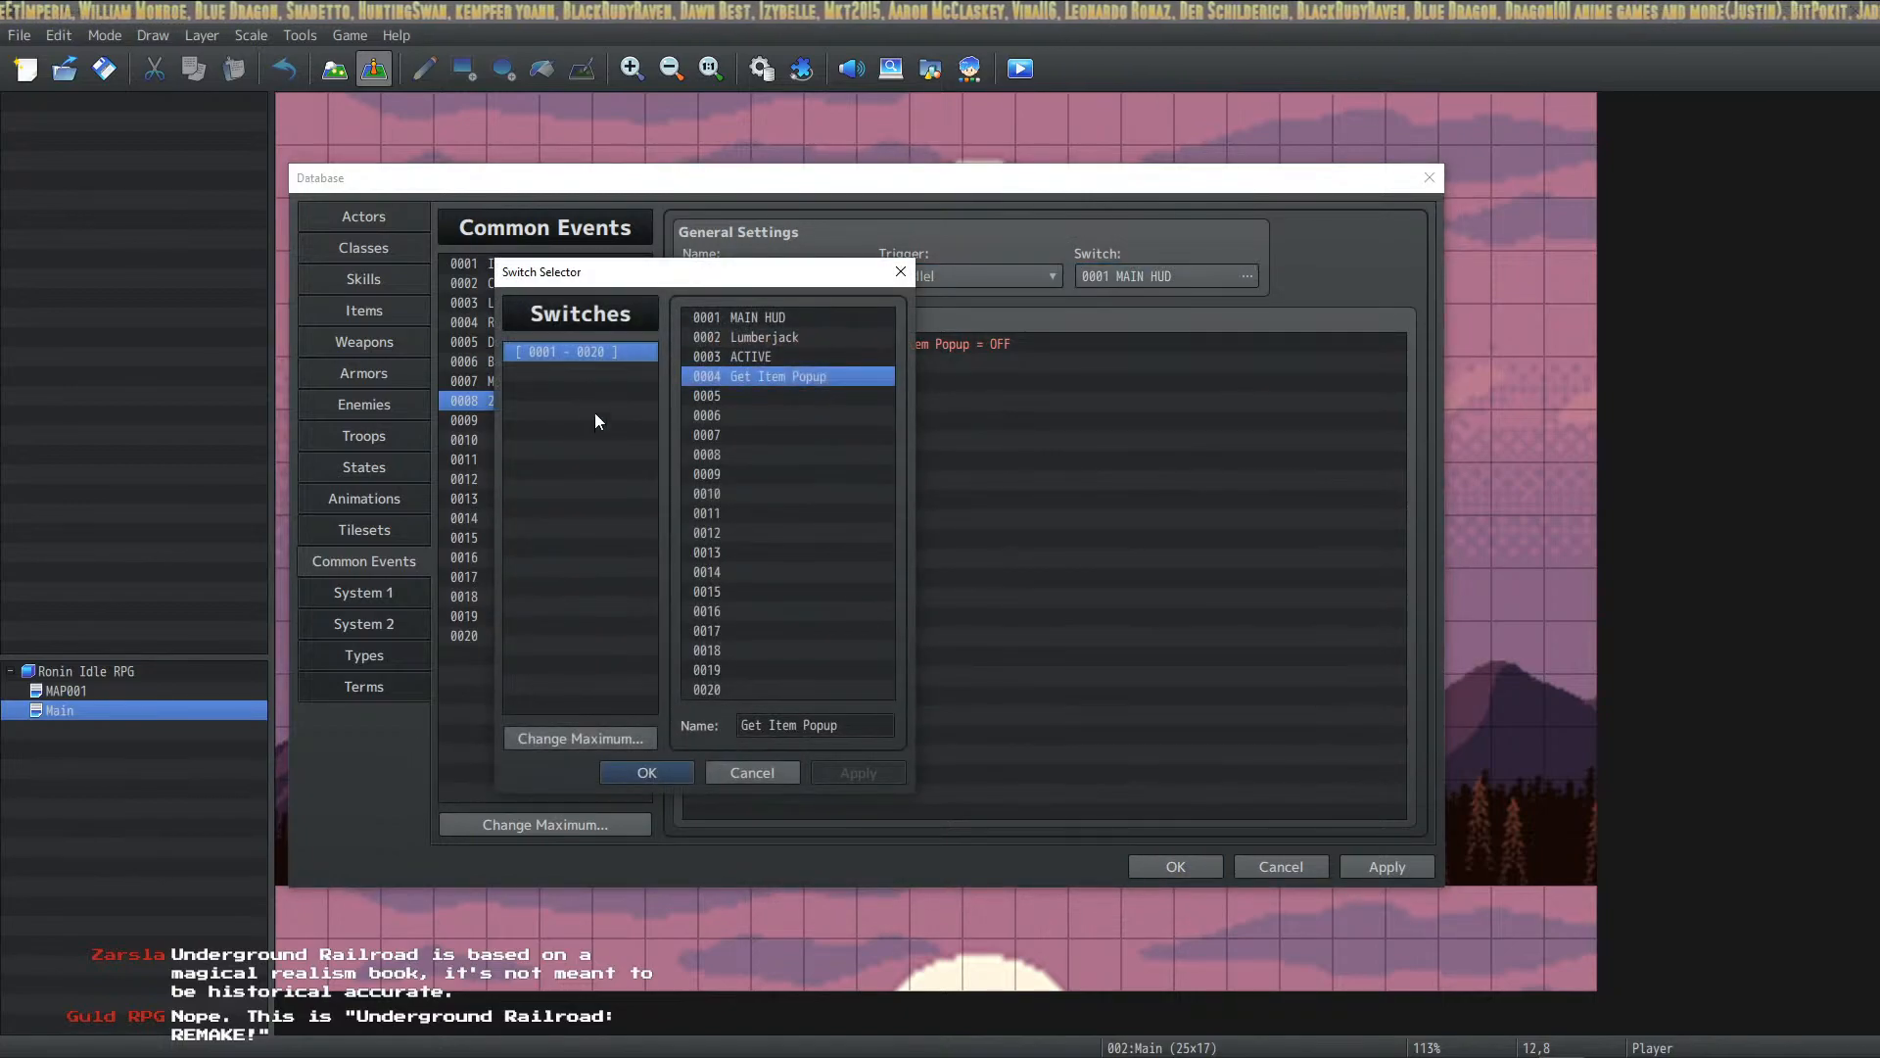
click(772, 396)
click(763, 725)
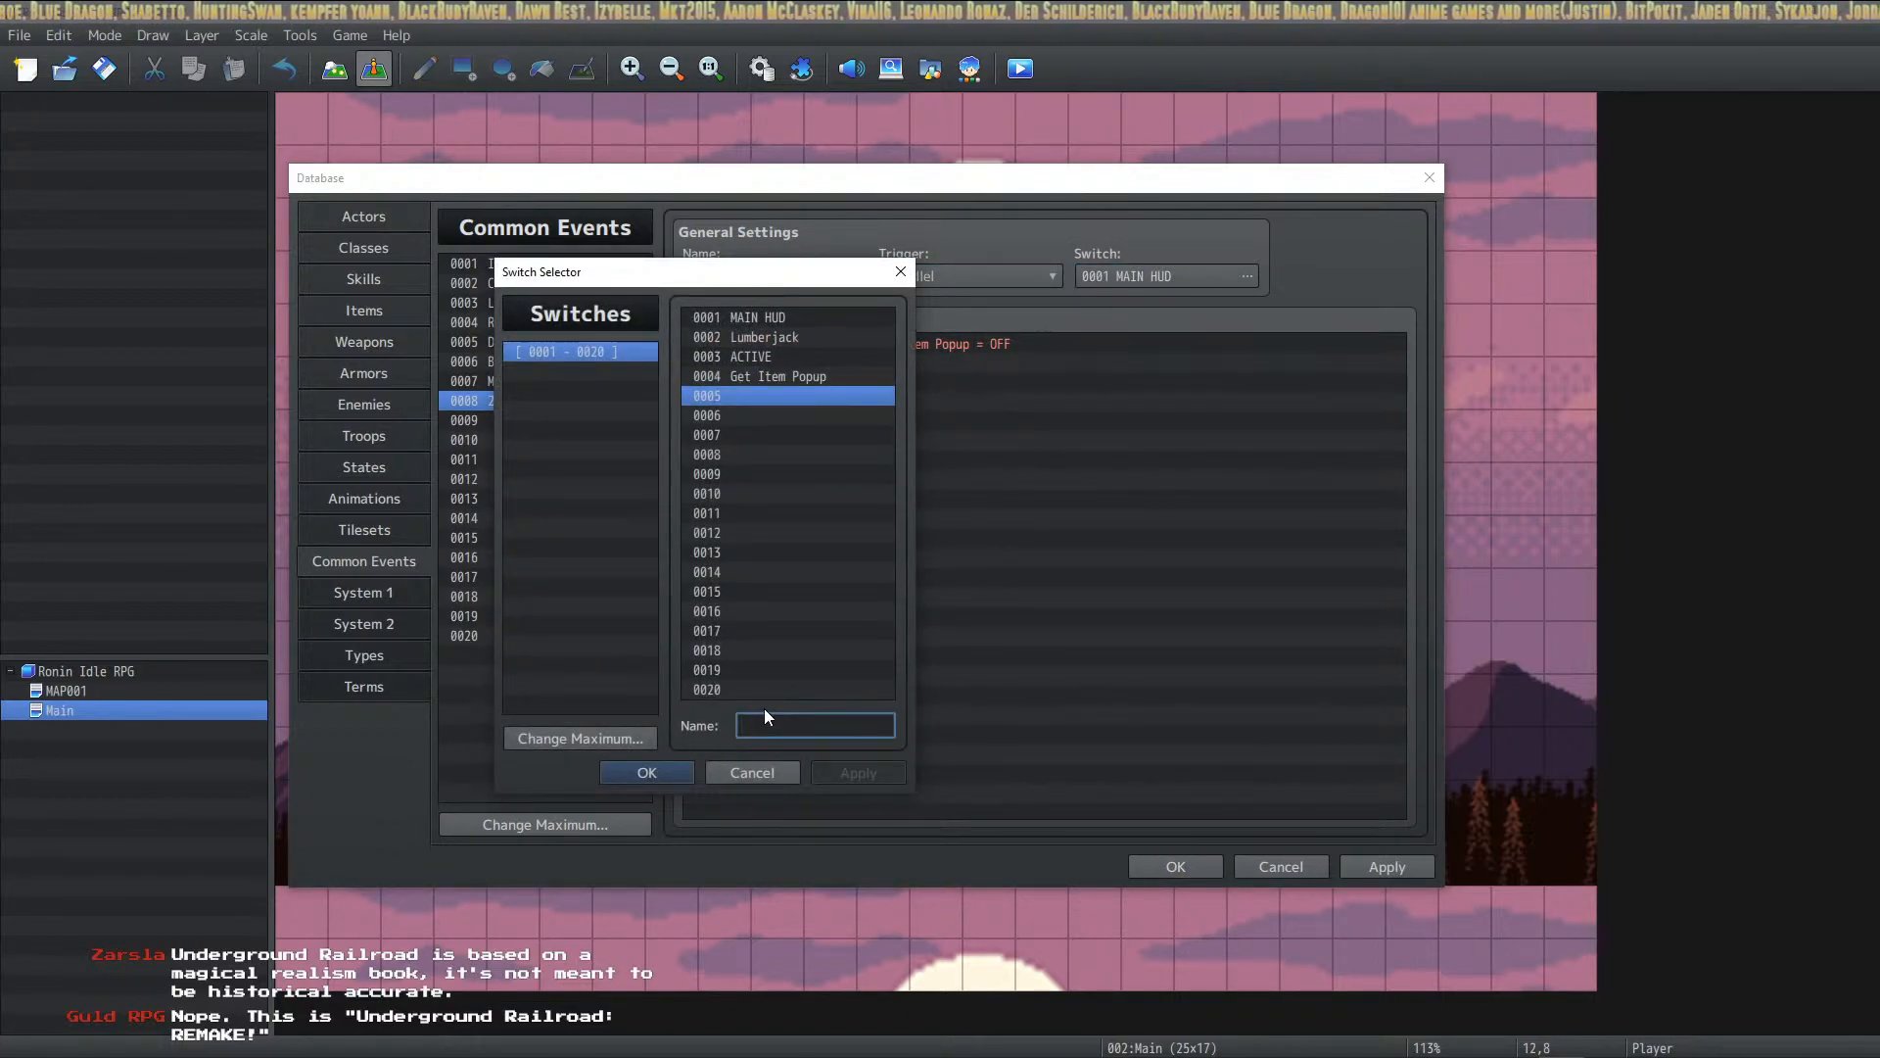
text(2 Second Timer)
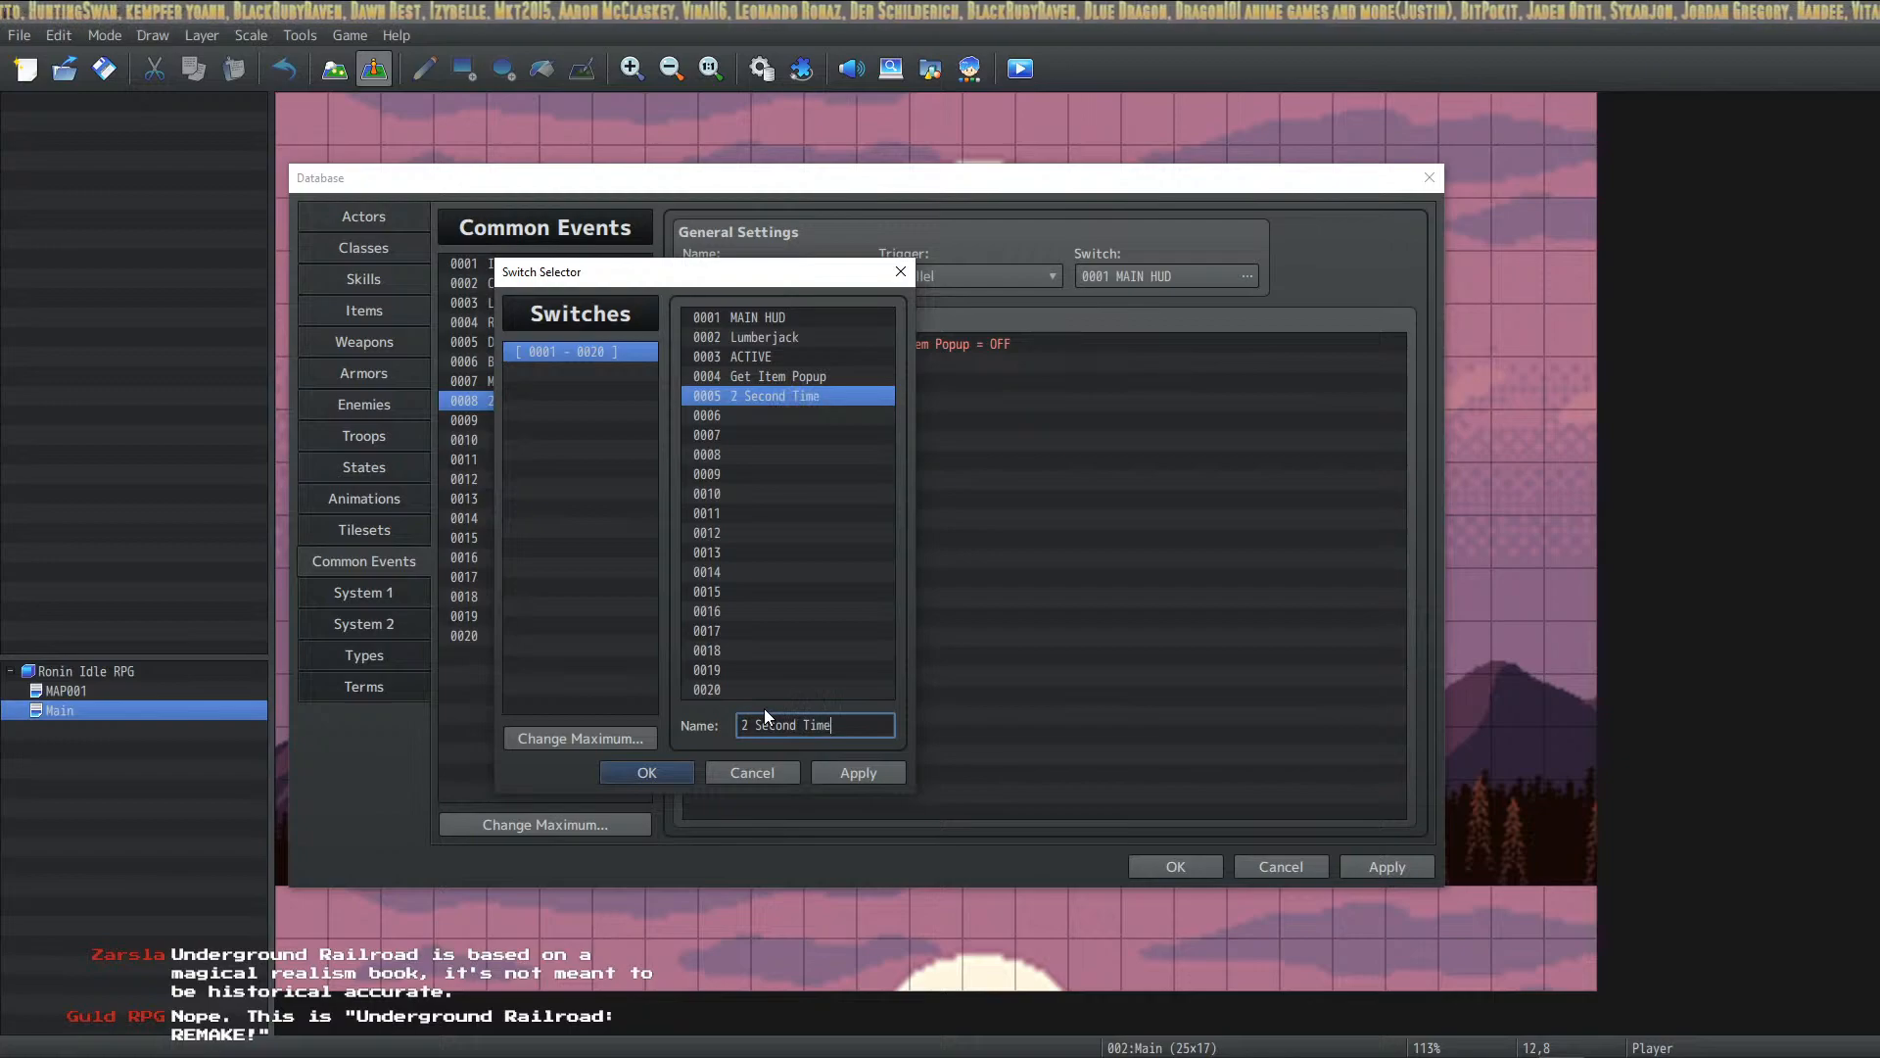
click(647, 772)
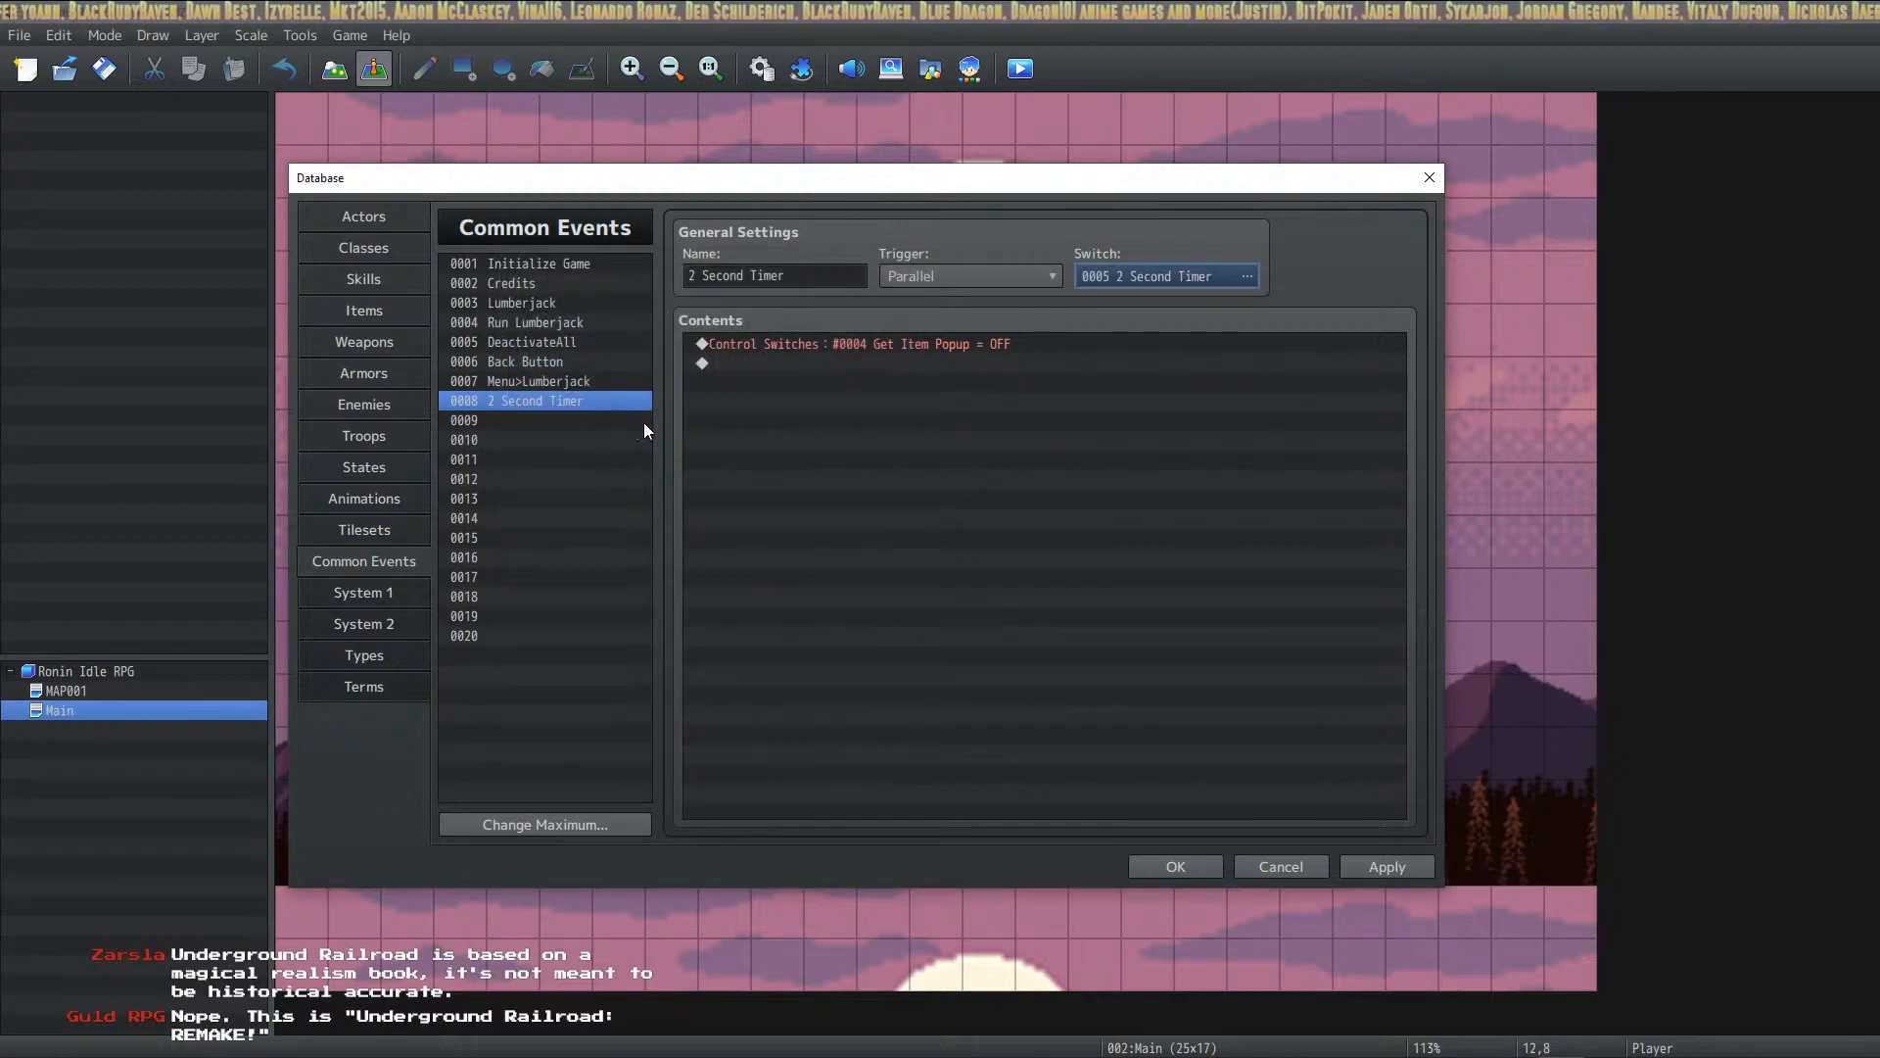
Step: In the Lumberjack common event, insert a Control Switches command turning switch 0005 2 Second Timer ON before the MaxEXP conditional branch
click(543, 323)
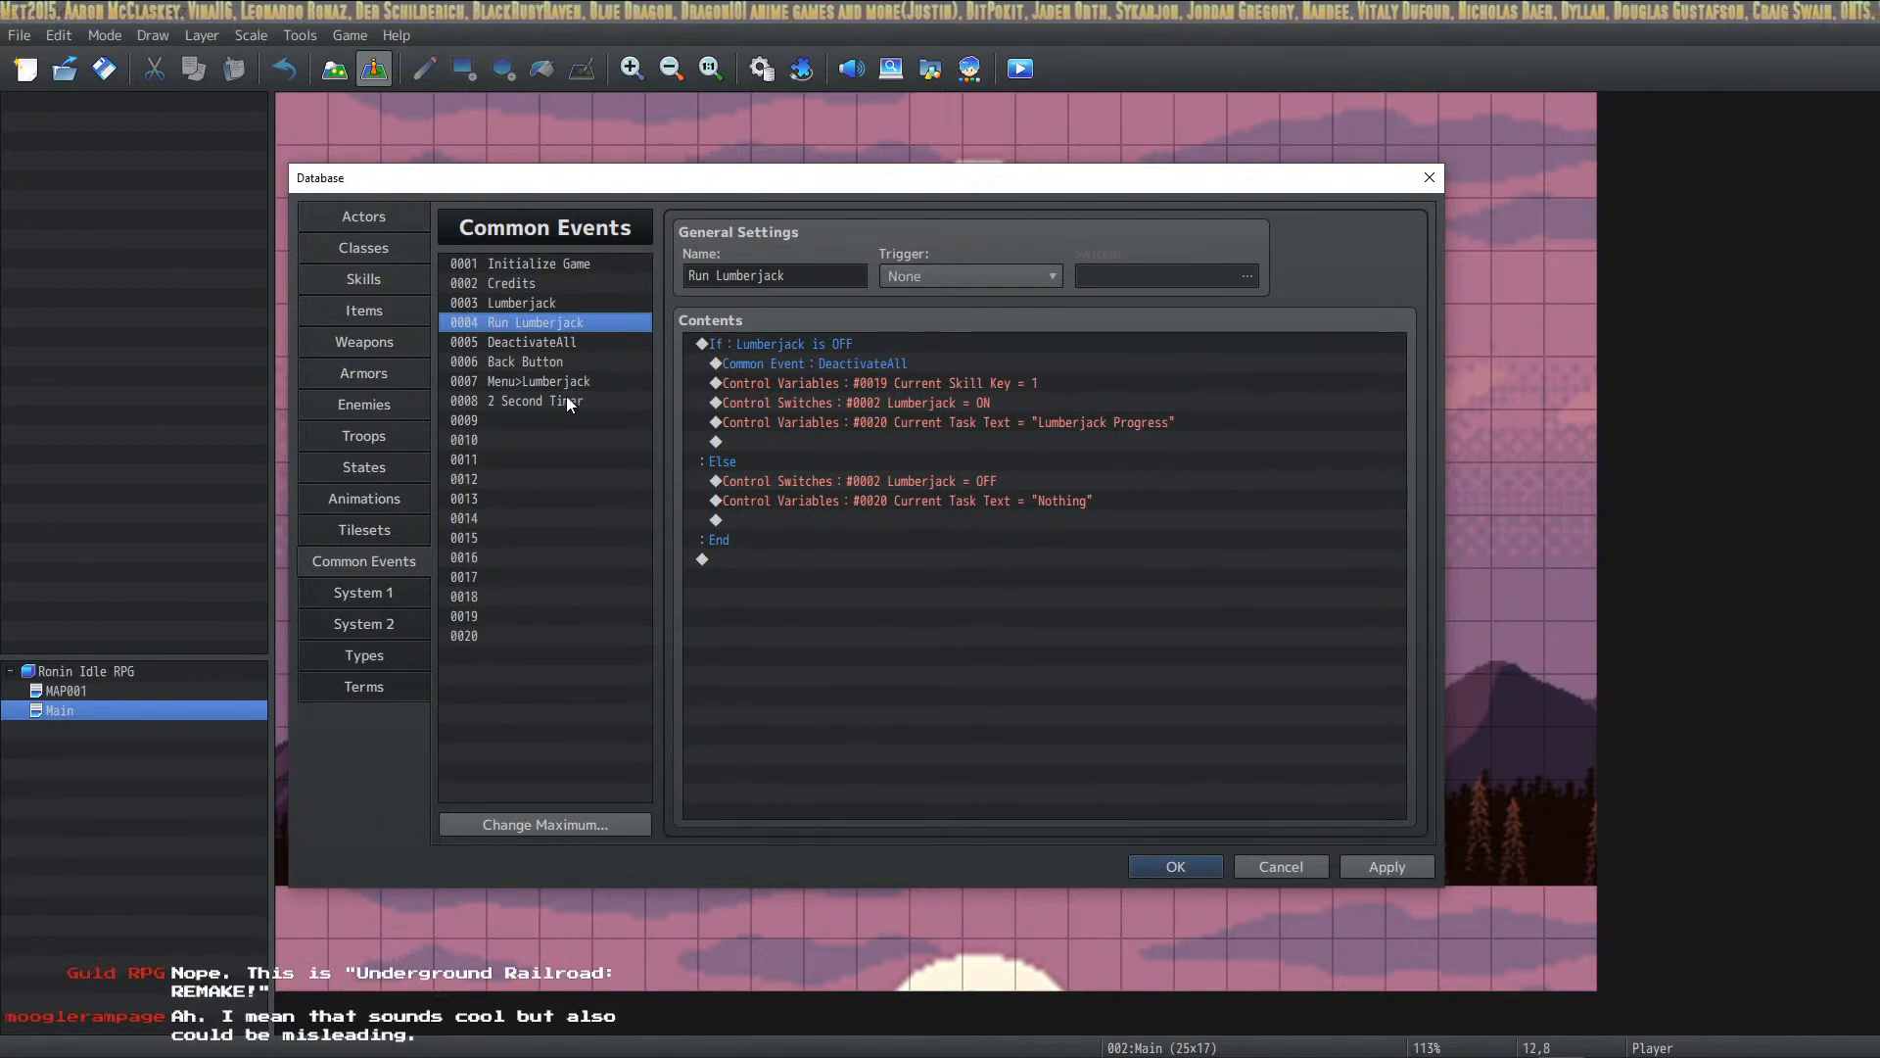
click(556, 386)
click(566, 316)
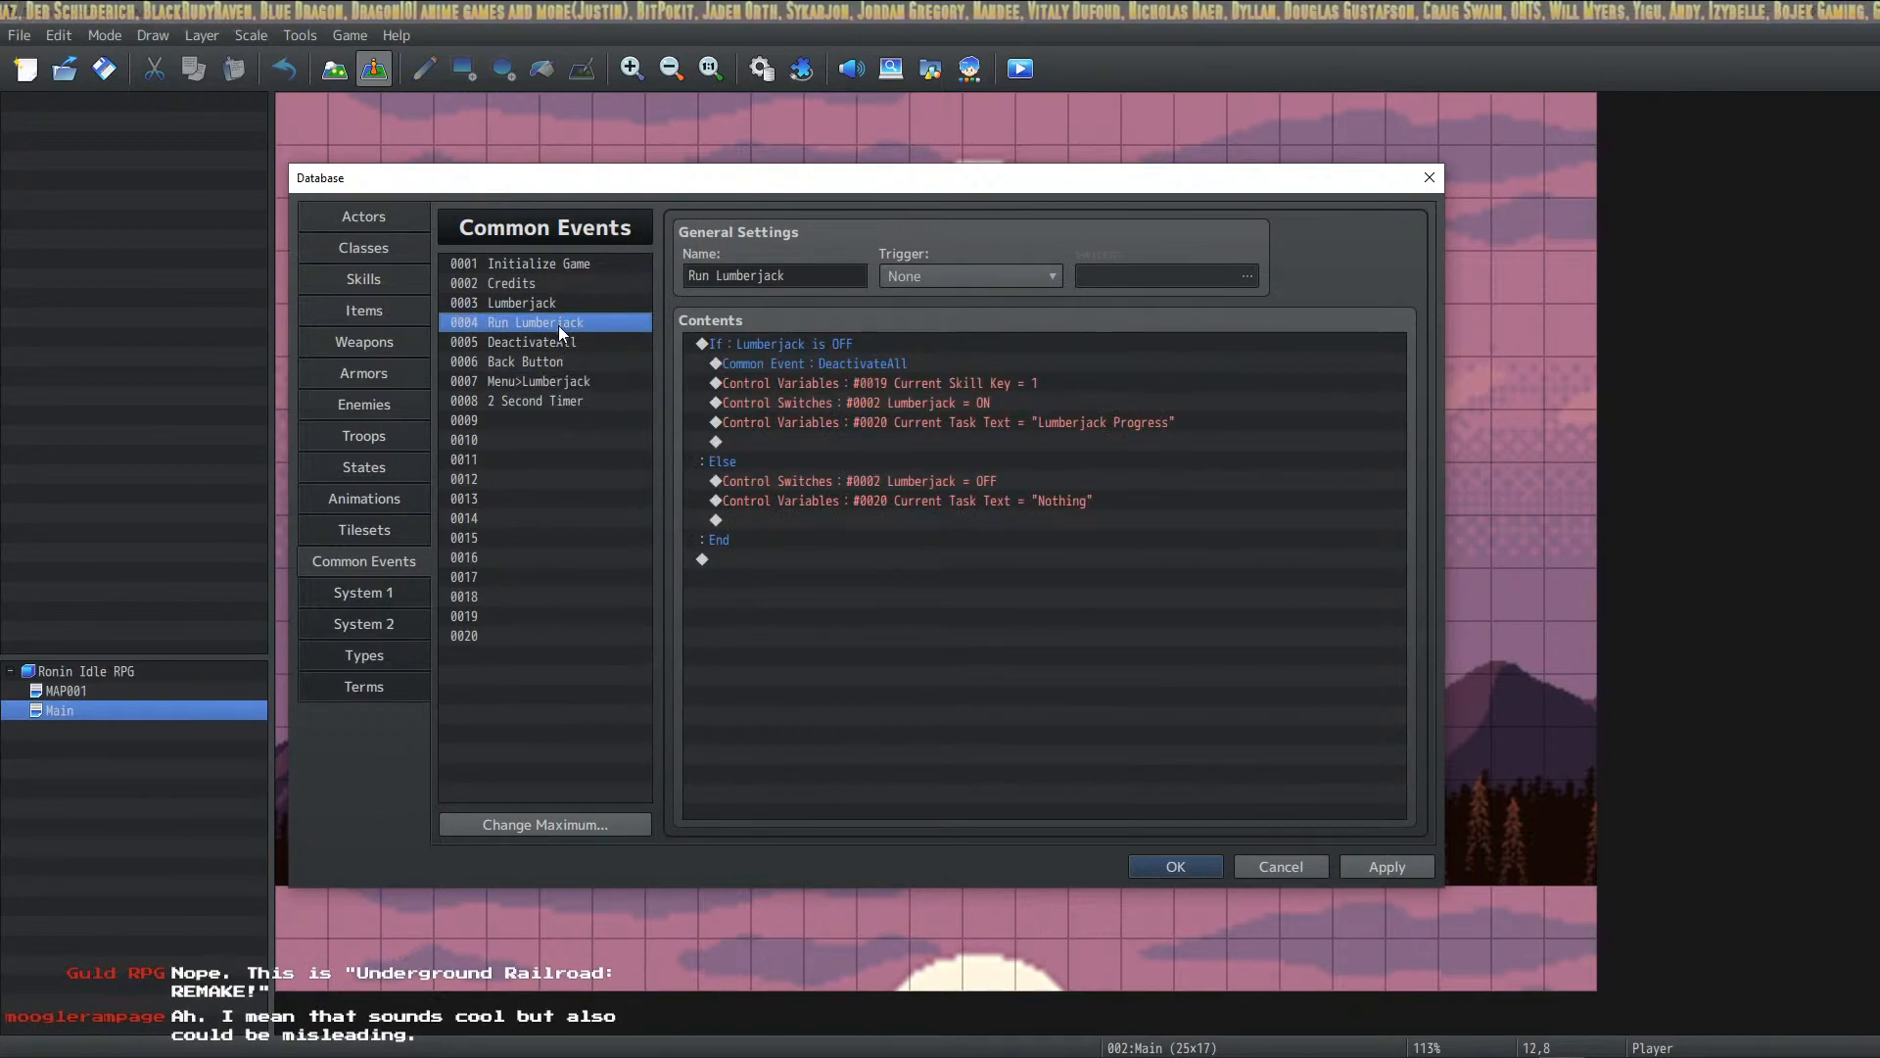
click(568, 306)
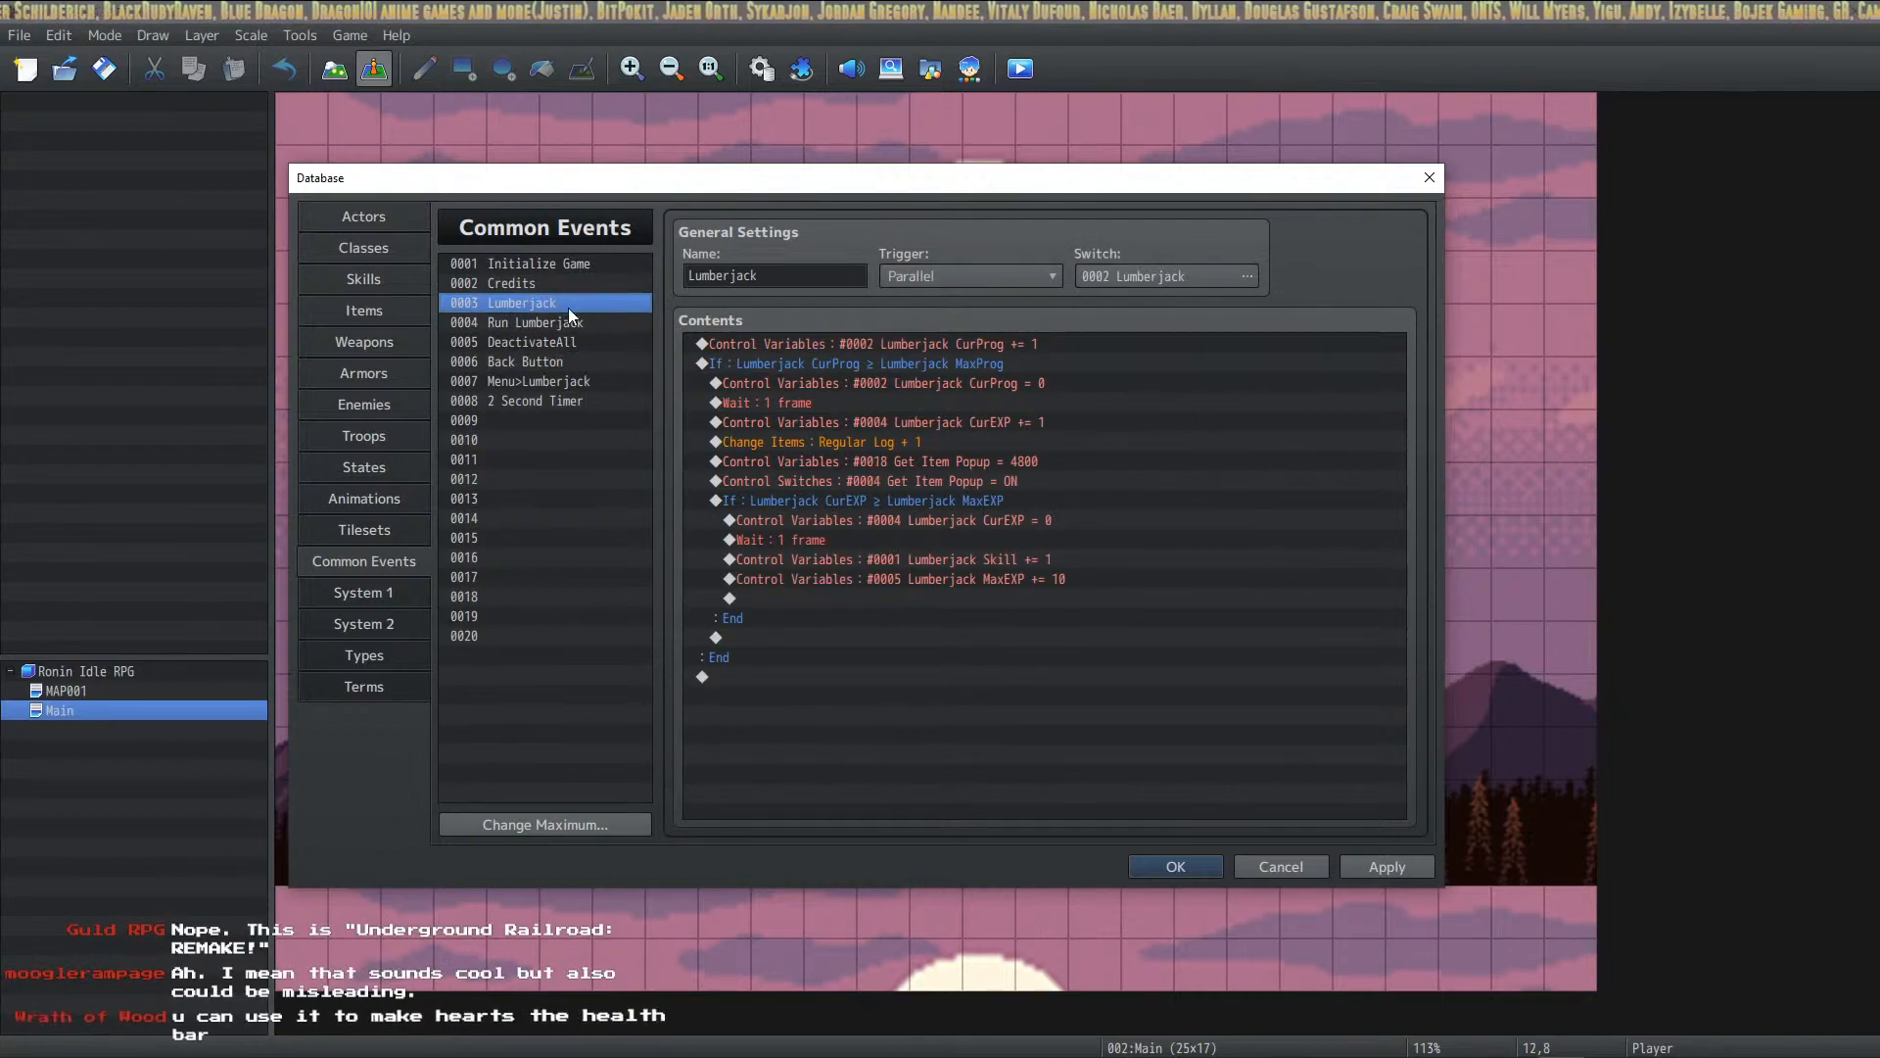
click(973, 481)
right_click(985, 501)
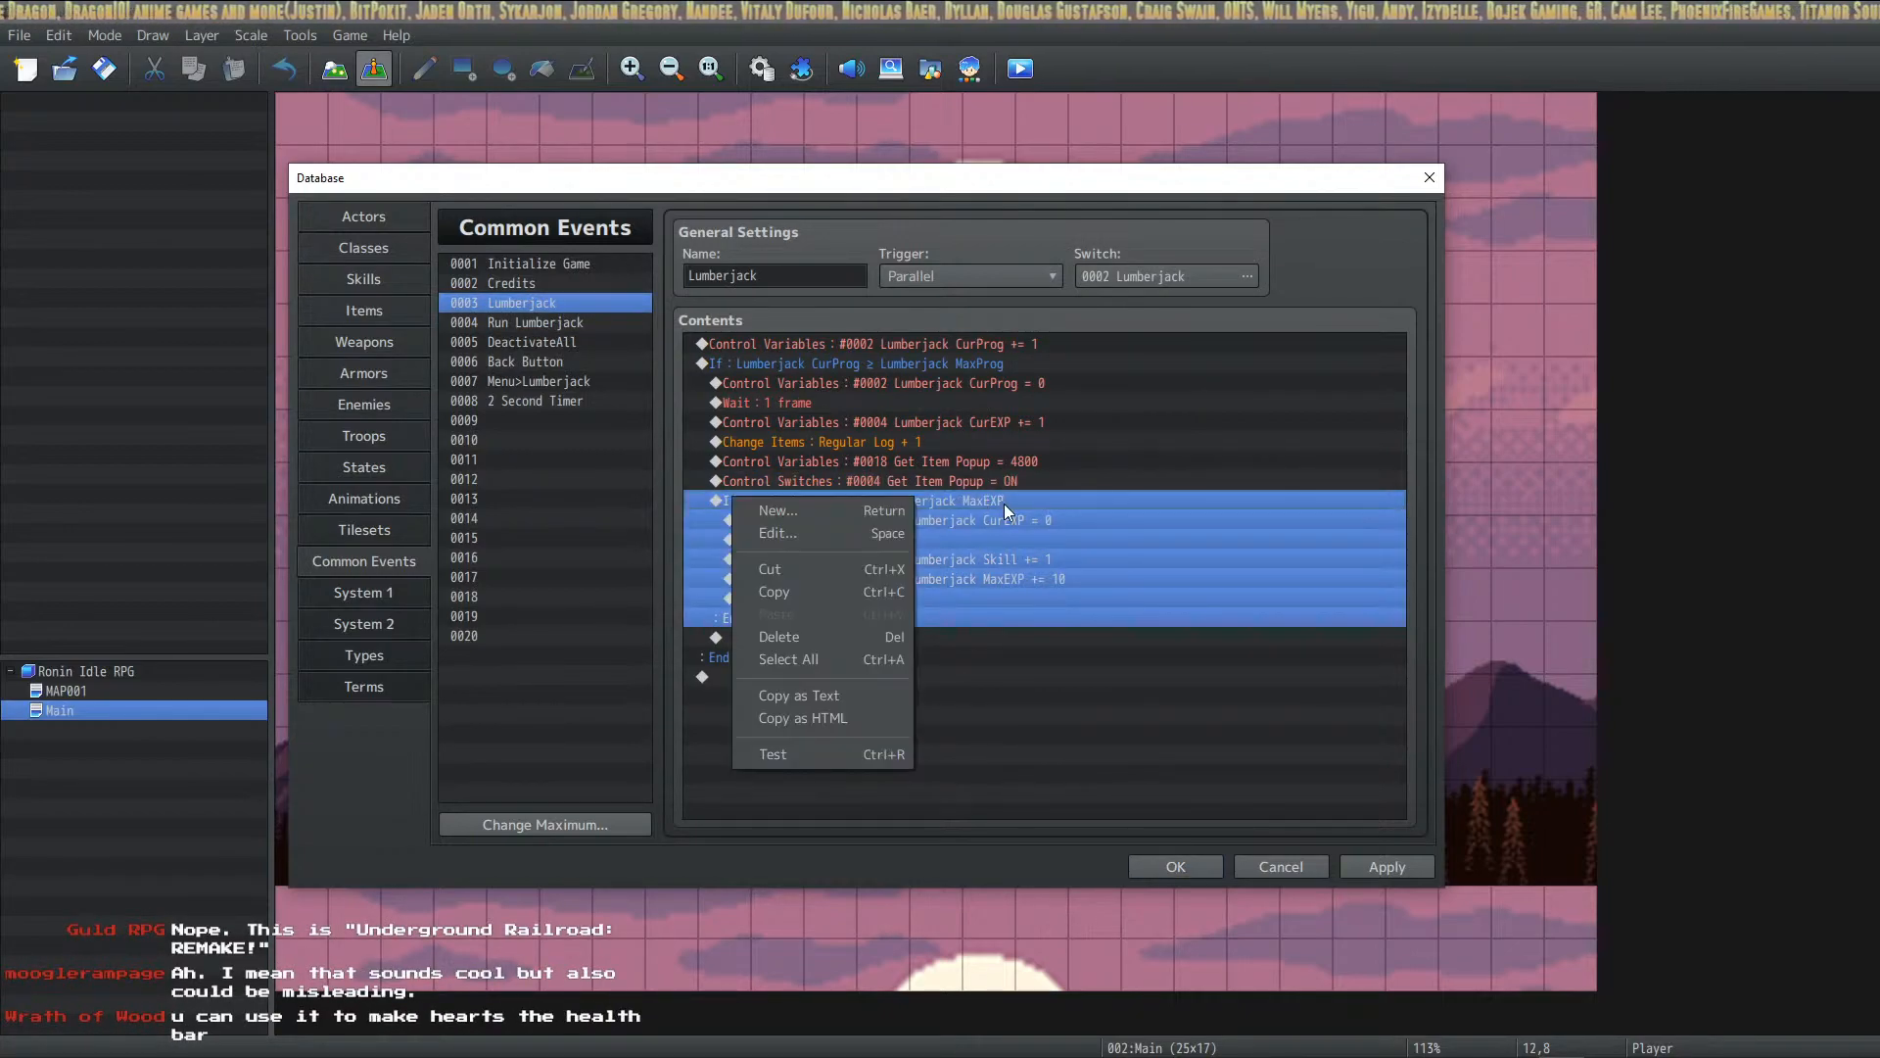
click(827, 512)
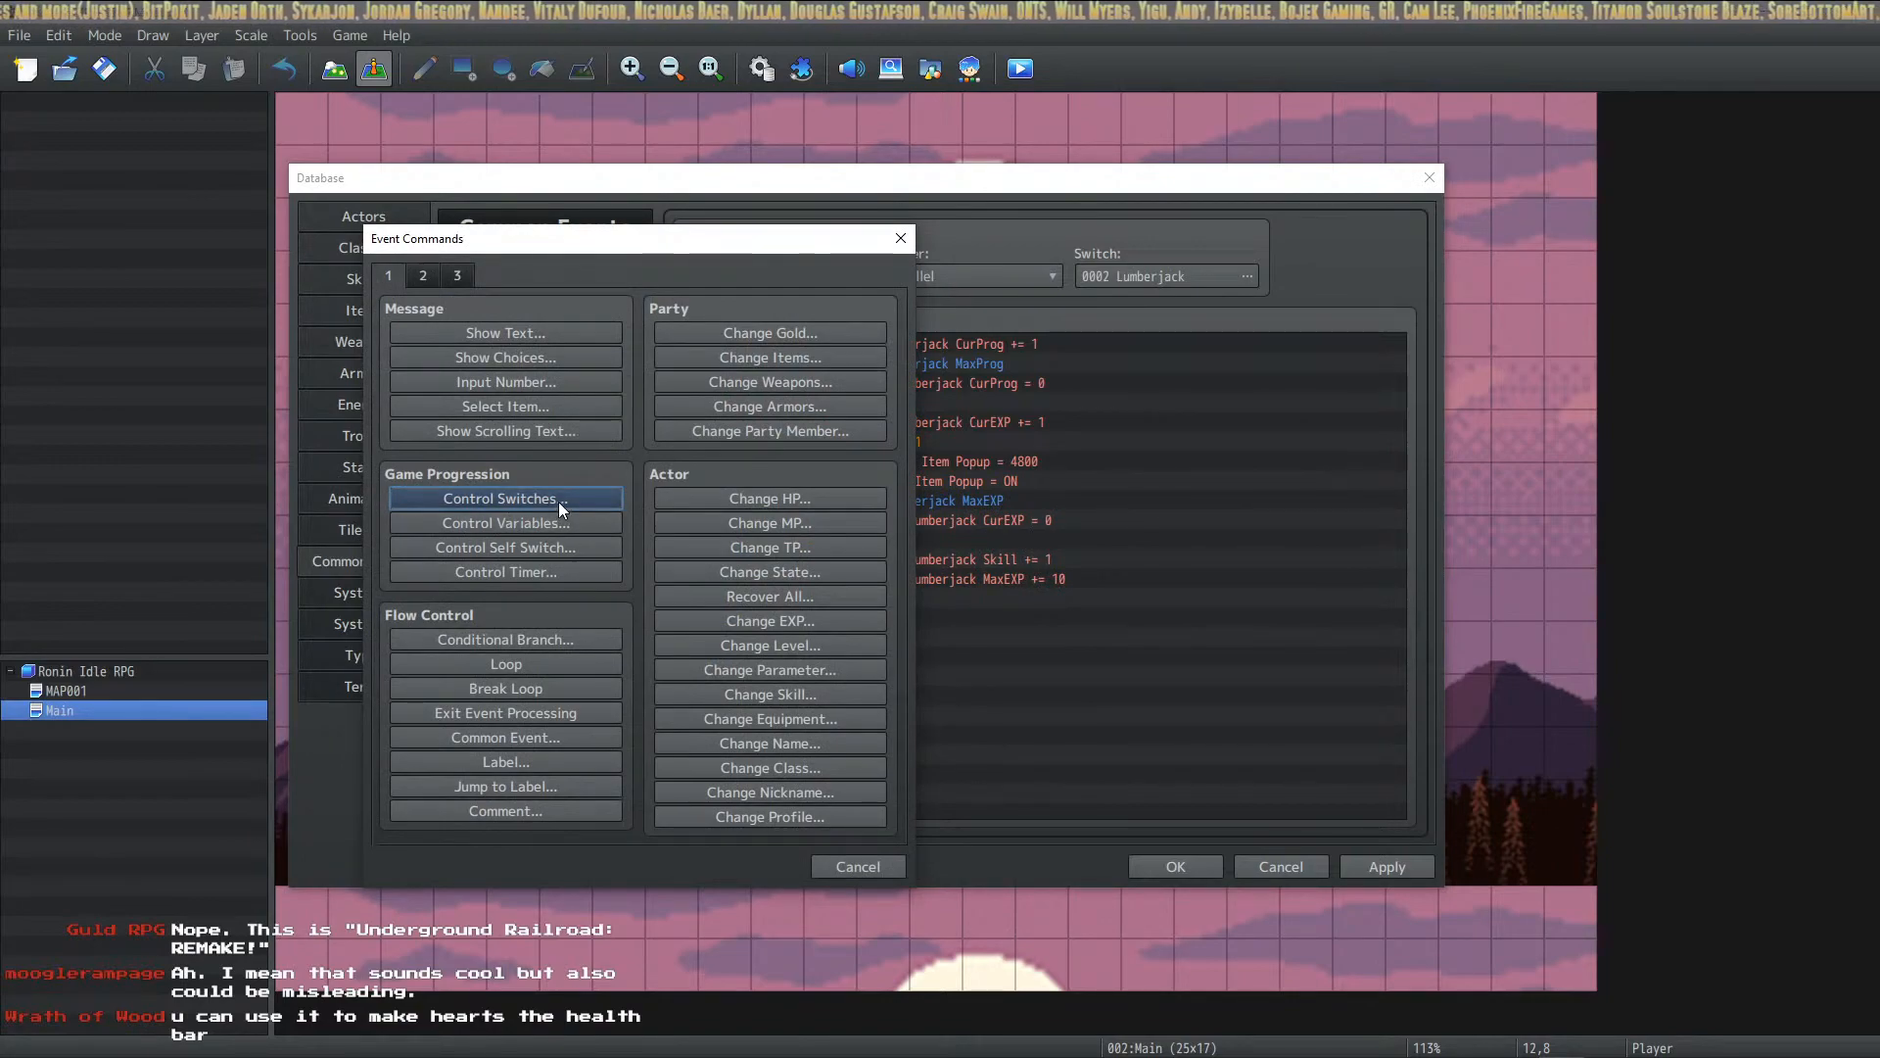
click(558, 502)
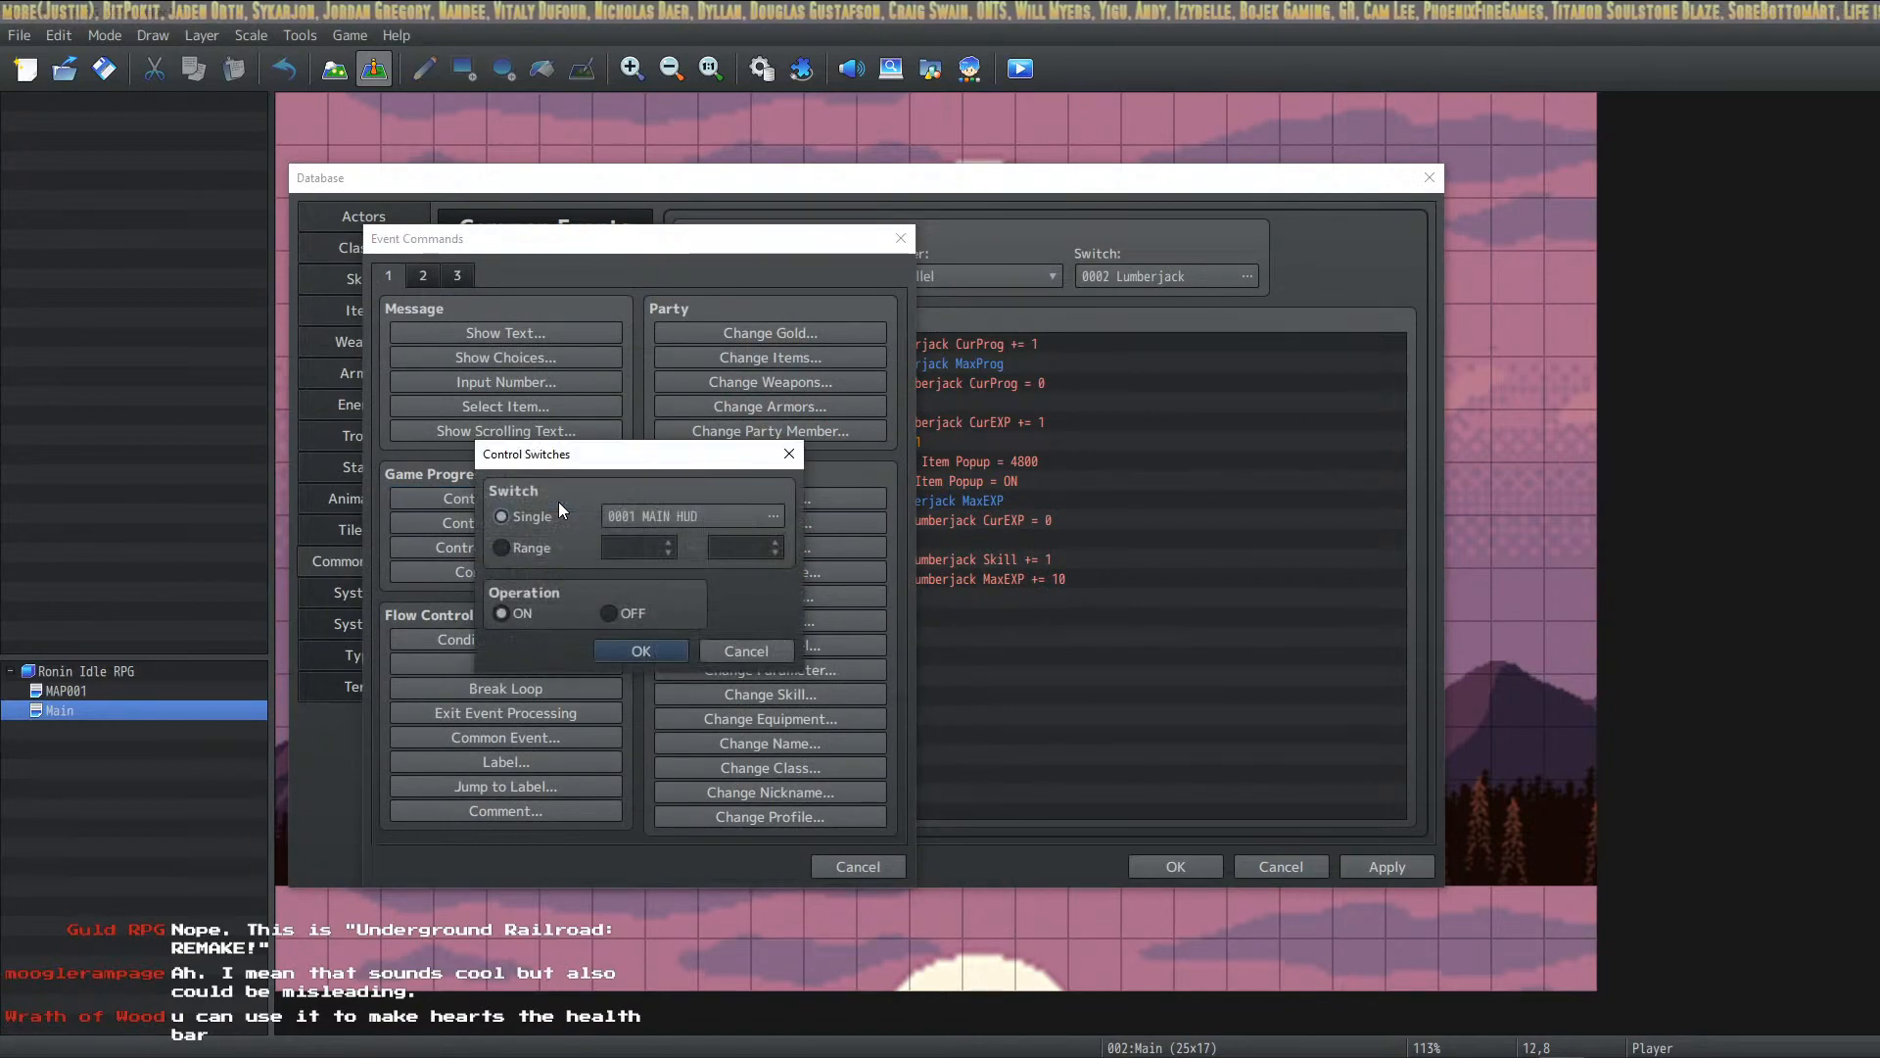
click(769, 517)
click(685, 428)
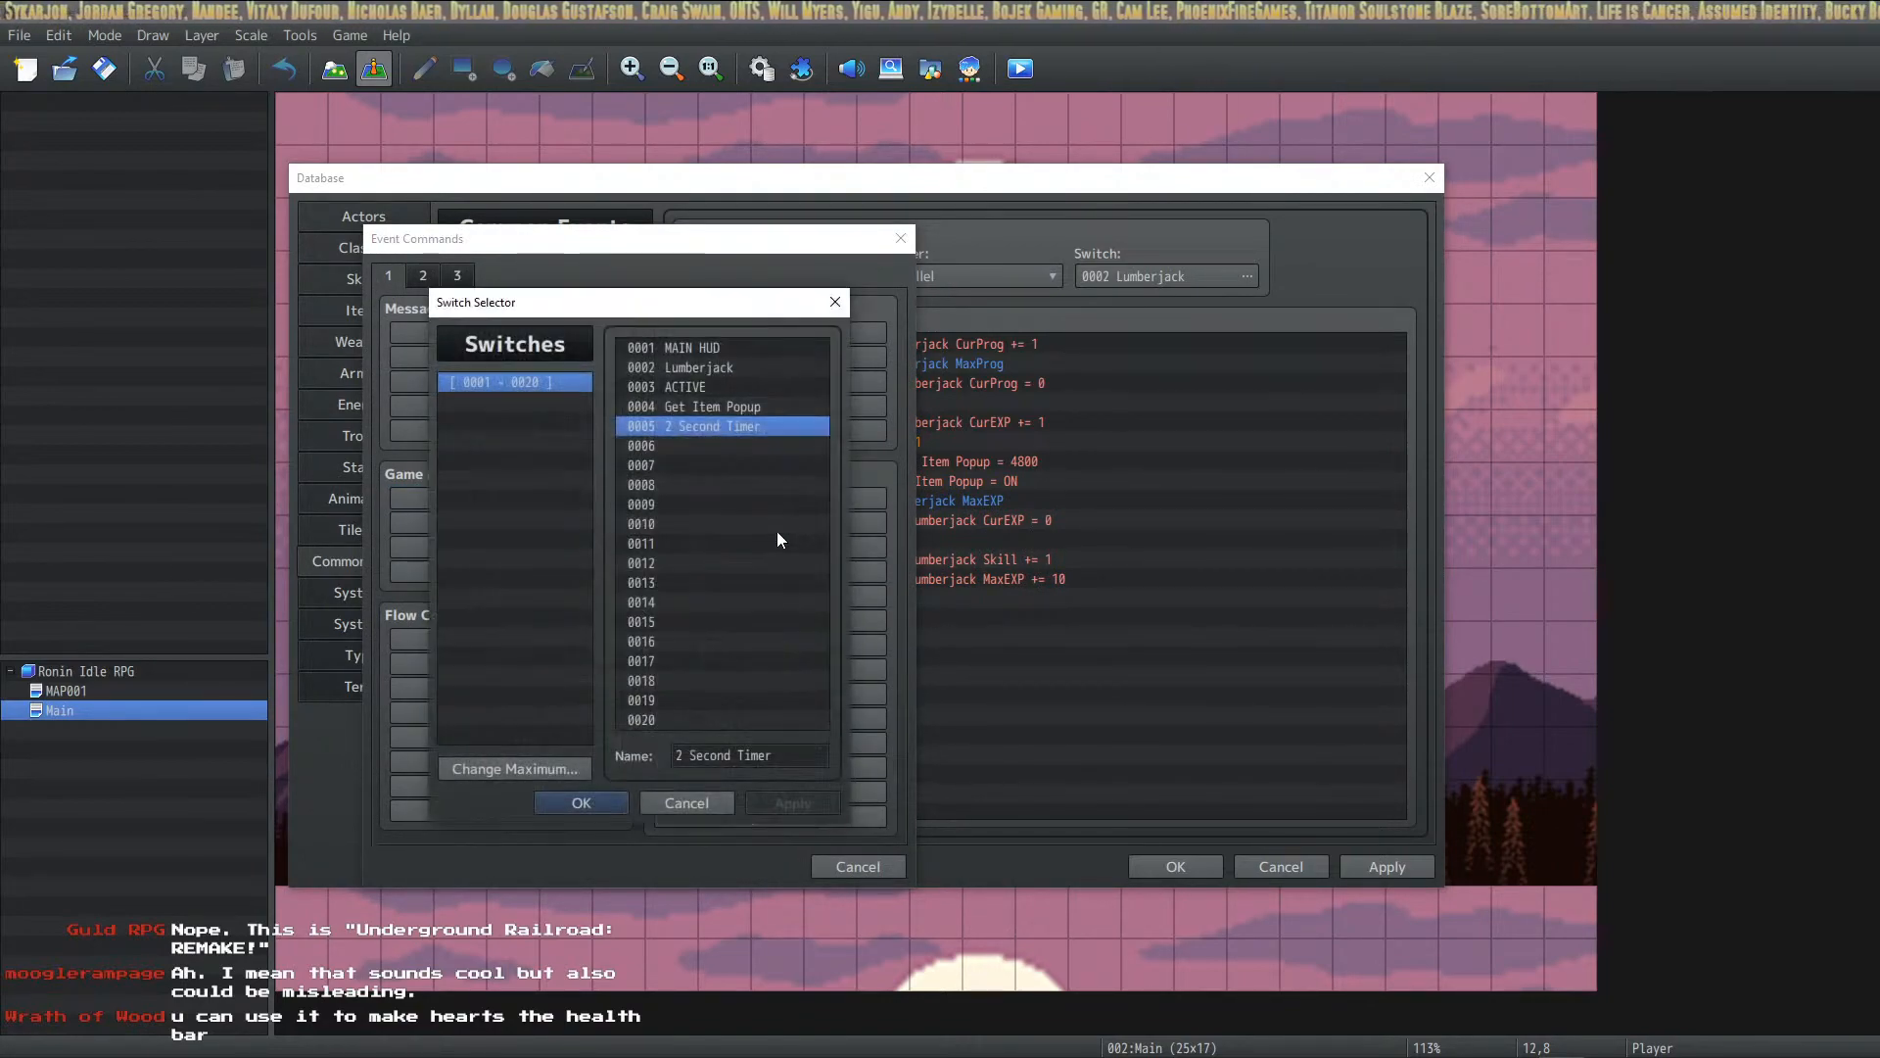
click(581, 793)
click(602, 649)
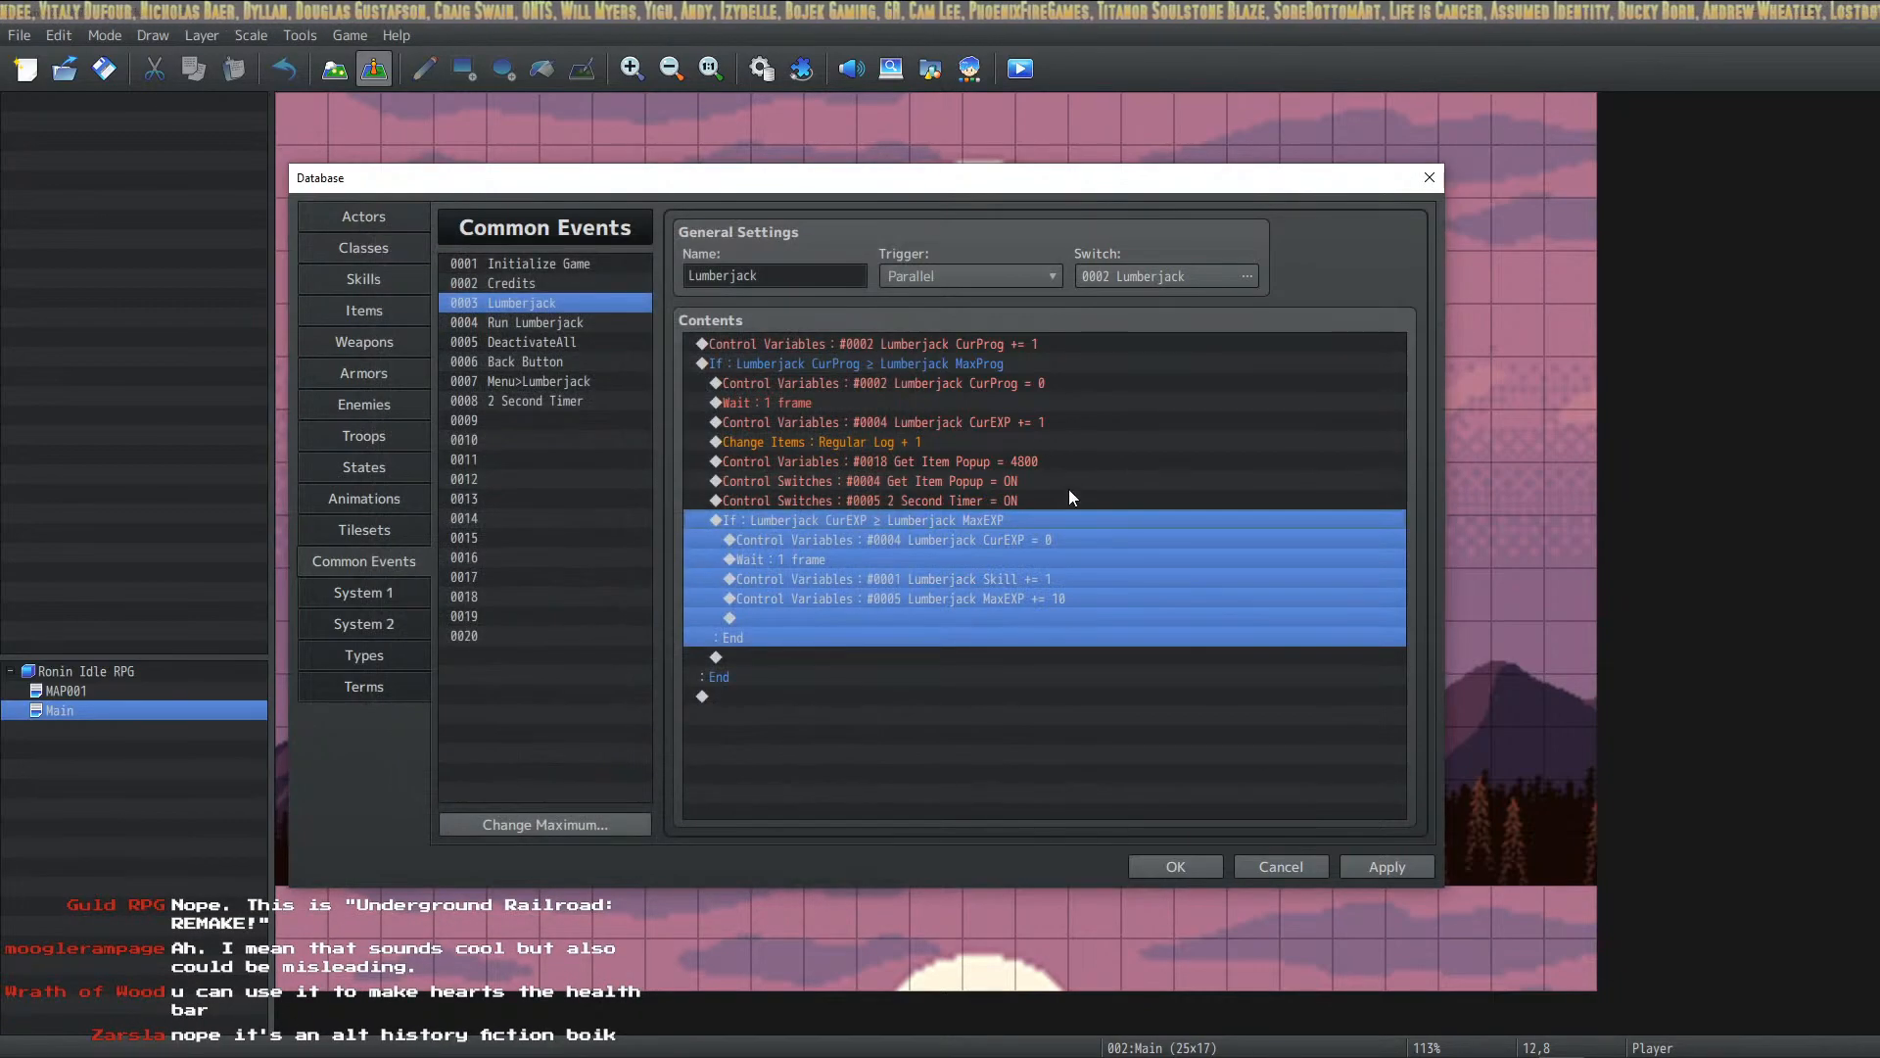
Step: Delete the Control Switches command for 2 Second Timer from the Lumberjack common event
click(1009, 481)
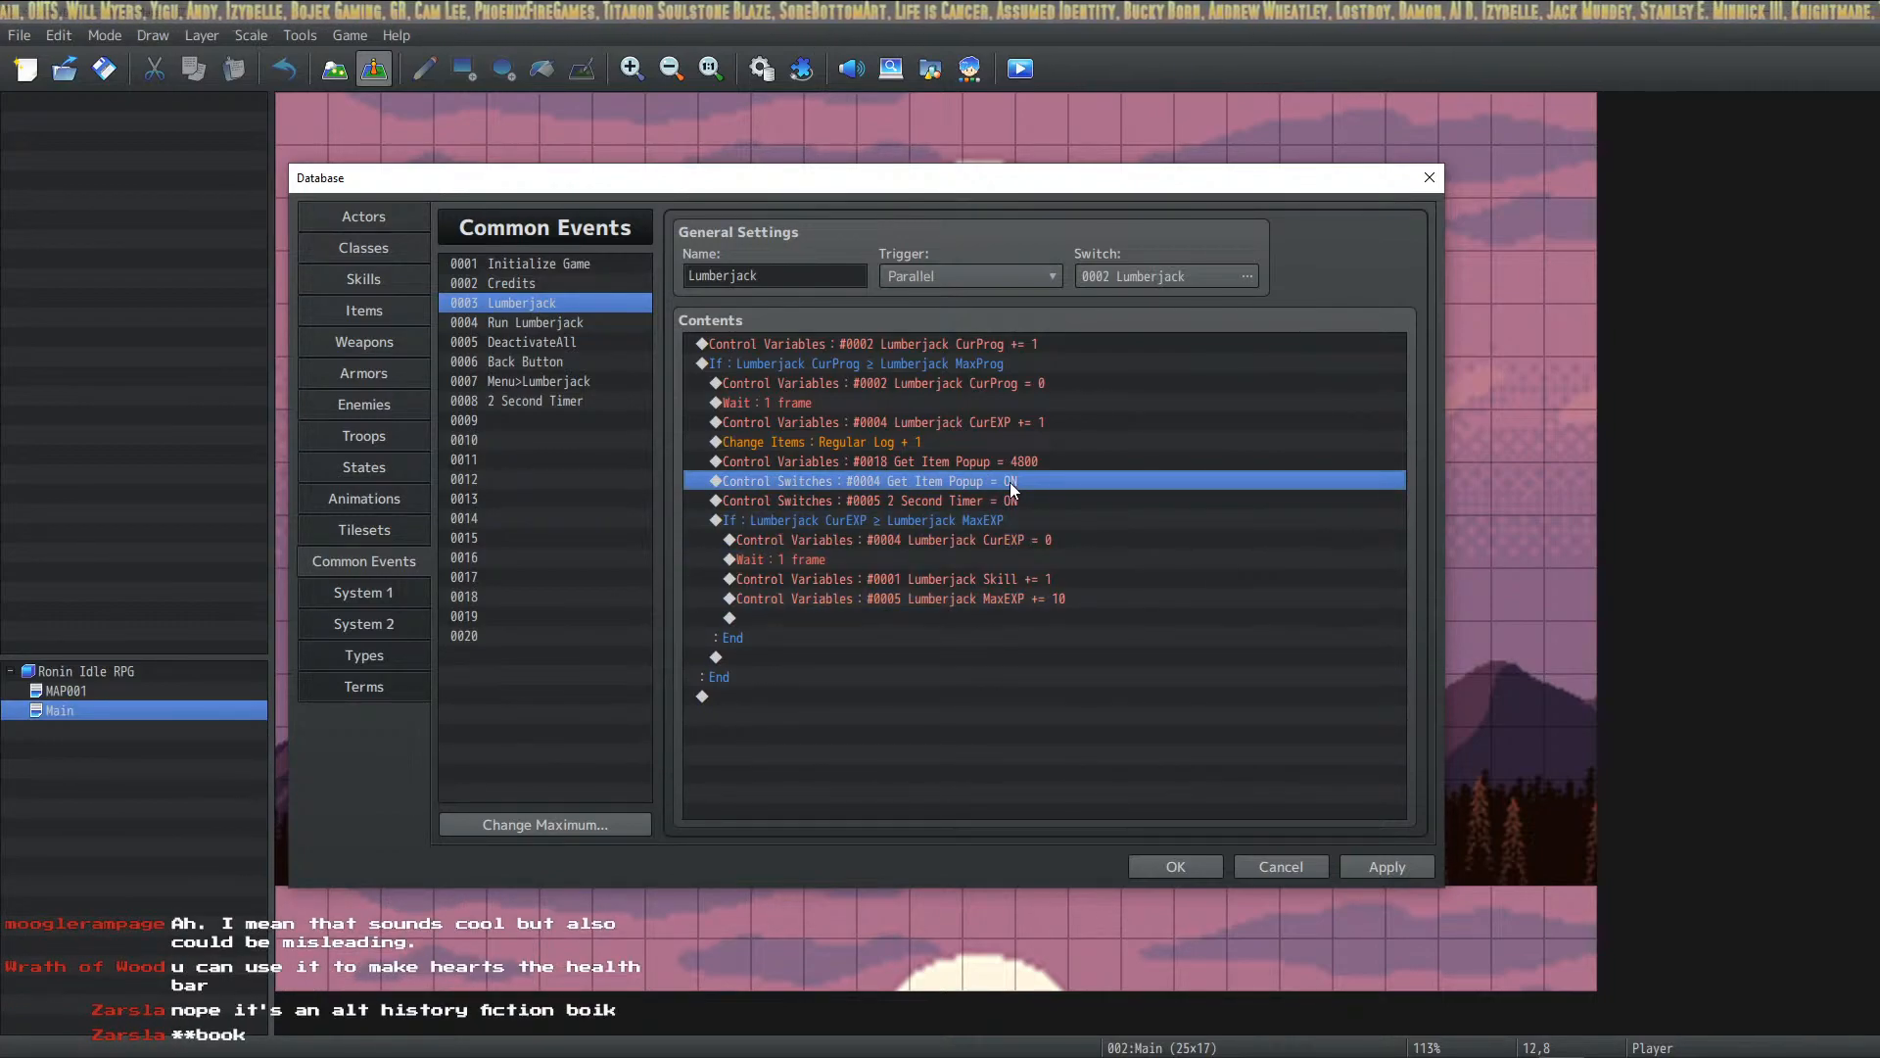
click(946, 501)
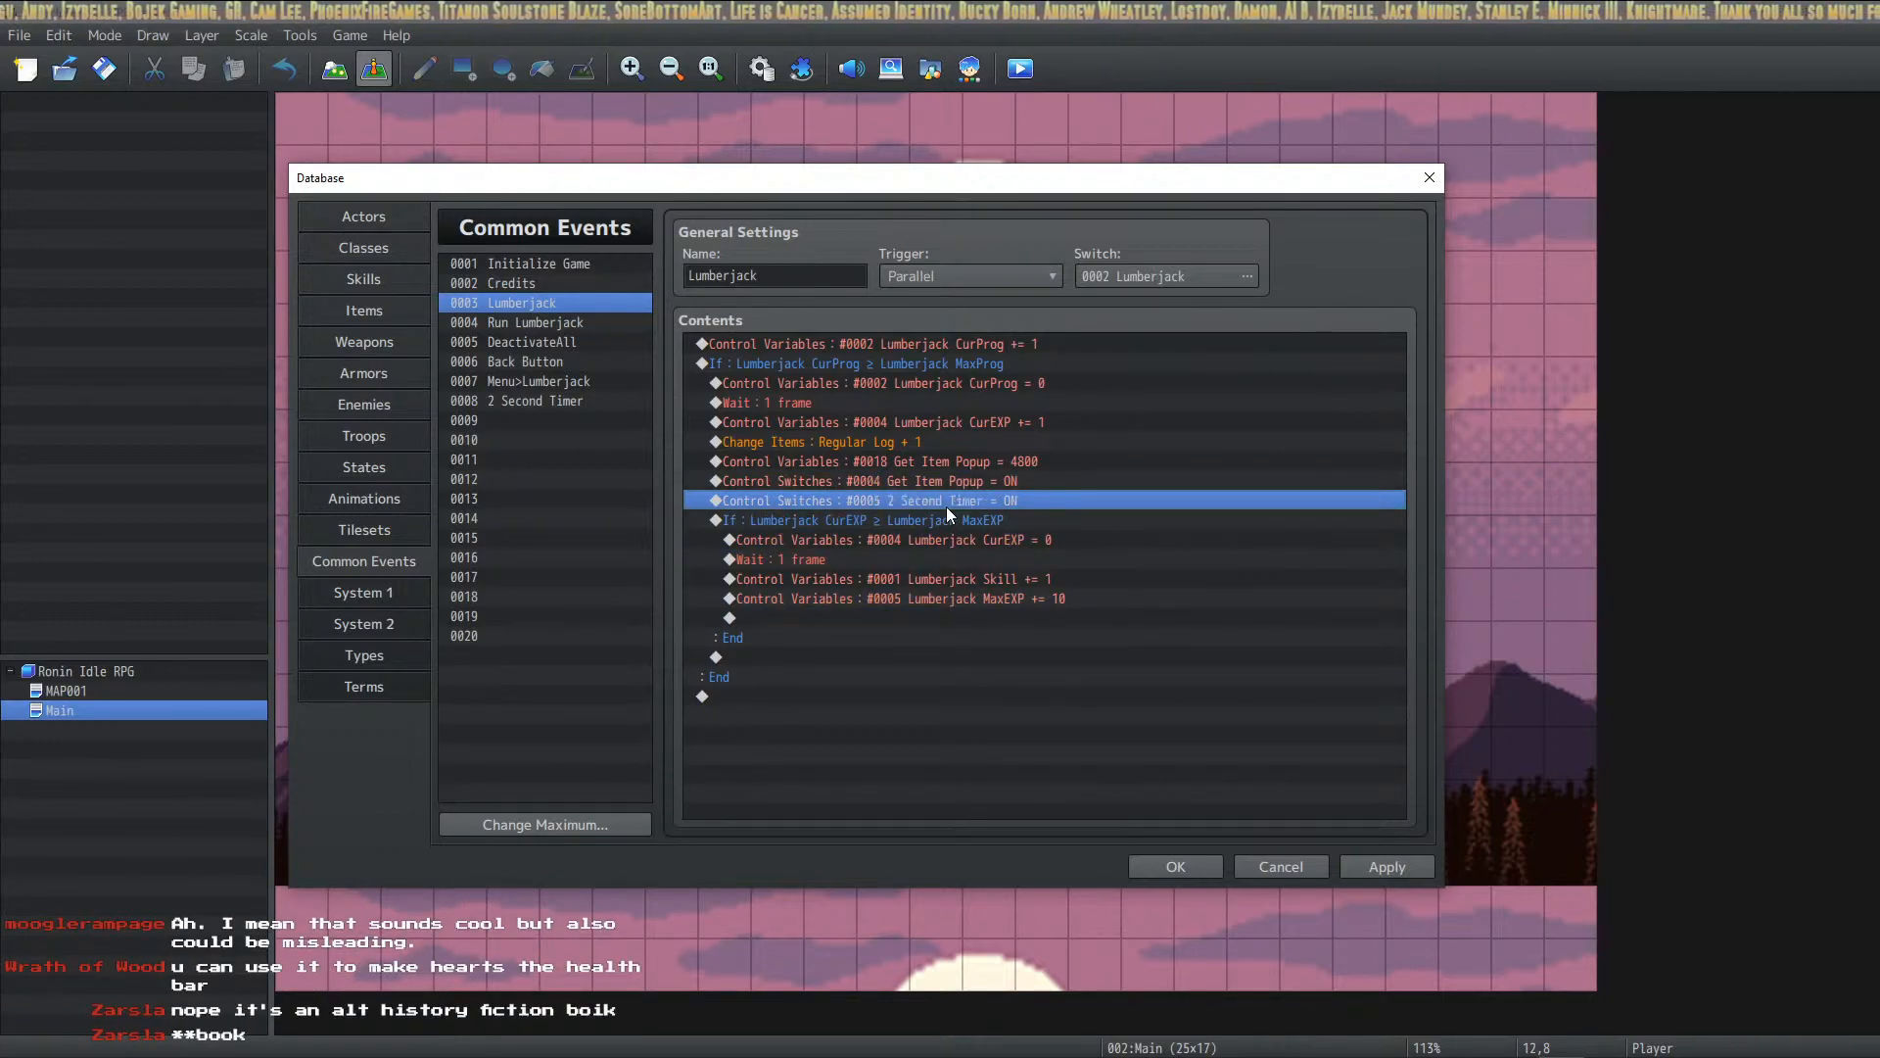
key(Delete)
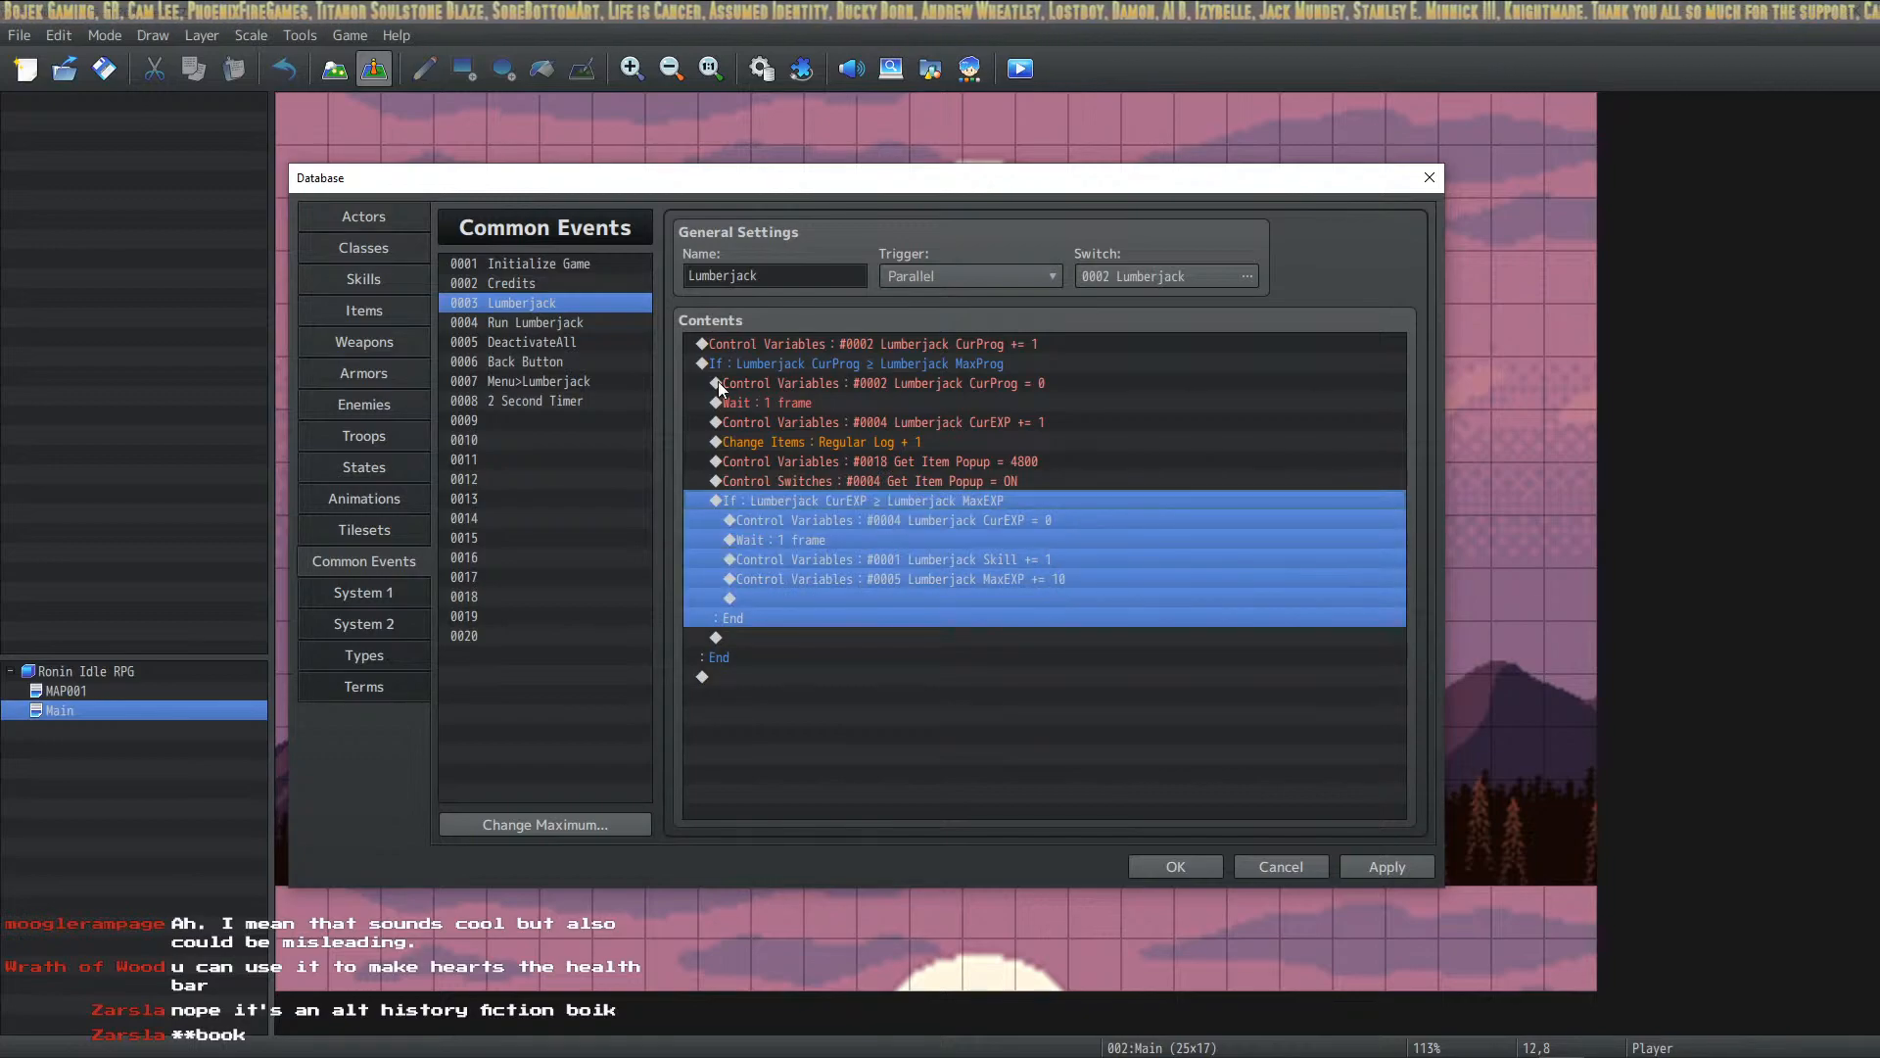
Step: Change the trigger switch of common event 0008 to 0004 Get Item Popup and rename the event "Get Item Popup Off"
click(549, 400)
triple_click(818, 280)
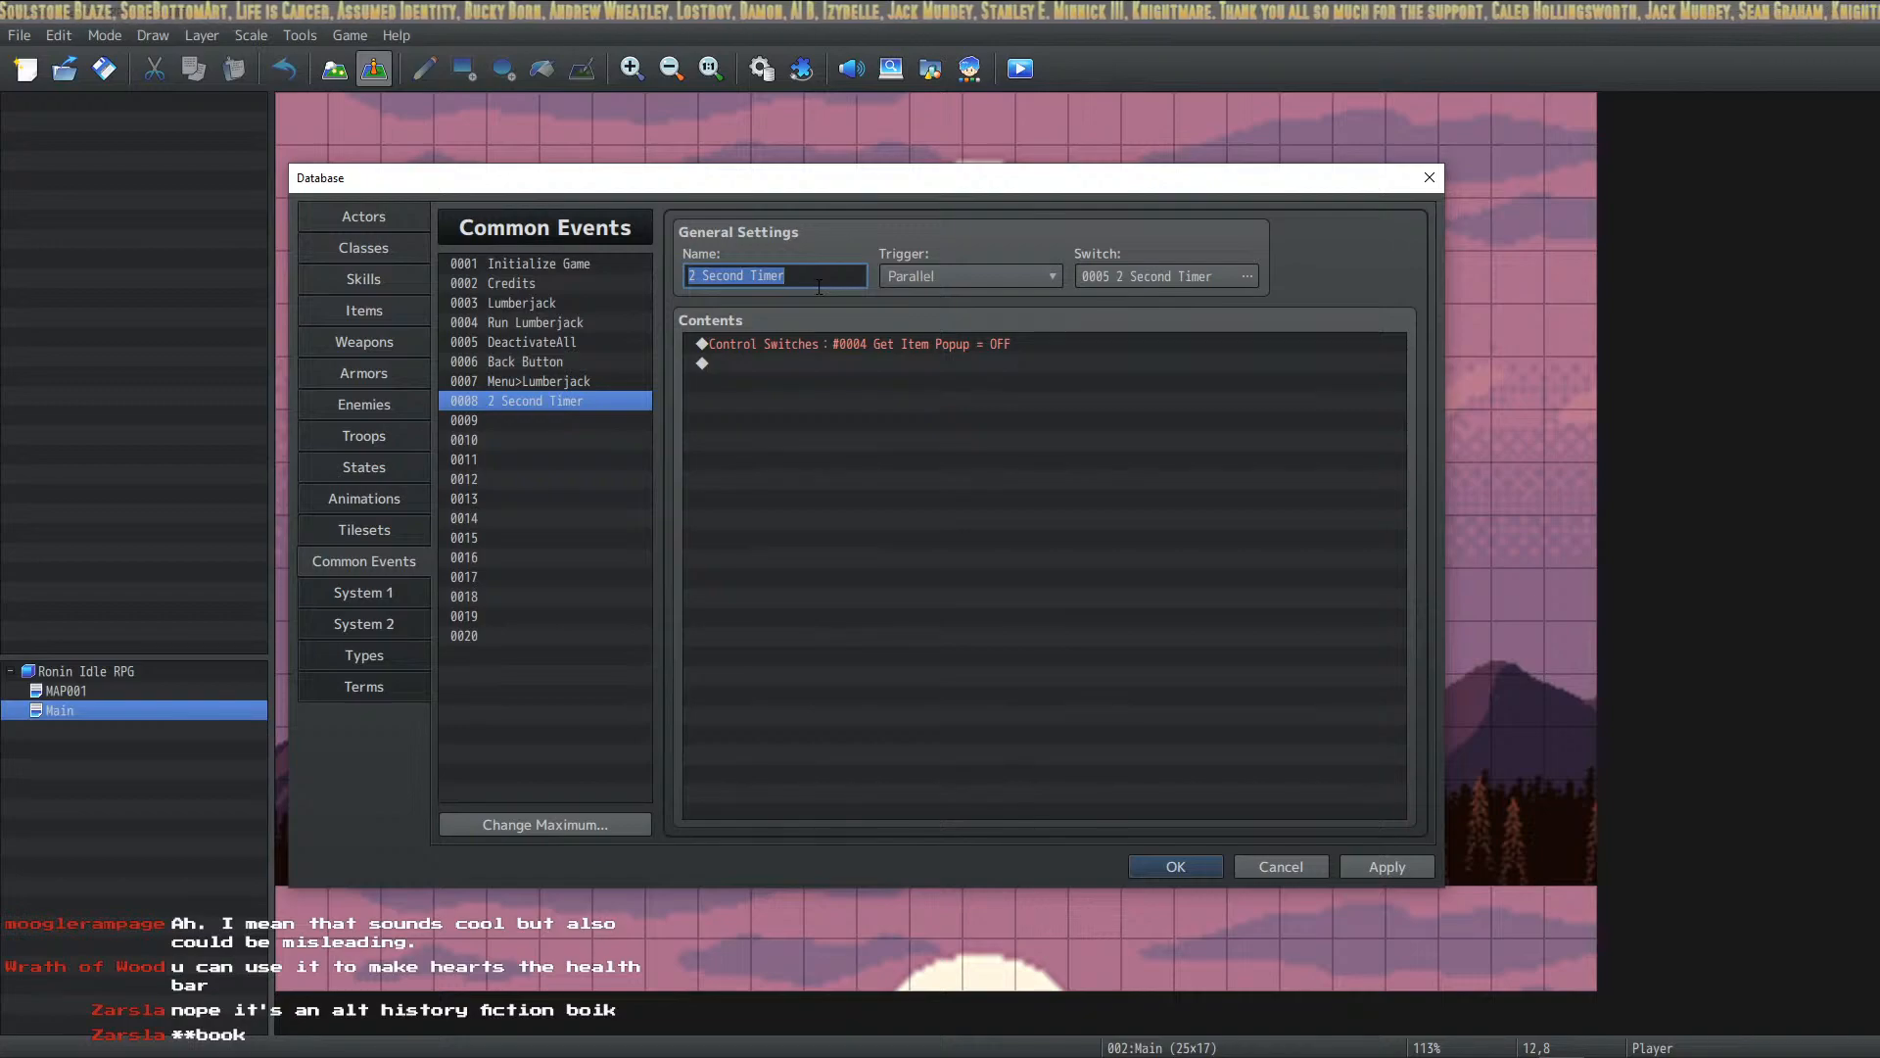
click(1134, 273)
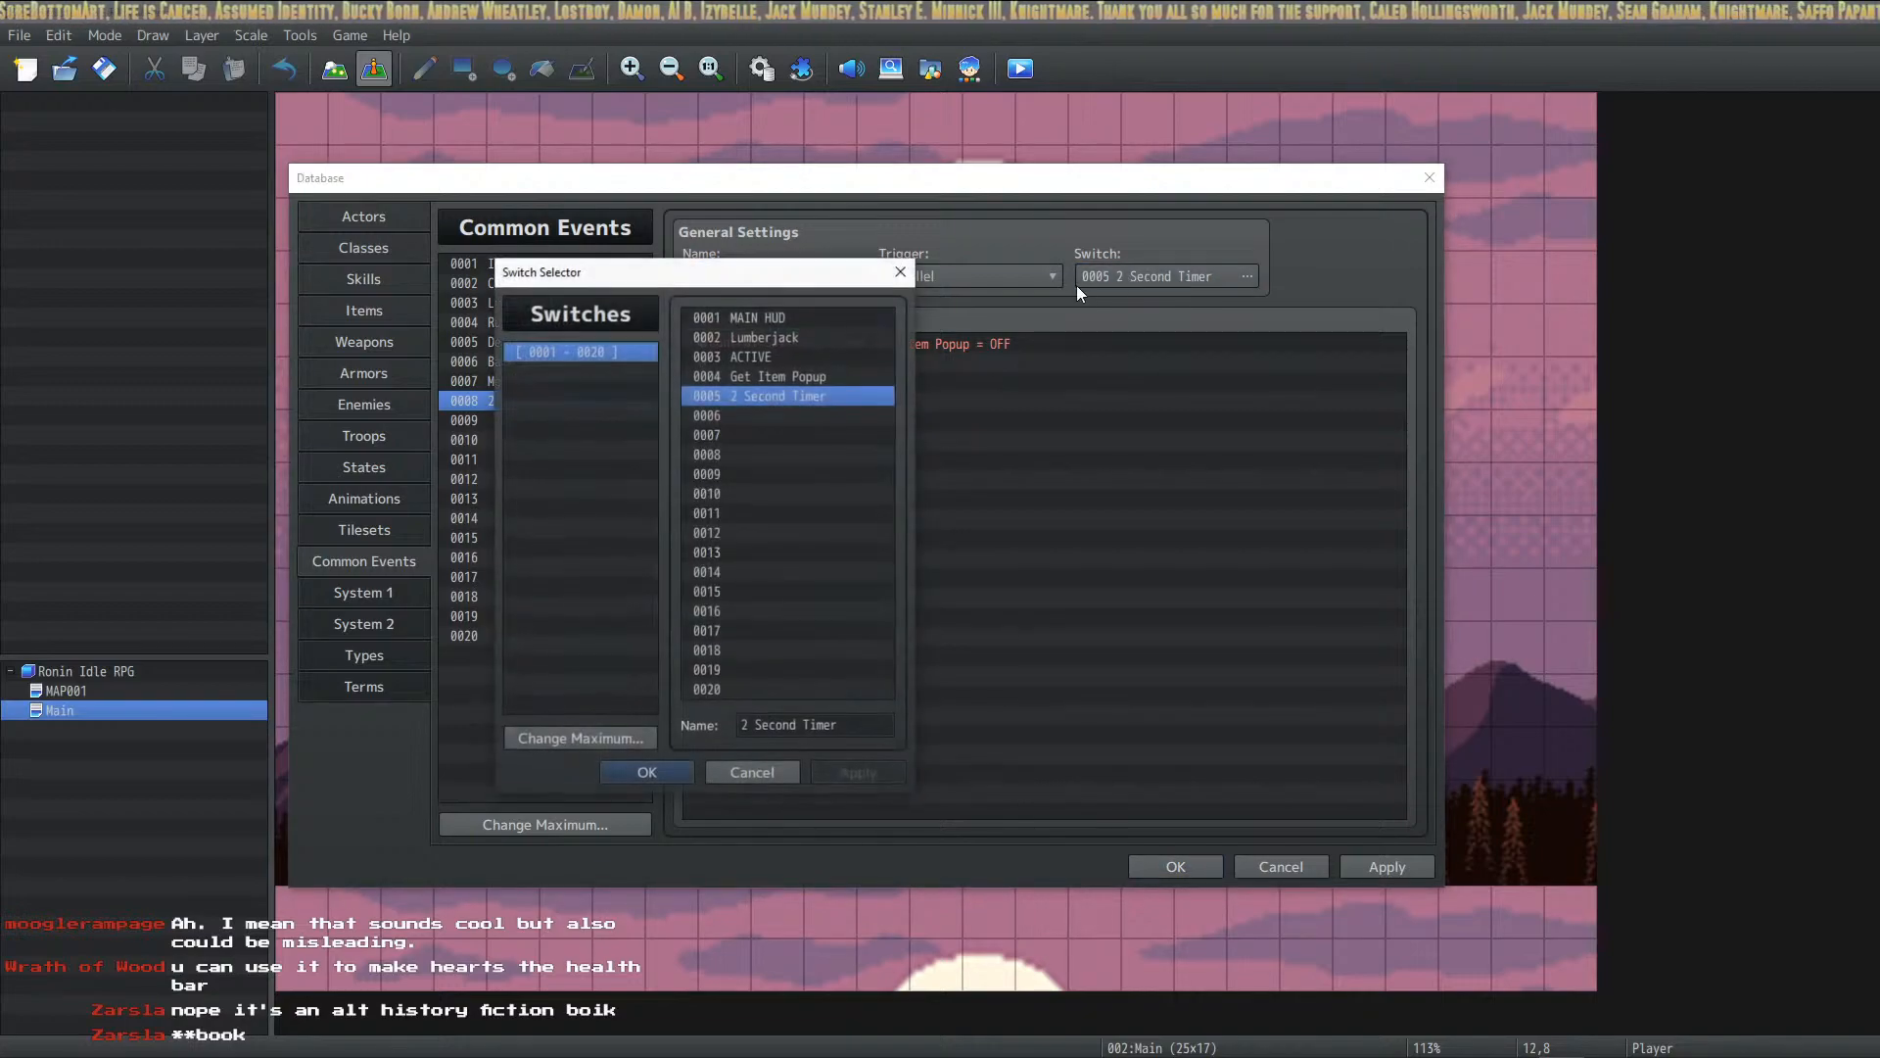
click(803, 378)
click(646, 773)
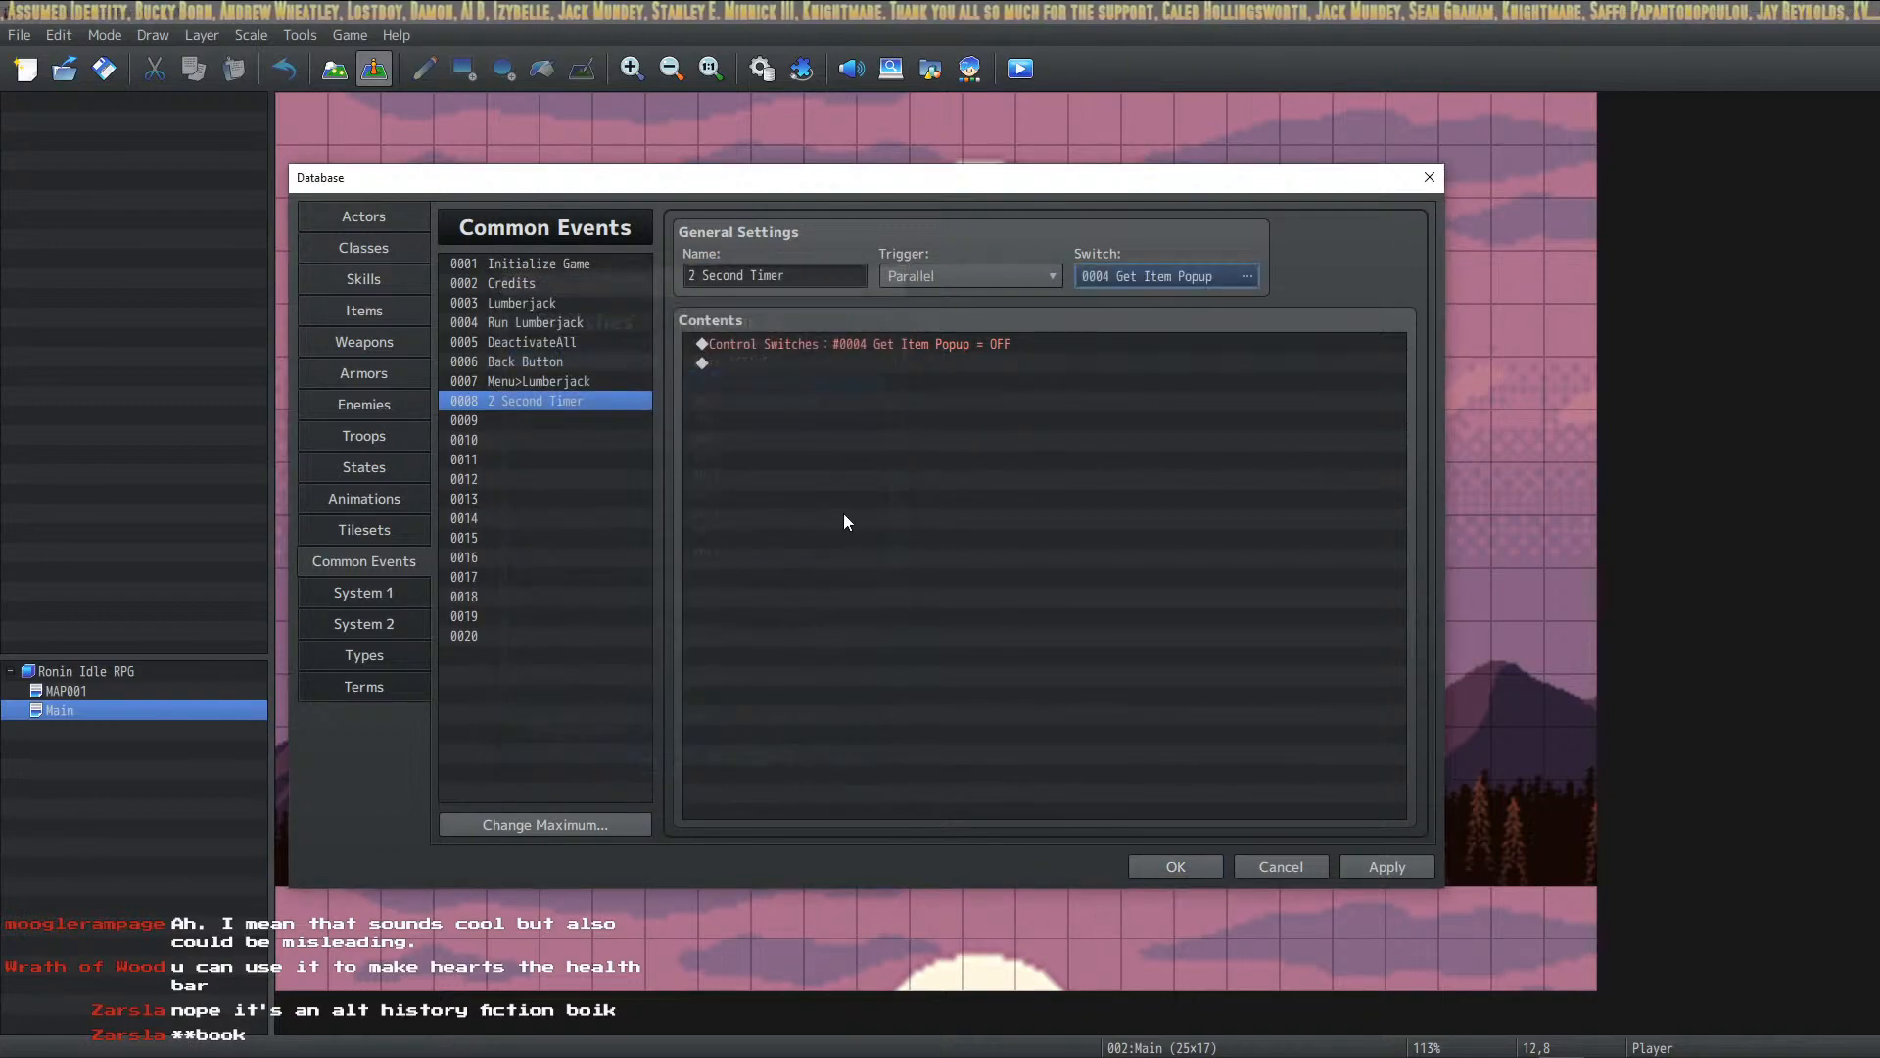
triple_click(836, 285)
text(Get Item Popup Off)
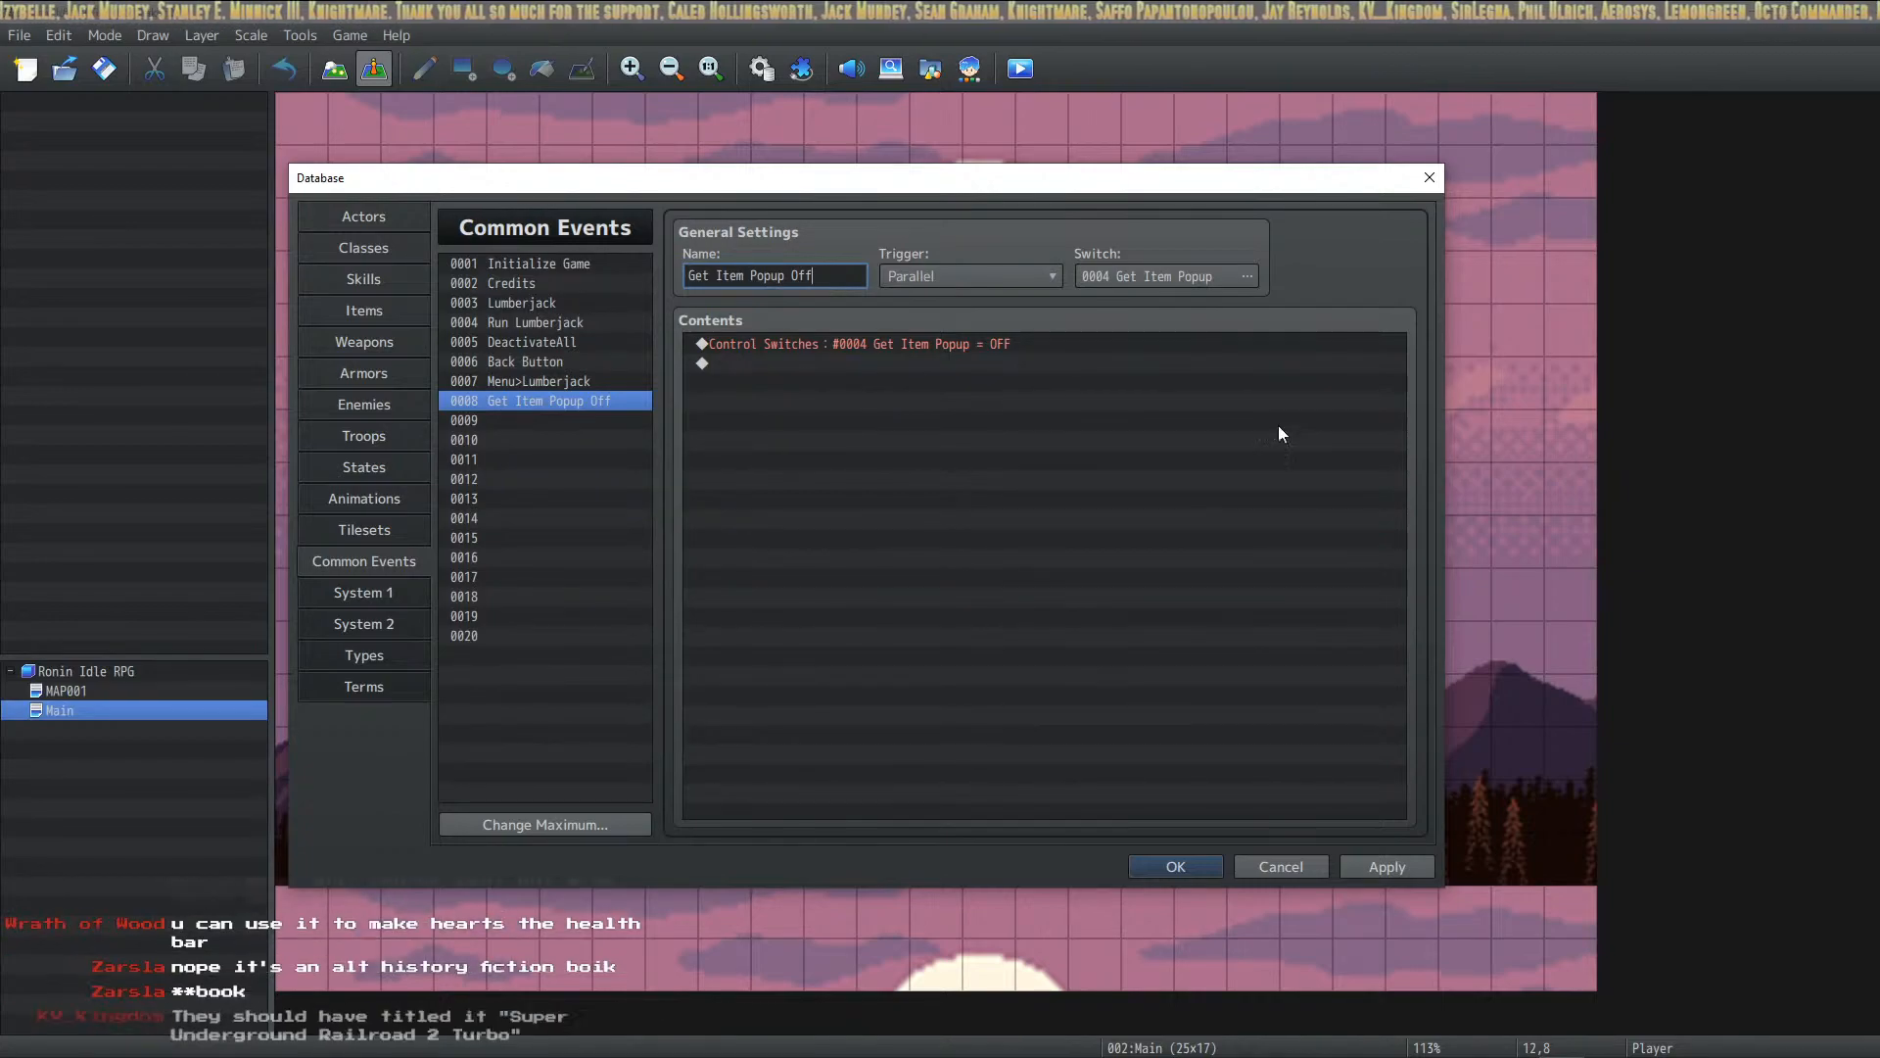
Step: Insert a Wait of 120 frames before the Control Switches command in Get Item Popup Off and apply the database changes
click(932, 344)
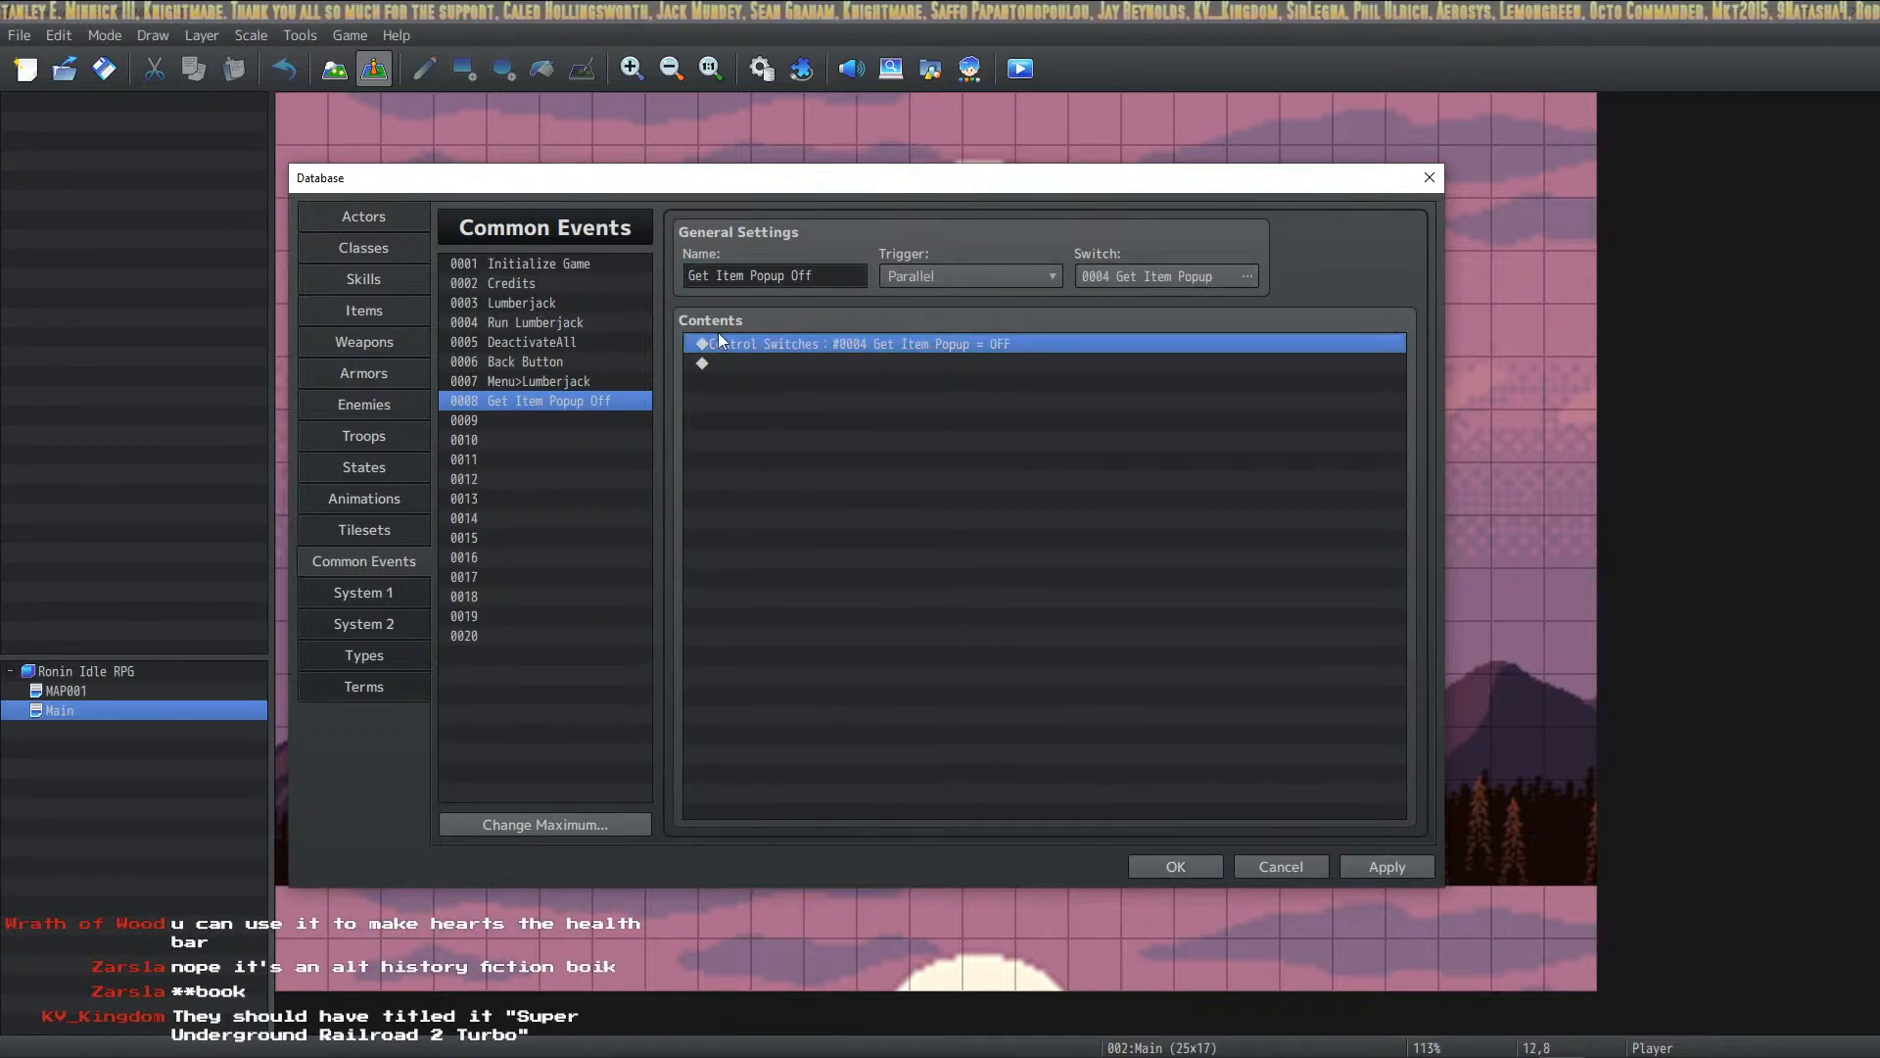
right_click(874, 345)
click(857, 364)
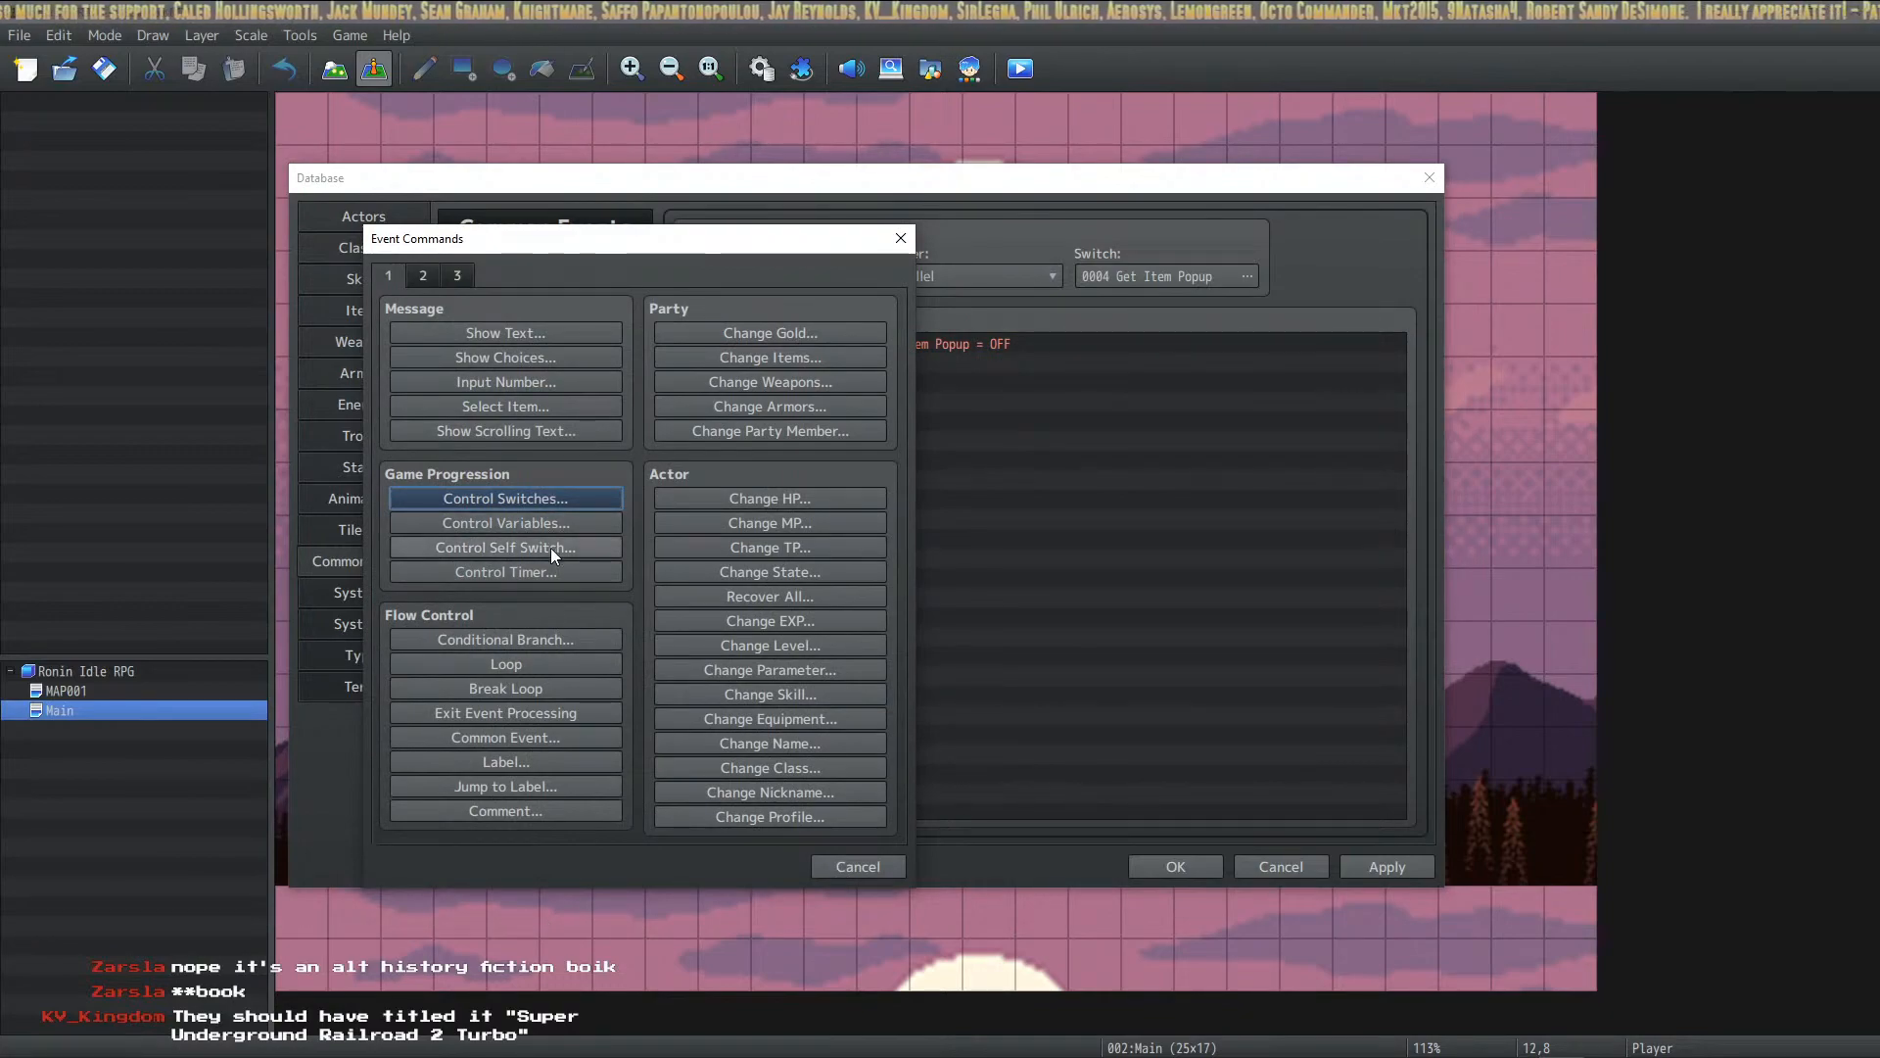
click(421, 277)
click(736, 335)
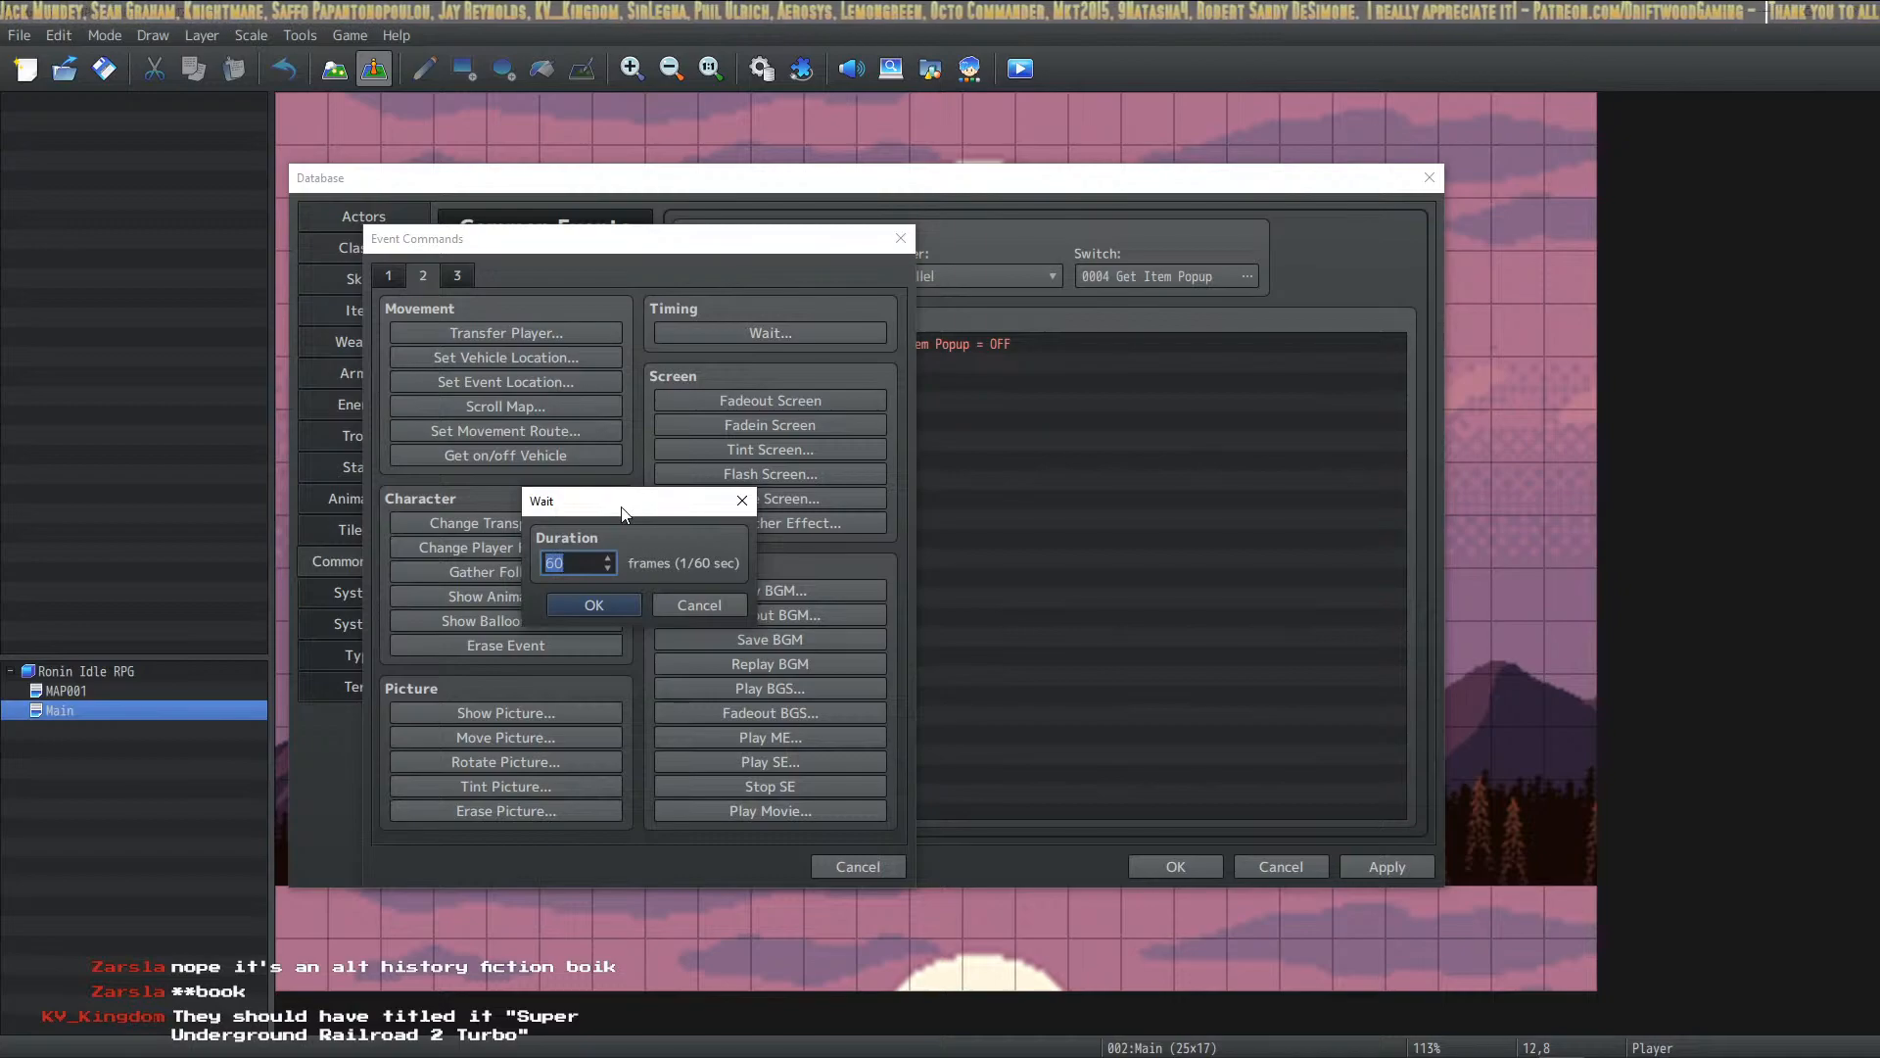
text(120)
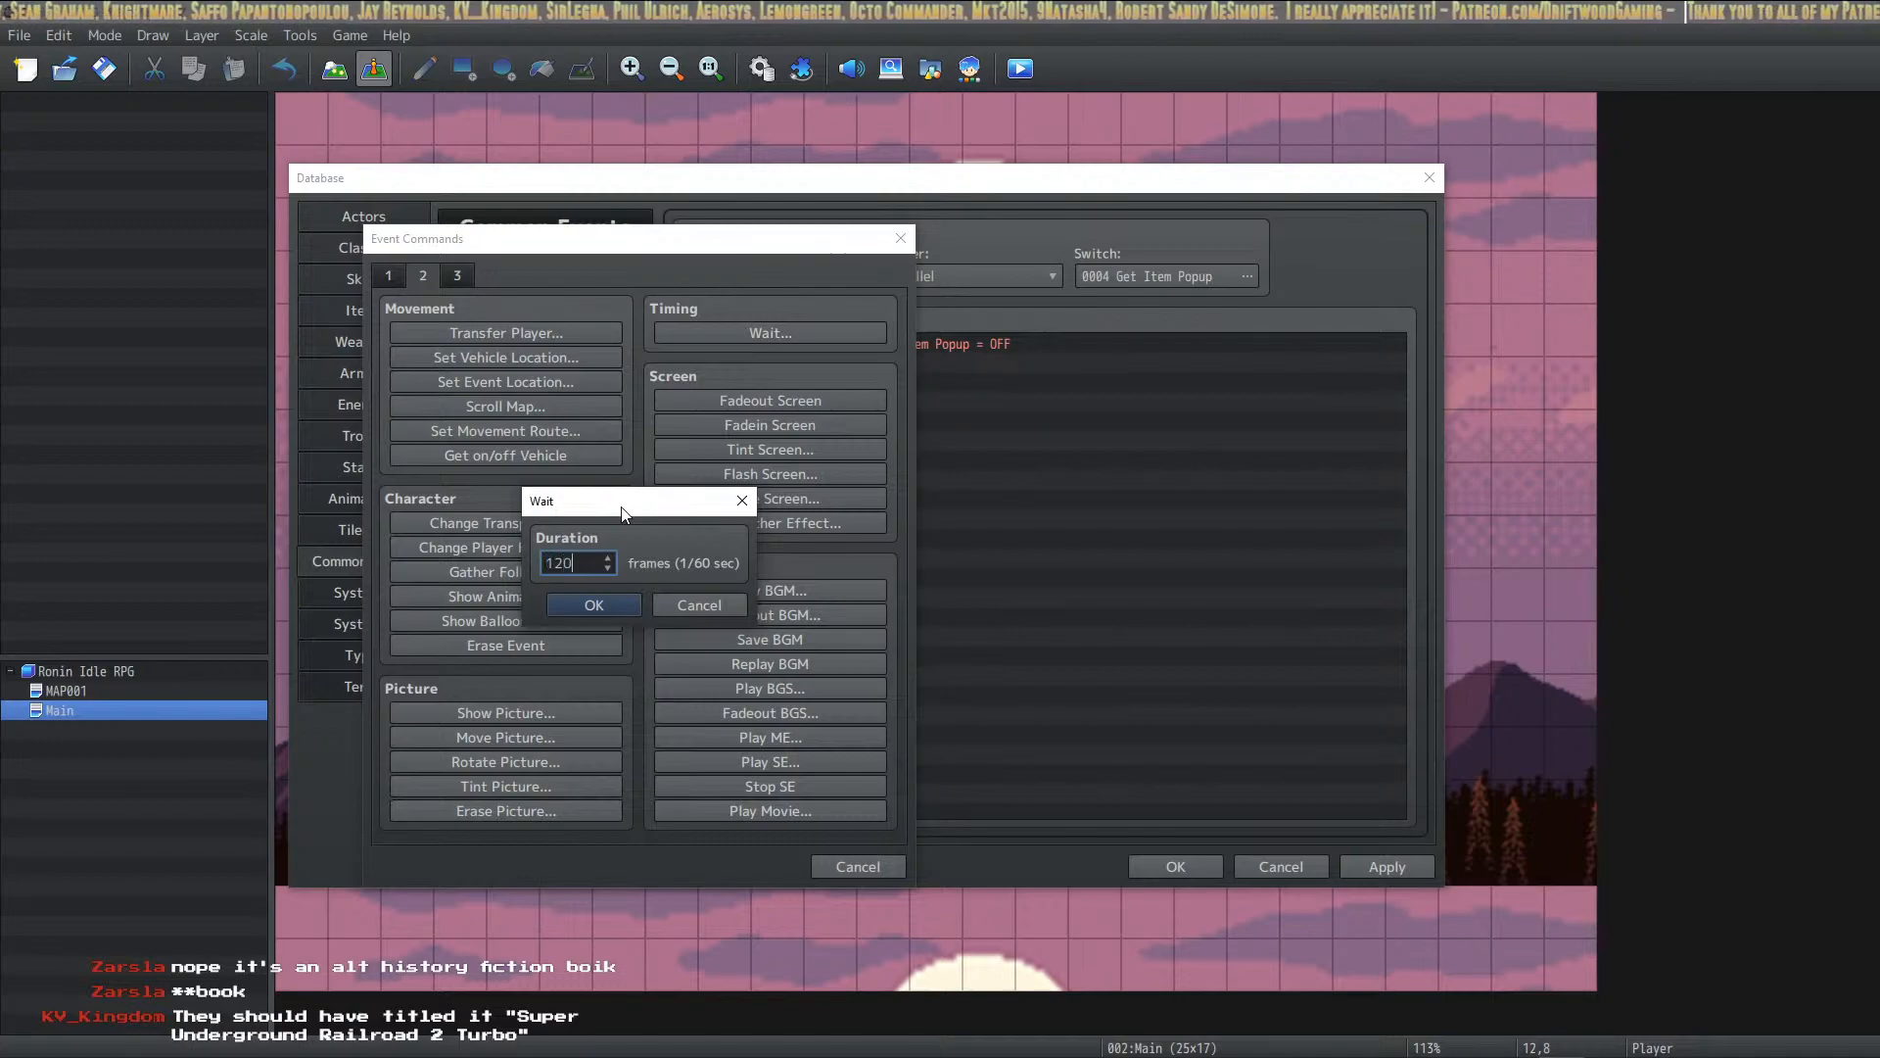
click(588, 605)
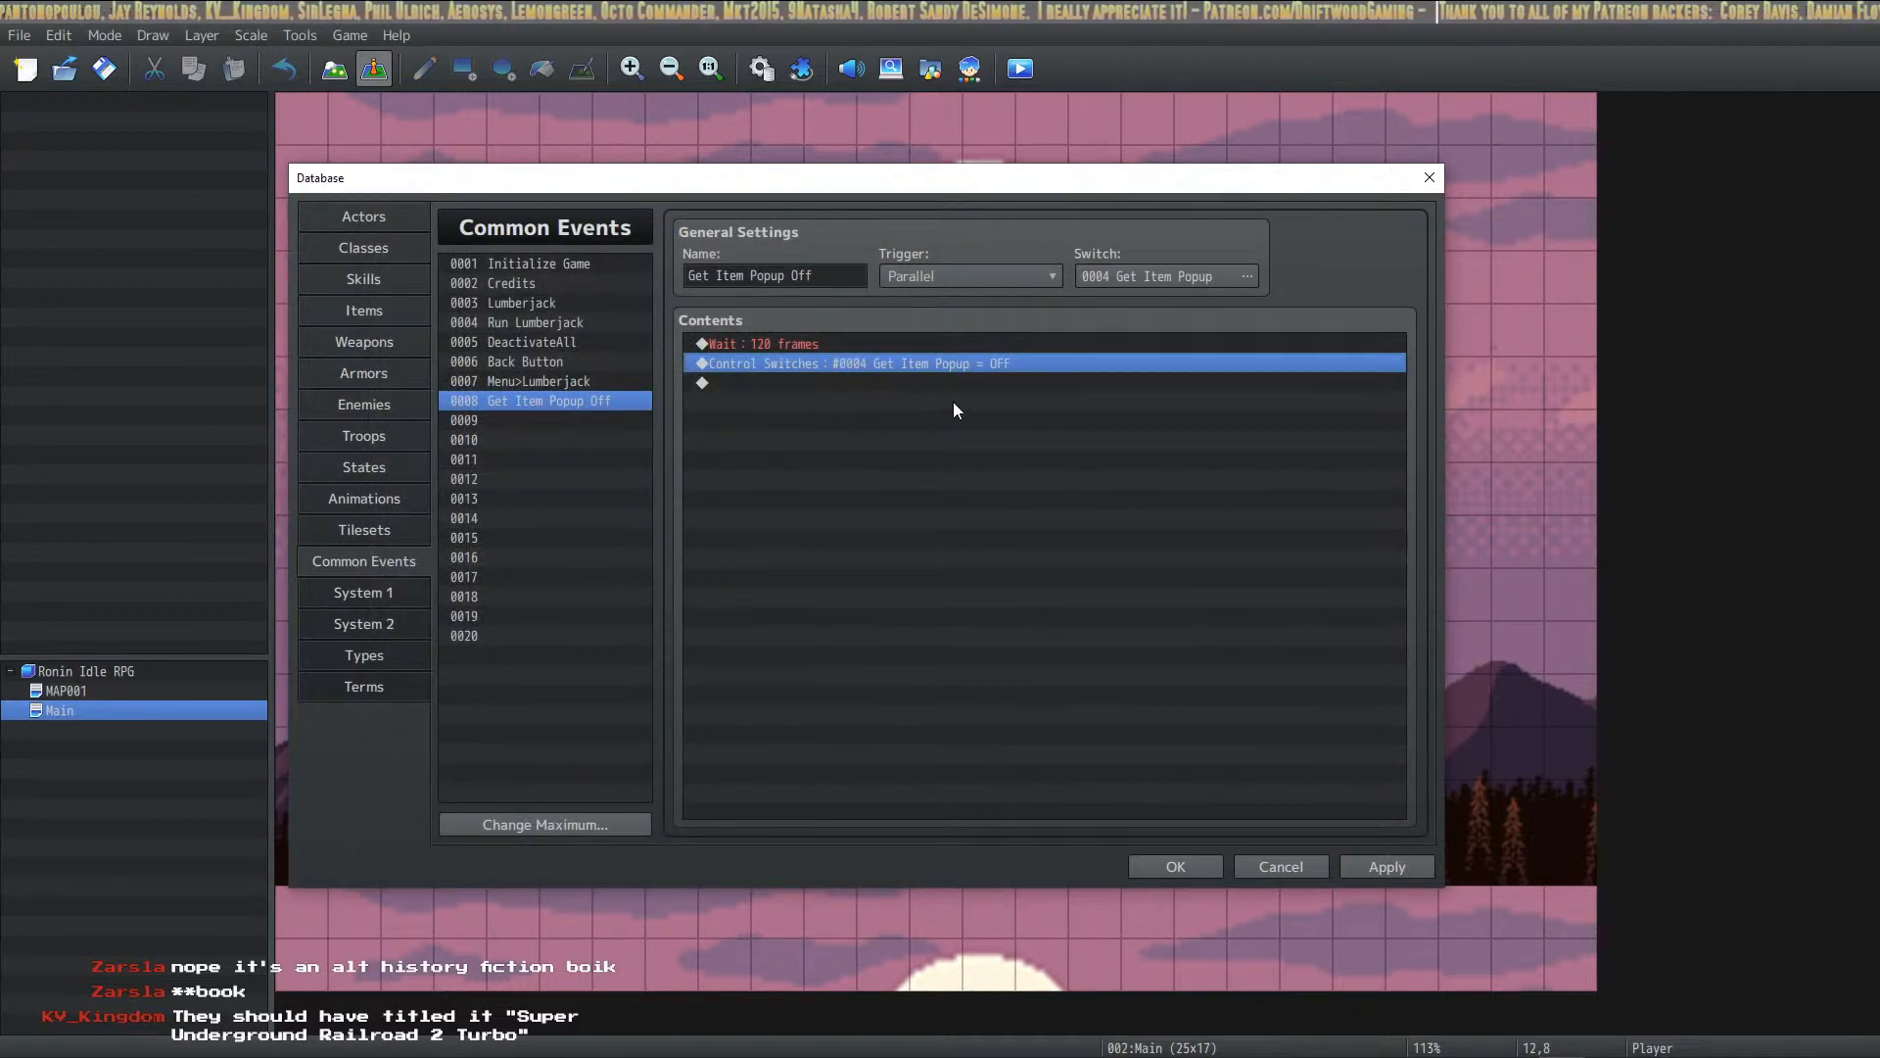
click(1381, 864)
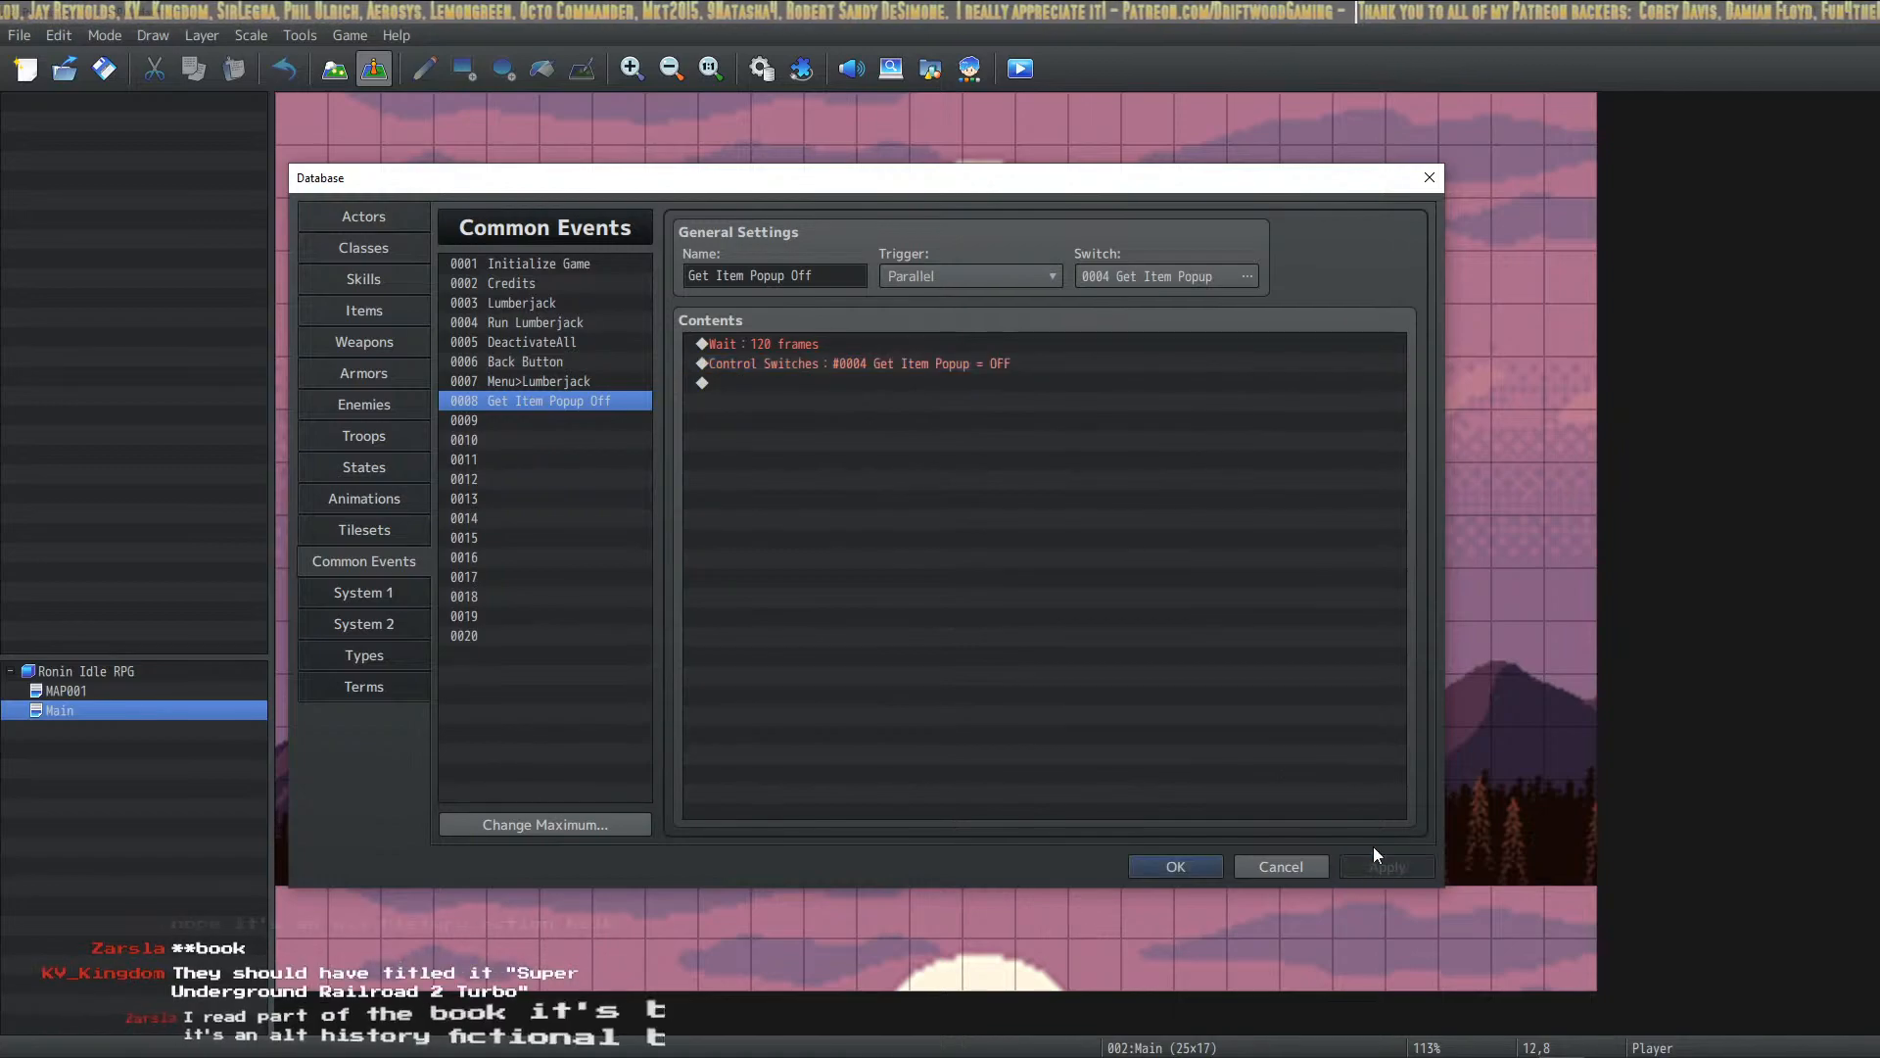
Step: Review the commands of the Get Item Popup Off, Run Lumberjack and Lumberjack common events to check how the popup switch is handled
right_click(801, 341)
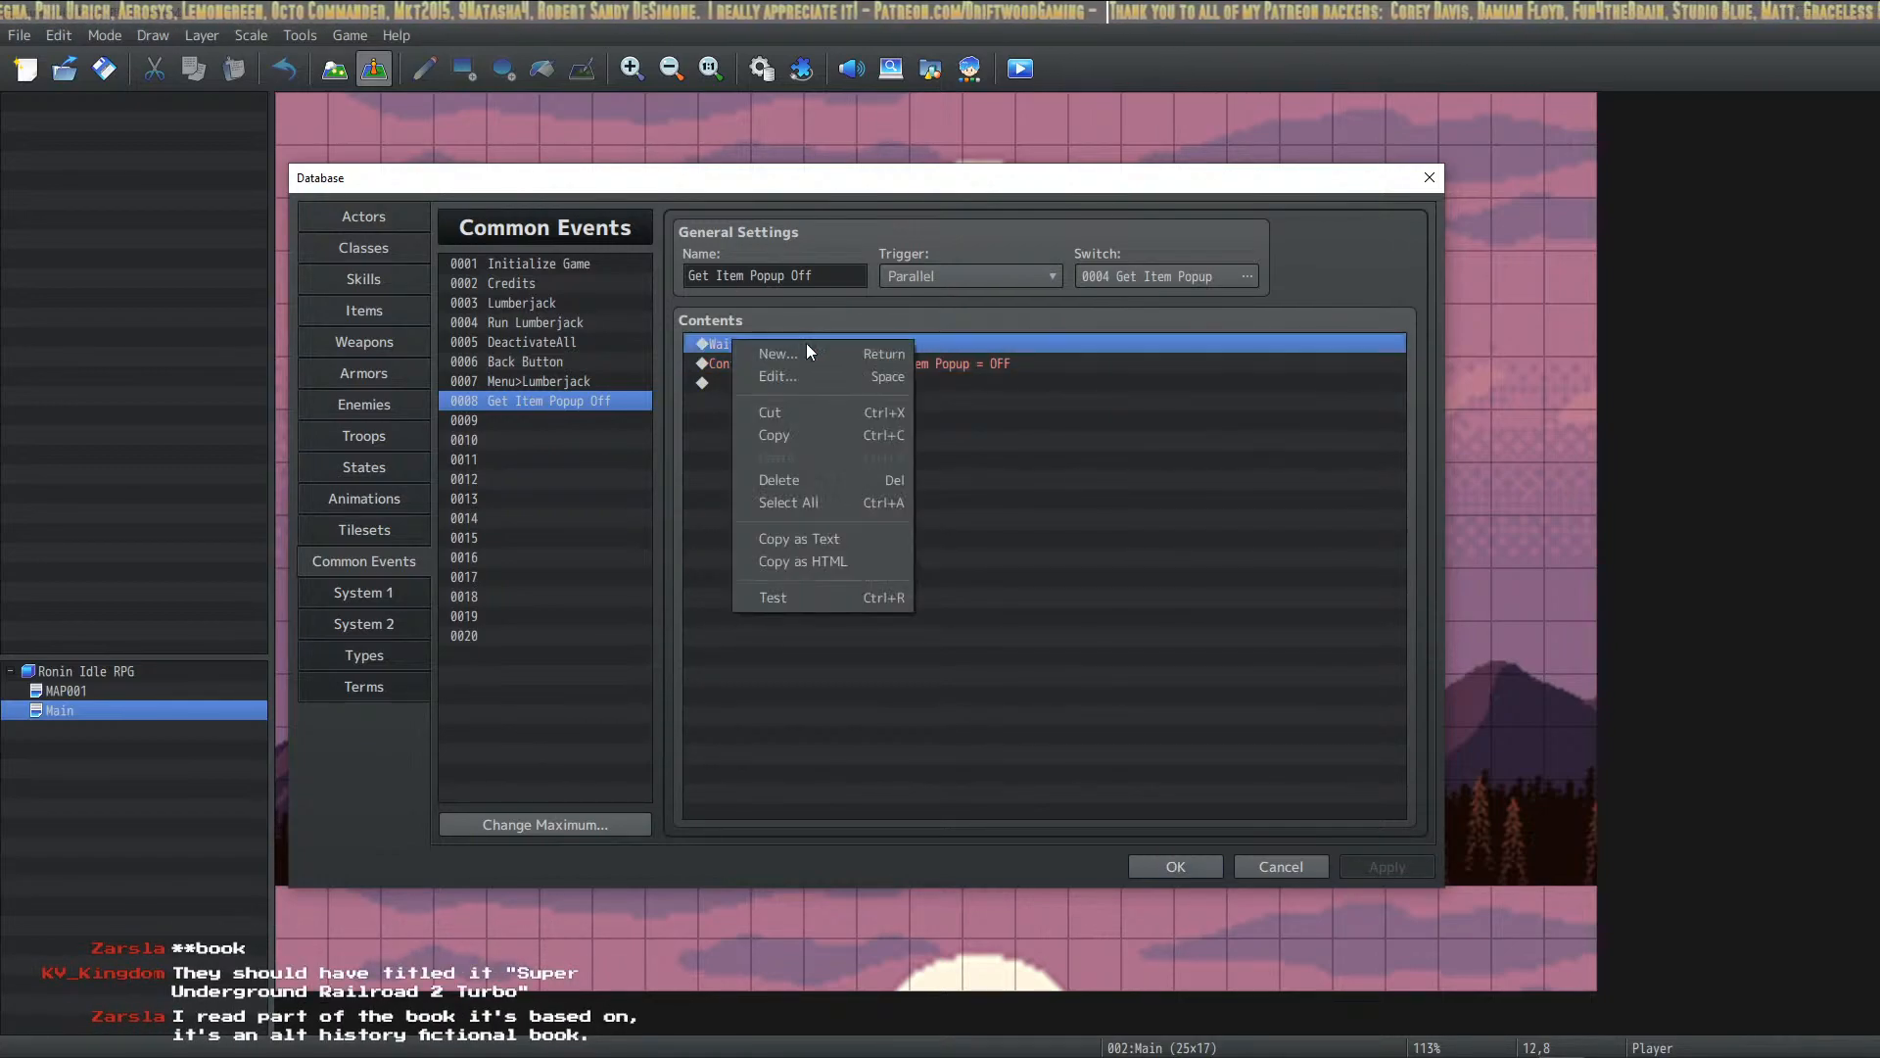
click(1066, 382)
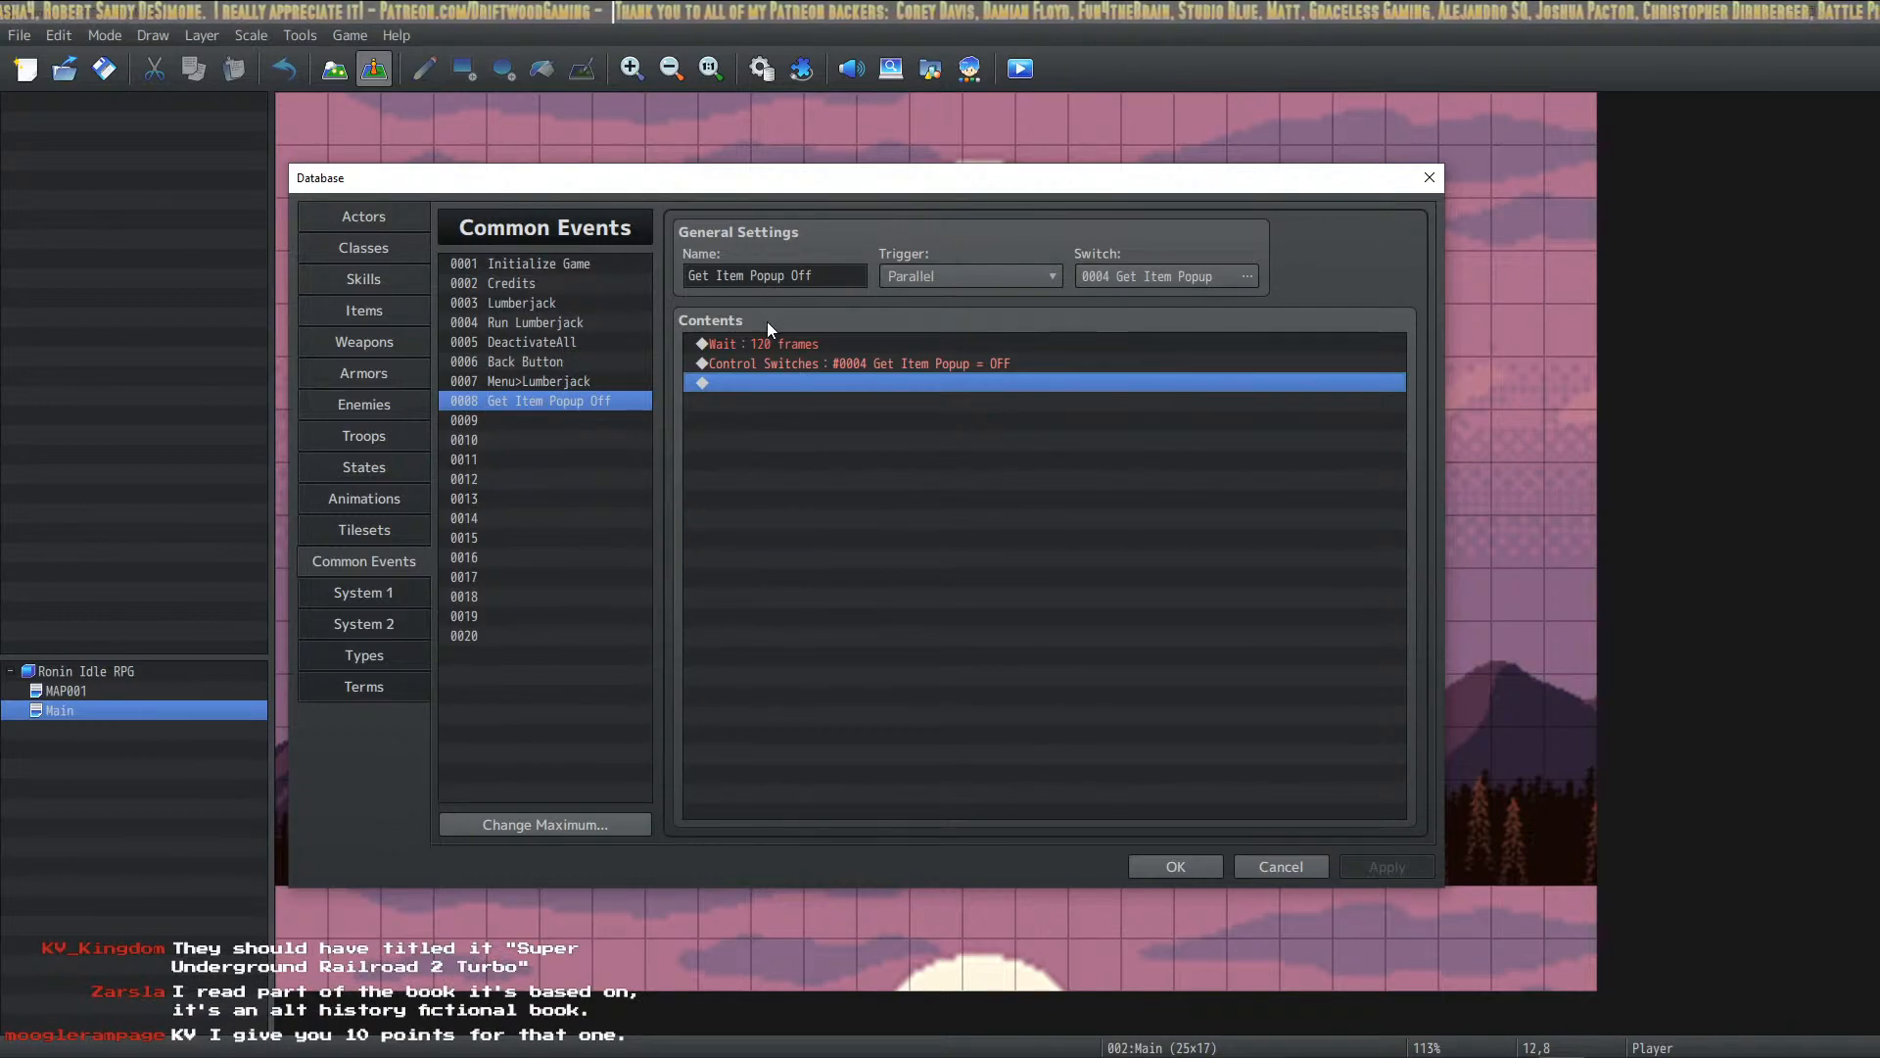
click(563, 320)
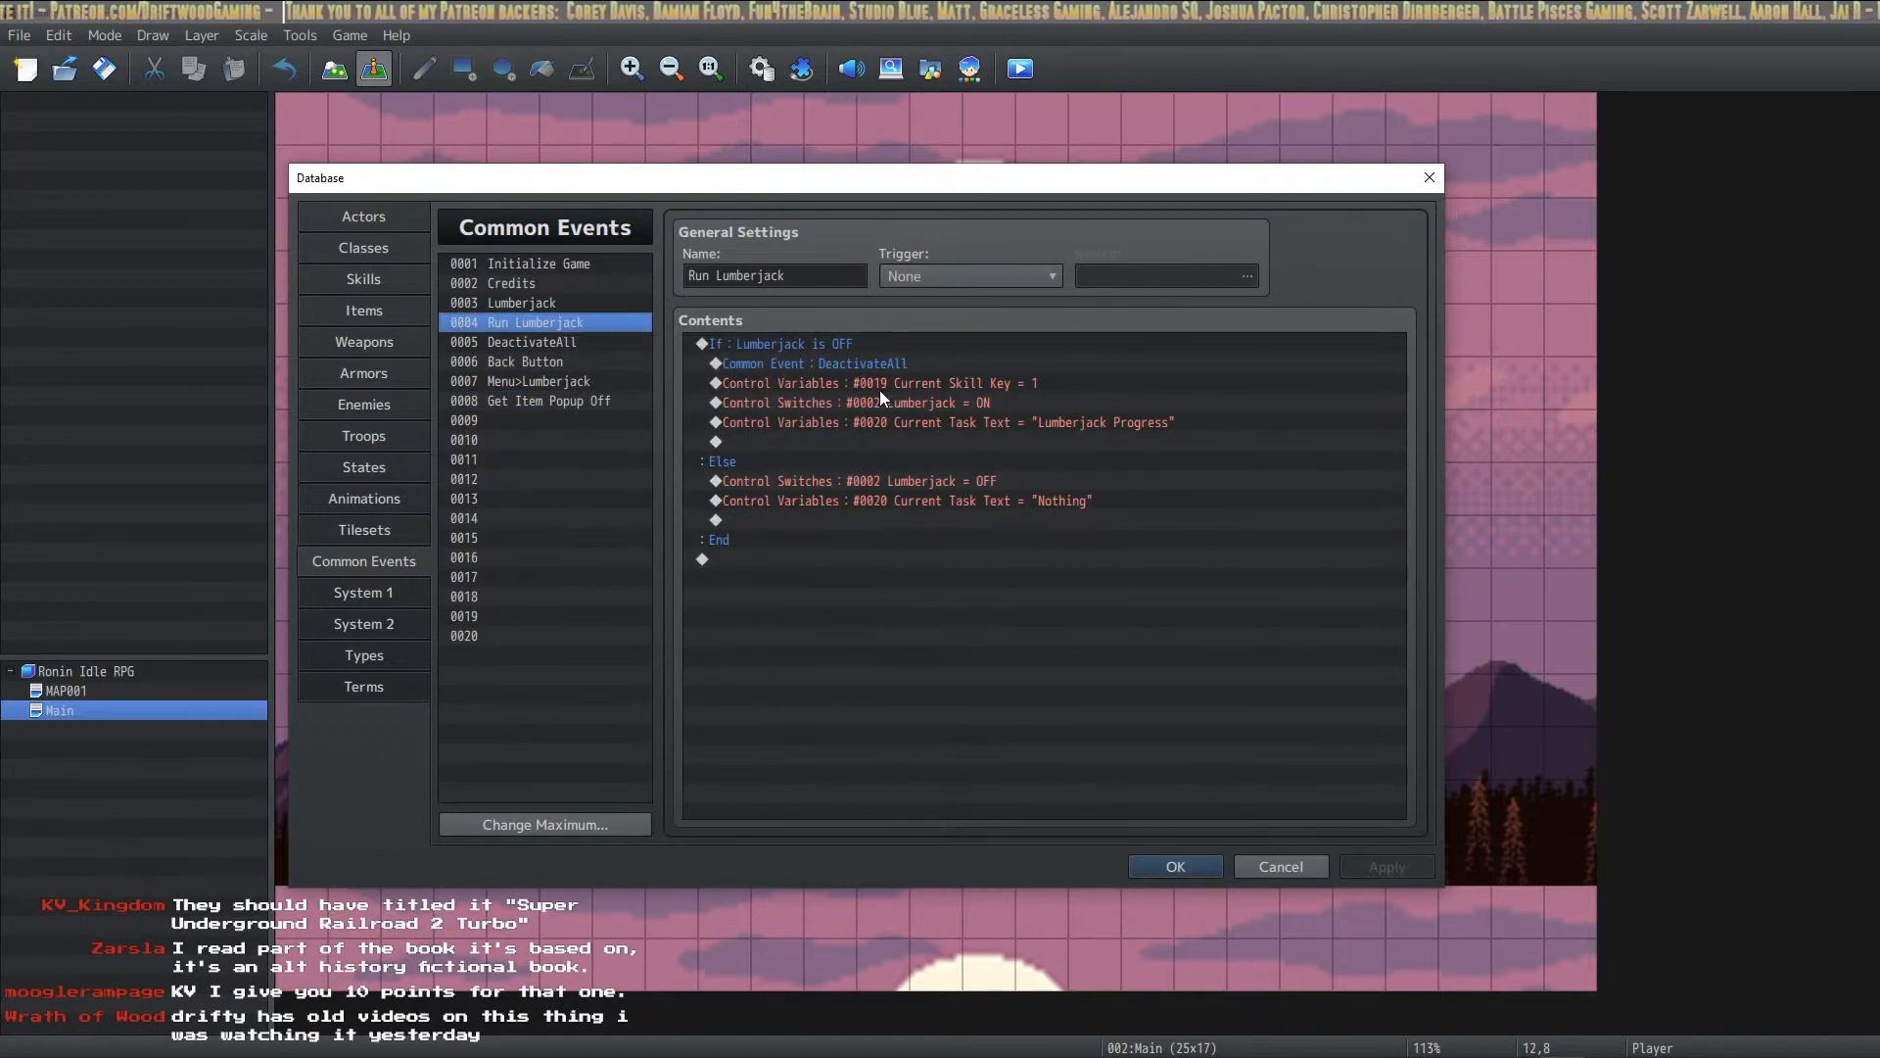
click(578, 403)
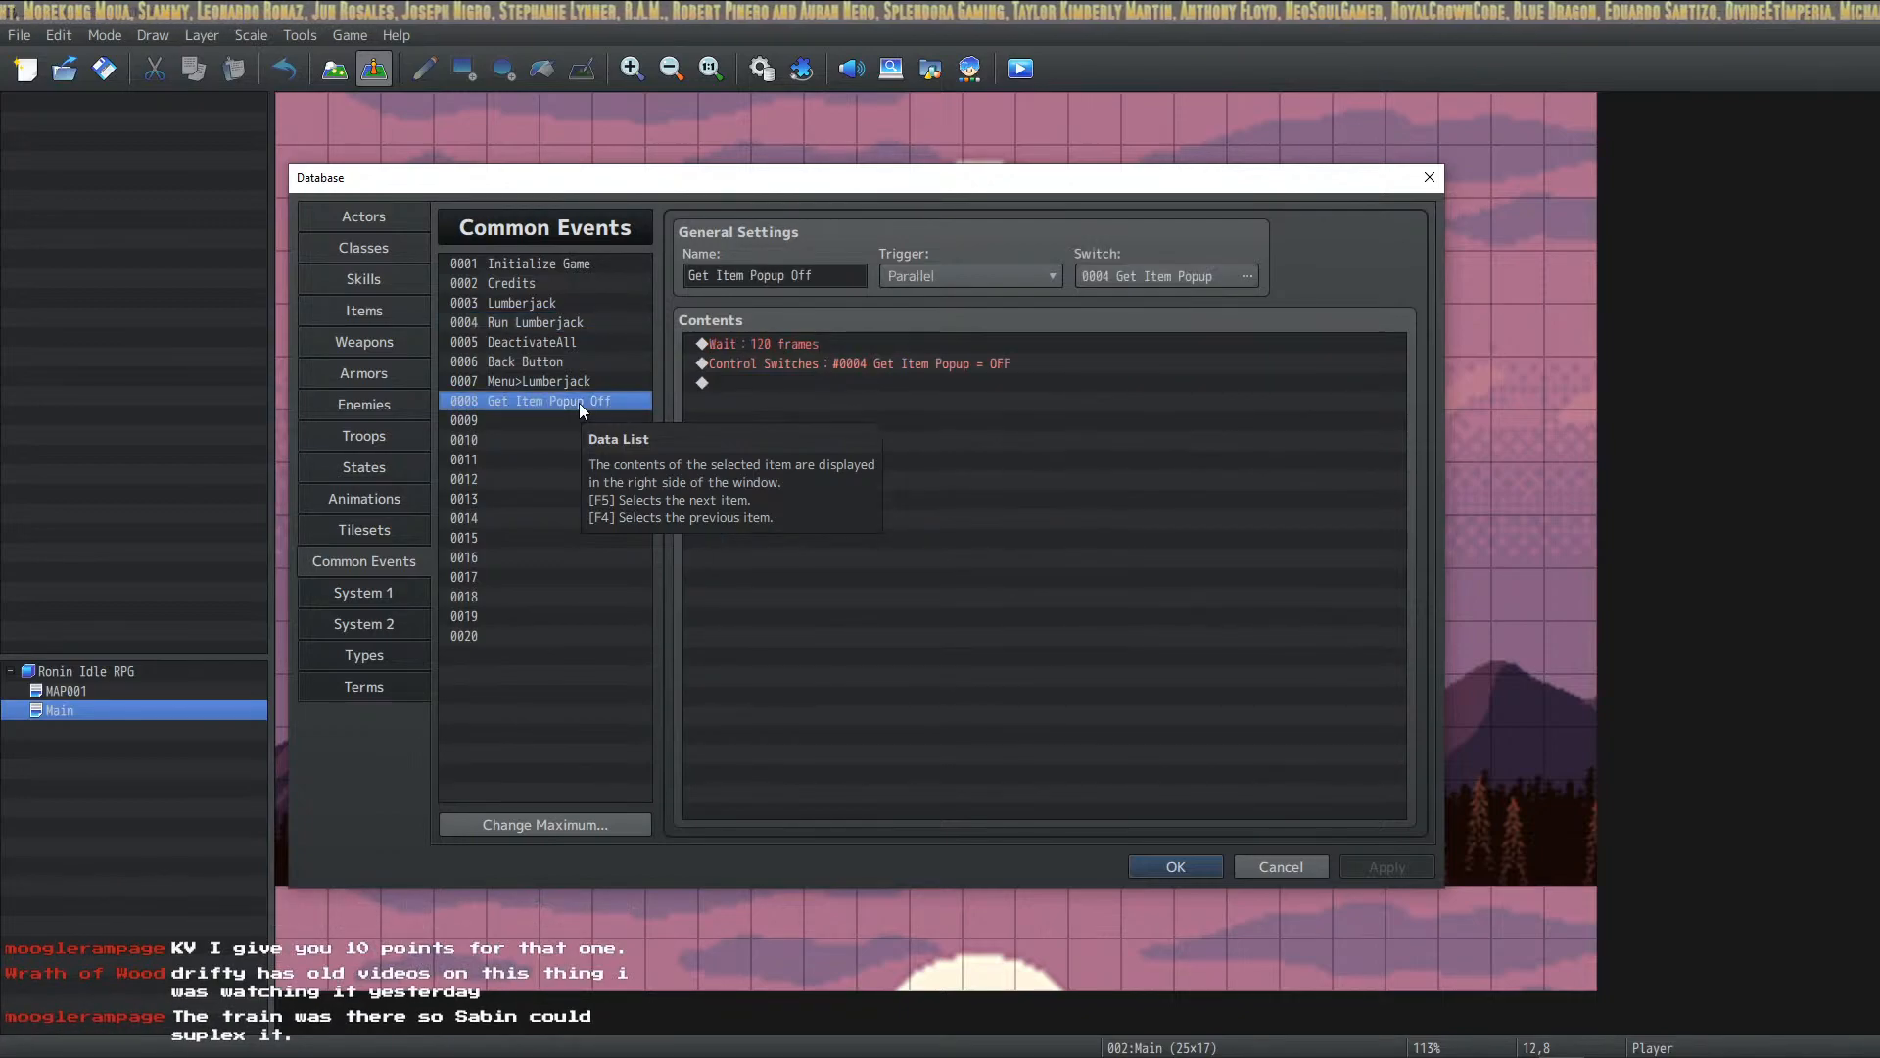
click(574, 329)
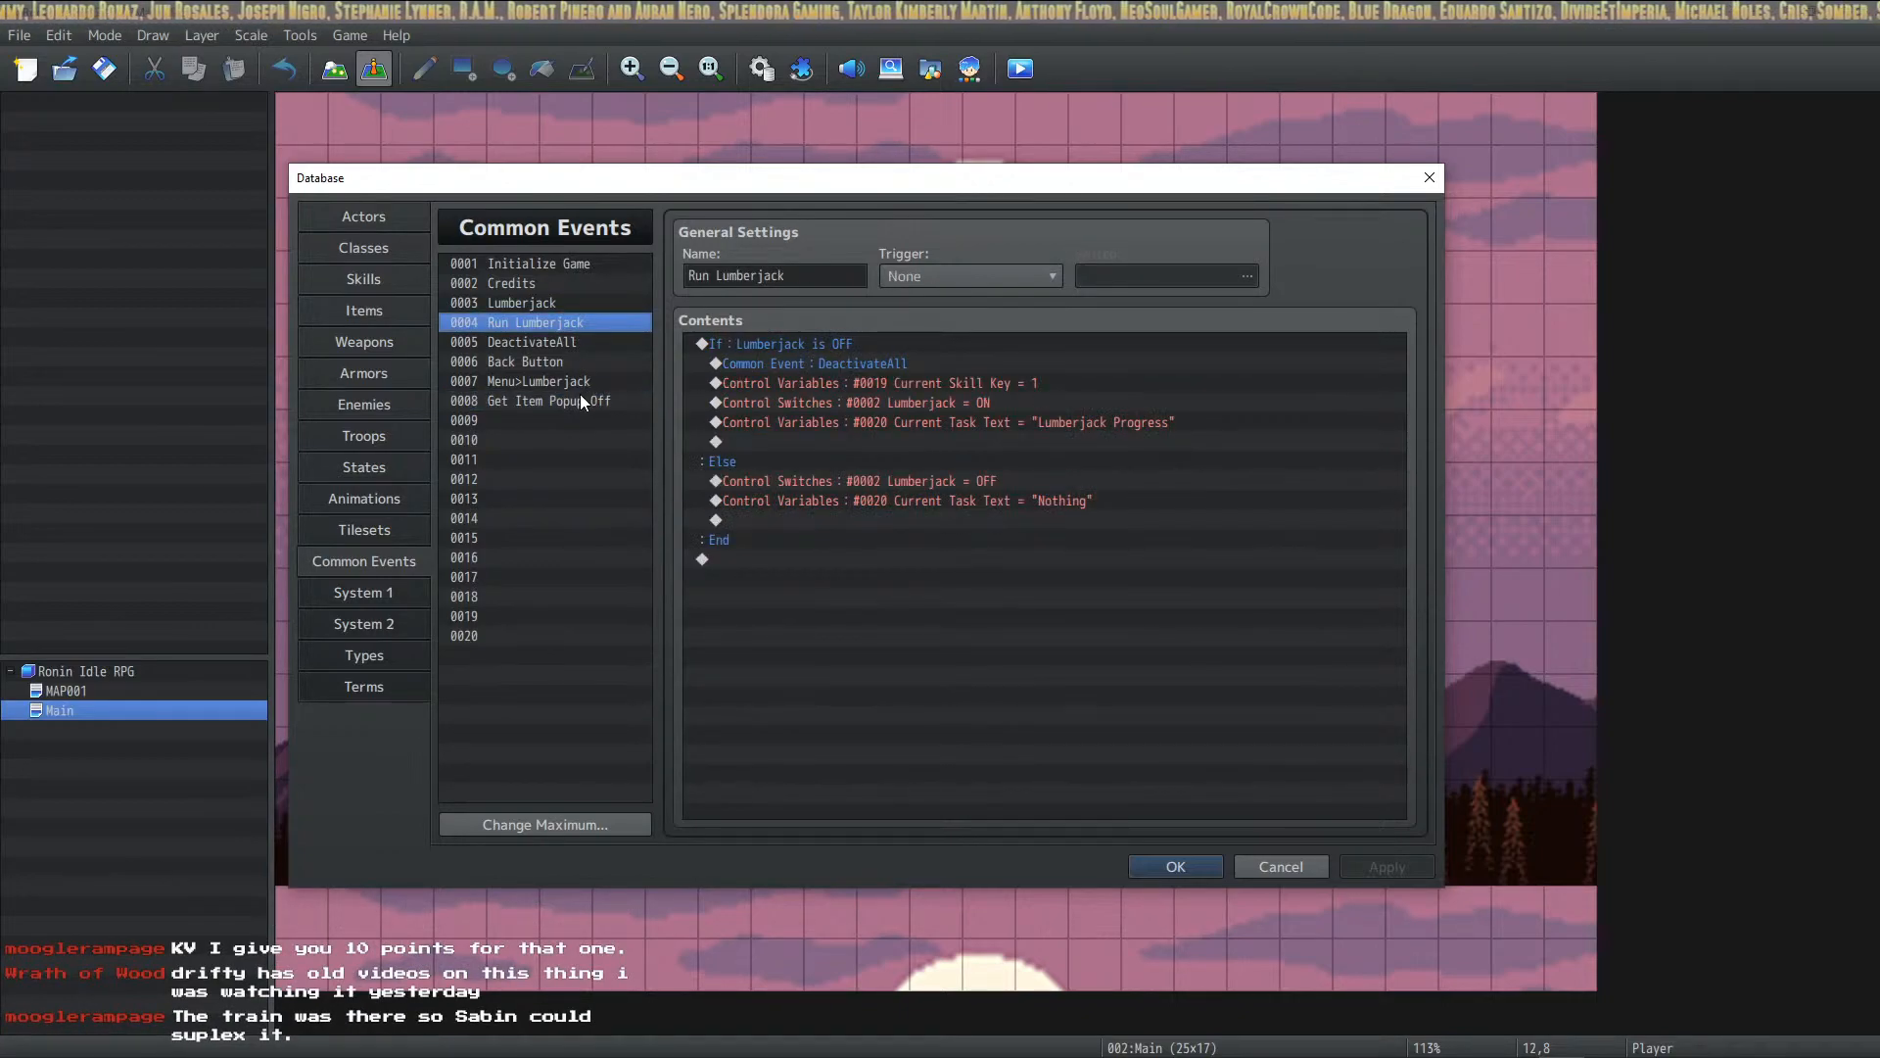
click(580, 396)
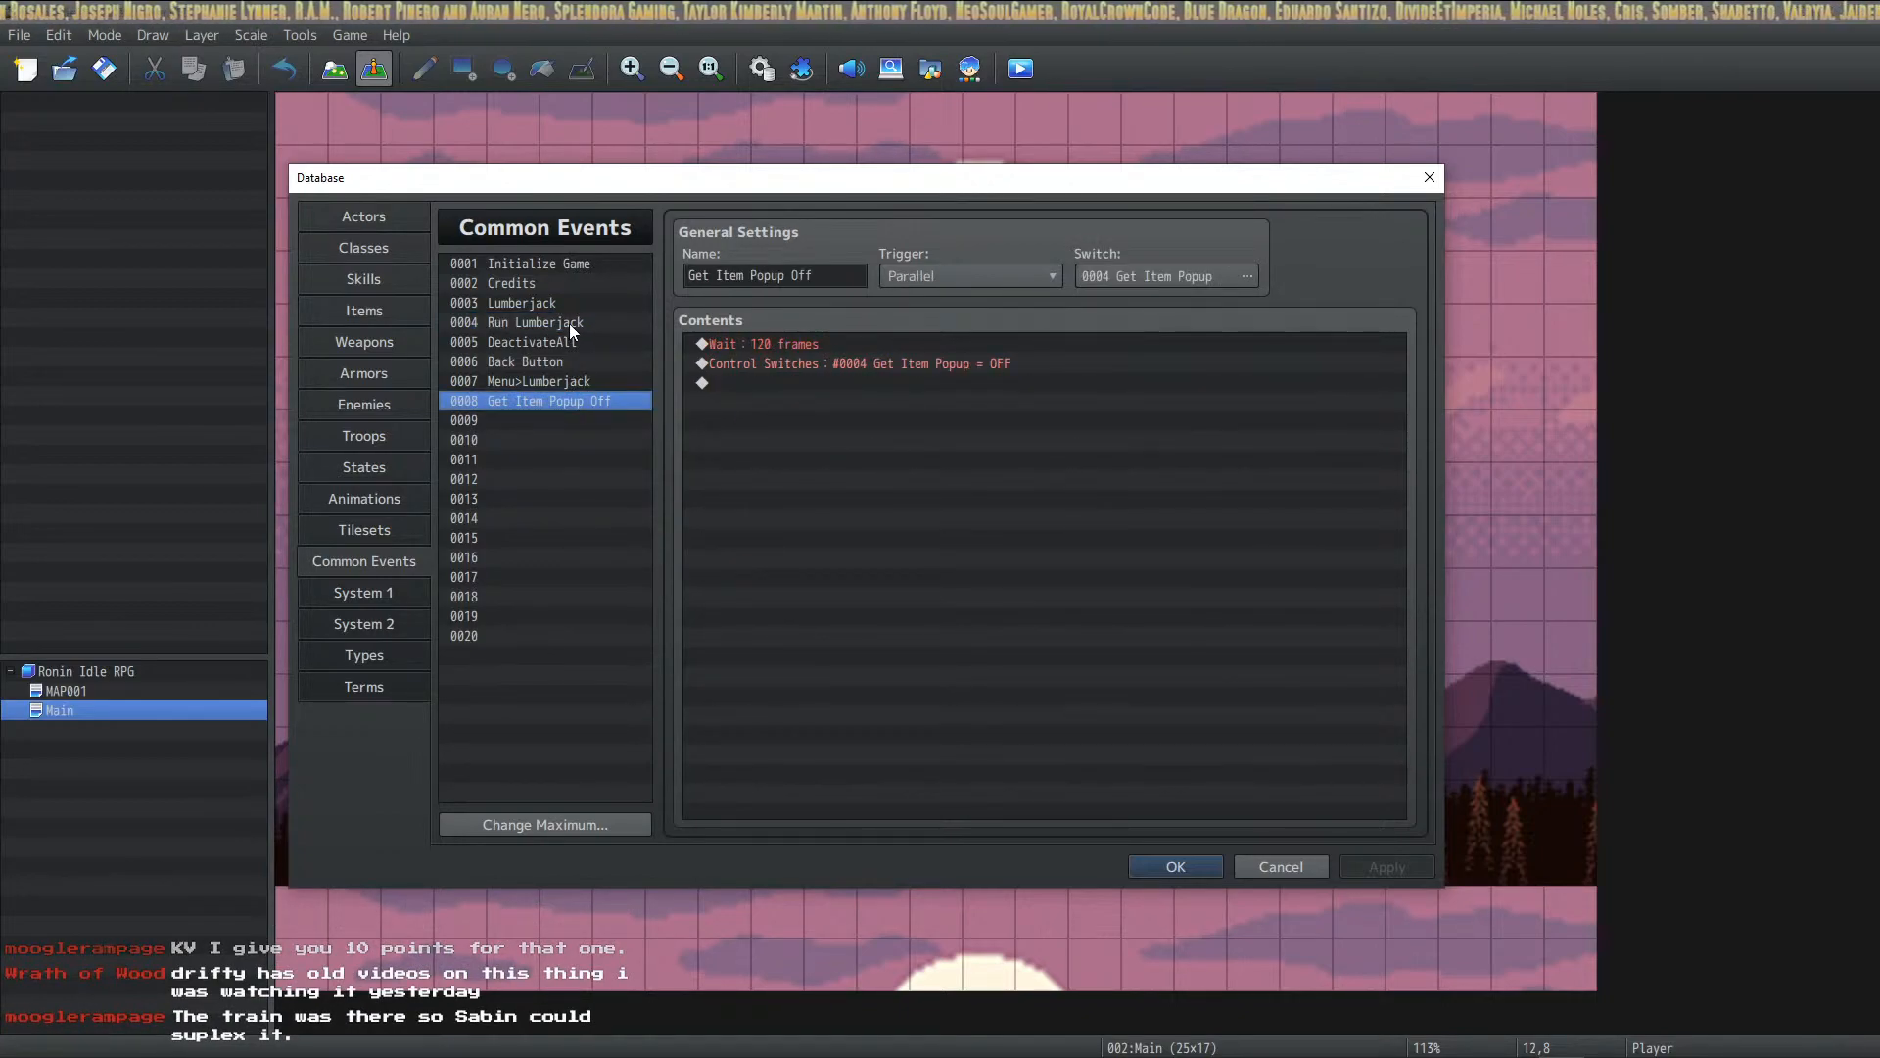
click(574, 326)
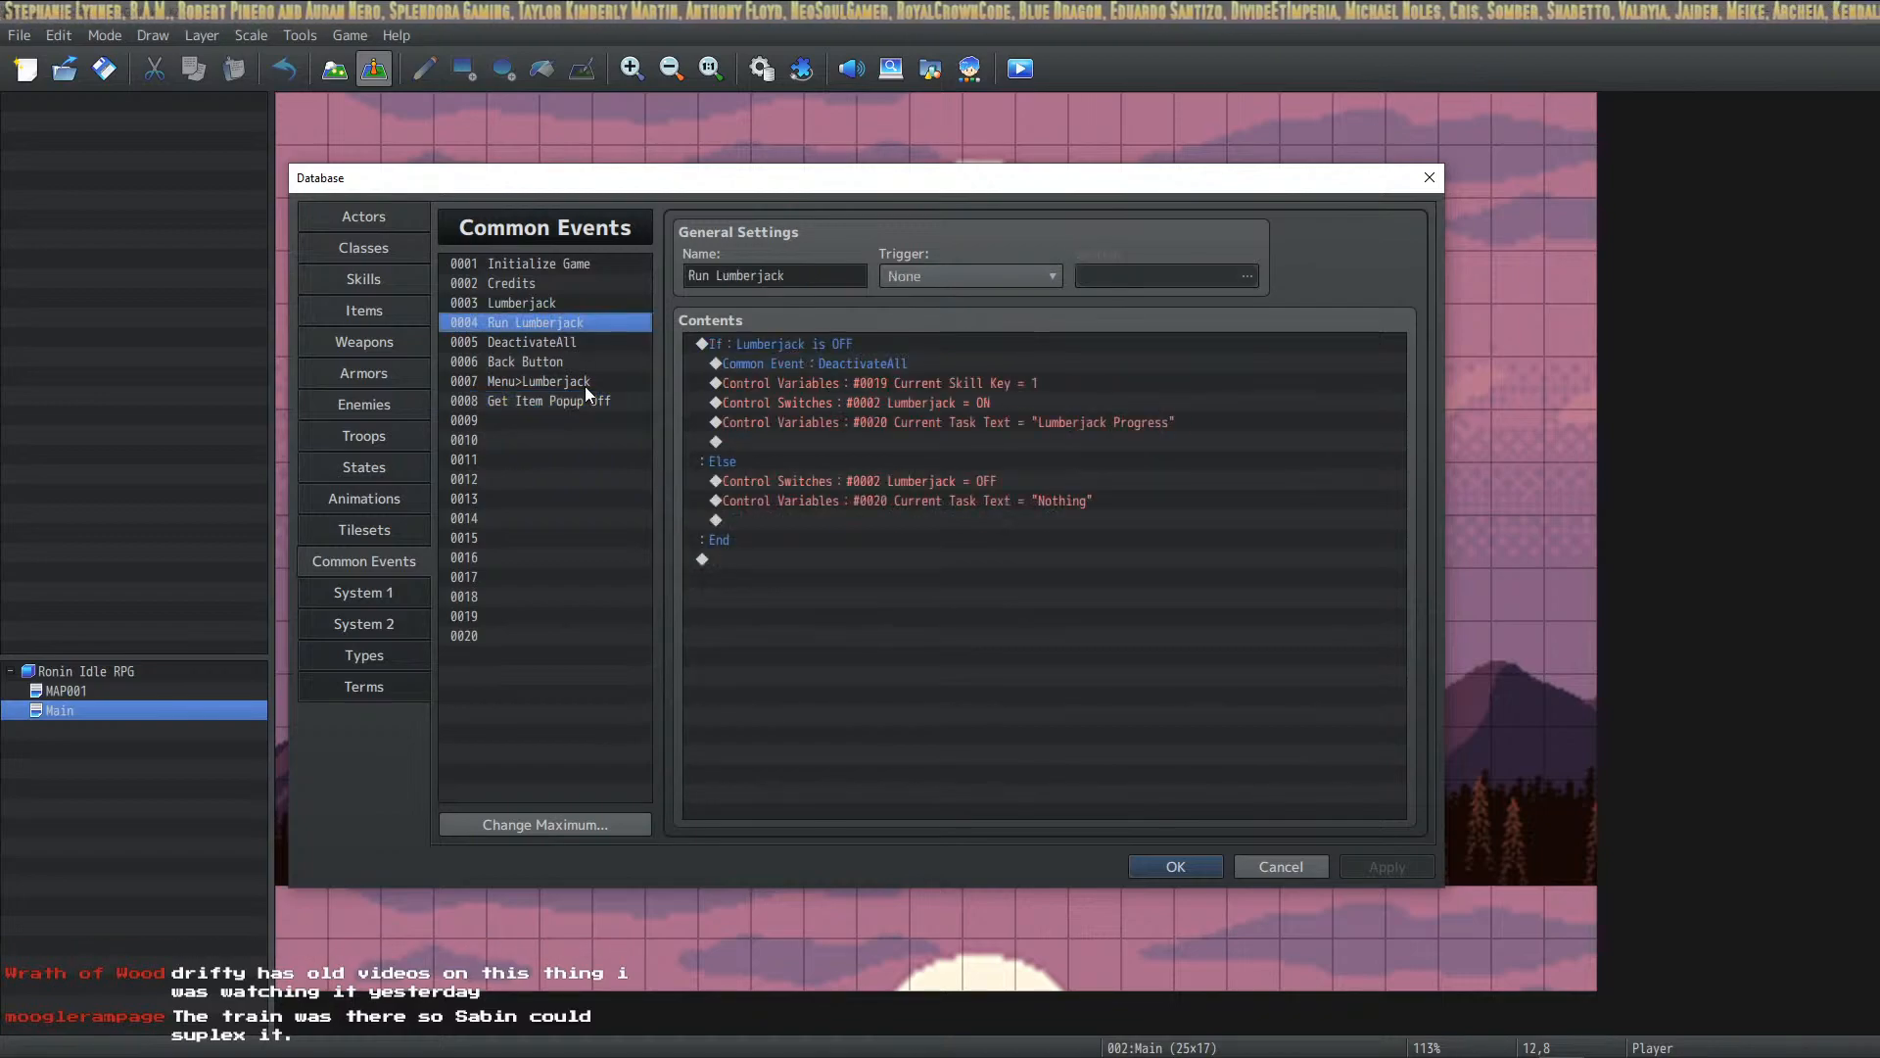
click(591, 340)
click(590, 324)
click(594, 394)
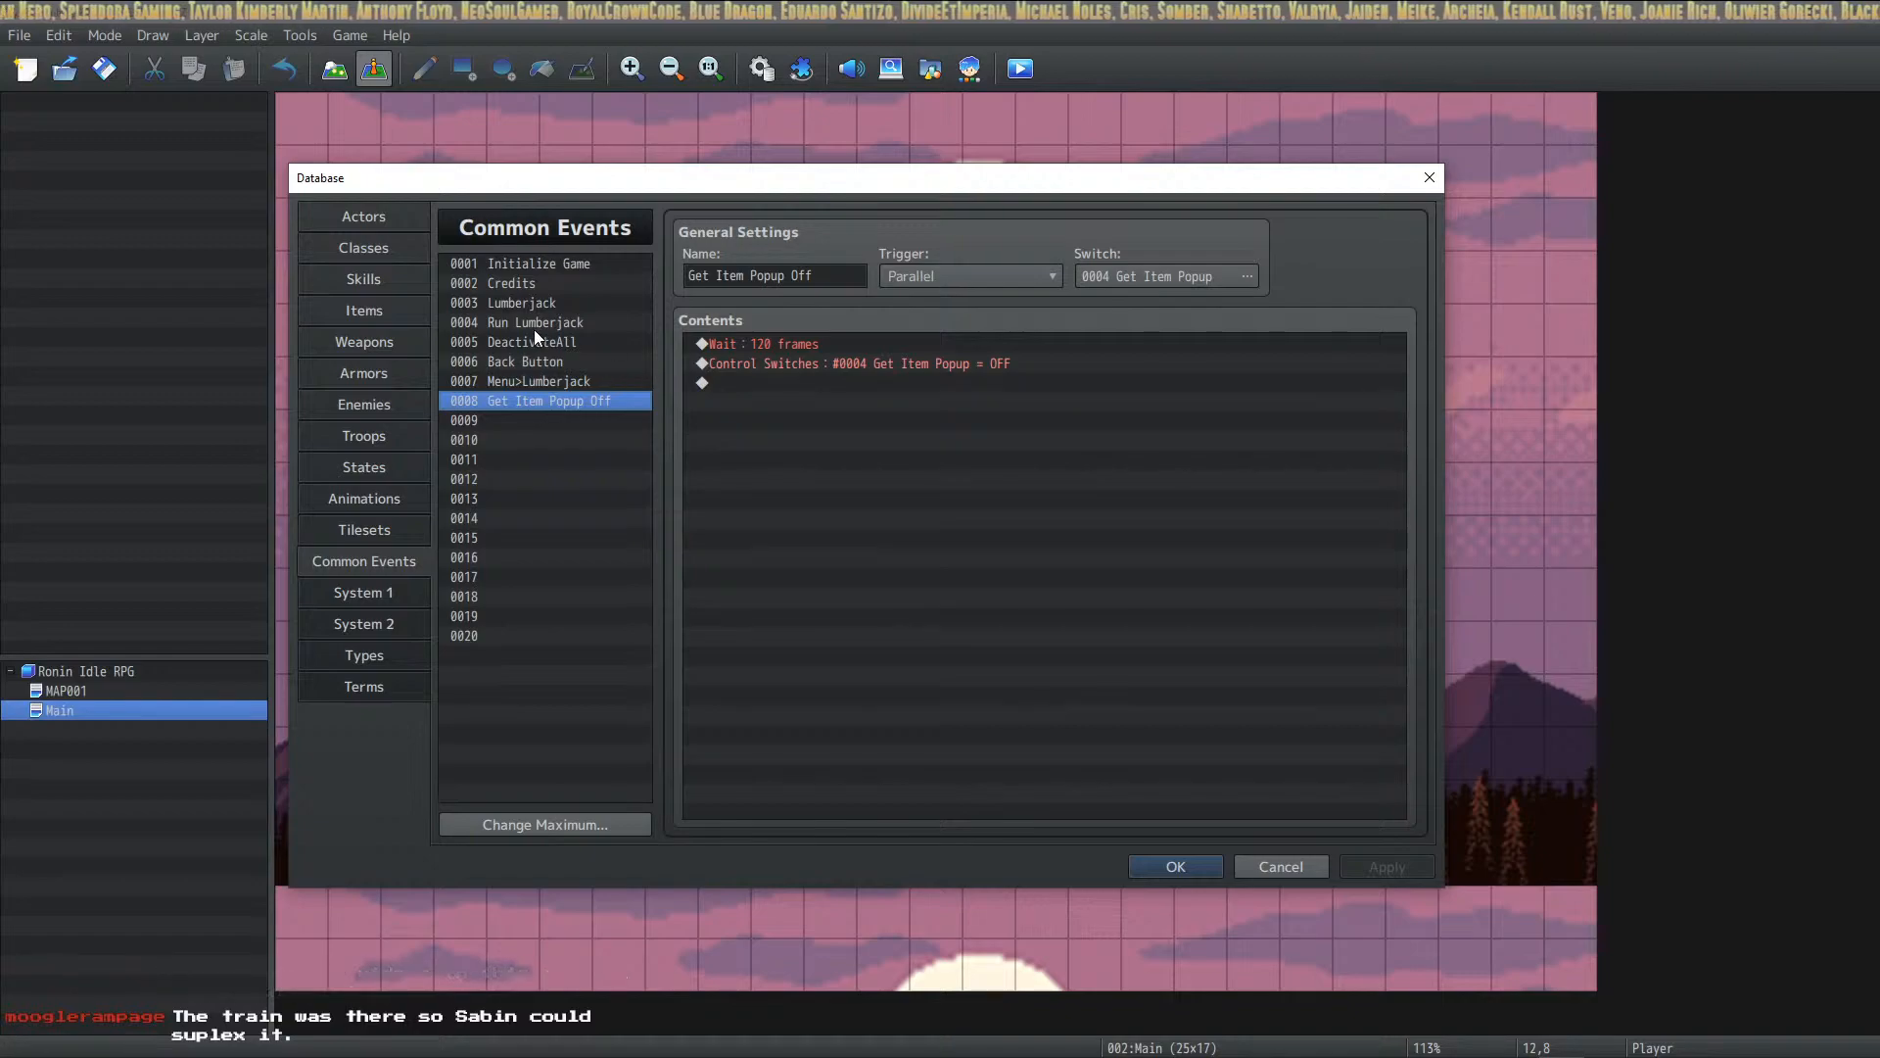
click(562, 339)
click(561, 305)
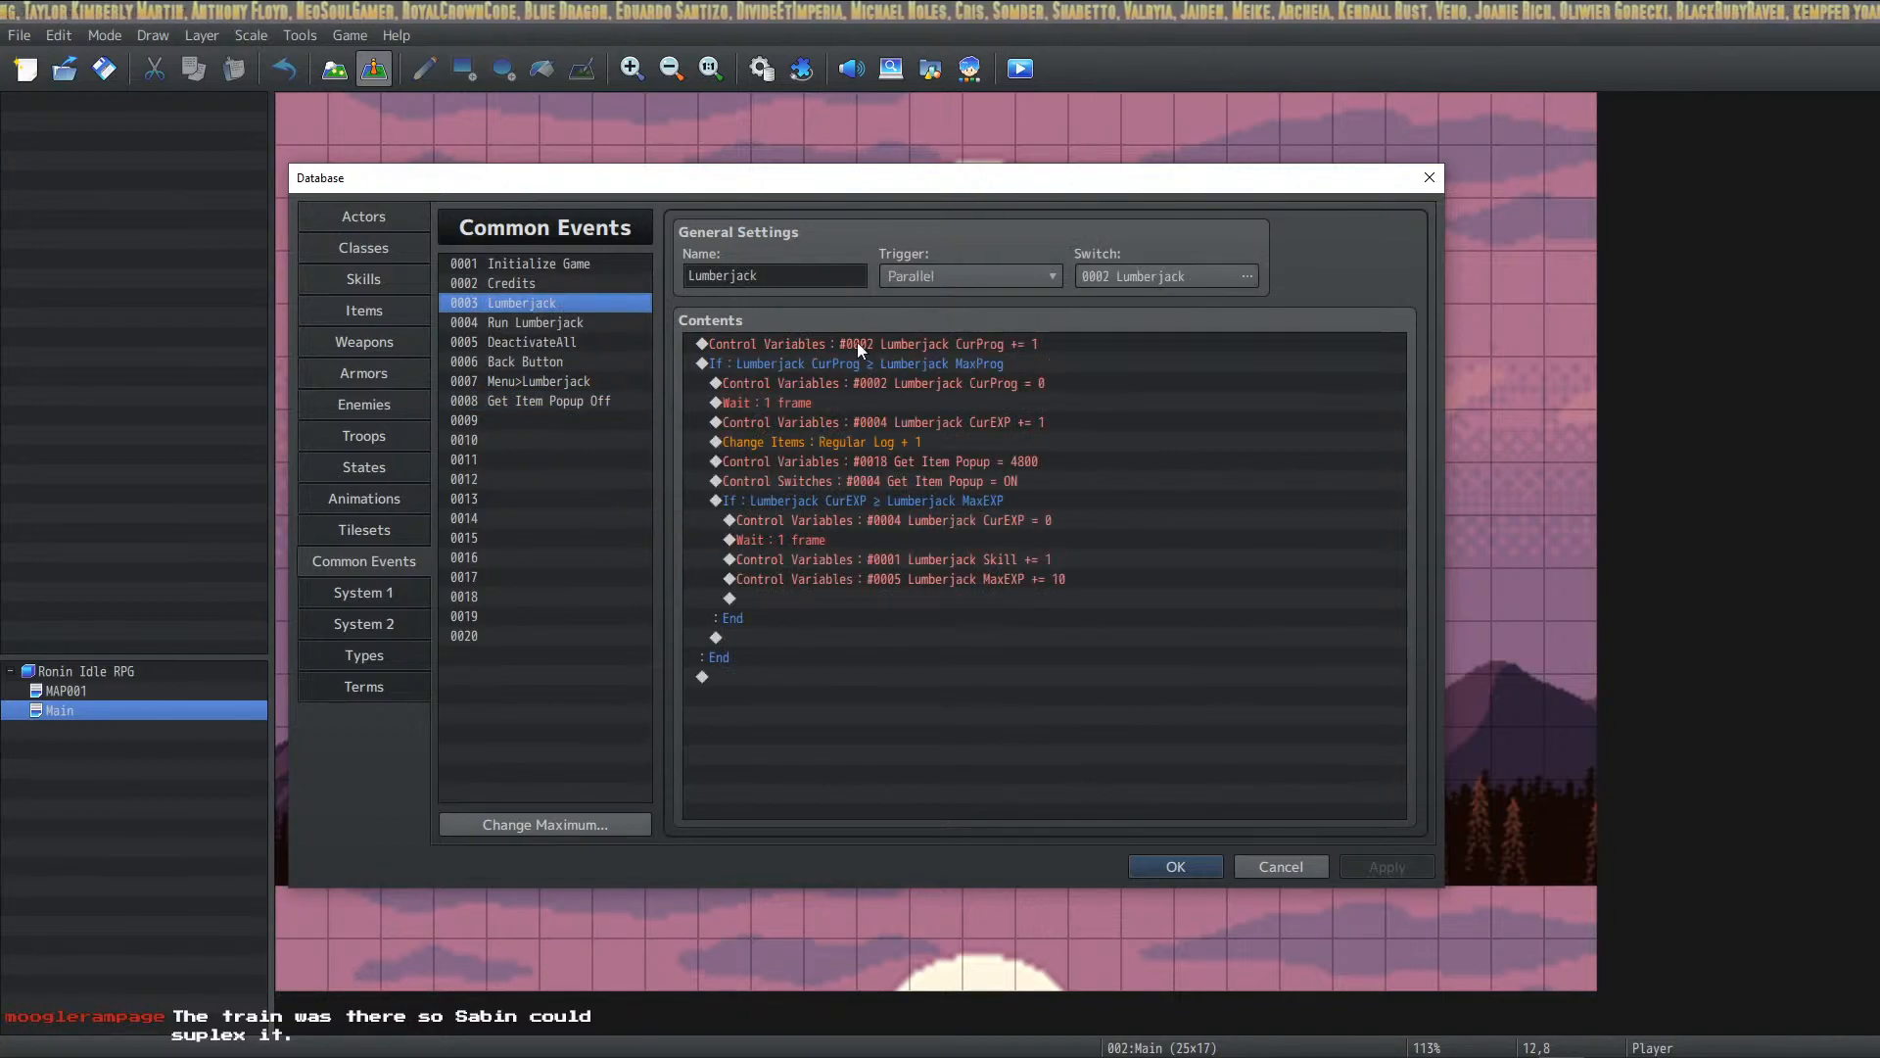
click(974, 481)
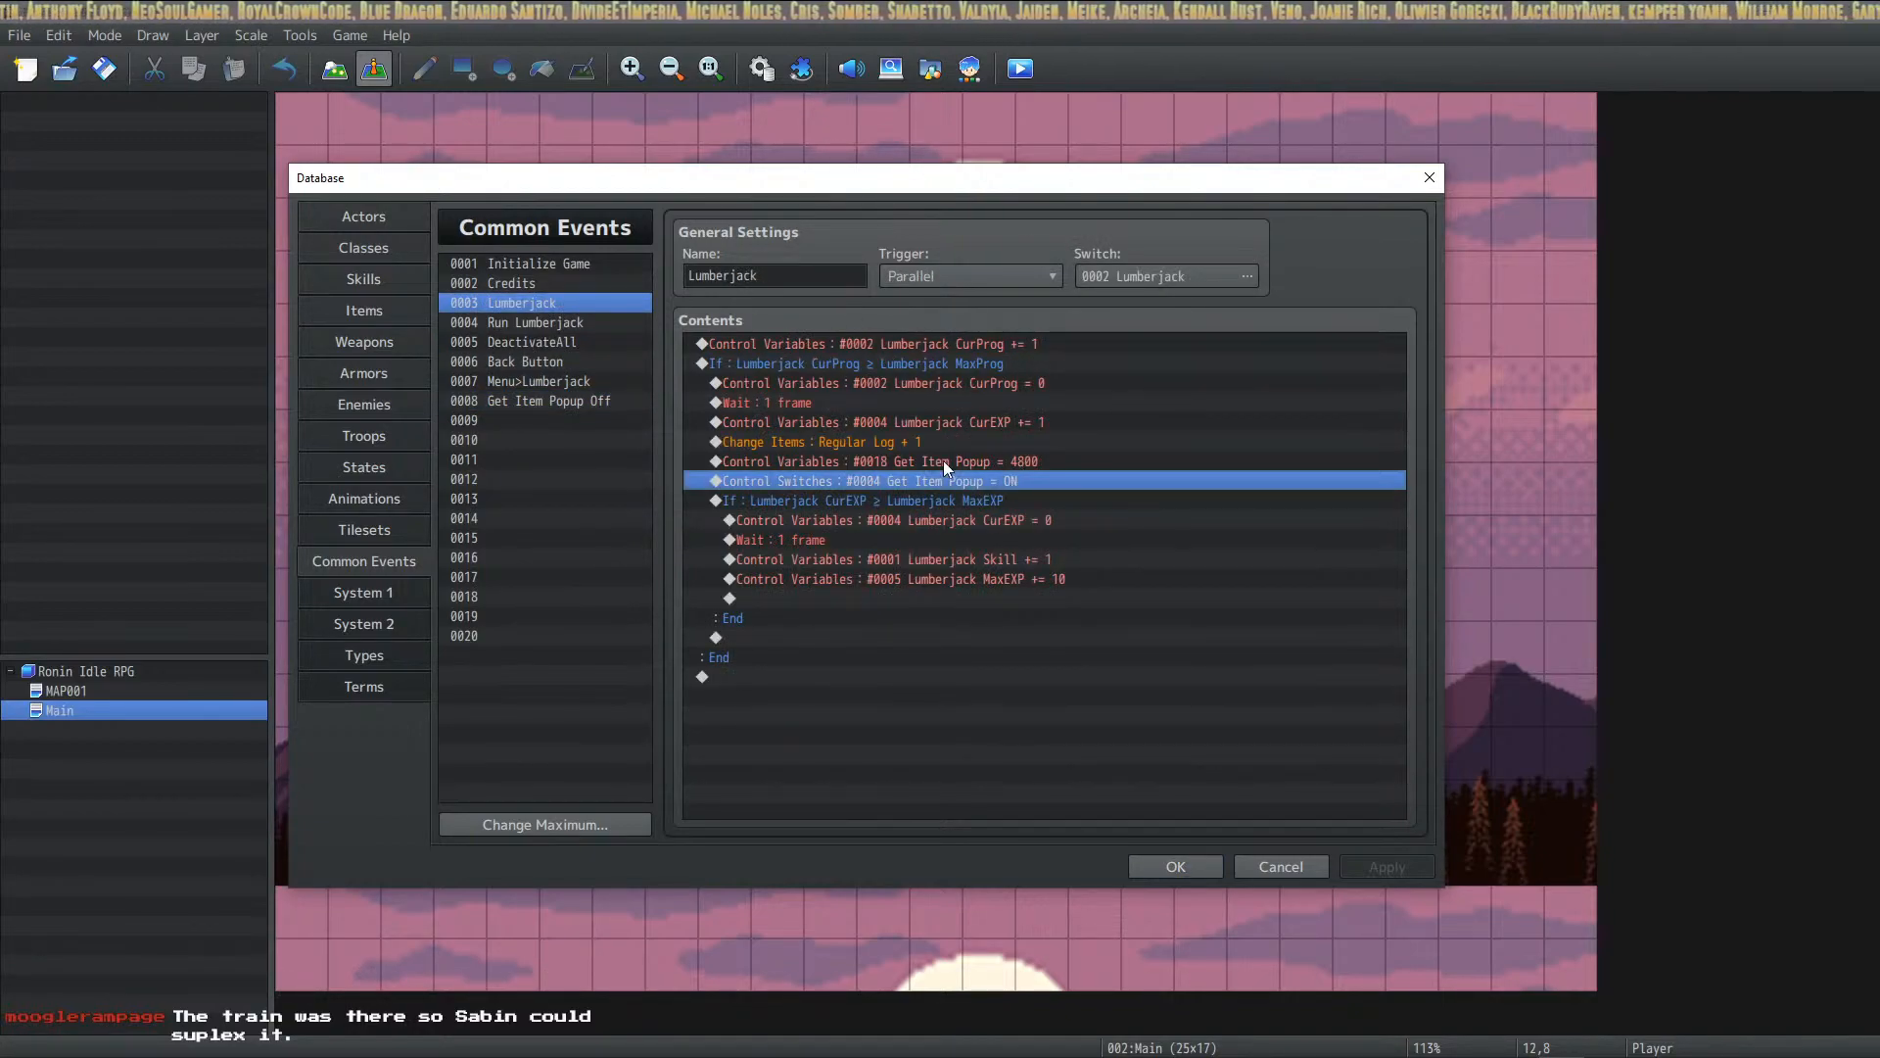
click(553, 389)
click(560, 395)
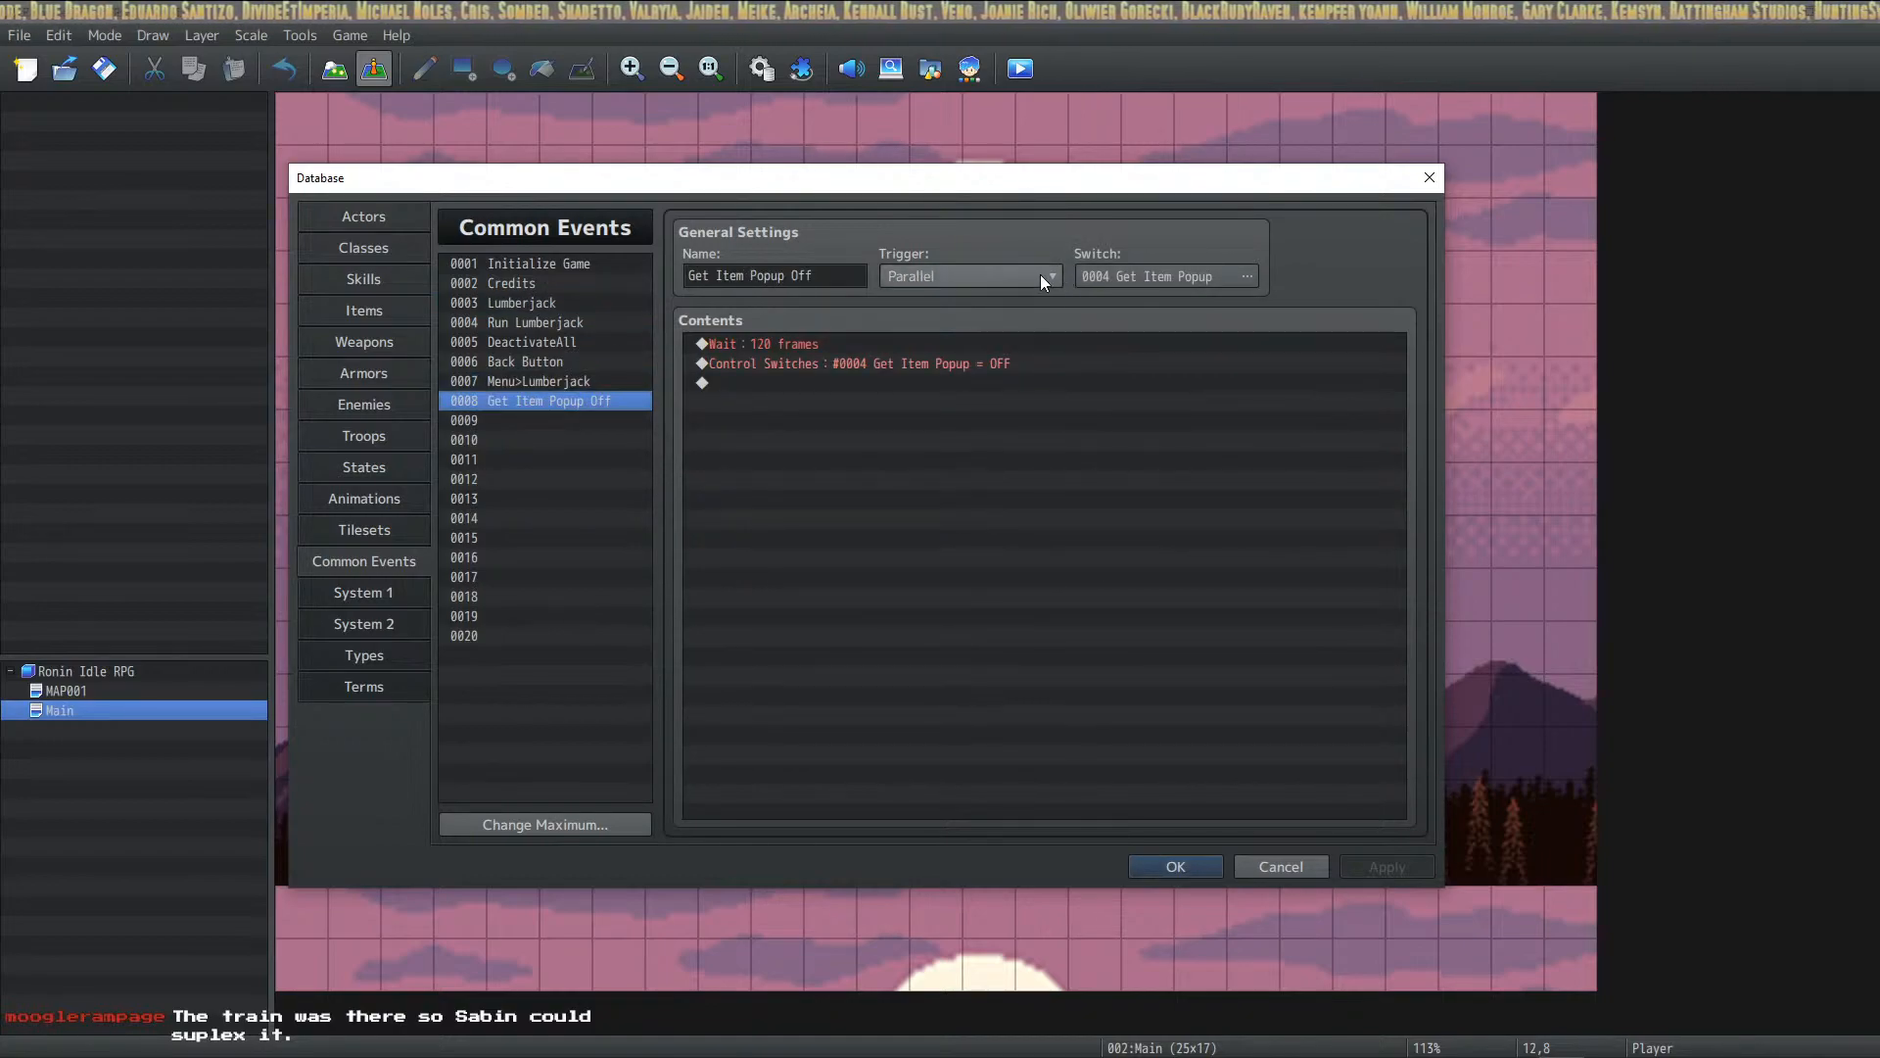
click(813, 344)
click(834, 382)
Step: Confirm the database, playtest a new game and train Regular Log on the Lumberjack screen to check the item popup
click(1170, 866)
click(1020, 69)
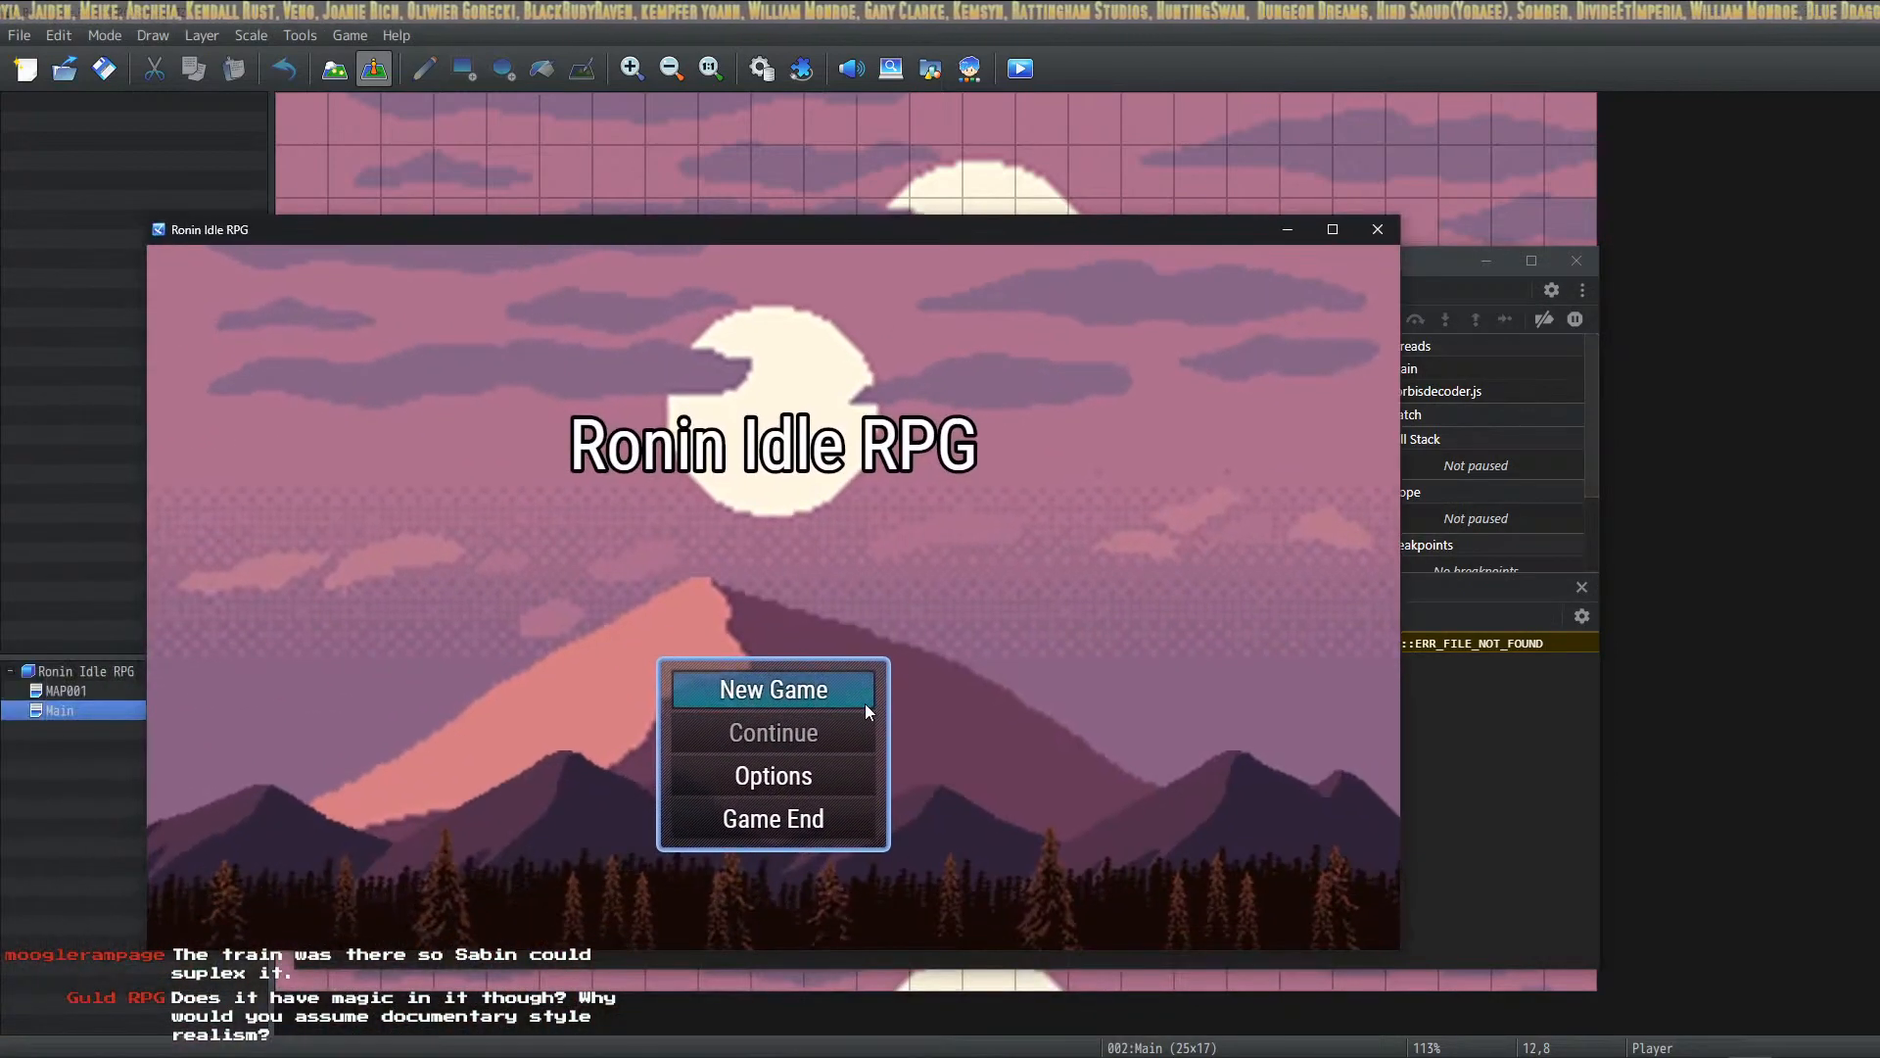
click(838, 691)
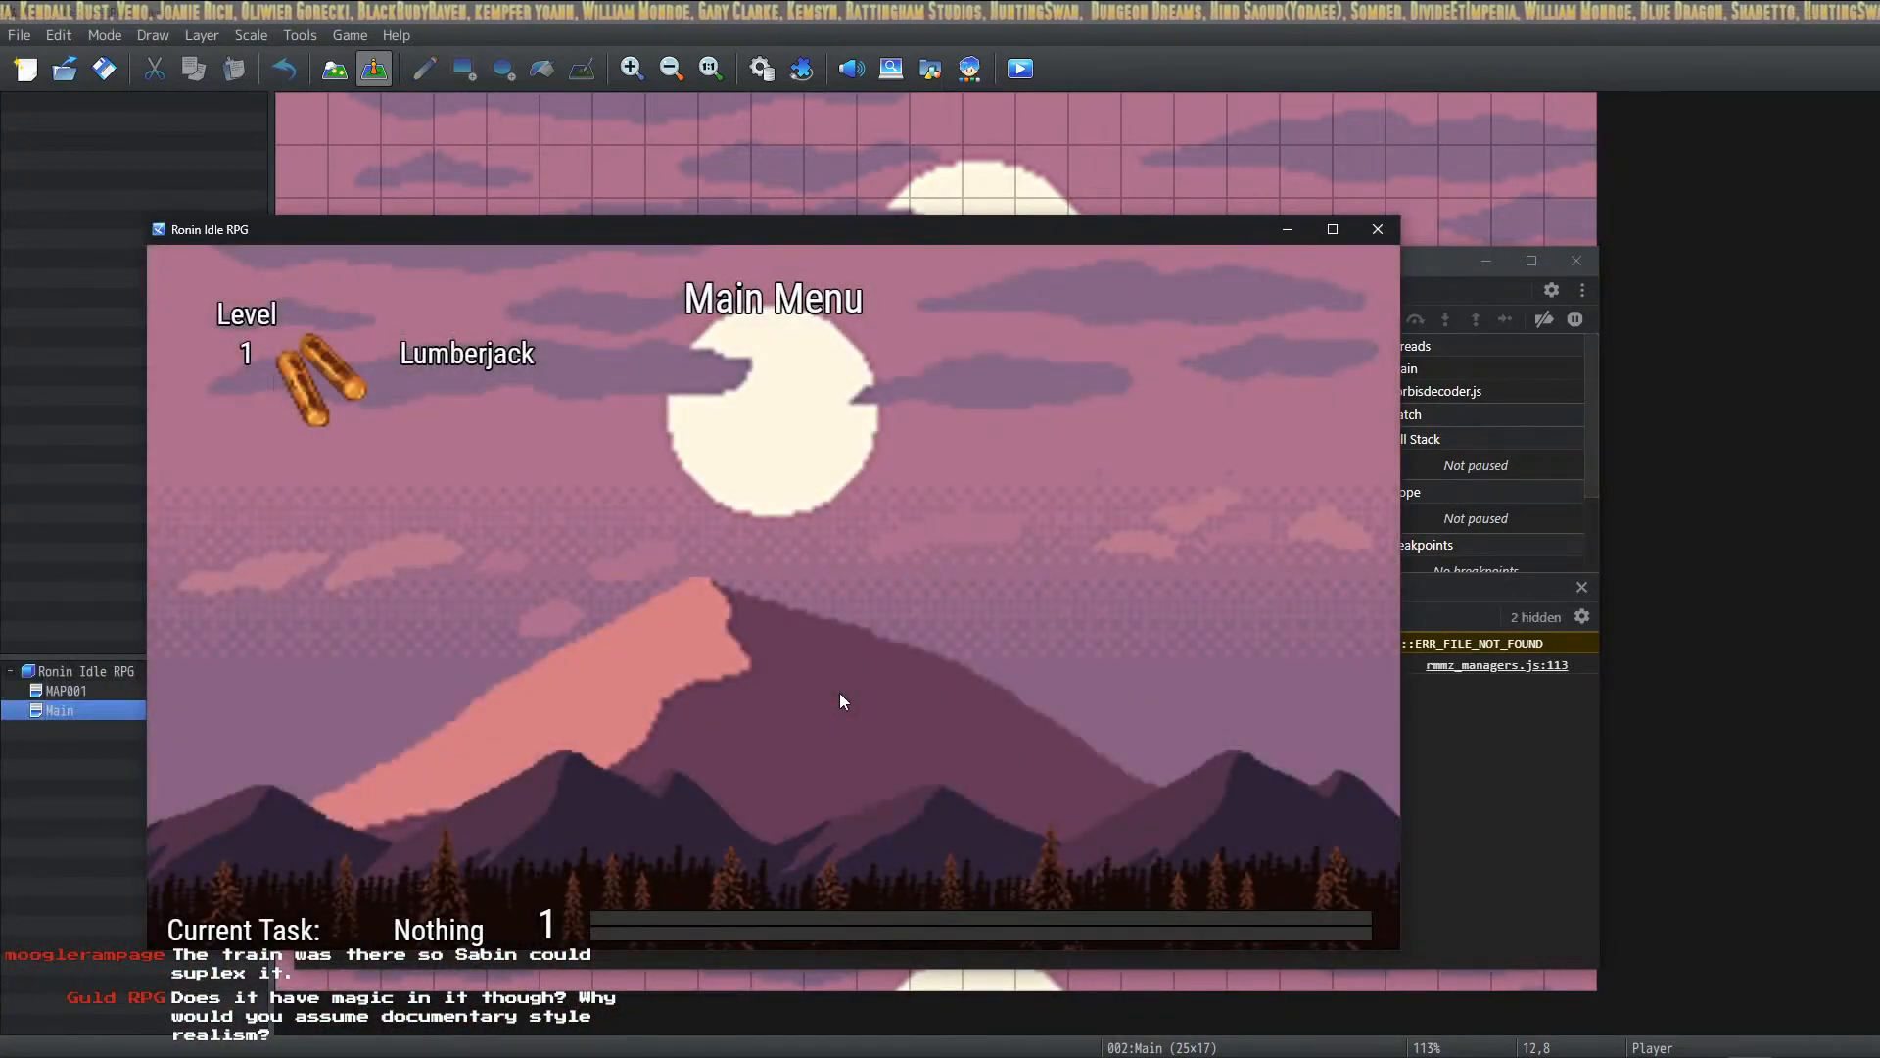
click(325, 364)
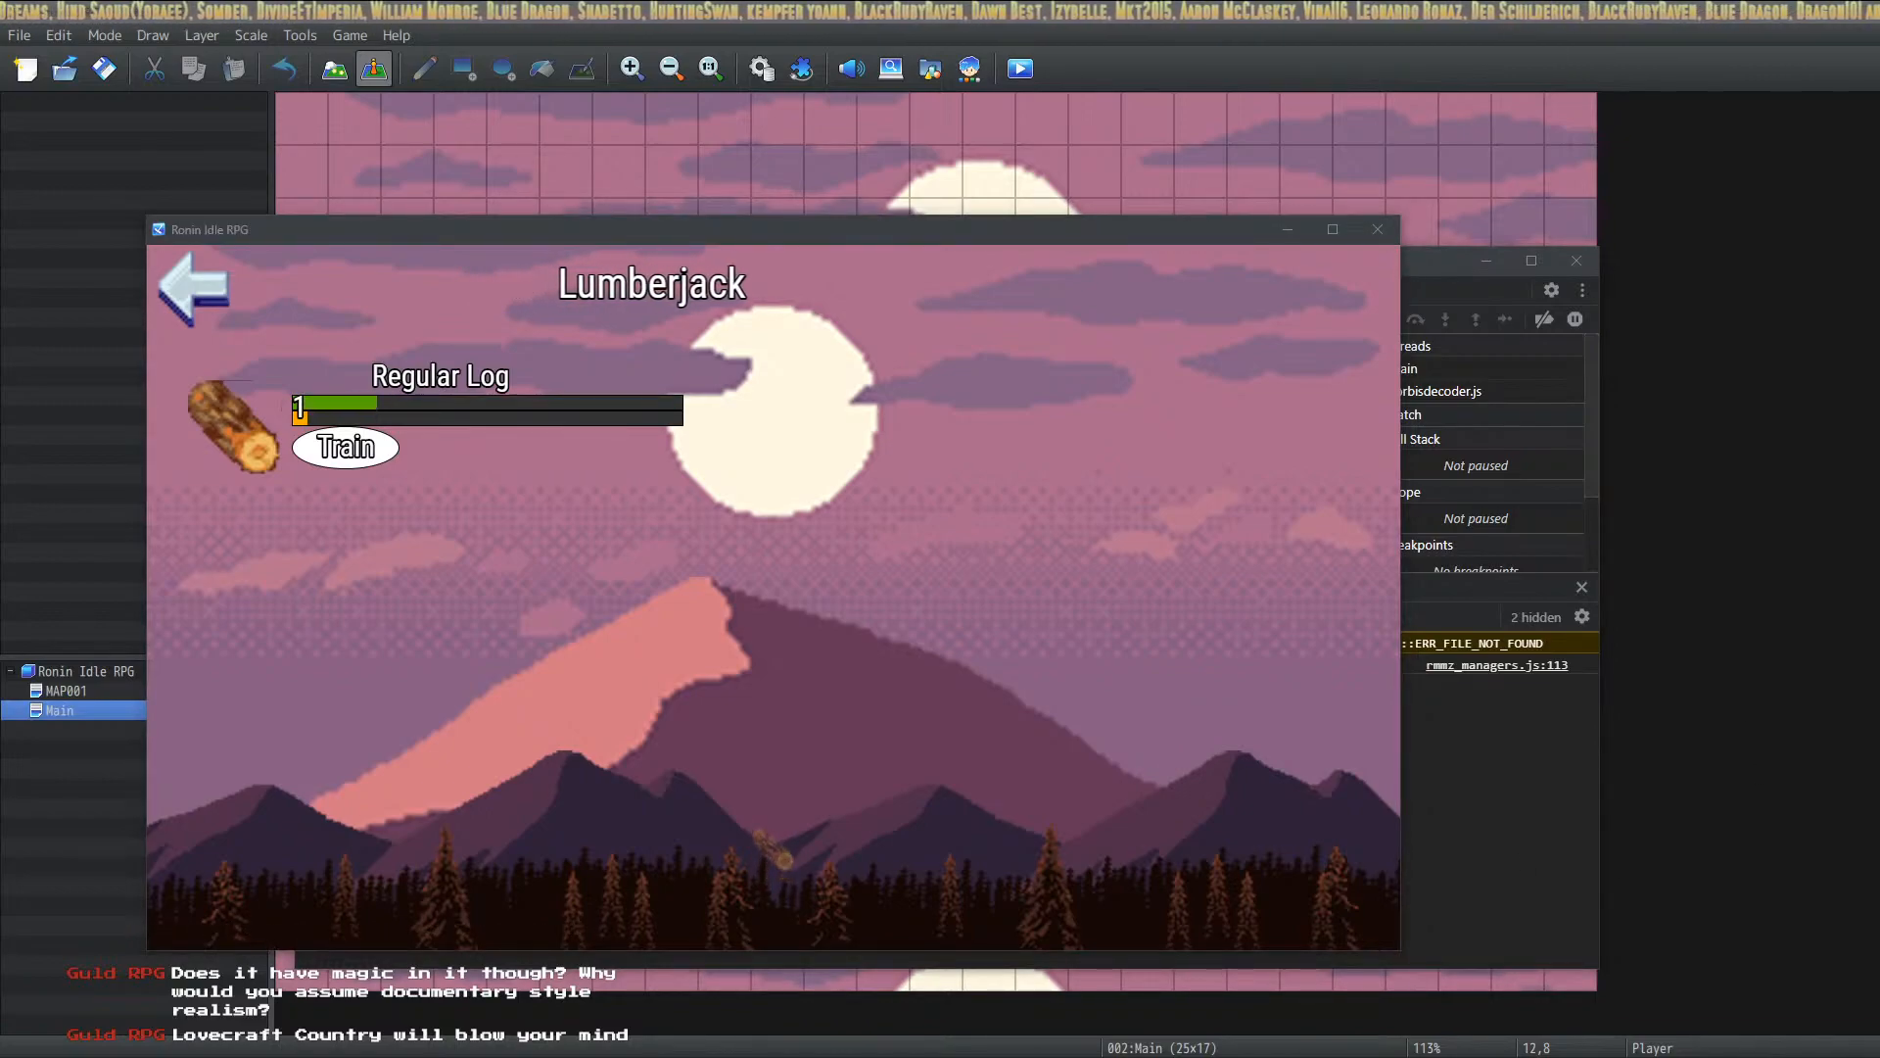
Step: Switch to HUD Maker Ultra and set the Reset Type of Get Item Popup's Y Position animation to Reset to Start
key(alt+Tab)
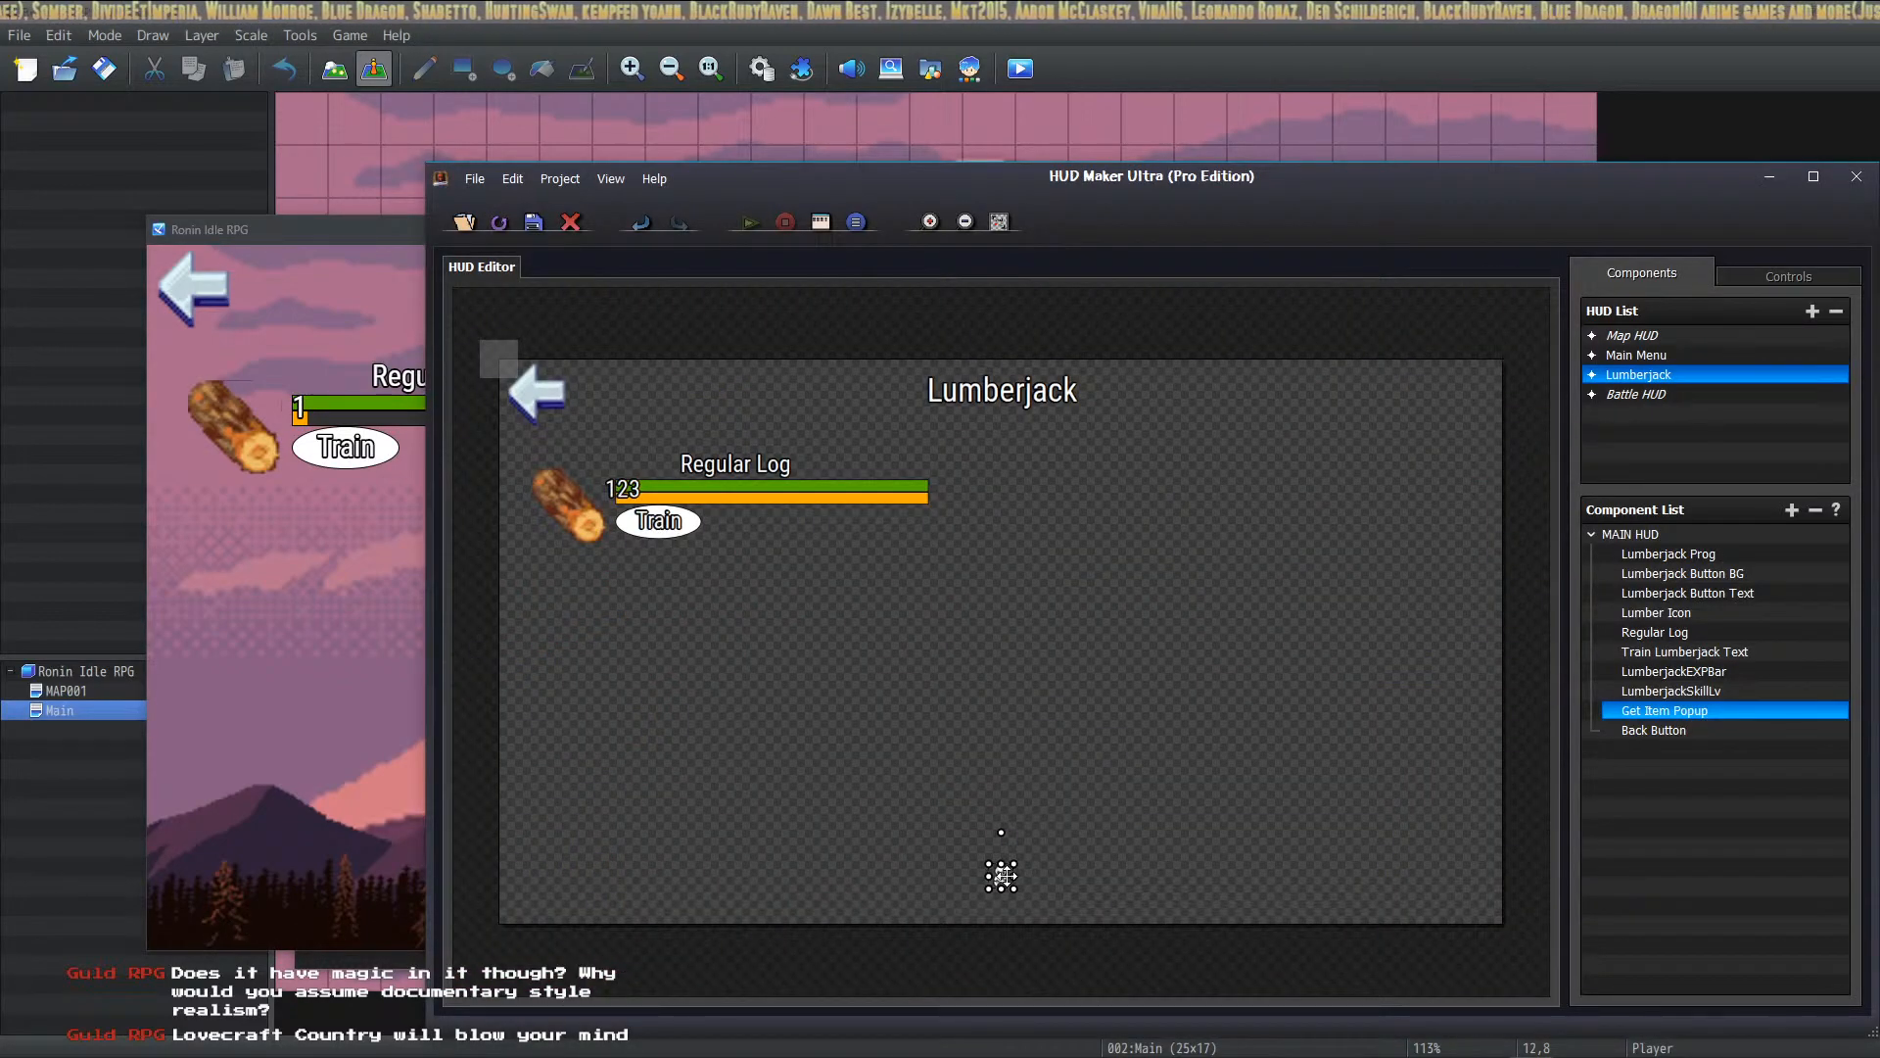
double_click(1002, 875)
double_click(1260, 432)
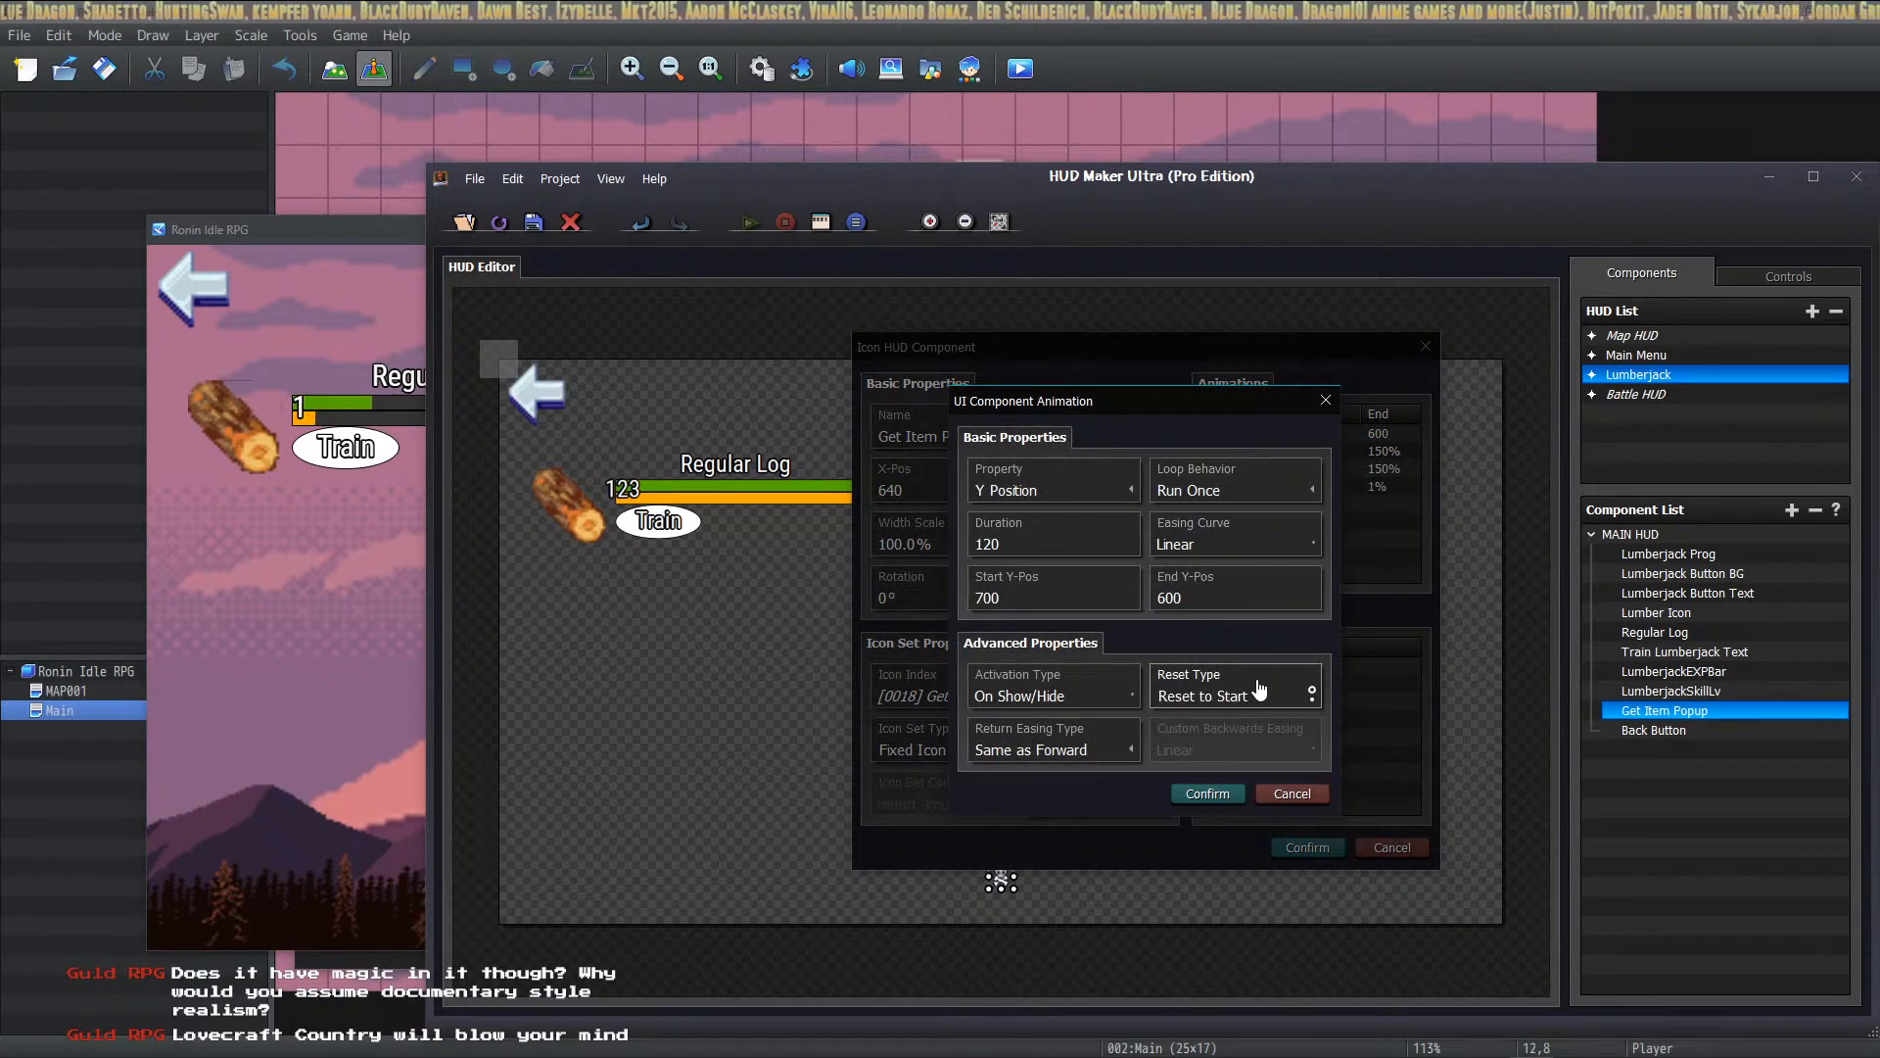
click(1202, 786)
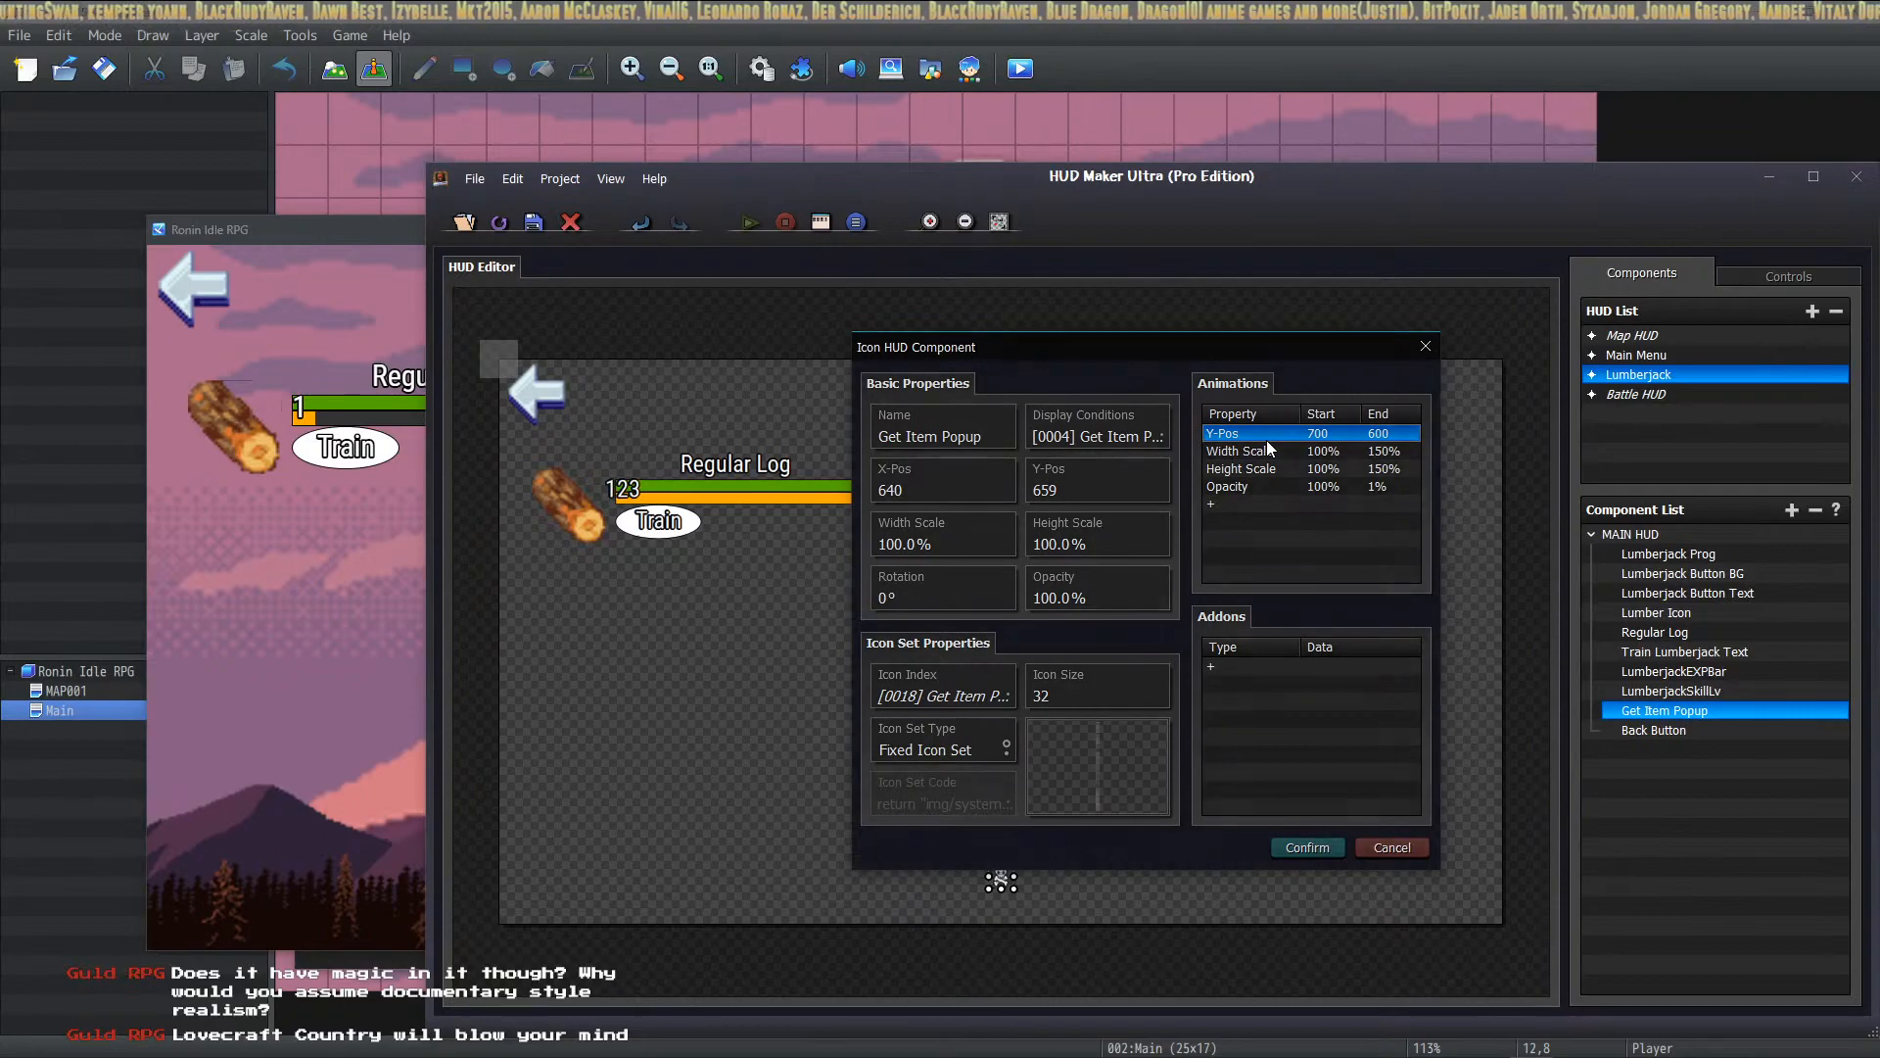
double_click(1266, 439)
click(1206, 794)
Step: Set the Reset Type of the popup's Width Scale, Height Scale and Opacity animations to Reset to Start and confirm the component
double_click(1273, 451)
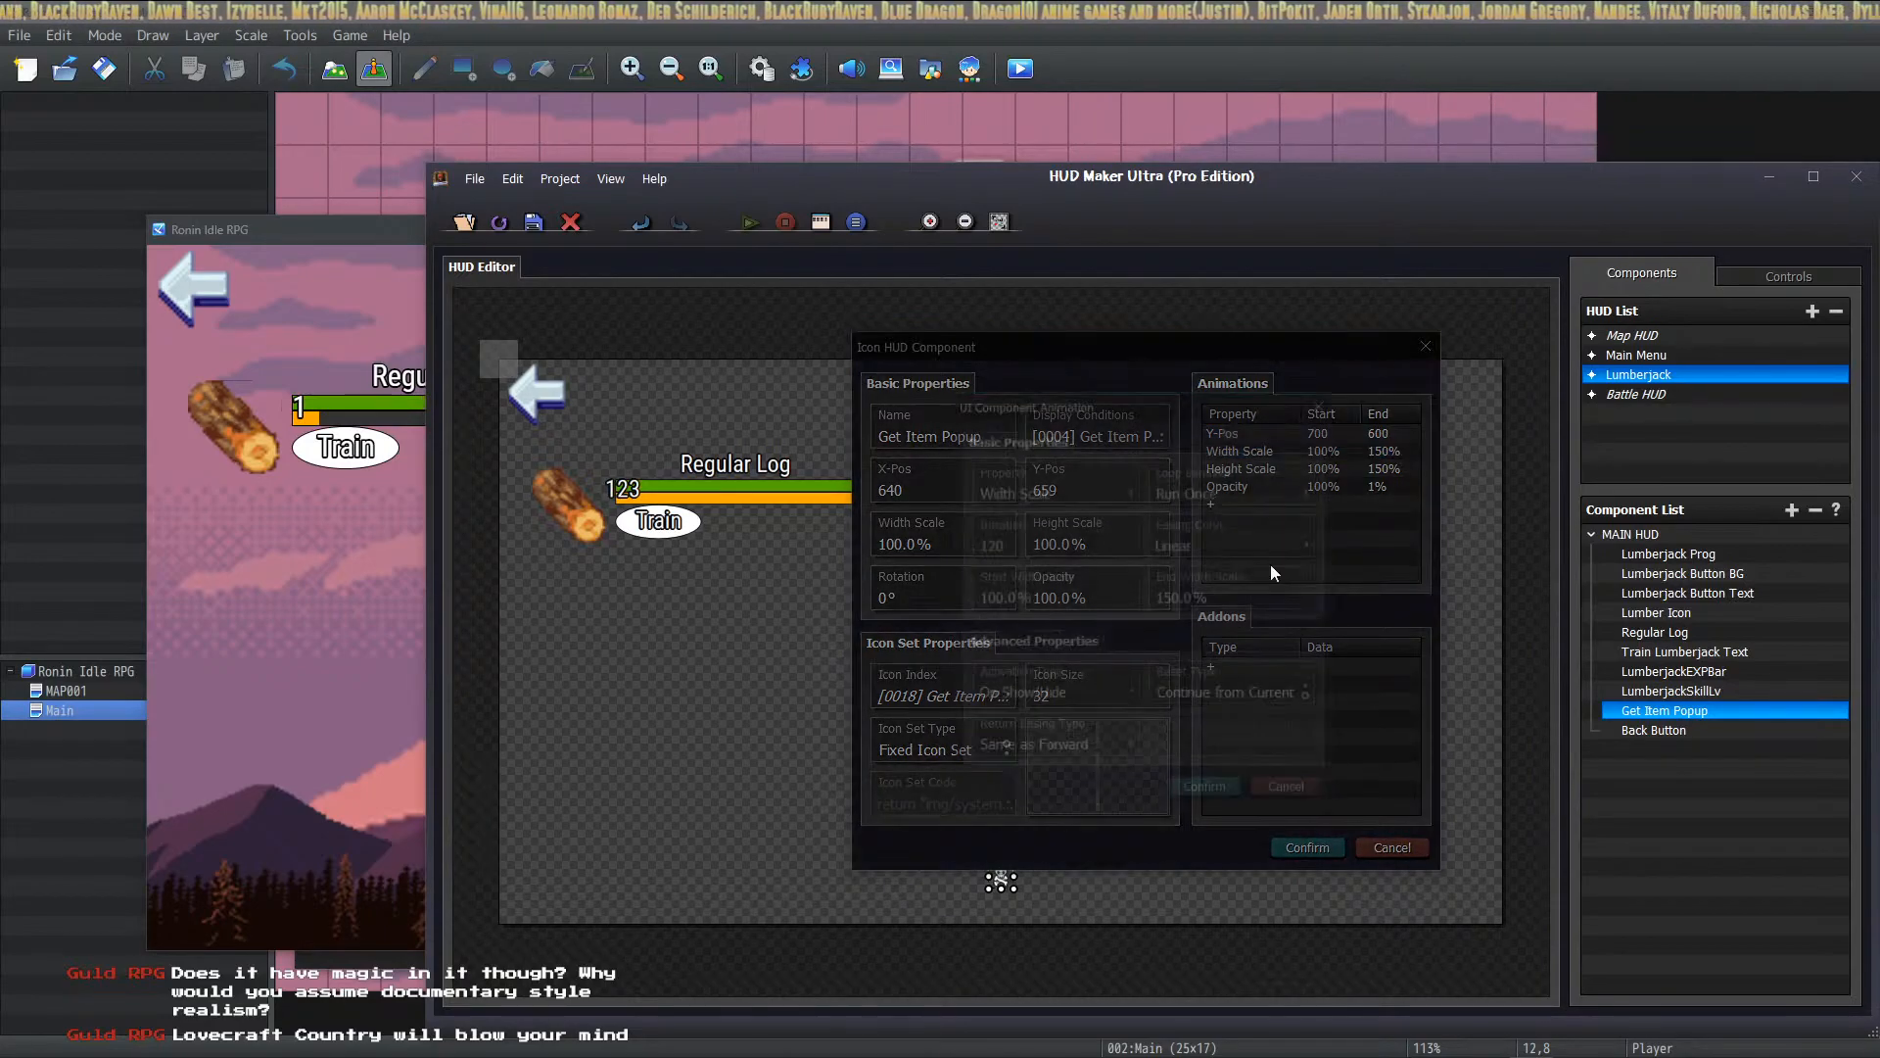
click(1207, 793)
double_click(1273, 468)
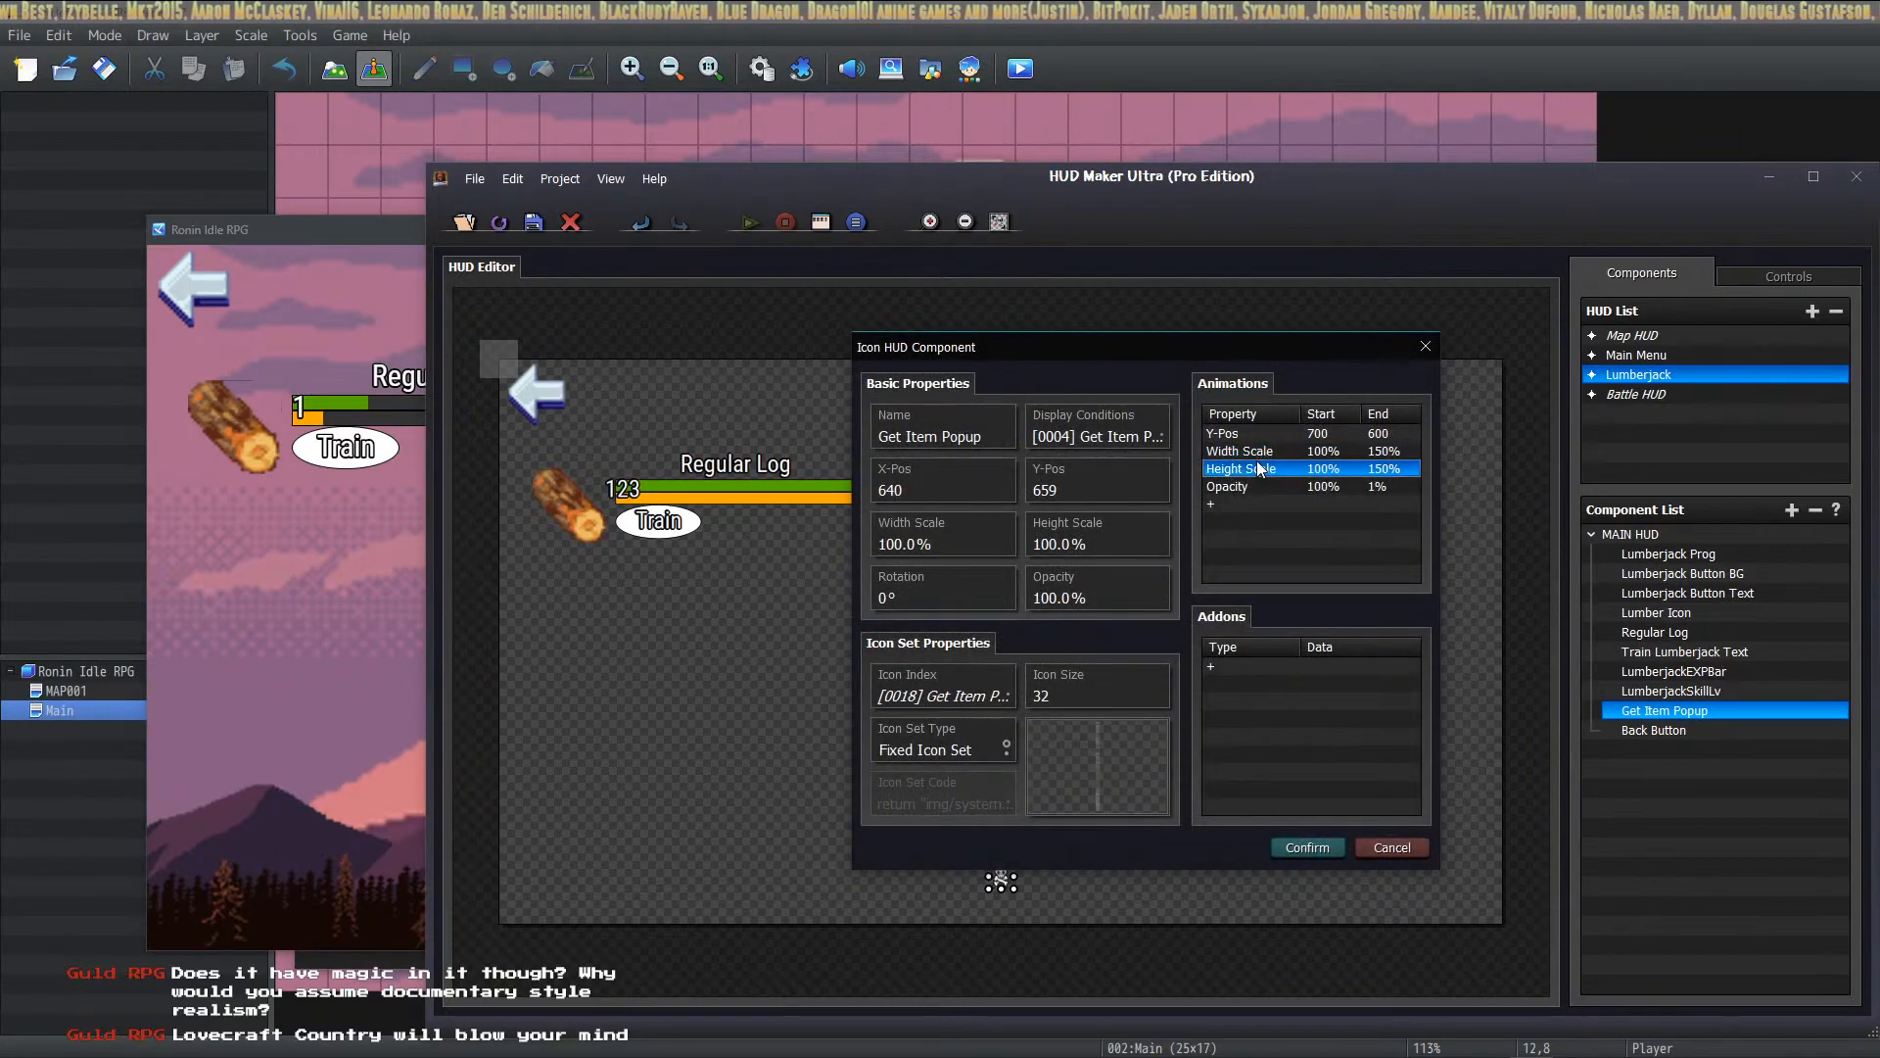
click(1208, 795)
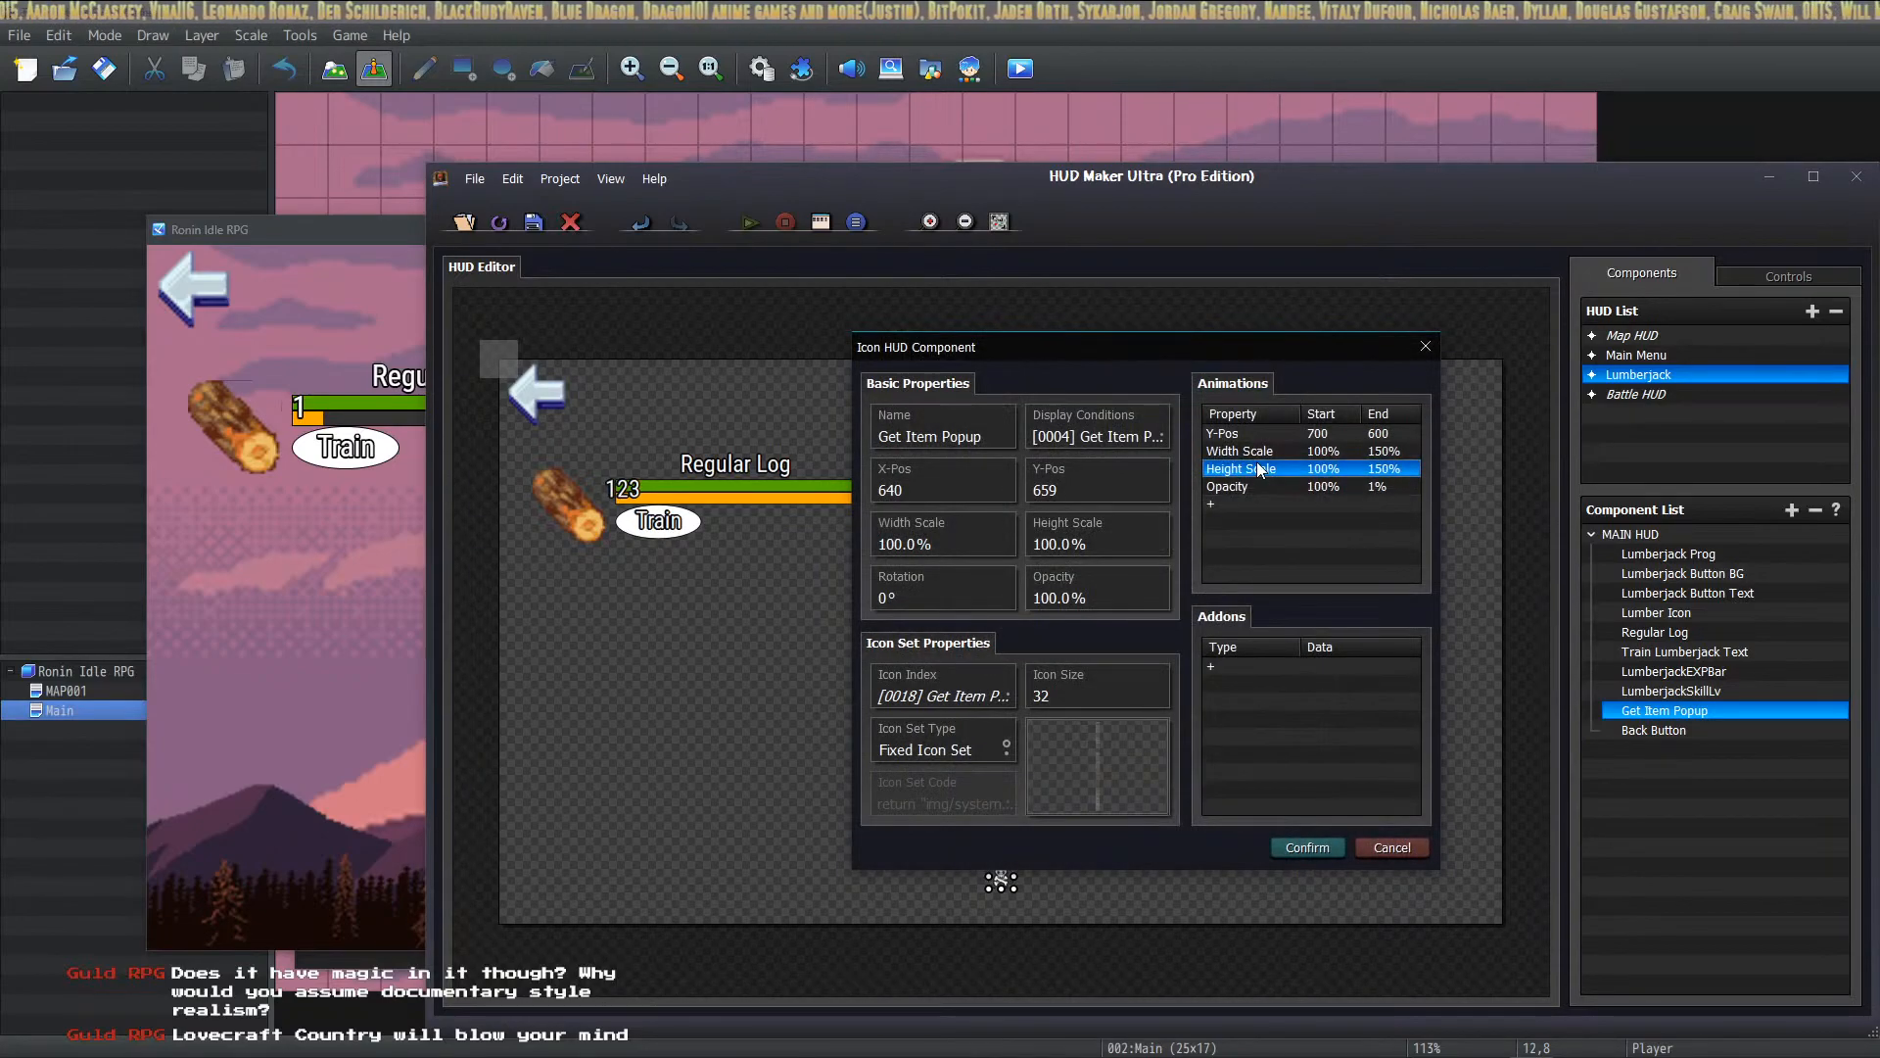
double_click(1250, 488)
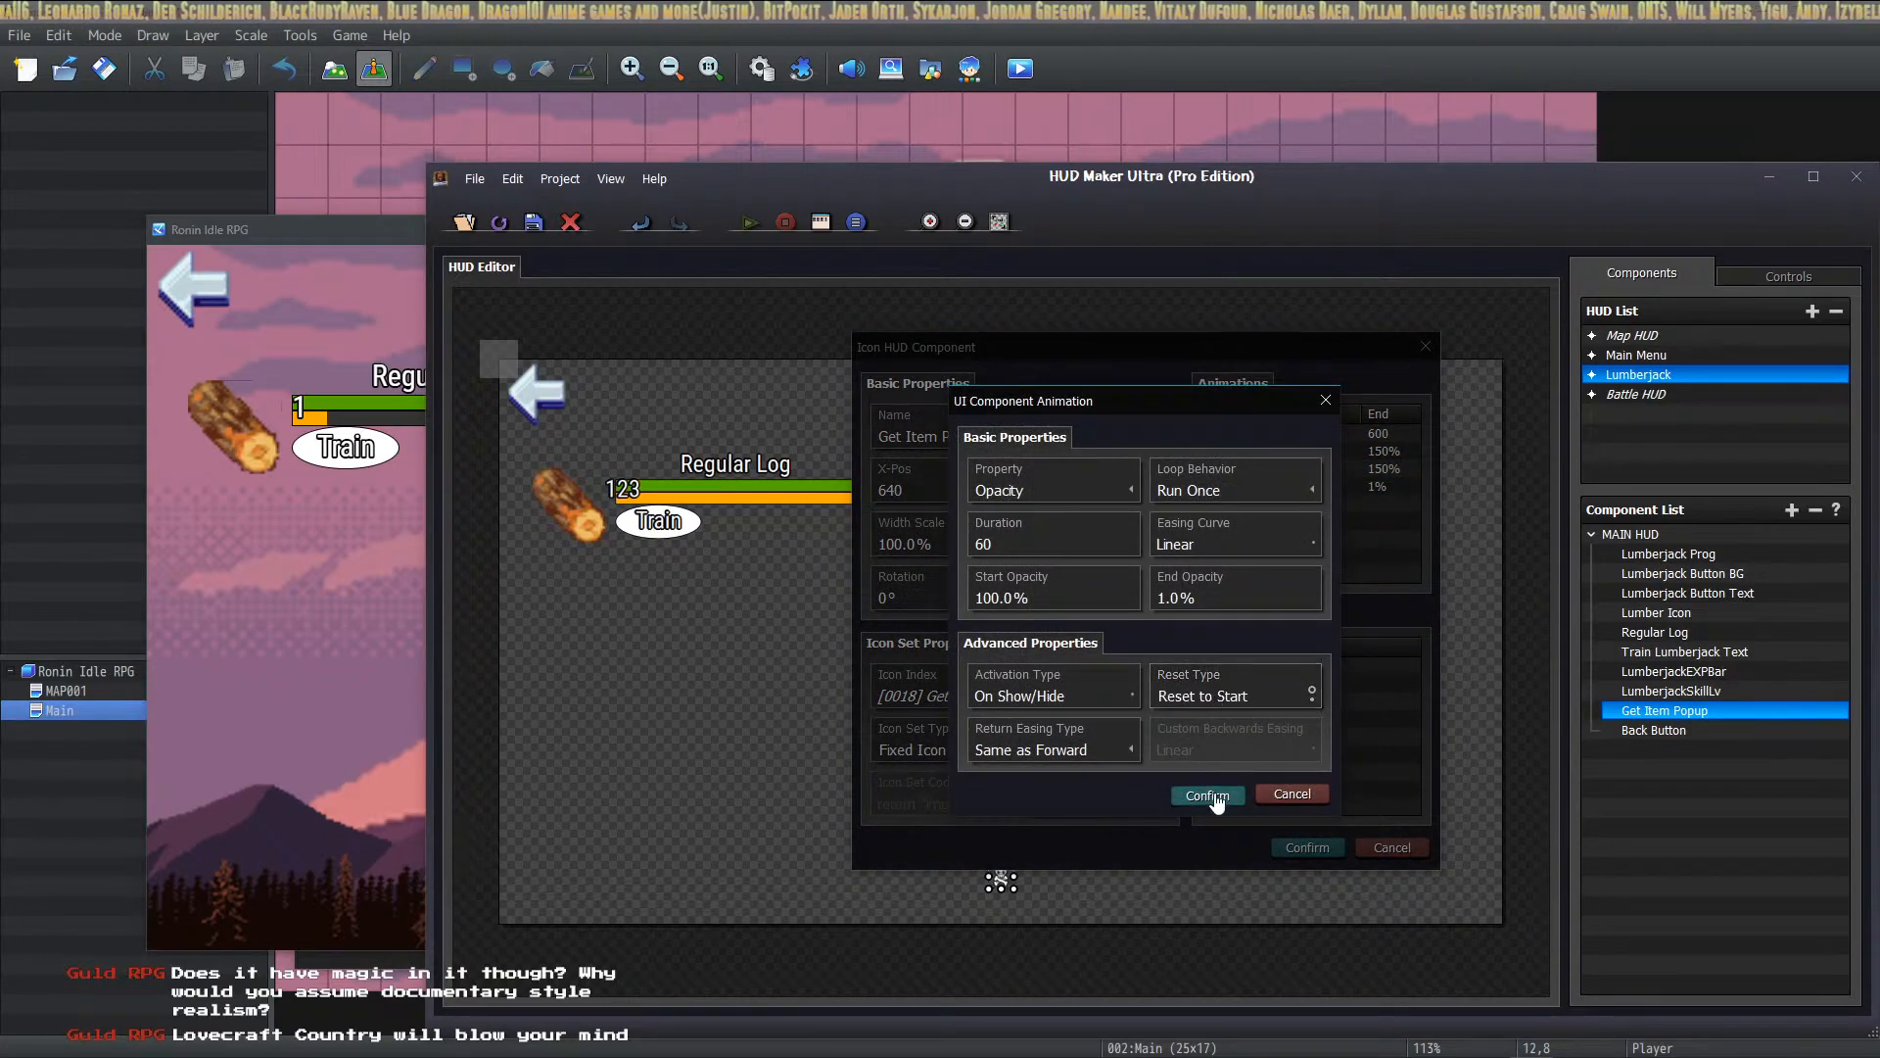
click(1208, 795)
click(1303, 848)
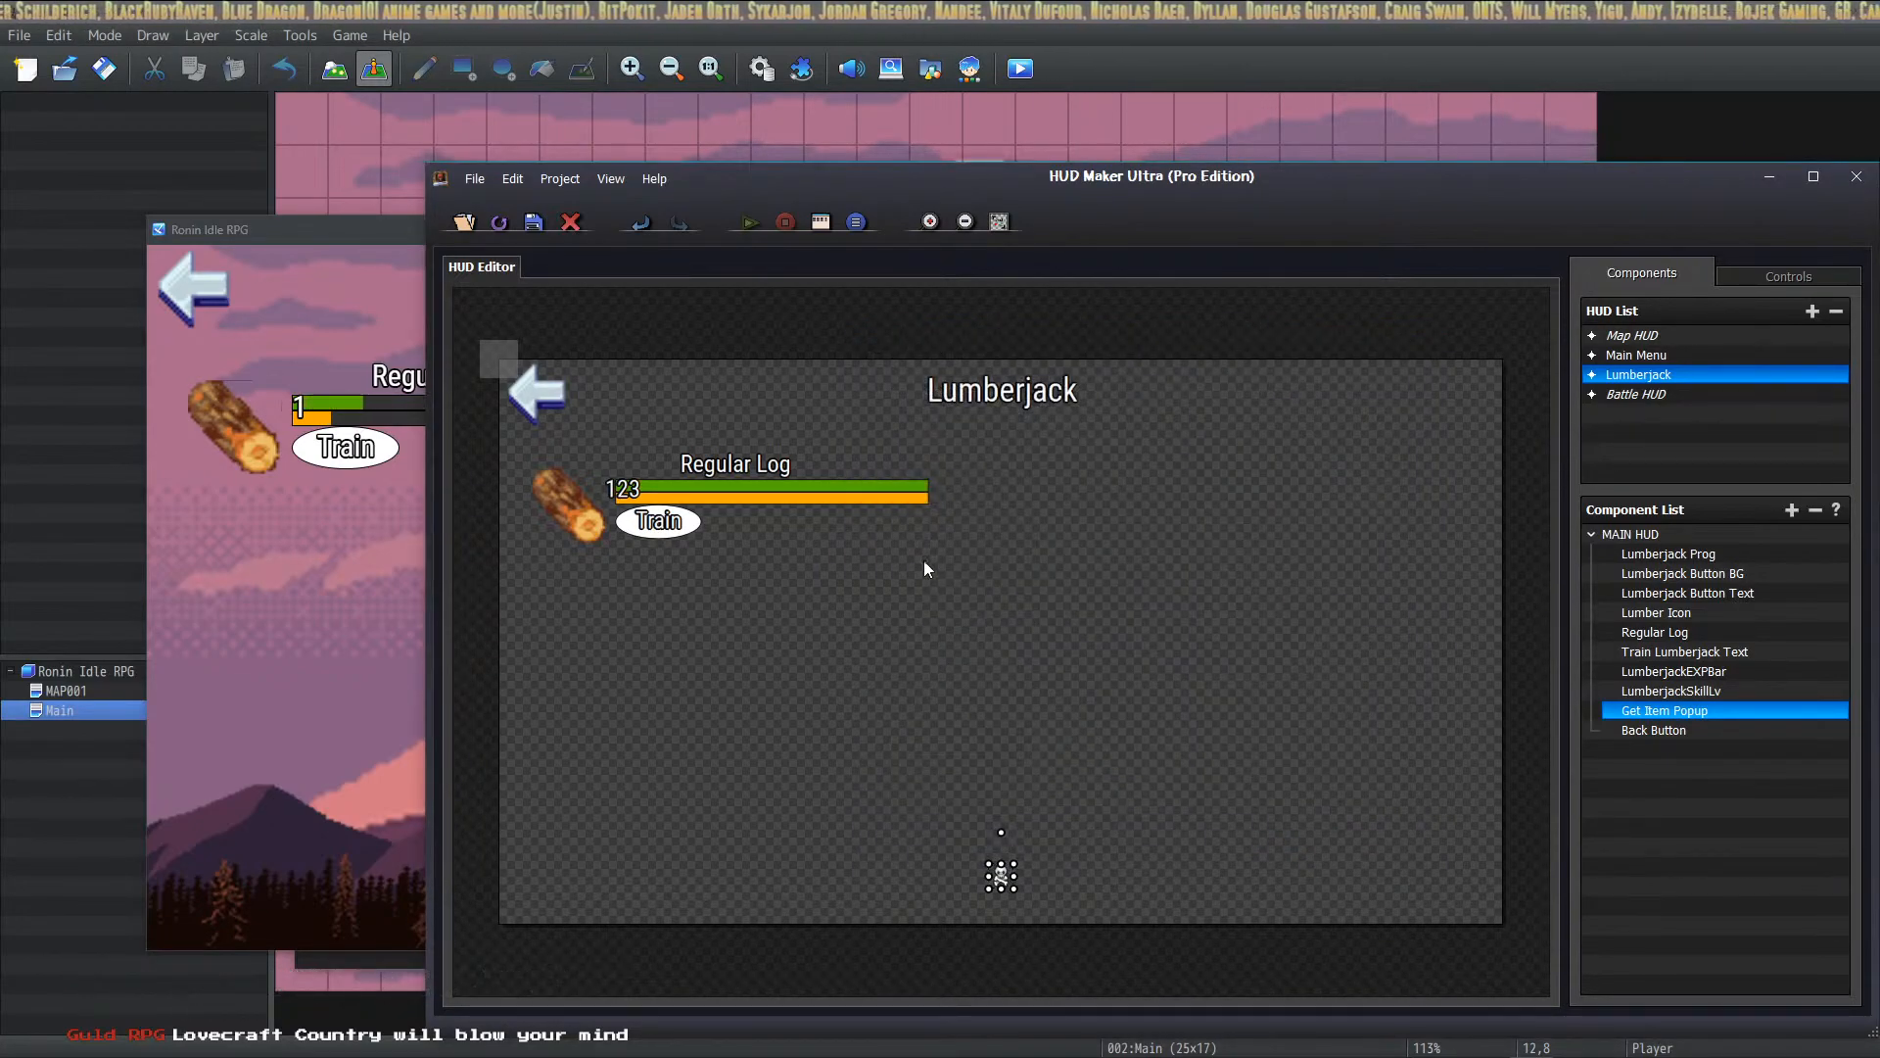
Step: Reload the playtest, start a new game, train Regular Log on the Lumberjack screen to check the popup, and close the game
click(332, 245)
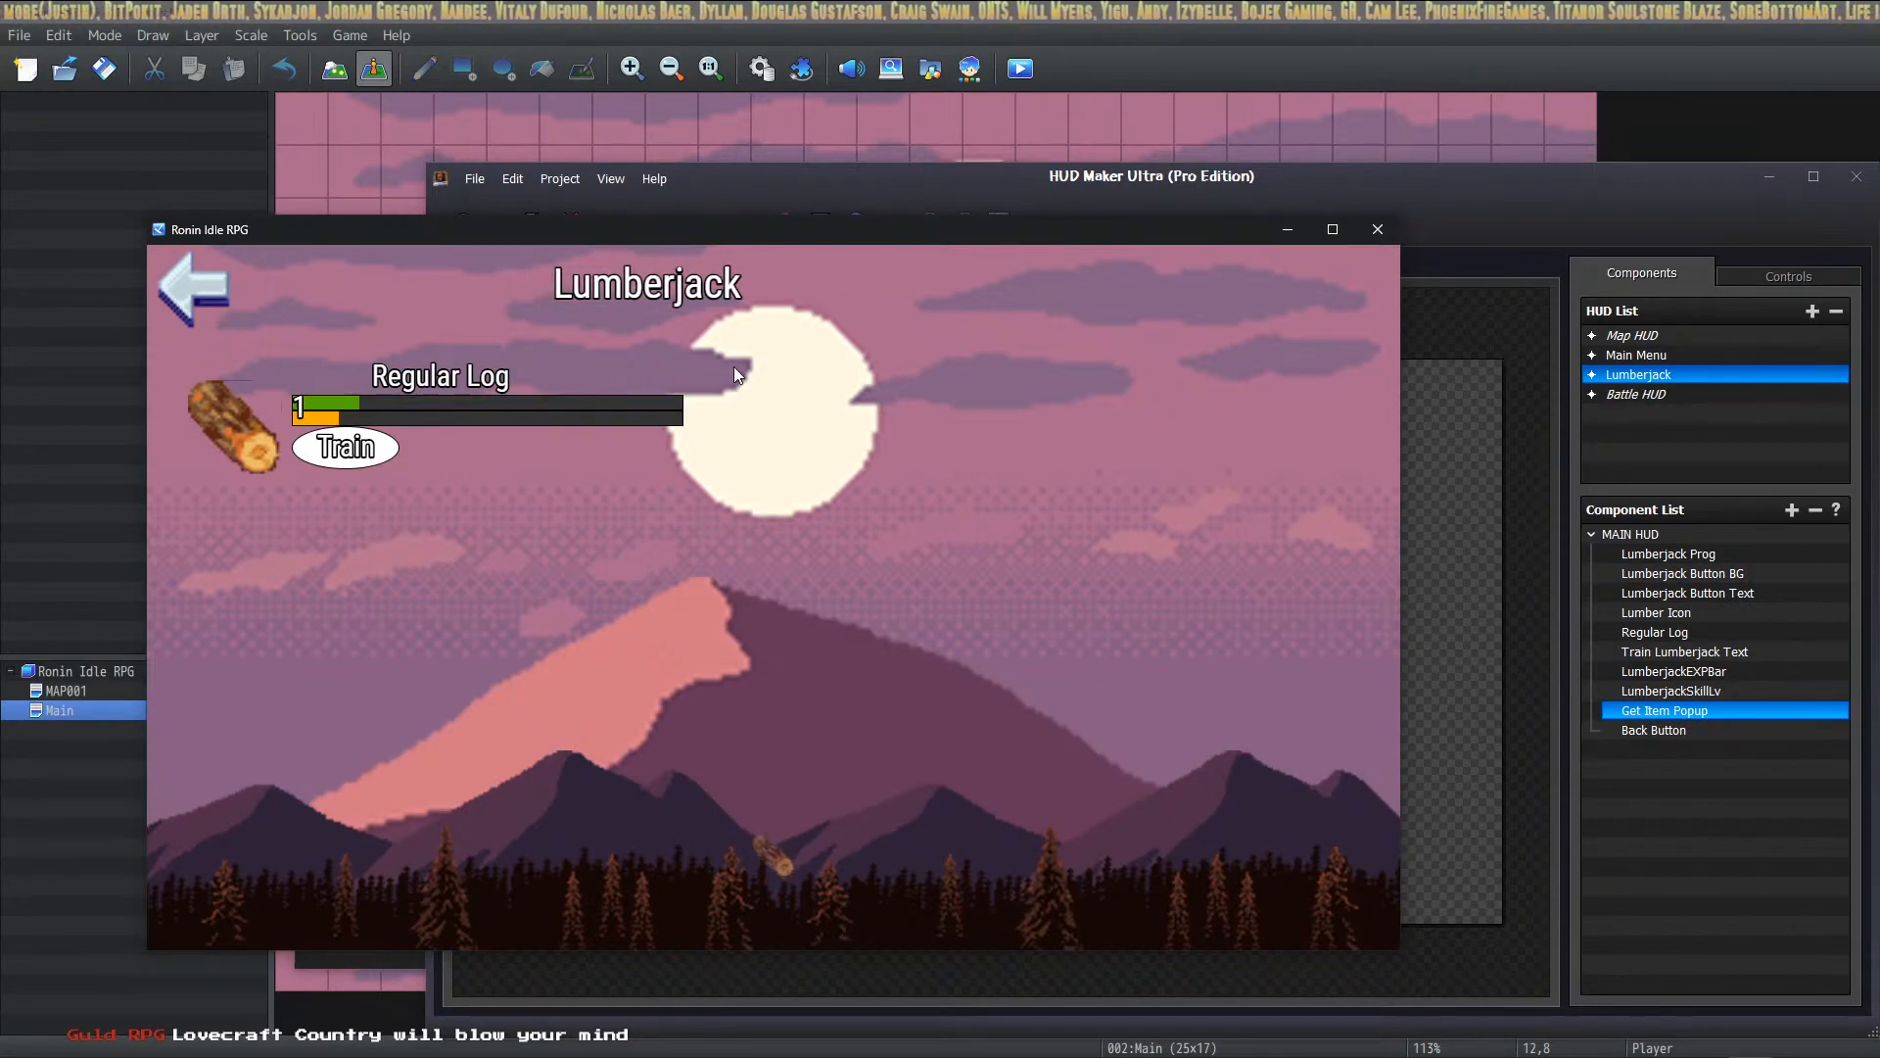
key(F5)
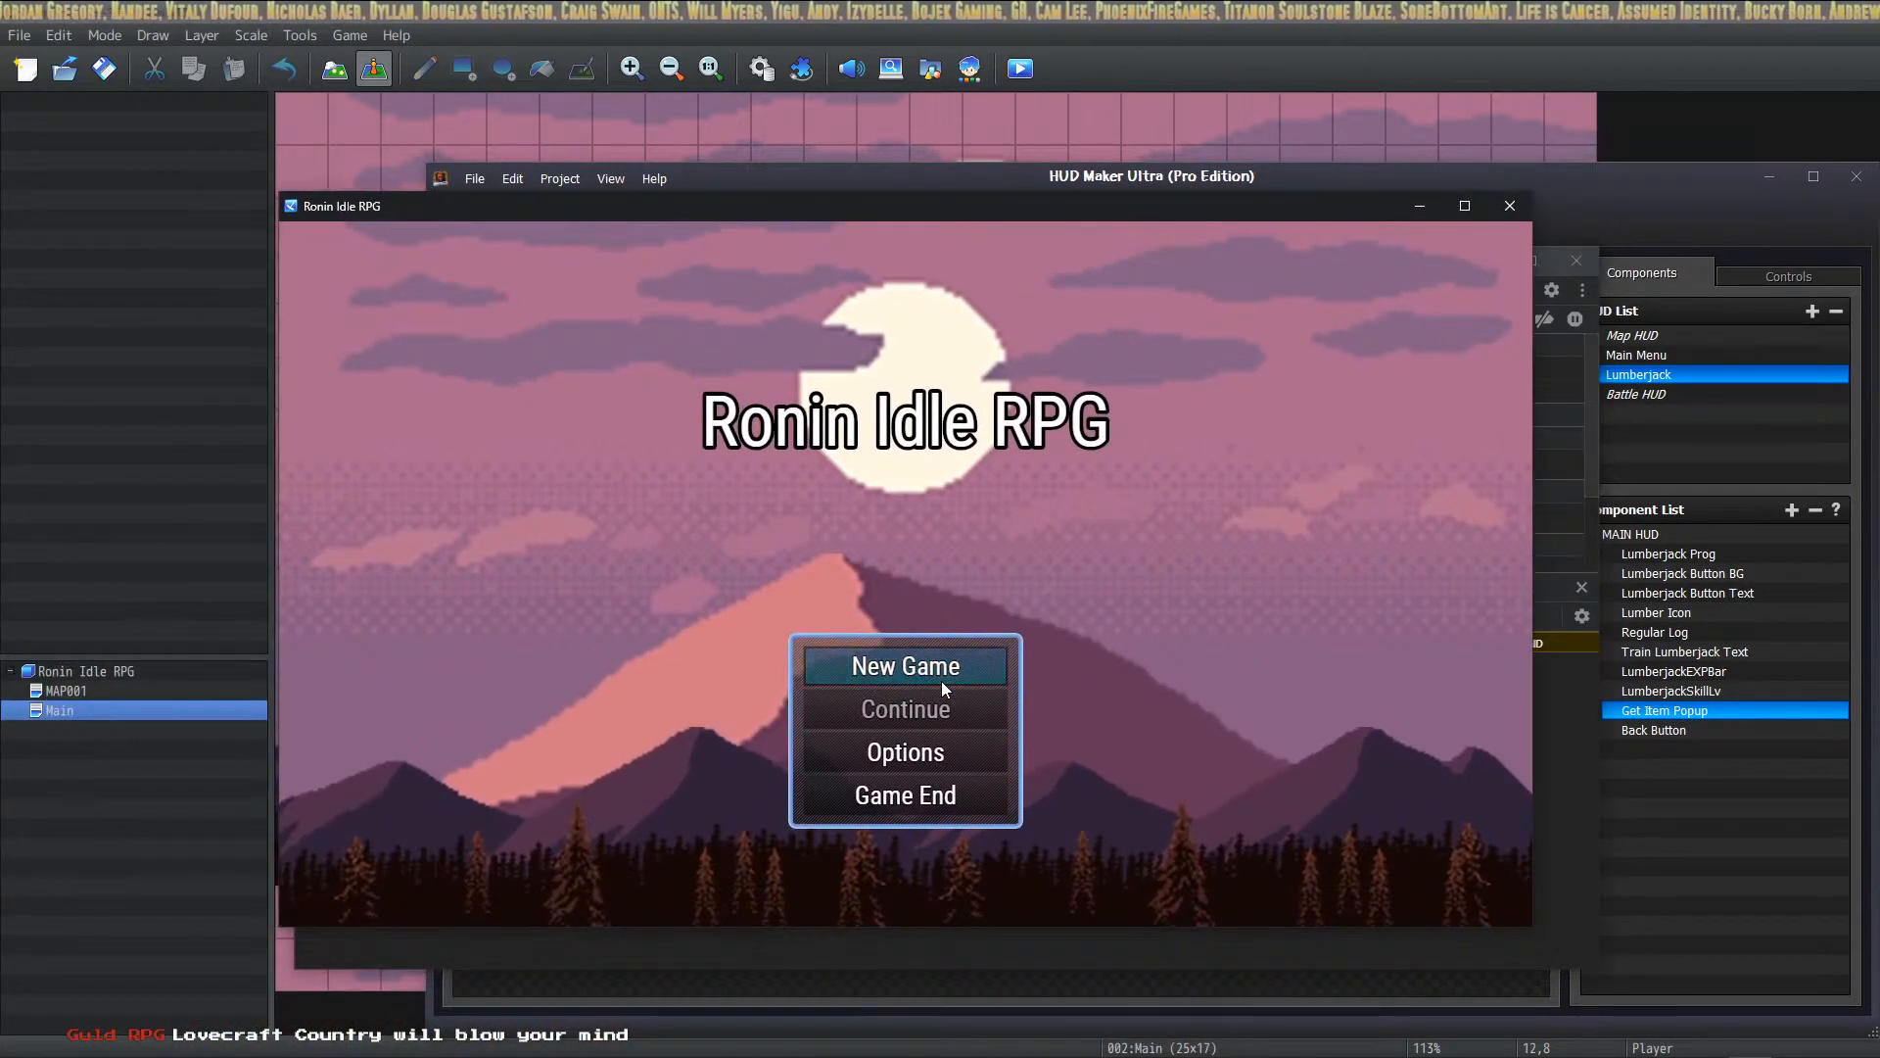
click(943, 680)
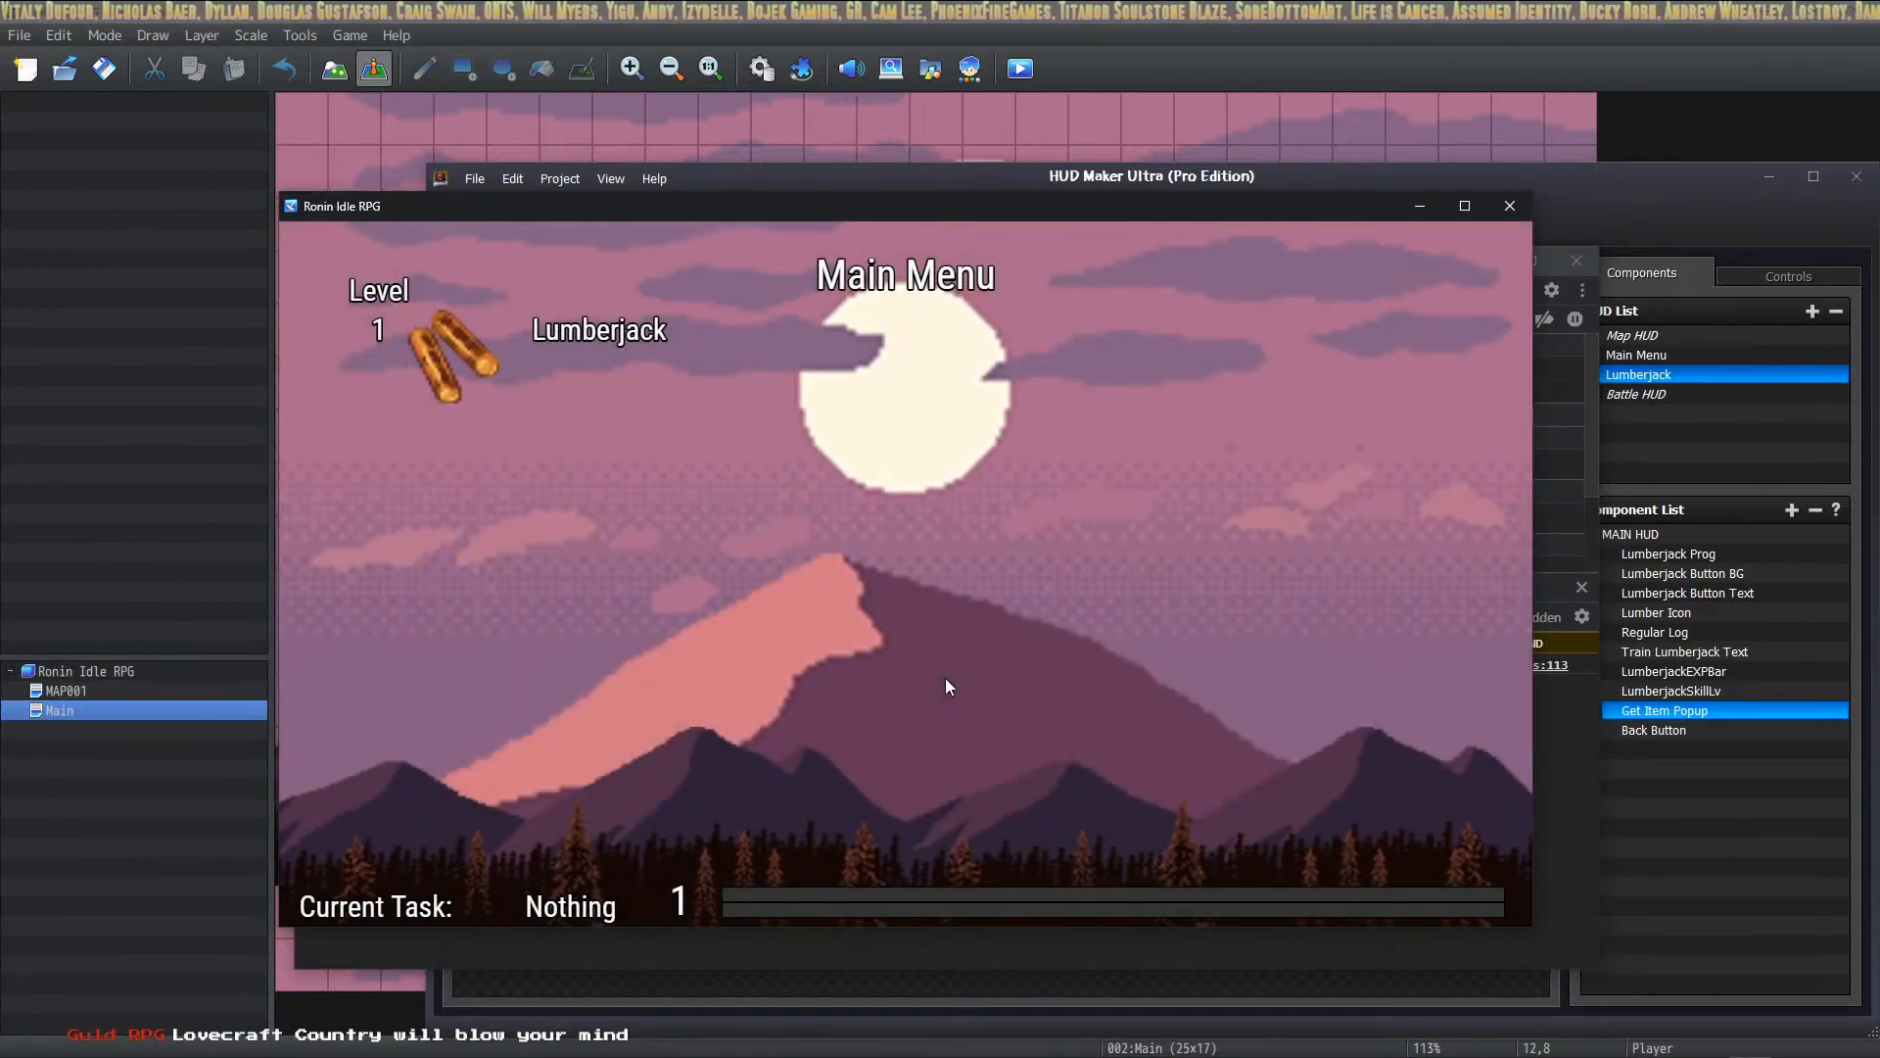
click(531, 396)
click(496, 439)
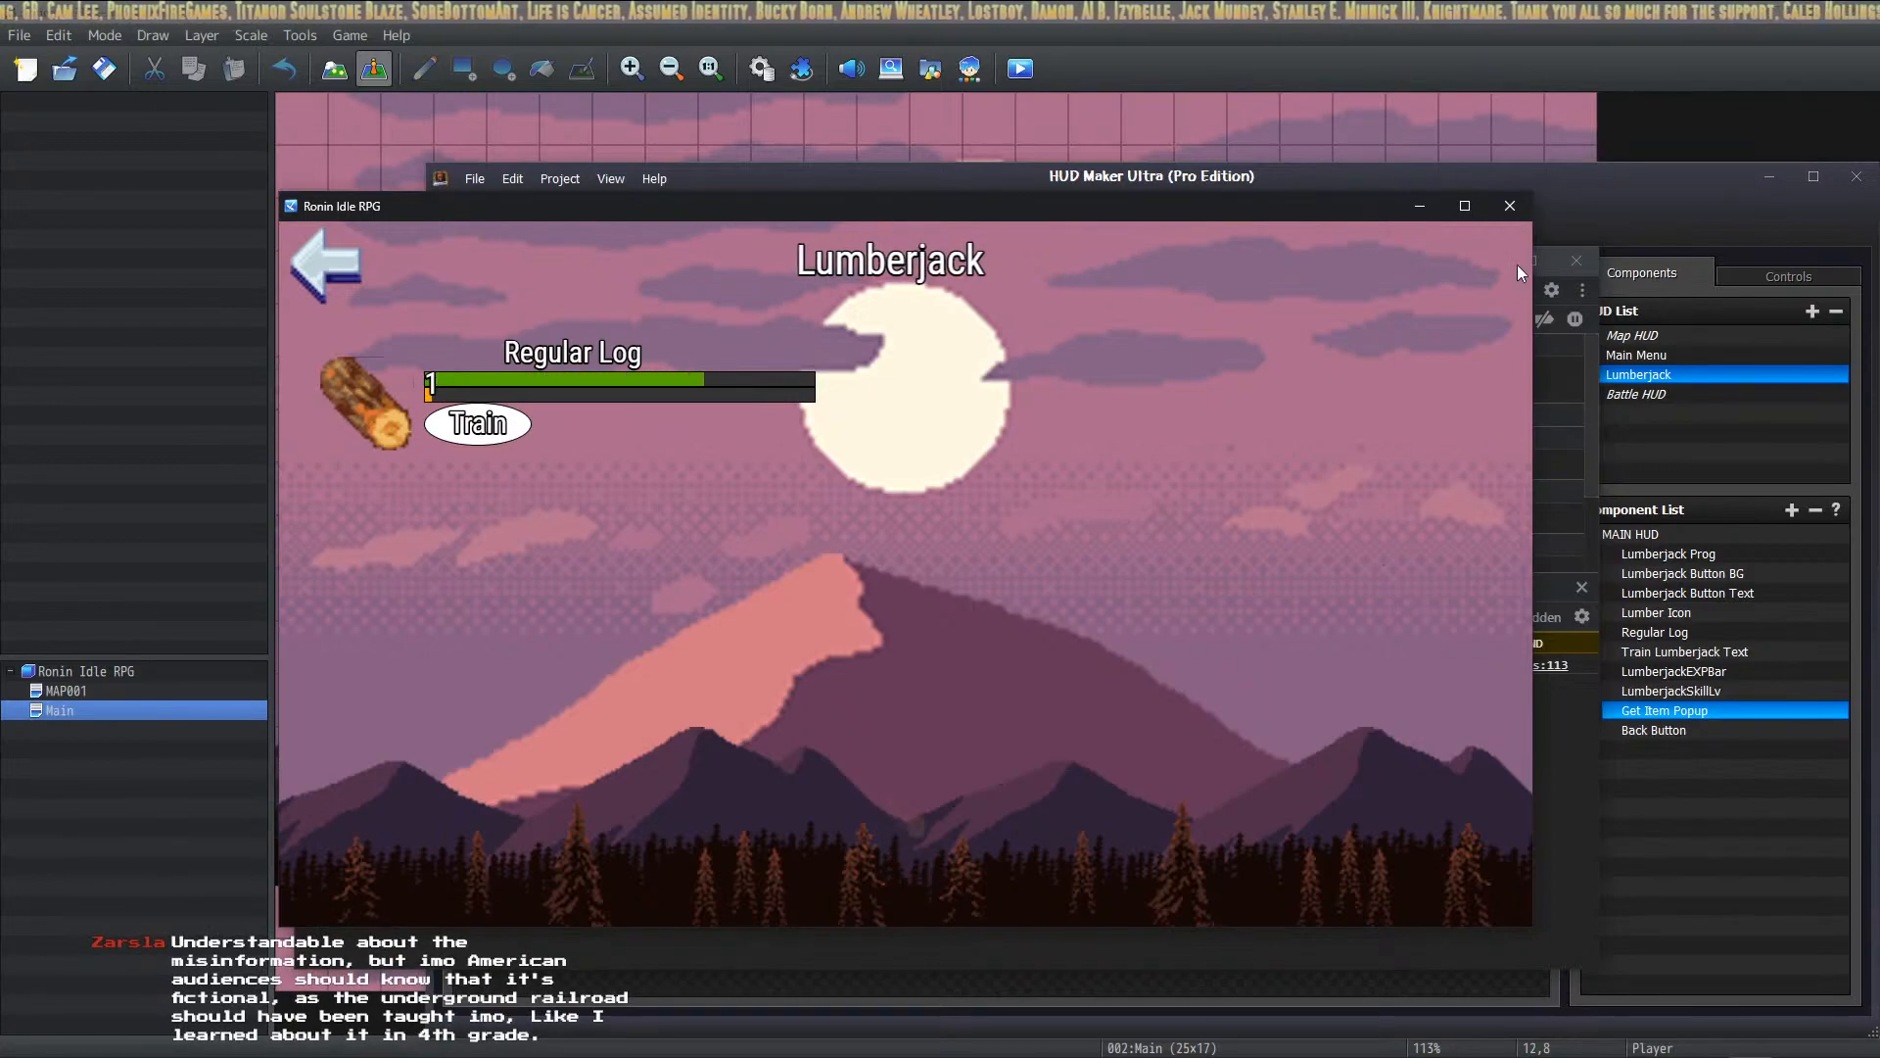
click(1509, 206)
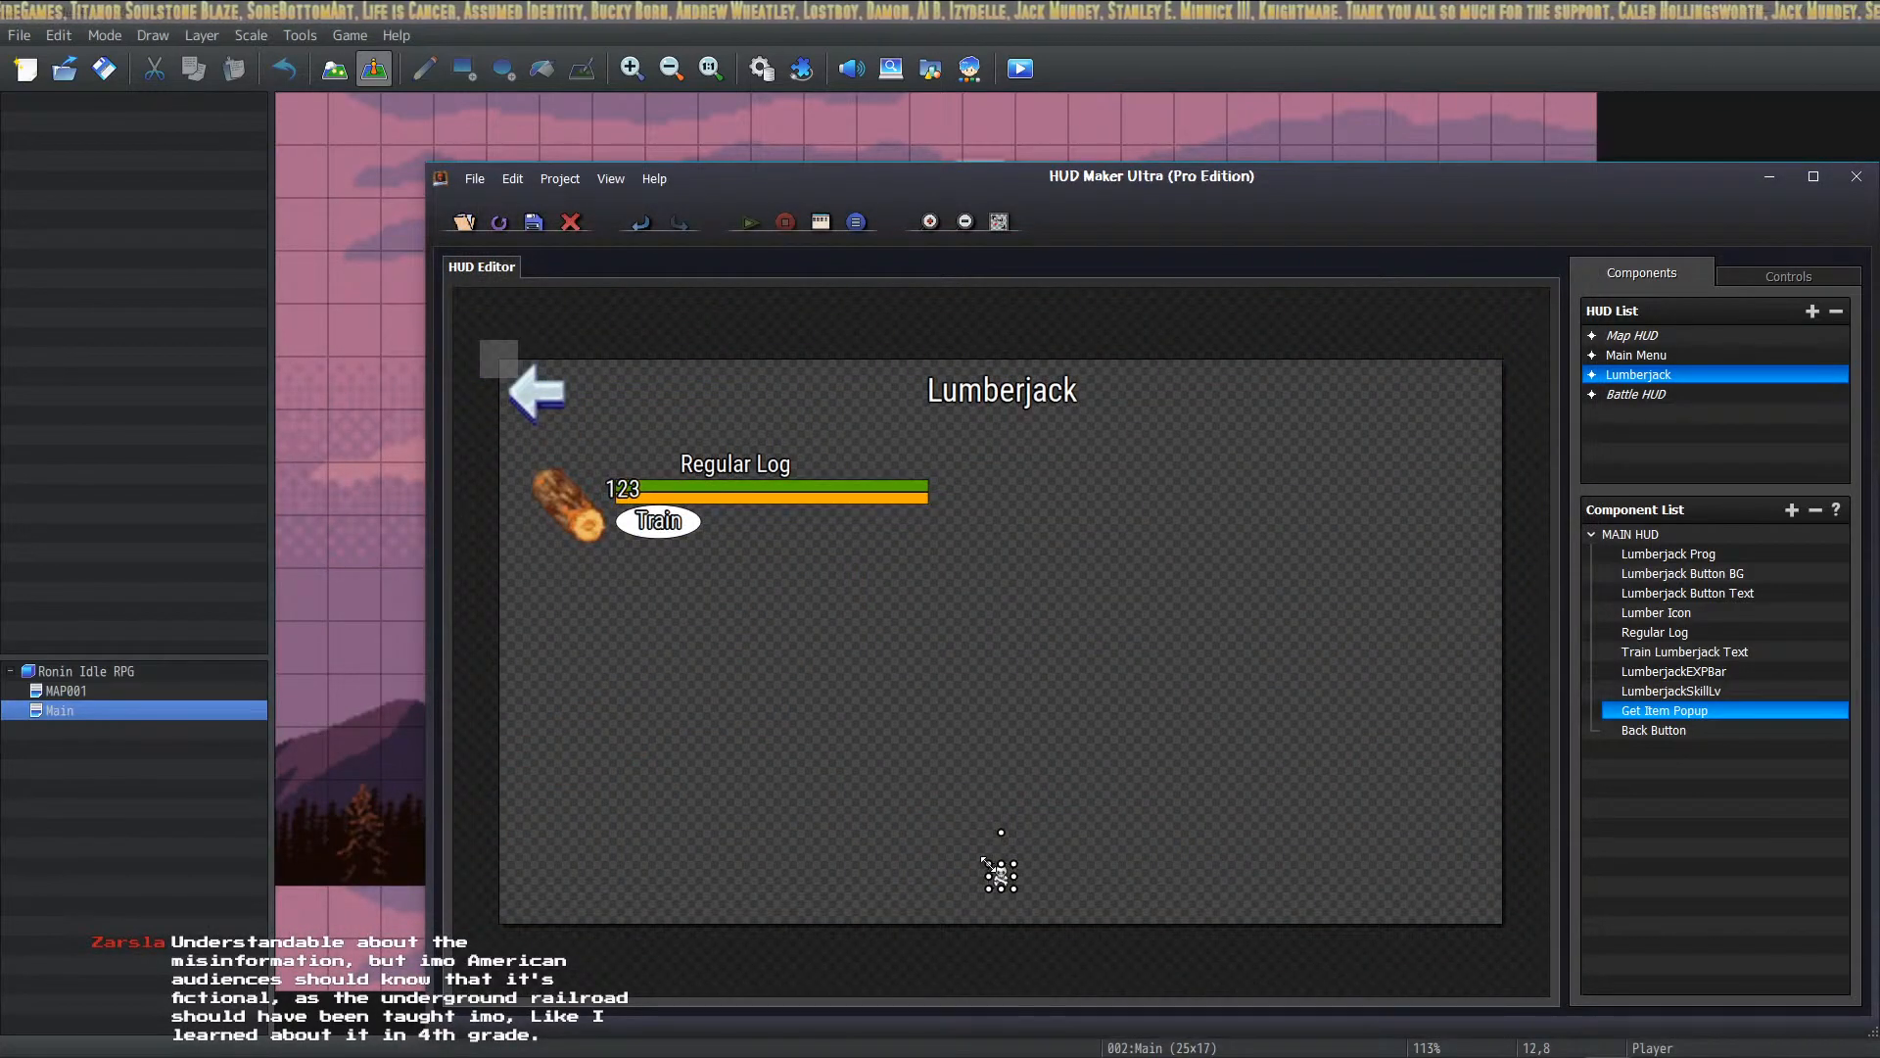
Step: Set the duration of Get Item Popup's Opacity animation to 120, keeping Run Once and Same as Forward
double_click(1001, 878)
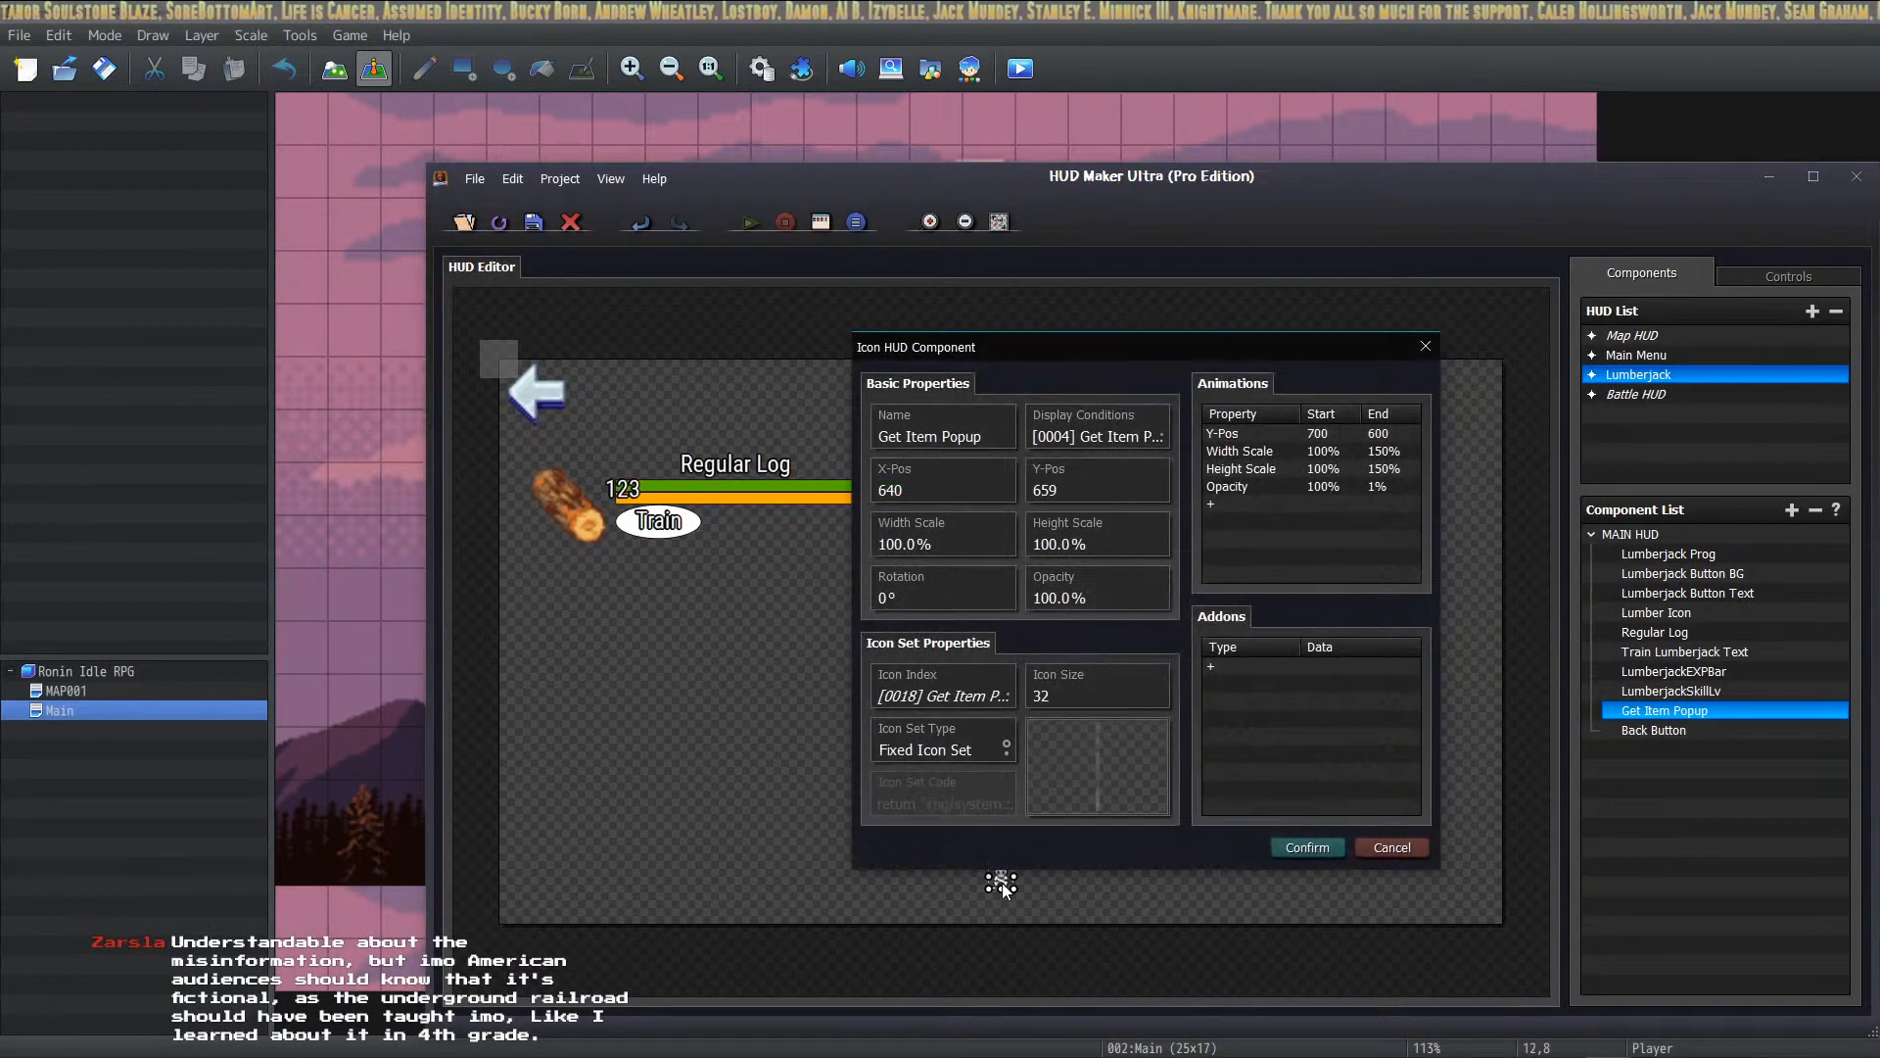
double_click(1295, 486)
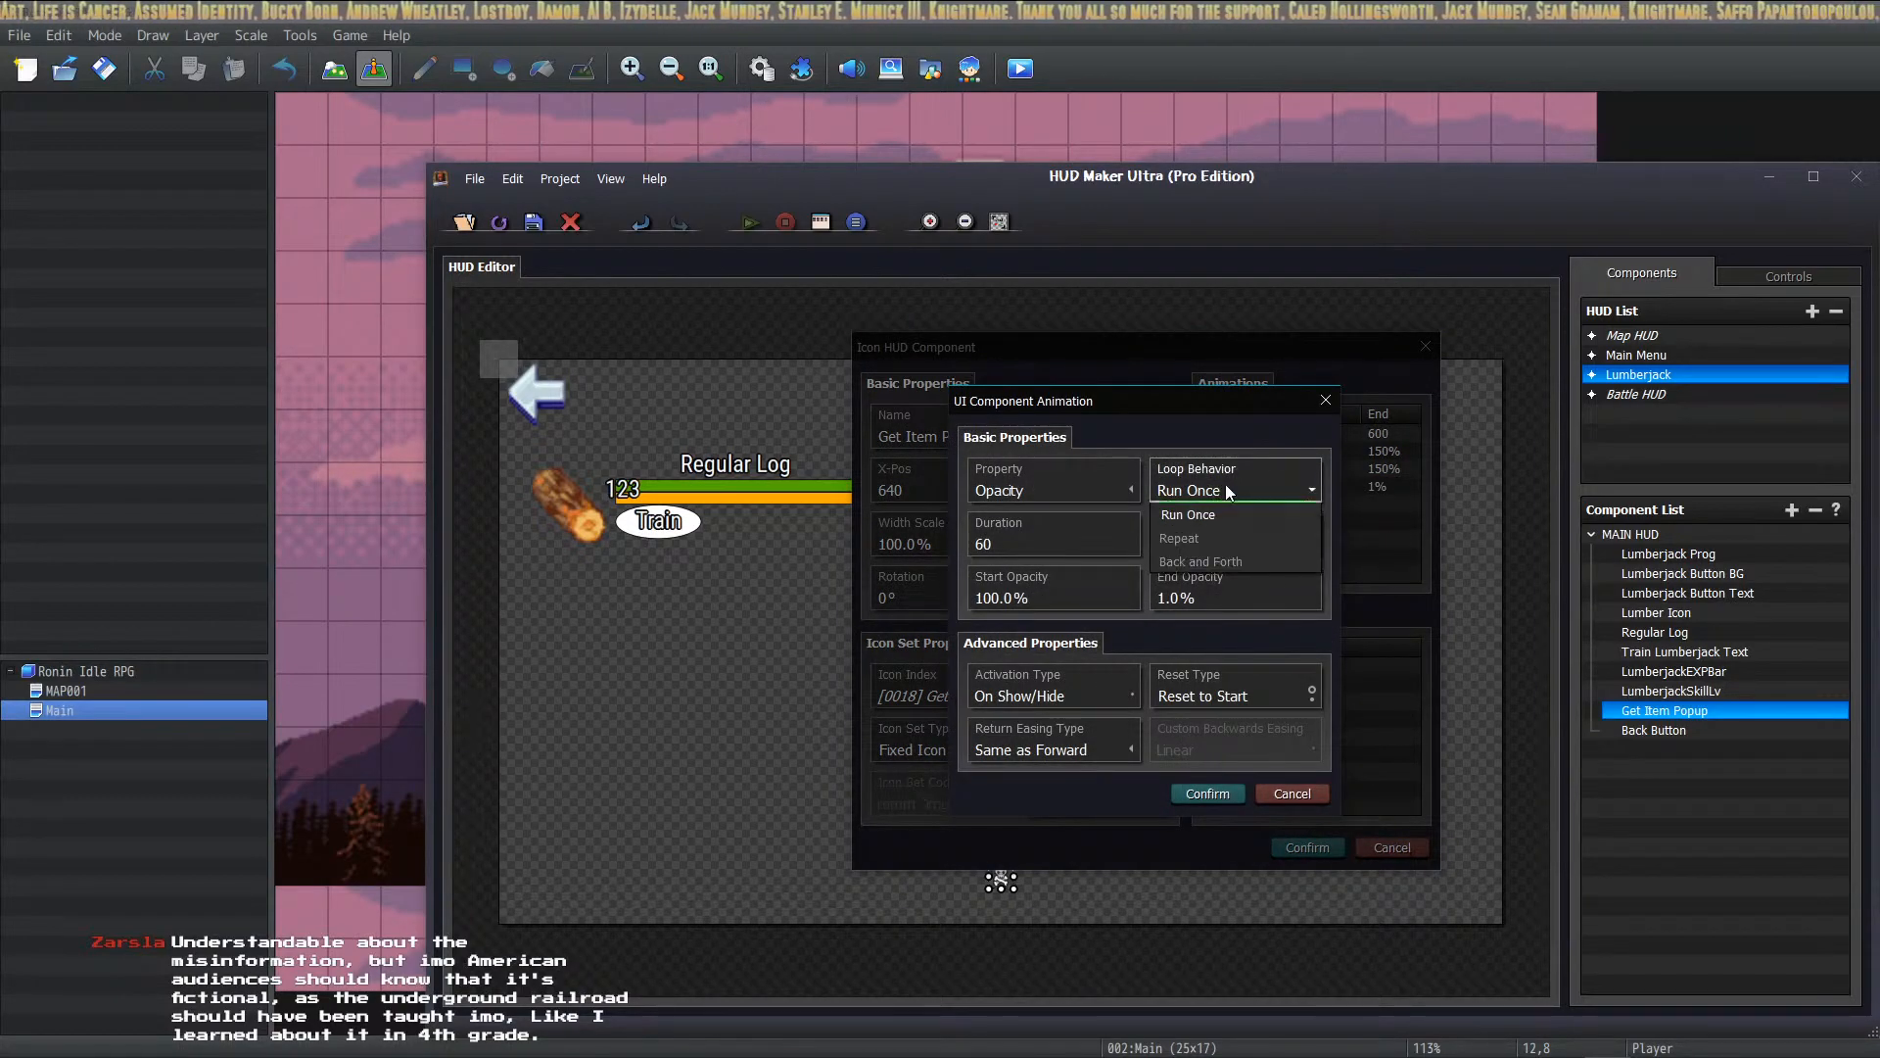
click(1220, 512)
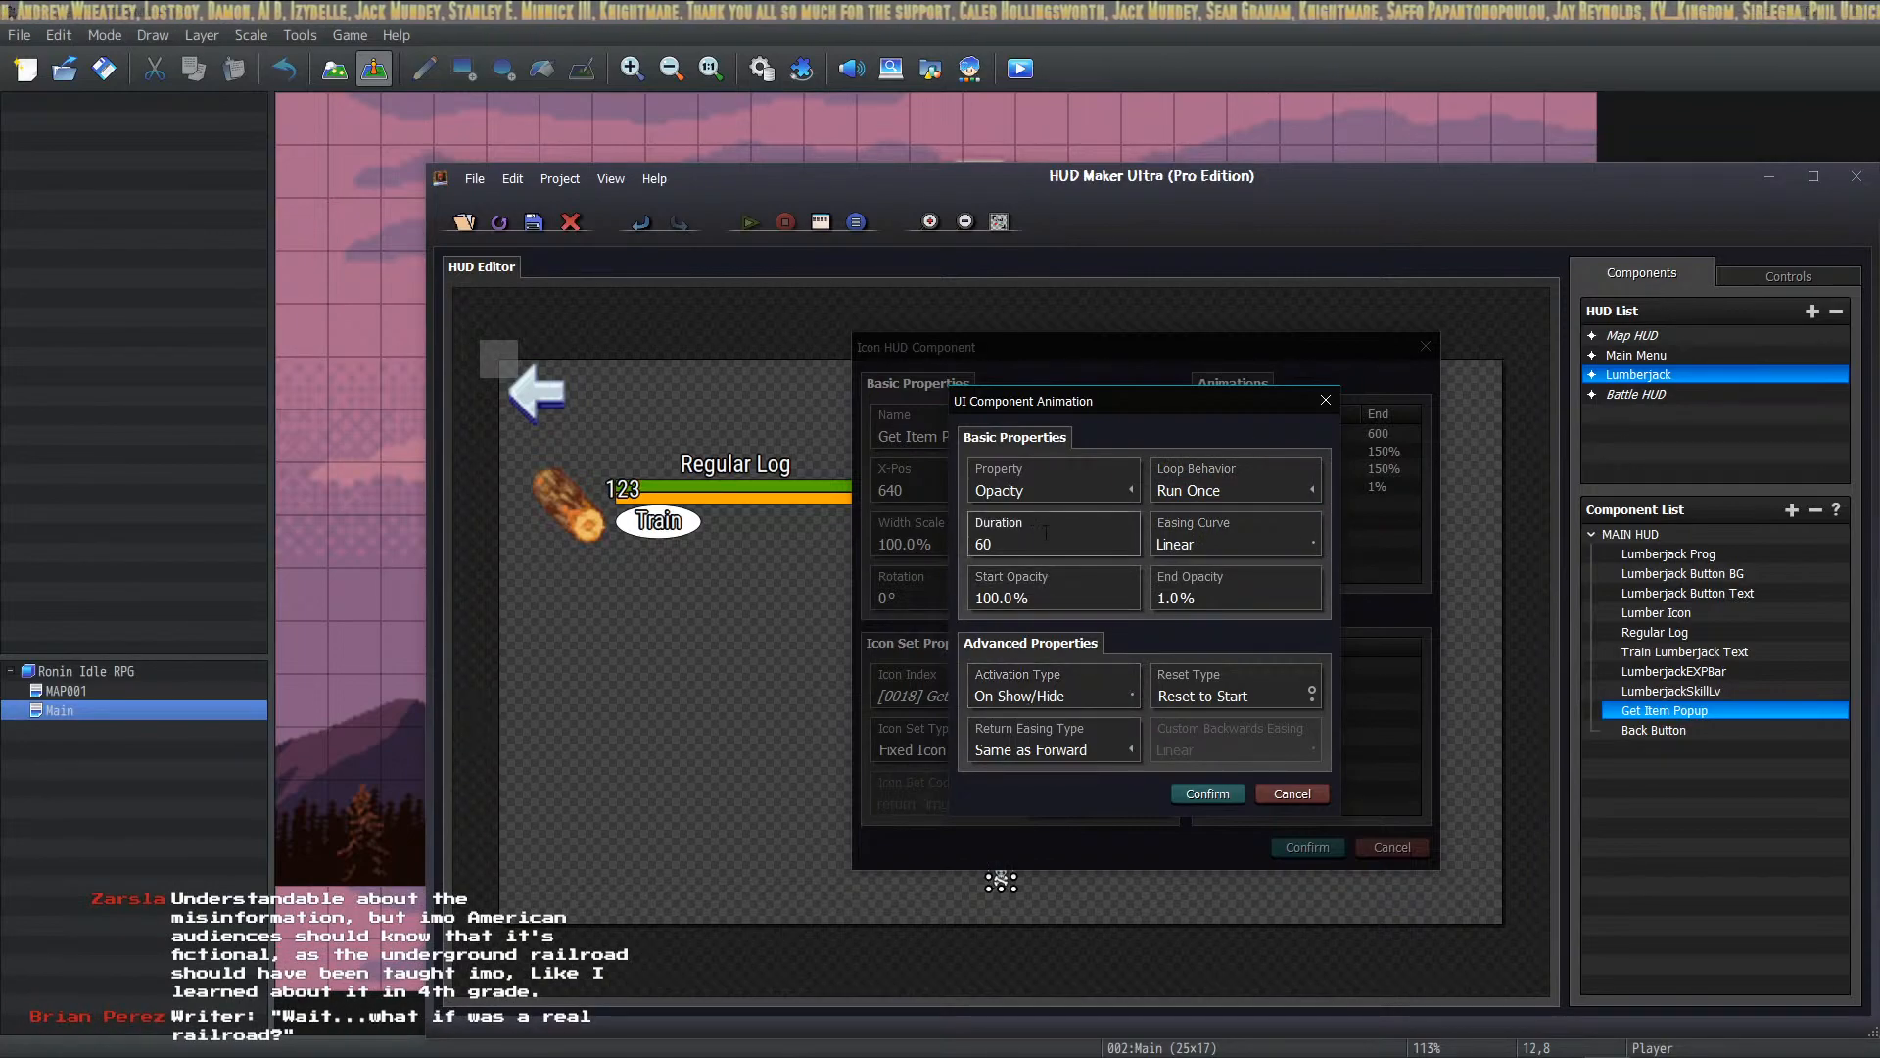
text(120)
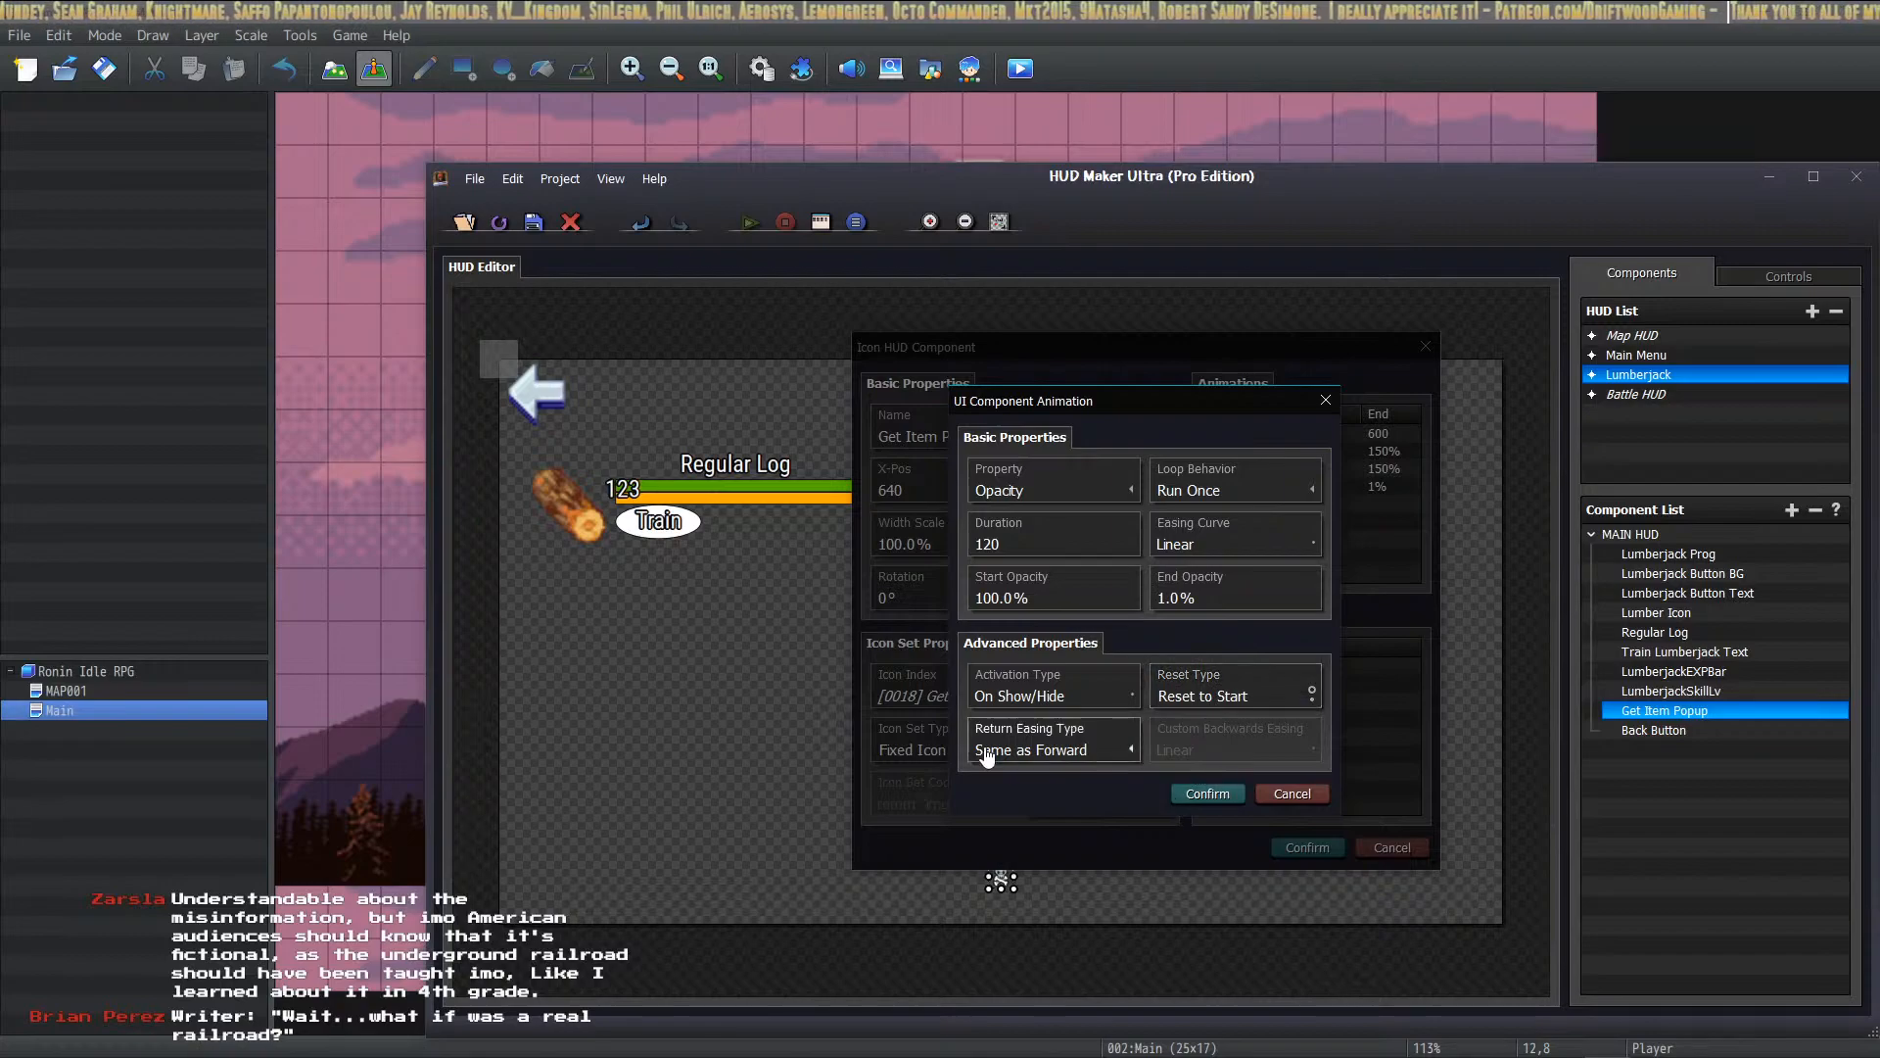
click(1120, 752)
click(1120, 750)
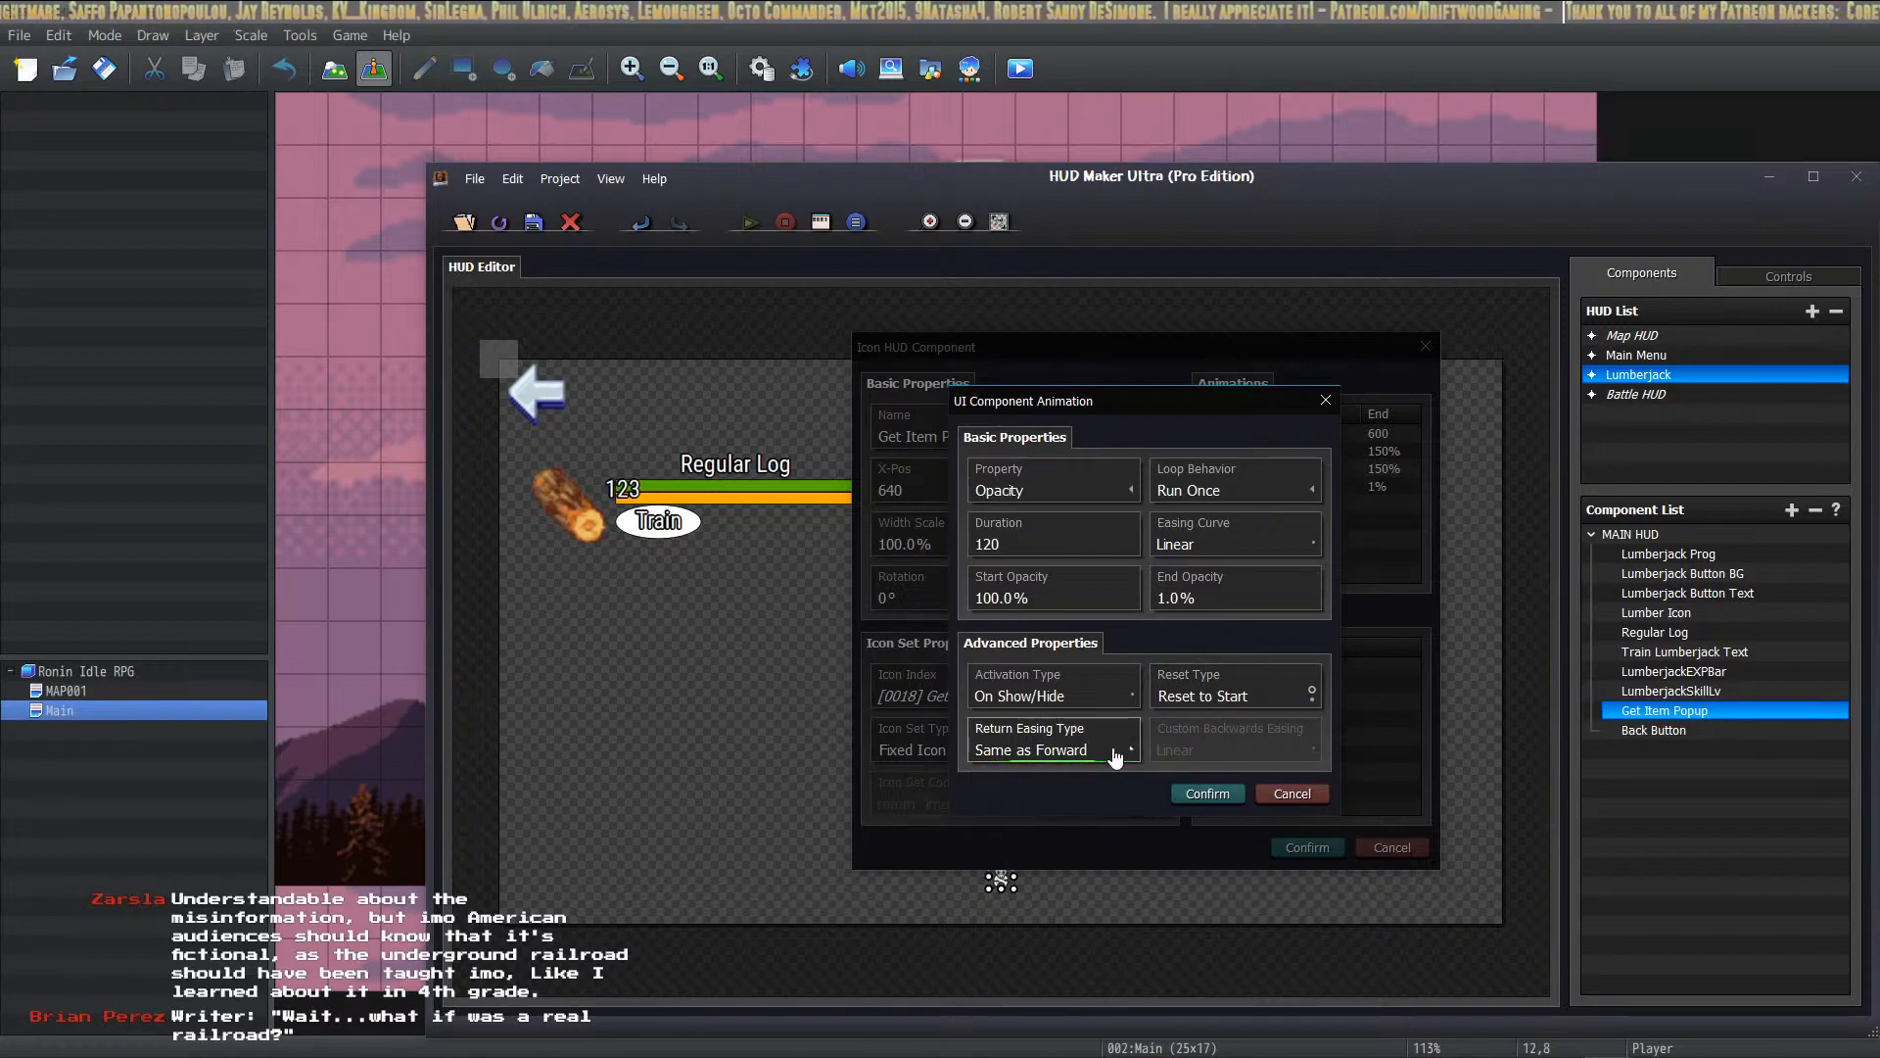
click(1207, 793)
Step: Check the settings of the Height Scale, Width Scale and Y Position animations and confirm the Get Item Popup component
double_click(1280, 468)
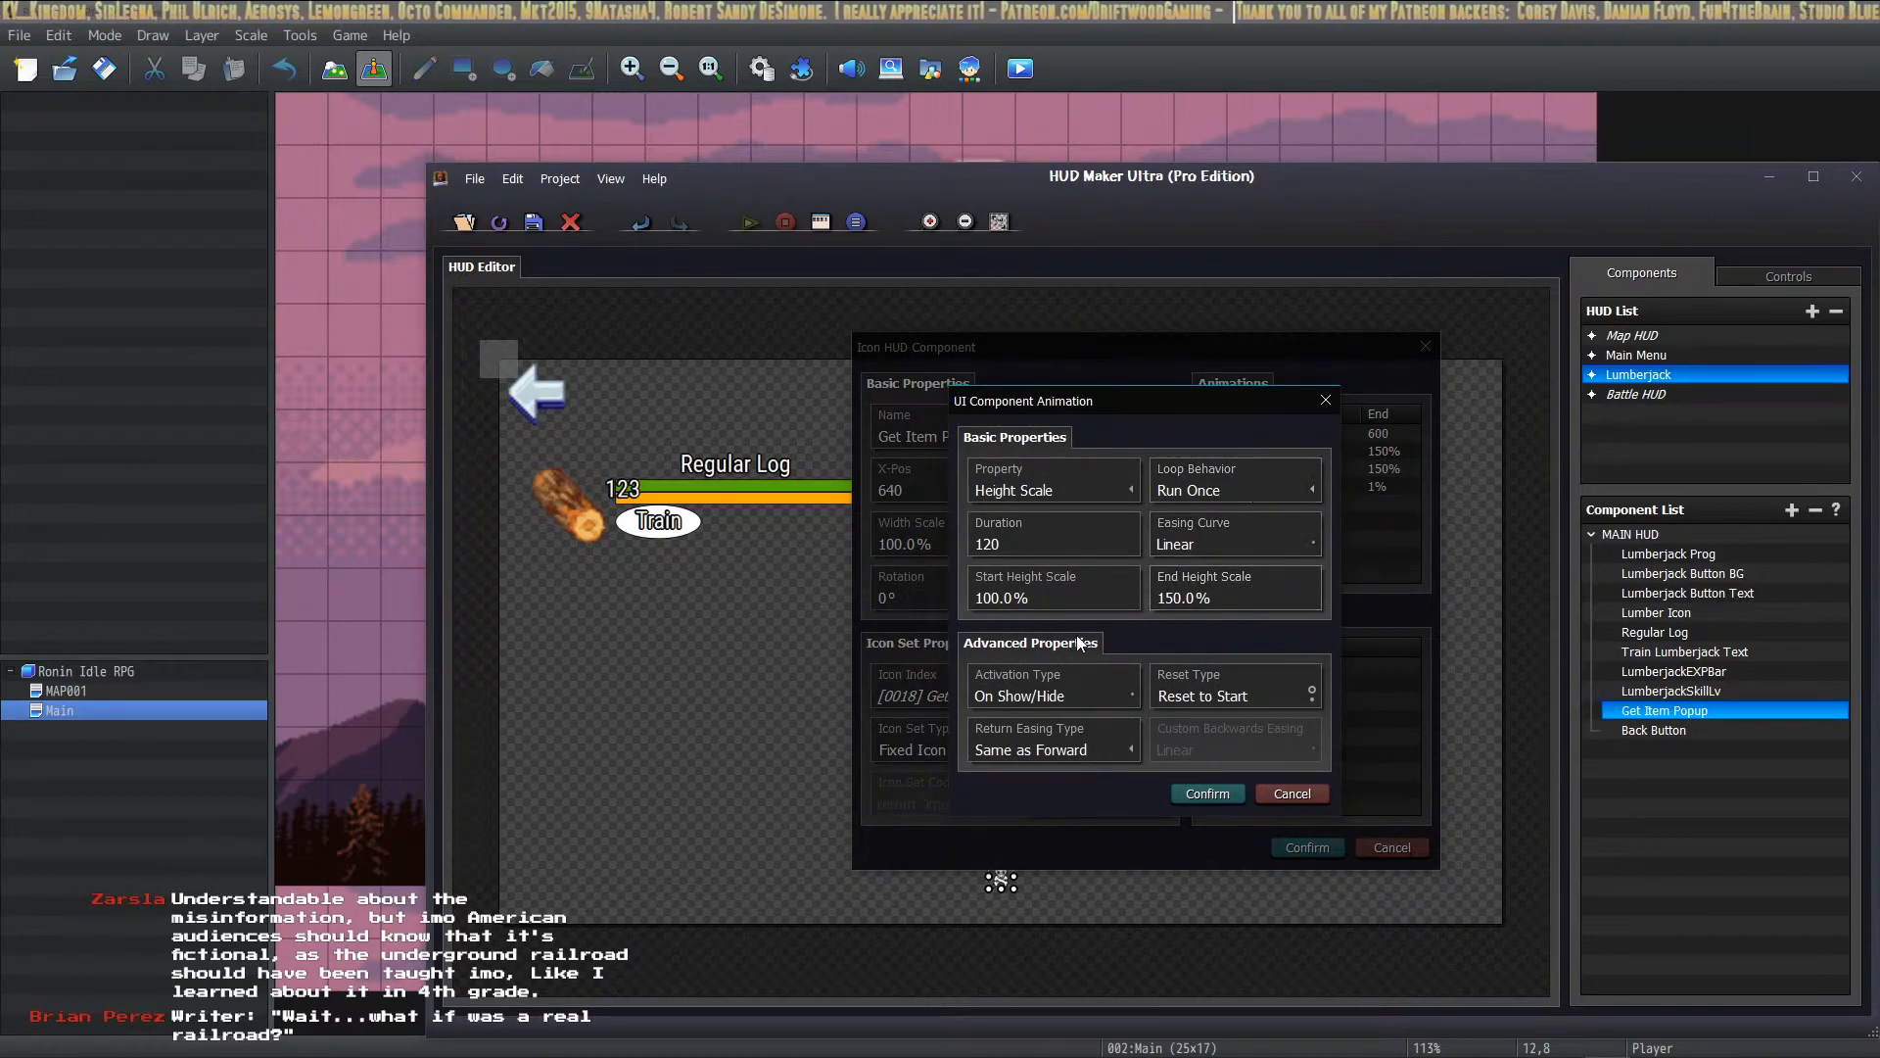
click(1207, 791)
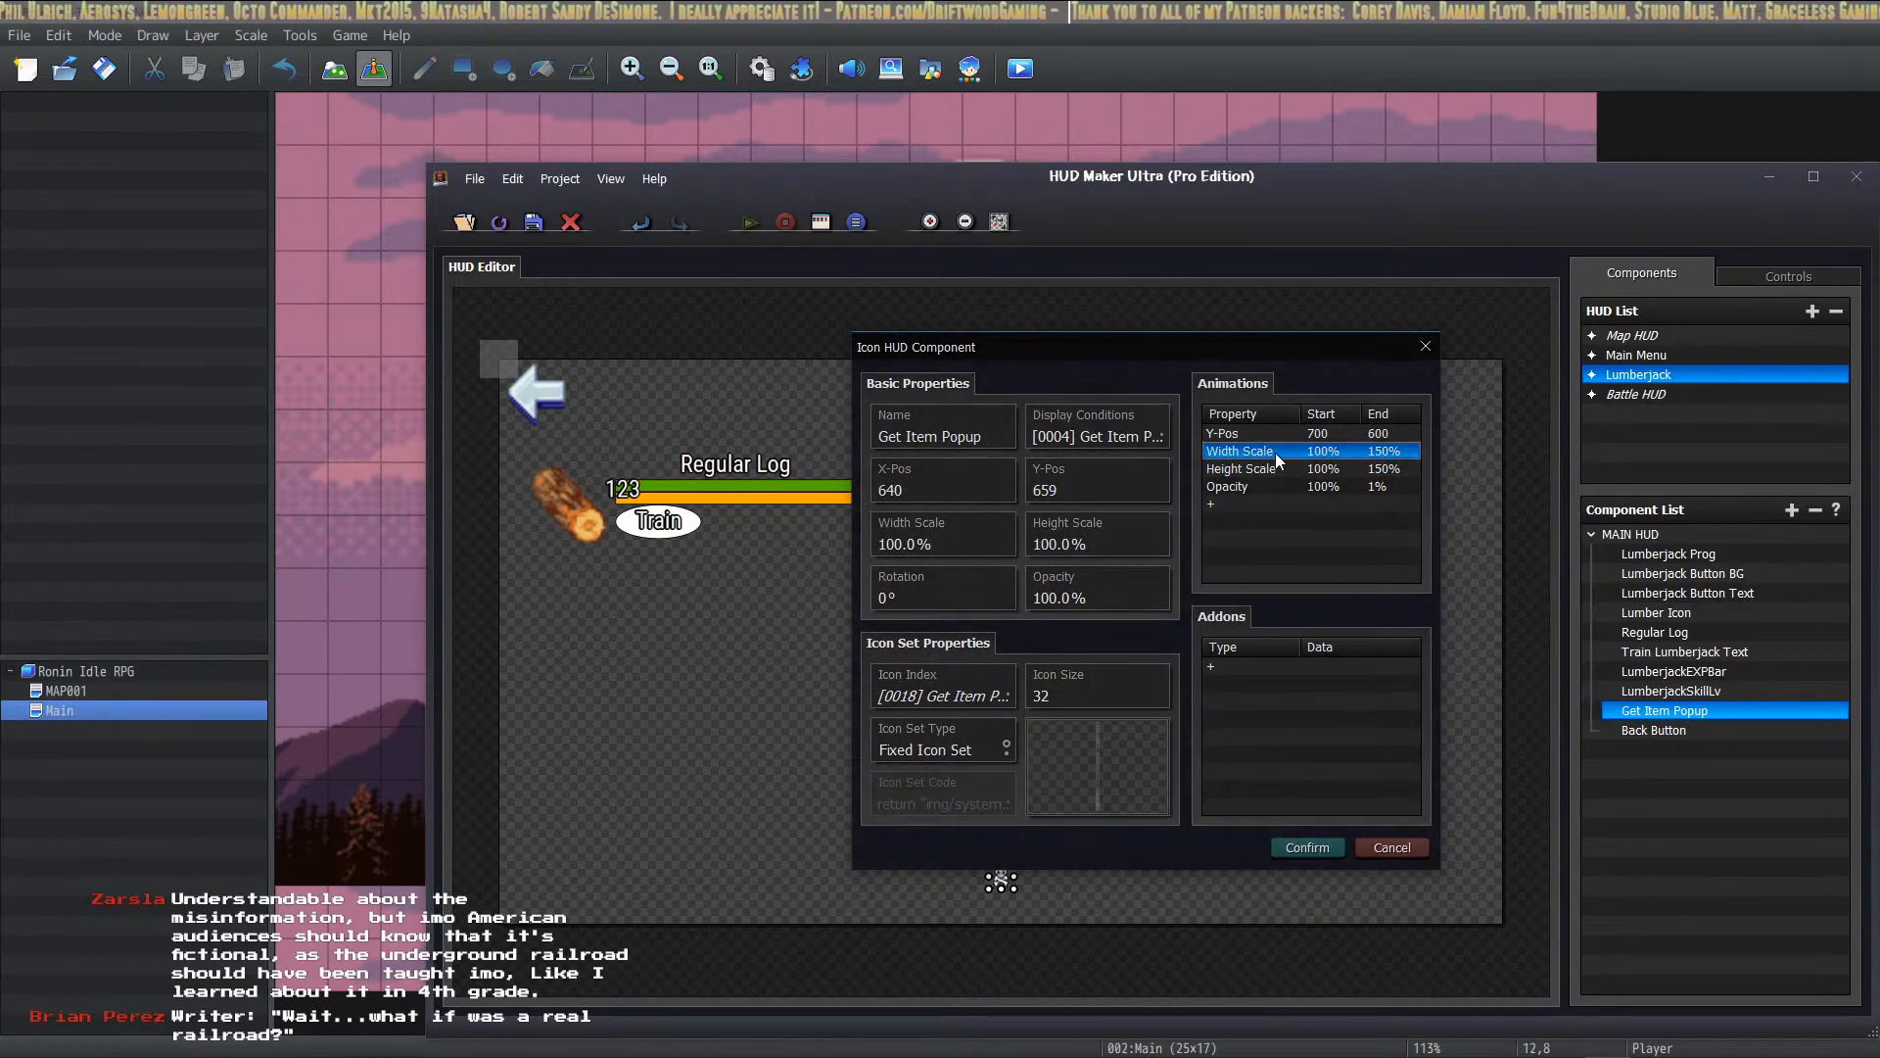
double_click(1275, 452)
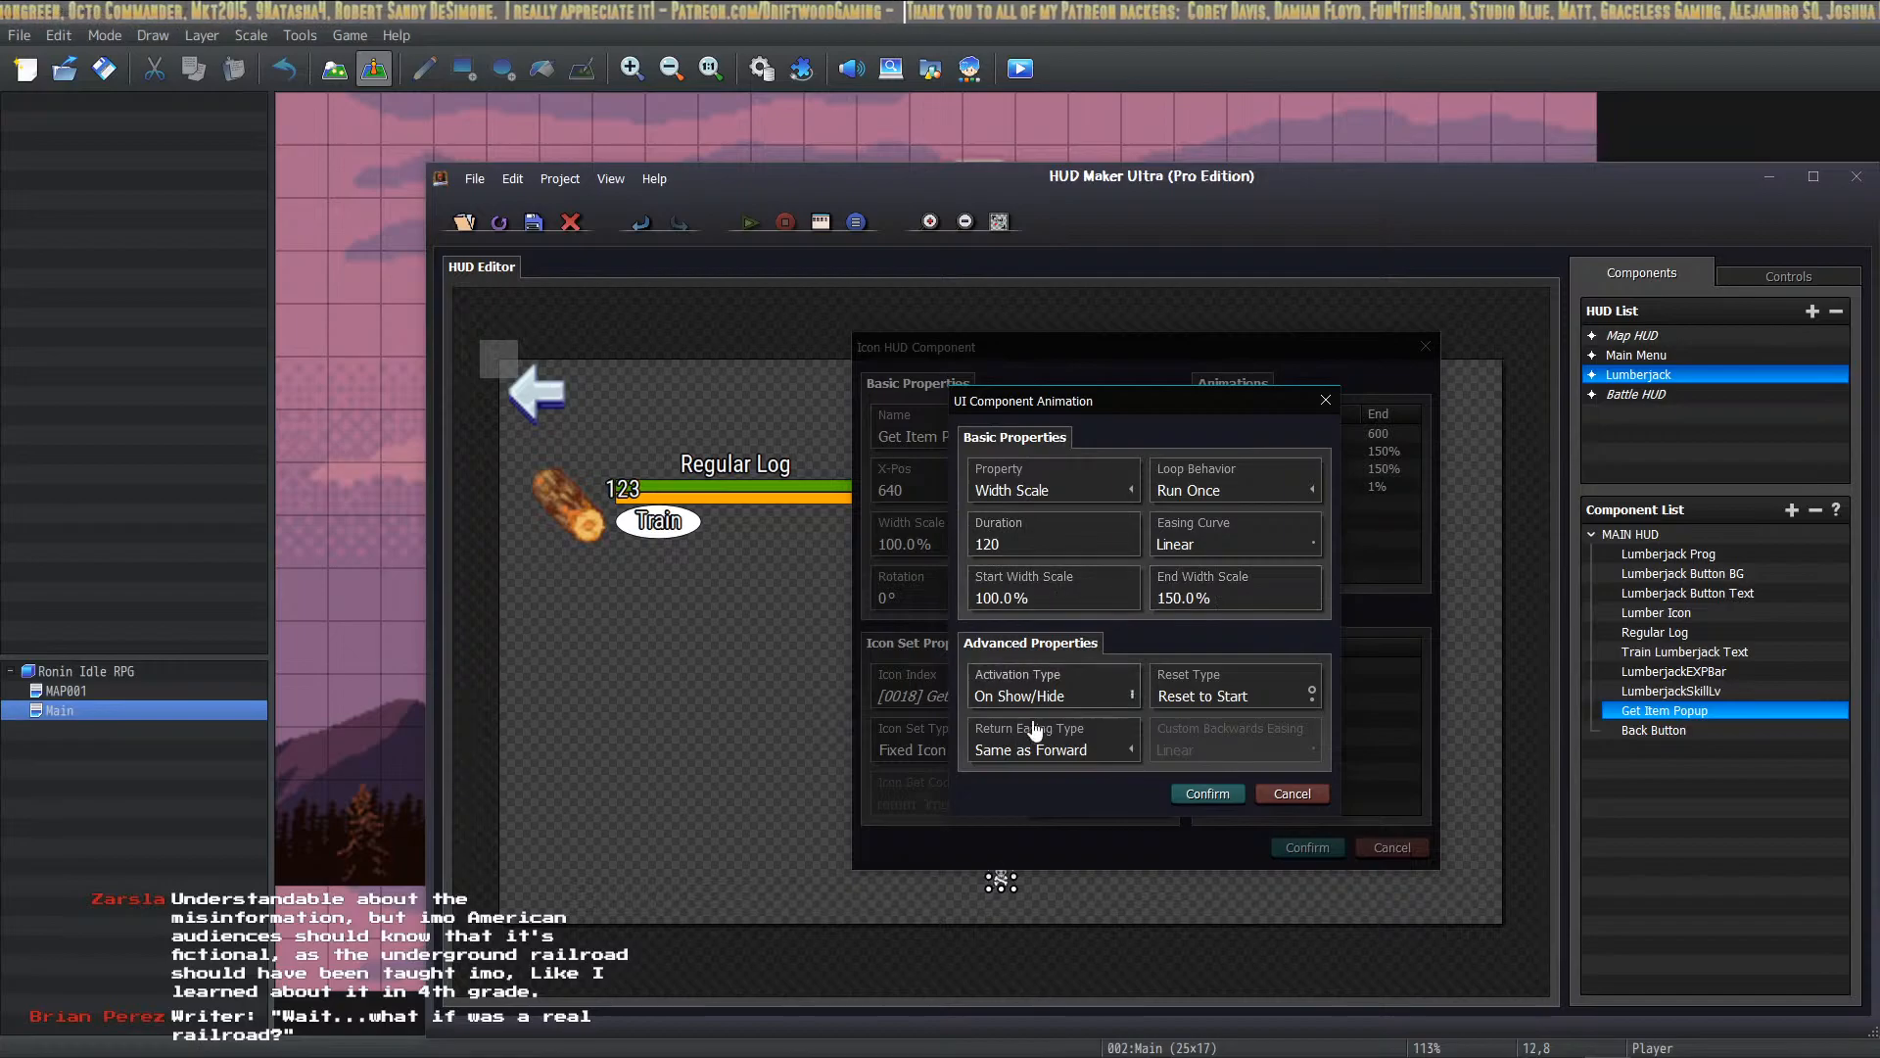
click(1207, 793)
click(1249, 435)
double_click(1249, 435)
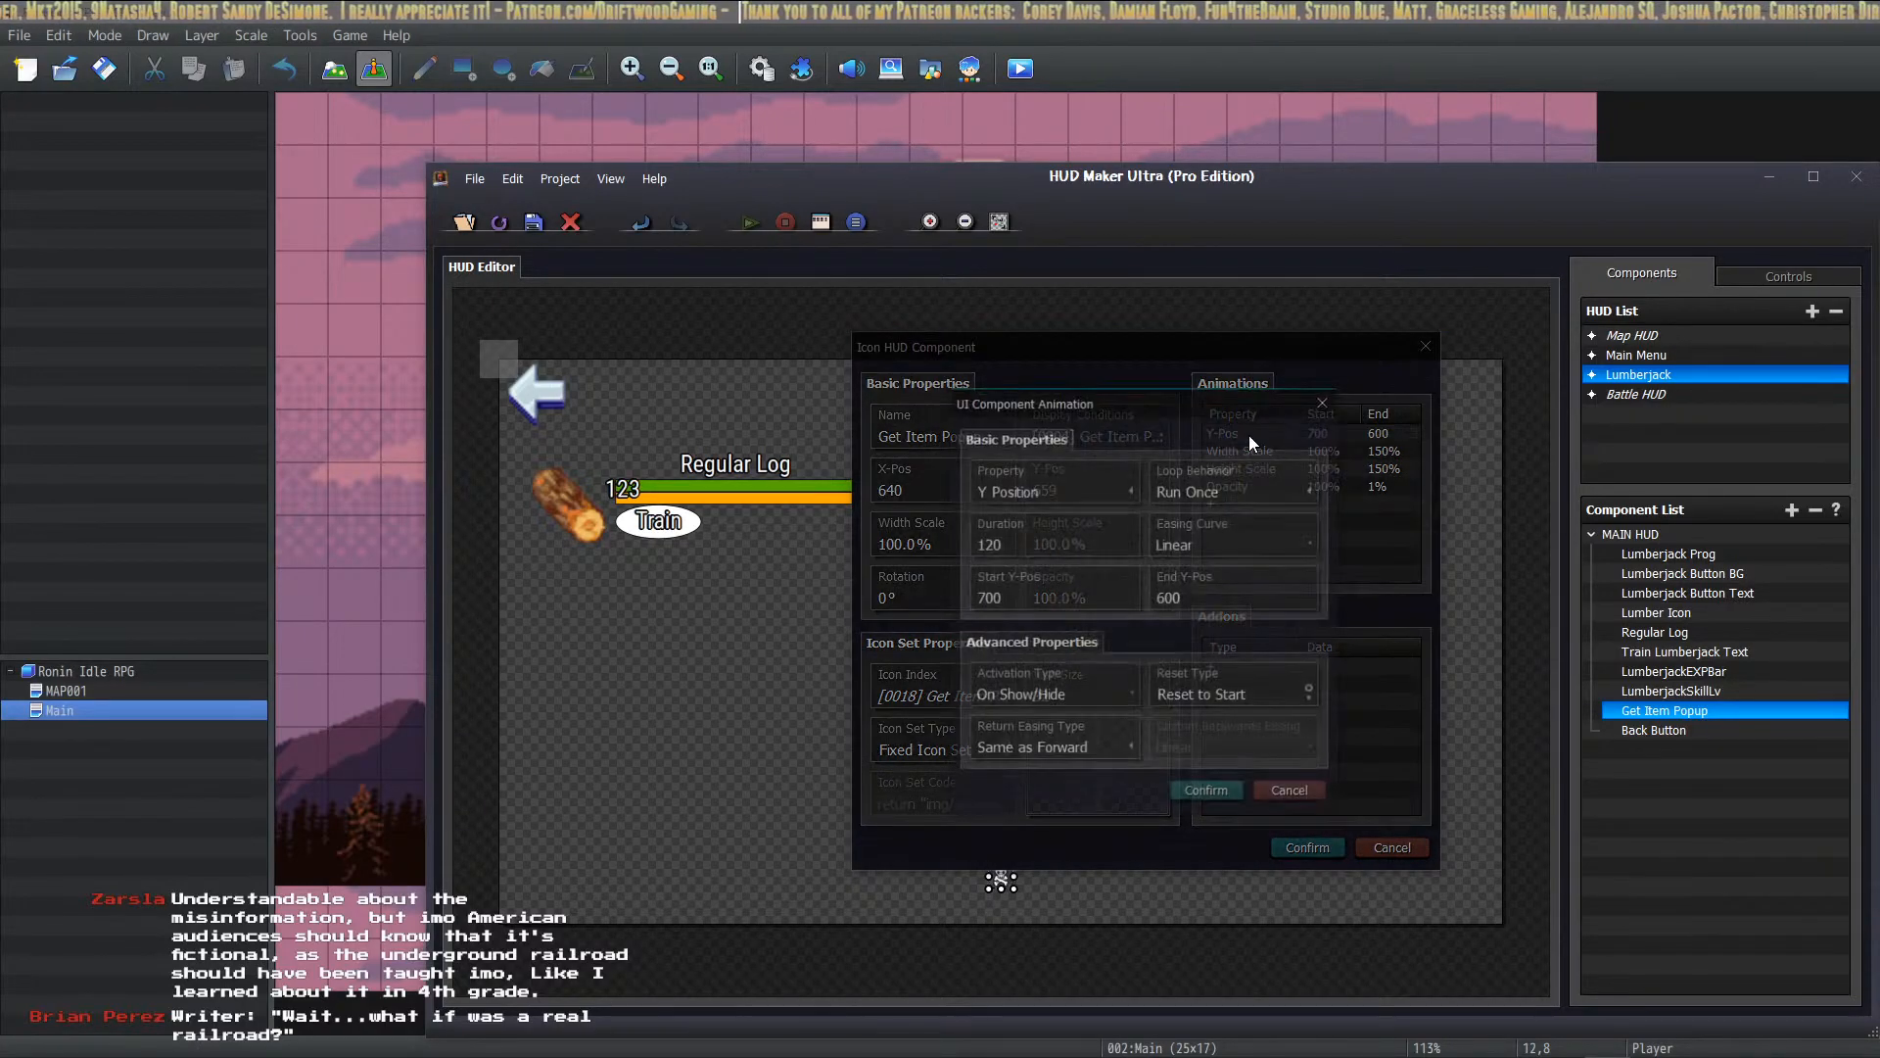
click(1207, 791)
click(1283, 848)
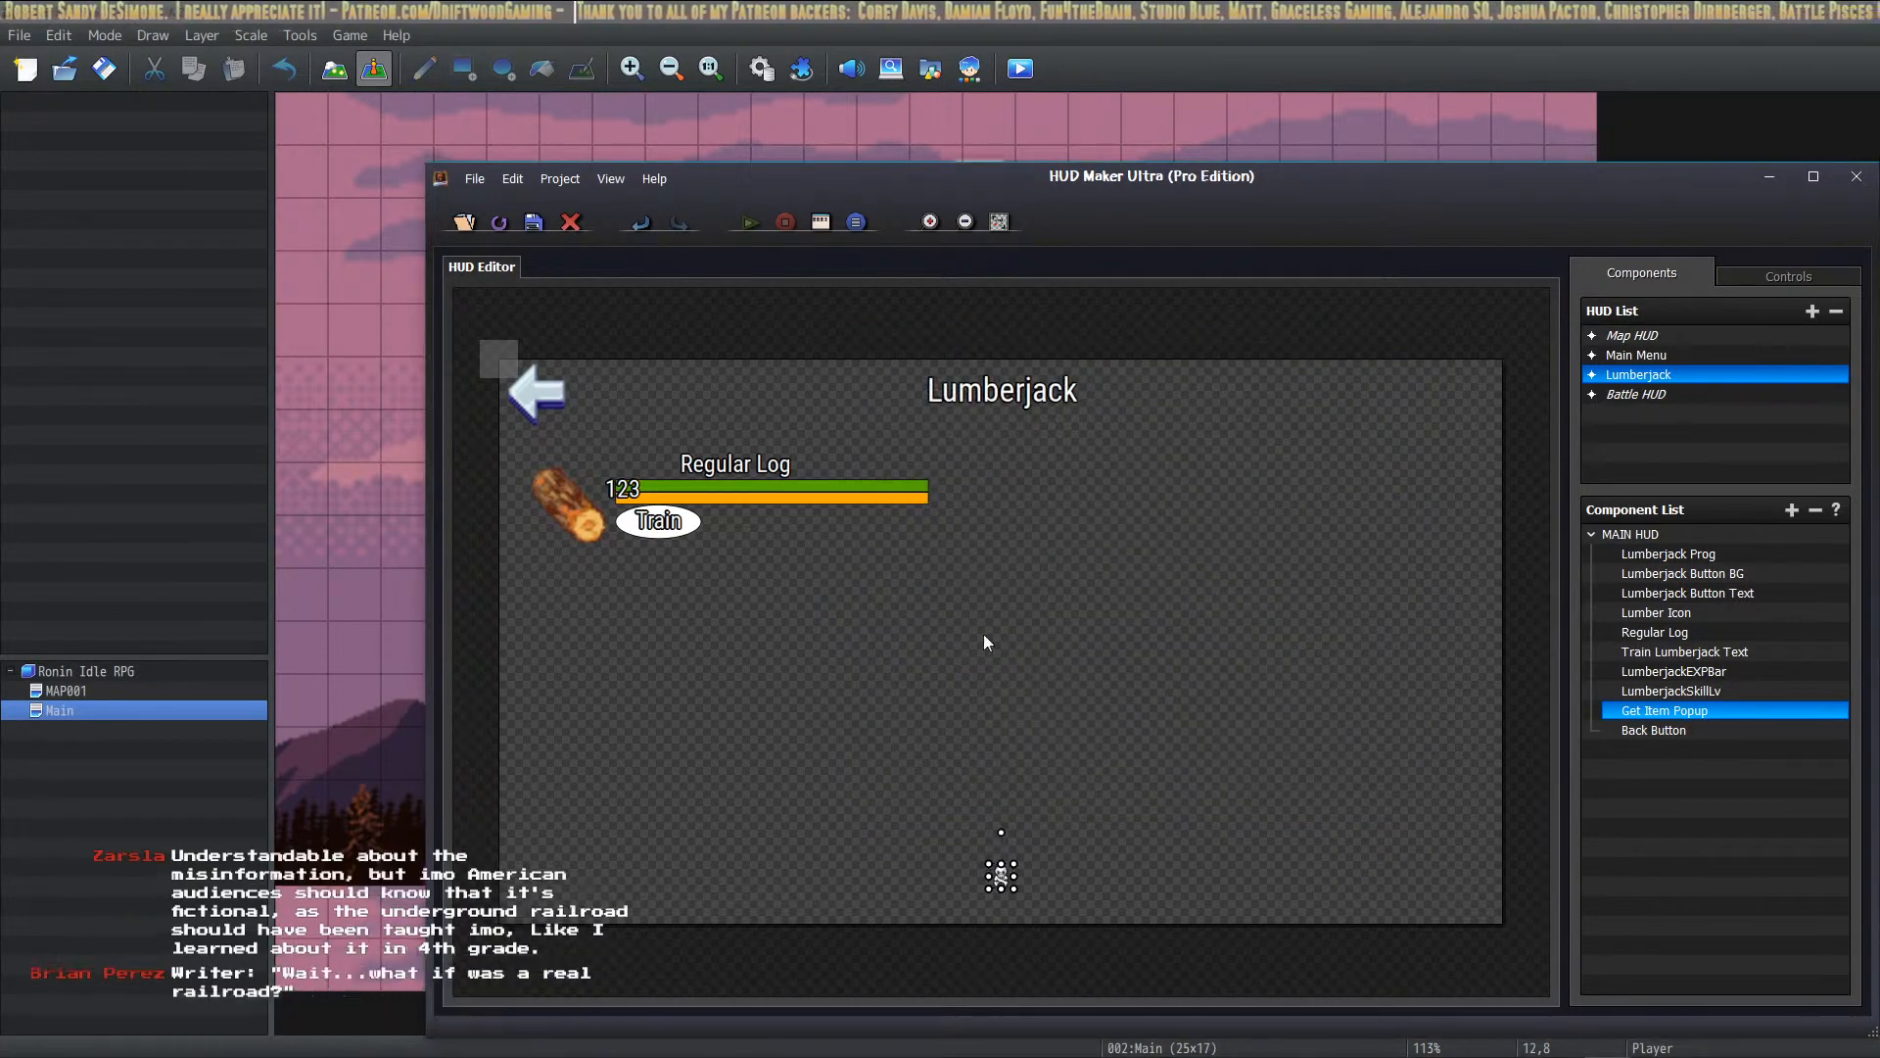
Step: Save the project in RPG Maker and playtest a new game, training Regular Log to check the item popup
click(106, 72)
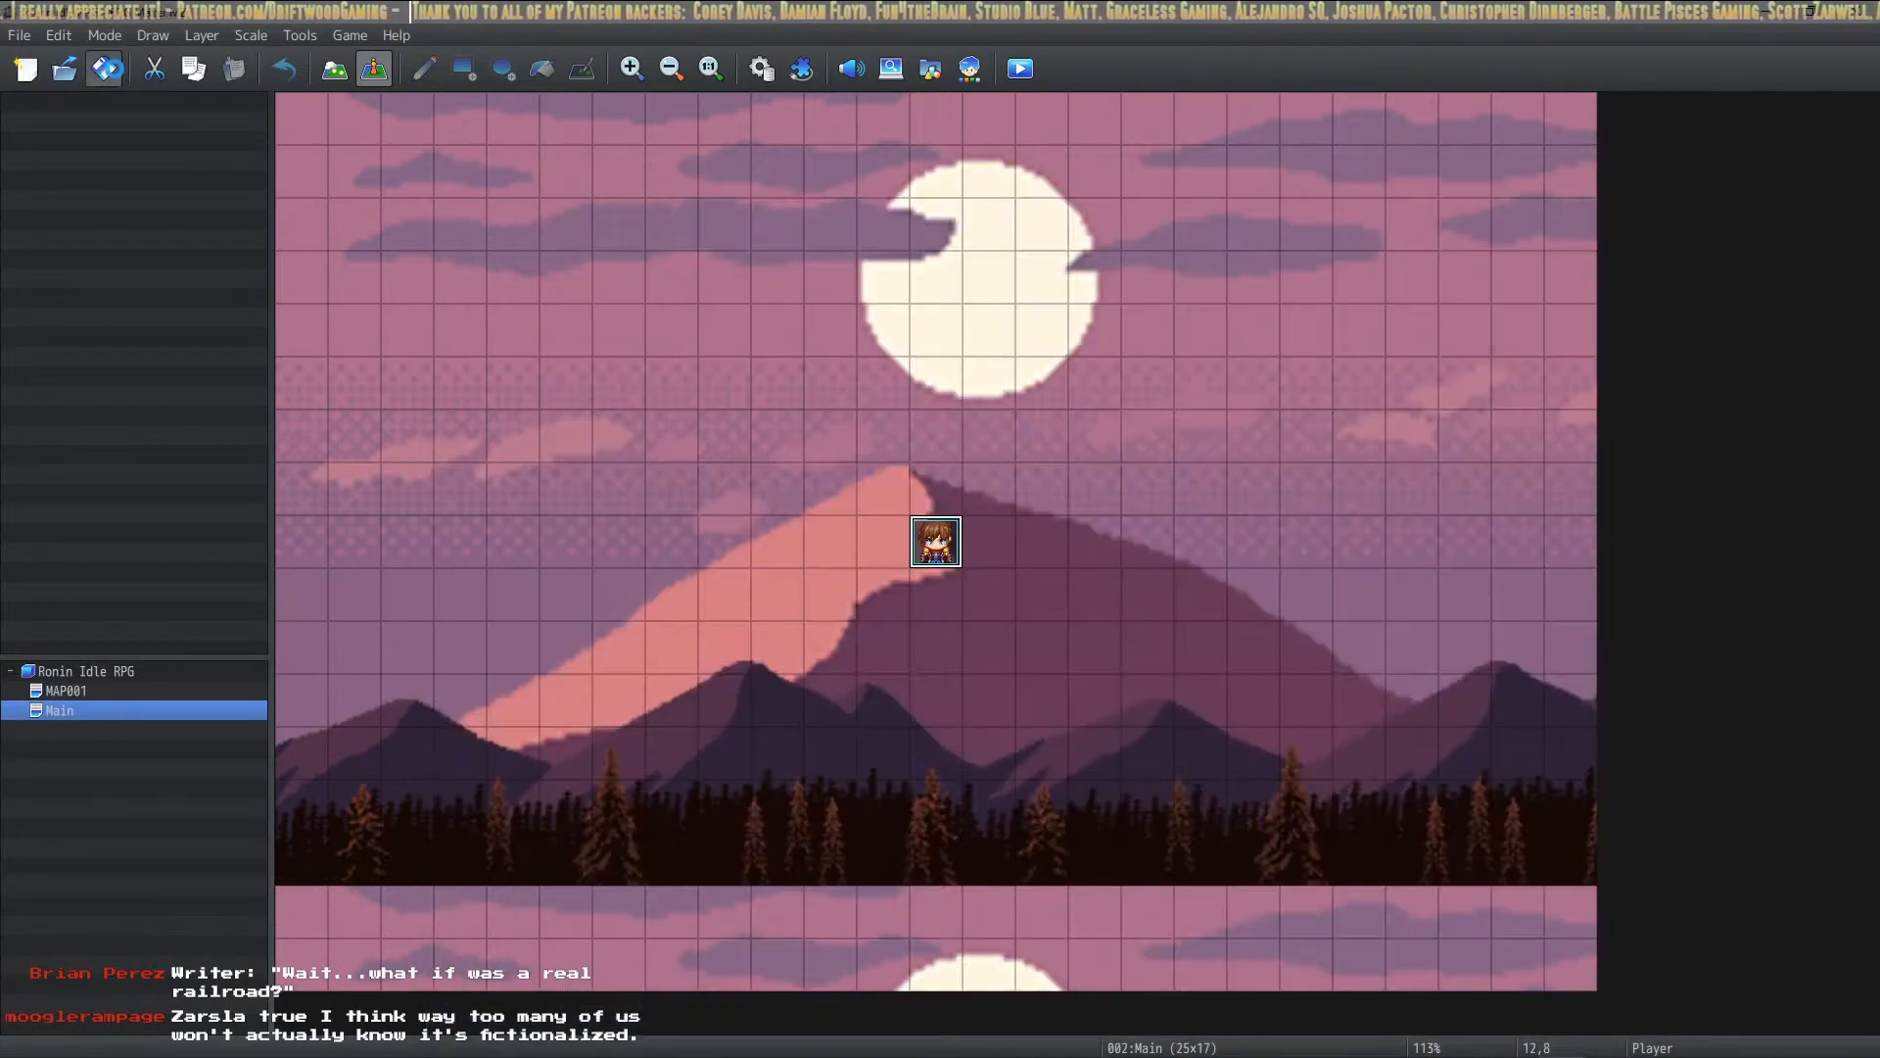
click(1020, 70)
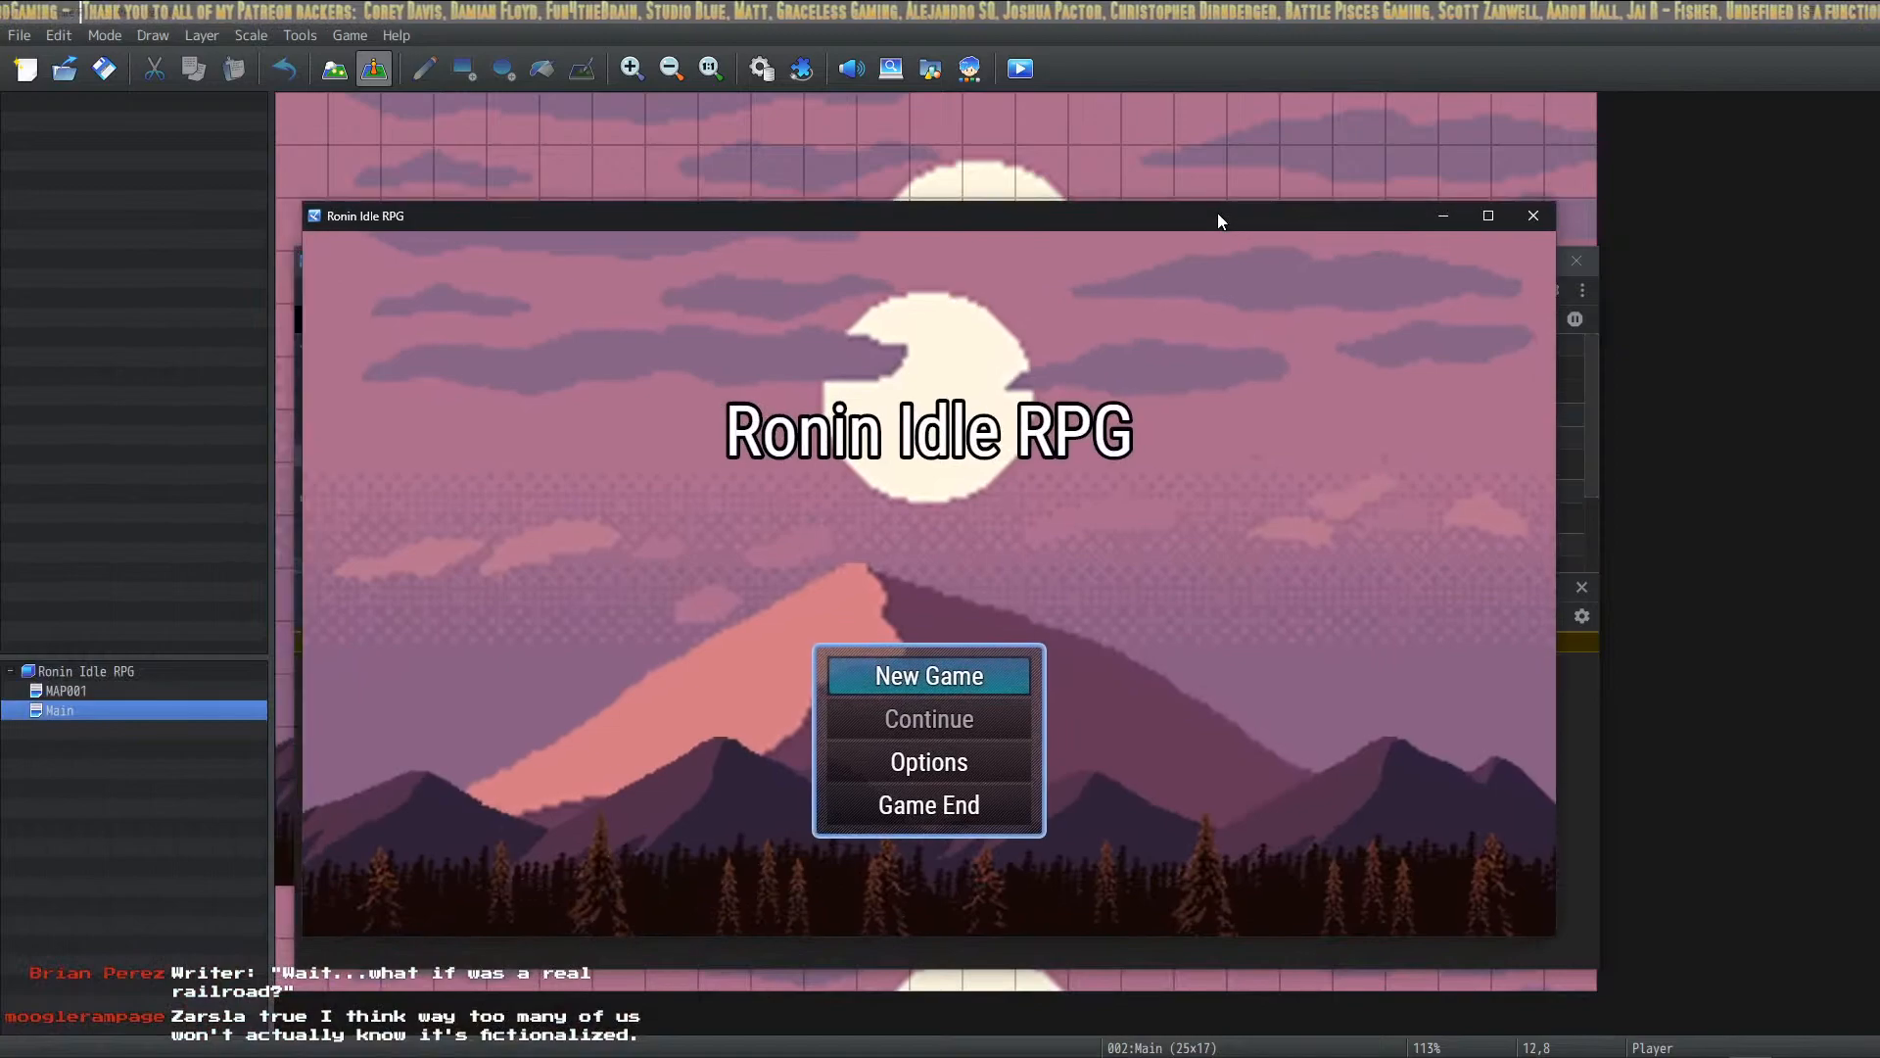
click(931, 666)
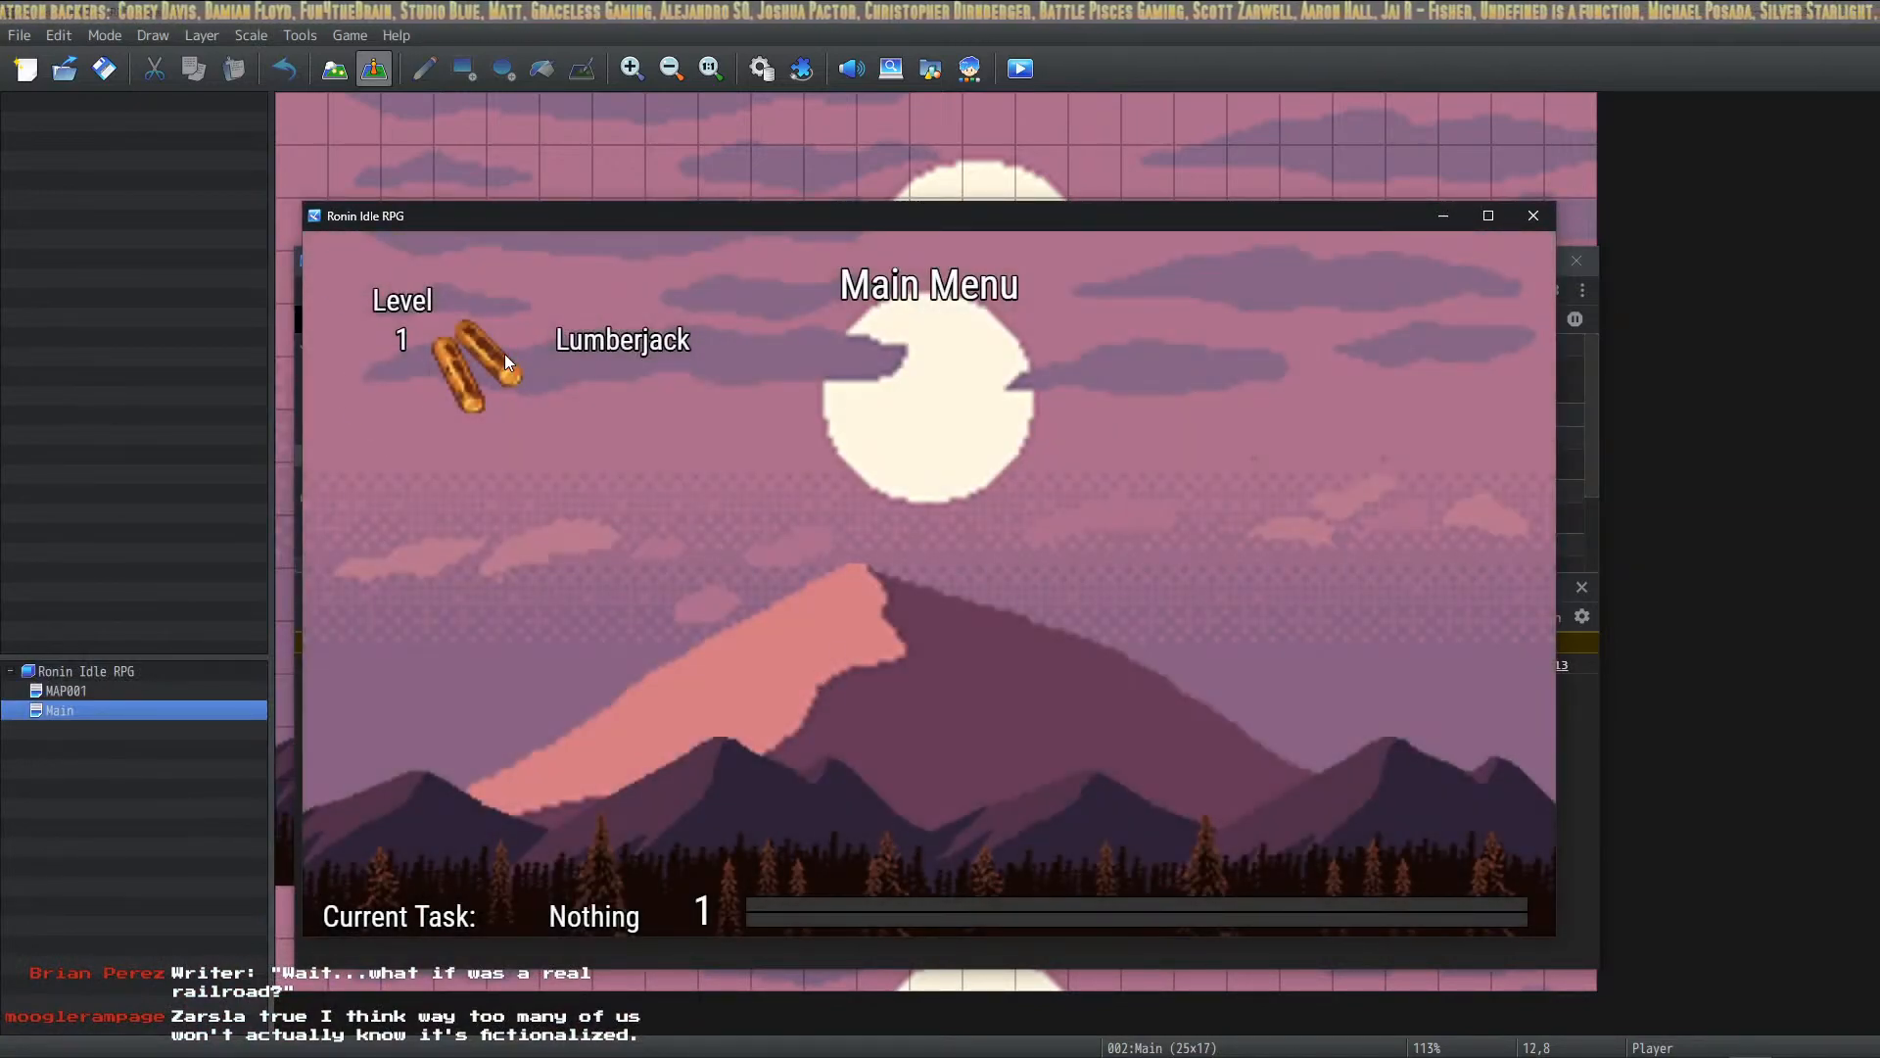
click(504, 355)
click(502, 436)
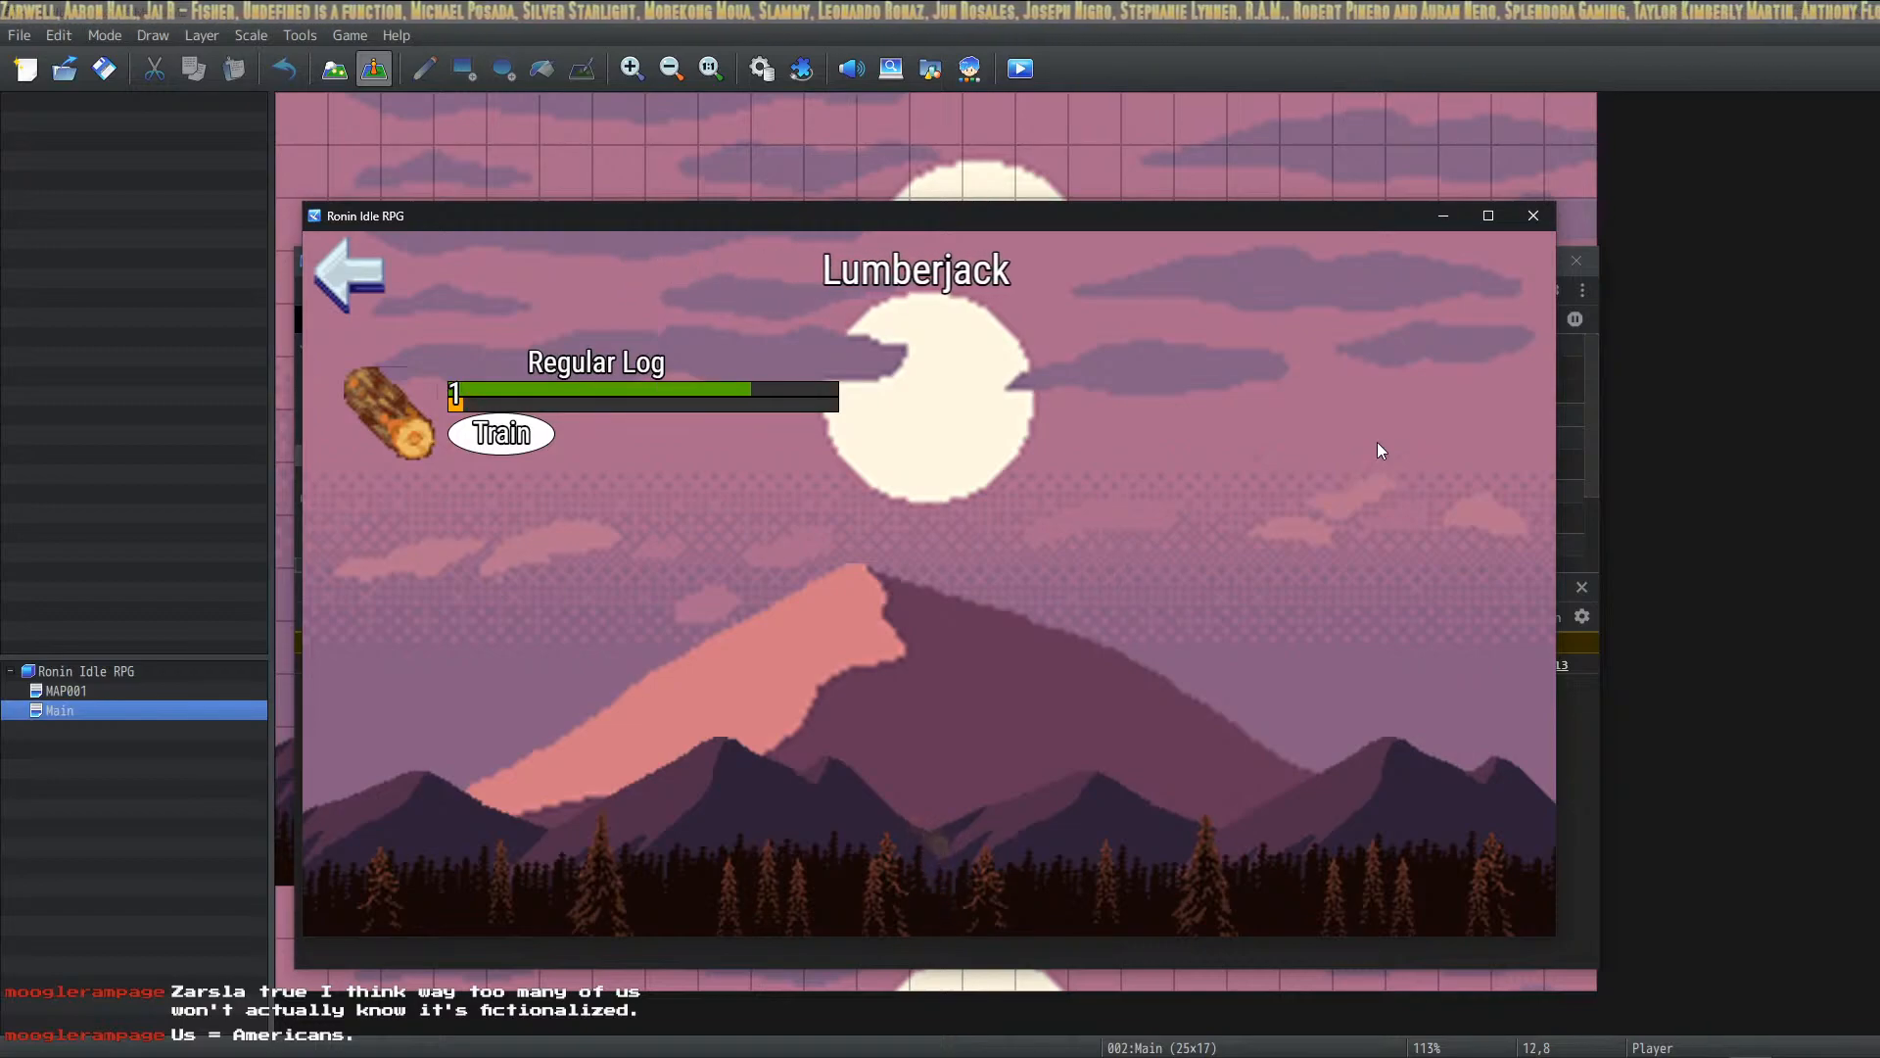
Step: Close the playtest and check the commands of the Get Item Popup Off common event in the database
click(1534, 216)
click(760, 65)
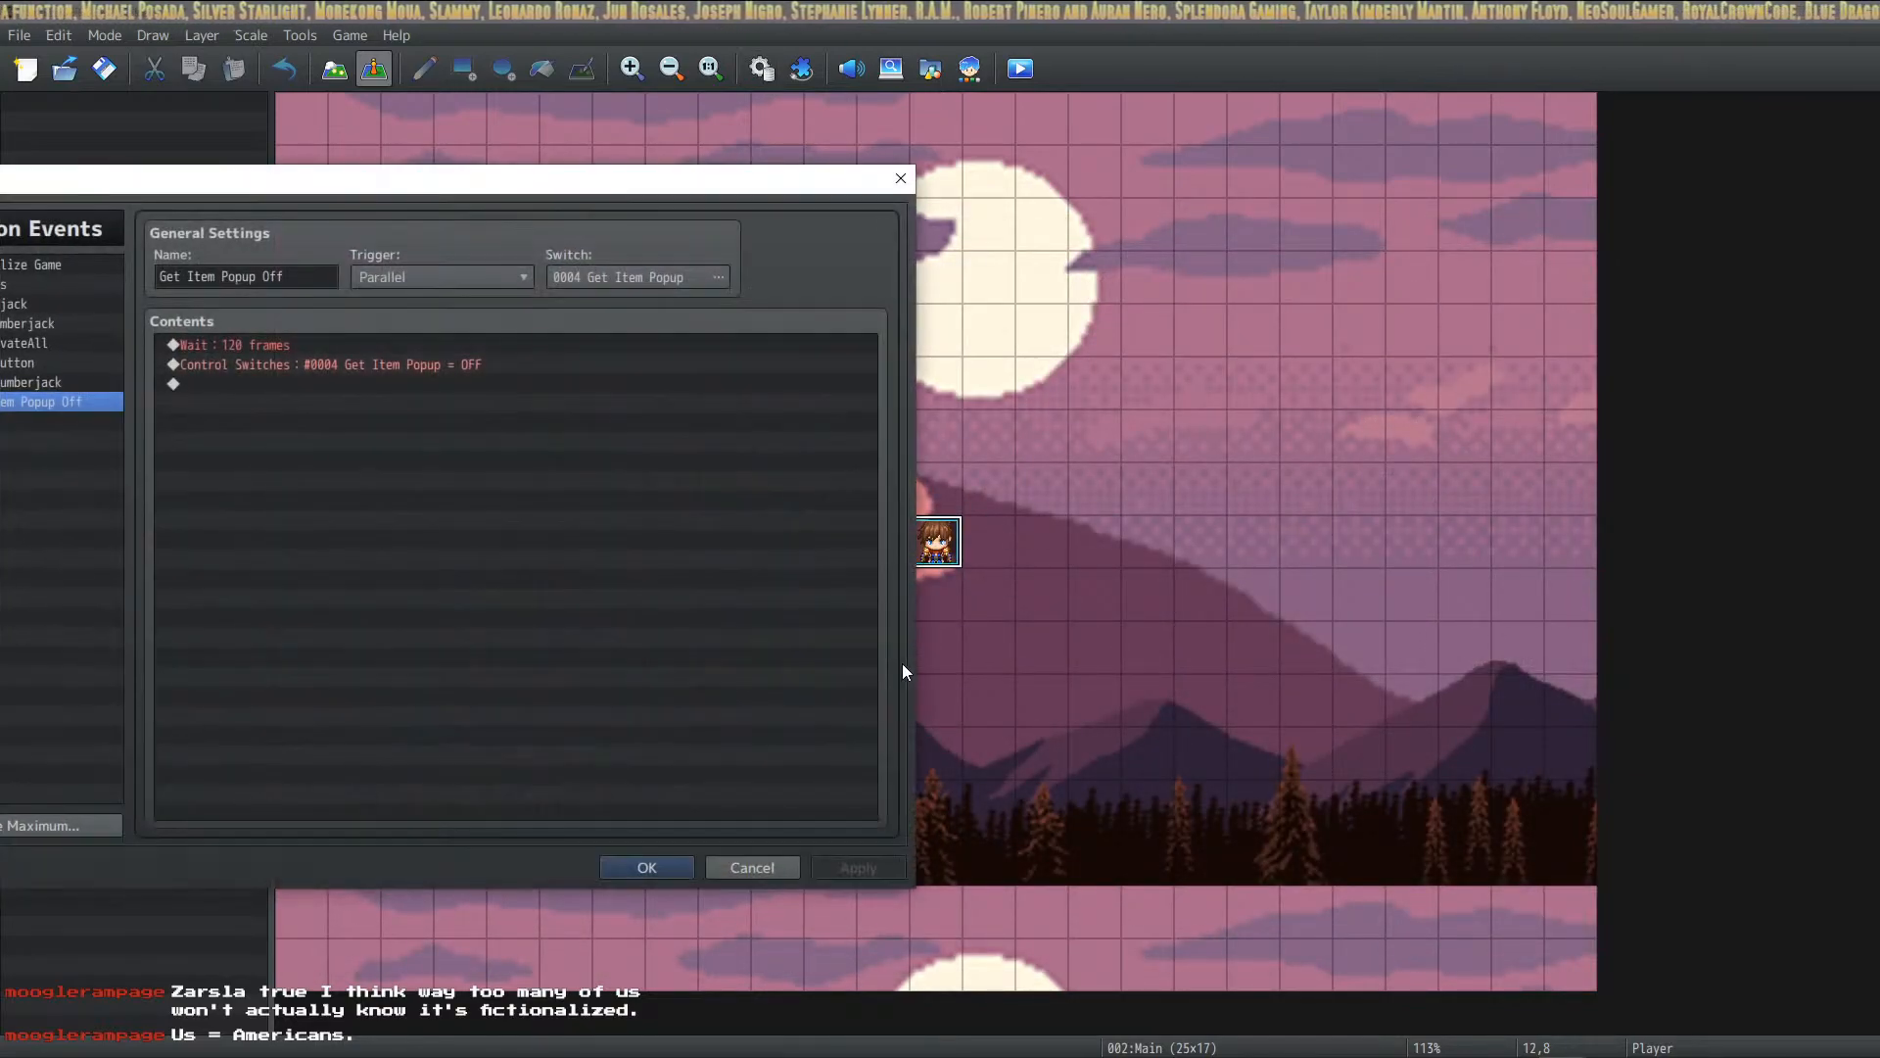
click(660, 870)
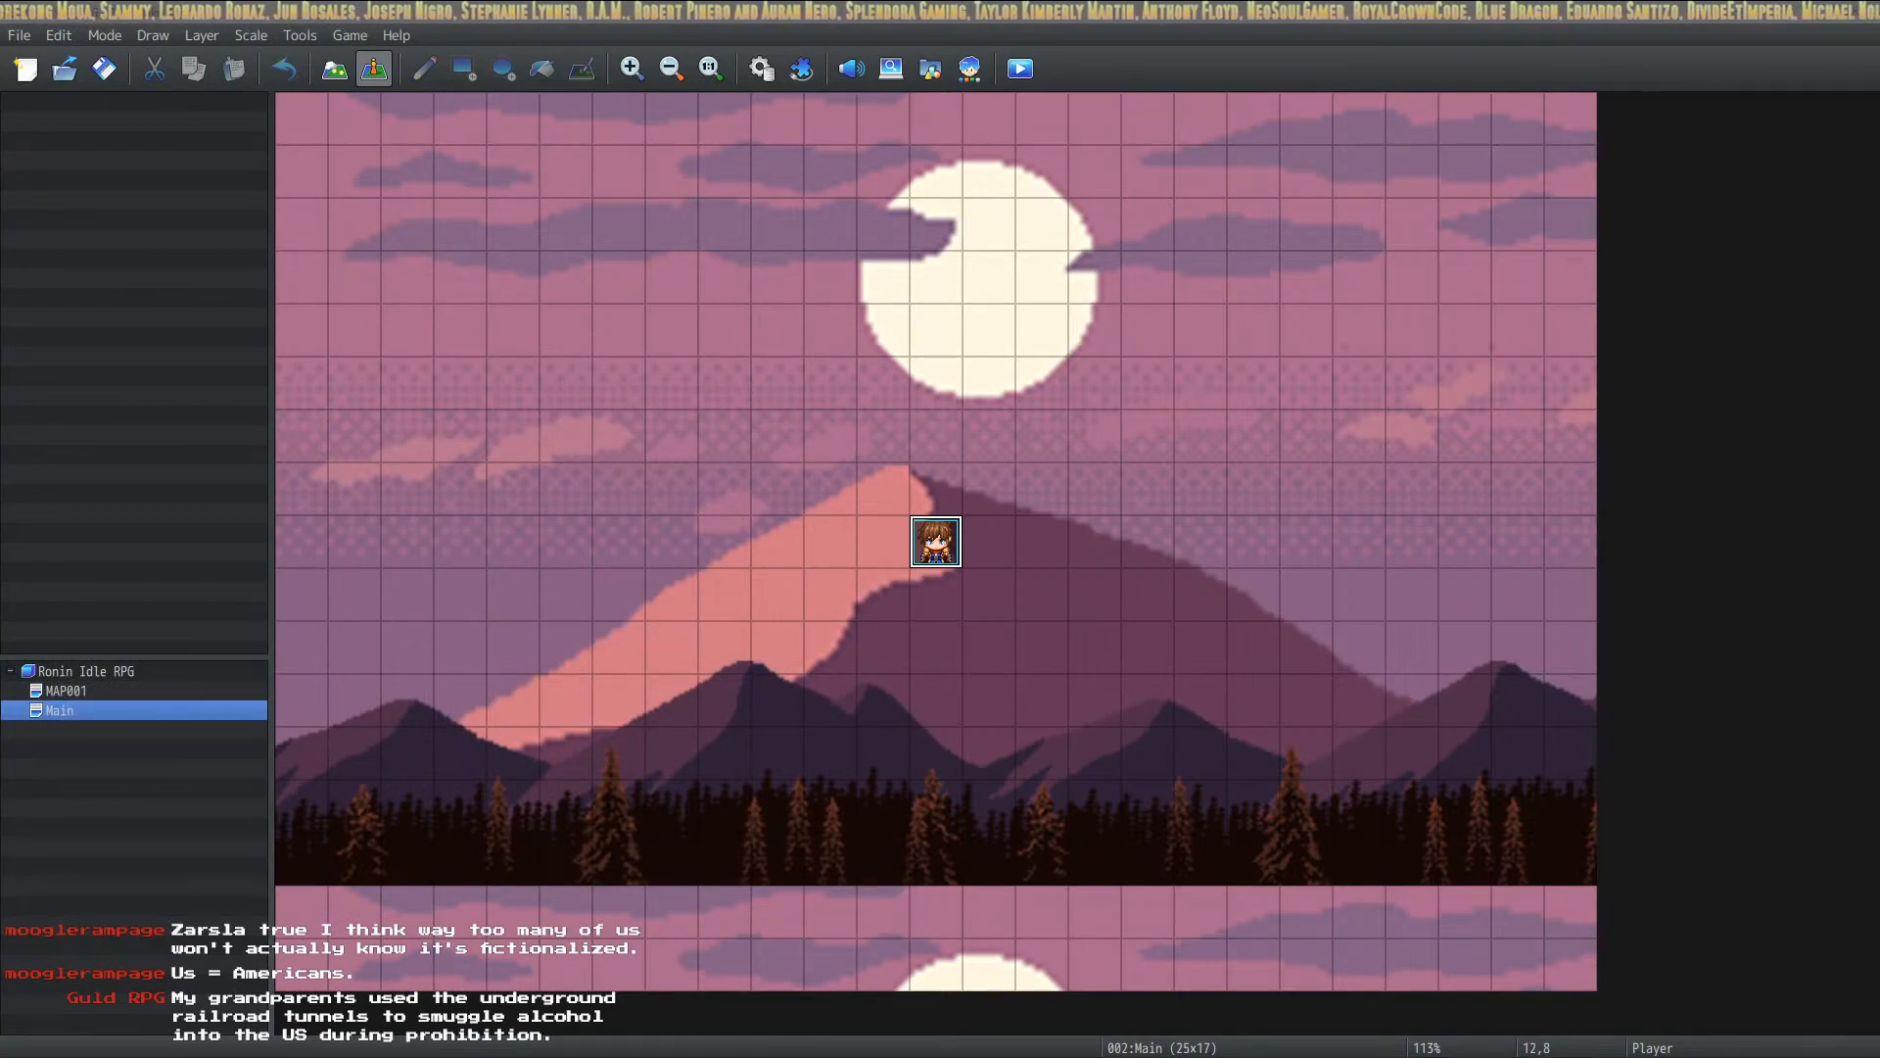
Step: In HUD Maker Ultra, set the Activation Type of Get Item Popup's Y Position animation to switch 0004 Get Item Popup
key(alt+Tab)
double_click(1000, 877)
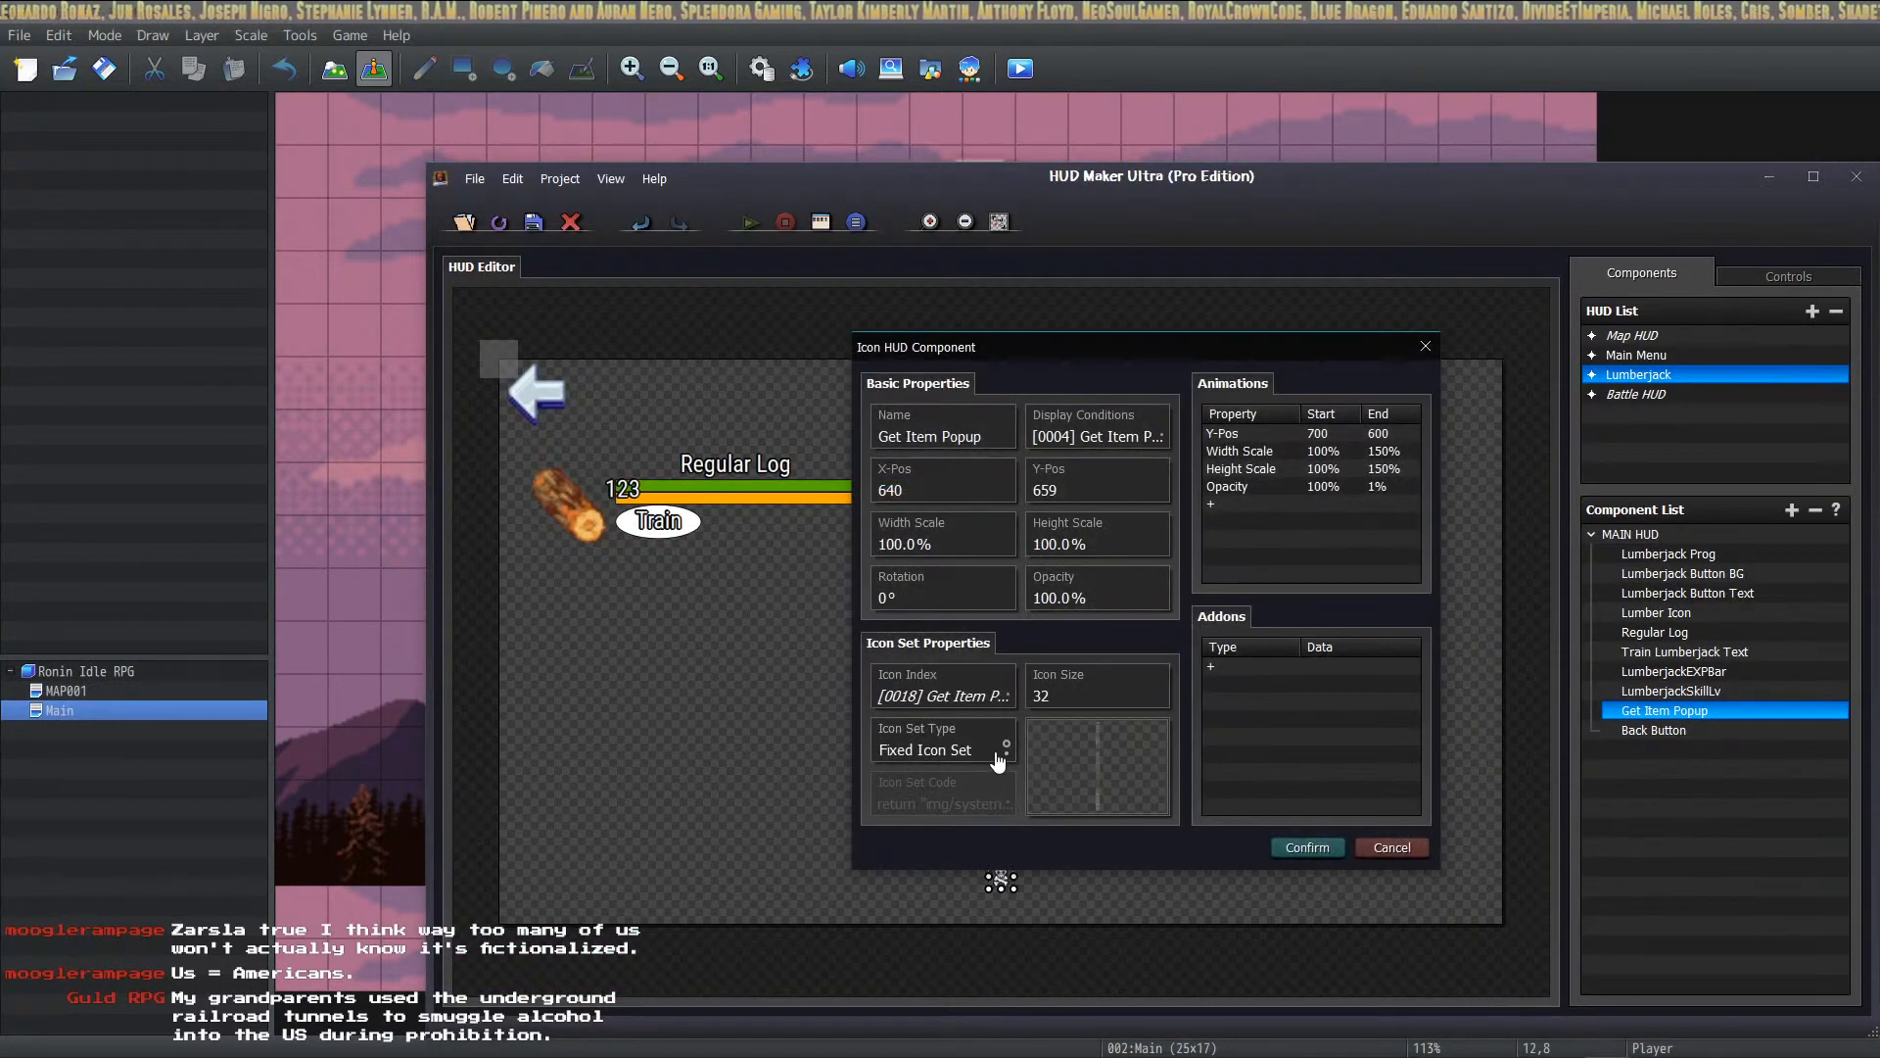
double_click(1297, 433)
click(1066, 698)
click(1104, 570)
click(1150, 632)
click(1204, 499)
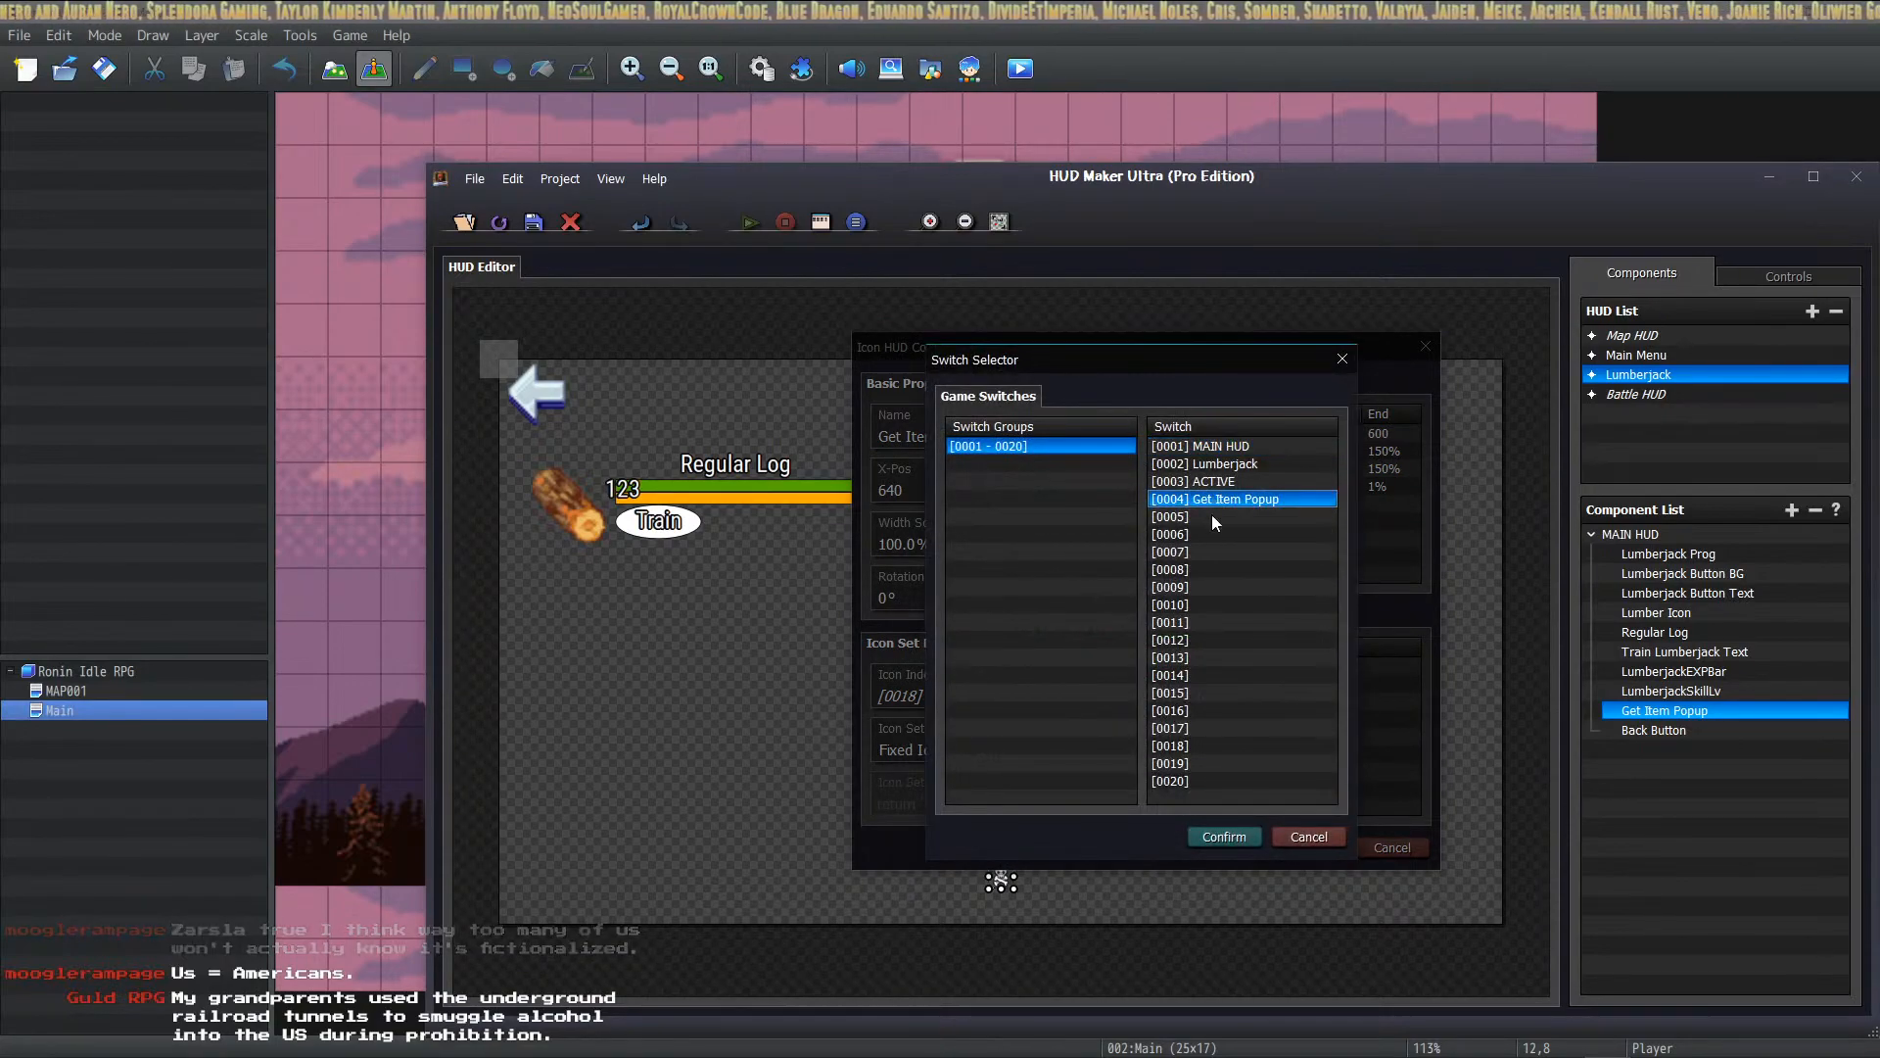
click(1221, 837)
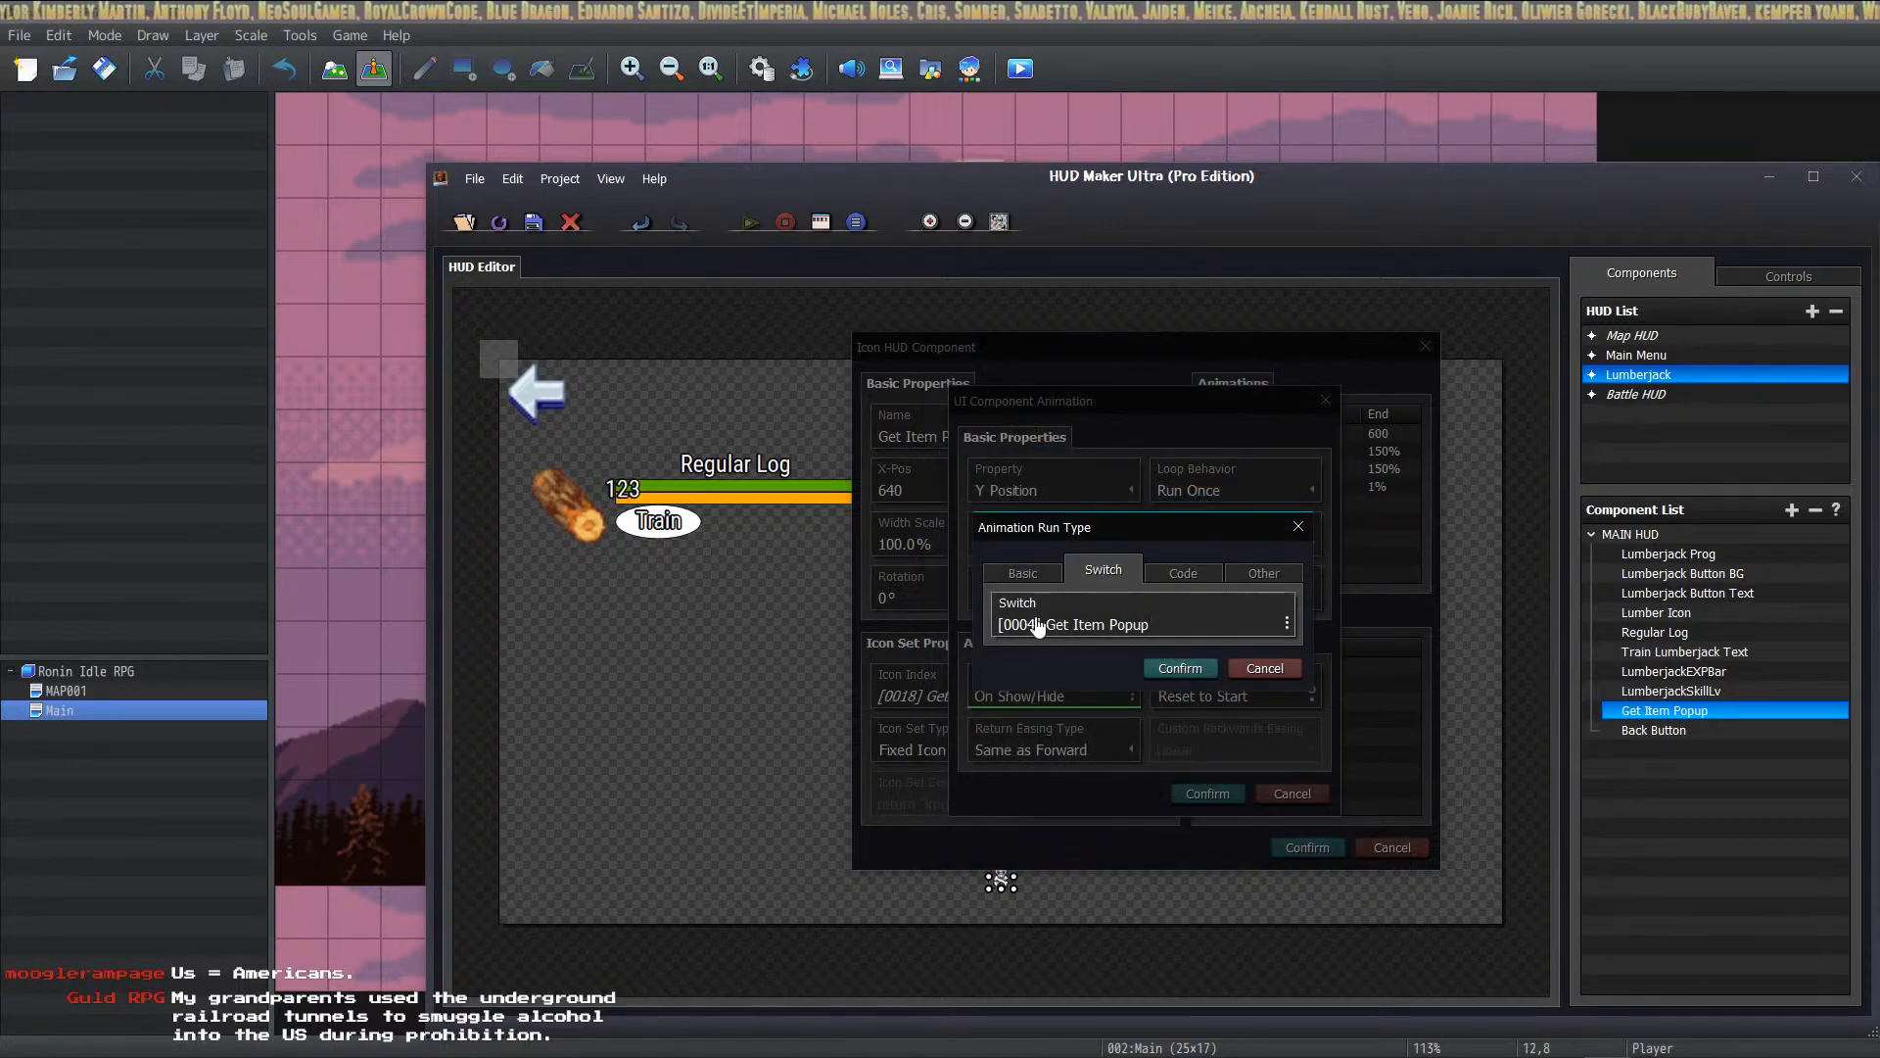
click(1180, 668)
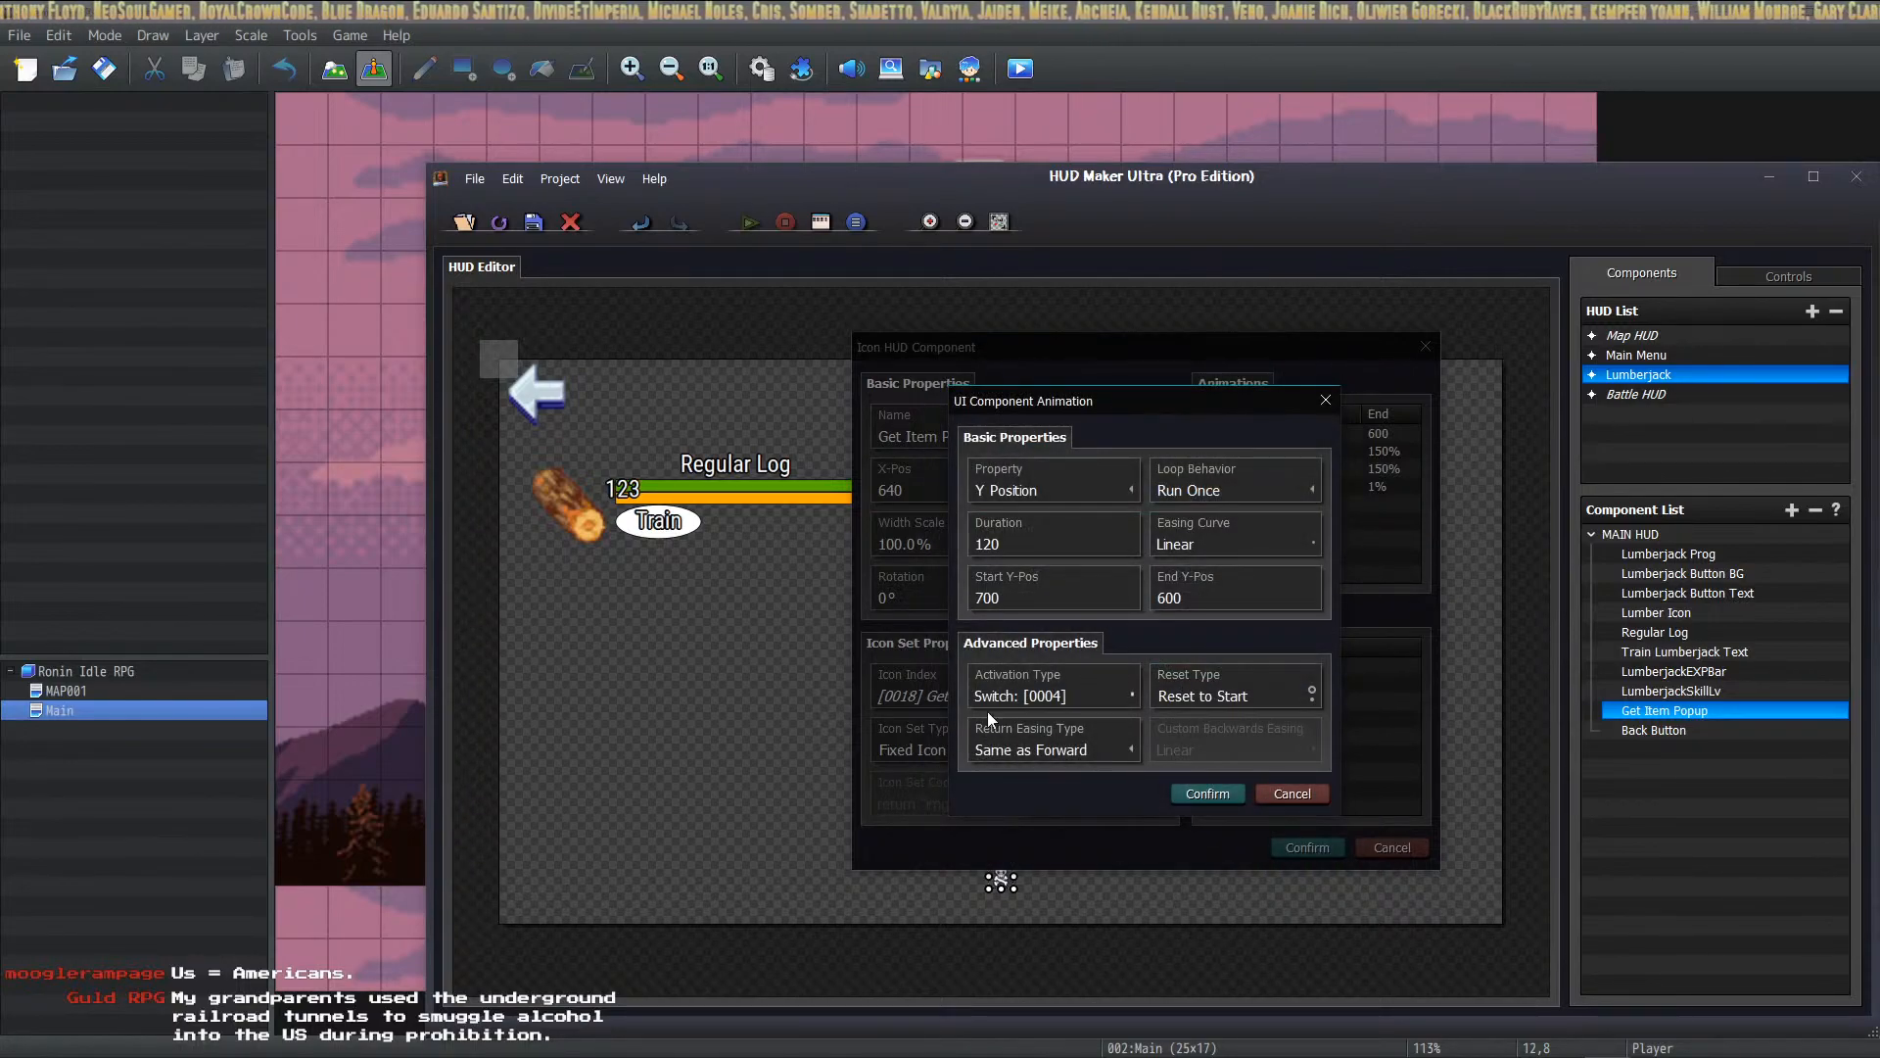
click(1208, 795)
Step: Set the Activation Type of Get Item Popup's Width Scale animation to switch 0004 Get Item Popup
double_click(1283, 453)
click(1077, 695)
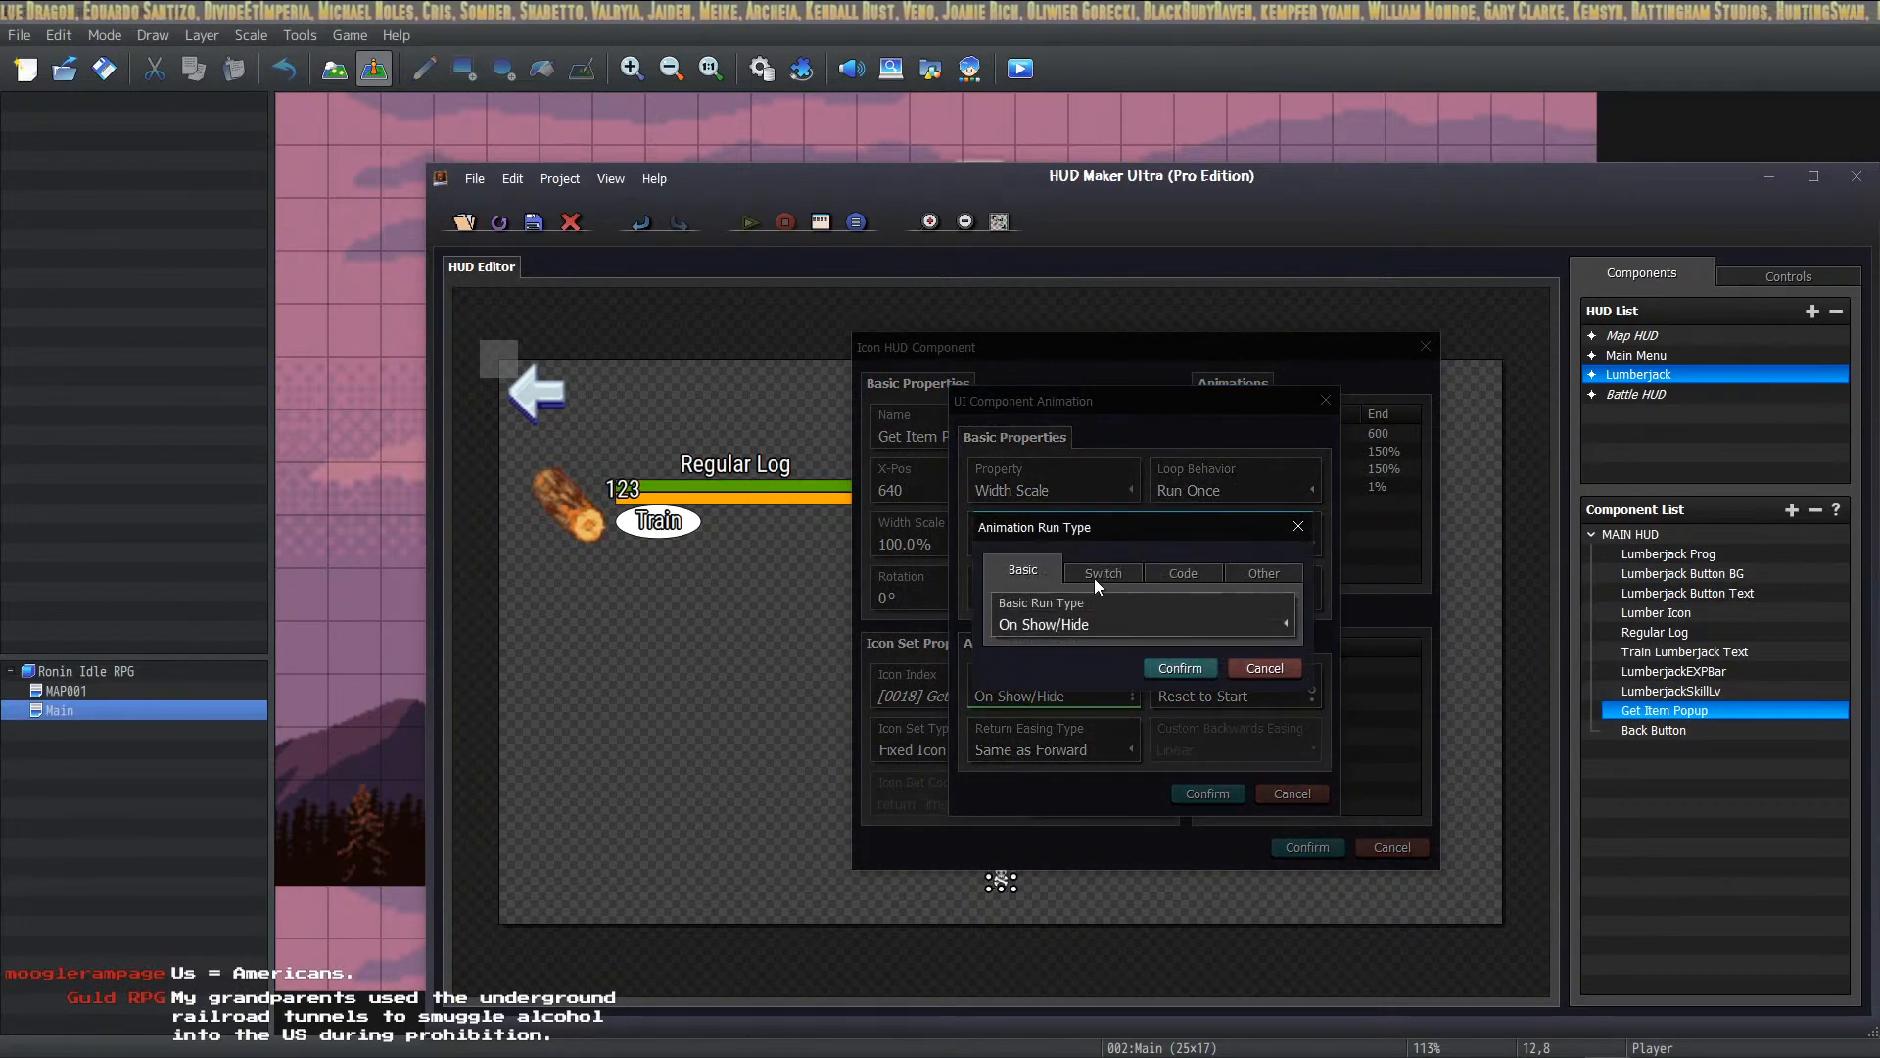
click(1099, 613)
click(1219, 498)
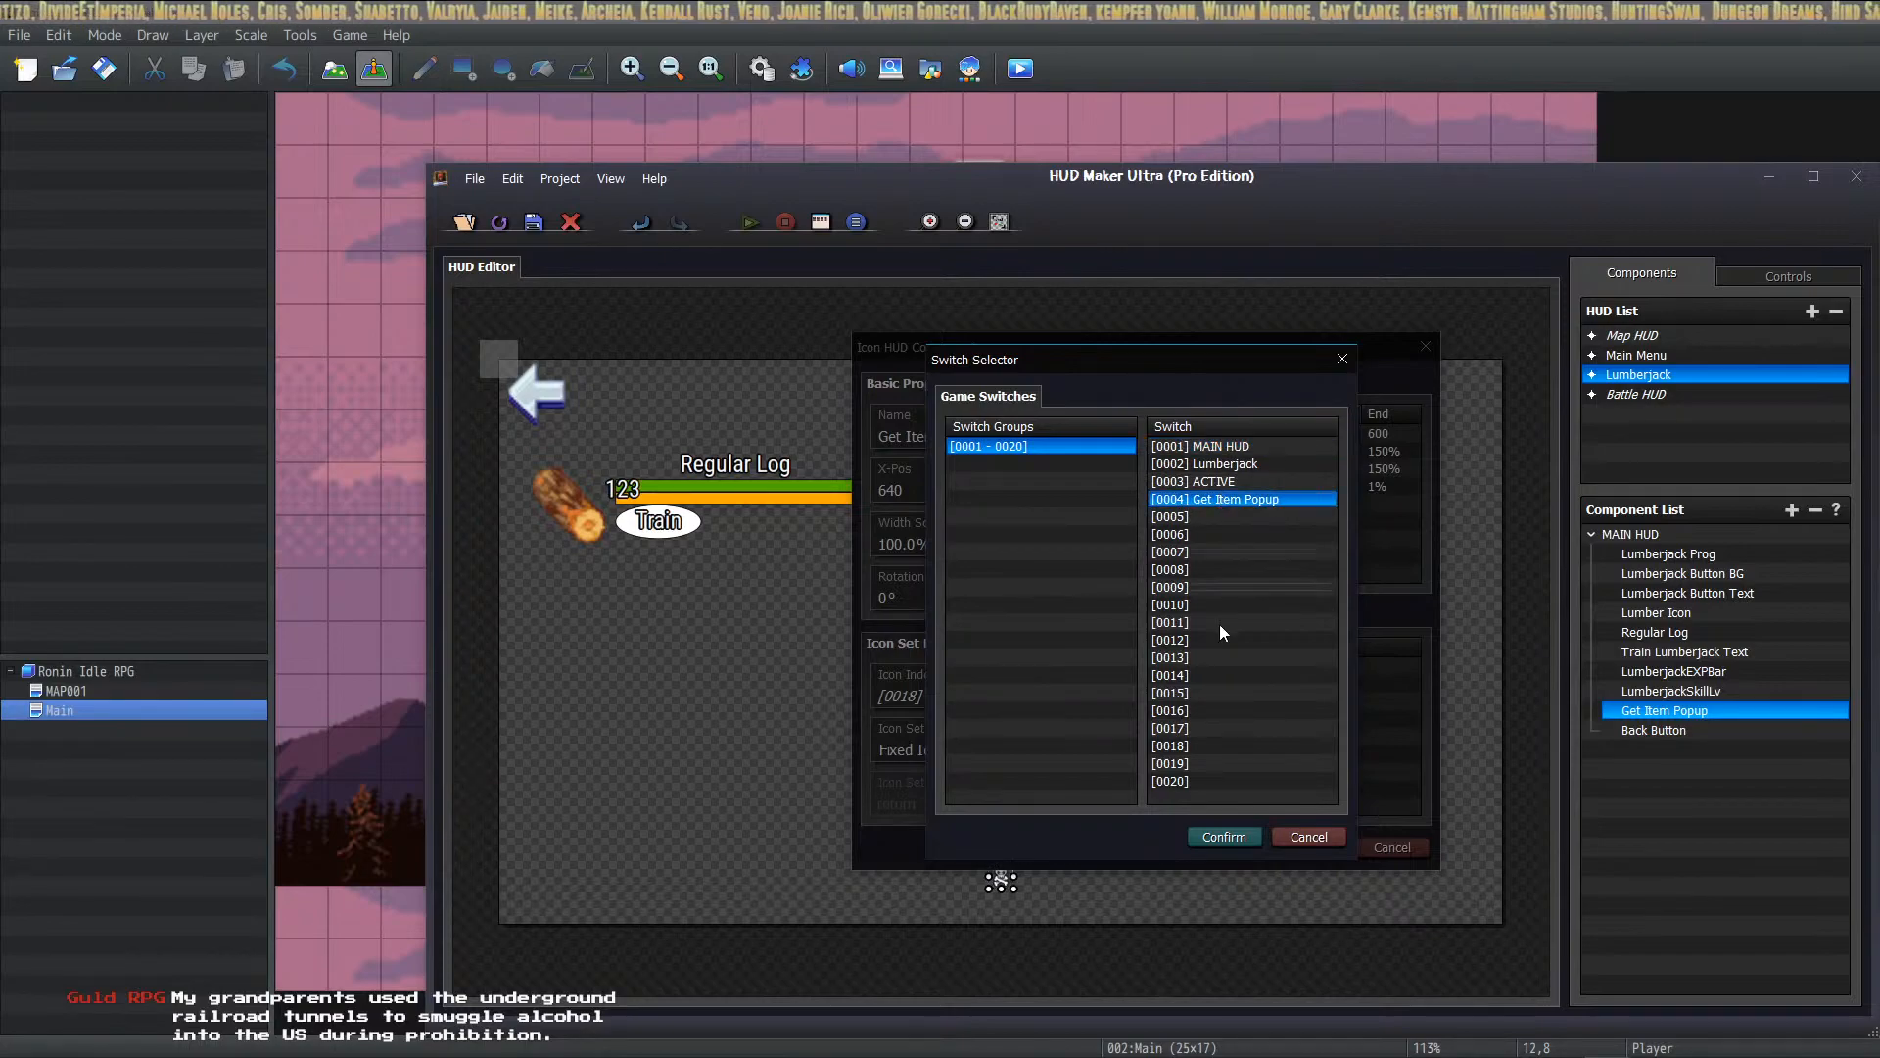
click(1215, 838)
click(1180, 671)
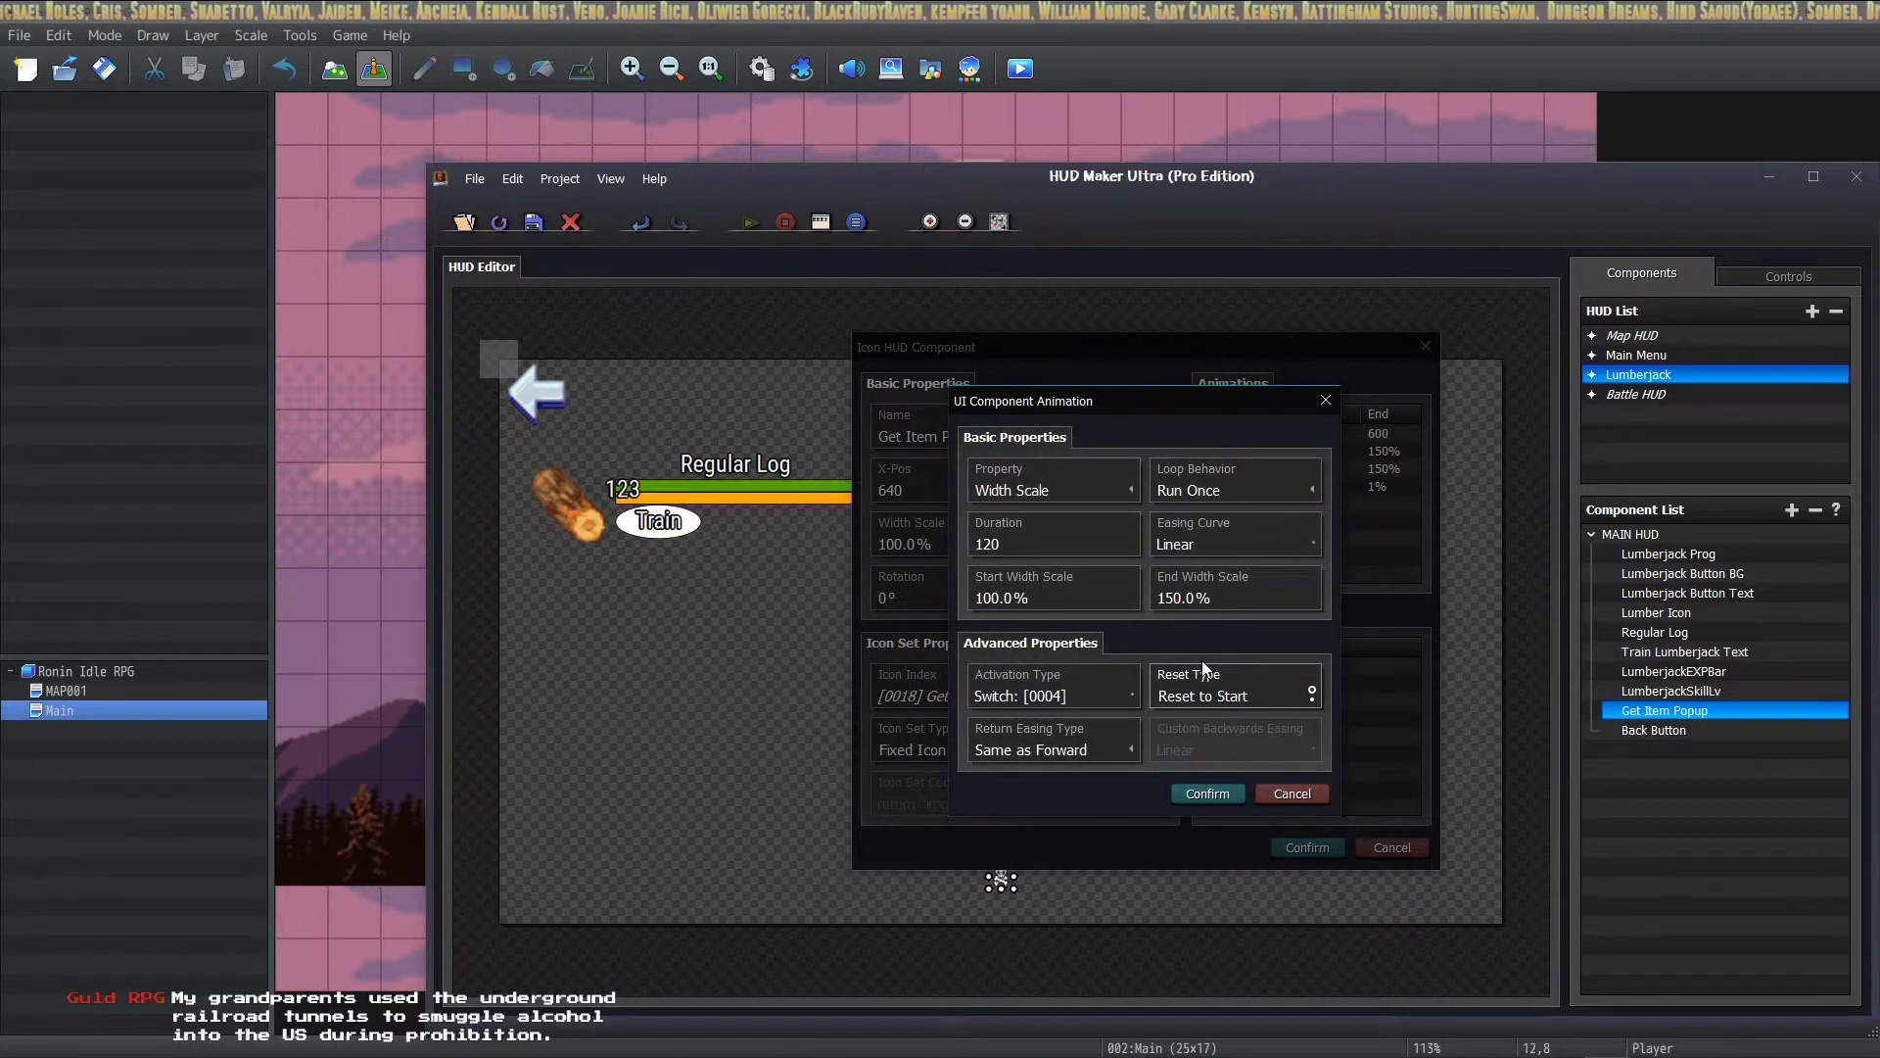
click(1208, 793)
Step: Set the Activation Type of the Height Scale animation to switch 0004 Get Item Popup
double_click(1253, 473)
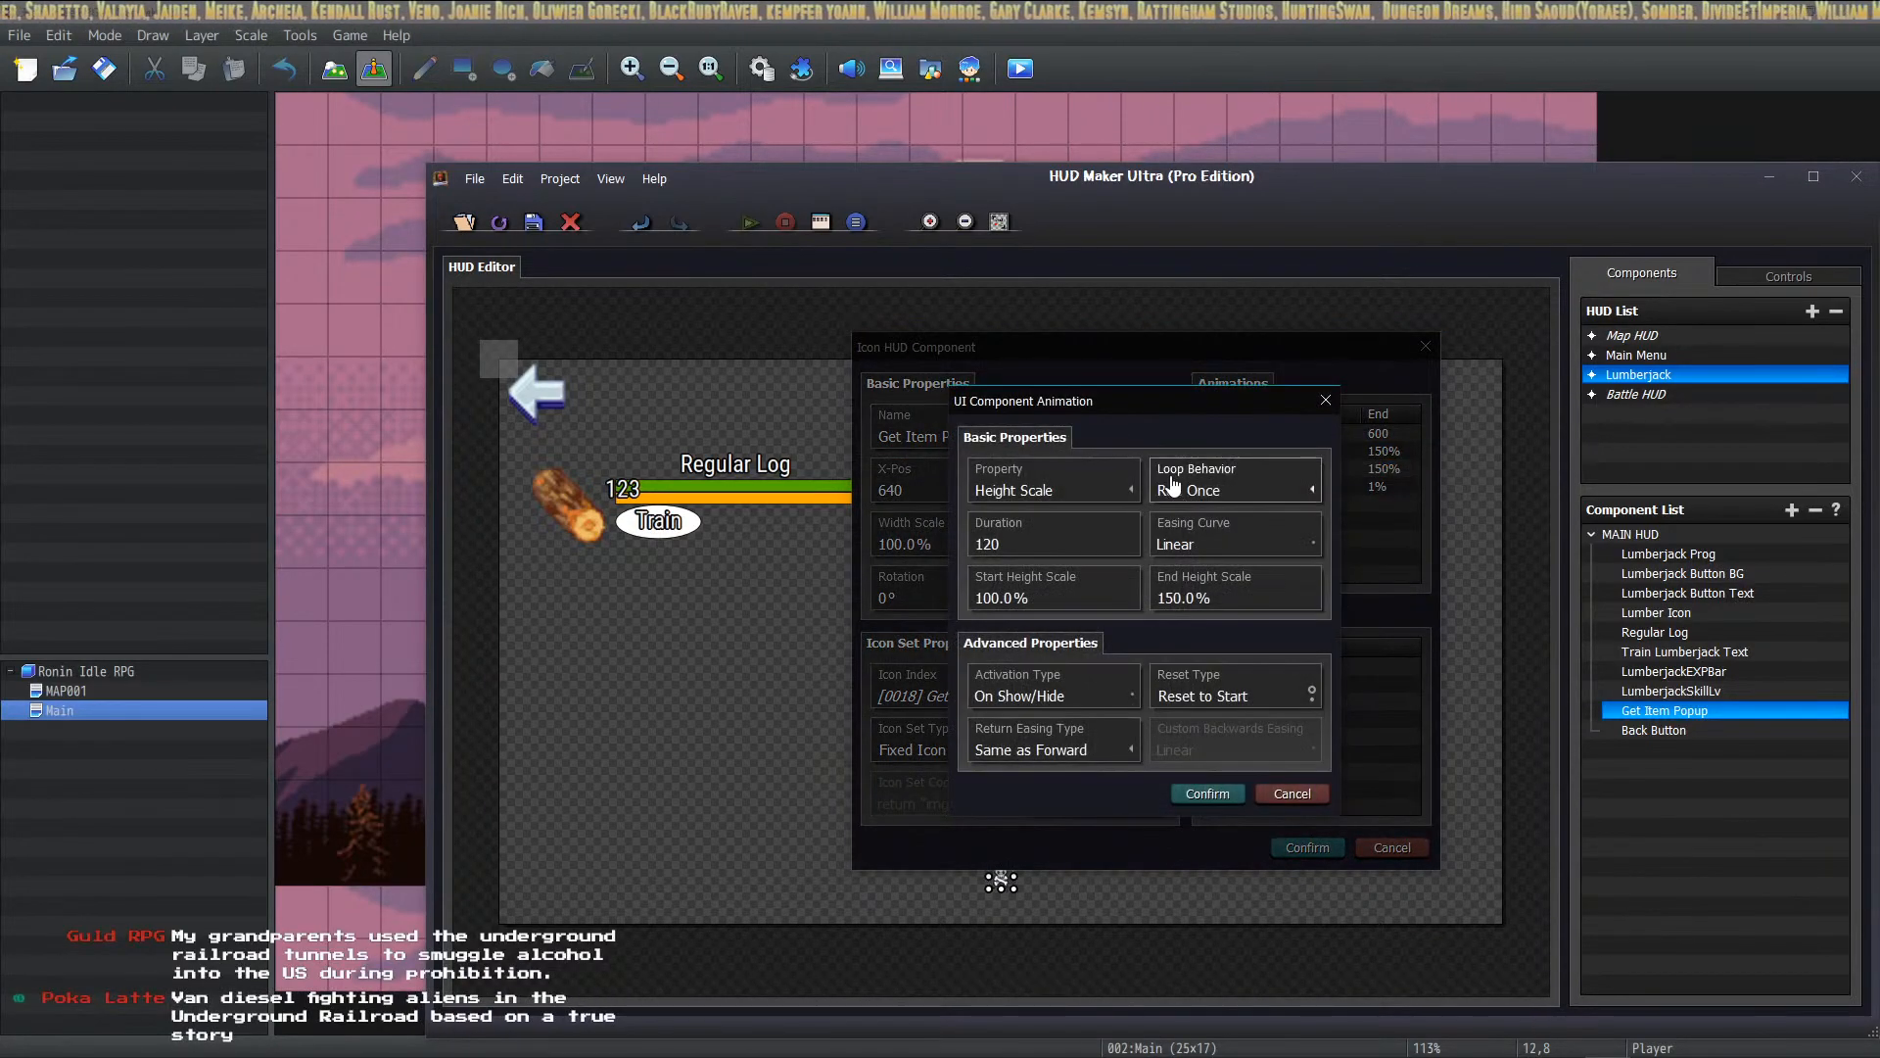
click(1059, 697)
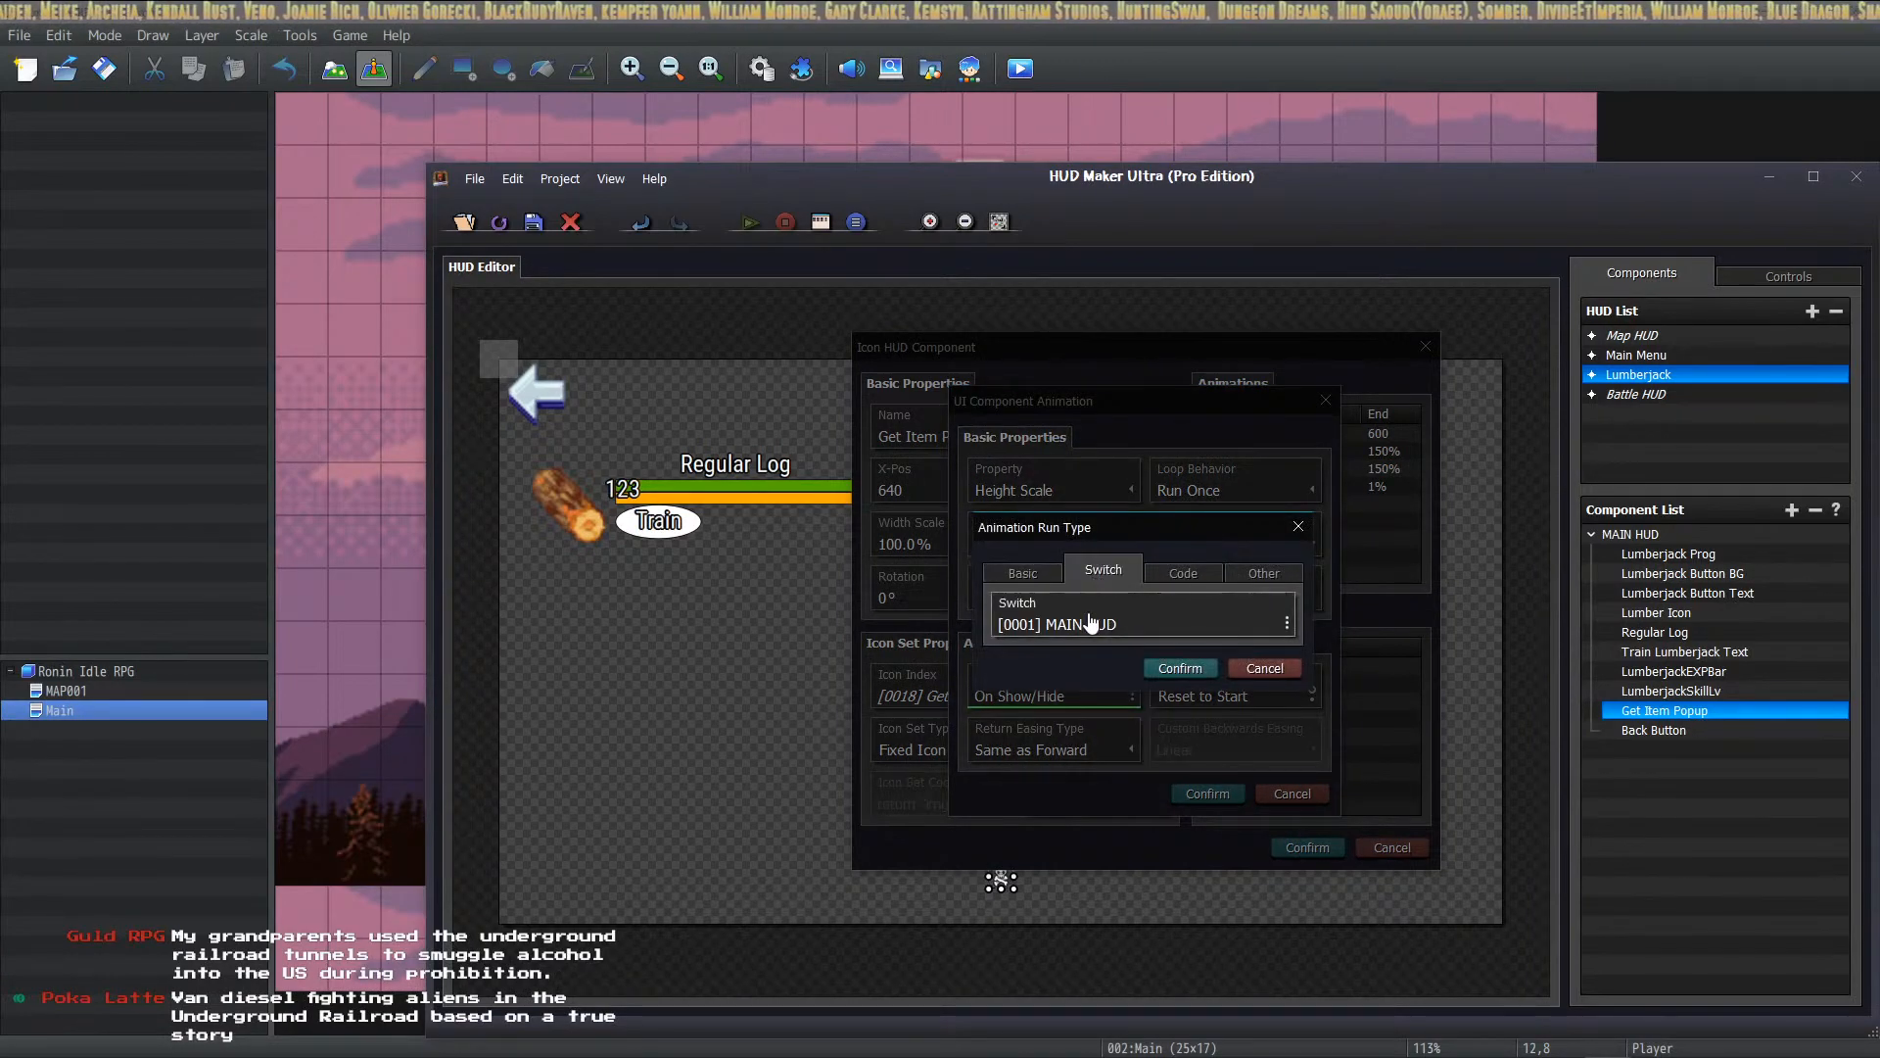
click(1097, 625)
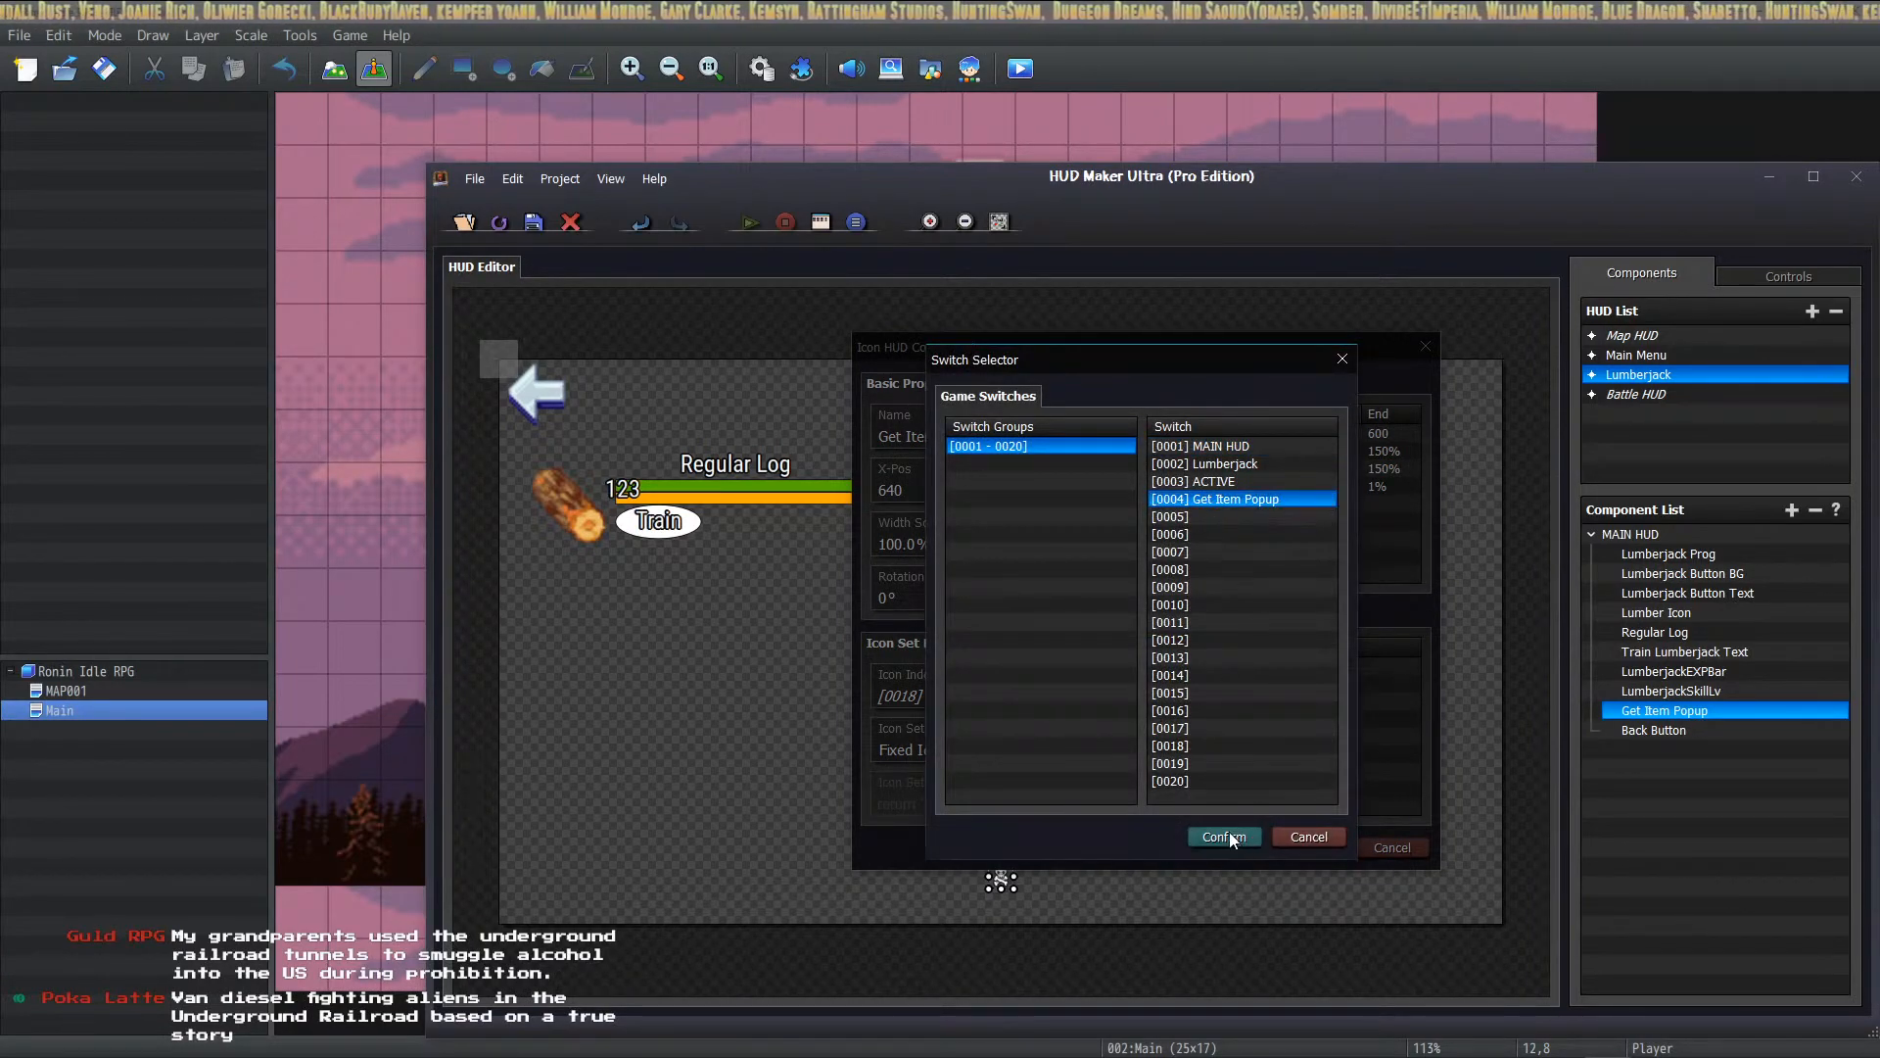
click(1231, 834)
click(1189, 662)
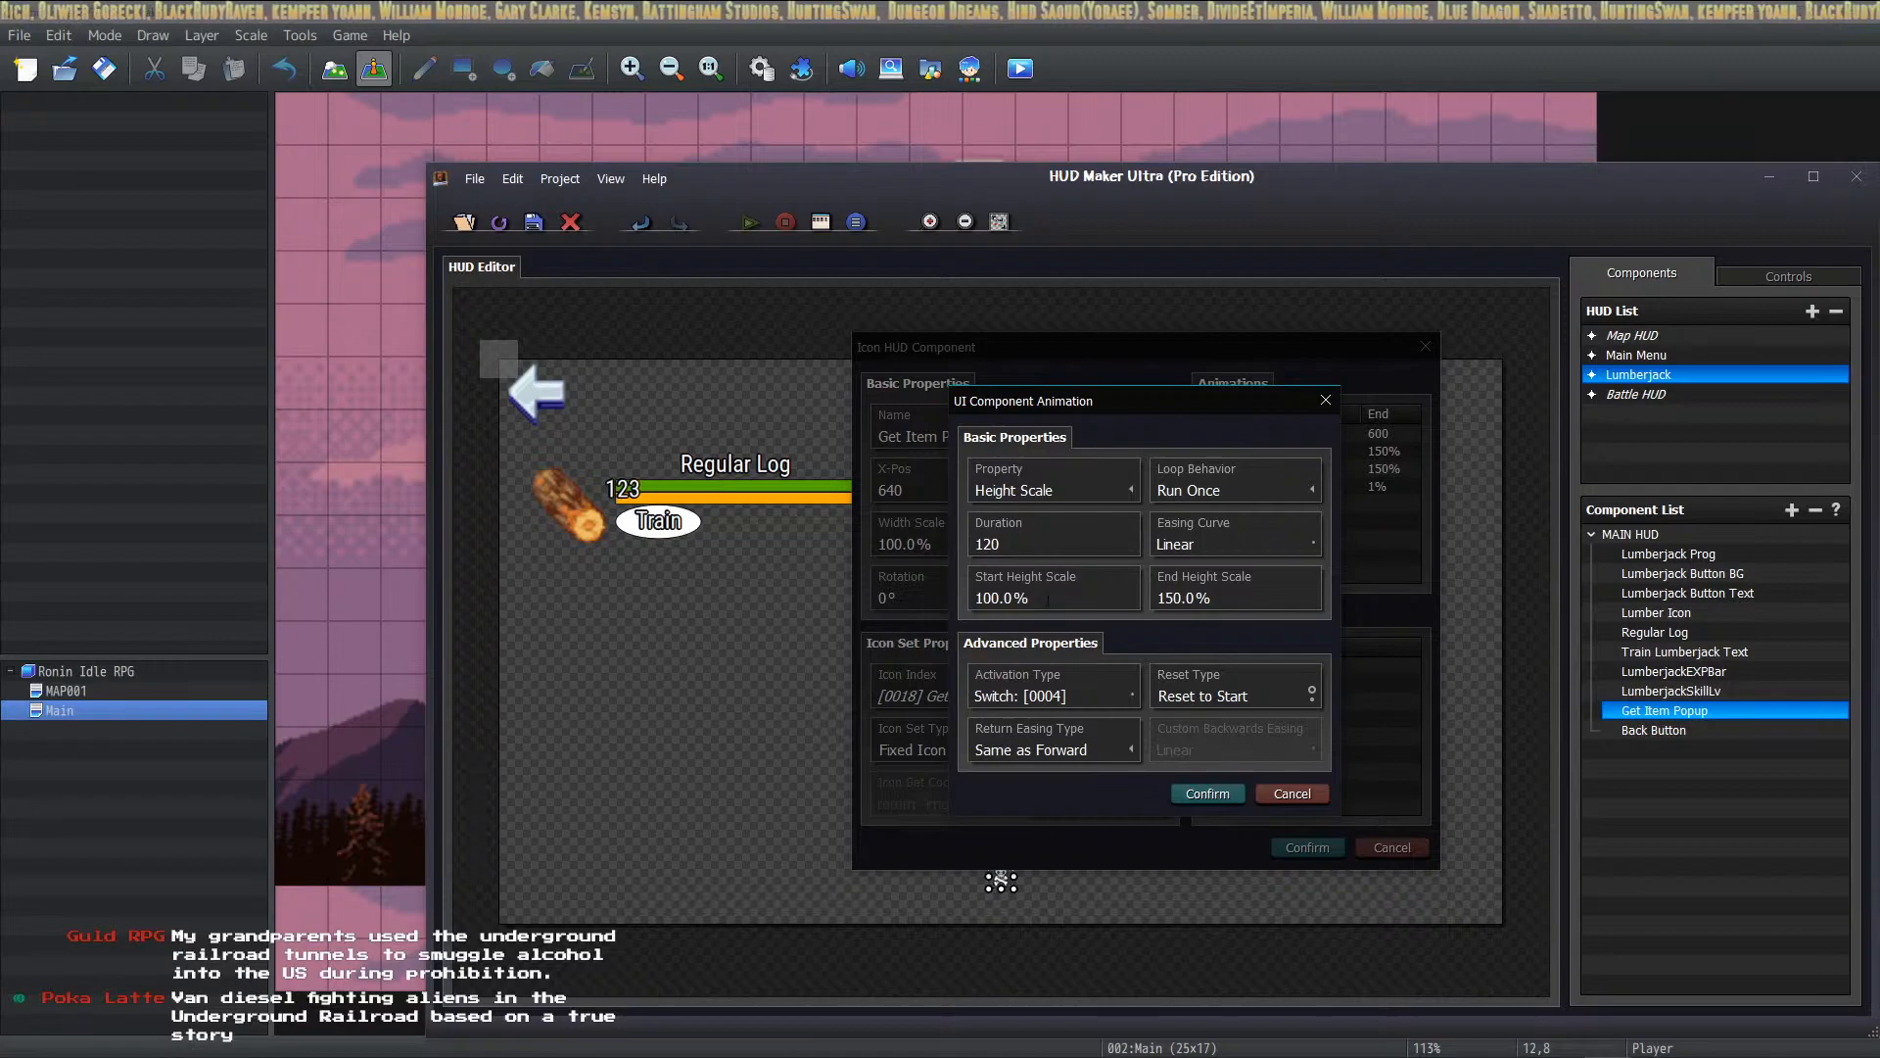
click(1210, 789)
Step: Set the Opacity animation's Activation Type to switch 0004 Get Item Popup and confirm the Get Item Popup component
click(1275, 487)
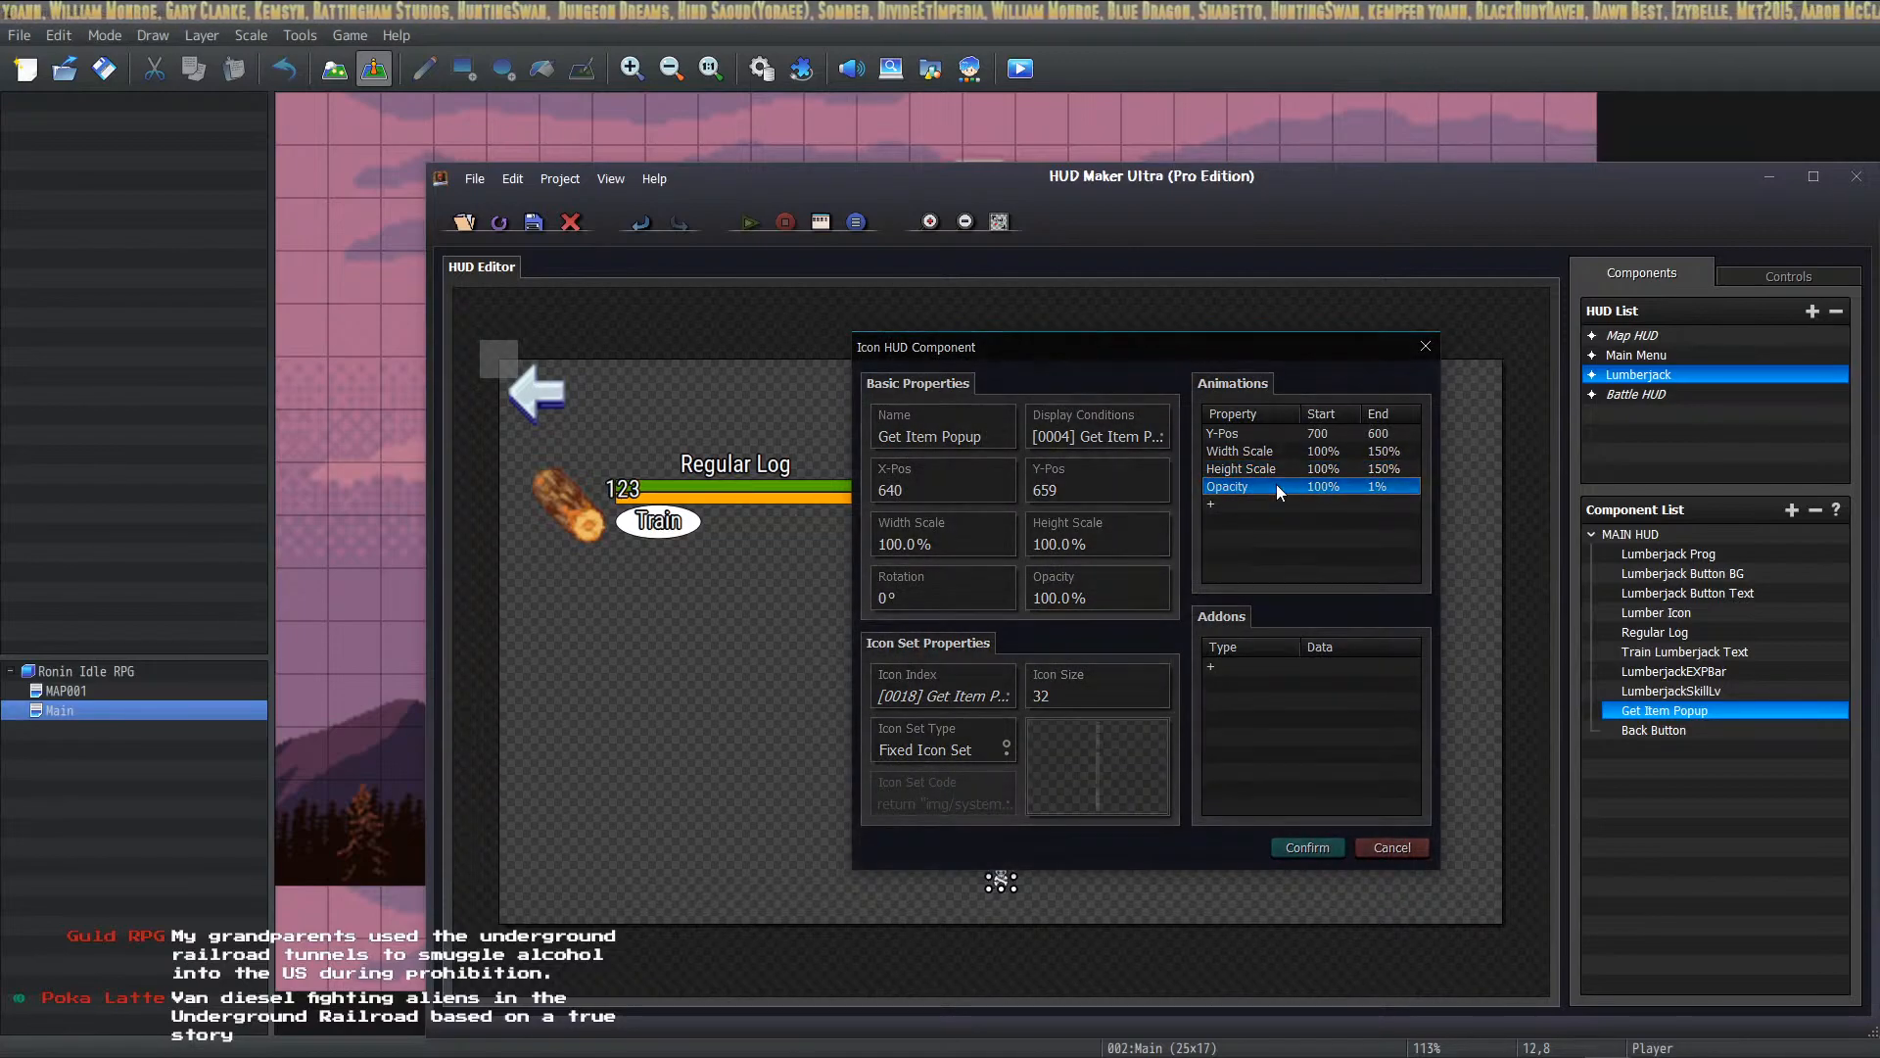
double_click(1278, 486)
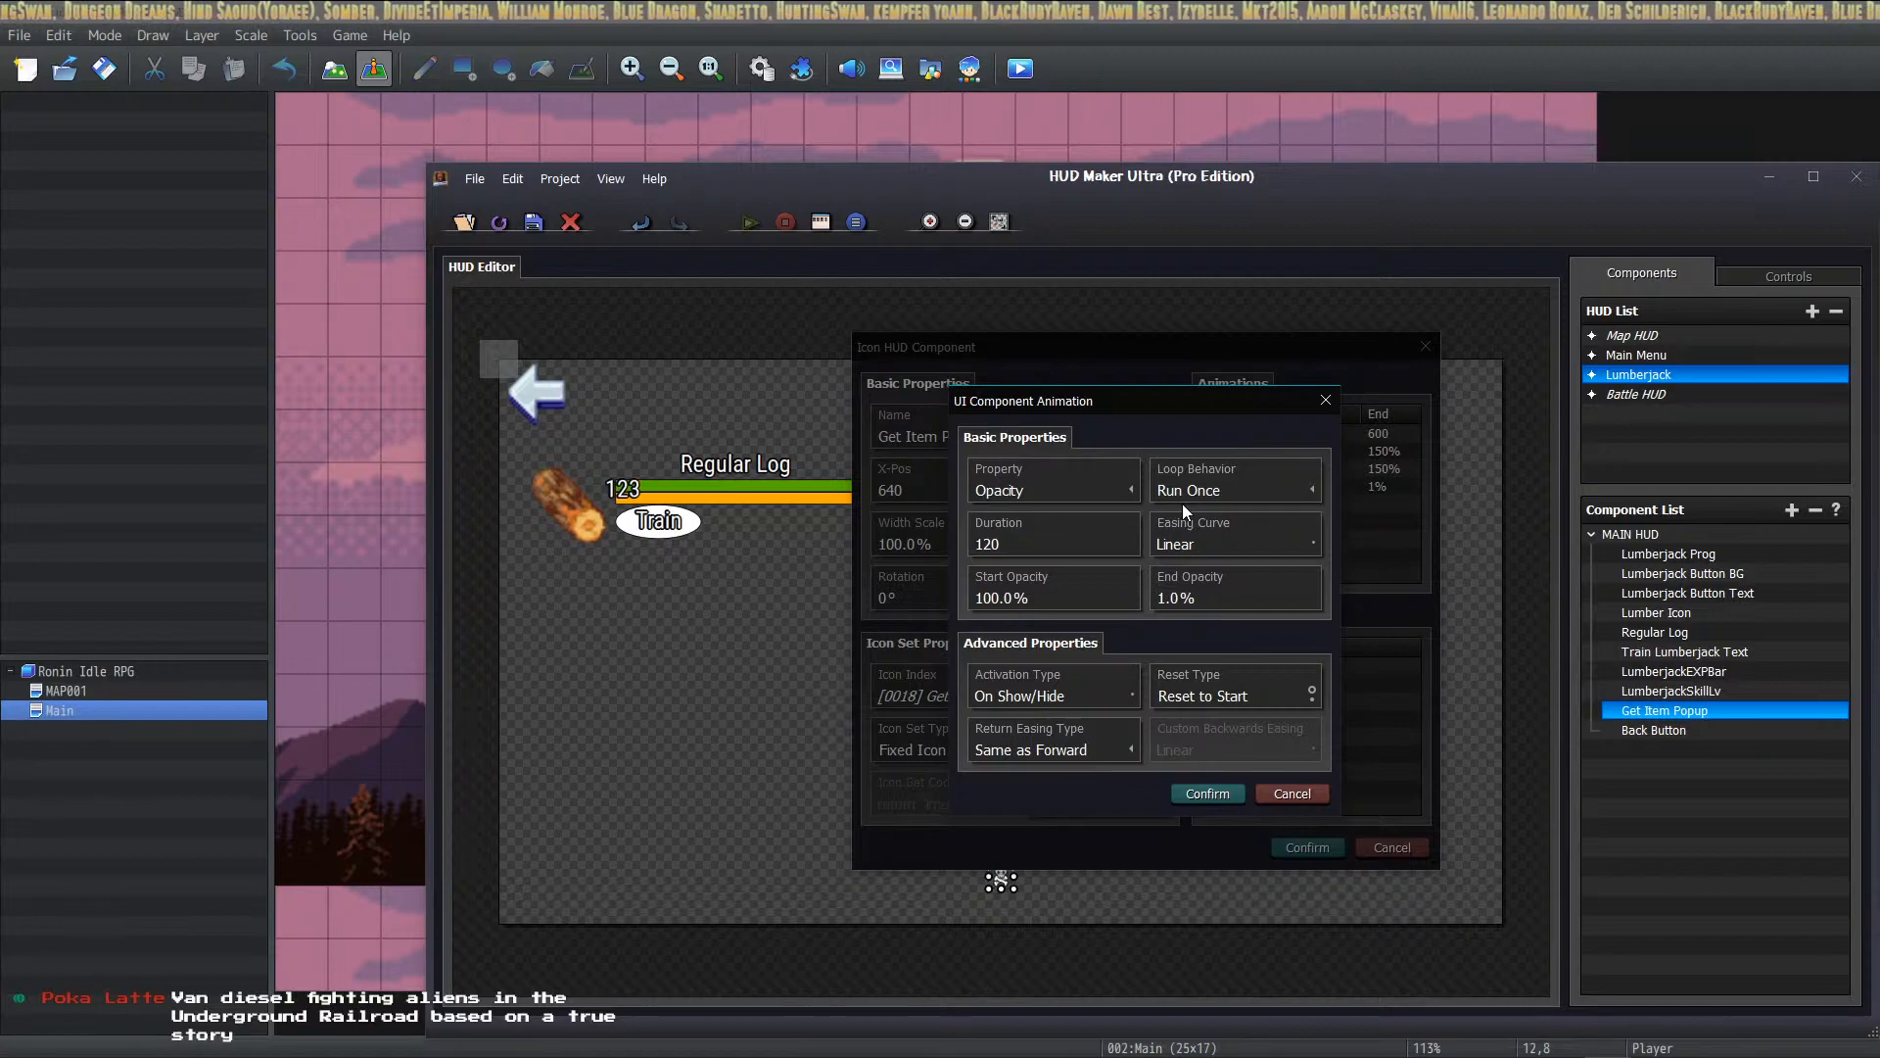
click(1087, 693)
click(1112, 572)
click(1148, 617)
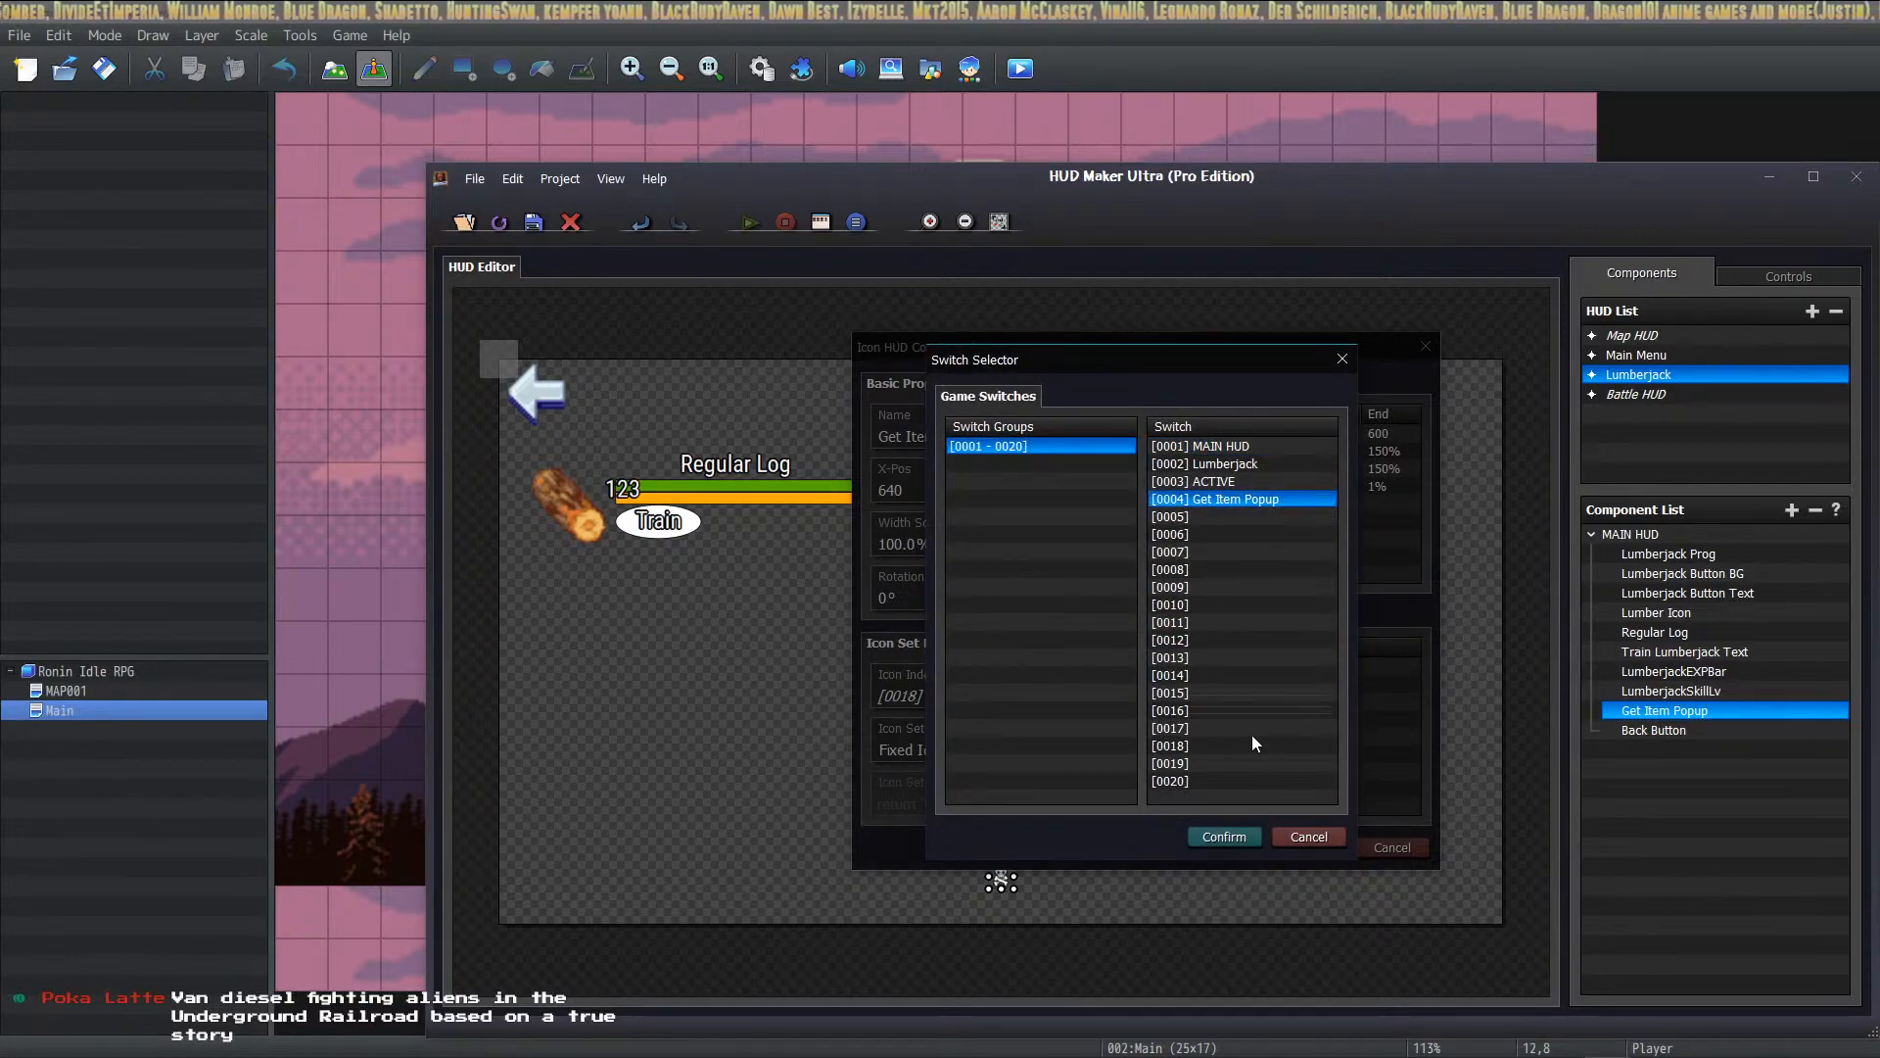
click(1224, 836)
click(1190, 664)
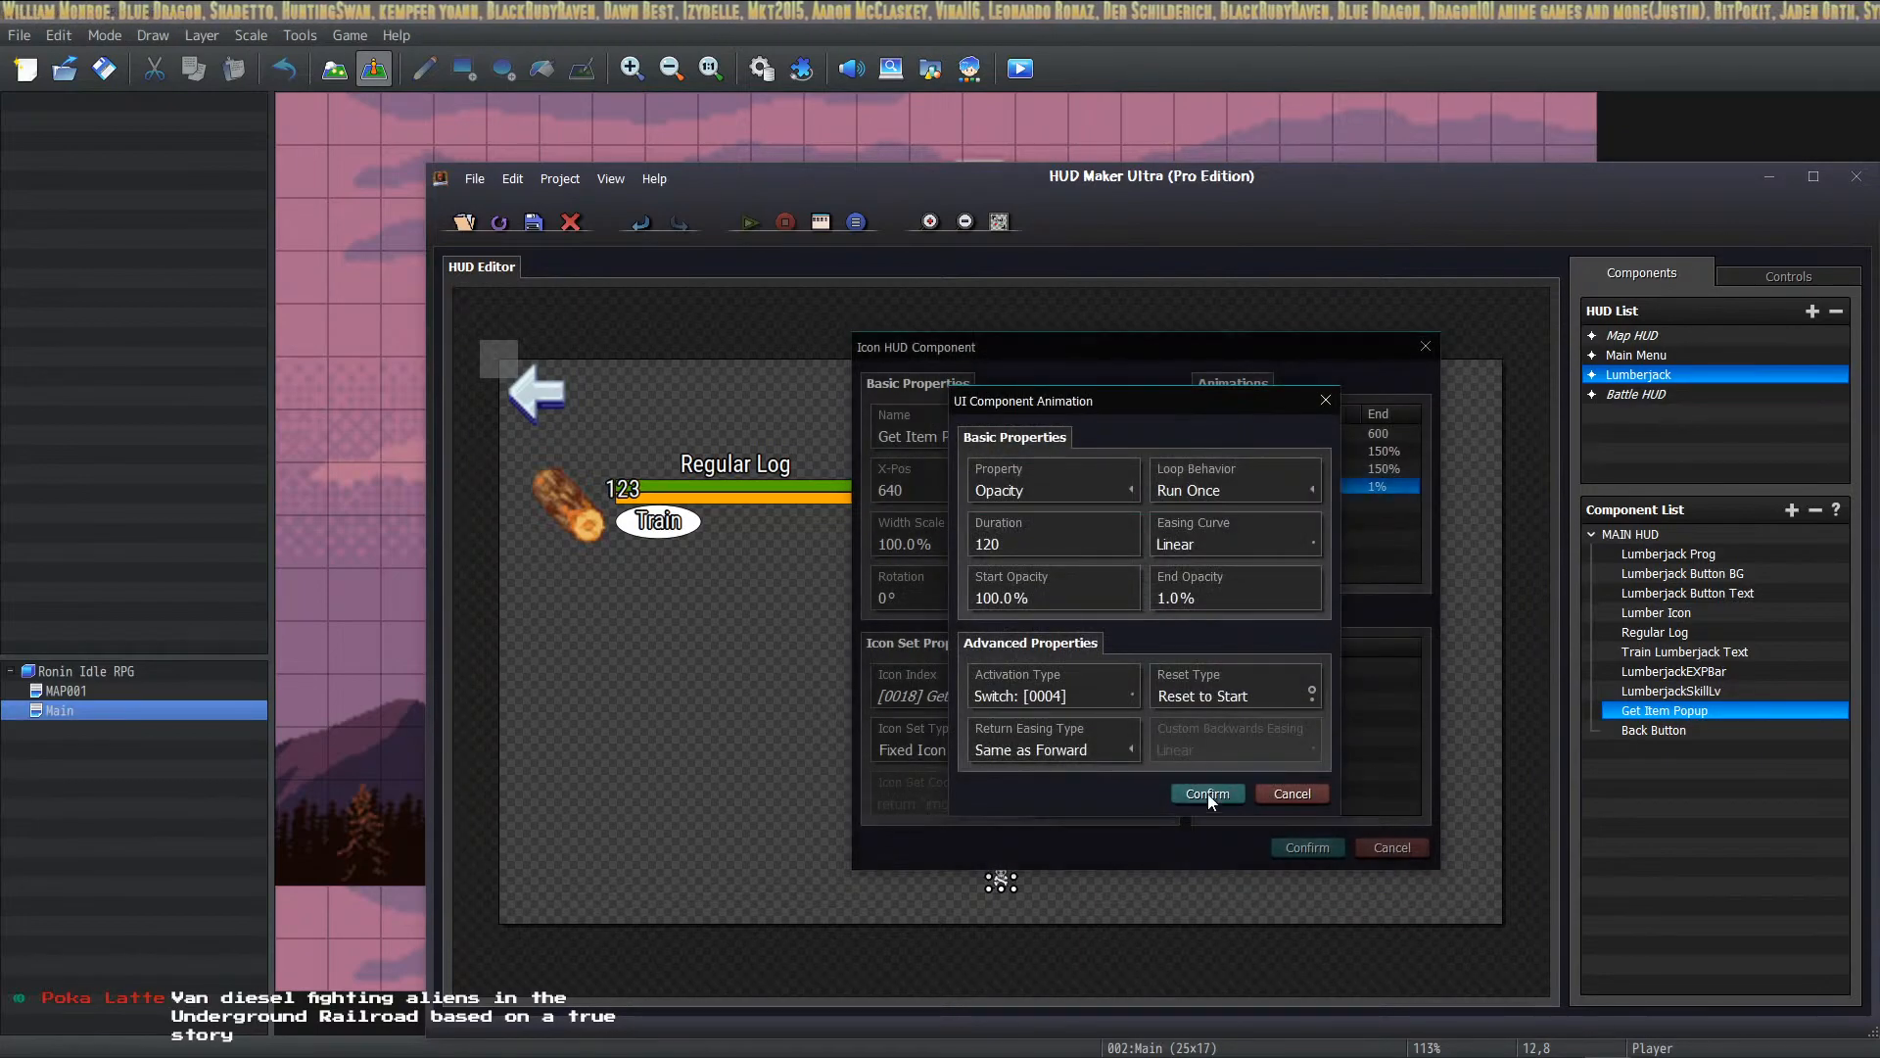
click(1208, 795)
click(1308, 847)
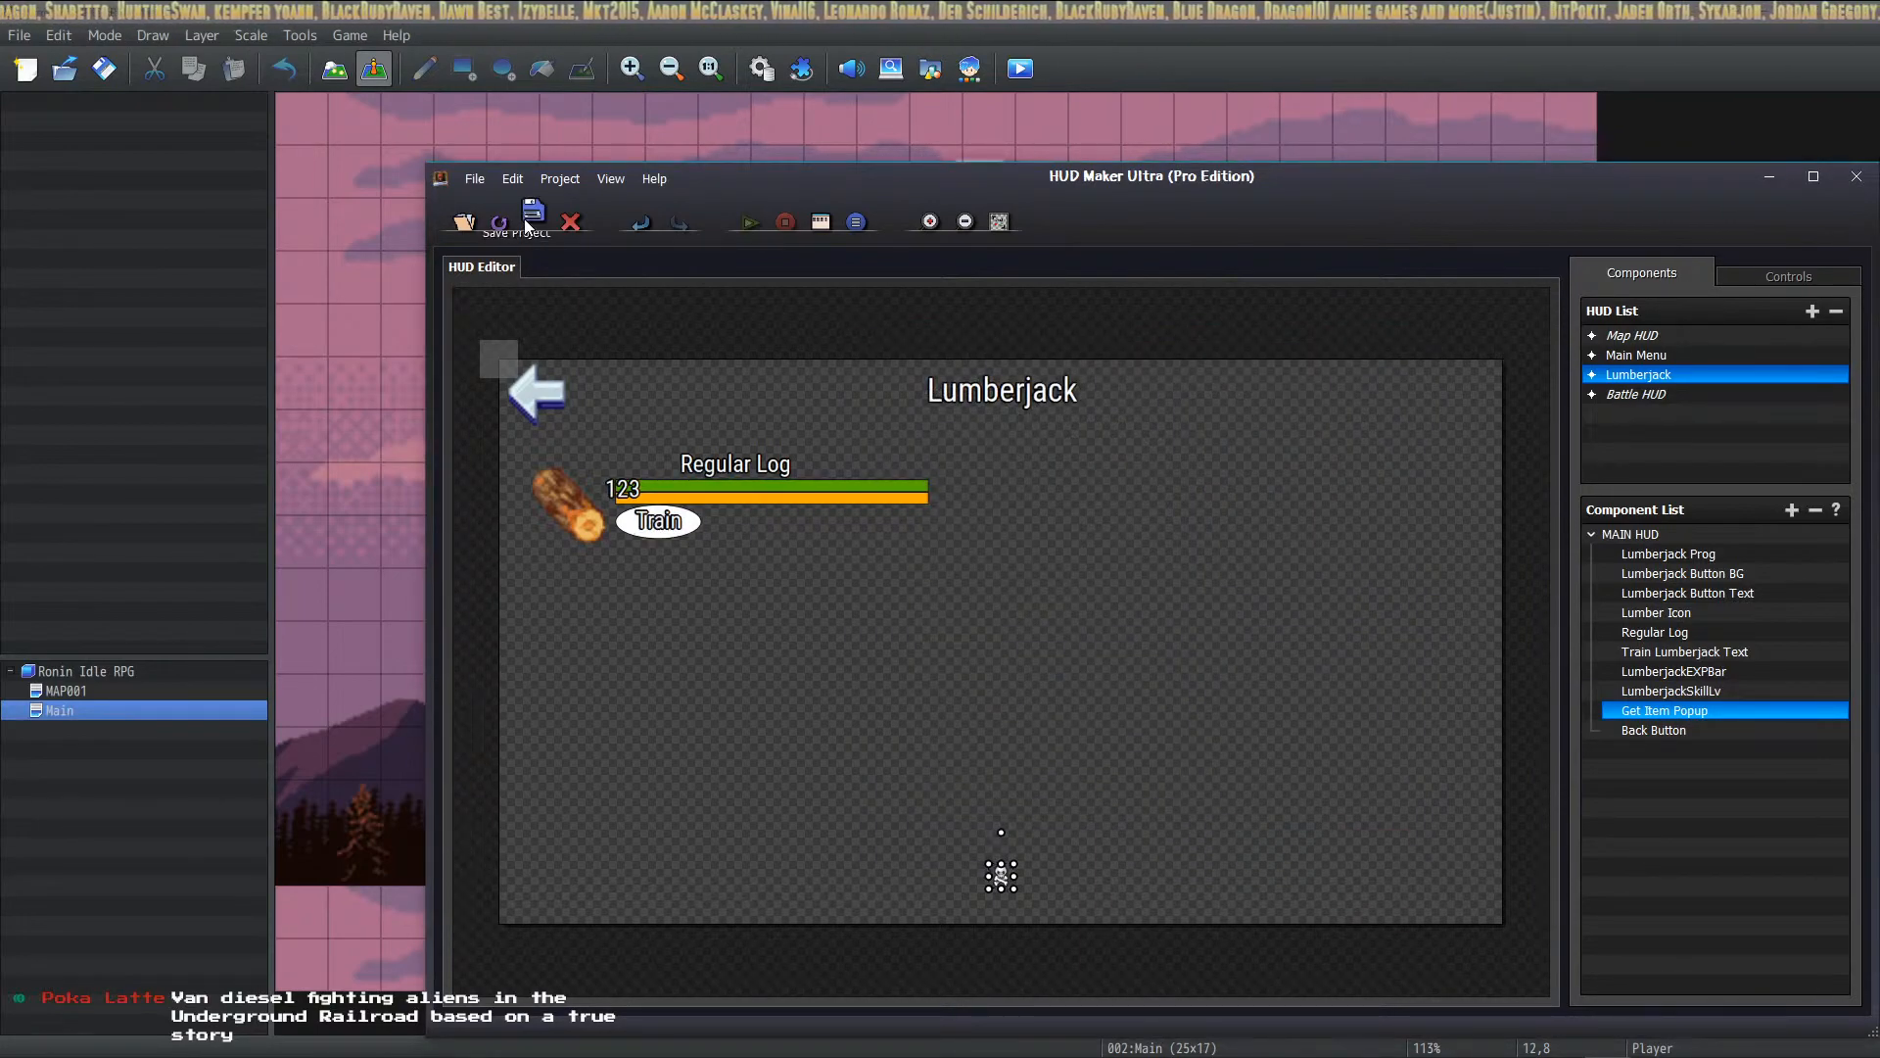
Step: Save the project in RPG Maker and playtest a new game, training Regular Log in the Lumberjack screen to check the switch-driven popup
click(114, 72)
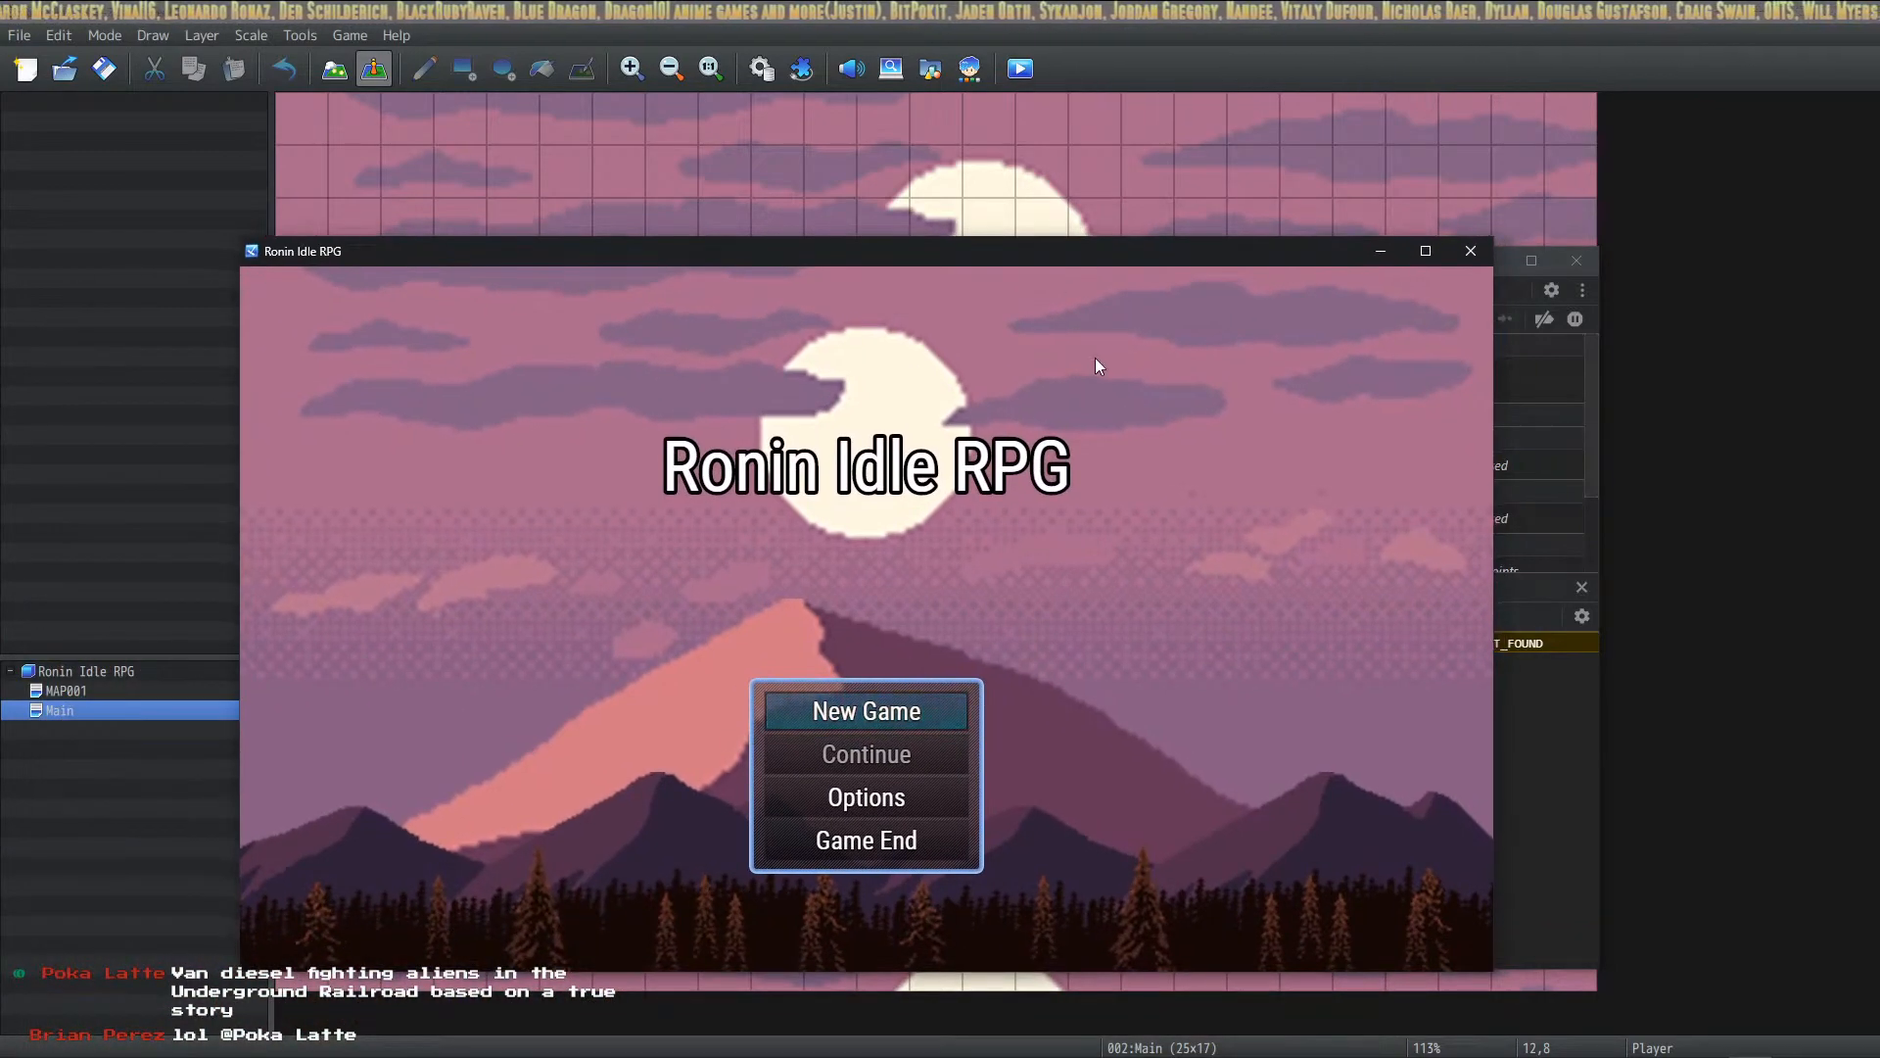
key(Return)
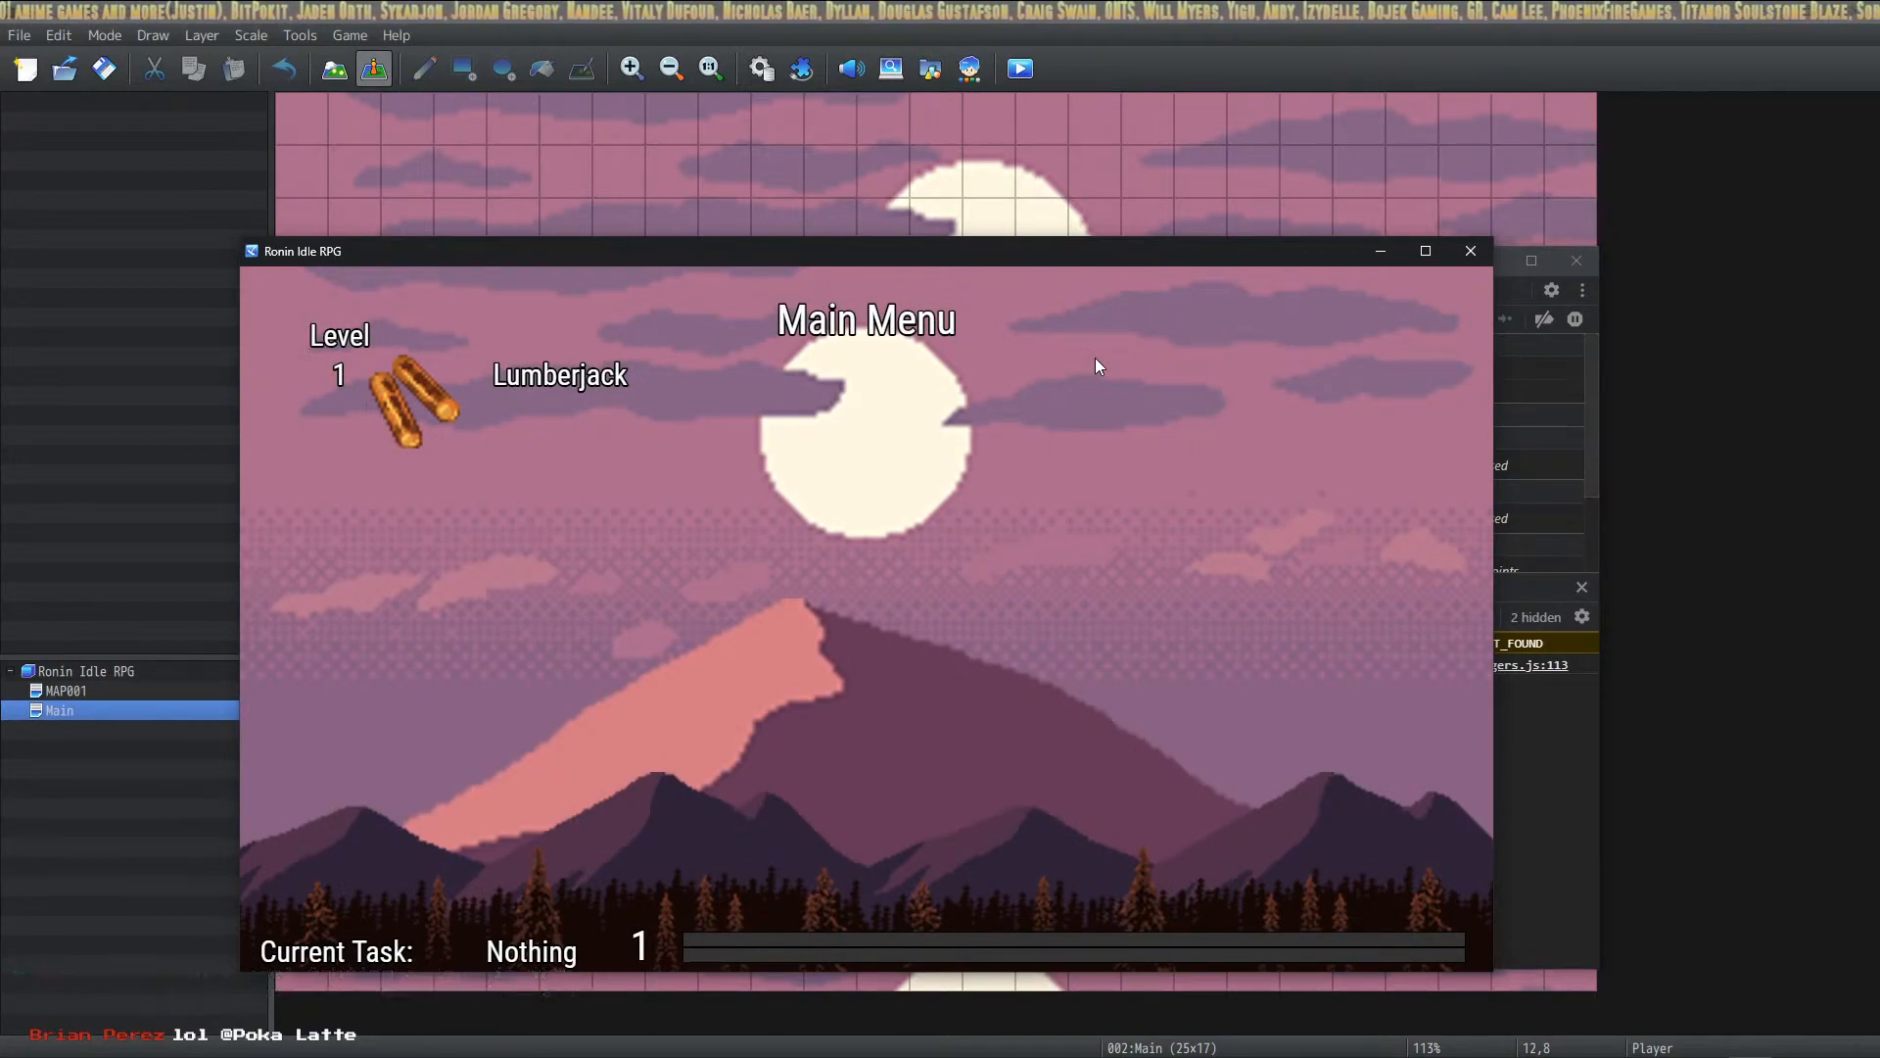
click(398, 396)
click(457, 478)
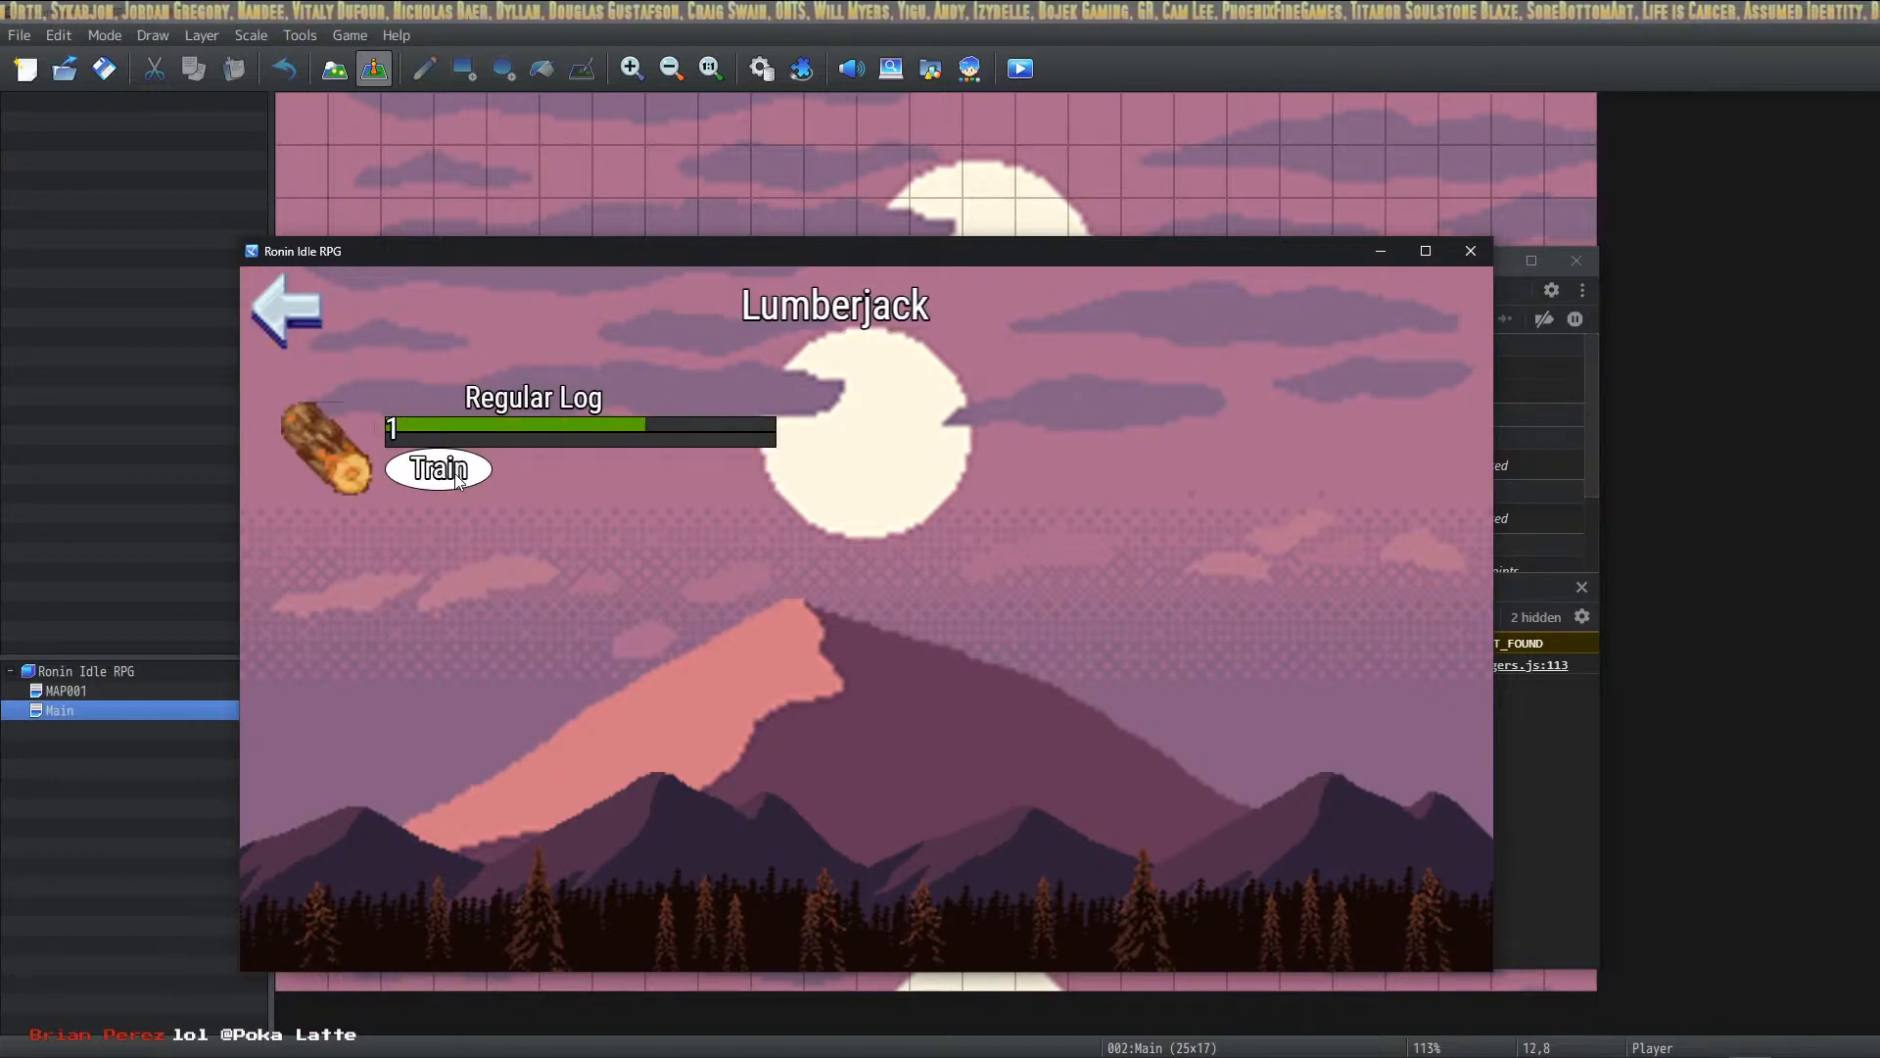